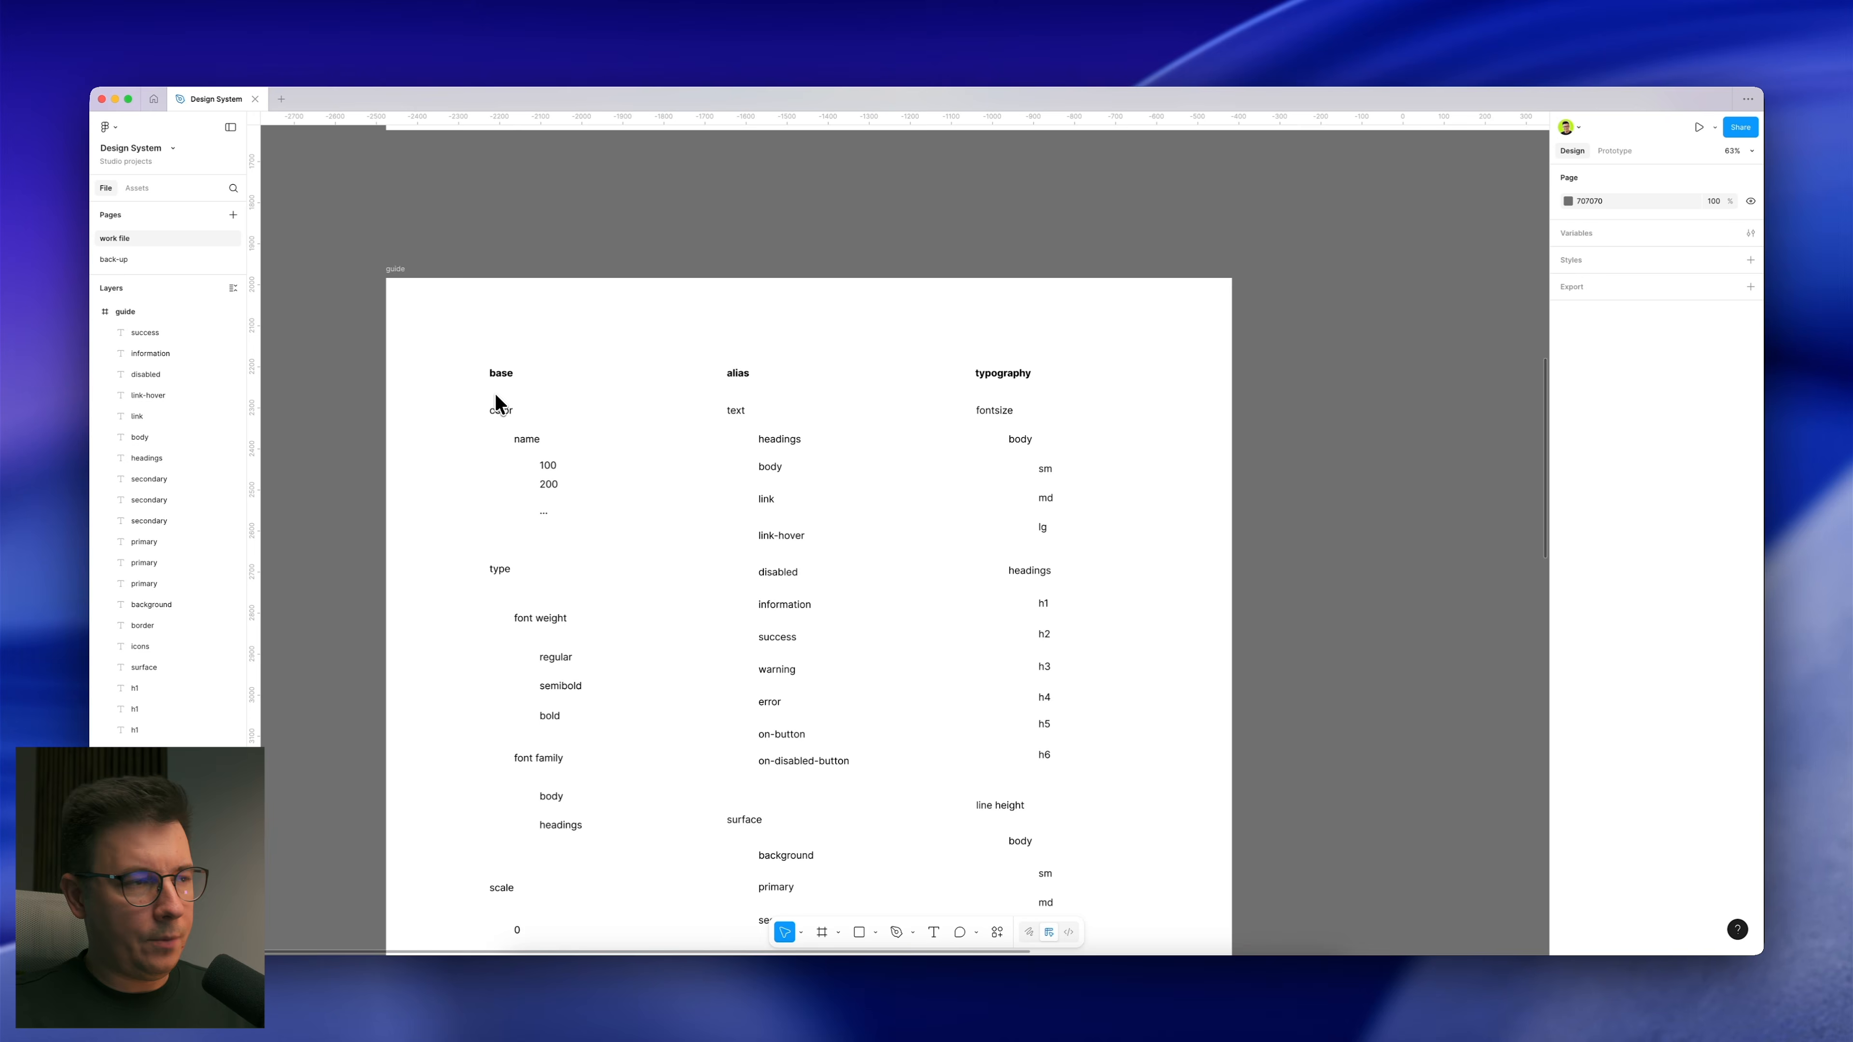
# Step: Review the base, alias and typography token lists in the guide frame
pyautogui.scroll(-5, 690, 319)
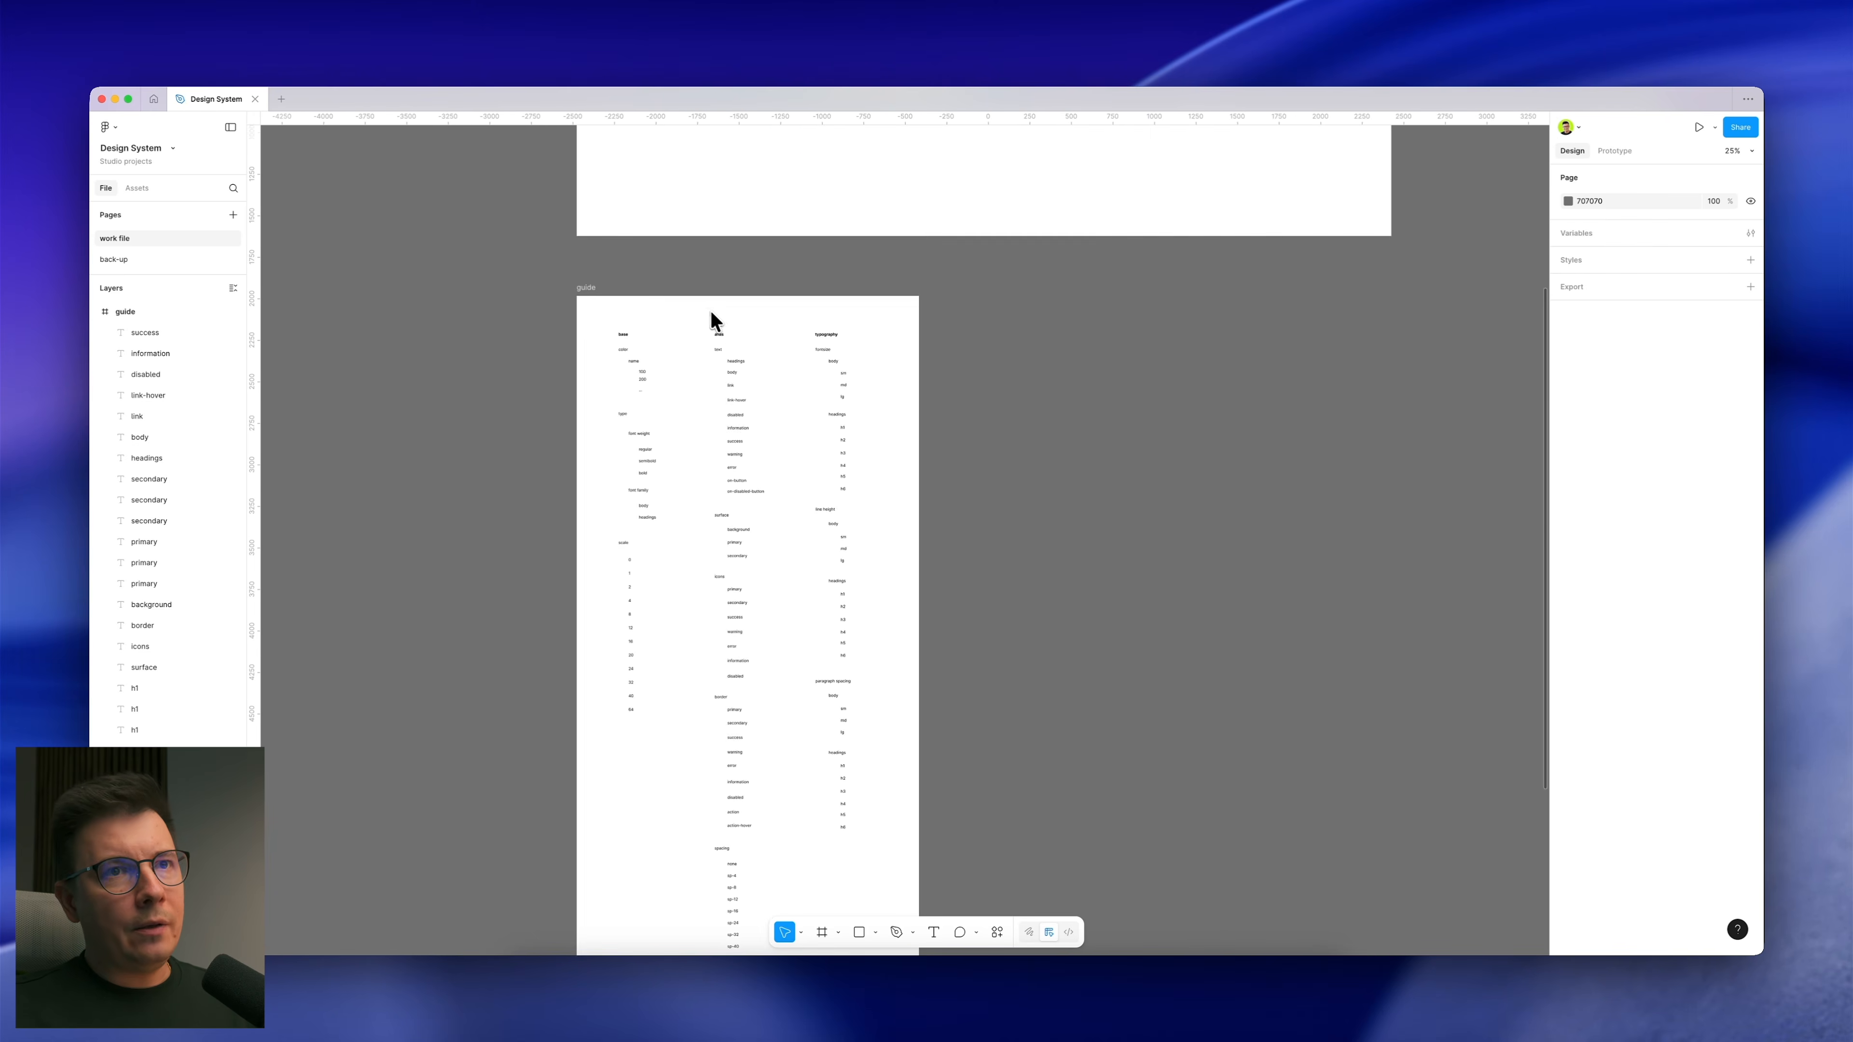
pyautogui.scroll(-3, 712, 319)
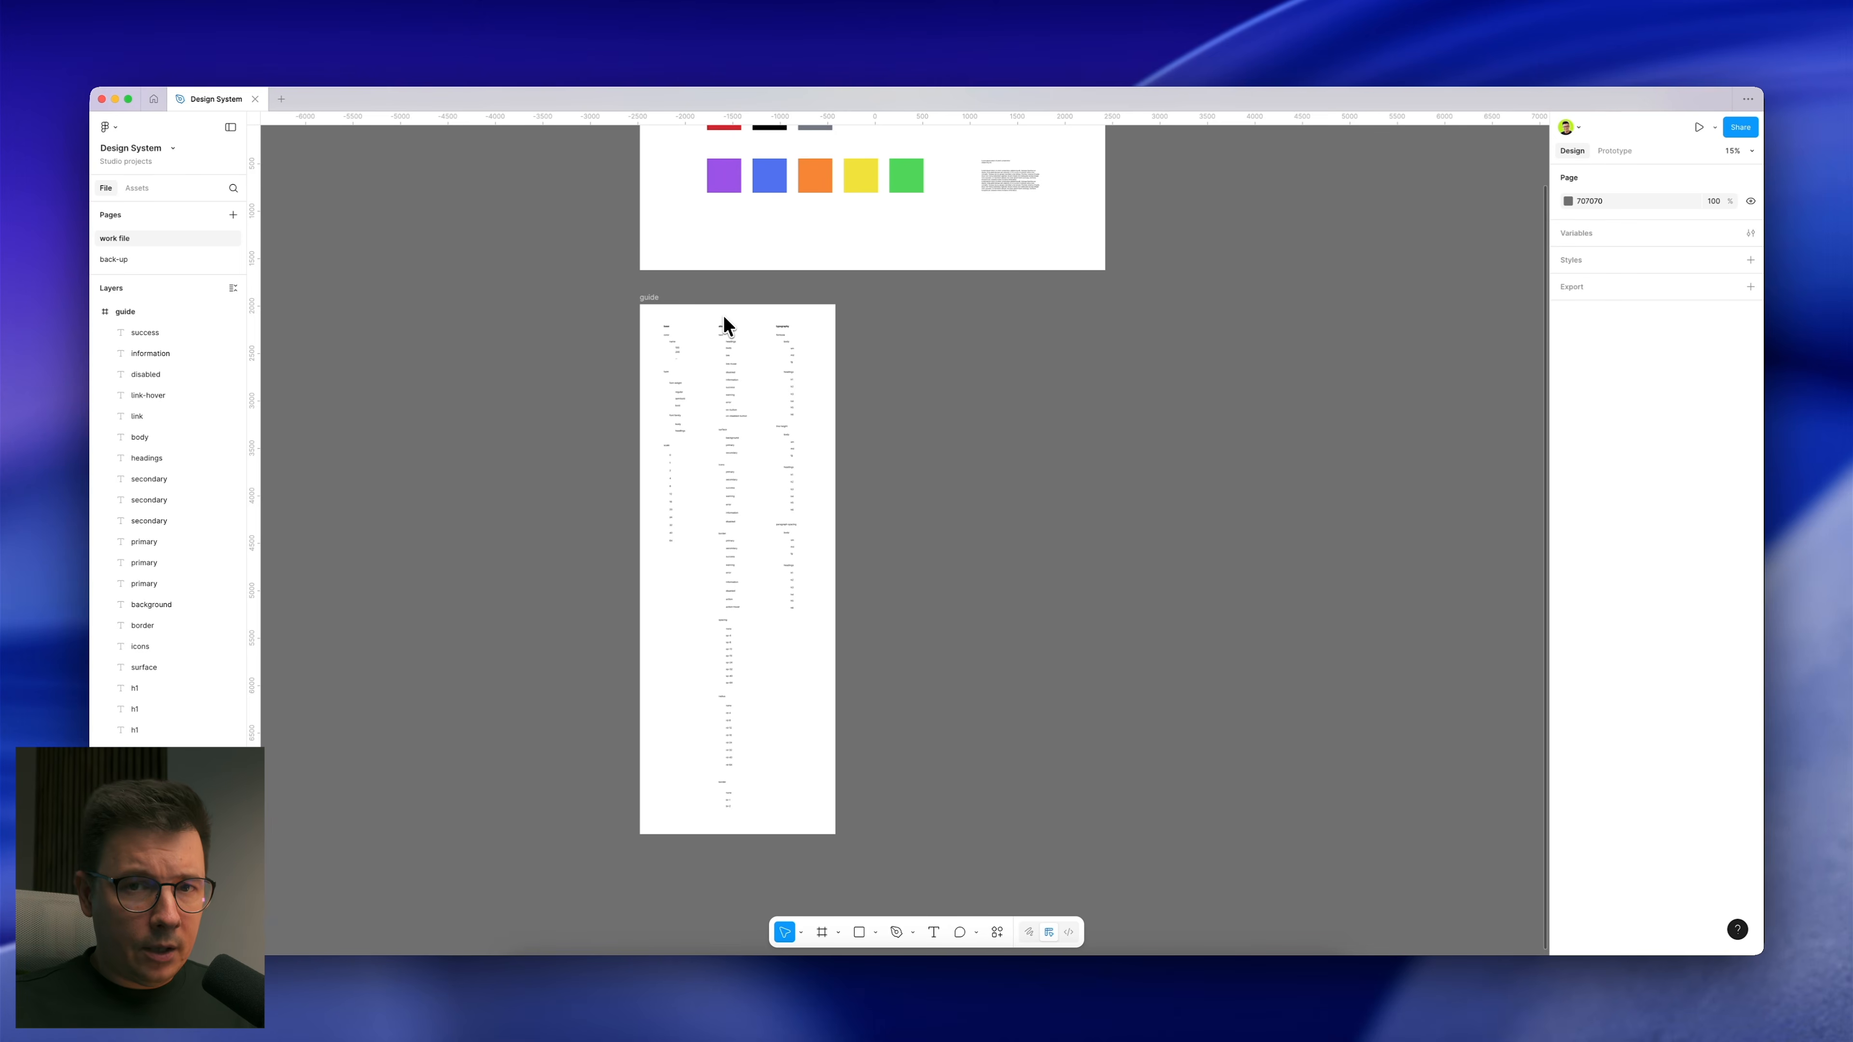
pyautogui.scroll(5, 701, 347)
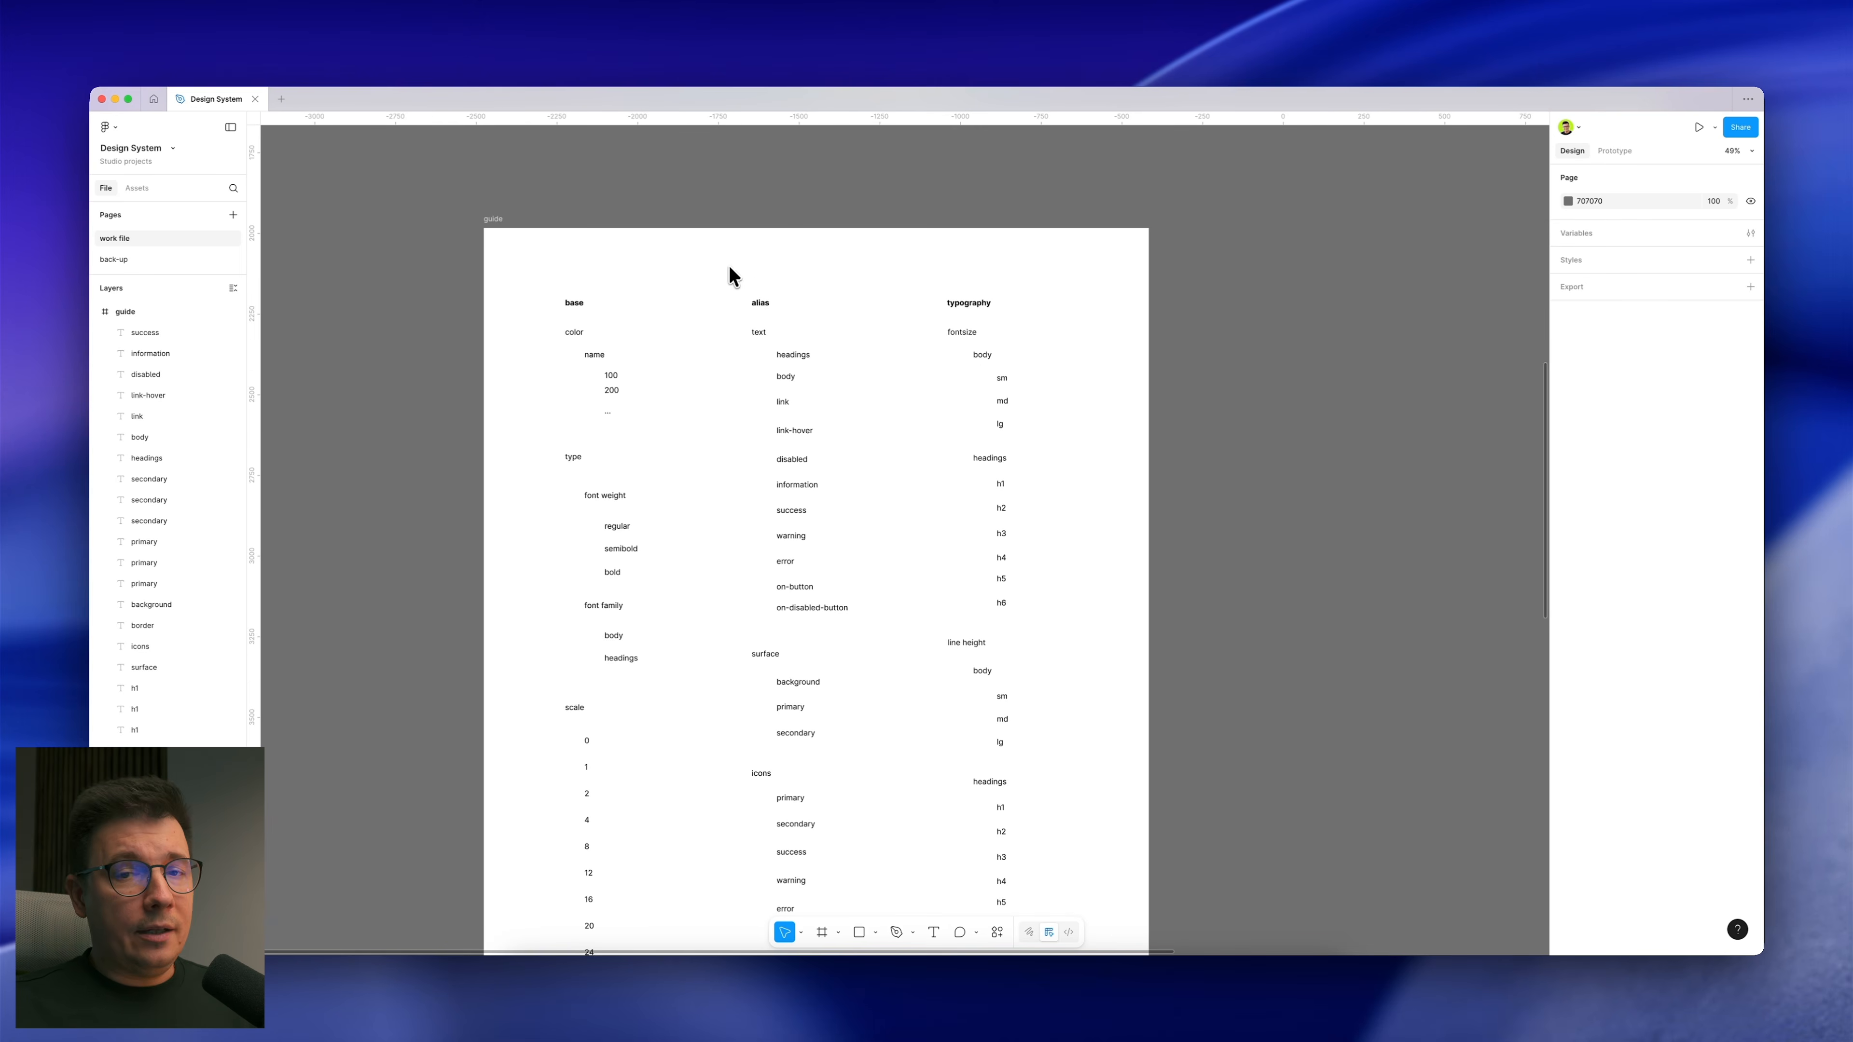
pyautogui.scroll(3, 733, 272)
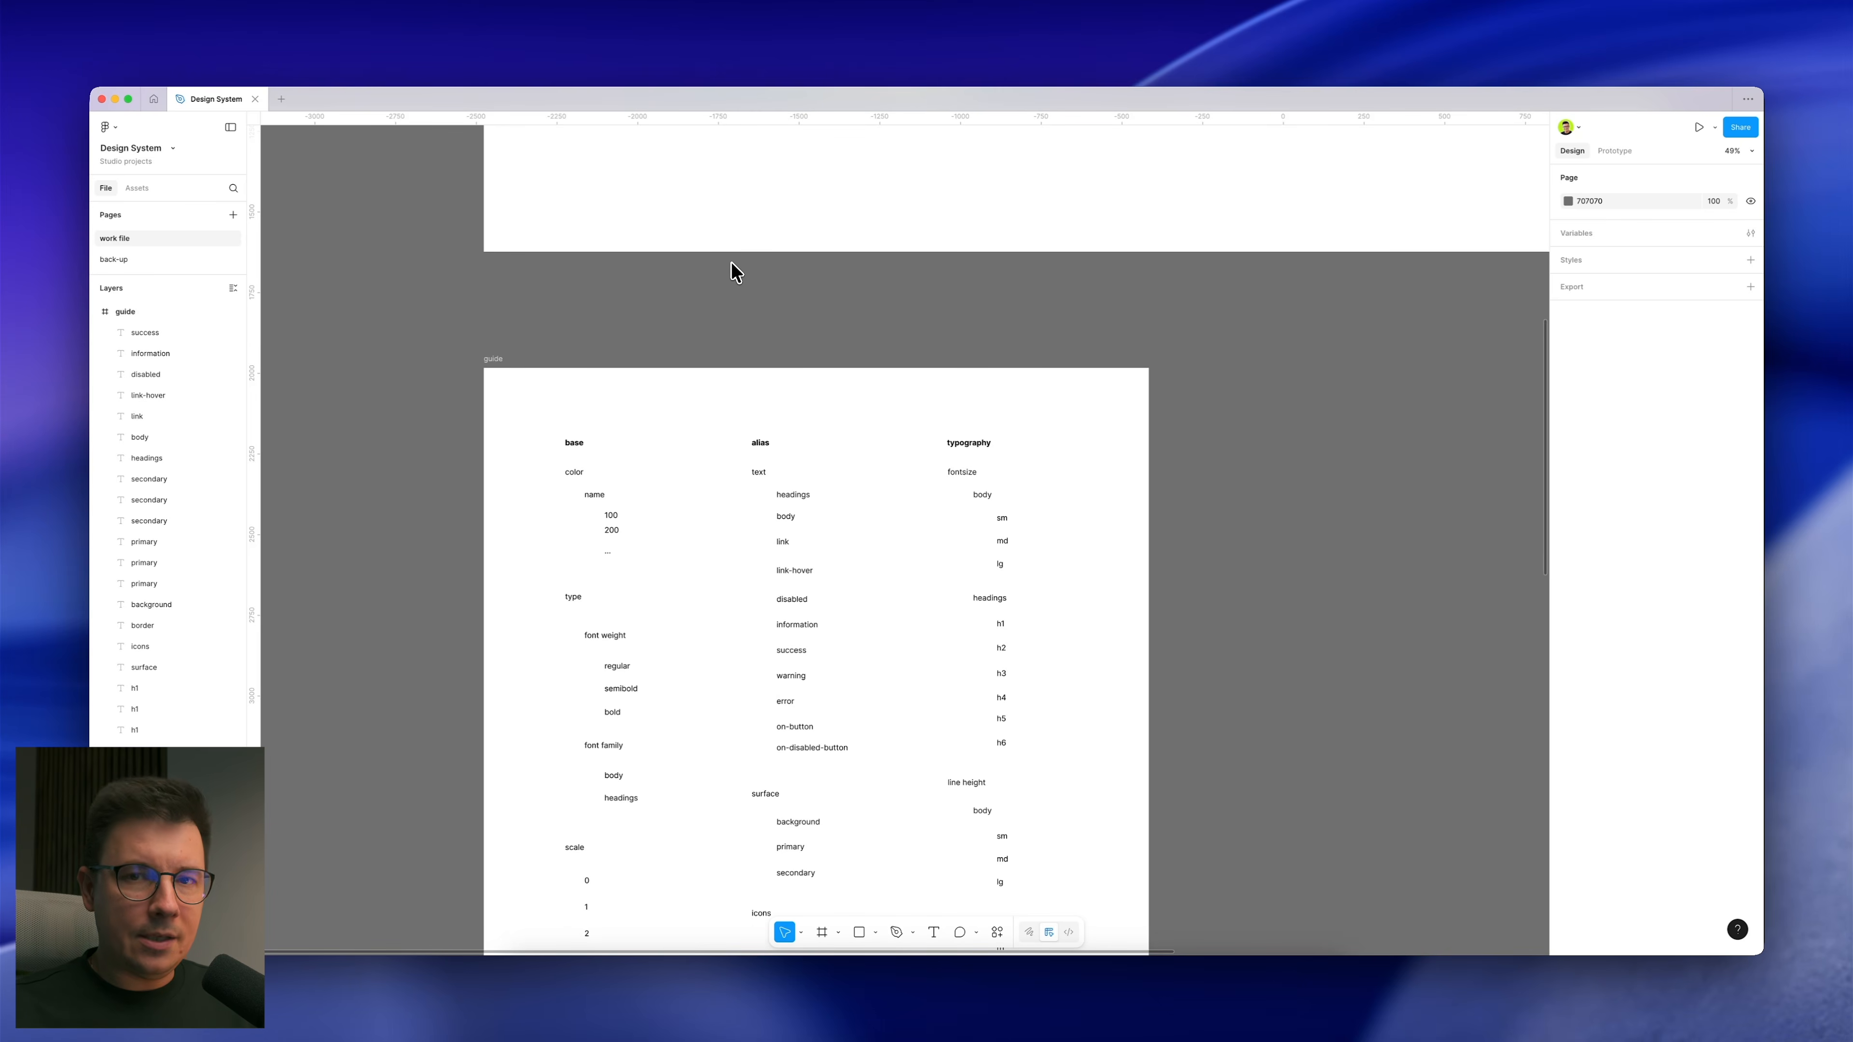
pyautogui.scroll(5, 703, 378)
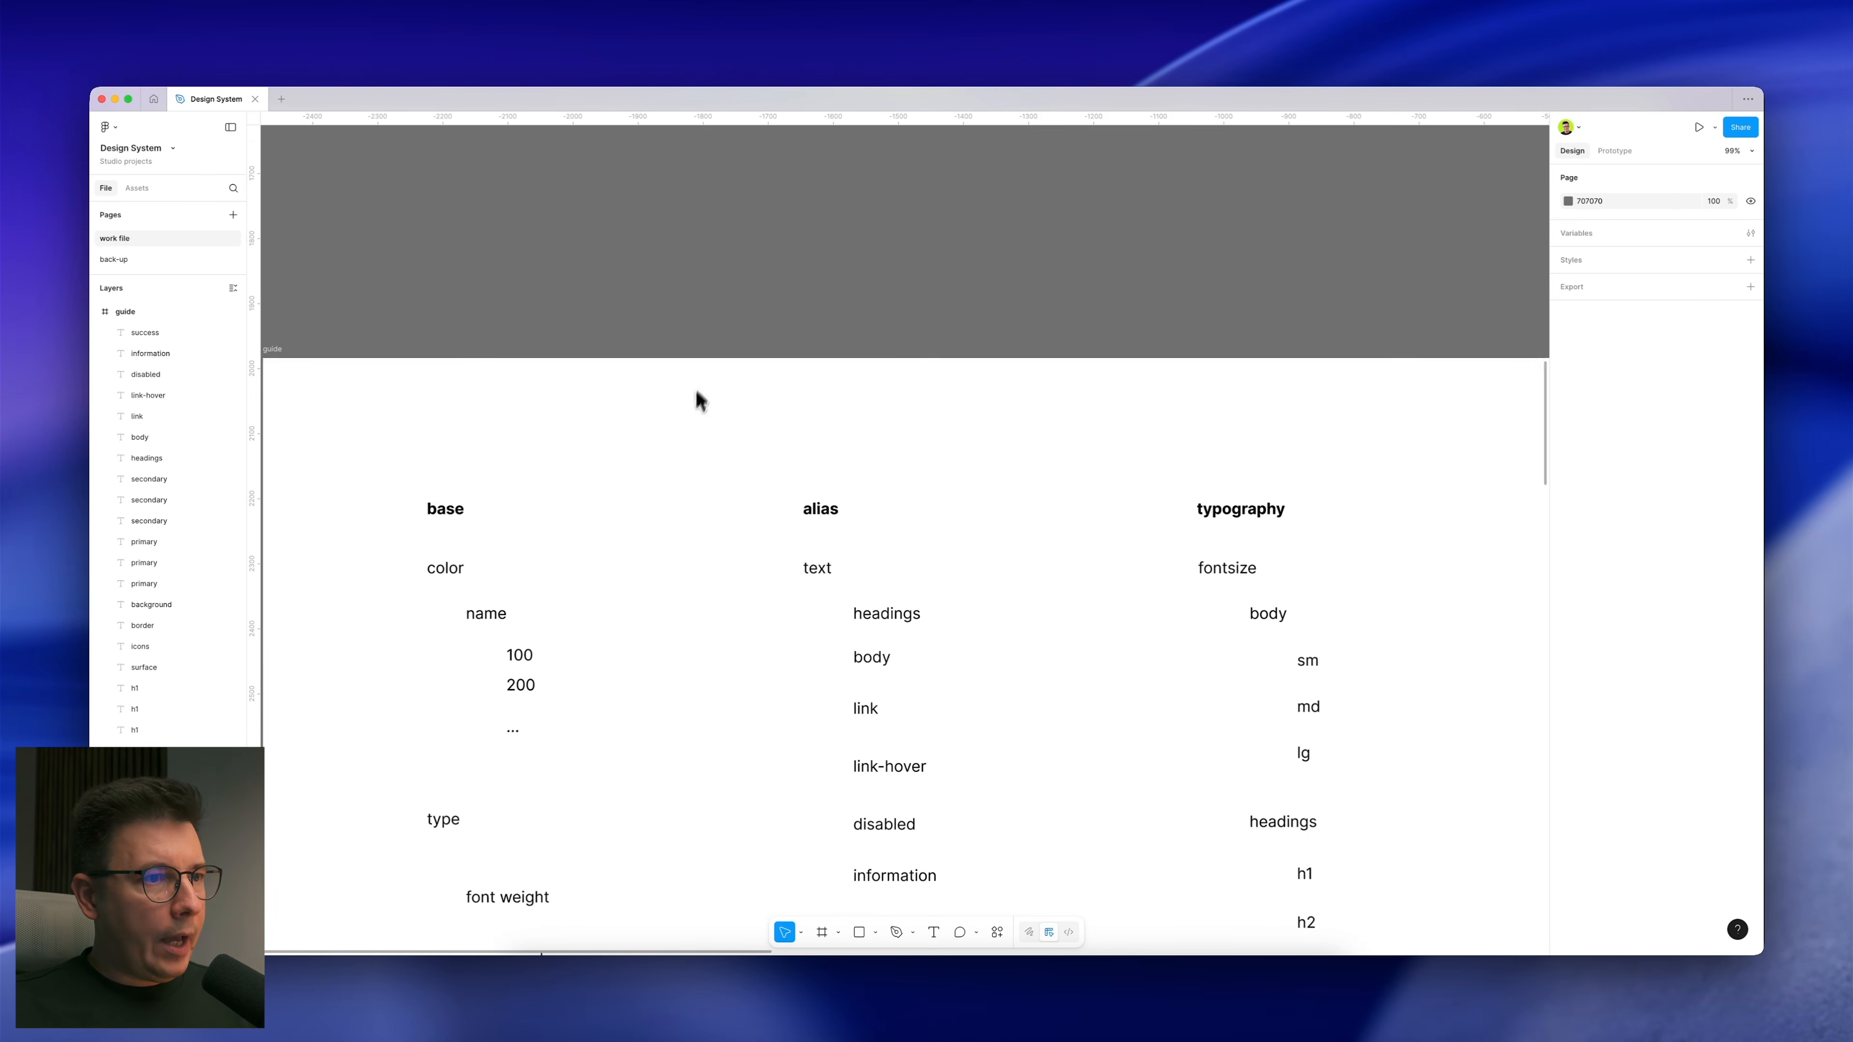
pyautogui.scroll(-1, 394, 438)
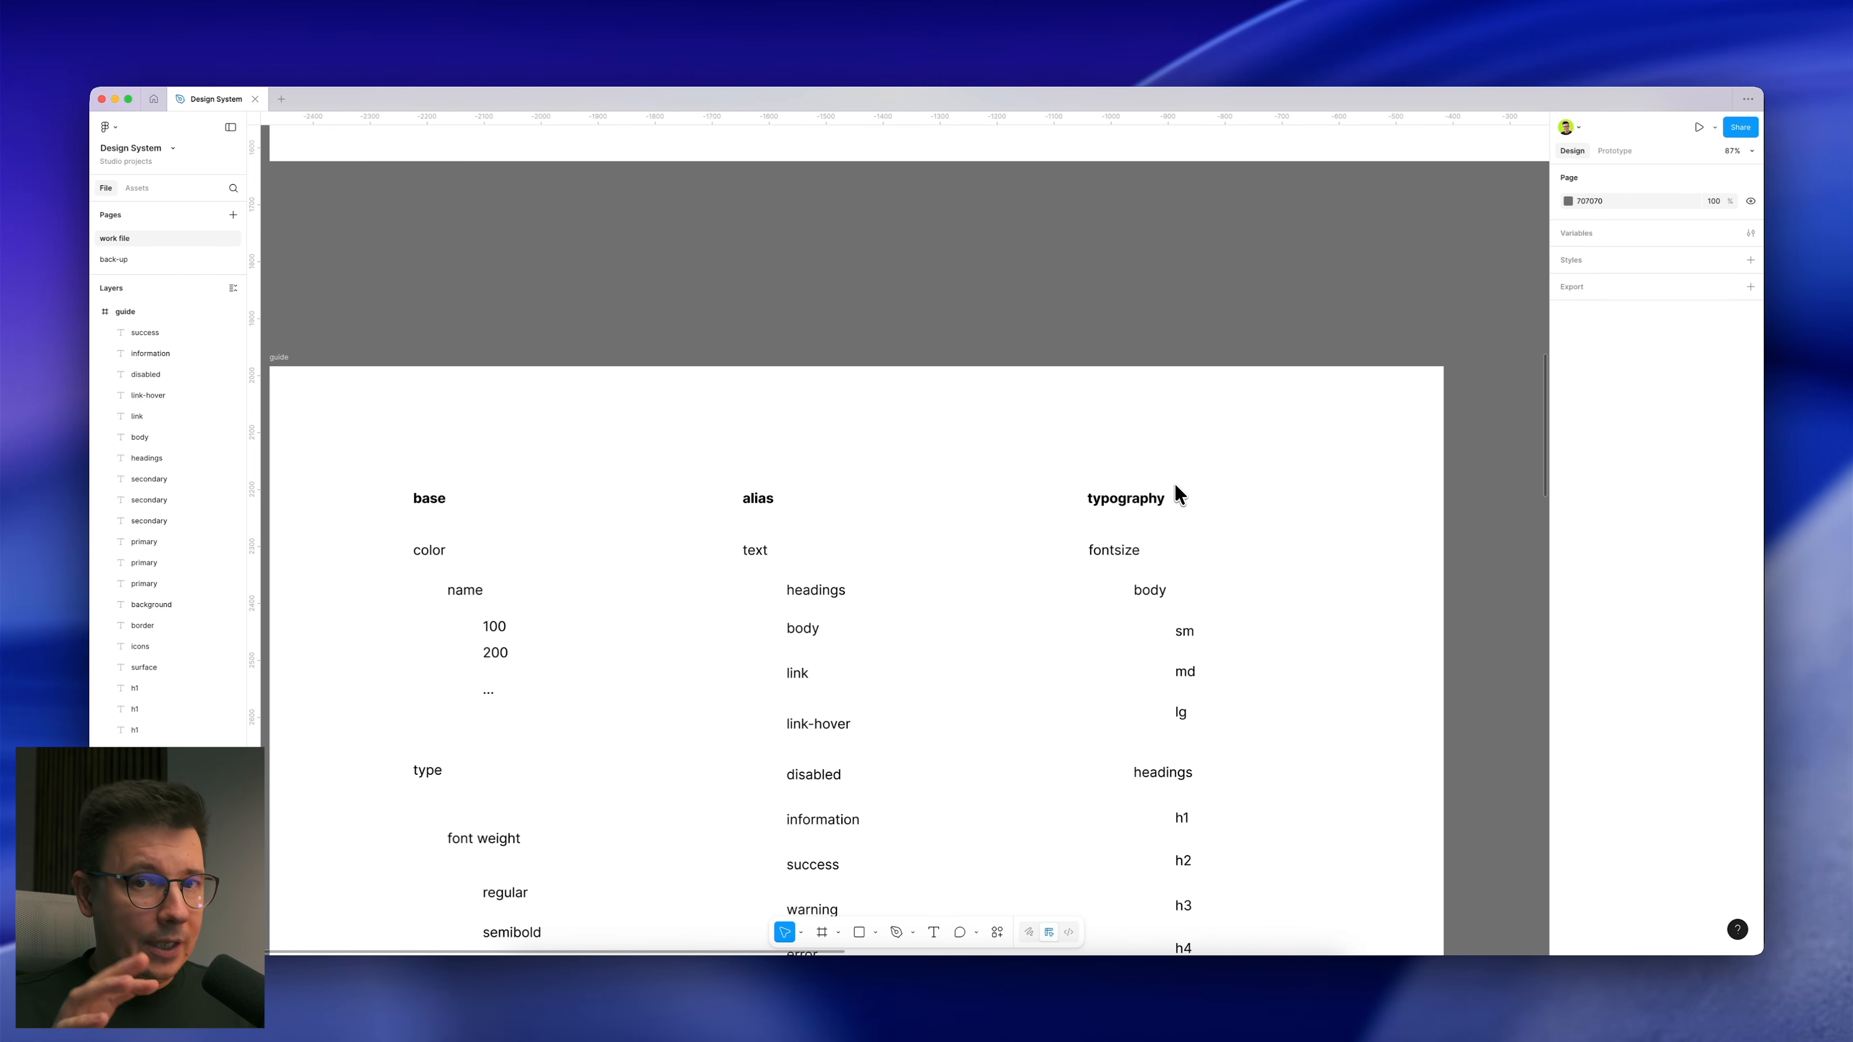
pyautogui.scroll(-5, 852, 421)
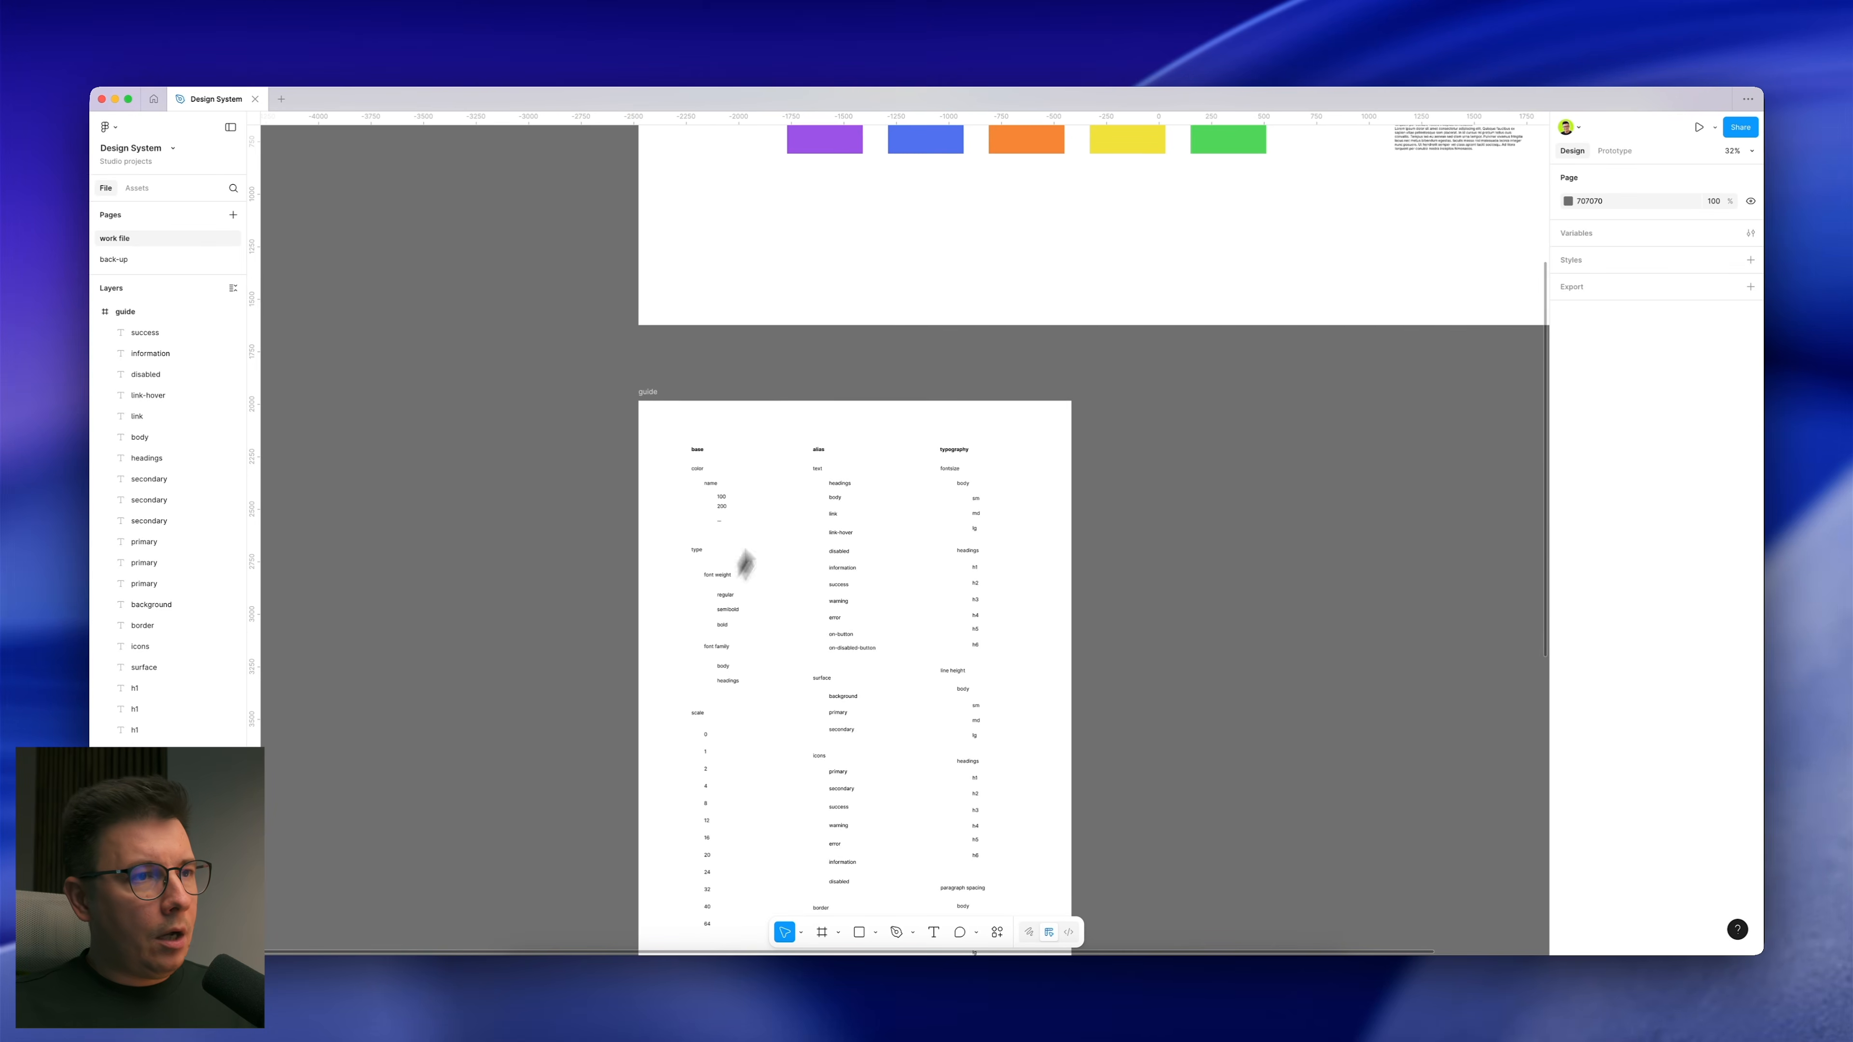
# Step: Compare the guide frame with Frame 1 above it, looking over the colour swatches and the sample text
pyautogui.hscroll(3, 872, 441)
pyautogui.scroll(4, 876, 441)
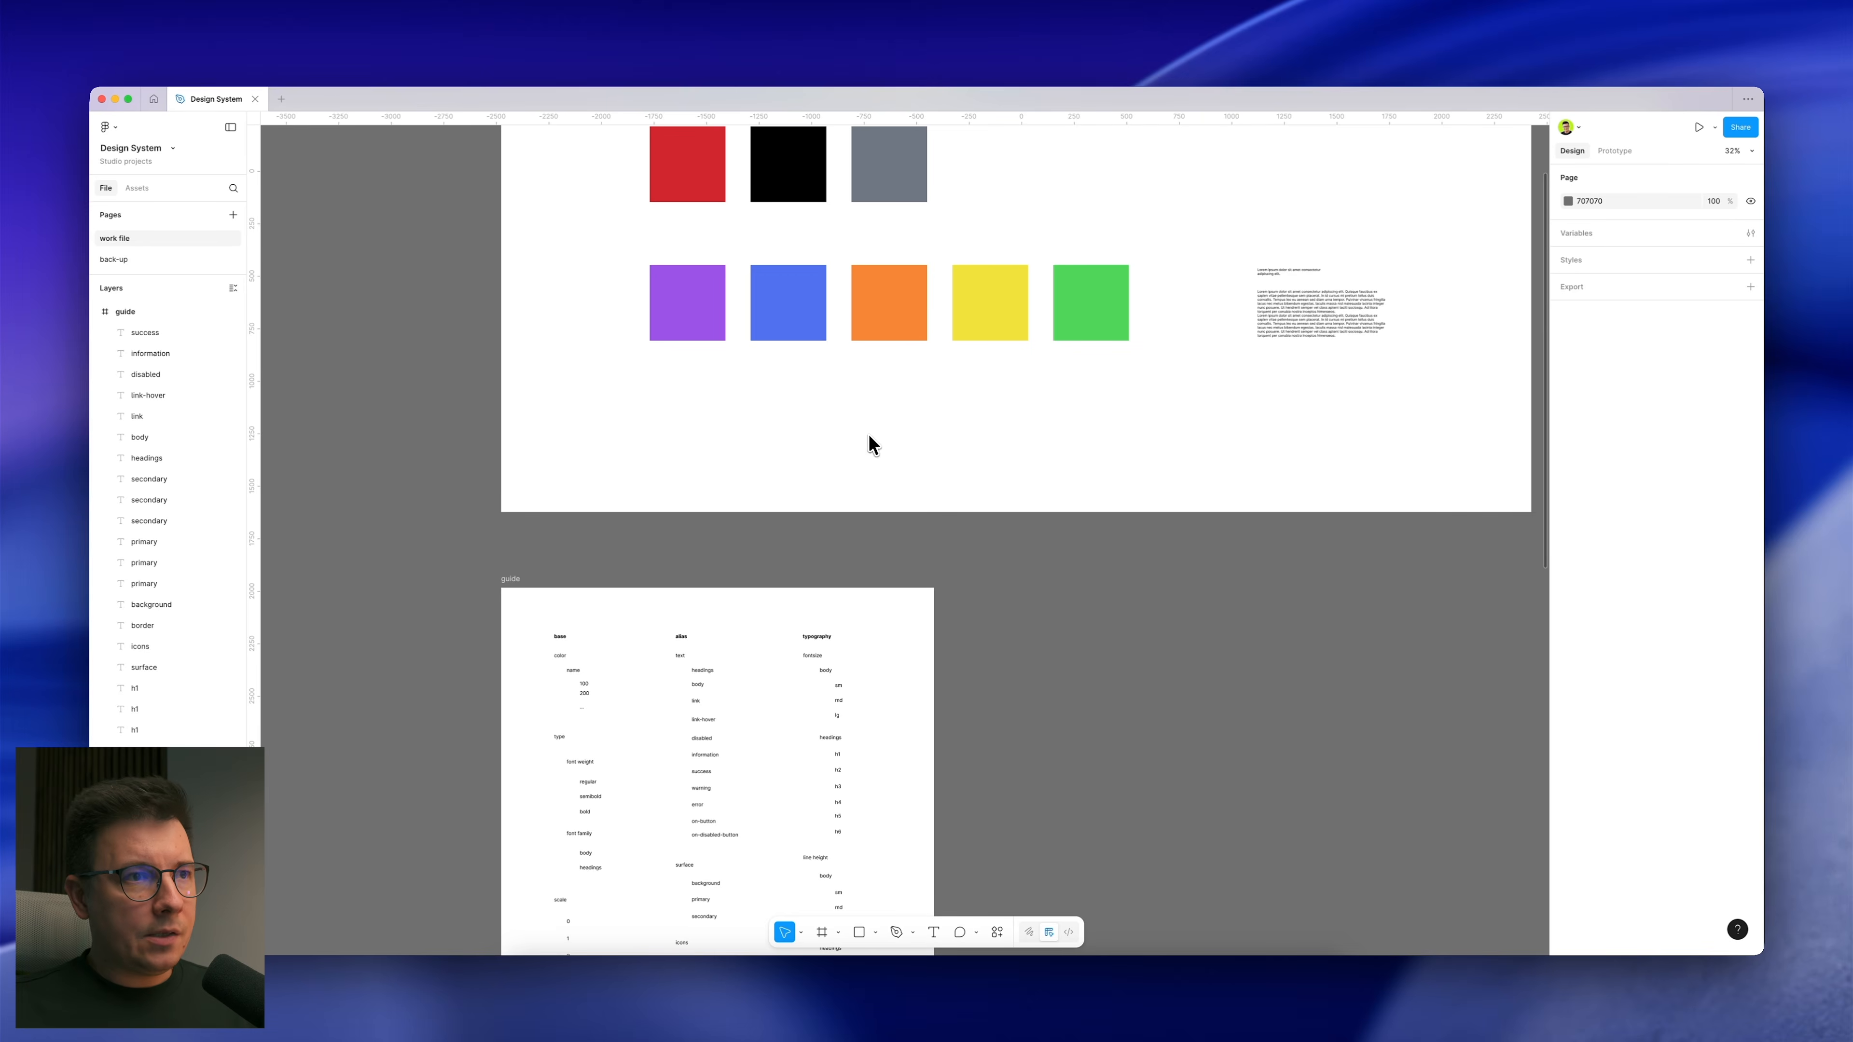
pyautogui.scroll(-2, 1048, 461)
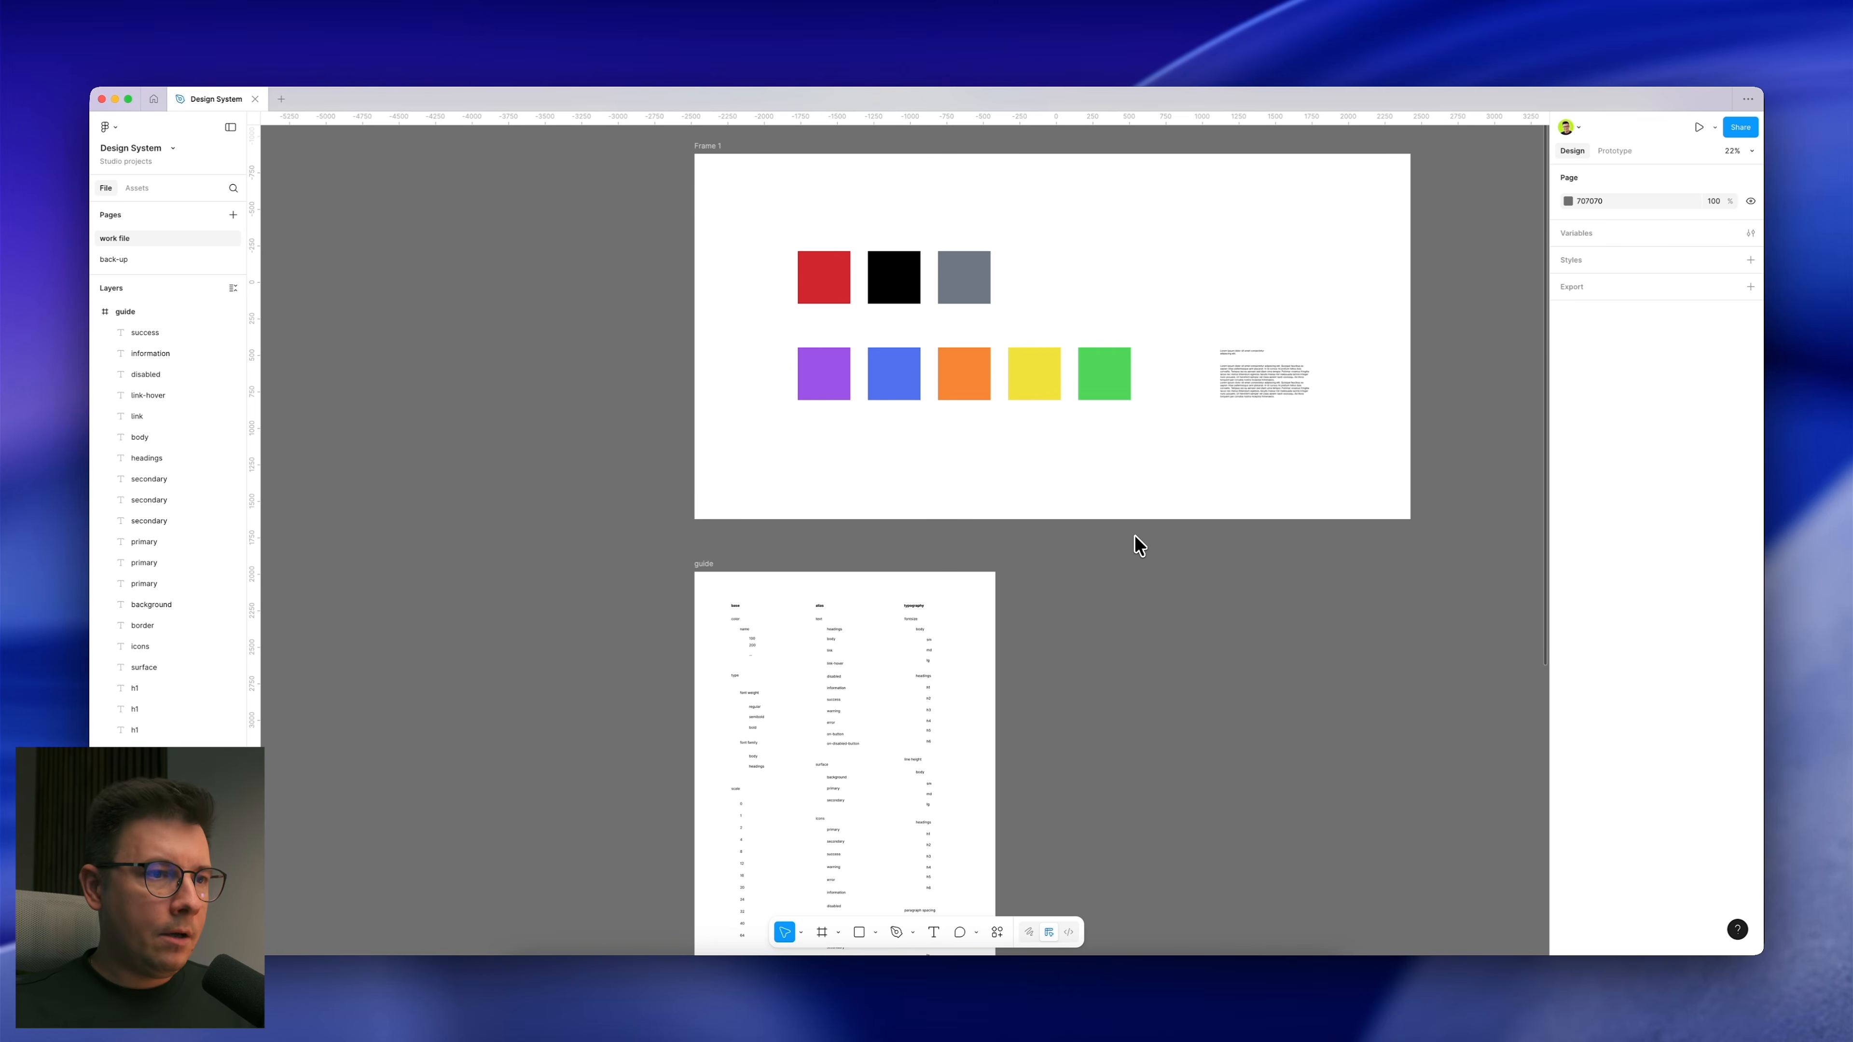
pyautogui.scroll(-3, 908, 620)
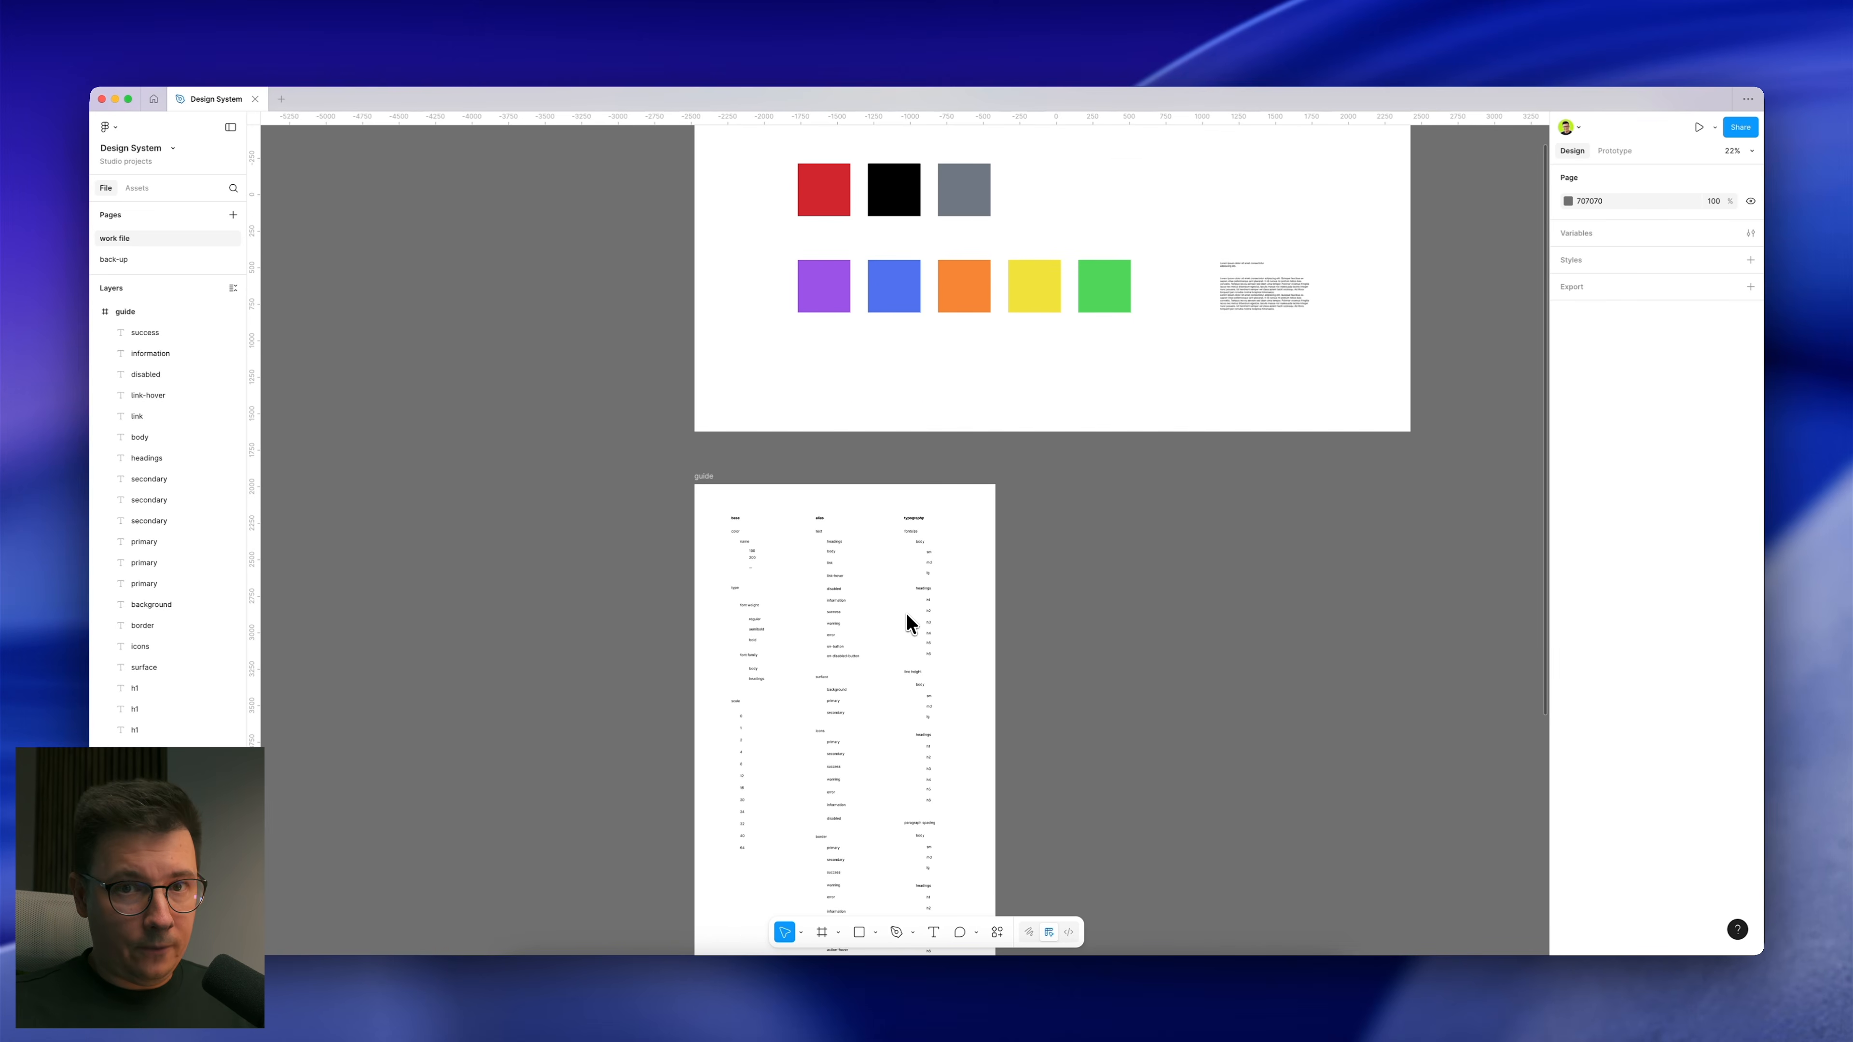
pyautogui.scroll(10, 909, 608)
pyautogui.hscroll(4, 912, 567)
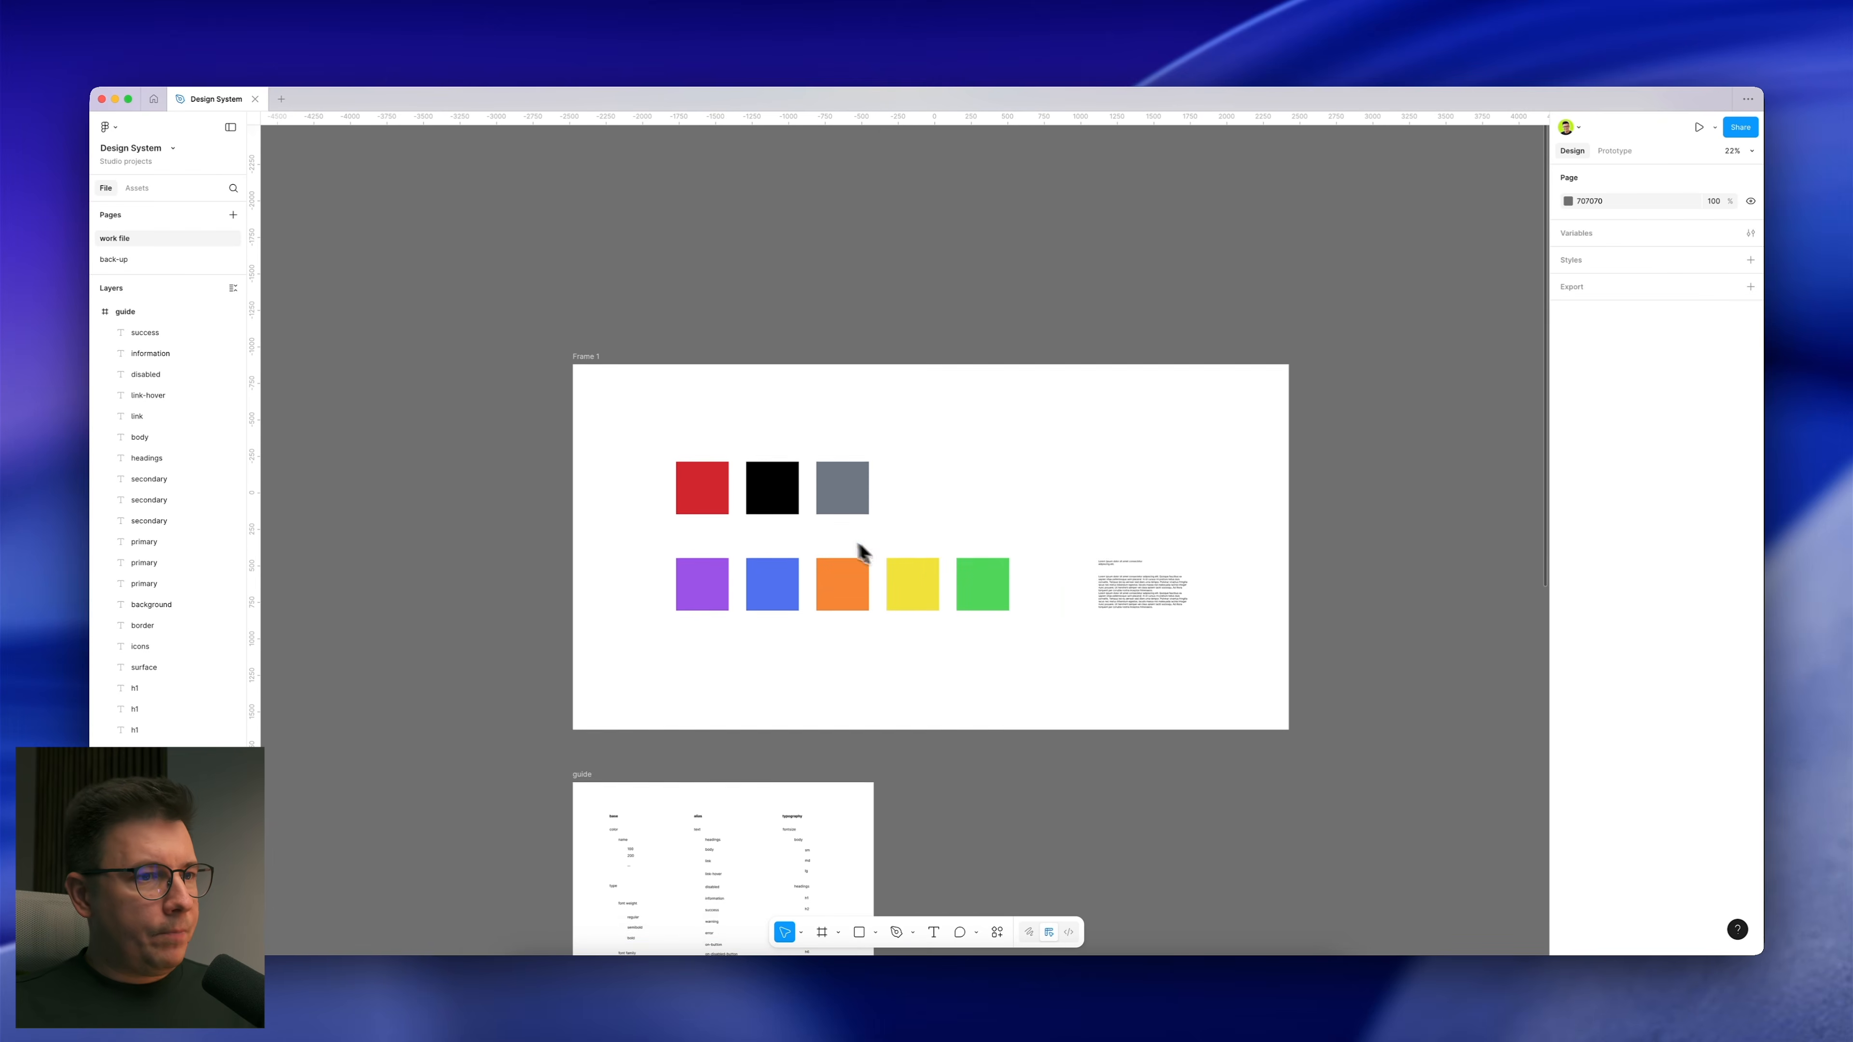
pyautogui.hscroll(6, 858, 545)
pyautogui.scroll(5, 755, 490)
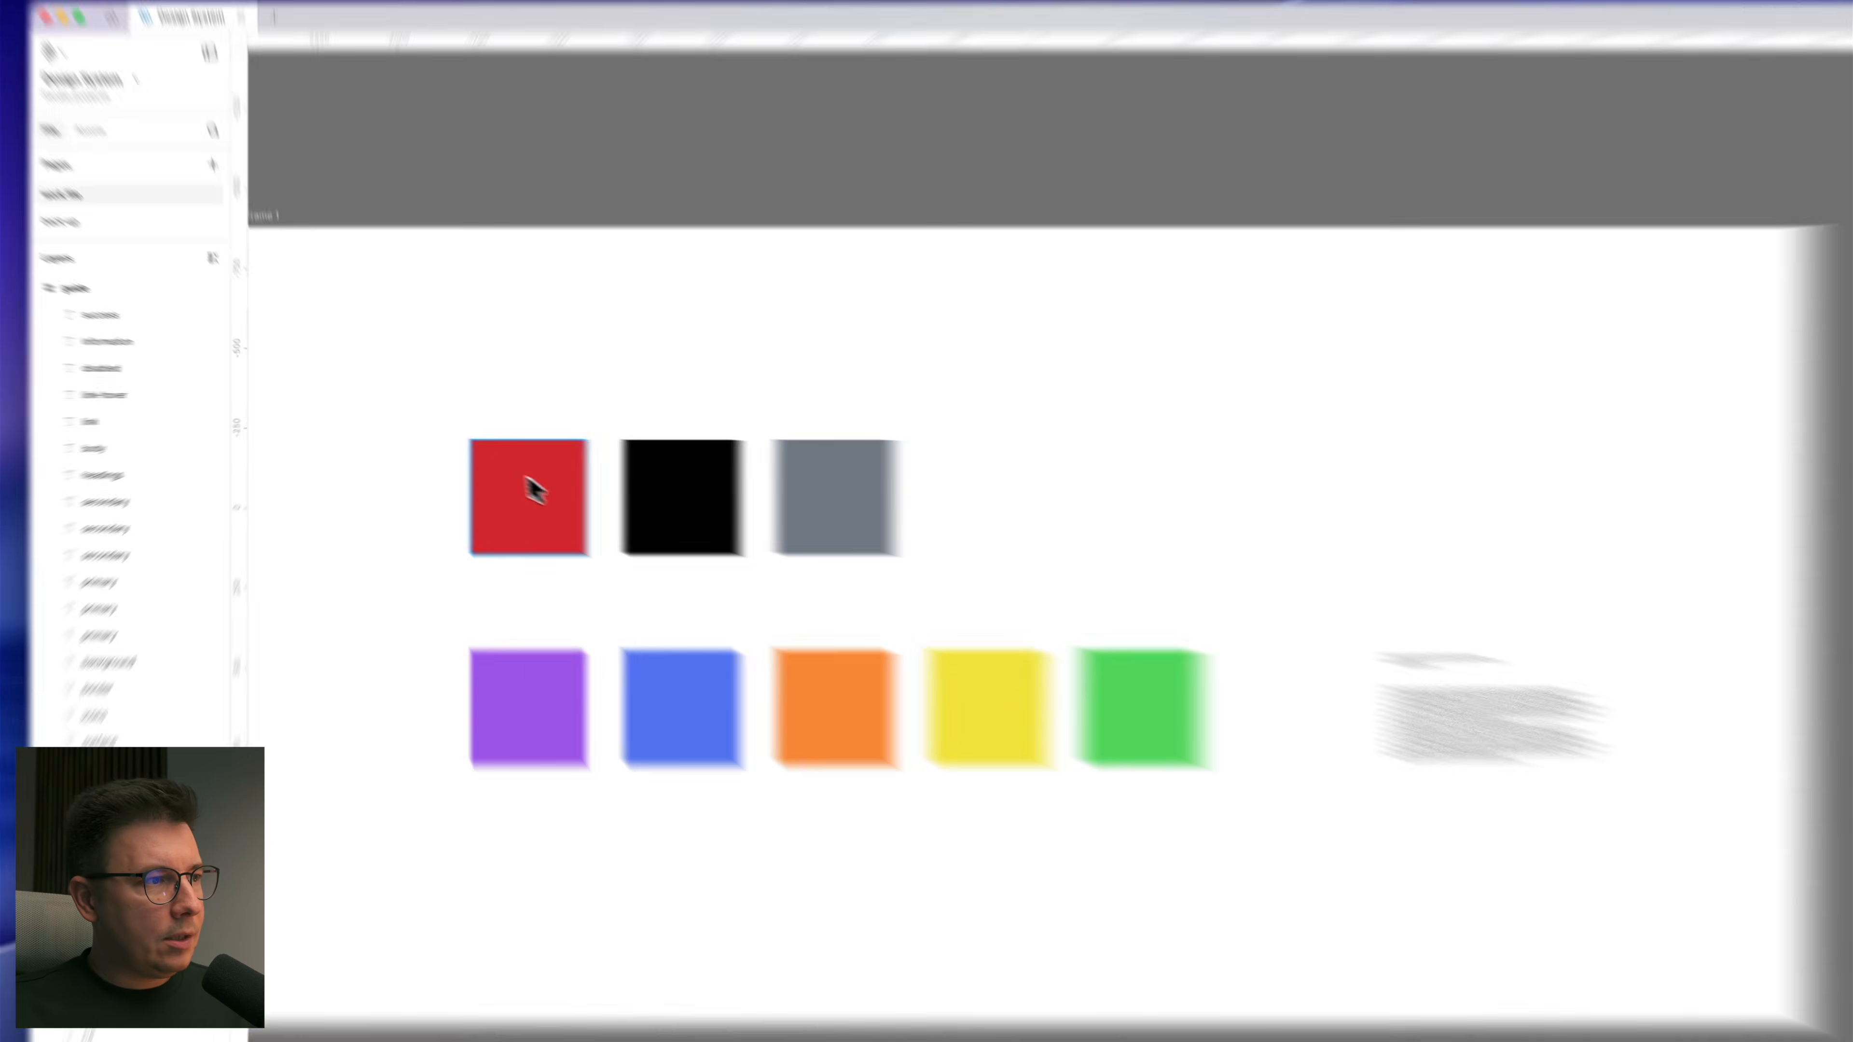
# Step: Examine the red, black and grey swatches in the upper row of Frame 1 as one group
pyautogui.click(476, 474)
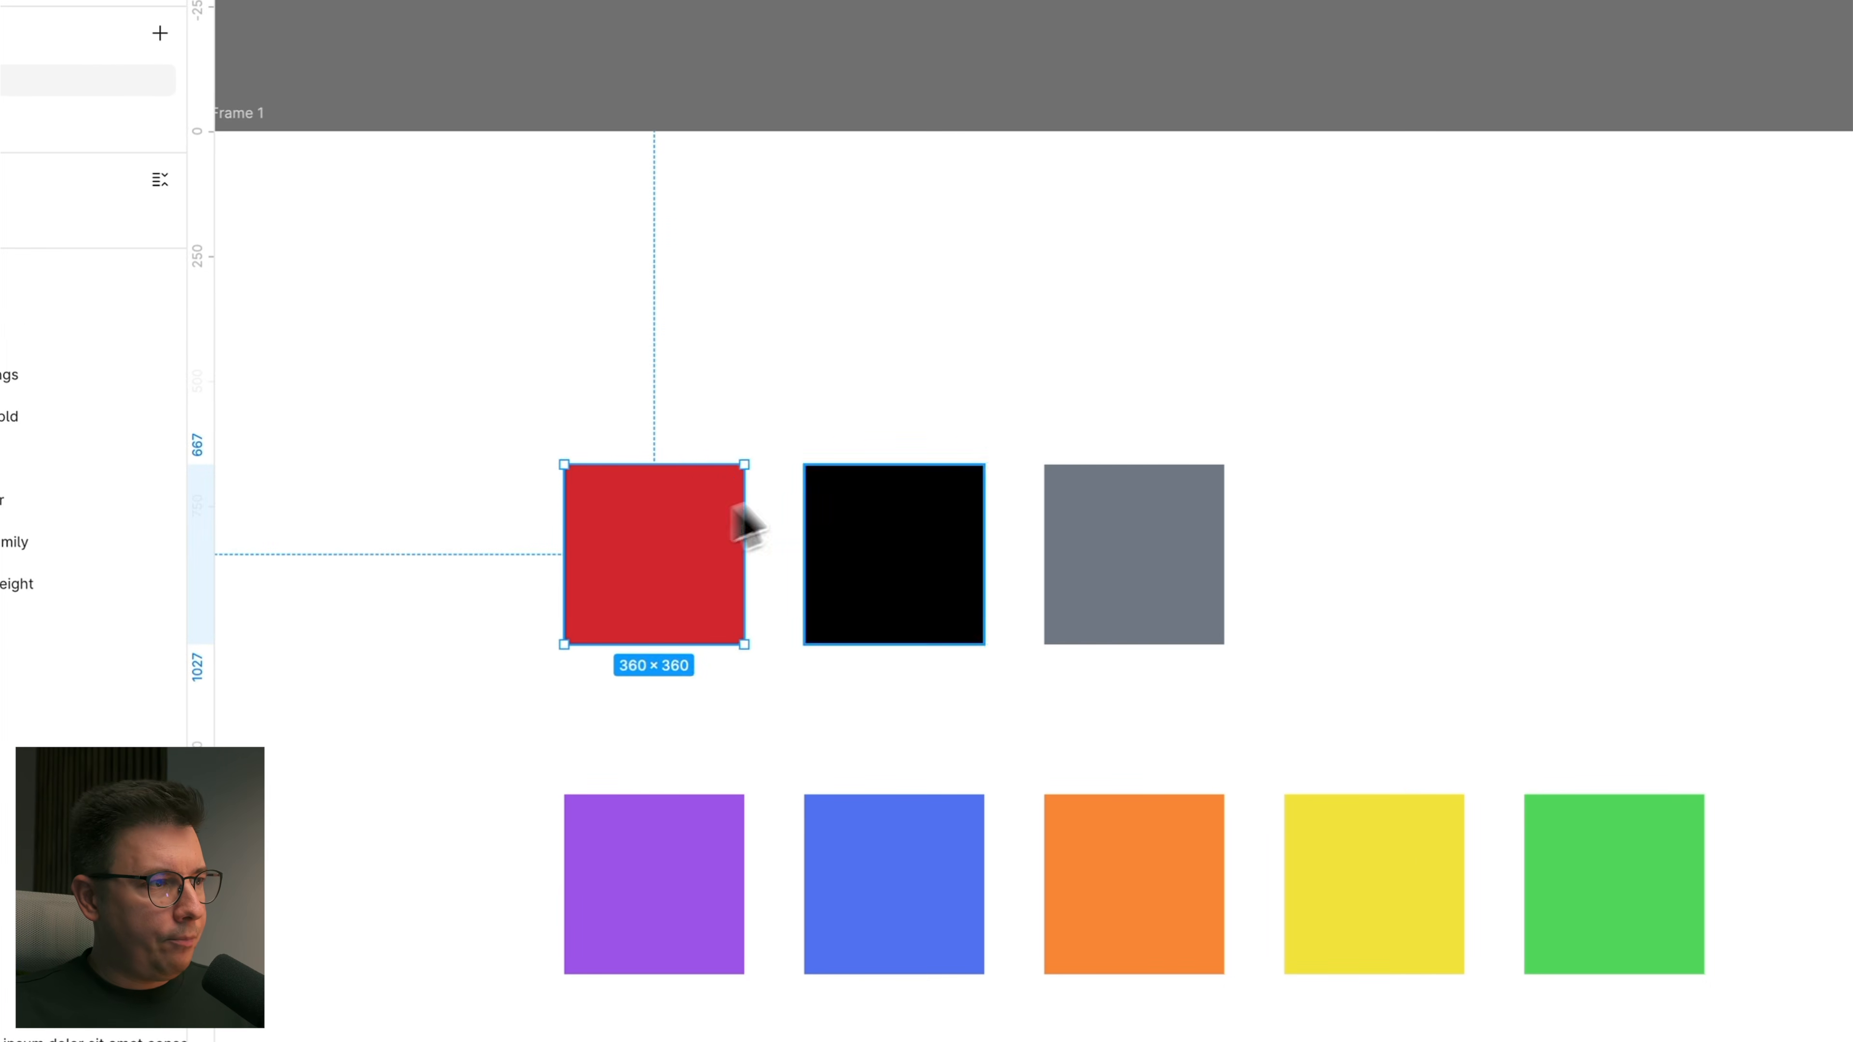
pyautogui.moveTo(547, 359); pyautogui.dragTo(1211, 558)
pyautogui.moveTo(1303, 365); pyautogui.dragTo(597, 537)
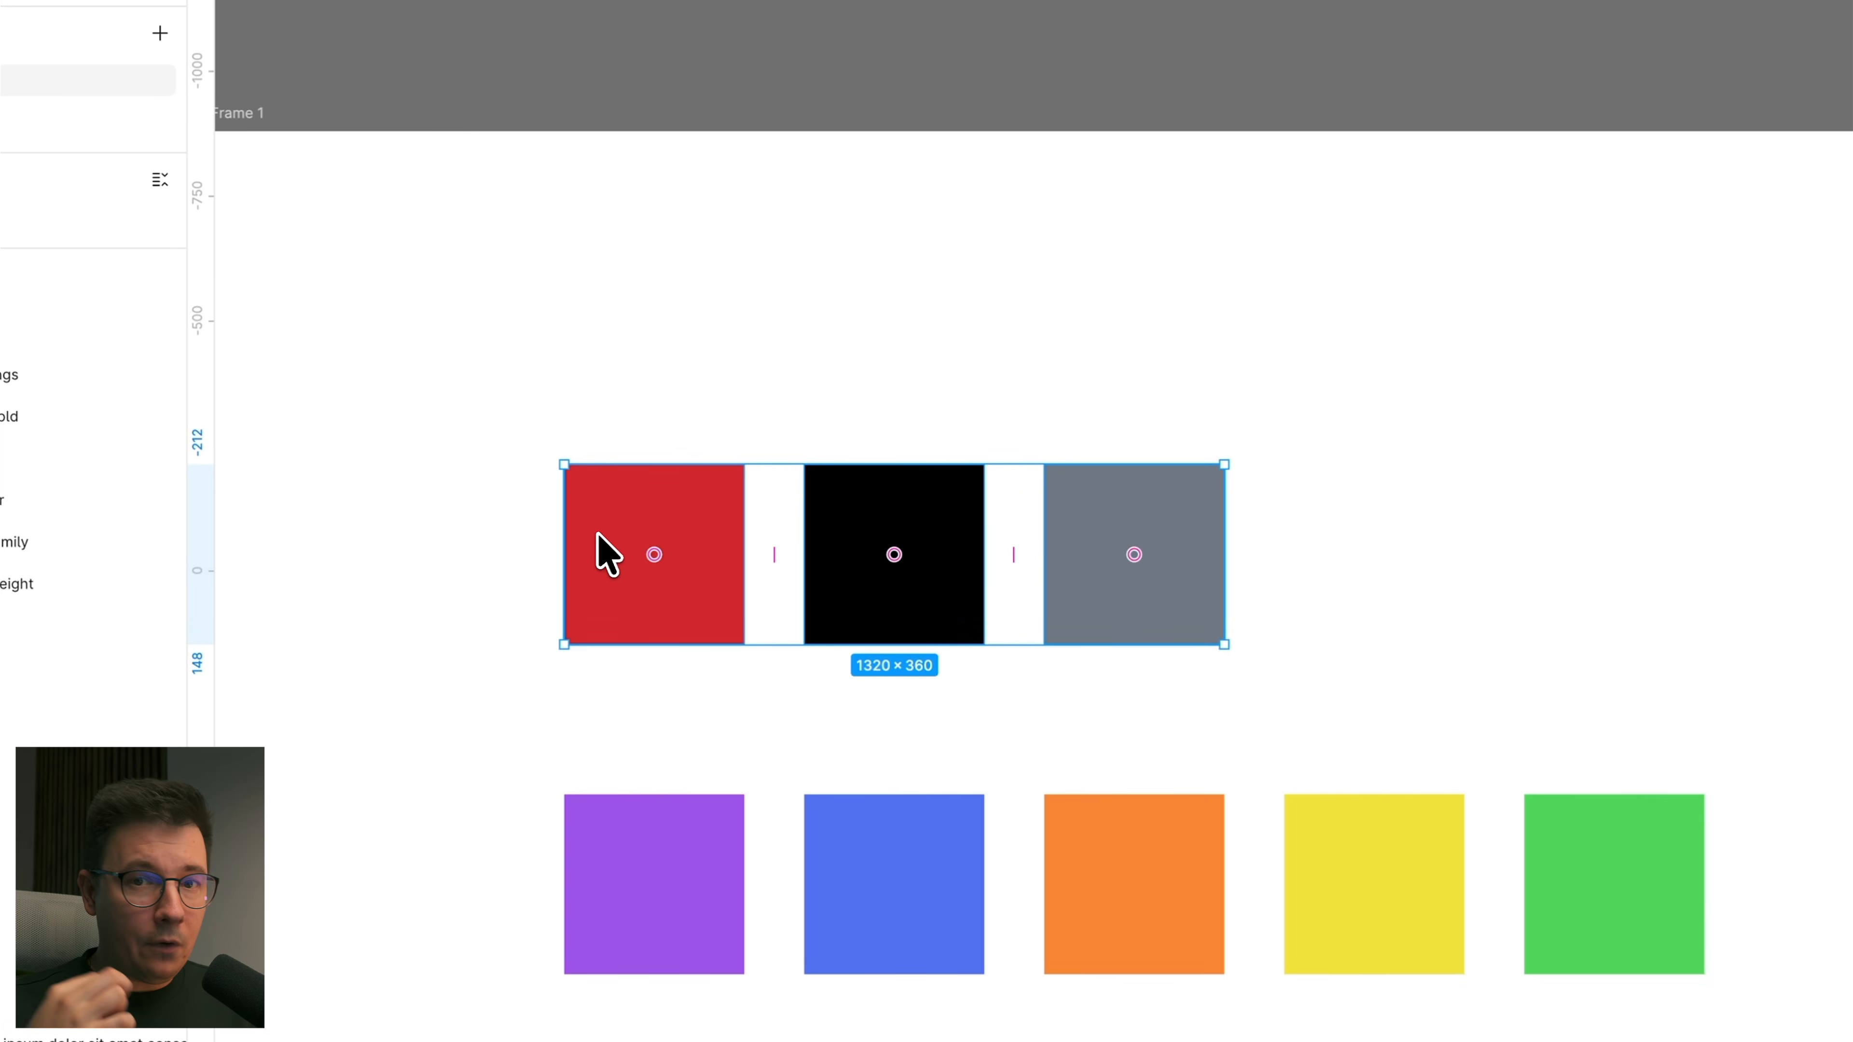
pyautogui.click(1075, 365)
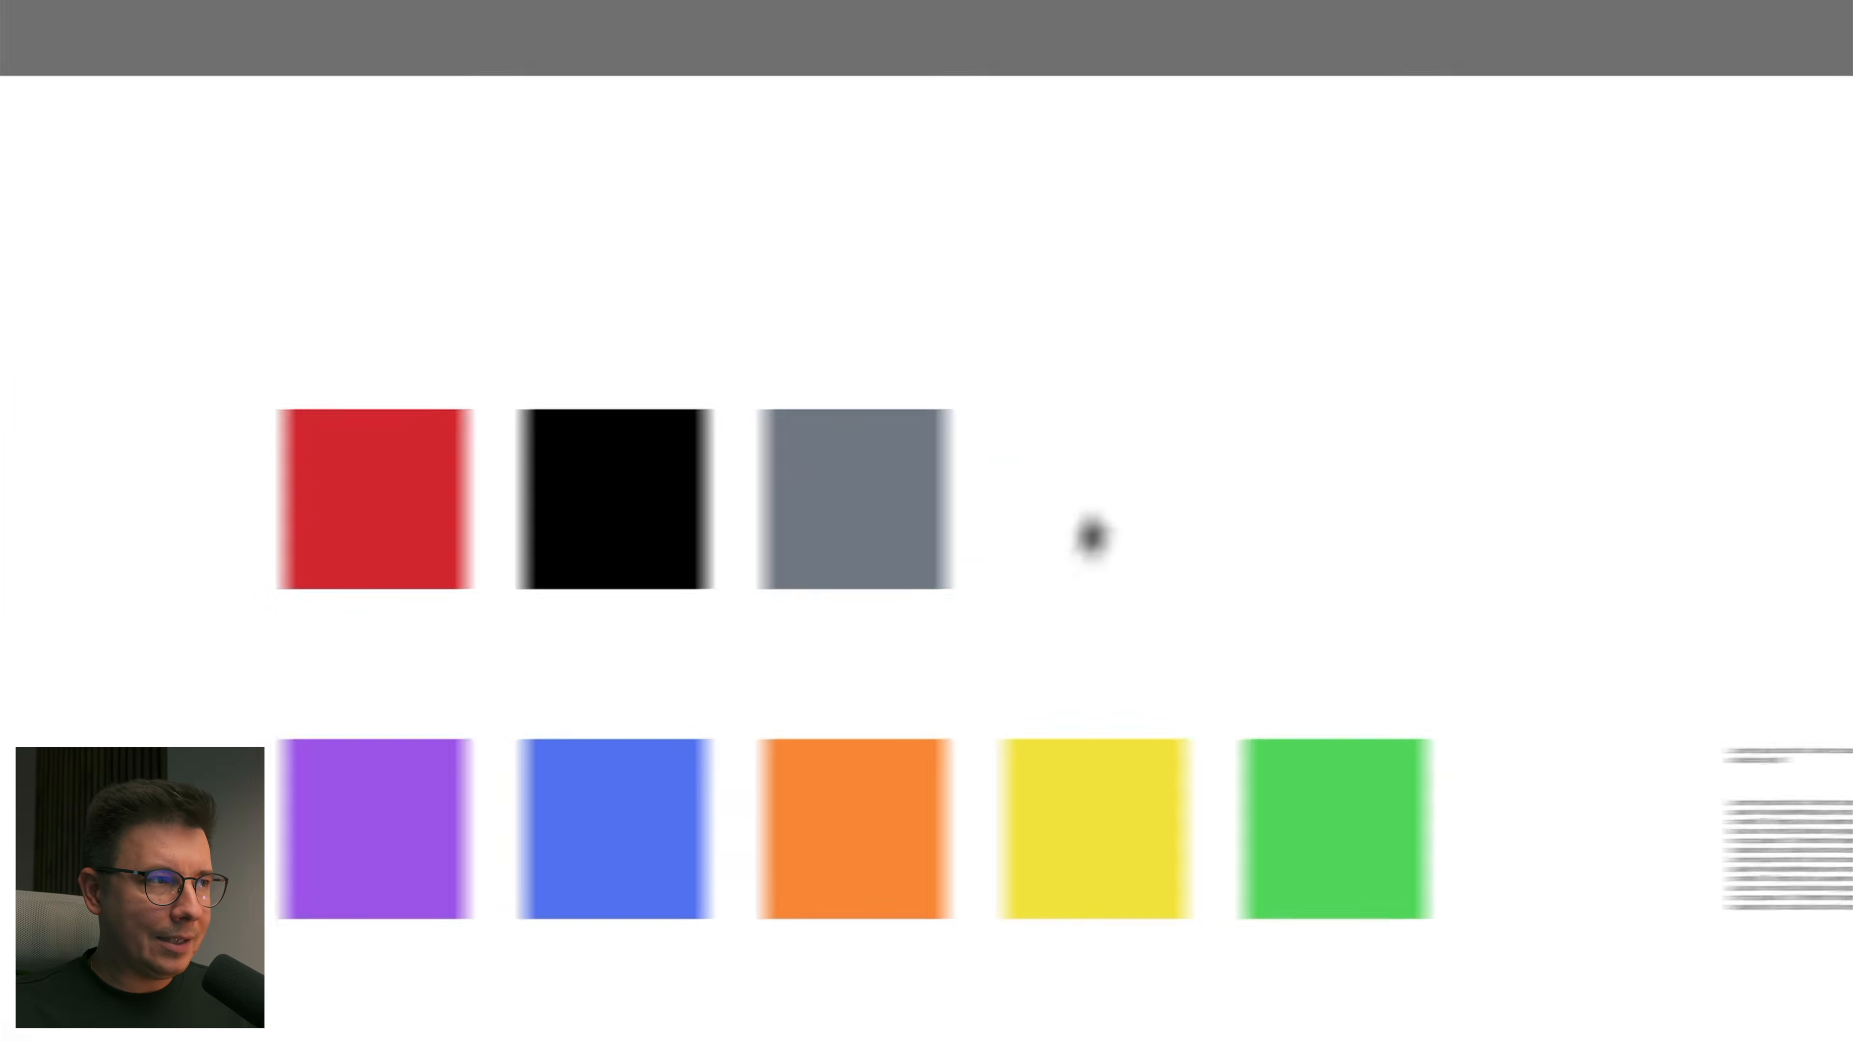
pyautogui.moveTo(219, 362); pyautogui.dragTo(920, 647)
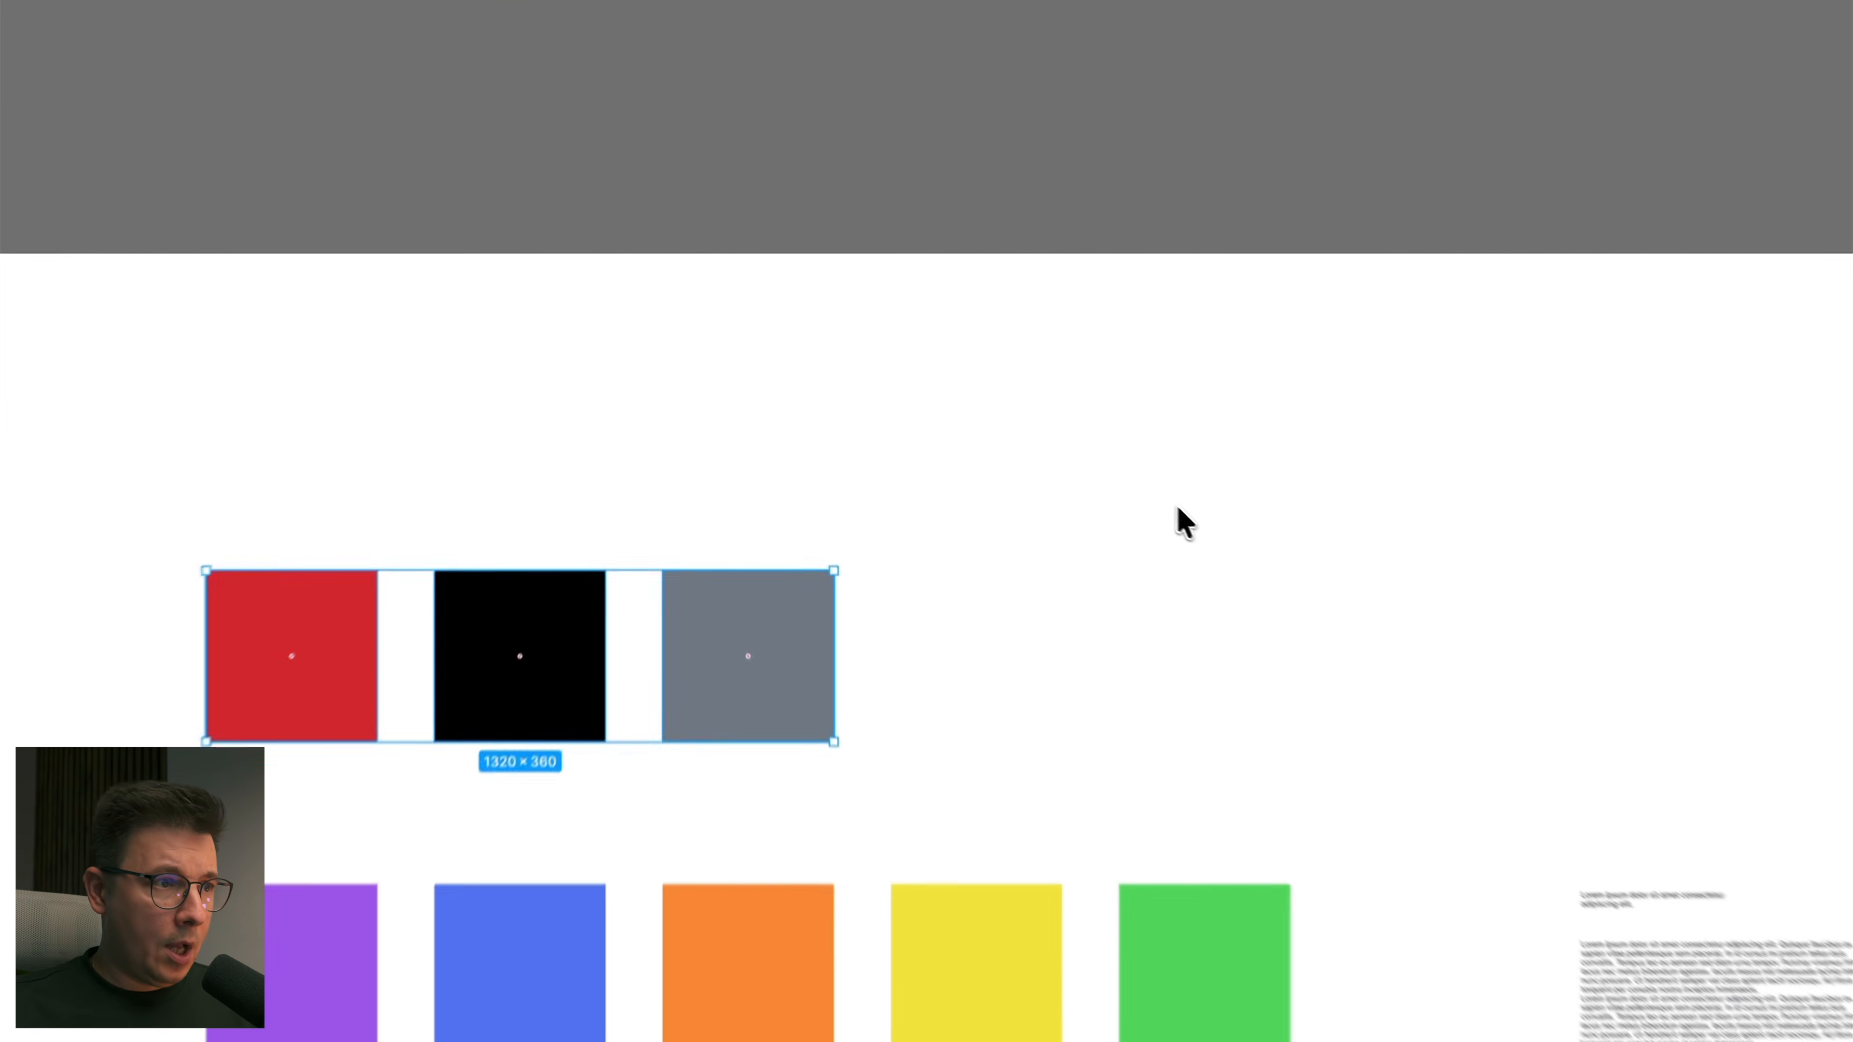
pyautogui.click(941, 394)
pyautogui.moveTo(867, 370); pyautogui.dragTo(464, 450)
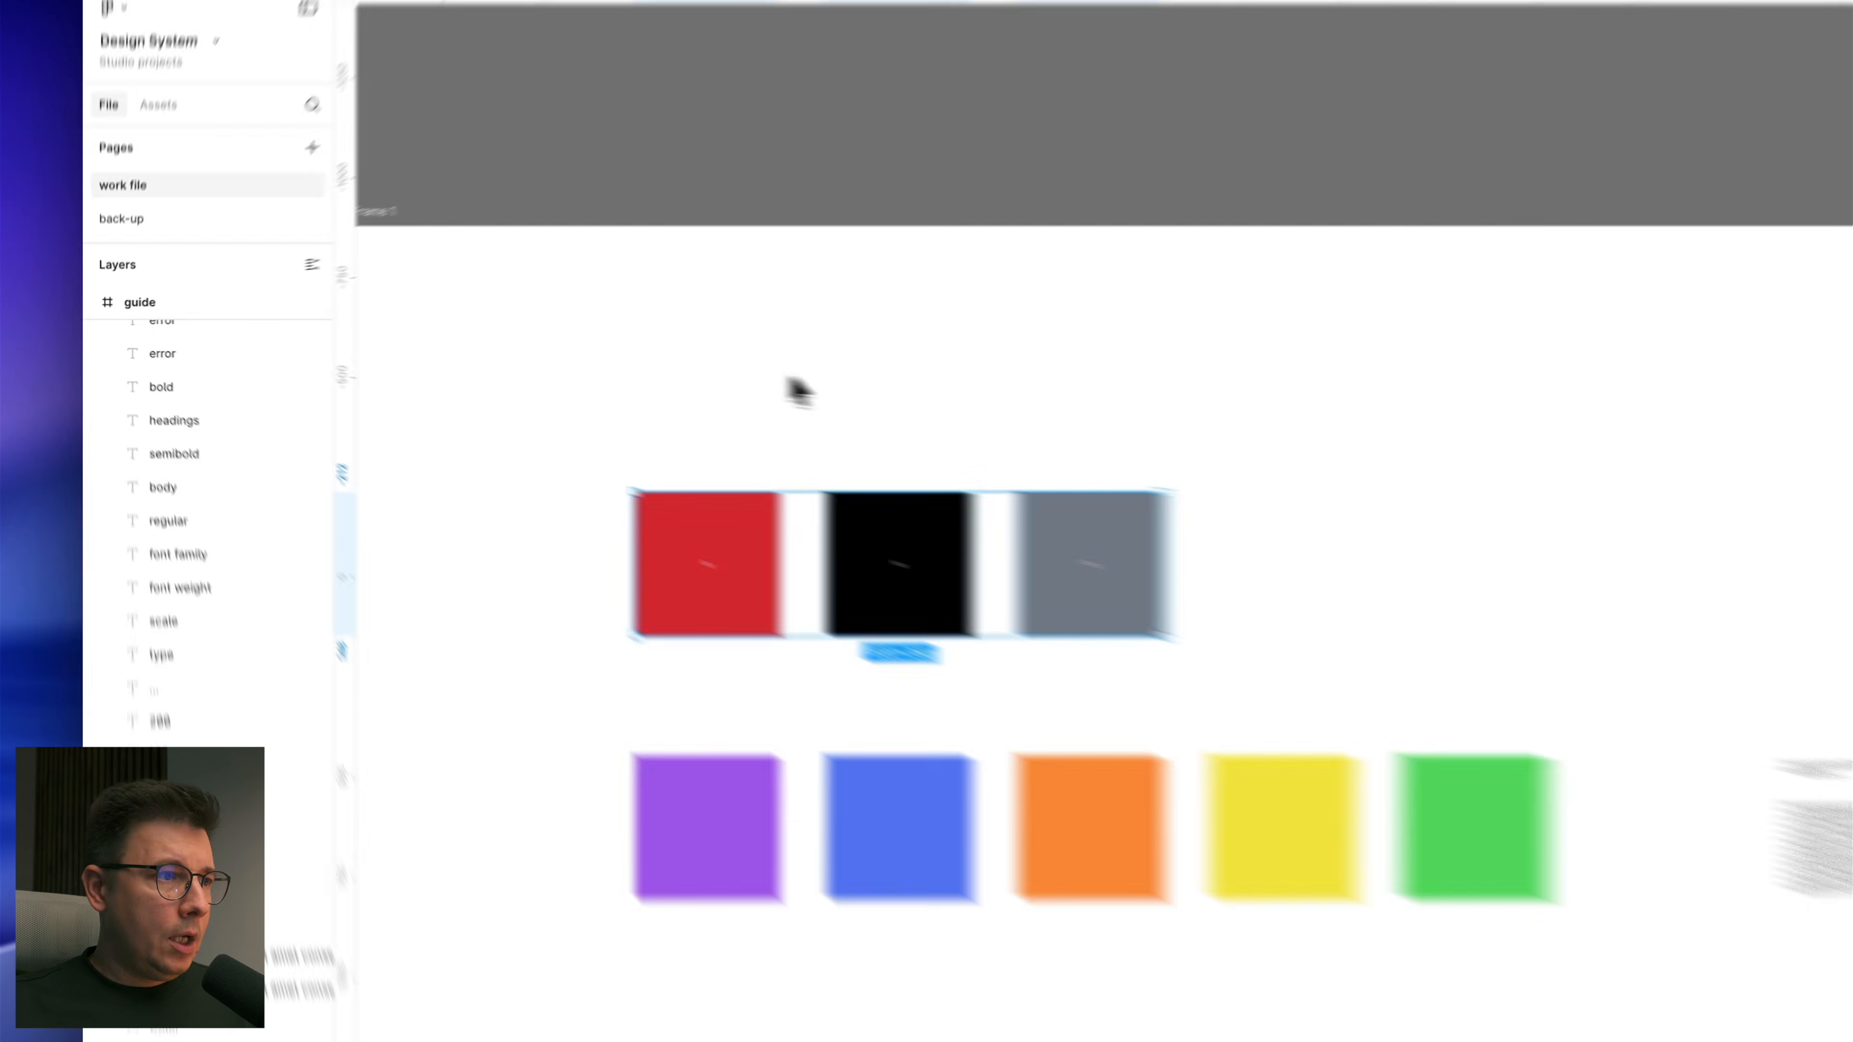
pyautogui.click(515, 379)
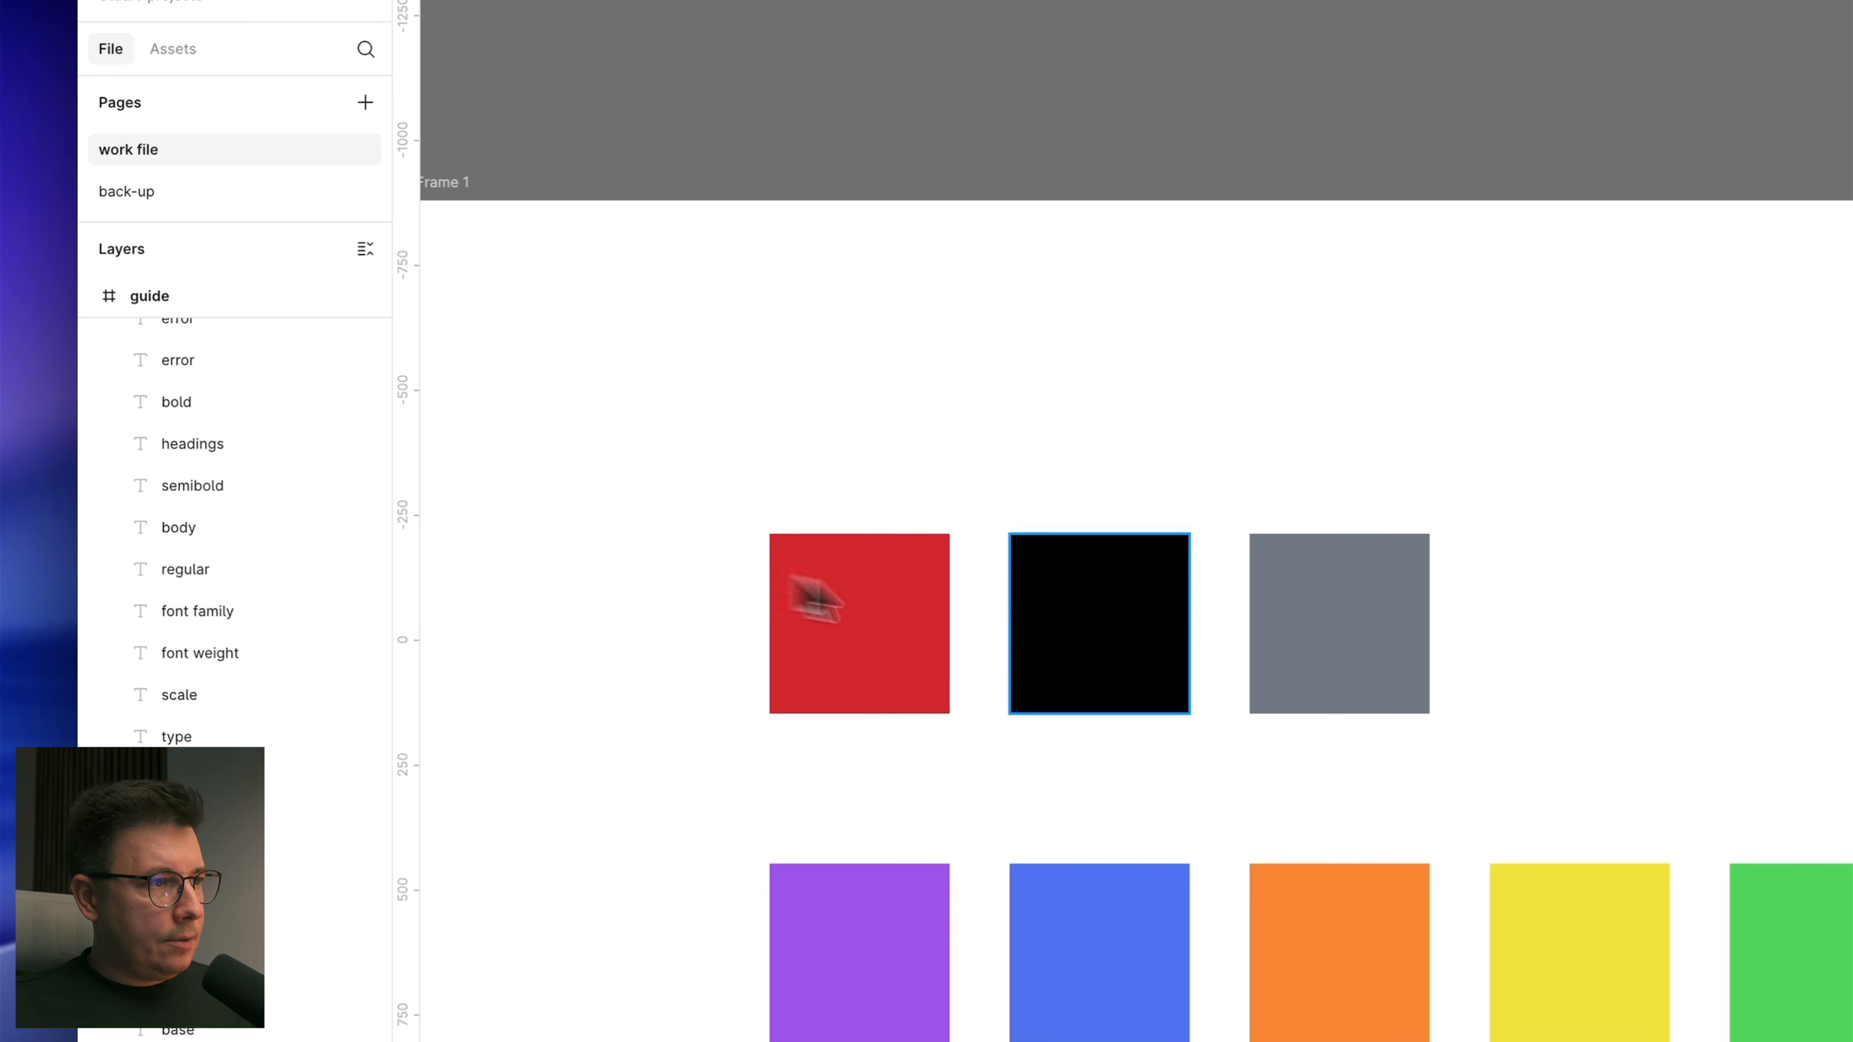
# Step: Inspect the red, black and grey swatches one at a time, and the black and grey pair together
pyautogui.click(862, 622)
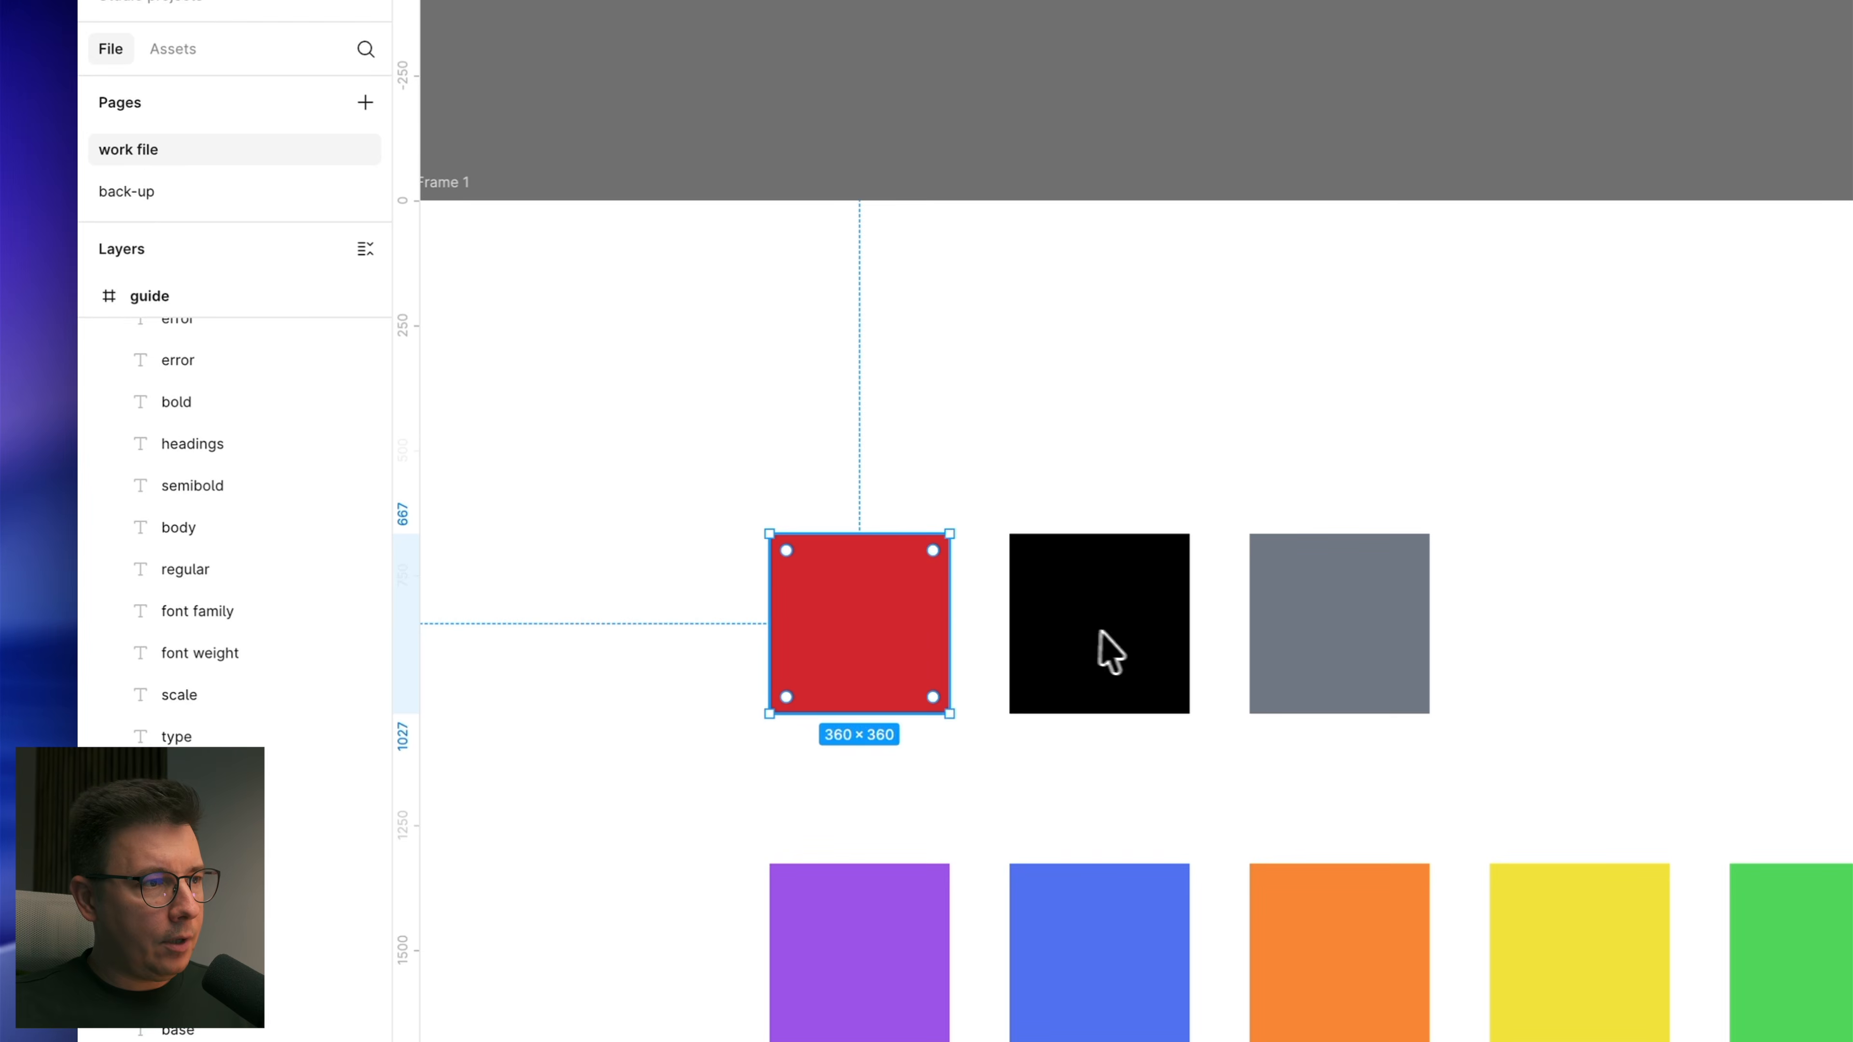
pyautogui.click(1119, 634)
pyautogui.click(1271, 669)
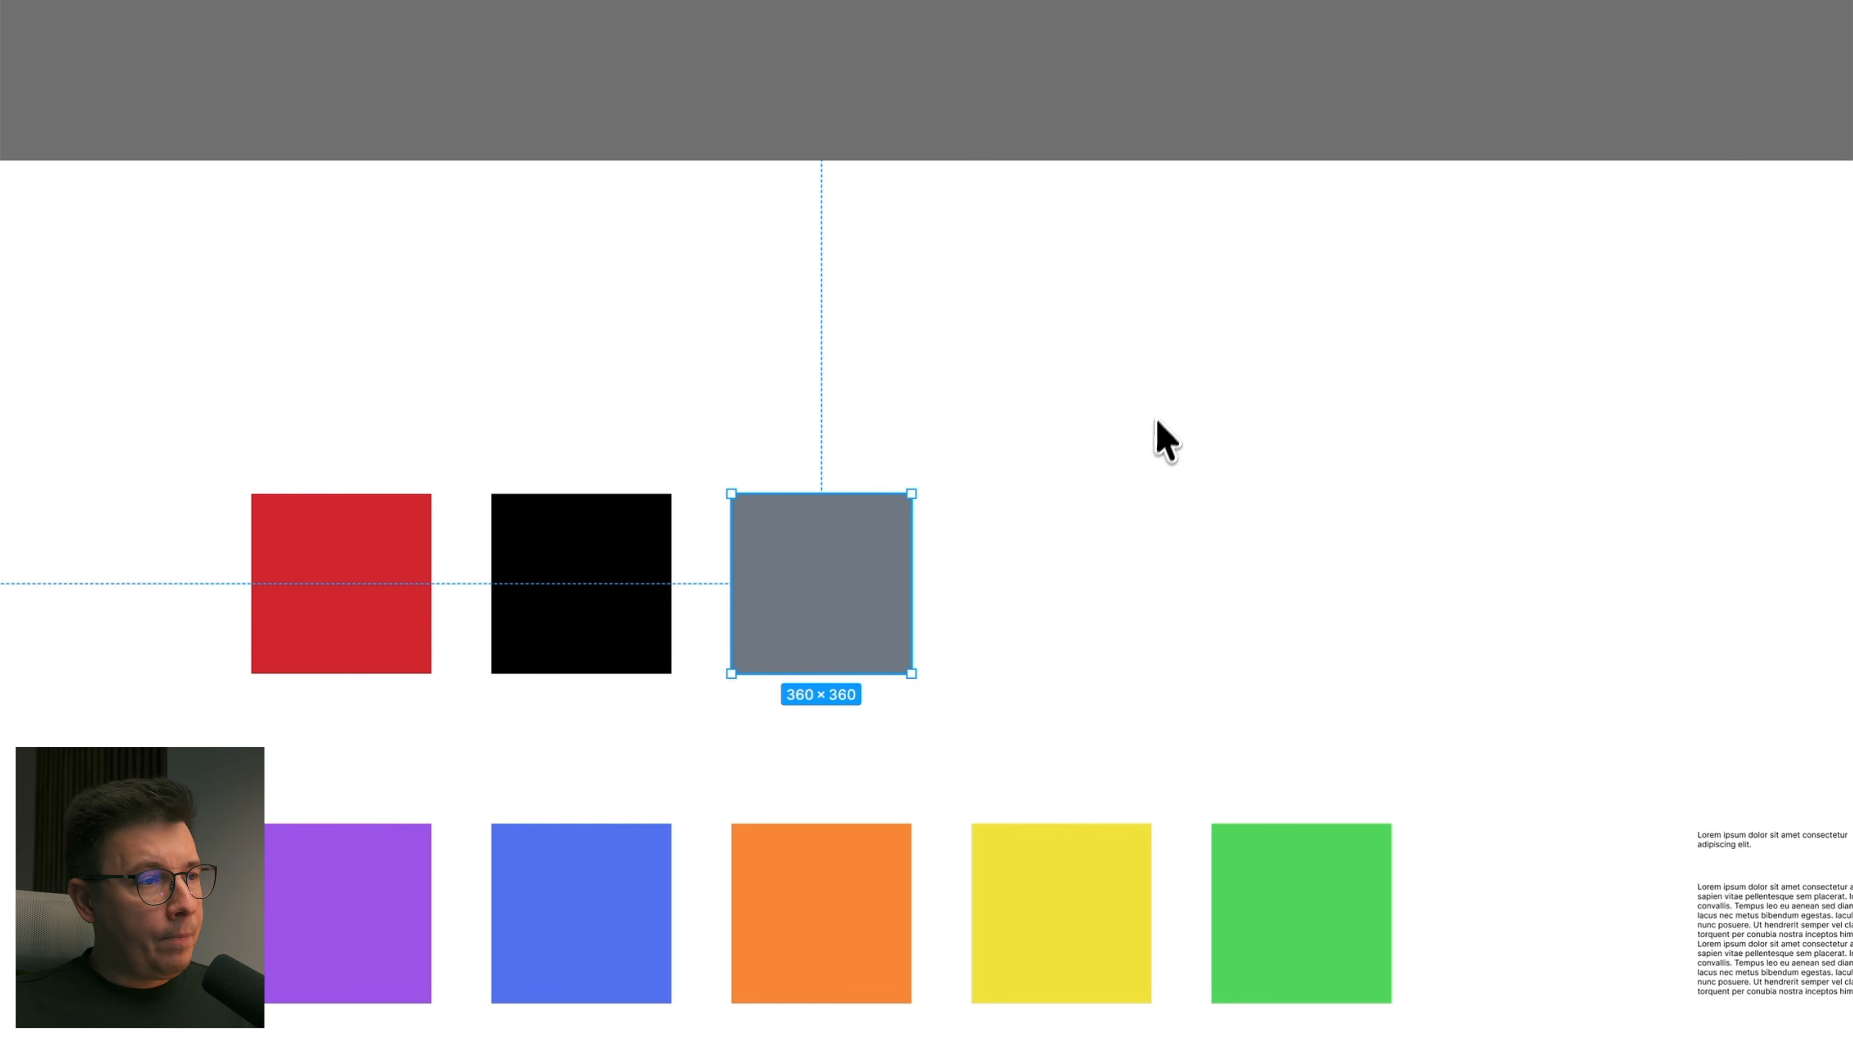
pyautogui.click(1098, 398)
pyautogui.moveTo(1088, 365); pyautogui.dragTo(583, 621)
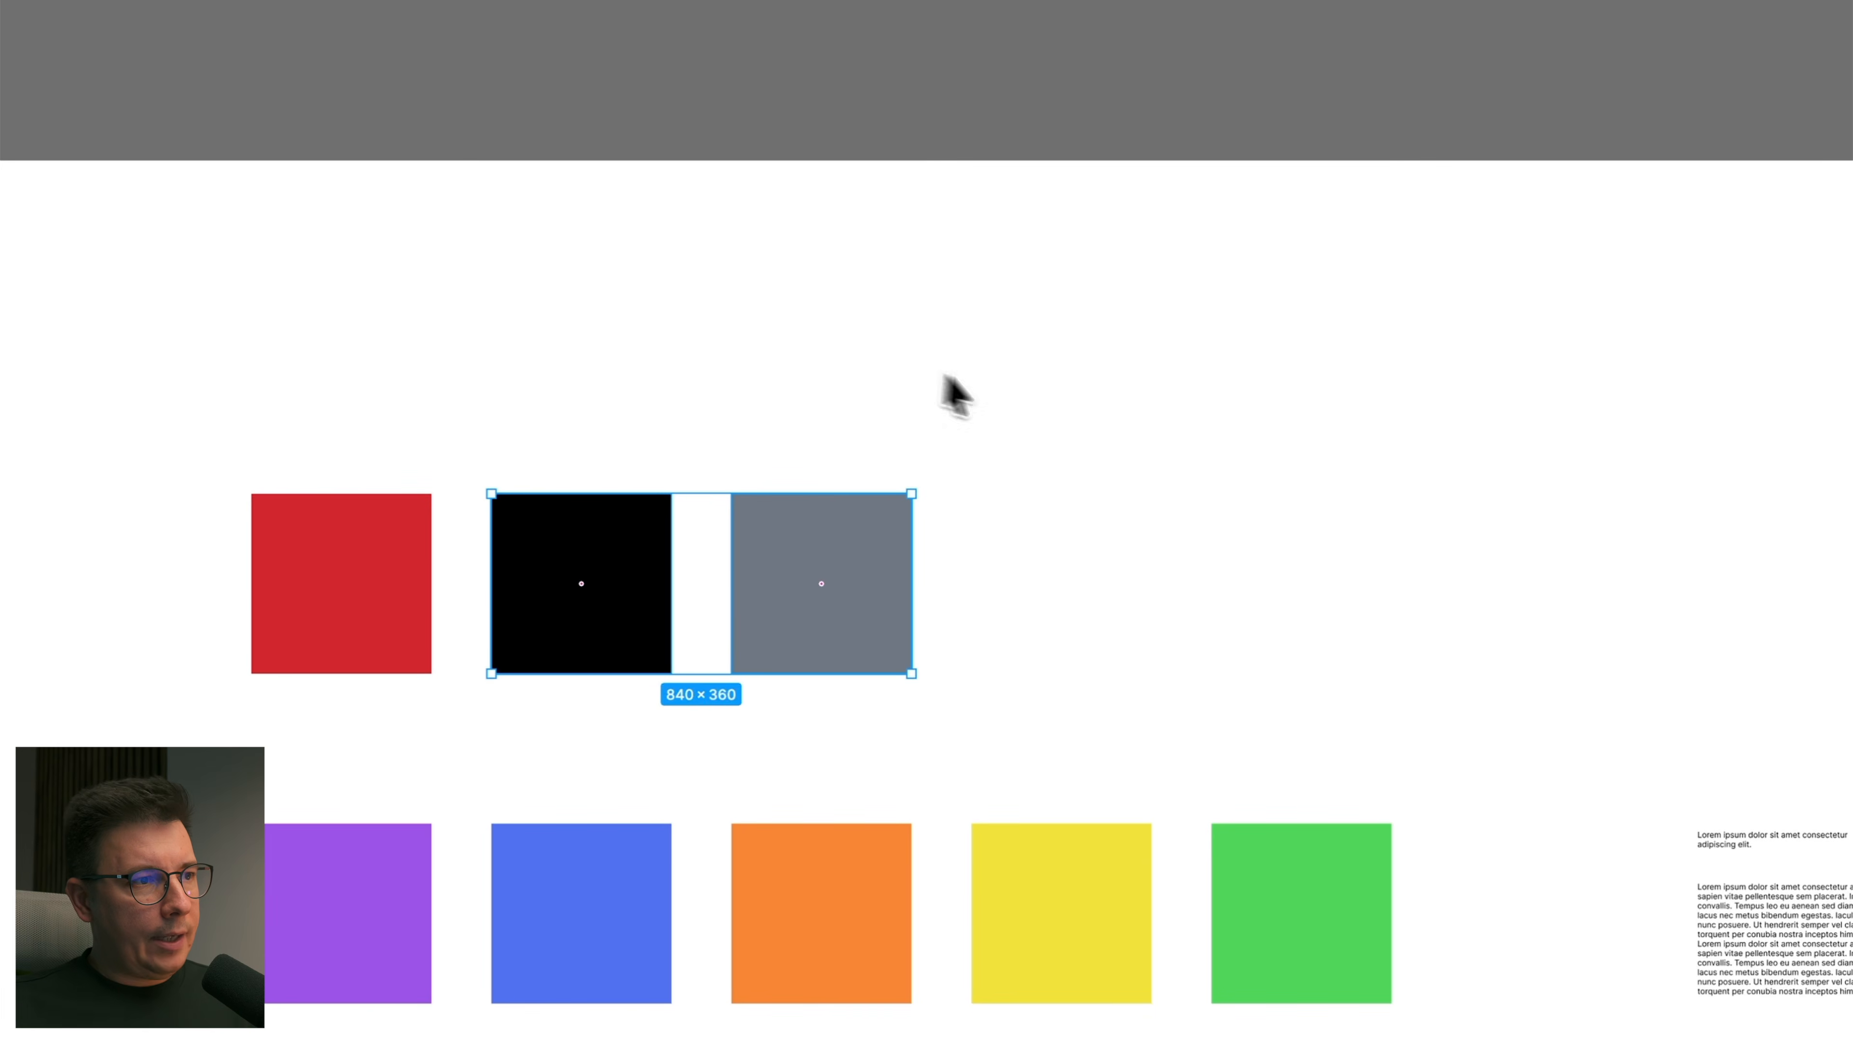
pyautogui.click(1047, 430)
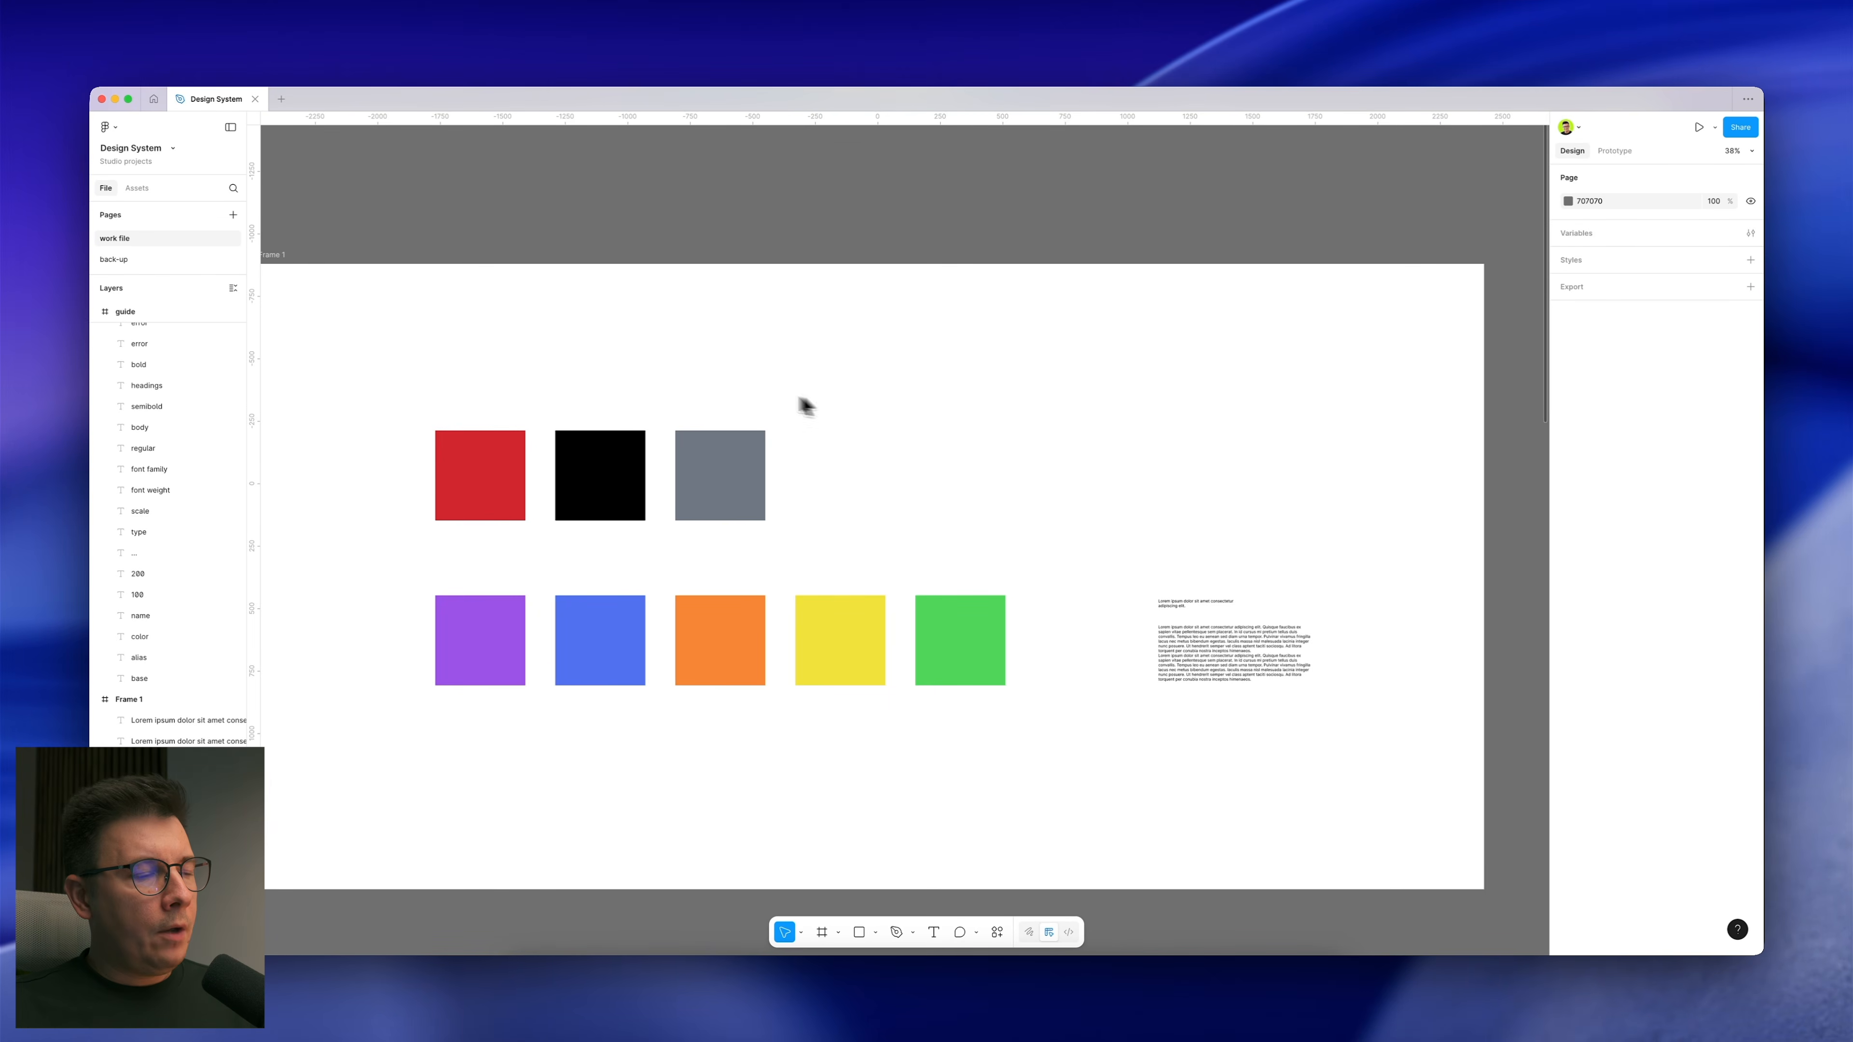
pyautogui.click(613, 473)
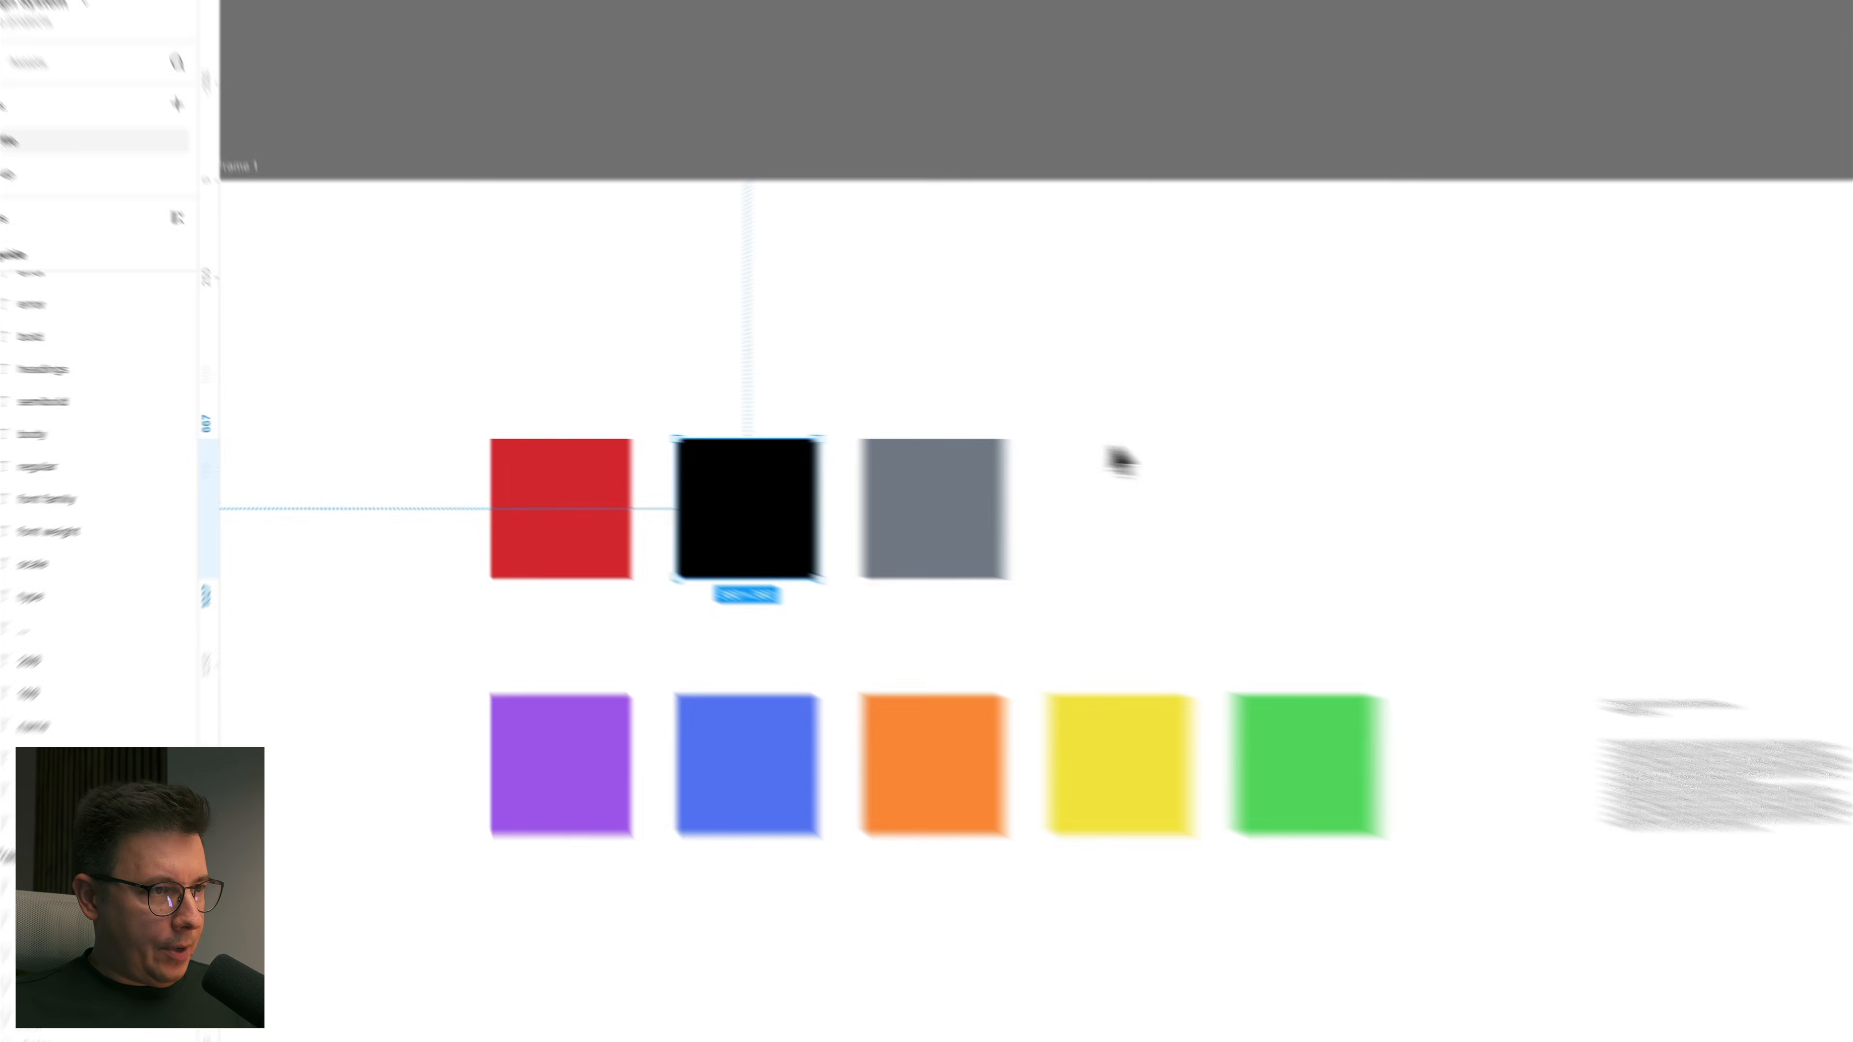
pyautogui.click(826, 429)
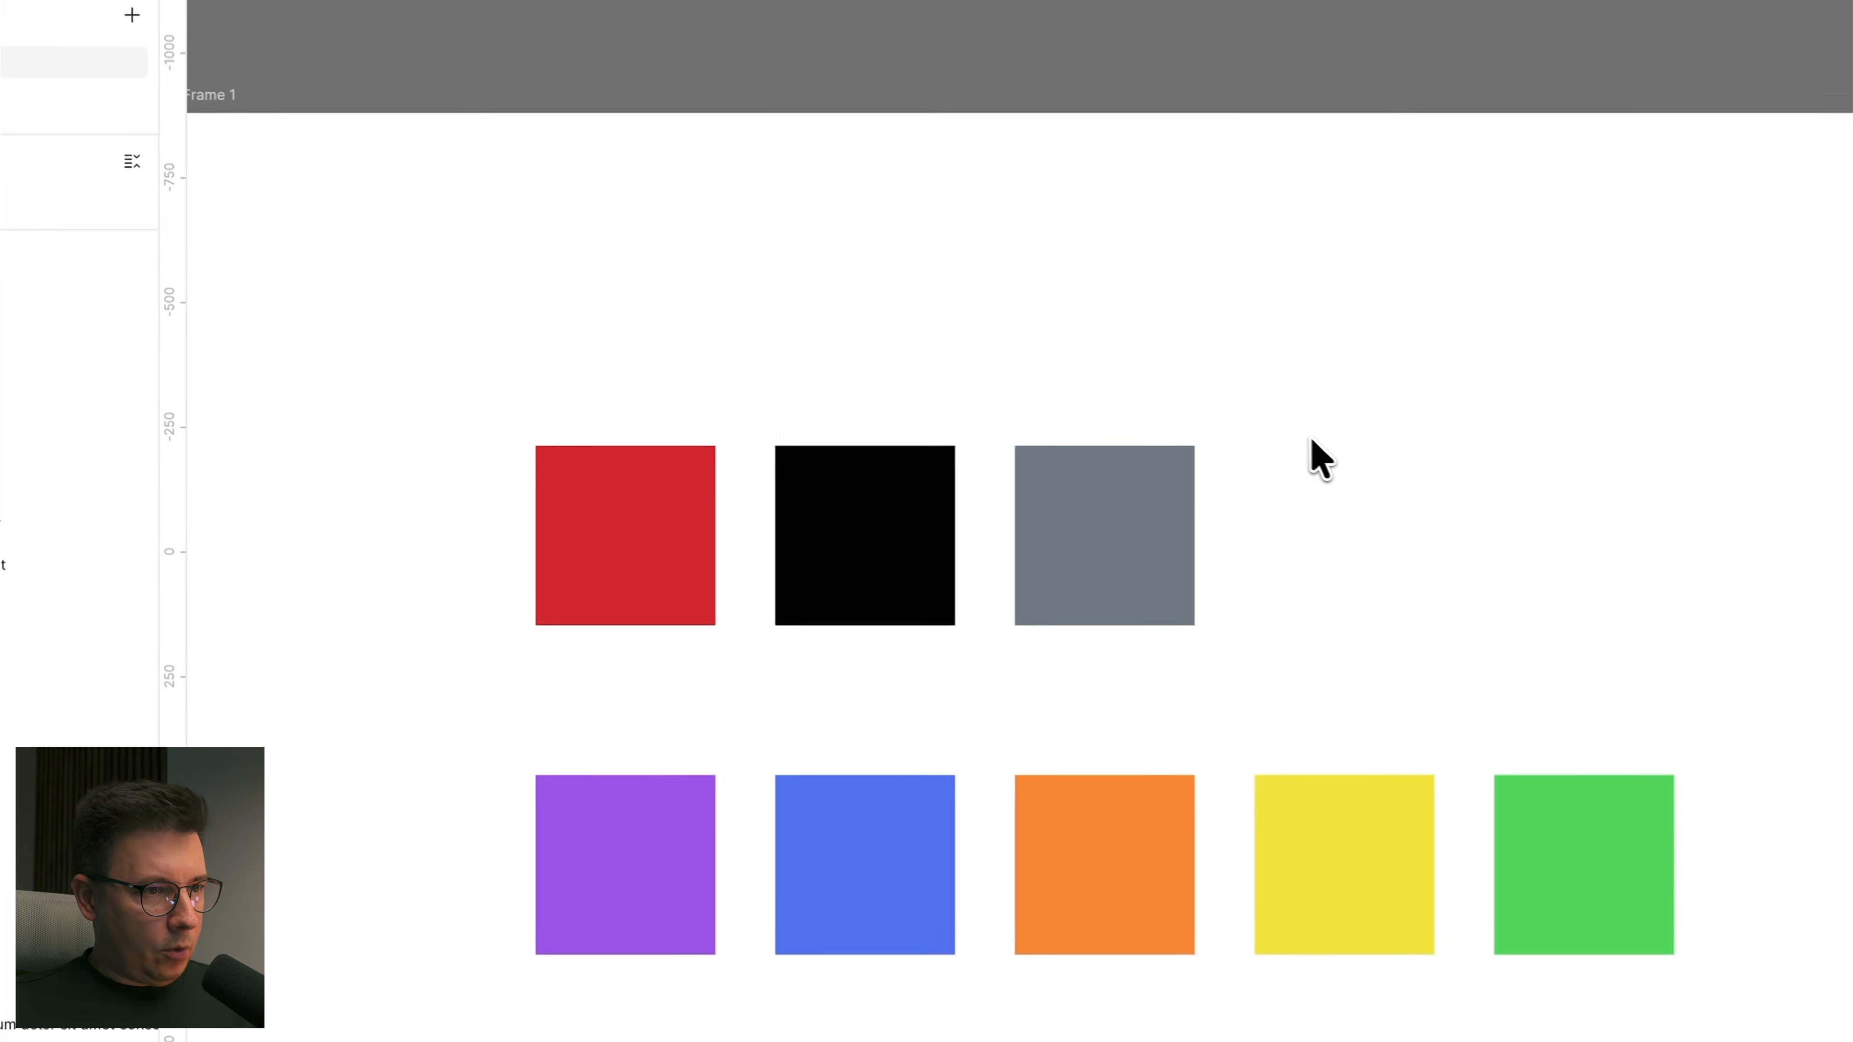
pyautogui.hscroll(4, 821, 426)
pyautogui.hscroll(-4, 783, 423)
# Step: Place the red swatch on the empty canvas to the right of Frame 1
pyautogui.click(596, 534)
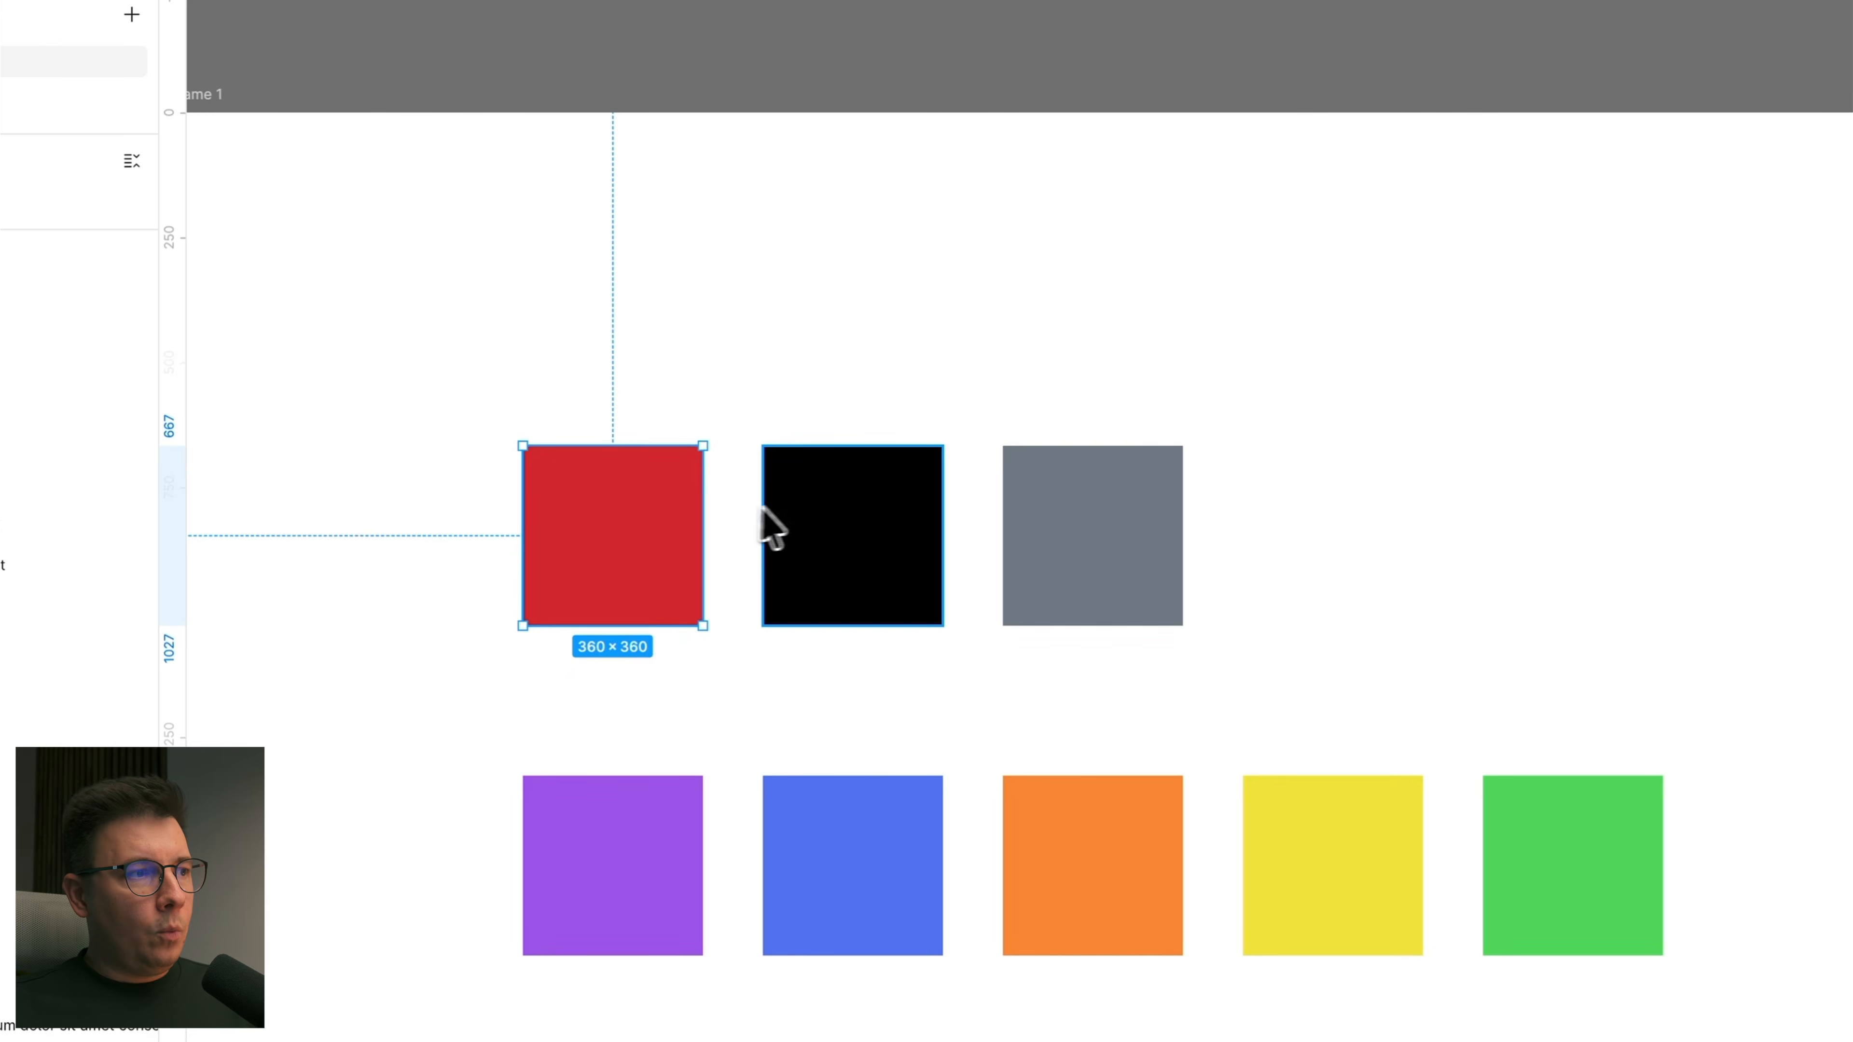
pyautogui.moveTo(605, 536); pyautogui.dragTo(1224, 582)
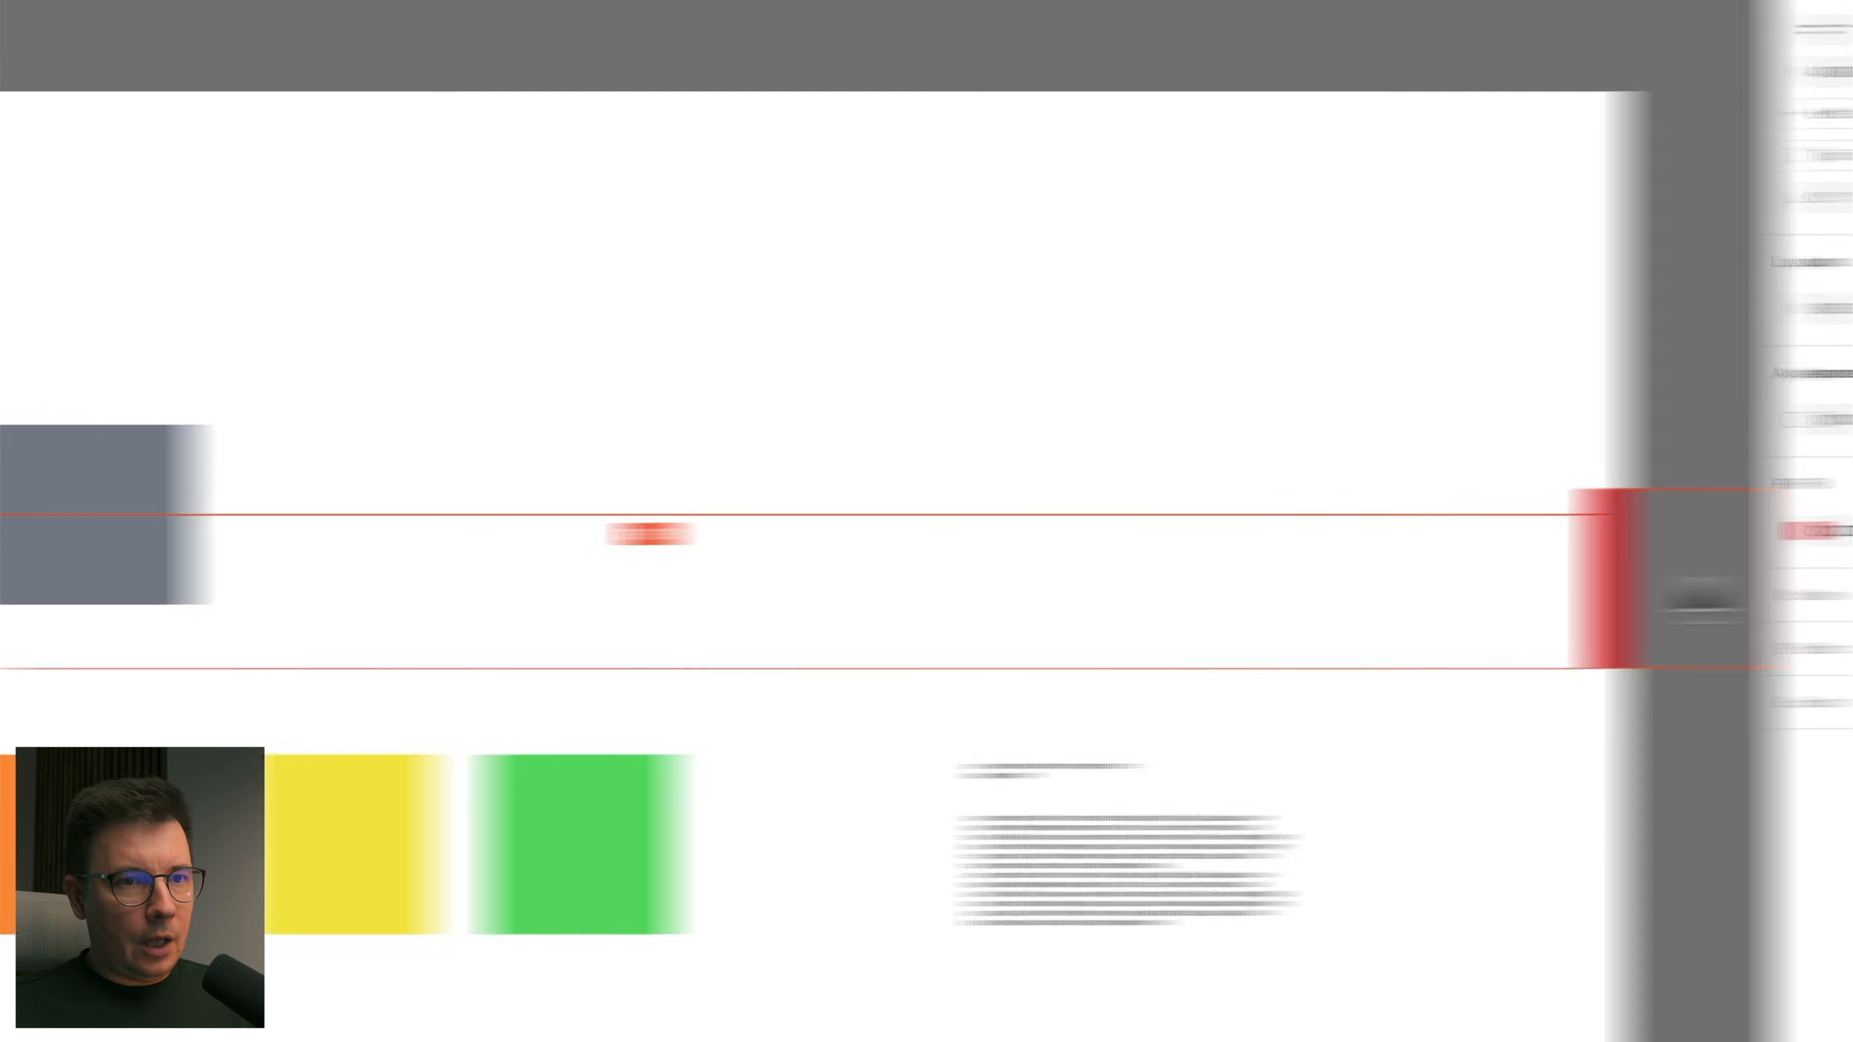
pyautogui.hscroll(10, 1033, 539)
pyautogui.moveTo(234, 561); pyautogui.dragTo(1056, 553)
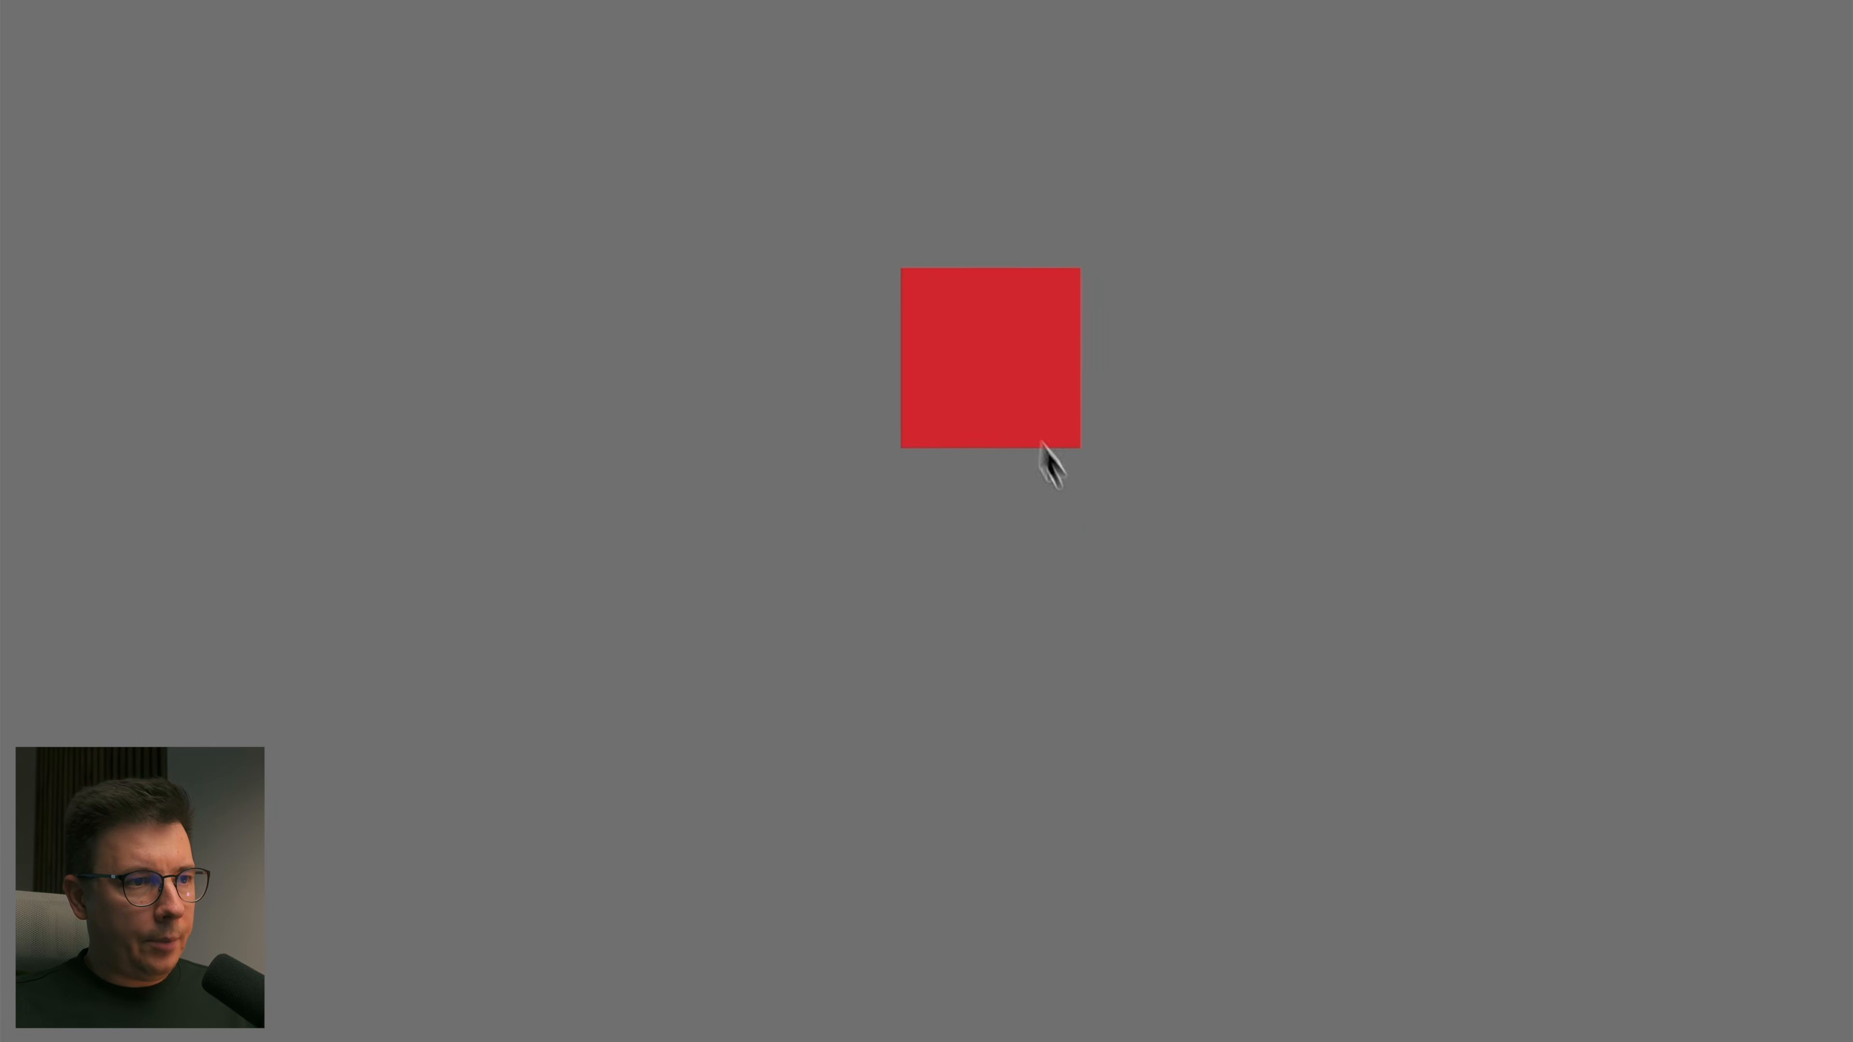
pyautogui.click(1112, 403)
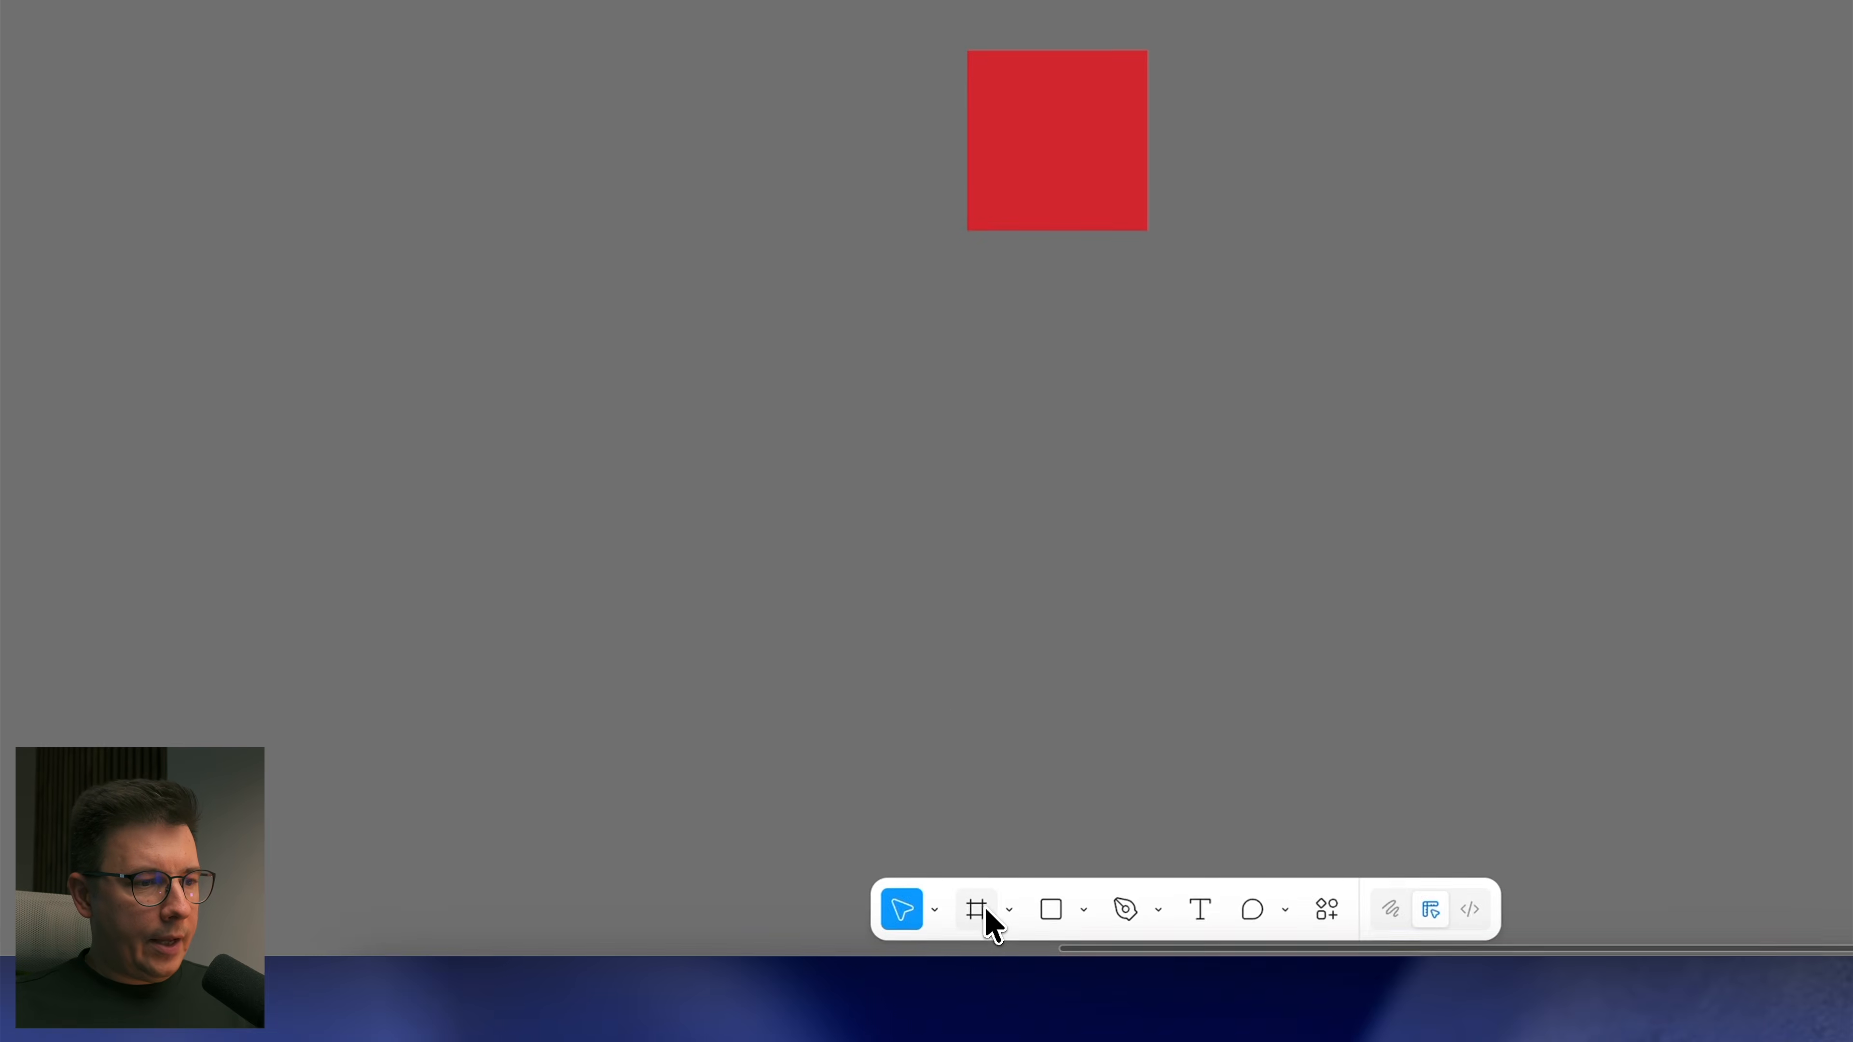
# Step: Draw a tall frame about 2642 wide around the red swatch on the empty canvas
pyautogui.click(977, 909)
pyautogui.moveTo(550, 236); pyautogui.dragTo(1271, 818)
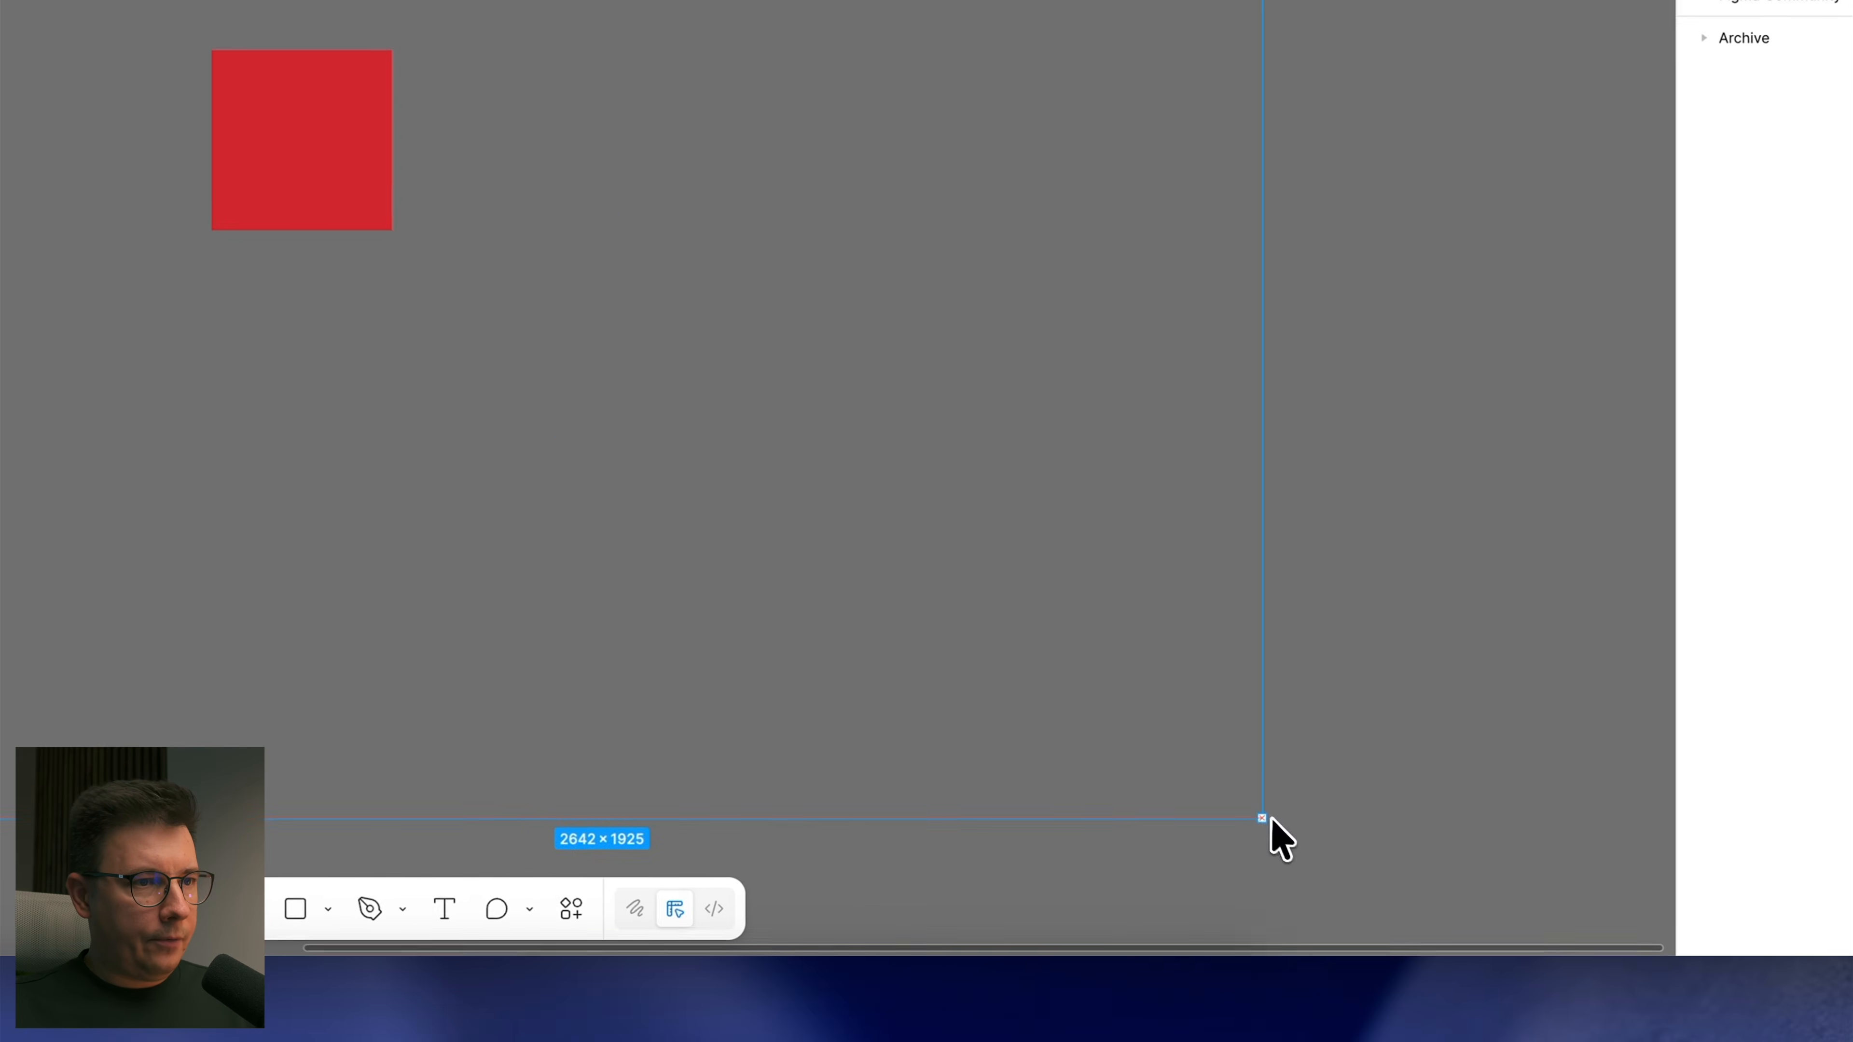
pyautogui.moveTo(1080, 588); pyautogui.dragTo(1074, 272)
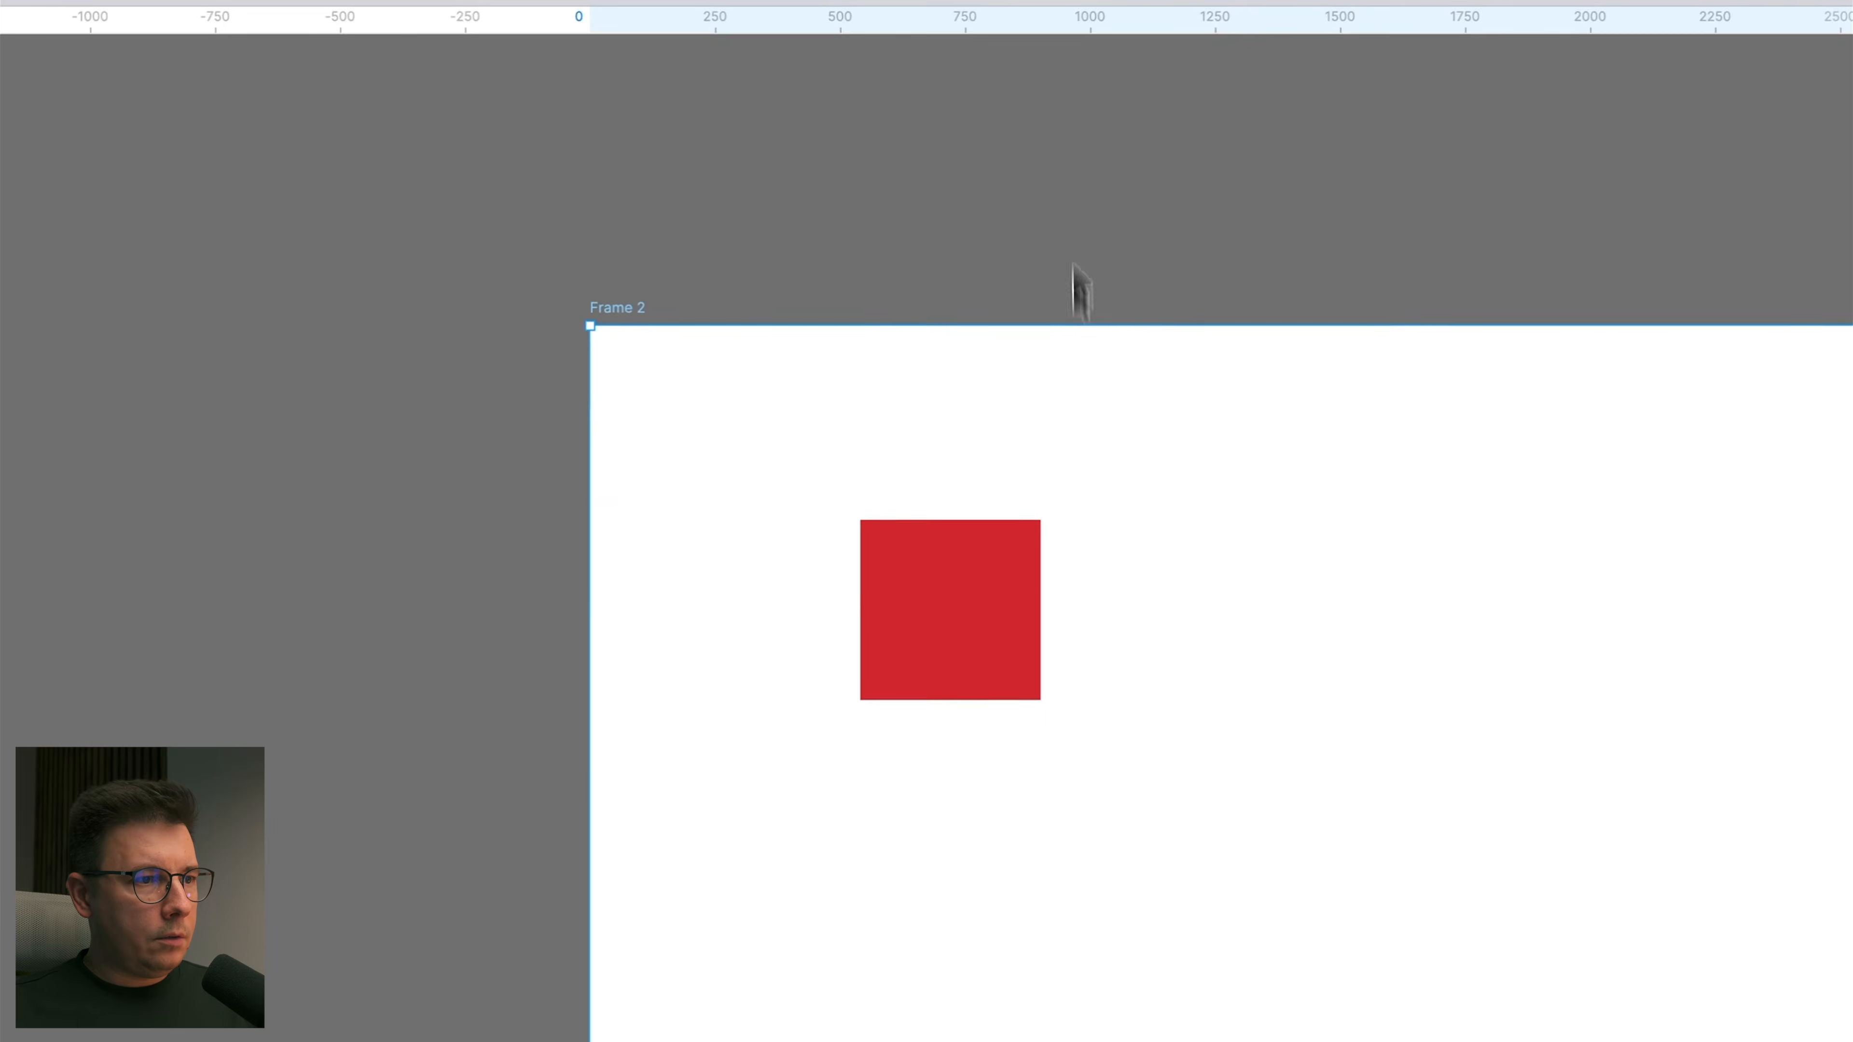
pyautogui.scroll(-2, 1073, 265)
pyautogui.scroll(-5, 1270, 525)
pyautogui.scroll(5, 1307, 538)
# Step: Reposition the red swatch in the left part of the new frame and place two stacked copies on the frame's right side
pyautogui.moveTo(891, 435); pyautogui.dragTo(1063, 768)
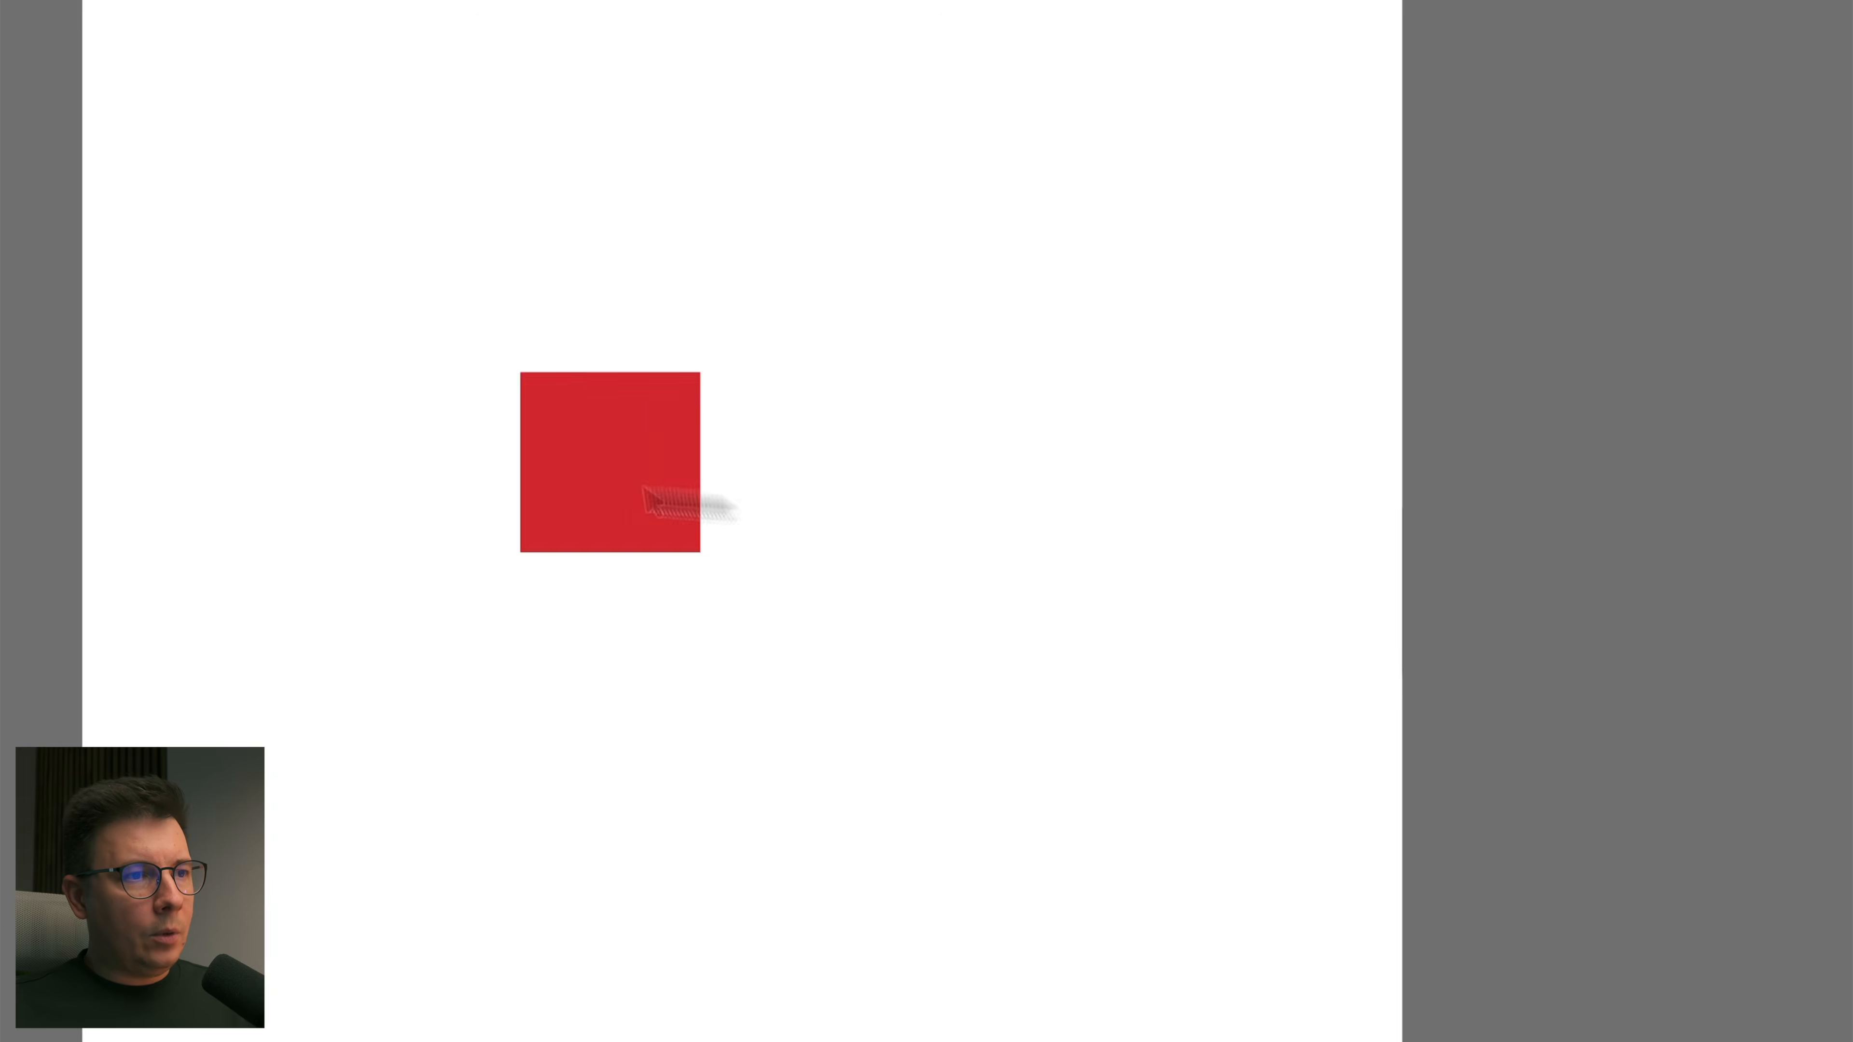
pyautogui.moveTo(644, 486); pyautogui.dragTo(1057, 402)
pyautogui.keyDown('alt'); pyautogui.moveTo(1296, 444); pyautogui.dragTo(1299, 649); pyautogui.keyUp('alt')
pyautogui.moveTo(685, 507); pyautogui.dragTo(778, 593)
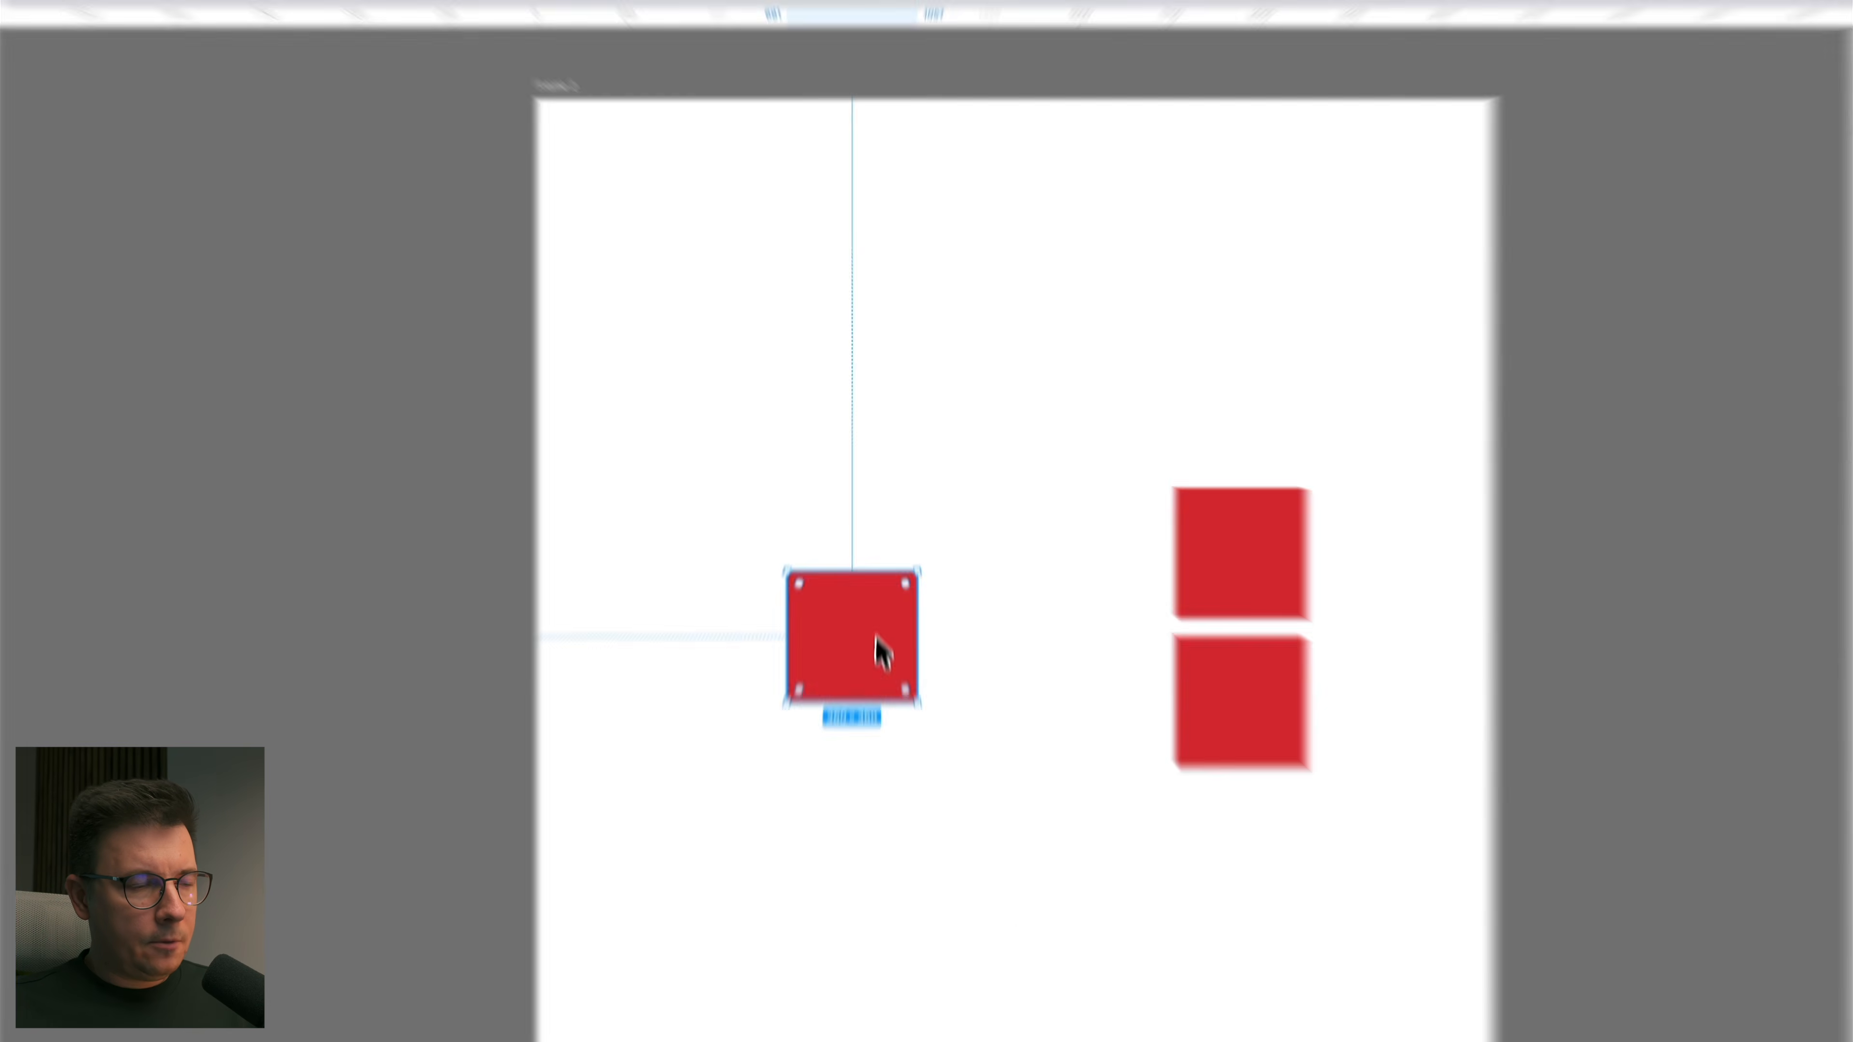
# Step: Duplicate the single red swatch upward into a column of five and shift the column down inside the frame
pyautogui.moveTo(873, 551); pyautogui.dragTo(874, 487)
pyautogui.moveTo(873, 629); pyautogui.dragTo(824, 63)
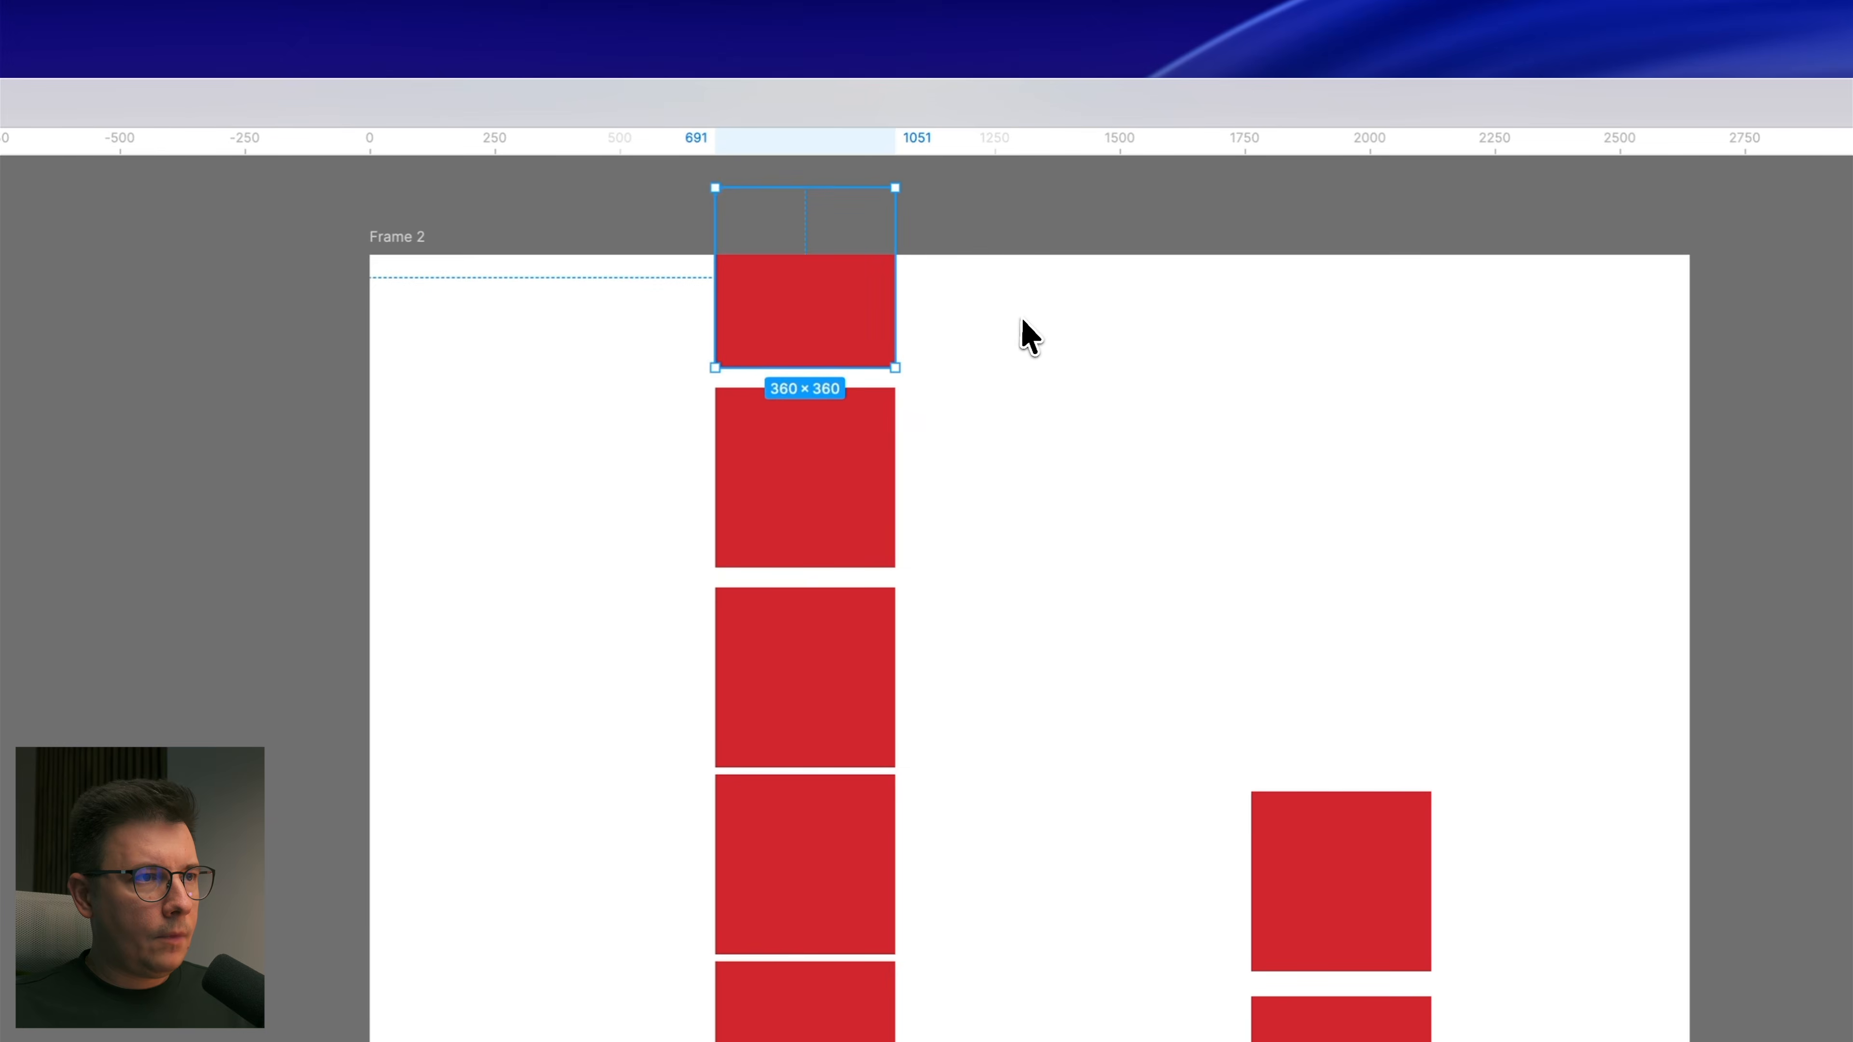
pyautogui.moveTo(1023, 321); pyautogui.dragTo(774, 1041)
pyautogui.moveTo(796, 490); pyautogui.dragTo(796, 600)
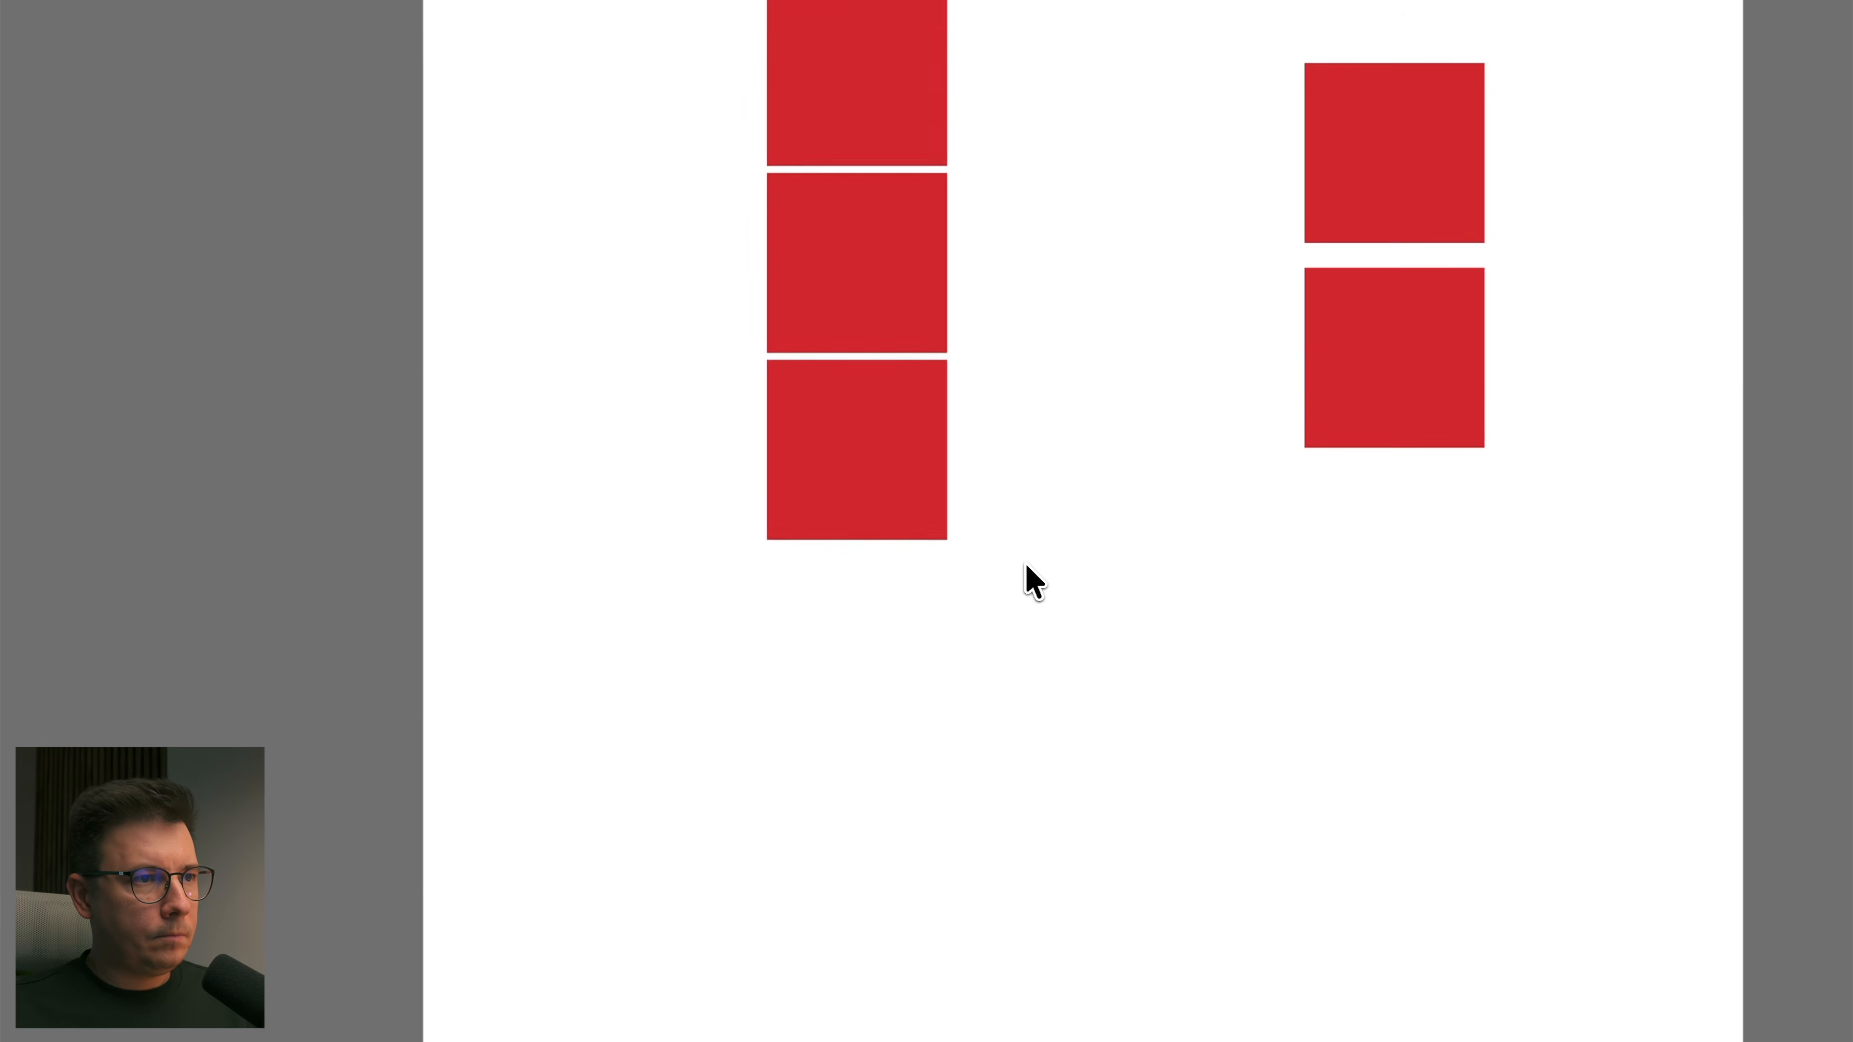
# Step: Copy the top four swatches below the column to make nine, and extend the frame's lower edge to contain them
pyautogui.moveTo(1094, 81); pyautogui.dragTo(770, 707)
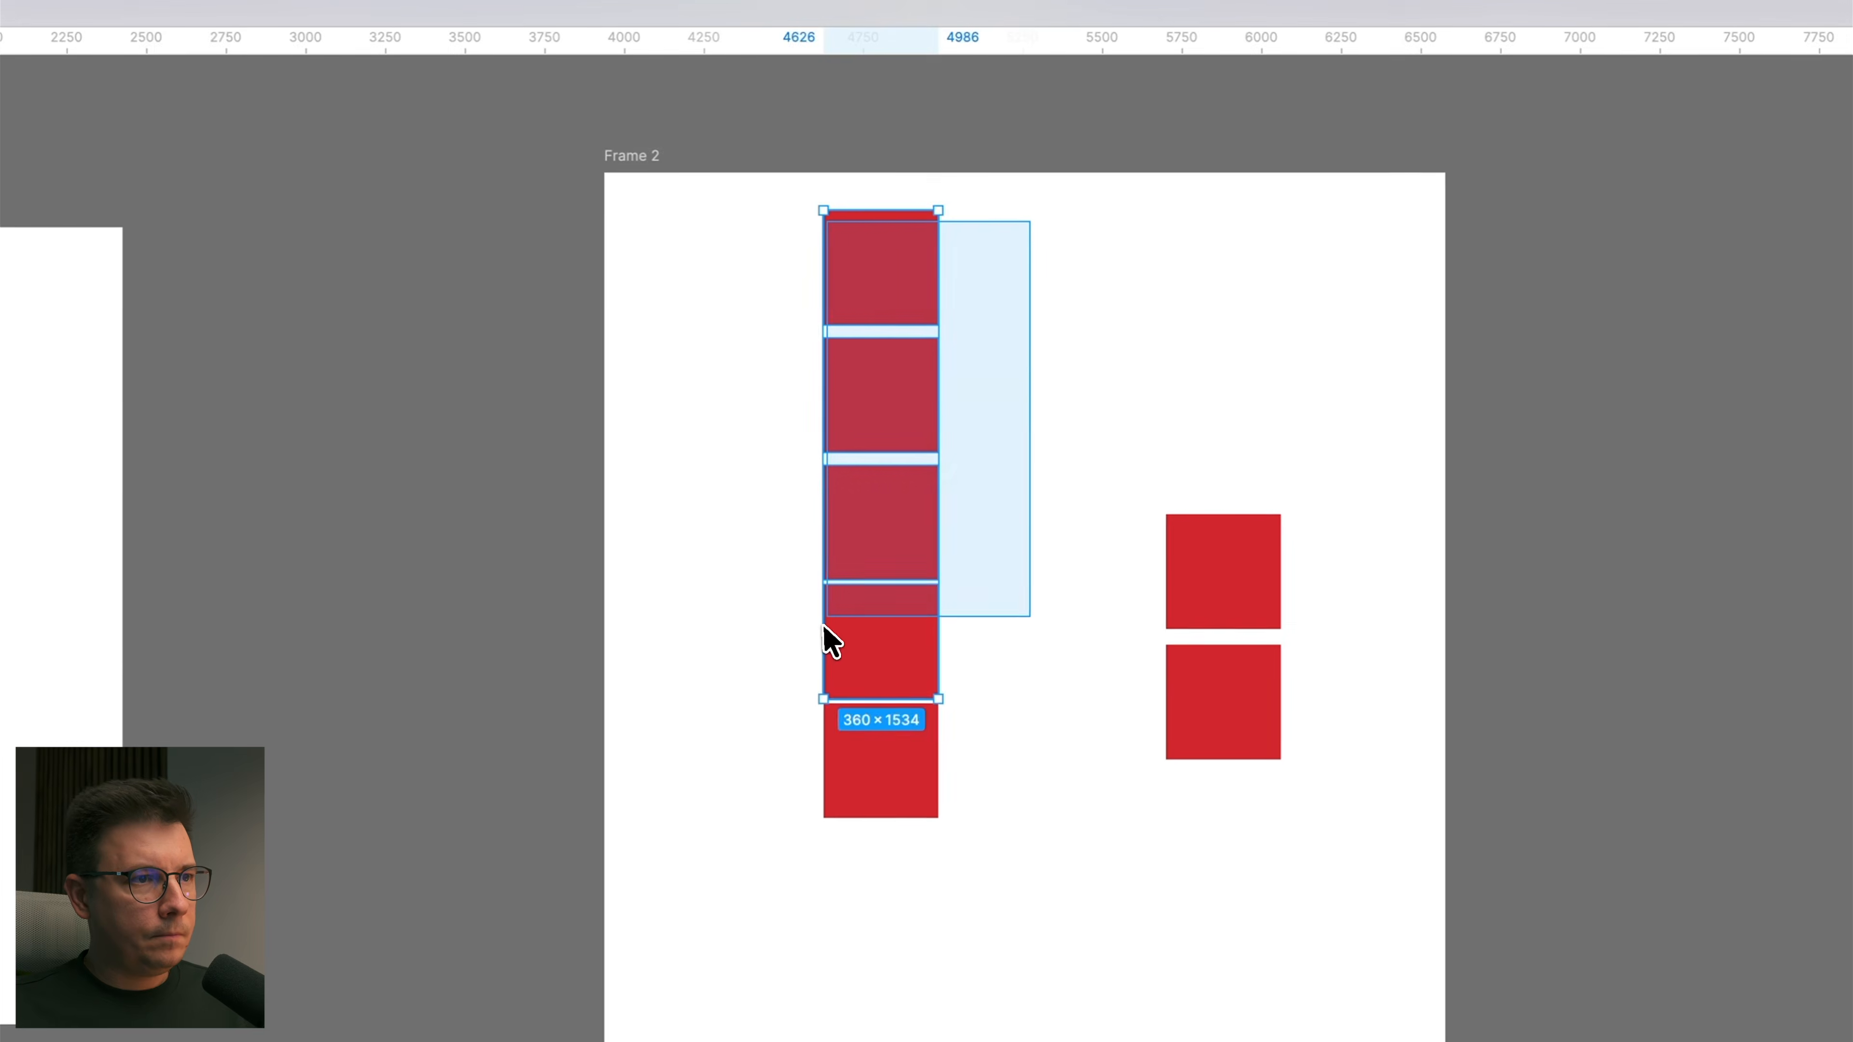
pyautogui.moveTo(824, 625); pyautogui.dragTo(824, 625)
pyautogui.keyDown('alt'); pyautogui.moveTo(873, 385); pyautogui.dragTo(898, 917); pyautogui.keyUp('alt')
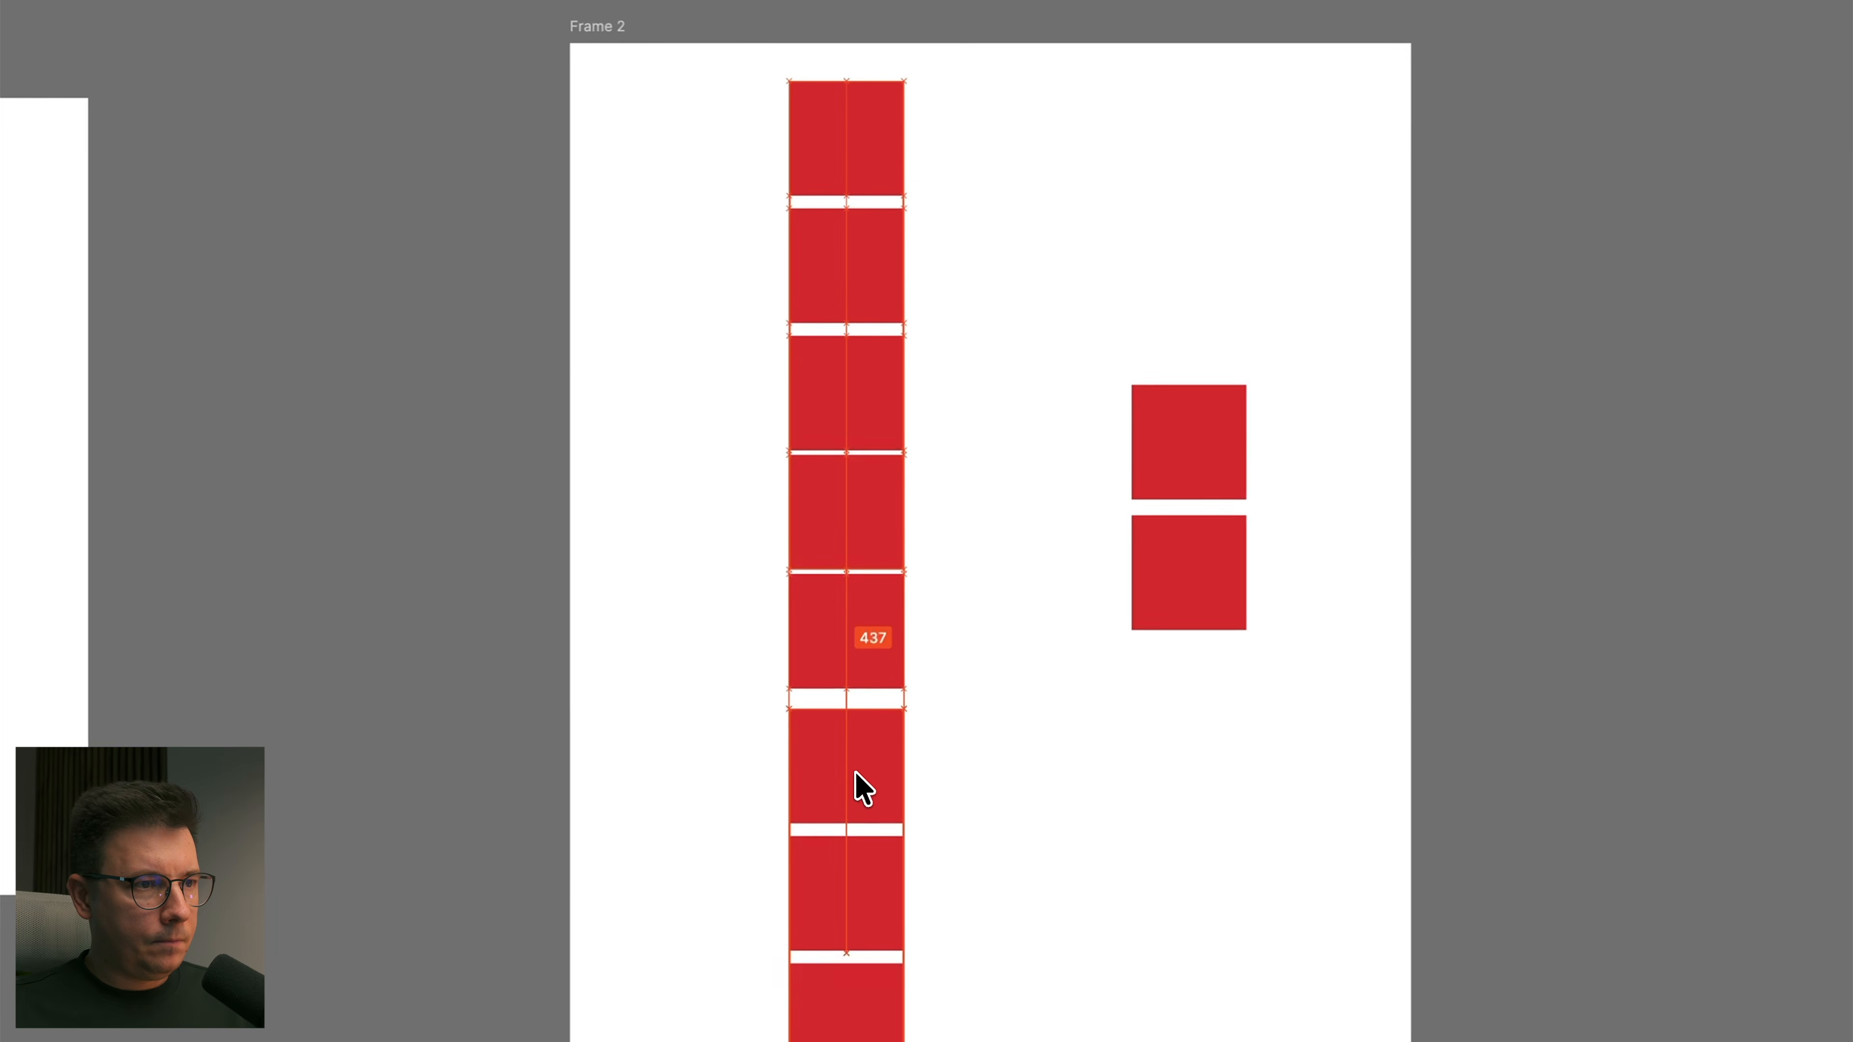
pyautogui.keyDown('alt'); pyautogui.moveTo(856, 772); pyautogui.dragTo(855, 766); pyautogui.keyUp('alt')
pyautogui.click(607, 29)
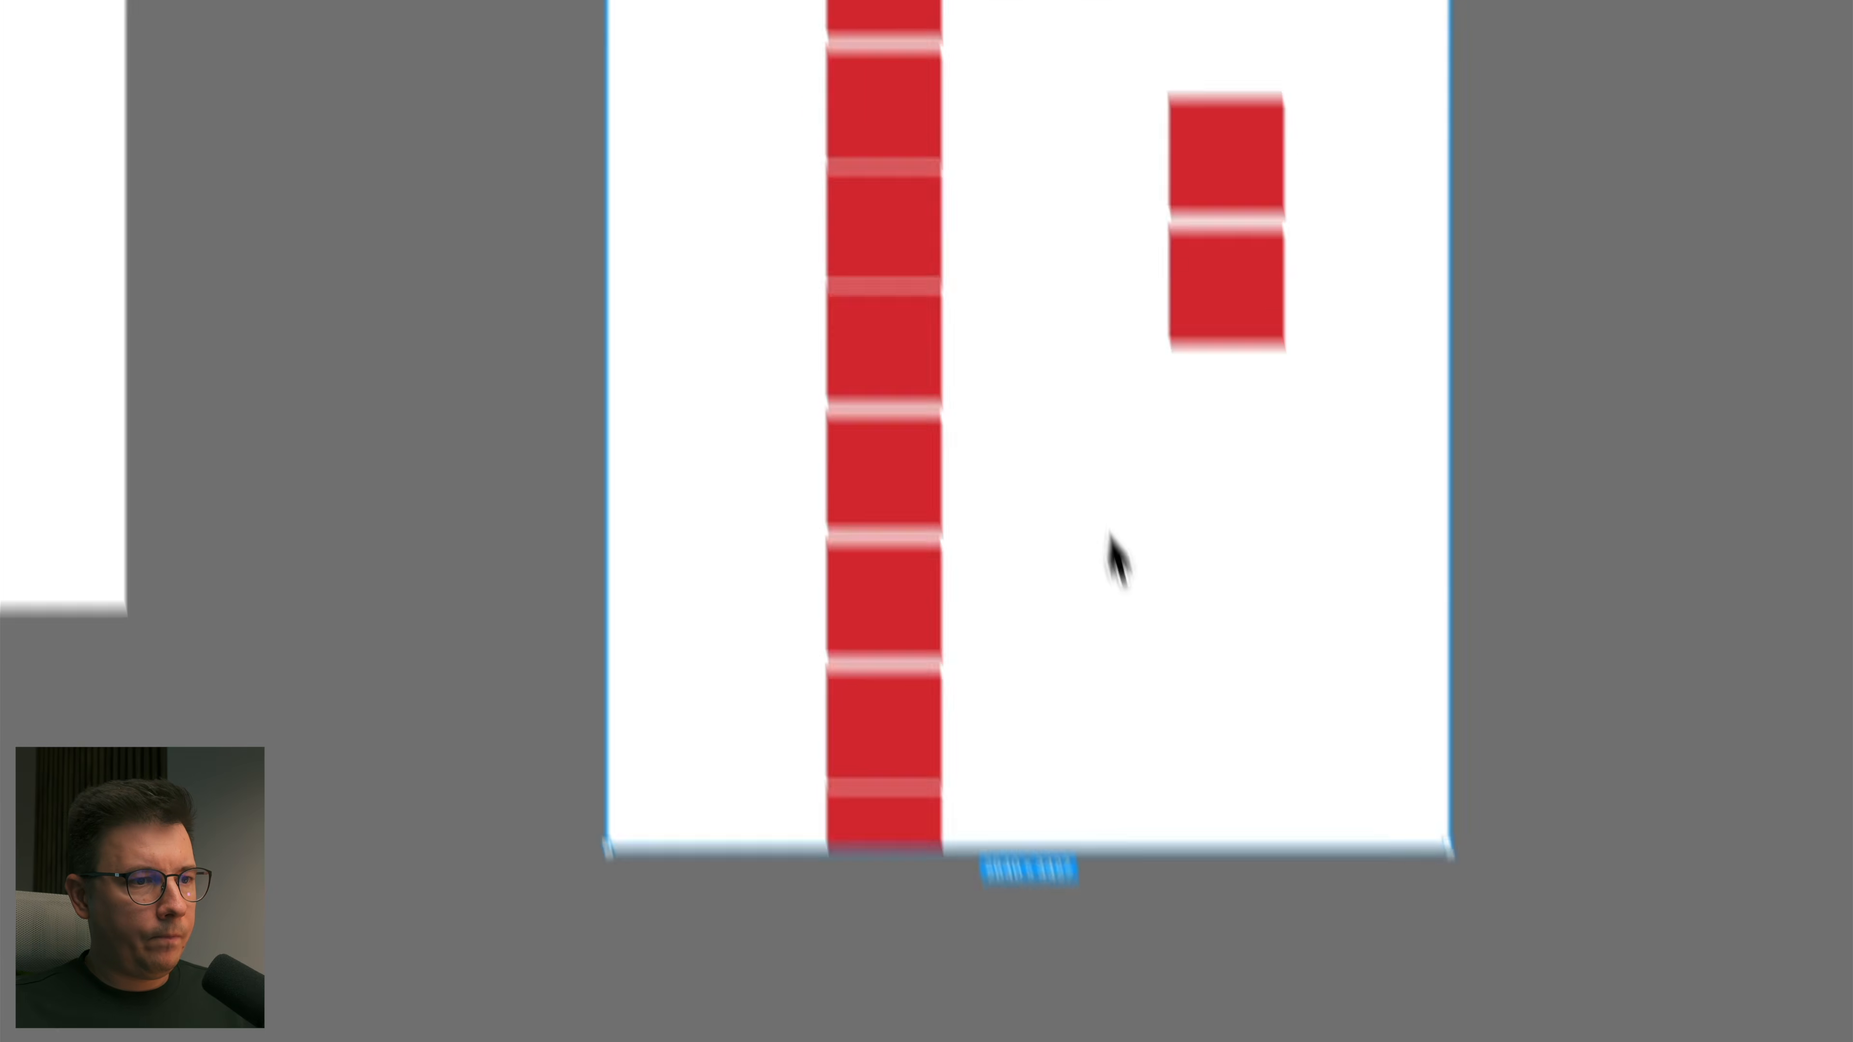
pyautogui.moveTo(1121, 847); pyautogui.dragTo(1120, 975)
# Step: Tidy the nine red swatches into a column with equal vertical gaps
pyautogui.click(880, 286)
pyautogui.moveTo(880, 286); pyautogui.dragTo(1059, 1041)
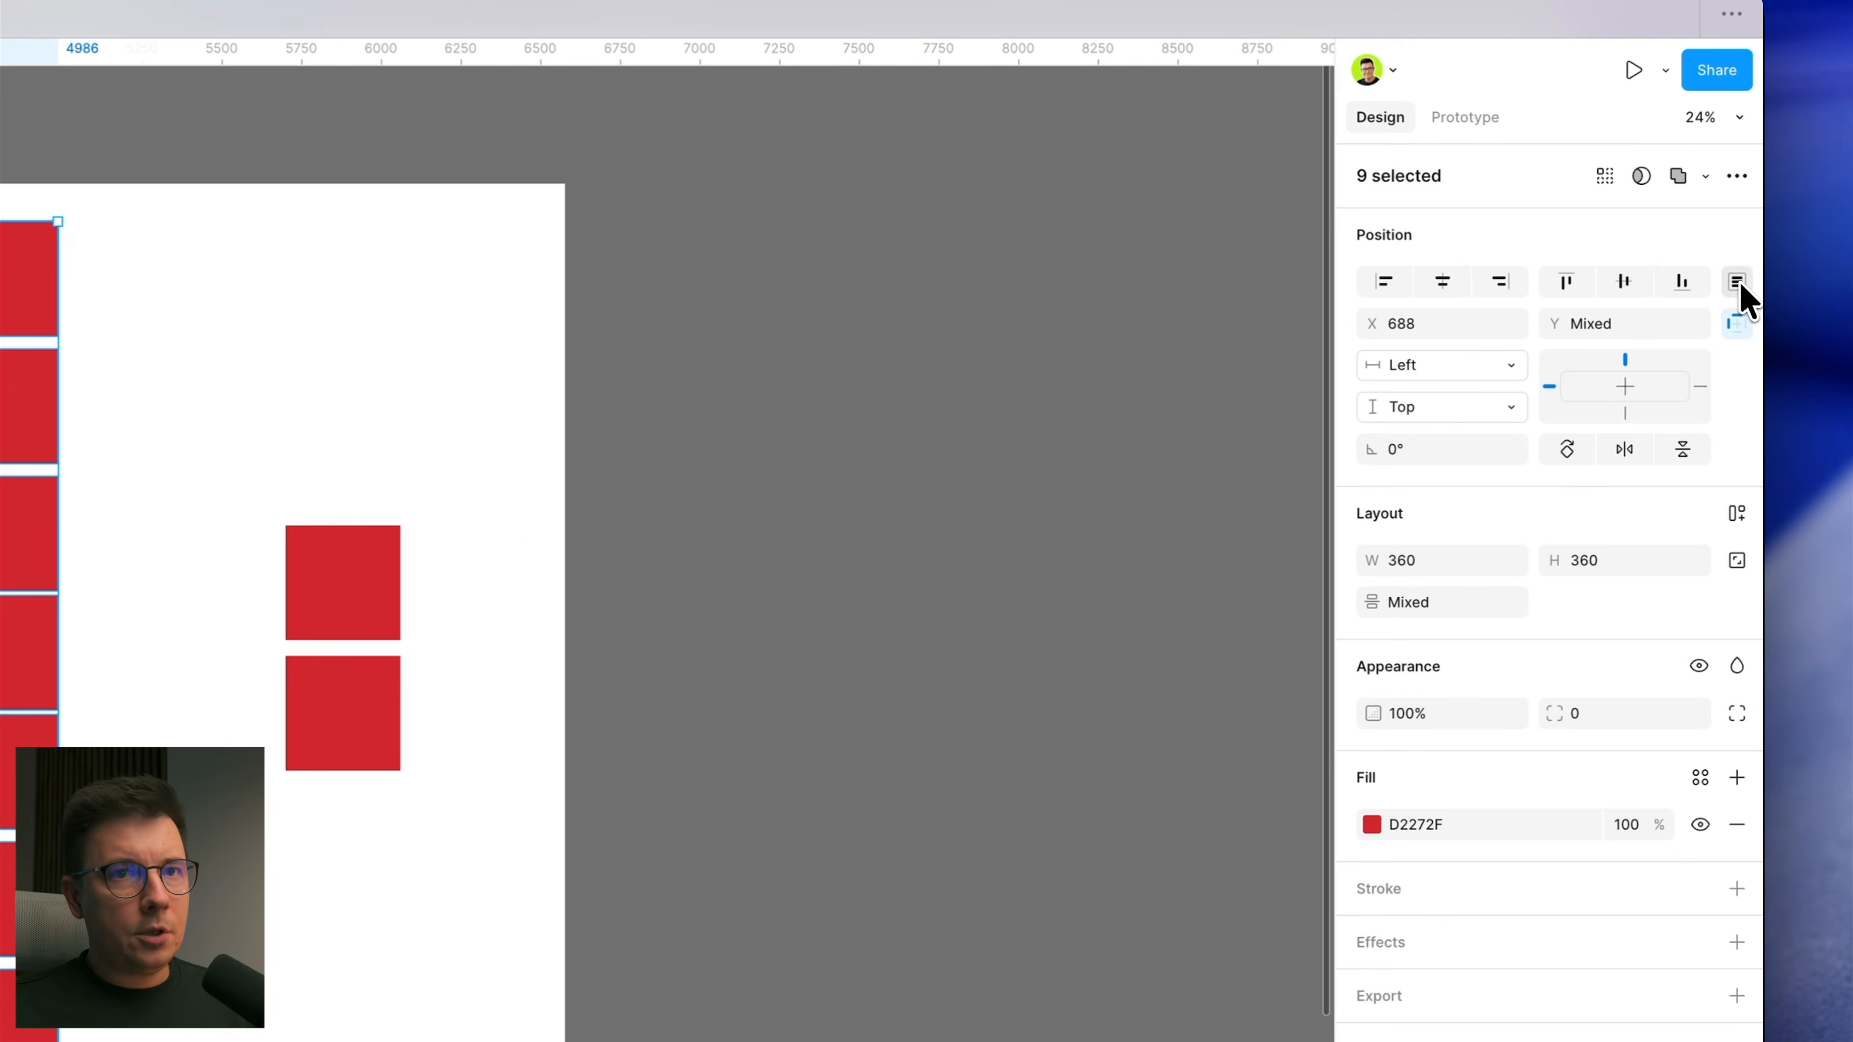
pyautogui.click(1738, 282)
pyautogui.click(1496, 330)
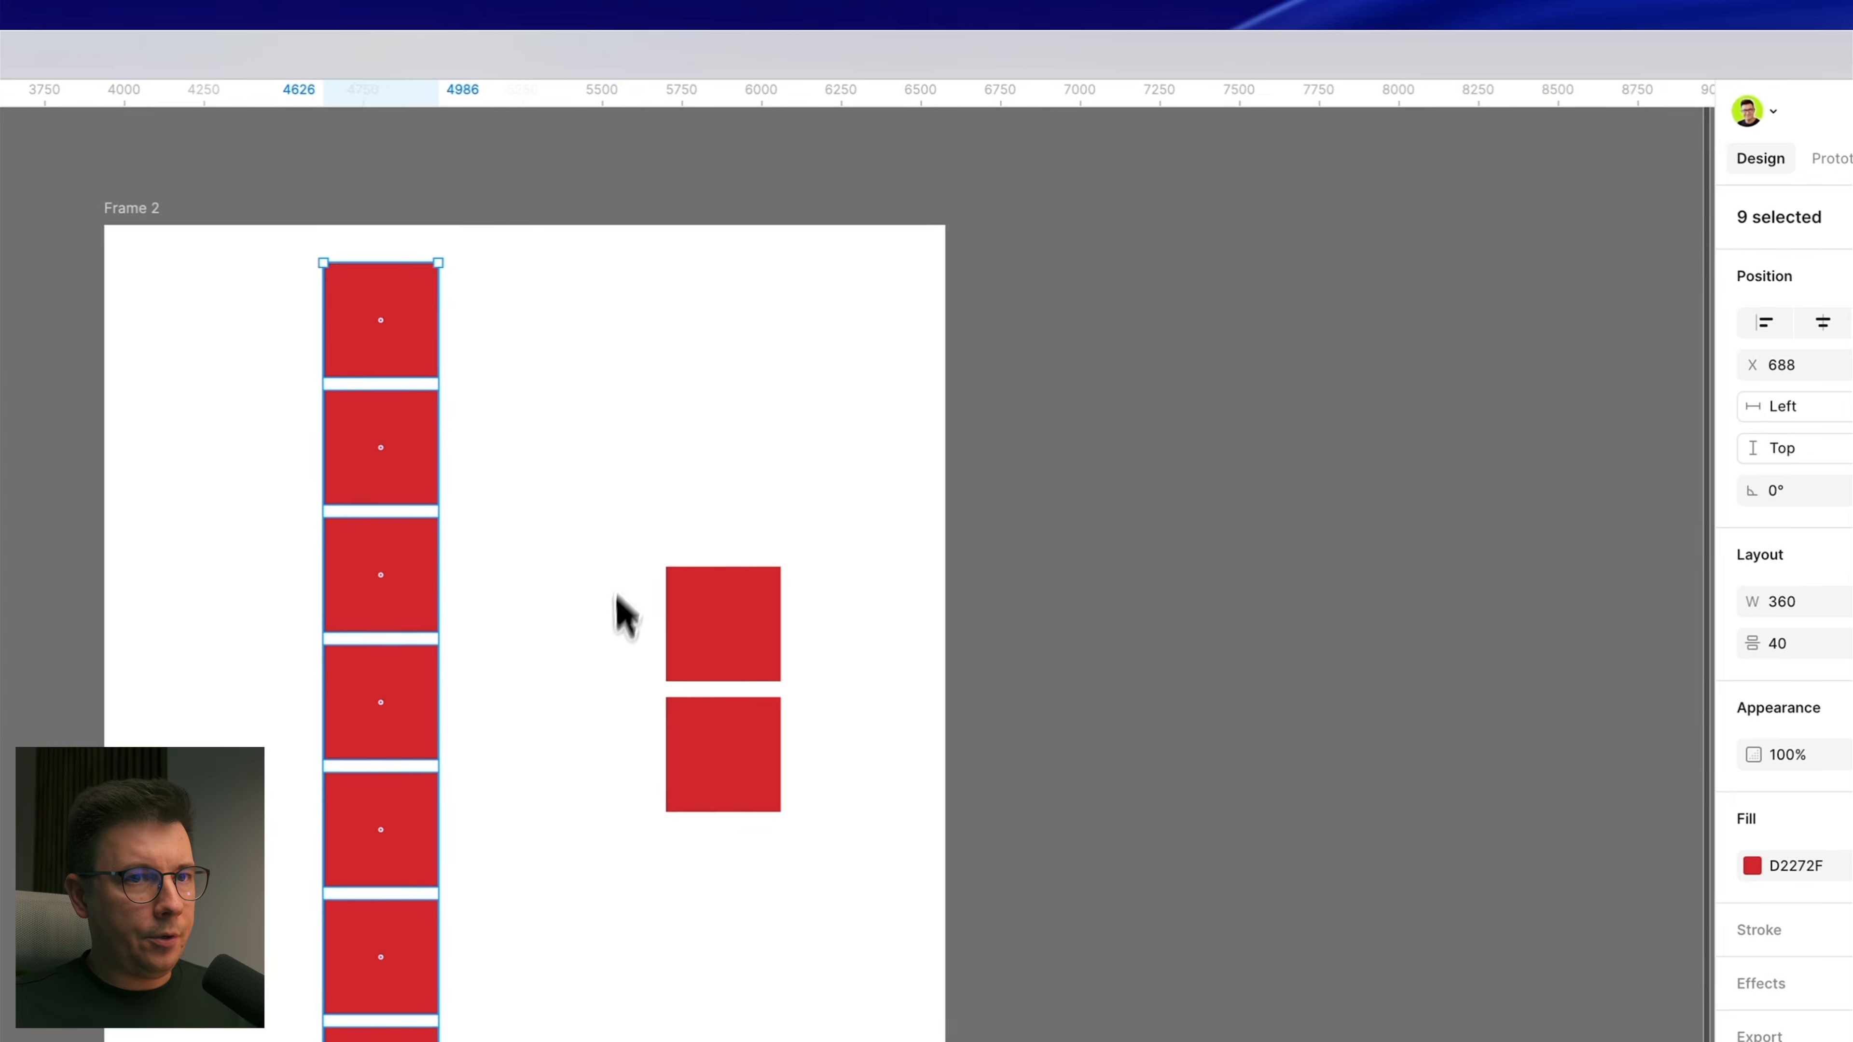
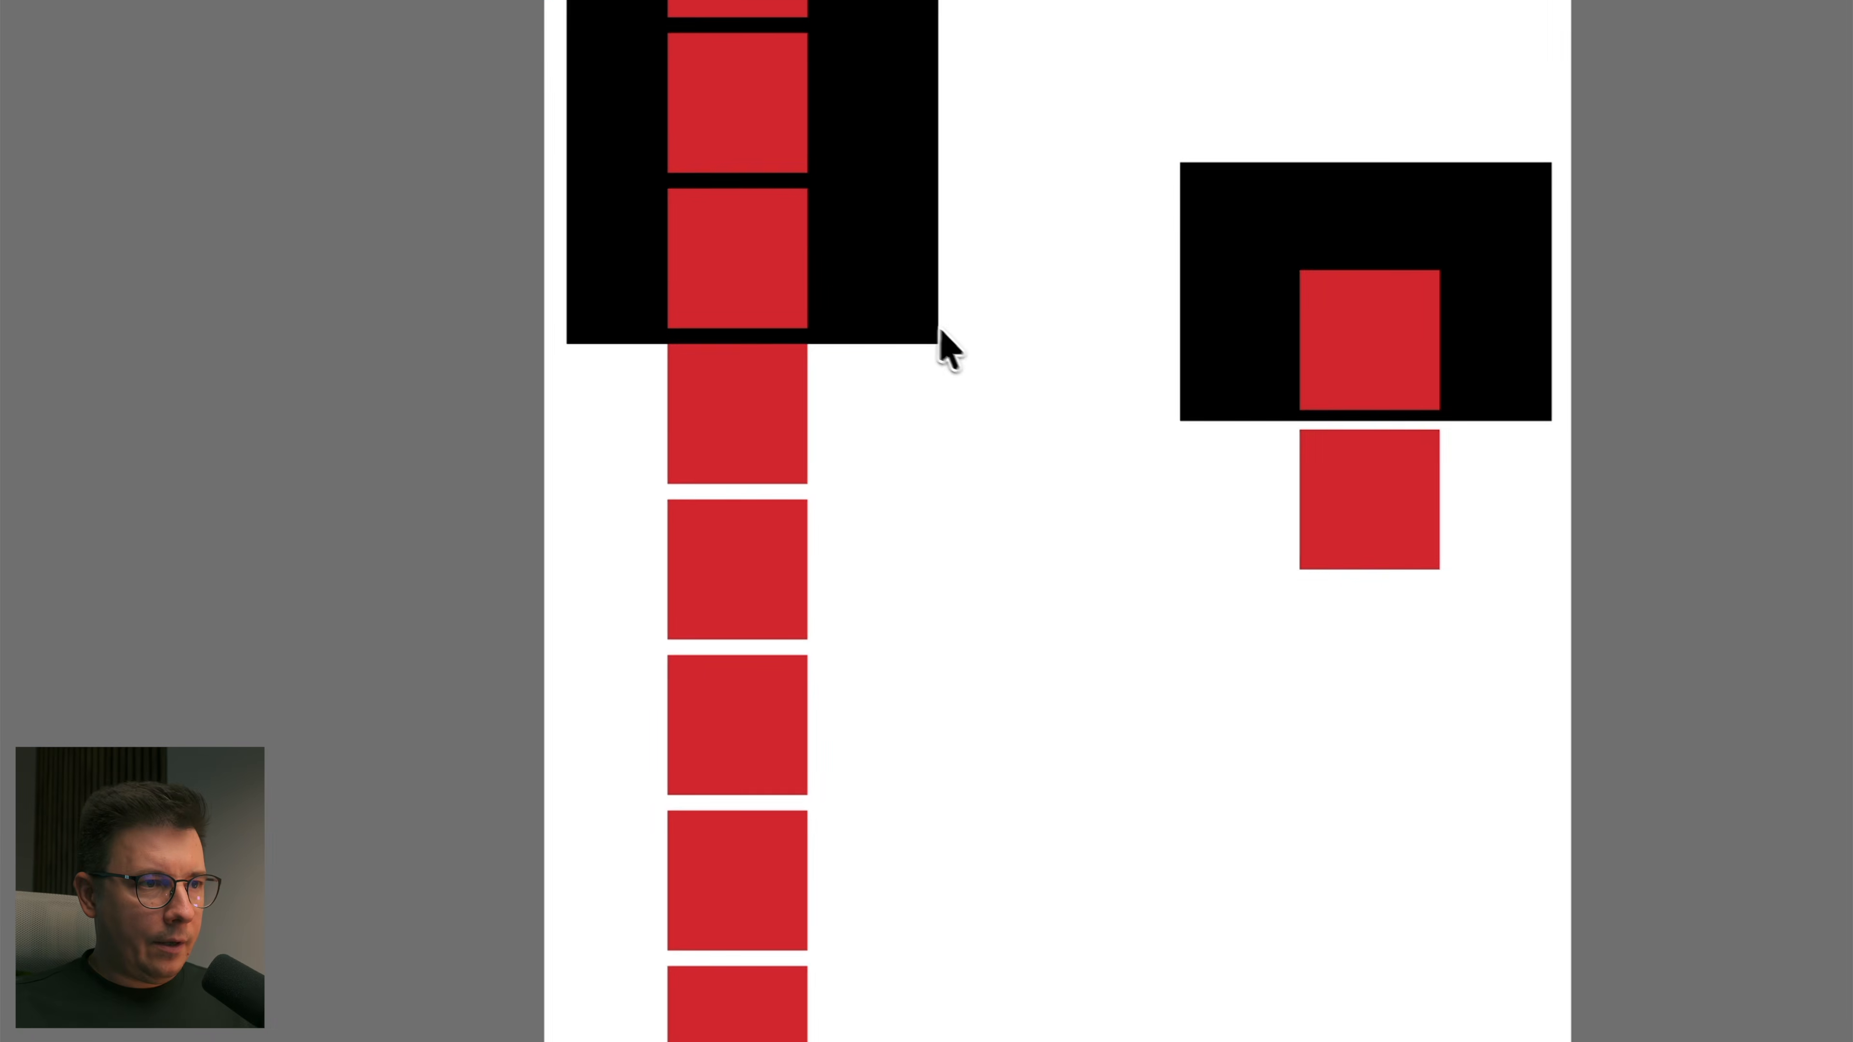
# Step: Examine the middle base swatch of the column and the four swatches above it on the tall black rectangle
pyautogui.click(734, 556)
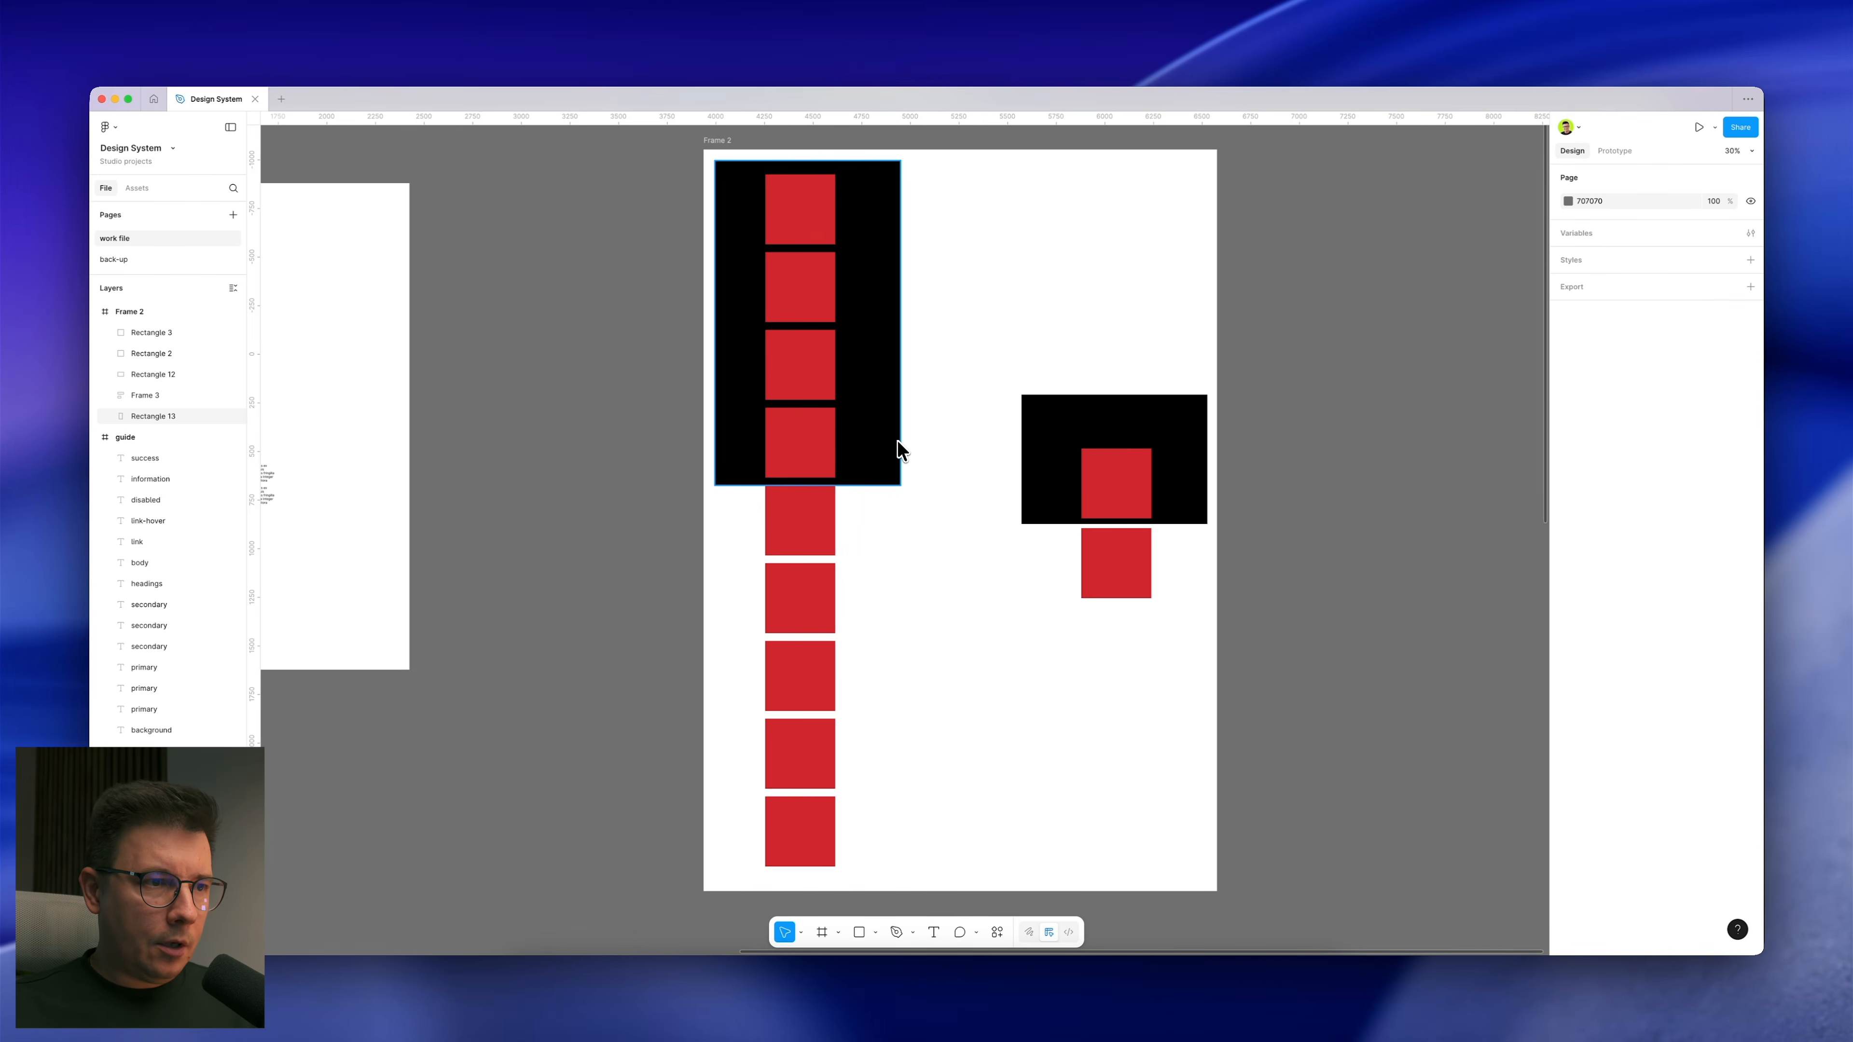
pyautogui.scroll(3, 902, 449)
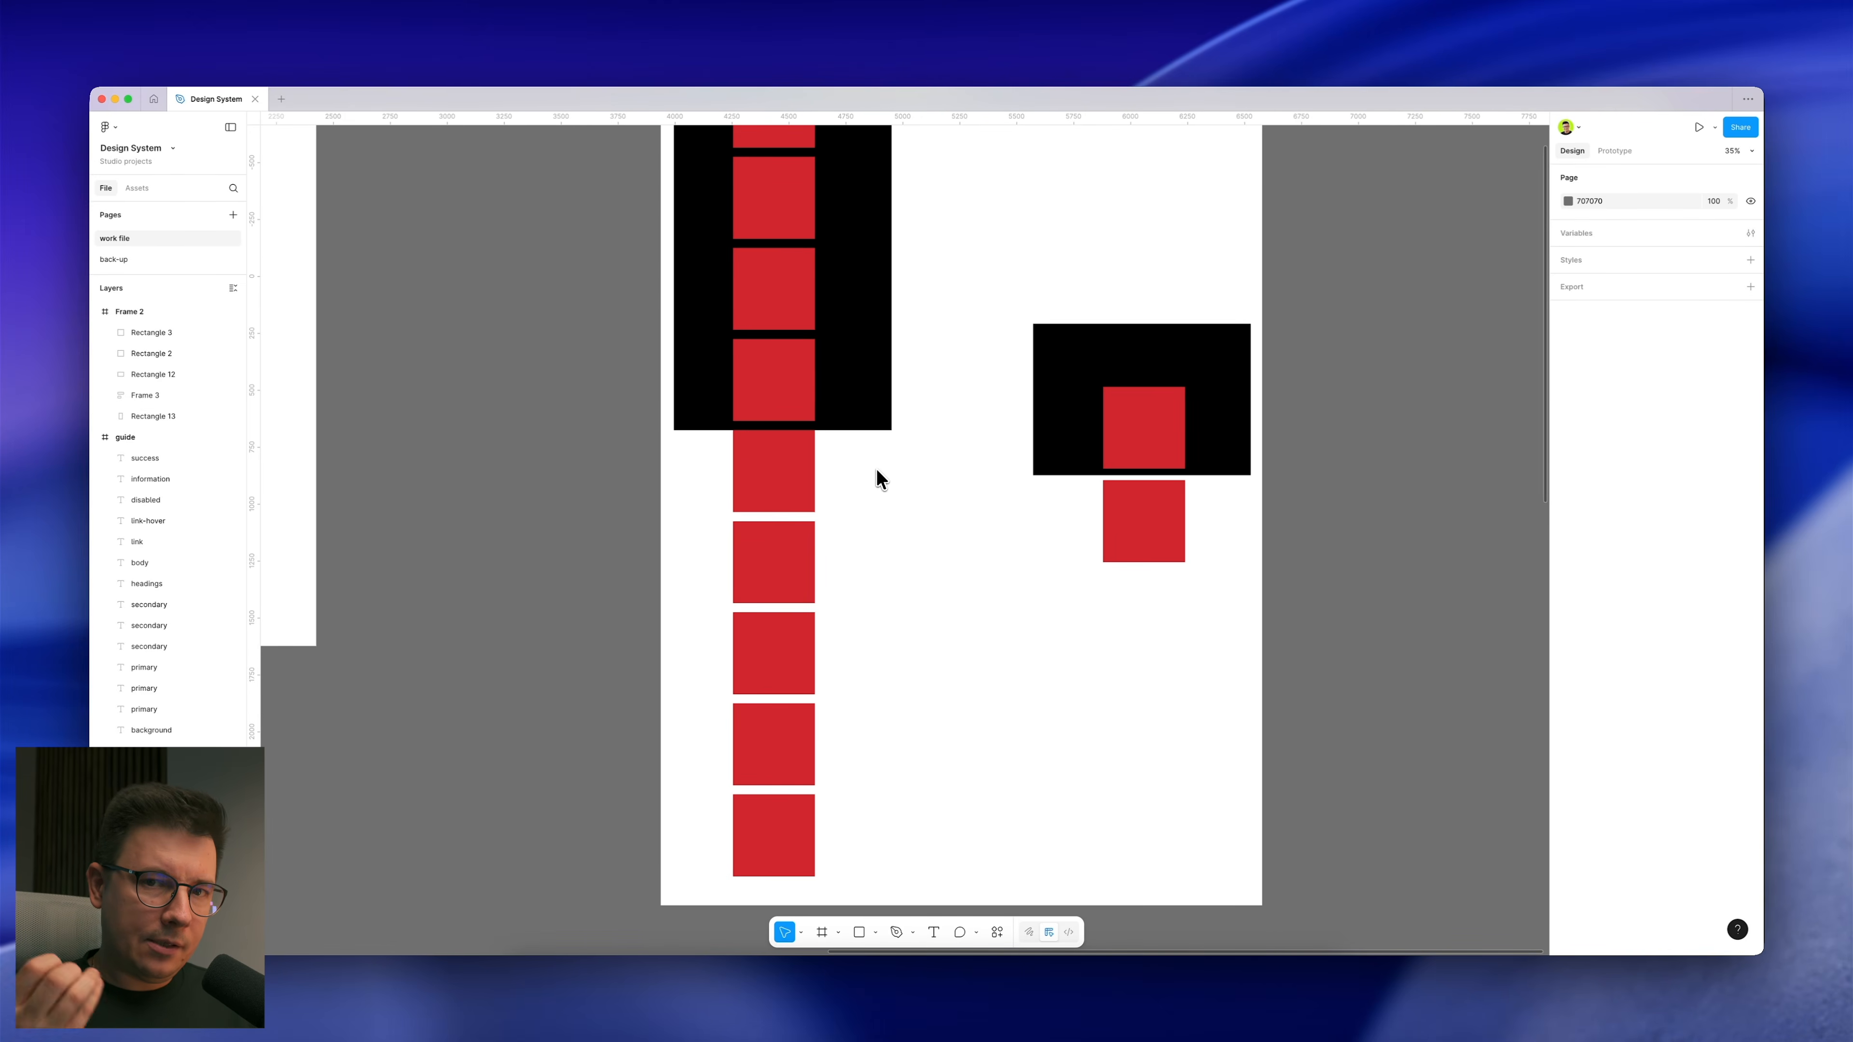
pyautogui.click(767, 474)
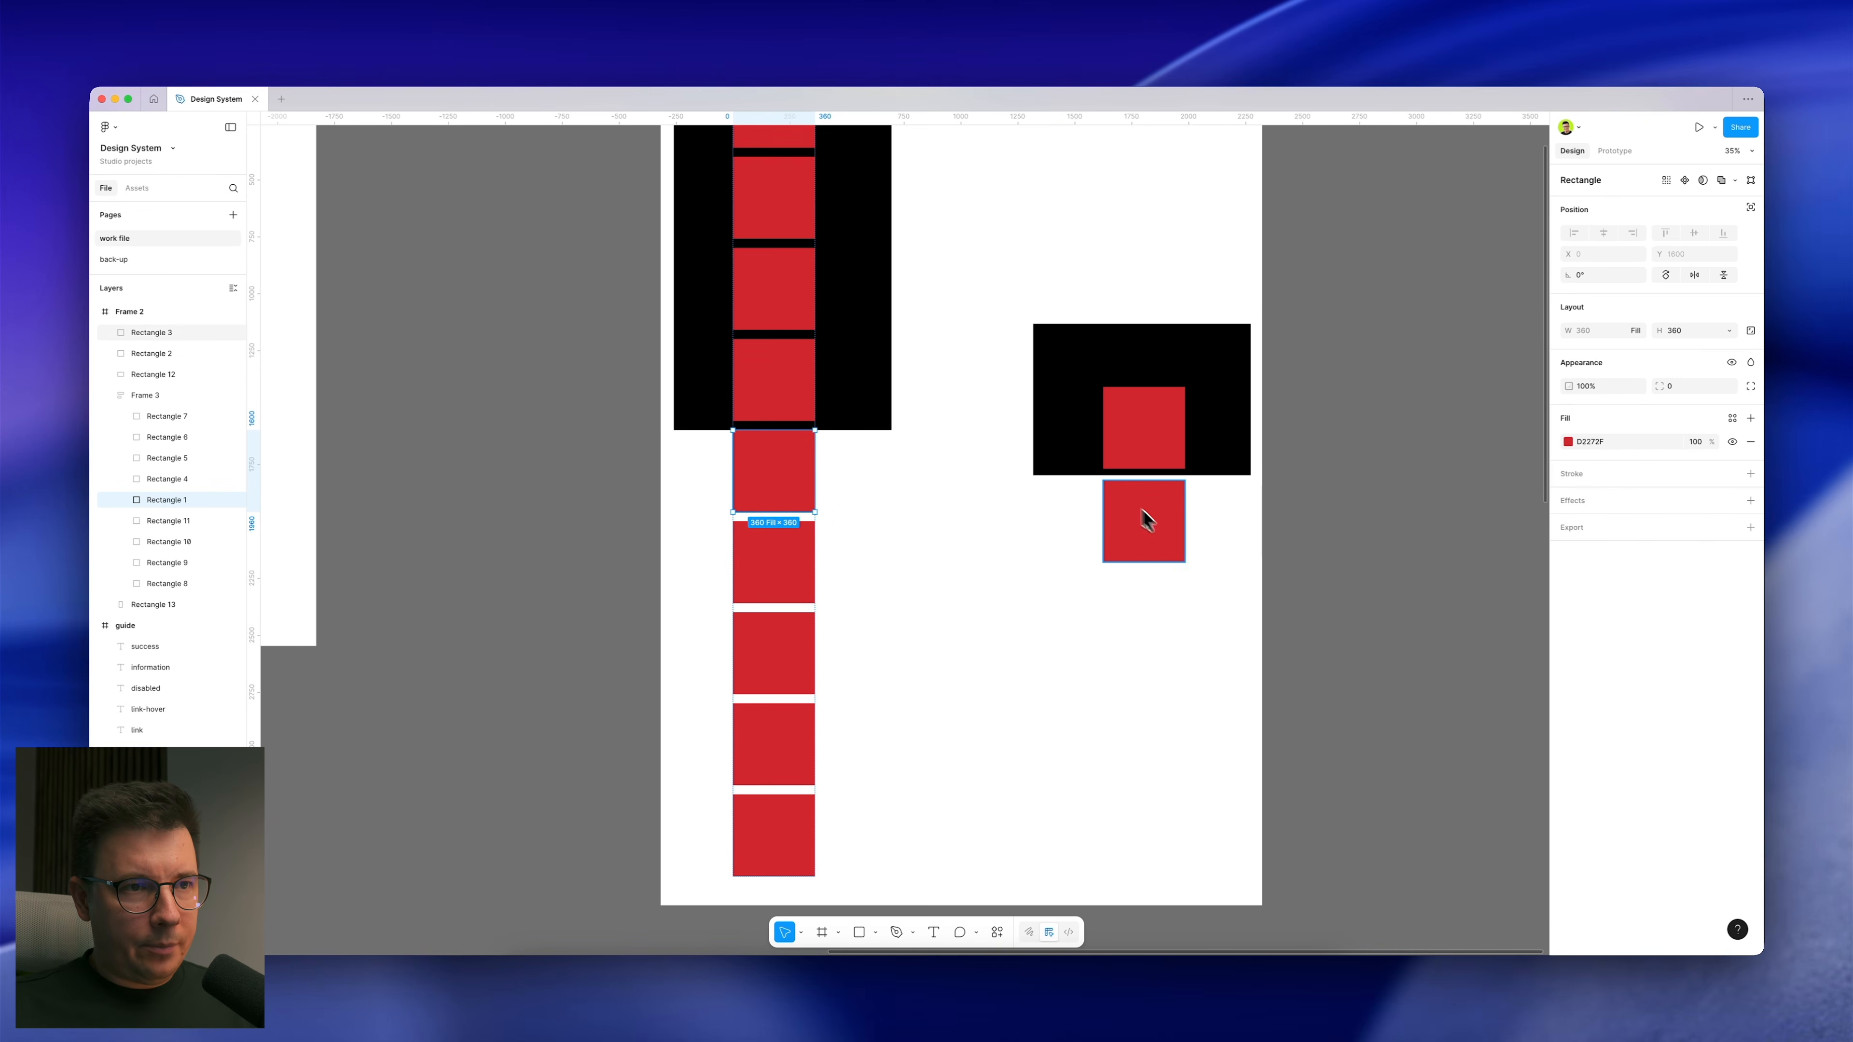
pyautogui.scroll(-1, 1139, 474)
pyautogui.click(1006, 500)
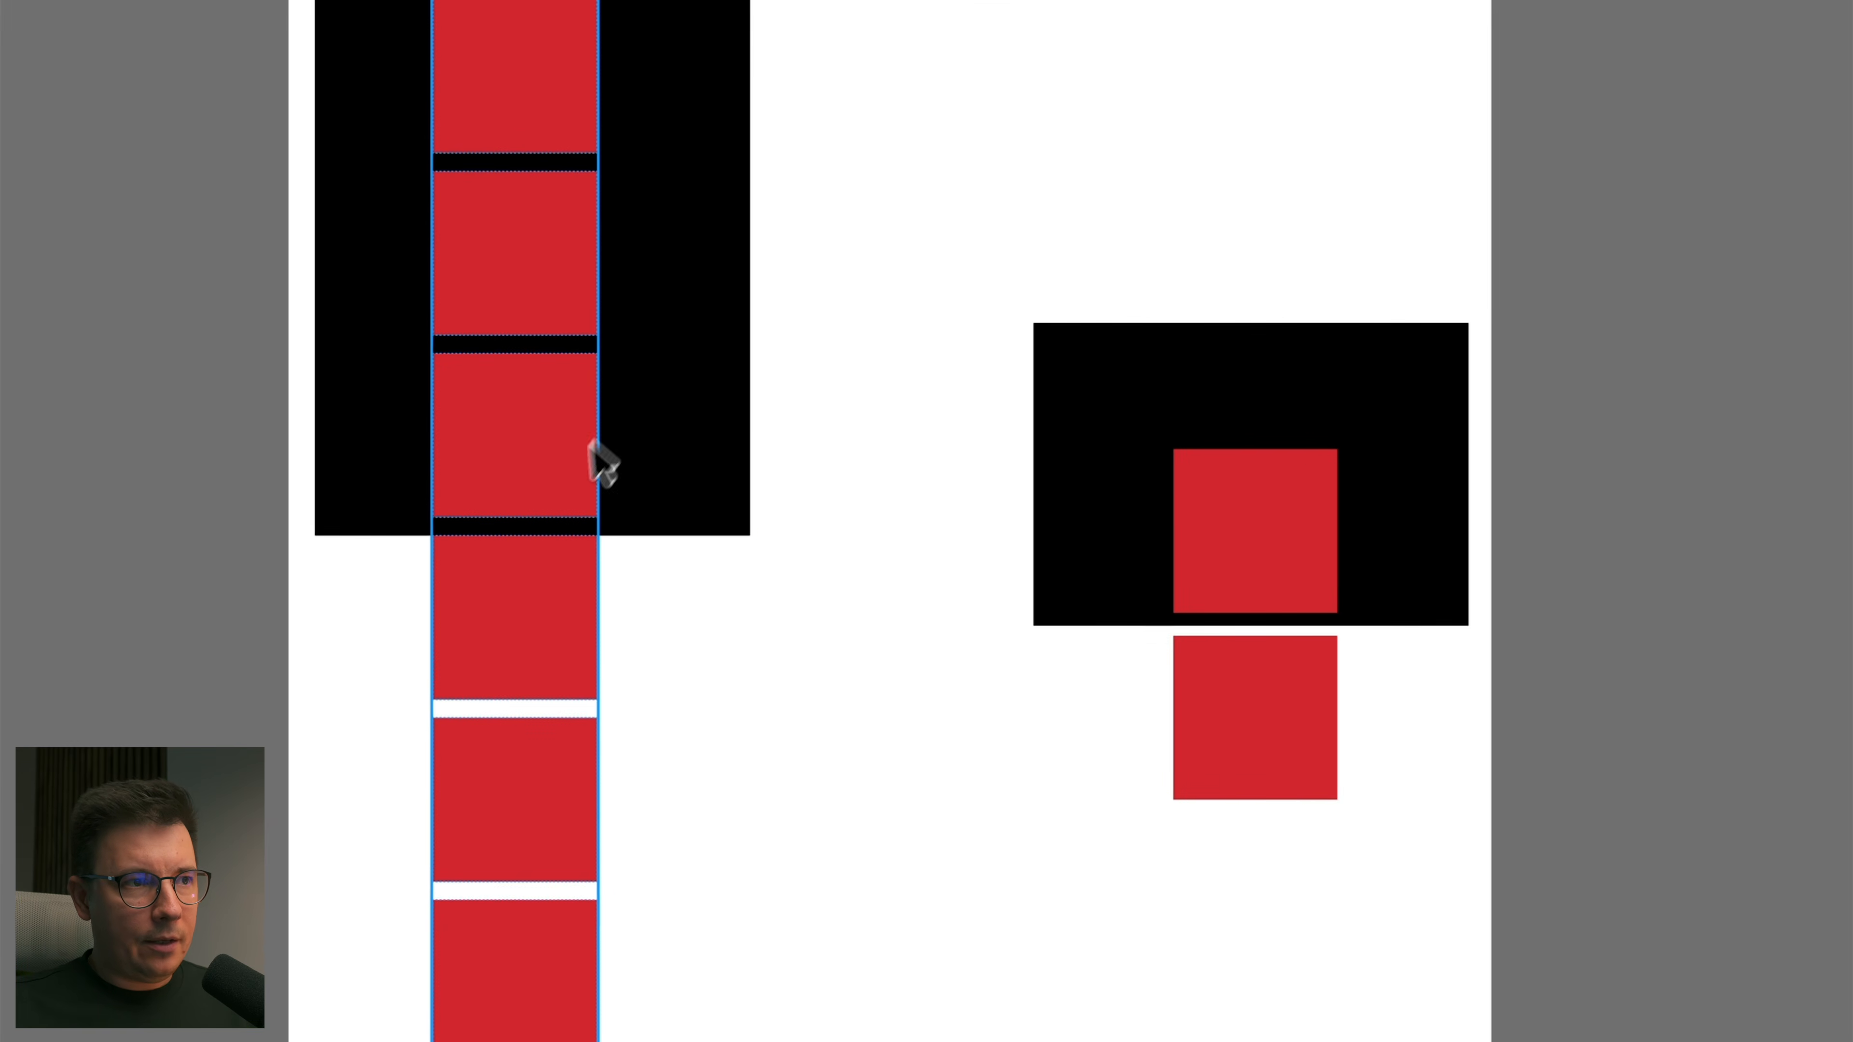
pyautogui.click(542, 464)
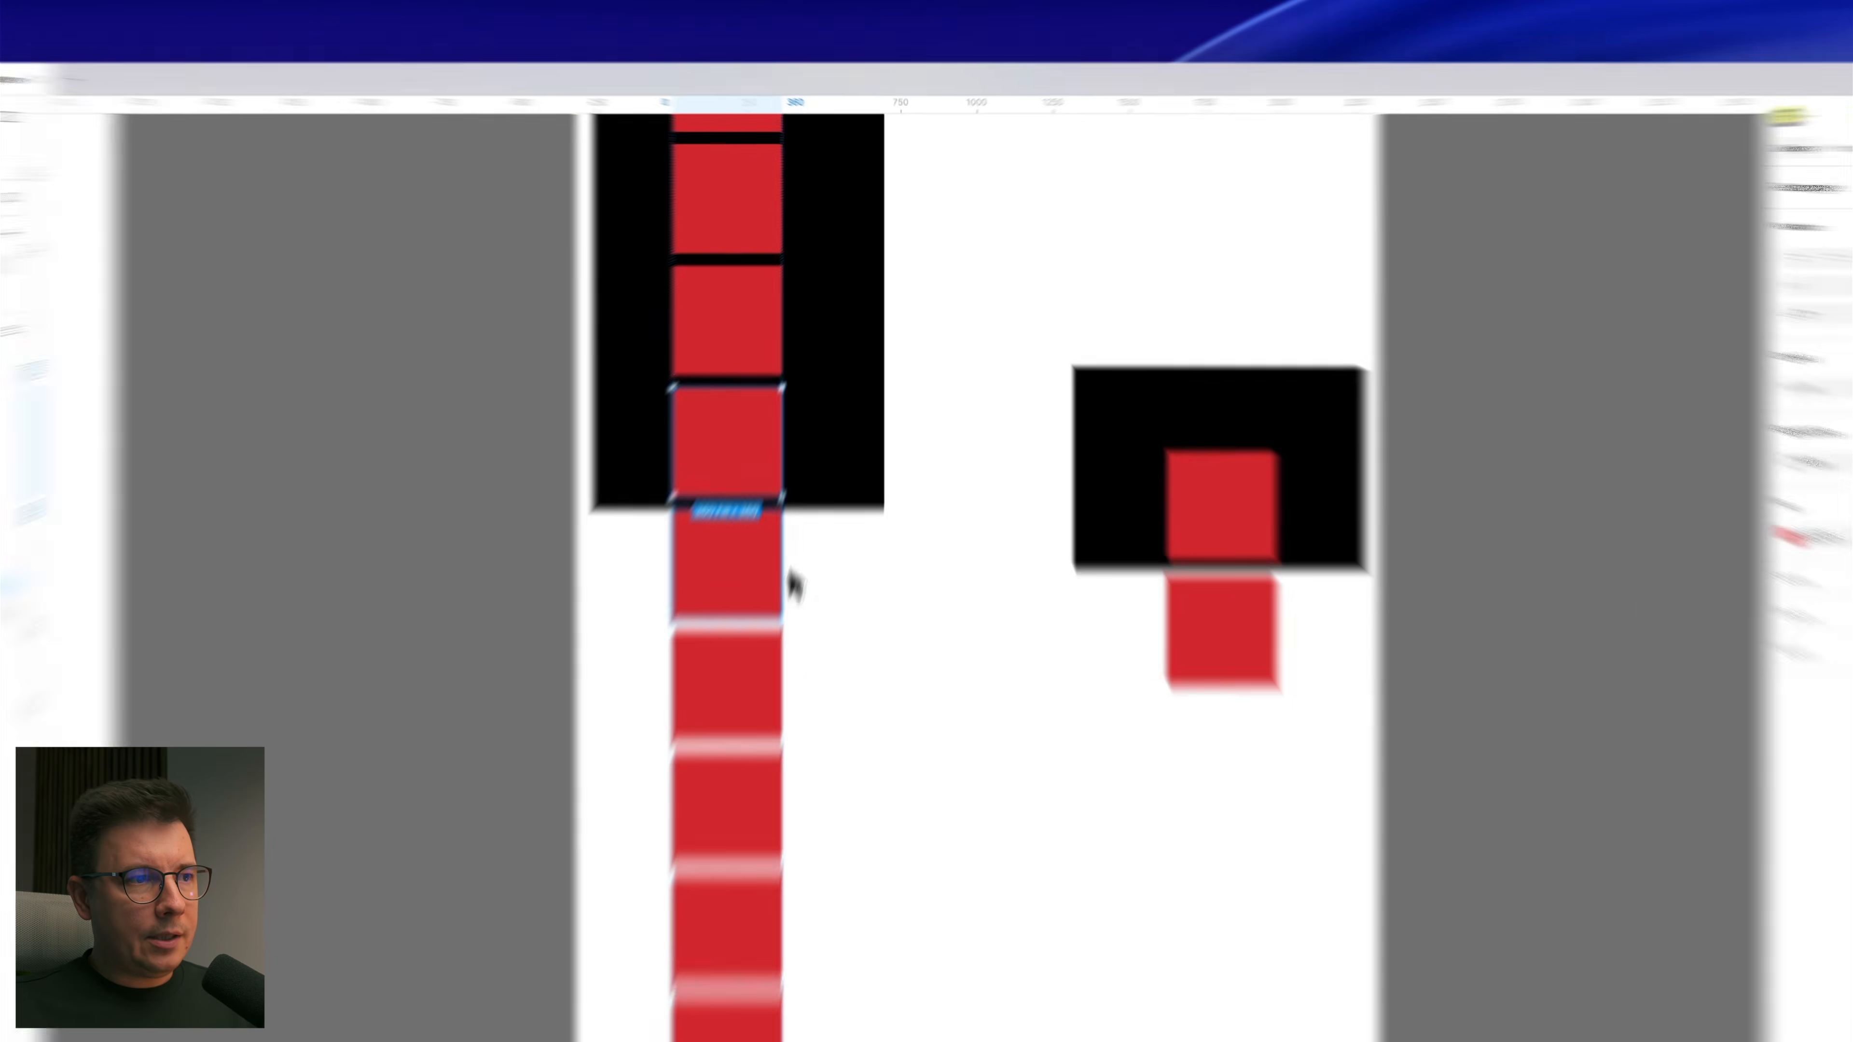
pyautogui.scroll(2, 868, 576)
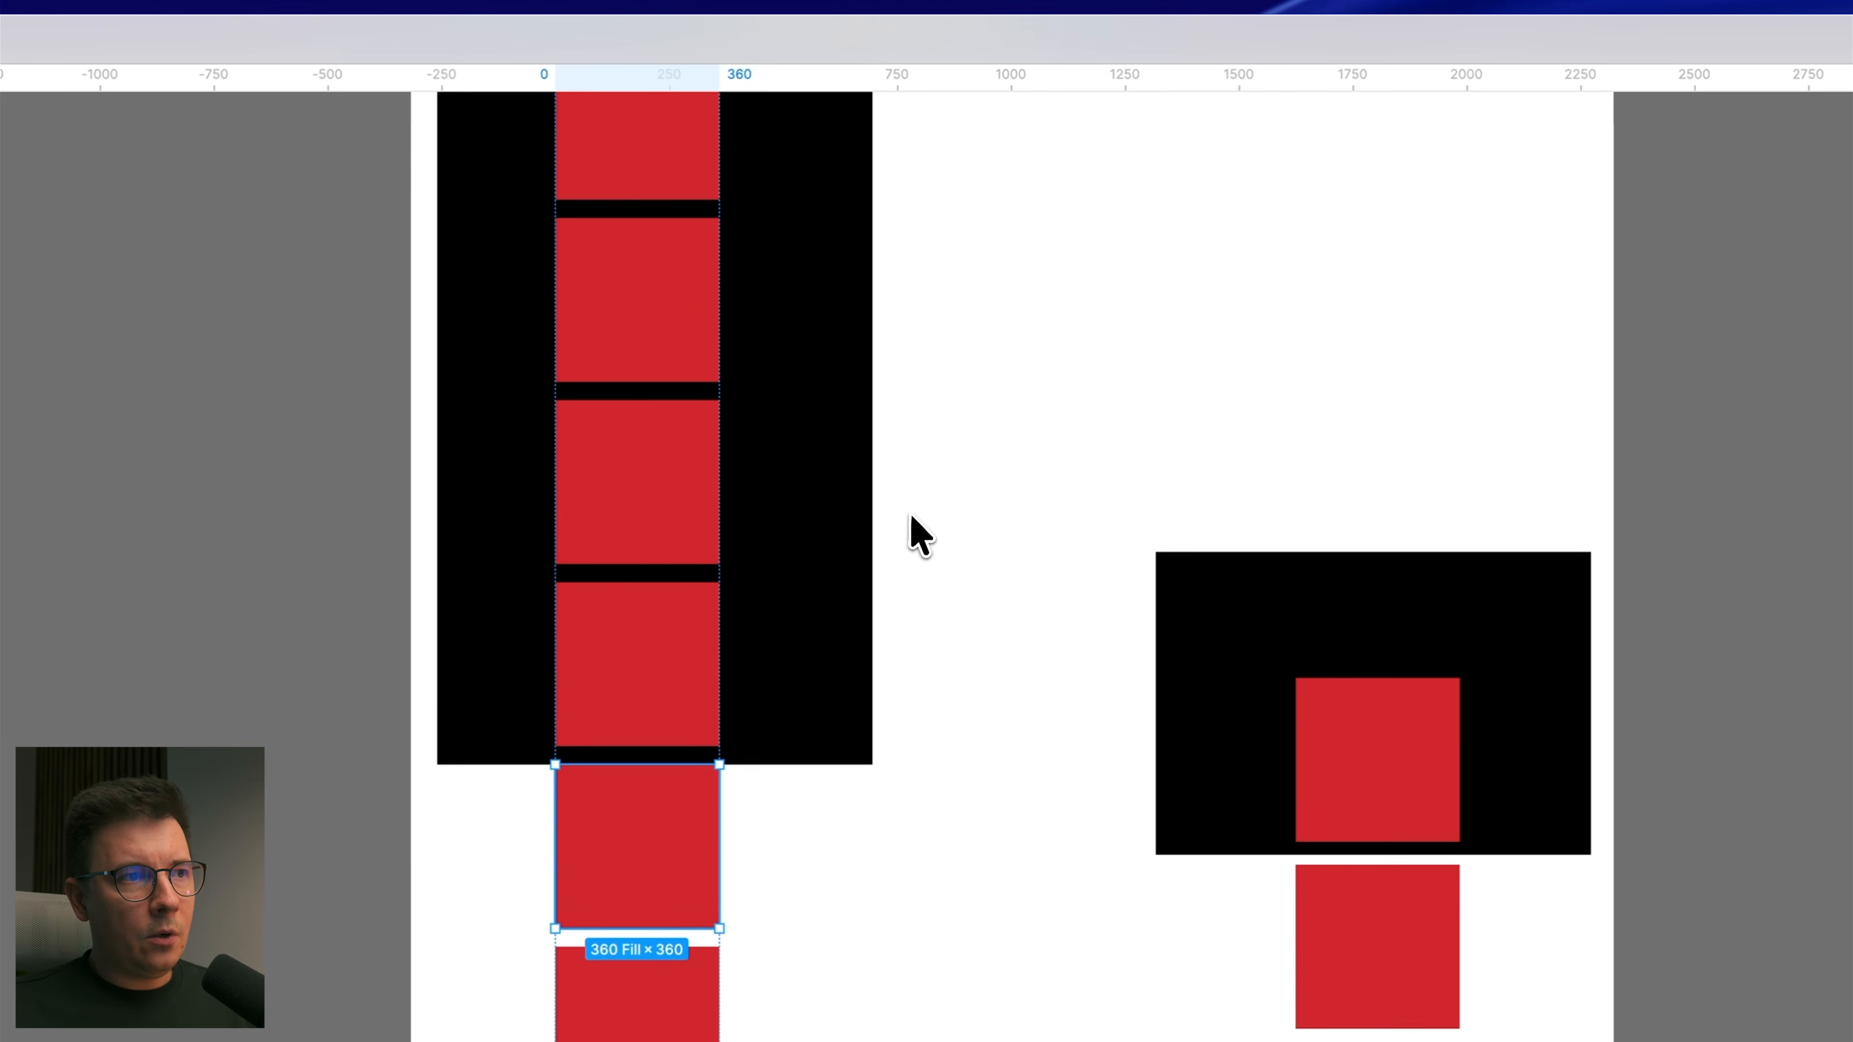
pyautogui.scroll(2, 880, 417)
# Step: Set the fill opacity of the swatch on the small black rectangle to 80% and sample its blended color onto the column's fourth swatch
pyautogui.click(1329, 779)
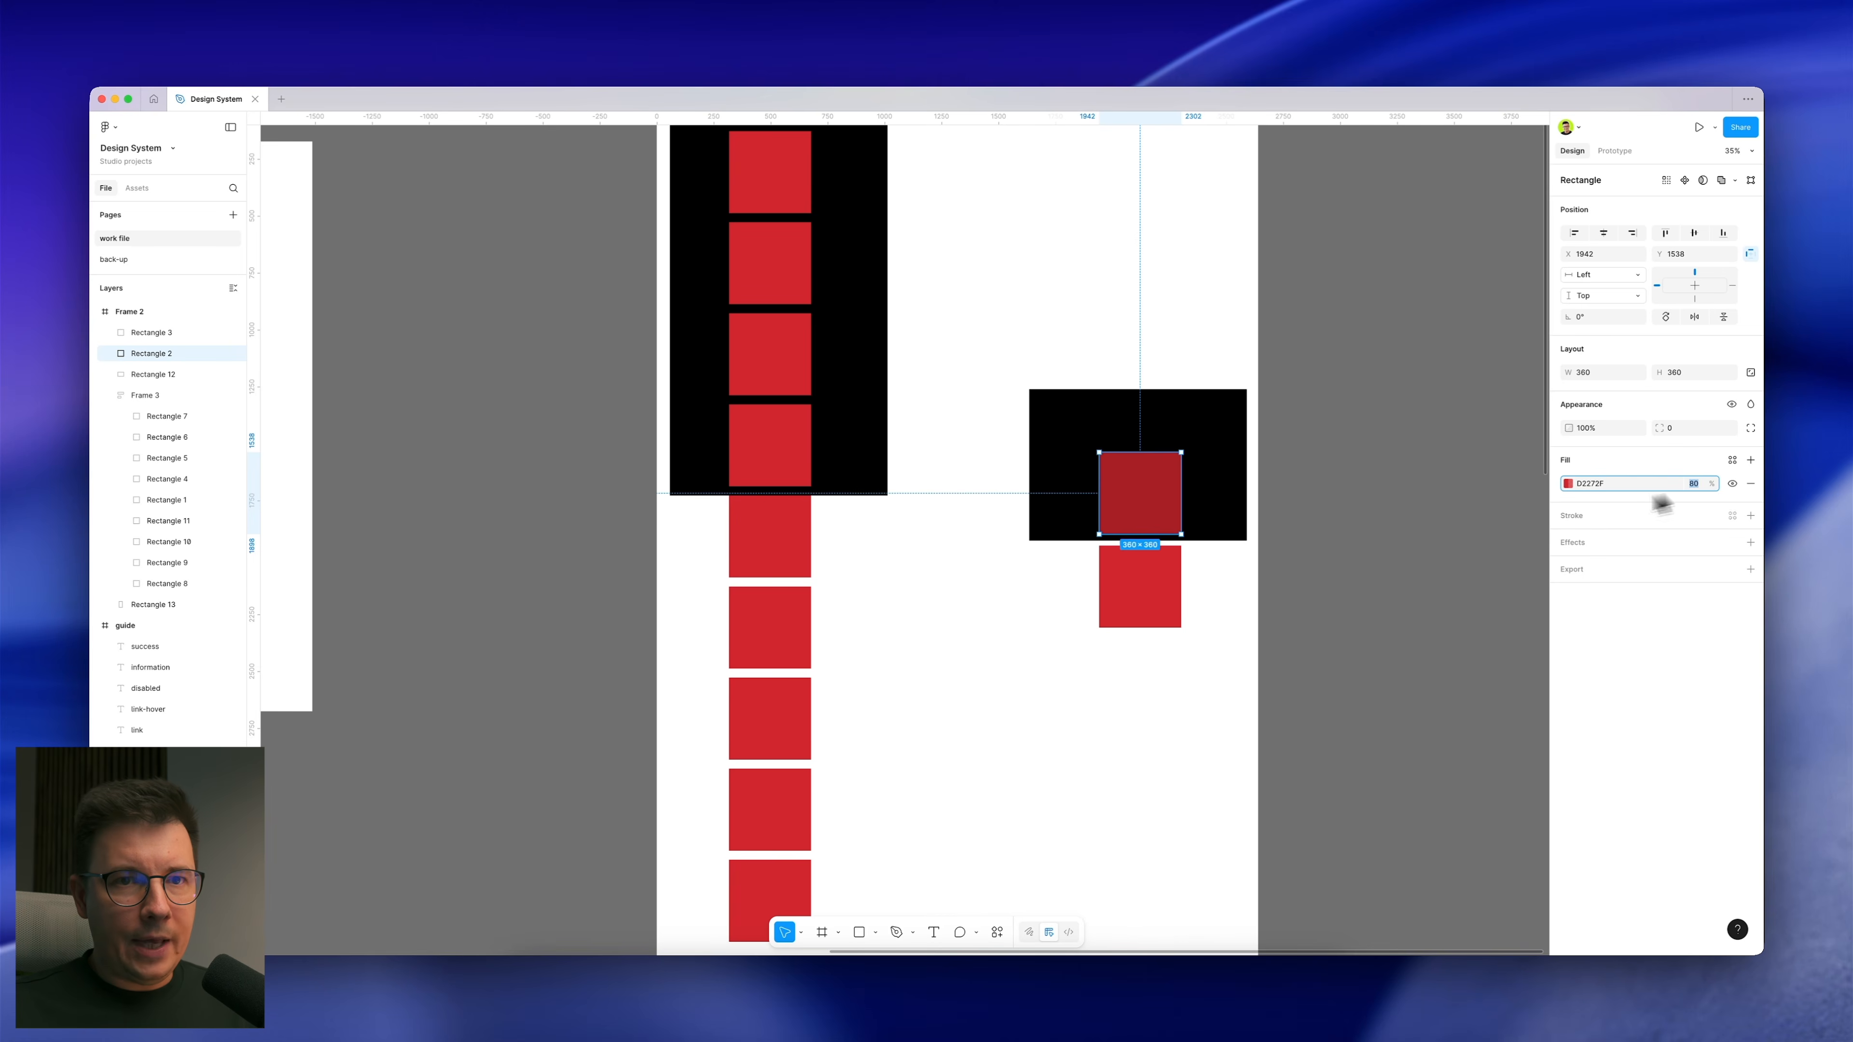
pyautogui.scroll(1, 859, 482)
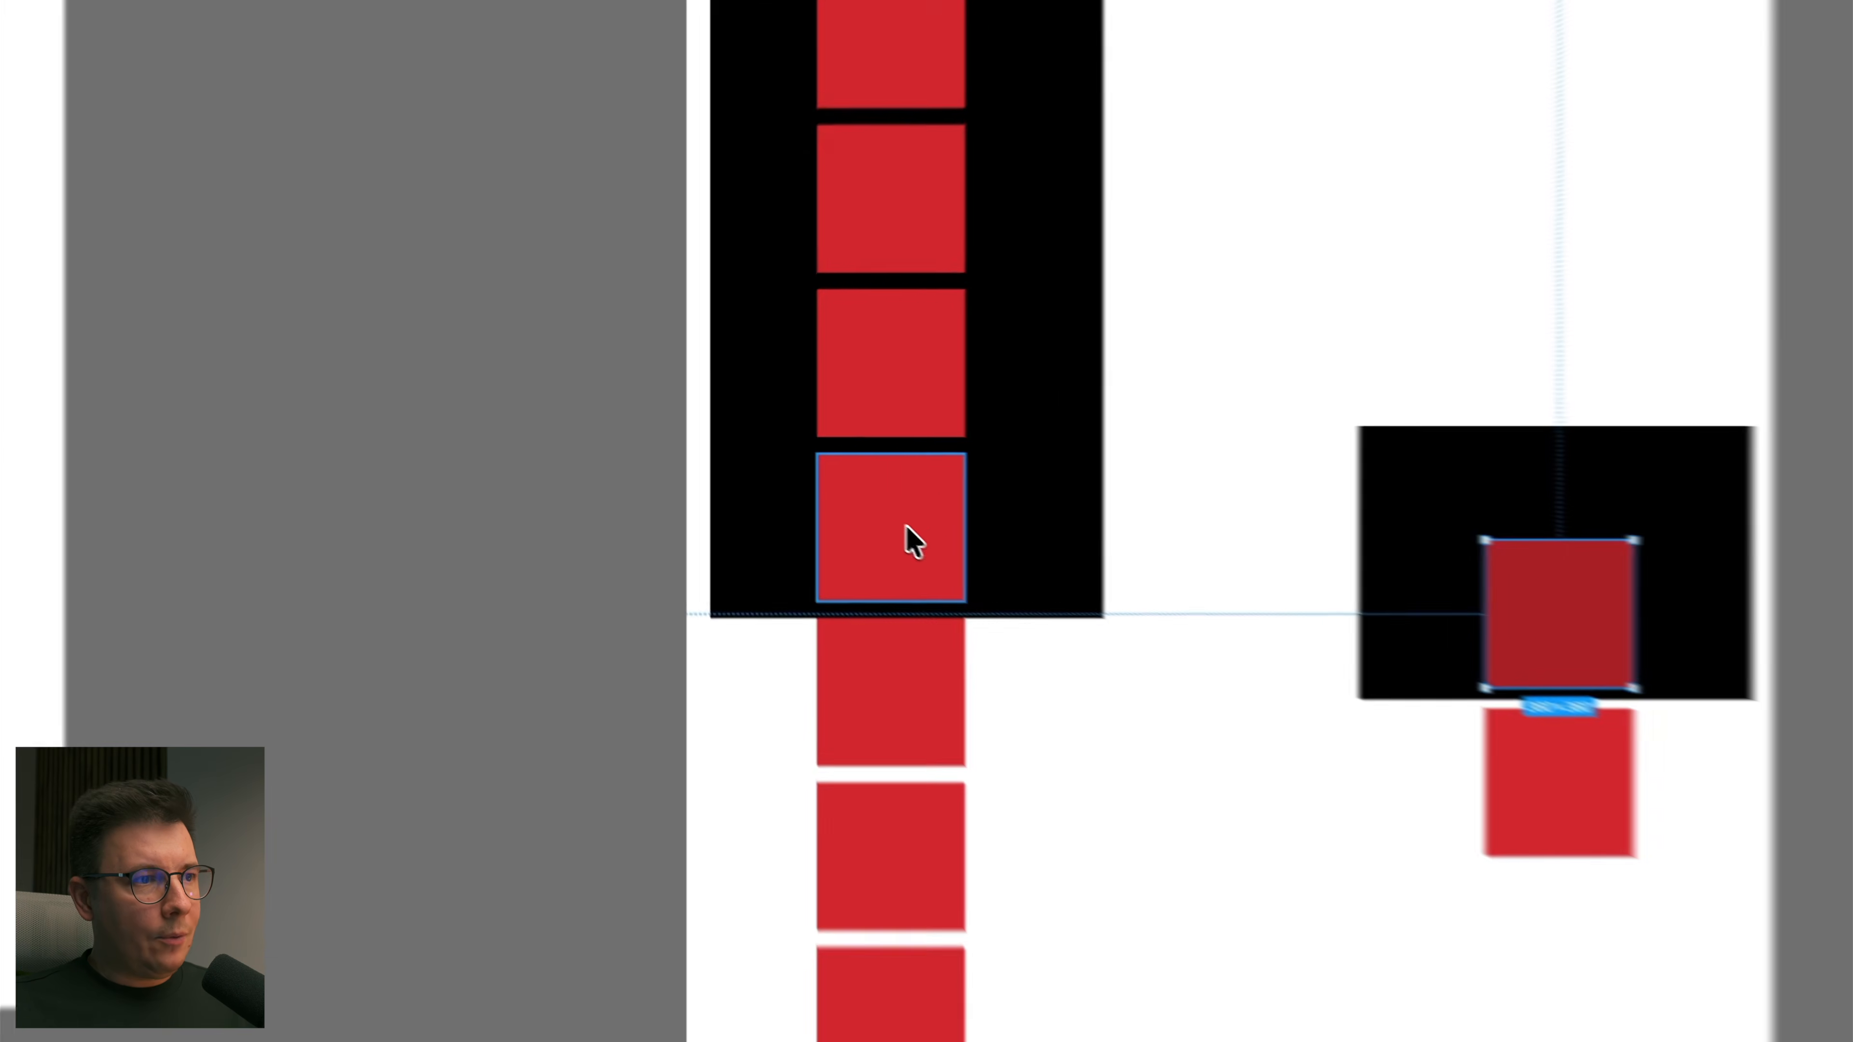
pyautogui.doubleClick(775, 460)
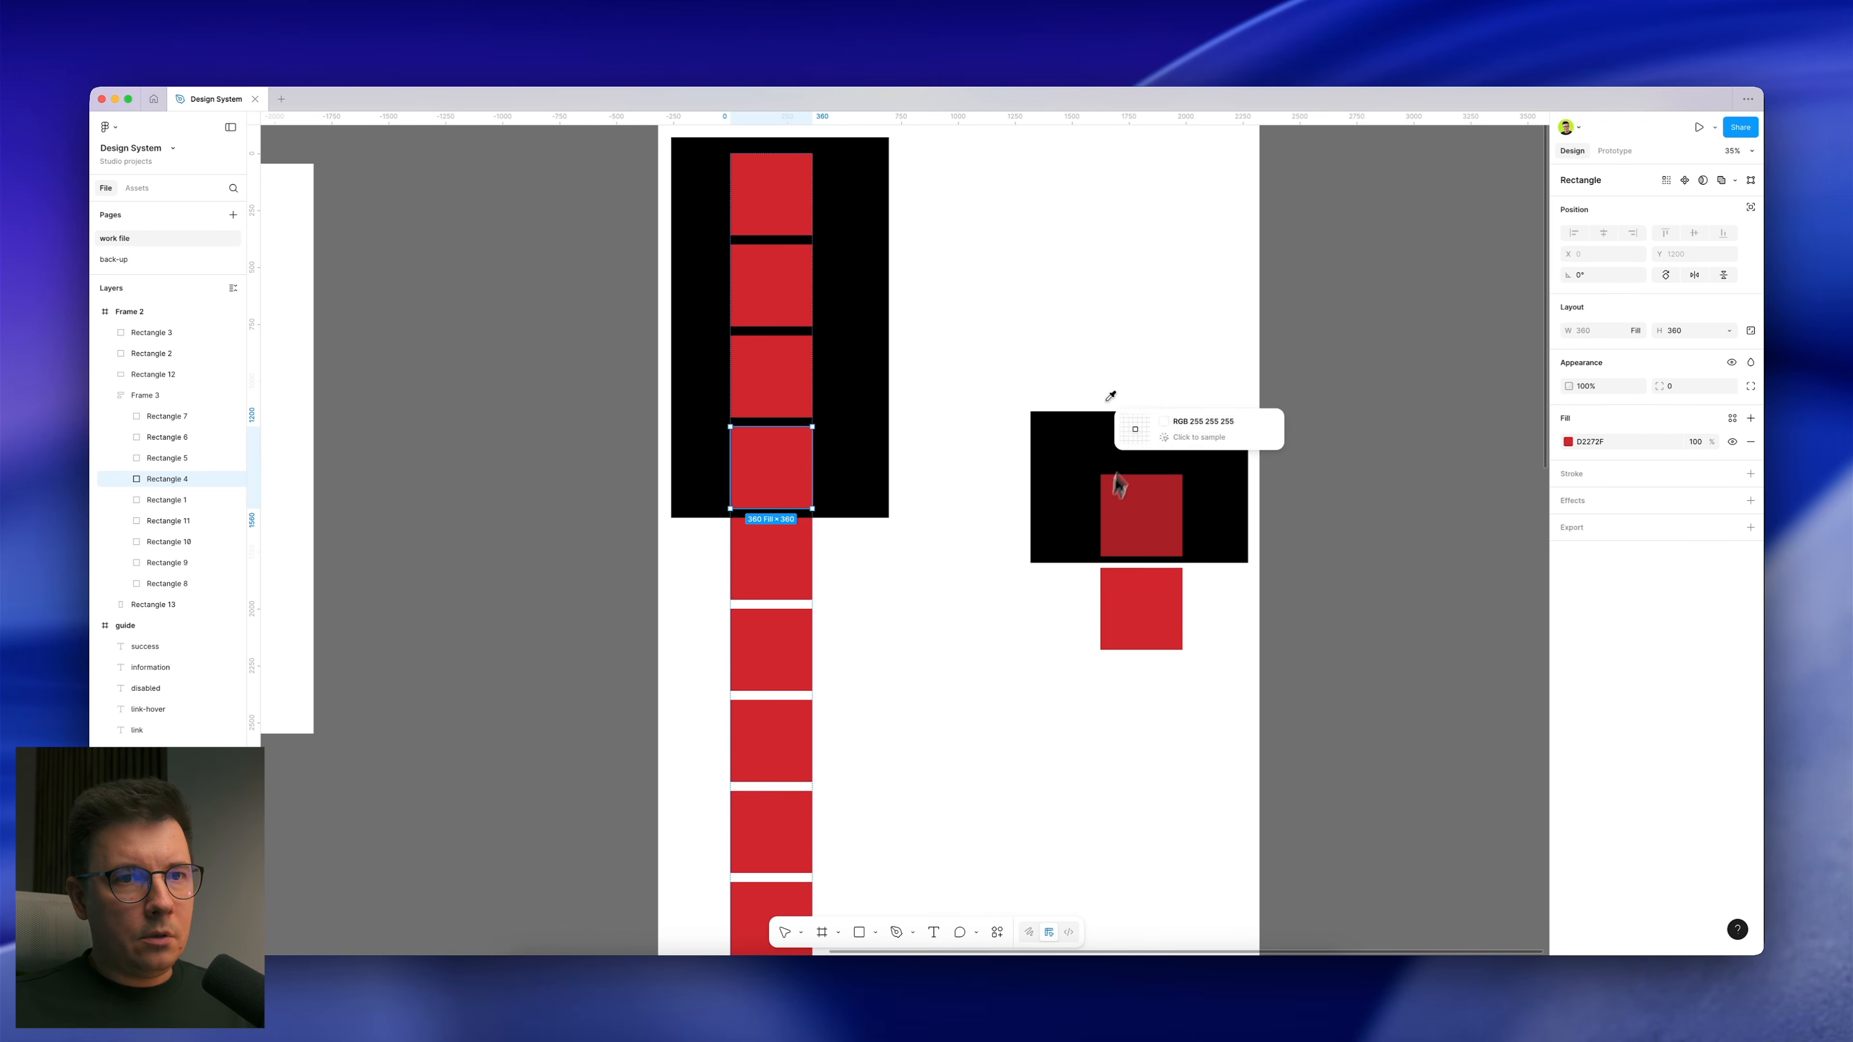
pyautogui.click(1149, 507)
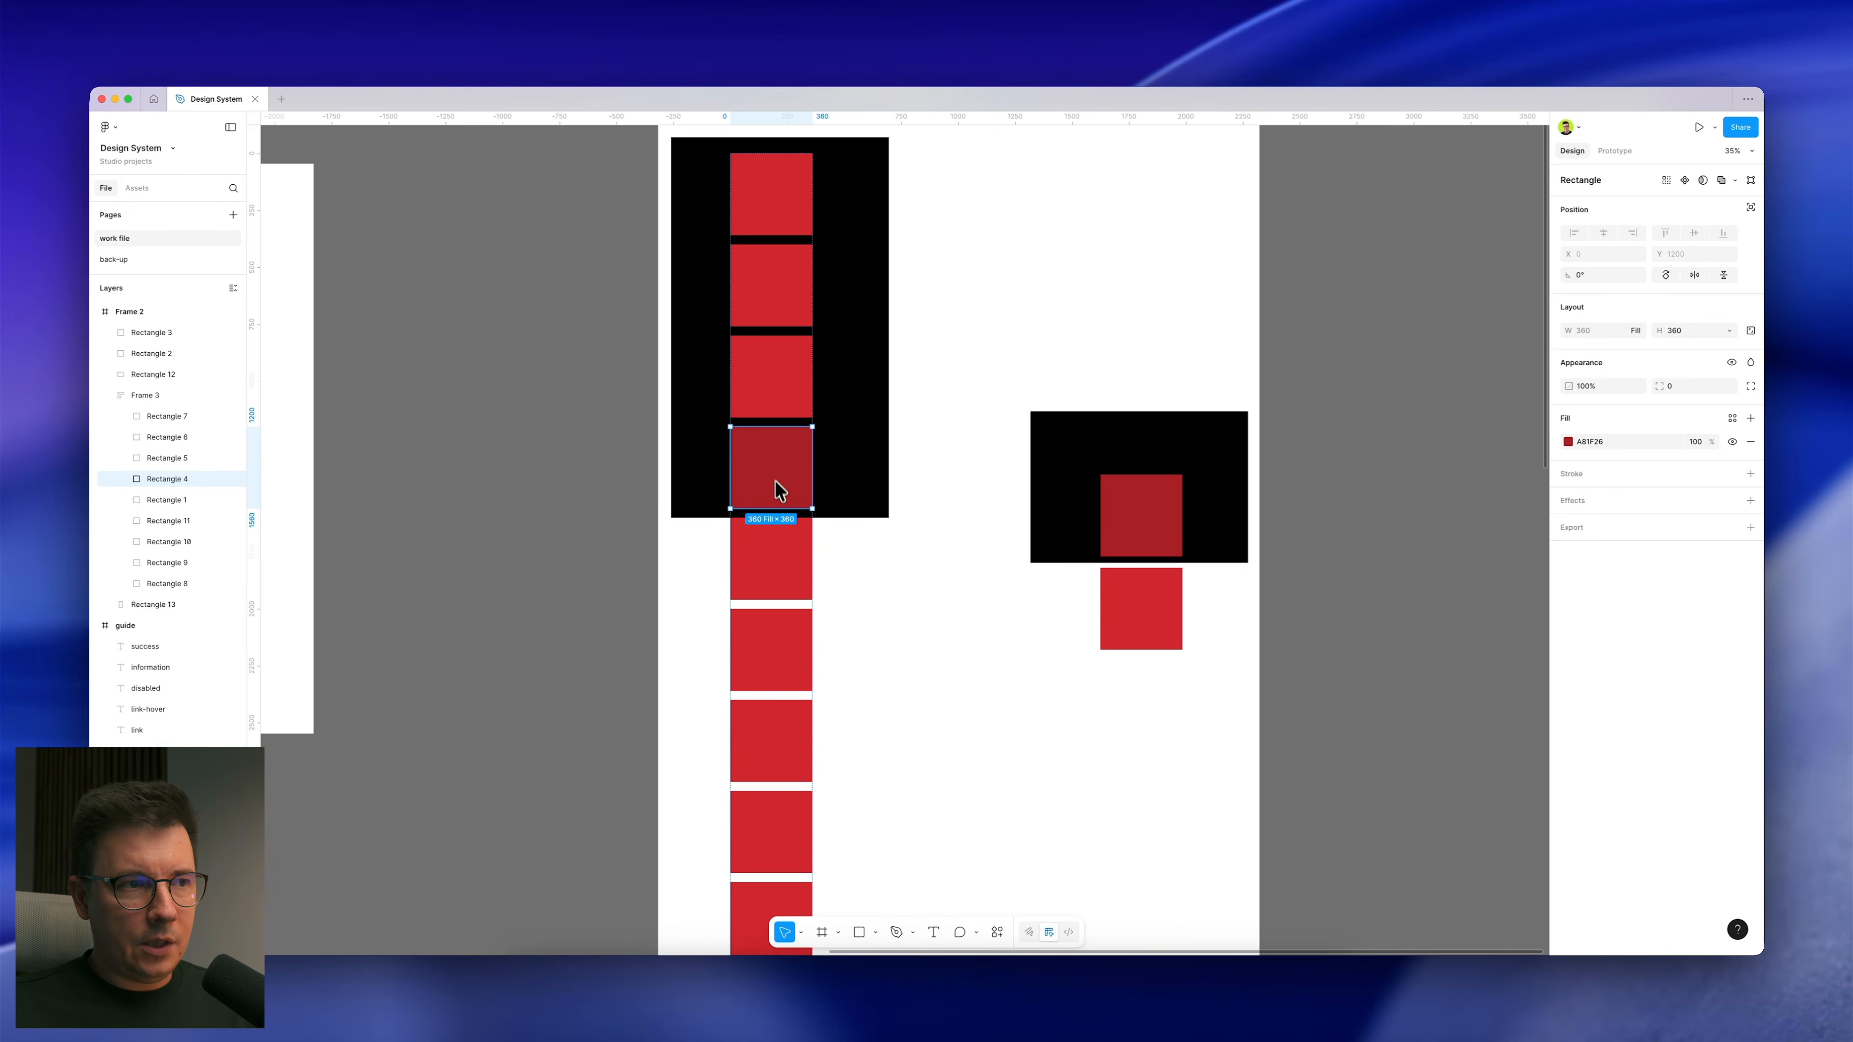
# Step: Lower the reference swatch's fill opacity to 60% over black and sample the blended color onto the column's third swatch
pyautogui.hscroll(1, 780, 481)
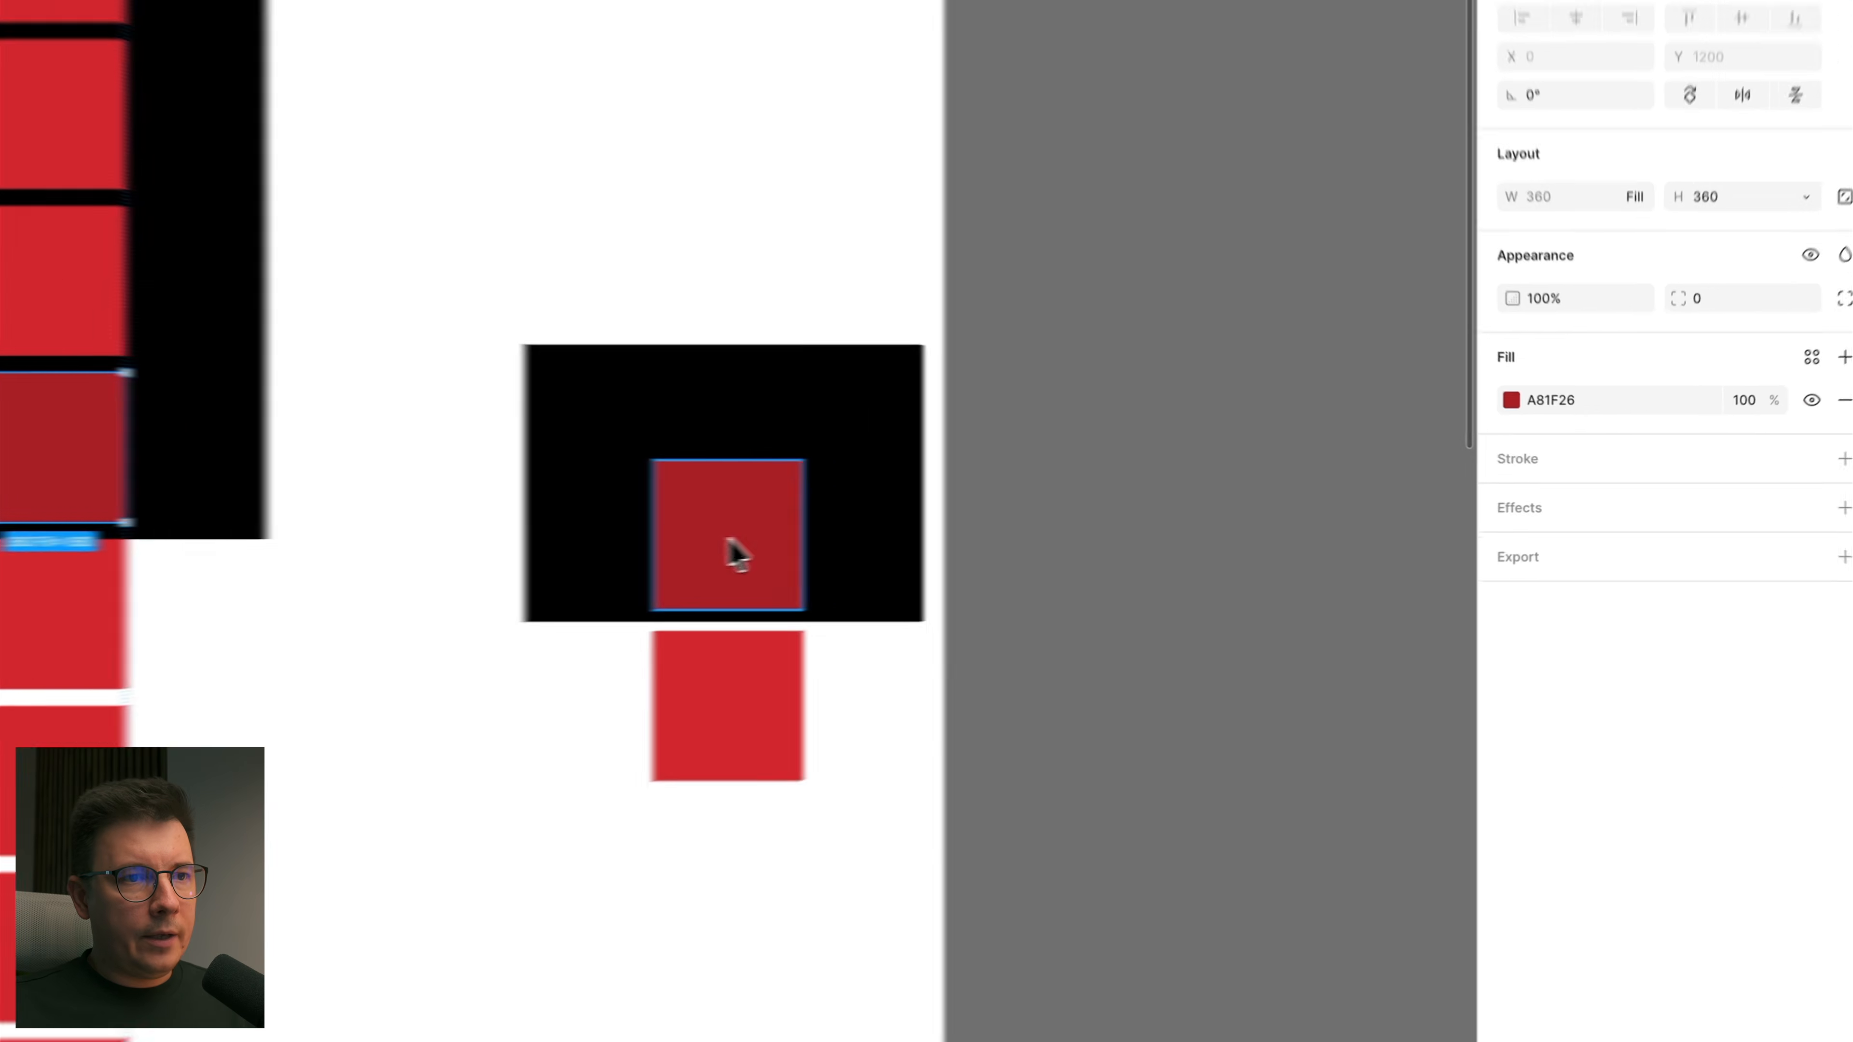
pyautogui.click(1142, 523)
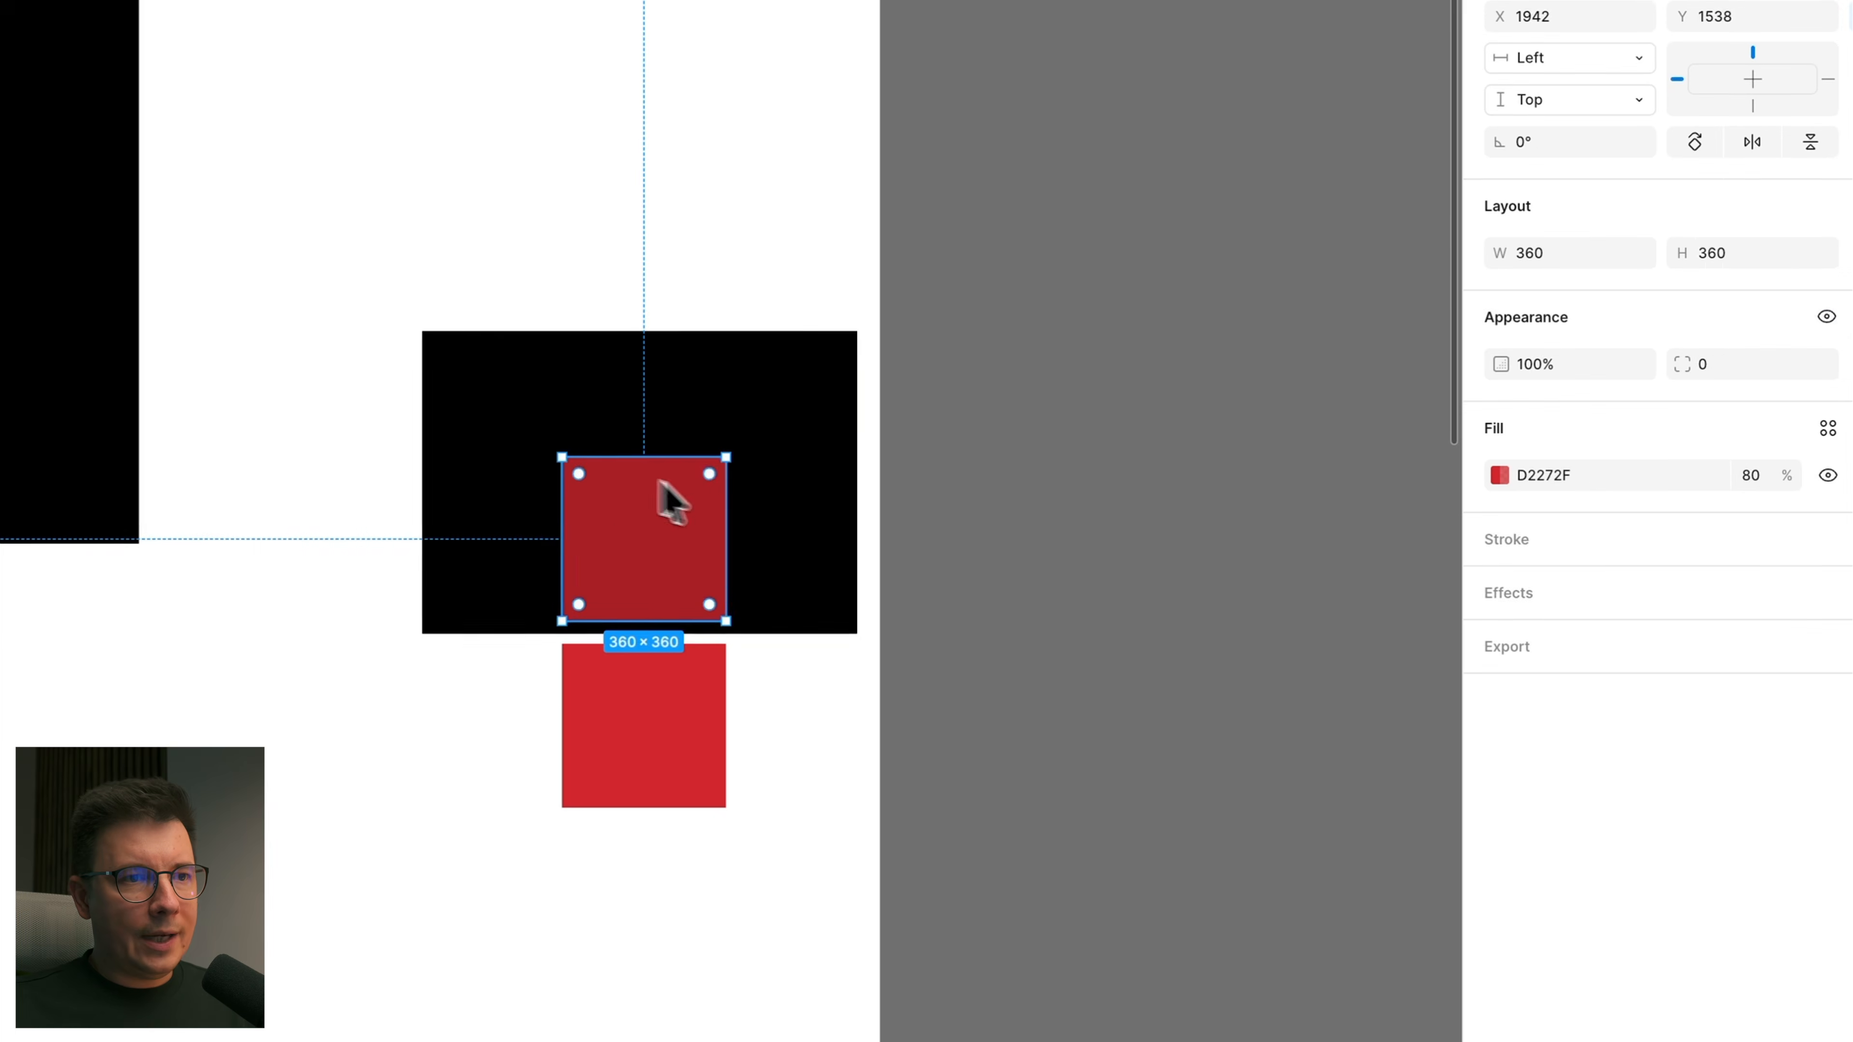
pyautogui.click(1646, 601)
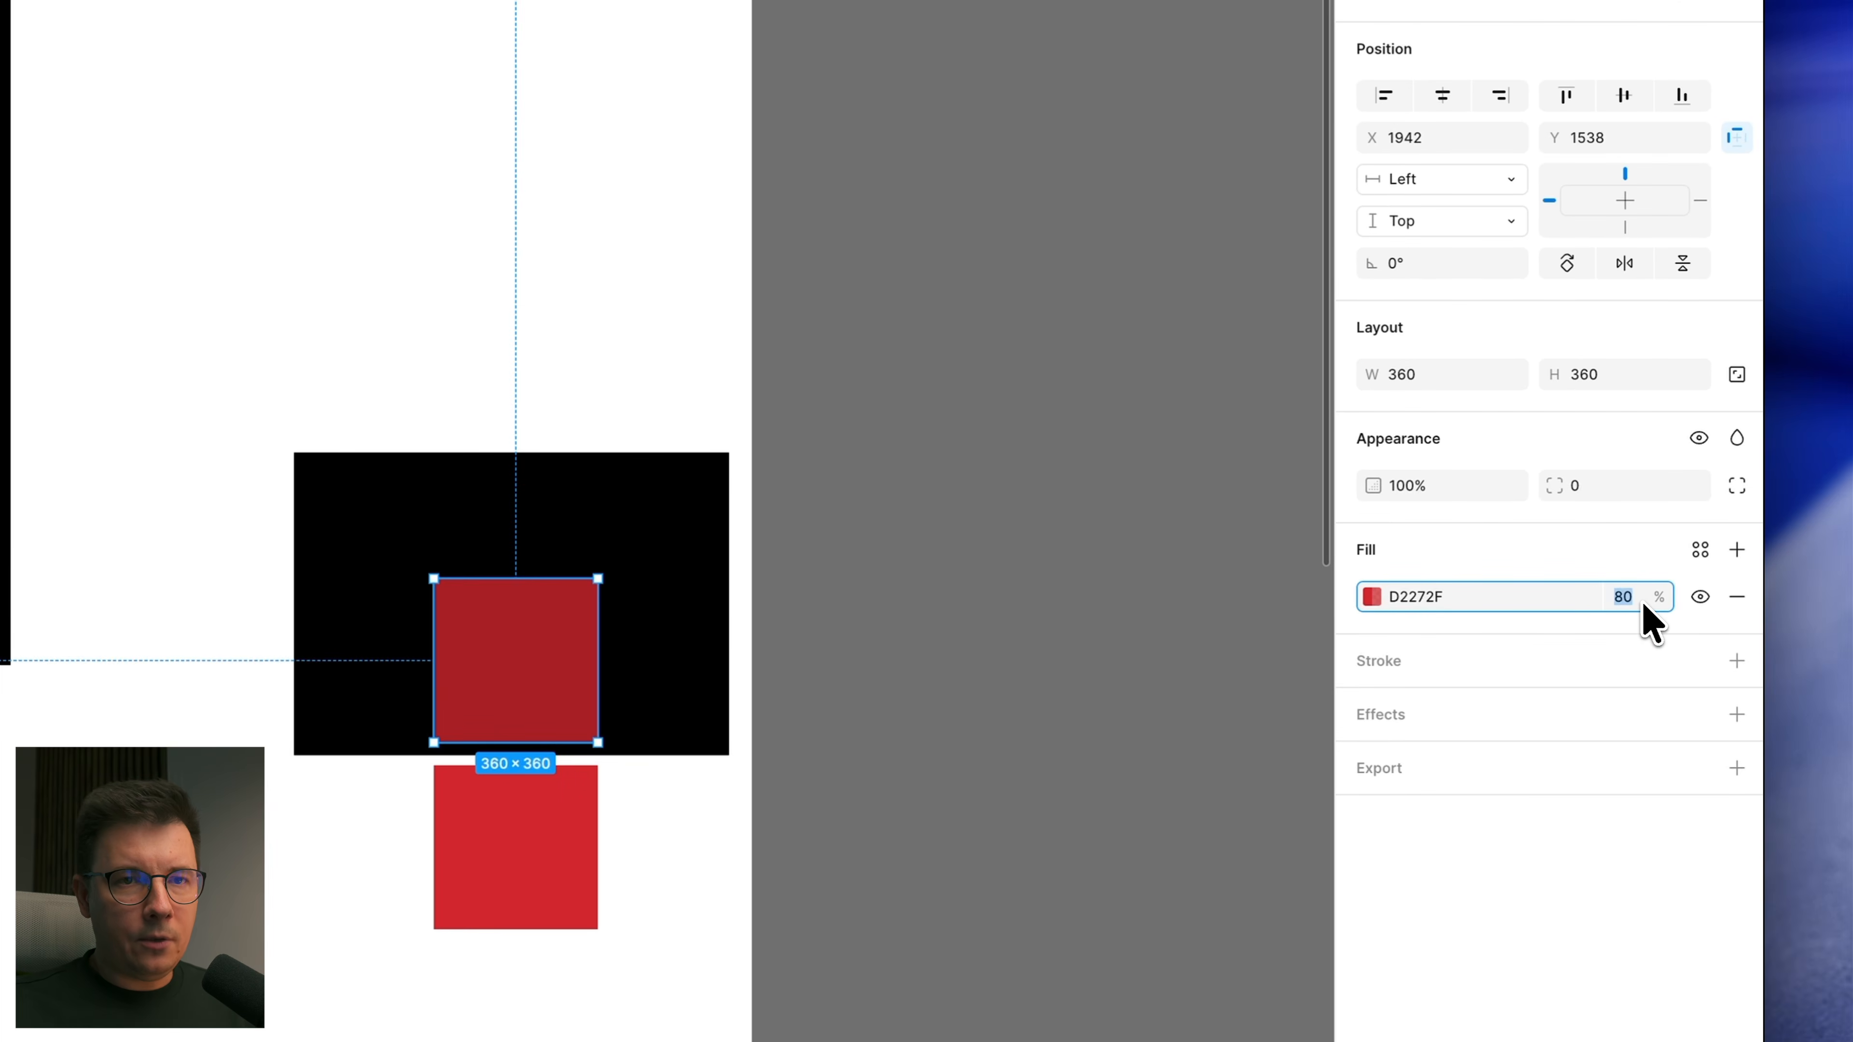
pyautogui.hotkey('shift', 'Down')
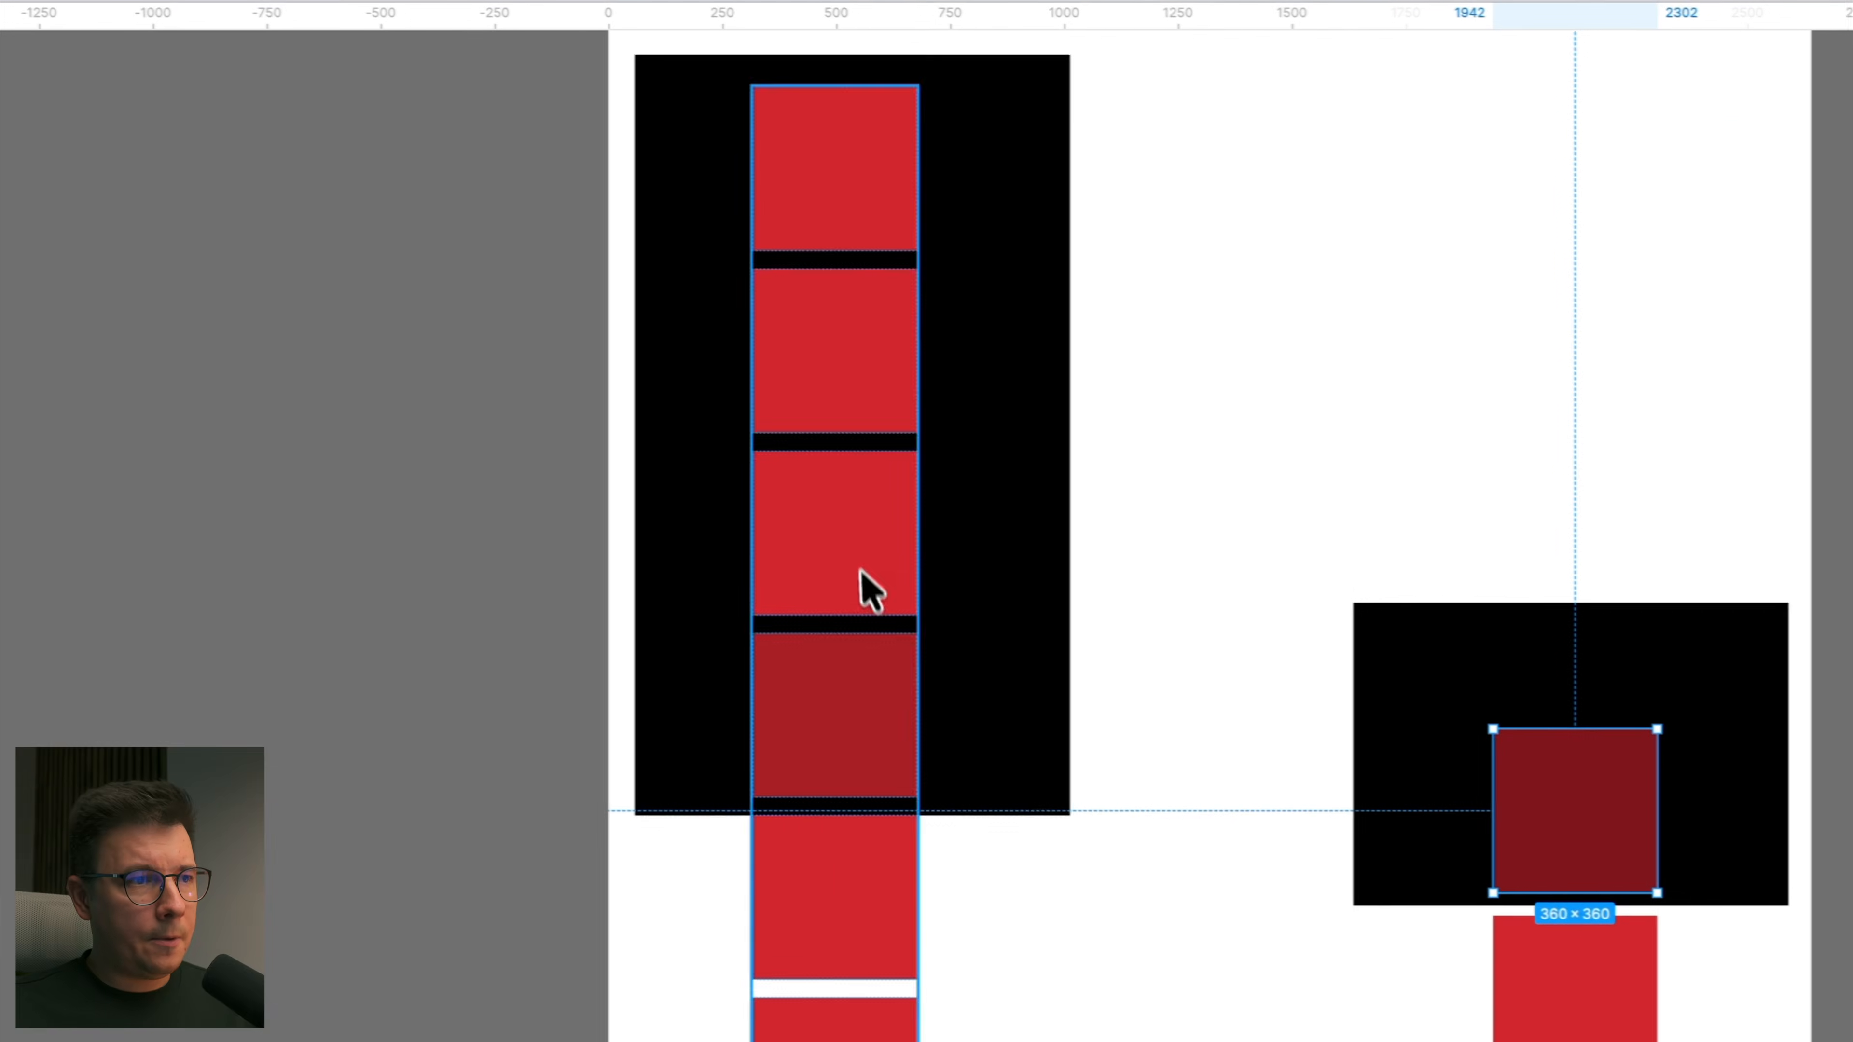
pyautogui.click(848, 548)
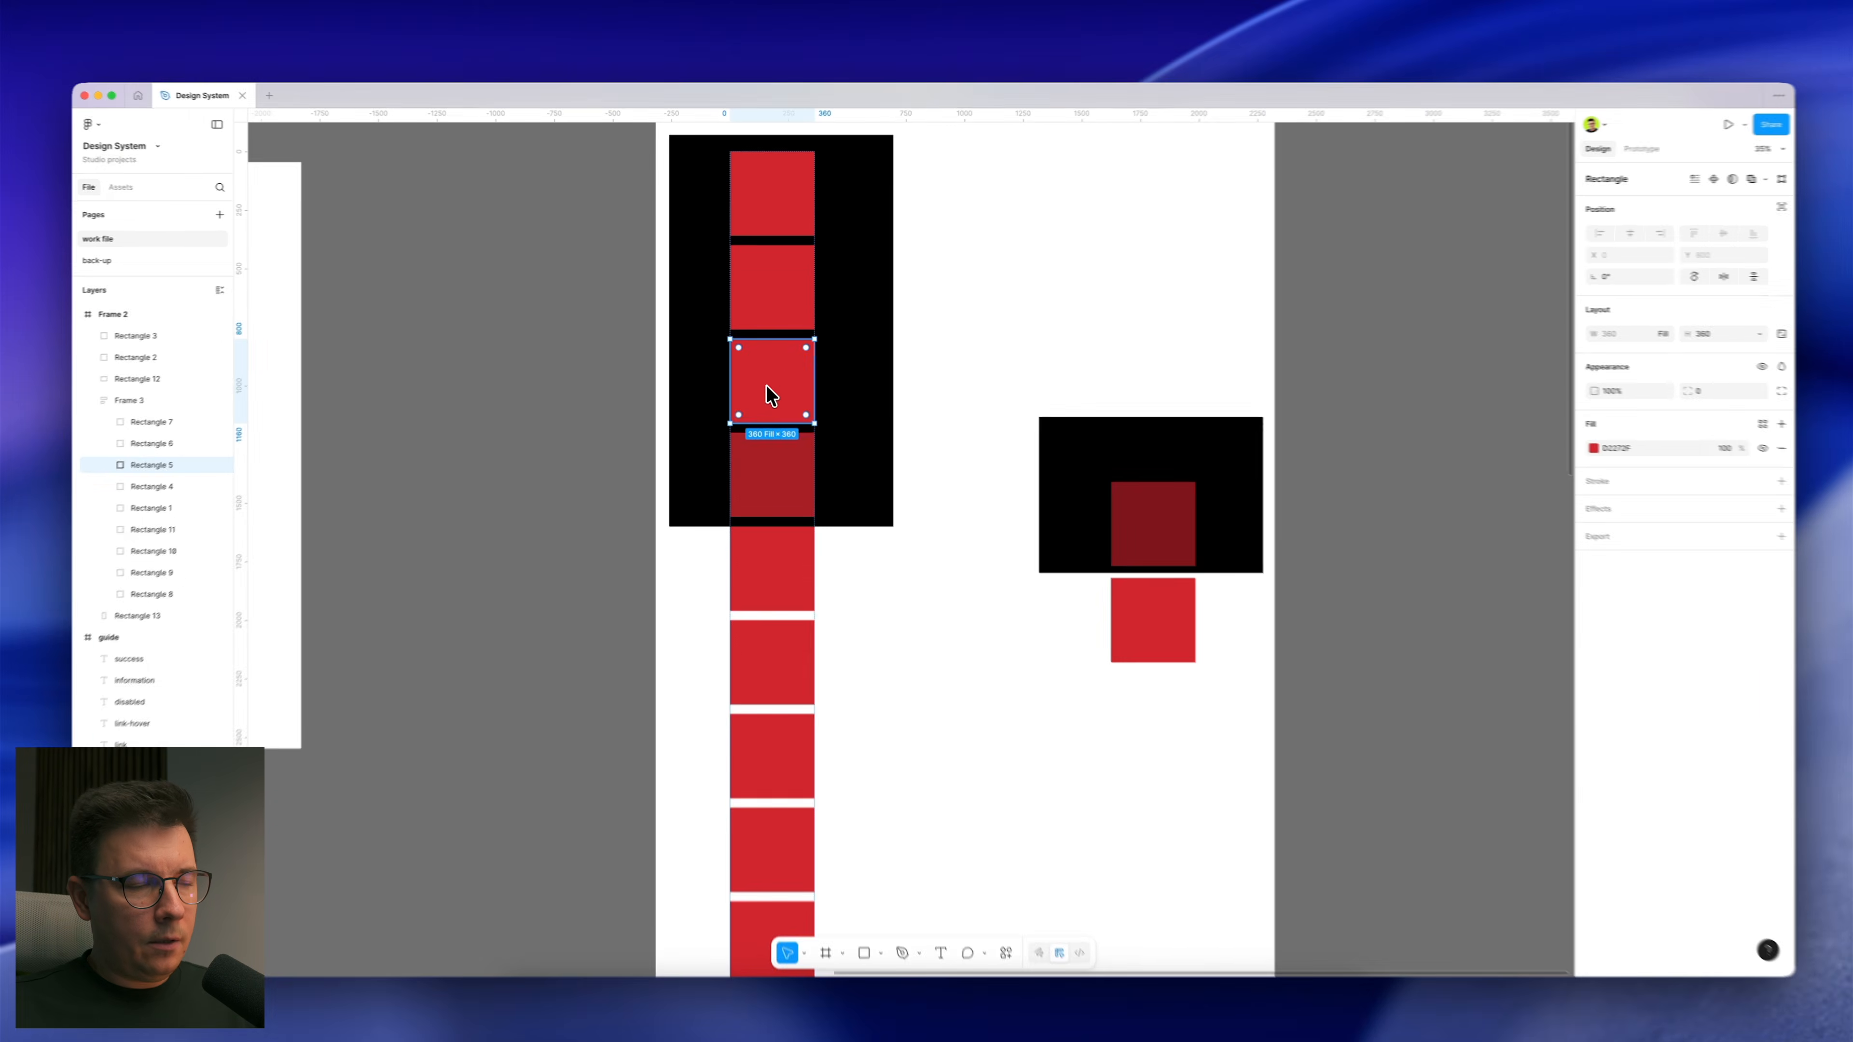
pyautogui.press('i')
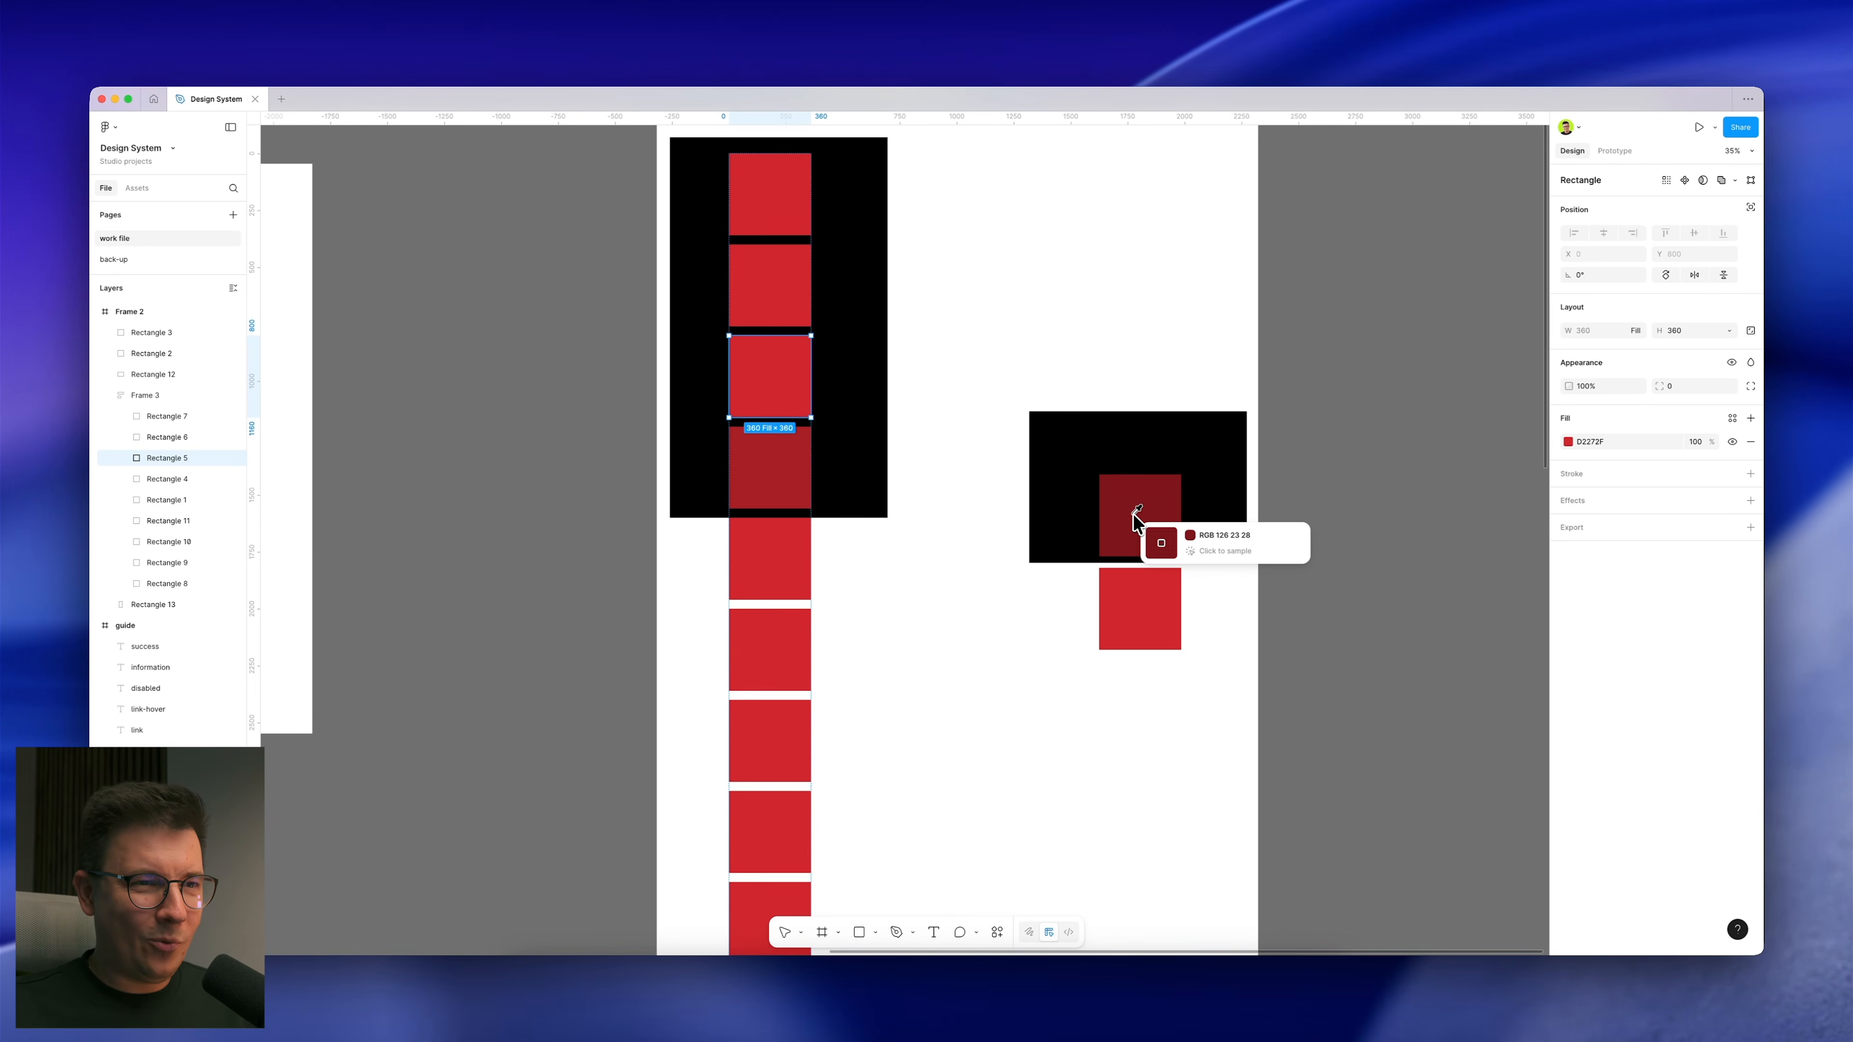
pyautogui.click(1144, 506)
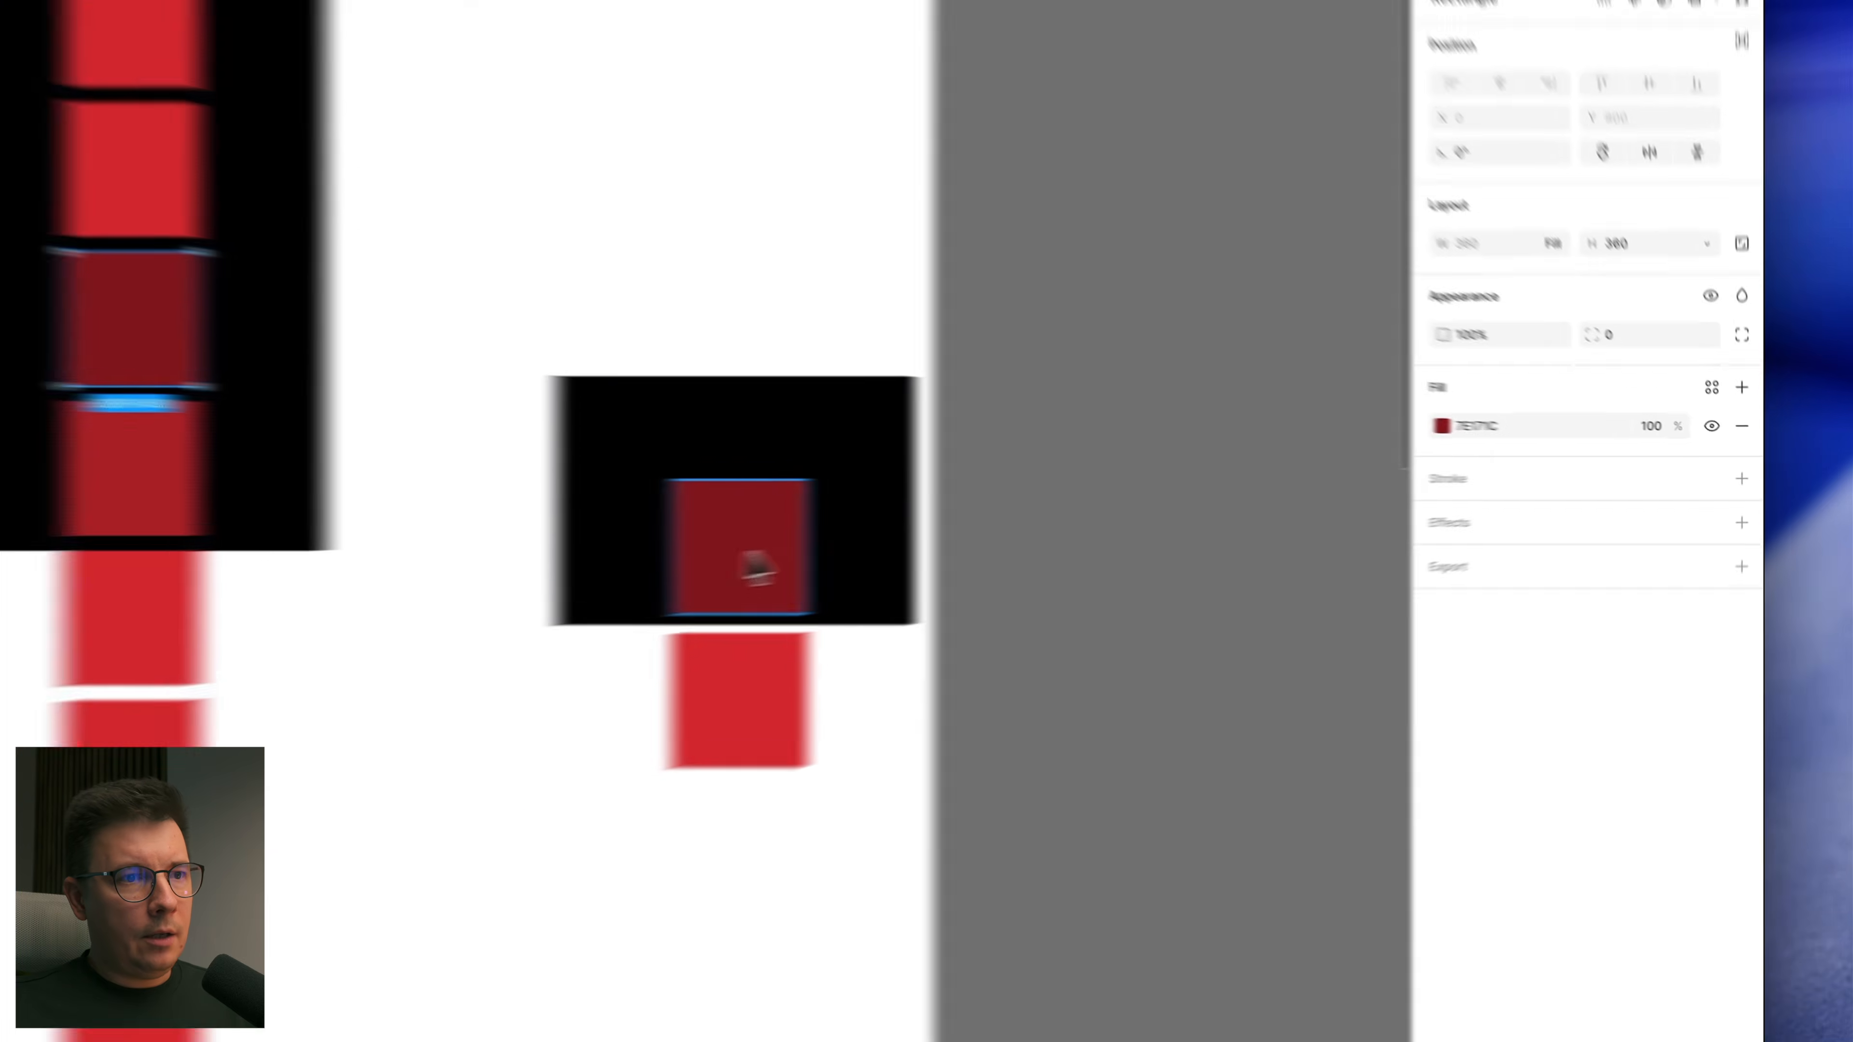
# Step: Reduce the reference swatch's fill opacity to 40% and sample the blended dark red onto the column's second swatch
pyautogui.click(1149, 522)
pyautogui.click(1699, 443)
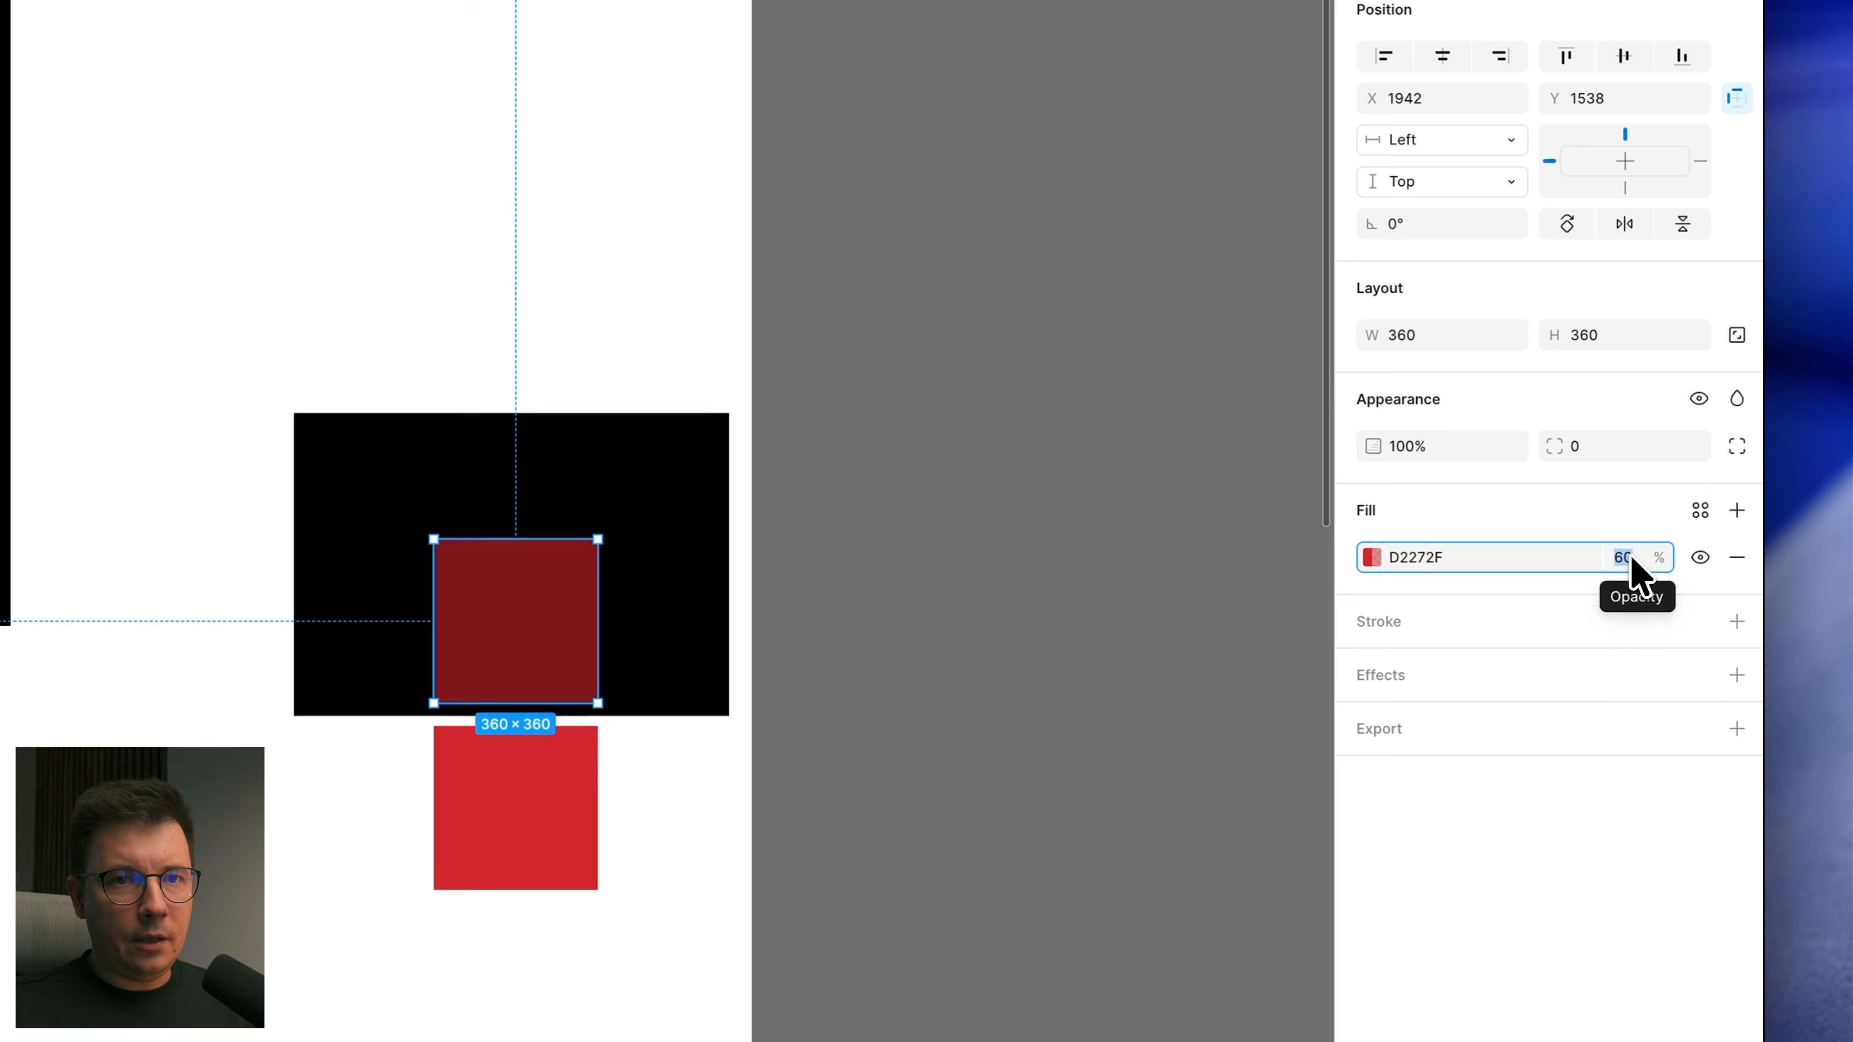
pyautogui.hotkey('shift', 'Down')
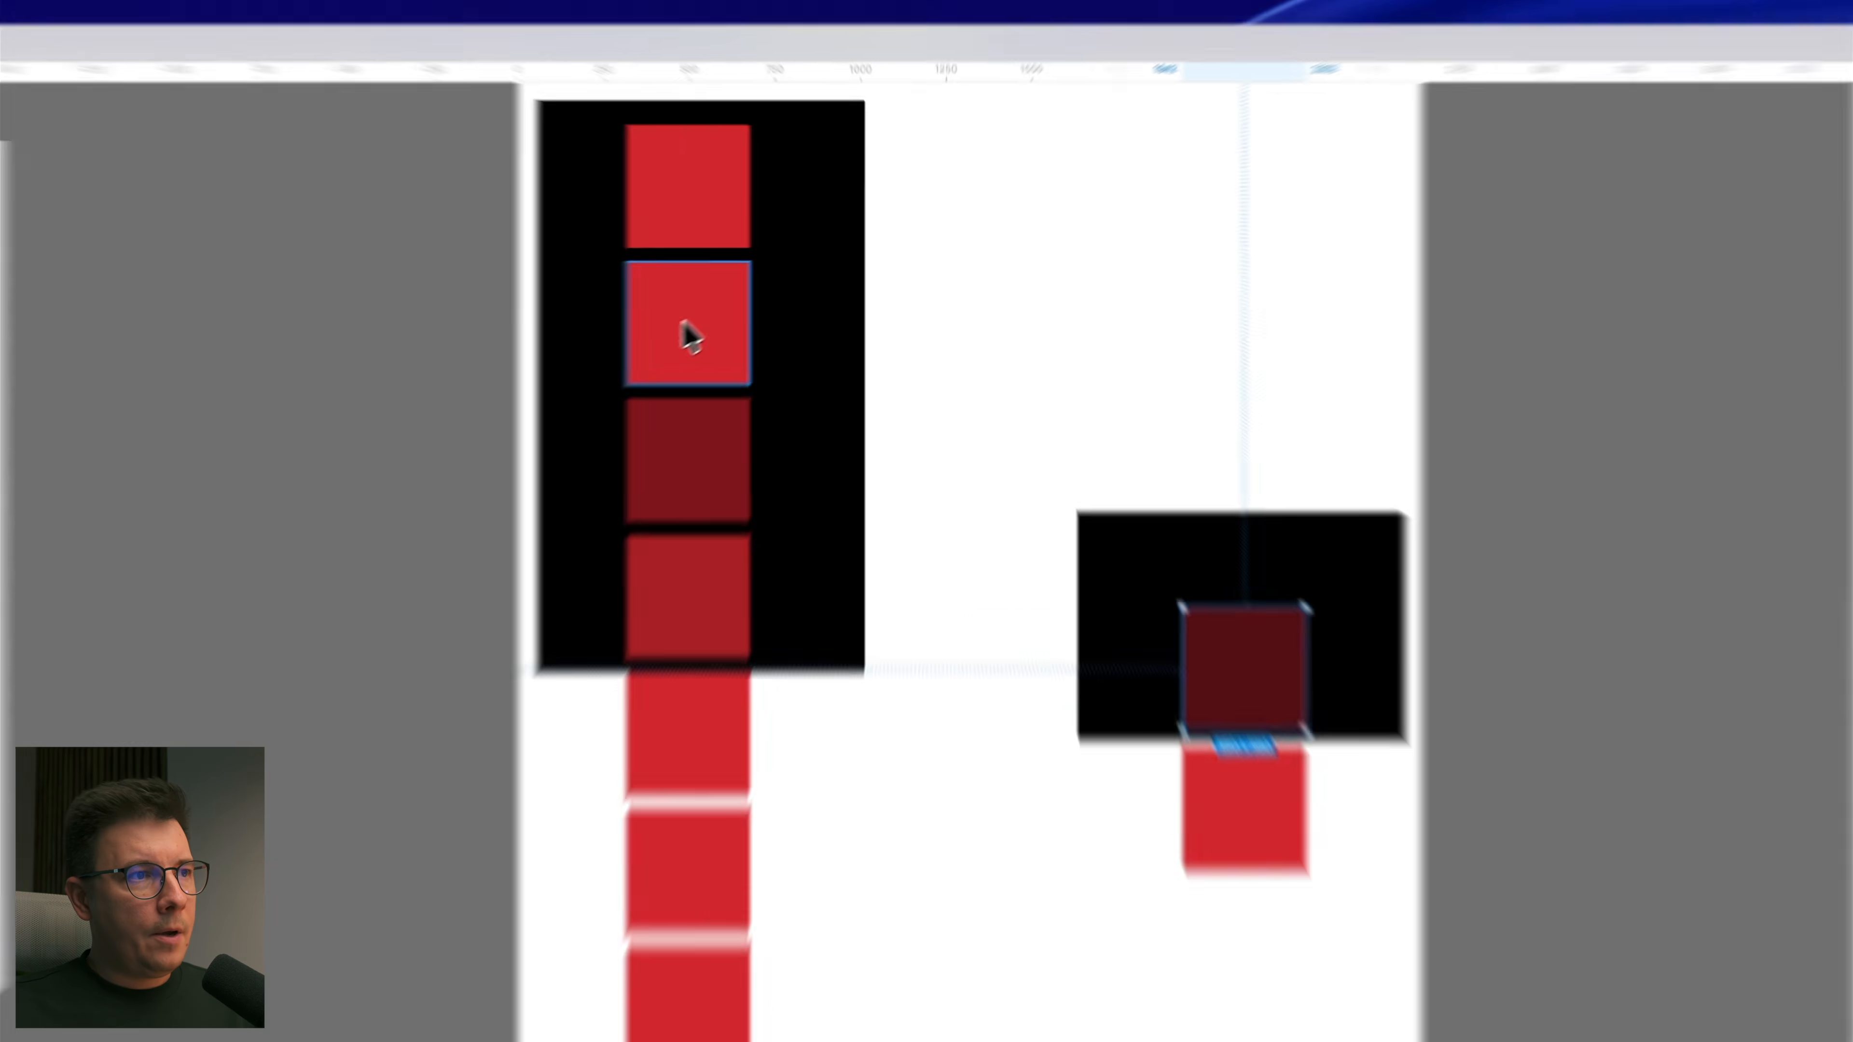
pyautogui.click(691, 336)
pyautogui.press('i')
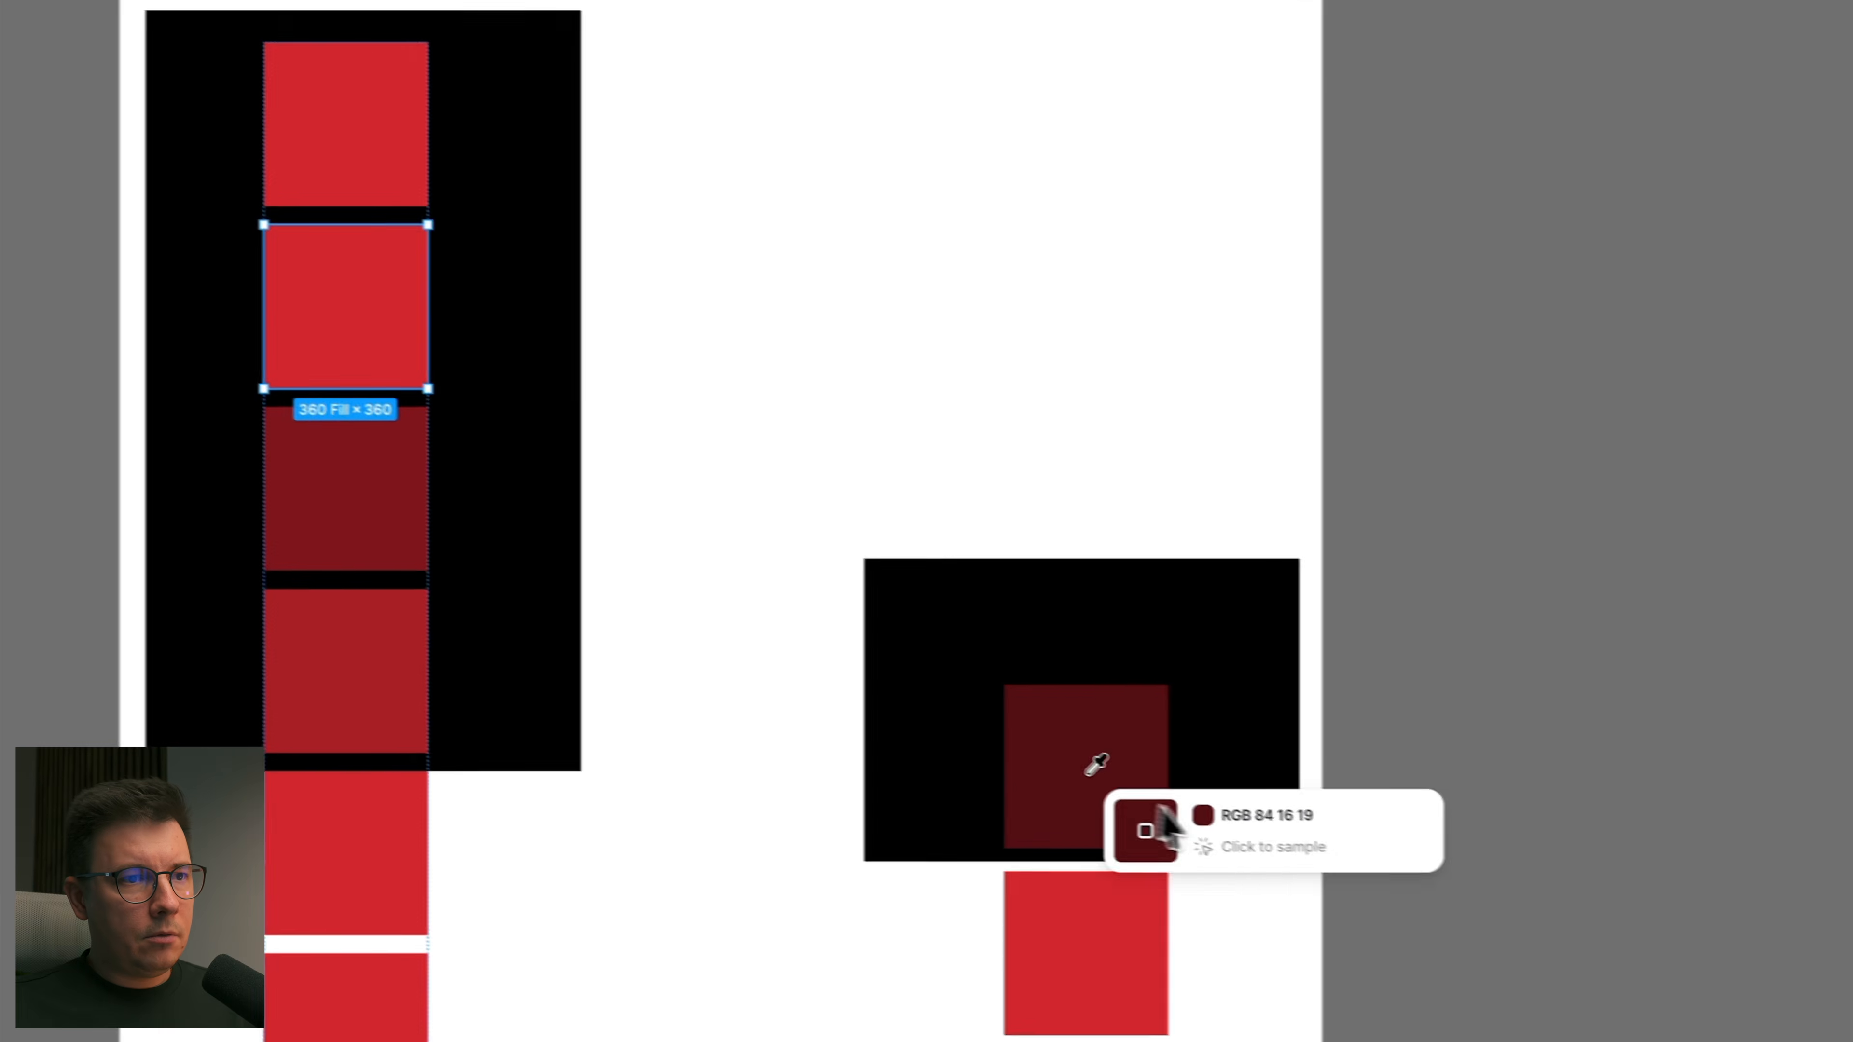
pyautogui.click(1087, 768)
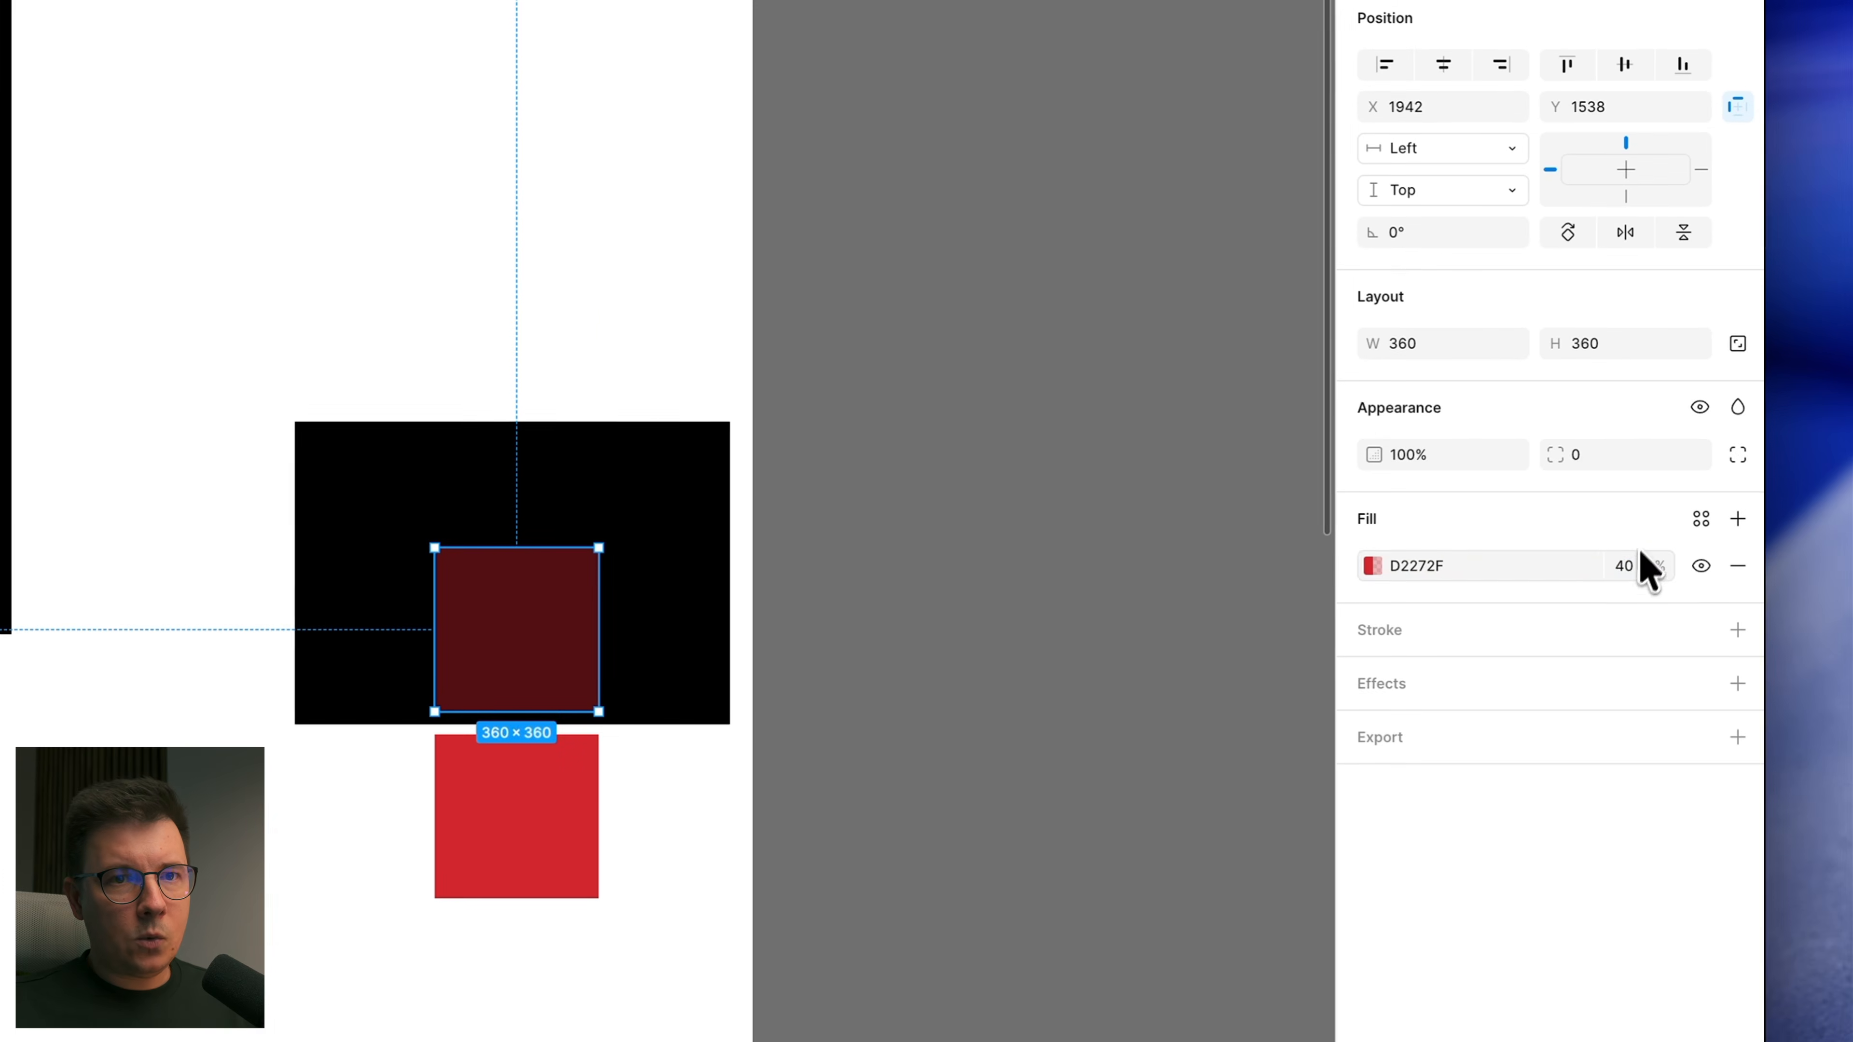
# Step: Set the reference swatch's fill opacity to 30% and sample the blended darkest red onto the column's top swatch
pyautogui.click(1634, 566)
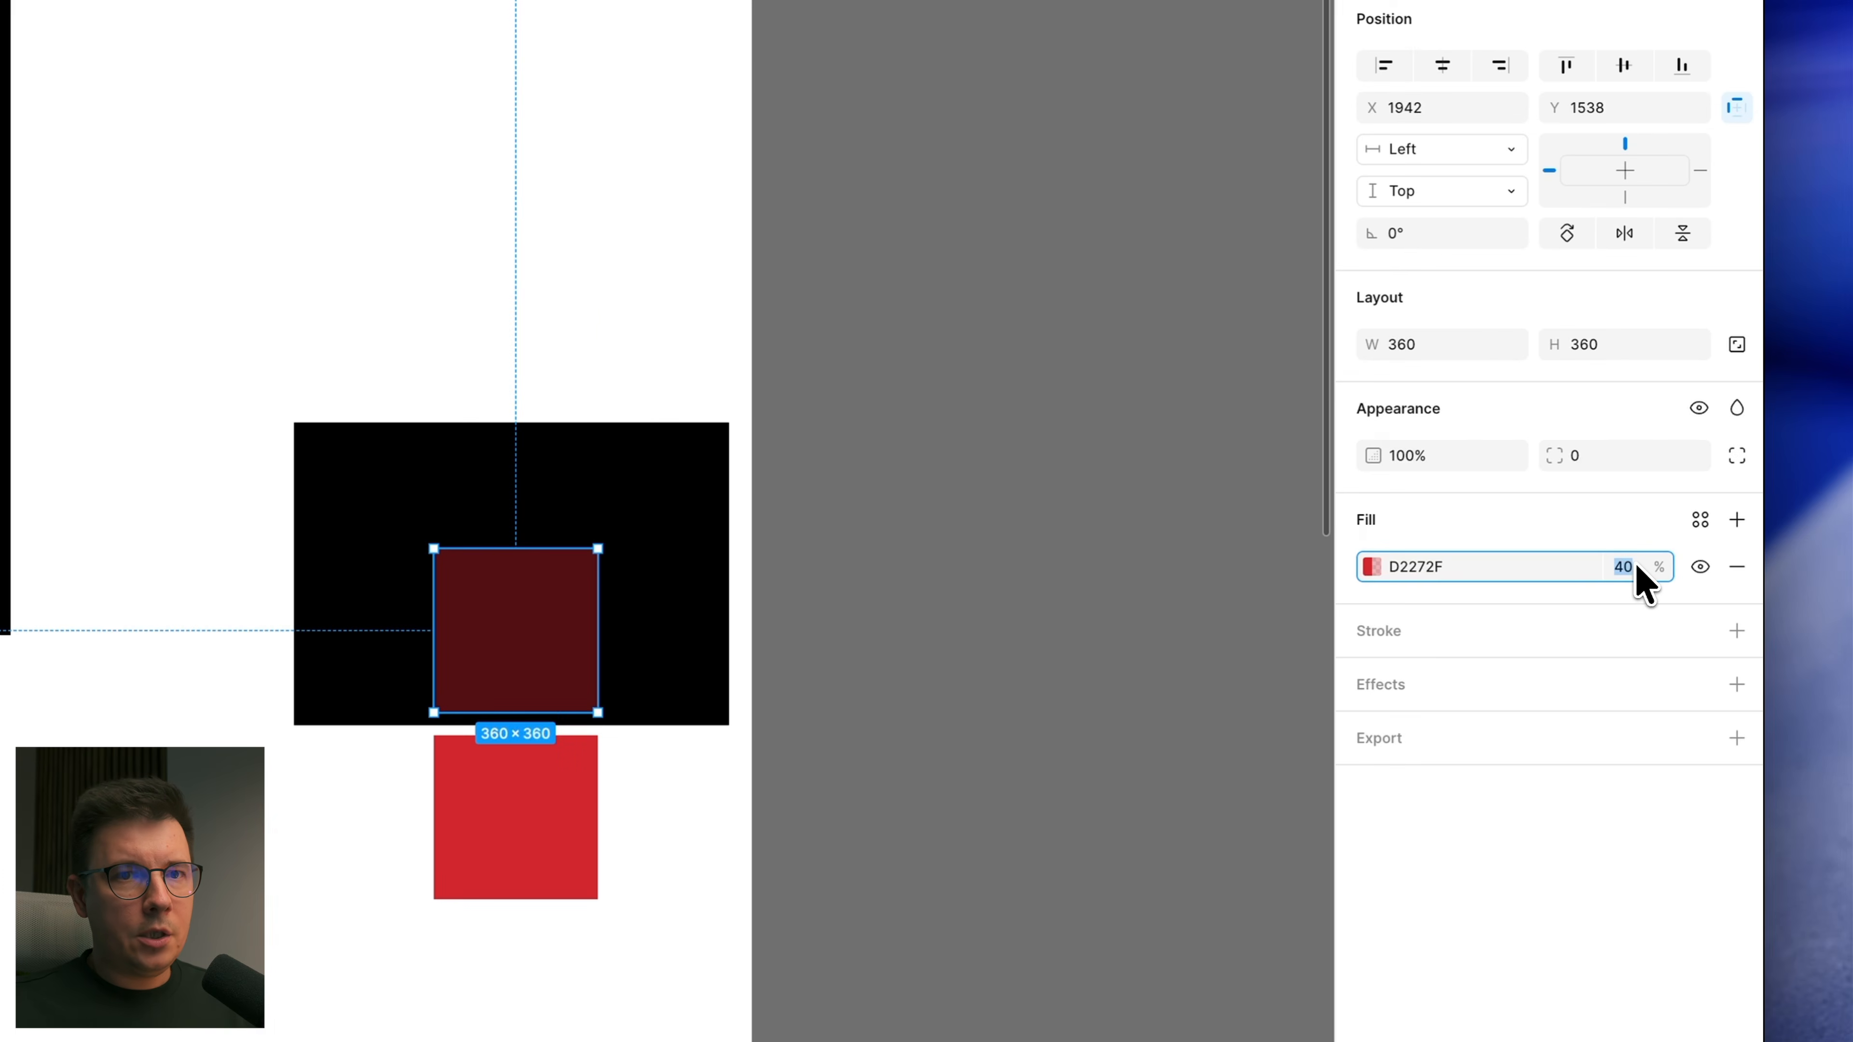
pyautogui.write('20')
pyautogui.press('Return')
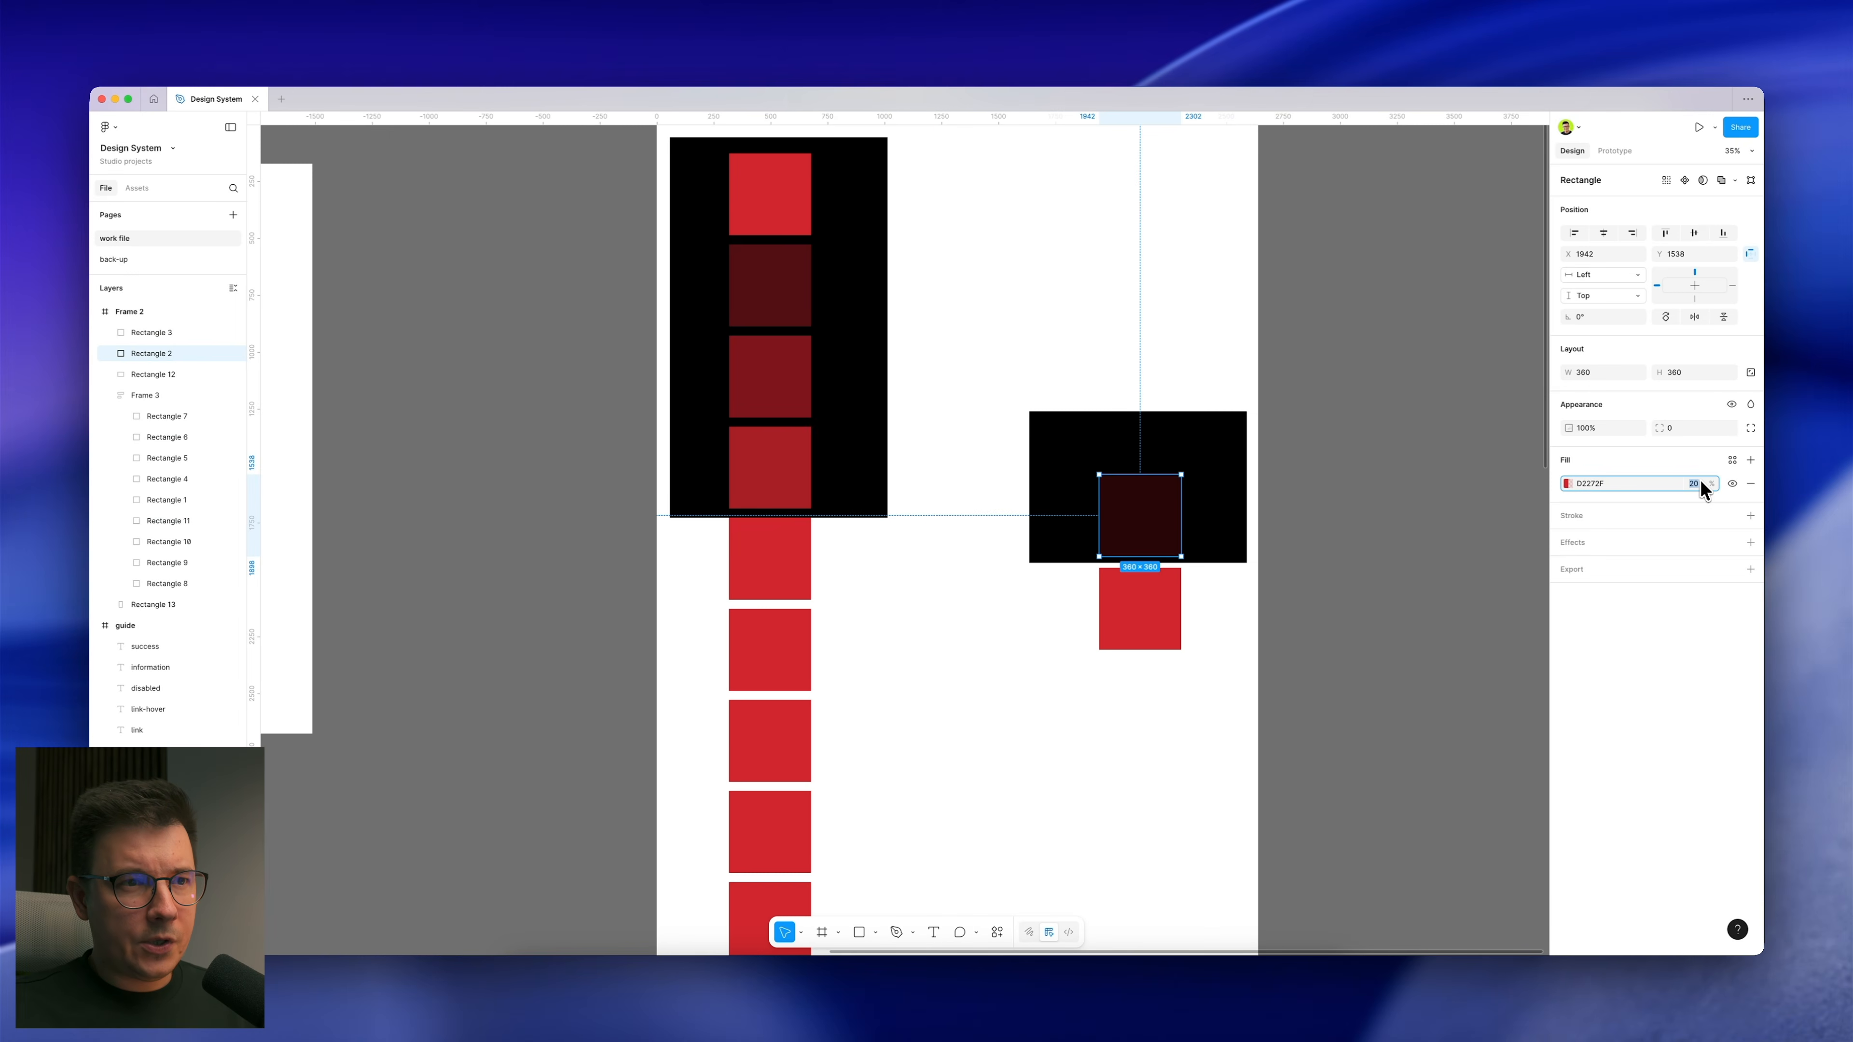
pyautogui.hotkey('shift', 'Up')
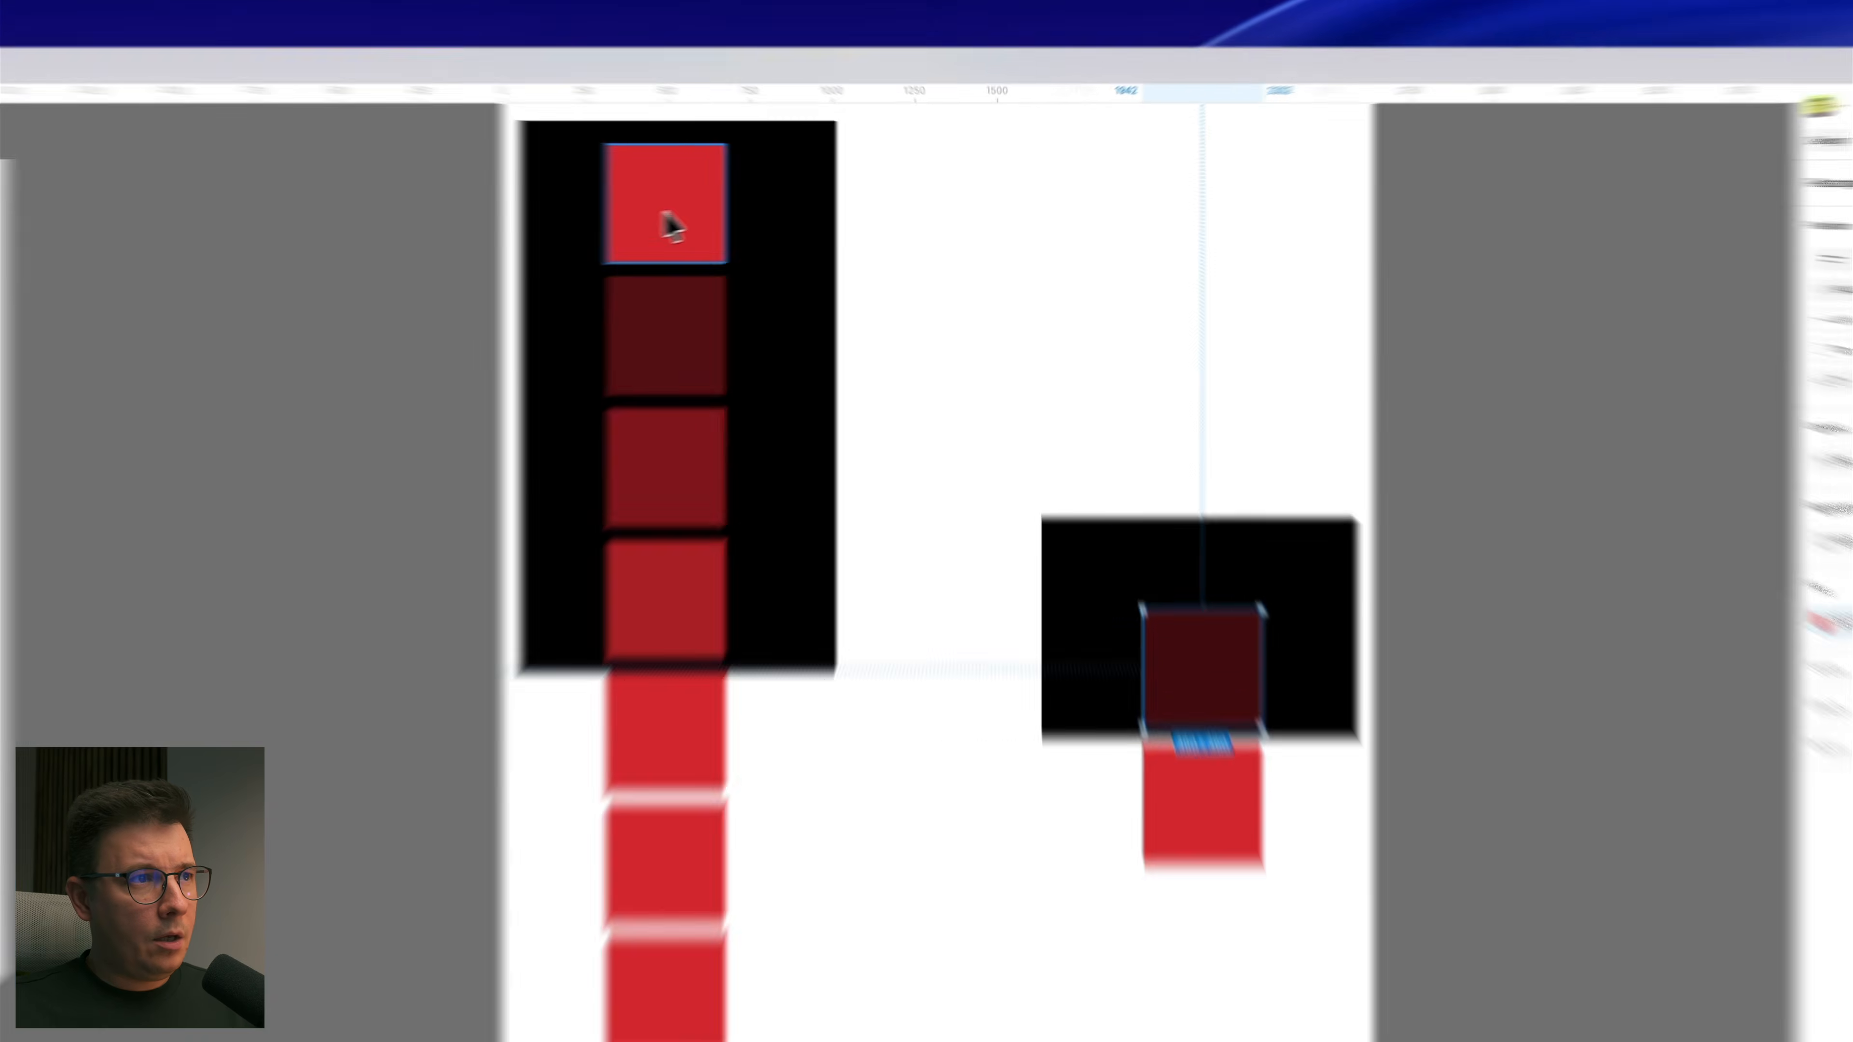
pyautogui.click(772, 208)
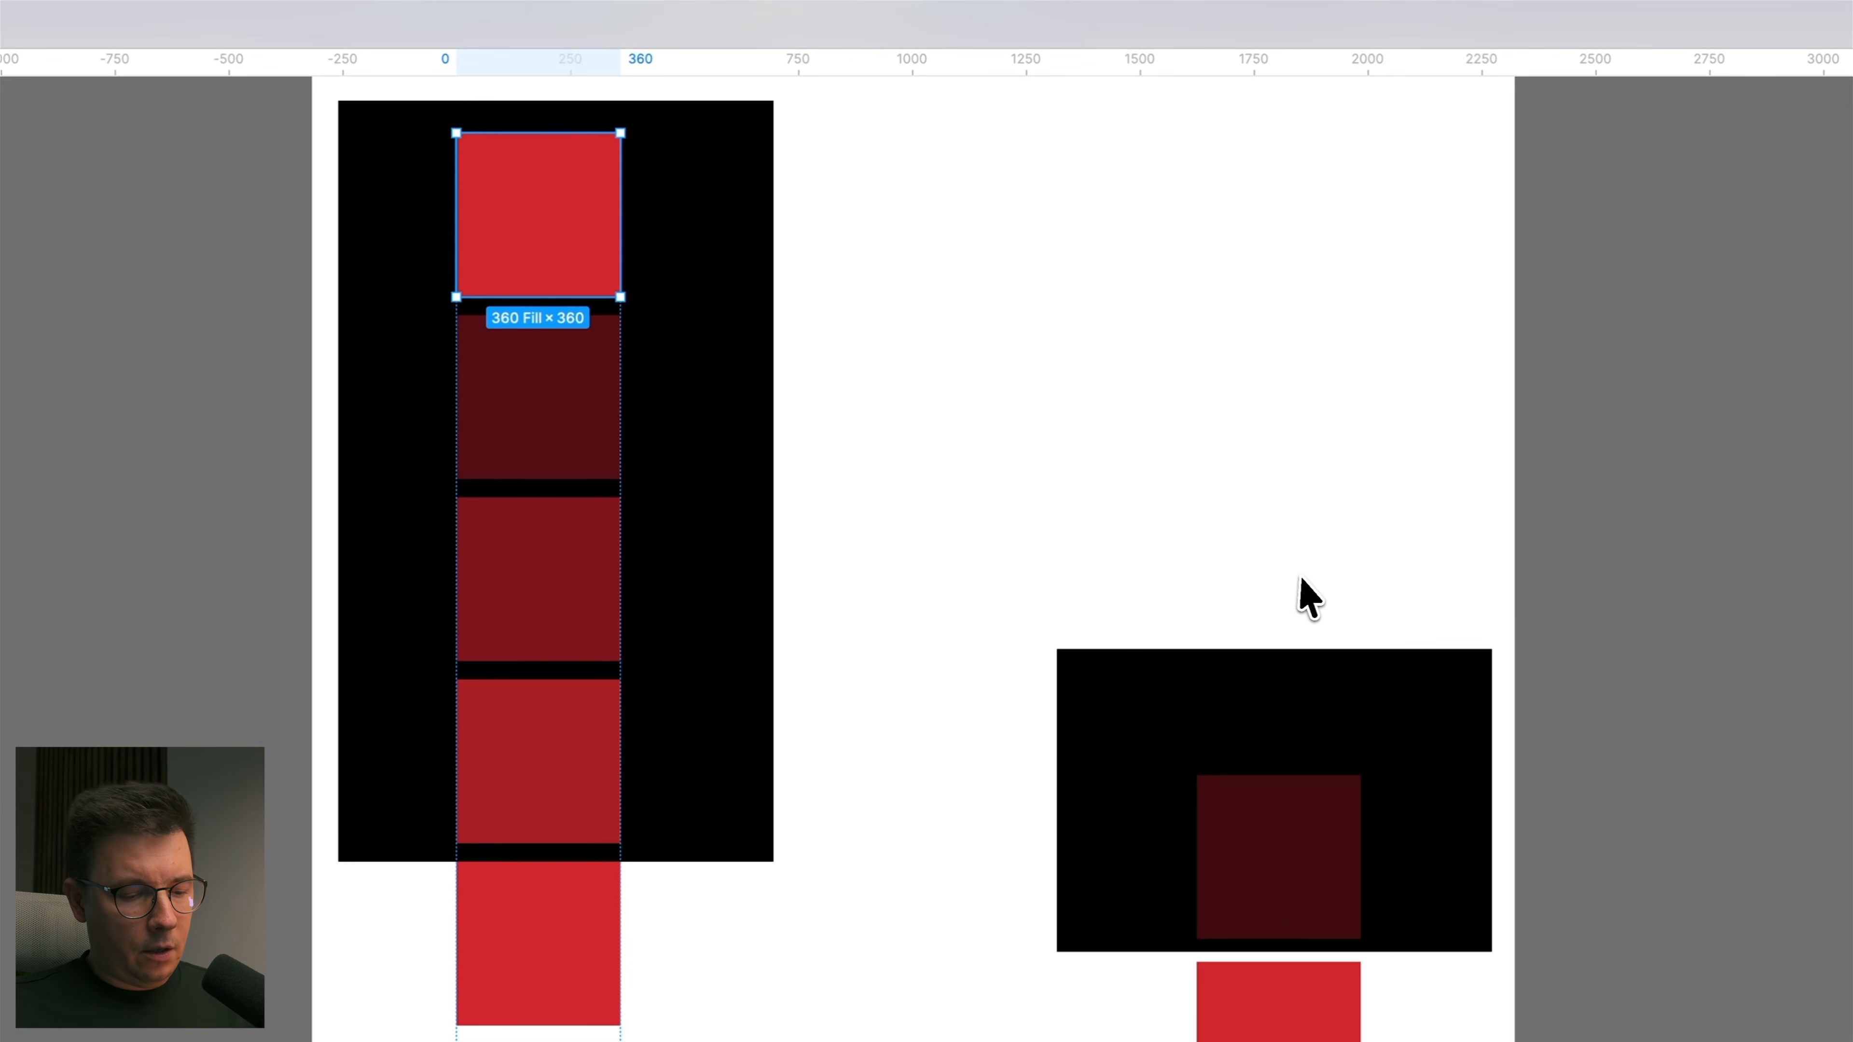
pyautogui.press('i')
pyautogui.click(1277, 825)
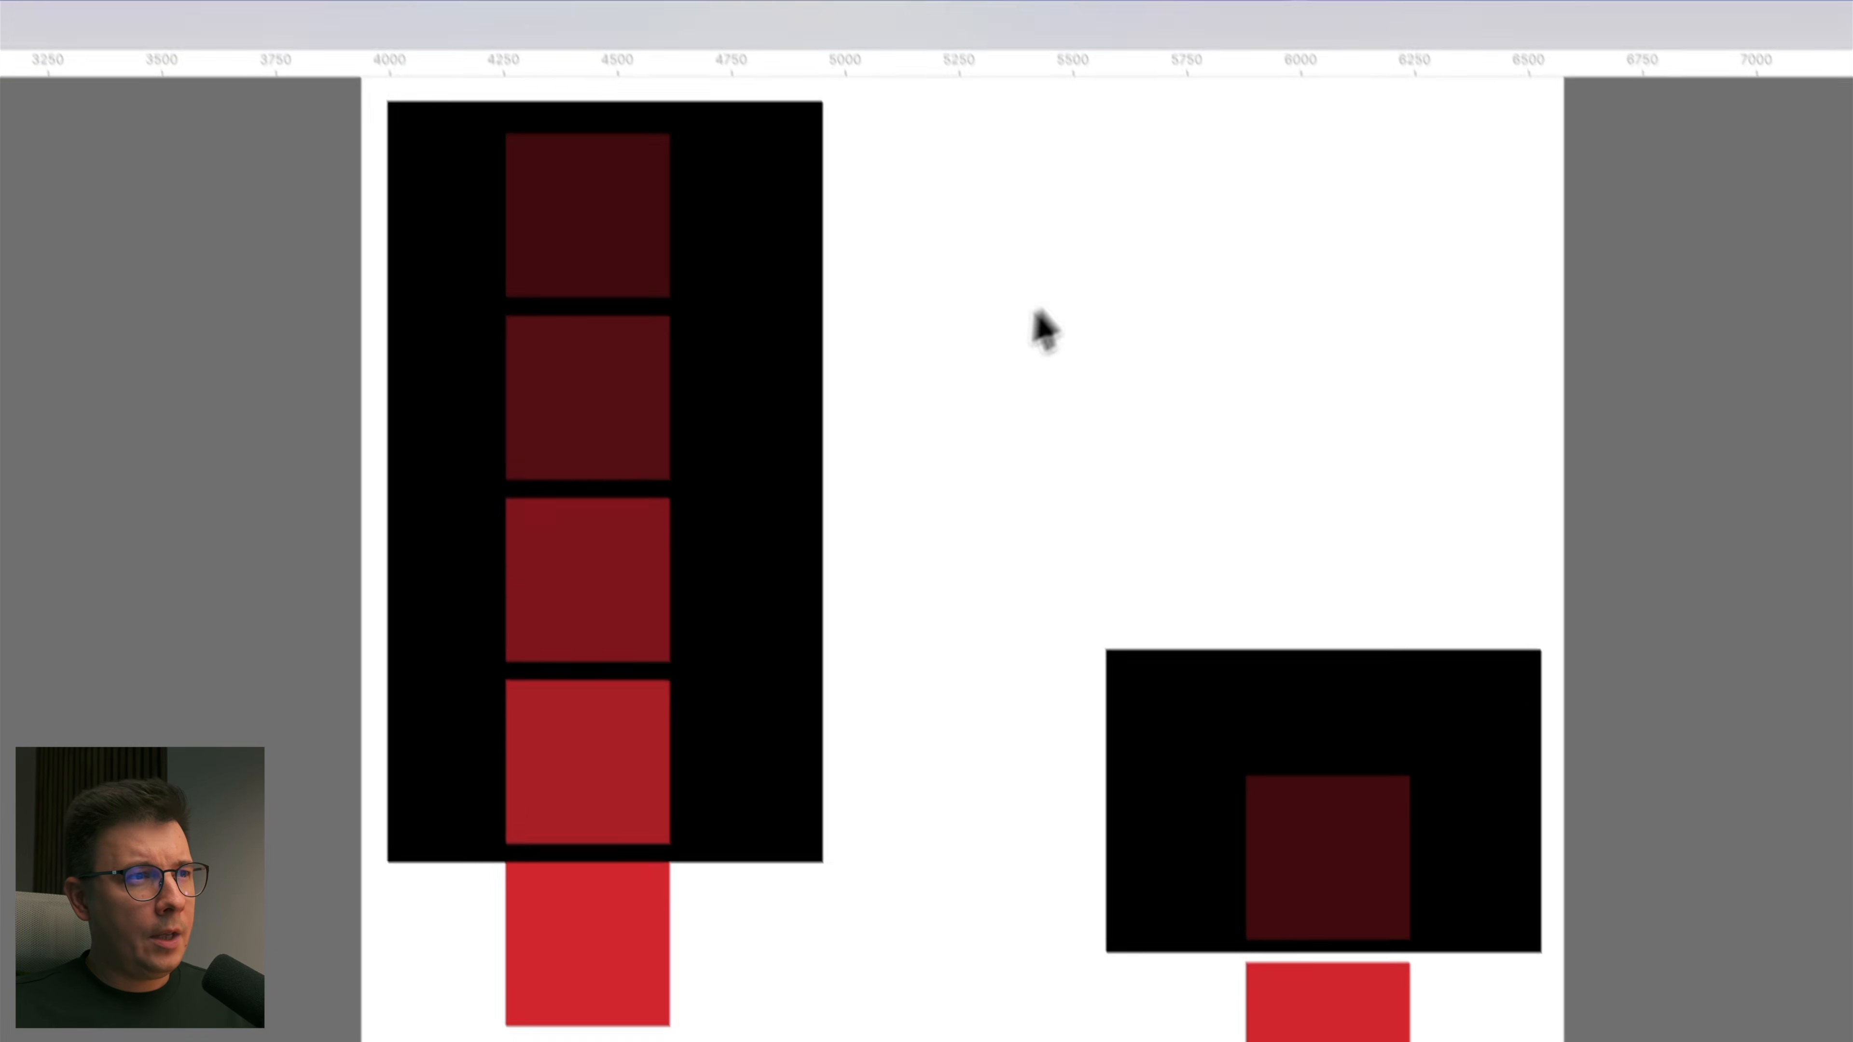
# Step: Move the tall black rectangle aside to view the dark shades on white, and undo the move
pyautogui.moveTo(727, 304); pyautogui.dragTo(1104, 345)
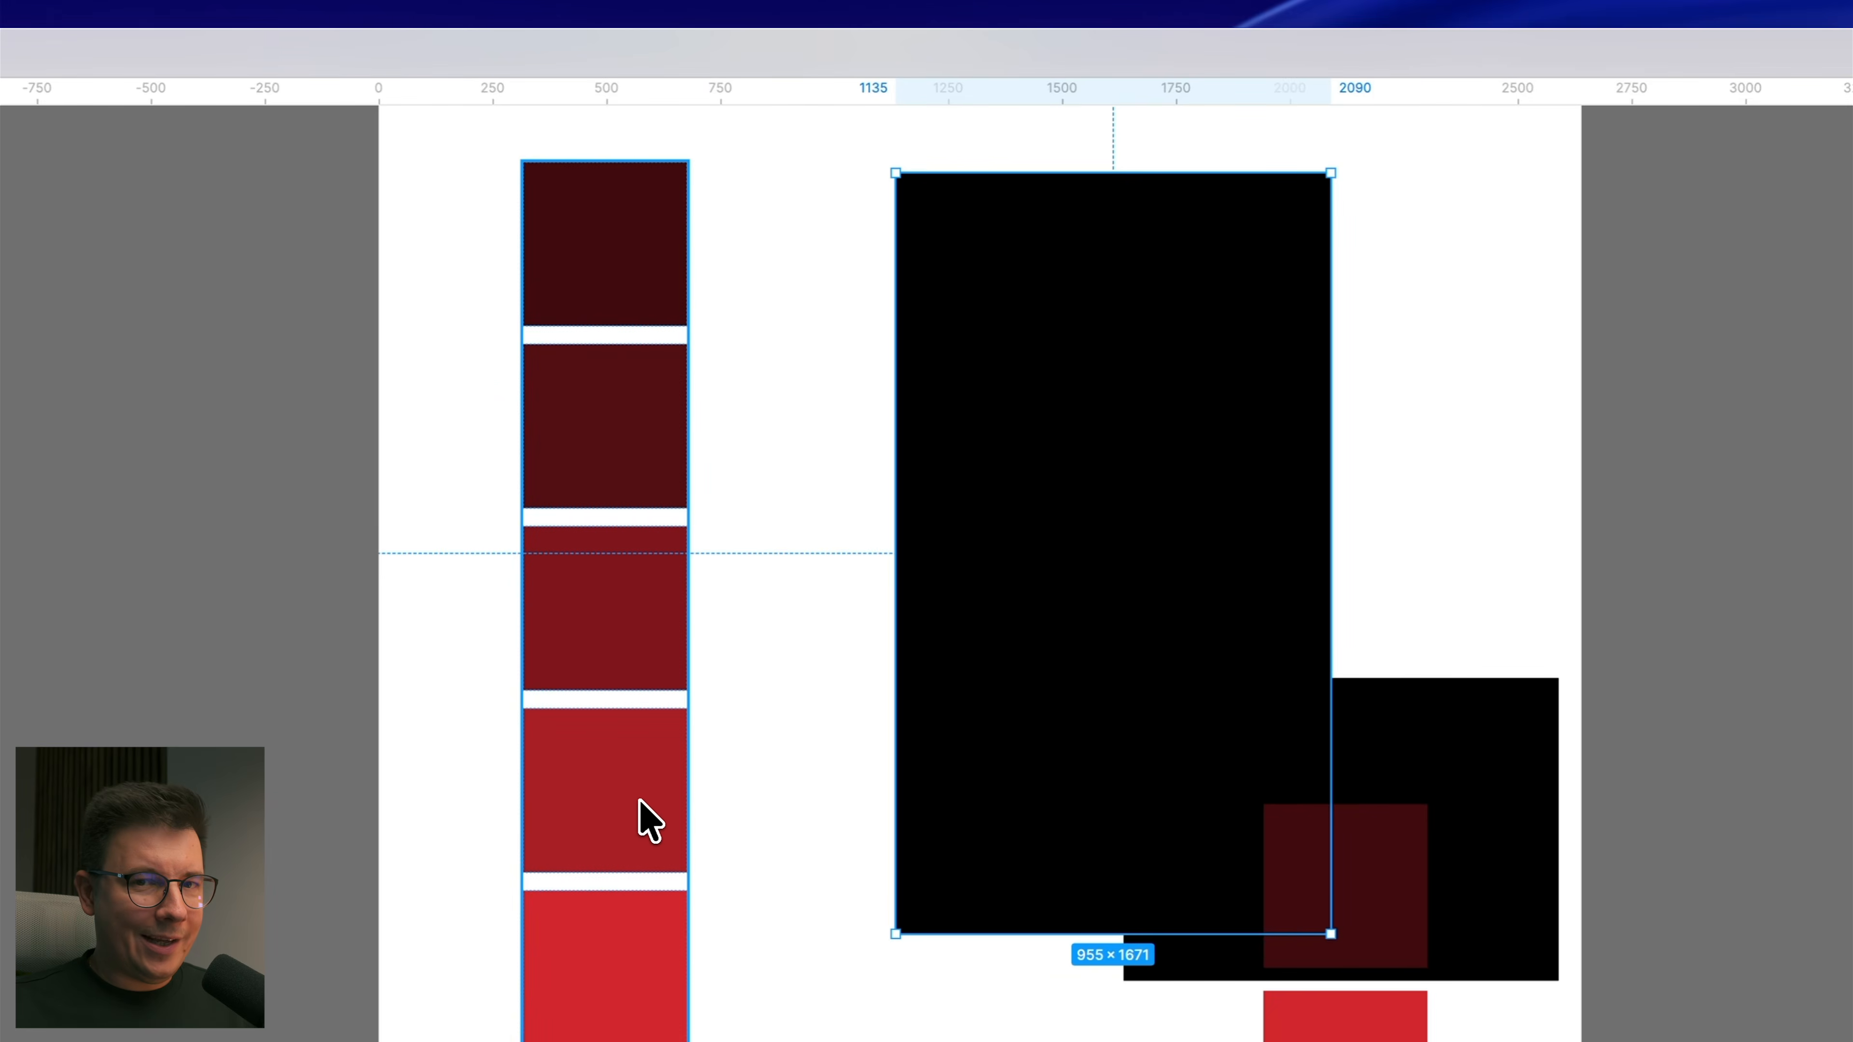
pyautogui.press('super+z')
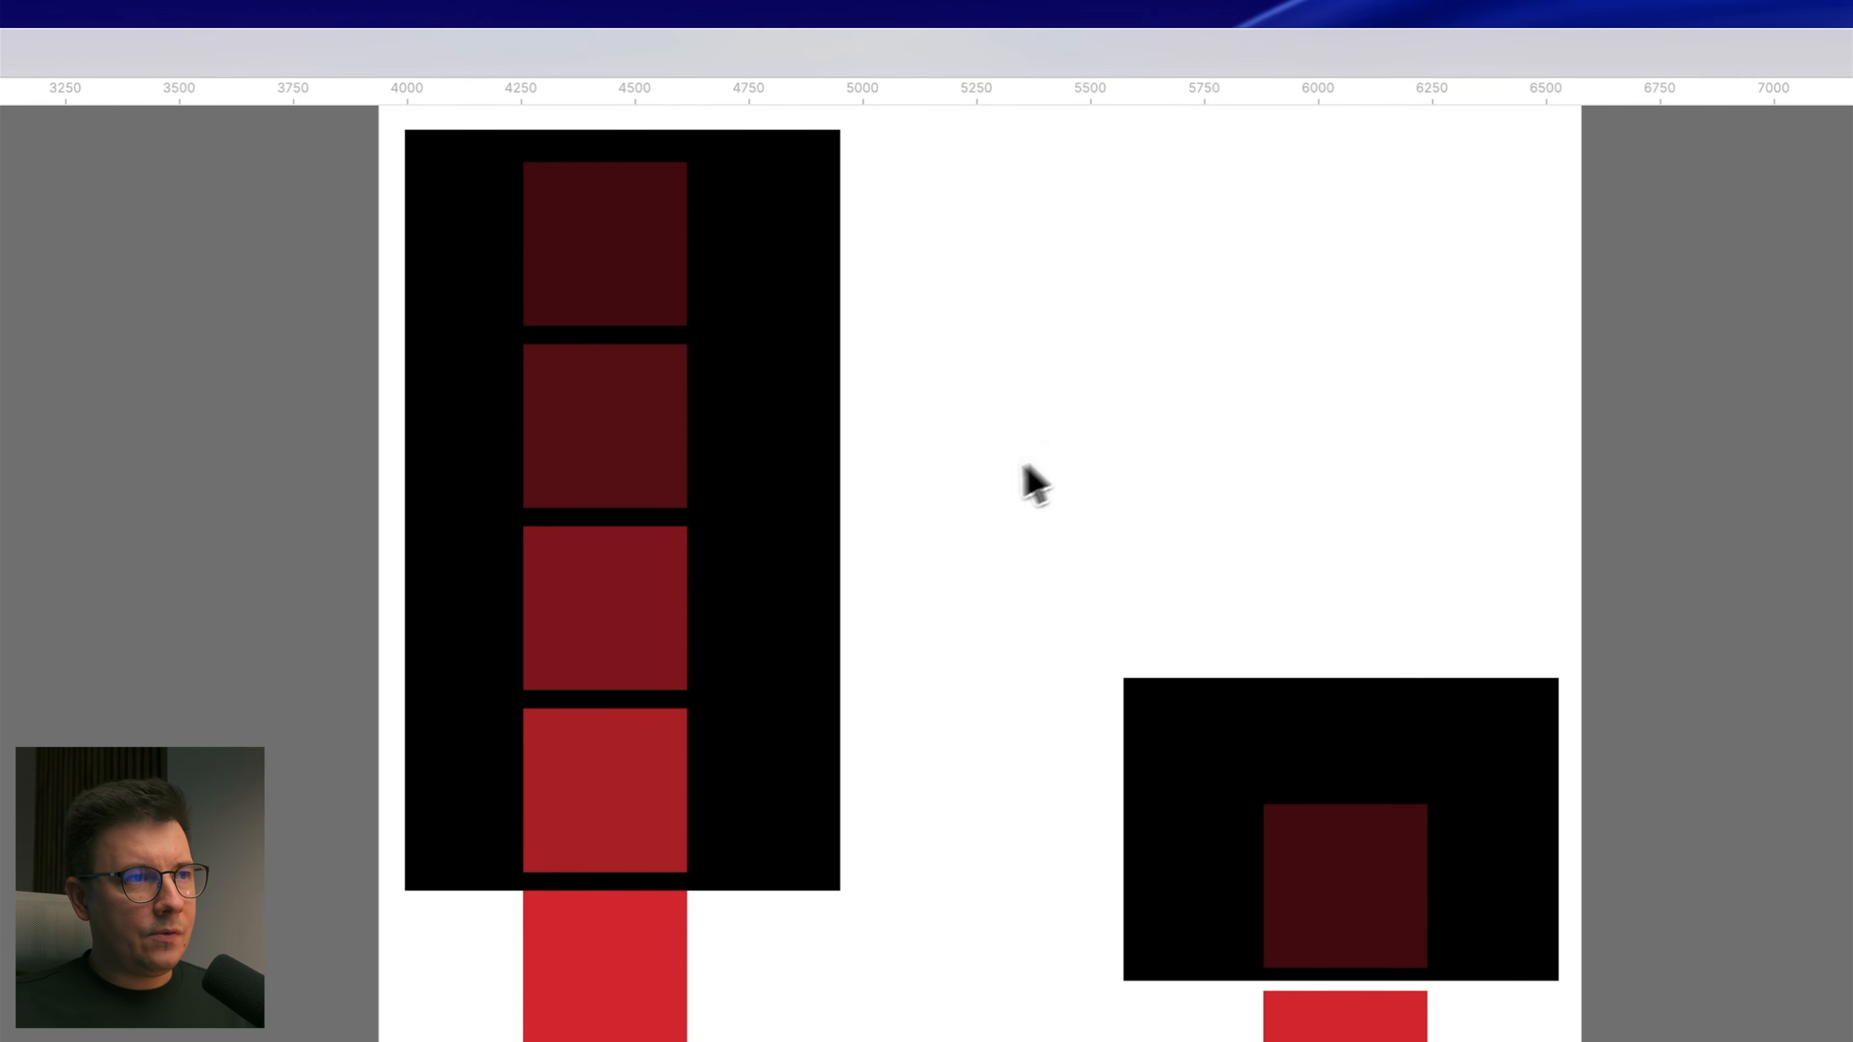
pyautogui.scroll(-3, 1000, 478)
pyautogui.scroll(2, 1010, 665)
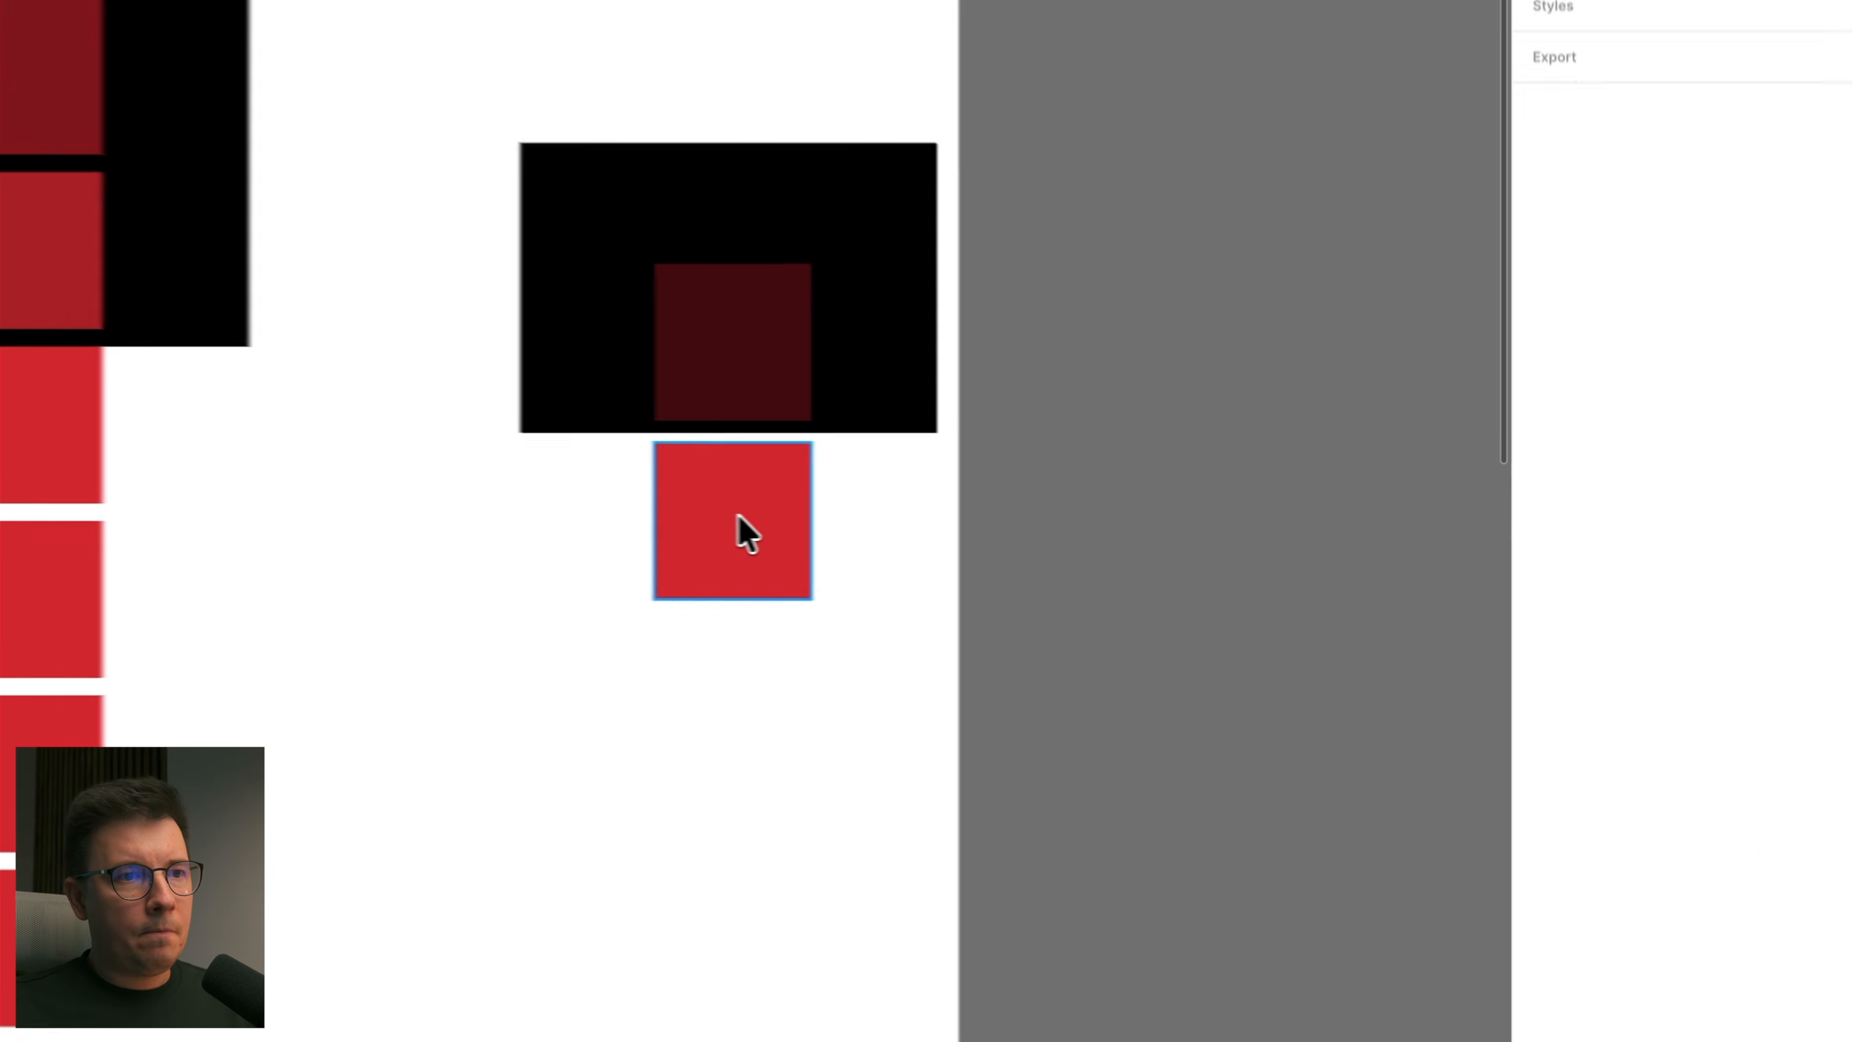
# Step: Set the fill opacity of the red reference swatch on white to 80% and sample its color onto the column's sixth swatch
pyautogui.click(1138, 531)
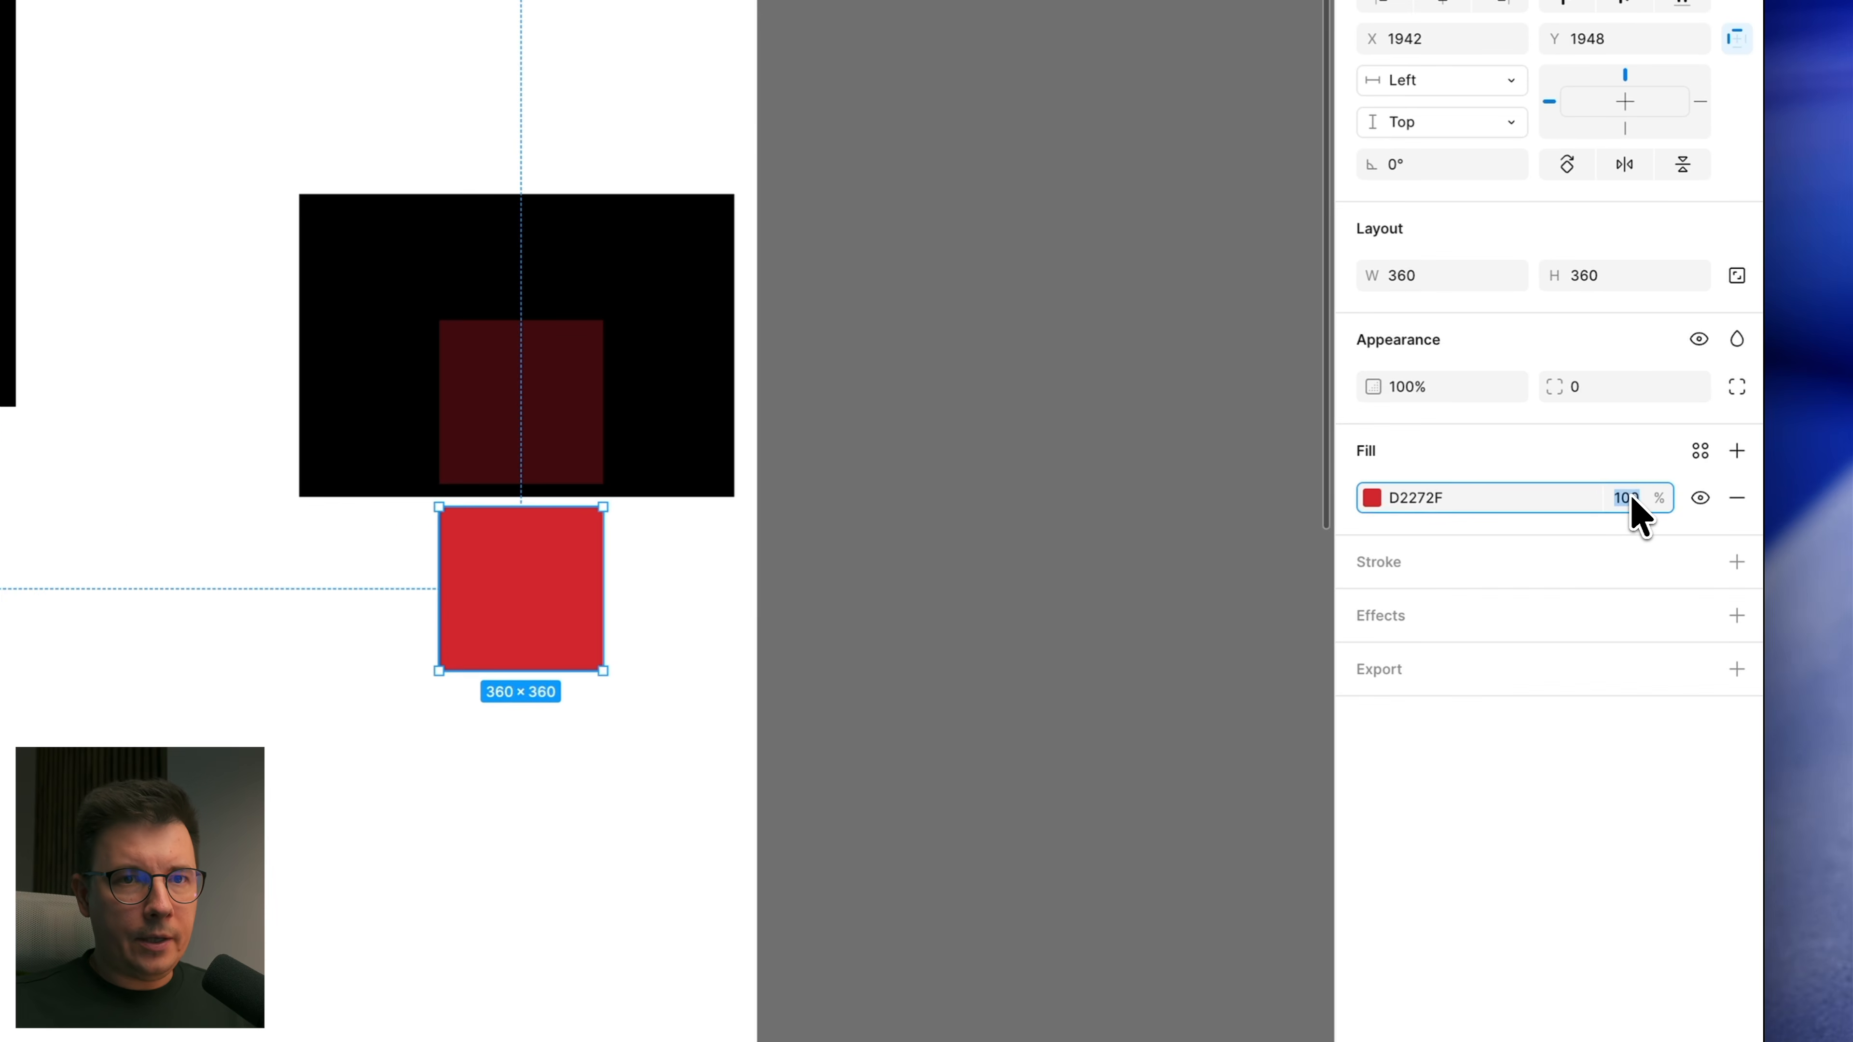
pyautogui.hotkey('shift', 'Down')
pyautogui.hotkey('shift', 'Down')
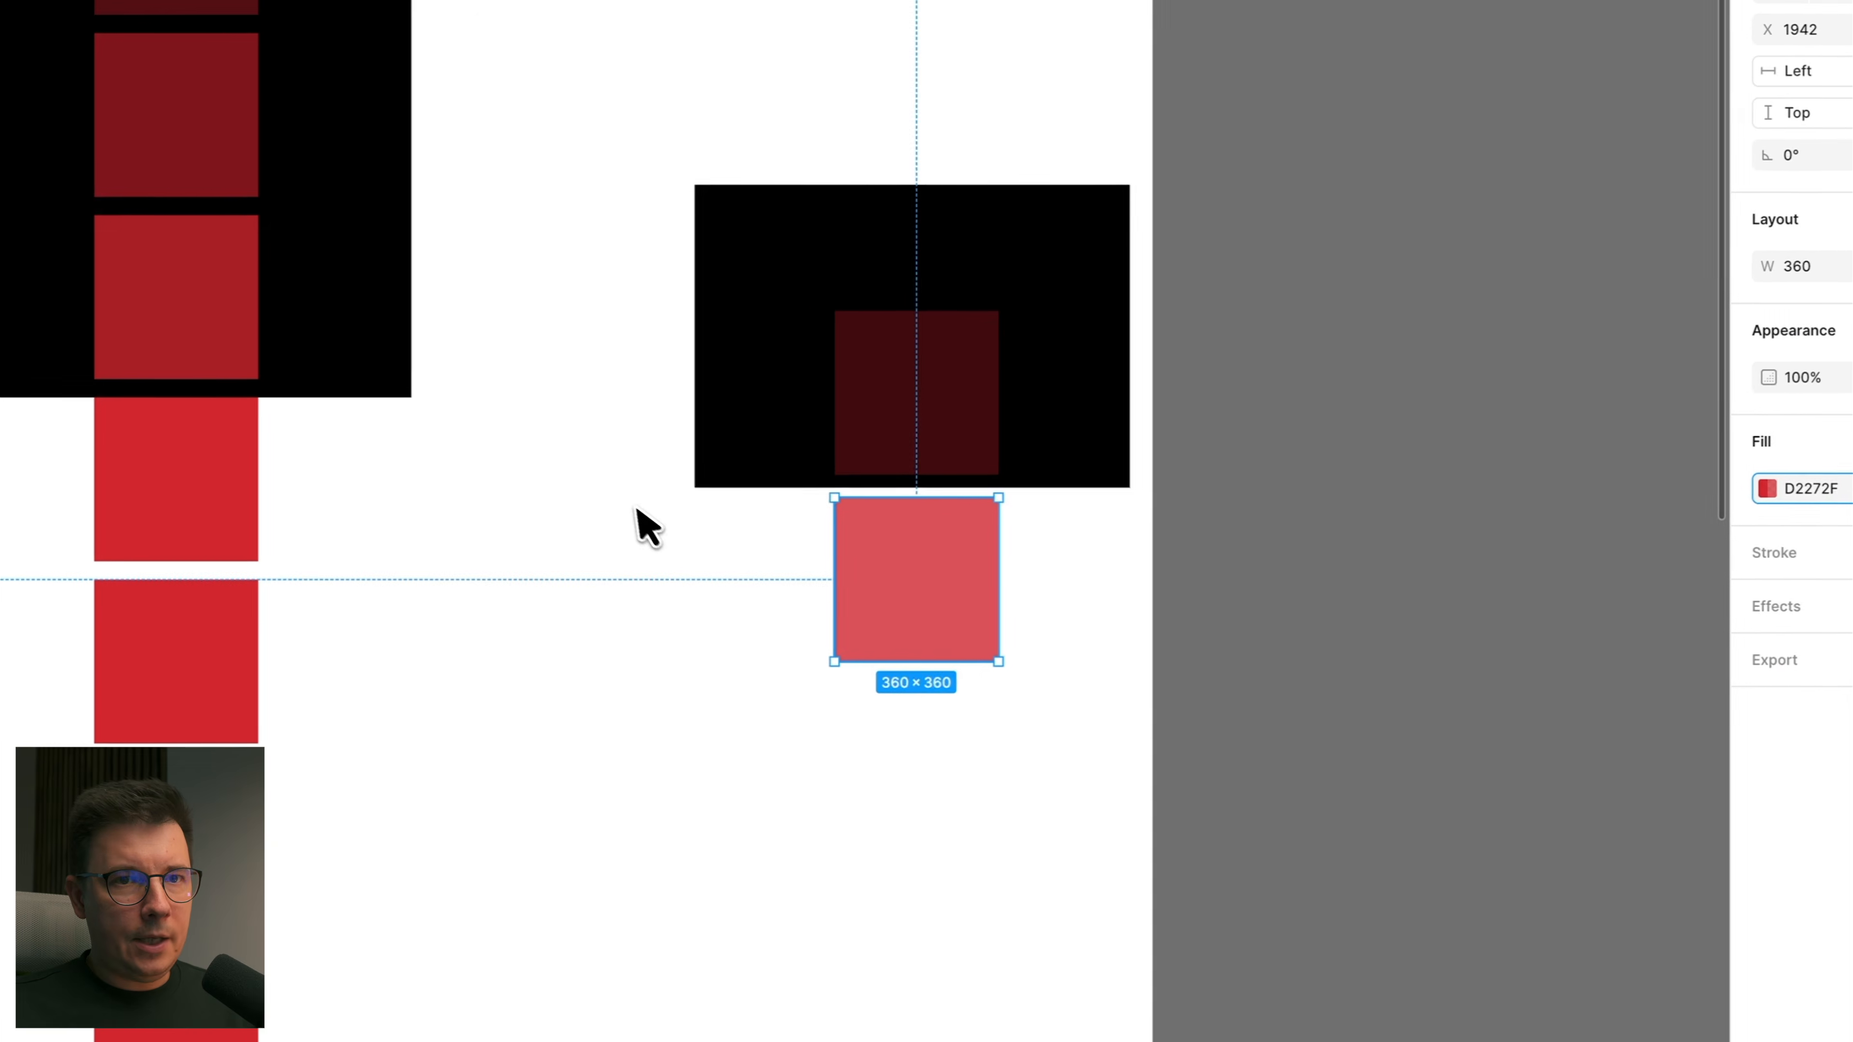
pyautogui.click(219, 693)
pyautogui.press('i')
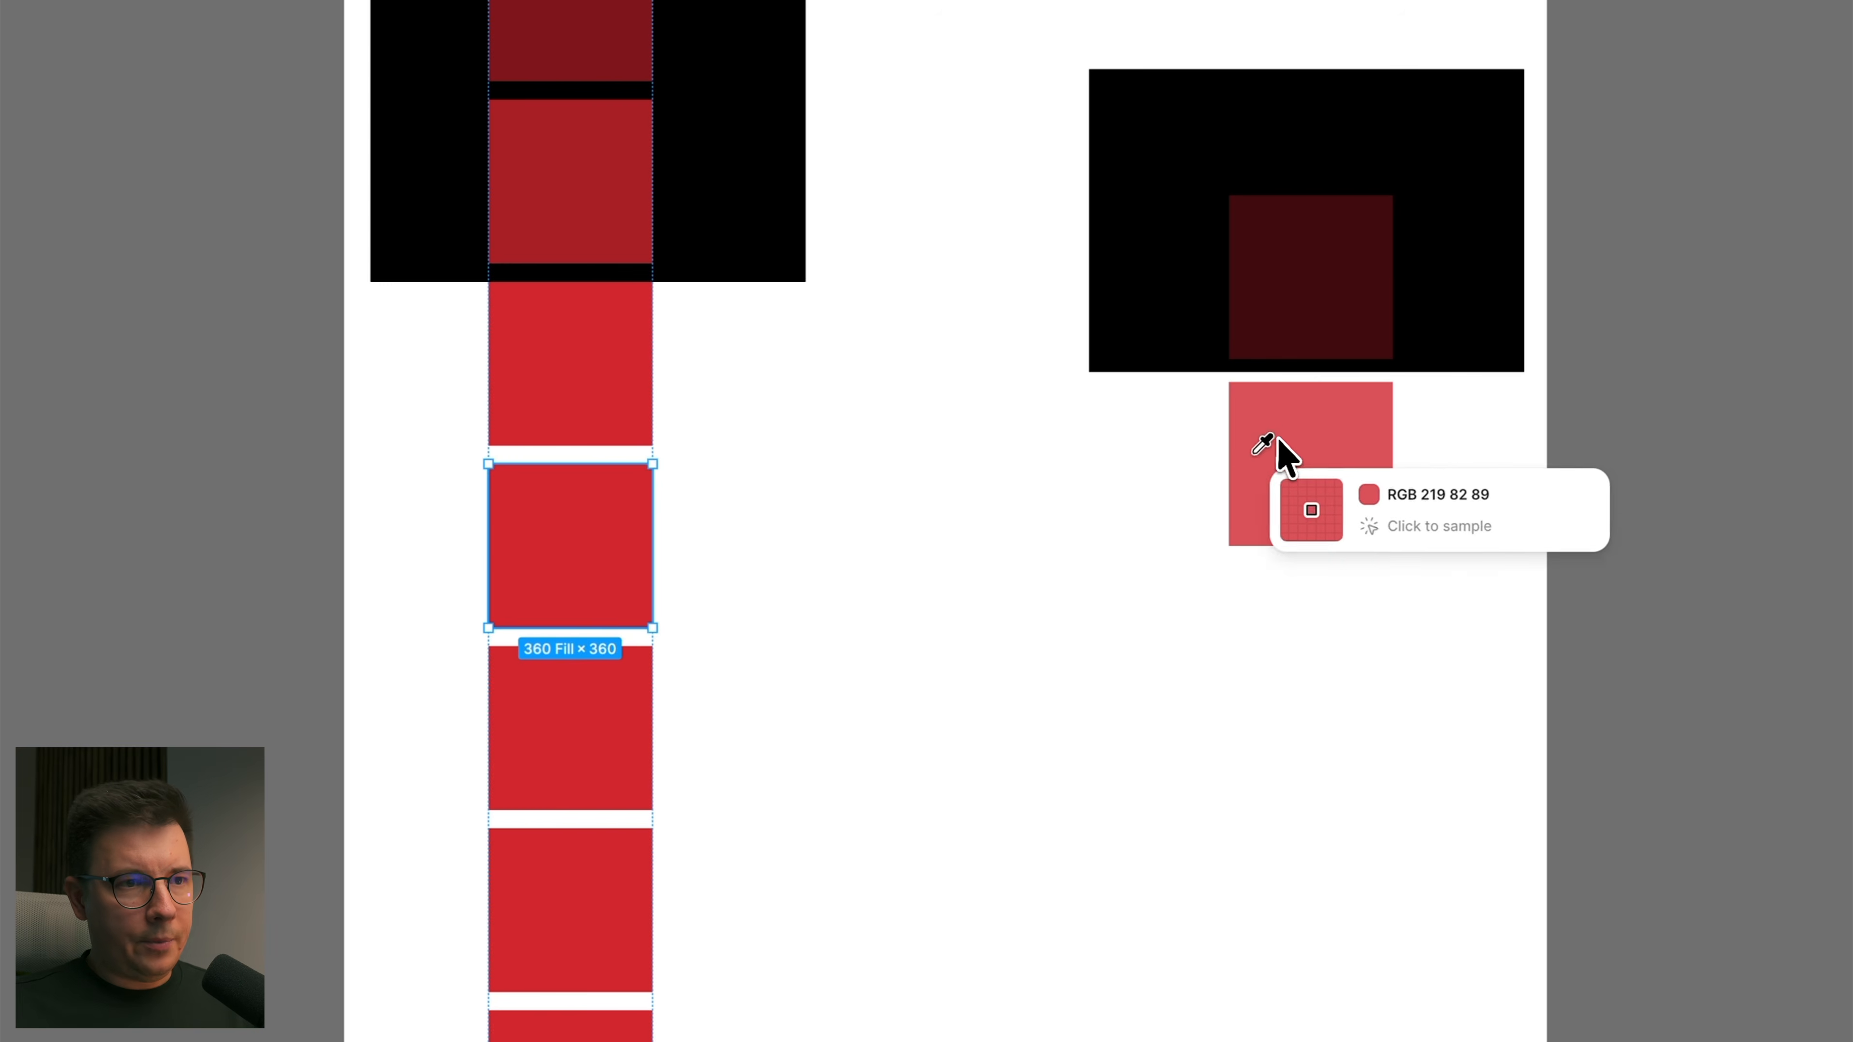
pyautogui.click(1279, 440)
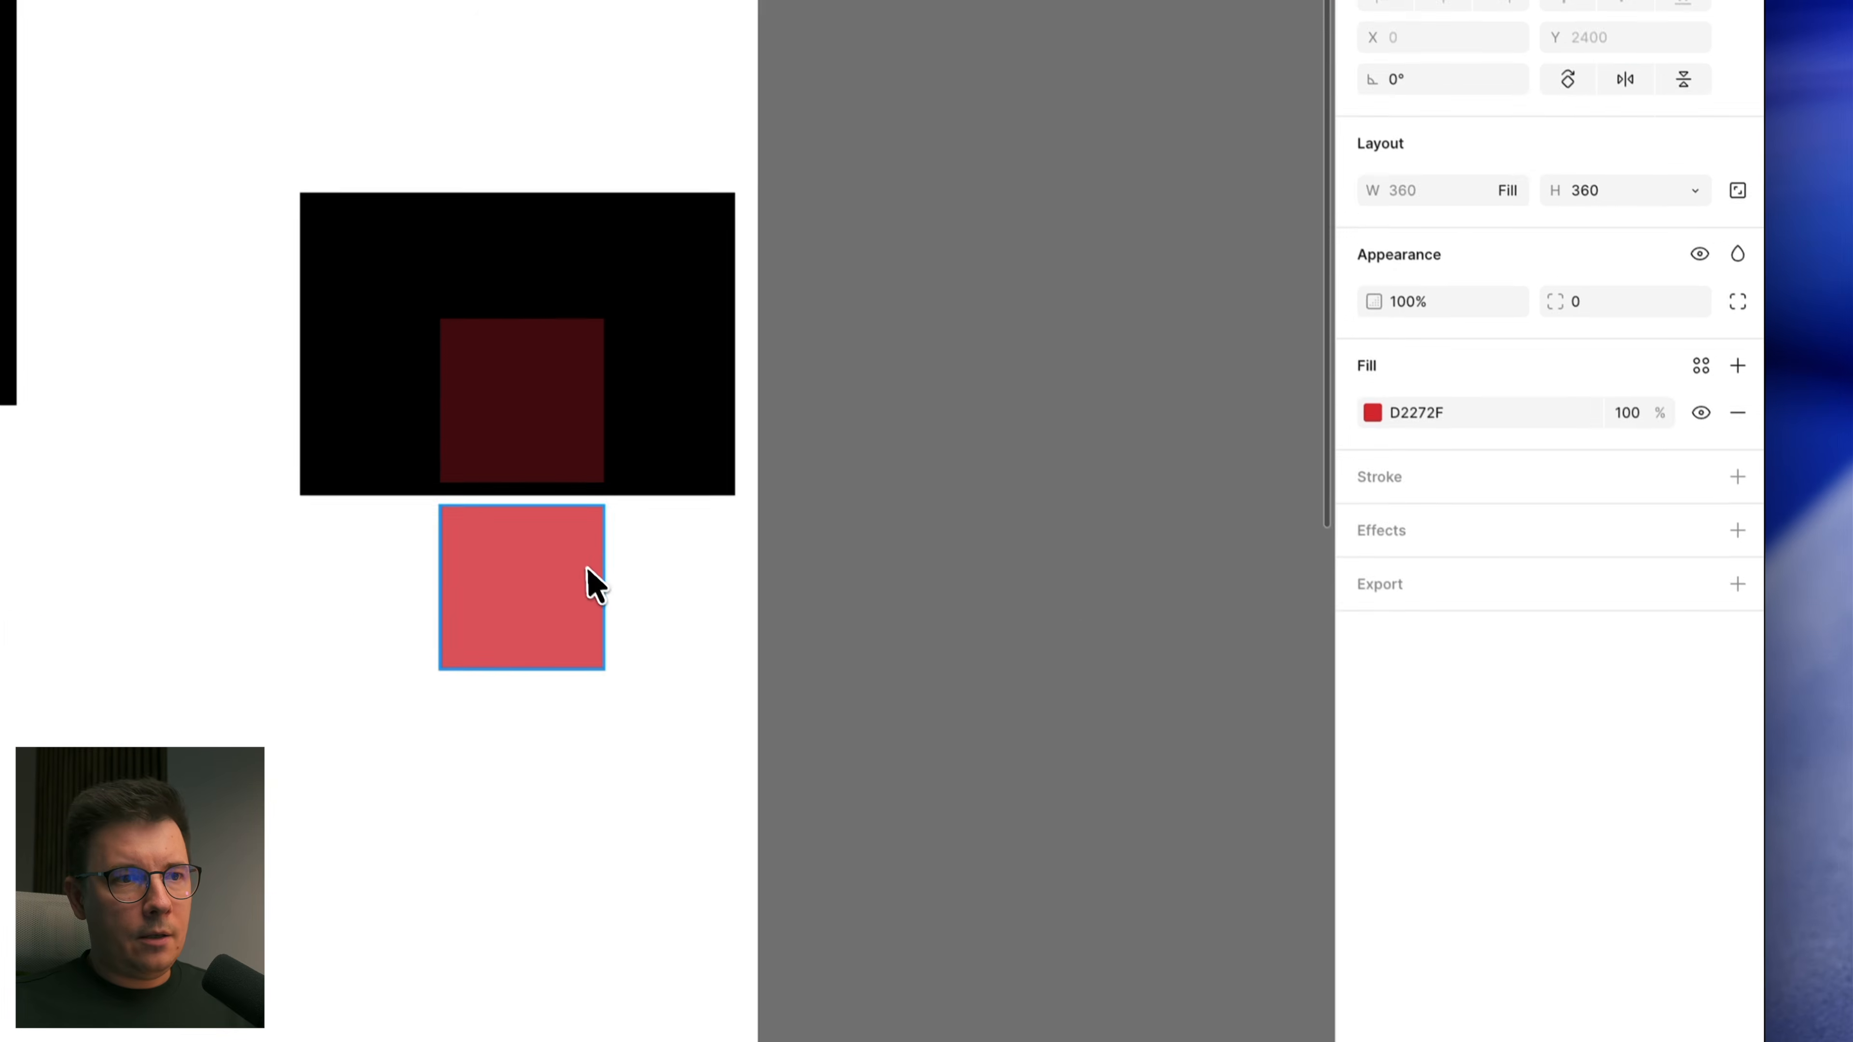
# Step: Reduce the white-backed reference swatch's fill opacity to 60% and sample the tint onto the column's seventh swatch
pyautogui.click(1378, 456)
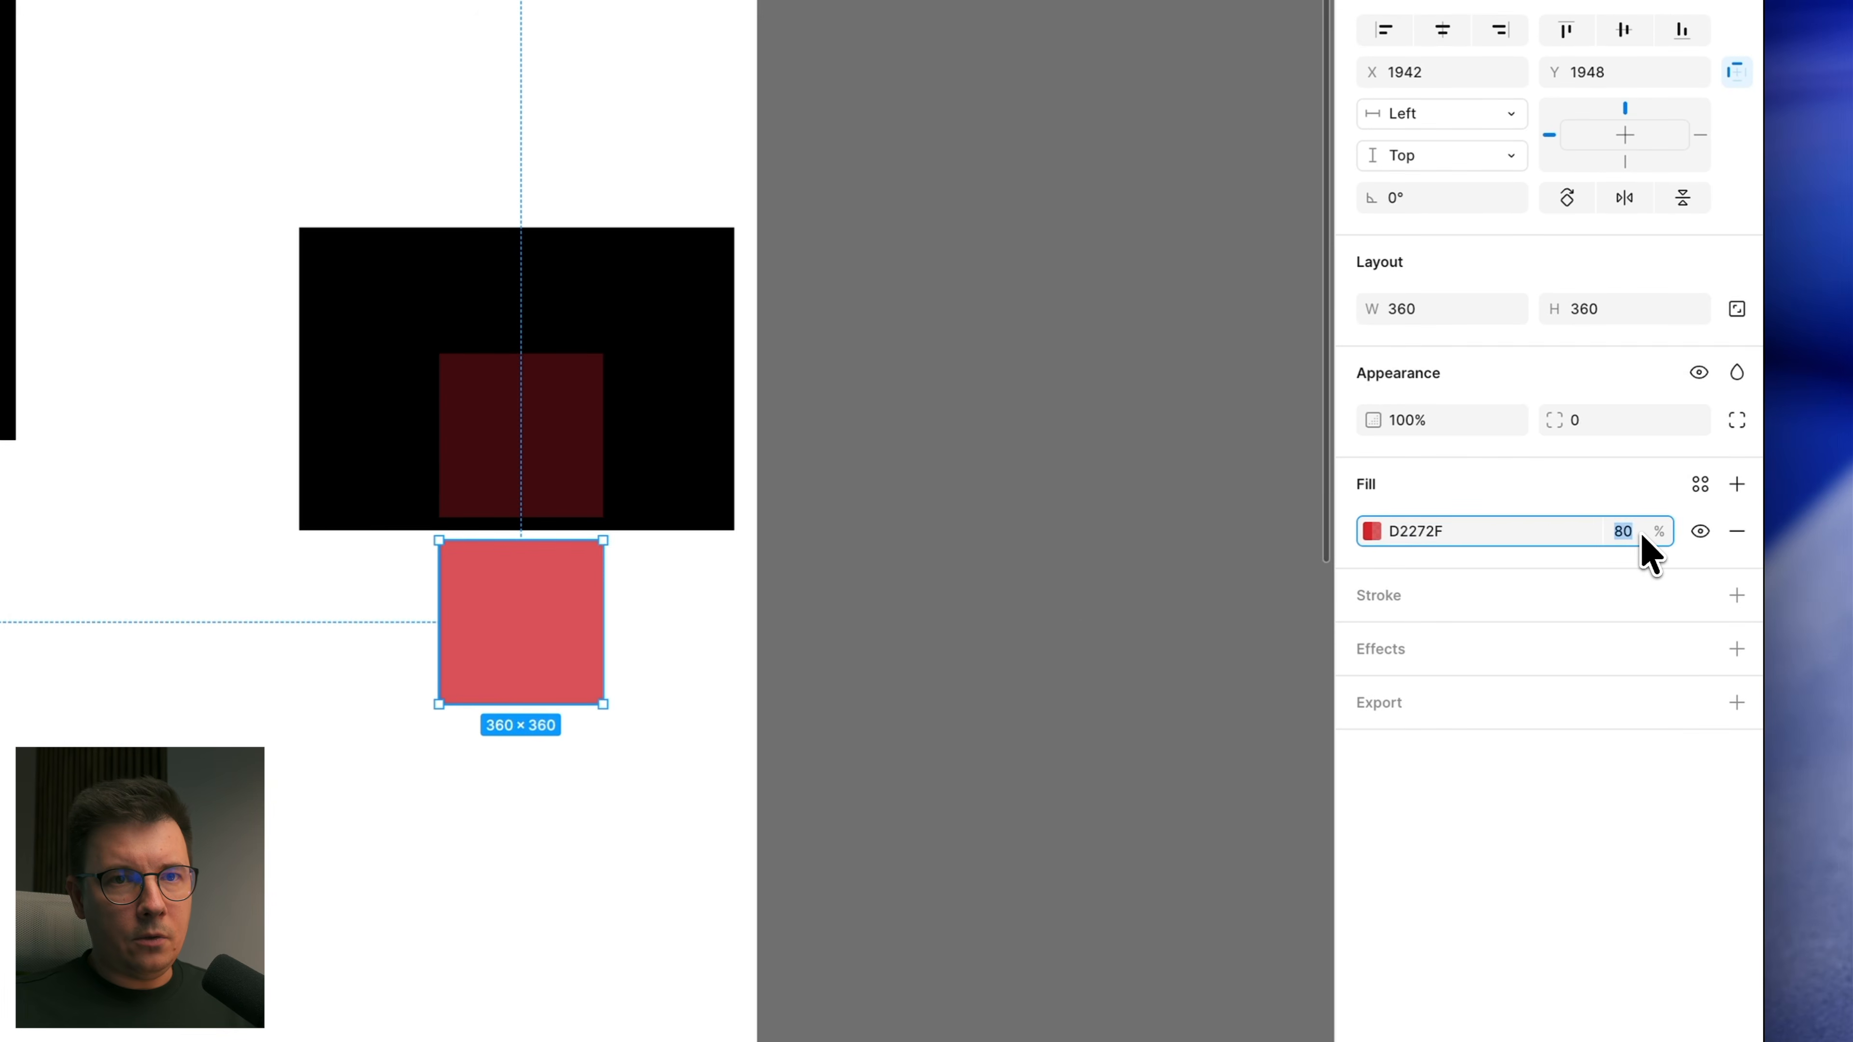
pyautogui.hotkey('shift', 'Down')
pyautogui.hotkey('shift', 'Down')
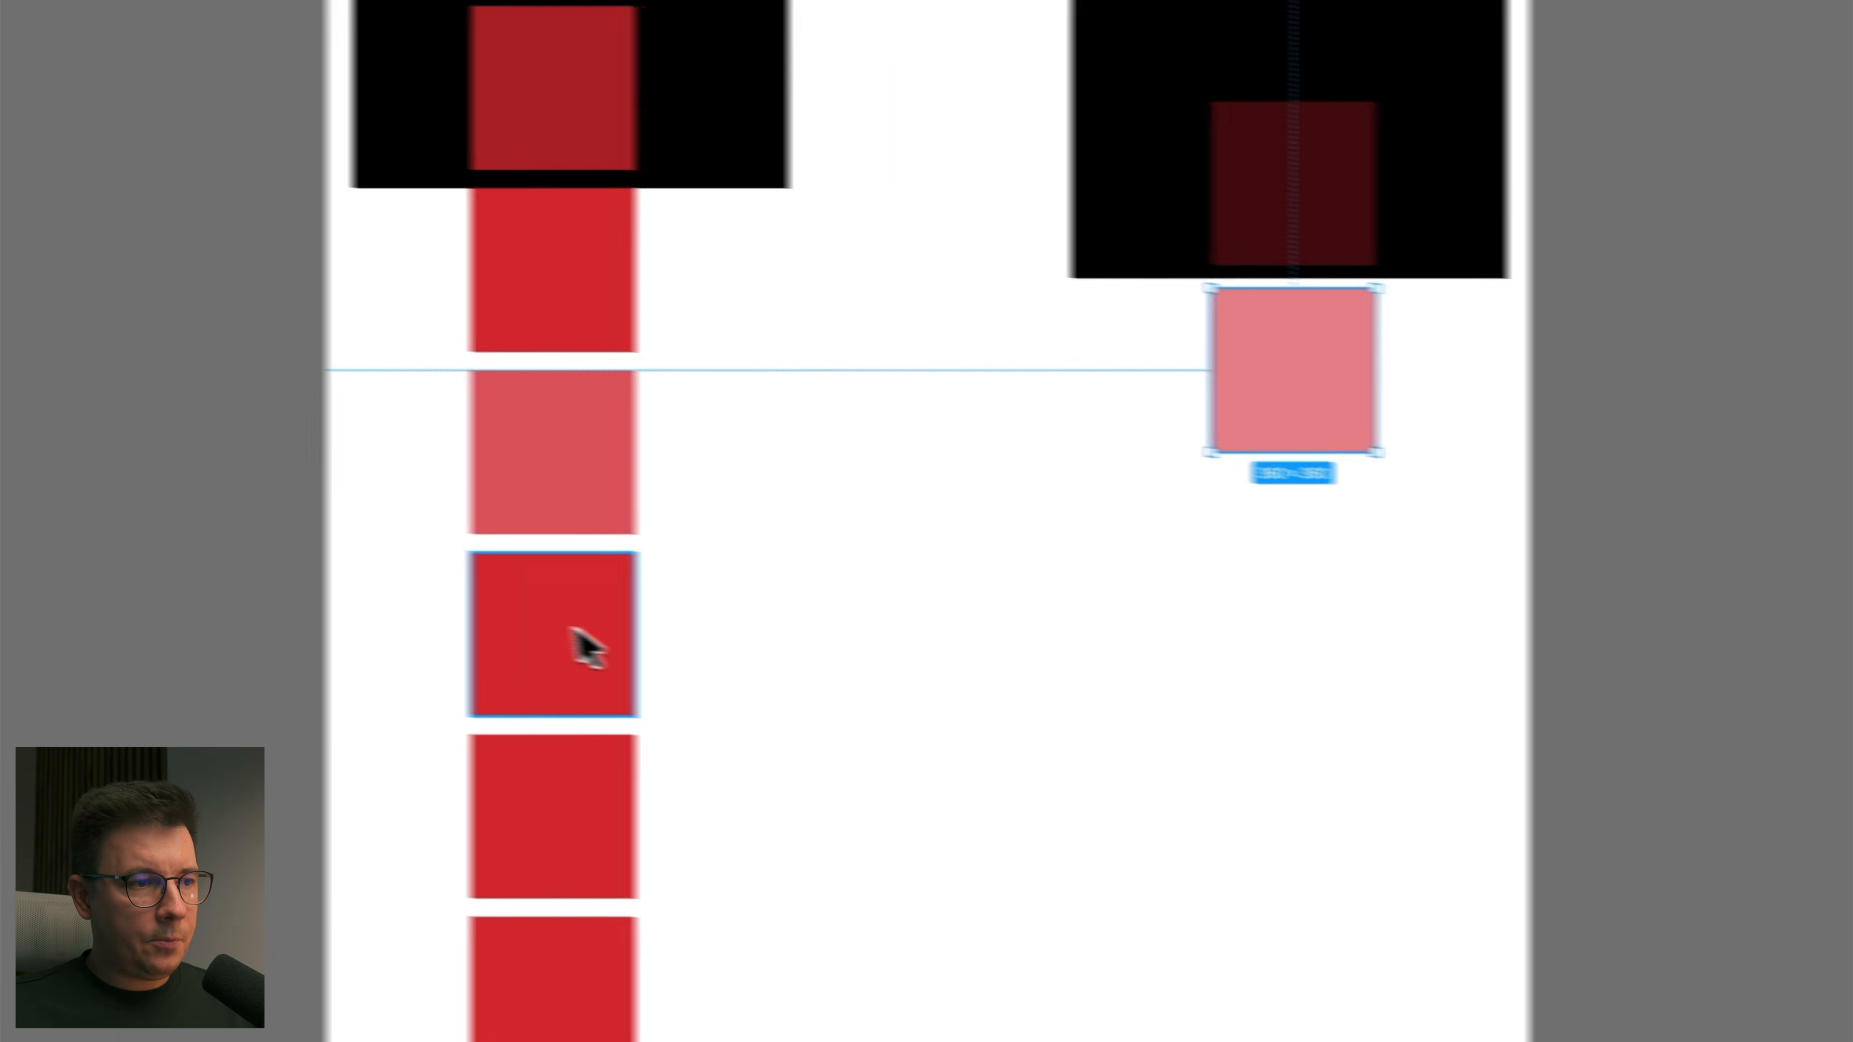
pyautogui.click(584, 646)
pyautogui.press('i')
pyautogui.click(1273, 380)
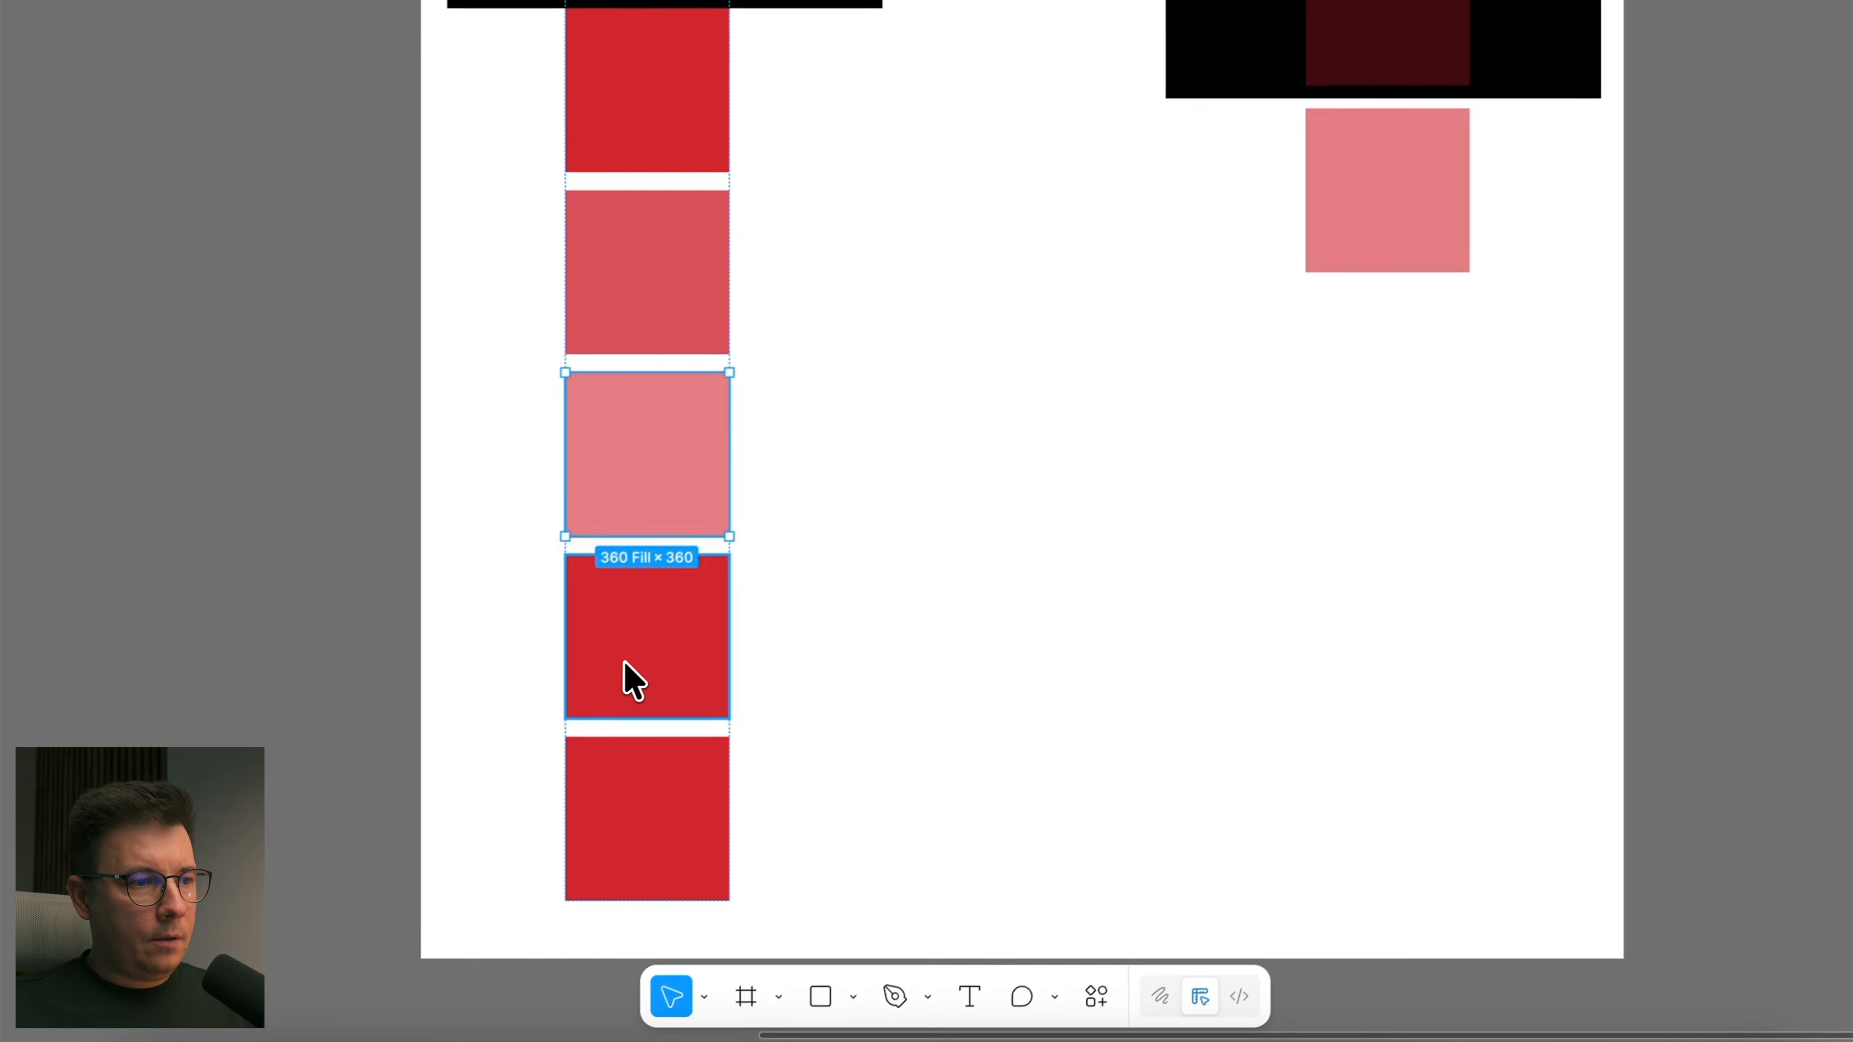
# Step: Lower the white-backed reference swatch's fill opacity to 40% and sample the lighter tint onto the column's eighth swatch
pyautogui.click(1050, 482)
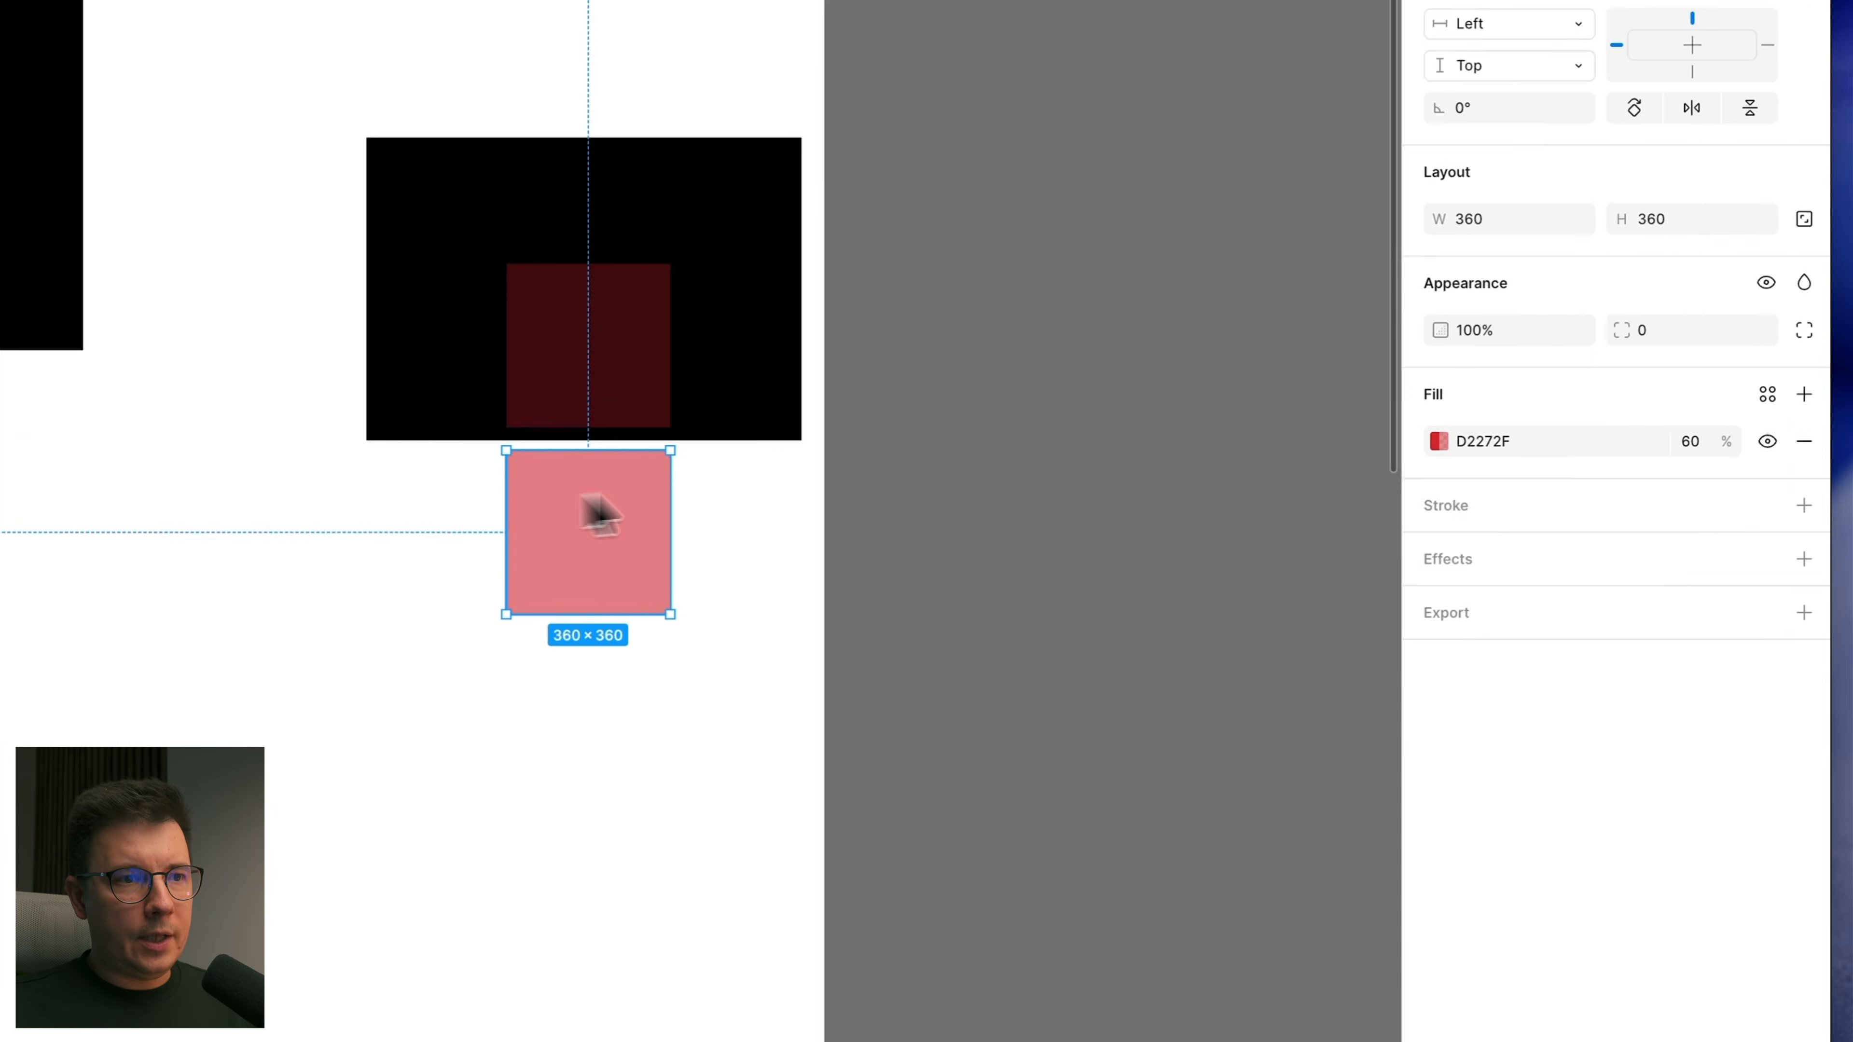
pyautogui.click(1697, 441)
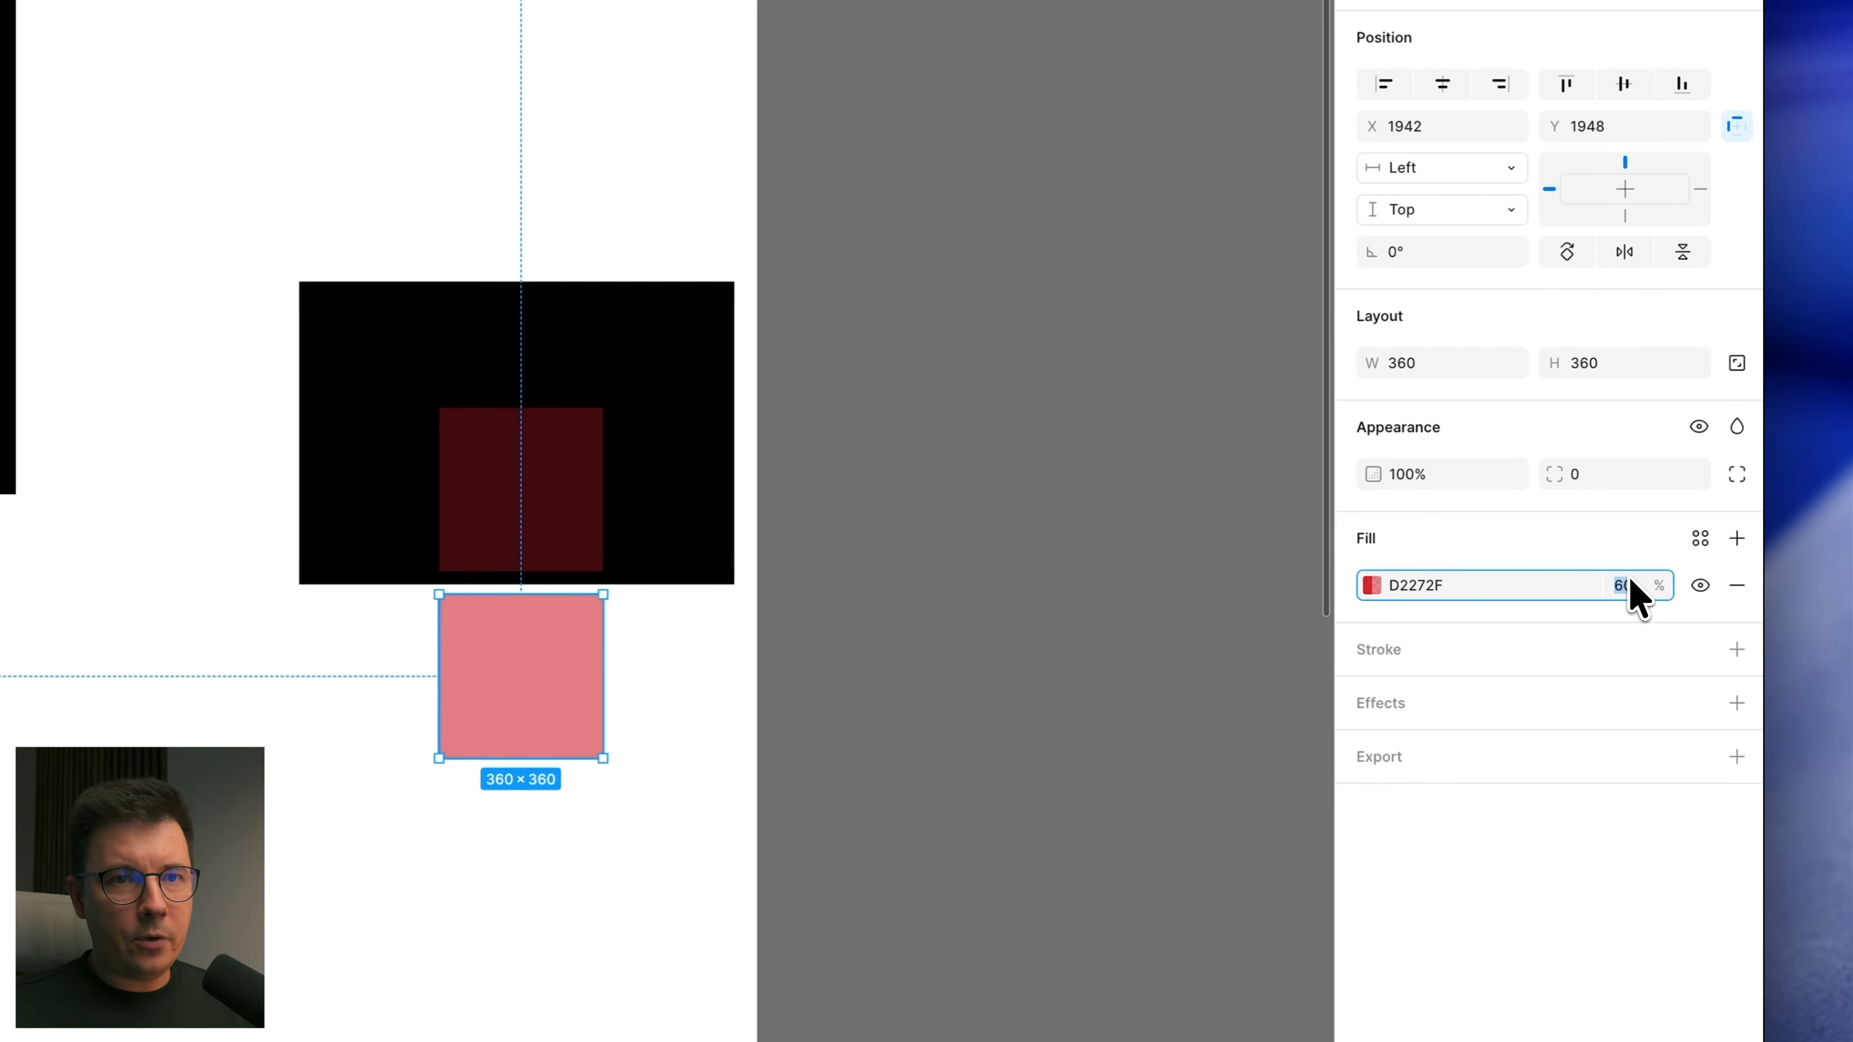
pyautogui.write('40')
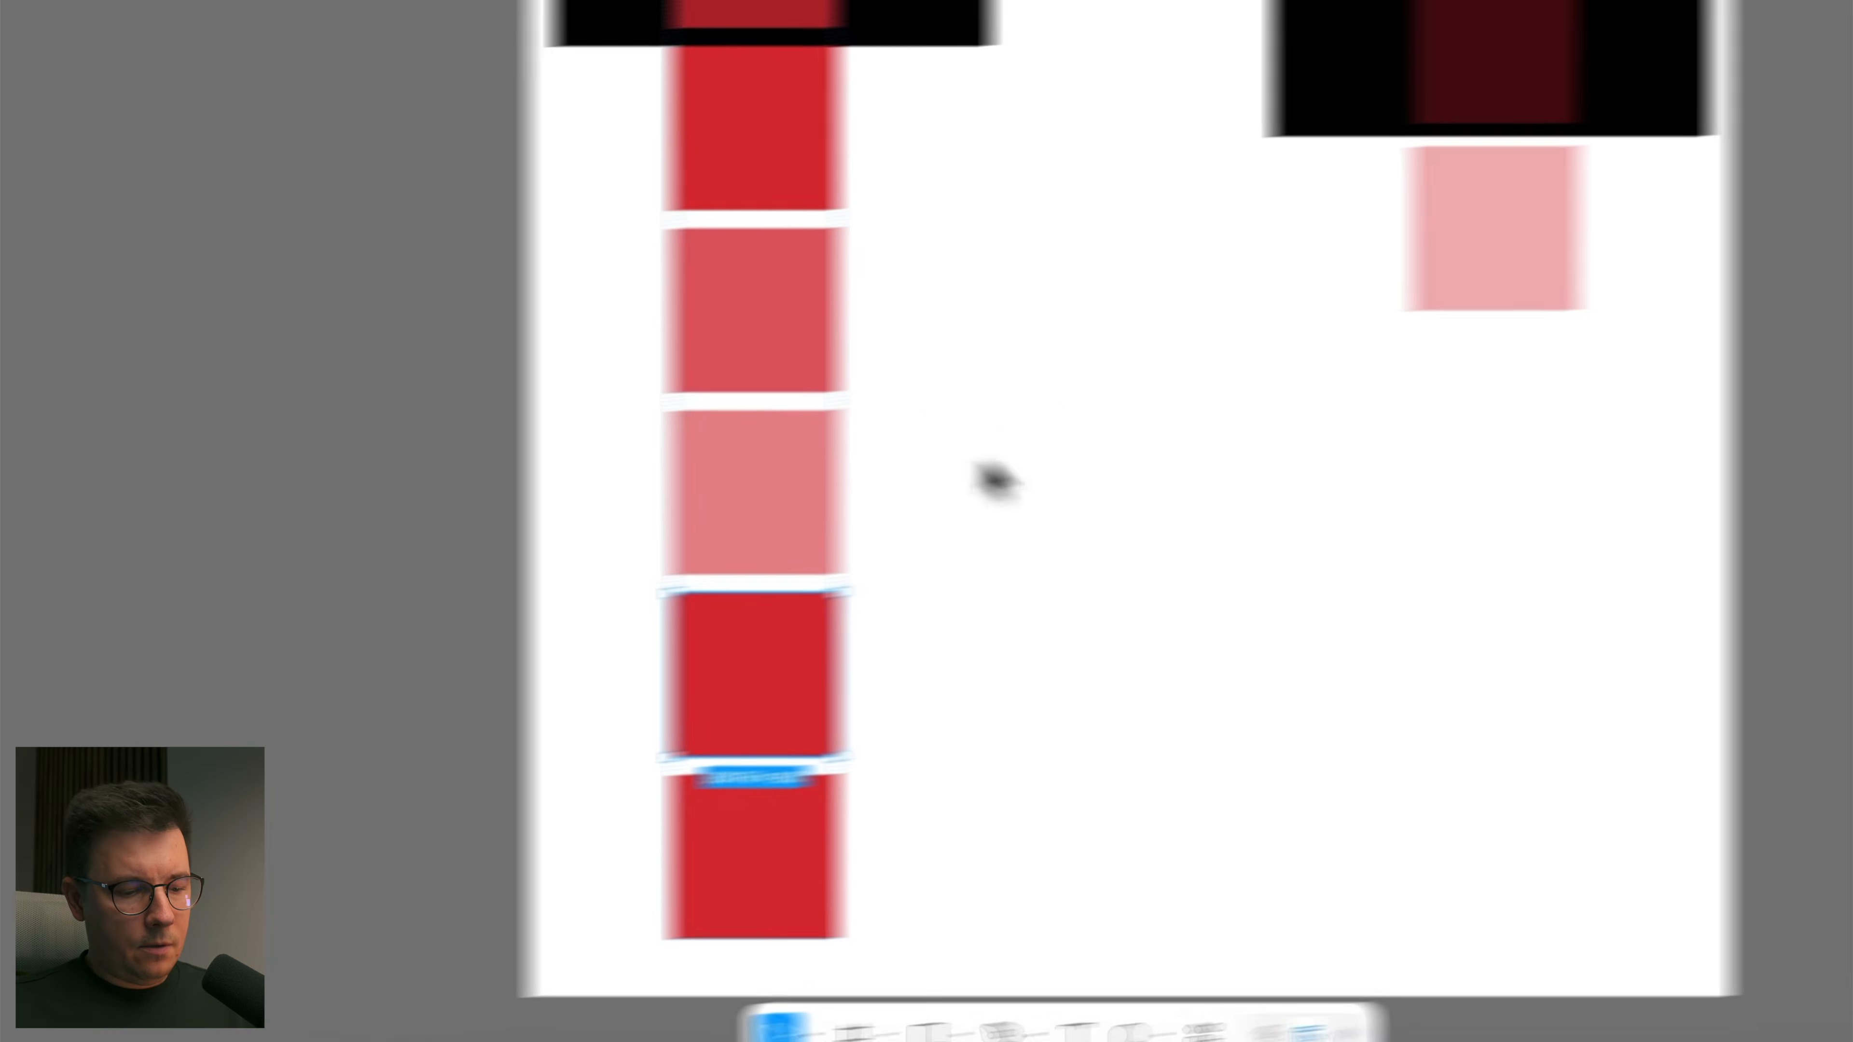
pyautogui.press('i')
pyautogui.click(1274, 273)
pyautogui.click(675, 719)
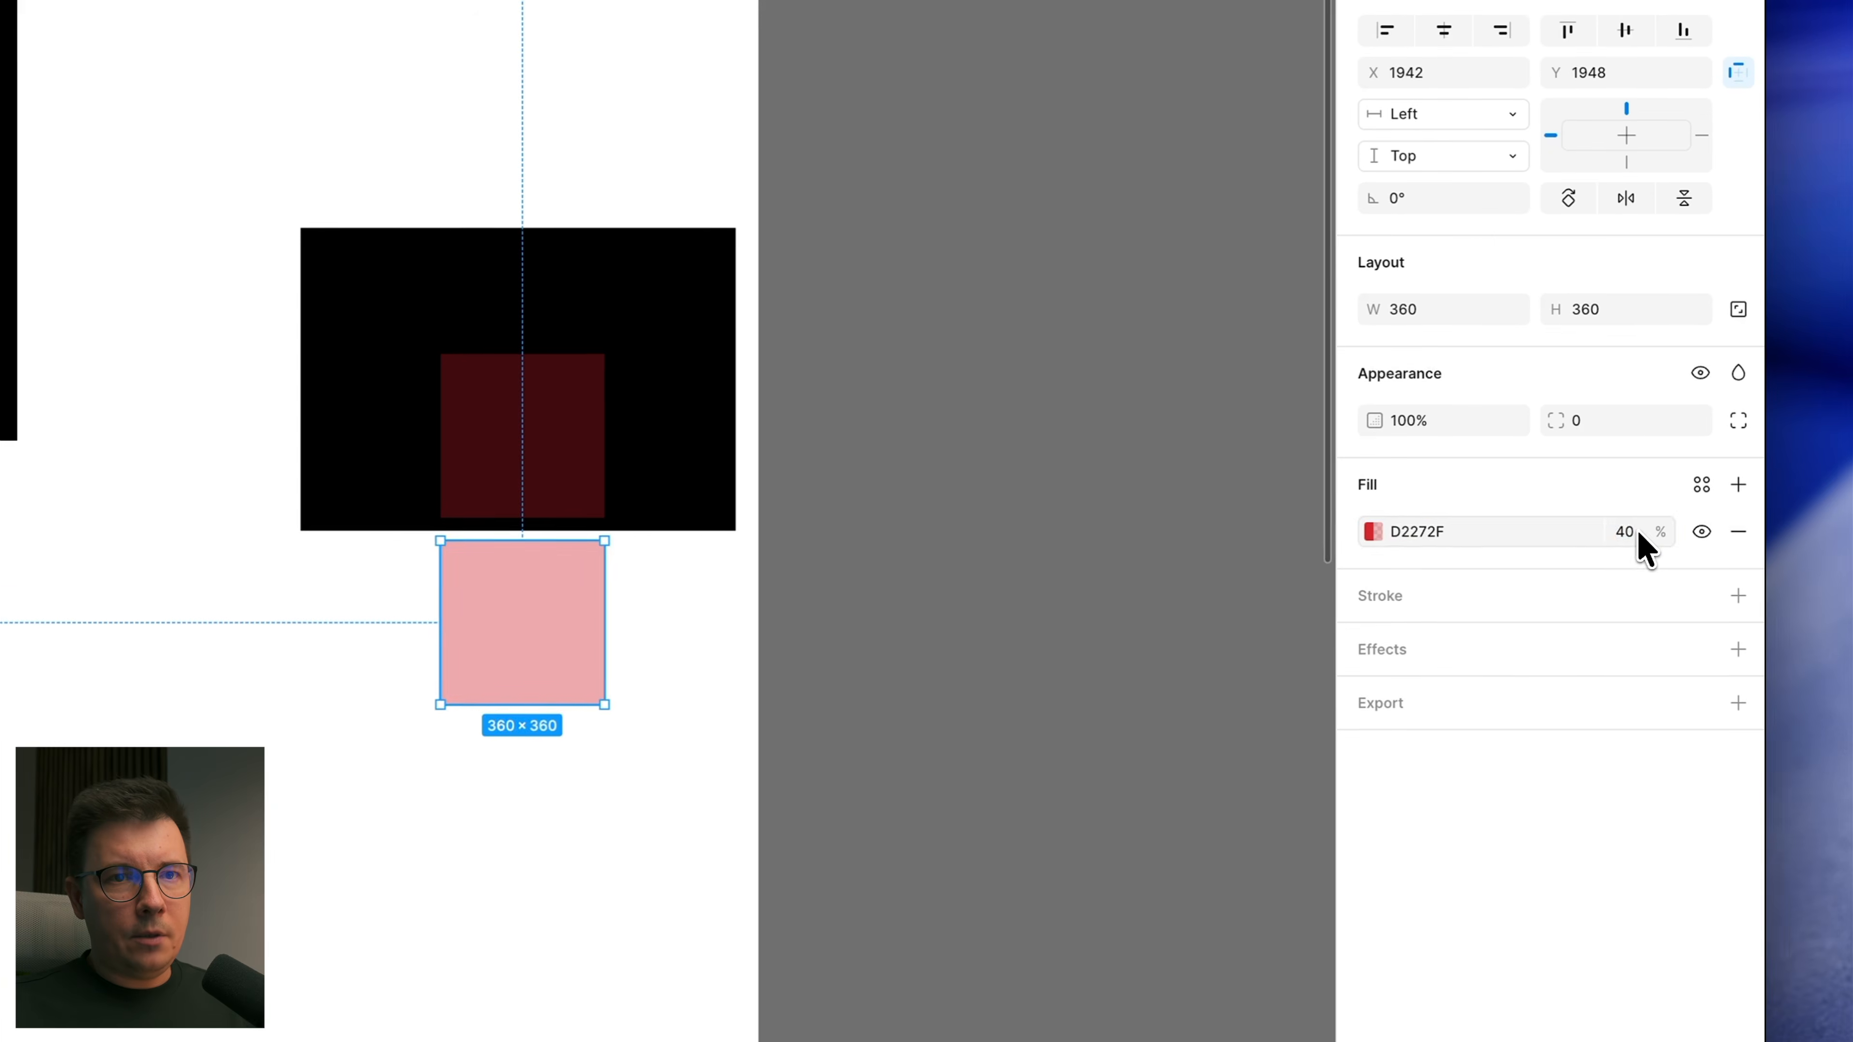
# Step: Set the white-backed reference swatch's fill opacity to 20% and sample the palest tint onto the column's bottom swatch
pyautogui.click(1635, 531)
pyautogui.hotkey('shift', 'Down')
pyautogui.hotkey('shift', 'Down')
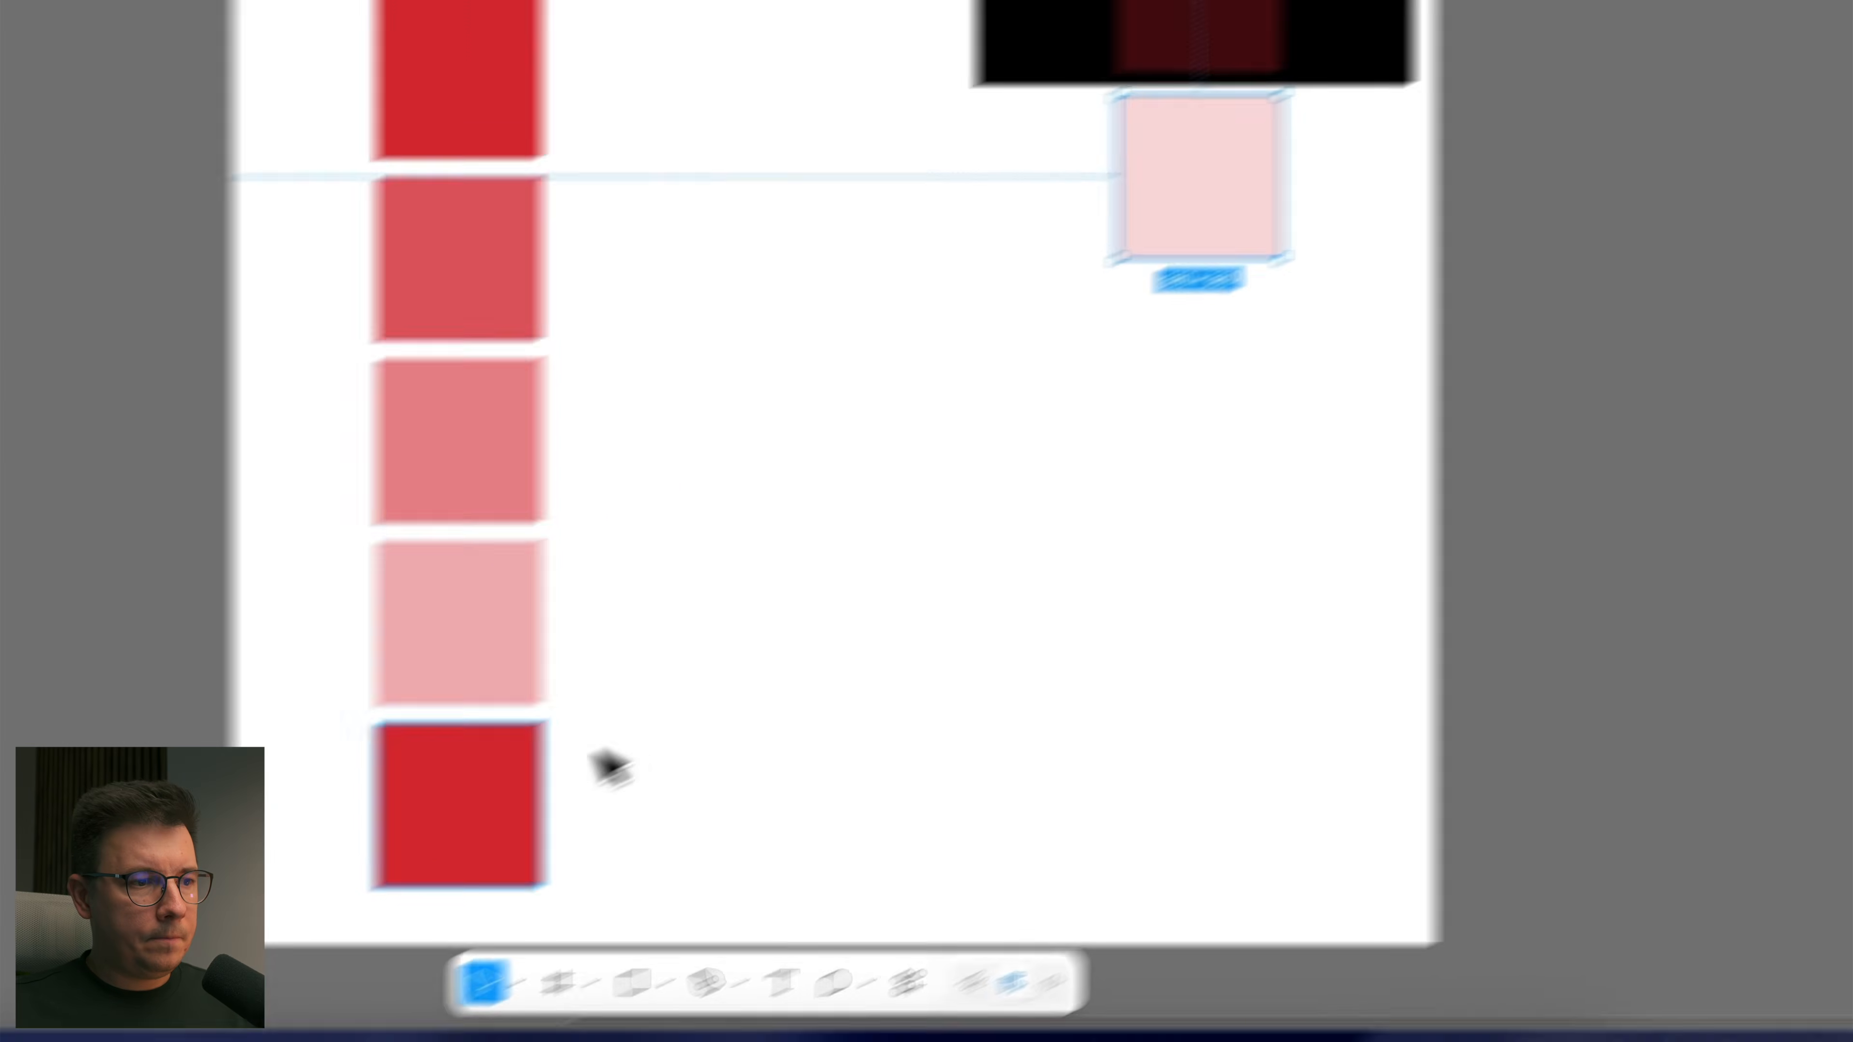
pyautogui.click(643, 744)
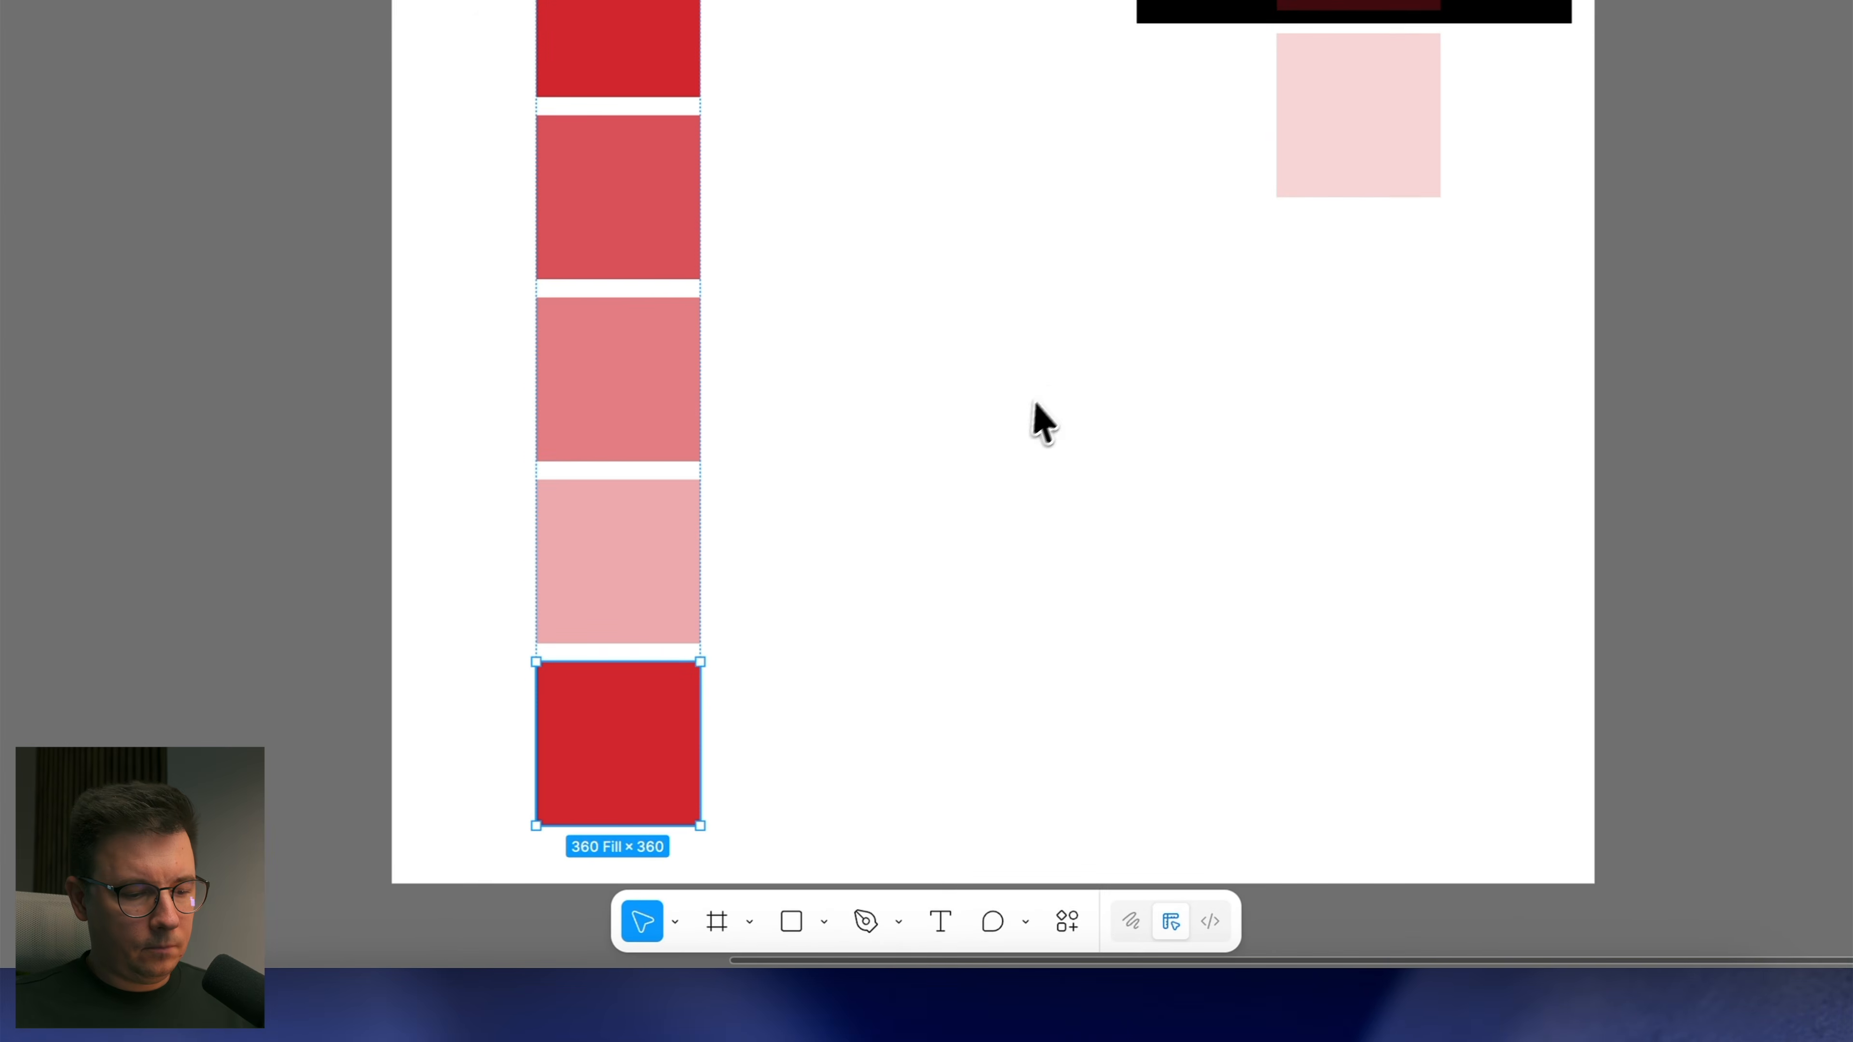
pyautogui.press('i')
pyautogui.click(1347, 123)
pyautogui.click(797, 464)
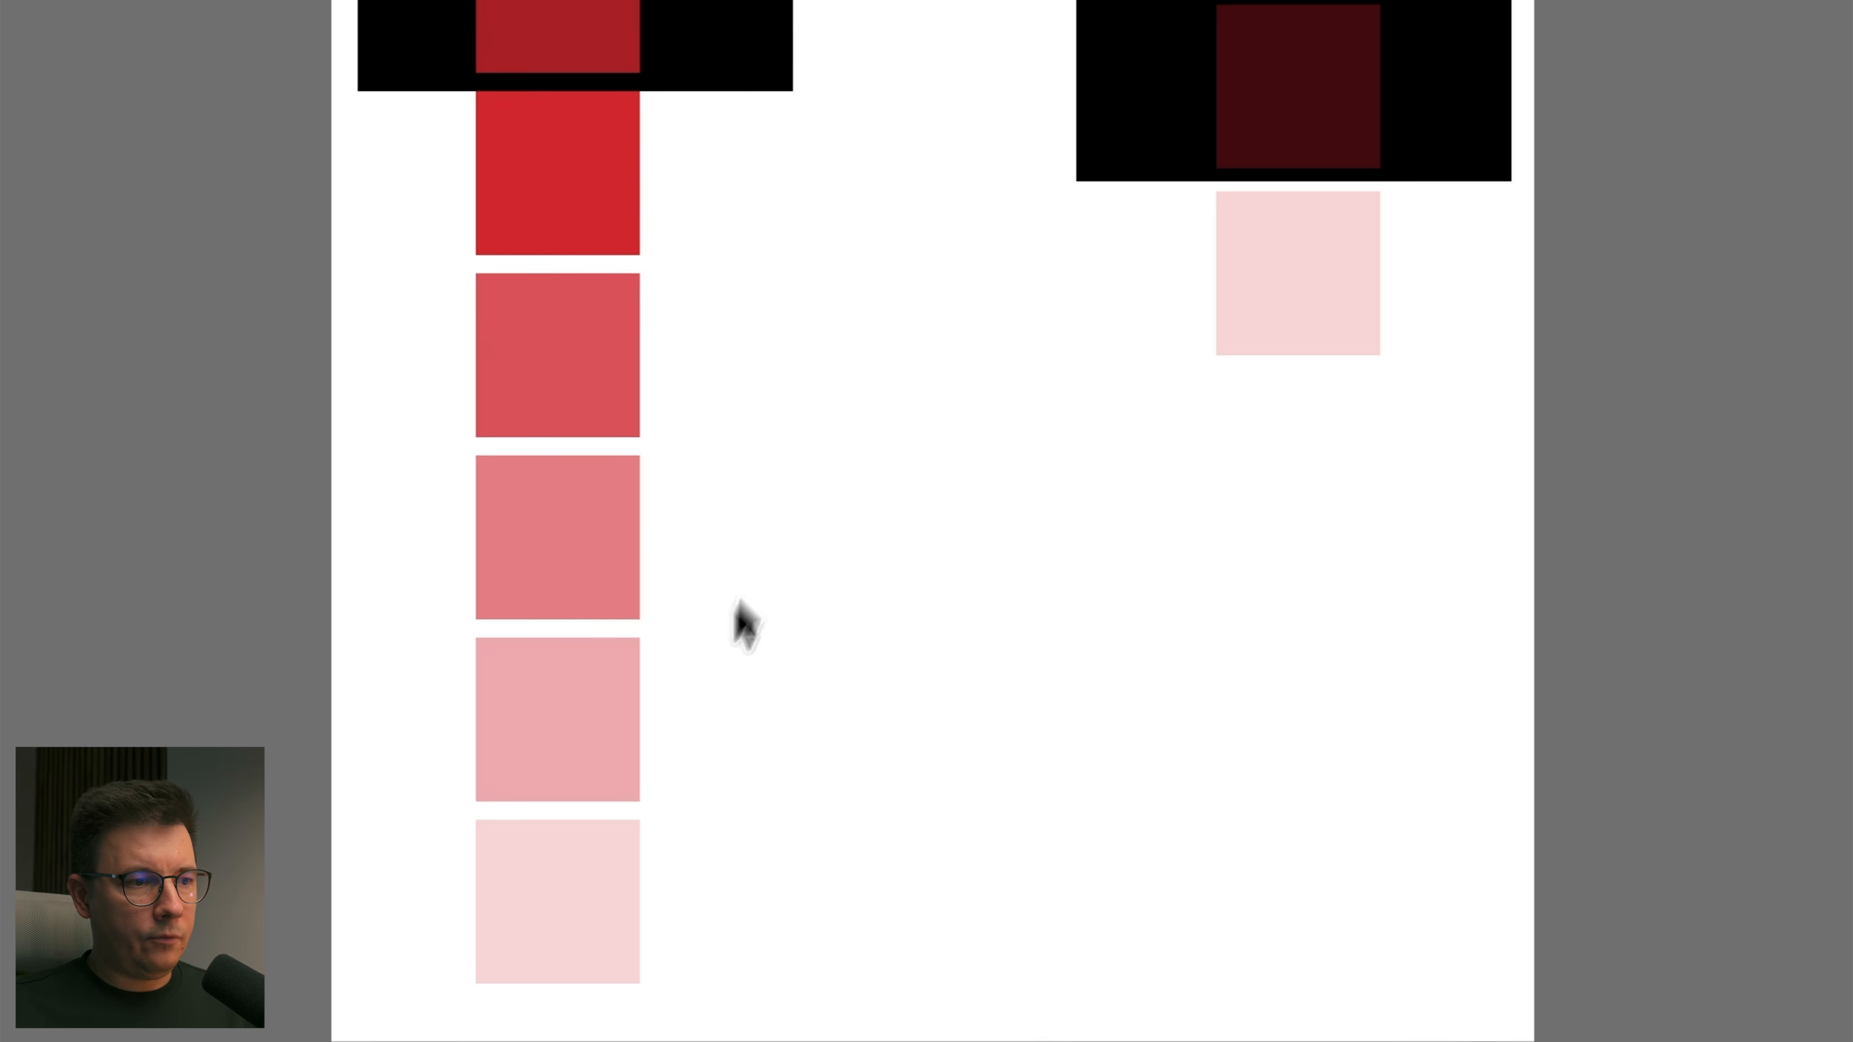
# Step: Move the tall black rectangle out of Frame 2 and shift the red column slightly closer to the frame's left edge
pyautogui.scroll(3, 567, 319)
pyautogui.scroll(-3, 931, 426)
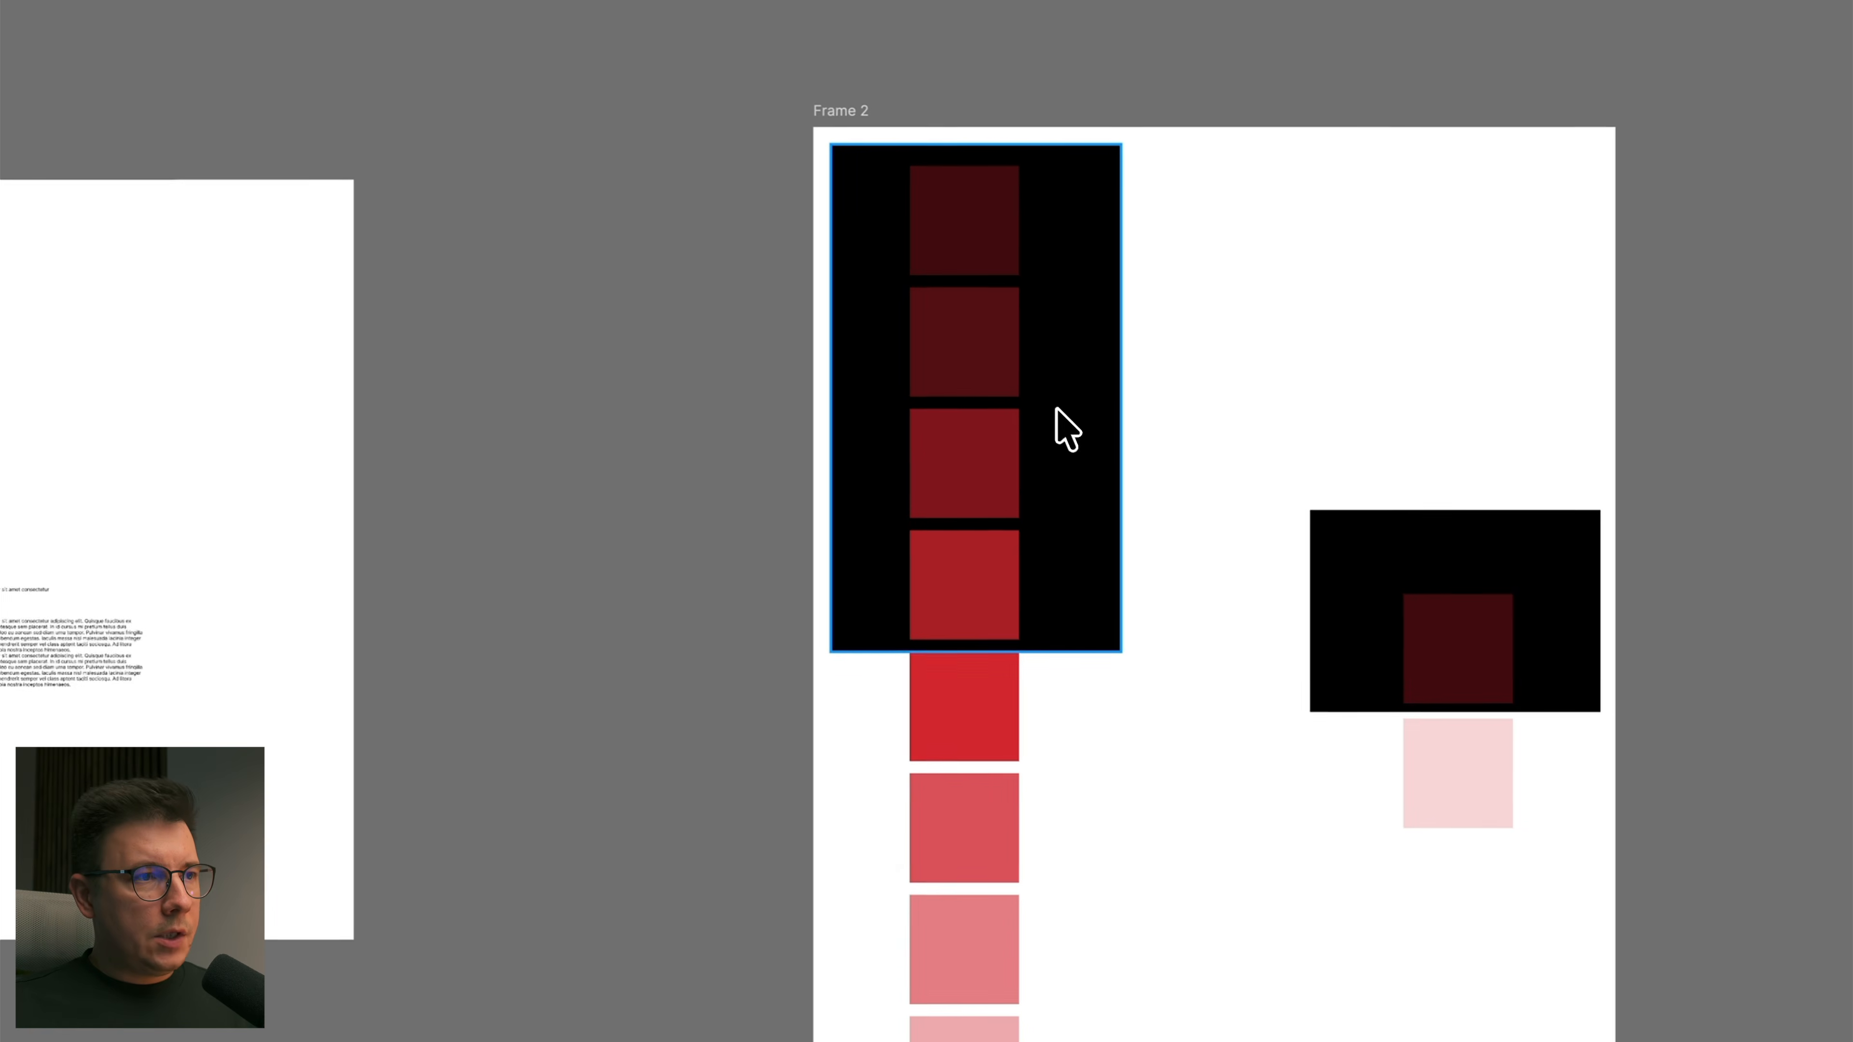
pyautogui.moveTo(1098, 425); pyautogui.dragTo(691, 476)
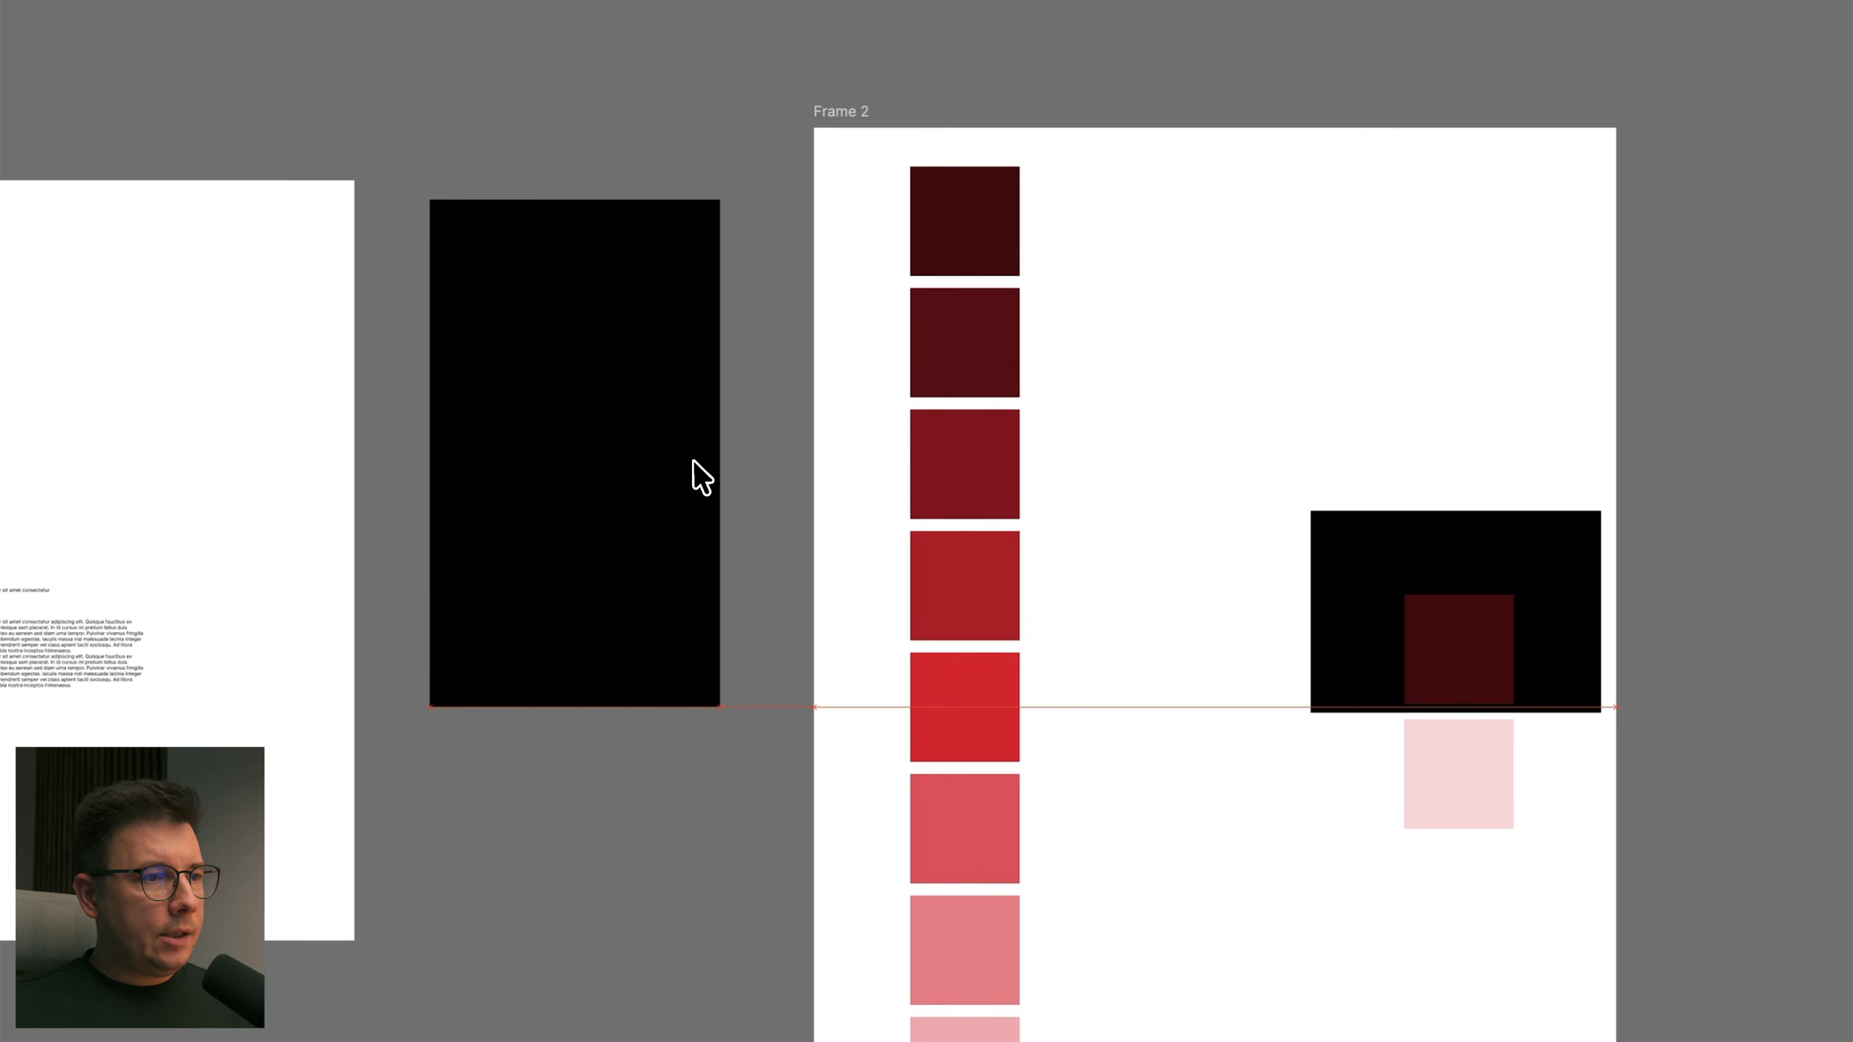
pyautogui.scroll(4, 1005, 501)
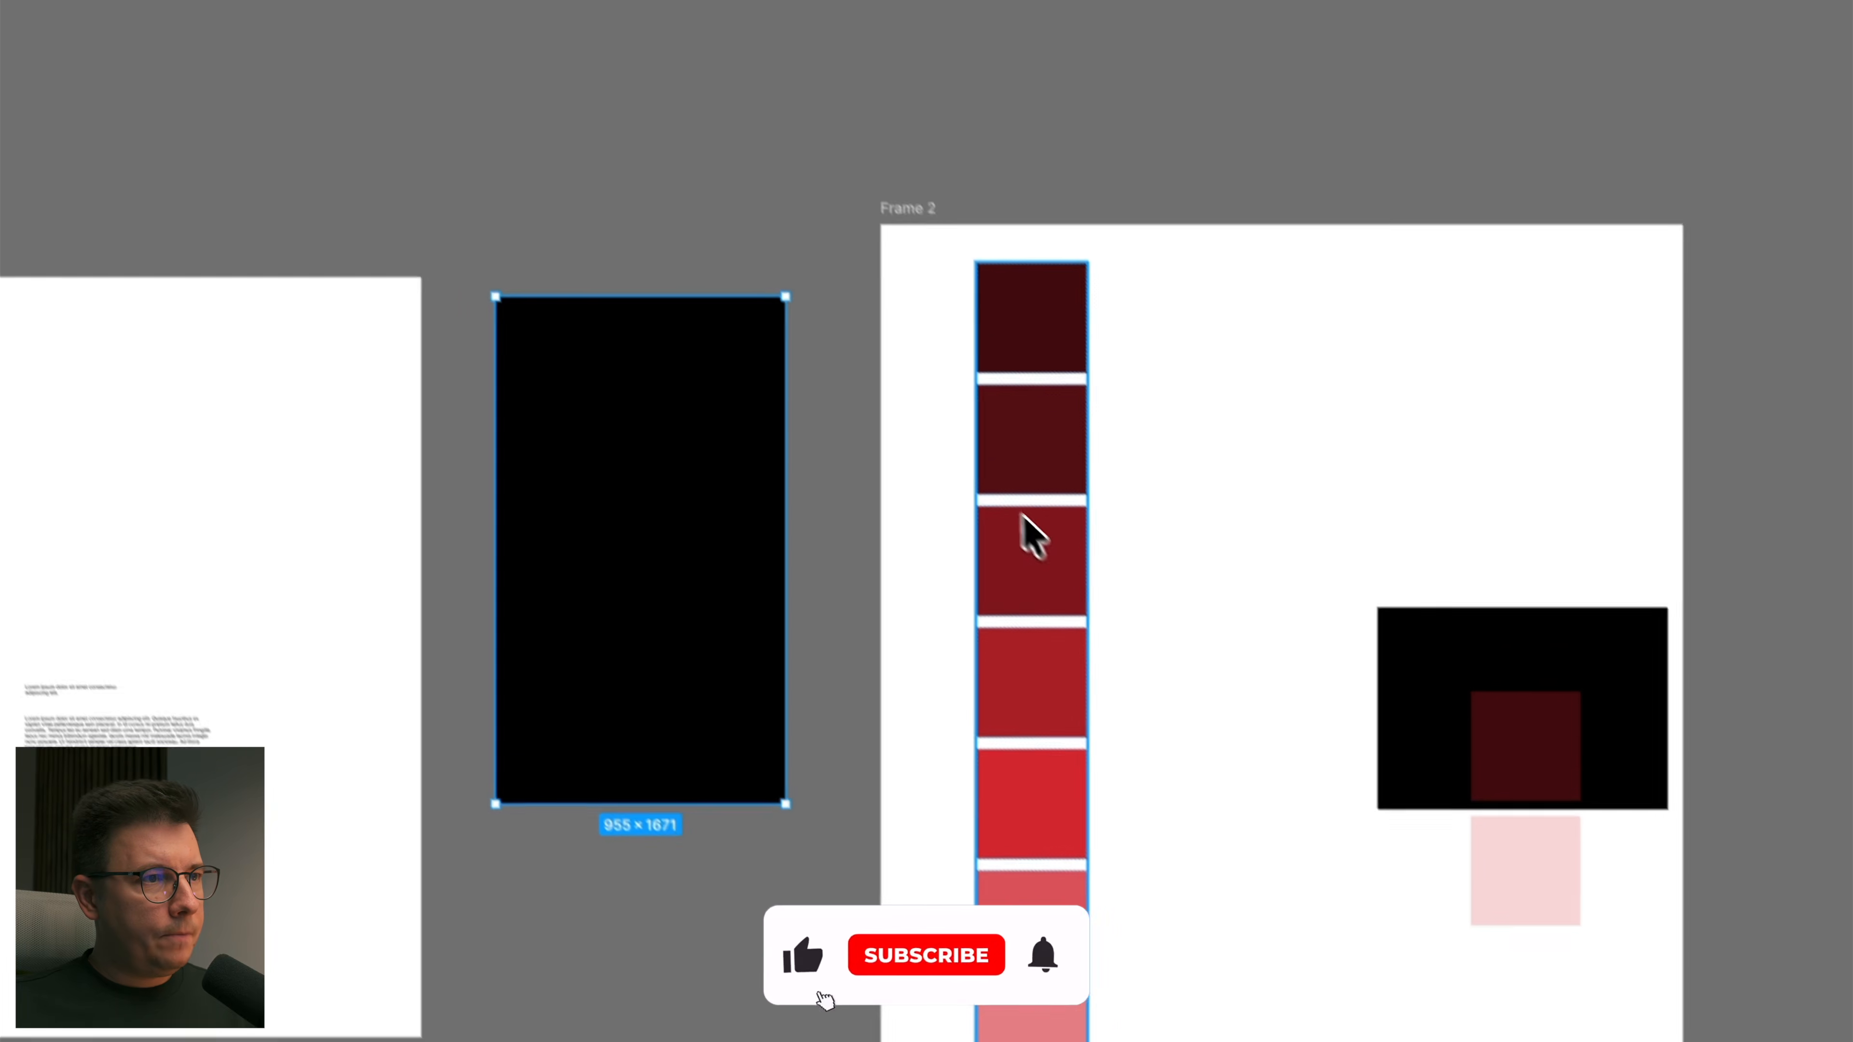
pyautogui.moveTo(1056, 544); pyautogui.dragTo(1012, 539)
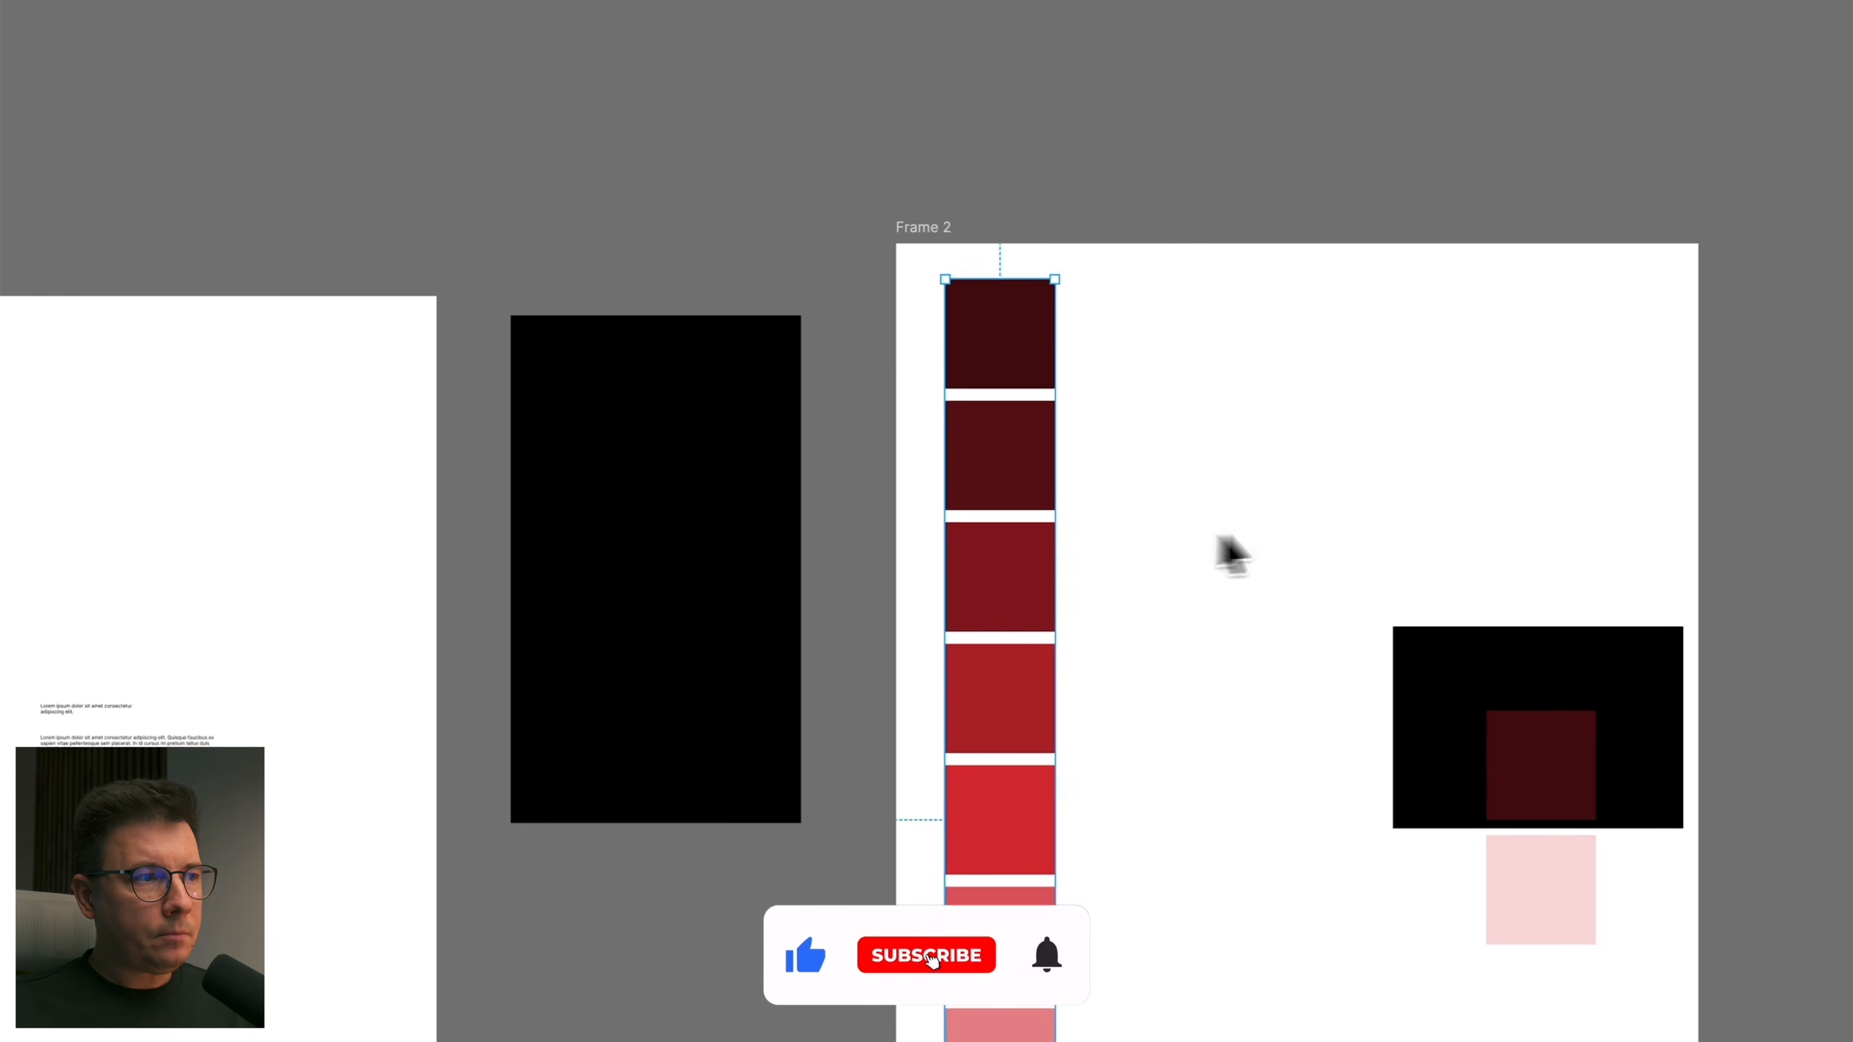
# Step: Copy the gray swatch from the base color frame into Frame 2, placing it beside the column's base red swatch
pyautogui.hscroll(-8, 1249, 540)
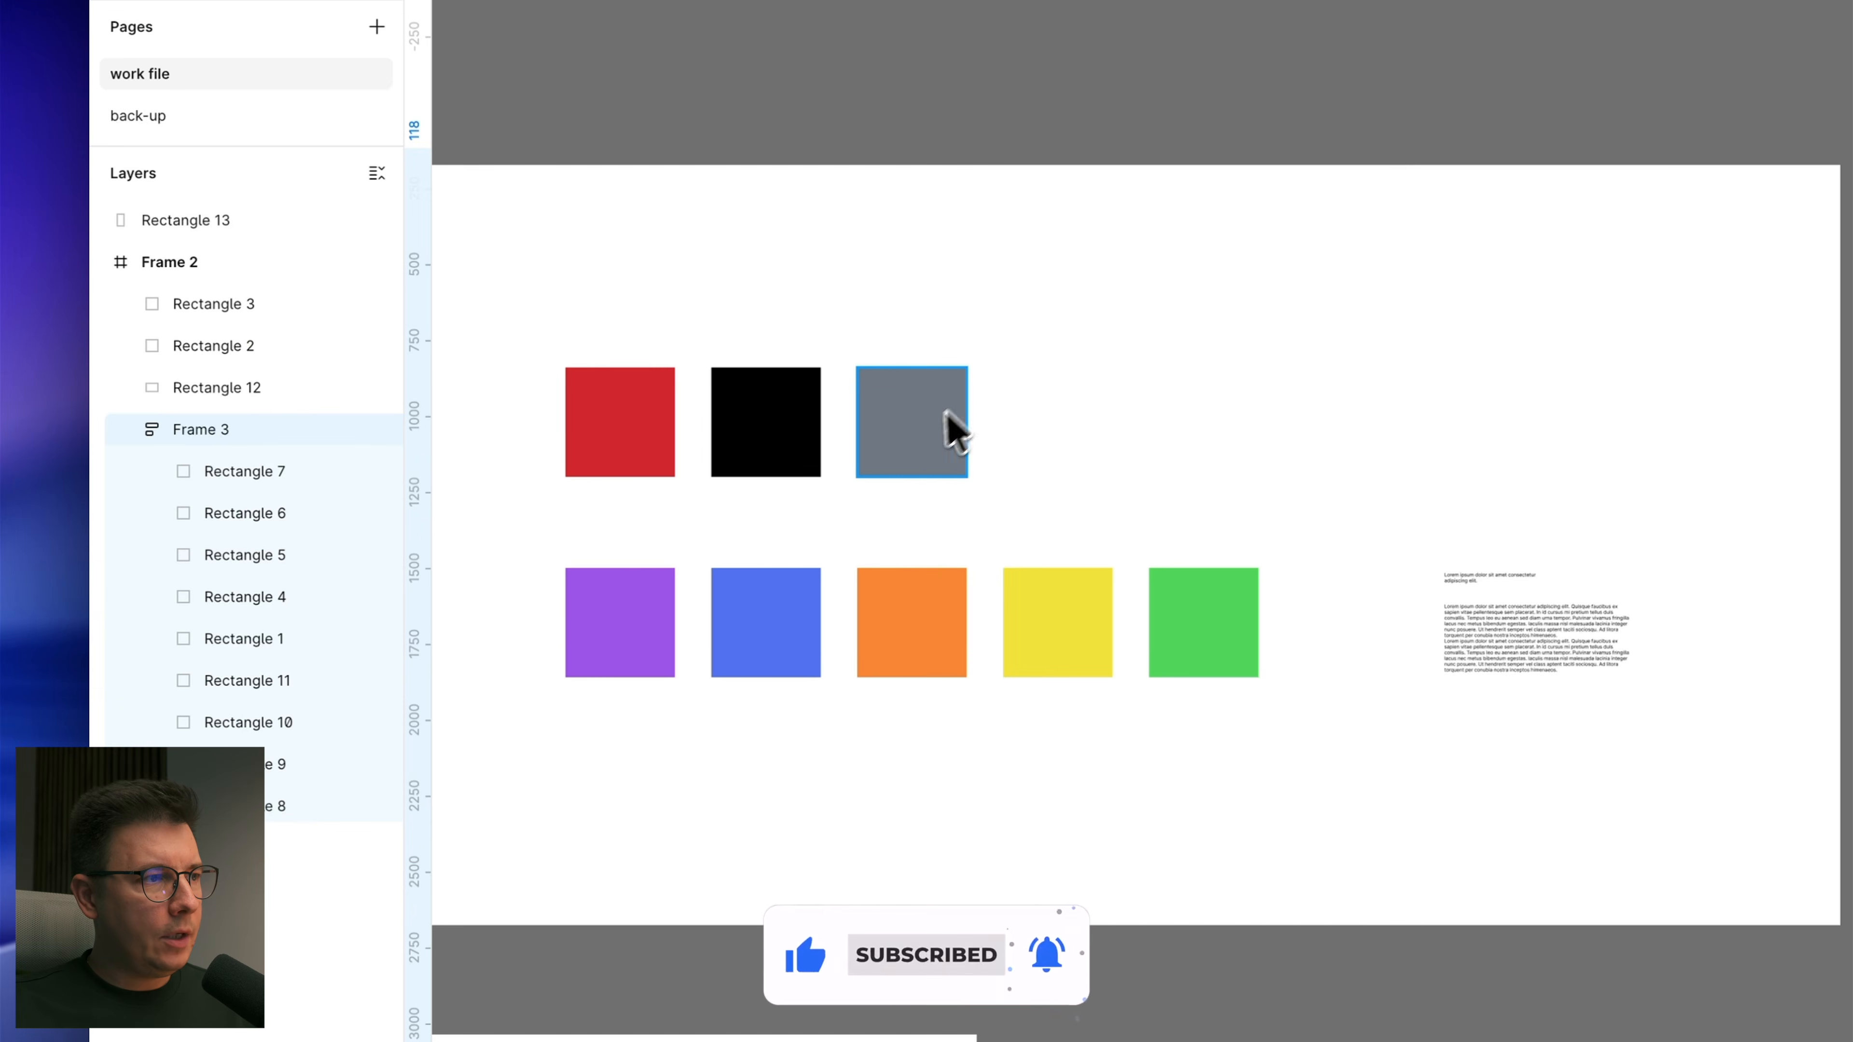
pyautogui.click(910, 424)
pyautogui.moveTo(934, 424); pyautogui.dragTo(1280, 588)
pyautogui.hscroll(8, 1295, 538)
pyautogui.scroll(5, 730, 566)
pyautogui.moveTo(669, 564); pyautogui.dragTo(672, 567)
pyautogui.scroll(-3, 672, 567)
pyautogui.scroll(-3, 717, 639)
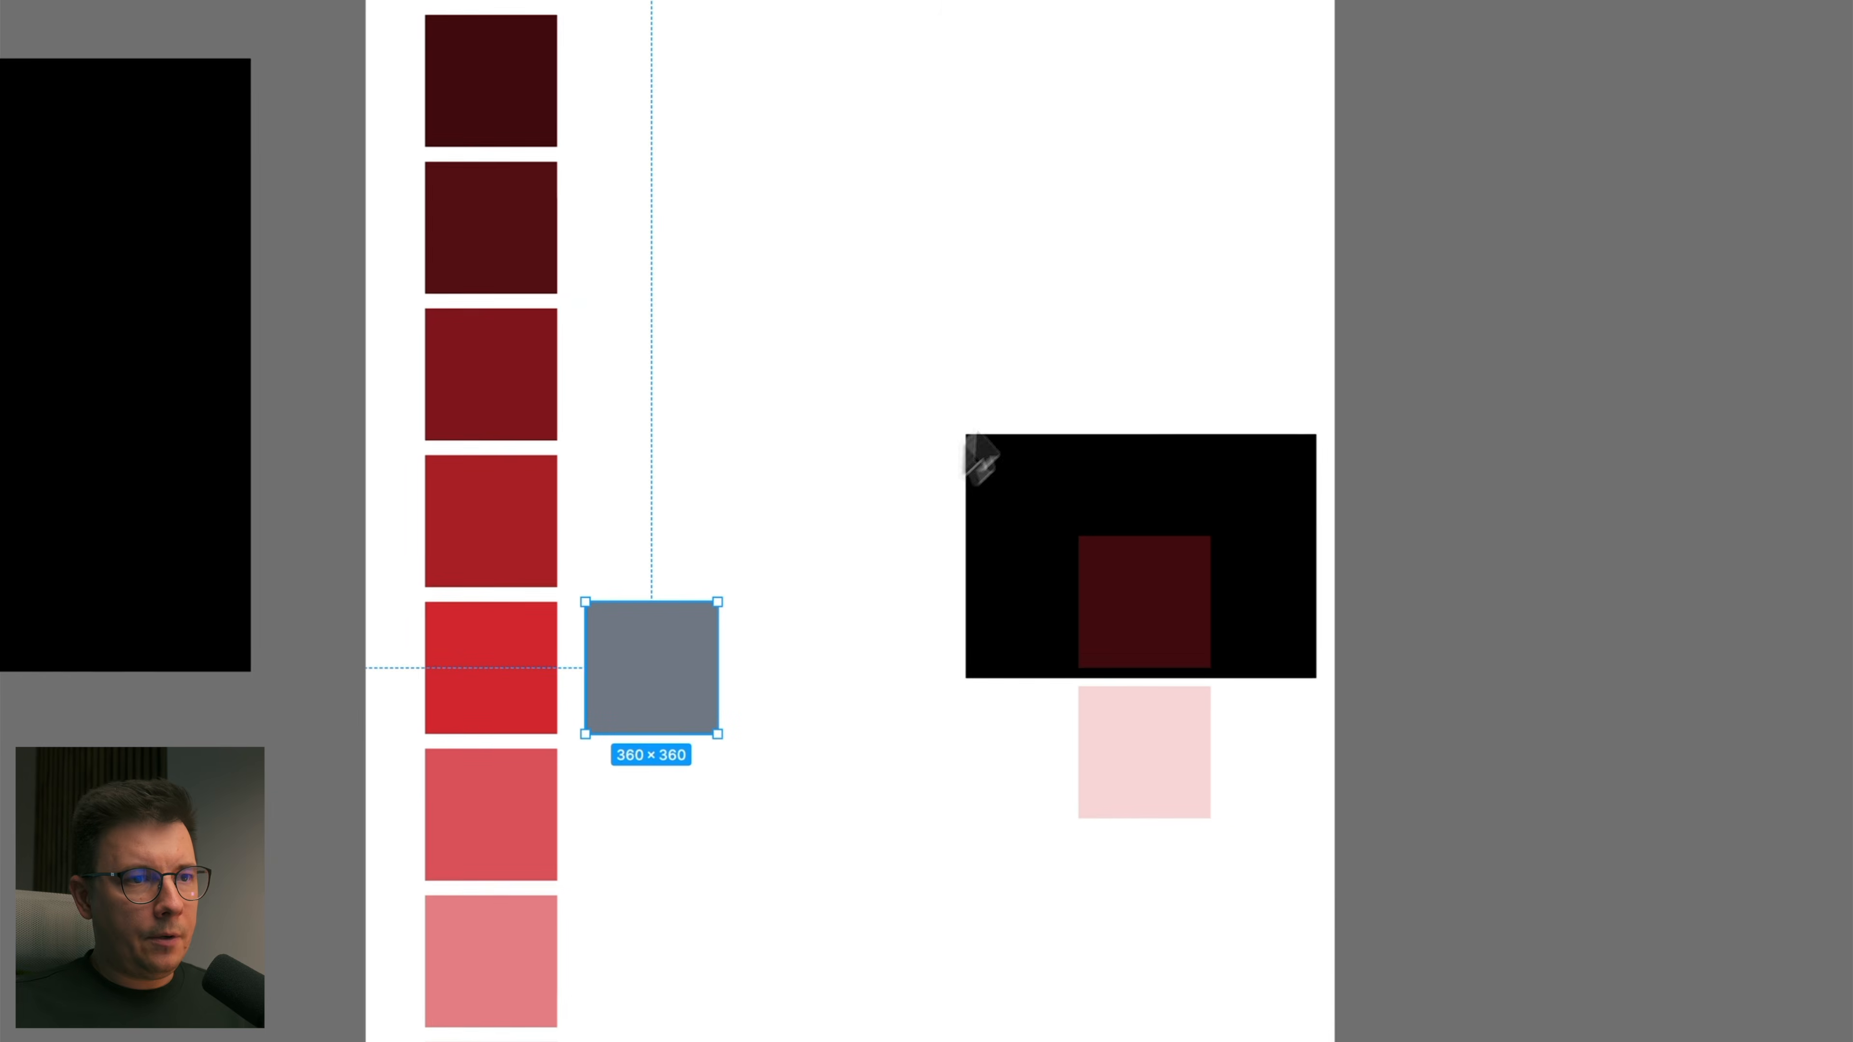
# Step: Delete the two red reference swatches, one on the small black rectangle and one on white below it
pyautogui.click(1170, 633)
pyautogui.press('Delete')
pyautogui.click(1156, 744)
pyautogui.press('Delete')
# Step: Duplicate the gray swatch onto the small black rectangle and onto the white below it, and move the original gray swatch near them
pyautogui.moveTo(686, 690); pyautogui.dragTo(1169, 590)
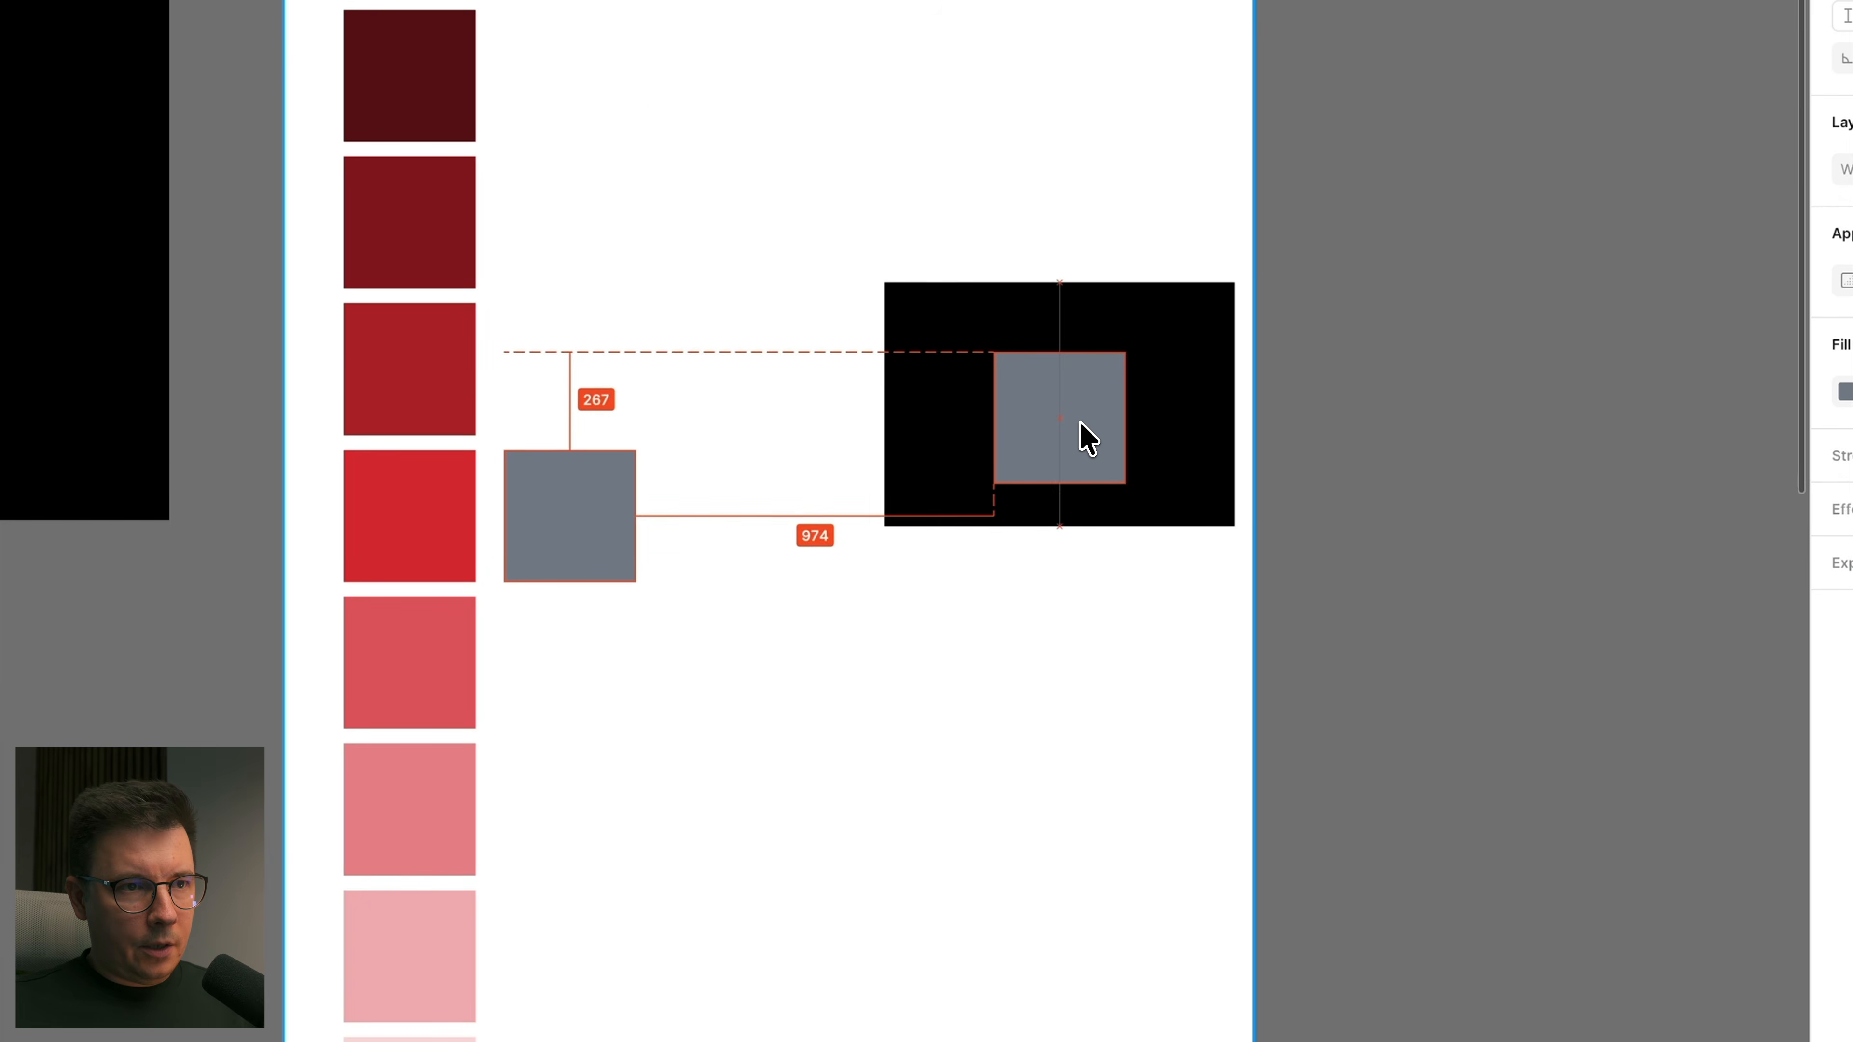
pyautogui.moveTo(1087, 438); pyautogui.dragTo(1081, 627)
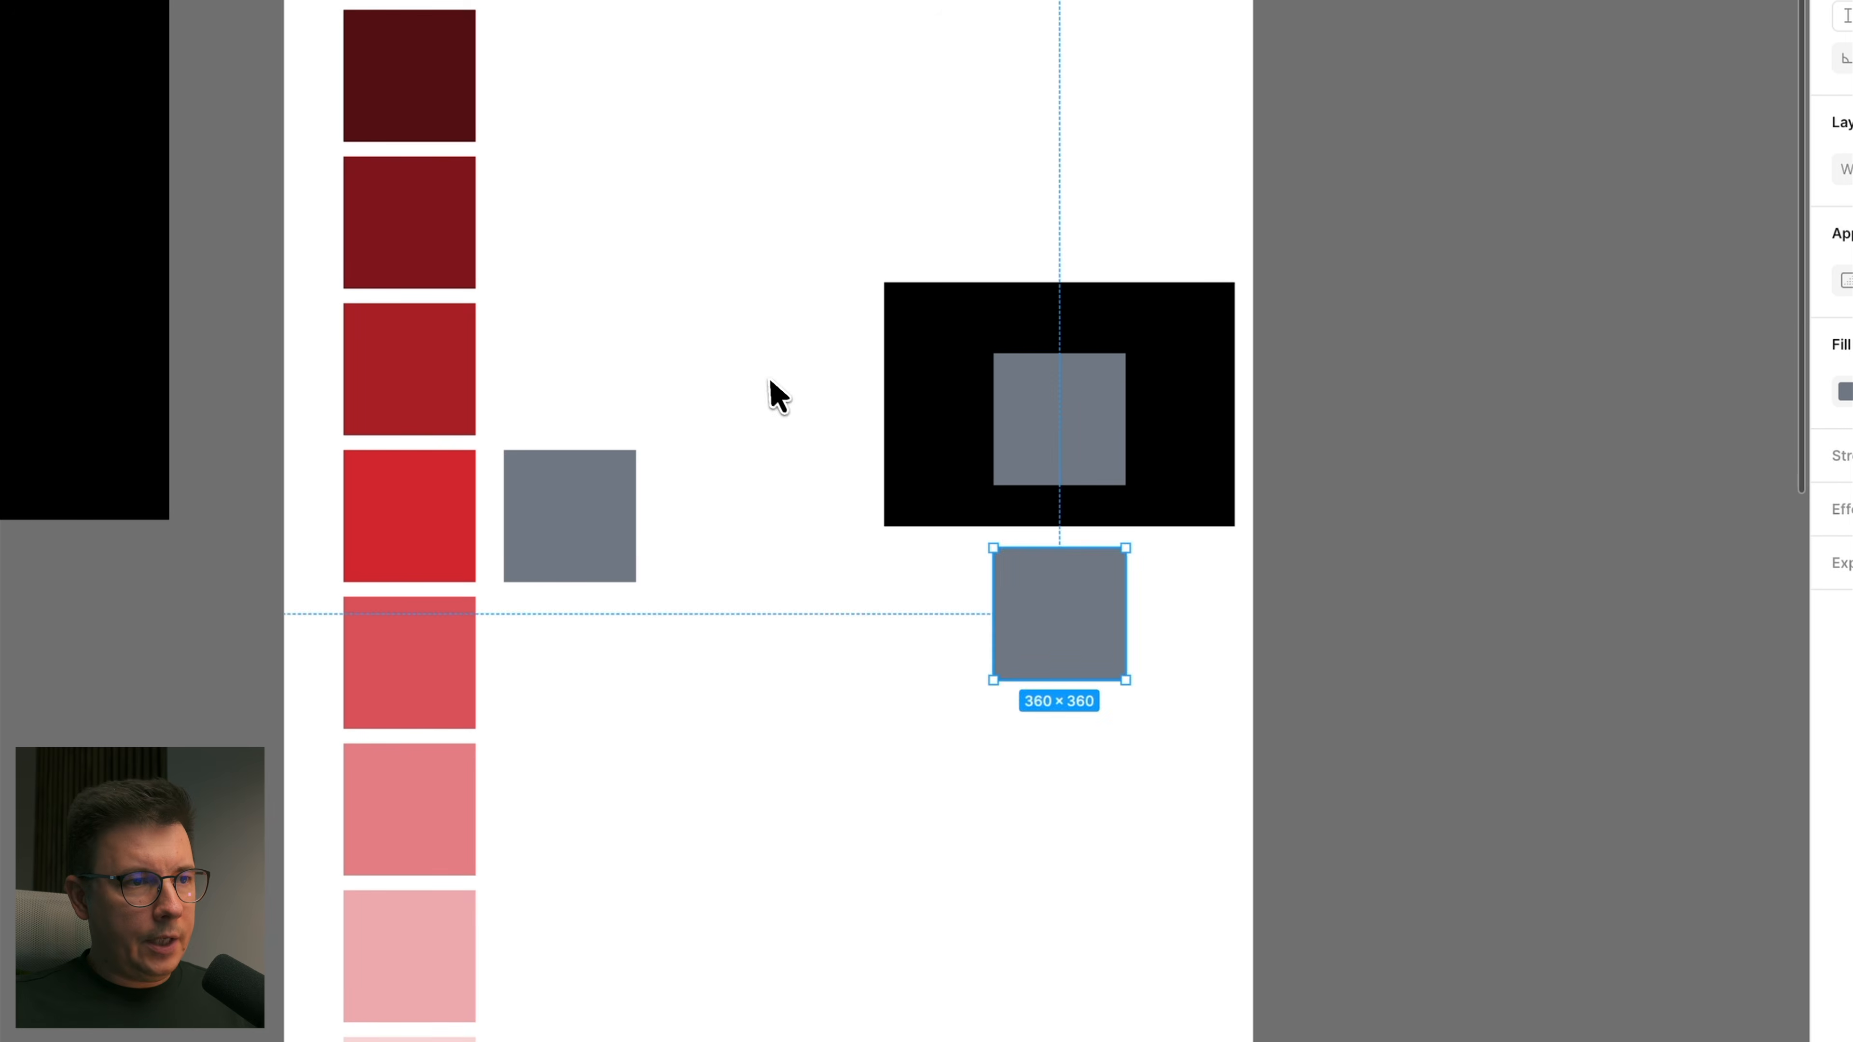
pyautogui.moveTo(566, 517); pyautogui.dragTo(880, 597)
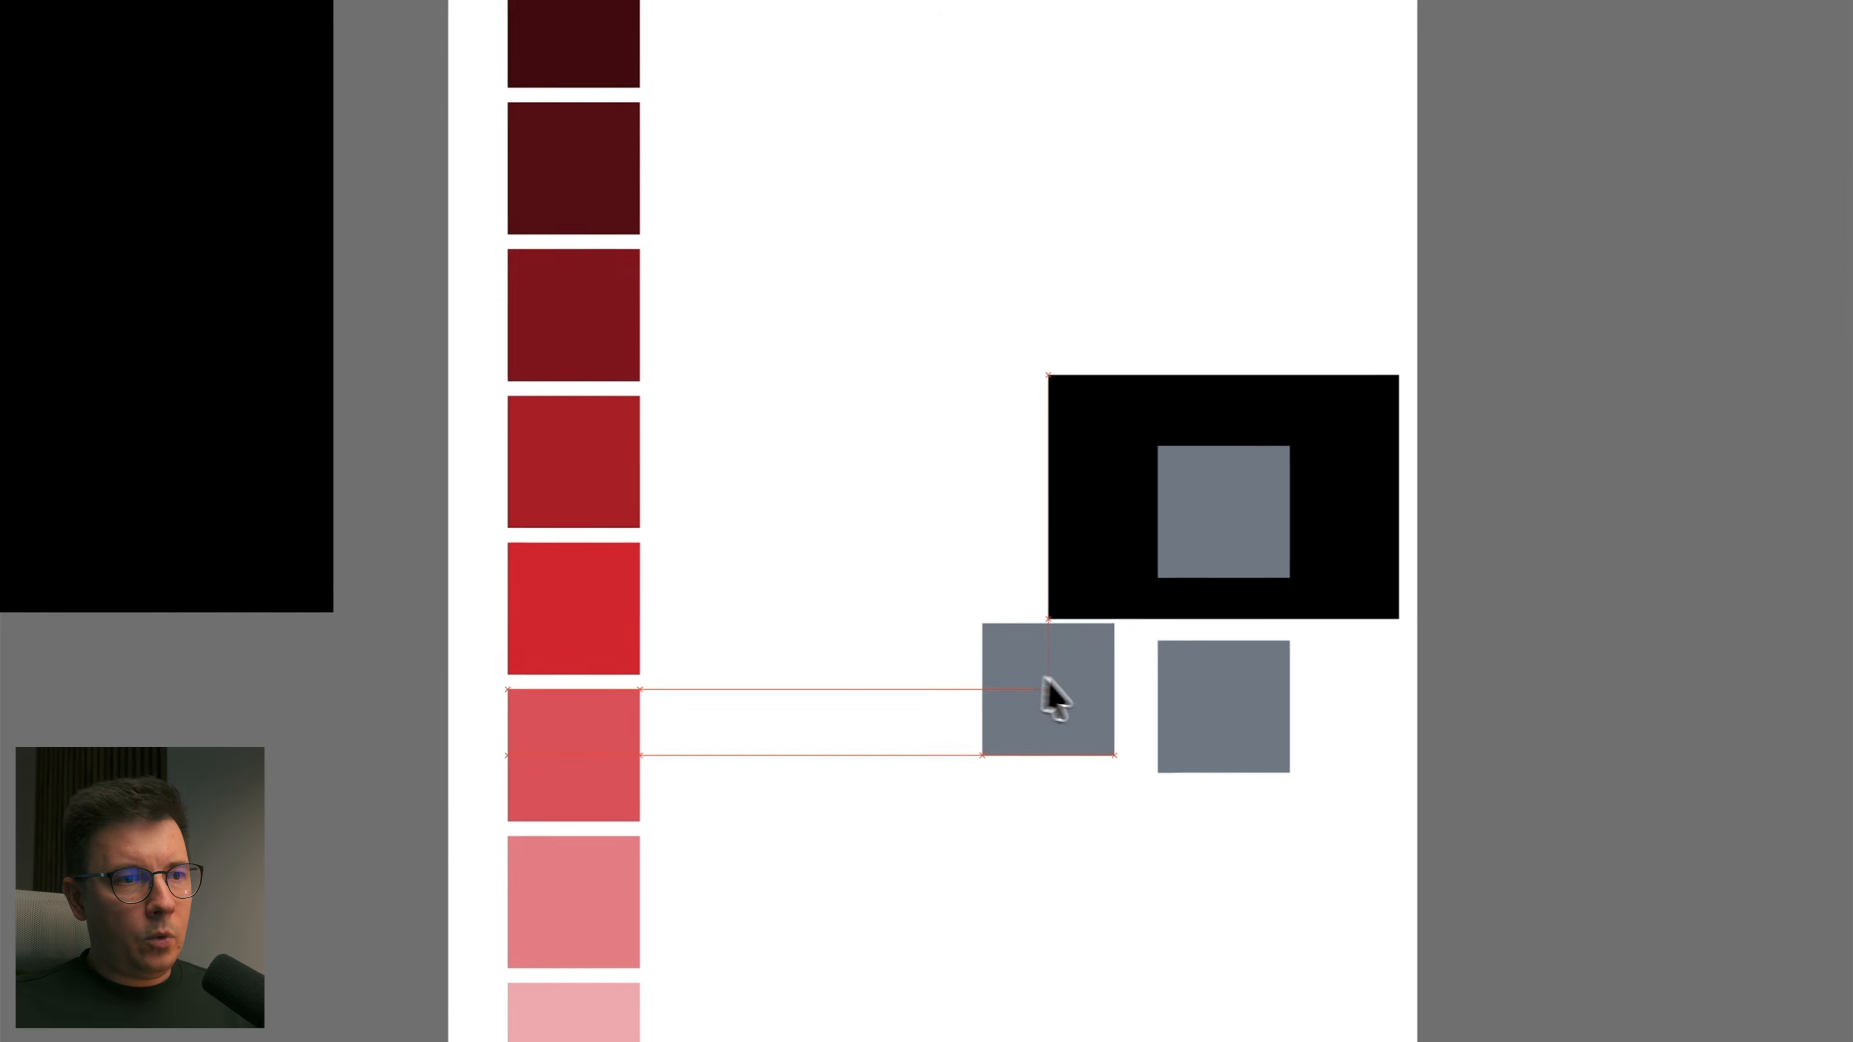
pyautogui.moveTo(1044, 677); pyautogui.dragTo(1044, 677)
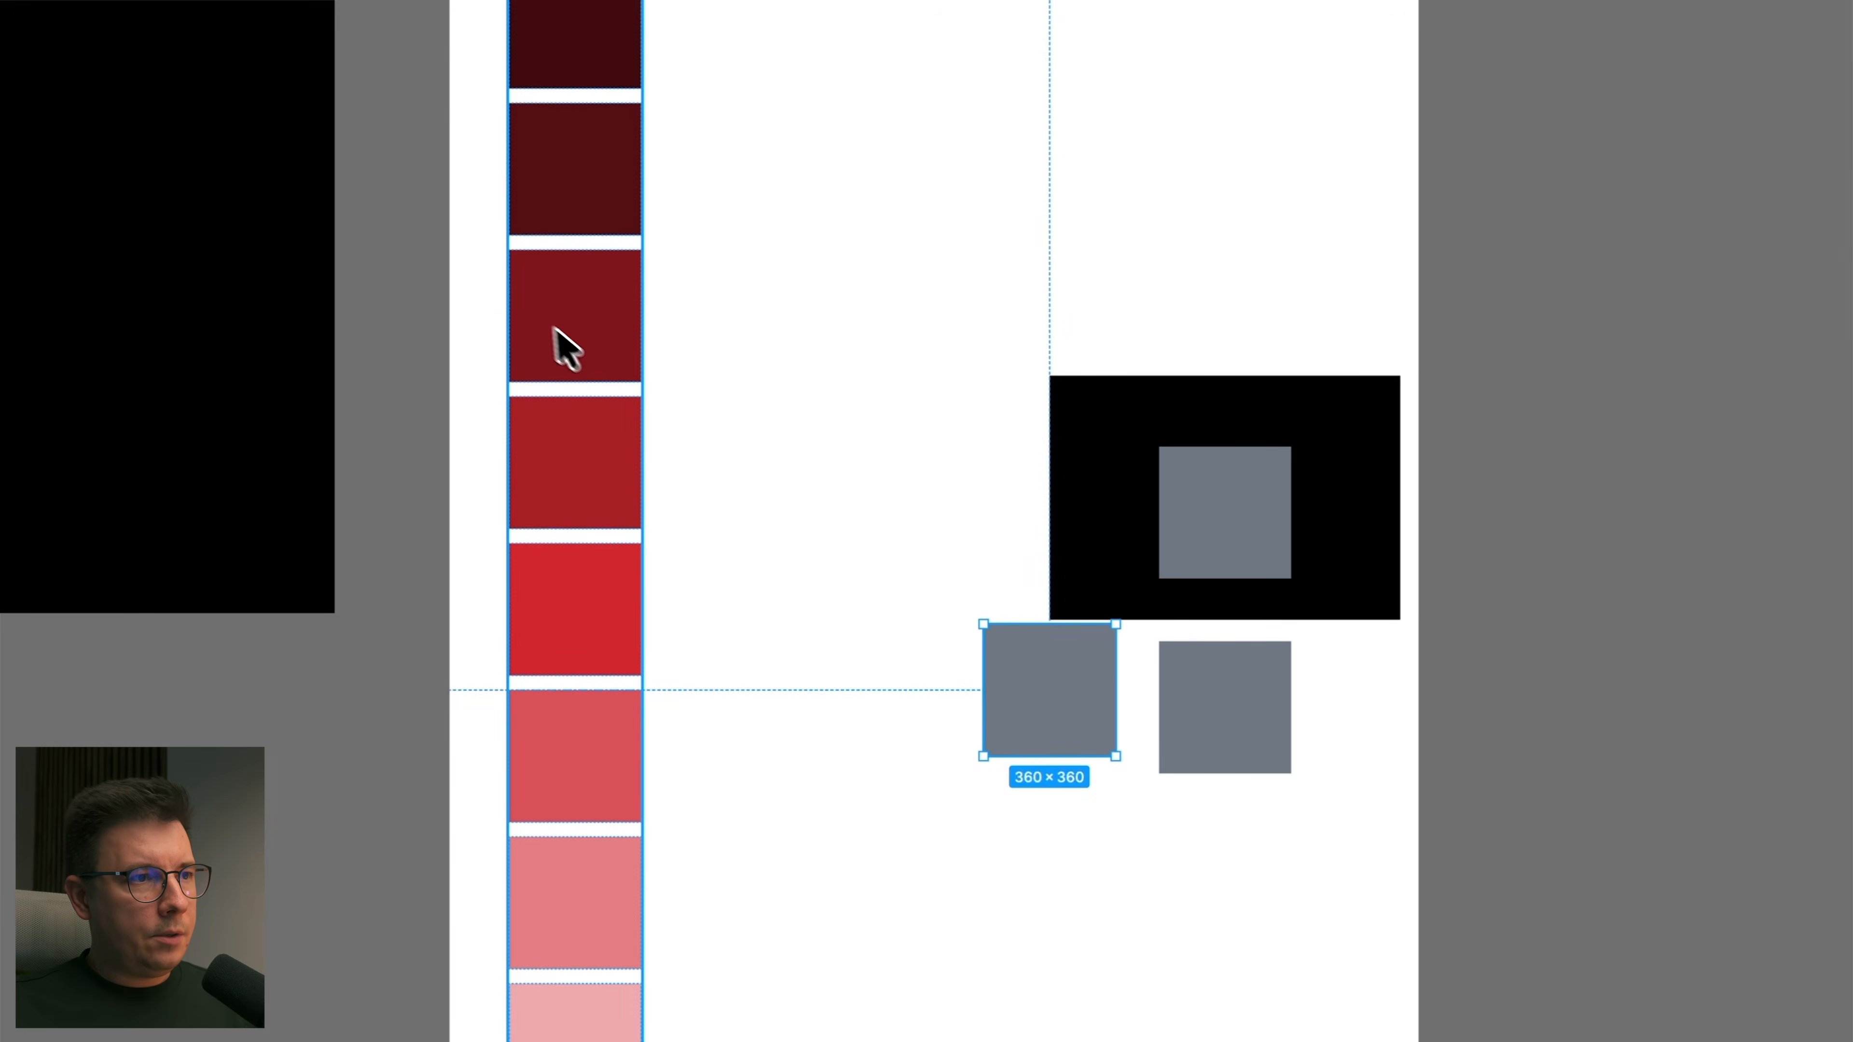
# Step: Duplicate the red column alongside itself, sample the base gray onto the copy's middle swatch, and delete the spare gray swatch
pyautogui.moveTo(541, 375); pyautogui.dragTo(701, 395)
pyautogui.click(767, 621)
pyautogui.press('i')
pyautogui.click(1055, 719)
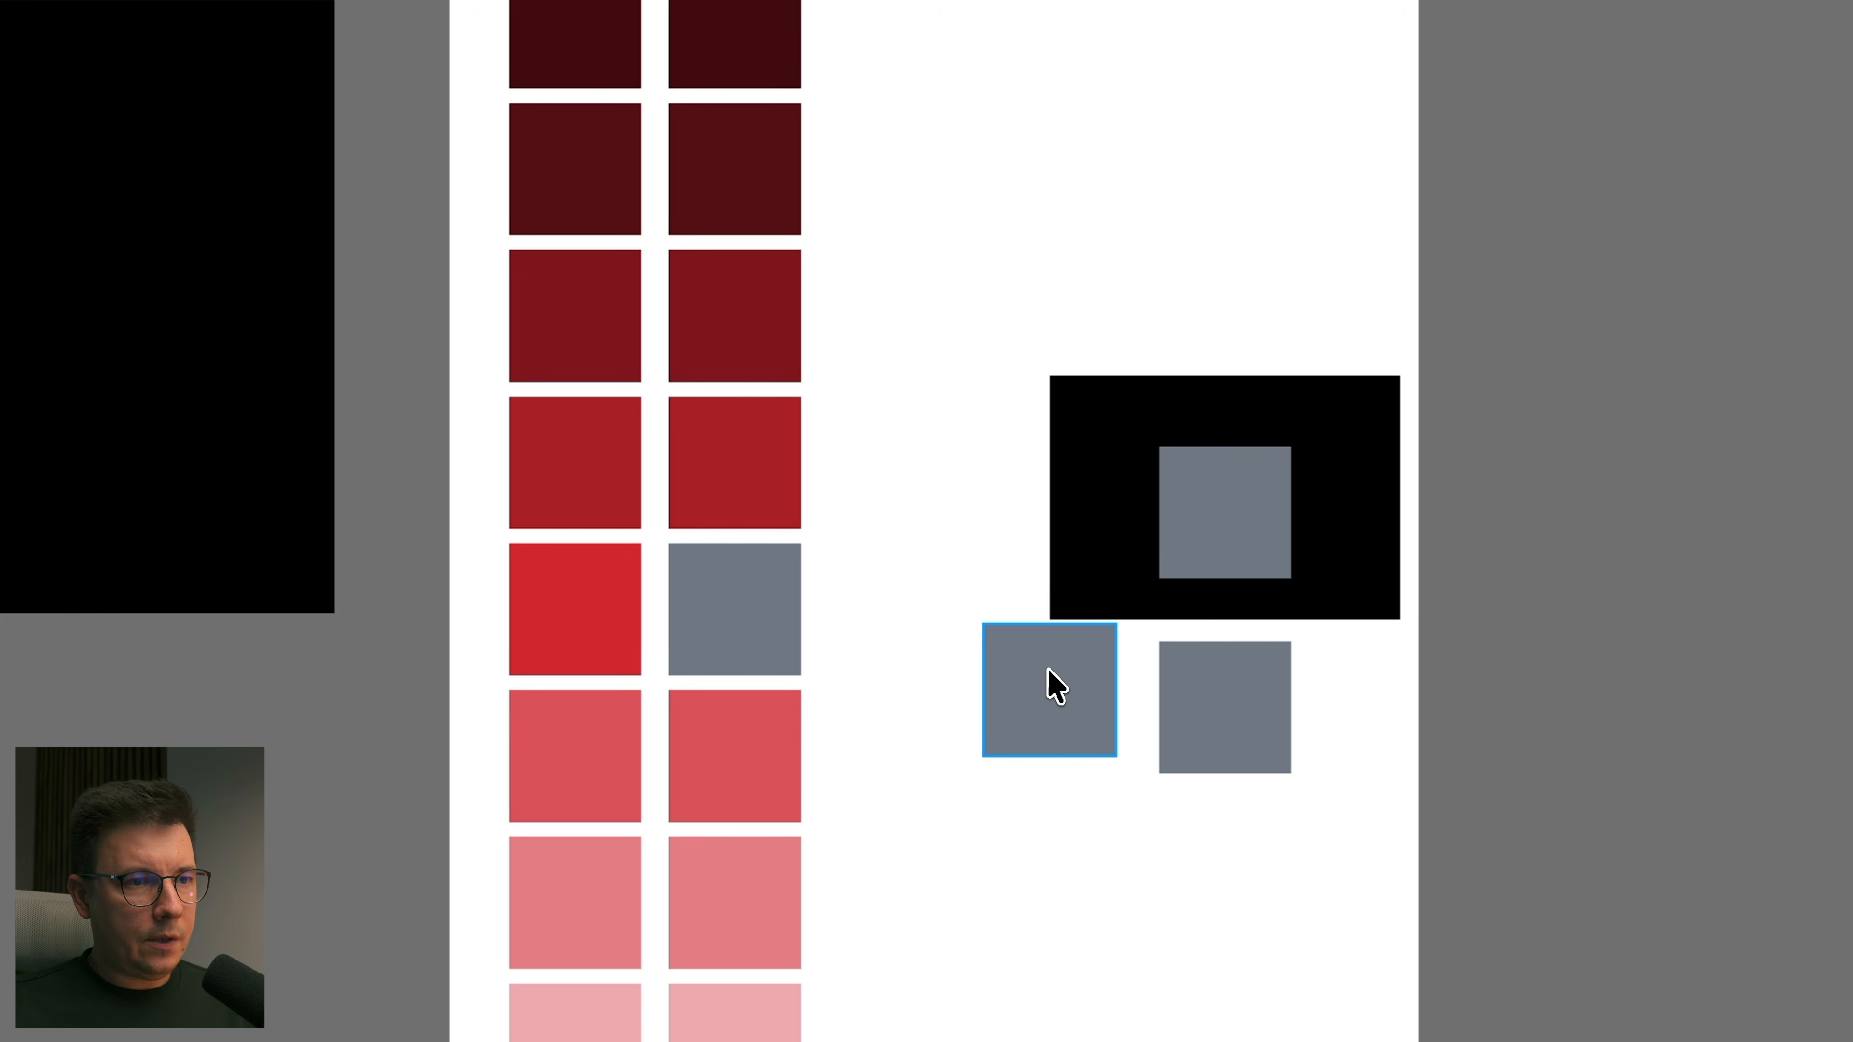
pyautogui.press('Delete')
# Step: Set both gray reference swatches to 80% fill opacity and sample the black-backed one onto the second column's fourth swatch
pyautogui.click(750, 481)
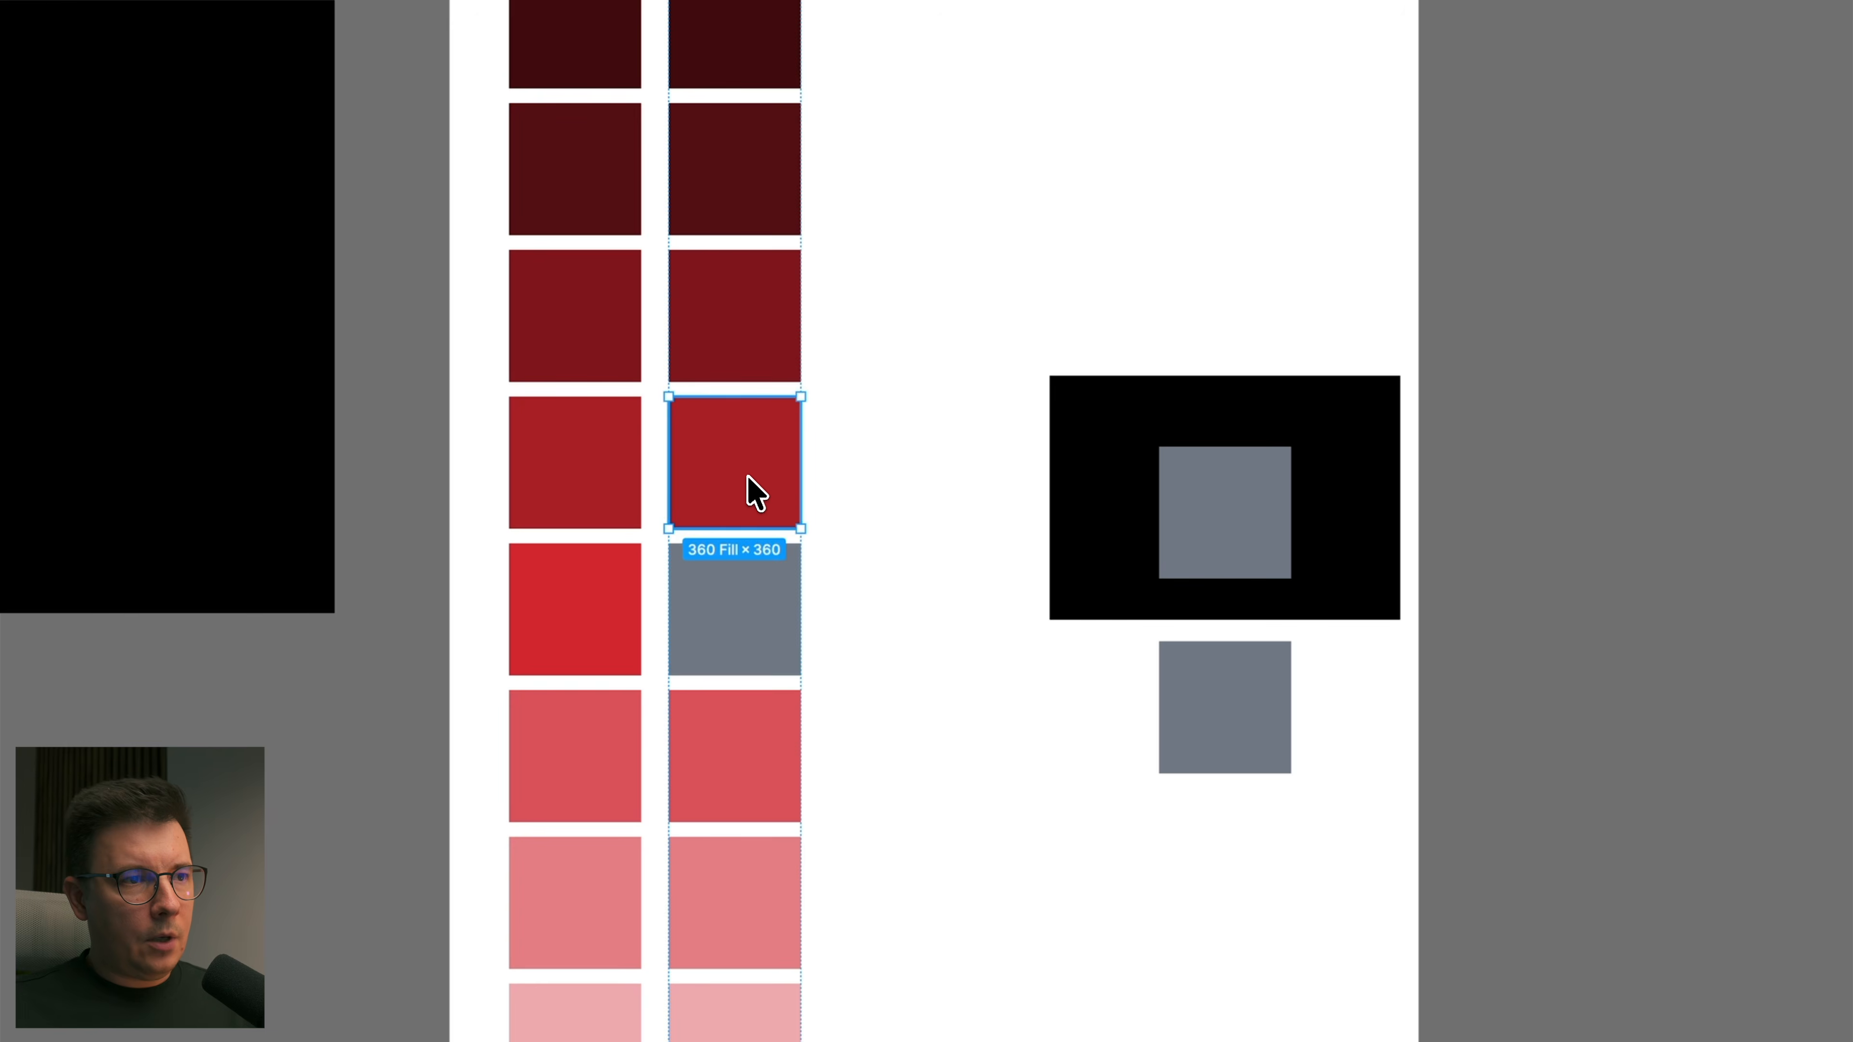
pyautogui.keyDown('shift'); pyautogui.click(1225, 720); pyautogui.keyUp('shift')
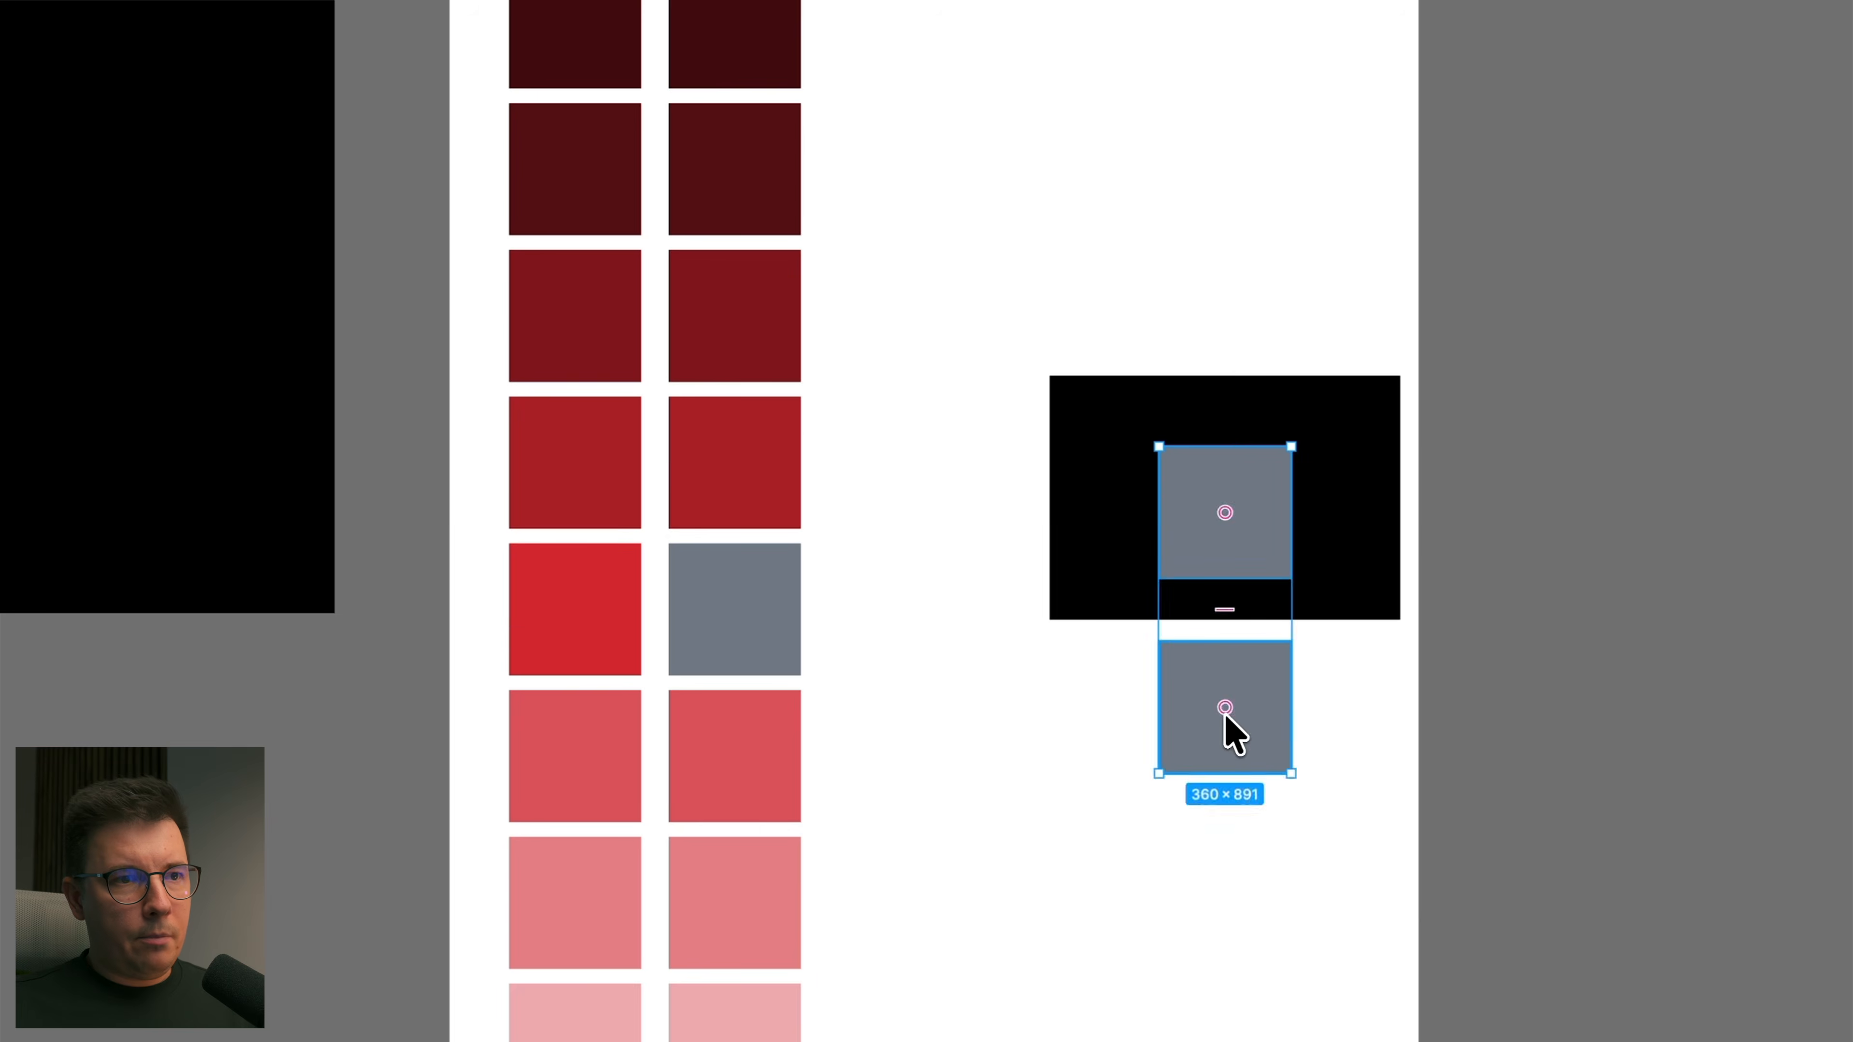
pyautogui.click(1638, 550)
pyautogui.hotkey('shift', 'Down')
pyautogui.hotkey('shift', 'Down')
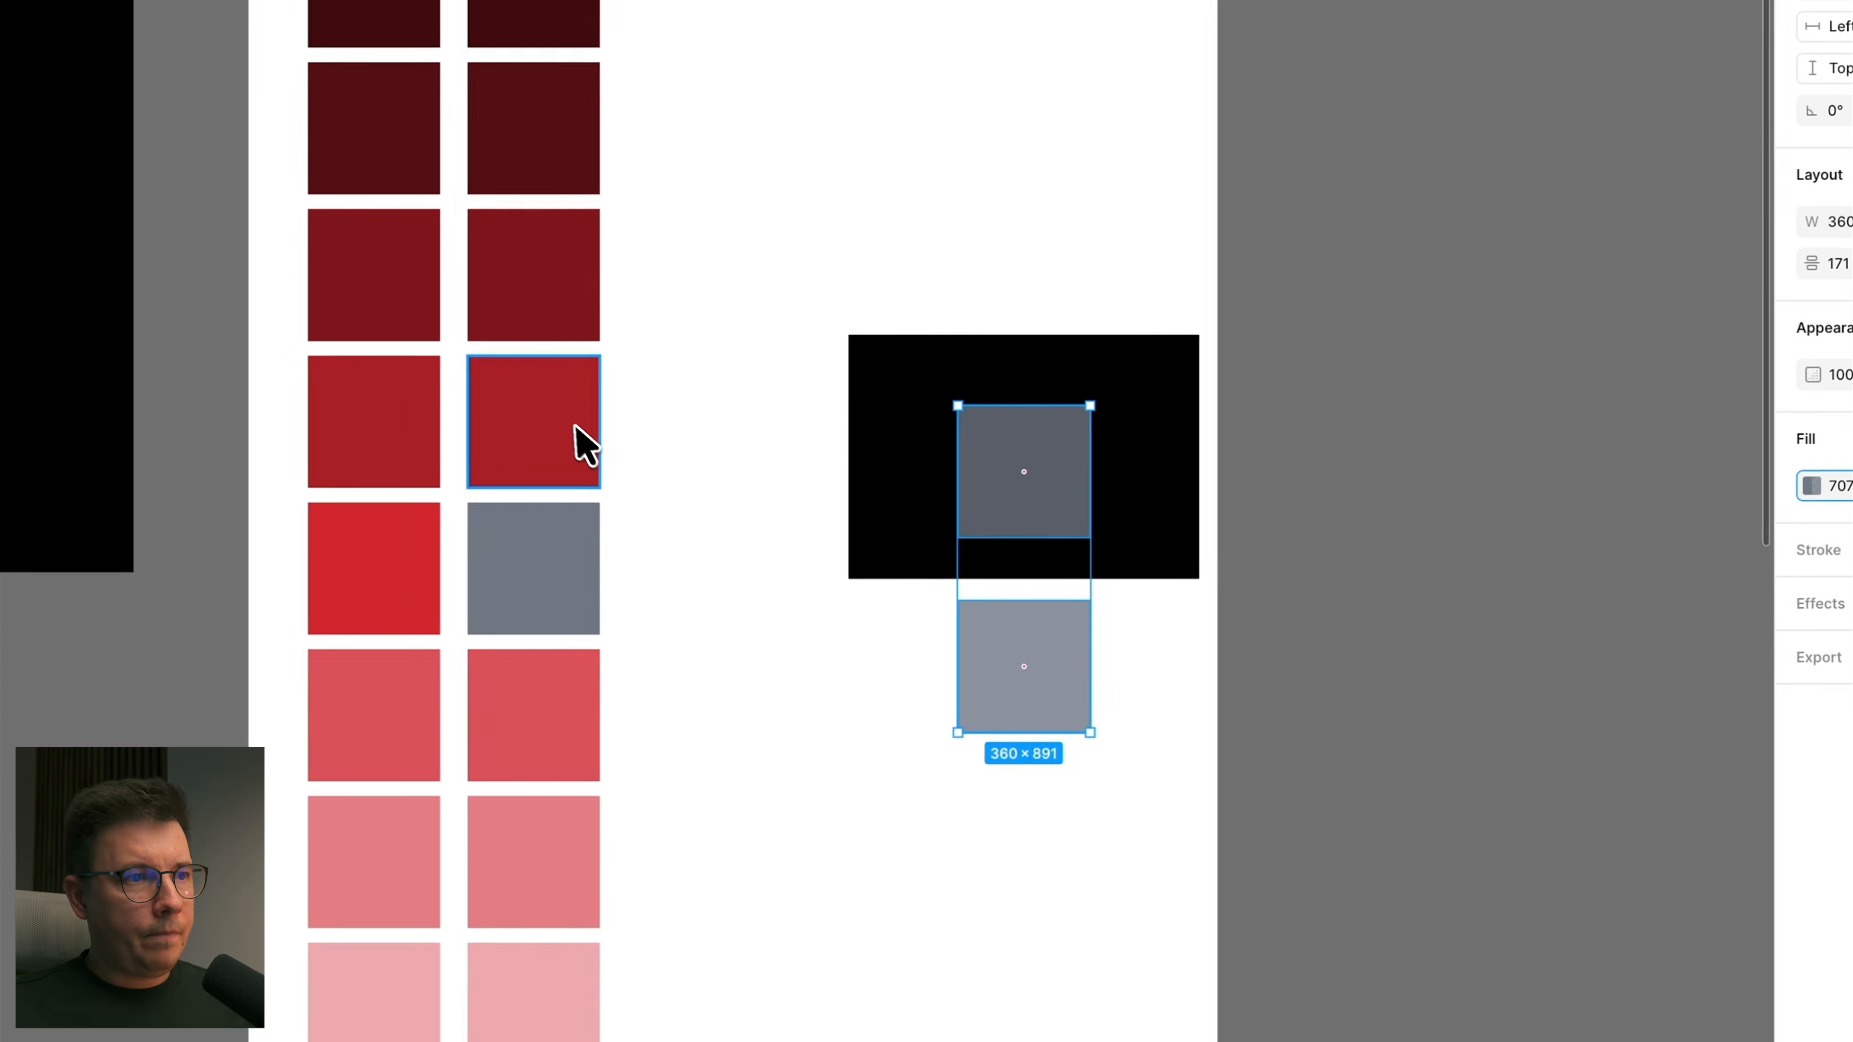
pyautogui.click(584, 445)
pyautogui.hscroll(2, 798, 414)
pyautogui.press('i')
pyautogui.click(938, 497)
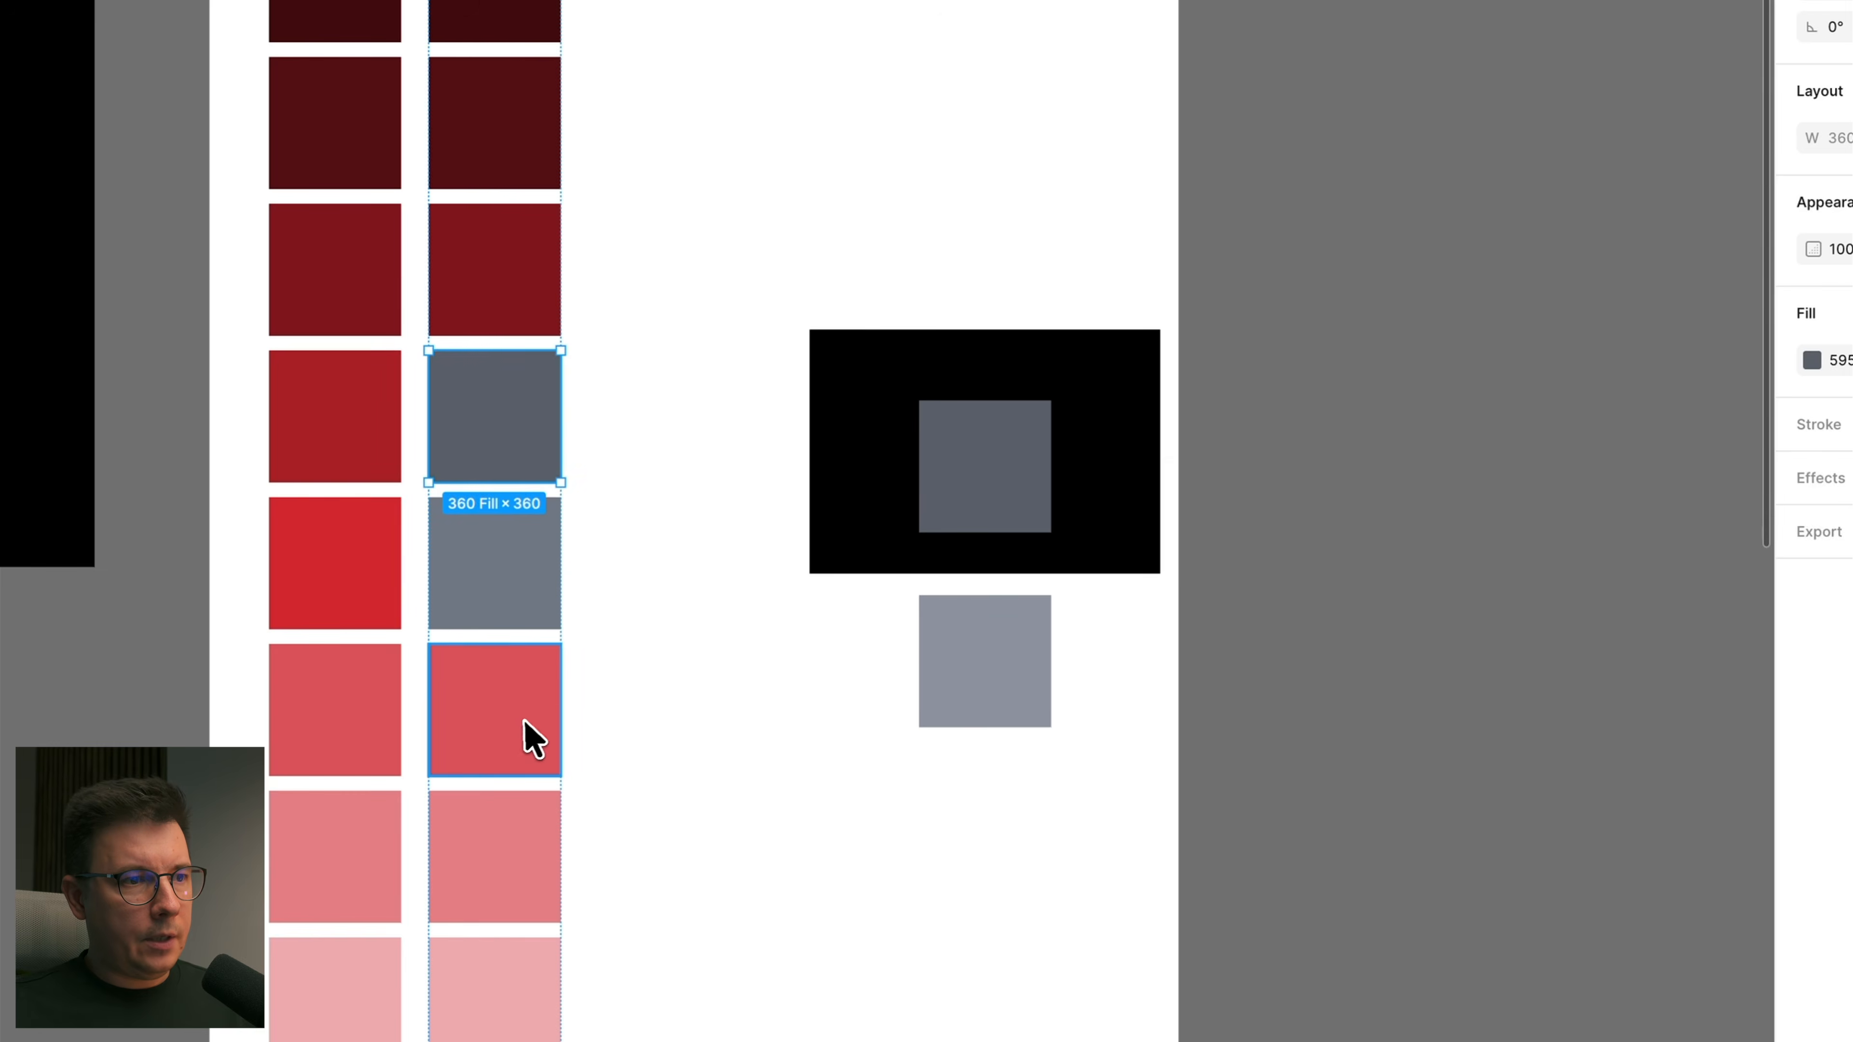
# Step: Sample the 80% gray tint on white onto the second column's sixth swatch
pyautogui.click(526, 736)
pyautogui.press('i')
pyautogui.click(1001, 650)
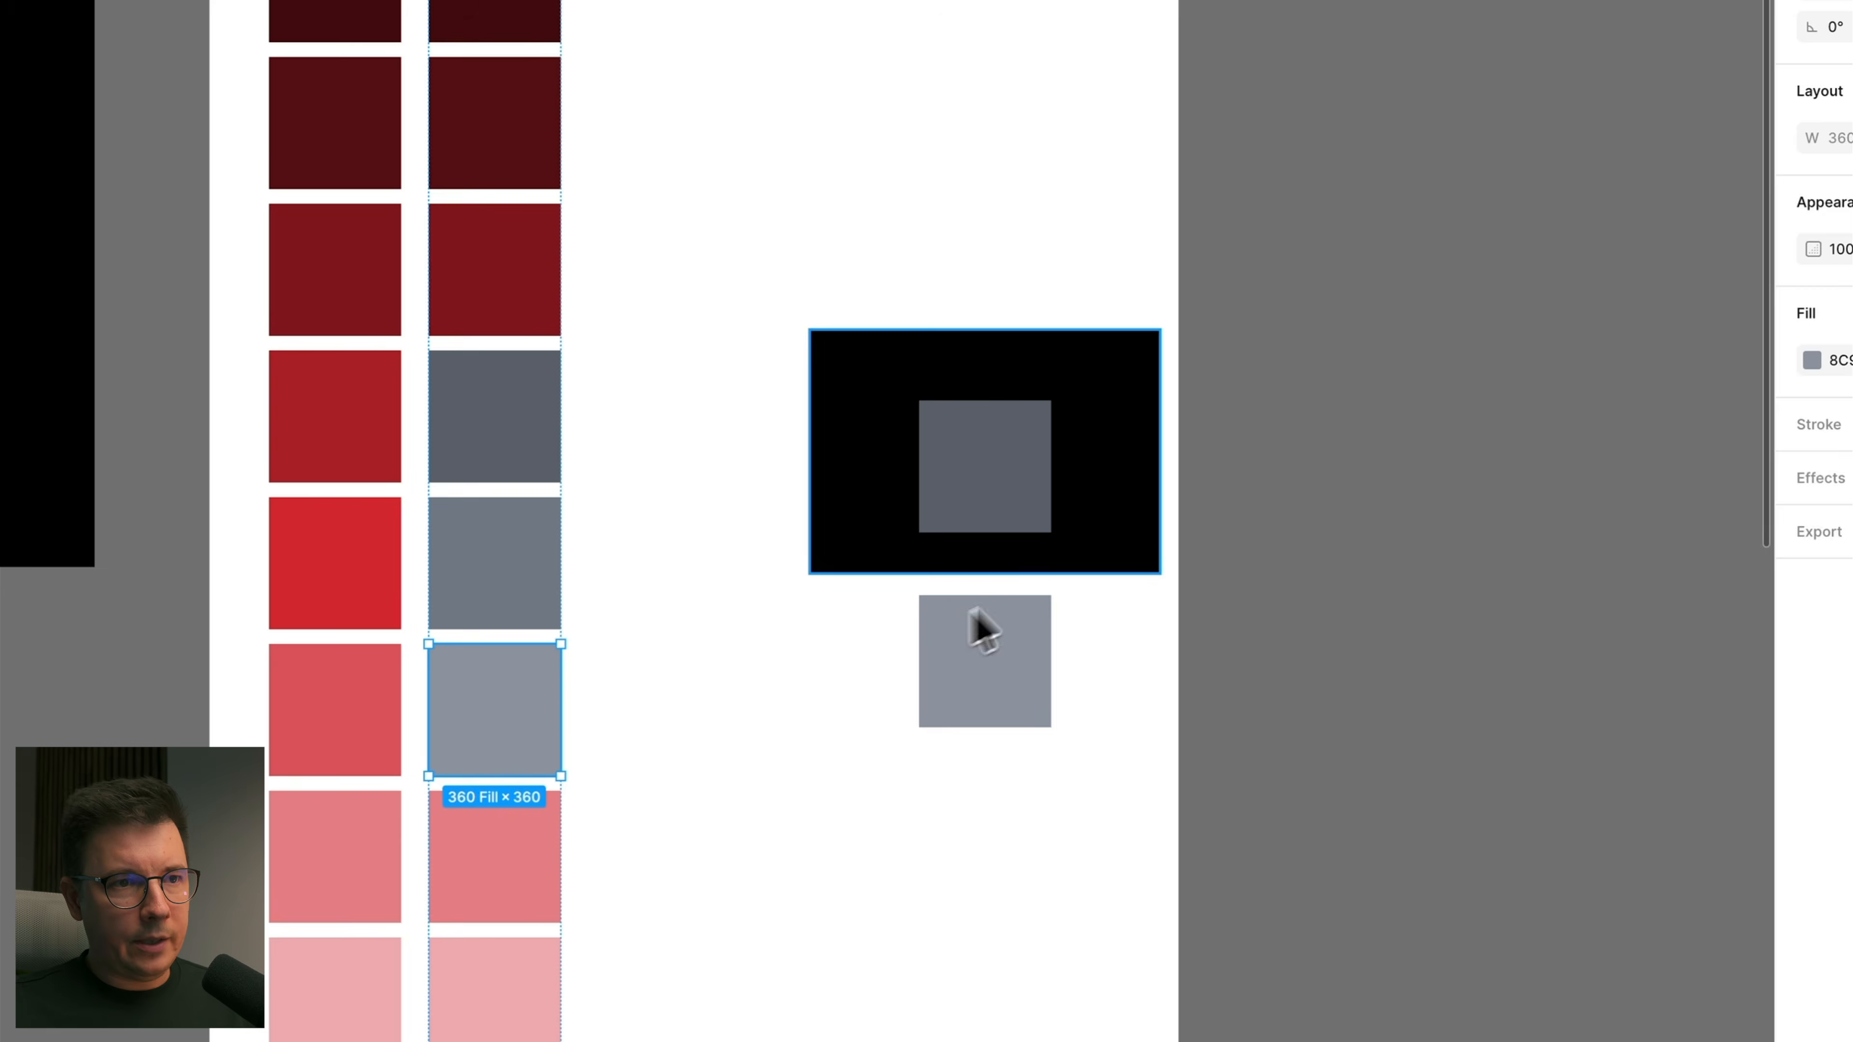
# Step: Reduce both gray reference swatches to 60% fill opacity and sample the black-backed one onto the second column's third swatch
pyautogui.click(1182, 547)
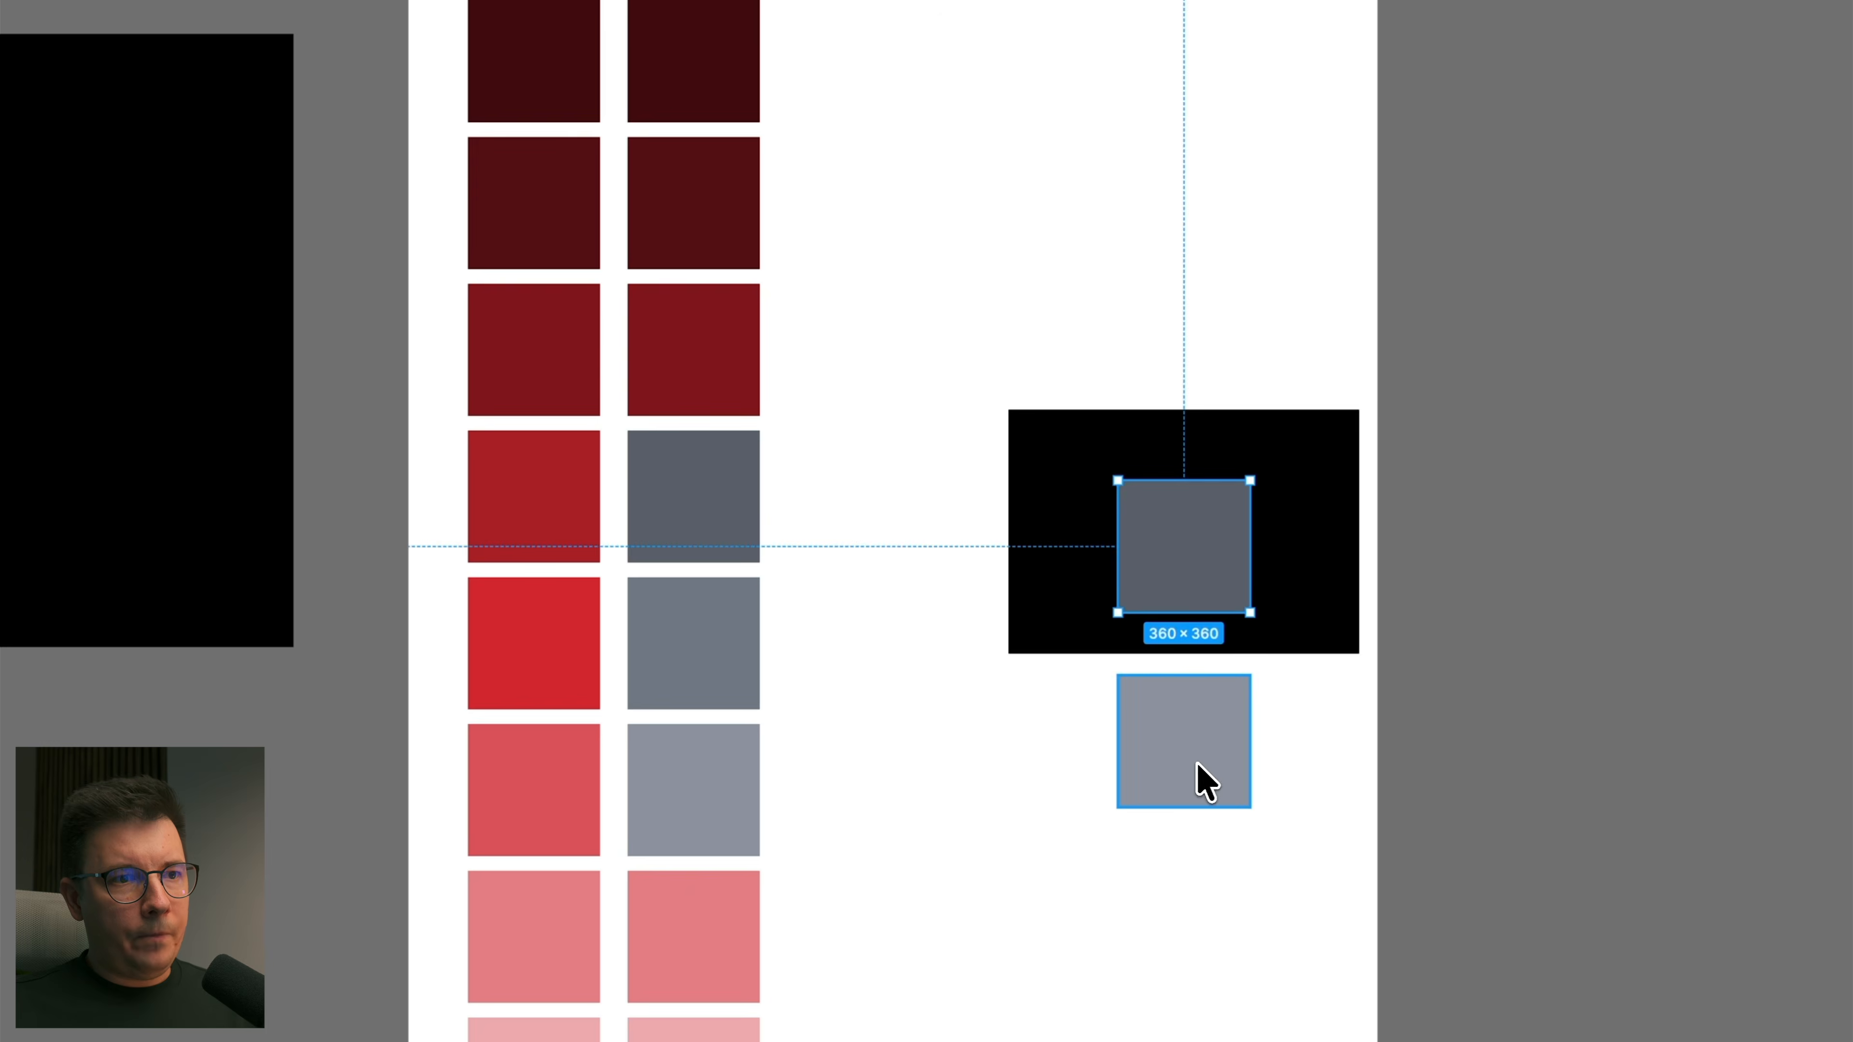
pyautogui.keyDown('shift'); pyautogui.click(1199, 774); pyautogui.keyUp('shift')
pyautogui.click(1624, 459)
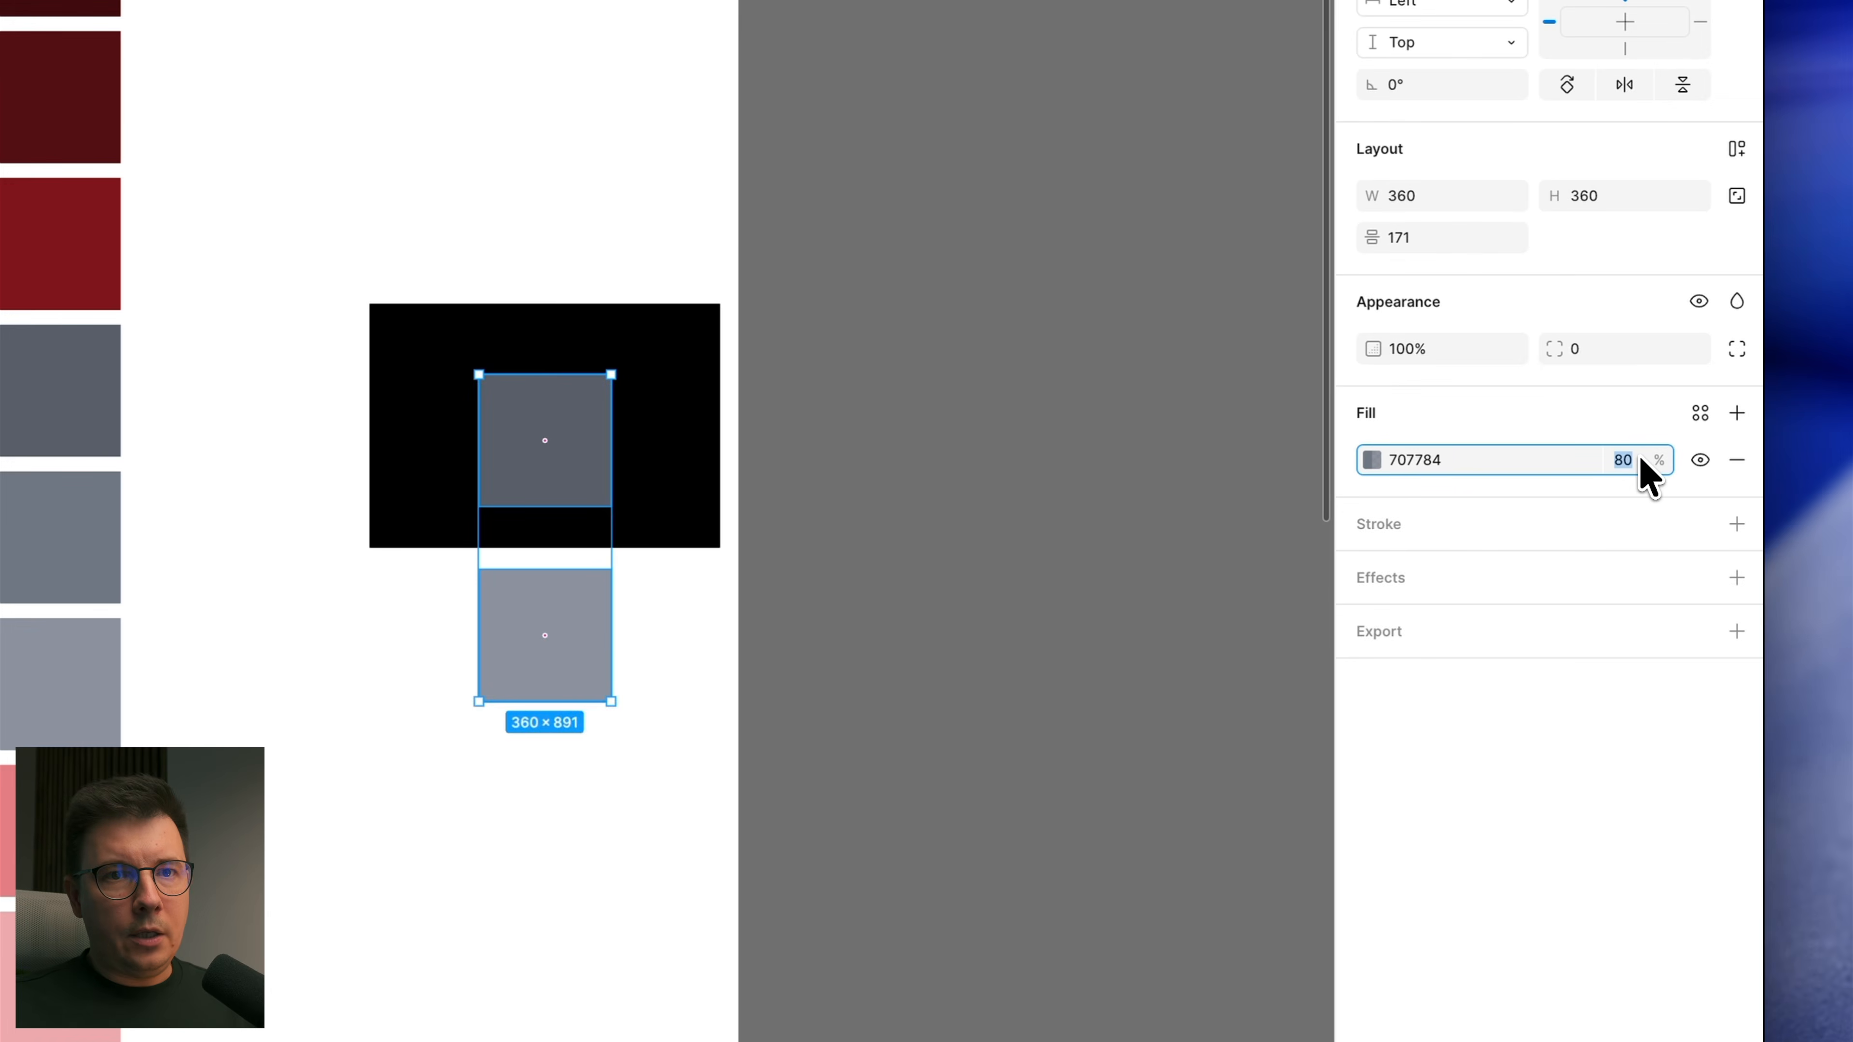
pyautogui.hotkey('shift', 'Down')
pyautogui.hotkey('shift', 'Down')
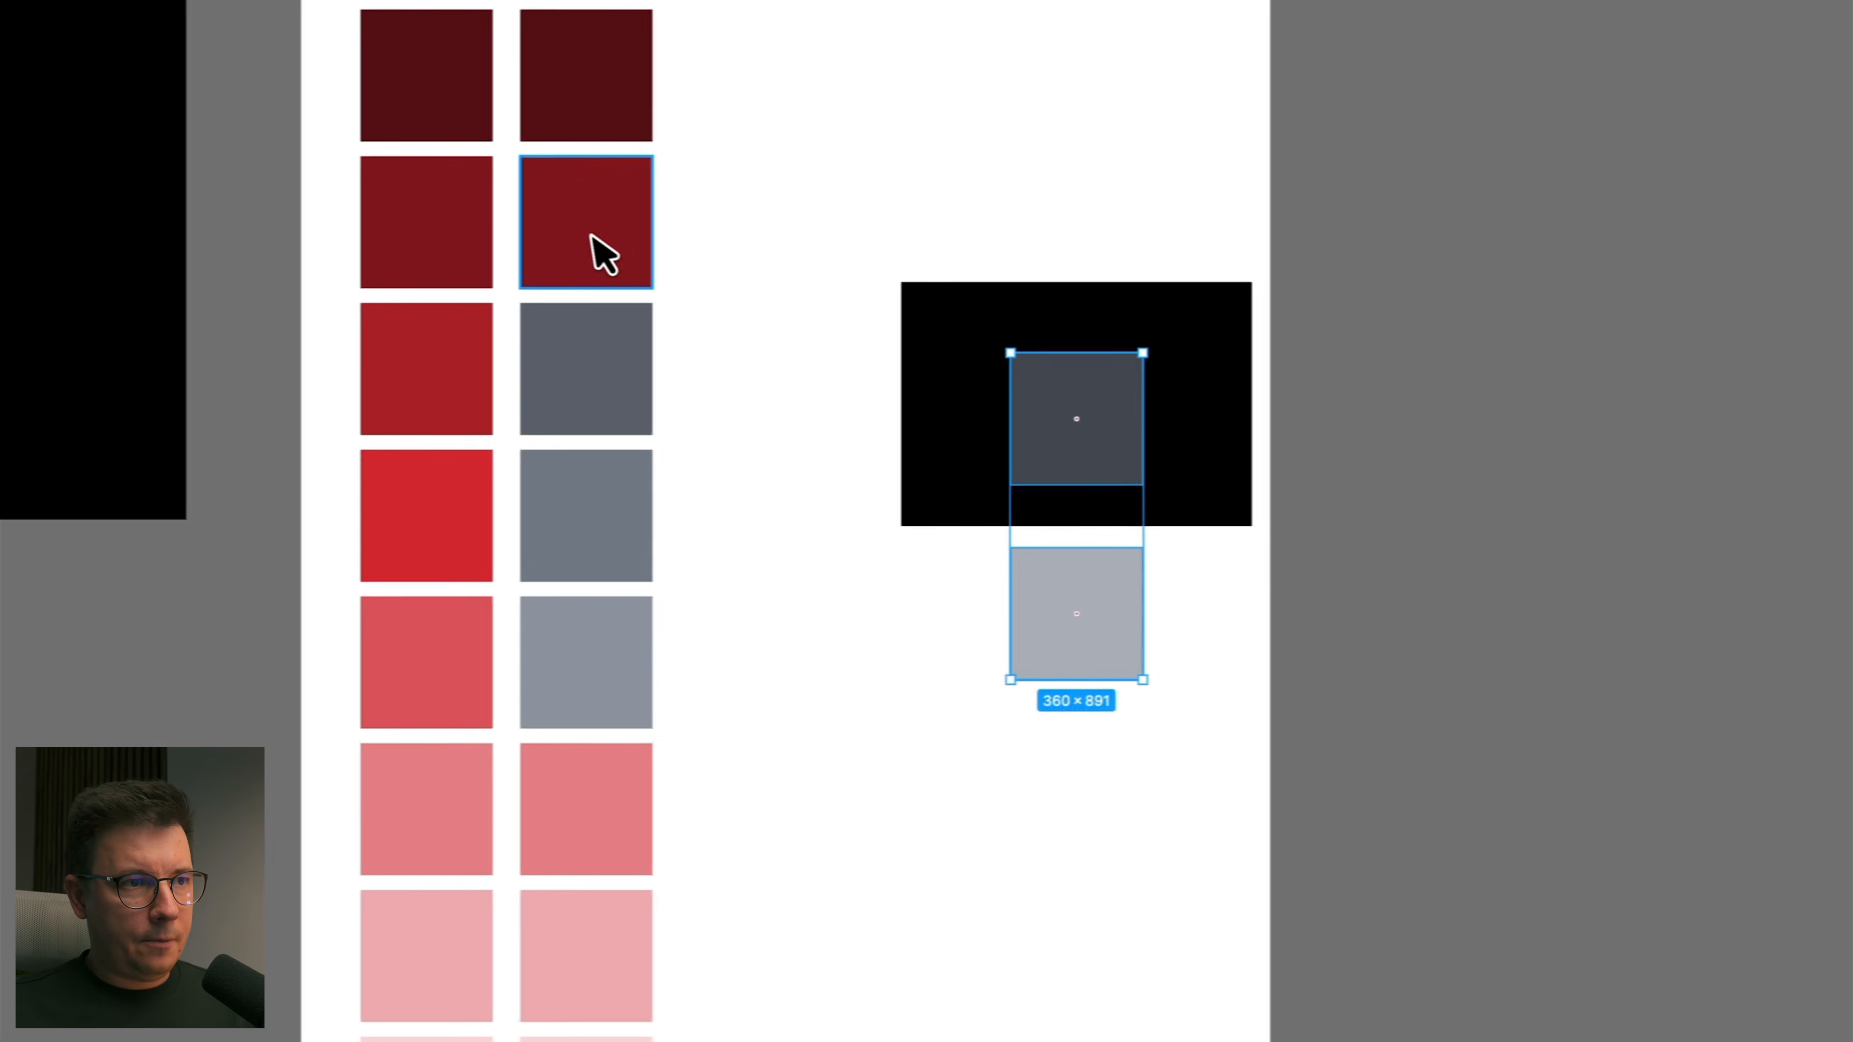
pyautogui.click(603, 255)
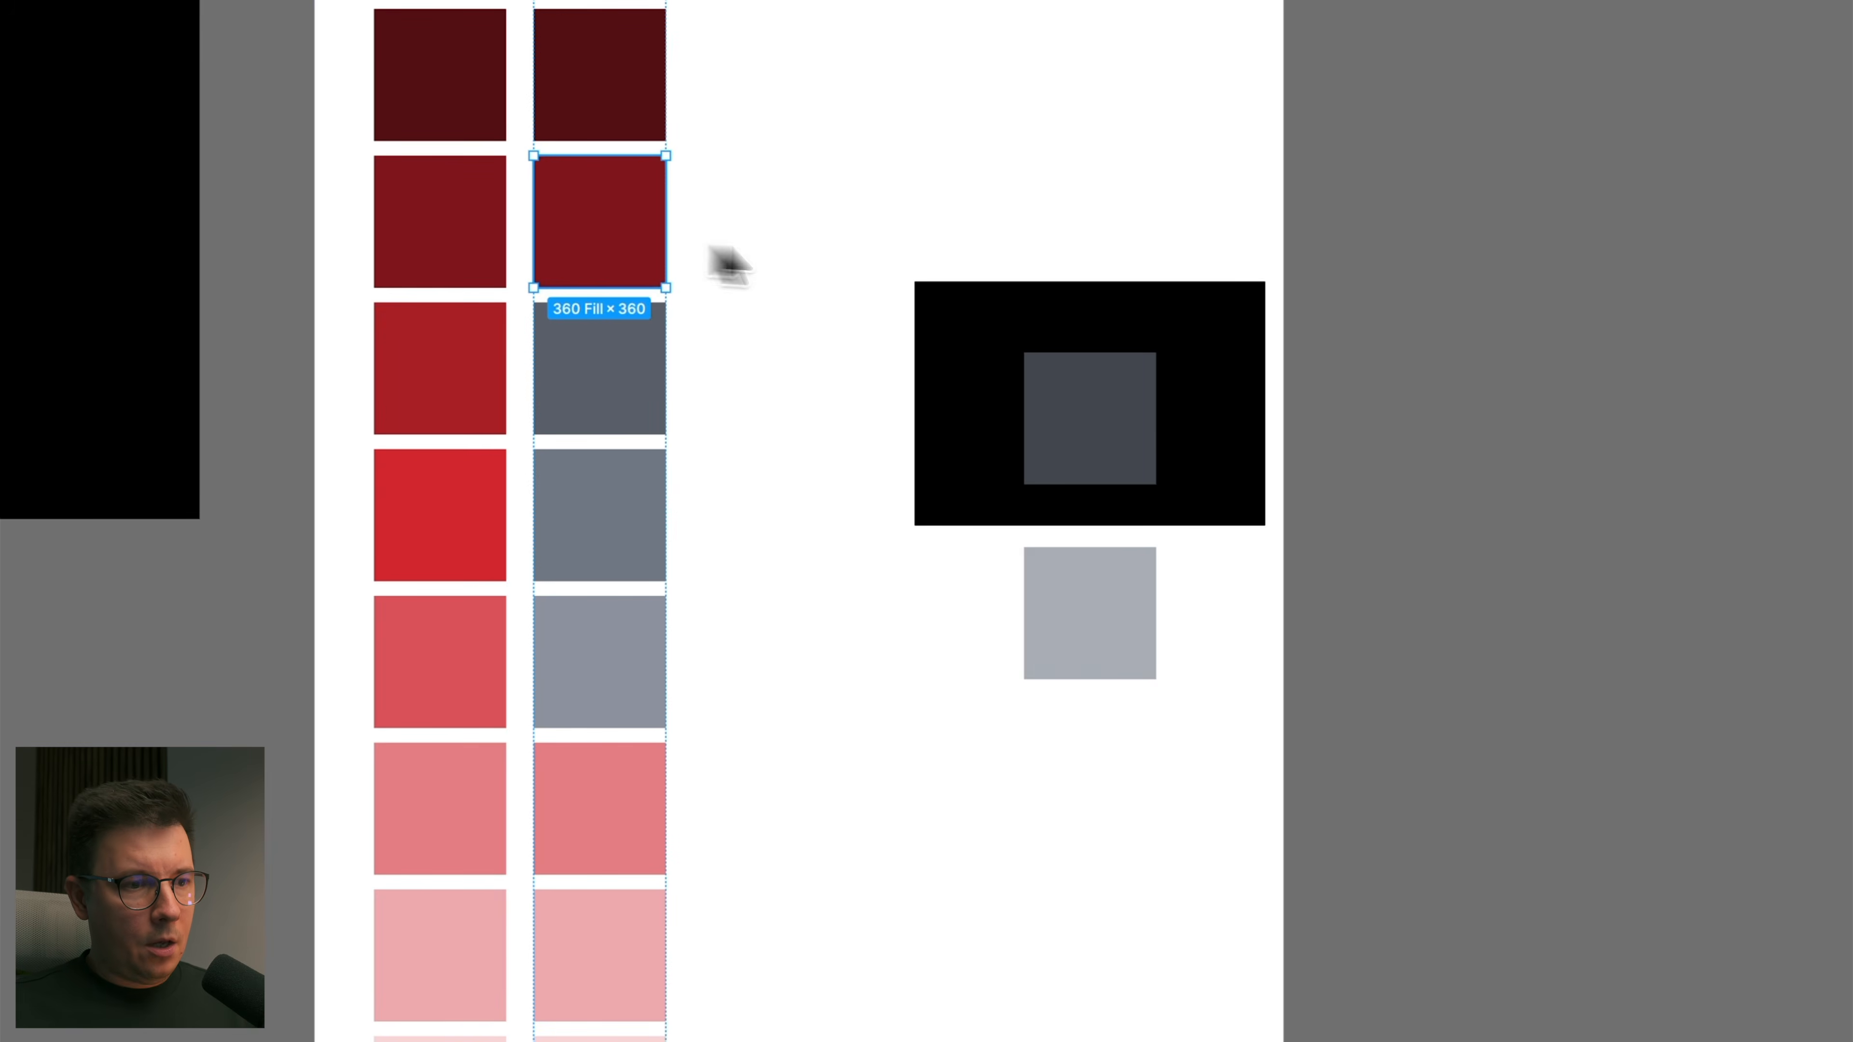
pyautogui.press('i')
pyautogui.click(1075, 427)
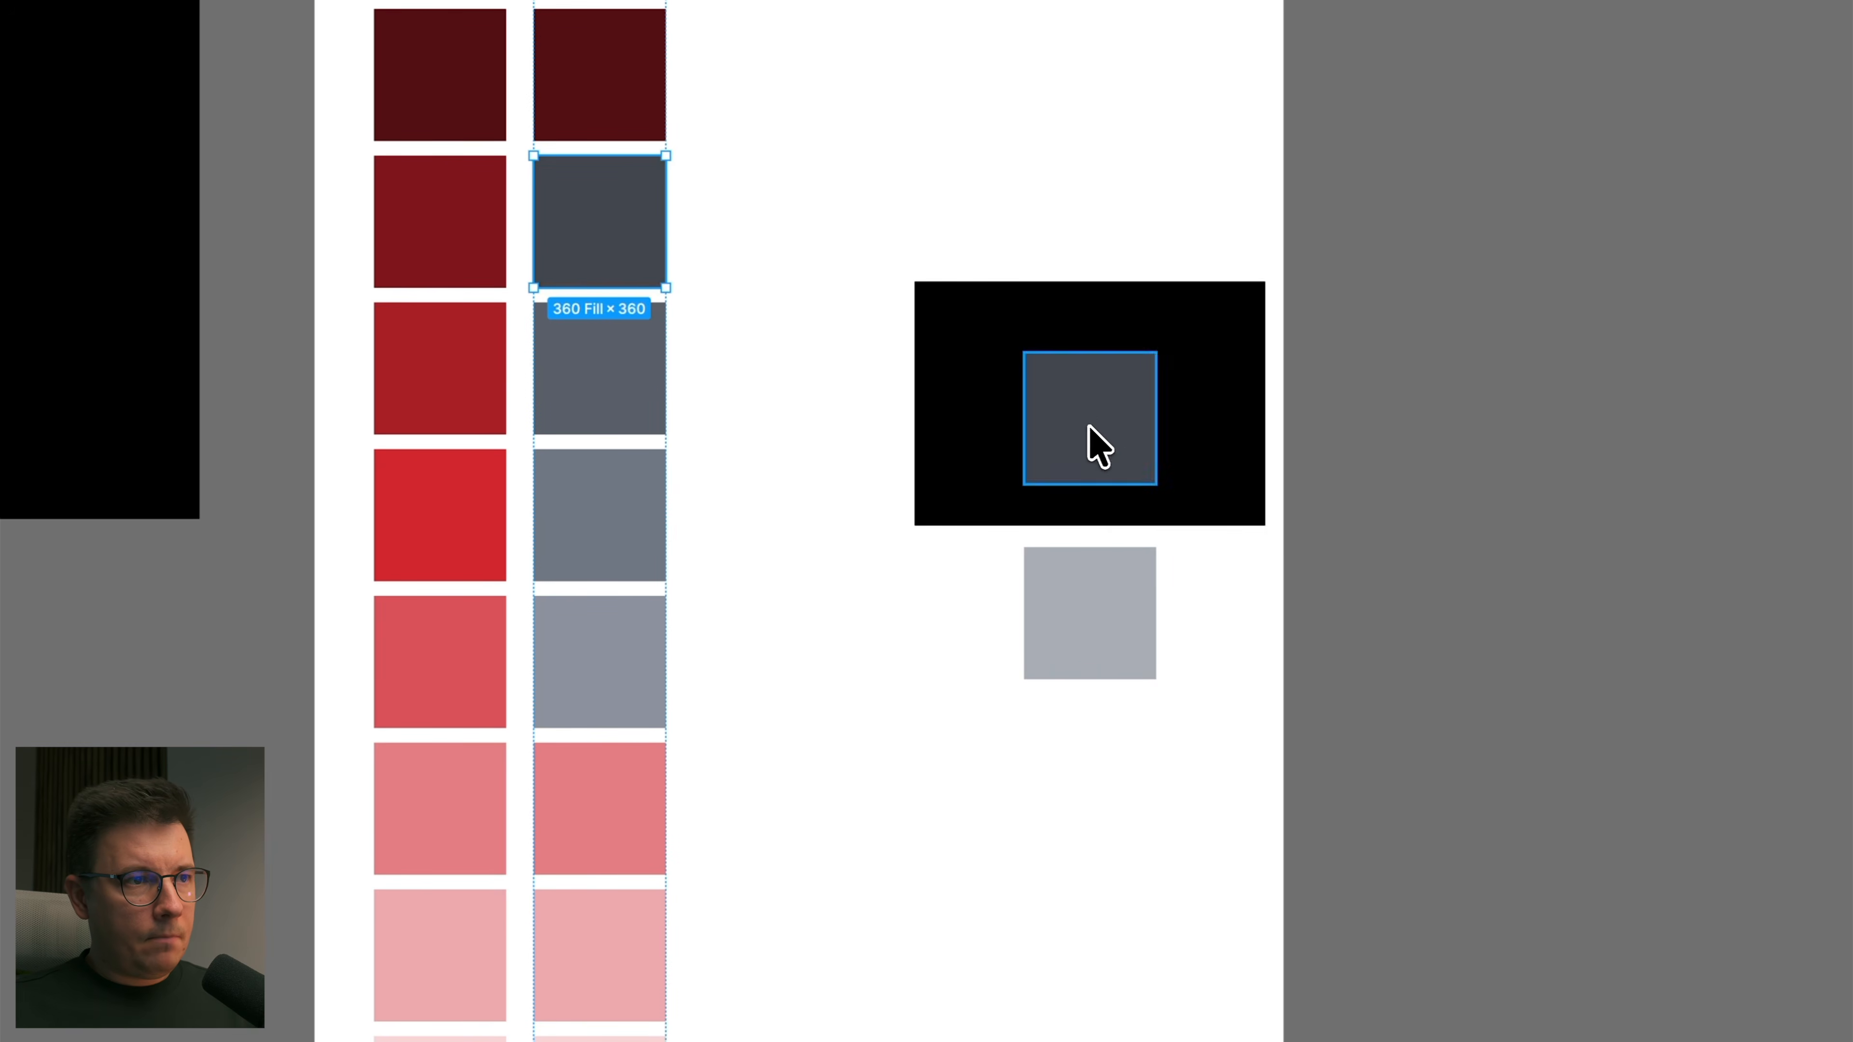
# Step: Sample the 60% gray tint on white onto the second column's seventh swatch
pyautogui.click(642, 832)
pyautogui.press('i')
pyautogui.click(1181, 519)
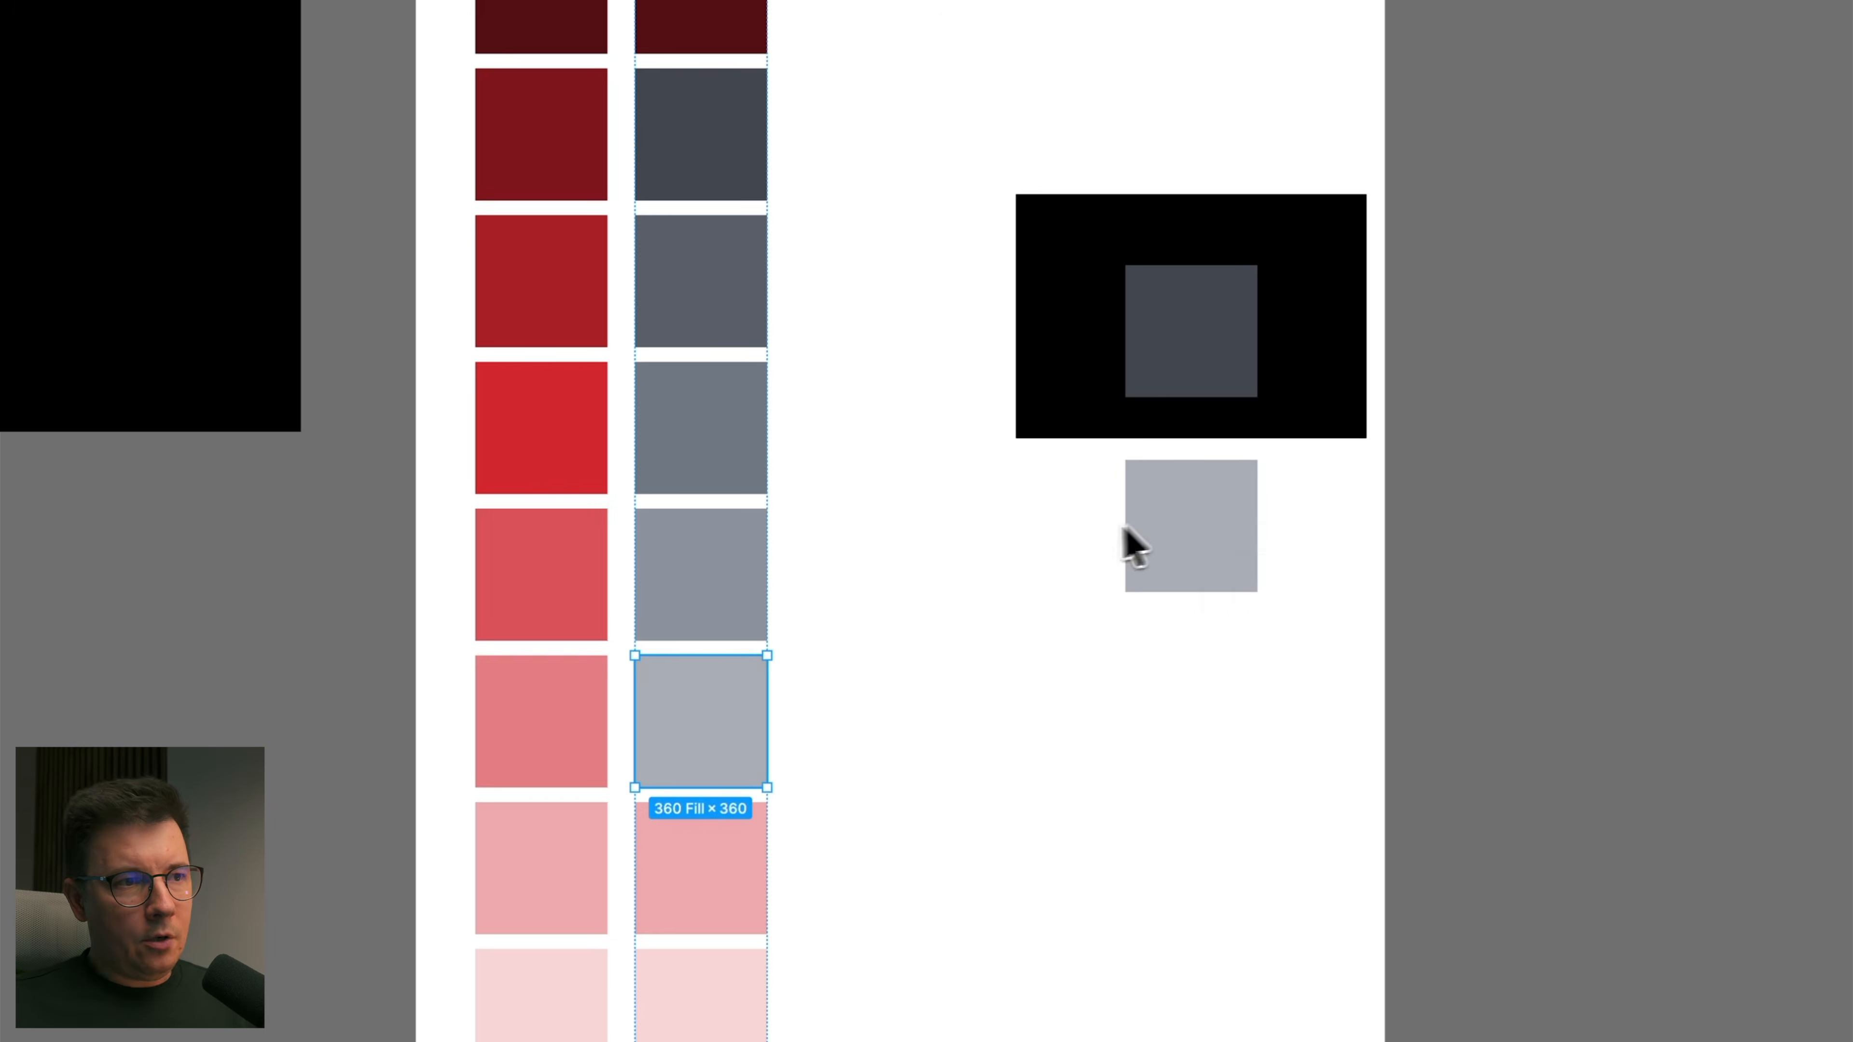
pyautogui.click(743, 7)
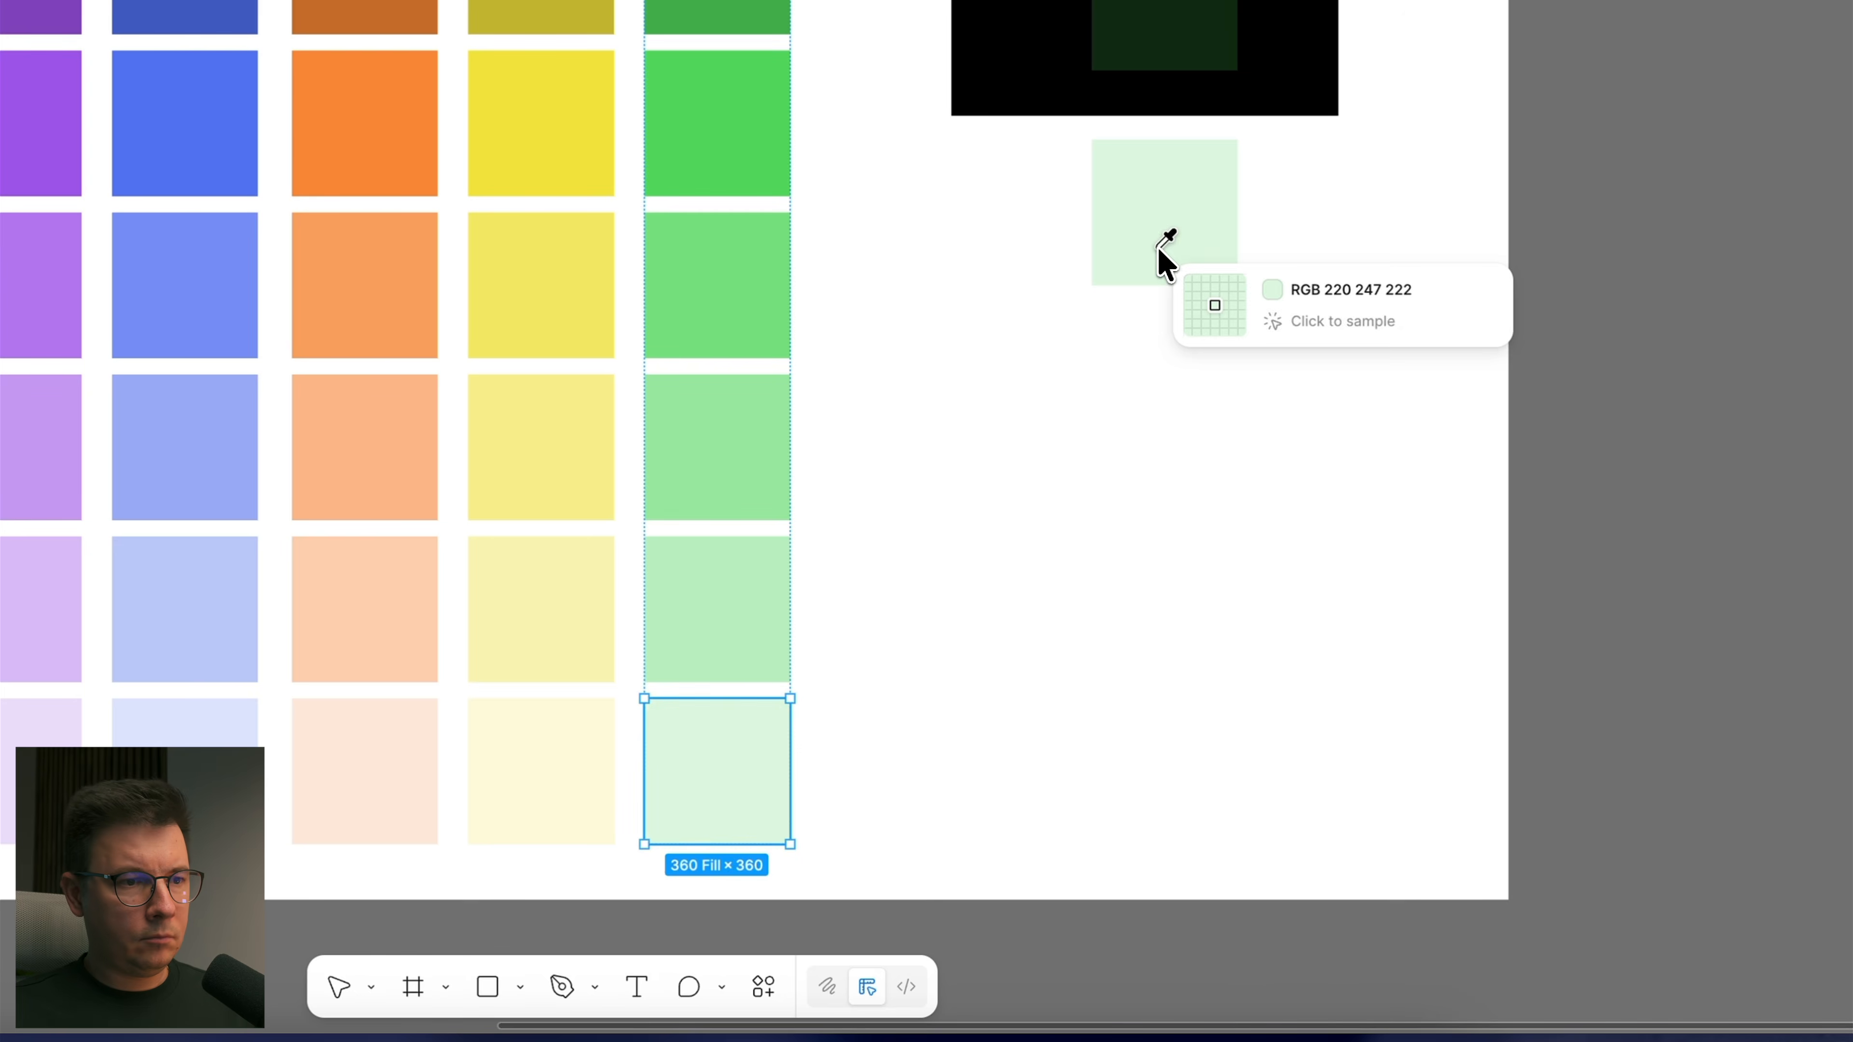
# Step: Sample the palest green tint on white onto the ninth swatch of the green column
pyautogui.click(1159, 257)
pyautogui.click(1021, 467)
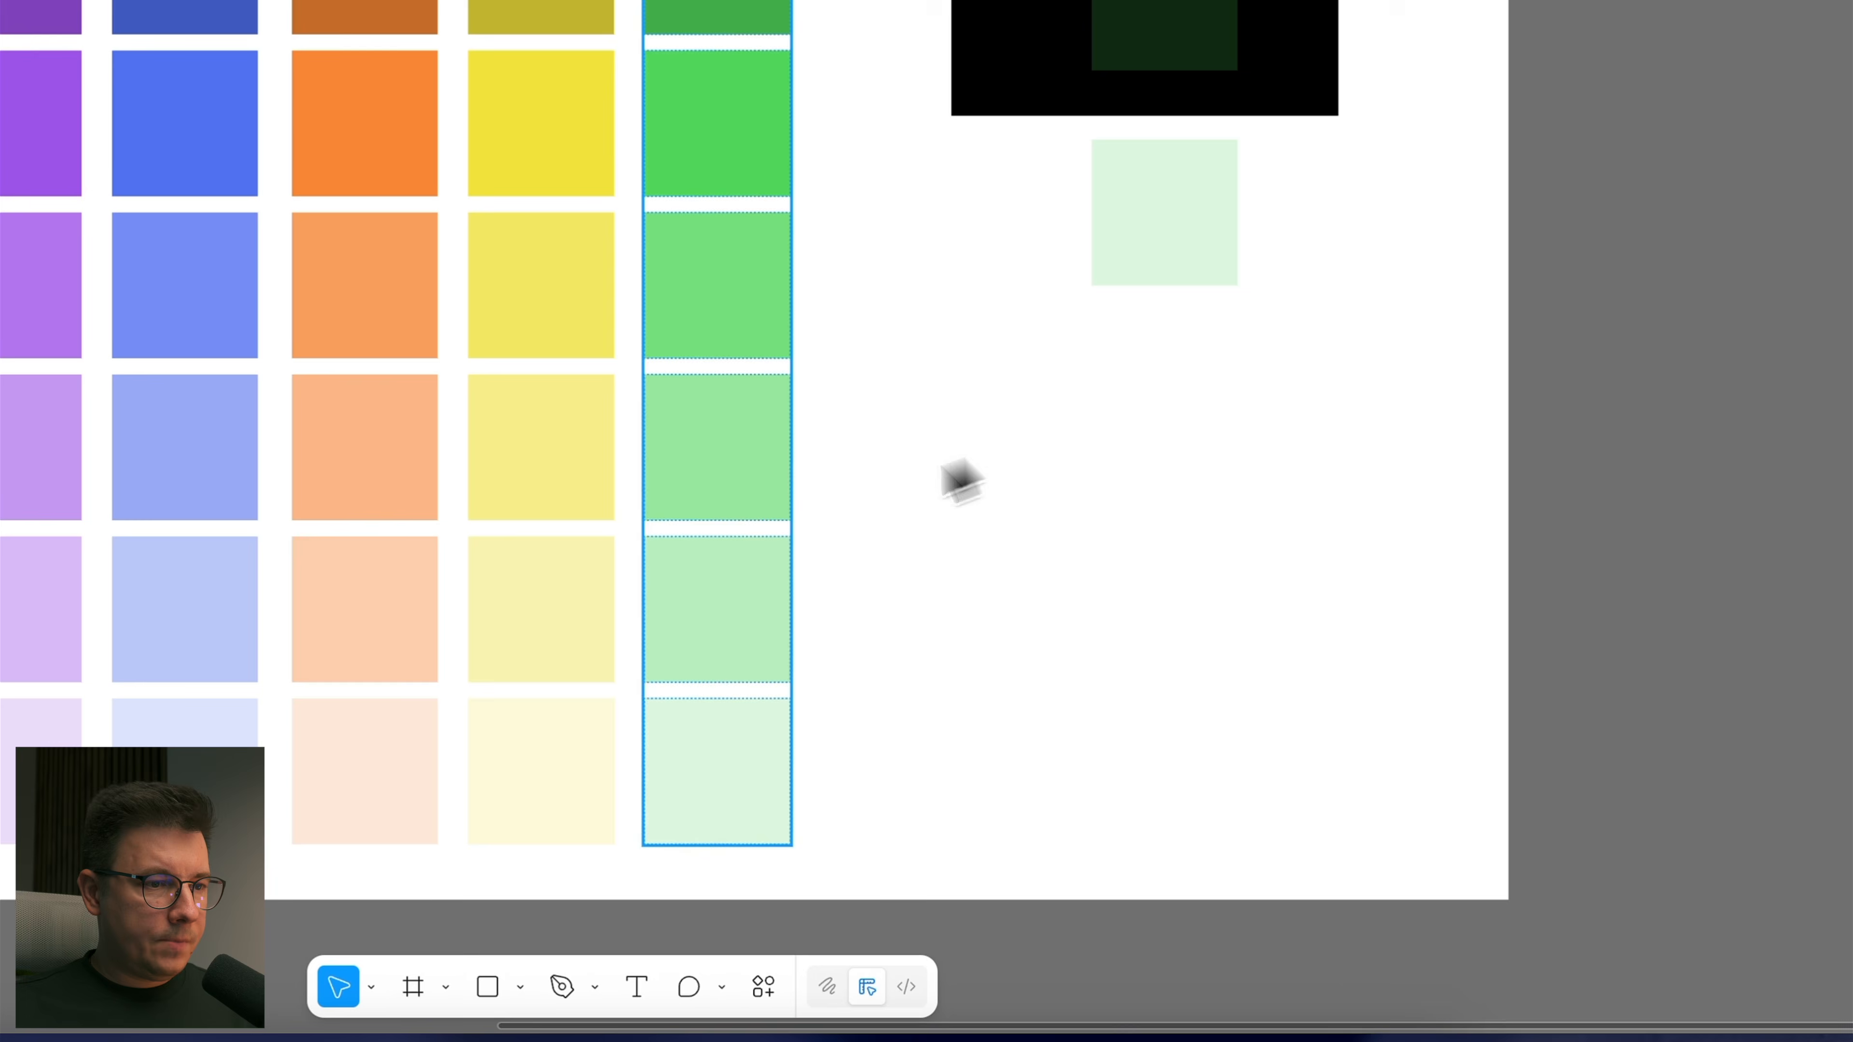
pyautogui.scroll(-5, 970, 390)
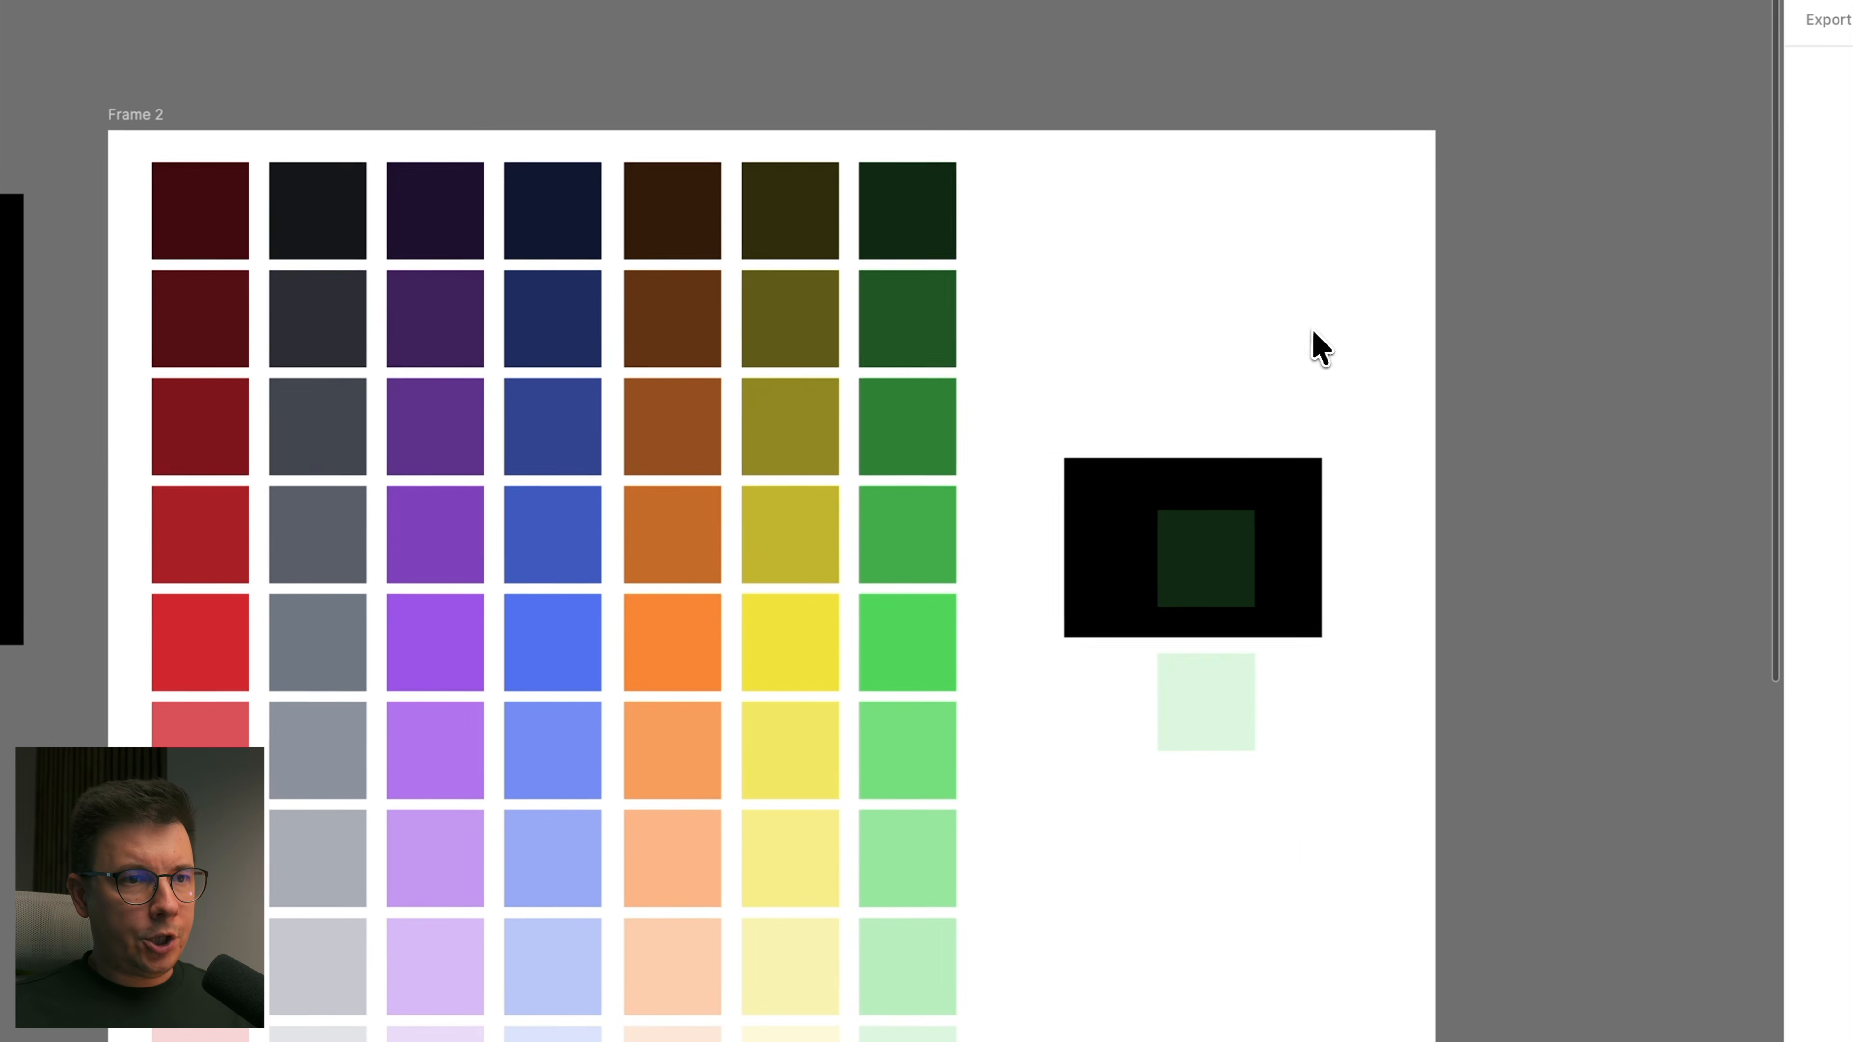
# Step: Delete both green reference swatches and their black backing rectangle from the palette frame
pyautogui.moveTo(1501, 275); pyautogui.dragTo(1395, 613)
pyautogui.moveTo(1173, 778); pyautogui.dragTo(1171, 778)
pyautogui.press('Delete')
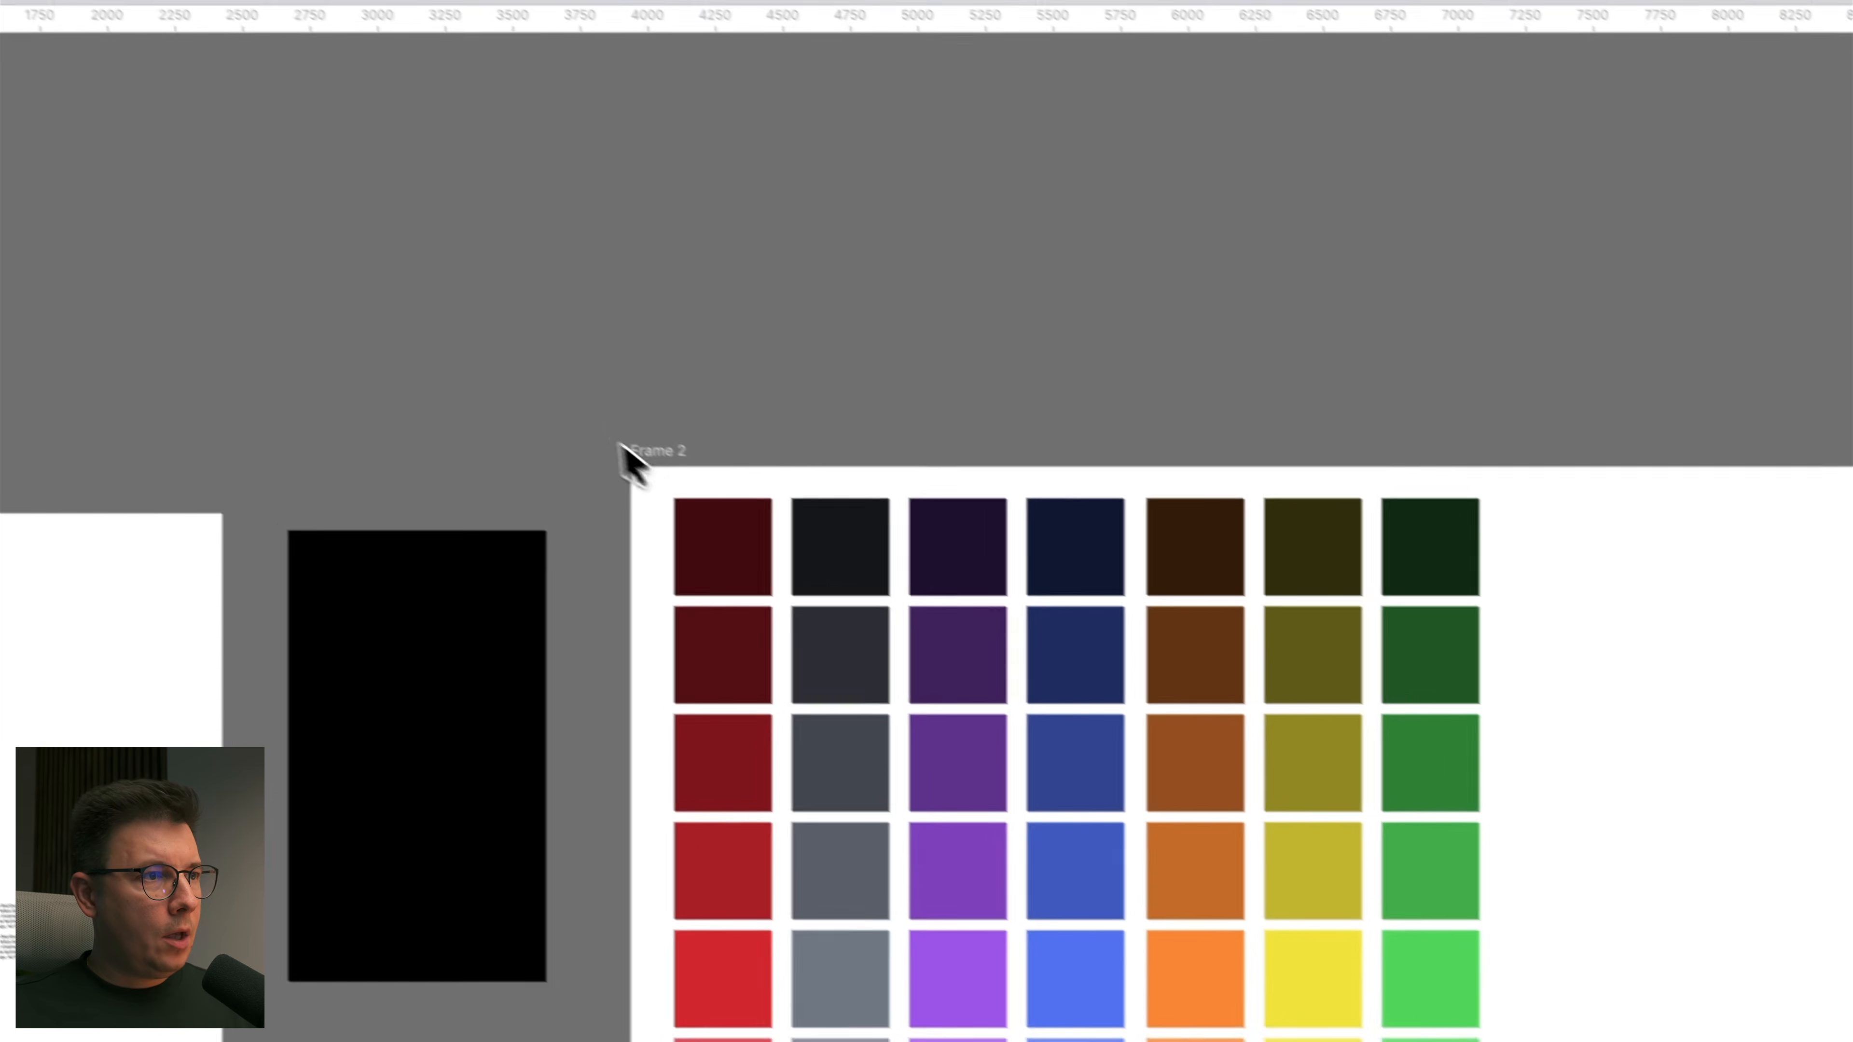
# Step: Narrow the palette frame to fit its color columns and delete the loose black rectangle between the two frames
pyautogui.click(627, 451)
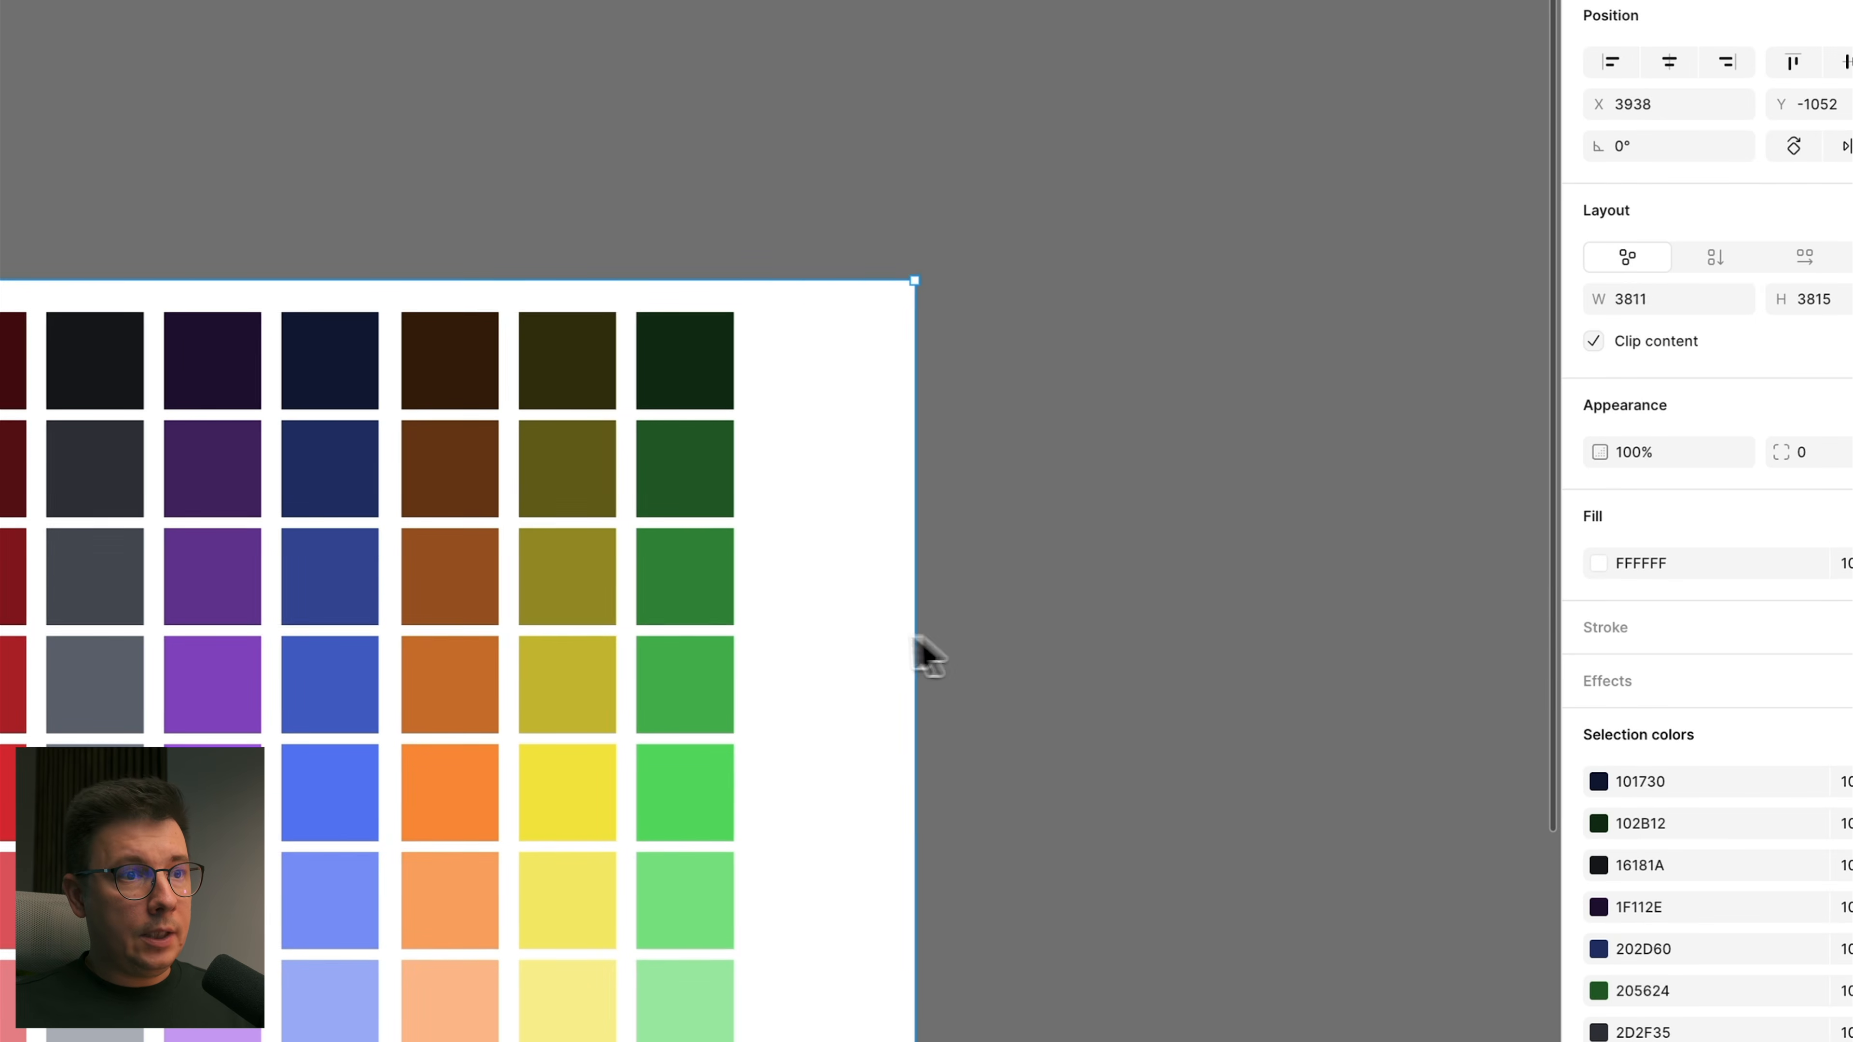
pyautogui.moveTo(915, 639); pyautogui.dragTo(781, 652)
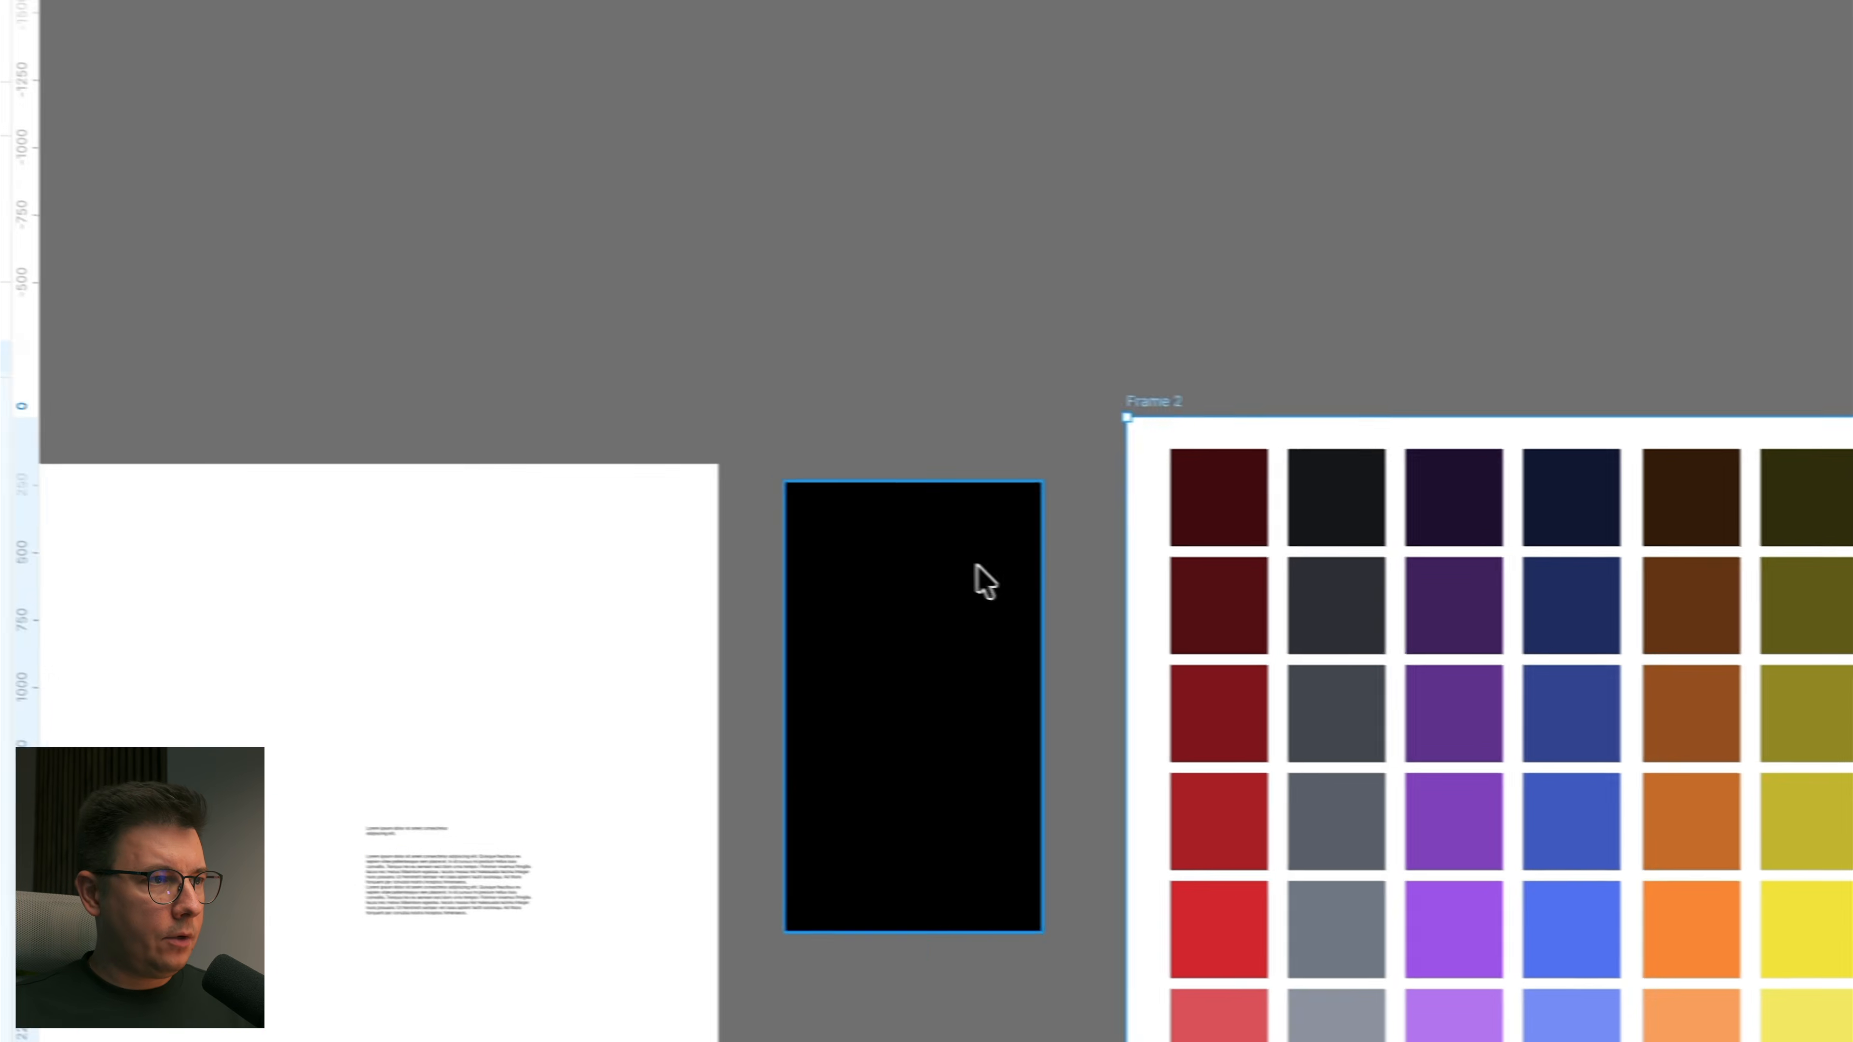
pyautogui.click(985, 582)
pyautogui.press('Delete')
# Step: Move the palette frame close beside the base-color frame with their top edges aligned
pyautogui.scroll(-3, 985, 584)
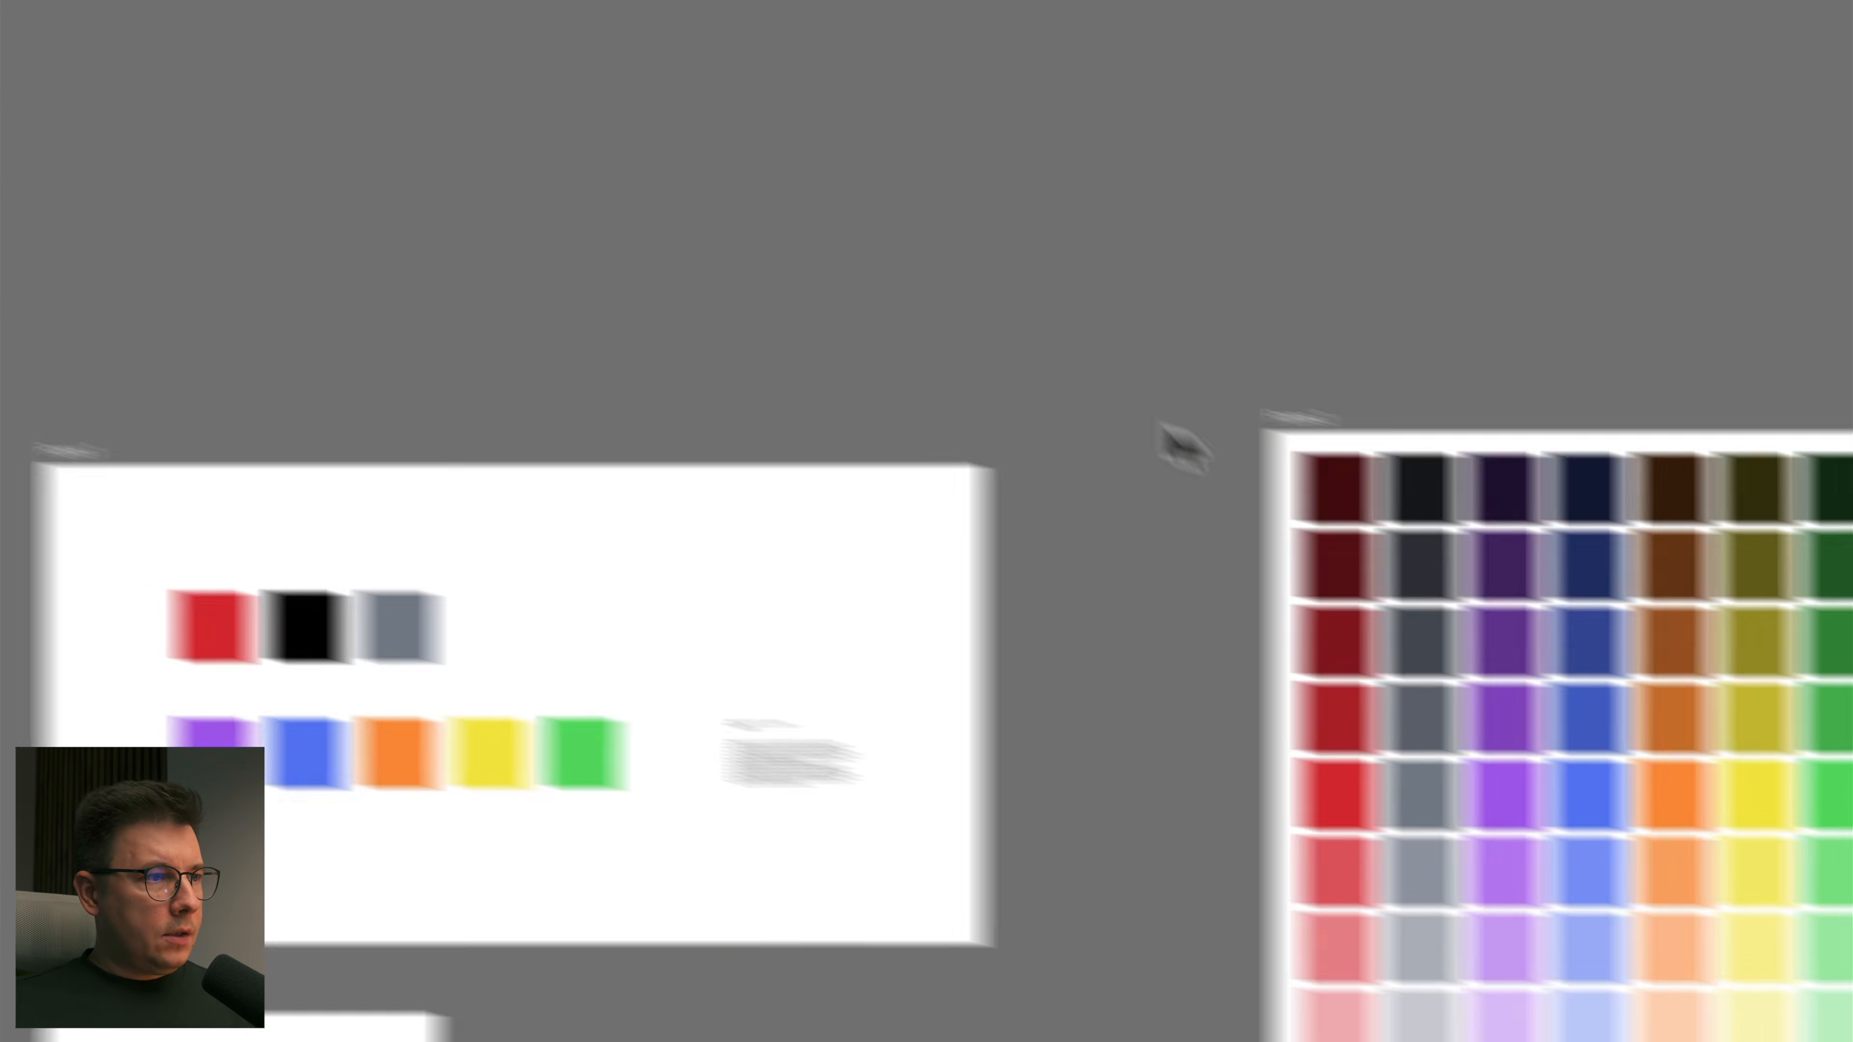
pyautogui.moveTo(1297, 429); pyautogui.dragTo(1080, 464)
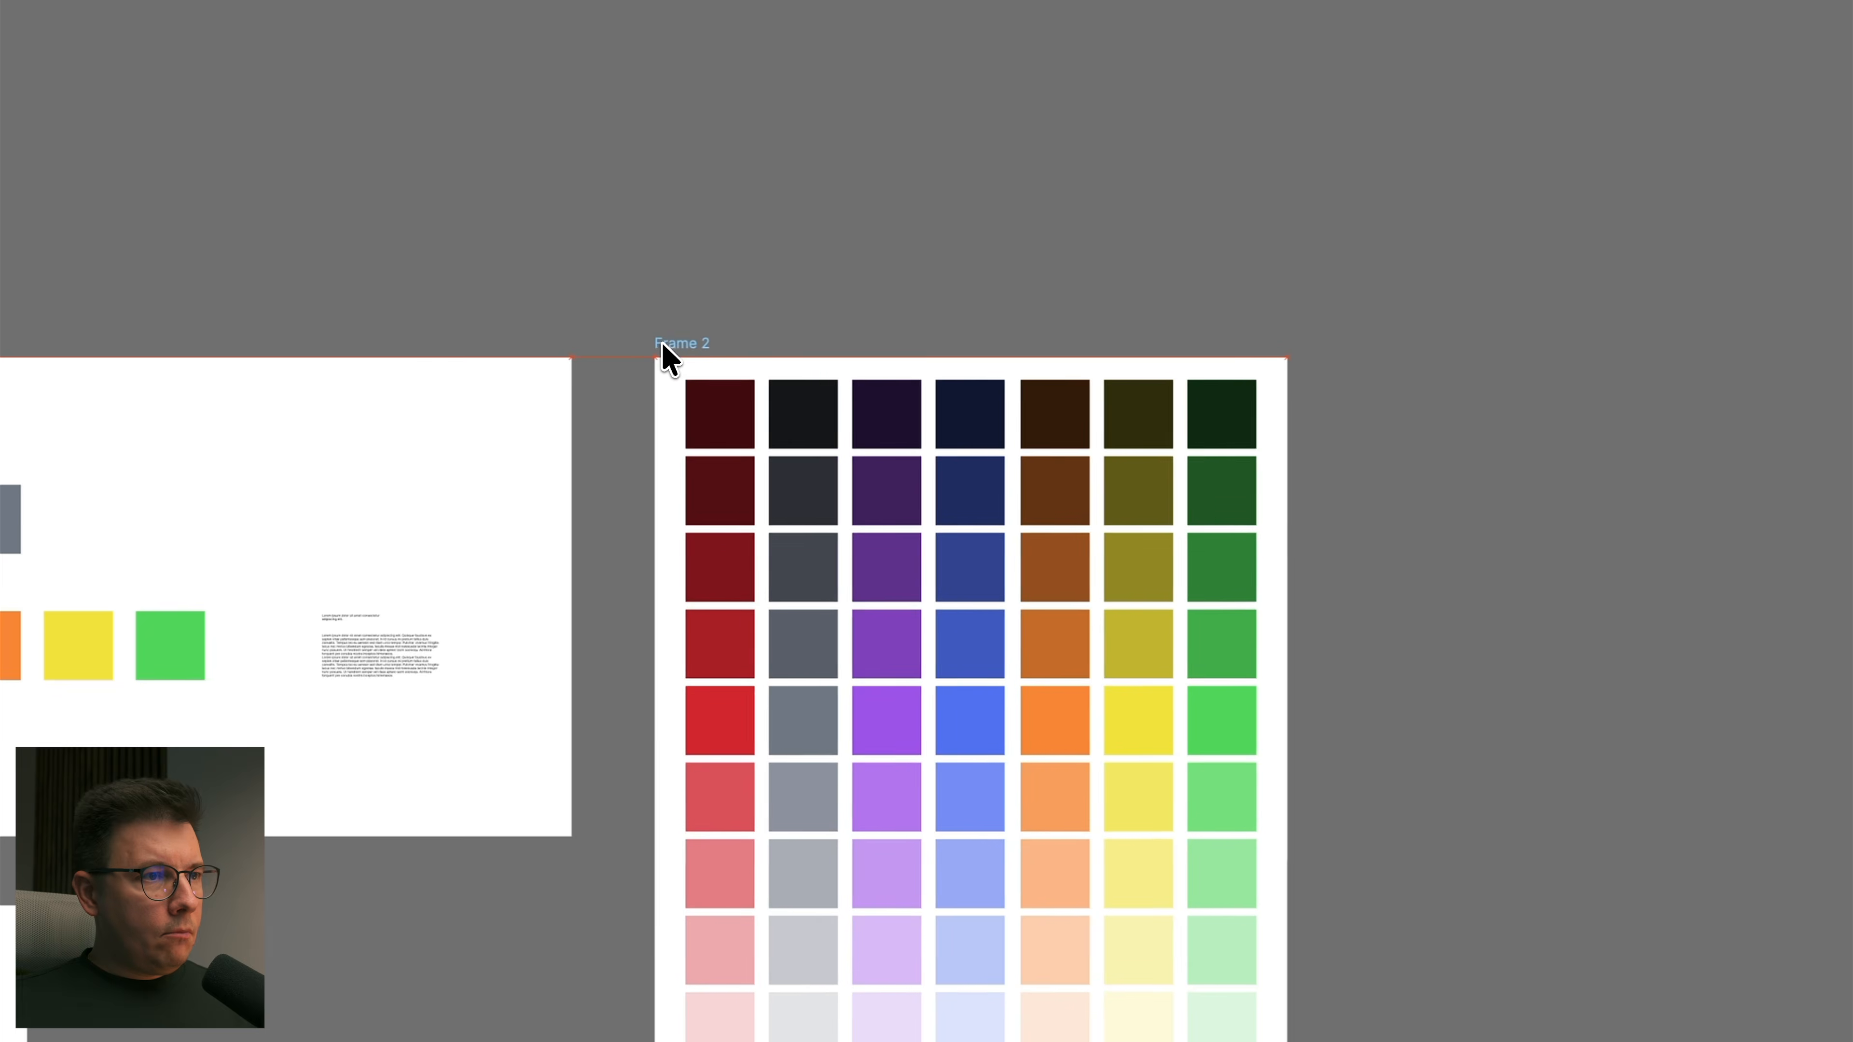
pyautogui.moveTo(662, 343); pyautogui.dragTo(650, 343)
pyautogui.click(948, 254)
pyautogui.scroll(3, 1011, 555)
pyautogui.scroll(-4, 1077, 596)
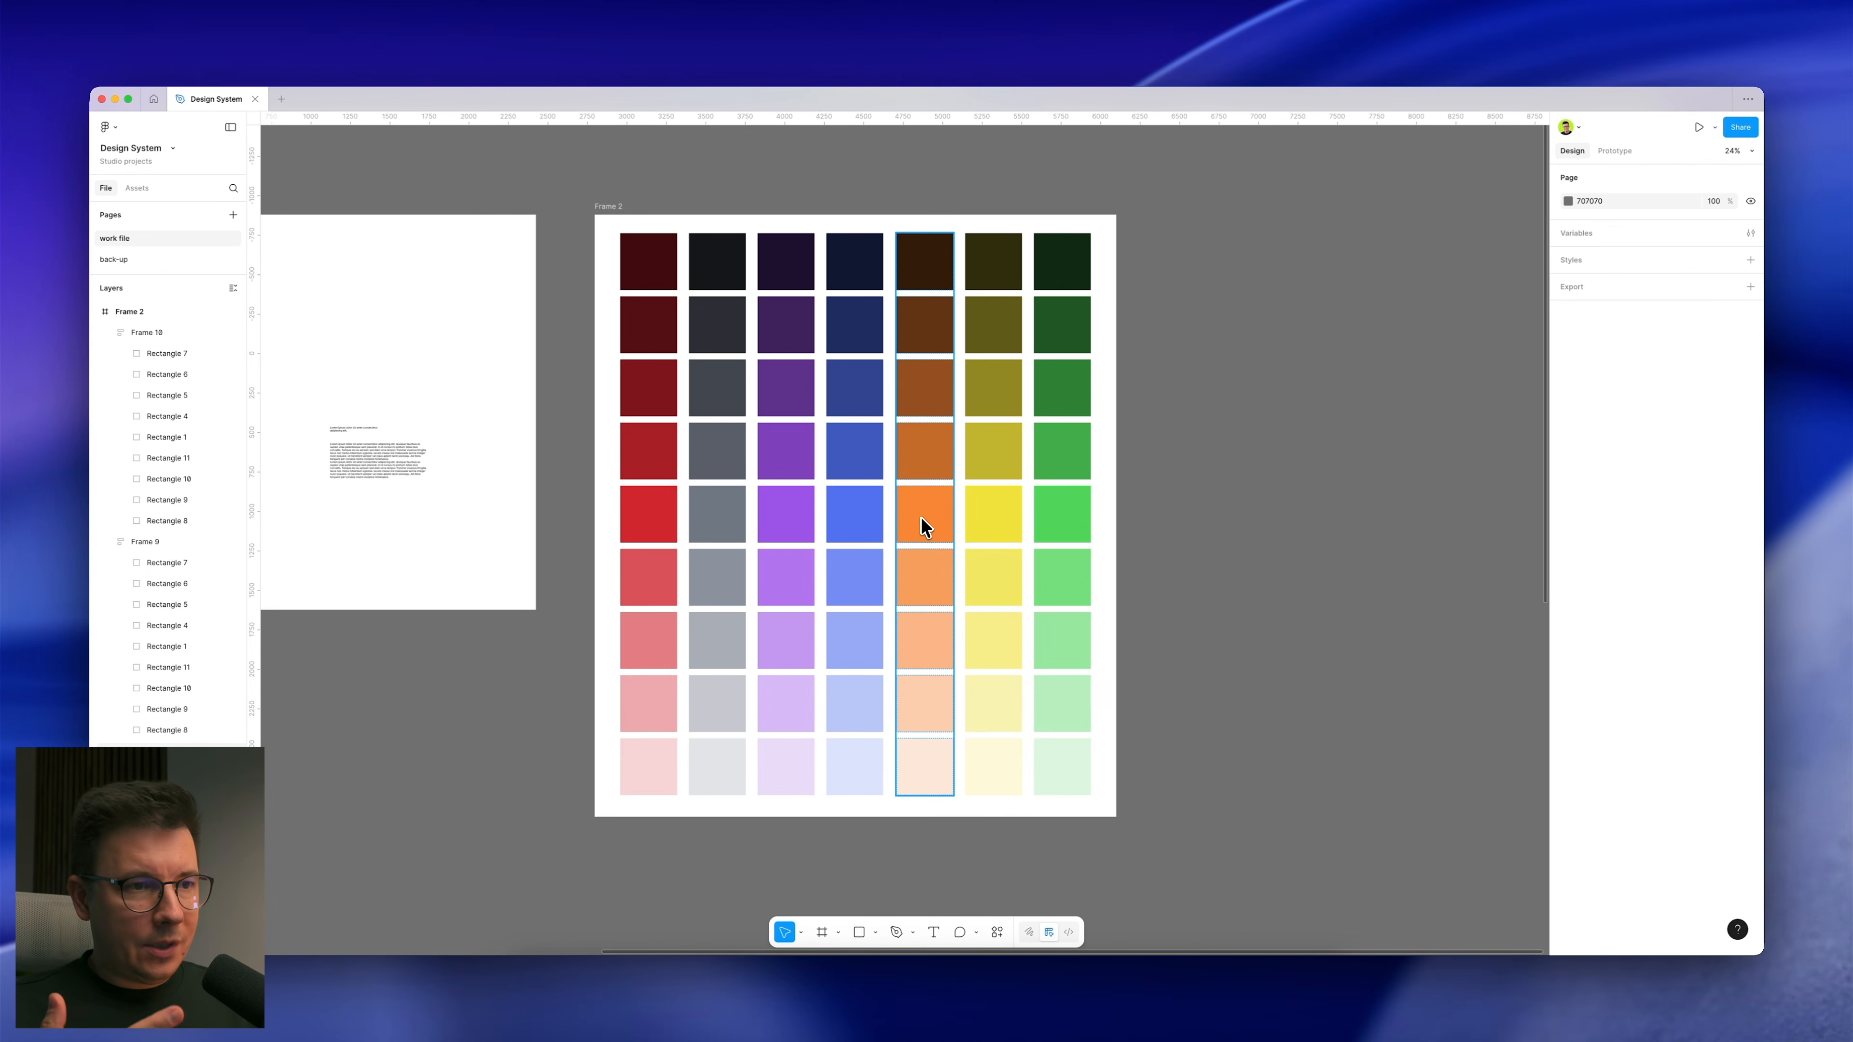
pyautogui.scroll(-1, 1160, 504)
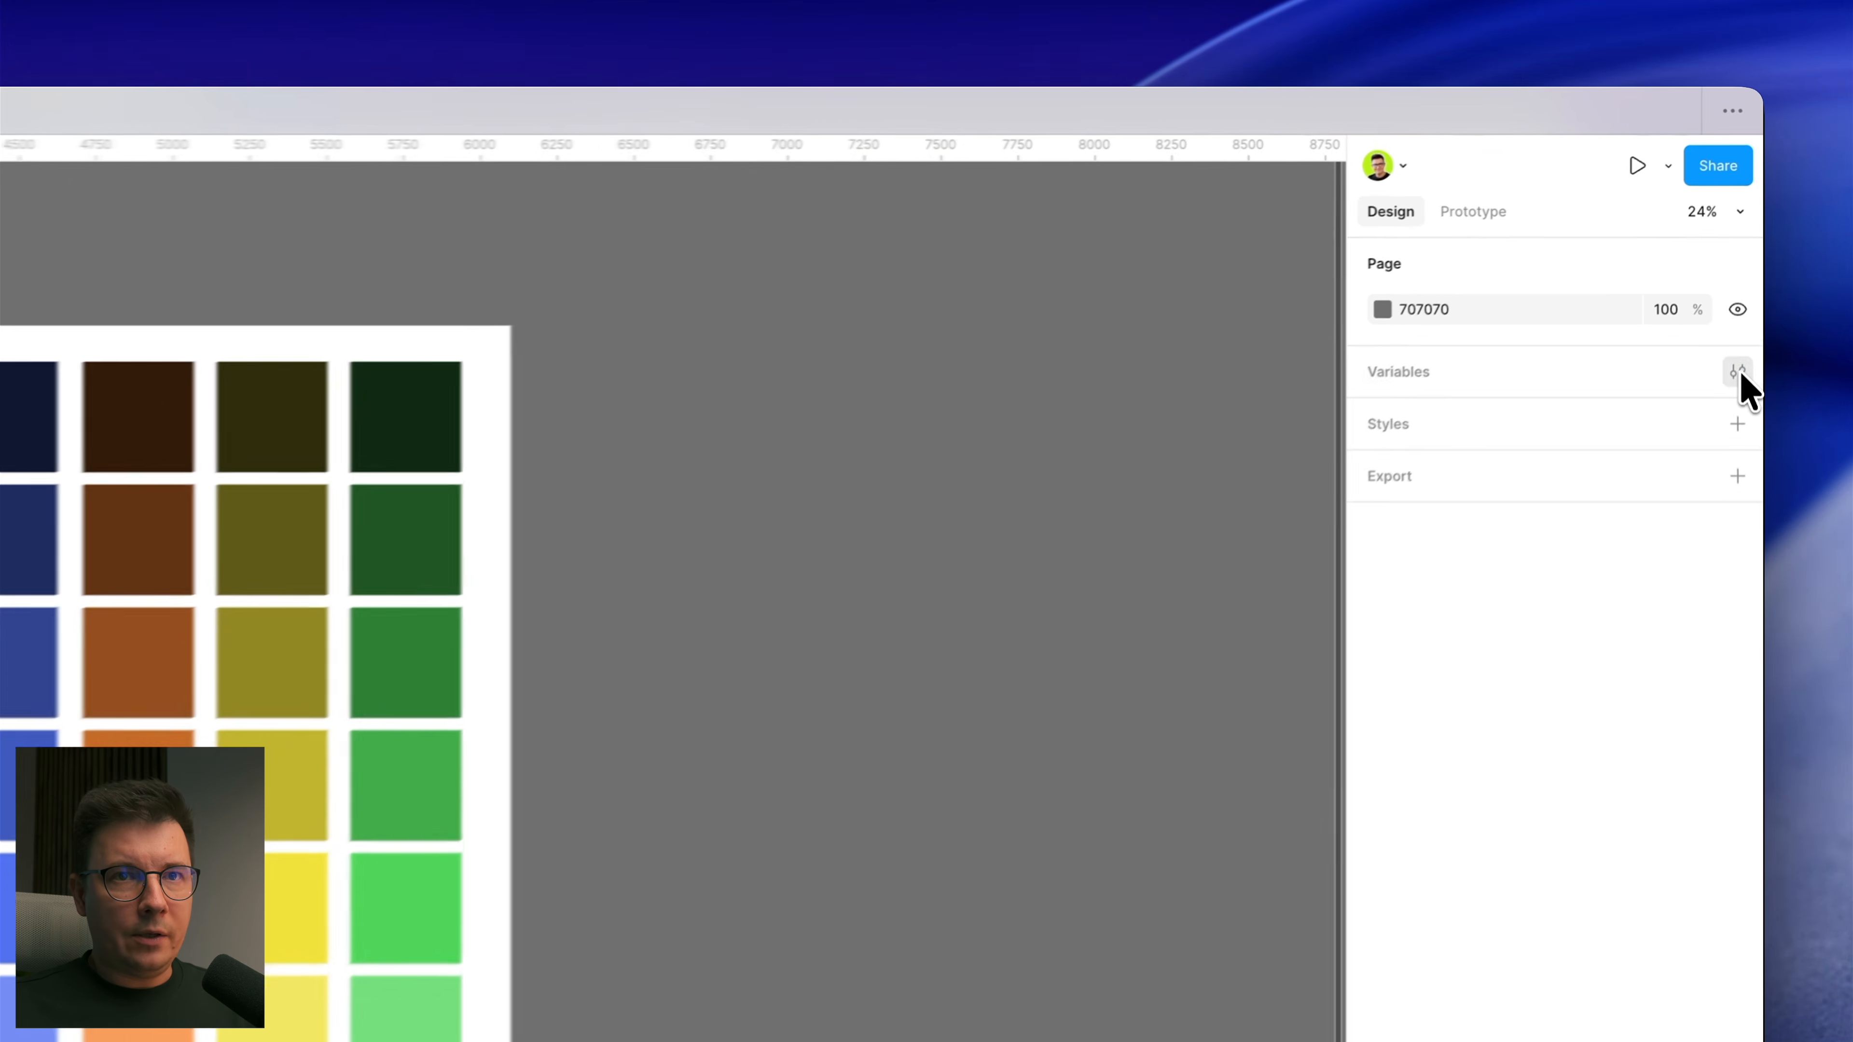
# Step: Create the file's first color variable, keeping its default name and white value
pyautogui.click(1750, 234)
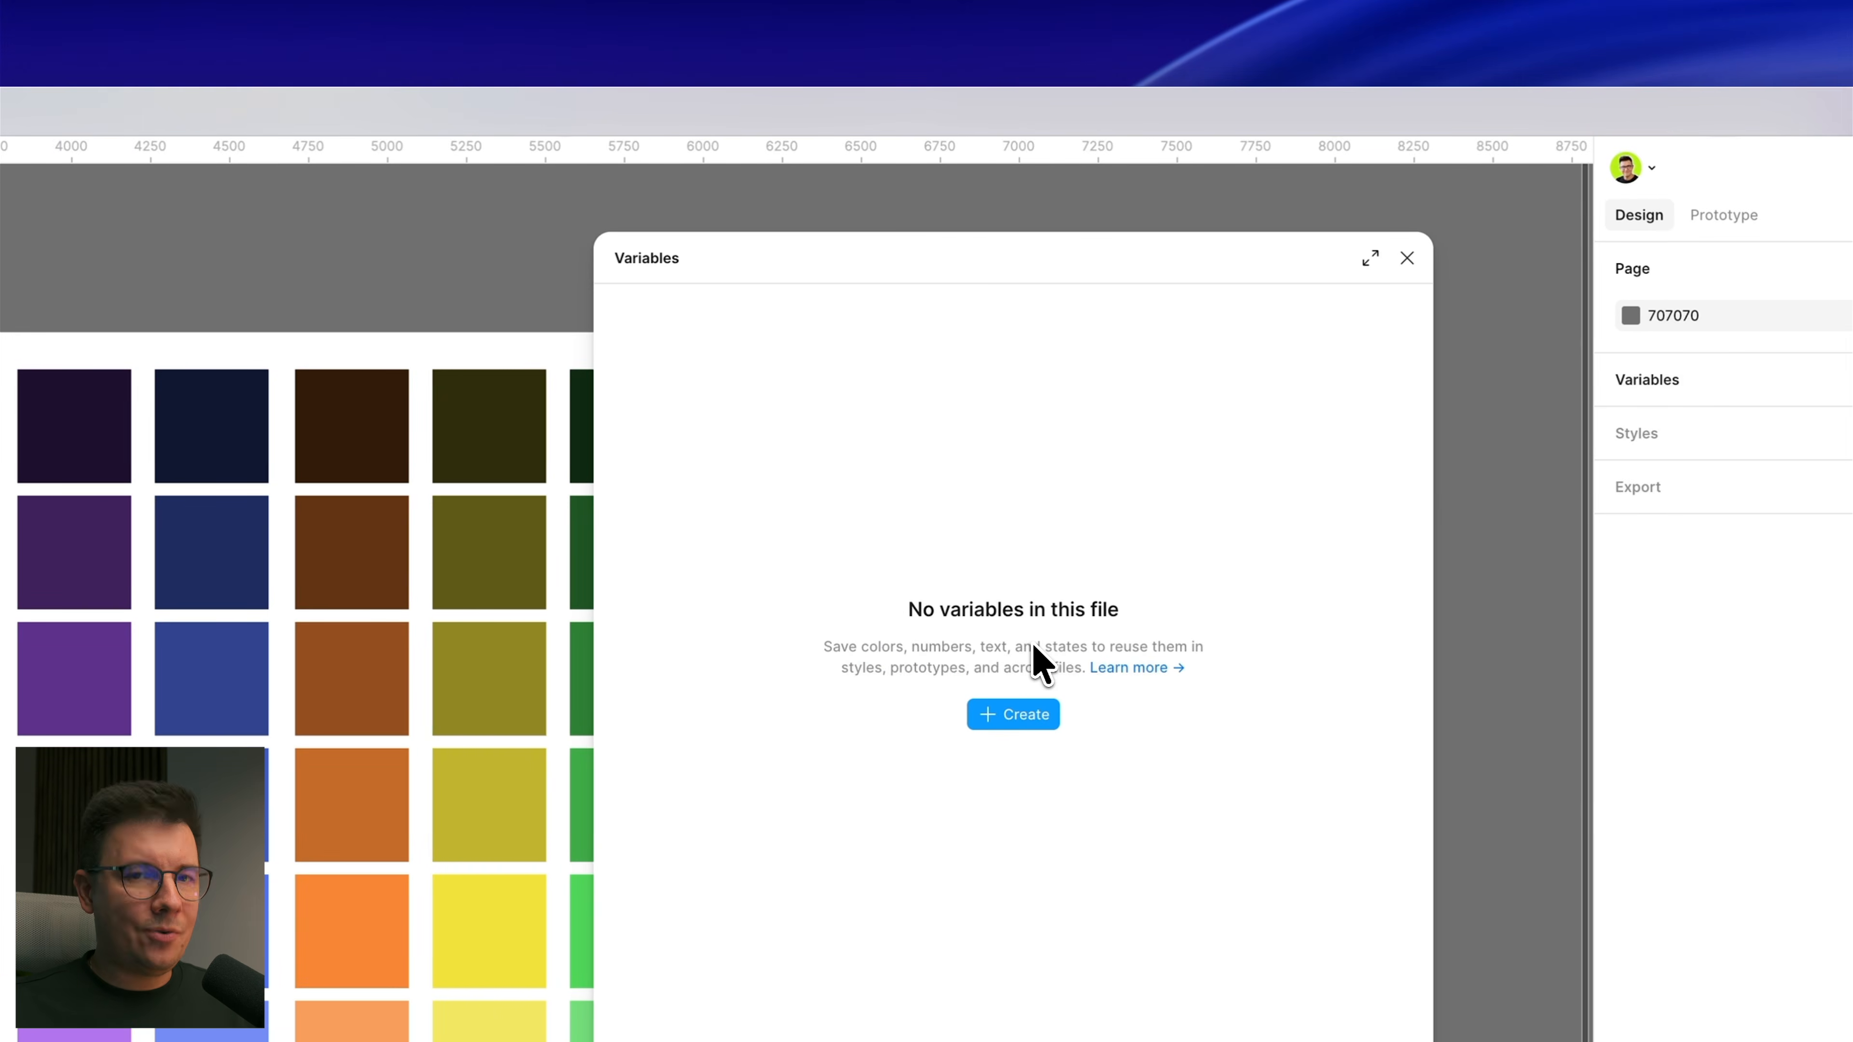
pyautogui.click(1025, 719)
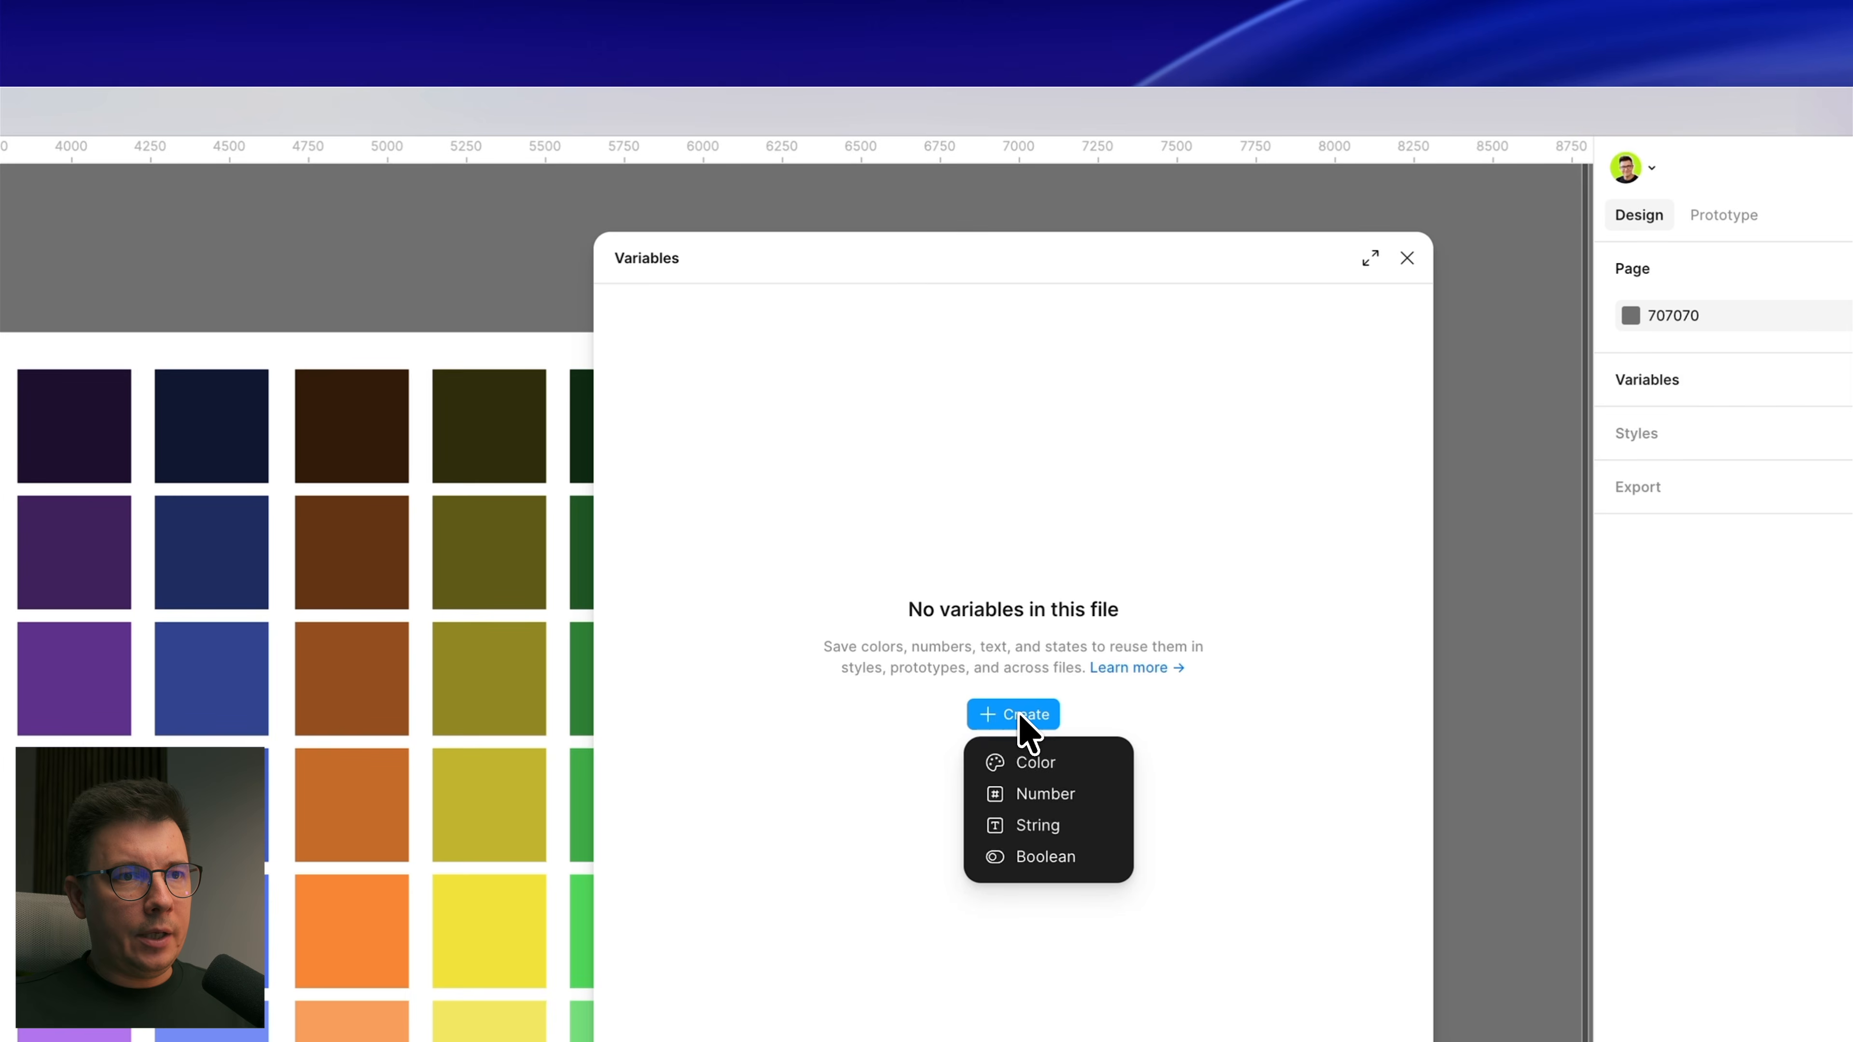
pyautogui.click(1025, 763)
pyautogui.click(1017, 575)
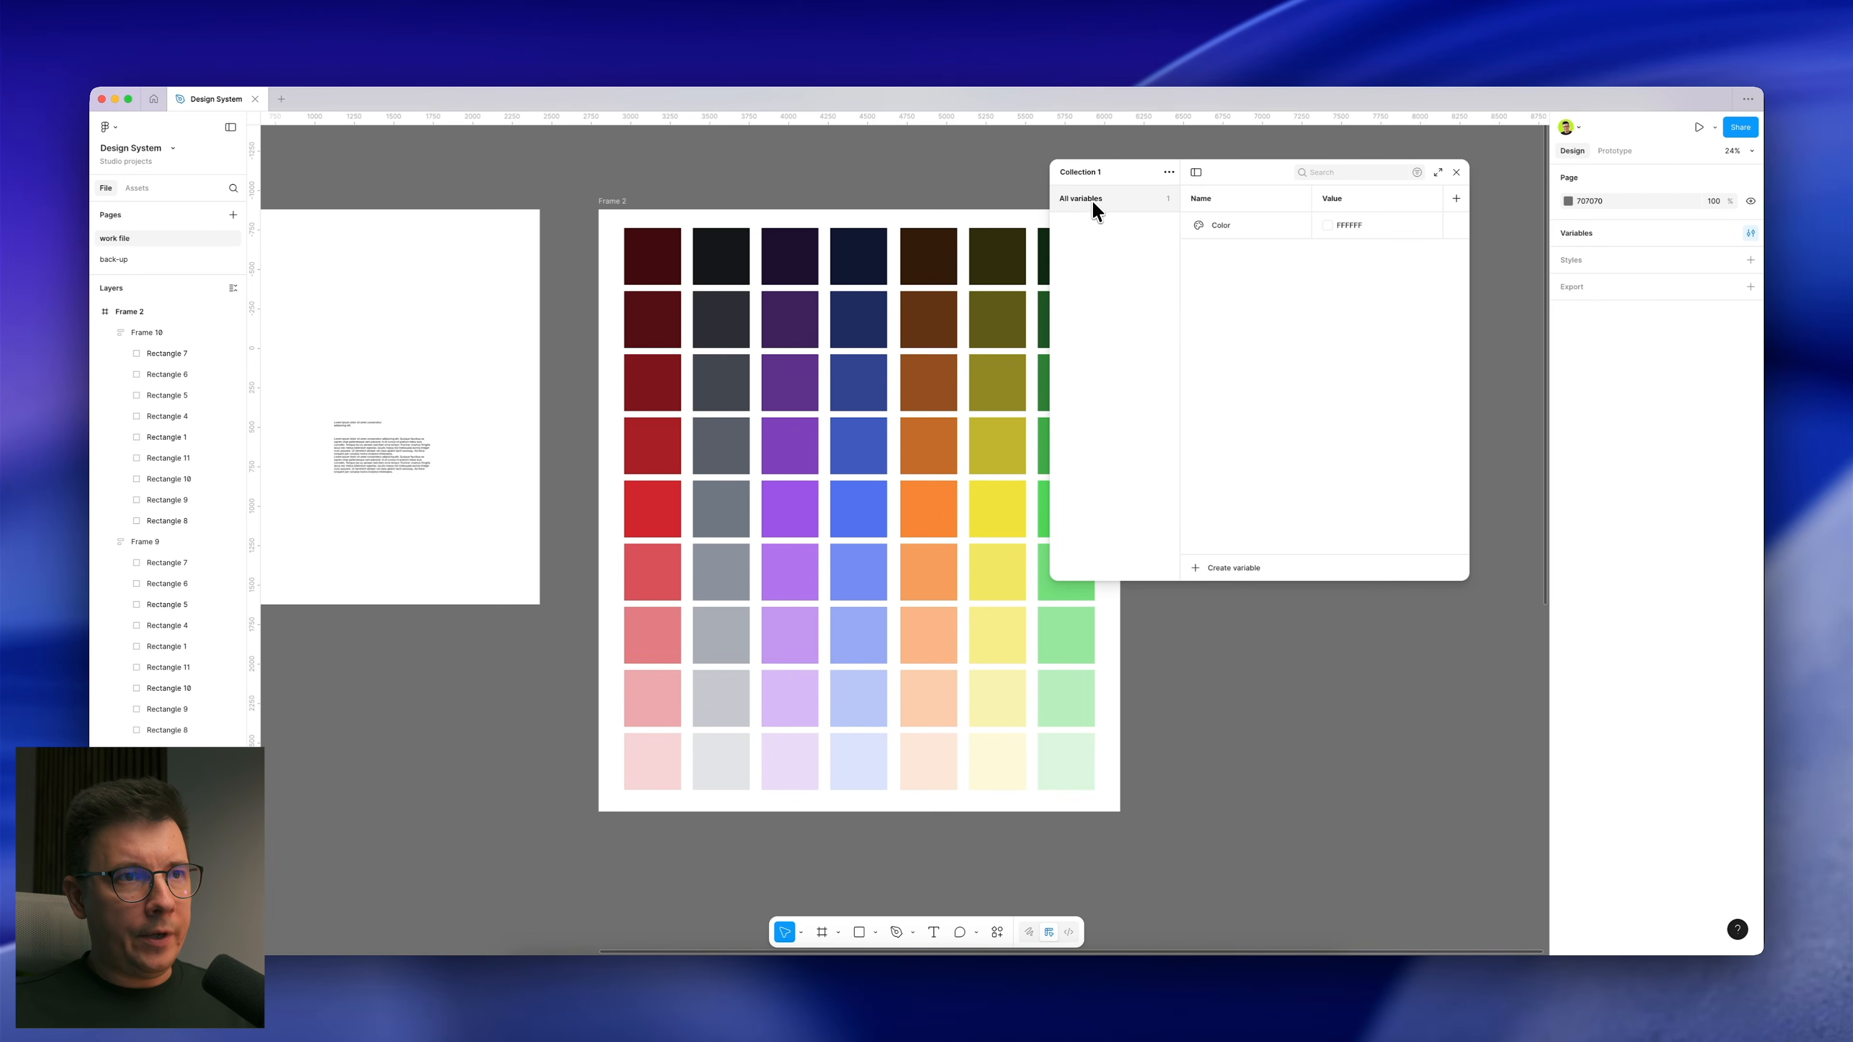
# Step: Rename the variable collection to "base", matching the first heading in the guide frame
pyautogui.scroll(-4, 964, 364)
pyautogui.hscroll(-10, 964, 364)
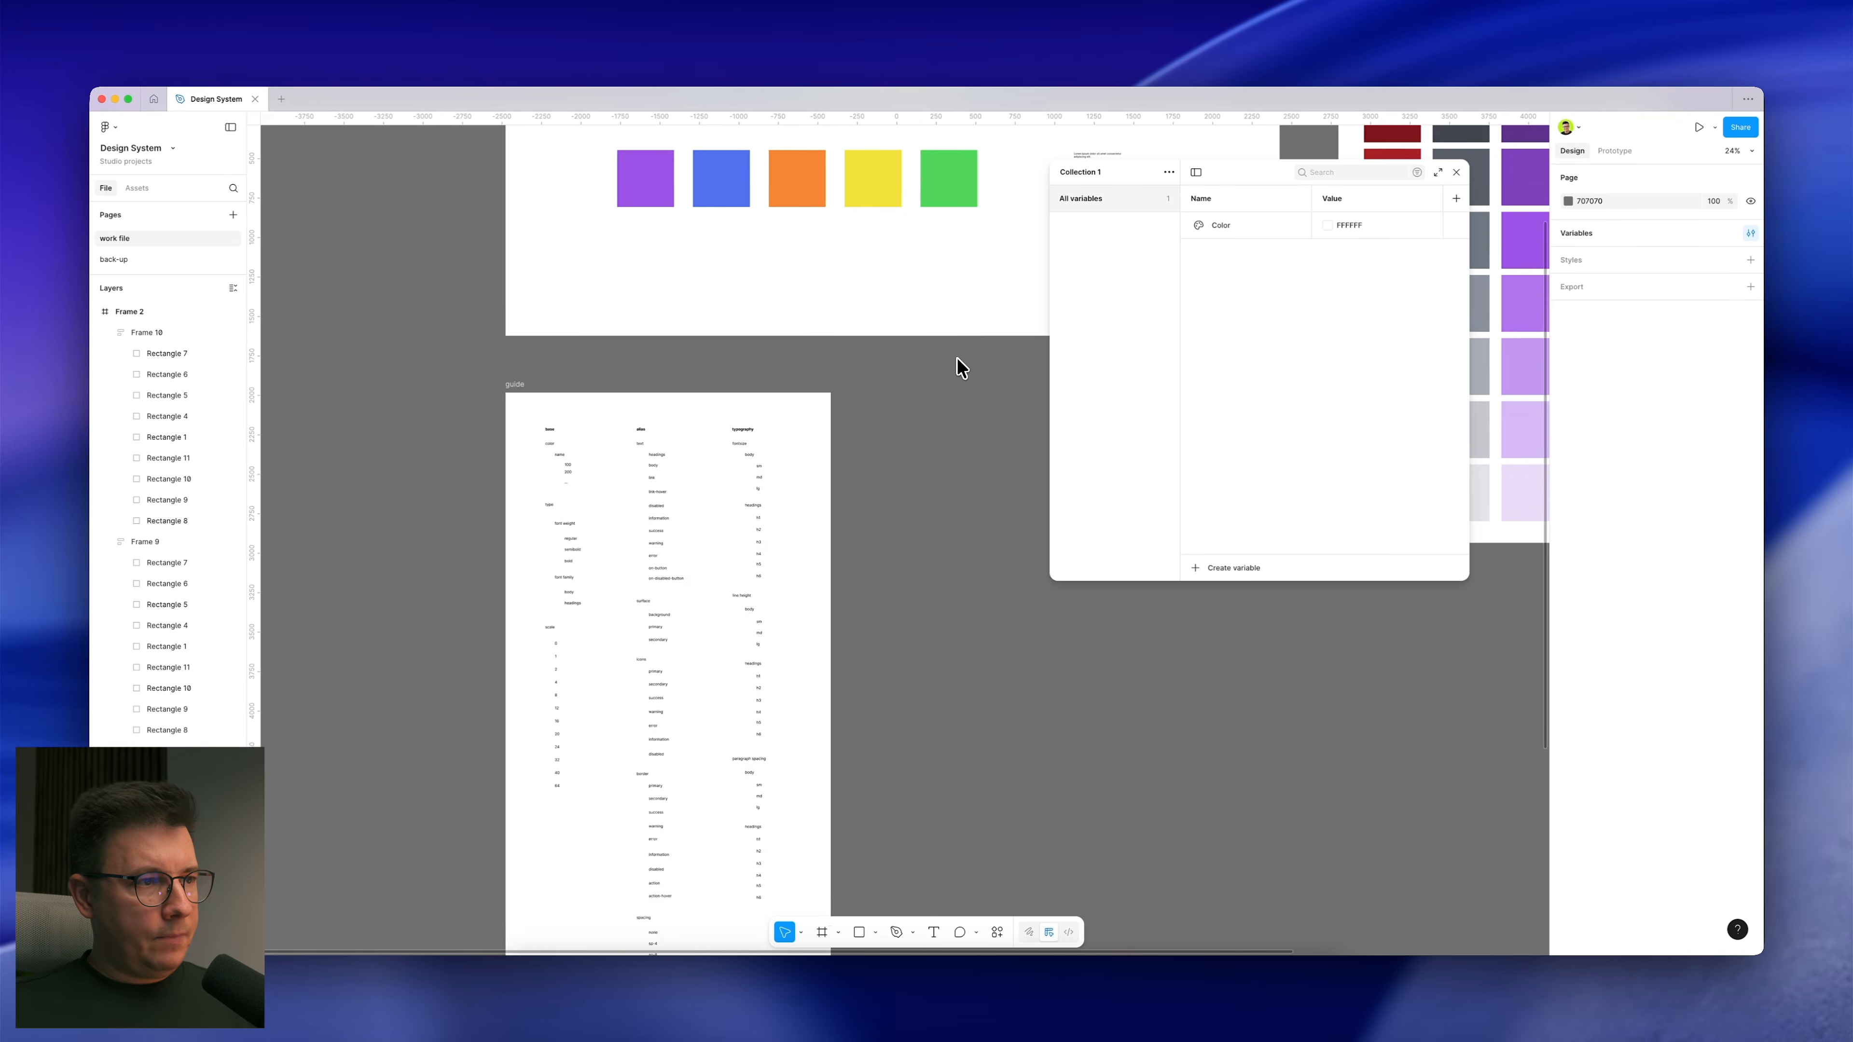
pyautogui.scroll(2, 960, 365)
pyautogui.scroll(5, 631, 592)
pyautogui.scroll(-3, 740, 567)
pyautogui.hscroll(3, 745, 562)
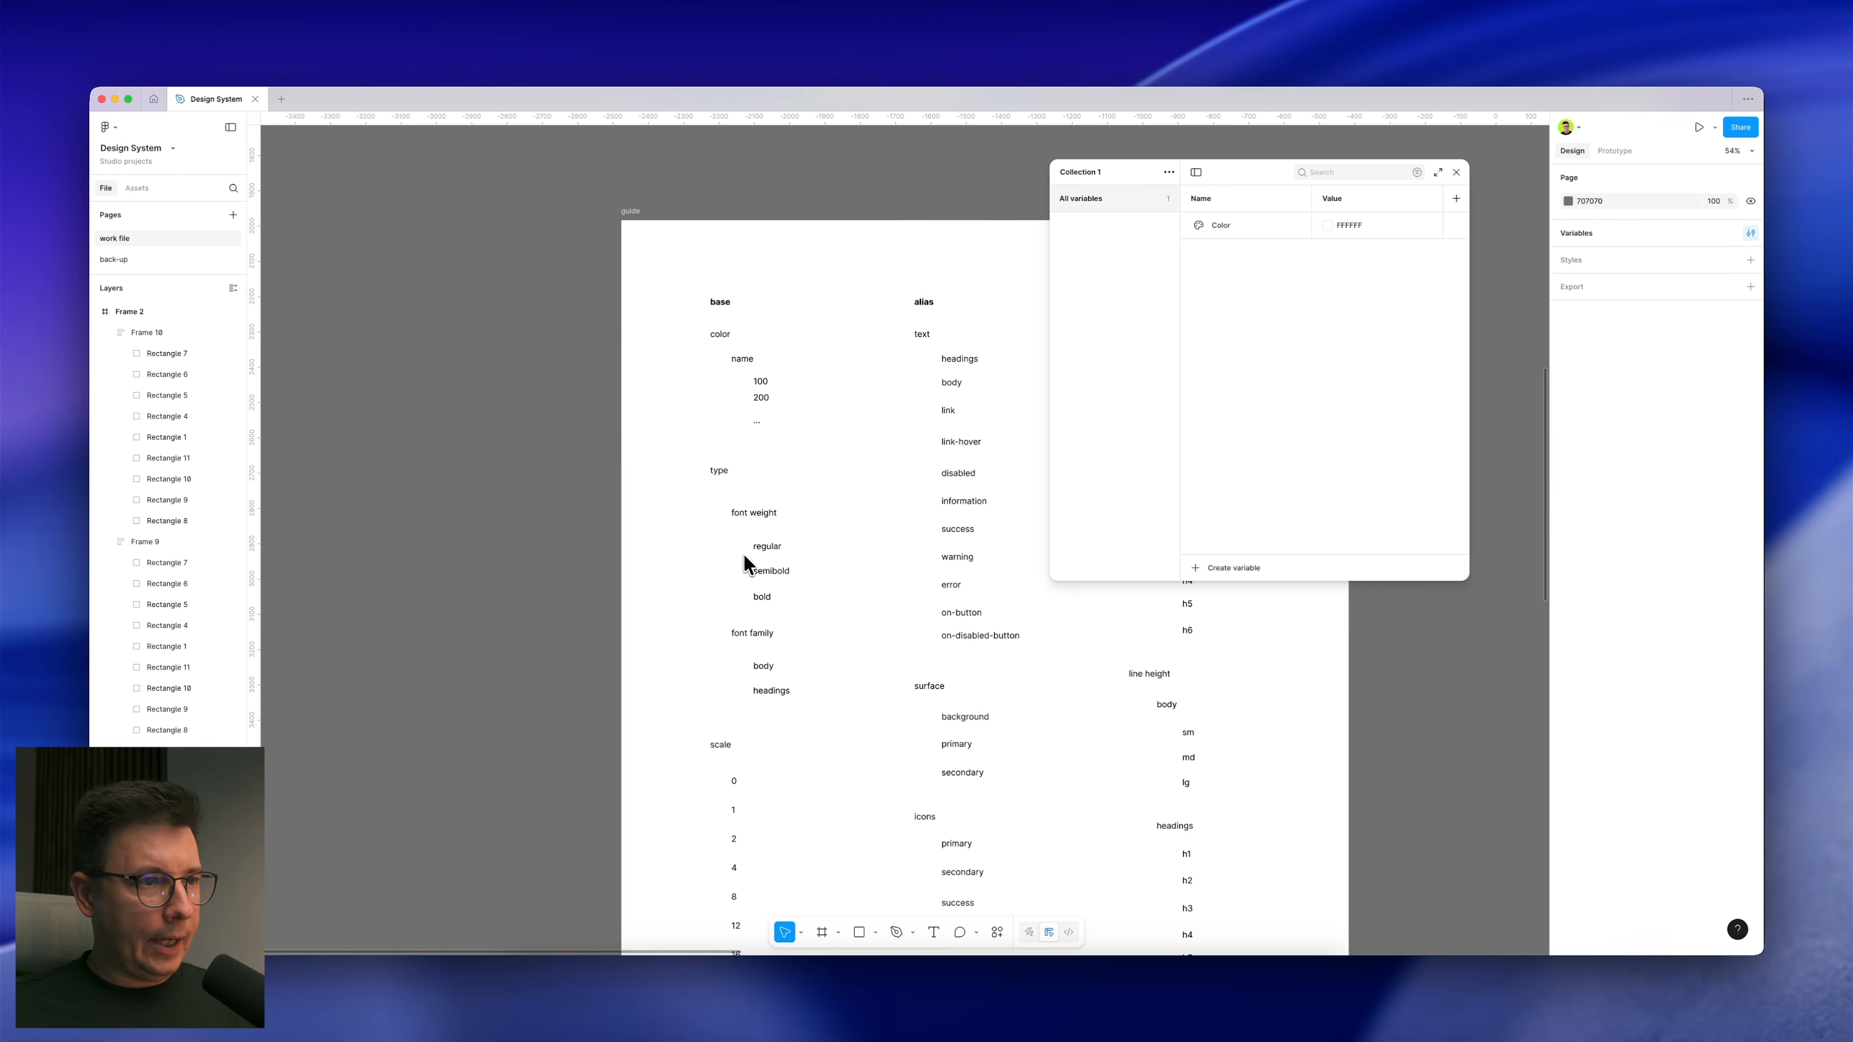
pyautogui.hscroll(-1, 723, 323)
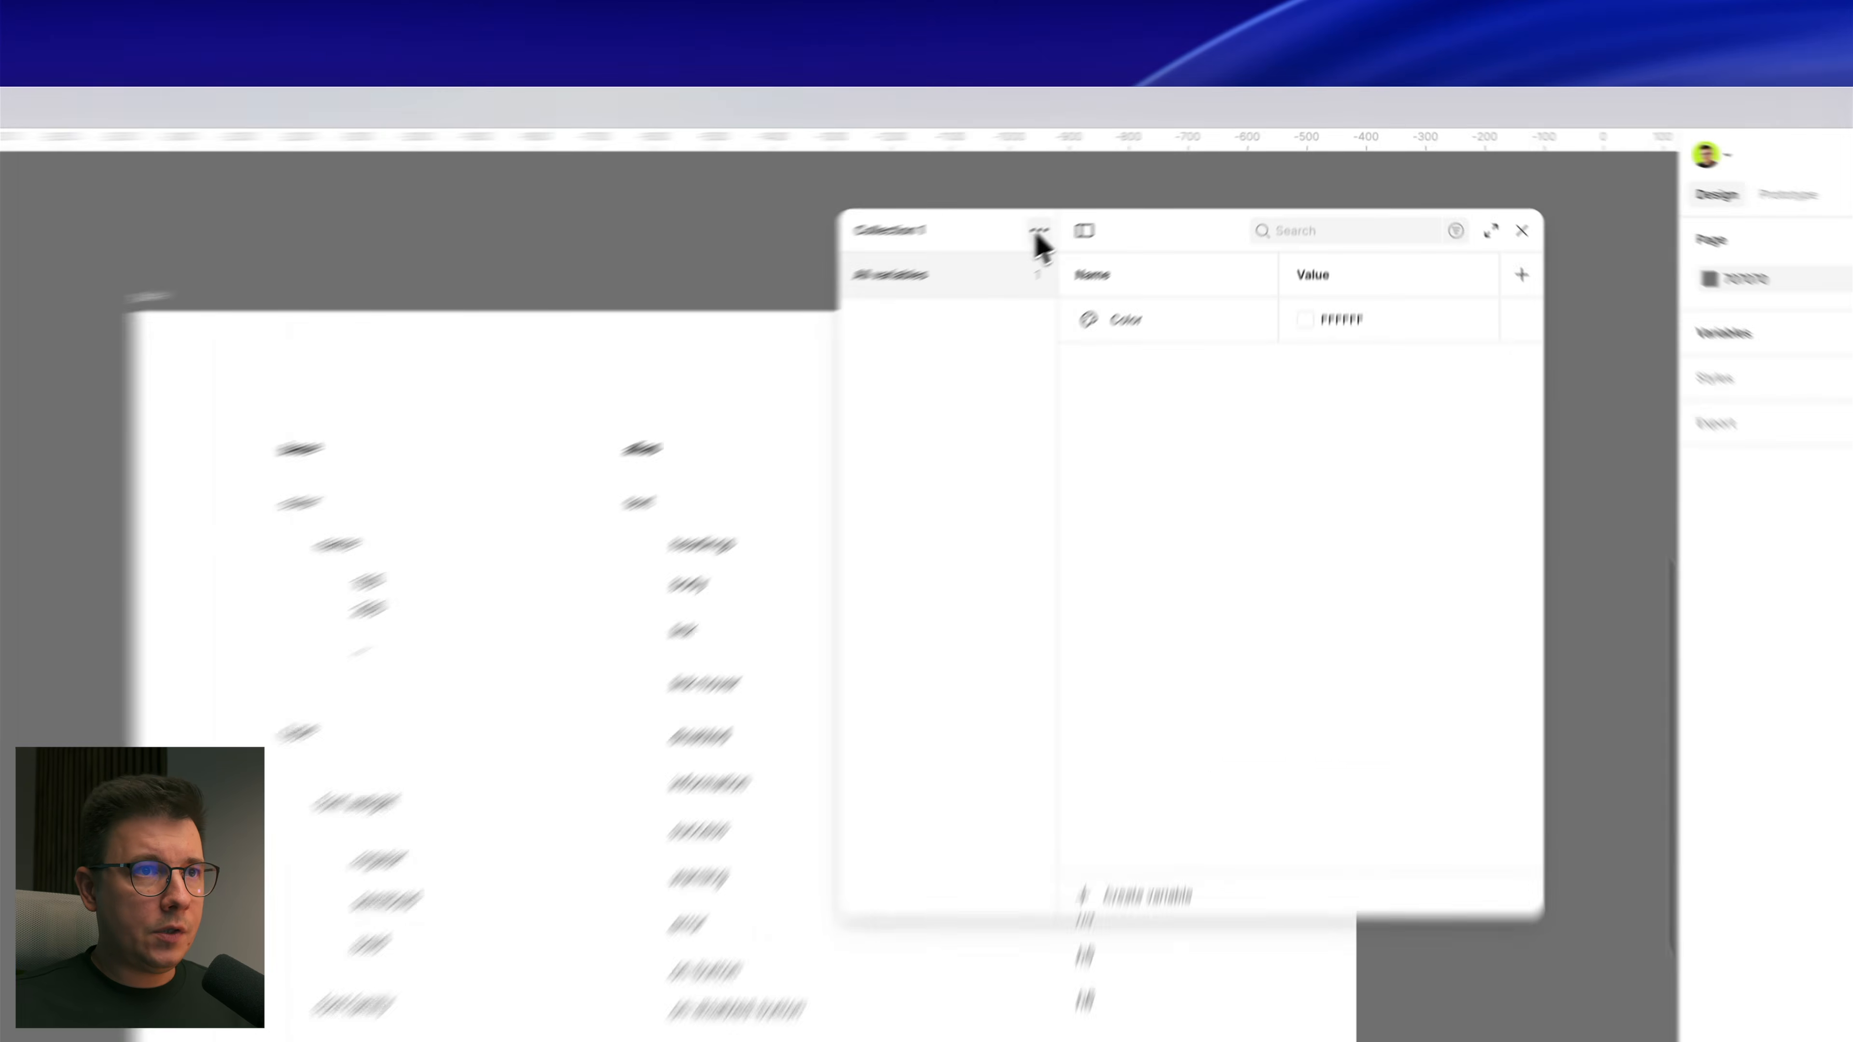
pyautogui.click(1169, 171)
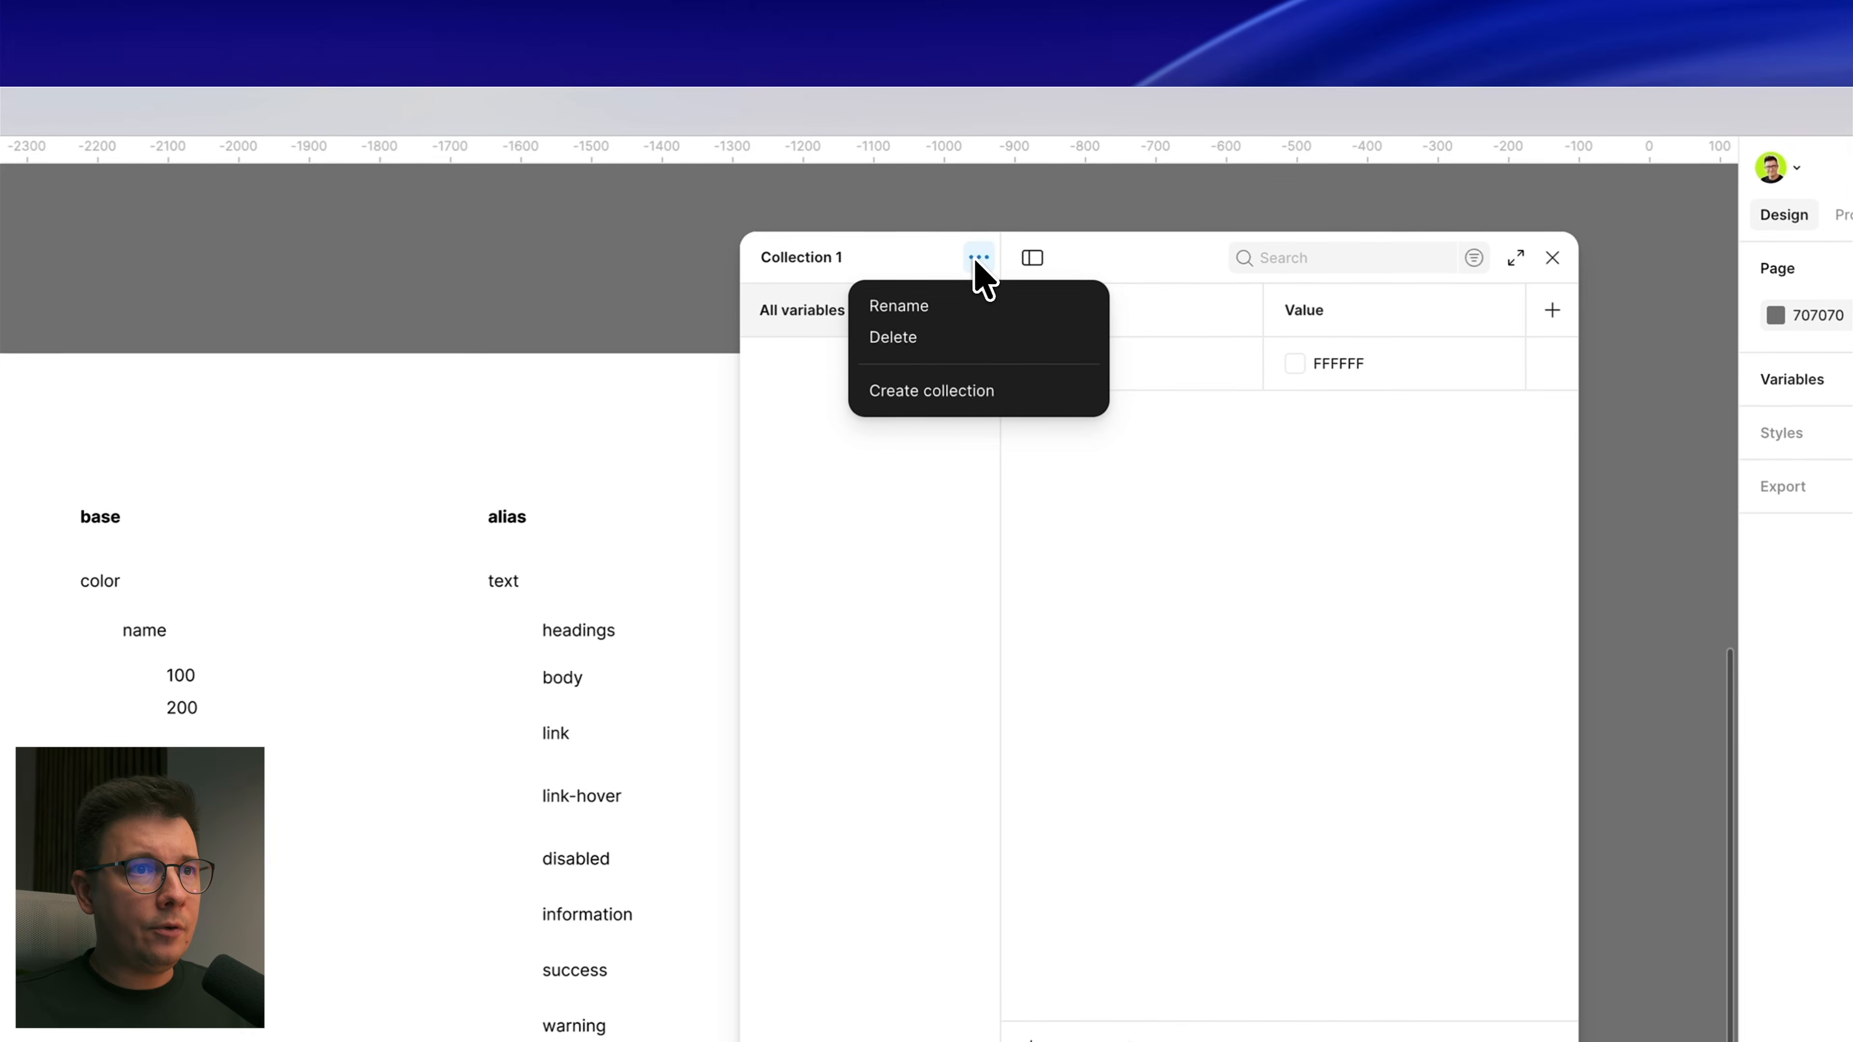
pyautogui.click(913, 307)
pyautogui.write('base')
pyautogui.press('Return')
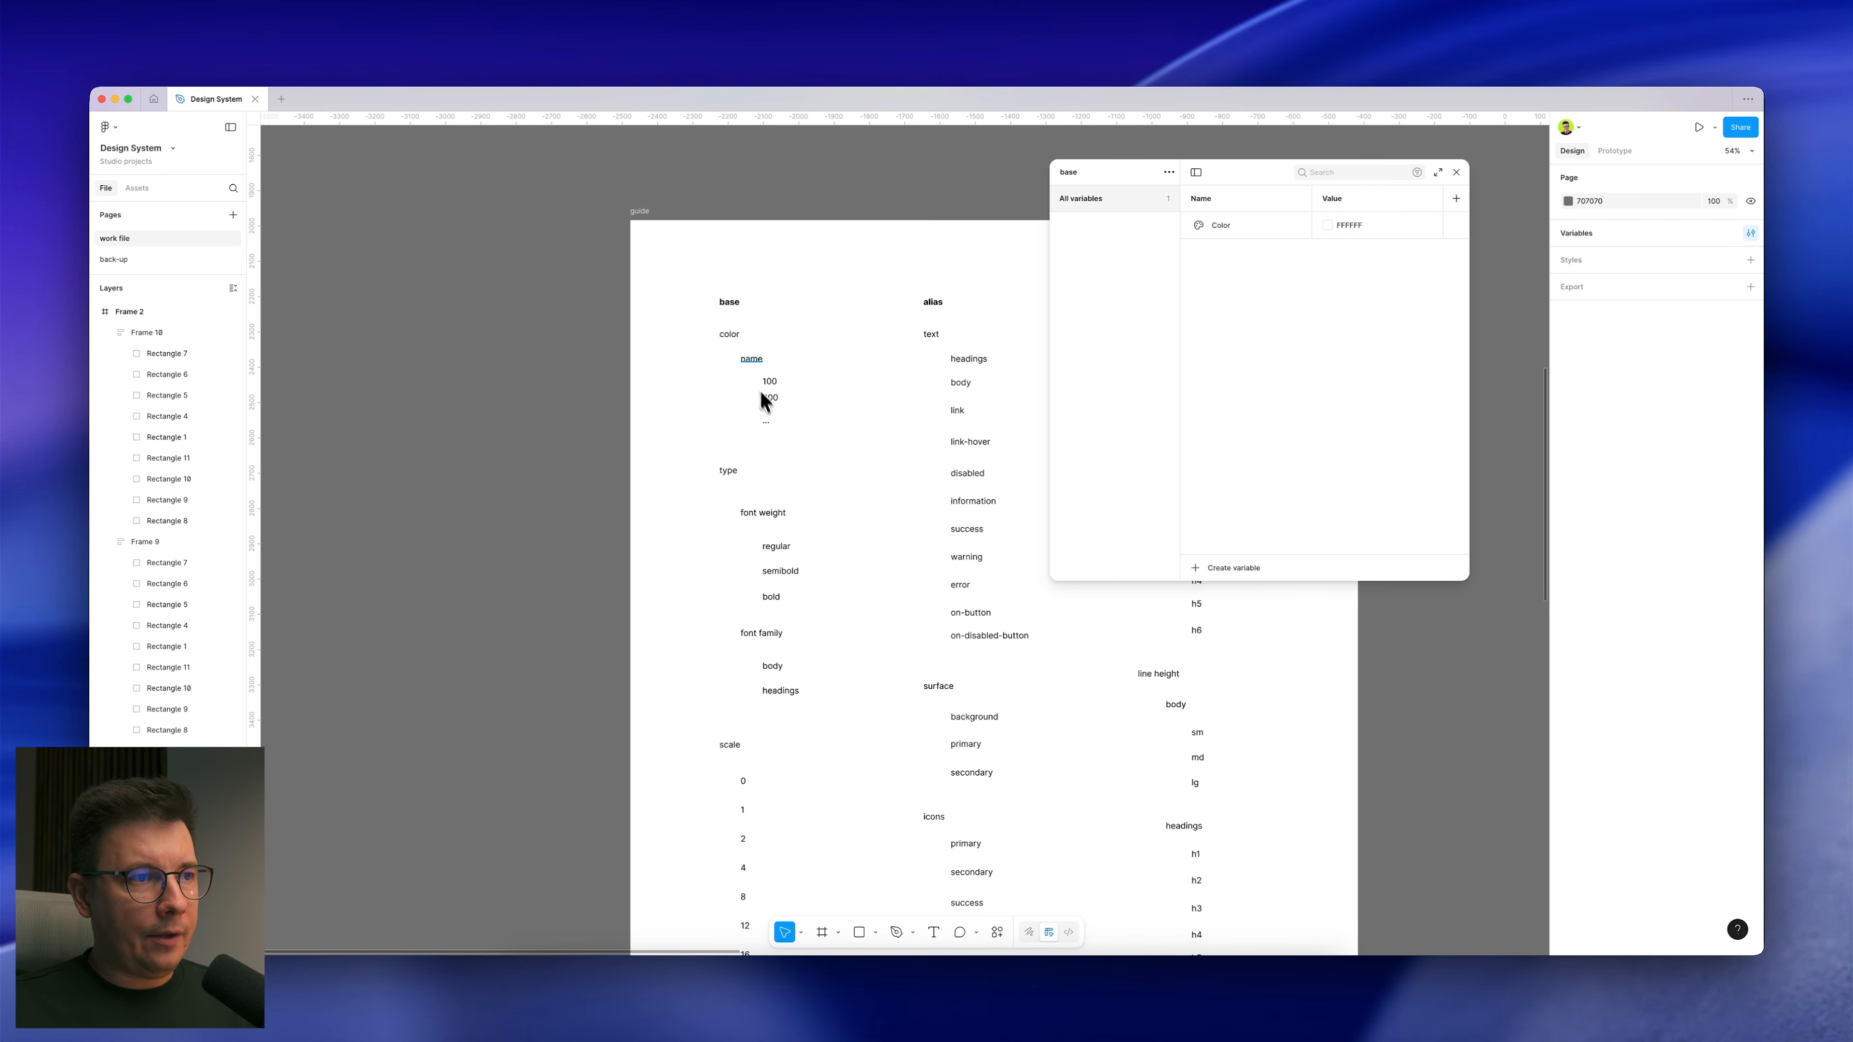
# Step: Review the shade and tint columns in the palette frame alongside the variable collection
pyautogui.hscroll(20, 927, 336)
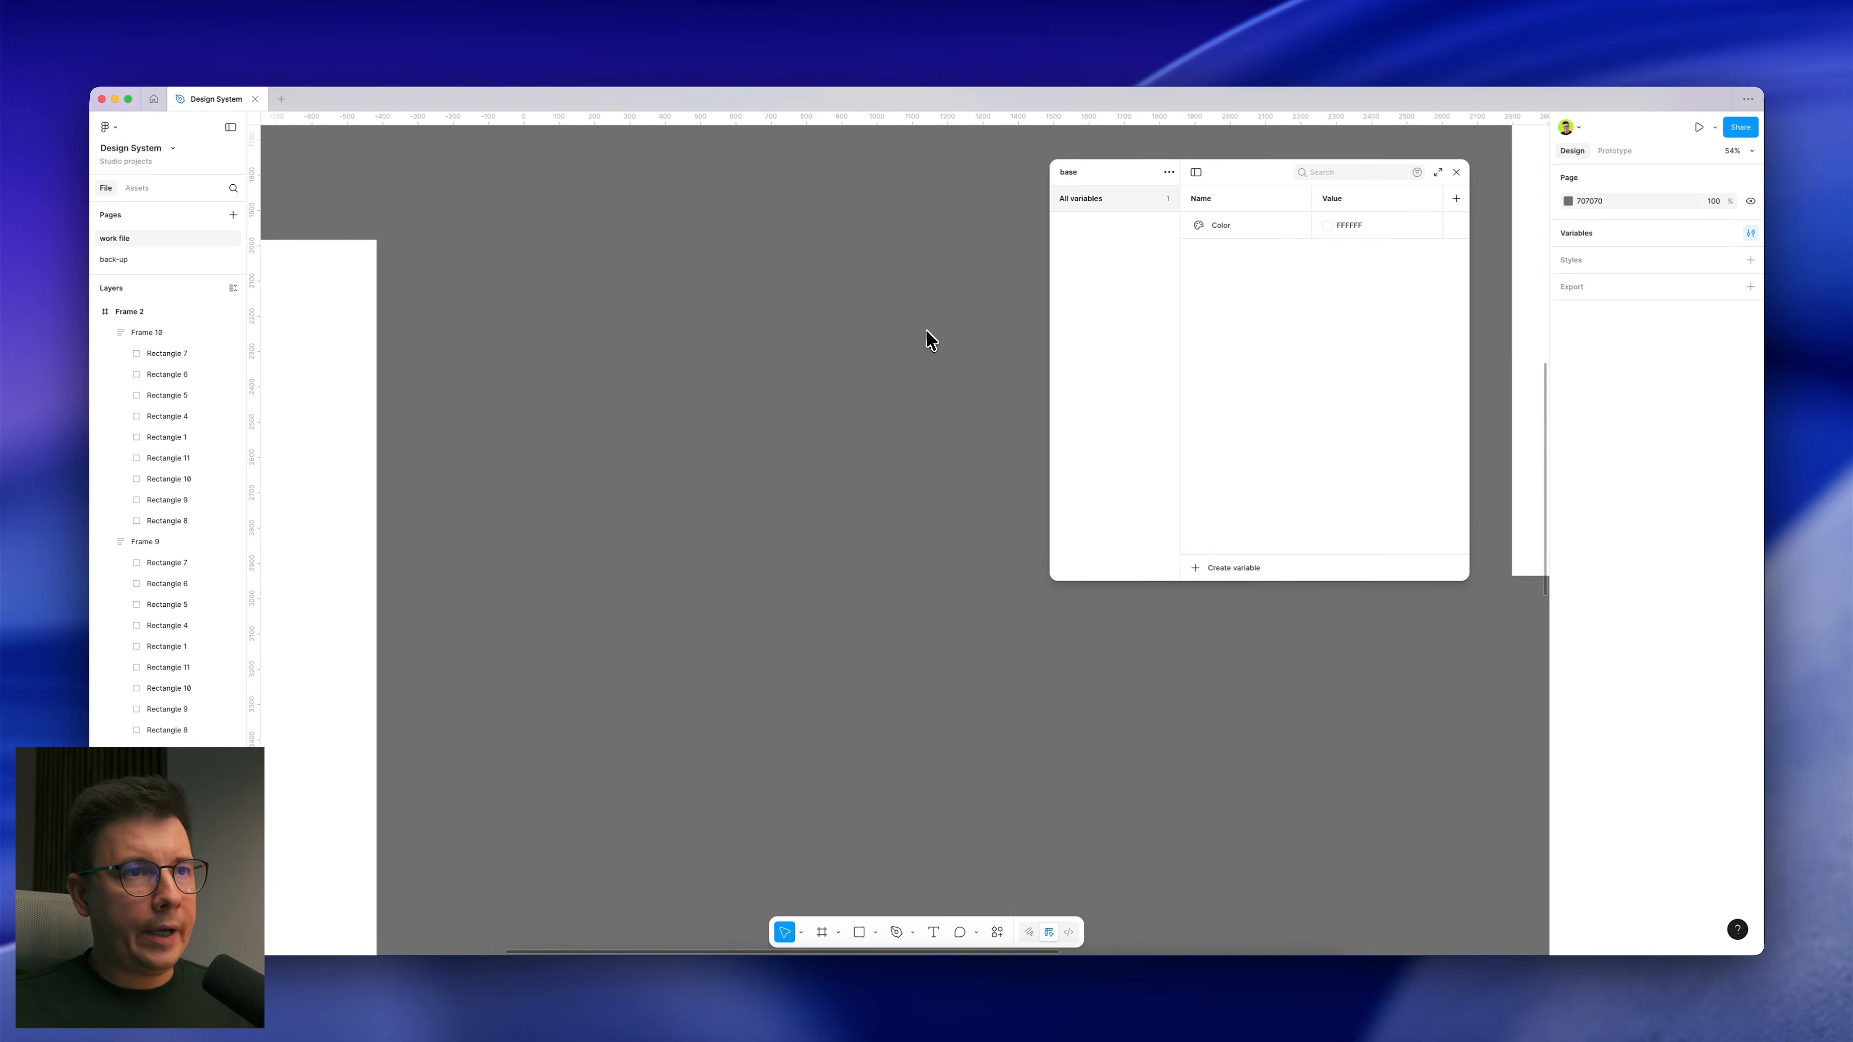
pyautogui.hscroll(8, 926, 336)
pyautogui.scroll(-6, 926, 339)
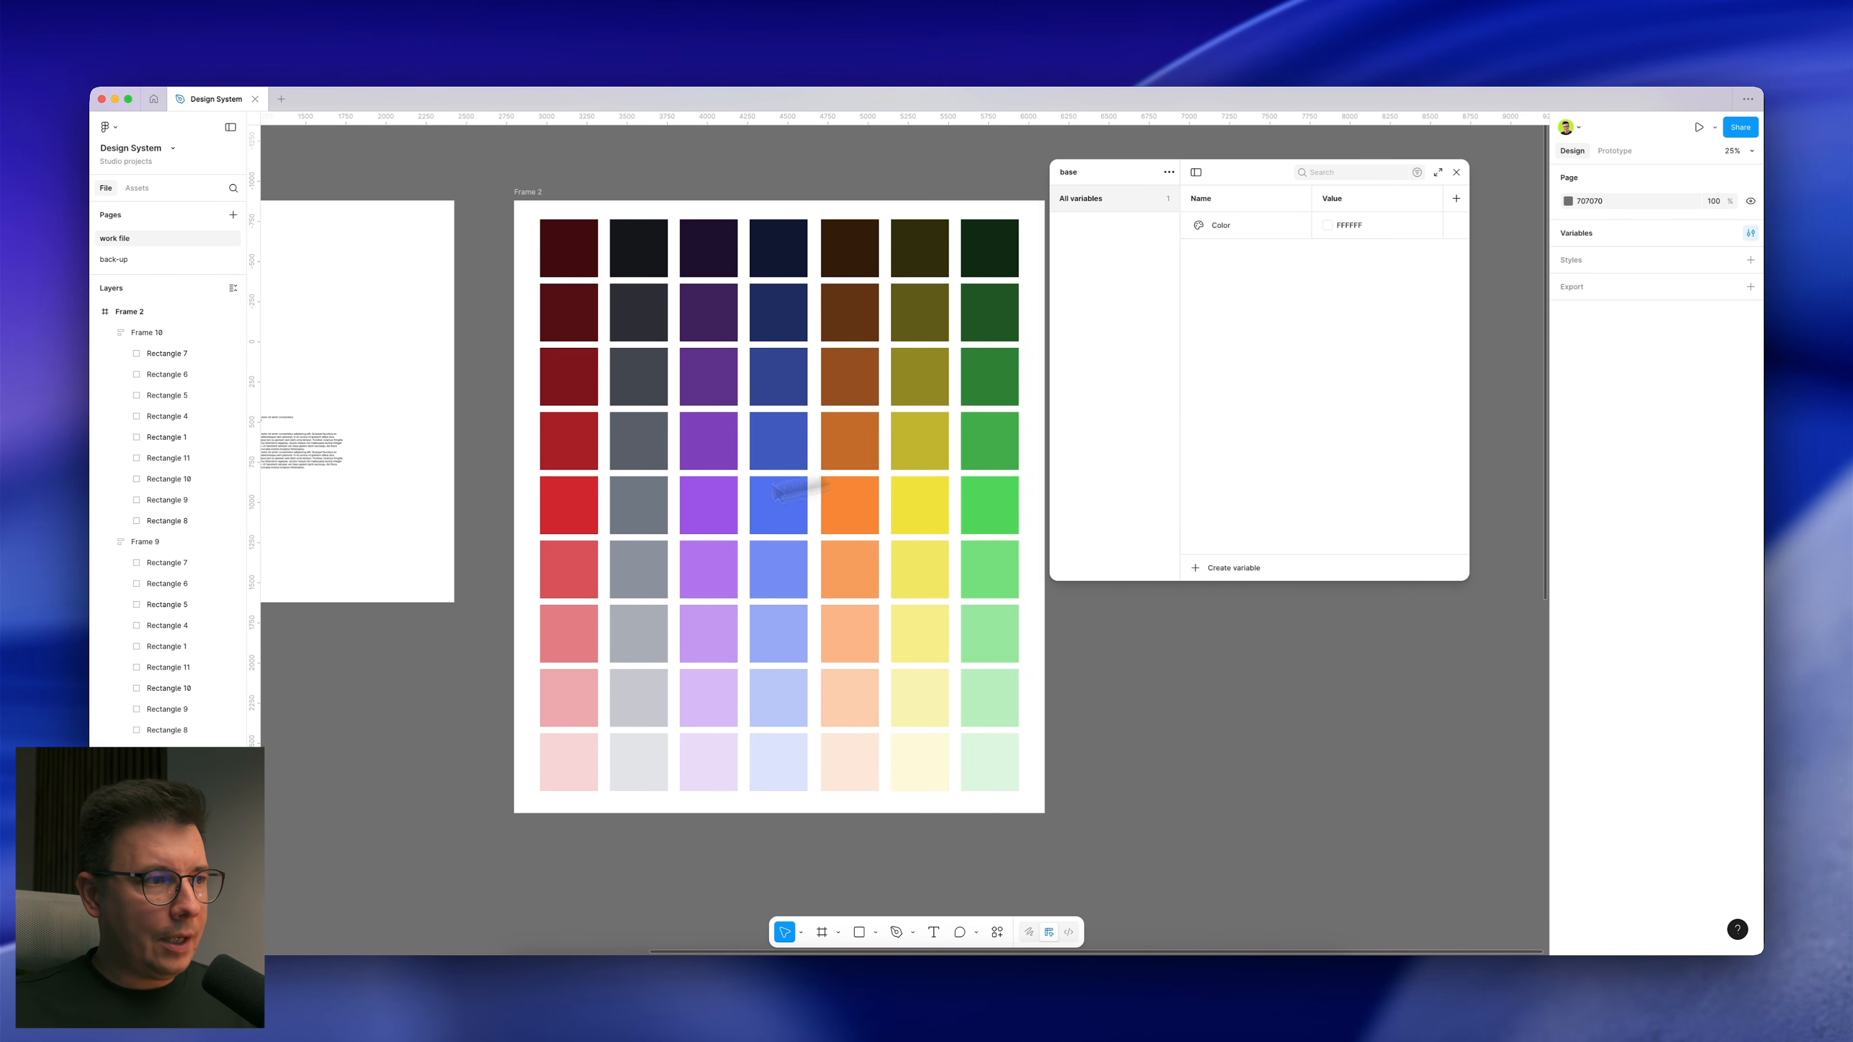
pyautogui.hscroll(-3, 485, 540)
pyautogui.hscroll(4, 486, 540)
pyautogui.scroll(3, 486, 540)
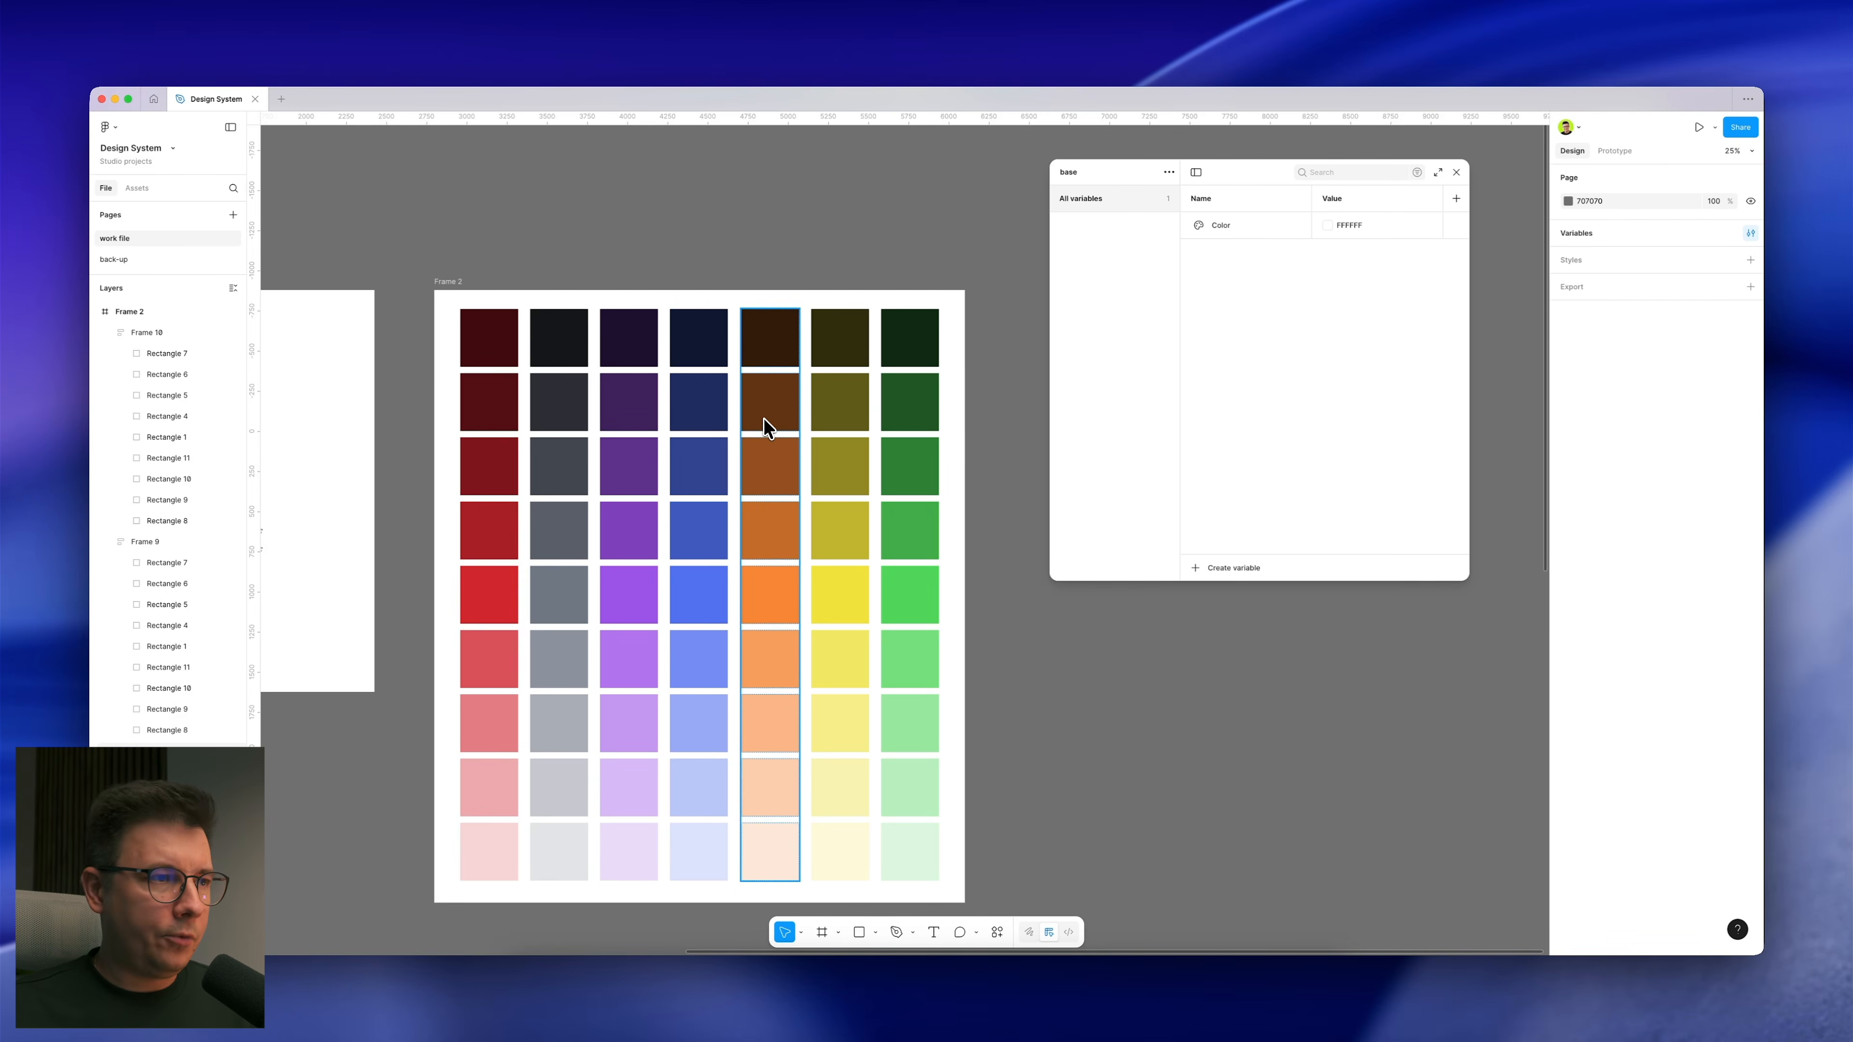
pyautogui.hscroll(-3, 943, 434)
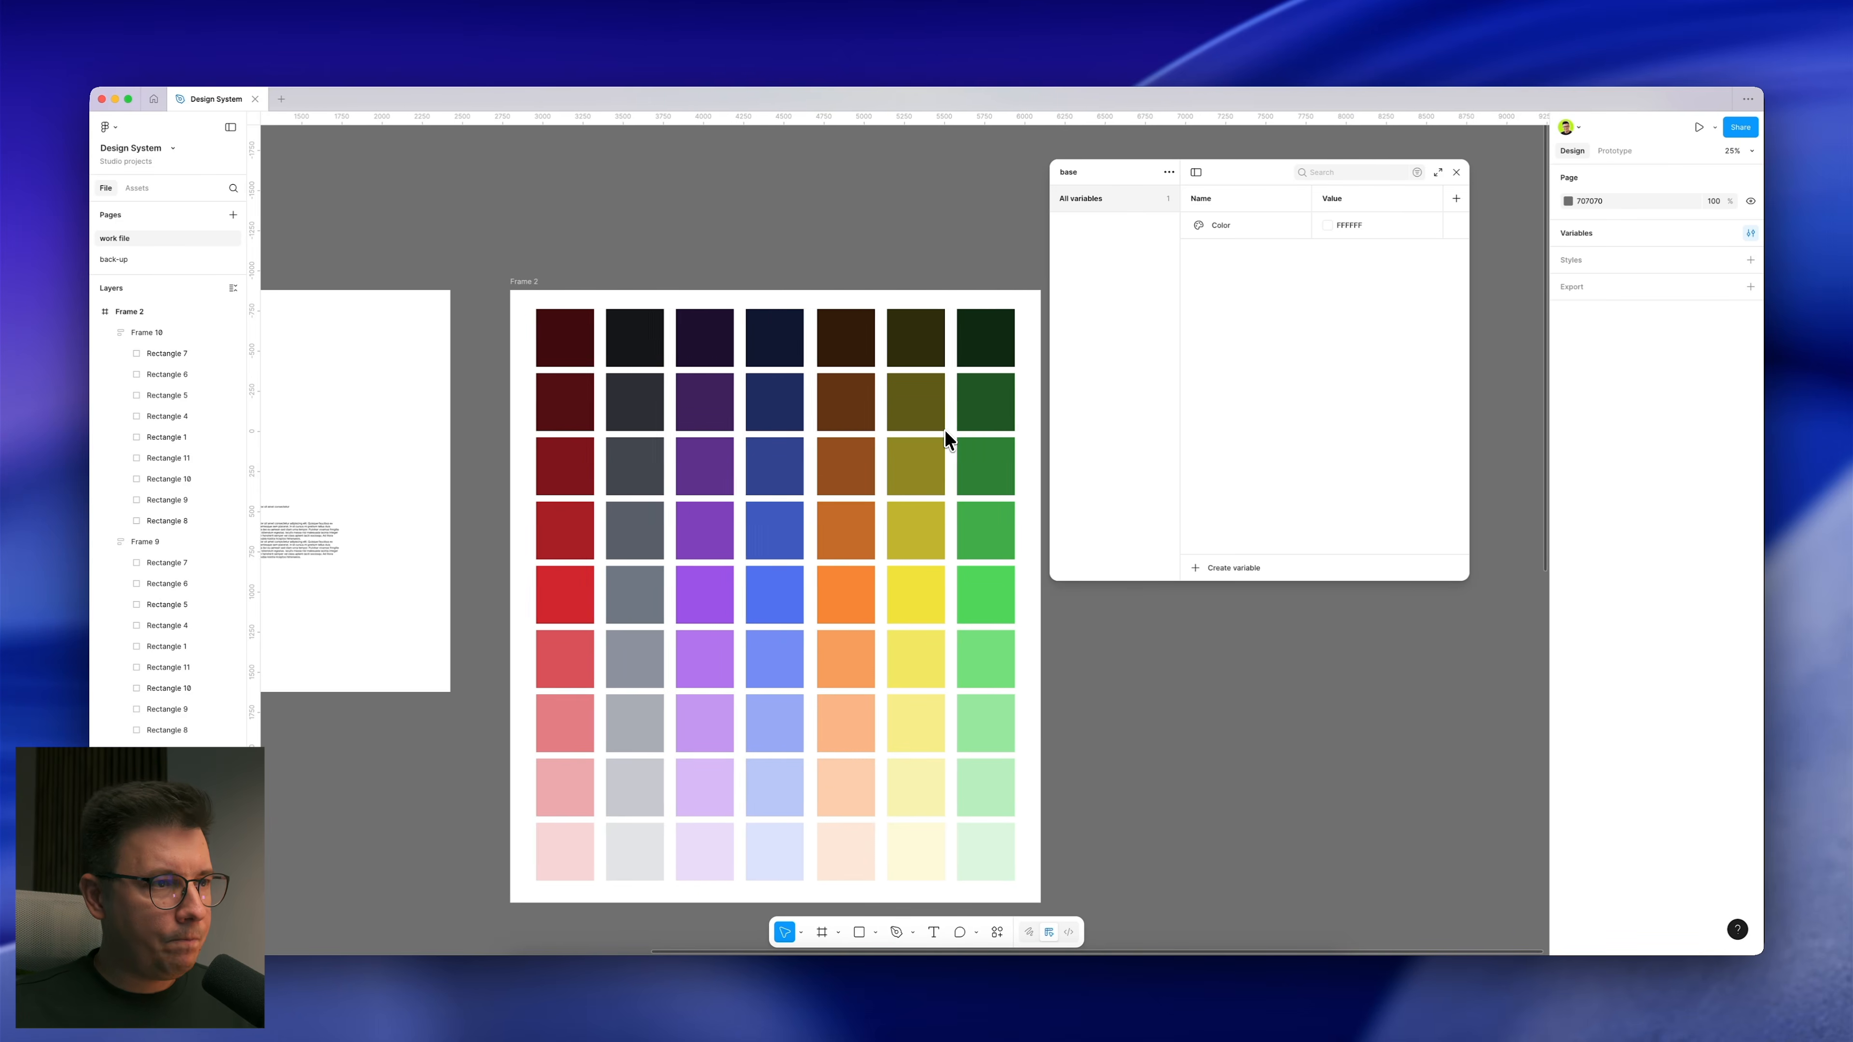
pyautogui.scroll(-1, 949, 438)
pyautogui.hscroll(1, 945, 437)
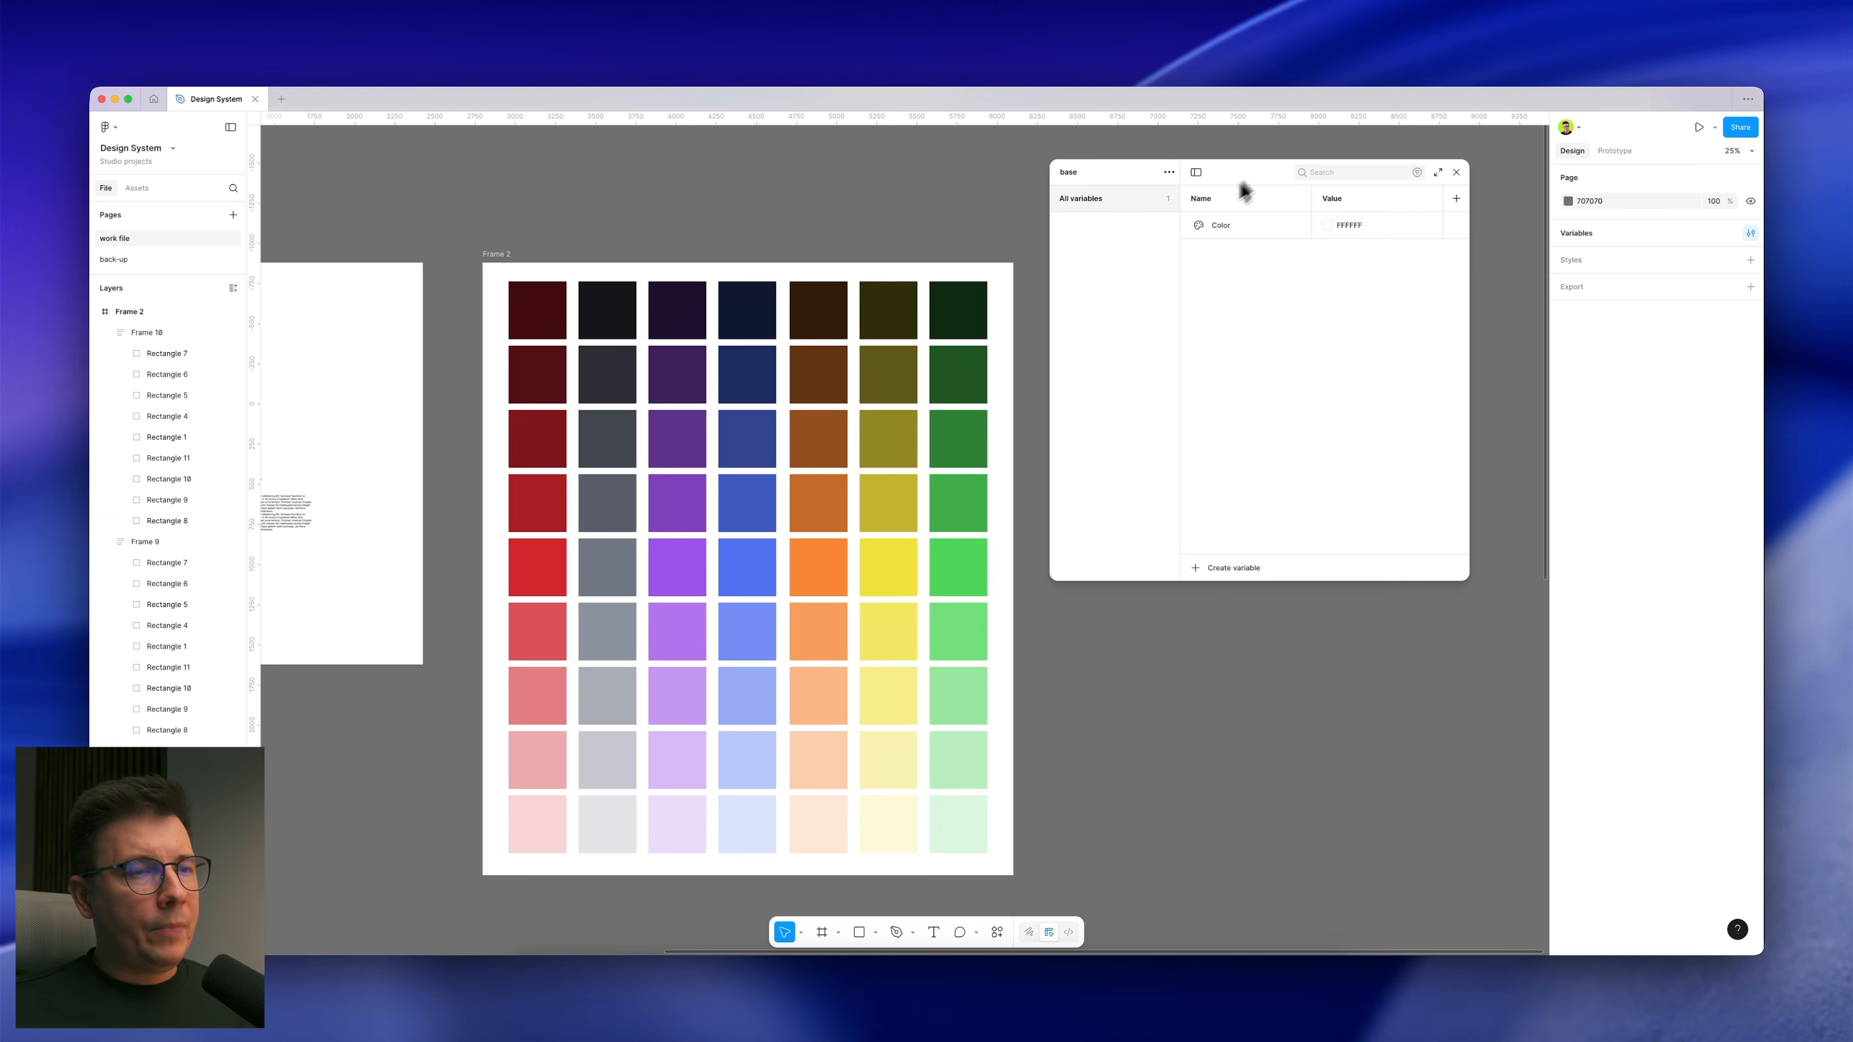
# Step: Try to duplicate the color variable by copying and pasting it, and undo the paste
pyautogui.click(1223, 225)
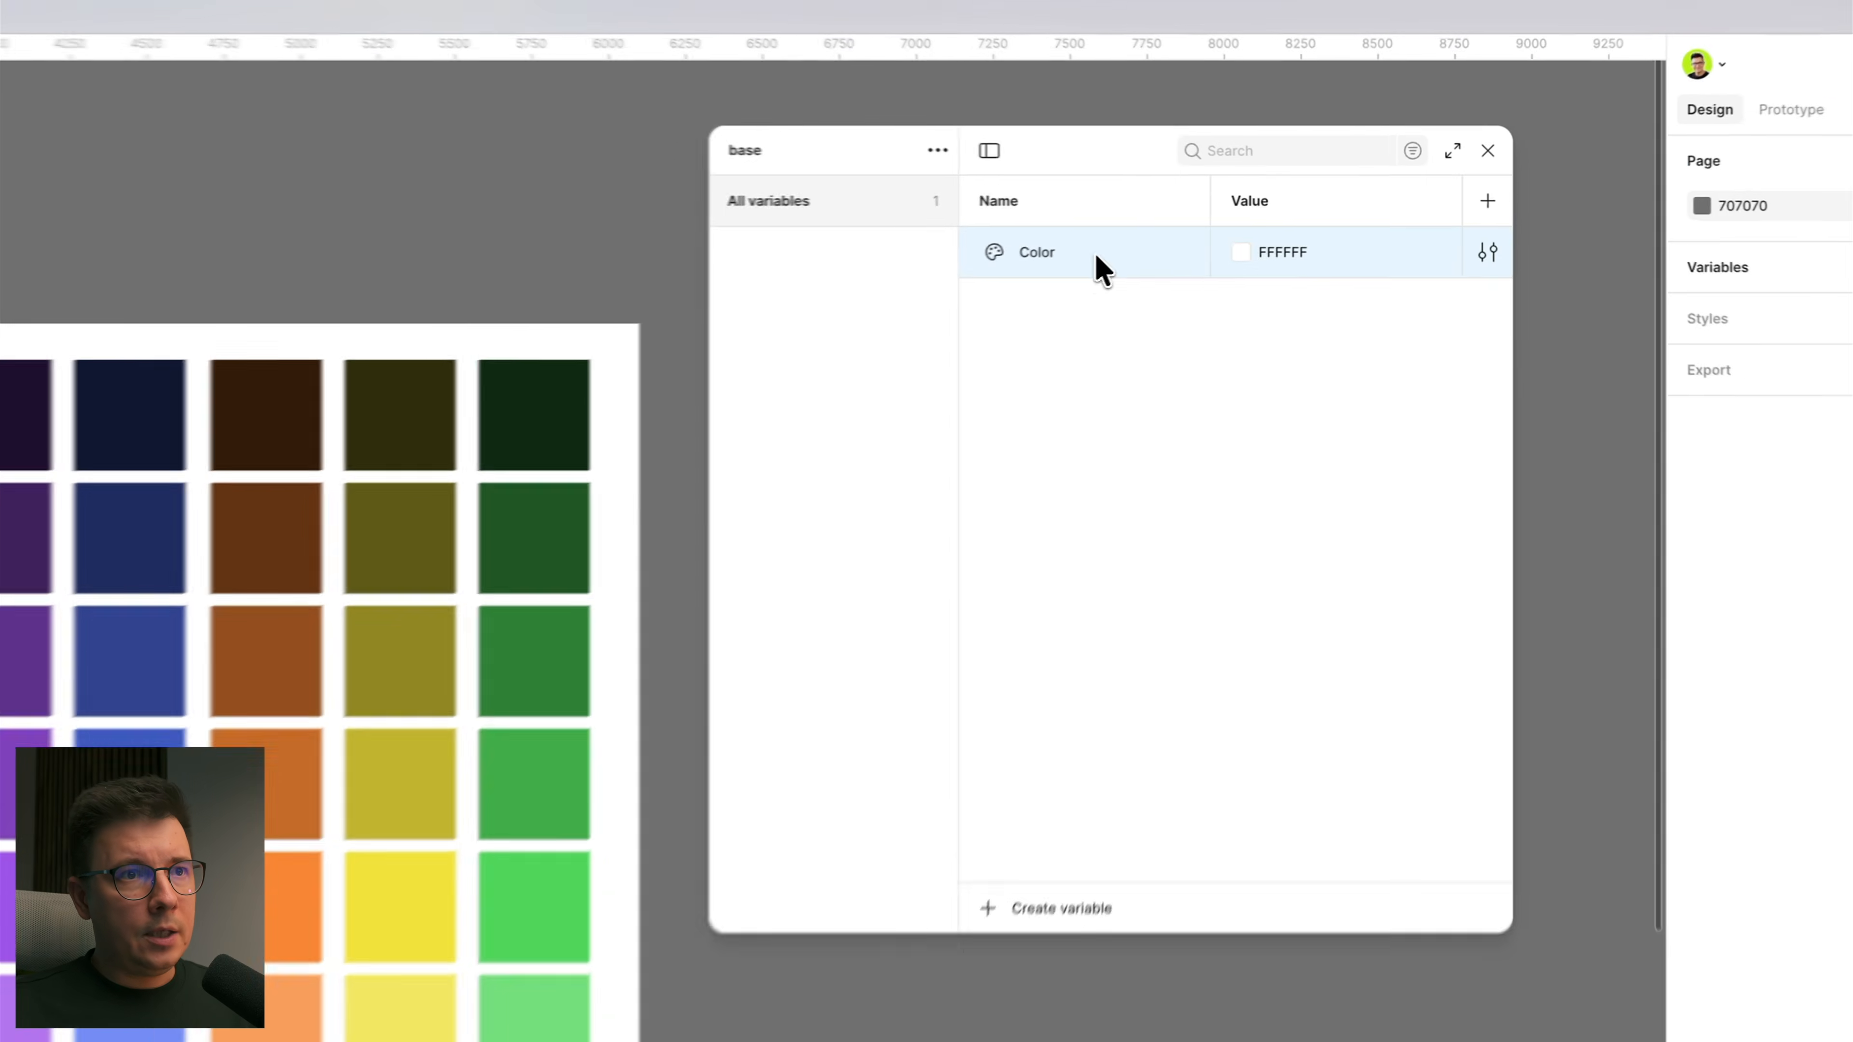
pyautogui.rightClick(1267, 227)
pyautogui.click(1146, 279)
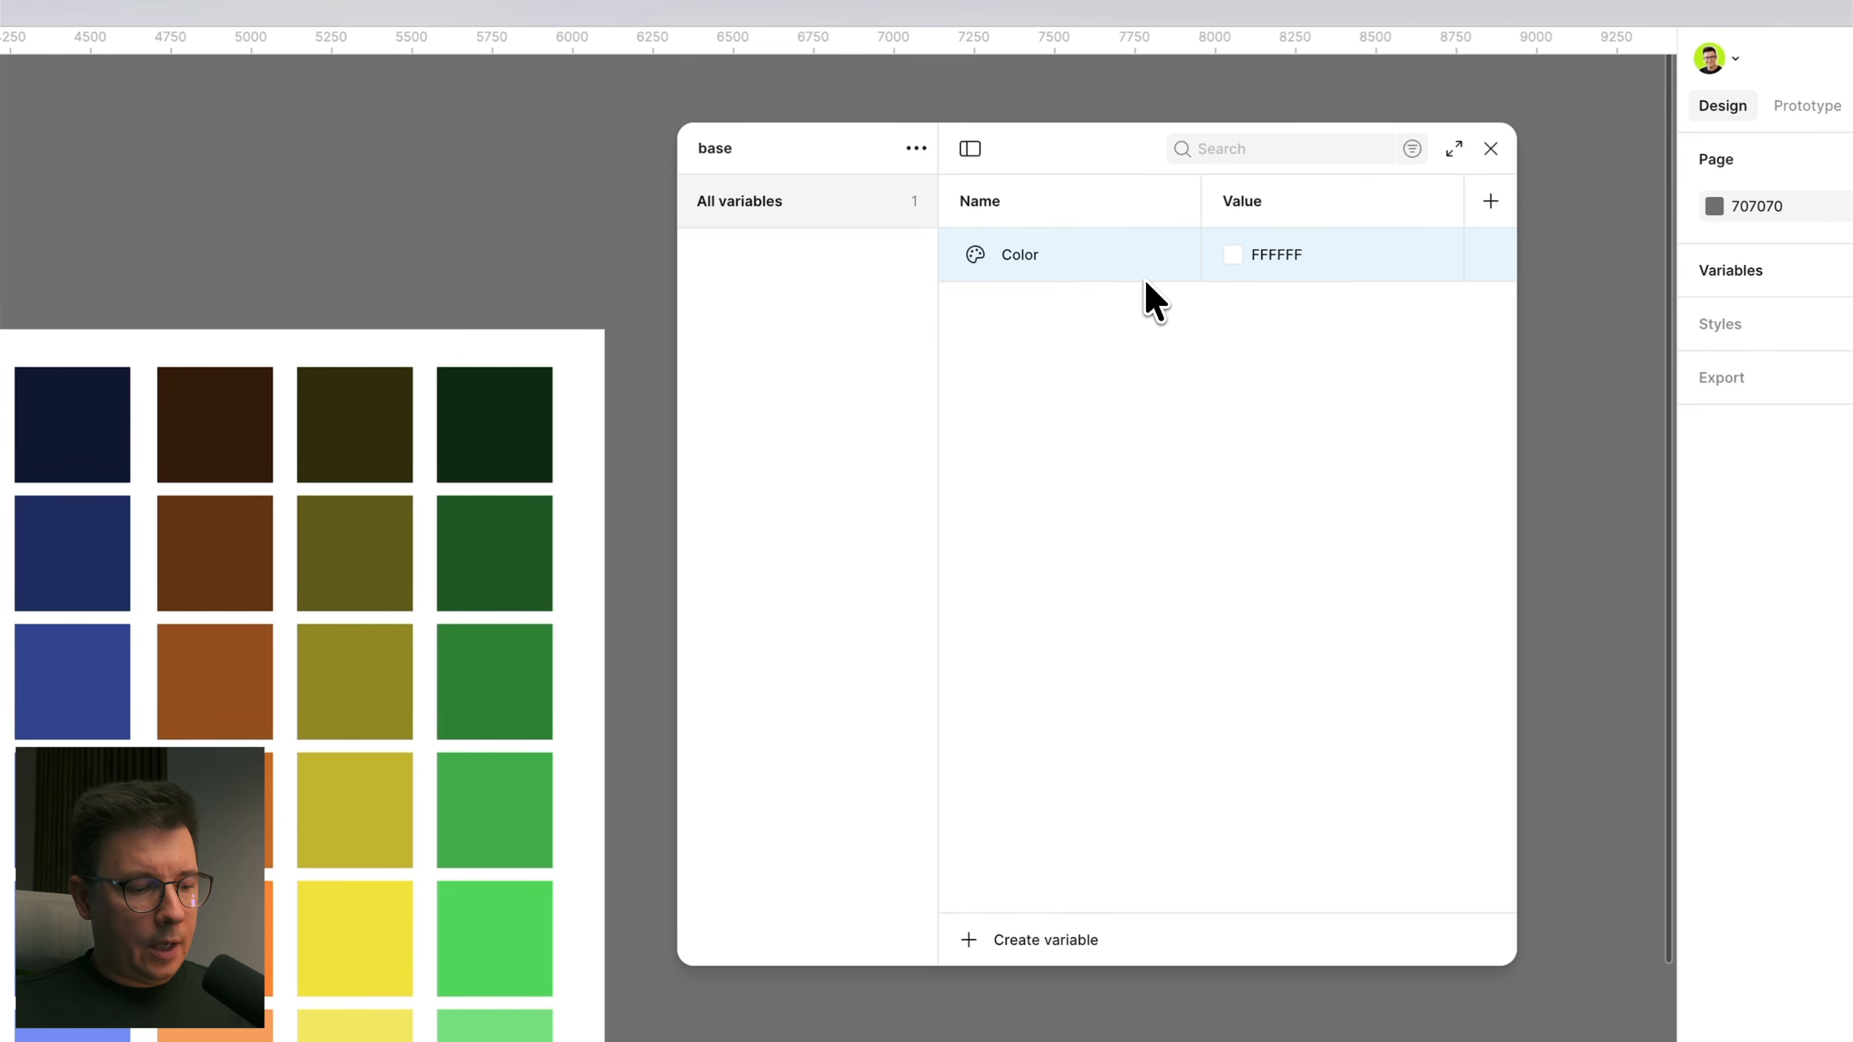
pyautogui.press('super+v')
pyautogui.press('super+z')
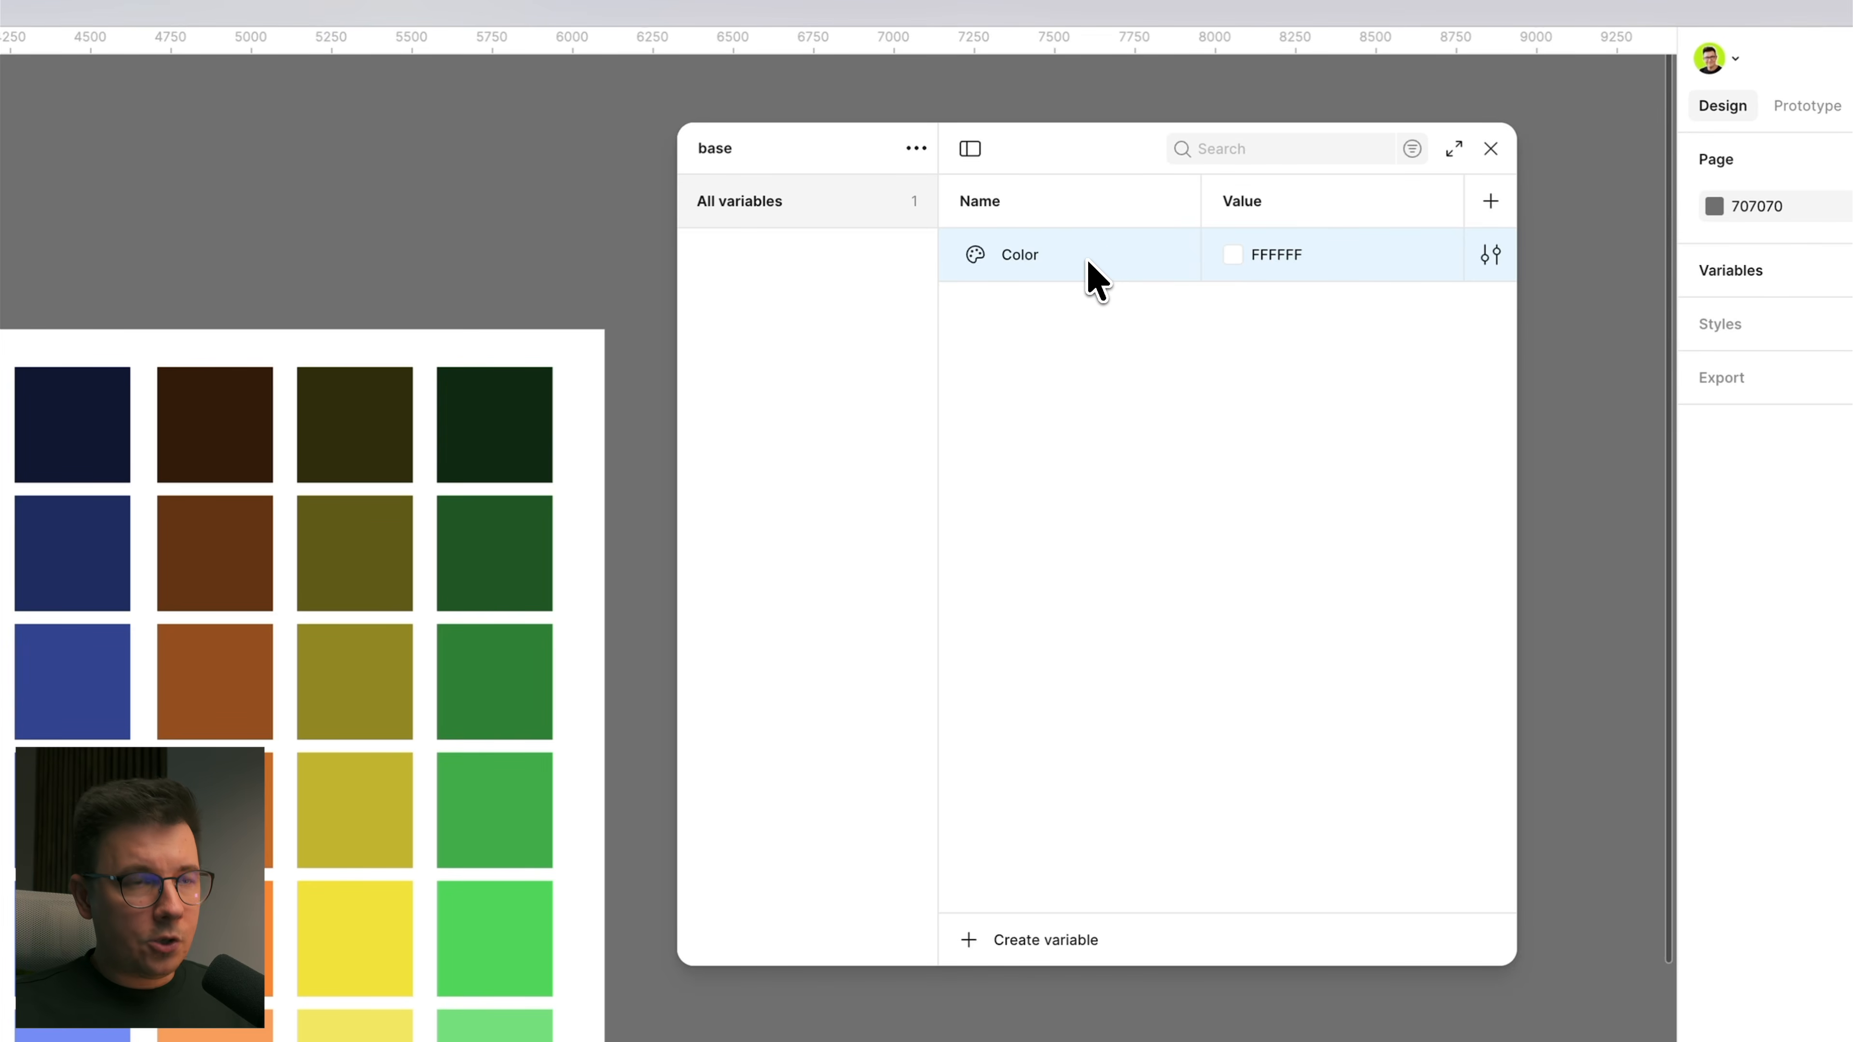
# Step: Duplicate the white color variable eight times so the base collection holds nine variables, Color through Color 9
pyautogui.rightClick(1091, 264)
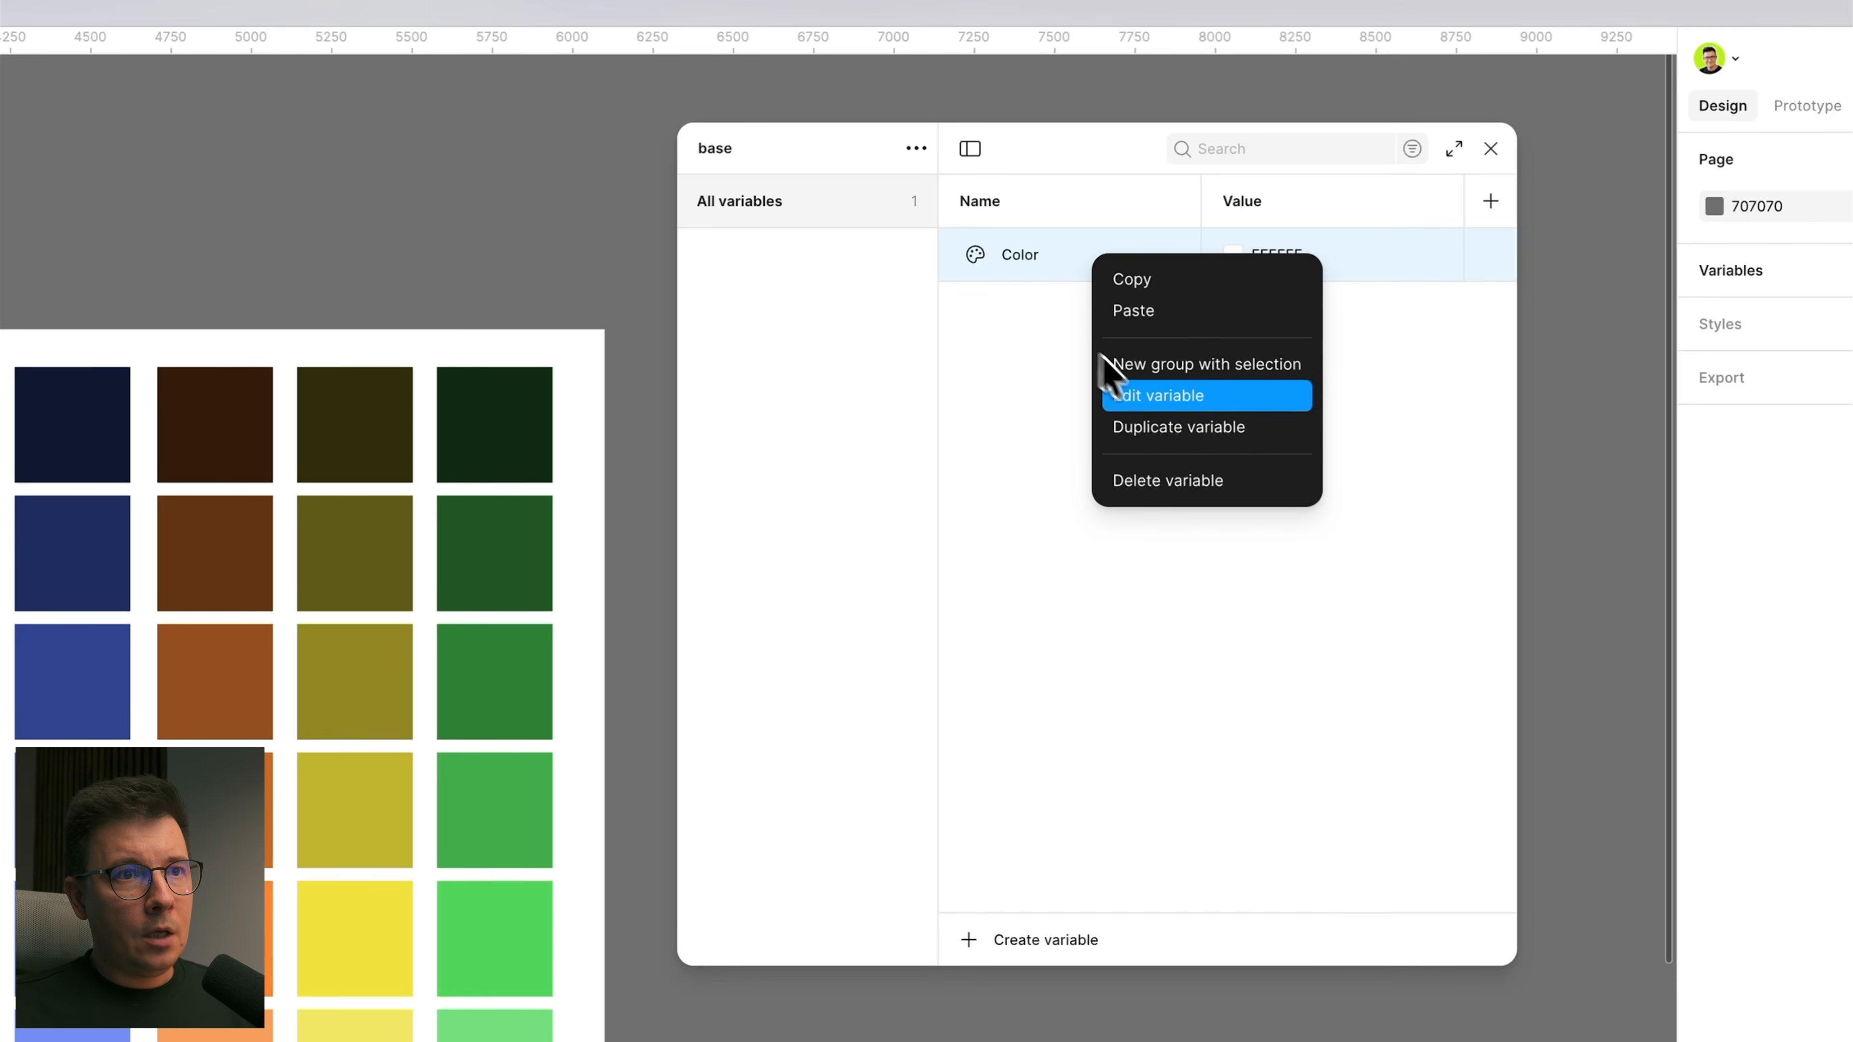
pyautogui.click(1201, 429)
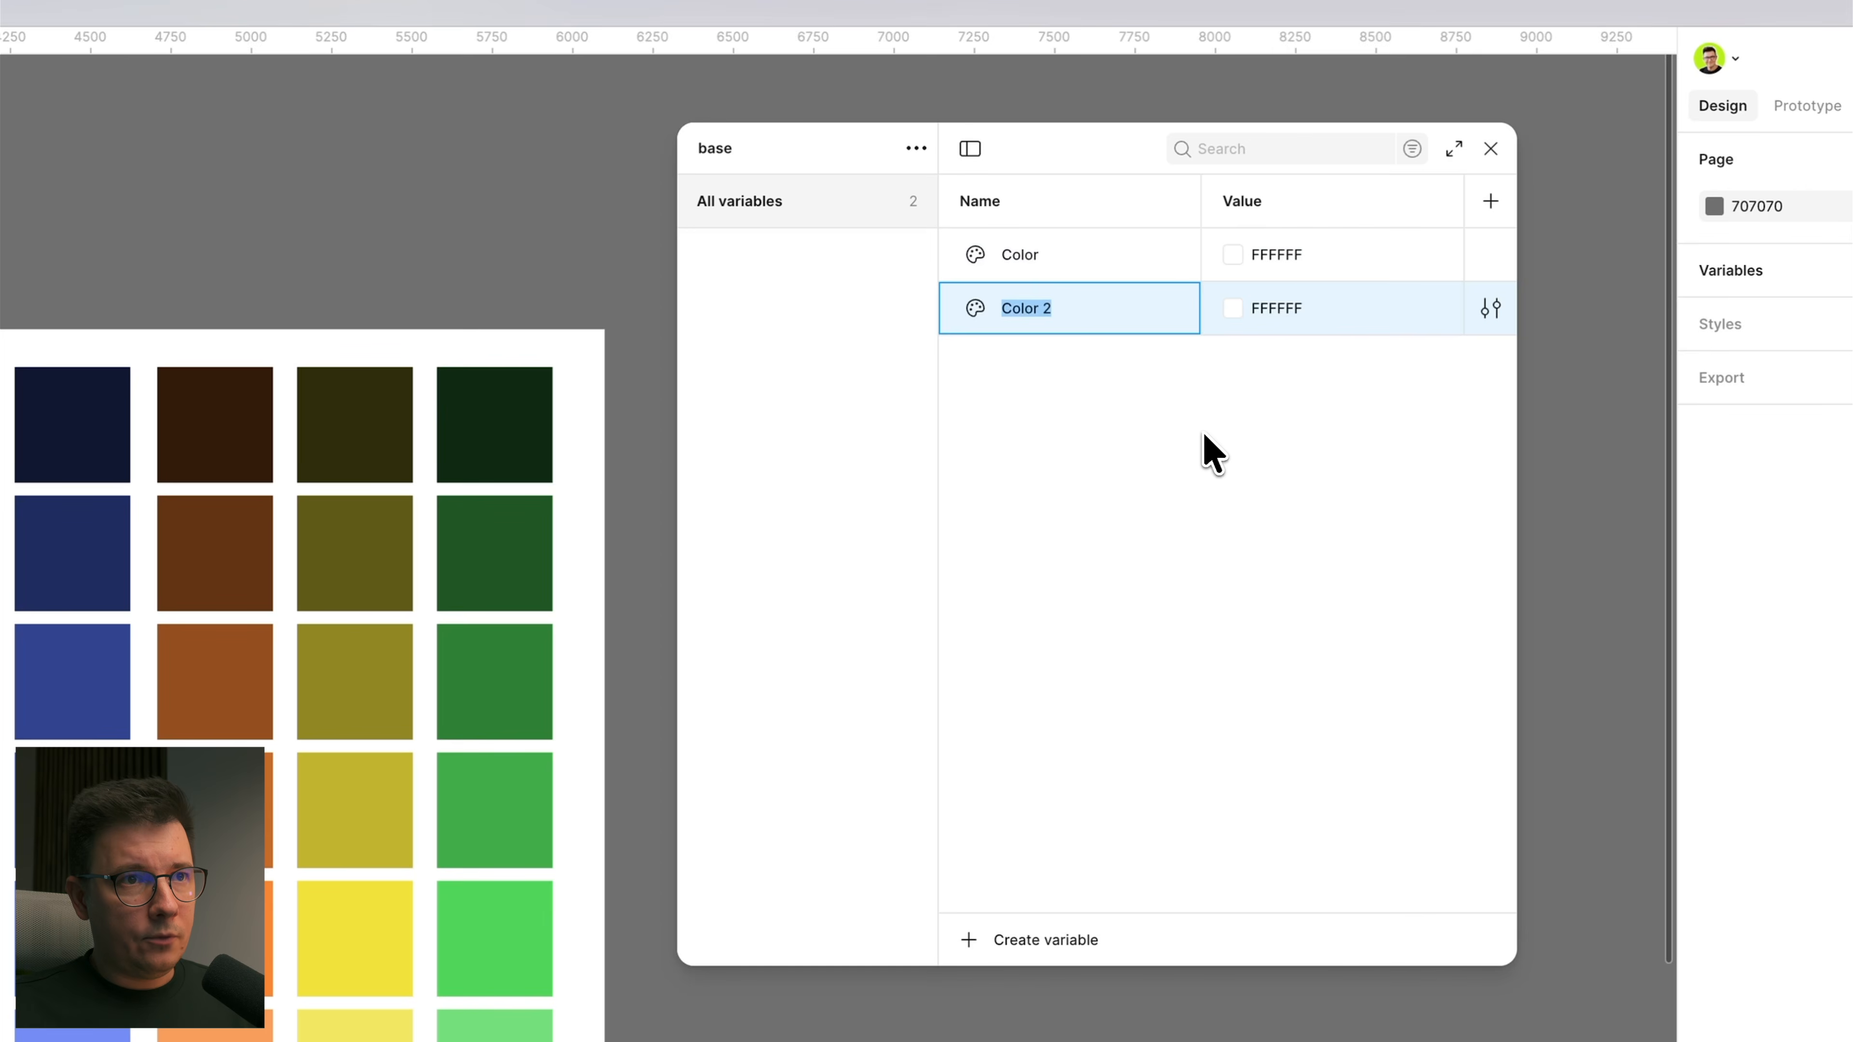
pyautogui.click(1160, 431)
pyautogui.rightClick(1153, 321)
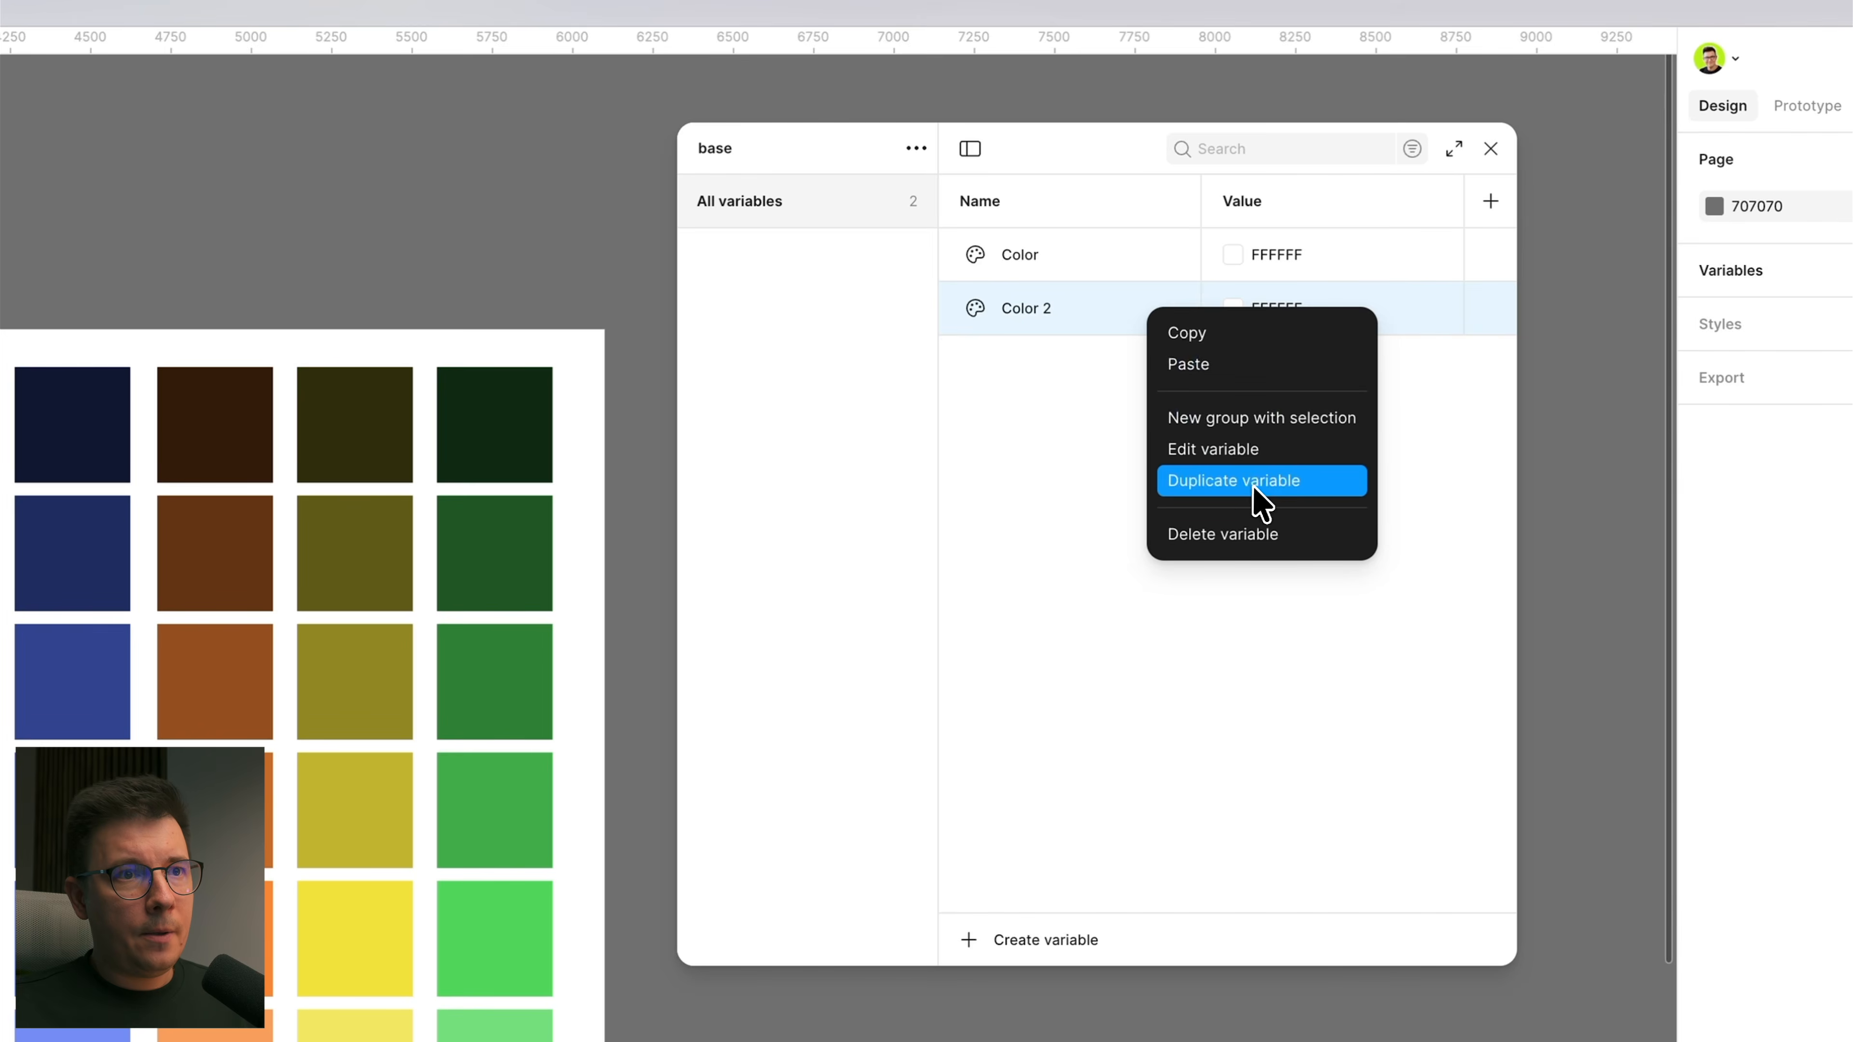
pyautogui.click(1258, 505)
pyautogui.click(1108, 542)
pyautogui.rightClick(1153, 364)
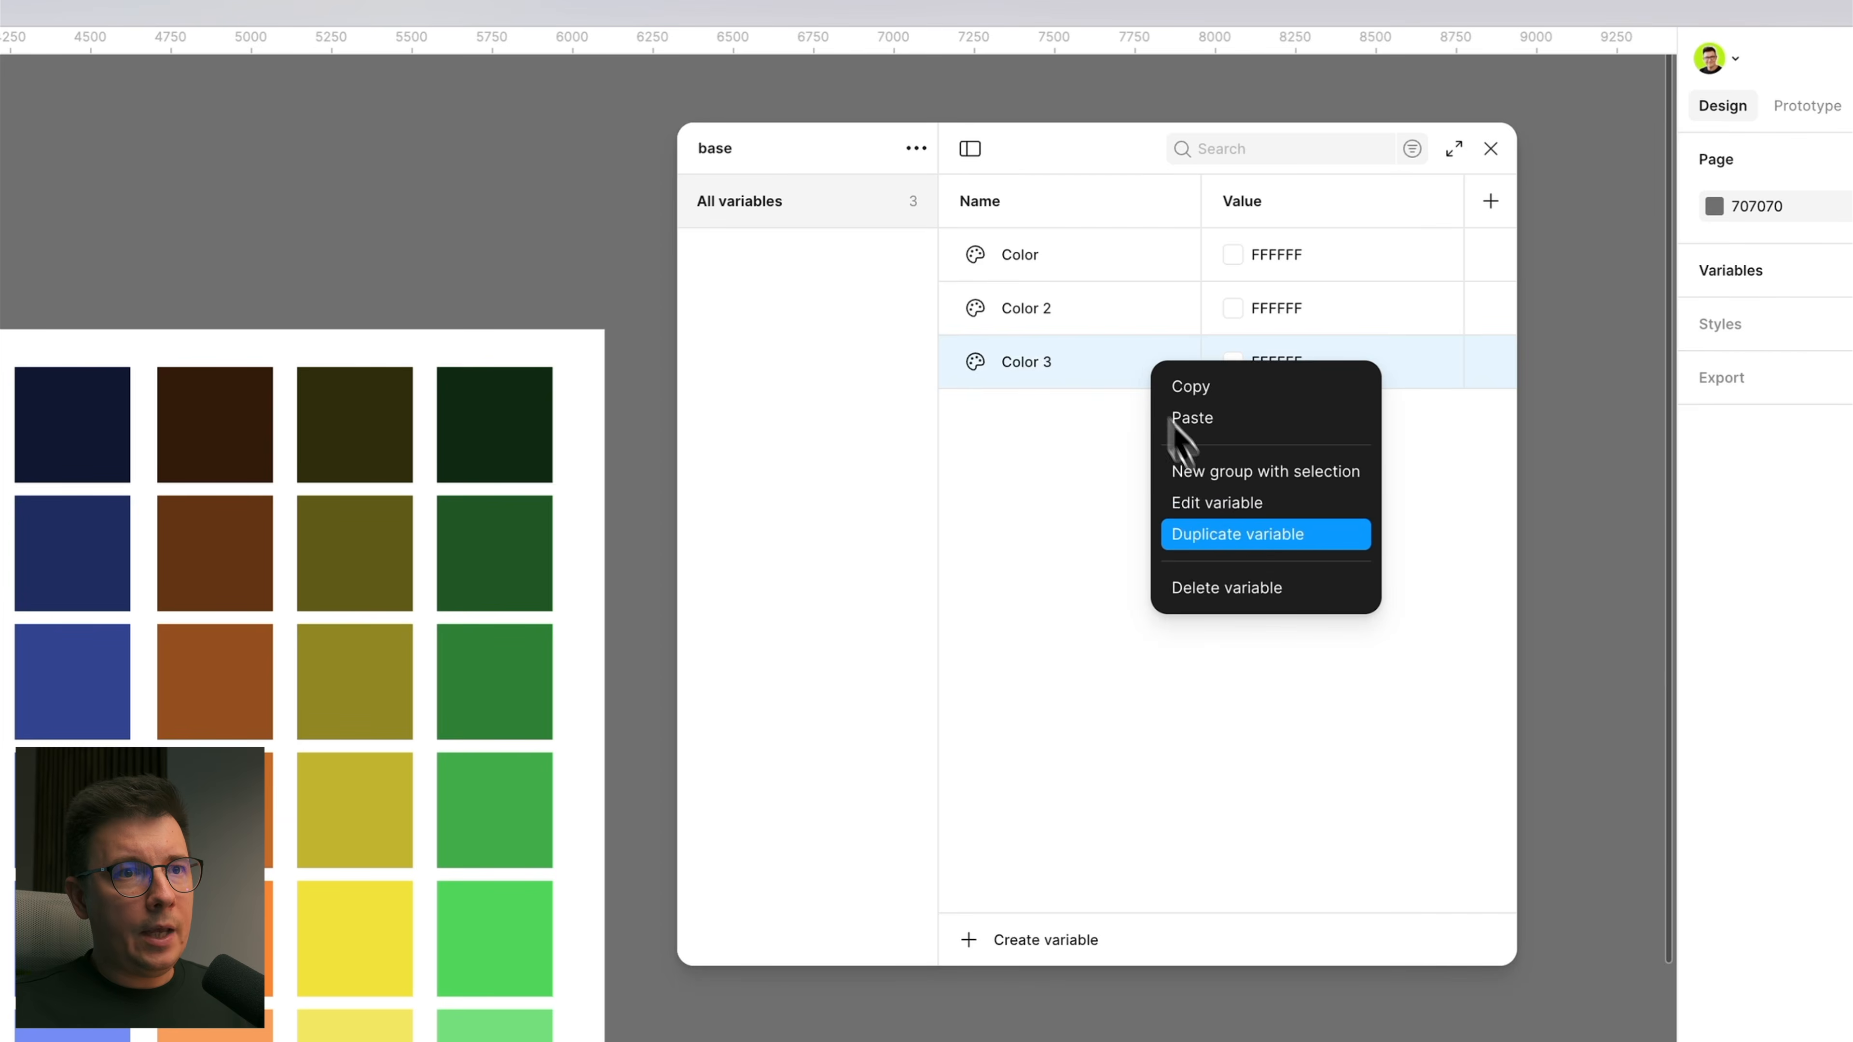
pyautogui.click(1257, 544)
pyautogui.click(1154, 502)
pyautogui.rightClick(1150, 430)
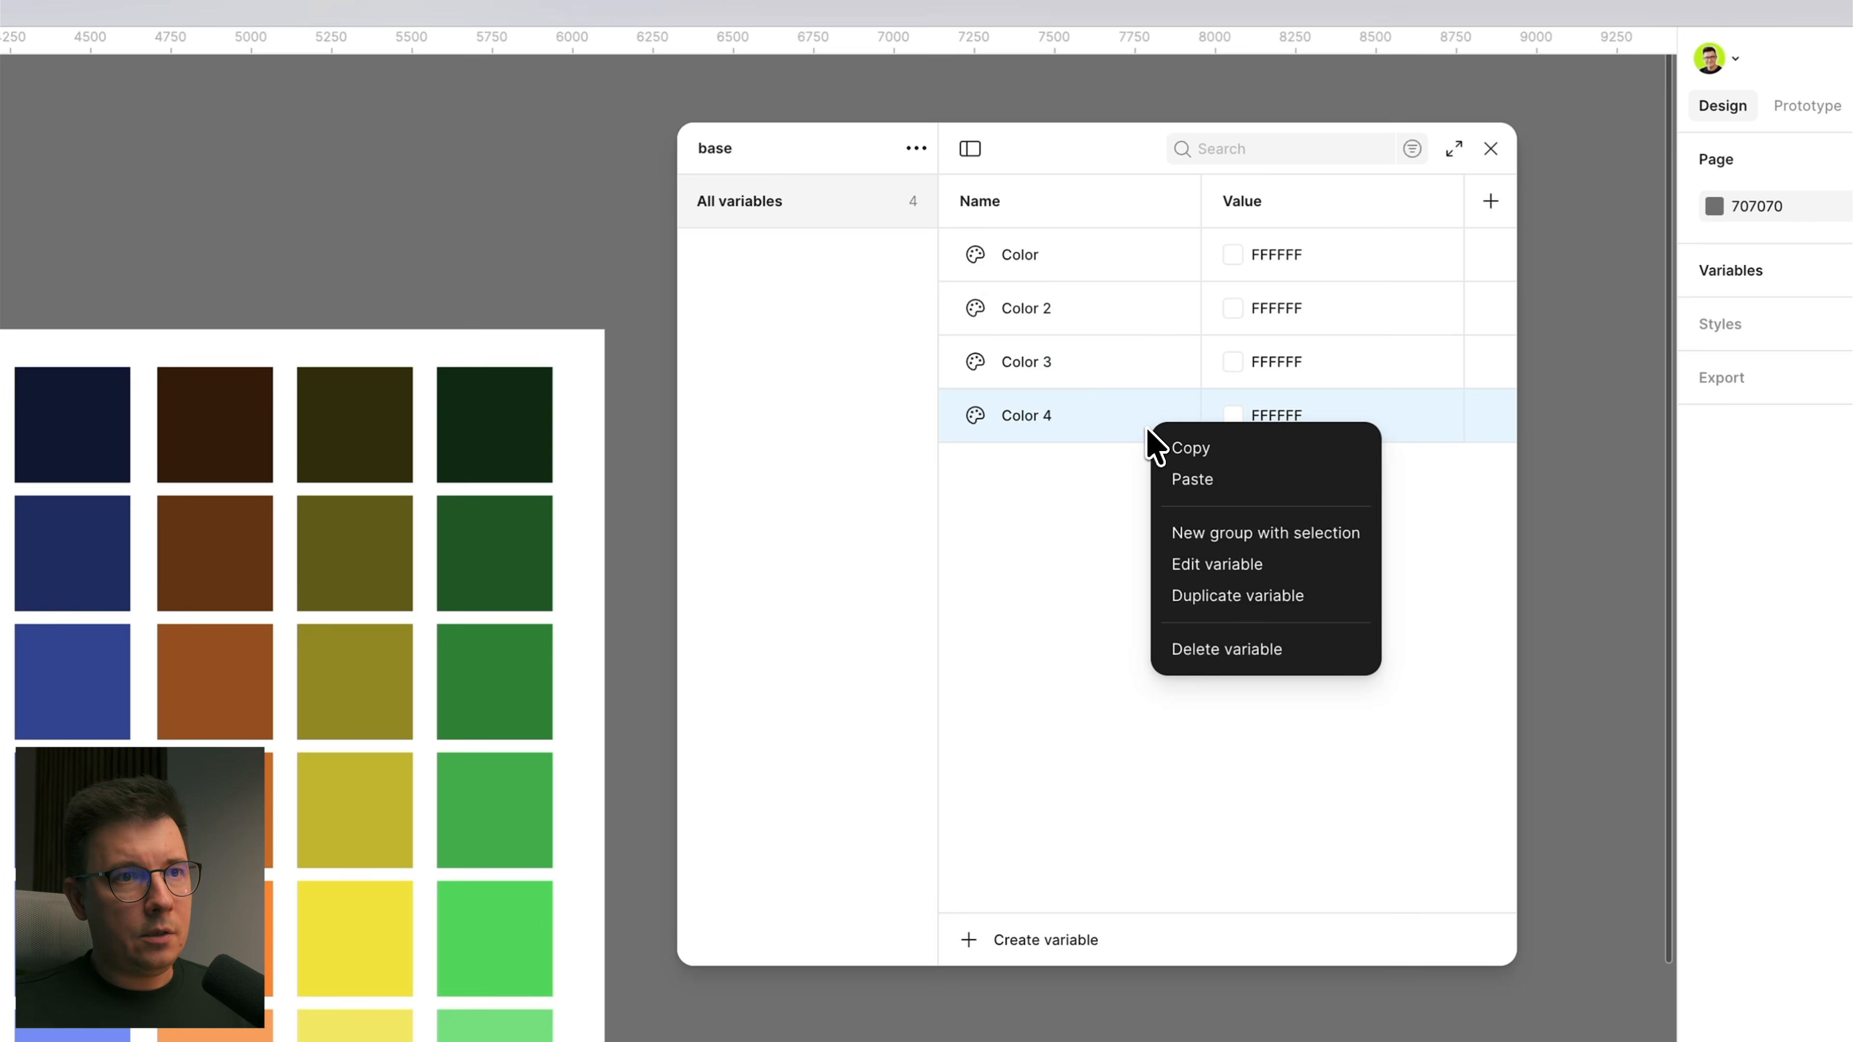
pyautogui.click(1240, 595)
pyautogui.click(1165, 619)
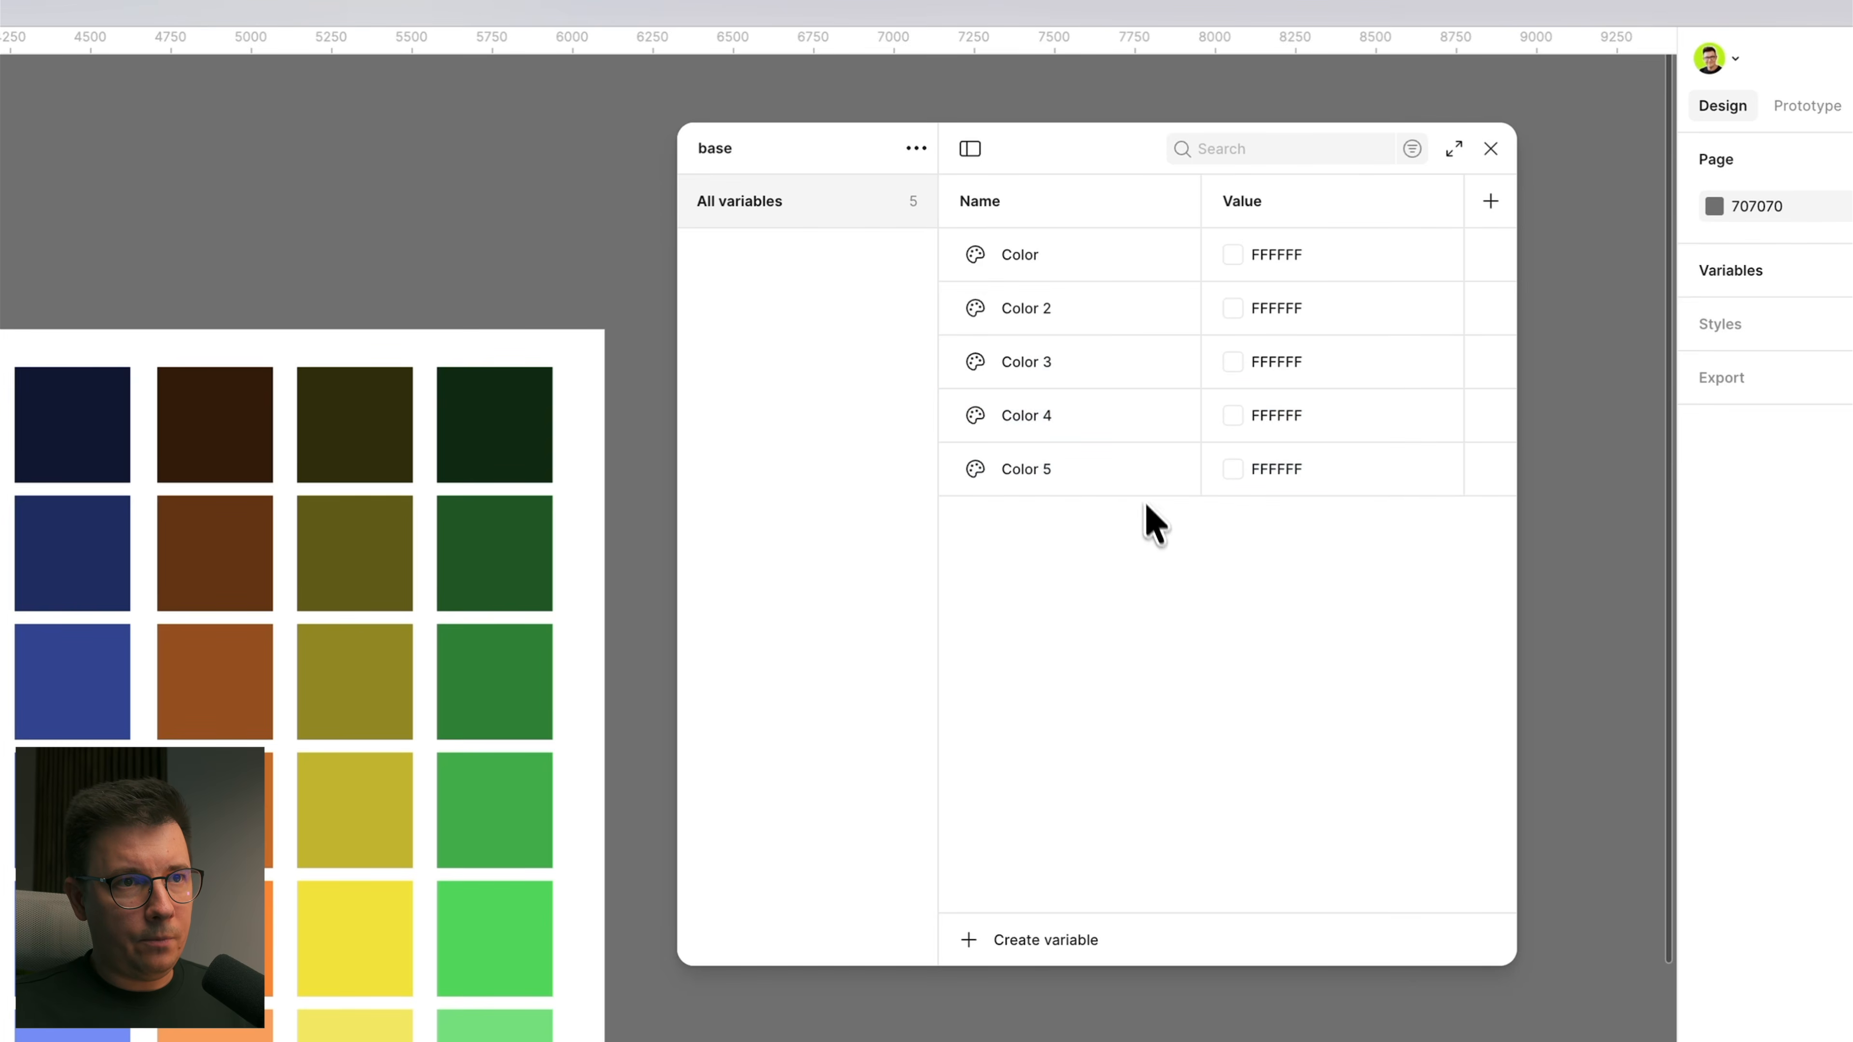
pyautogui.rightClick(1142, 486)
pyautogui.click(1285, 652)
pyautogui.rightClick(1157, 530)
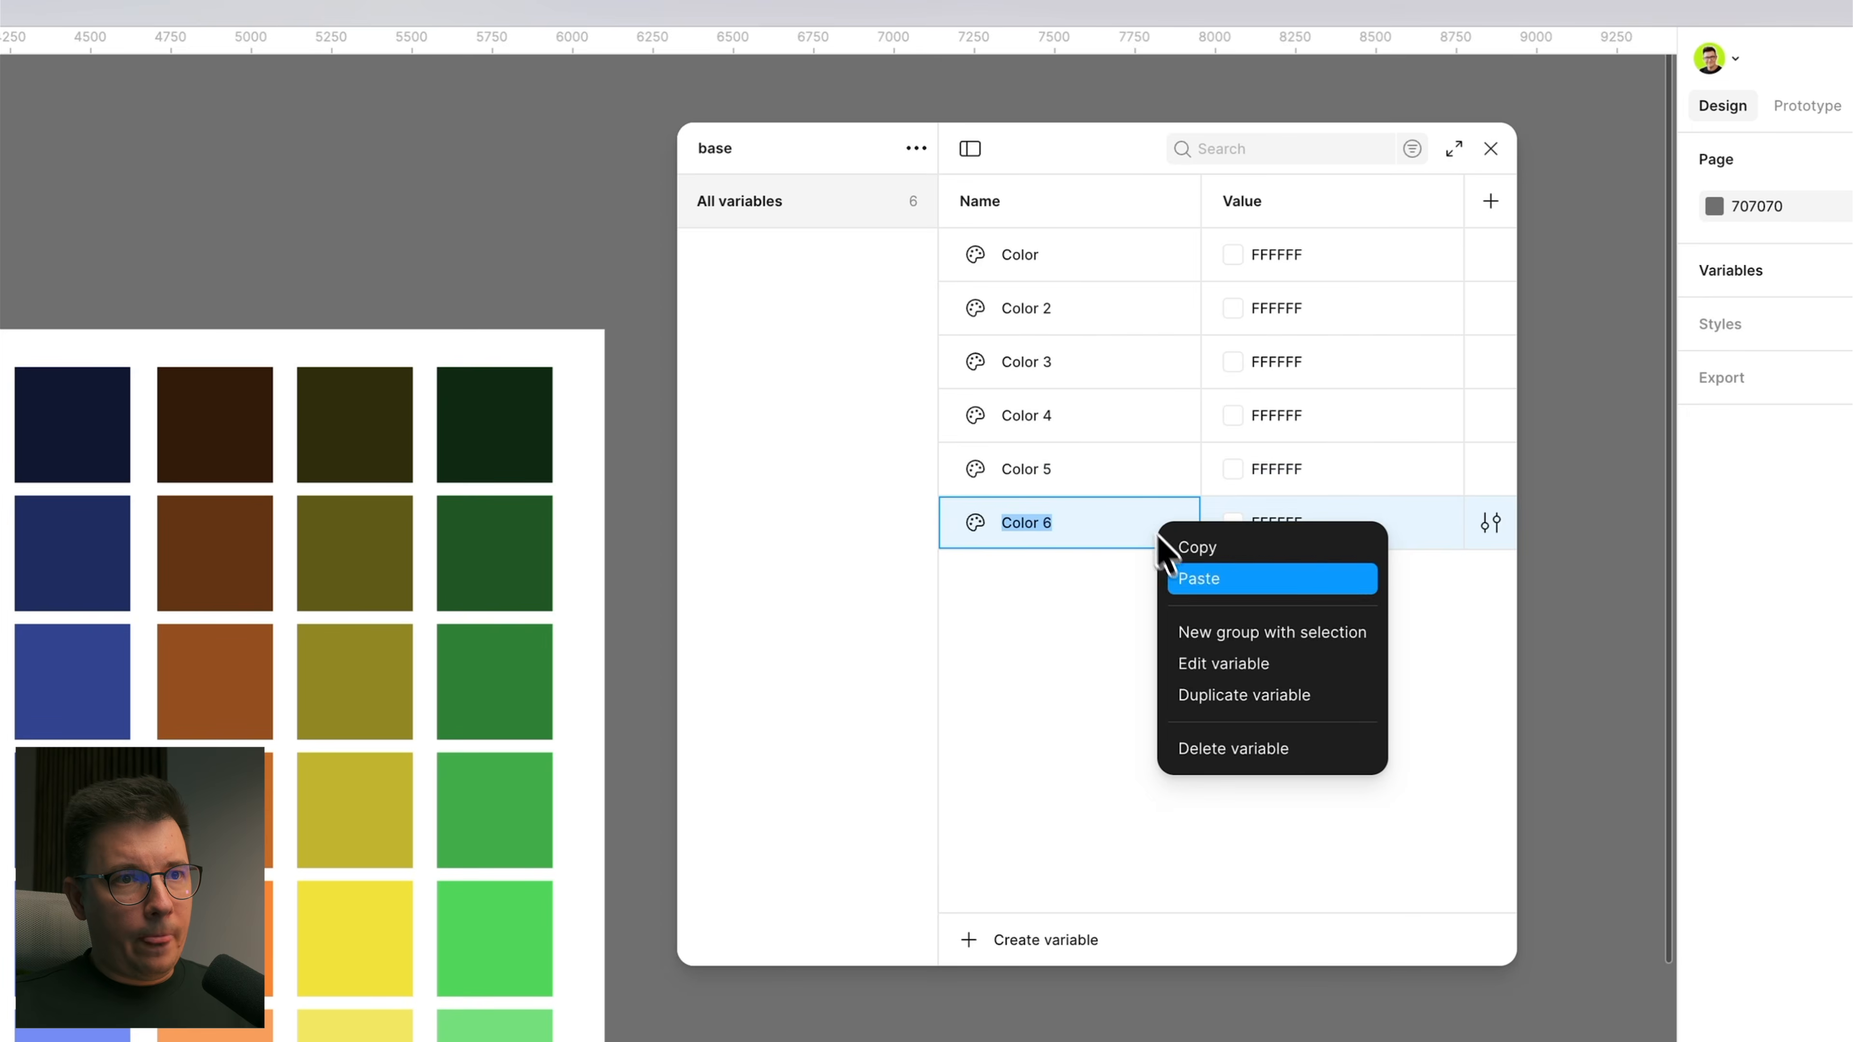
pyautogui.click(1319, 704)
pyautogui.rightClick(1142, 584)
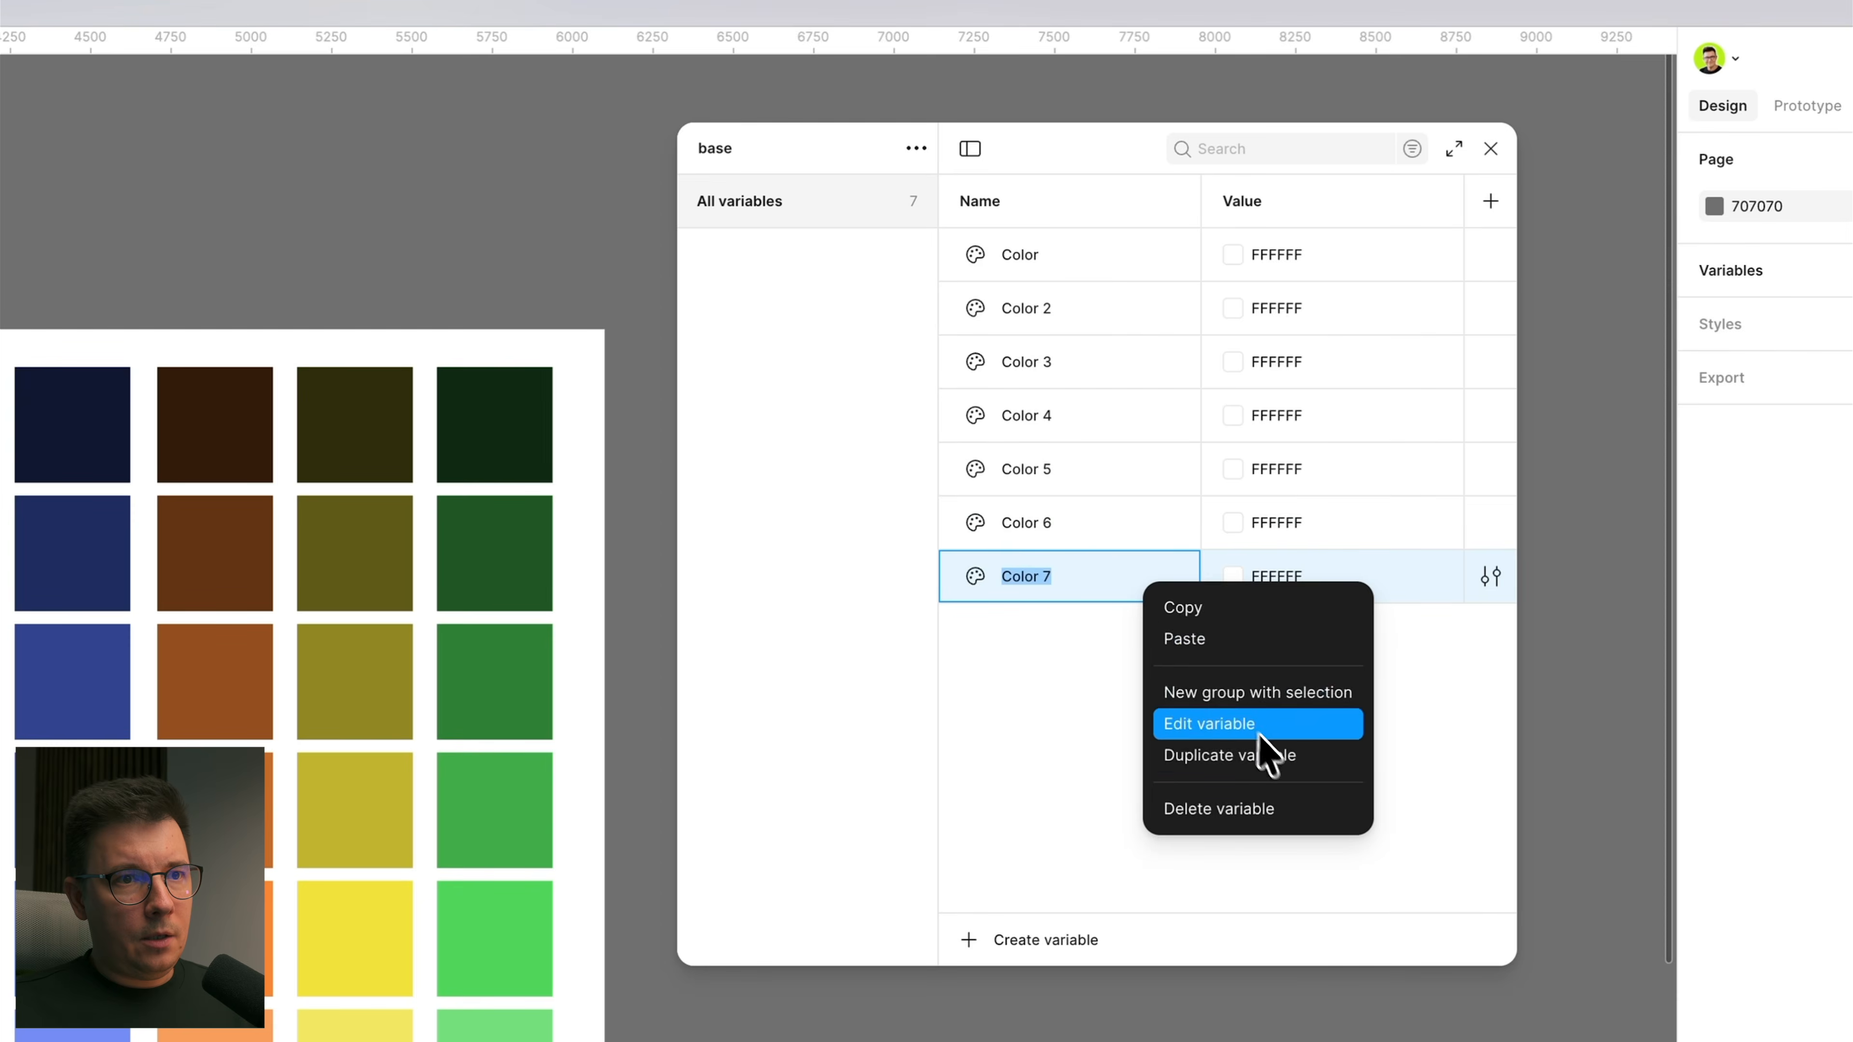
pyautogui.click(1273, 756)
pyautogui.rightClick(1143, 632)
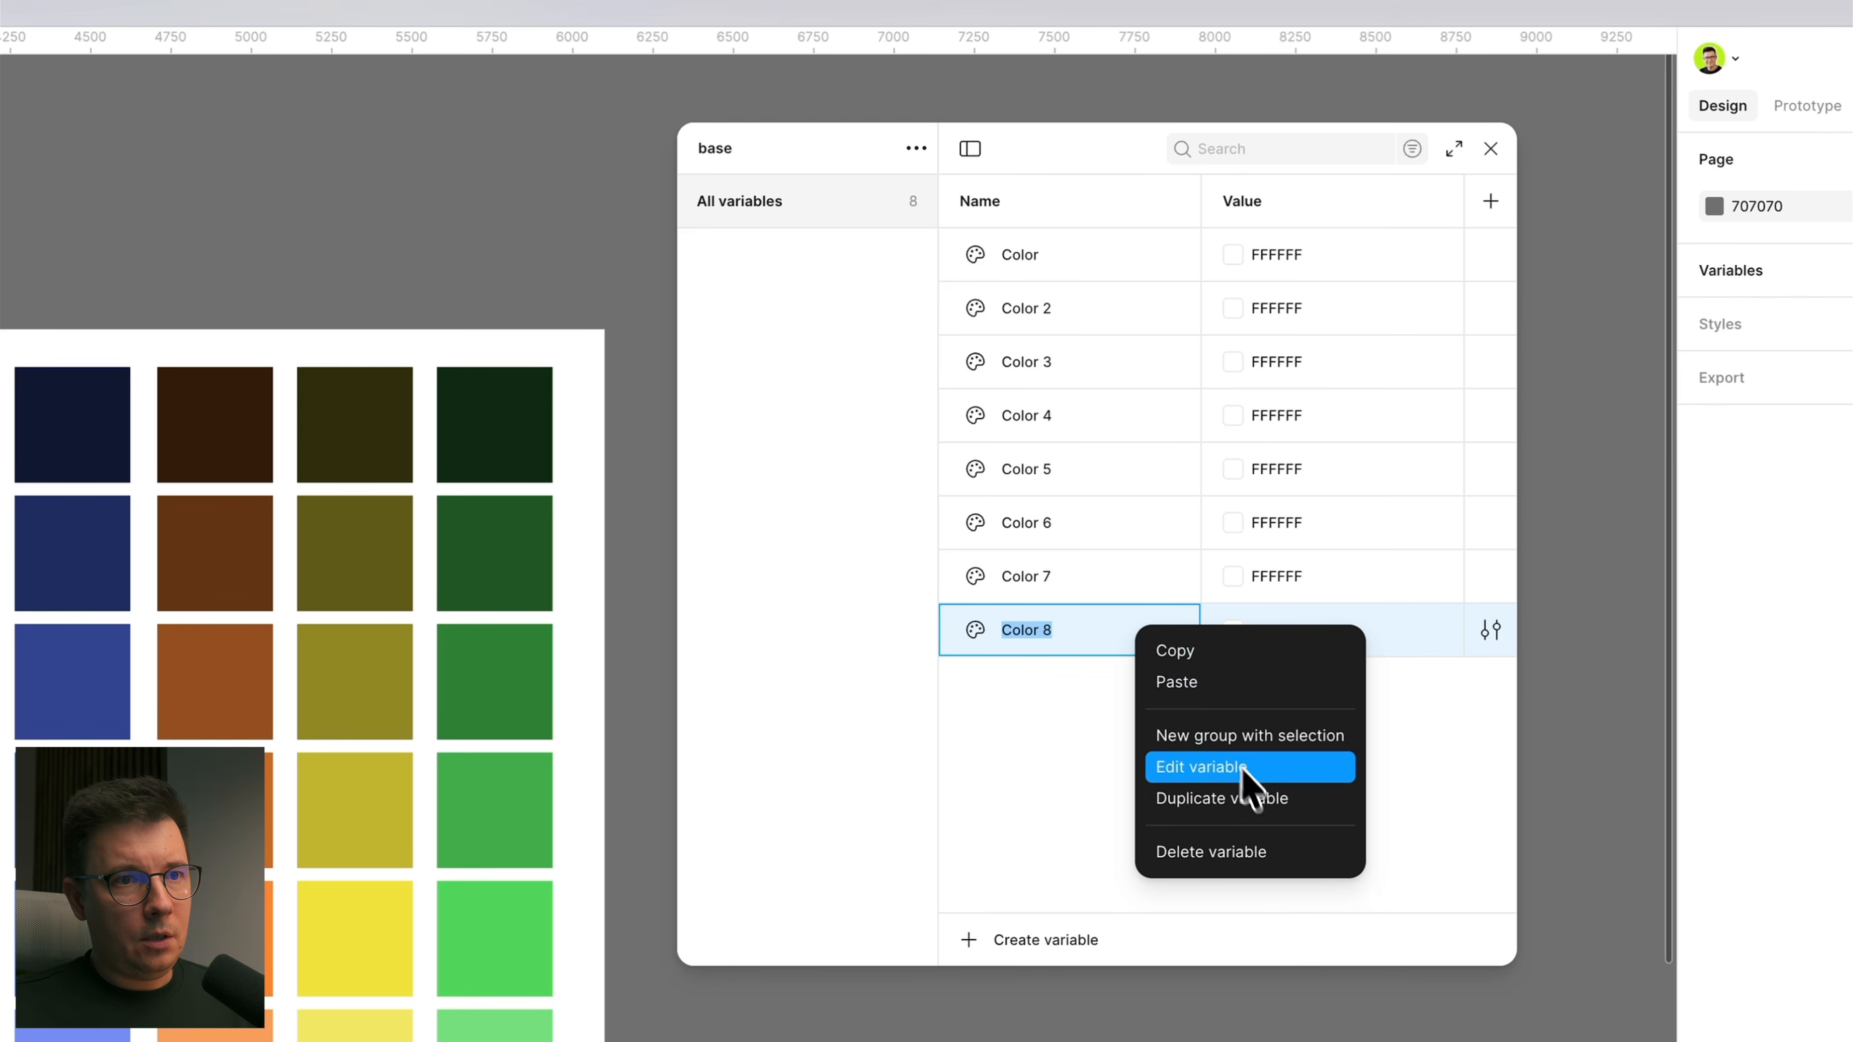
pyautogui.click(1254, 811)
pyautogui.click(1109, 772)
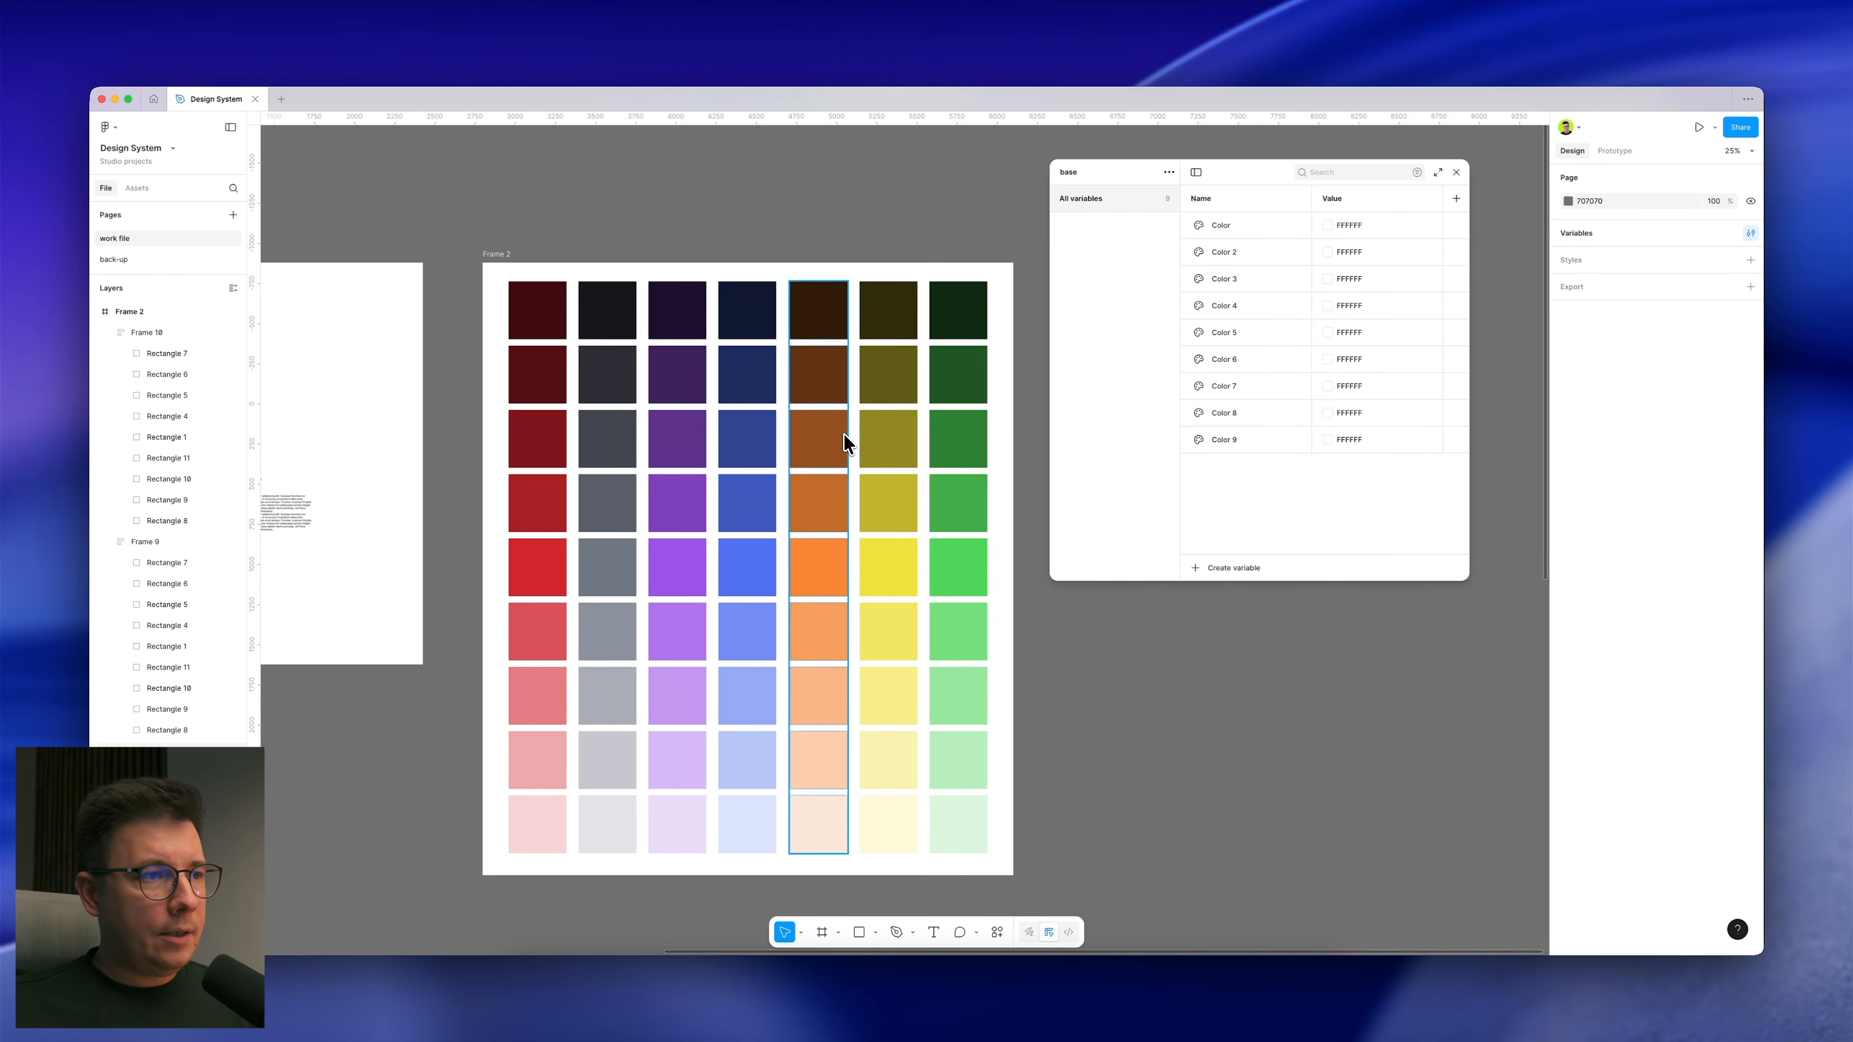
# Step: Rename the nine color variables in order from 100 to 900, in increments of 100
pyautogui.hscroll(1, 537, 704)
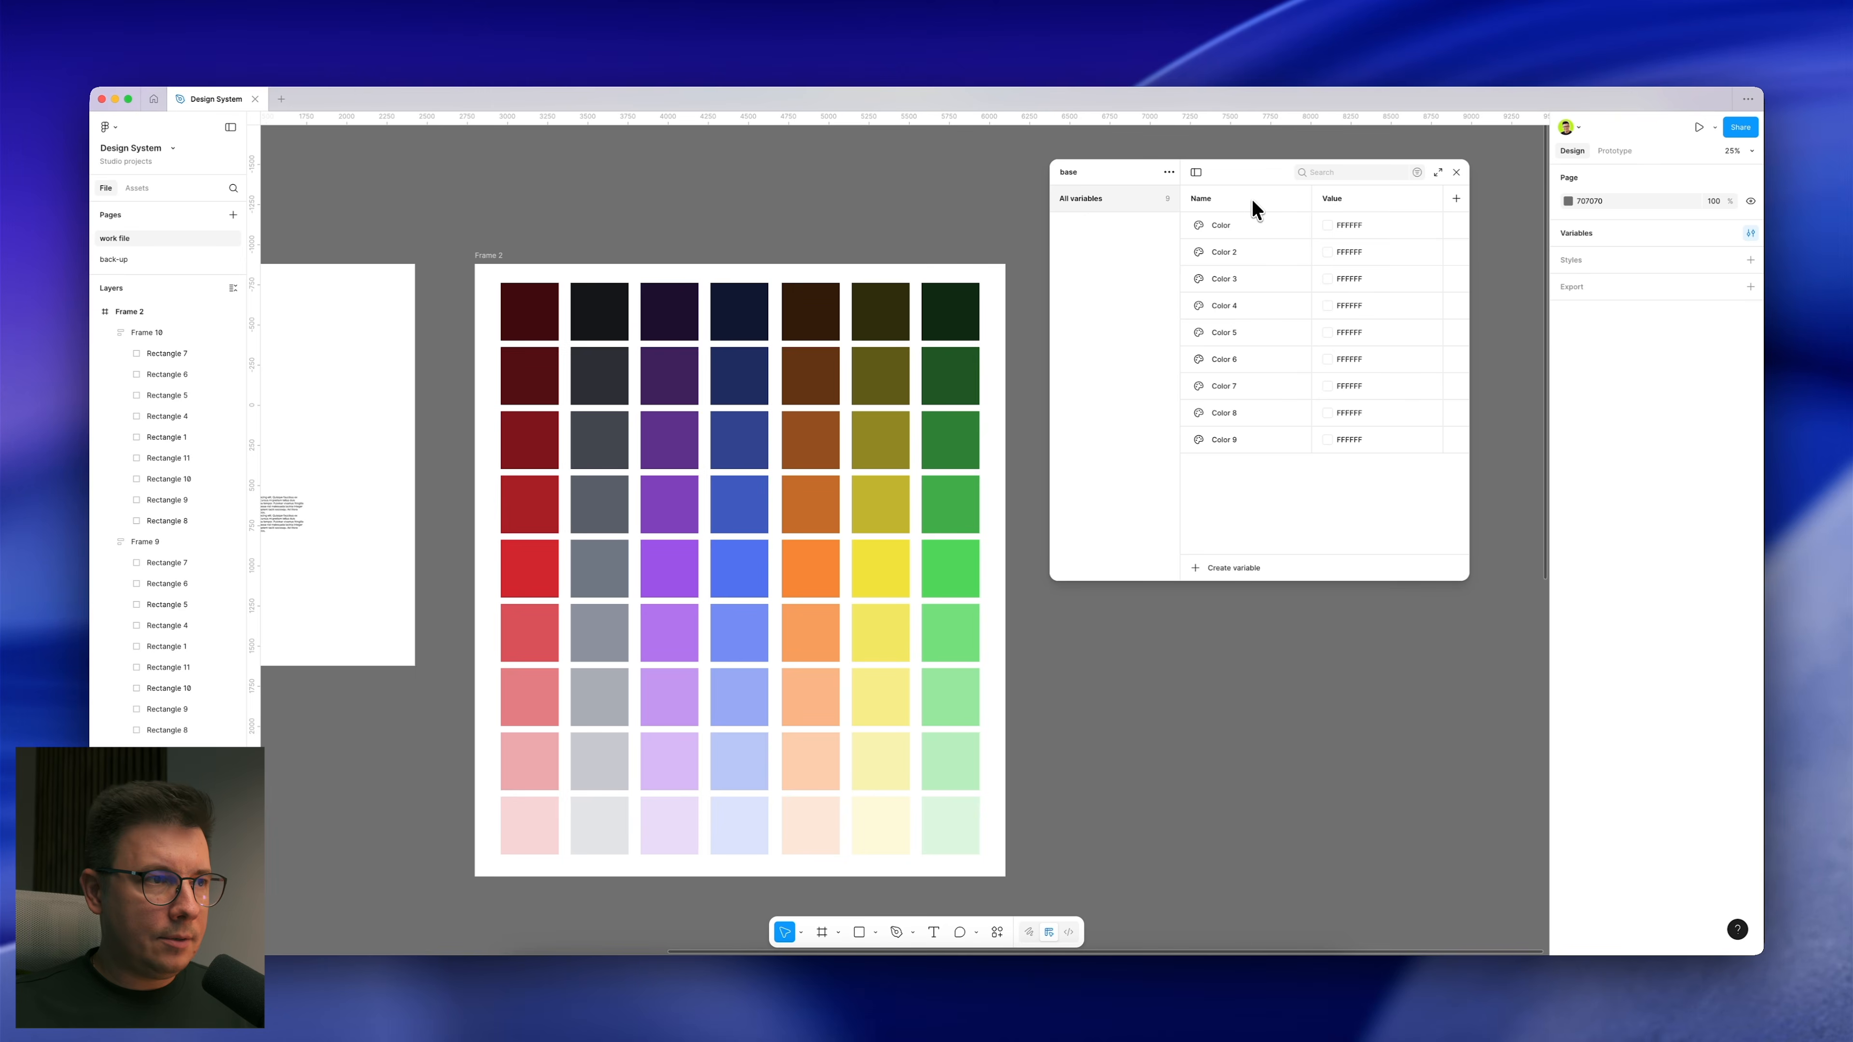
pyautogui.doubleClick(1233, 225)
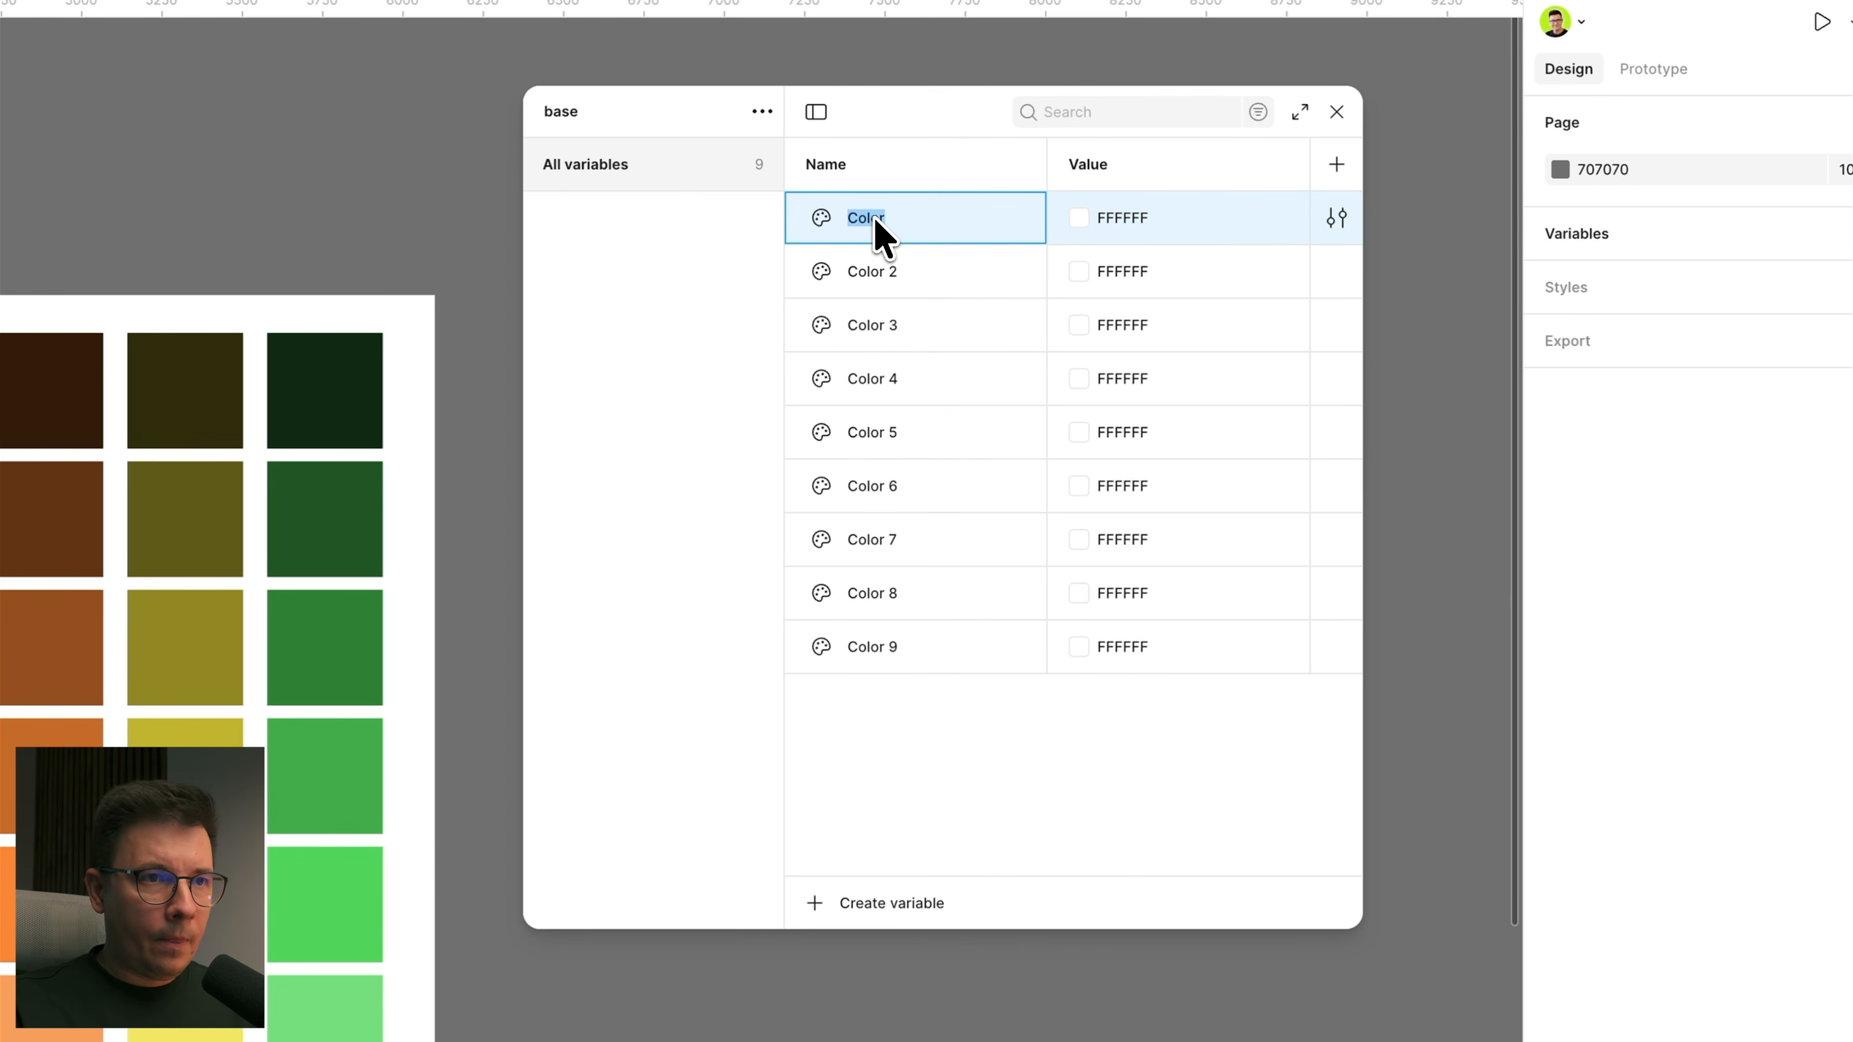
pyautogui.doubleClick(872, 272)
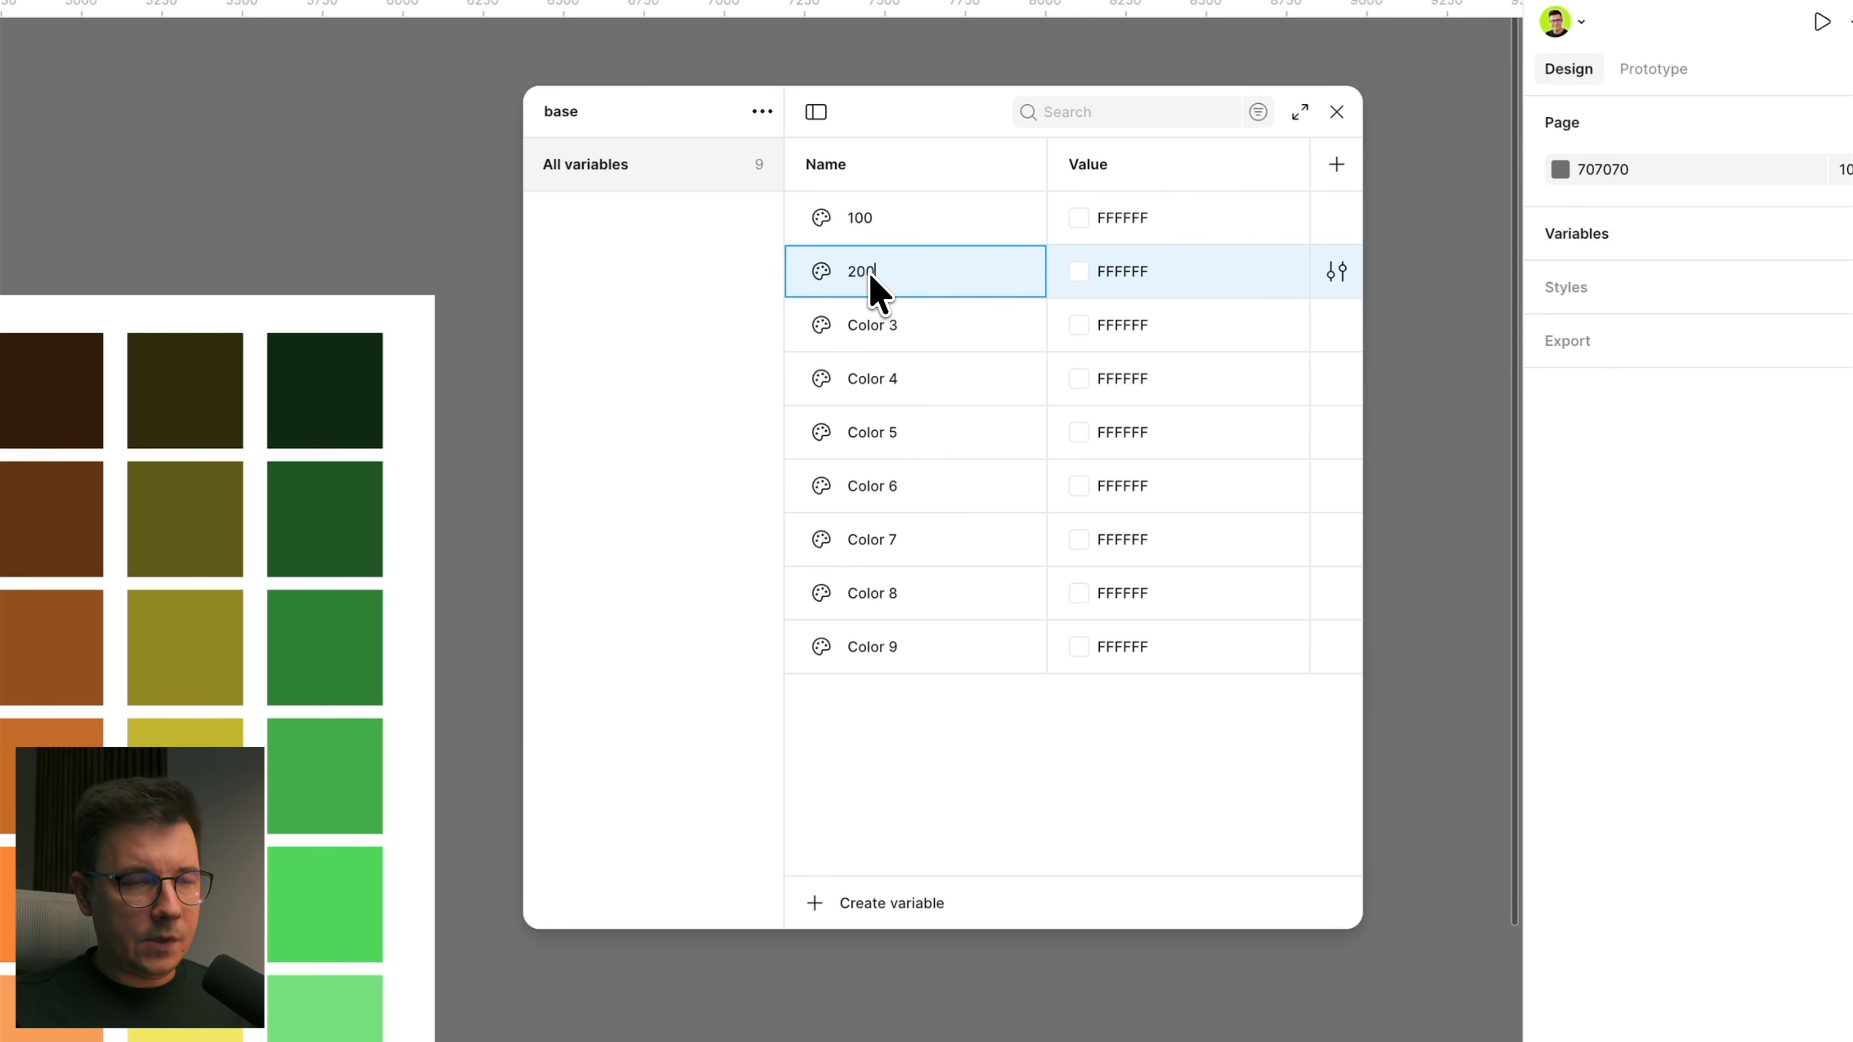
pyautogui.doubleClick(872, 326)
pyautogui.write('300')
pyautogui.doubleClick(869, 380)
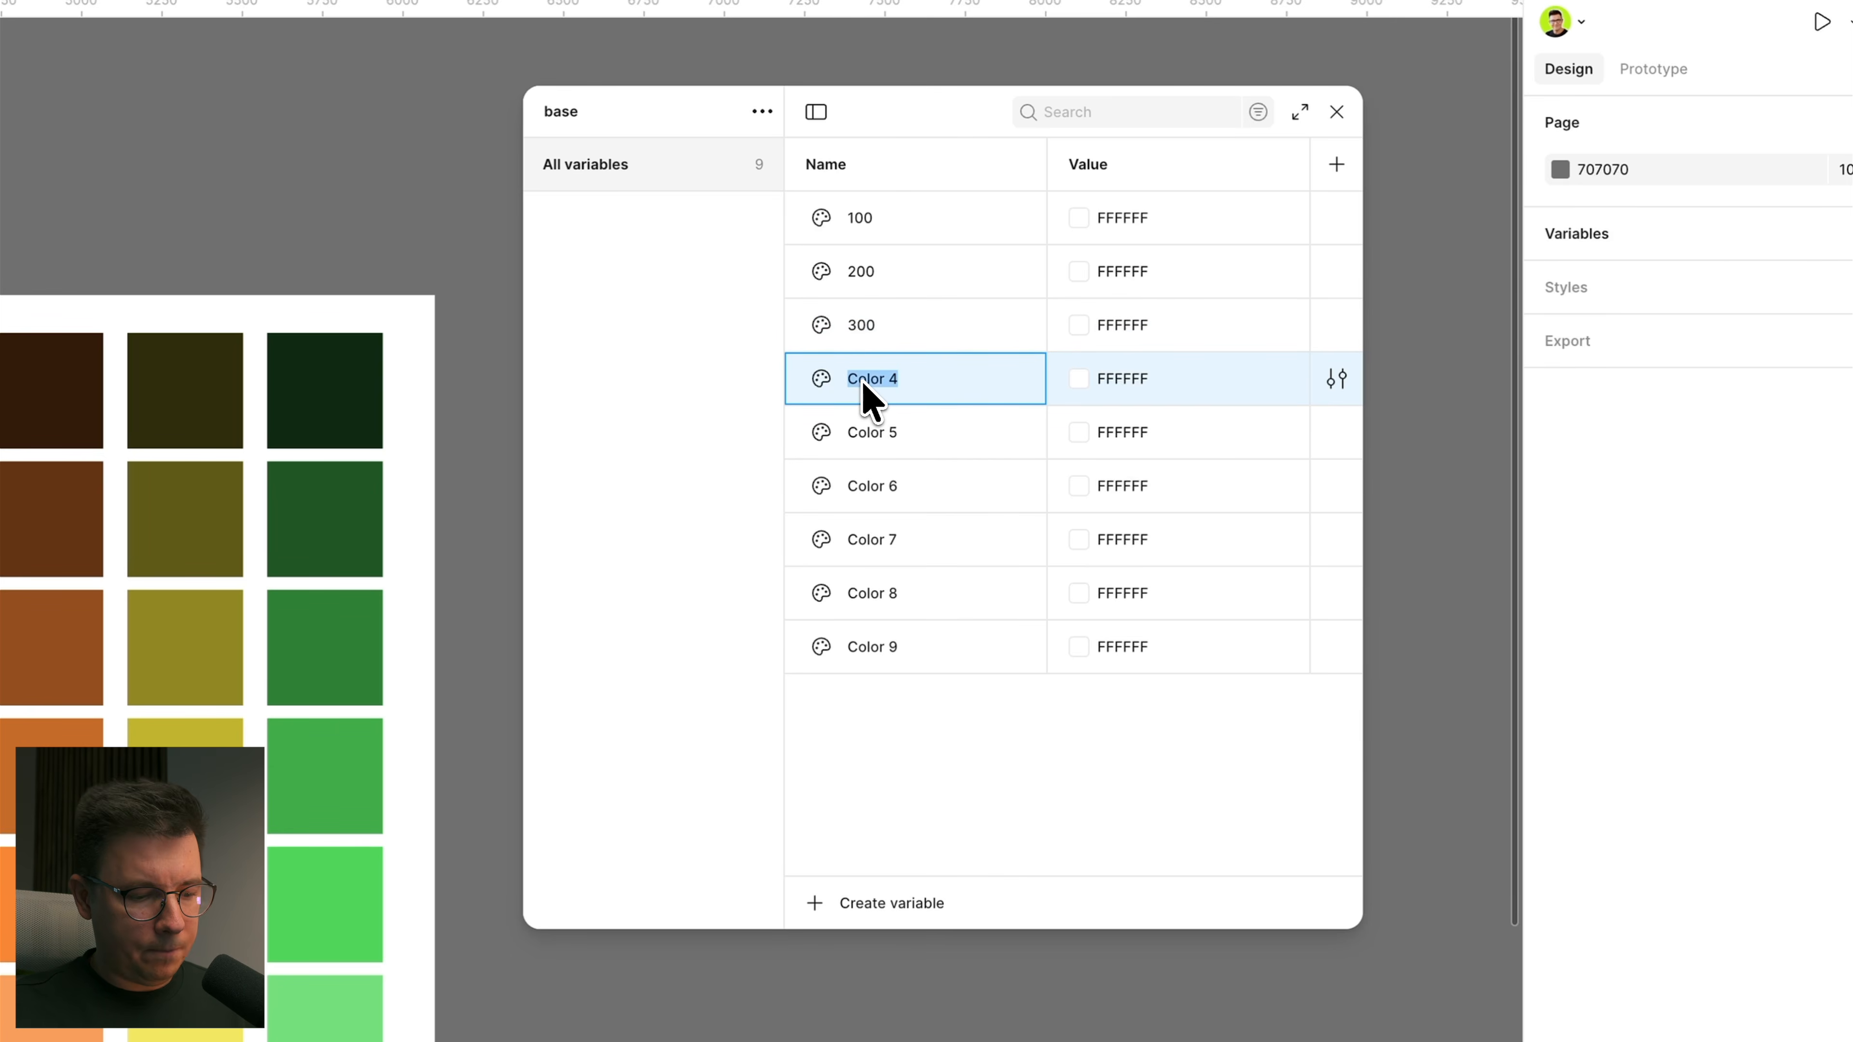
pyautogui.doubleClick(872, 434)
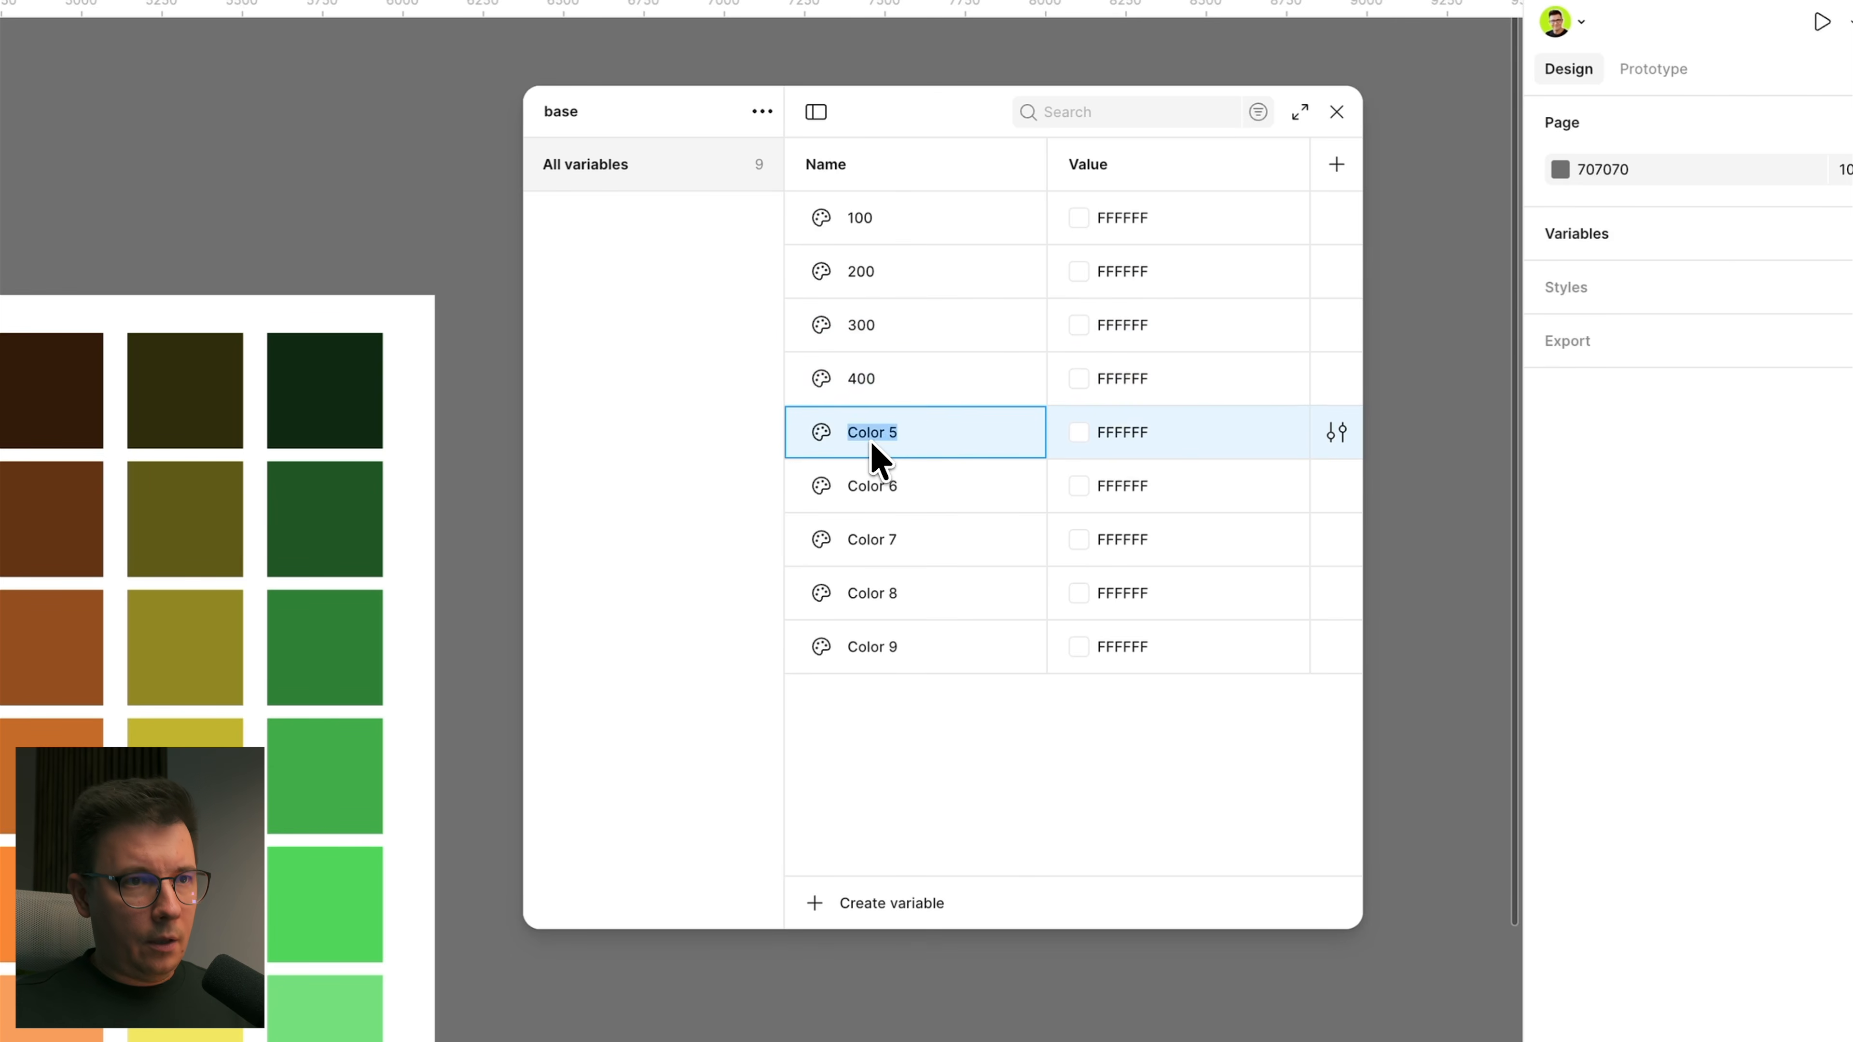
pyautogui.doubleClick(883, 486)
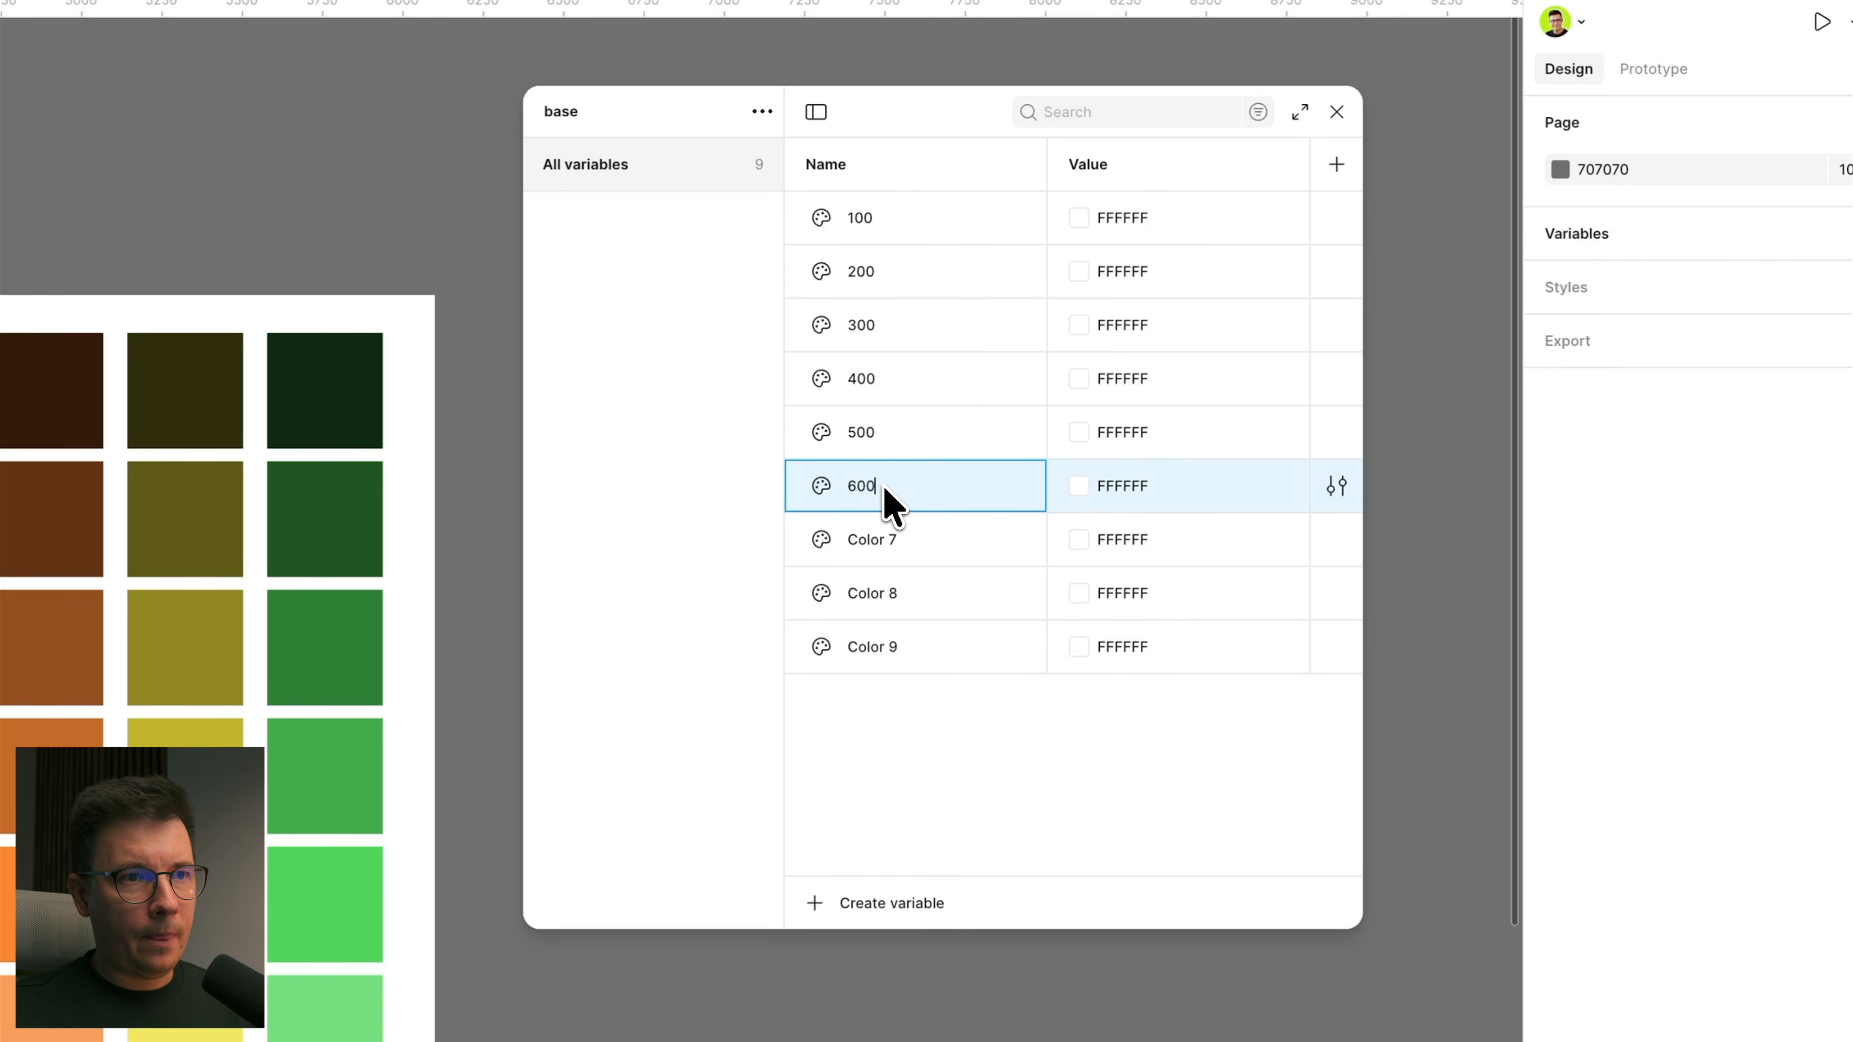
pyautogui.doubleClick(894, 547)
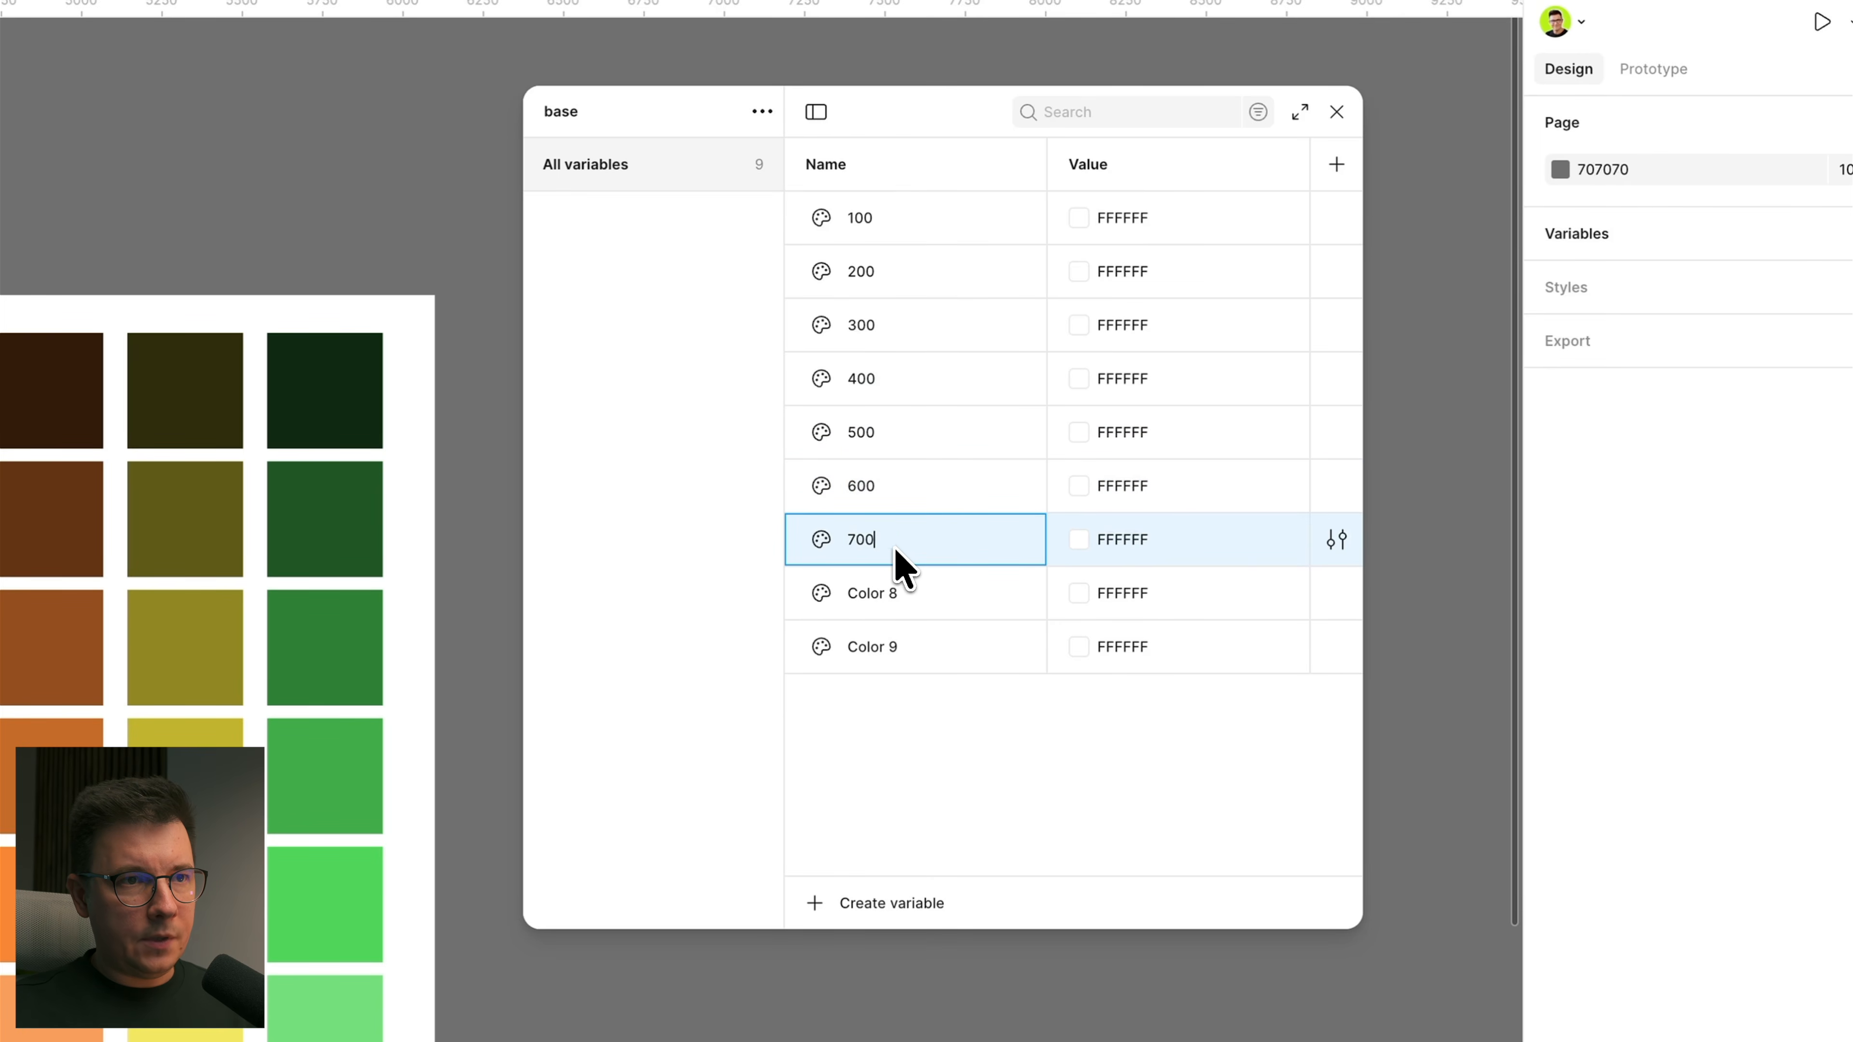
pyautogui.doubleClick(890, 593)
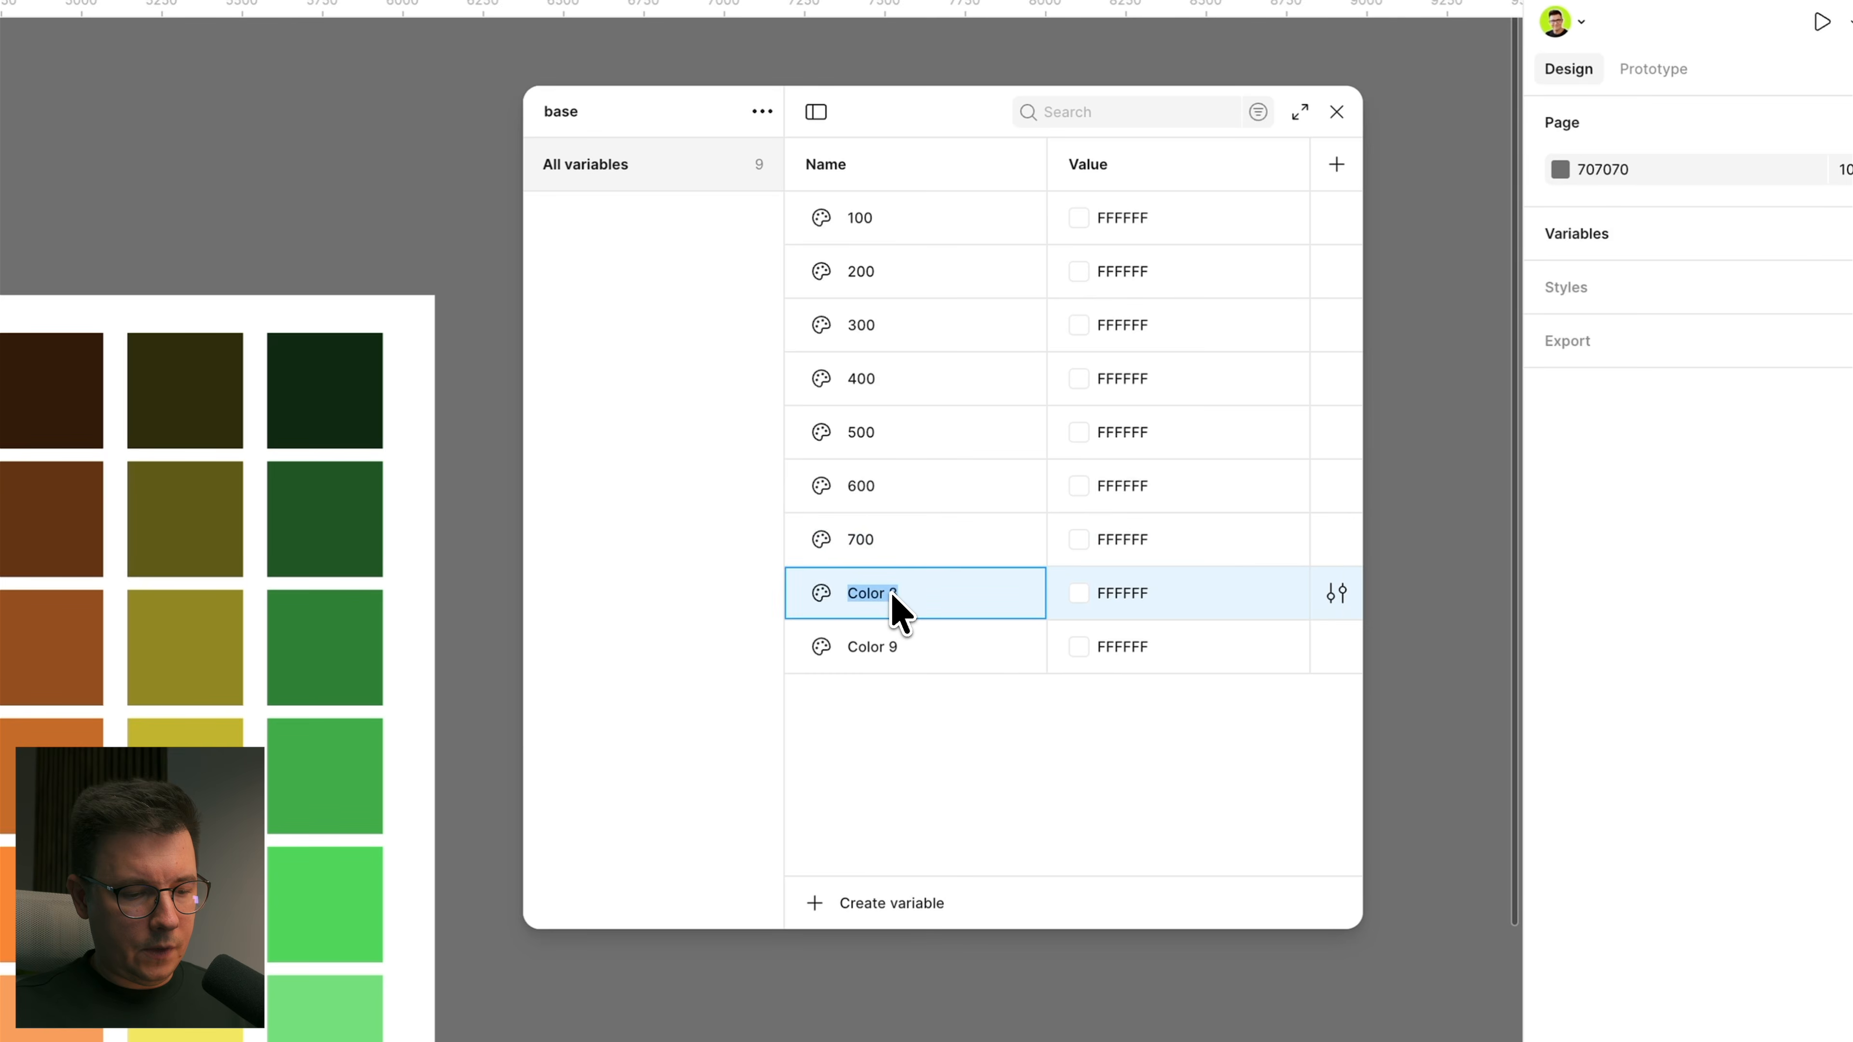
pyautogui.doubleClick(902, 655)
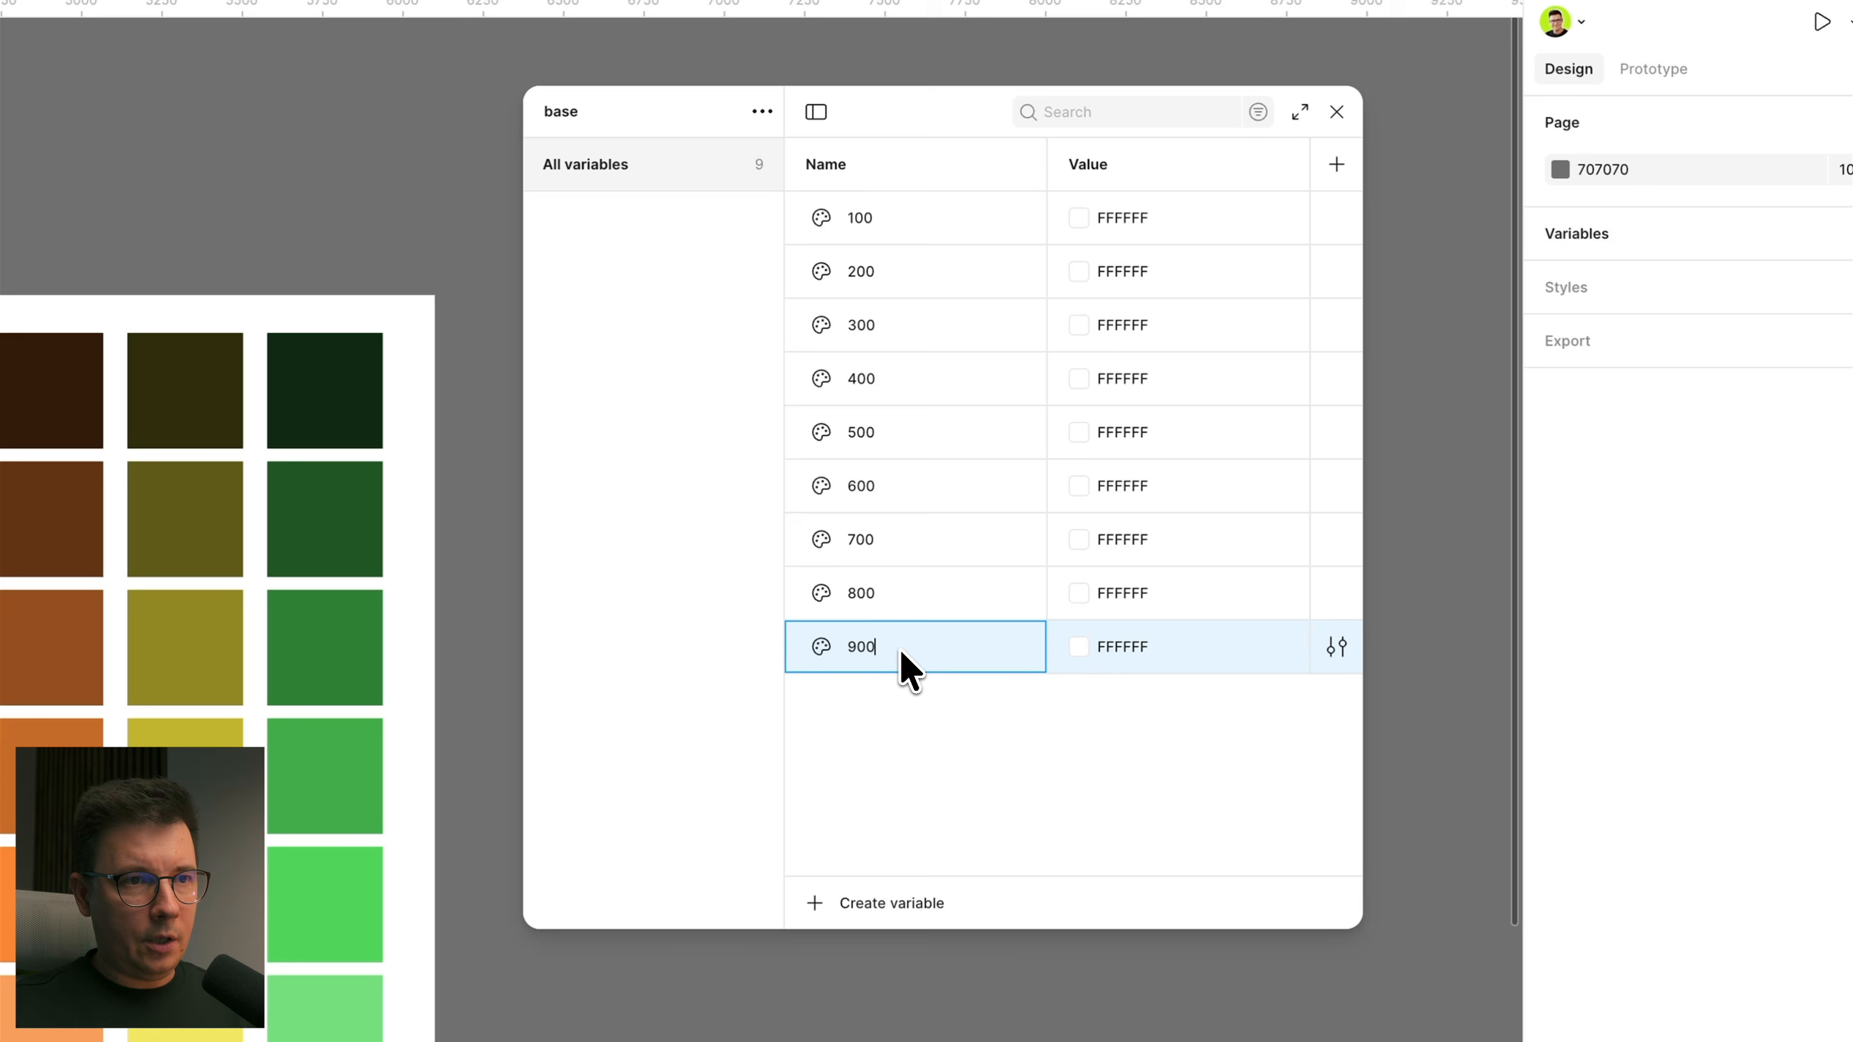
pyautogui.click(982, 792)
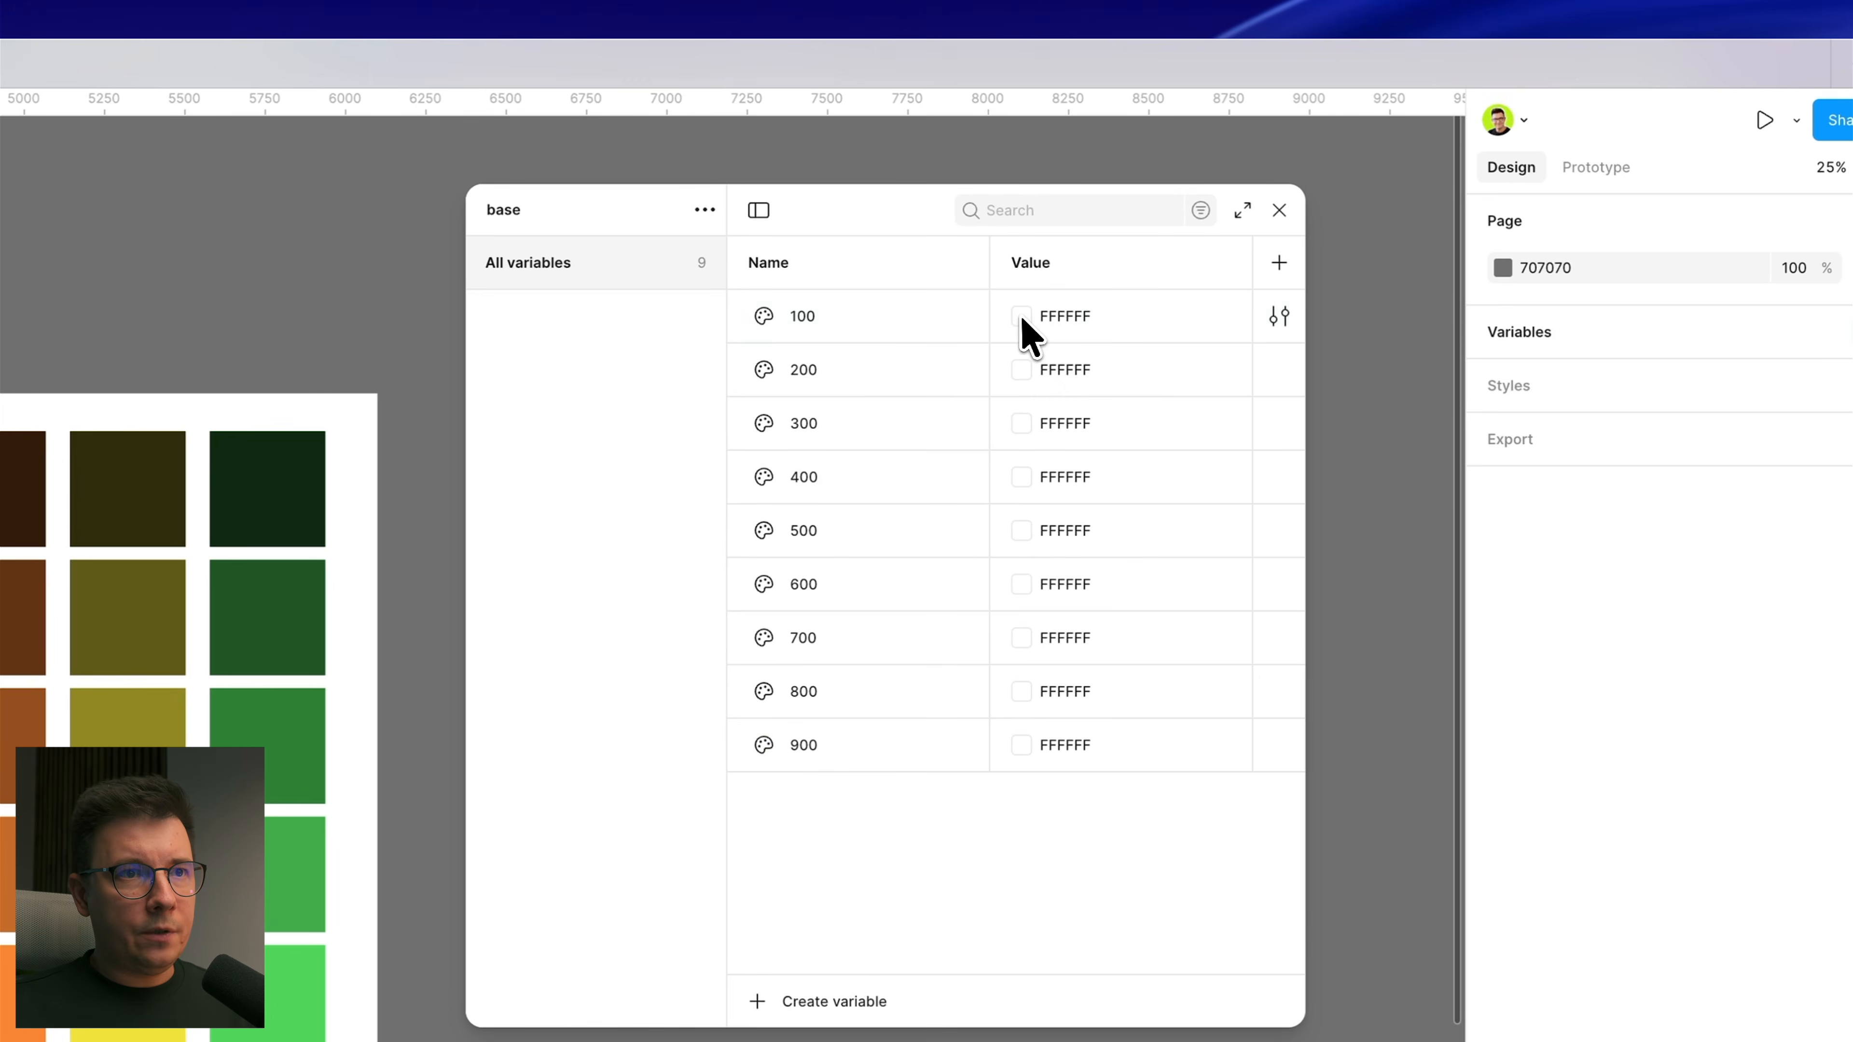
# Step: Set variables 100 and 200 to the two lightest red tints sampled from the palette, F6D4D5 and EDA9AC
pyautogui.click(1022, 317)
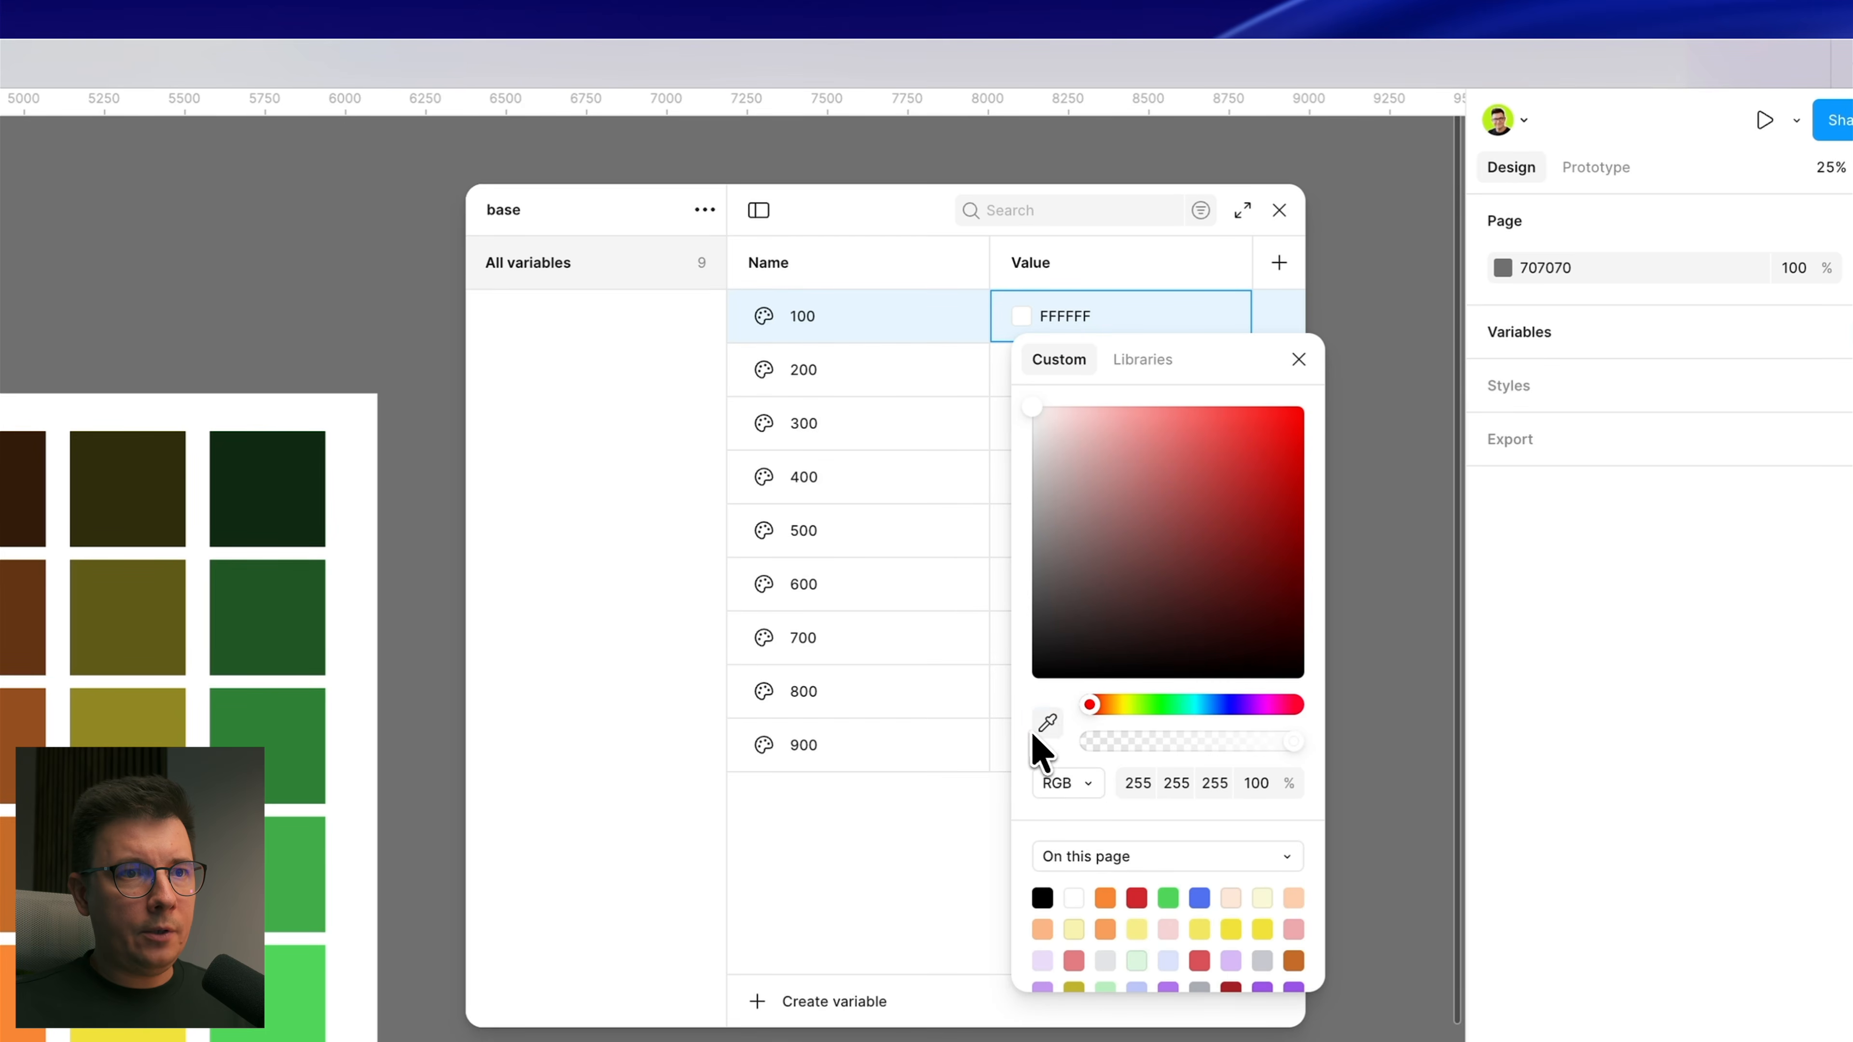
pyautogui.click(1048, 722)
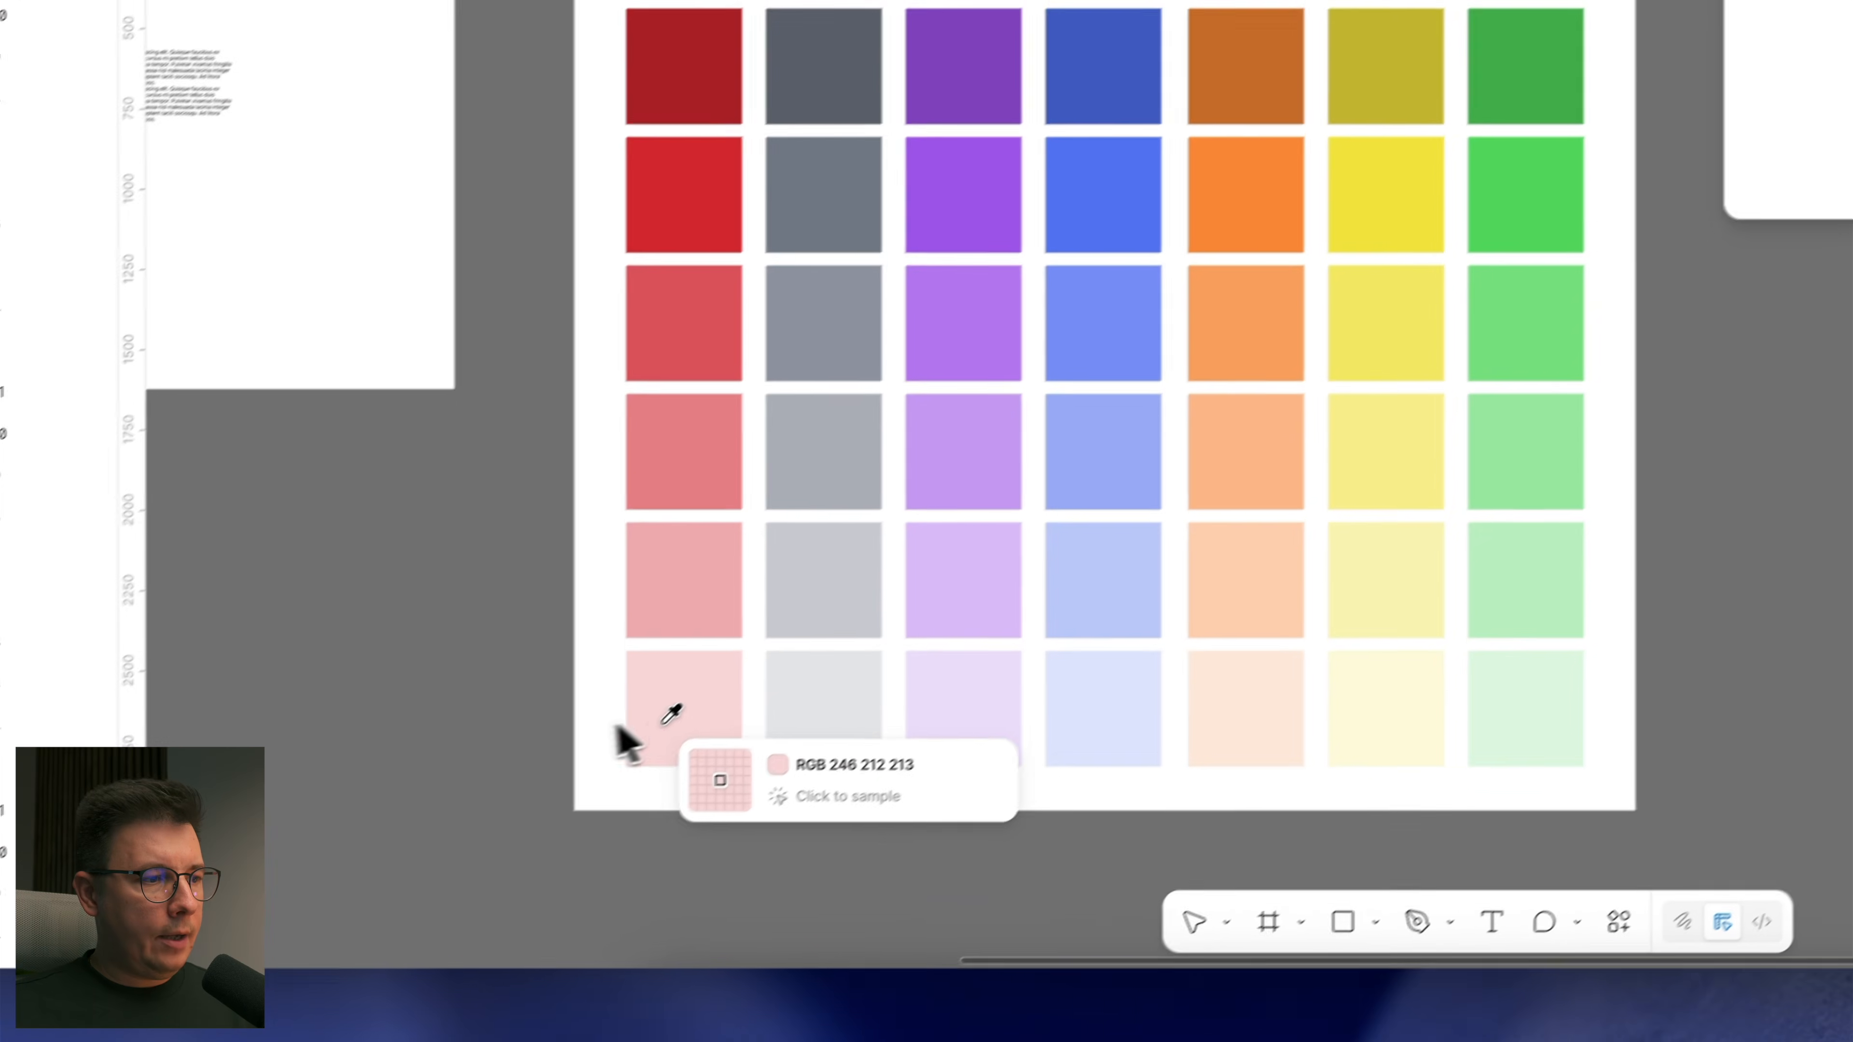
pyautogui.click(714, 707)
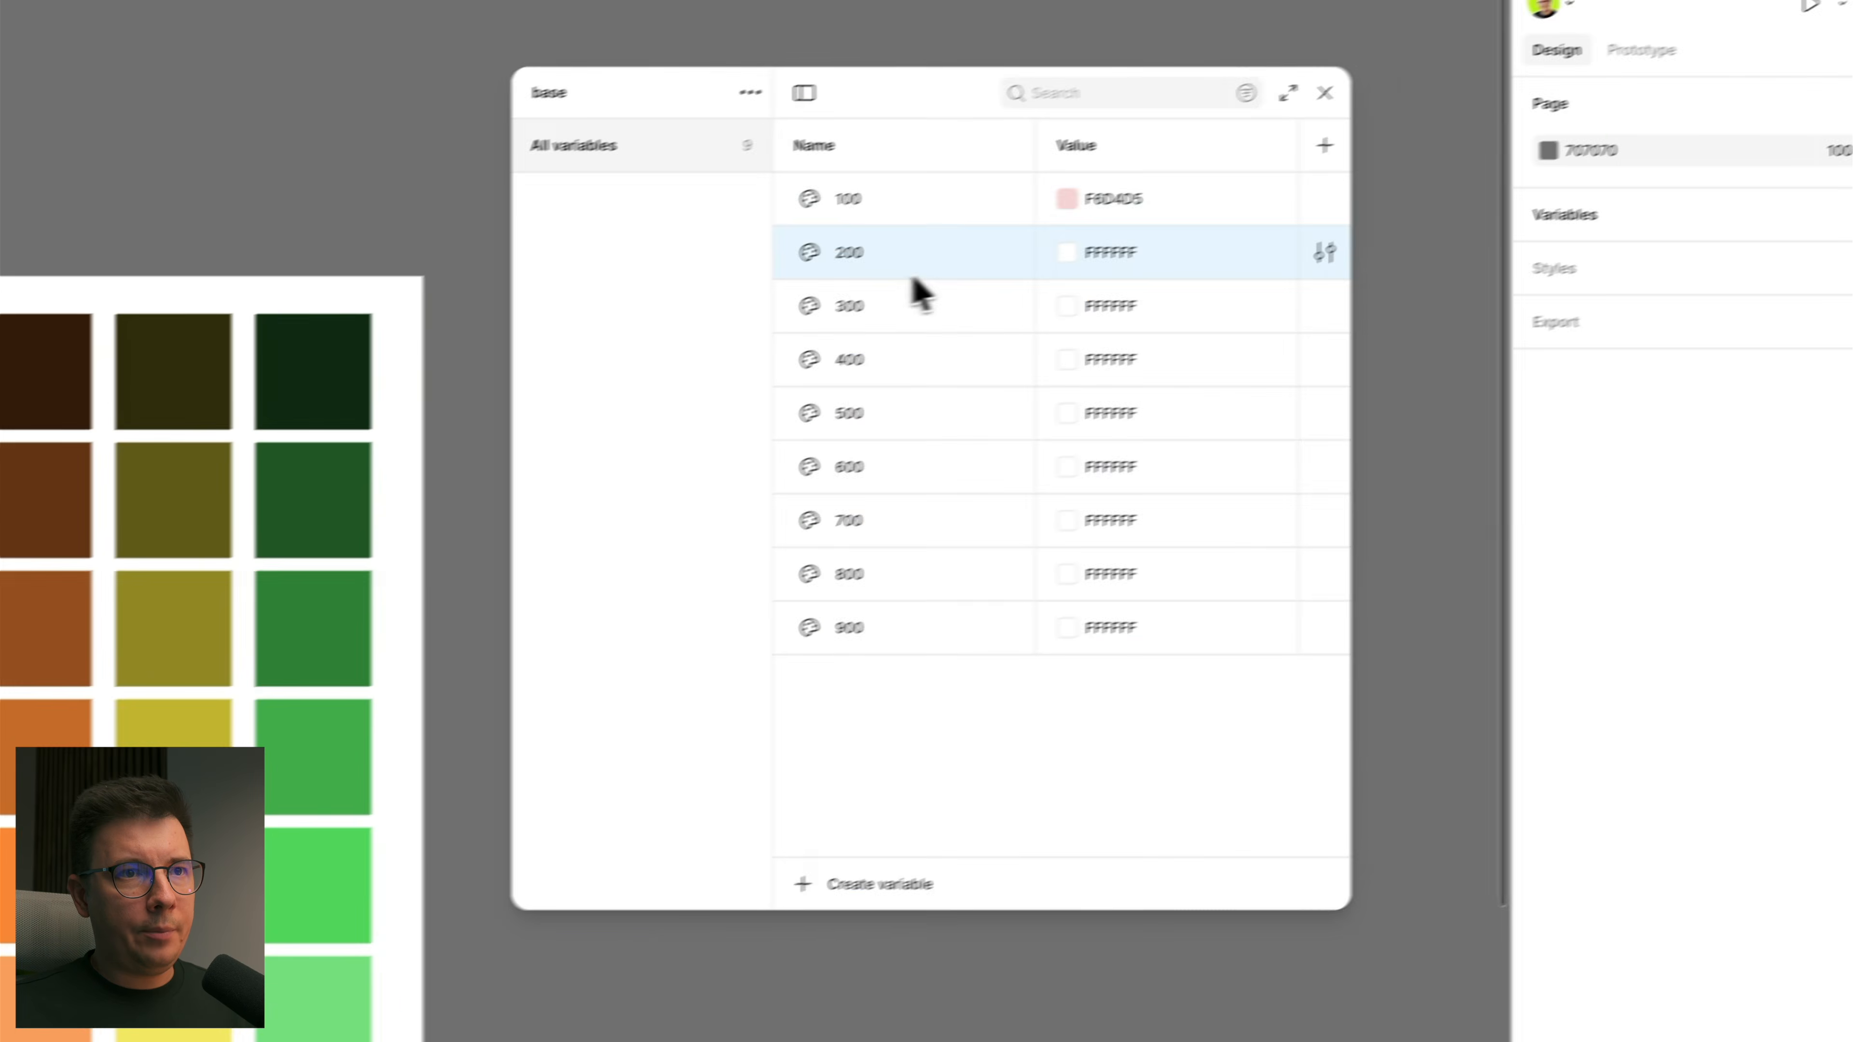
pyautogui.click(1066, 265)
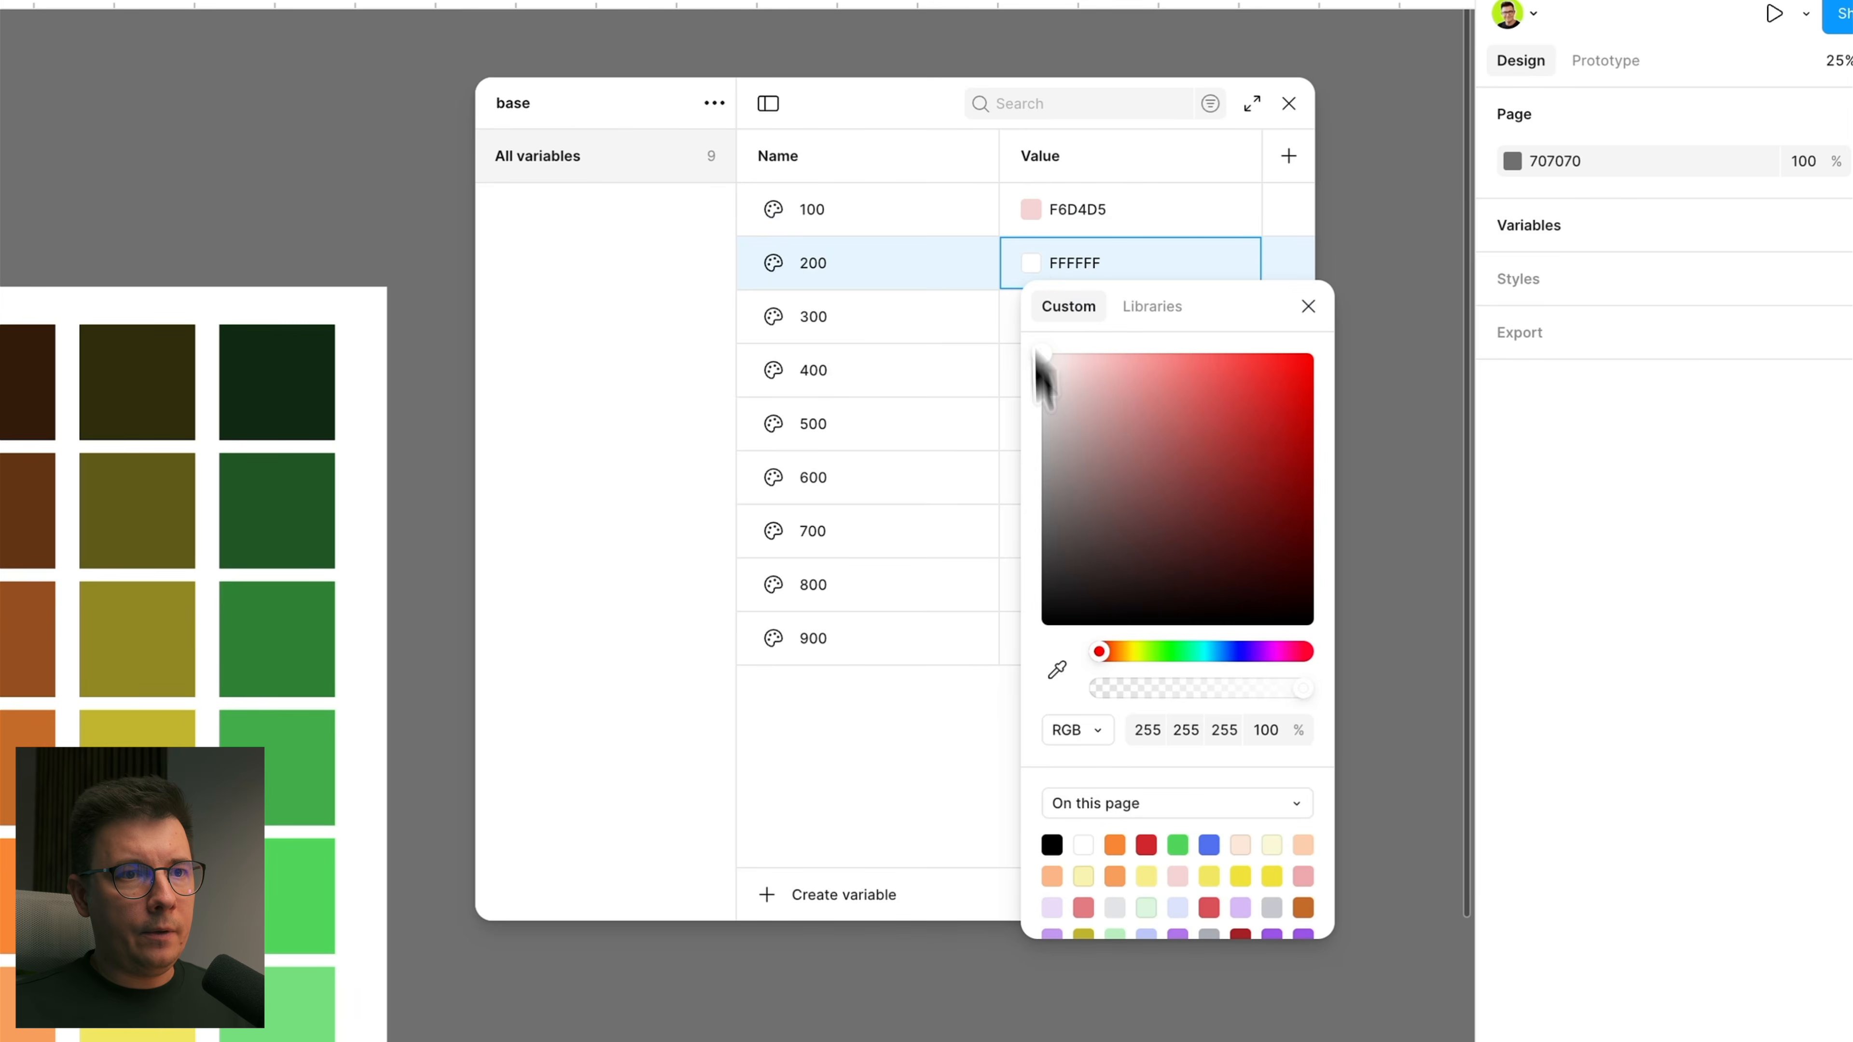
pyautogui.click(1091, 661)
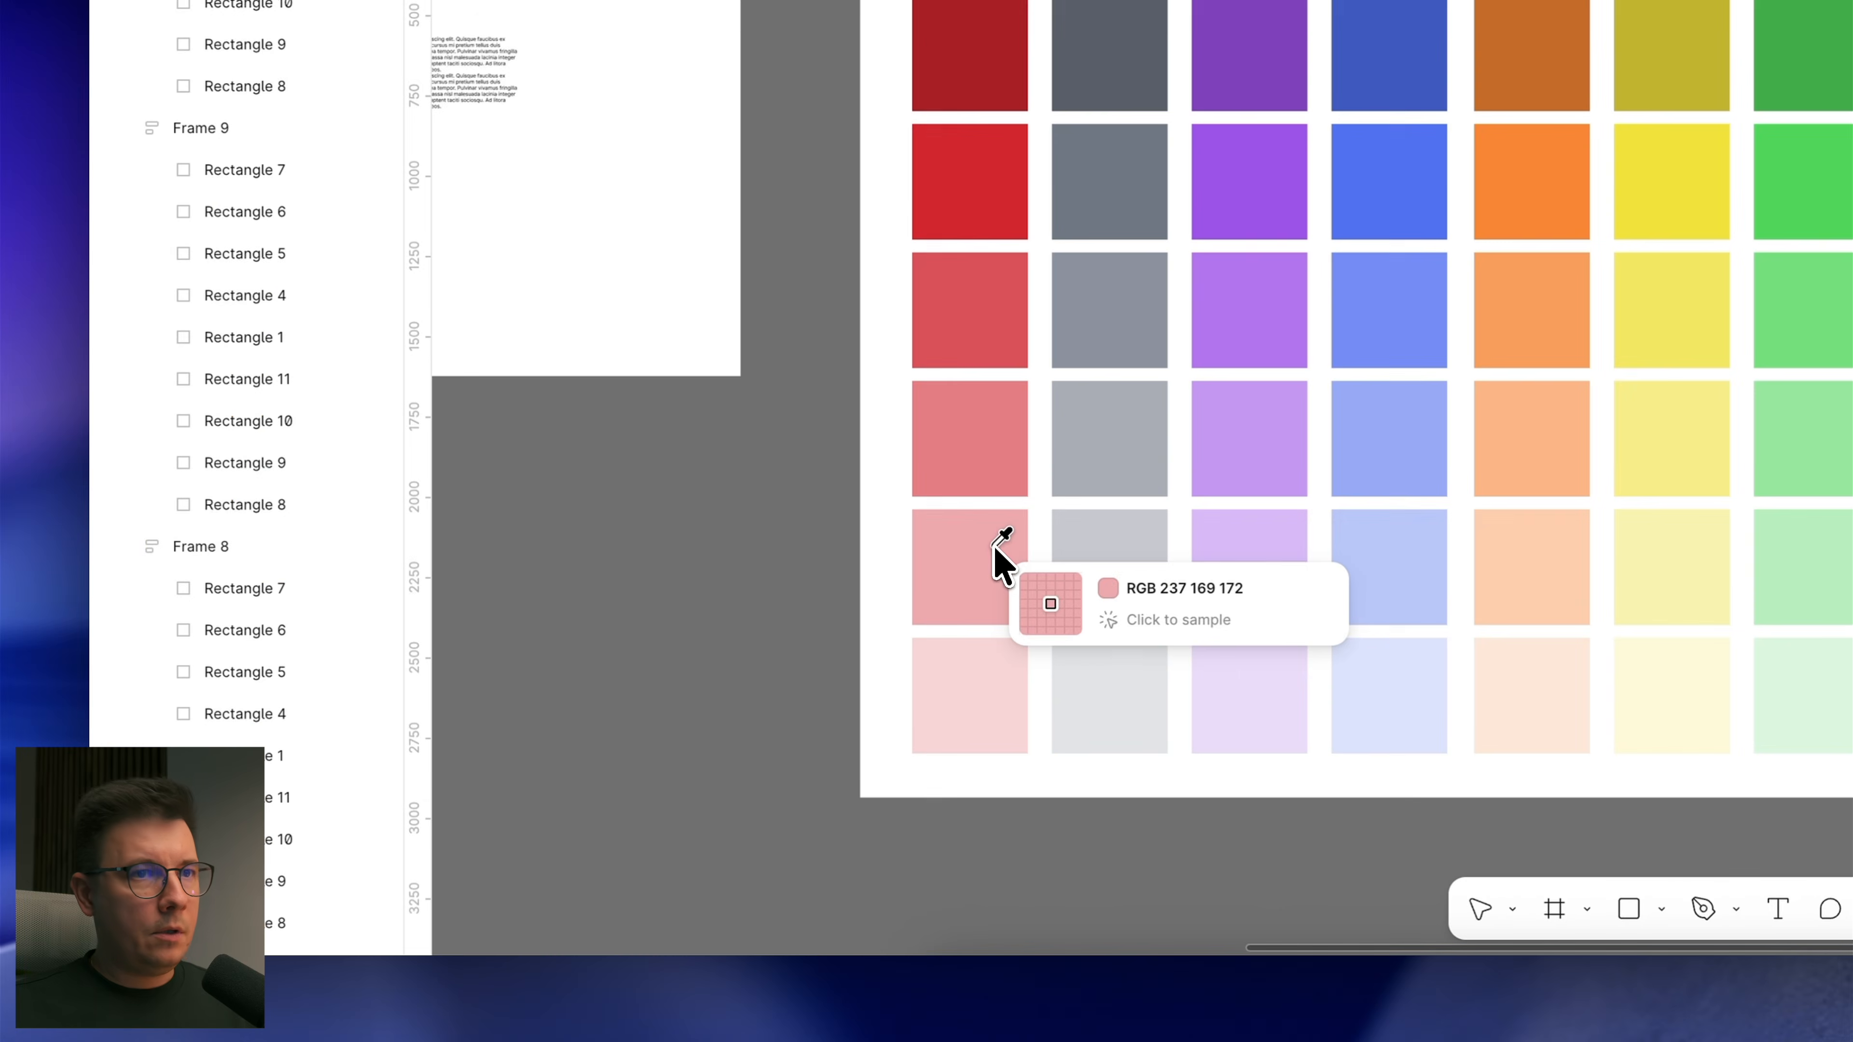
pyautogui.click(565, 770)
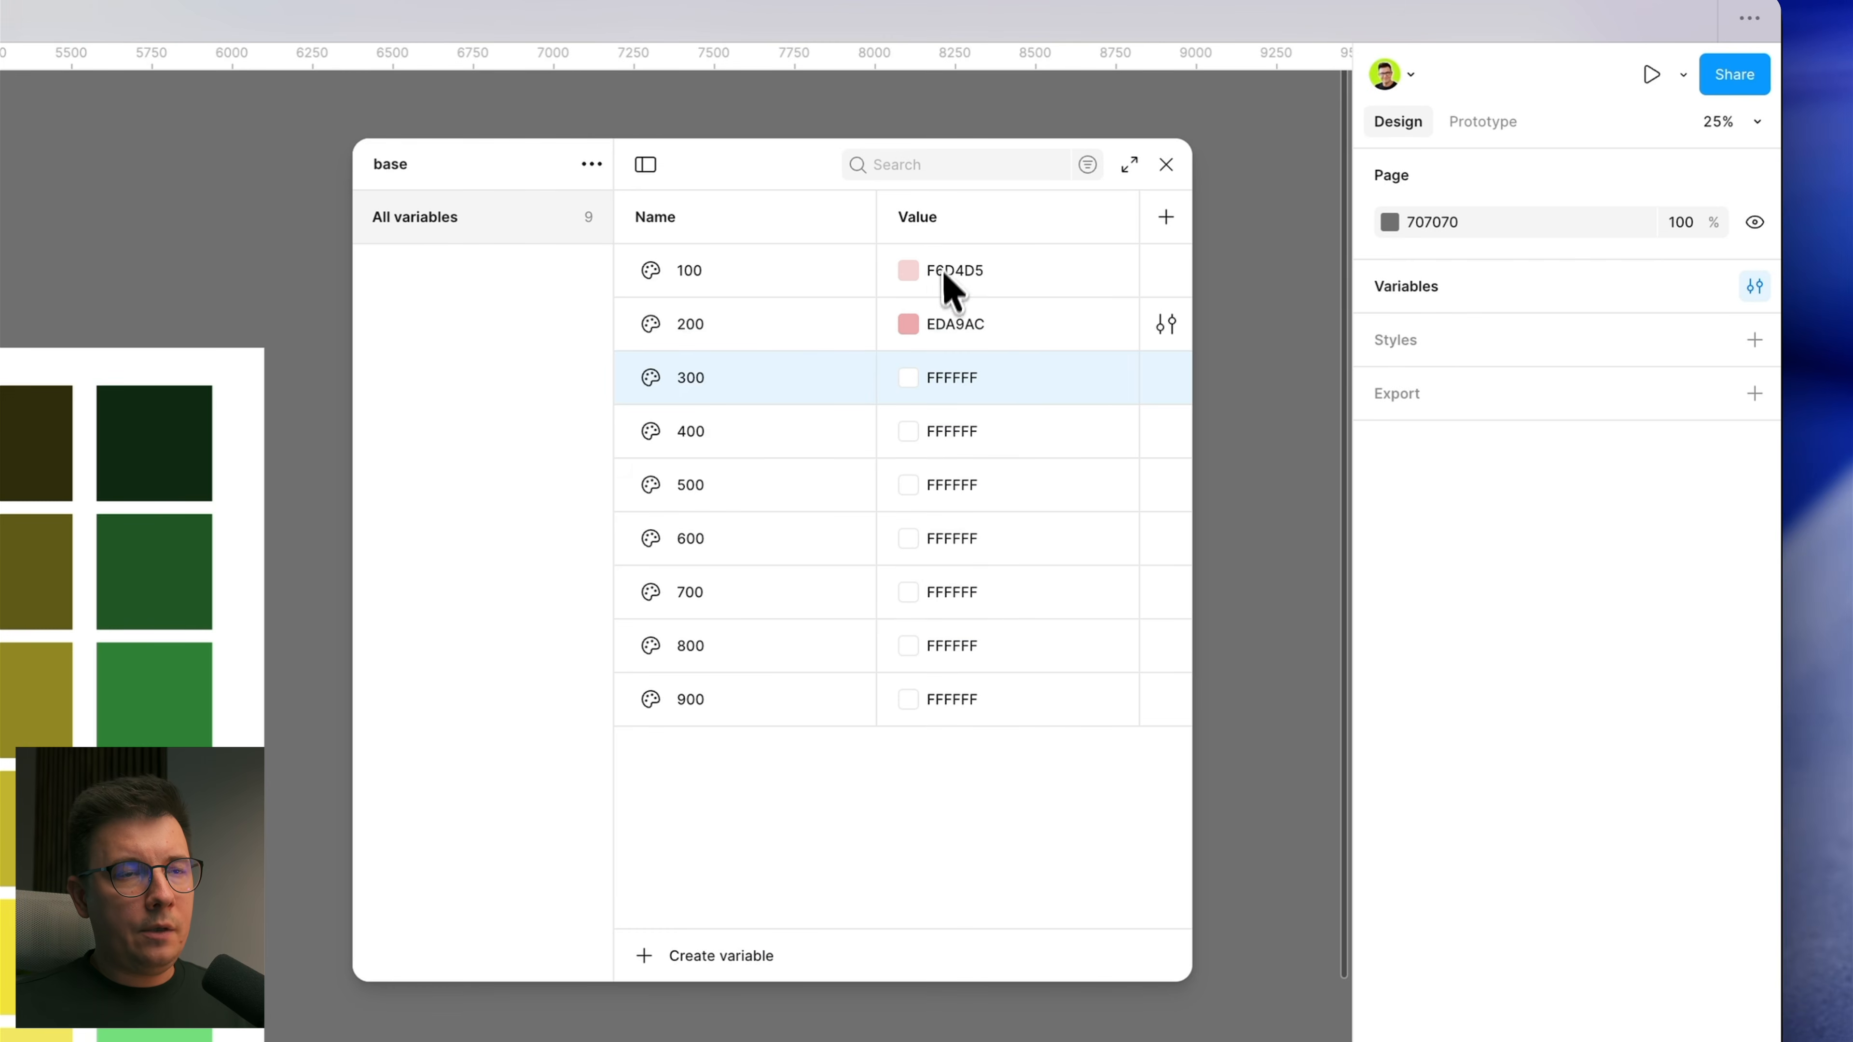
# Step: Set variables 300 and 400 to the next two darker red tints sampled from the palette, E47D82 and DB5259
pyautogui.click(917, 383)
pyautogui.click(909, 378)
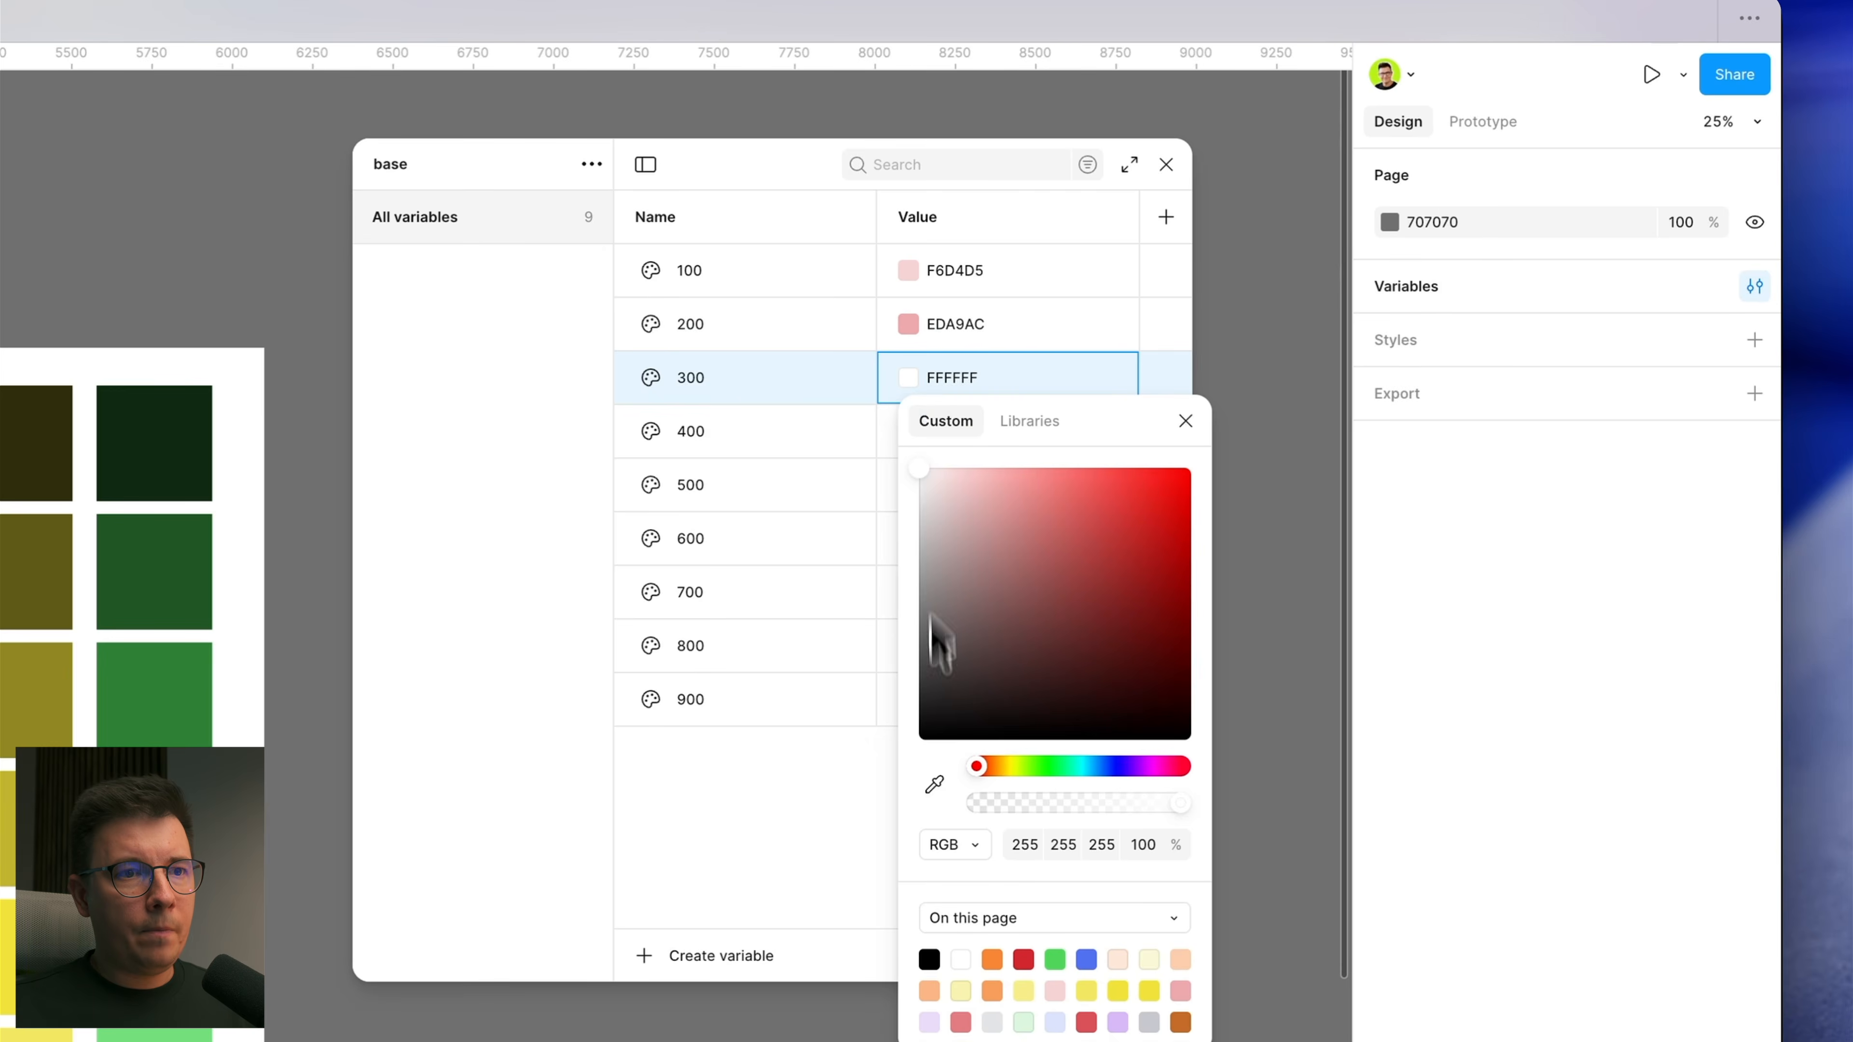
pyautogui.click(933, 772)
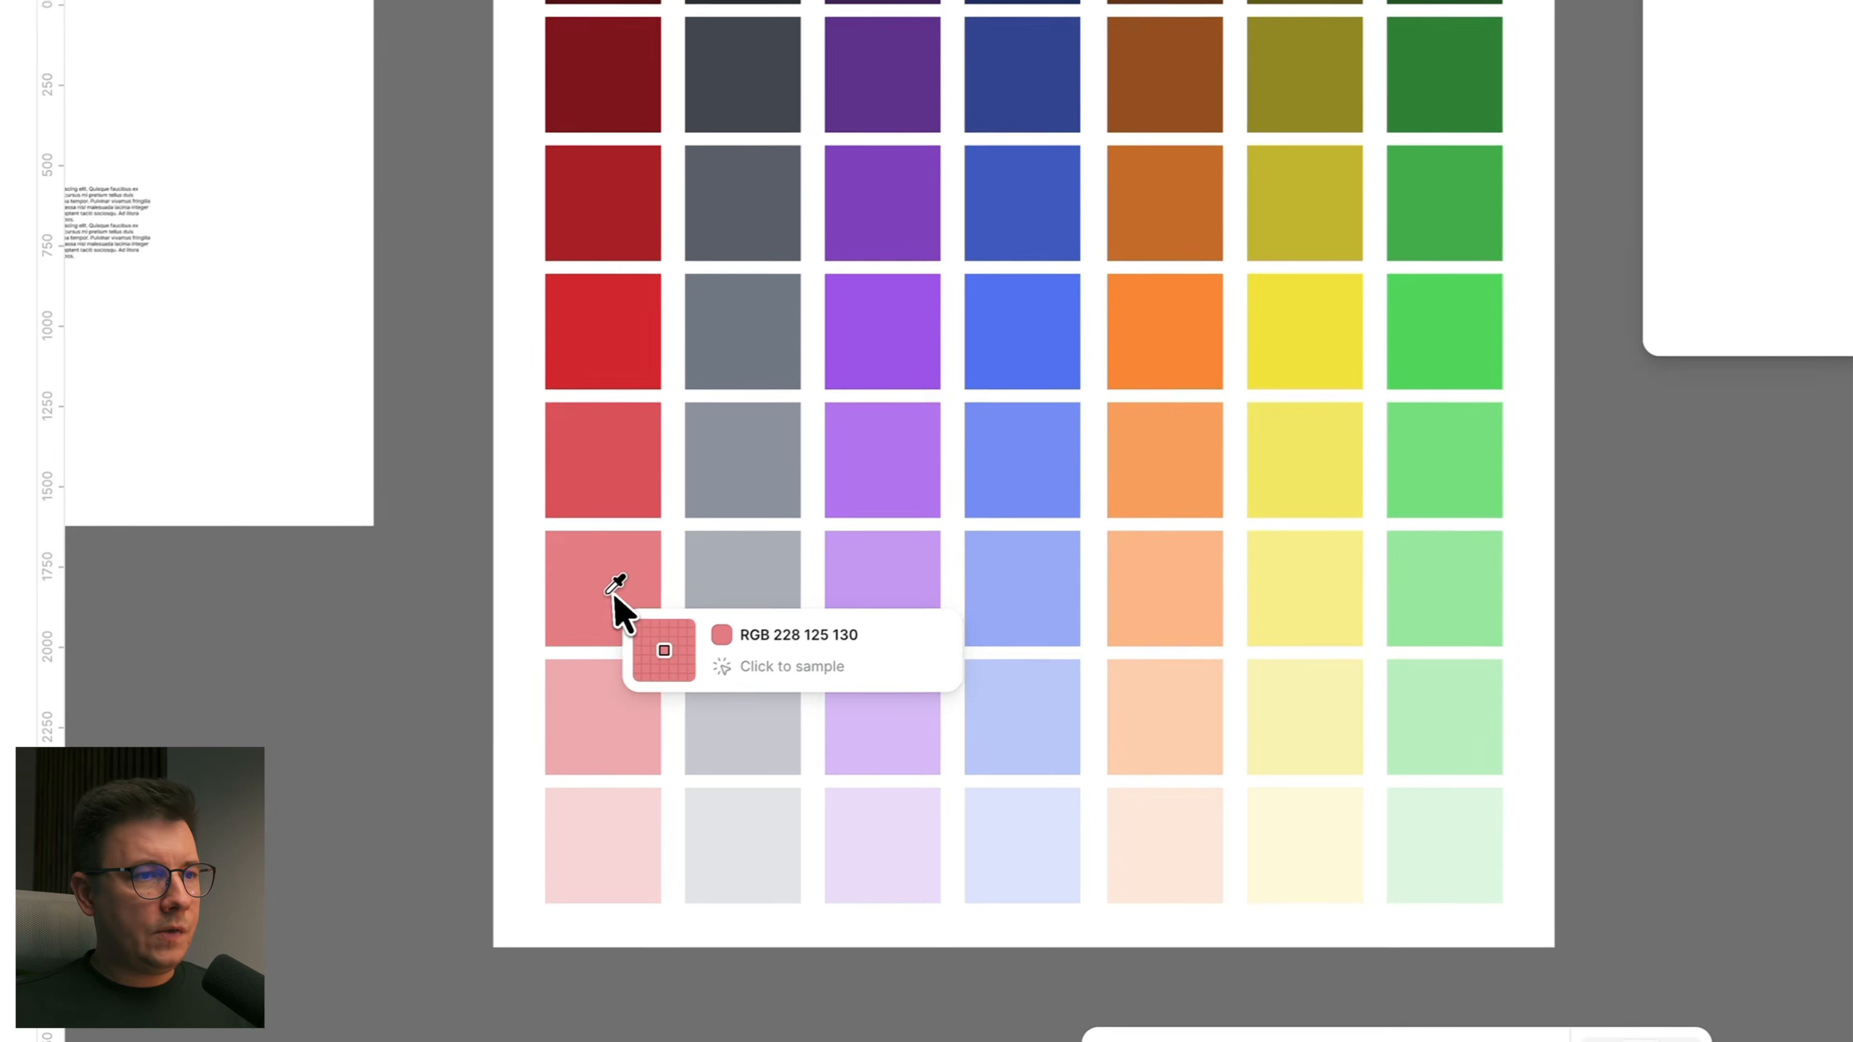
pyautogui.click(615, 595)
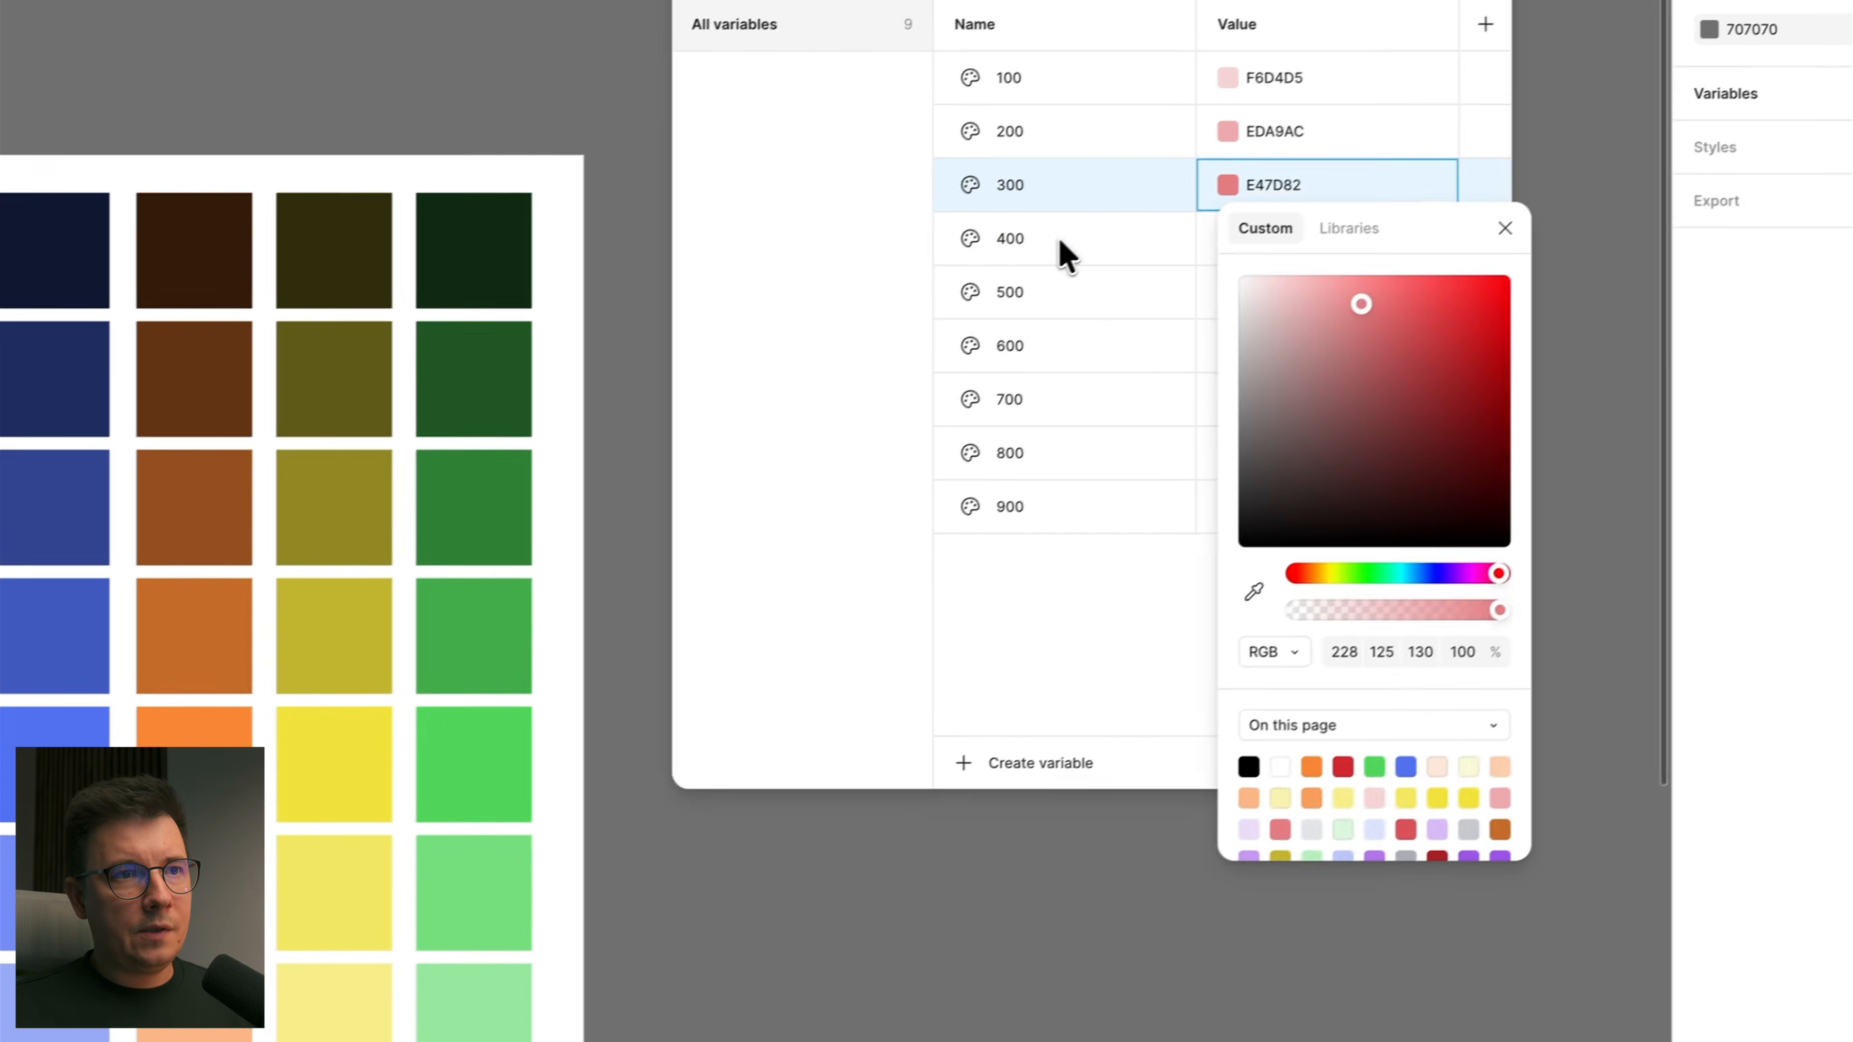
pyautogui.click(1204, 261)
pyautogui.click(1217, 243)
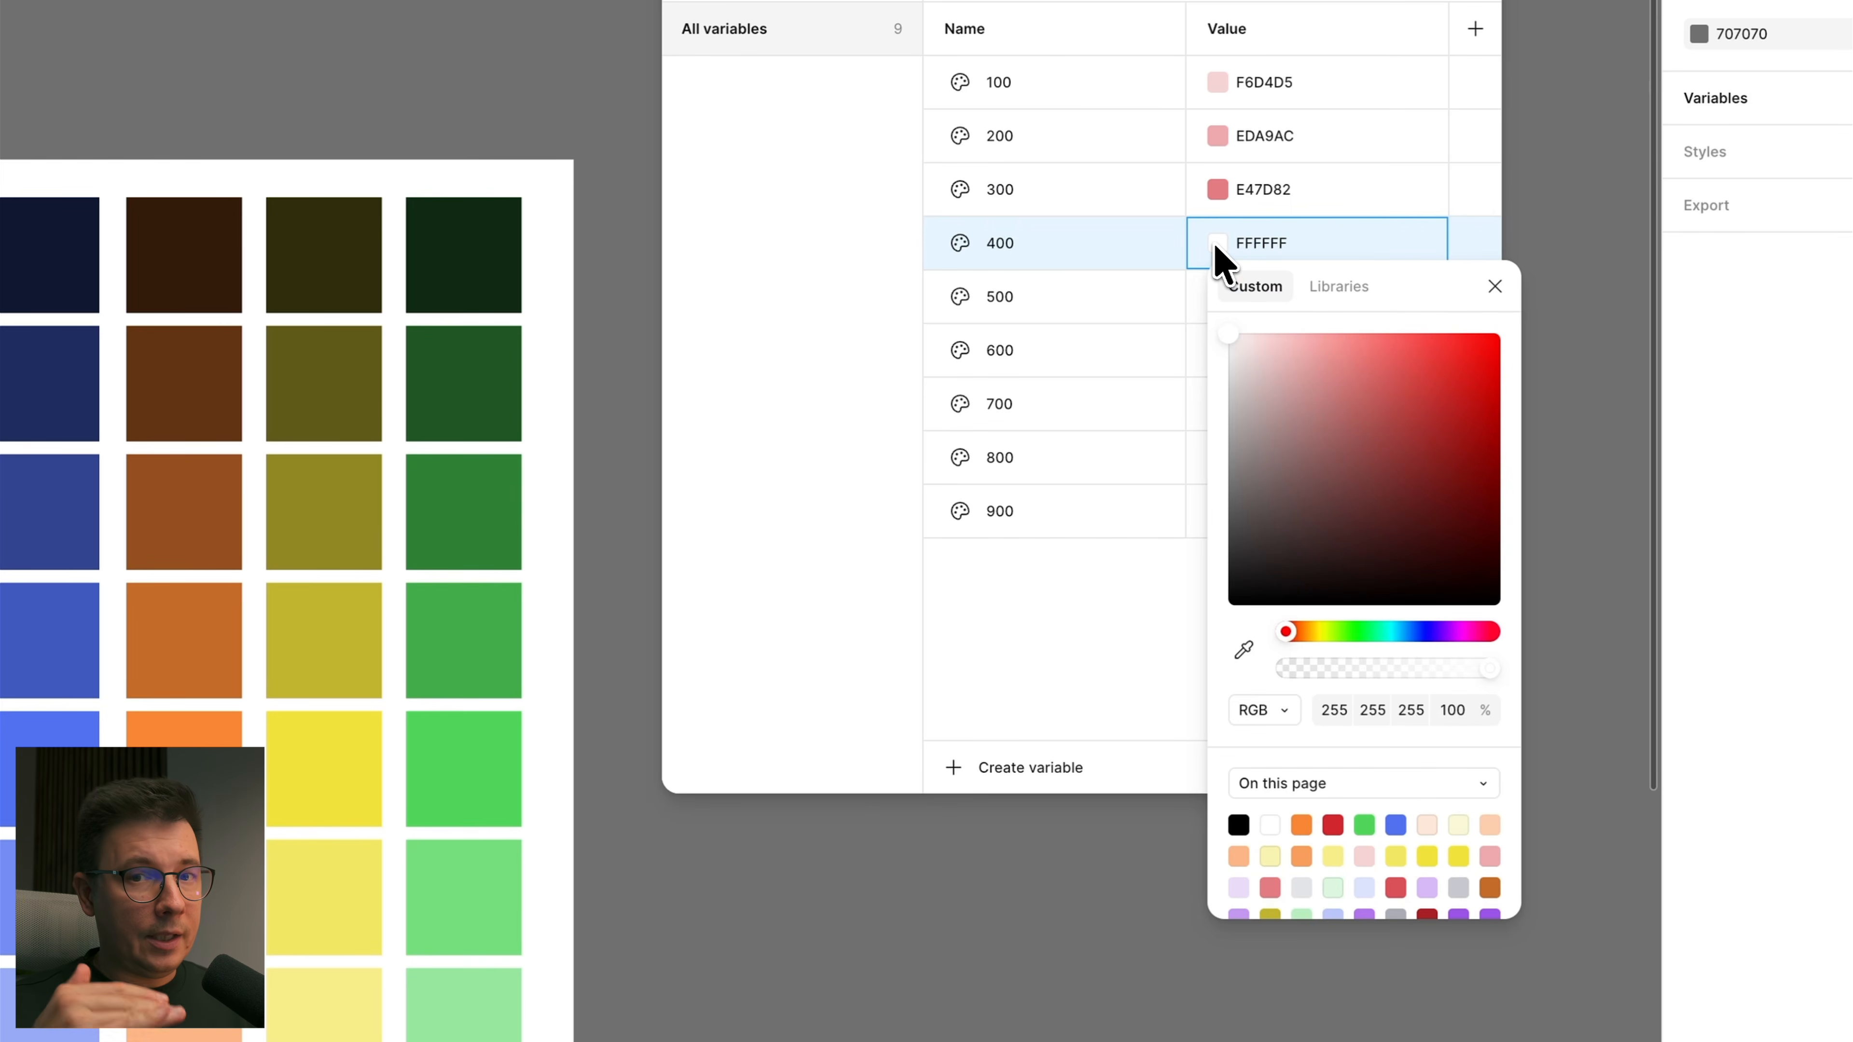
pyautogui.click(1245, 650)
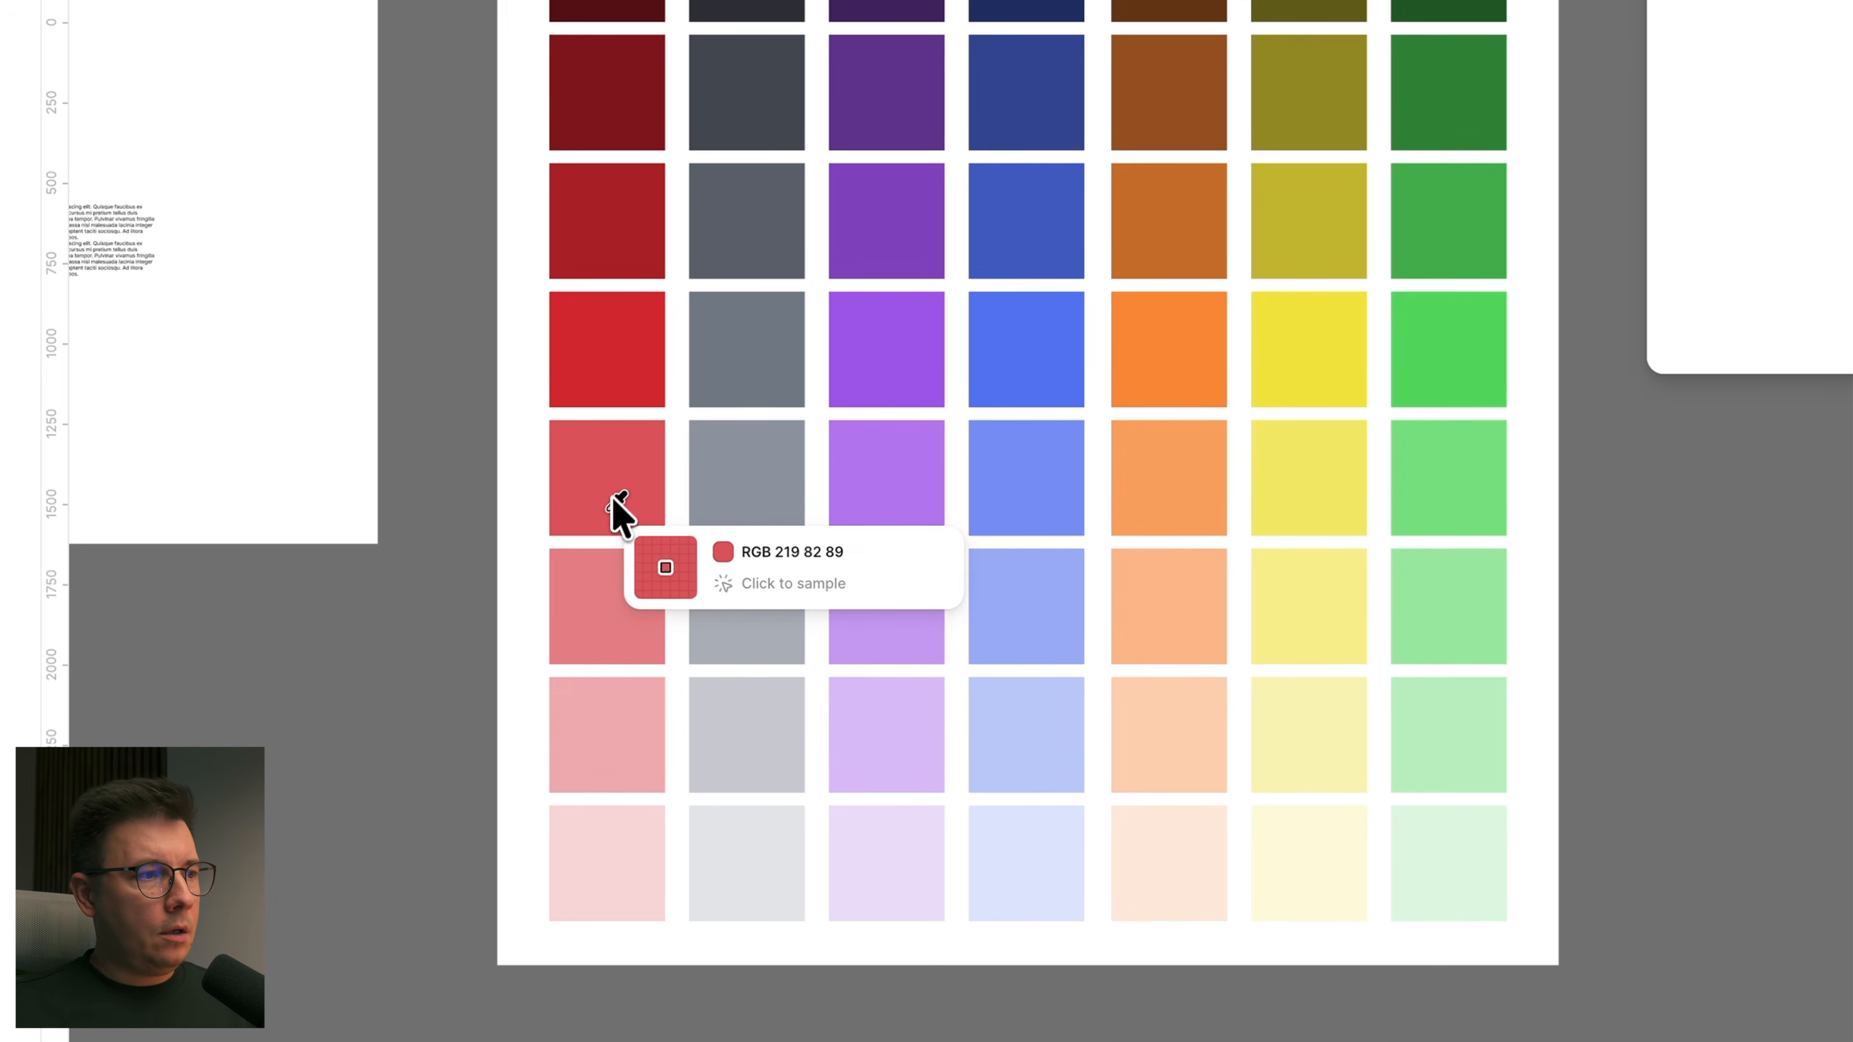
pyautogui.click(619, 507)
# Step: Set variable 500 to the base red sampled from the middle of the red column, D2272F
pyautogui.click(1295, 325)
pyautogui.click(1306, 306)
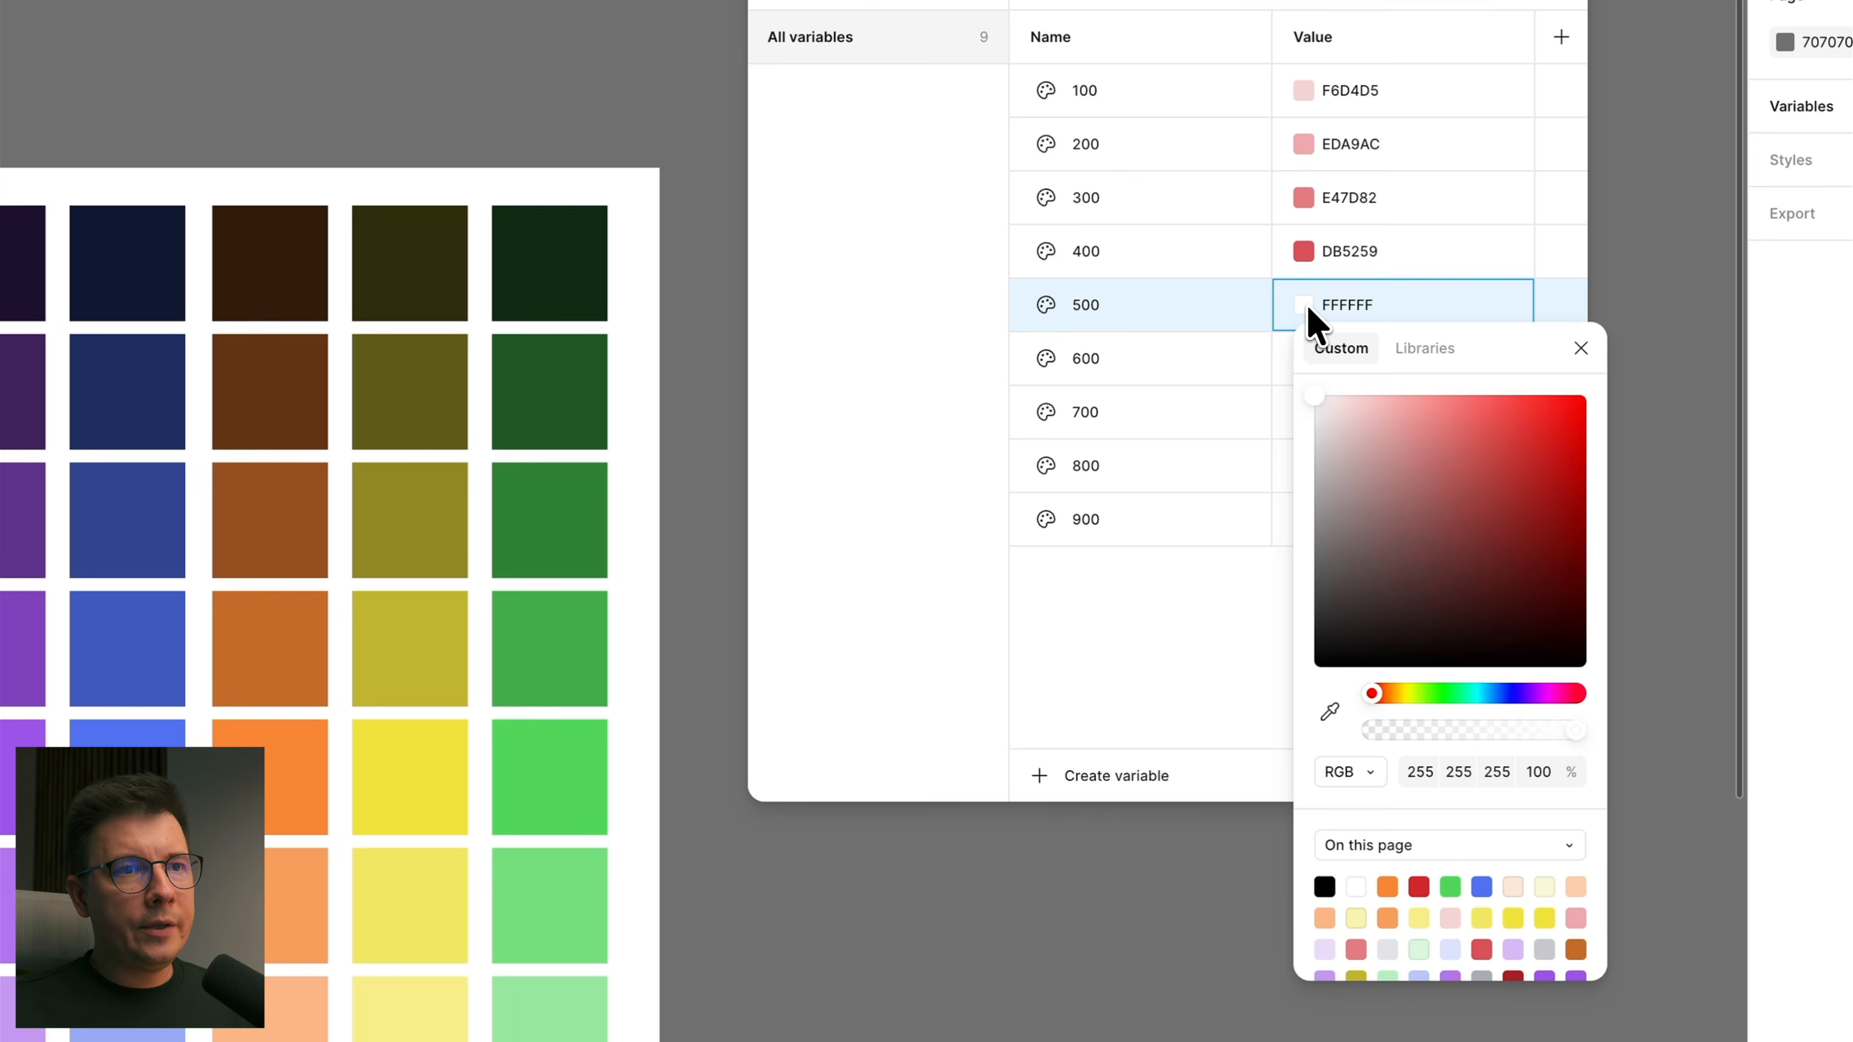
pyautogui.click(1330, 712)
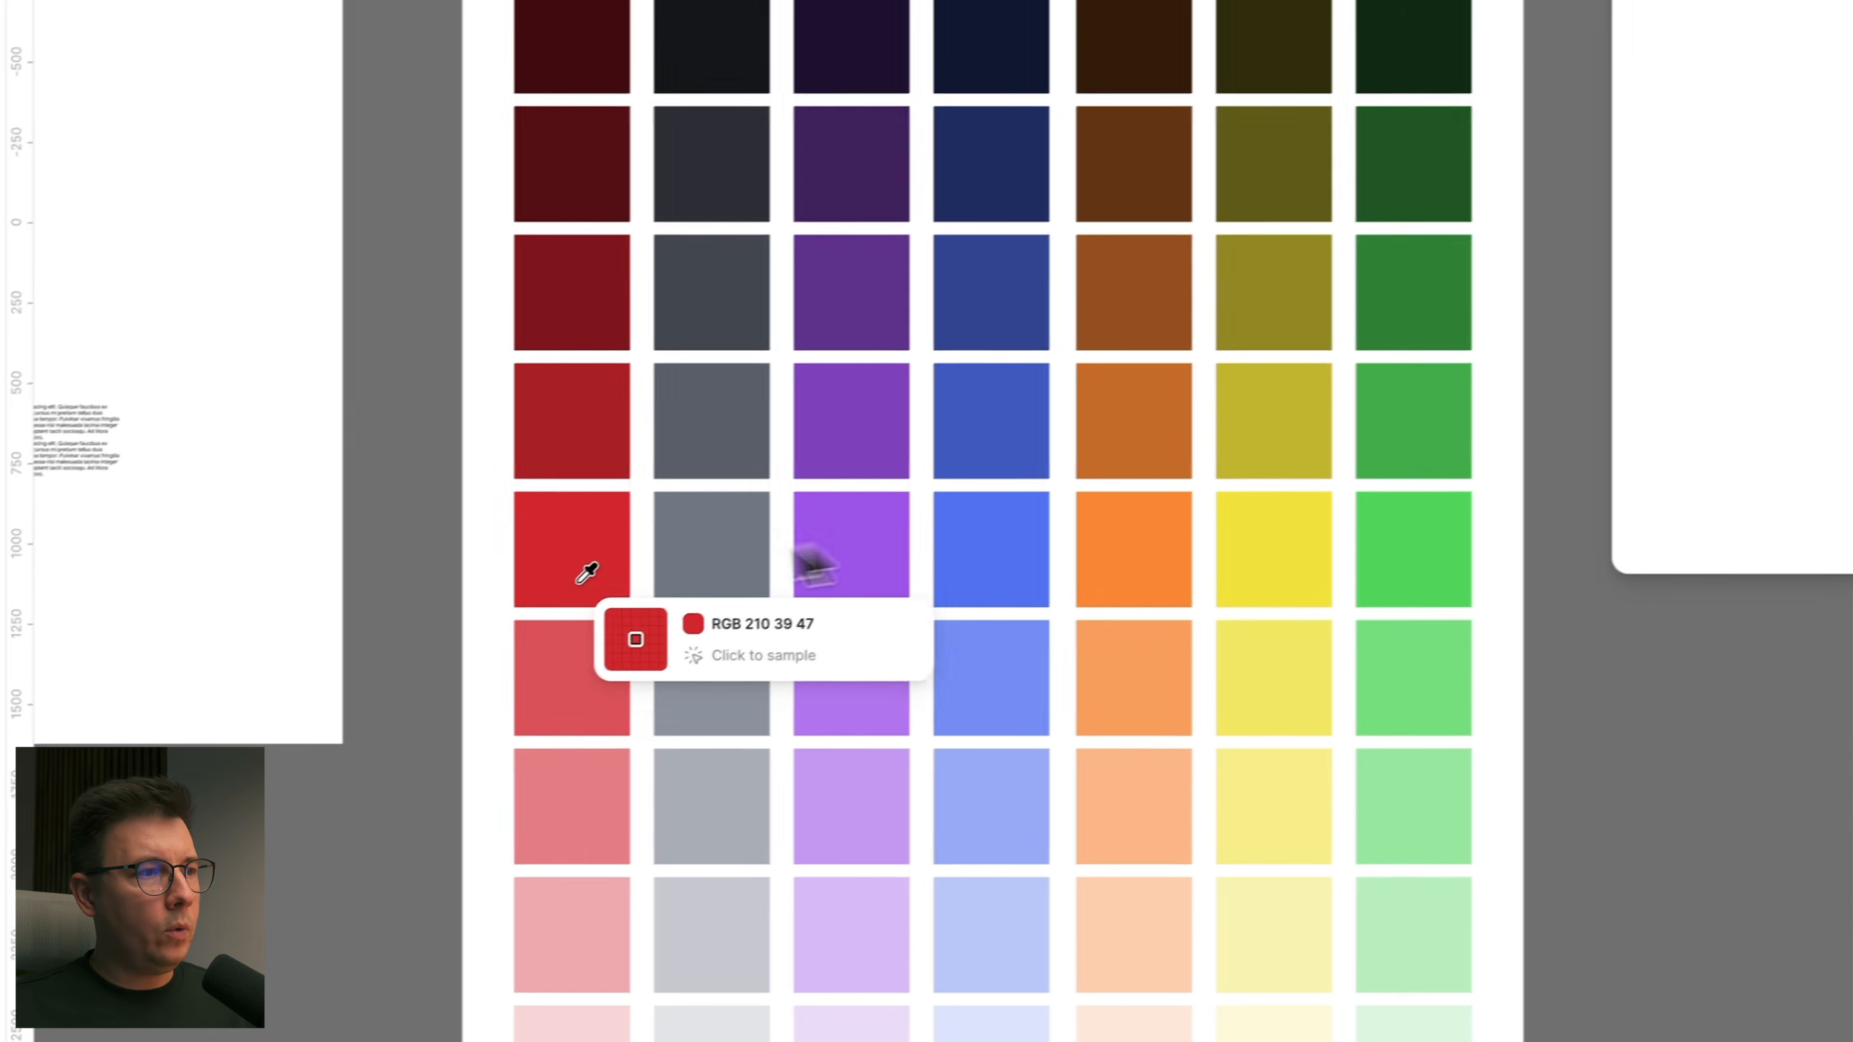
pyautogui.click(587, 573)
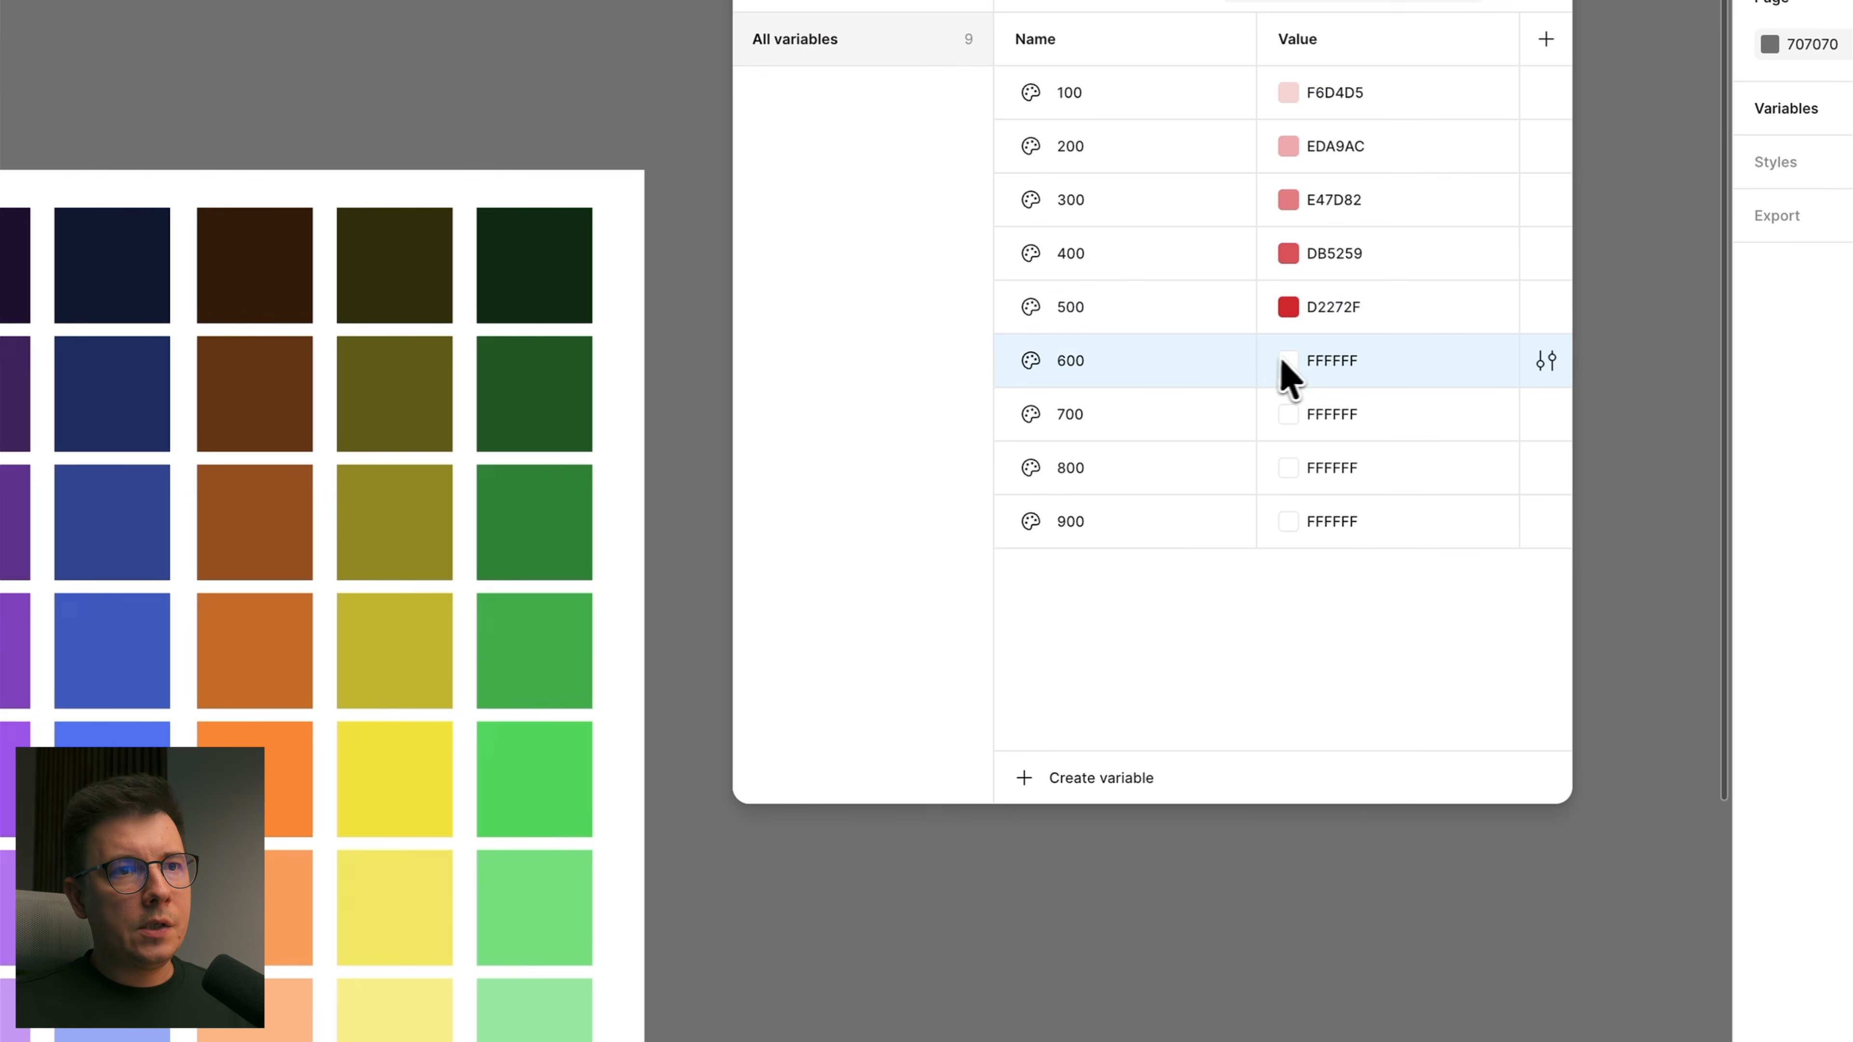
# Step: Set variables 600 and 700 to the first two dark red shades sampled from the palette, A81F26 and 7E171C
pyautogui.click(1288, 361)
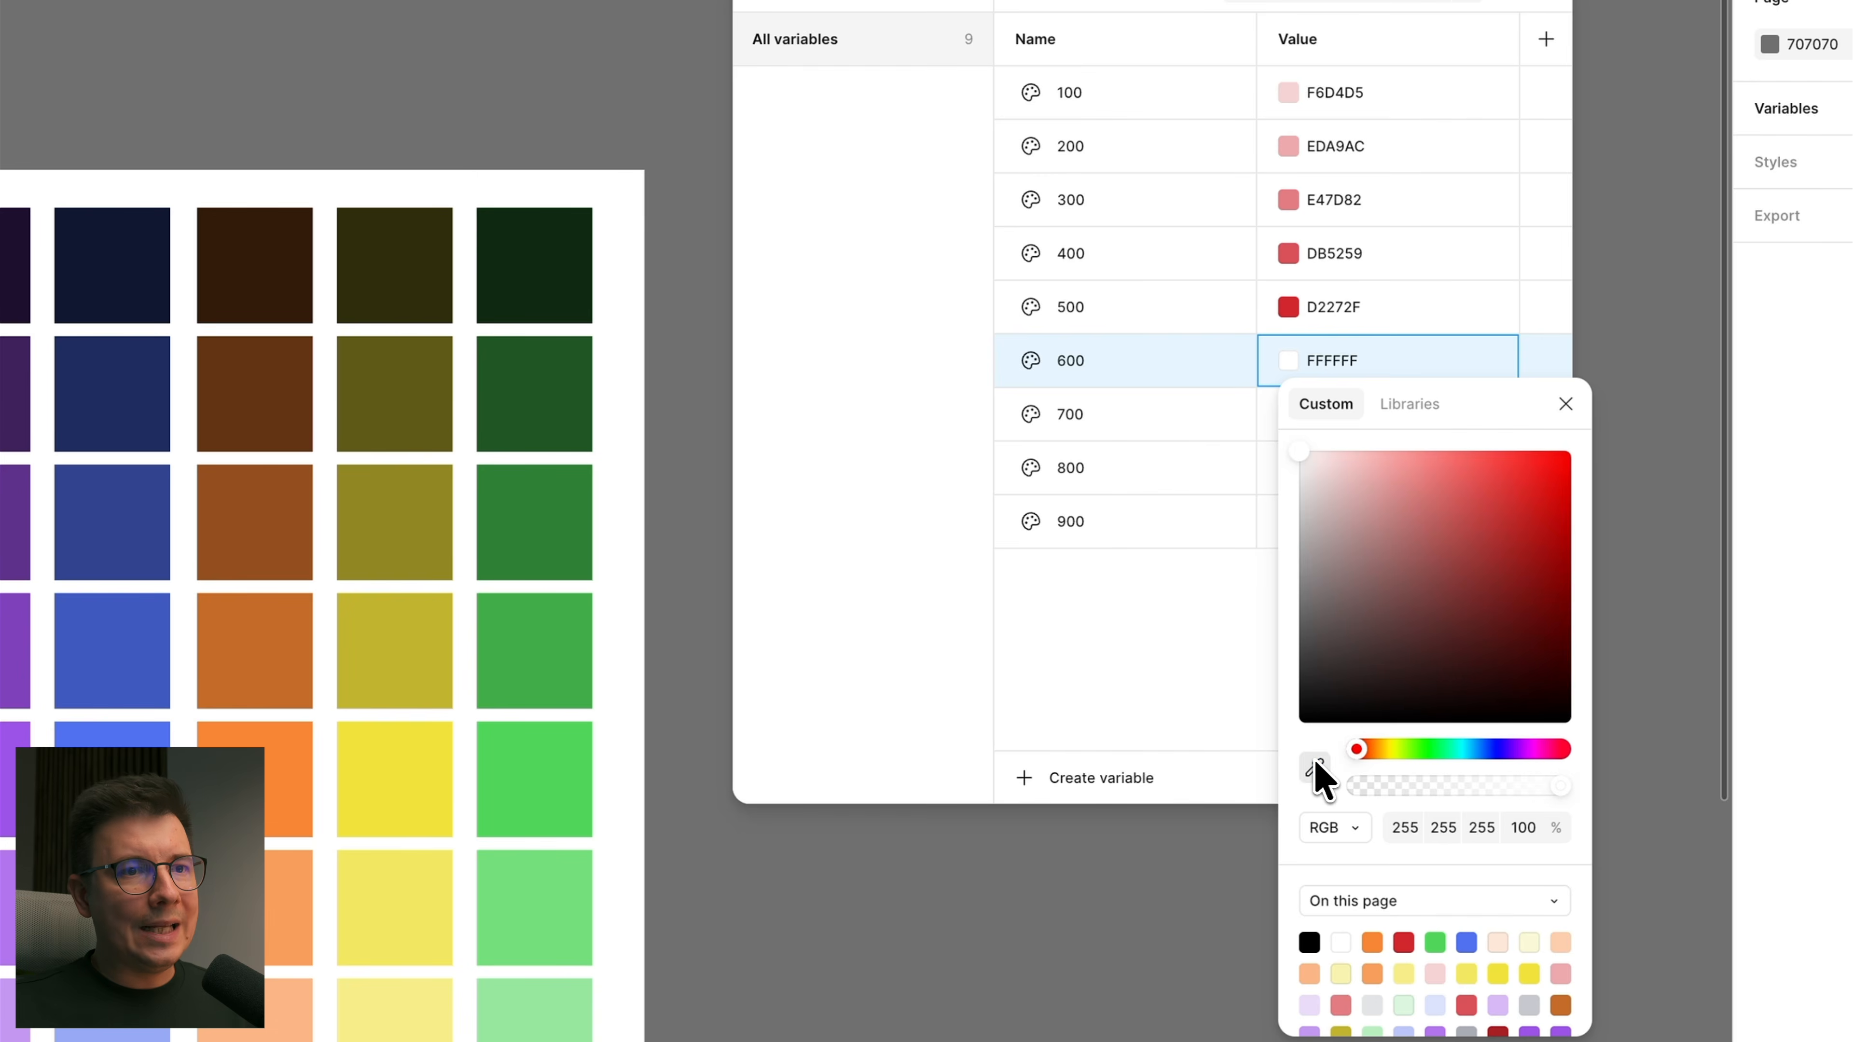
pyautogui.click(1314, 759)
pyautogui.click(602, 504)
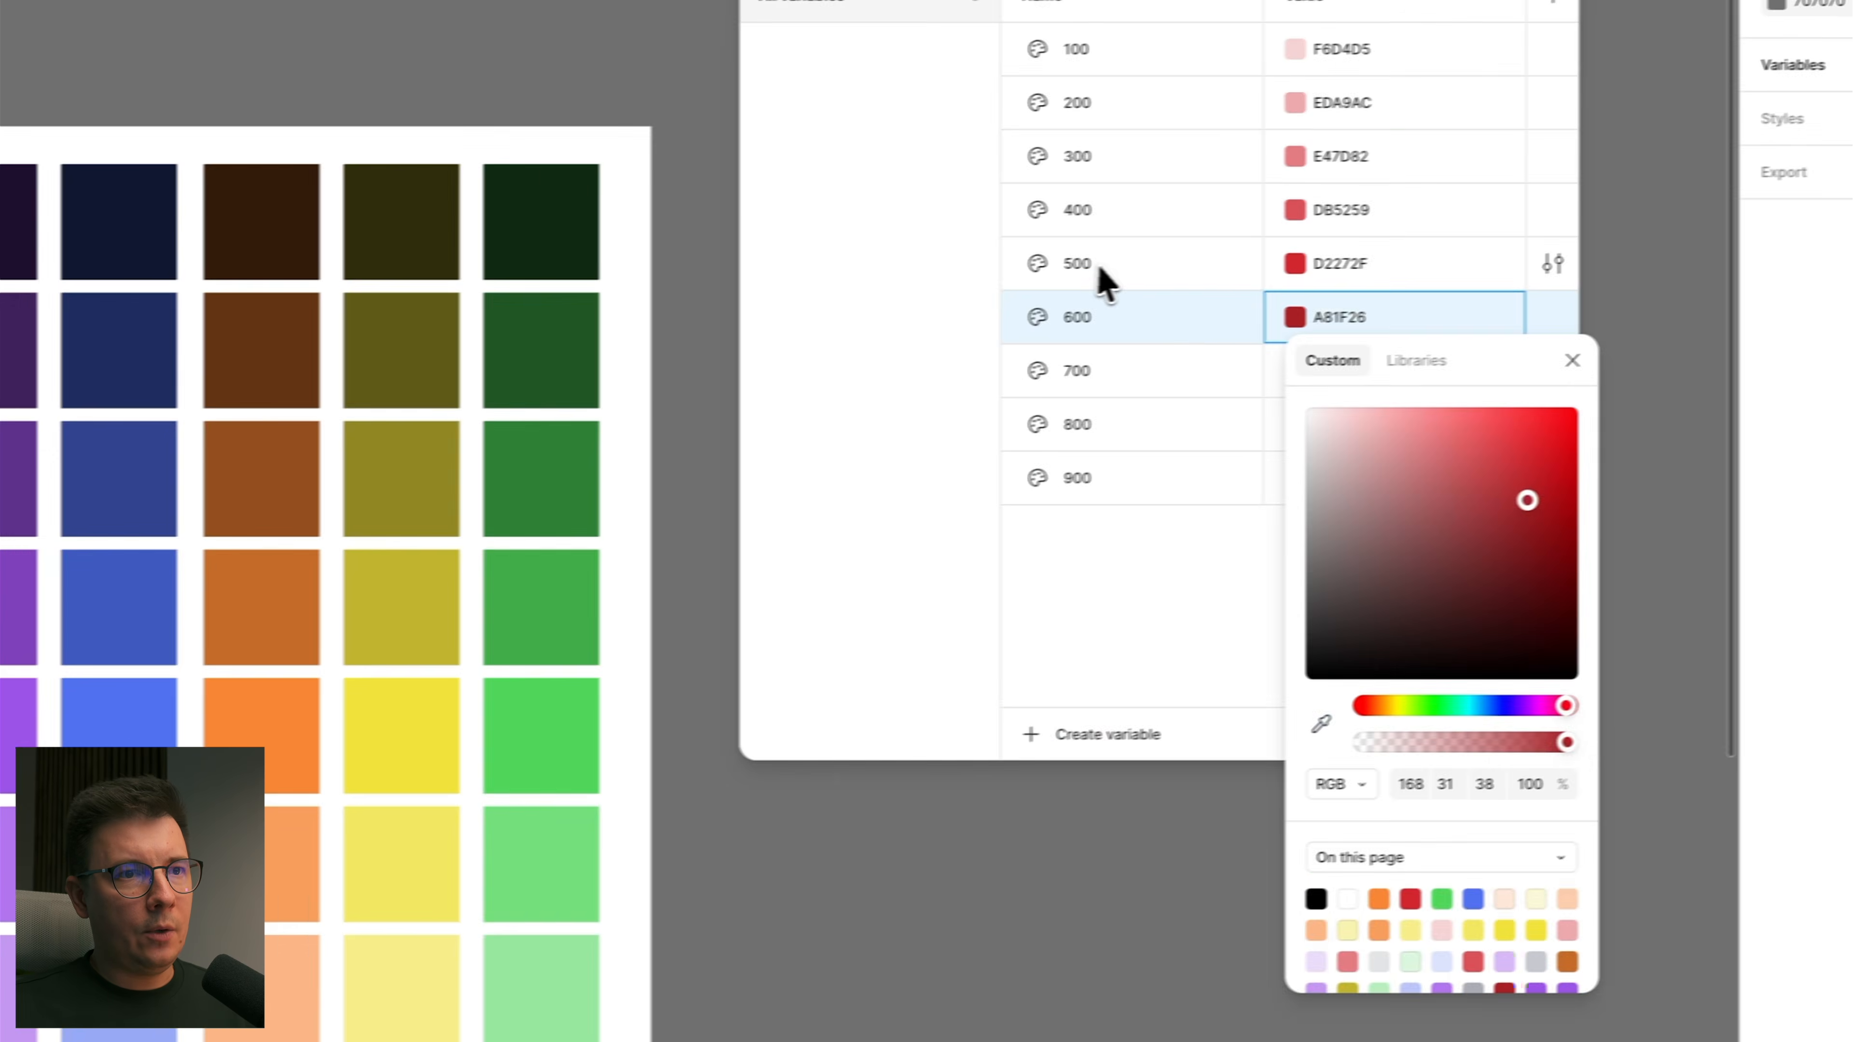
pyautogui.click(1105, 281)
pyautogui.click(1294, 385)
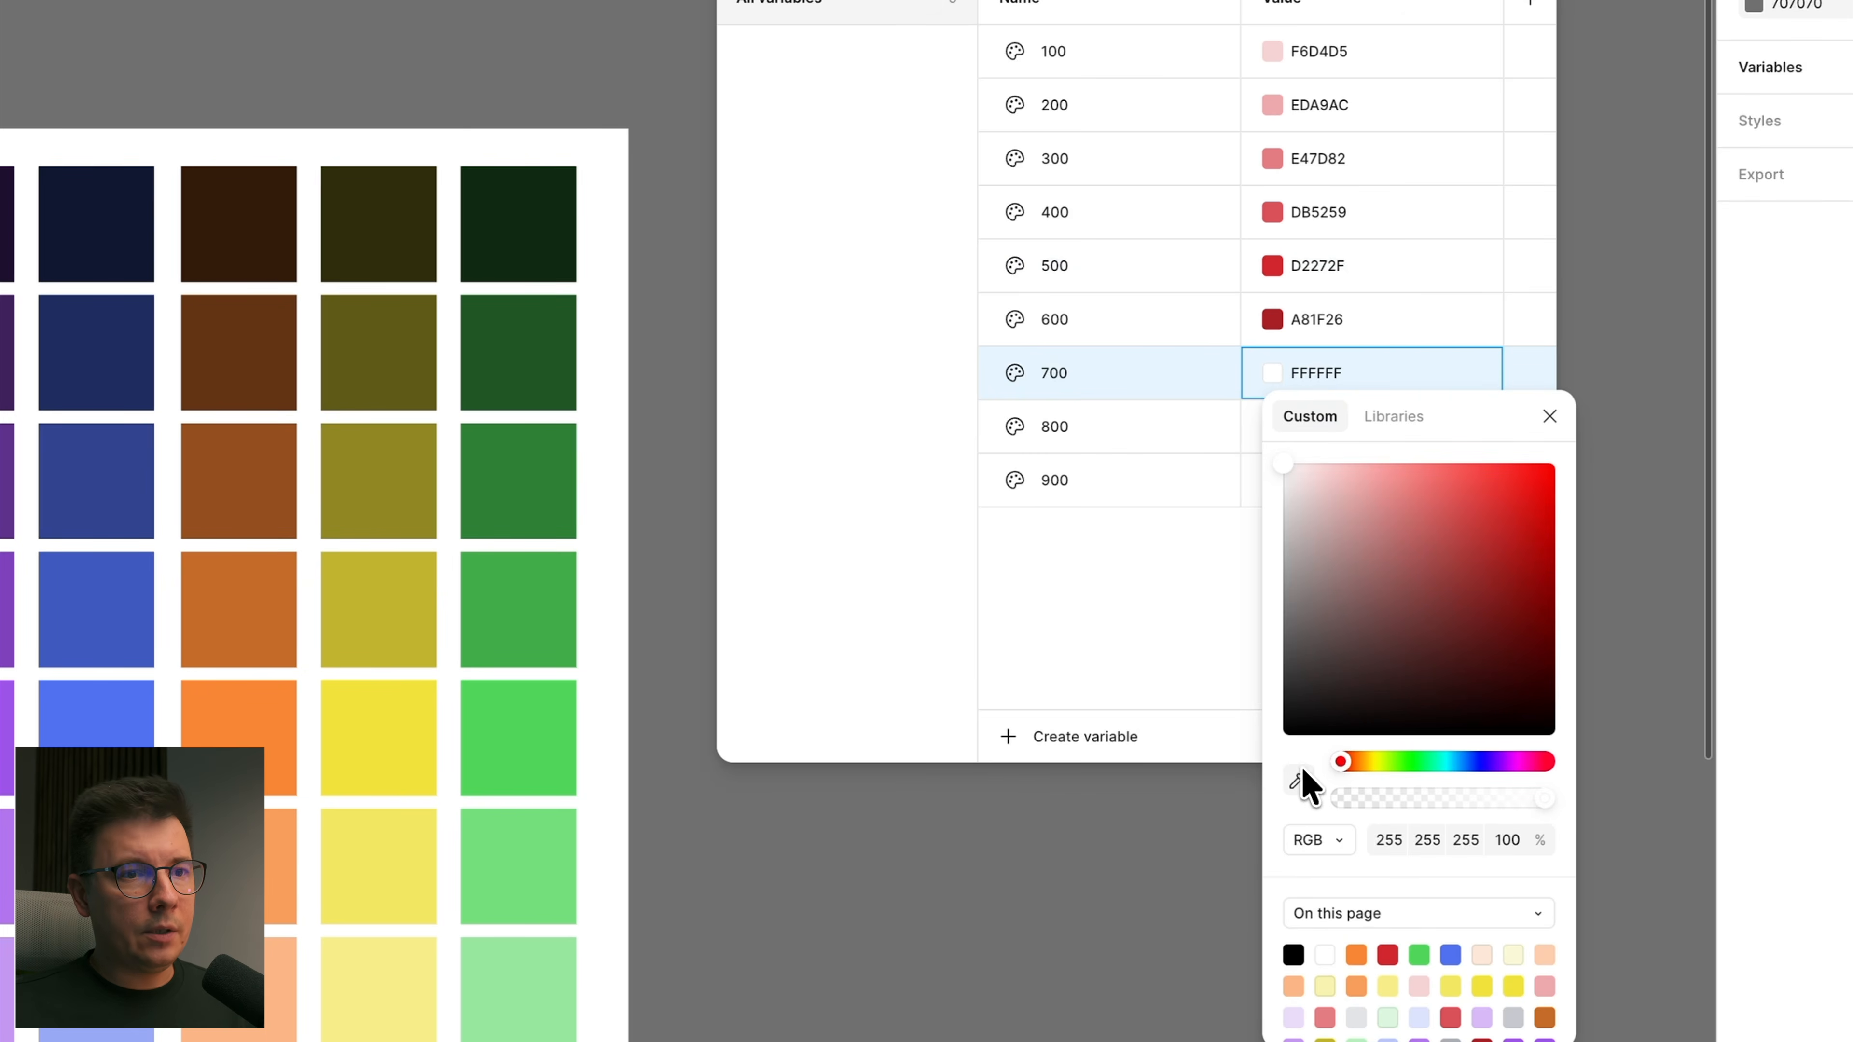
pyautogui.click(1295, 781)
pyautogui.click(559, 476)
pyautogui.click(1201, 382)
# Step: Set variables 800 and 900 to the two darkest red shades sampled from the palette, 541013 and 3F0C0E
pyautogui.click(1271, 373)
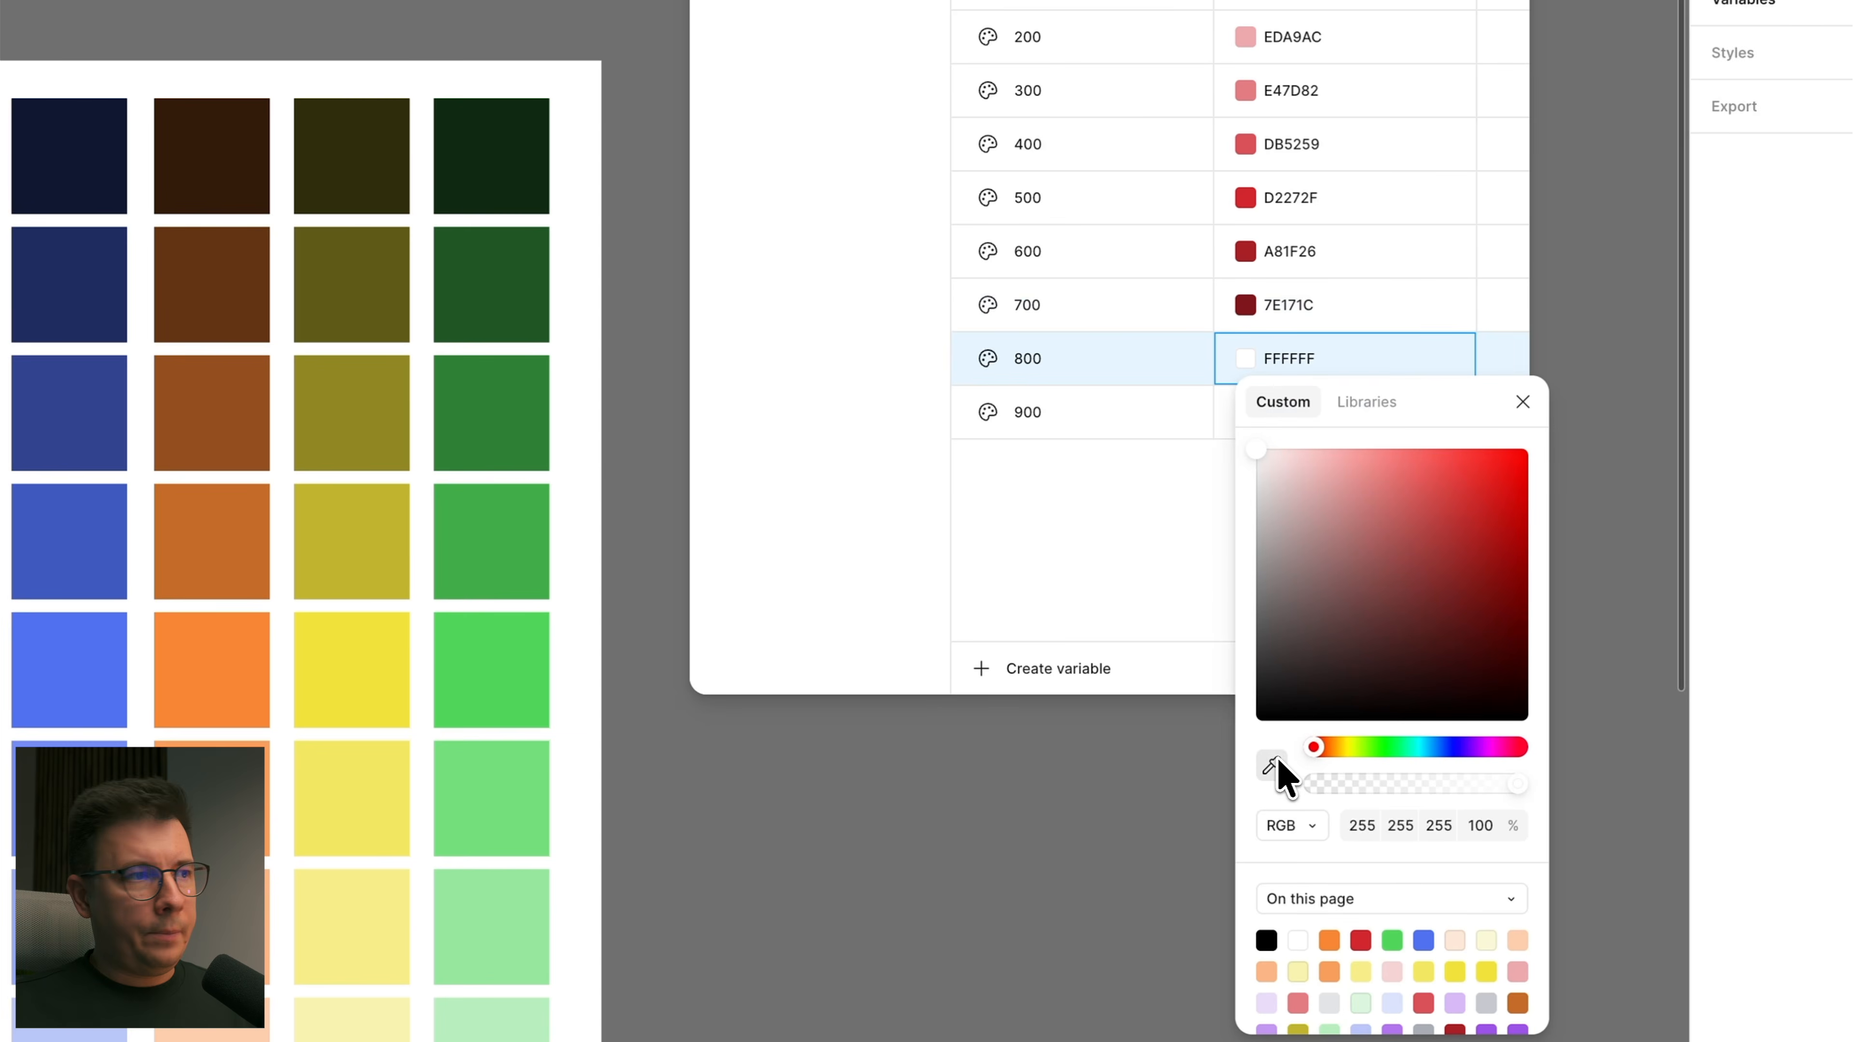
pyautogui.click(1271, 765)
pyautogui.click(541, 364)
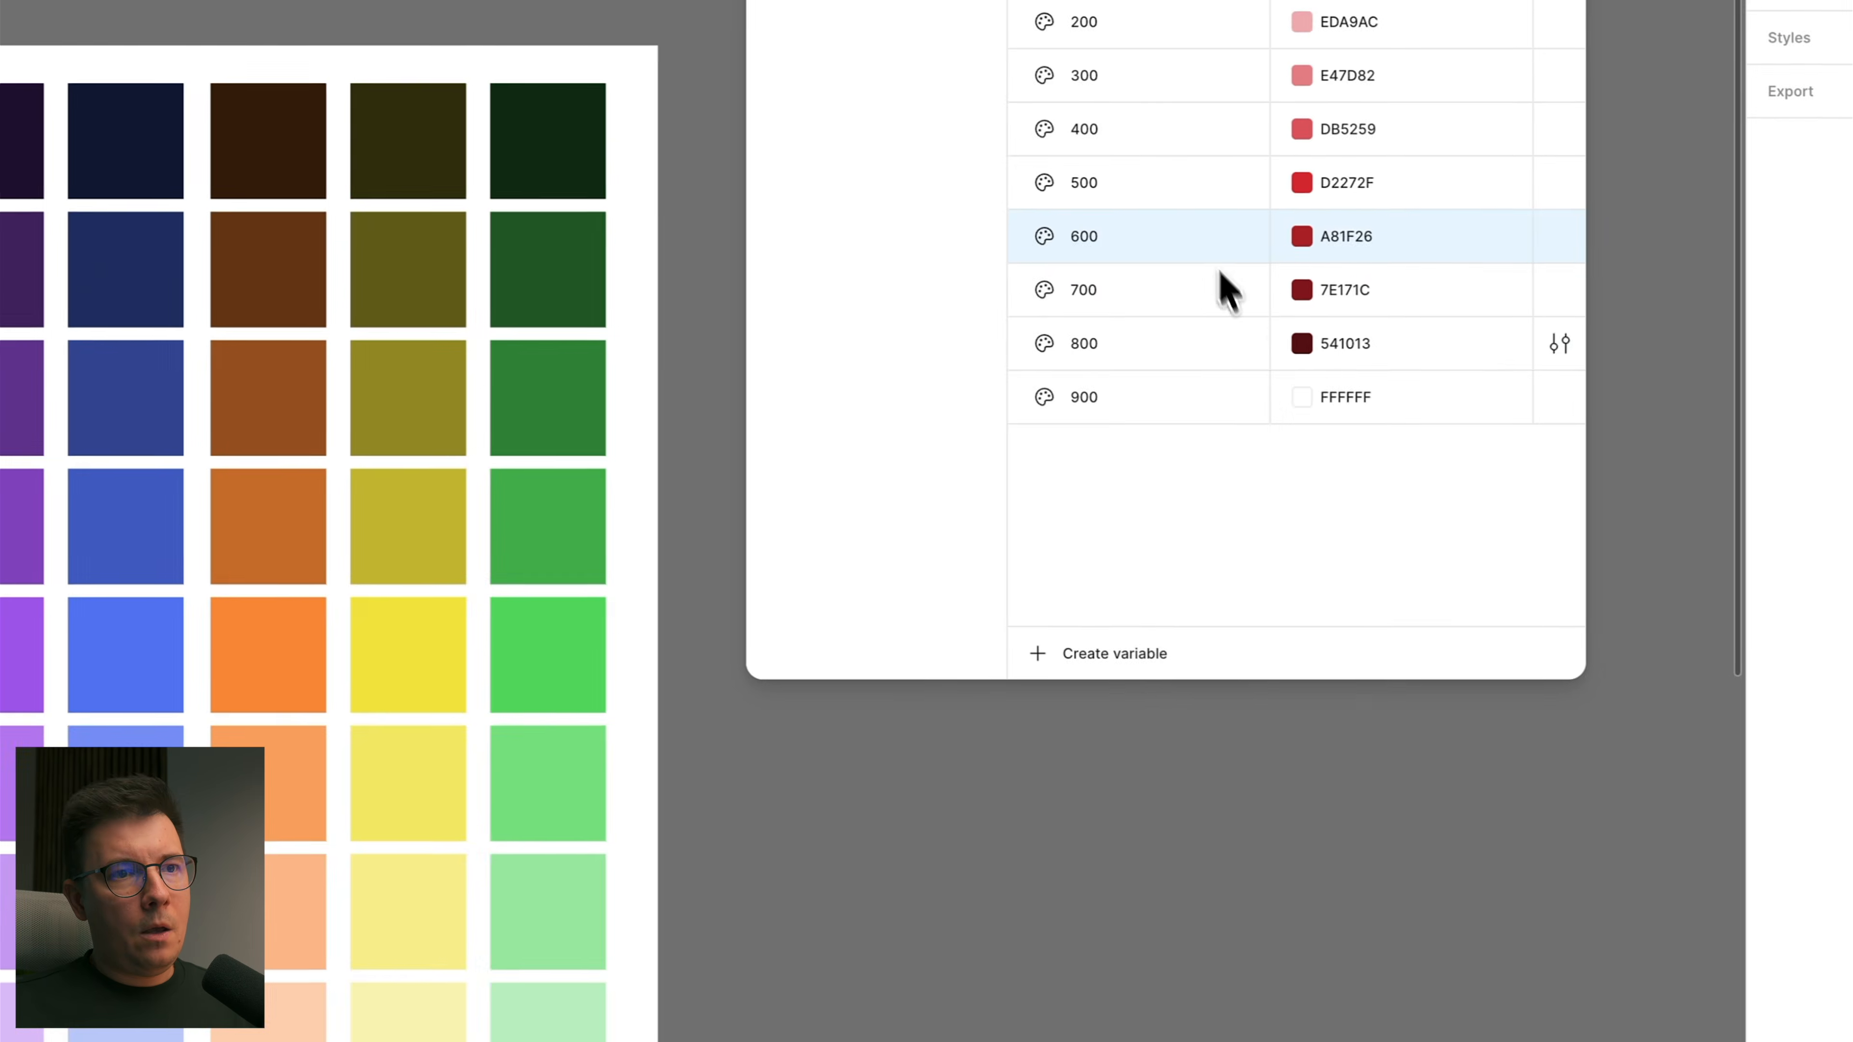
pyautogui.click(1311, 401)
pyautogui.click(1326, 798)
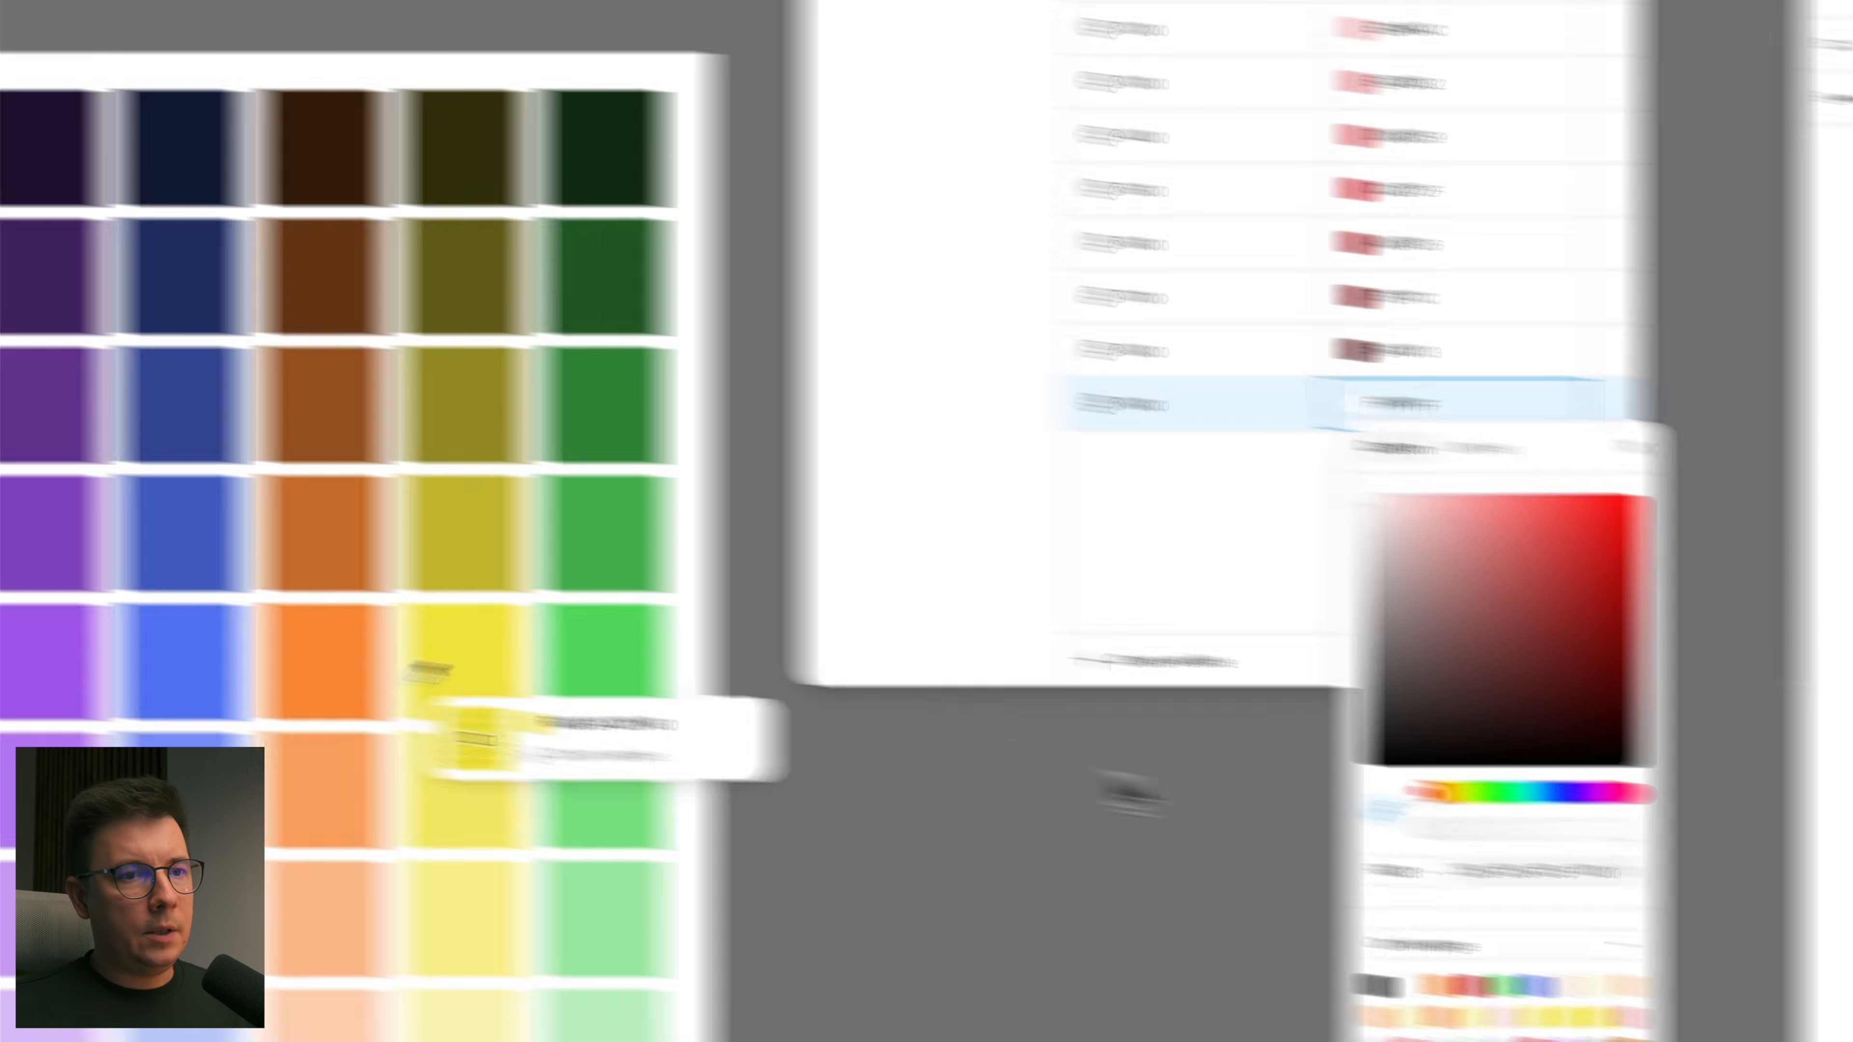
pyautogui.click(620, 273)
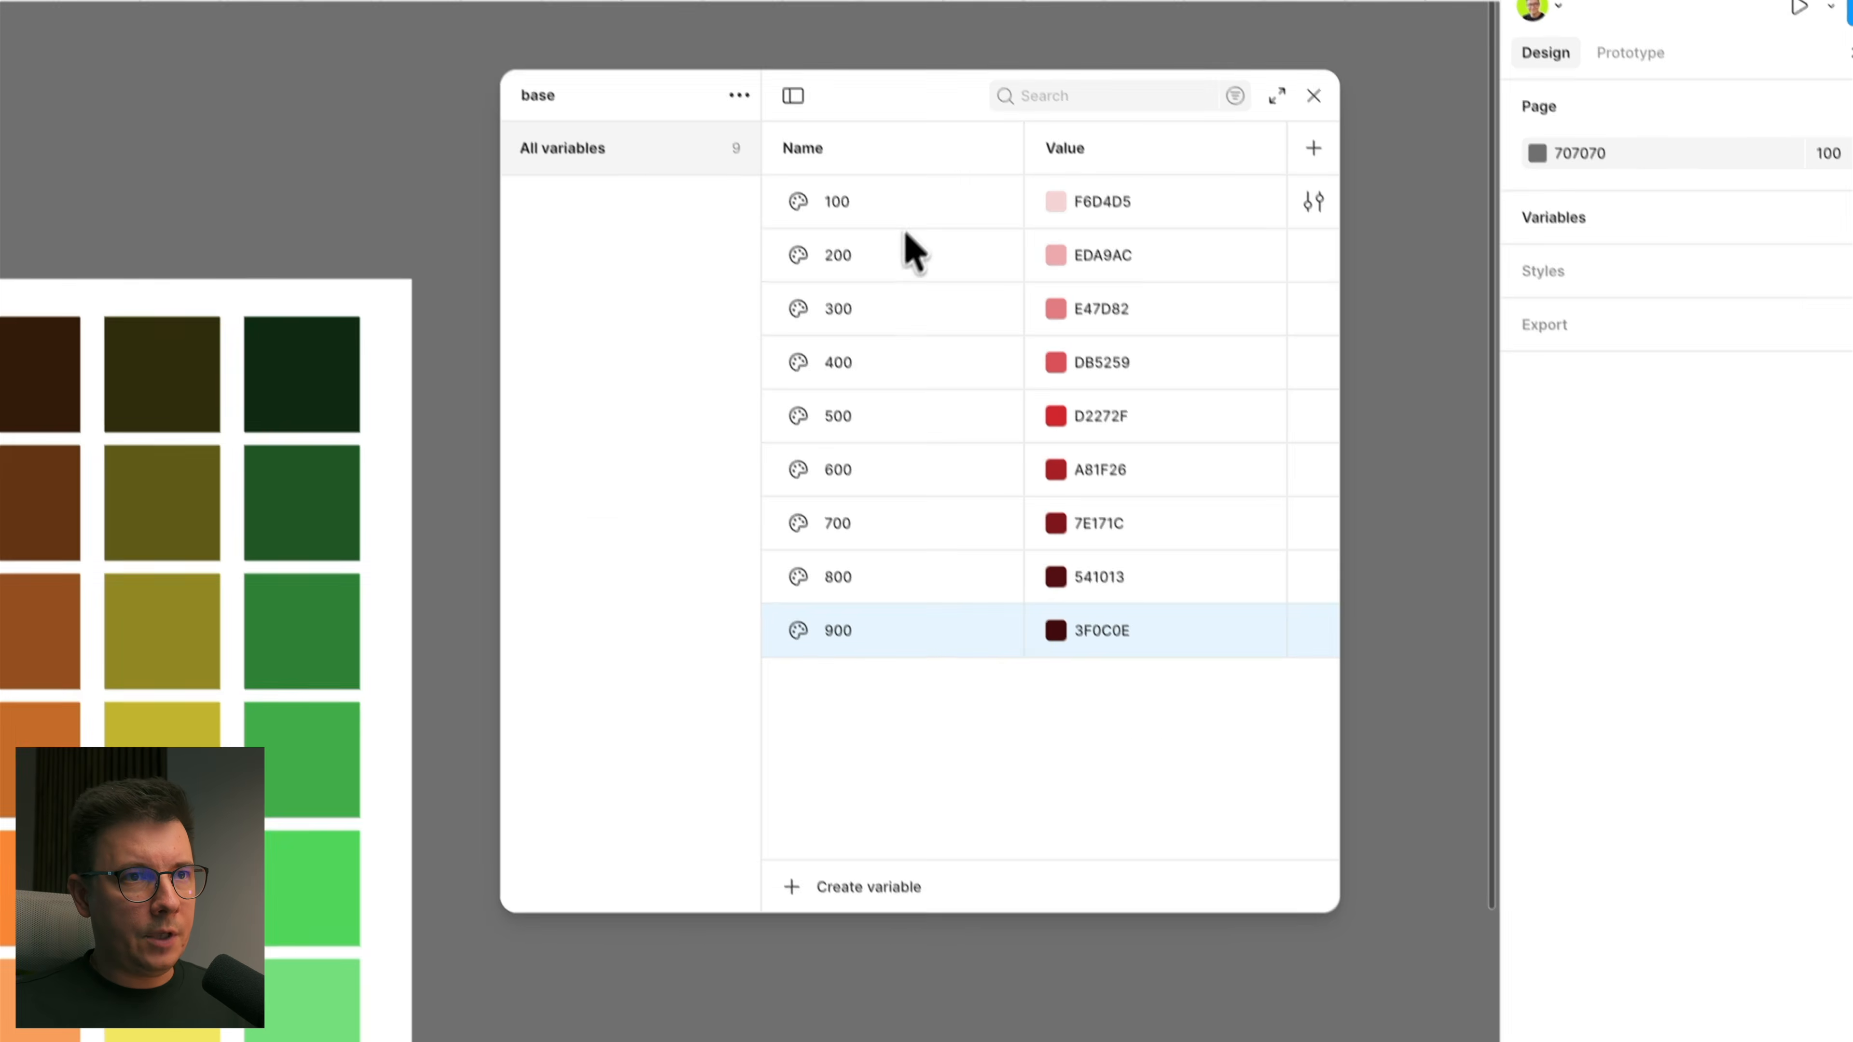
# Step: Group all nine variables from 100 to 900 and name the group color
pyautogui.keyDown('shift'); pyautogui.click(912, 199); pyautogui.keyUp('shift')
pyautogui.click(966, 763)
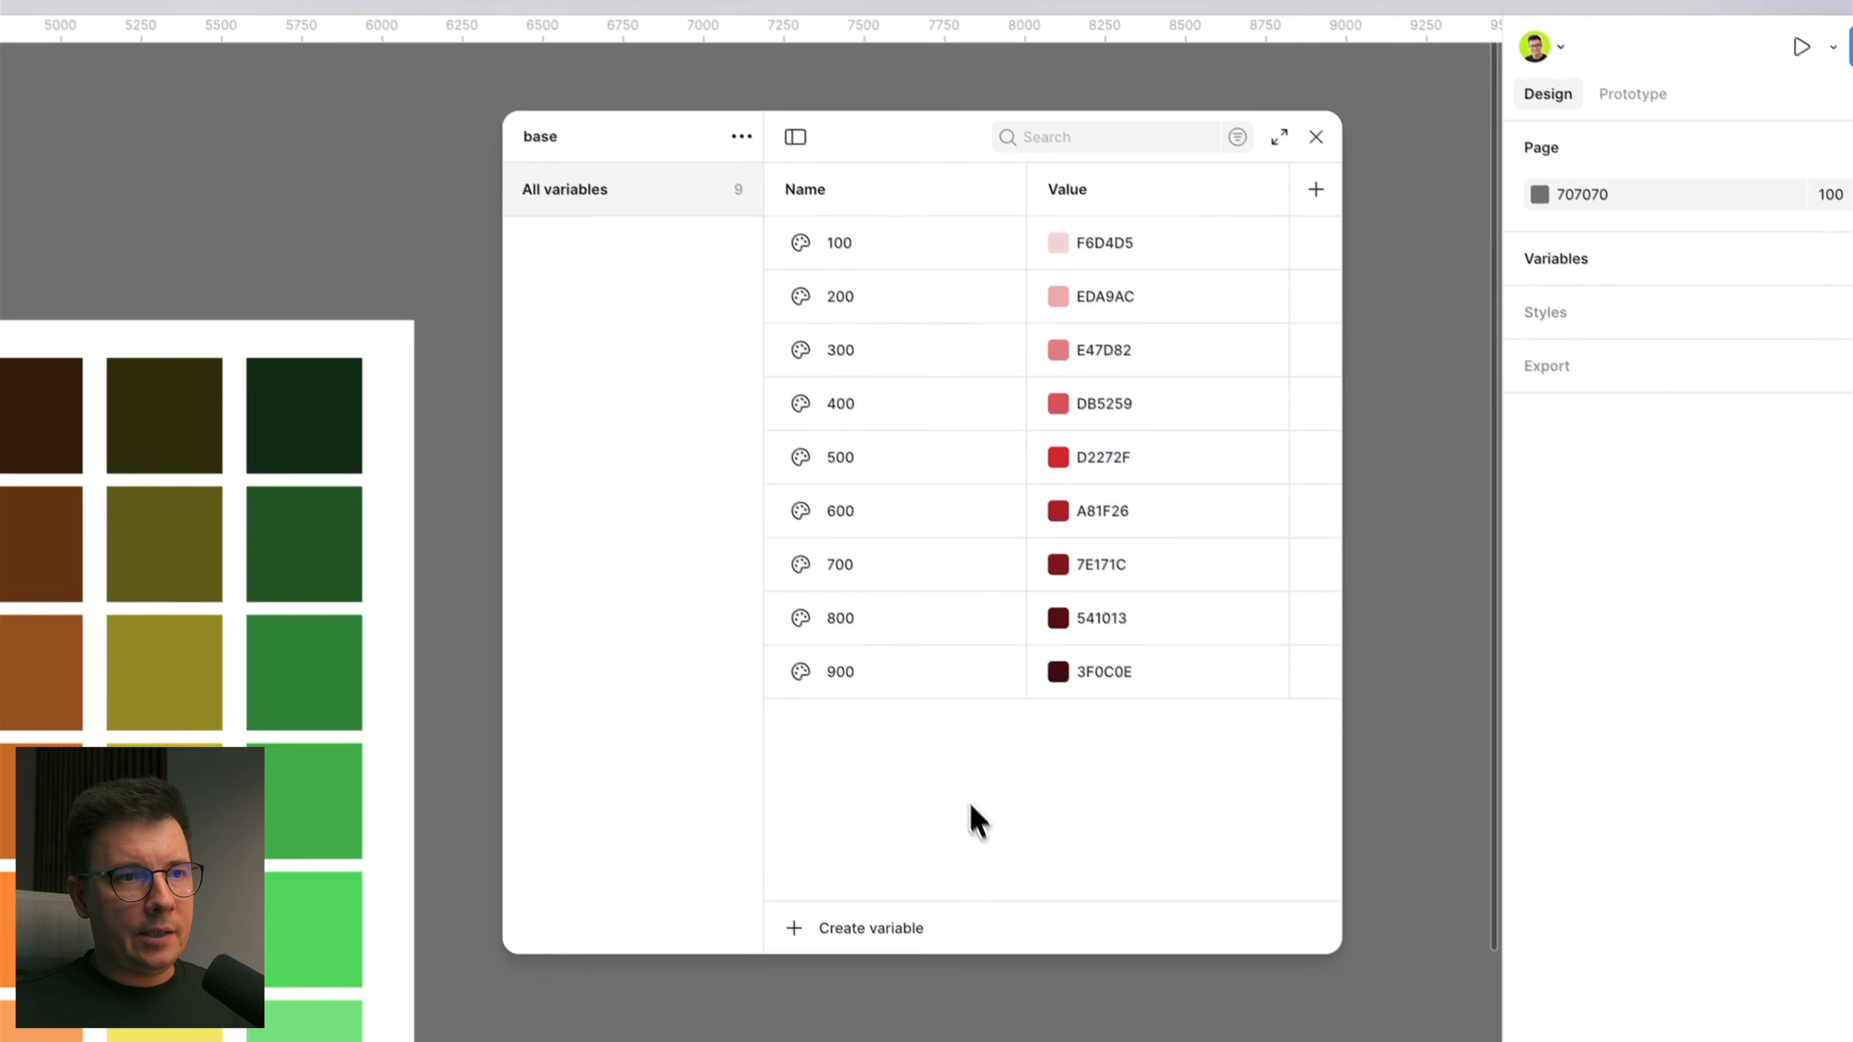
pyautogui.click(948, 679)
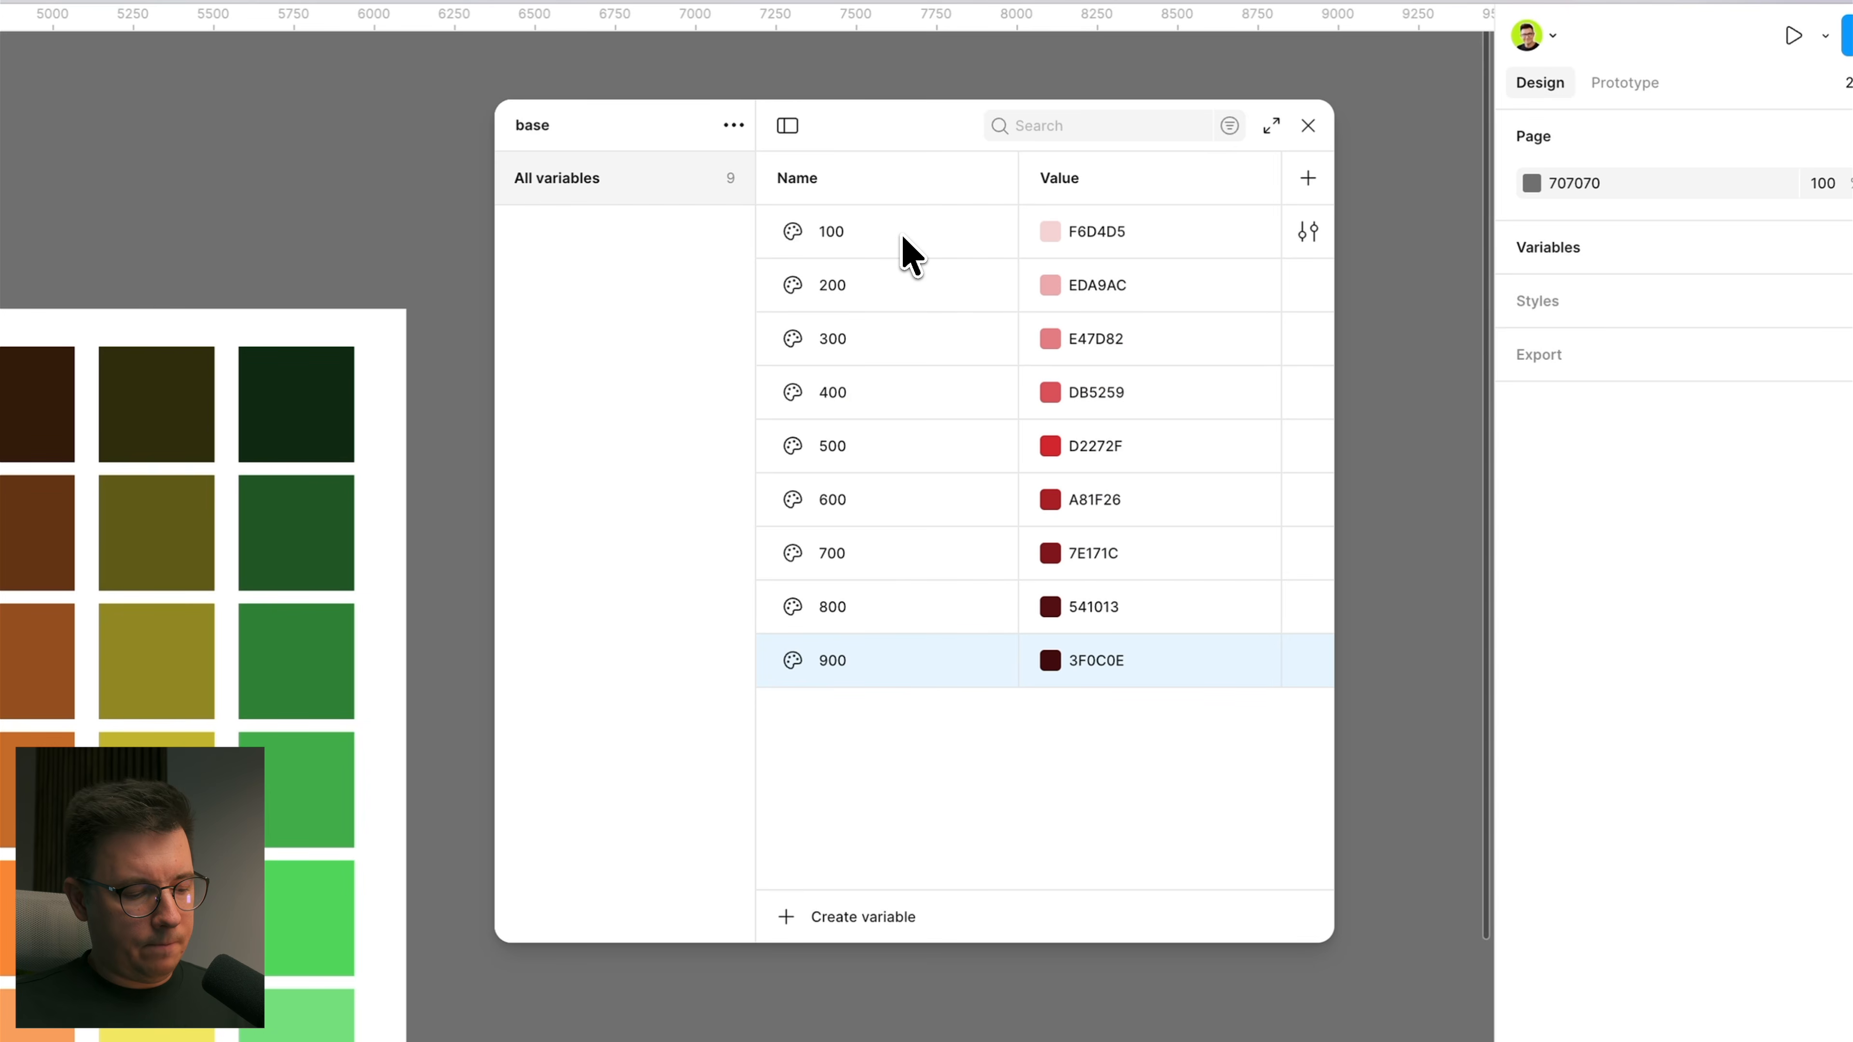
pyautogui.keyDown('shift'); pyautogui.click(908, 248); pyautogui.keyUp('shift')
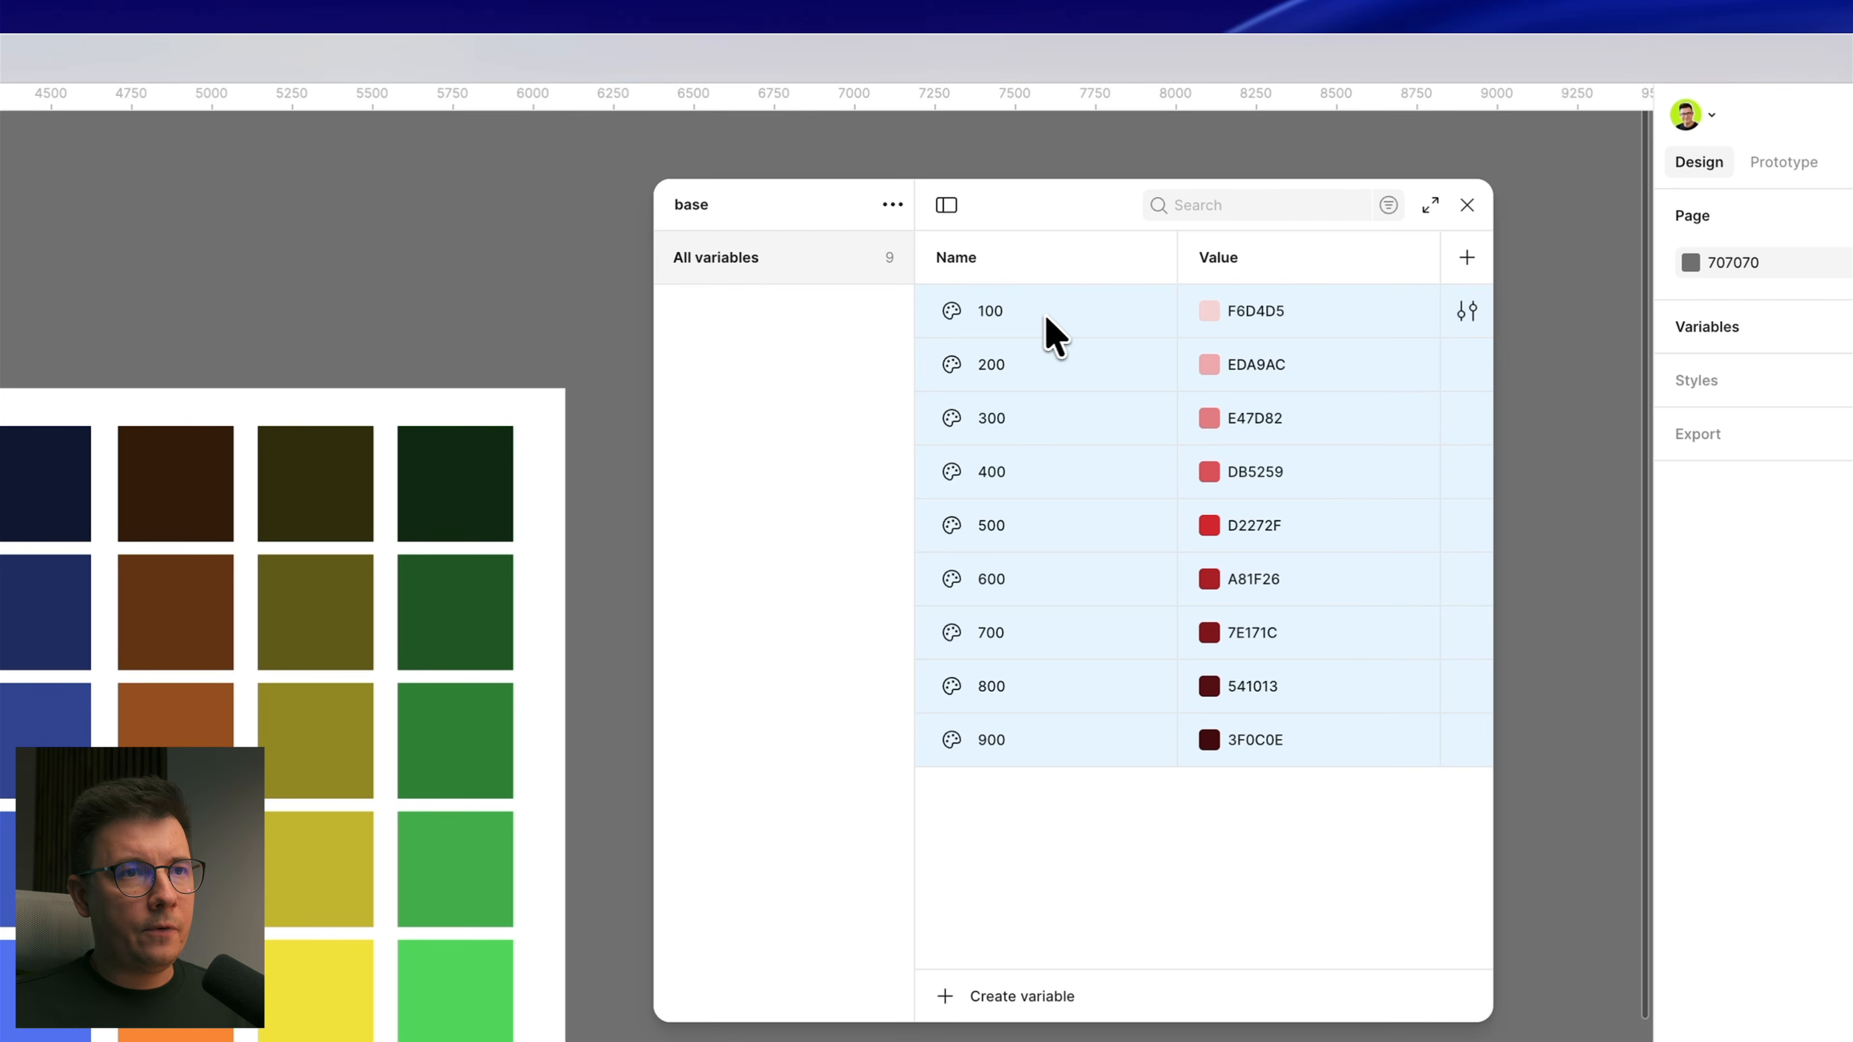
pyautogui.rightClick(1083, 319)
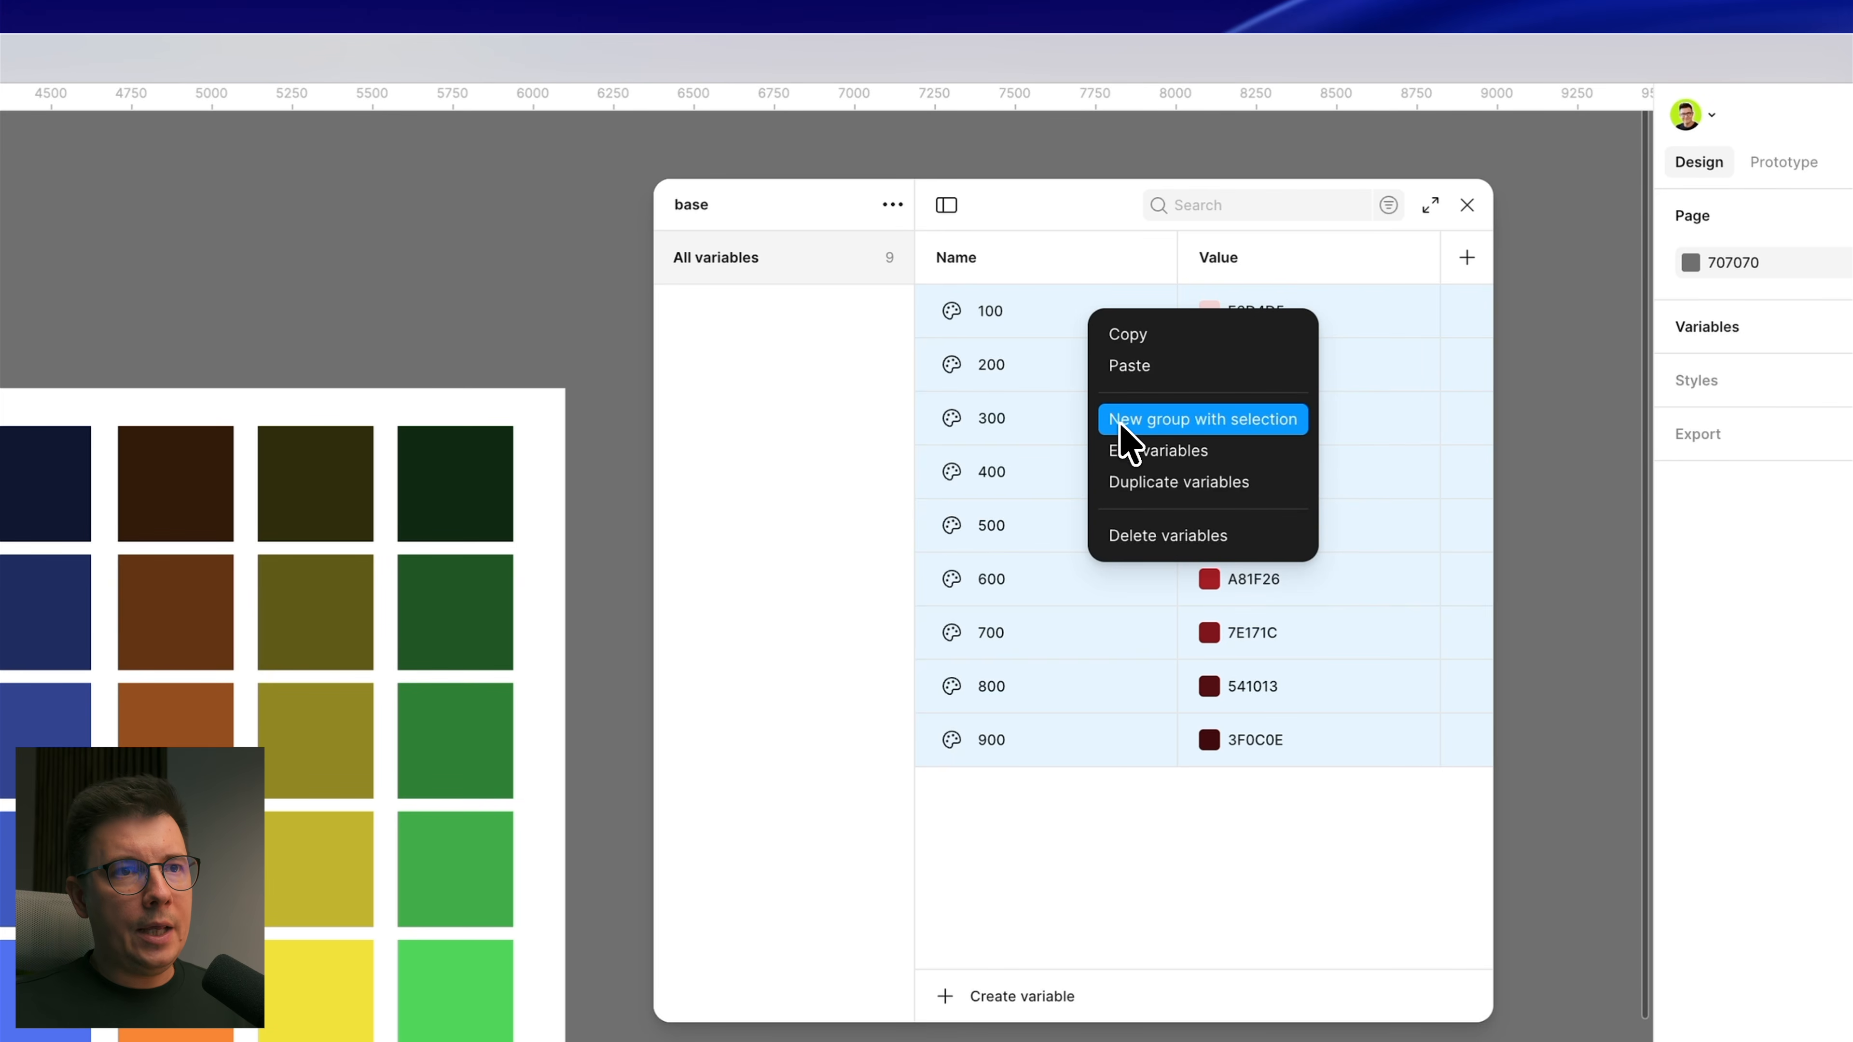
pyautogui.click(1227, 421)
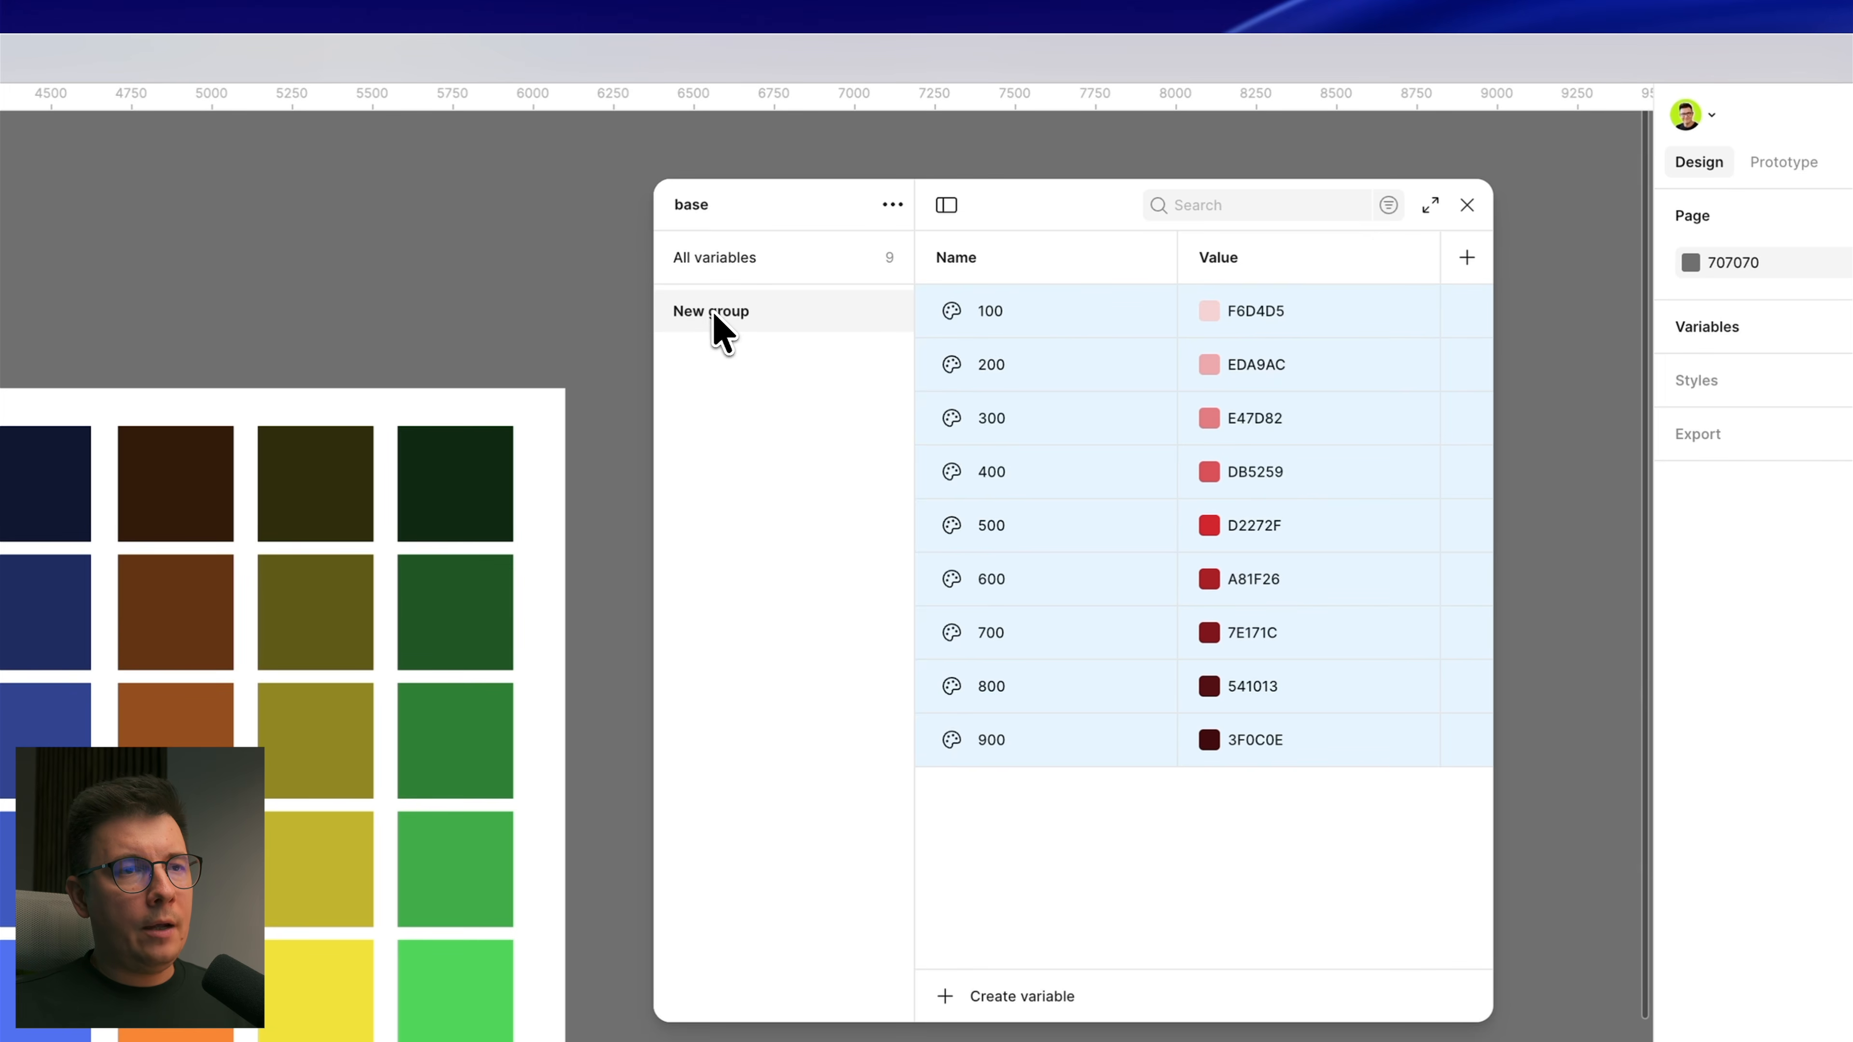
pyautogui.doubleClick(741, 314)
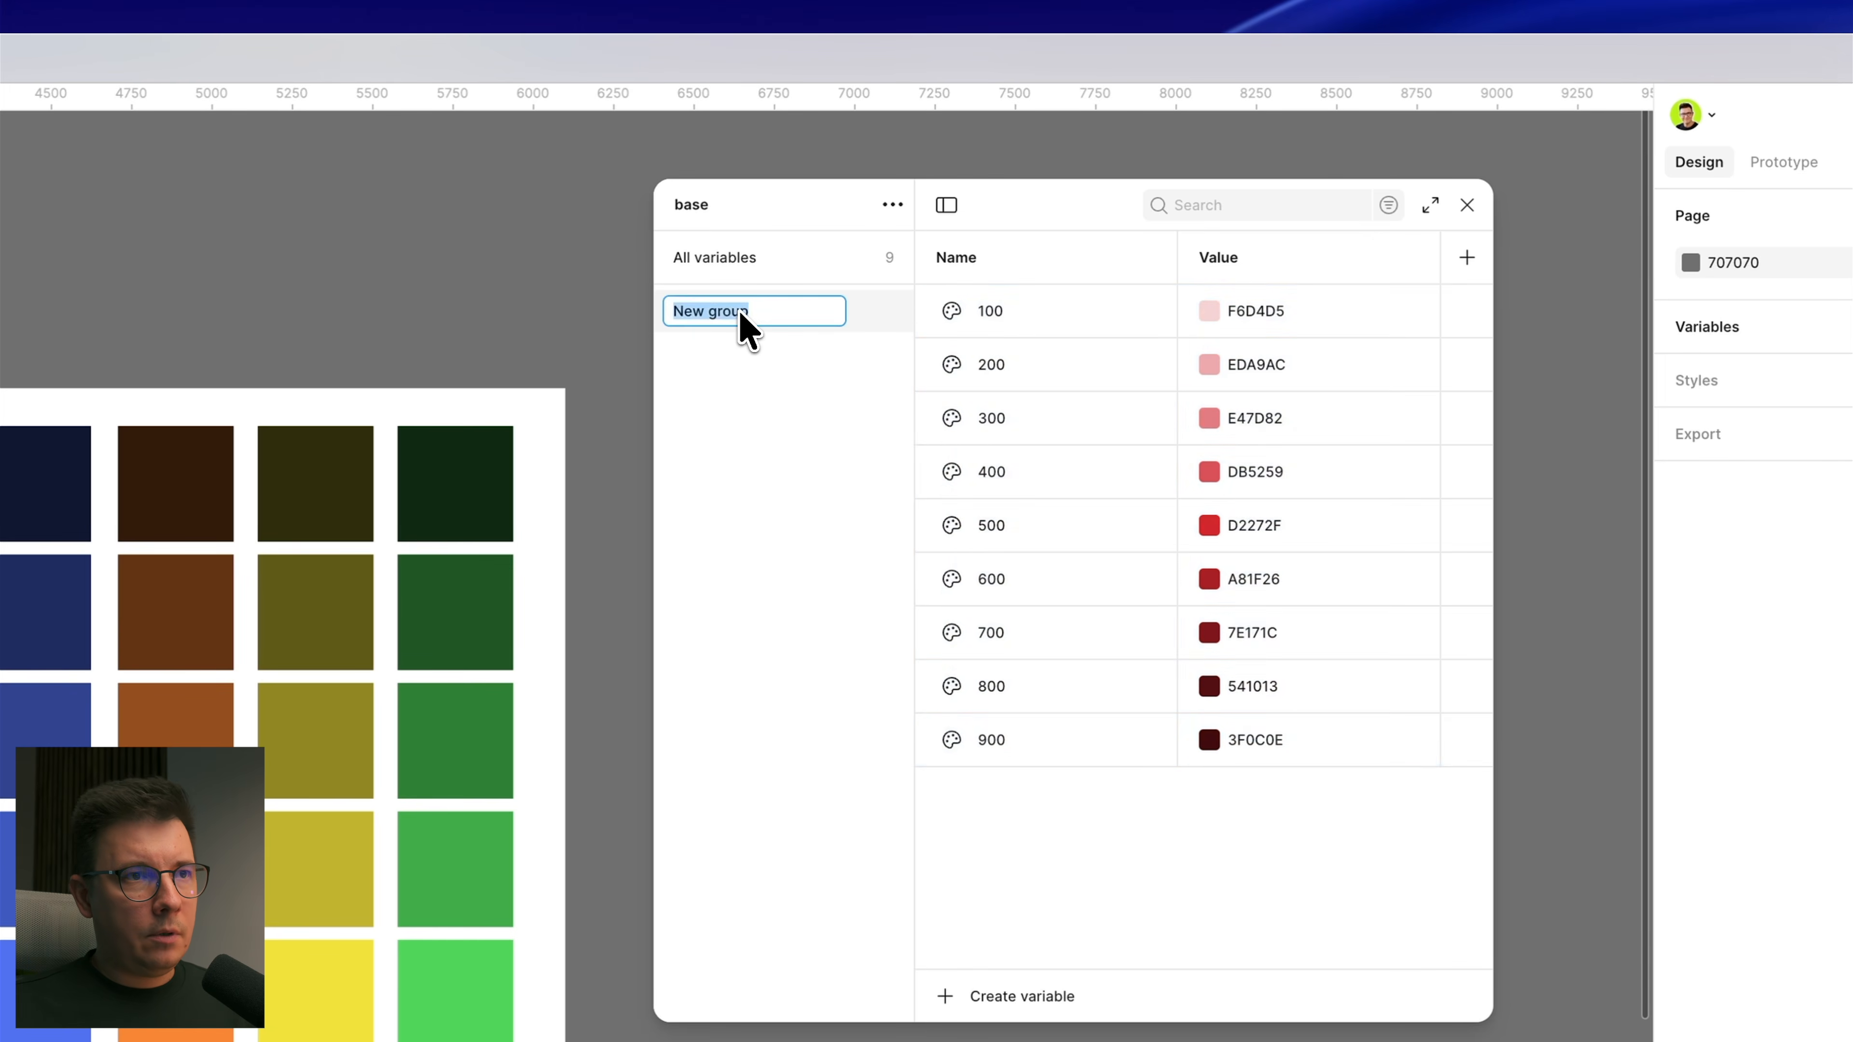
pyautogui.write('c')
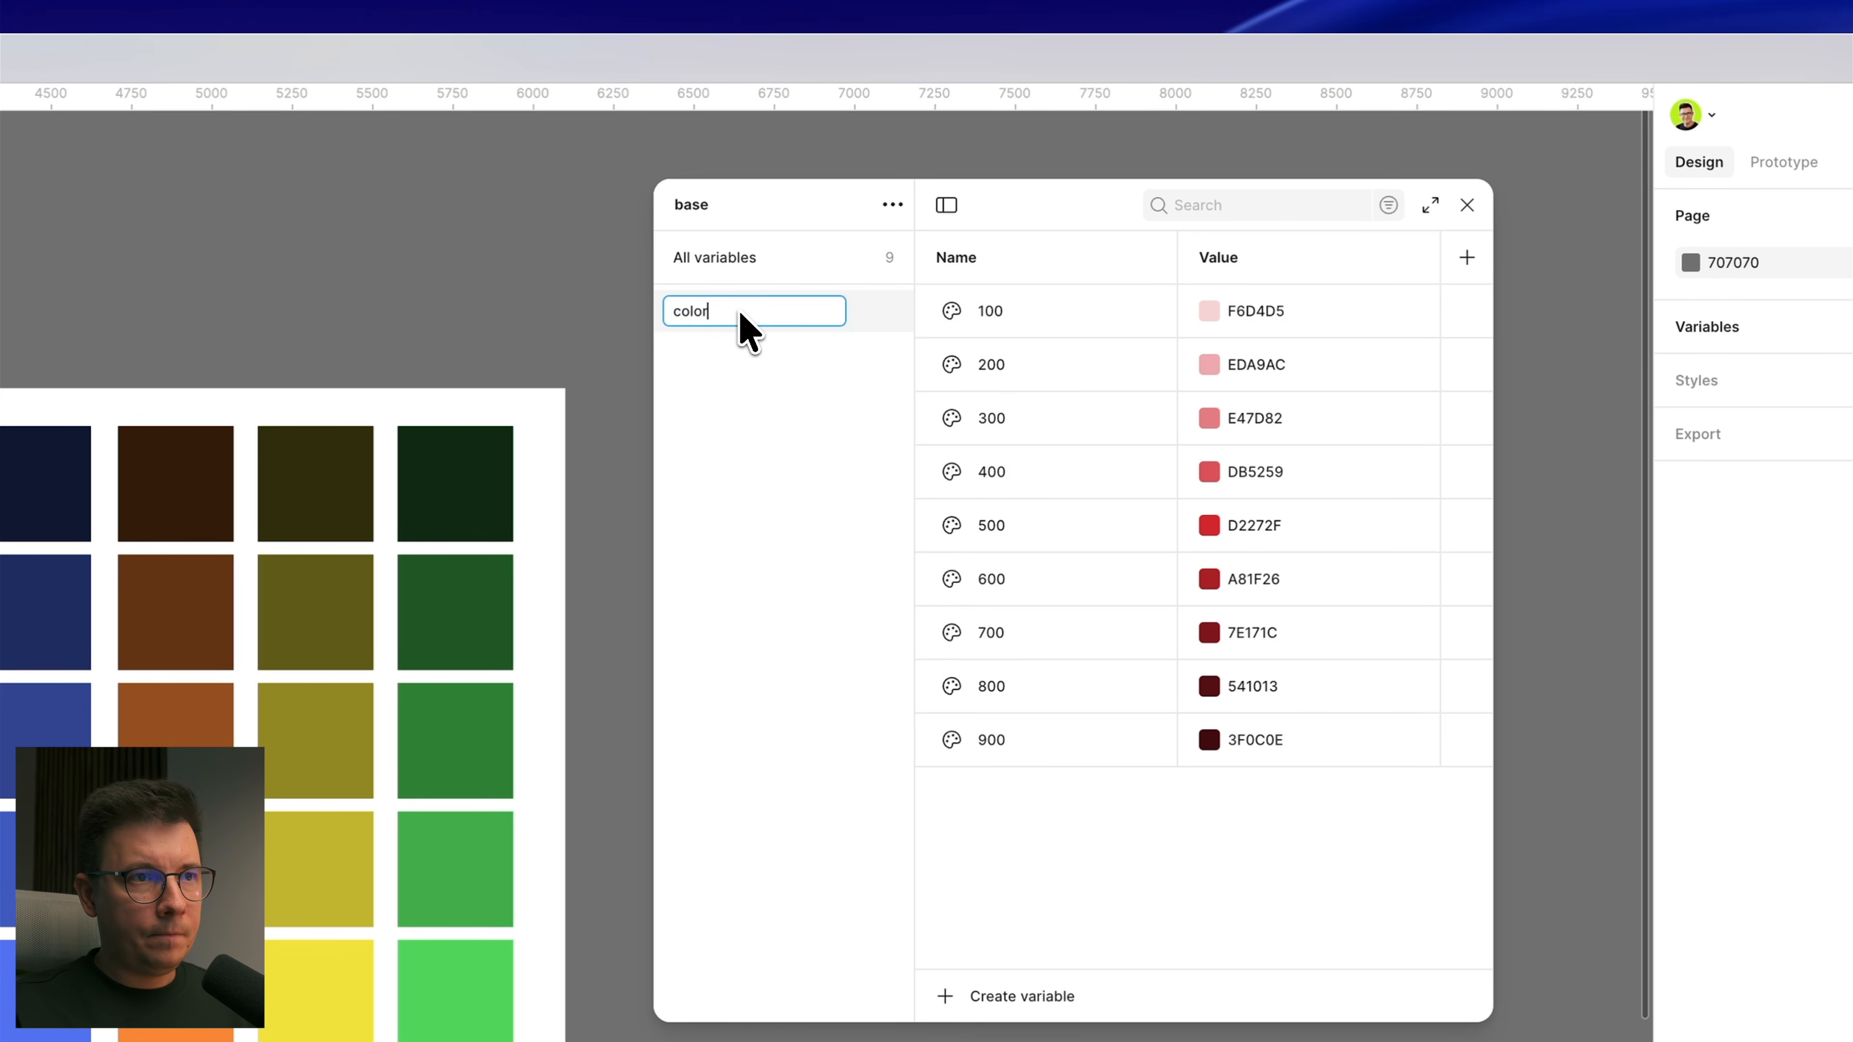
pyautogui.write('olor')
pyautogui.press('Return')
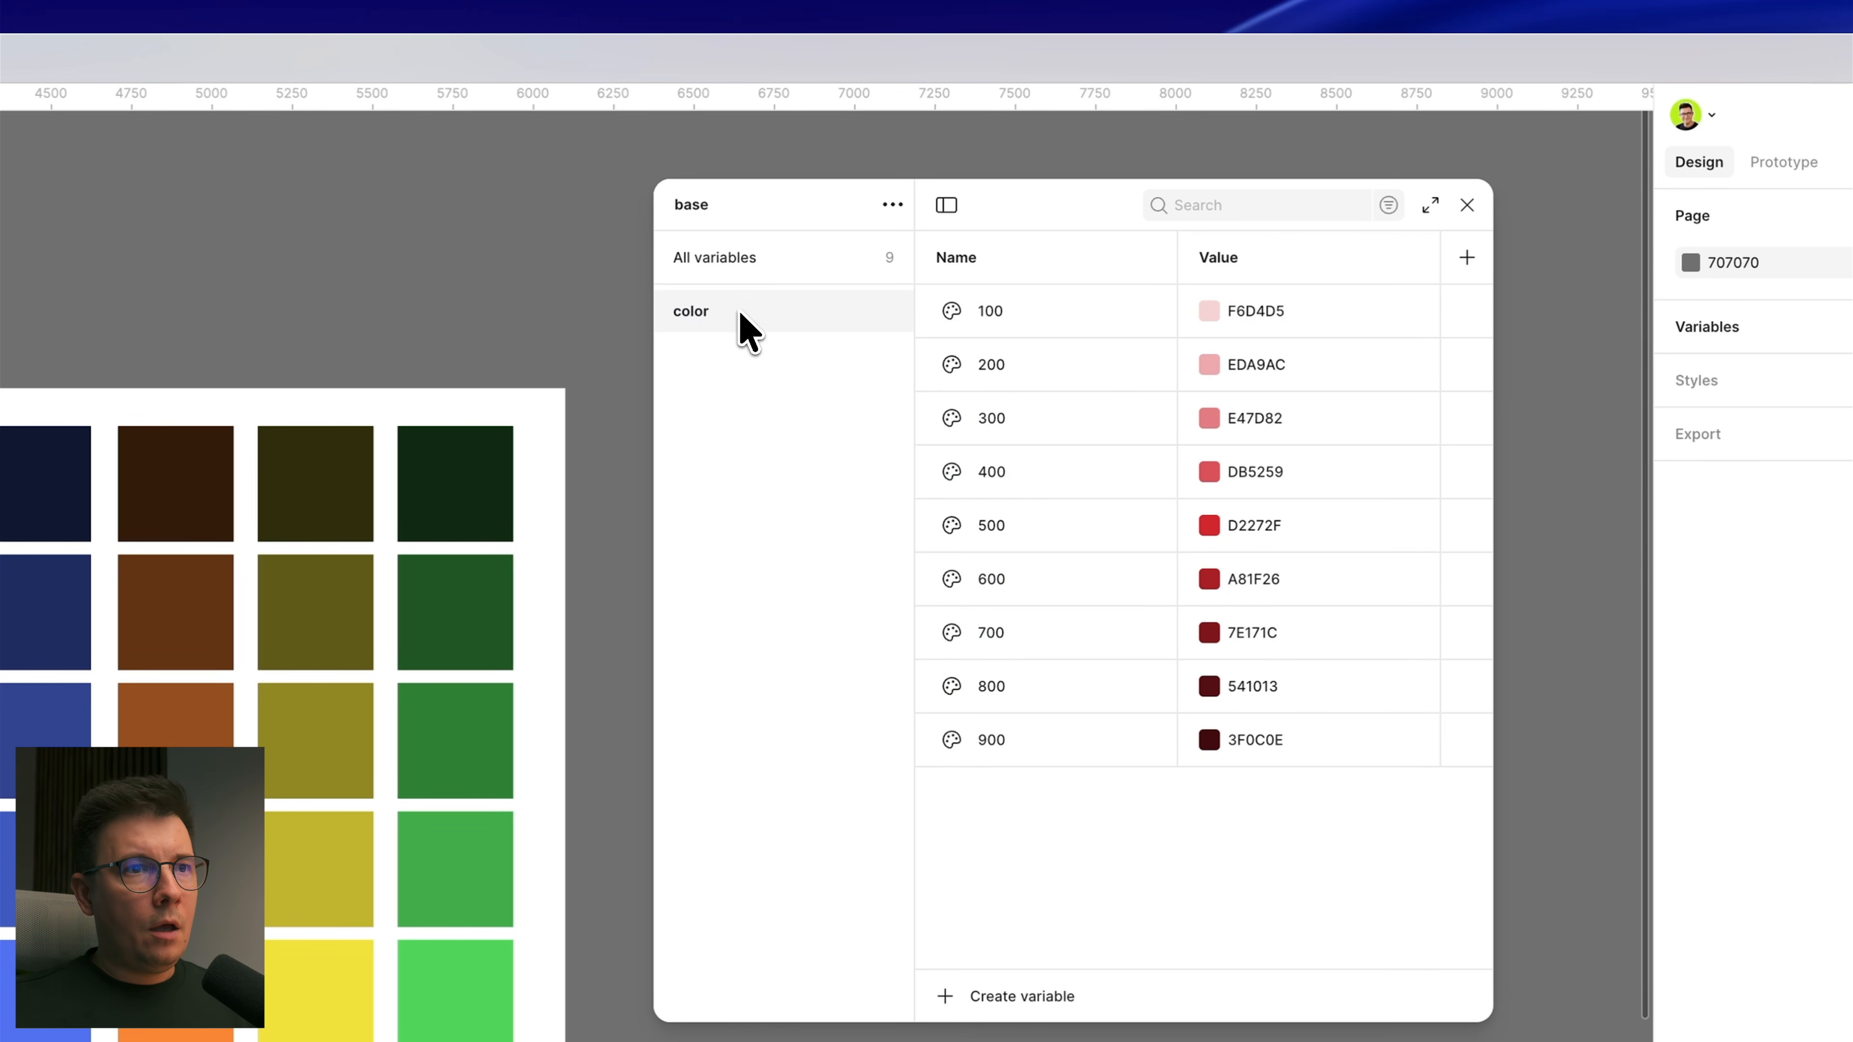
# Step: Put the nine variables into a nested group inside the color group and name it red
pyautogui.click(1072, 319)
pyautogui.keyDown('shift'); pyautogui.click(1058, 741); pyautogui.keyUp('shift')
pyautogui.rightClick(1069, 476)
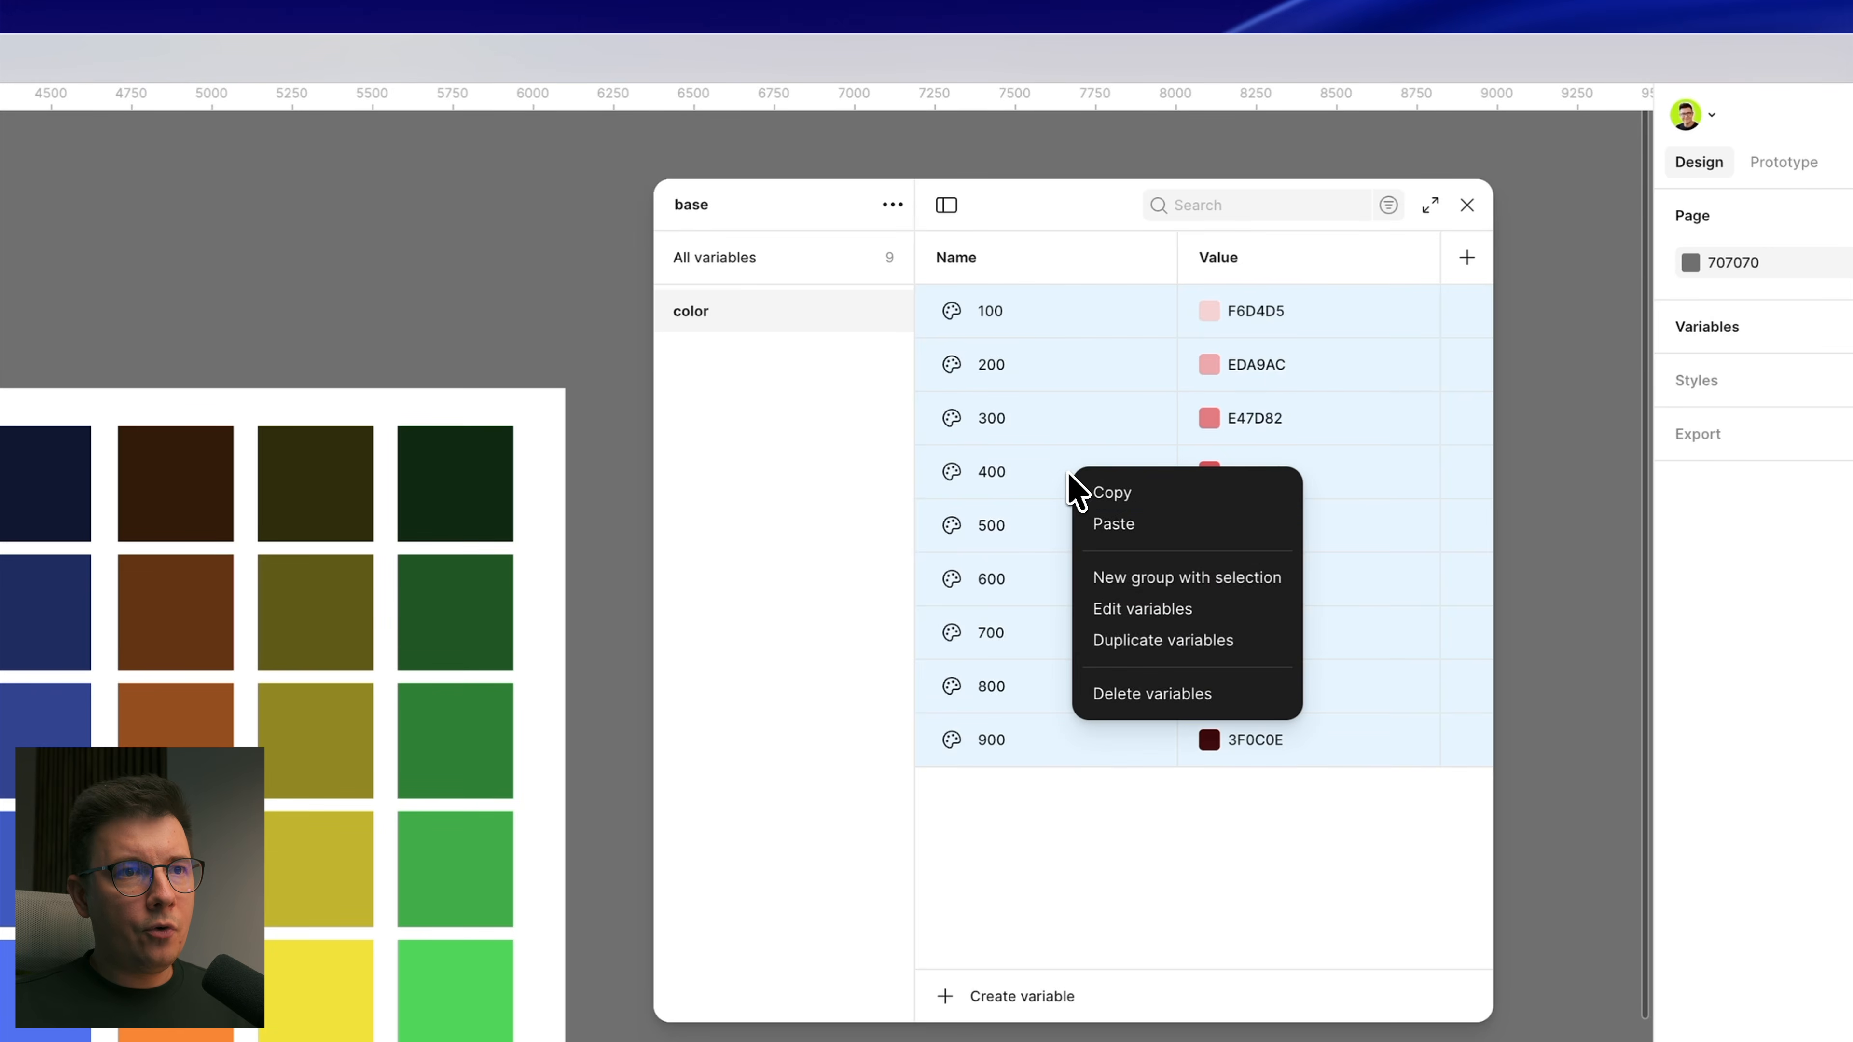
pyautogui.click(1164, 581)
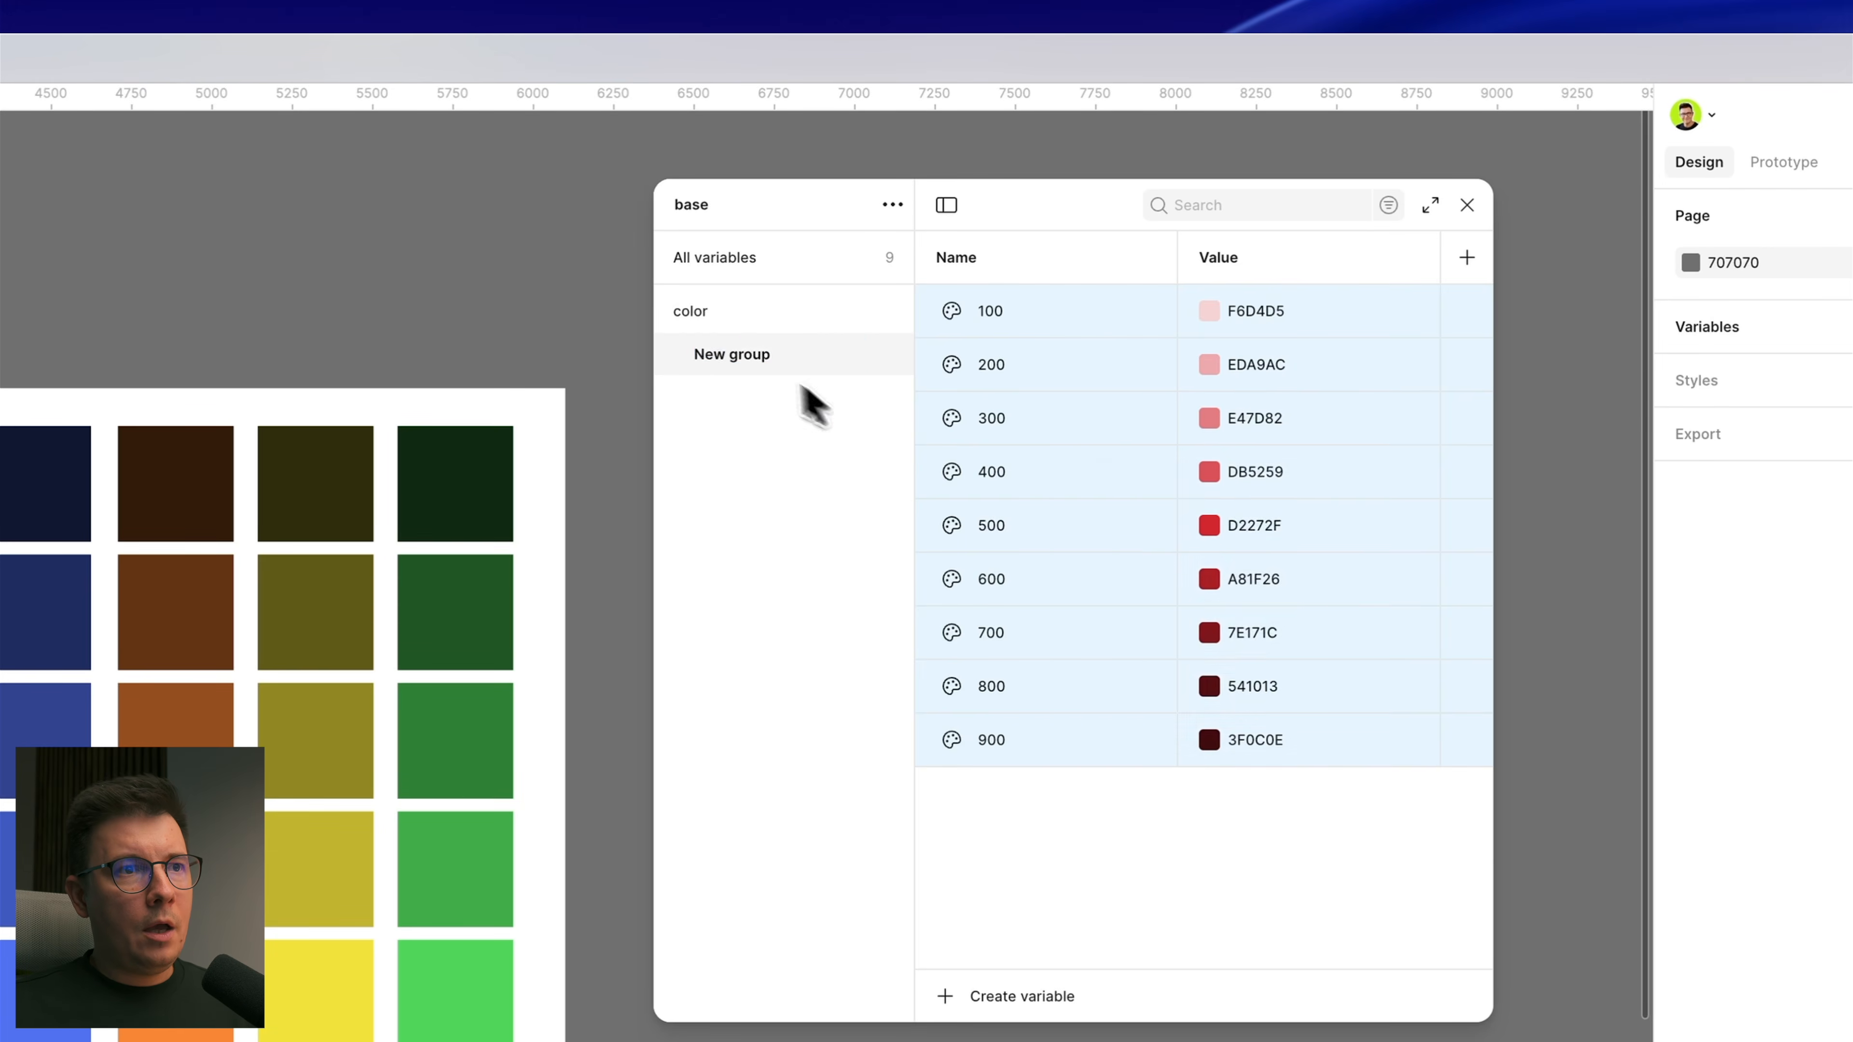
pyautogui.click(755, 365)
pyautogui.doubleClick(749, 358)
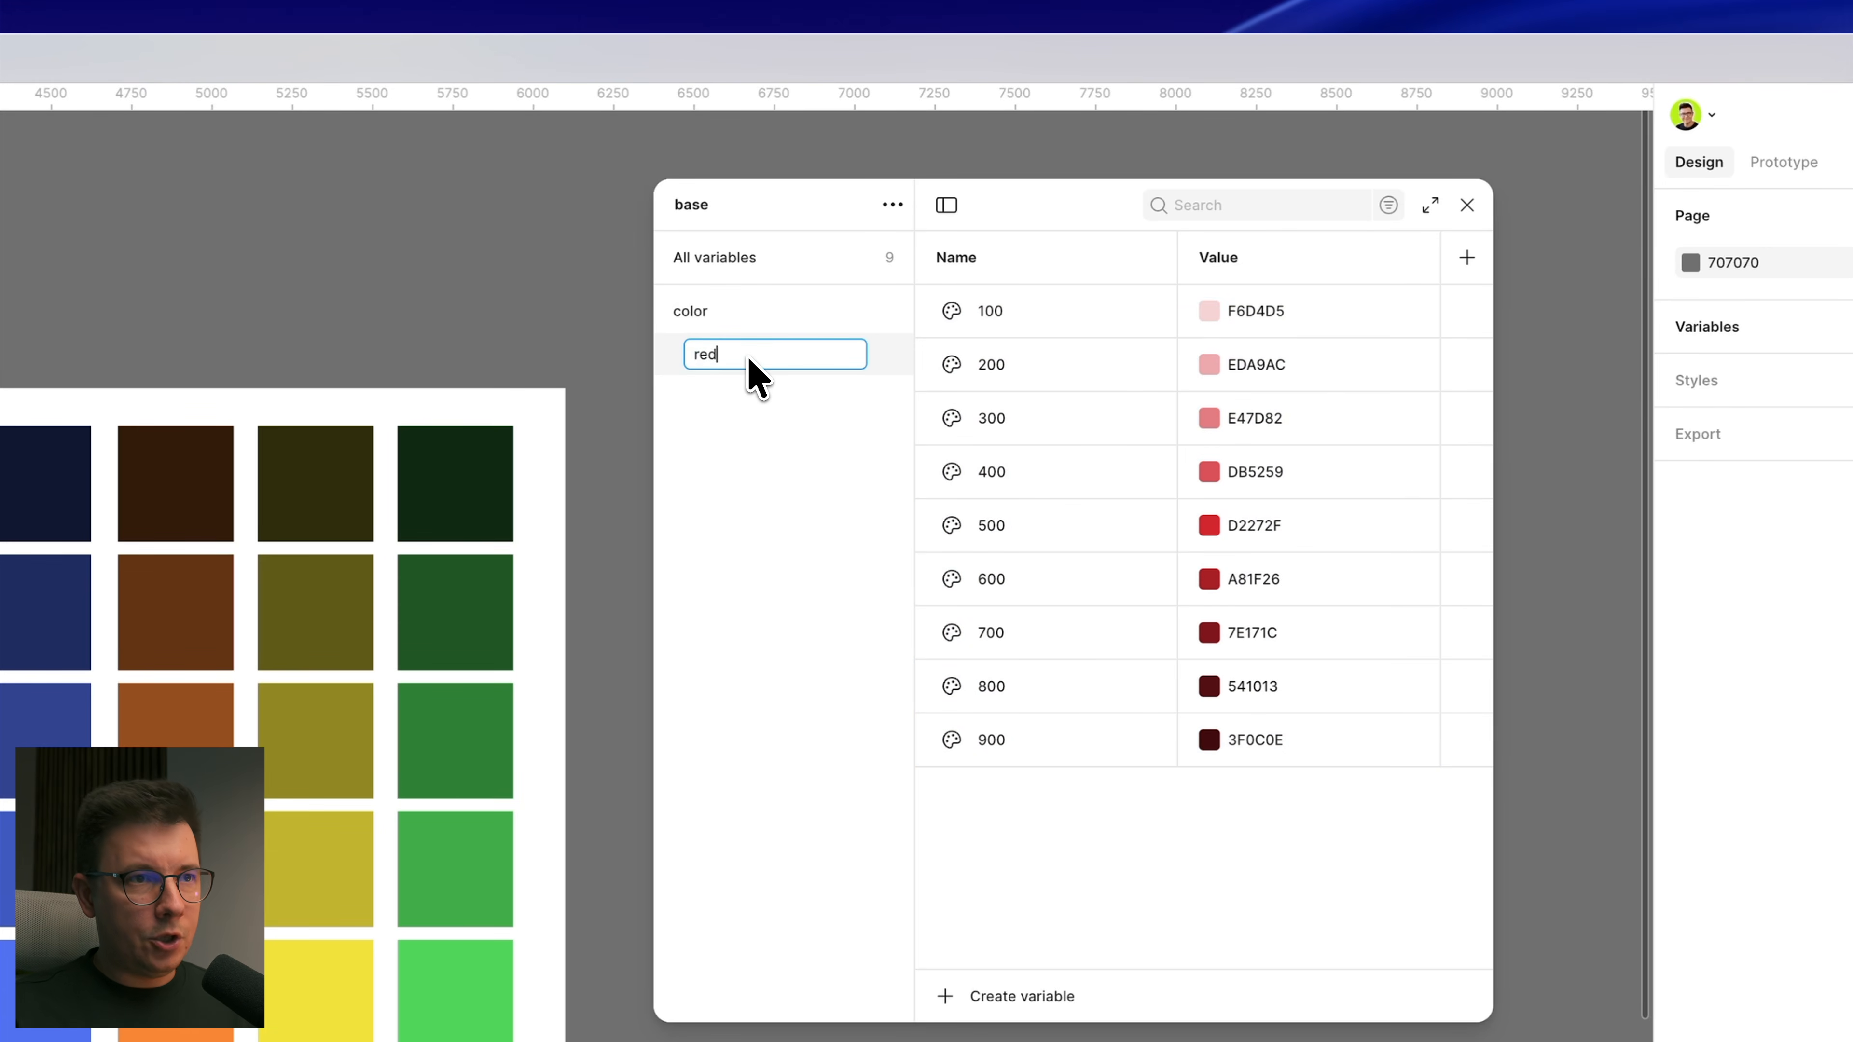
pyautogui.press('Return')
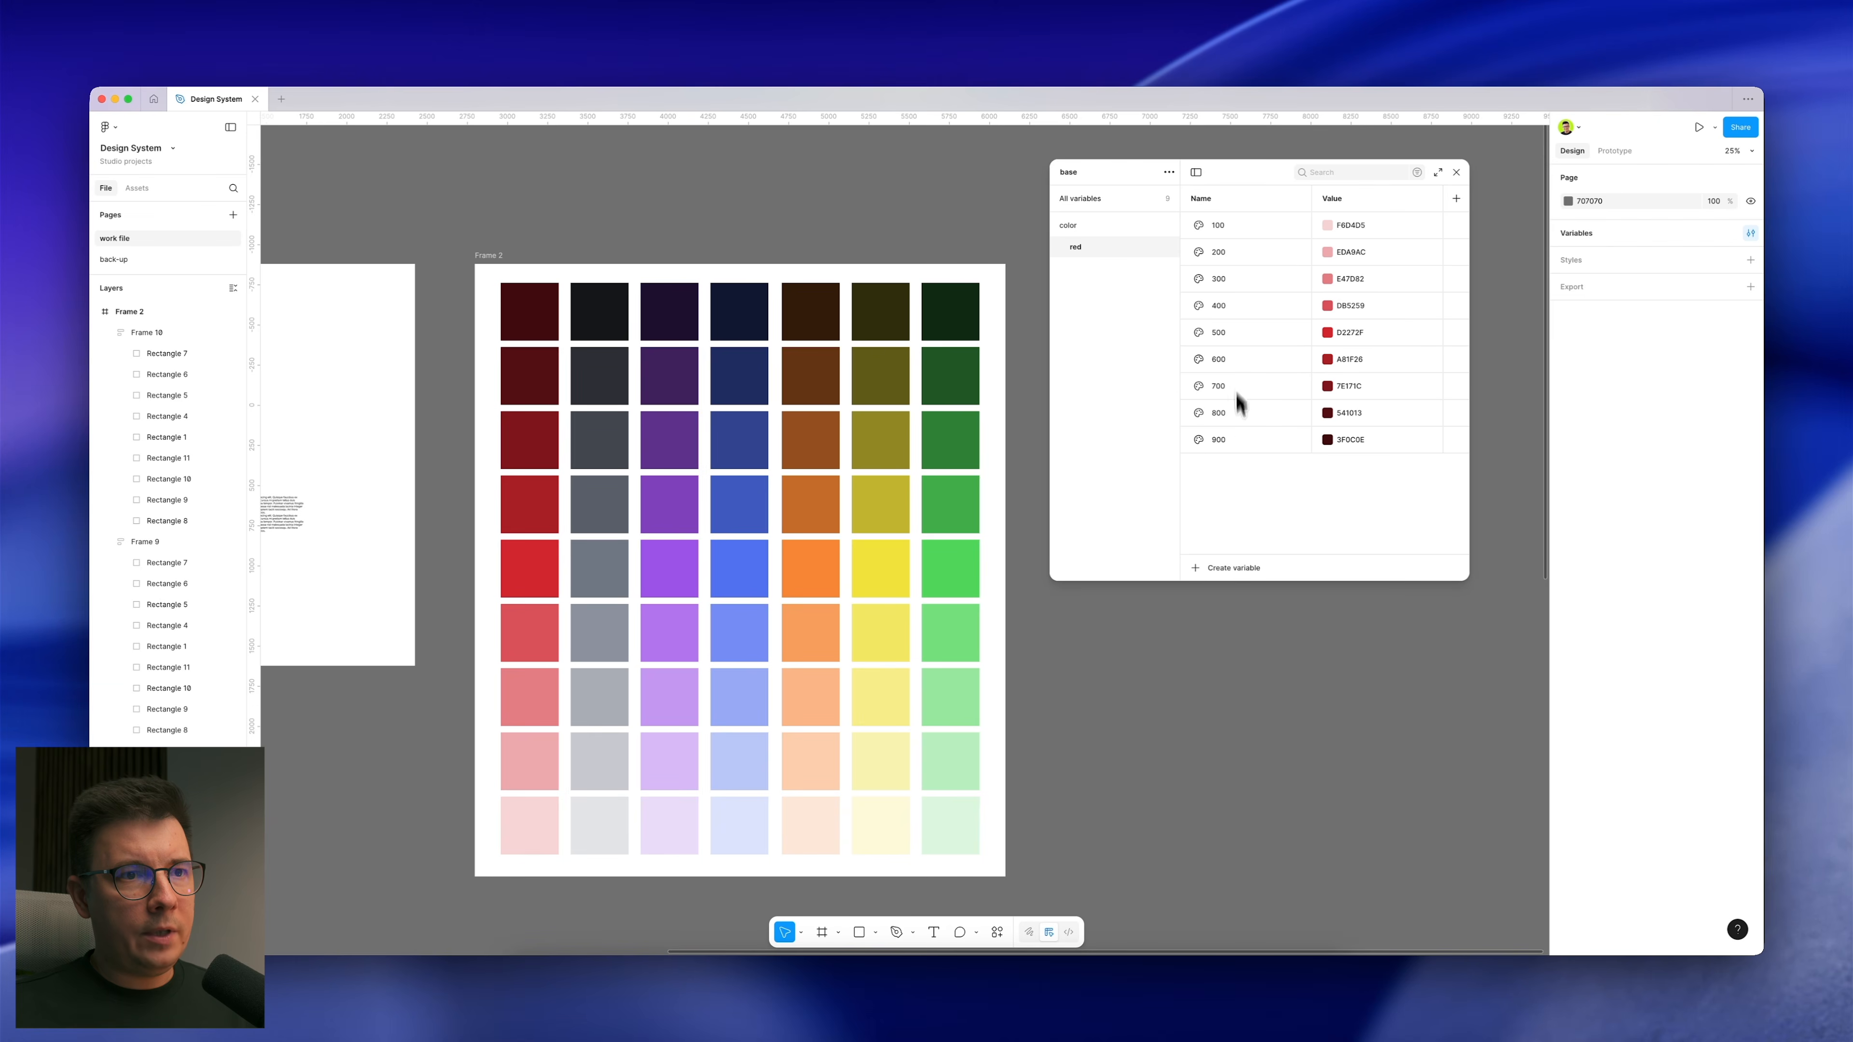
# Step: Compare the variable groups with the planned base, color, name and number hierarchy written on the canvas
pyautogui.hscroll(-15, 661, 501)
pyautogui.scroll(-5, 661, 501)
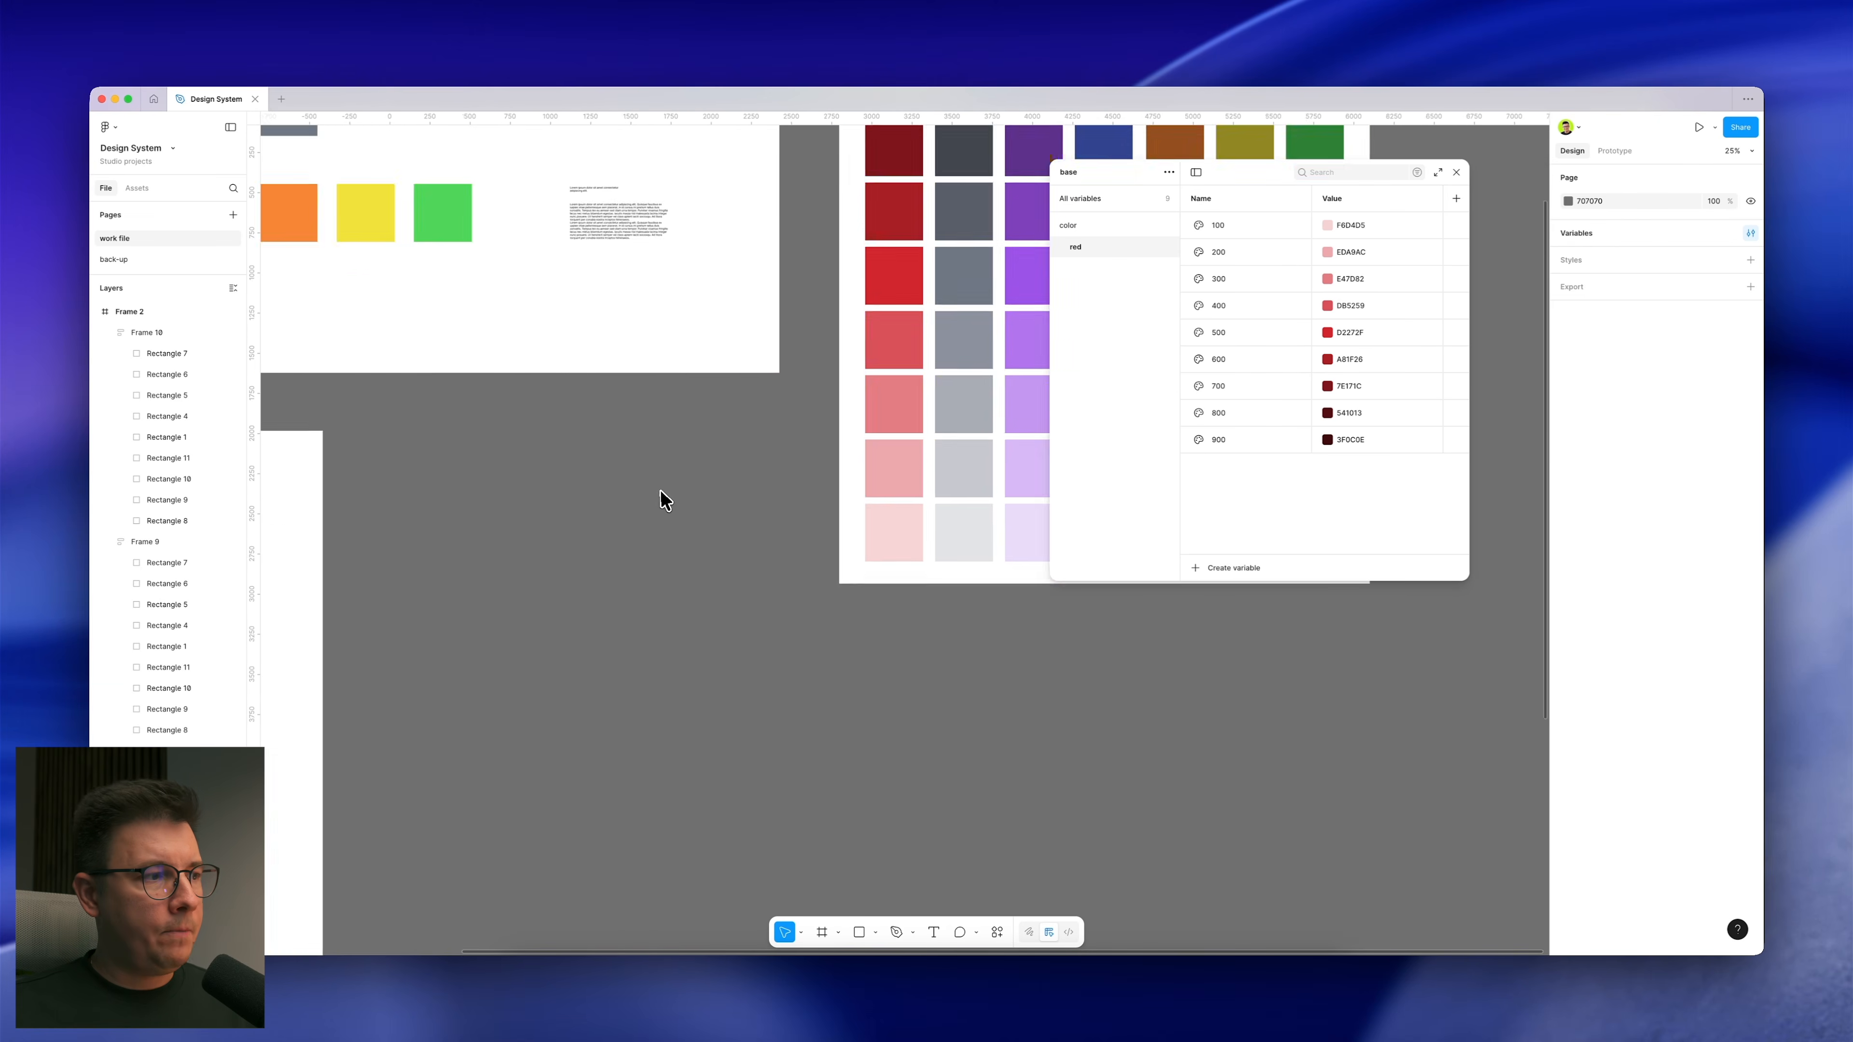
pyautogui.scroll(10, 949, 409)
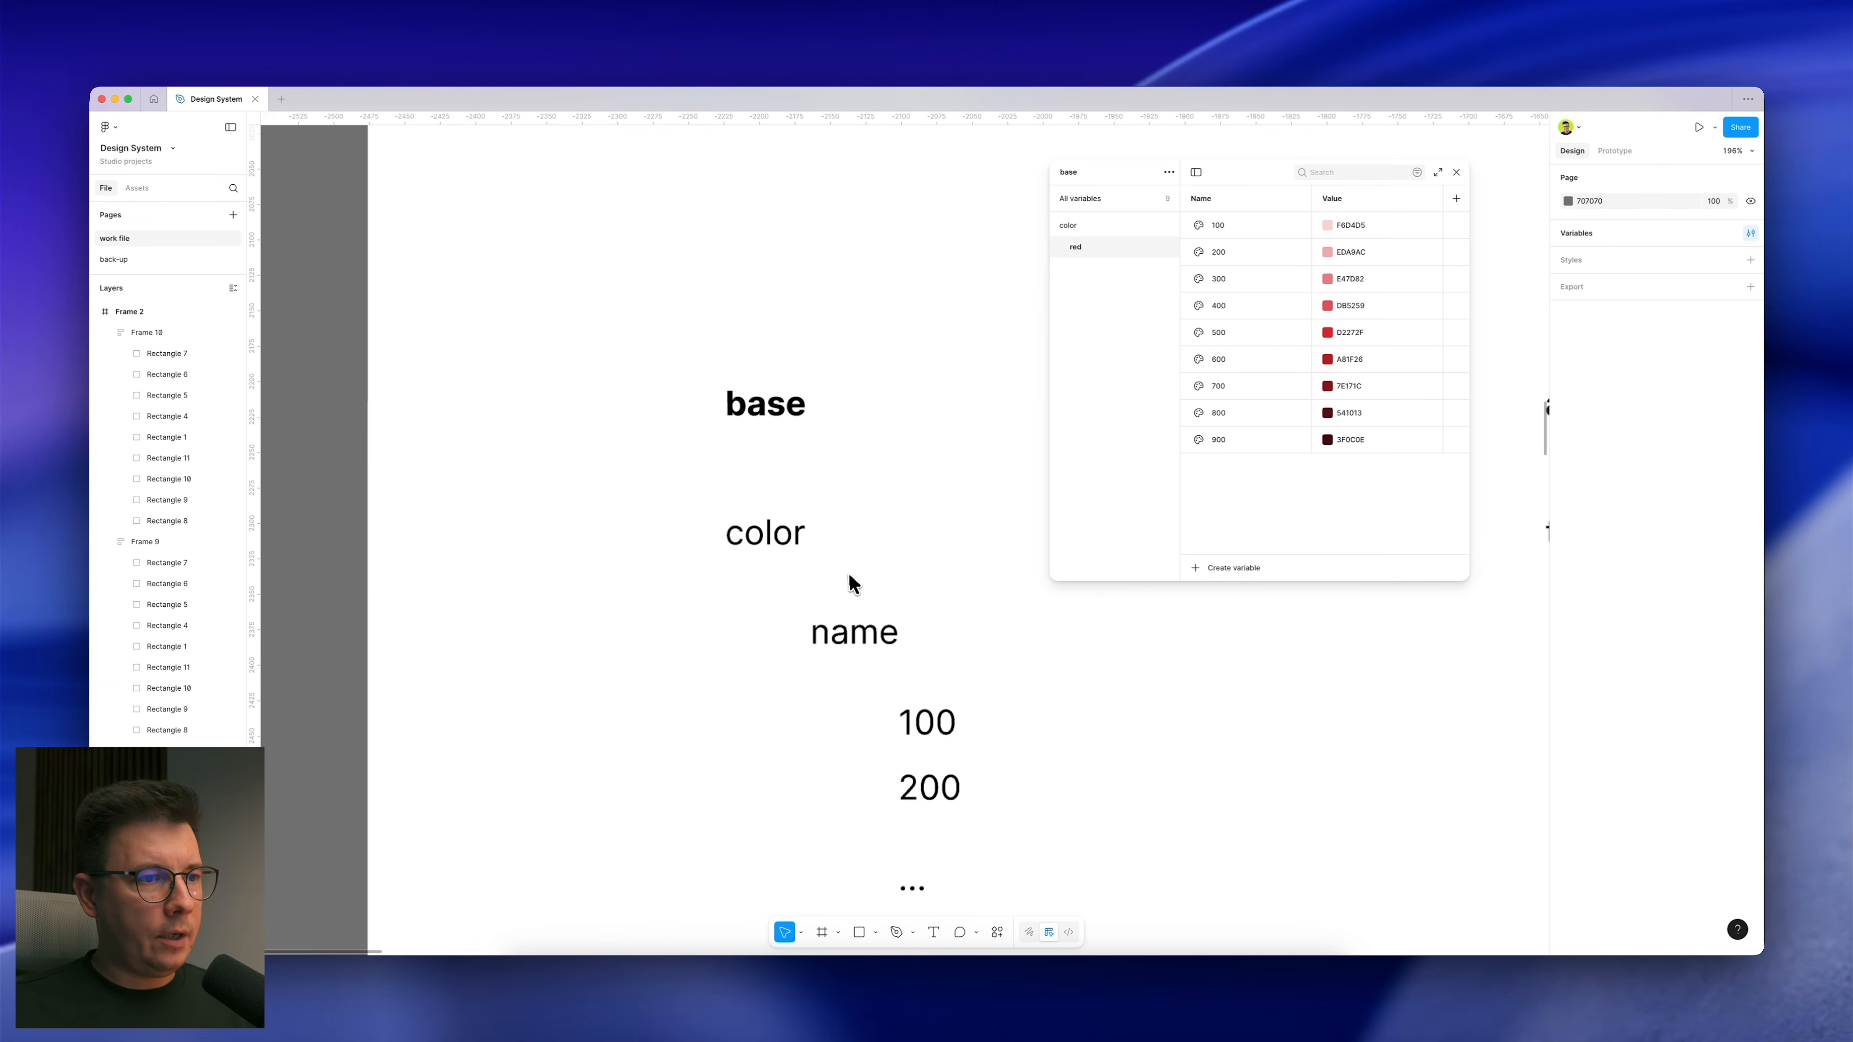
pyautogui.scroll(-1, 914, 555)
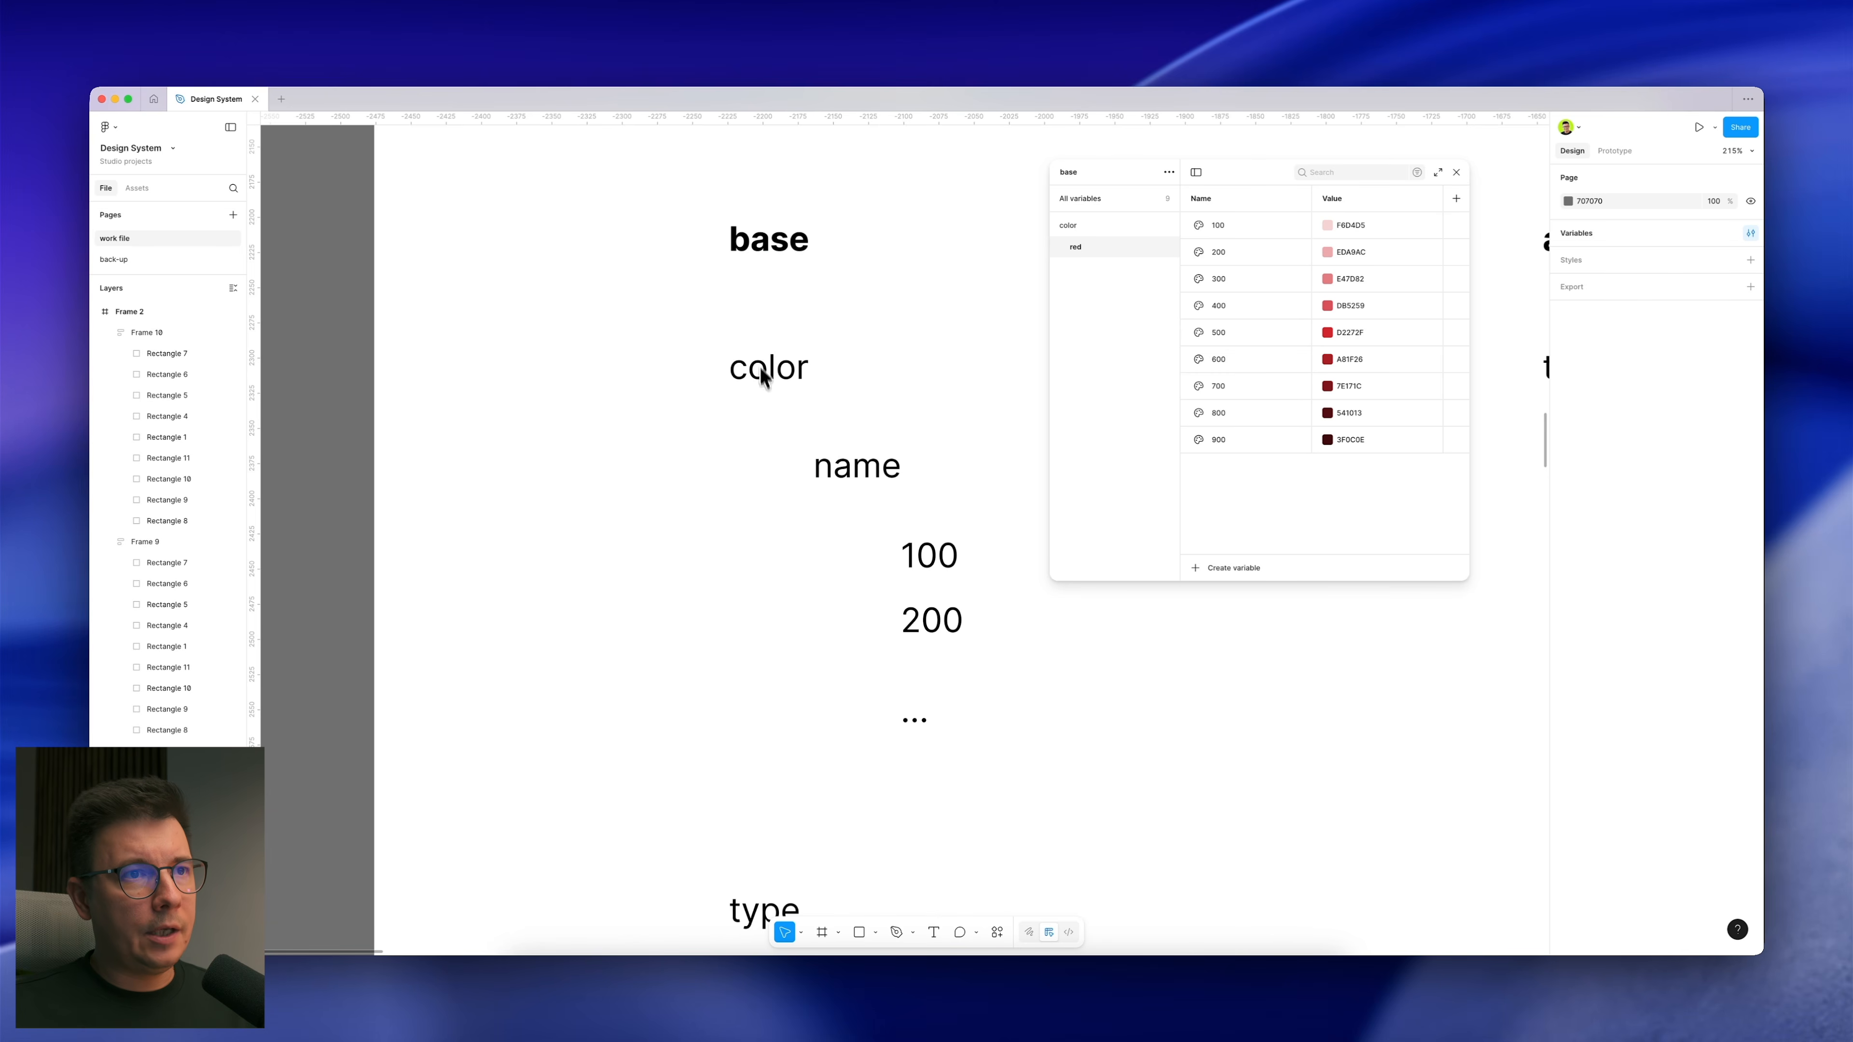
pyautogui.scroll(-15, 829, 329)
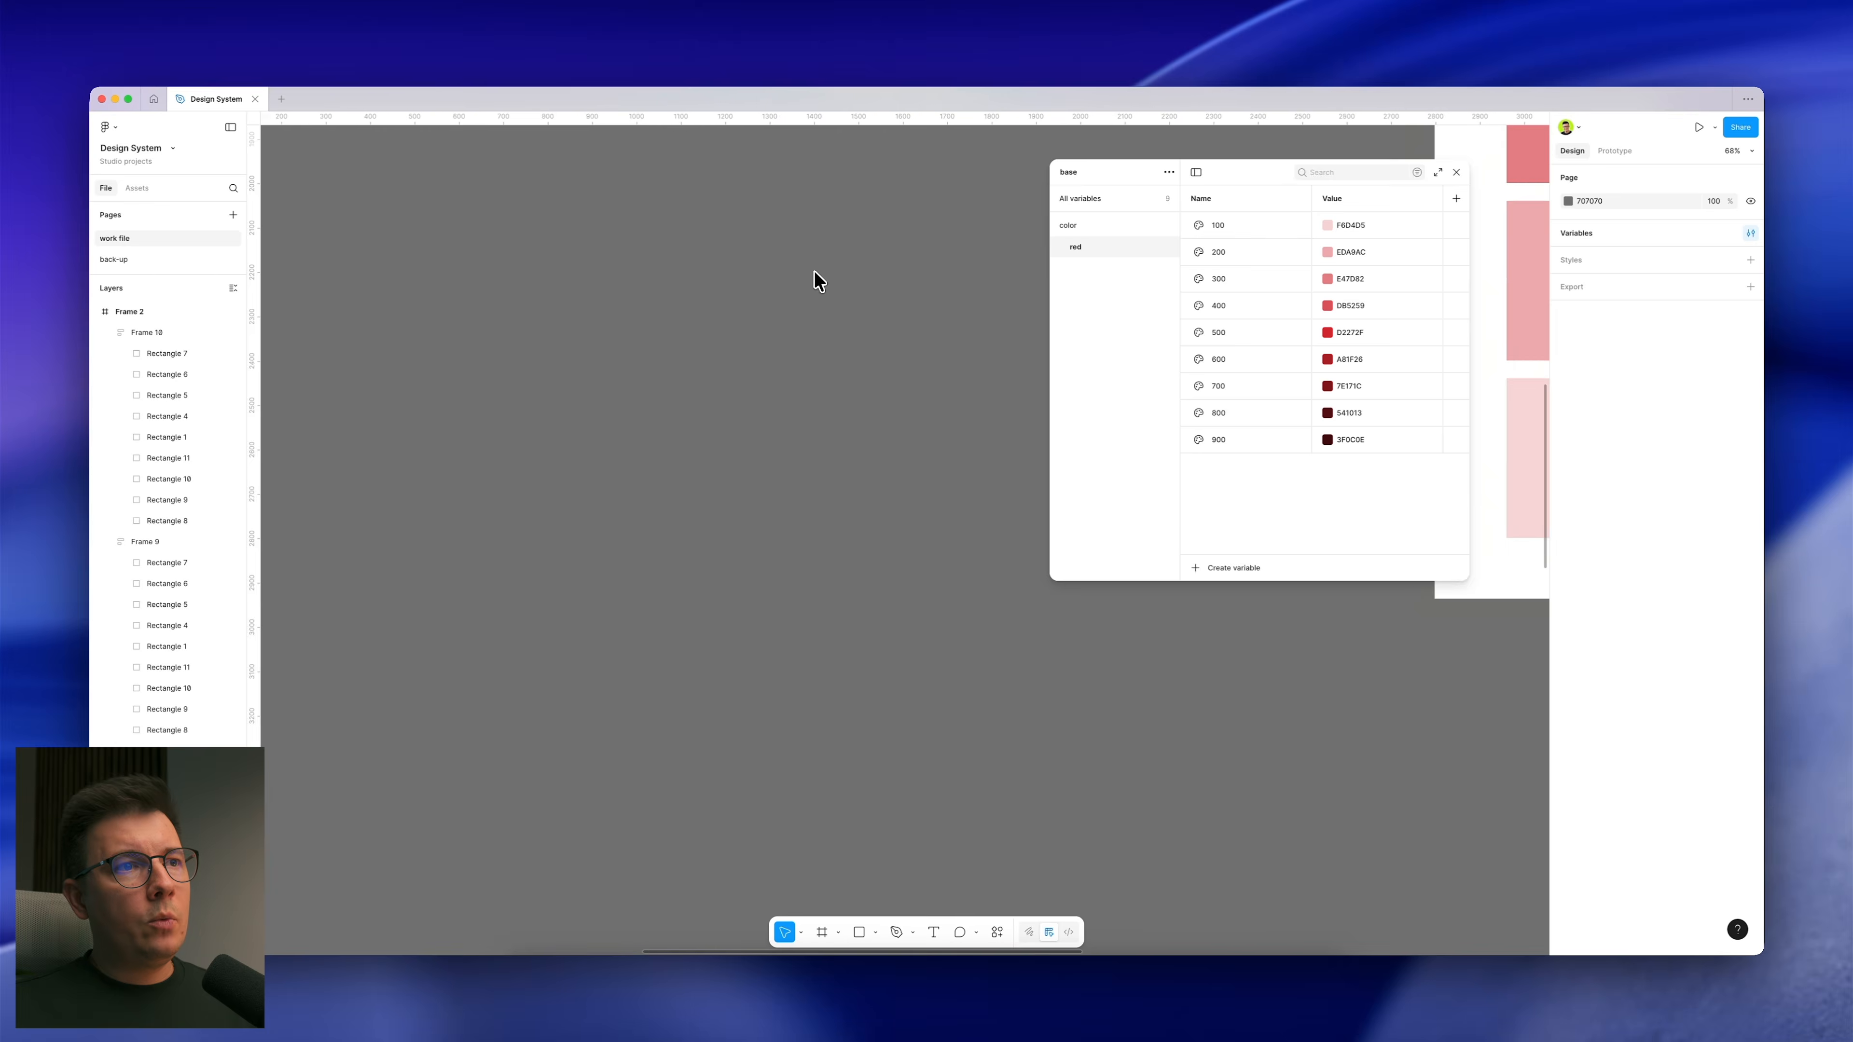
pyautogui.scroll(4, 816, 274)
pyautogui.hscroll(4, 815, 275)
pyautogui.scroll(3, 815, 278)
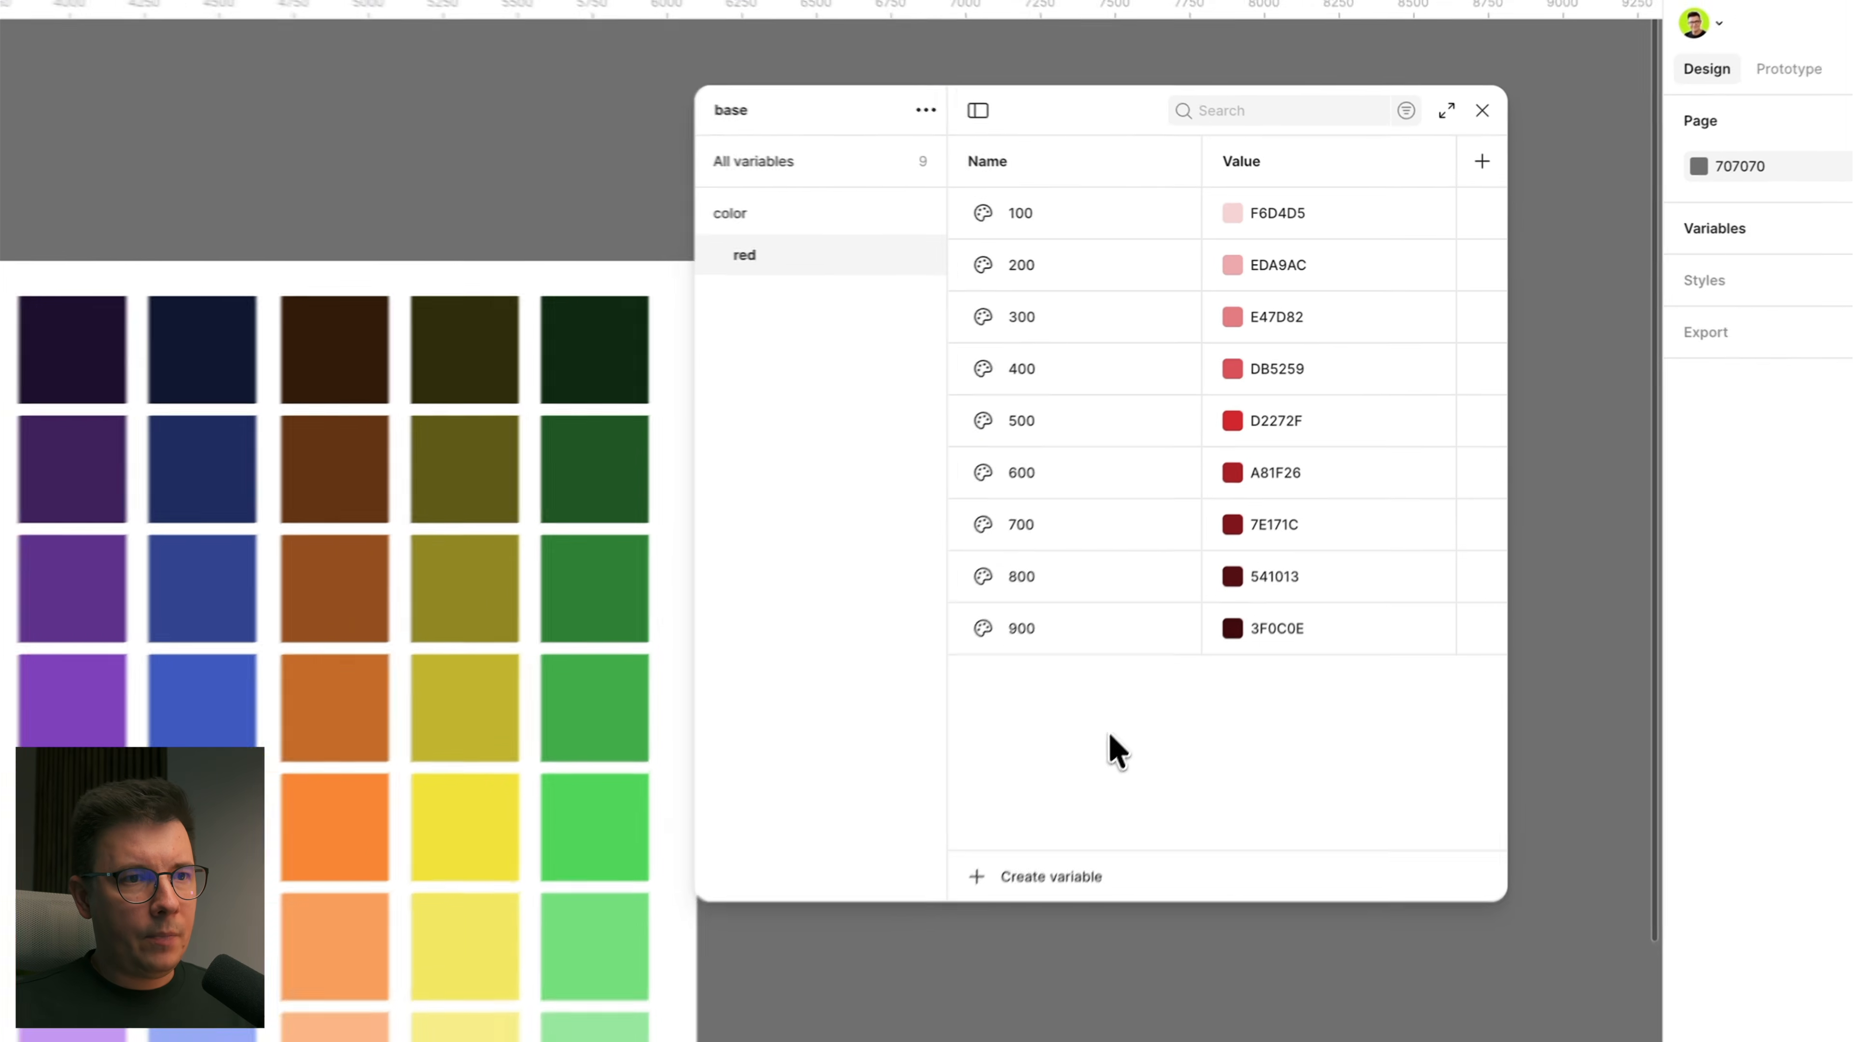
# Step: Copy all nine variables, 100 to 900, from the red group
pyautogui.click(1022, 219)
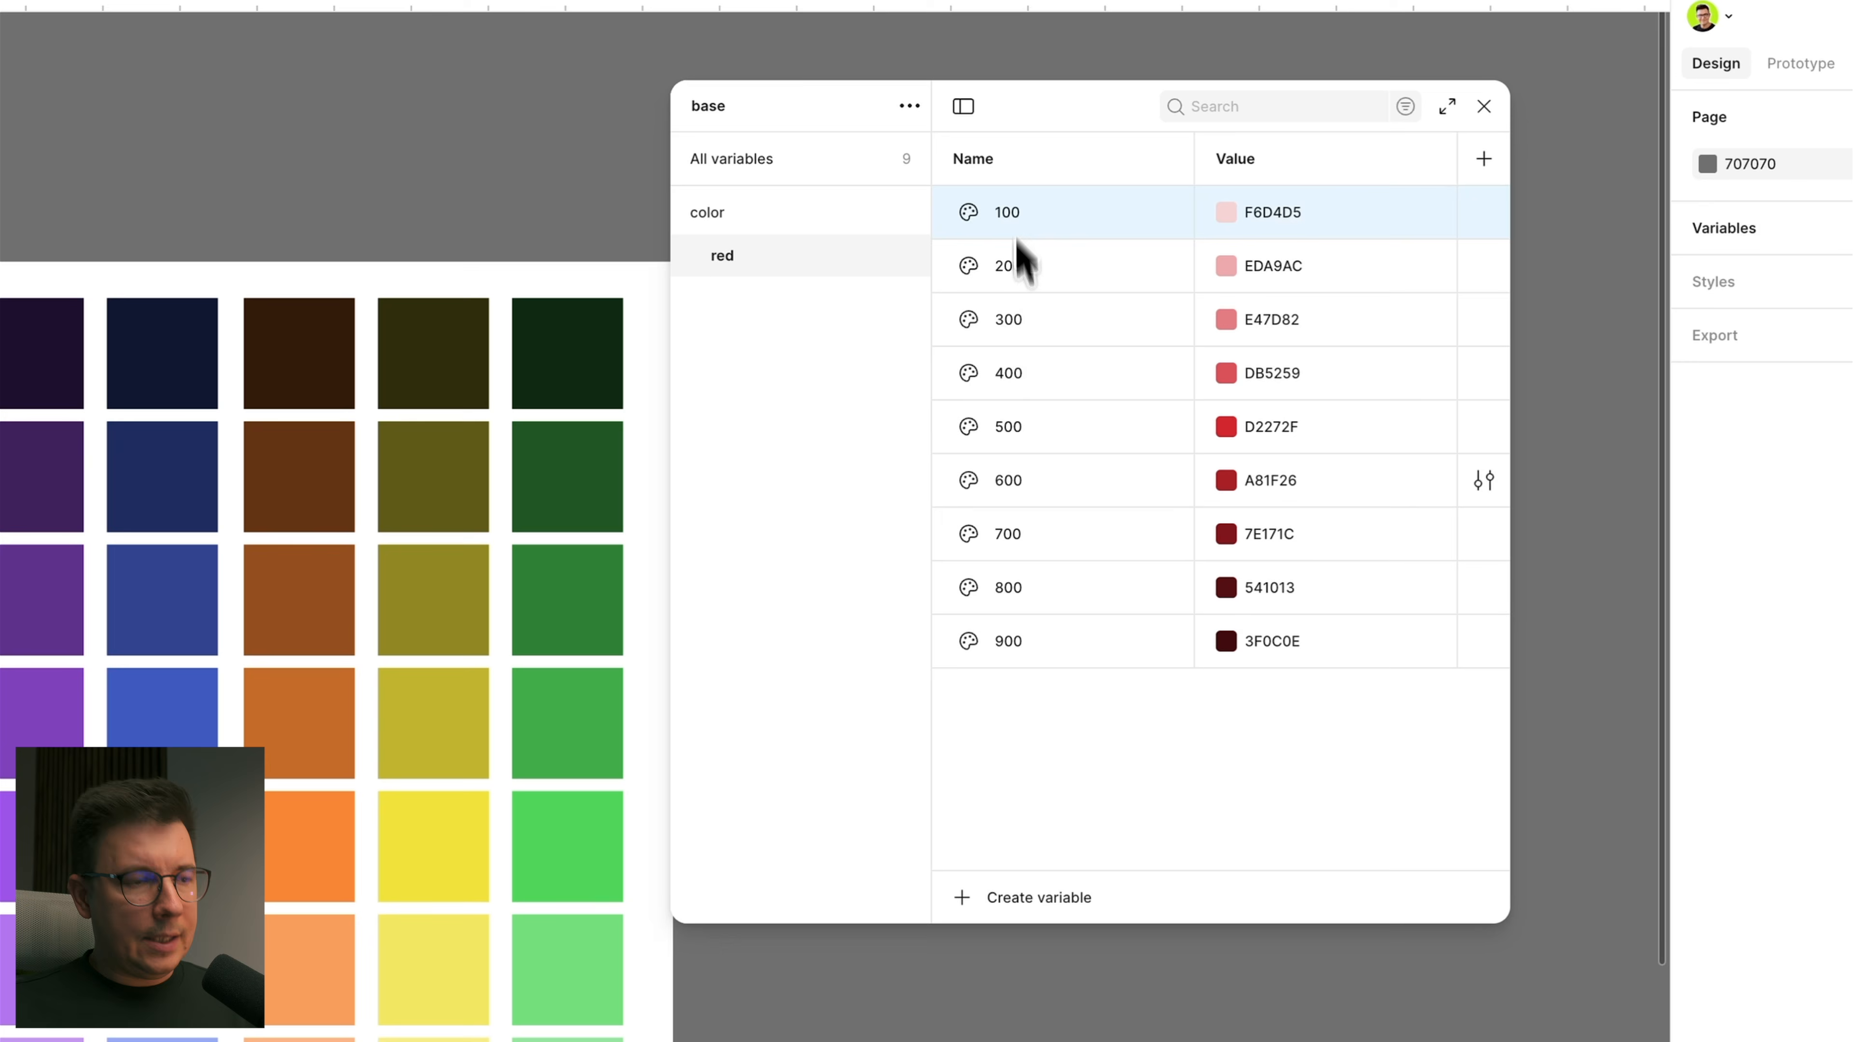
pyautogui.keyDown('shift'); pyautogui.click(1022, 640); pyautogui.keyUp('shift')
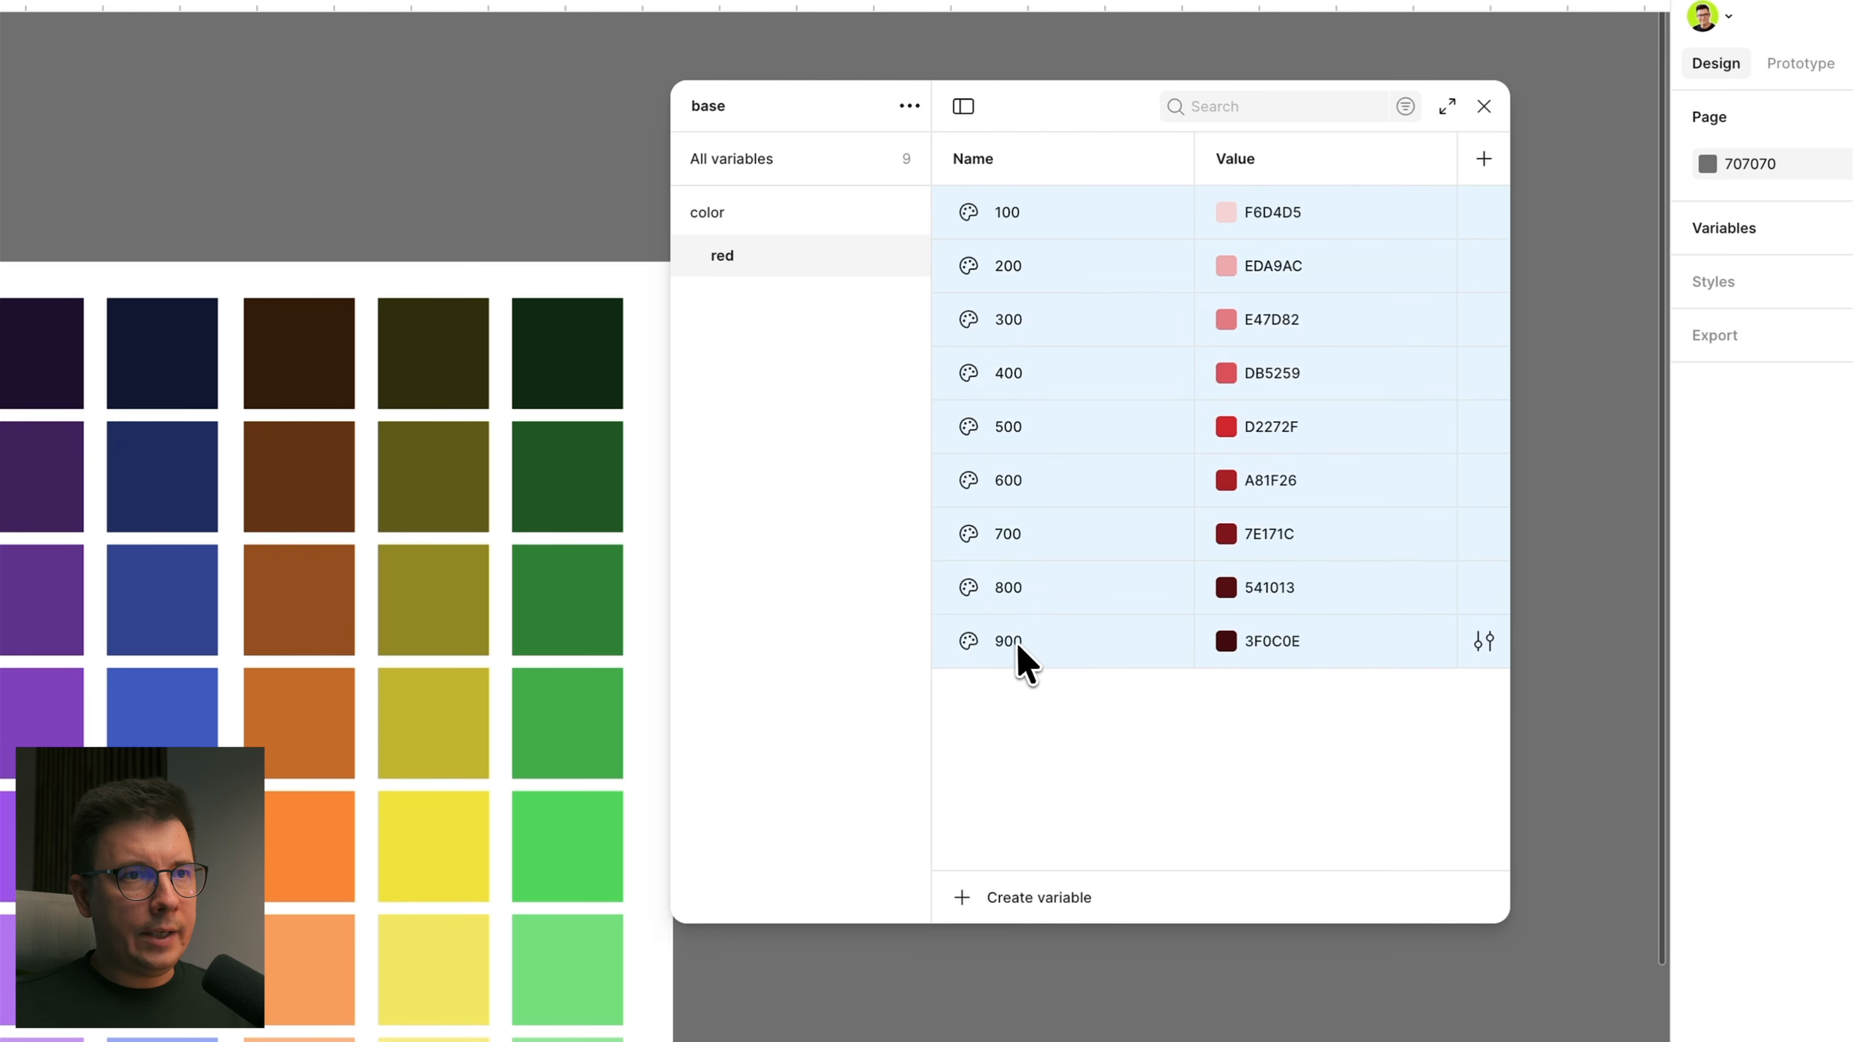
pyautogui.rightClick(1114, 577)
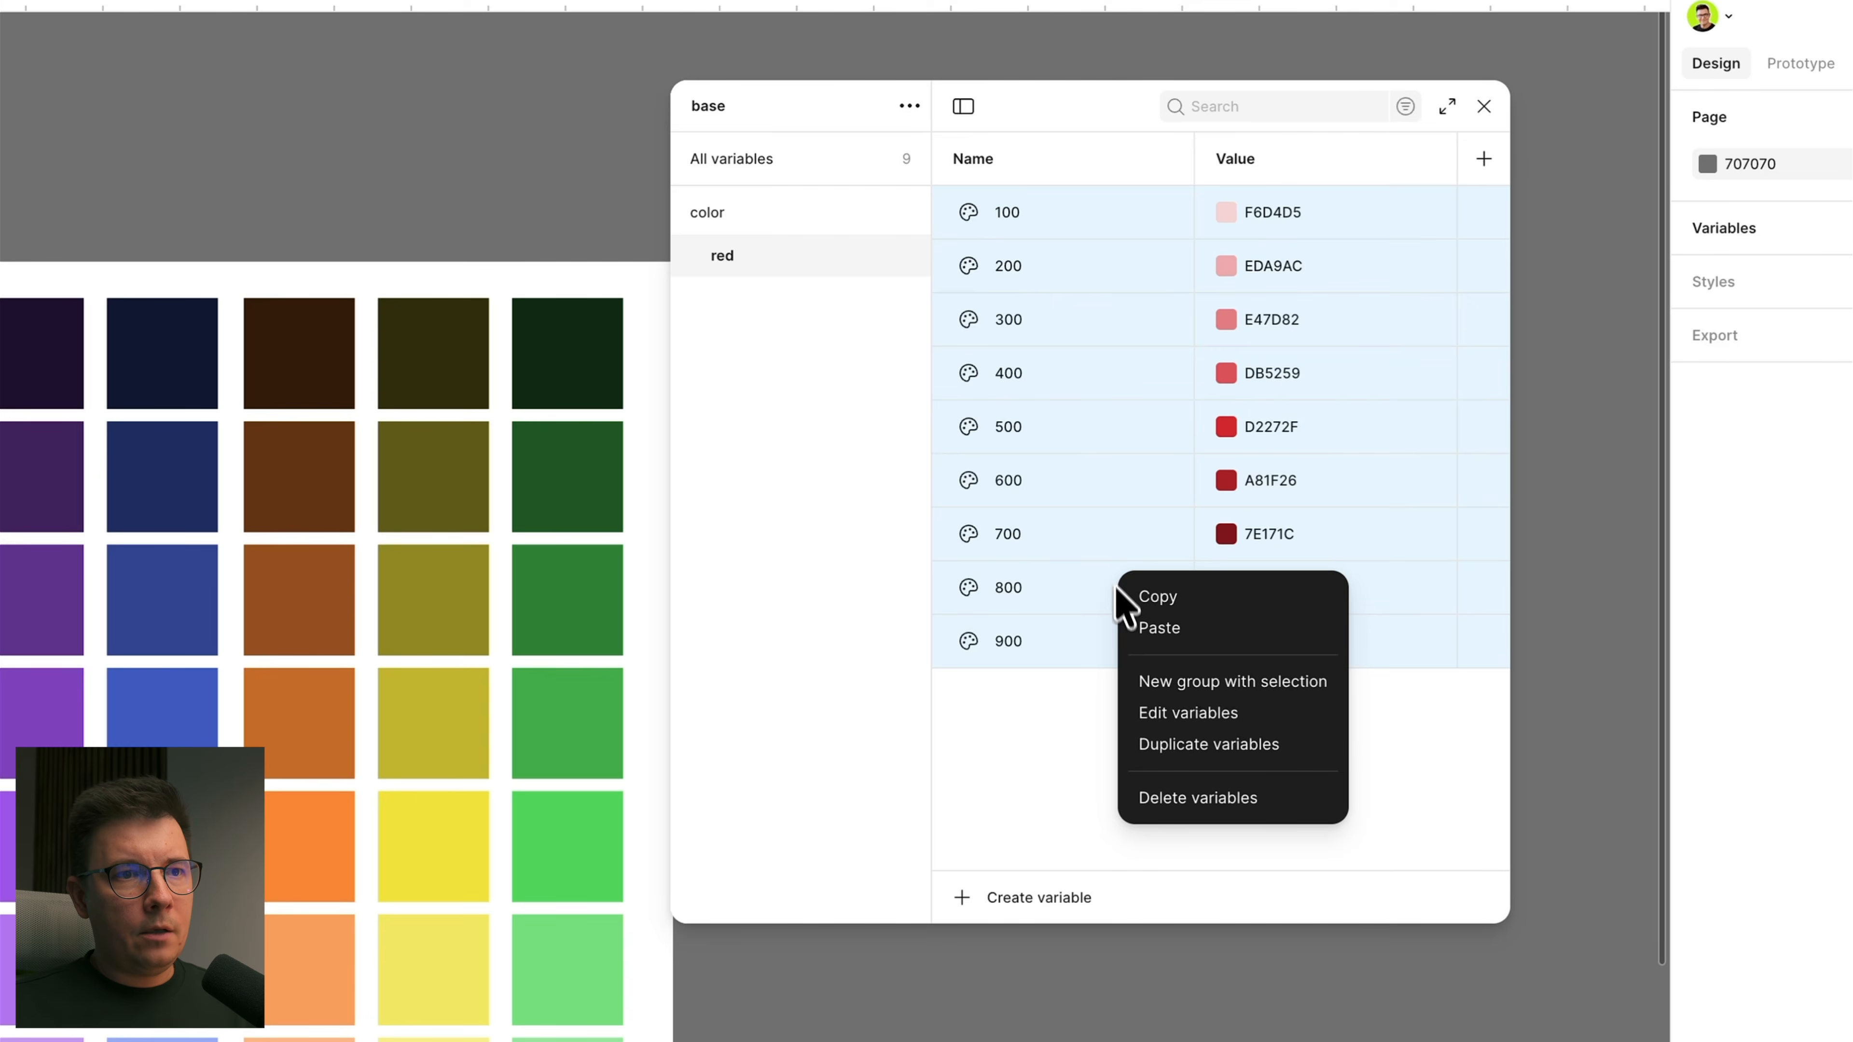
pyautogui.click(1167, 597)
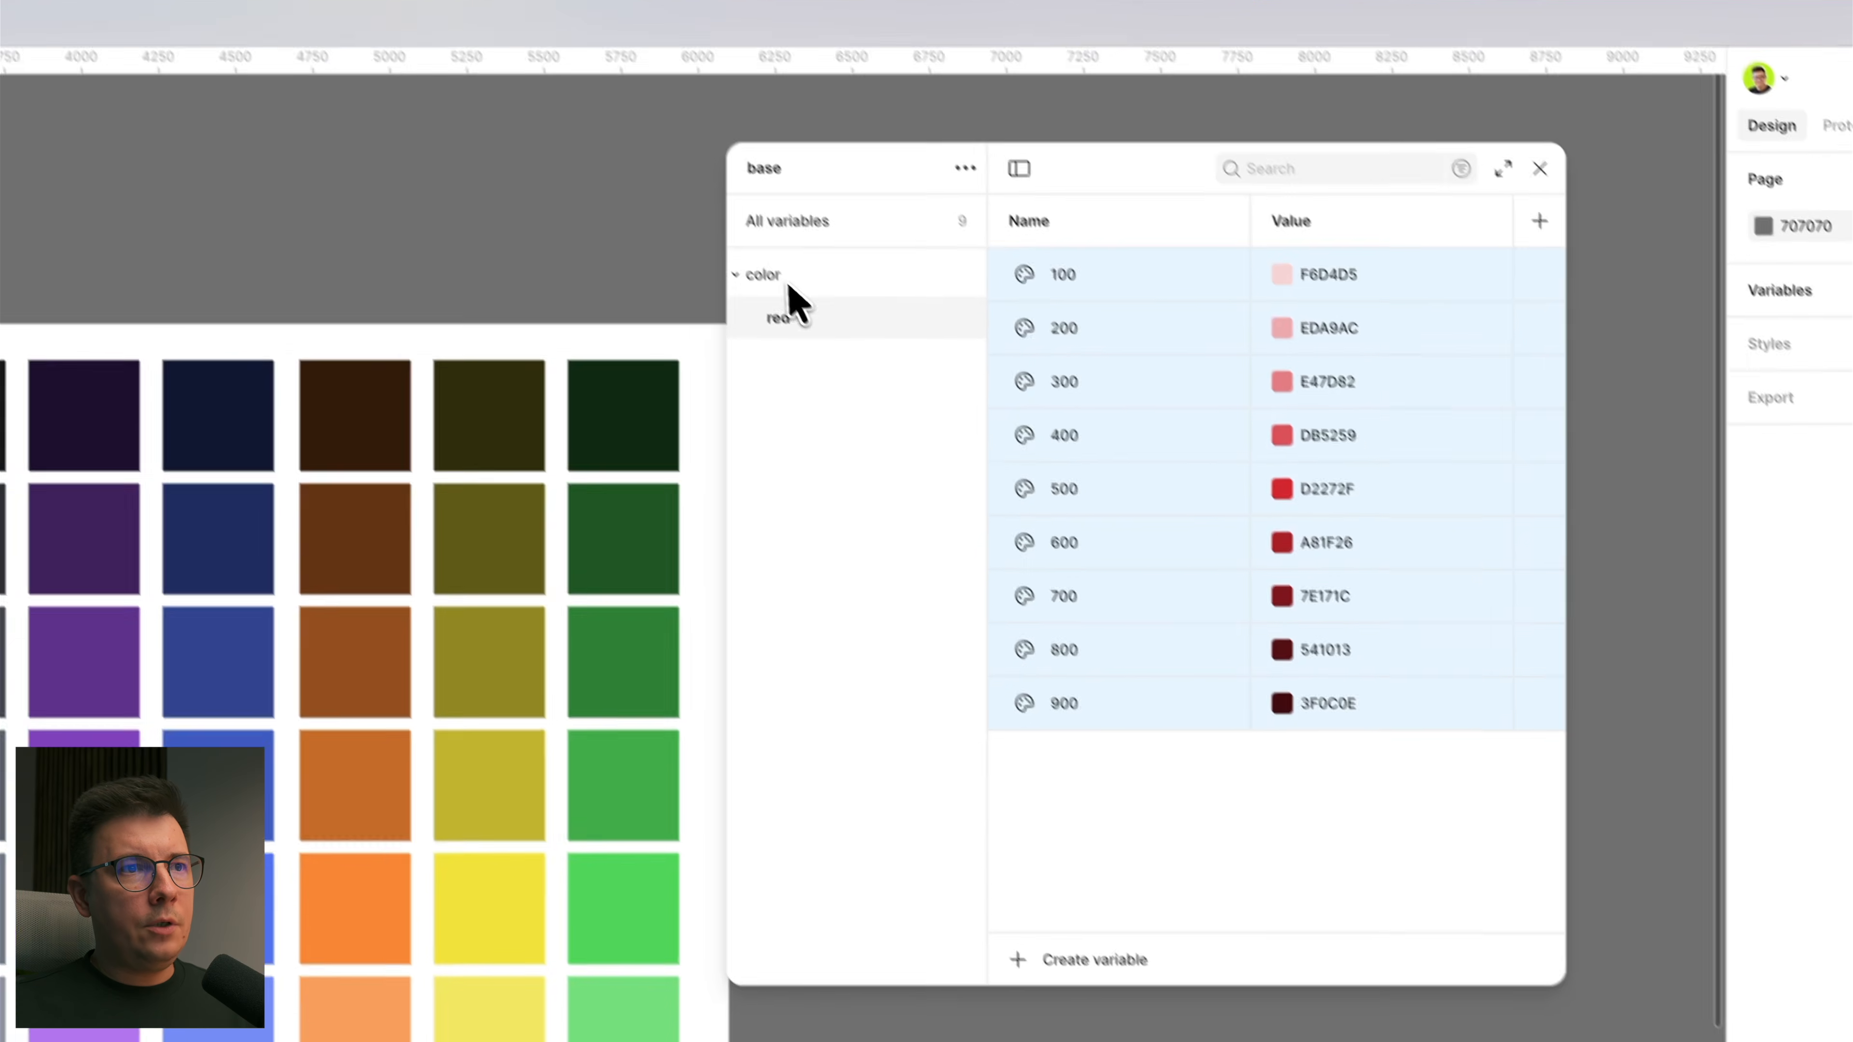
# Step: Create a placeholder color variable directly in the color group and paste the nine copied variables after it
pyautogui.click(732, 219)
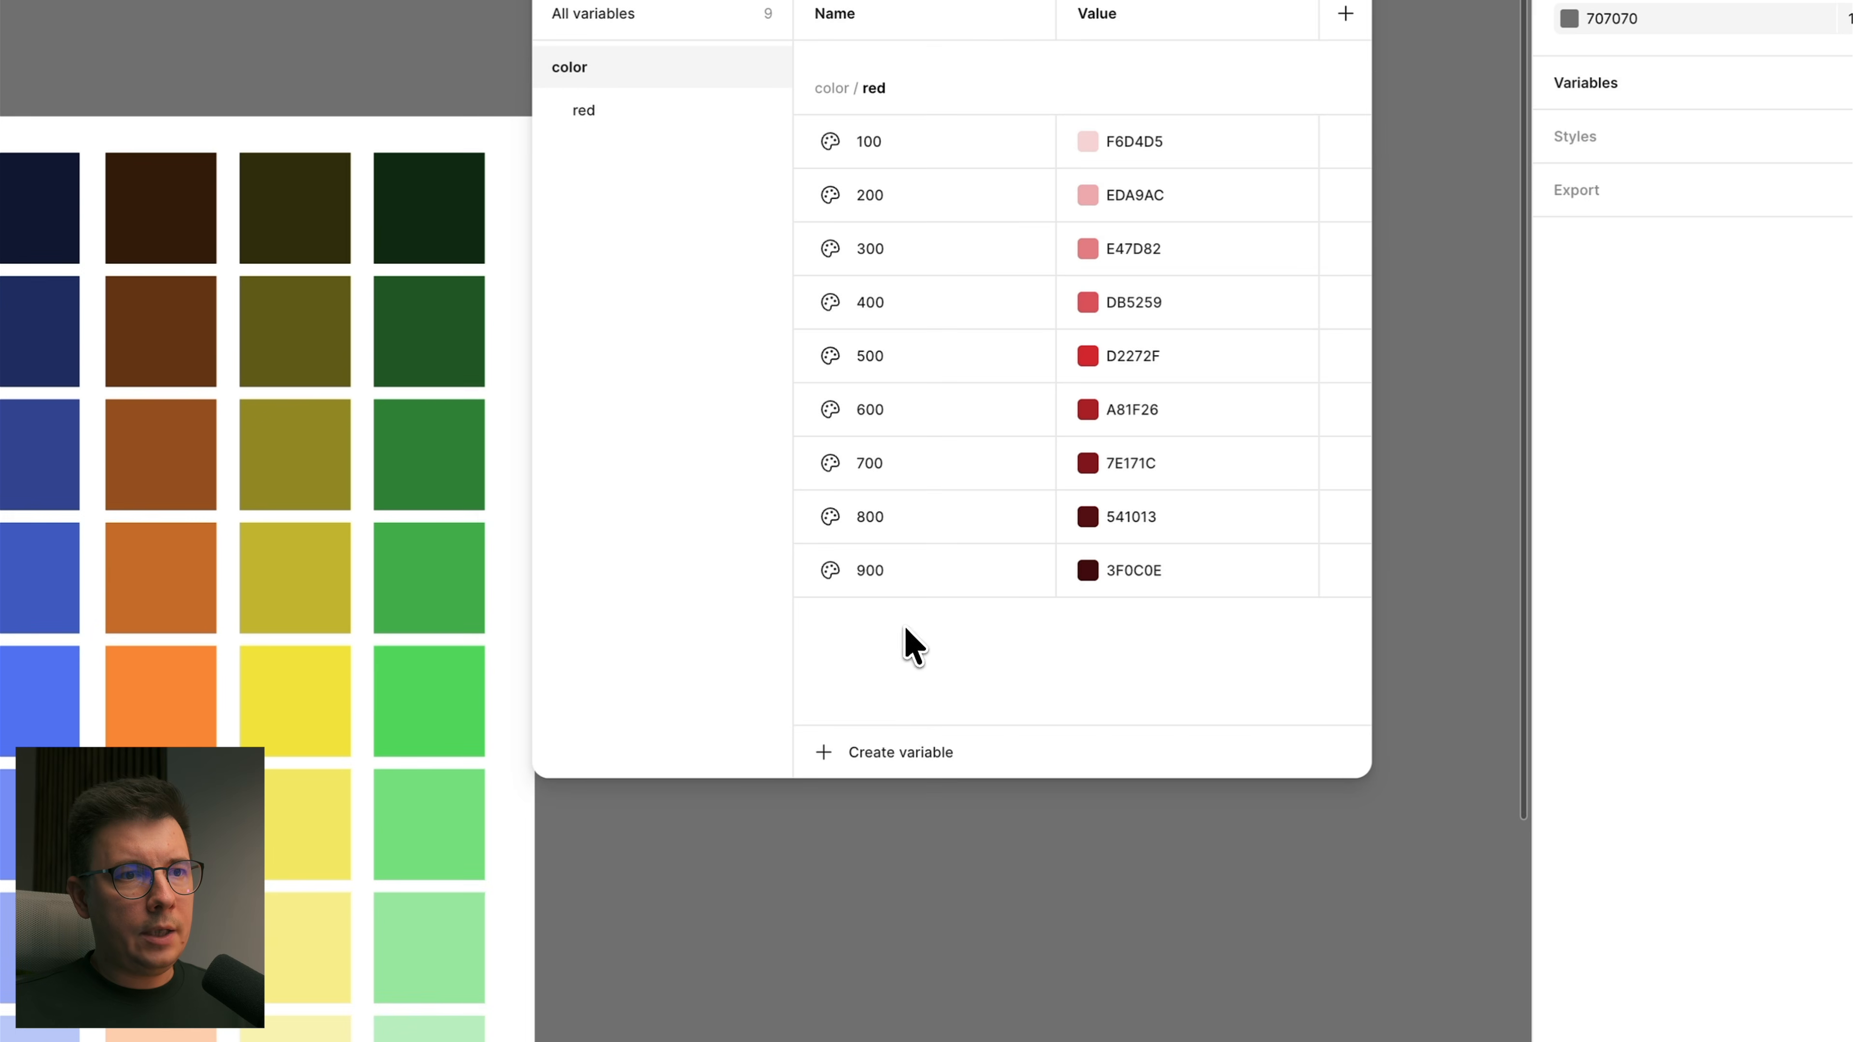
pyautogui.click(850, 755)
pyautogui.click(872, 801)
pyautogui.press('Return')
pyautogui.rightClick(949, 83)
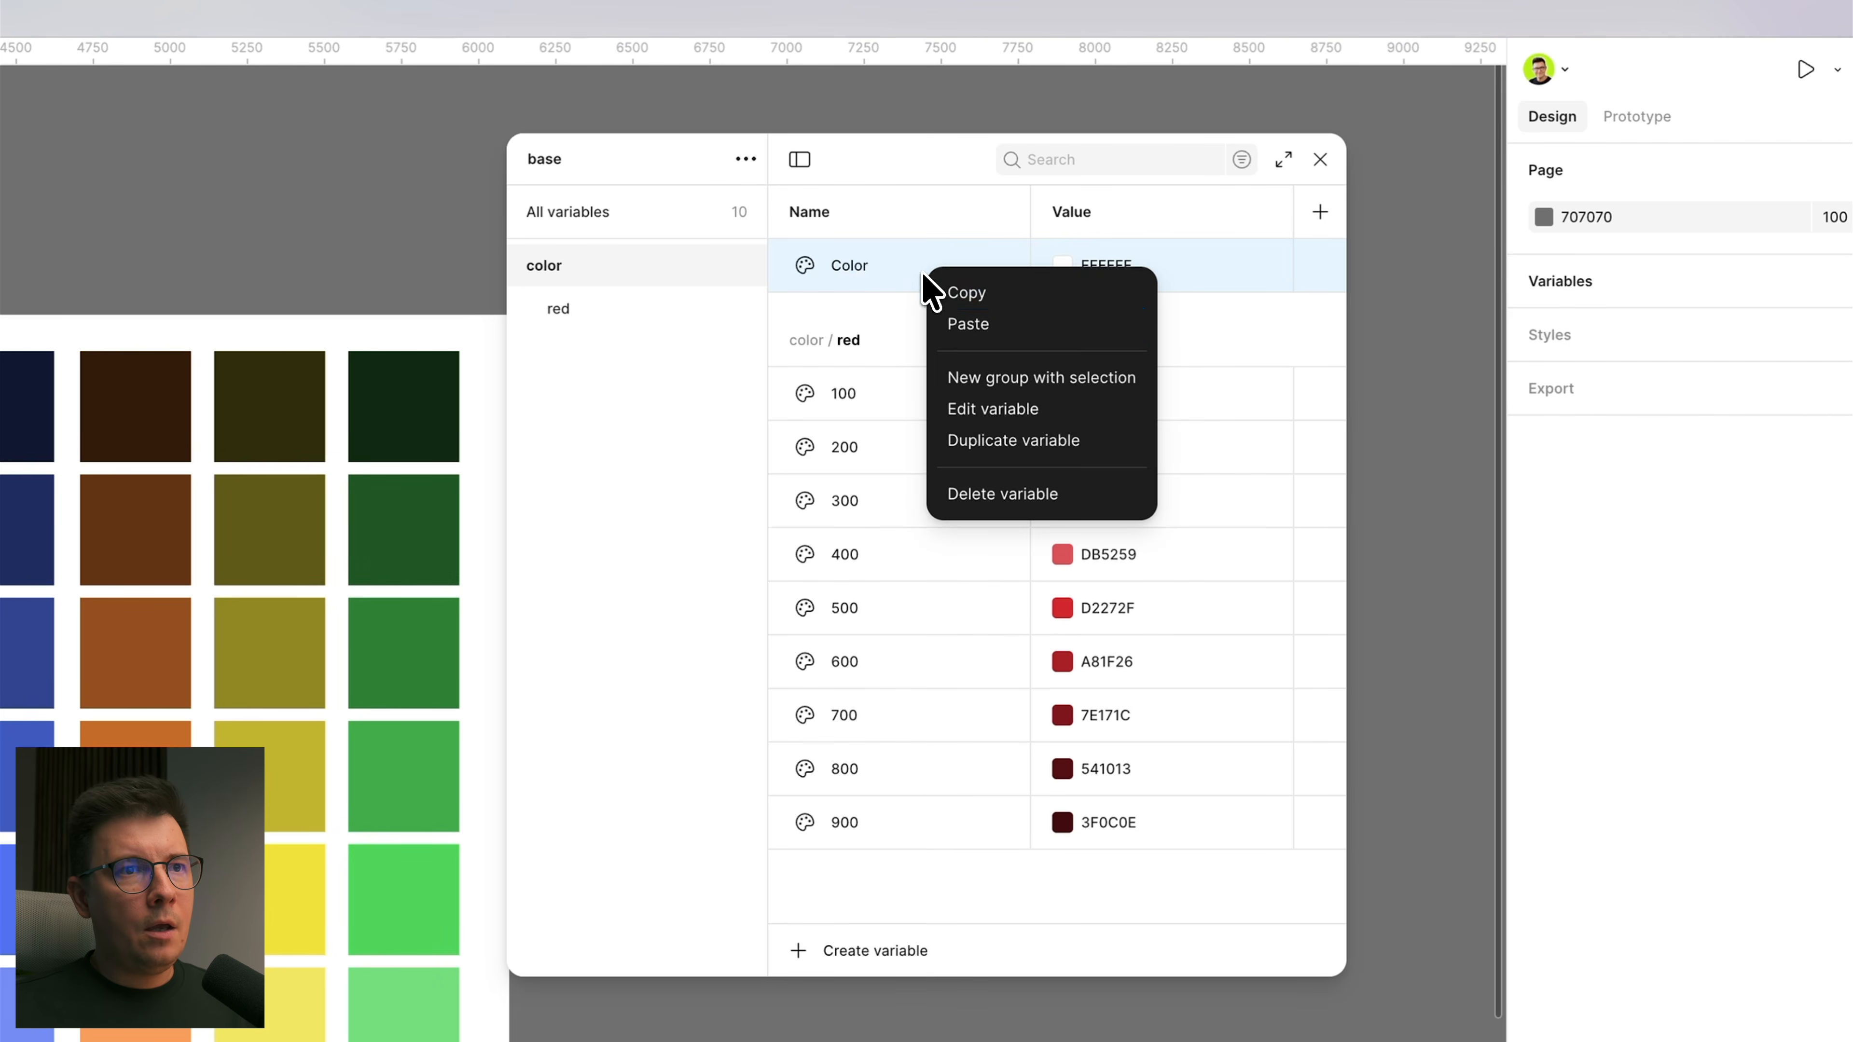
pyautogui.click(977, 325)
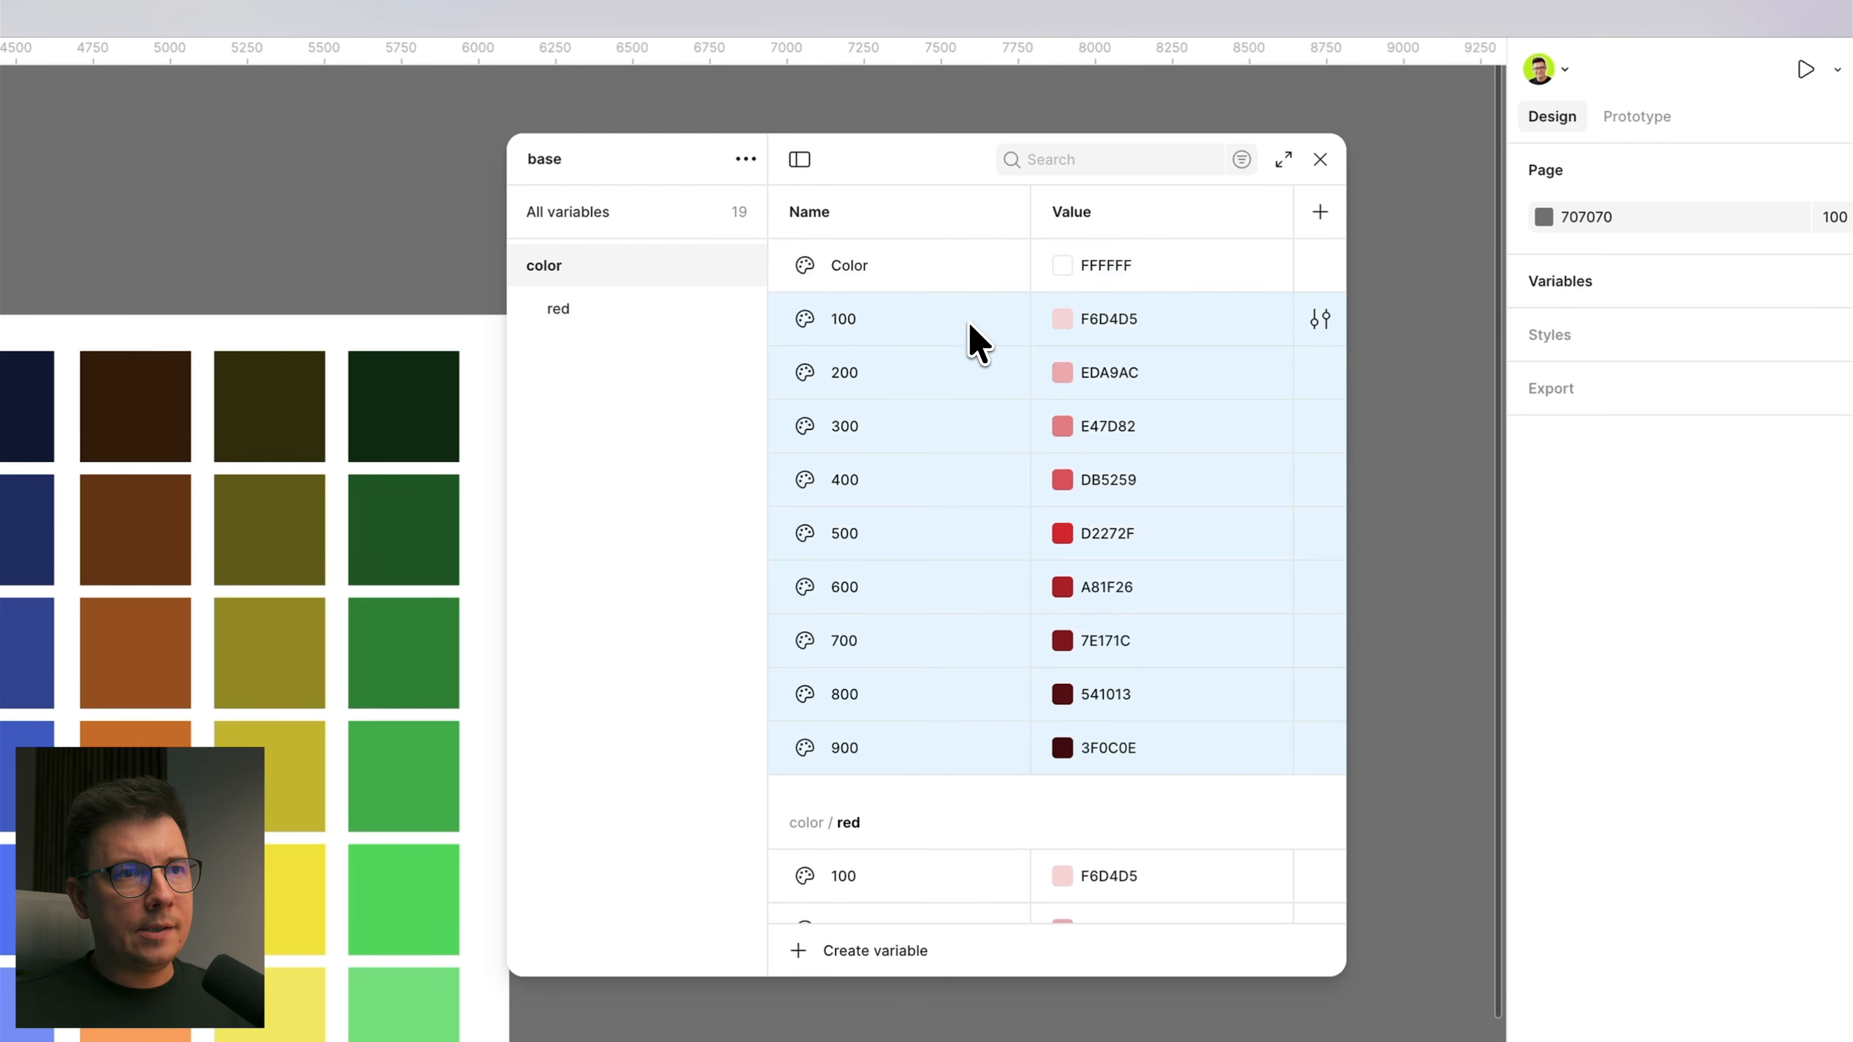
# Step: Delete the white placeholder variable Color from the color group, leaving the pasted copies
pyautogui.click(903, 265)
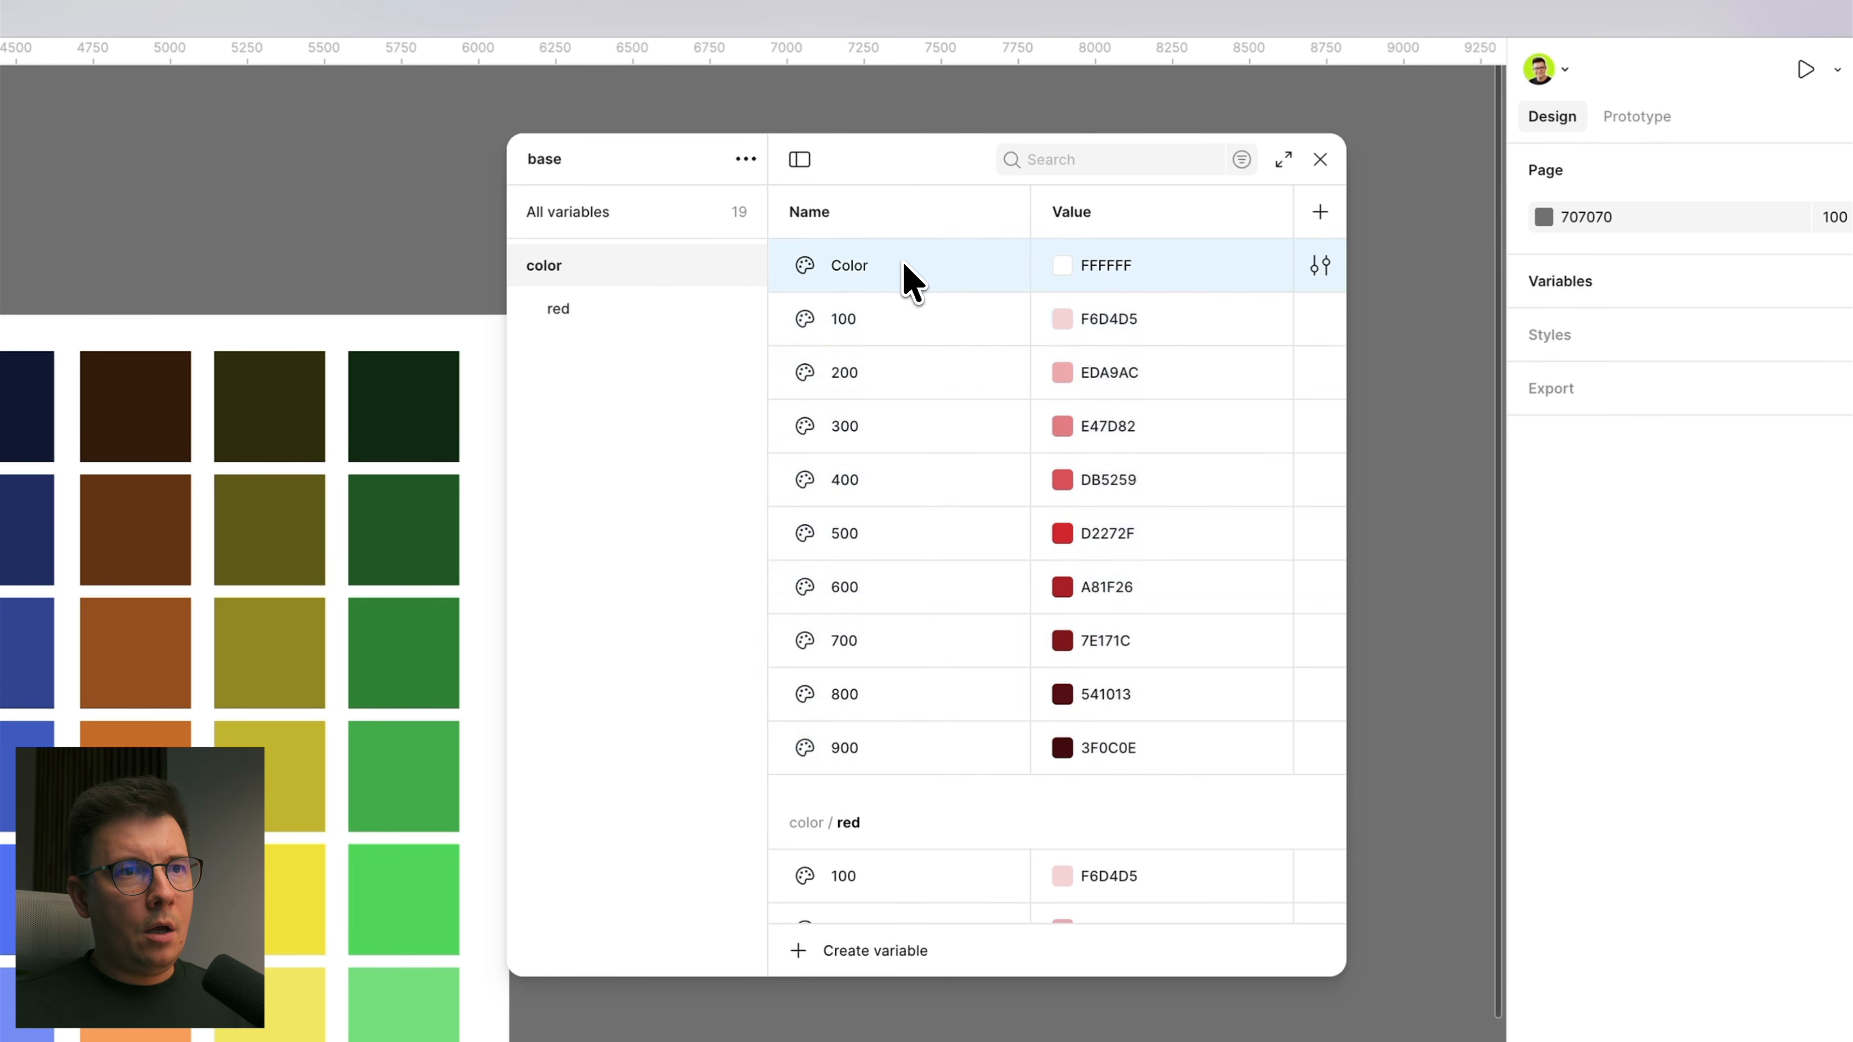
pyautogui.rightClick(995, 264)
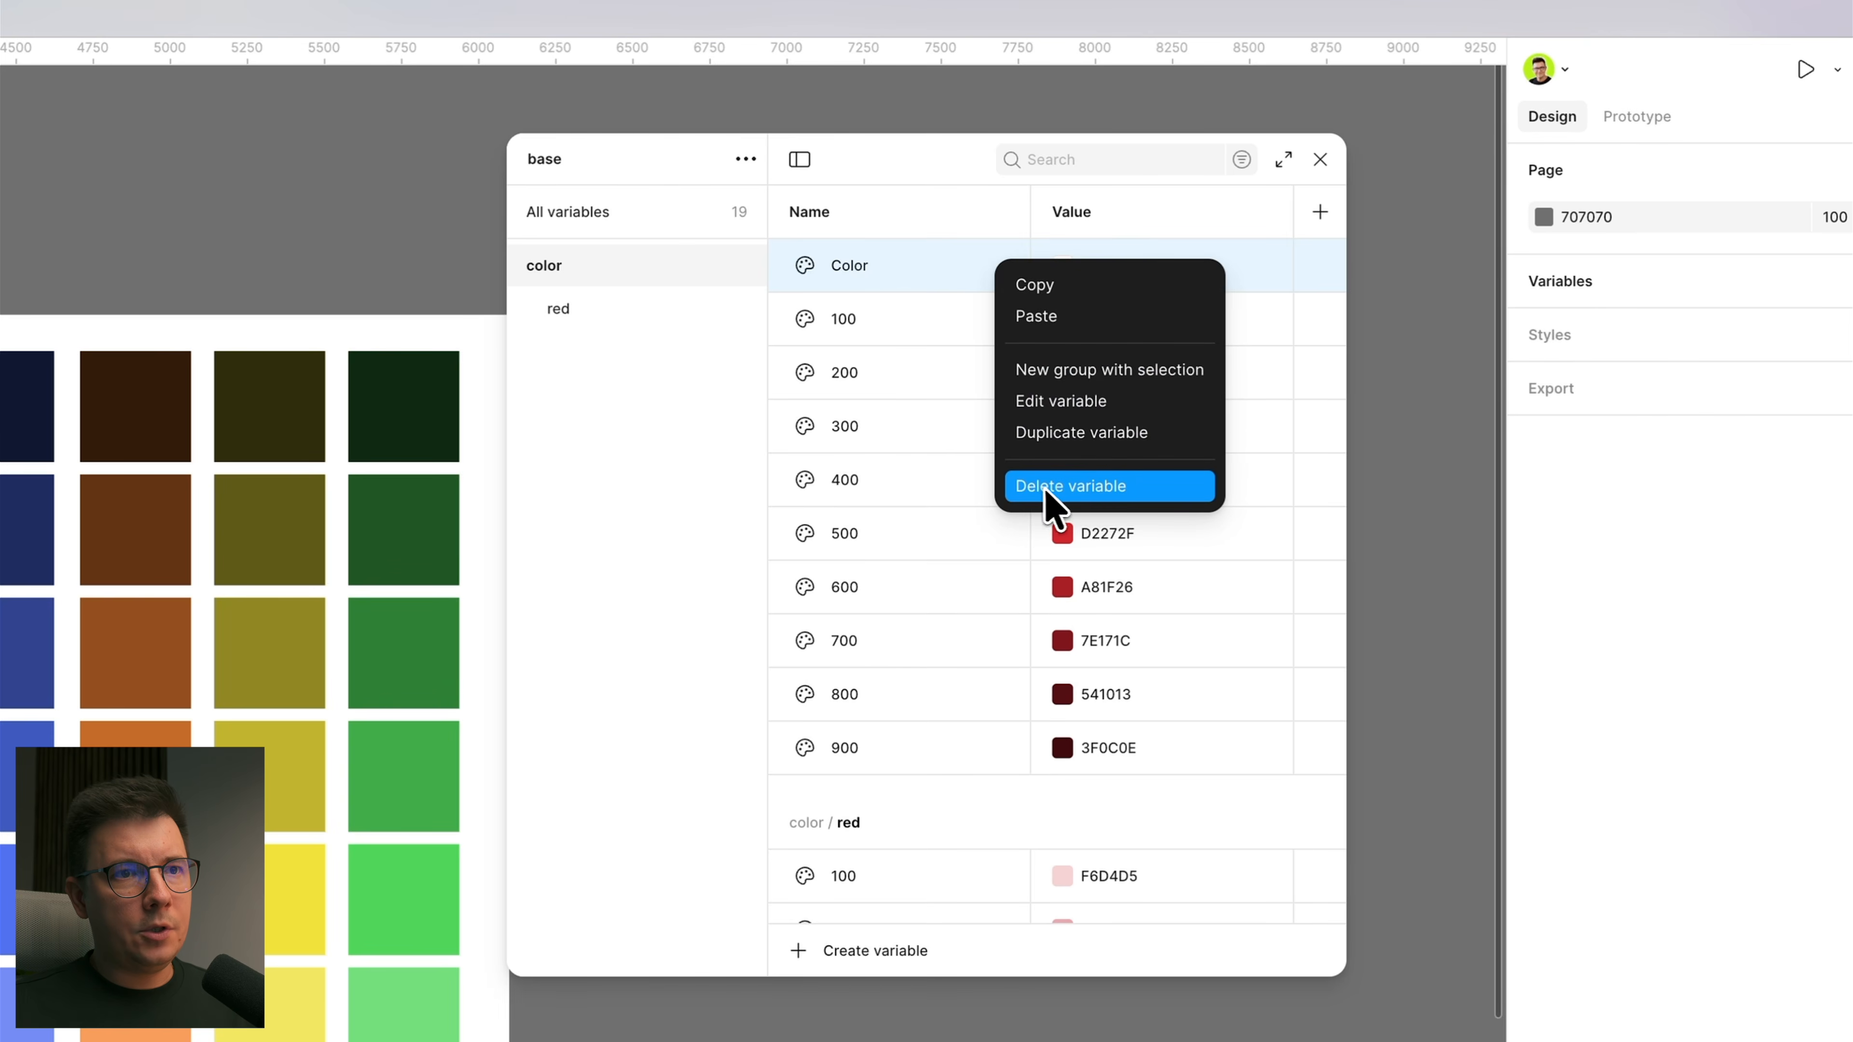
pyautogui.click(1071, 490)
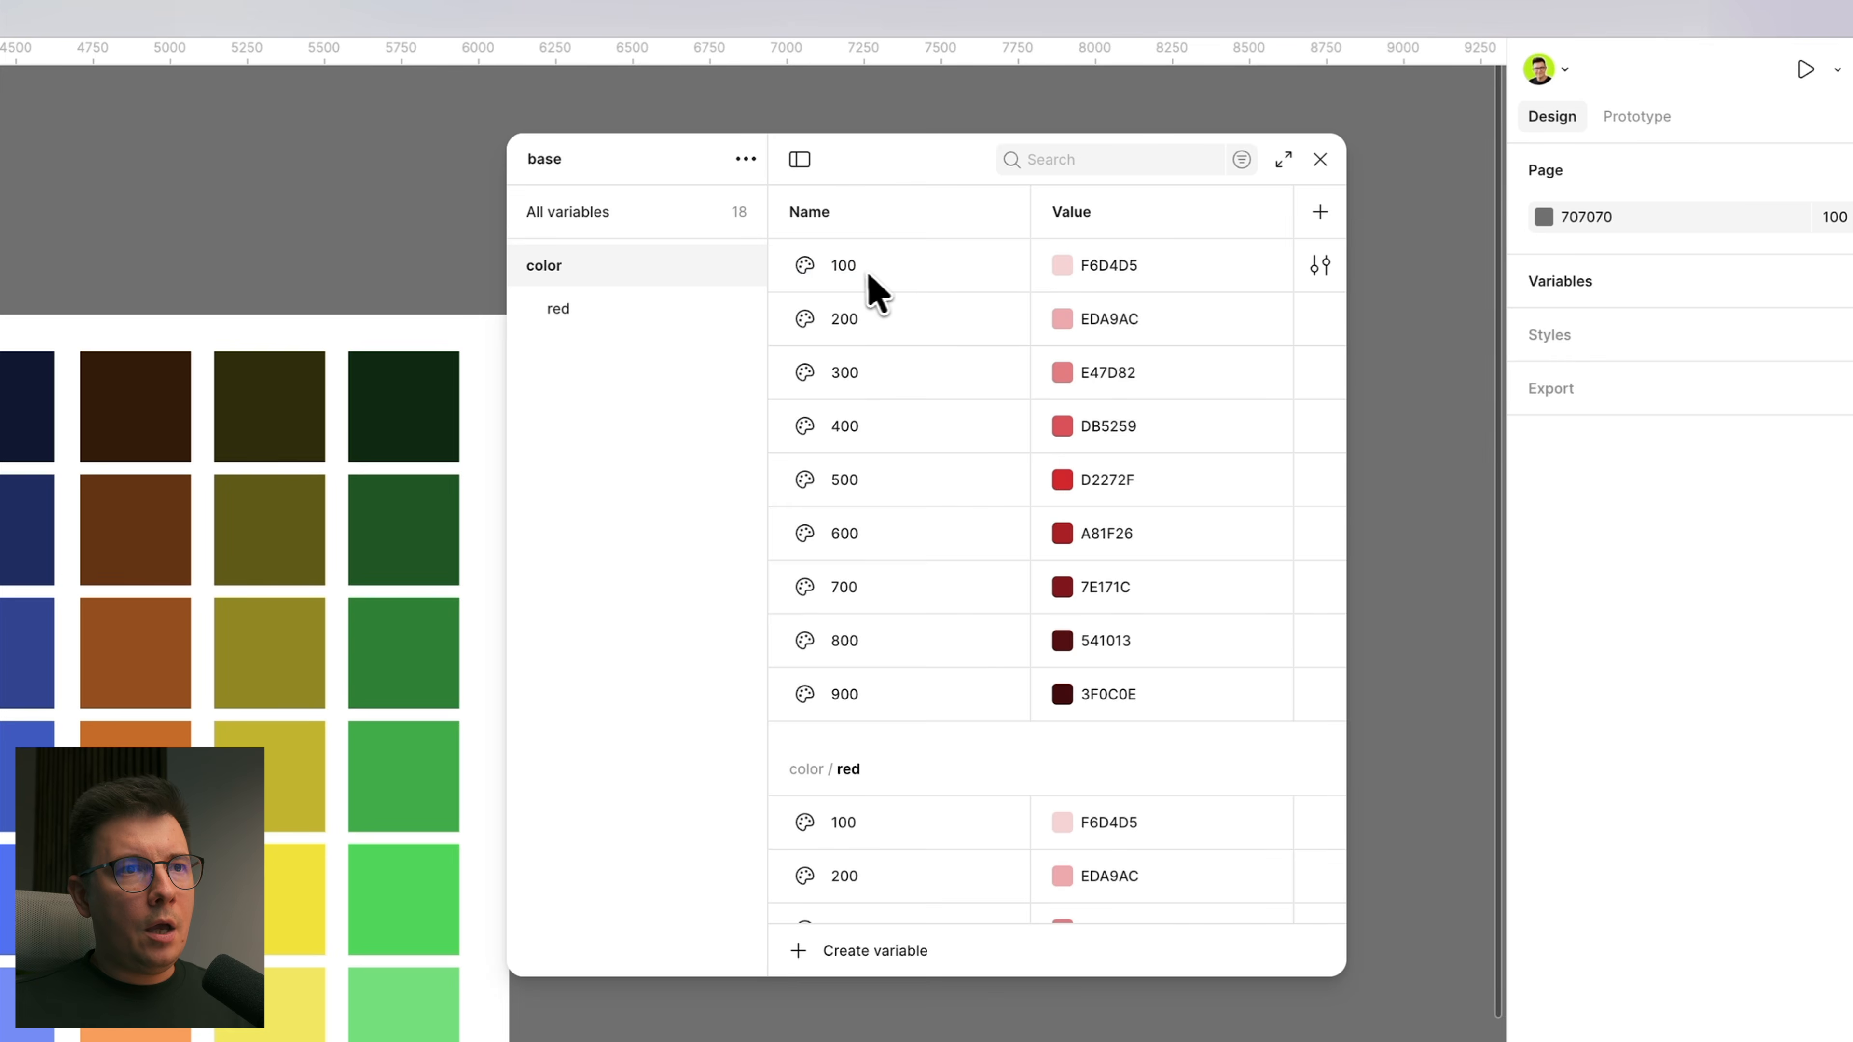
# Step: Put the nine pasted variables 100 to 900 into a new group inside color and name the group neutral
pyautogui.click(929, 278)
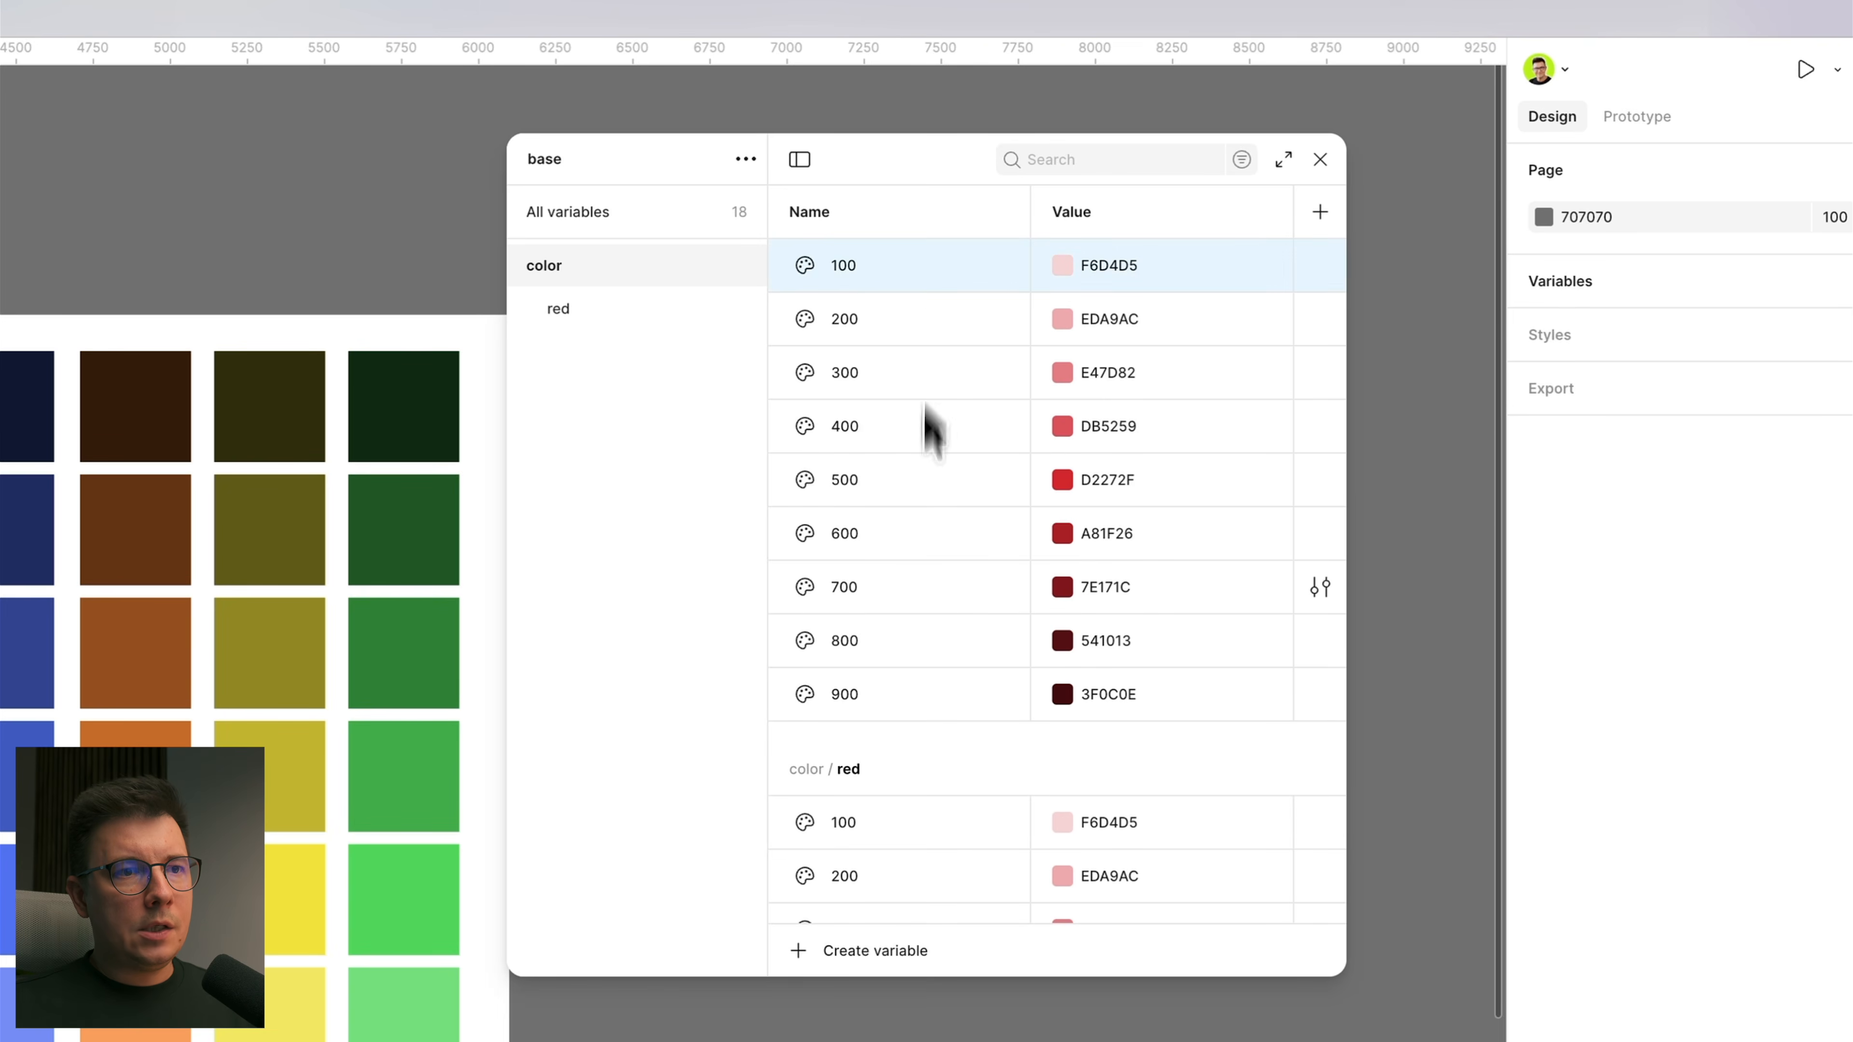
pyautogui.keyDown('shift'); pyautogui.click(933, 700); pyautogui.keyUp('shift')
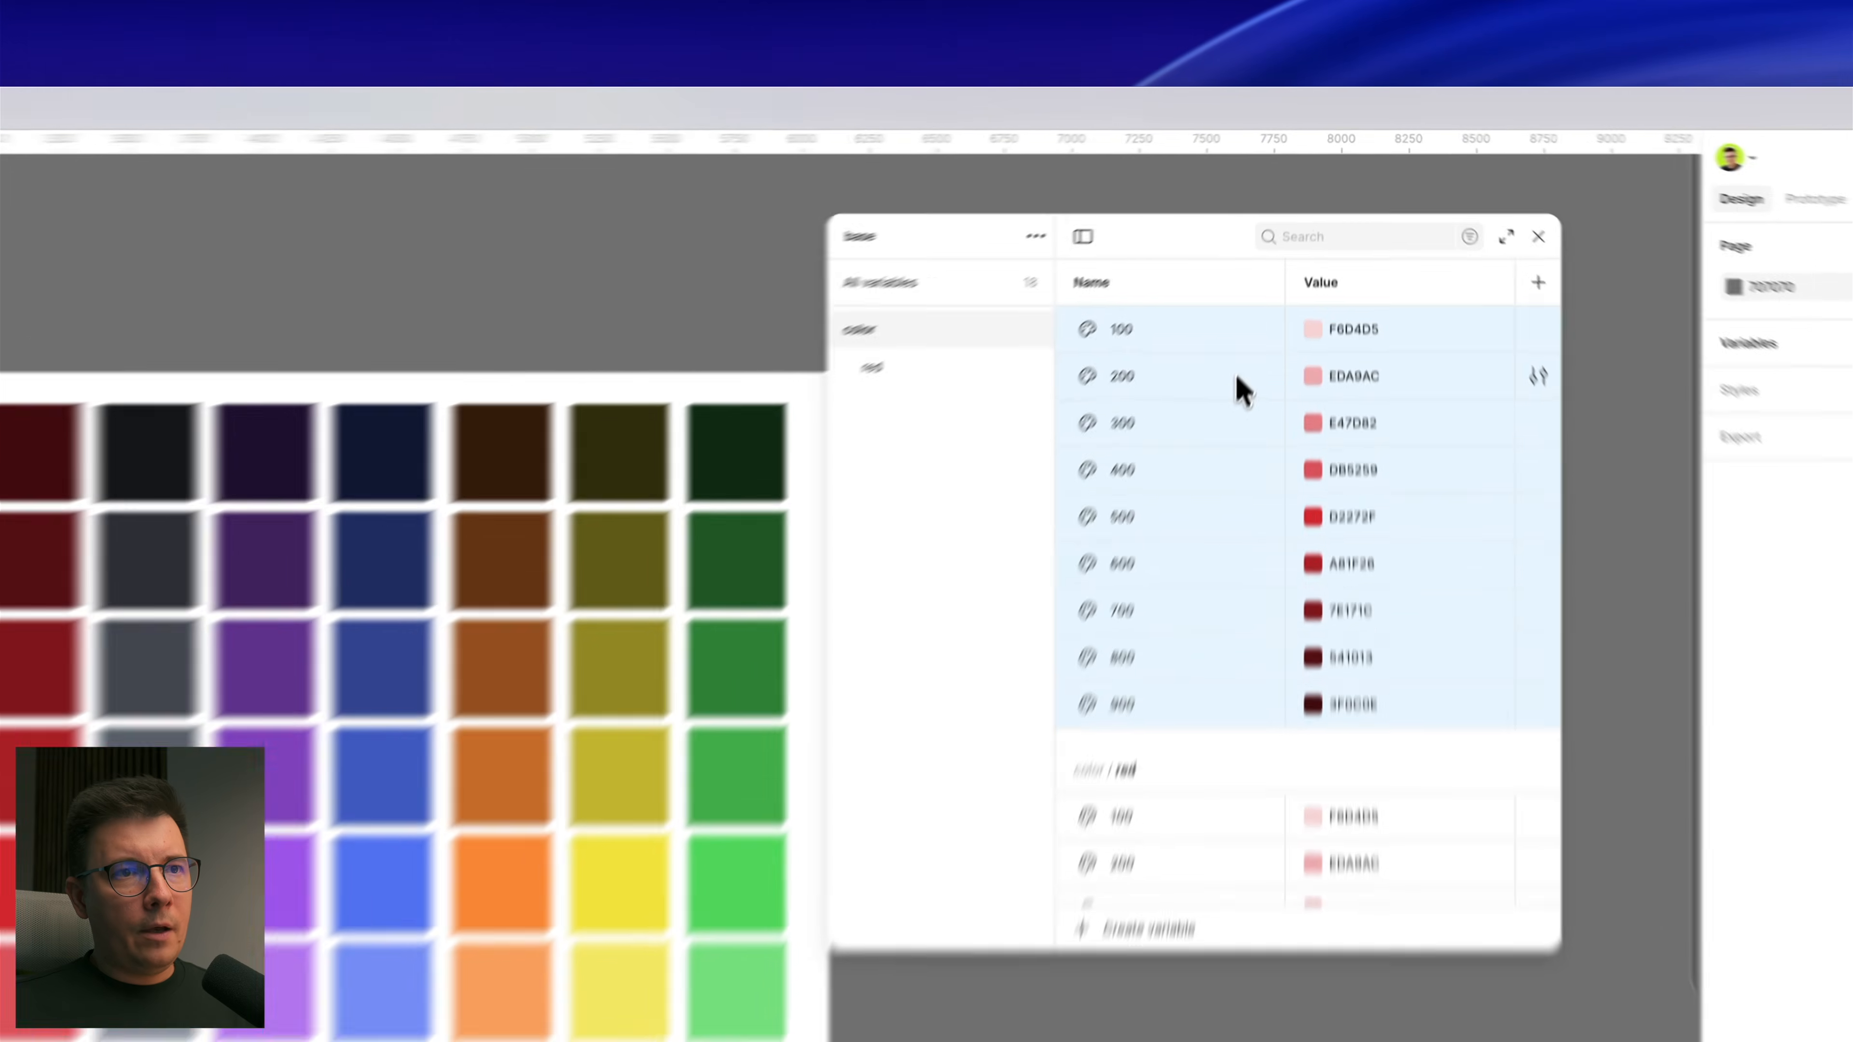
pyautogui.rightClick(1287, 252)
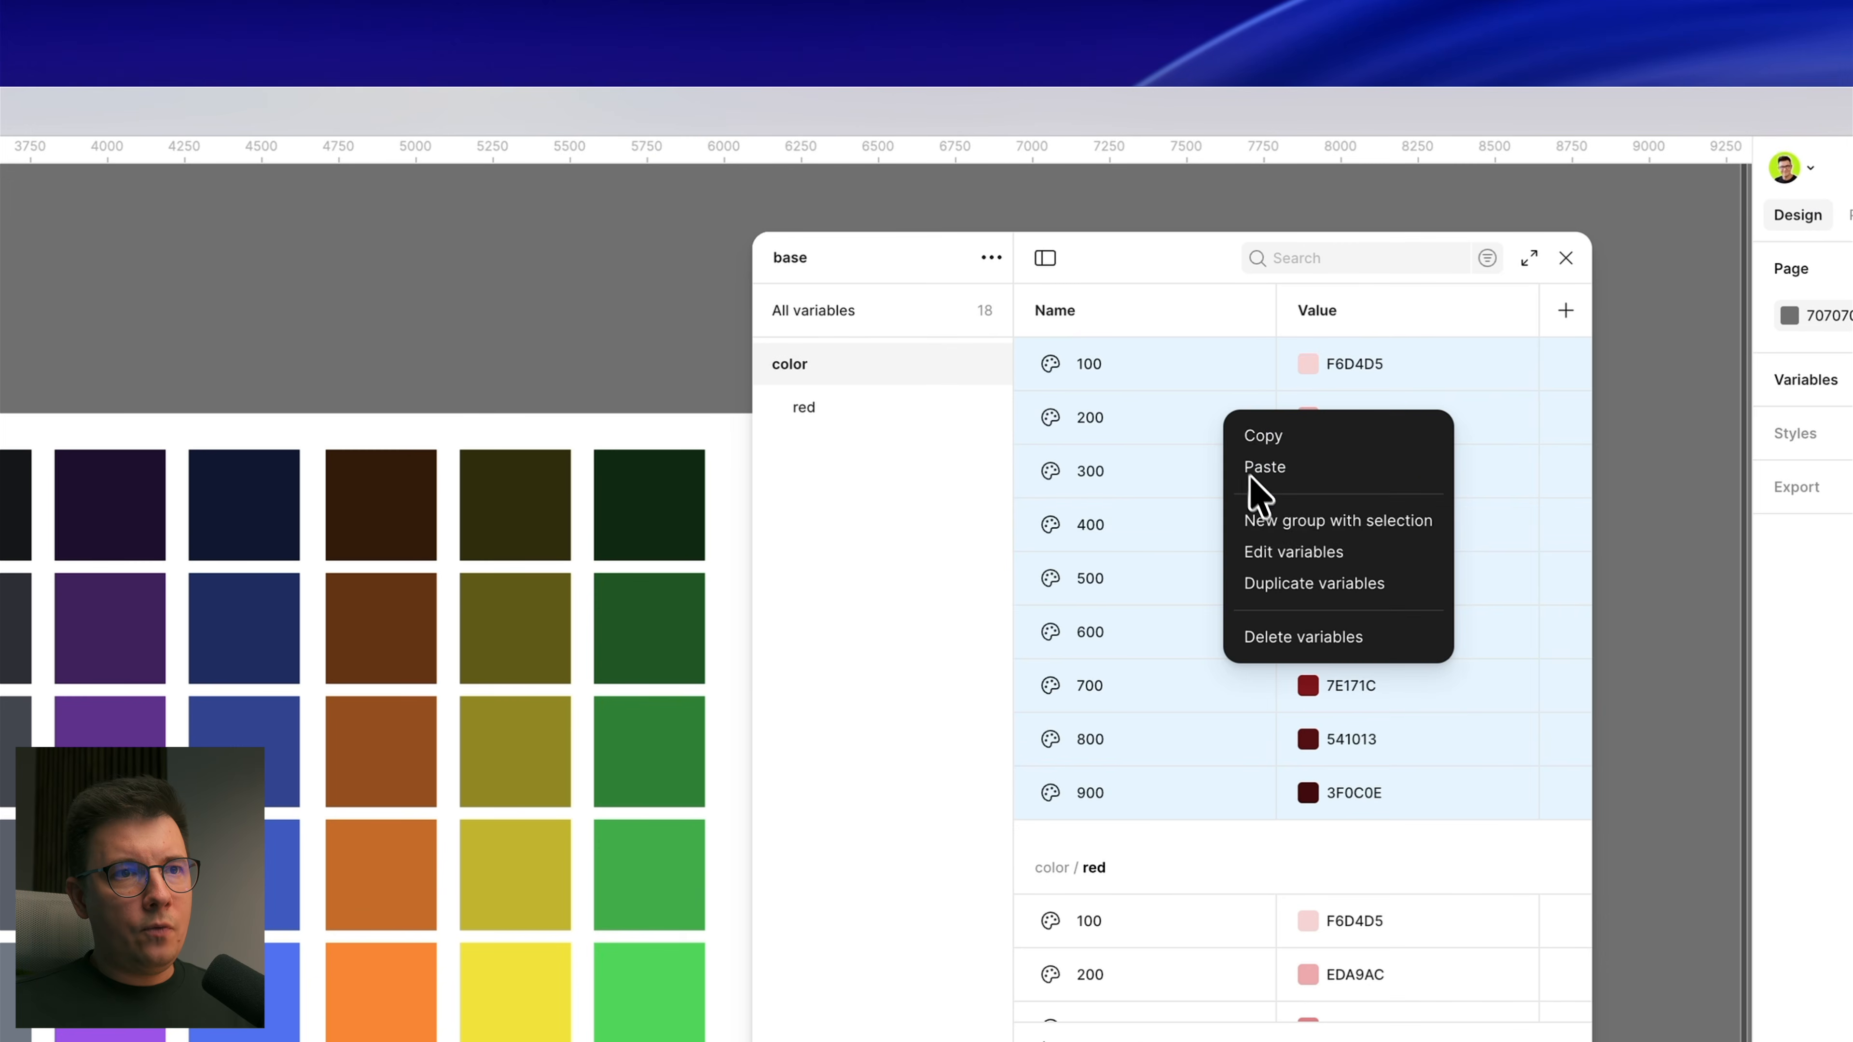
pyautogui.click(1340, 521)
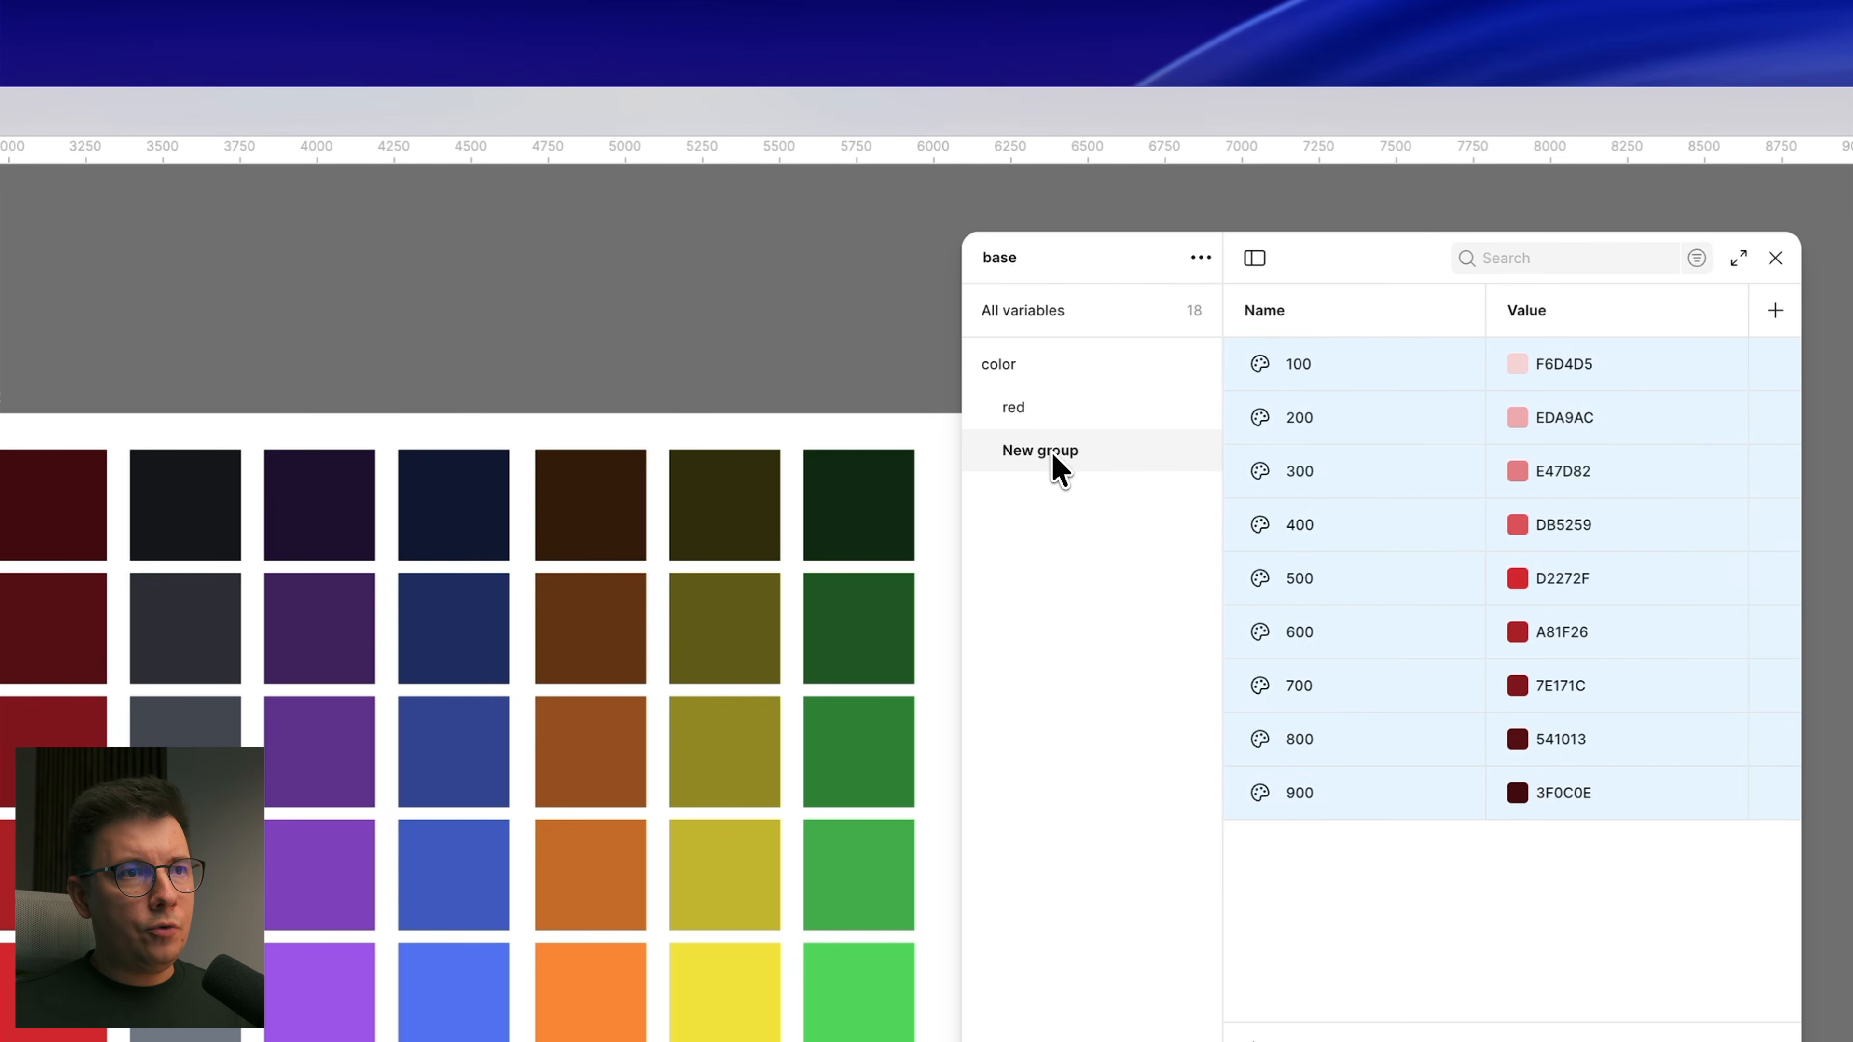
pyautogui.doubleClick(1051, 452)
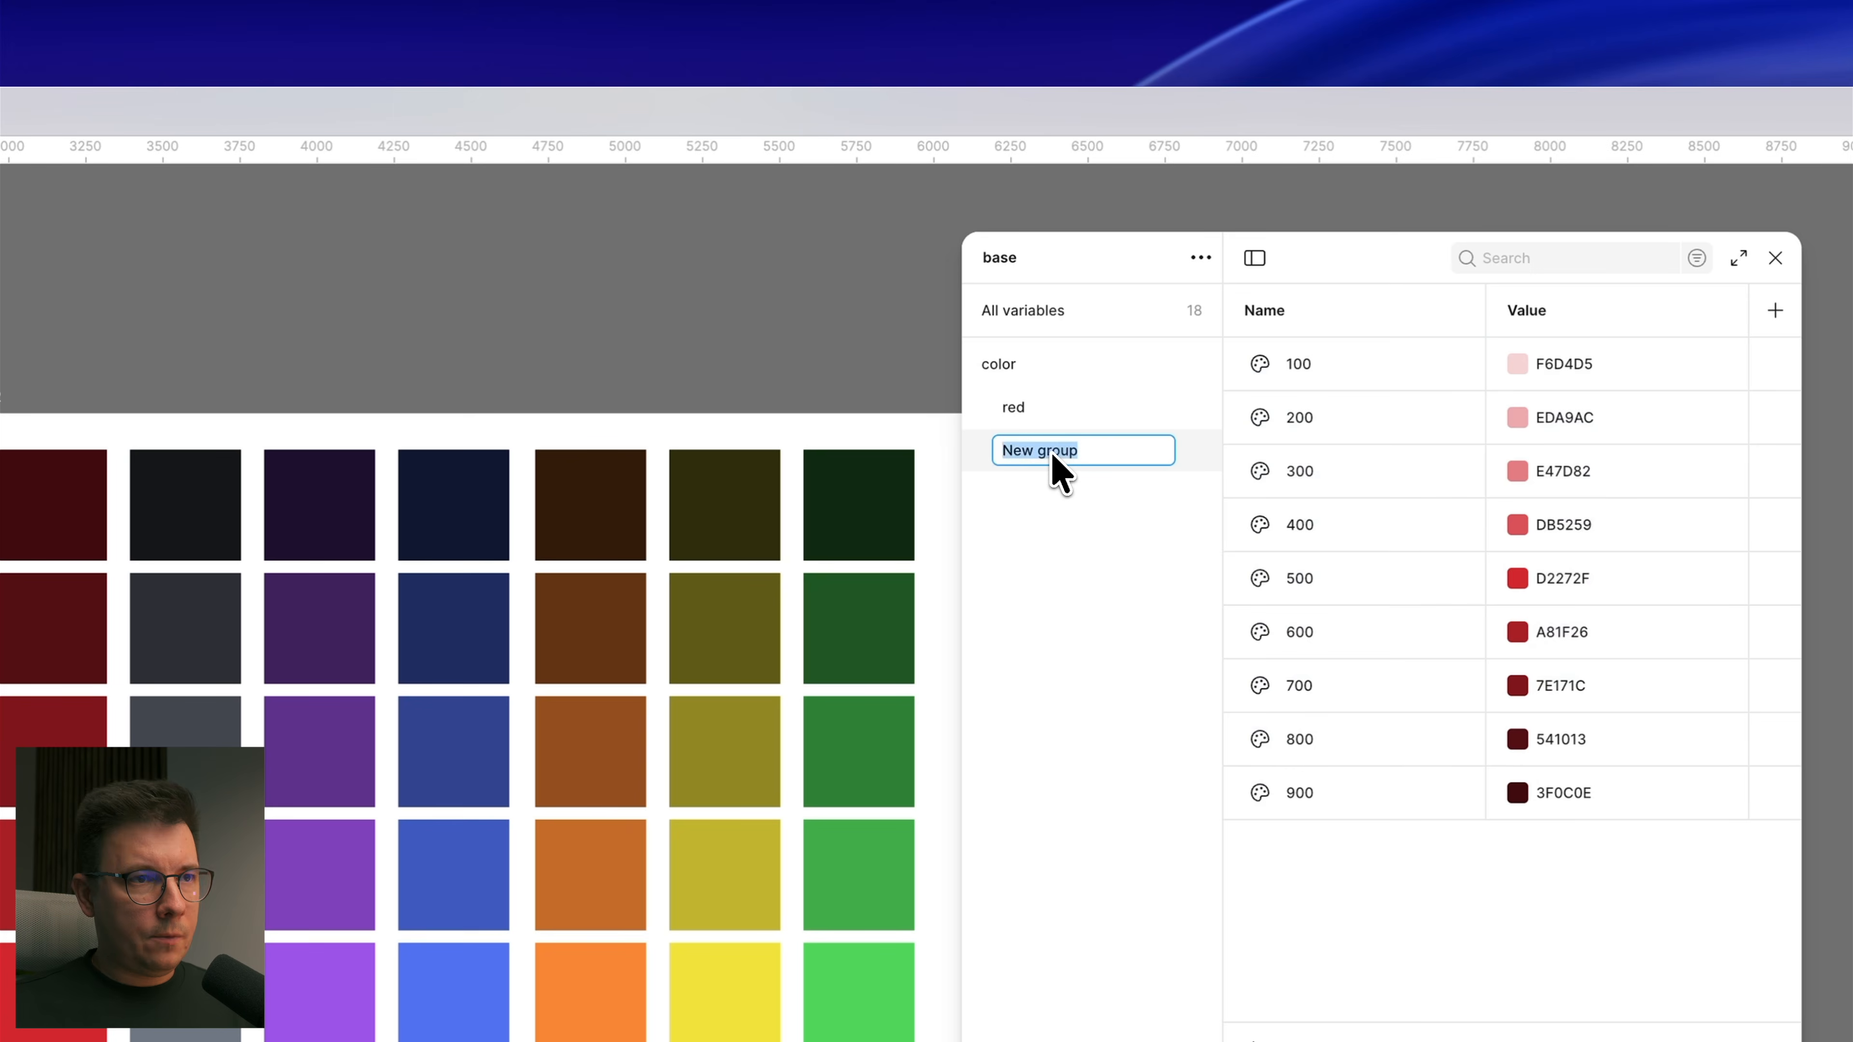
pyautogui.write('neutral')
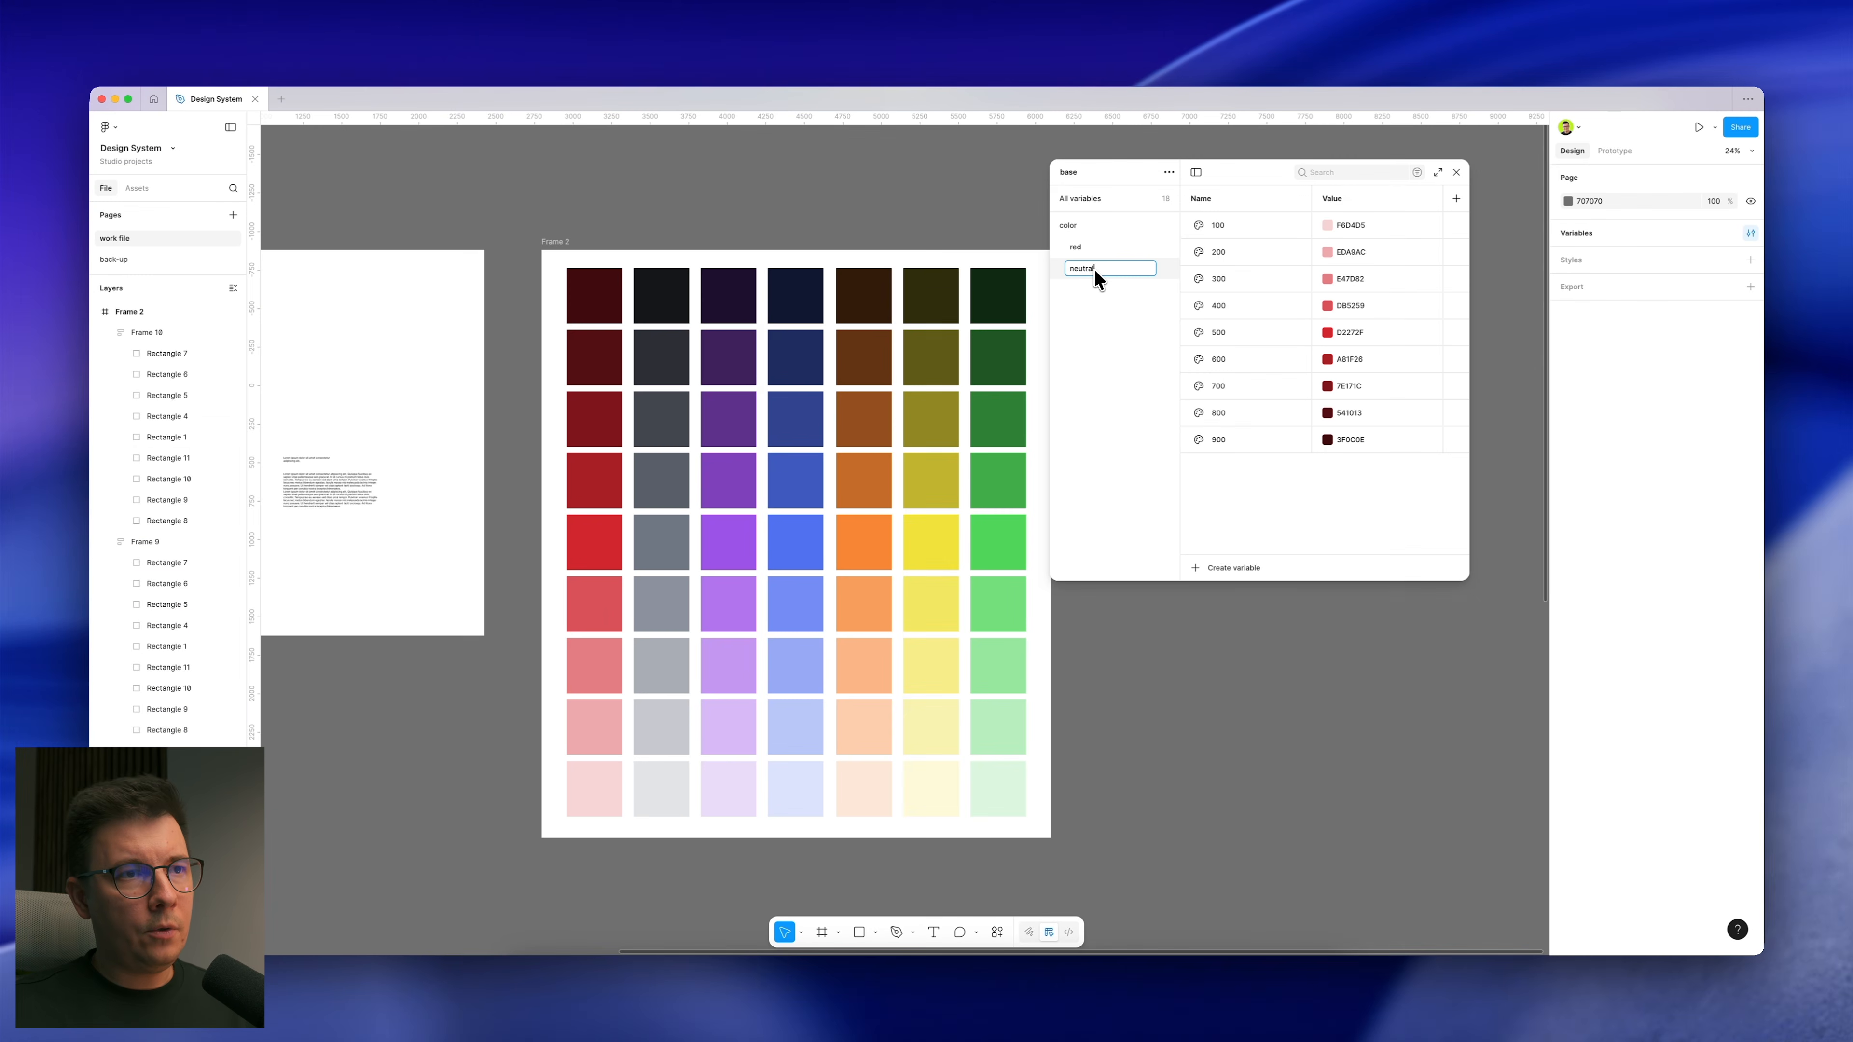
pyautogui.press('Return')
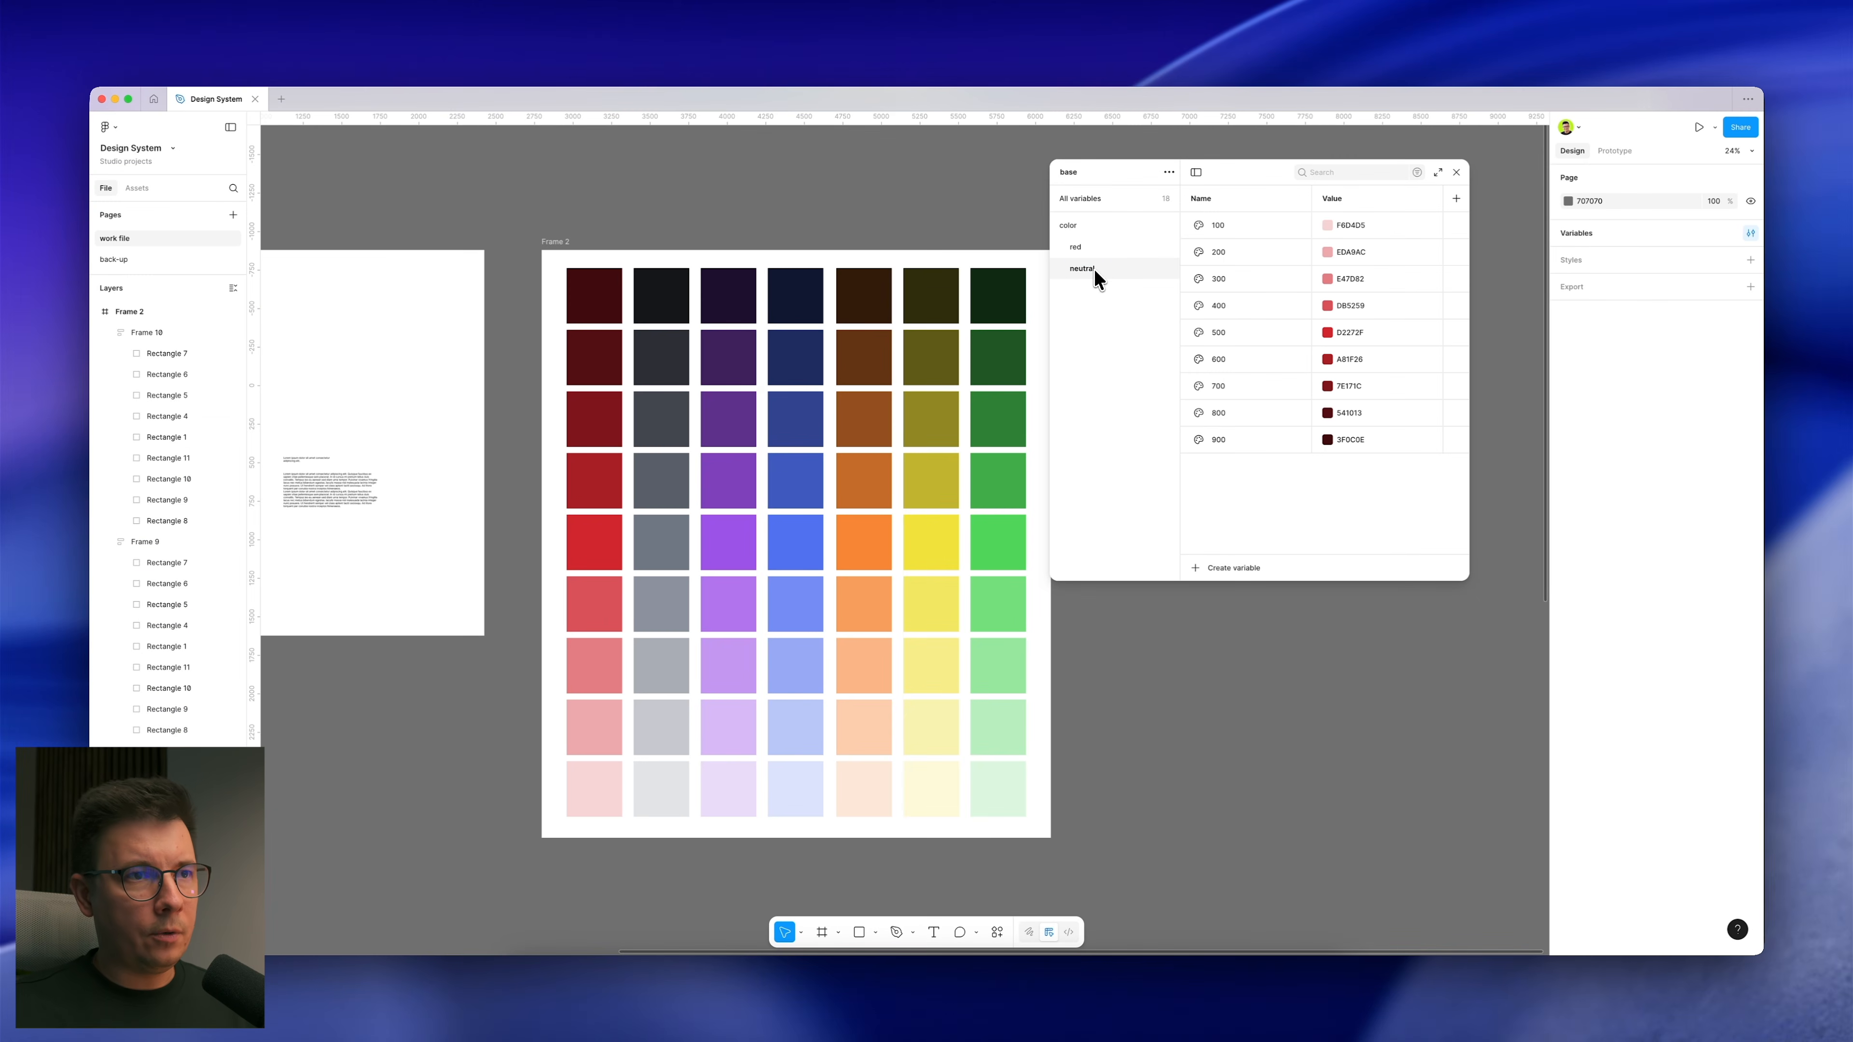
# Step: Set neutral 100 to E2E4E6 and 200 to C6C8CE by sampling the two lightest gray swatches on the canvas
pyautogui.click(1328, 228)
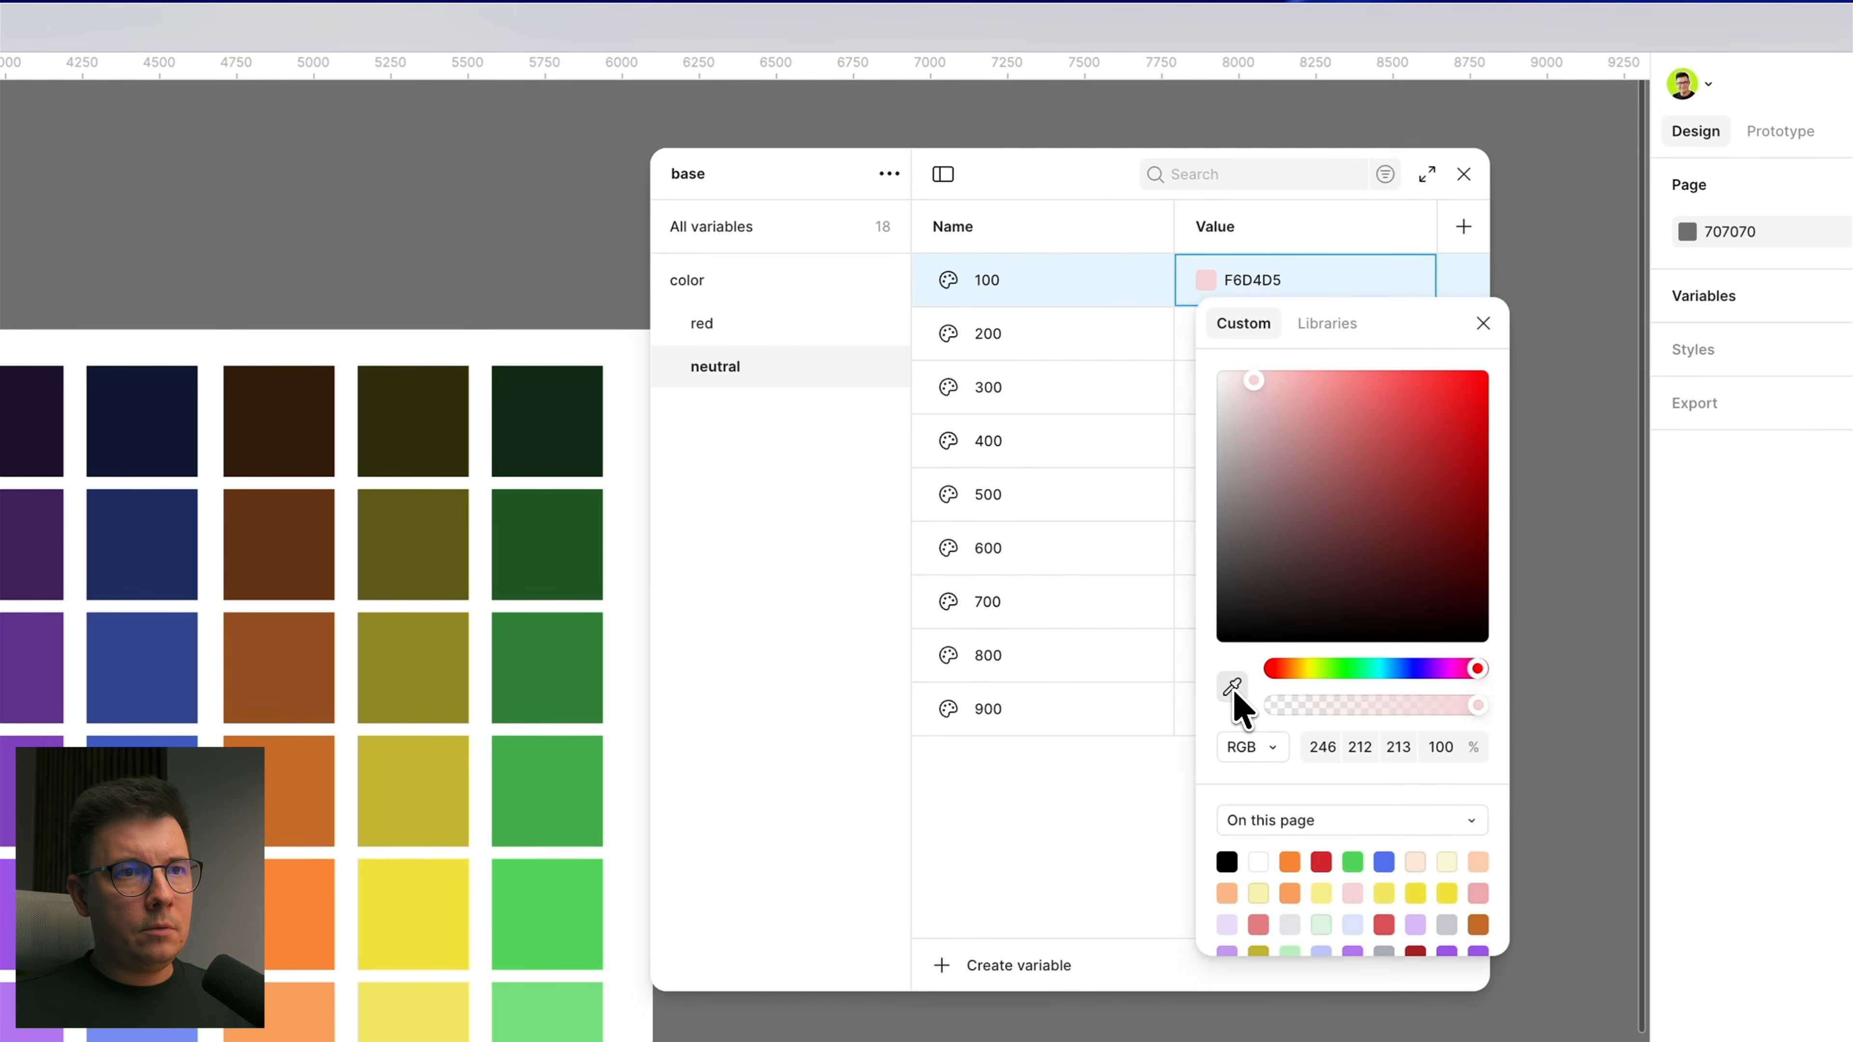
pyautogui.click(1234, 688)
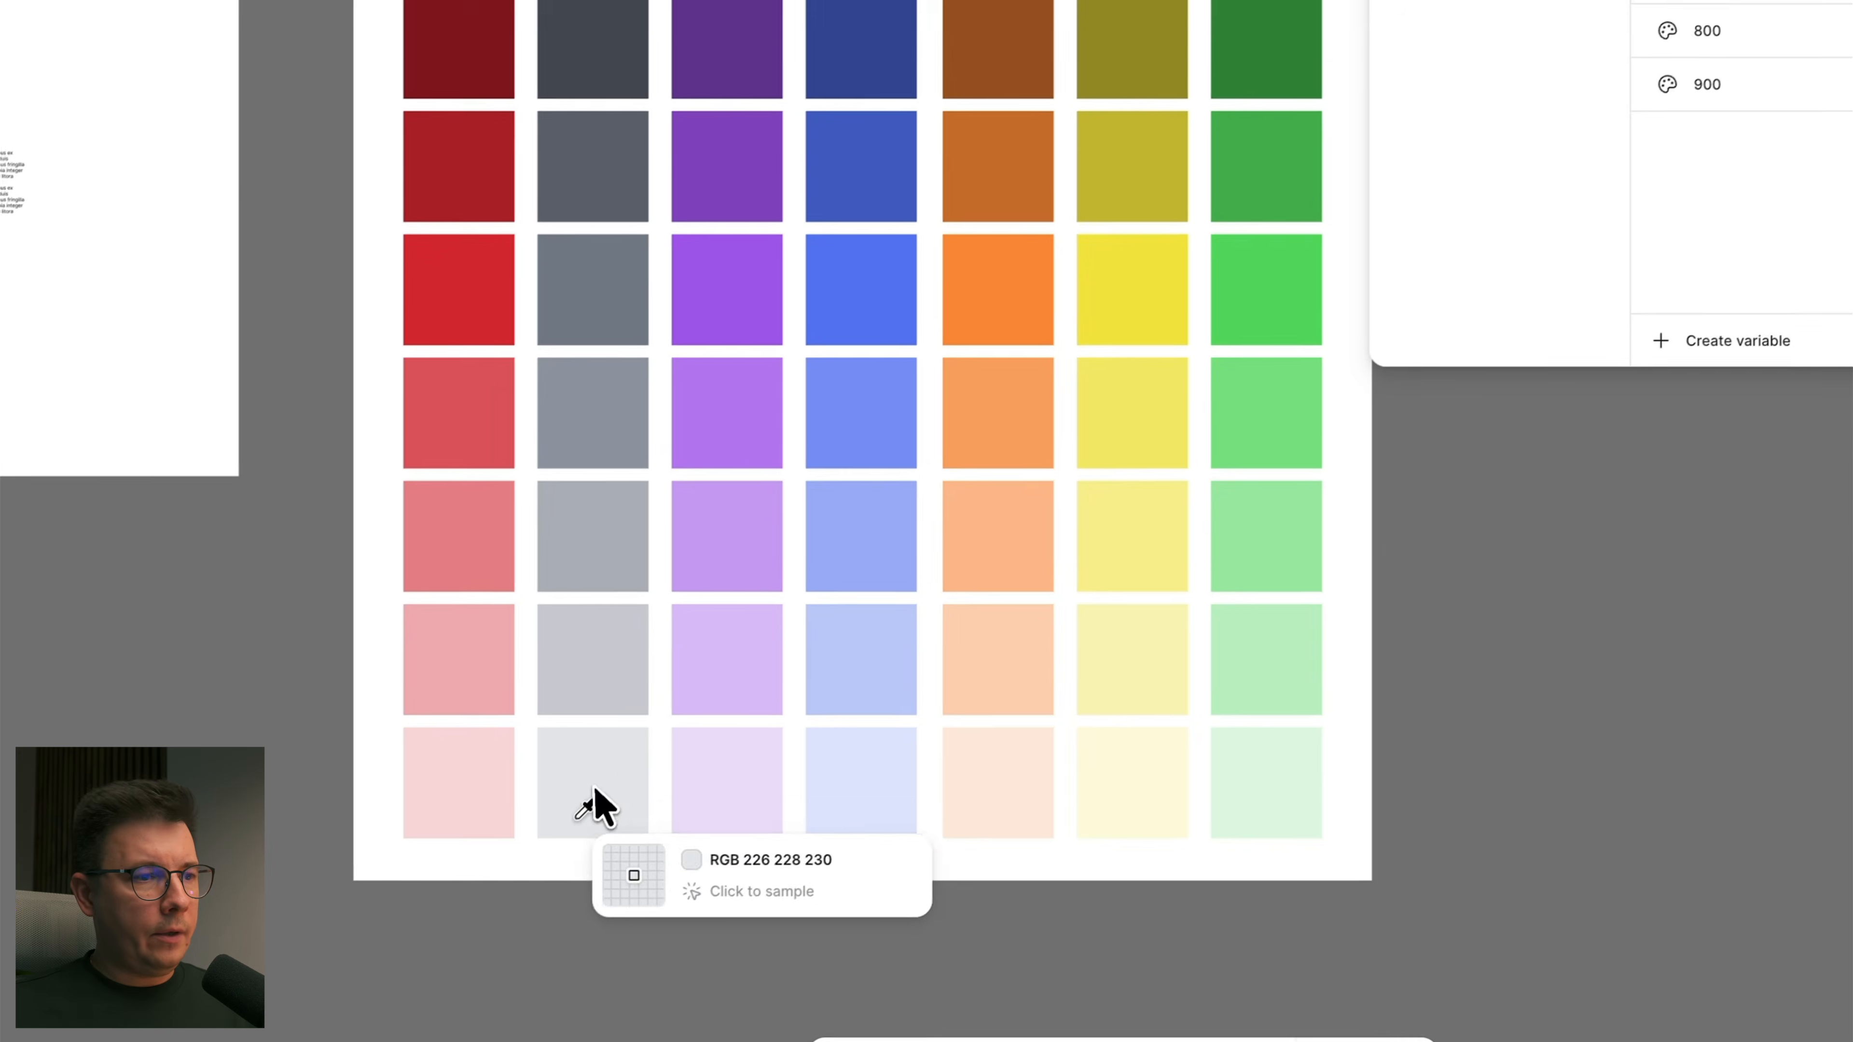
pyautogui.click(595, 796)
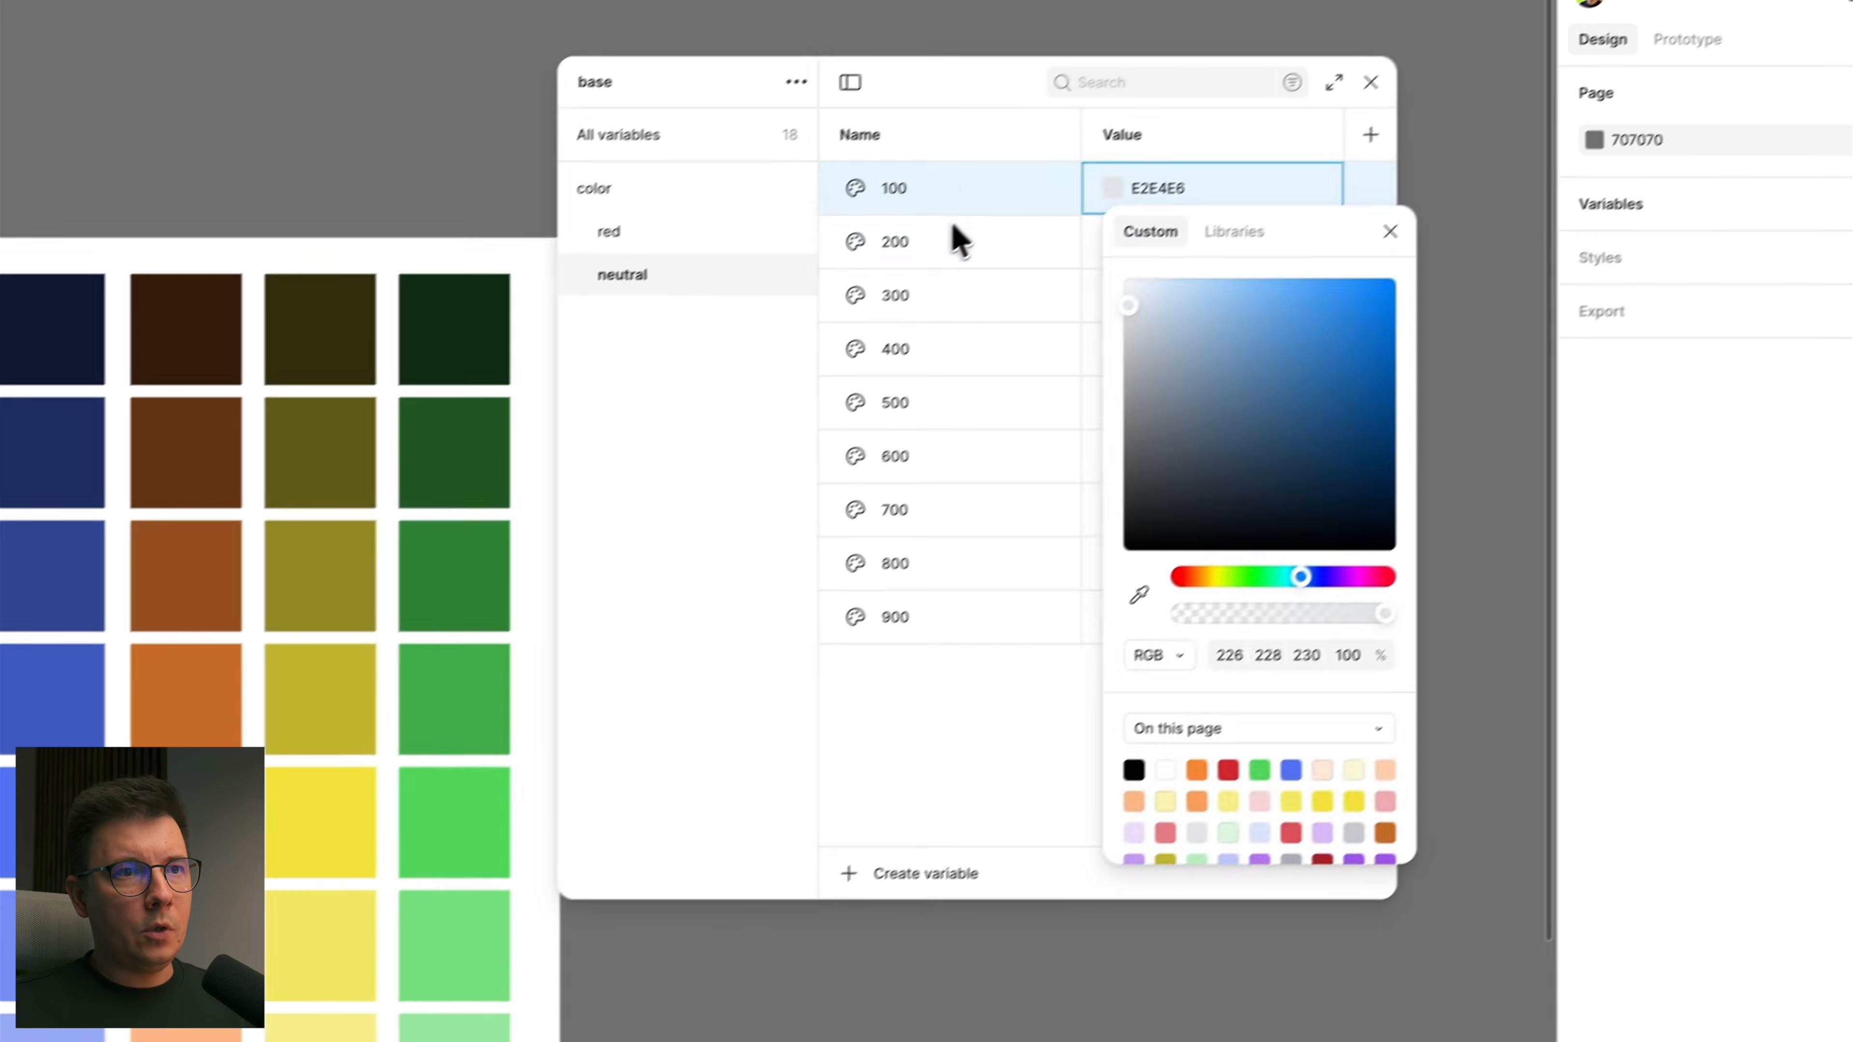
pyautogui.click(1092, 242)
pyautogui.click(1113, 242)
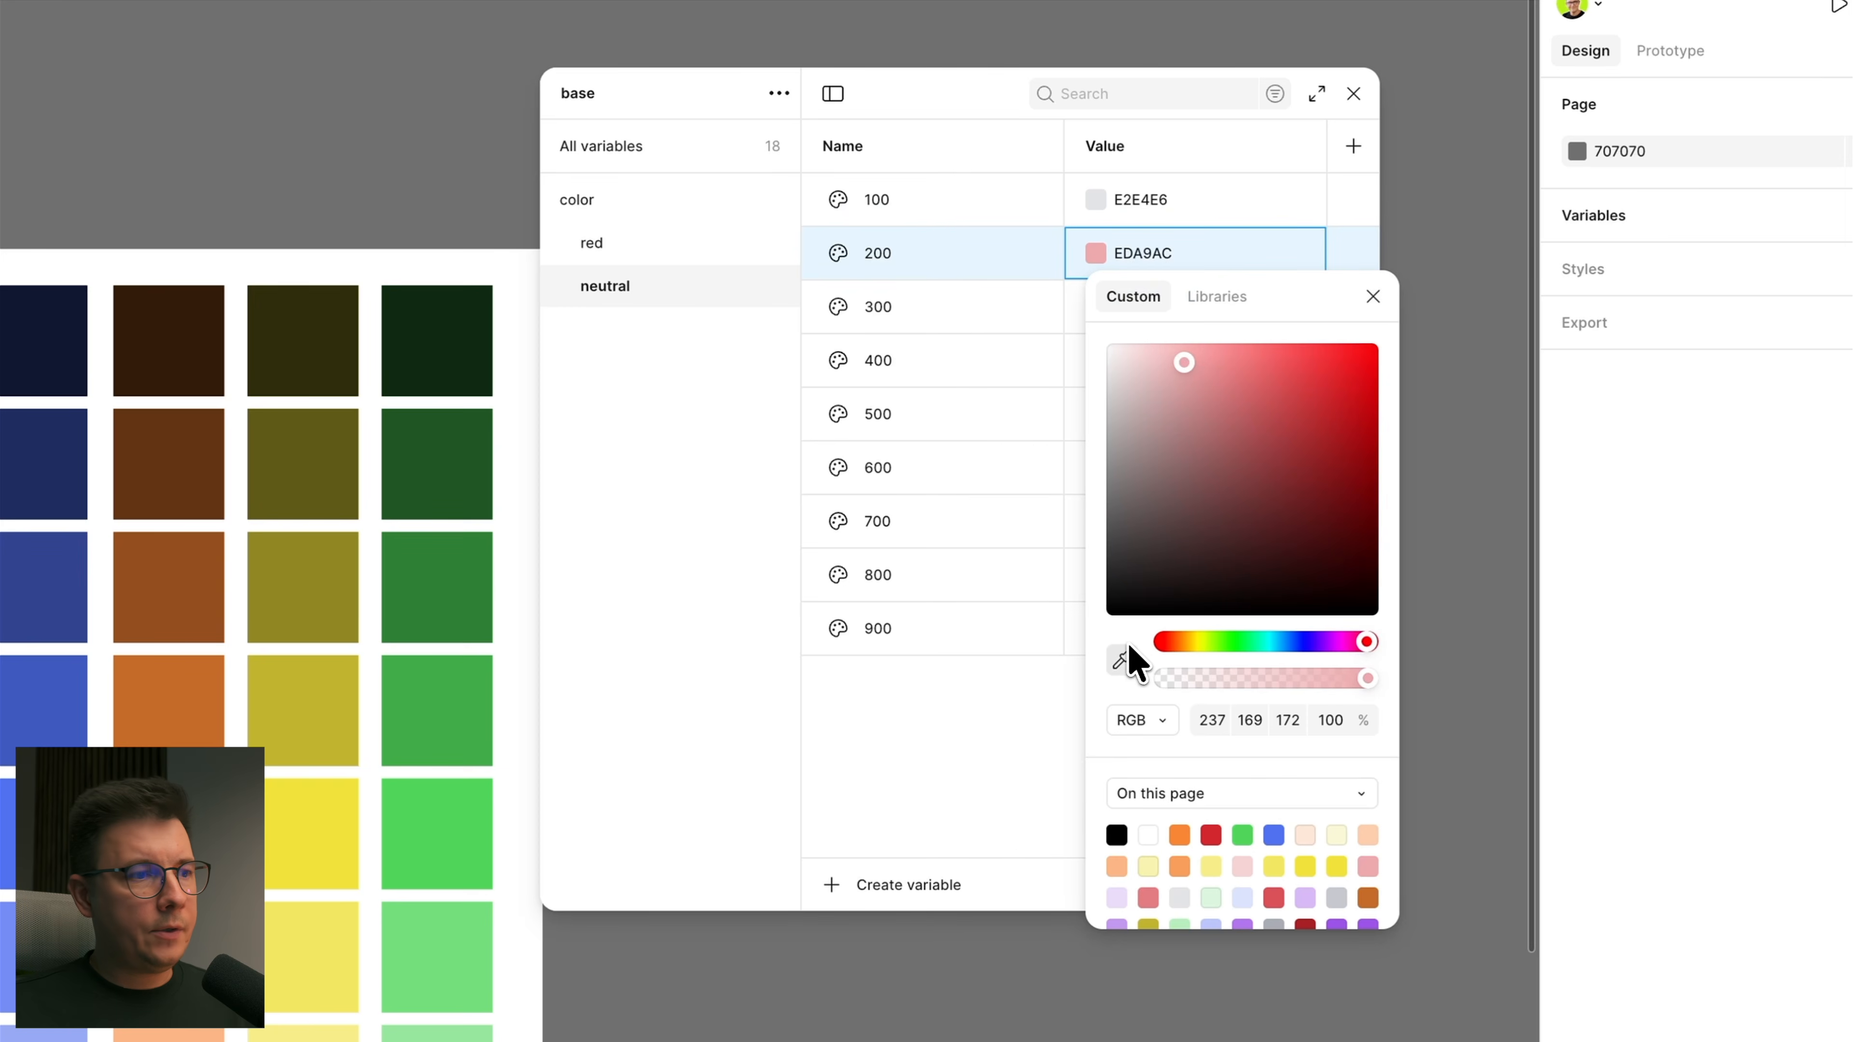
pyautogui.click(1119, 661)
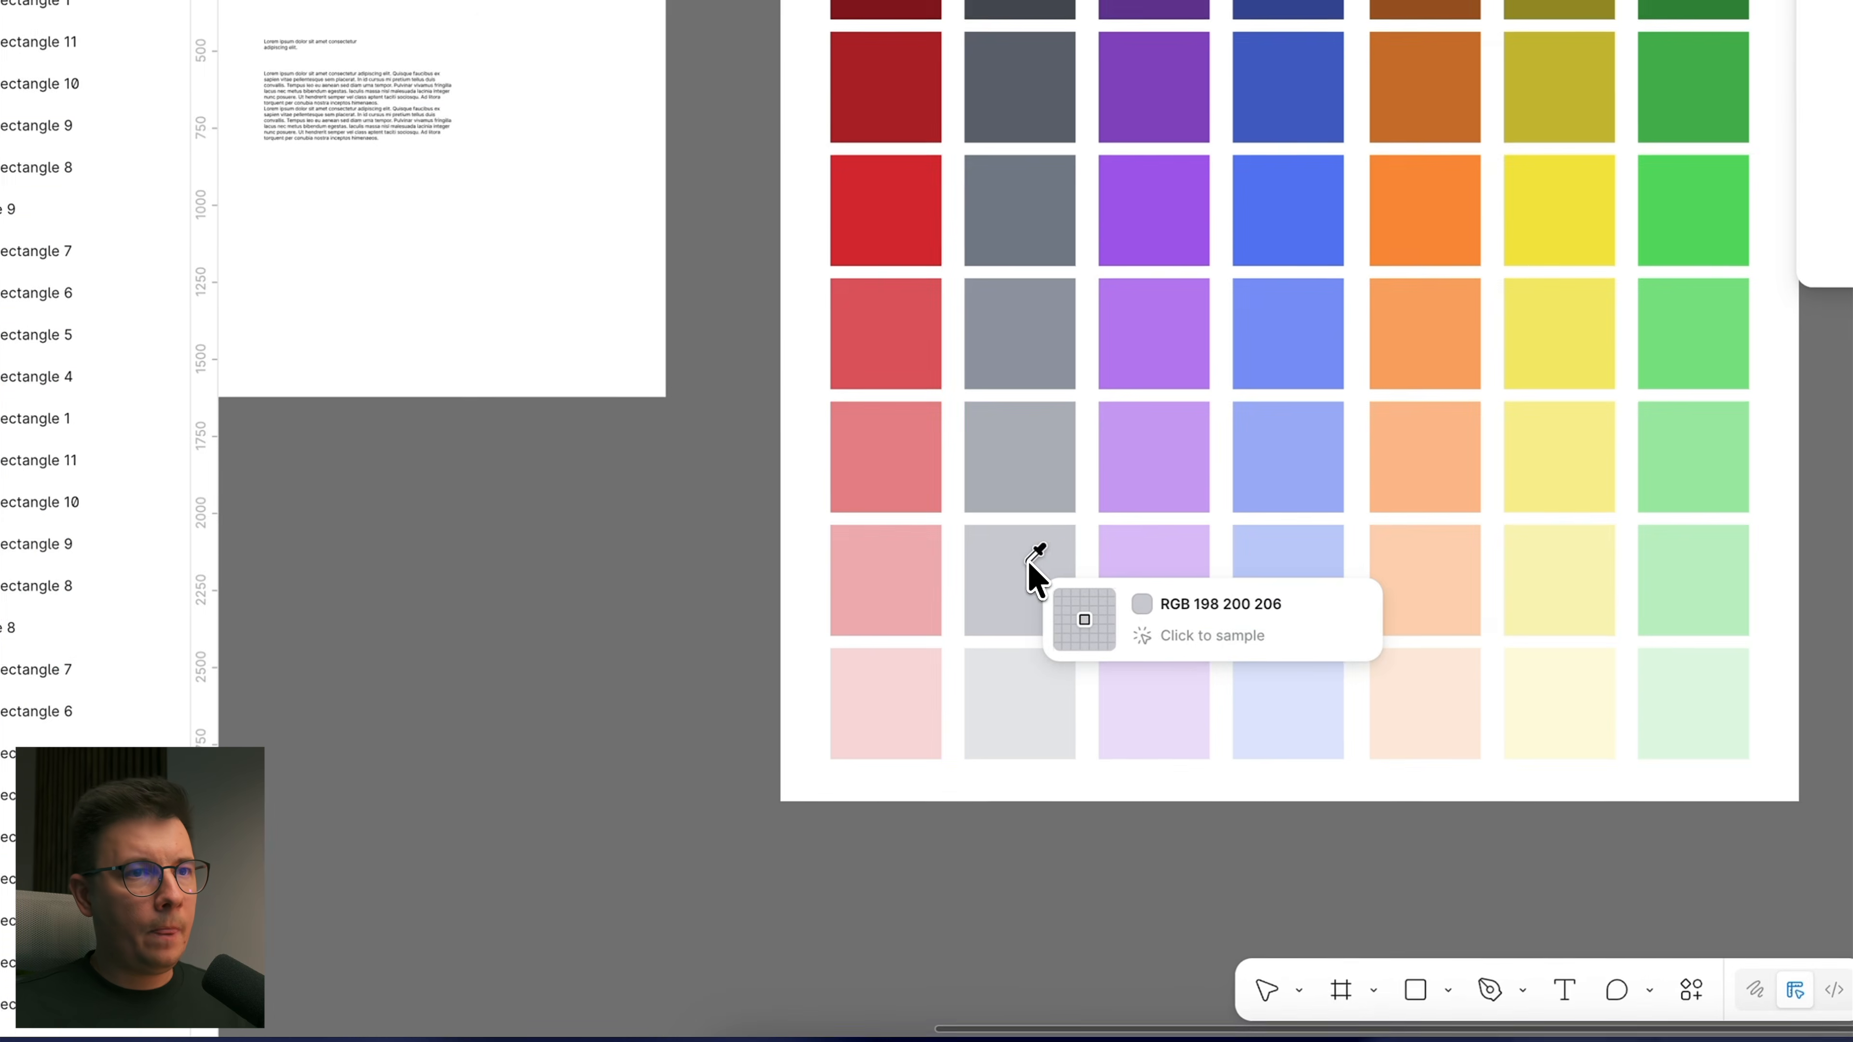
pyautogui.click(1034, 567)
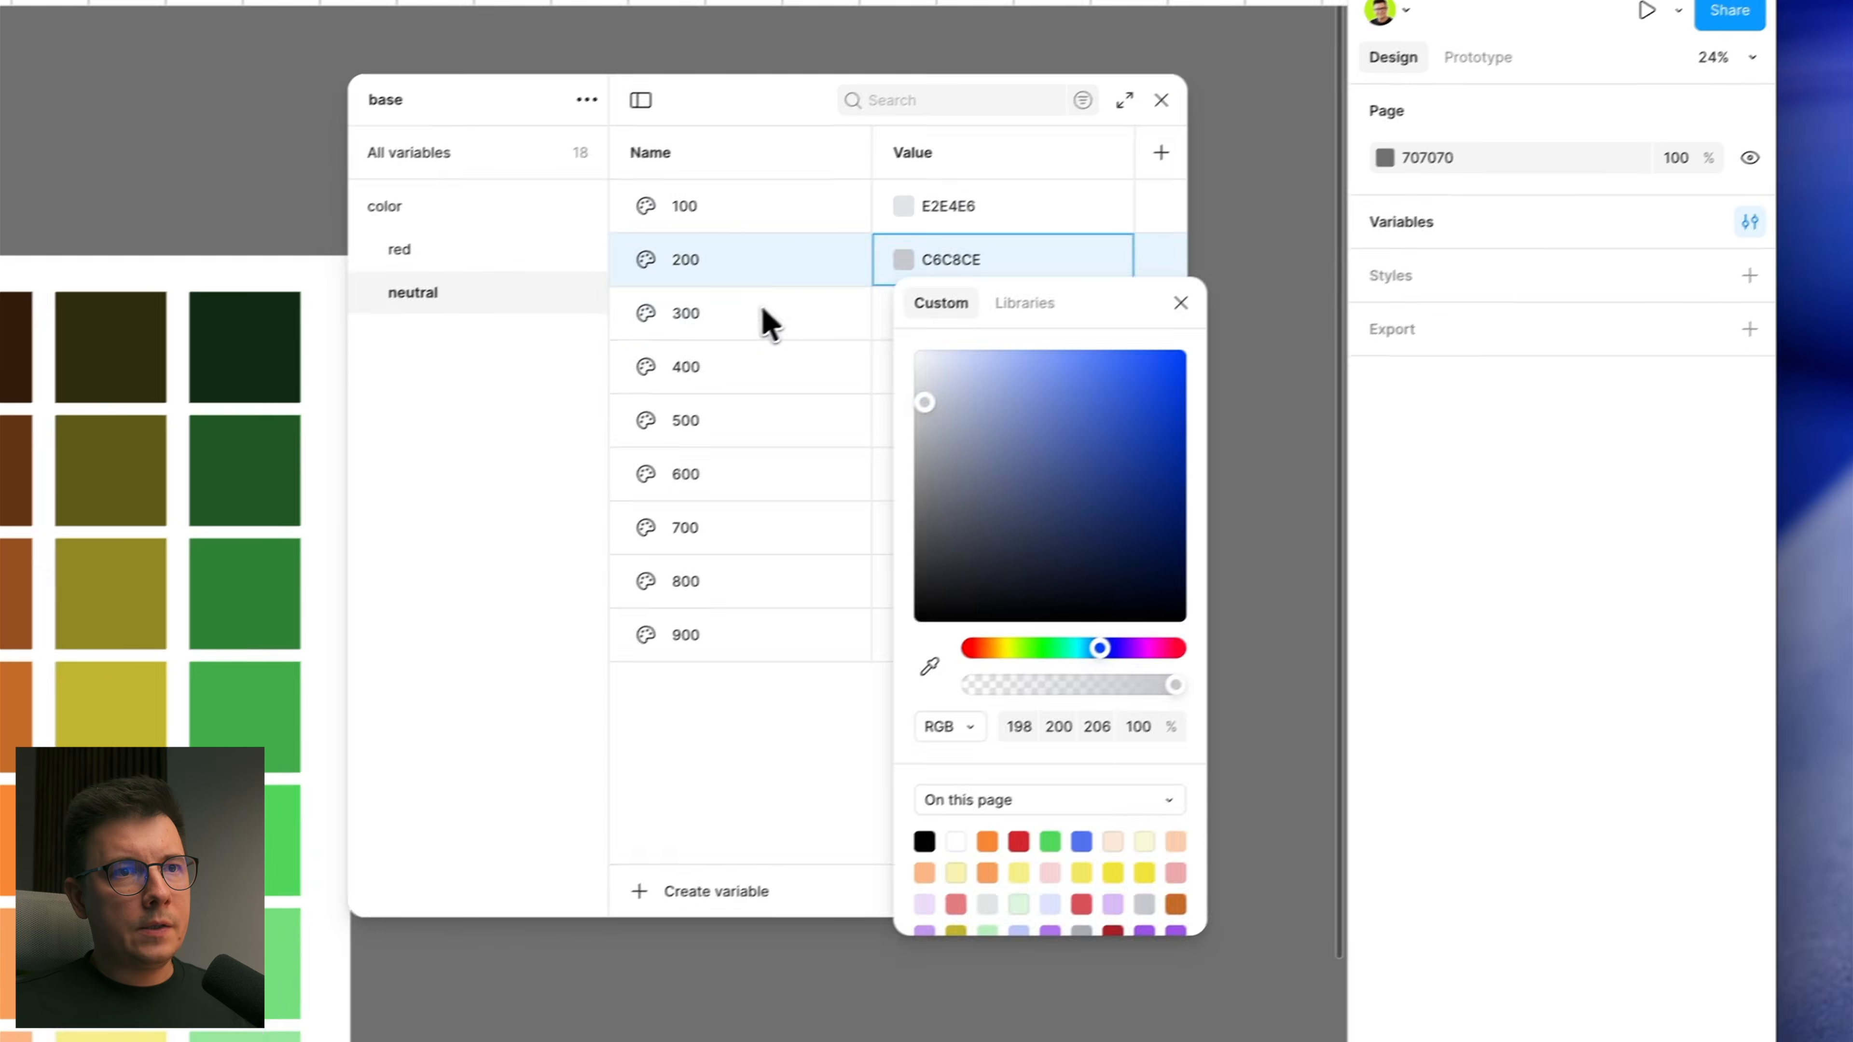
pyautogui.click(897, 315)
# Step: Set neutral 300 to A9ADB5 and 400 to 8C929D by sampling the matching swatches in the gray column
pyautogui.click(903, 314)
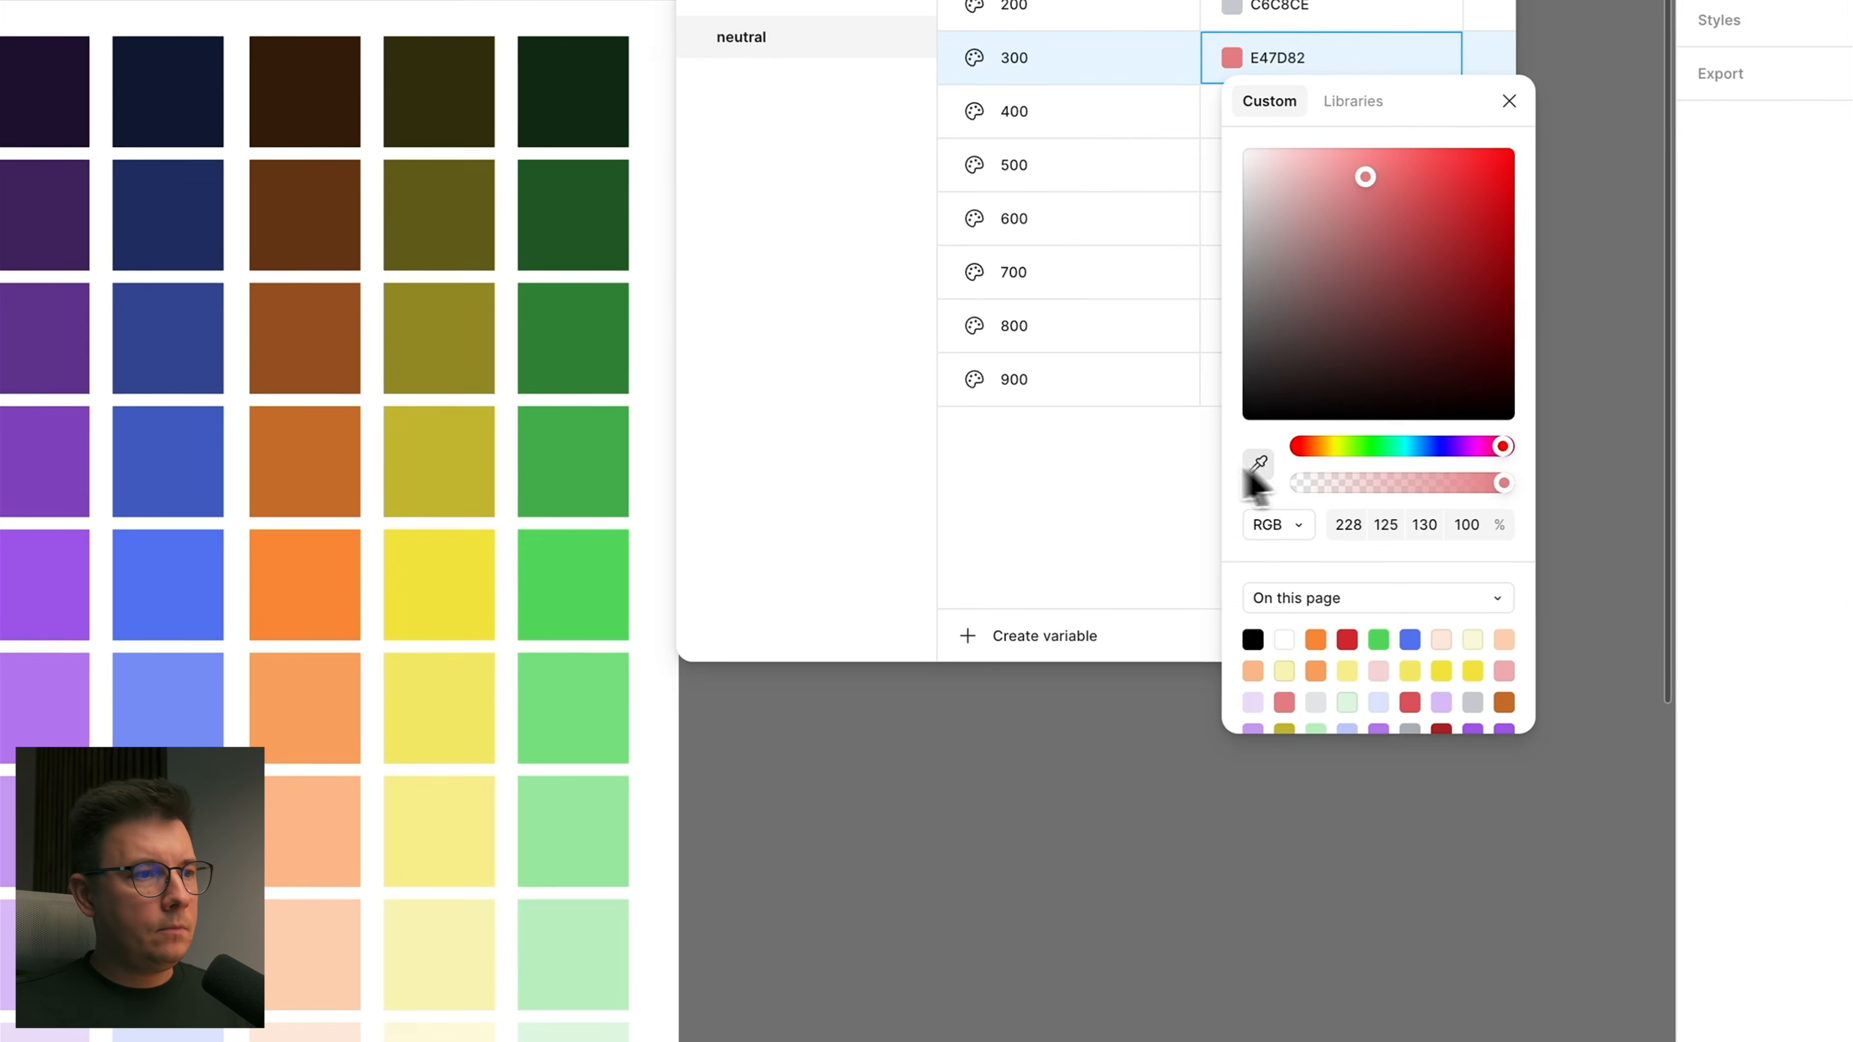
pyautogui.click(1258, 462)
pyautogui.click(4, 666)
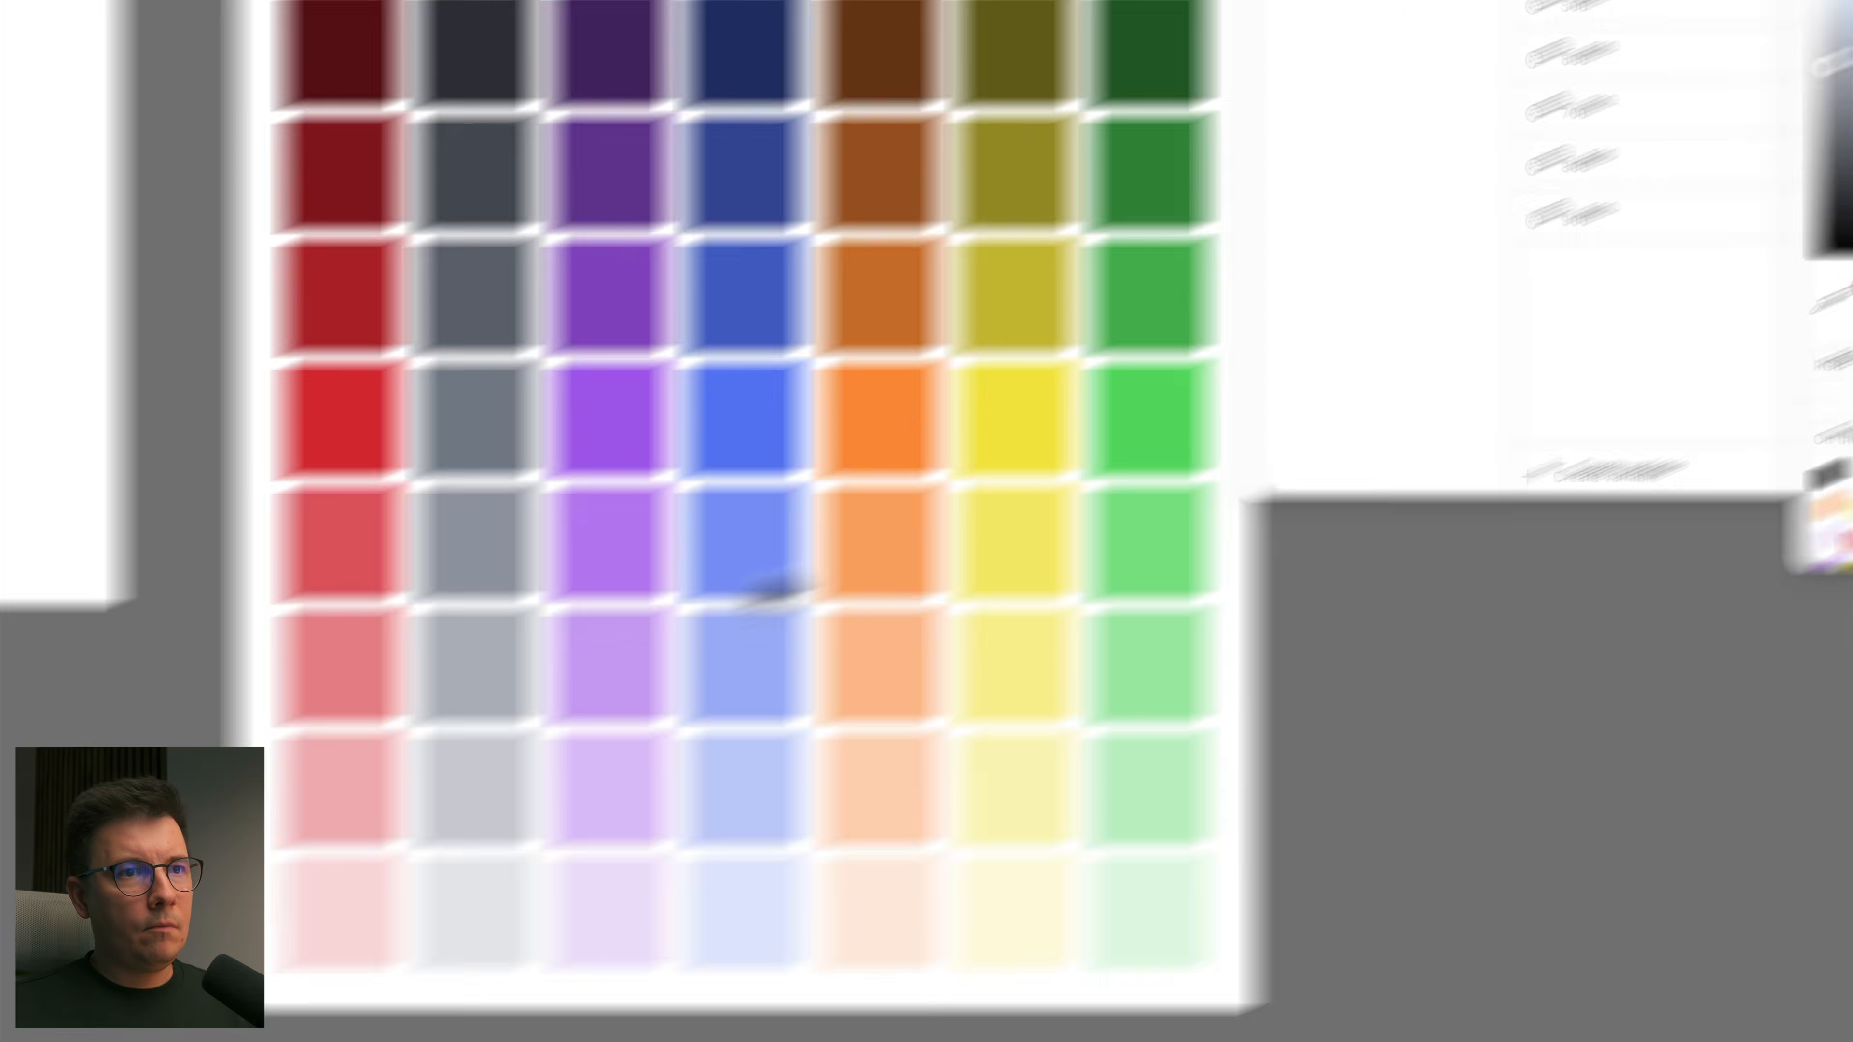
pyautogui.click(1150, 118)
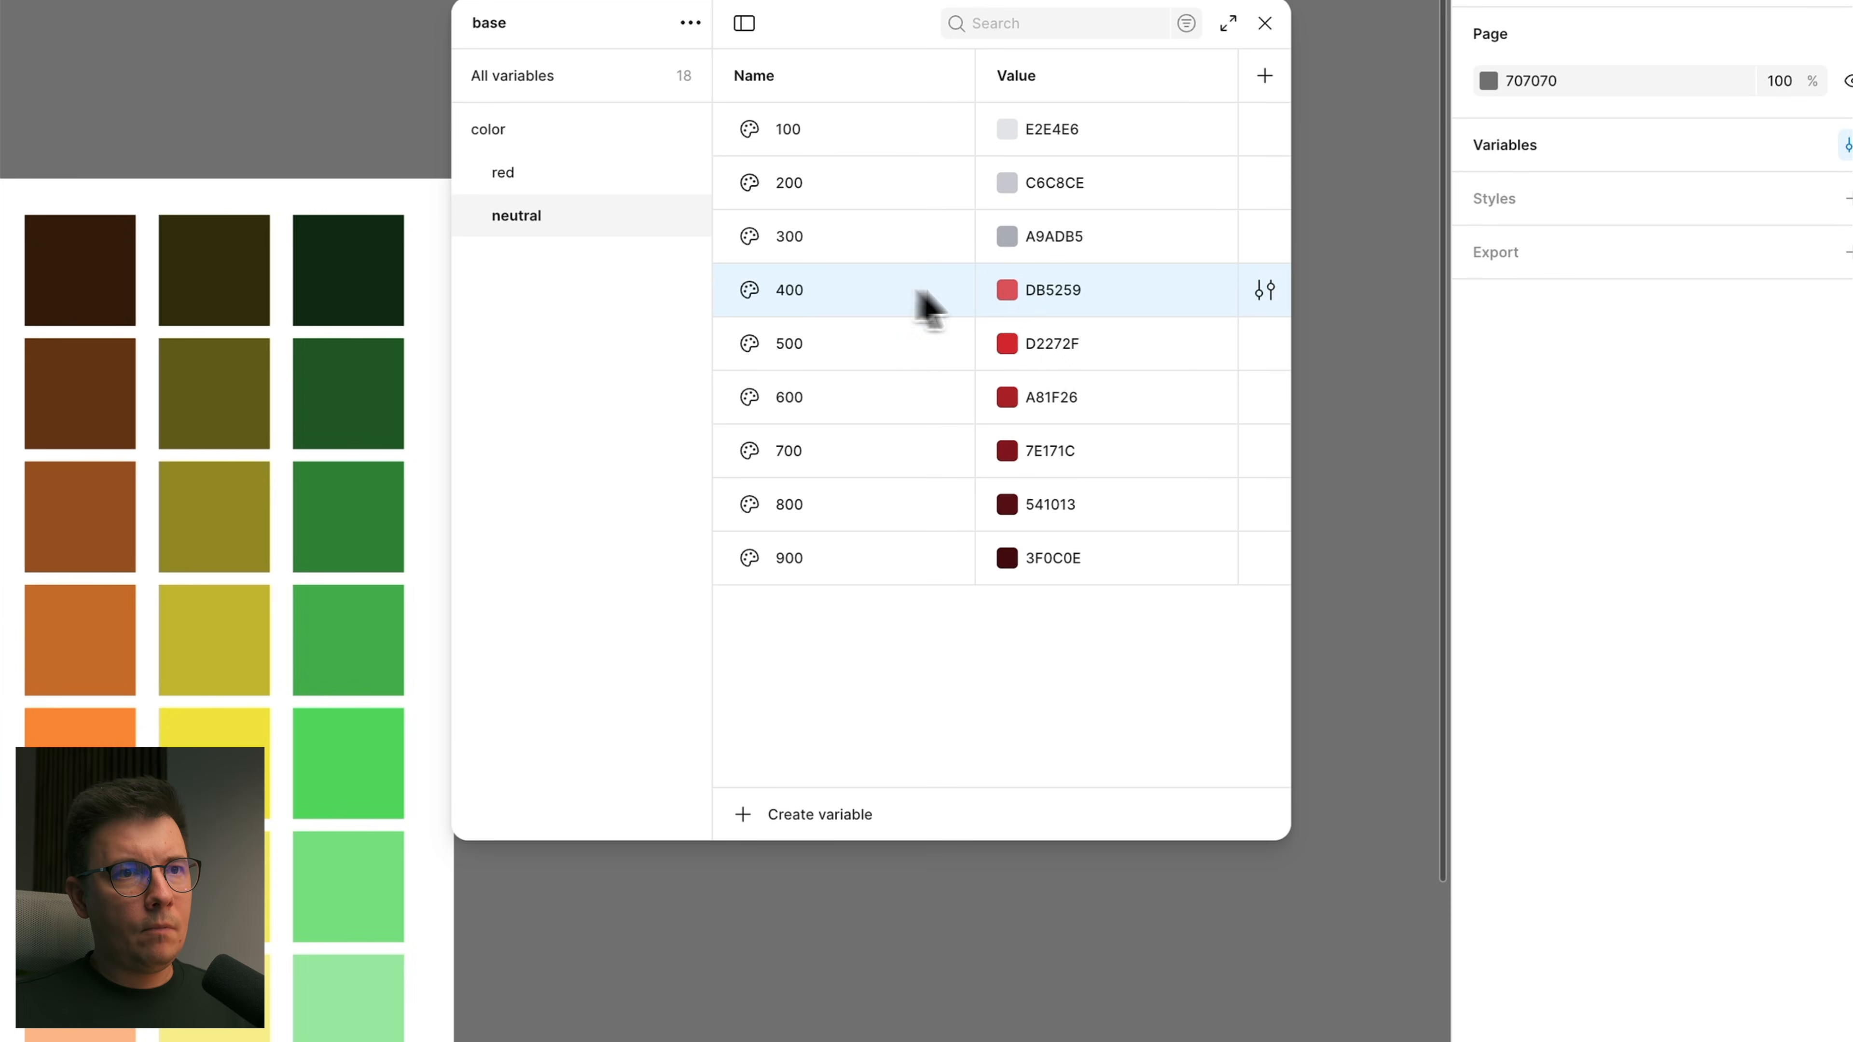
pyautogui.click(1006, 292)
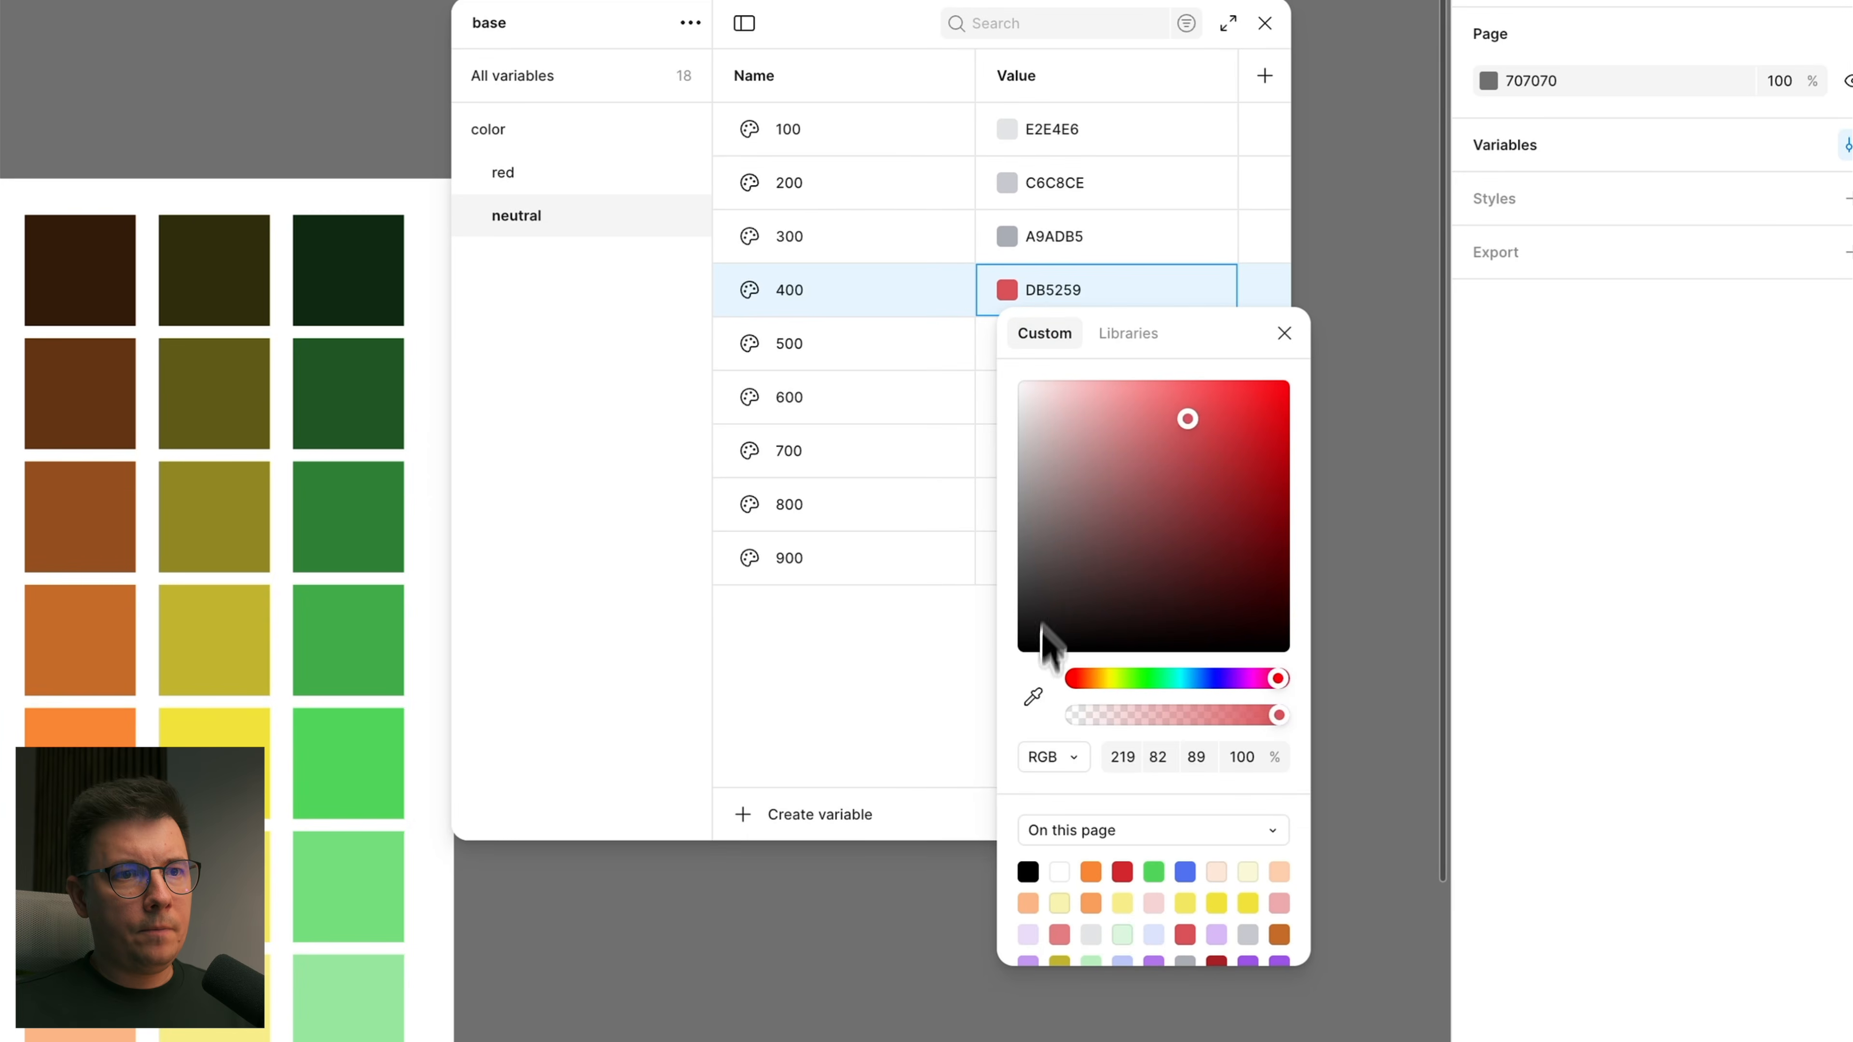
pyautogui.click(1036, 693)
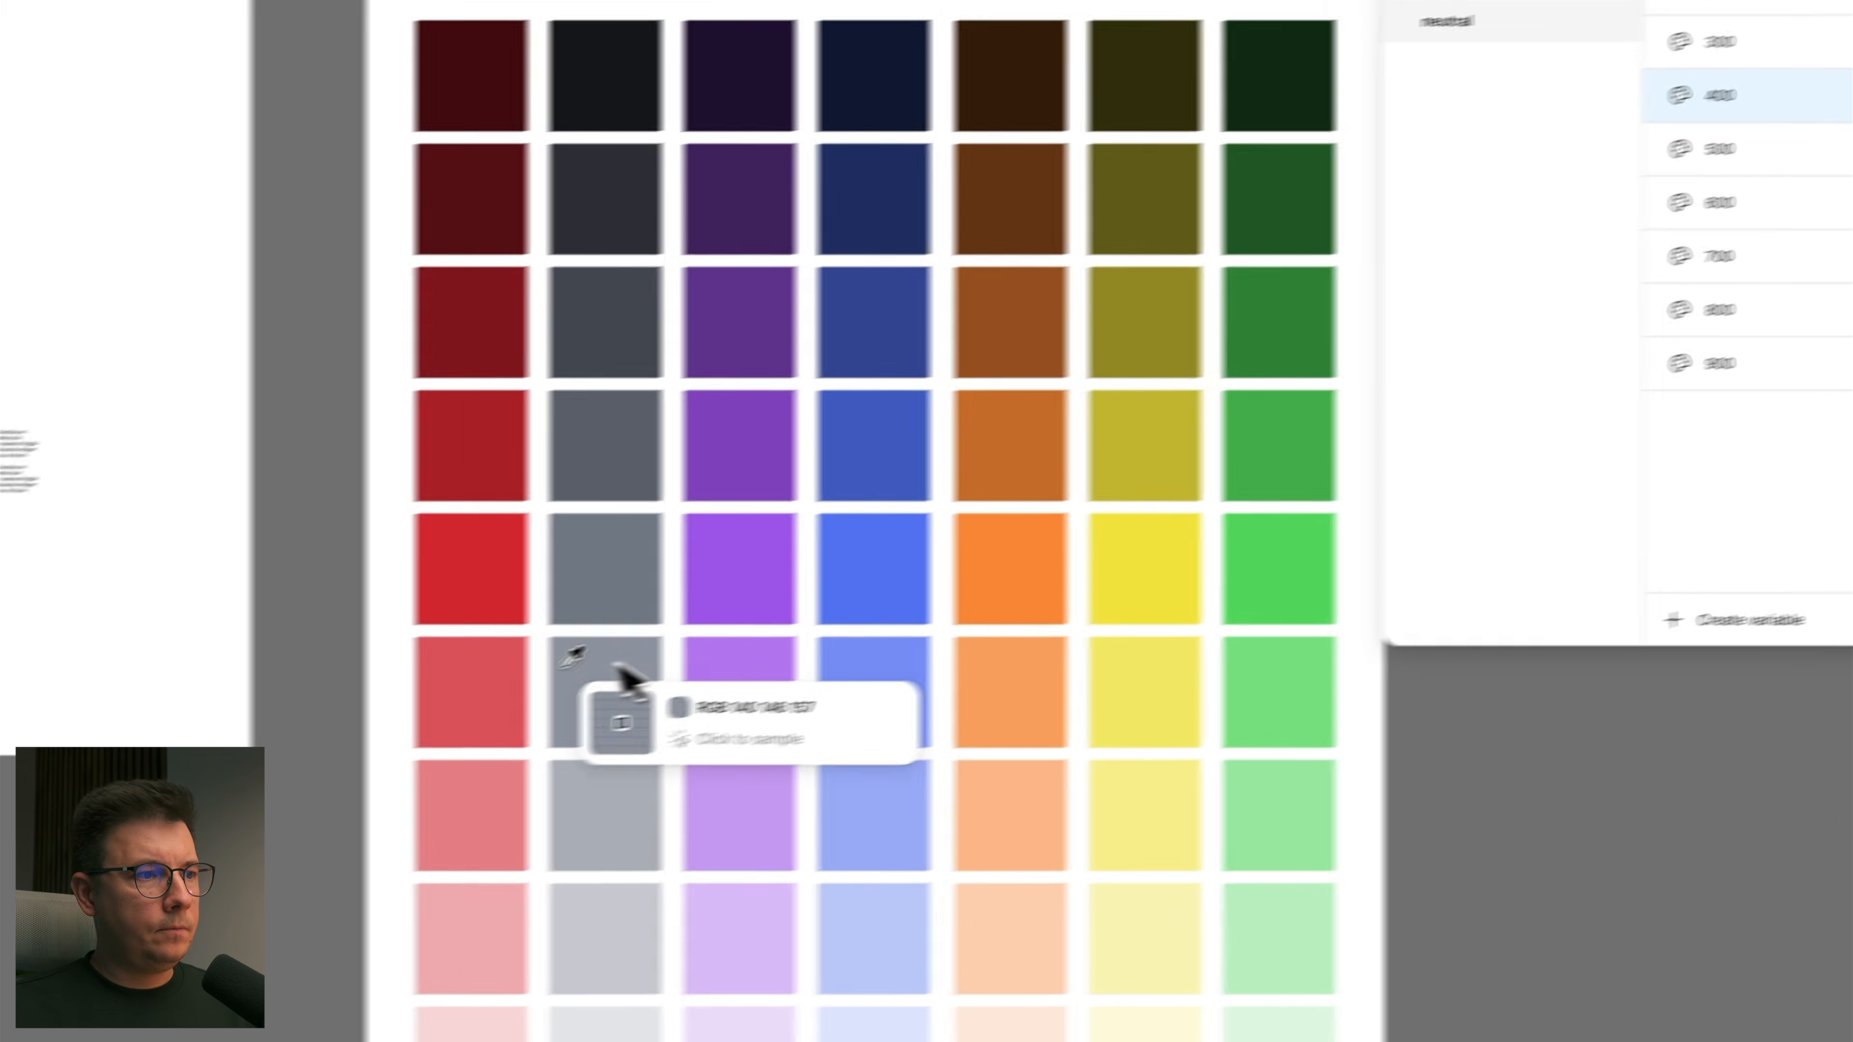
pyautogui.click(627, 666)
pyautogui.click(1784, 57)
# Step: Set neutral 500 to 707784 and 600 to 595F6A by sampling the middle swatches of the gray column
pyautogui.click(1301, 316)
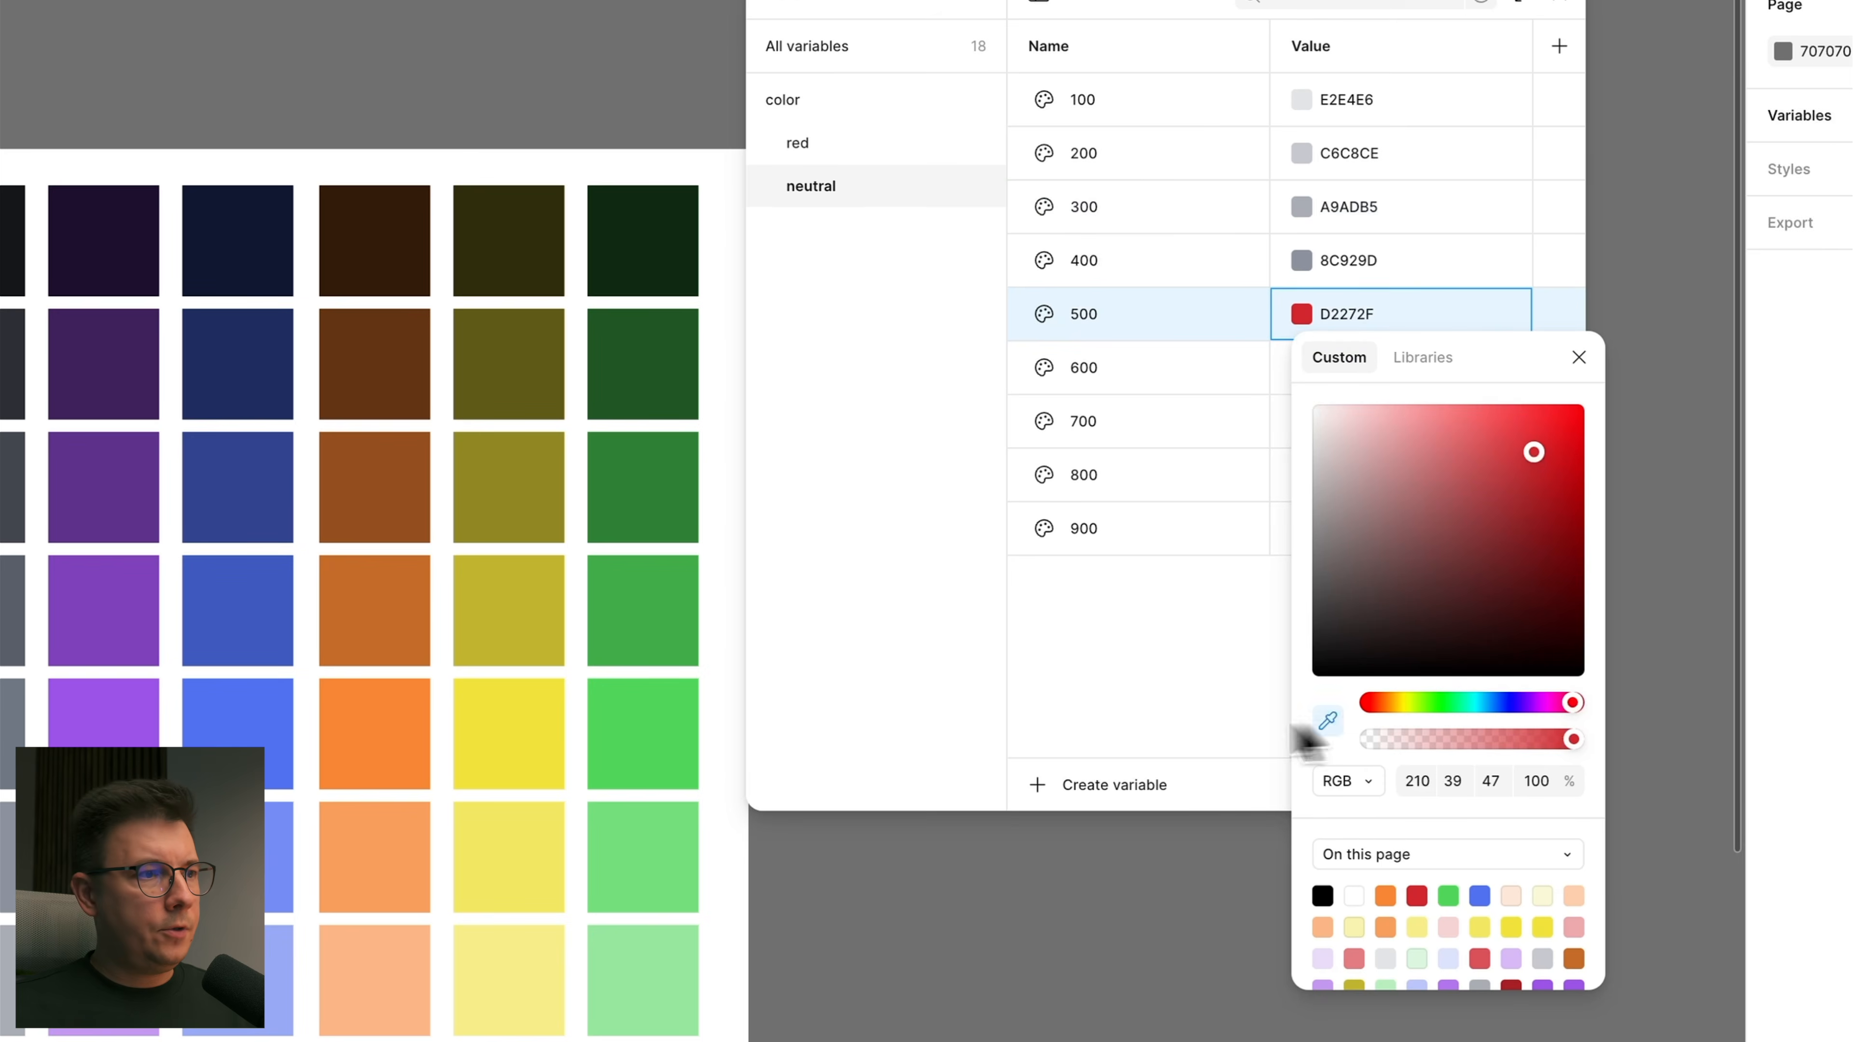
pyautogui.click(1329, 719)
pyautogui.click(2, 730)
pyautogui.click(1286, 381)
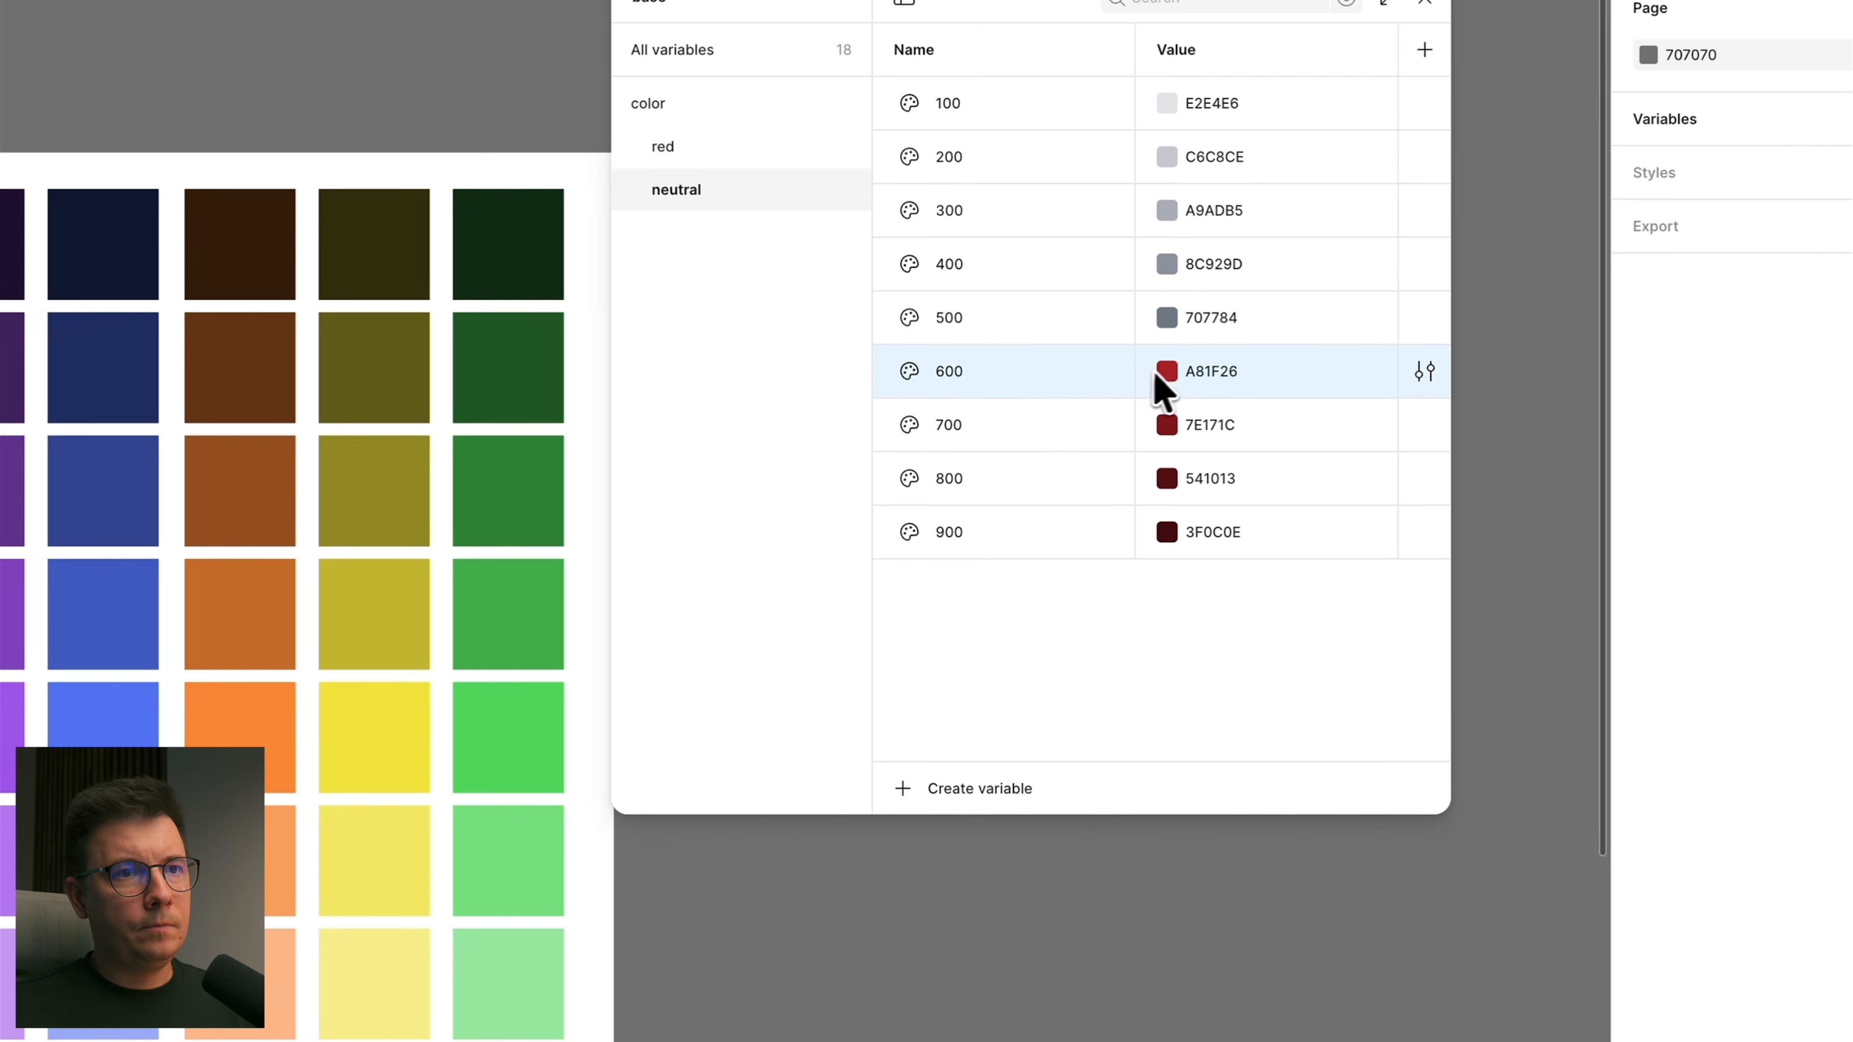
pyautogui.click(1167, 372)
pyautogui.click(1195, 776)
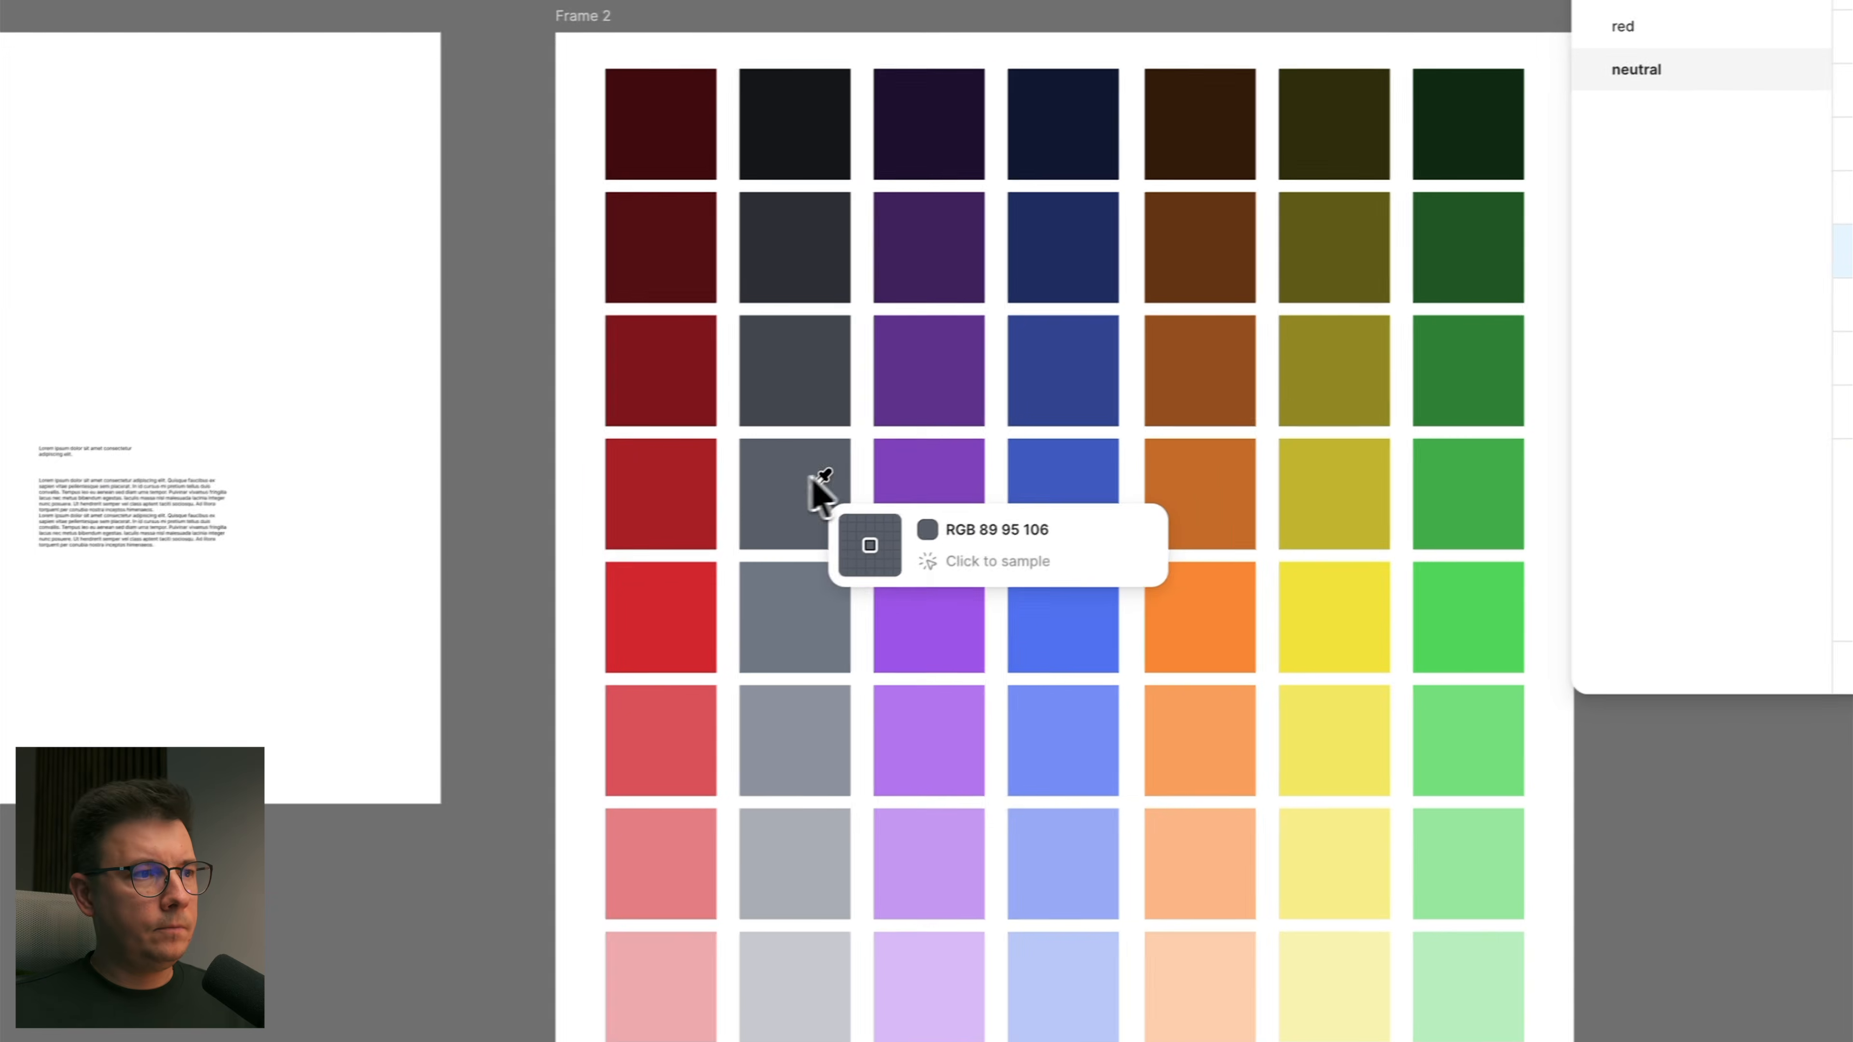
pyautogui.click(815, 488)
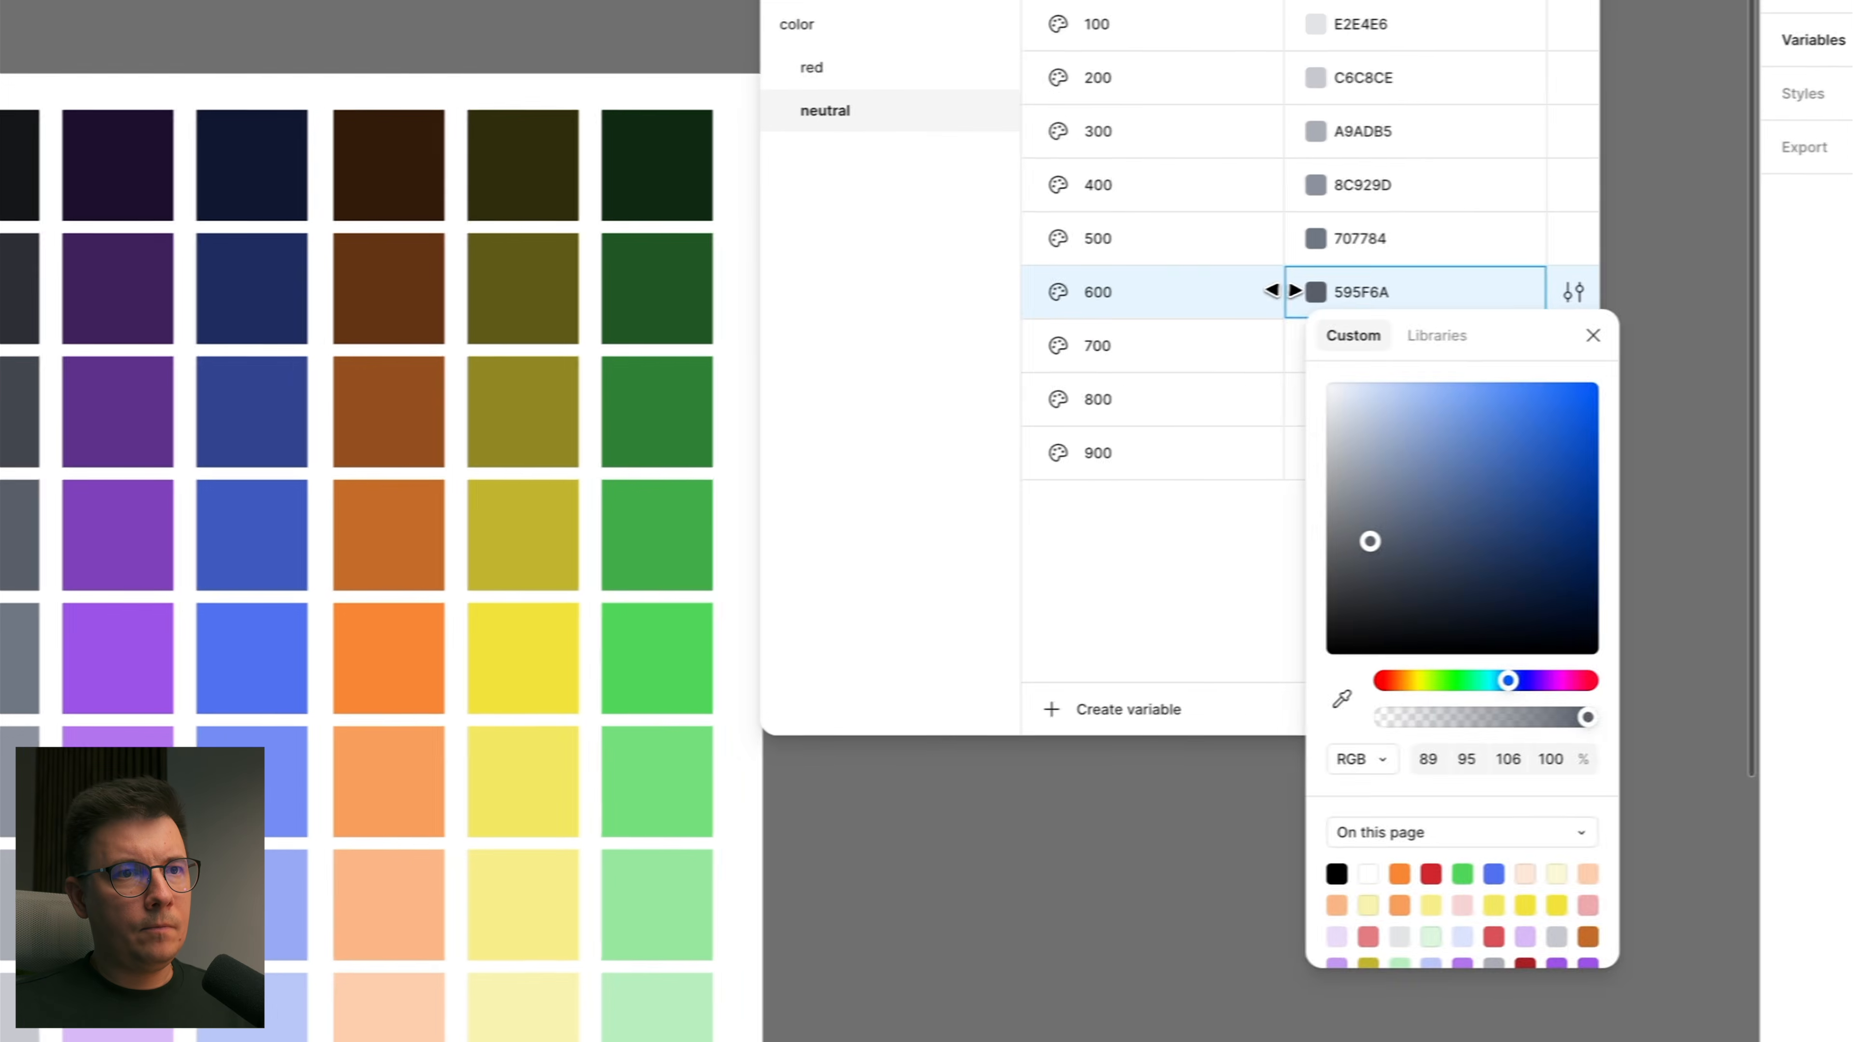
pyautogui.click(1286, 292)
# Step: Set neutral 700 to 43474F and 800 to 2D2F35 by sampling the matching dark gray swatches
pyautogui.click(1318, 346)
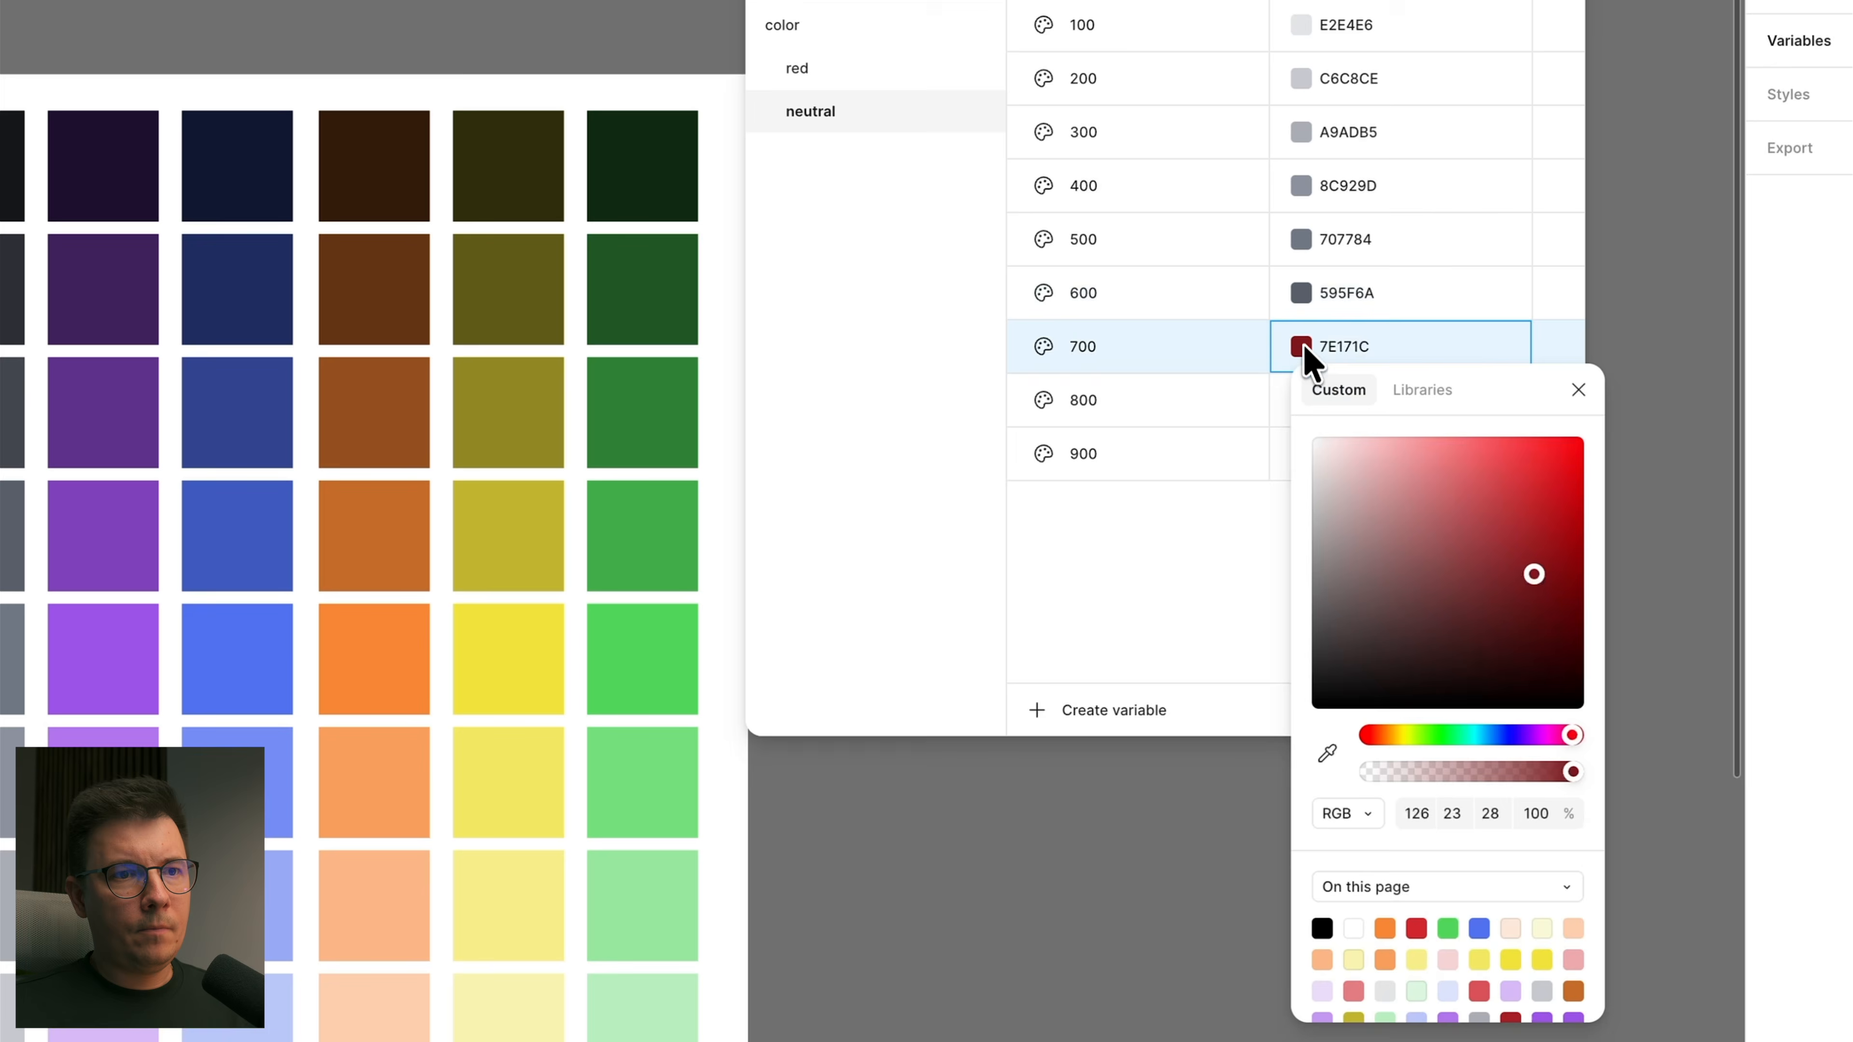
pyautogui.click(1330, 752)
pyautogui.click(9, 409)
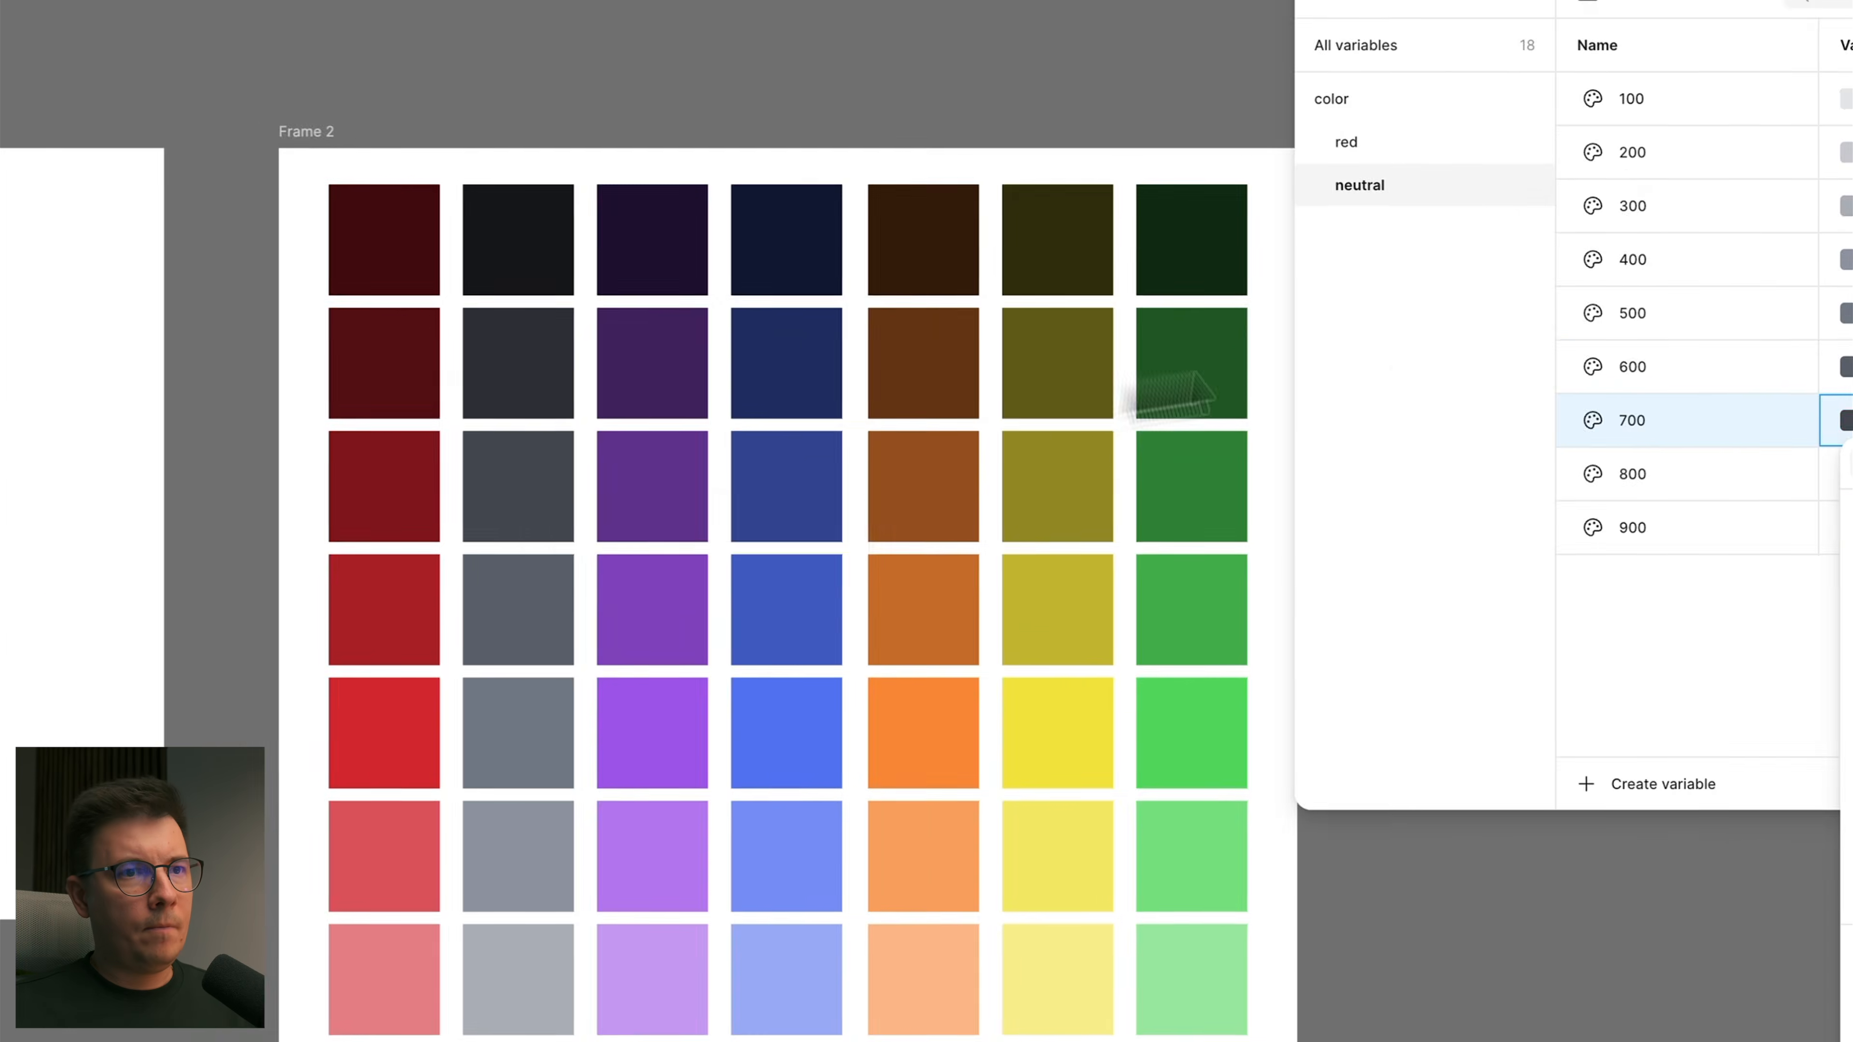
pyautogui.click(1314, 406)
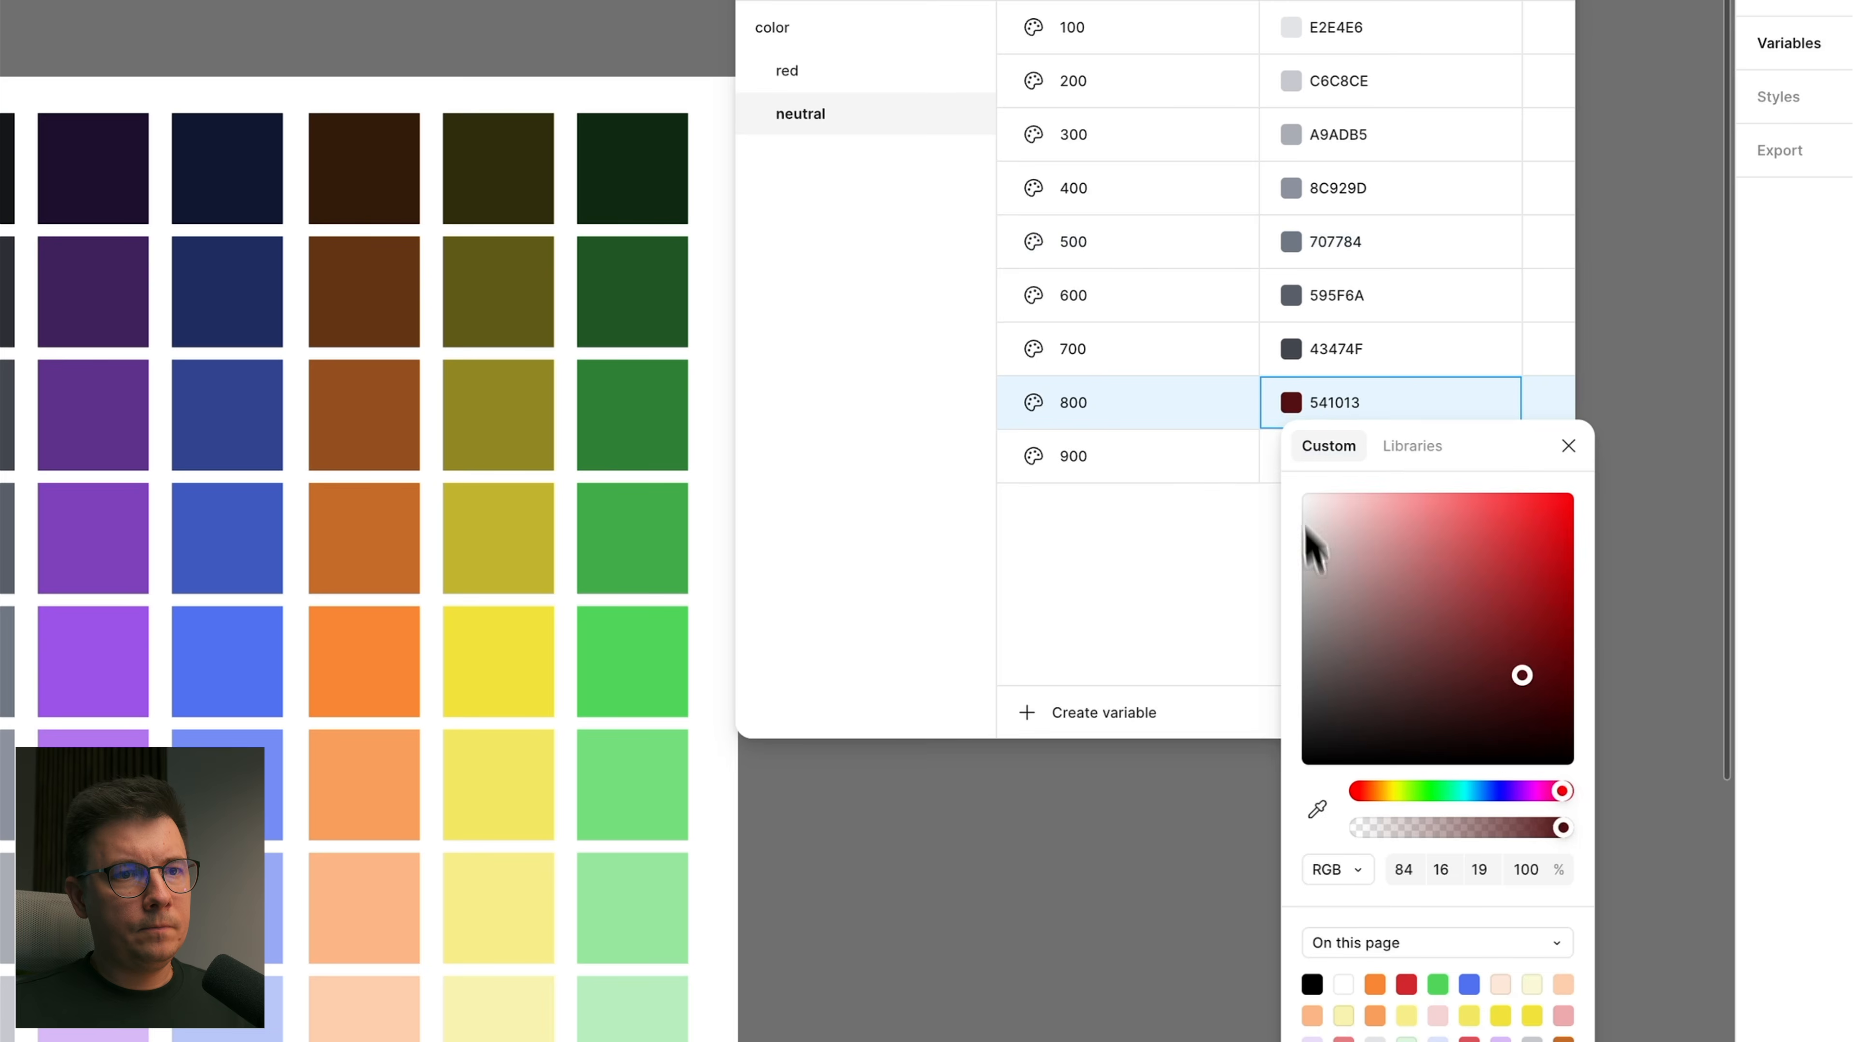
pyautogui.click(1341, 809)
pyautogui.click(335, 395)
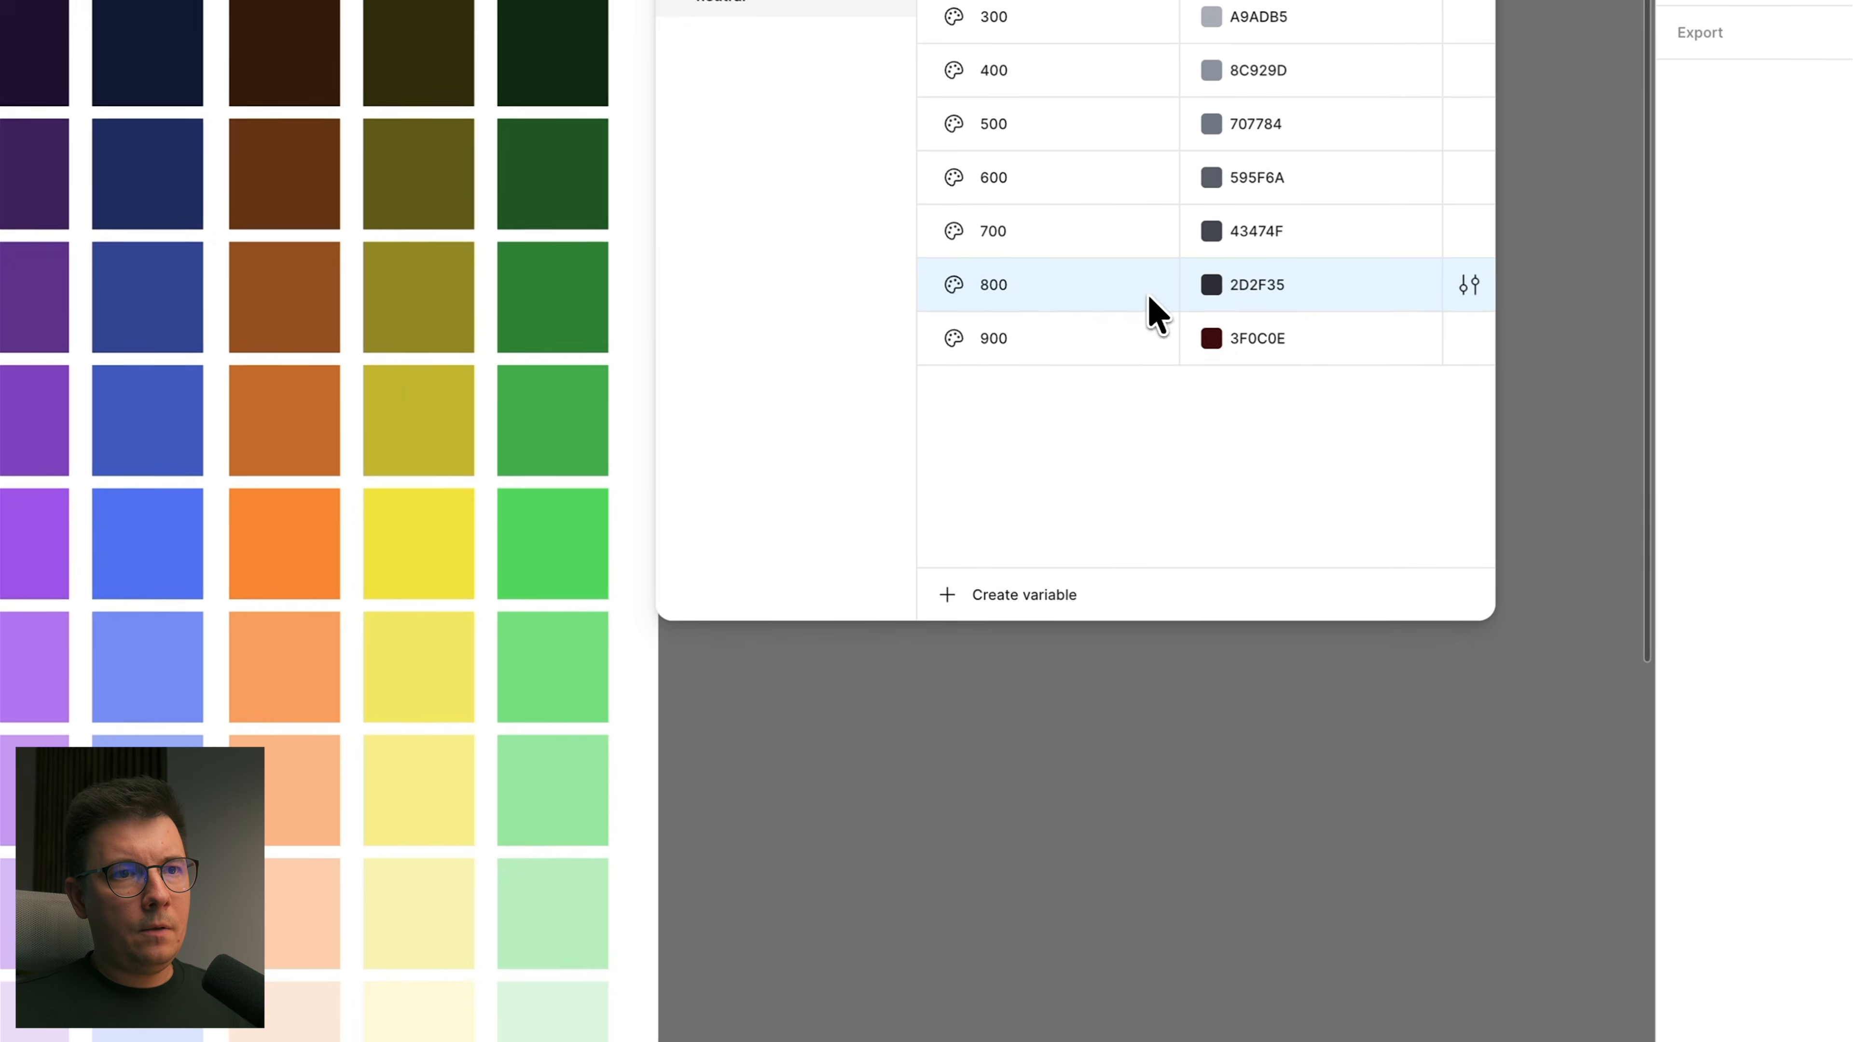
# Step: Set neutral 900 to 16181A by sampling the darkest swatch of the gray column
pyautogui.click(1208, 337)
pyautogui.click(1241, 750)
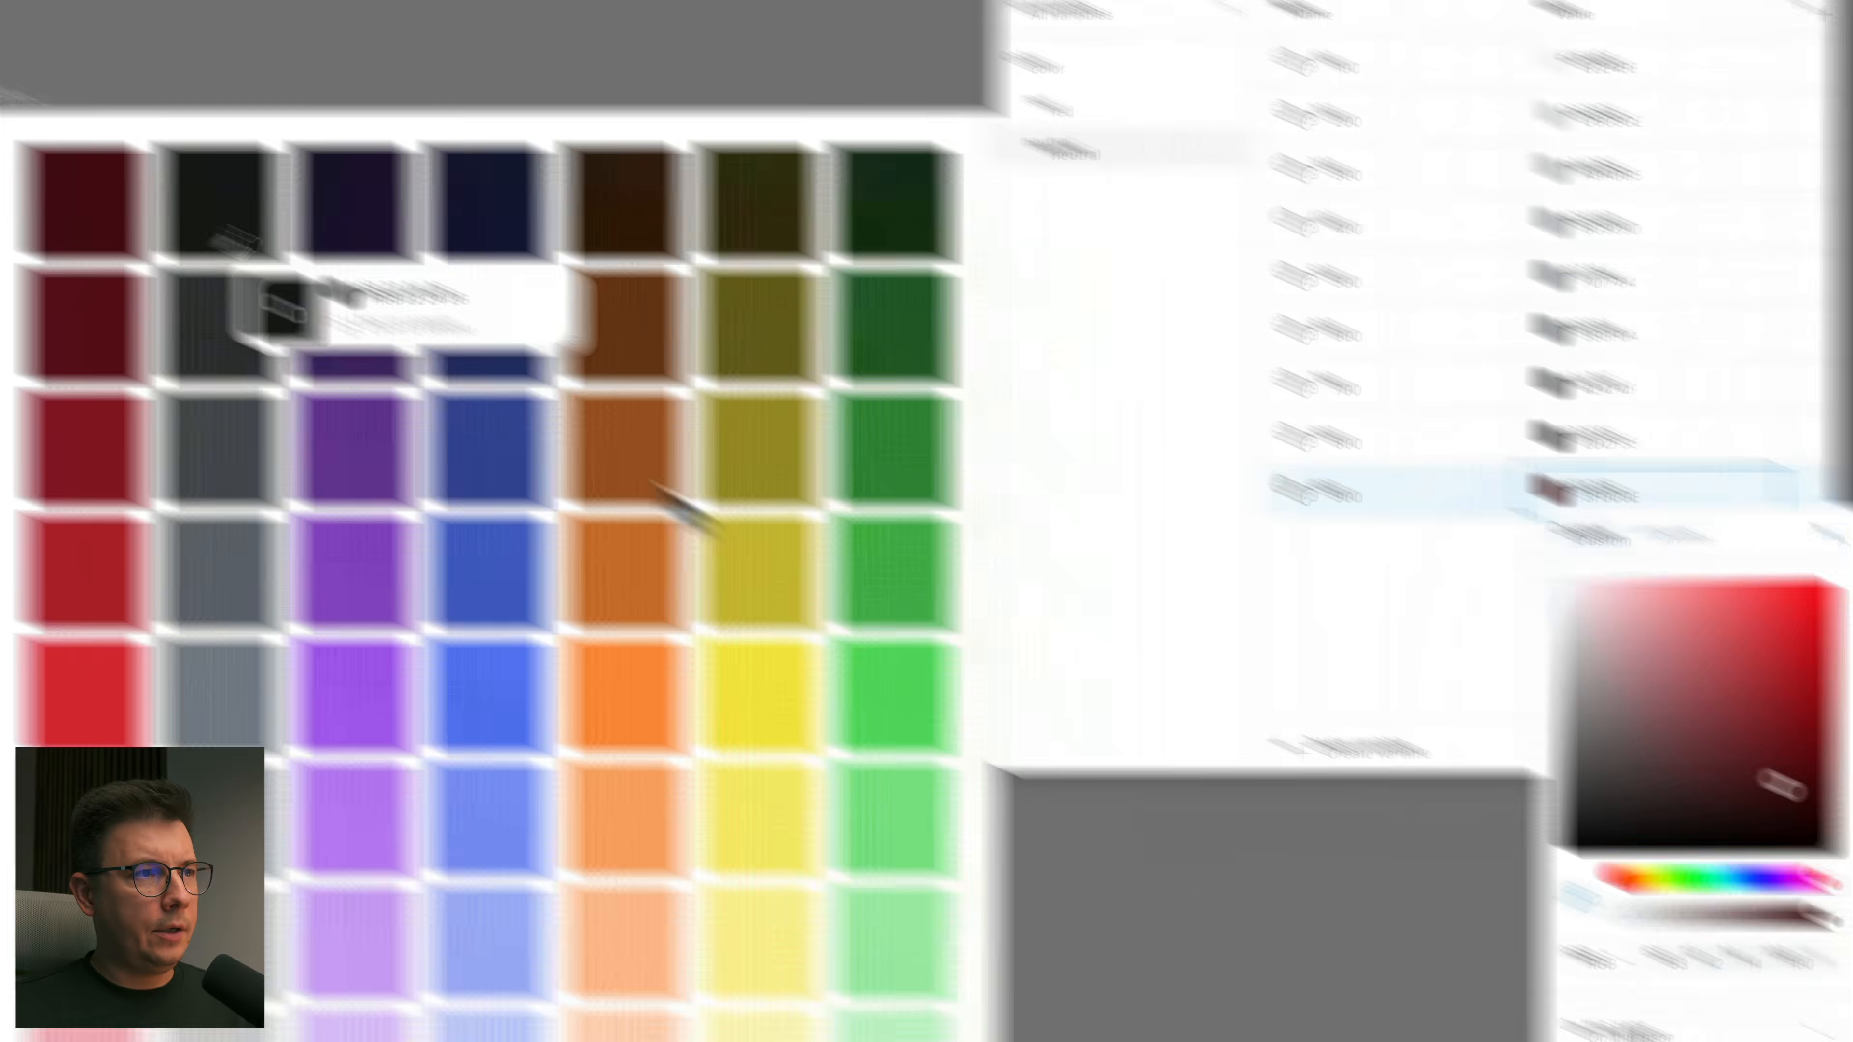
pyautogui.click(555, 334)
pyautogui.click(861, 573)
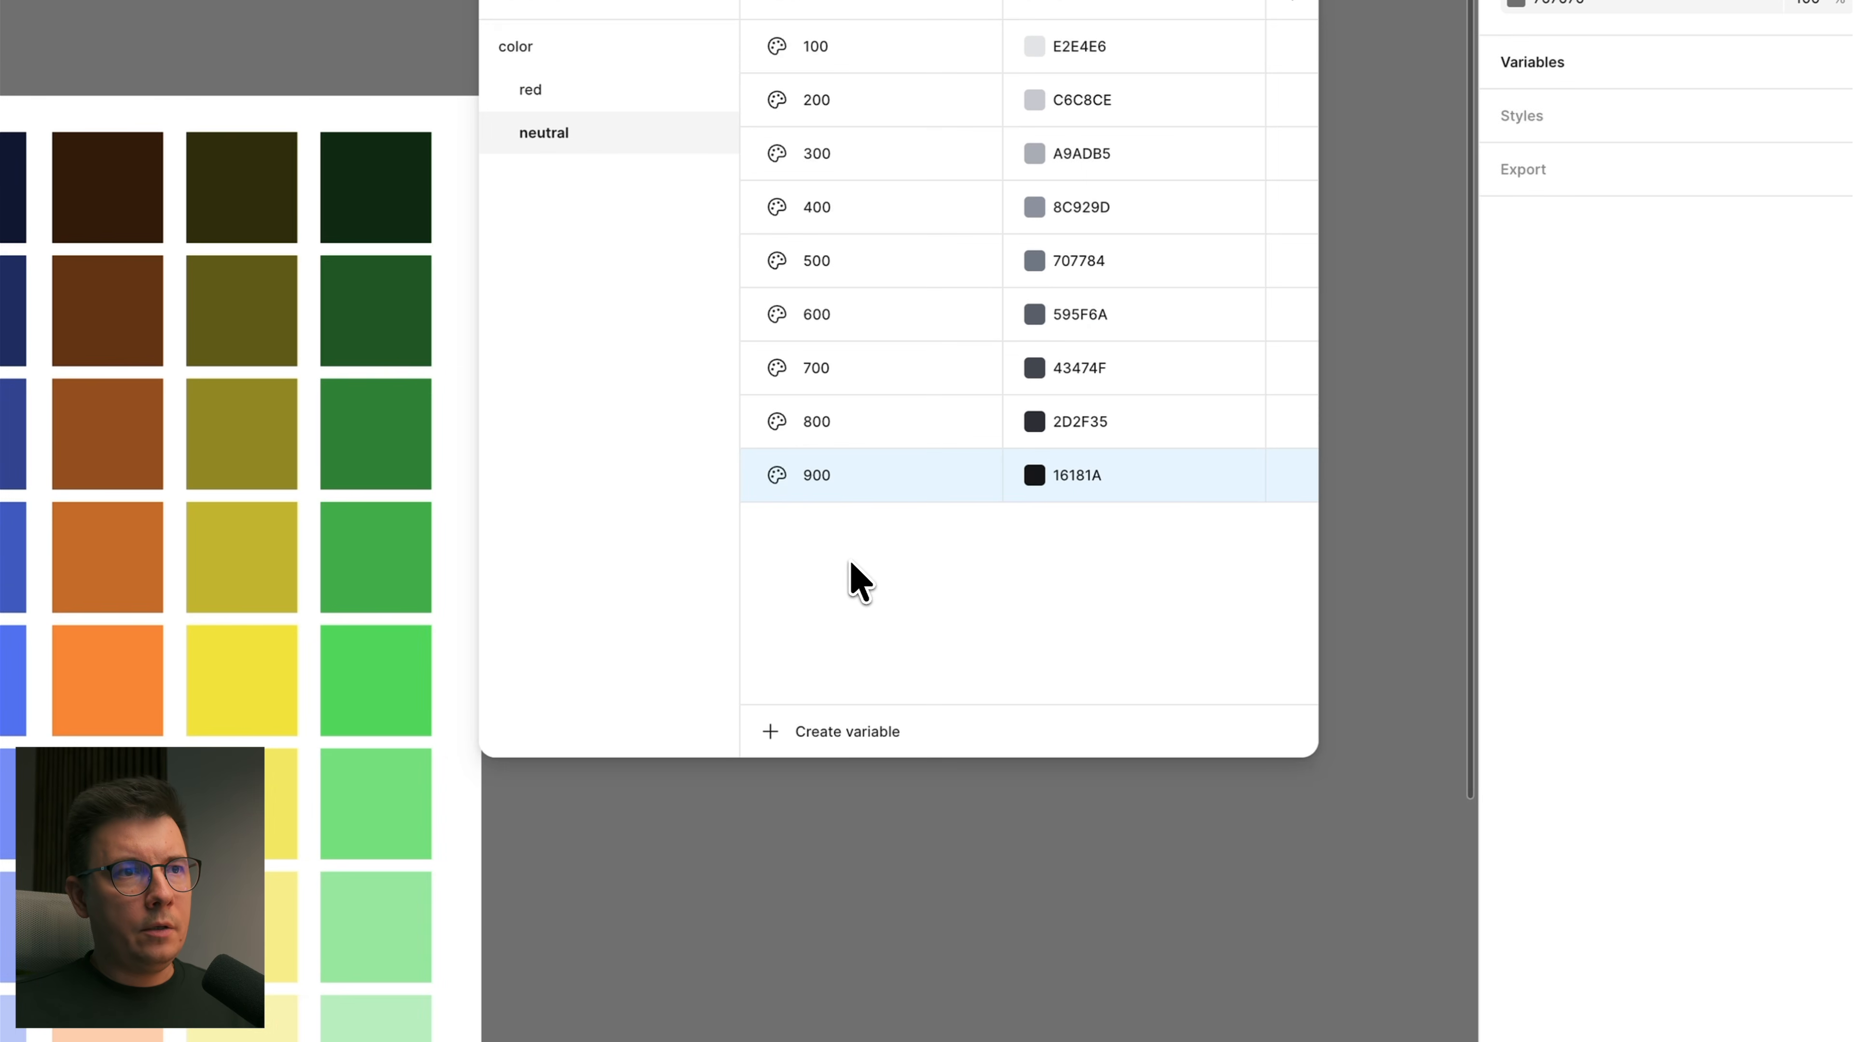
# Step: Create a color variable named white in the neutral group, keeping its value FFFFFF
pyautogui.click(831, 732)
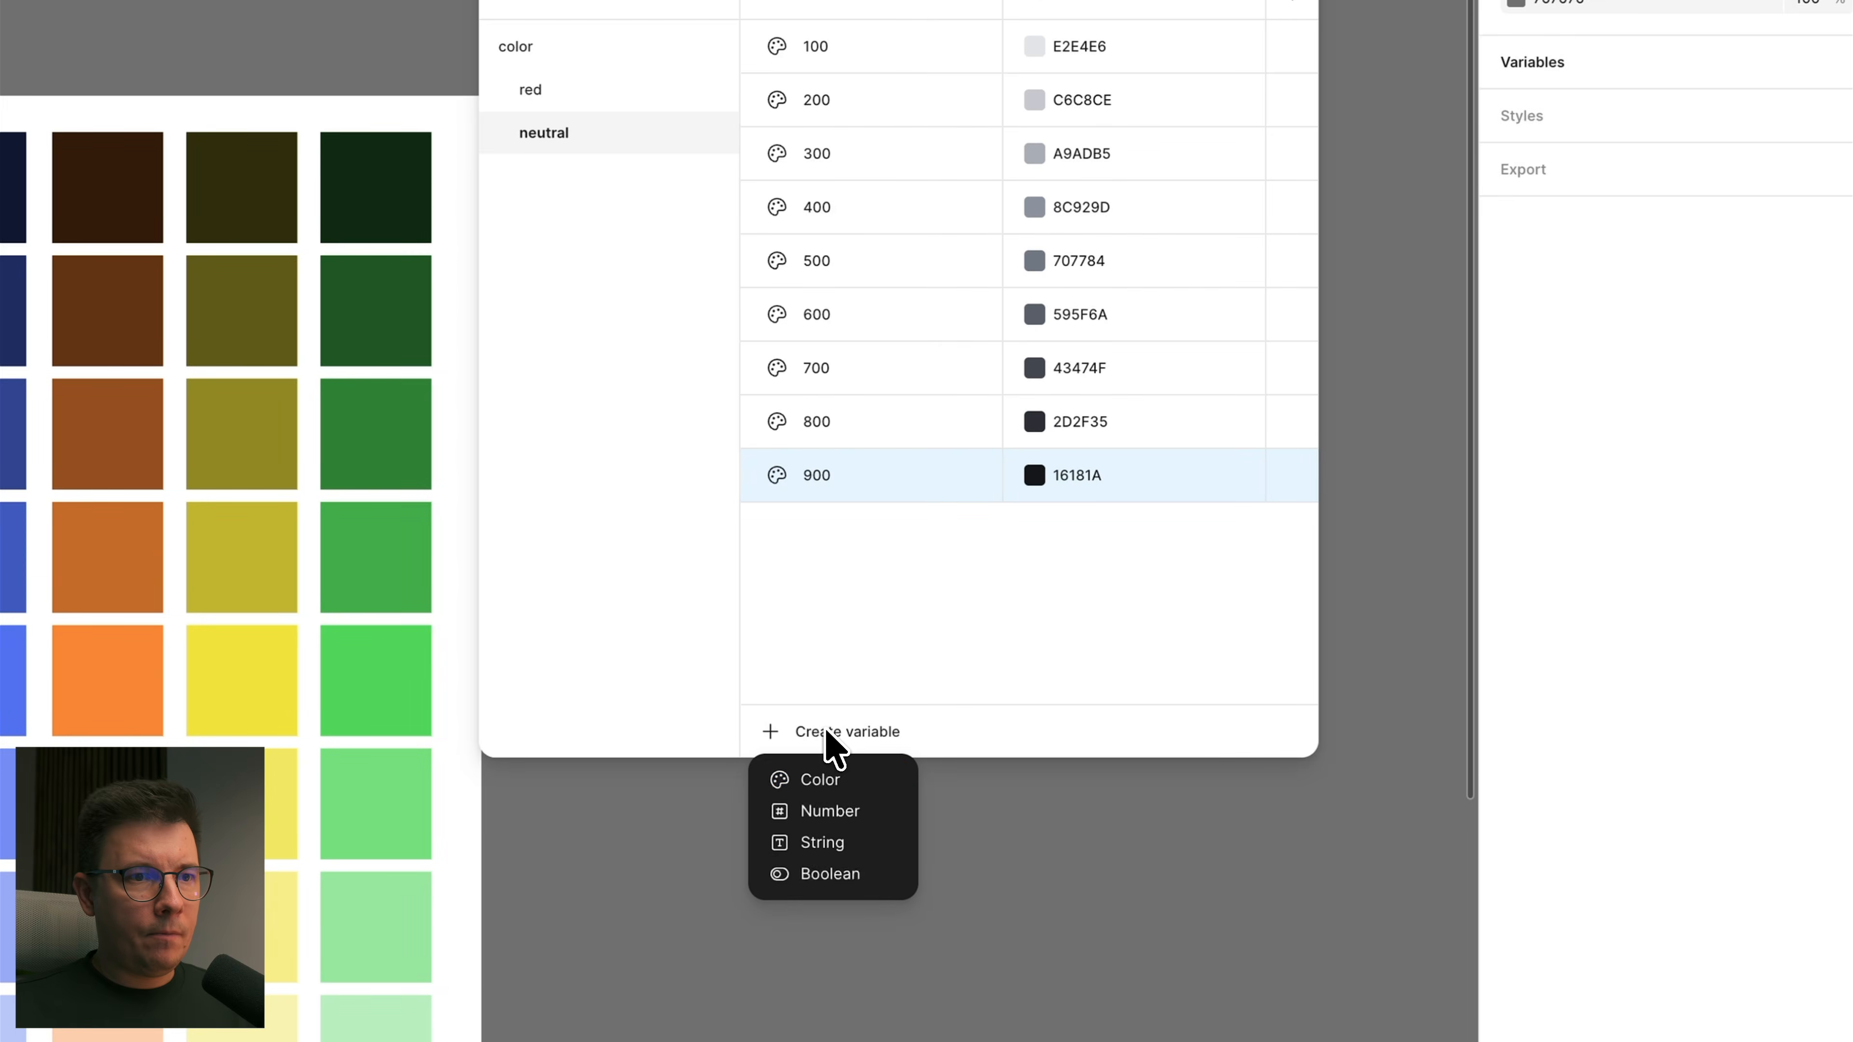
pyautogui.click(808, 776)
pyautogui.write('white')
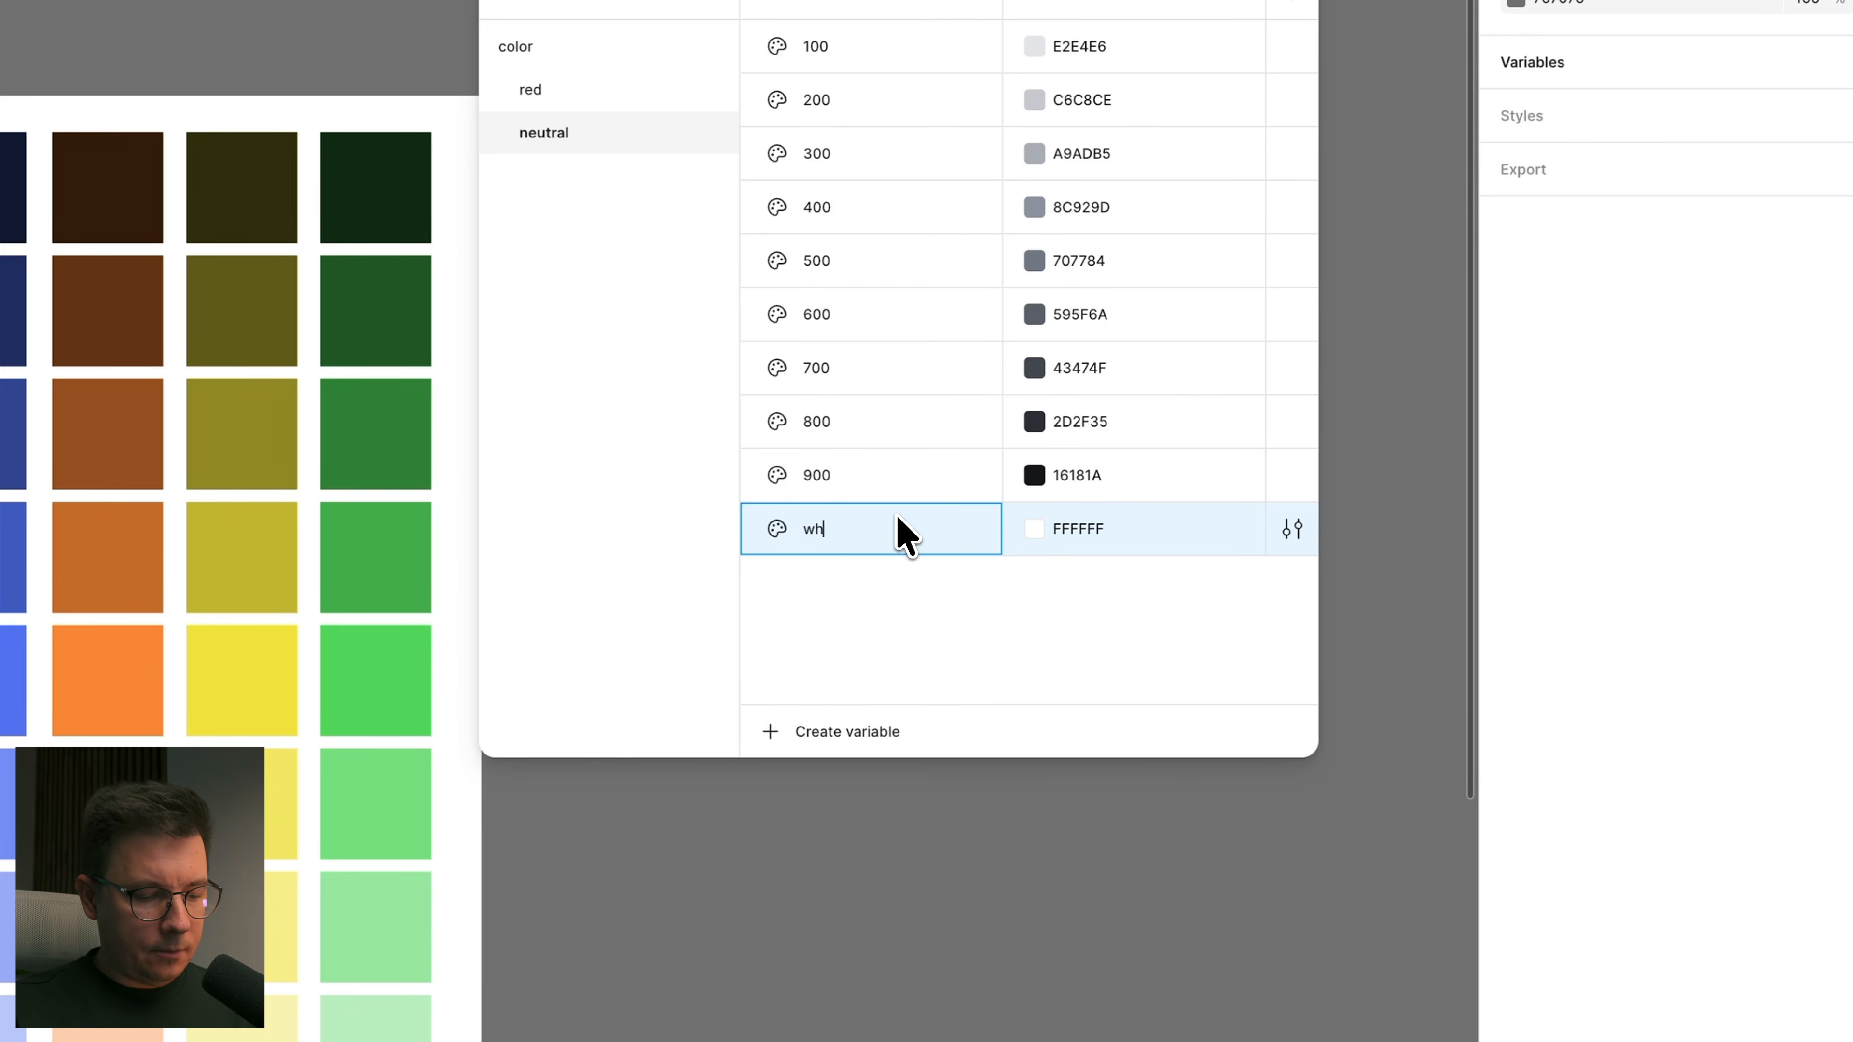
pyautogui.press('Return')
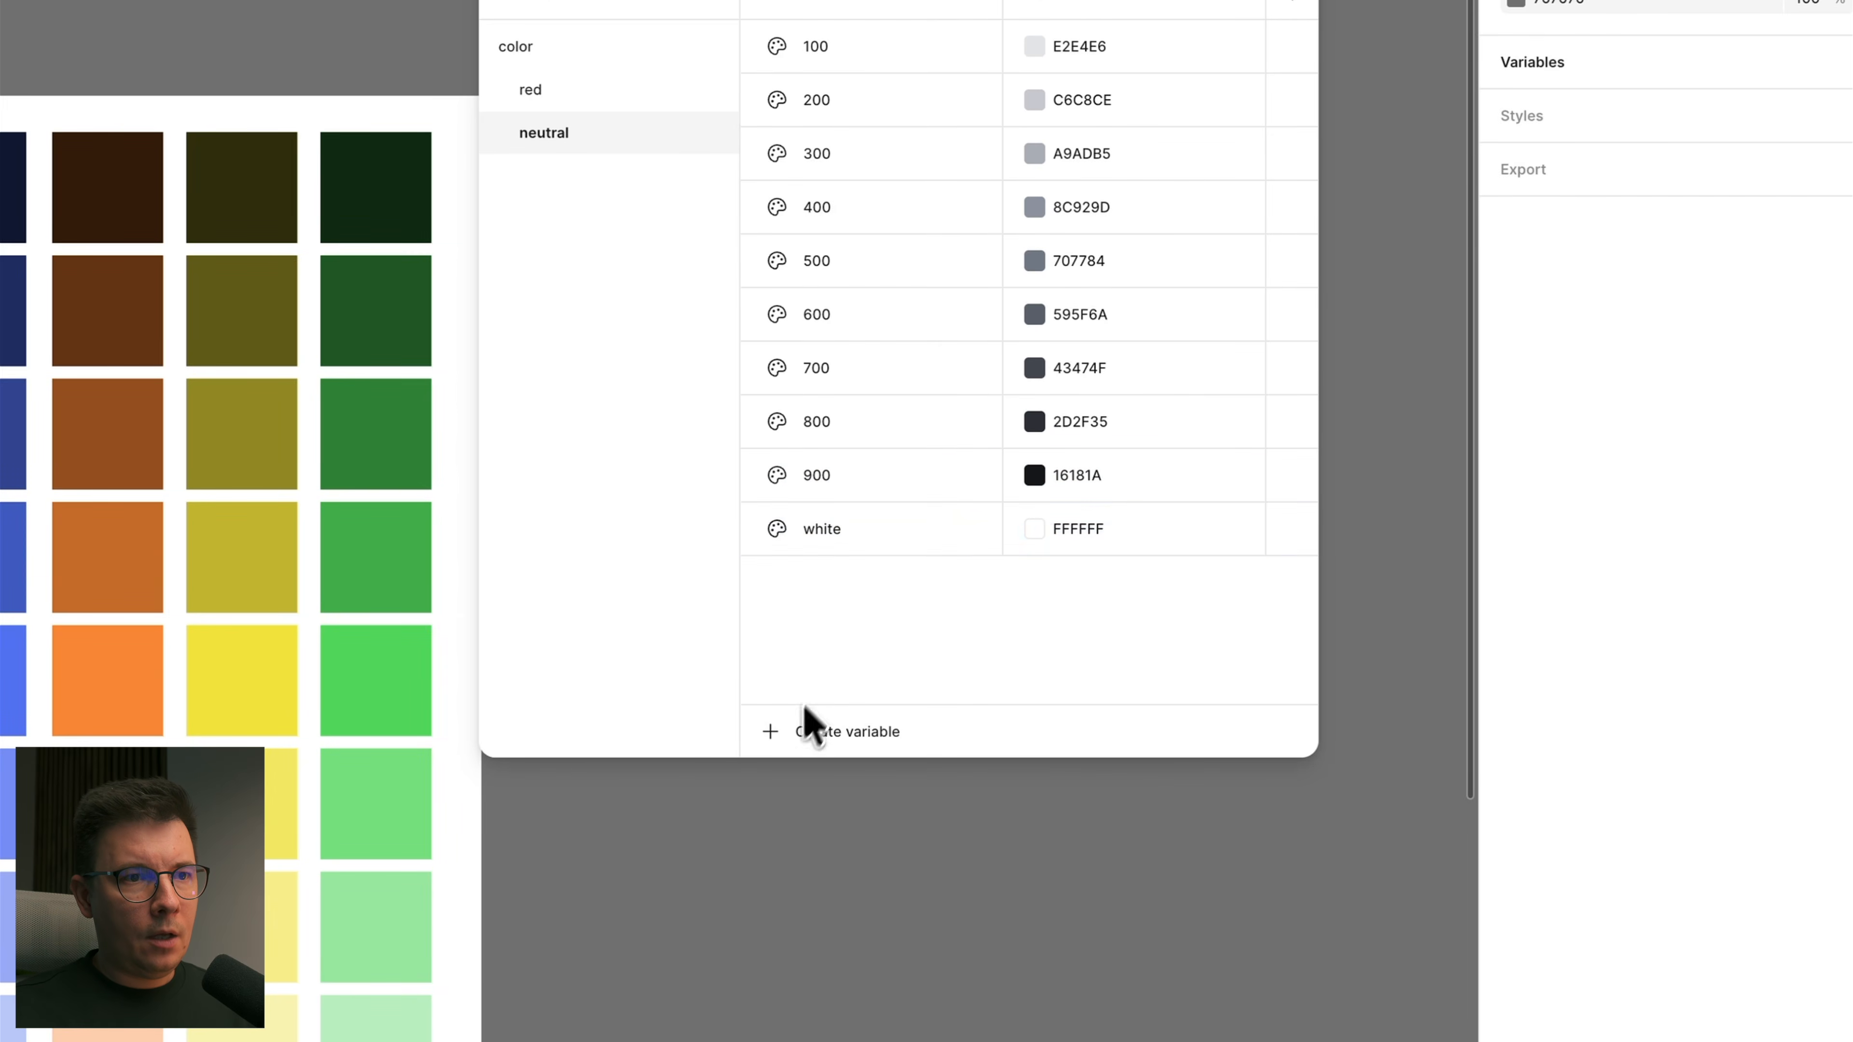
# Step: Create a color variable named black in the neutral group and move white above 100 in the list
pyautogui.click(795, 732)
pyautogui.click(785, 785)
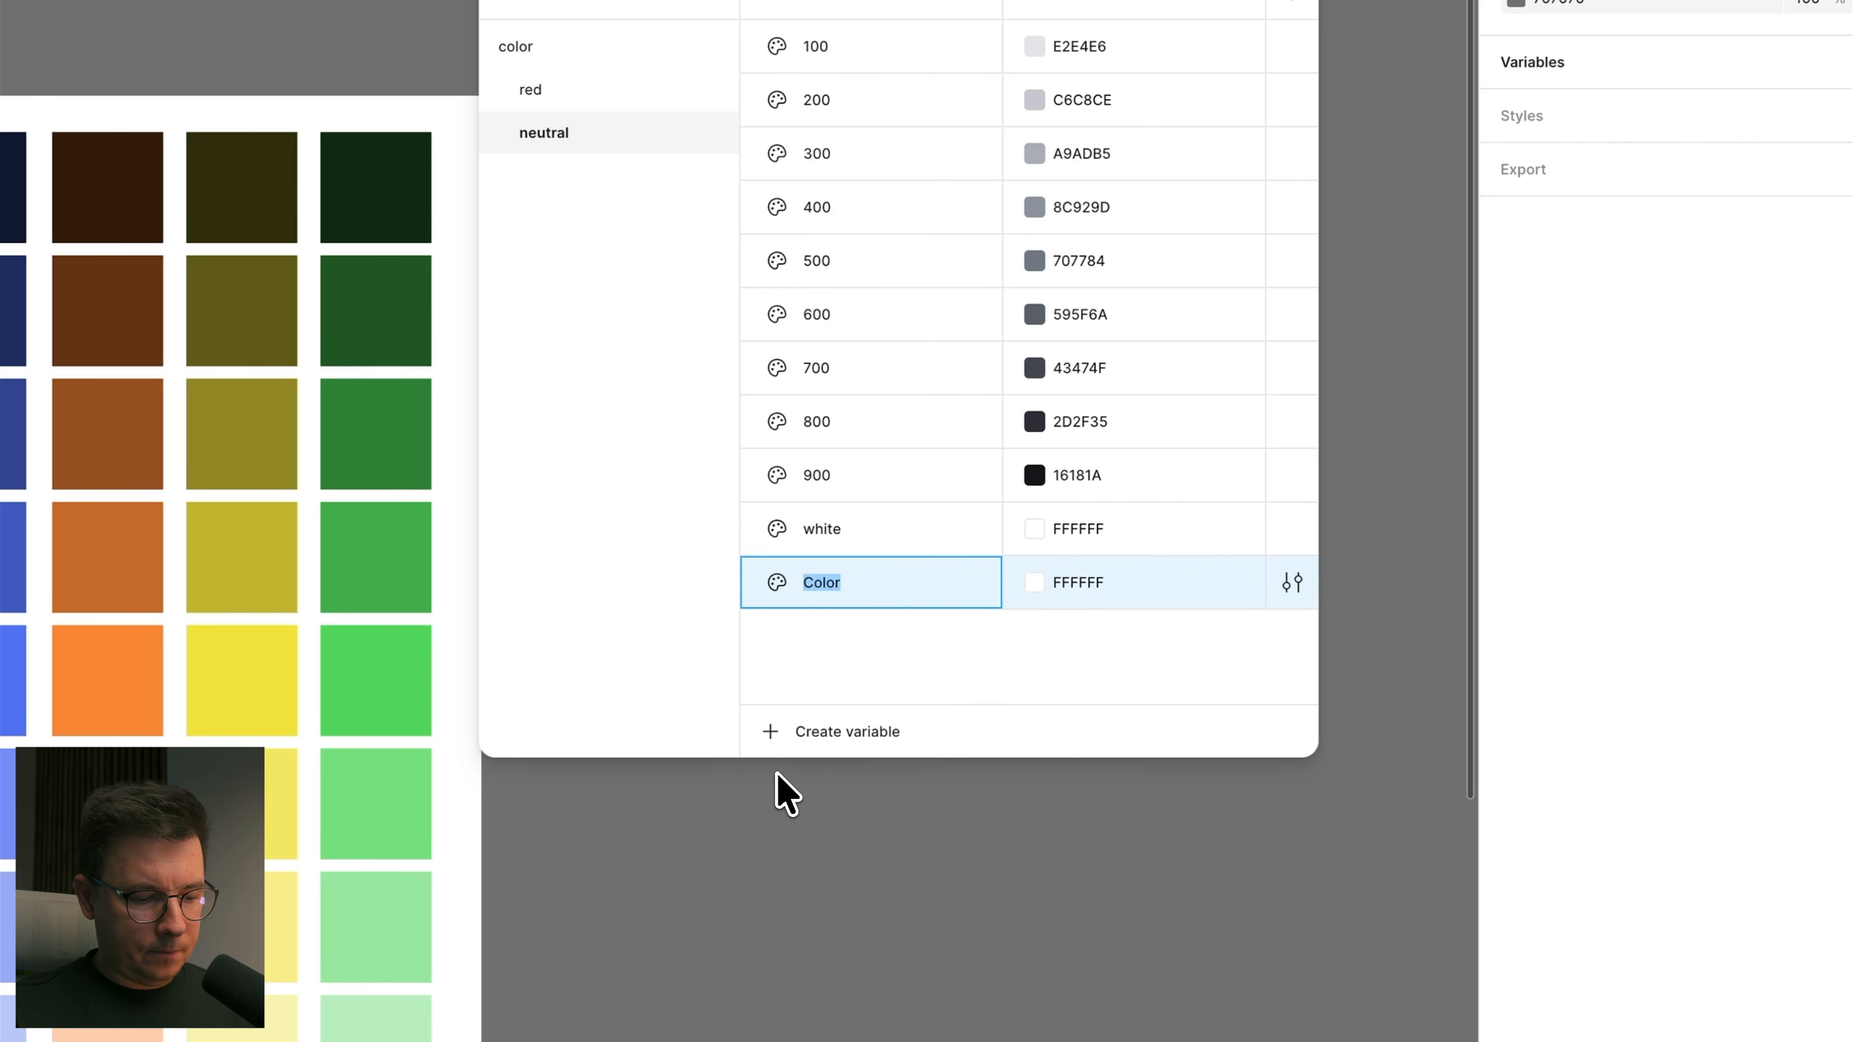
pyautogui.write('balc')
pyautogui.press('BackSpace')
pyautogui.press('BackSpace')
pyautogui.press('BackSpace')
pyautogui.write('lack')
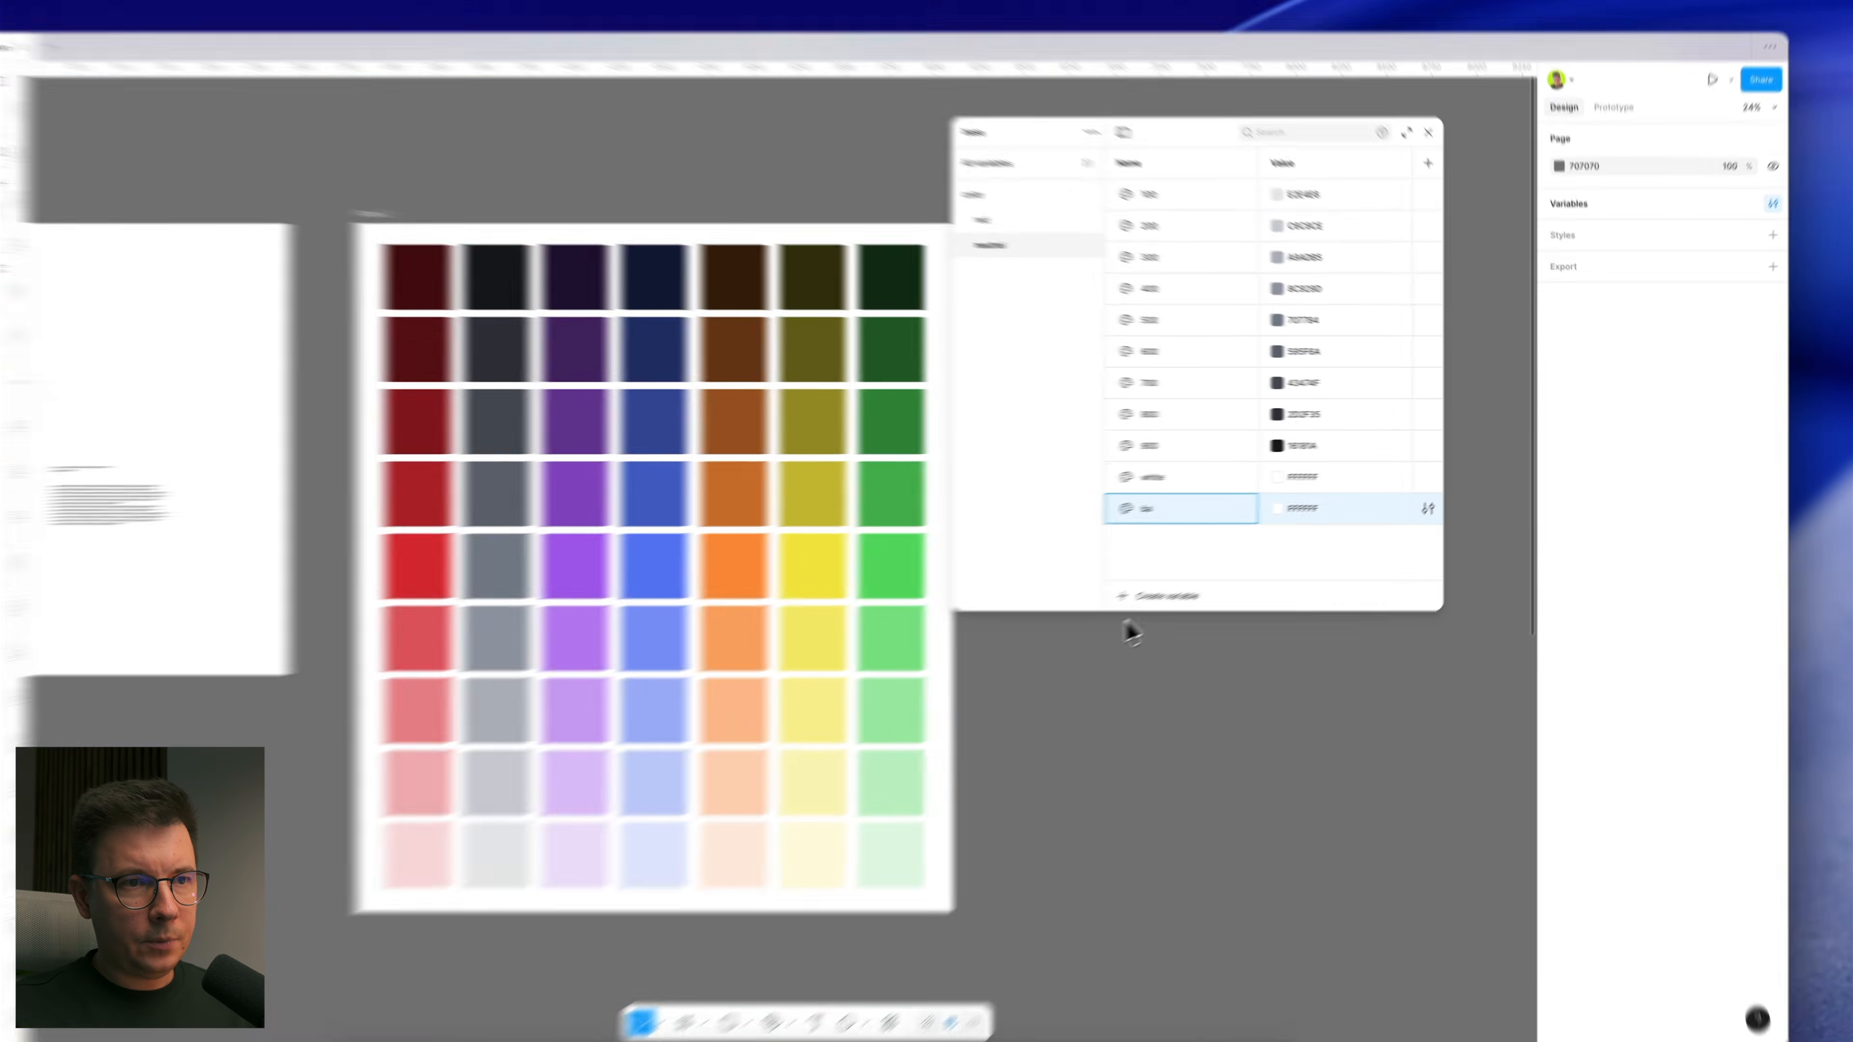
pyautogui.press('Return')
pyautogui.moveTo(1198, 464); pyautogui.dragTo(1190, 225)
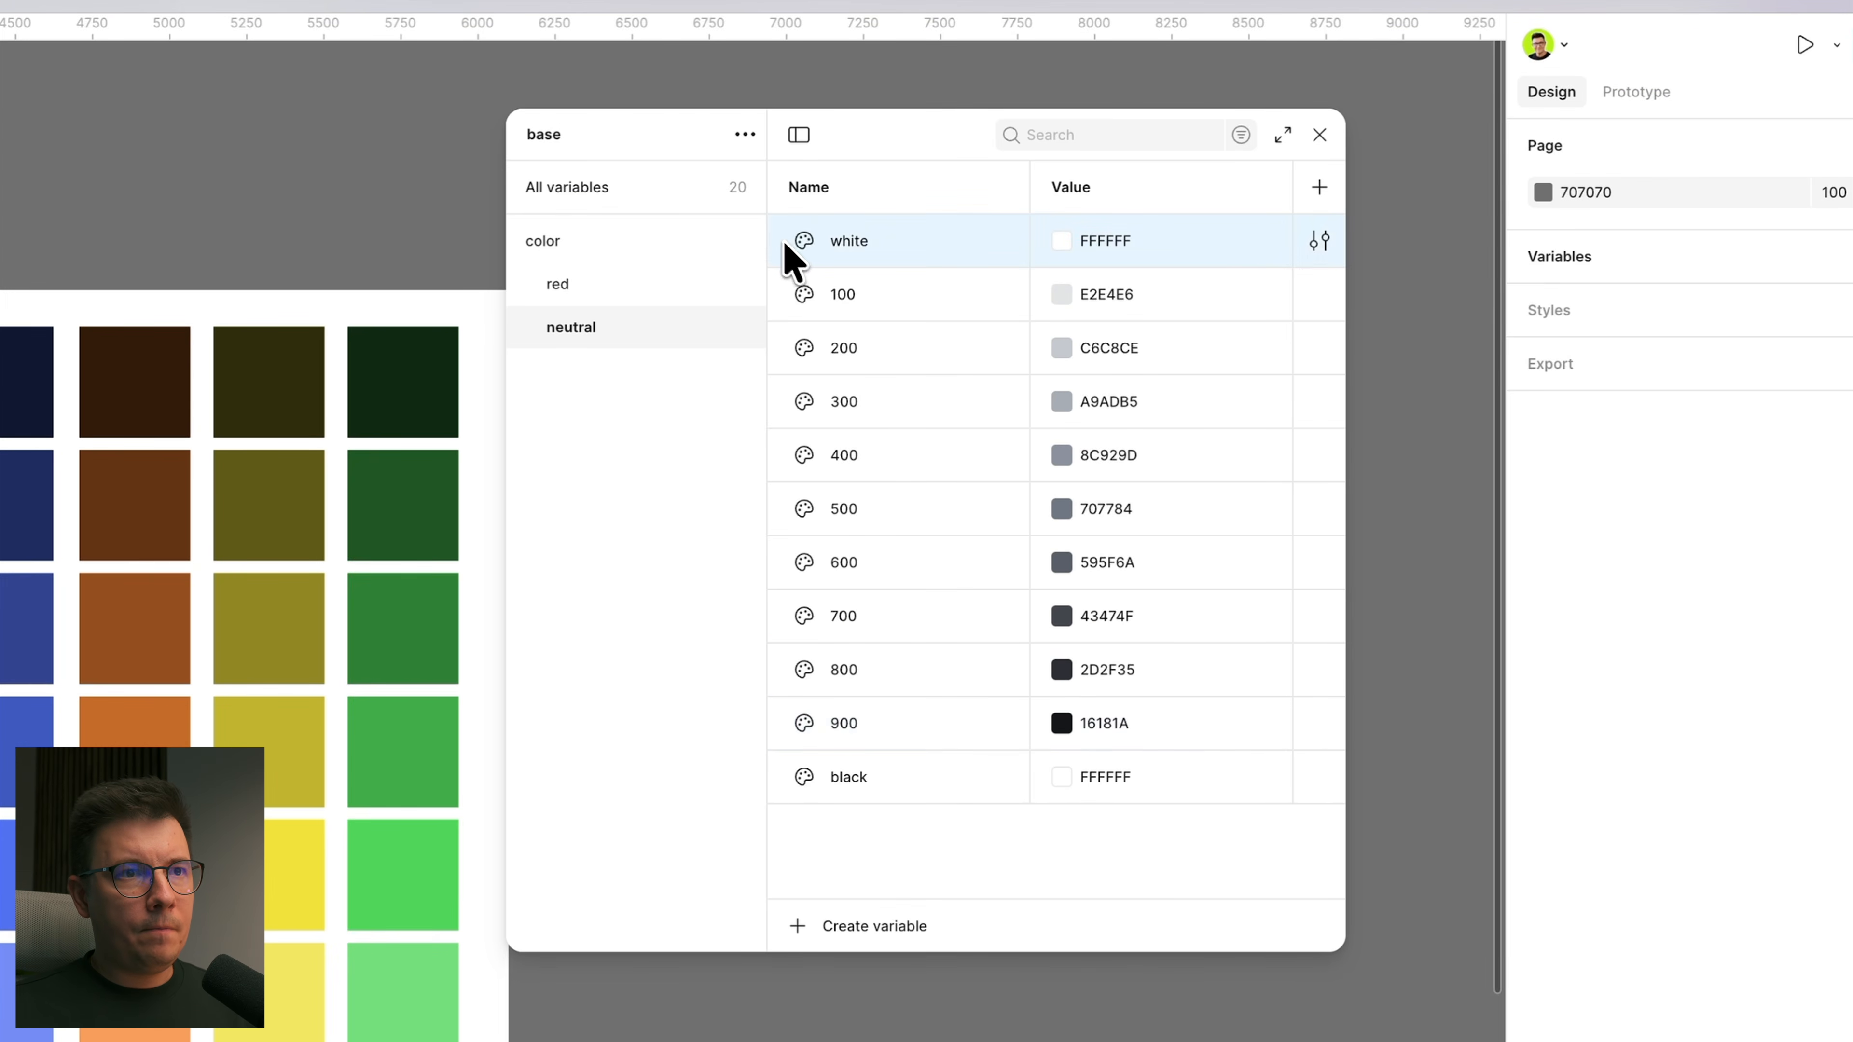
# Step: Set the neutral group's black variable to 000000
pyautogui.click(1064, 781)
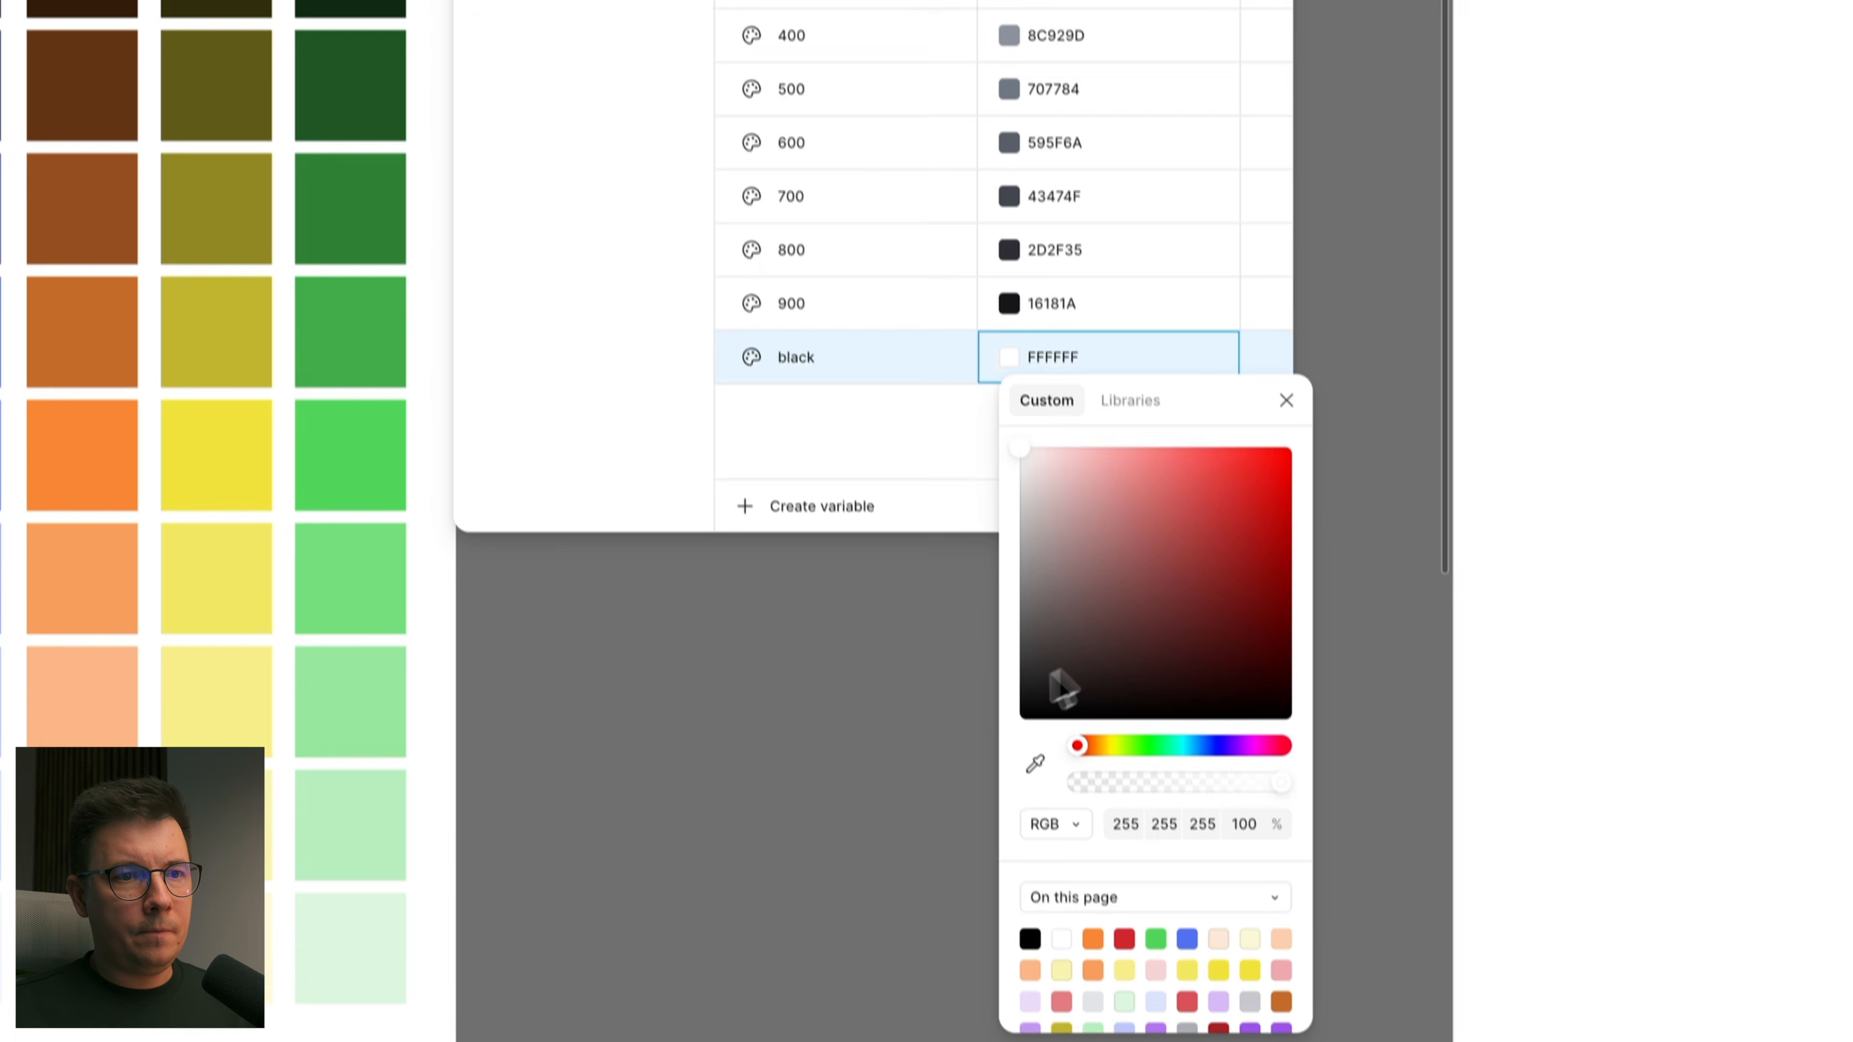
pyautogui.moveTo(1053, 676); pyautogui.dragTo(850, 760)
pyautogui.click(905, 418)
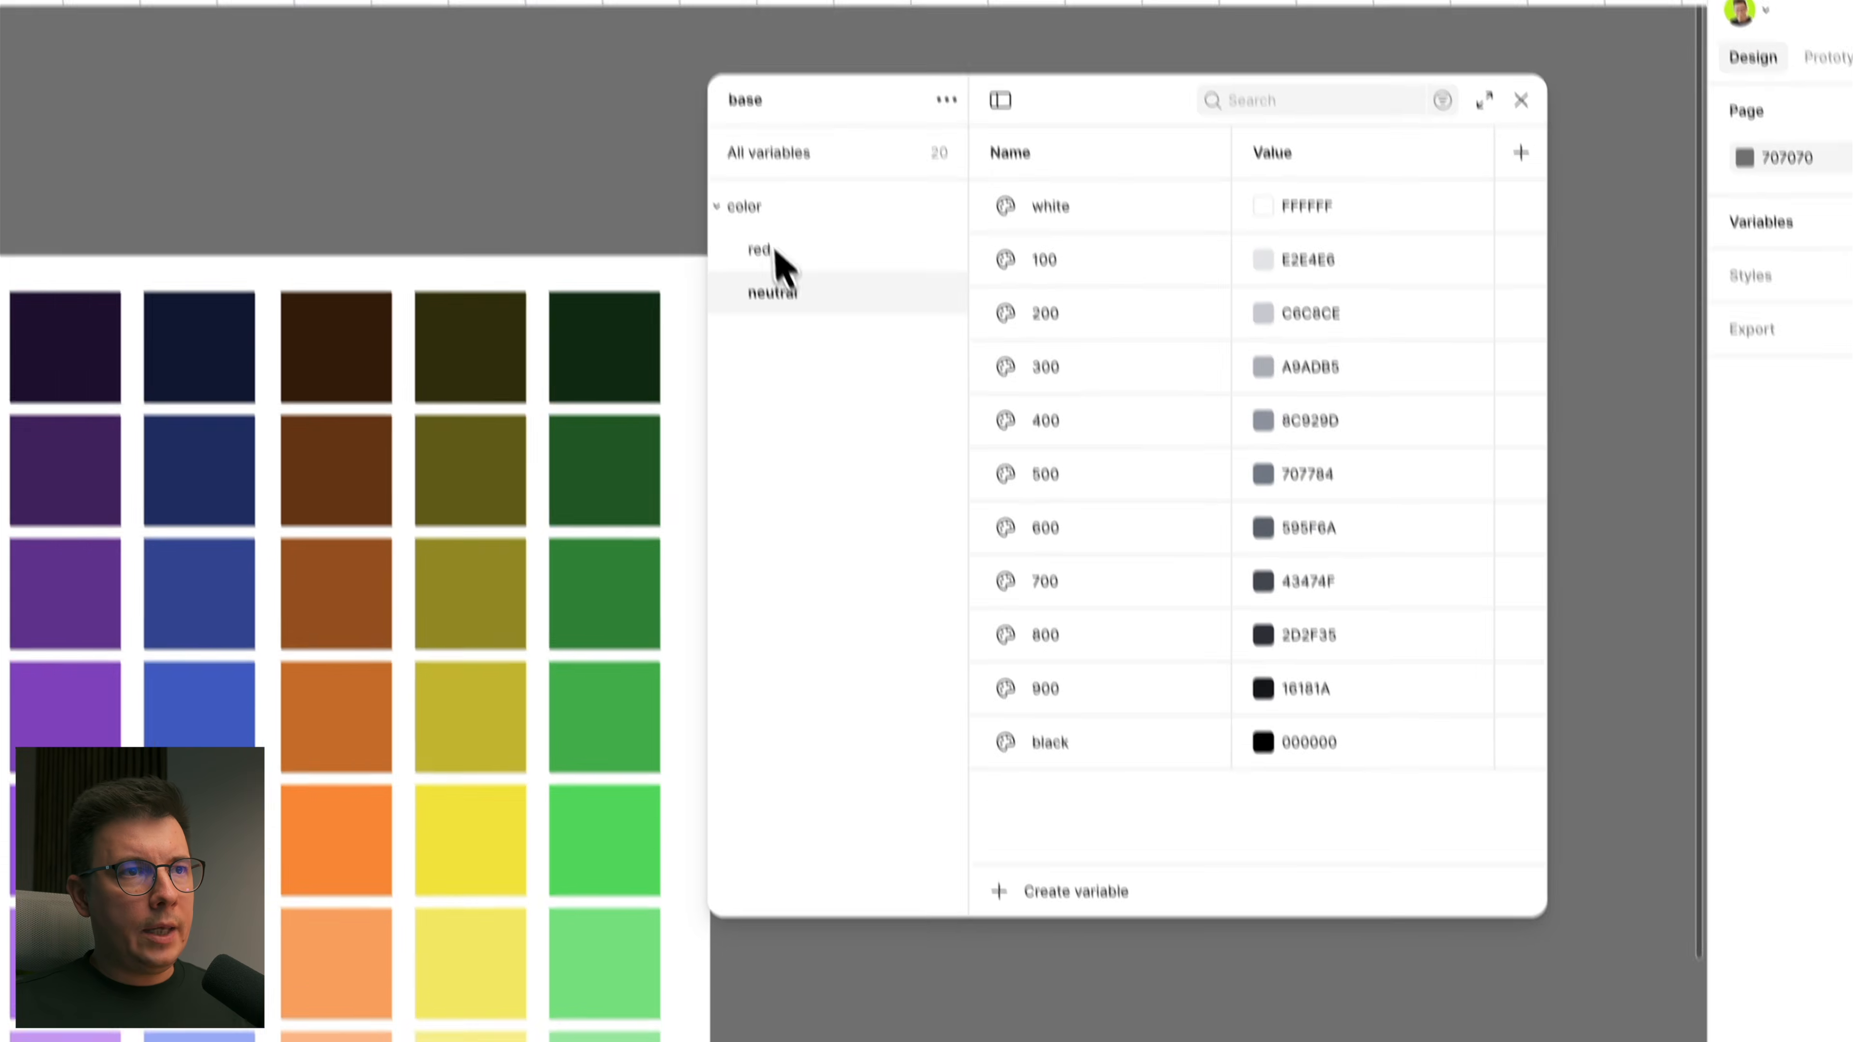
# Step: Create a placeholder color variable directly in the color group, outside the red and neutral subgroups
pyautogui.click(845, 273)
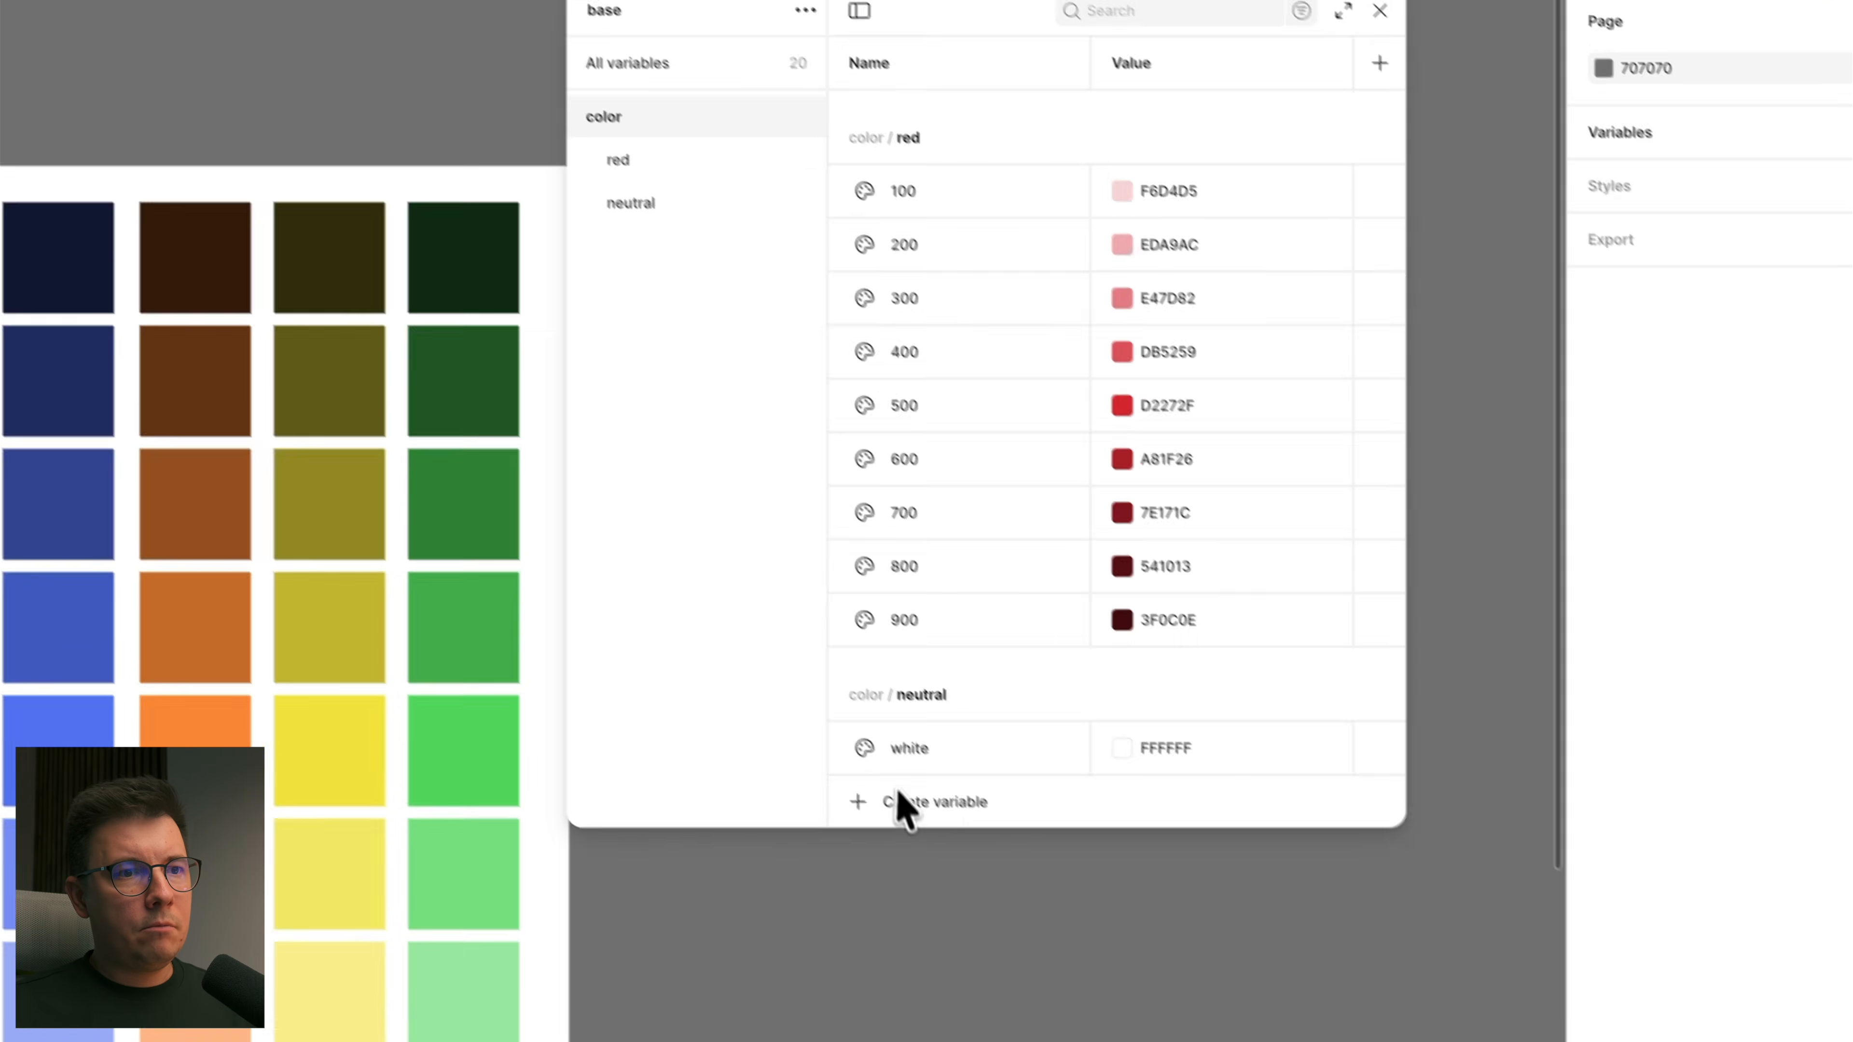
pyautogui.click(1053, 942)
pyautogui.click(888, 832)
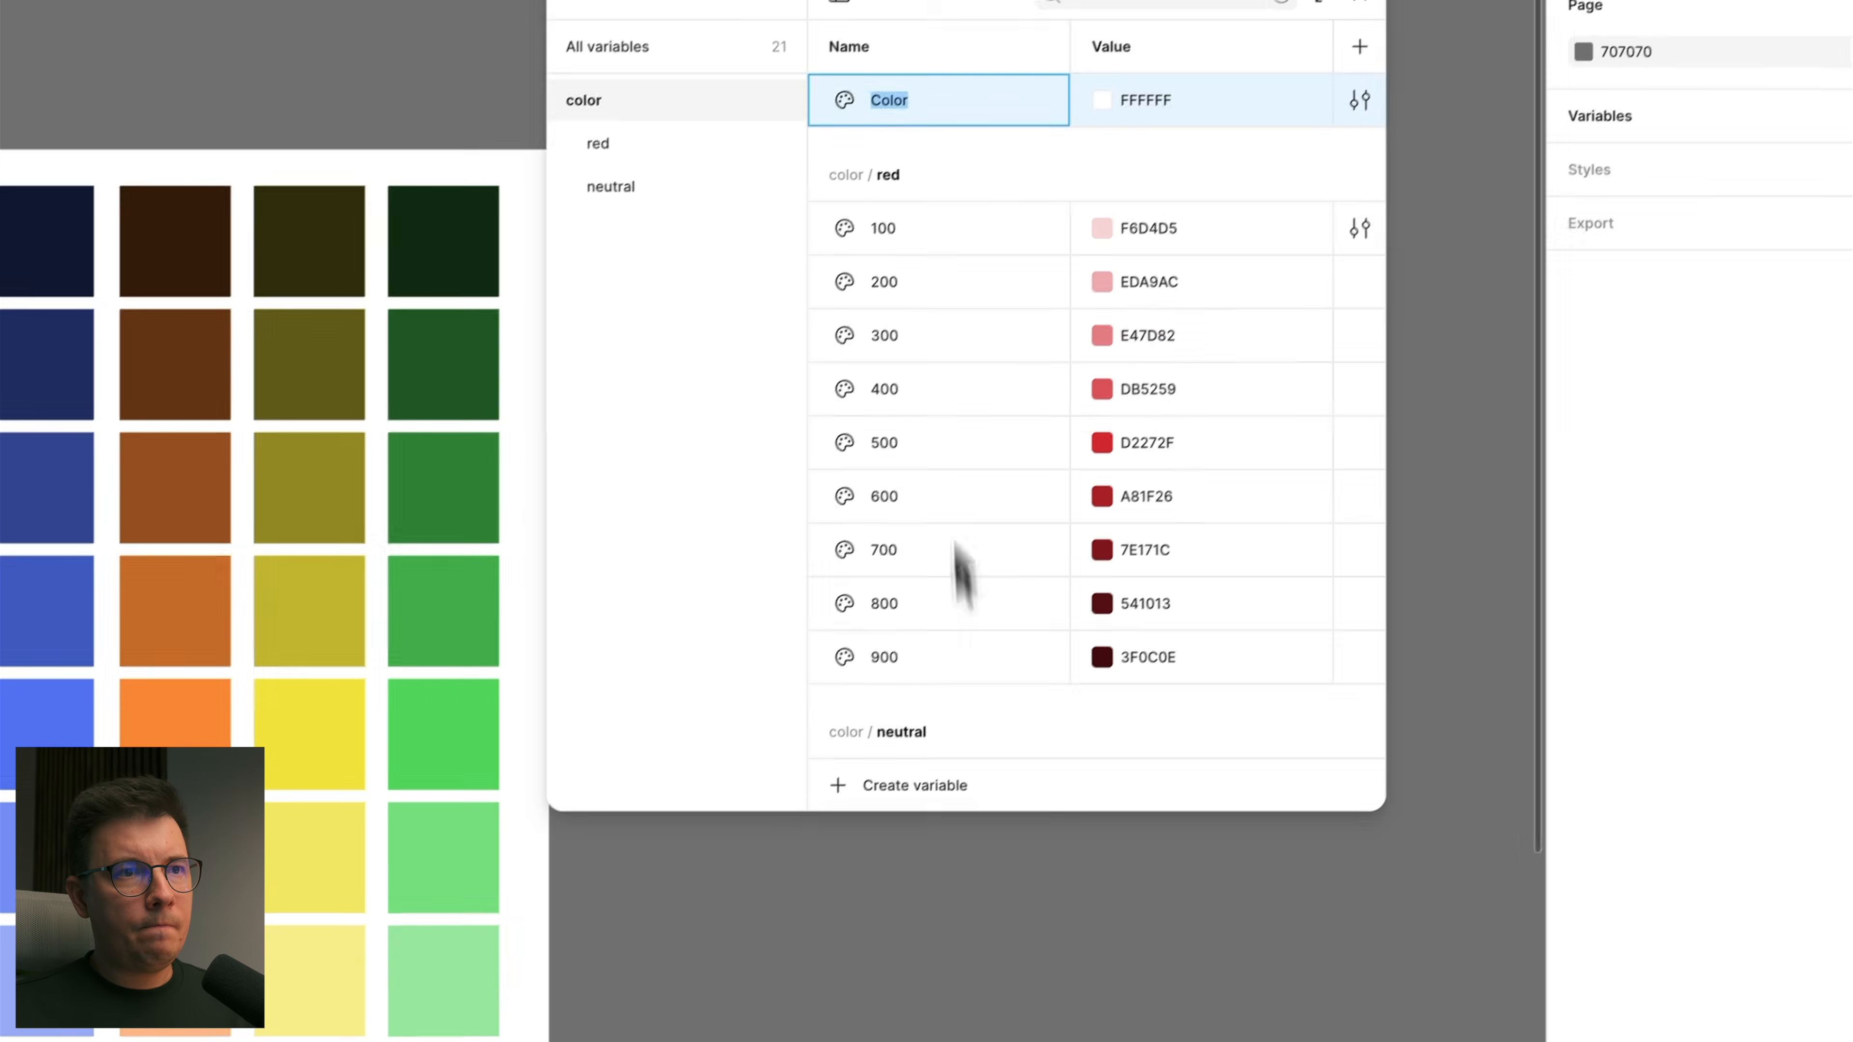
# Step: Copy the red variables 100 to 900 and paste them directly into the color group beside the placeholder variable
pyautogui.click(920, 228)
pyautogui.keyDown('shift'); pyautogui.click(828, 803); pyautogui.keyUp('shift')
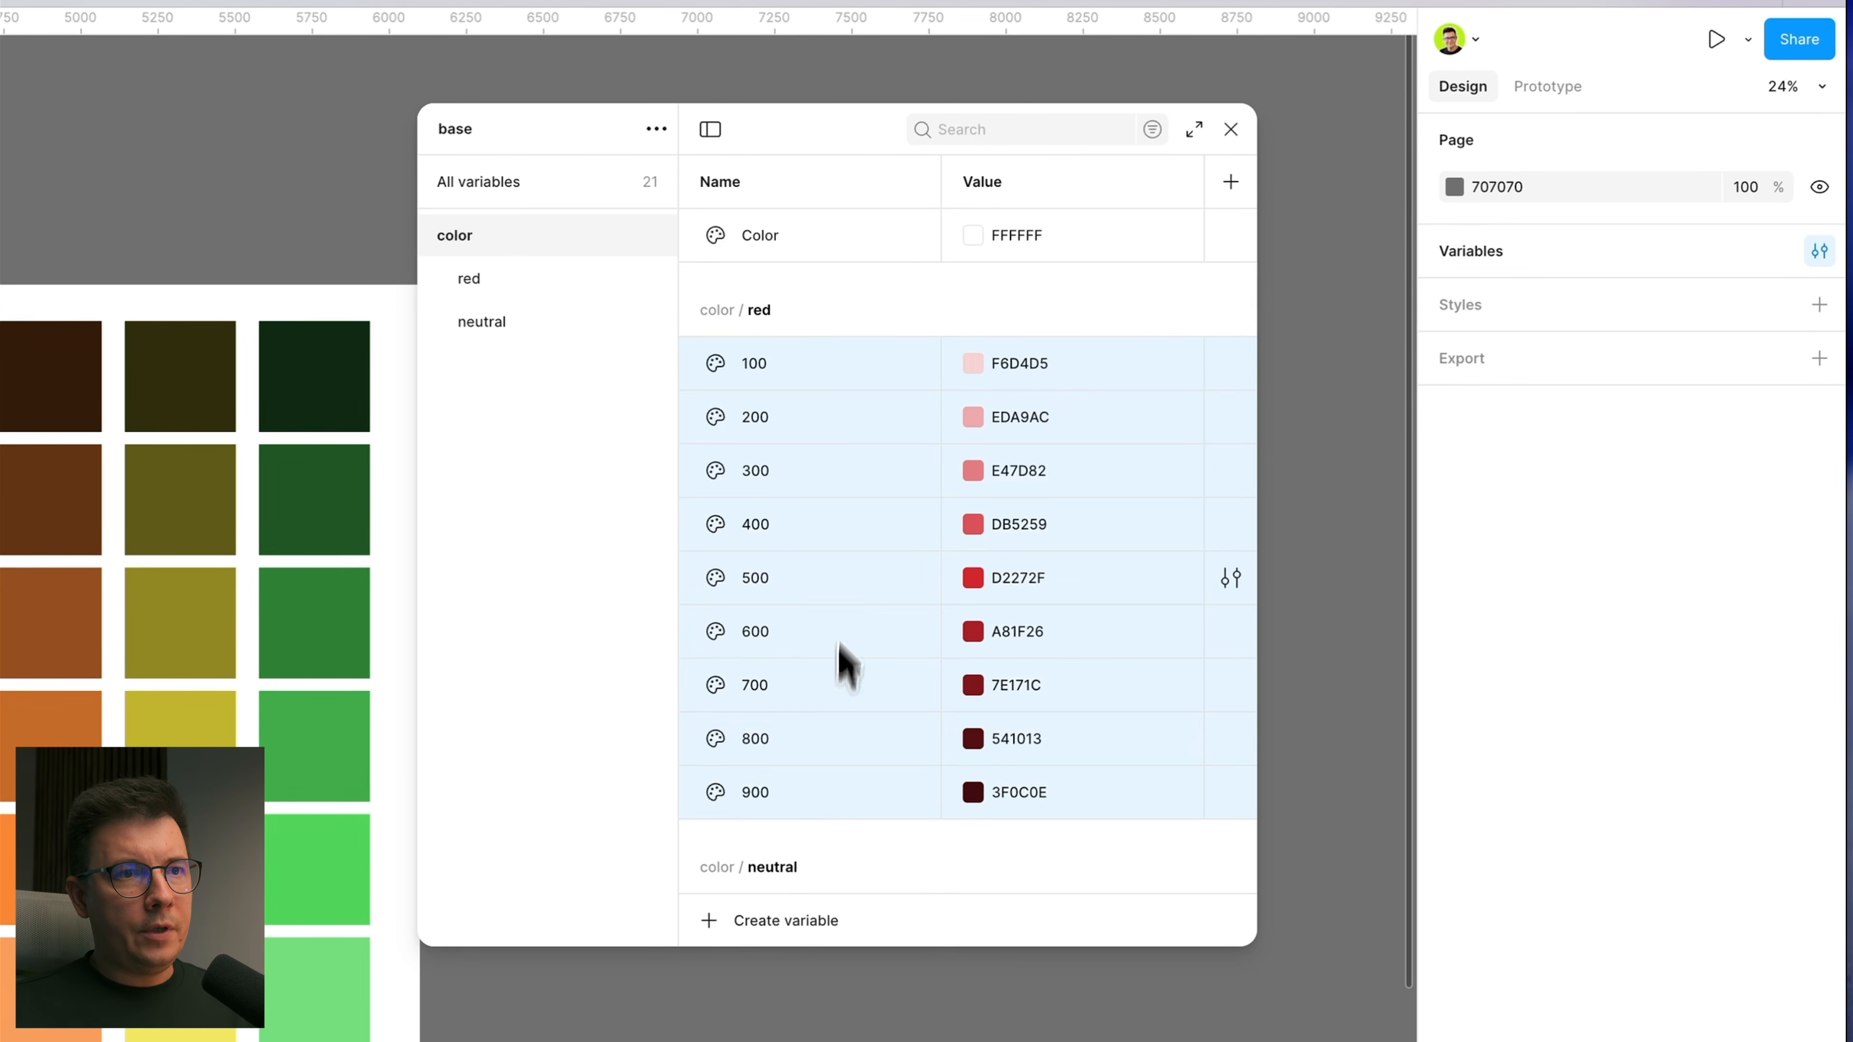
pyautogui.rightClick(851, 560)
pyautogui.click(915, 582)
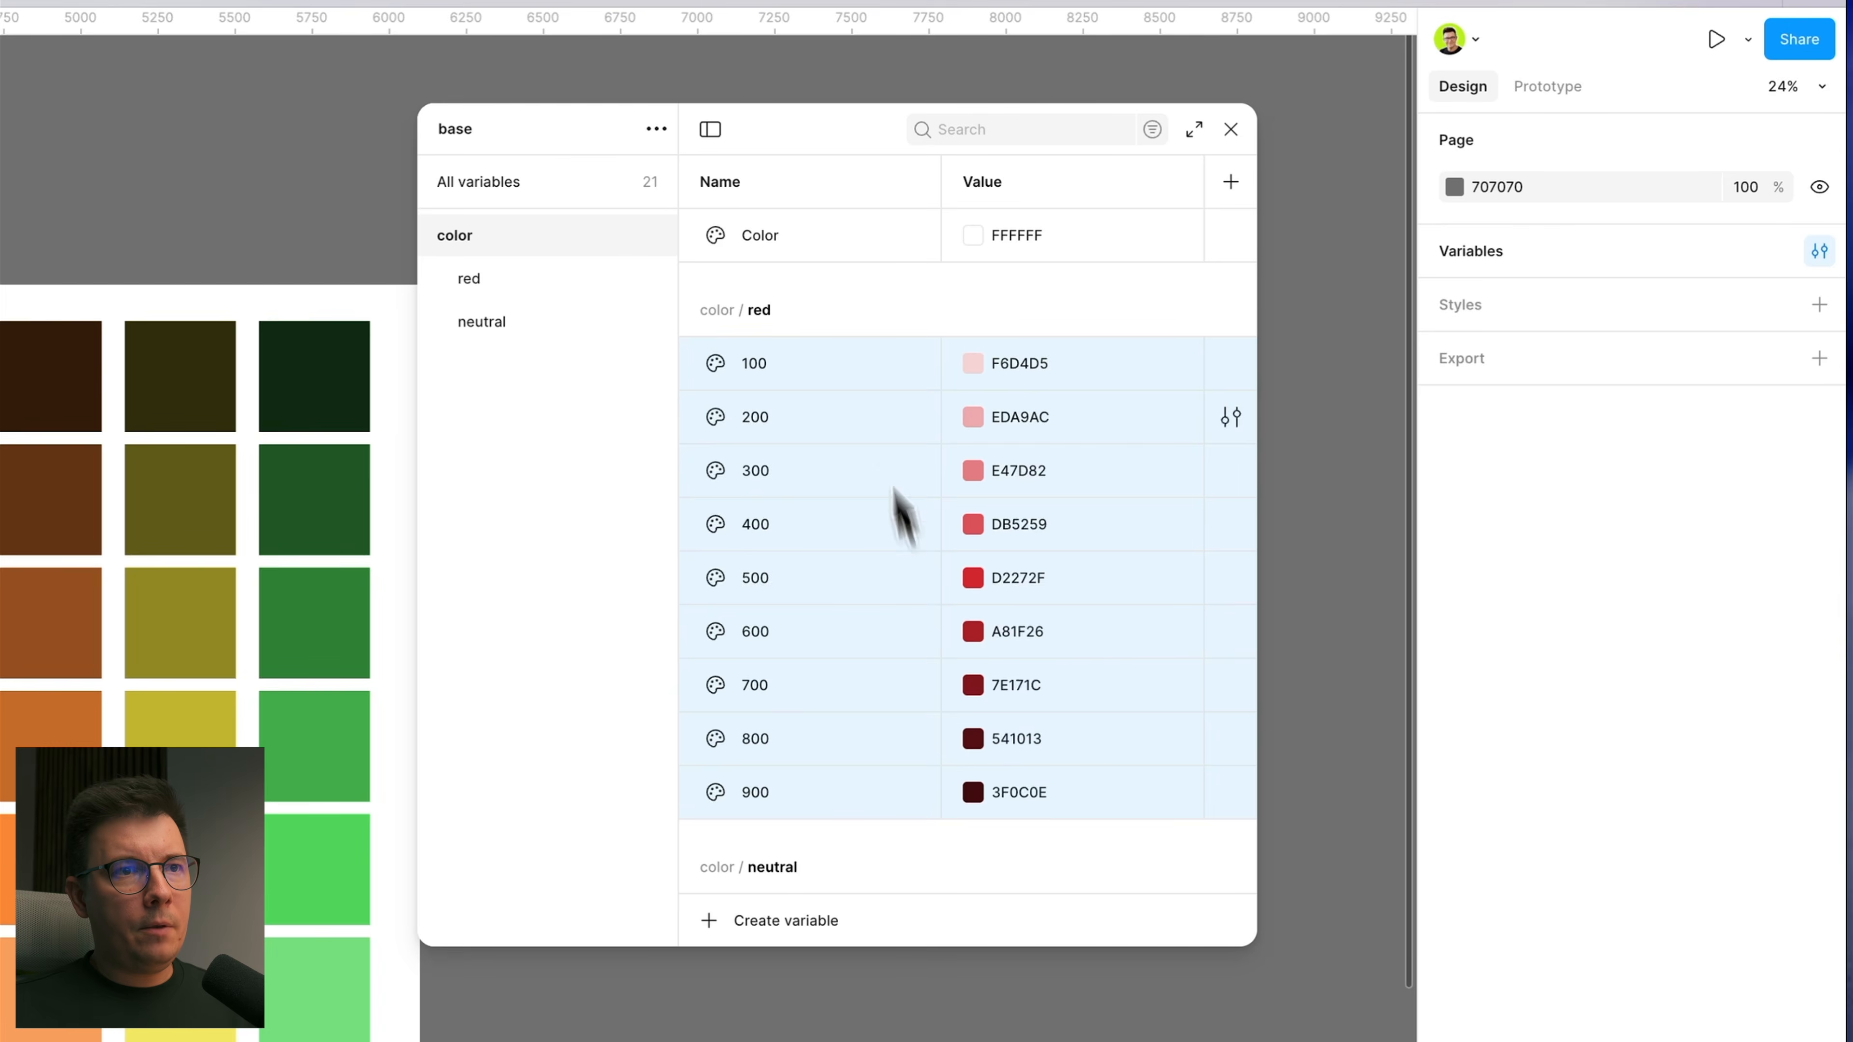
pyautogui.click(831, 246)
pyautogui.rightClick(847, 243)
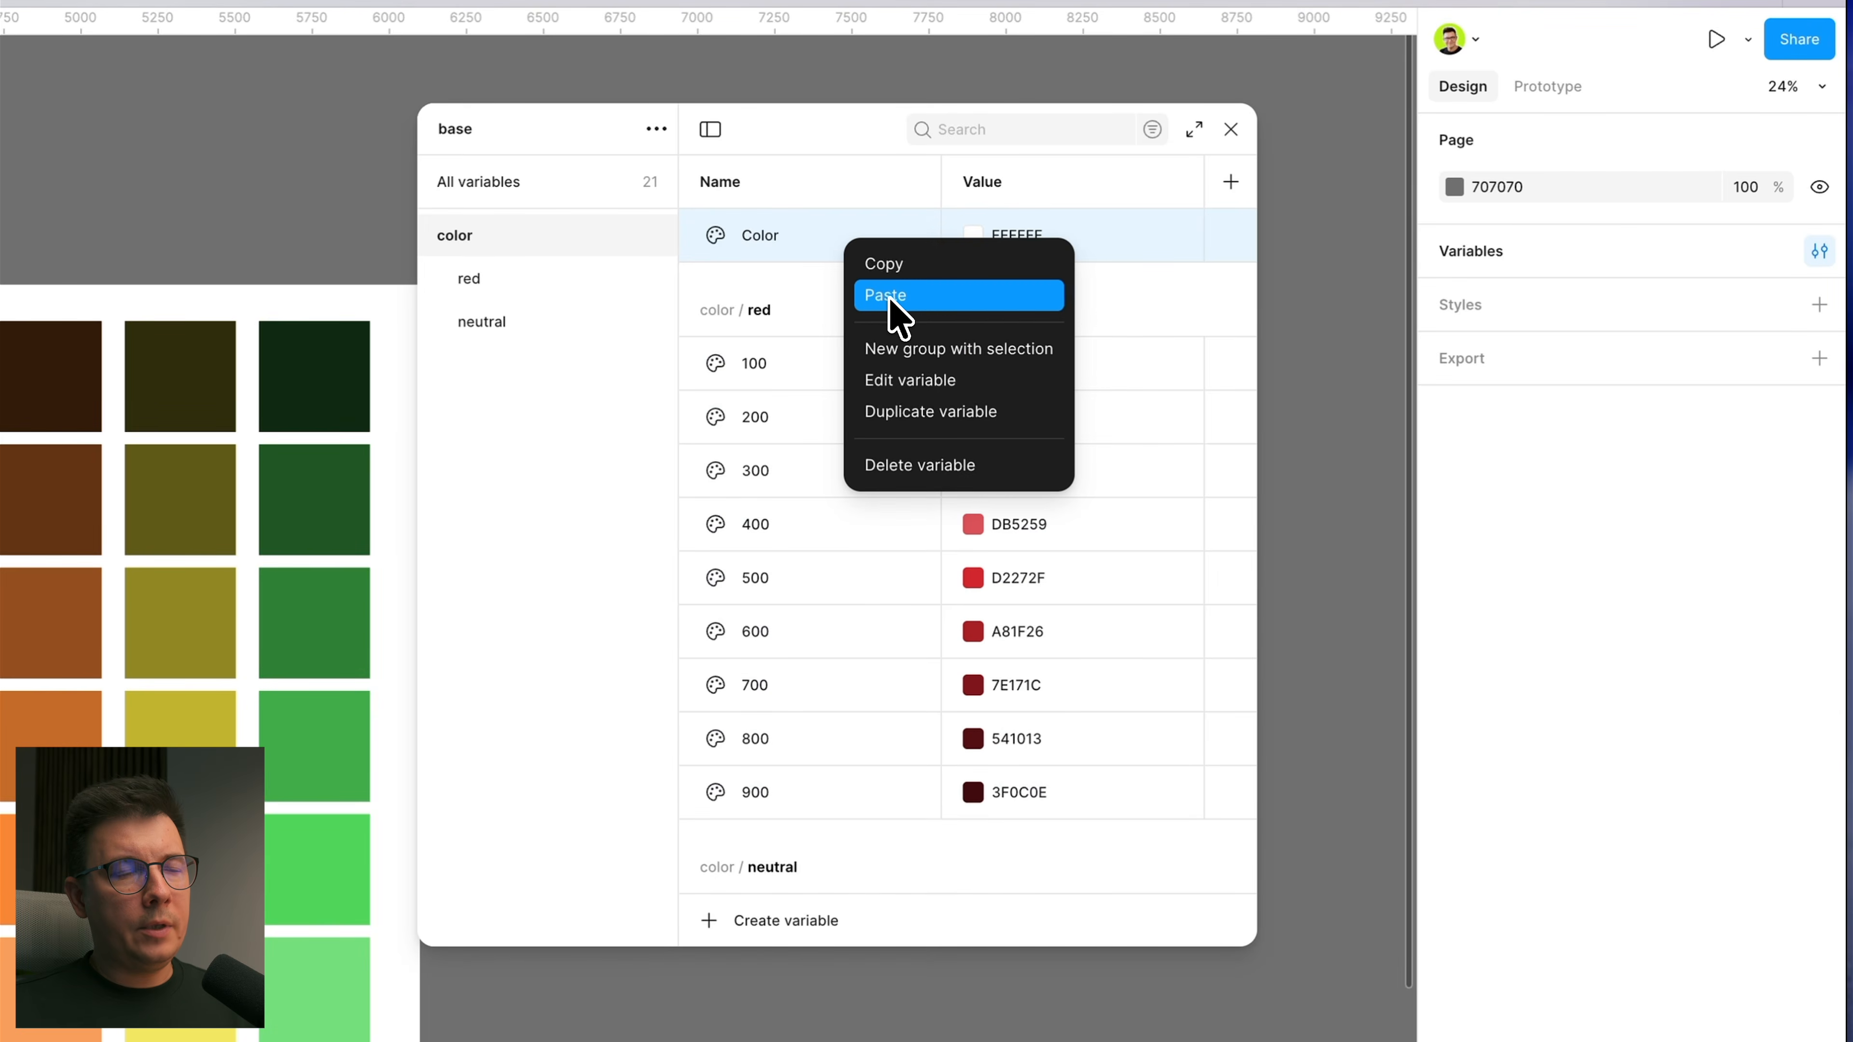
pyautogui.click(891, 296)
# Step: Delete the placeholder variable Color from the color group
pyautogui.click(827, 250)
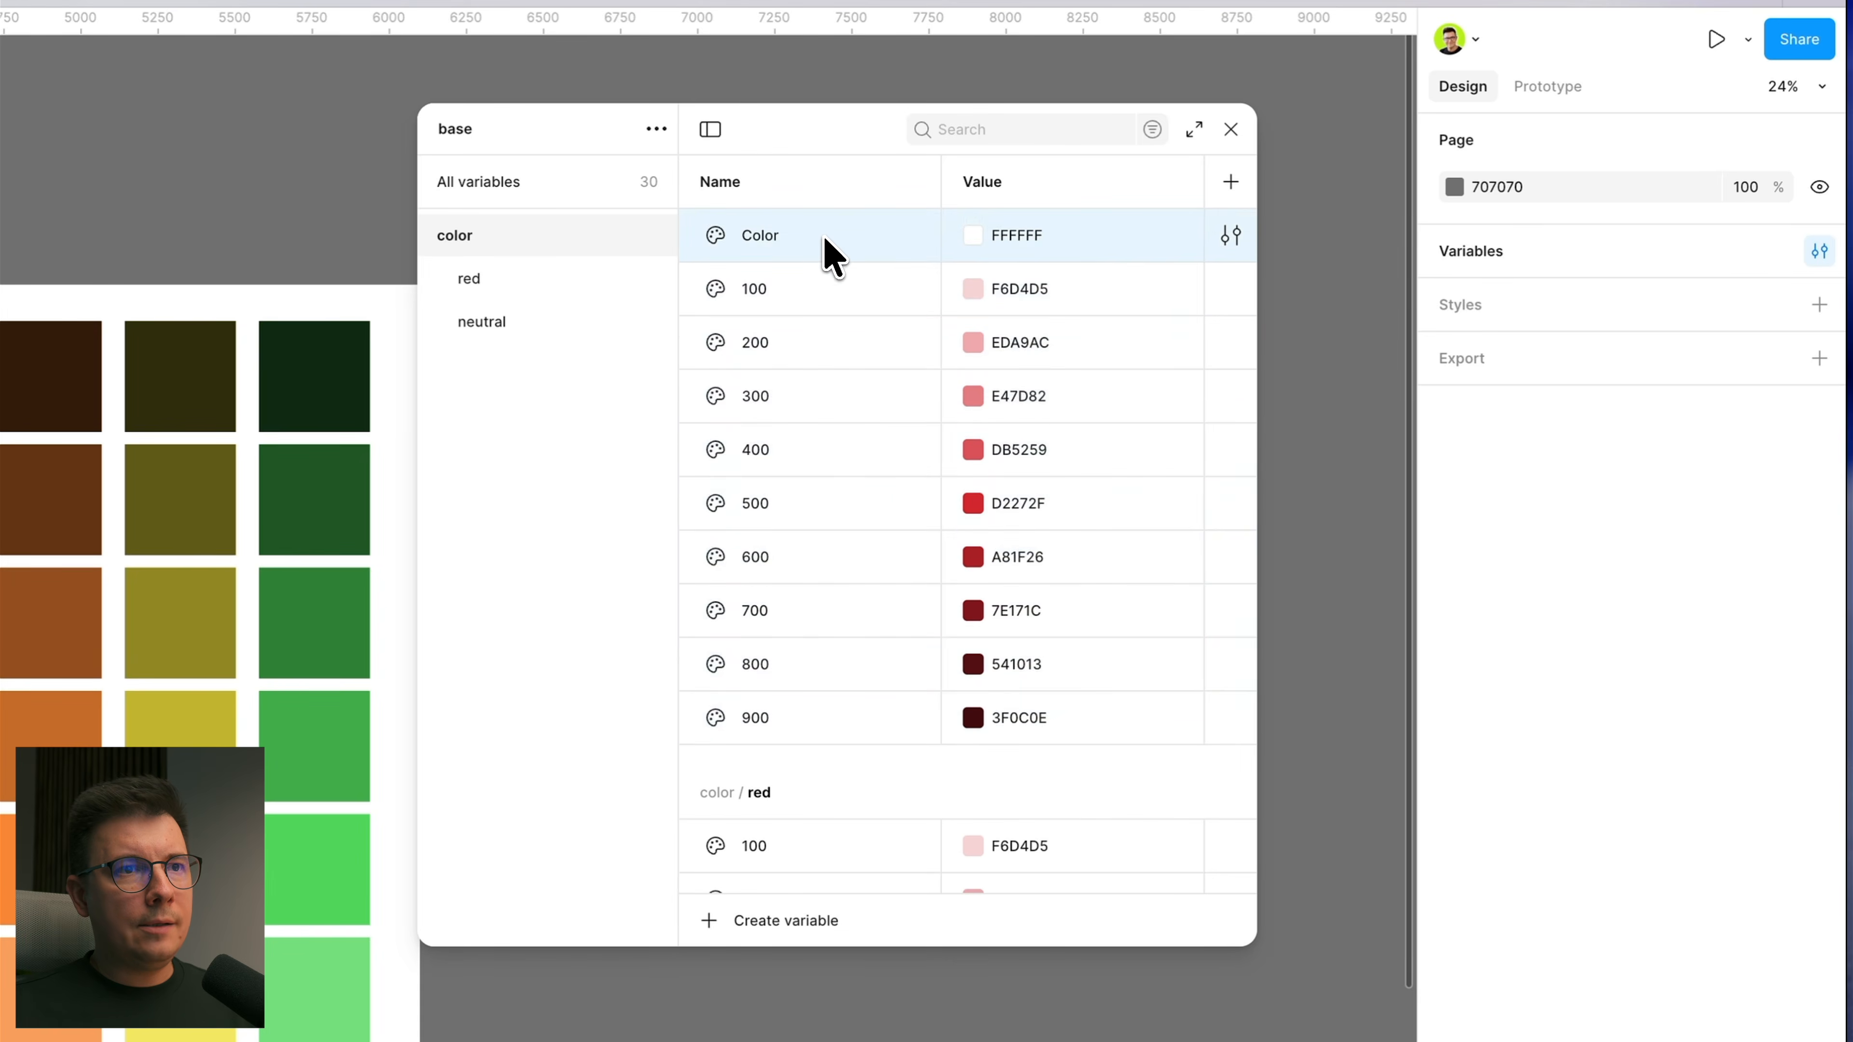
pyautogui.rightClick(827, 239)
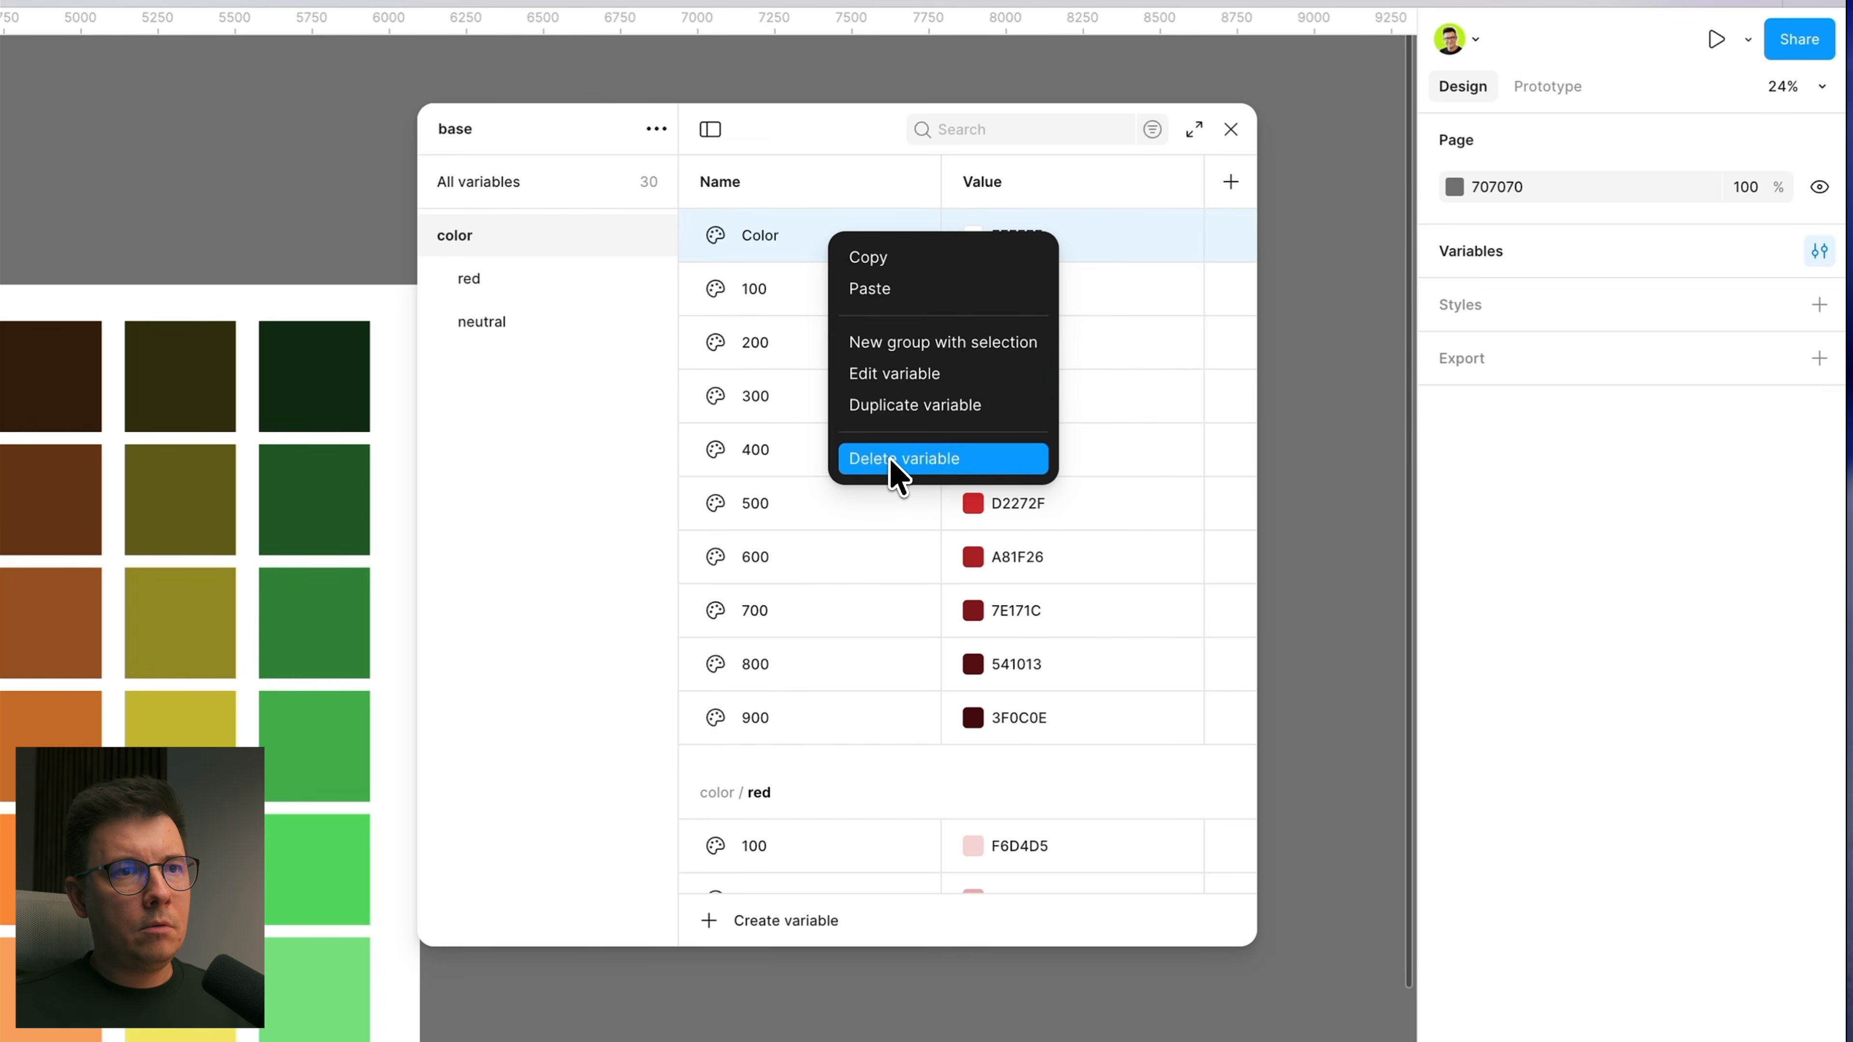
pyautogui.click(894, 458)
# Step: Group the pasted variables 100 to 900 into a new group named purple
pyautogui.click(821, 250)
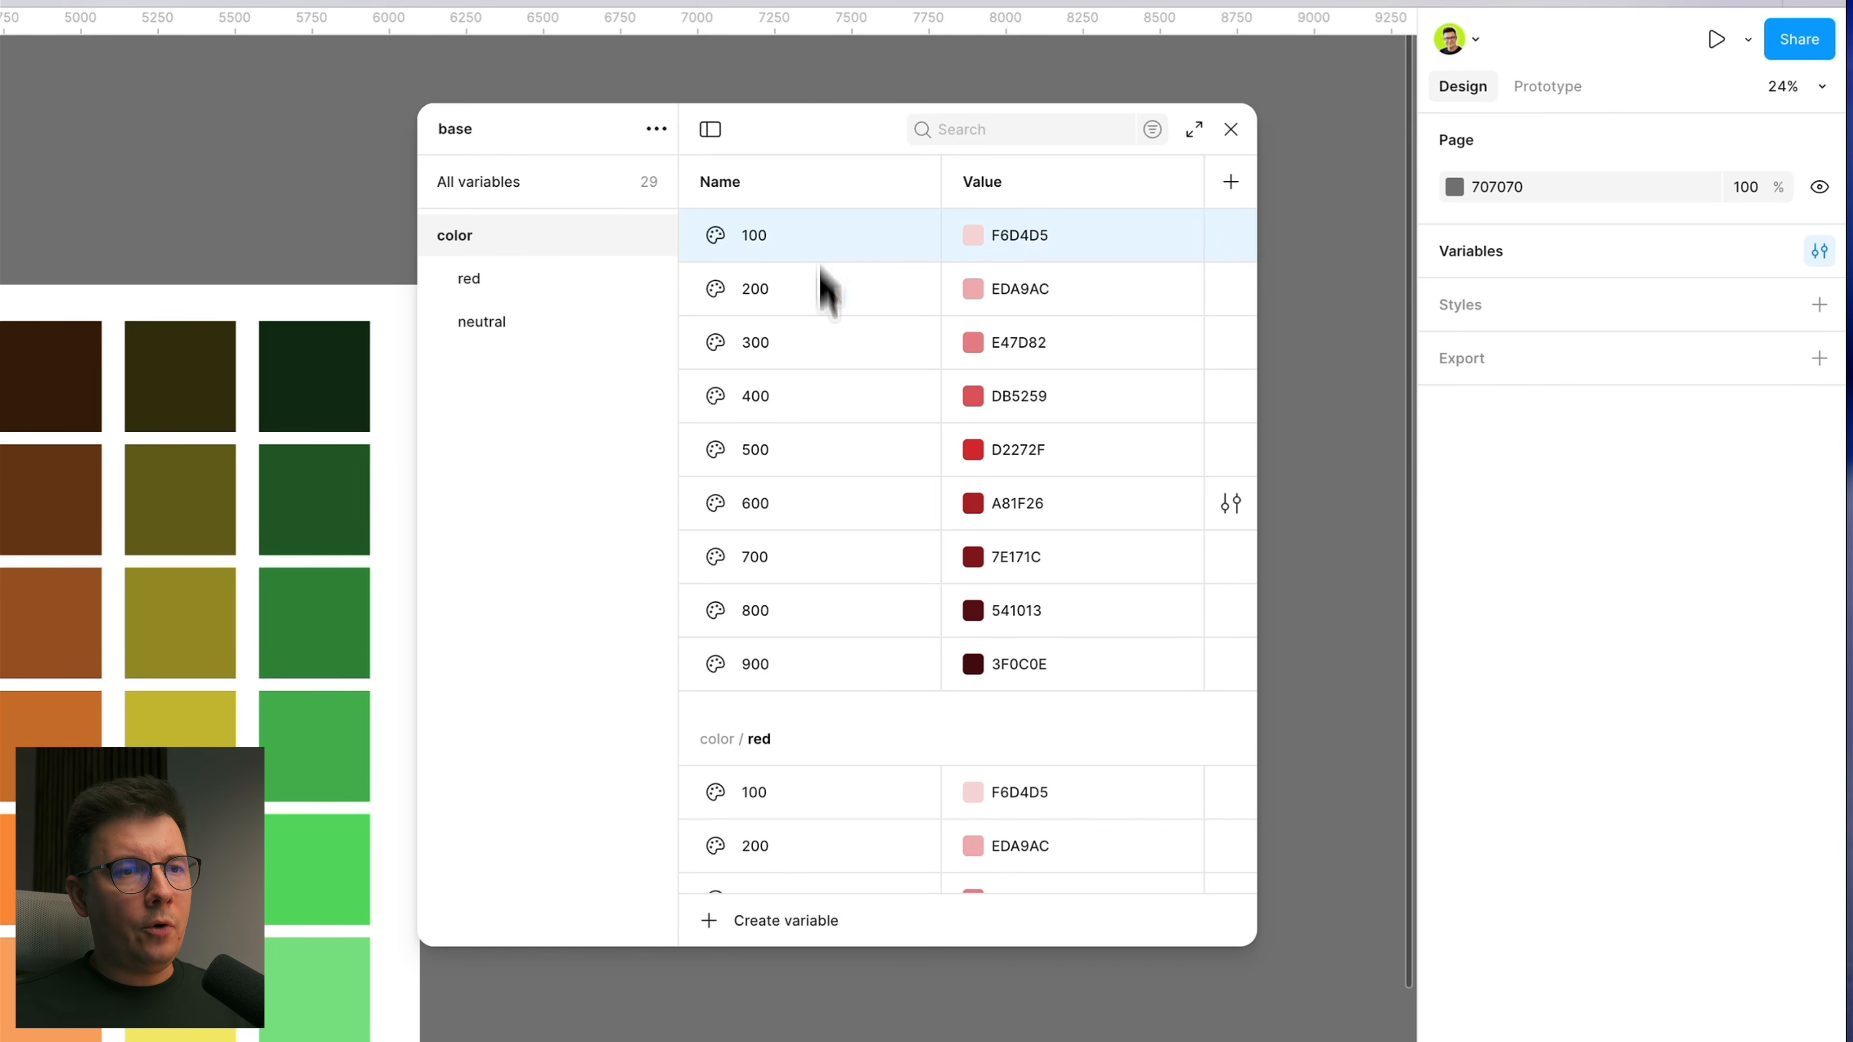
pyautogui.keyDown('shift'); pyautogui.click(839, 661); pyautogui.keyUp('shift')
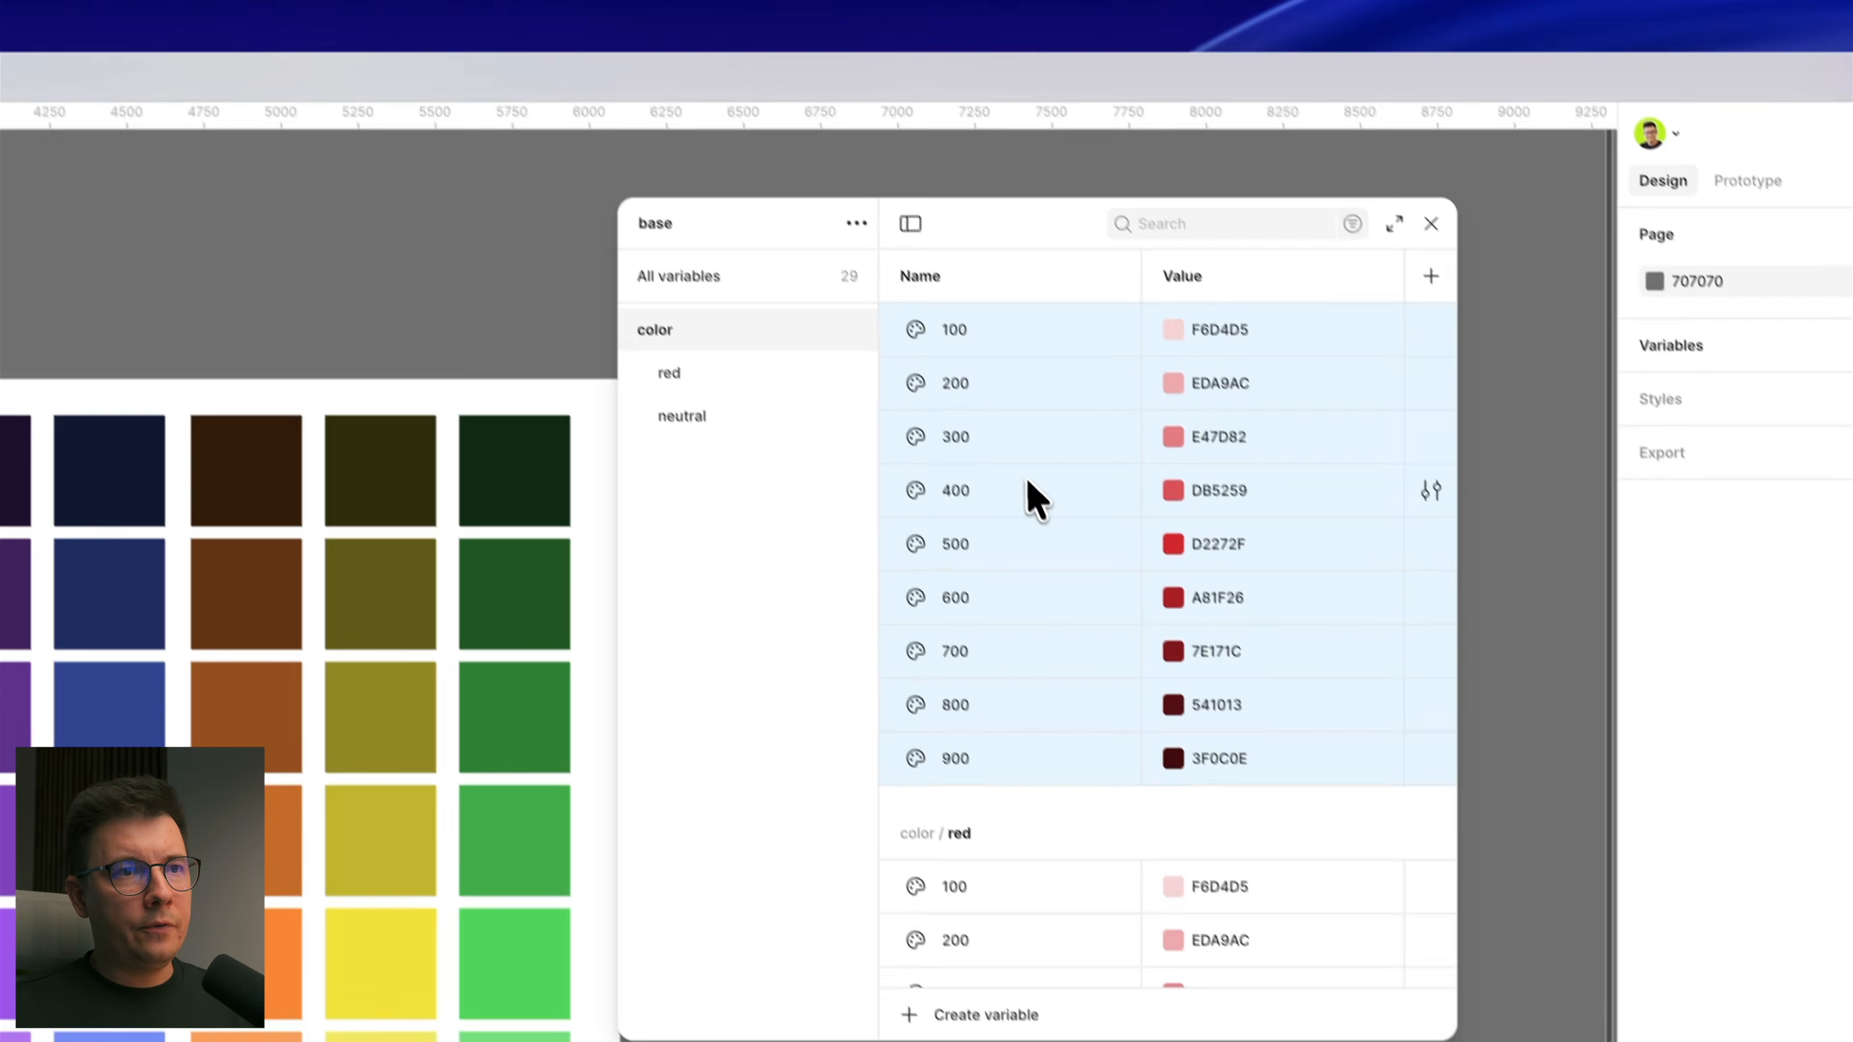
pyautogui.rightClick(1056, 528)
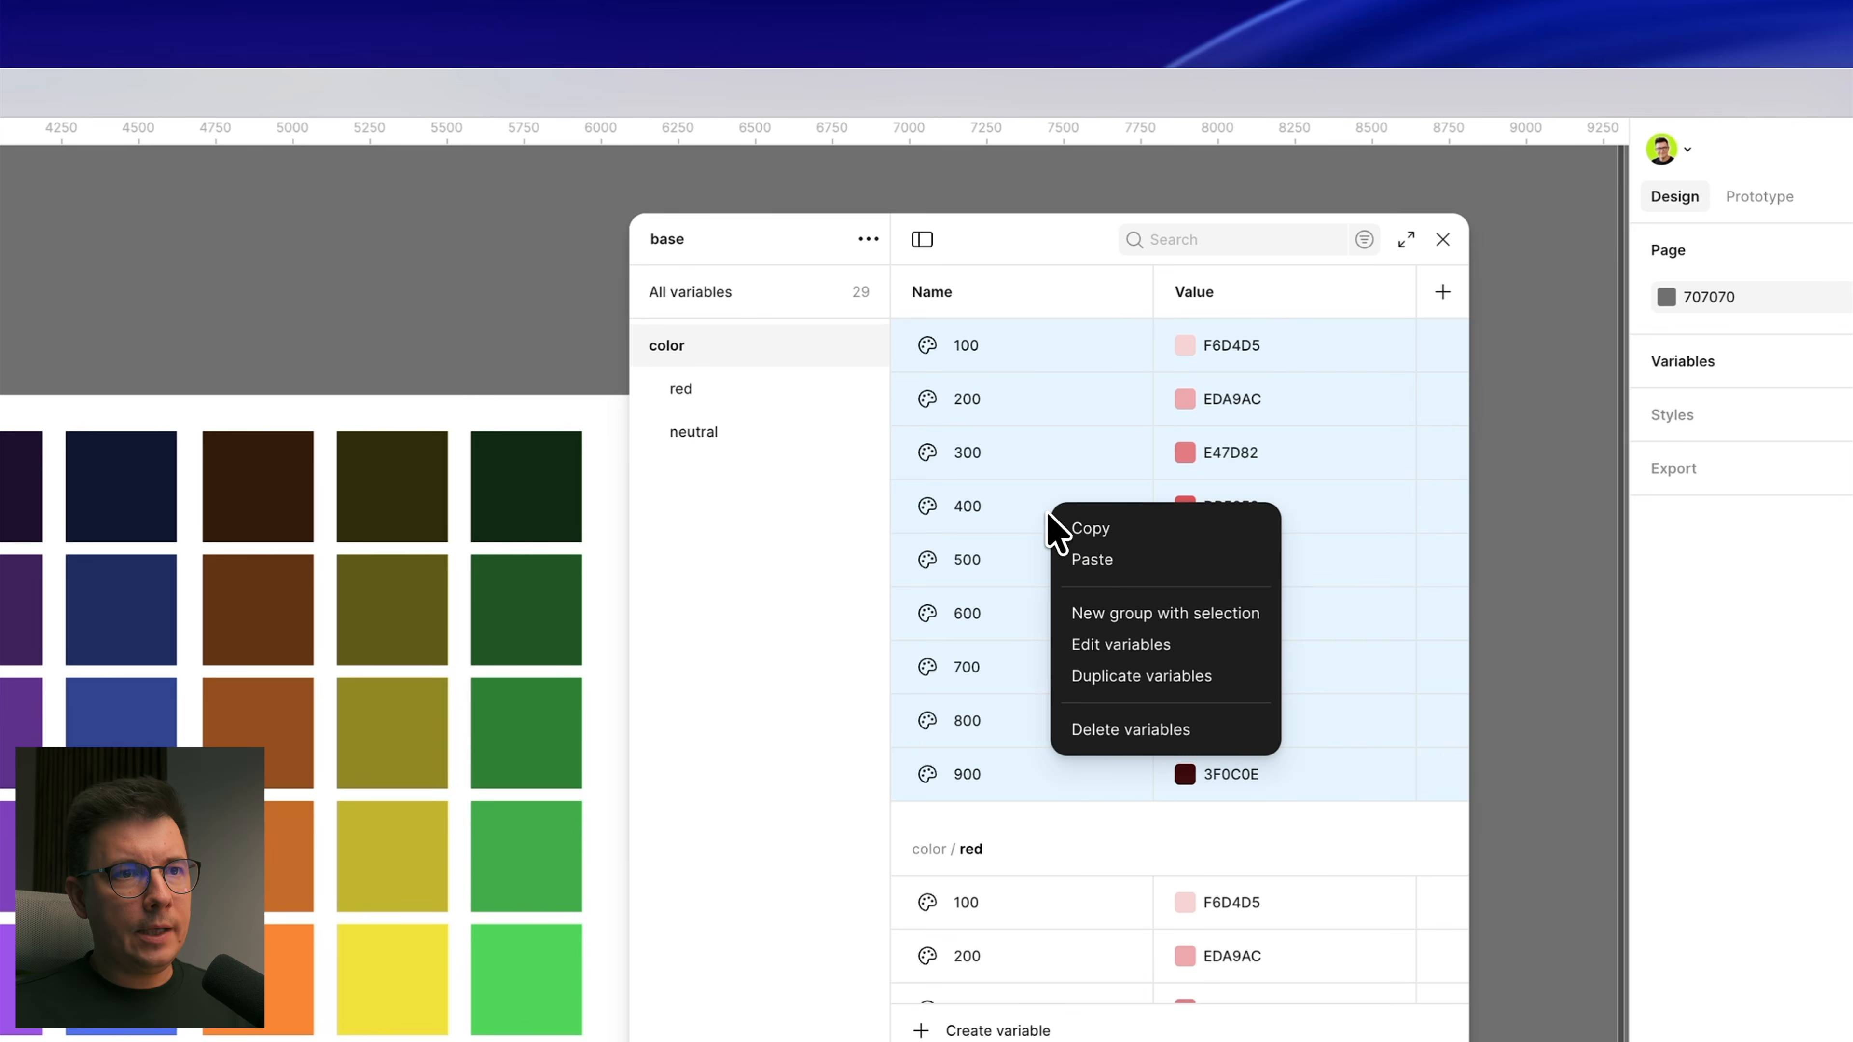
pyautogui.click(1141, 615)
pyautogui.doubleClick(713, 471)
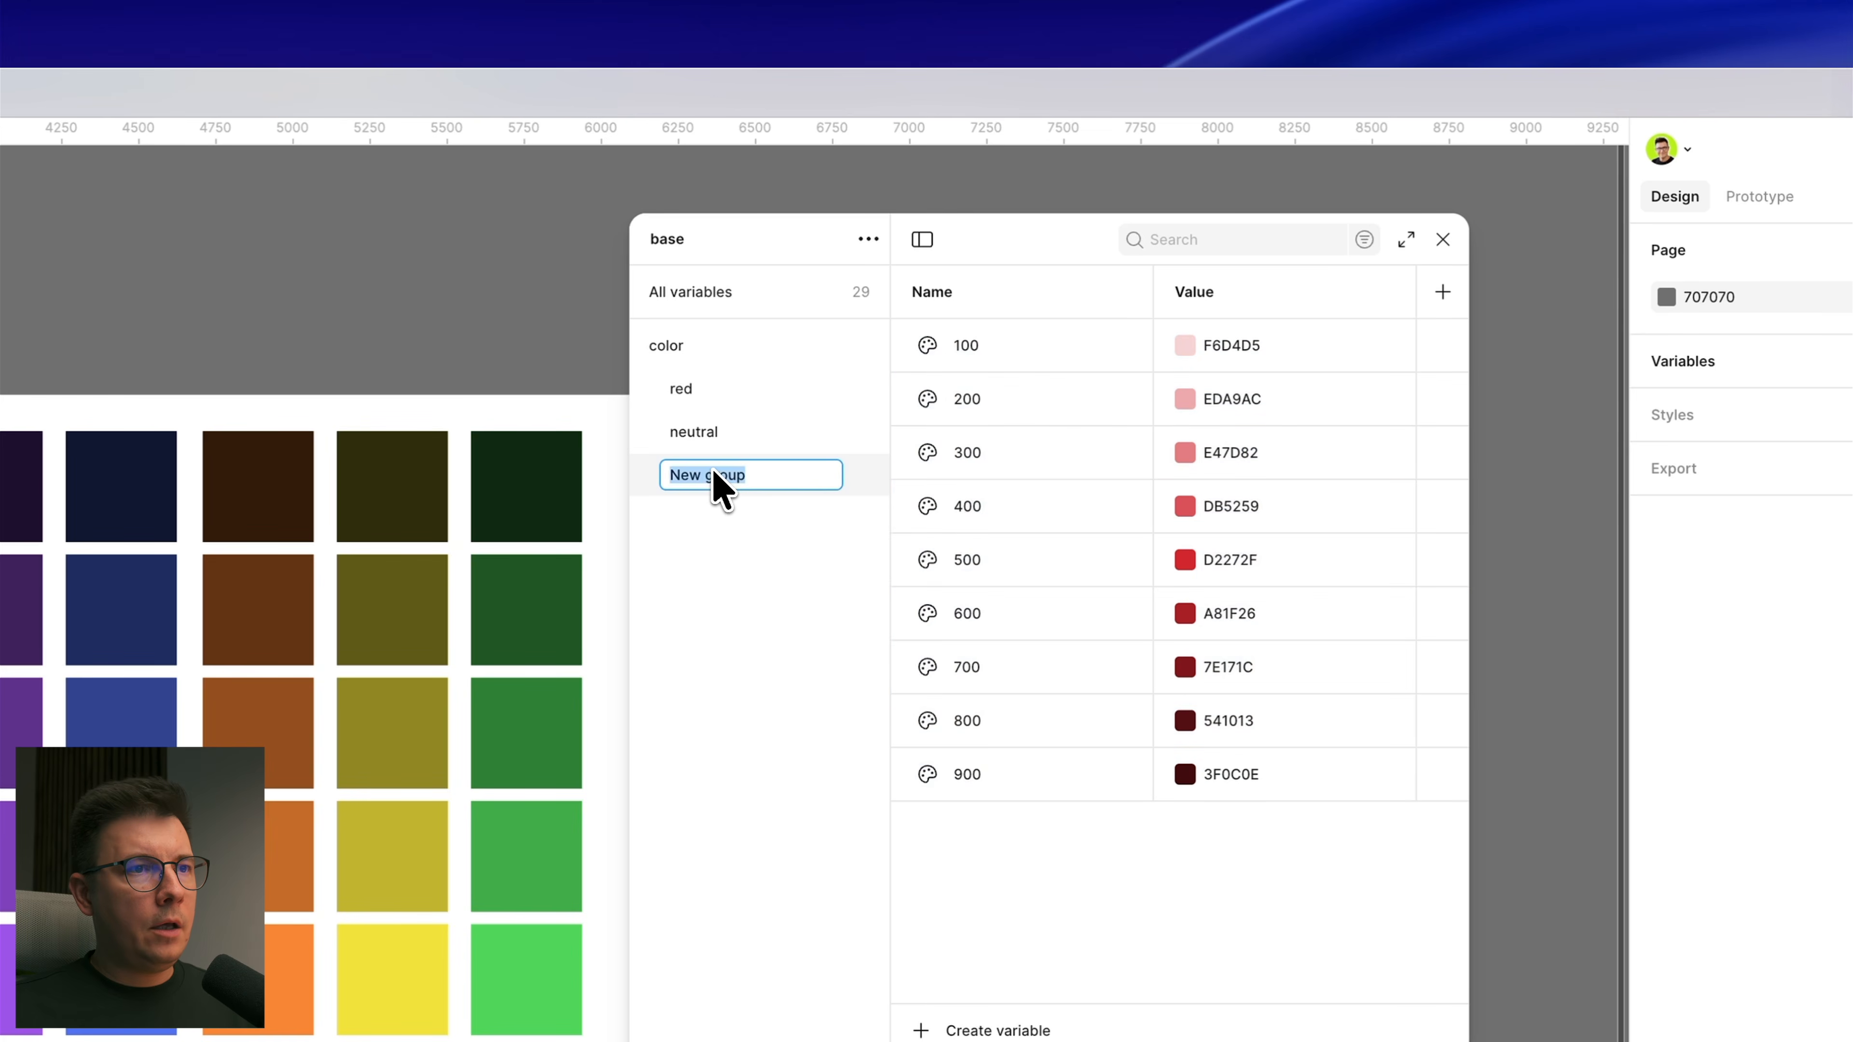
pyautogui.write('pur')
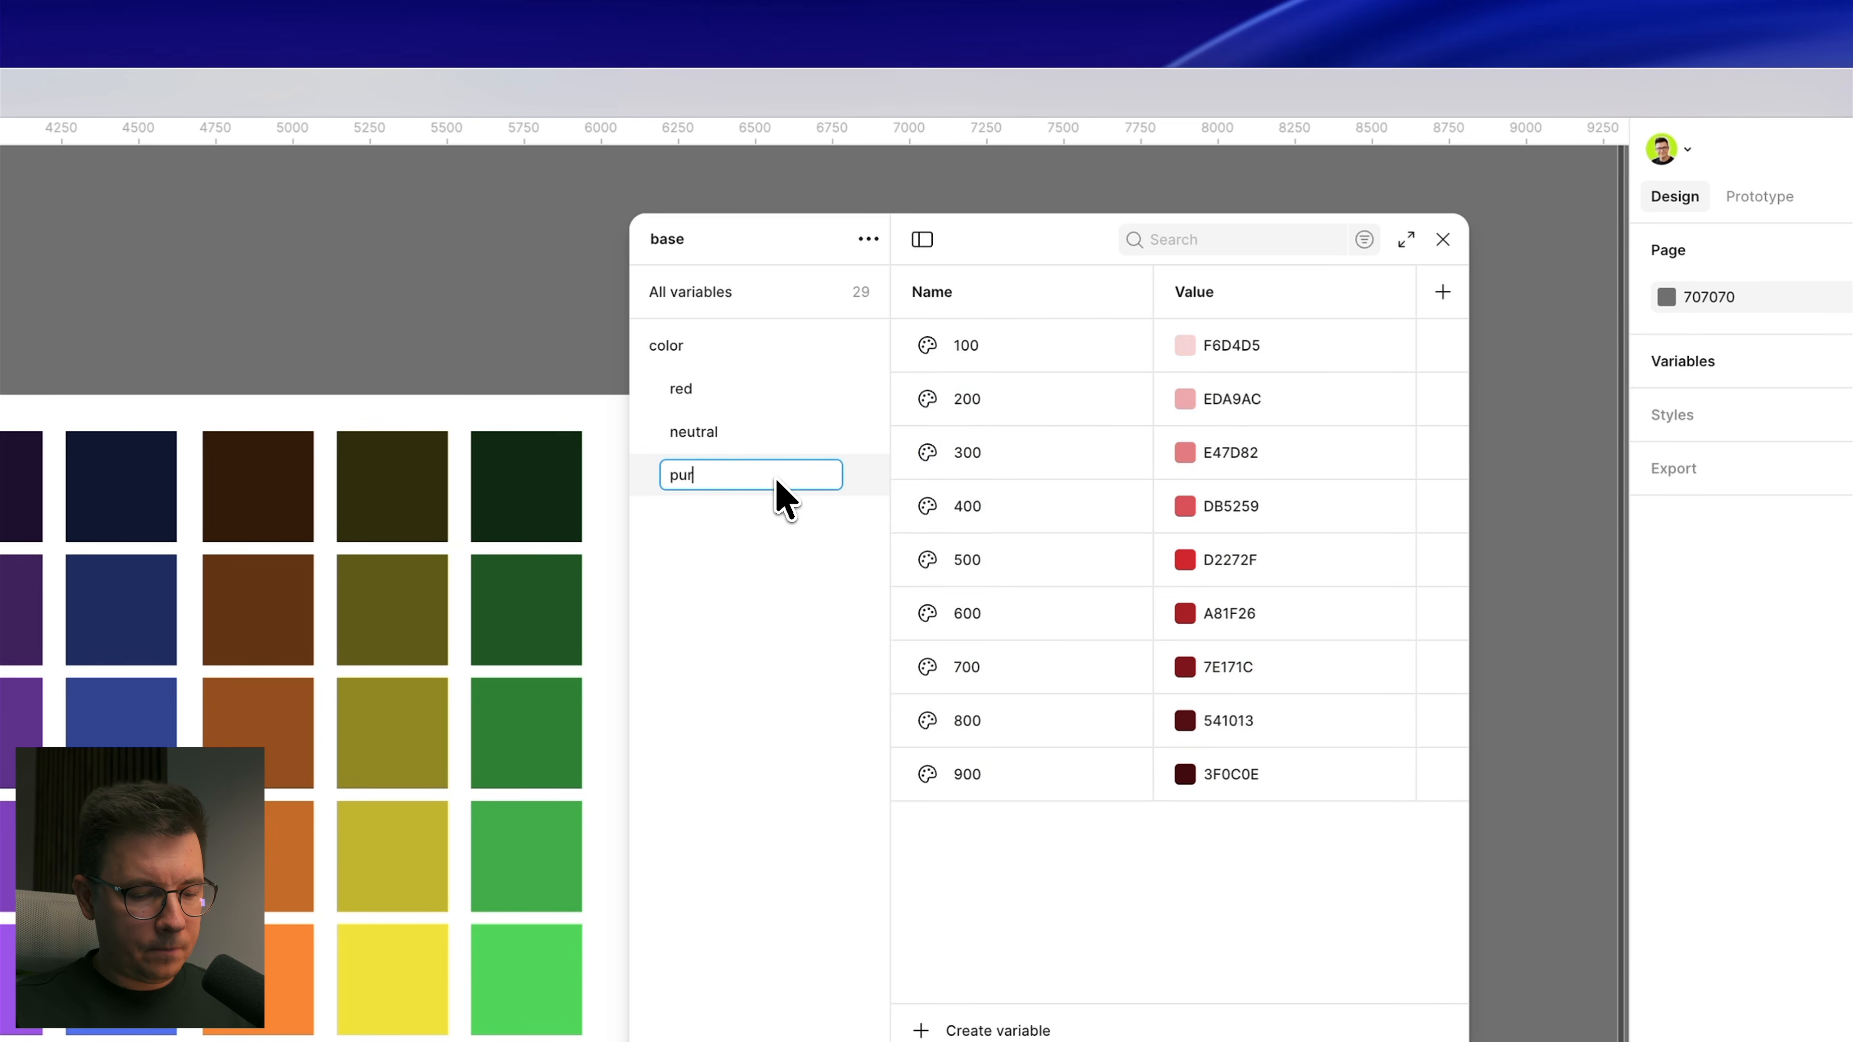
pyautogui.write('ple')
pyautogui.press('Return')
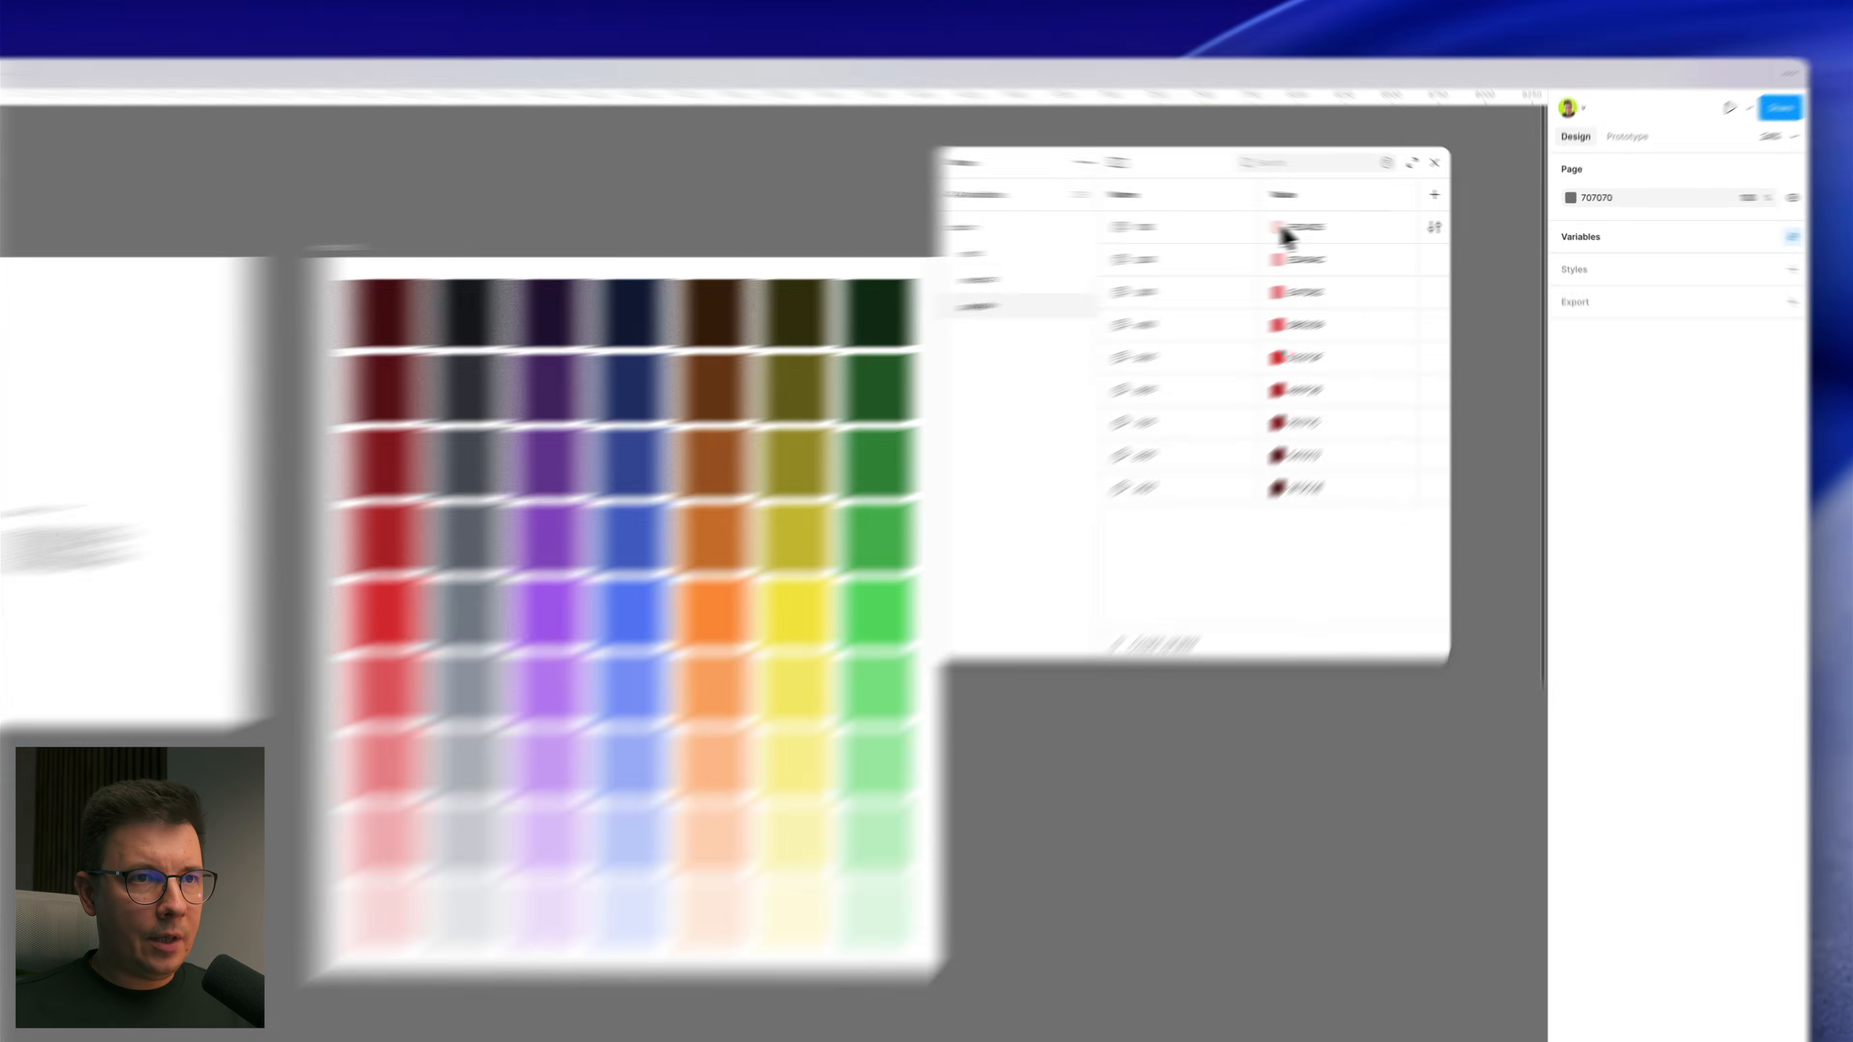
# Step: Set purple 100 to EBDDFA and 200 to D8BAF6 by sampling the two lightest swatches of the purple column
pyautogui.click(1337, 223)
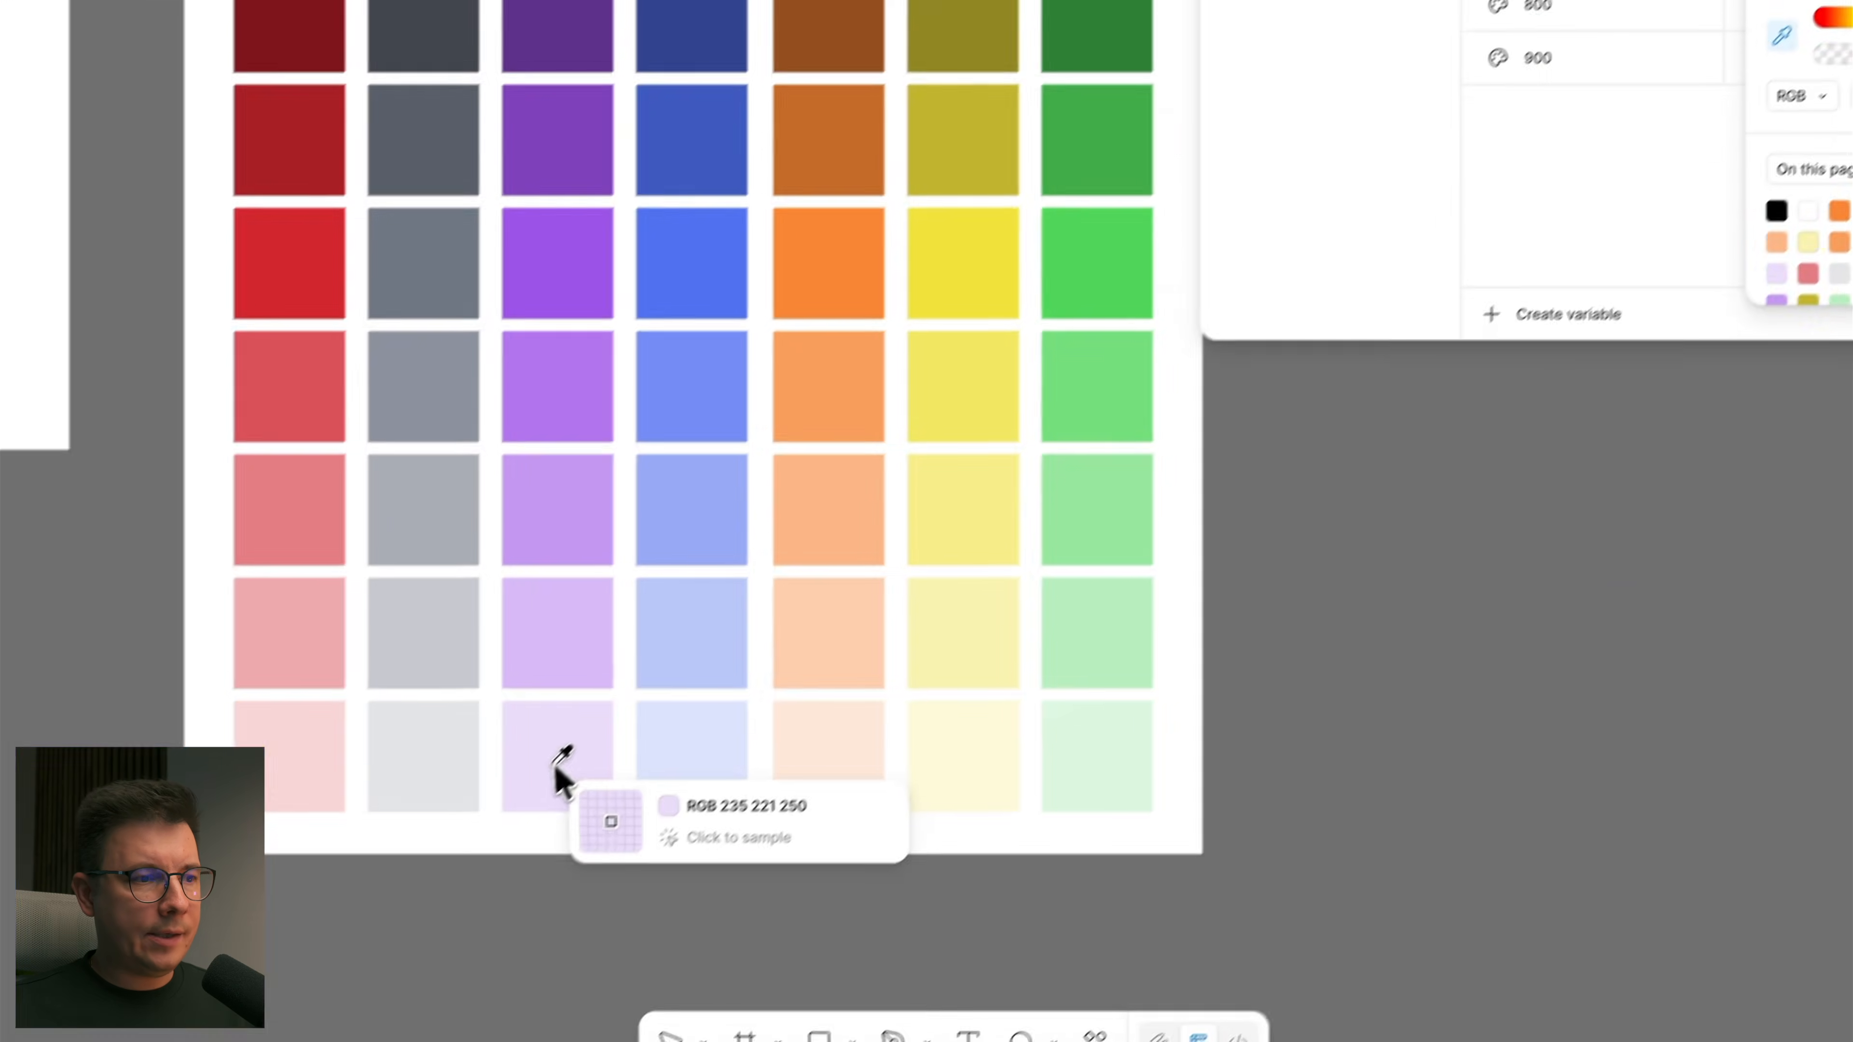
pyautogui.click(559, 769)
pyautogui.click(1005, 291)
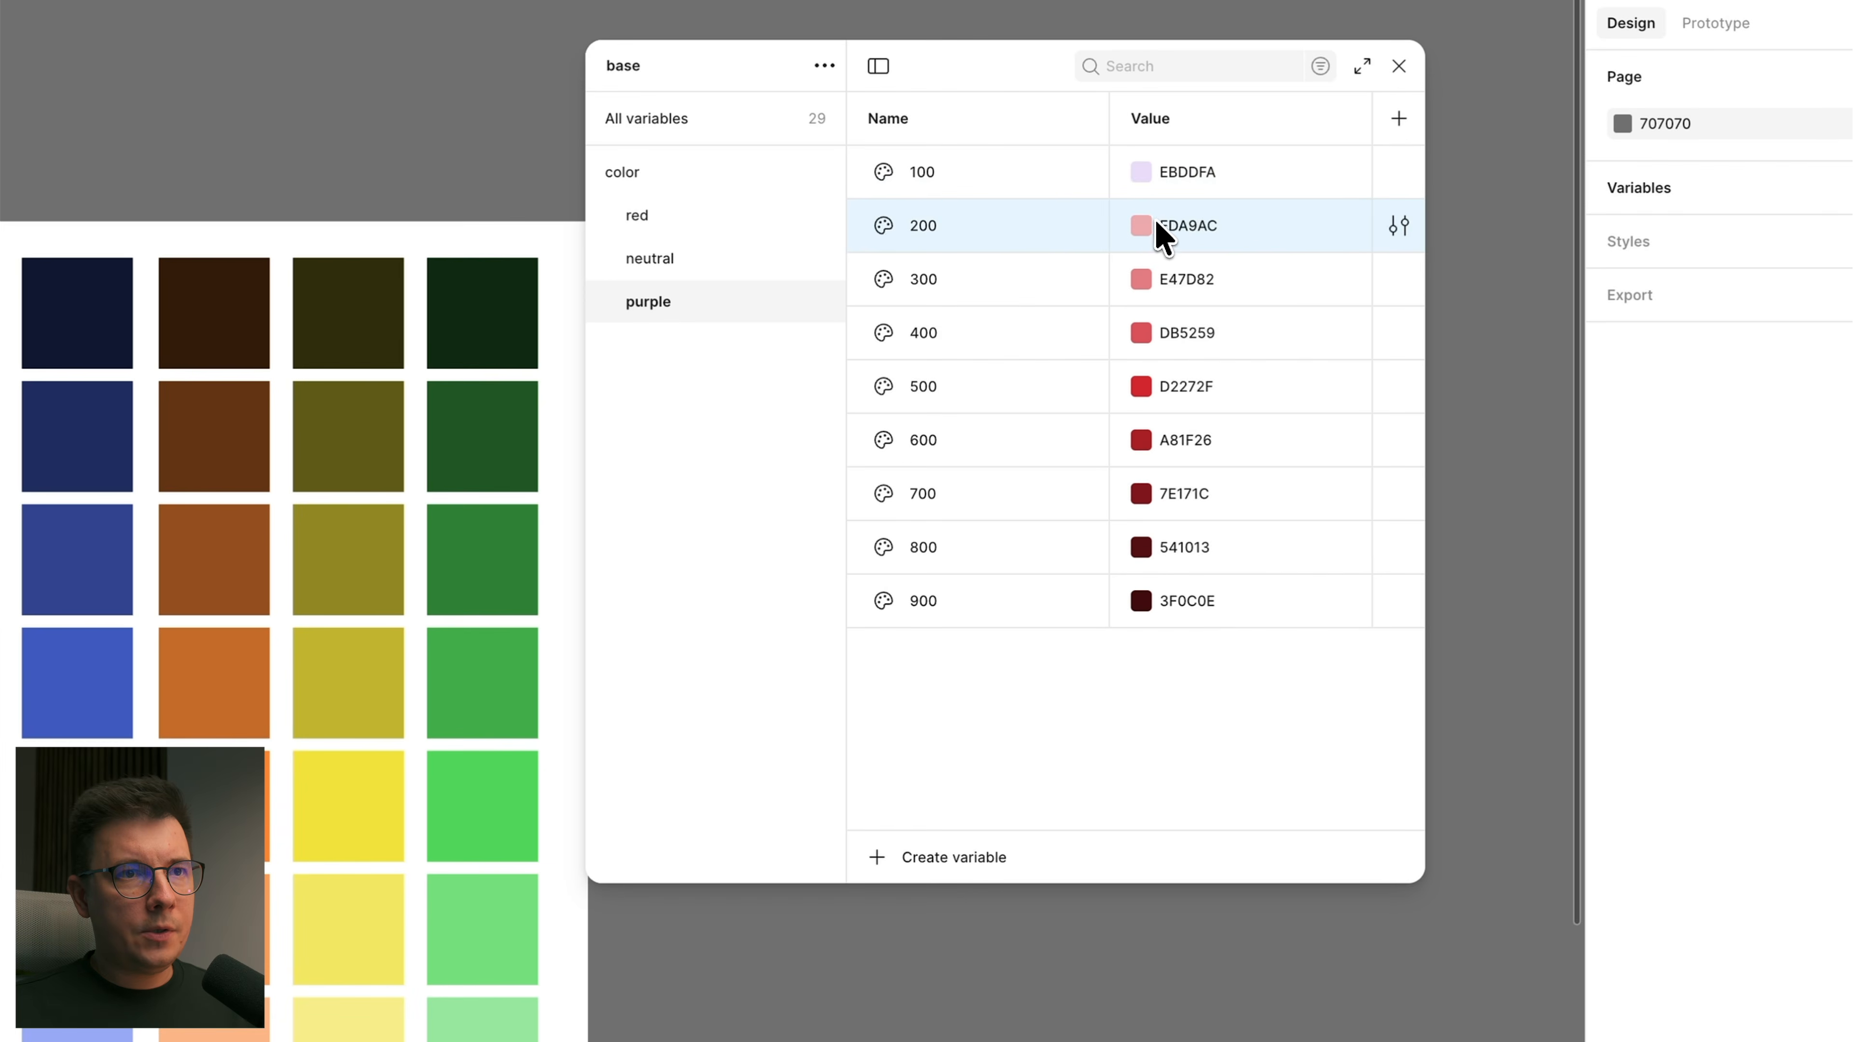
pyautogui.click(1141, 225)
pyautogui.click(1165, 629)
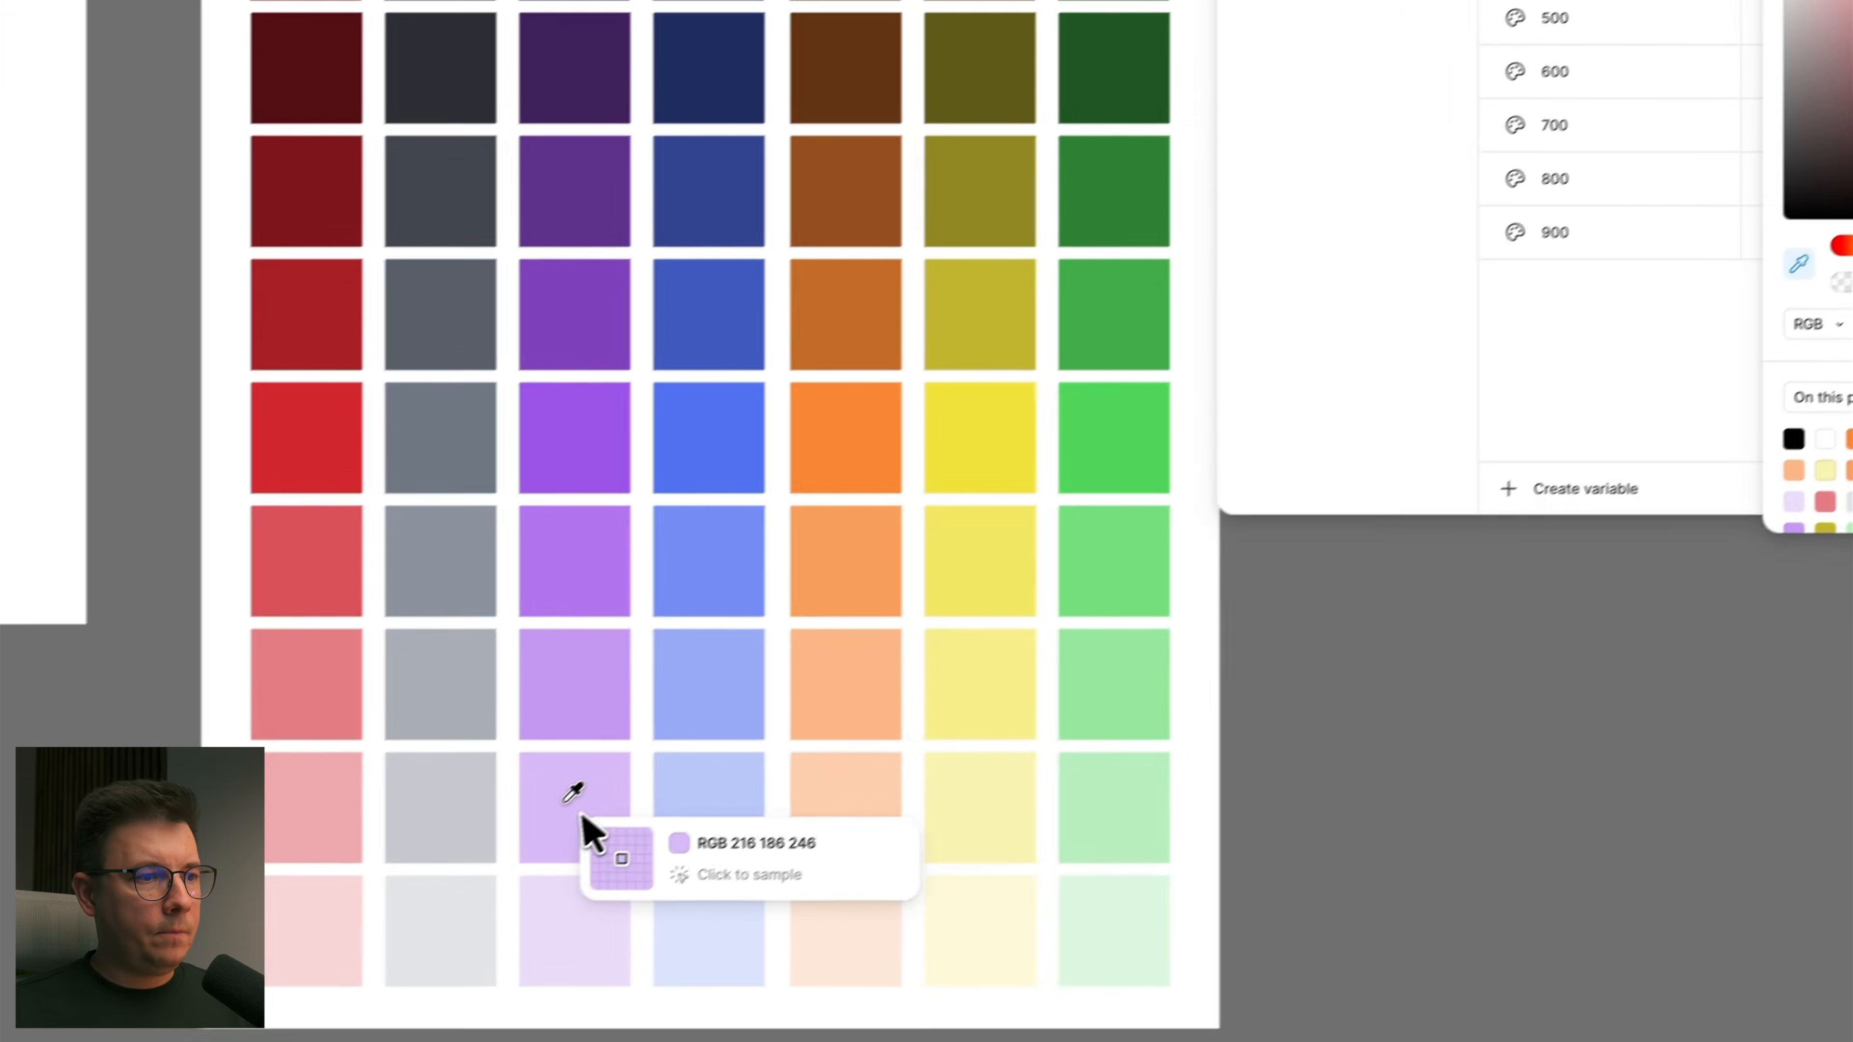
pyautogui.click(582, 816)
# Step: Set purple 300 to C498F1 and 400 to B175ED by sampling the matching light purple swatches
pyautogui.click(1126, 232)
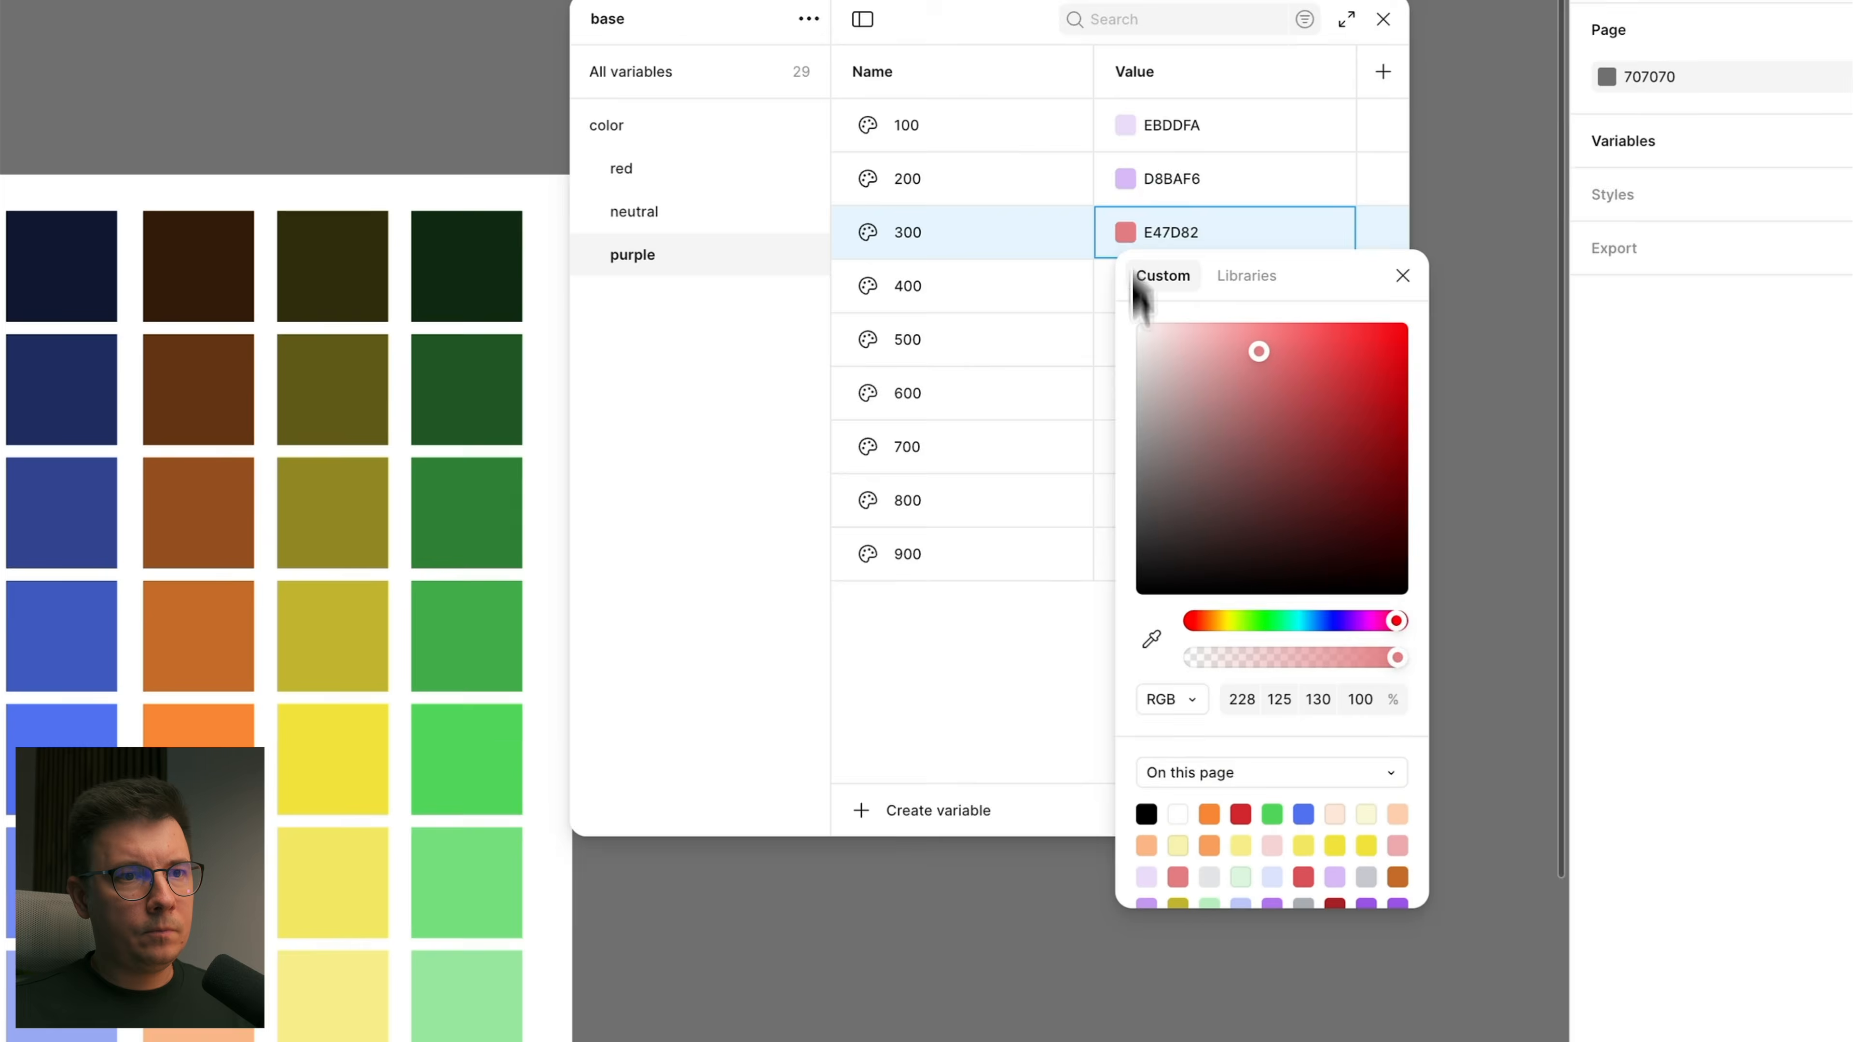
pyautogui.click(1152, 639)
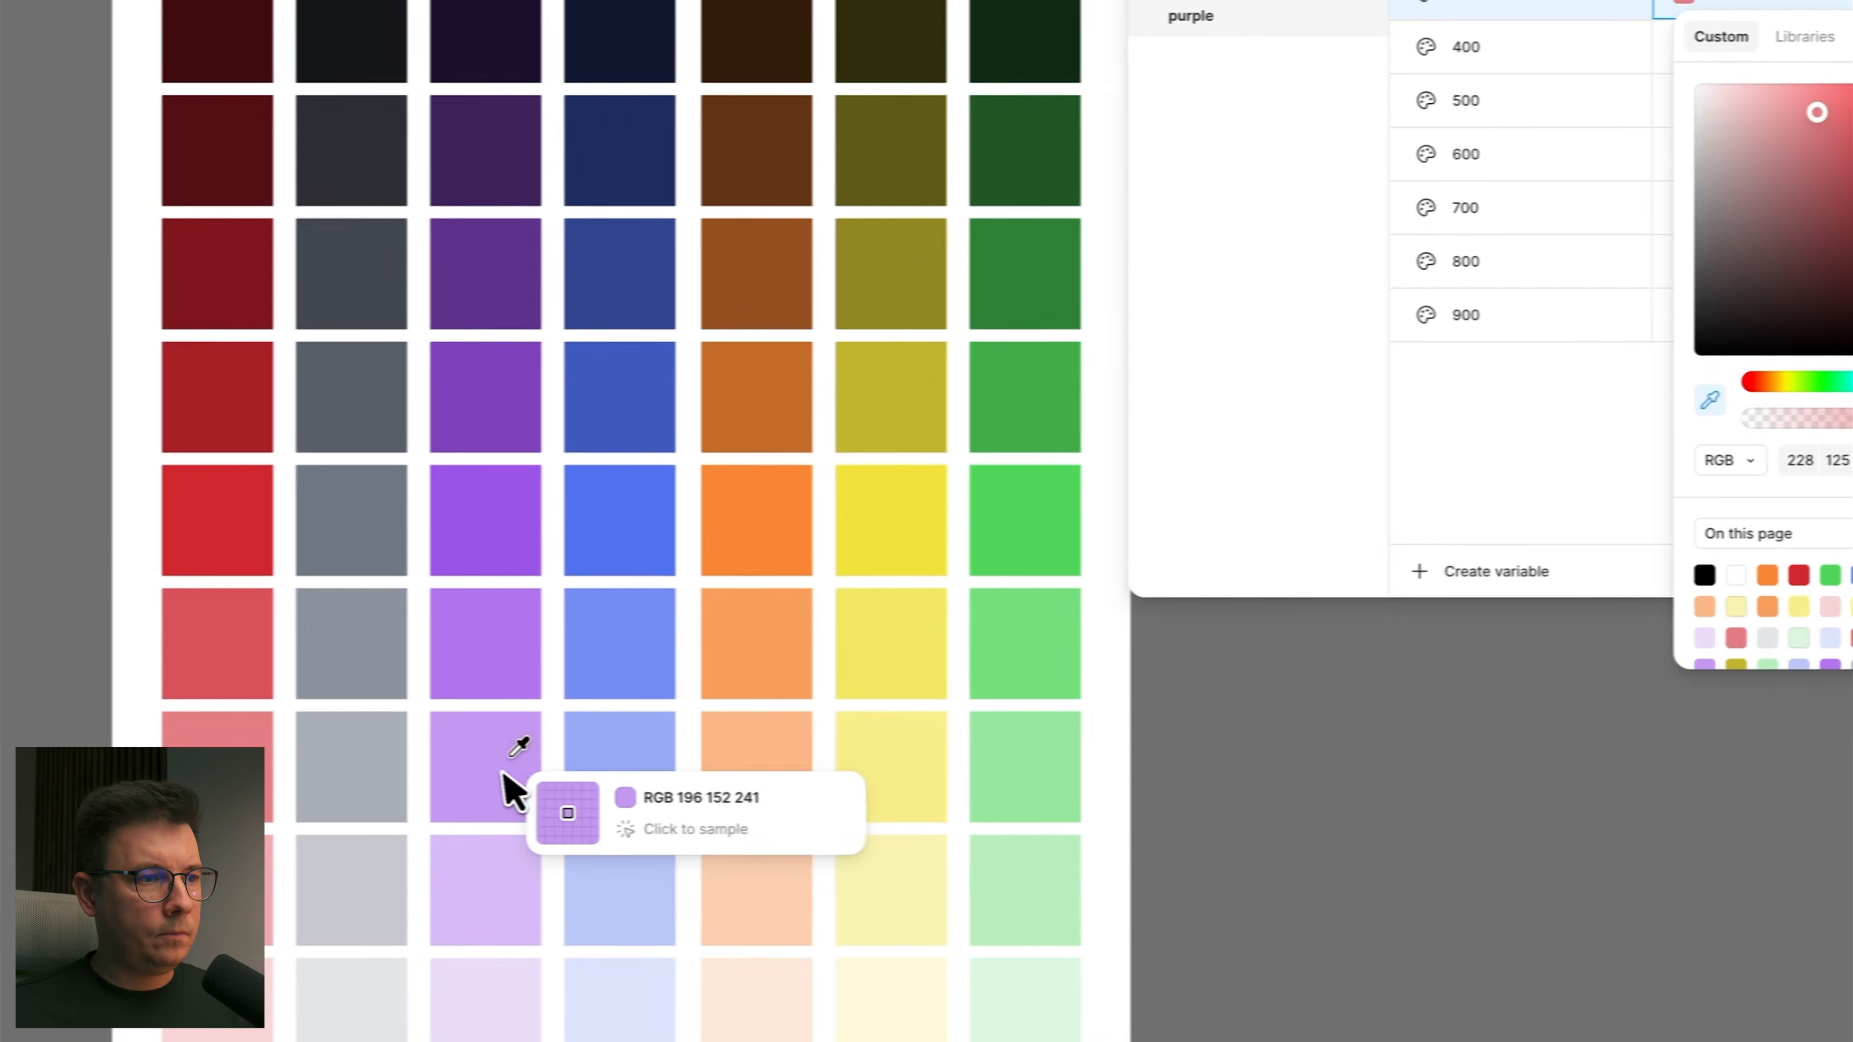
pyautogui.click(1496, 62)
pyautogui.click(1648, 75)
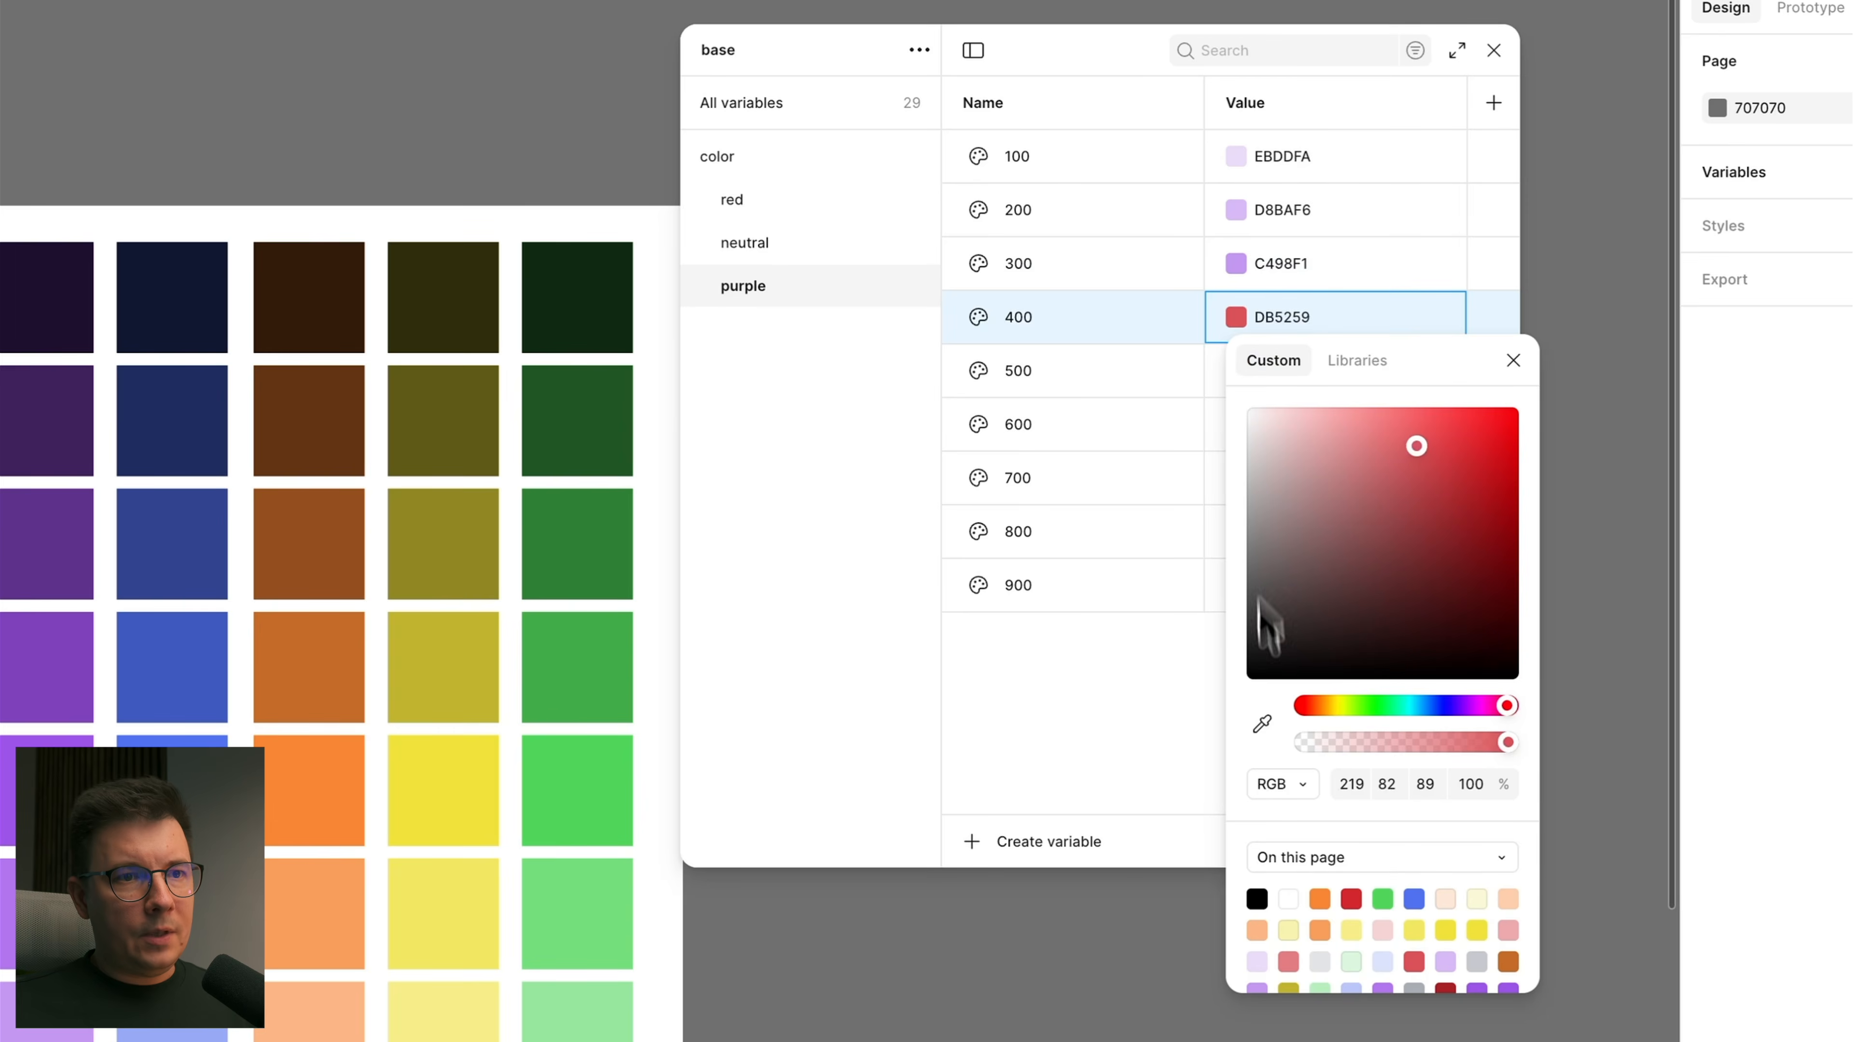
pyautogui.click(1264, 726)
pyautogui.click(50, 921)
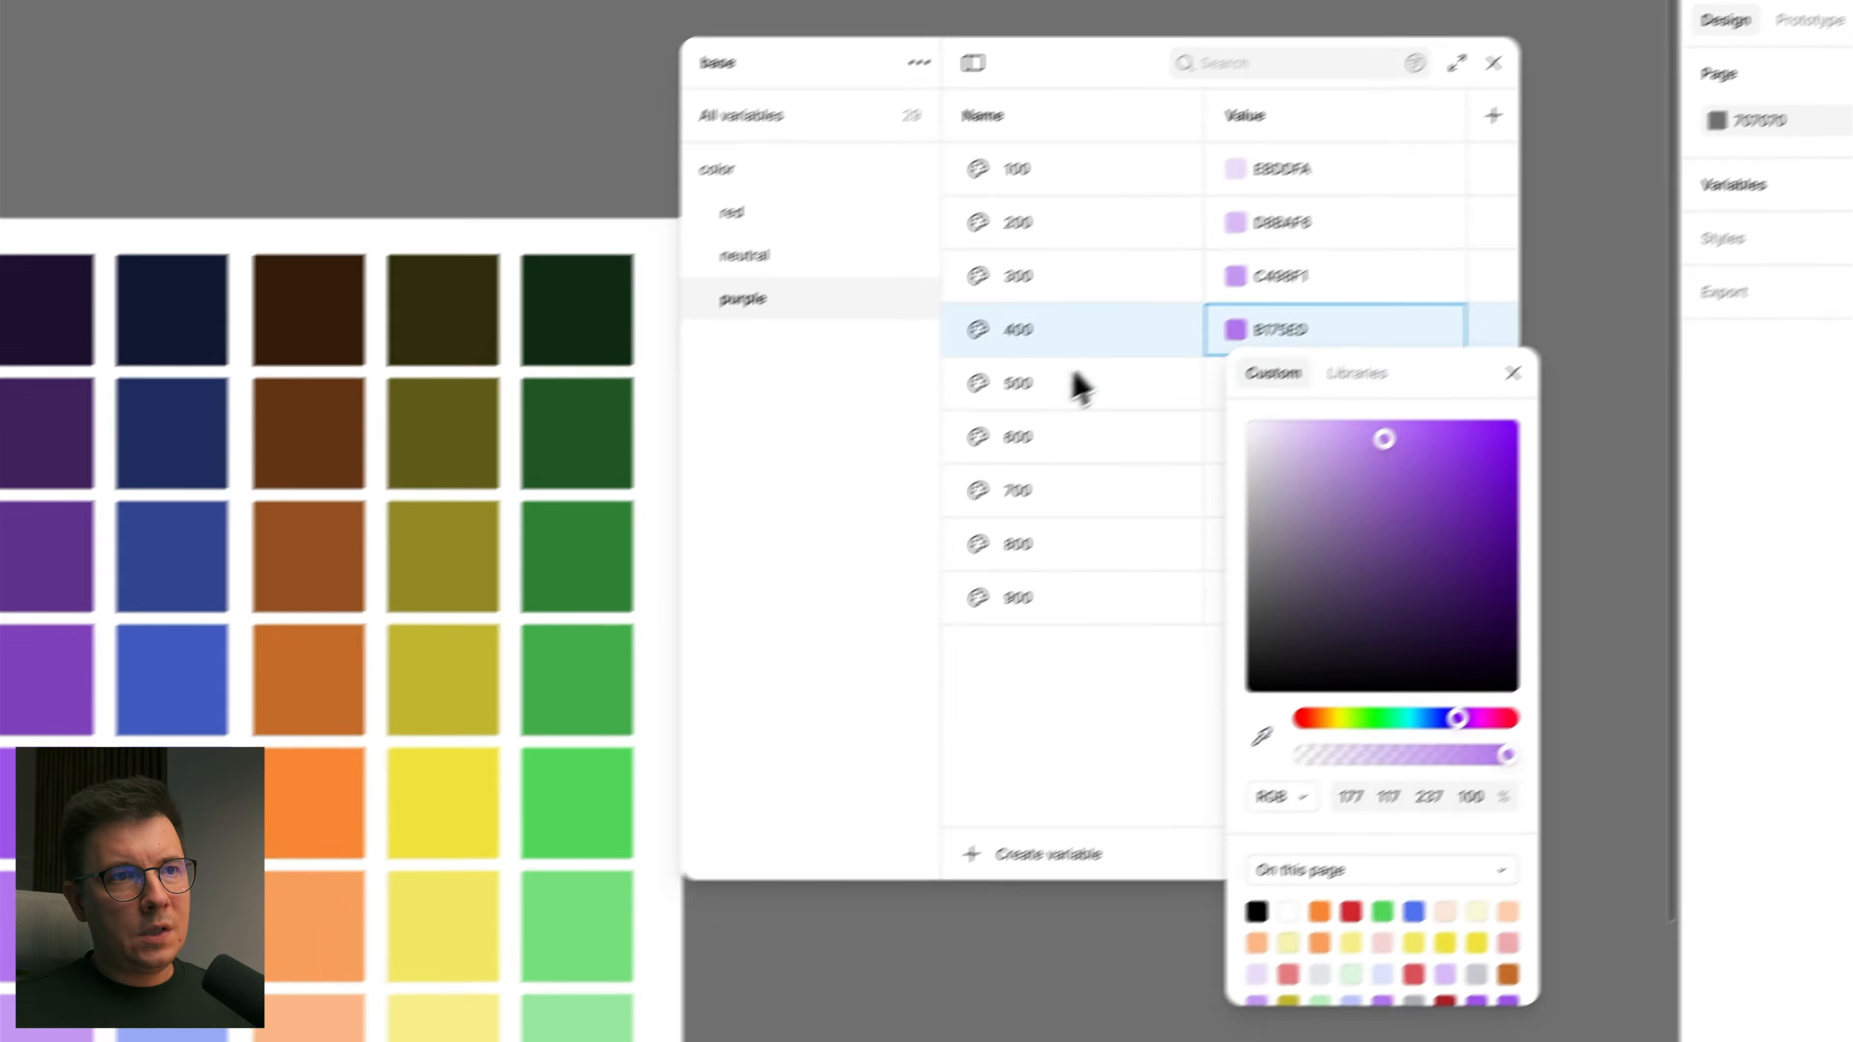
pyautogui.click(1074, 369)
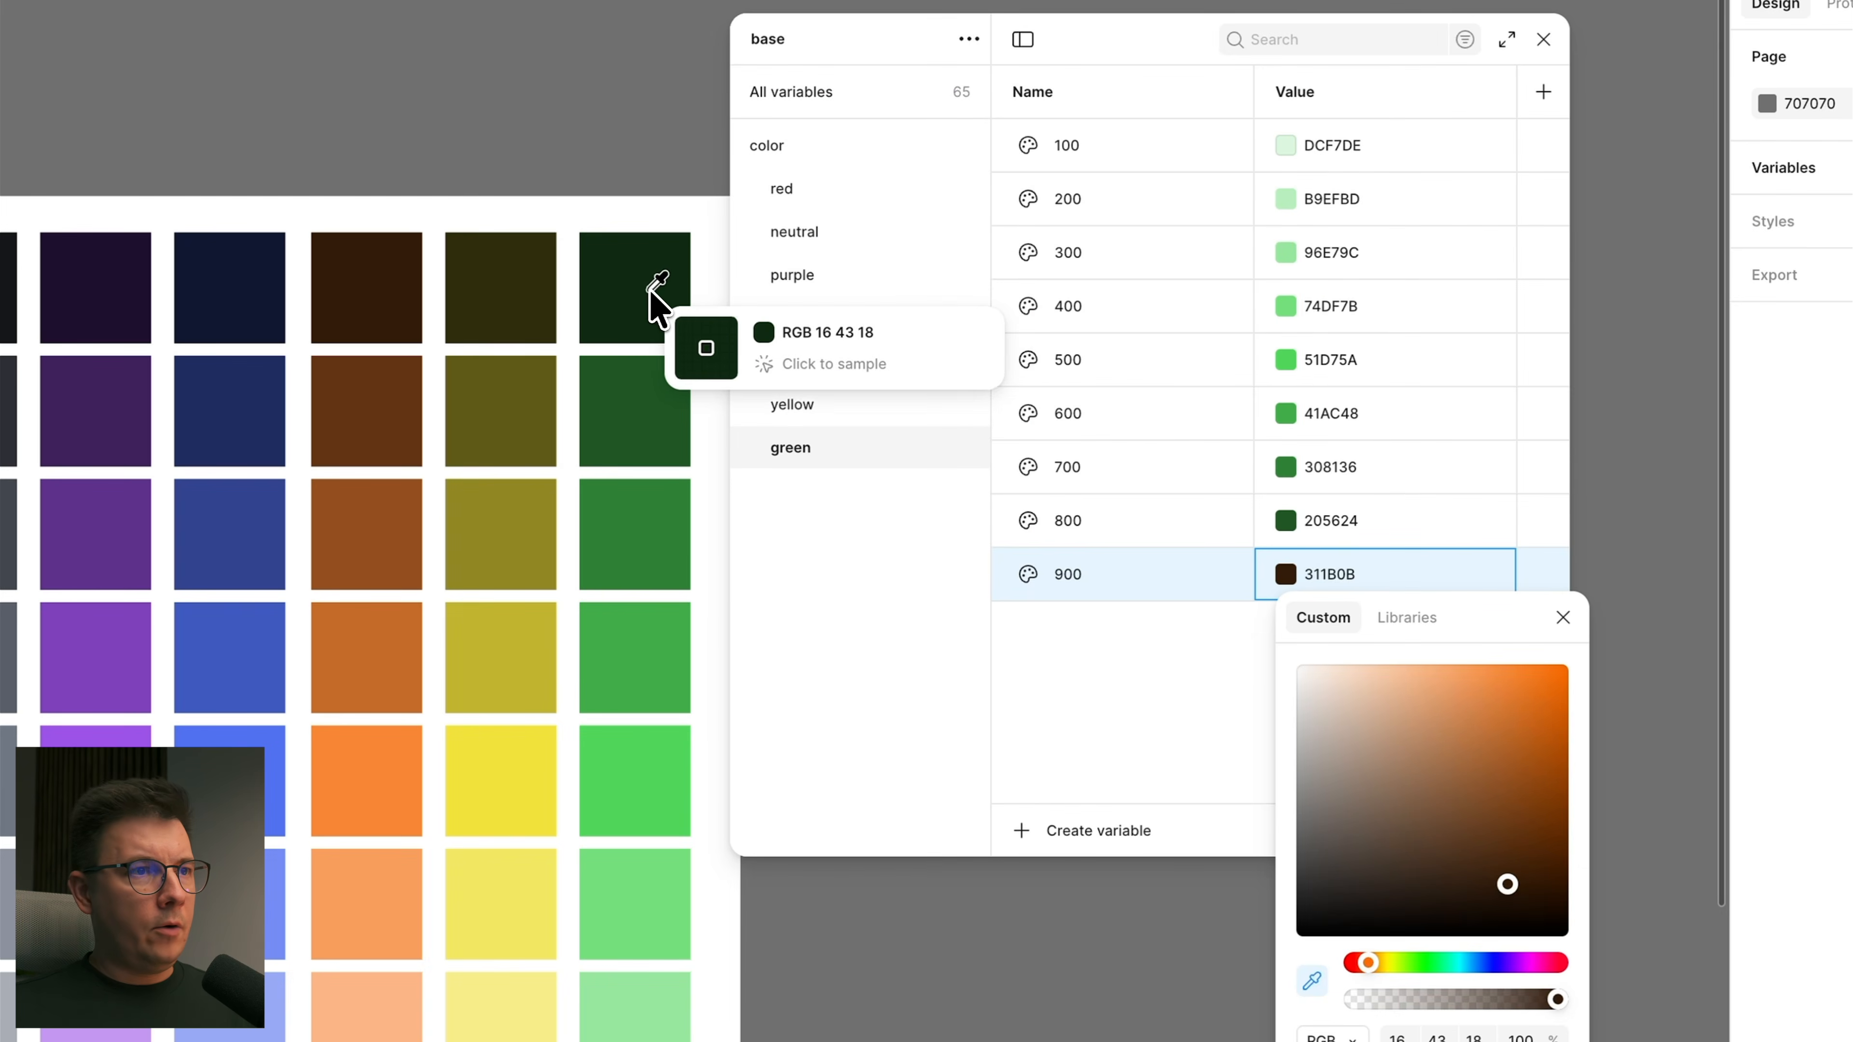
# Step: Set green 900 to 102B12 by sampling the darkest swatch of the green column
pyautogui.click(653, 291)
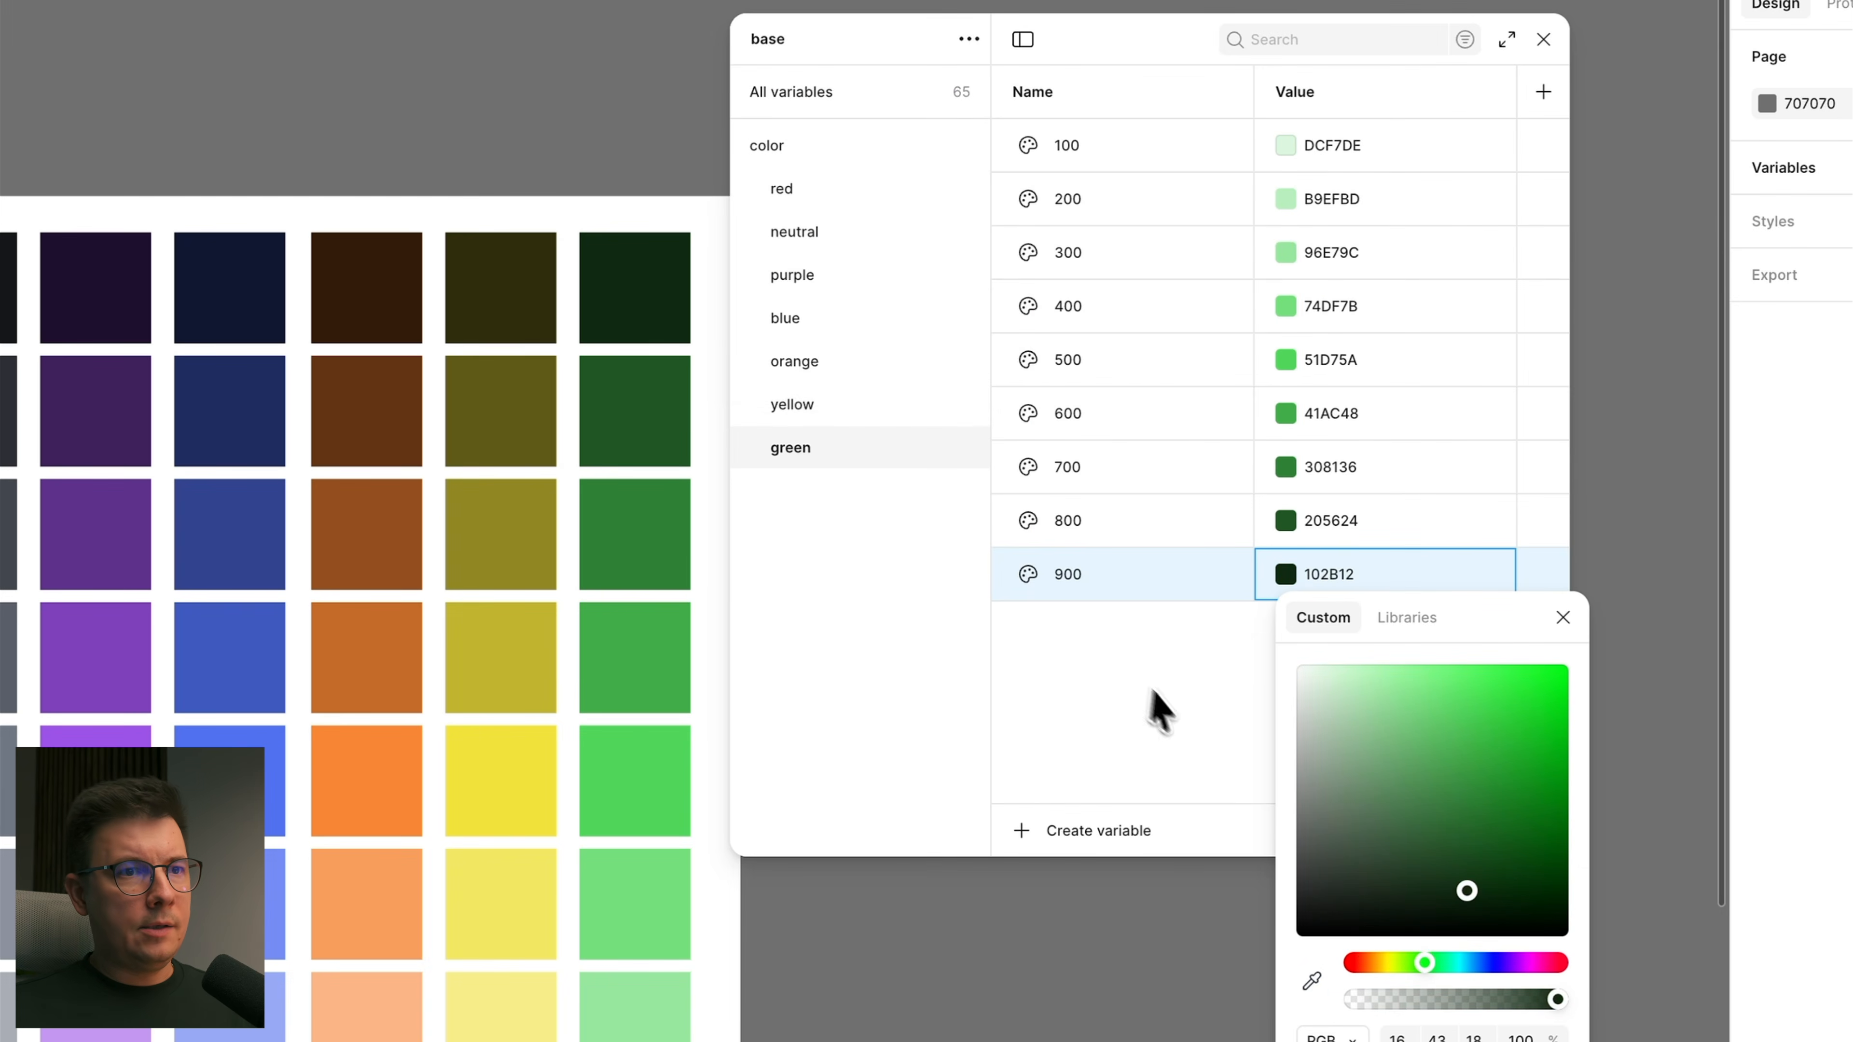
pyautogui.click(1160, 723)
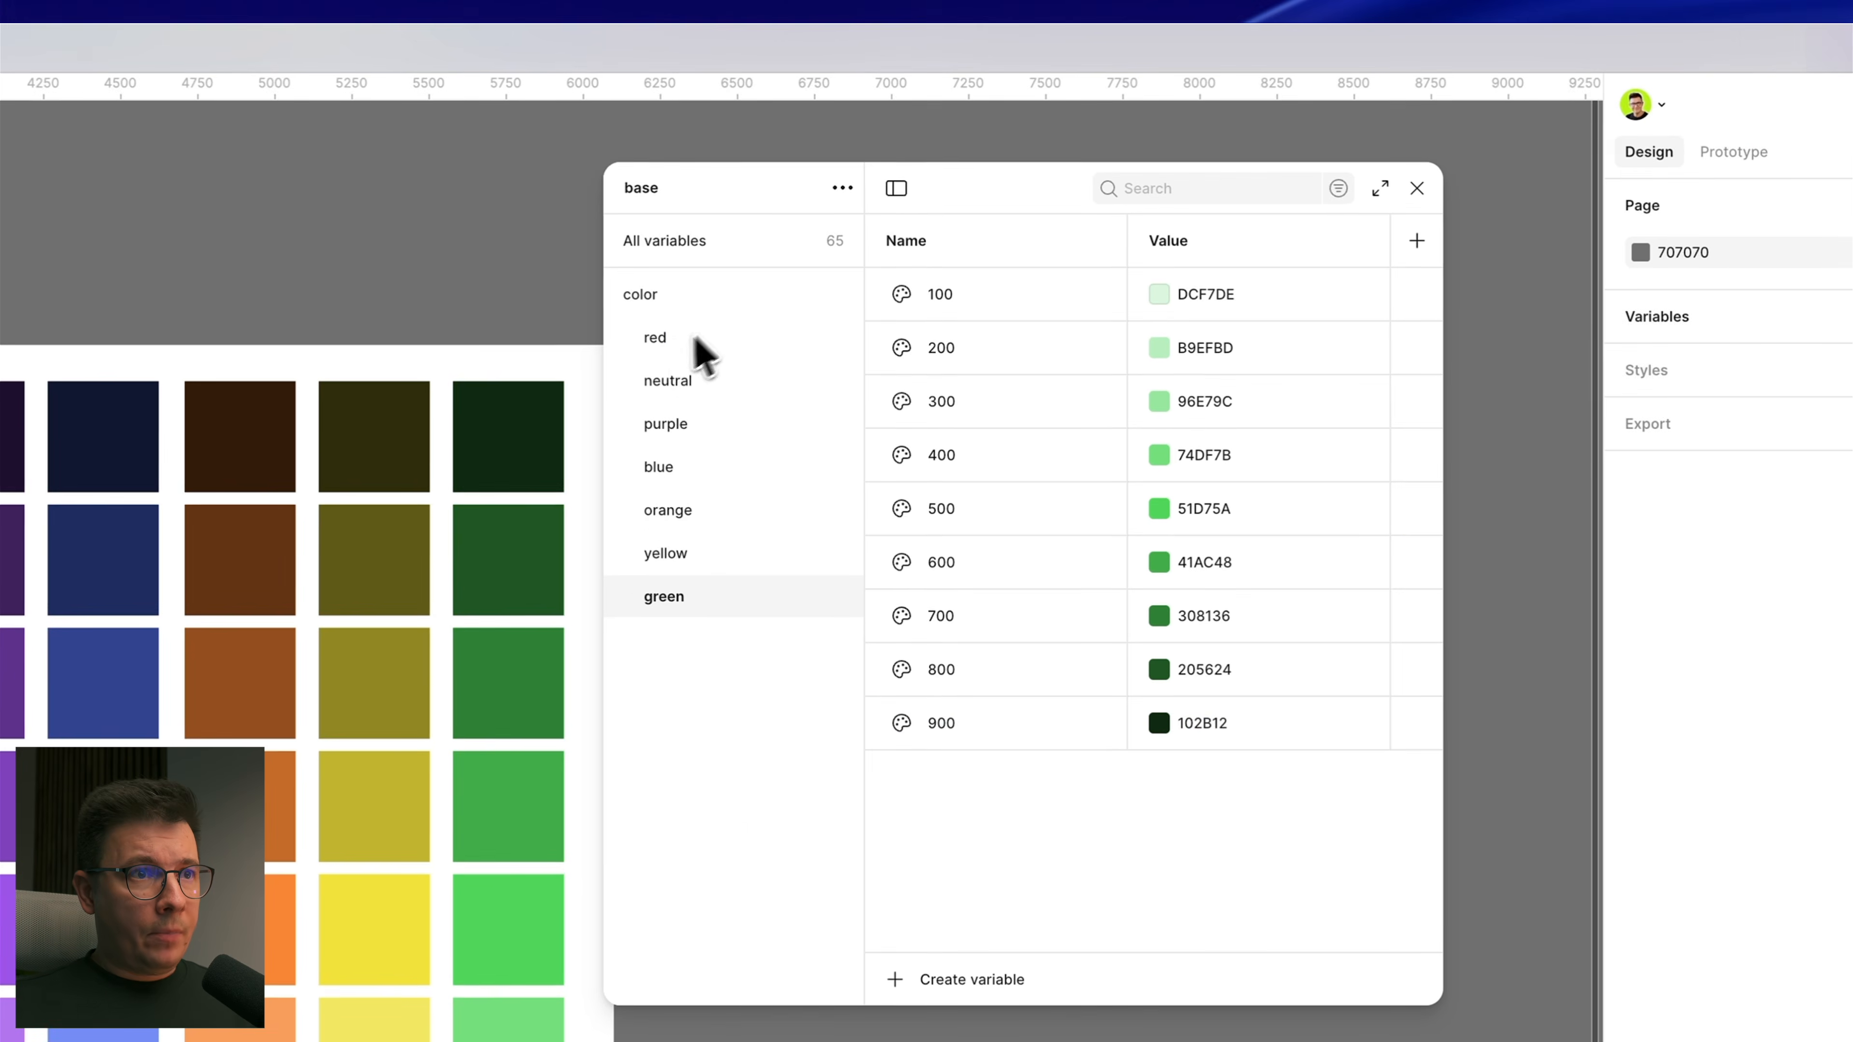
# Step: Show the variables of the whole color group and make the variables window taller
pyautogui.click(657, 338)
pyautogui.click(603, 286)
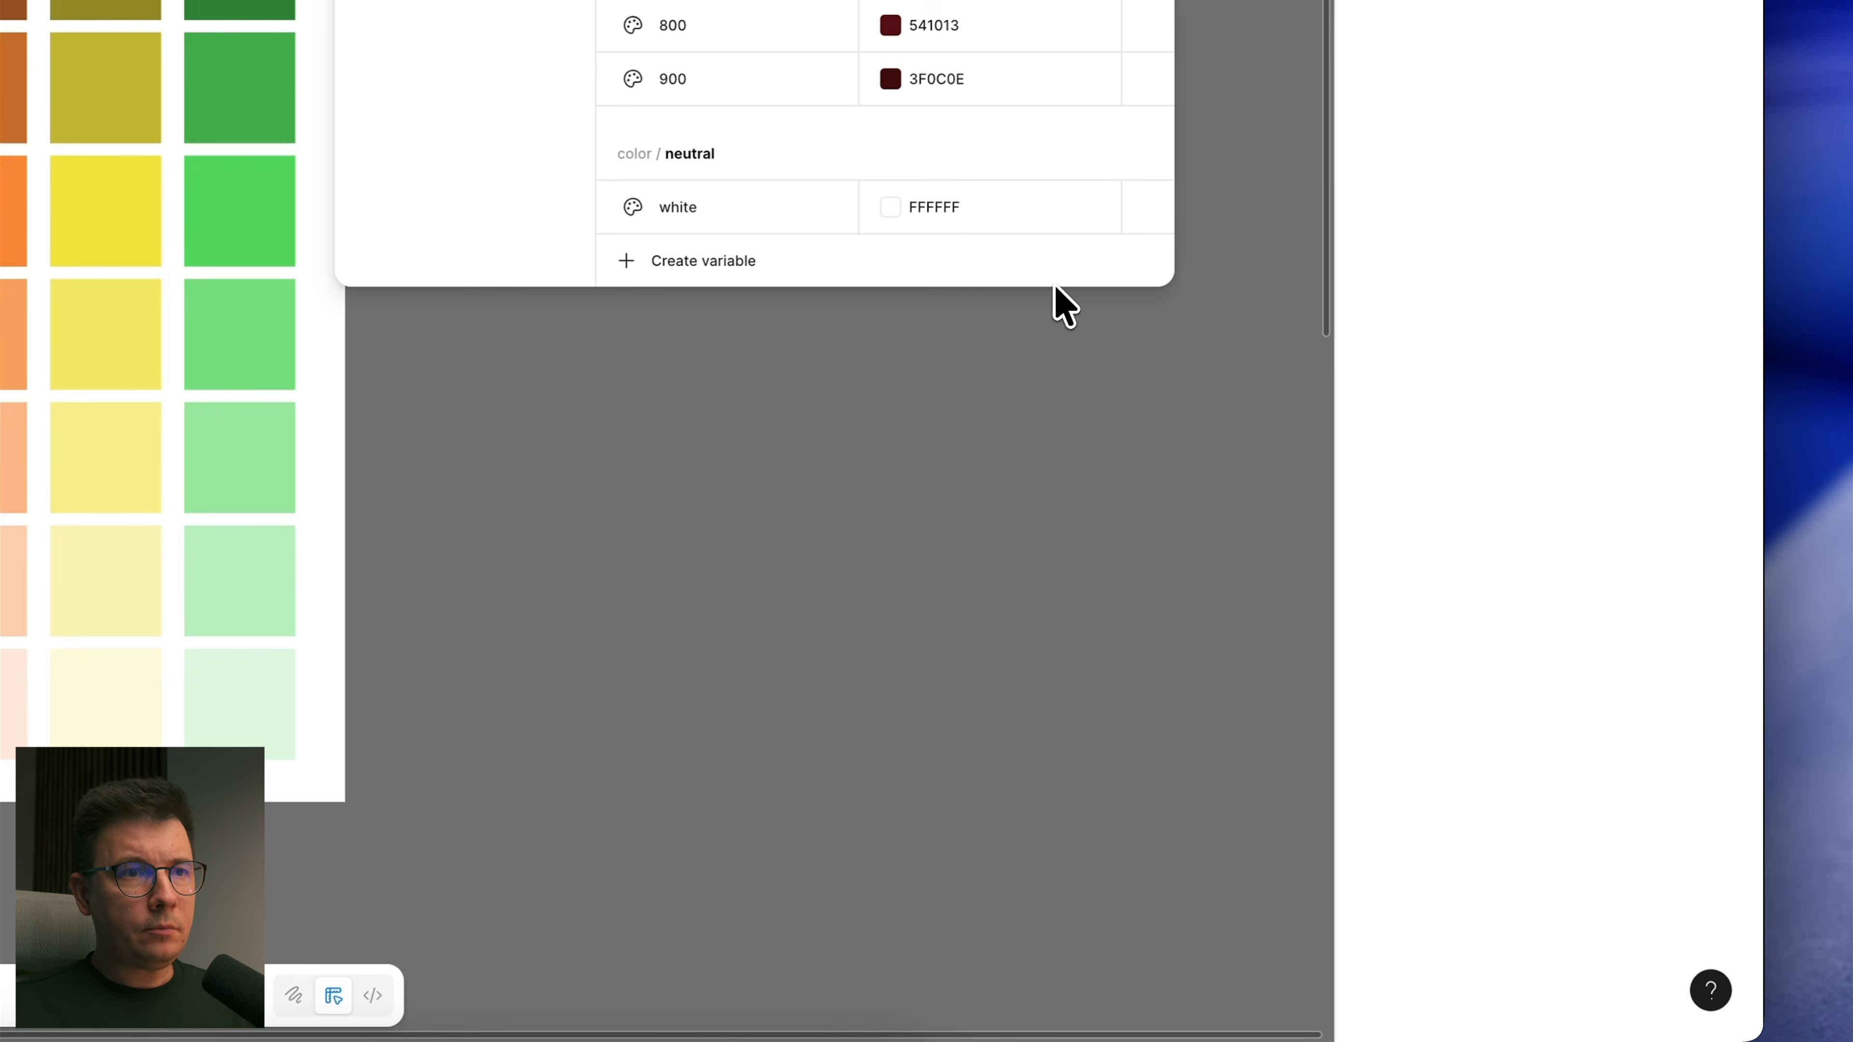
pyautogui.moveTo(1326, 1007); pyautogui.dragTo(1348, 1041)
pyautogui.moveTo(1081, 803); pyautogui.dragTo(1084, 924)
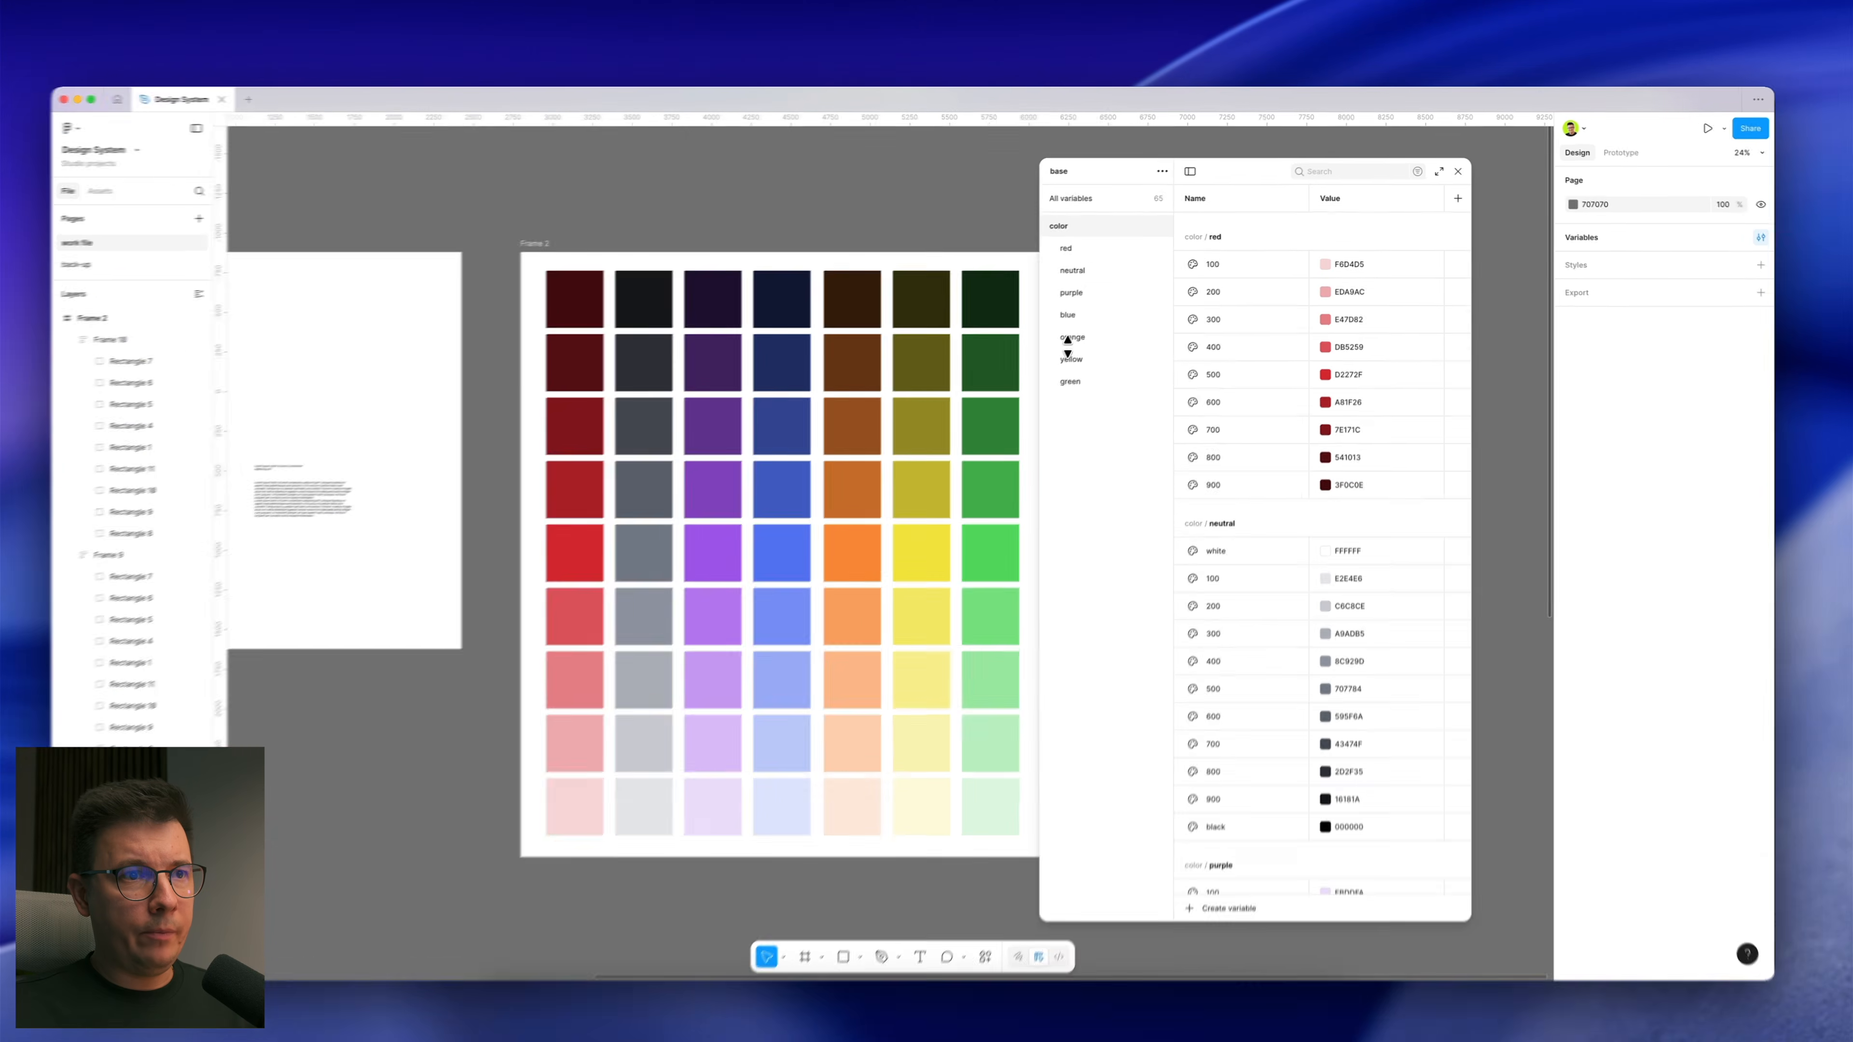
# Step: Review the full list of color variables and check the planned structure in the guide frame
pyautogui.scroll(-15, 1144, 856)
pyautogui.scroll(15, 1272, 471)
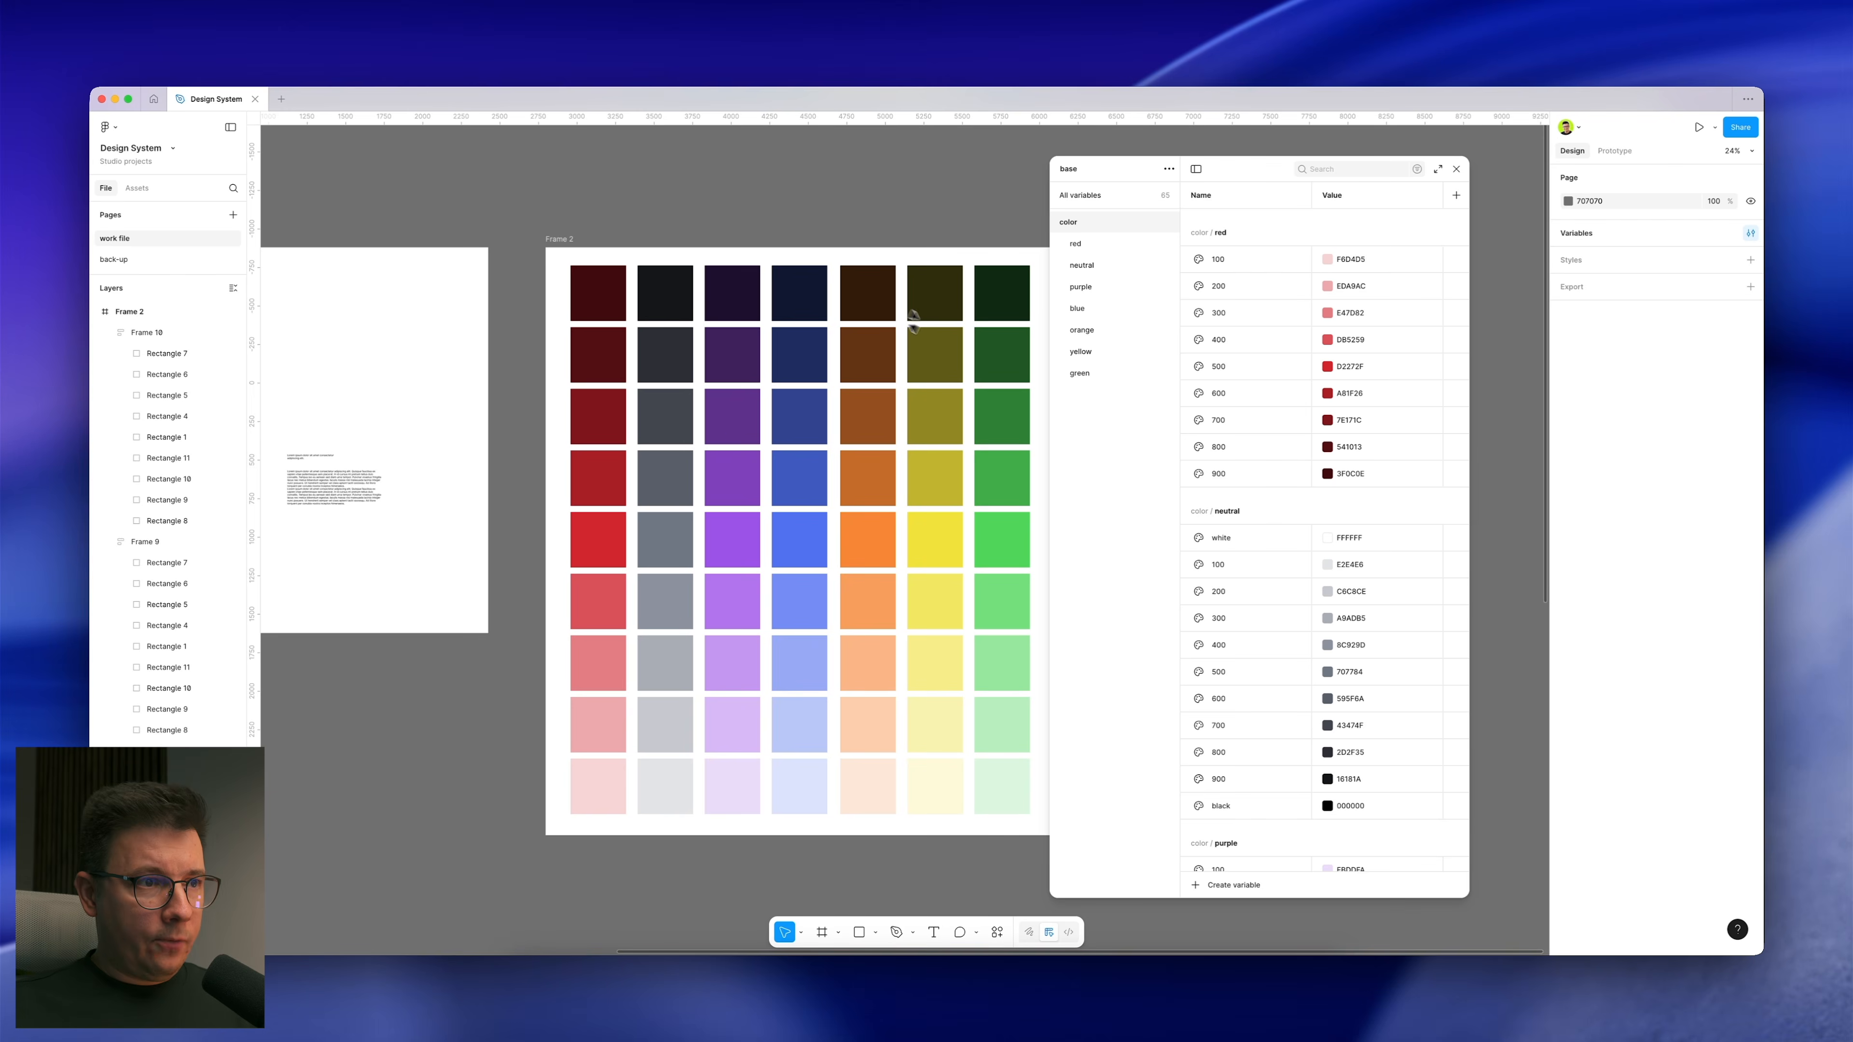
pyautogui.scroll(-5, 842, 351)
pyautogui.hscroll(-3, 839, 336)
pyautogui.scroll(5, 765, 478)
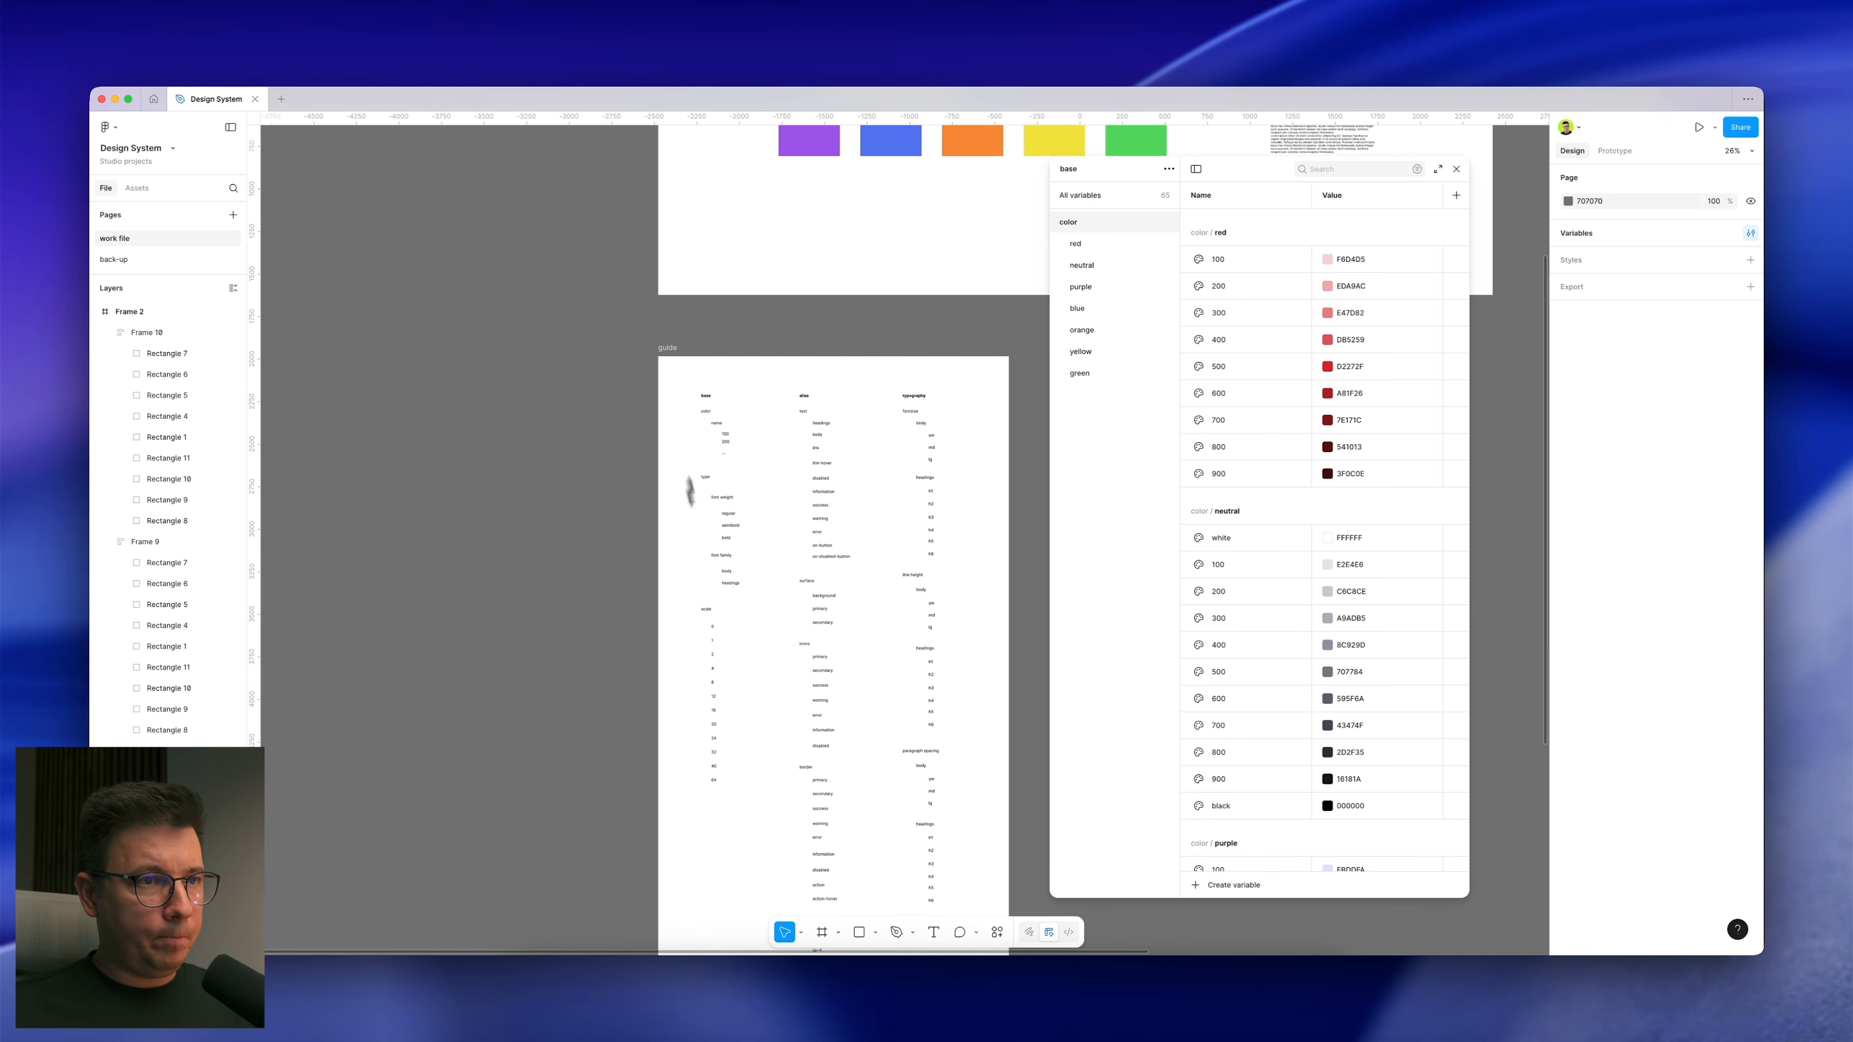
pyautogui.scroll(2, 753, 493)
pyautogui.hscroll(1, 753, 493)
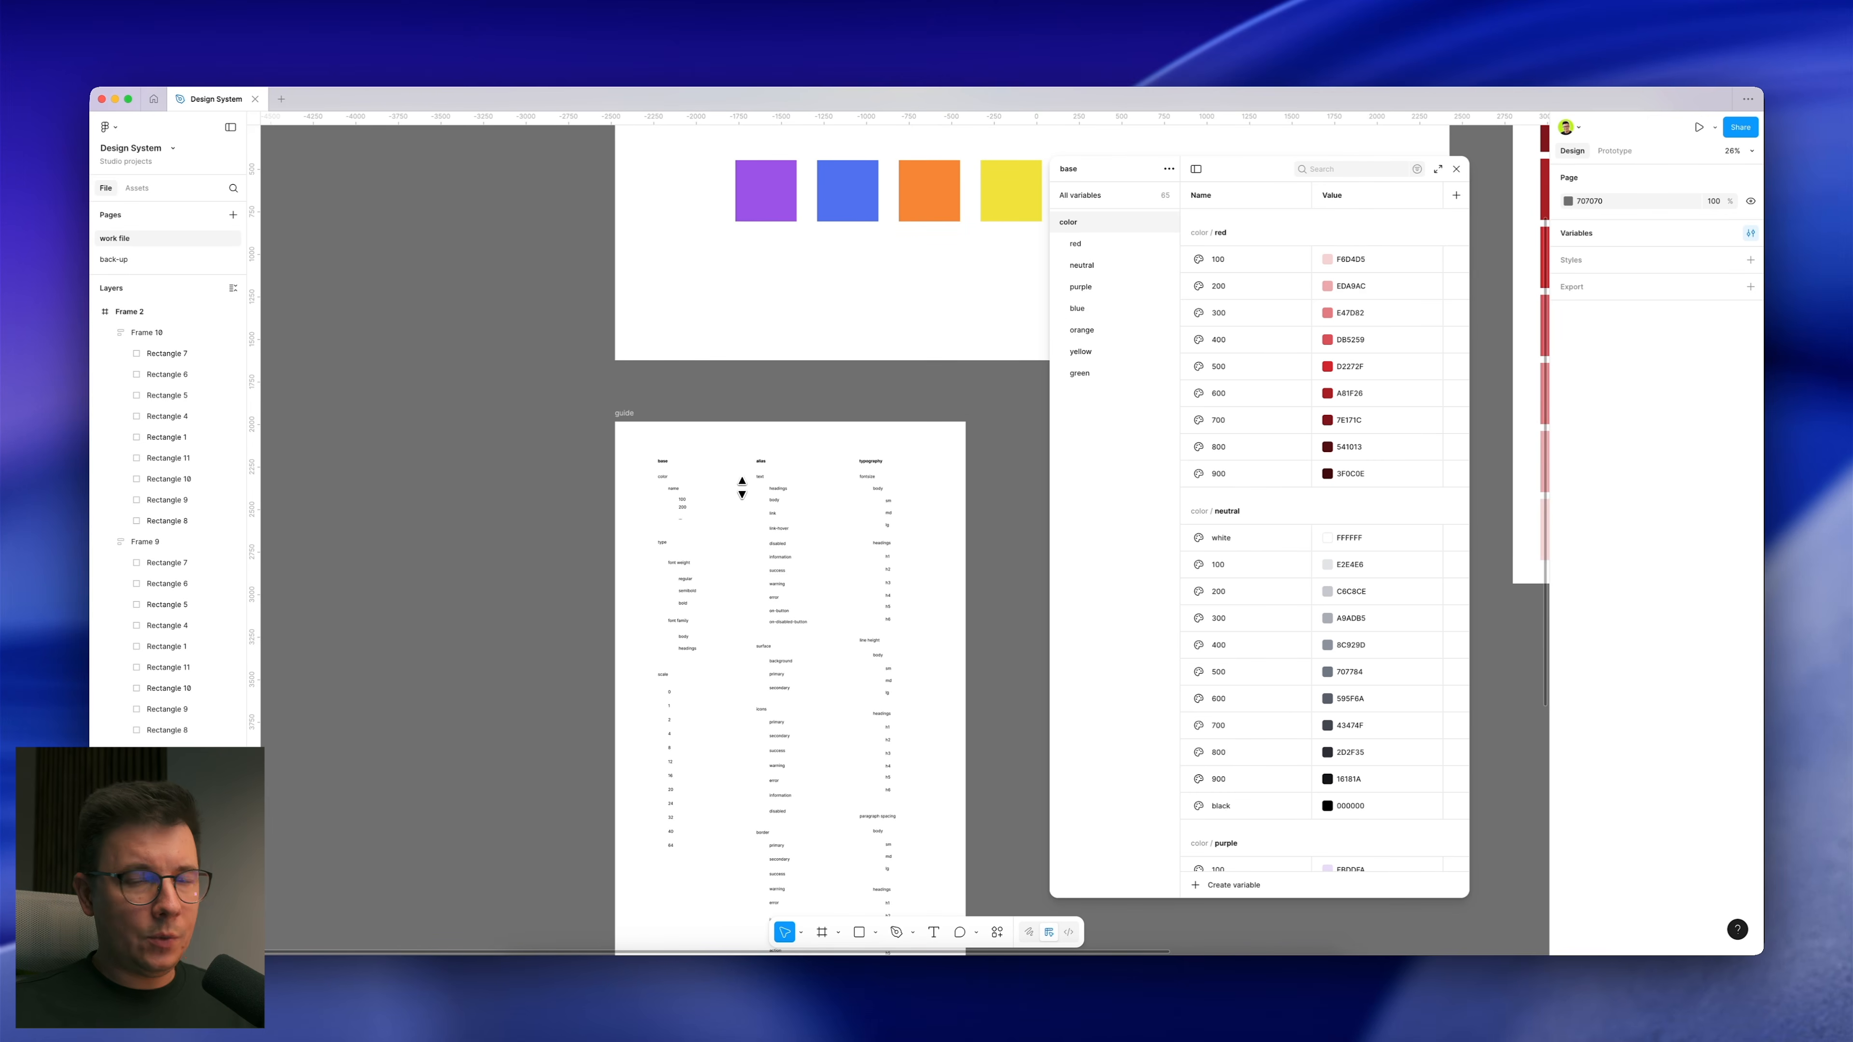
pyautogui.hscroll(15, 938, 466)
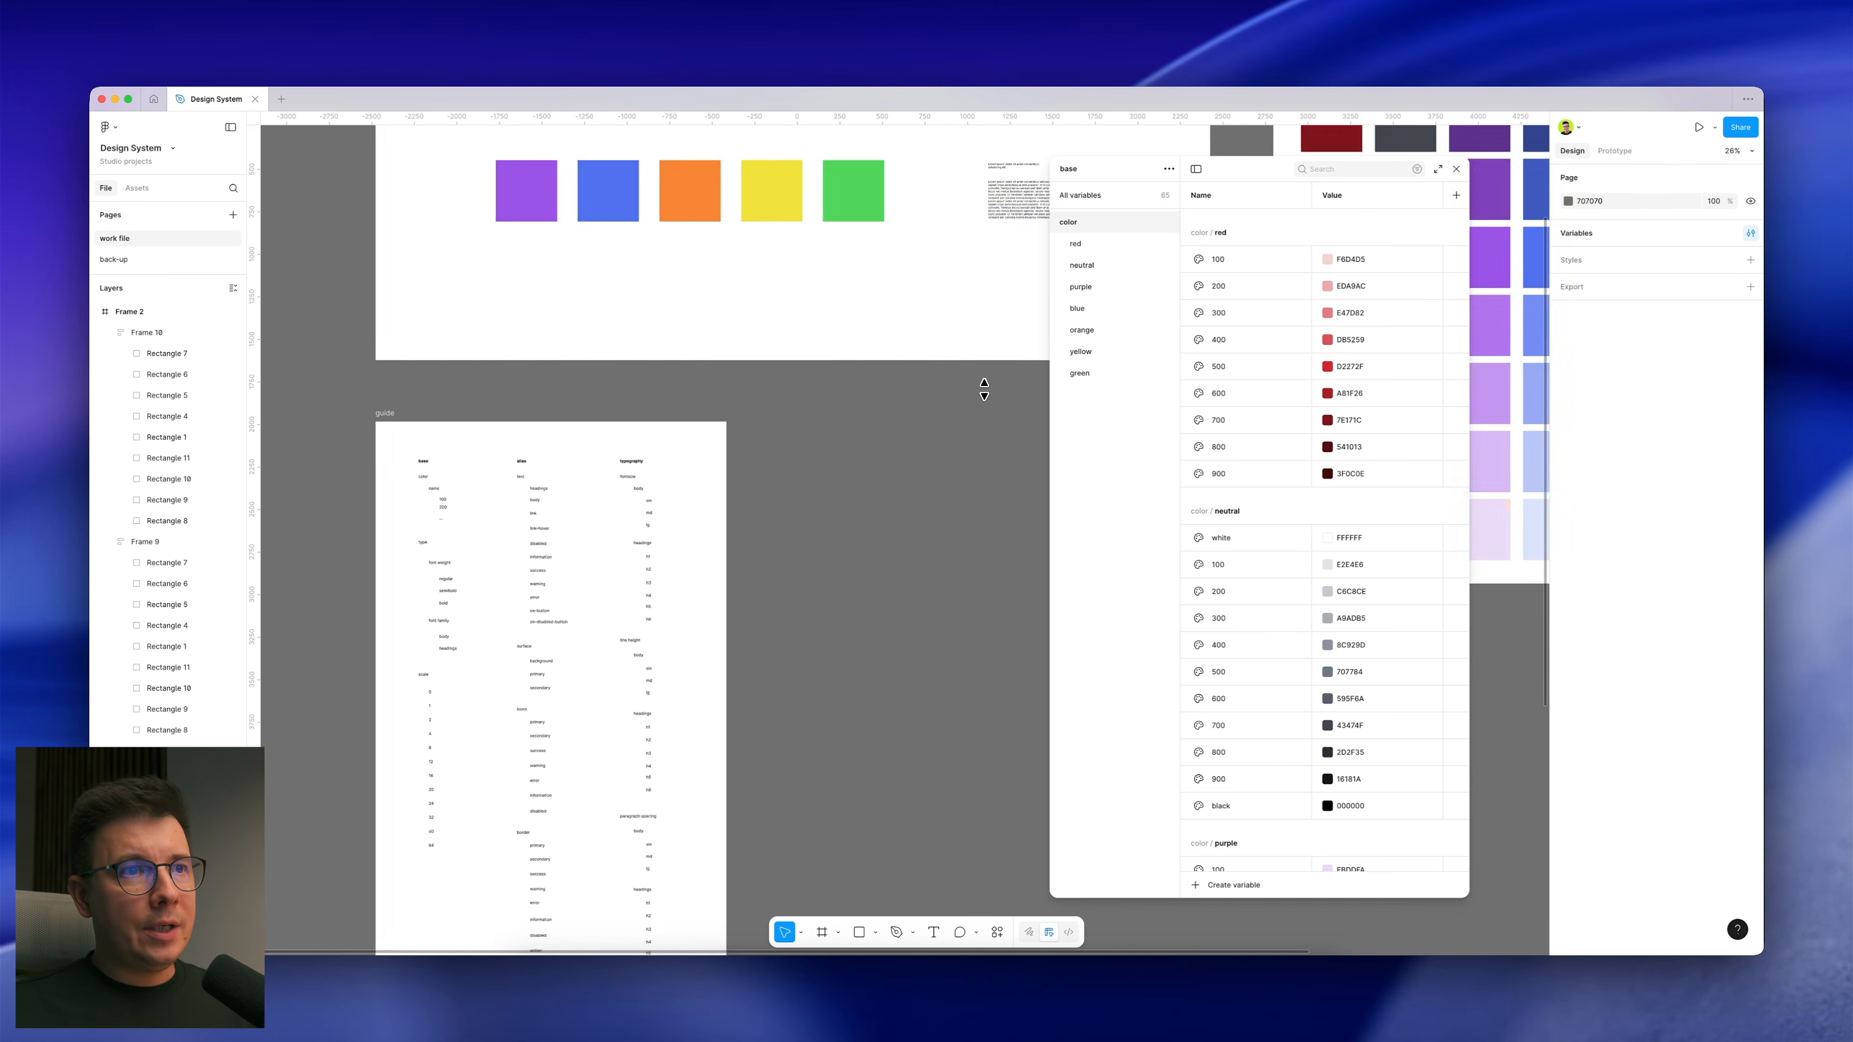
pyautogui.scroll(3, 984, 390)
pyautogui.scroll(1, 986, 388)
pyautogui.hscroll(-1, 986, 388)
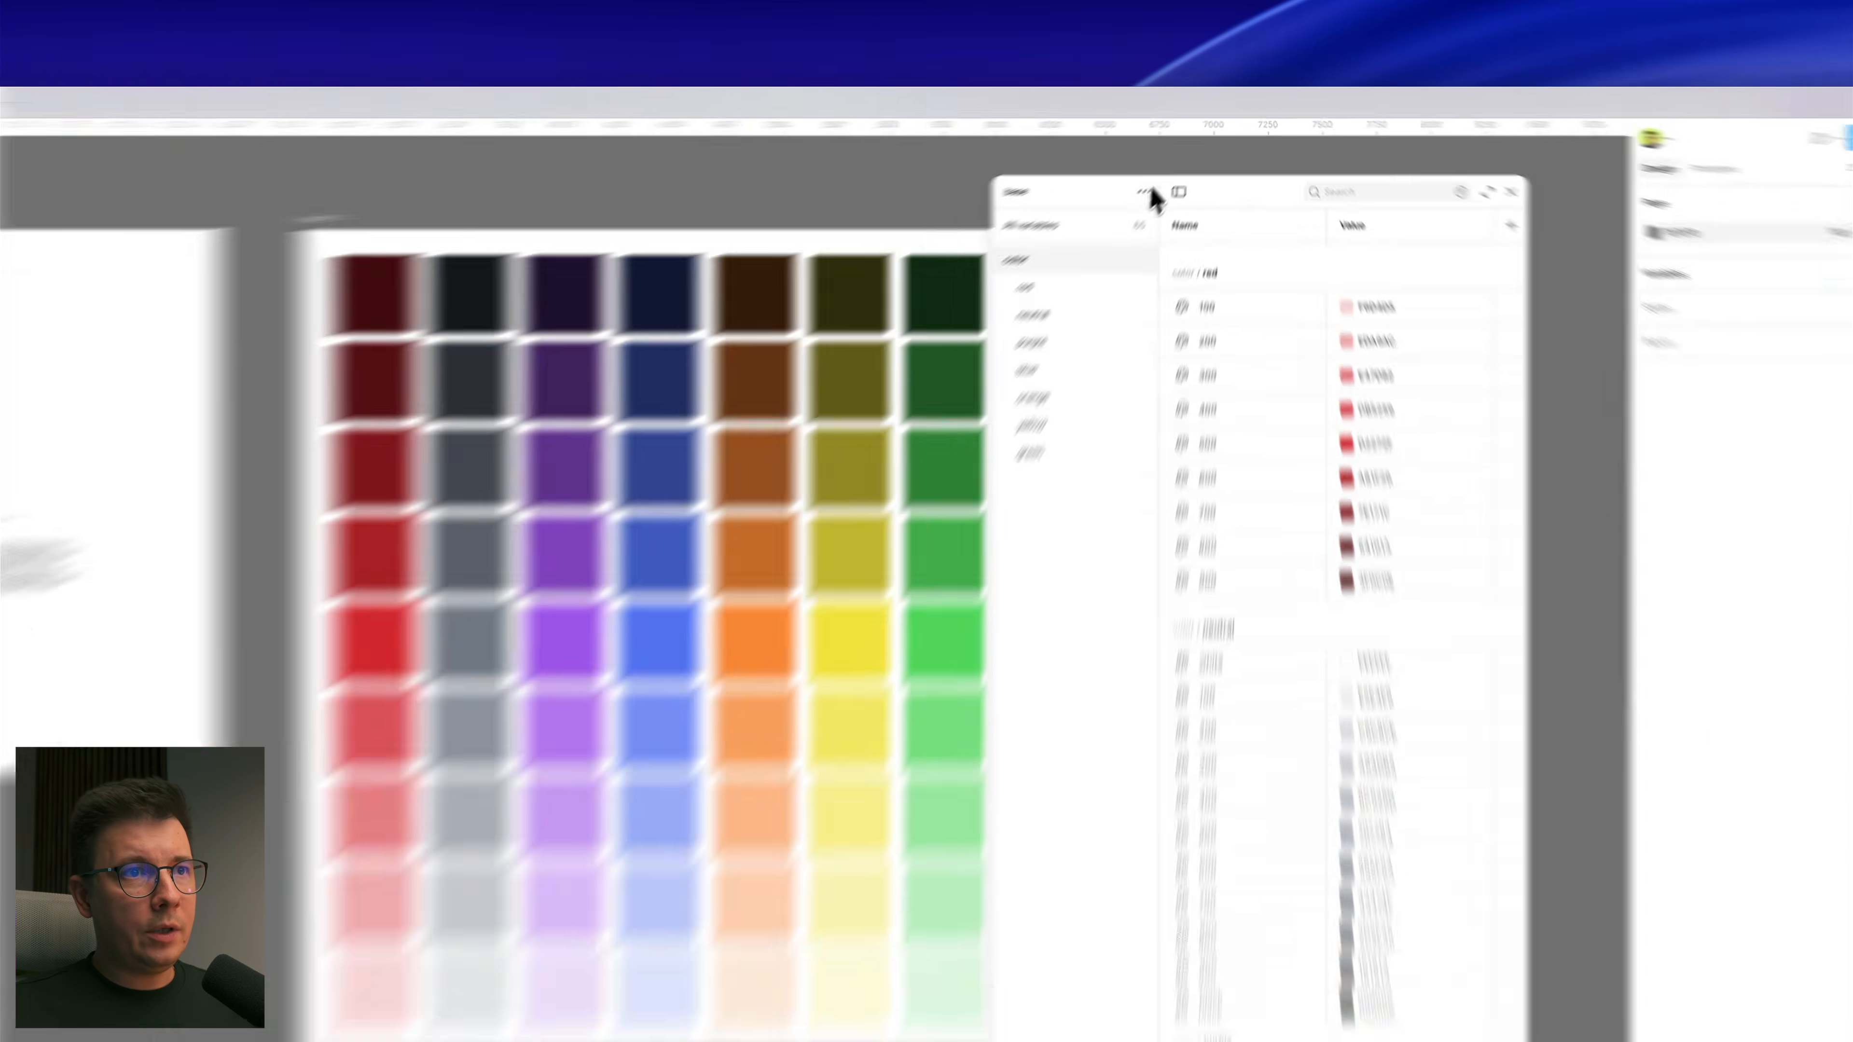
# Step: Create a new variable collection named alias
pyautogui.click(1169, 169)
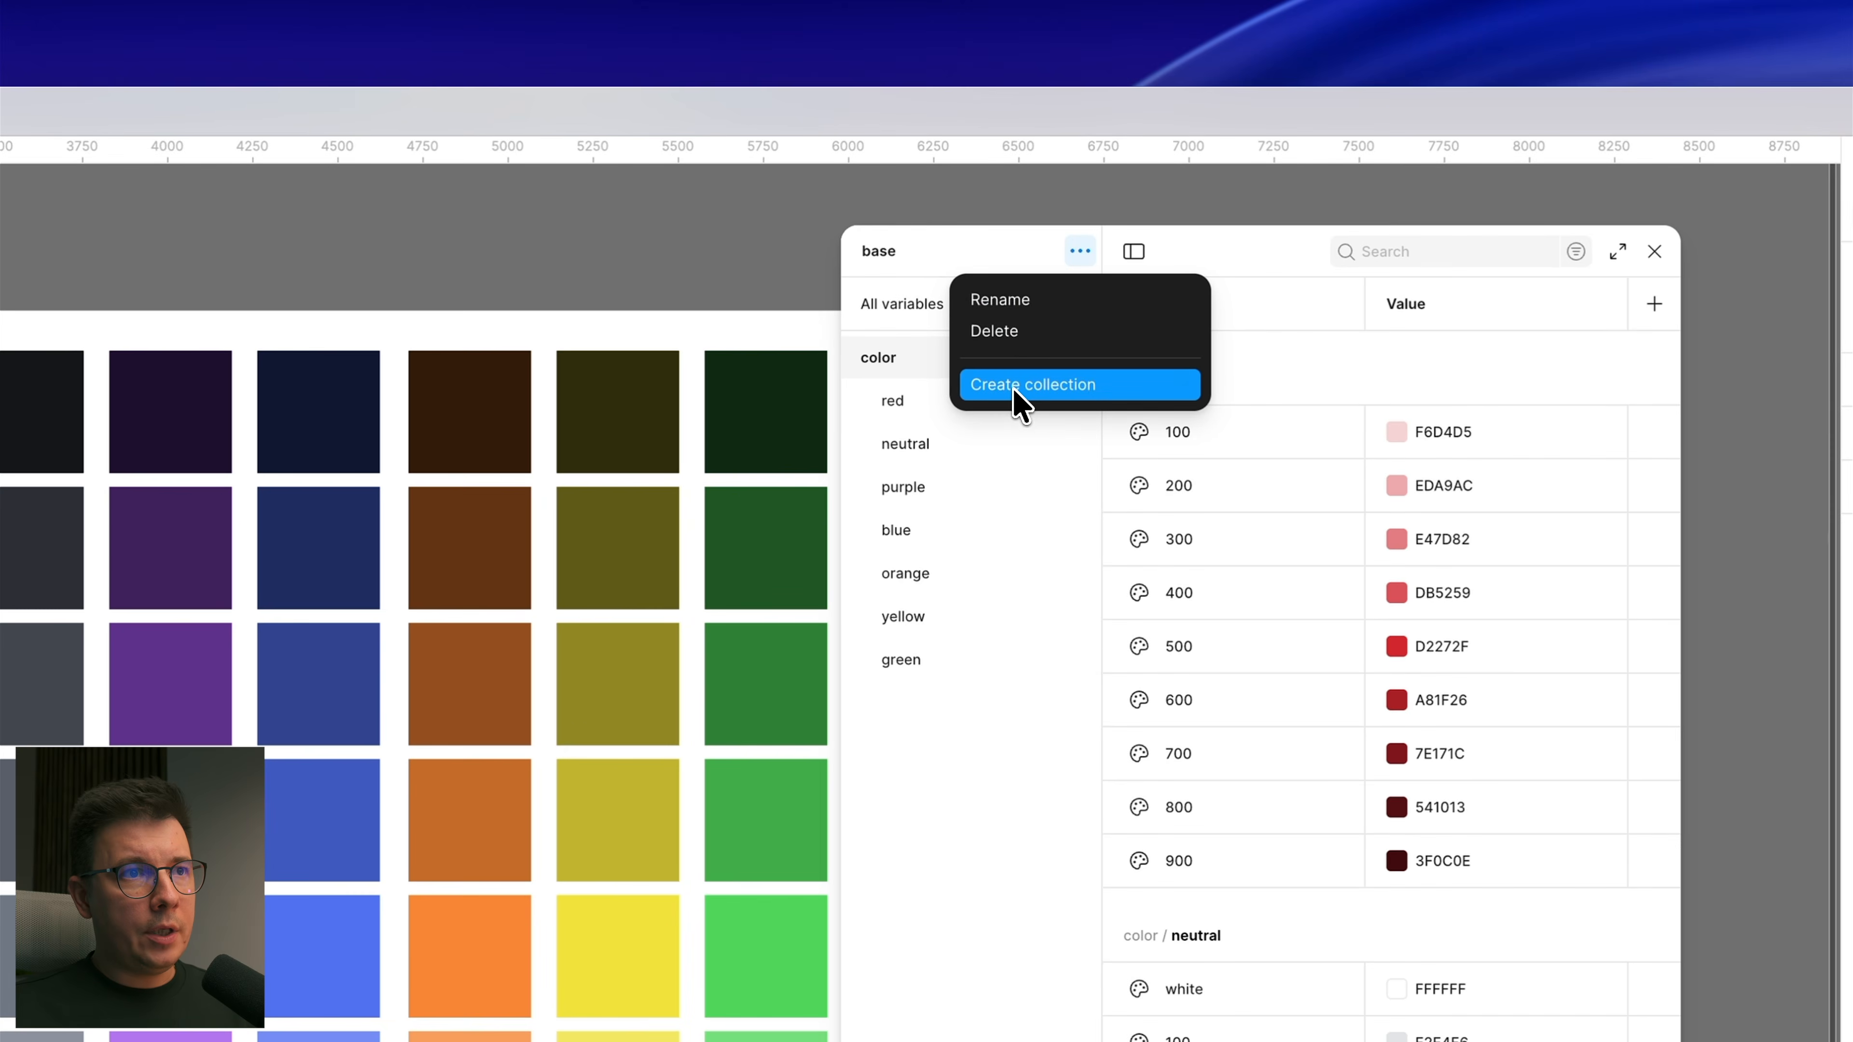
pyautogui.click(1016, 387)
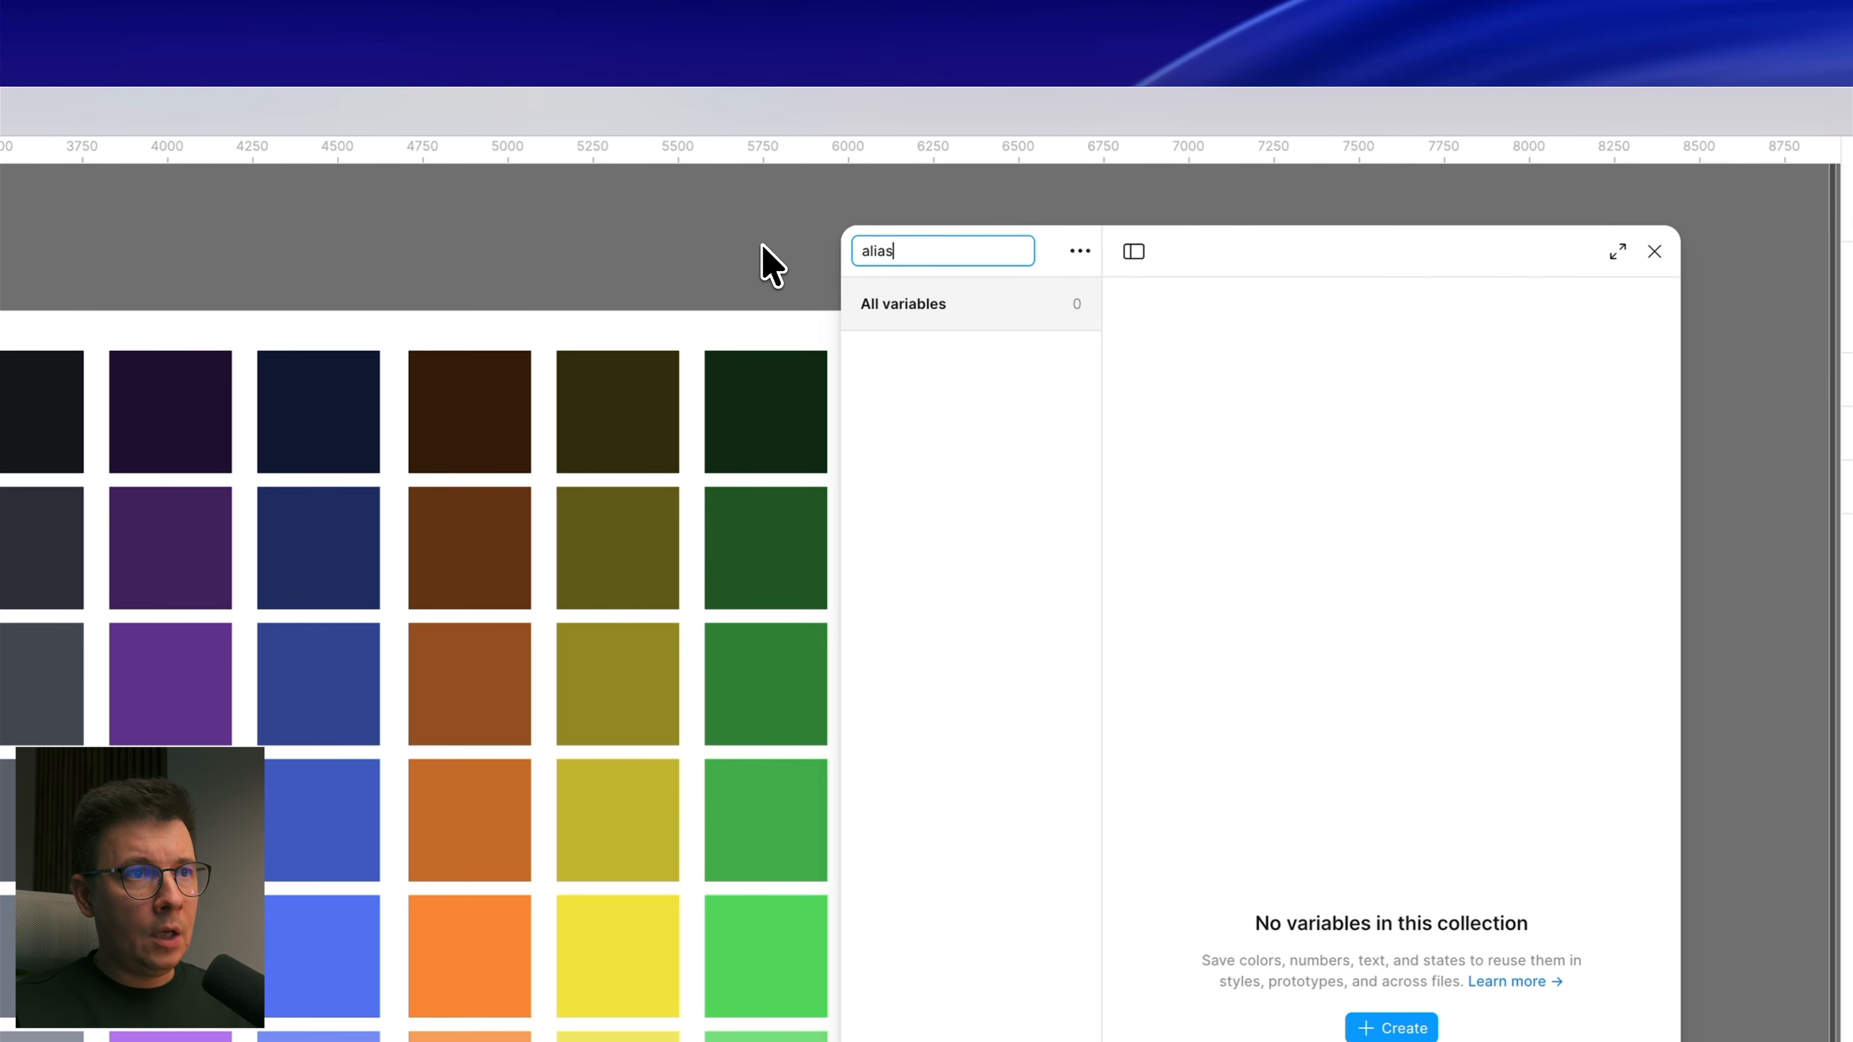
pyautogui.press('Return')
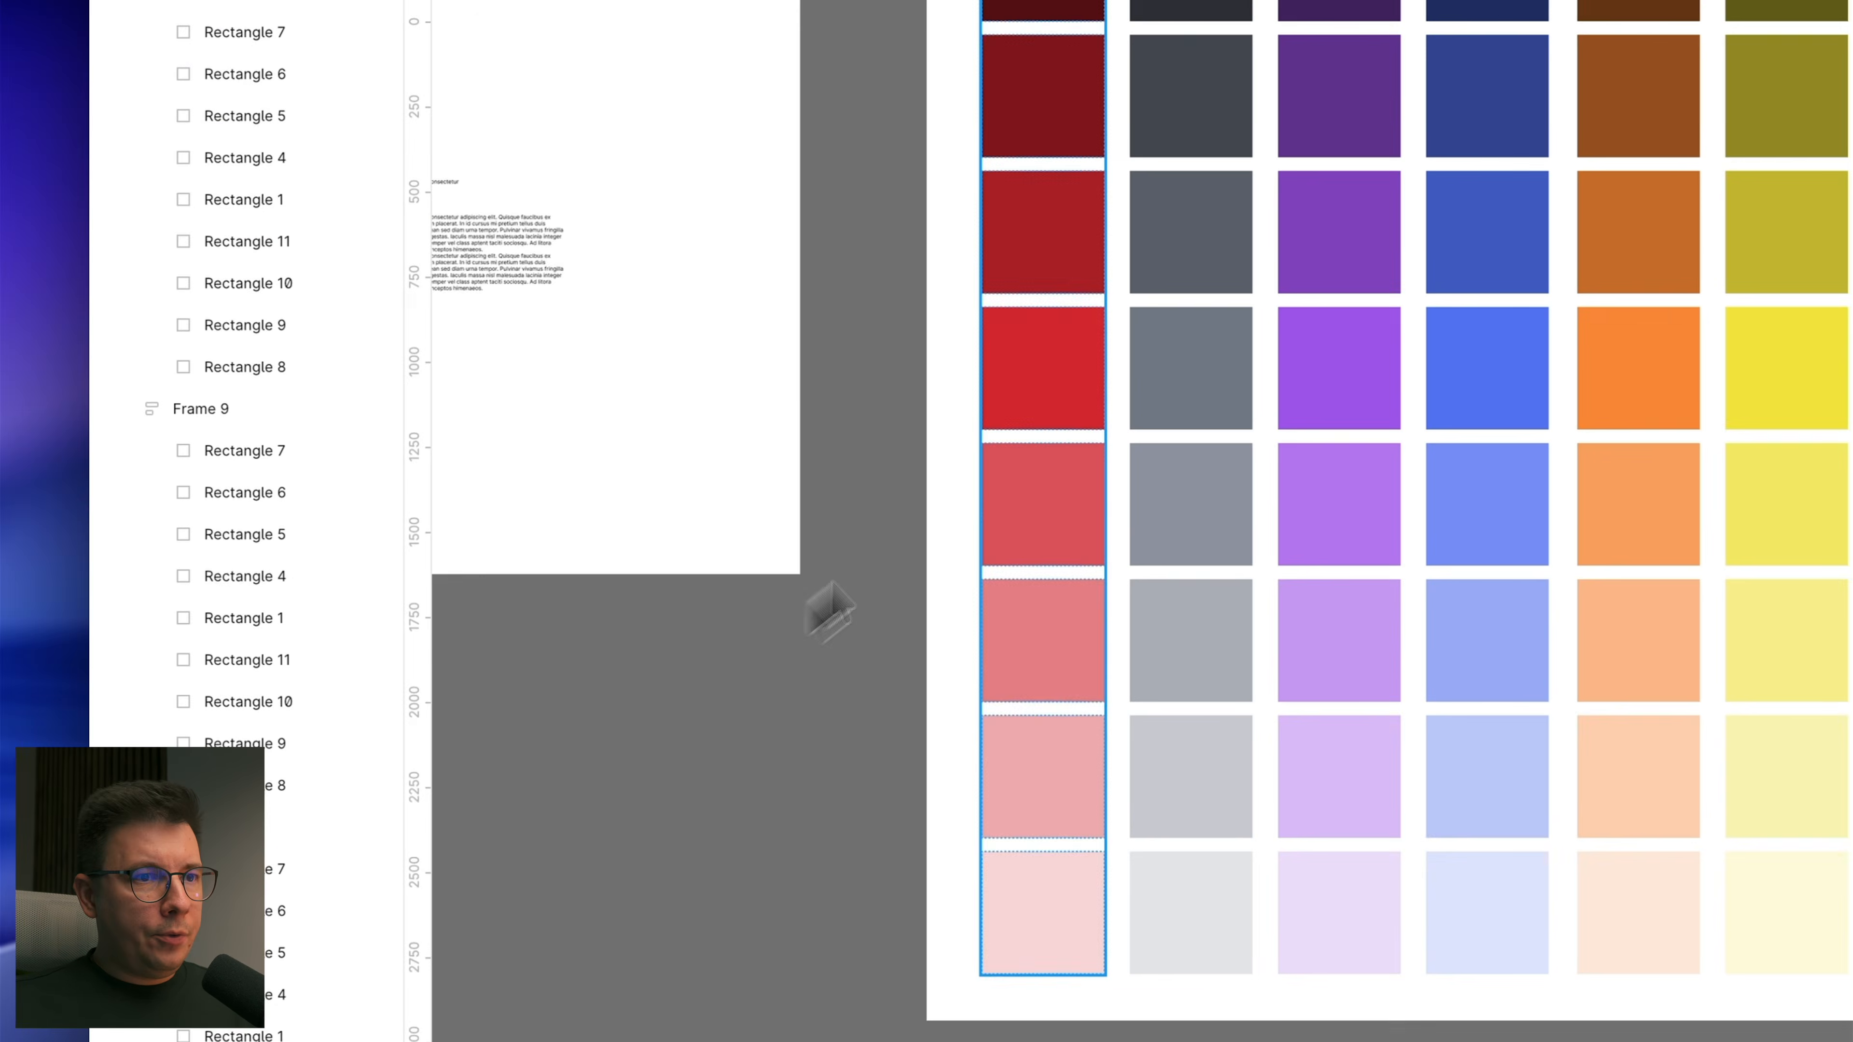
# Step: Examine the alias column of the guide frame, from the text group through surface, icons and border
pyautogui.scroll(-8, 830, 612)
pyautogui.hscroll(-10, 1068, 418)
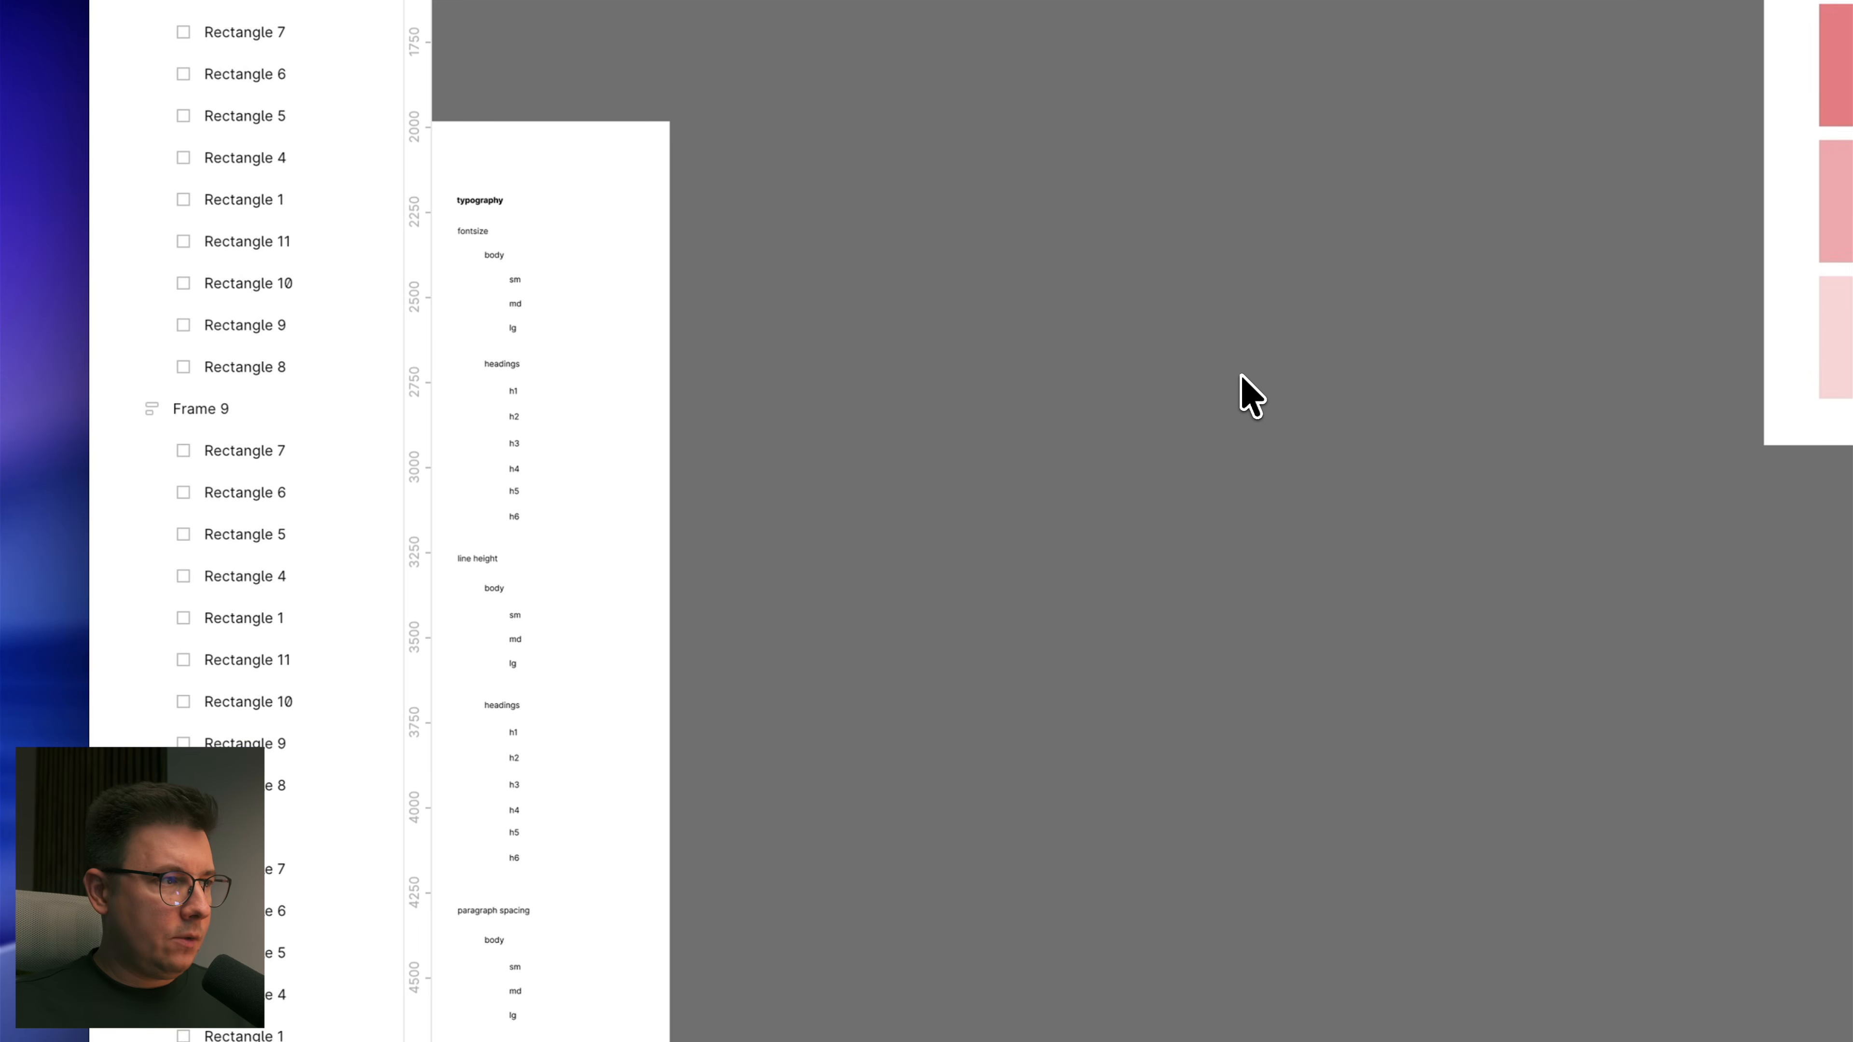
pyautogui.hscroll(-5, 1240, 375)
pyautogui.scroll(-1, 1241, 375)
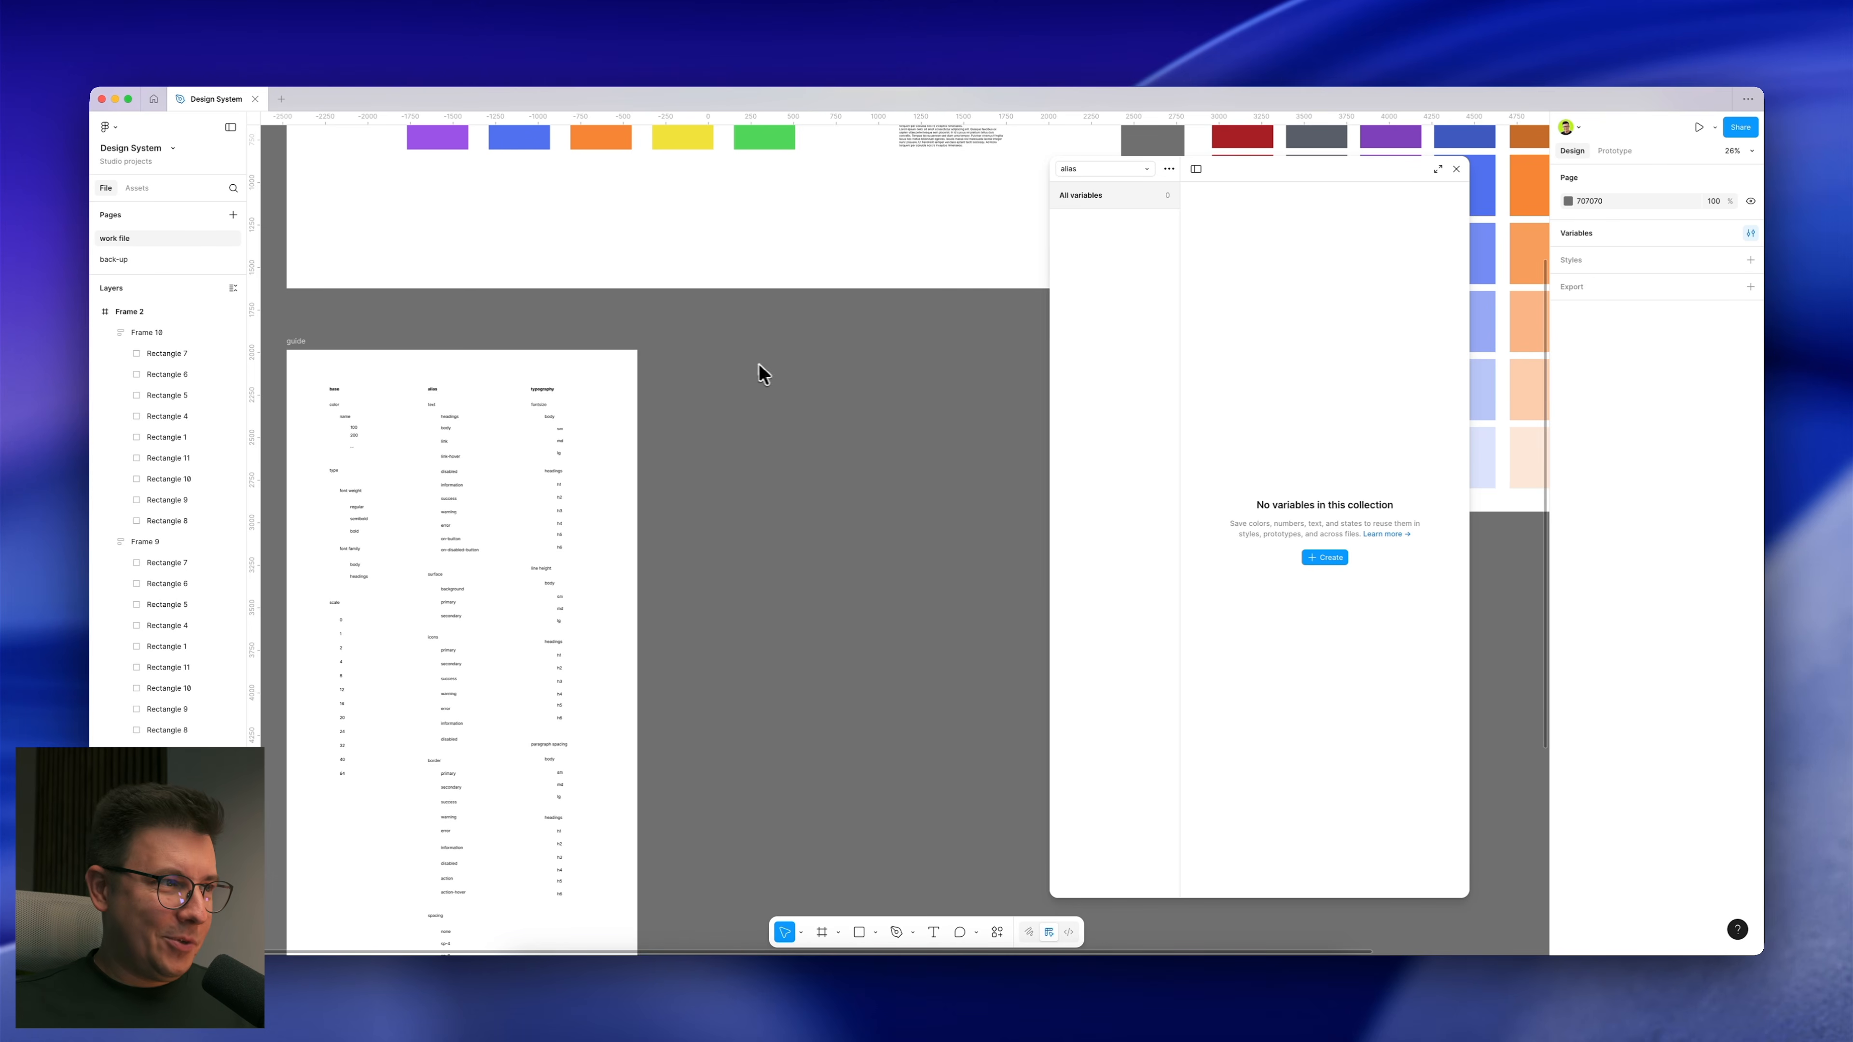
pyautogui.hscroll(-5, 765, 364)
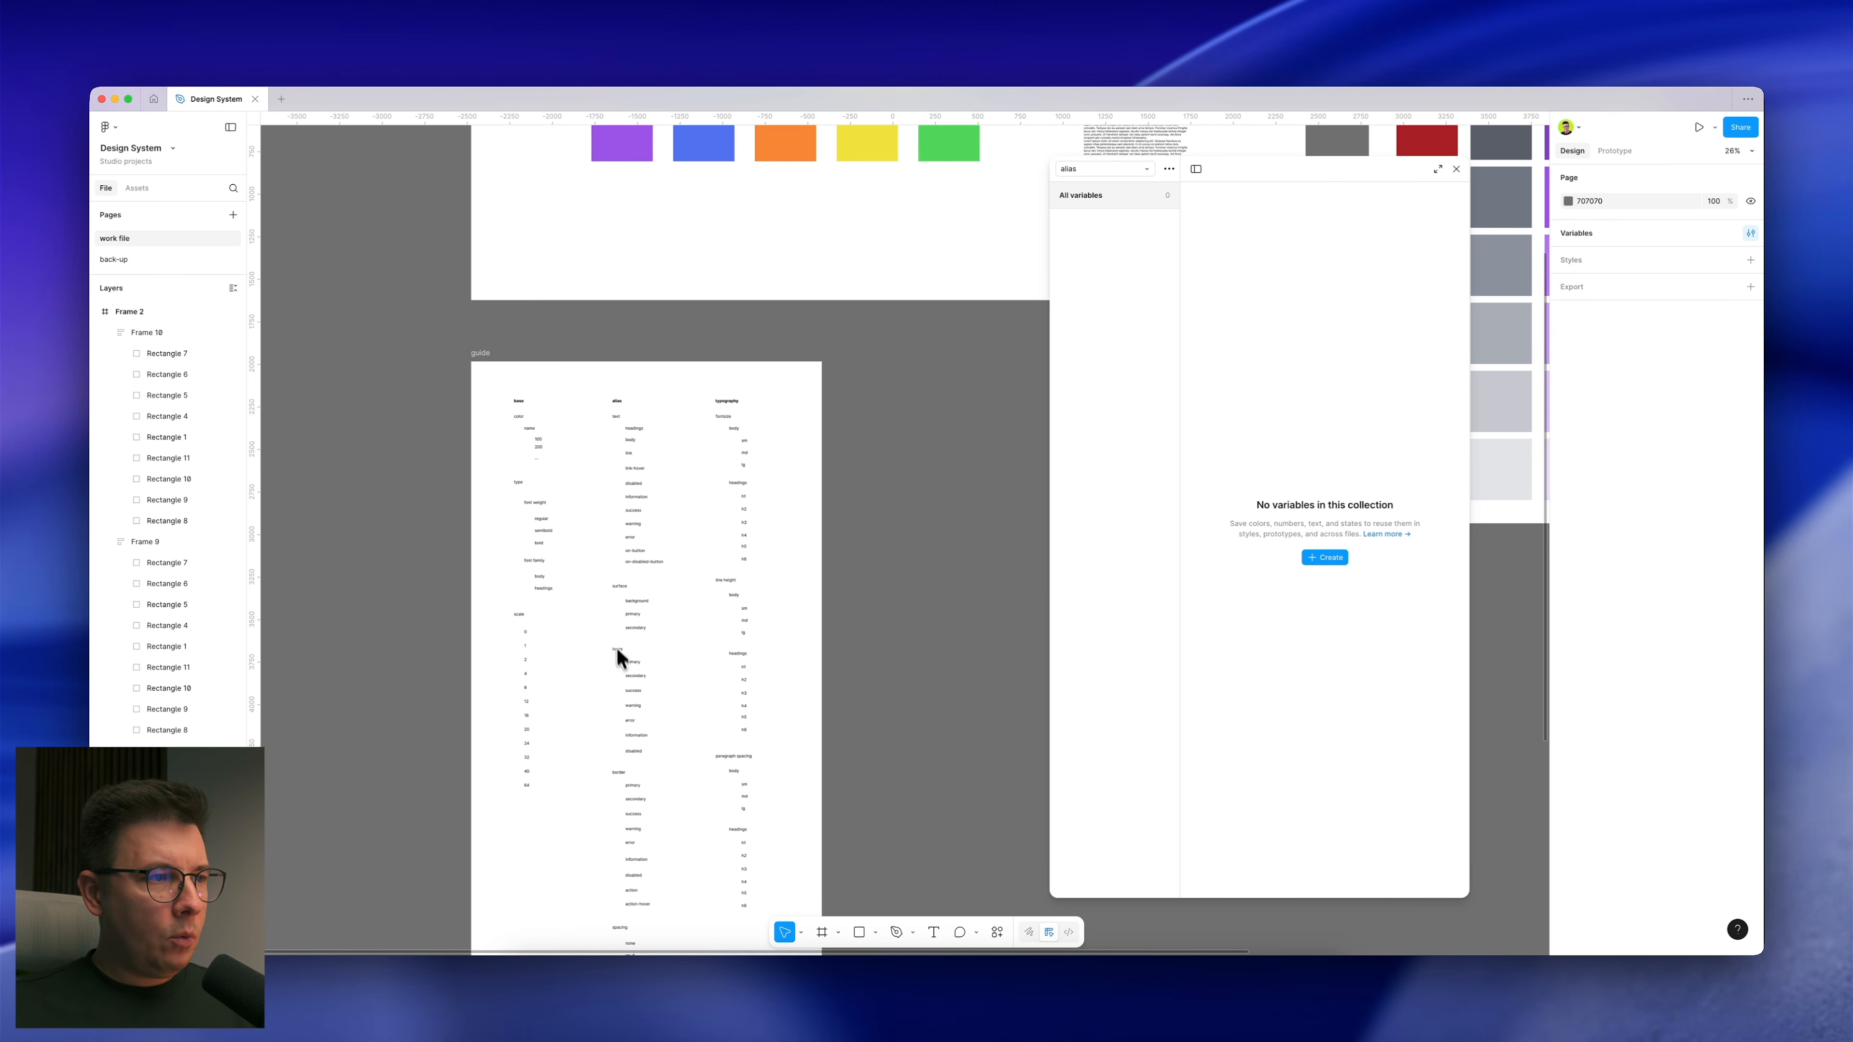
pyautogui.scroll(5, 620, 406)
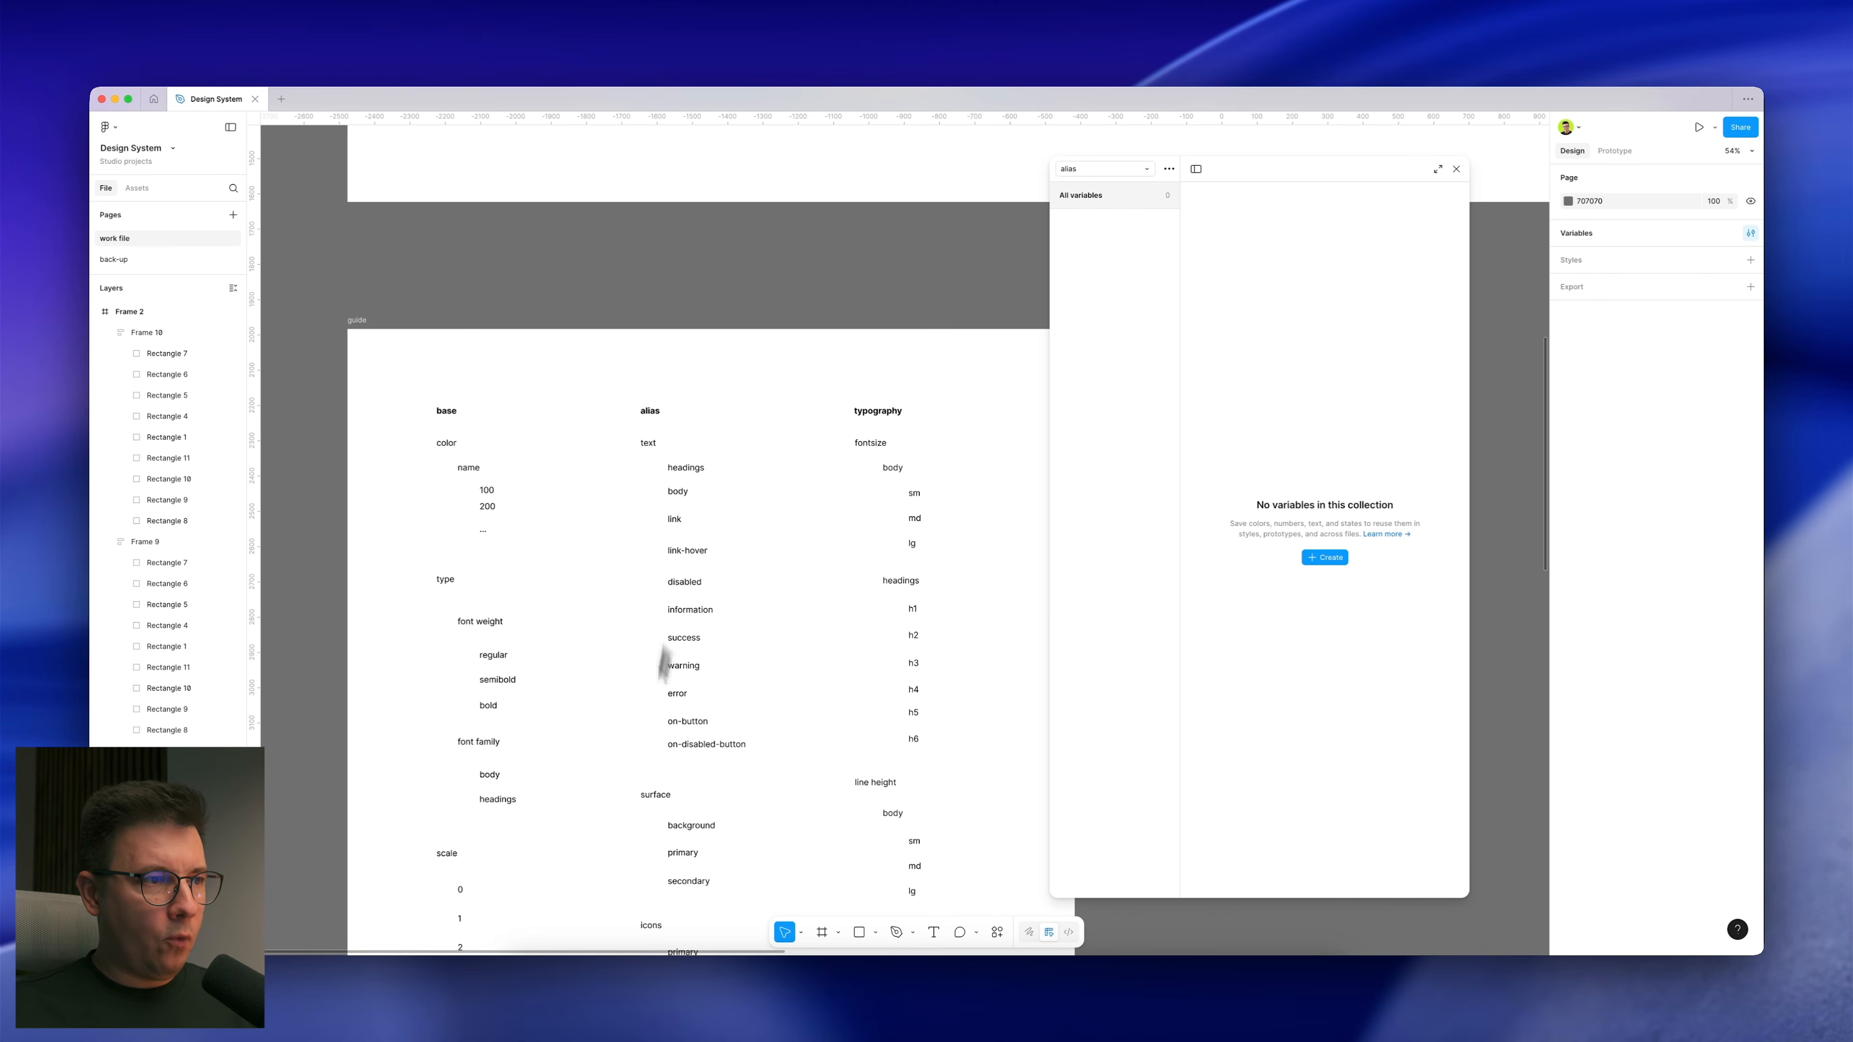
pyautogui.scroll(-10, 686, 582)
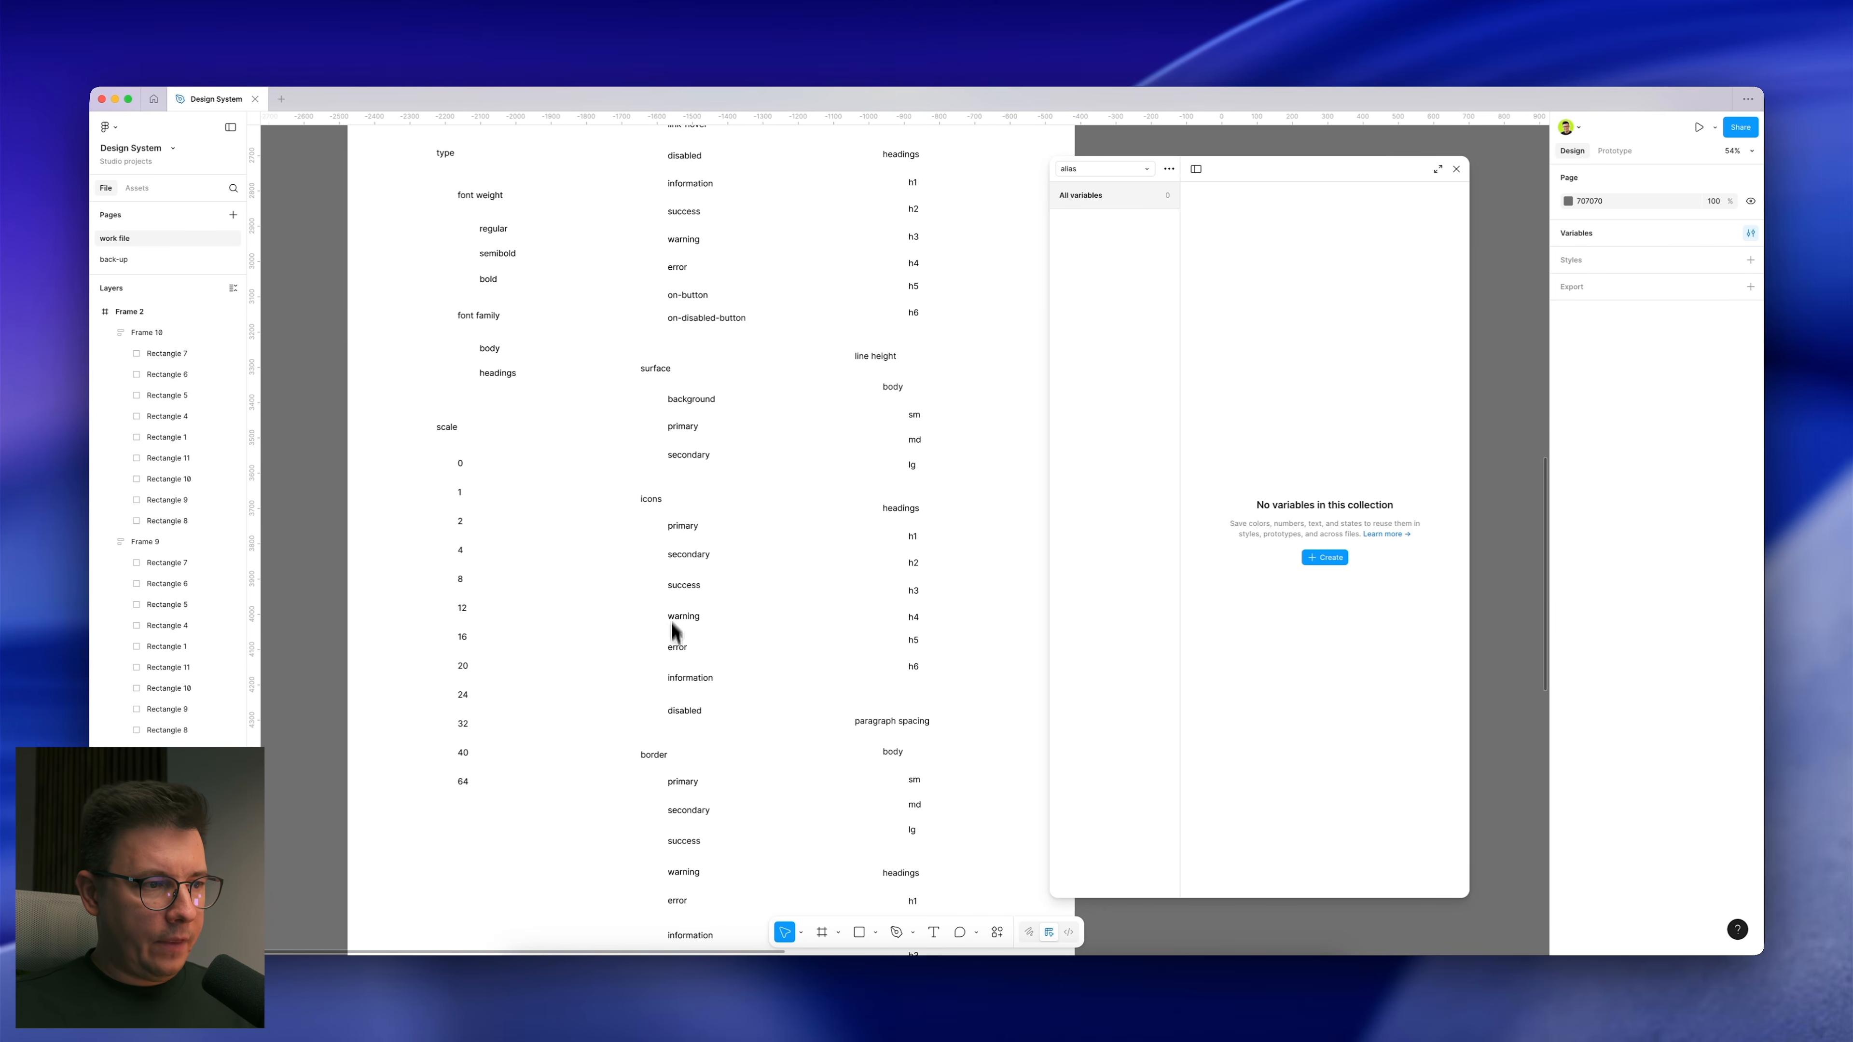
pyautogui.scroll(12, 675, 665)
pyautogui.scroll(-4, 679, 636)
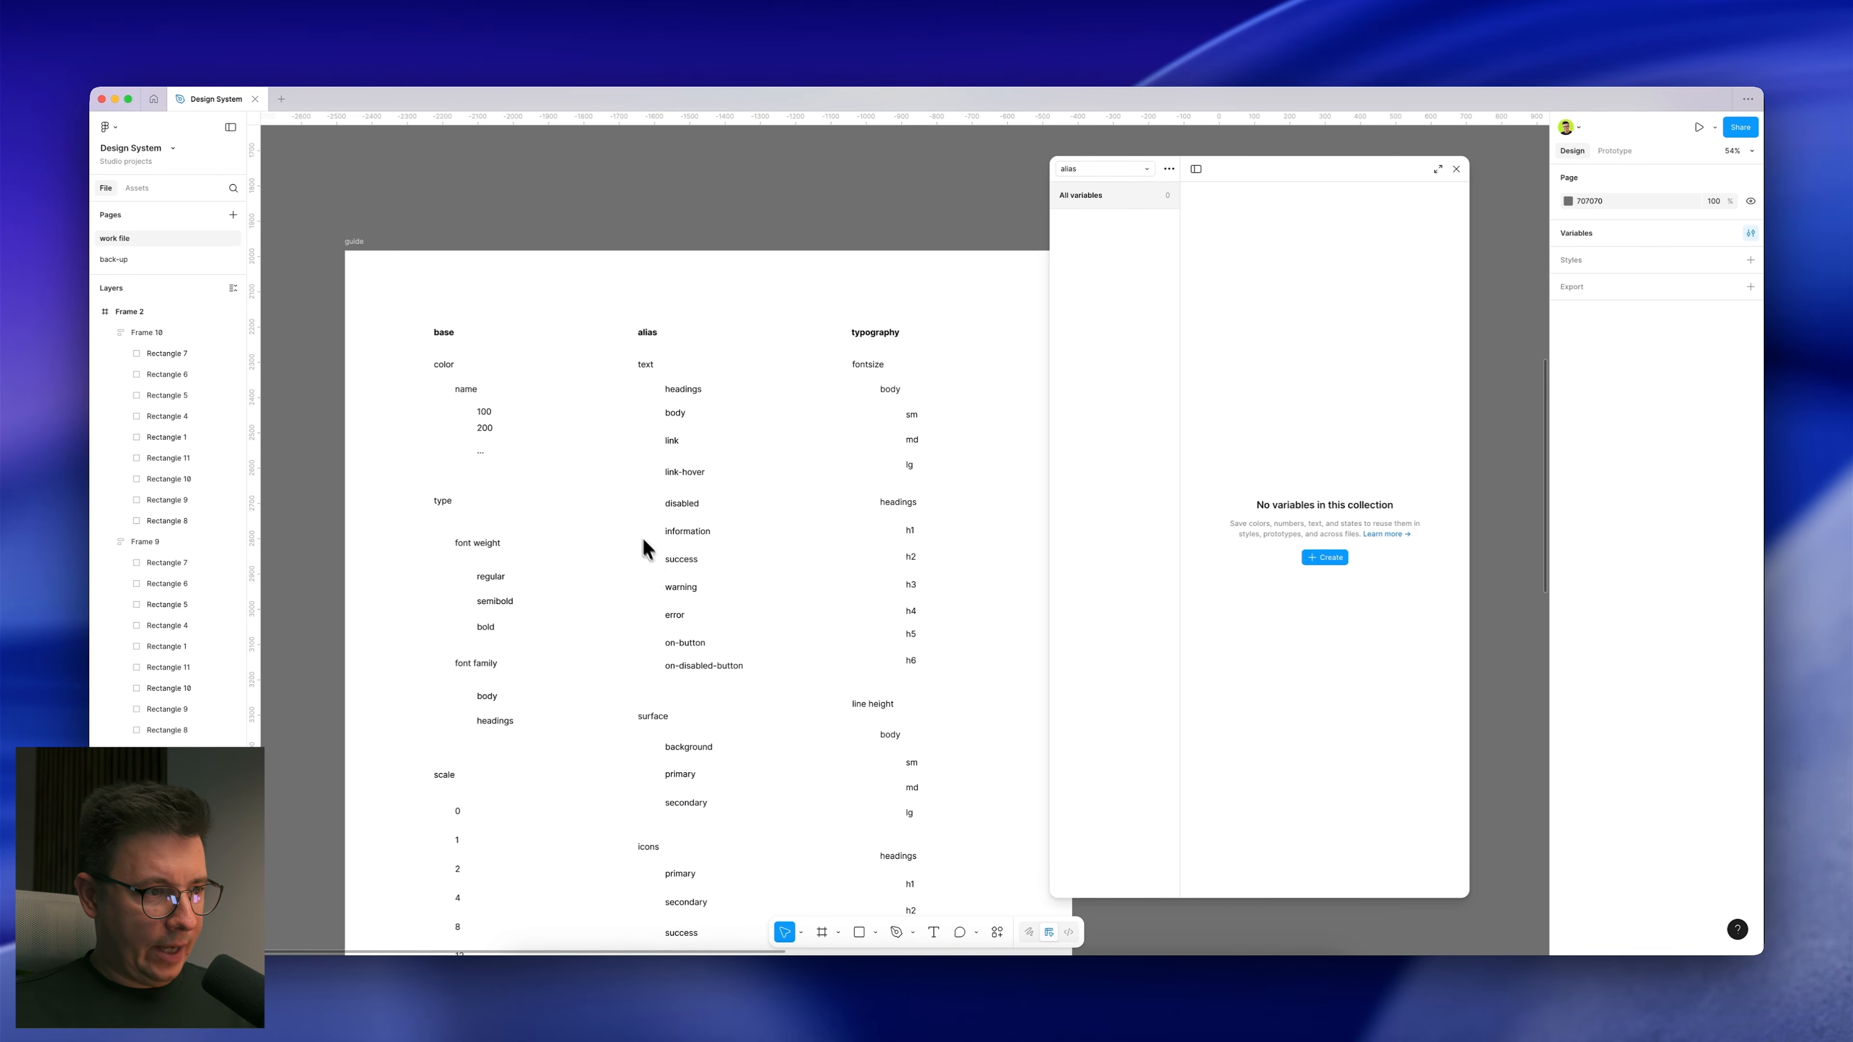
pyautogui.scroll(-12, 649, 584)
pyautogui.scroll(-2, 649, 700)
pyautogui.scroll(8, 642, 759)
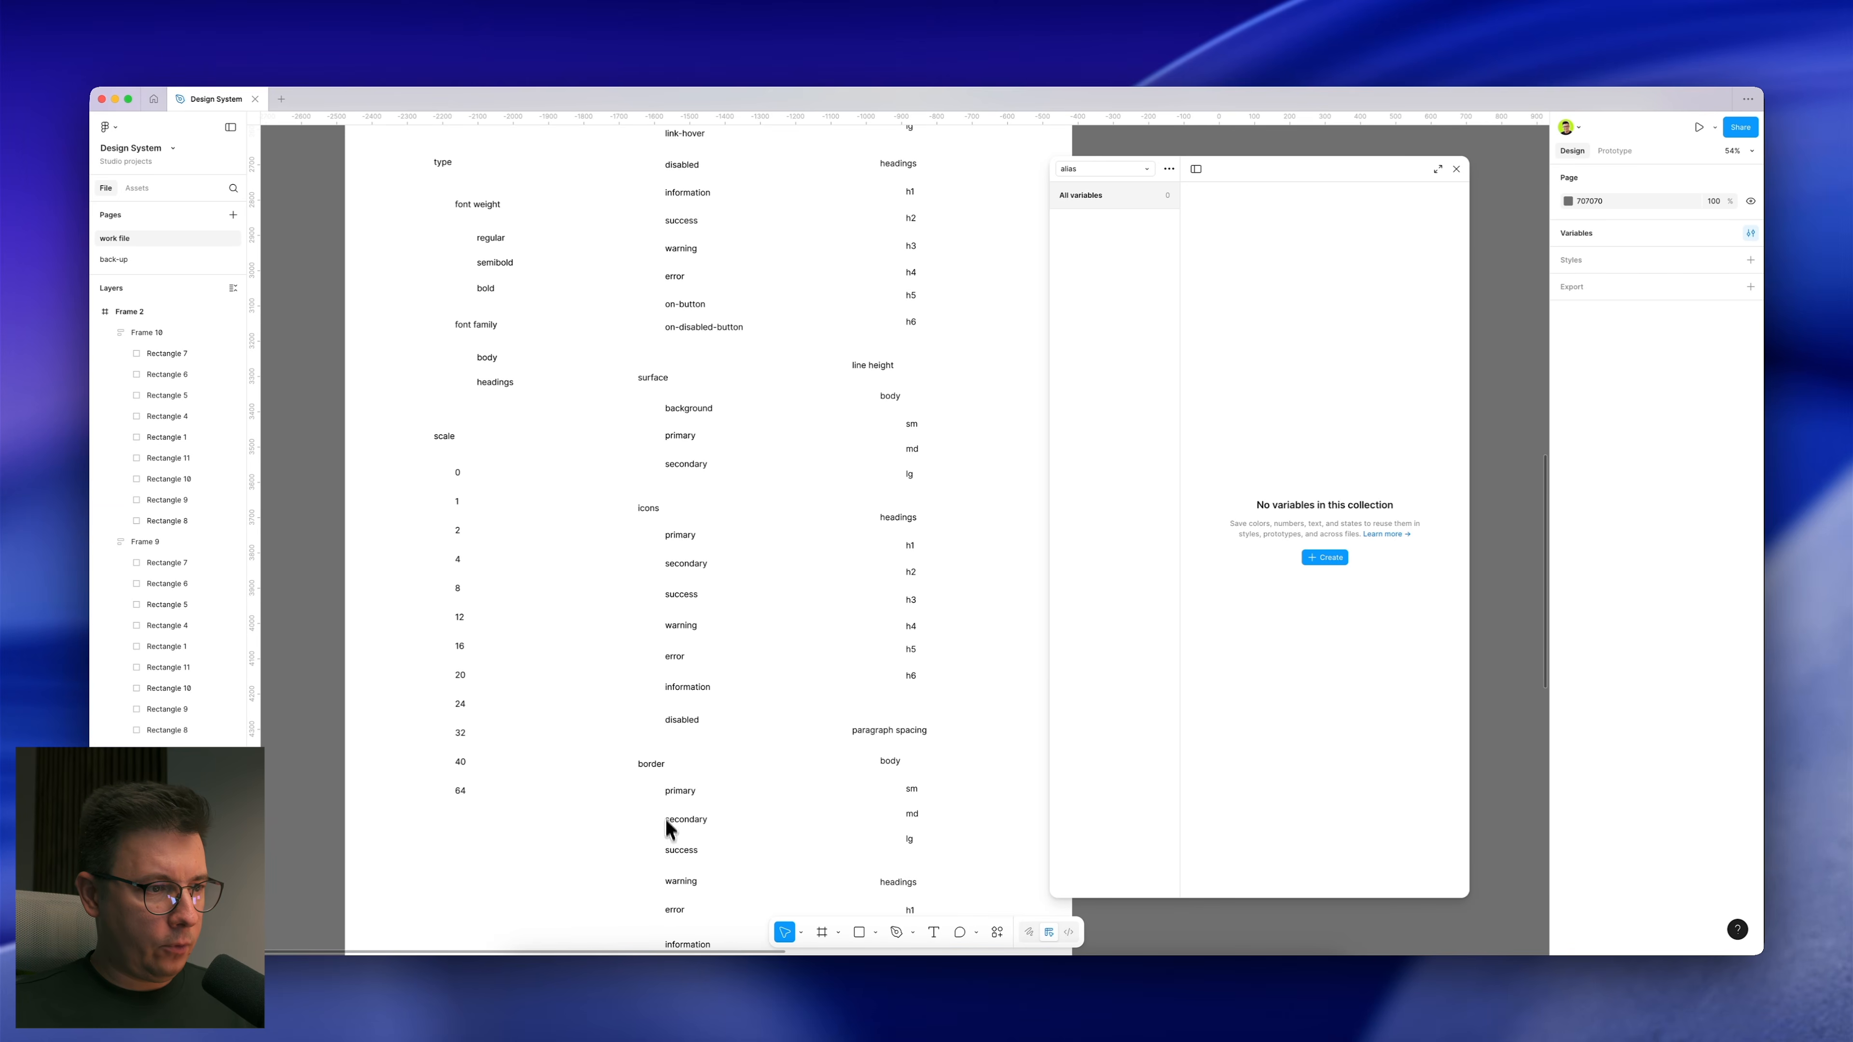
pyautogui.scroll(-5, 668, 828)
pyautogui.scroll(4, 679, 745)
pyautogui.scroll(6, 638, 270)
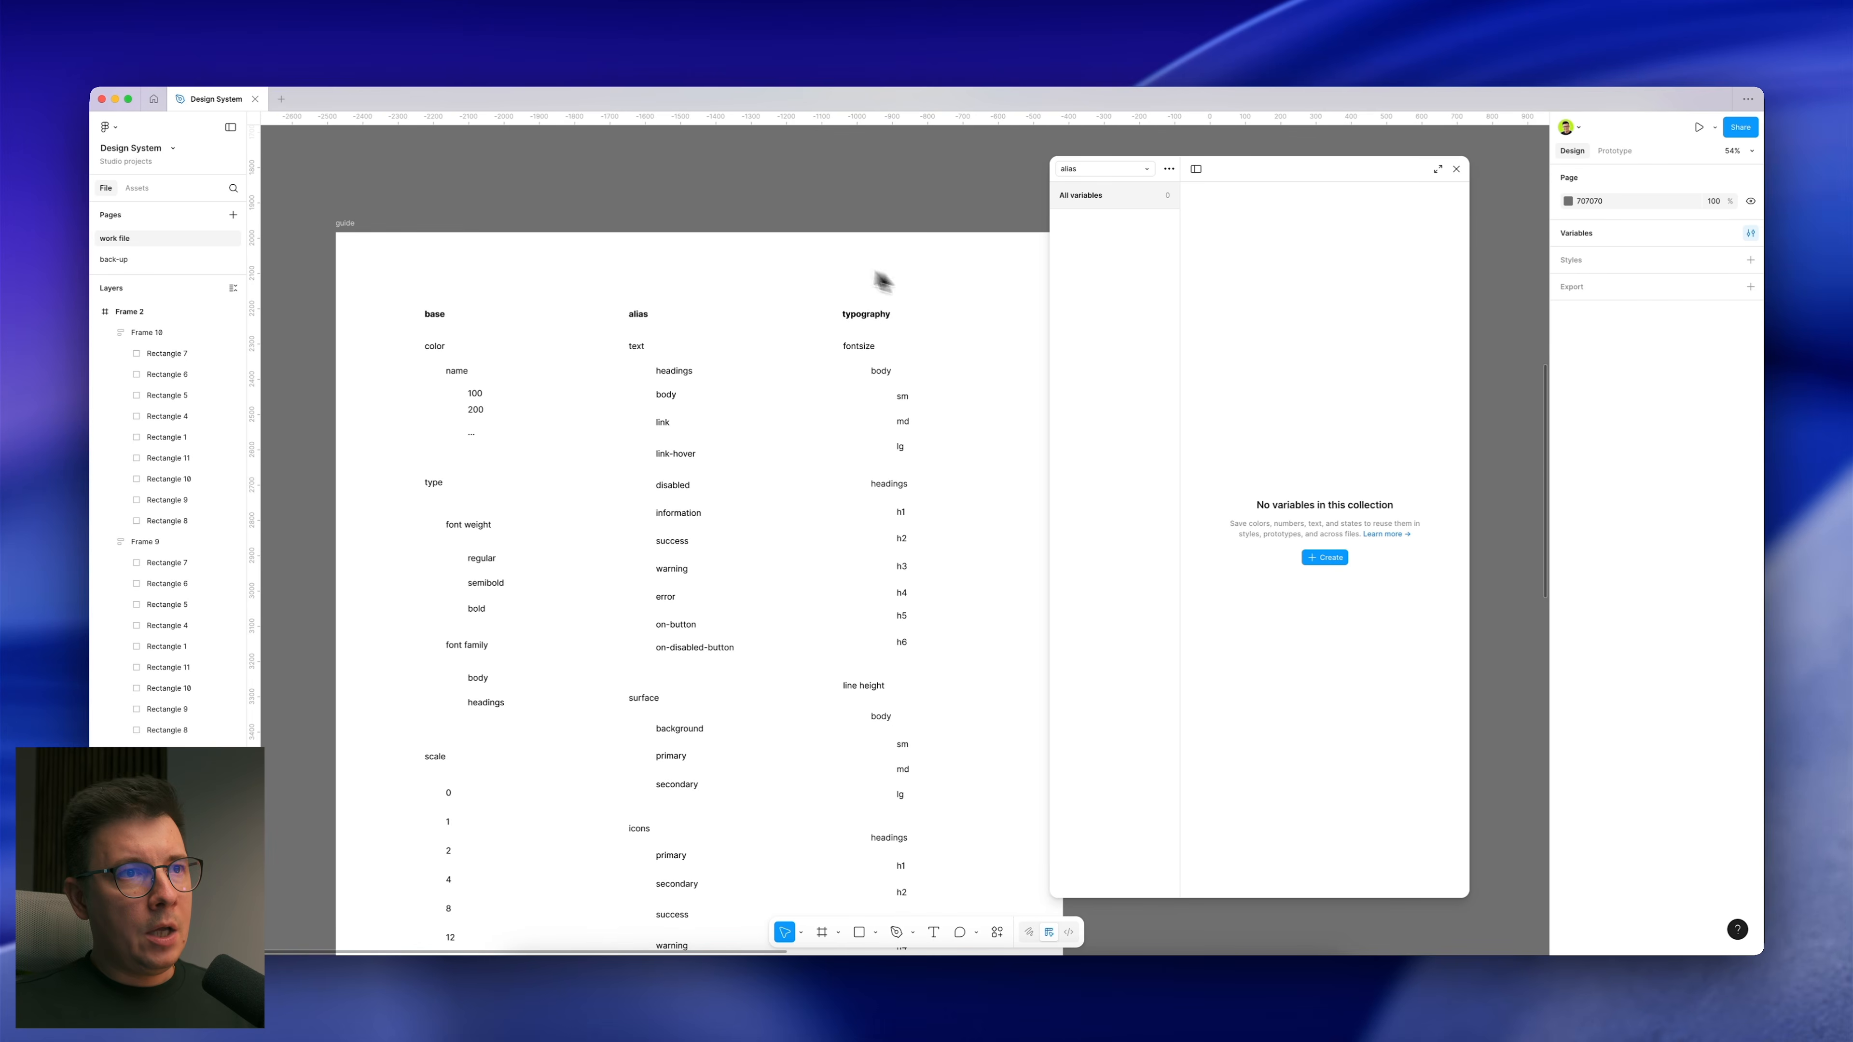
pyautogui.hscroll(3, 883, 281)
pyautogui.hscroll(-7, 990, 255)
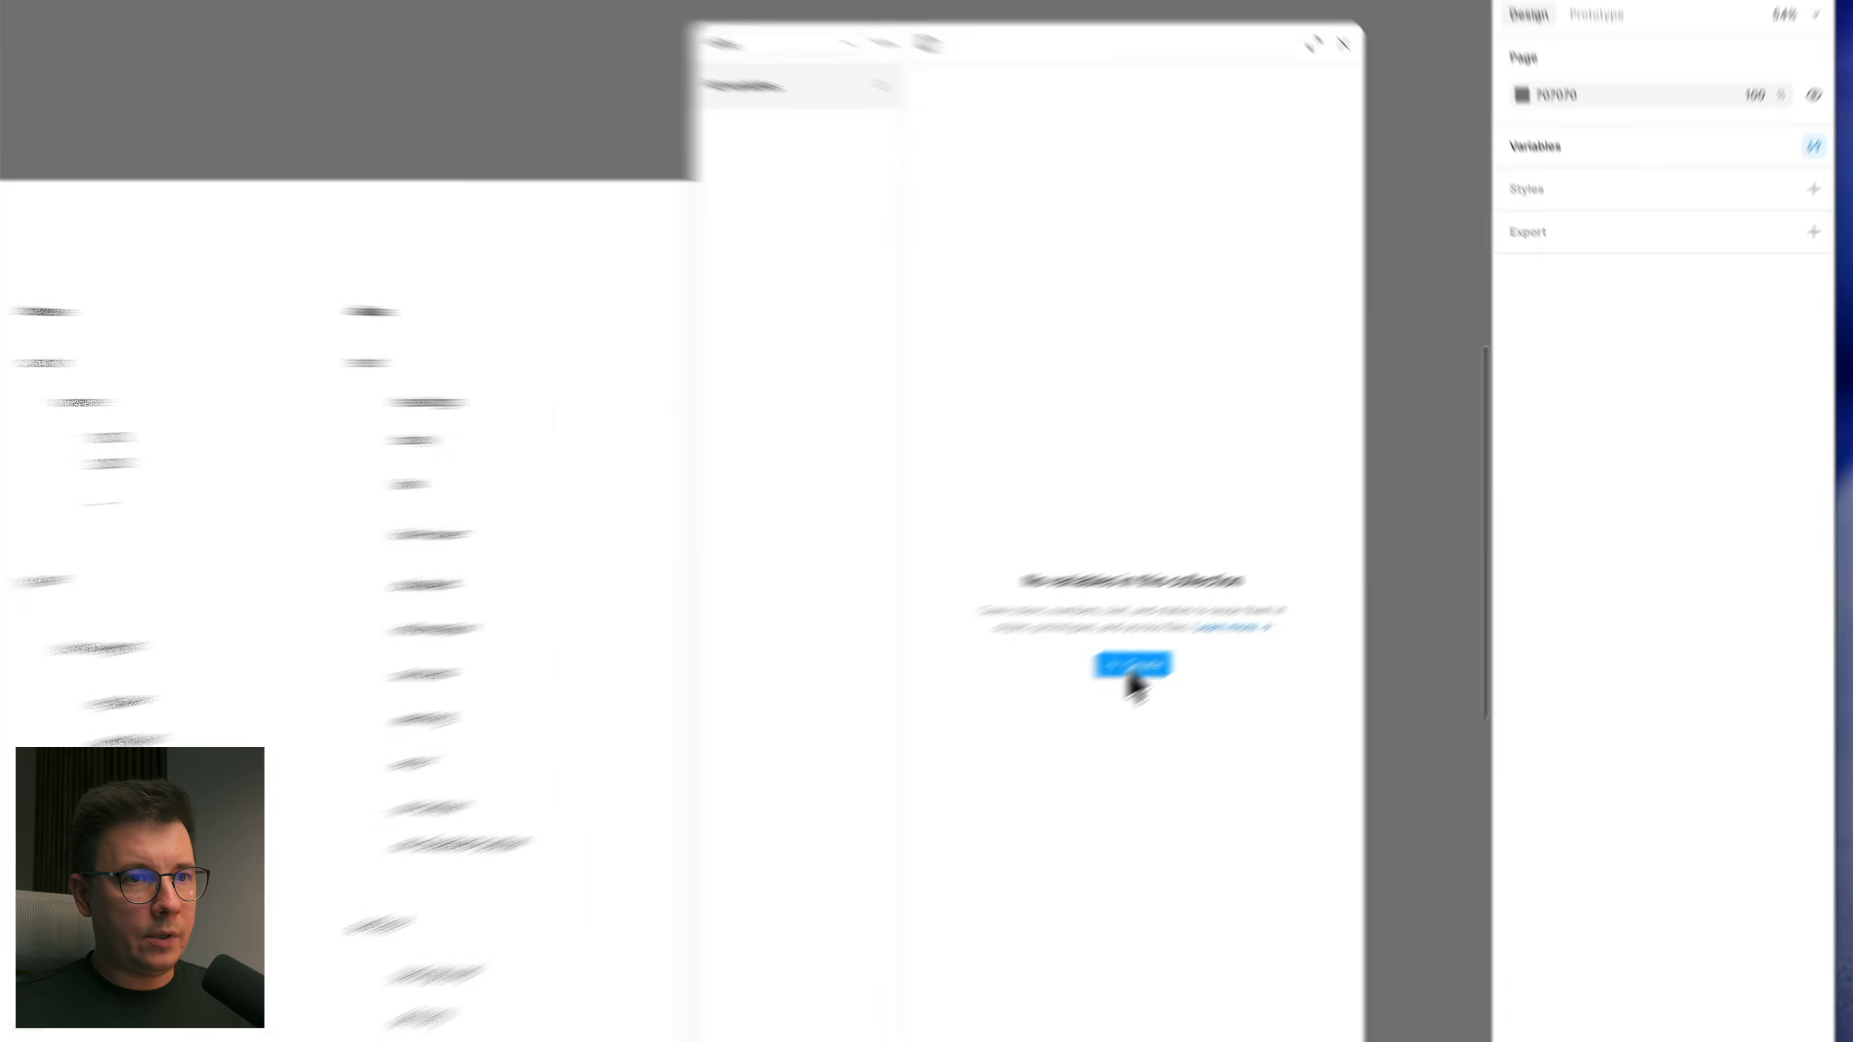
# Step: Create a color variable in the alias collection and put it in a new group named text
pyautogui.click(1314, 560)
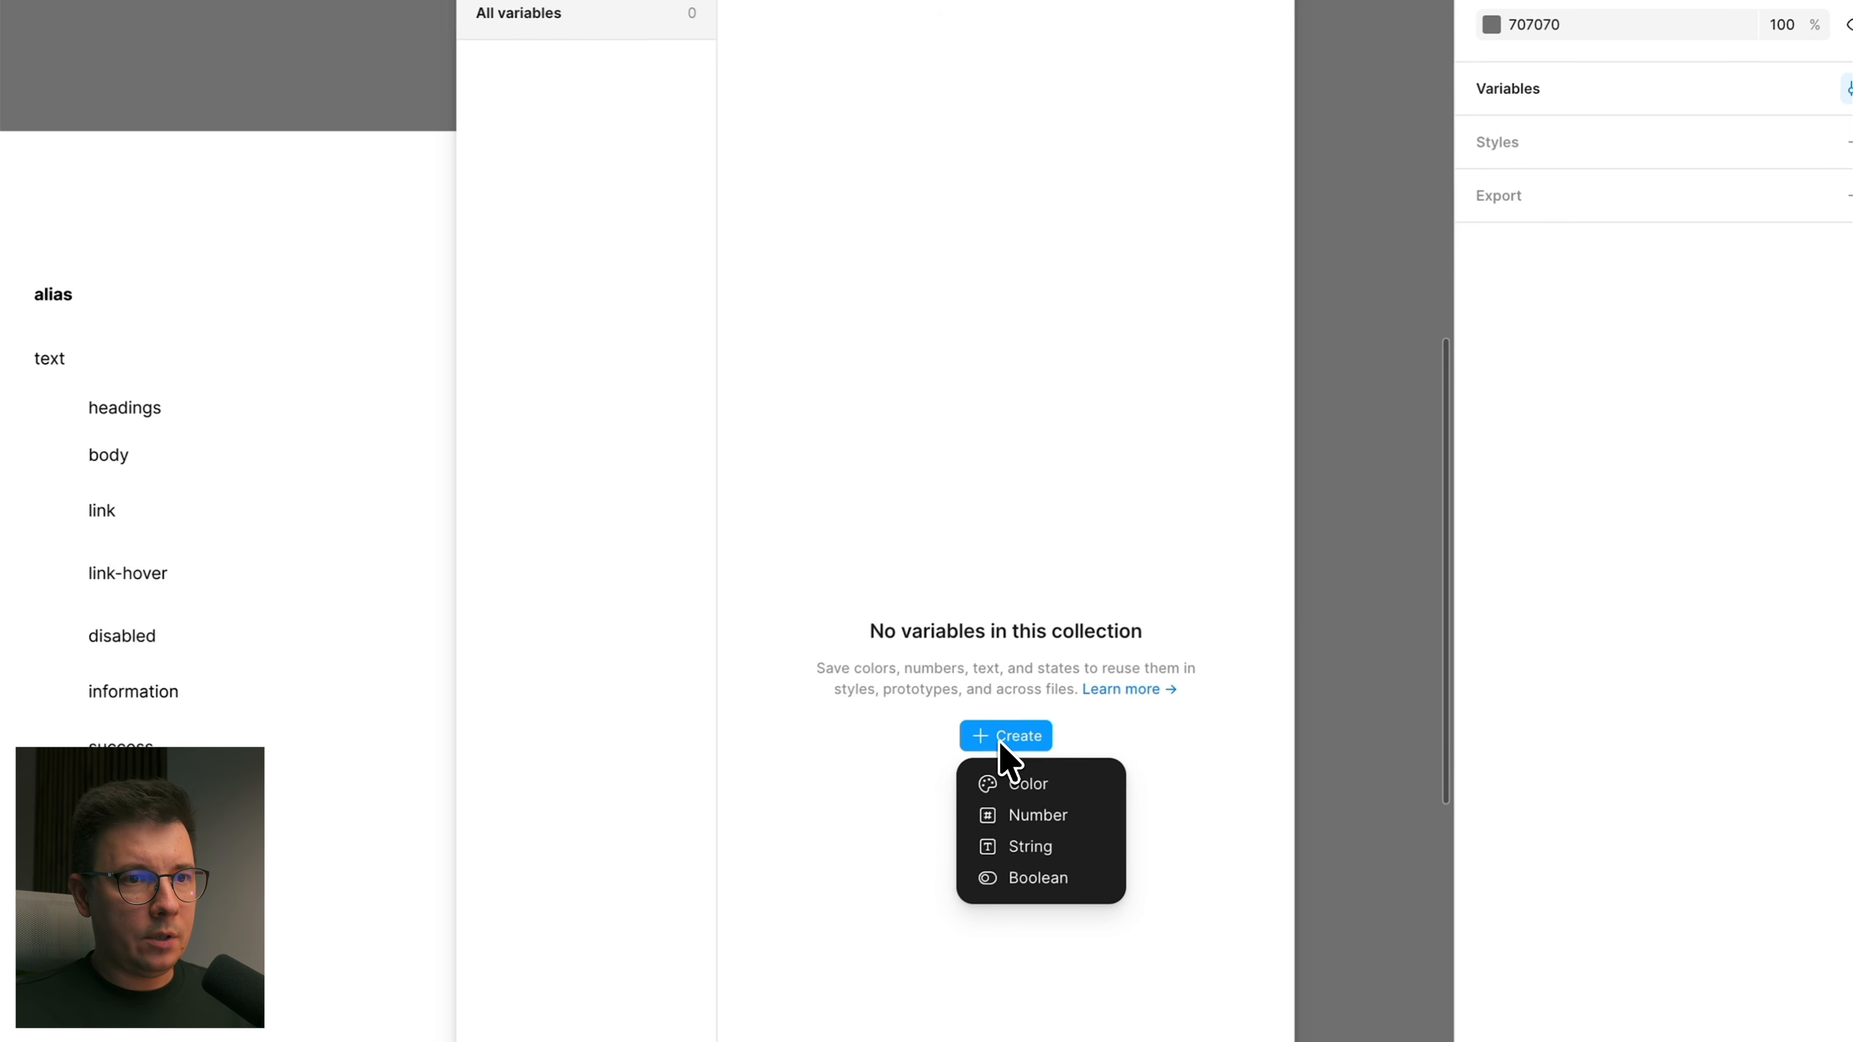
pyautogui.click(1021, 792)
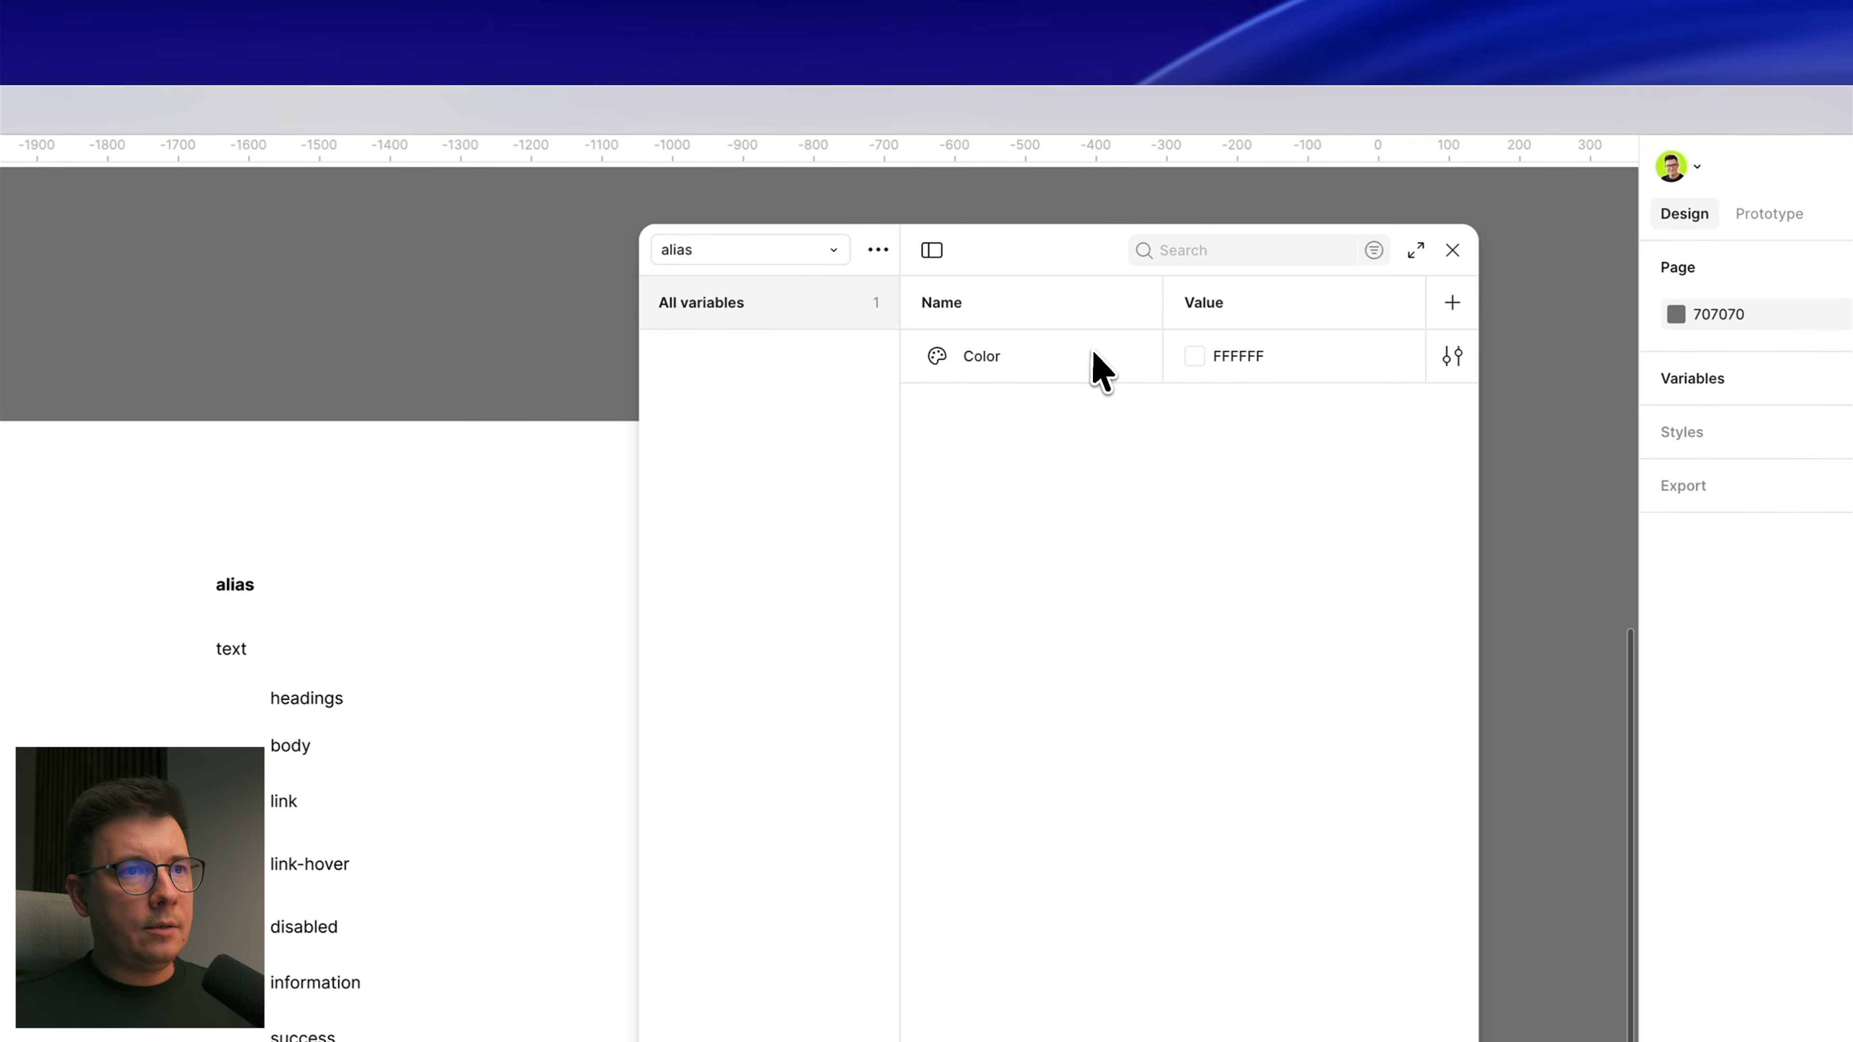
pyautogui.rightClick(1093, 357)
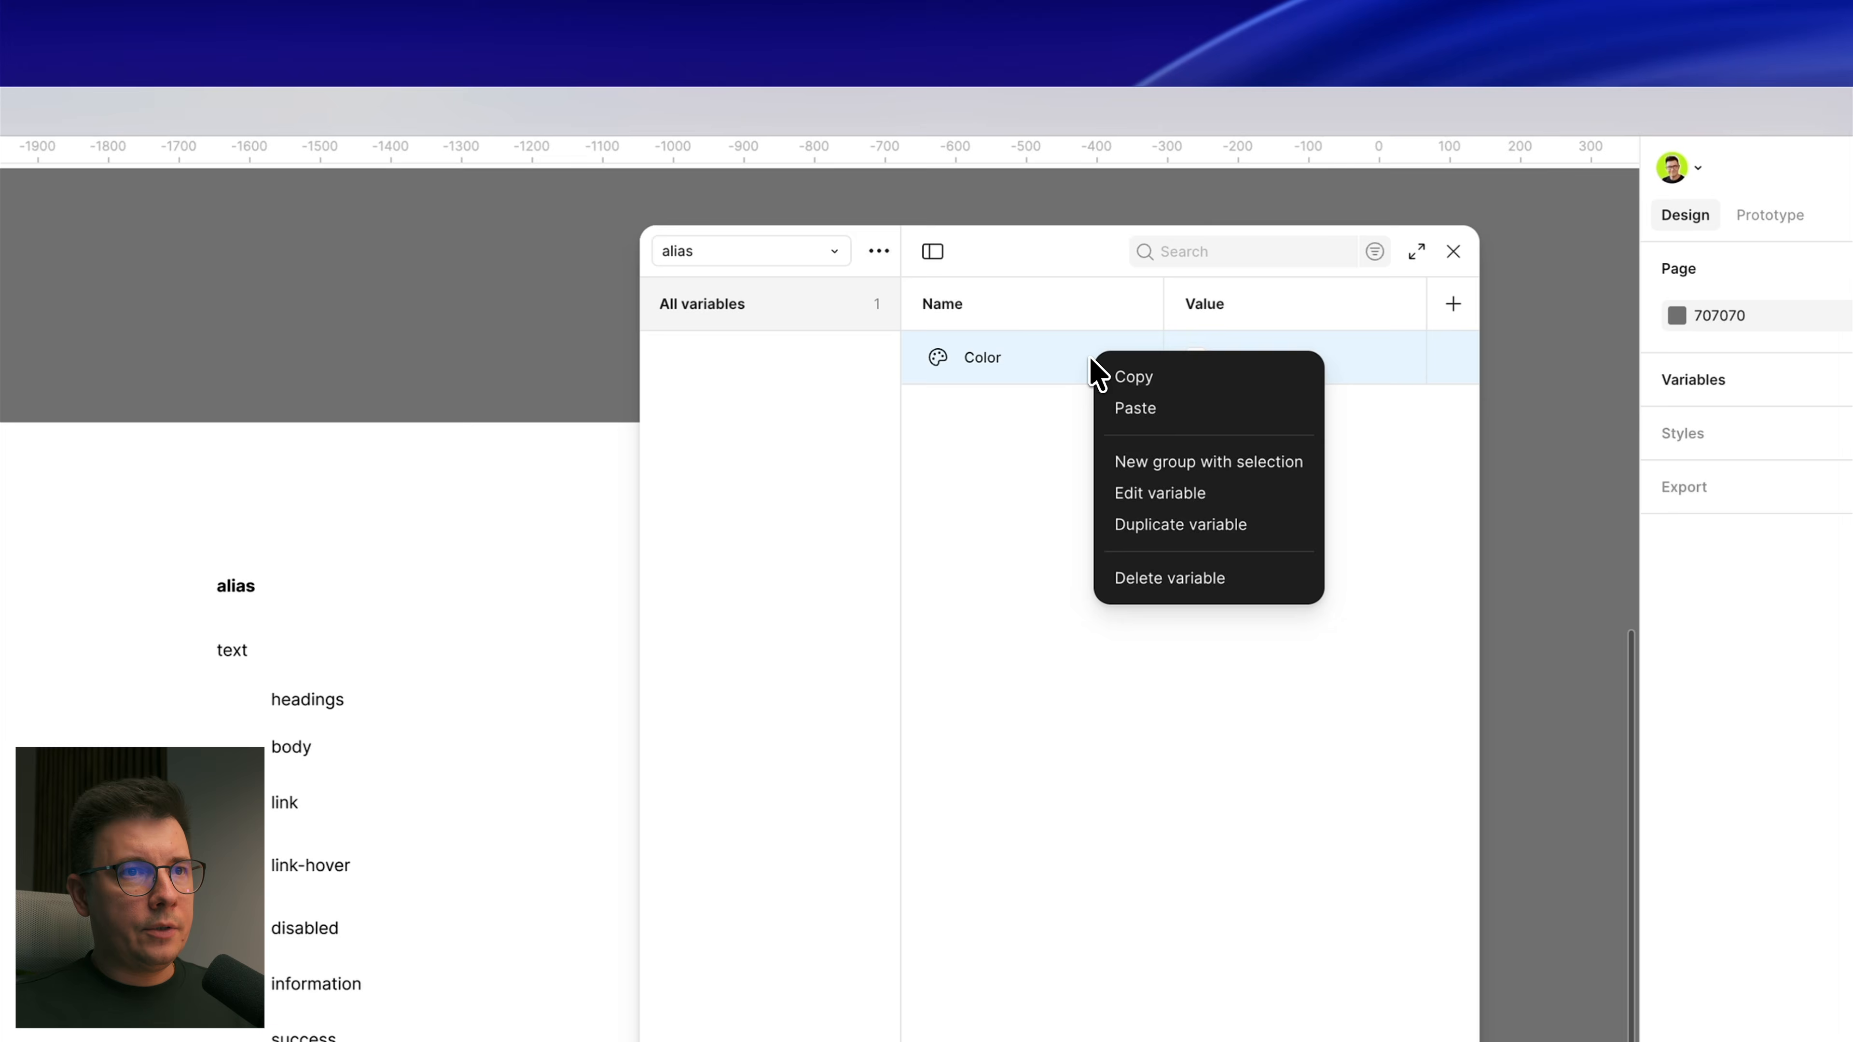
pyautogui.click(1173, 467)
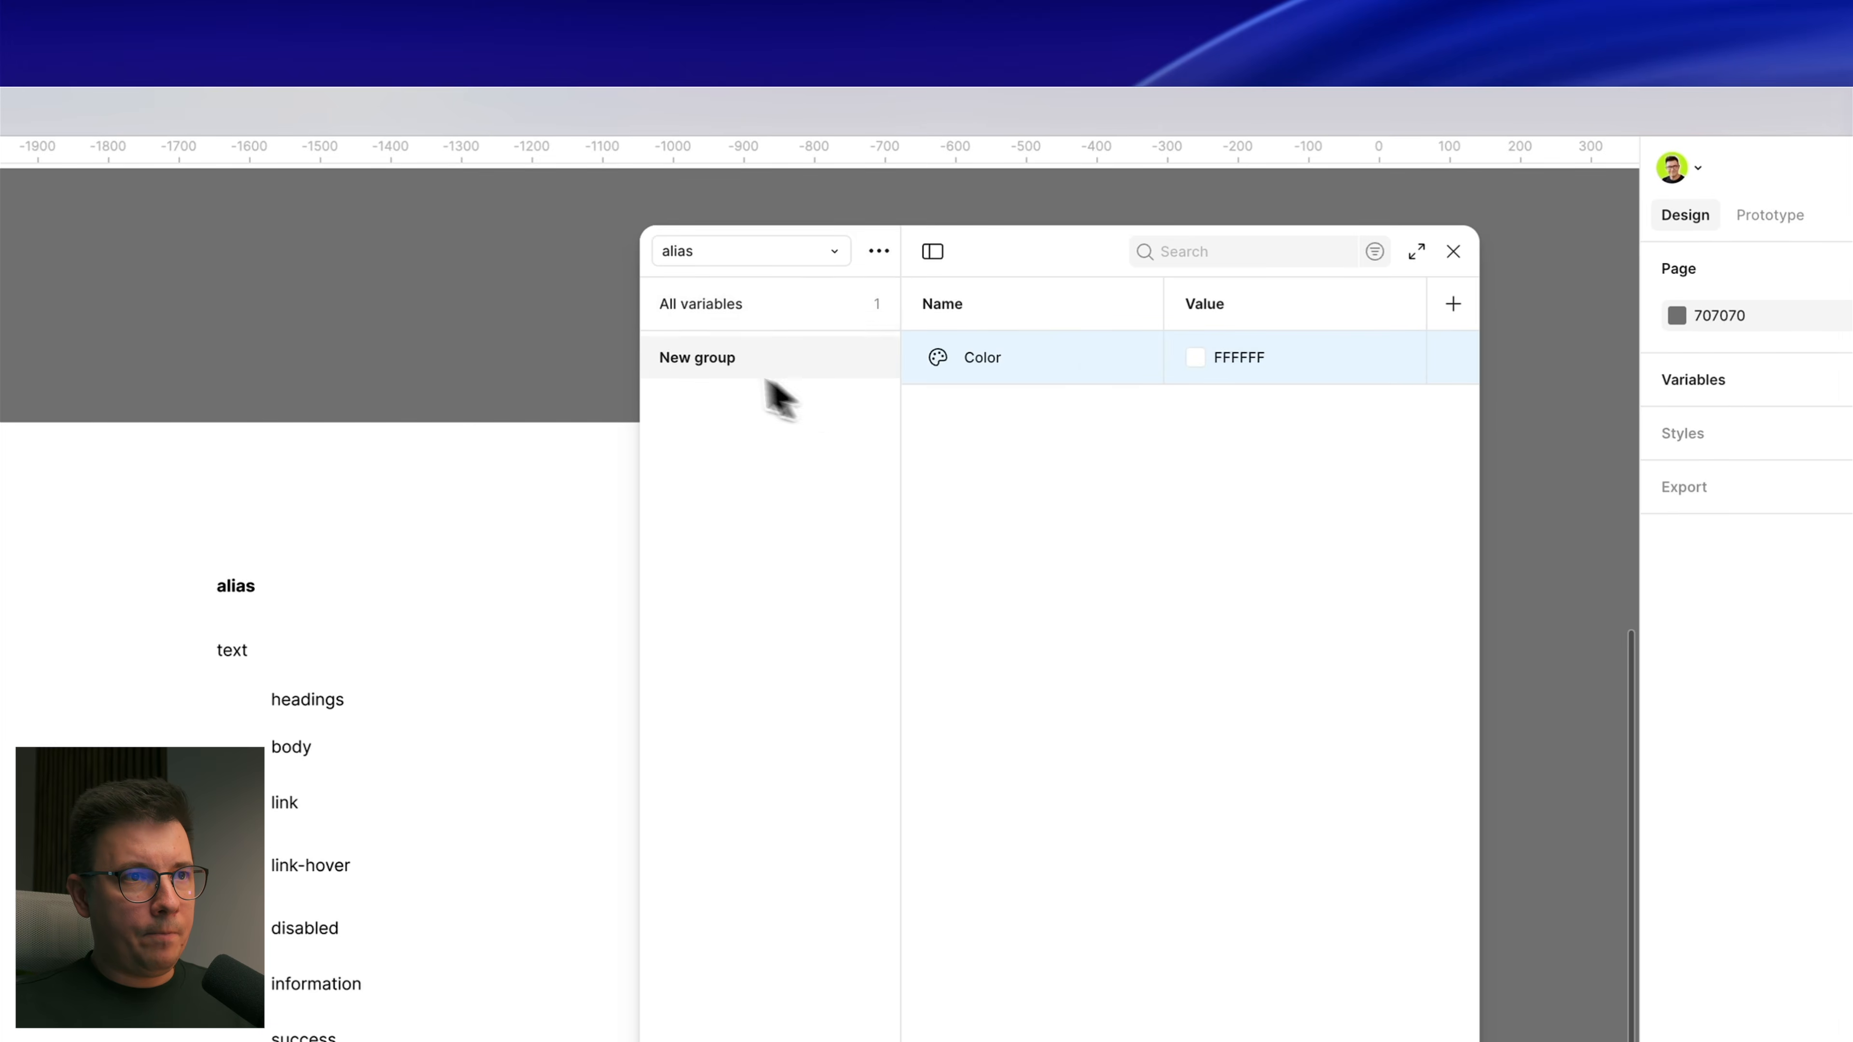
pyautogui.doubleClick(697, 357)
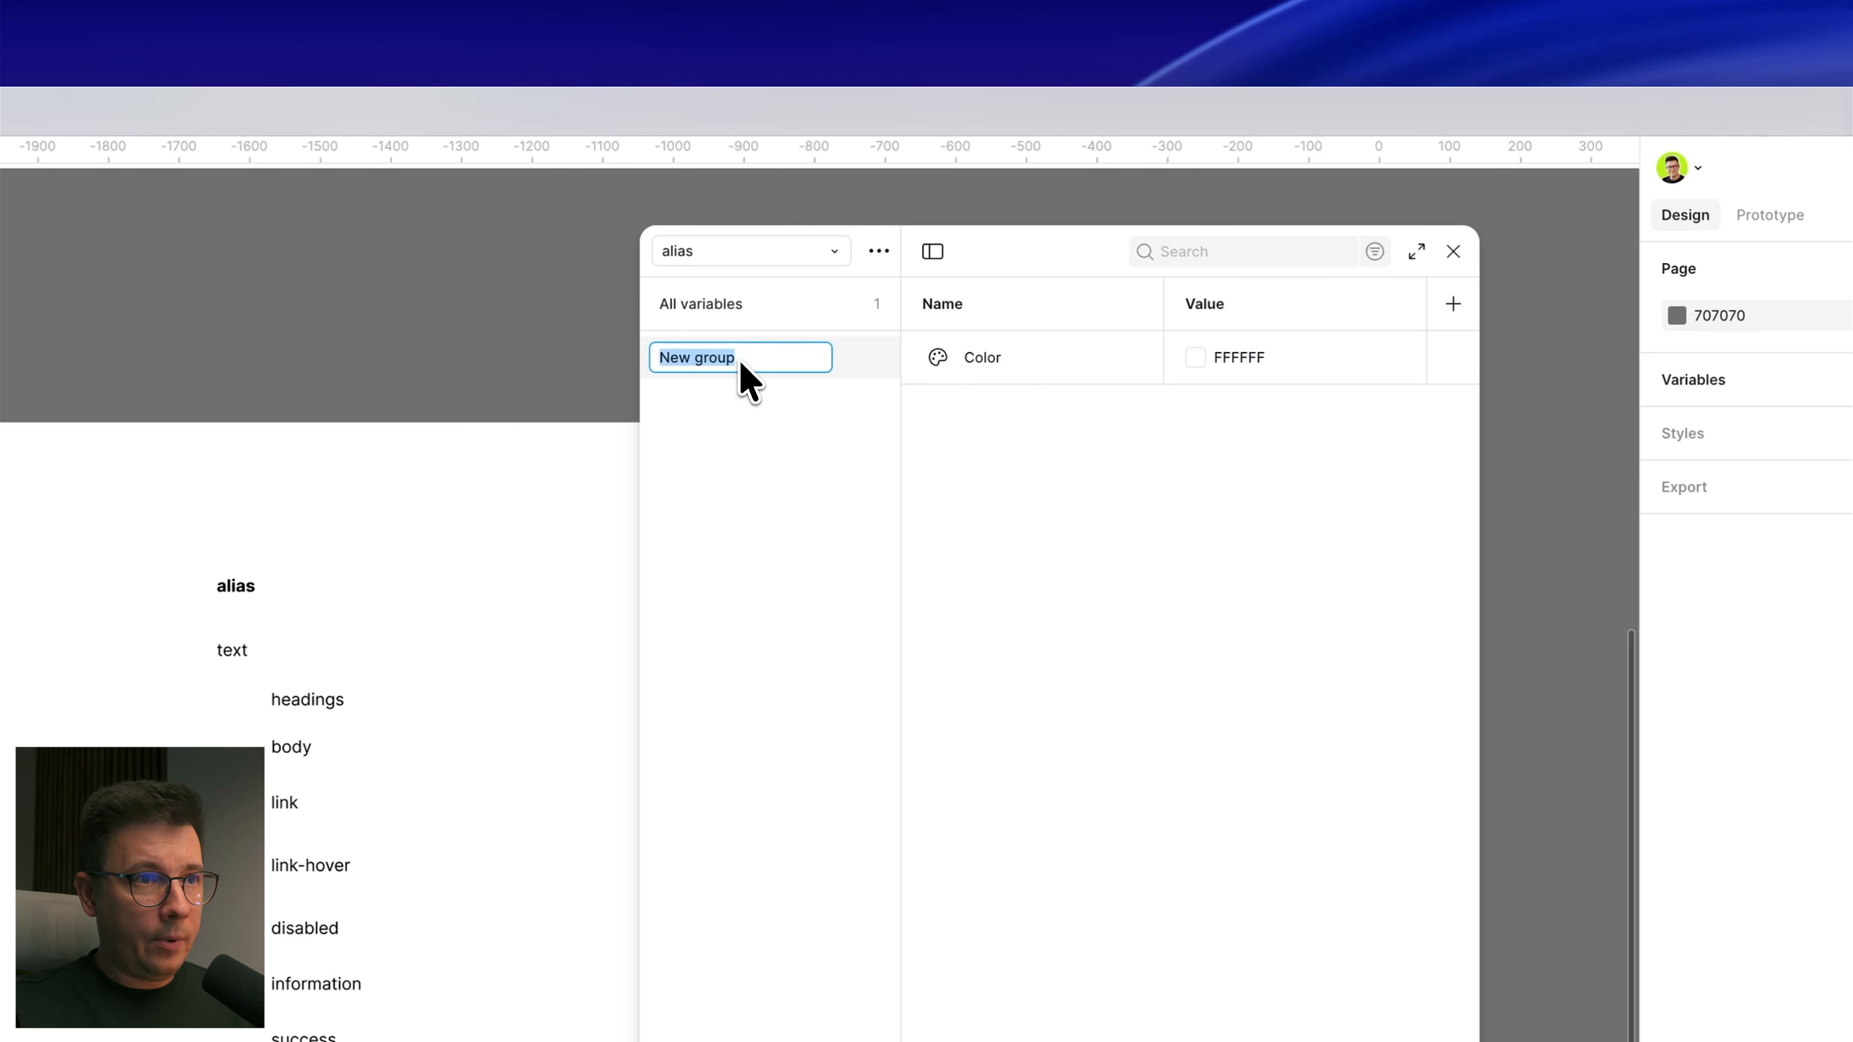
pyautogui.write('text')
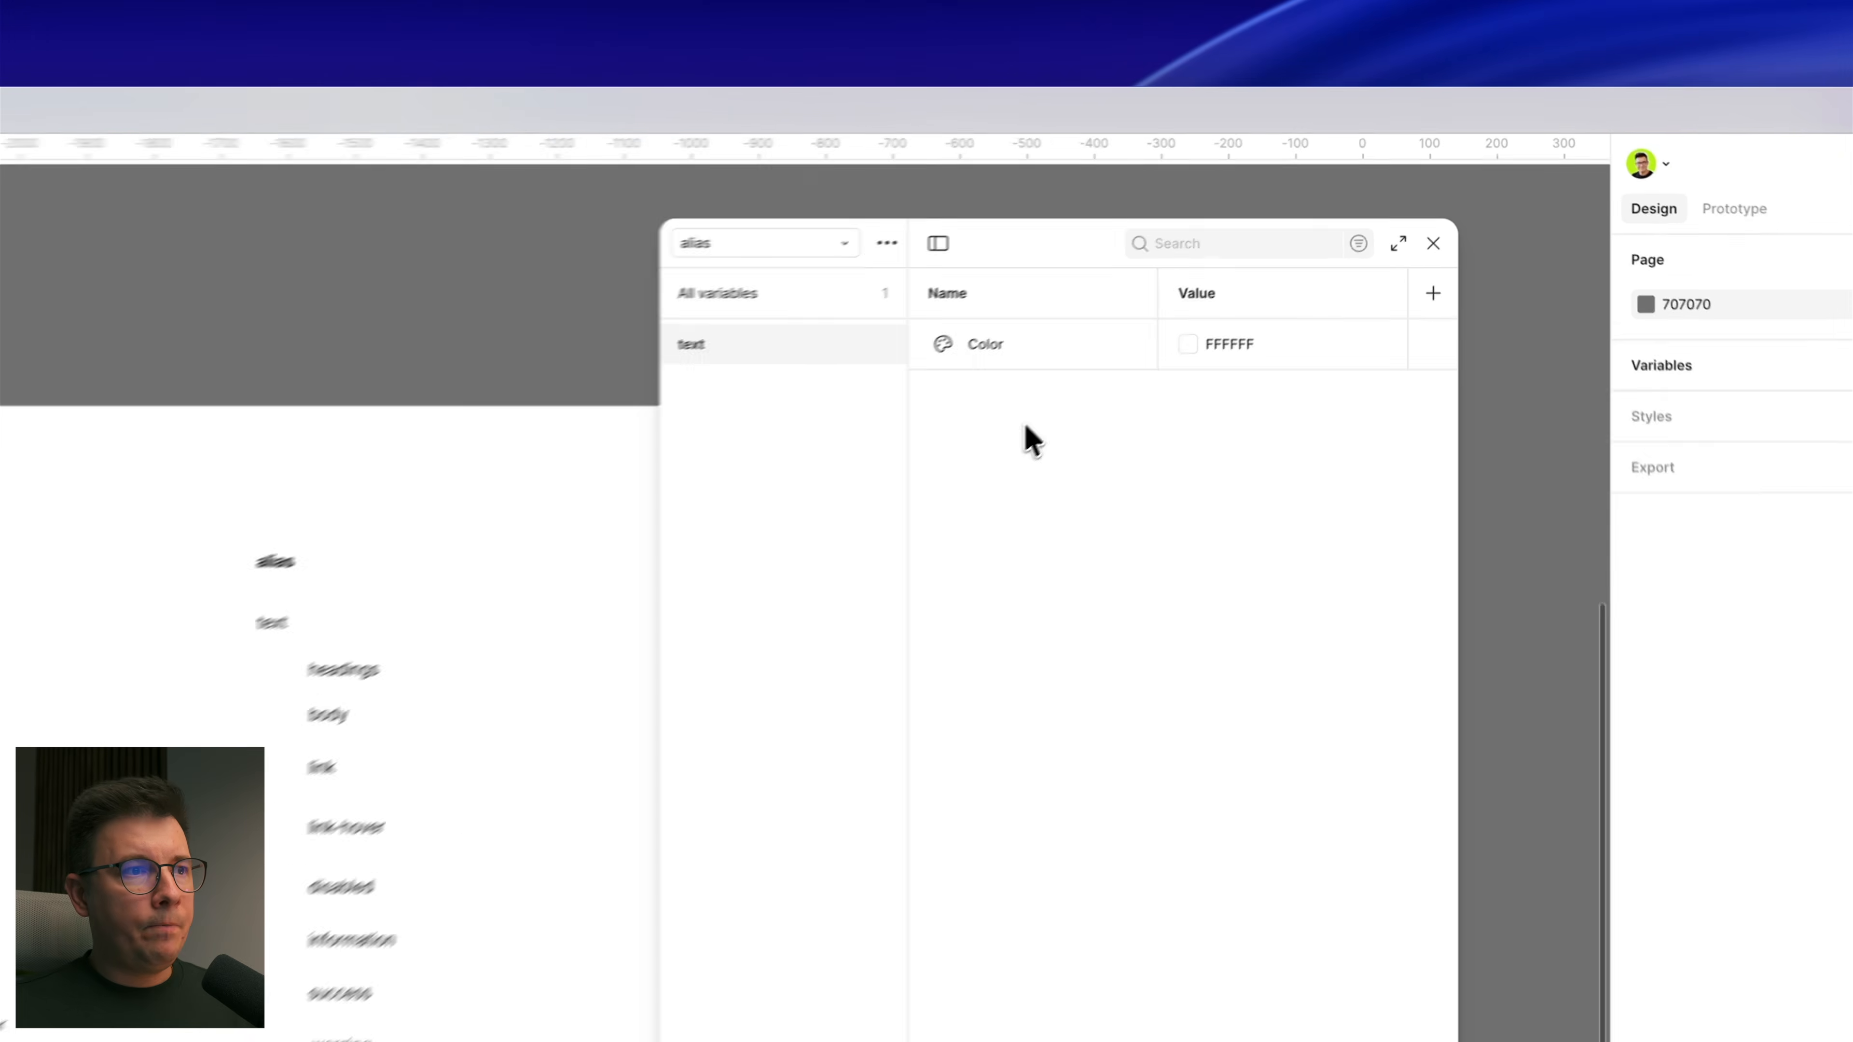
# Step: Nest the color variable in a new subgroup of text named heading
pyautogui.click(1065, 368)
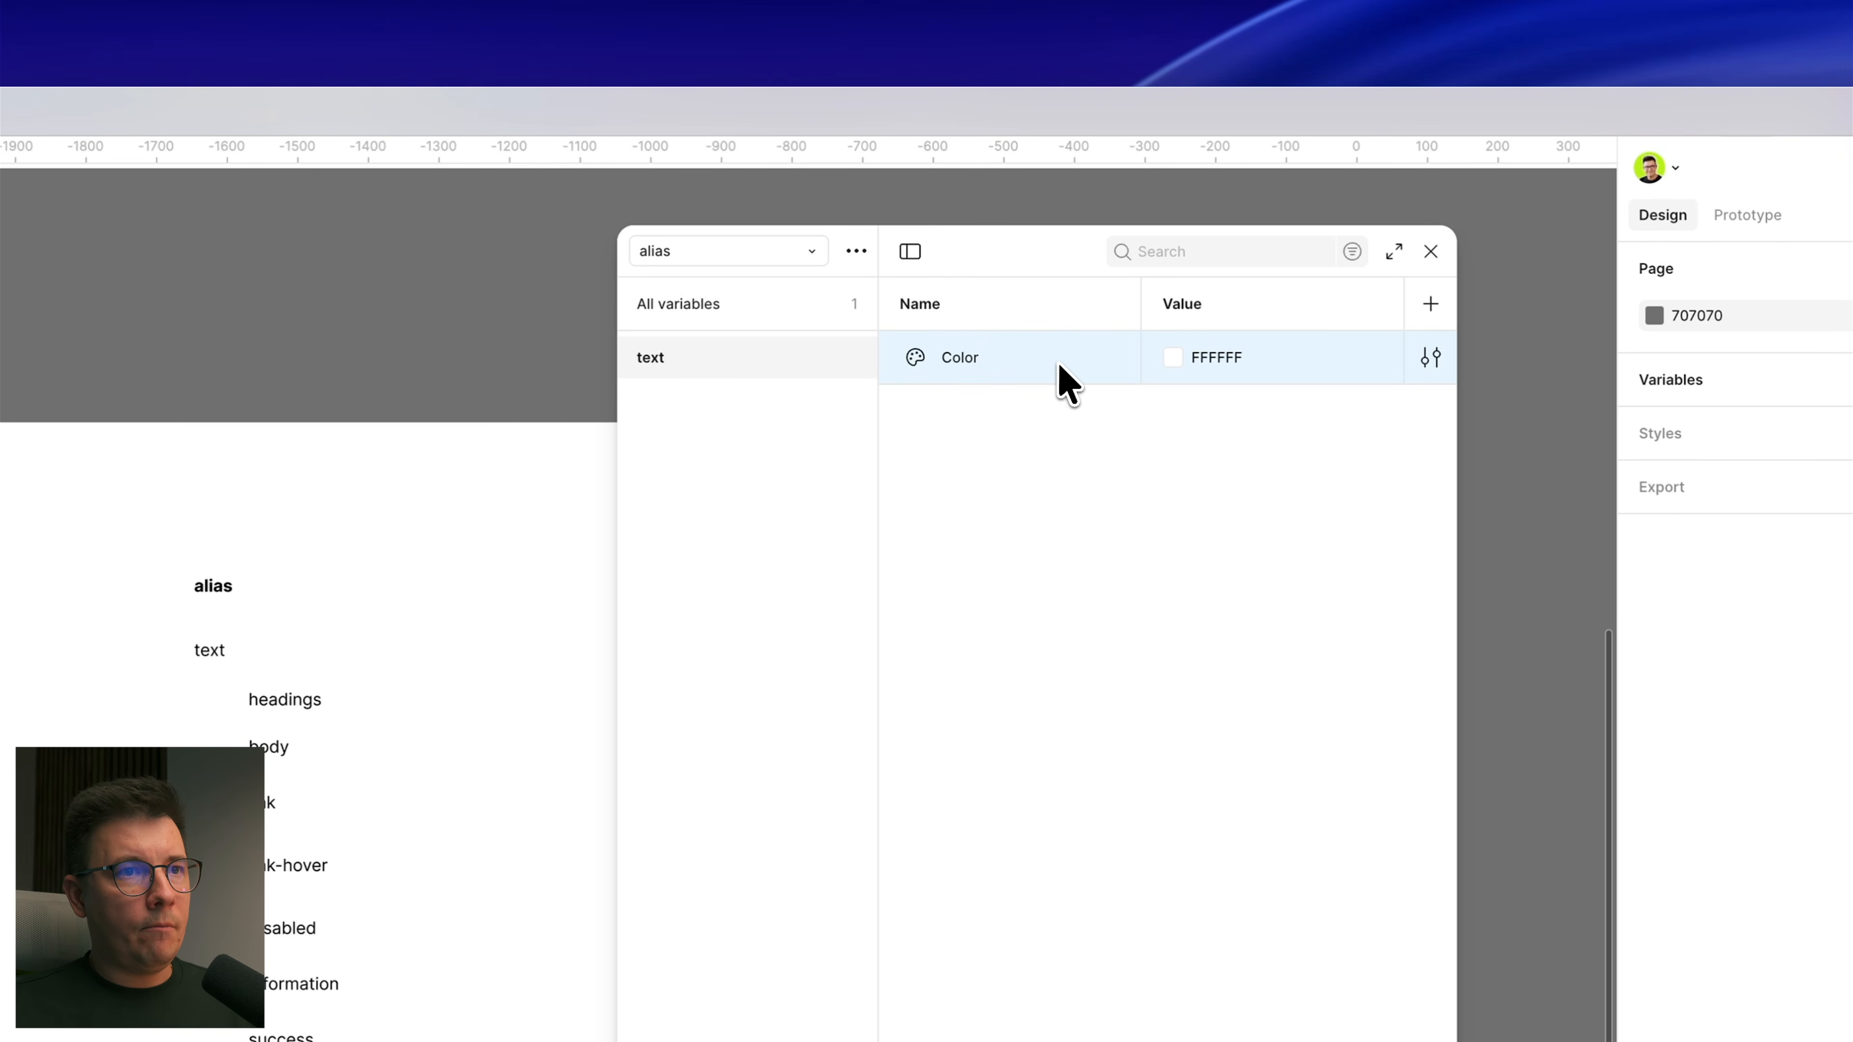
pyautogui.rightClick(1022, 356)
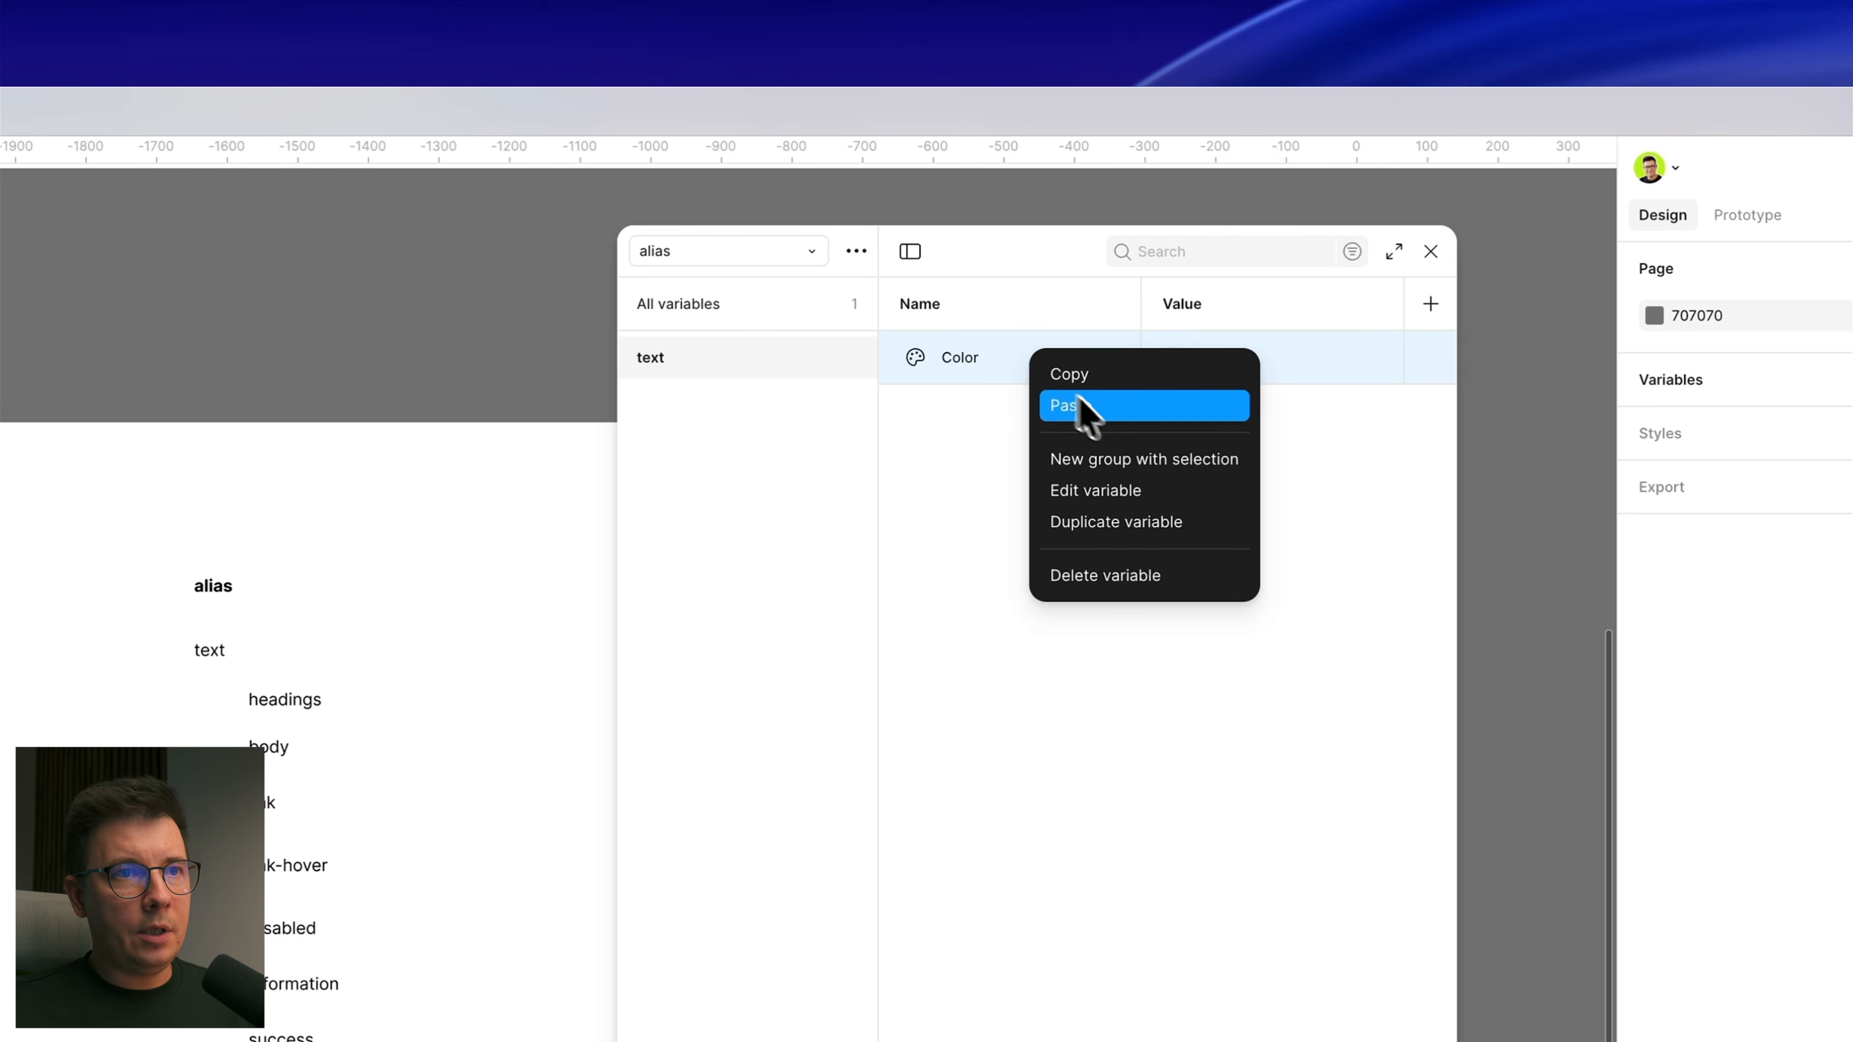
pyautogui.click(1127, 467)
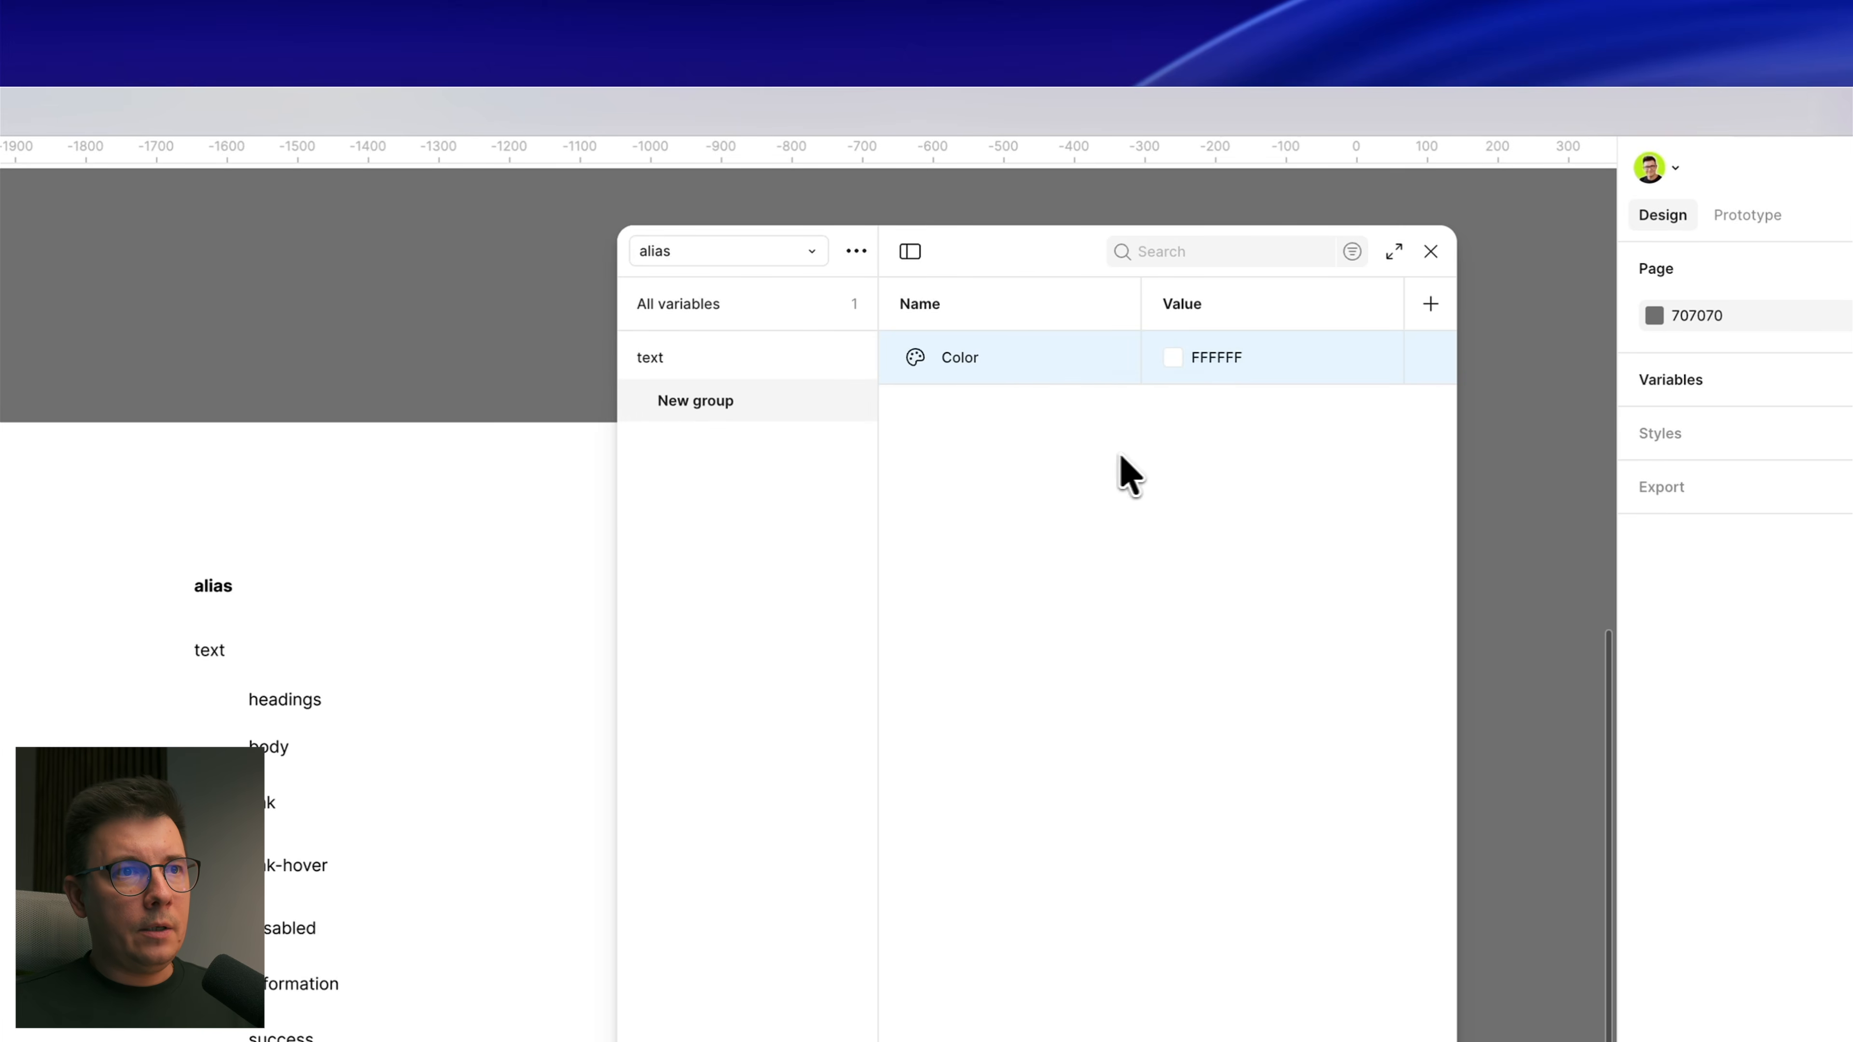
pyautogui.doubleClick(700, 403)
pyautogui.write('headi')
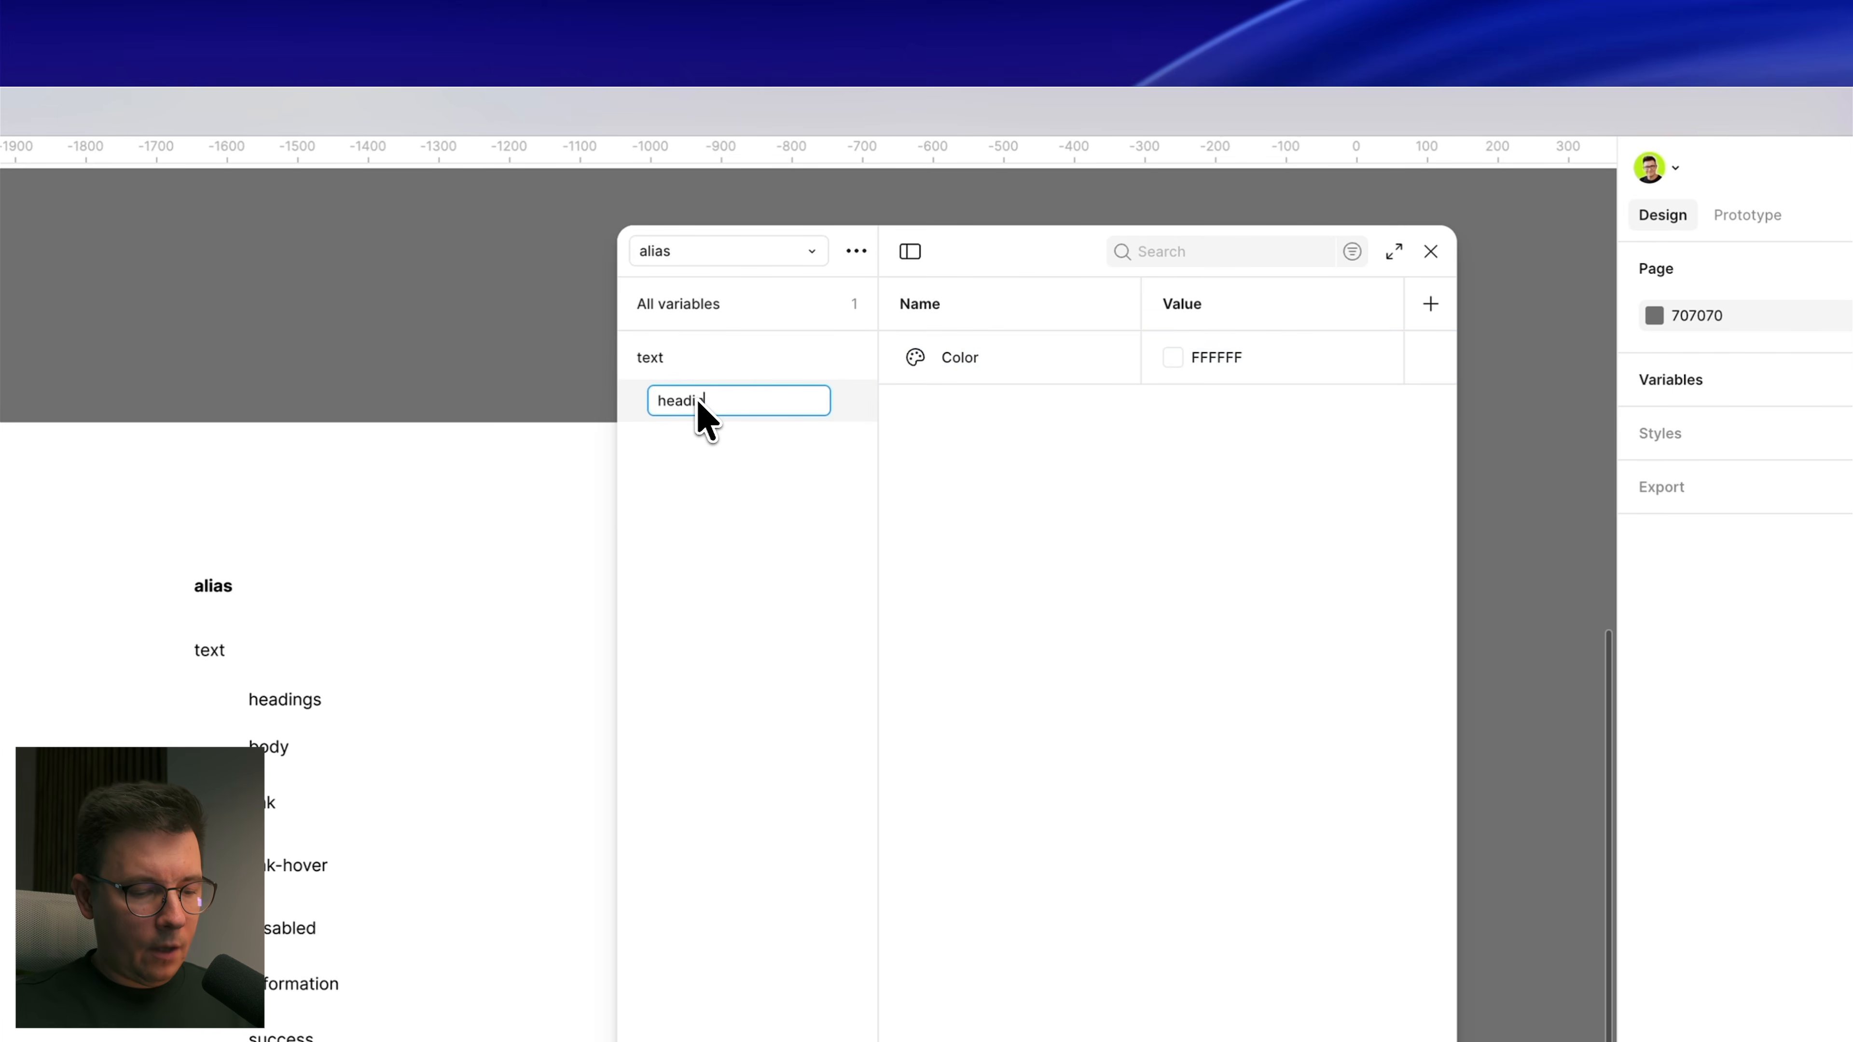
pyautogui.write('ng')
pyautogui.press('Return')
pyautogui.click(671, 362)
pyautogui.click(691, 403)
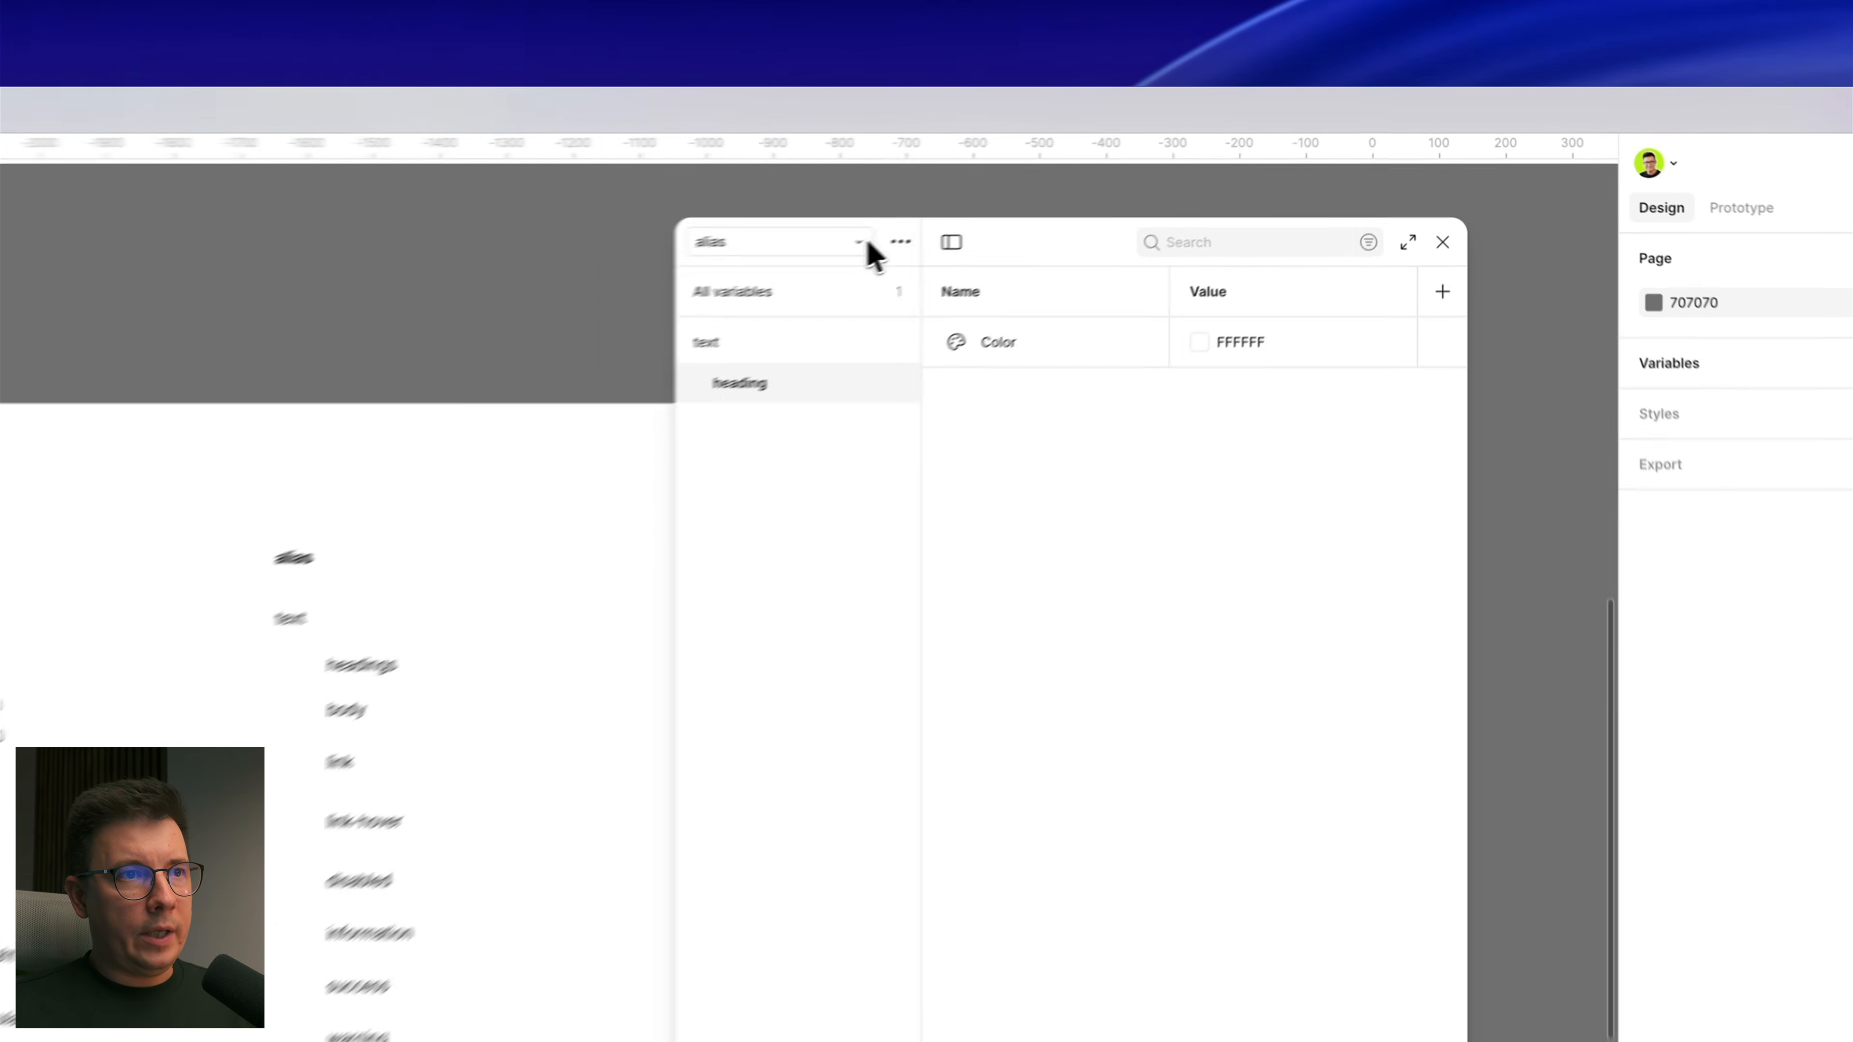
# Step: Copy all neutral color variables from white to black in the base collection
pyautogui.click(1144, 171)
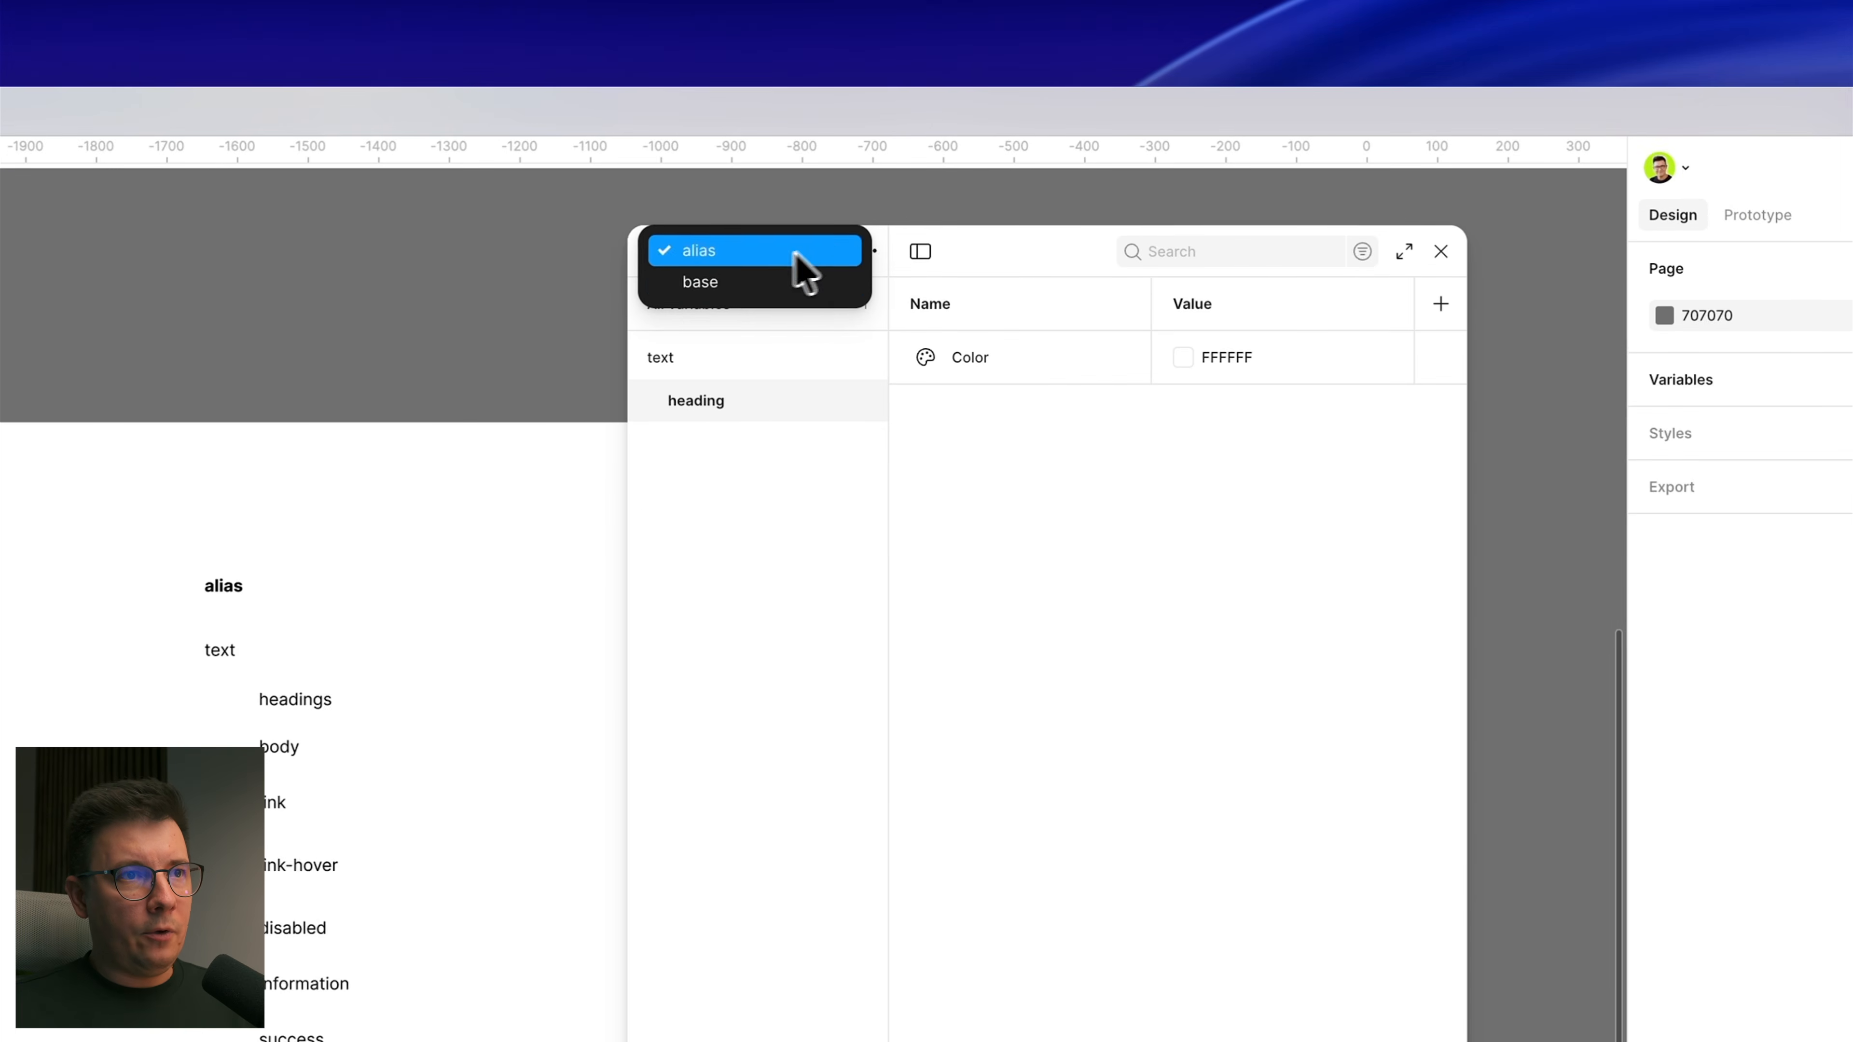
pyautogui.click(760, 285)
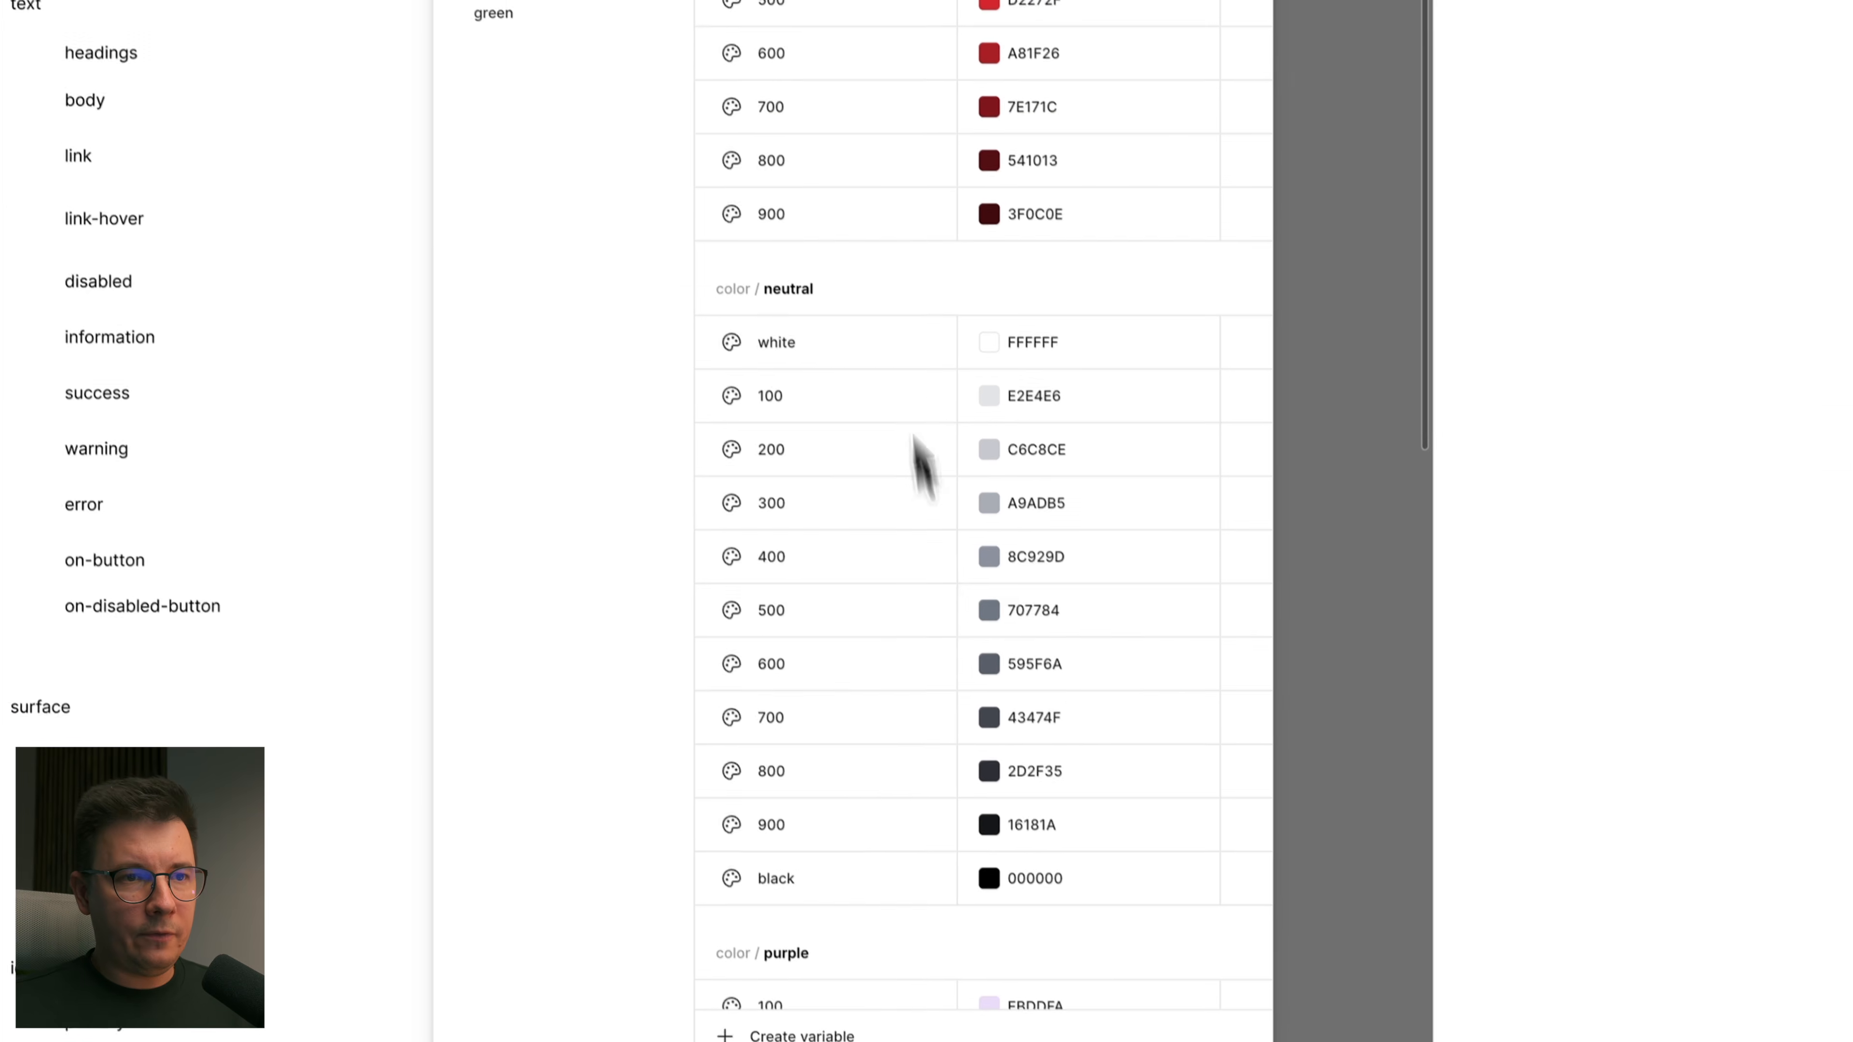
pyautogui.scroll(-3, 864, 231)
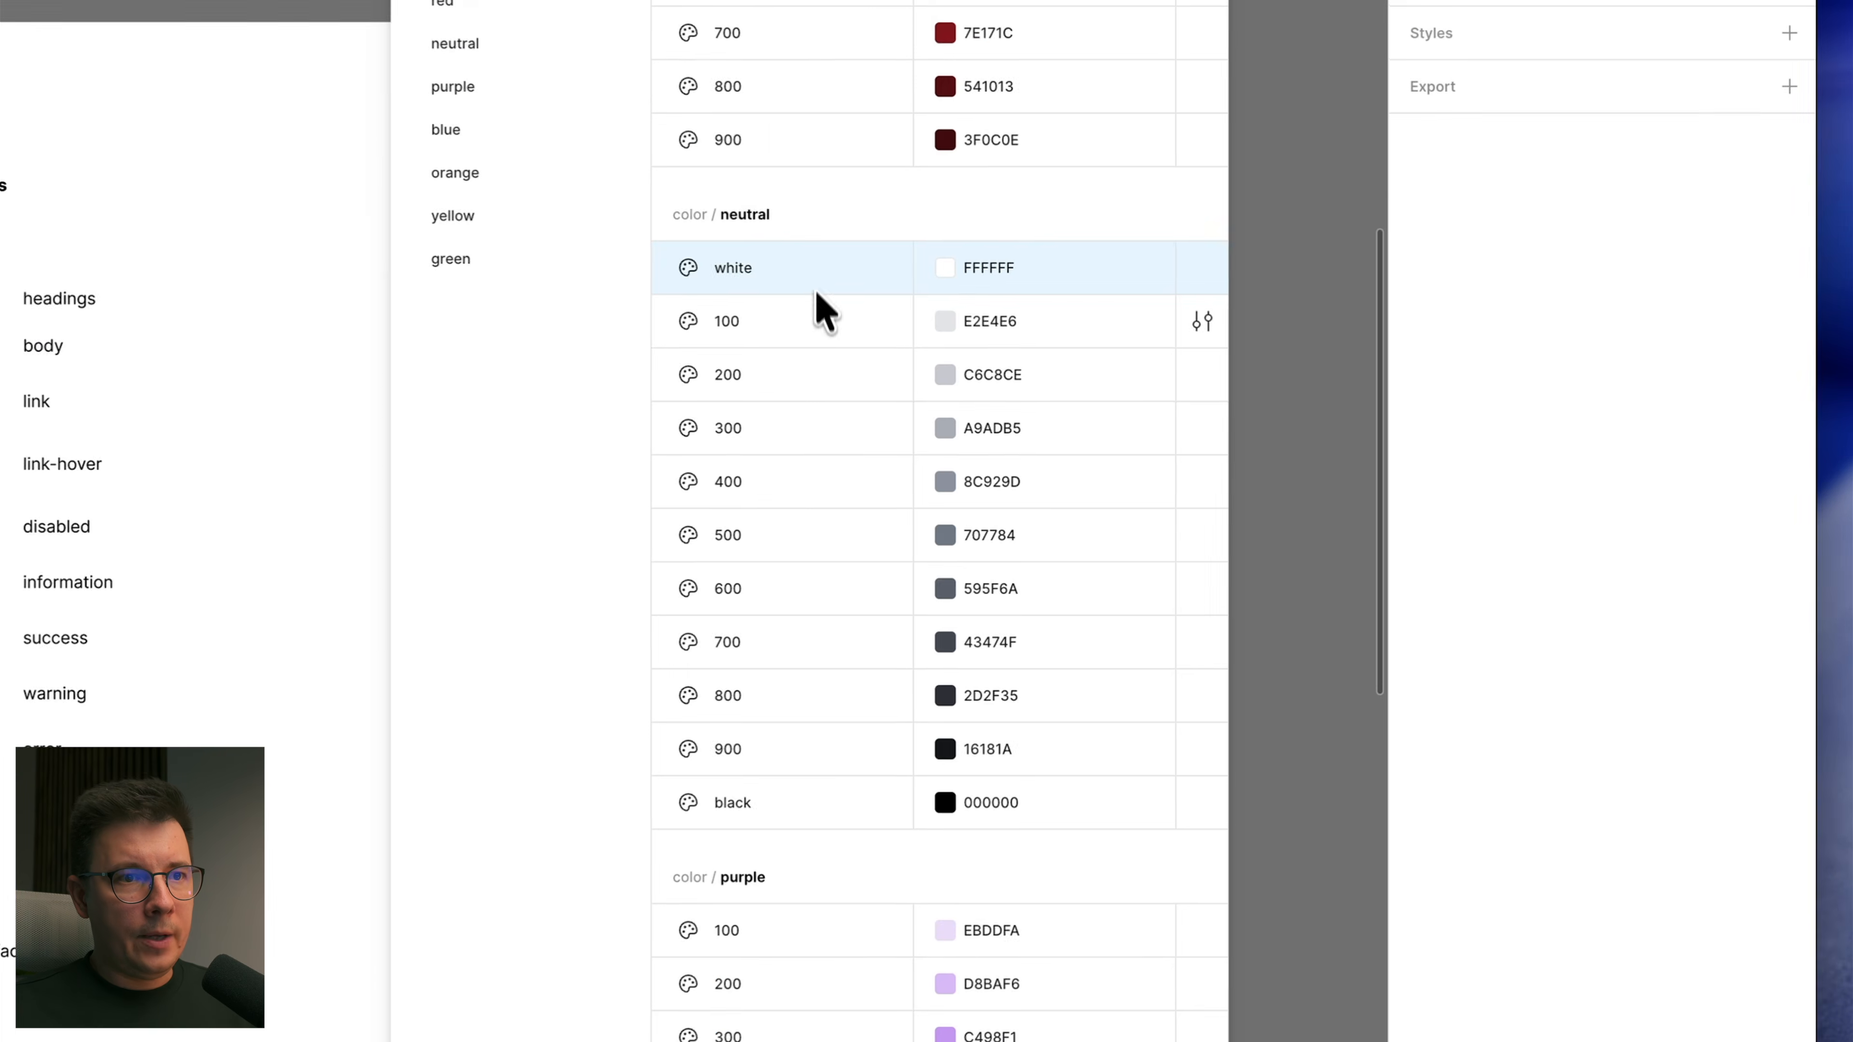
pyautogui.click(820, 267)
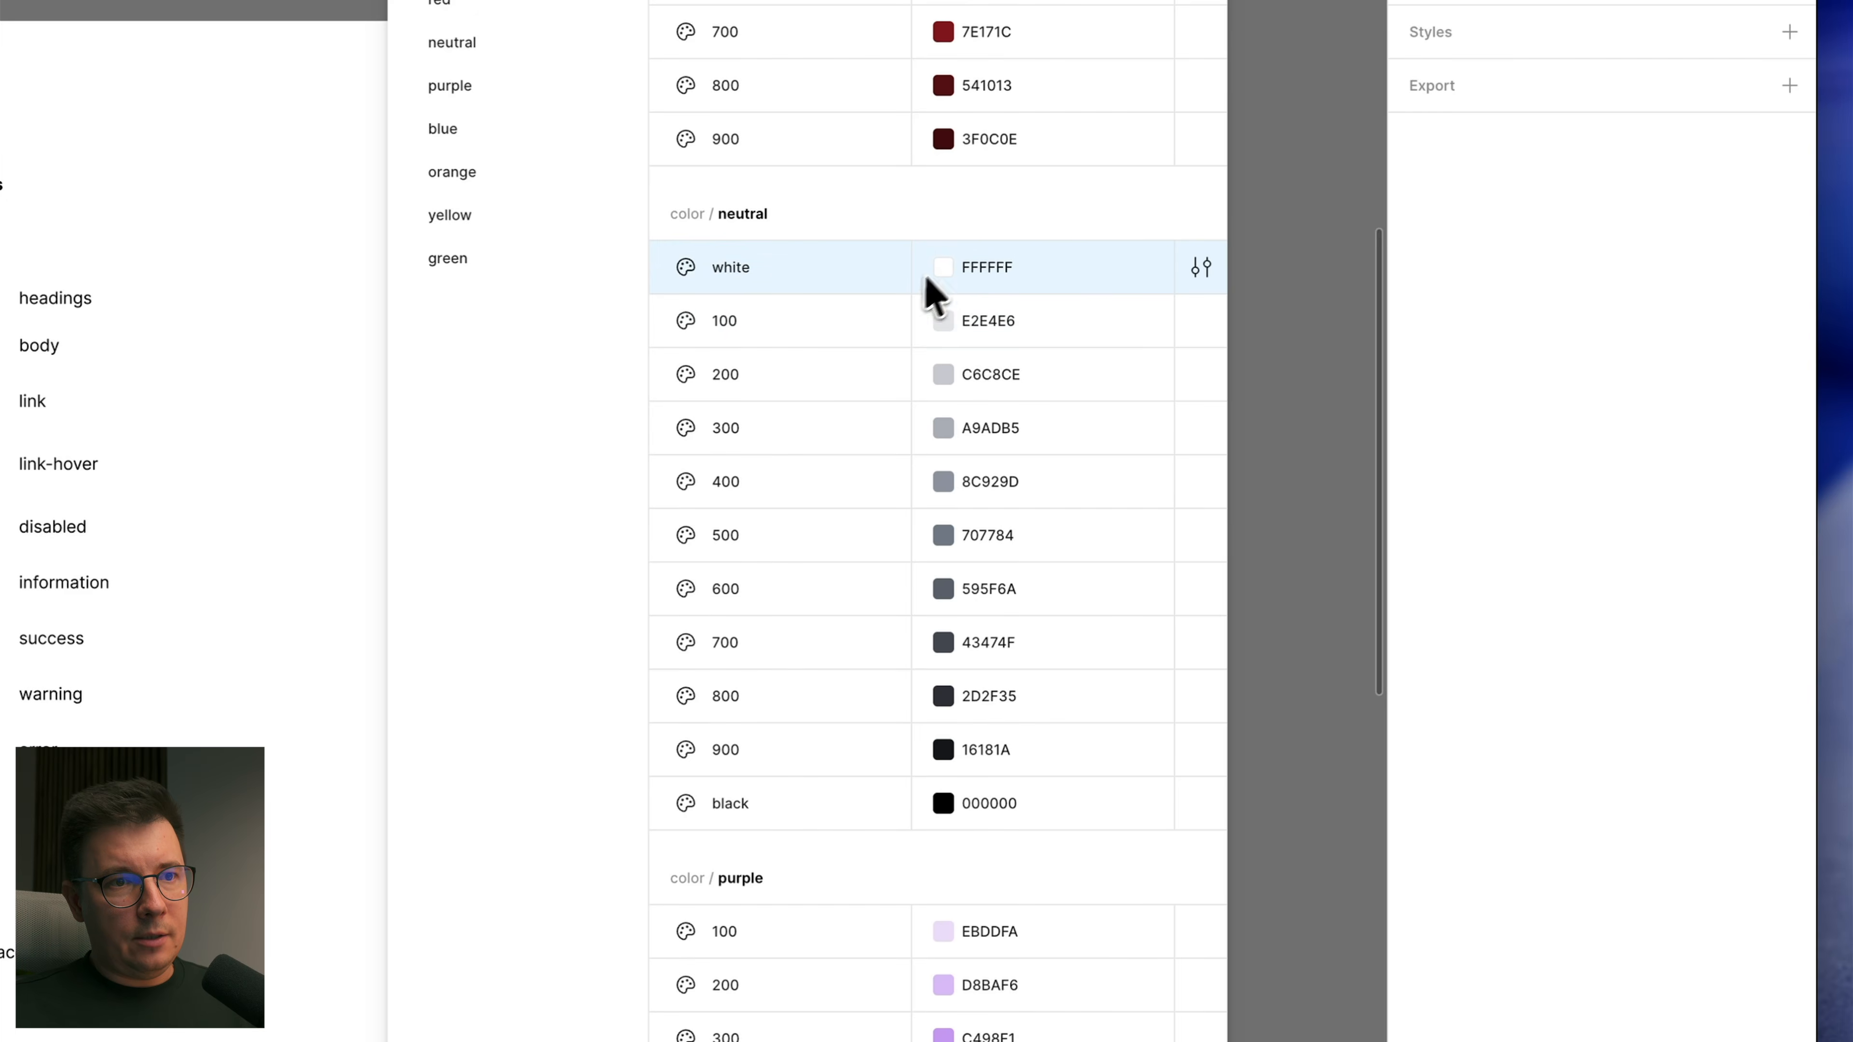
pyautogui.keyDown('shift'); pyautogui.click(960, 705); pyautogui.keyUp('shift')
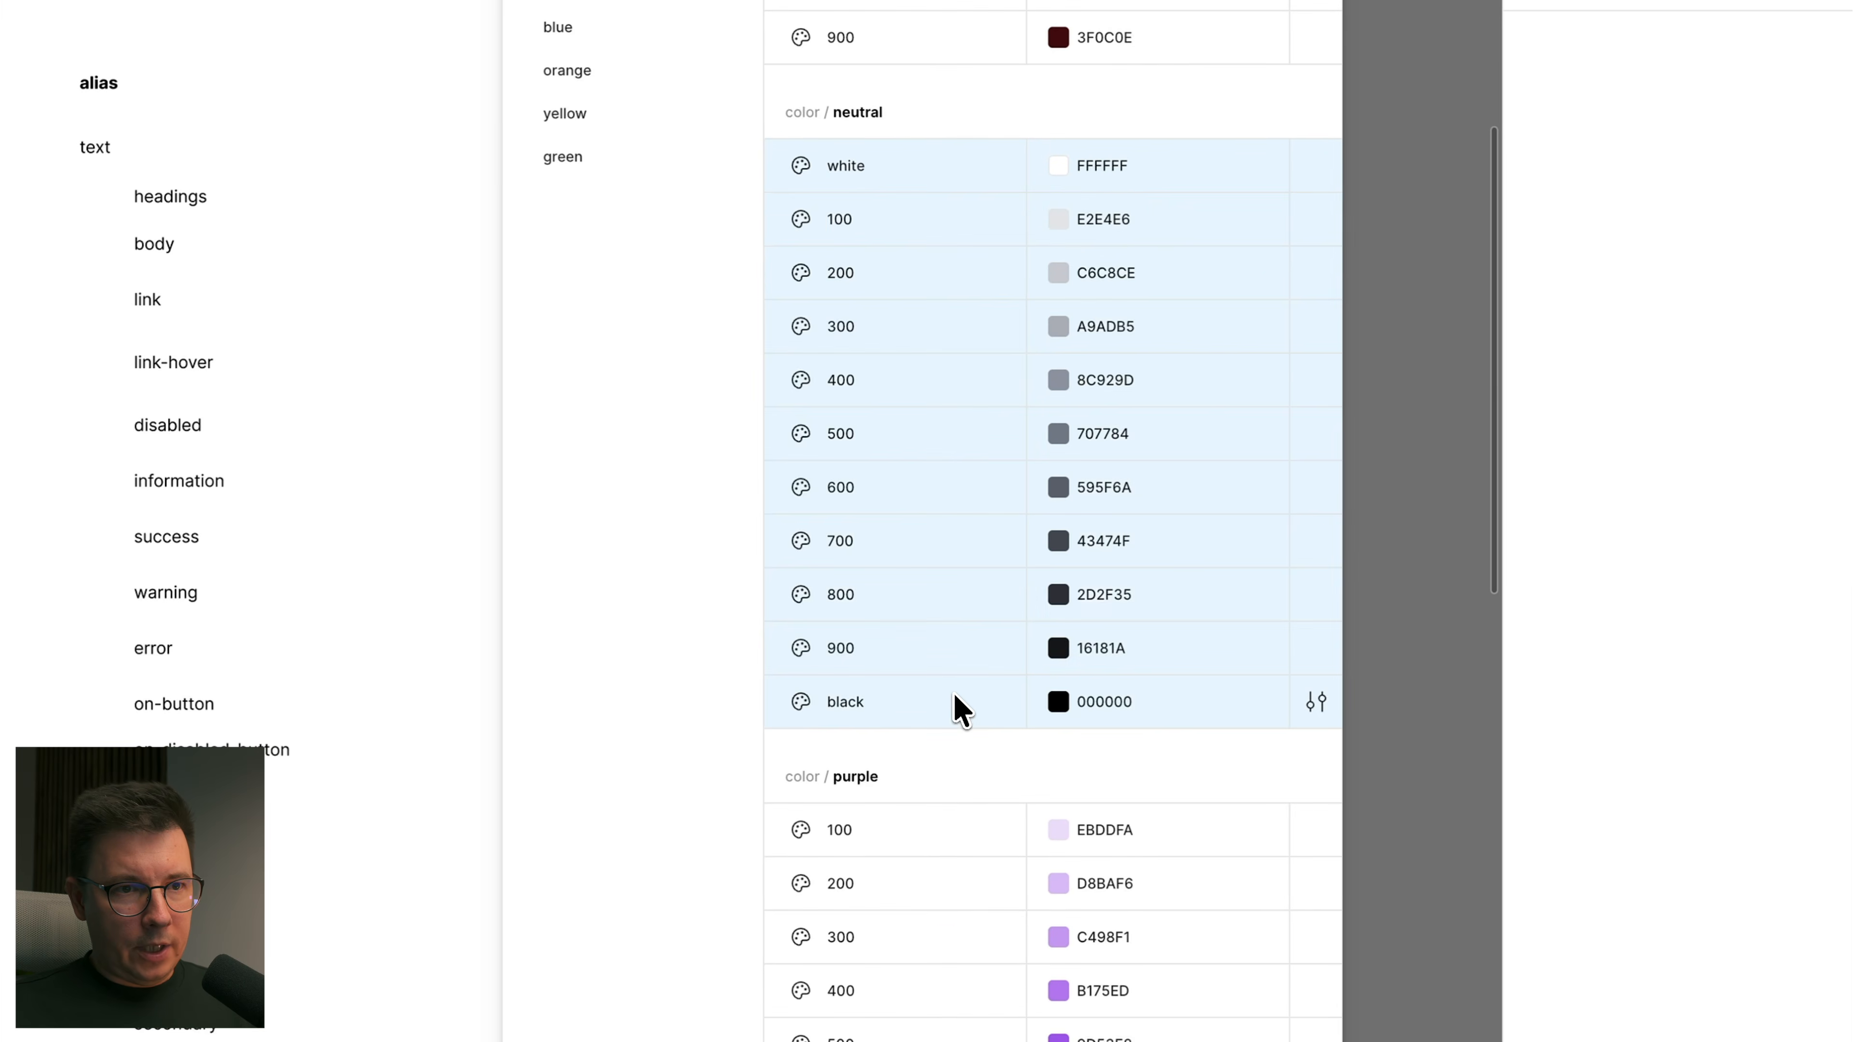
pyautogui.rightClick(929, 458)
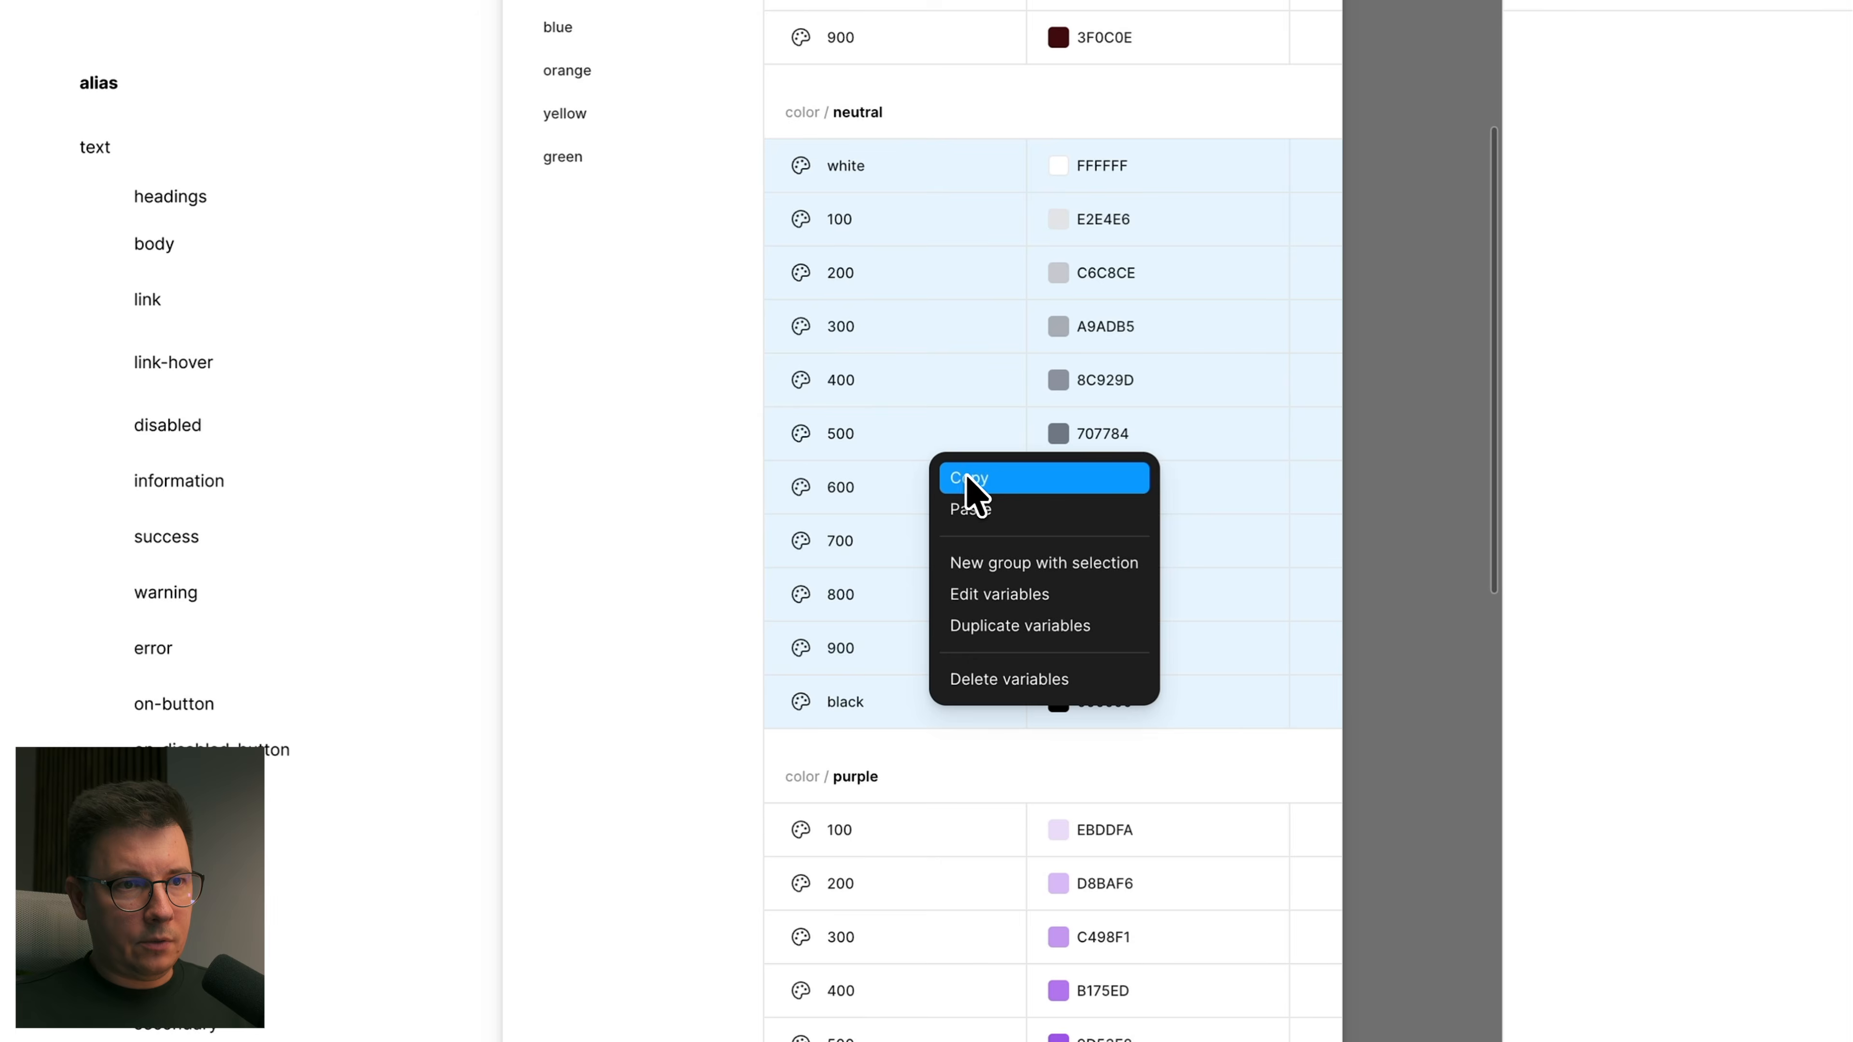
pyautogui.click(971, 479)
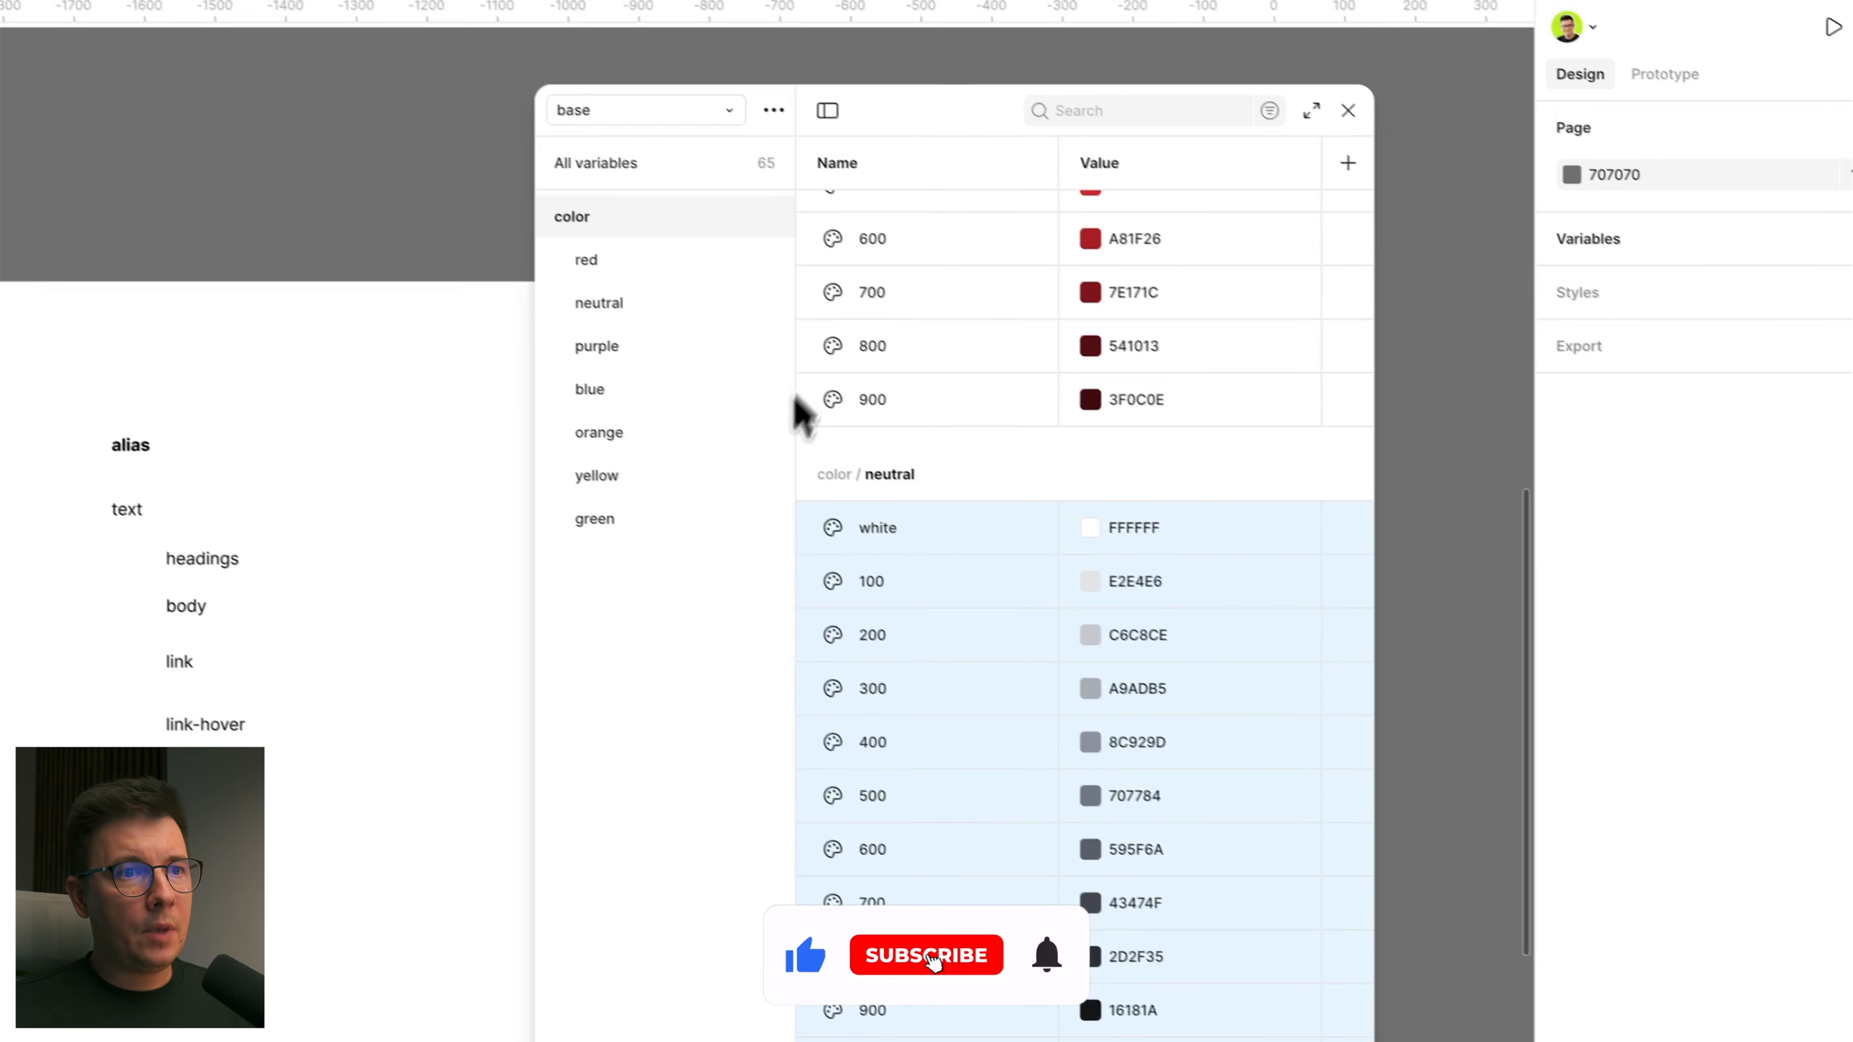
pyautogui.rightClick(993, 669)
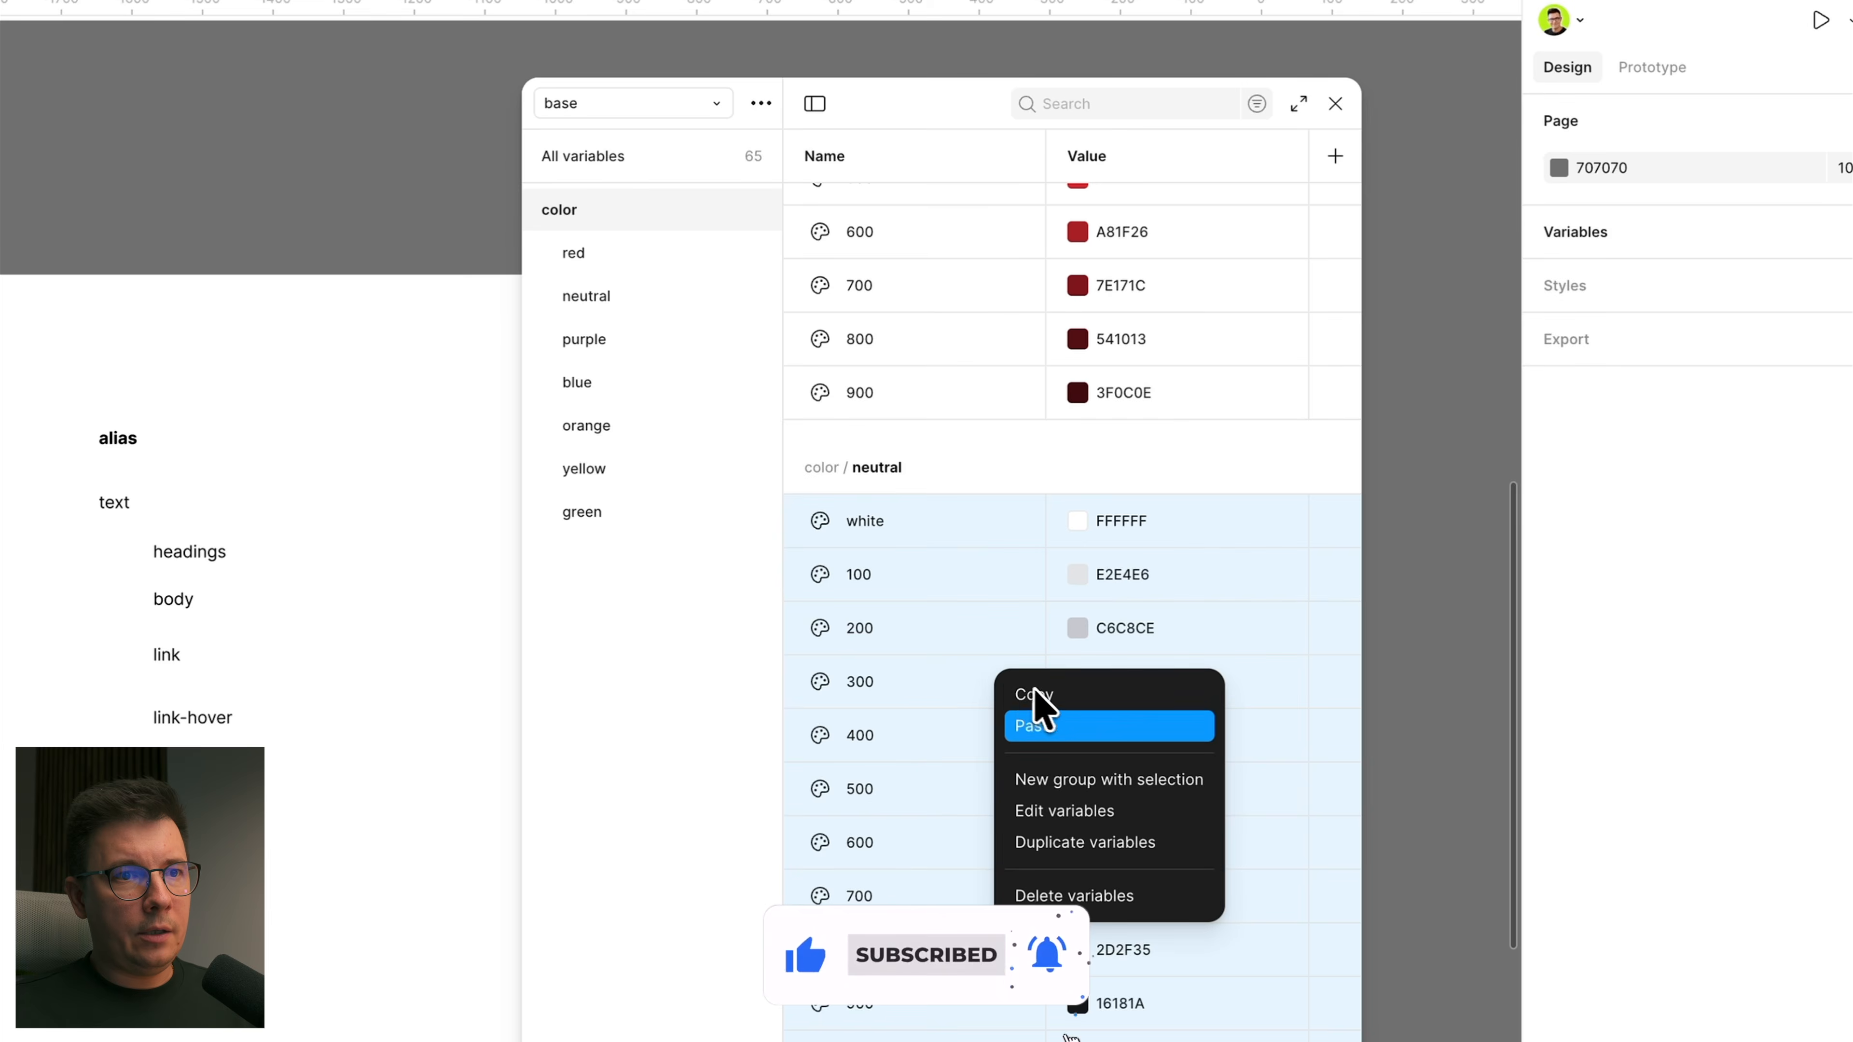
pyautogui.click(1045, 702)
# Step: Paste the copied neutral variables into the heading group of the alias collection and delete the placeholder Color variable
pyautogui.click(653, 99)
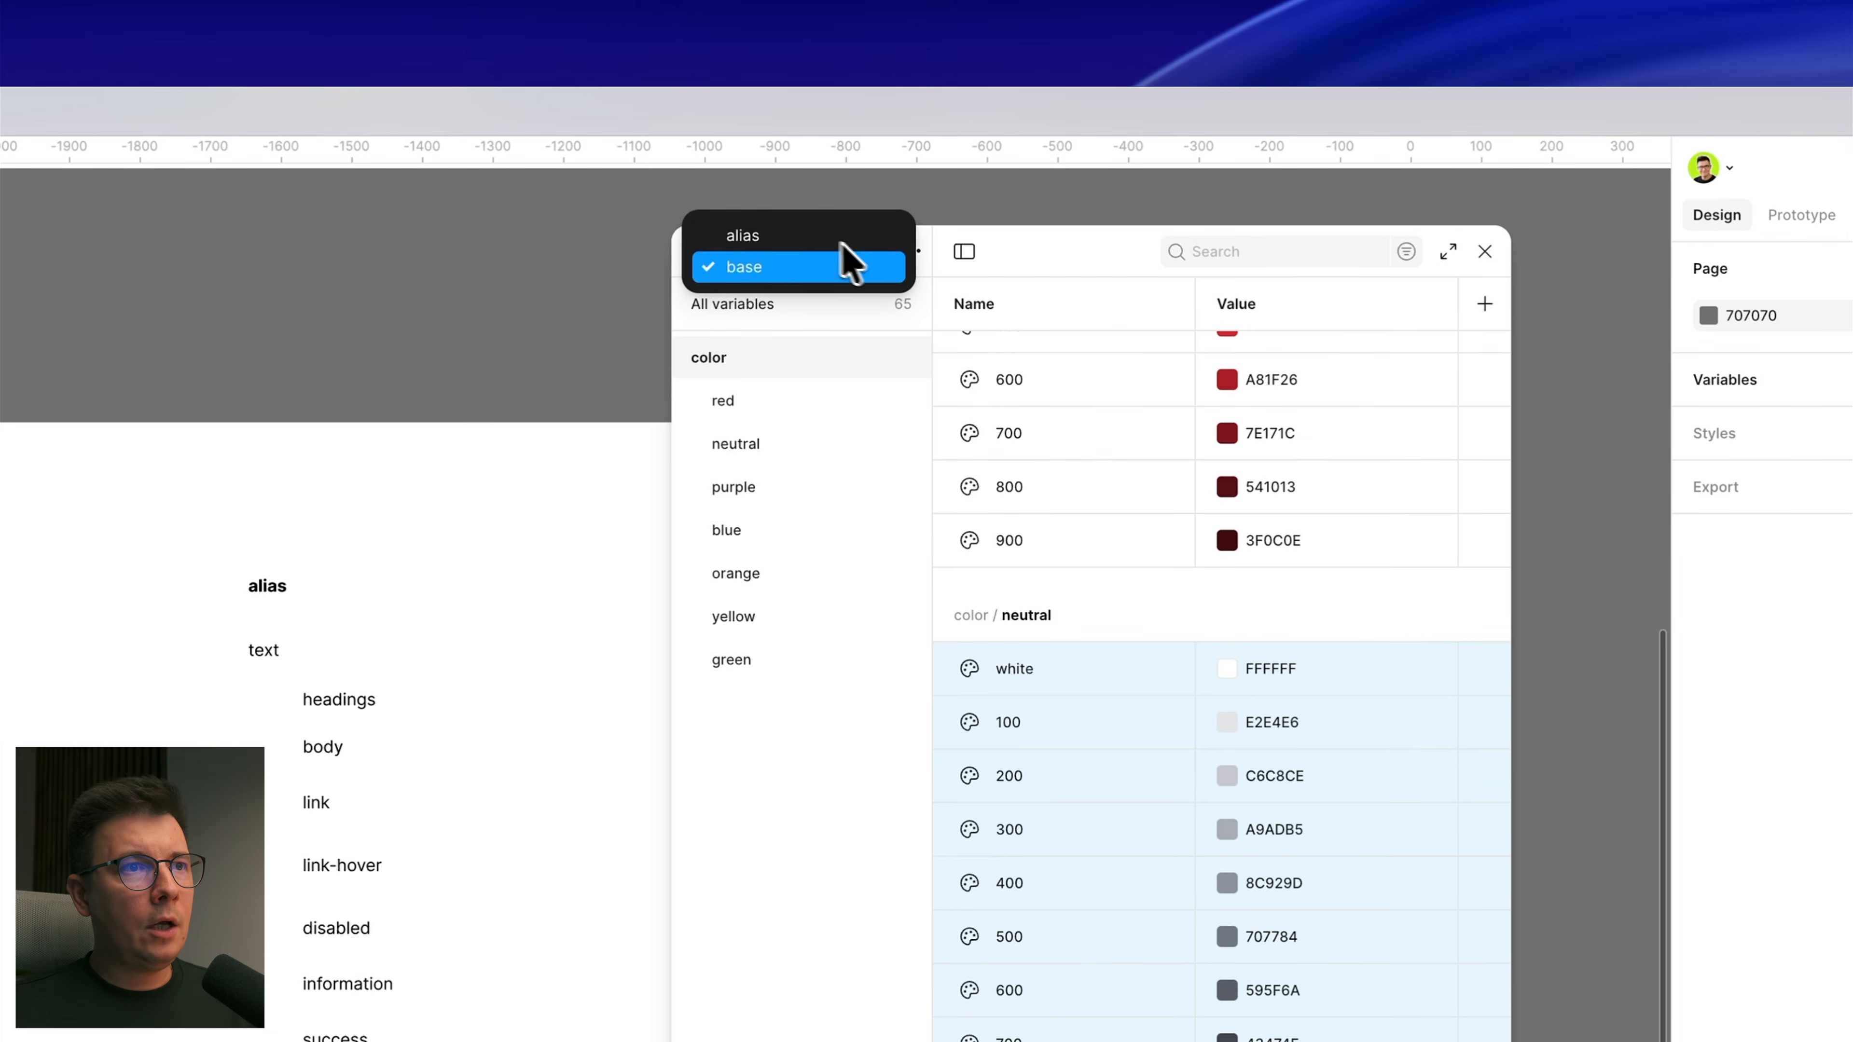
pyautogui.click(766, 235)
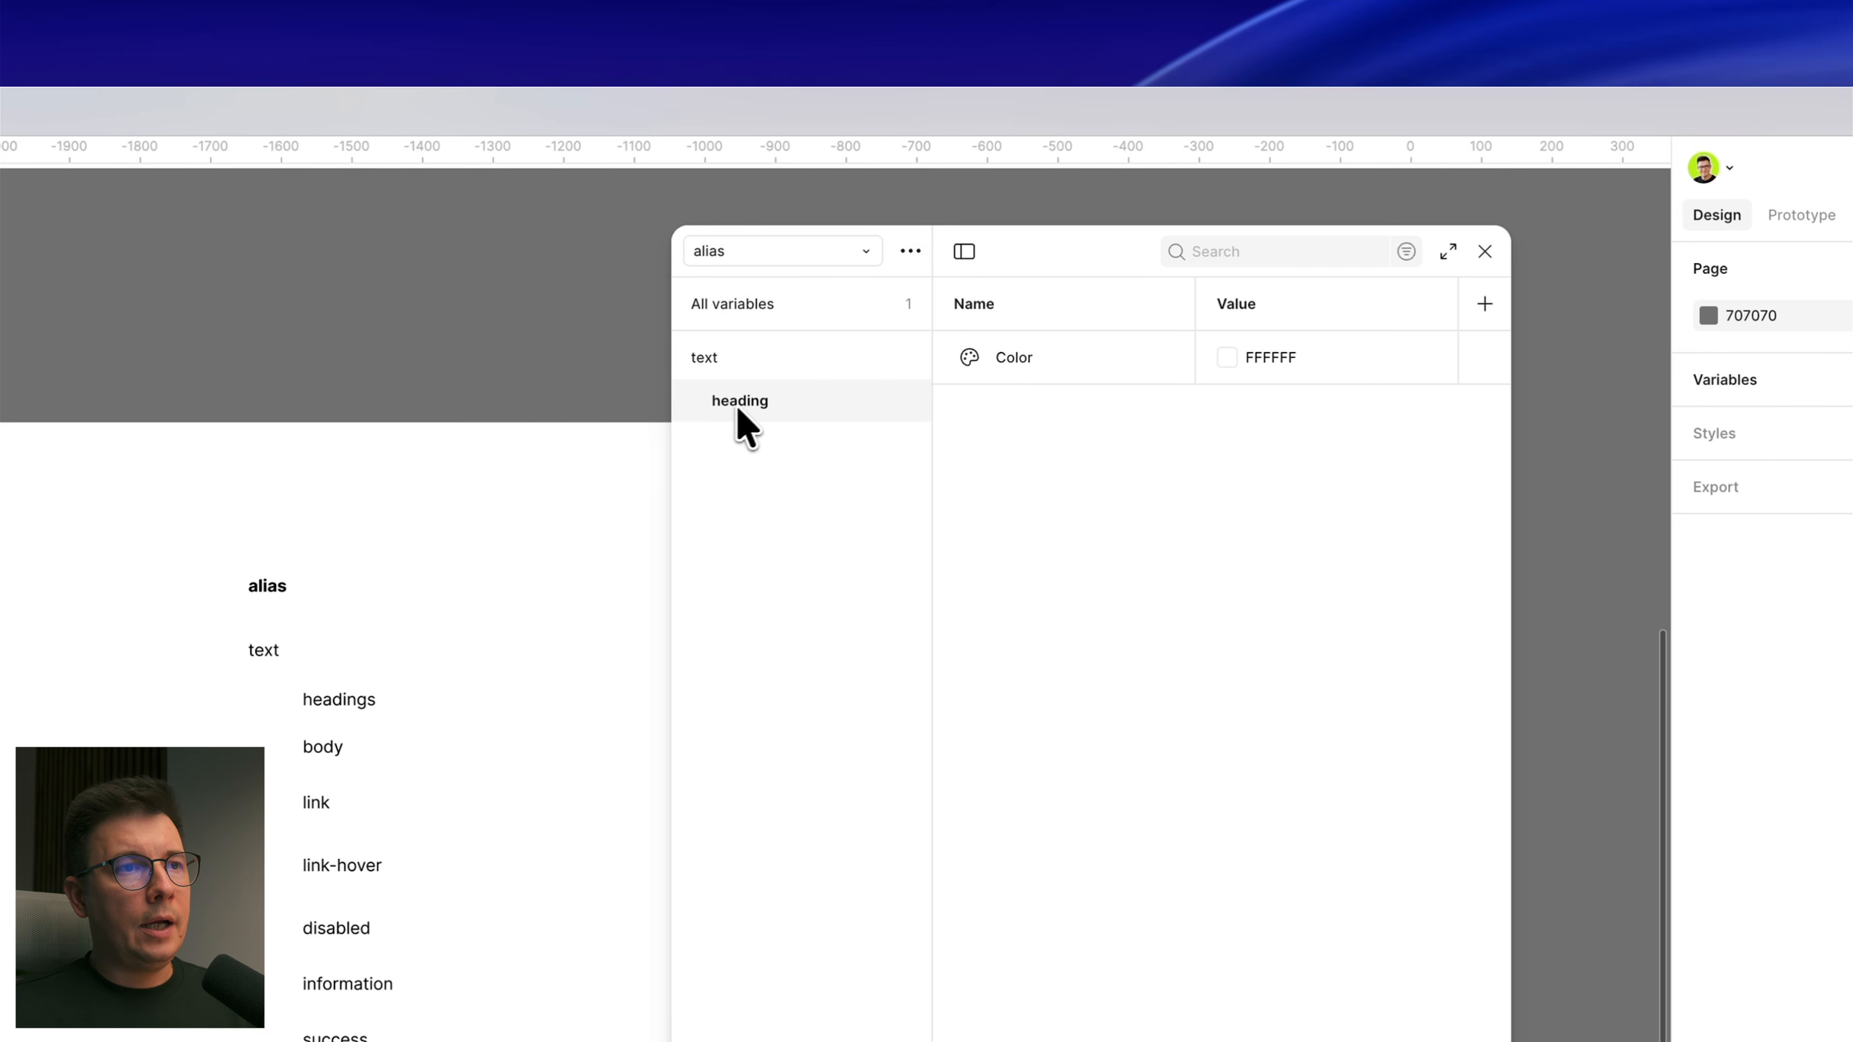
pyautogui.click(1155, 364)
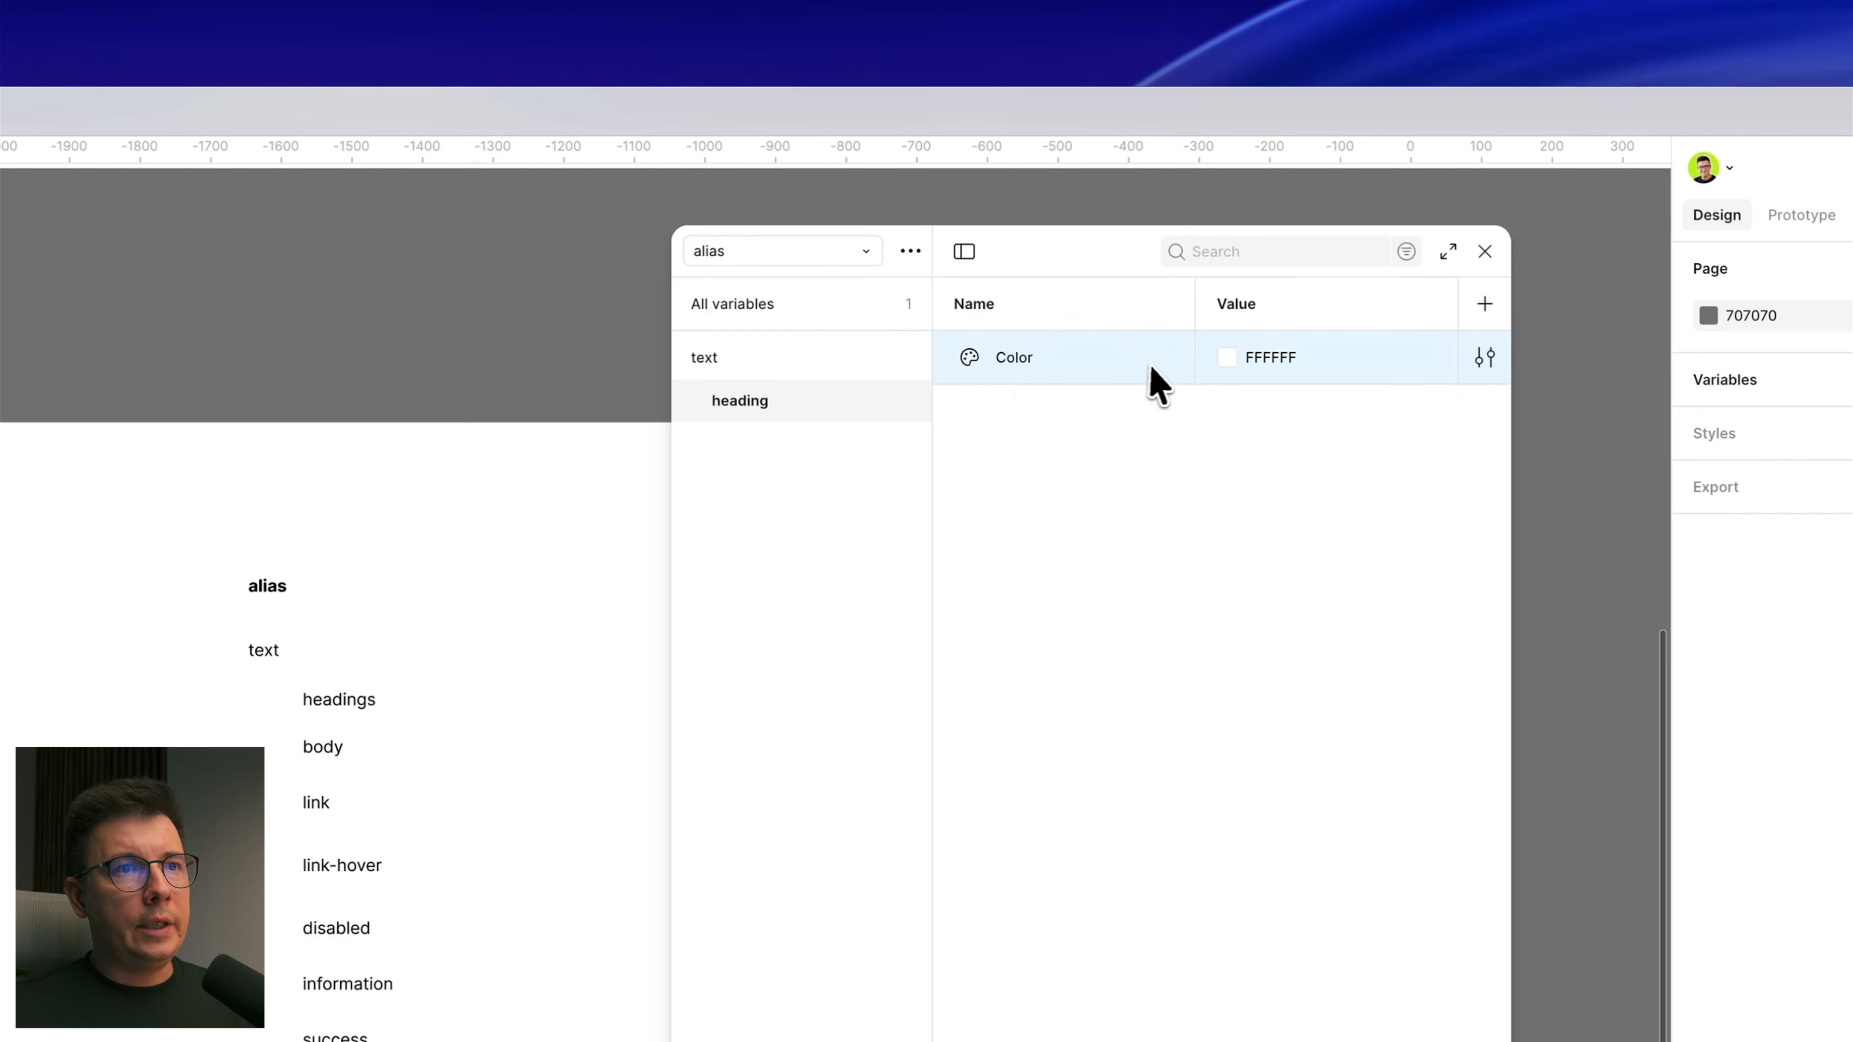
pyautogui.rightClick(1151, 369)
pyautogui.click(1203, 417)
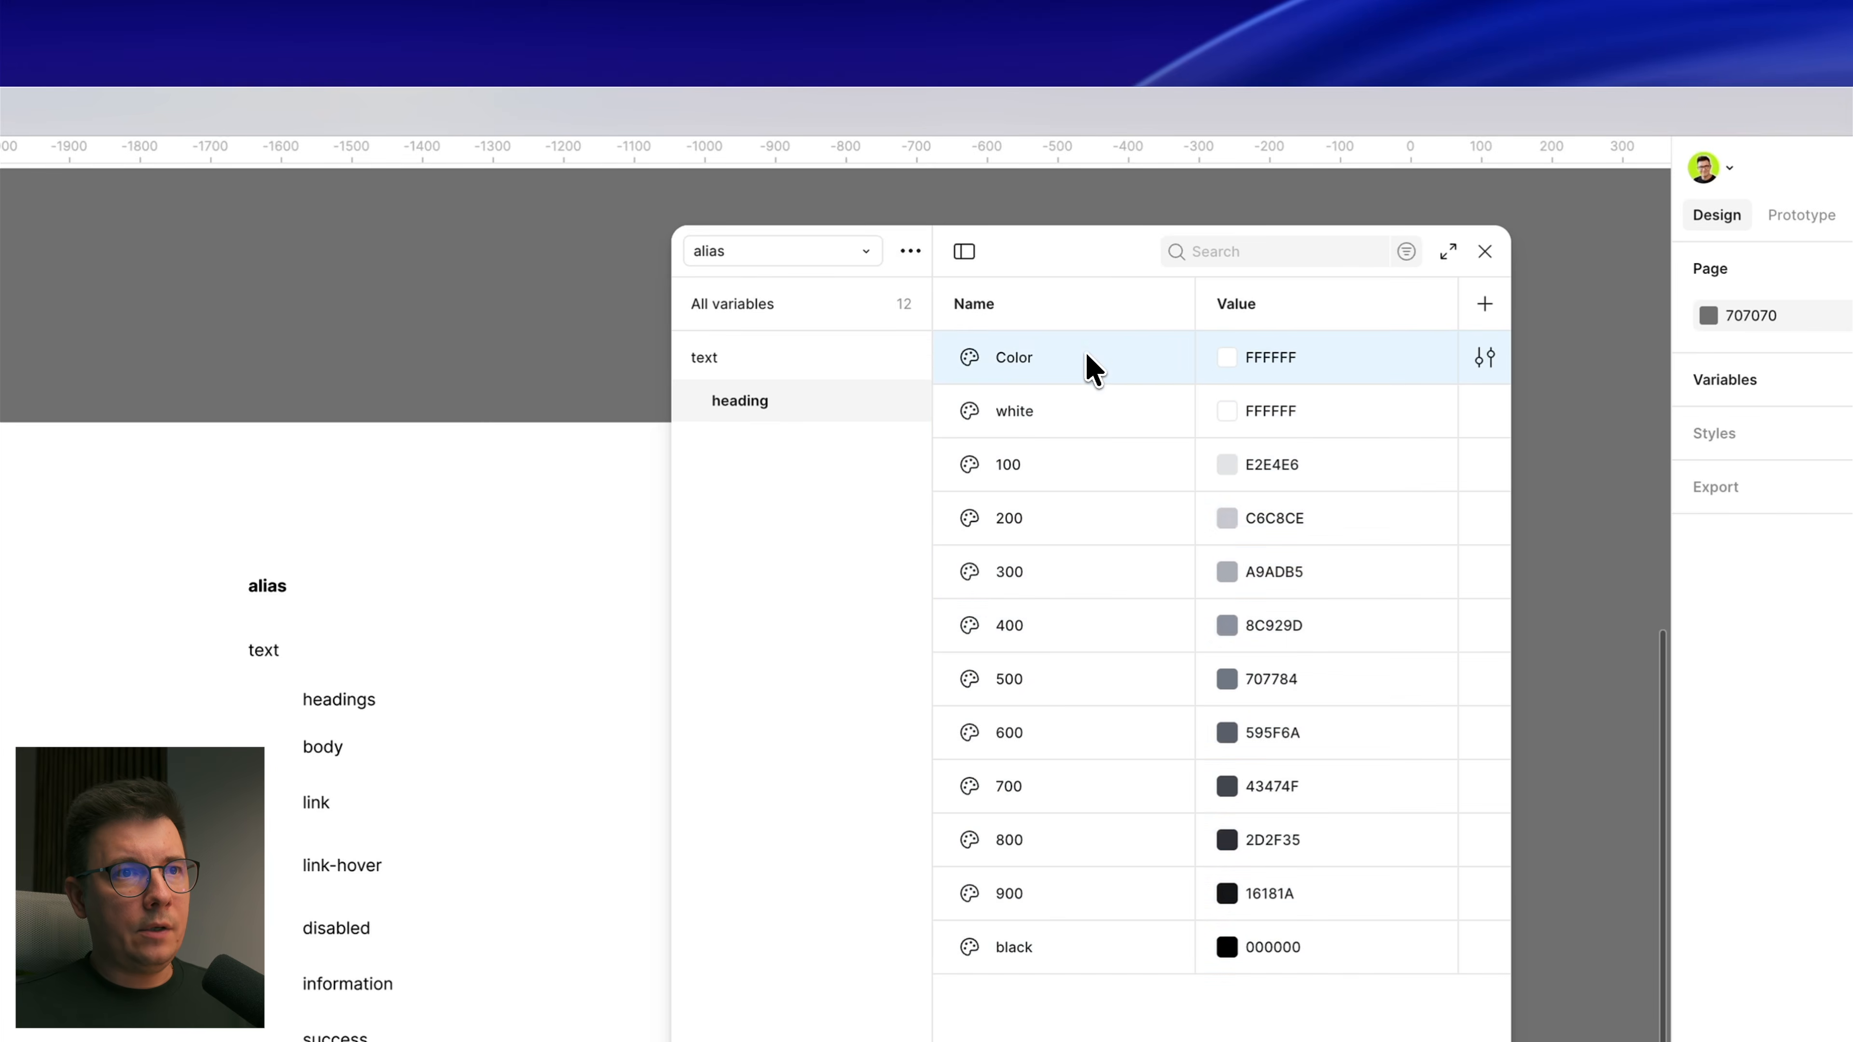
pyautogui.rightClick(1138, 387)
pyautogui.click(1204, 592)
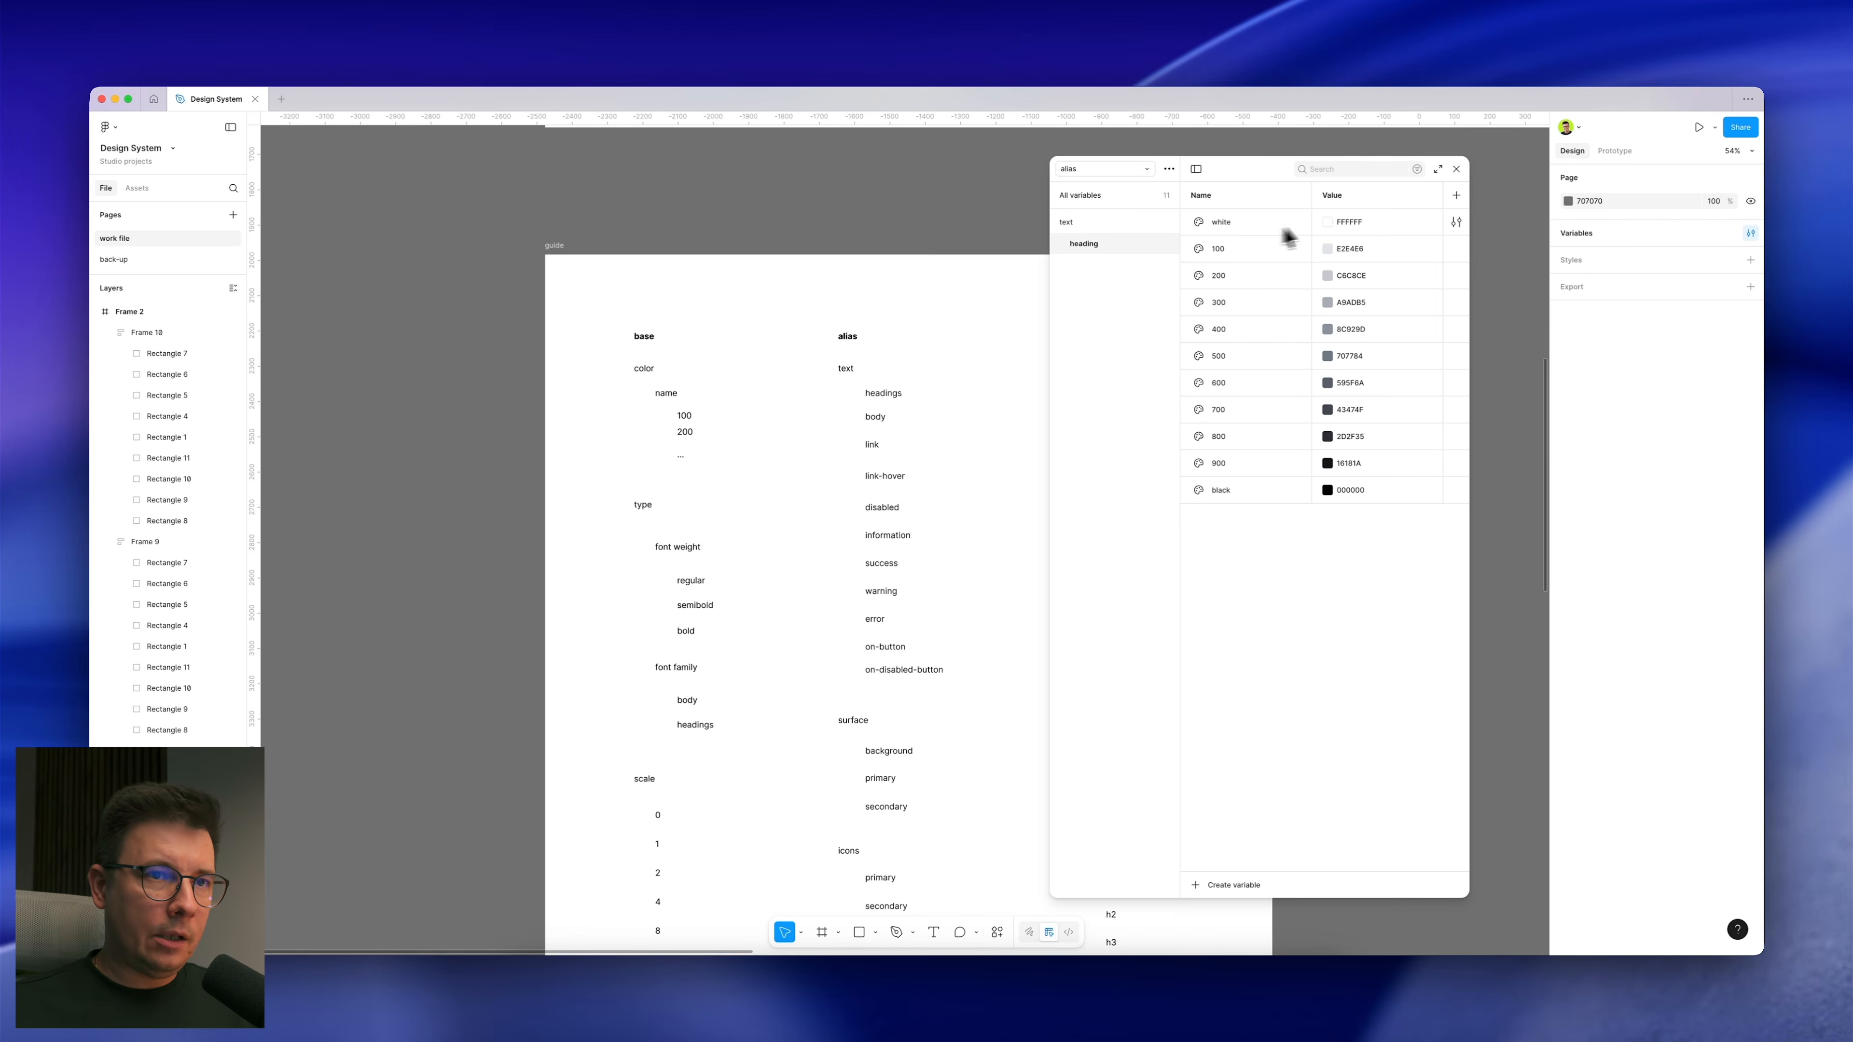
# Step: Link the heading group's white variable to the base library variable color/neutral/white
pyautogui.click(1327, 223)
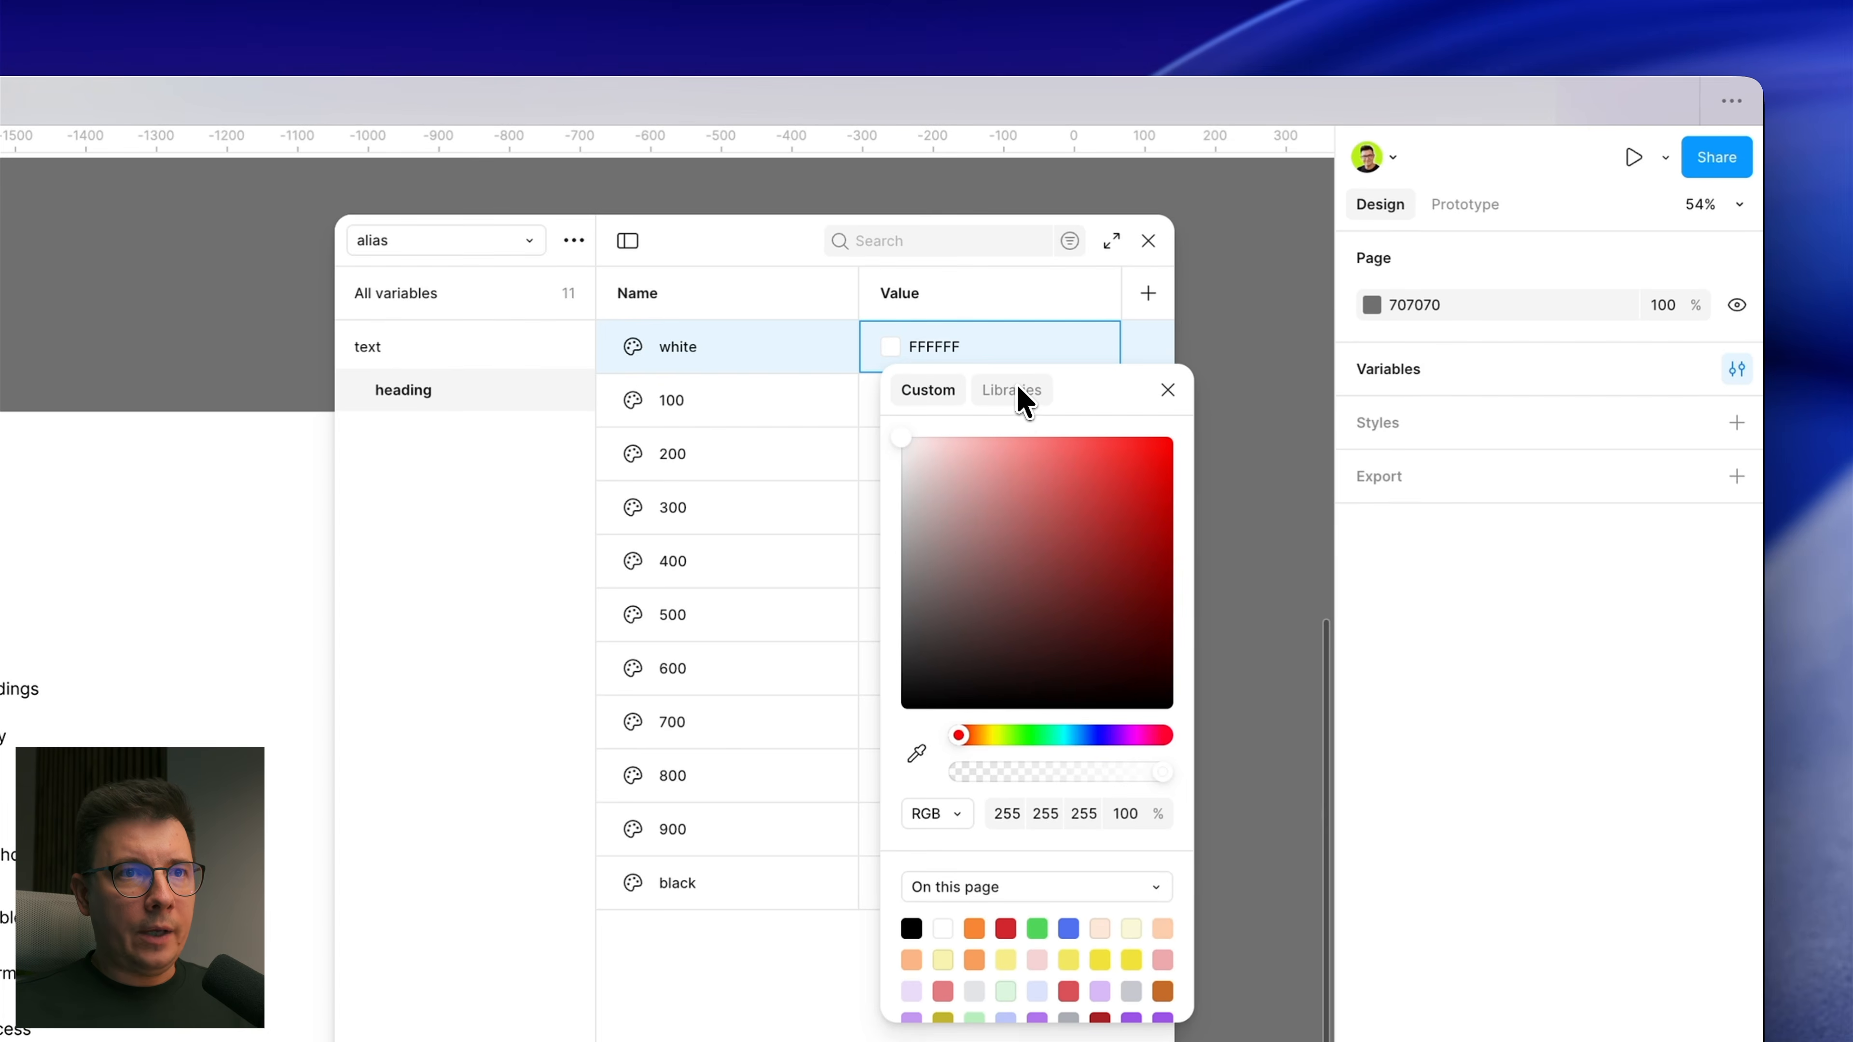
pyautogui.click(1020, 395)
pyautogui.click(987, 496)
pyautogui.click(1065, 506)
pyautogui.scroll(-10, 993, 708)
pyautogui.scroll(-15, 991, 719)
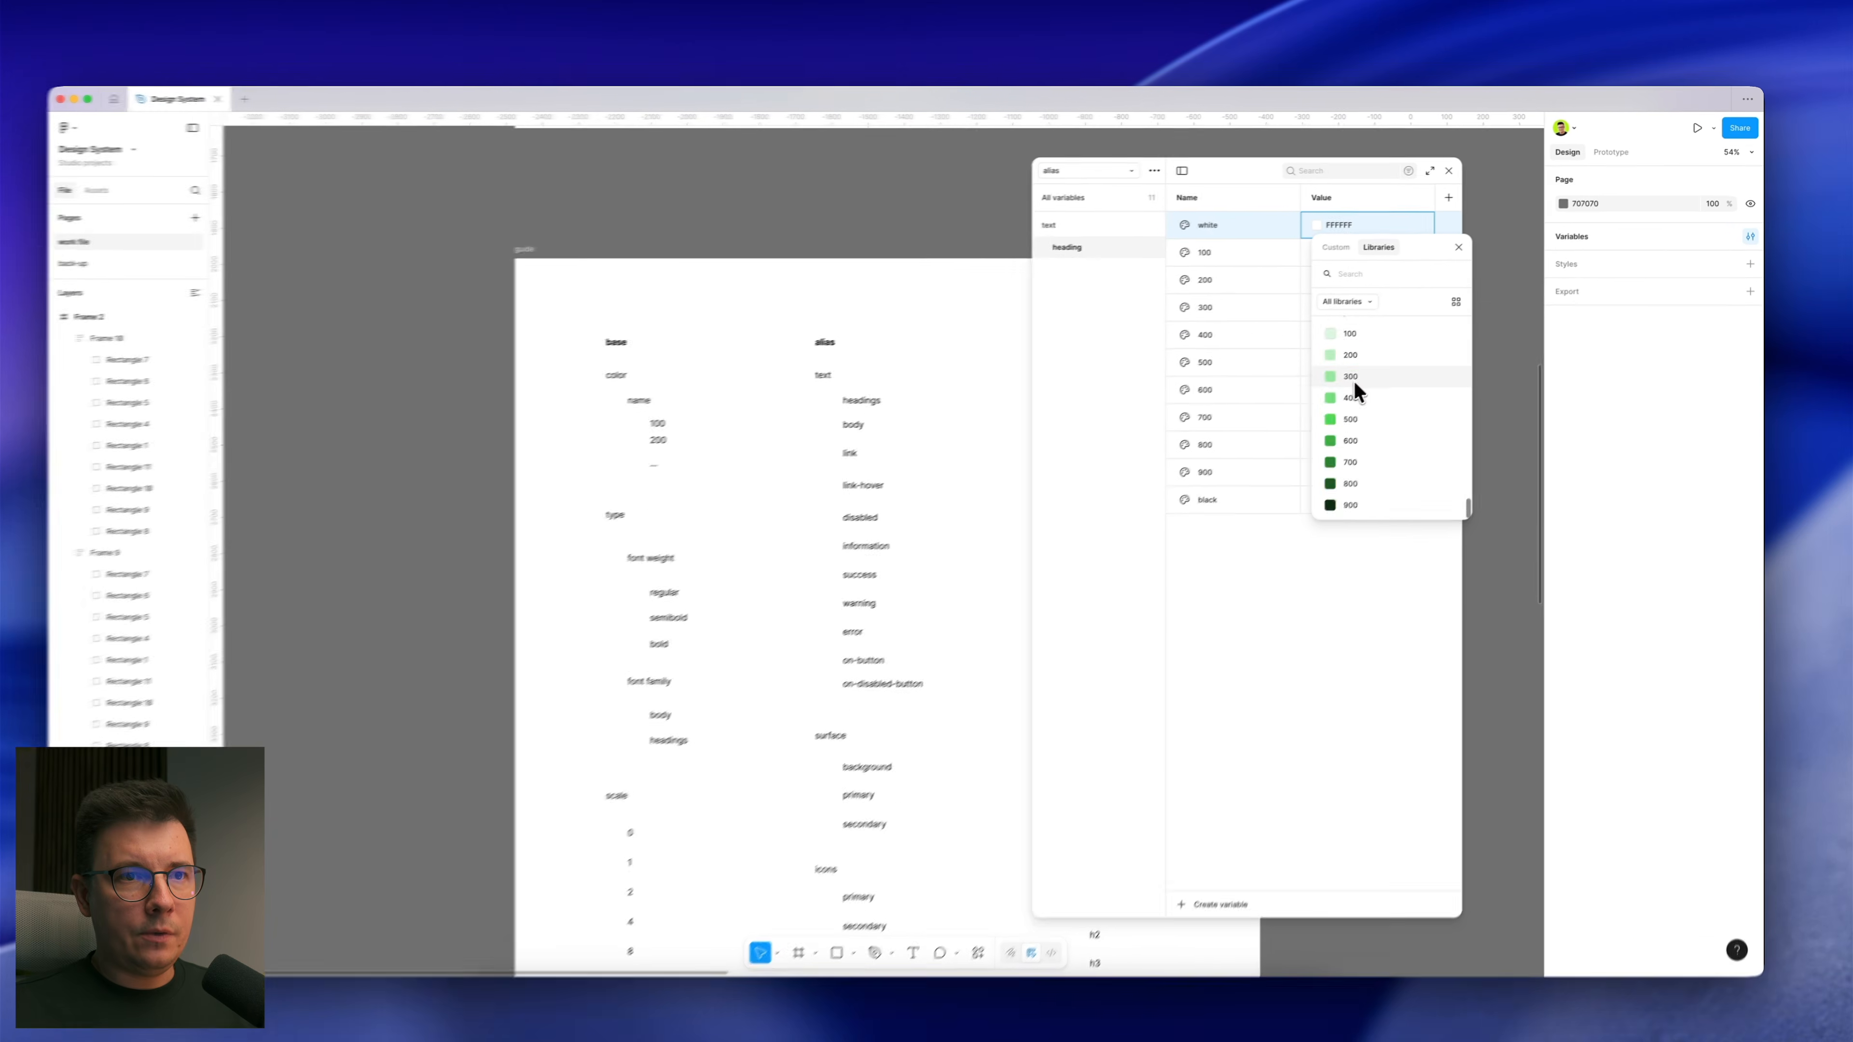
pyautogui.scroll(8, 1355, 385)
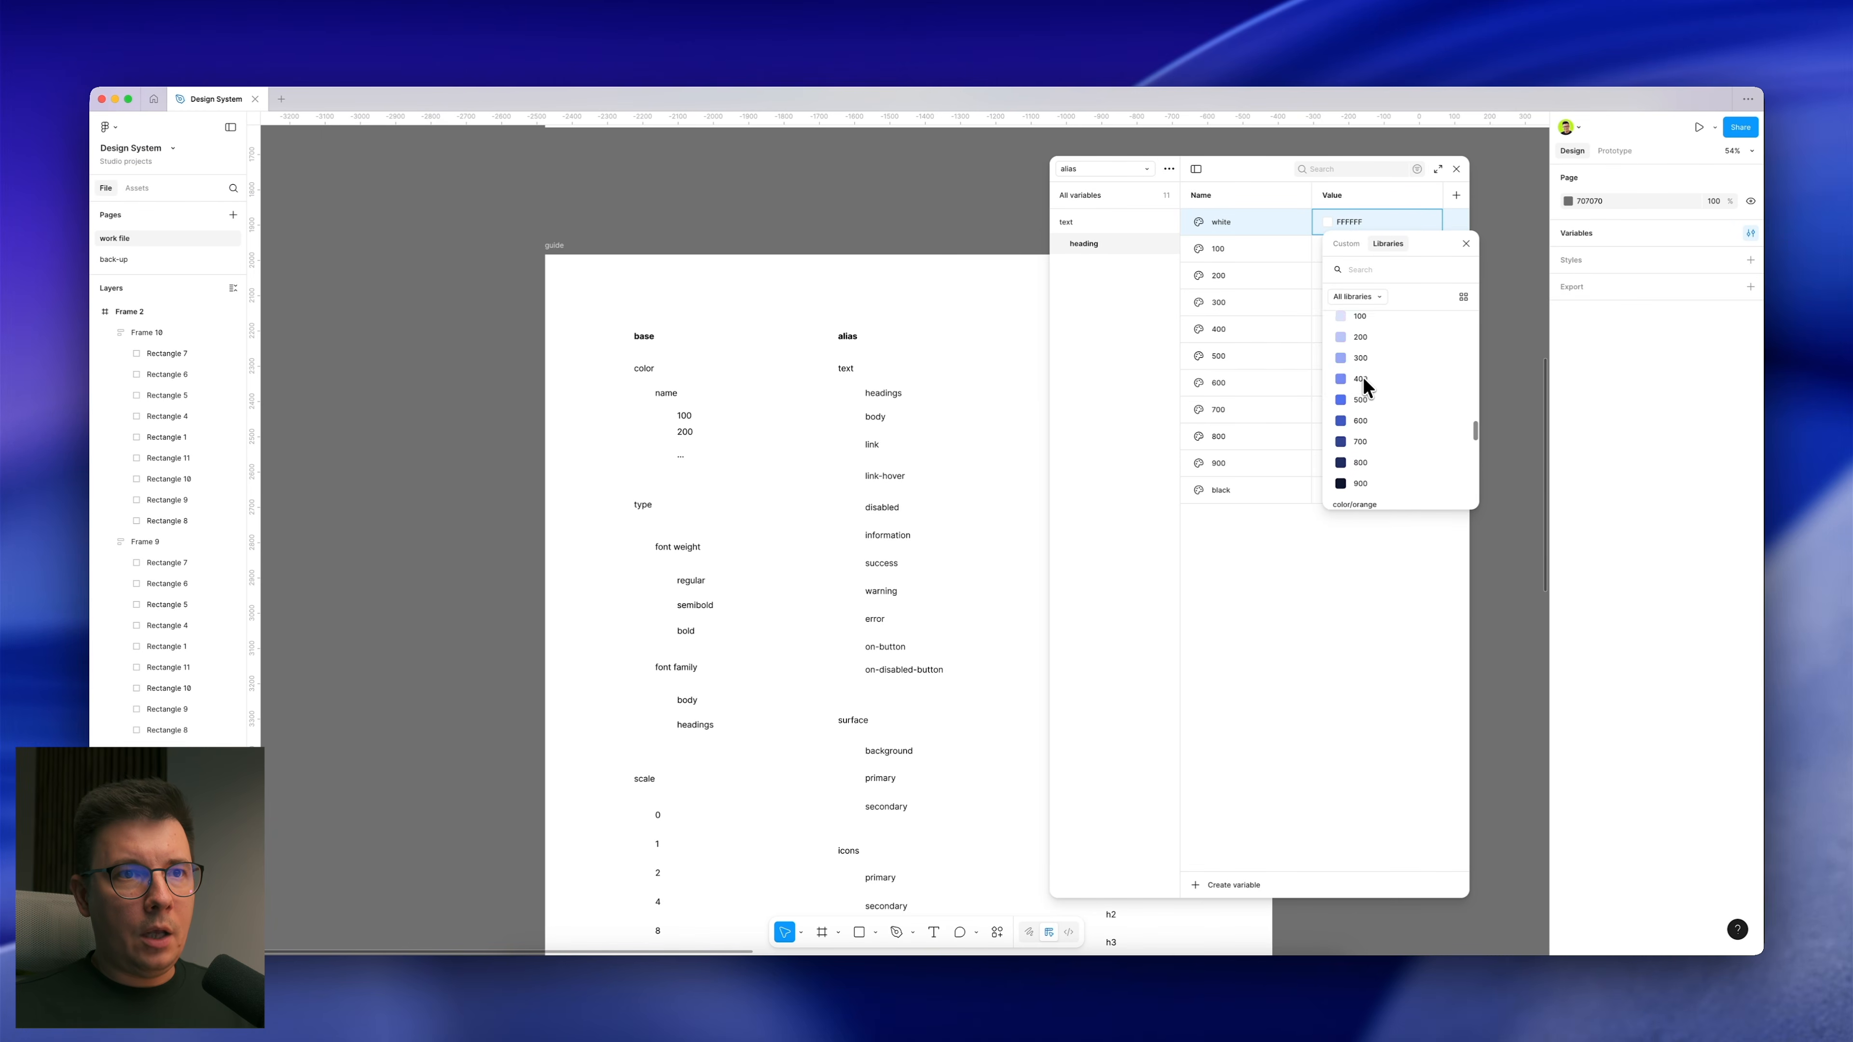
pyautogui.scroll(8, 1362, 377)
pyautogui.scroll(3, 1363, 376)
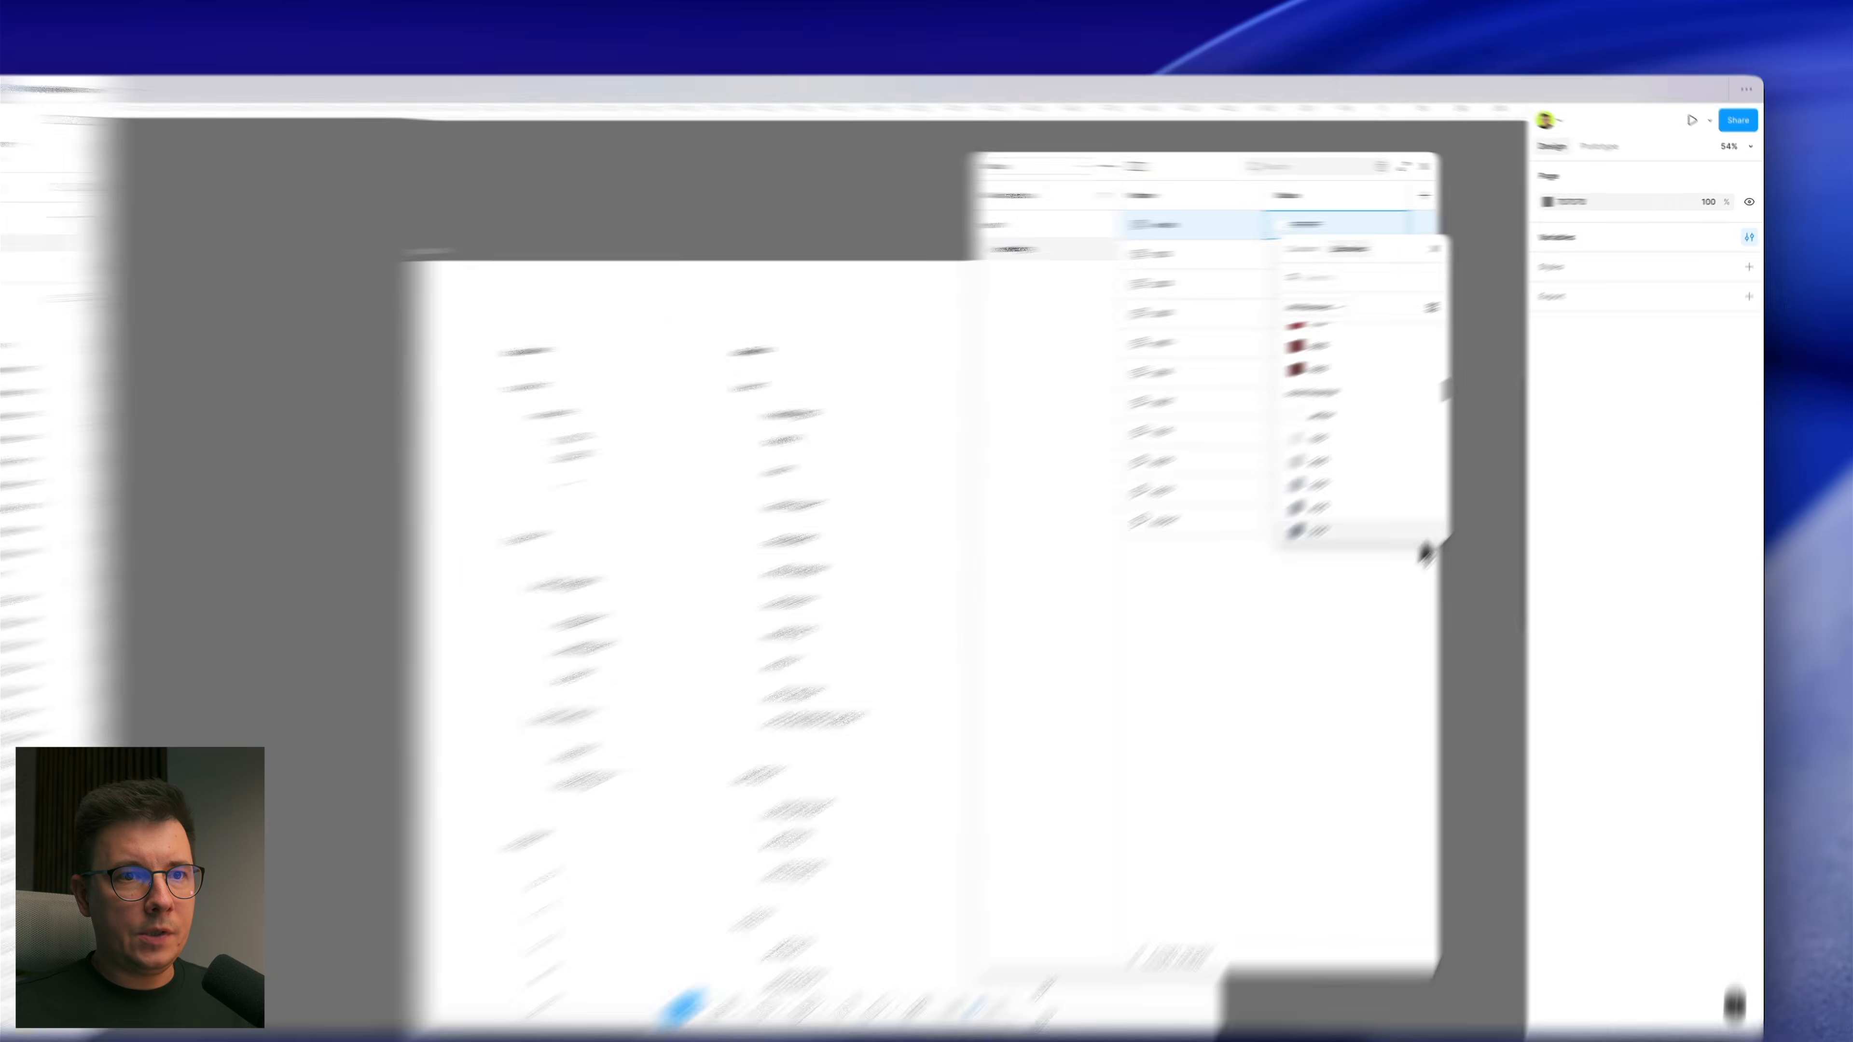
pyautogui.click(1457, 507)
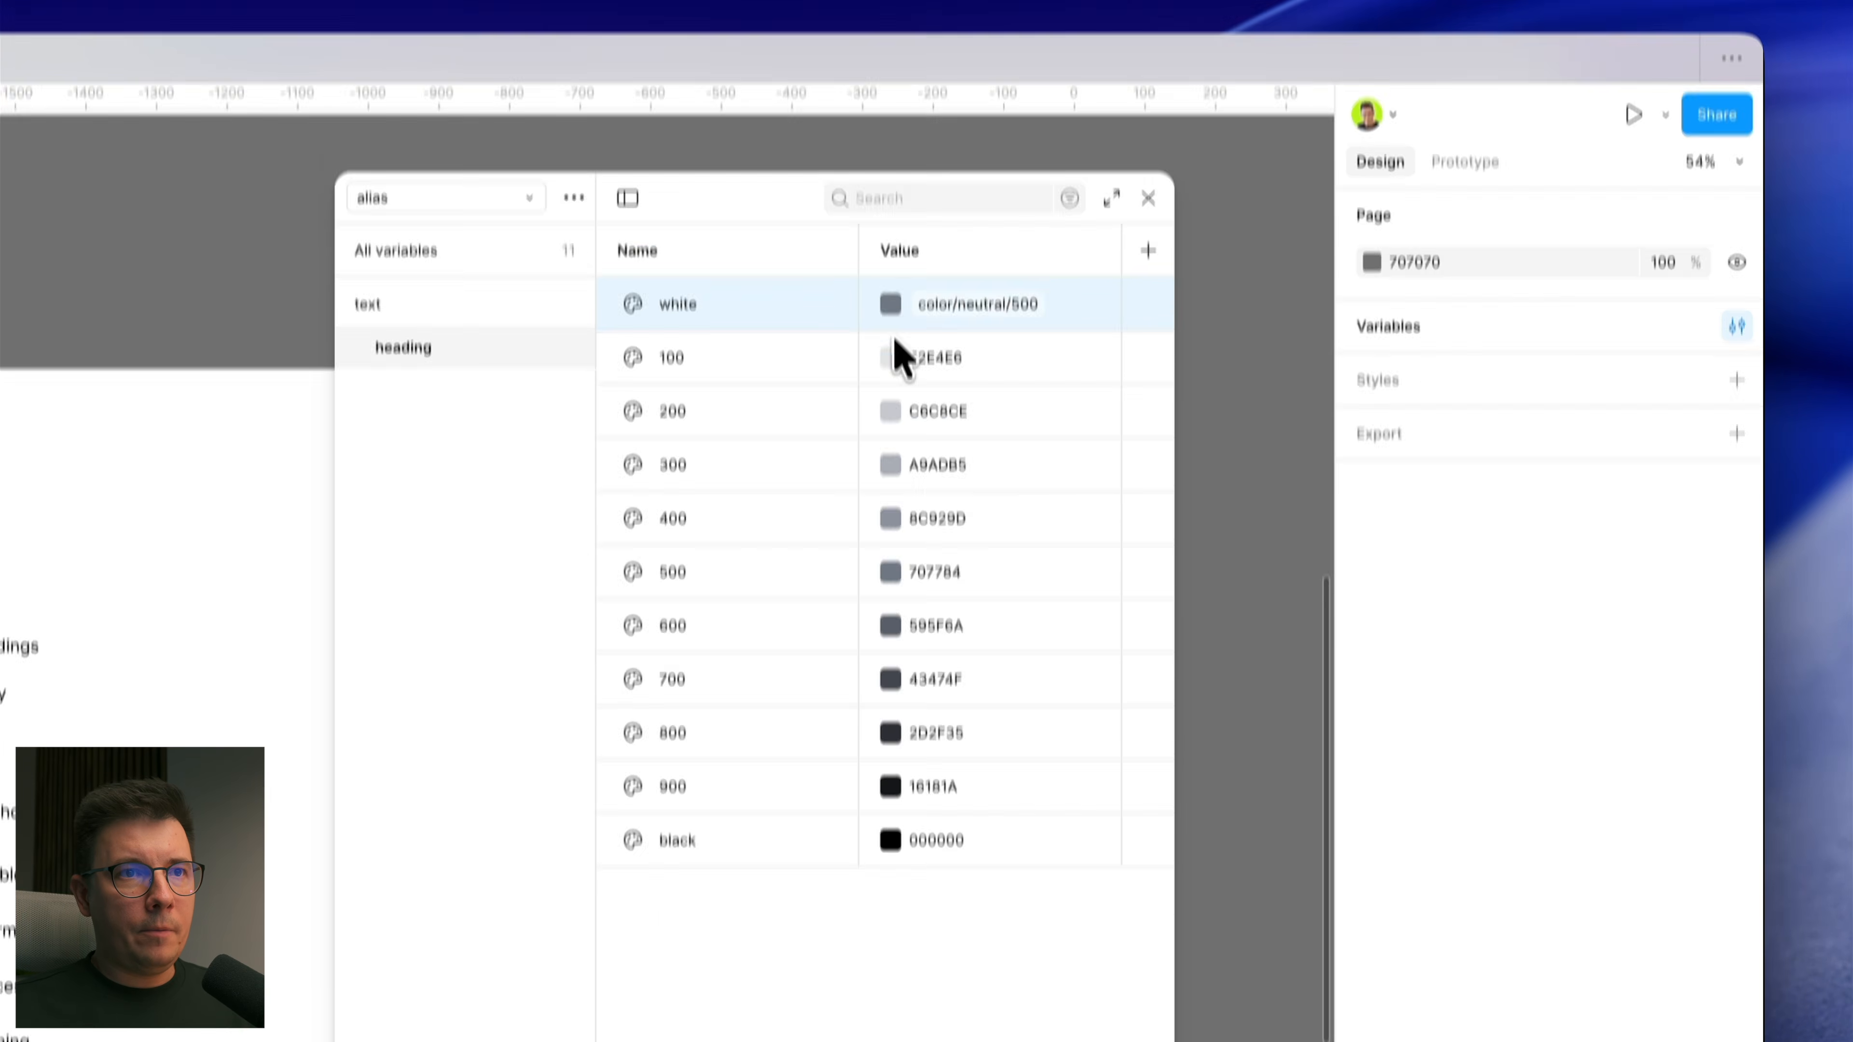
pyautogui.click(908, 310)
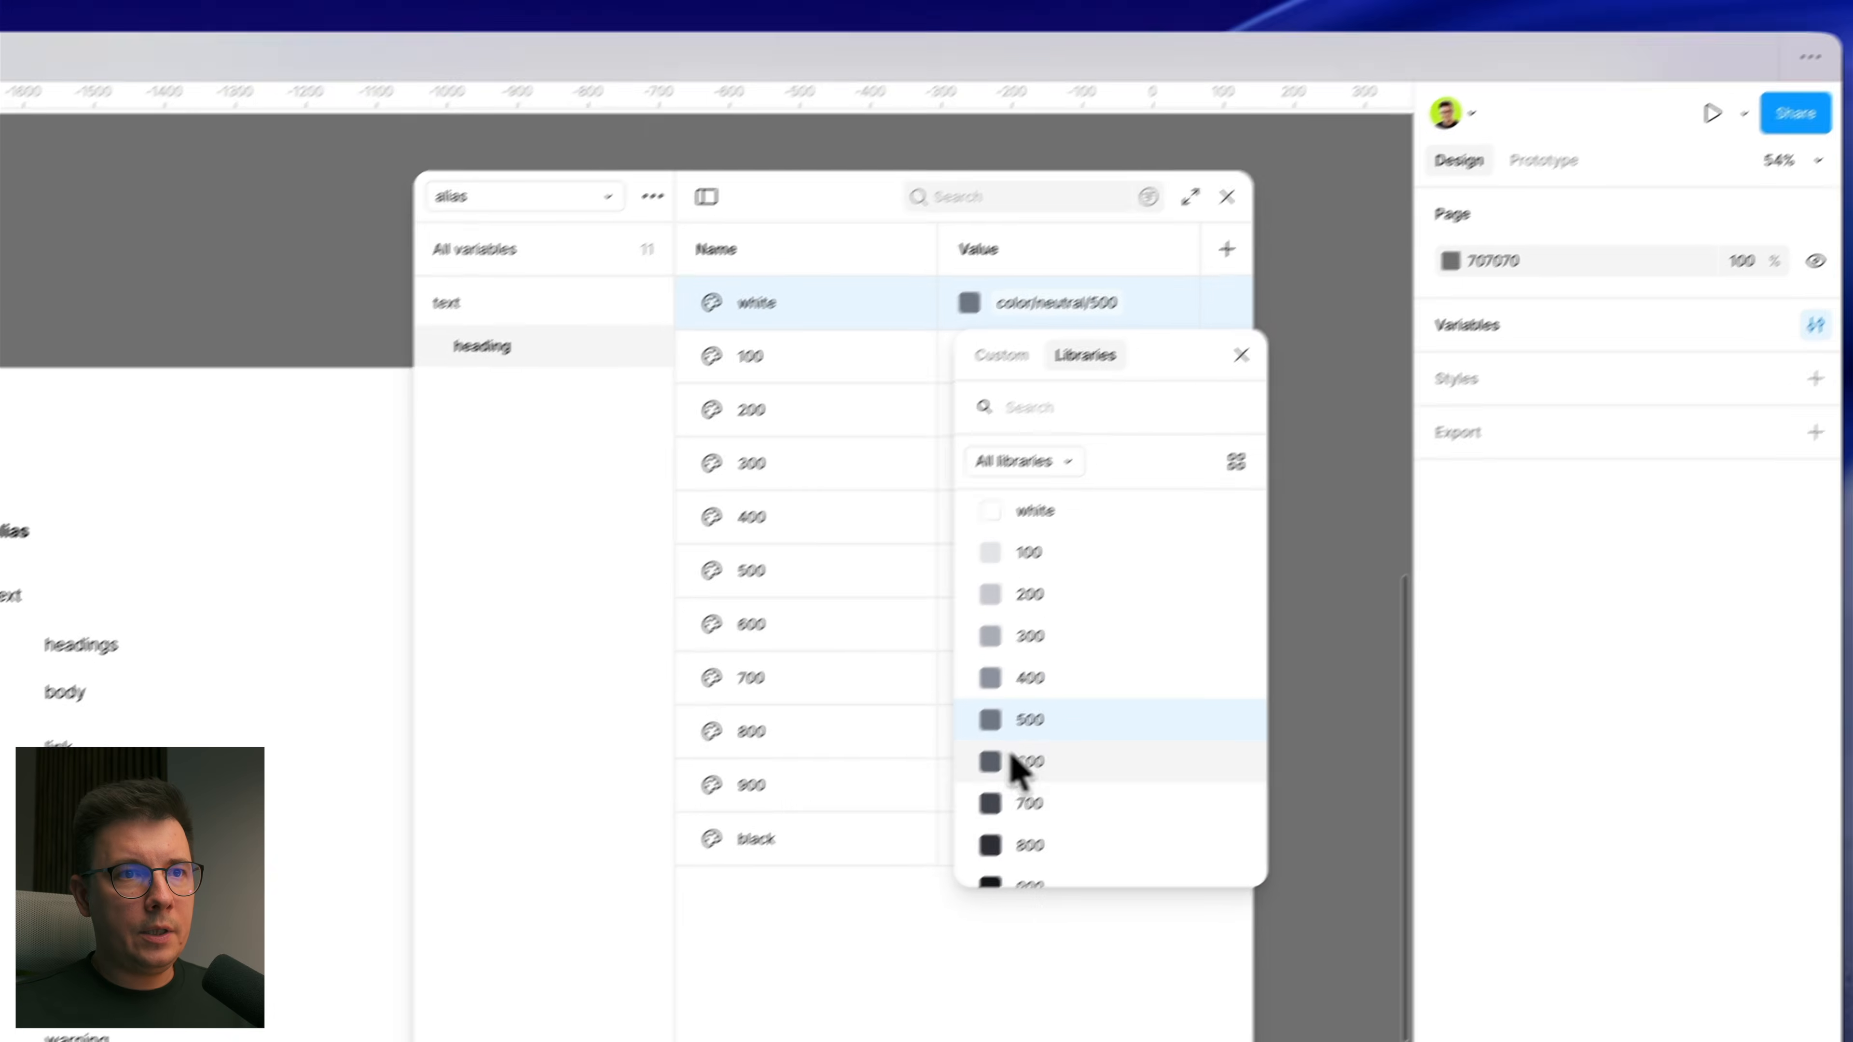
pyautogui.scroll(3, 953, 617)
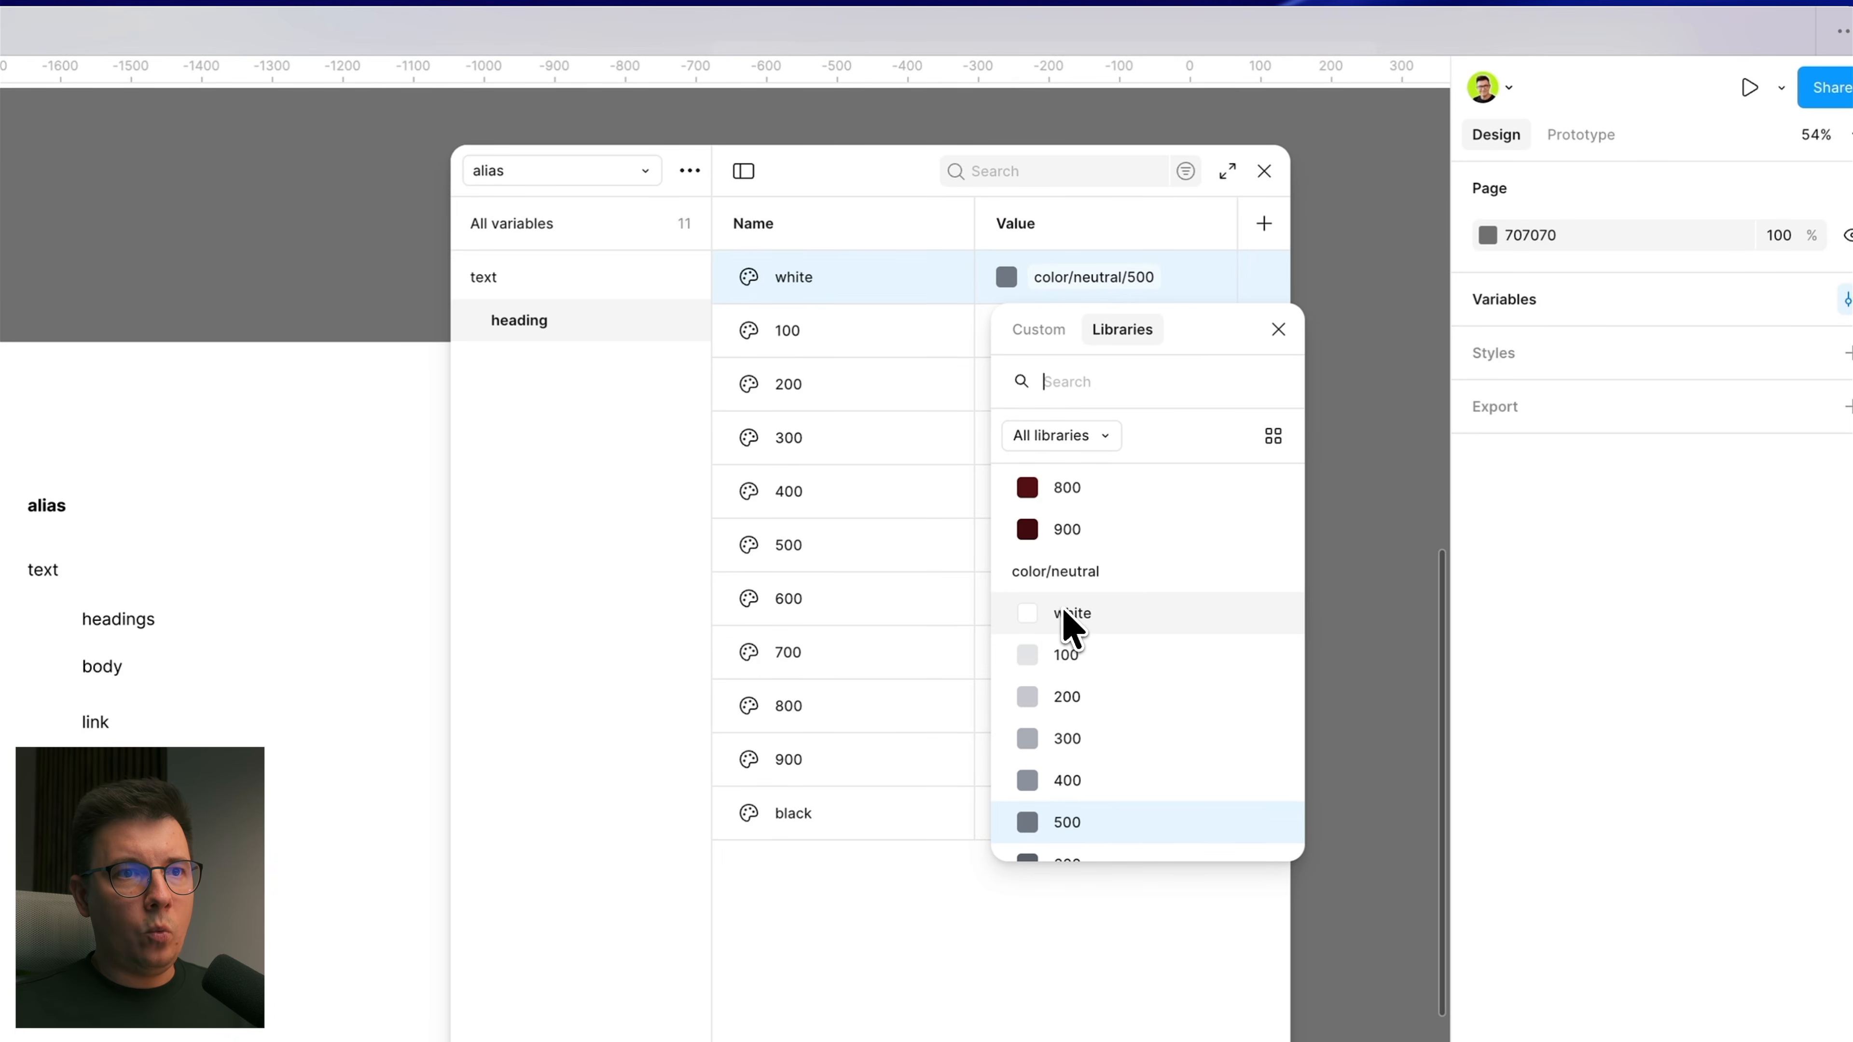
pyautogui.click(1036, 614)
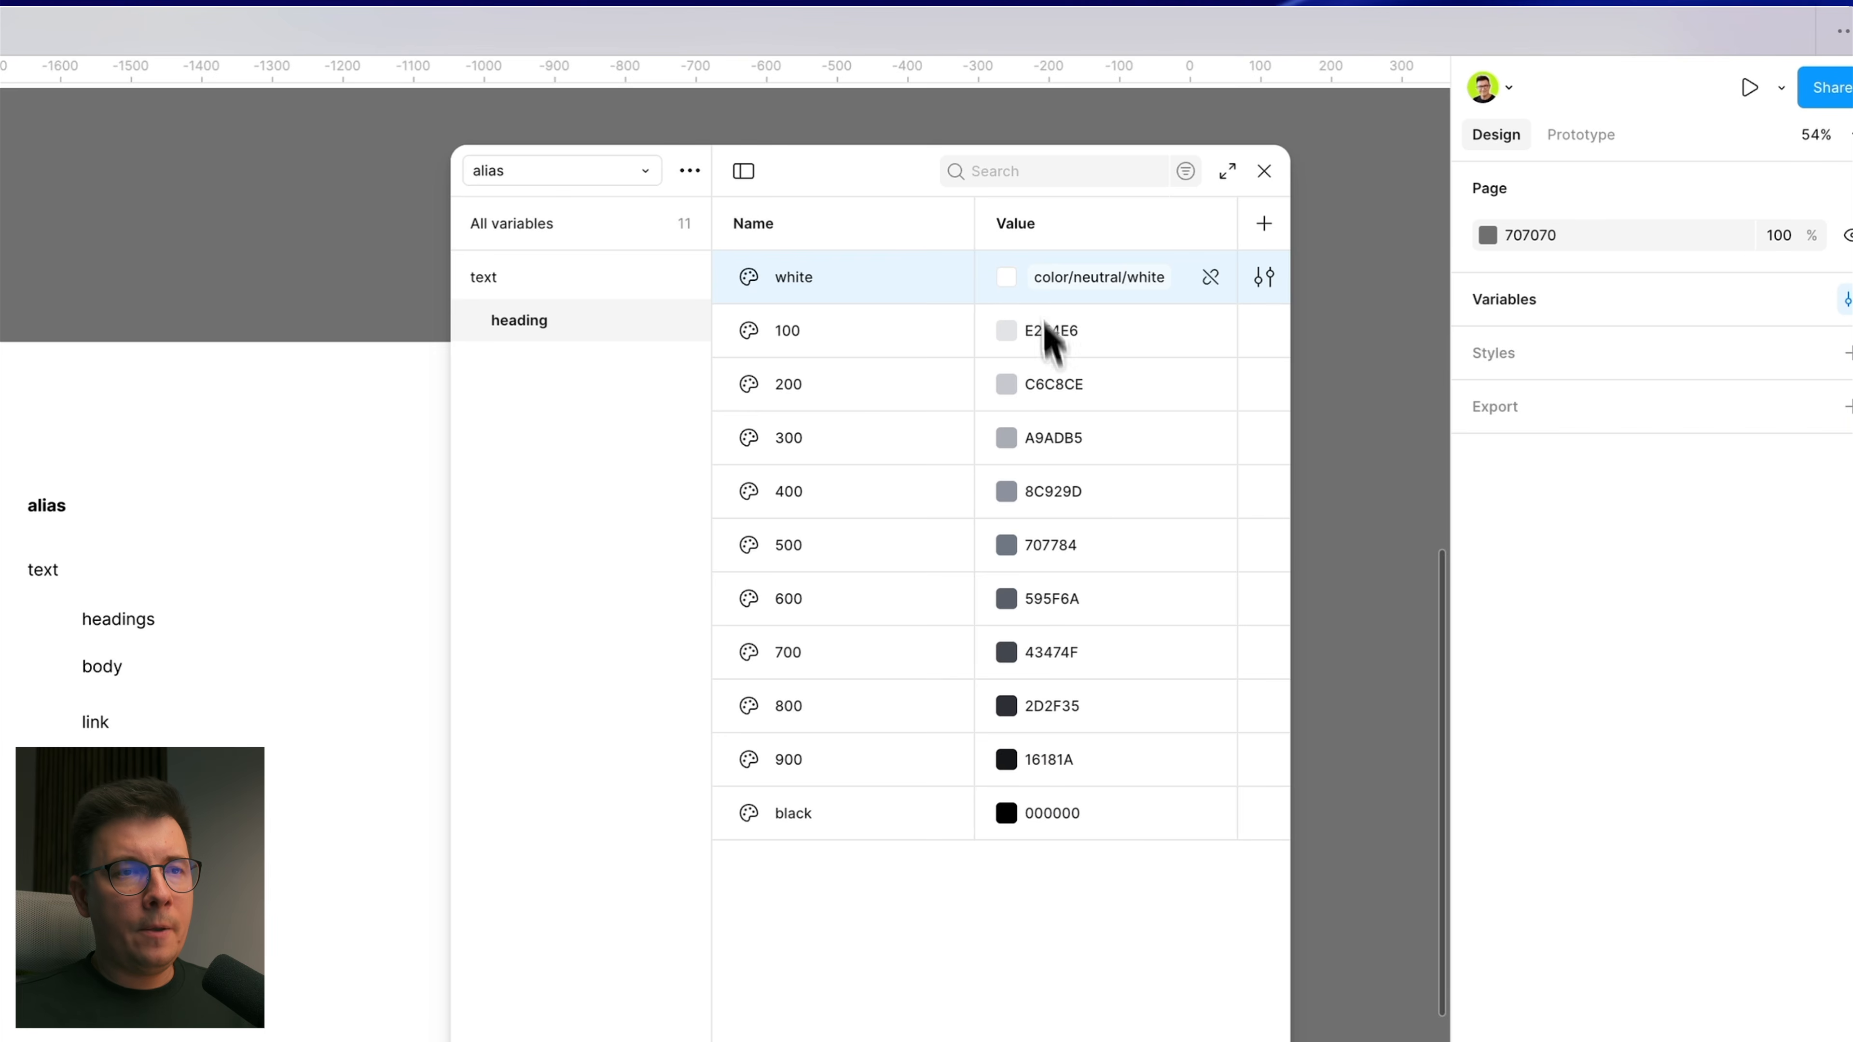
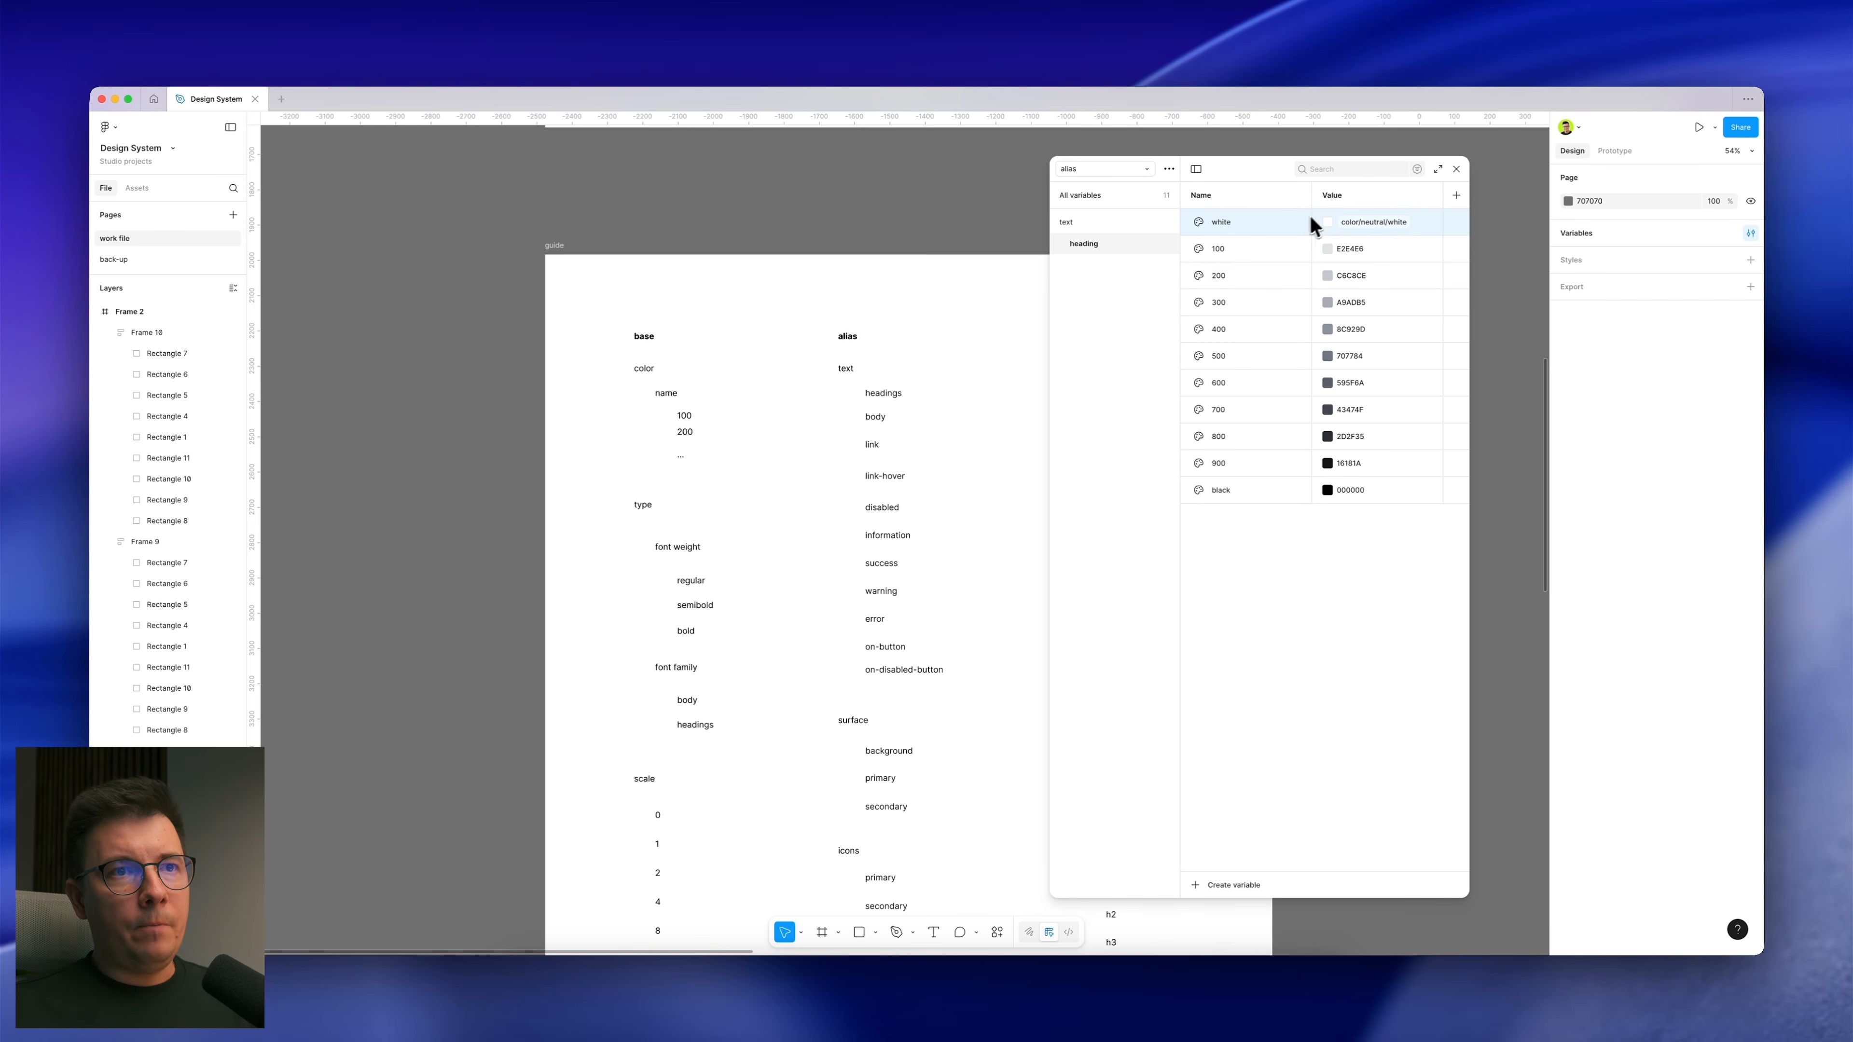
# Step: Link the heading group's 100 variable to the base library variable color/neutral/100
pyautogui.click(1328, 249)
pyautogui.click(1384, 273)
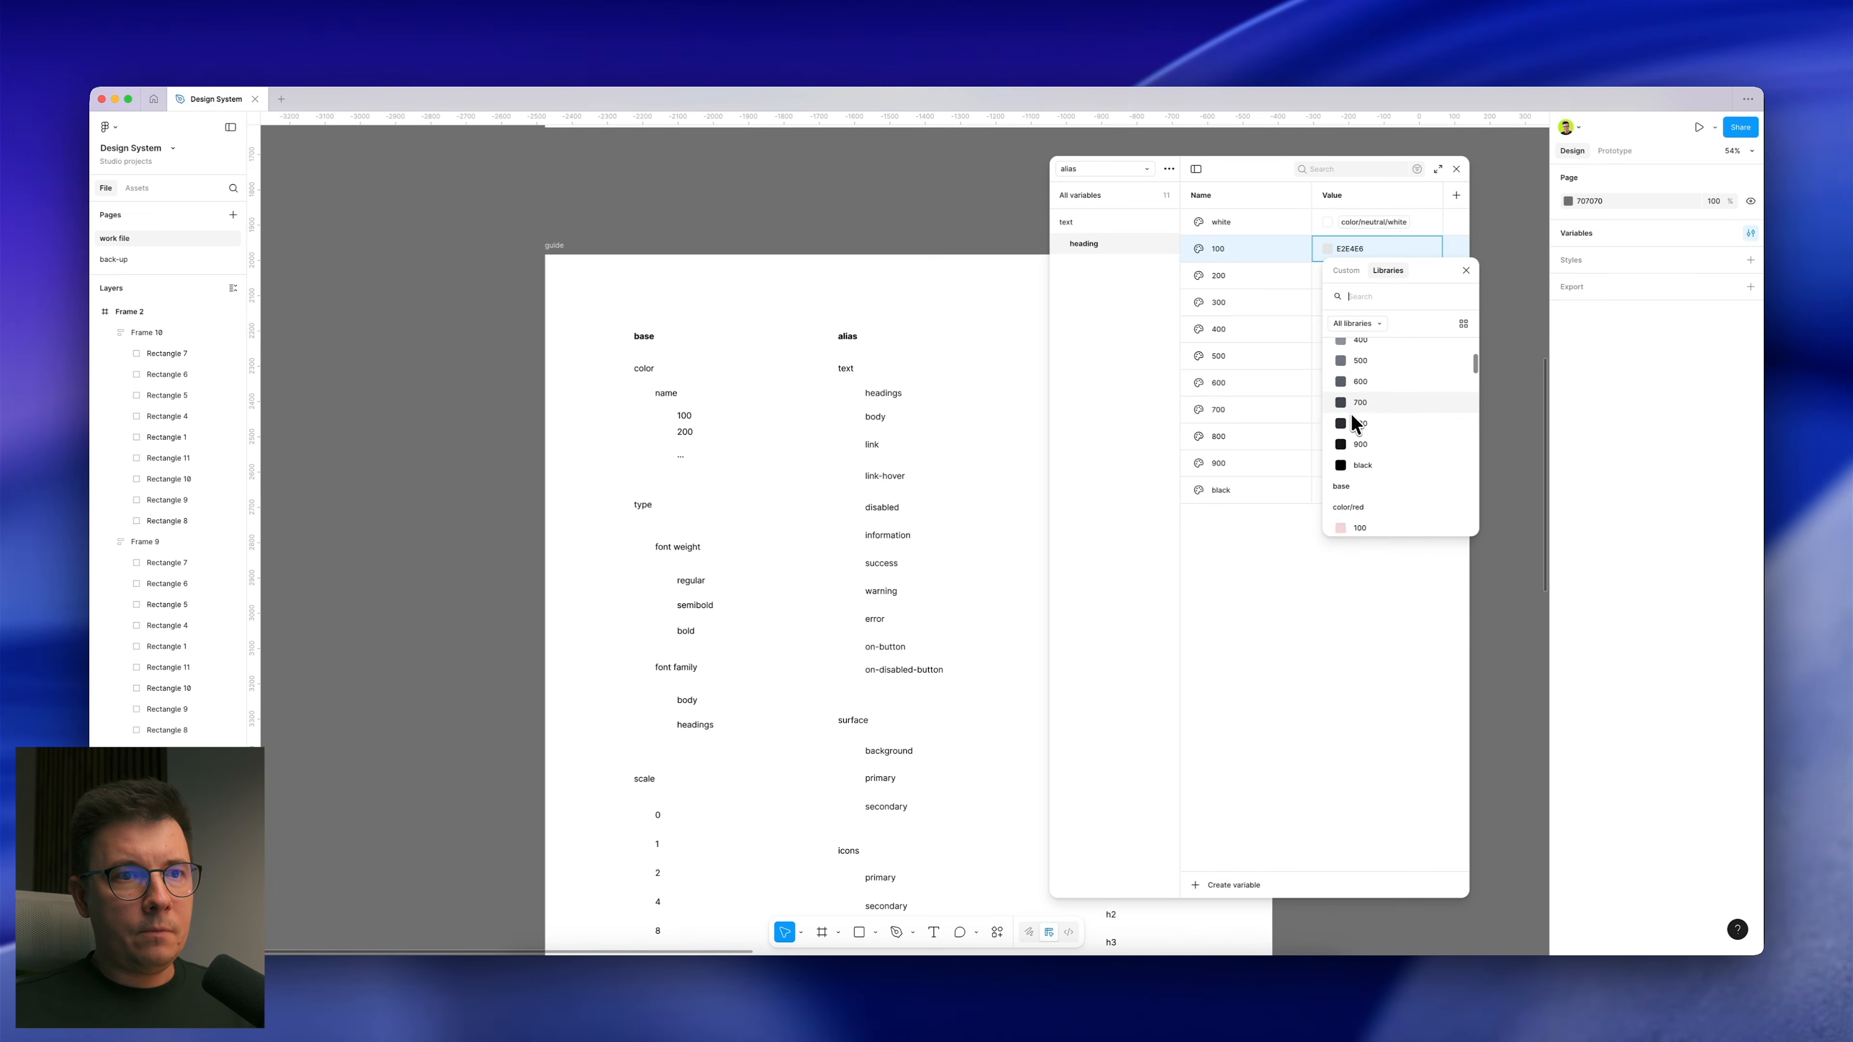
pyautogui.scroll(-8, 937, 692)
pyautogui.scroll(-5, 1353, 426)
pyautogui.click(1347, 386)
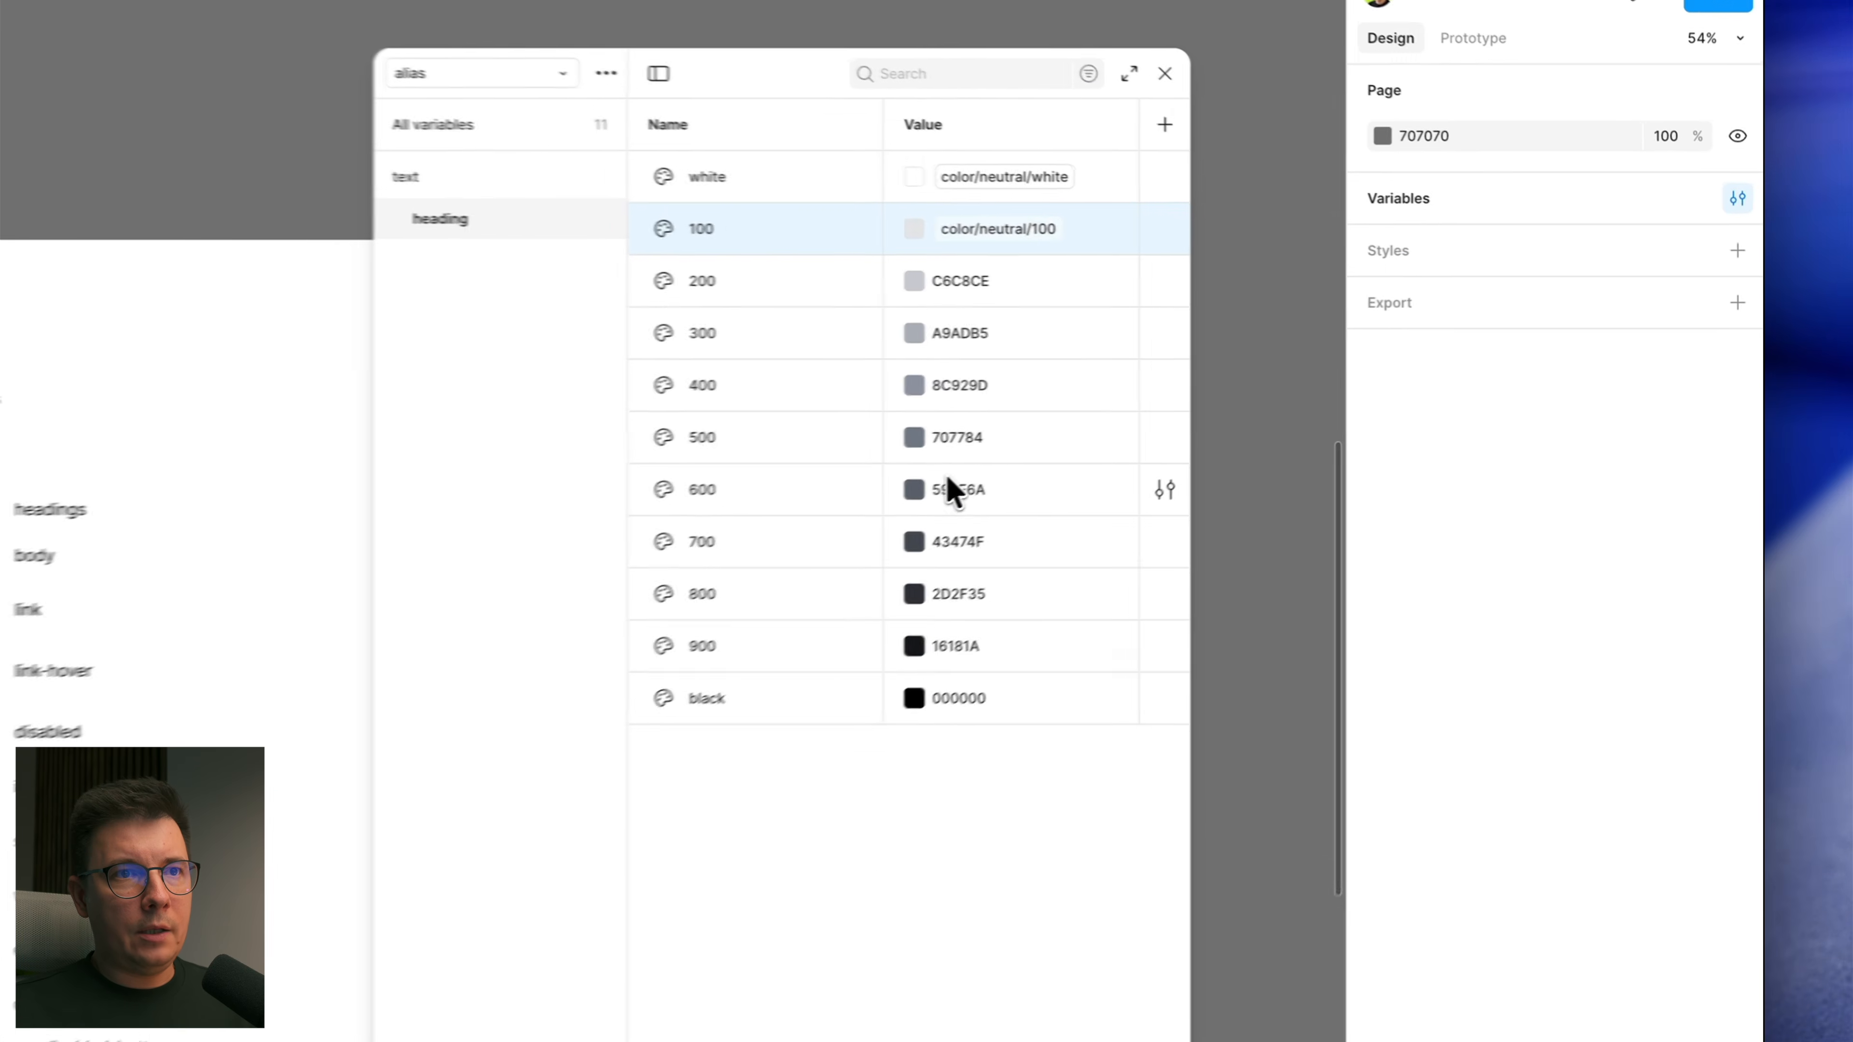
# Step: Link the remaining heading variables, 200 through 900 and black, to their matching color/neutral base variables
pyautogui.click(914, 281)
pyautogui.click(1022, 326)
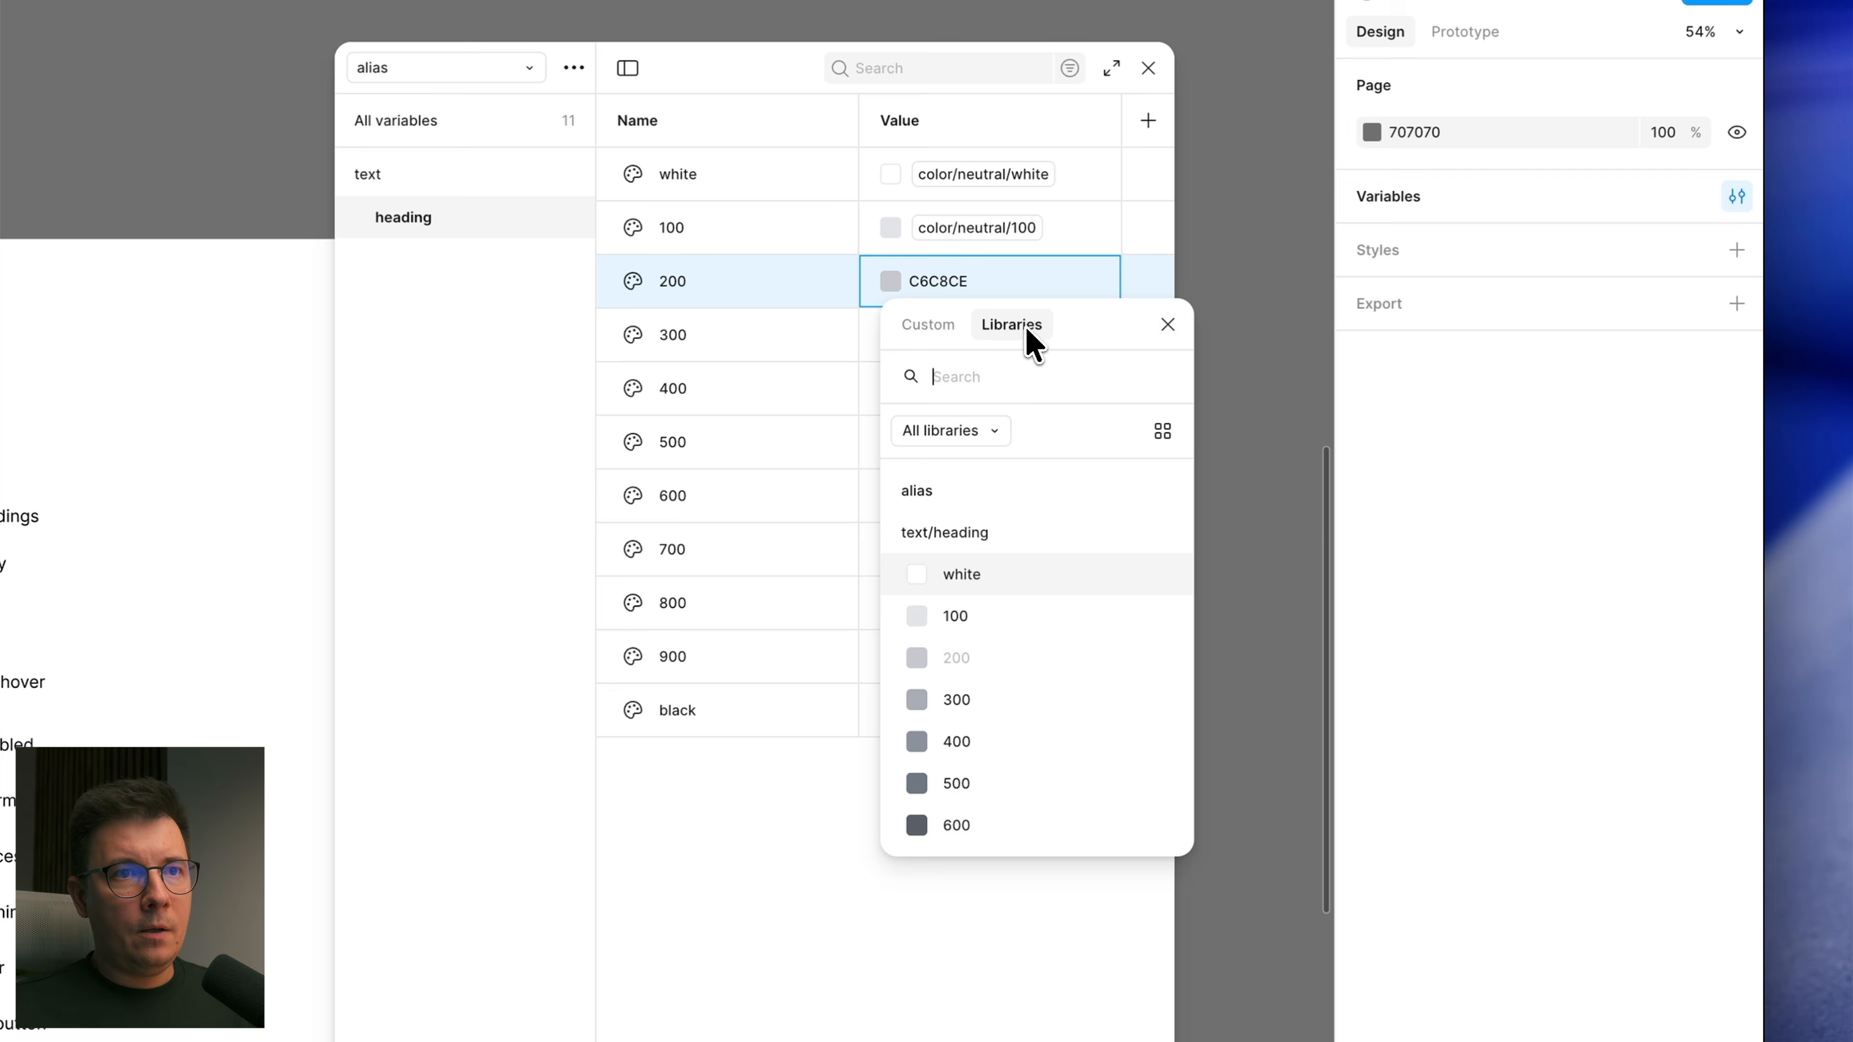
pyautogui.scroll(-12, 998, 660)
pyautogui.scroll(-1, 978, 675)
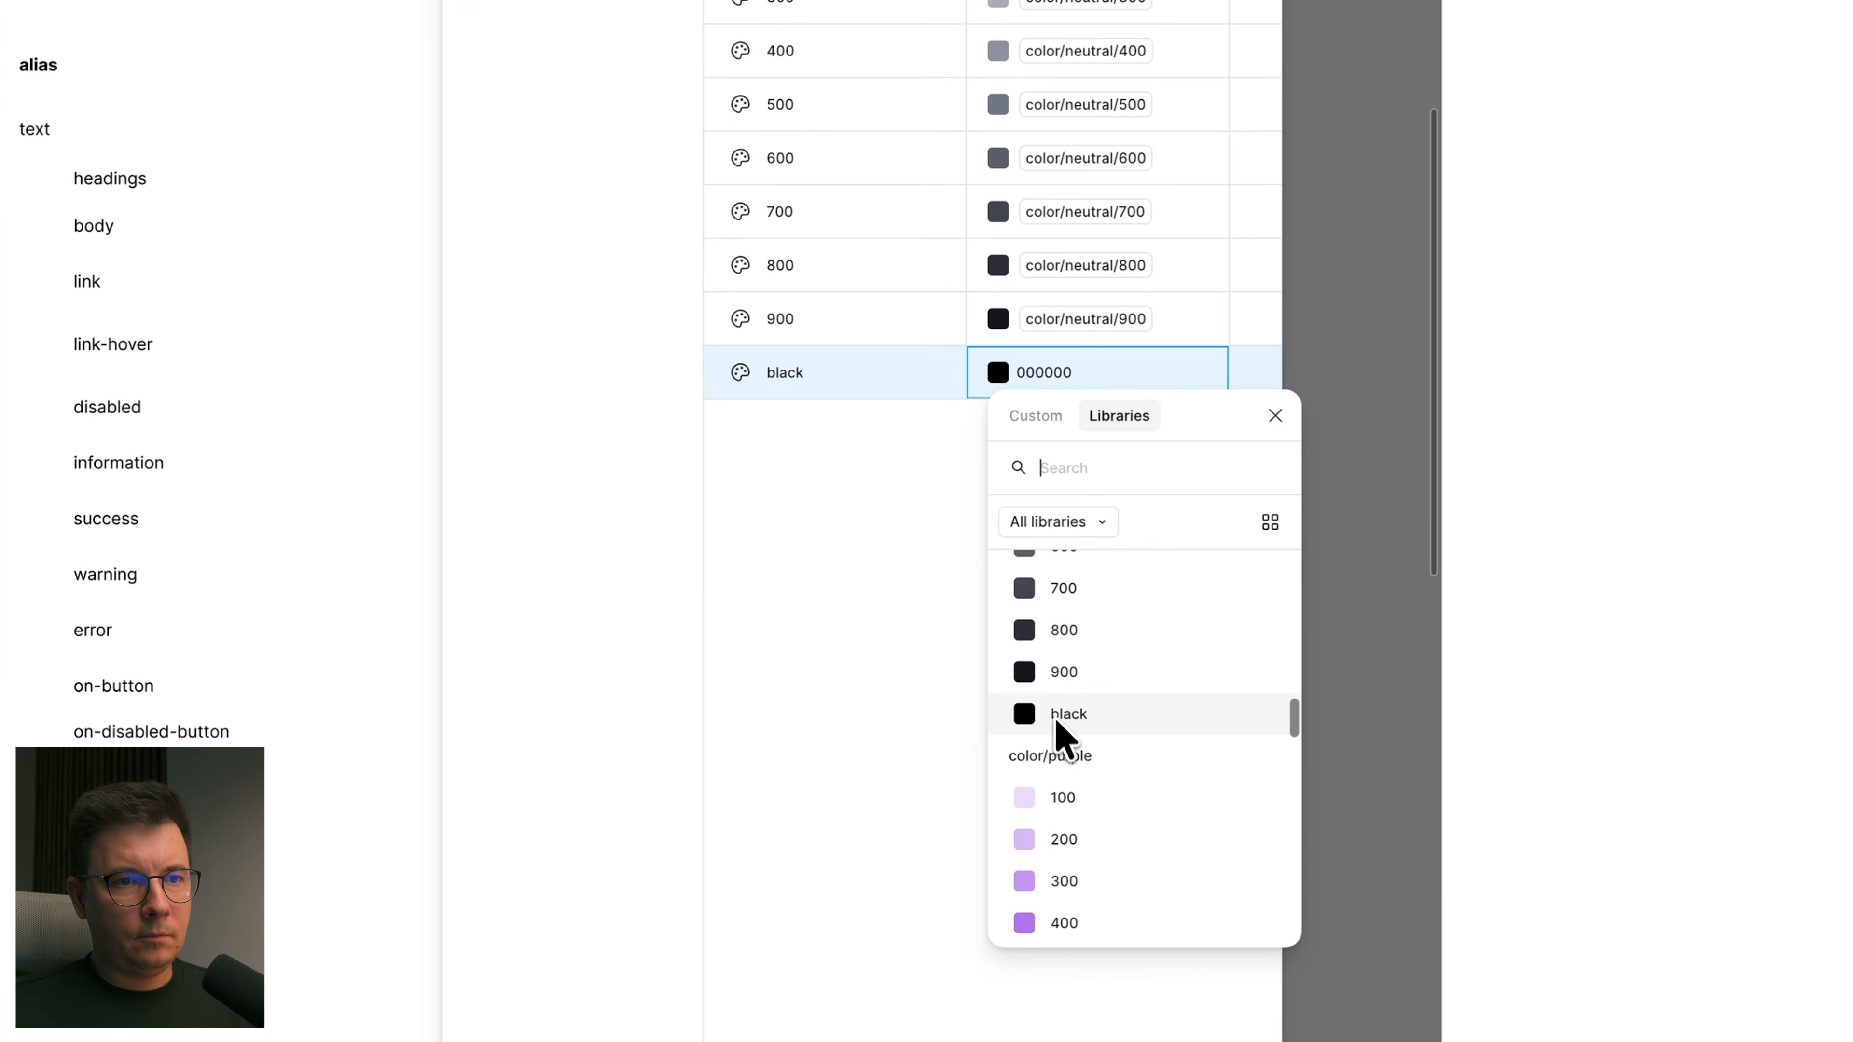
pyautogui.click(1058, 715)
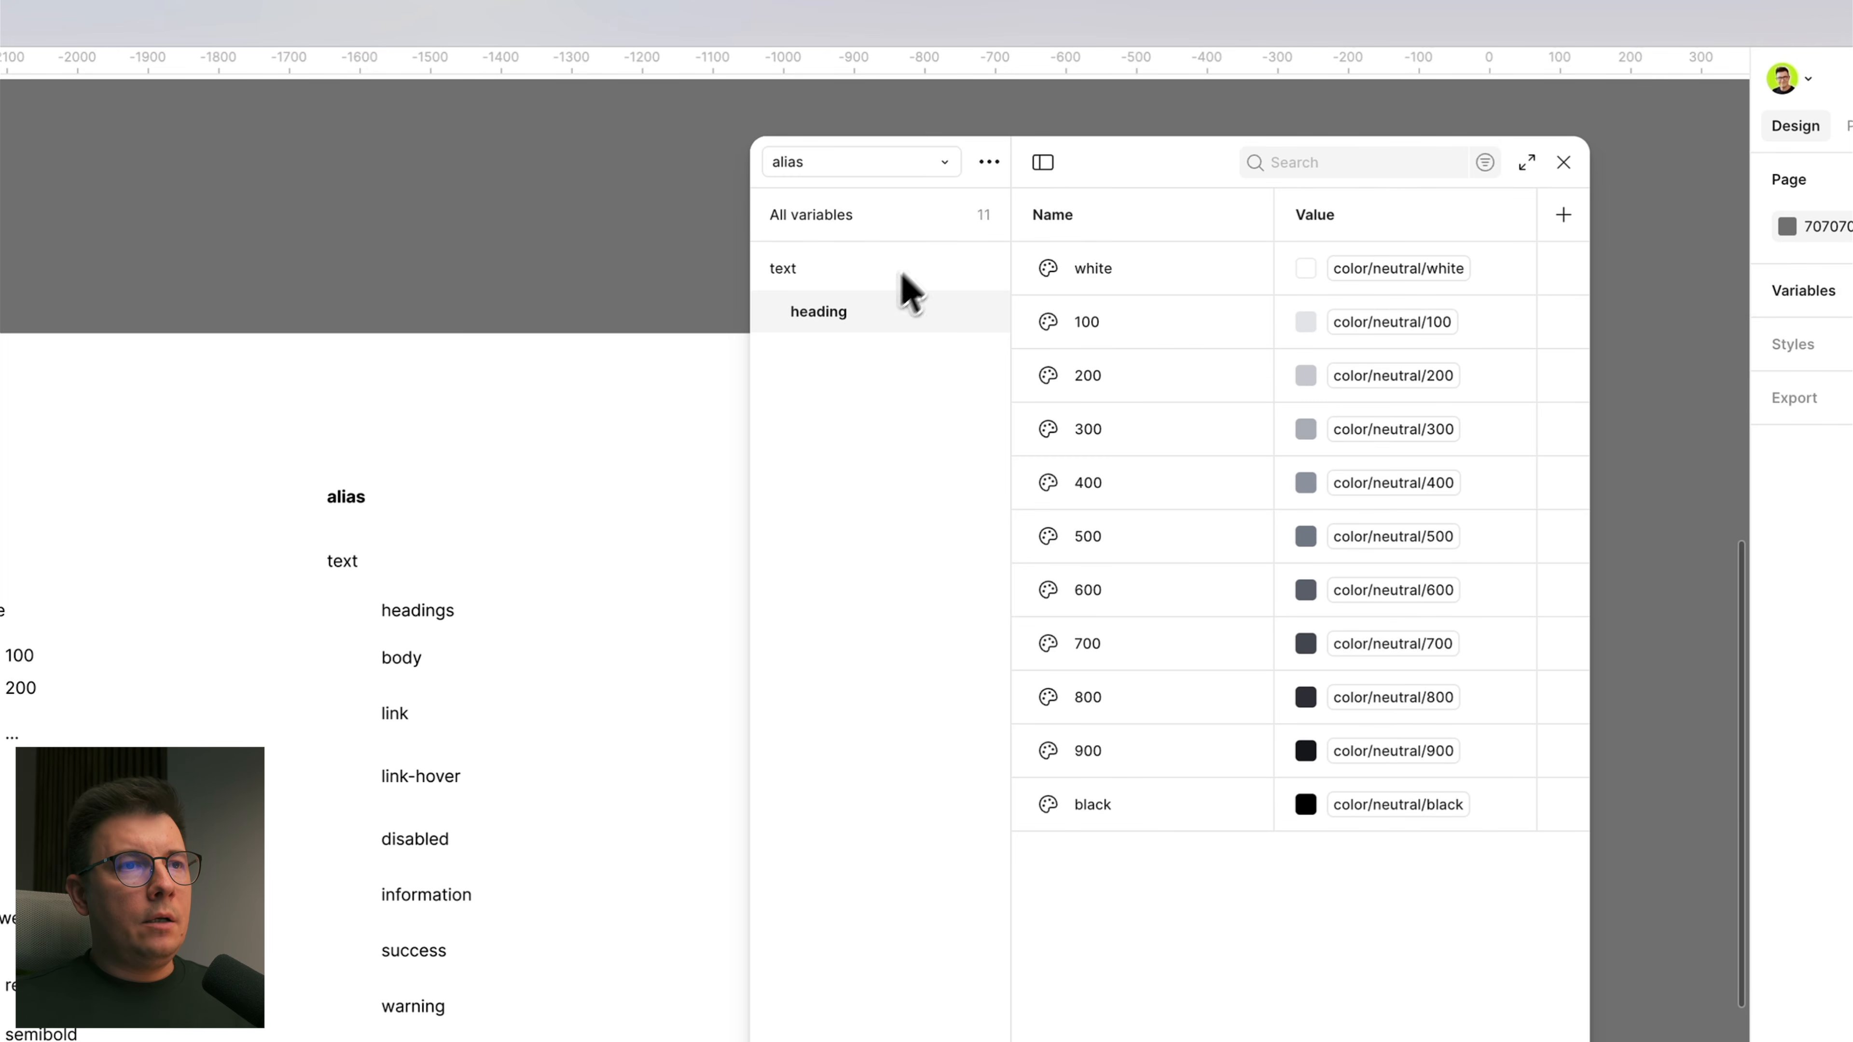
# Step: Copy all heading variables from white to black while viewing the parent text group
pyautogui.click(783, 271)
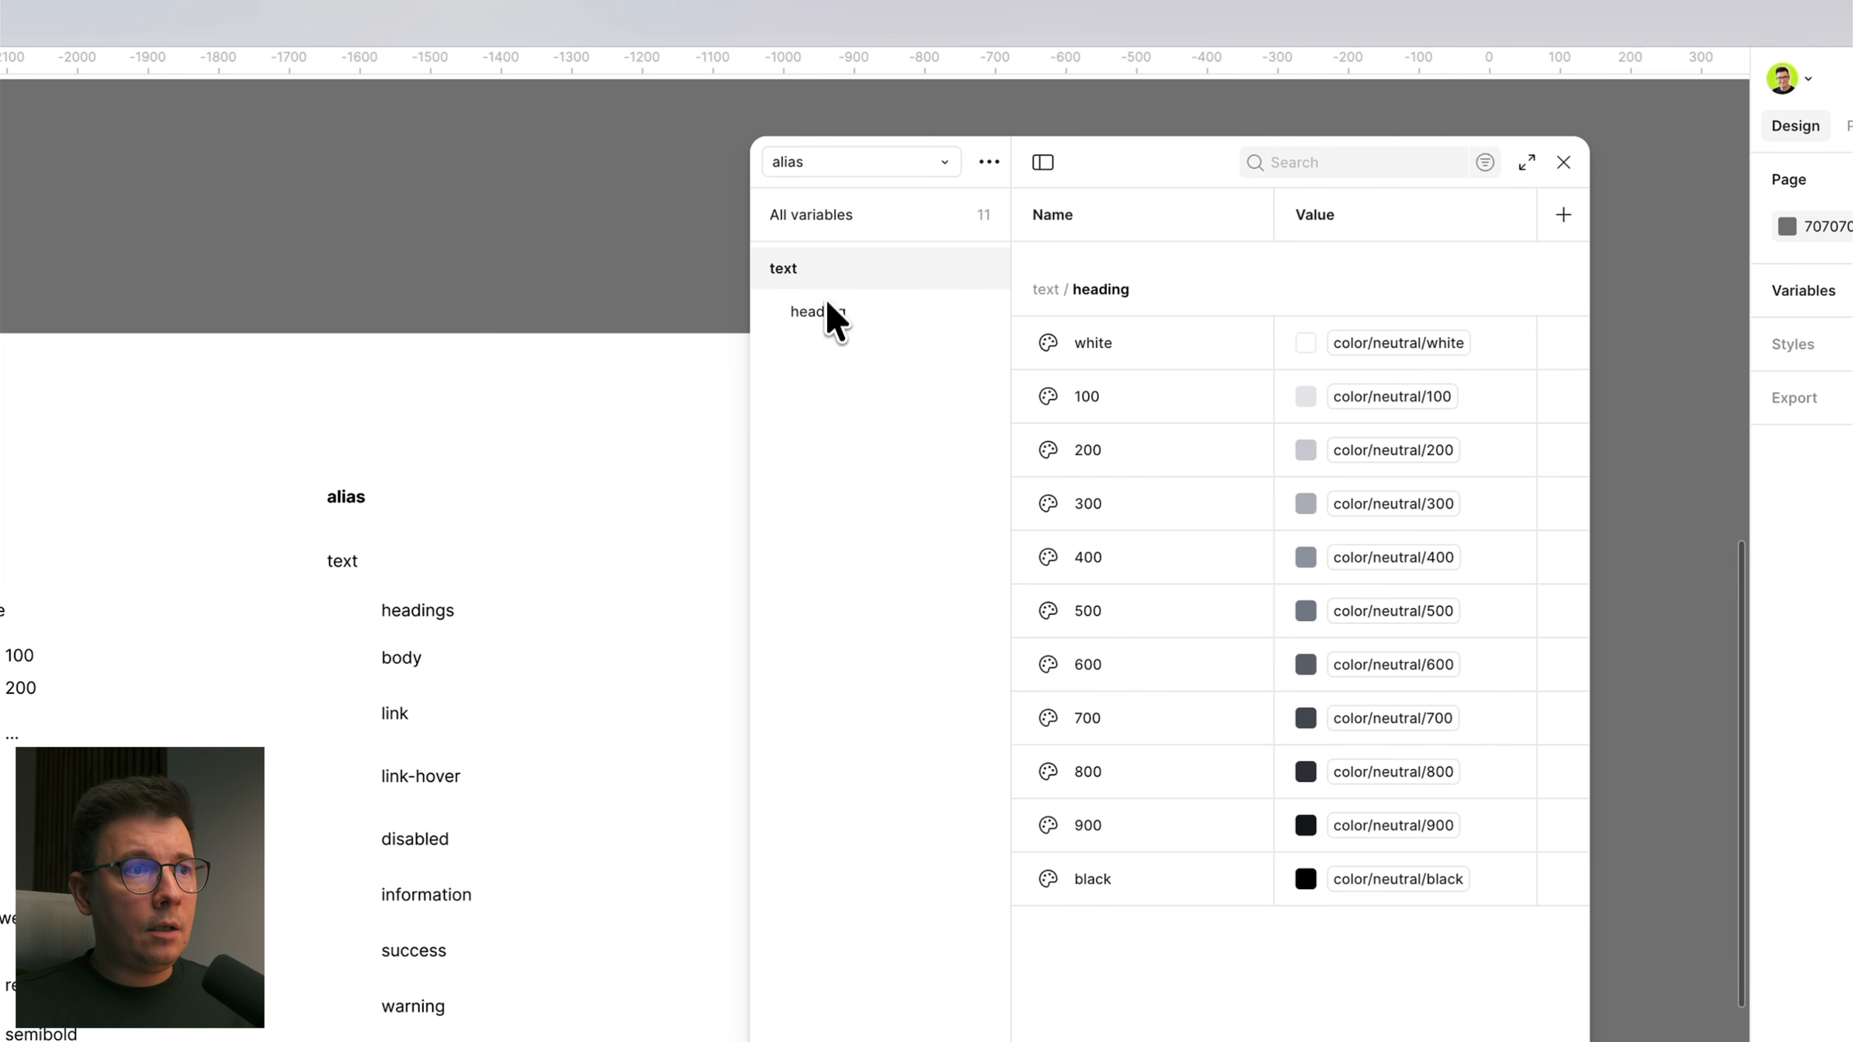
pyautogui.click(1157, 337)
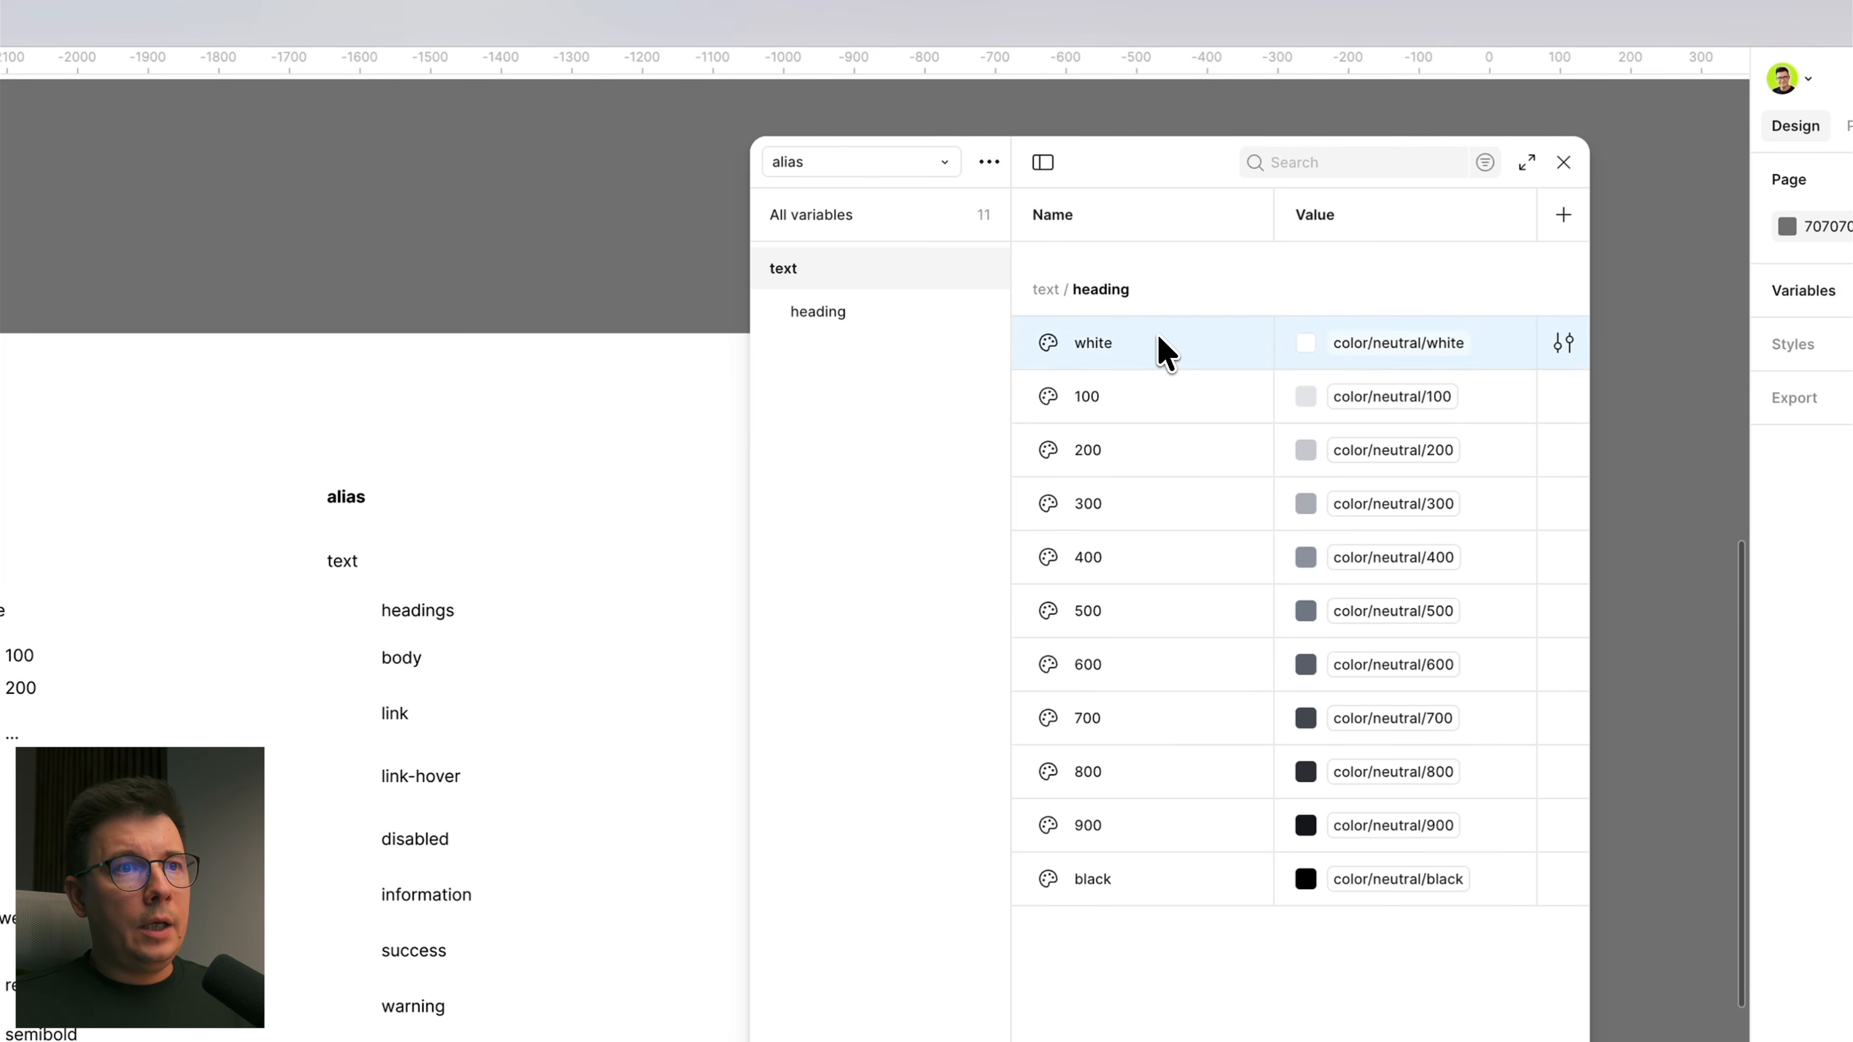
pyautogui.keyDown('shift'); pyautogui.click(1068, 706); pyautogui.keyUp('shift')
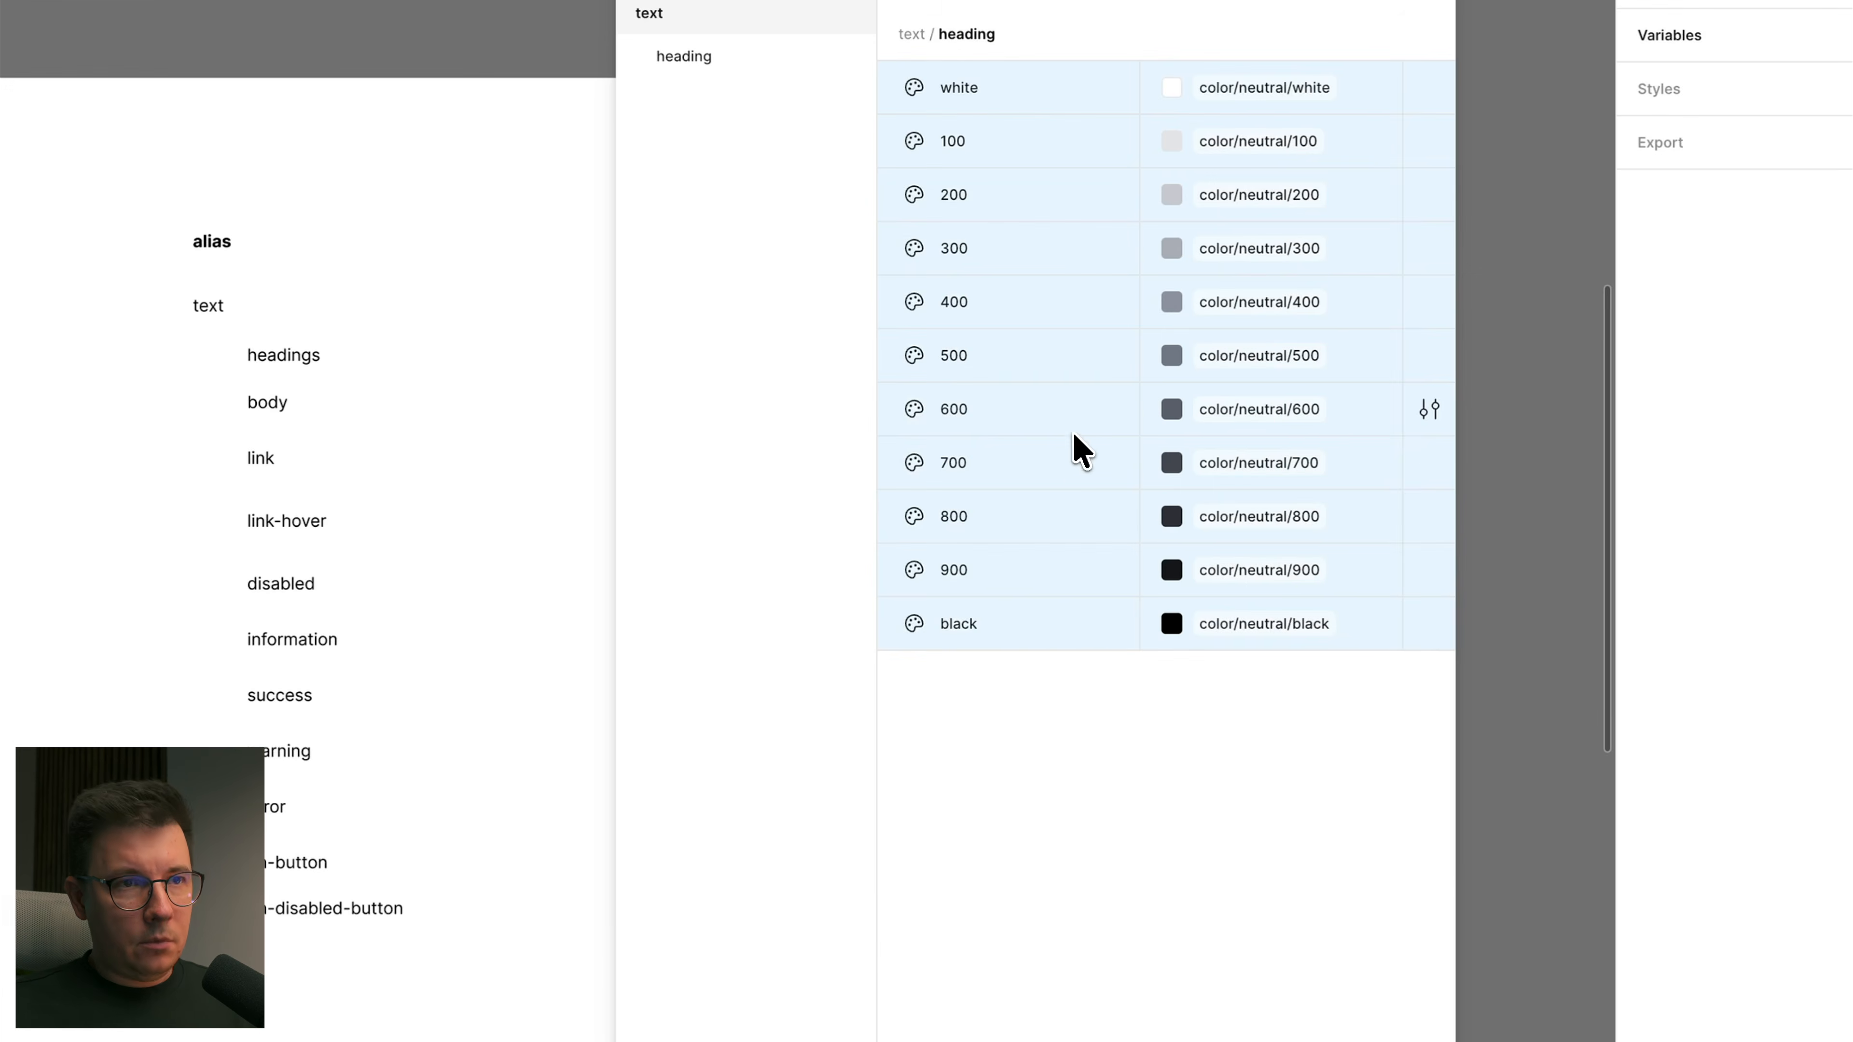
pyautogui.rightClick(1125, 527)
pyautogui.click(1138, 454)
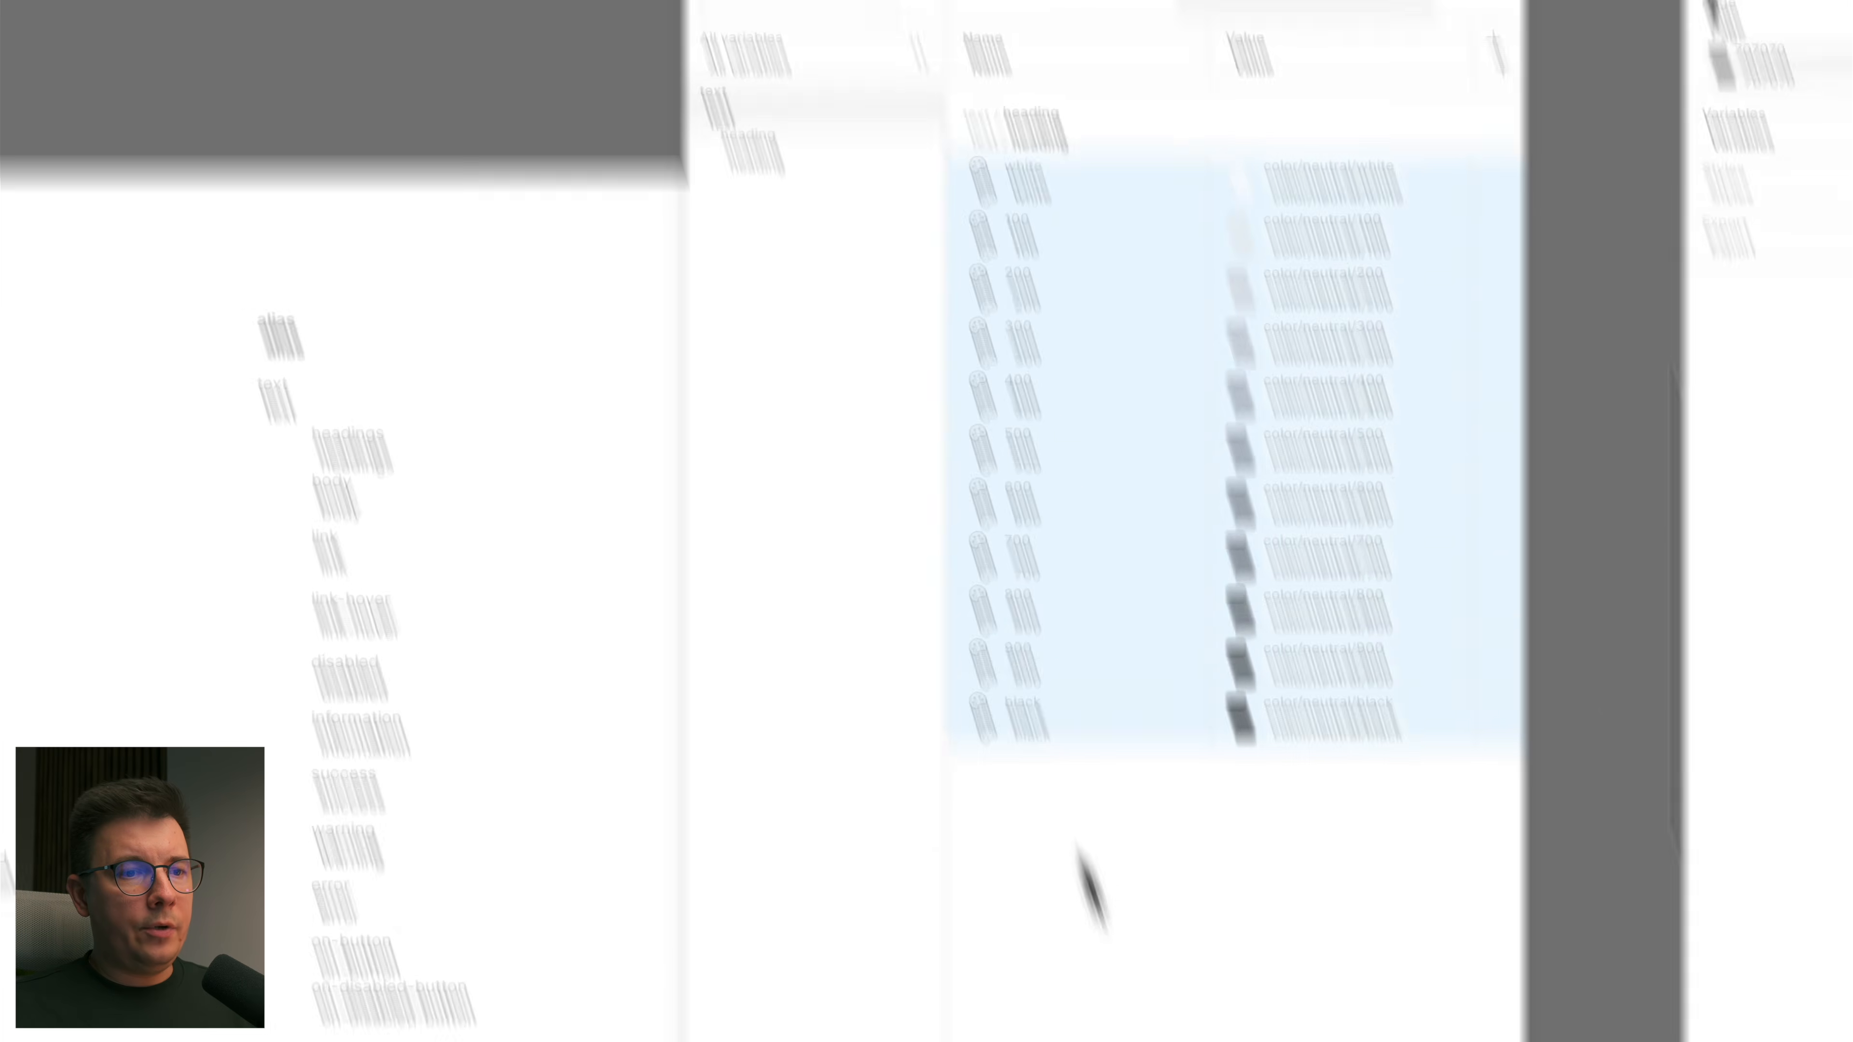
# Step: Create a placeholder color variable directly in the text group and paste the copied heading variables beside it
pyautogui.click(1127, 1025)
pyautogui.click(894, 877)
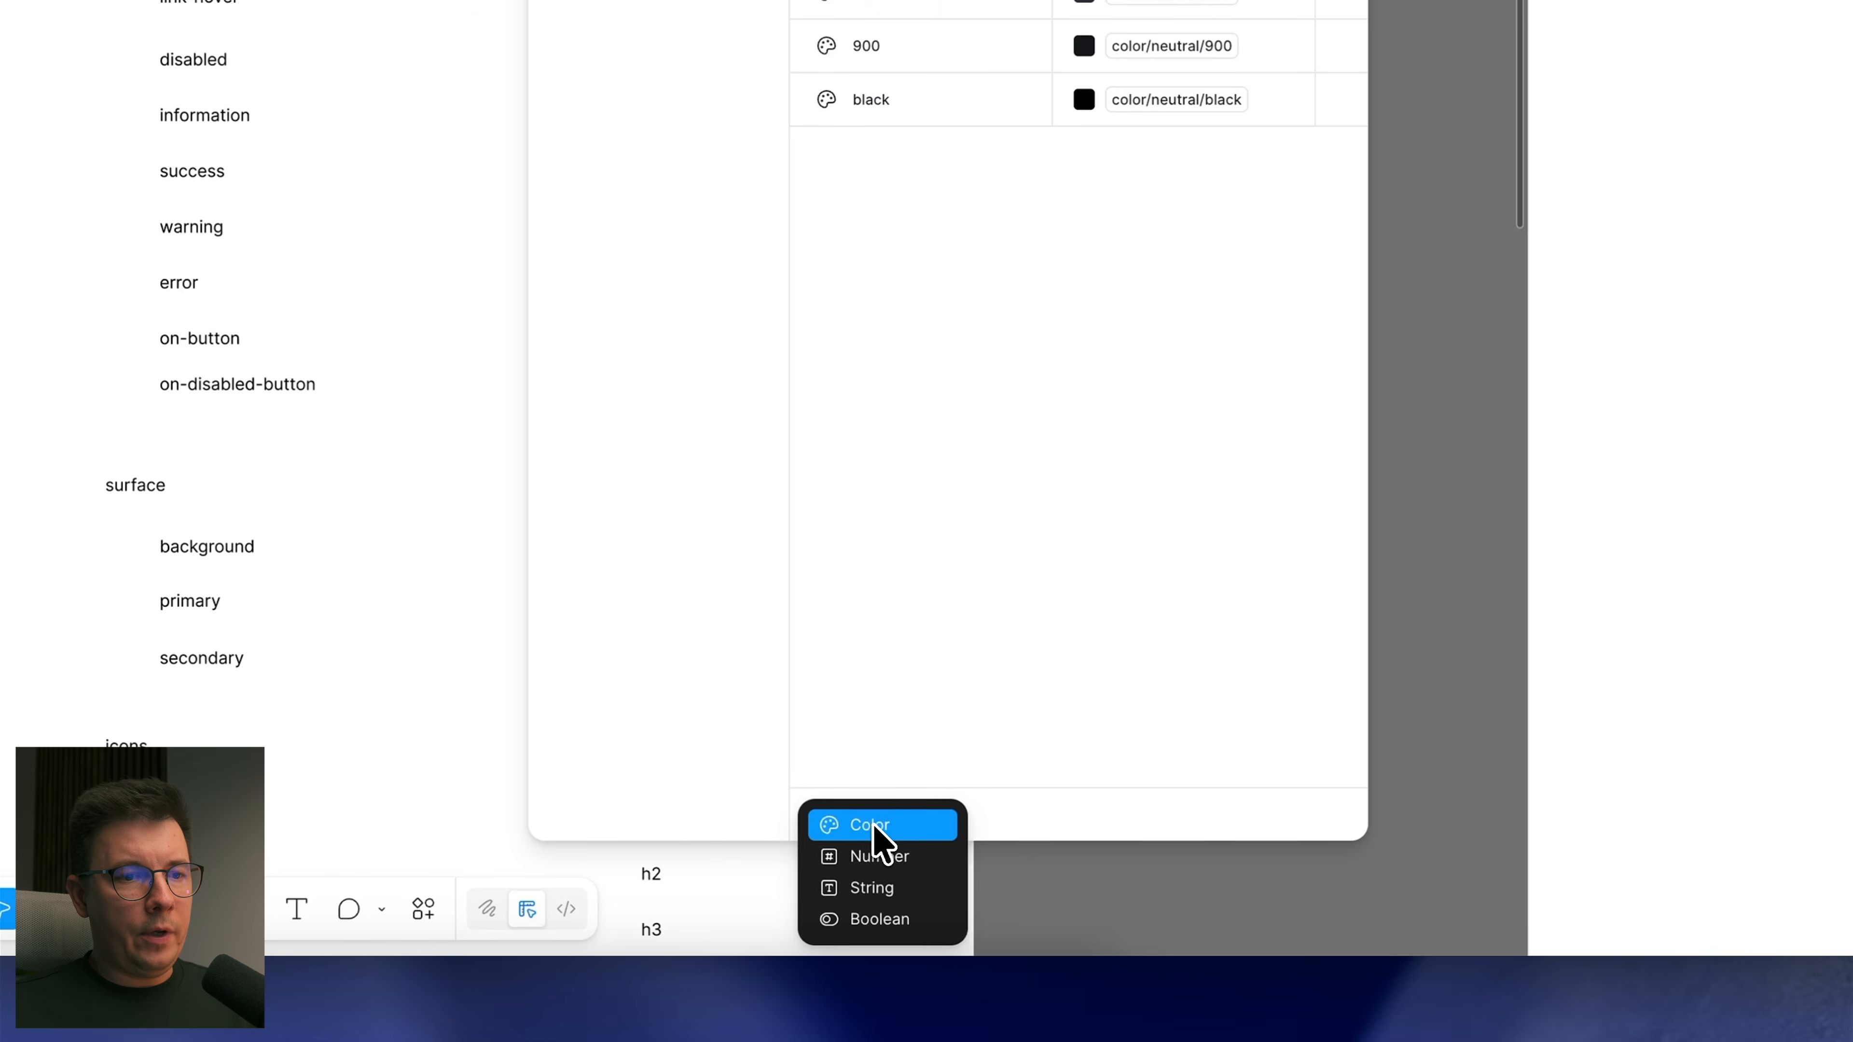
pyautogui.click(875, 826)
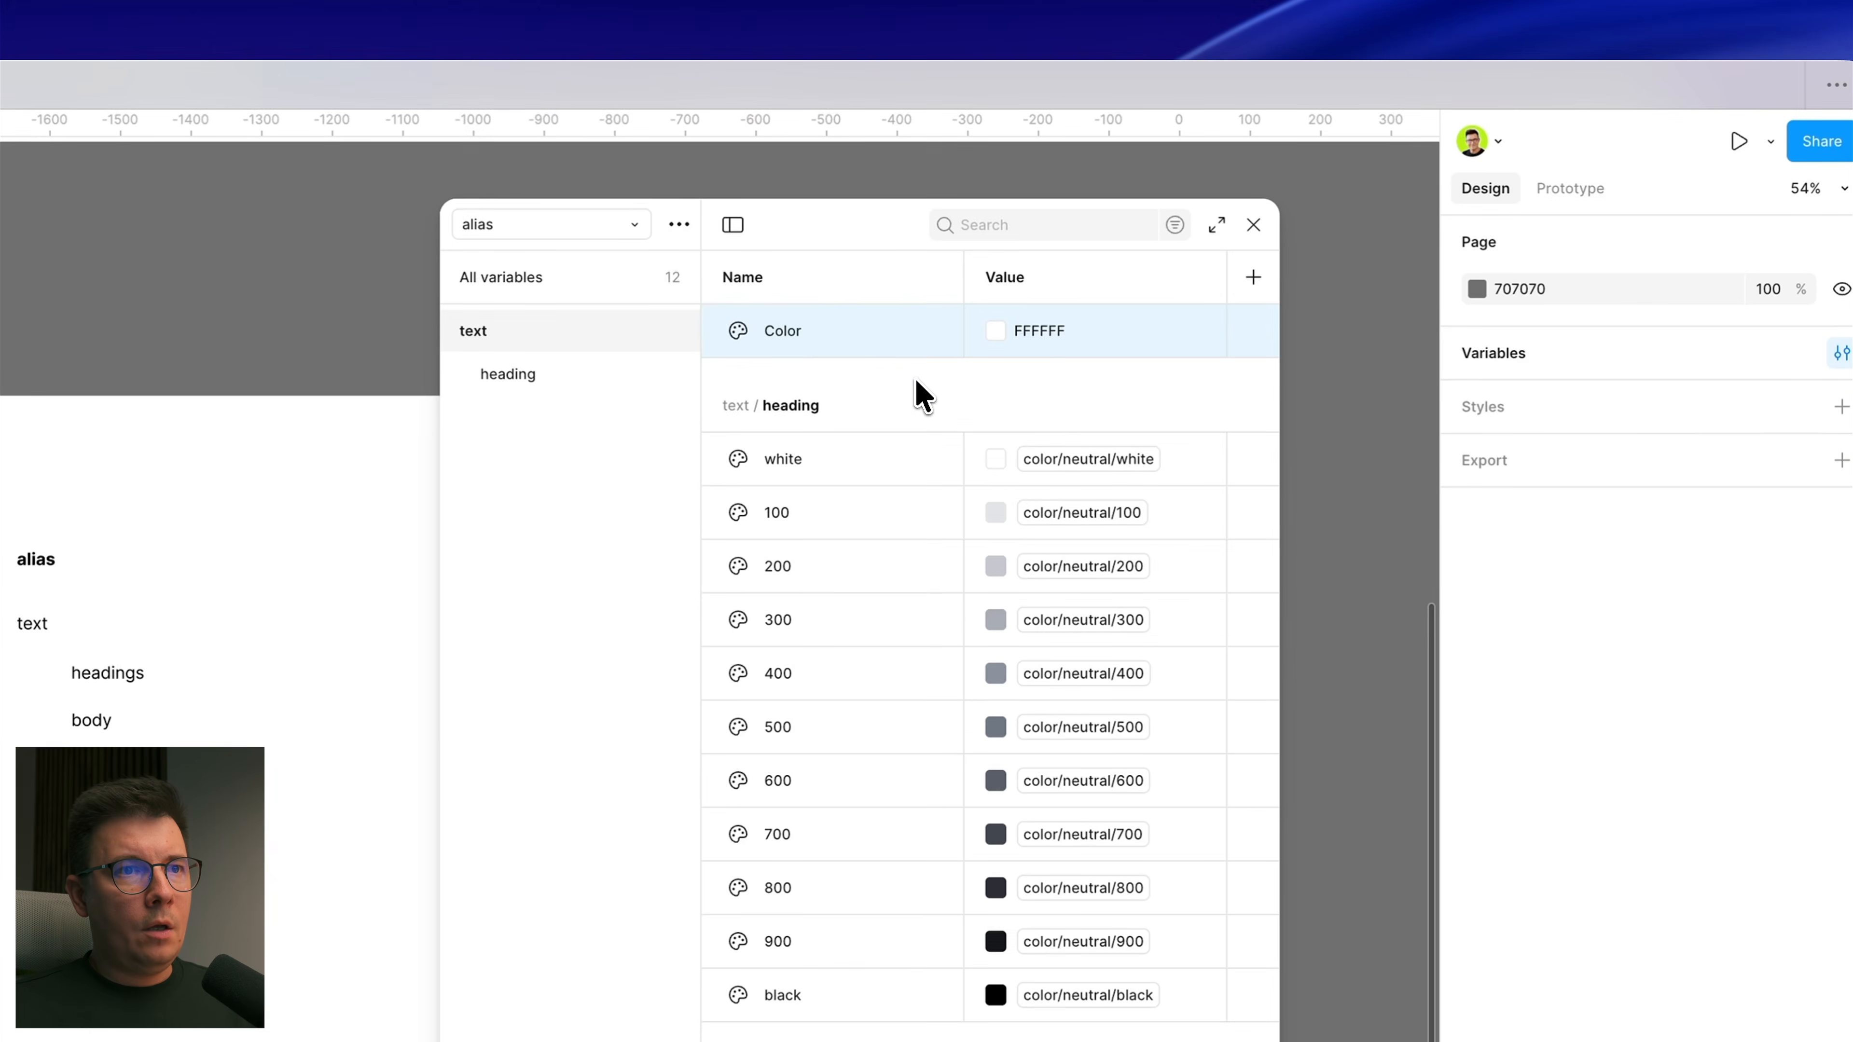
pyautogui.rightClick(921, 333)
pyautogui.click(970, 381)
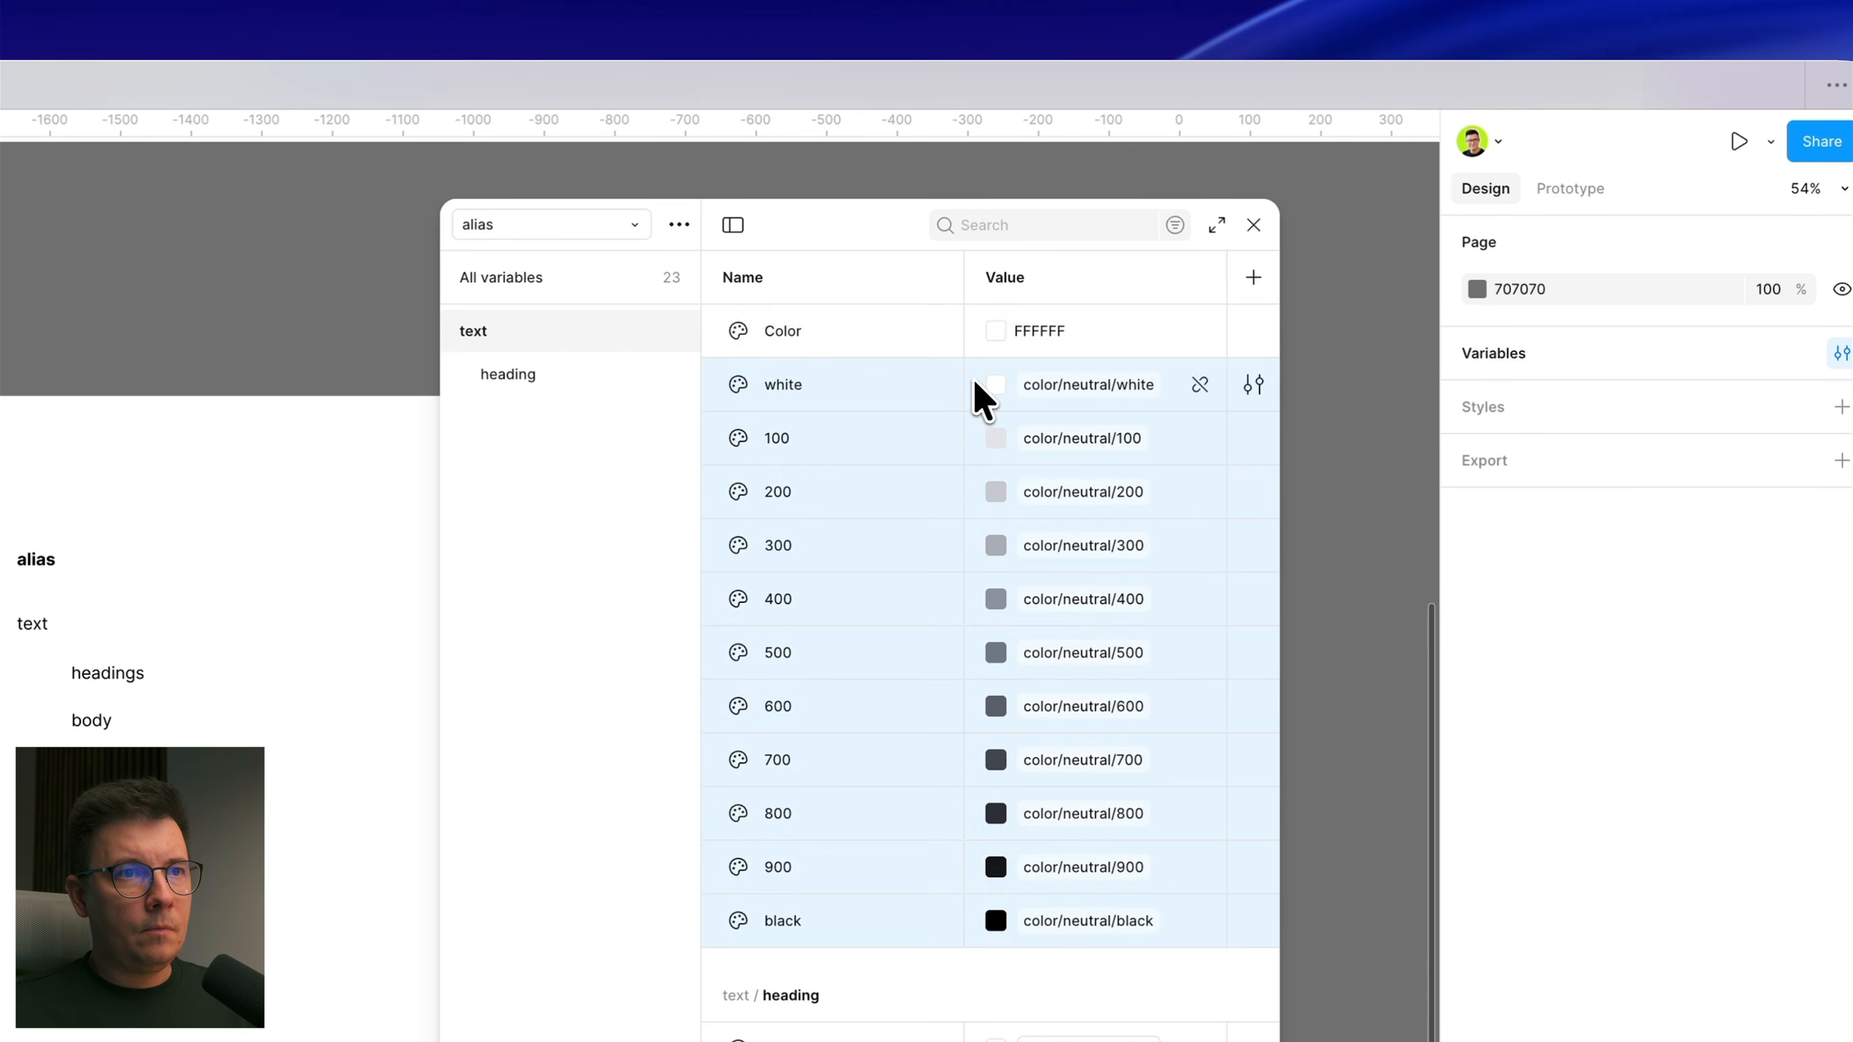
# Step: Delete the placeholder Color variable from the text group
pyautogui.click(886, 336)
pyautogui.rightClick(886, 336)
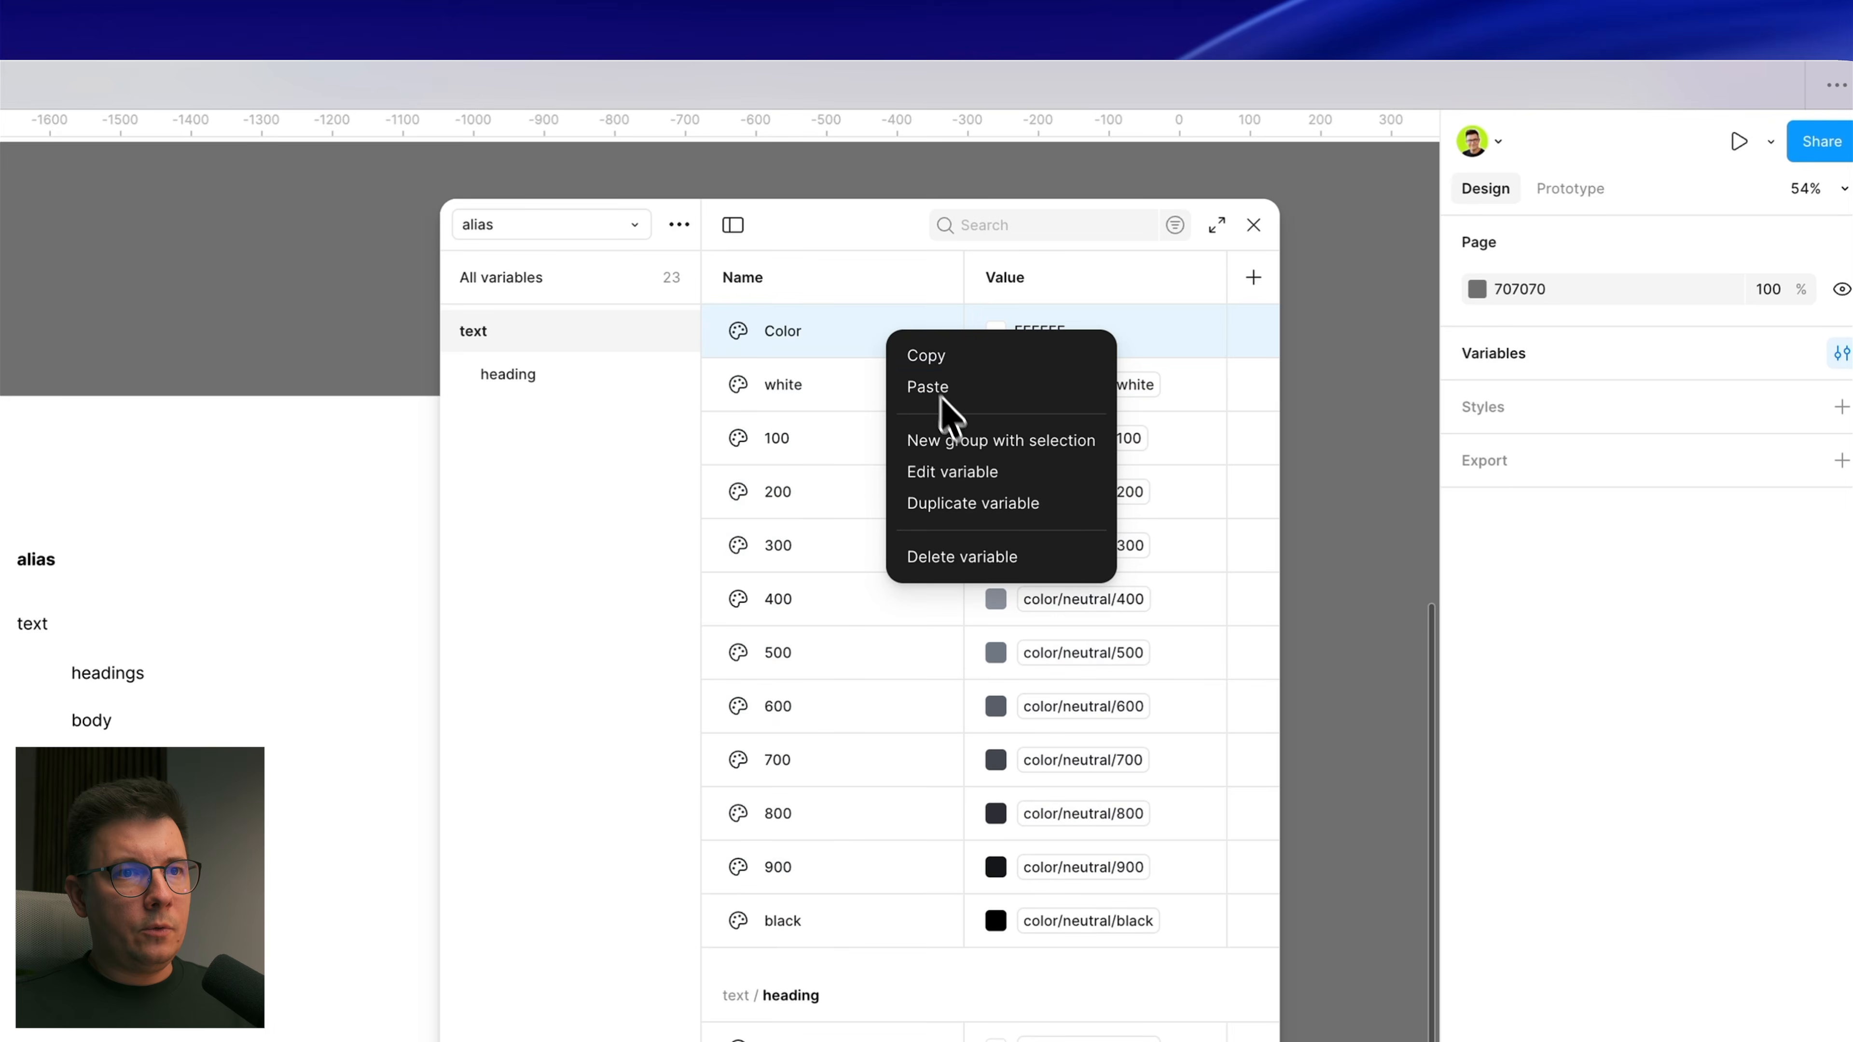
pyautogui.click(971, 556)
# Step: Group the pasted variables from white to black into a new subgroup of text named body
pyautogui.click(894, 339)
pyautogui.keyDown('shift'); pyautogui.click(897, 867); pyautogui.keyUp('shift')
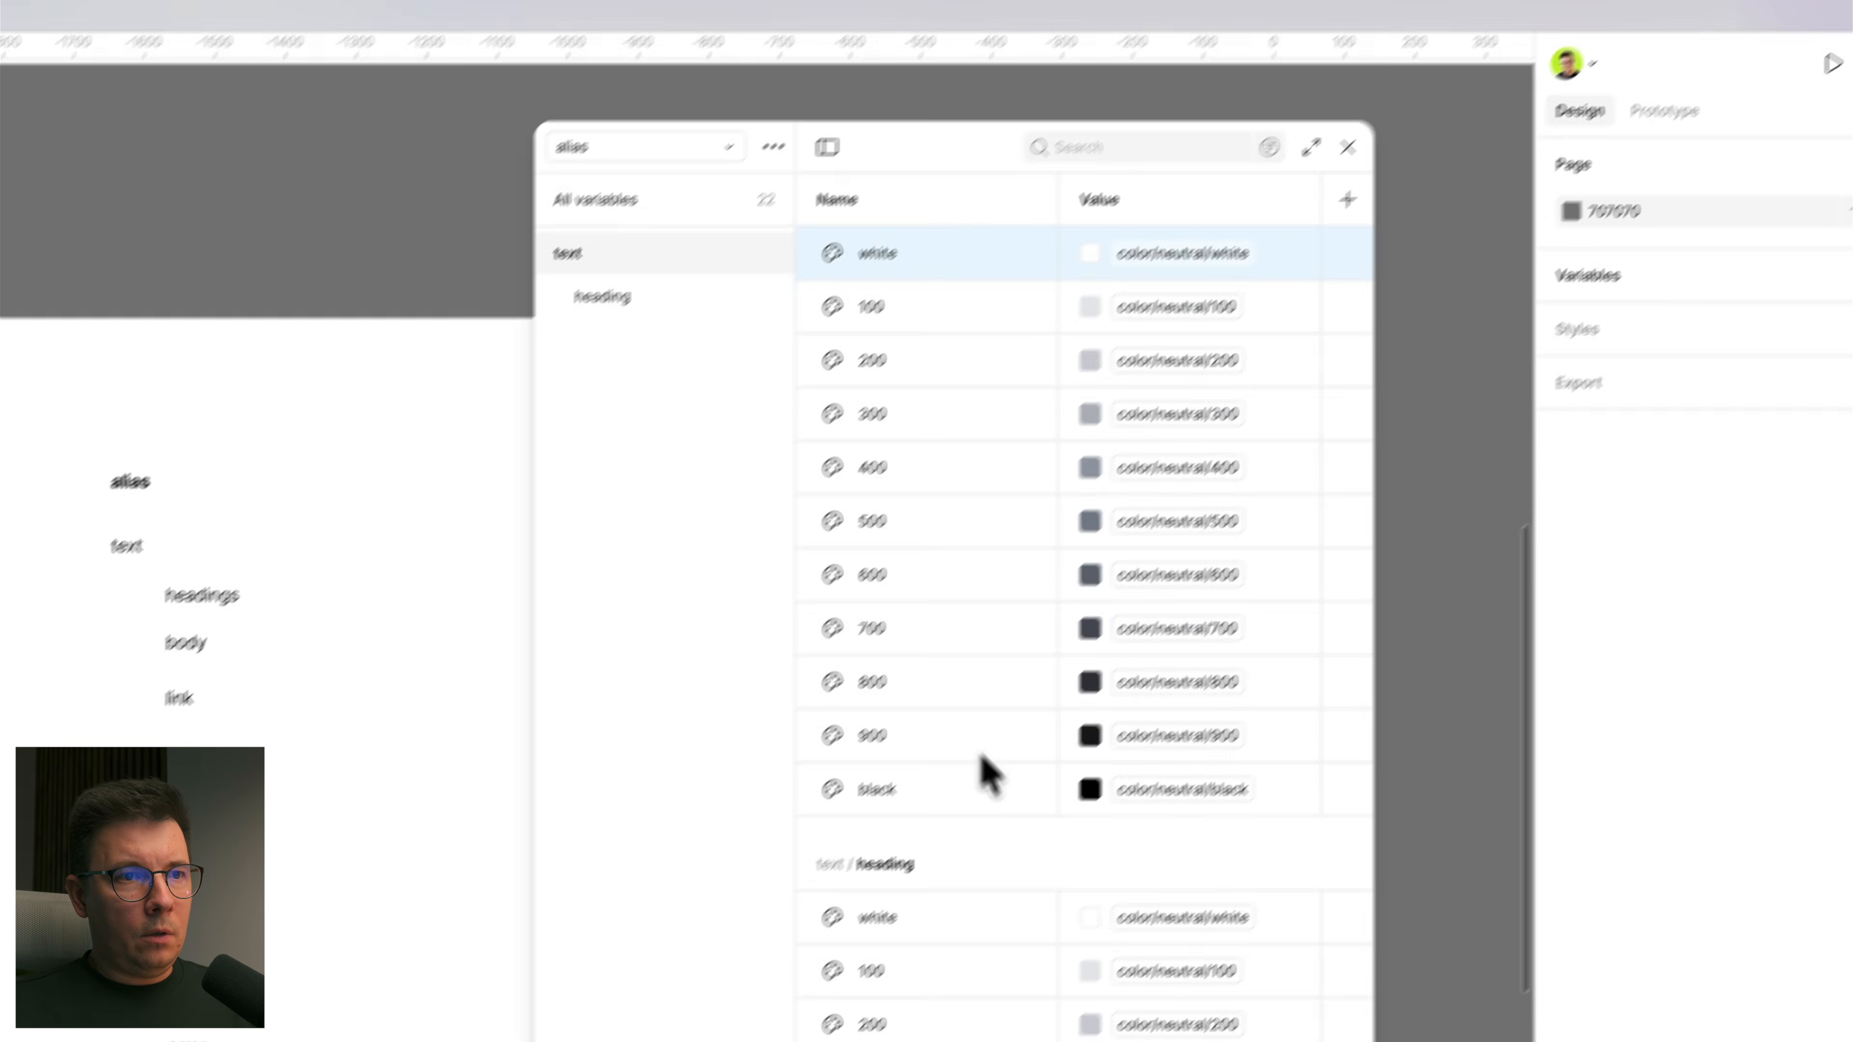
pyautogui.rightClick(1045, 359)
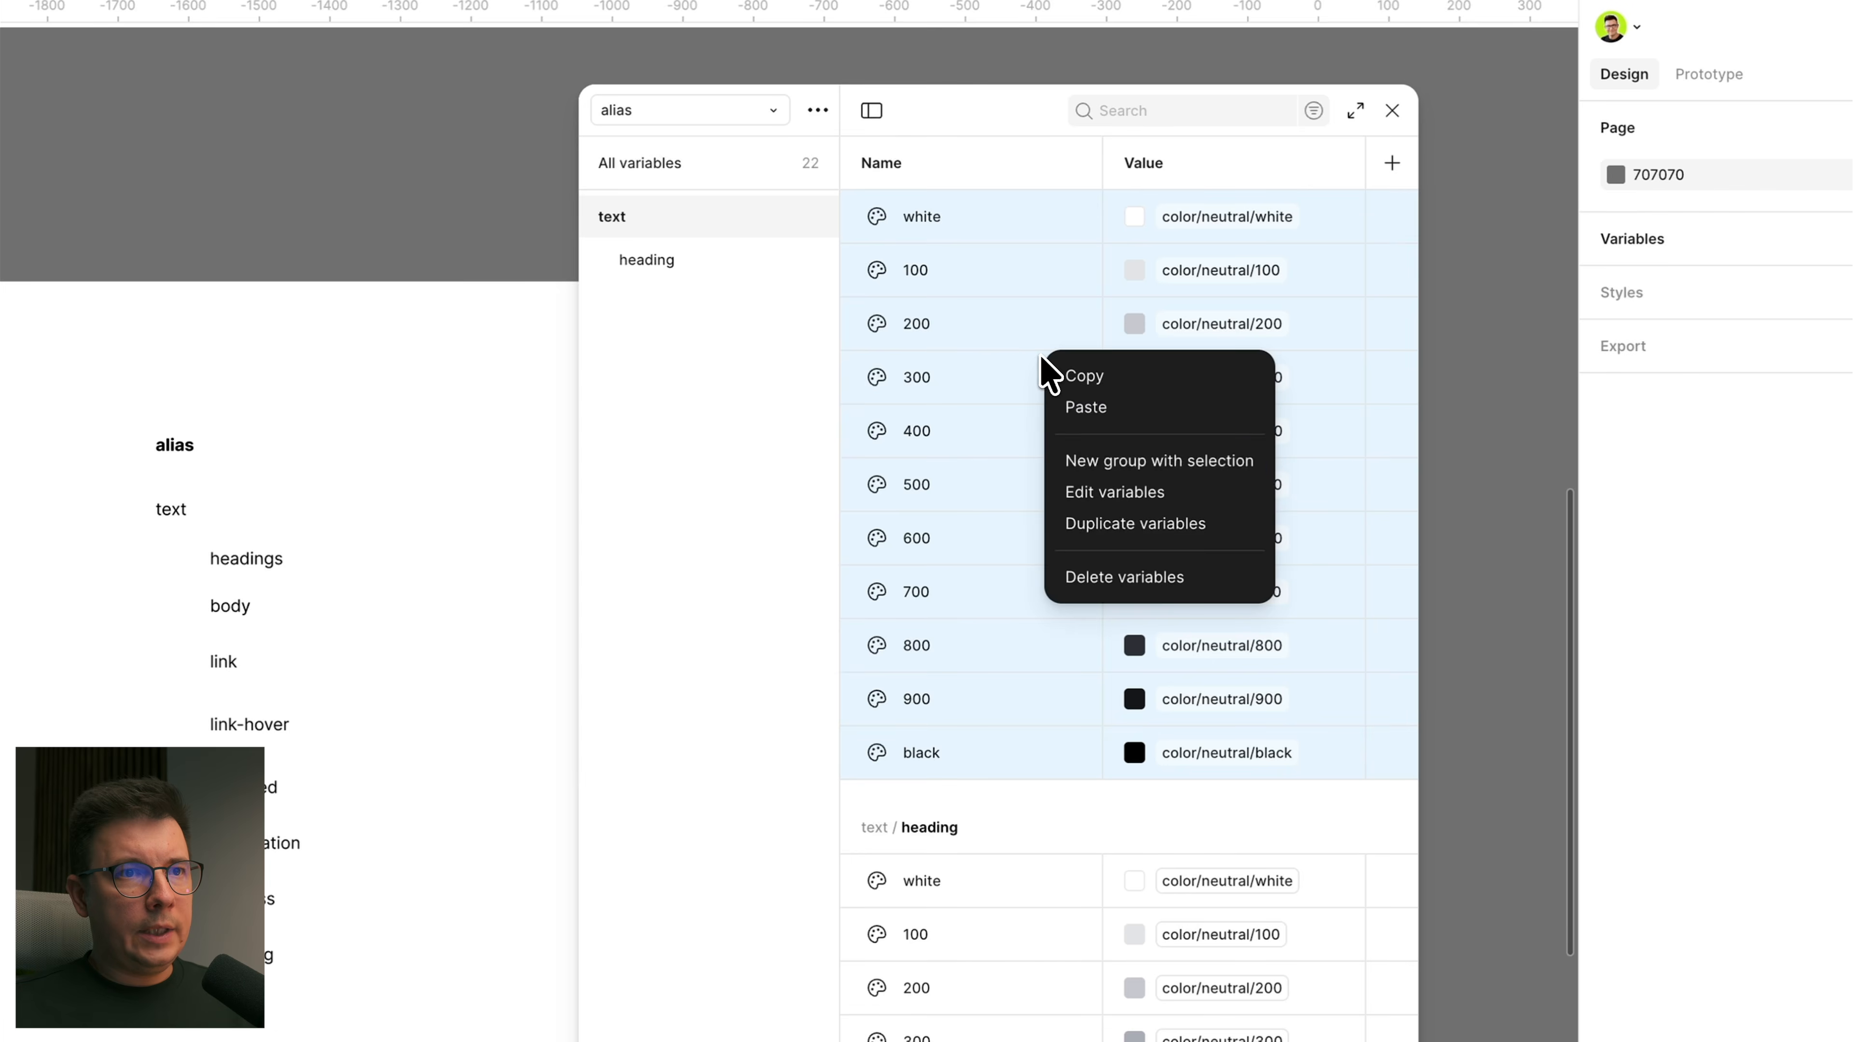
pyautogui.click(1132, 474)
pyautogui.doubleClick(656, 305)
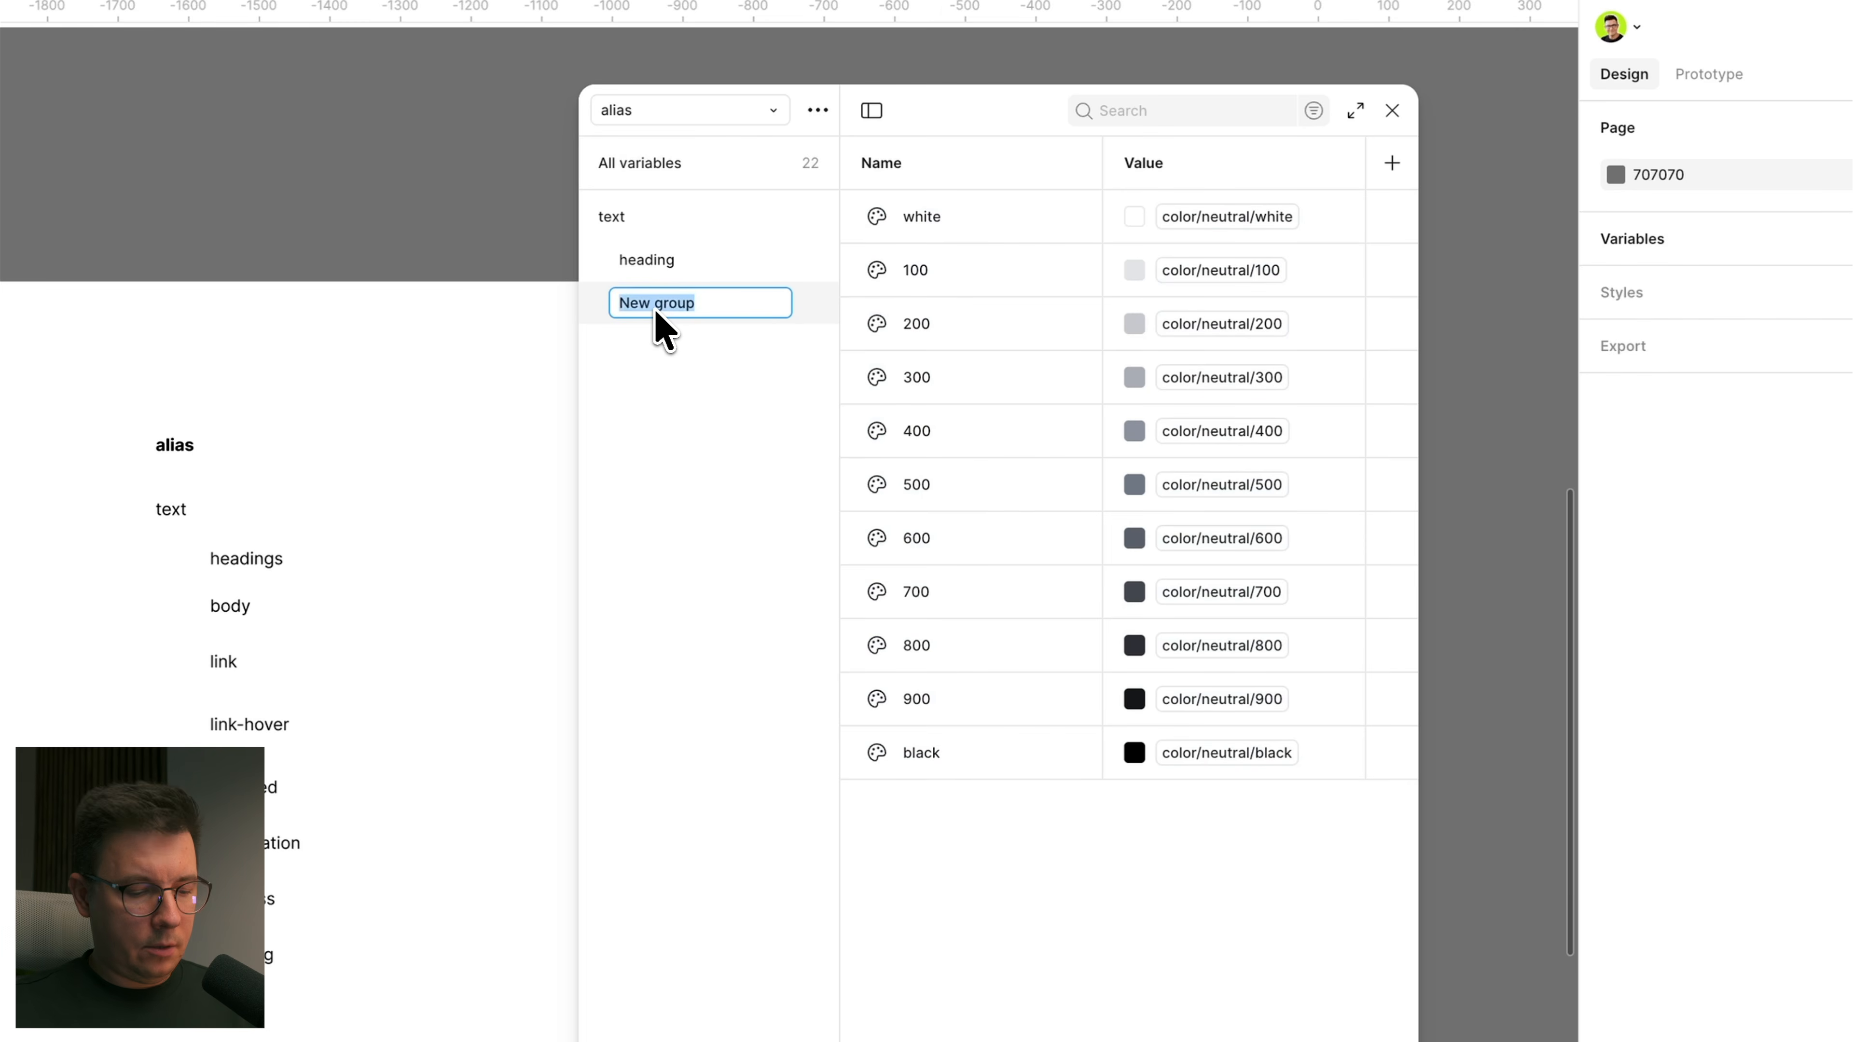
pyautogui.write('body')
pyautogui.press('Return')
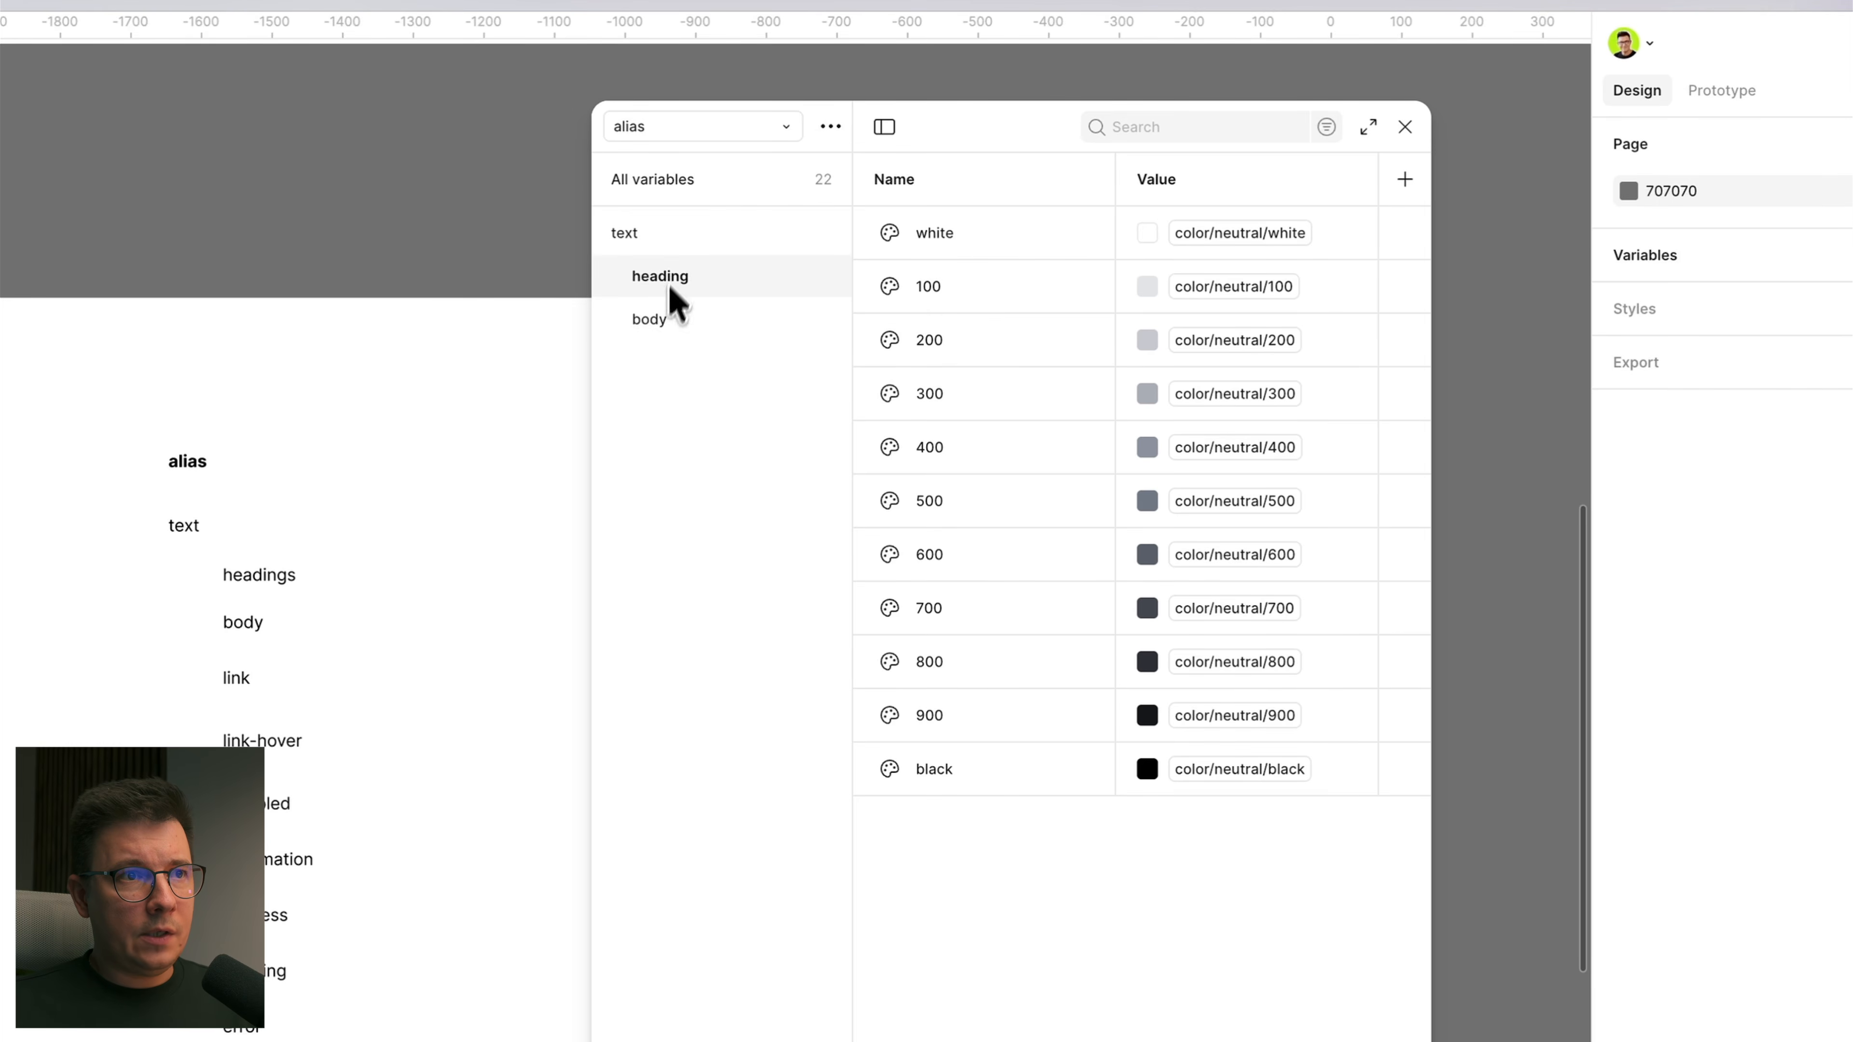
# Step: Create another color variable in the text group and place it in a new group of its own
pyautogui.click(637, 244)
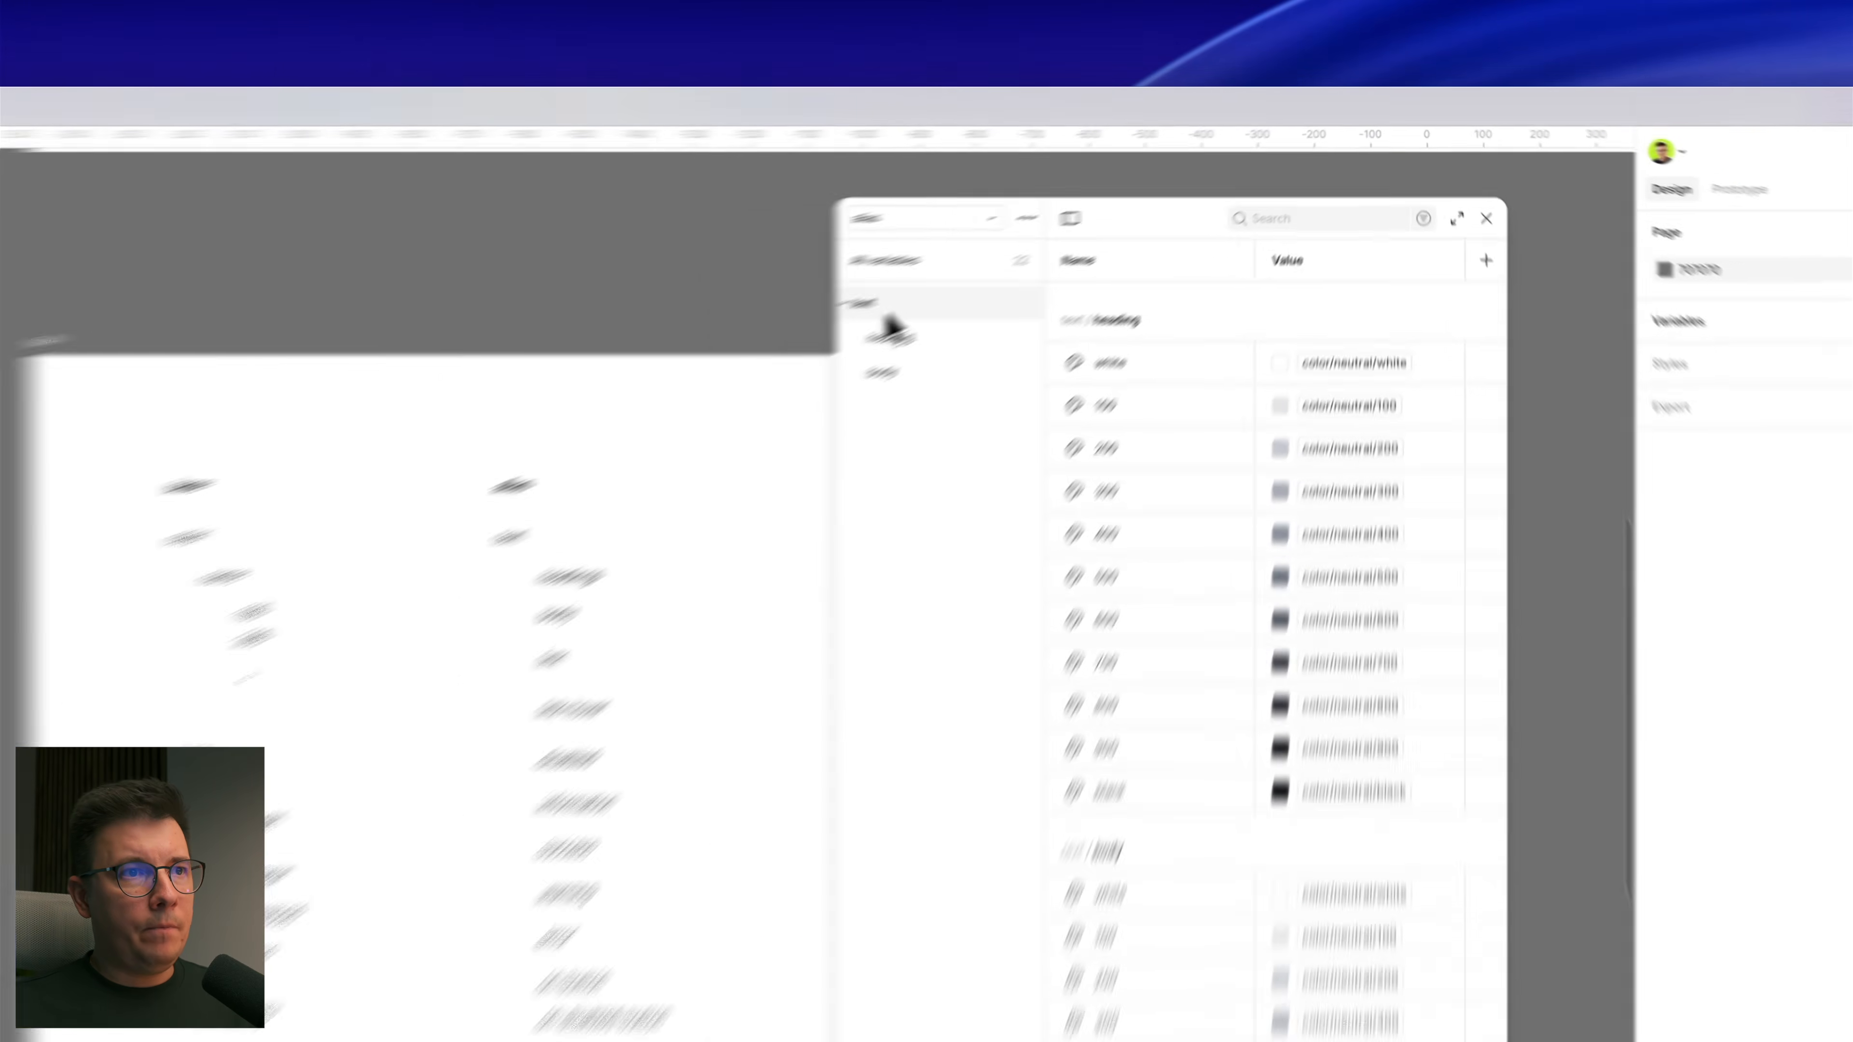
pyautogui.rightClick(1082, 224)
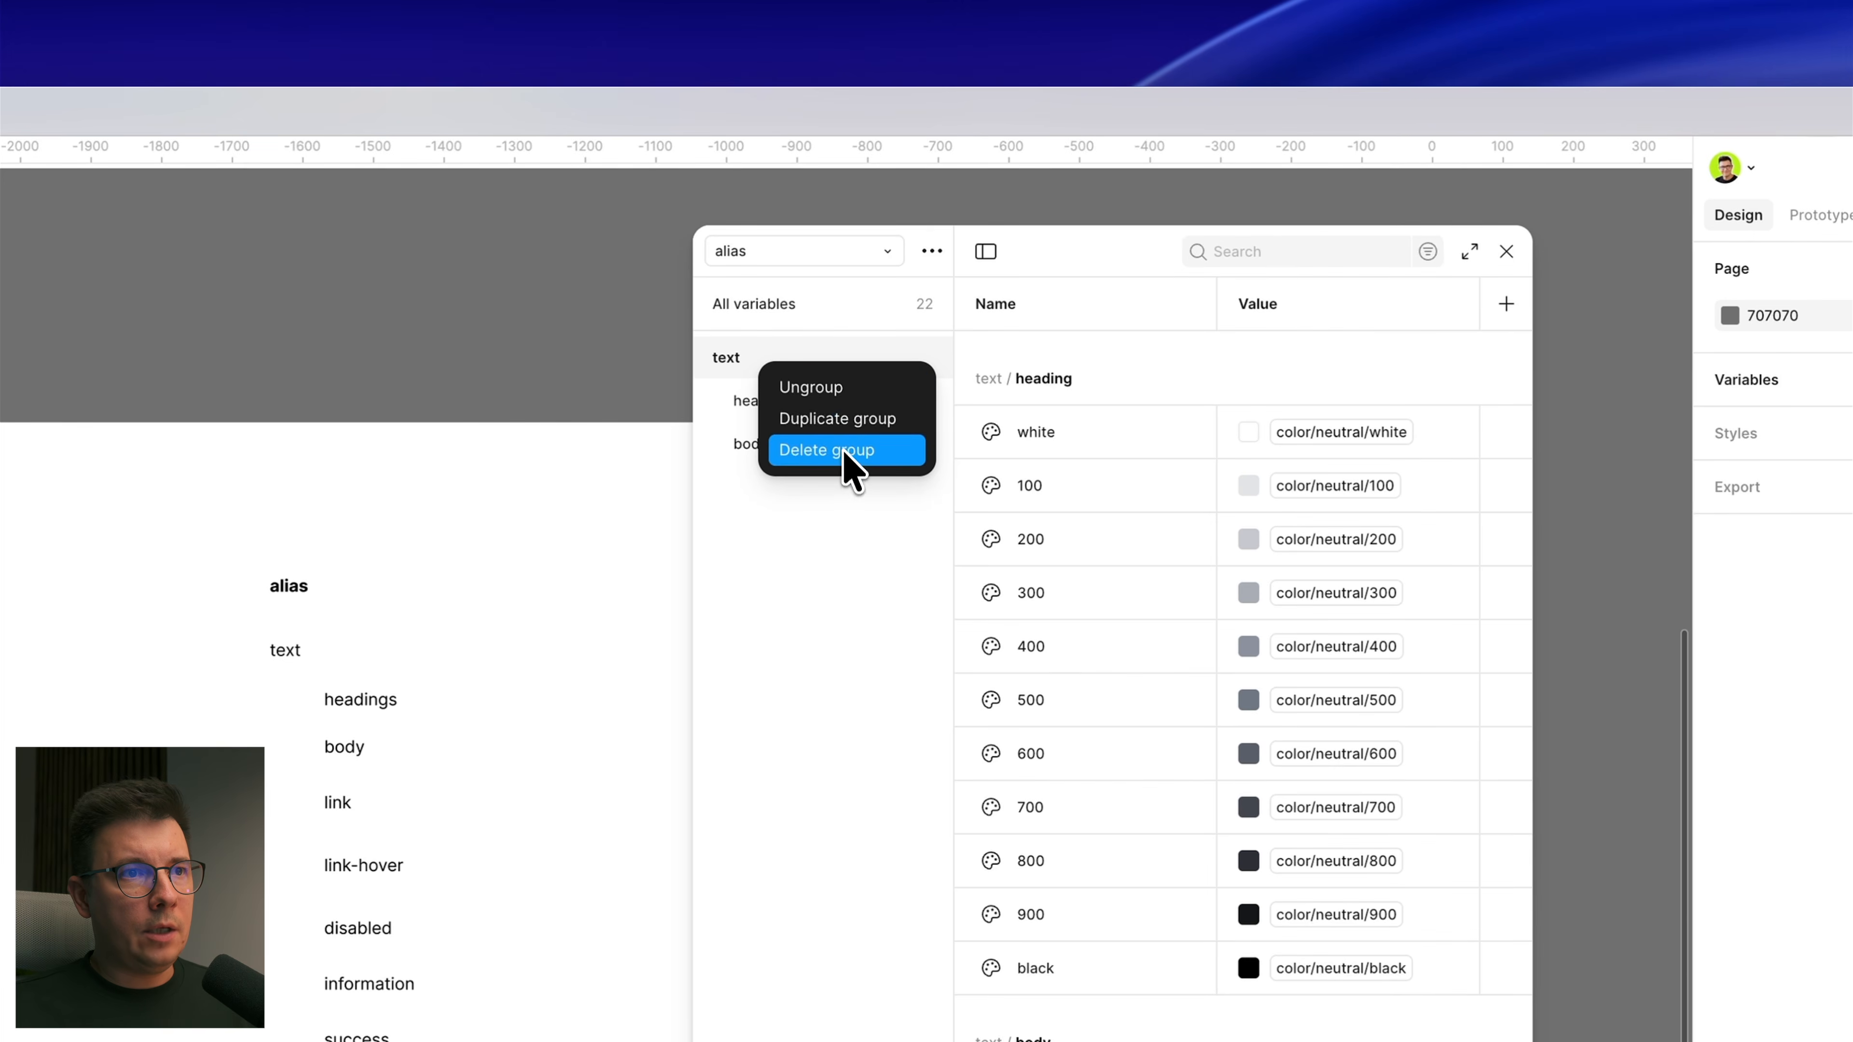
pyautogui.click(795, 587)
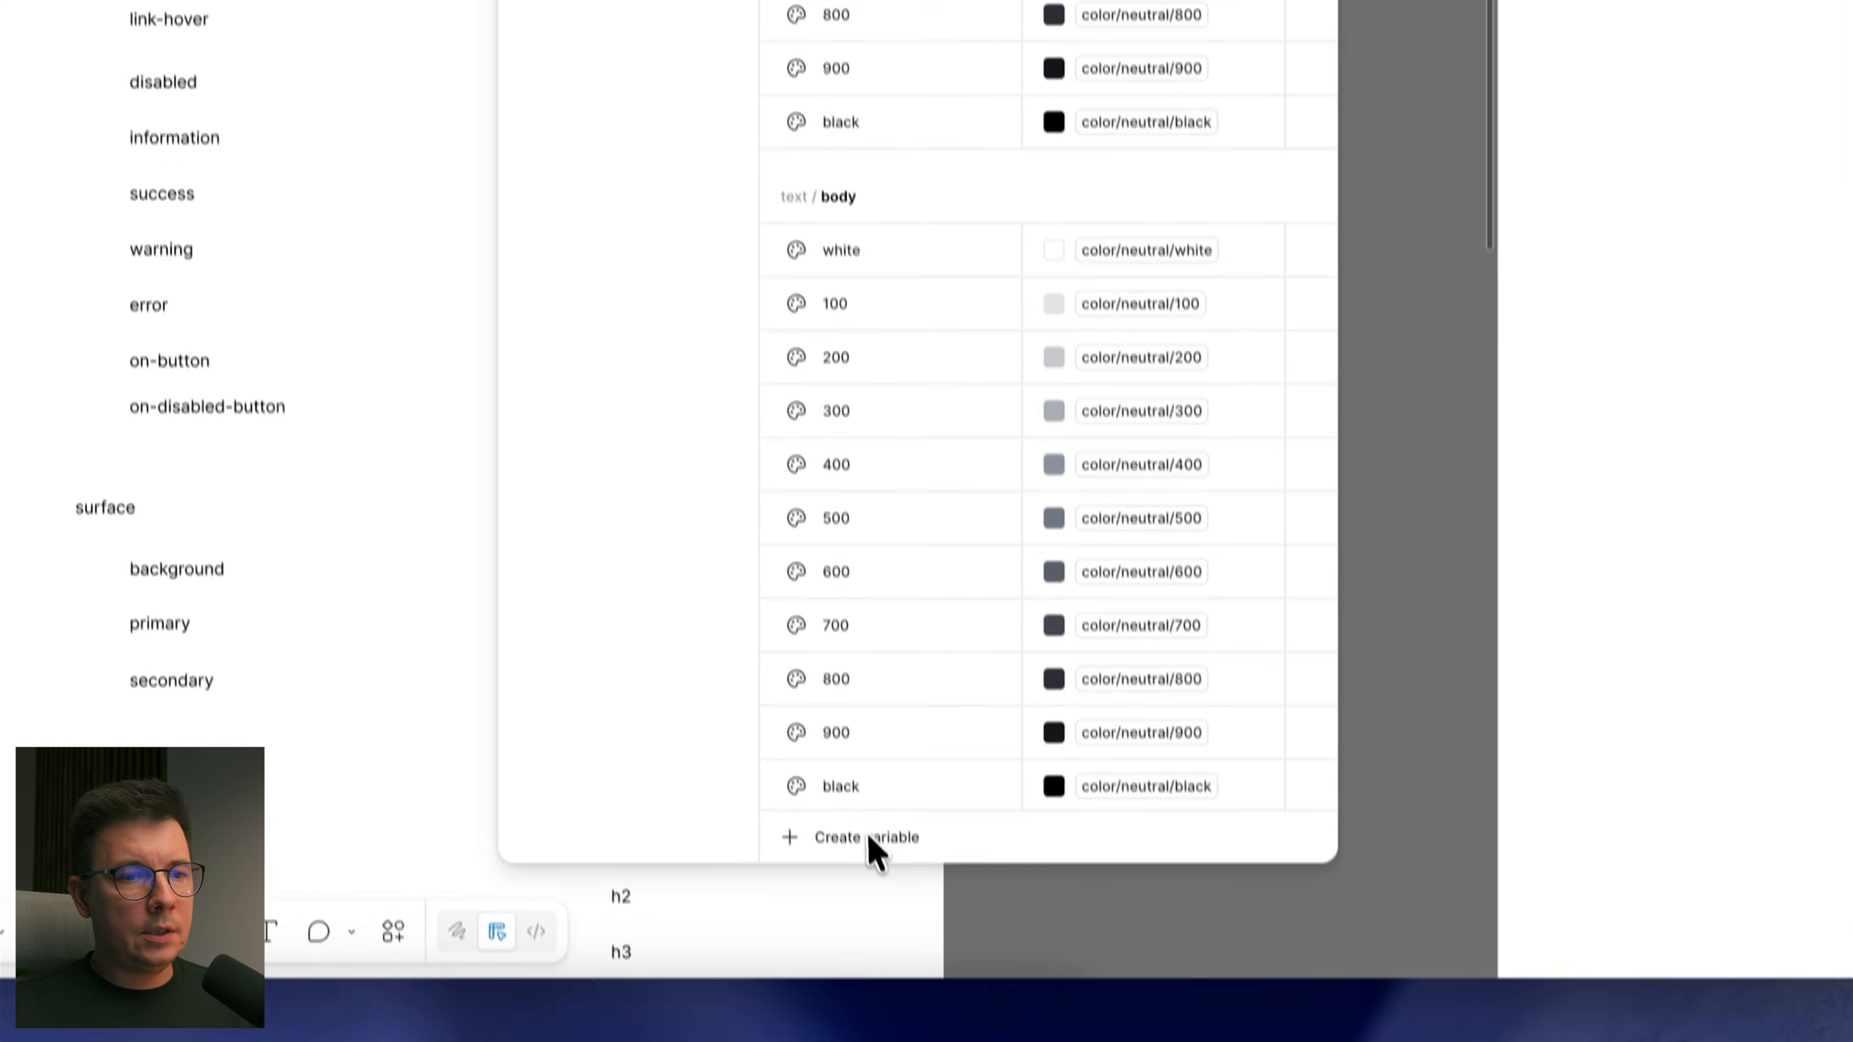
pyautogui.click(870, 840)
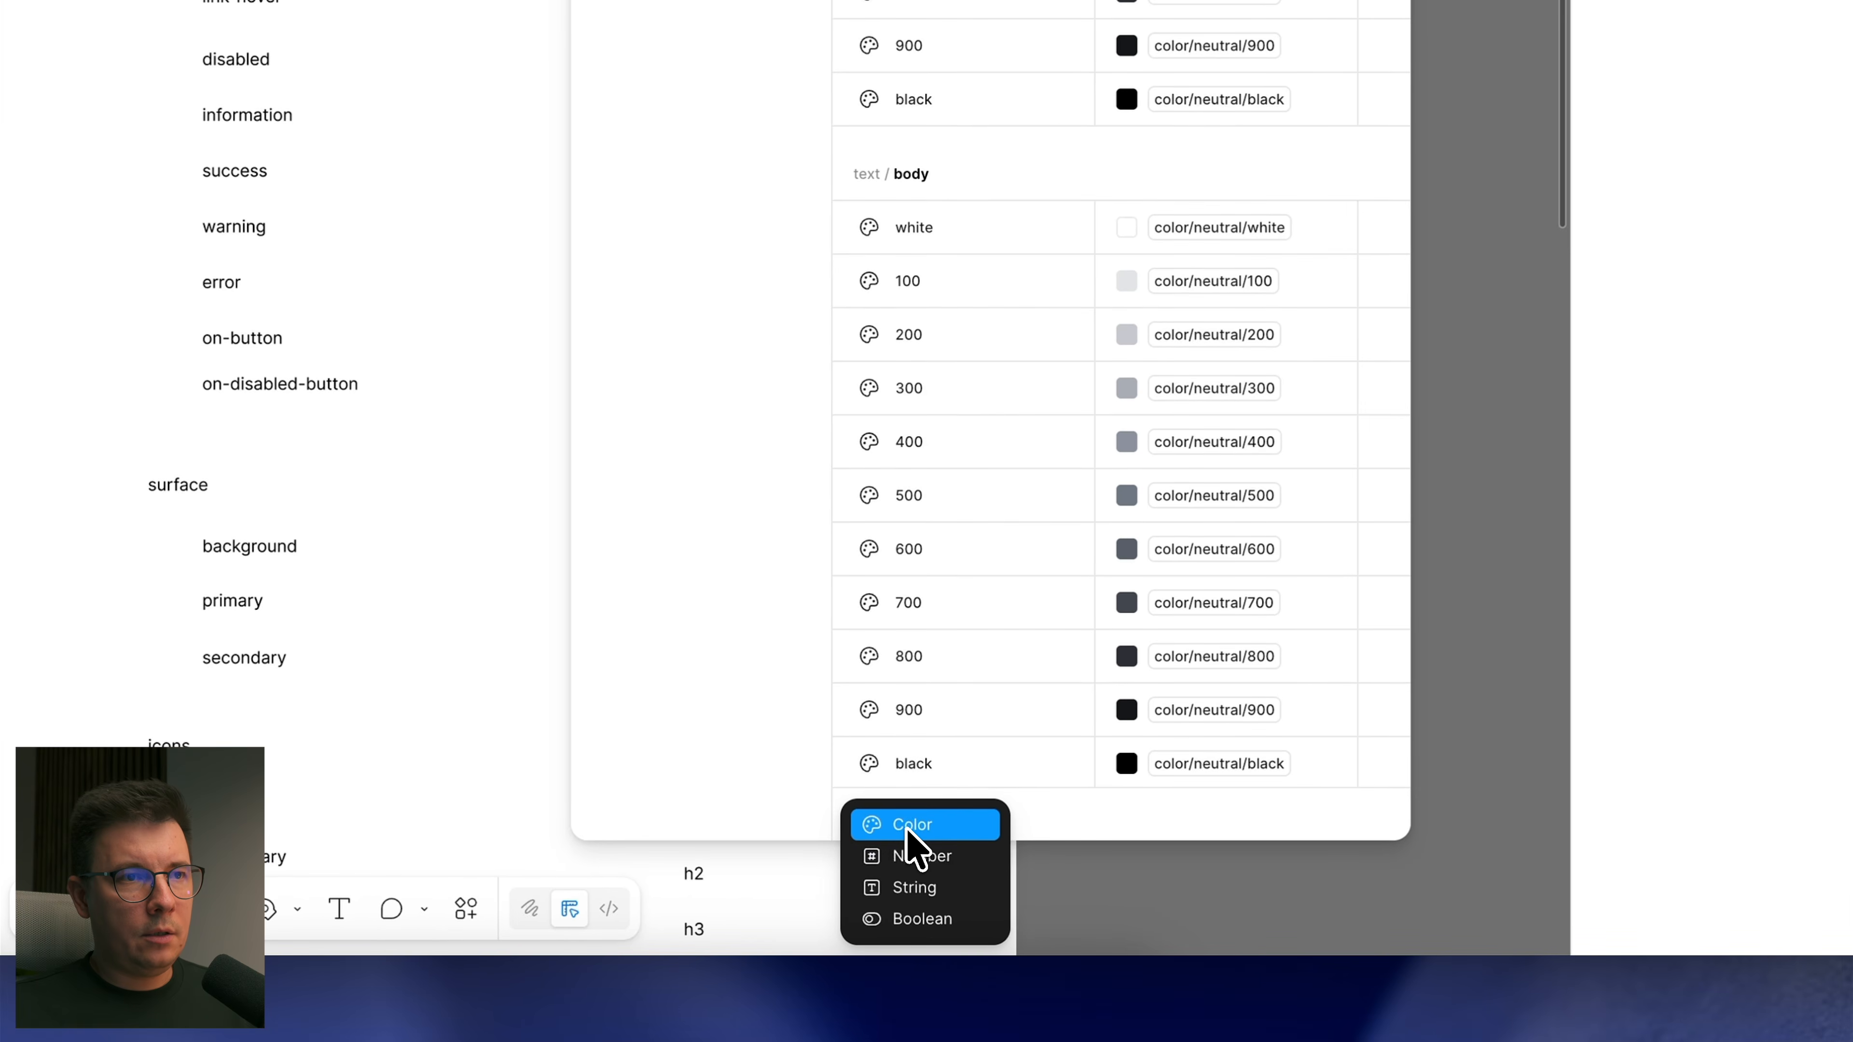
pyautogui.click(910, 825)
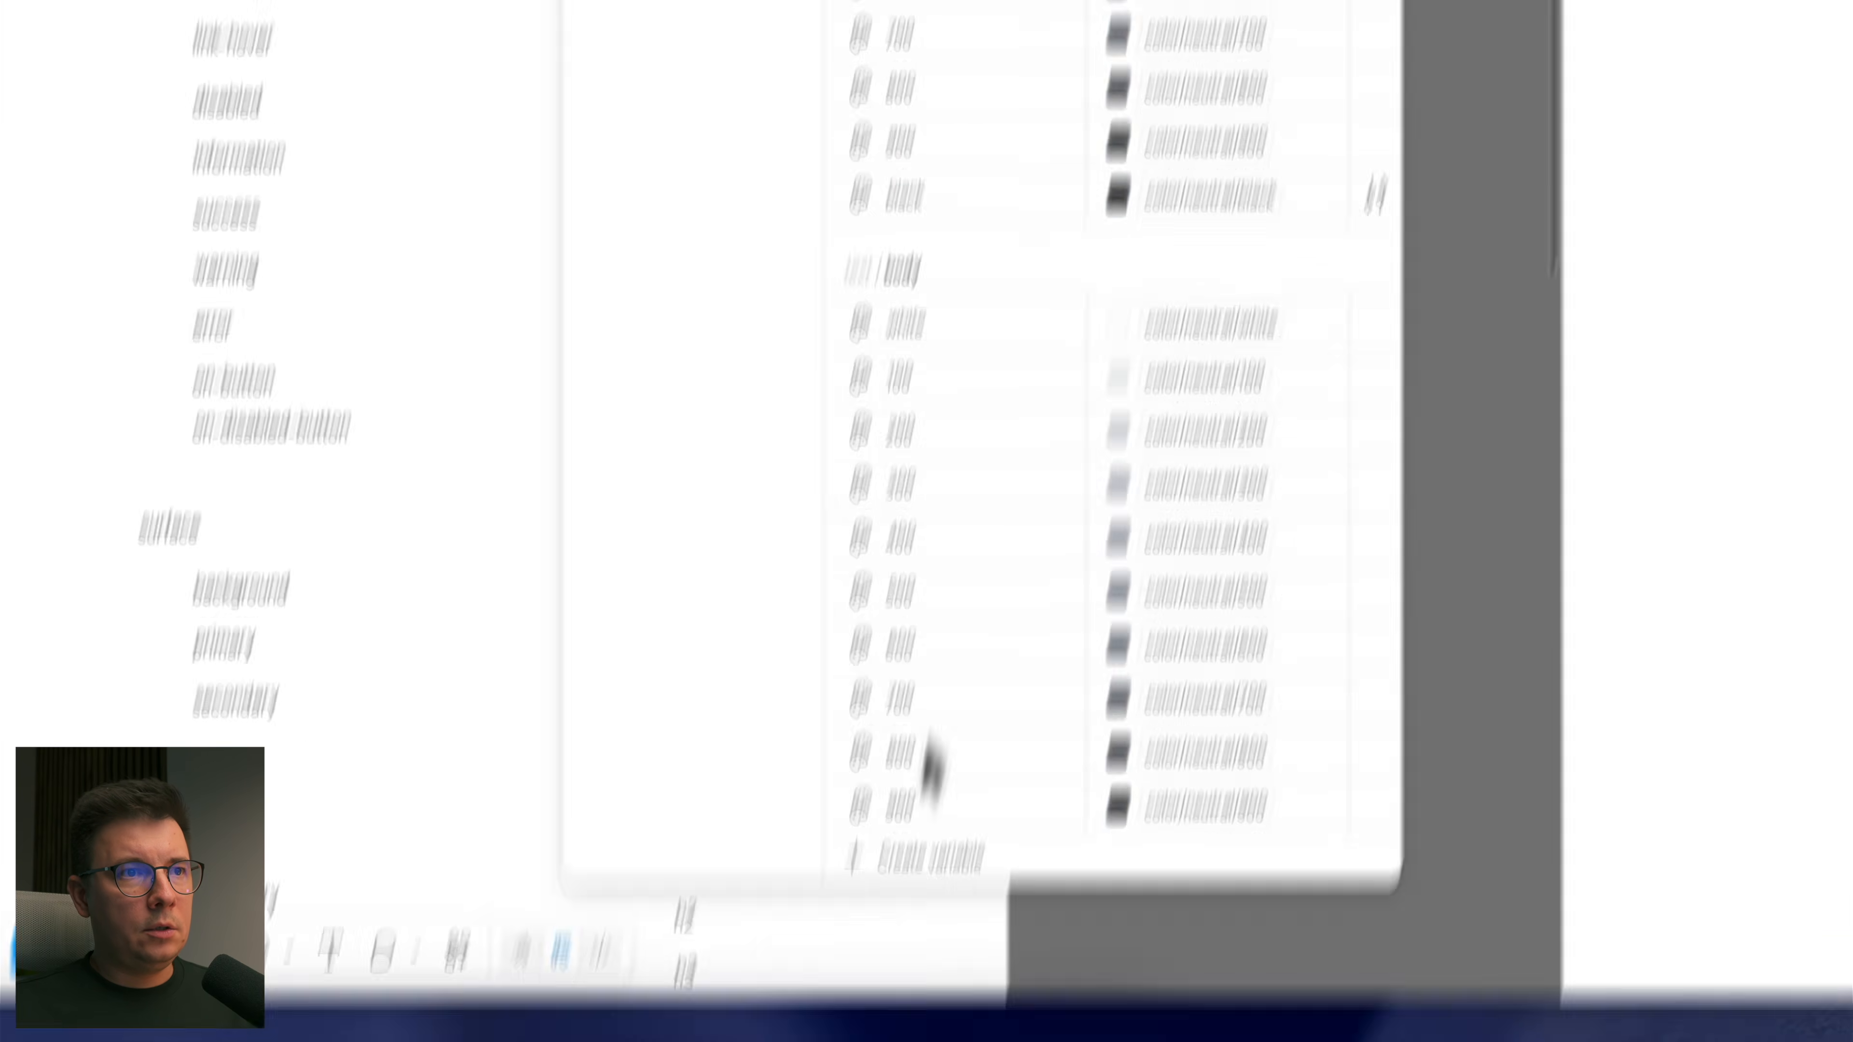
pyautogui.rightClick(994, 0)
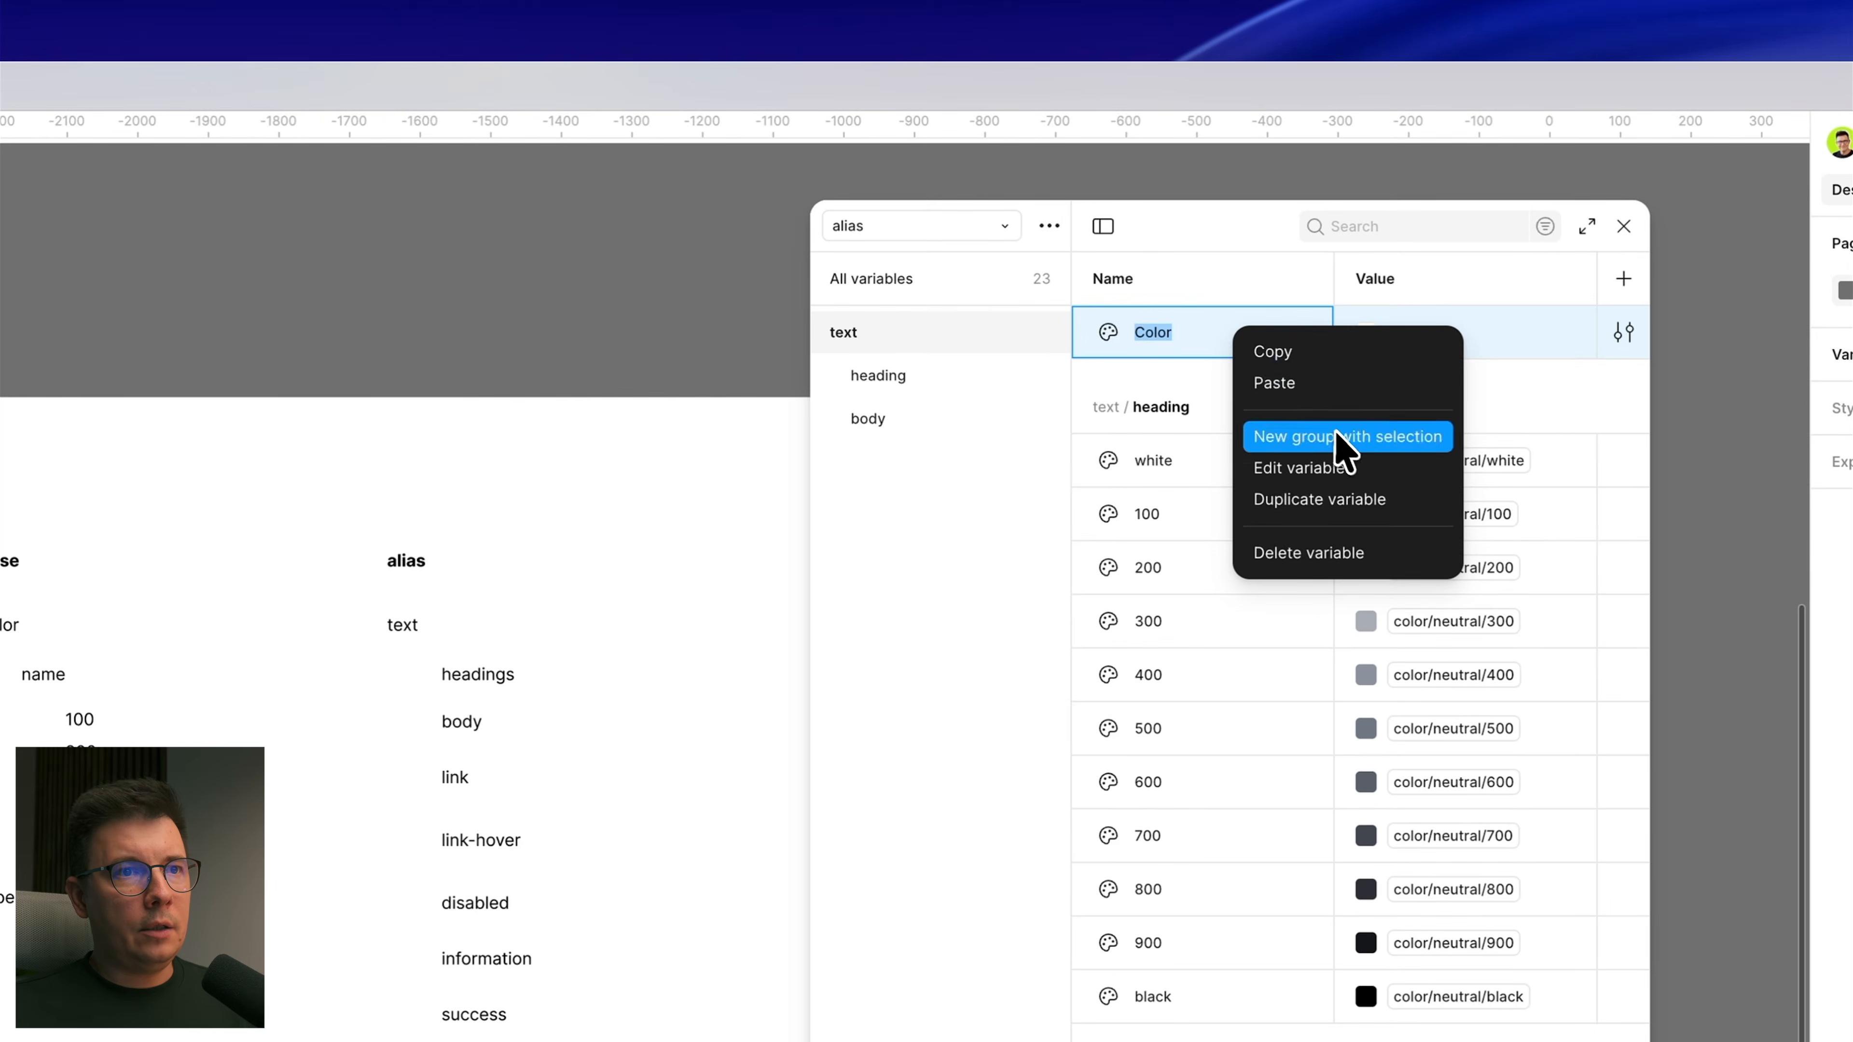
pyautogui.click(1341, 439)
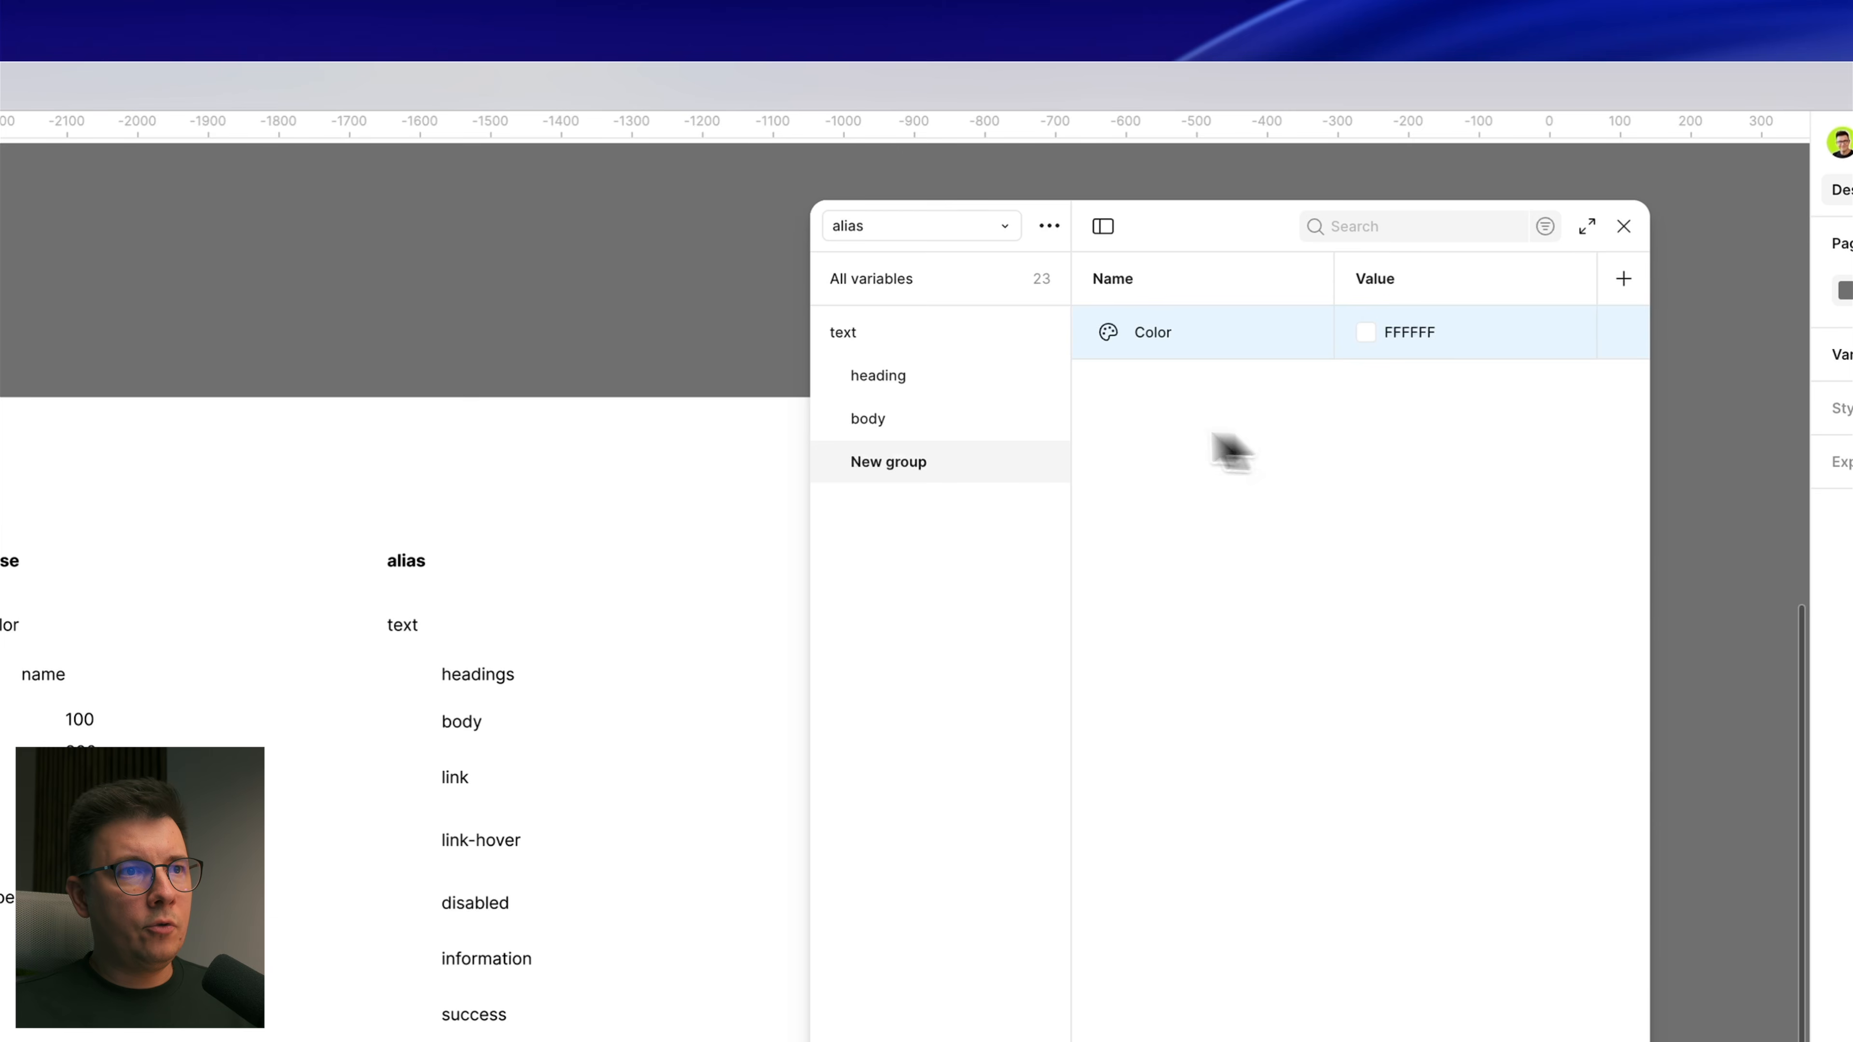
# Step: Move the new group out of text to the top level above it and rename it color
pyautogui.moveTo(881, 480); pyautogui.dragTo(828, 330)
pyautogui.doubleClick(878, 333)
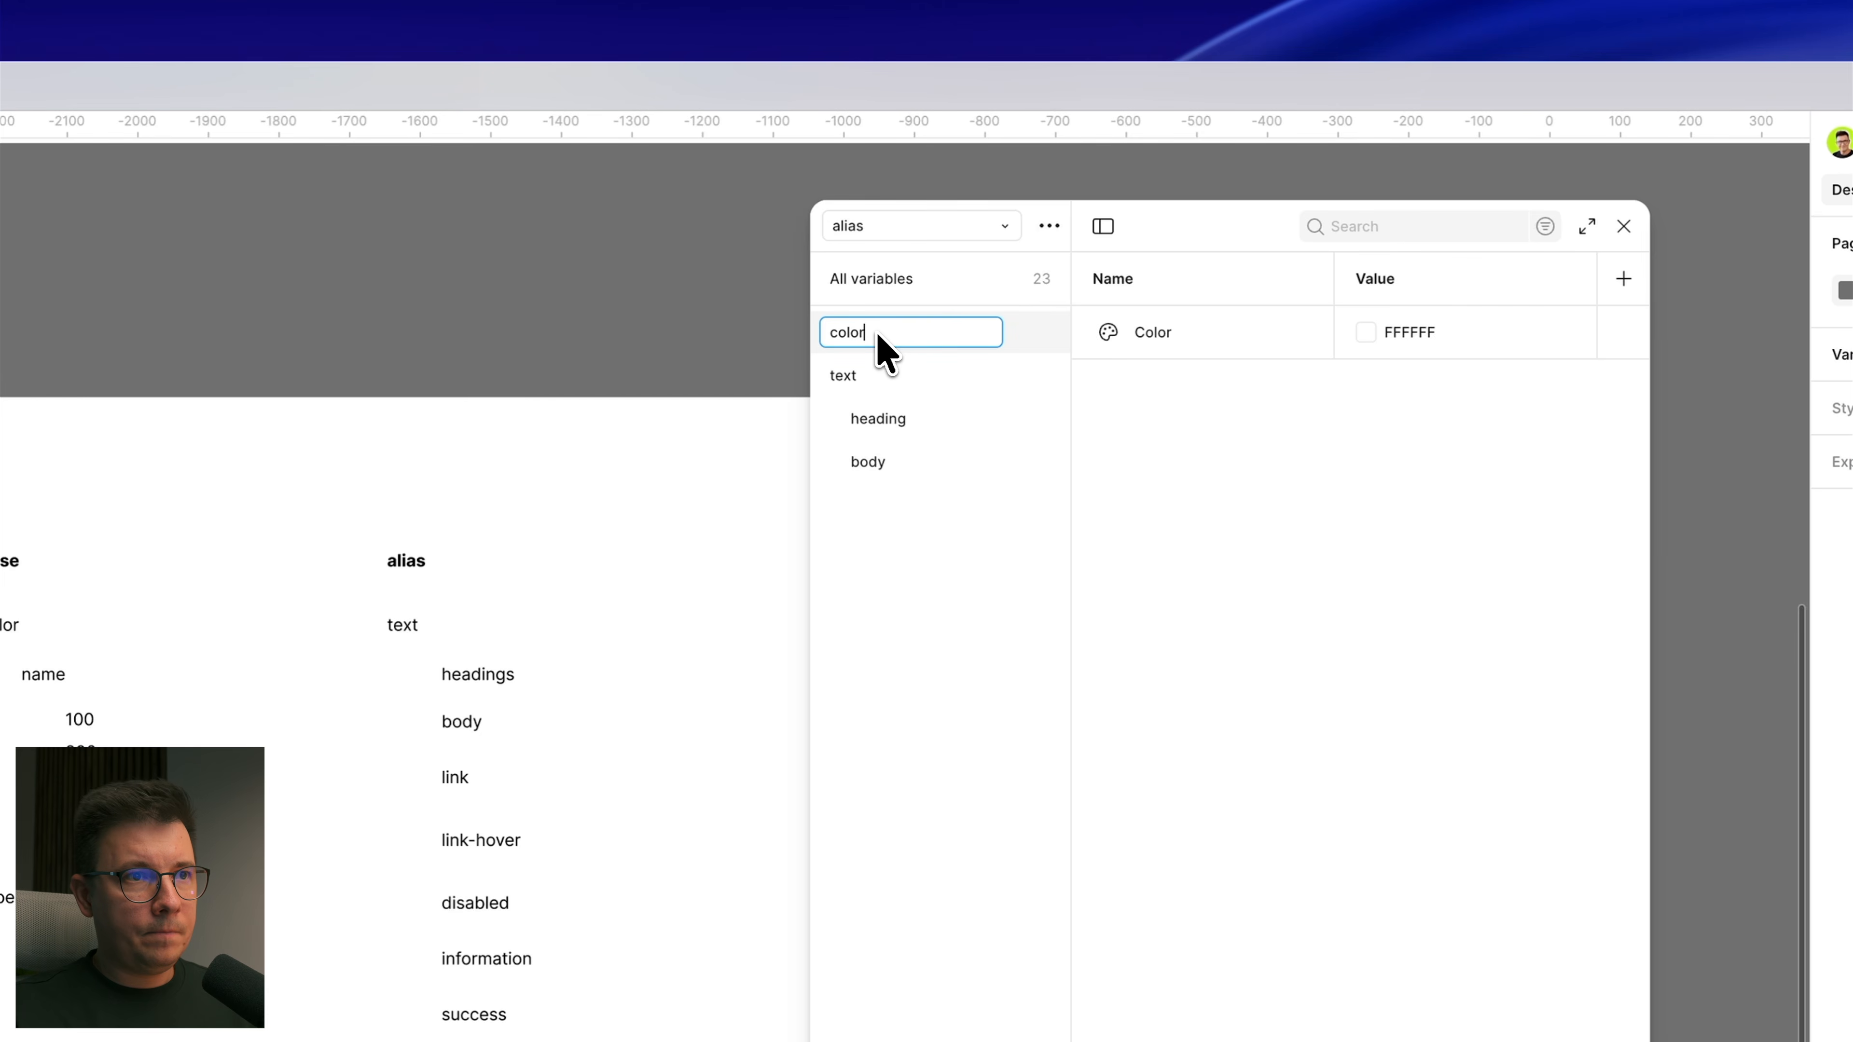
pyautogui.press('Return')
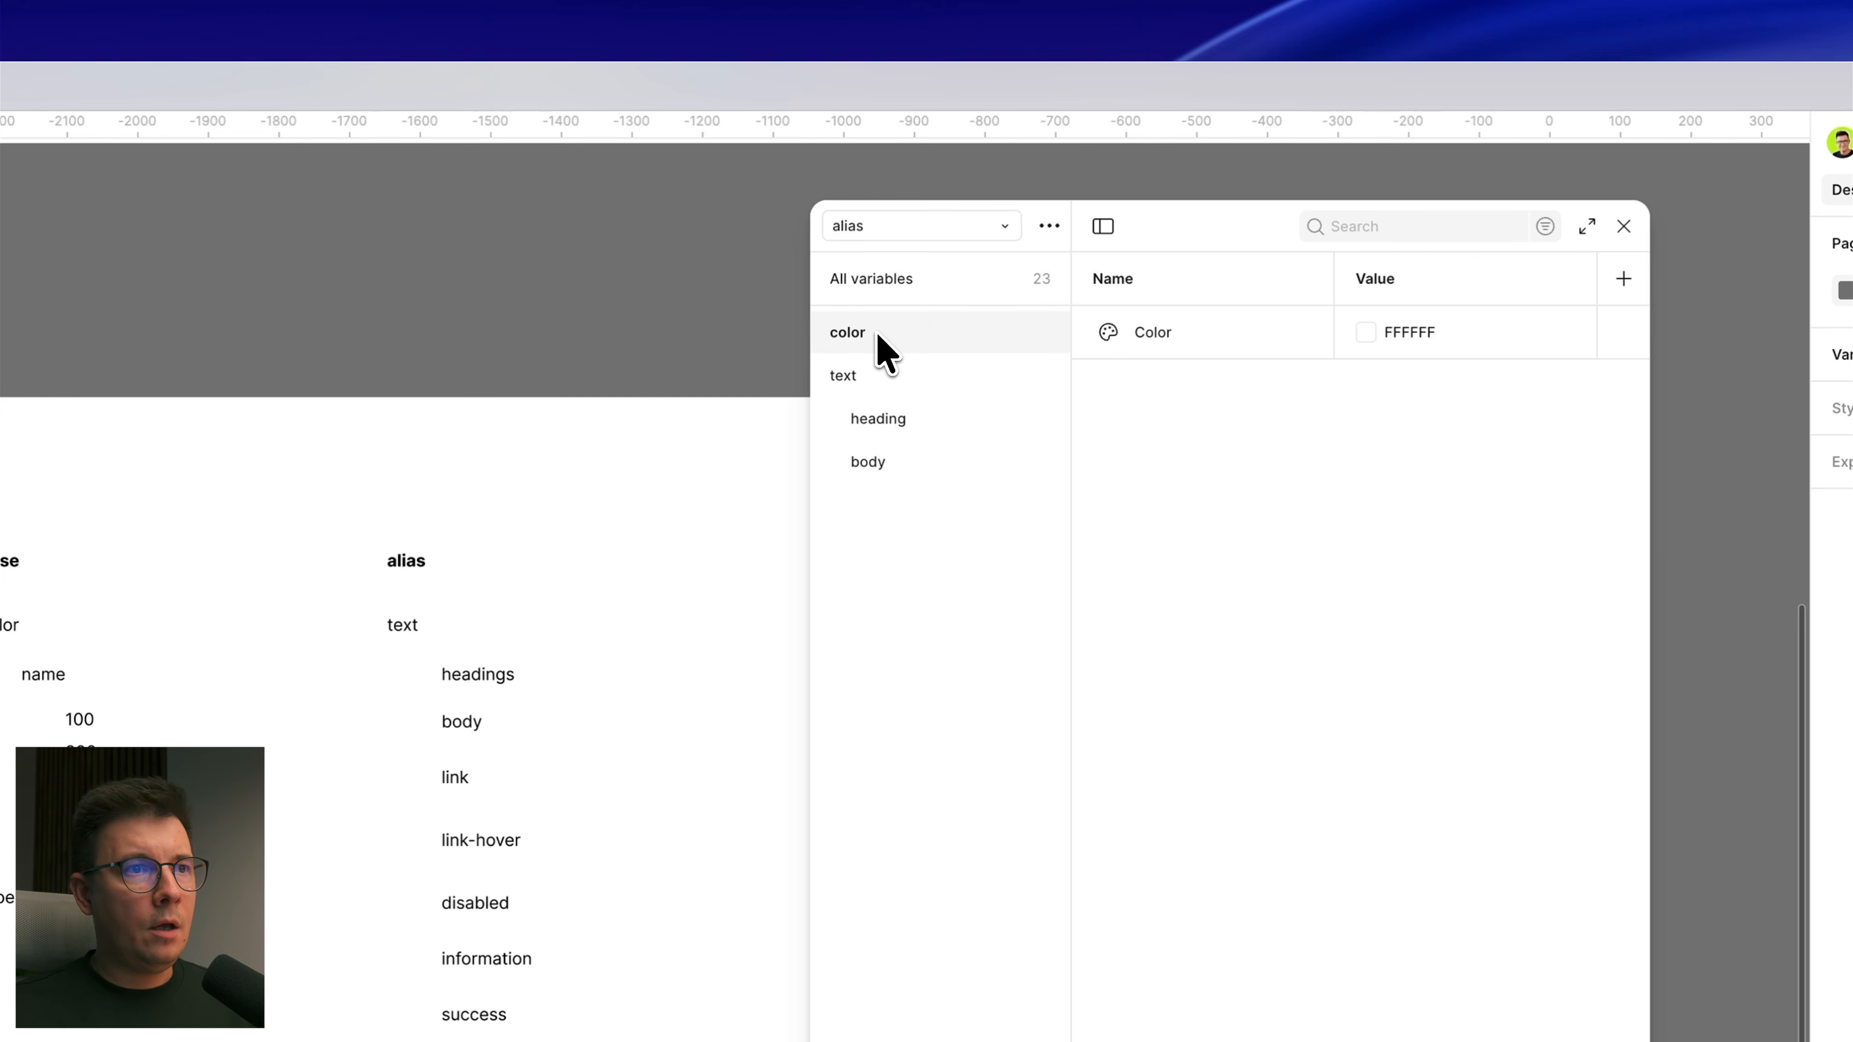
# Step: Nest the text group, including its heading and body subgroups, inside the color group
pyautogui.click(845, 376)
pyautogui.moveTo(850, 391); pyautogui.dragTo(885, 336)
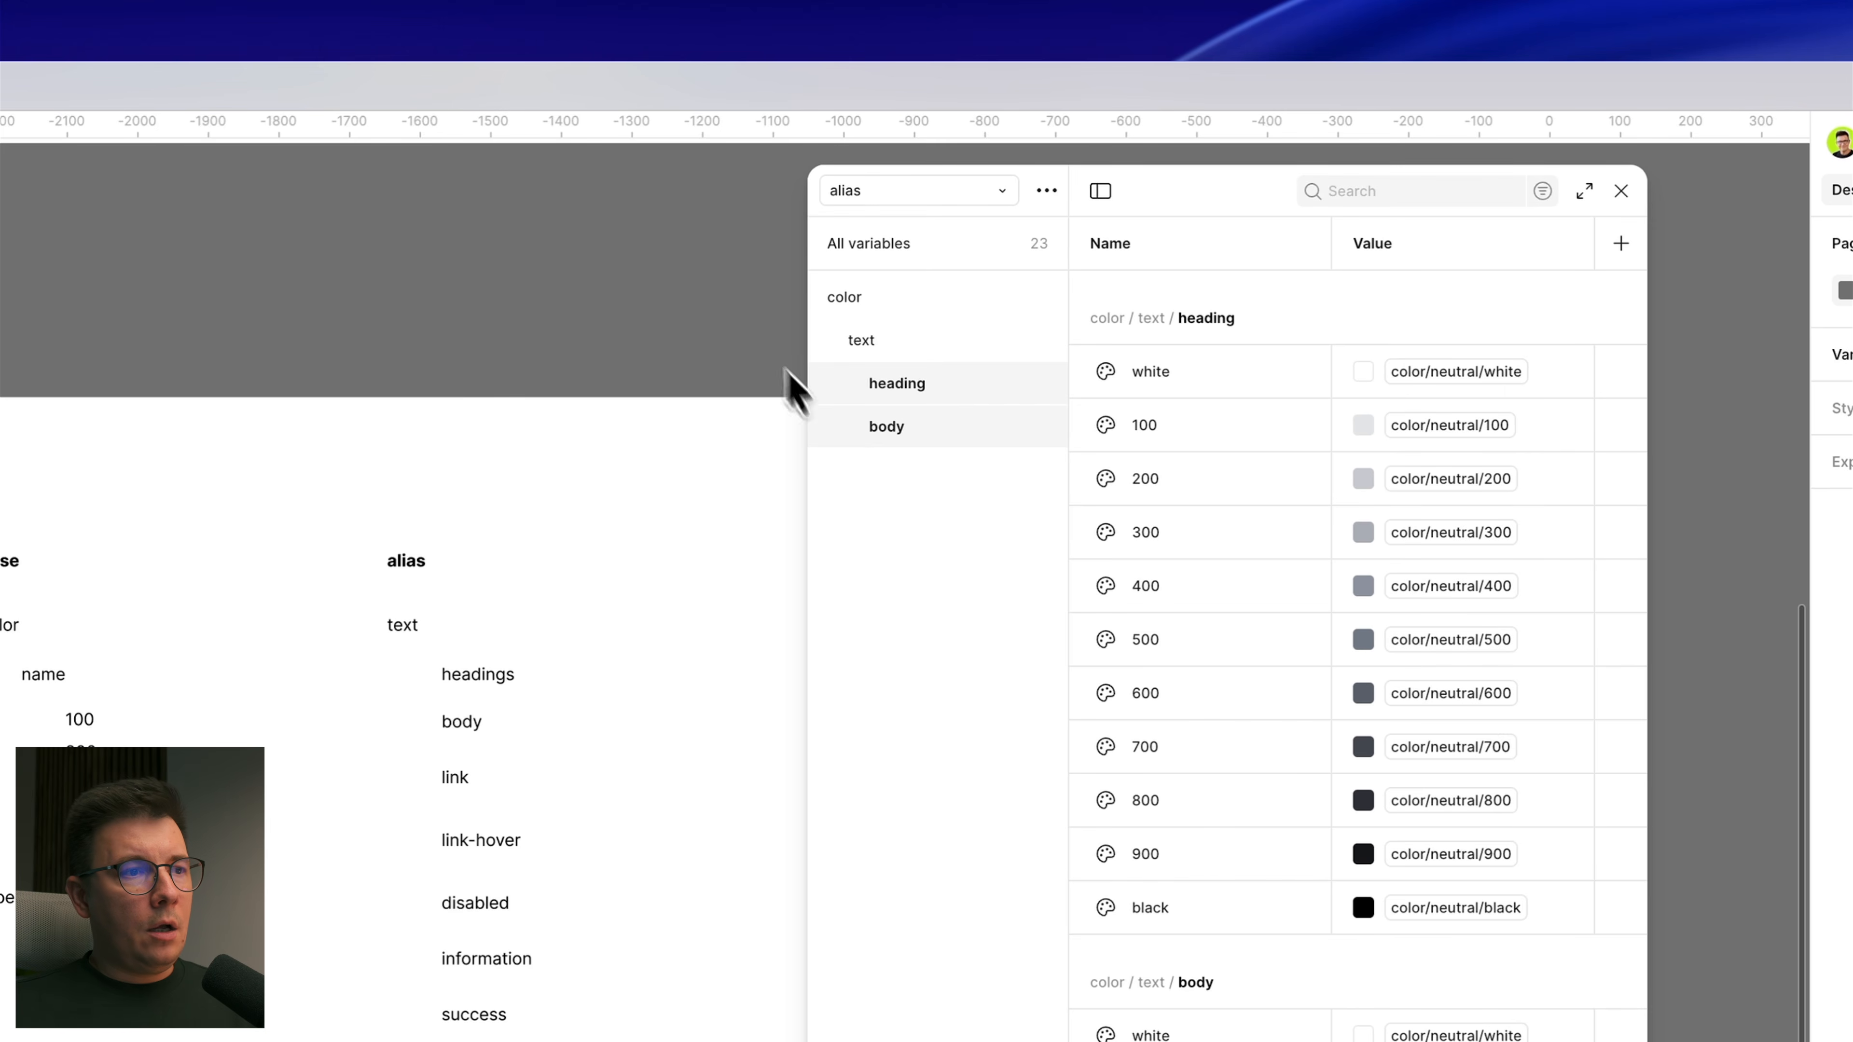
pyautogui.click(863, 336)
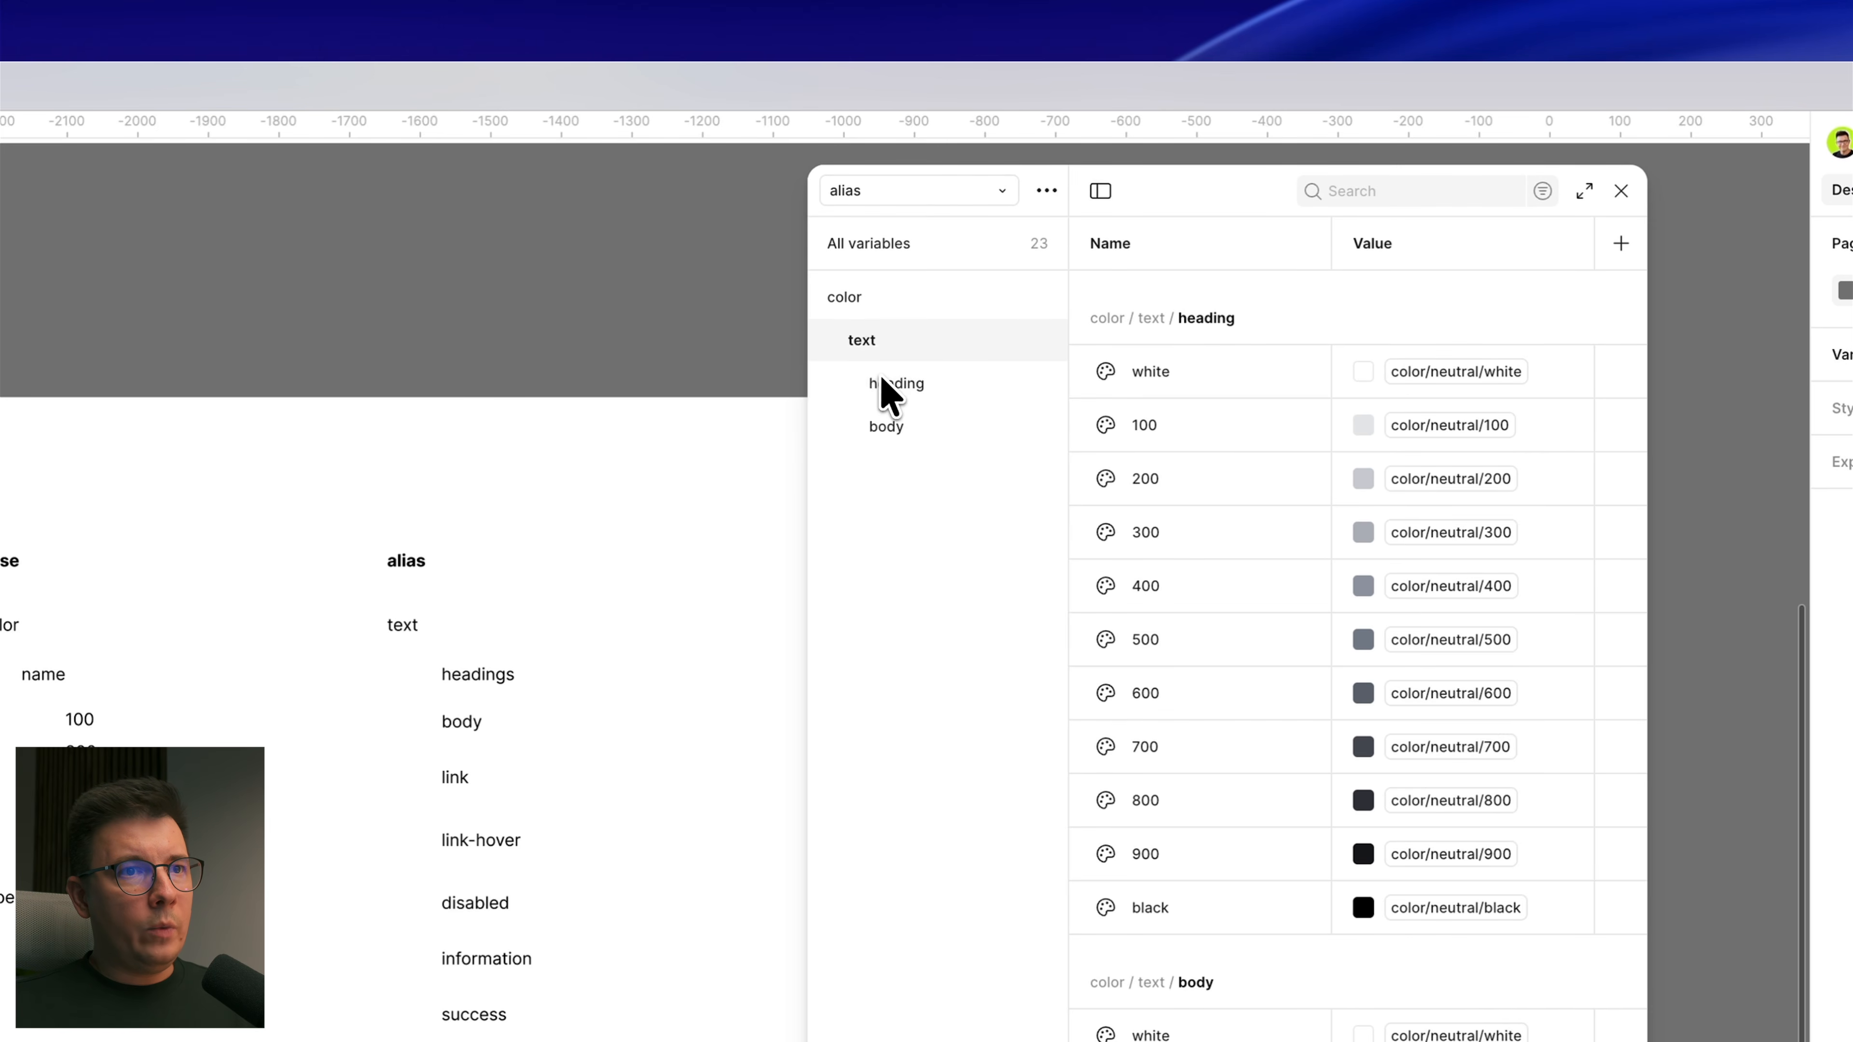
# Step: Delete the placeholder Color variable from the color group and show the body subgroup's variables
pyautogui.click(859, 305)
pyautogui.rightClick(1270, 301)
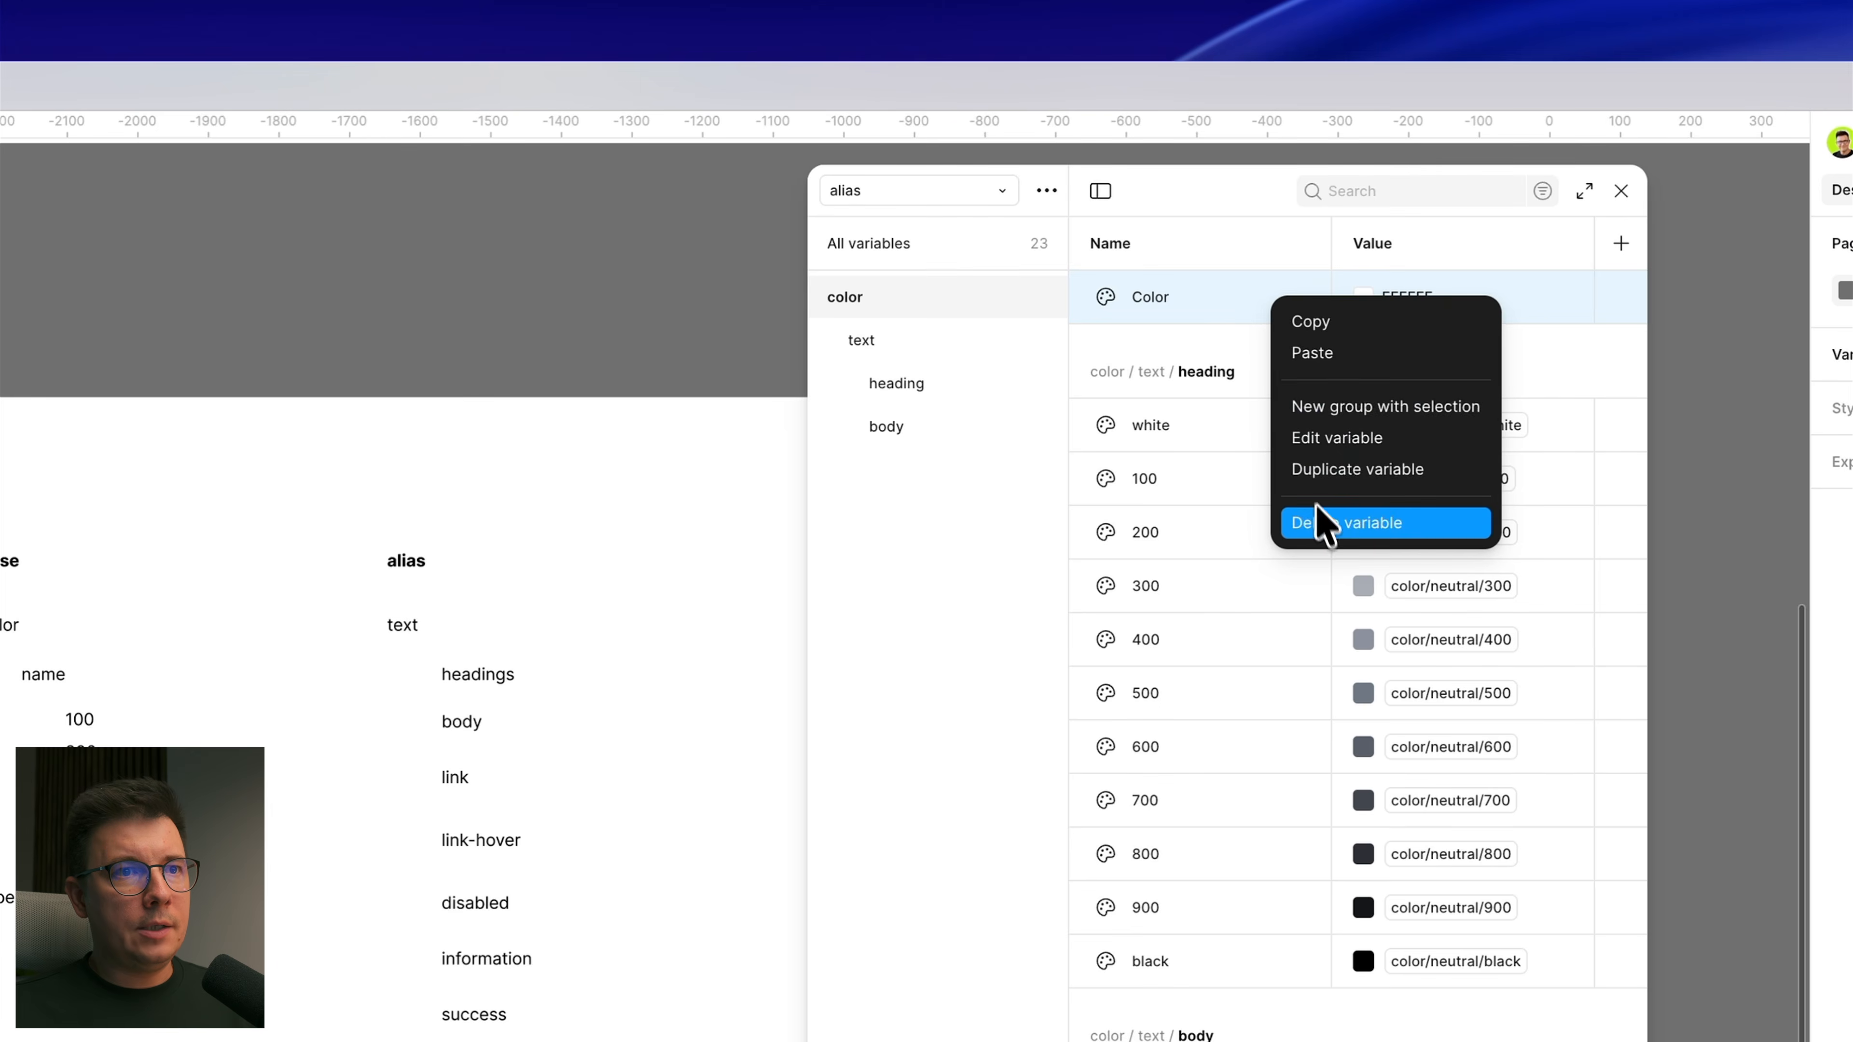
pyautogui.click(1322, 523)
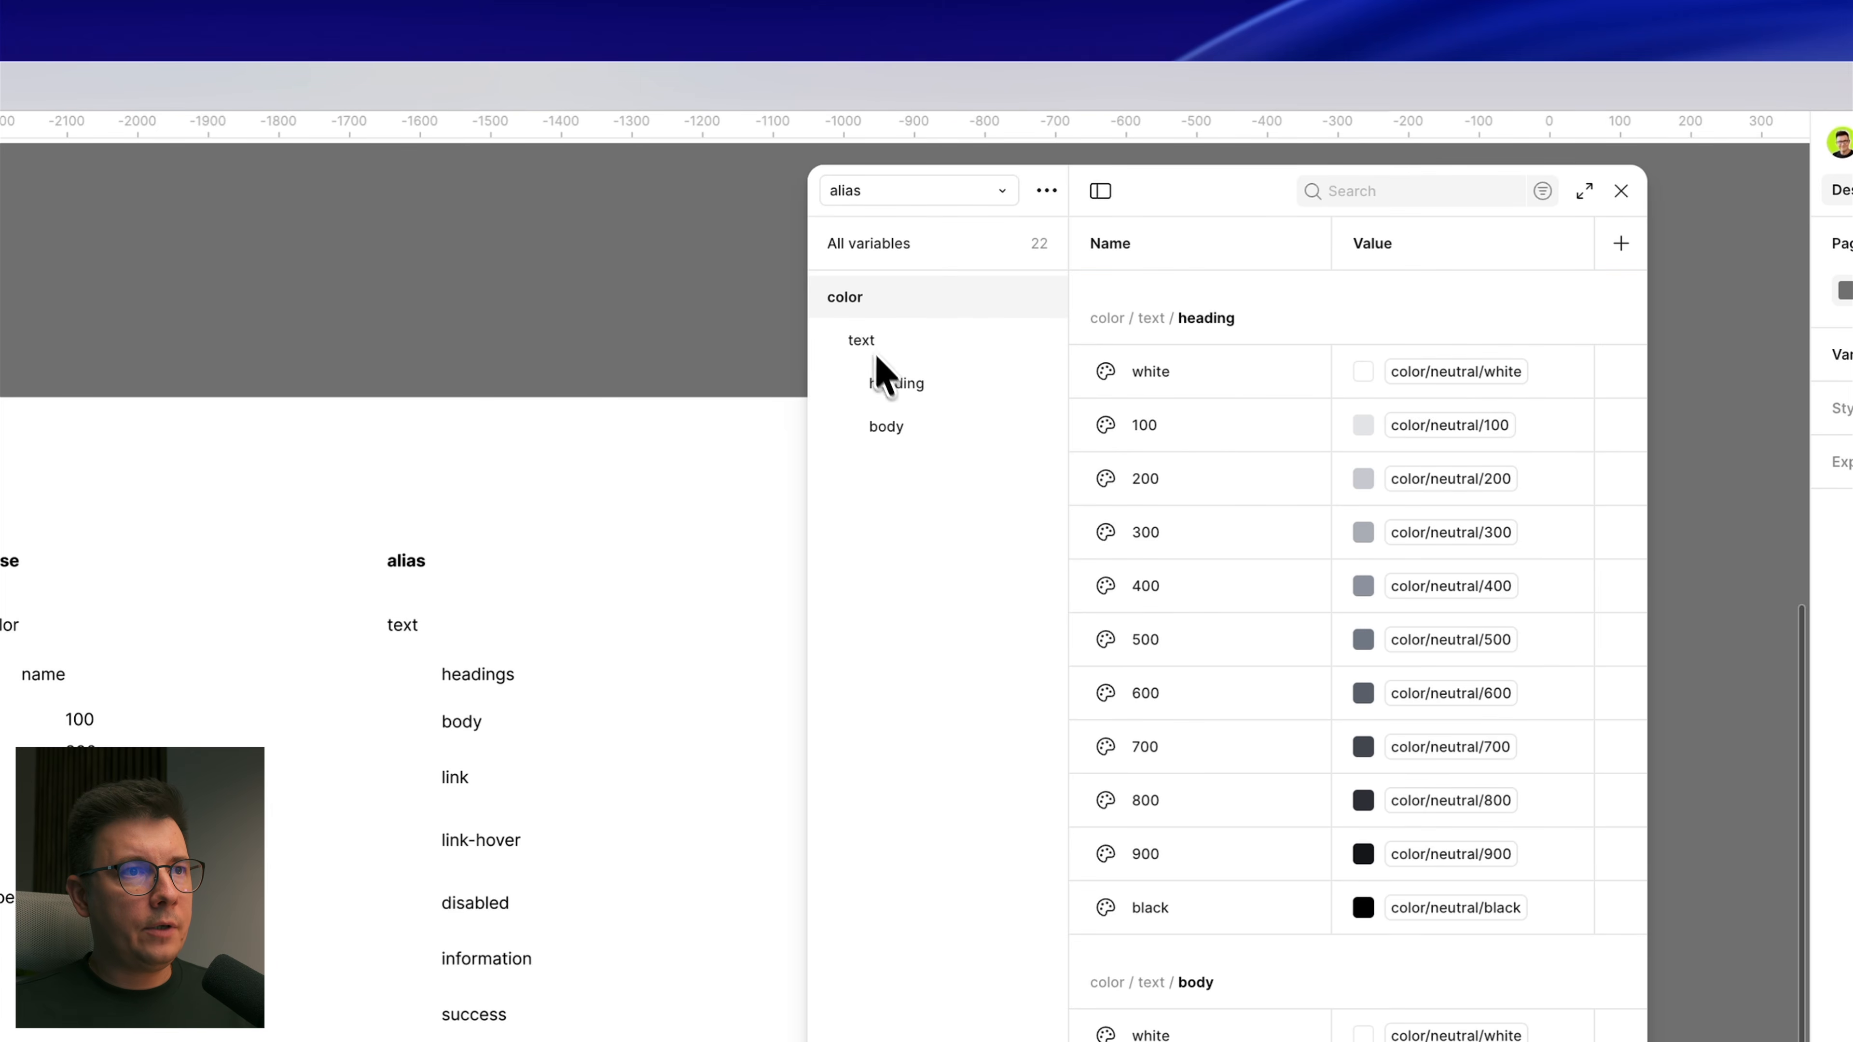
pyautogui.click(893, 420)
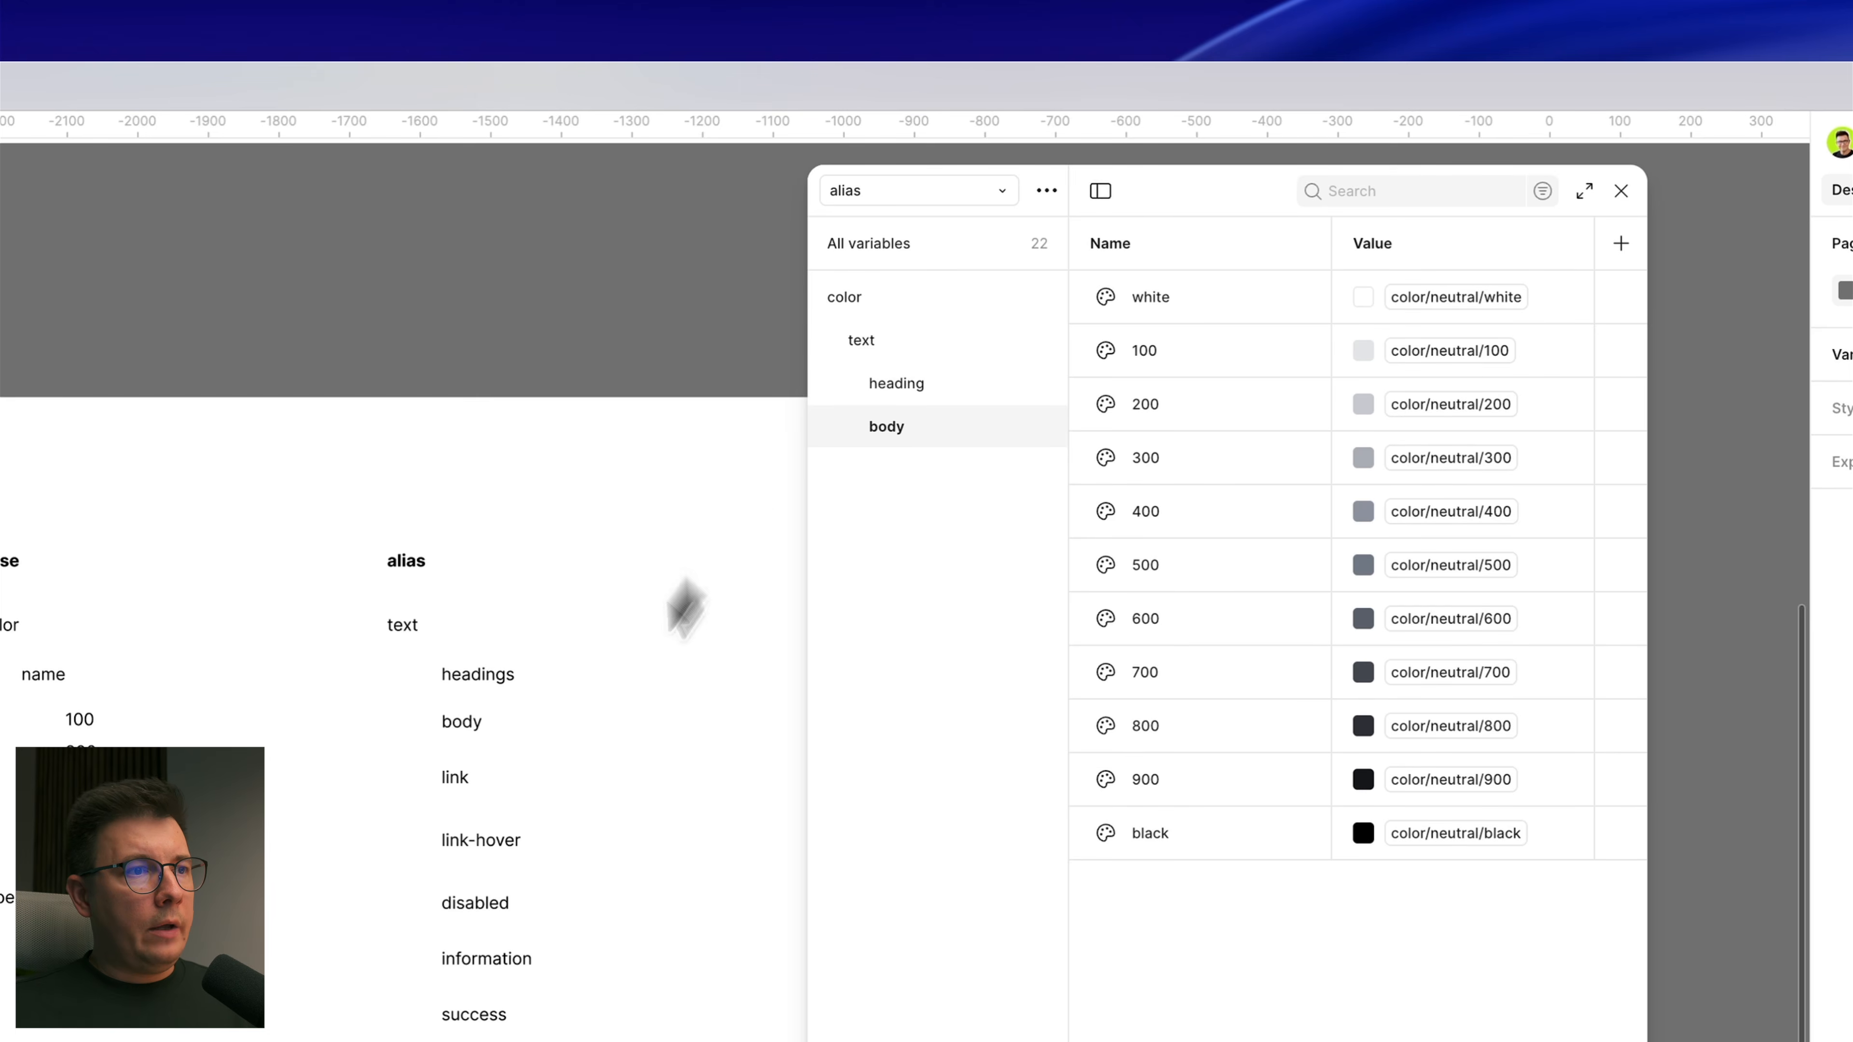
# Step: Copy all red color variables, 100 through 900, from the base collection
pyautogui.click(979, 190)
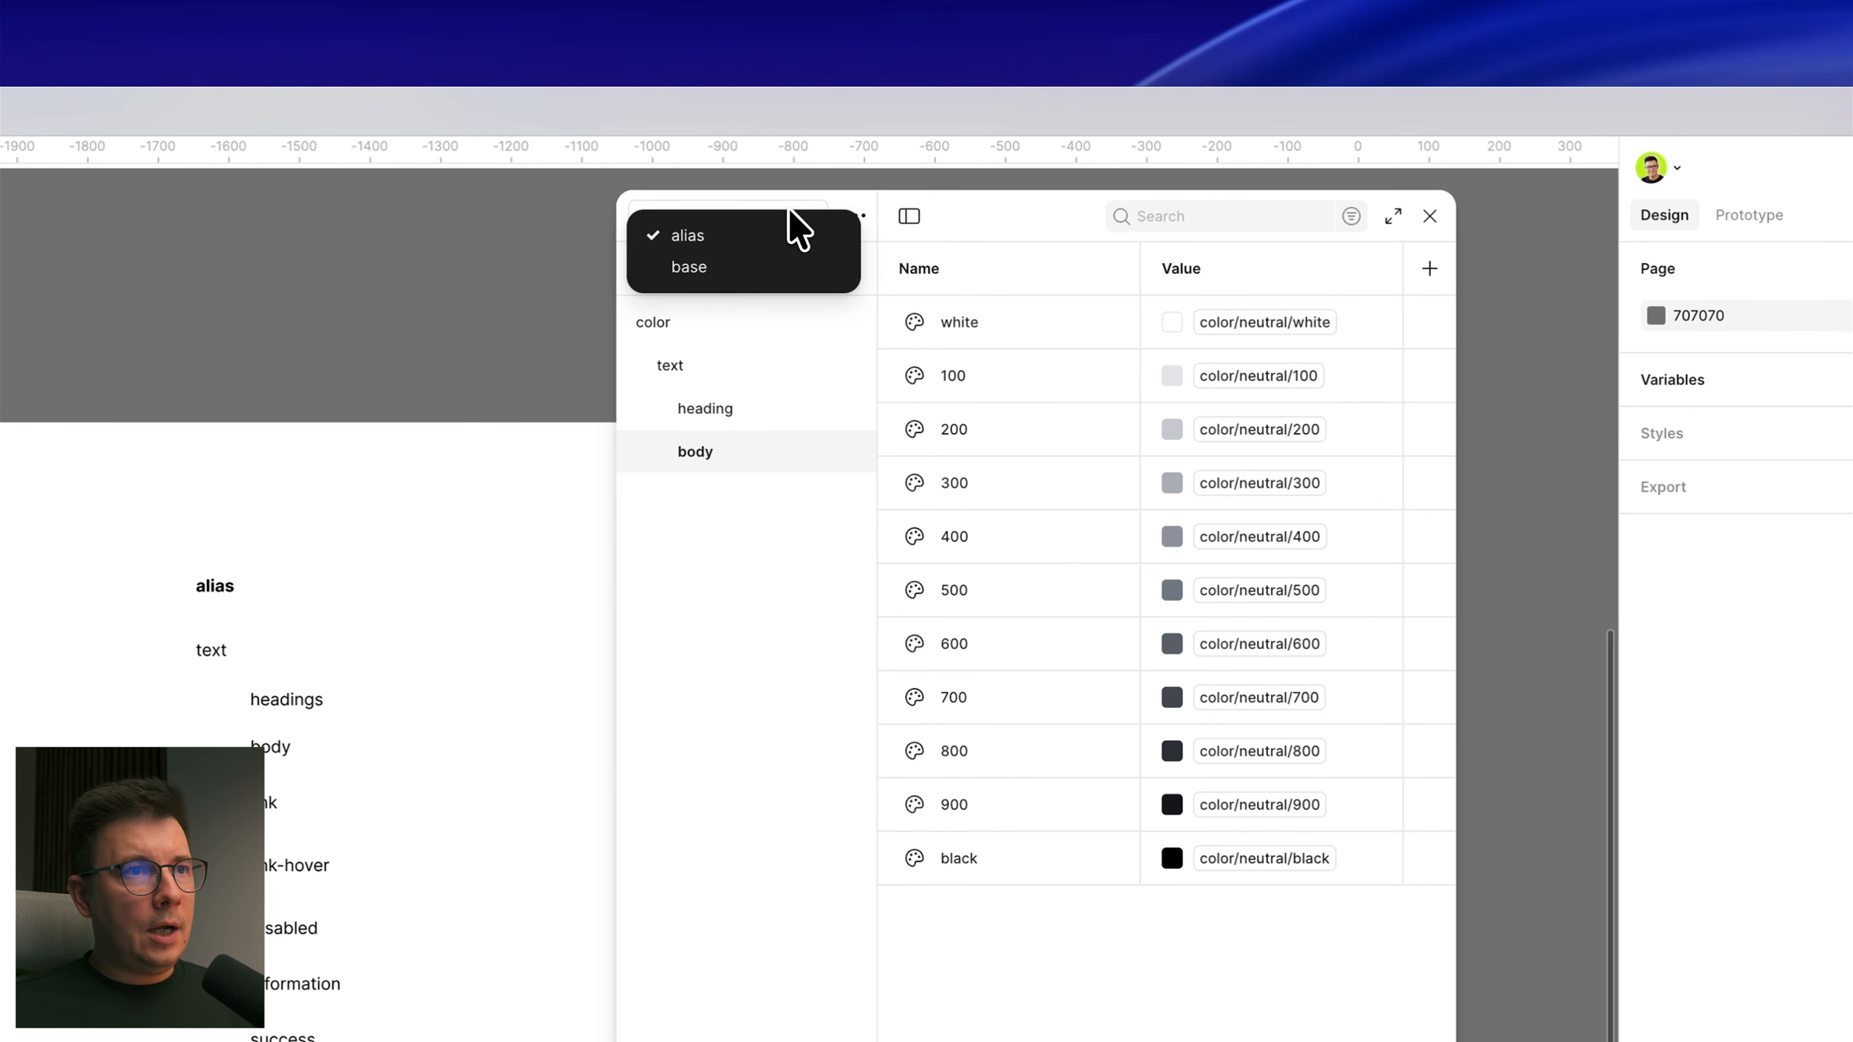
pyautogui.click(733, 276)
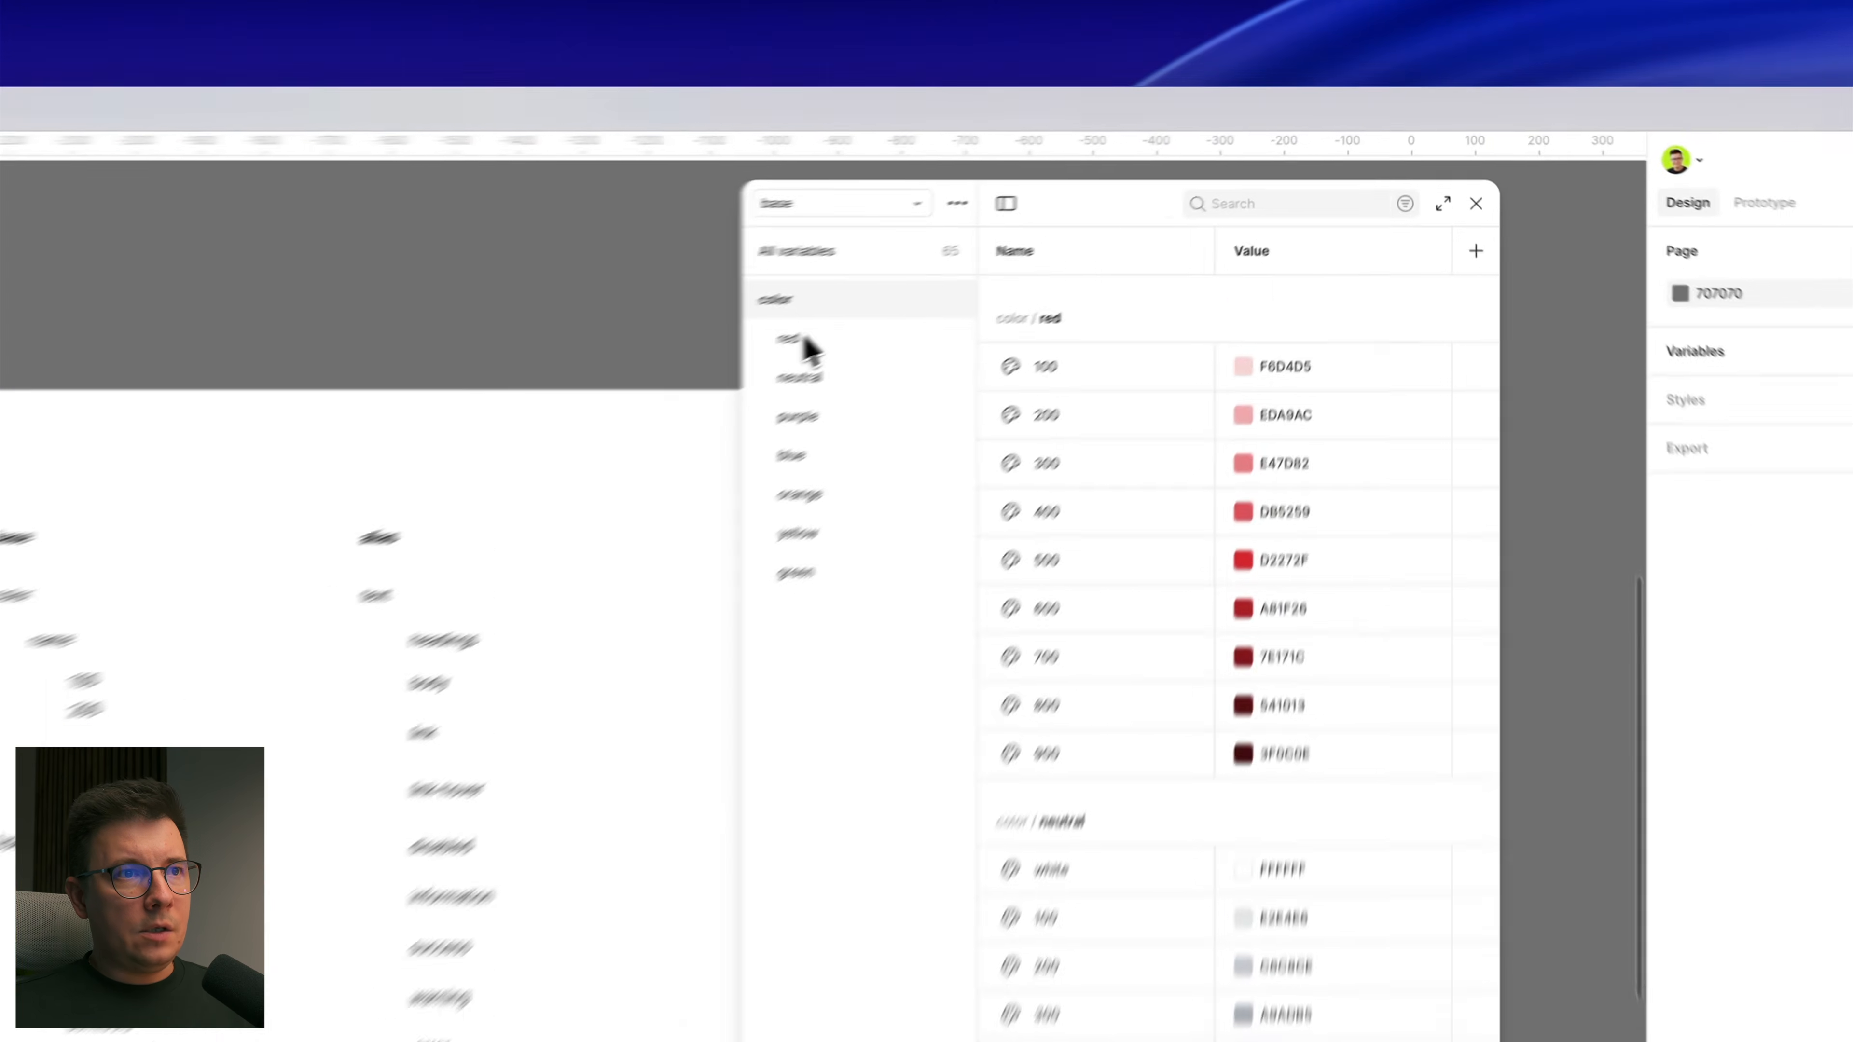
pyautogui.click(1124, 226)
pyautogui.click(1248, 205)
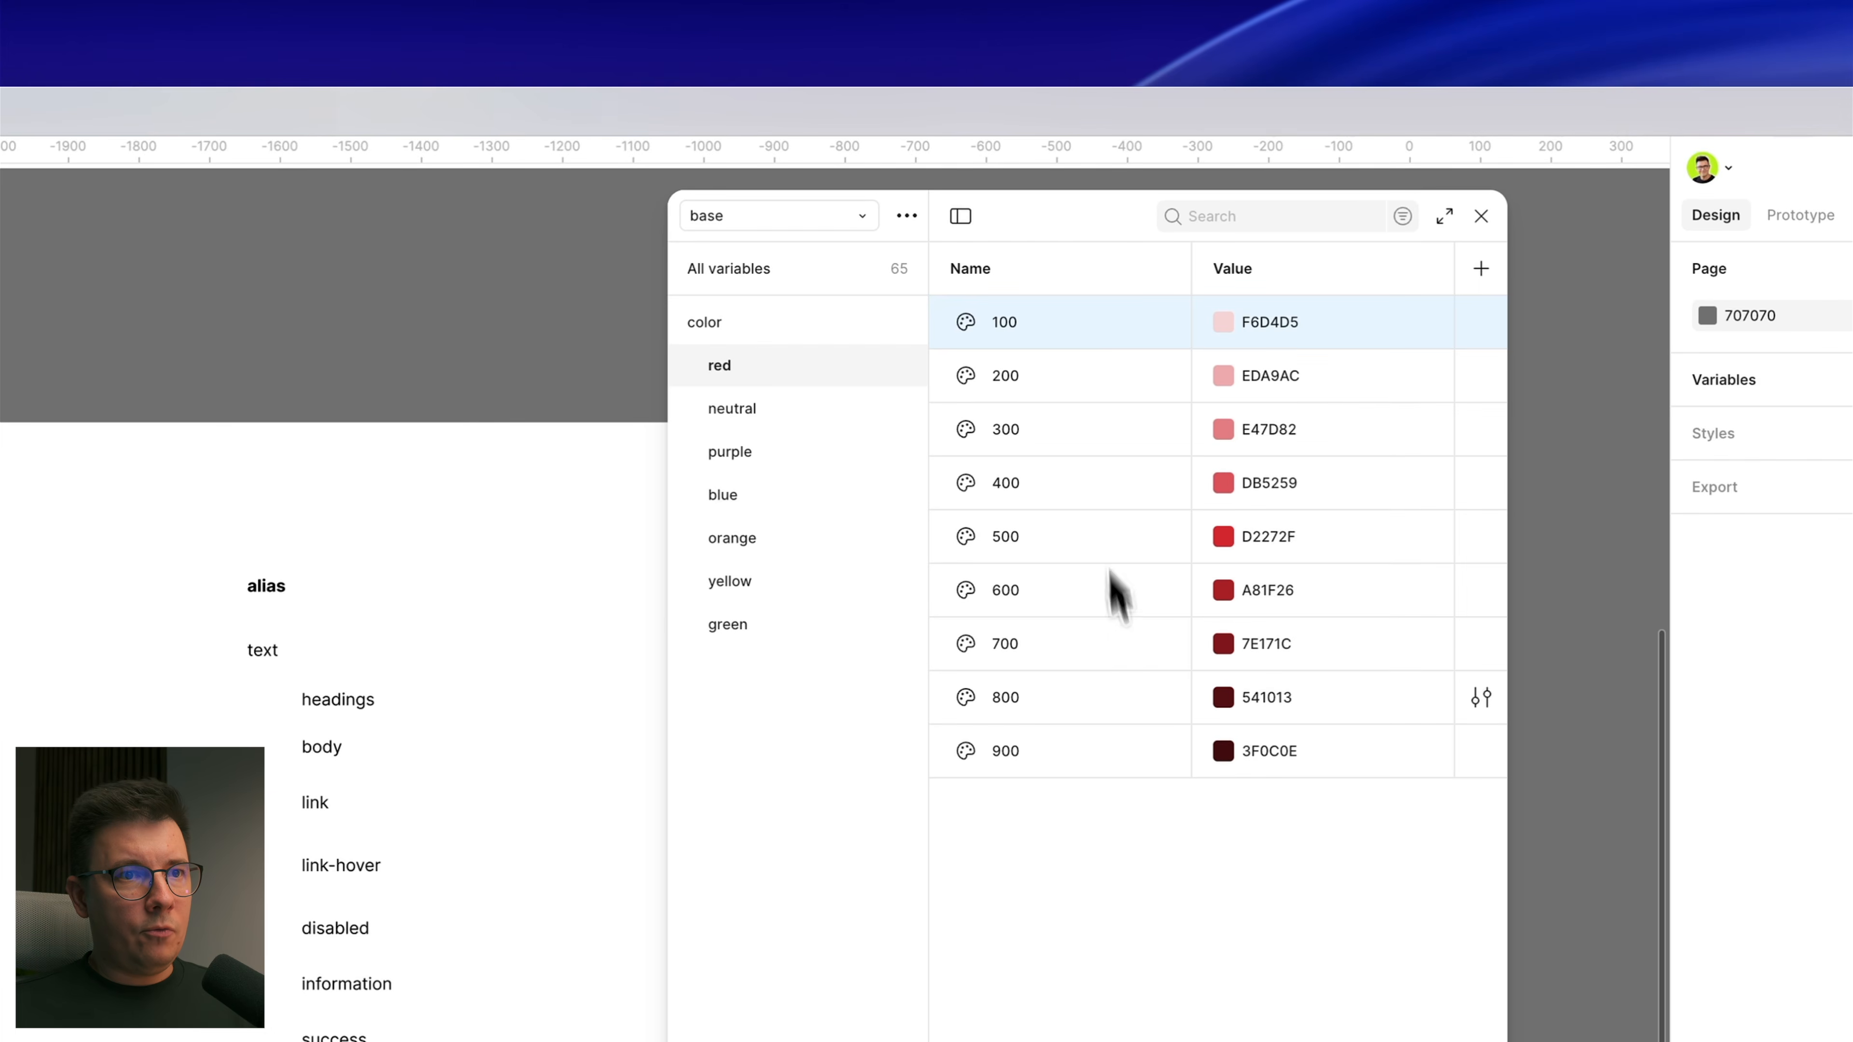
pyautogui.keyDown('shift'); pyautogui.click(1117, 763); pyautogui.keyUp('shift')
pyautogui.rightClick(1128, 541)
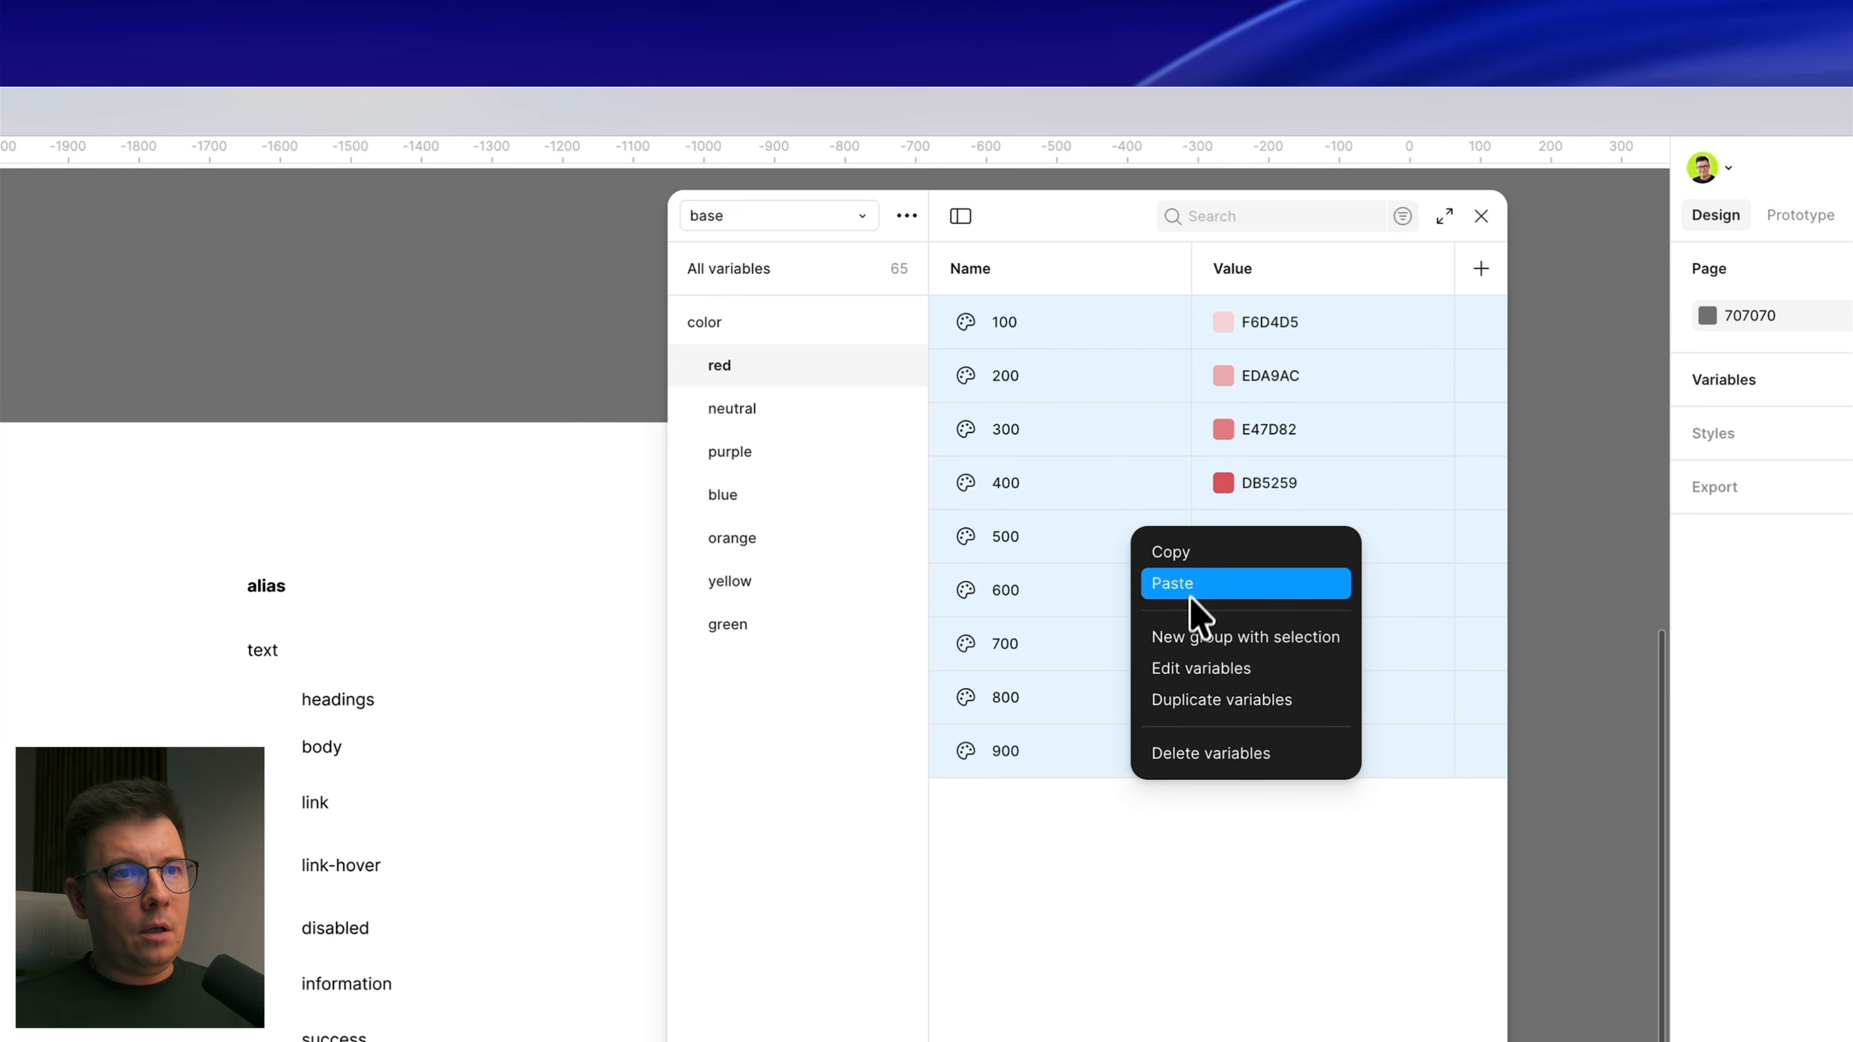
pyautogui.click(1188, 559)
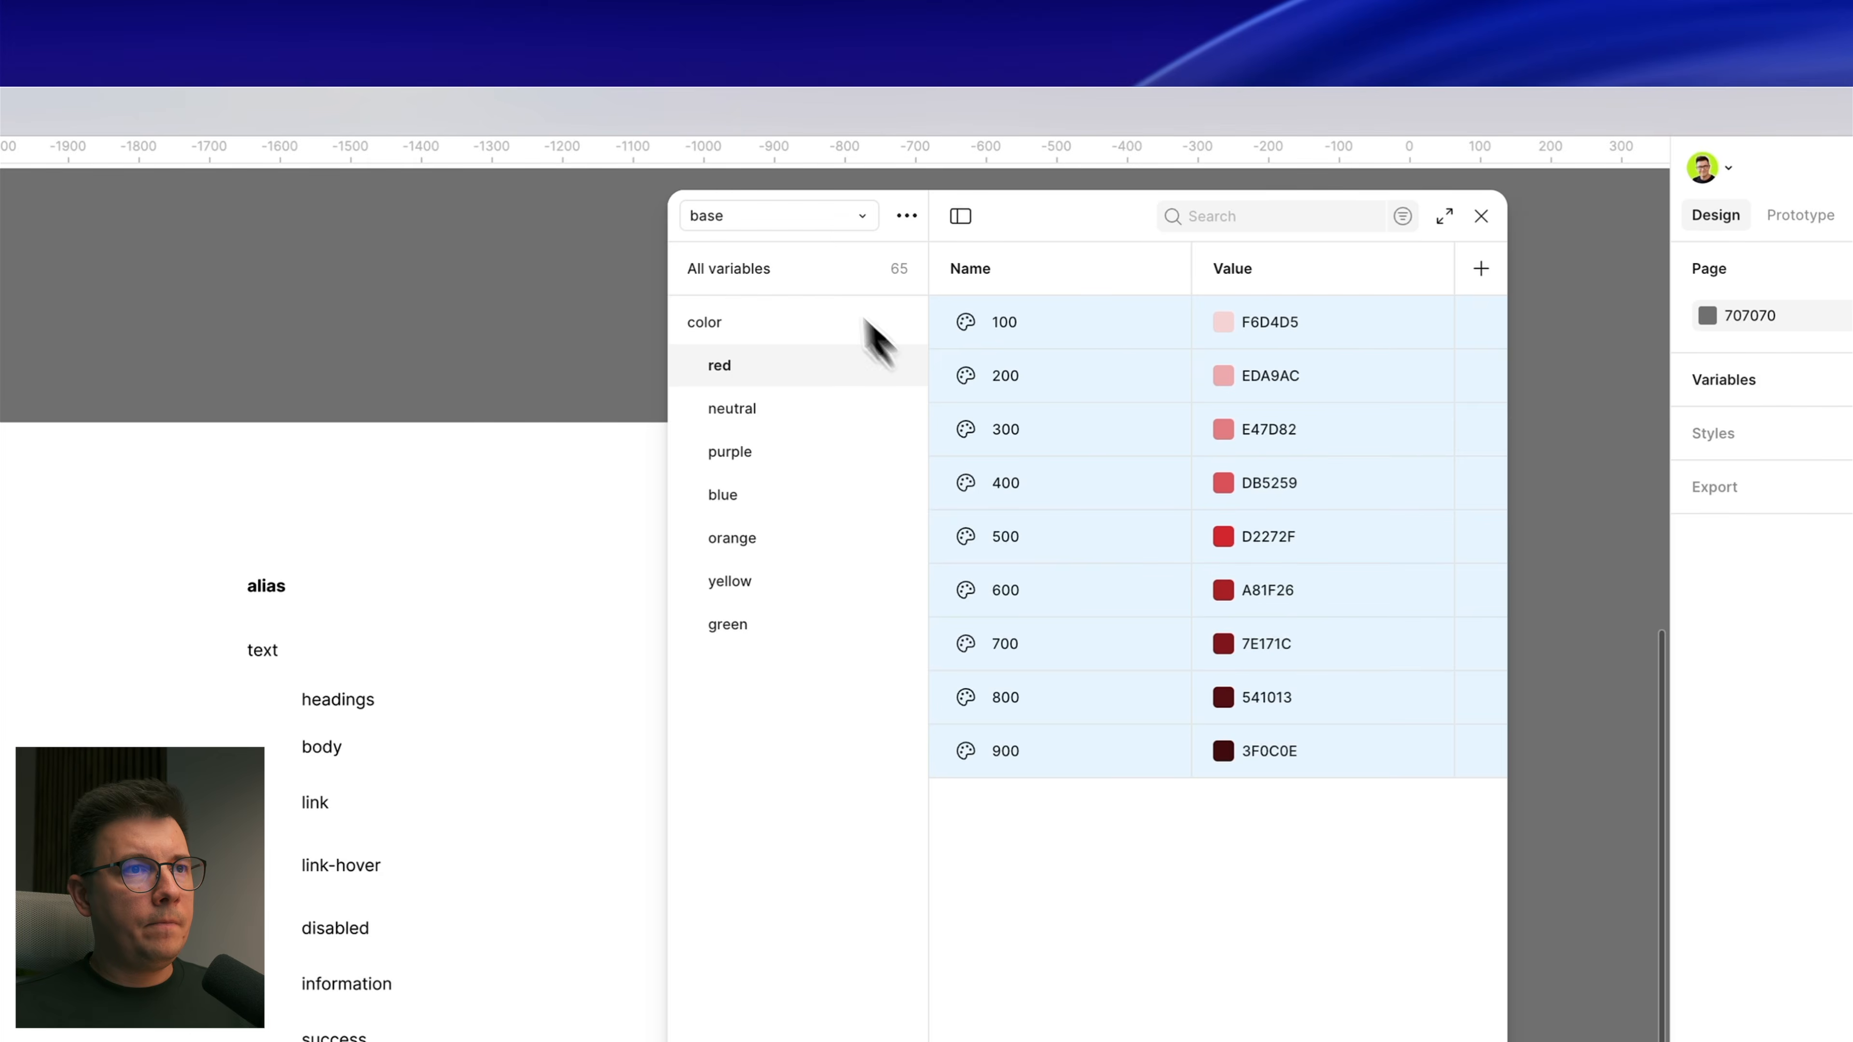
# Step: Create a new color variable directly in the color group of the alias collection
pyautogui.click(820, 213)
pyautogui.click(775, 241)
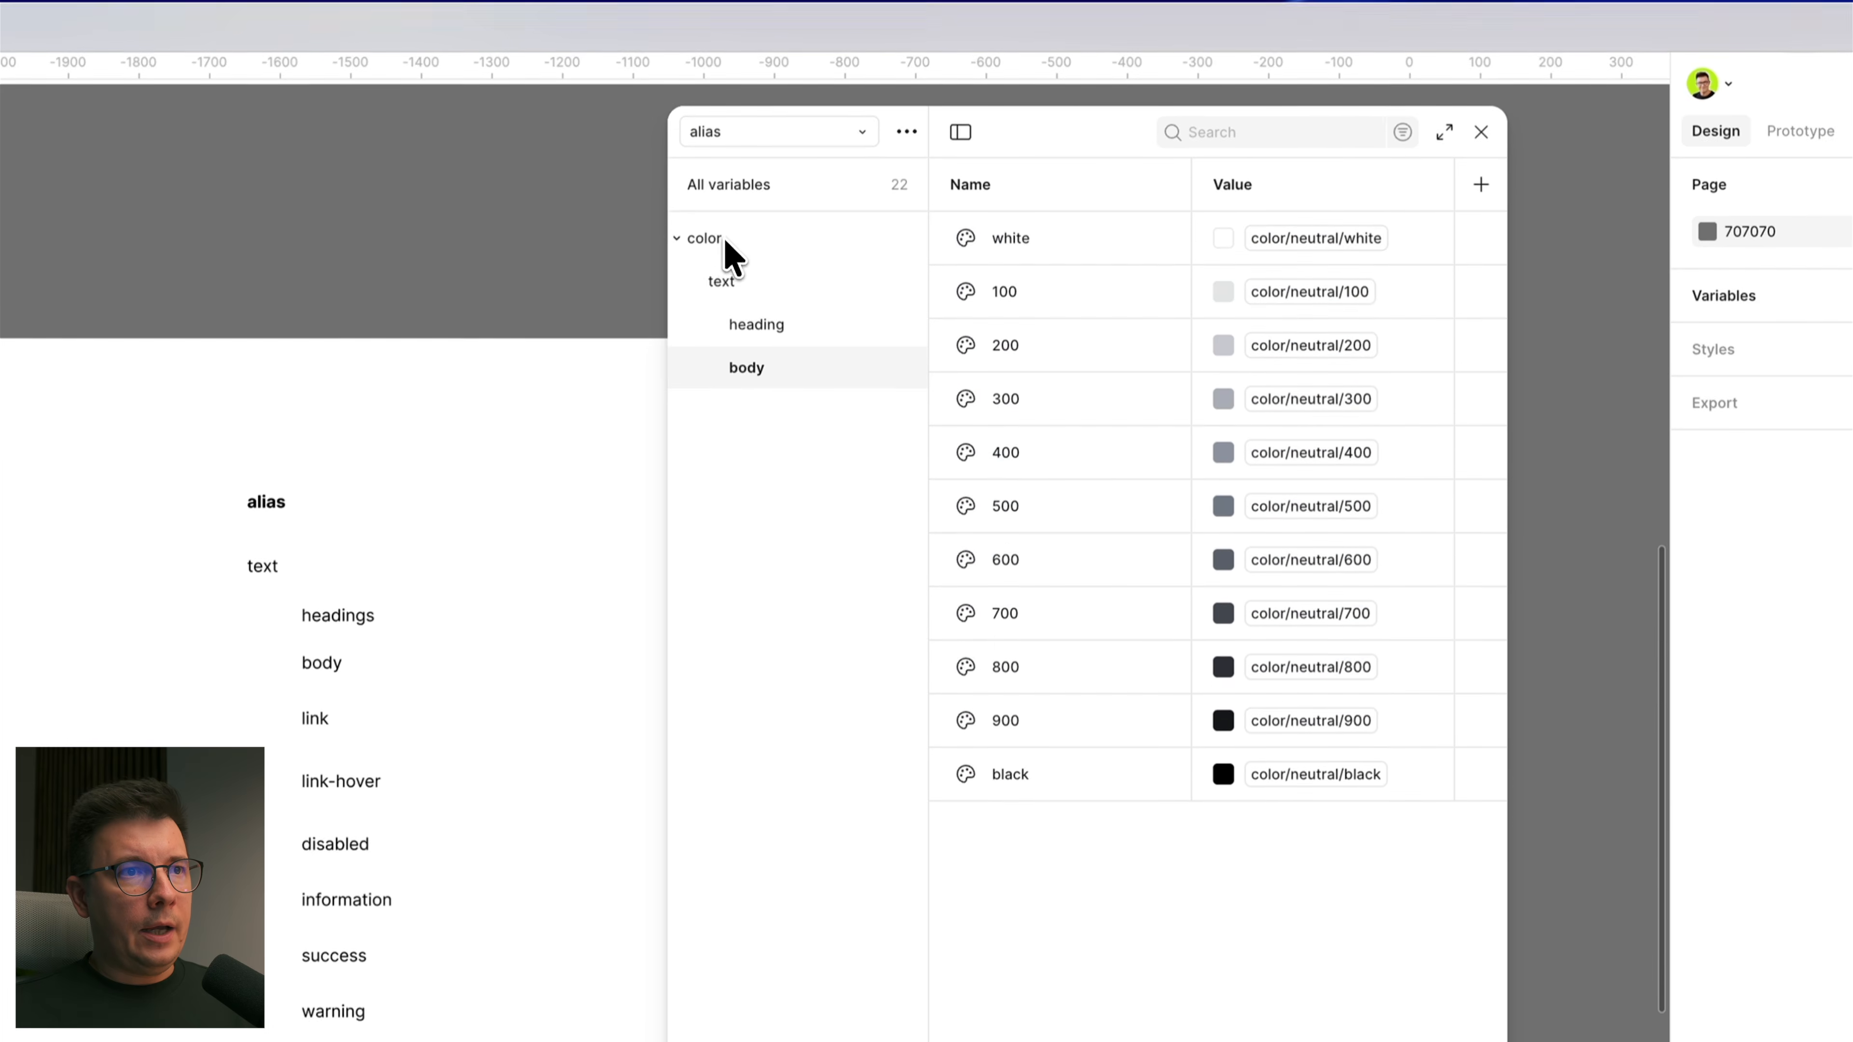
pyautogui.click(726, 245)
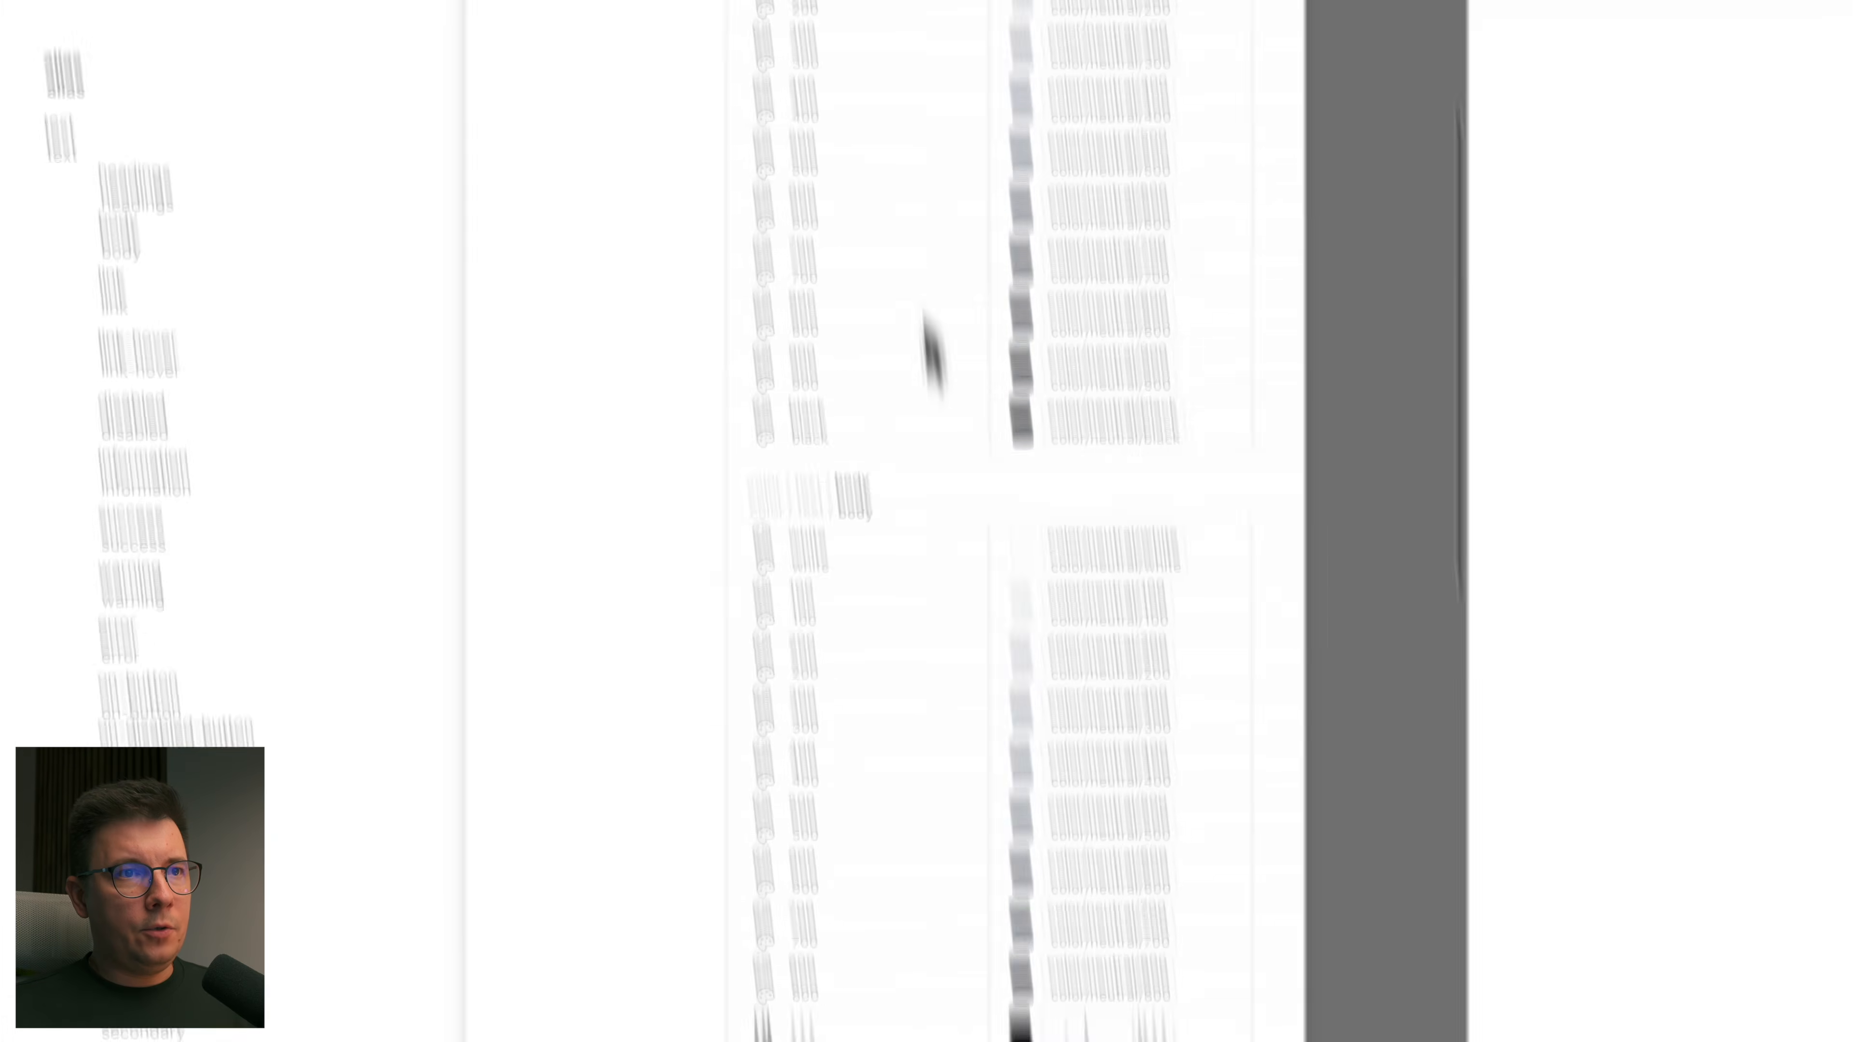
pyautogui.click(828, 778)
pyautogui.click(844, 828)
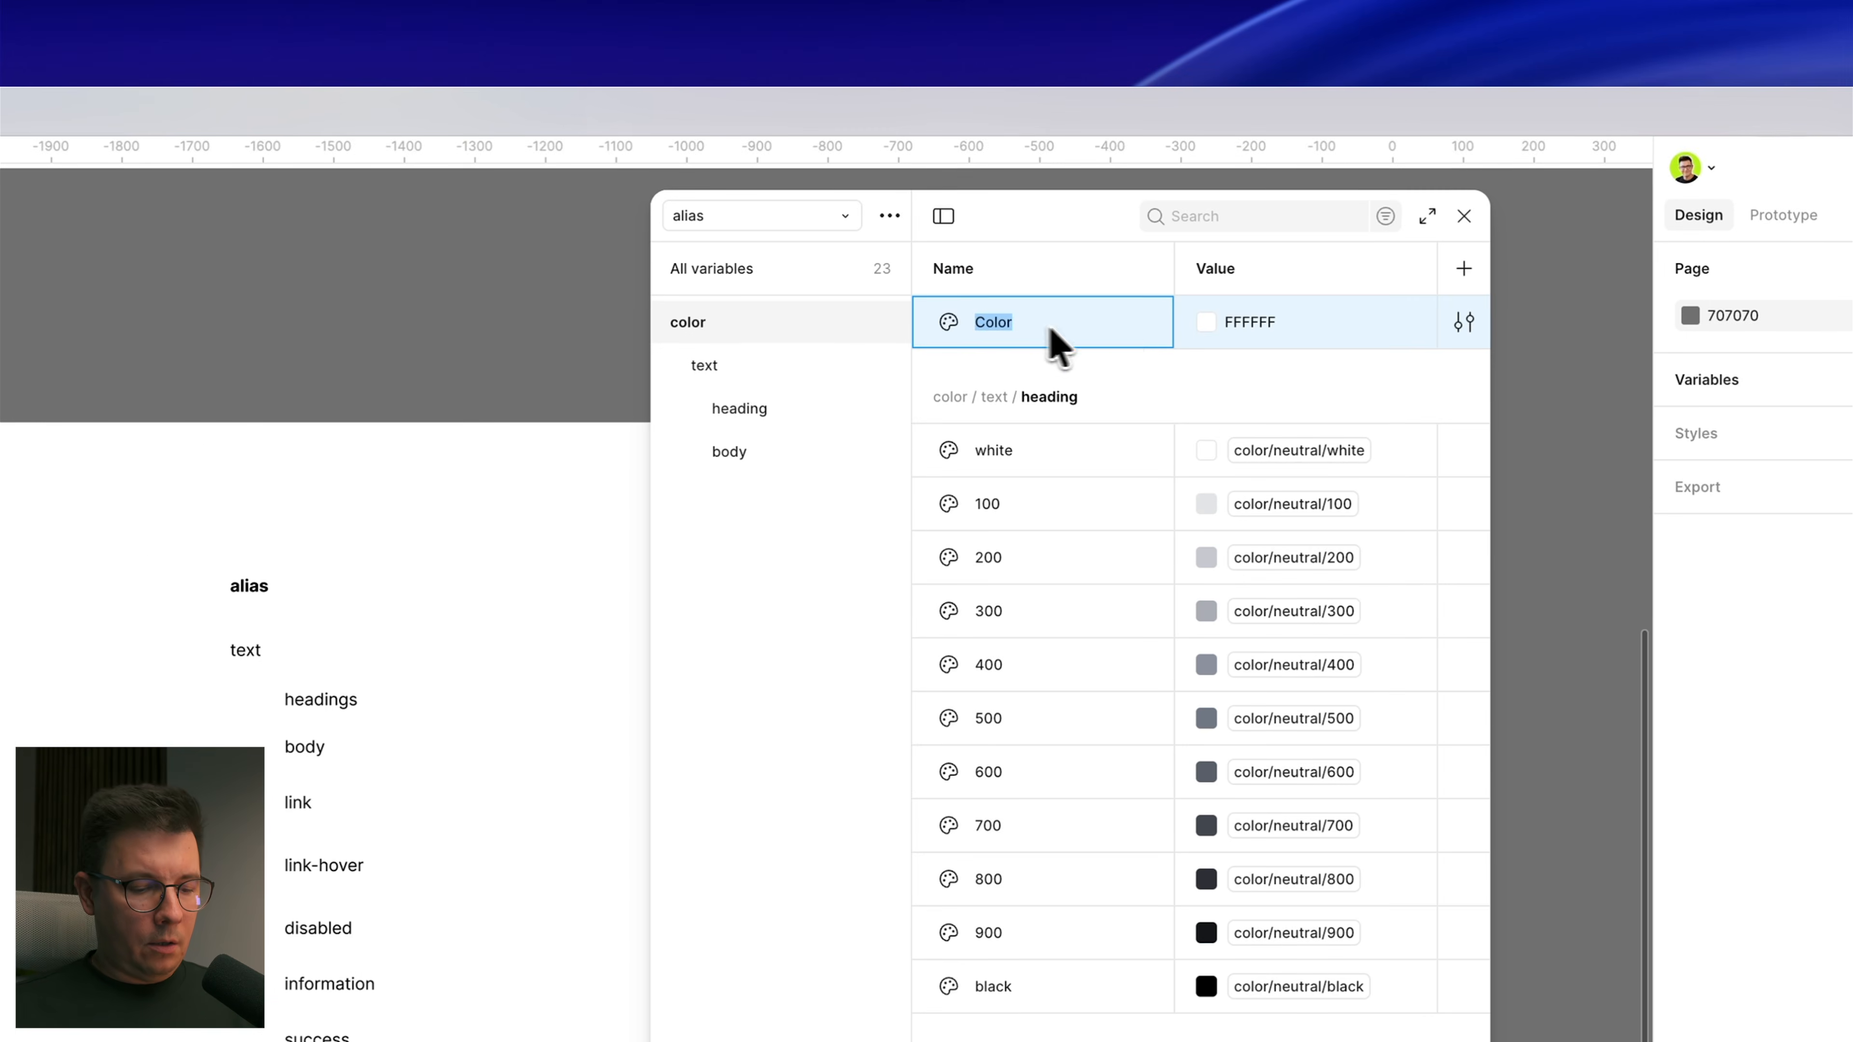
# Step: Paste the copied red variables 100 through 900 into the alias collection's color group
pyautogui.rightClick(1095, 243)
pyautogui.press('Escape')
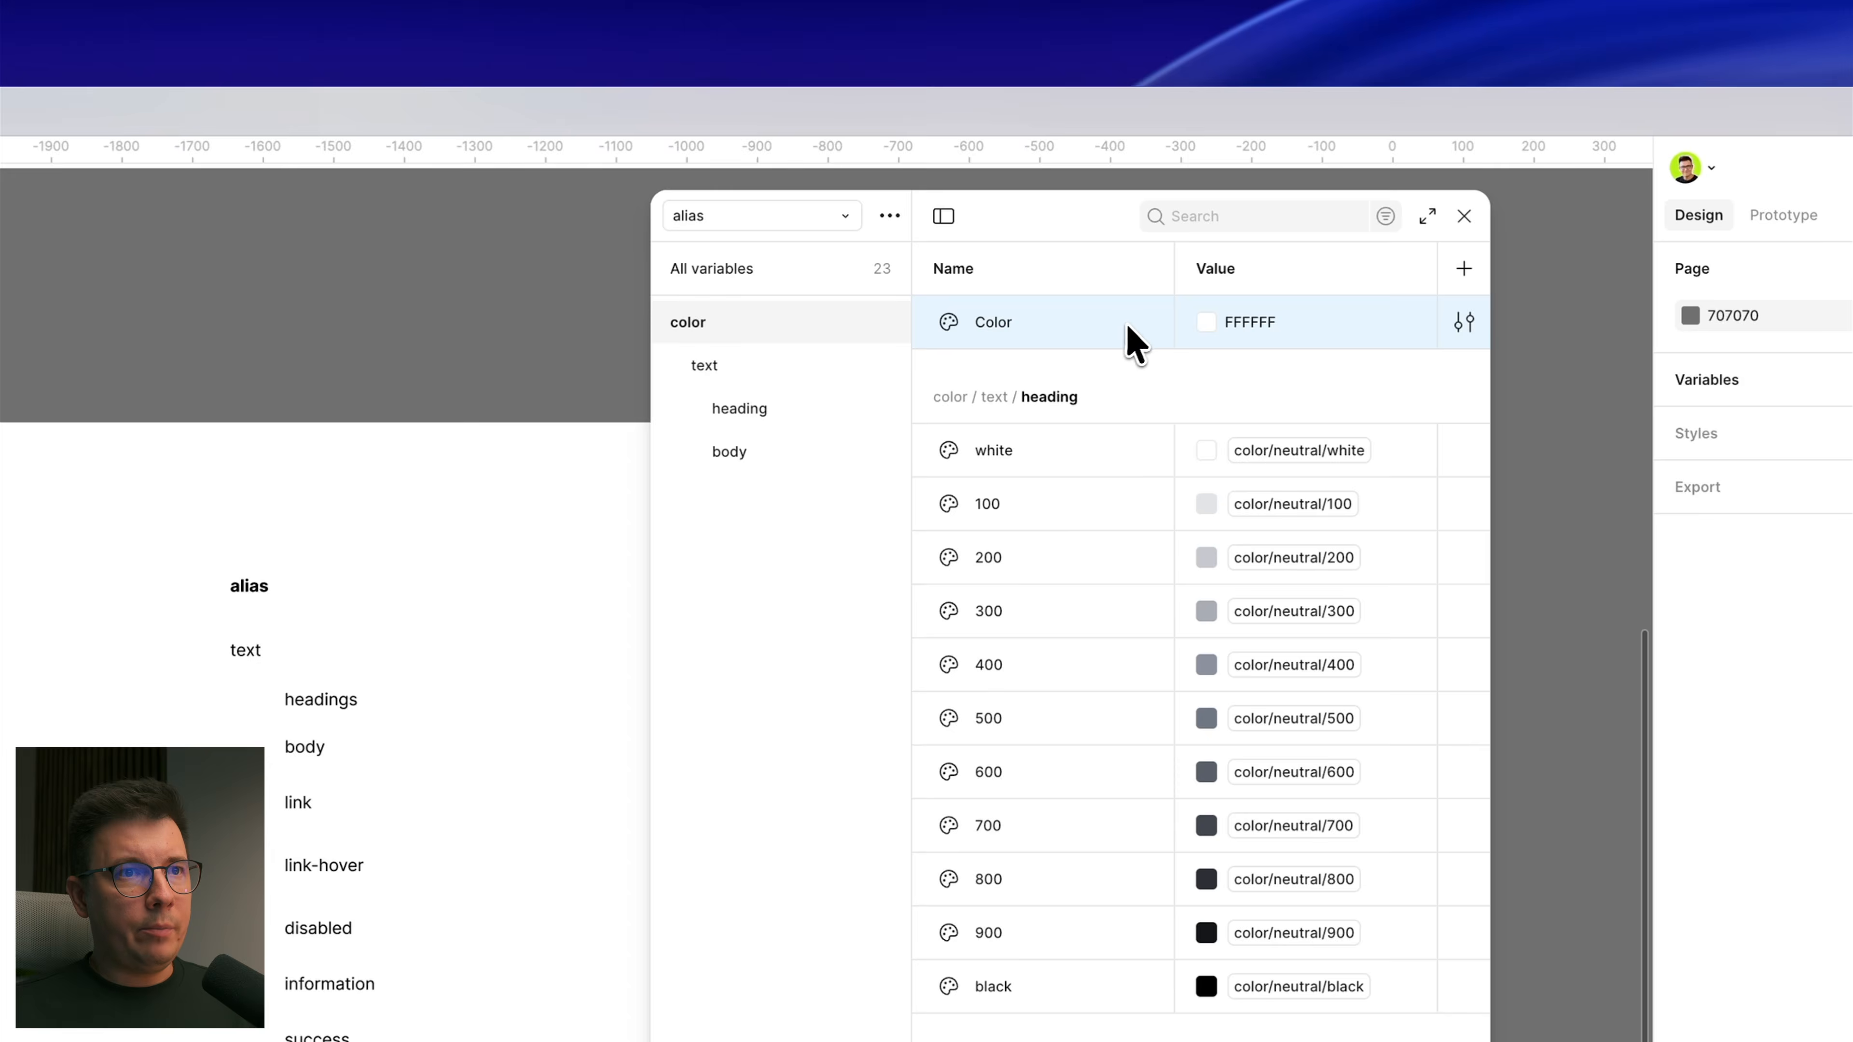
pyautogui.rightClick(1131, 338)
pyautogui.click(1203, 381)
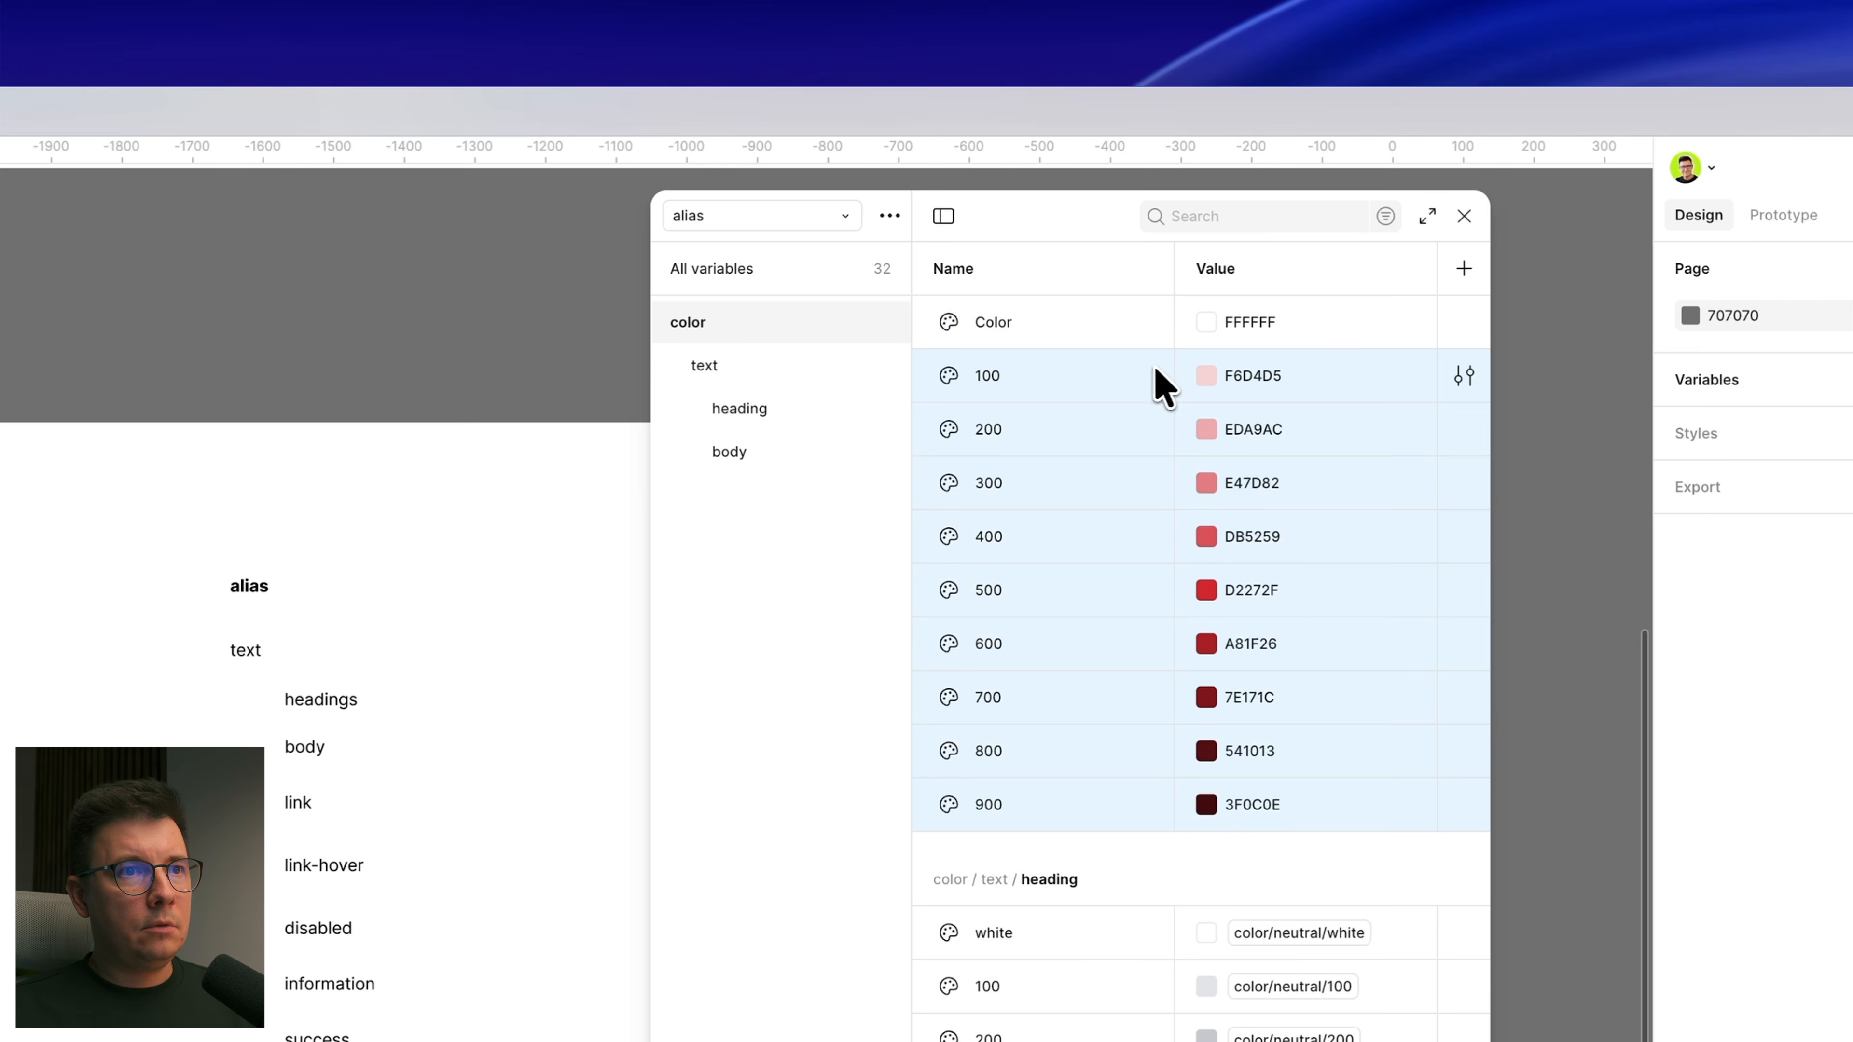
# Step: Delete the placeholder white Color variable from the alias collection's color group
pyautogui.click(1039, 327)
pyautogui.rightClick(1042, 328)
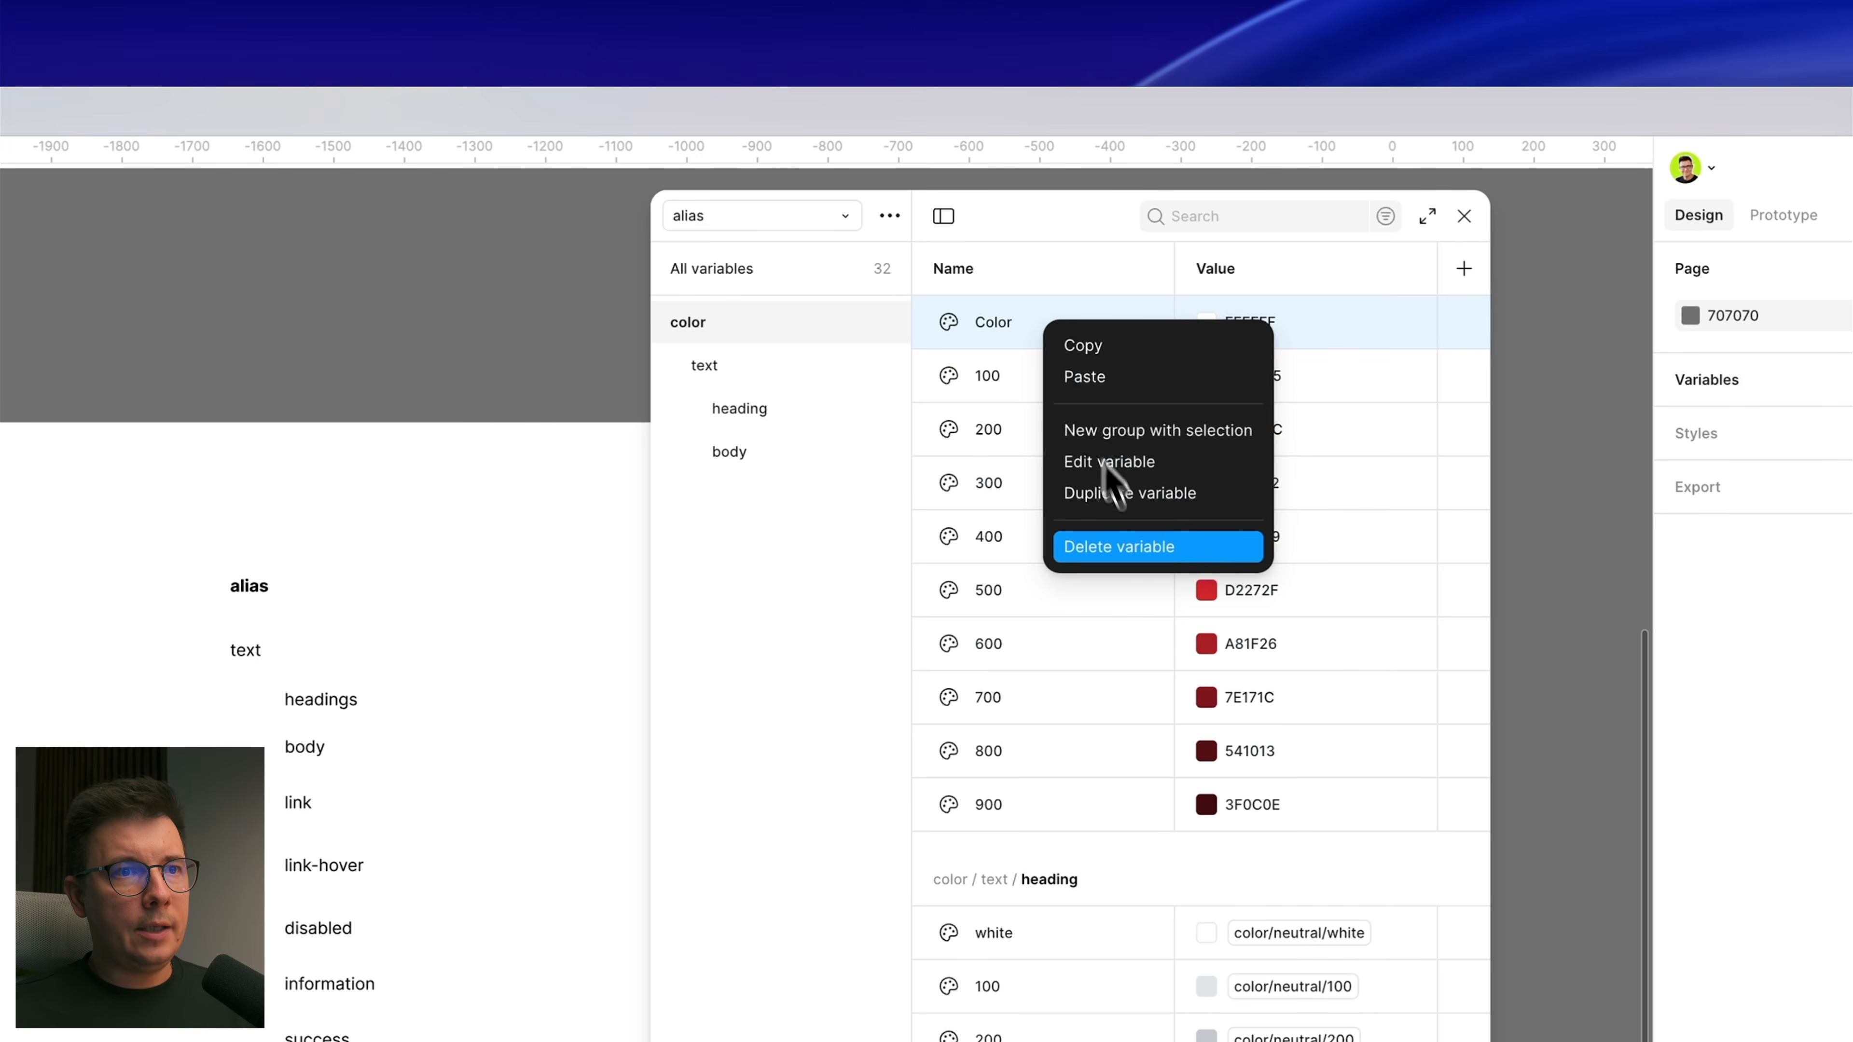
pyautogui.click(1139, 544)
# Step: Group the pasted red variables 100 through 900 as "link" and nest the group inside text
pyautogui.keyDown('shift'); pyautogui.click(1088, 759); pyautogui.keyUp('shift')
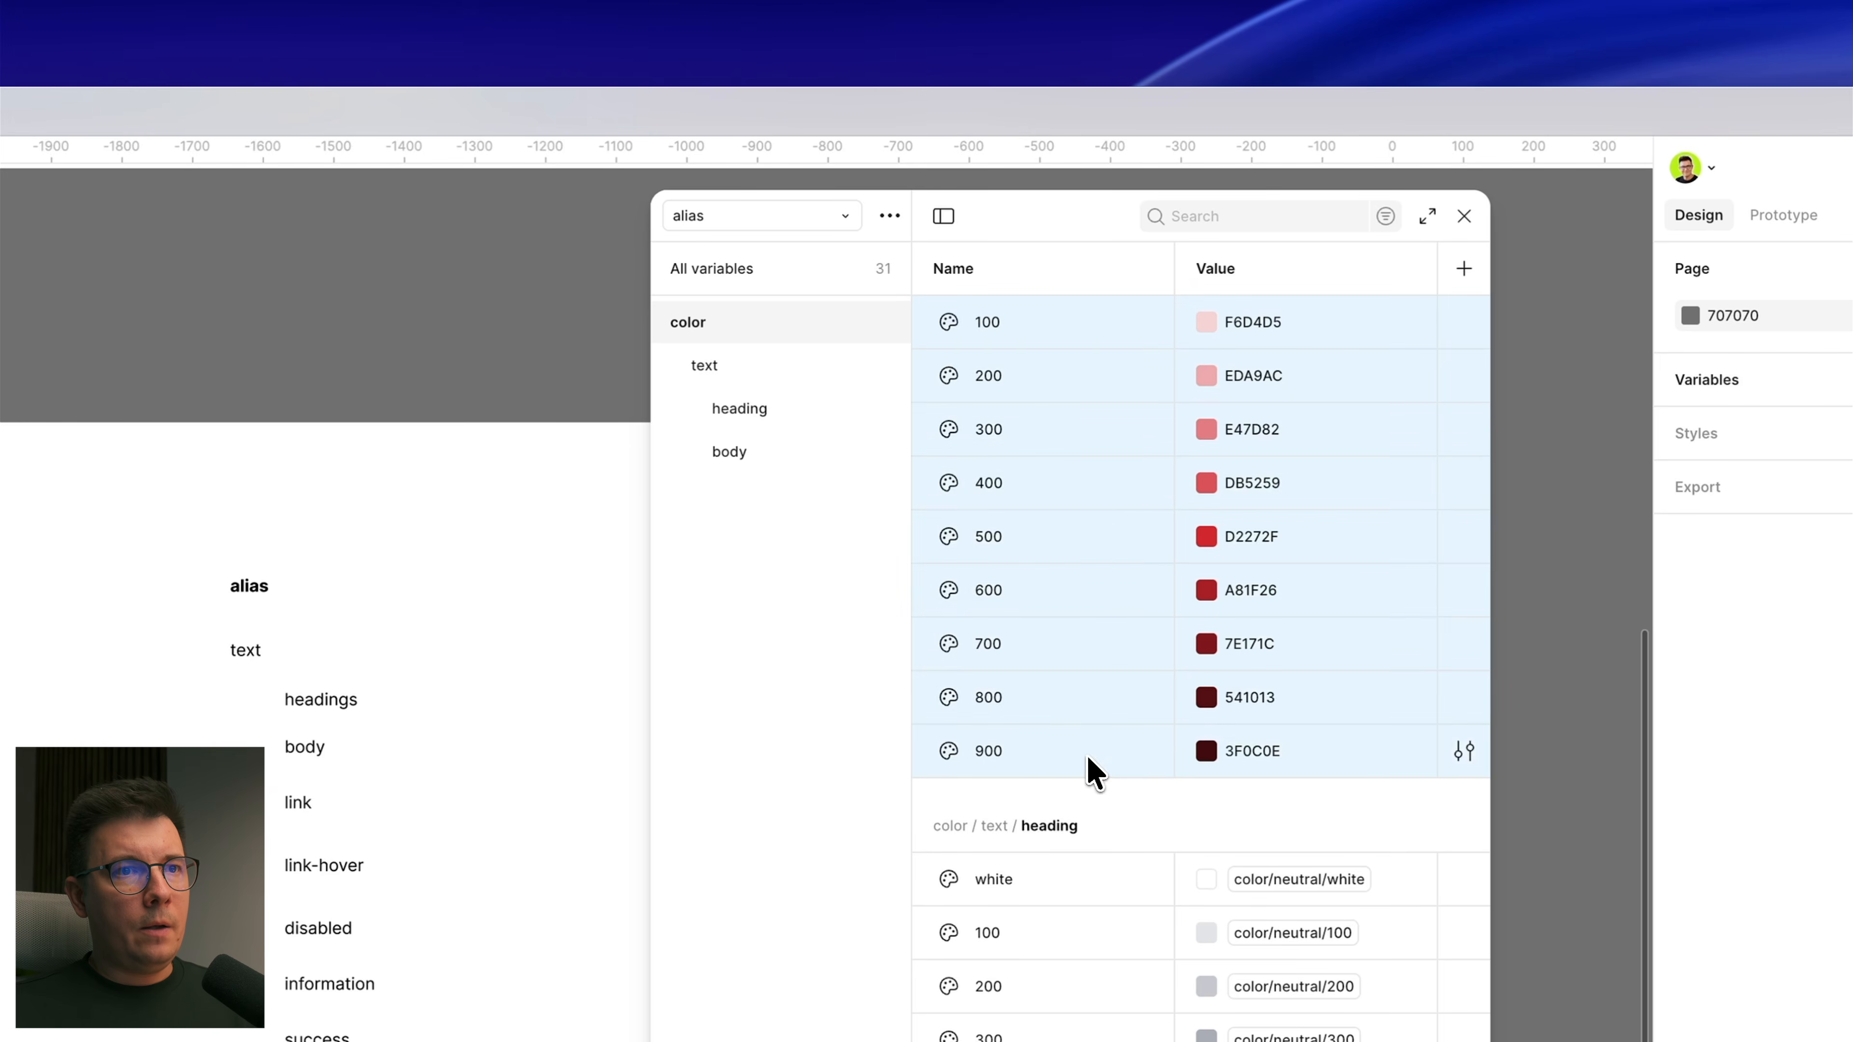
pyautogui.rightClick(1069, 384)
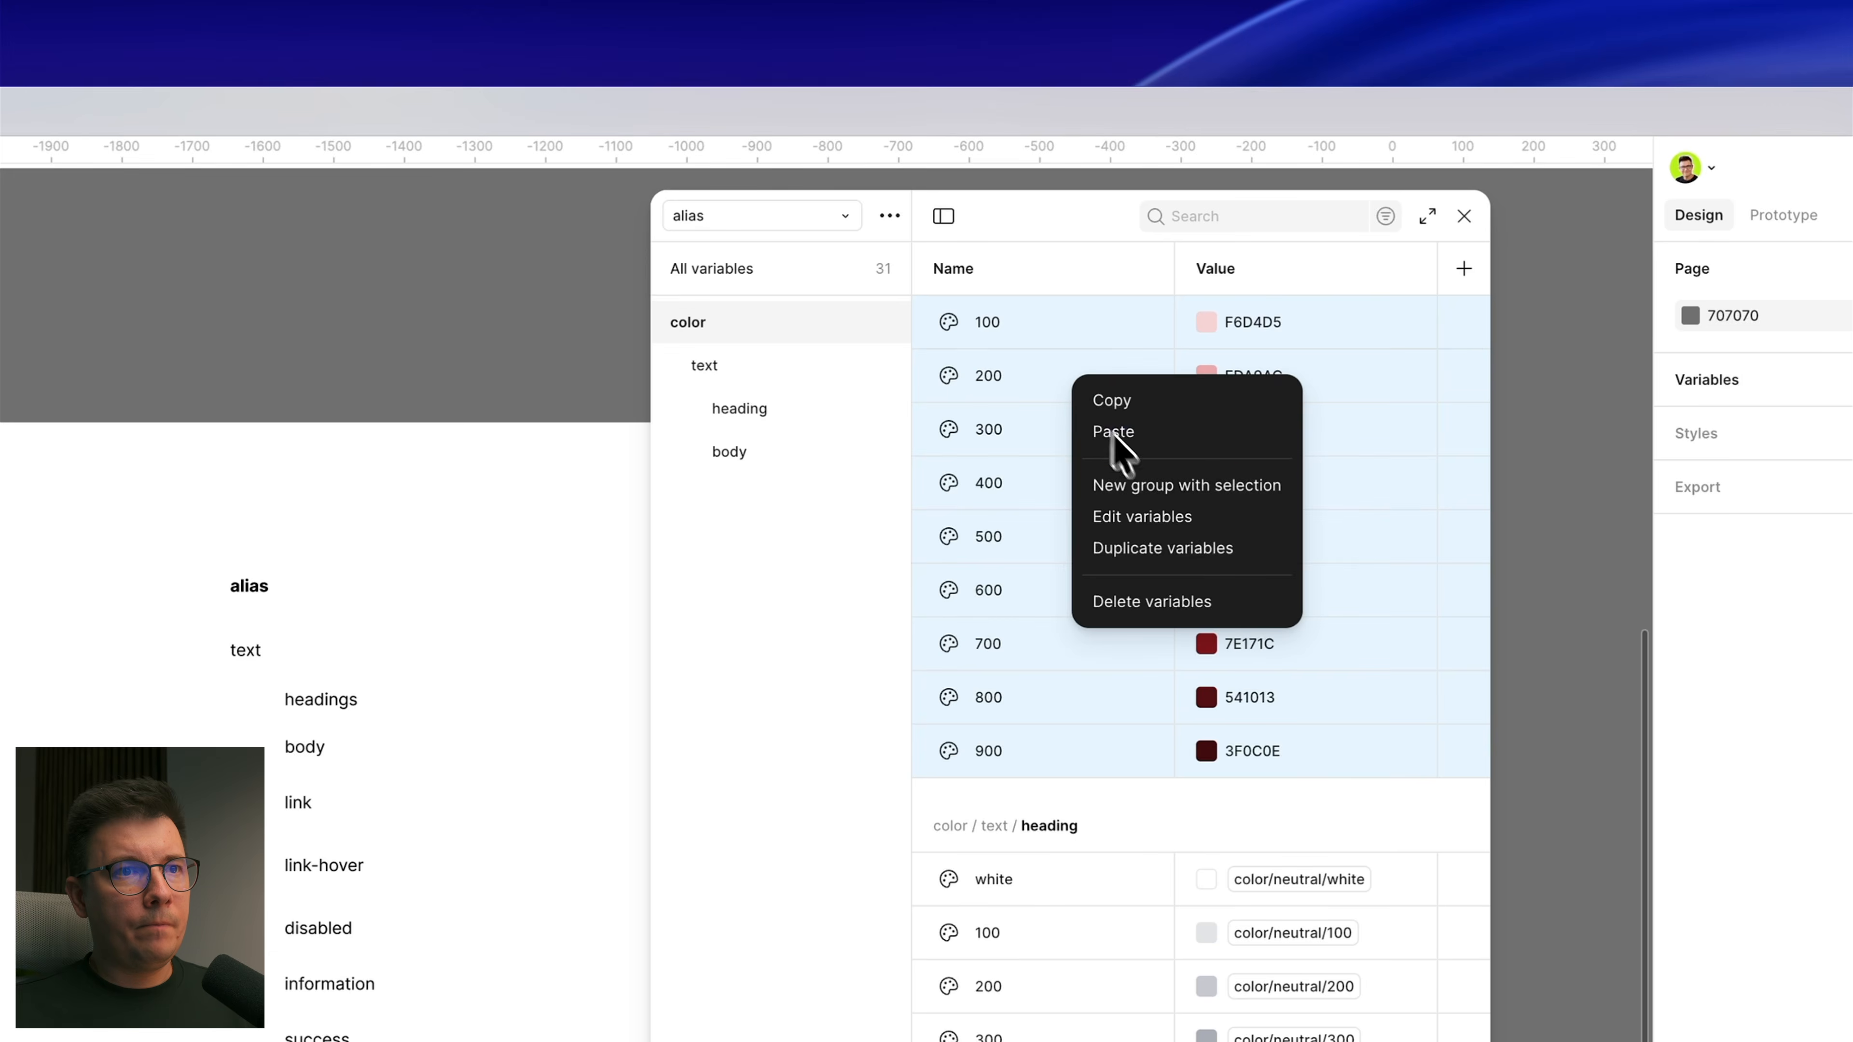
pyautogui.click(1150, 485)
pyautogui.doubleClick(756, 504)
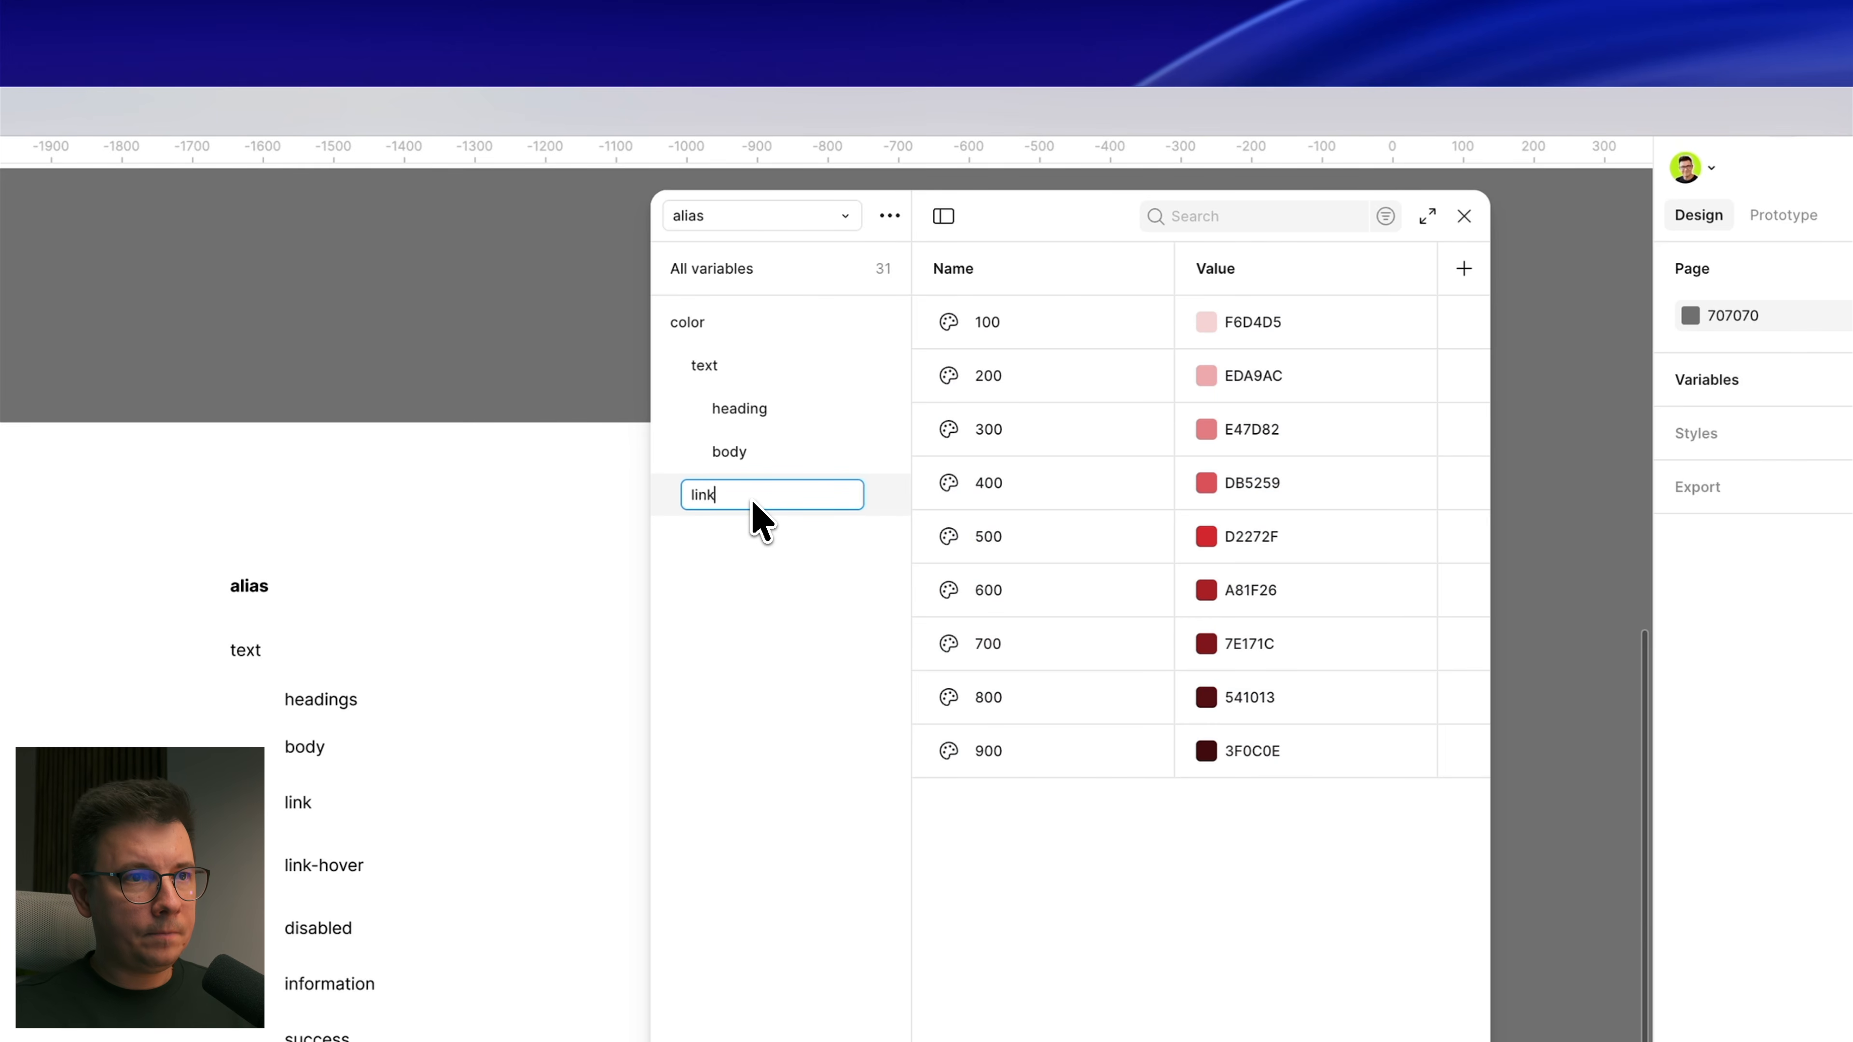
pyautogui.press('Return')
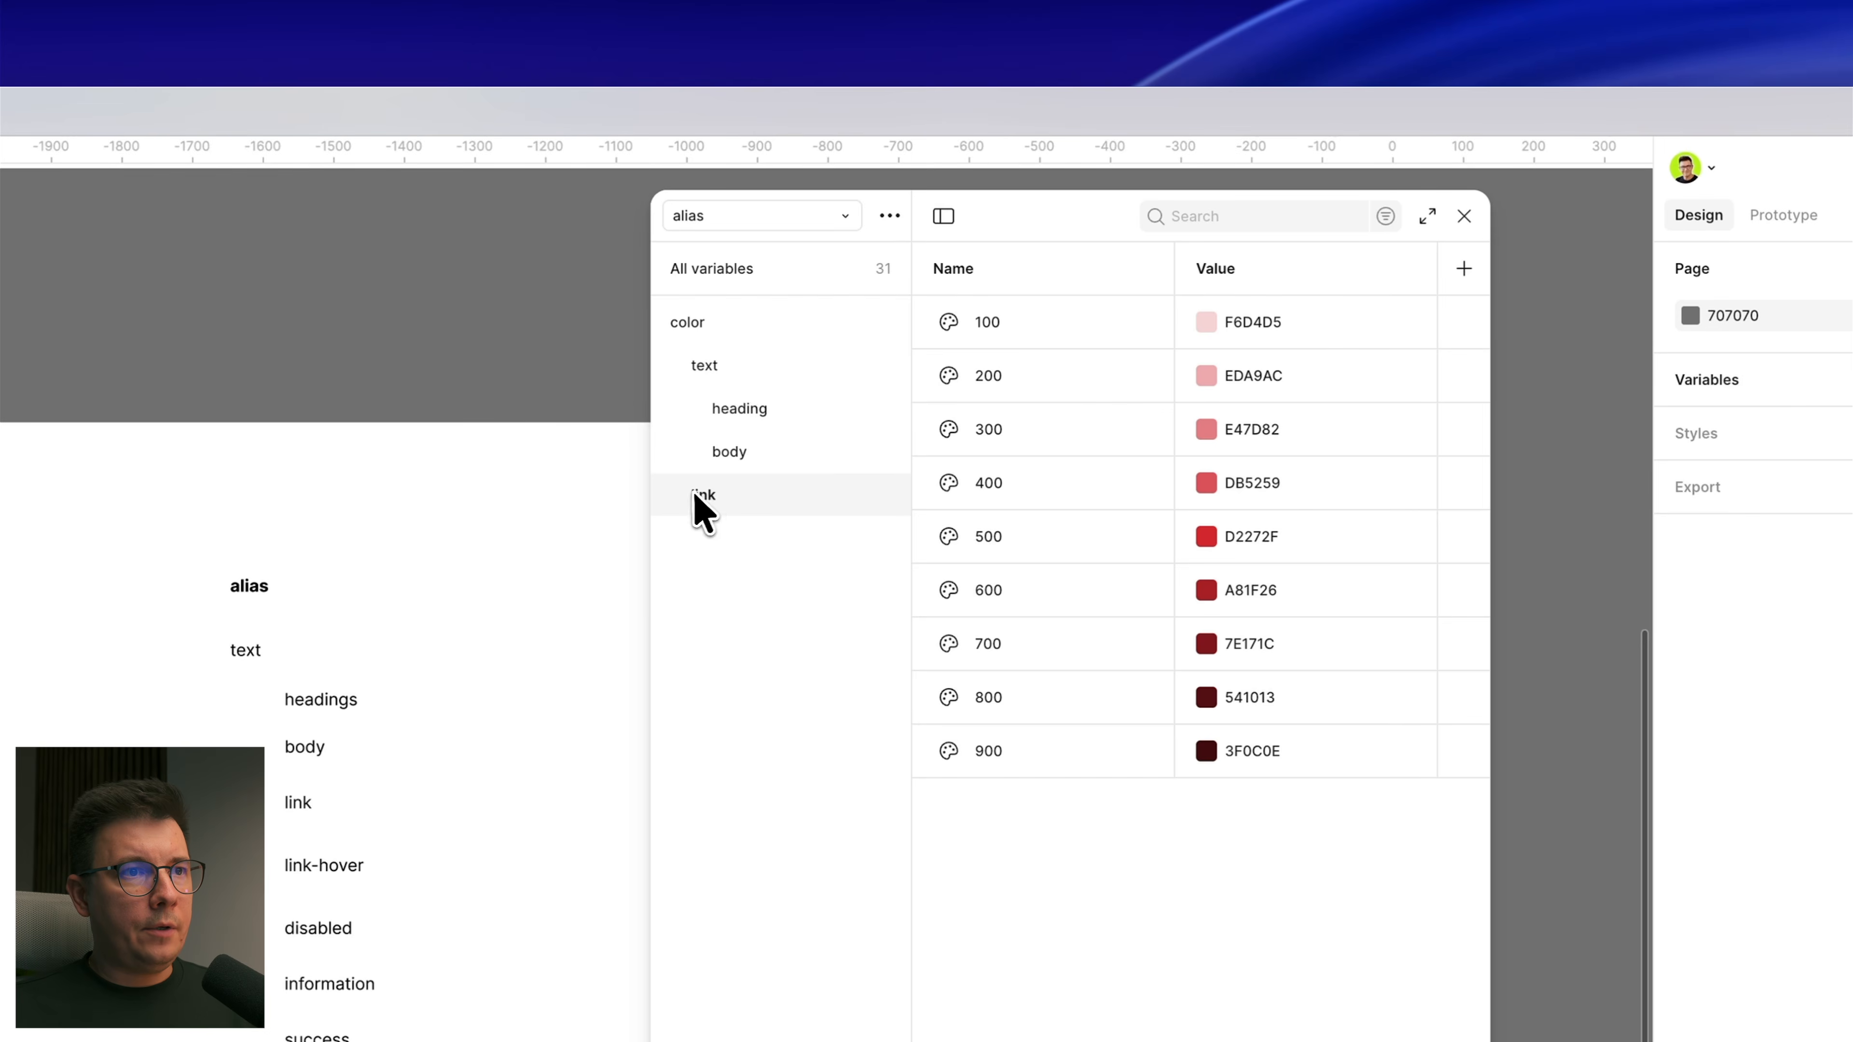
pyautogui.moveTo(741, 471); pyautogui.dragTo(741, 471)
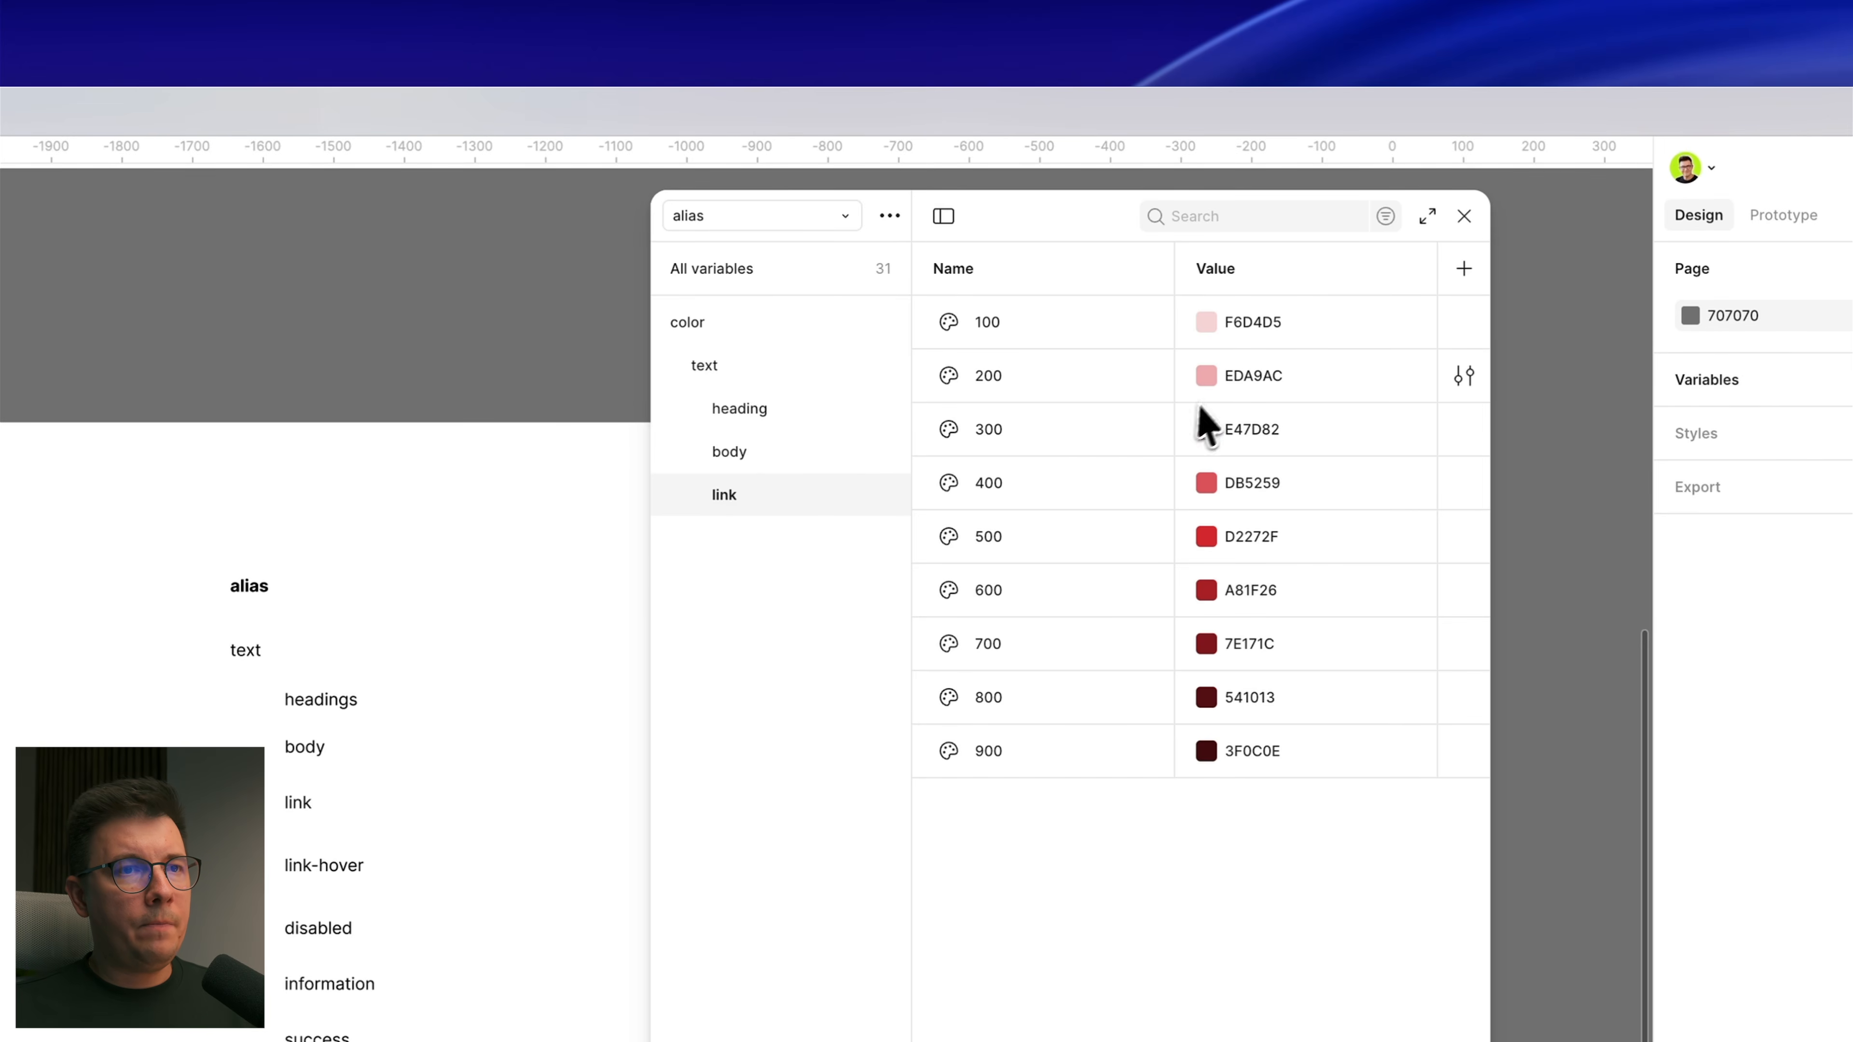
# Step: Delete the red variables 600 through 900 from the link group
pyautogui.click(1031, 489)
pyautogui.click(1051, 527)
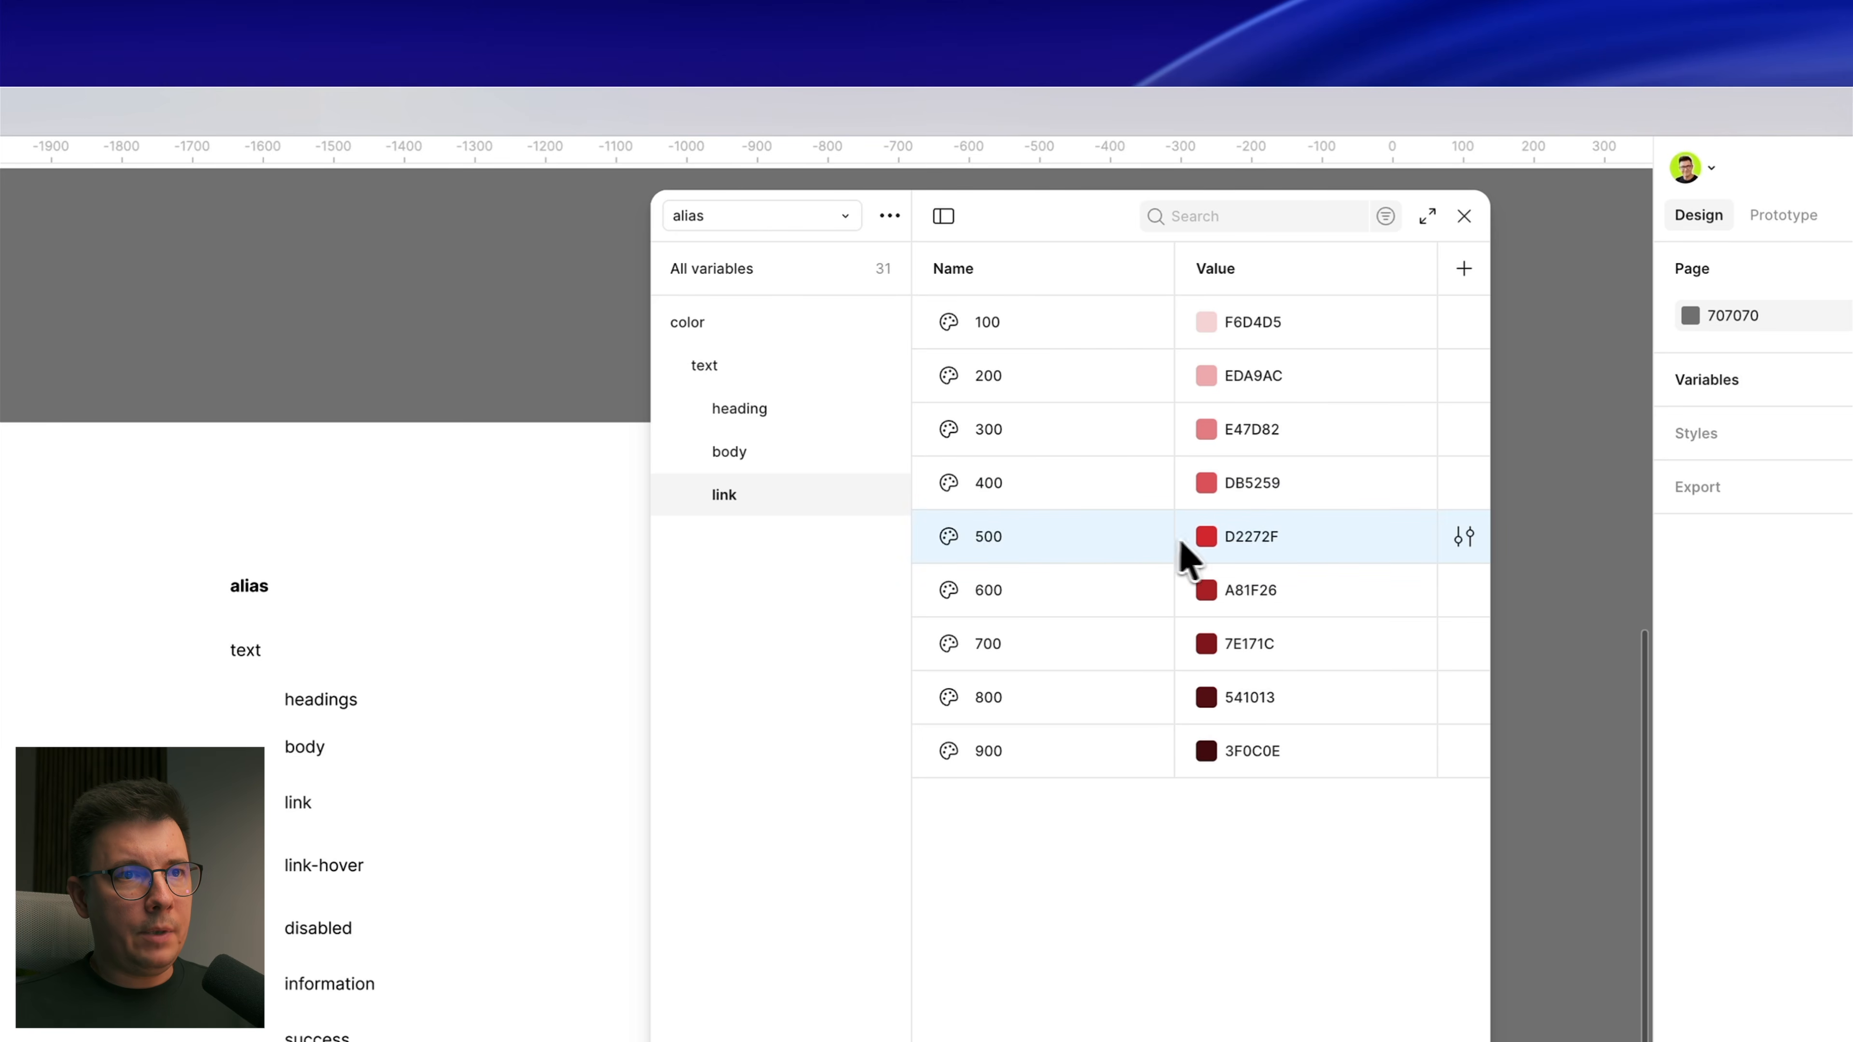
pyautogui.click(1252, 593)
pyautogui.click(1067, 787)
pyautogui.click(1095, 602)
pyautogui.keyDown('shift'); pyautogui.click(1088, 752); pyautogui.keyUp('shift')
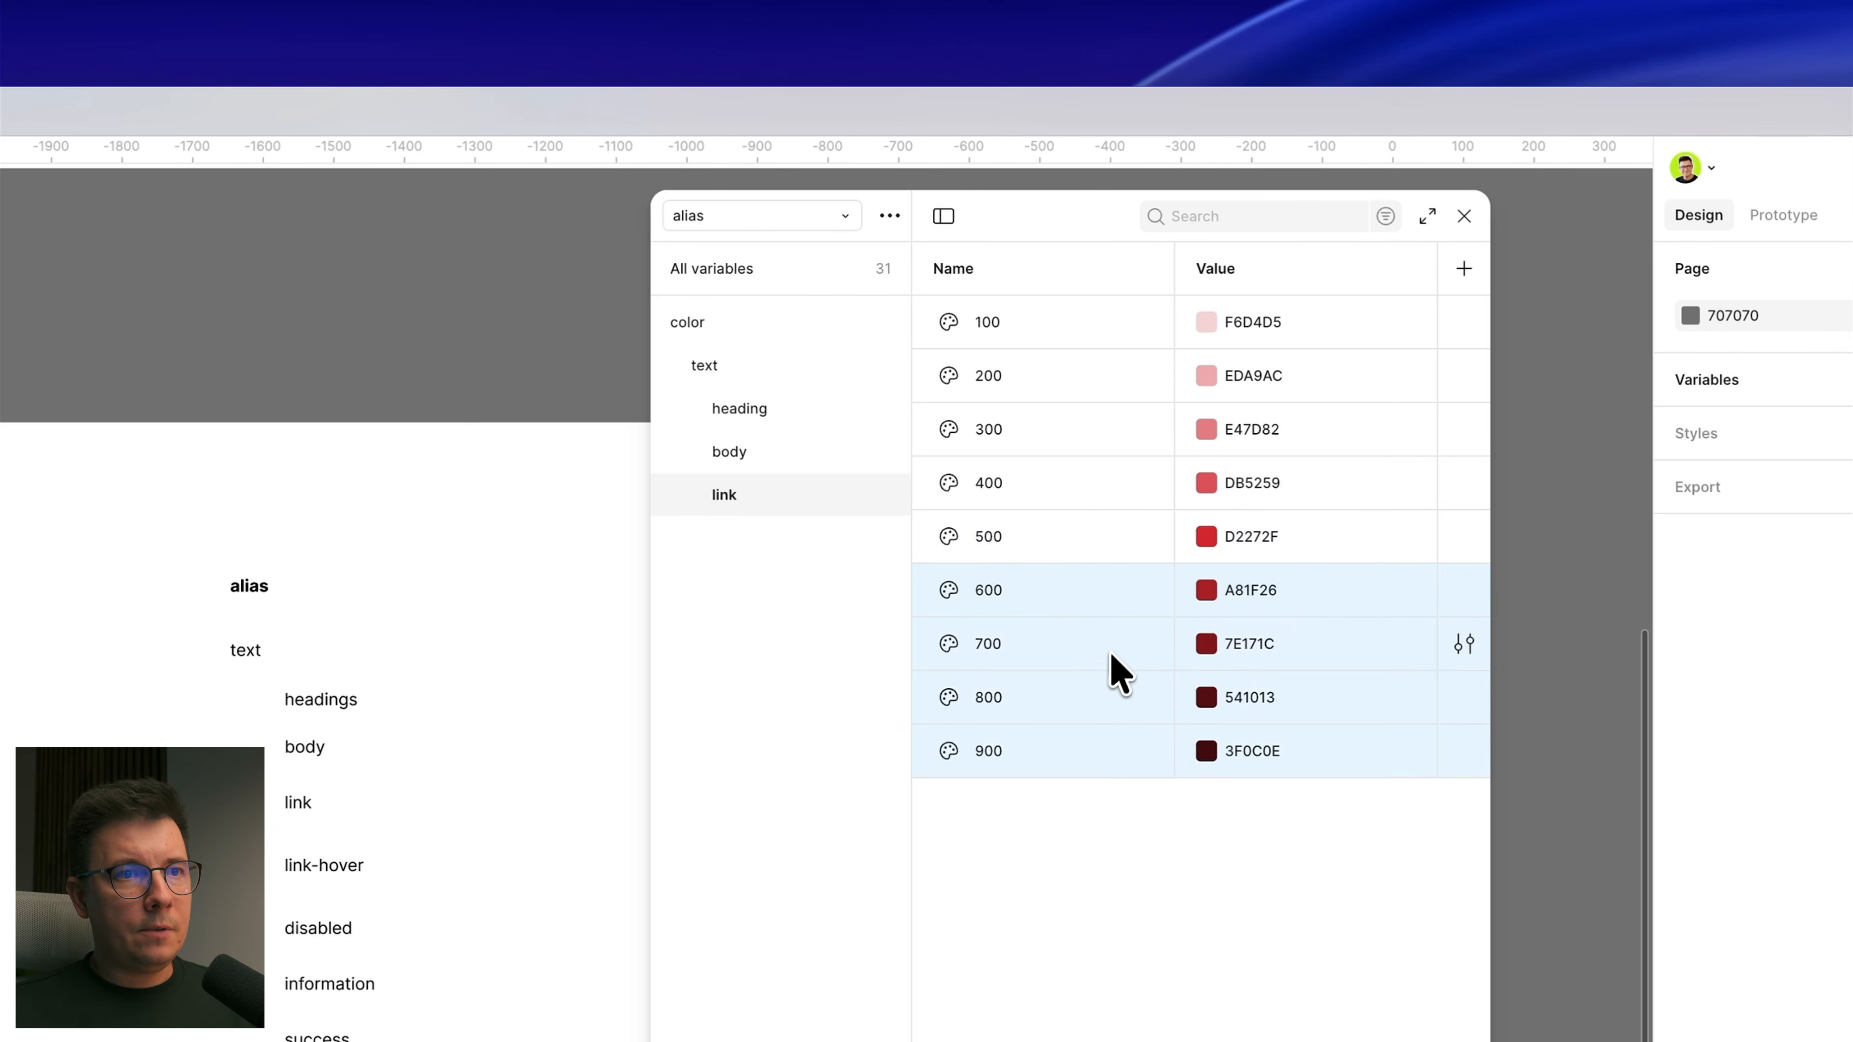
pyautogui.rightClick(1112, 645)
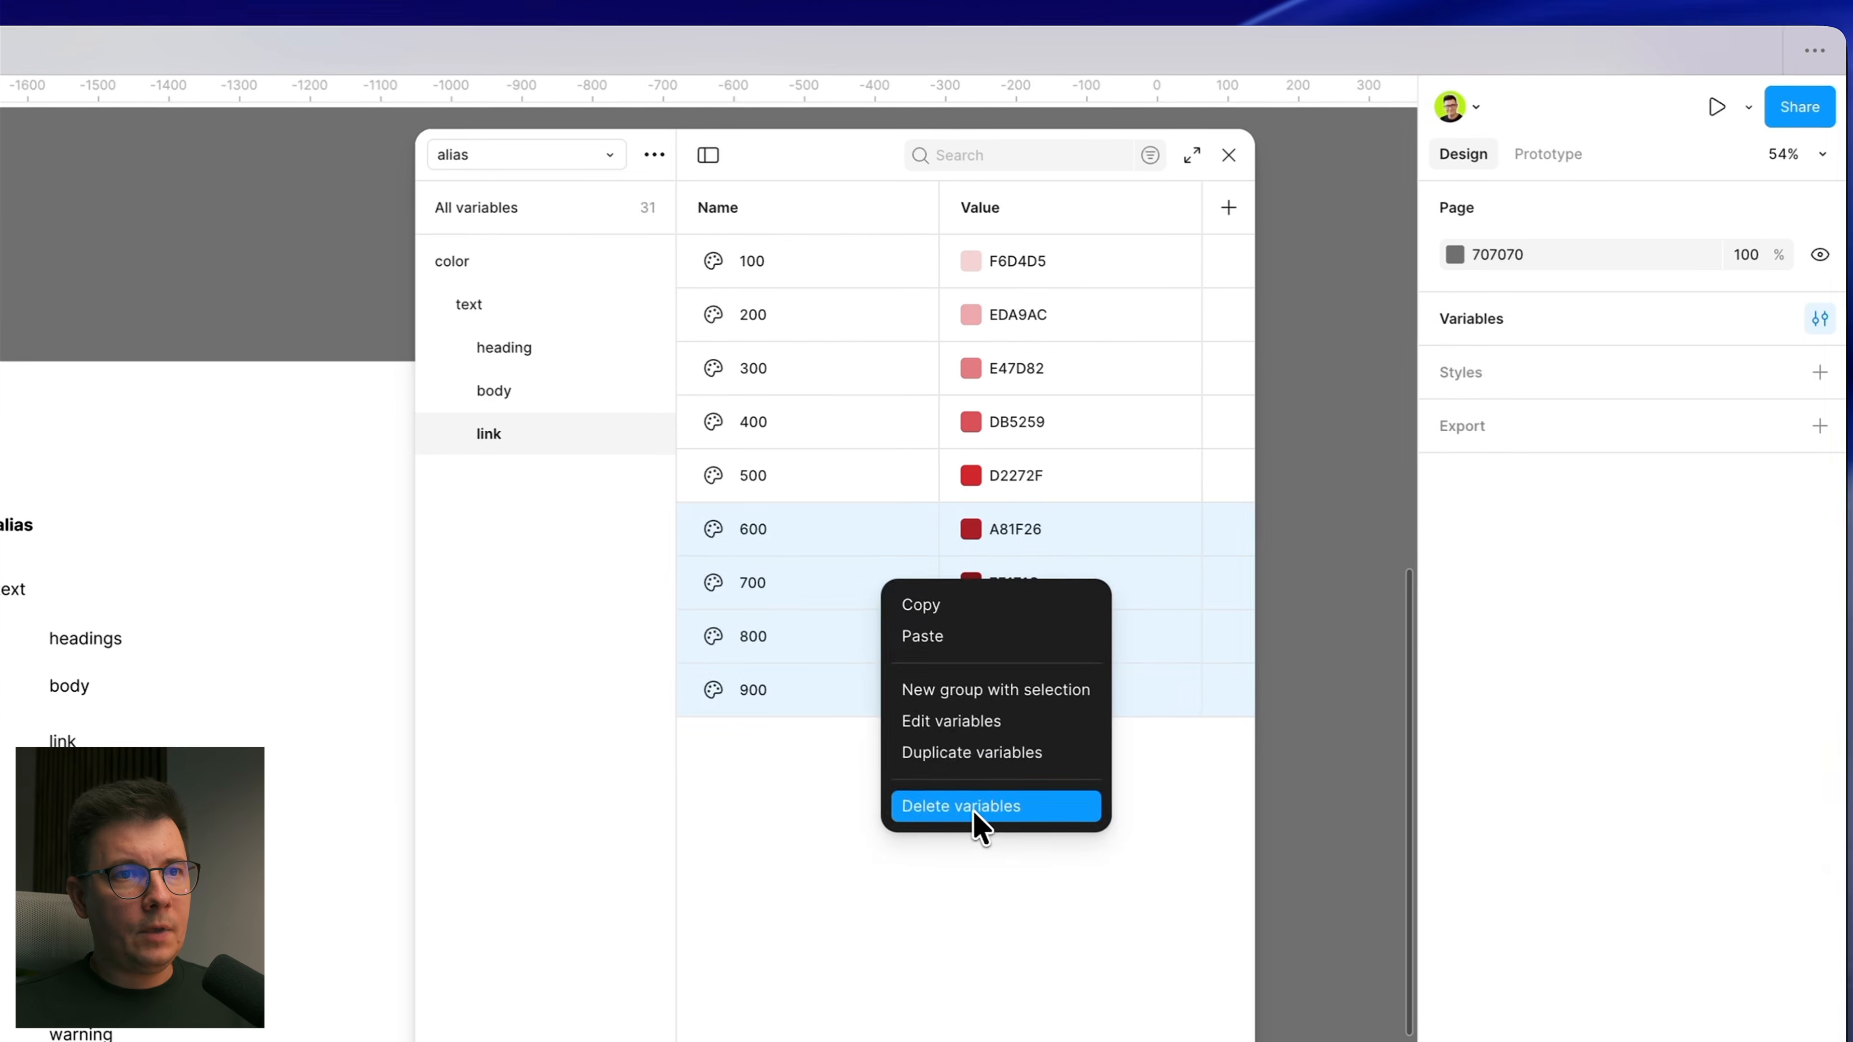
pyautogui.click(1162, 860)
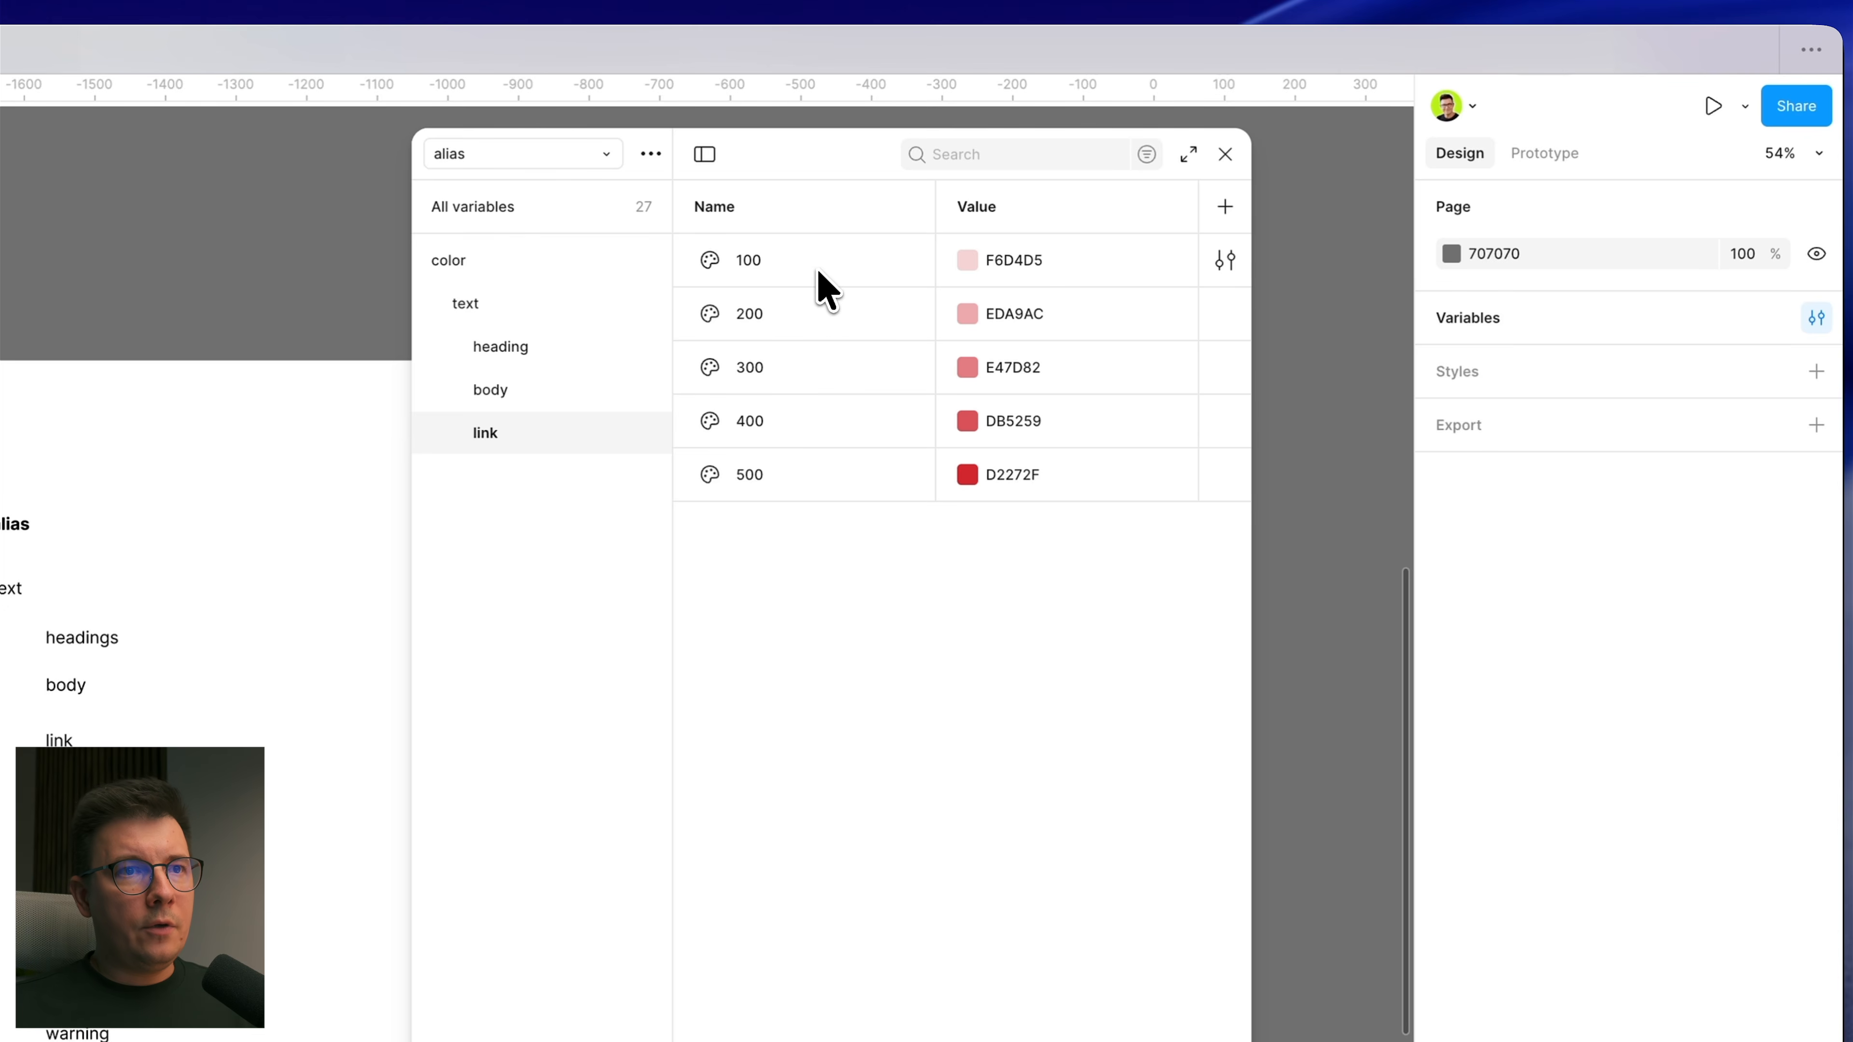
# Step: Delete the red variables 100 through 400 from the link group
pyautogui.click(823, 421)
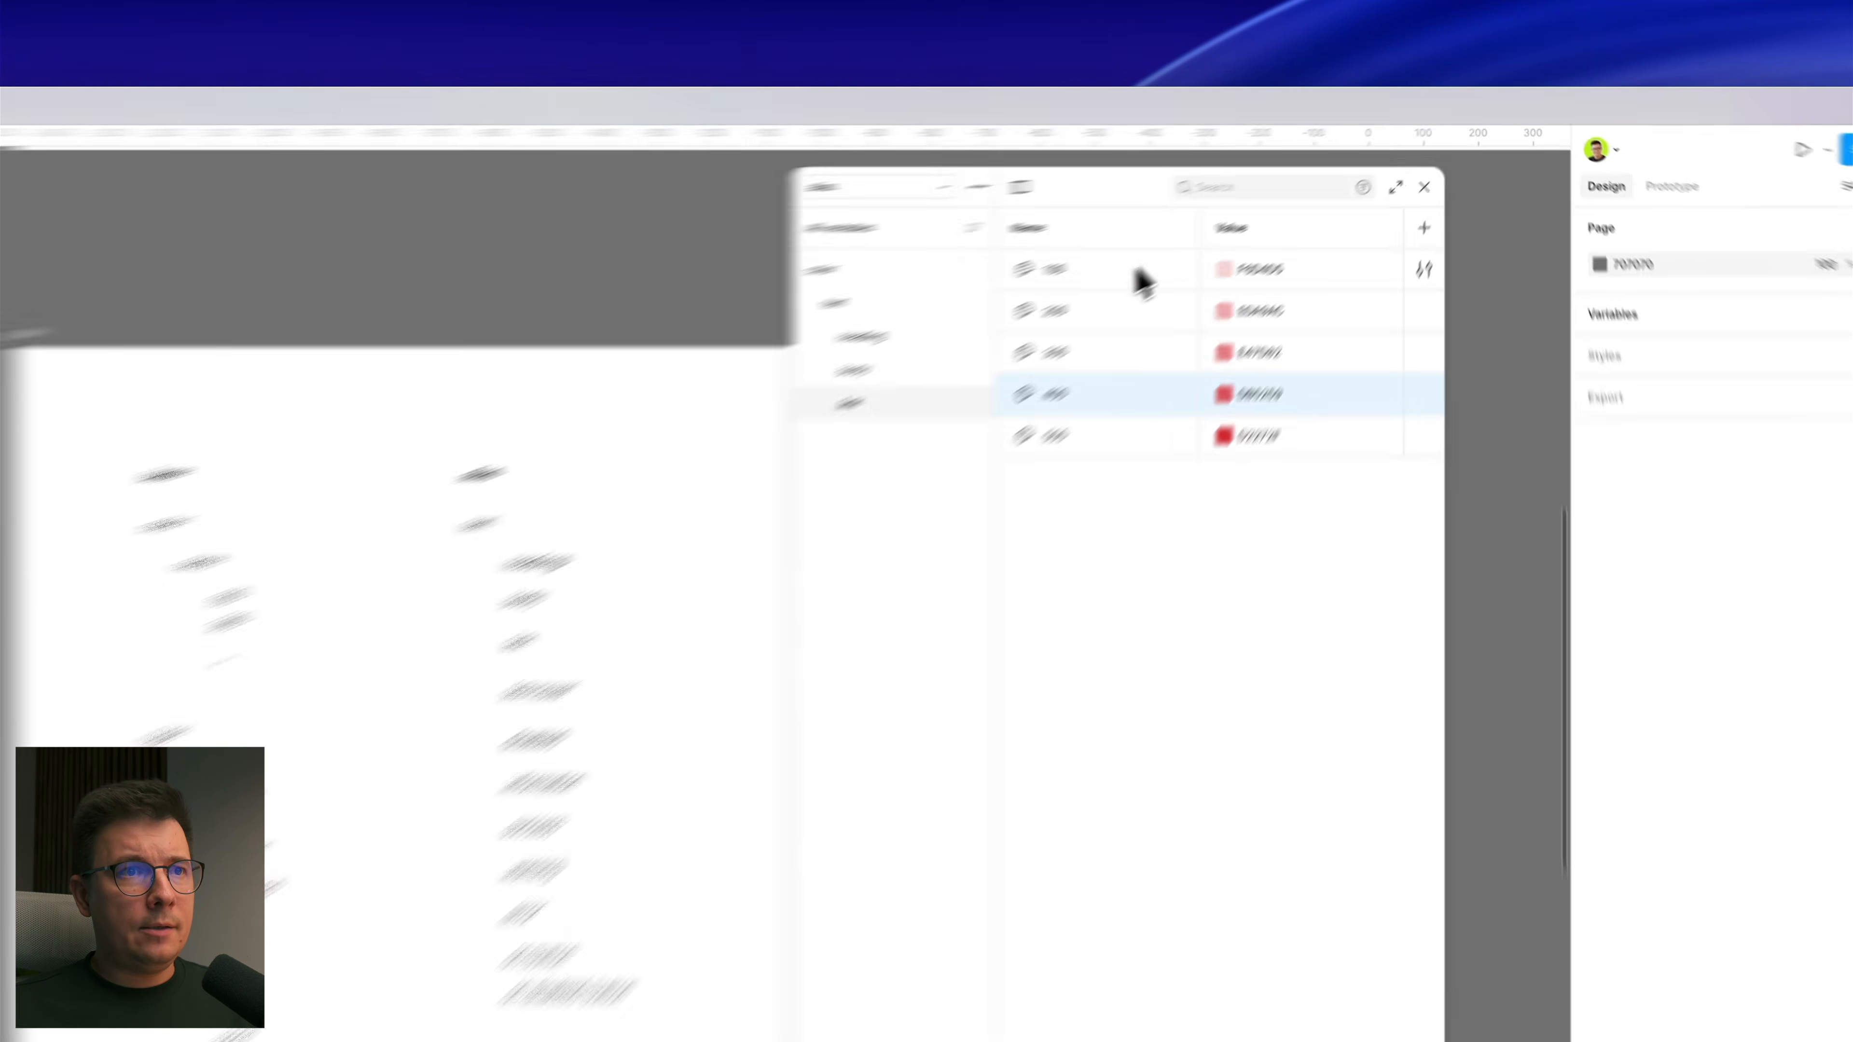
pyautogui.keyDown('shift'); pyautogui.click(1270, 209); pyautogui.keyUp('shift')
pyautogui.rightClick(1029, 483)
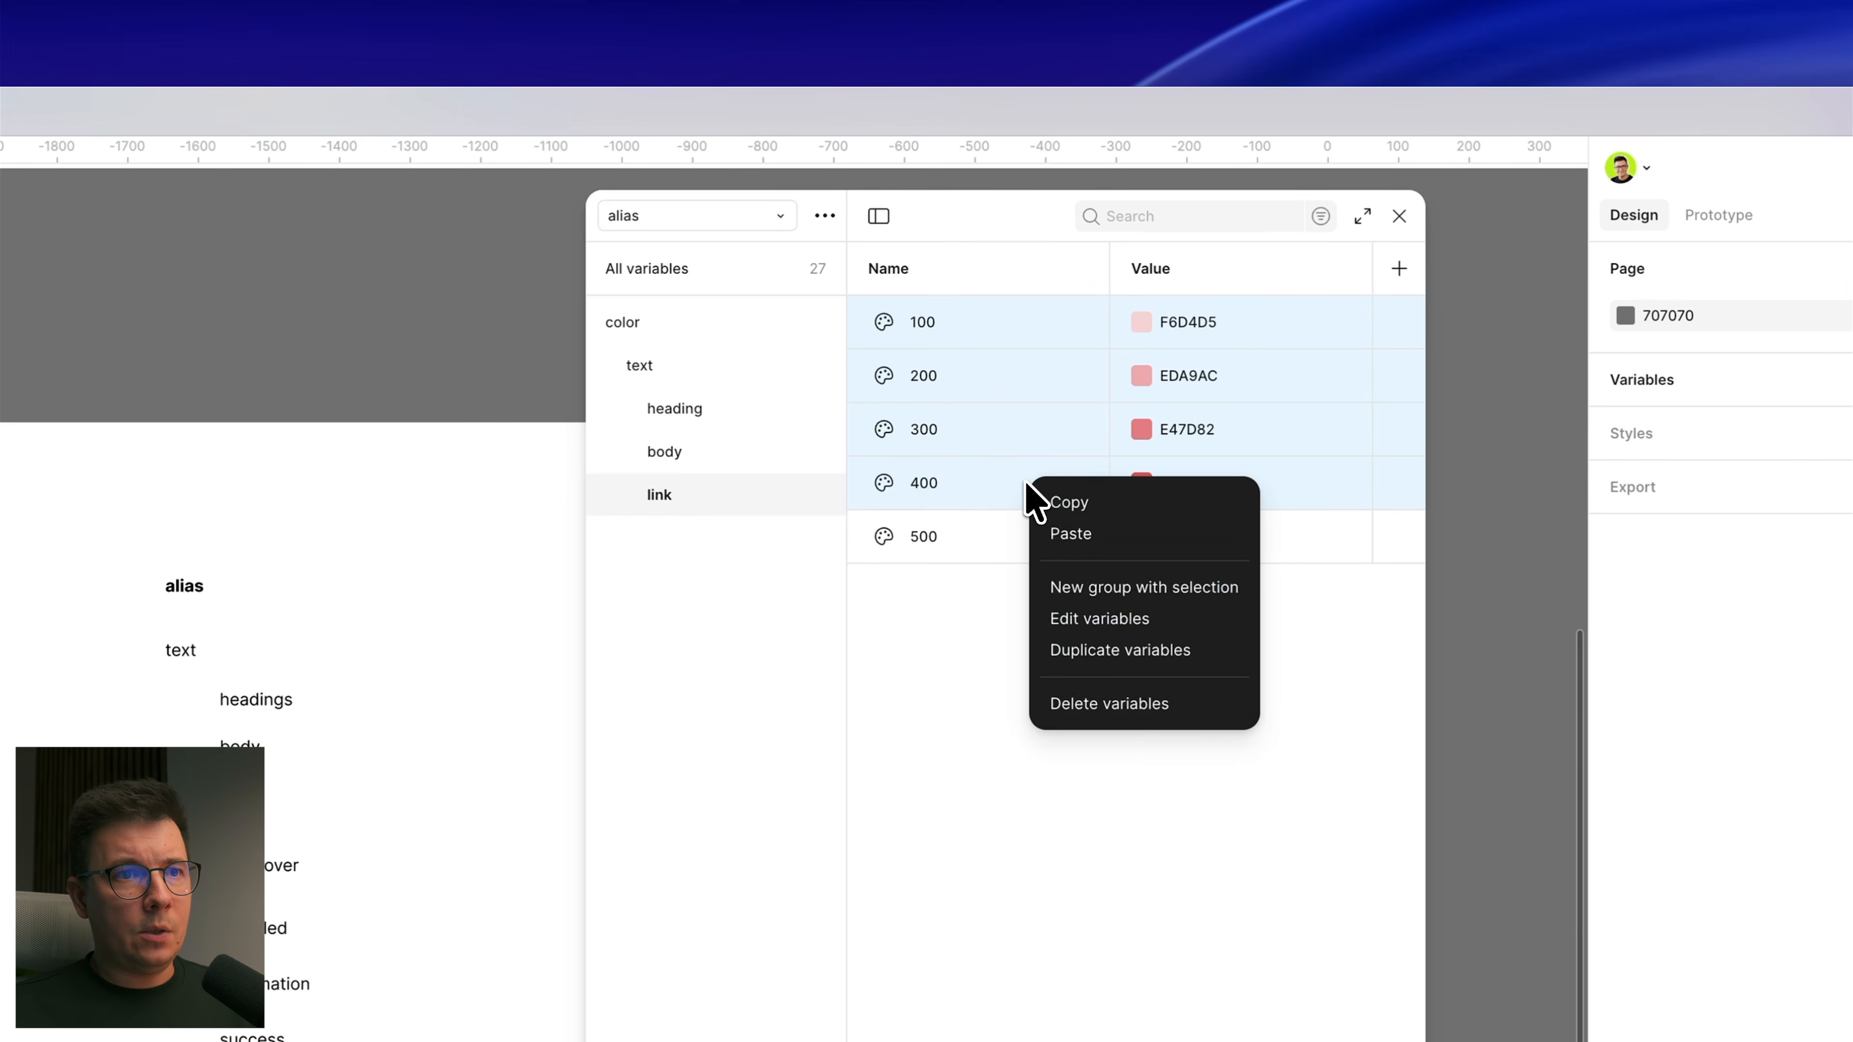
pyautogui.click(1105, 703)
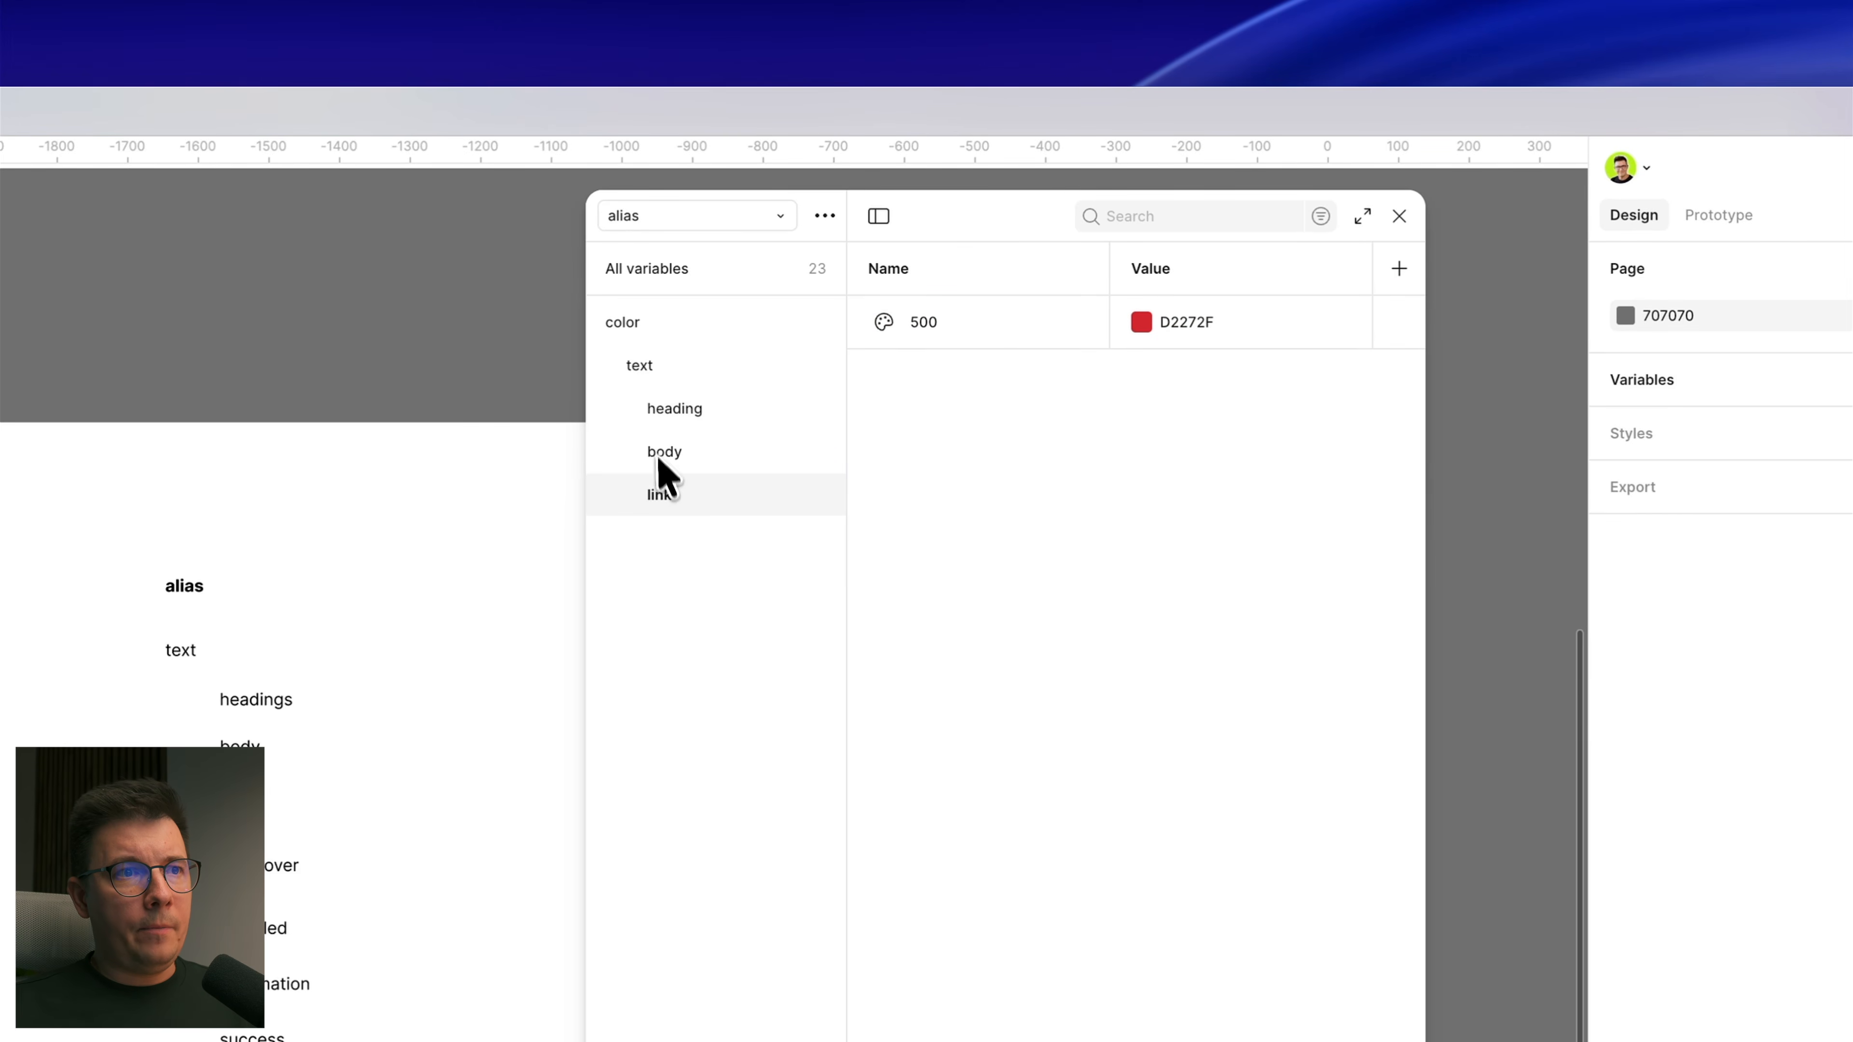
# Step: Link the value of the link group's 500 variable to the base variable color/red/500
pyautogui.click(1139, 325)
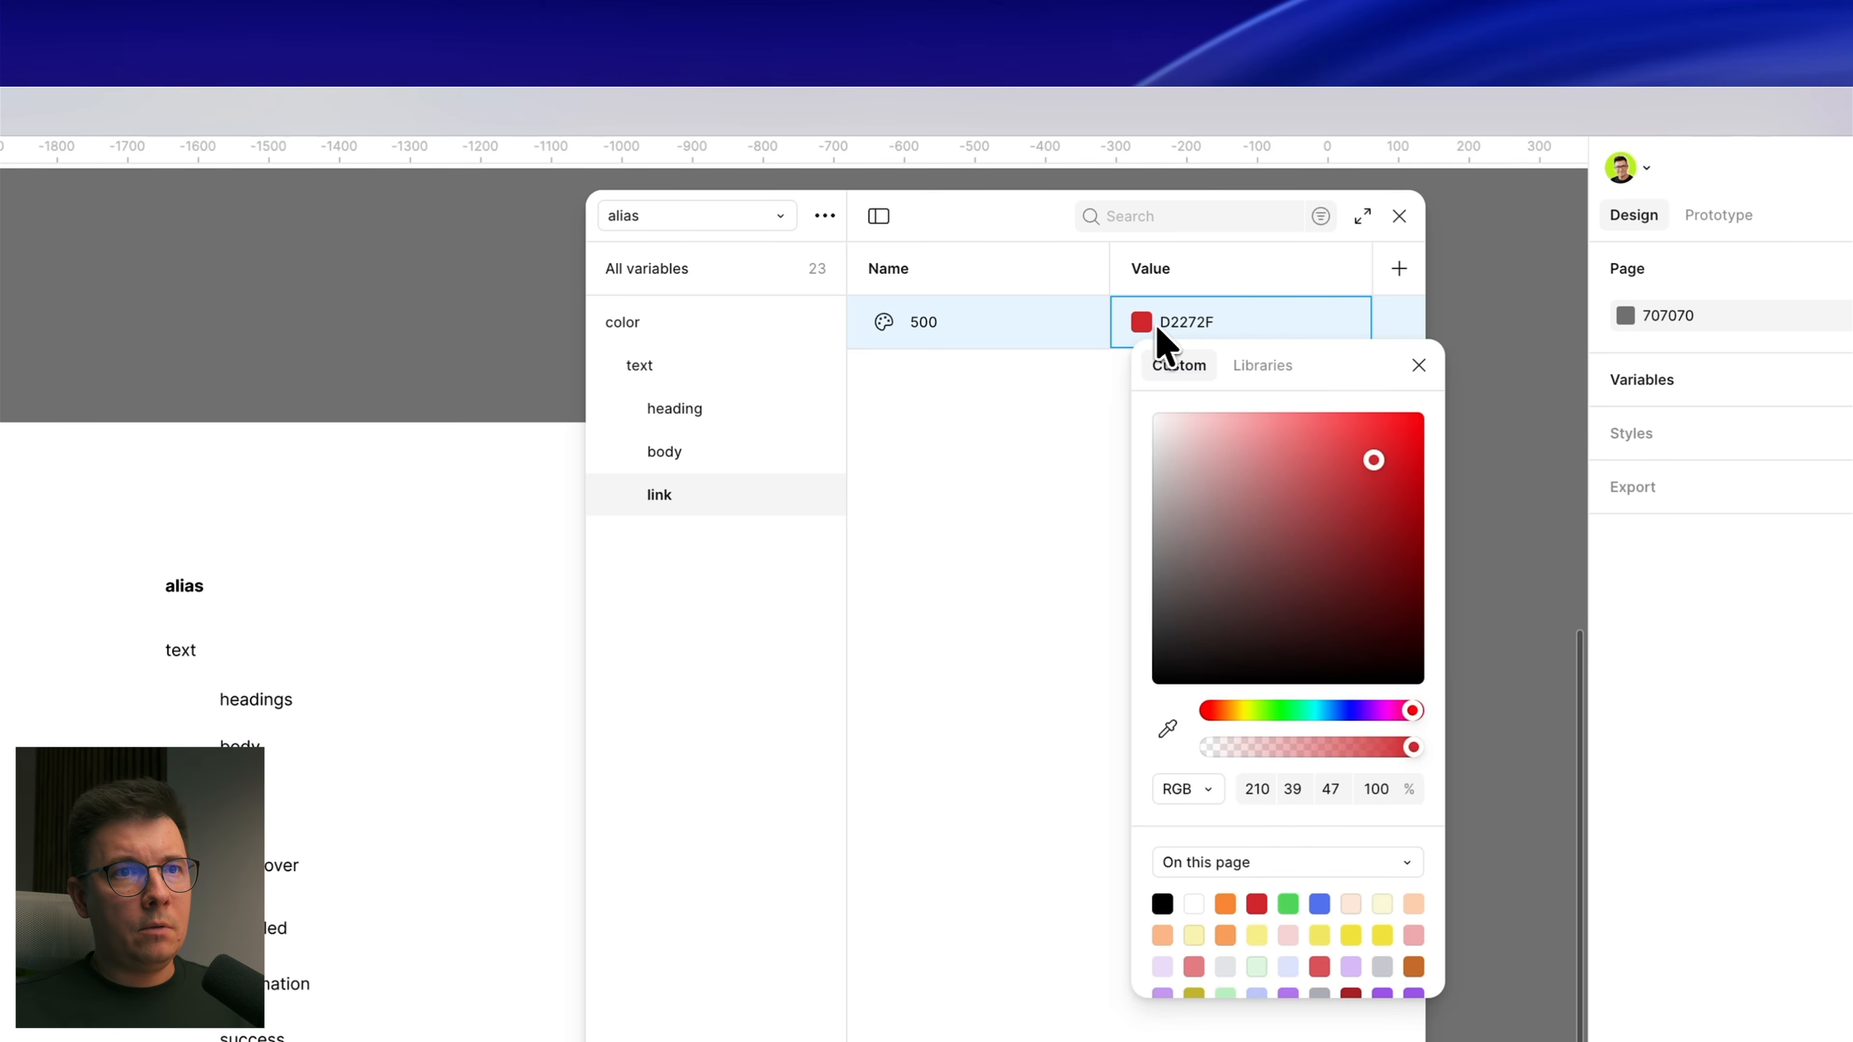
pyautogui.click(1270, 372)
pyautogui.scroll(-10, 1241, 620)
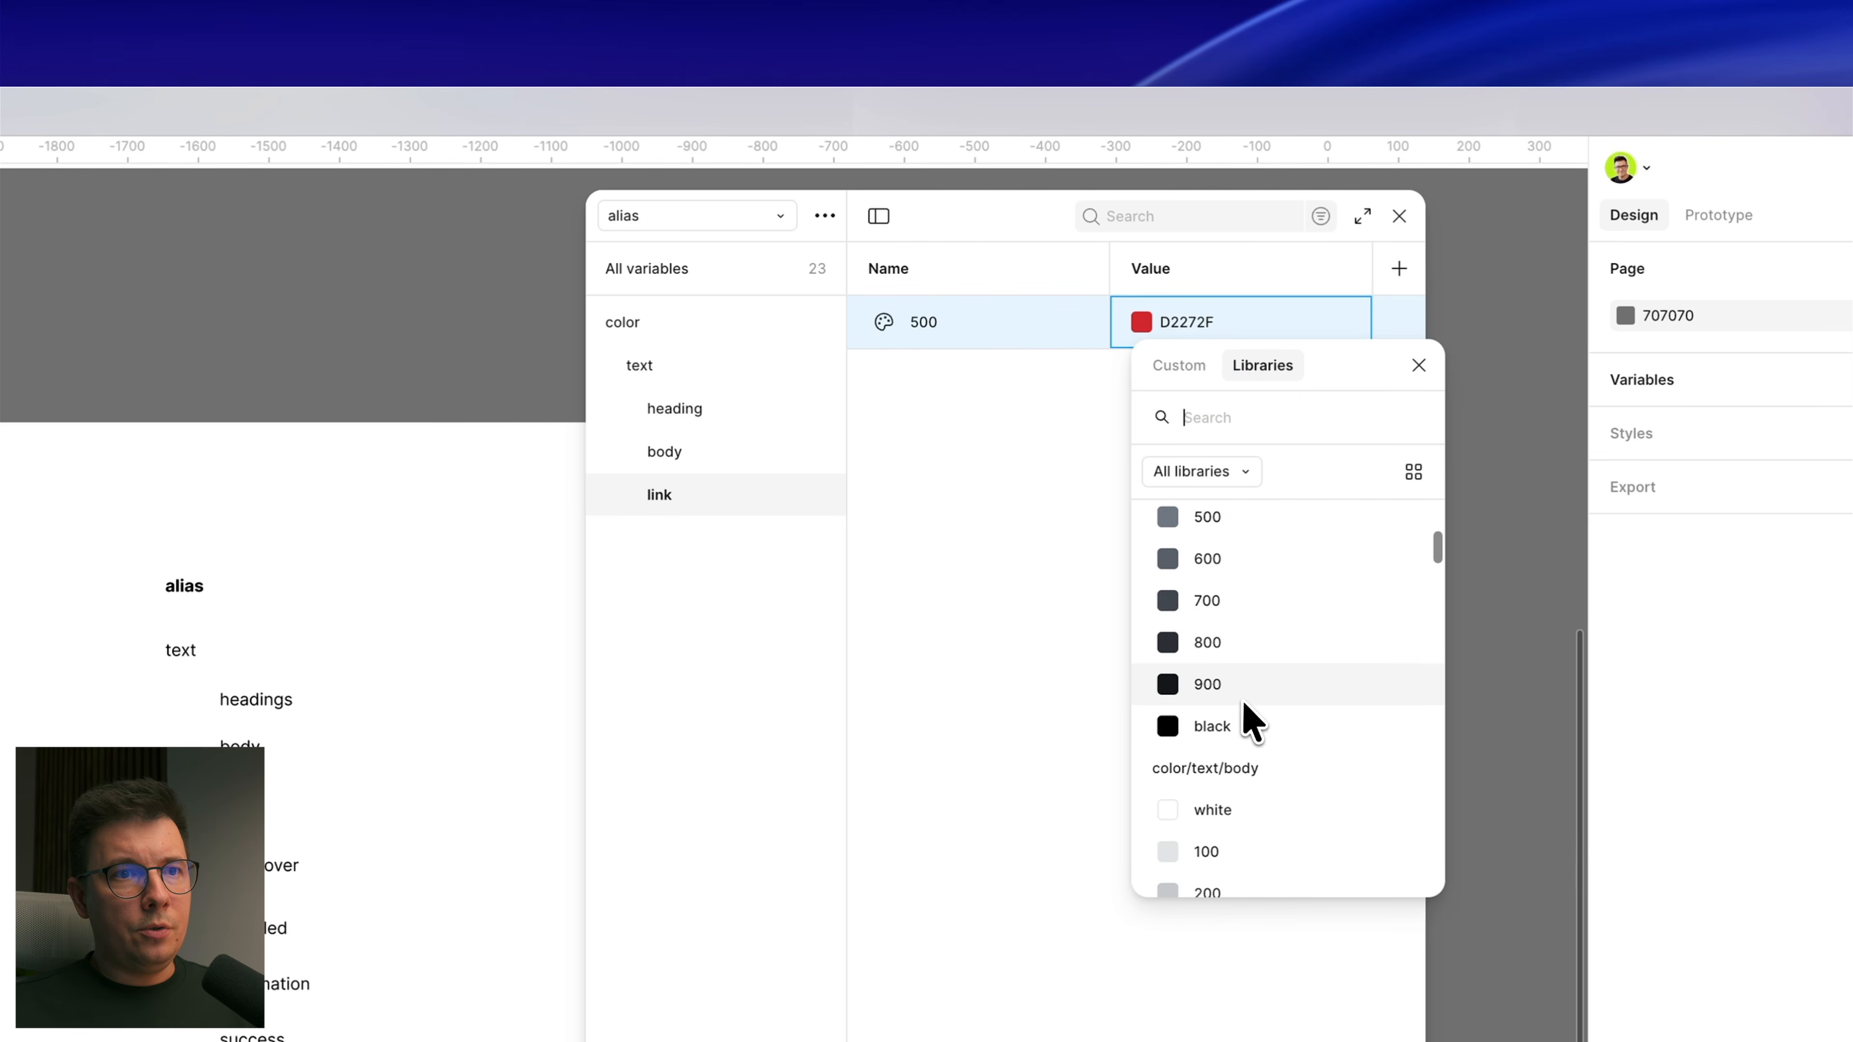
pyautogui.scroll(-5, 1256, 694)
pyautogui.scroll(3, 1241, 693)
pyautogui.scroll(-5, 1233, 670)
pyautogui.click(1205, 714)
pyautogui.click(1133, 520)
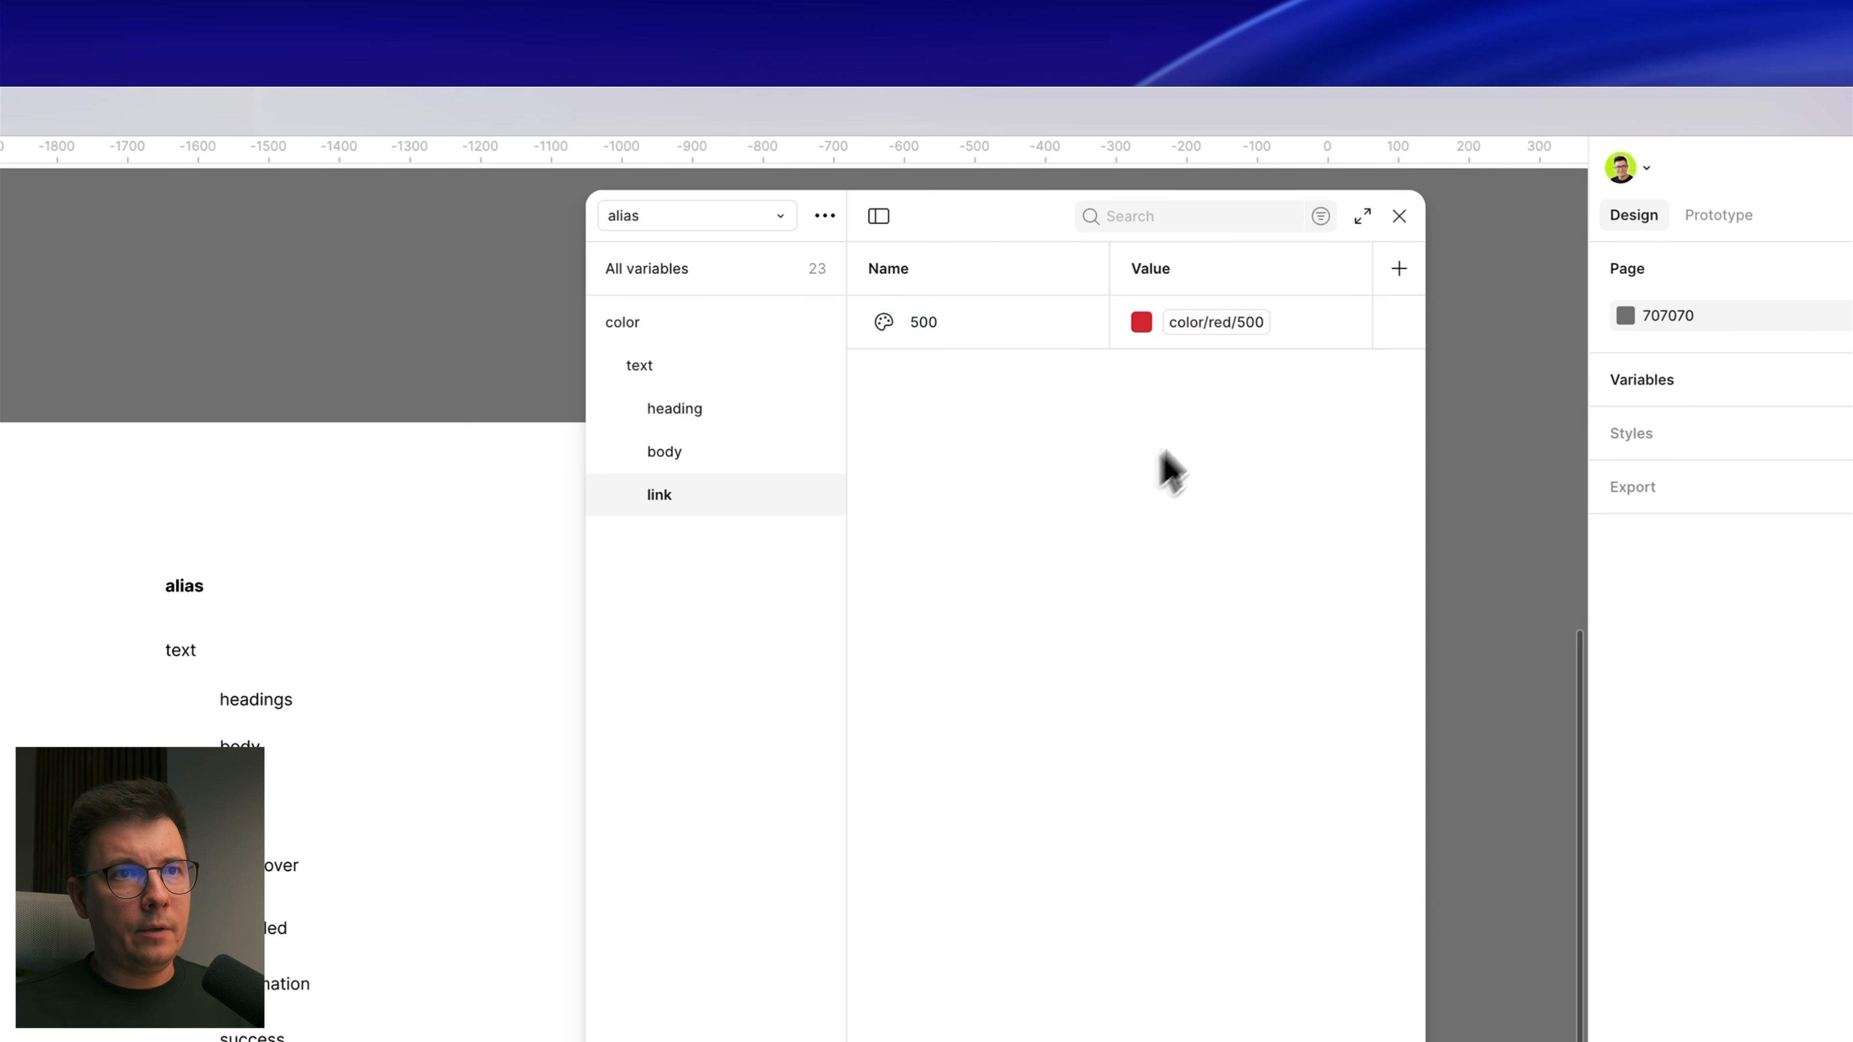
# Step: Rename the 500 variable in the link group to "default"
pyautogui.click(757, 224)
pyautogui.click(1043, 595)
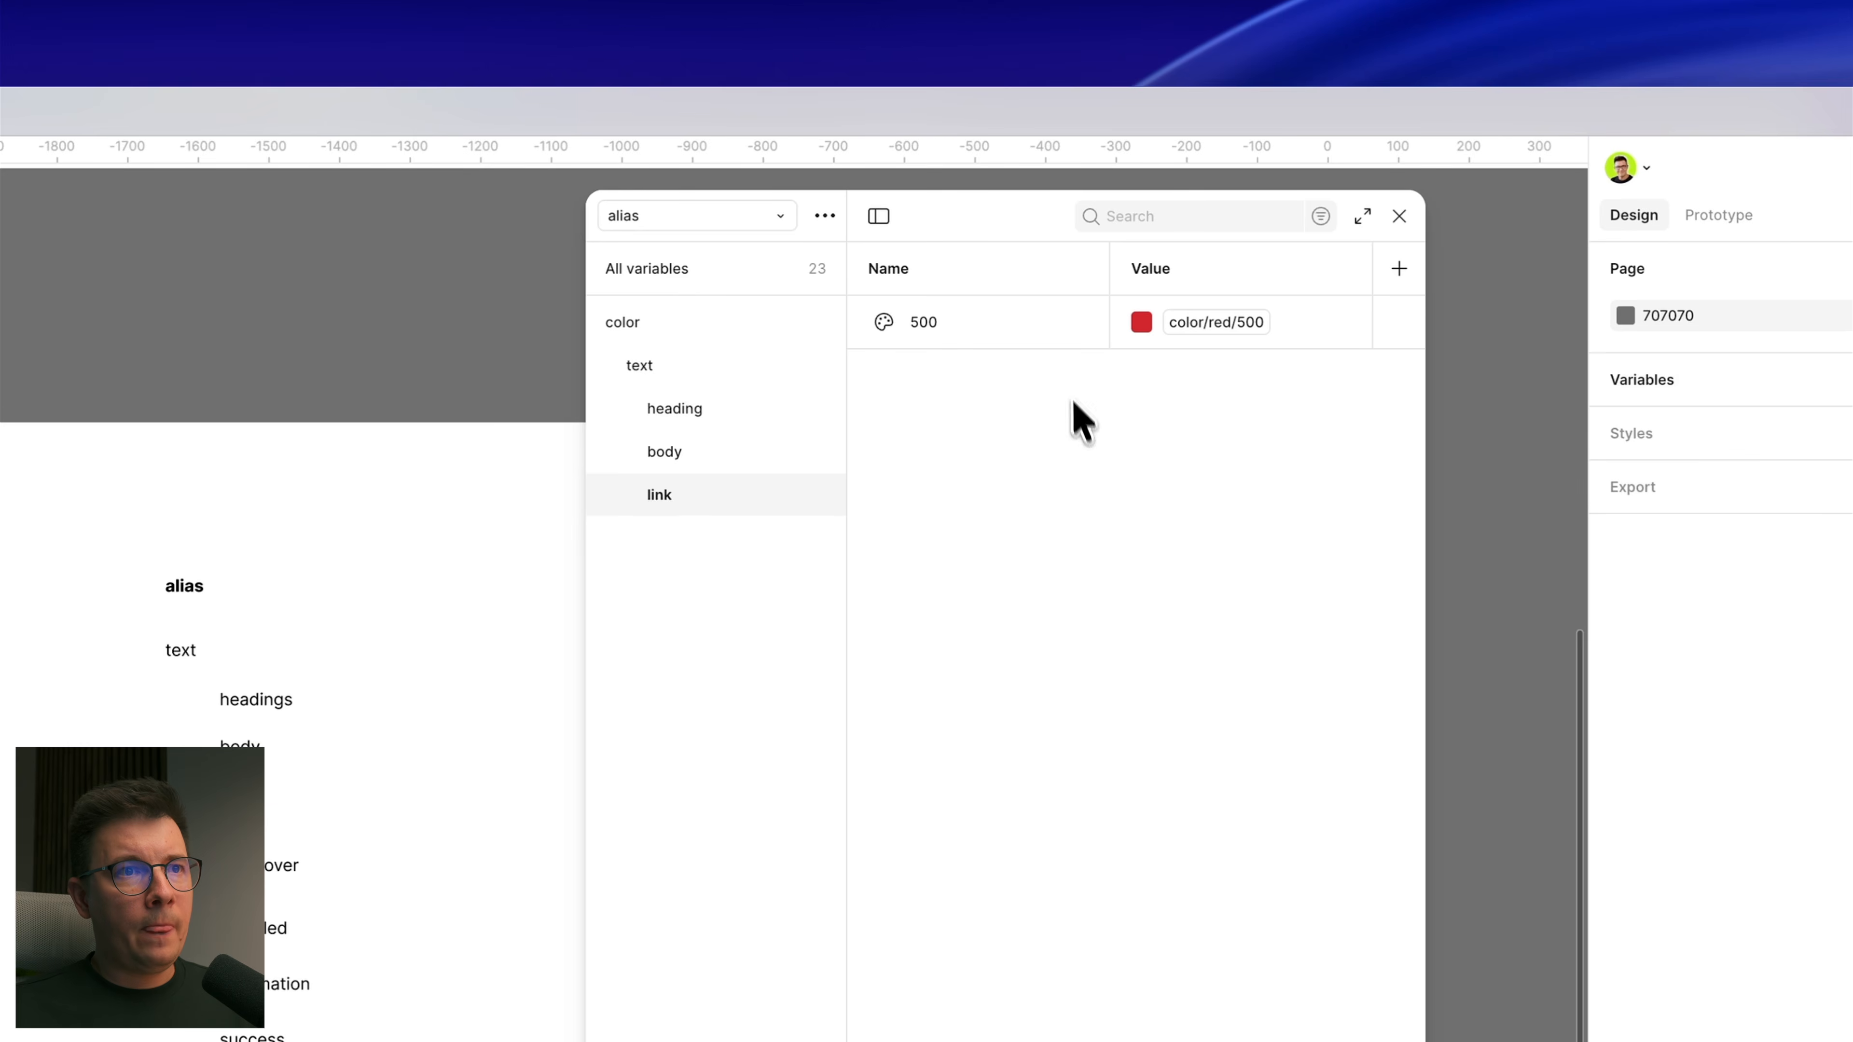
pyautogui.doubleClick(926, 322)
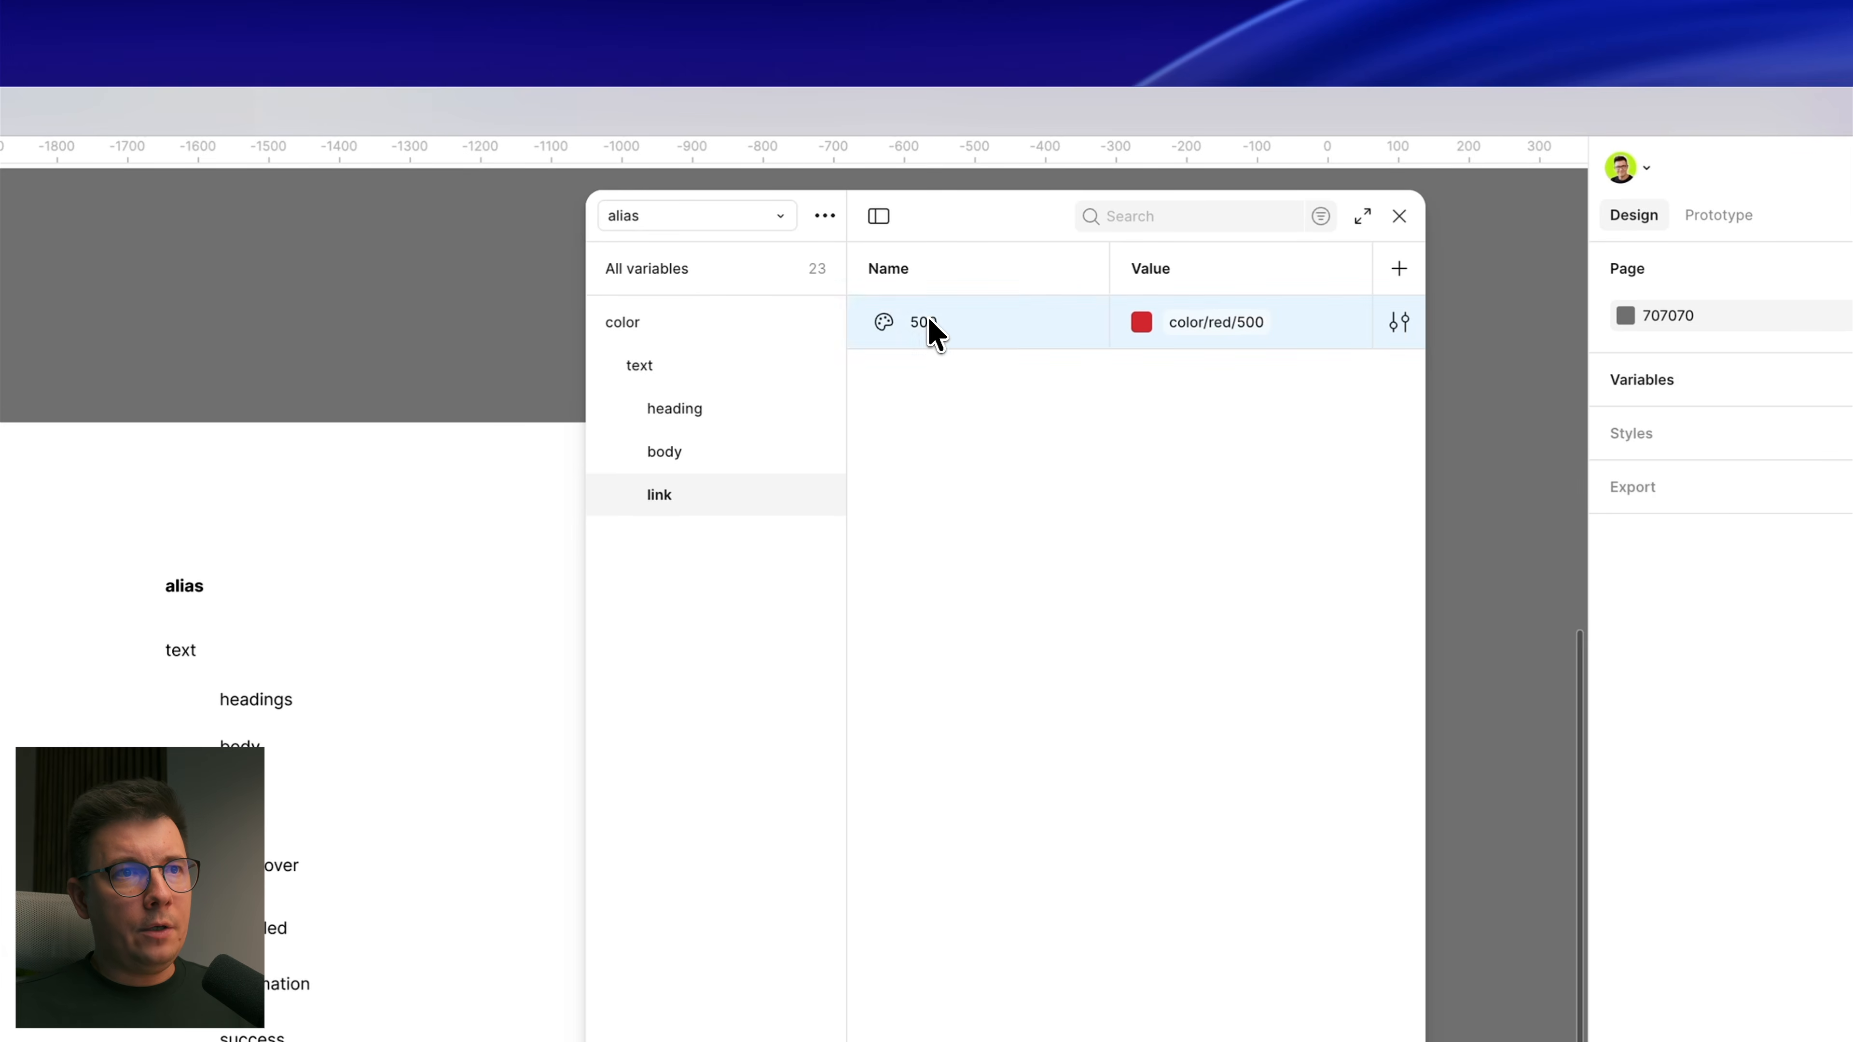
pyautogui.write('default')
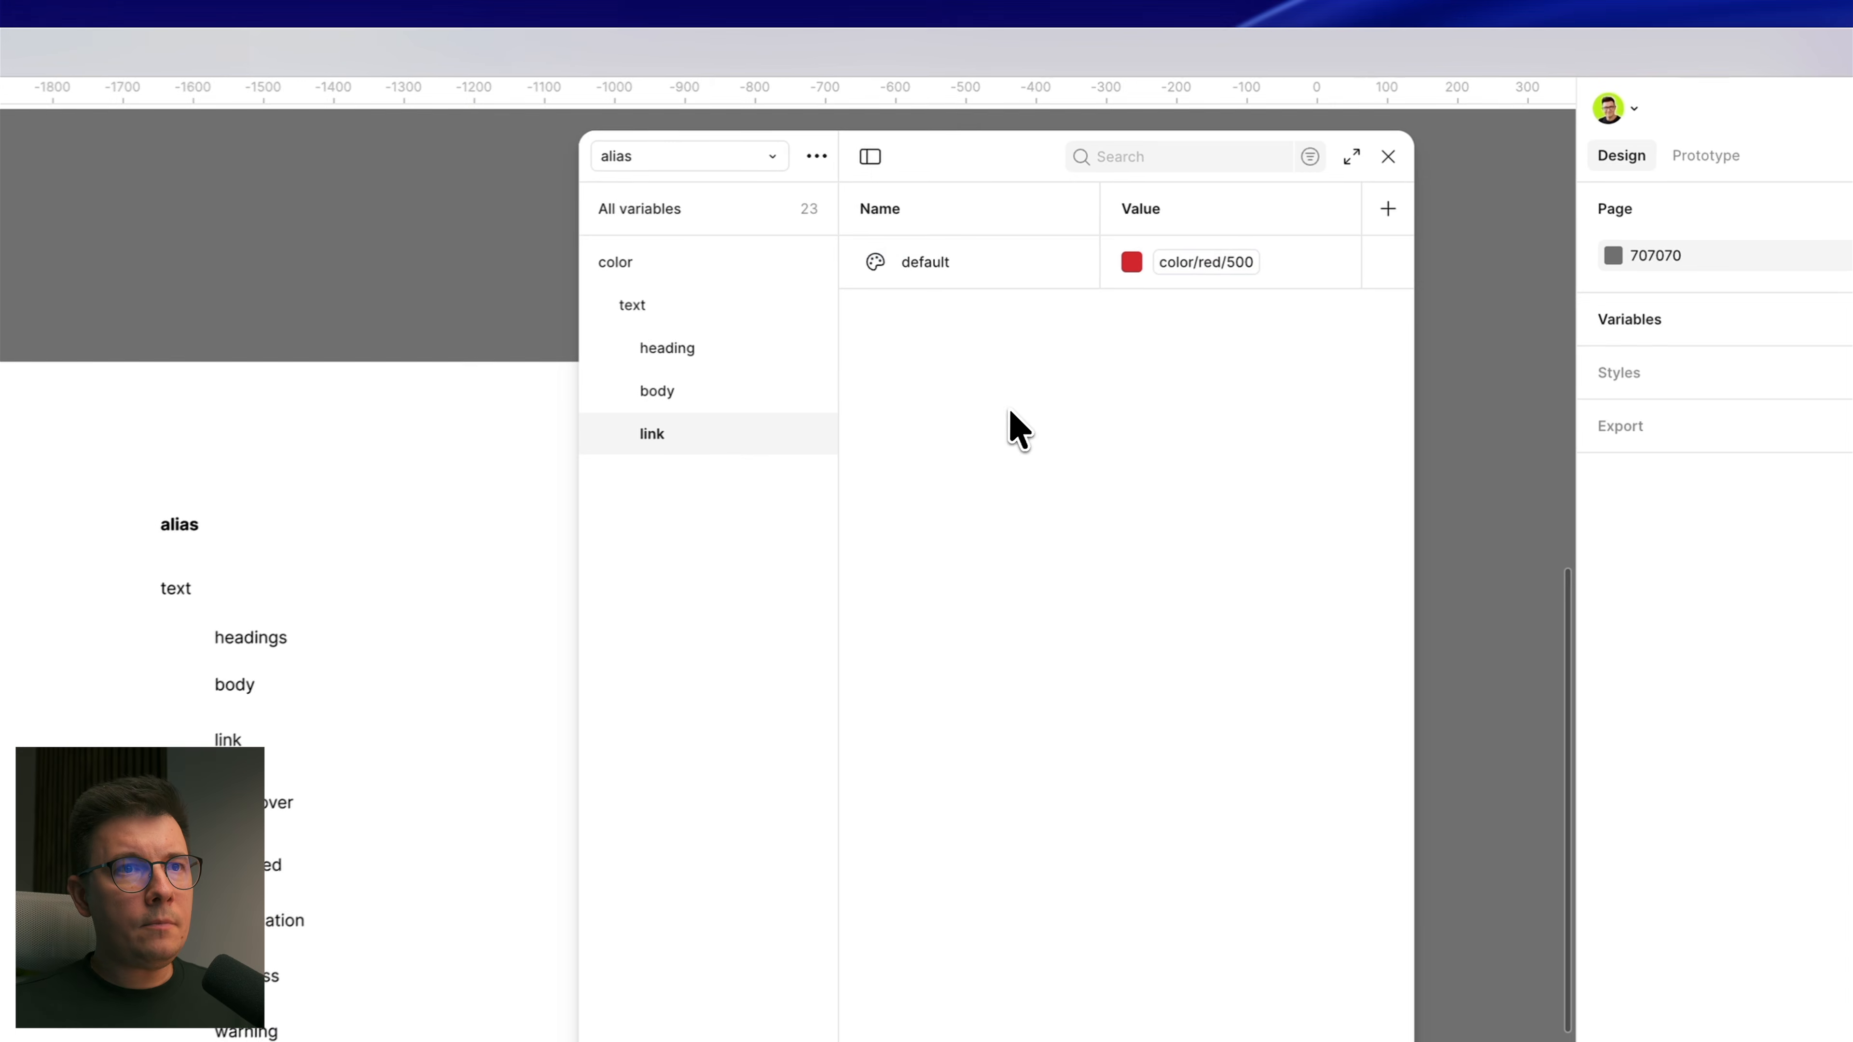
# Step: Duplicate the default link variable and rename the copy "hover"
pyautogui.click(995, 265)
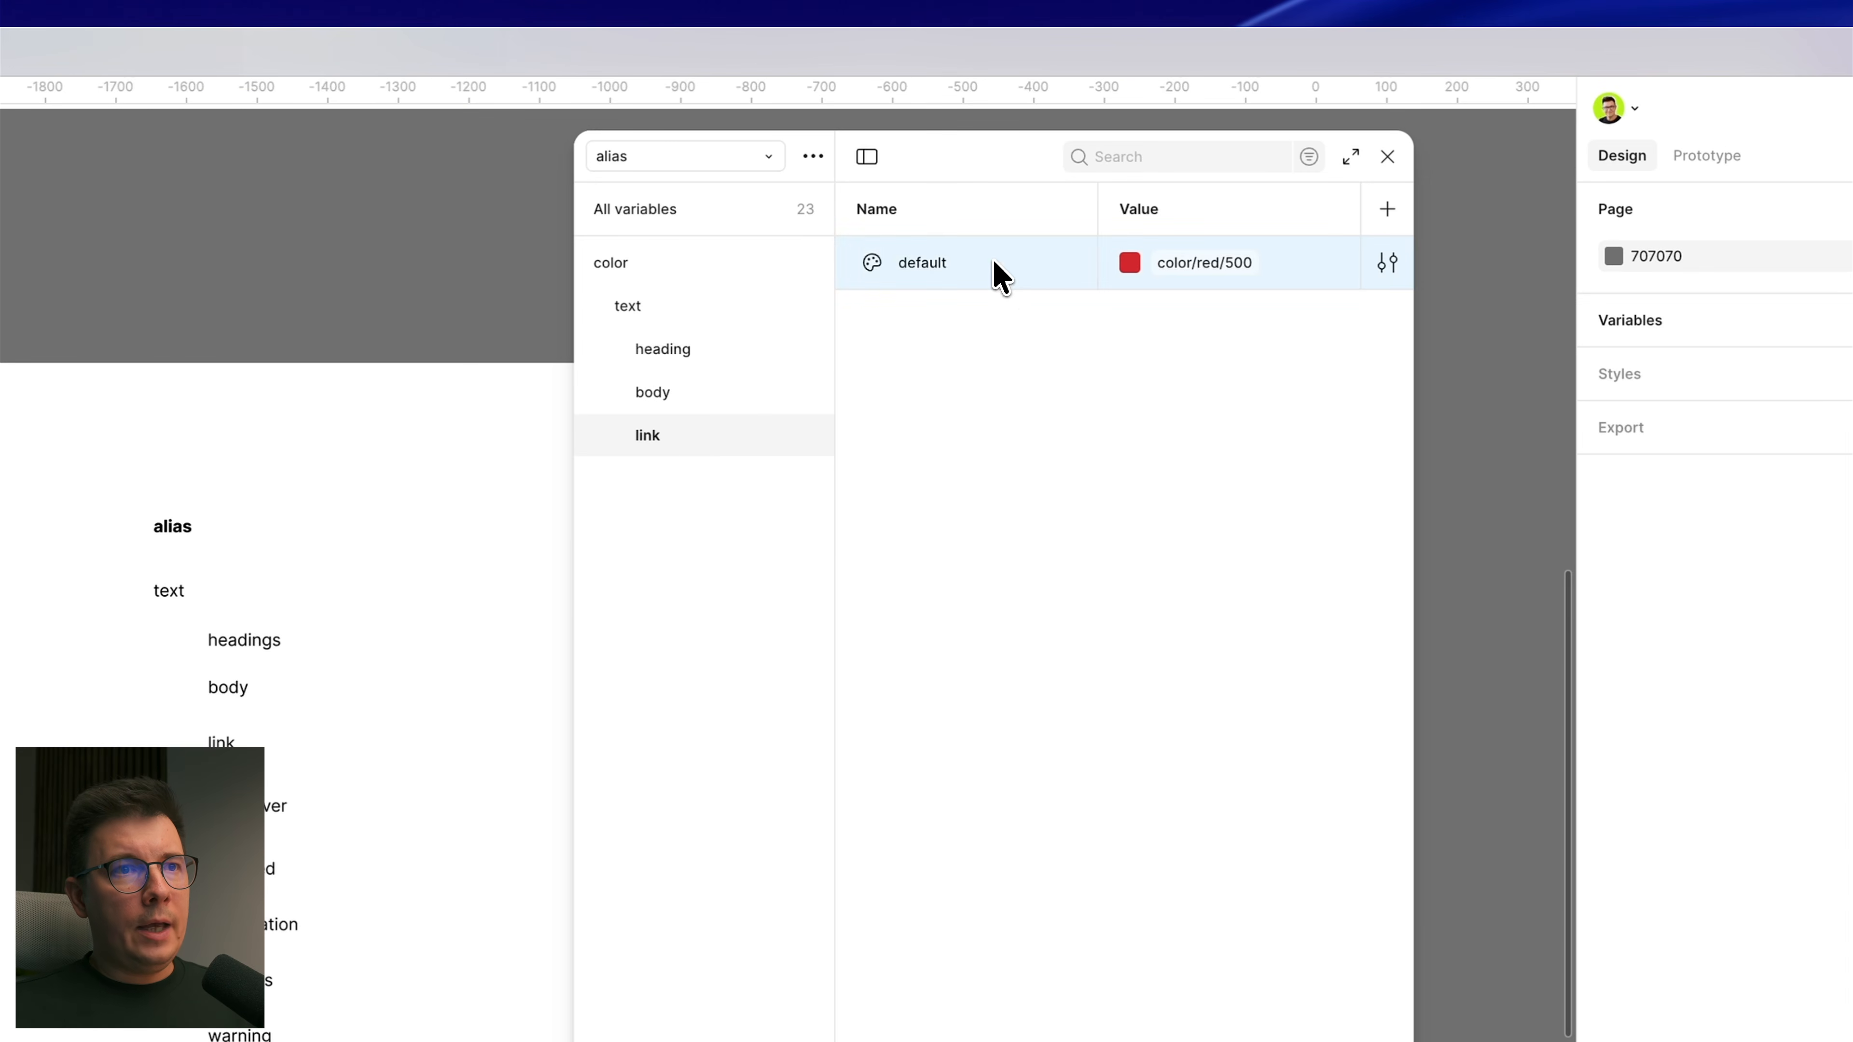
pyautogui.rightClick(1017, 271)
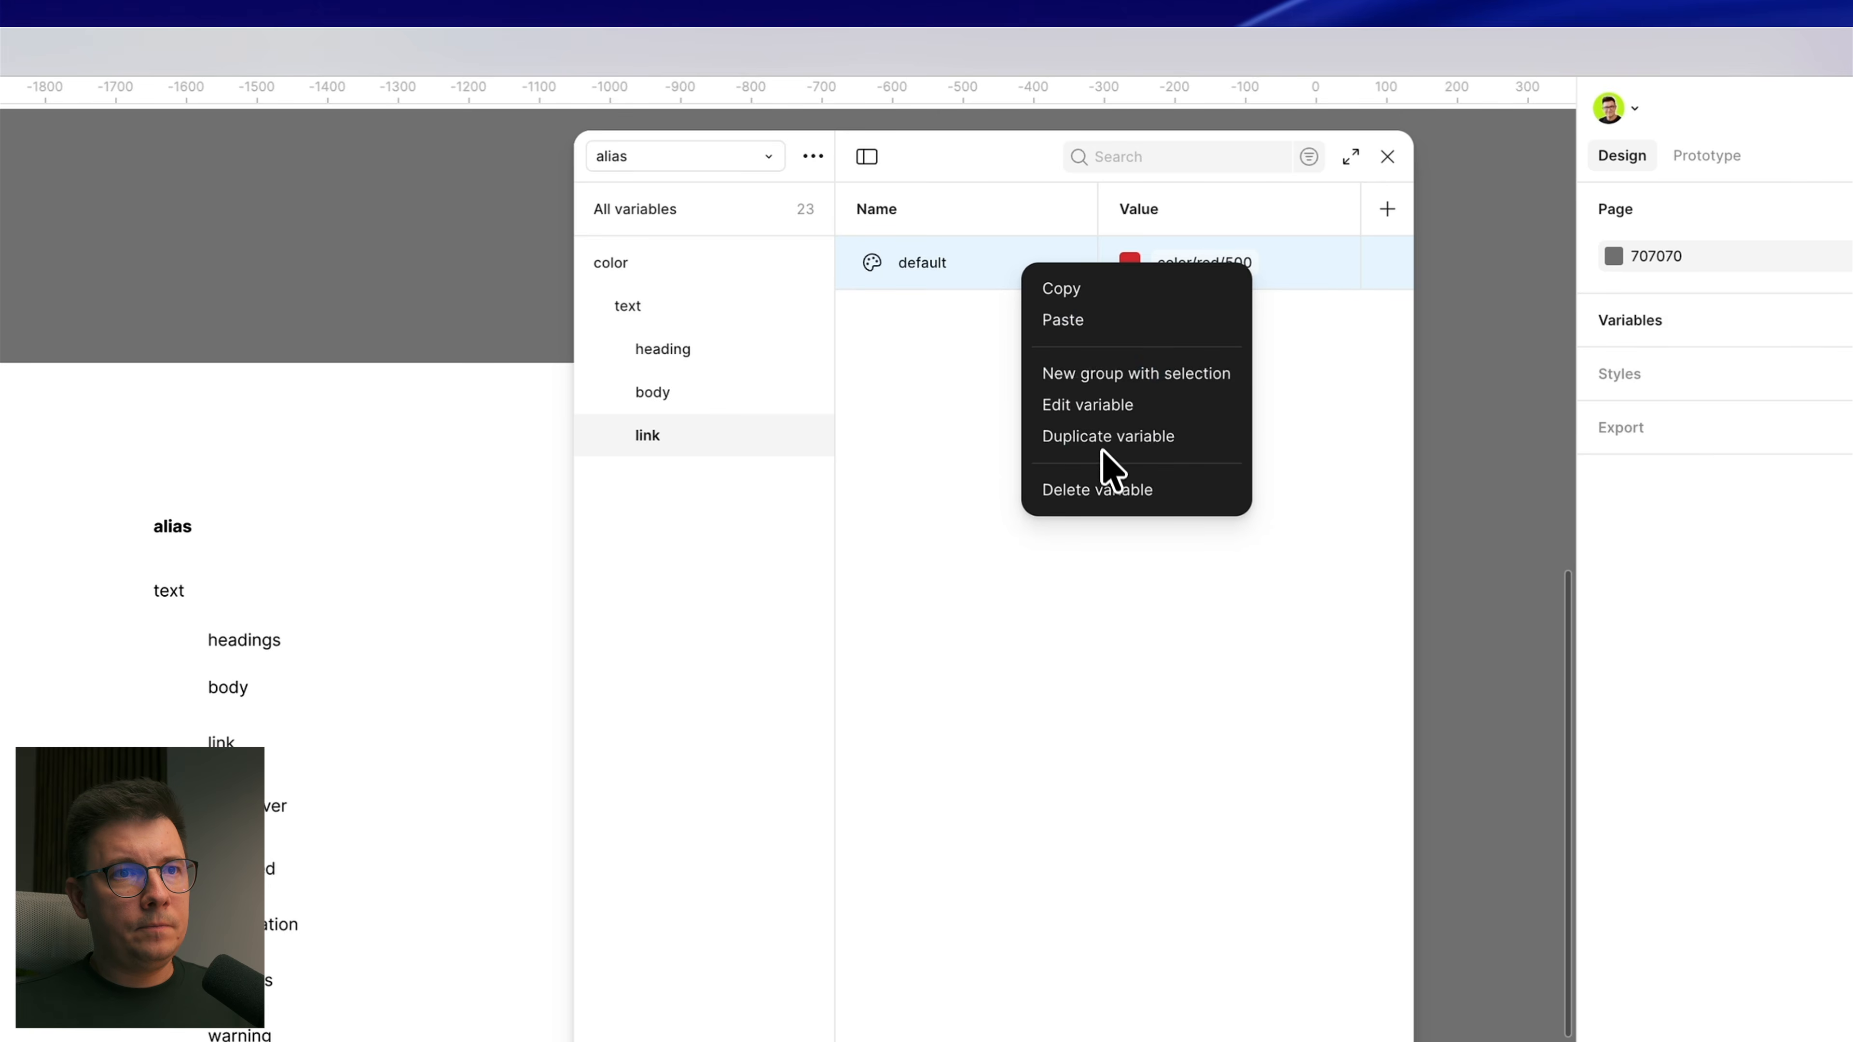
pyautogui.click(1138, 447)
pyautogui.click(1066, 653)
pyautogui.click(927, 332)
pyautogui.doubleClick(929, 337)
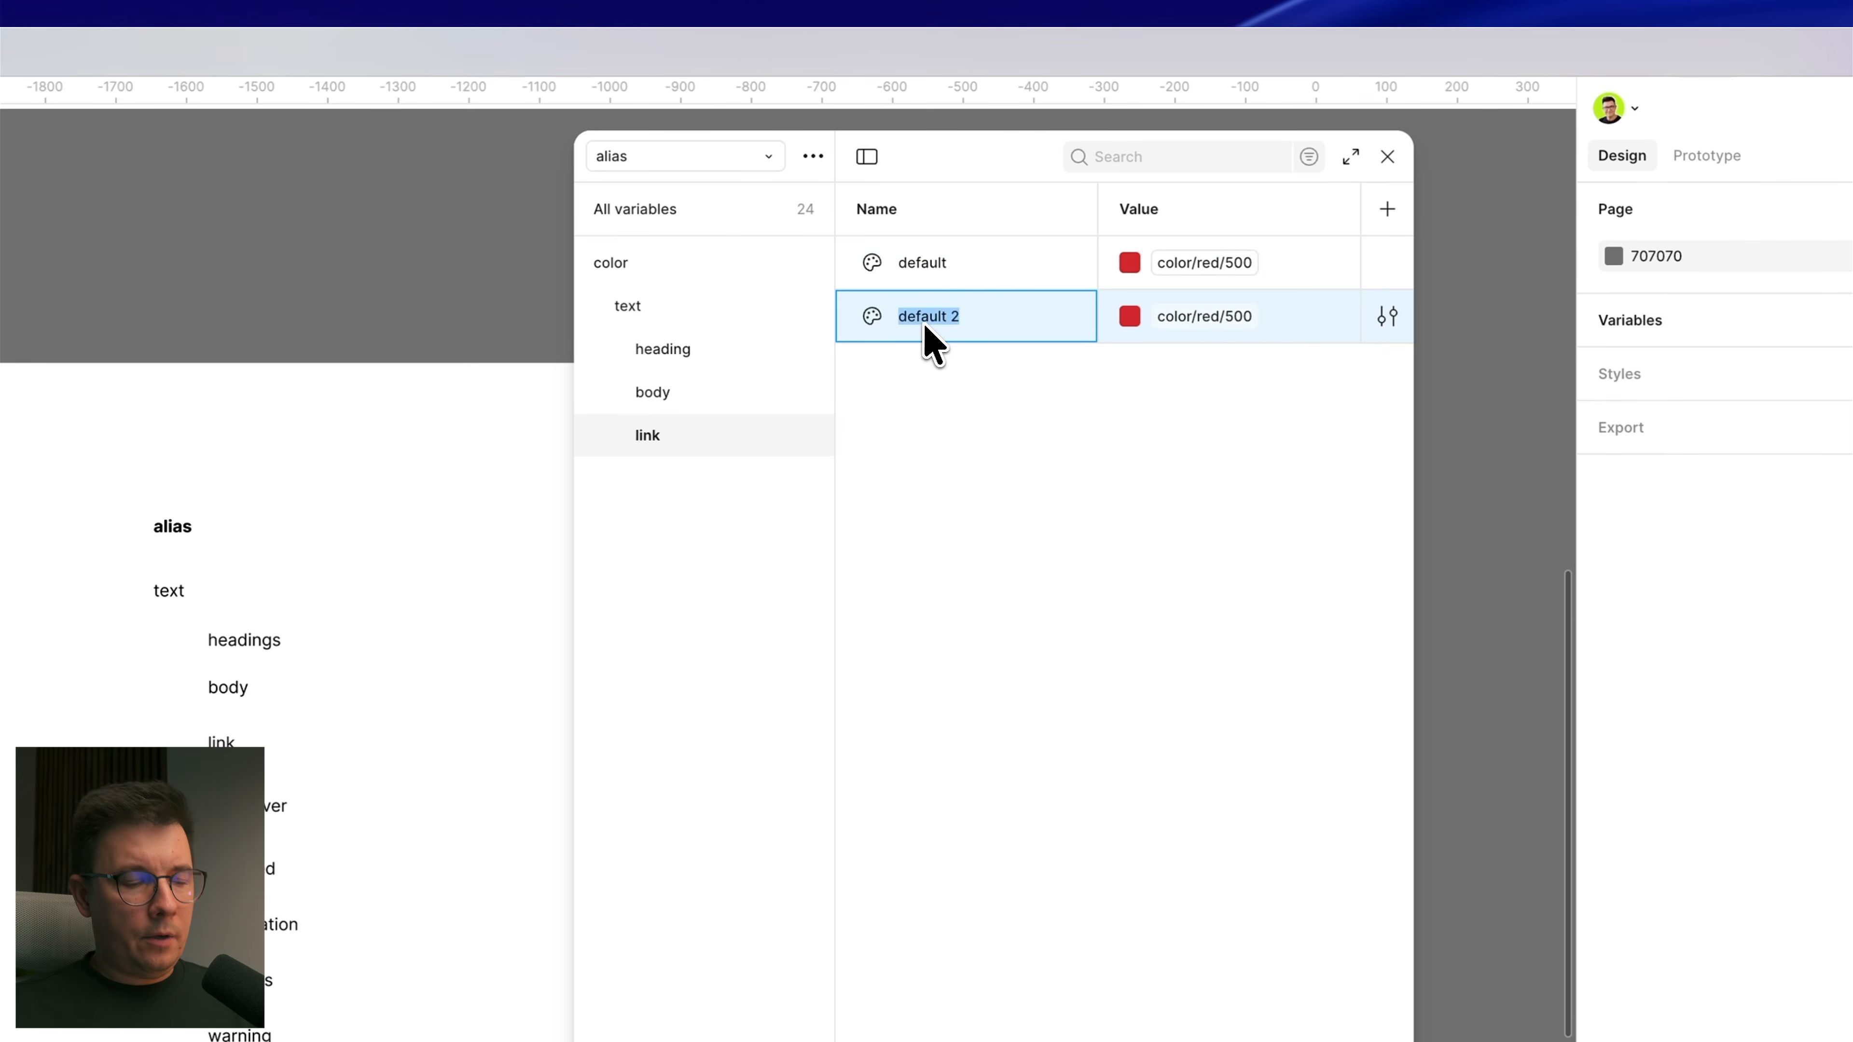
pyautogui.press('Return')
# Step: Link the hover variable's value to color/red/600, and show the variables of the body text group
pyautogui.click(1179, 322)
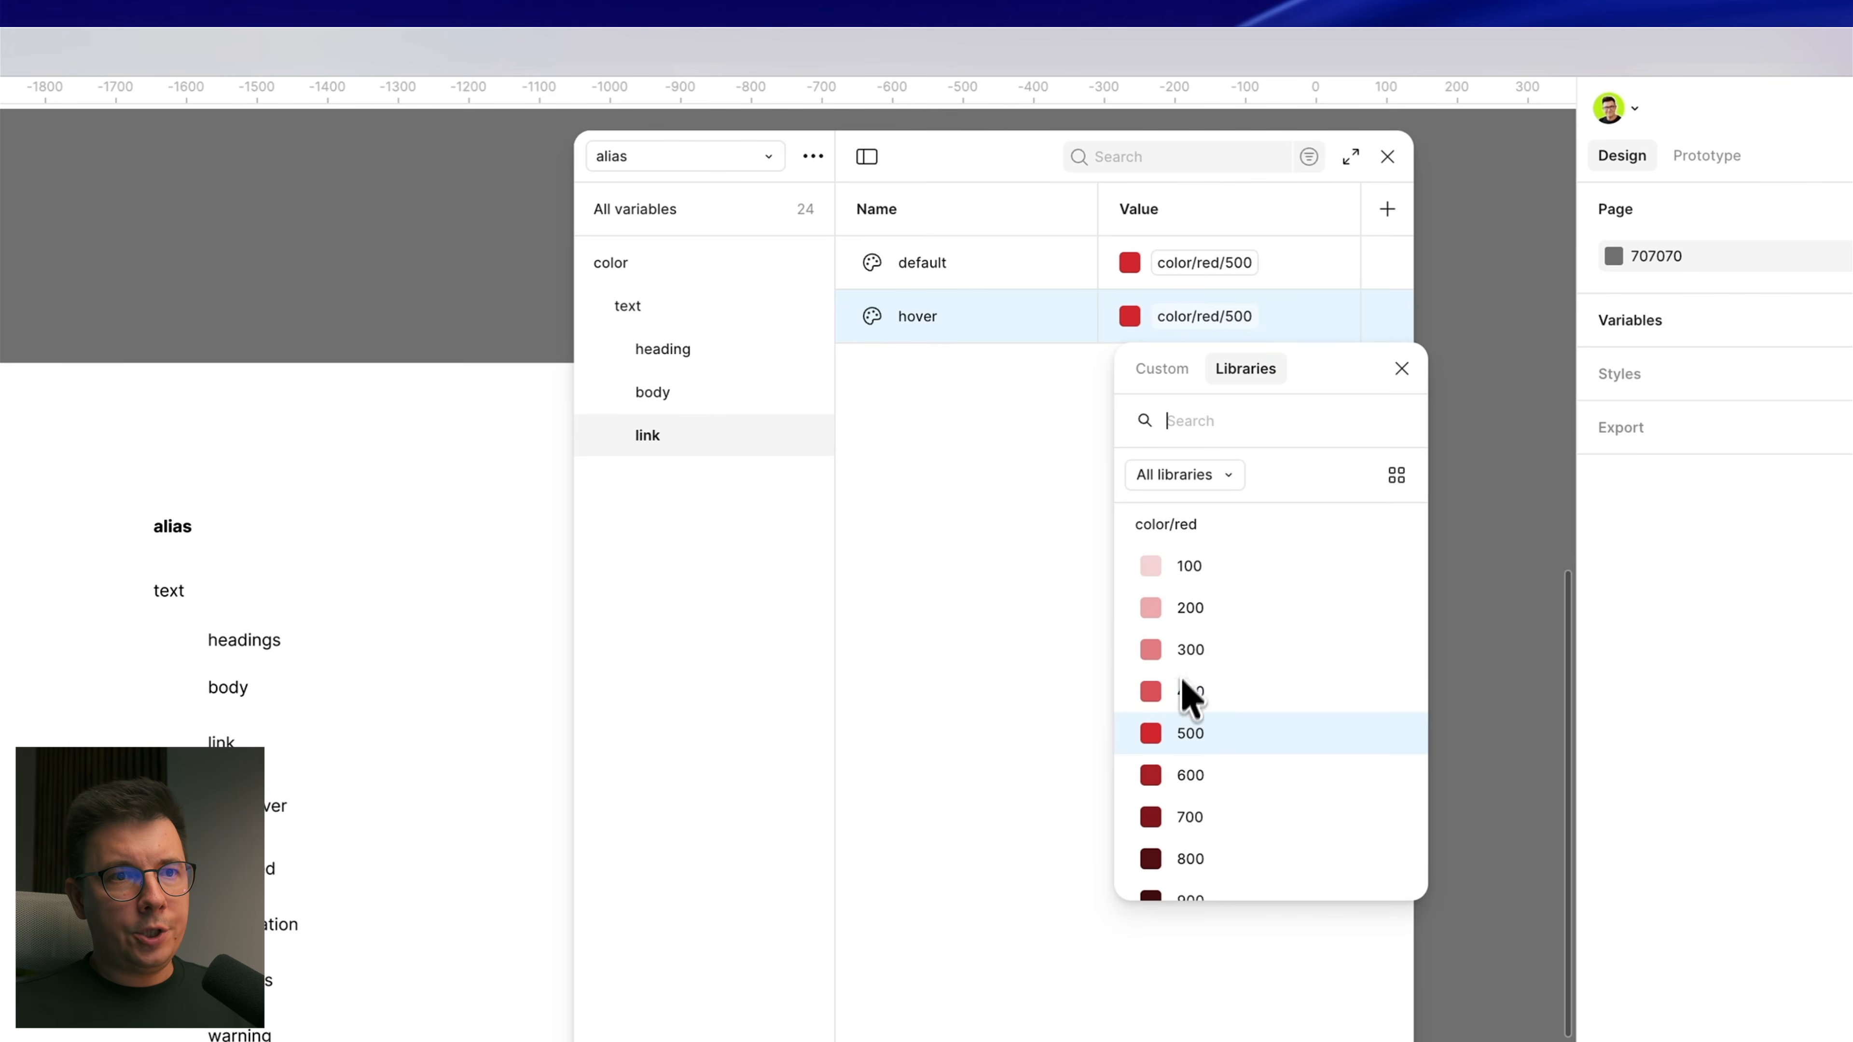
pyautogui.click(1176, 779)
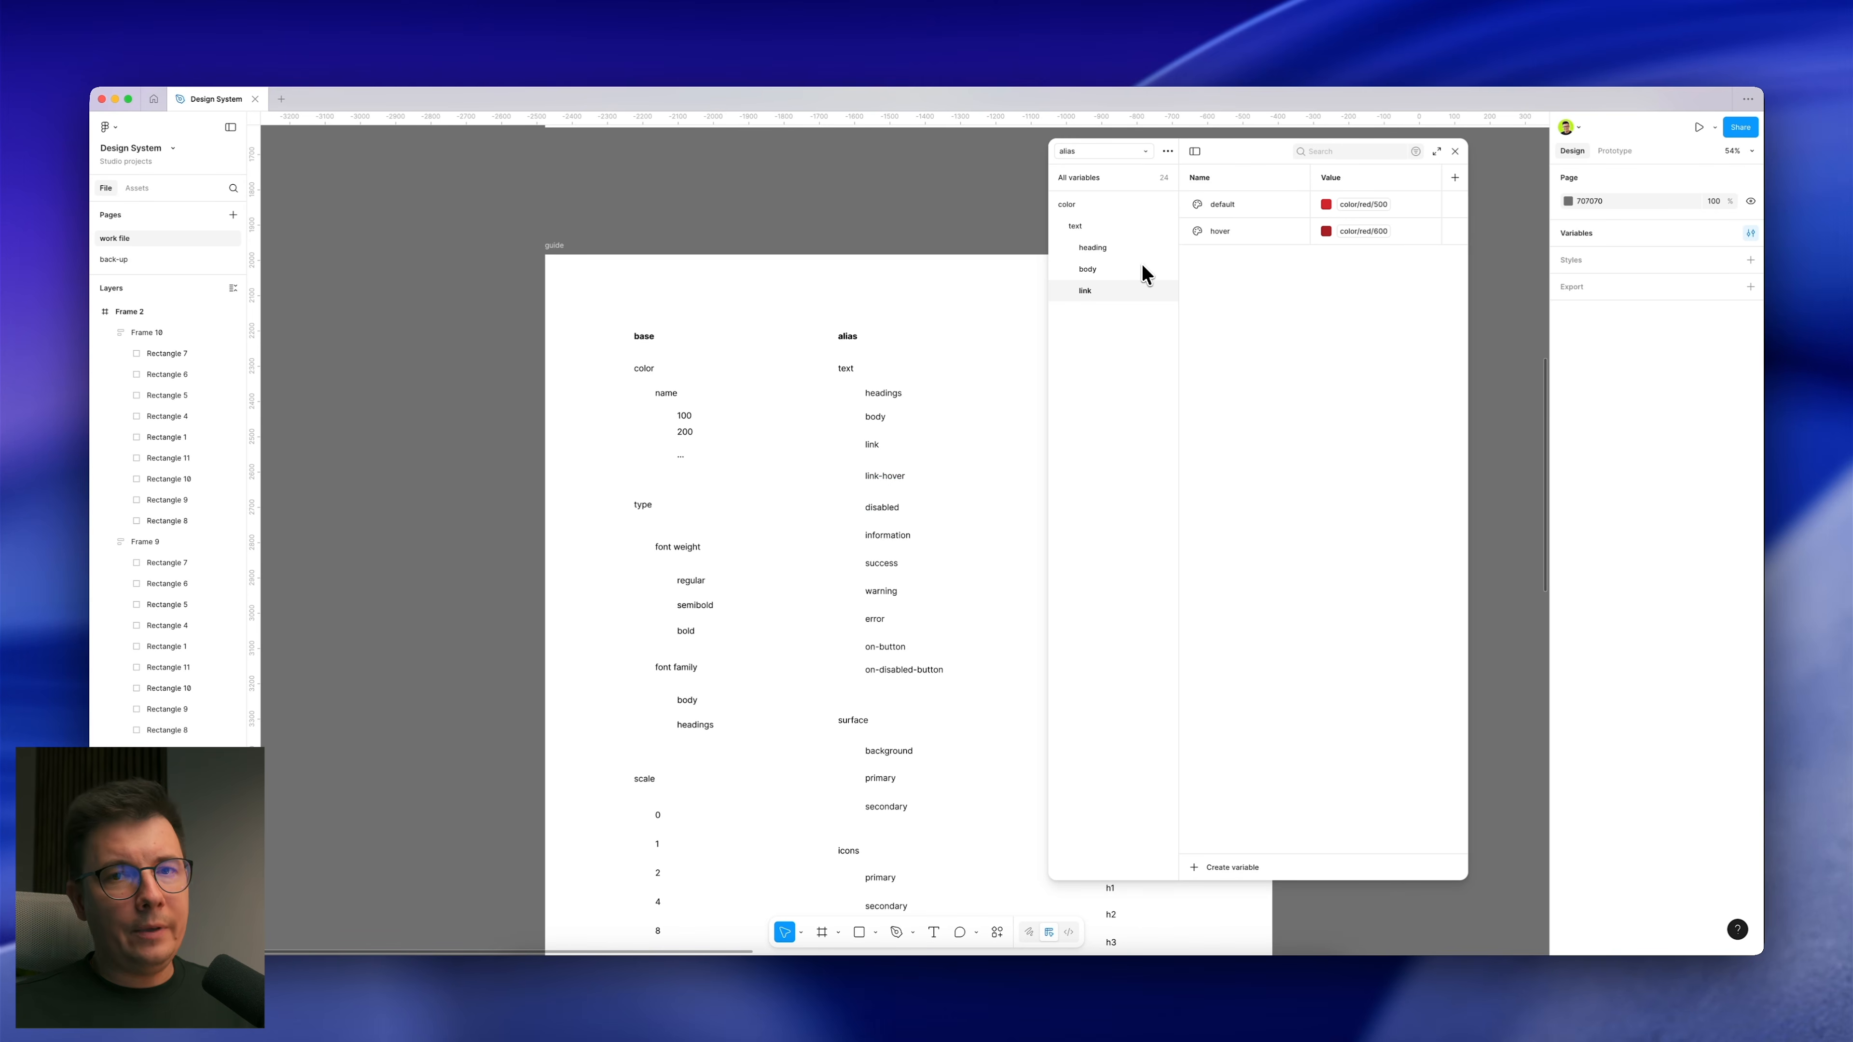
pyautogui.click(1088, 269)
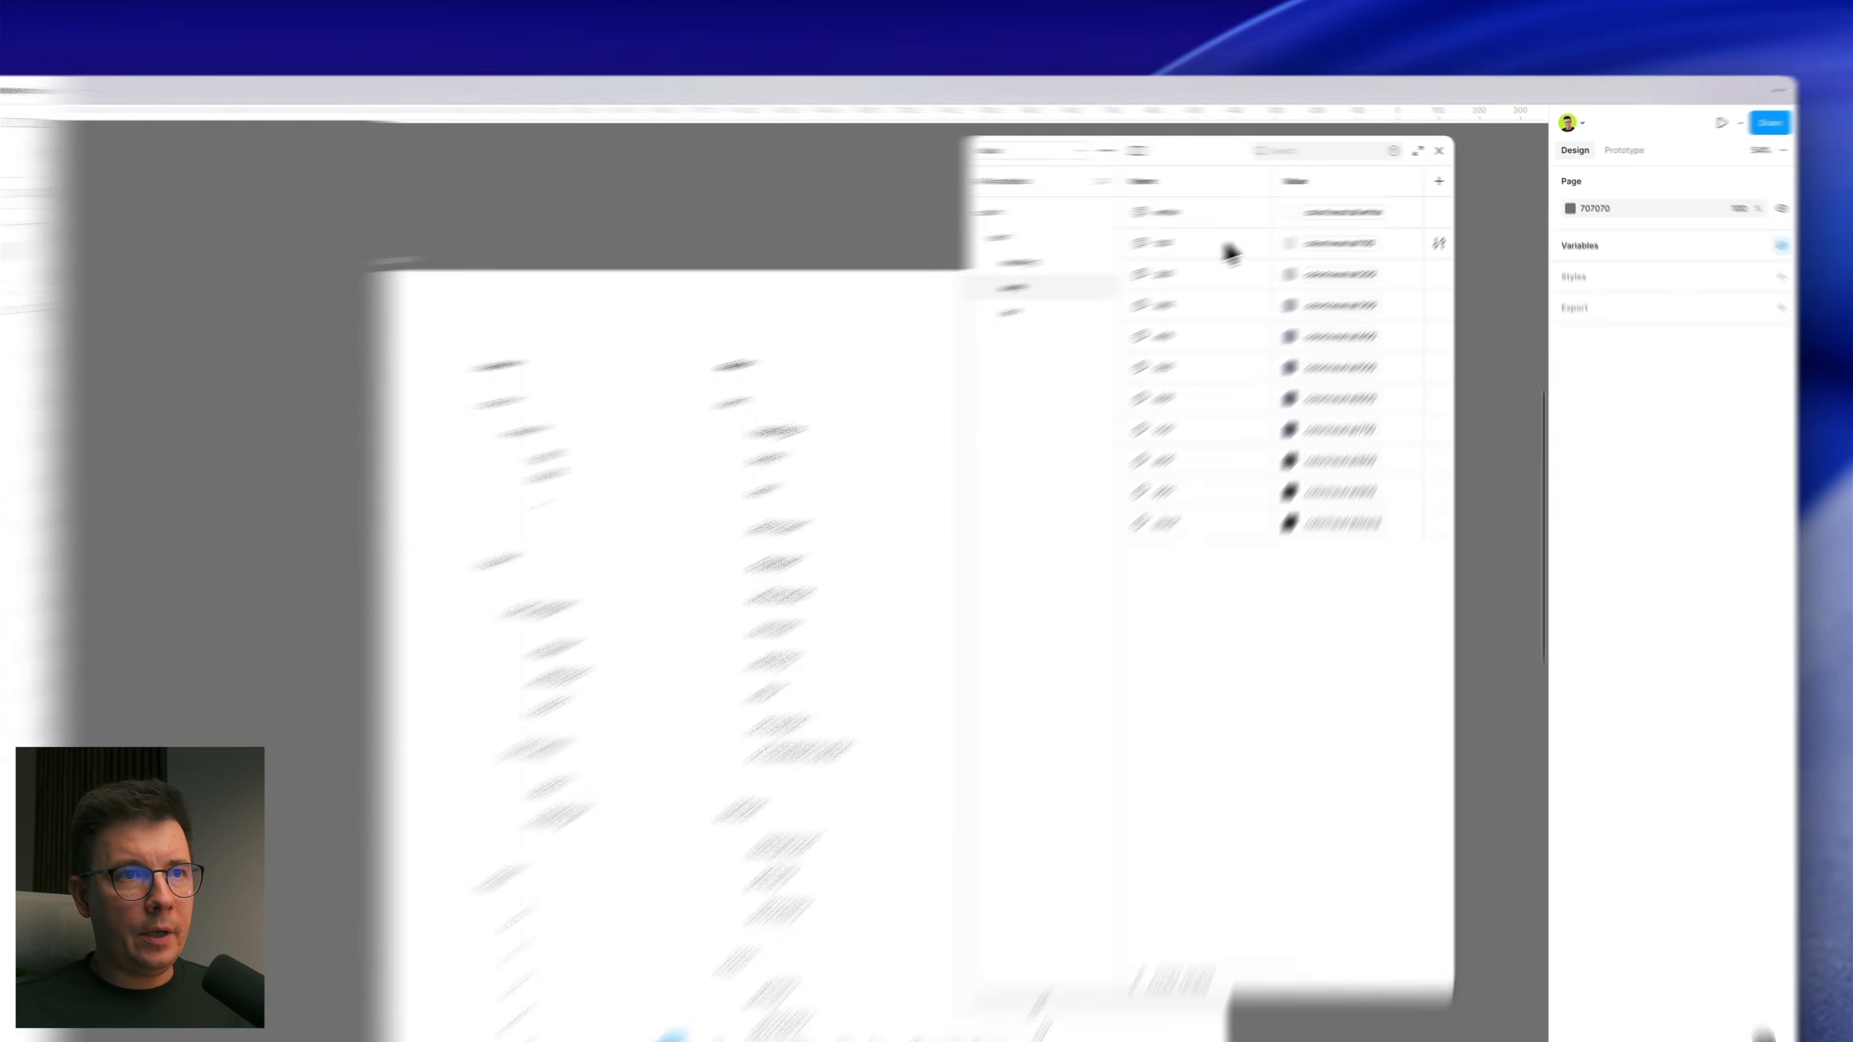
# Step: Delete the color variables 100 through 700 from the body text group
pyautogui.click(1238, 231)
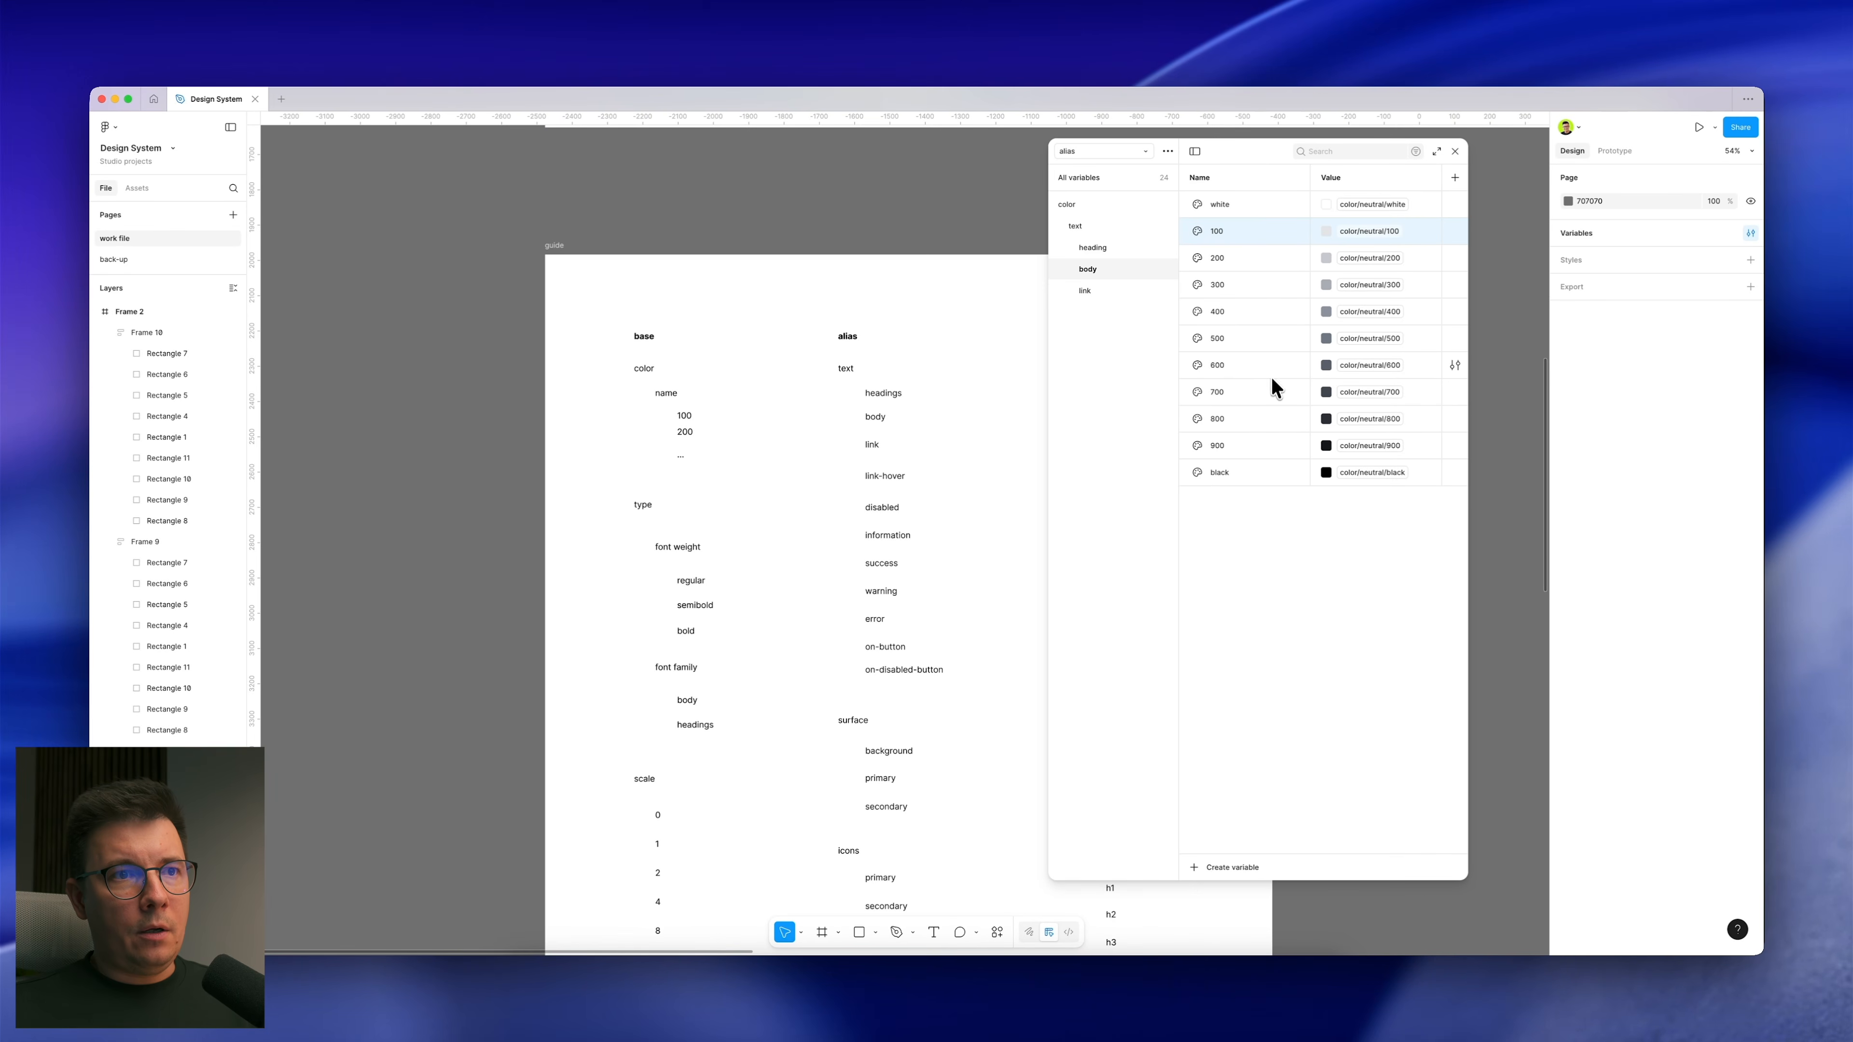
pyautogui.keyDown('shift'); pyautogui.click(1267, 400); pyautogui.keyUp('shift')
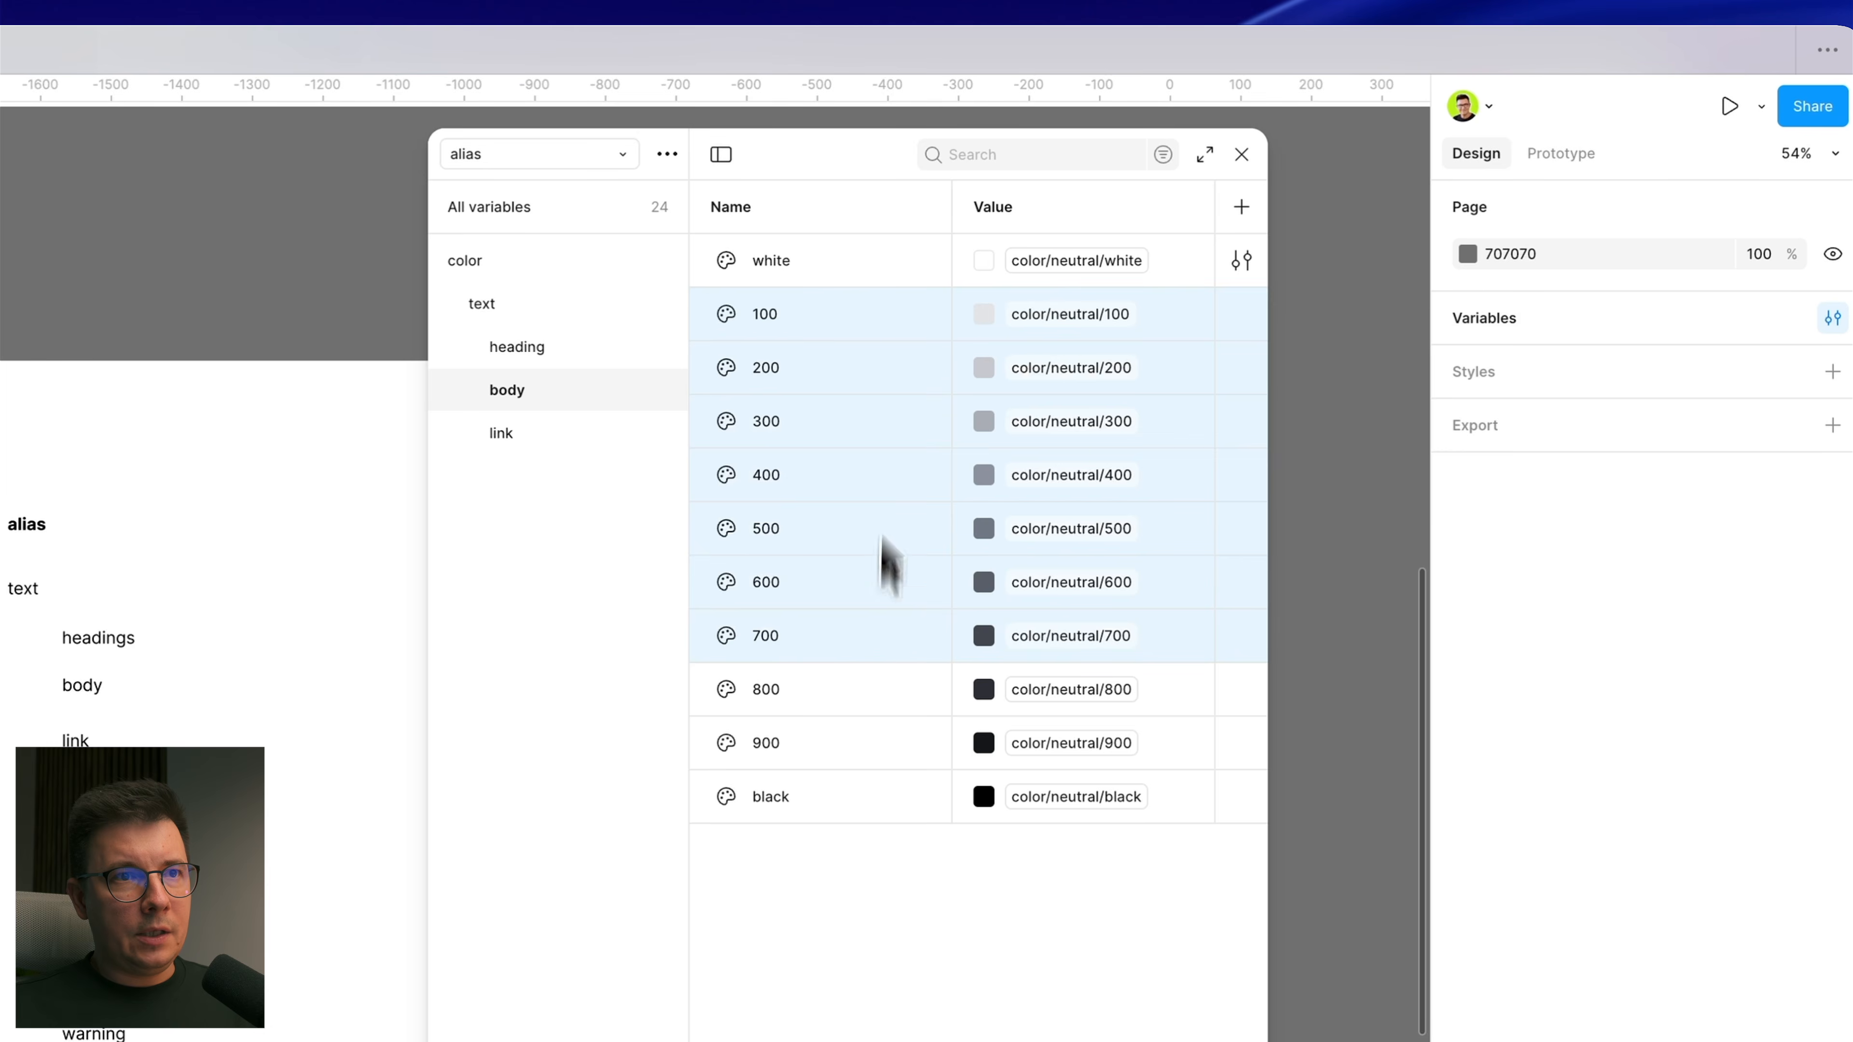
pyautogui.rightClick(870, 593)
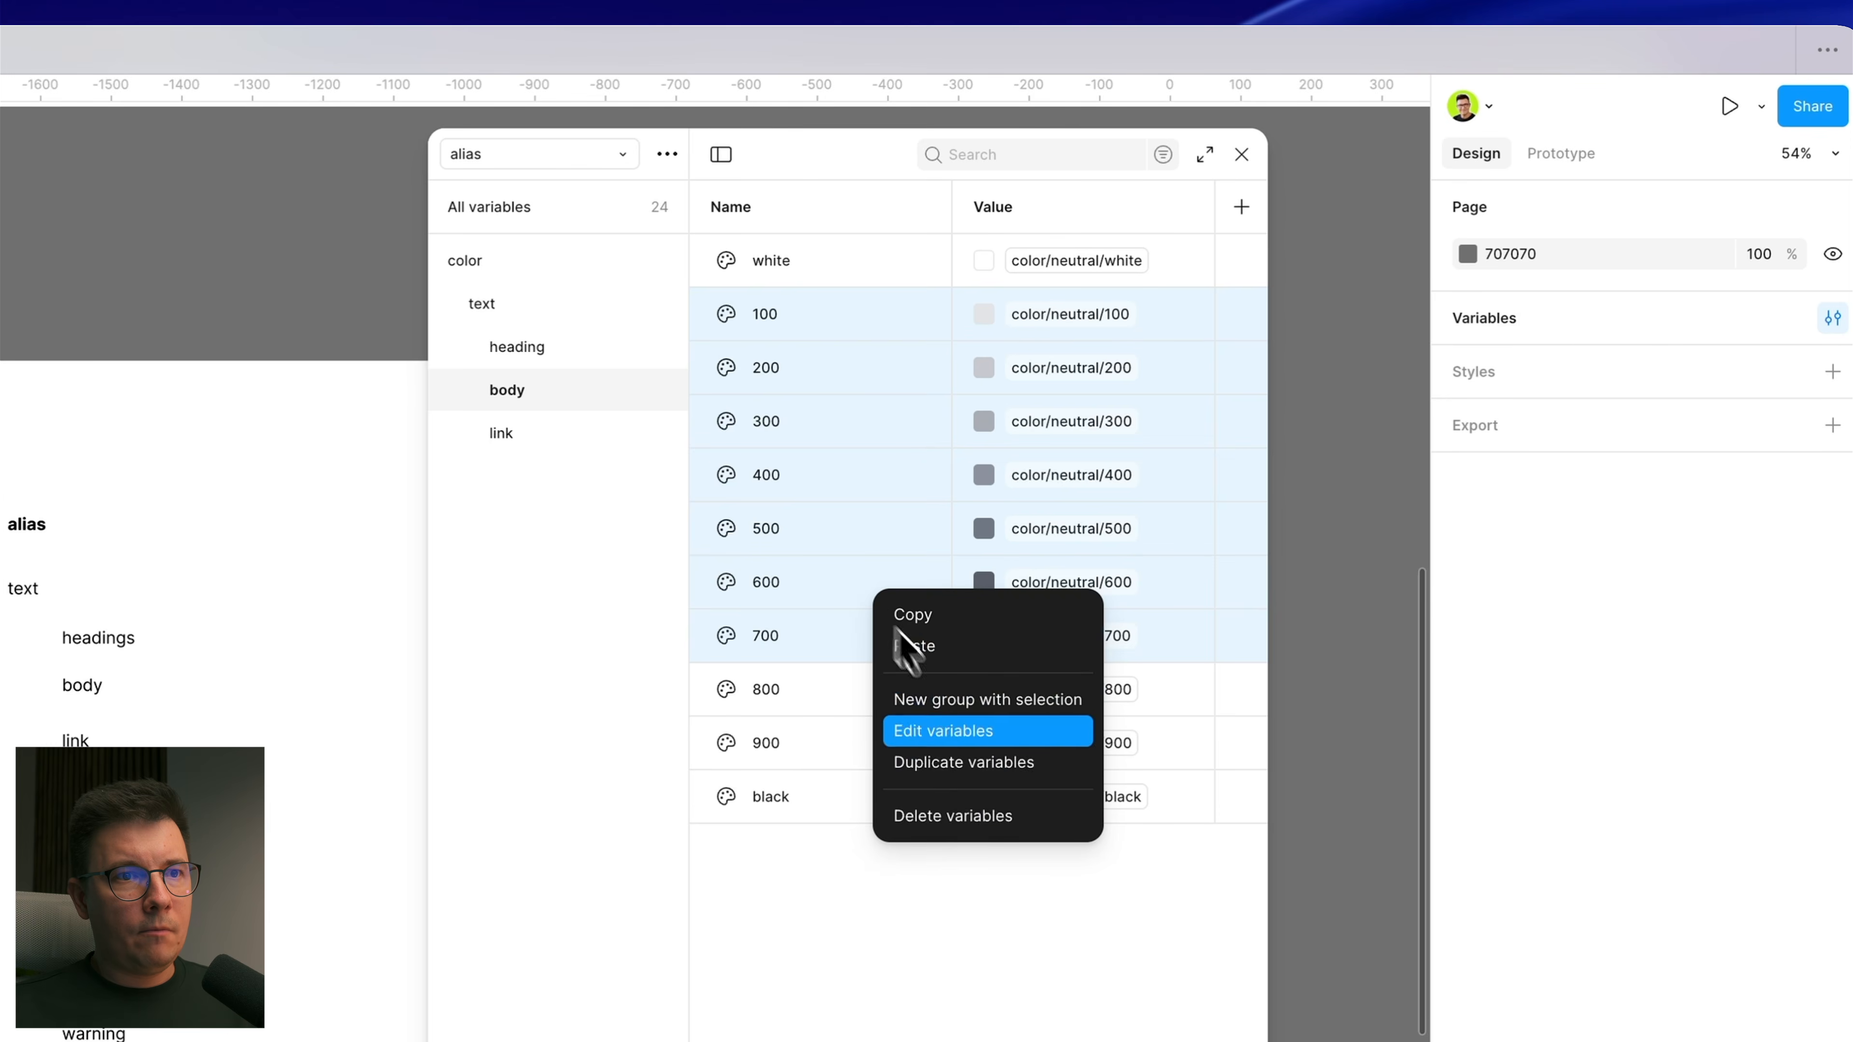
pyautogui.click(967, 817)
# Step: Delete the black and 800 variables from the body text group
pyautogui.click(886, 398)
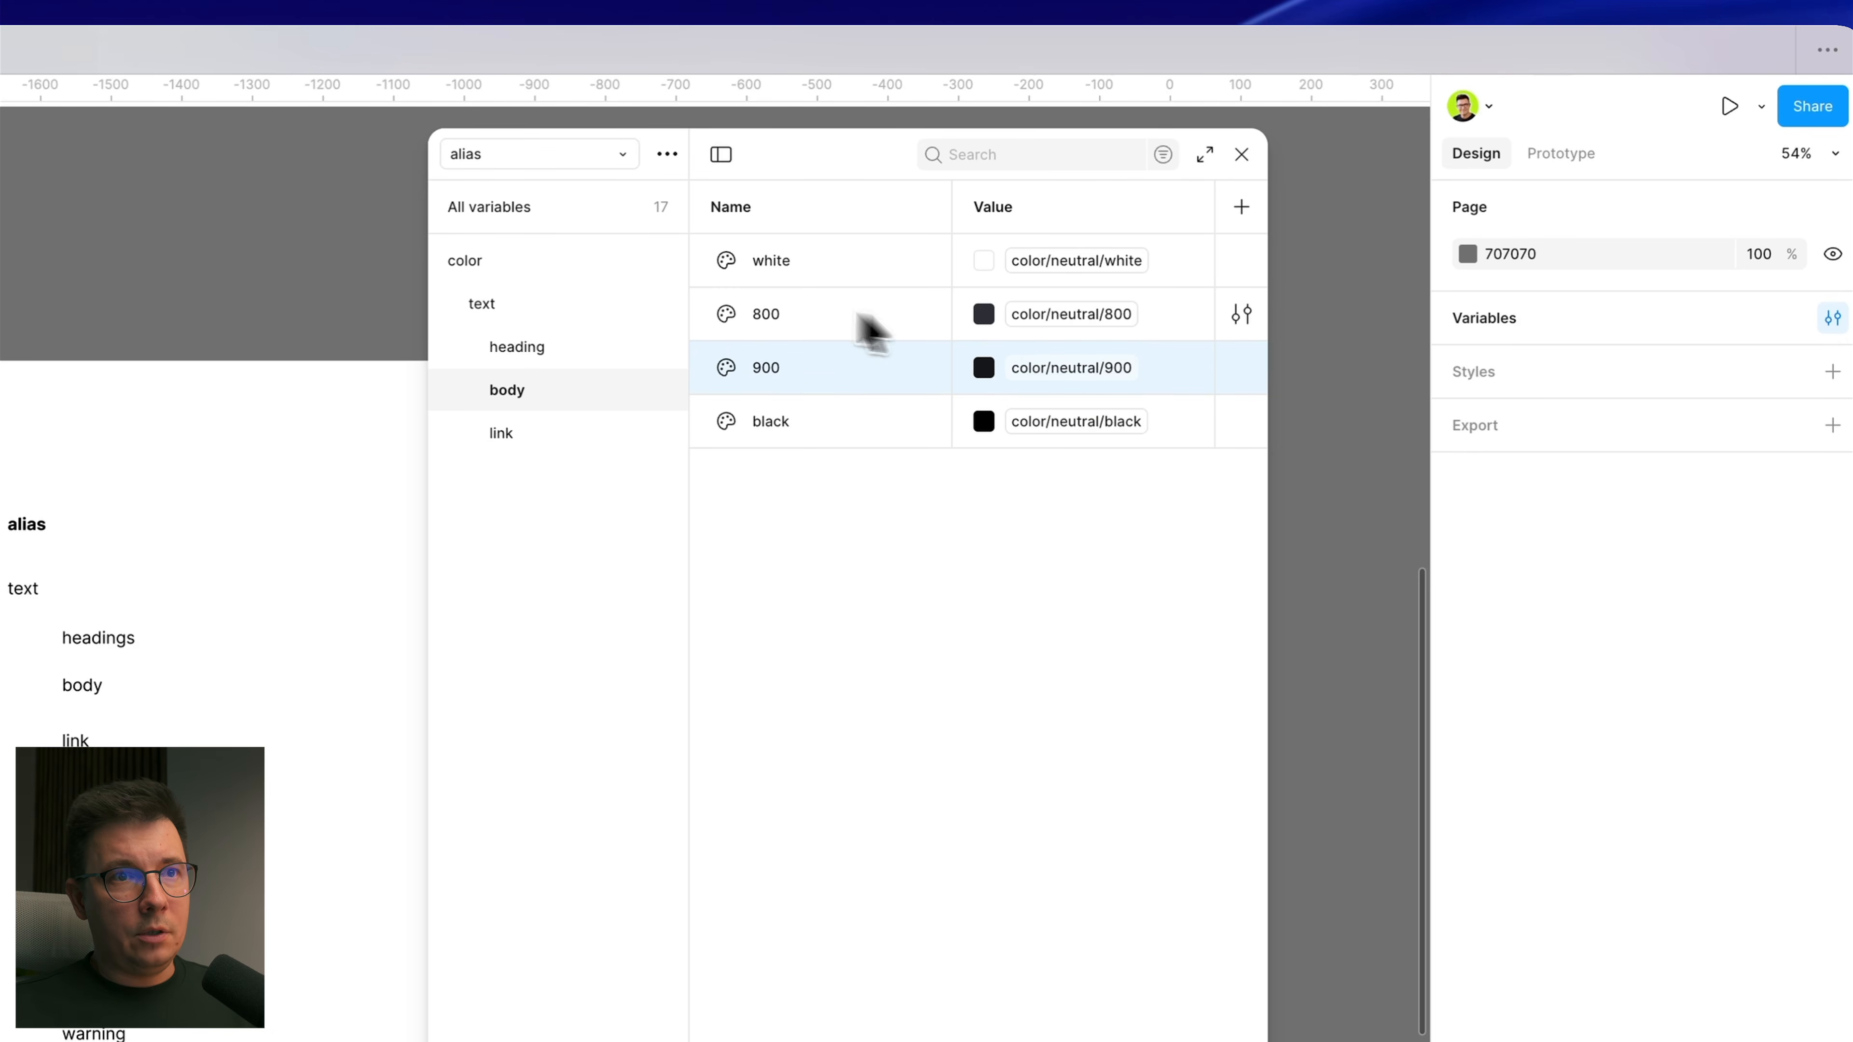
pyautogui.click(890, 331)
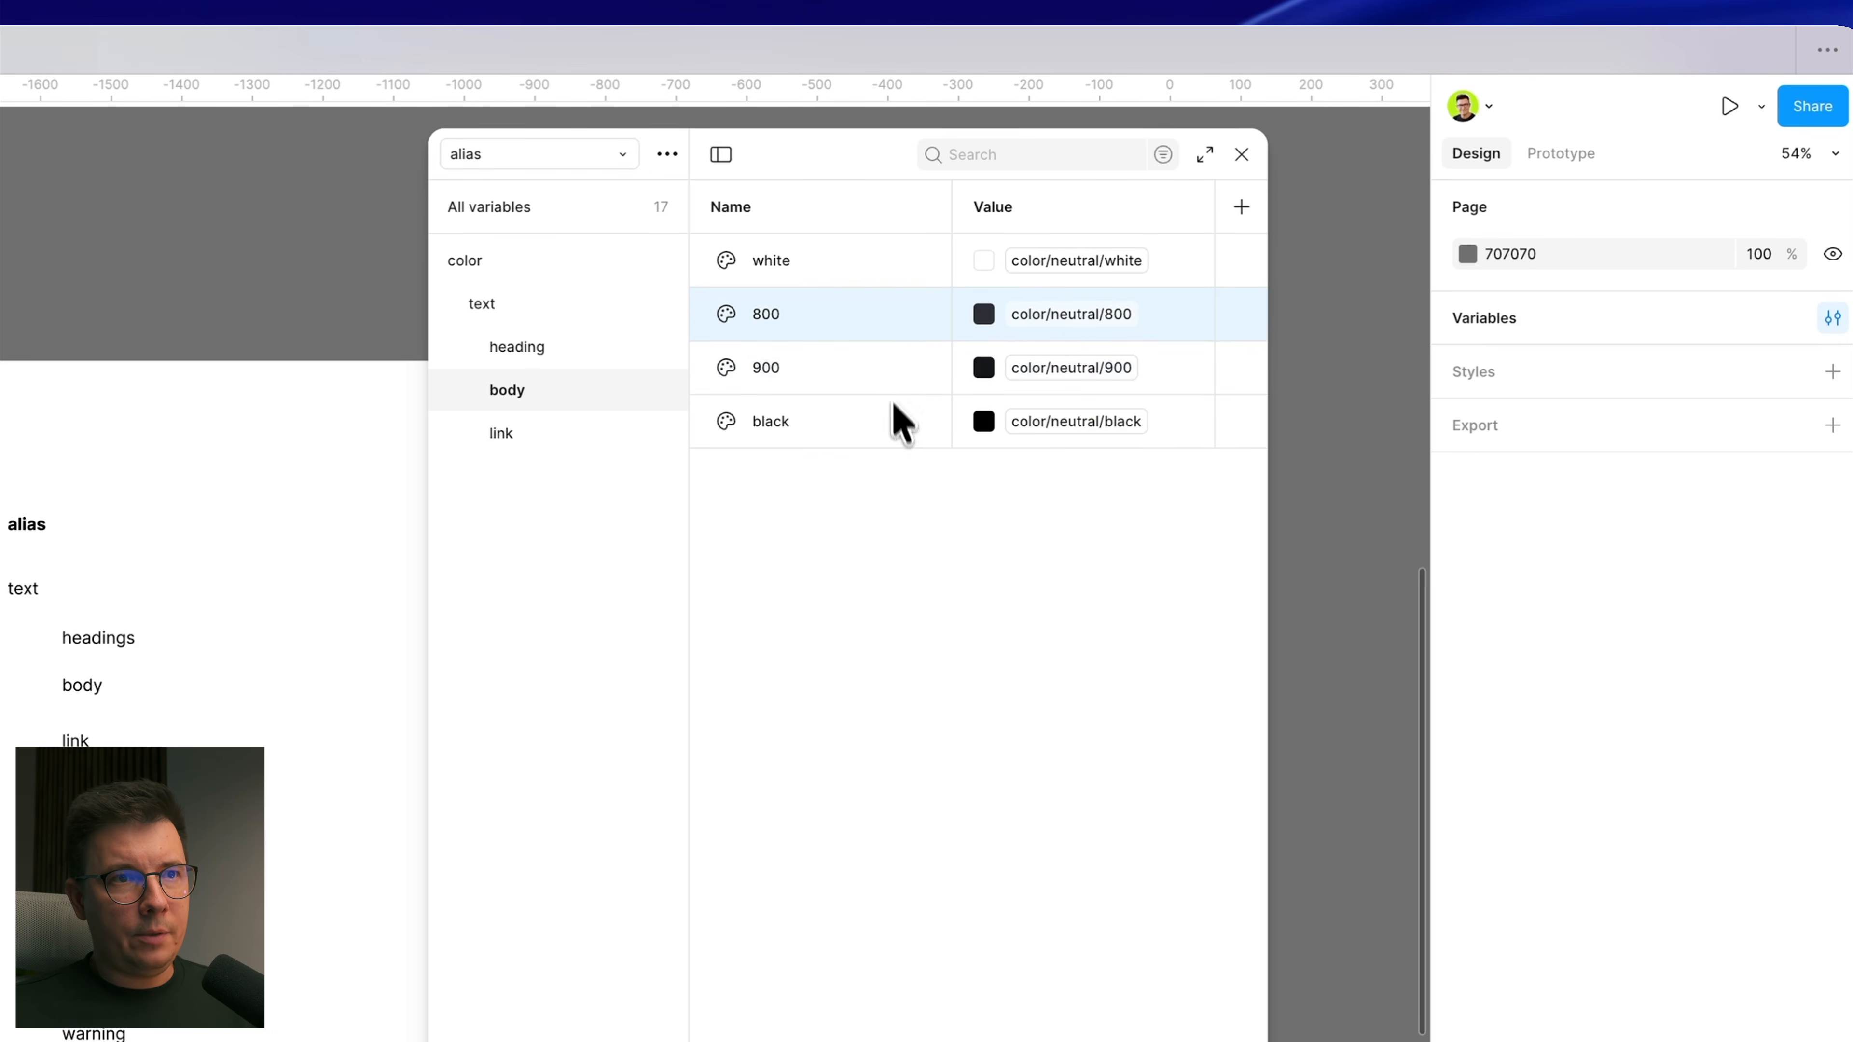
pyautogui.click(899, 422)
pyautogui.rightClick(907, 433)
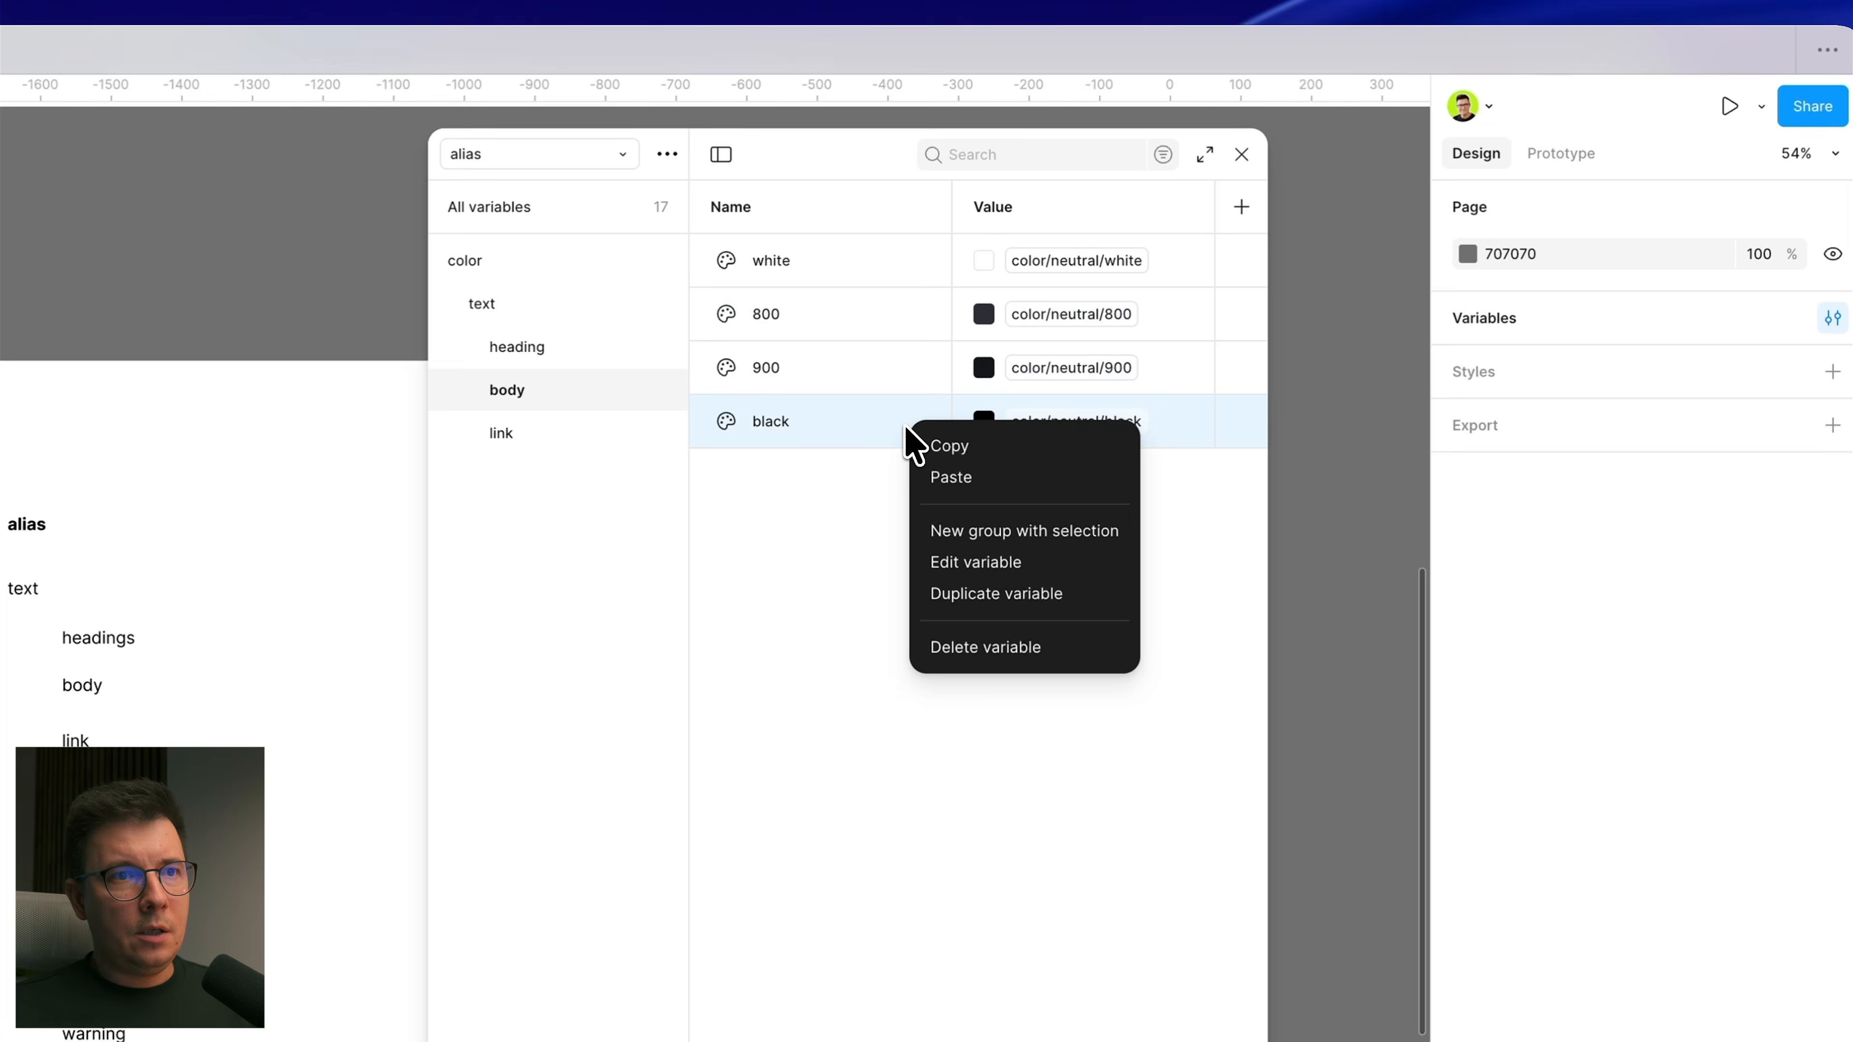
pyautogui.click(985, 650)
pyautogui.click(886, 321)
pyautogui.rightClick(899, 318)
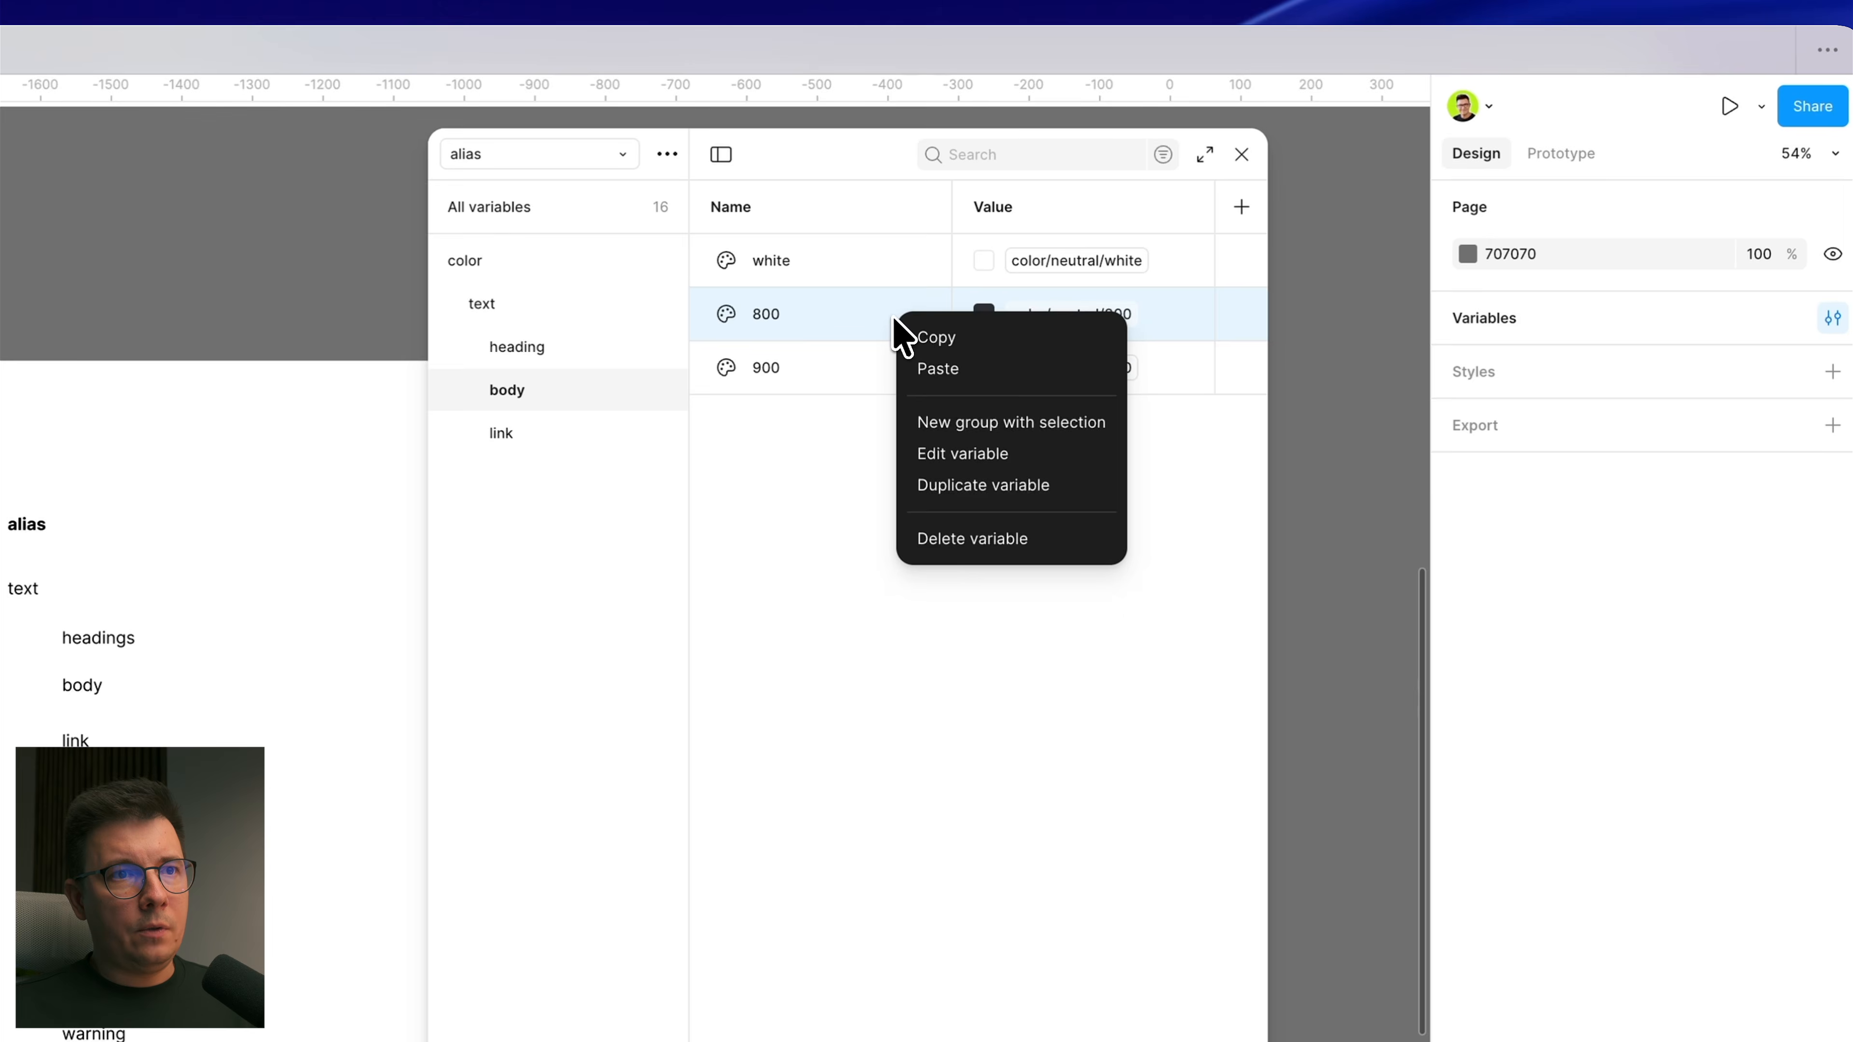
pyautogui.click(976, 540)
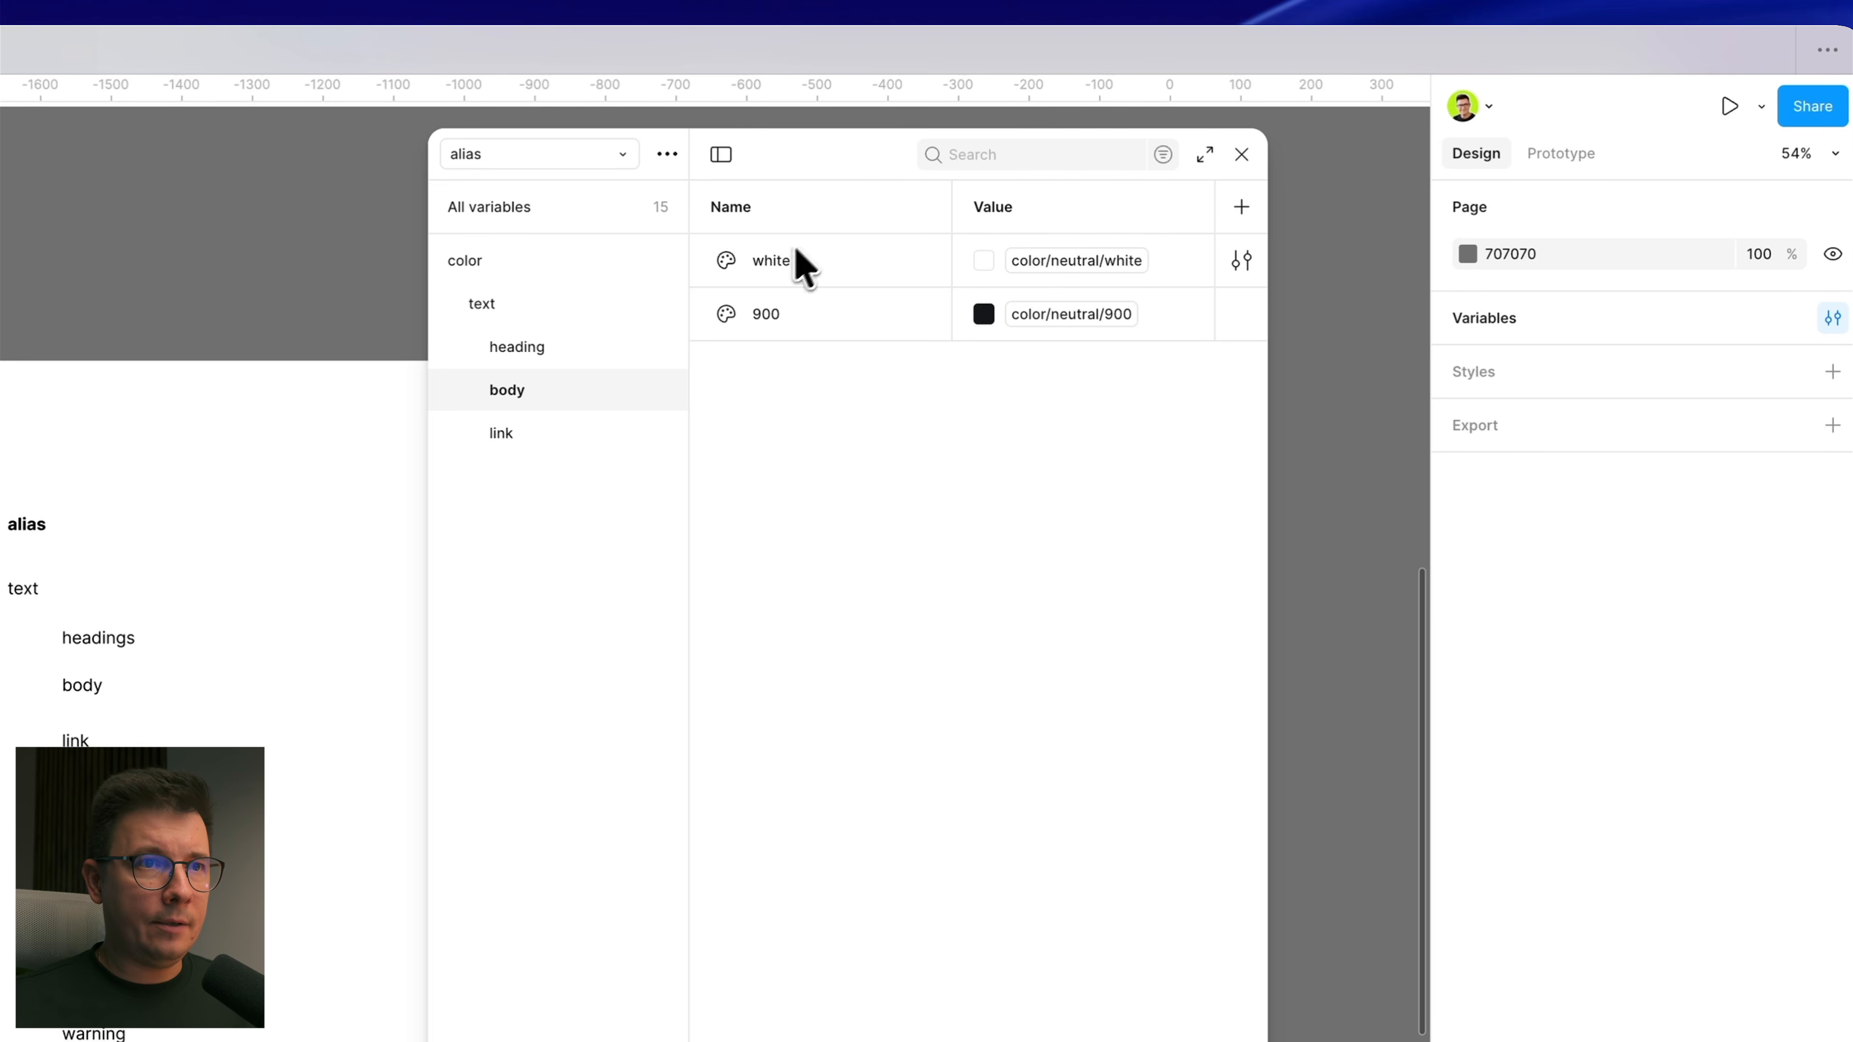
# Step: Rename the 900 variable in the body group to "default"
pyautogui.doubleClick(778, 321)
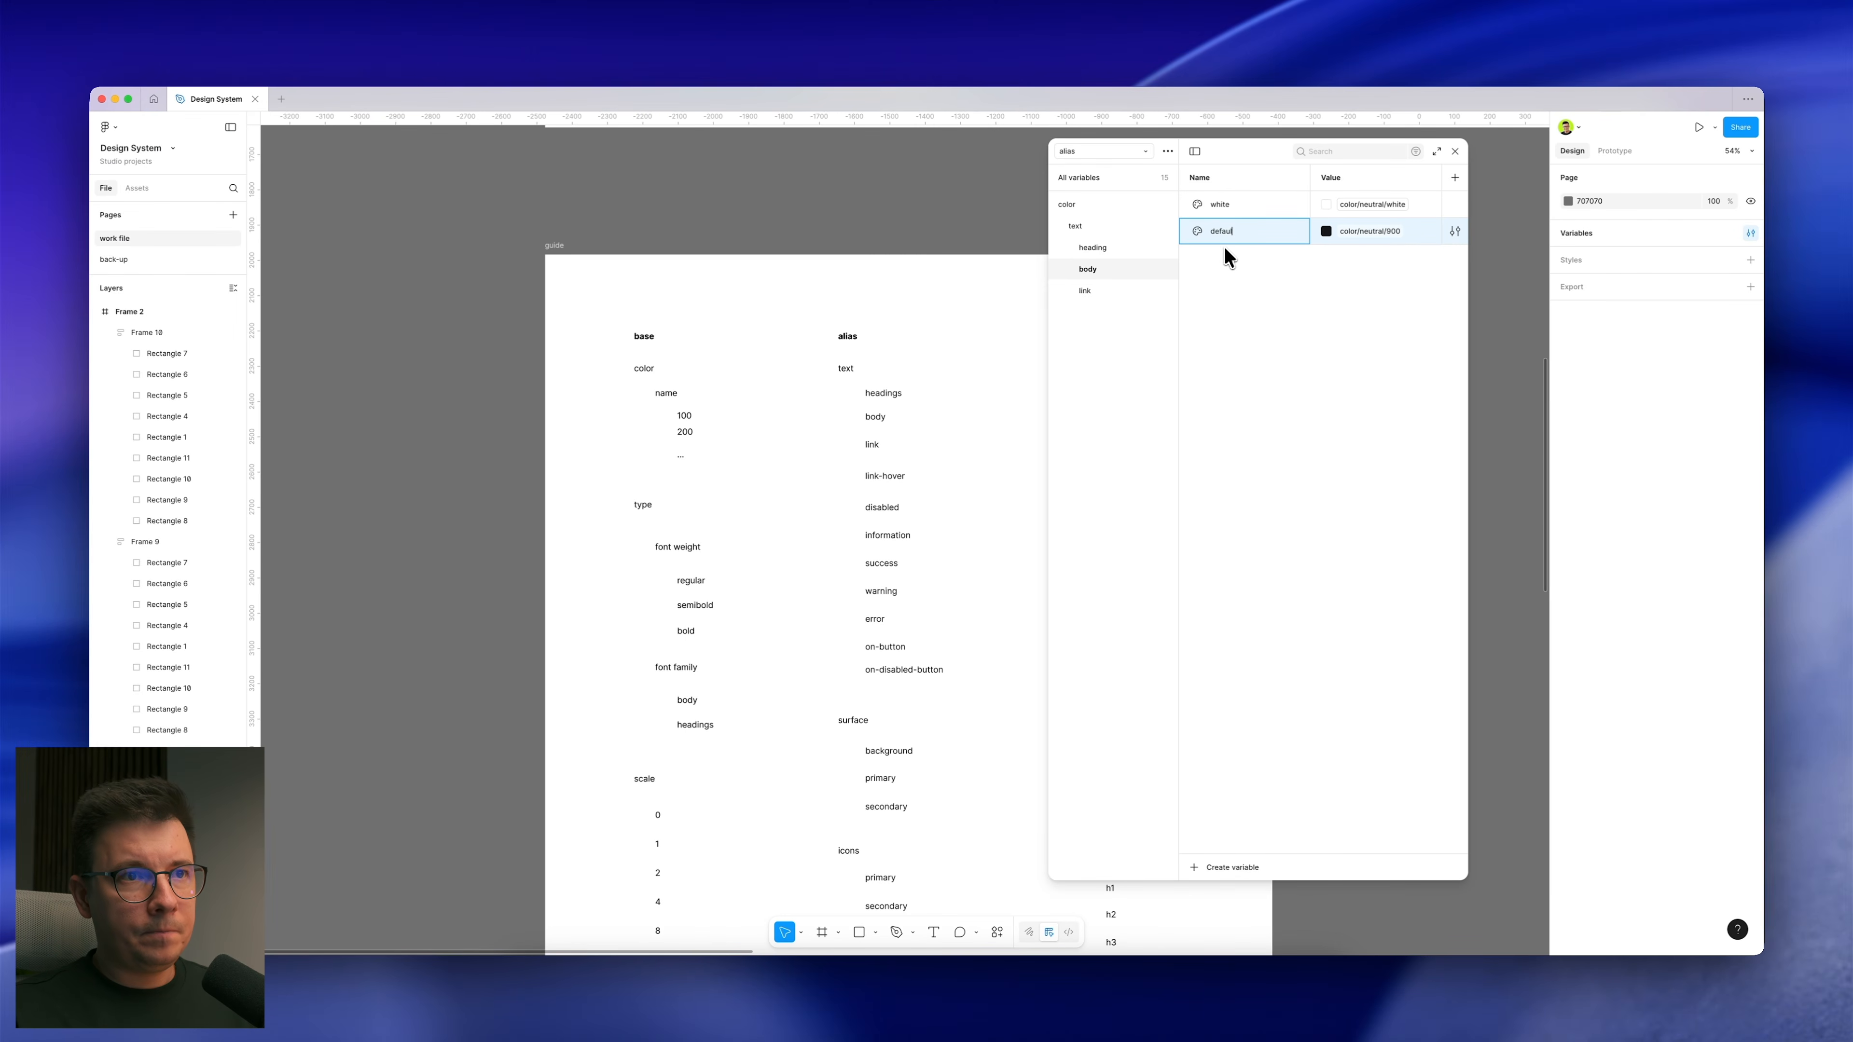
pyautogui.write('default')
pyautogui.press('Return')
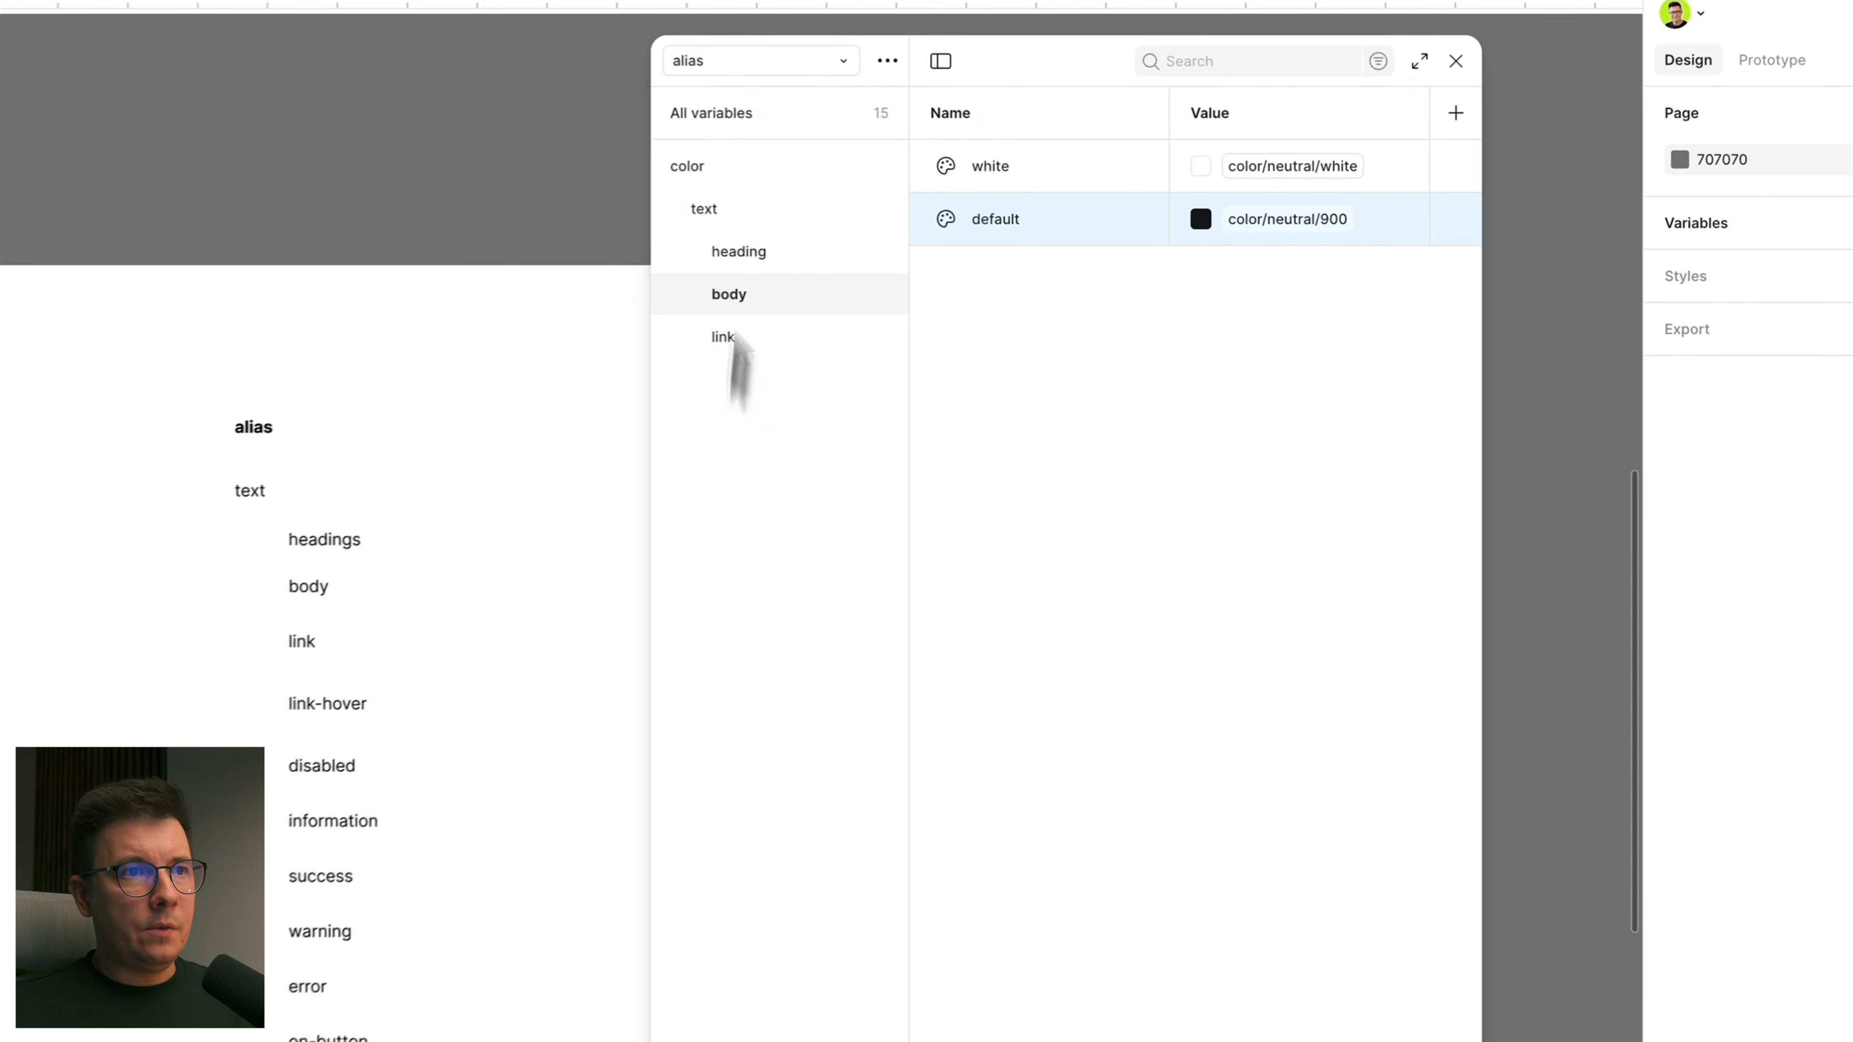
# Step: Create a new color variable in the link group and place it in a new group of its own
pyautogui.click(1092, 245)
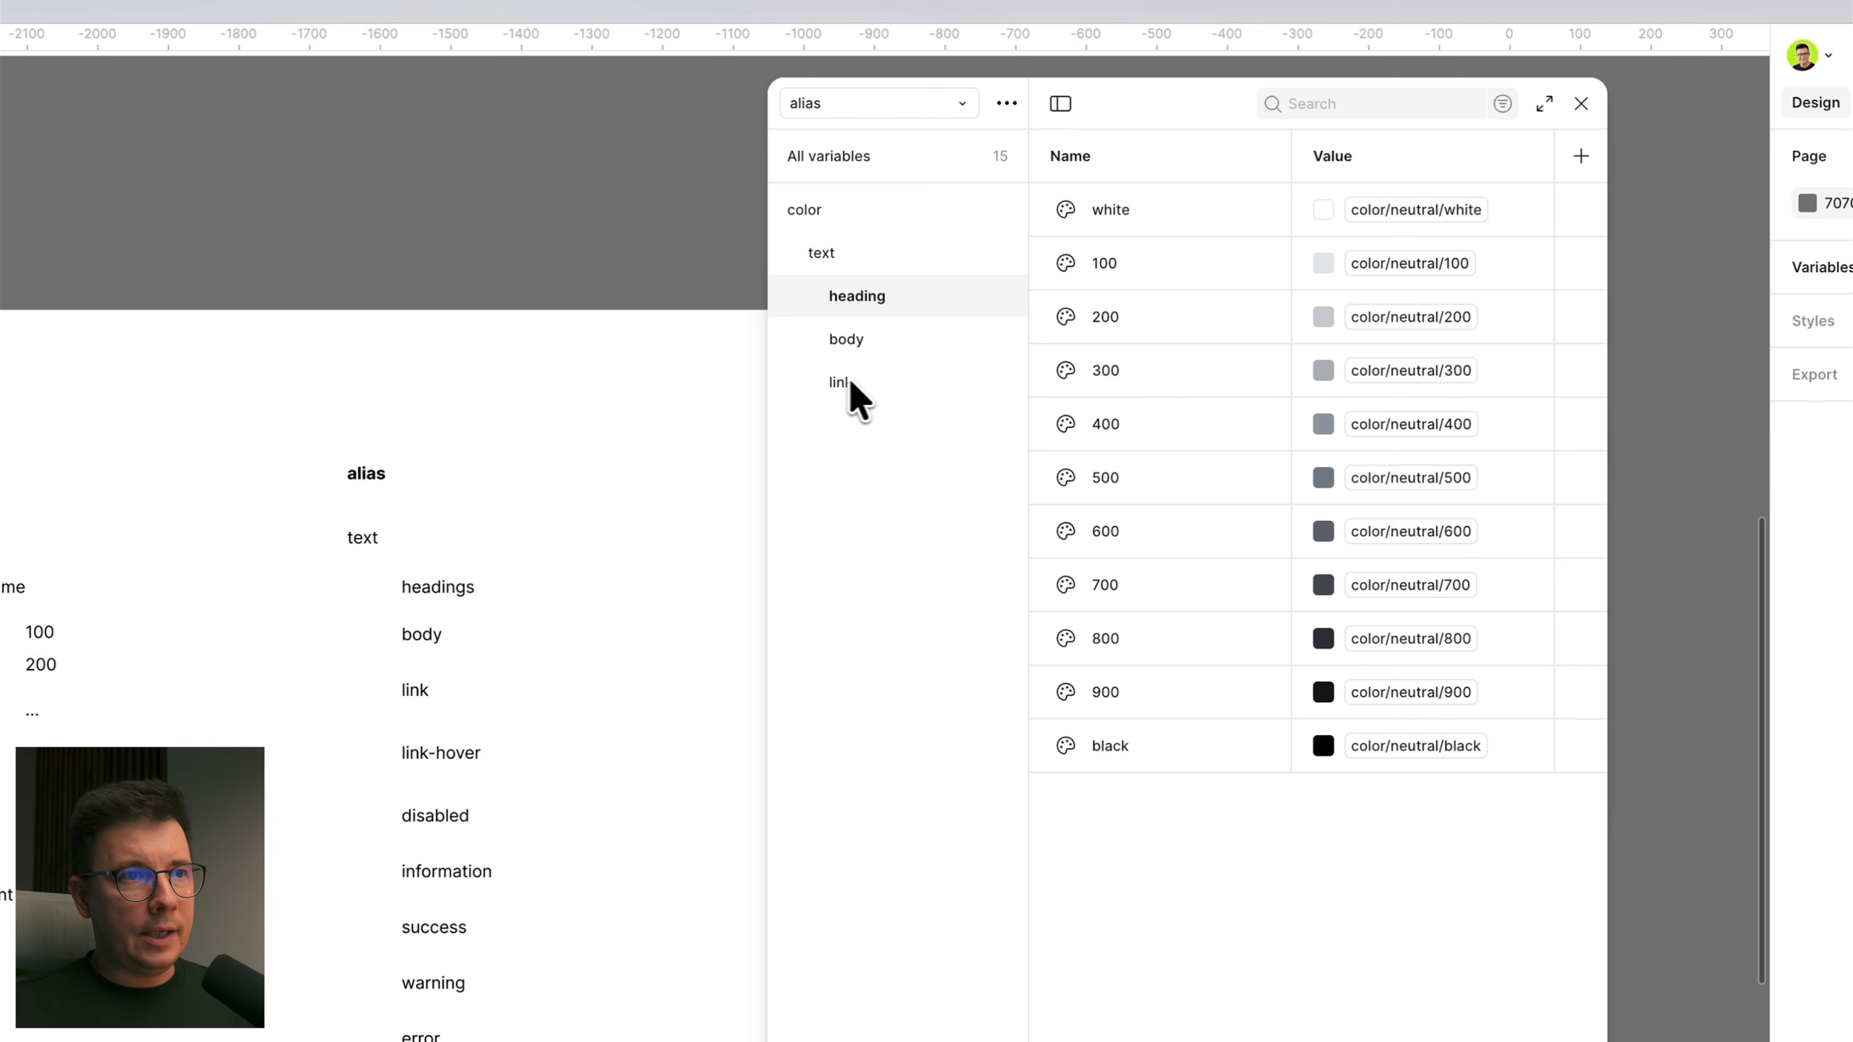
pyautogui.click(1082, 292)
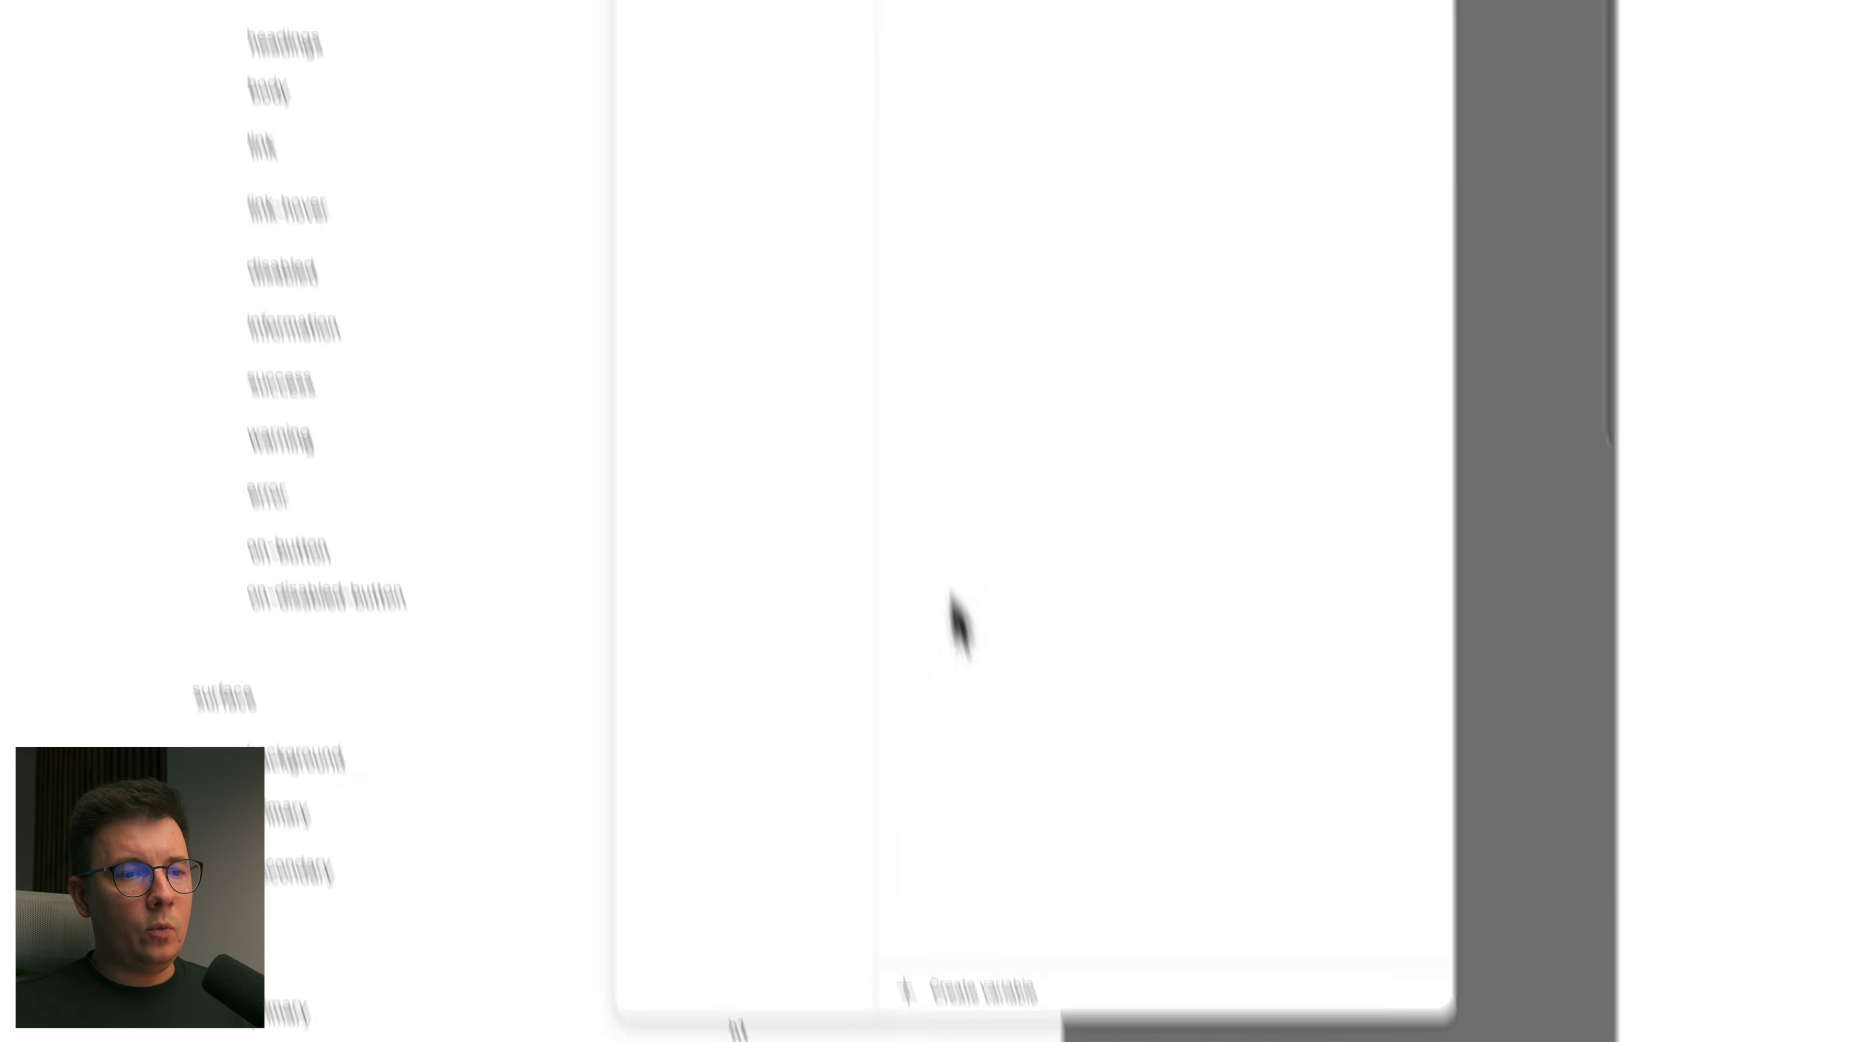
pyautogui.click(941, 796)
pyautogui.click(978, 500)
pyautogui.click(900, 789)
pyautogui.click(900, 824)
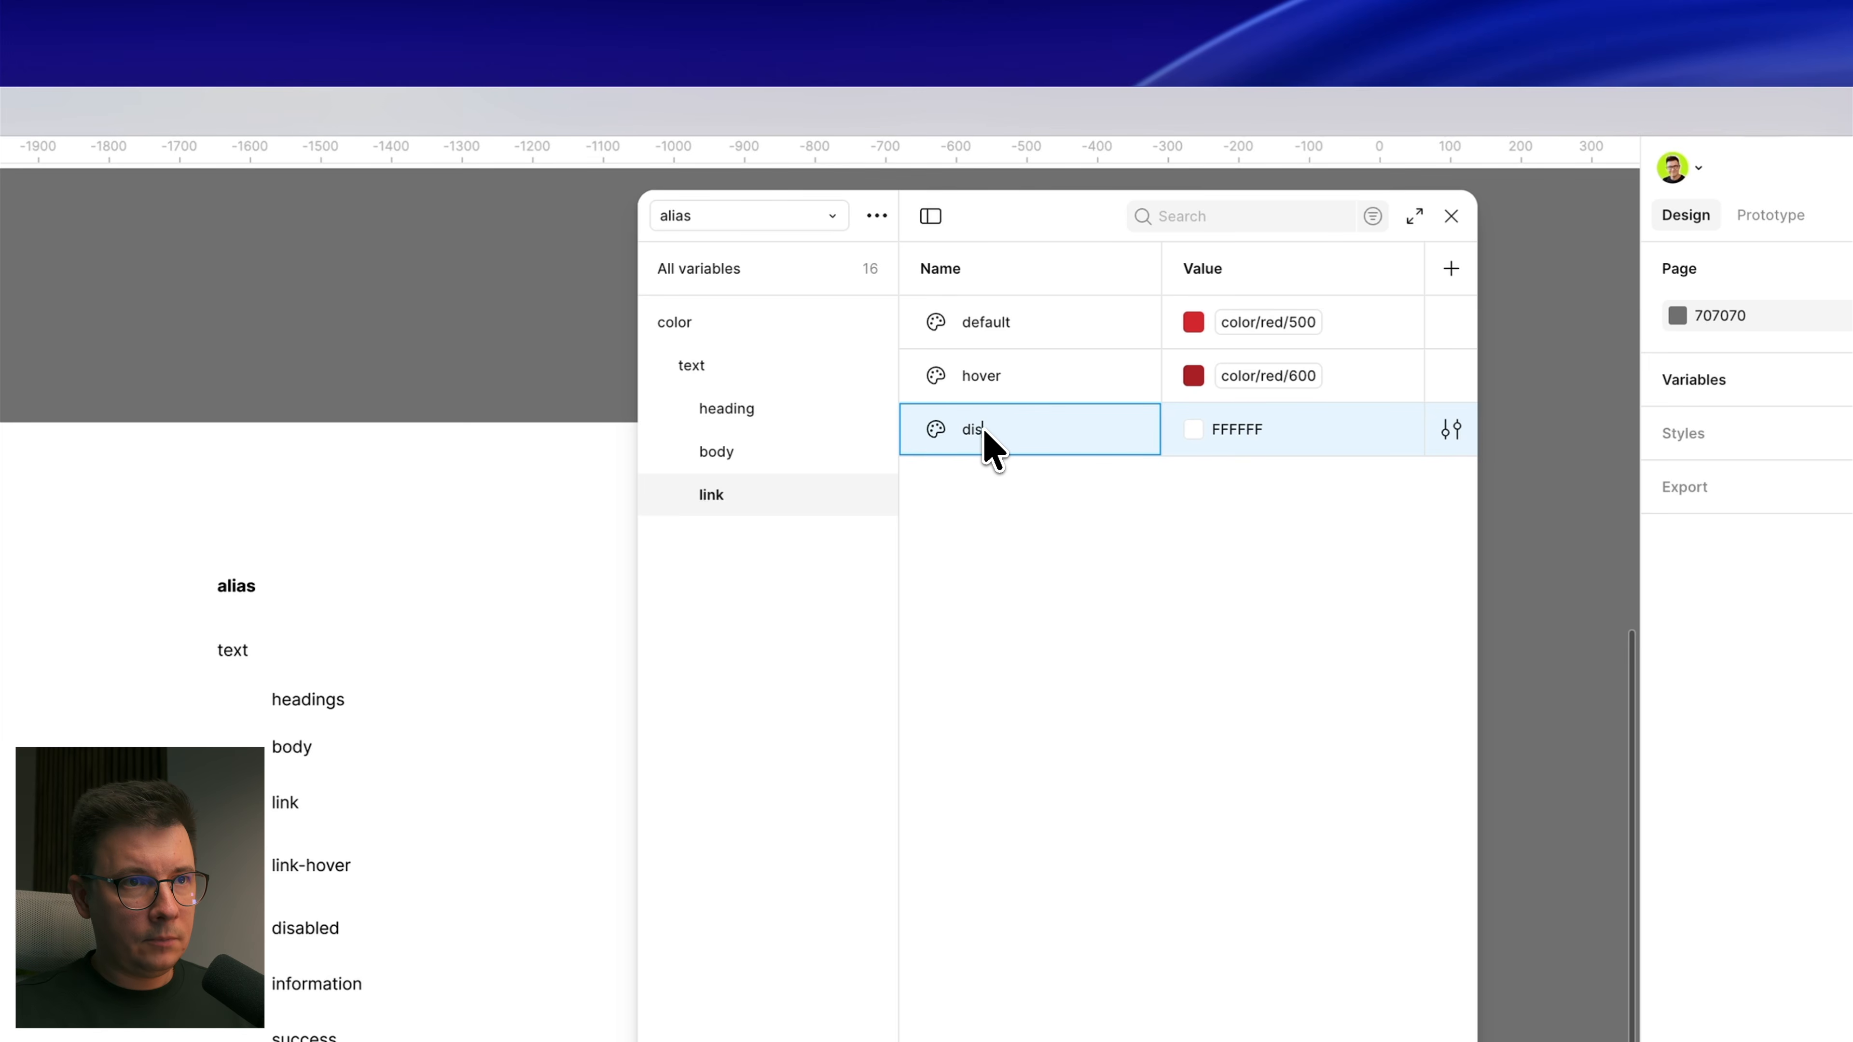
pyautogui.click(1069, 569)
pyautogui.rightClick(1071, 429)
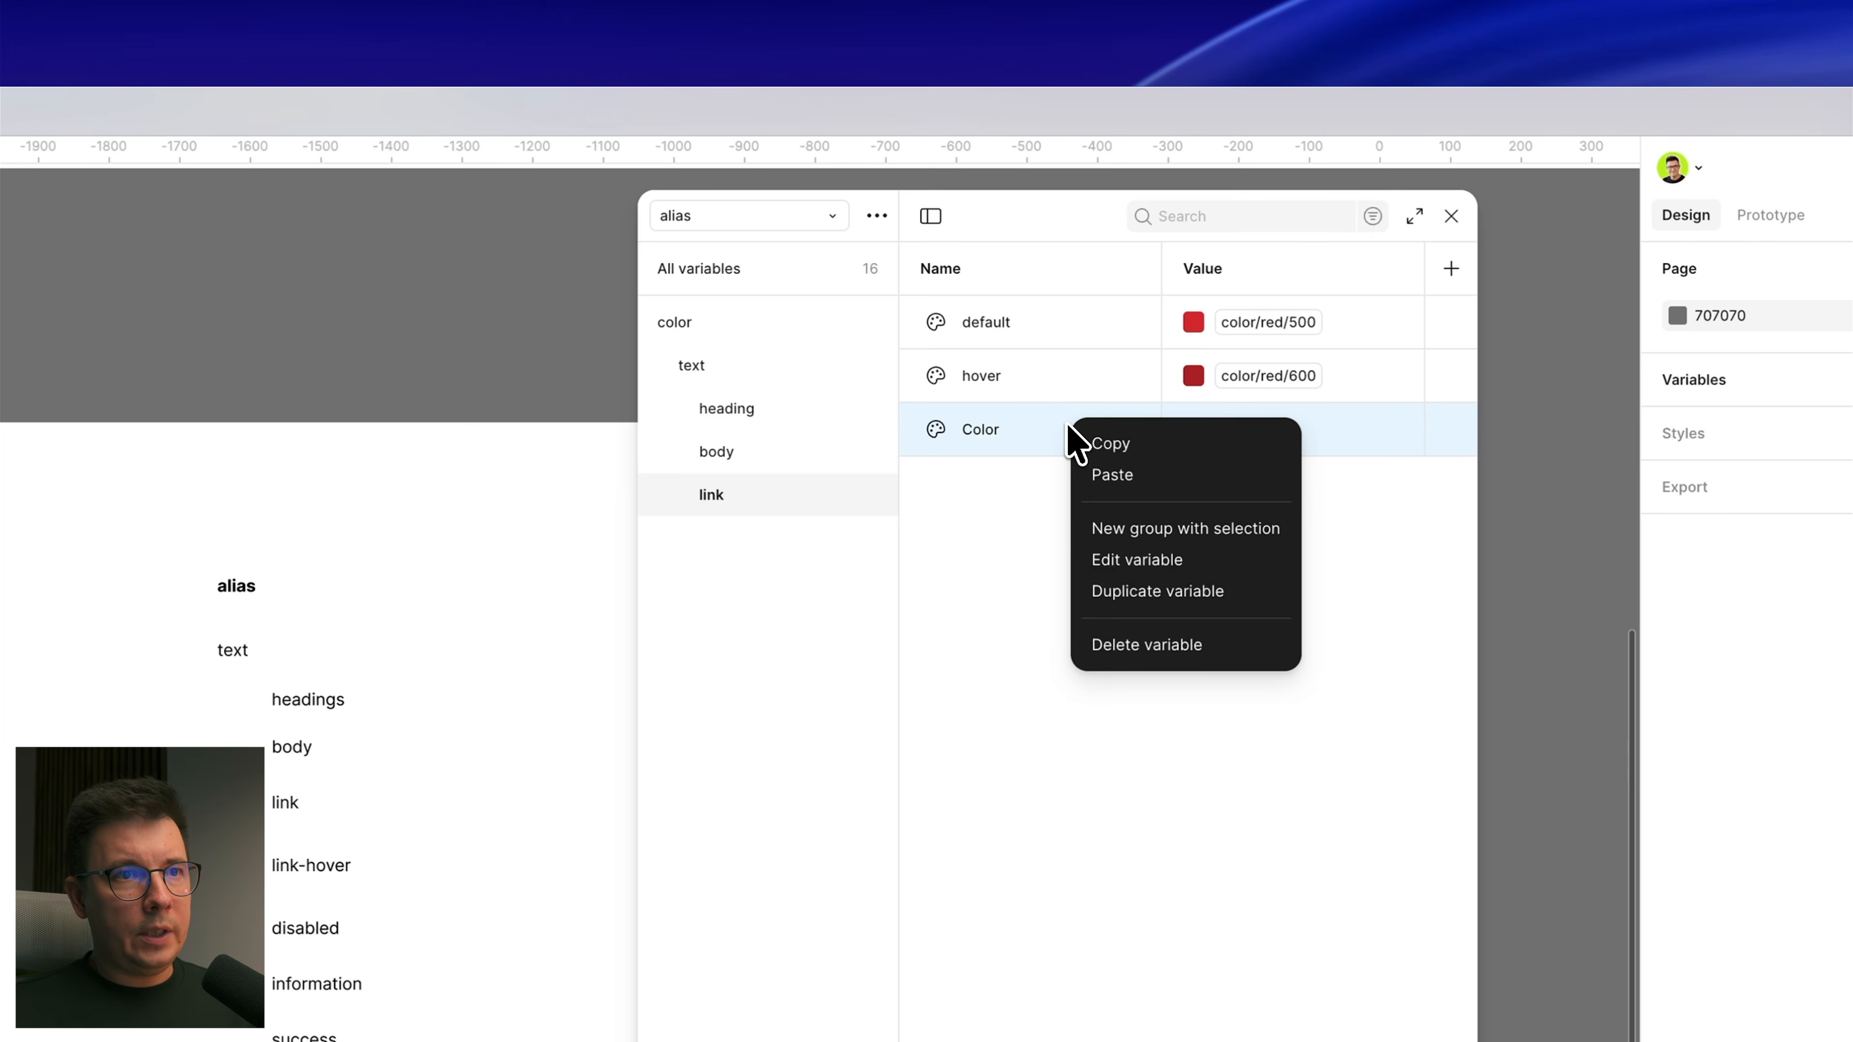
pyautogui.click(1170, 520)
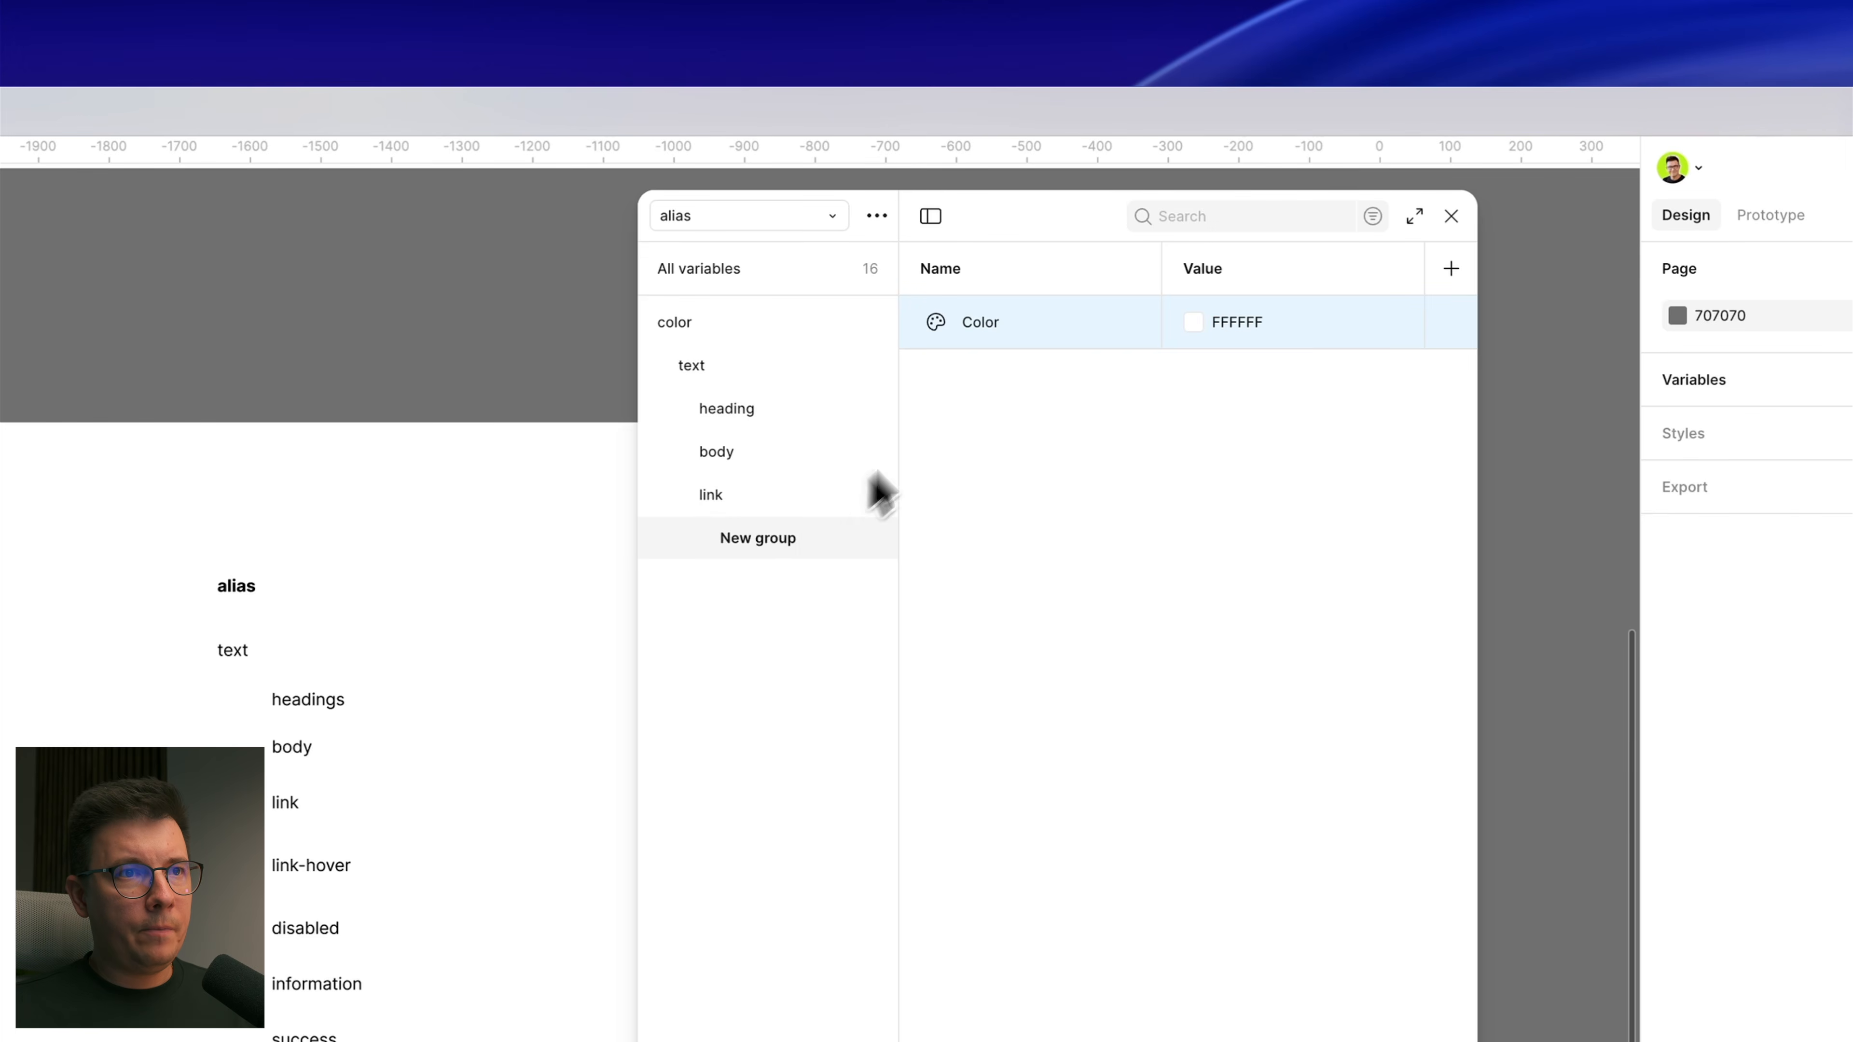
# Step: Rename the new group to "disabled" and move it out of link so it sits directly under text
pyautogui.doubleClick(762, 539)
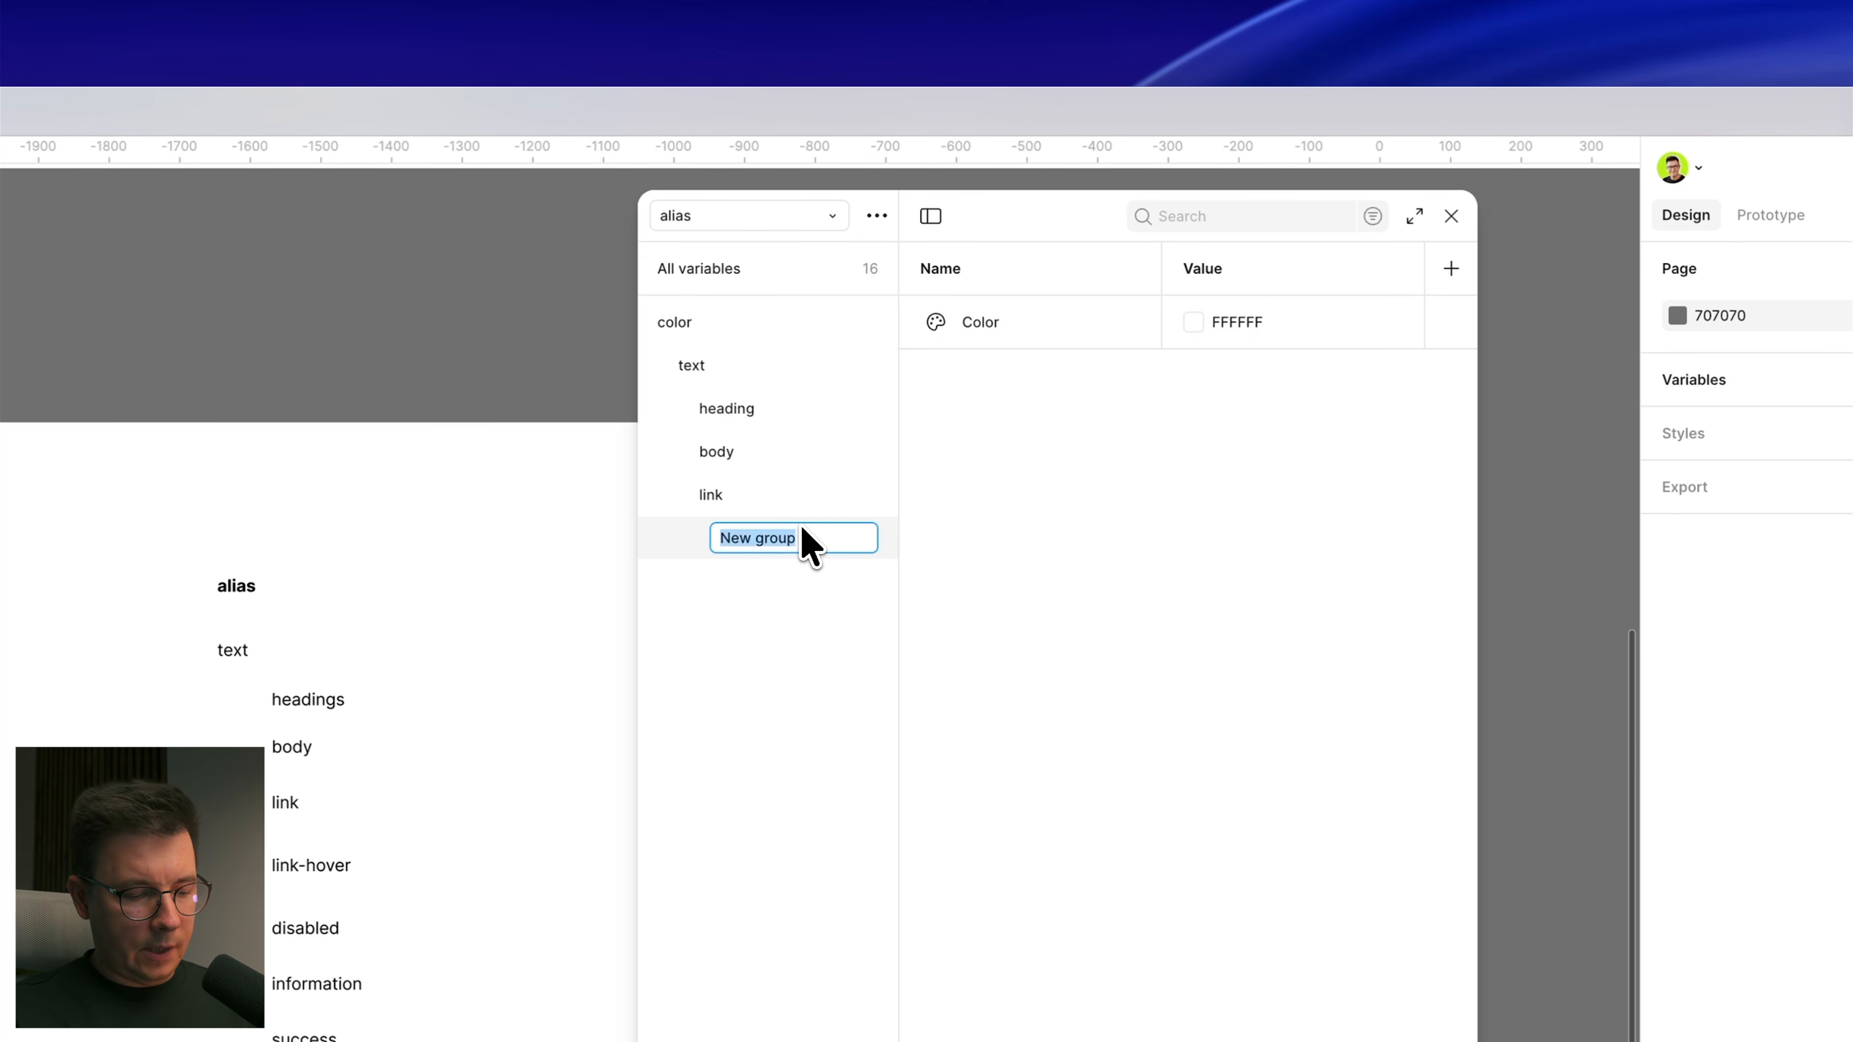
pyautogui.write('d')
pyautogui.write('isabled')
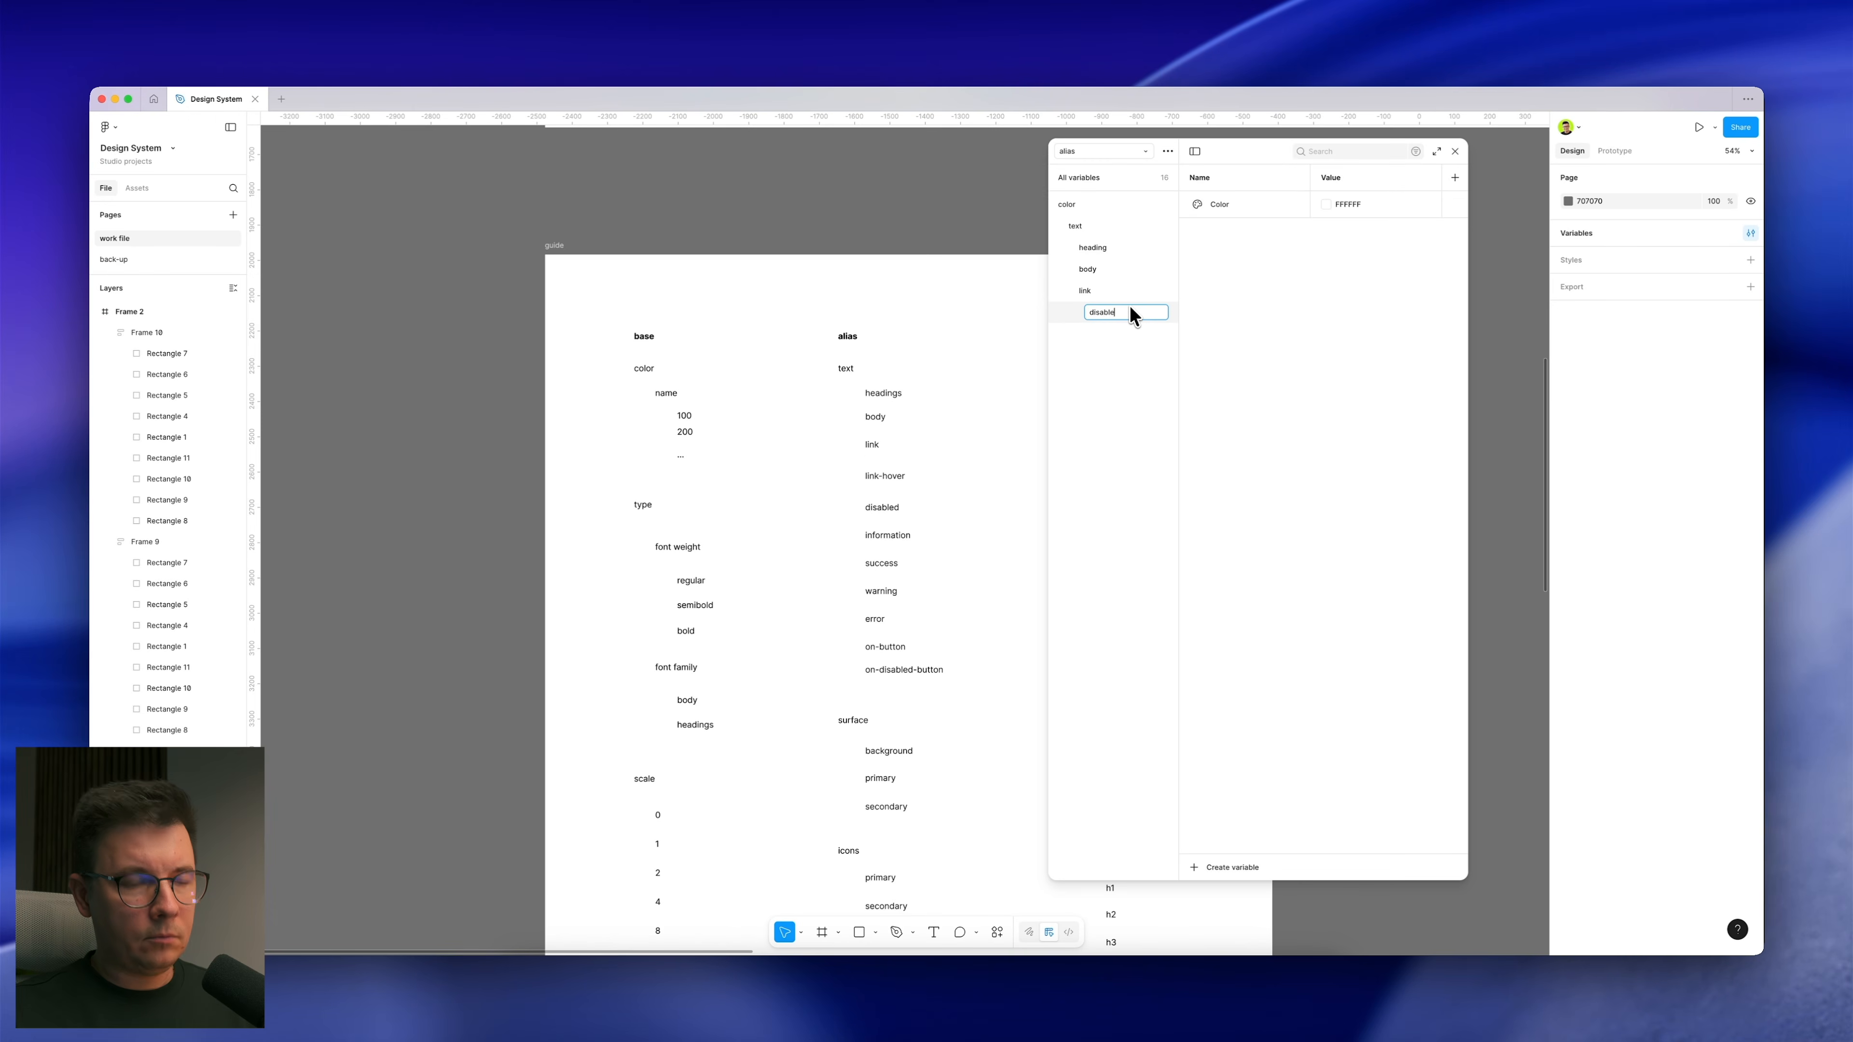
pyautogui.moveTo(1107, 314); pyautogui.dragTo(1090, 300)
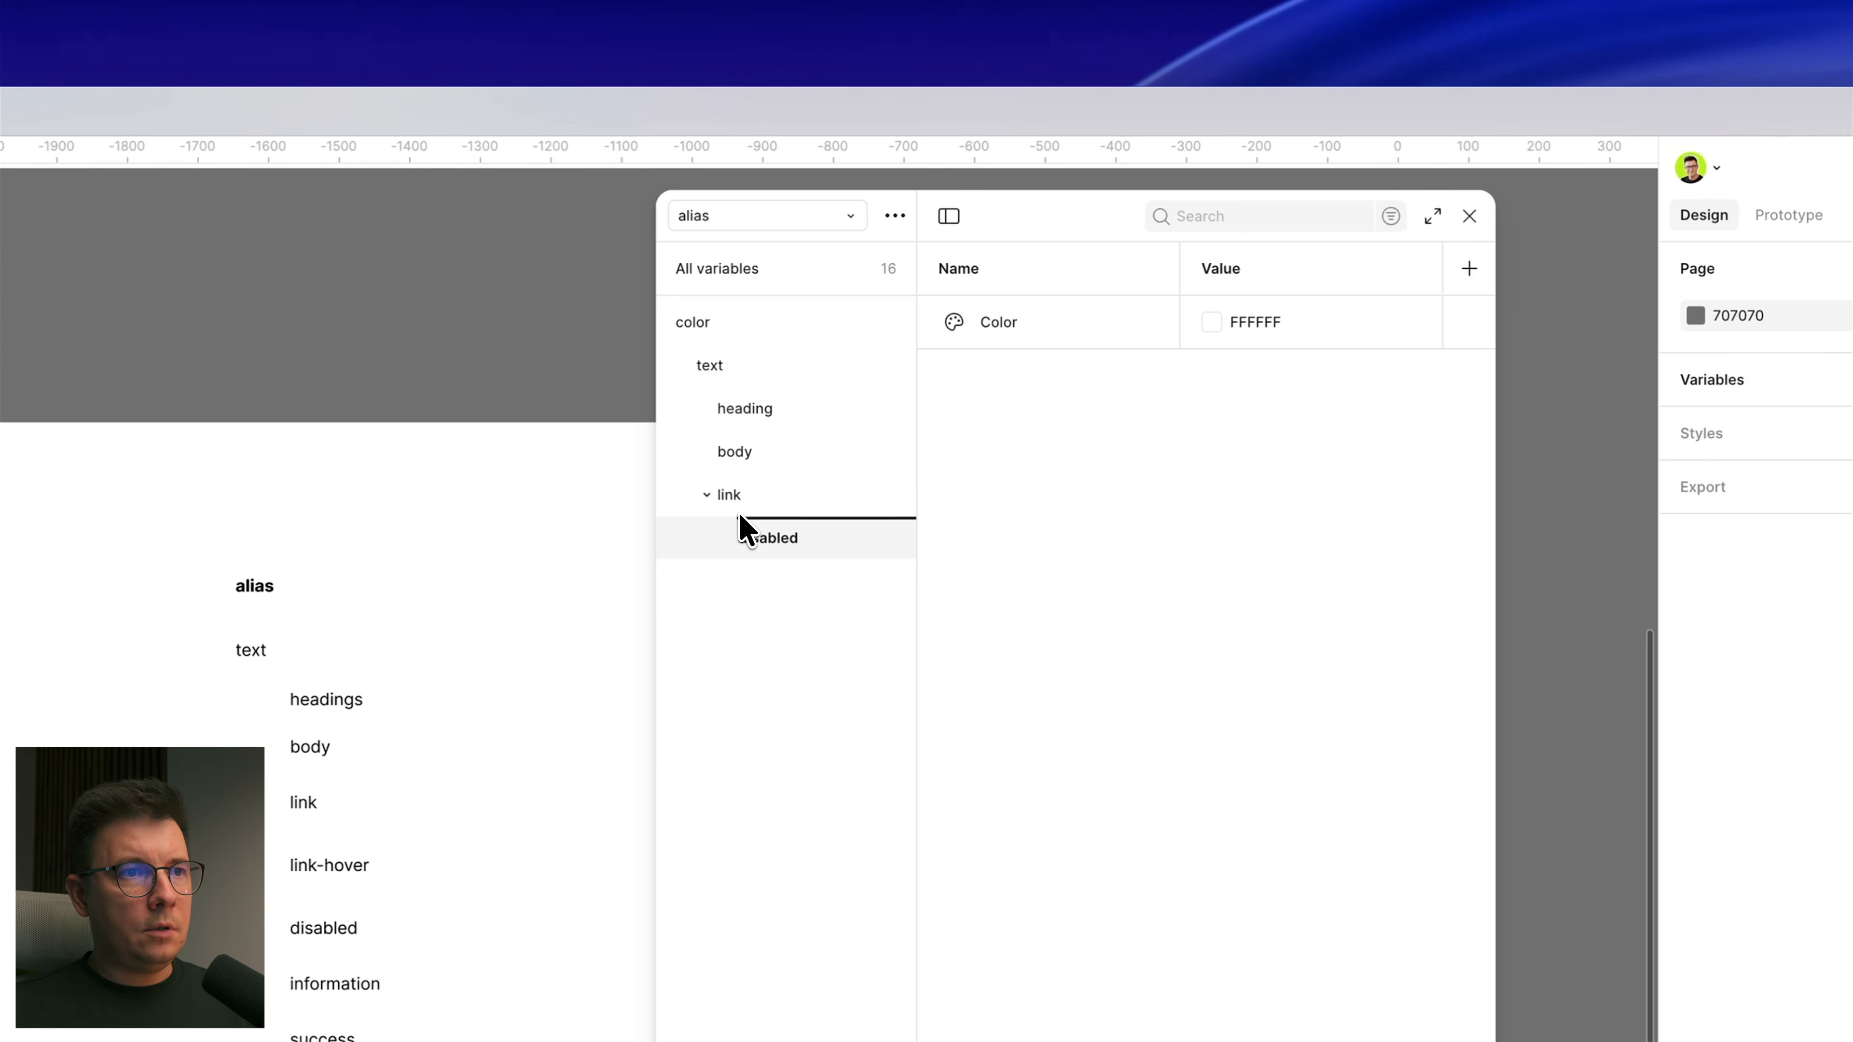
pyautogui.moveTo(706, 515); pyautogui.dragTo(734, 552)
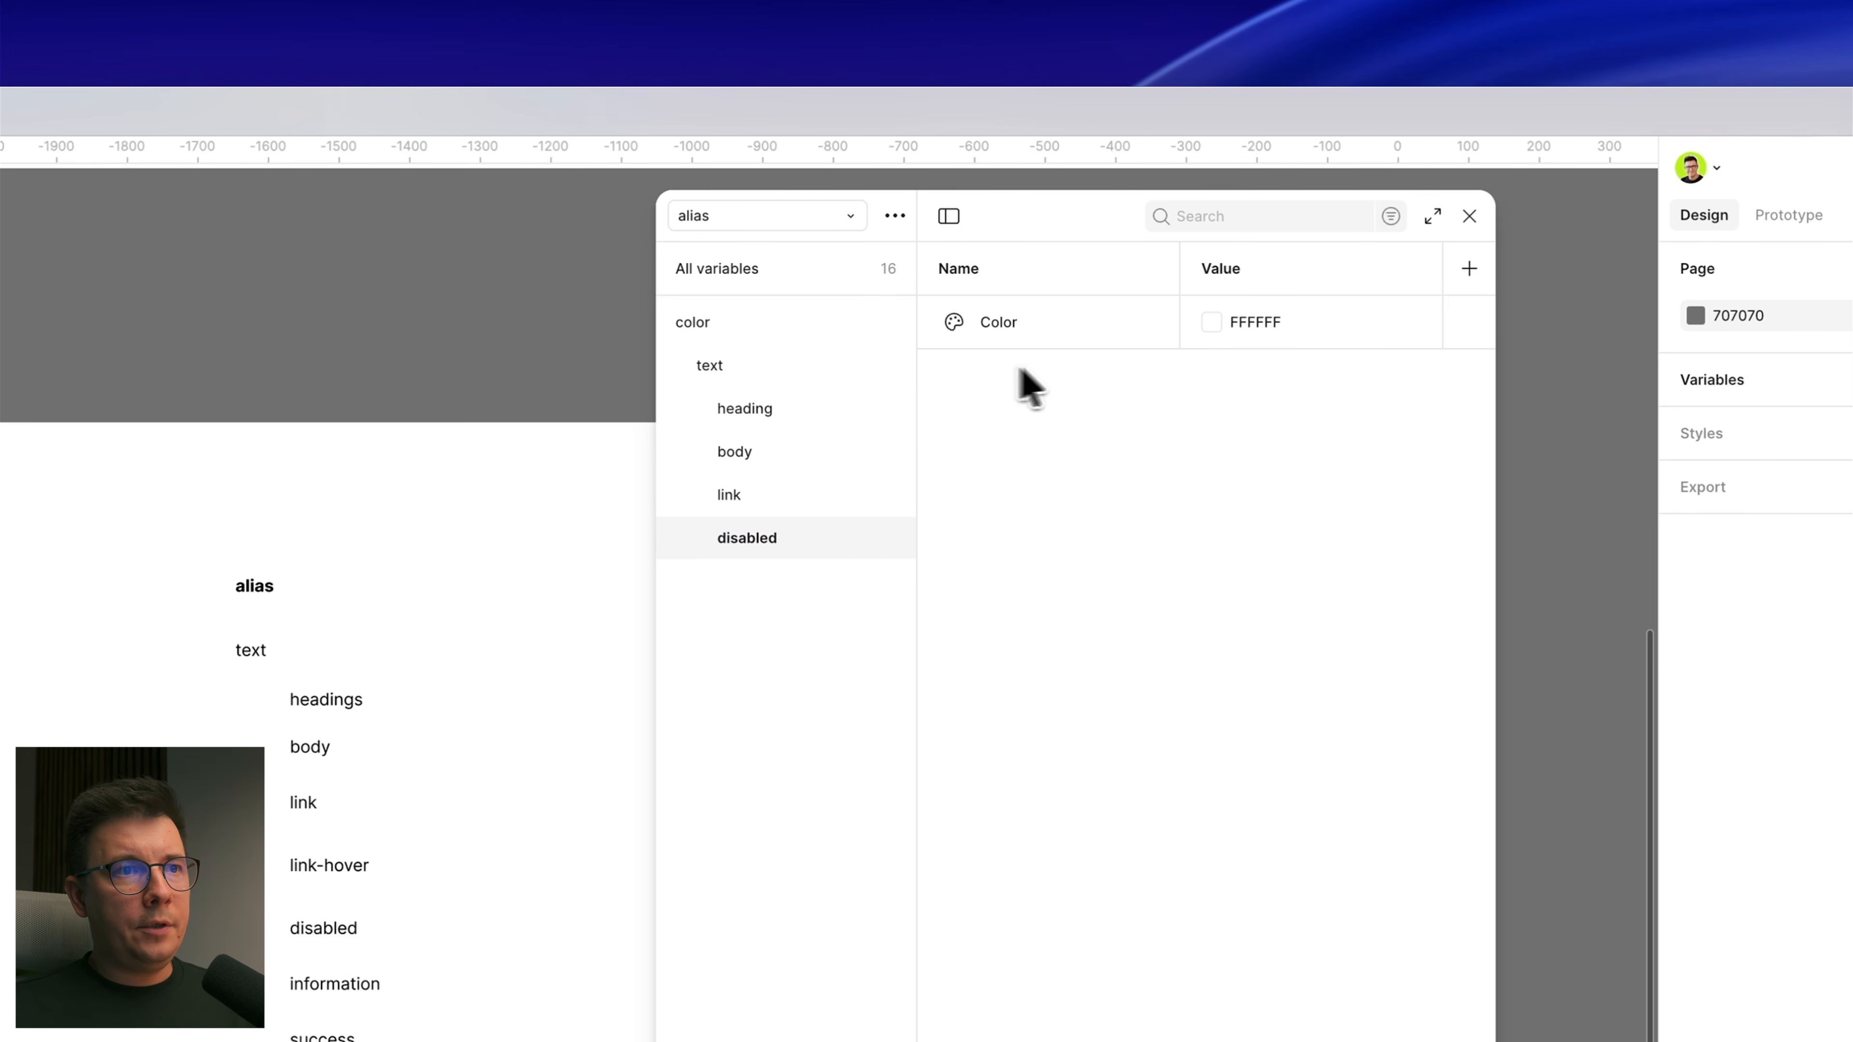
# Step: Rename the disabled group's color variable to "default" and link its value to color/neutral/200
pyautogui.doubleClick(993, 318)
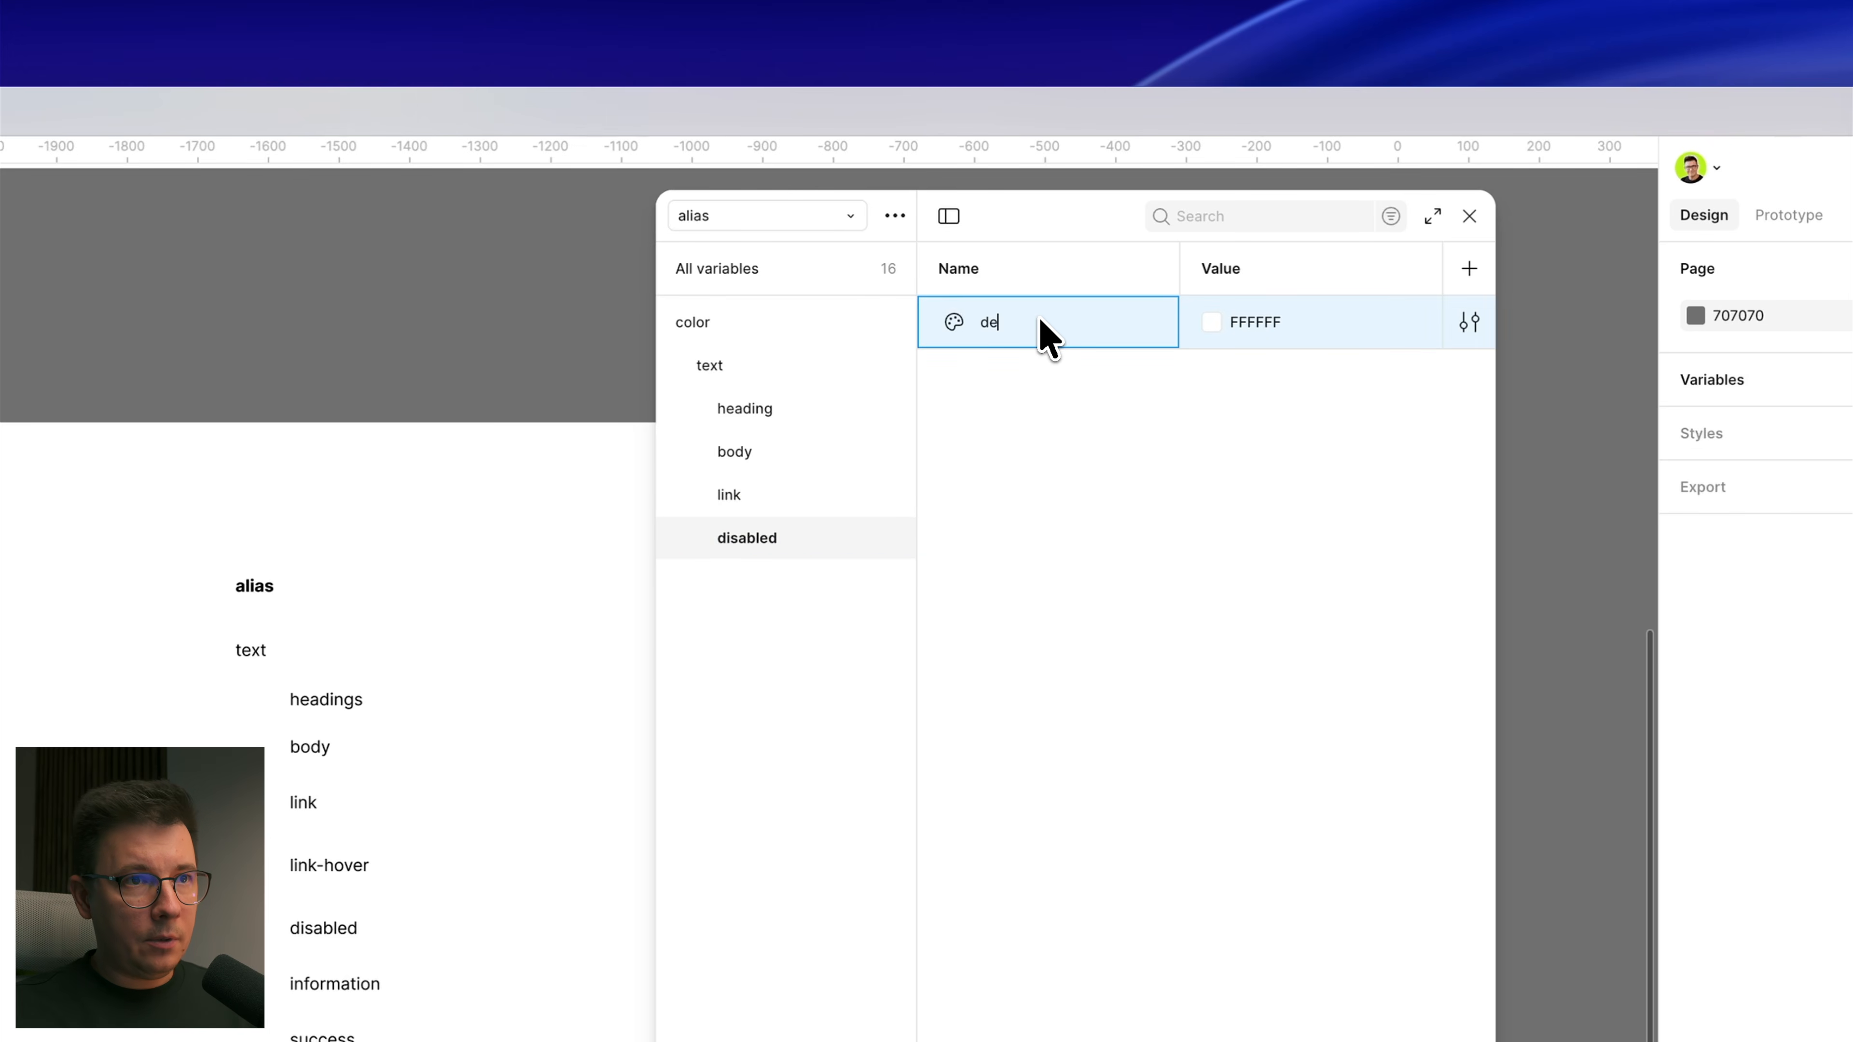
pyautogui.write('default')
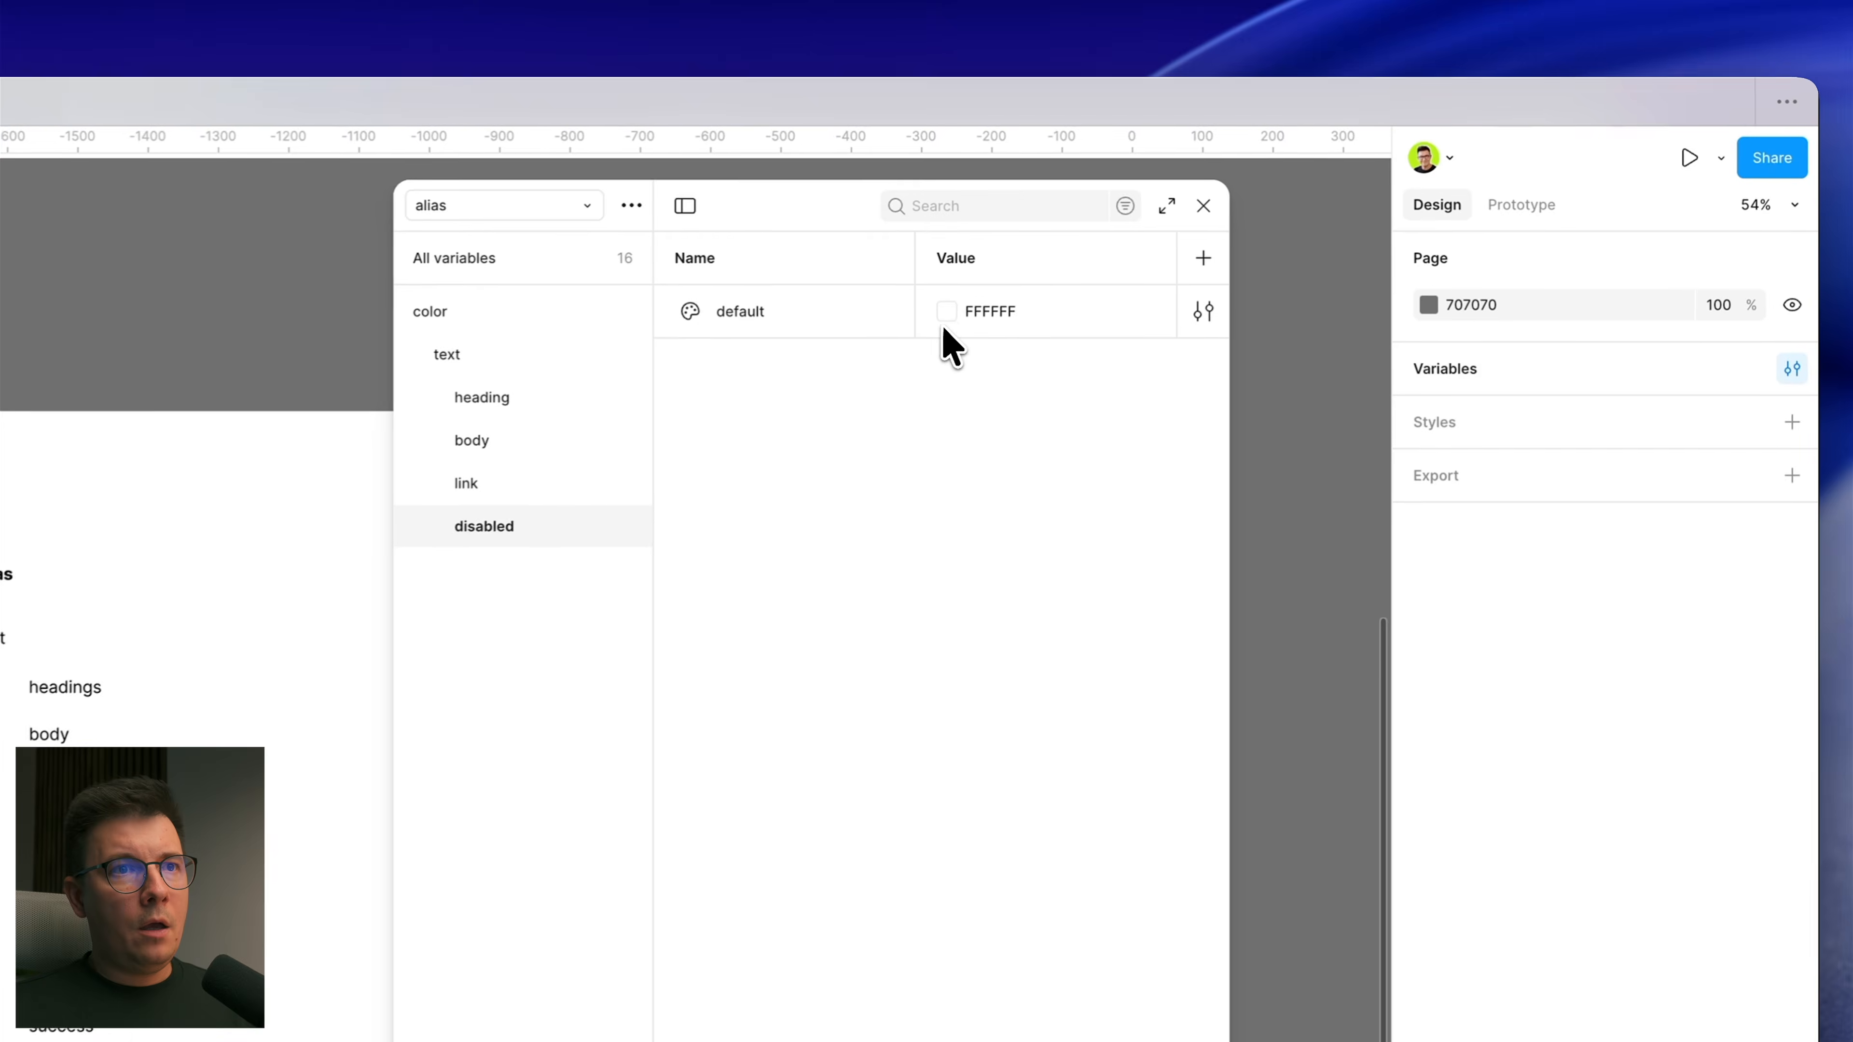
pyautogui.click(1330, 205)
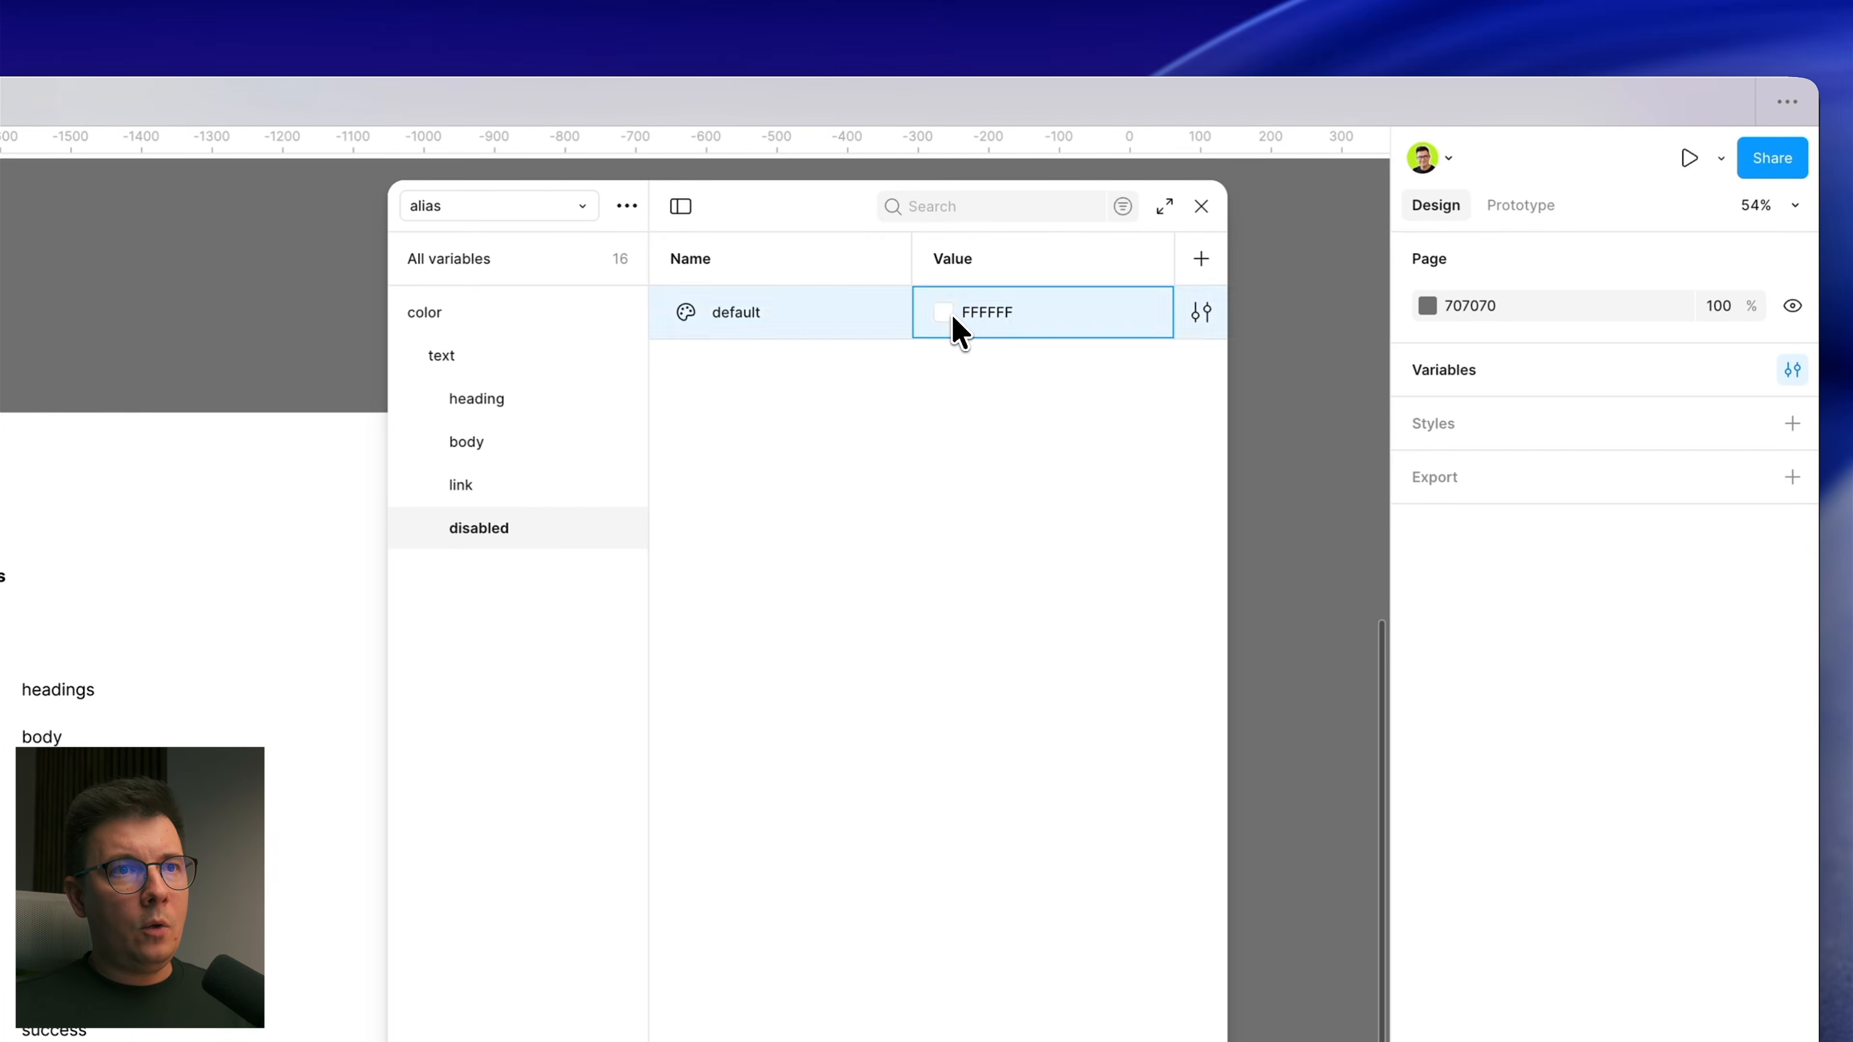
pyautogui.click(1065, 355)
pyautogui.scroll(-10, 1063, 730)
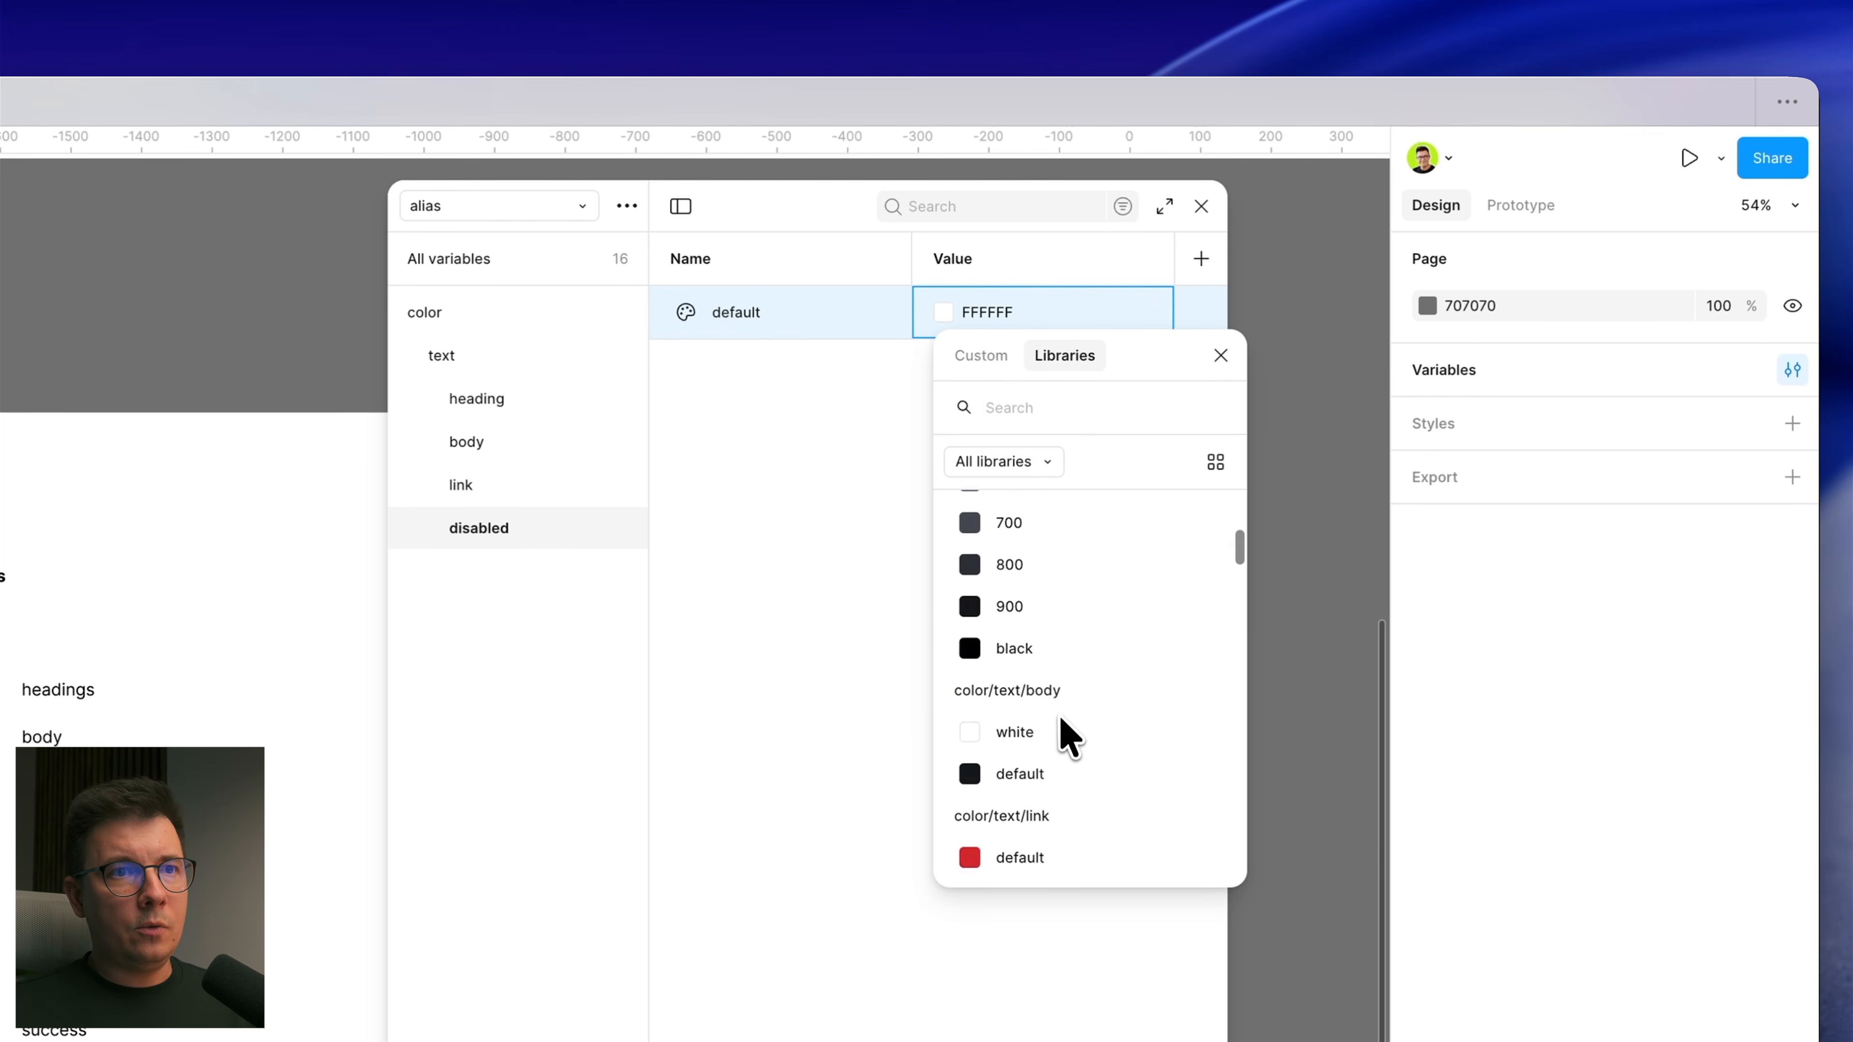
pyautogui.scroll(-5, 1044, 701)
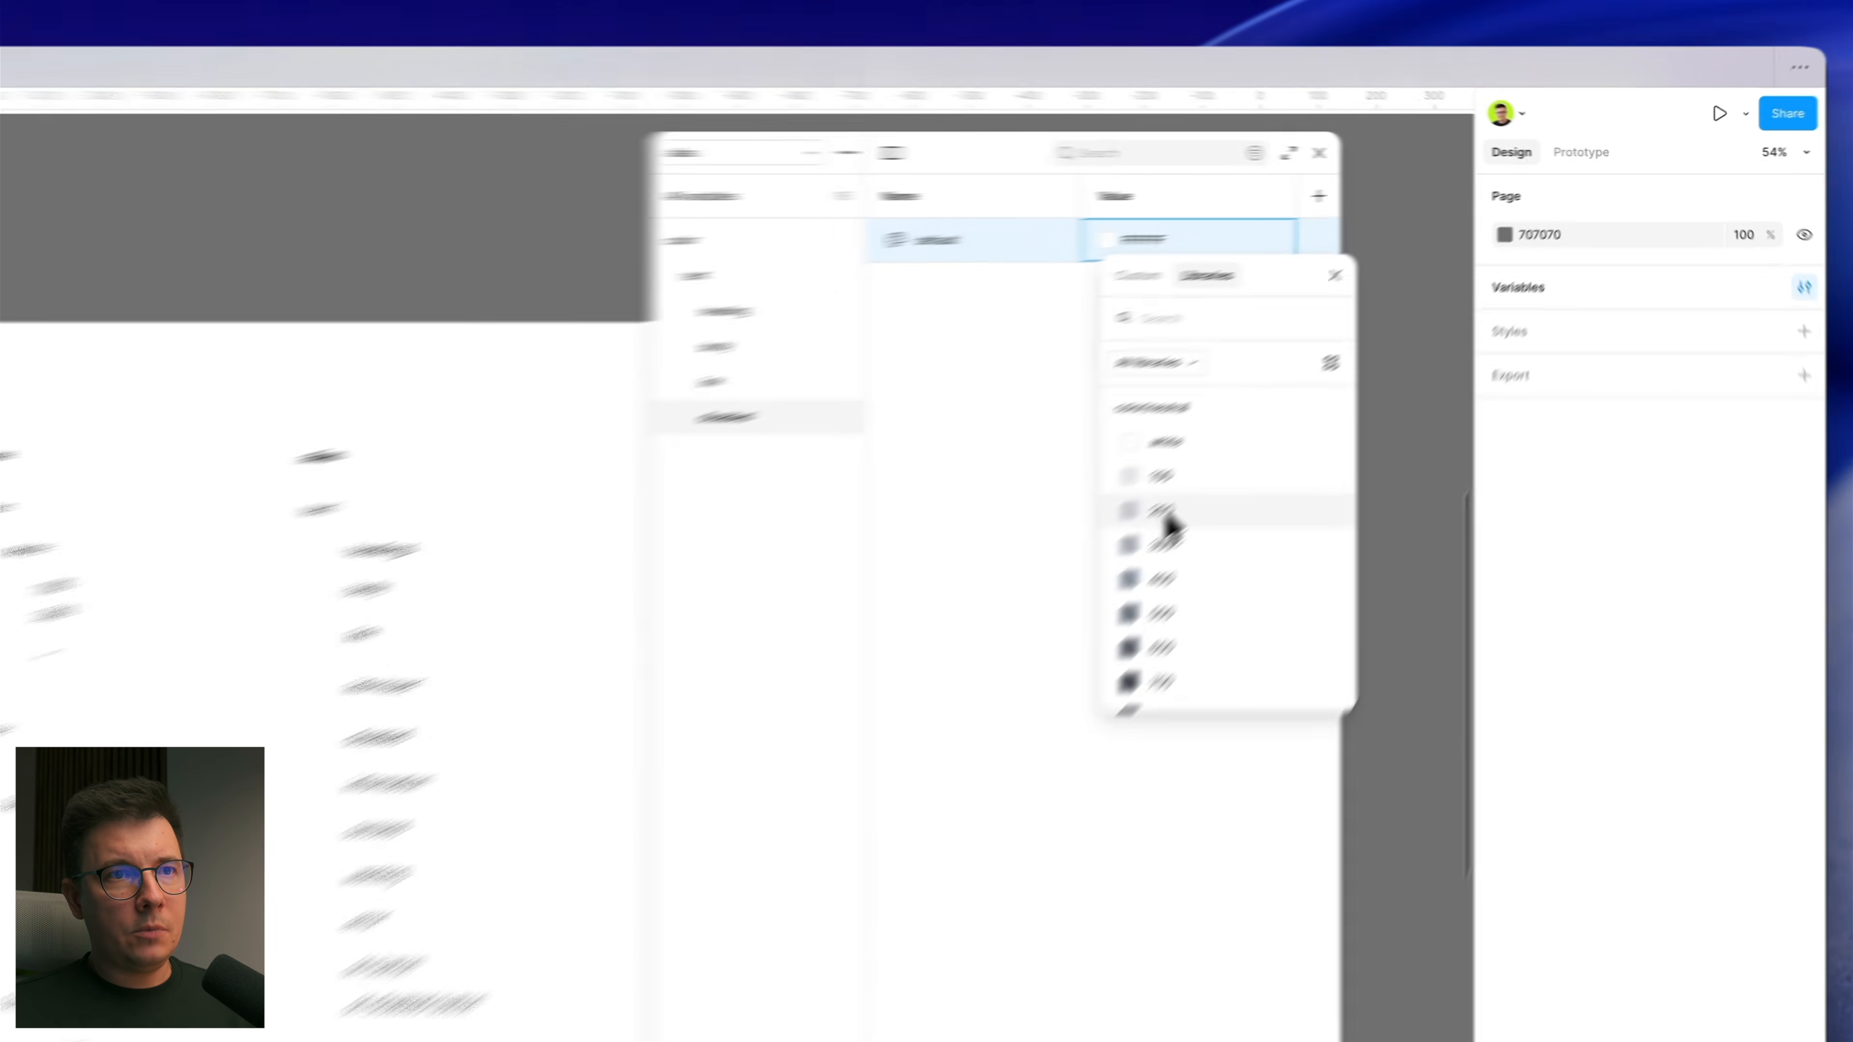
pyautogui.click(1348, 369)
pyautogui.click(805, 594)
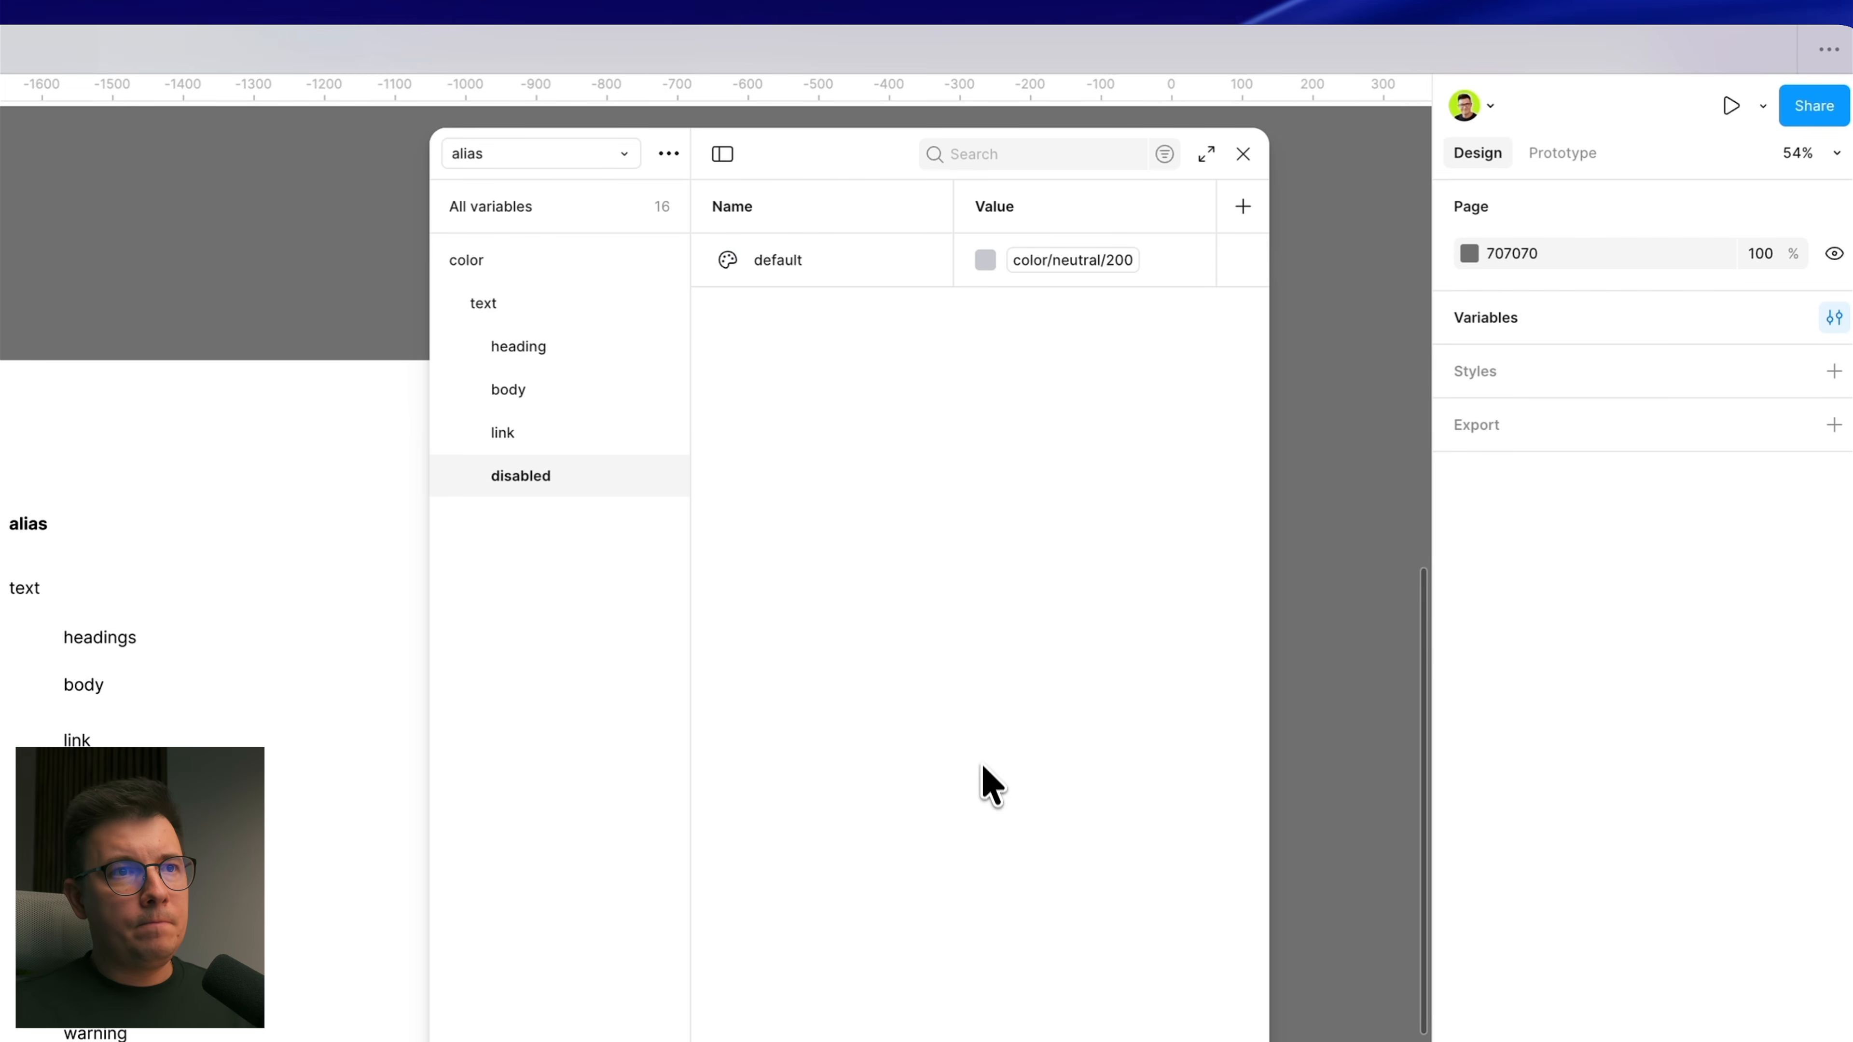
# Step: Duplicate the default variable in the disabled group and rename the copy "200"
pyautogui.click(790, 266)
pyautogui.click(790, 267)
pyautogui.click(892, 430)
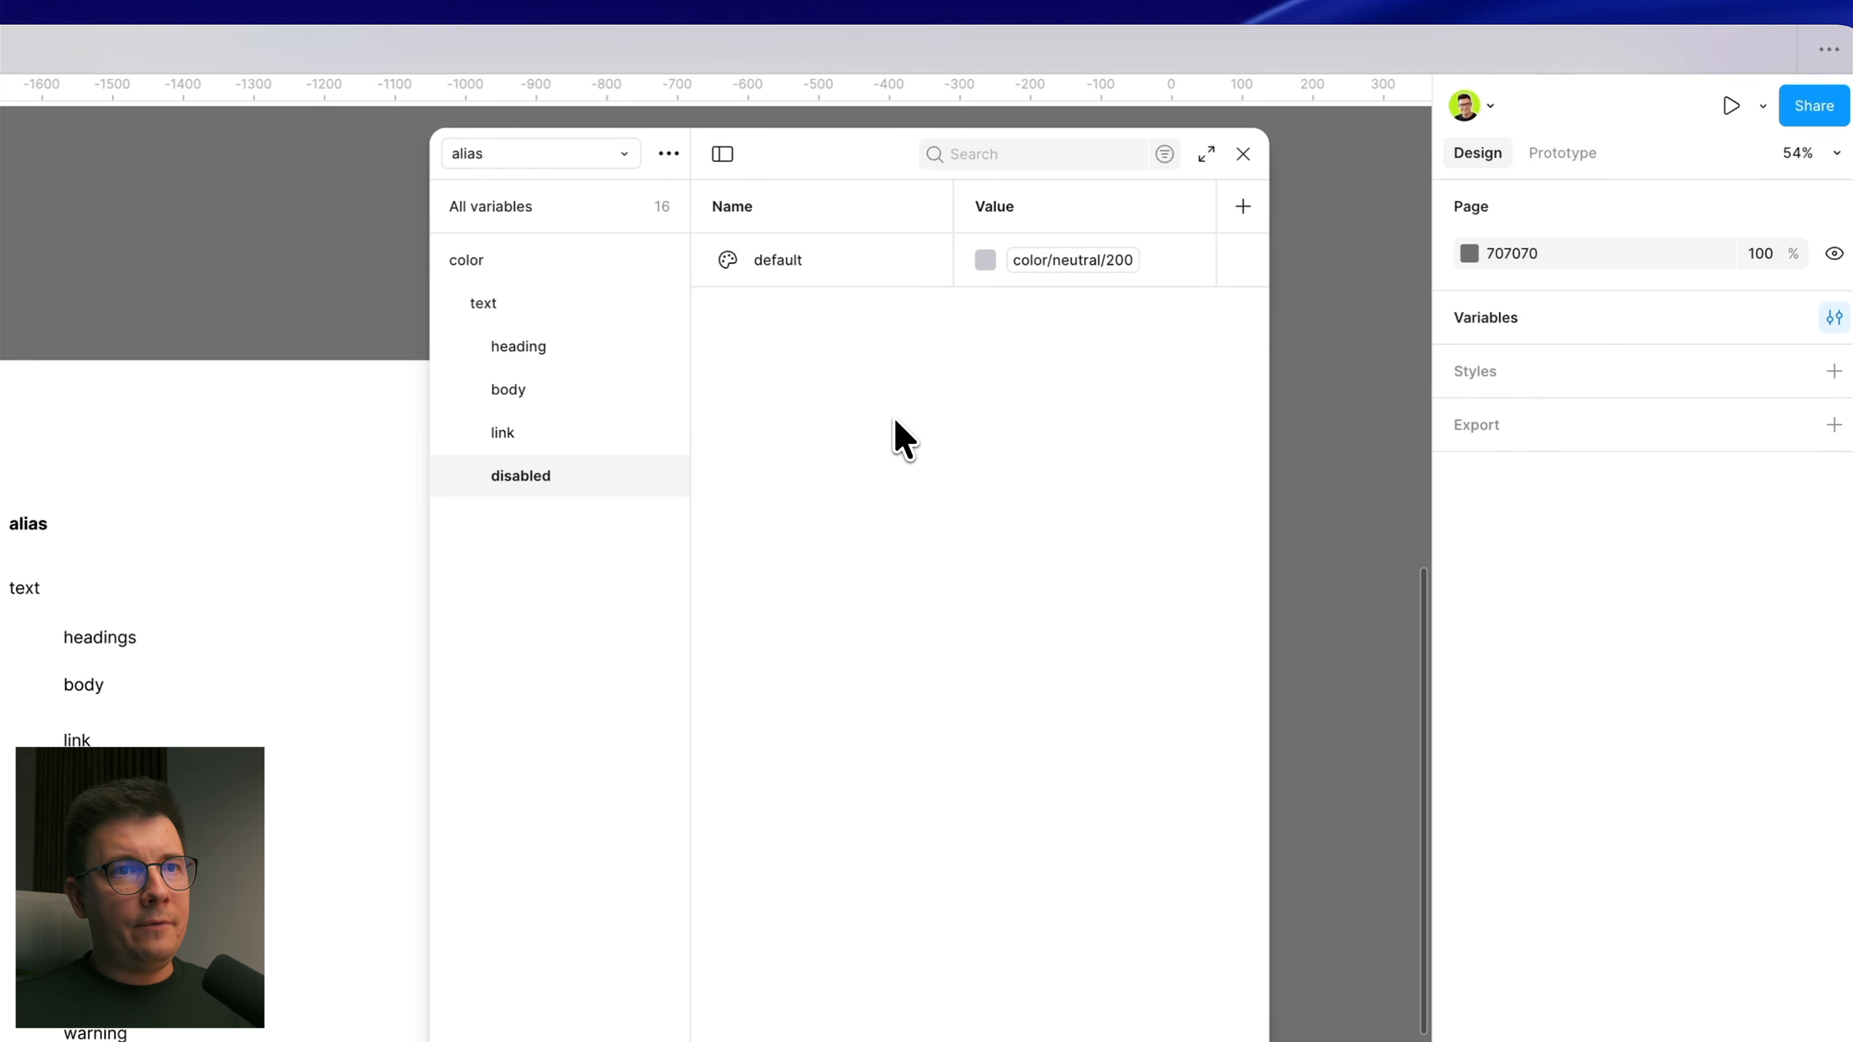
pyautogui.click(894, 265)
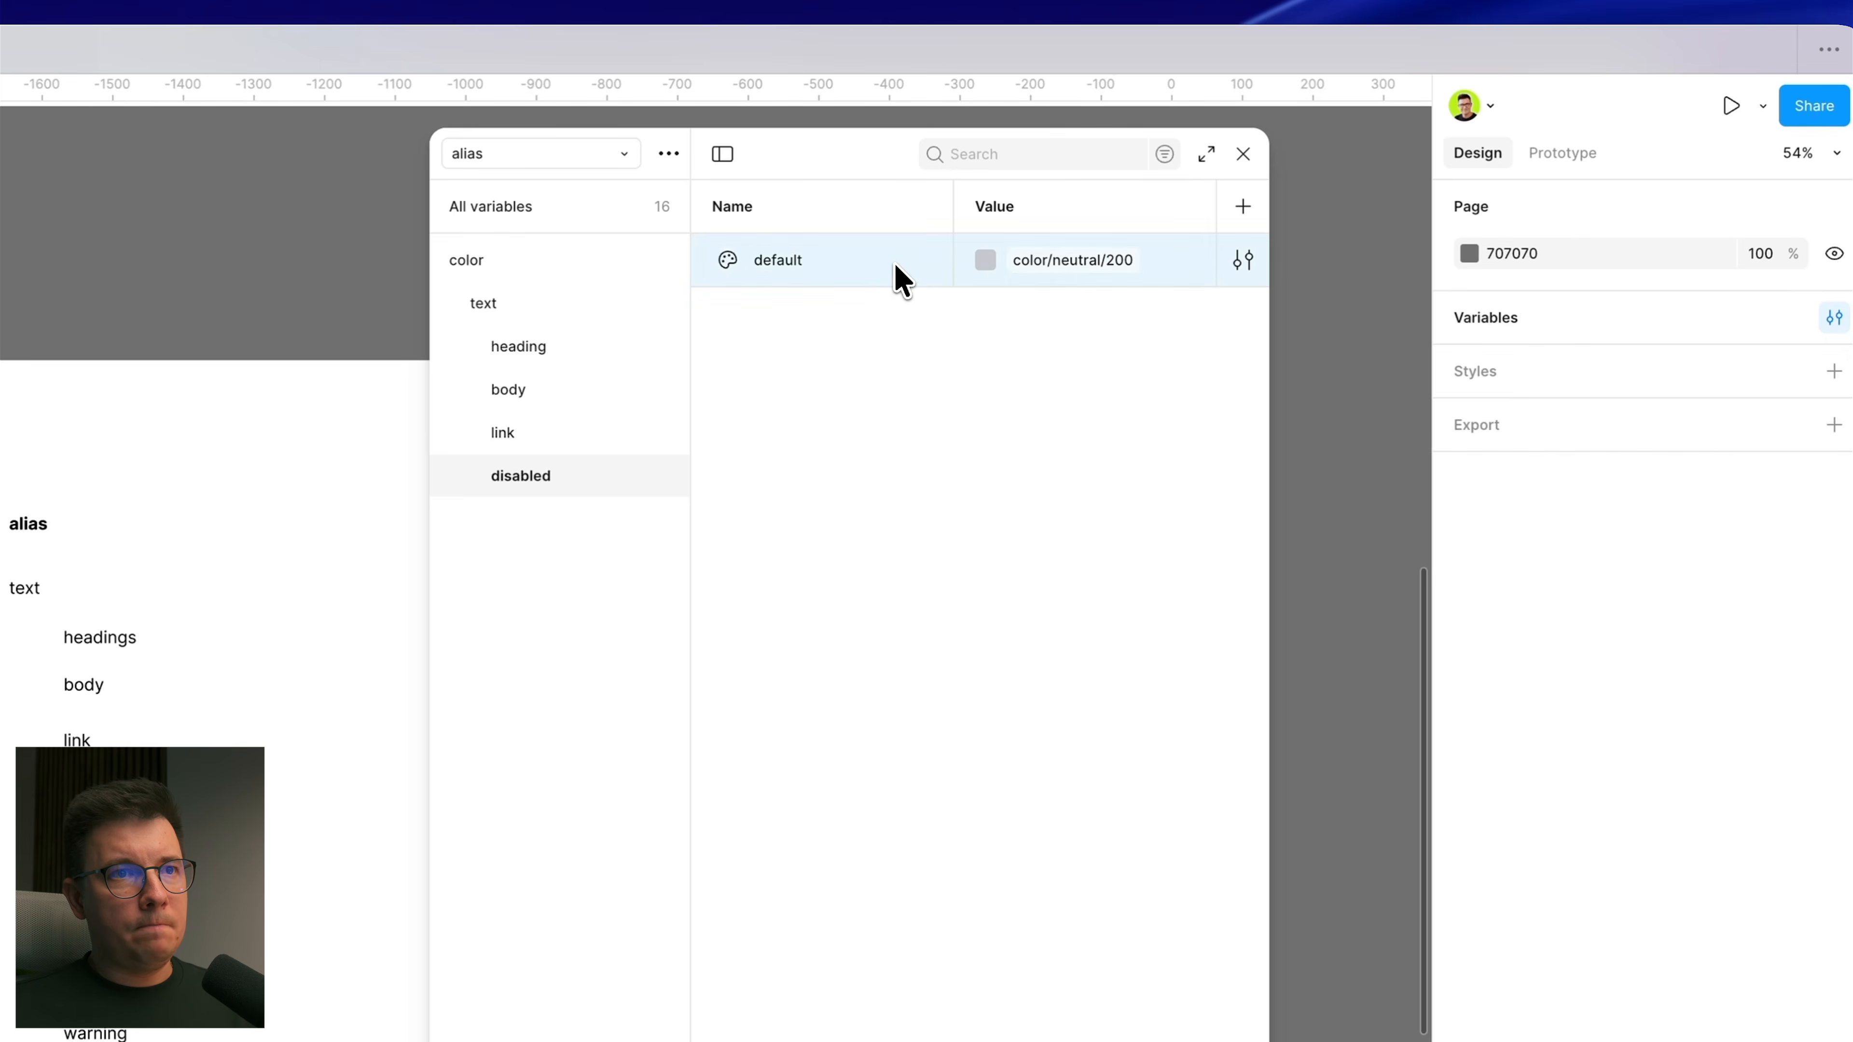
pyautogui.rightClick(894, 265)
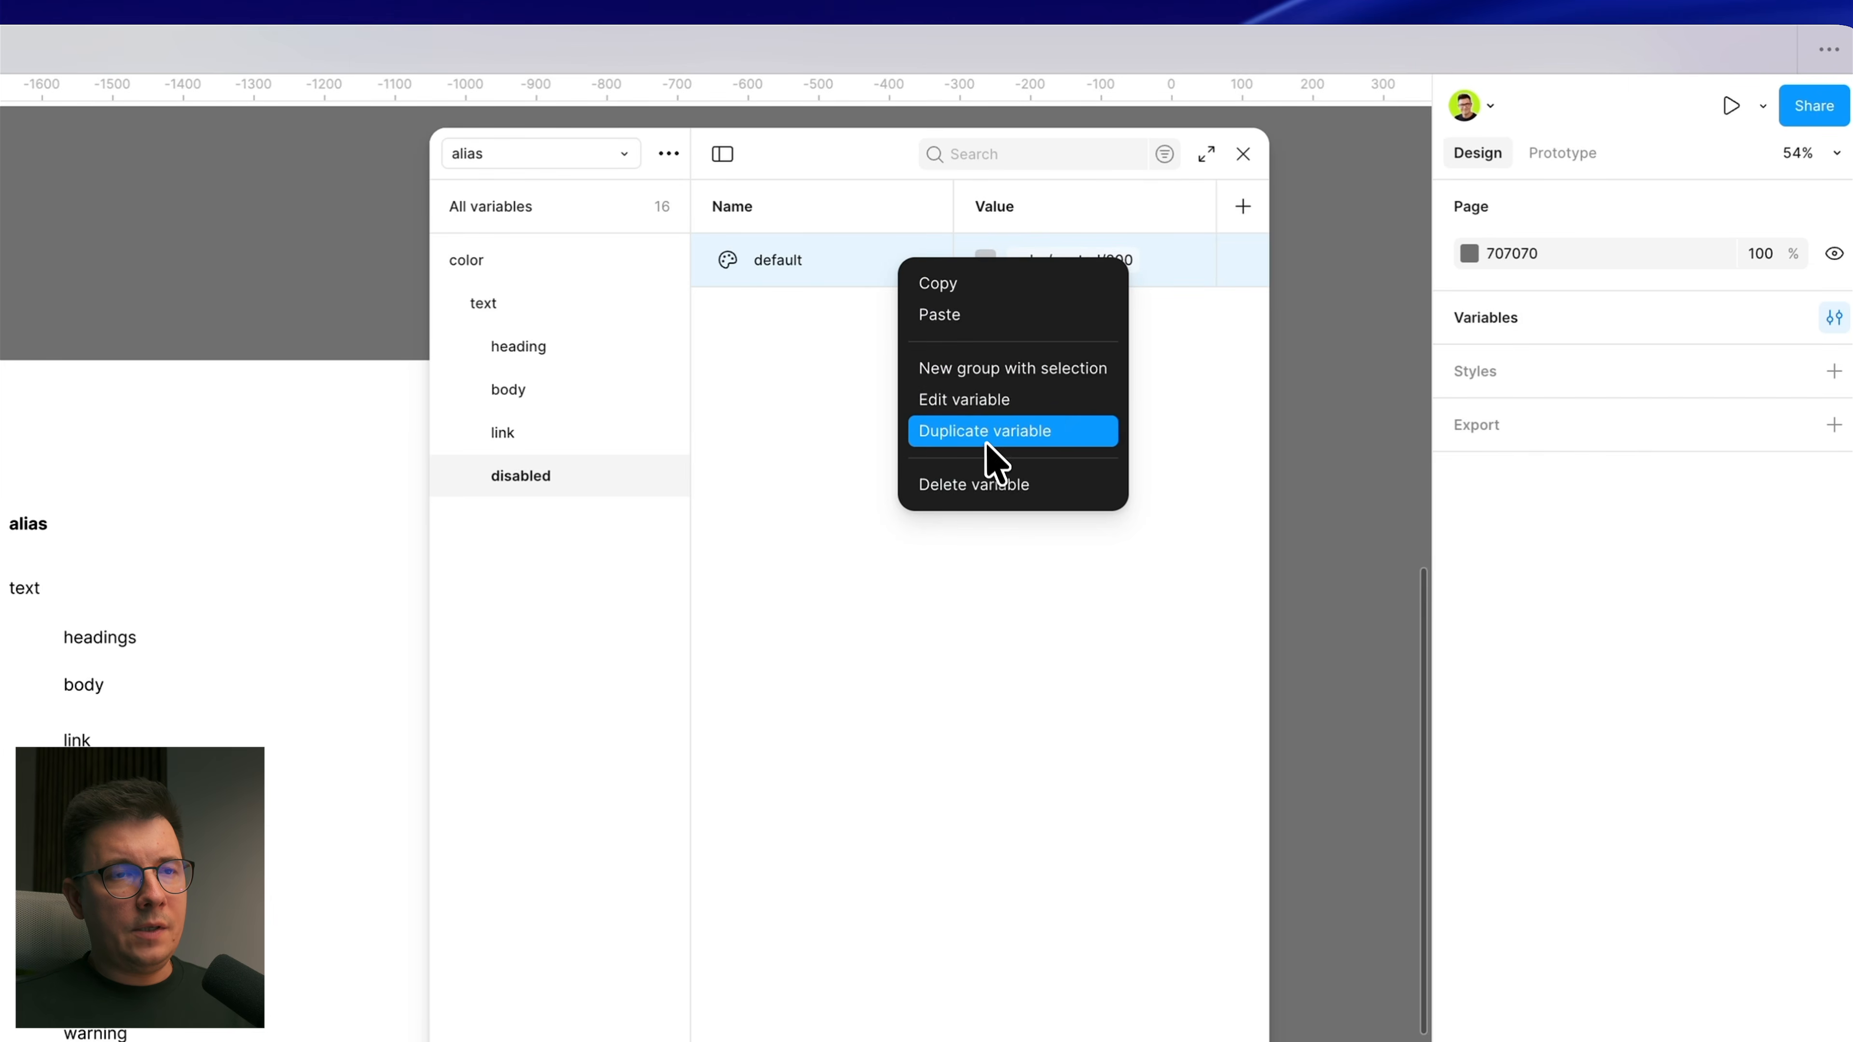
pyautogui.click(974, 432)
pyautogui.click(918, 489)
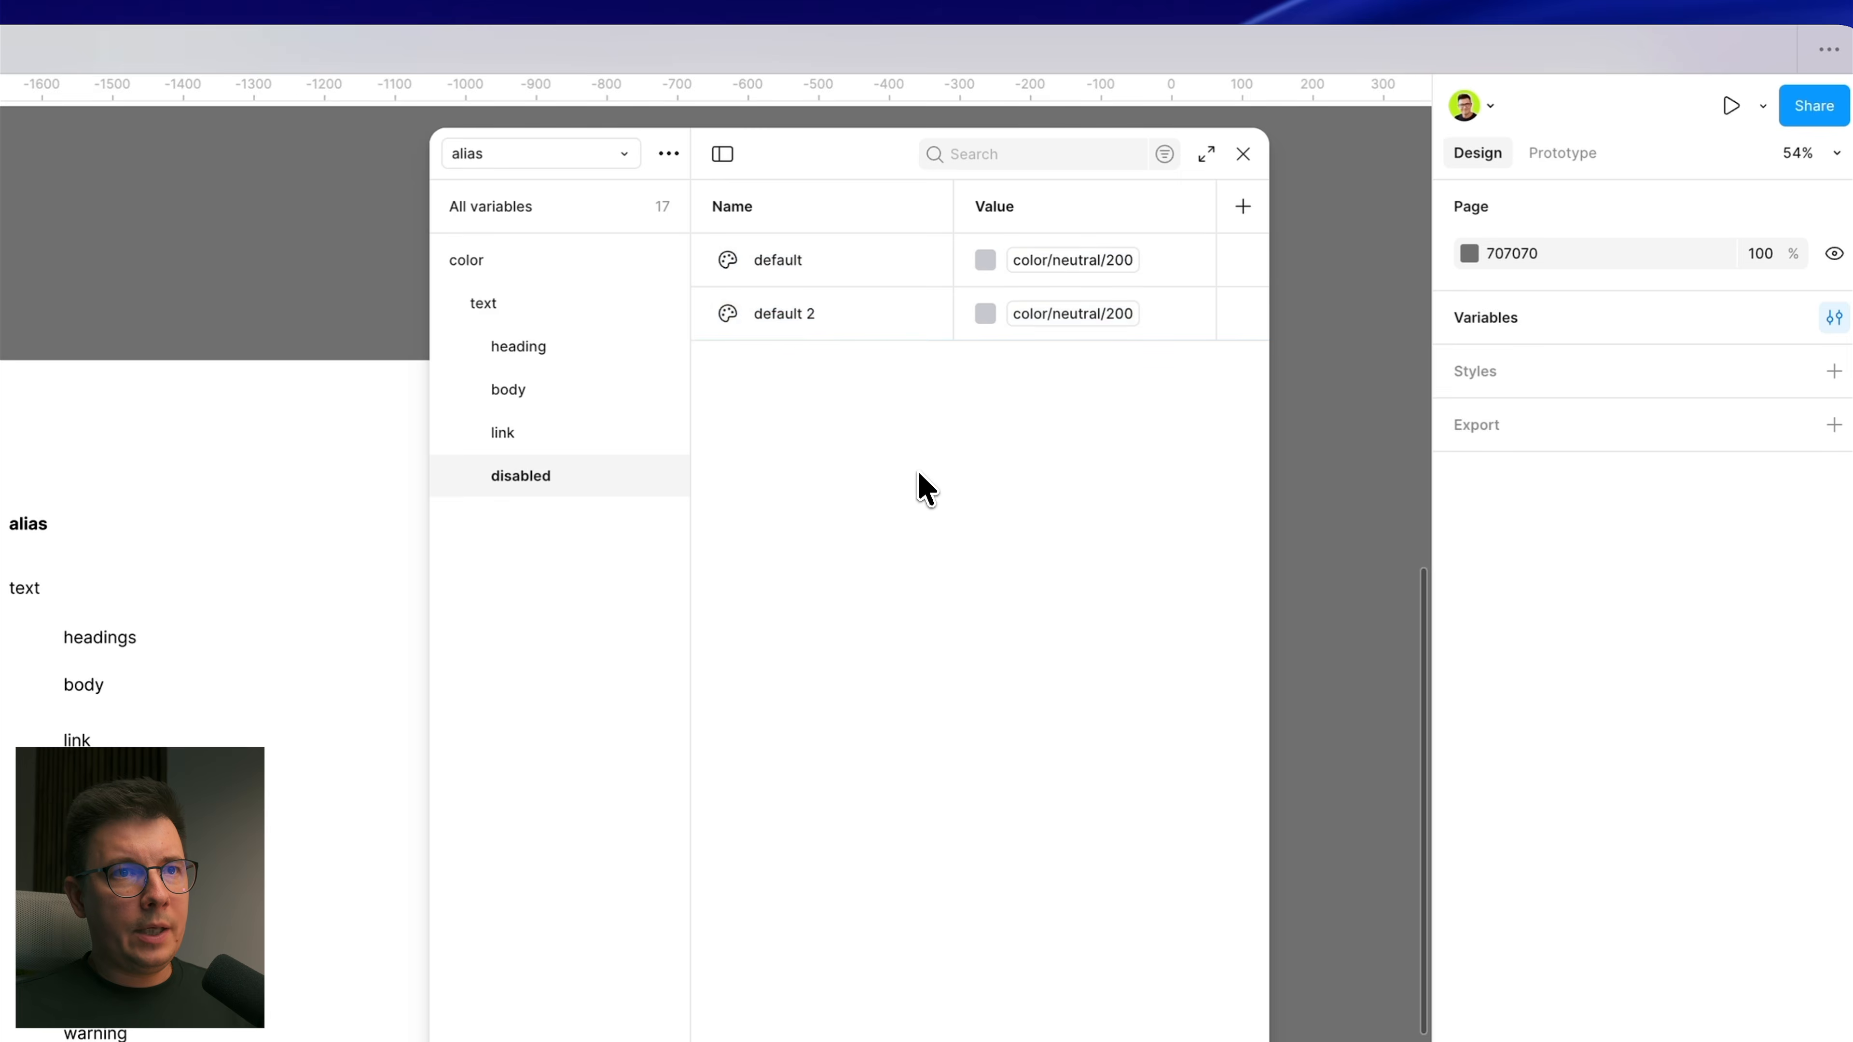
pyautogui.doubleClick(802, 321)
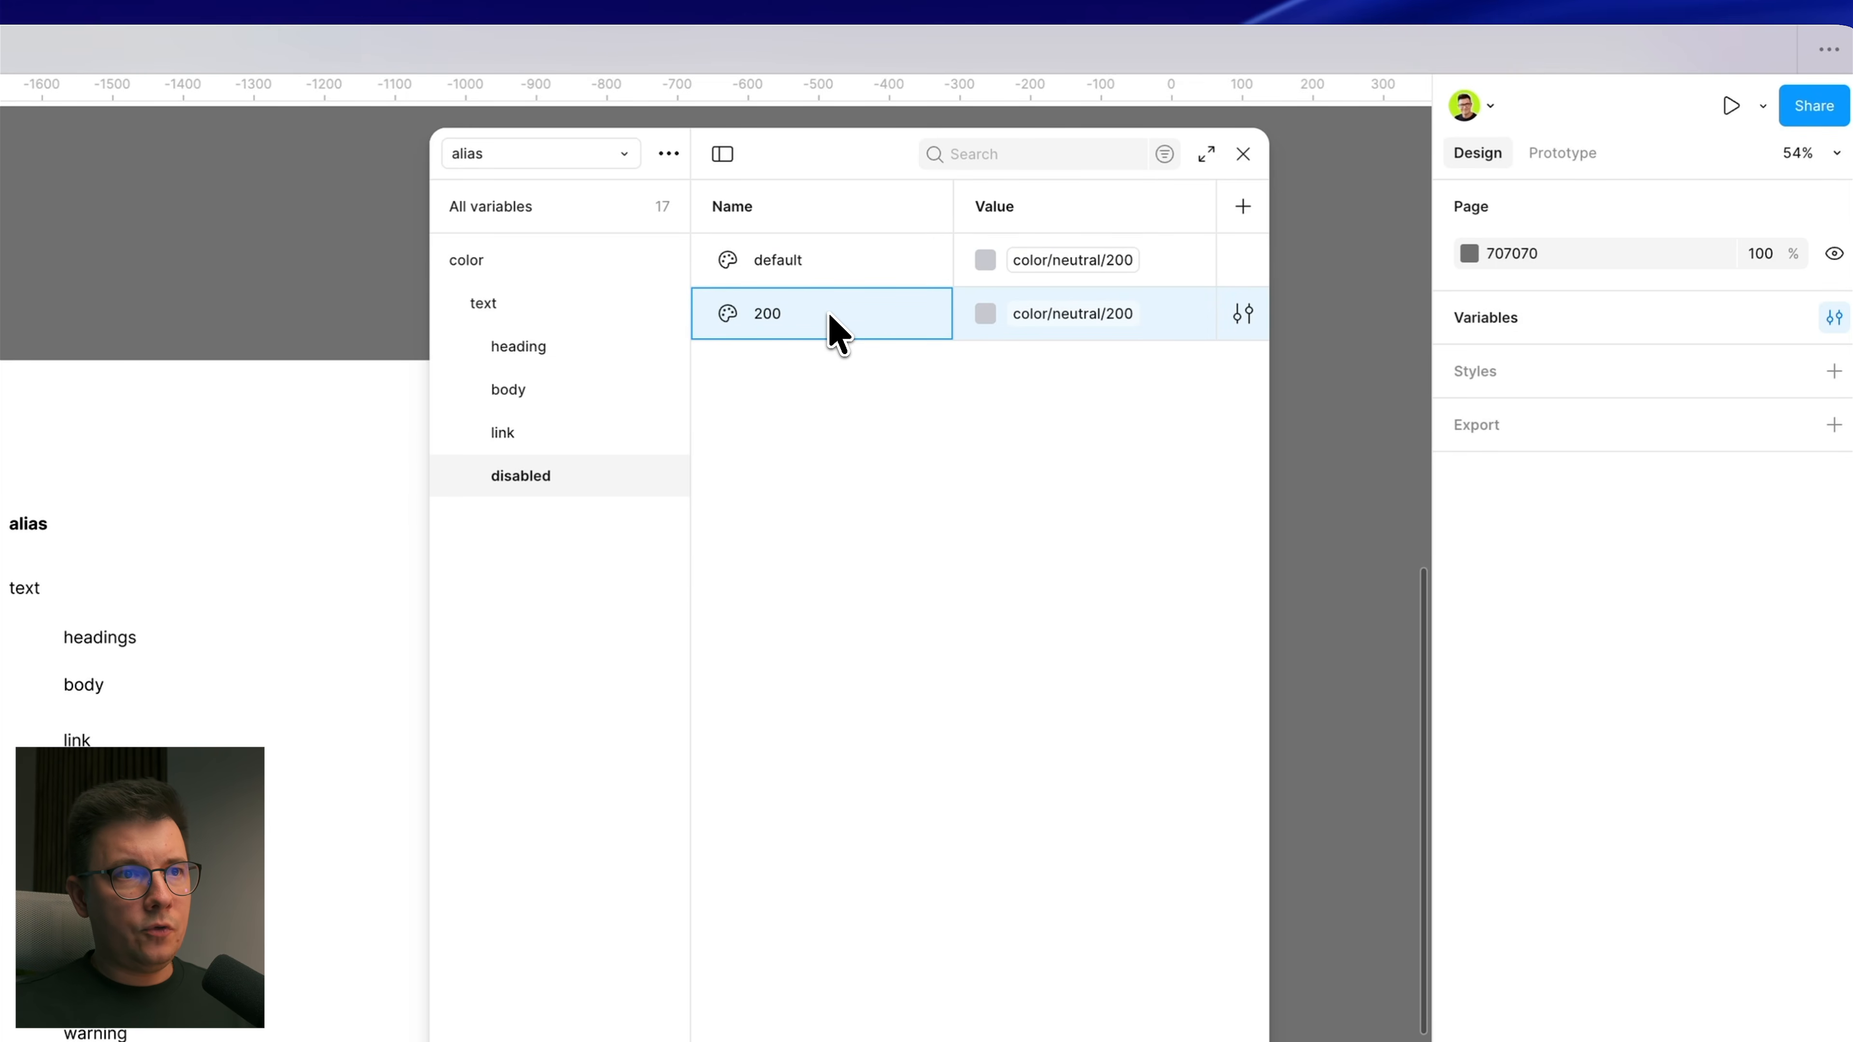
# Step: Rename the disabled group's default variable to "100" and link its value to color/neutral/100
pyautogui.doubleClick(784, 264)
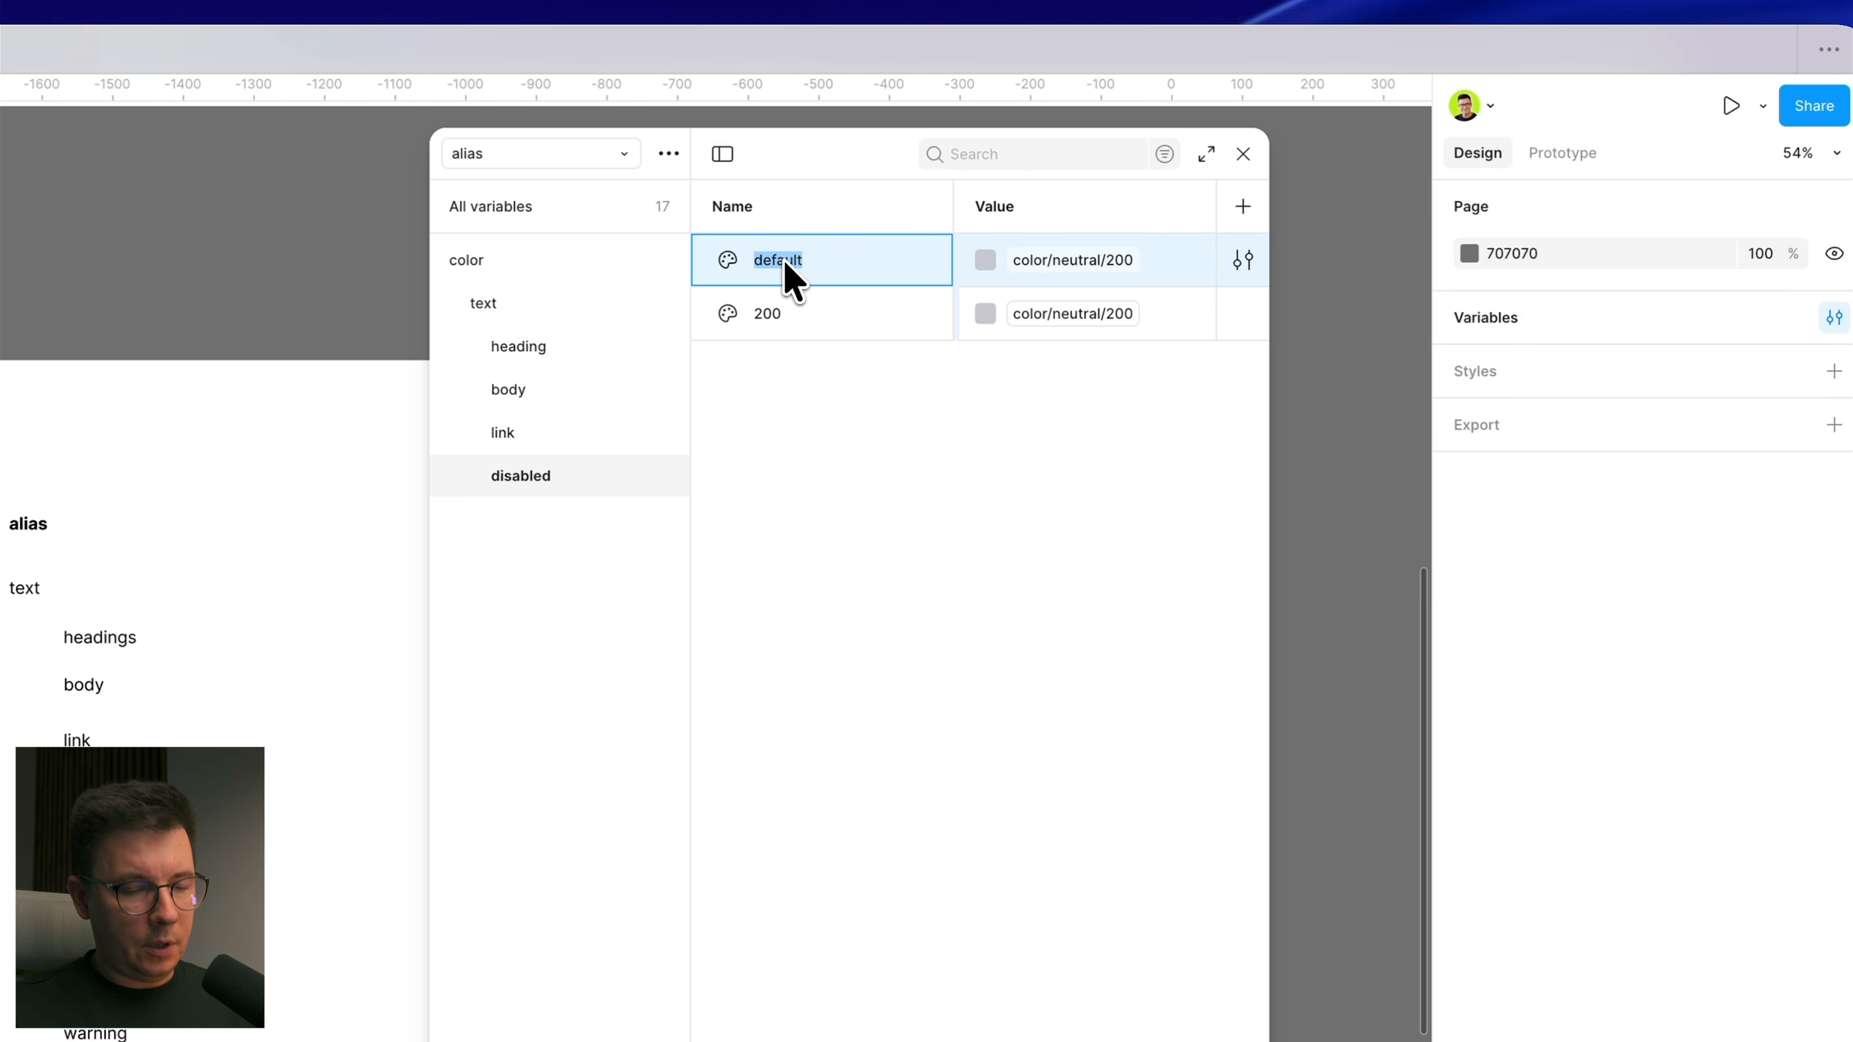
pyautogui.write('100')
pyautogui.click(923, 484)
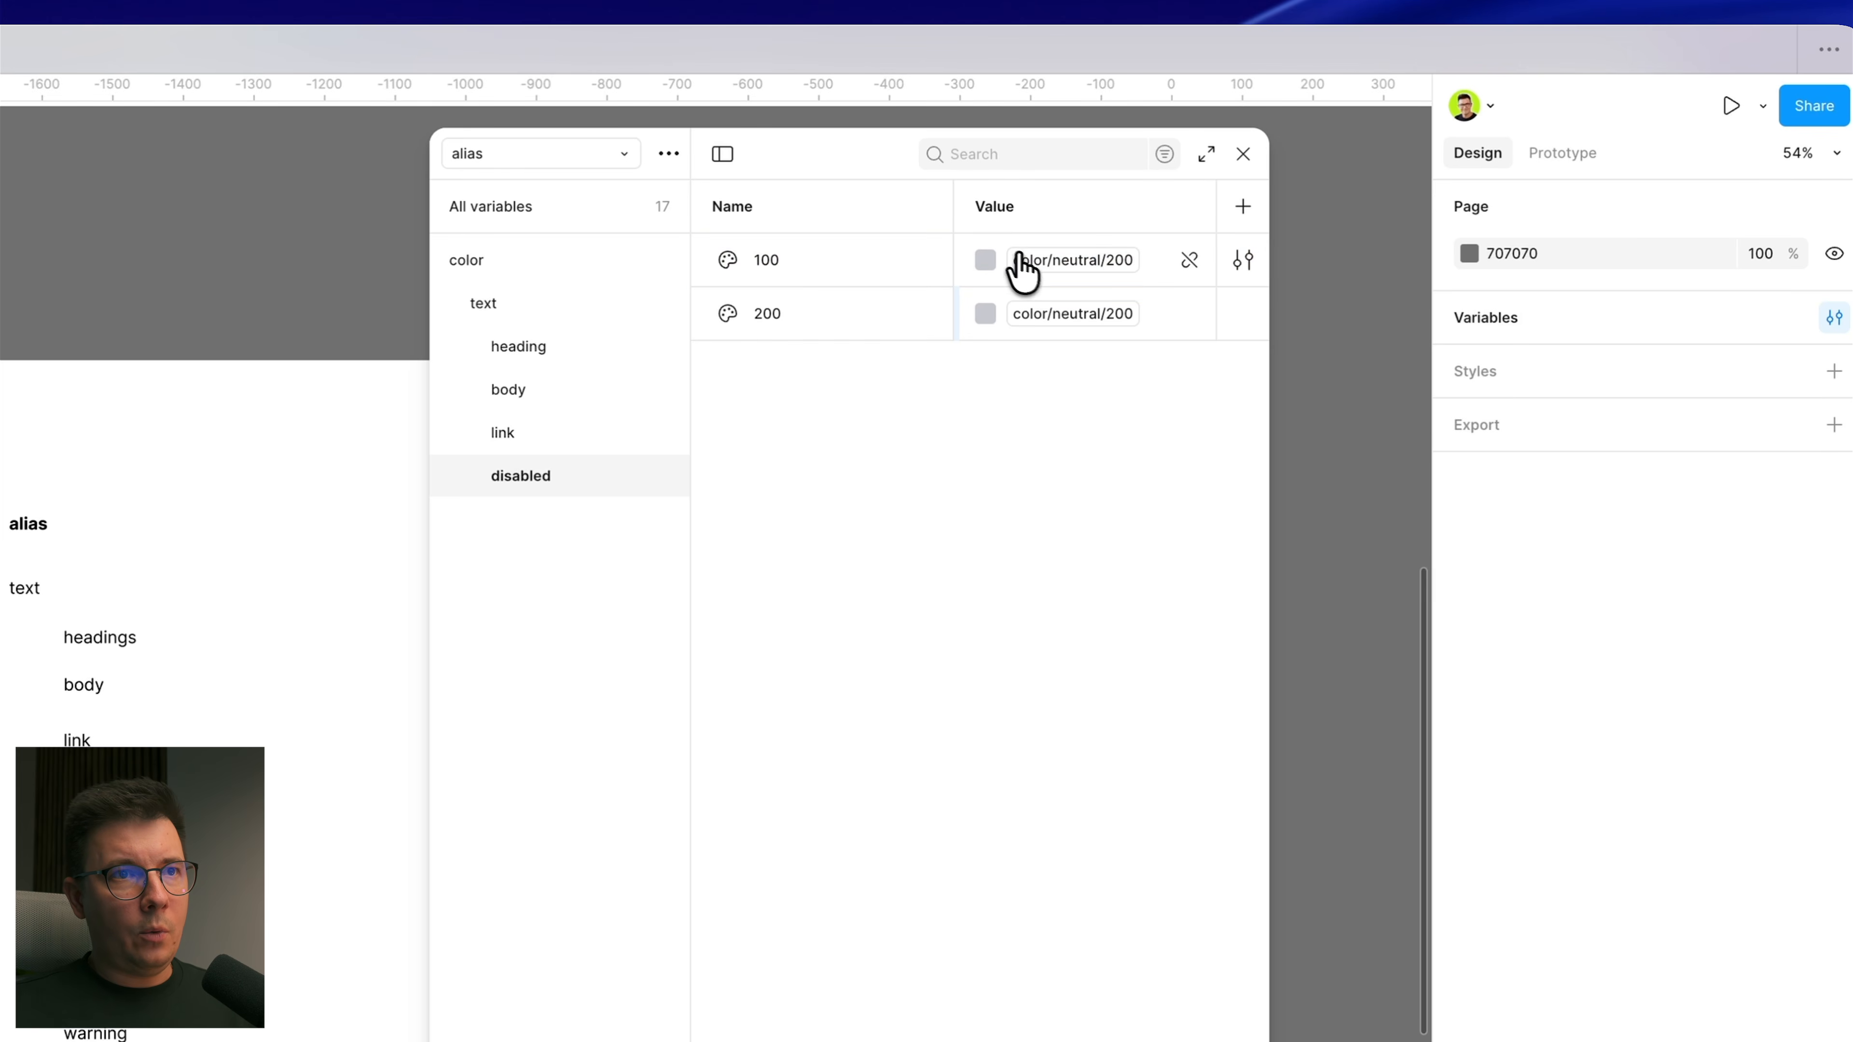
pyautogui.click(1033, 265)
pyautogui.click(1039, 630)
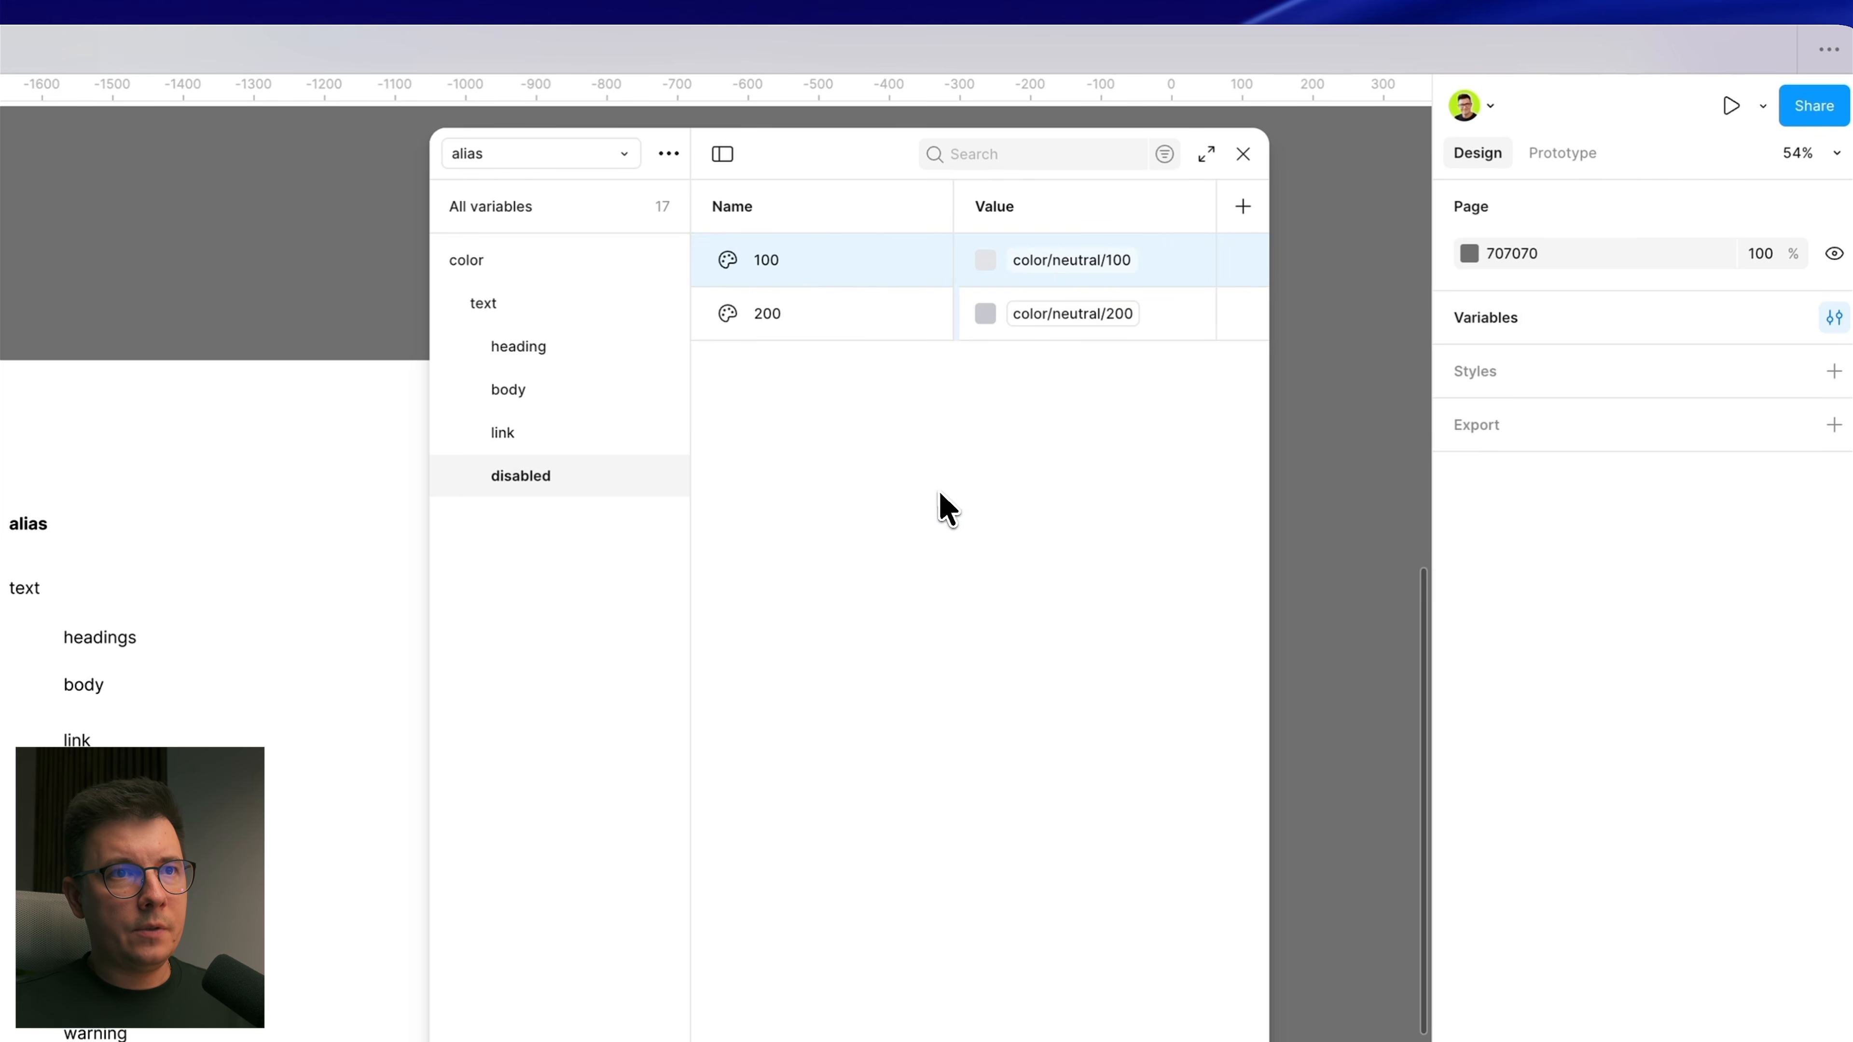
# Step: Try linking the disabled group's 200 variable to color/neutral/300
pyautogui.click(990, 327)
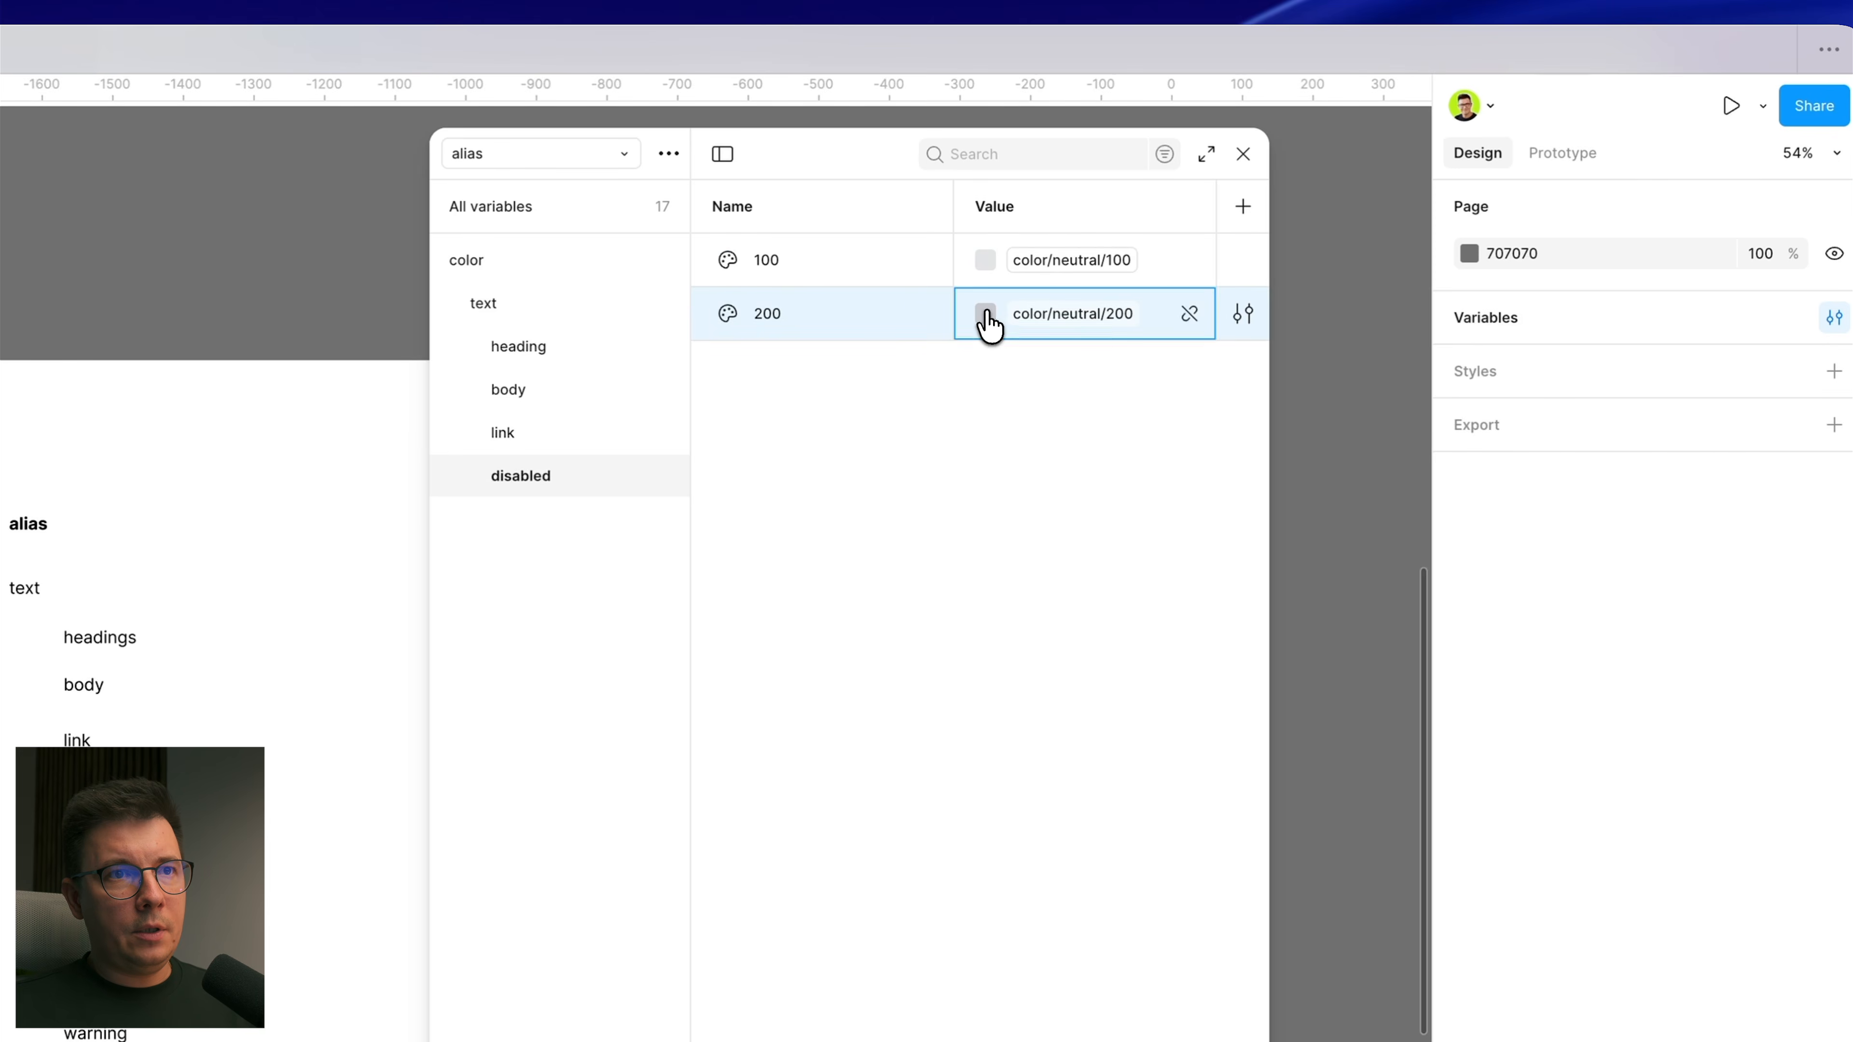
pyautogui.click(1018, 318)
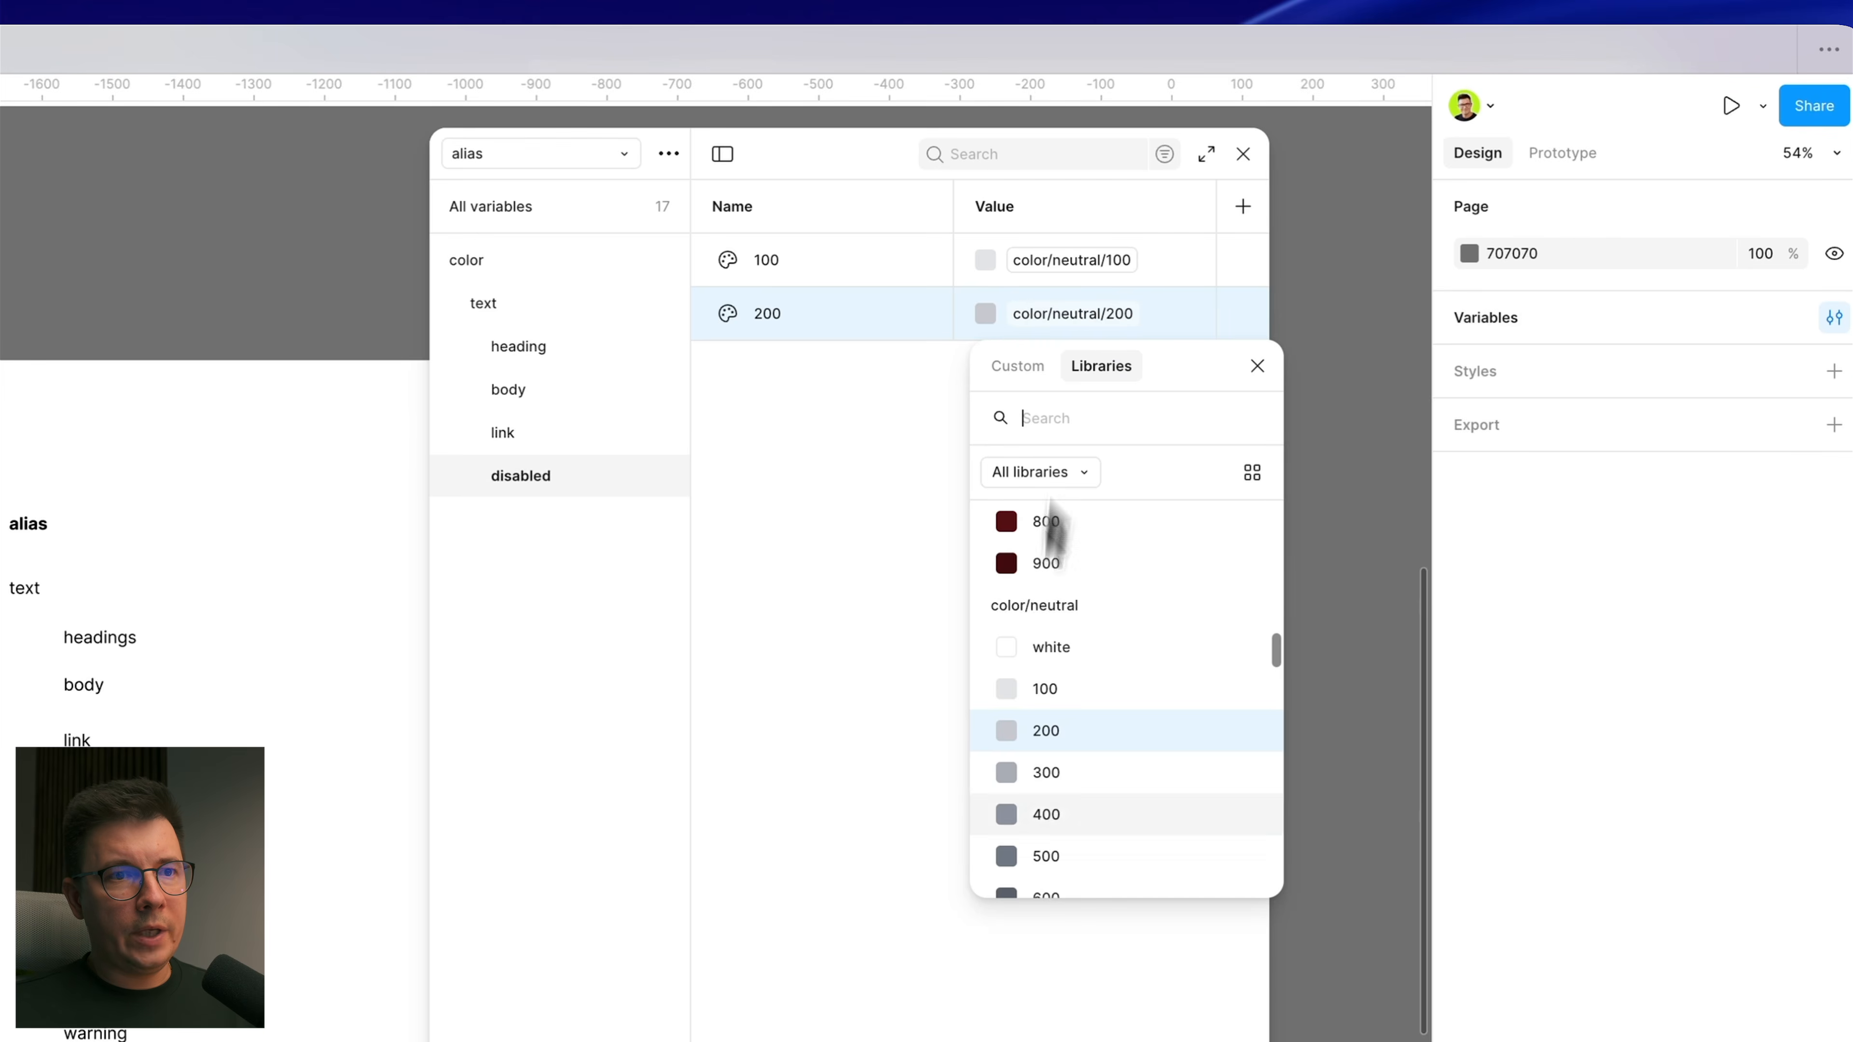
pyautogui.click(1042, 773)
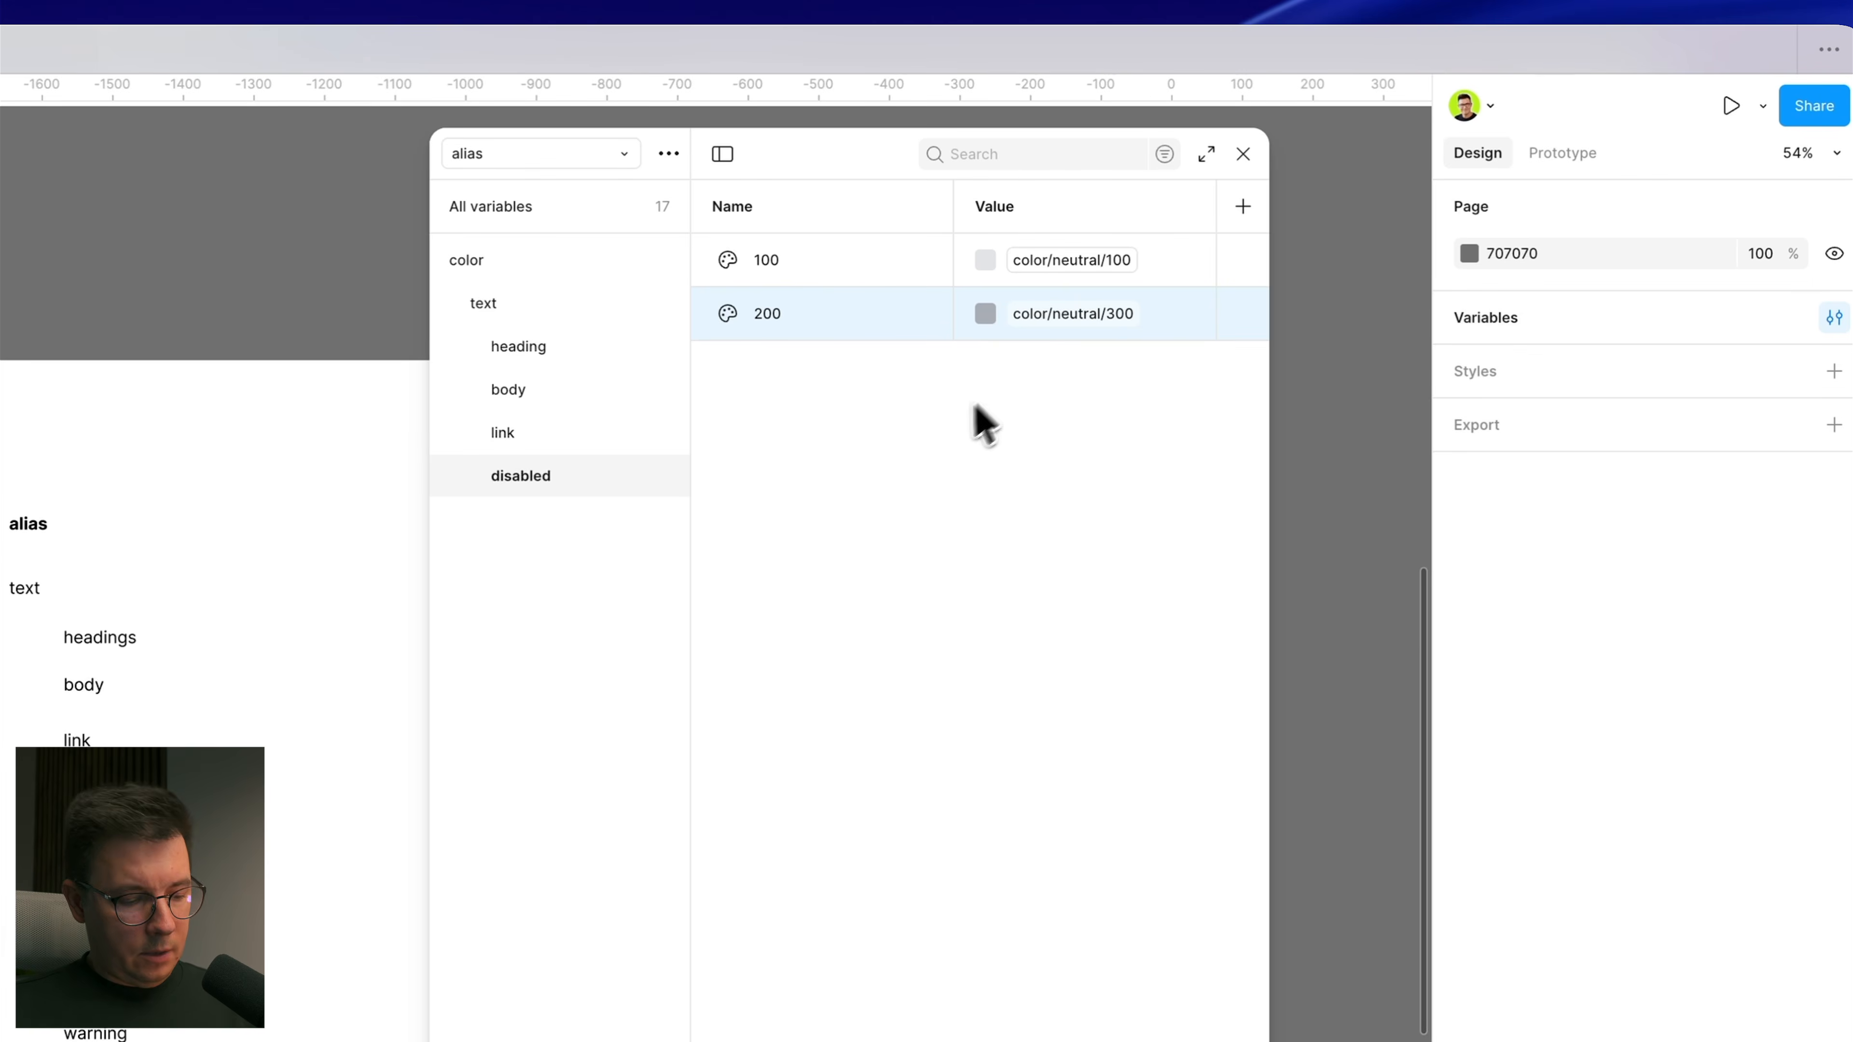
# Step: Duplicate the disabled group's 200 variable, rename the copy "300" and link its value to color/neutral/300
pyautogui.rightClick(845, 311)
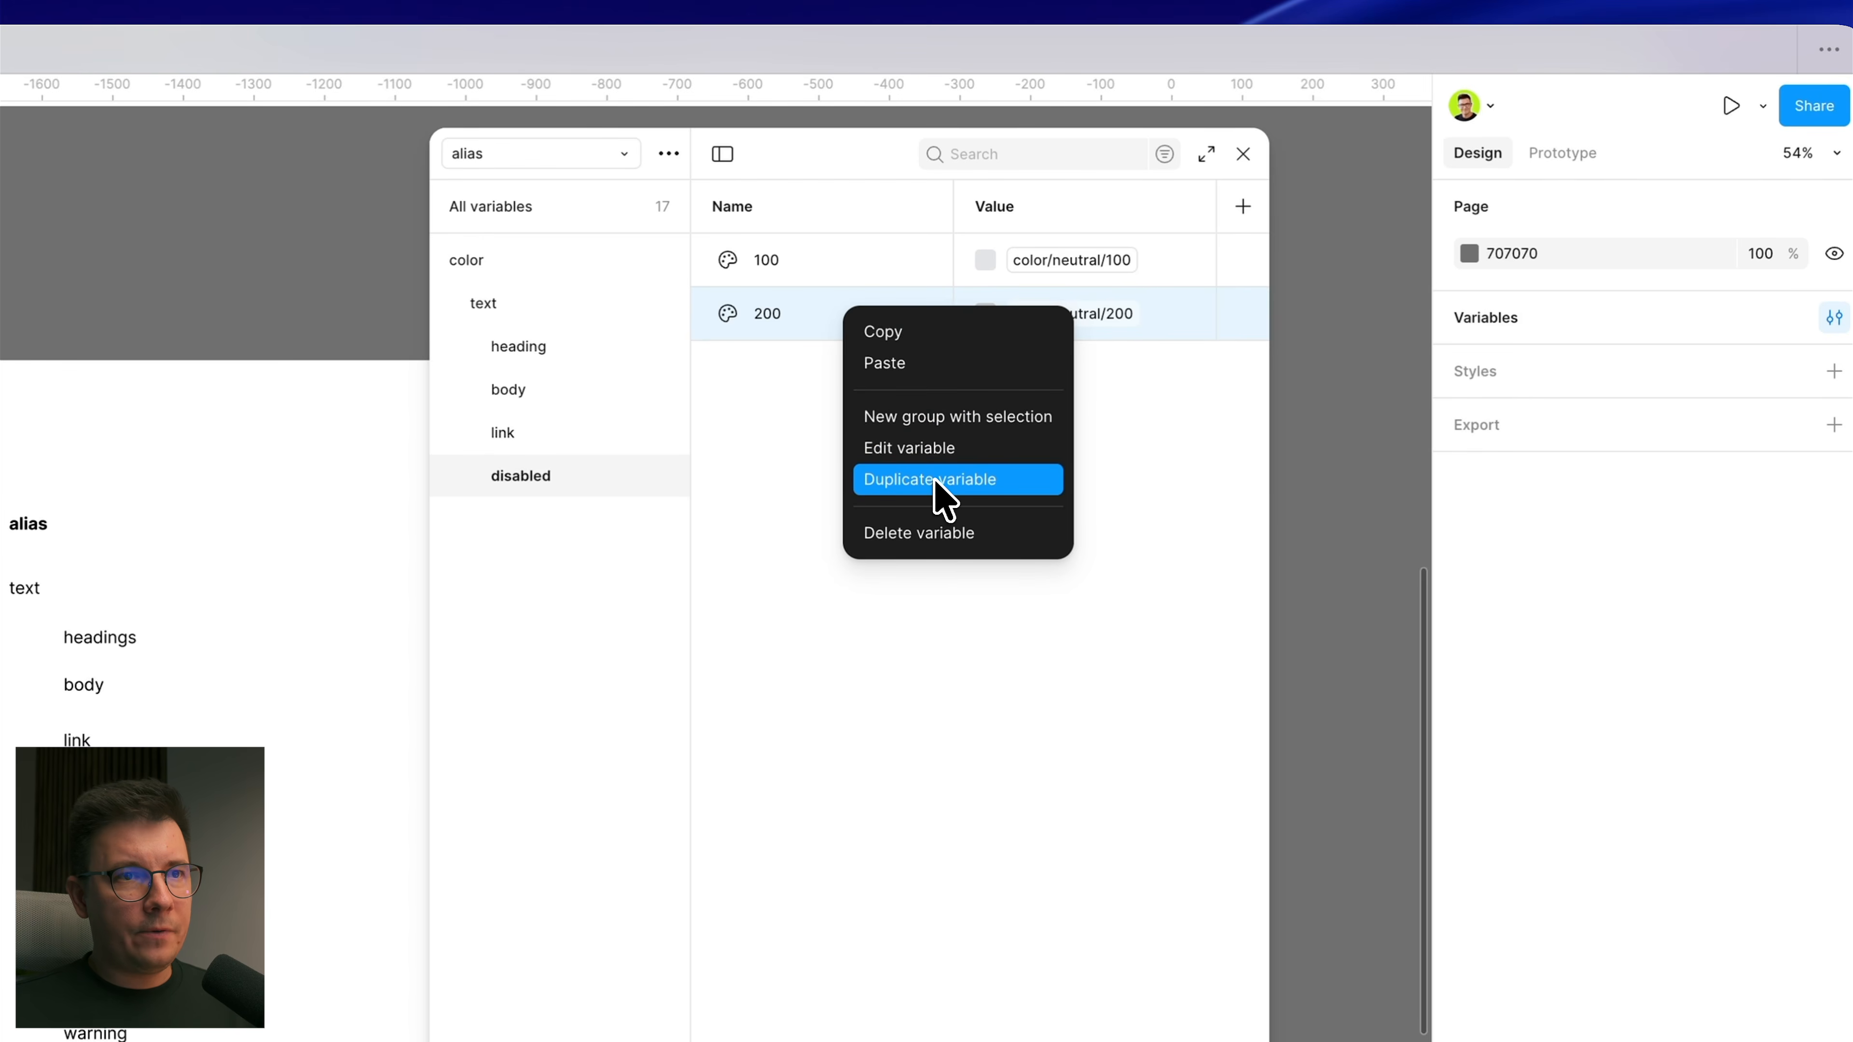
pyautogui.click(991, 486)
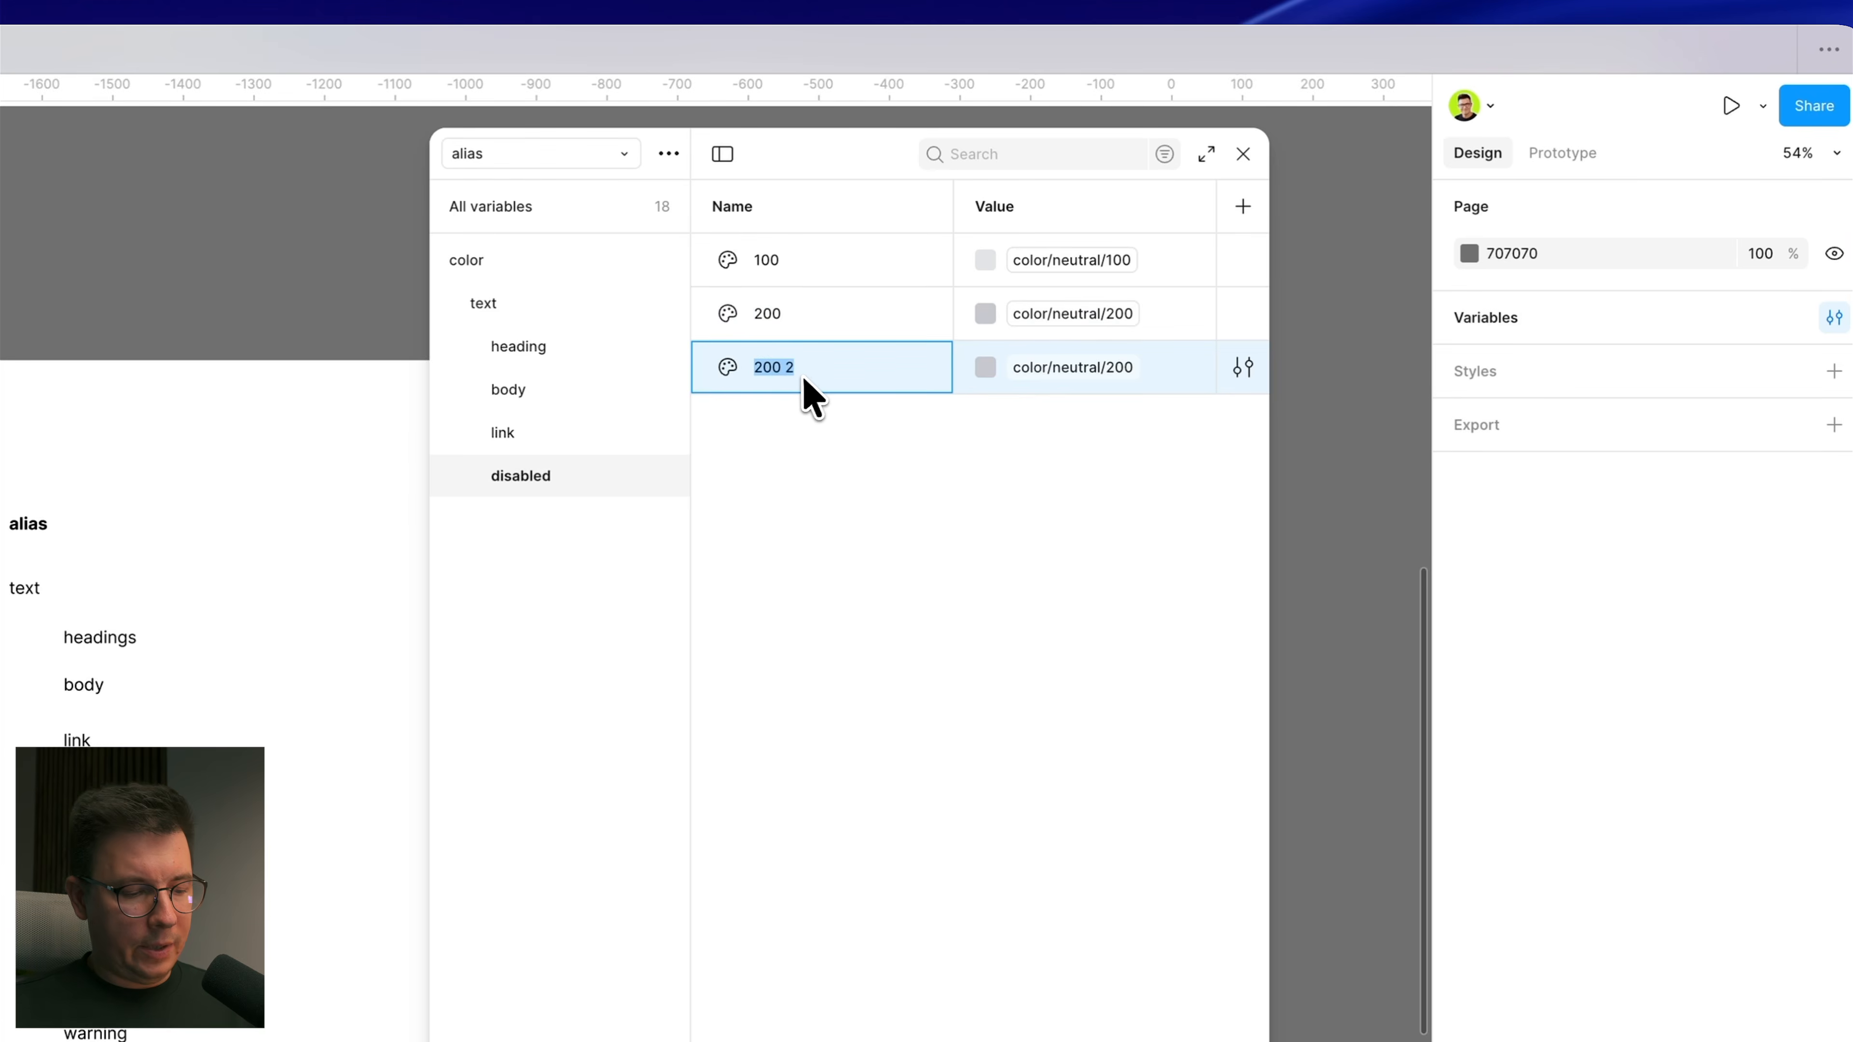
pyautogui.click(1025, 380)
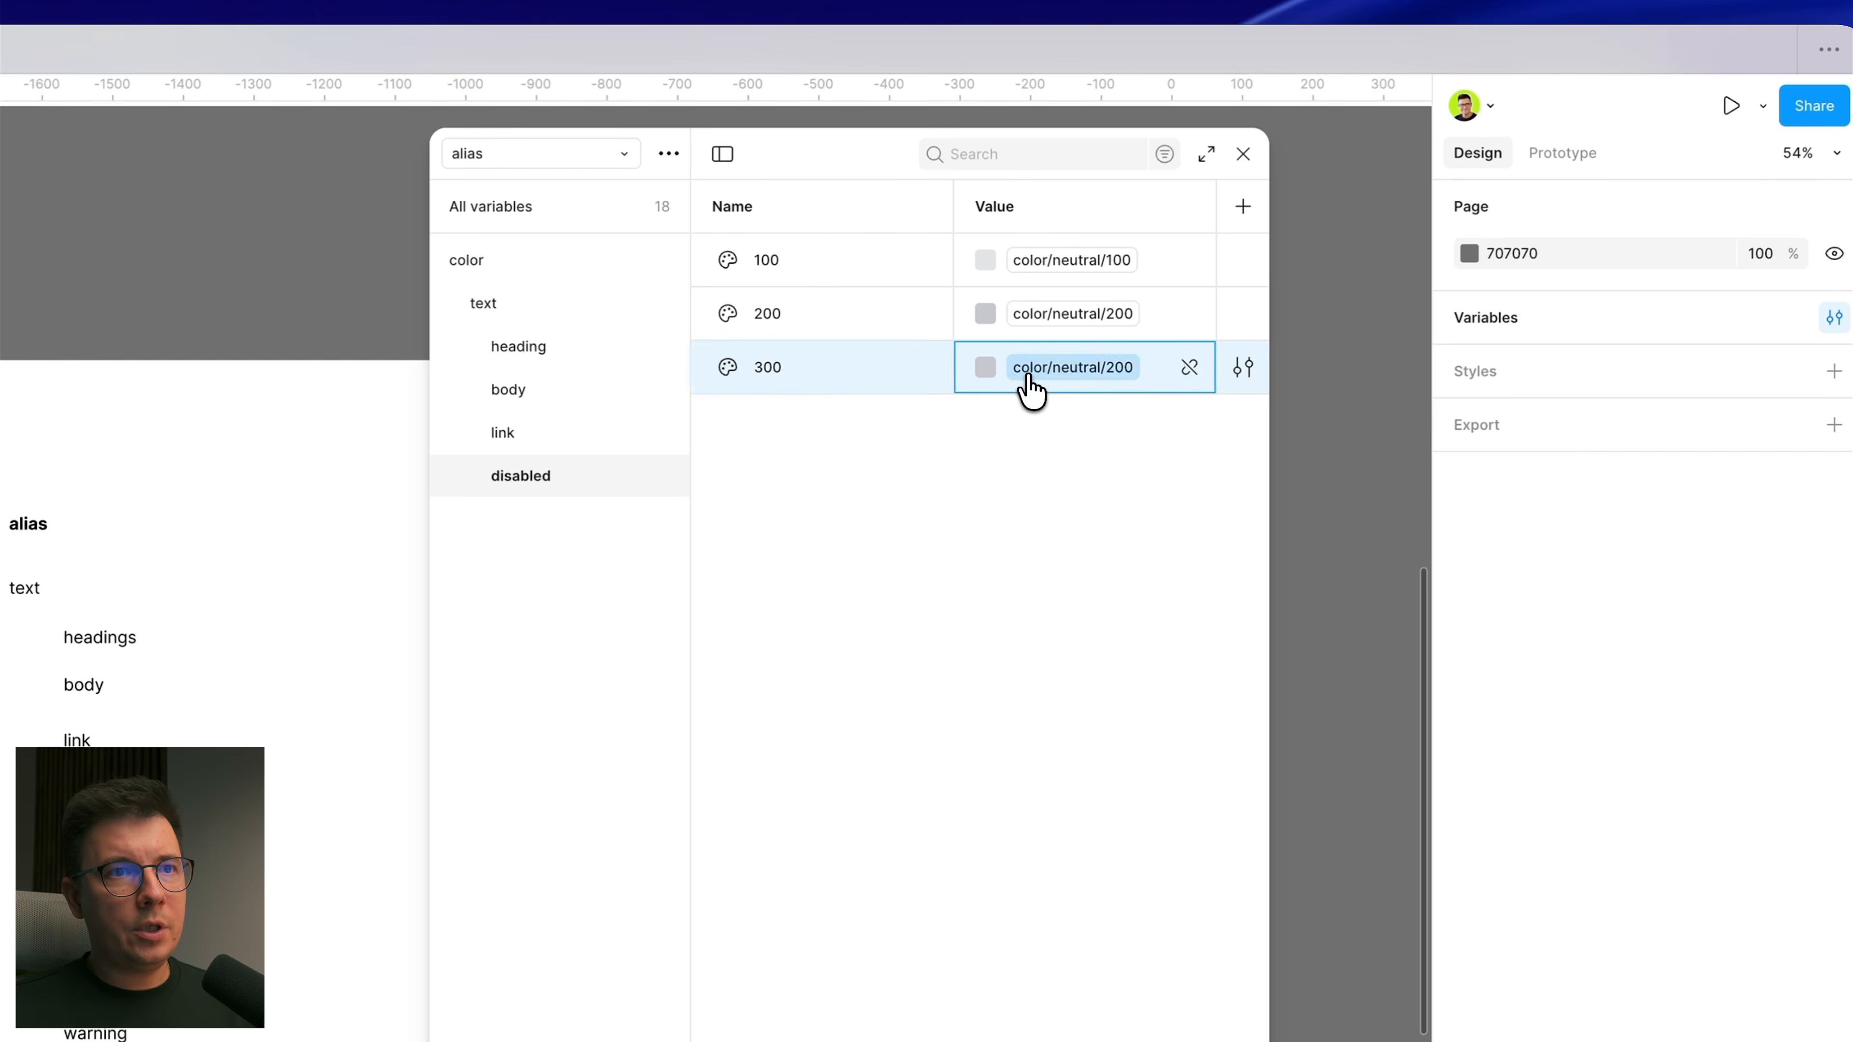
pyautogui.click(1061, 832)
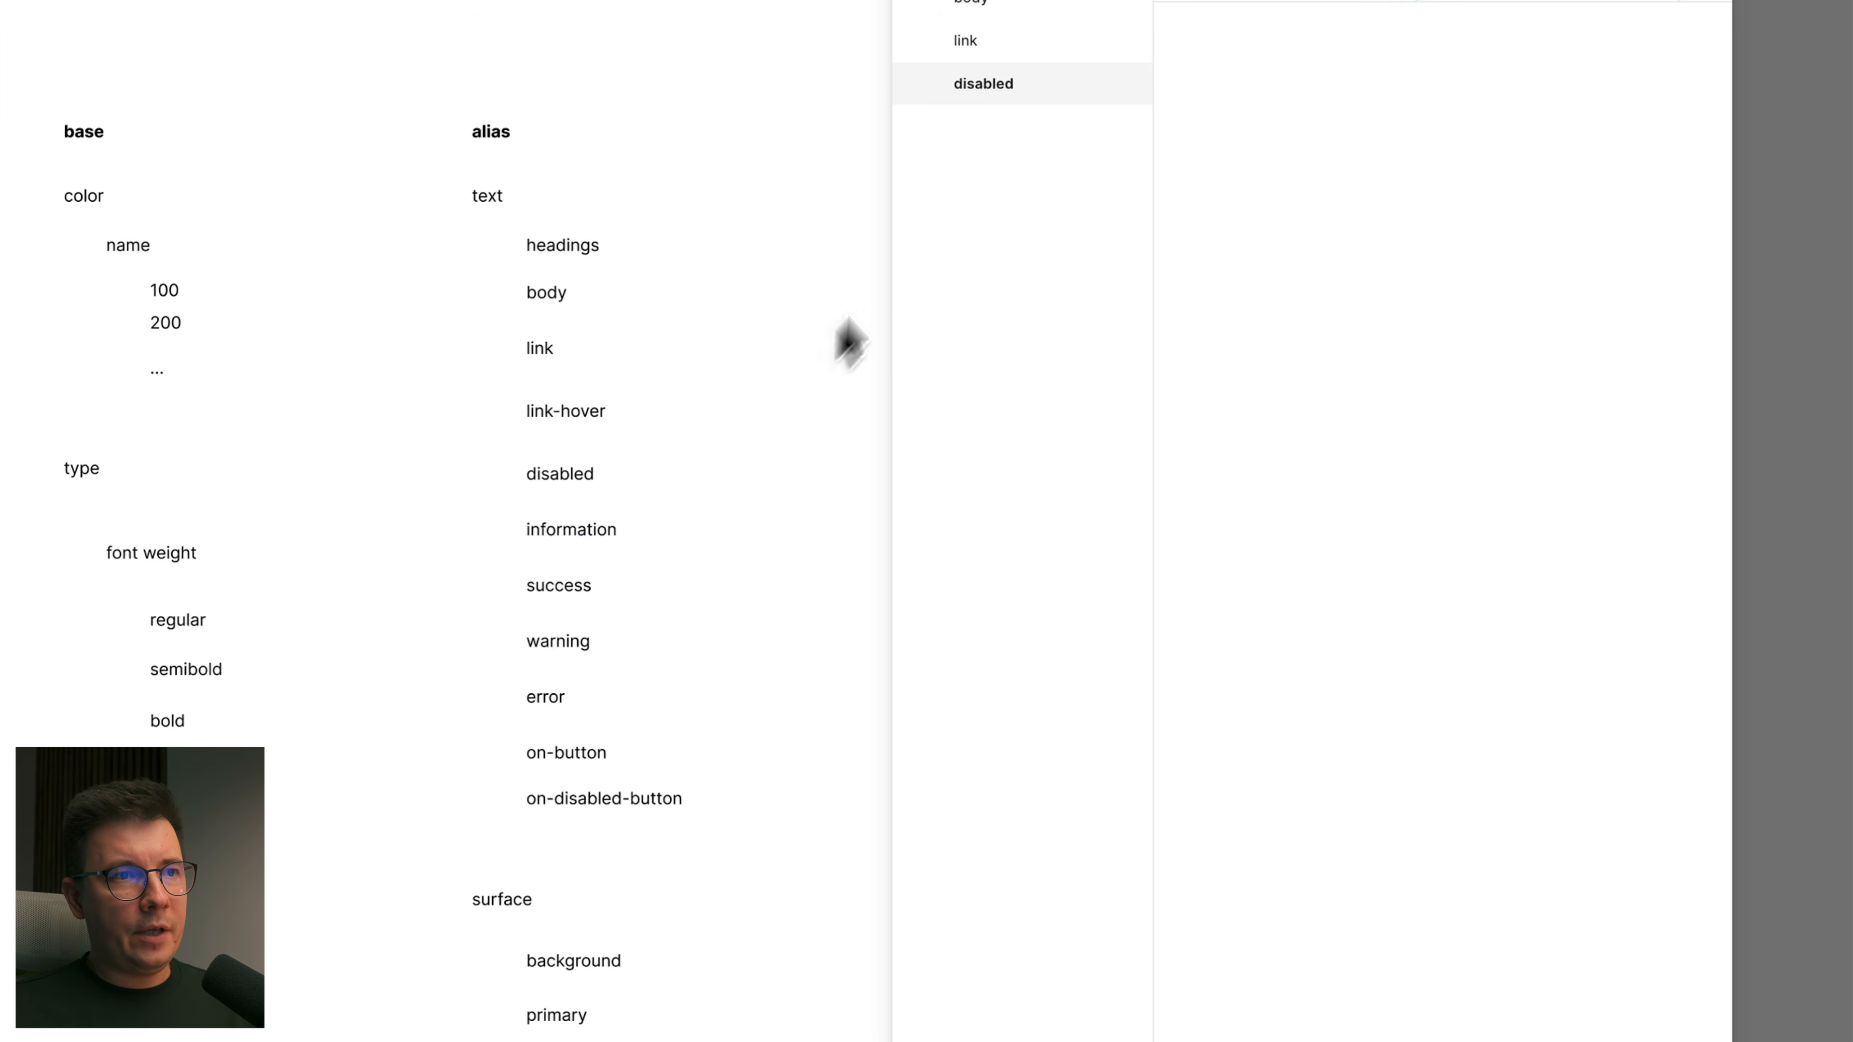
# Step: Add a color variable to the disabled group and place it in a new group
pyautogui.click(880, 779)
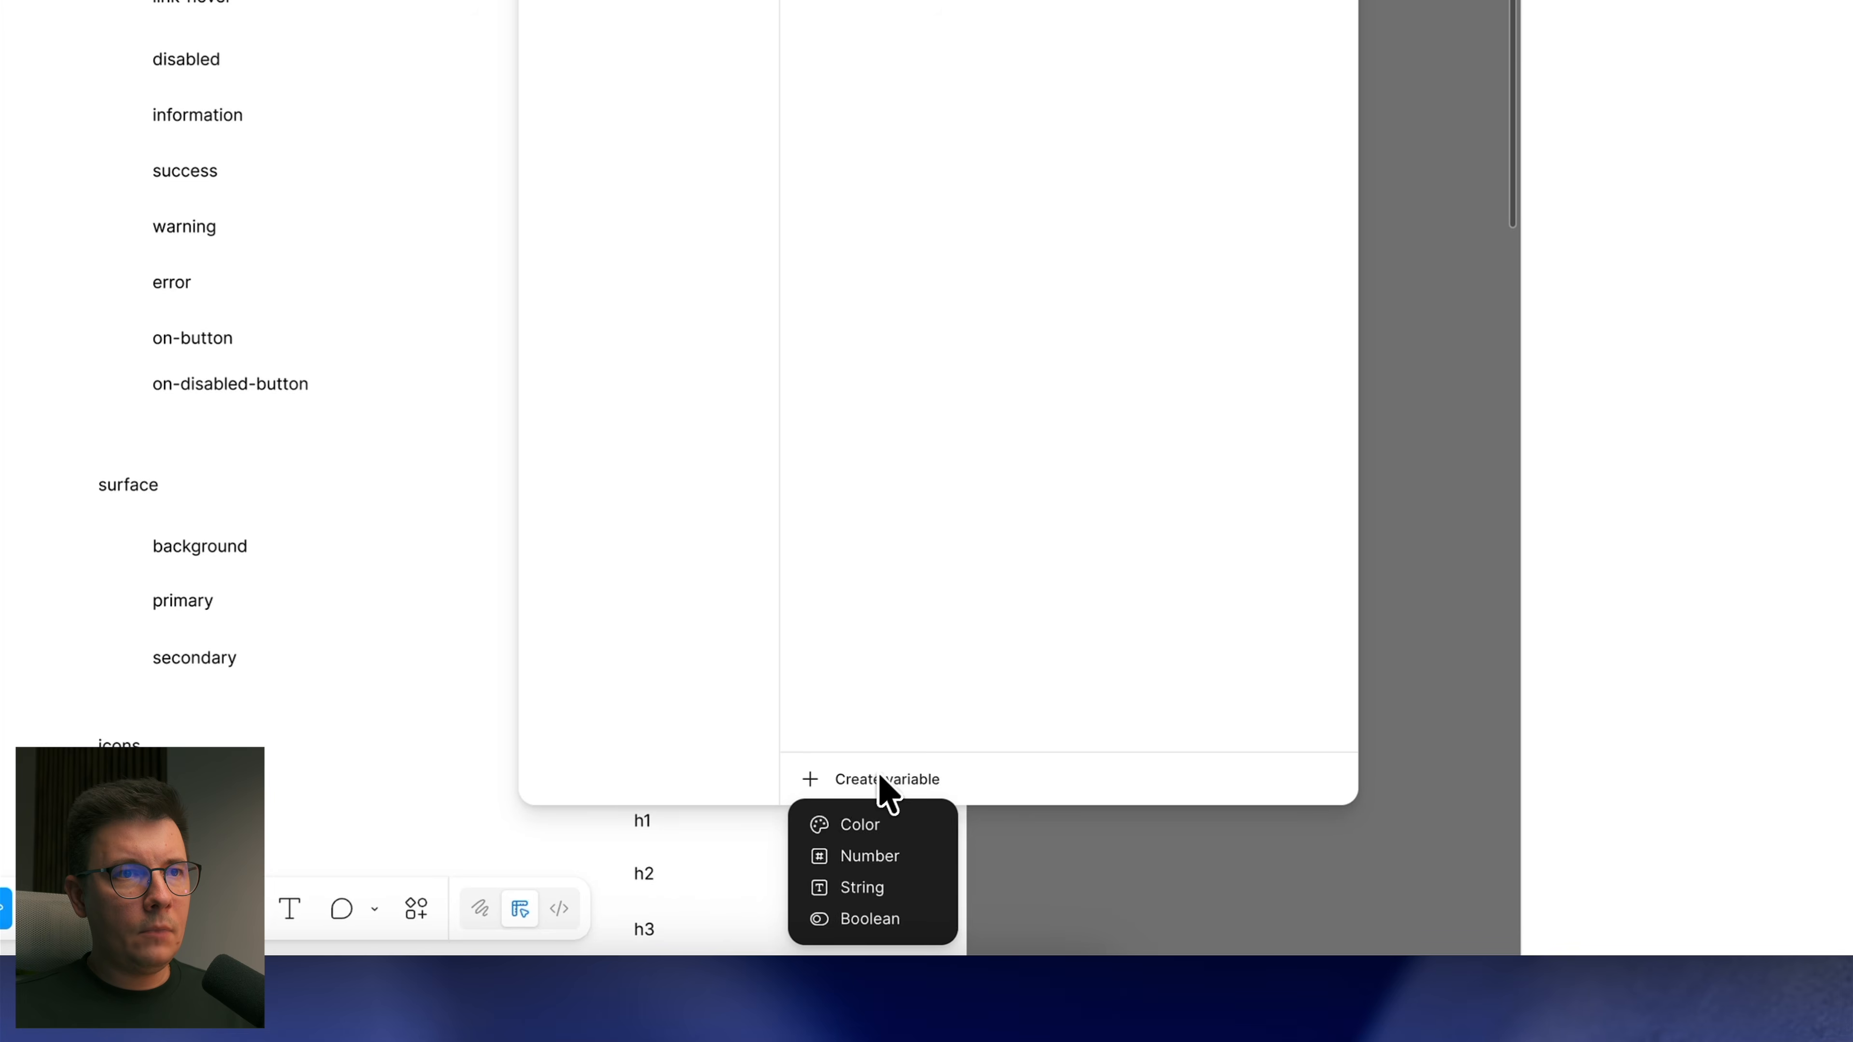
pyautogui.click(873, 822)
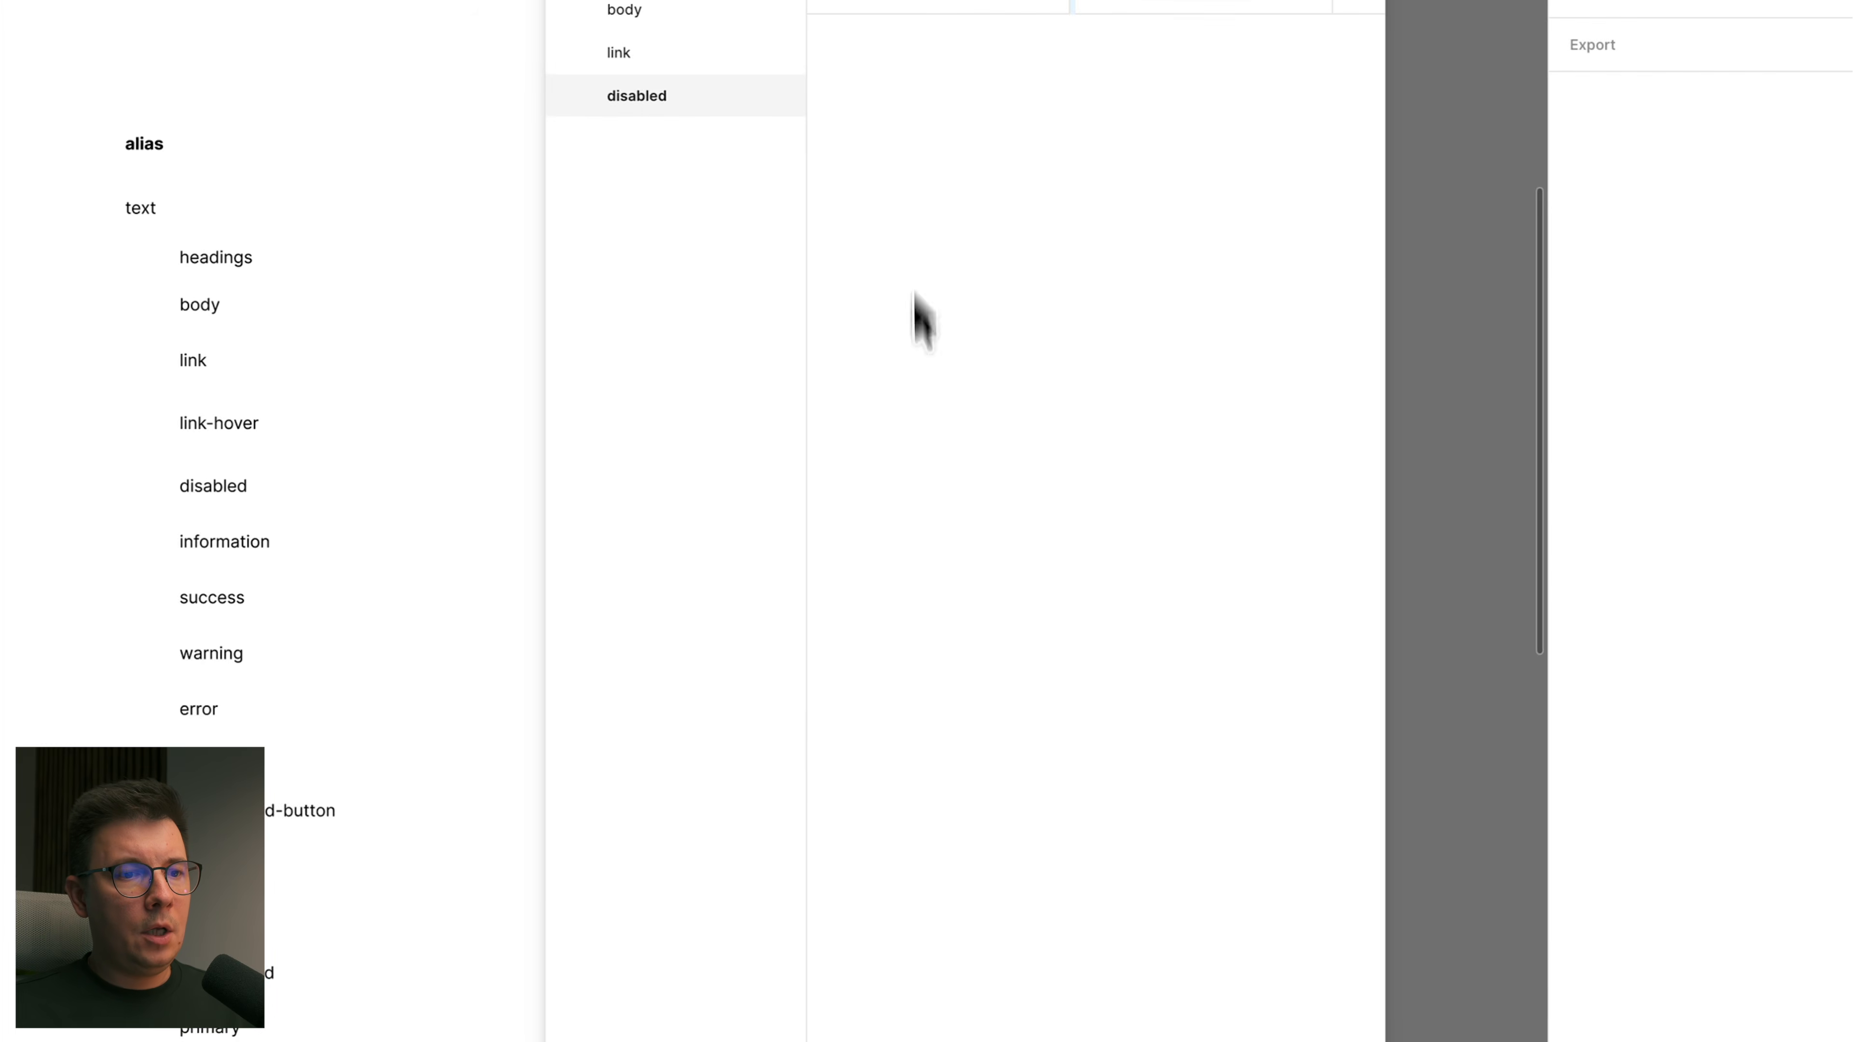
pyautogui.click(931, 781)
pyautogui.click(921, 823)
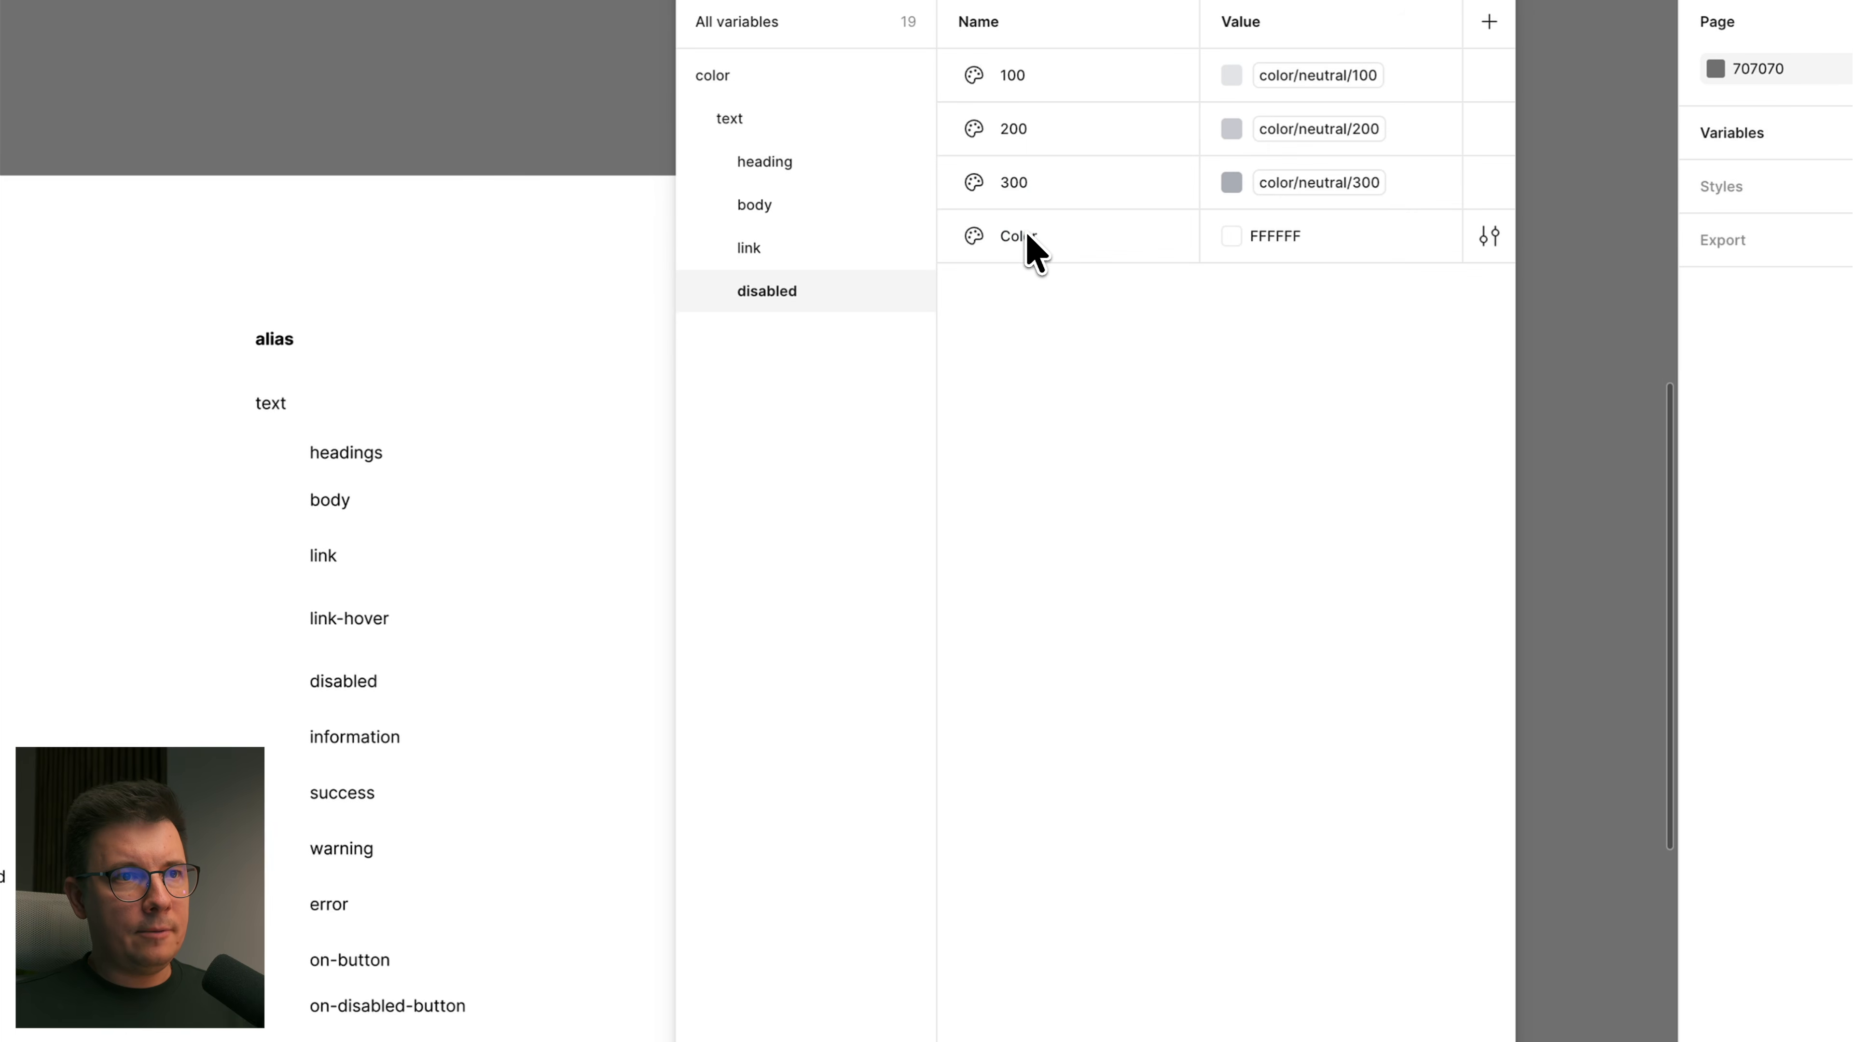
pyautogui.click(1027, 235)
pyautogui.rightClick(1057, 231)
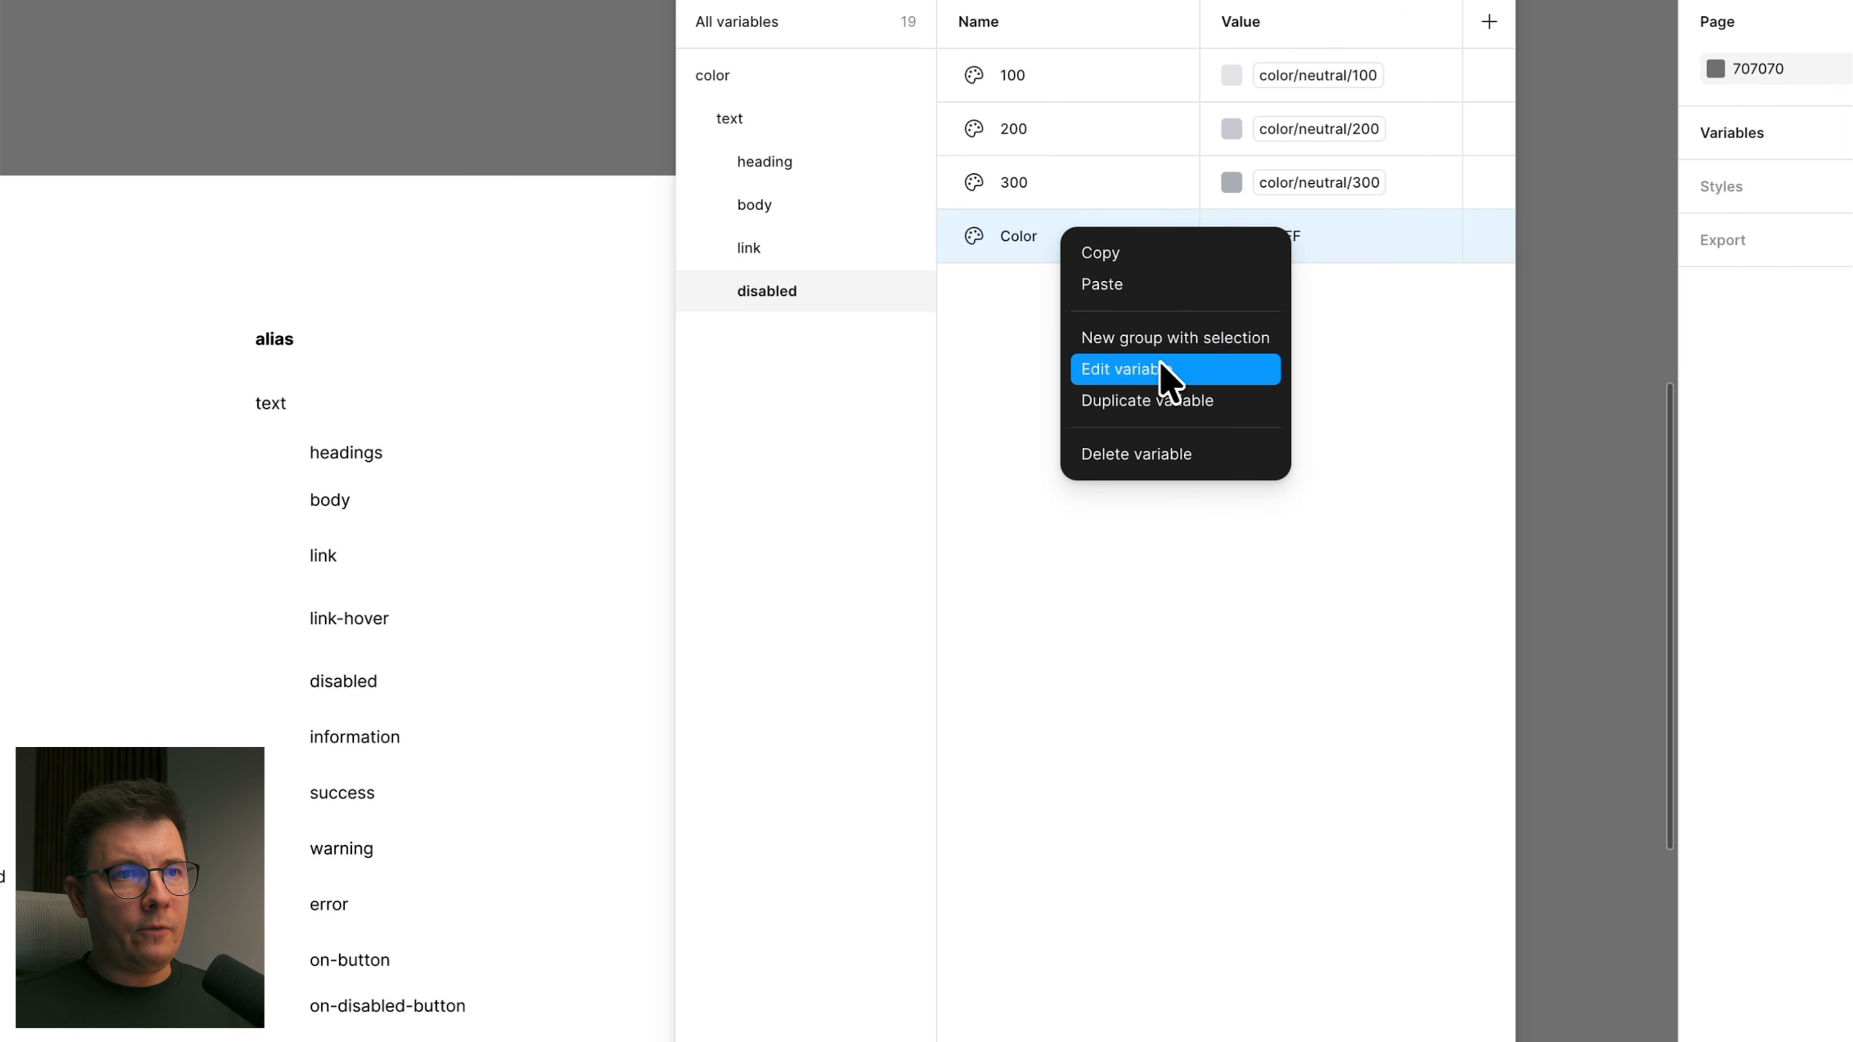
pyautogui.click(1152, 344)
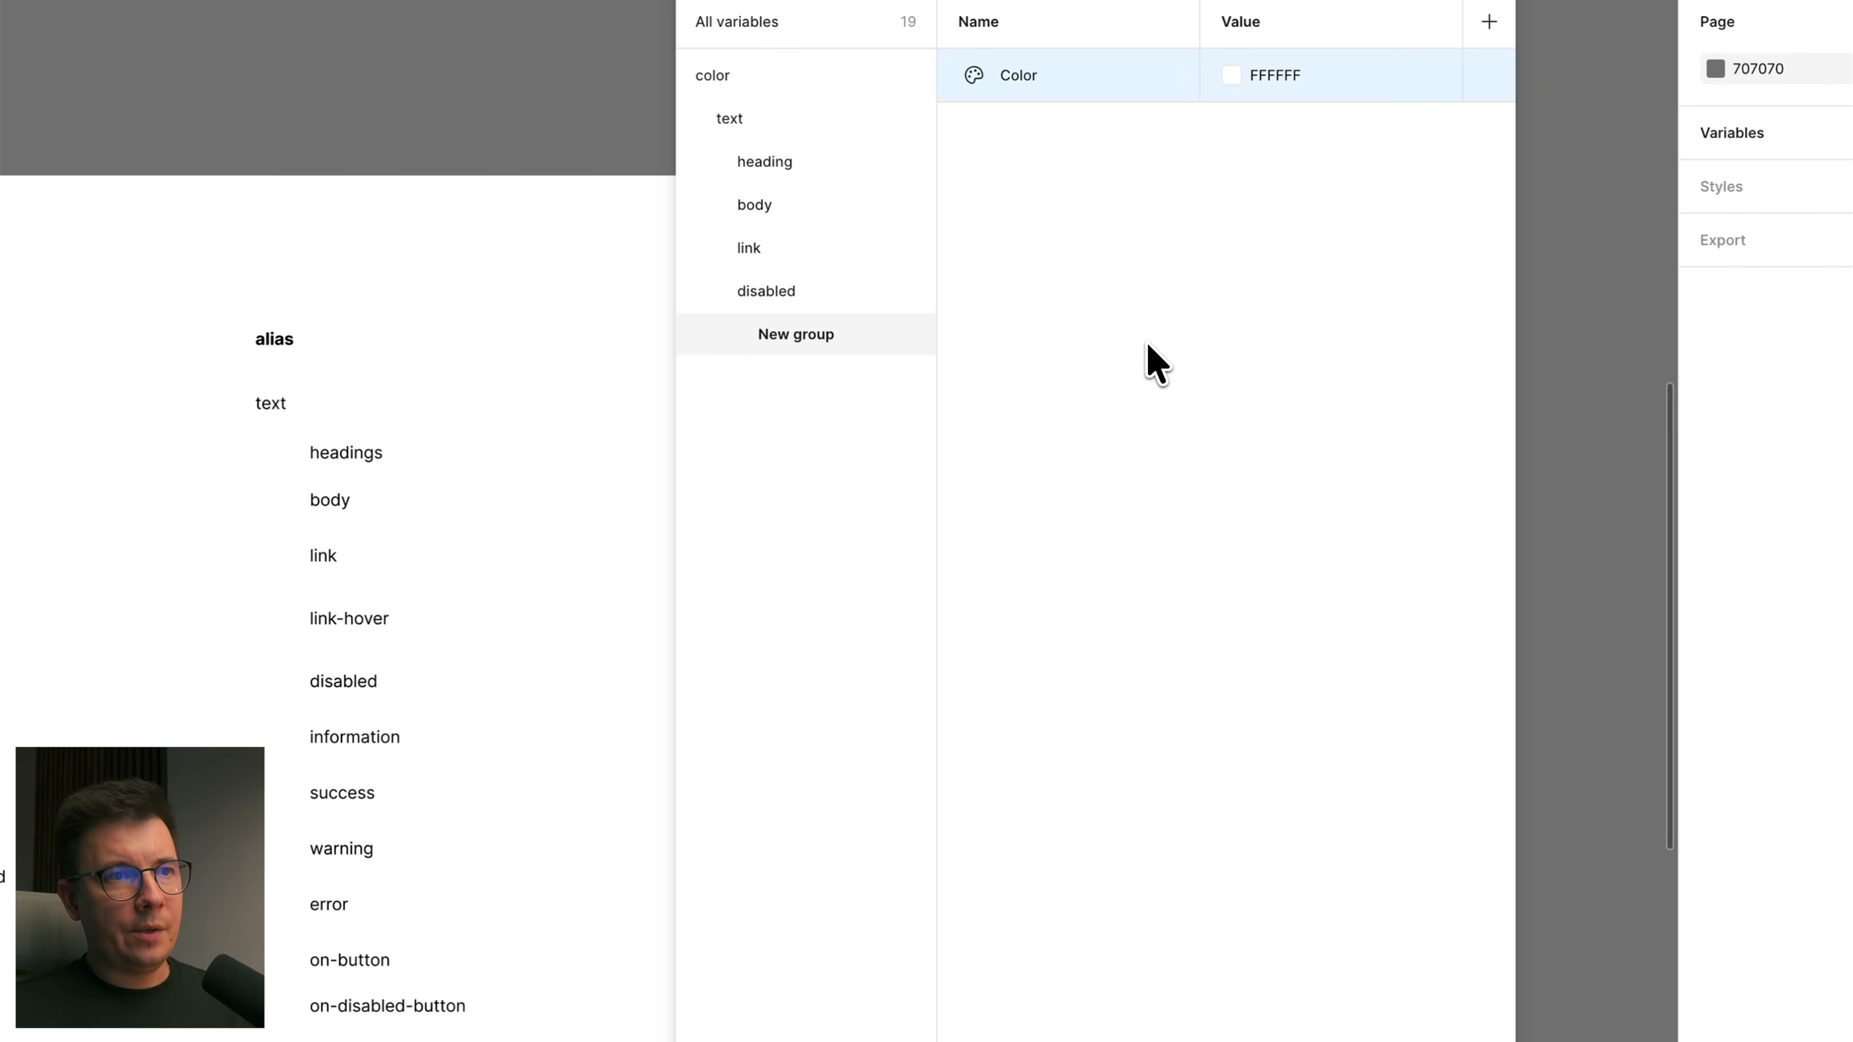
# Step: Move the new group out of disabled to sit under text, below disabled, and rename it "information"
pyautogui.moveTo(802, 340); pyautogui.dragTo(778, 290)
pyautogui.doubleClick(781, 291)
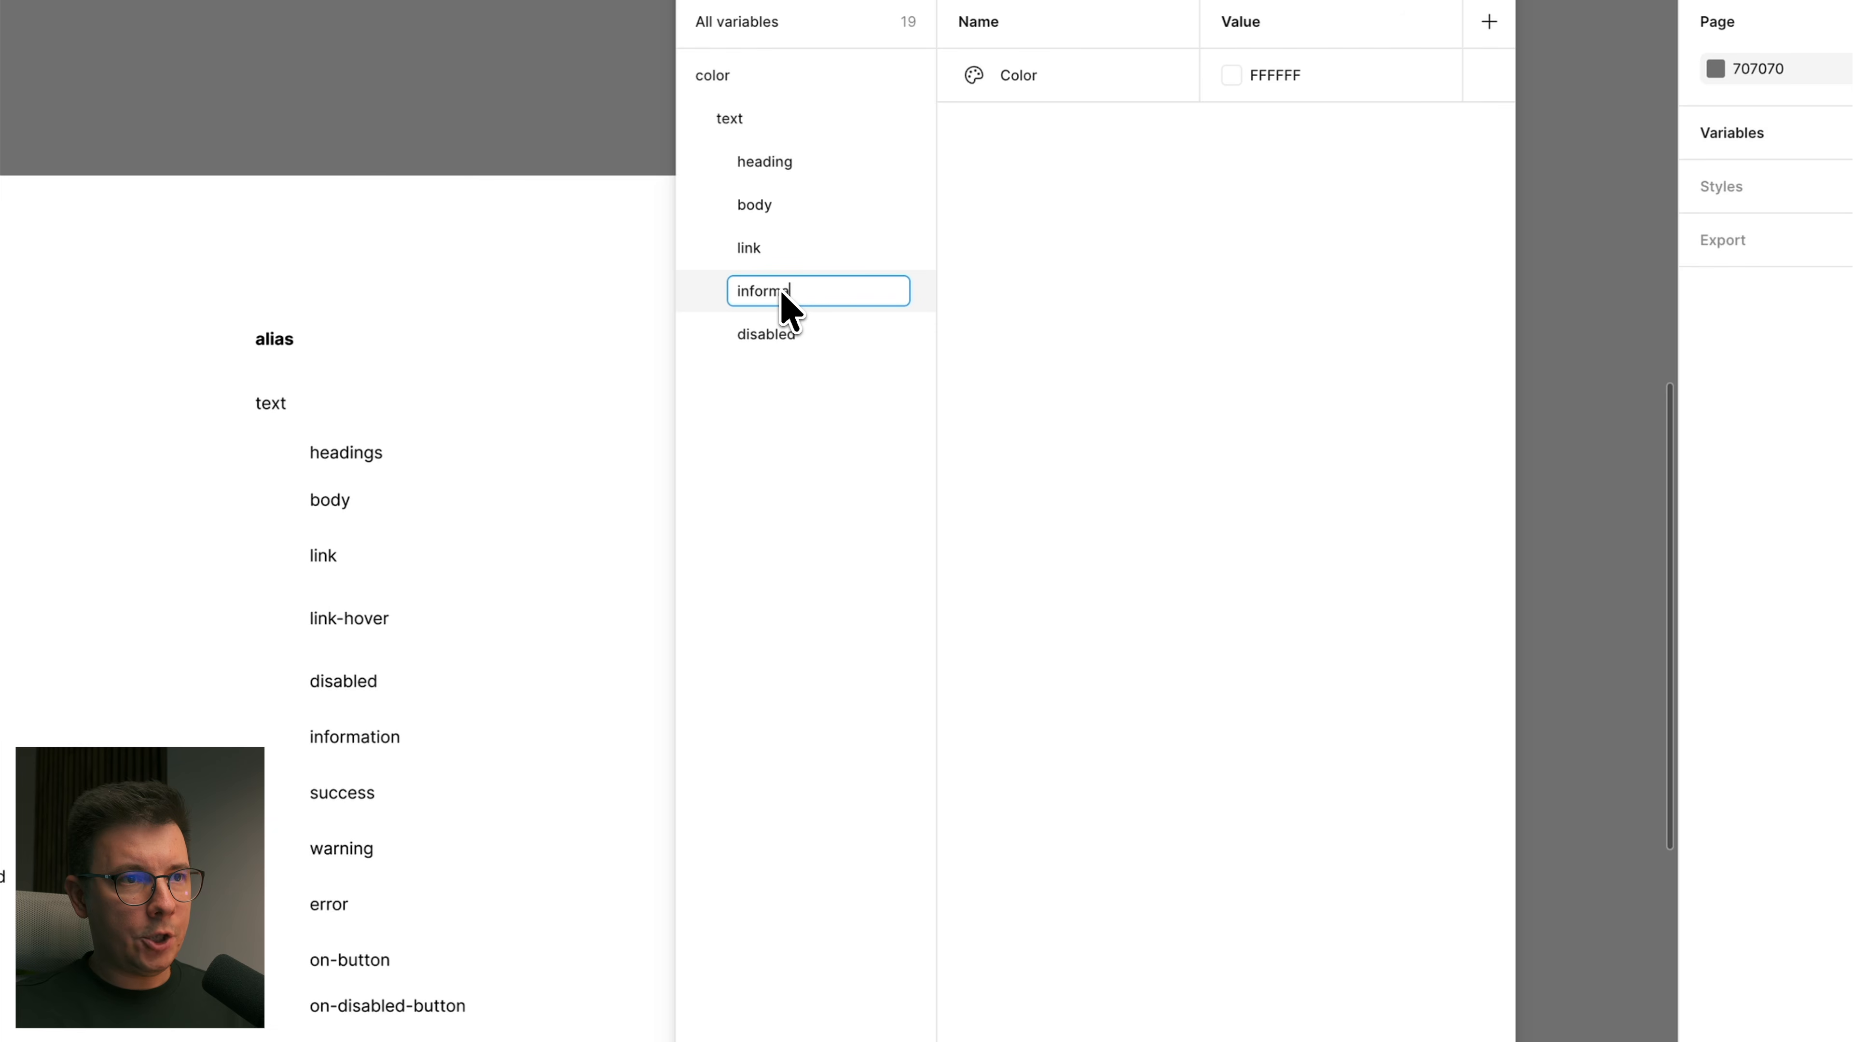
pyautogui.click(818, 450)
pyautogui.moveTo(809, 307); pyautogui.dragTo(798, 372)
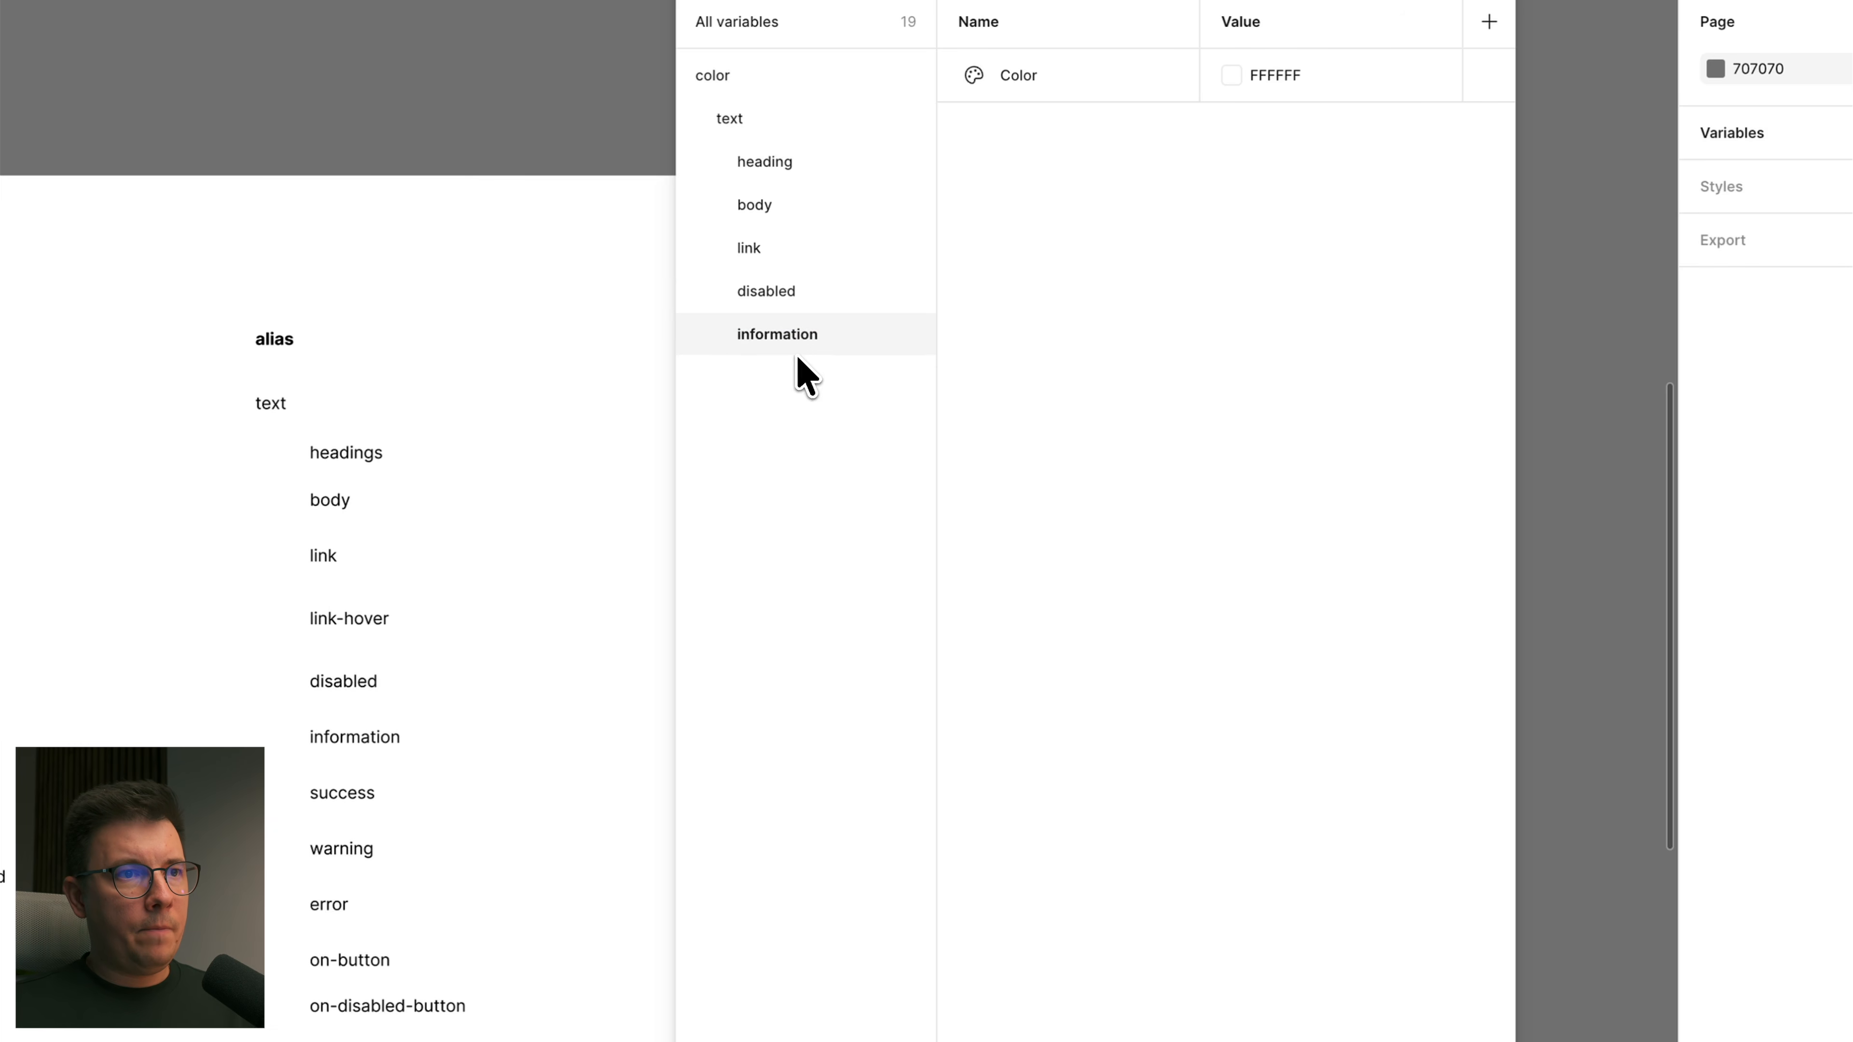
# Step: Rename the information group's color variable to "default" and link its value to color/blue/500
pyautogui.doubleClick(880, 322)
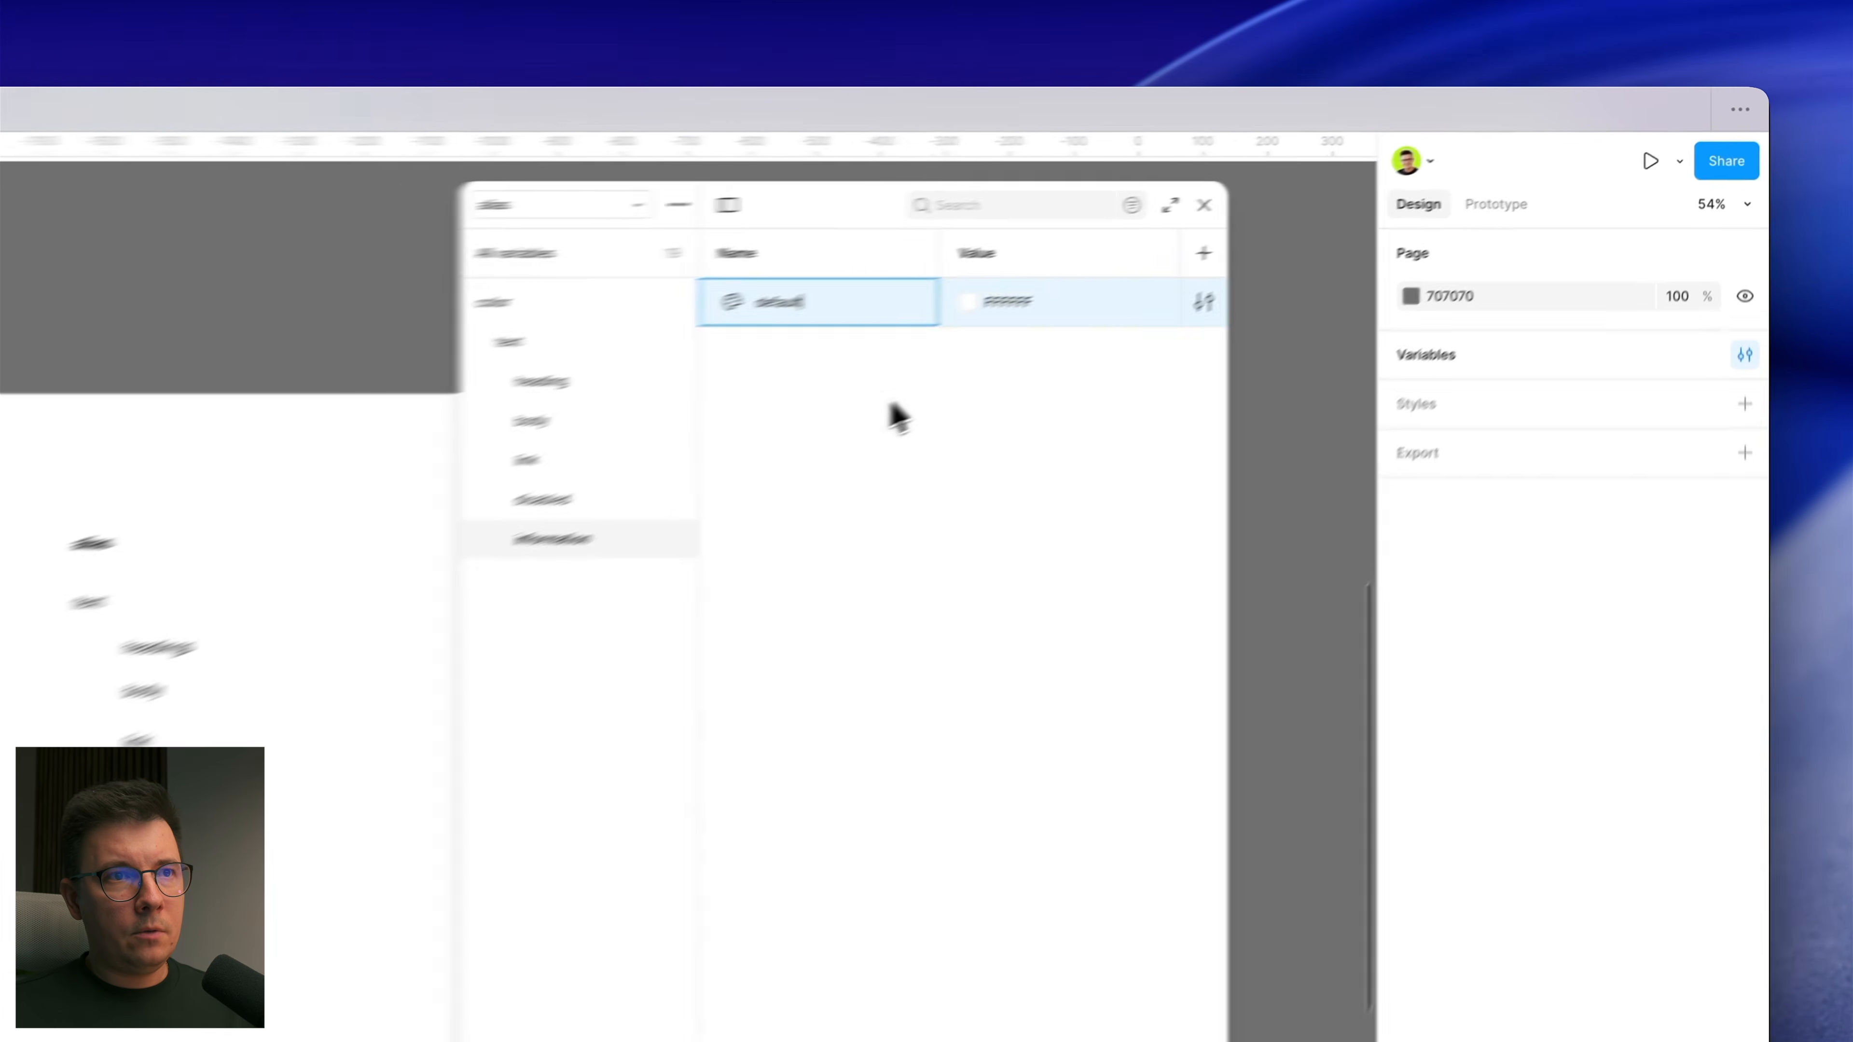
pyautogui.click(1322, 206)
pyautogui.click(888, 323)
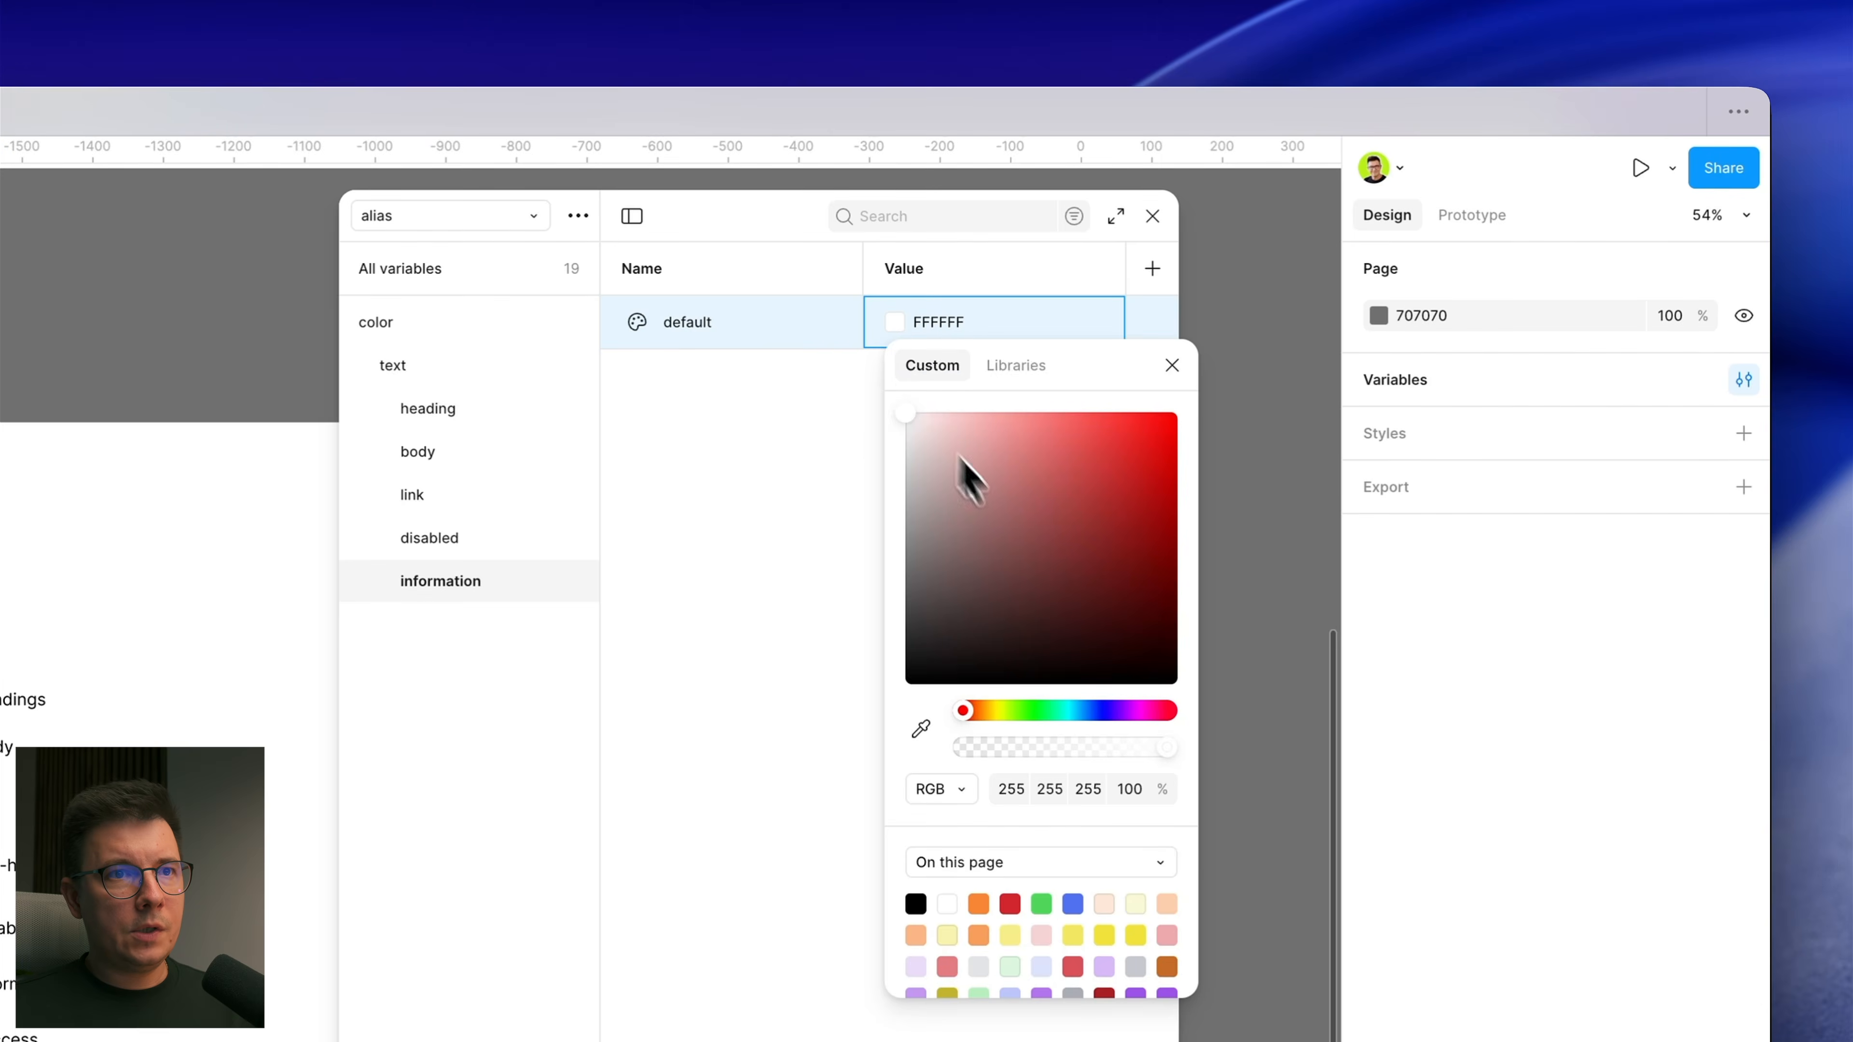
pyautogui.click(1015, 365)
pyautogui.scroll(-5, 1029, 686)
pyautogui.scroll(-15, 1024, 701)
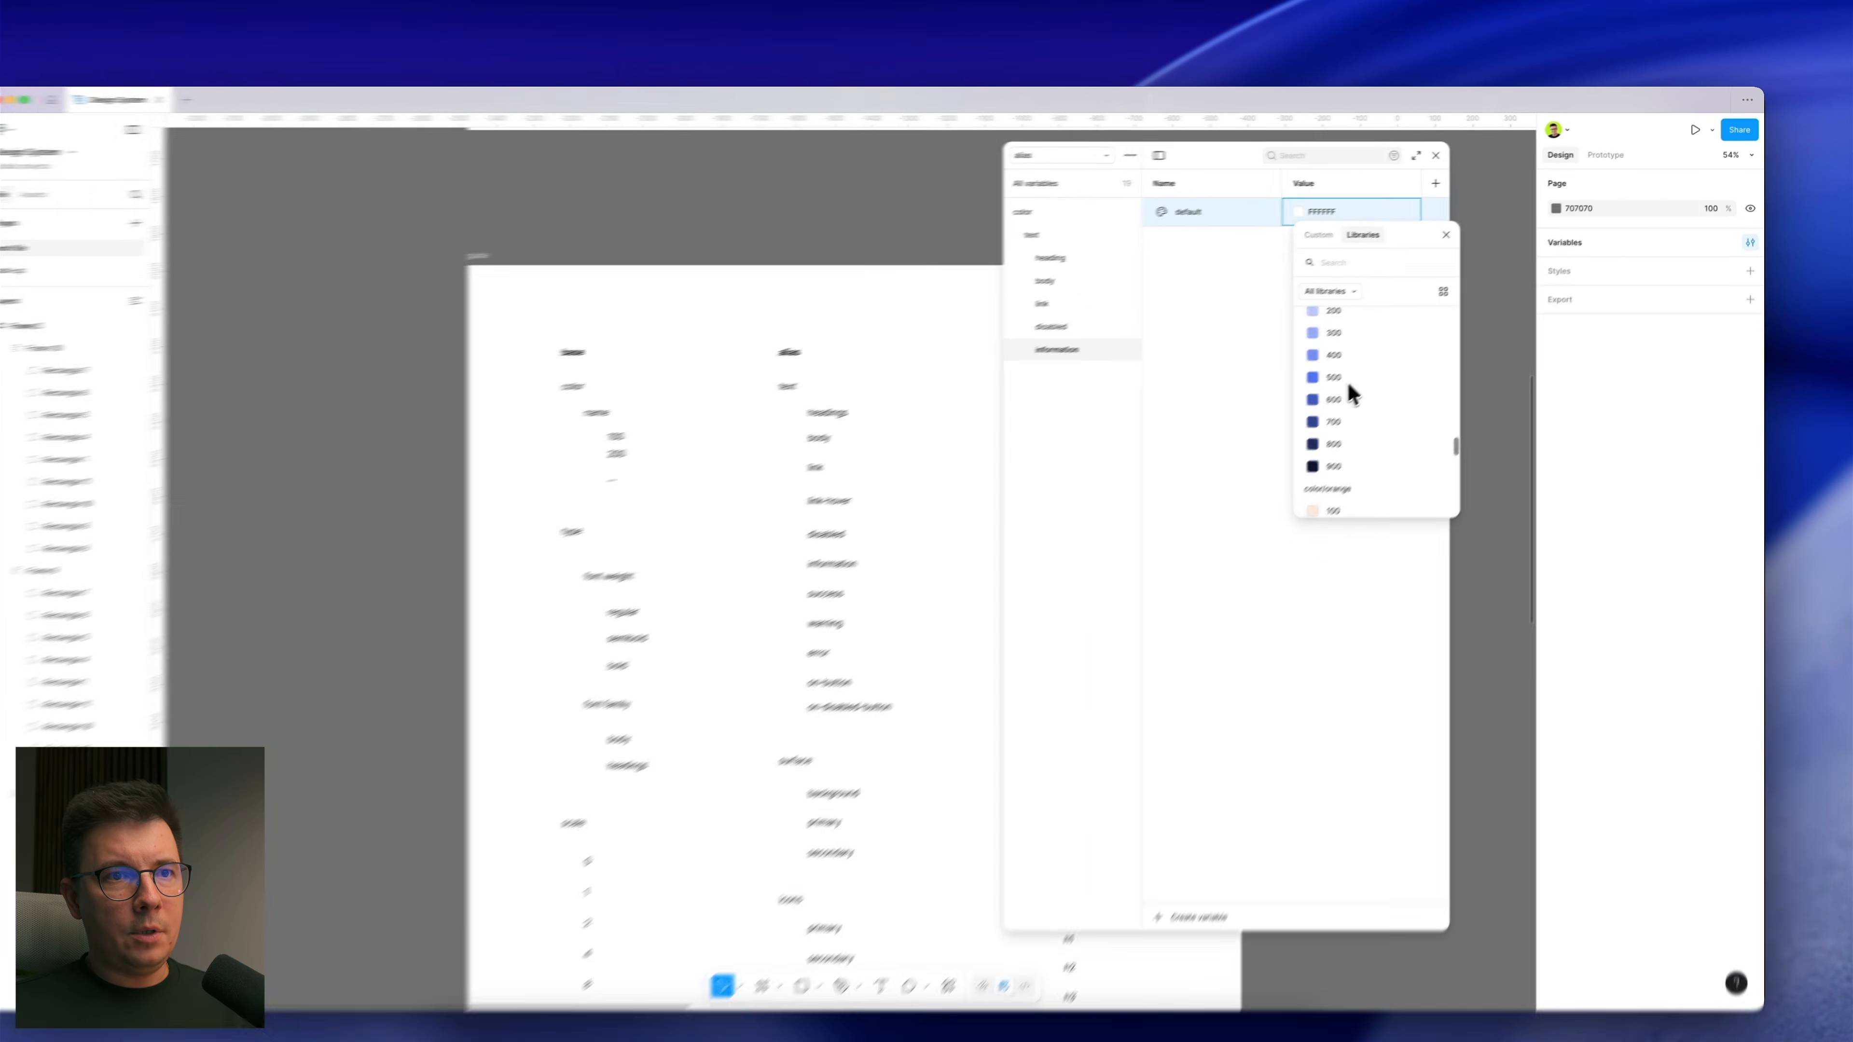
pyautogui.scroll(1, 1349, 383)
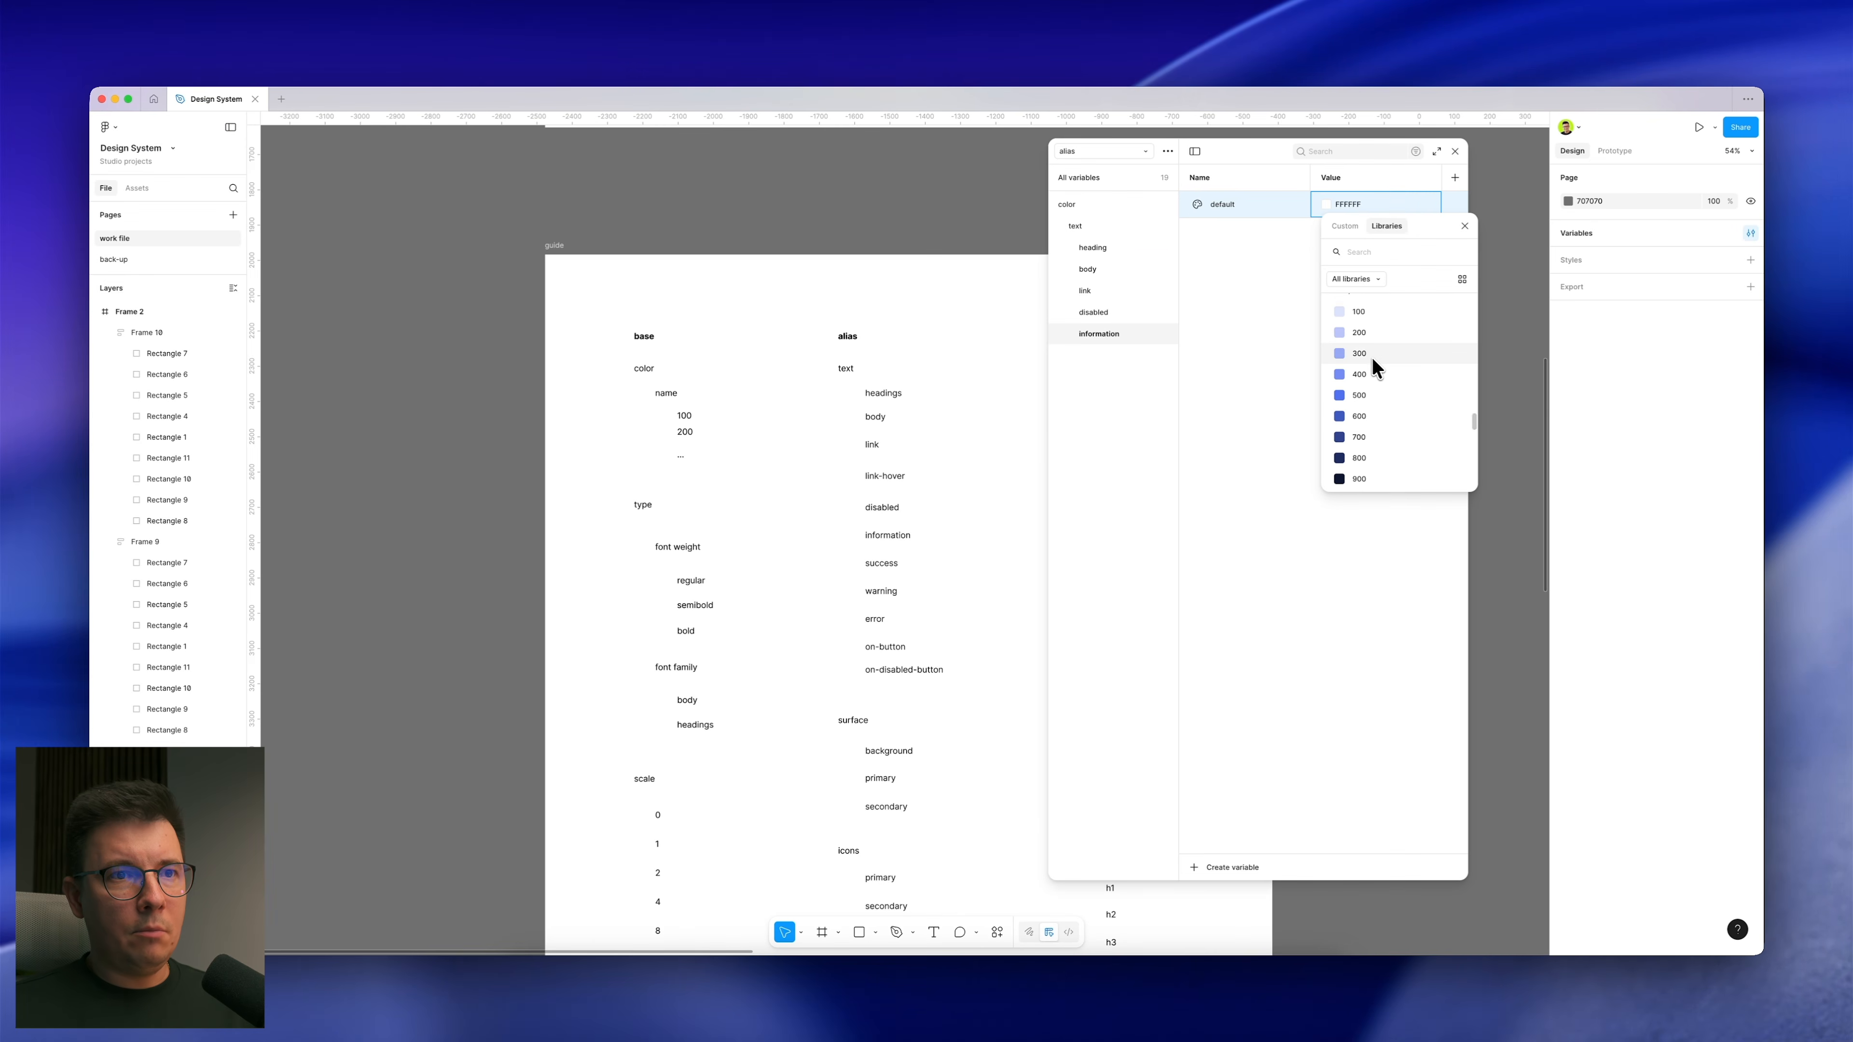
pyautogui.scroll(1, 1363, 368)
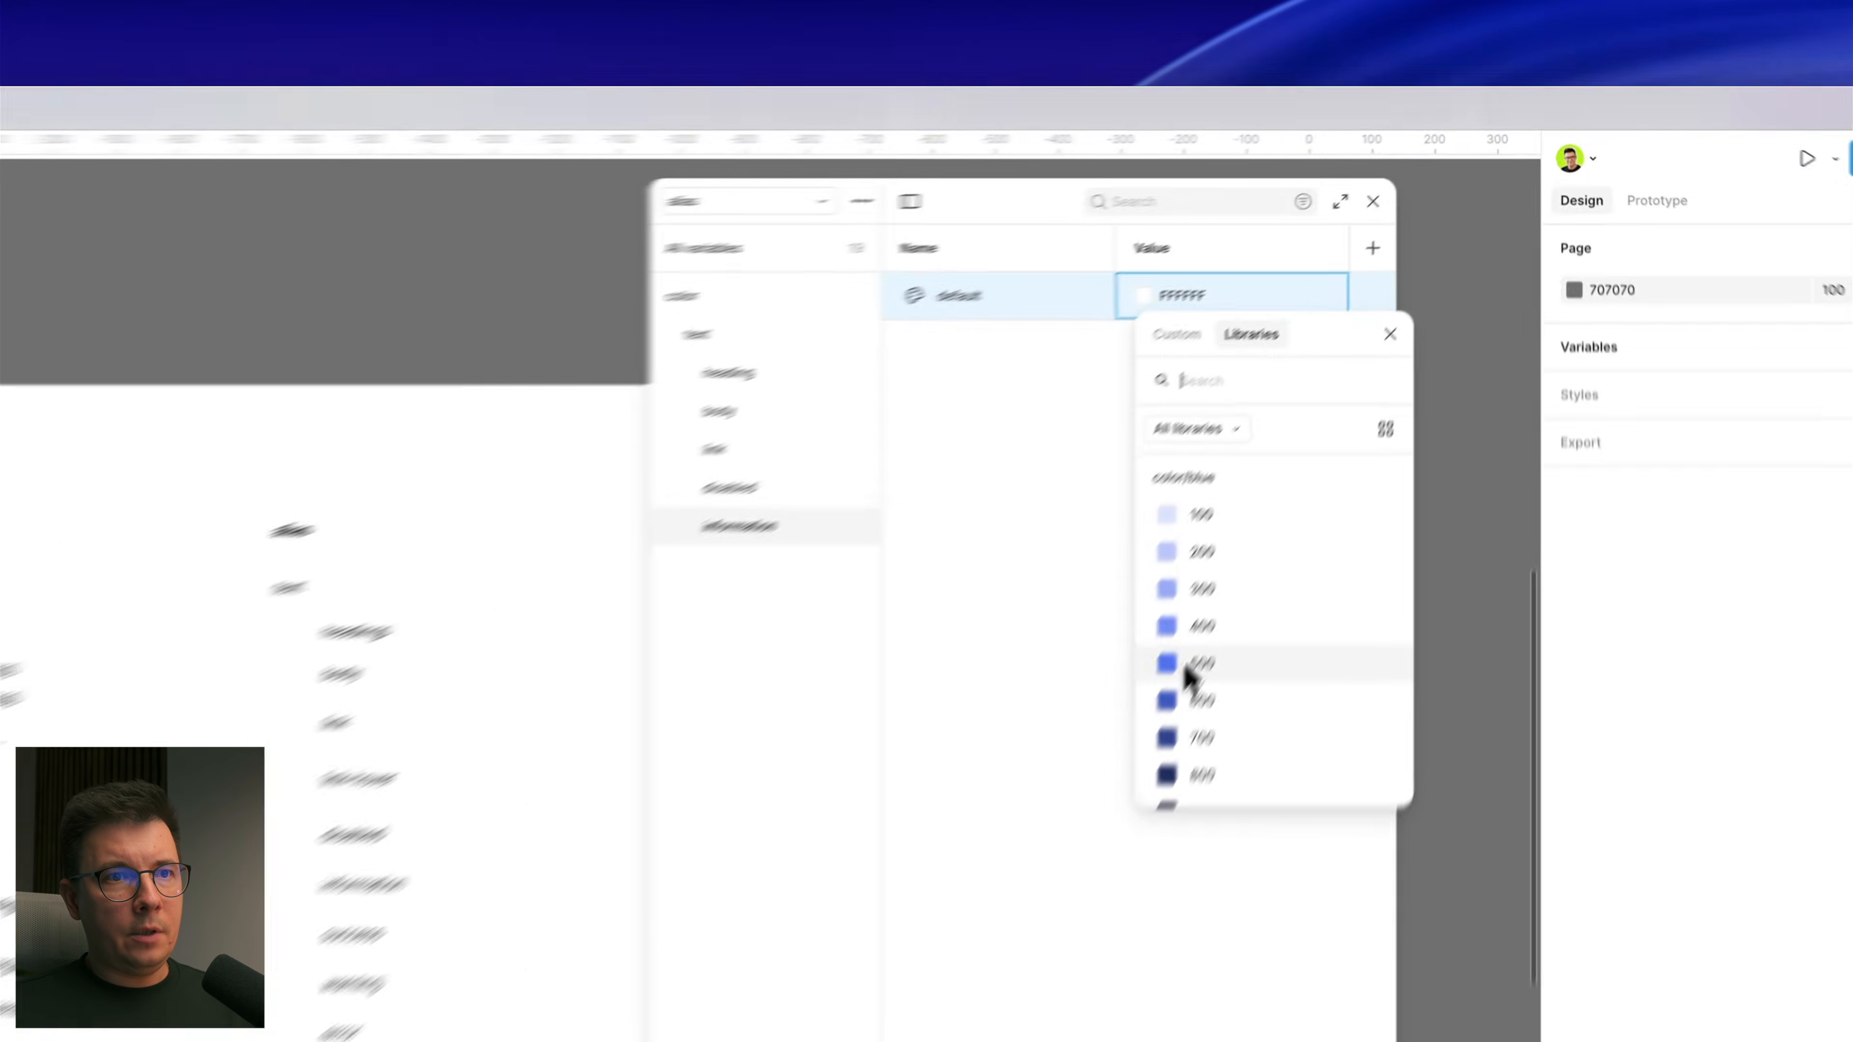
pyautogui.click(1184, 664)
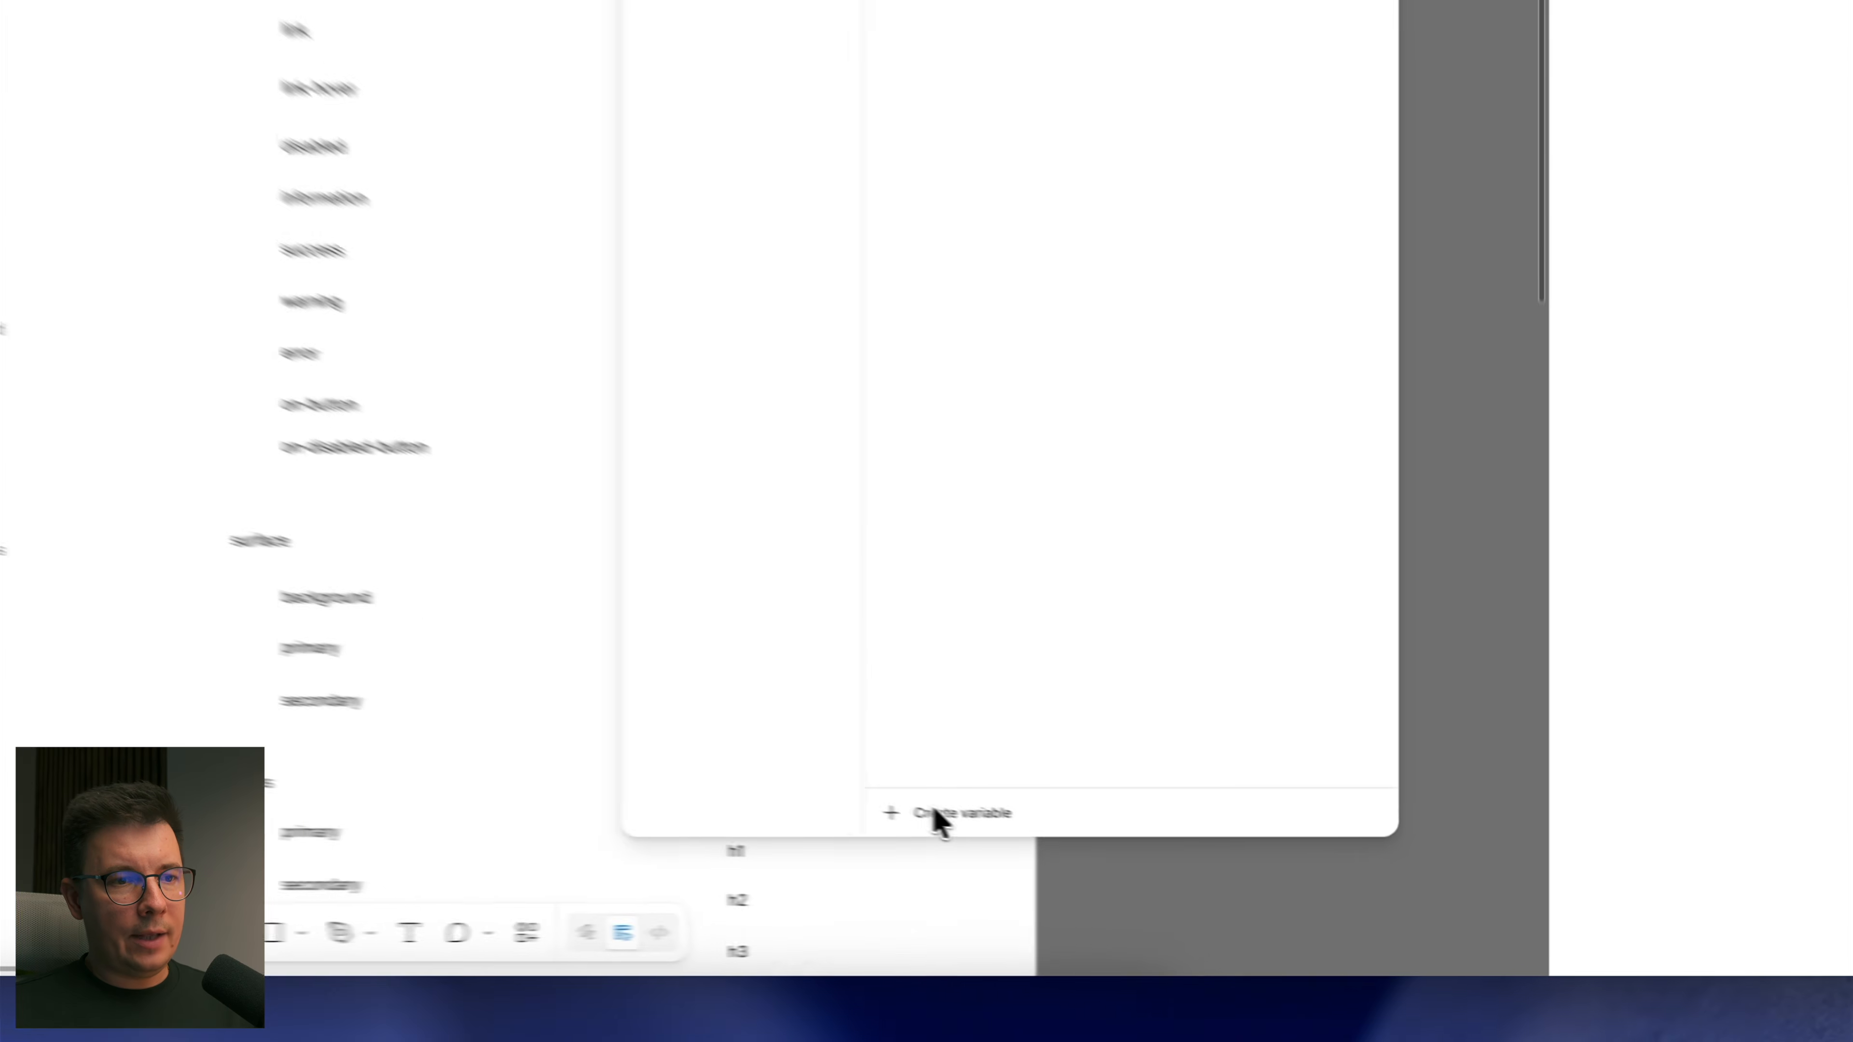
# Step: Add a color variable to the information group and place it in a new group
pyautogui.click(1218, 867)
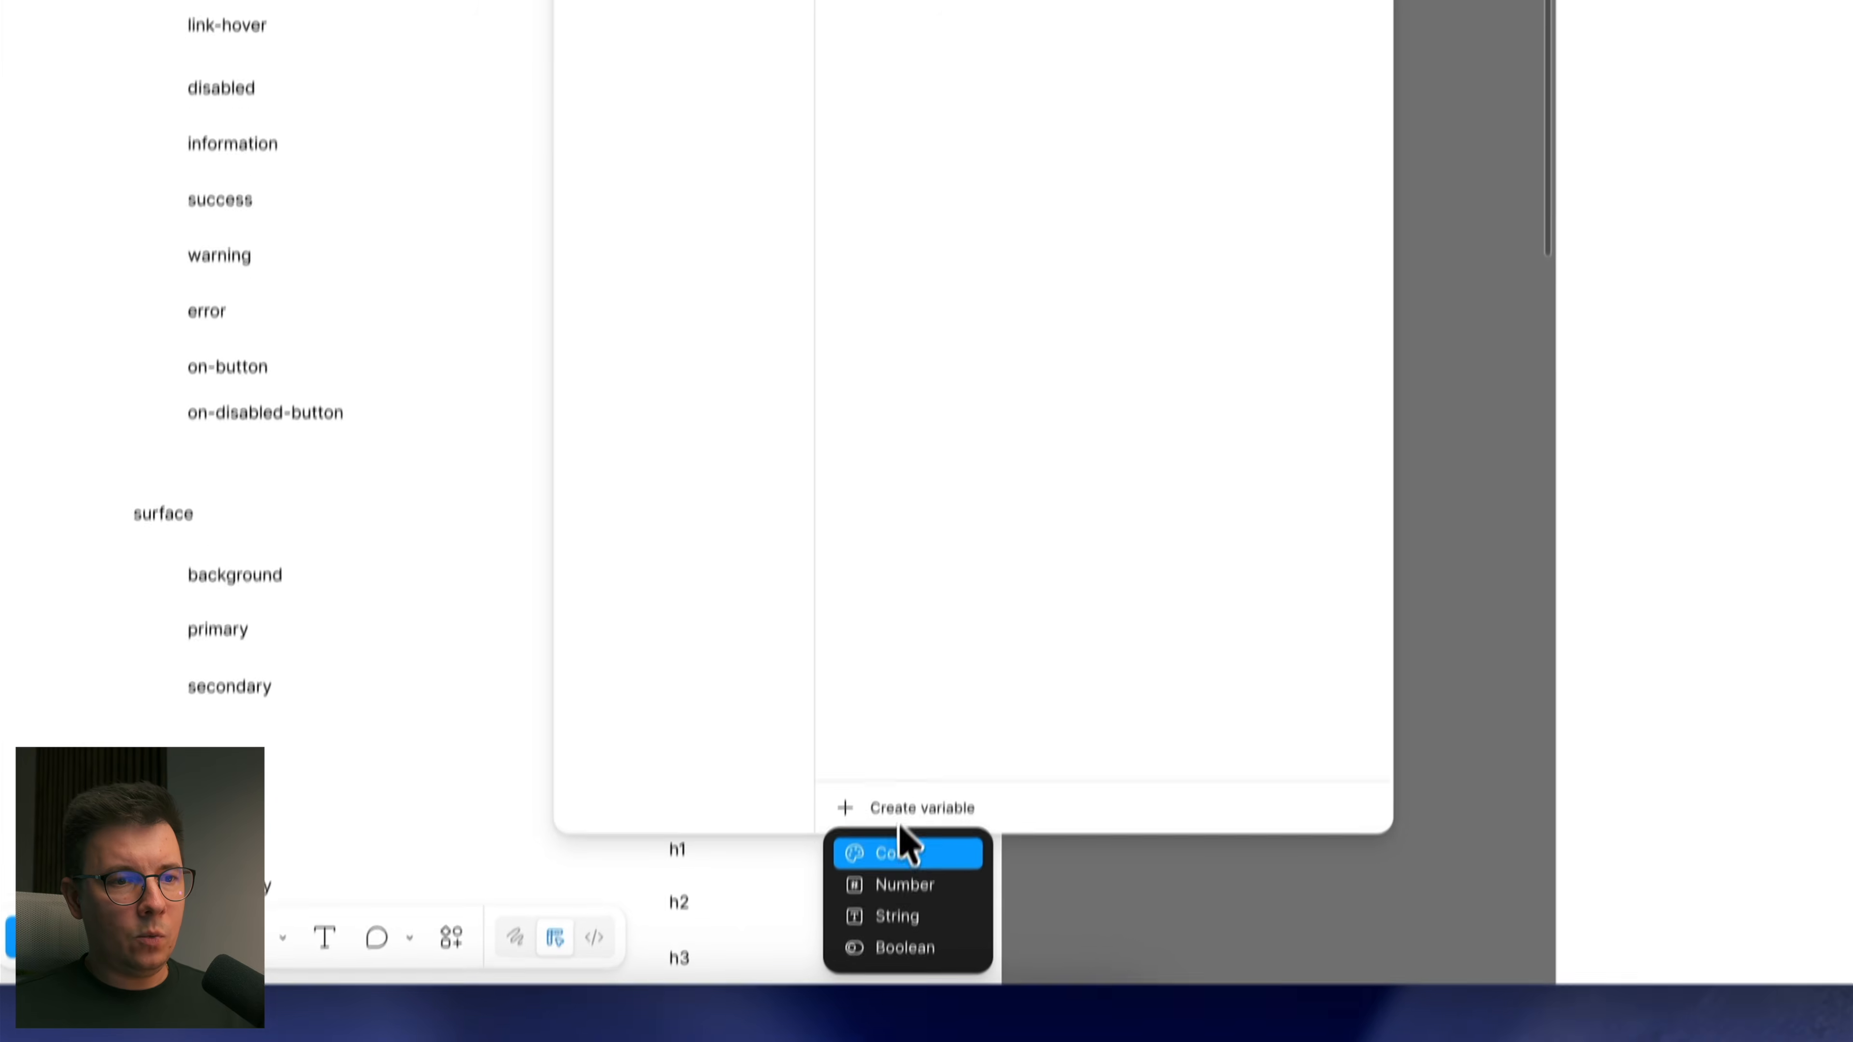
pyautogui.click(903, 821)
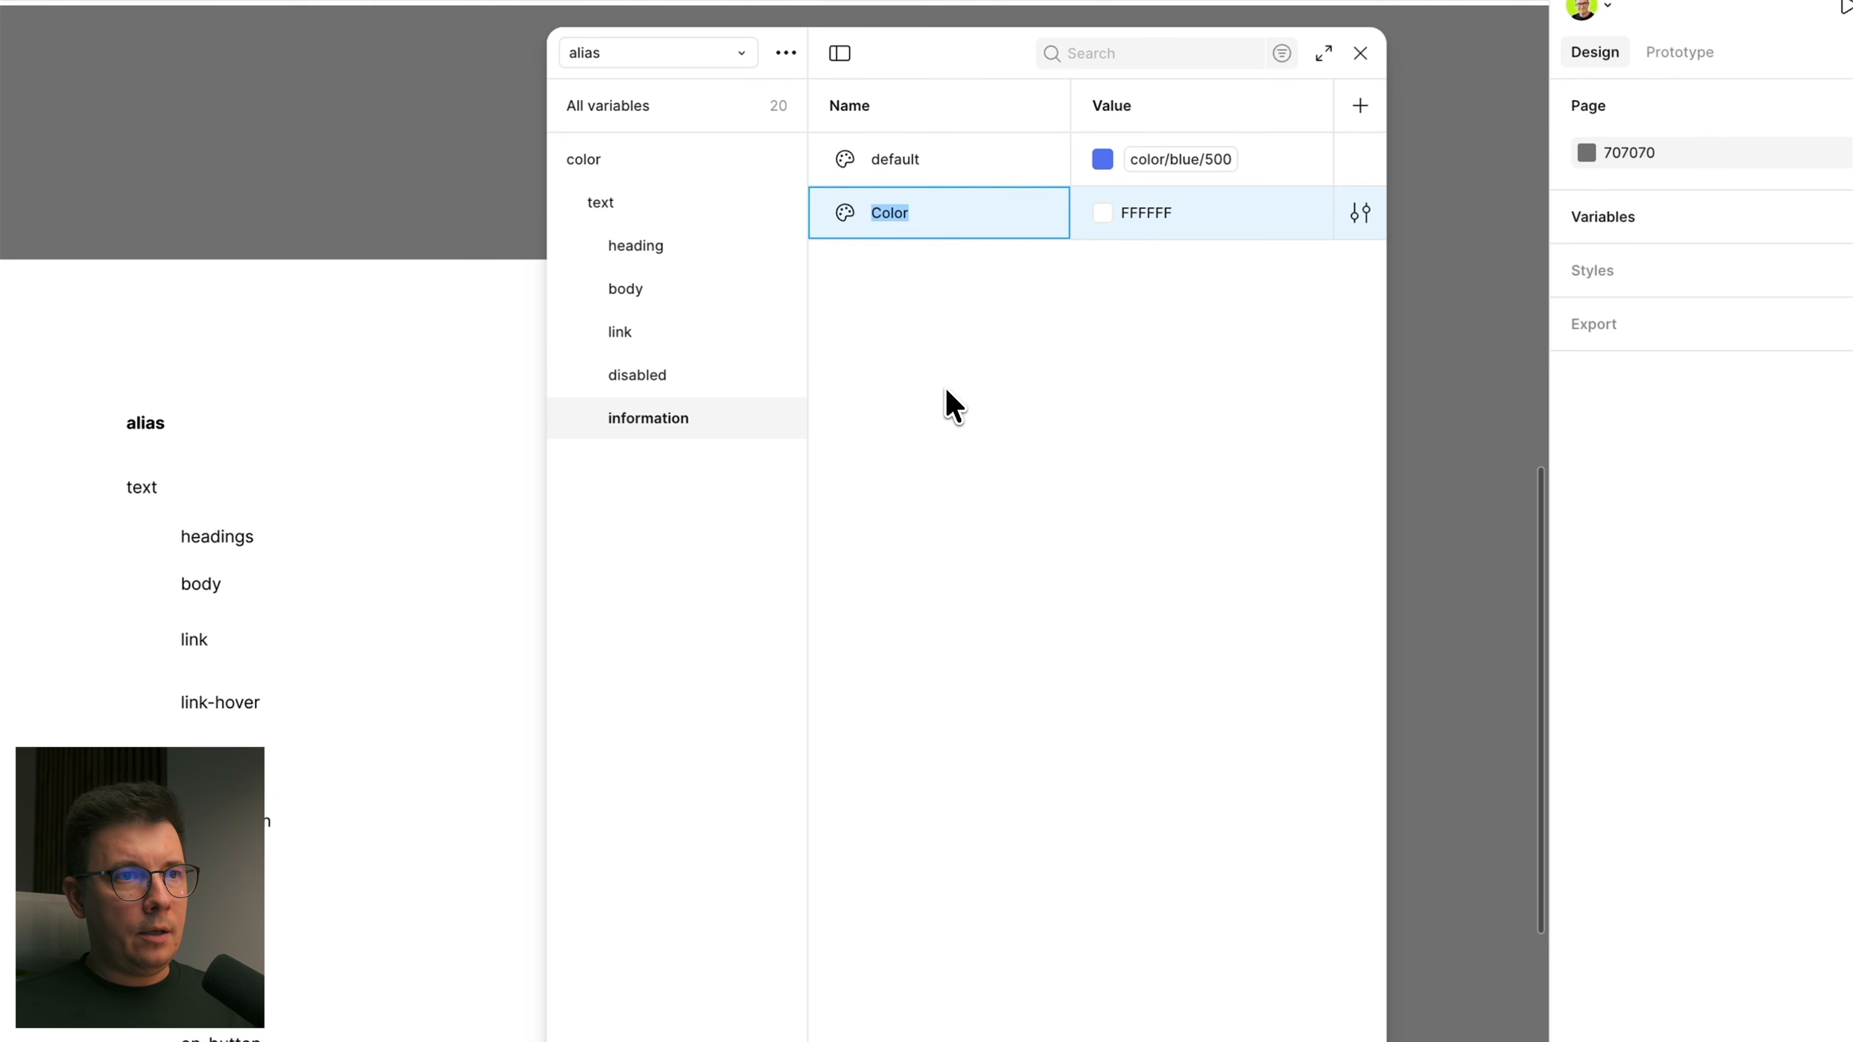
pyautogui.click(944, 383)
pyautogui.rightClick(914, 219)
pyautogui.click(1022, 326)
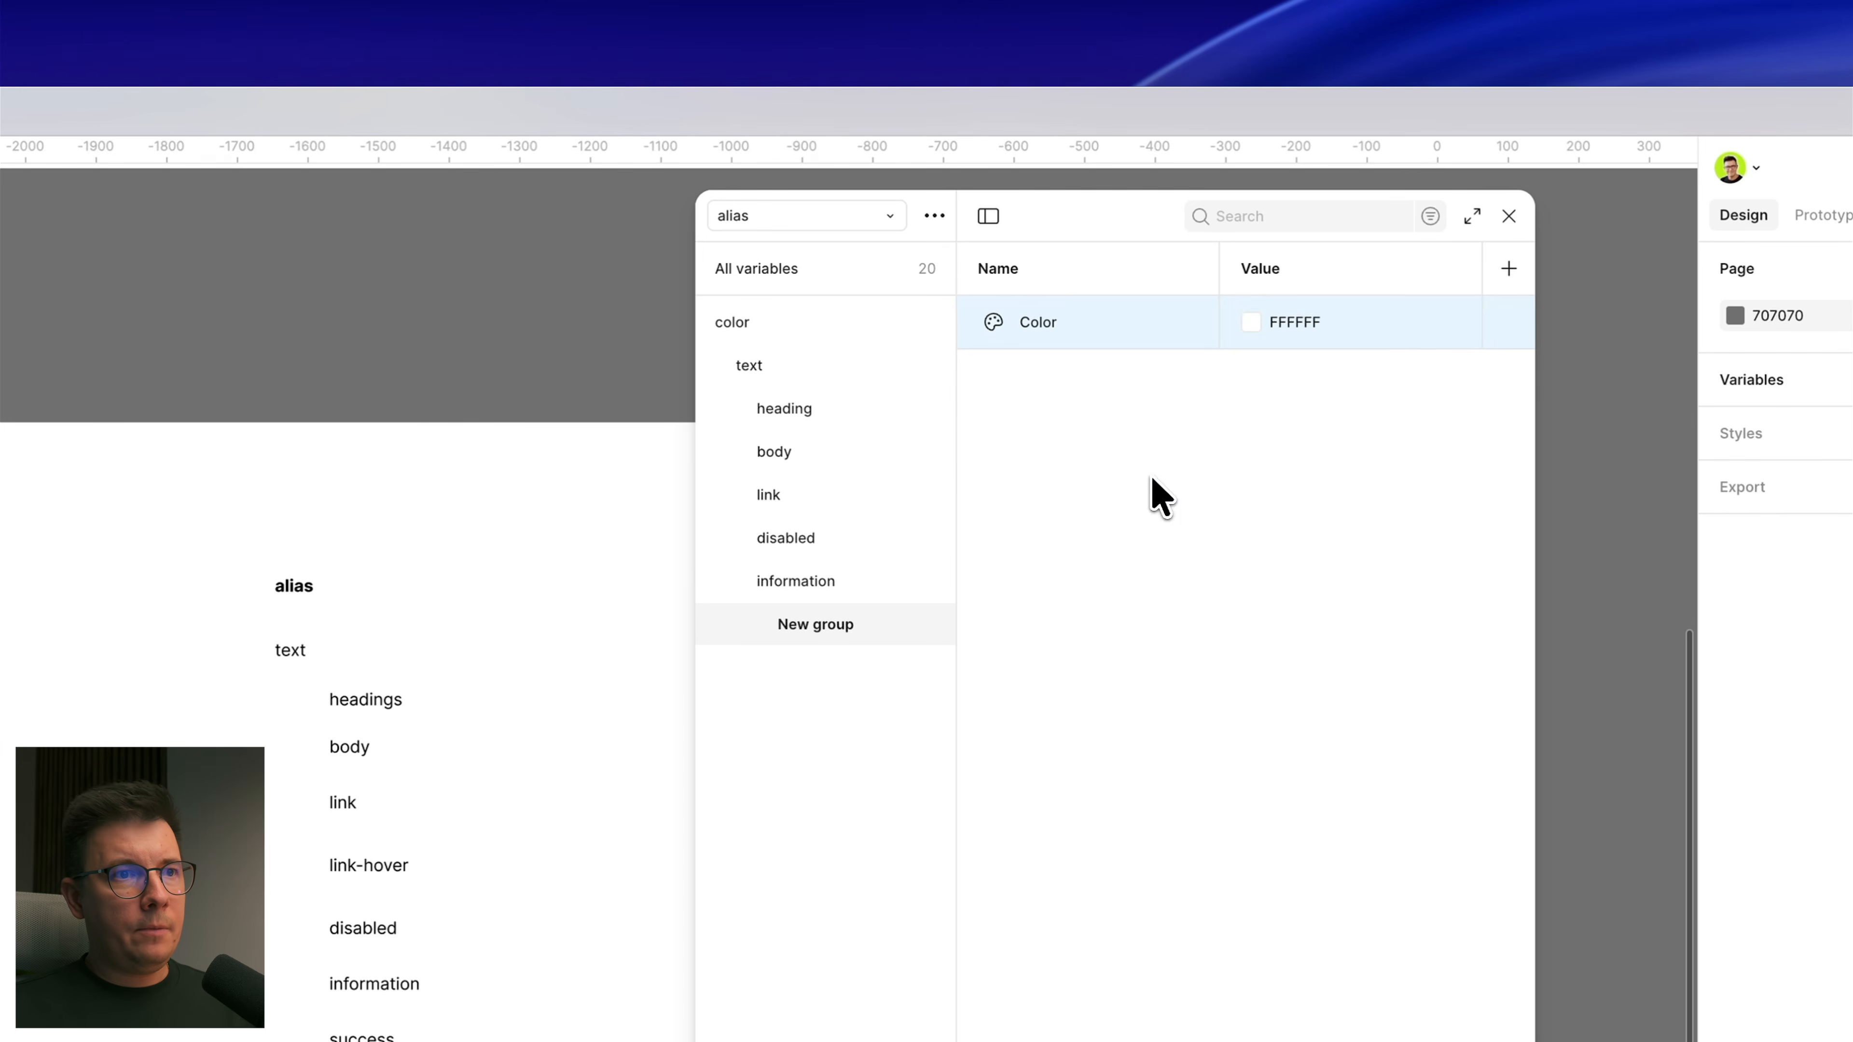
# Step: Move the new group out of information to sit under text, below information, and rename it "success"
pyautogui.moveTo(771, 623); pyautogui.dragTo(847, 579)
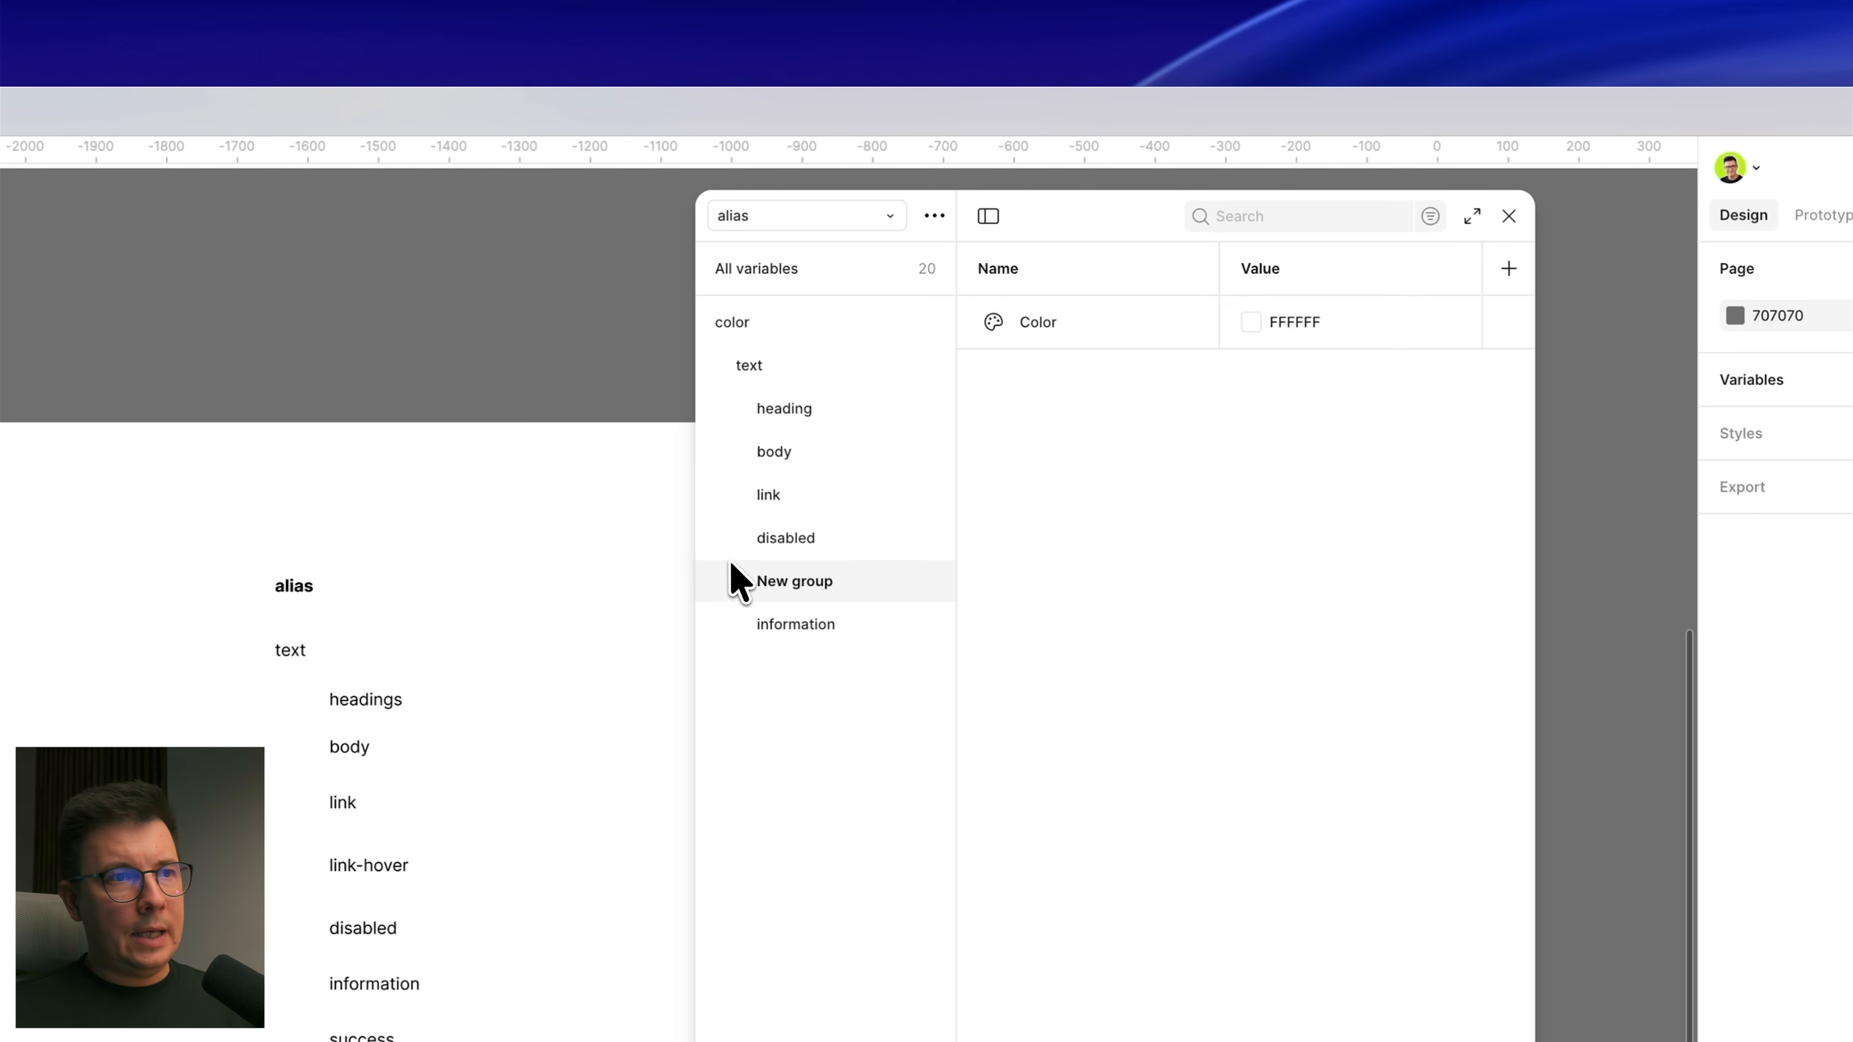
pyautogui.moveTo(773, 668); pyautogui.dragTo(759, 644)
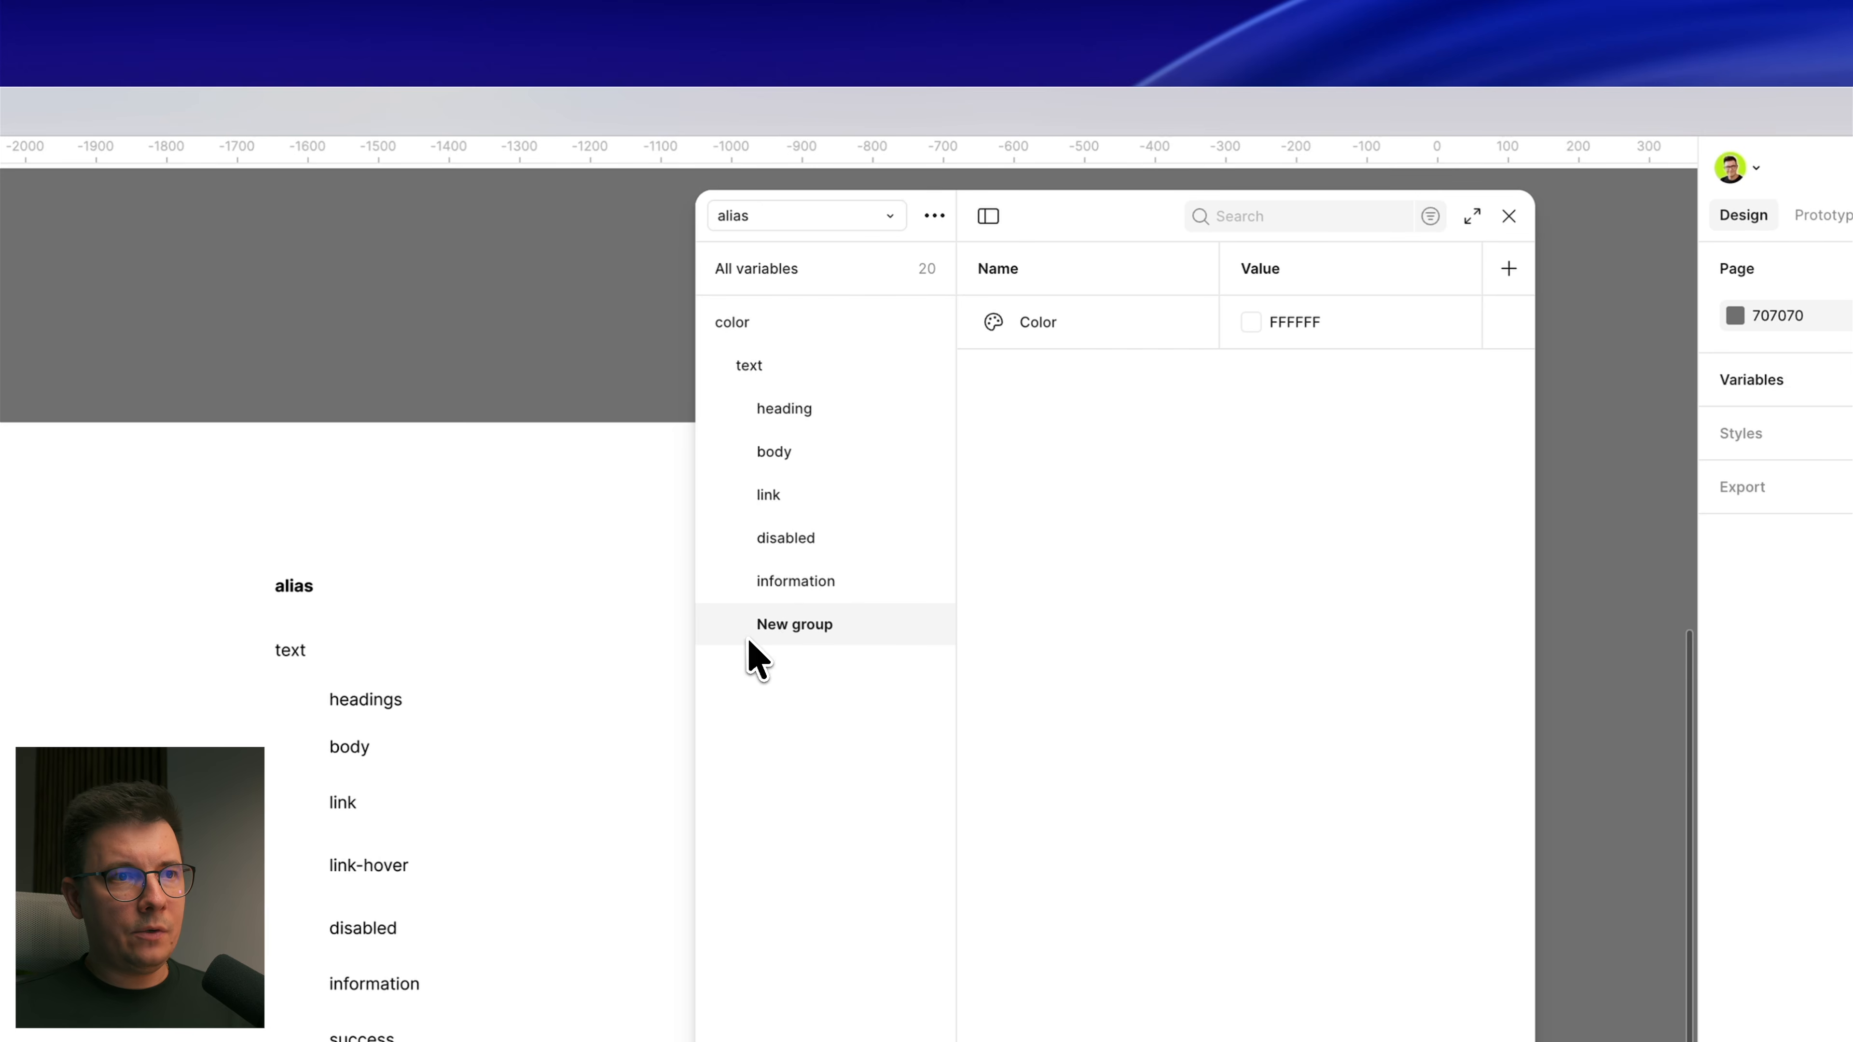
pyautogui.doubleClick(785, 624)
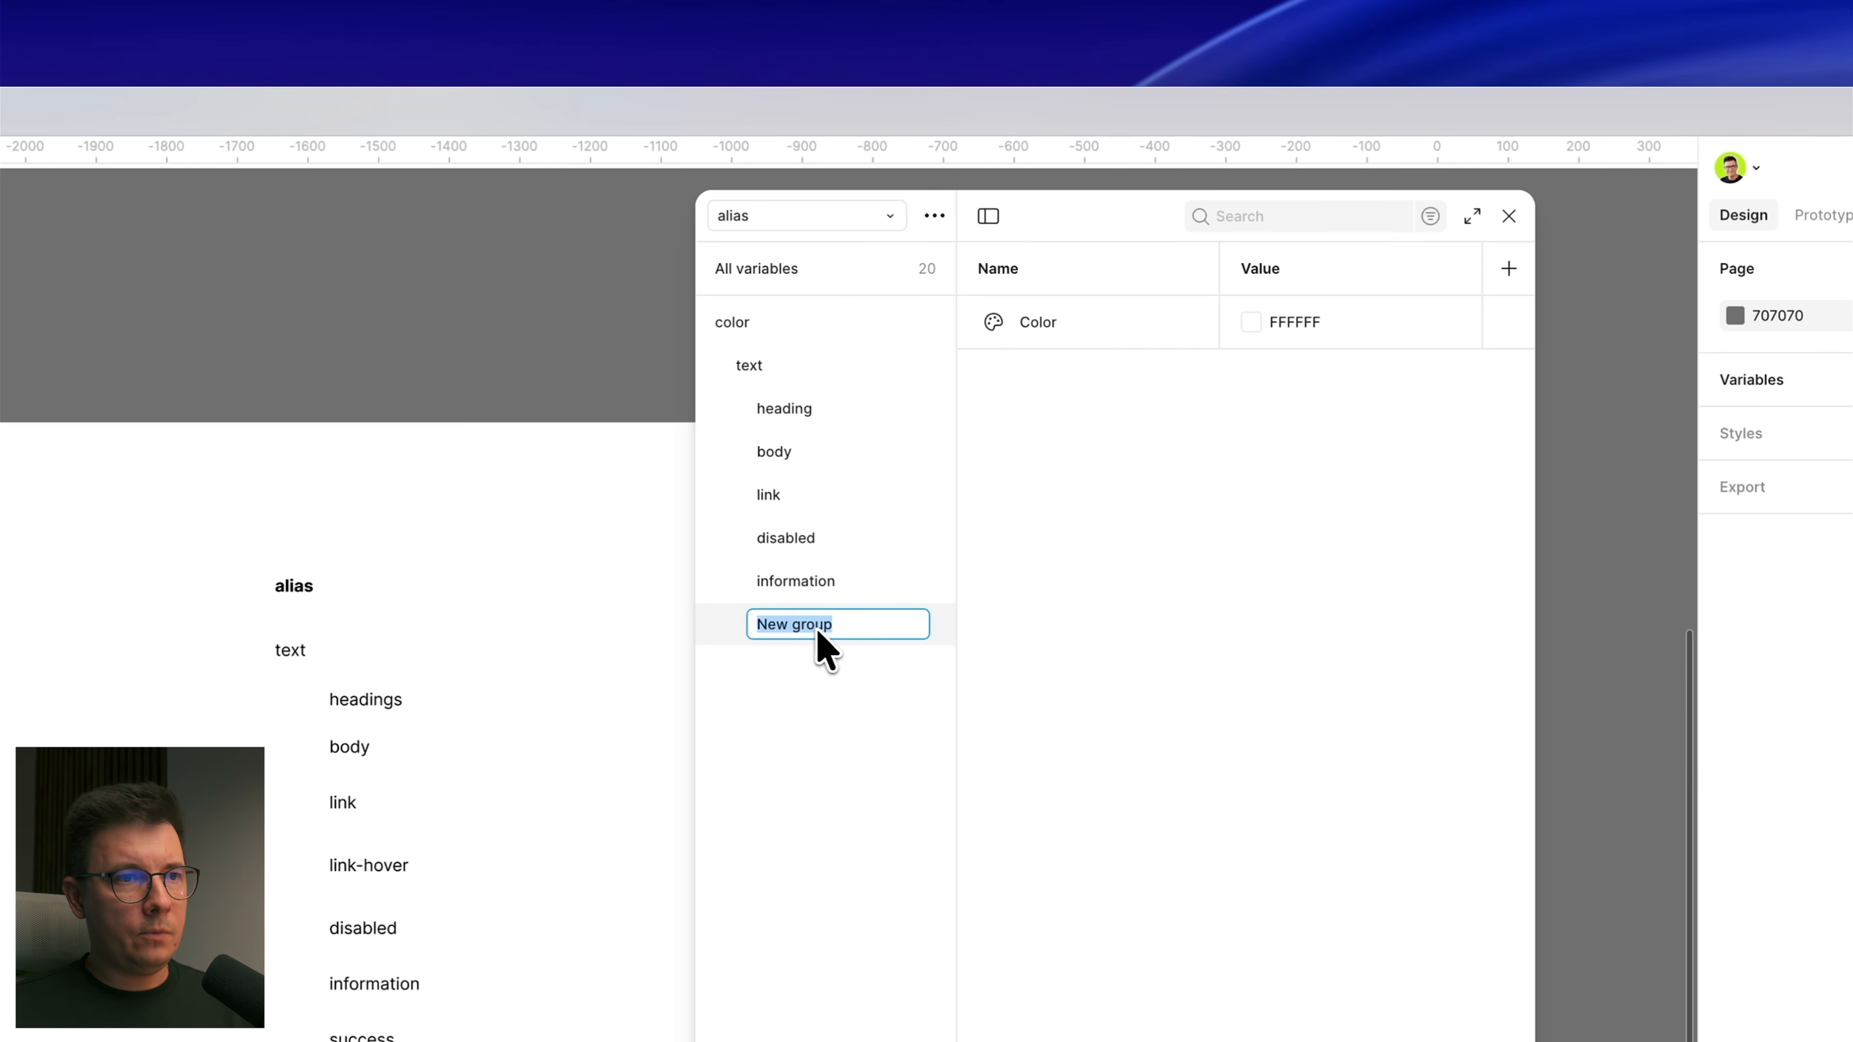
pyautogui.write('success')
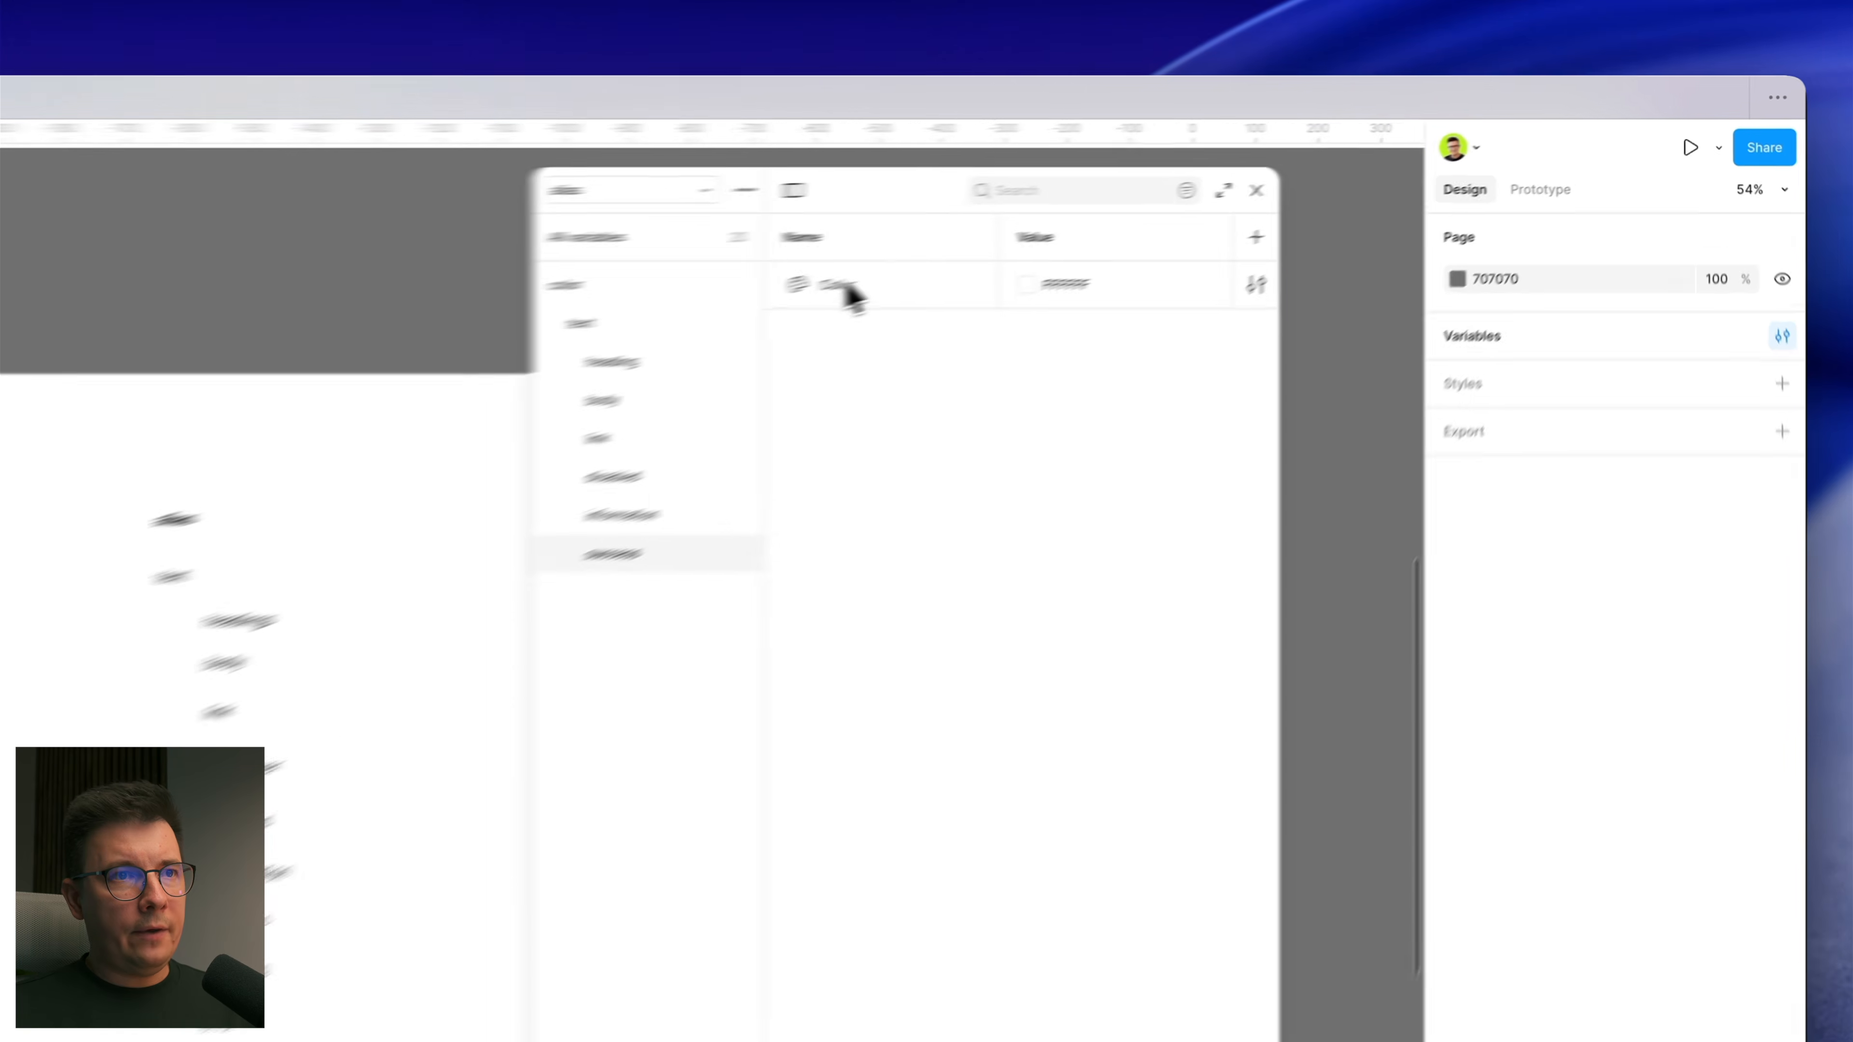
# Step: Link the success group's color variable to color/green/500 and rename it "default"
pyautogui.doubleClick(1226, 206)
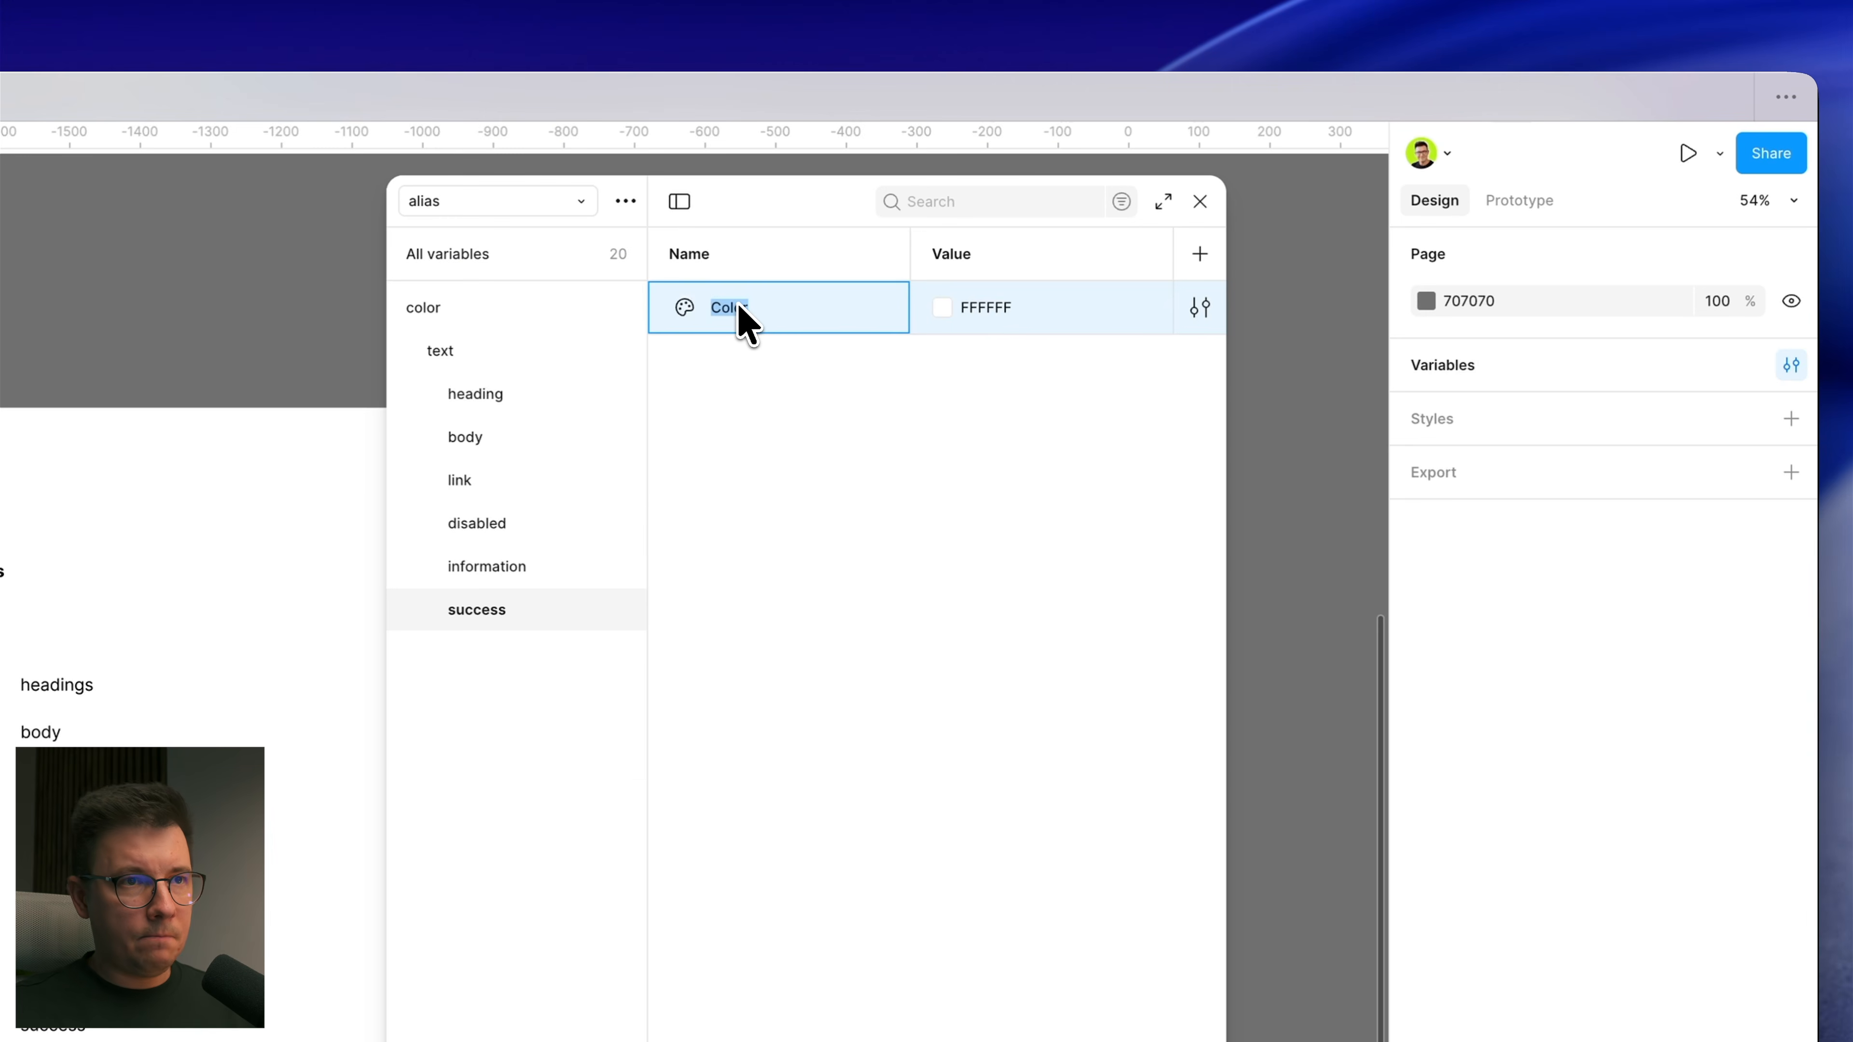
pyautogui.click(949, 311)
pyautogui.click(1069, 354)
pyautogui.scroll(-10, 1018, 760)
pyautogui.scroll(-15, 1015, 752)
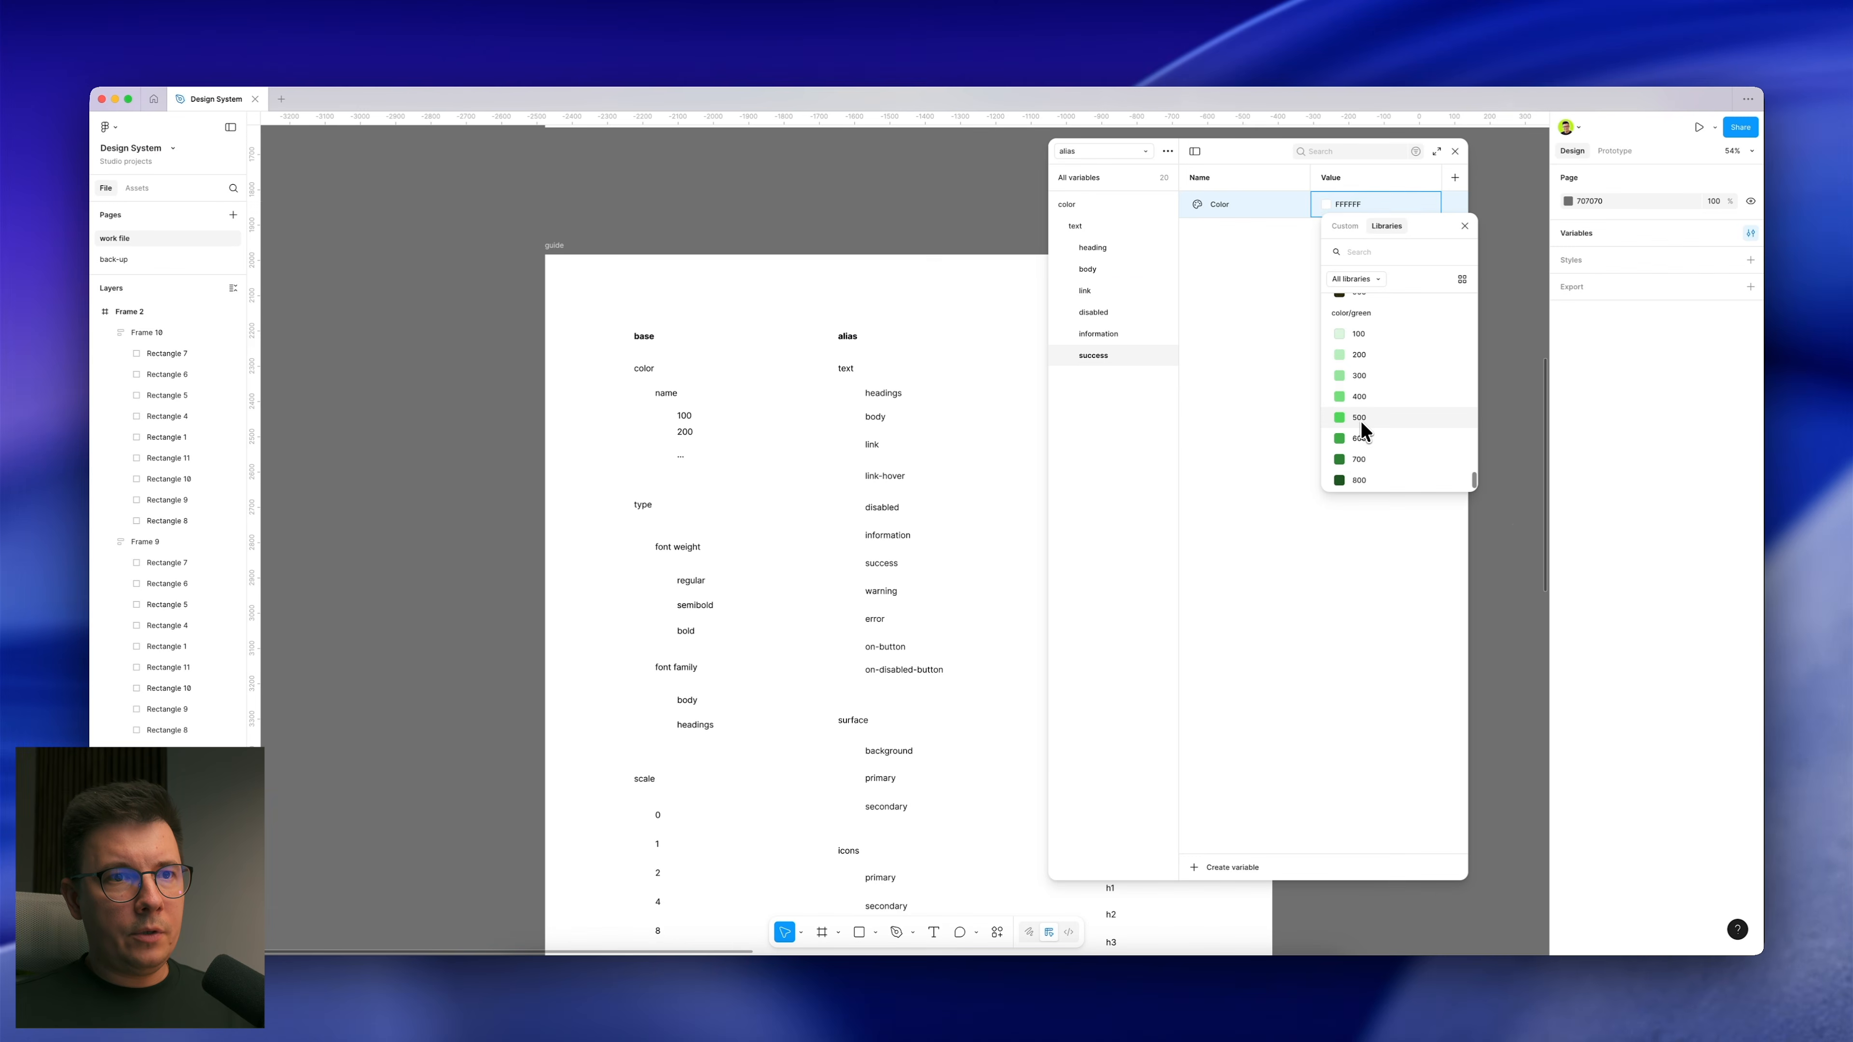
pyautogui.scroll(-1, 1363, 422)
pyautogui.scroll(1, 1379, 413)
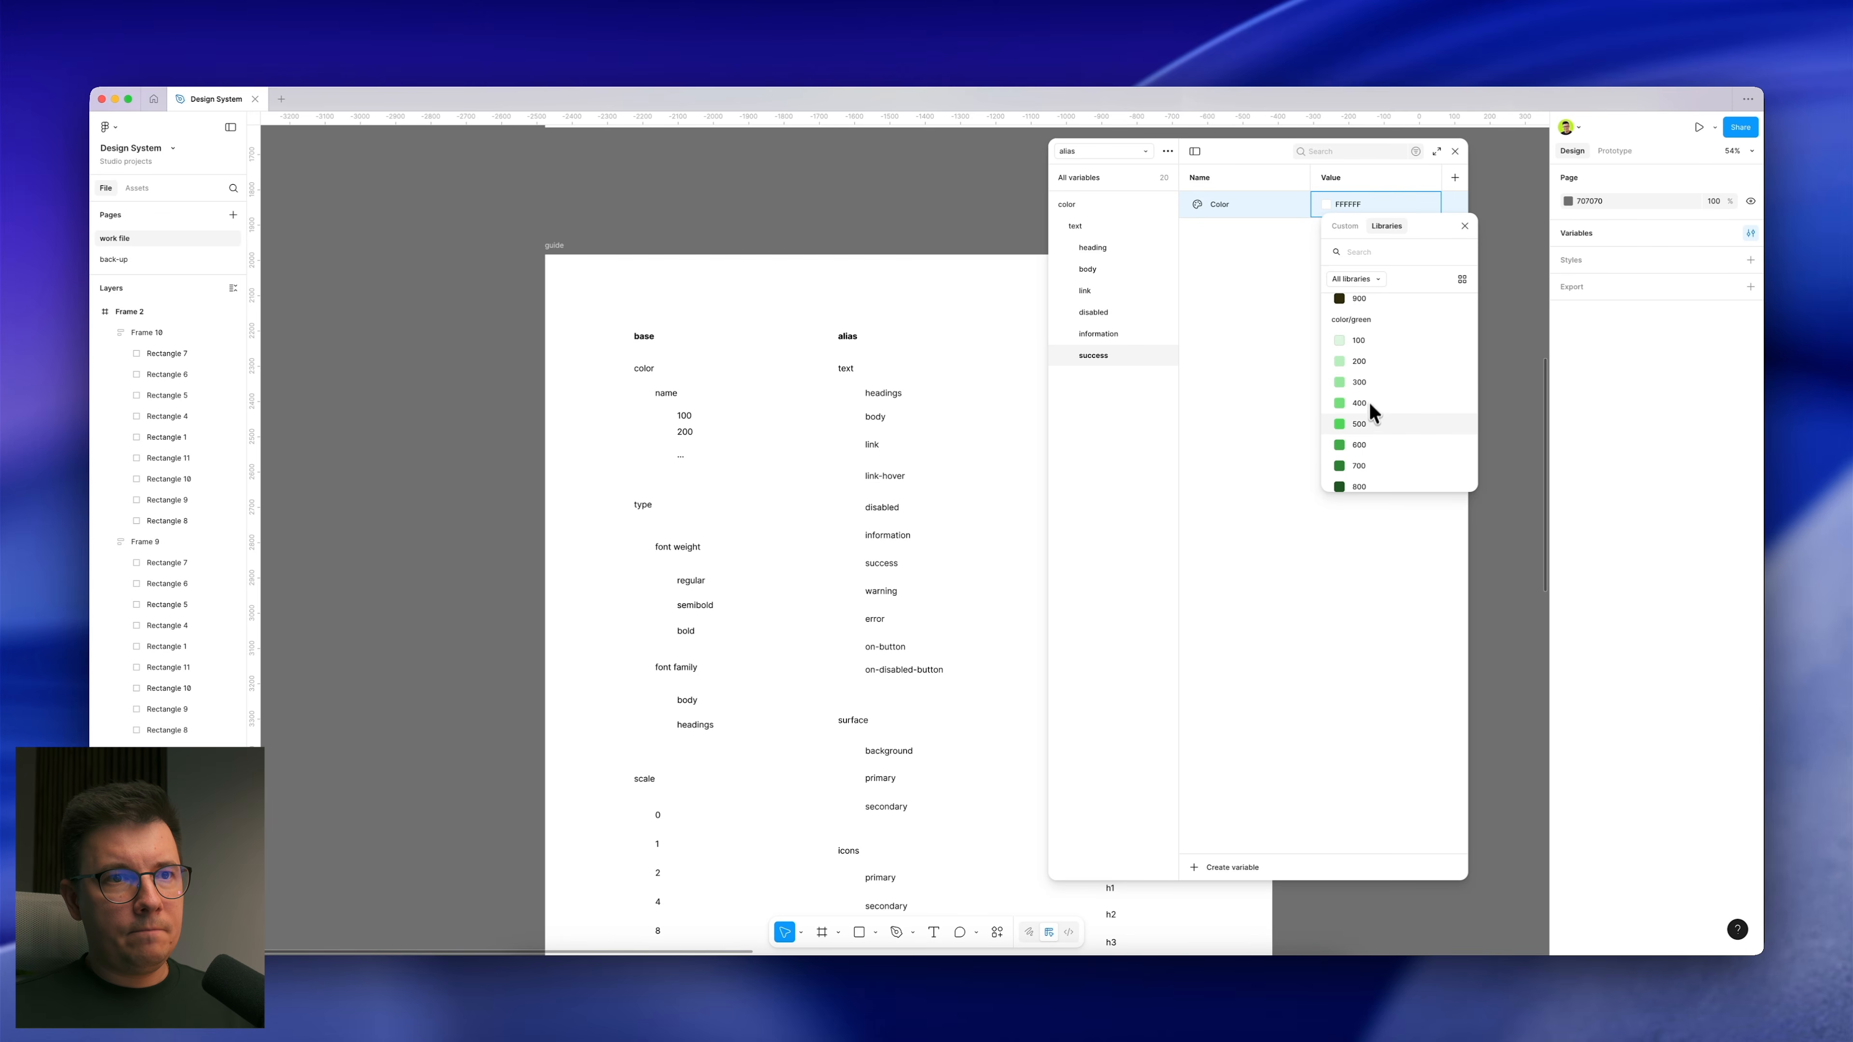
pyautogui.scroll(-1, 1370, 394)
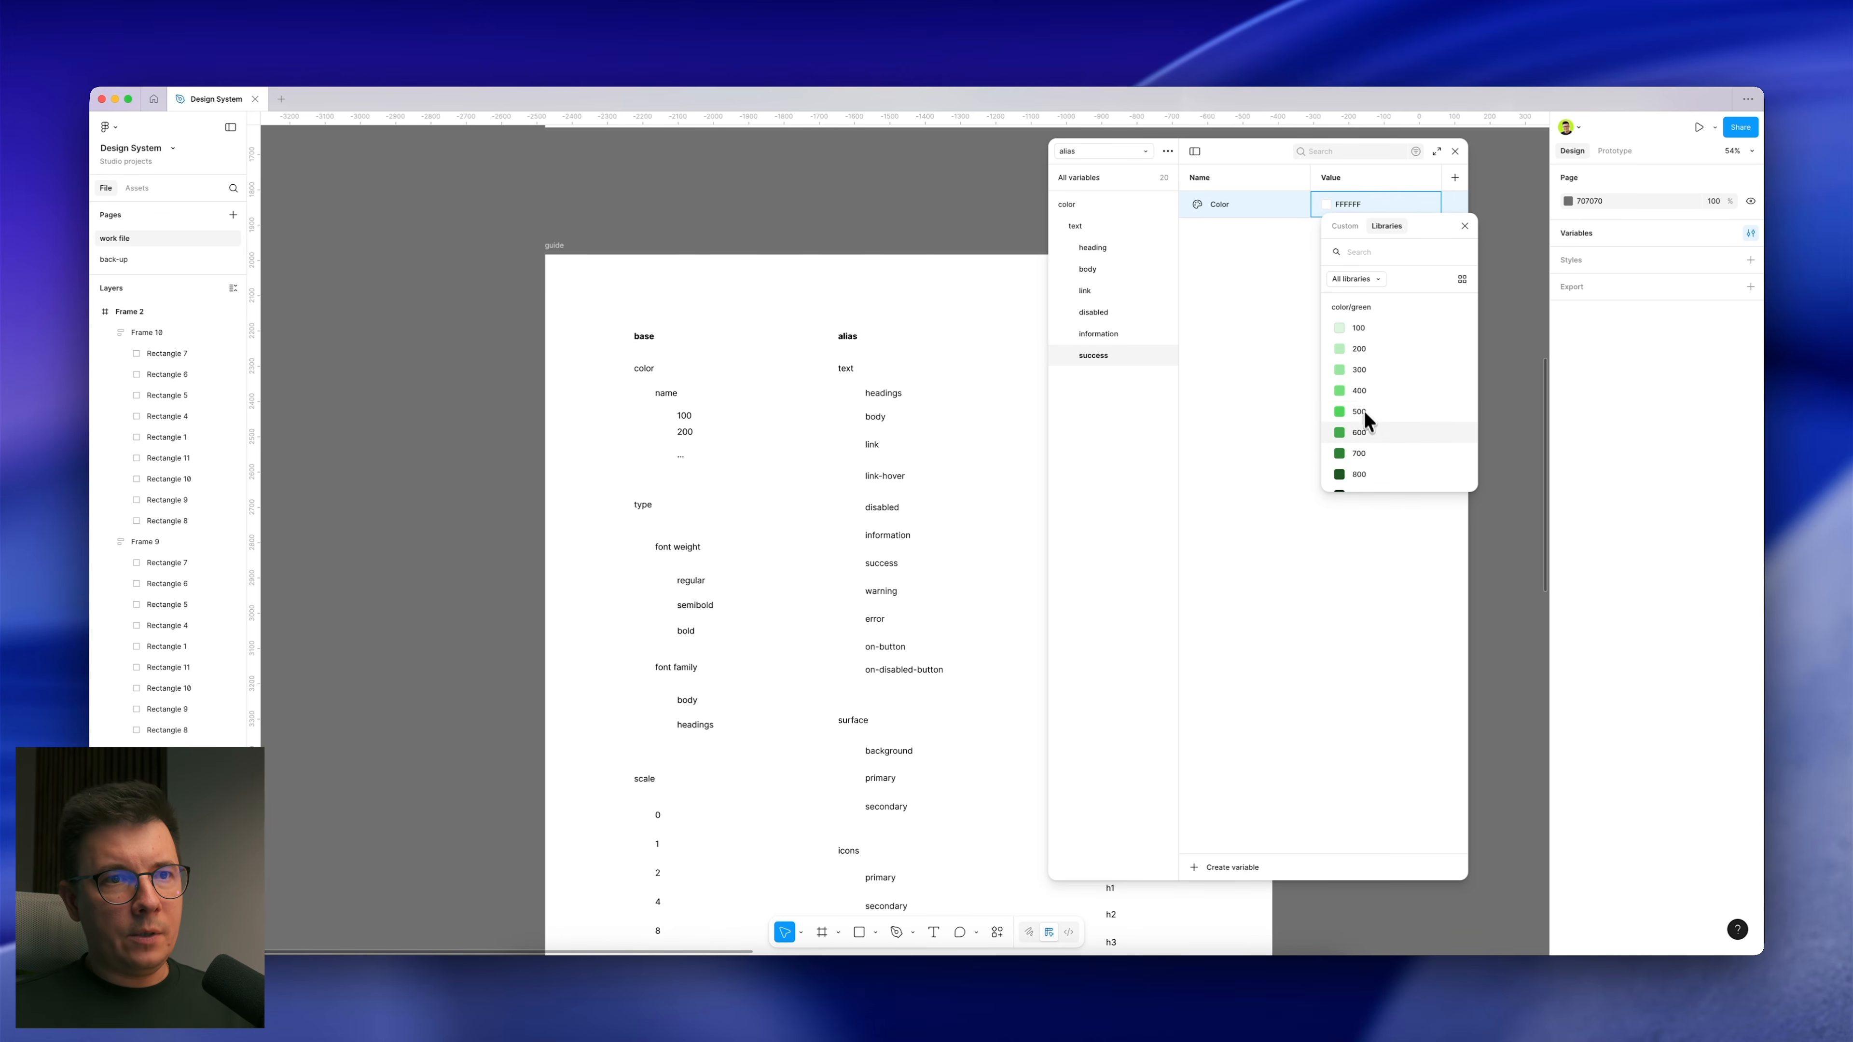
pyautogui.click(1344, 430)
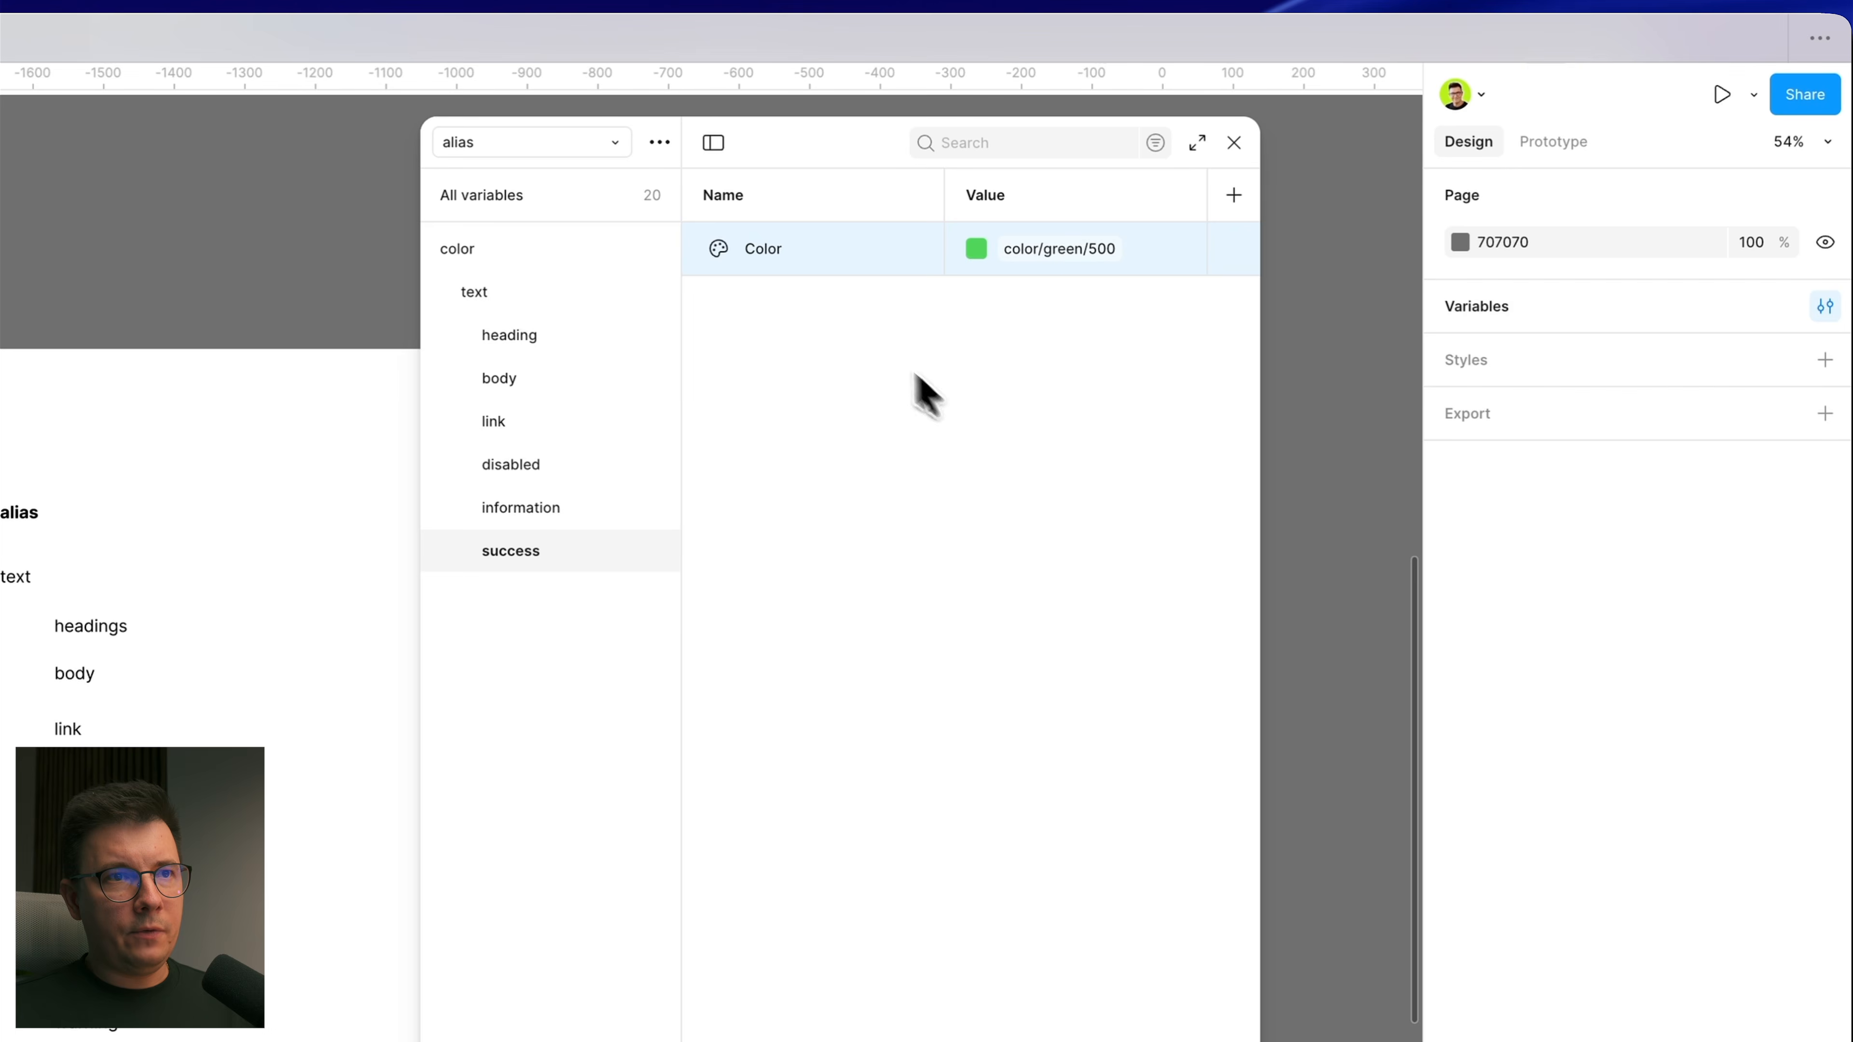
pyautogui.doubleClick(1200, 208)
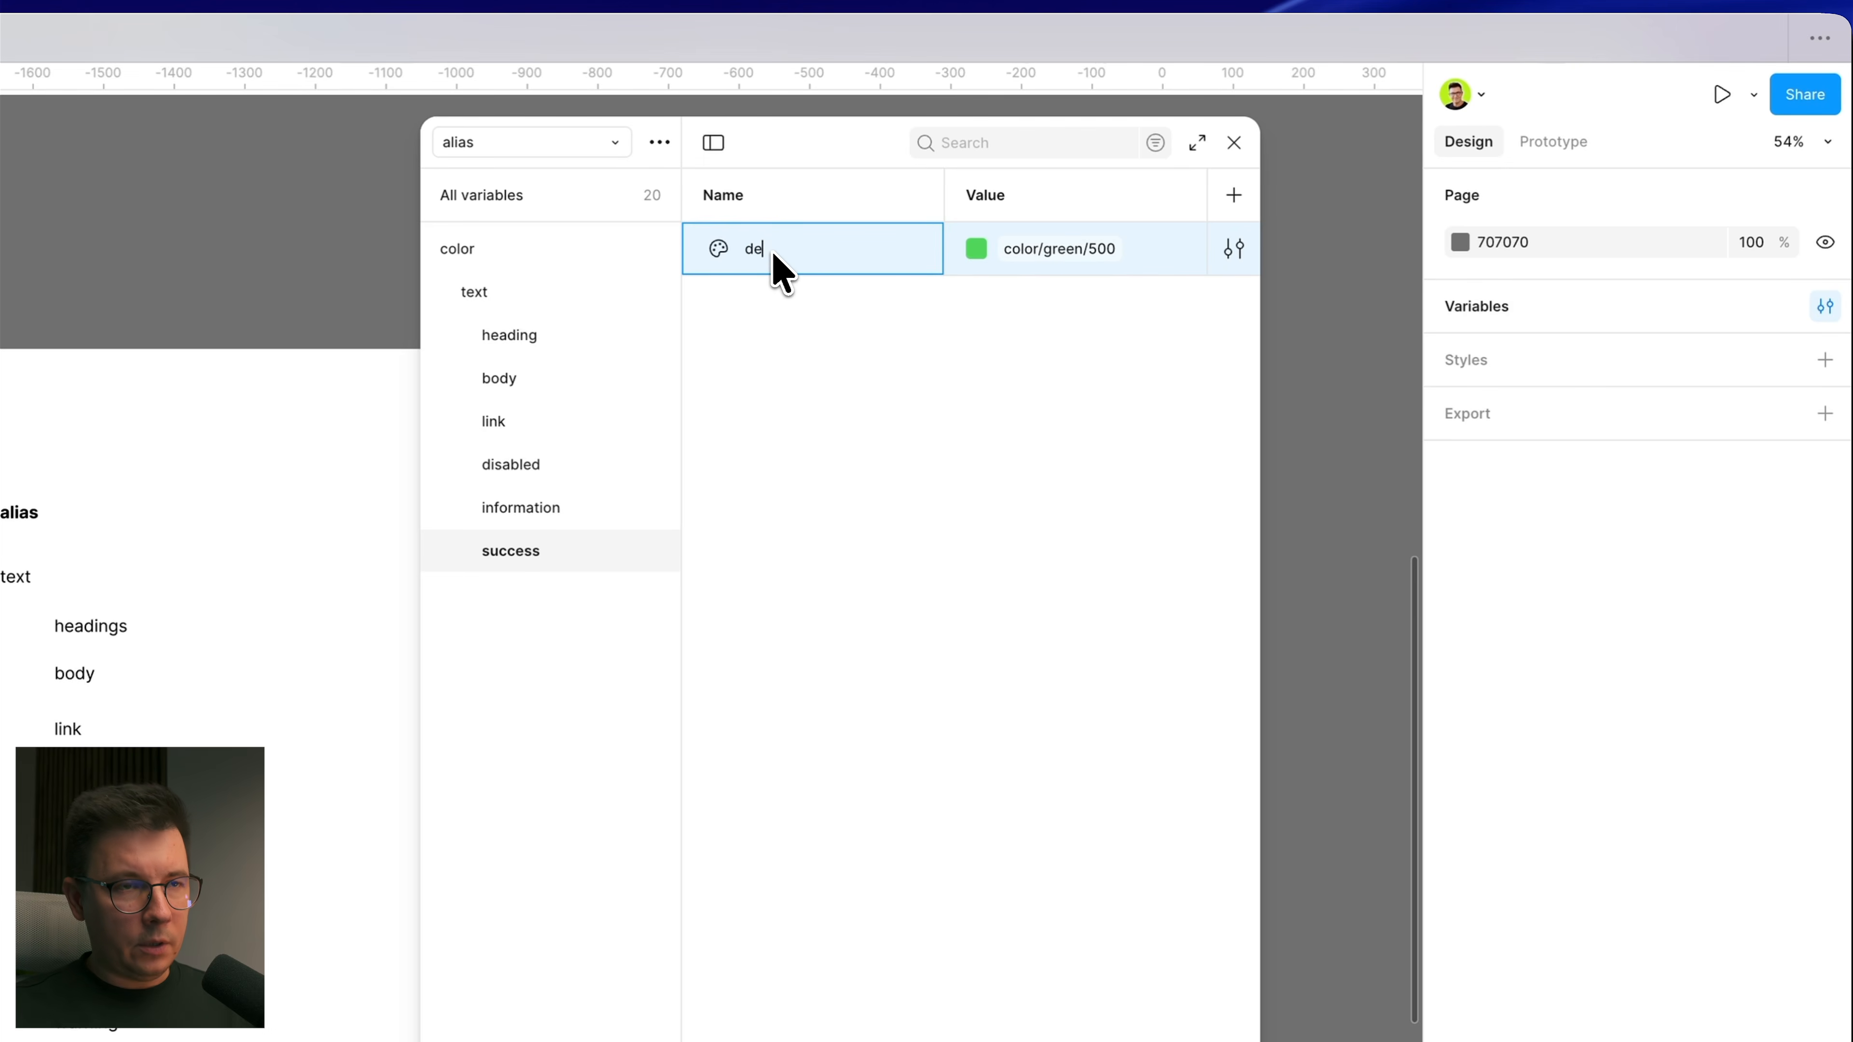
pyautogui.write('default')
pyautogui.press('Return')
# Step: Duplicate the success group's default variable, link the copy to color/green/700 and rename it "700"
pyautogui.click(875, 257)
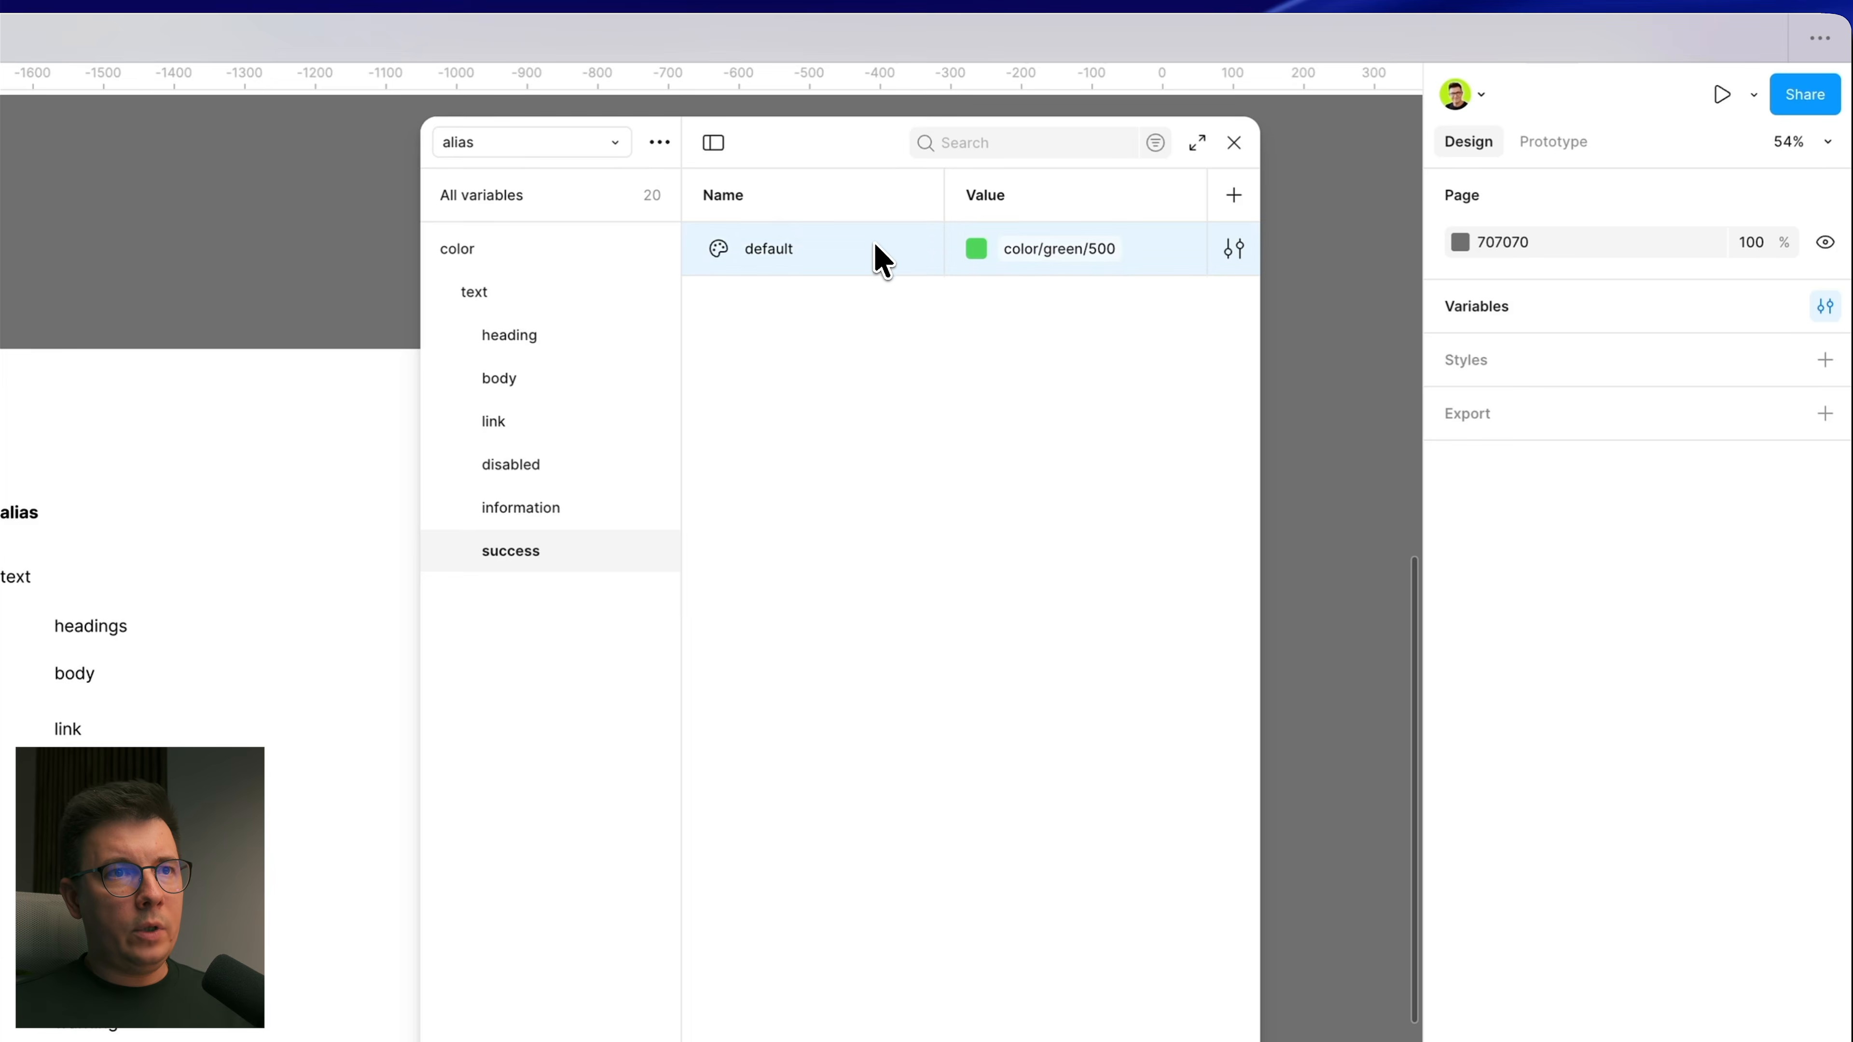
pyautogui.rightClick(878, 258)
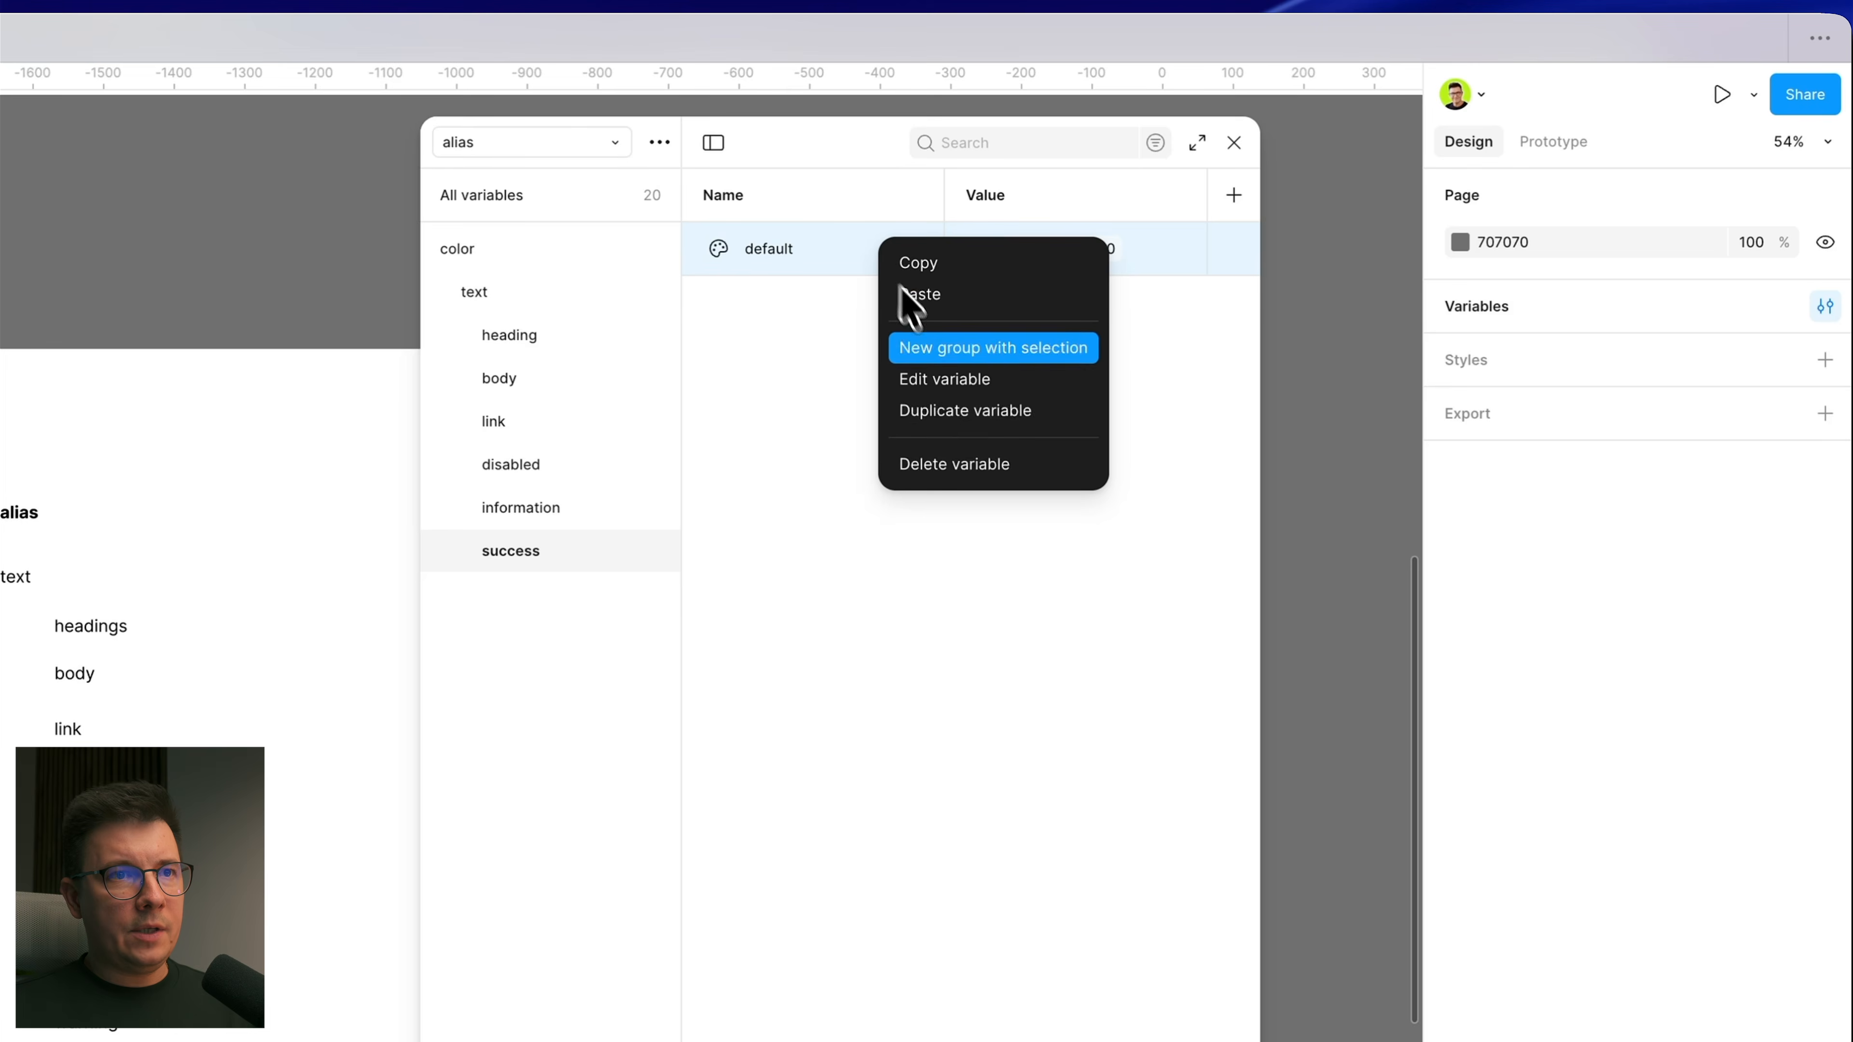
pyautogui.click(989, 415)
pyautogui.click(1051, 307)
pyautogui.scroll(-1, 1045, 779)
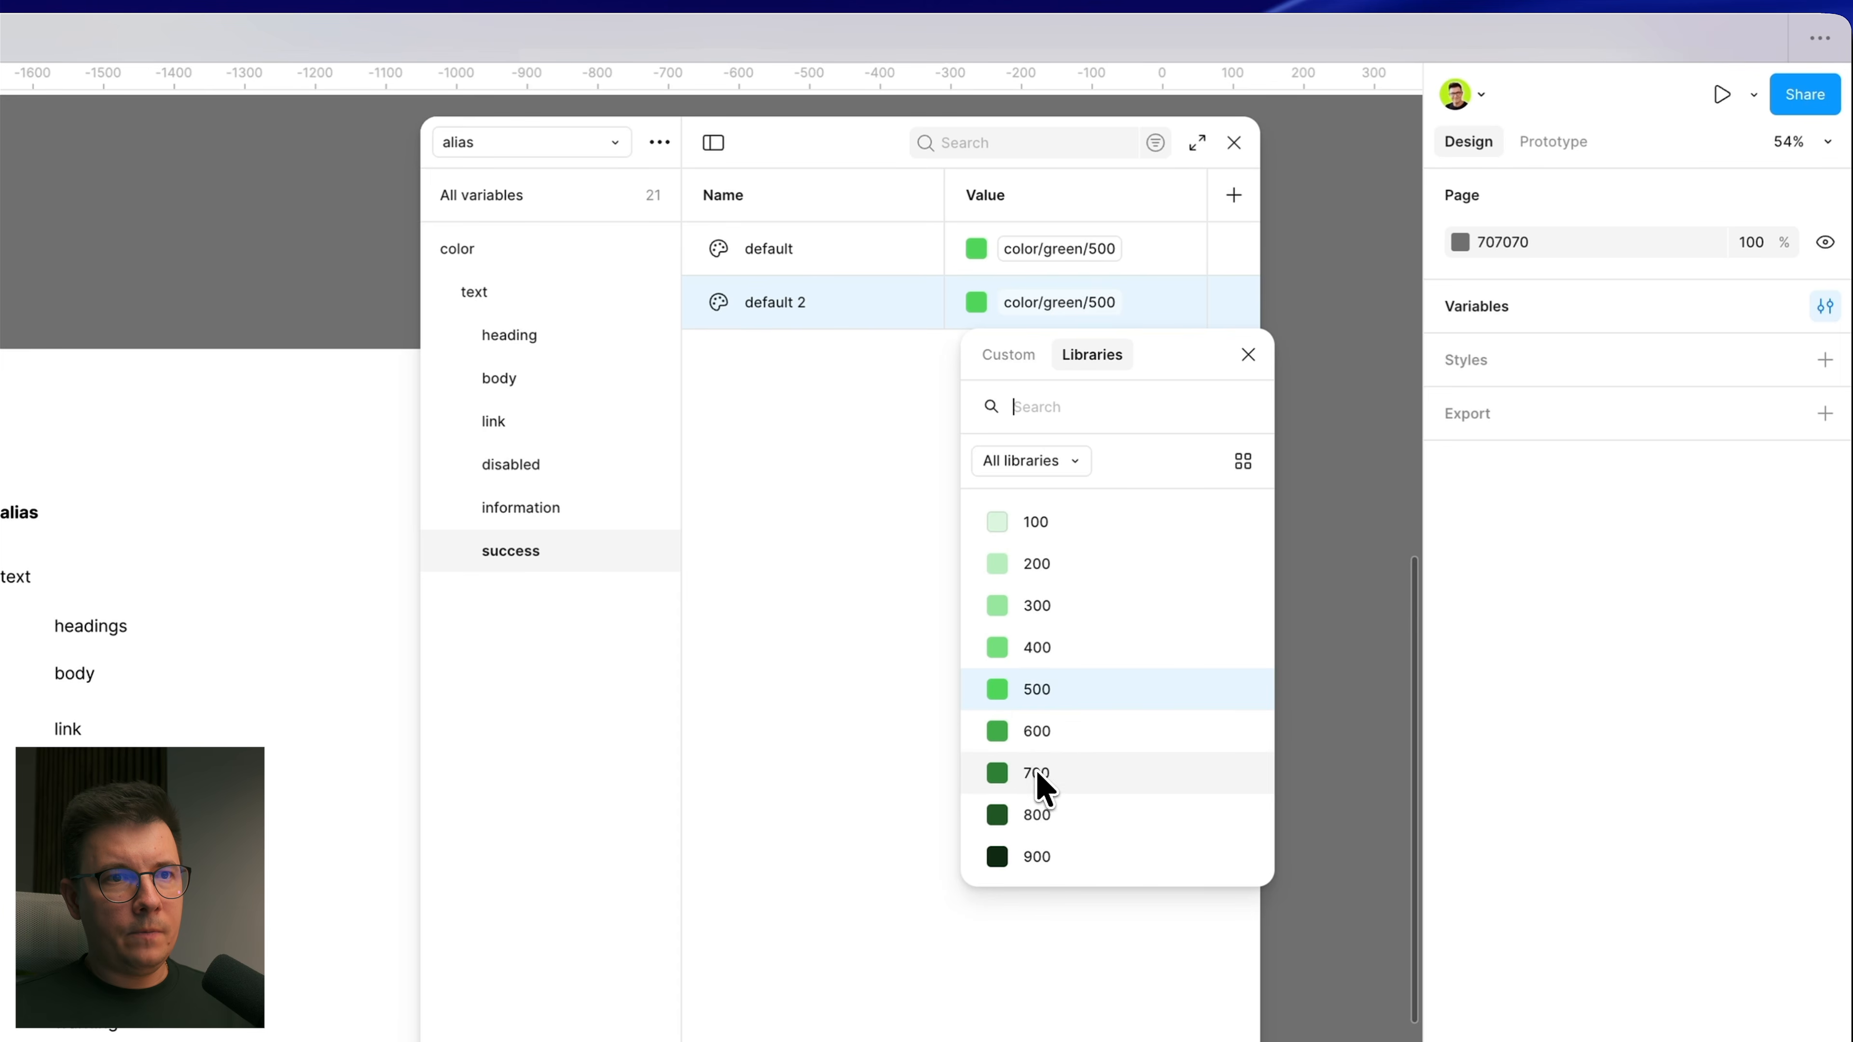
pyautogui.click(1045, 780)
pyautogui.doubleClick(774, 314)
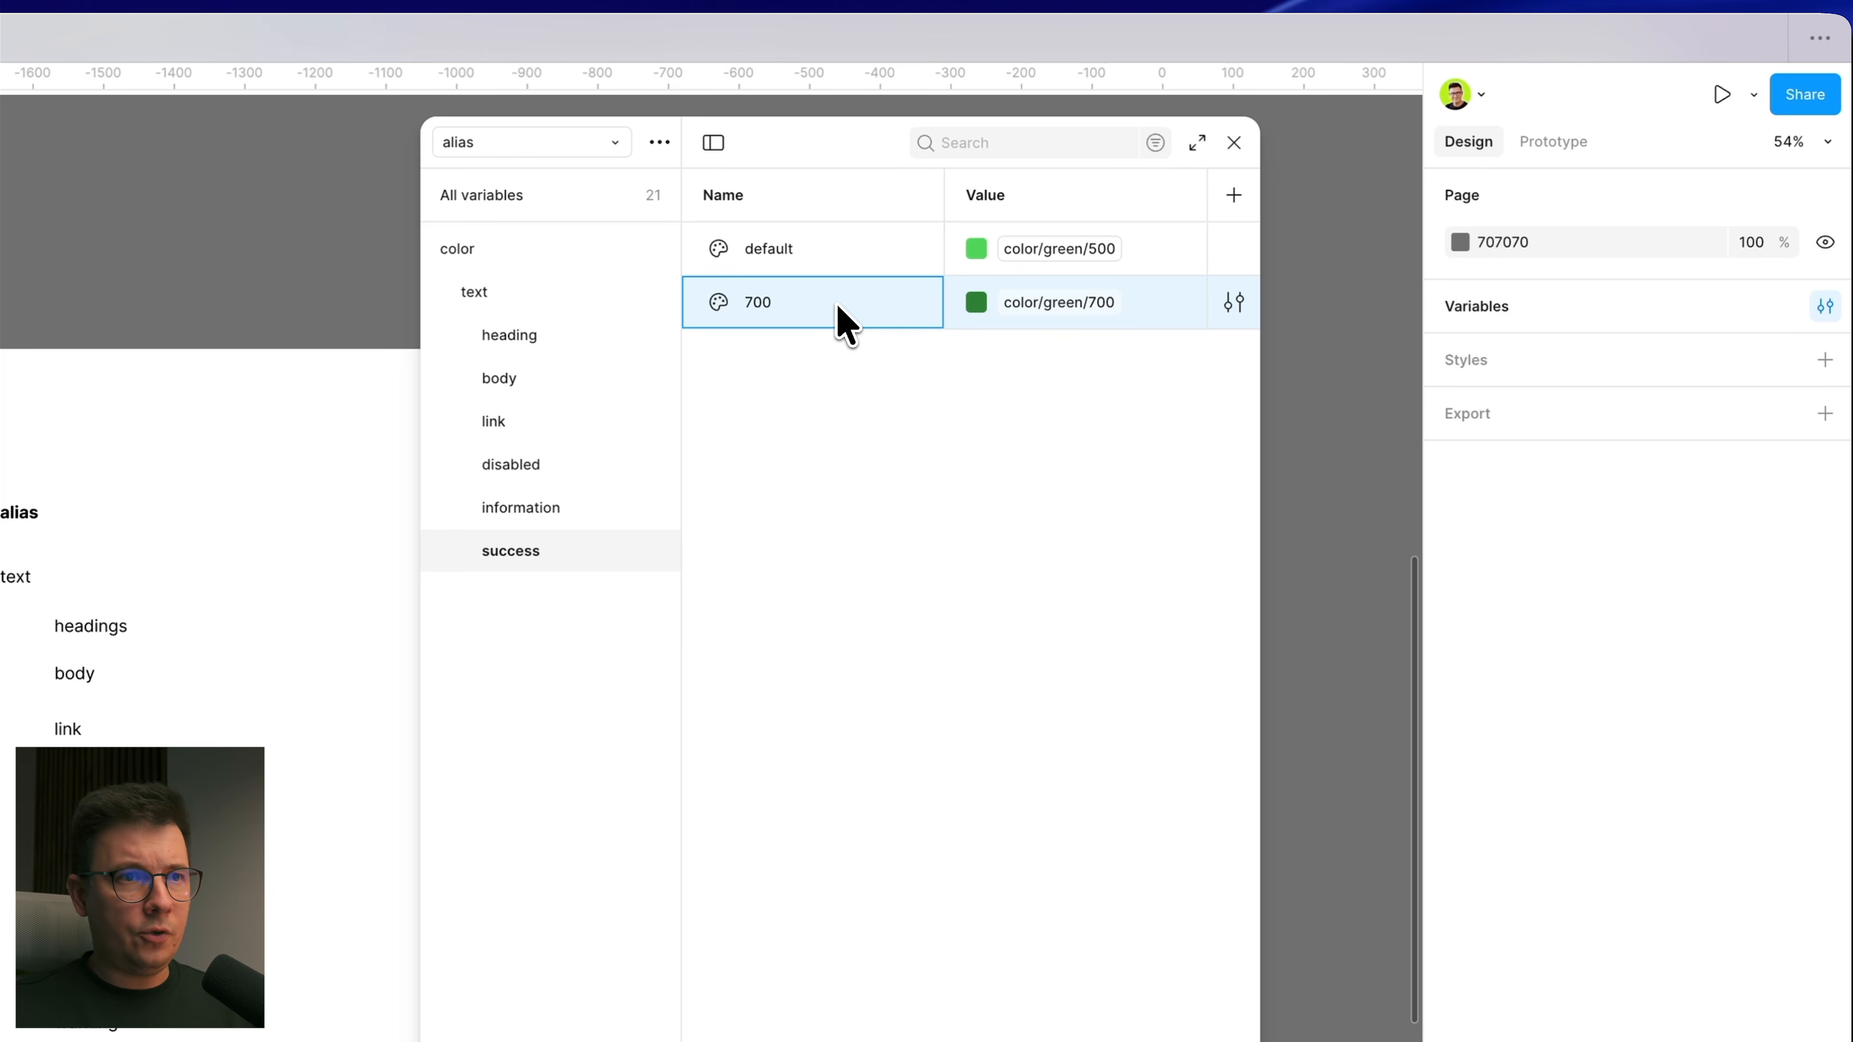
pyautogui.click(873, 343)
# Step: Duplicate the 700 variable as "300" linked to color/green/300, and move it above default in the success group
pyautogui.rightClick(861, 304)
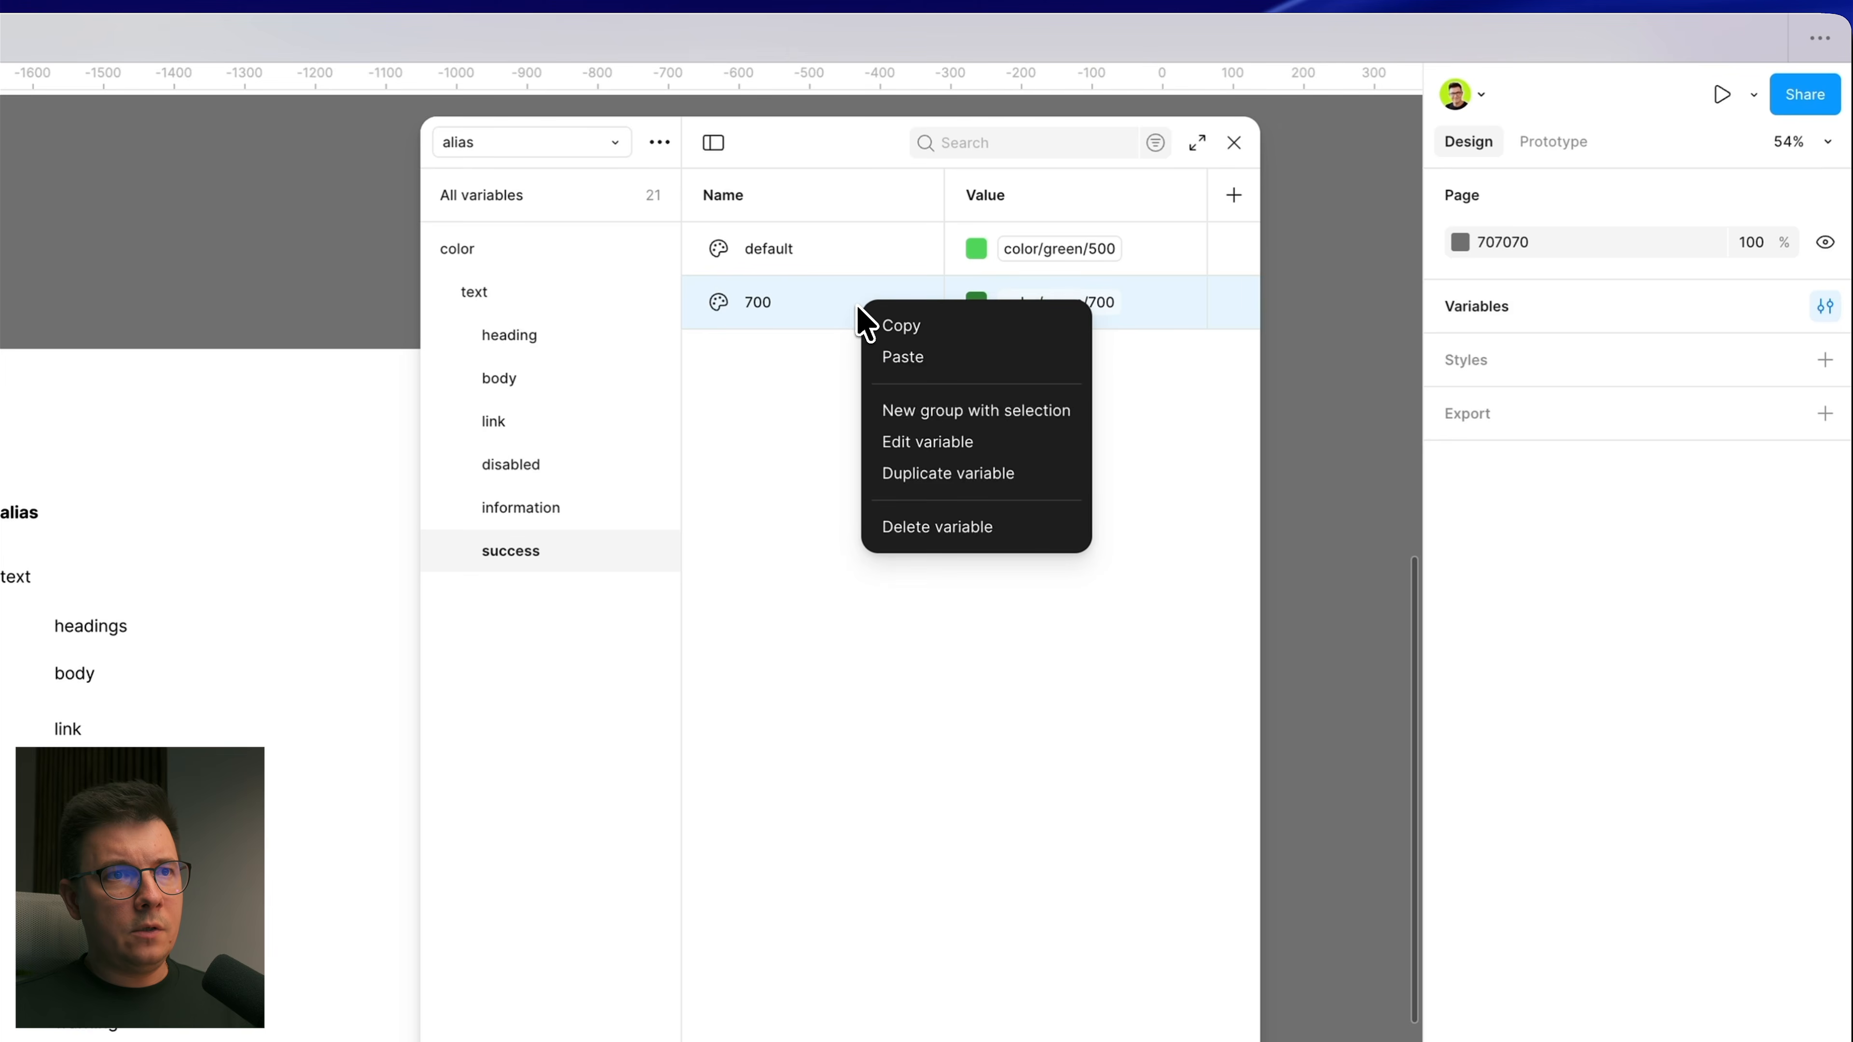
pyautogui.click(986, 478)
pyautogui.click(1066, 359)
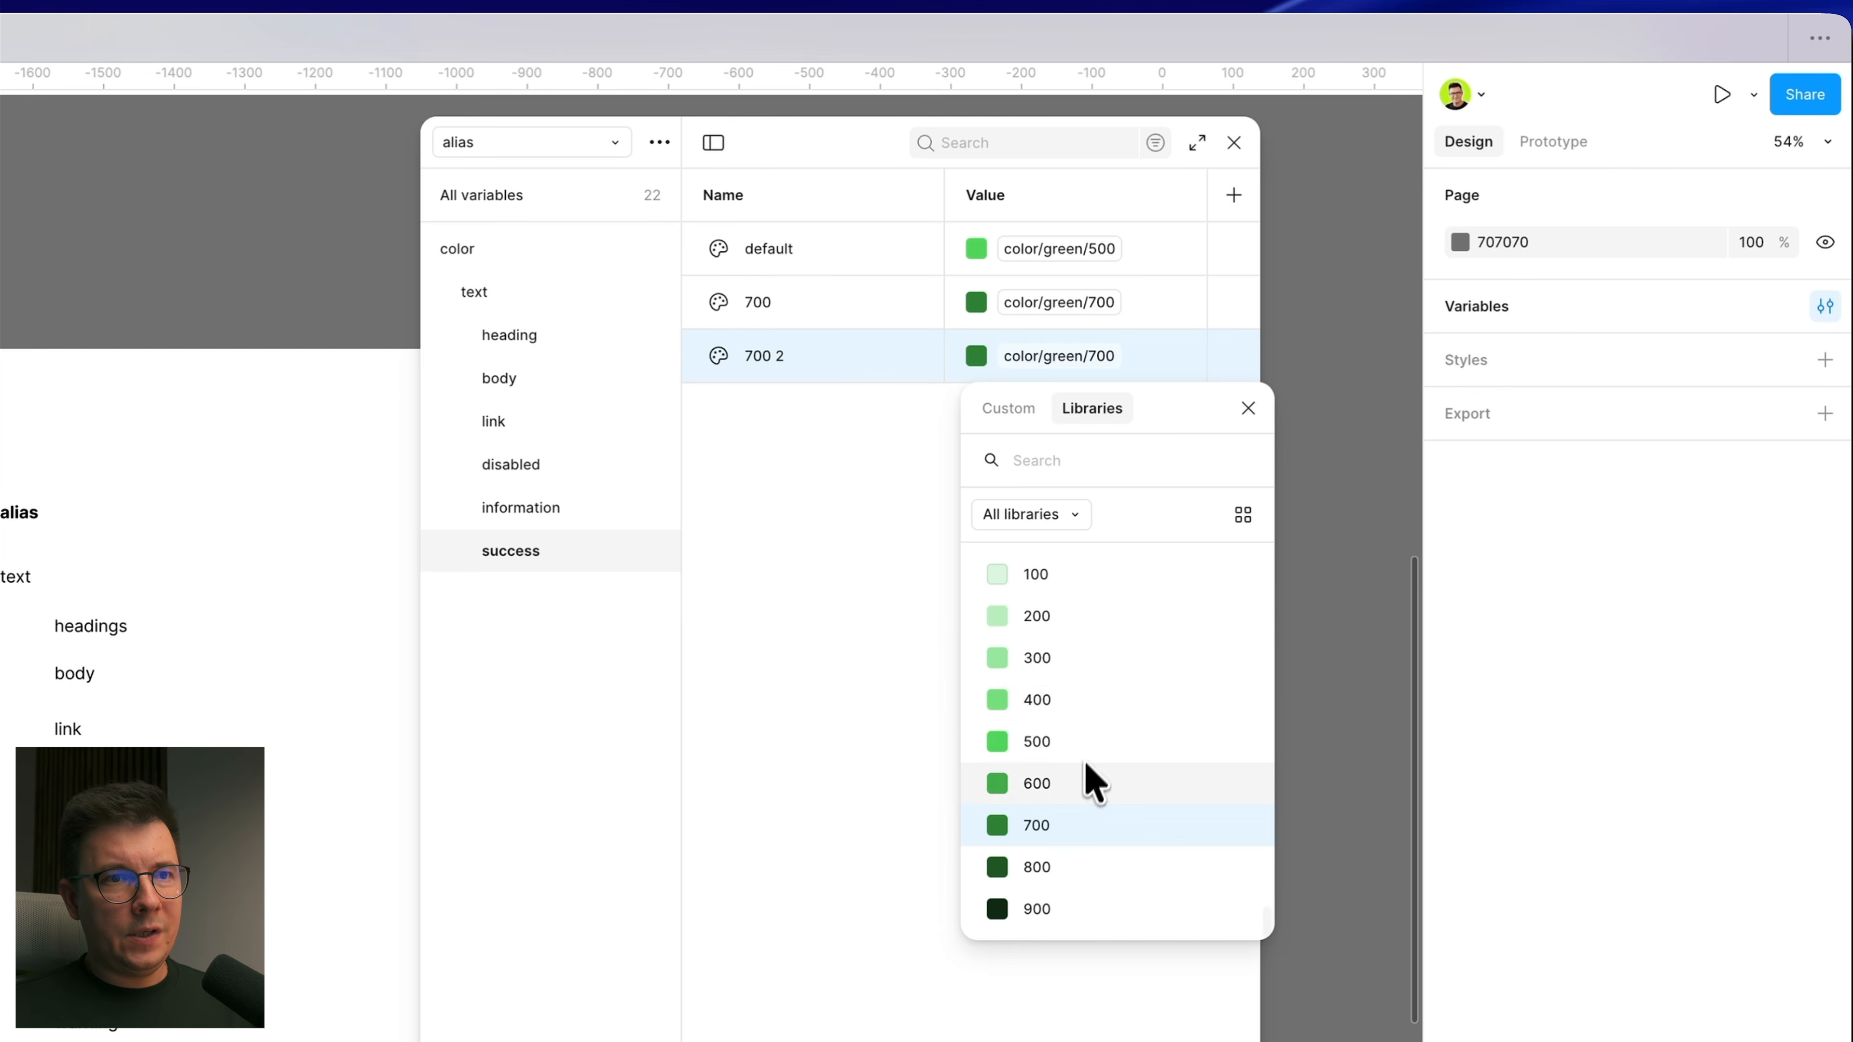
pyautogui.click(1049, 661)
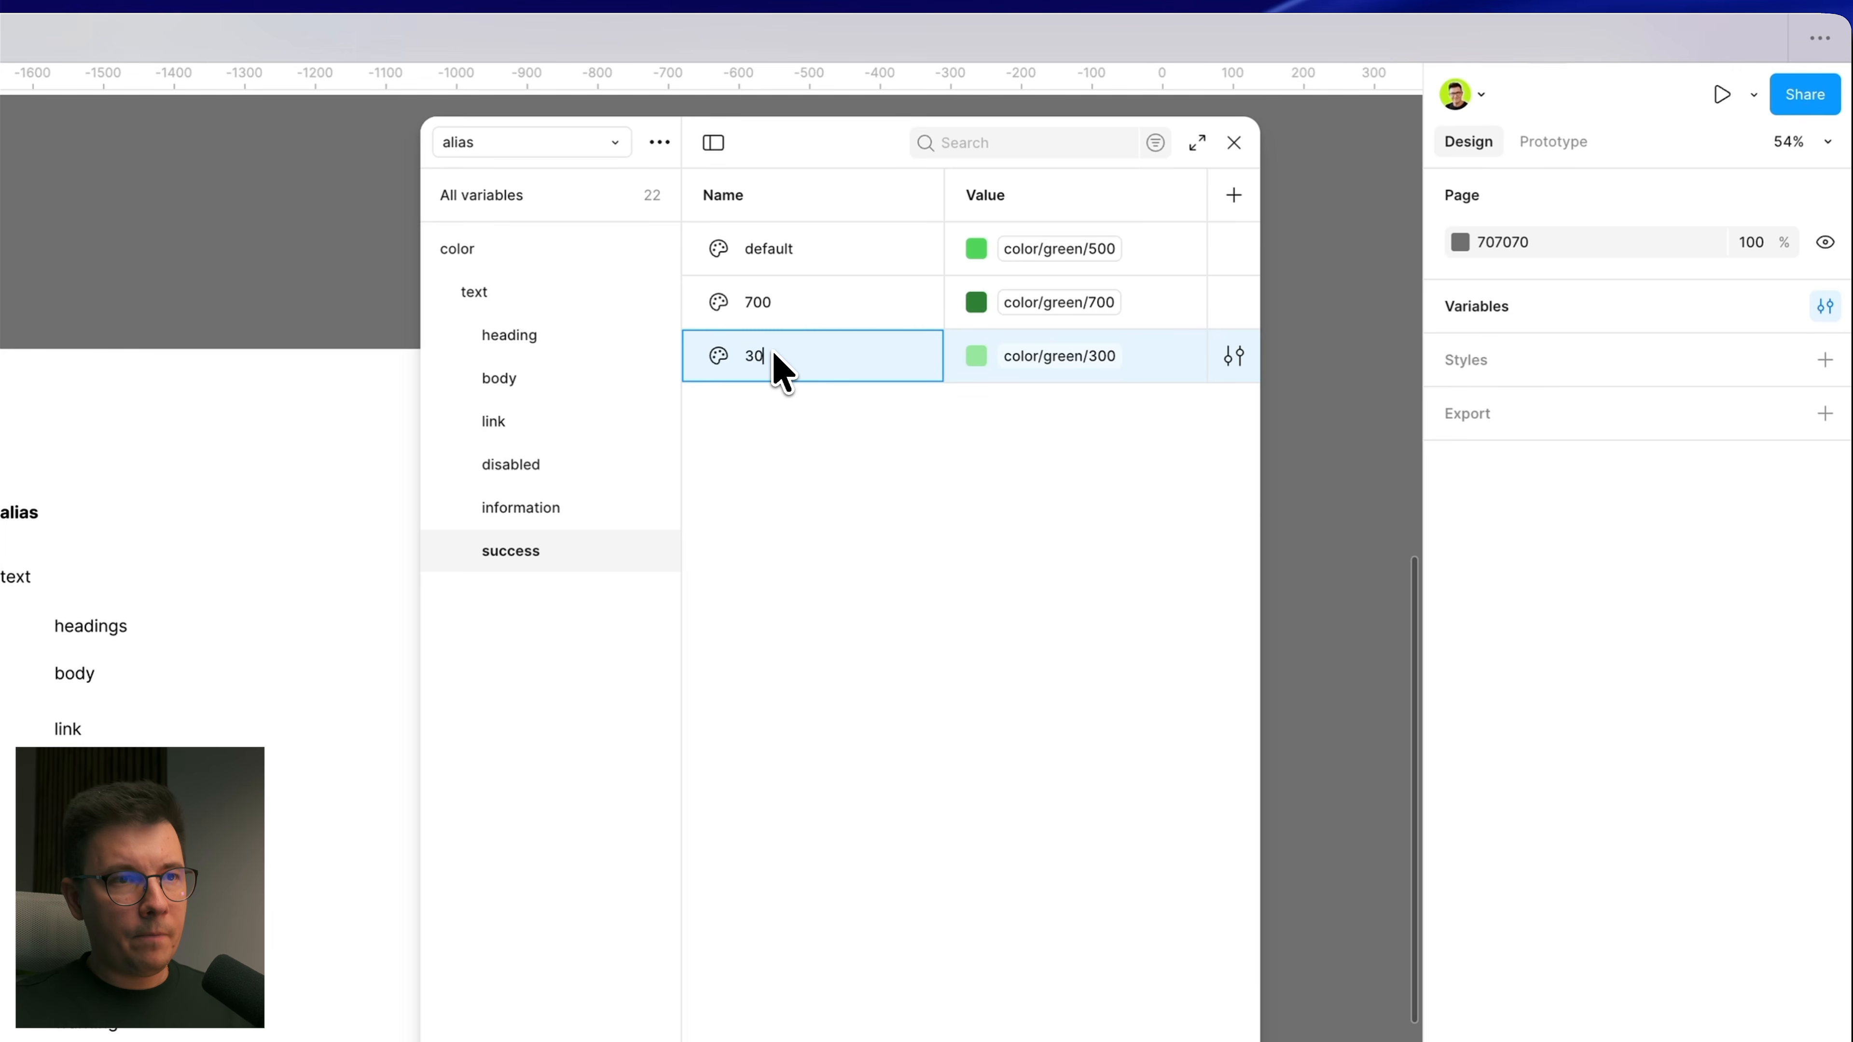
pyautogui.moveTo(726, 360); pyautogui.dragTo(721, 236)
pyautogui.click(851, 509)
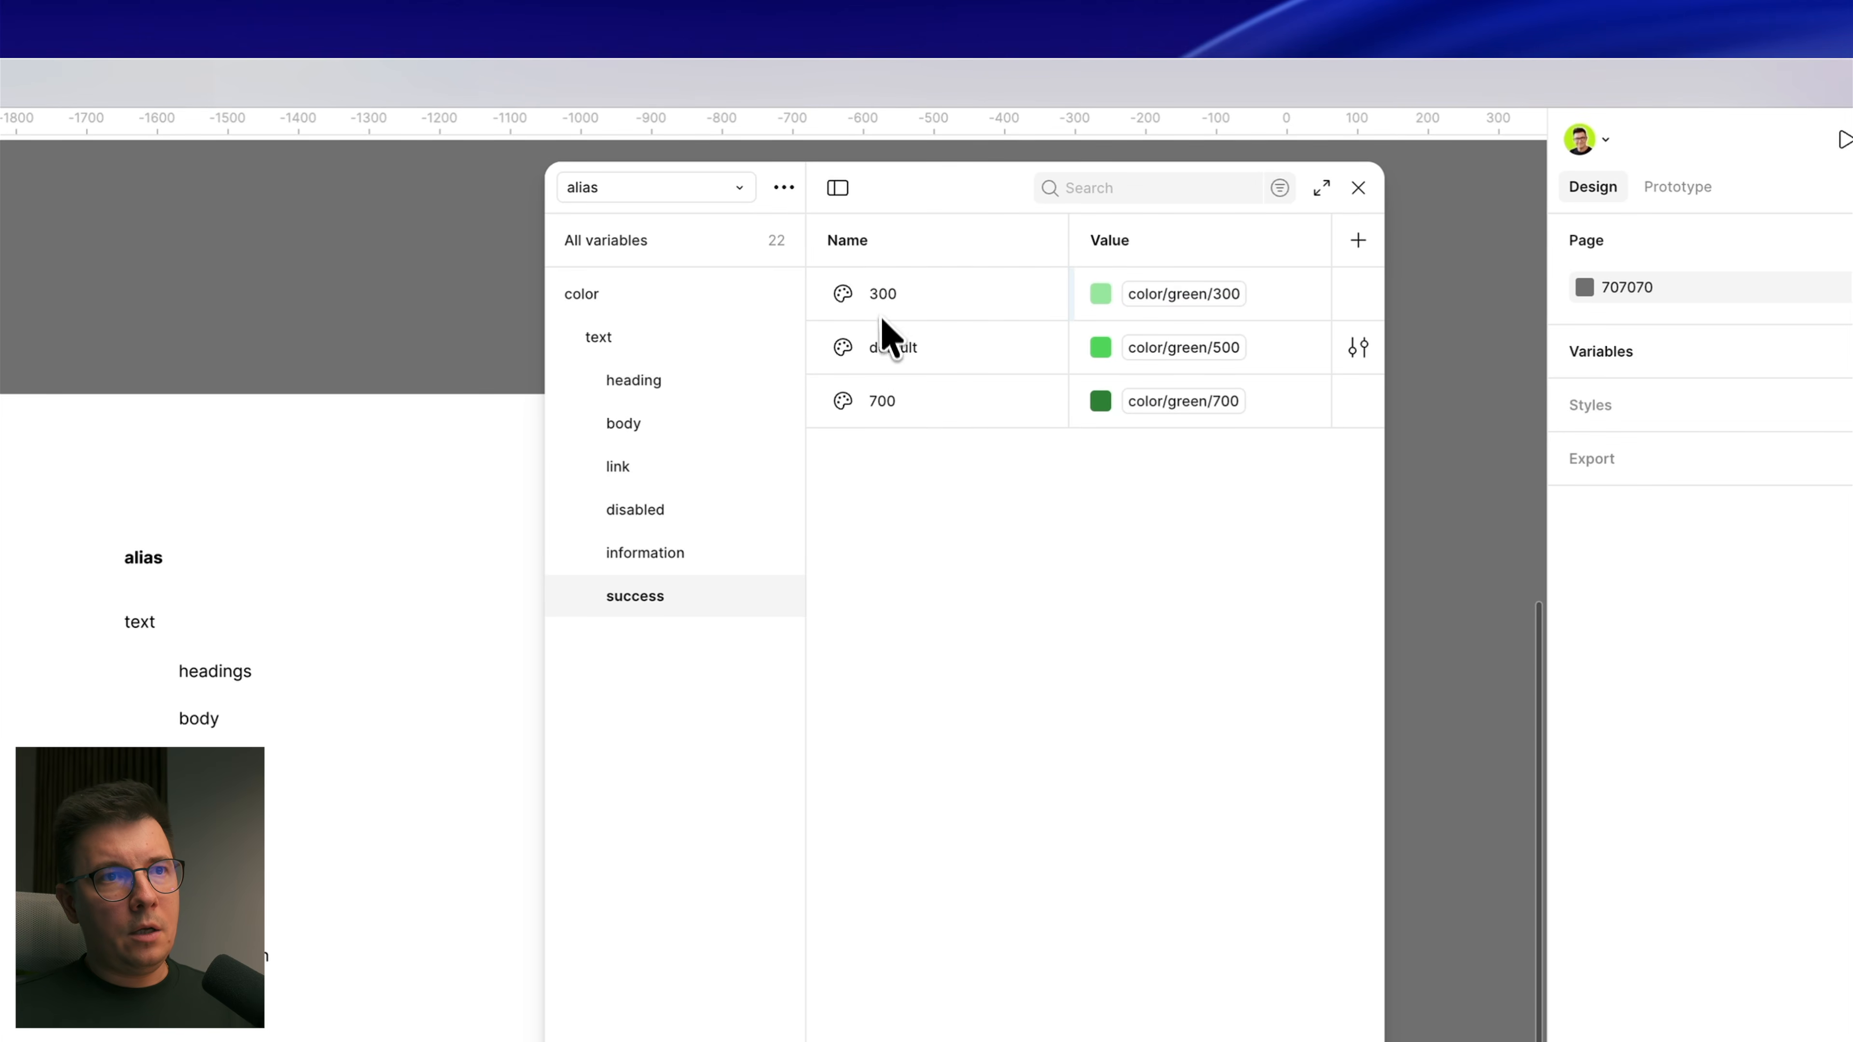
# Step: Rename the success group's 300 variable to "light" and its 700 variable to "dark"
pyautogui.doubleClick(890, 292)
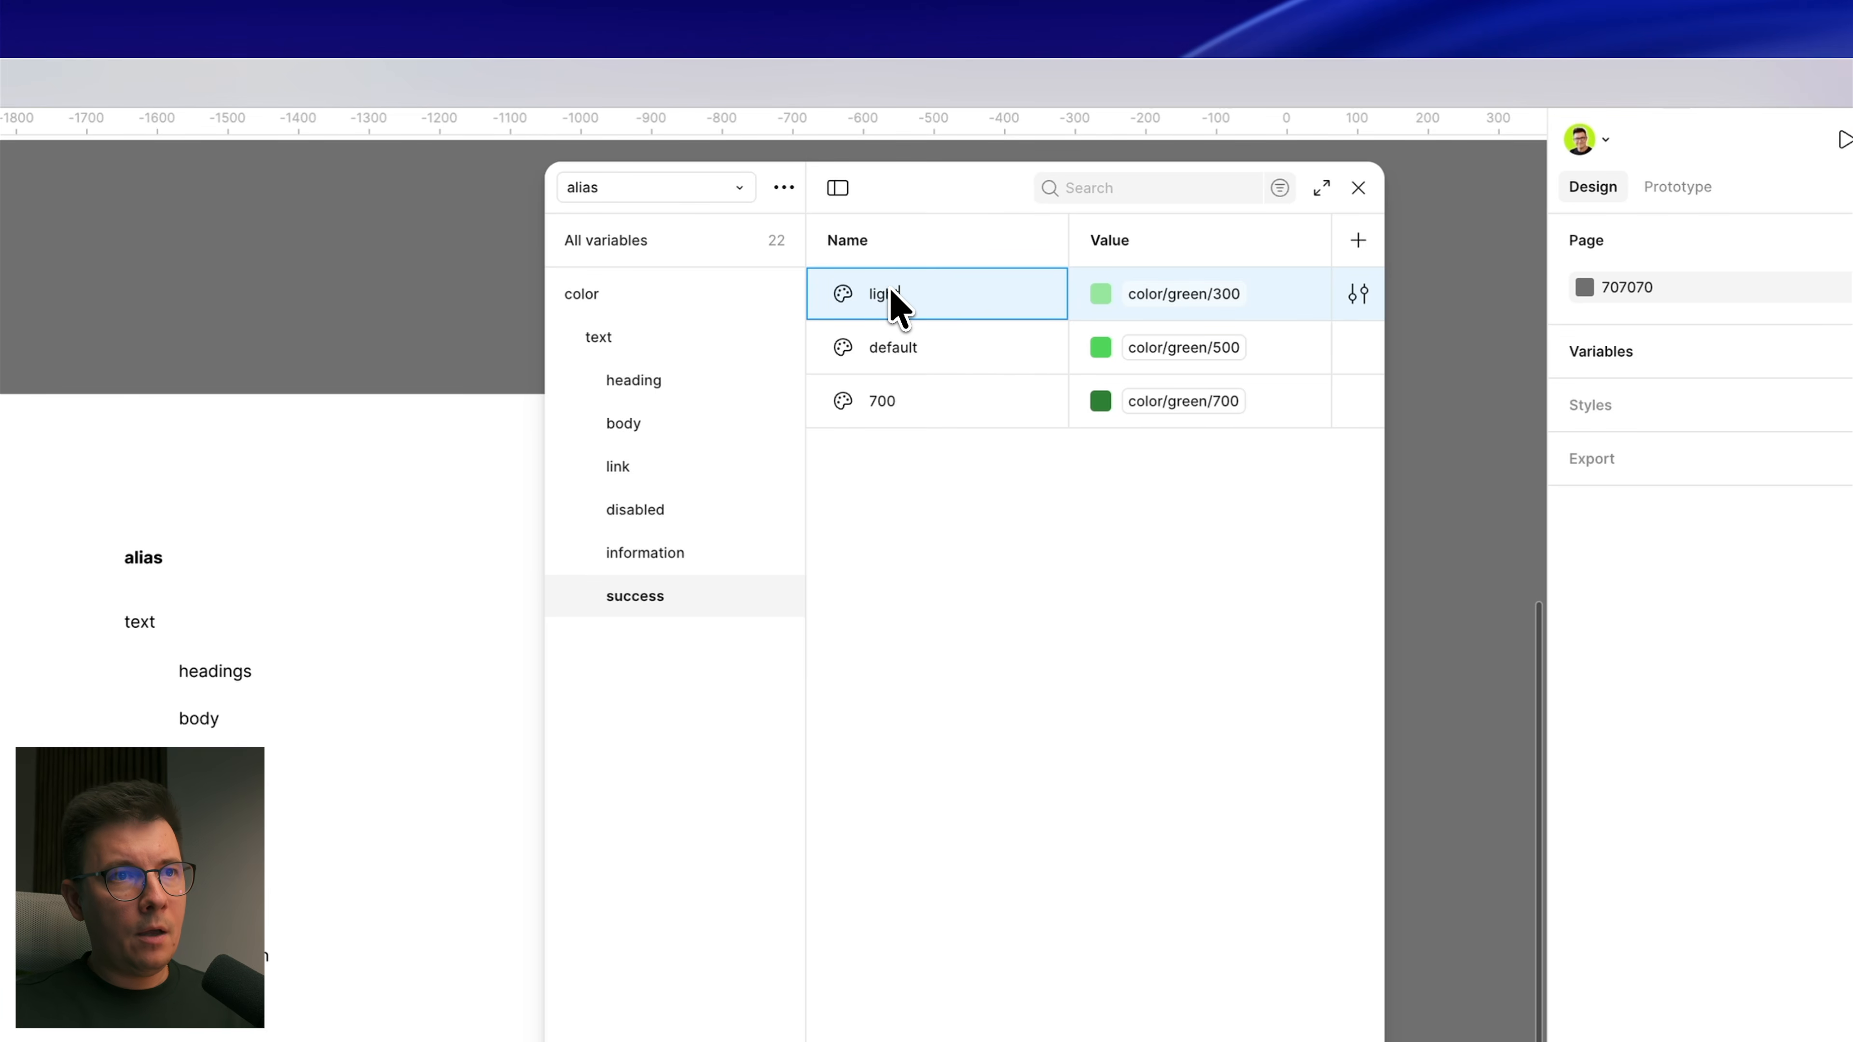
pyautogui.doubleClick(883, 403)
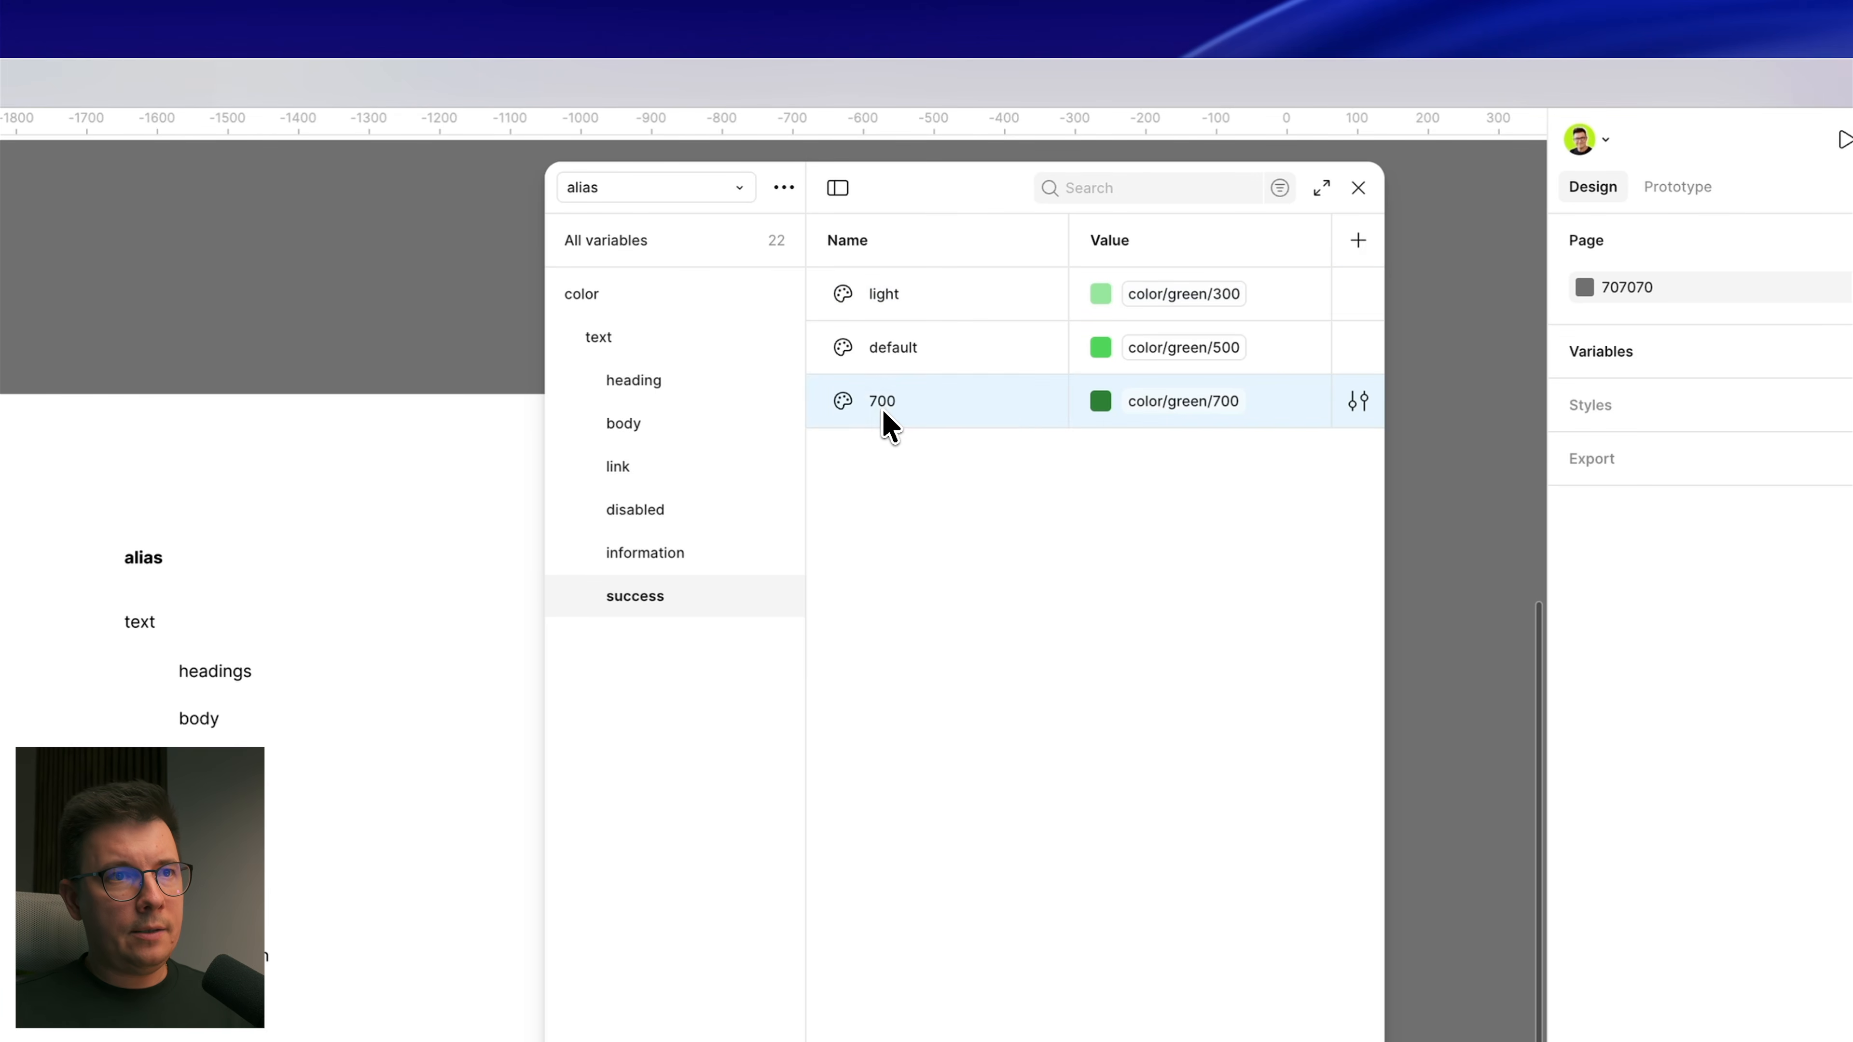
pyautogui.write('dark')
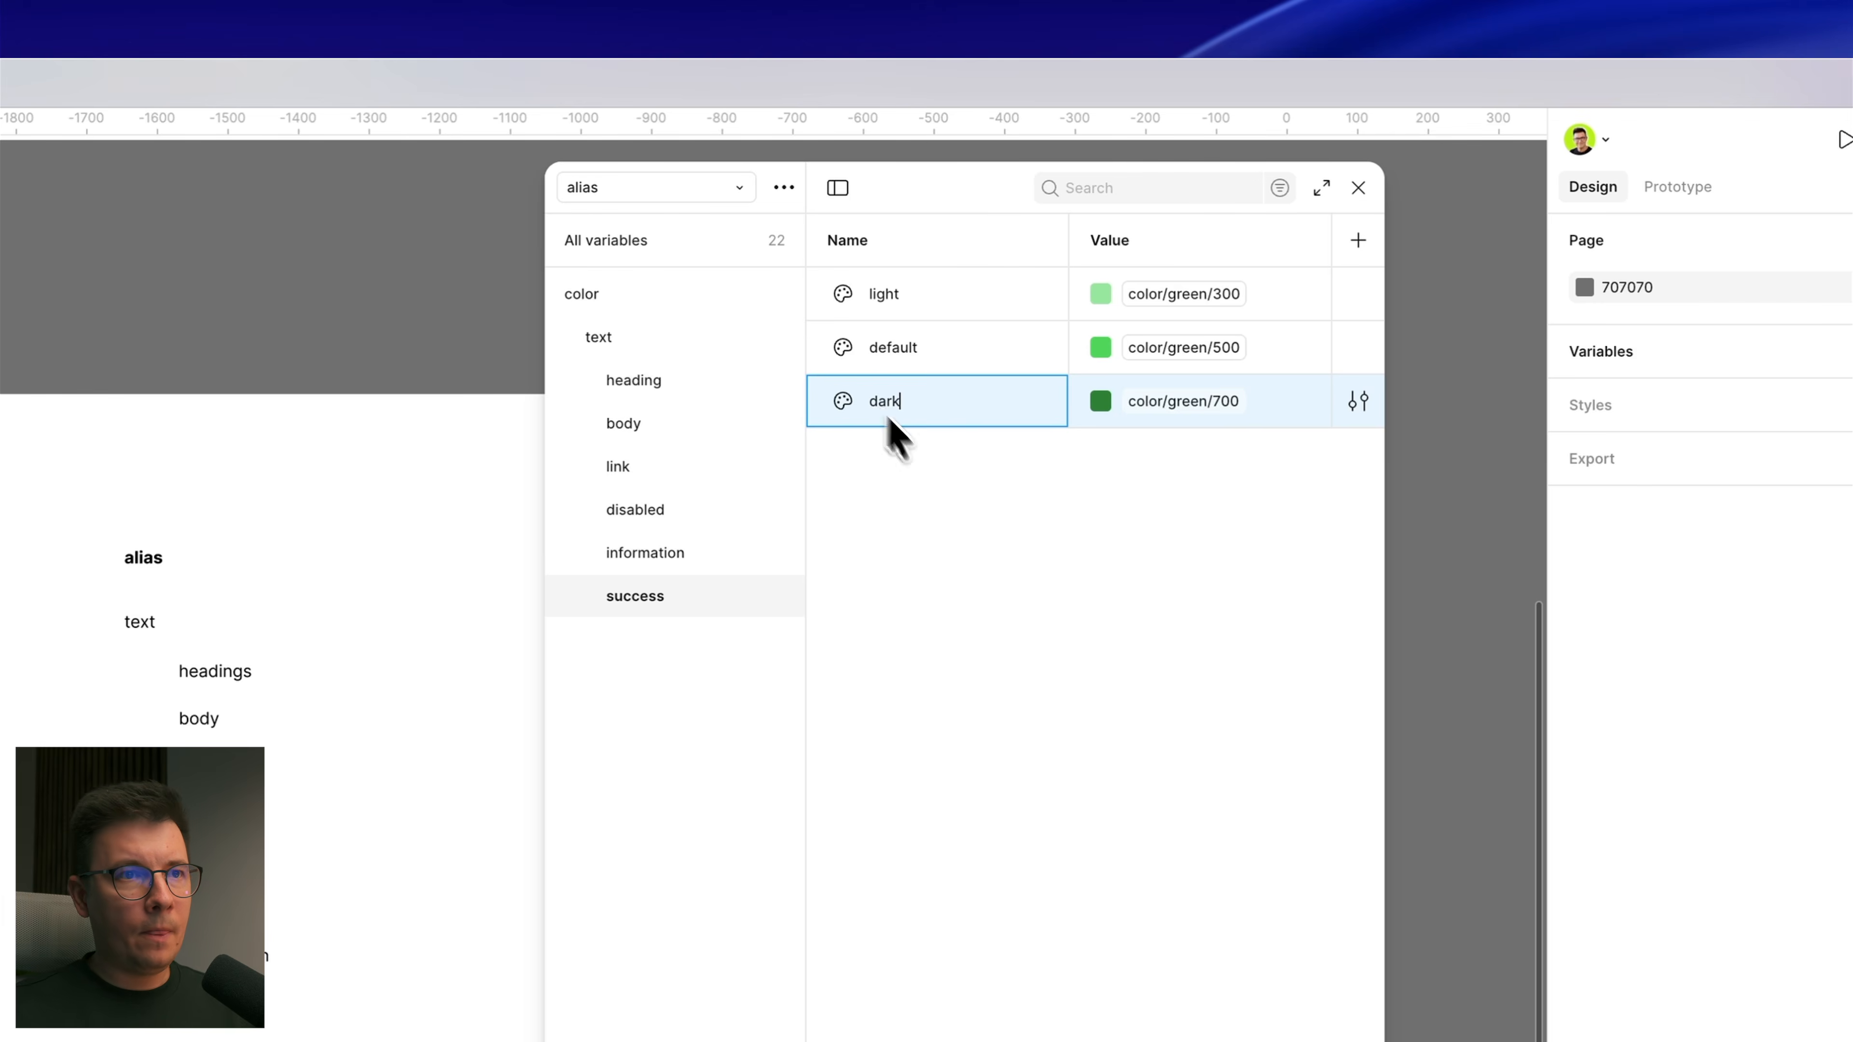
pyautogui.click(1010, 567)
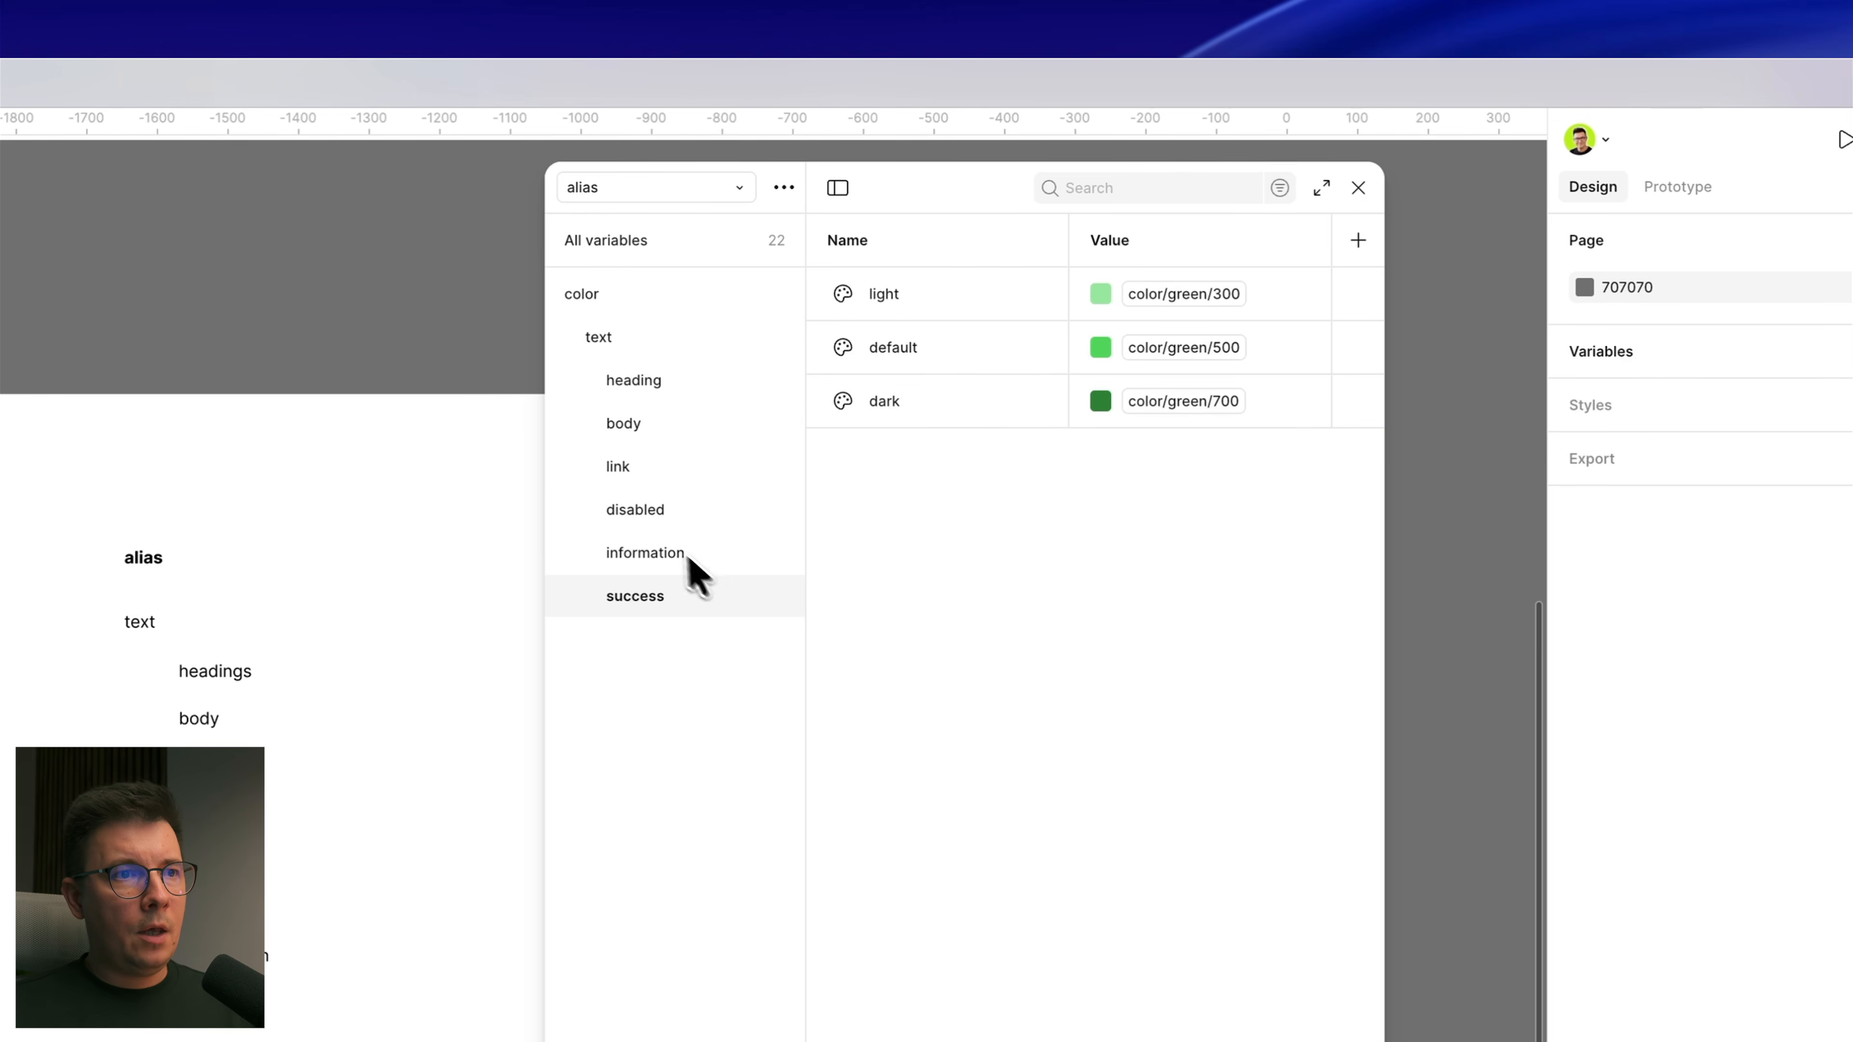
# Step: Copy the light and dark variables from success into the information group, and place light above default
pyautogui.click(943, 310)
pyautogui.keyDown('shift'); pyautogui.click(930, 410); pyautogui.keyUp('shift')
pyautogui.click(1000, 477)
pyautogui.click(955, 298)
pyautogui.keyDown('super'); pyautogui.click(977, 399); pyautogui.keyUp('super')
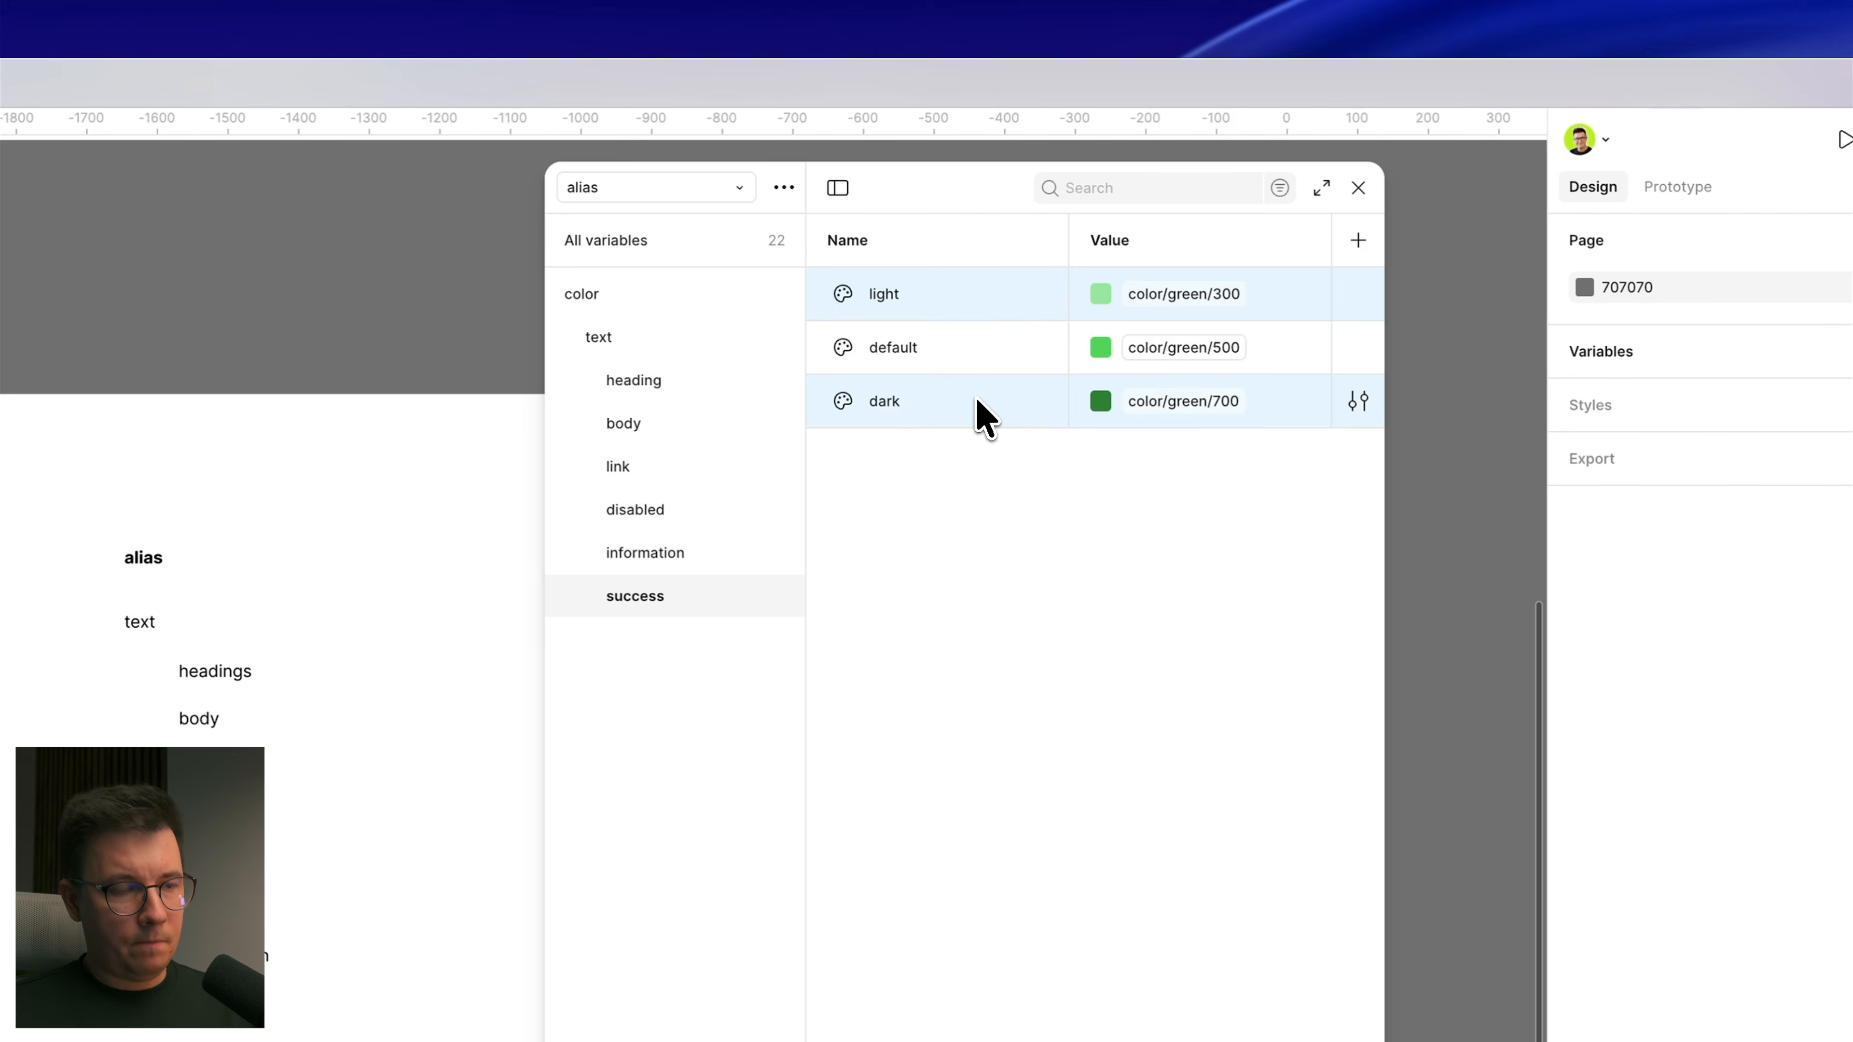
pyautogui.click(719, 551)
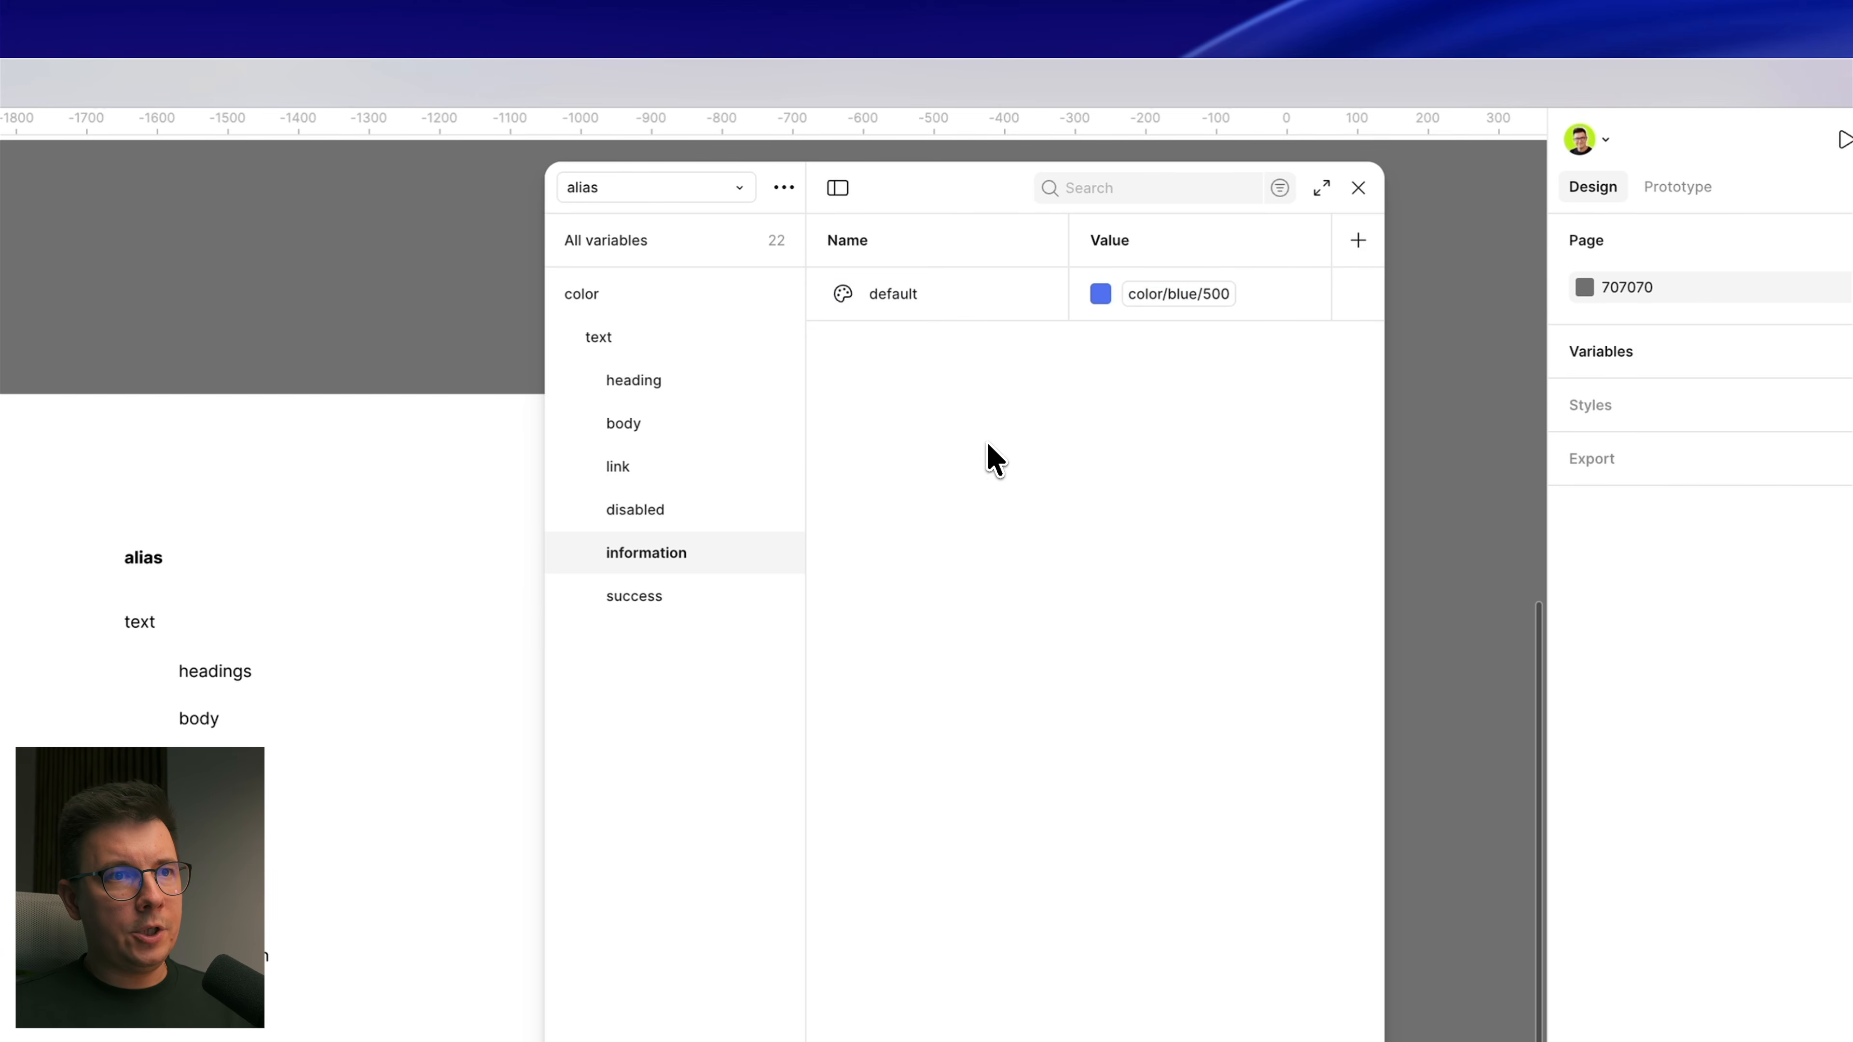
pyautogui.rightClick(974, 312)
pyautogui.click(1051, 363)
pyautogui.click(946, 362)
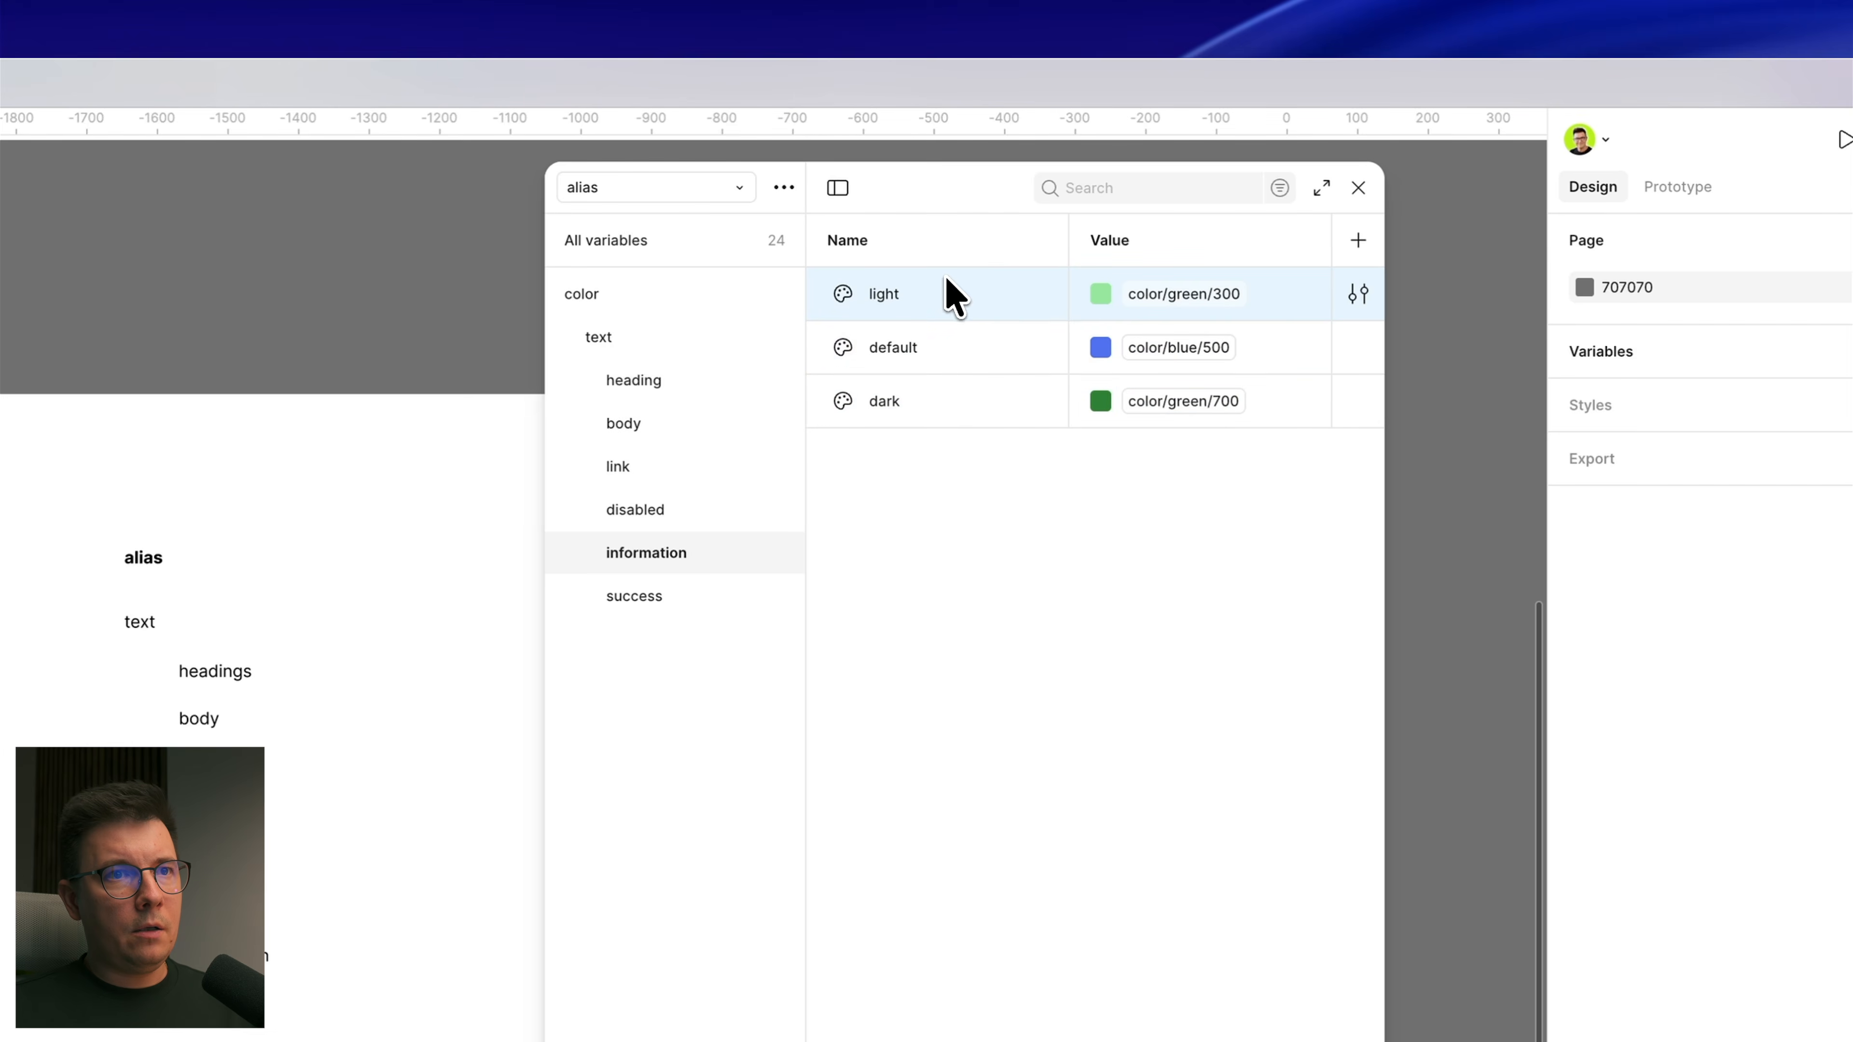
# Step: Link the information group's light variable to color/blue/300
pyautogui.click(1185, 294)
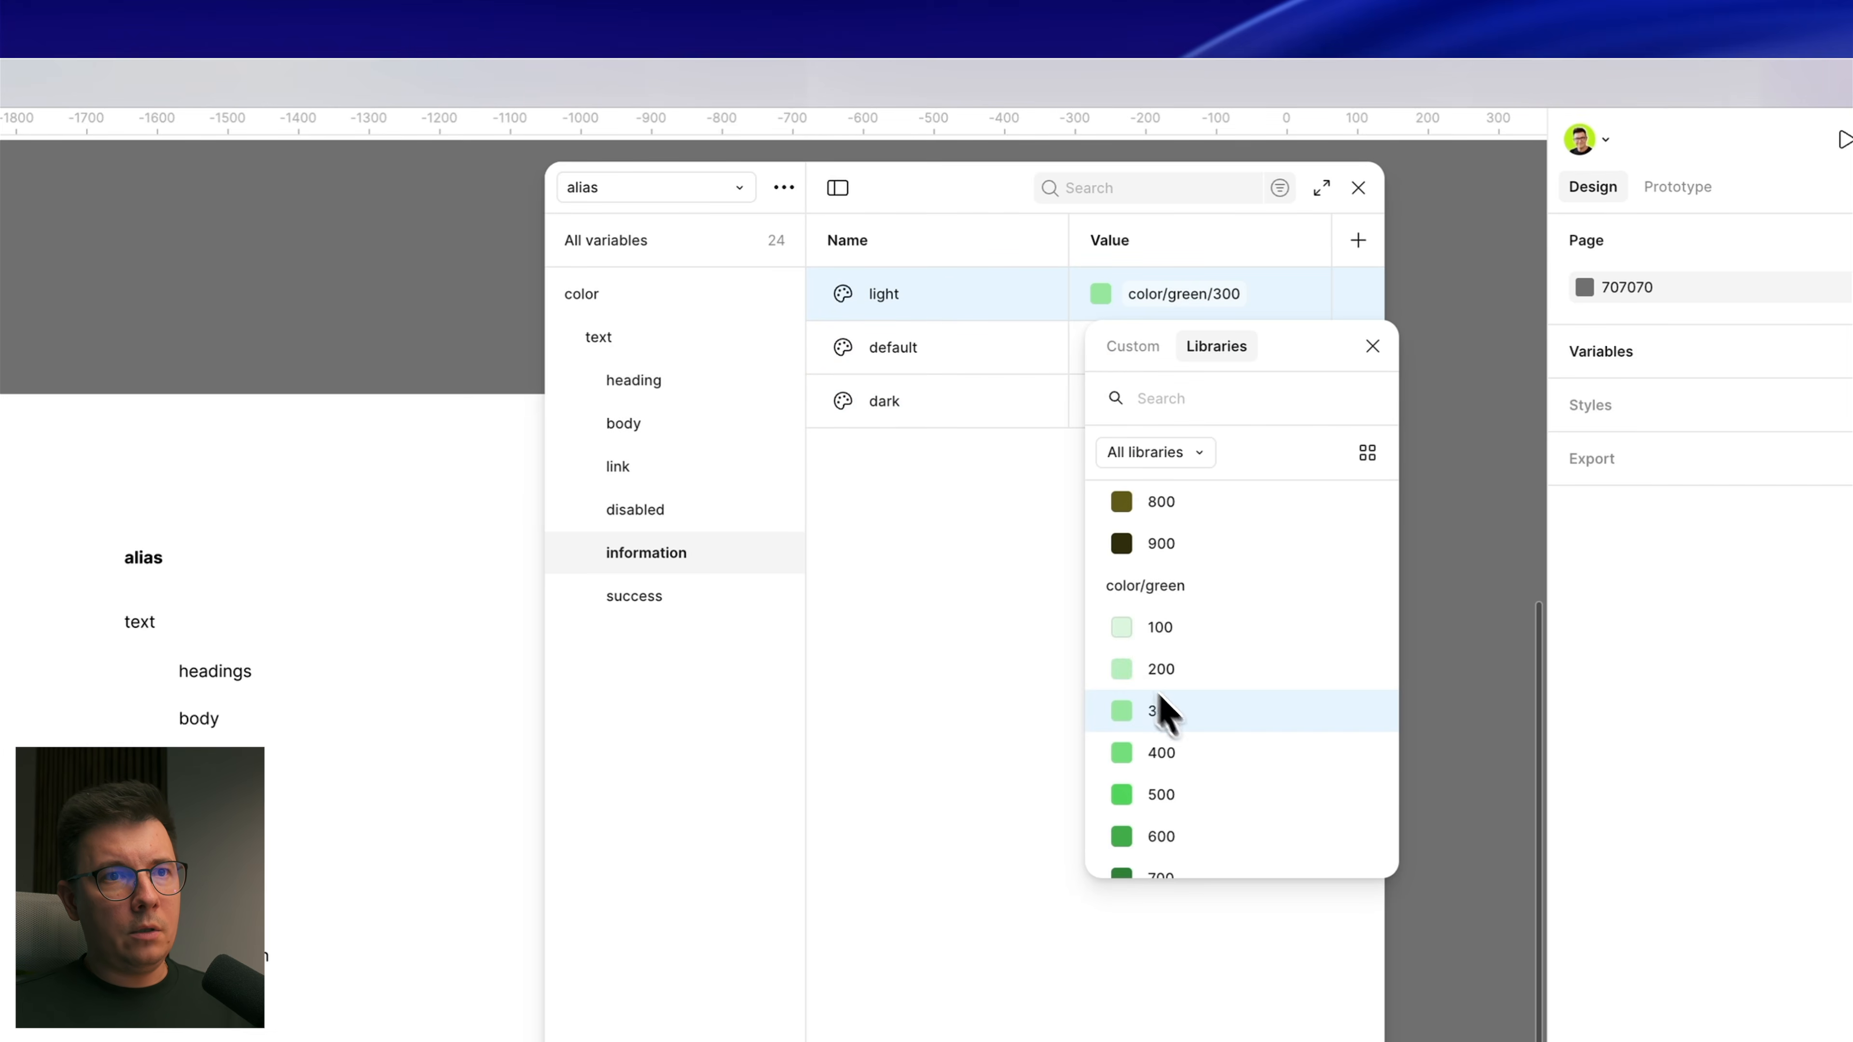
pyautogui.scroll(15, 1156, 698)
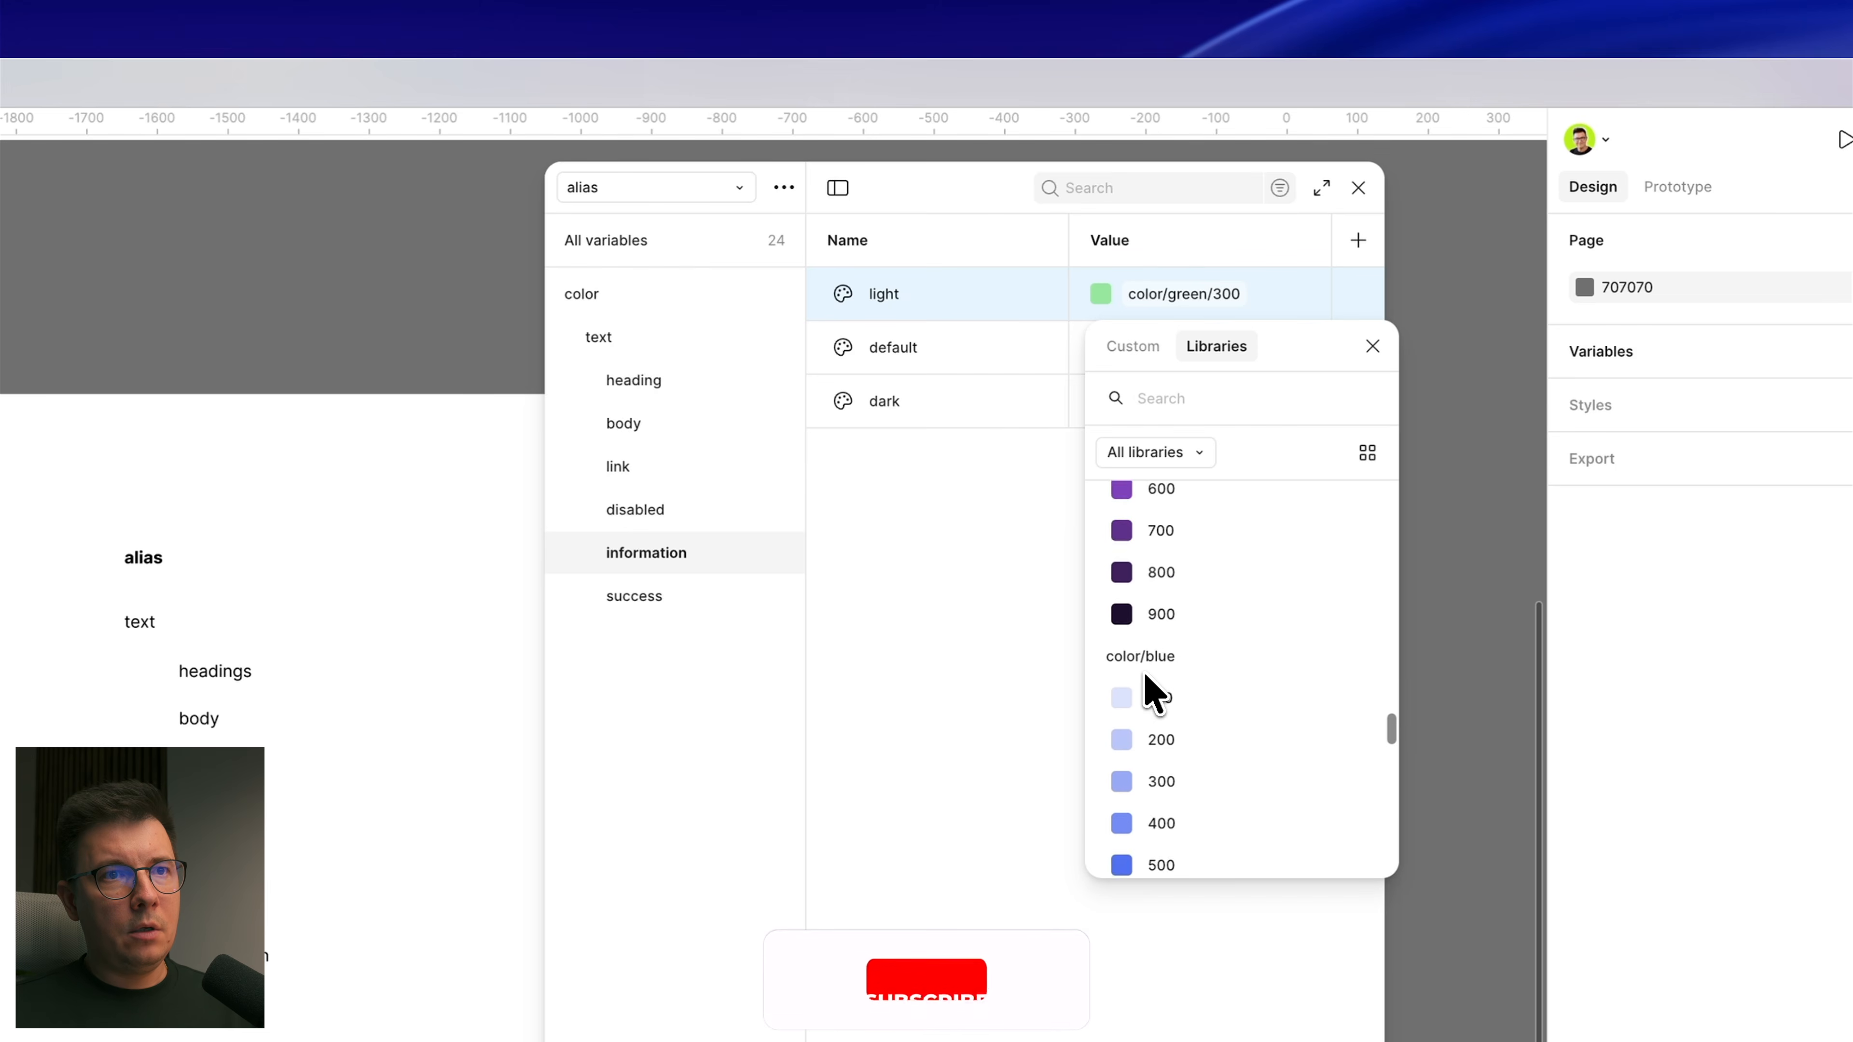
pyautogui.scroll(-3, 1153, 691)
pyautogui.click(1165, 593)
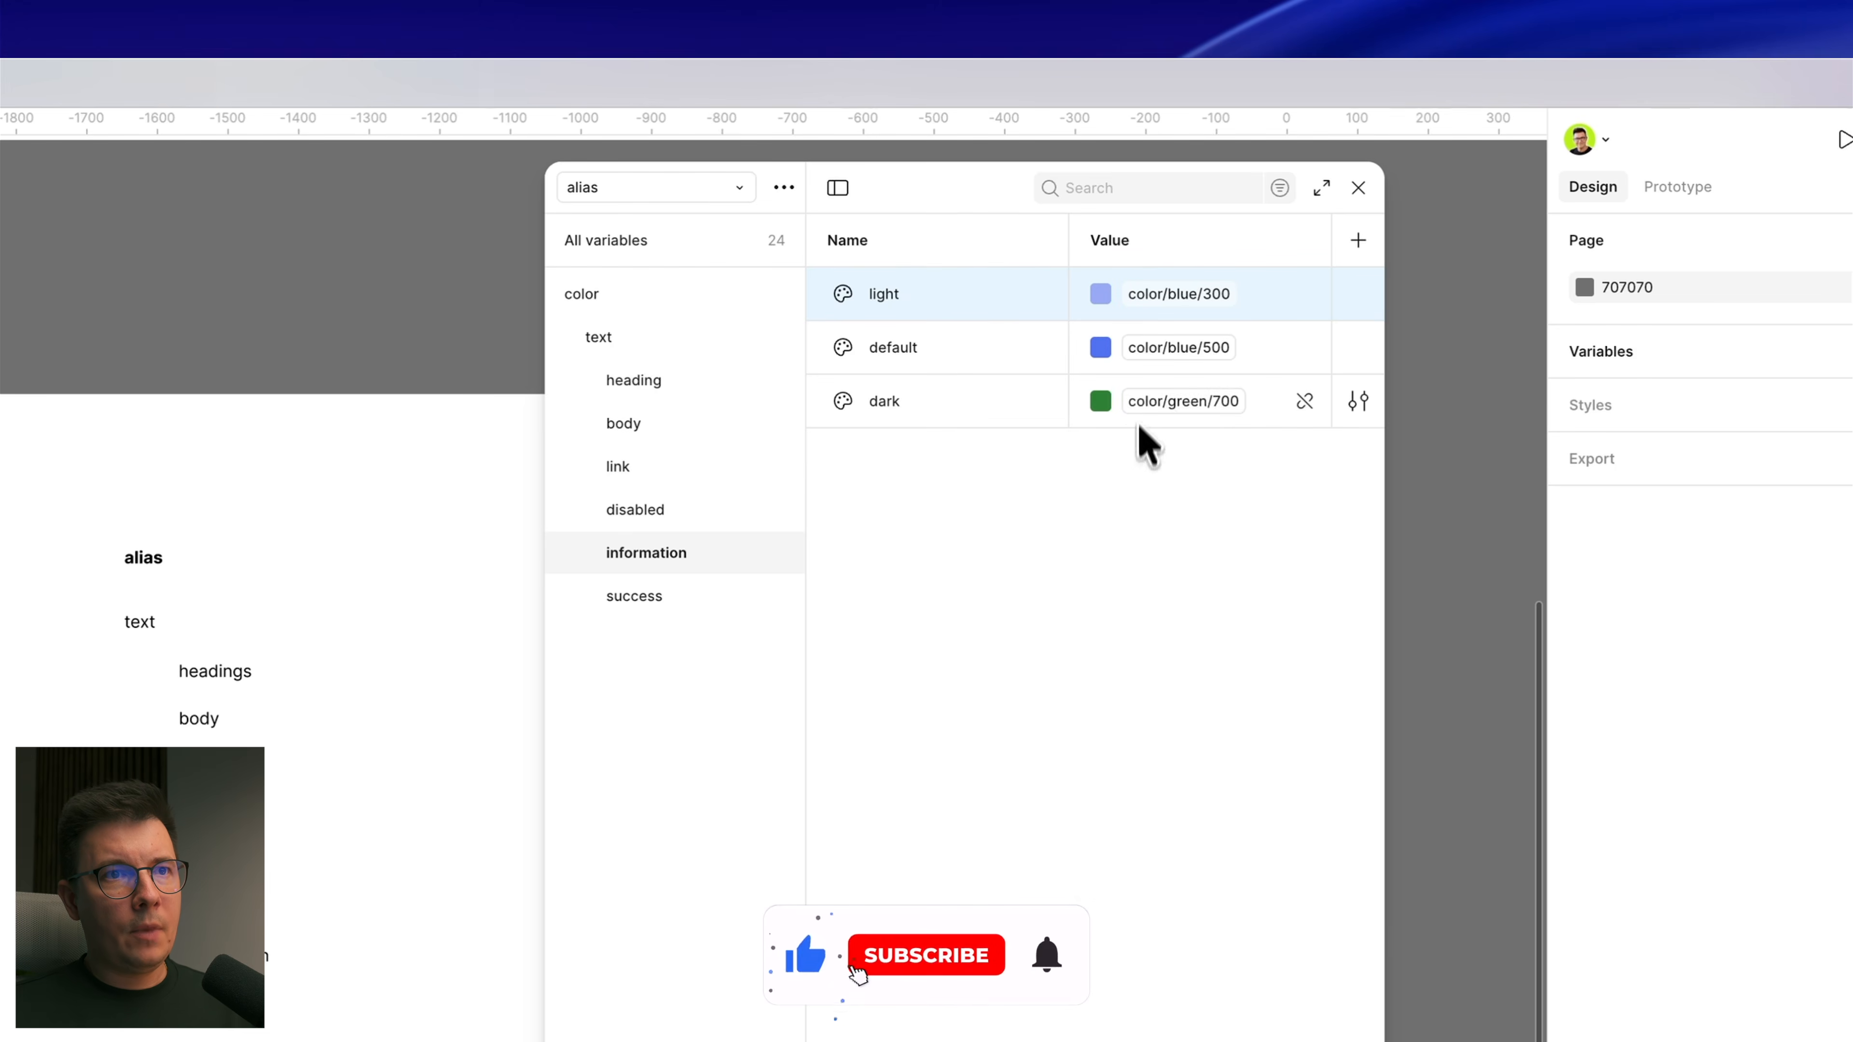
# Step: Link the information group's dark variable to color/blue/700
pyautogui.click(1167, 400)
pyautogui.scroll(2, 1176, 693)
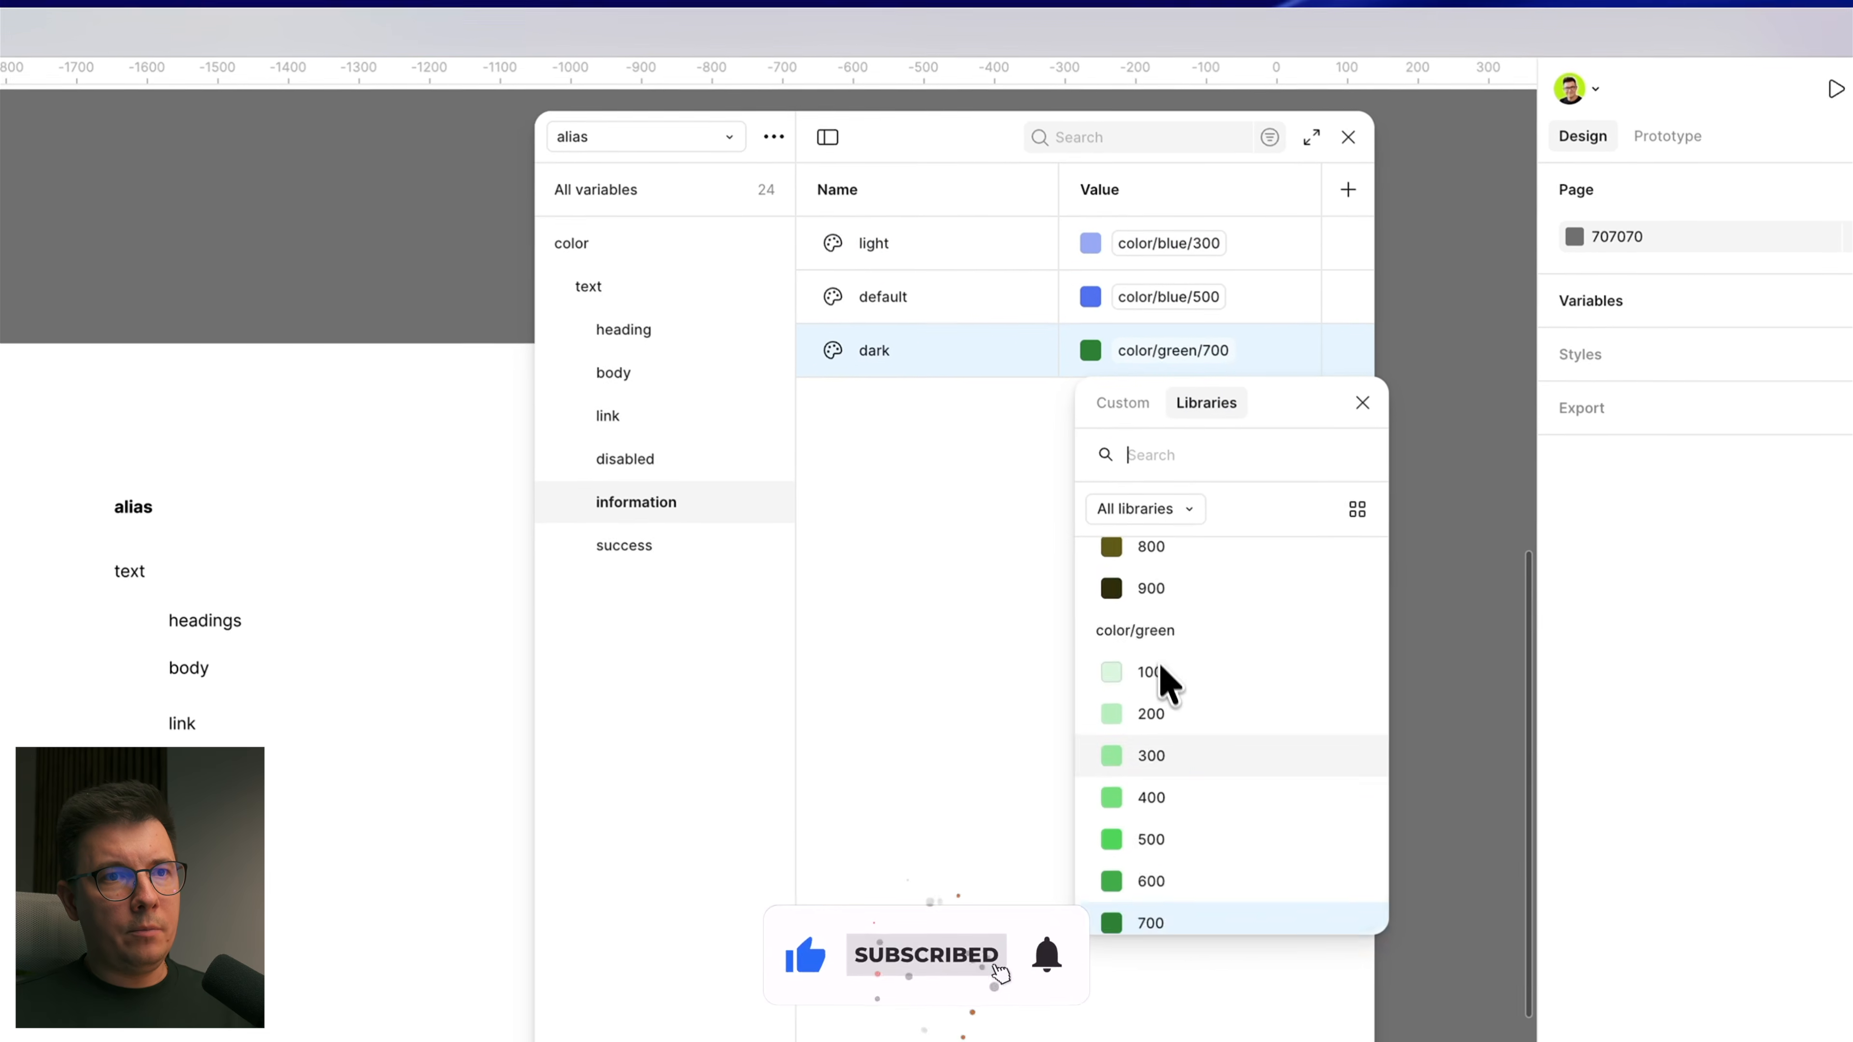
pyautogui.scroll(15, 1162, 668)
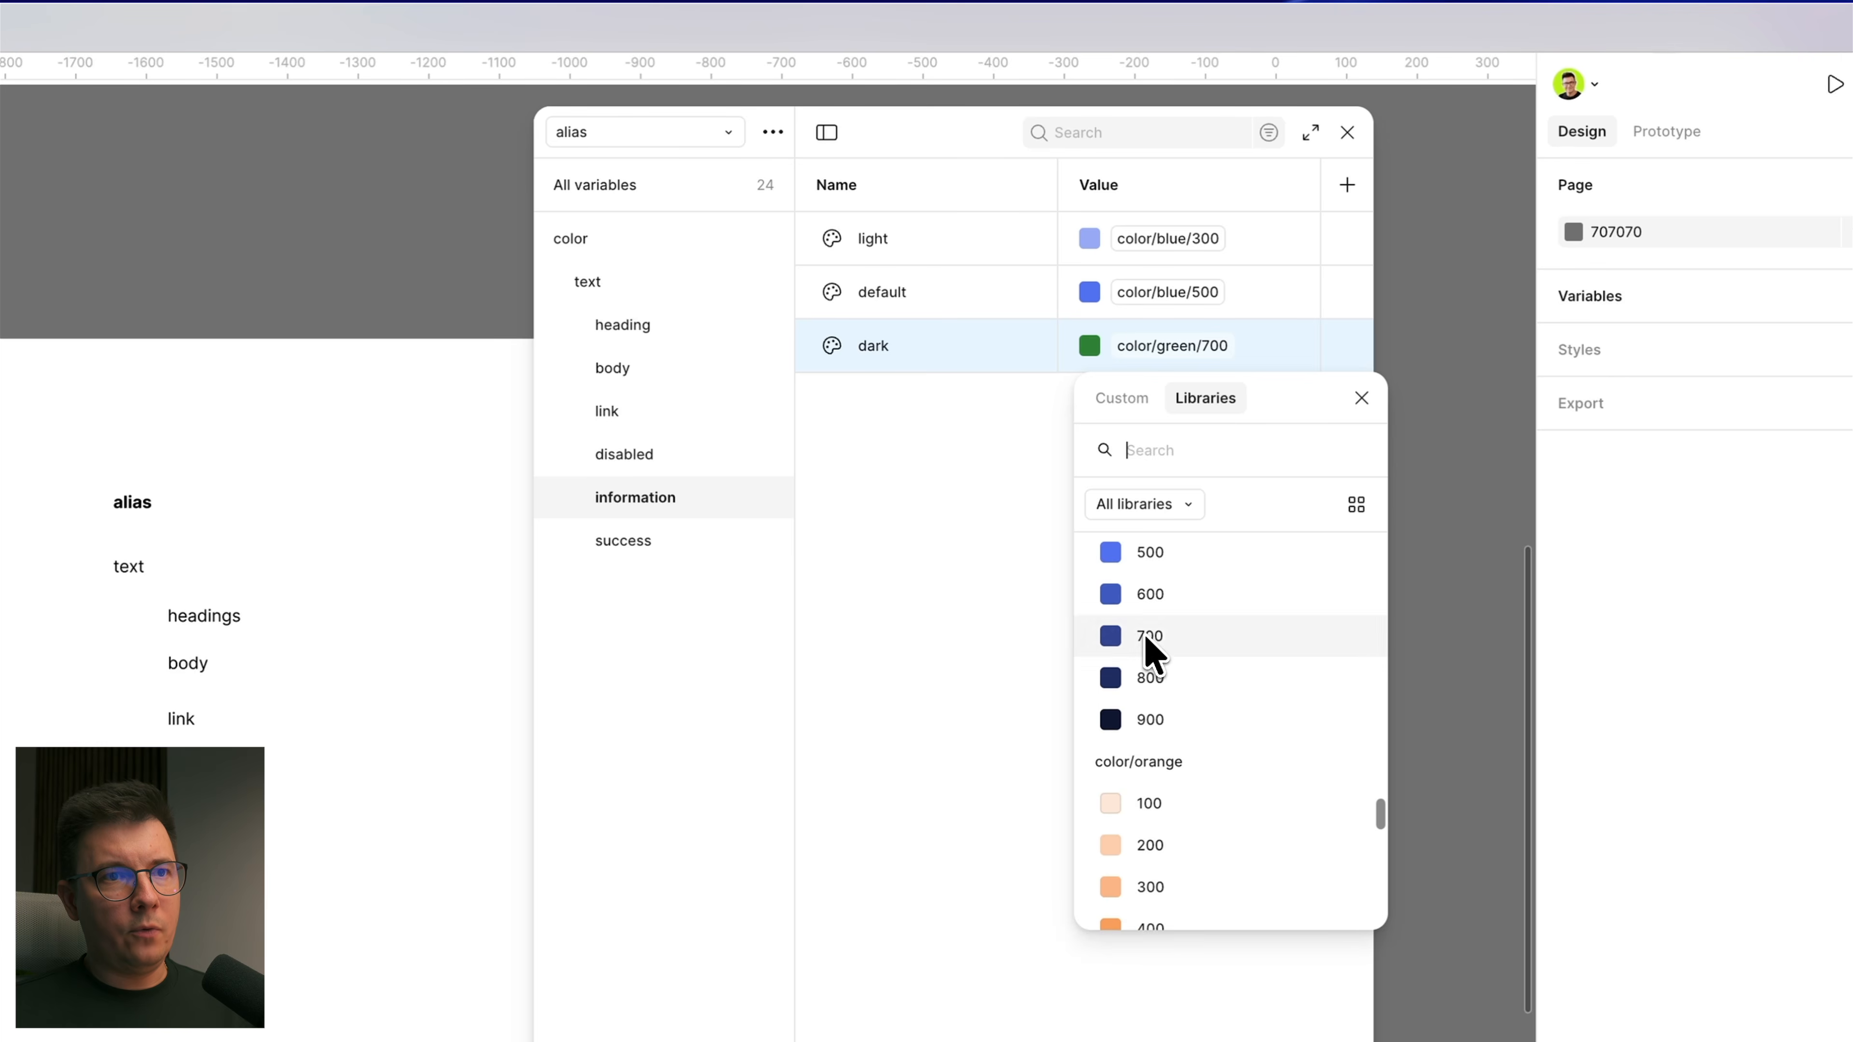
pyautogui.click(1150, 635)
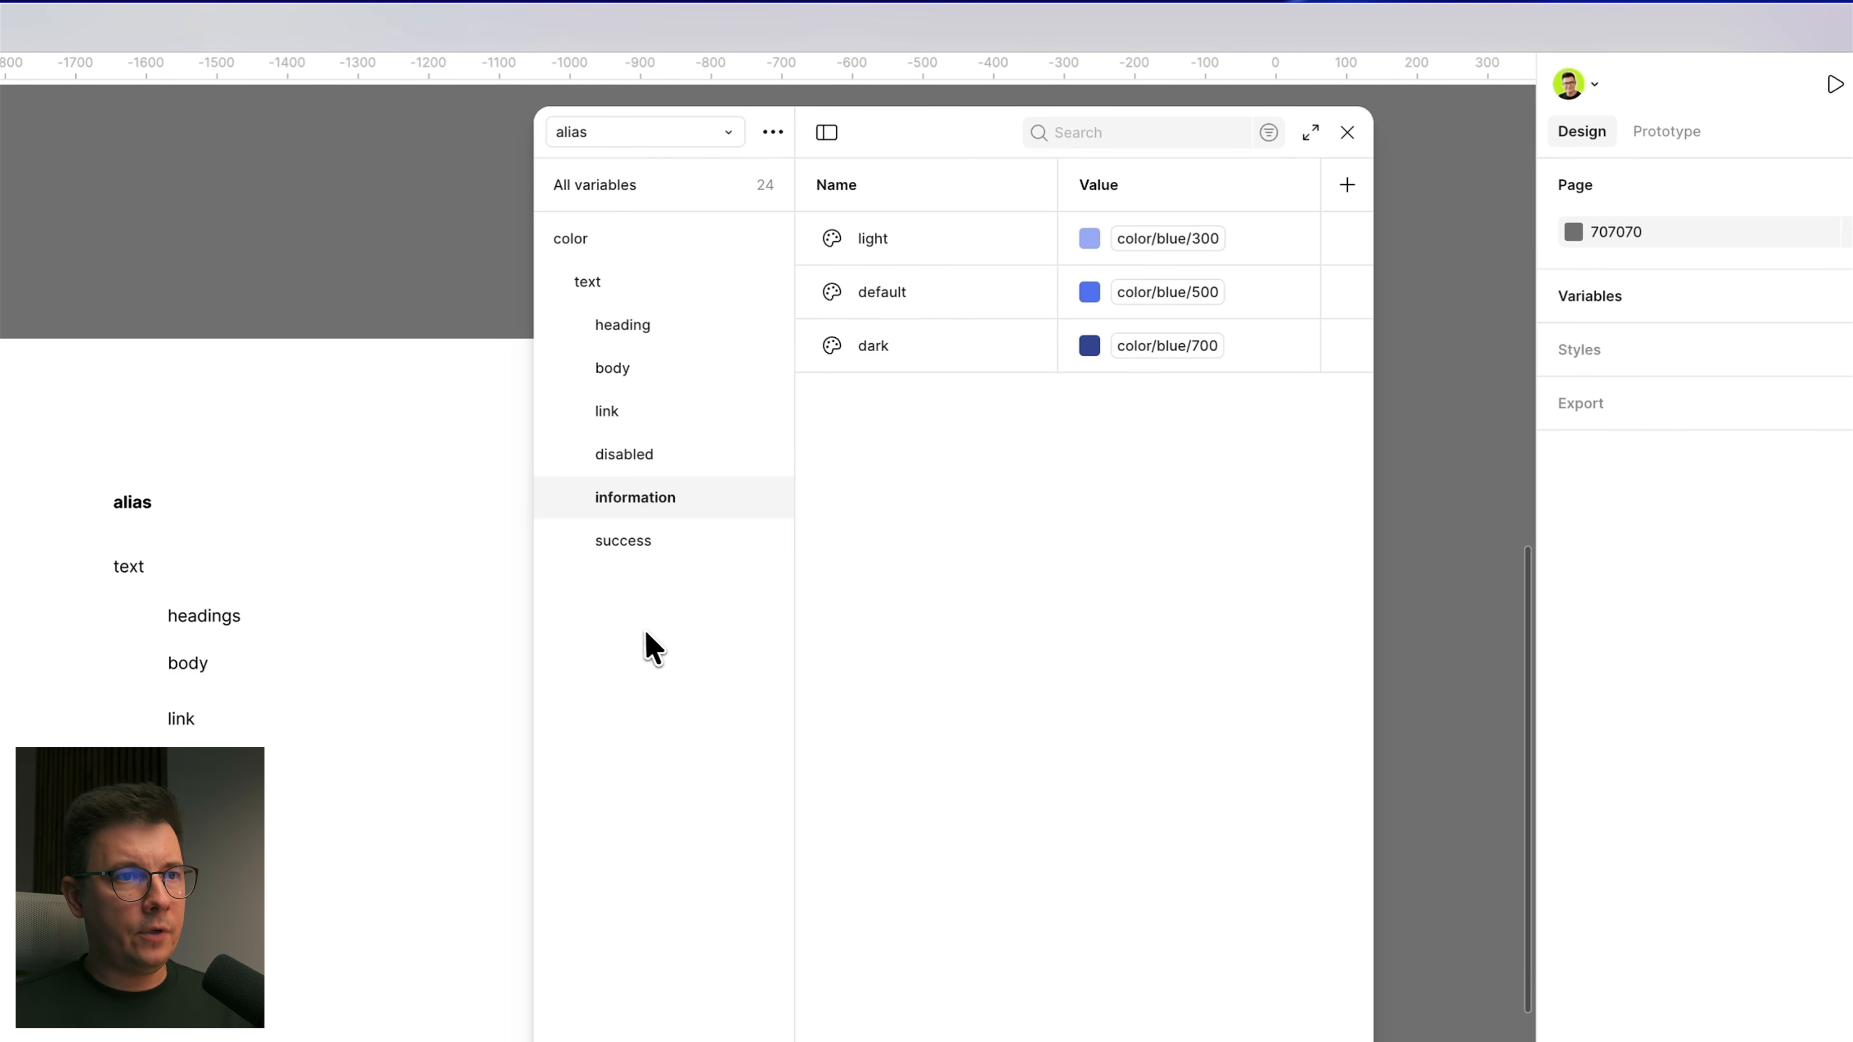
# Step: Add a color variable to the success group
pyautogui.click(639, 561)
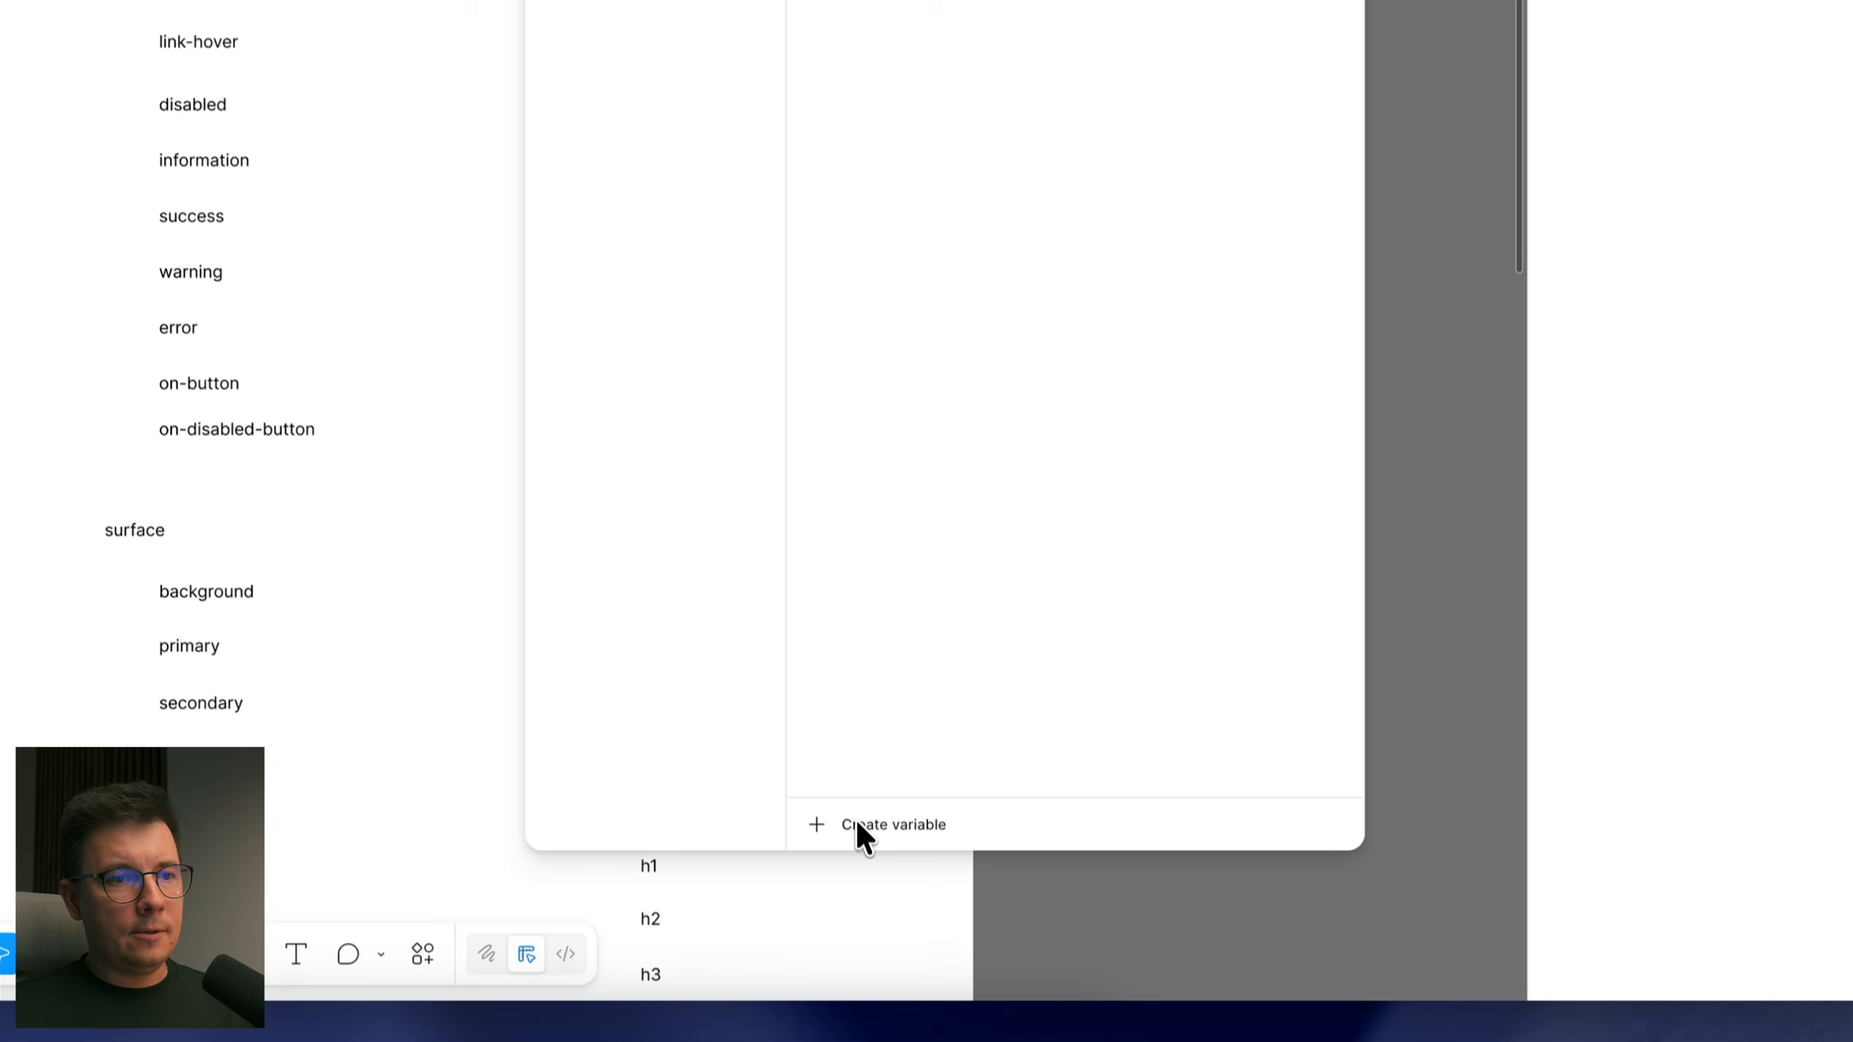
pyautogui.click(860, 832)
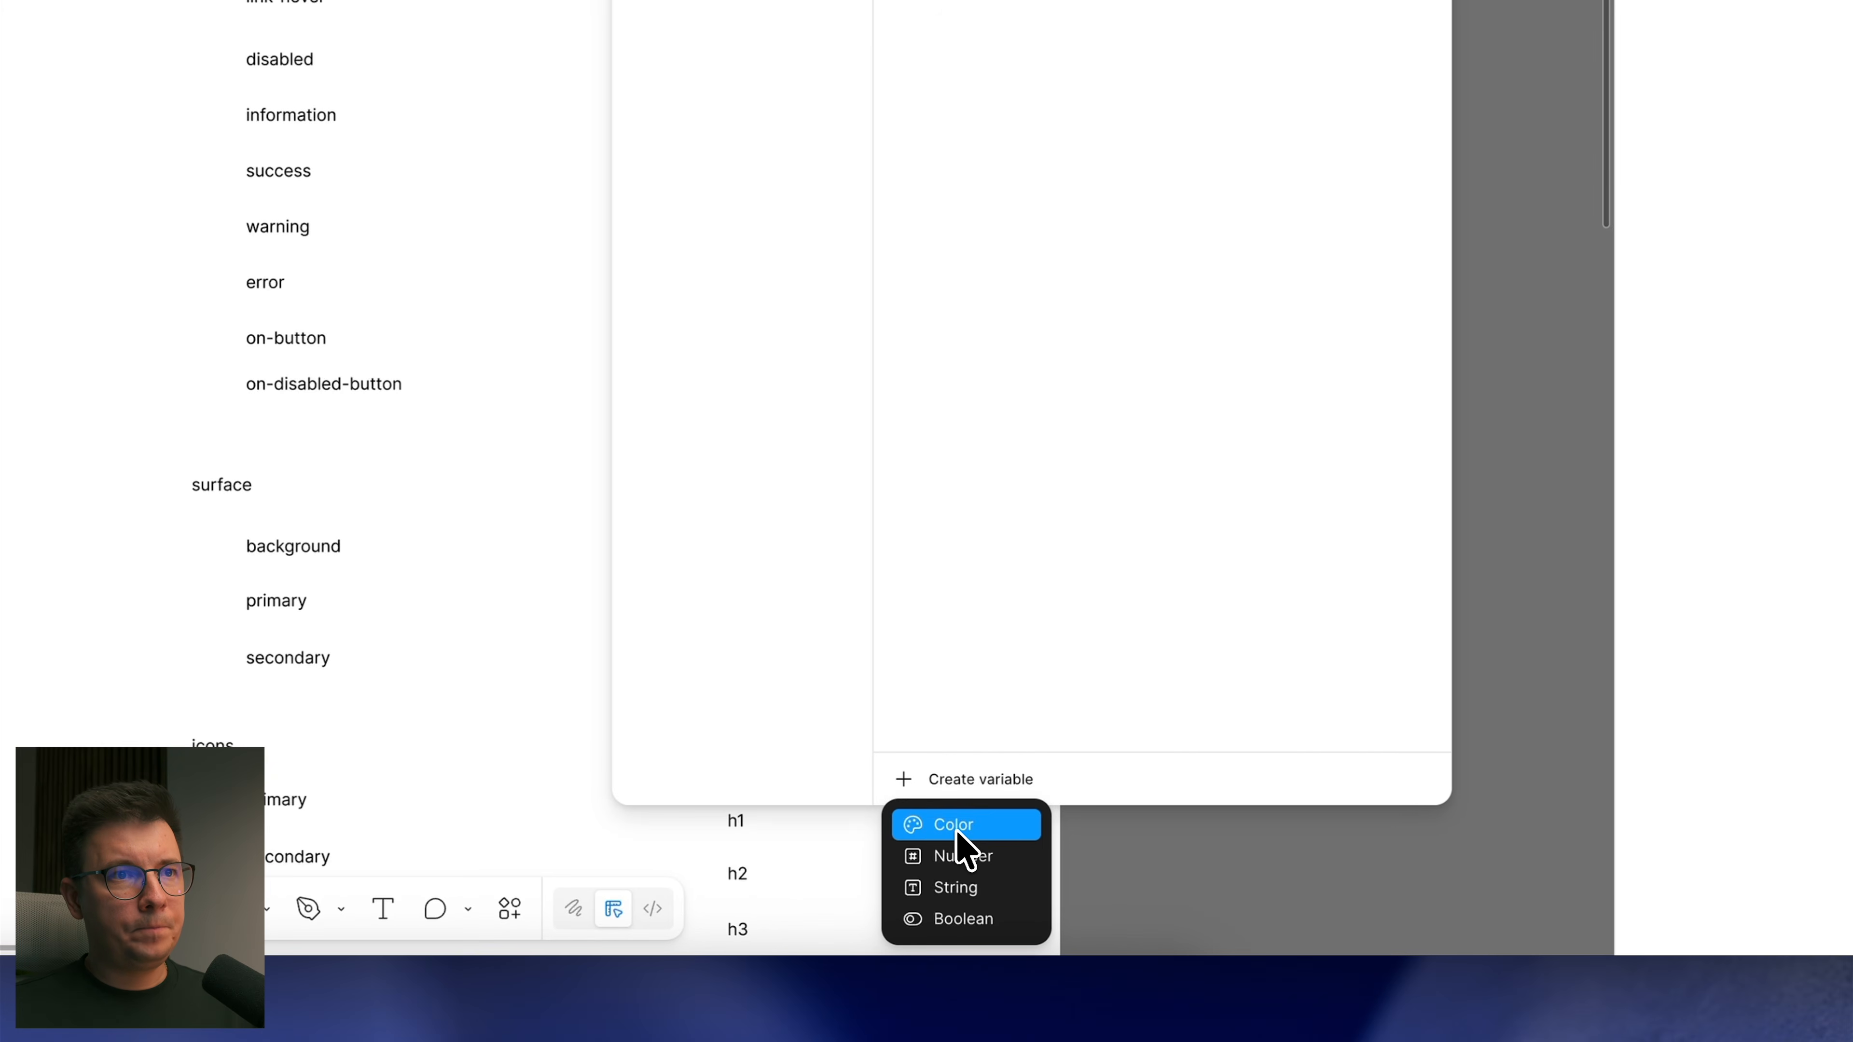
pyautogui.click(955, 828)
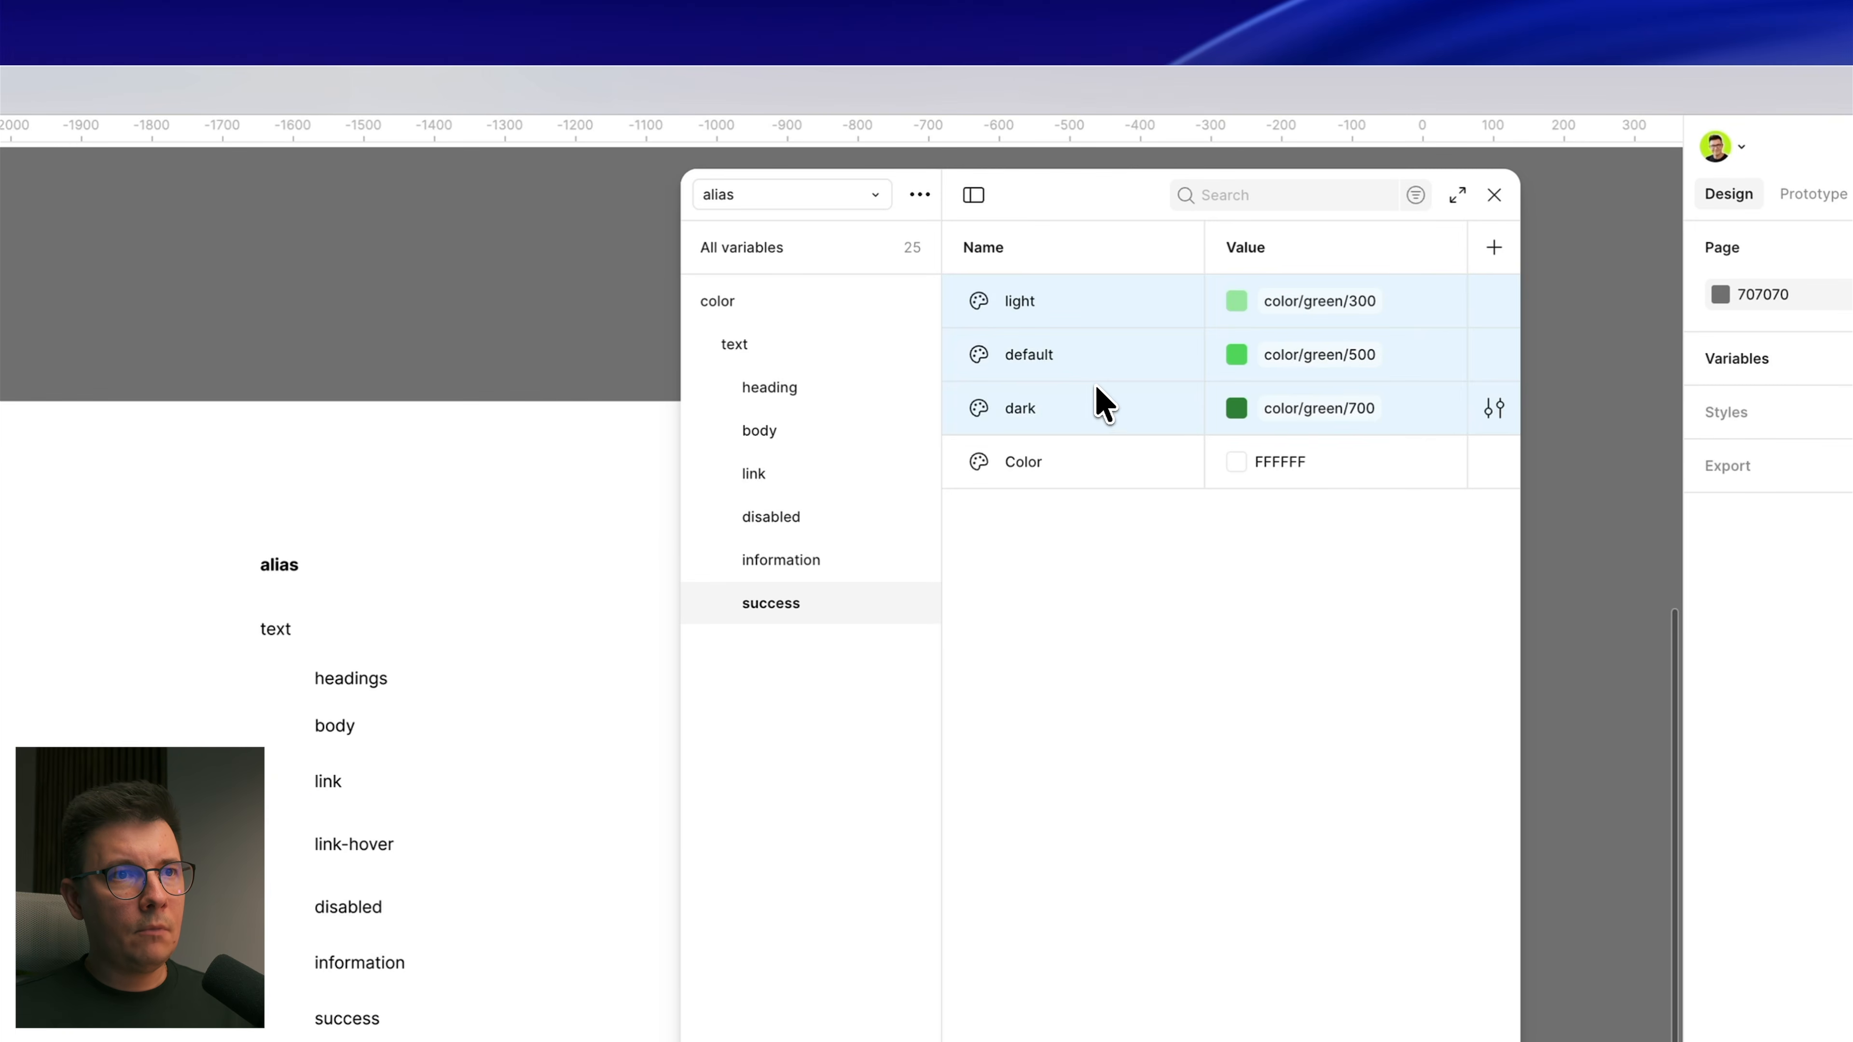
# Step: Copy the success group's light, default and dark variables, and place the blank Color variable in a new group
pyautogui.rightClick(1153, 429)
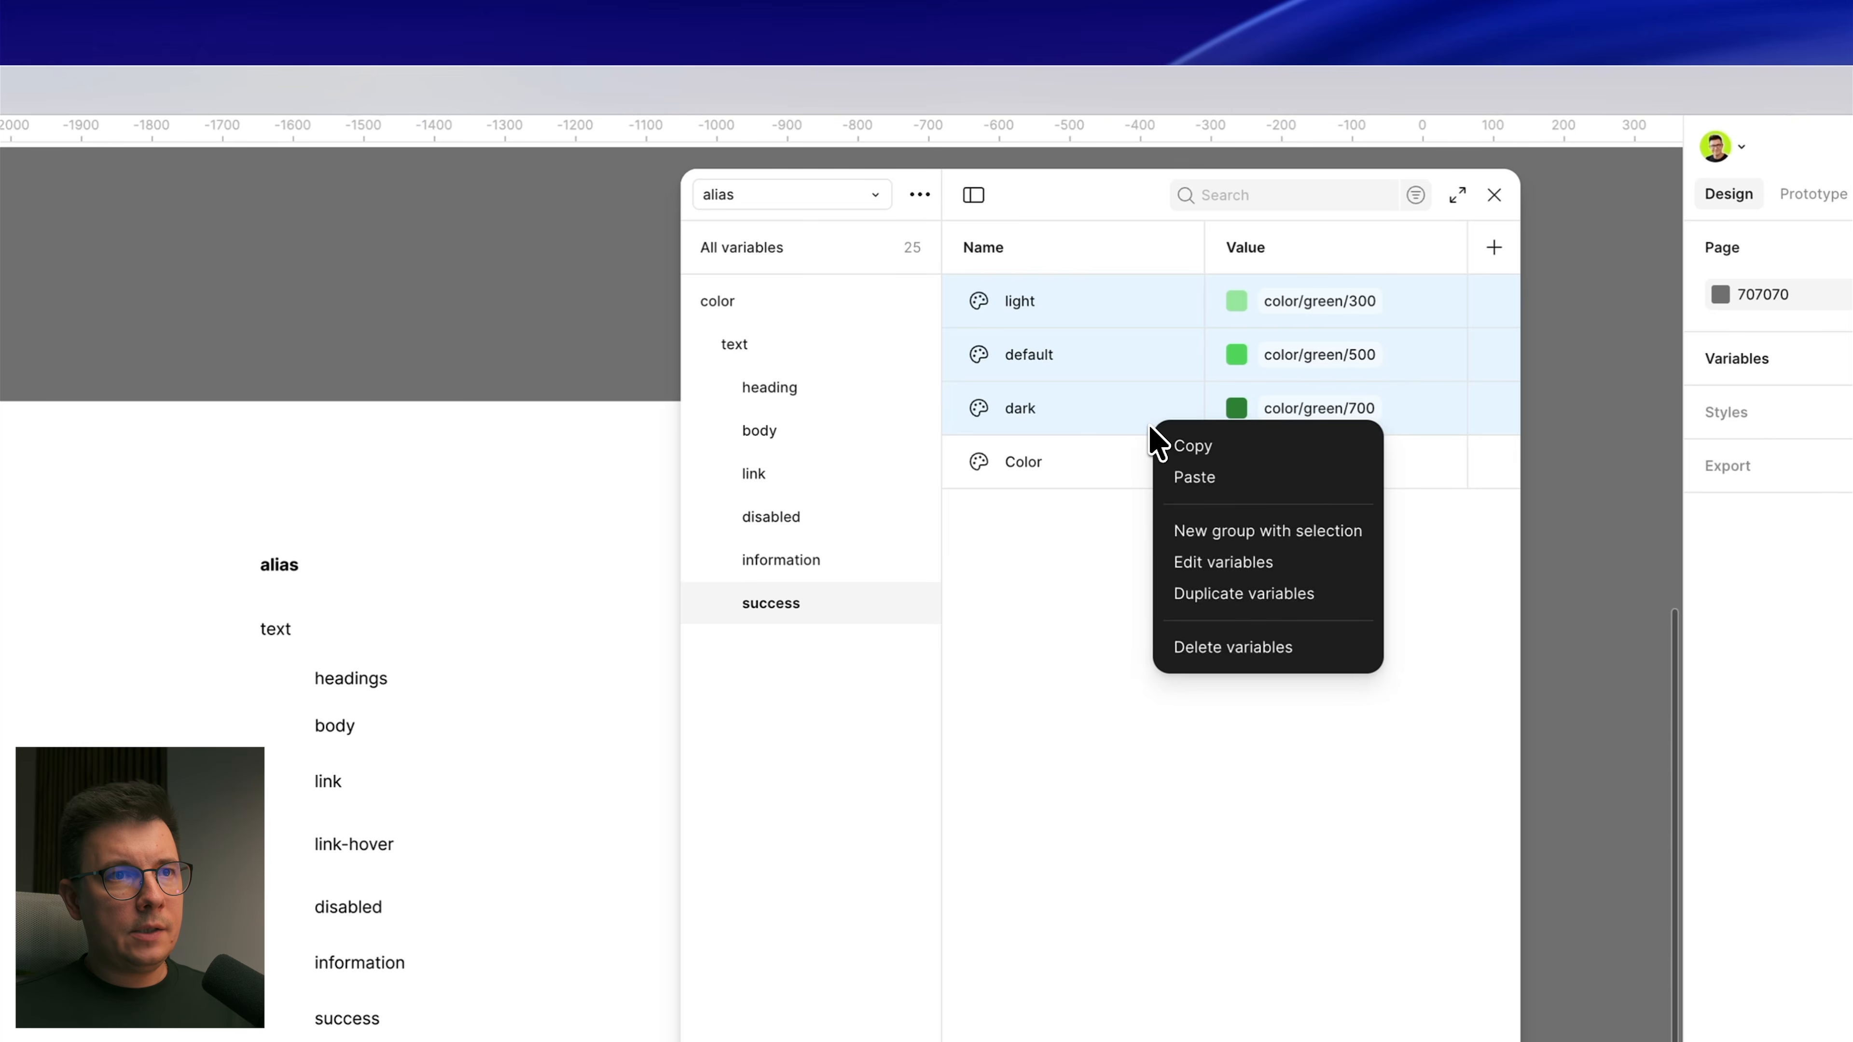
pyautogui.click(1207, 447)
pyautogui.click(1098, 474)
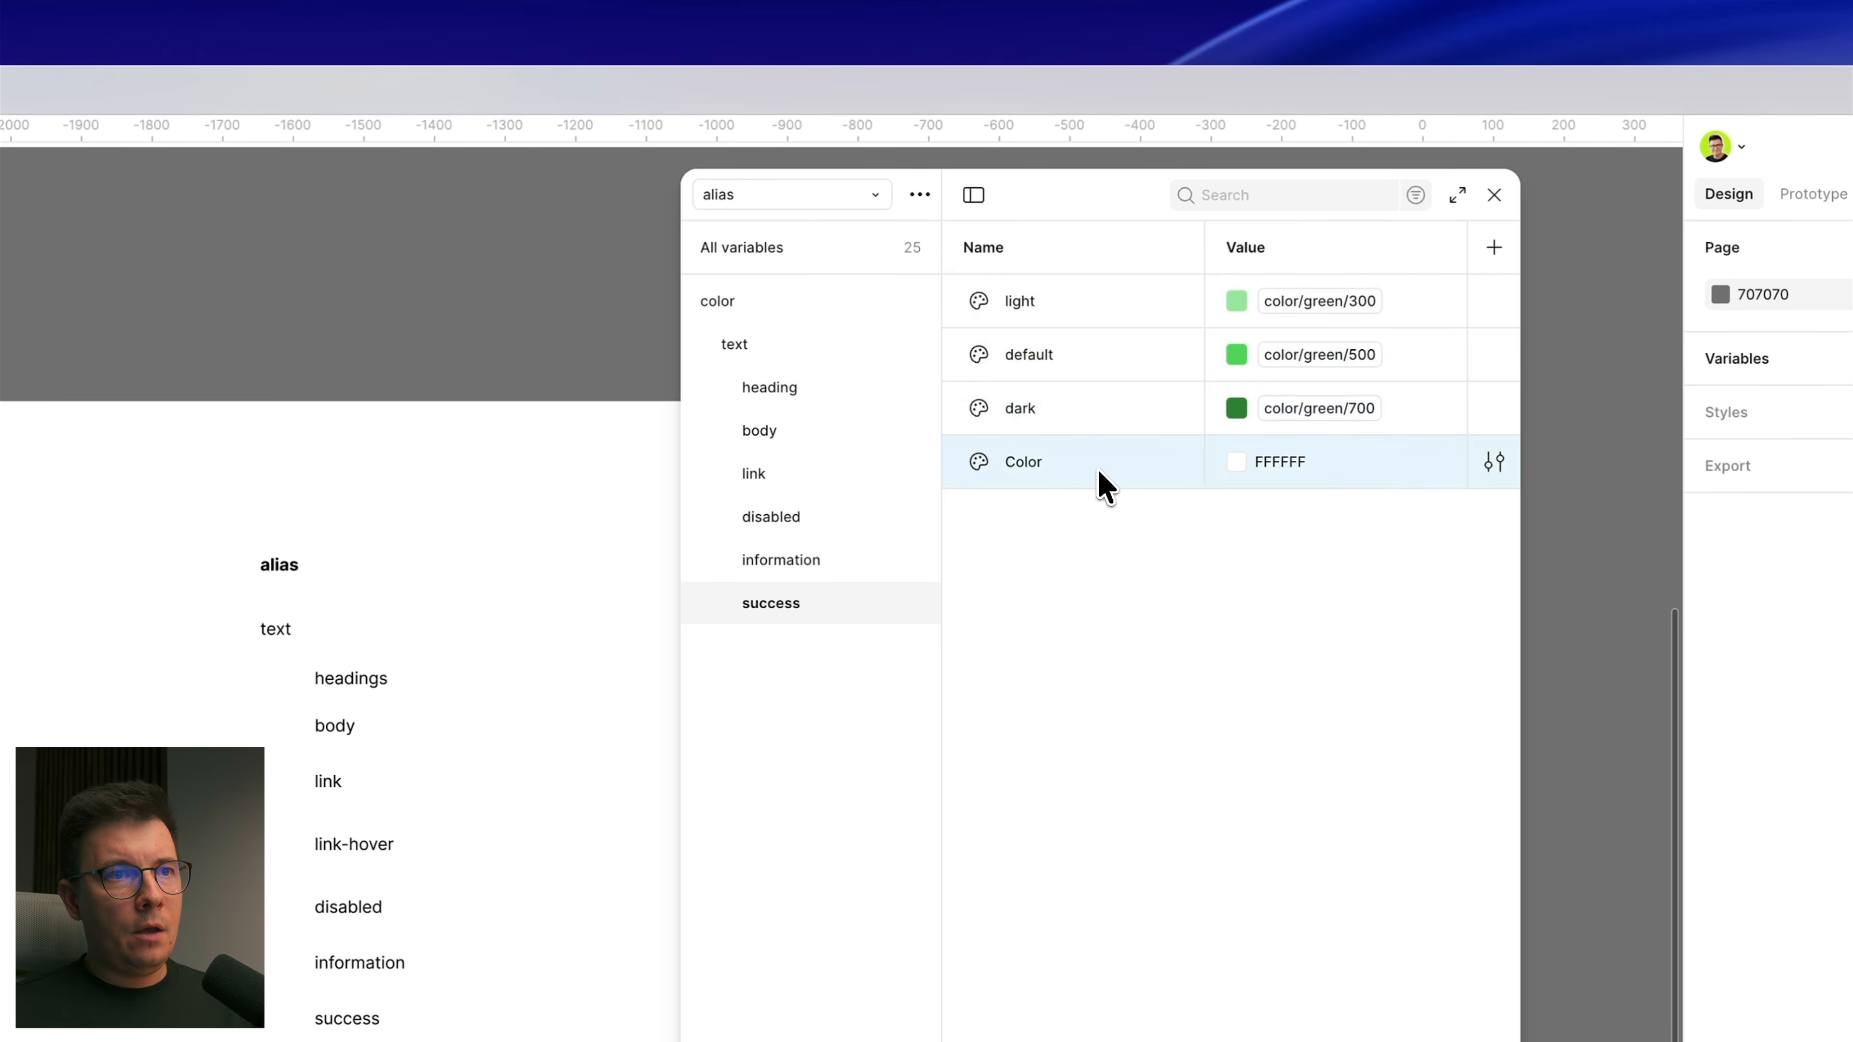
pyautogui.rightClick(1127, 465)
pyautogui.click(1211, 576)
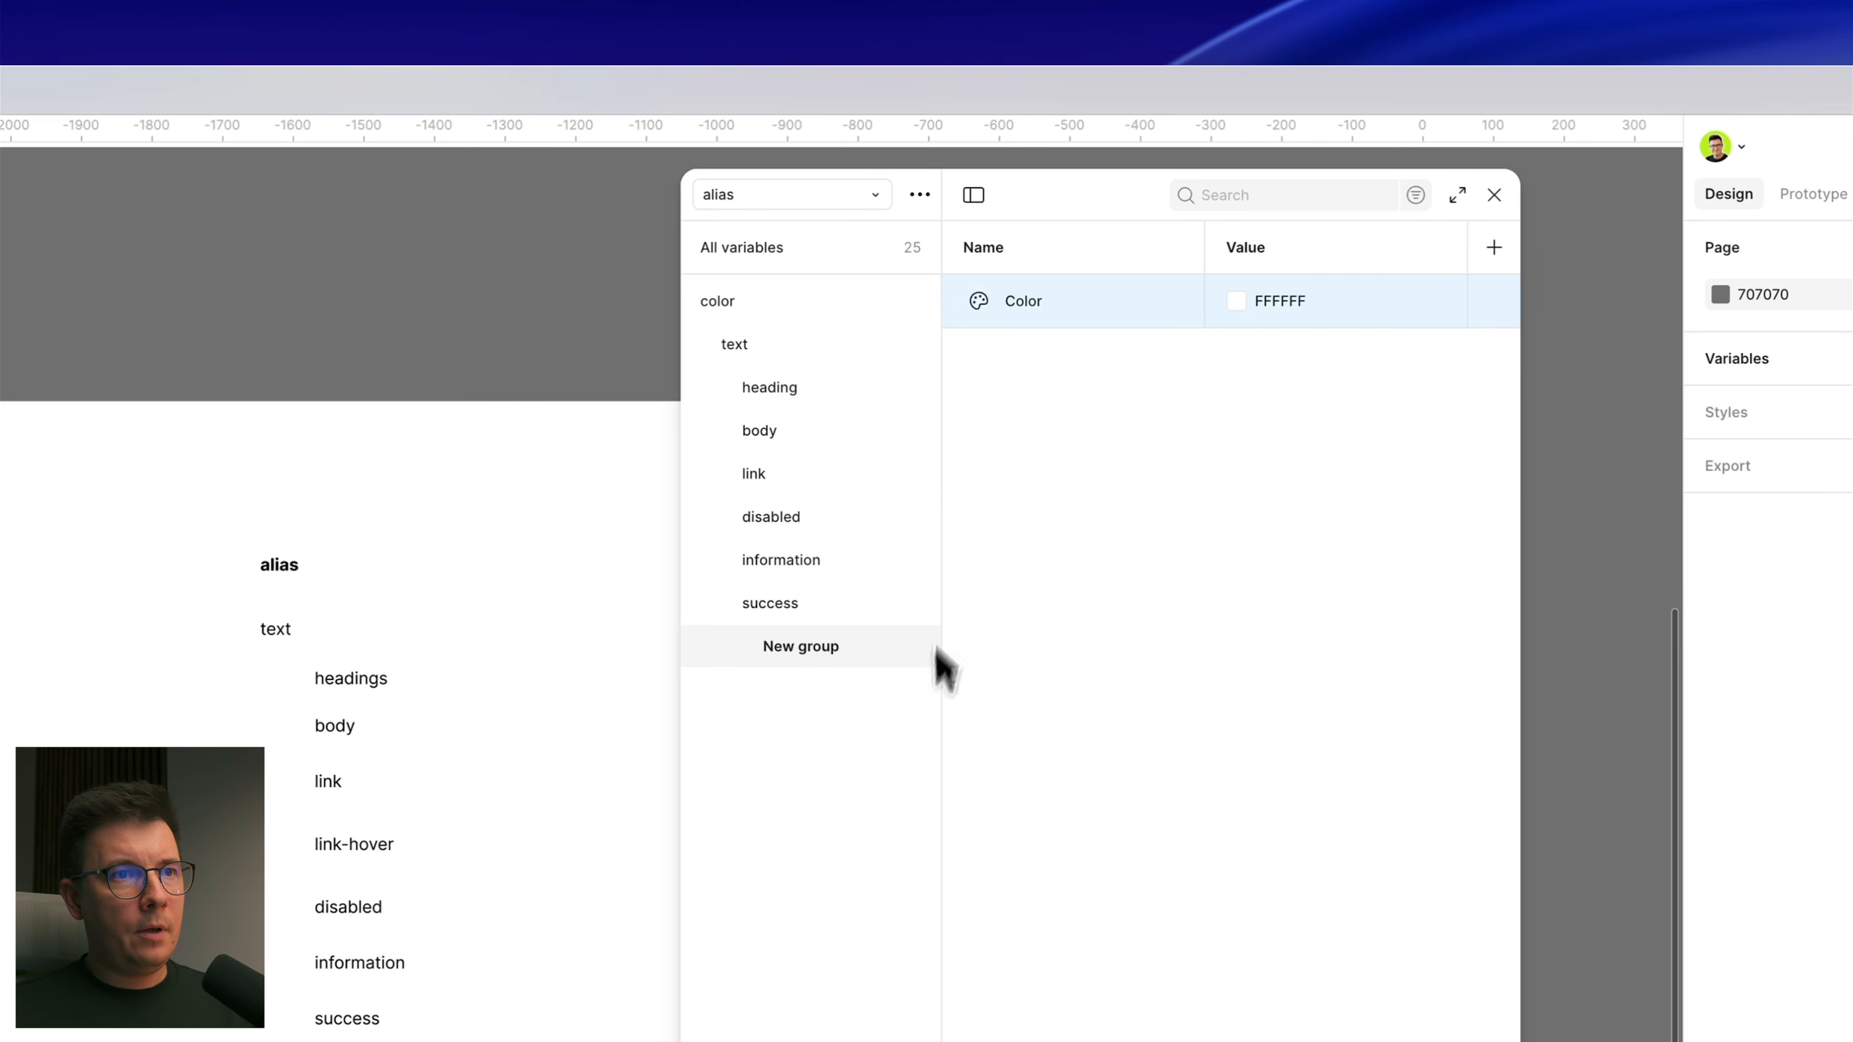
# Step: Paste the copied light, default and dark variables into the new group and delete its blank Color variable
pyautogui.rightClick(1121, 310)
pyautogui.click(1183, 361)
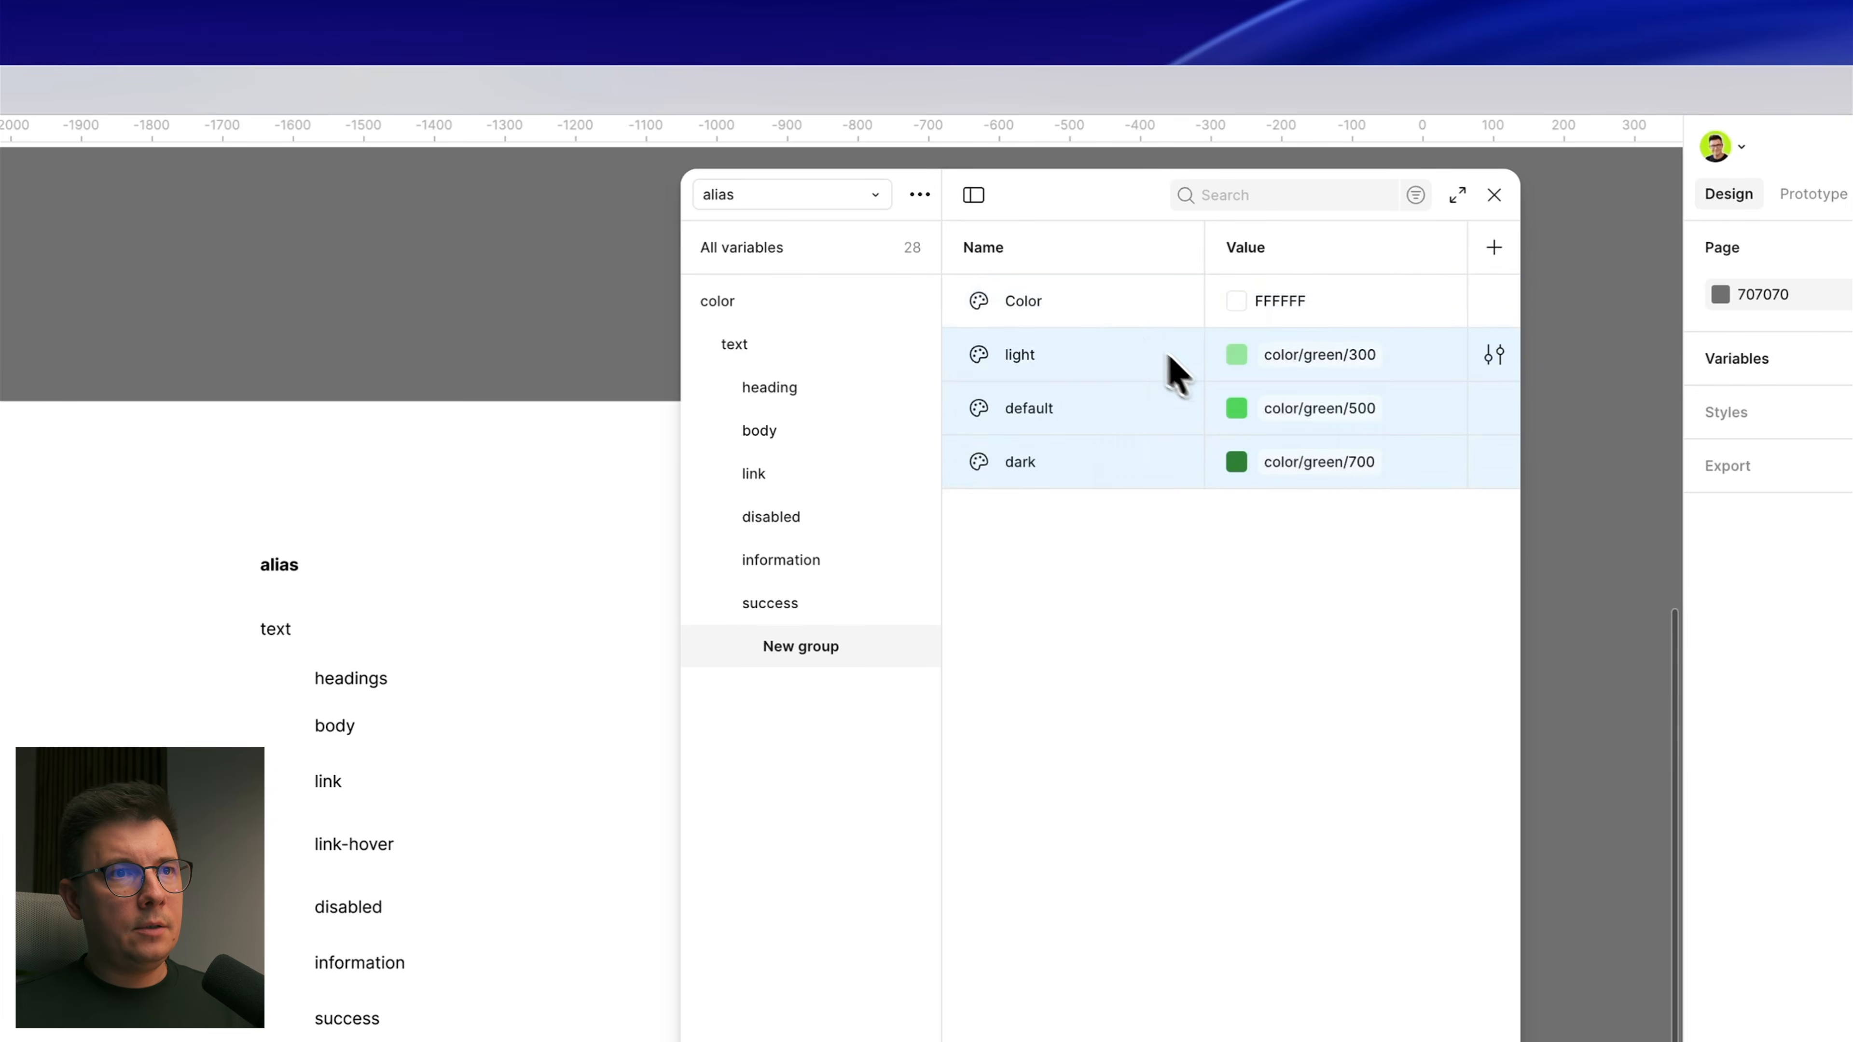
pyautogui.rightClick(1167, 299)
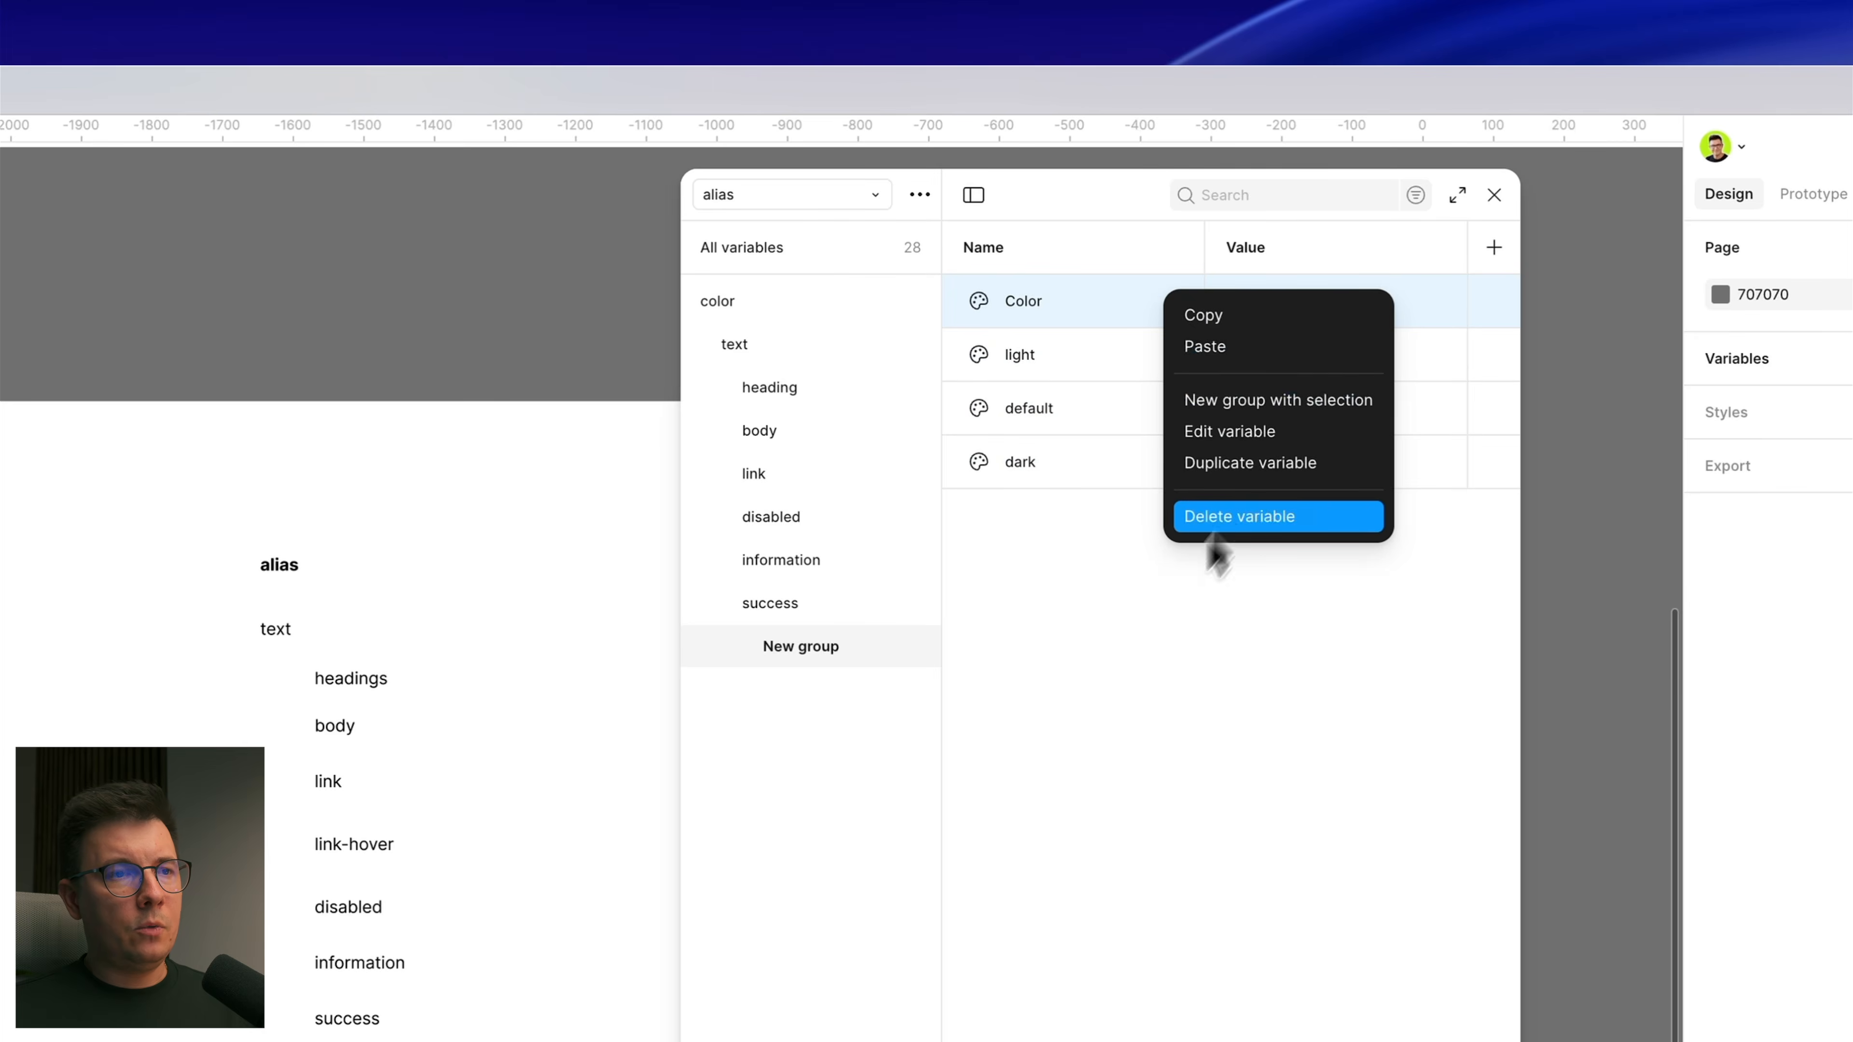
pyautogui.click(1226, 520)
# Step: Rename the new group "warning" and move it out of success to sit under text, below success
pyautogui.doubleClick(807, 647)
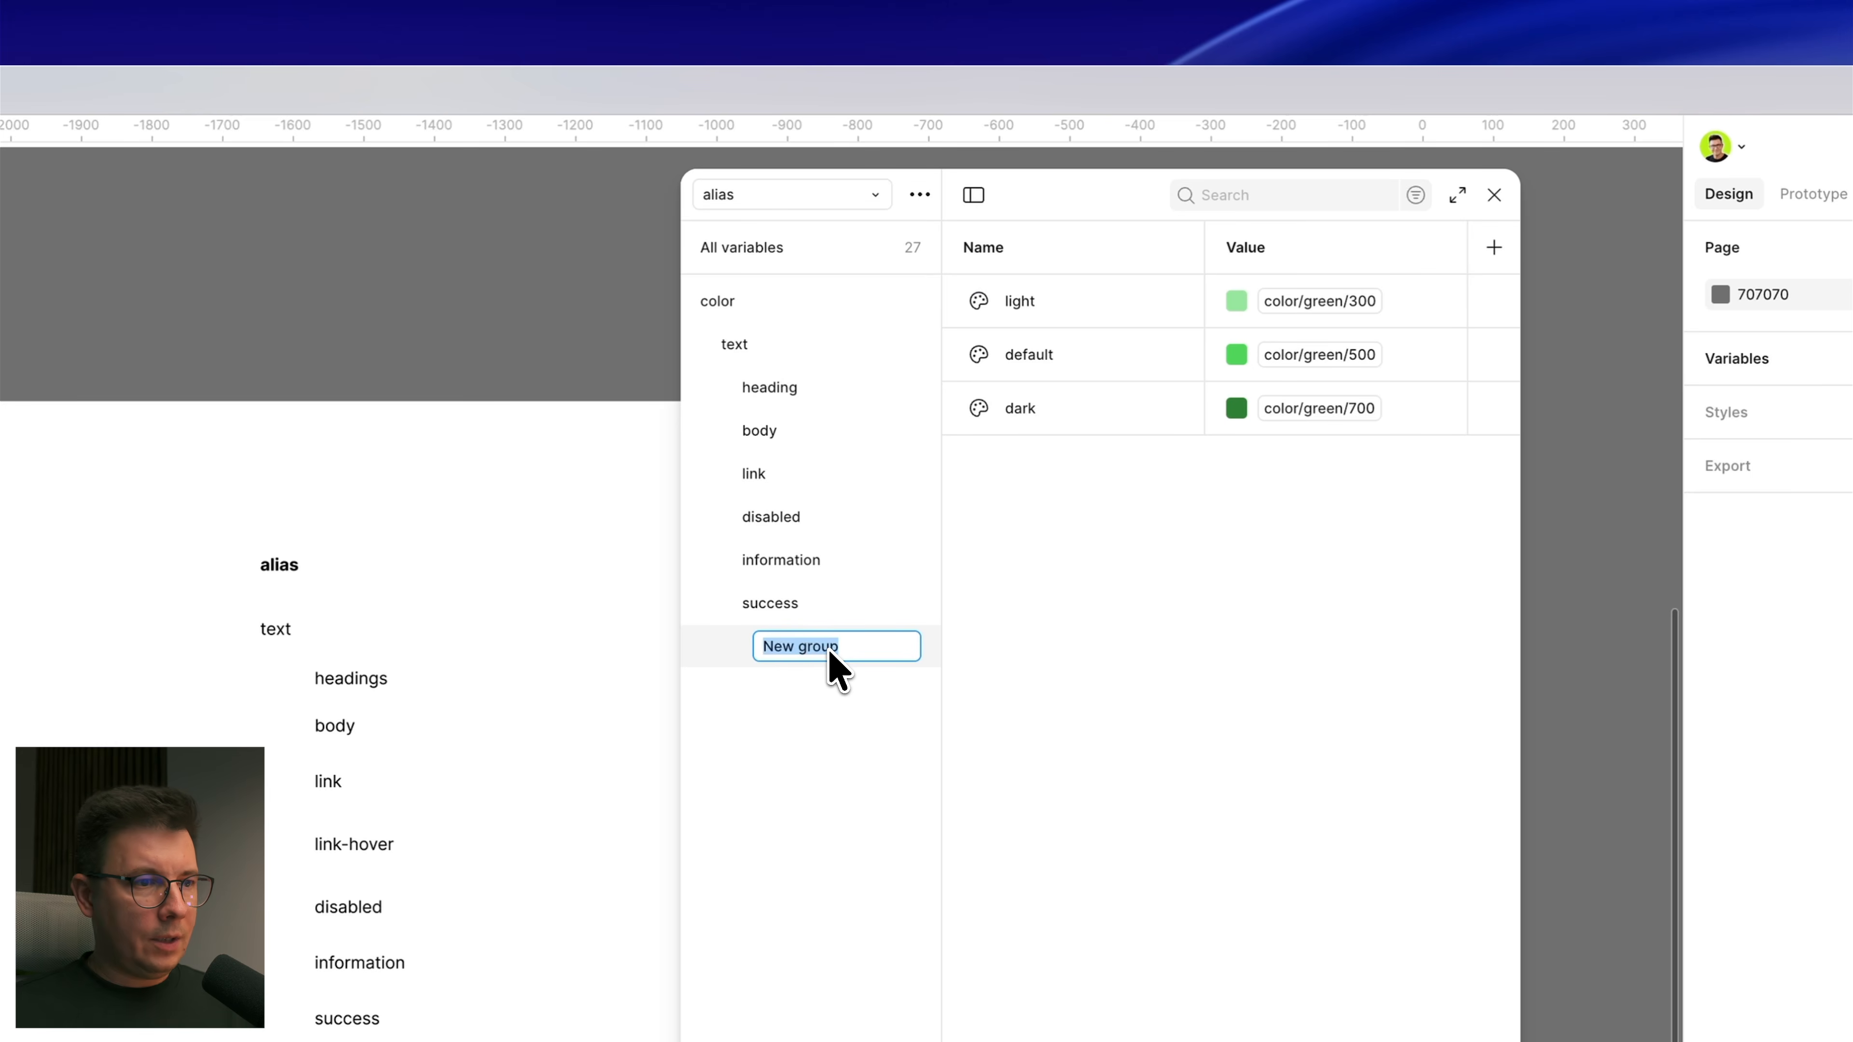
pyautogui.write('warning')
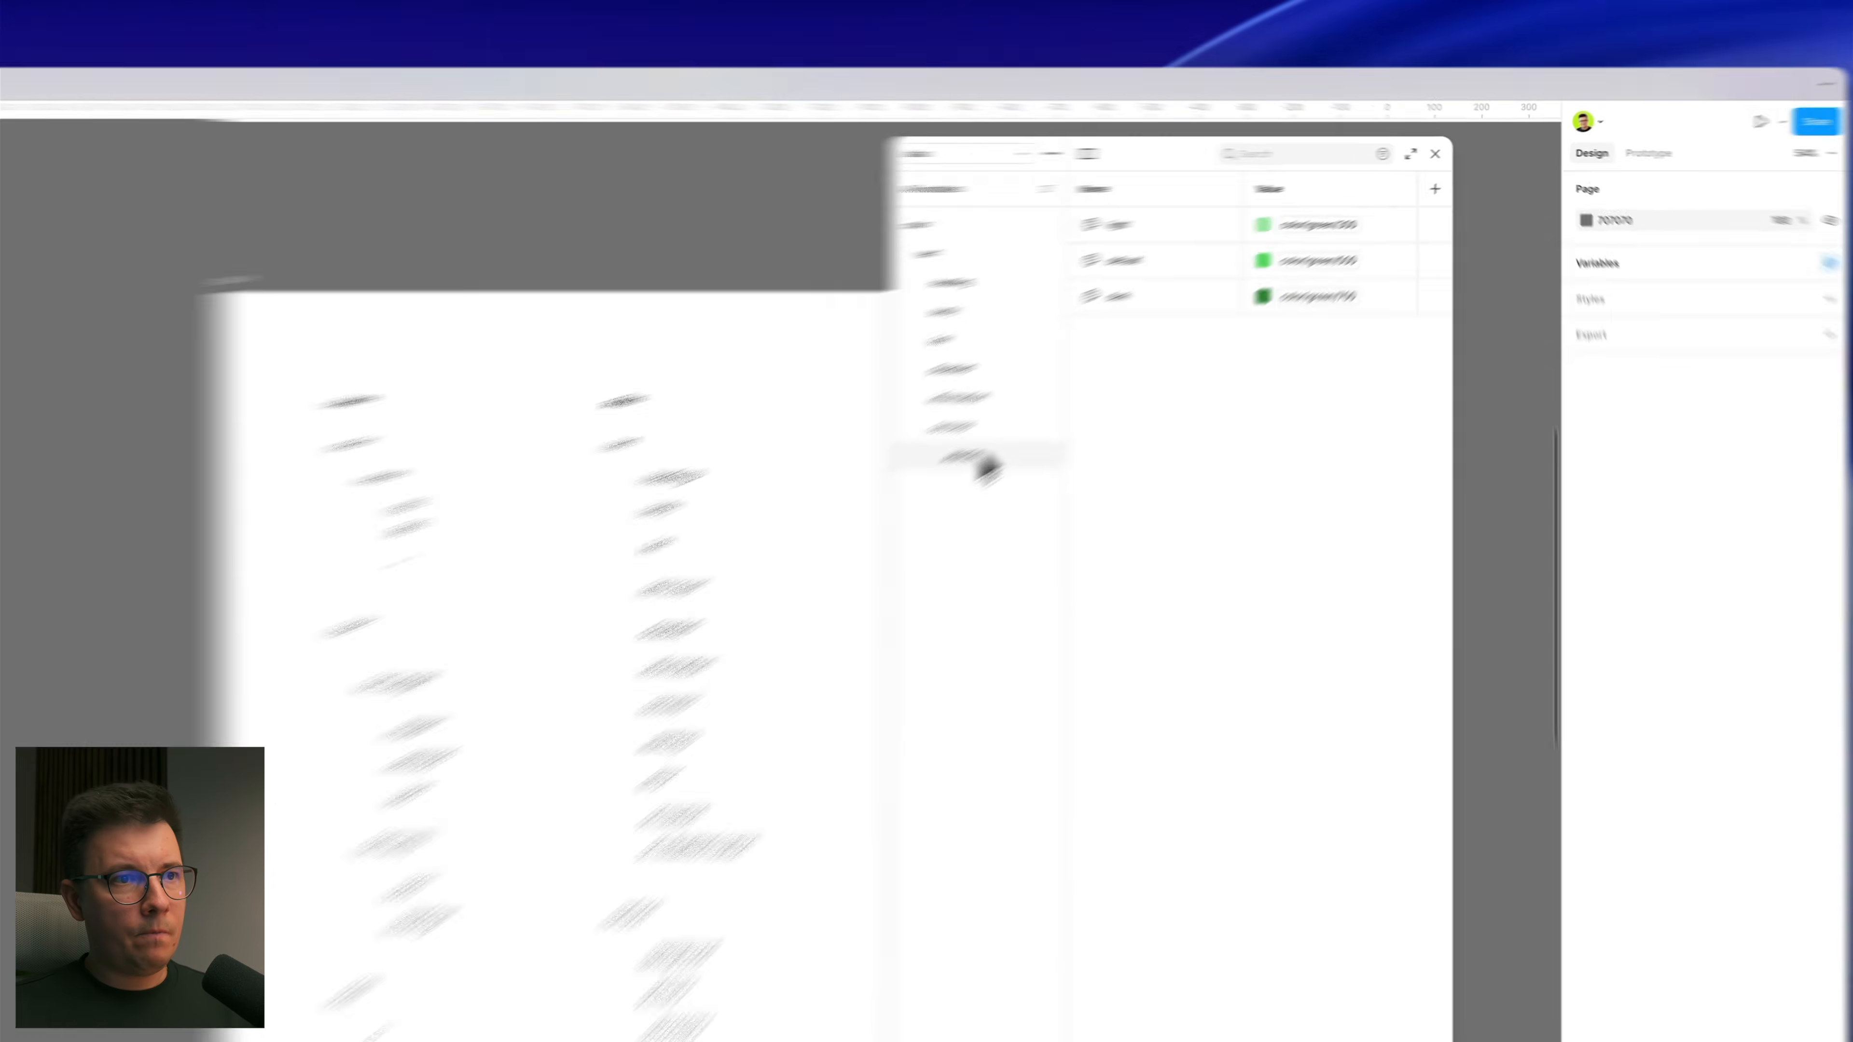
pyautogui.moveTo(1116, 377); pyautogui.dragTo(1049, 349)
pyautogui.moveTo(586, 555); pyautogui.dragTo(667, 652)
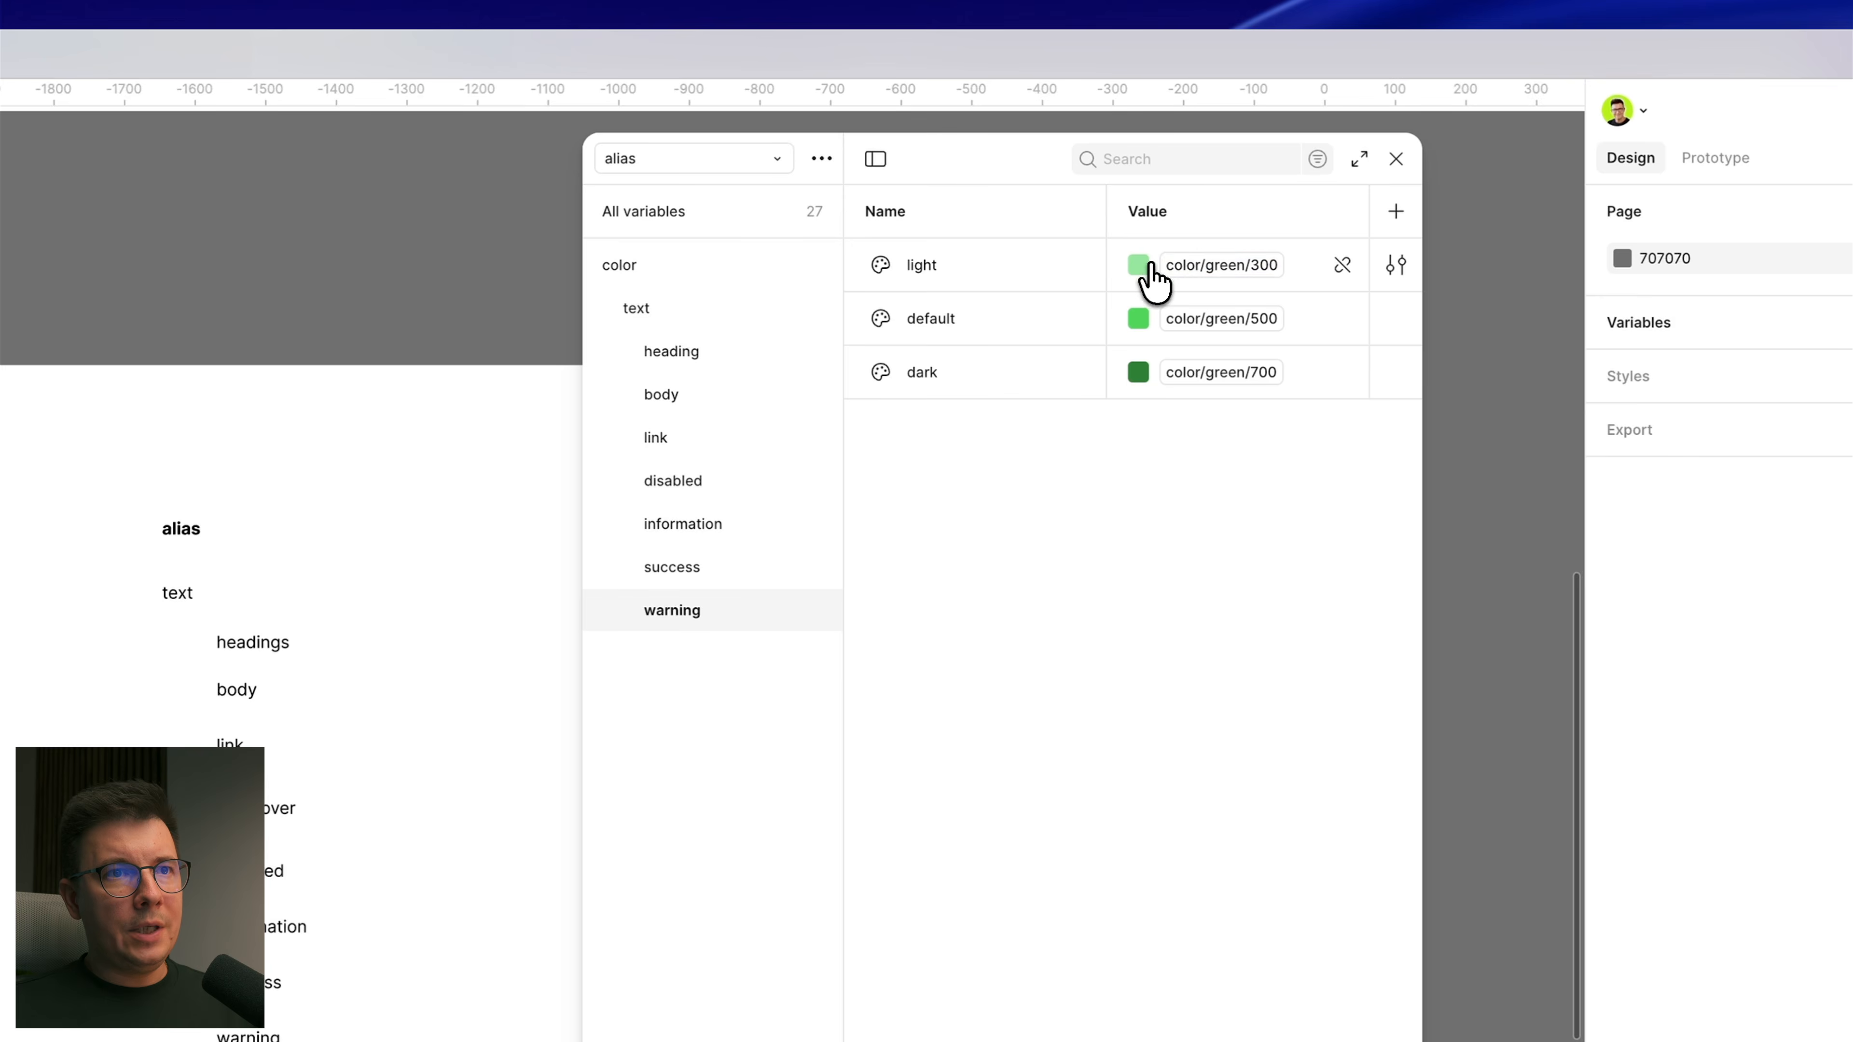
# Step: Set the warning group's light variable to reference color/orange/300
pyautogui.click(1226, 269)
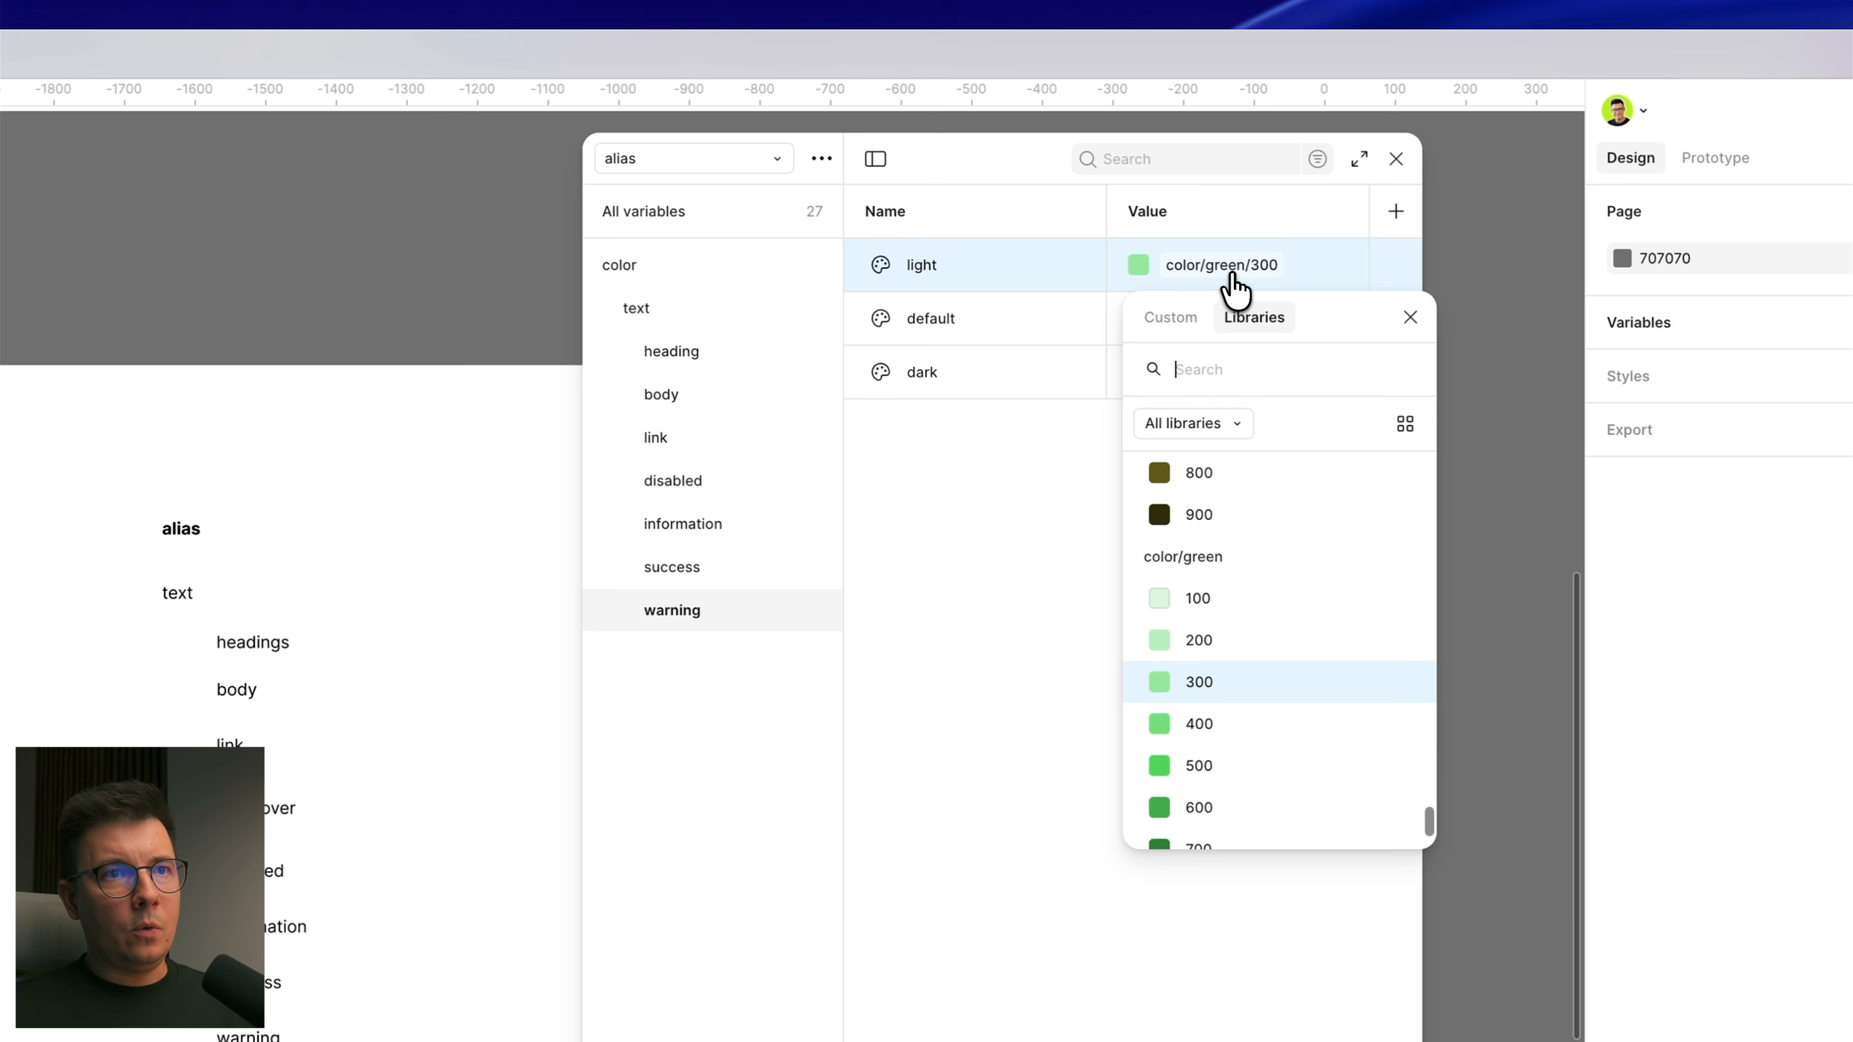
pyautogui.scroll(-3, 1233, 511)
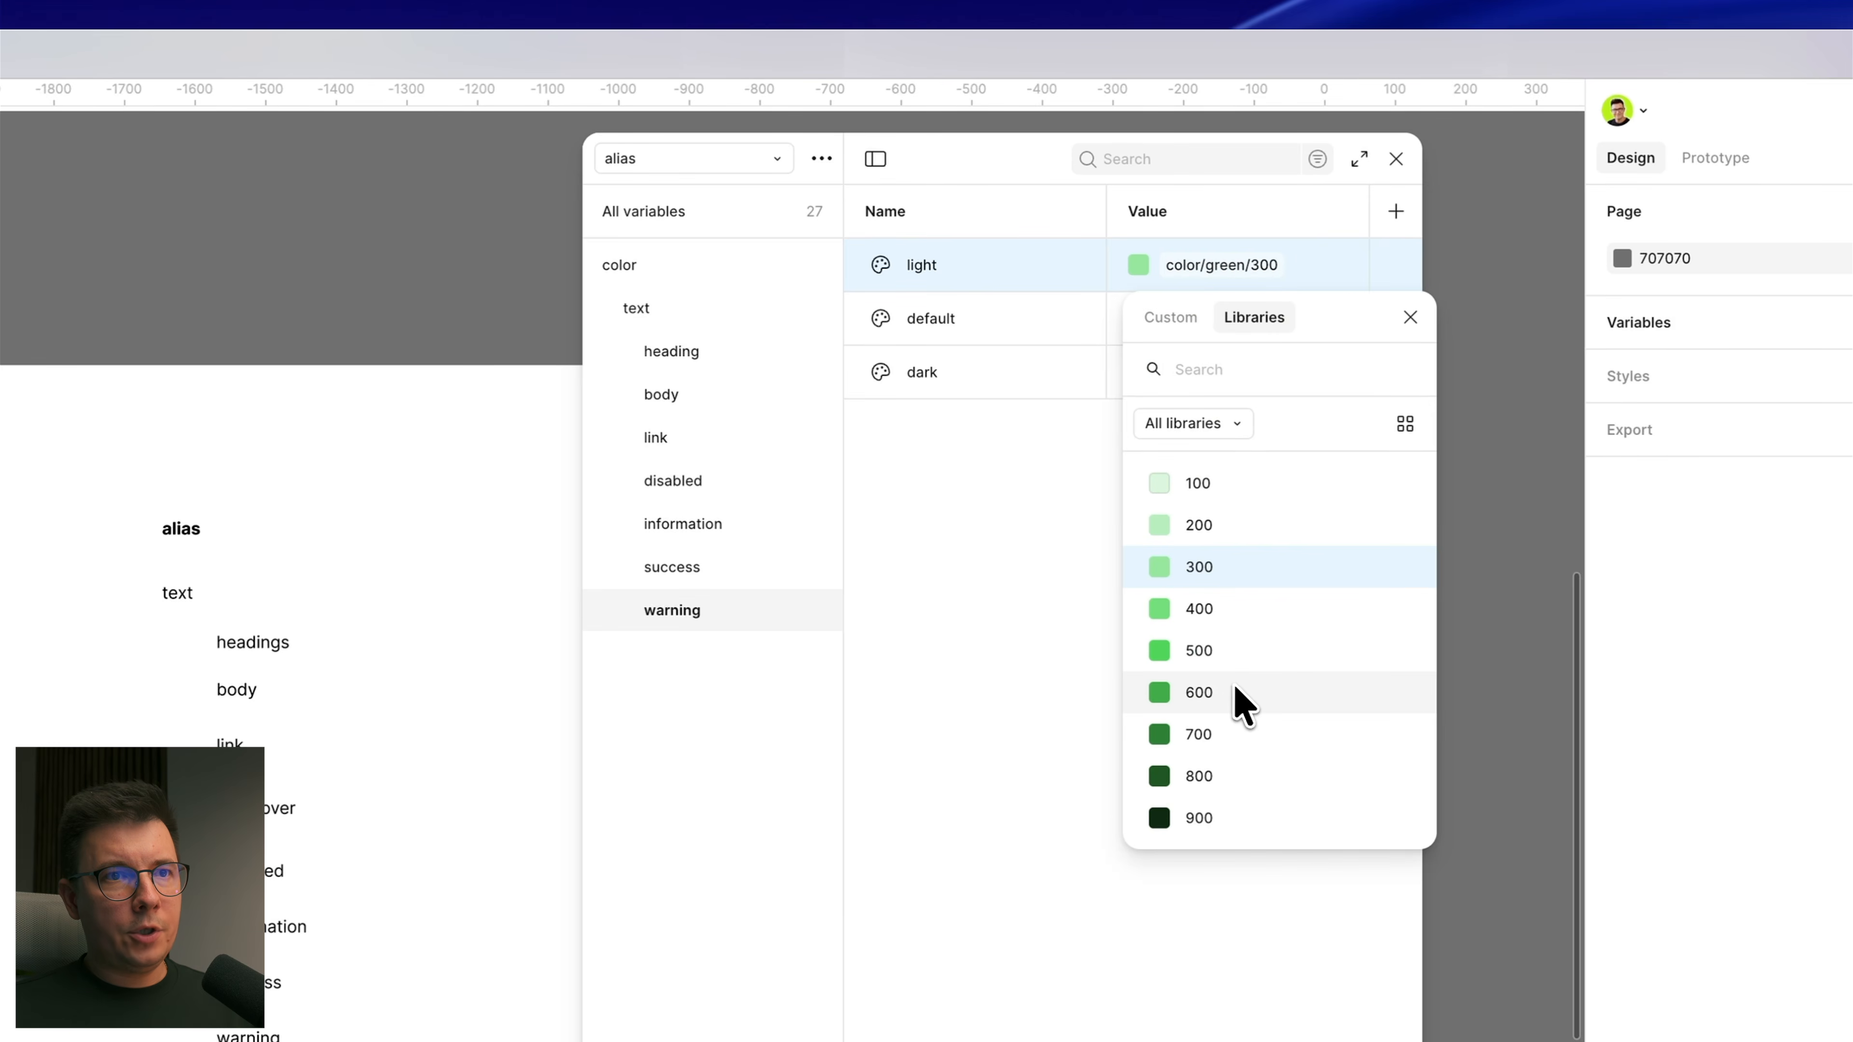
pyautogui.scroll(15, 1241, 704)
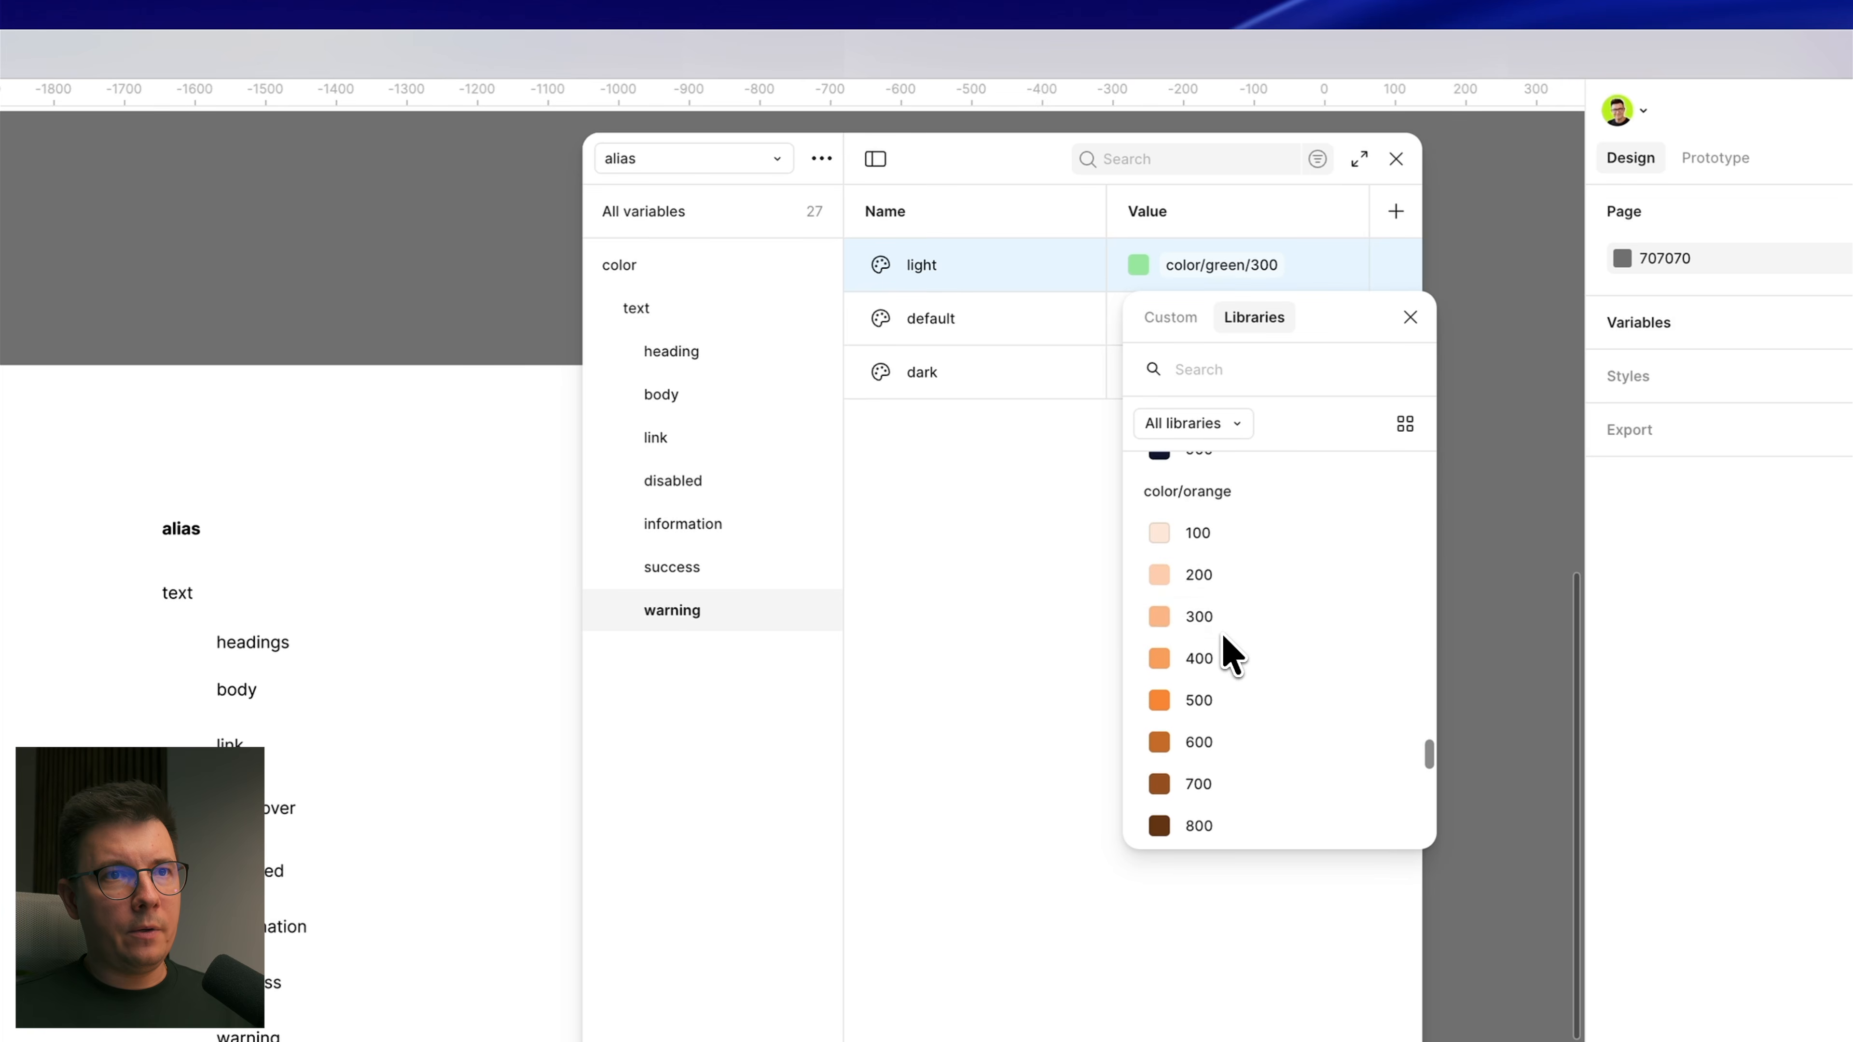
pyautogui.click(1210, 619)
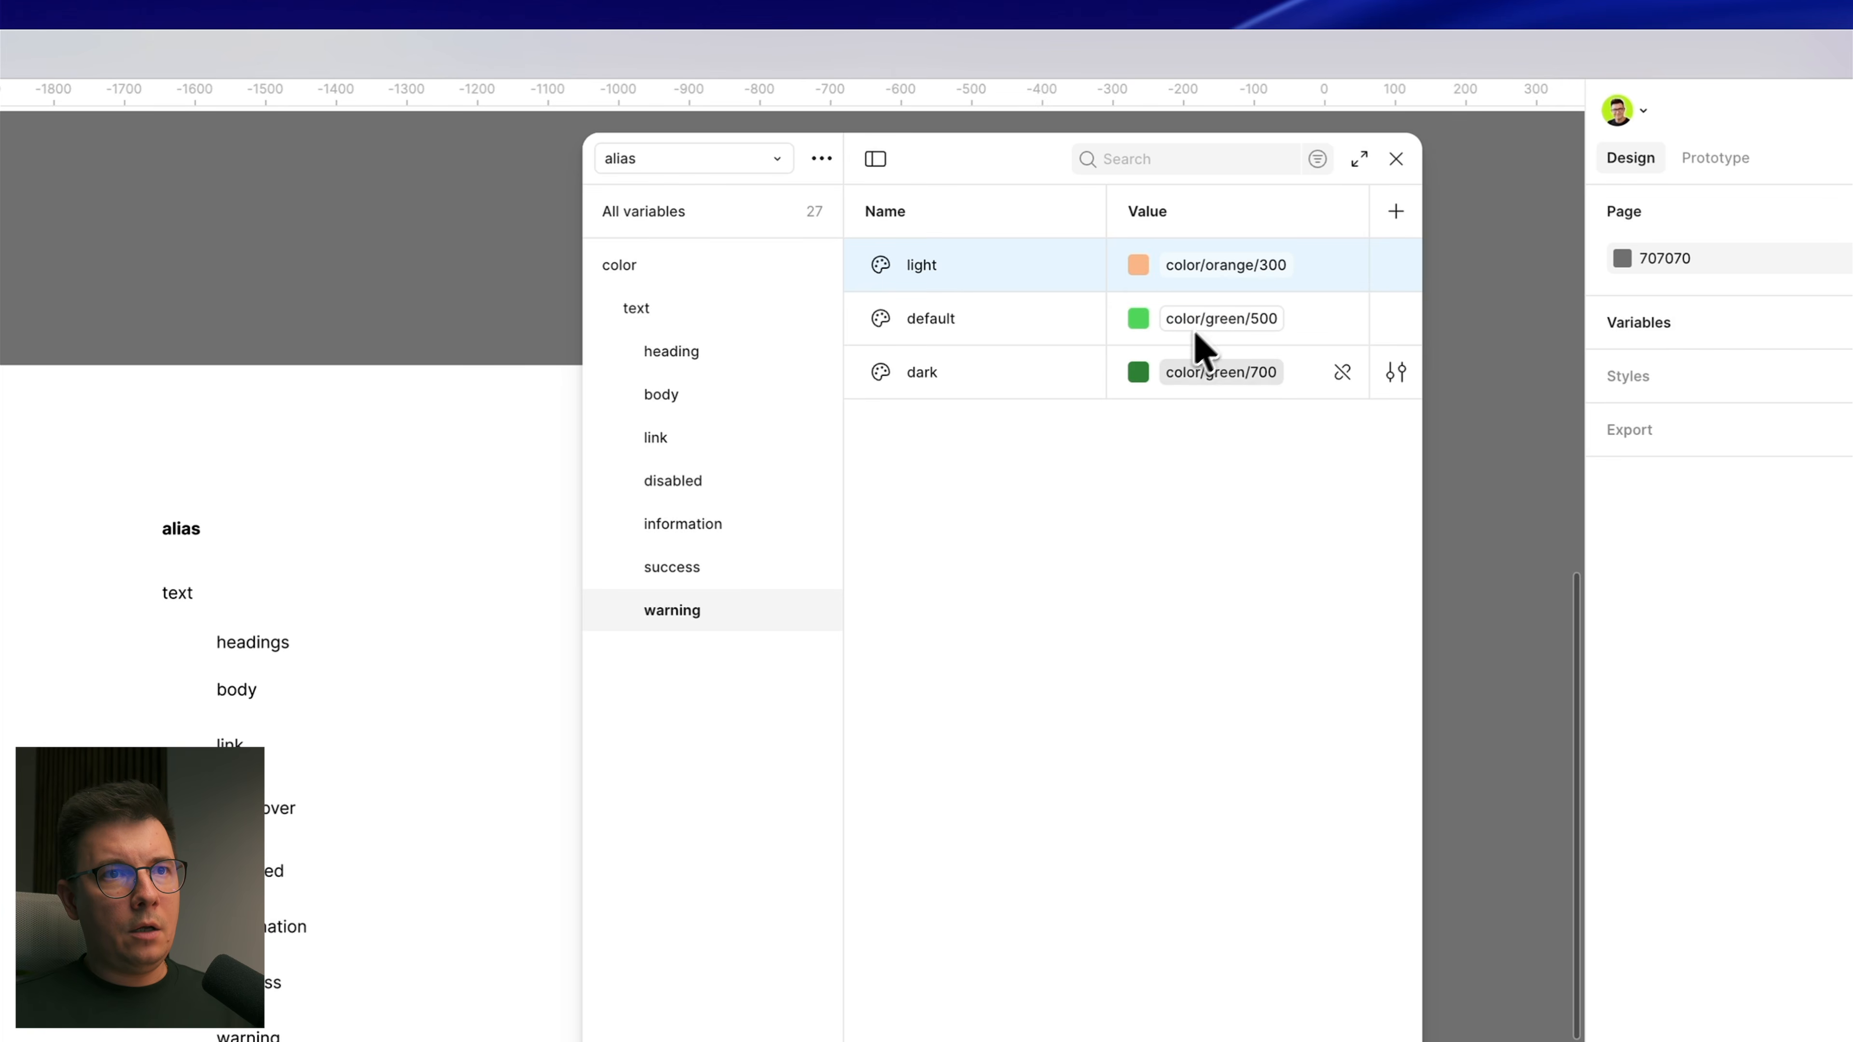
# Step: Set the warning group's default variable to color/orange/500 and its dark variable to color/orange/700
pyautogui.click(1212, 321)
pyautogui.scroll(10, 1237, 701)
pyautogui.scroll(3, 1226, 728)
pyautogui.click(1208, 652)
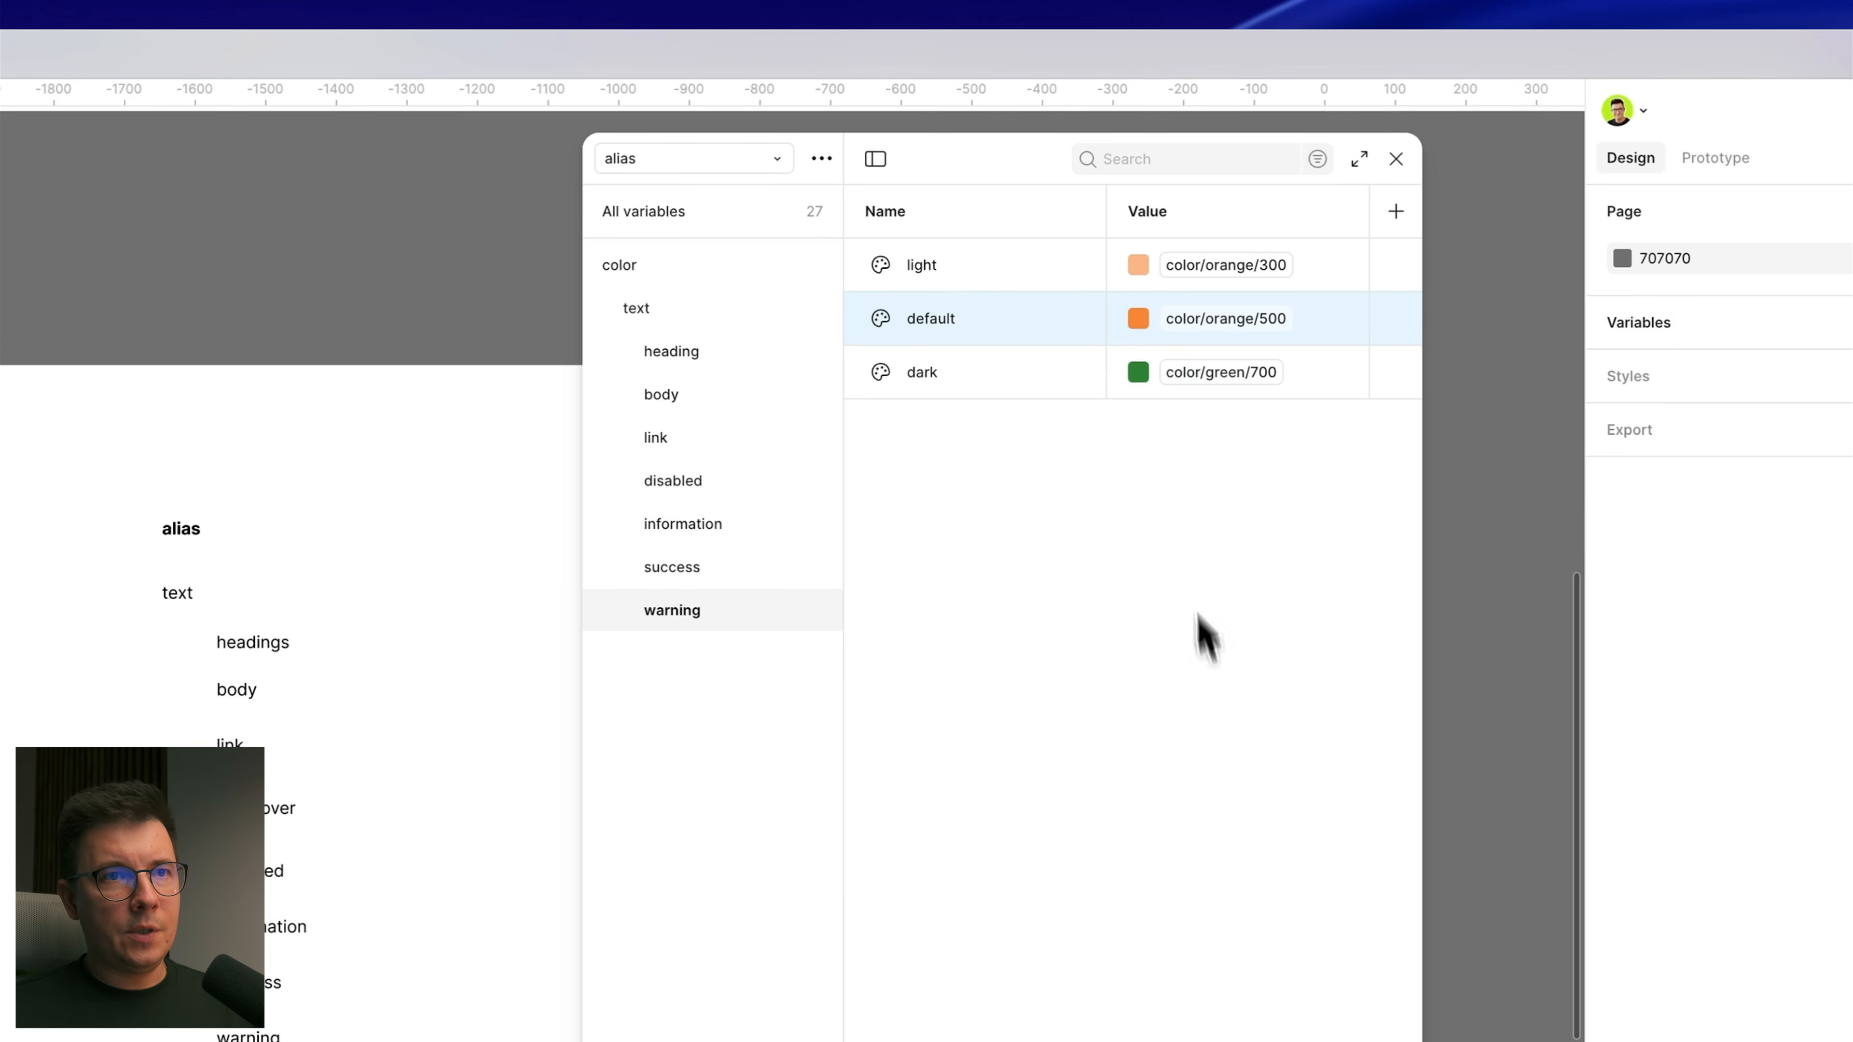
pyautogui.click(1211, 373)
pyautogui.scroll(4, 1219, 773)
pyautogui.scroll(4, 1217, 770)
pyautogui.click(1206, 865)
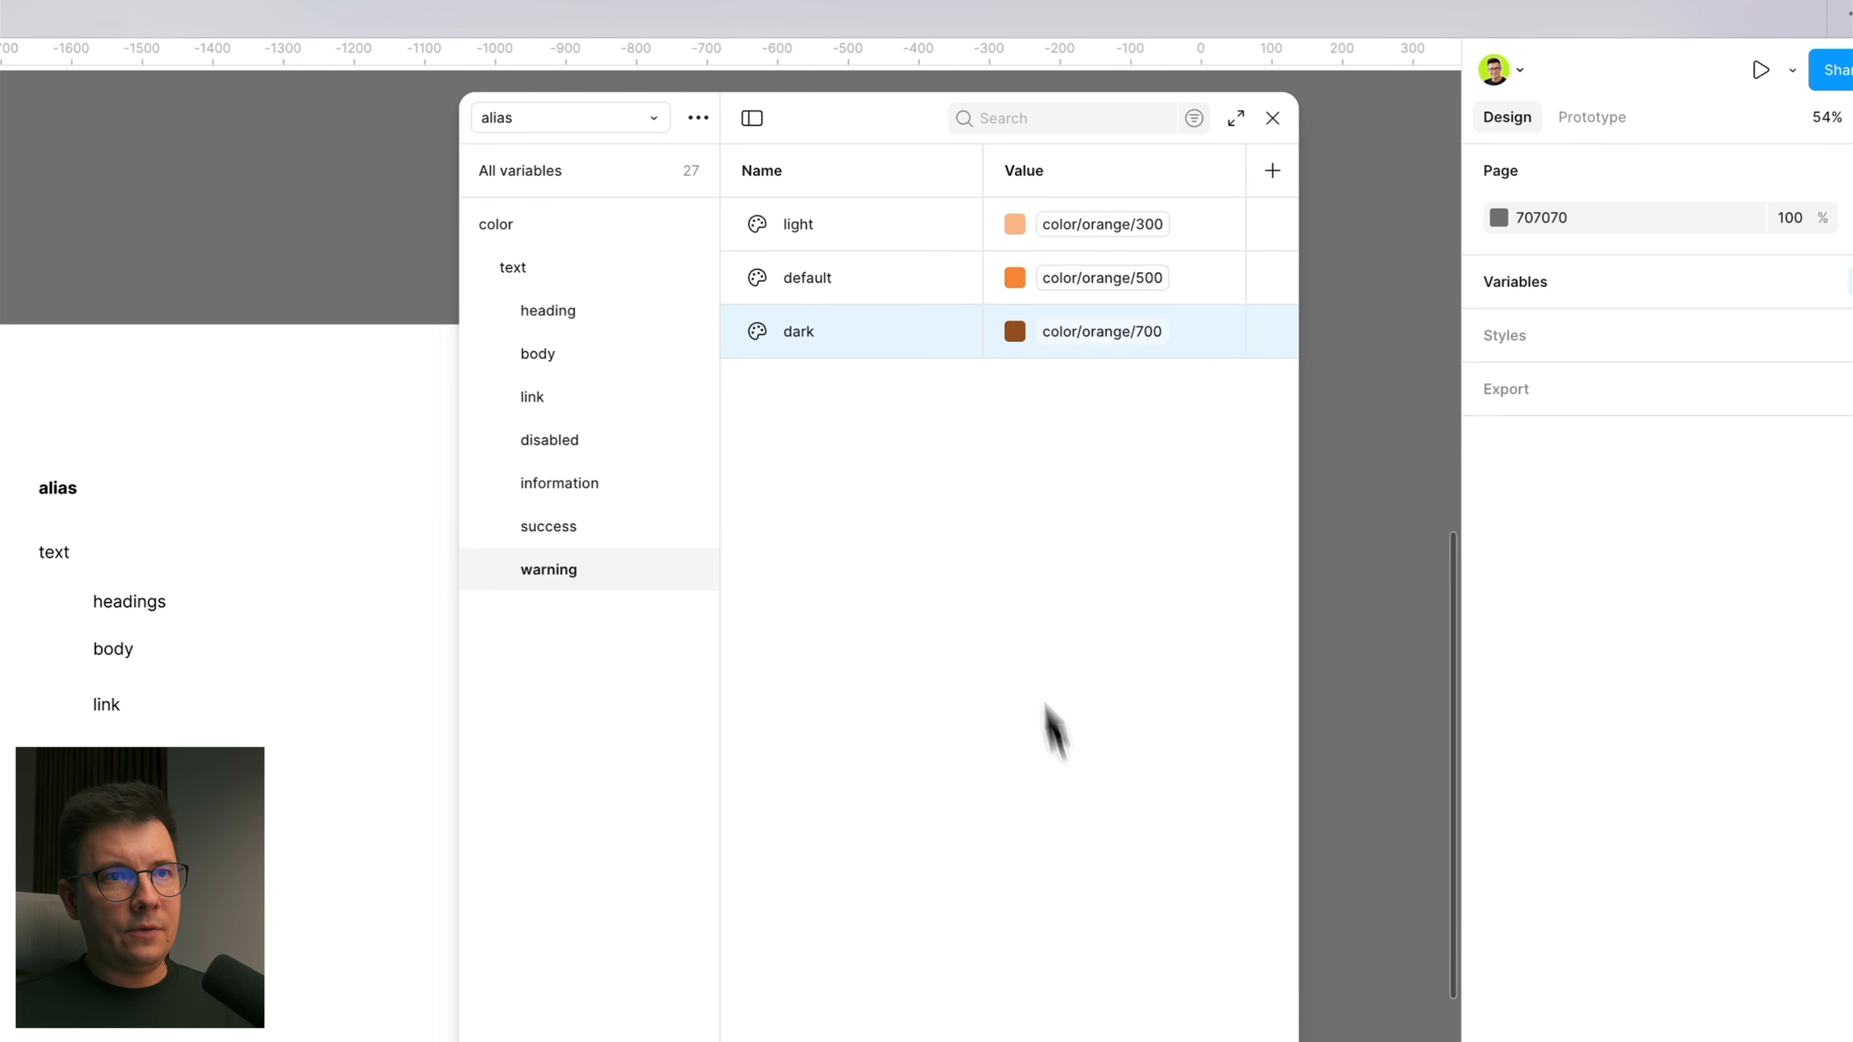
# Step: Add a blank color variable to the warning group
pyautogui.click(990, 491)
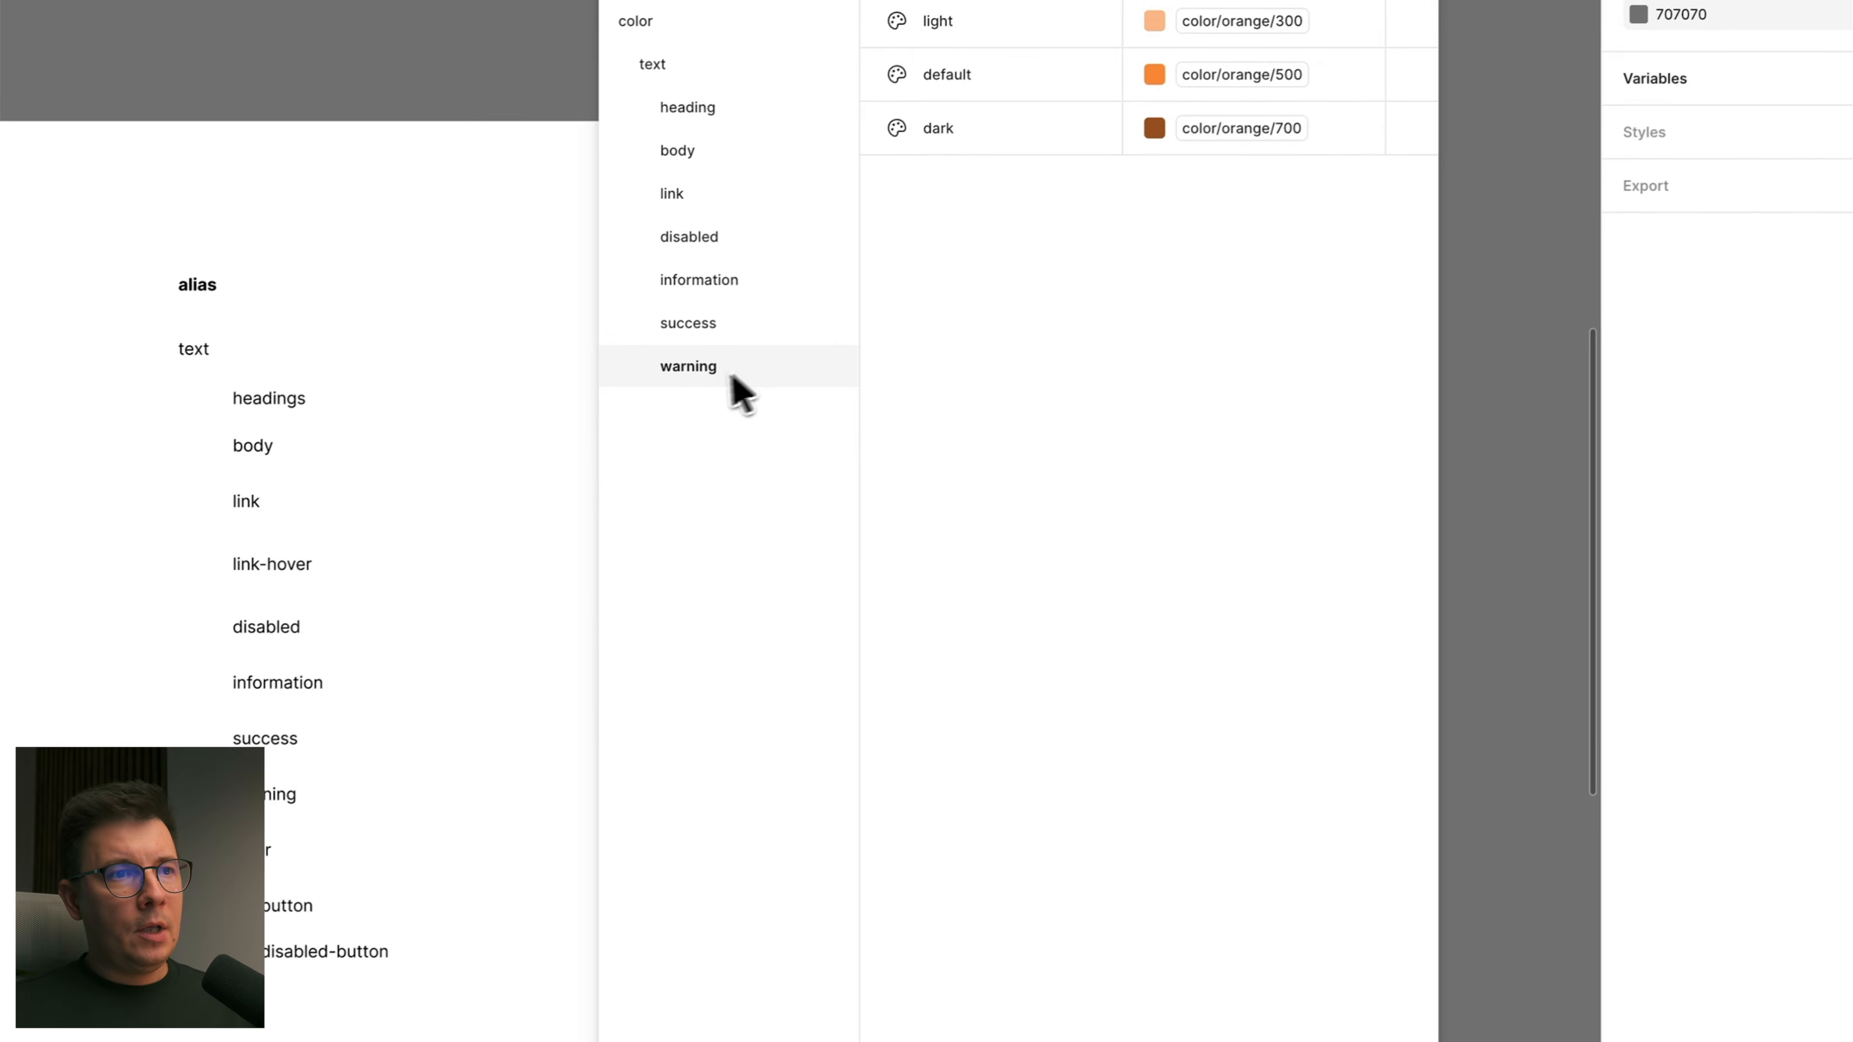
pyautogui.click(951, 791)
pyautogui.click(910, 875)
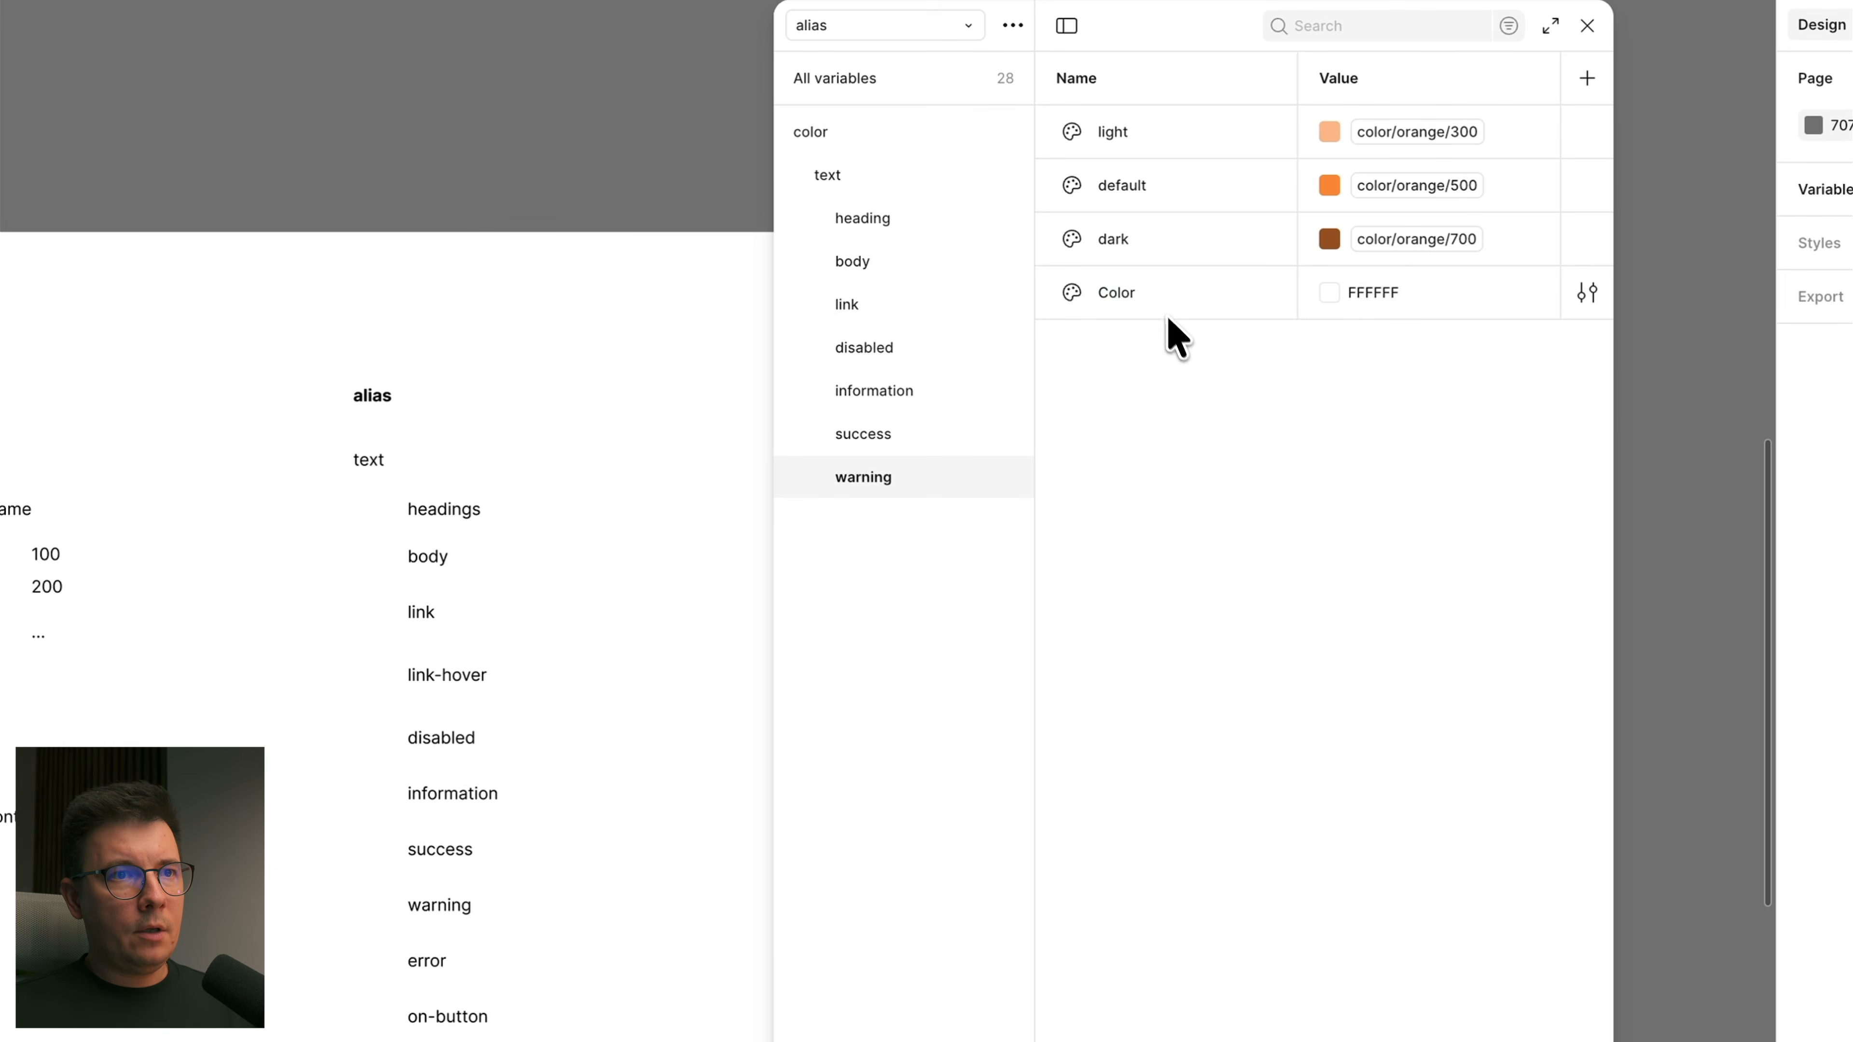
# Step: Place the blank Color variable in a new group named "error" and move that group under text, below warning
pyautogui.rightClick(1168, 315)
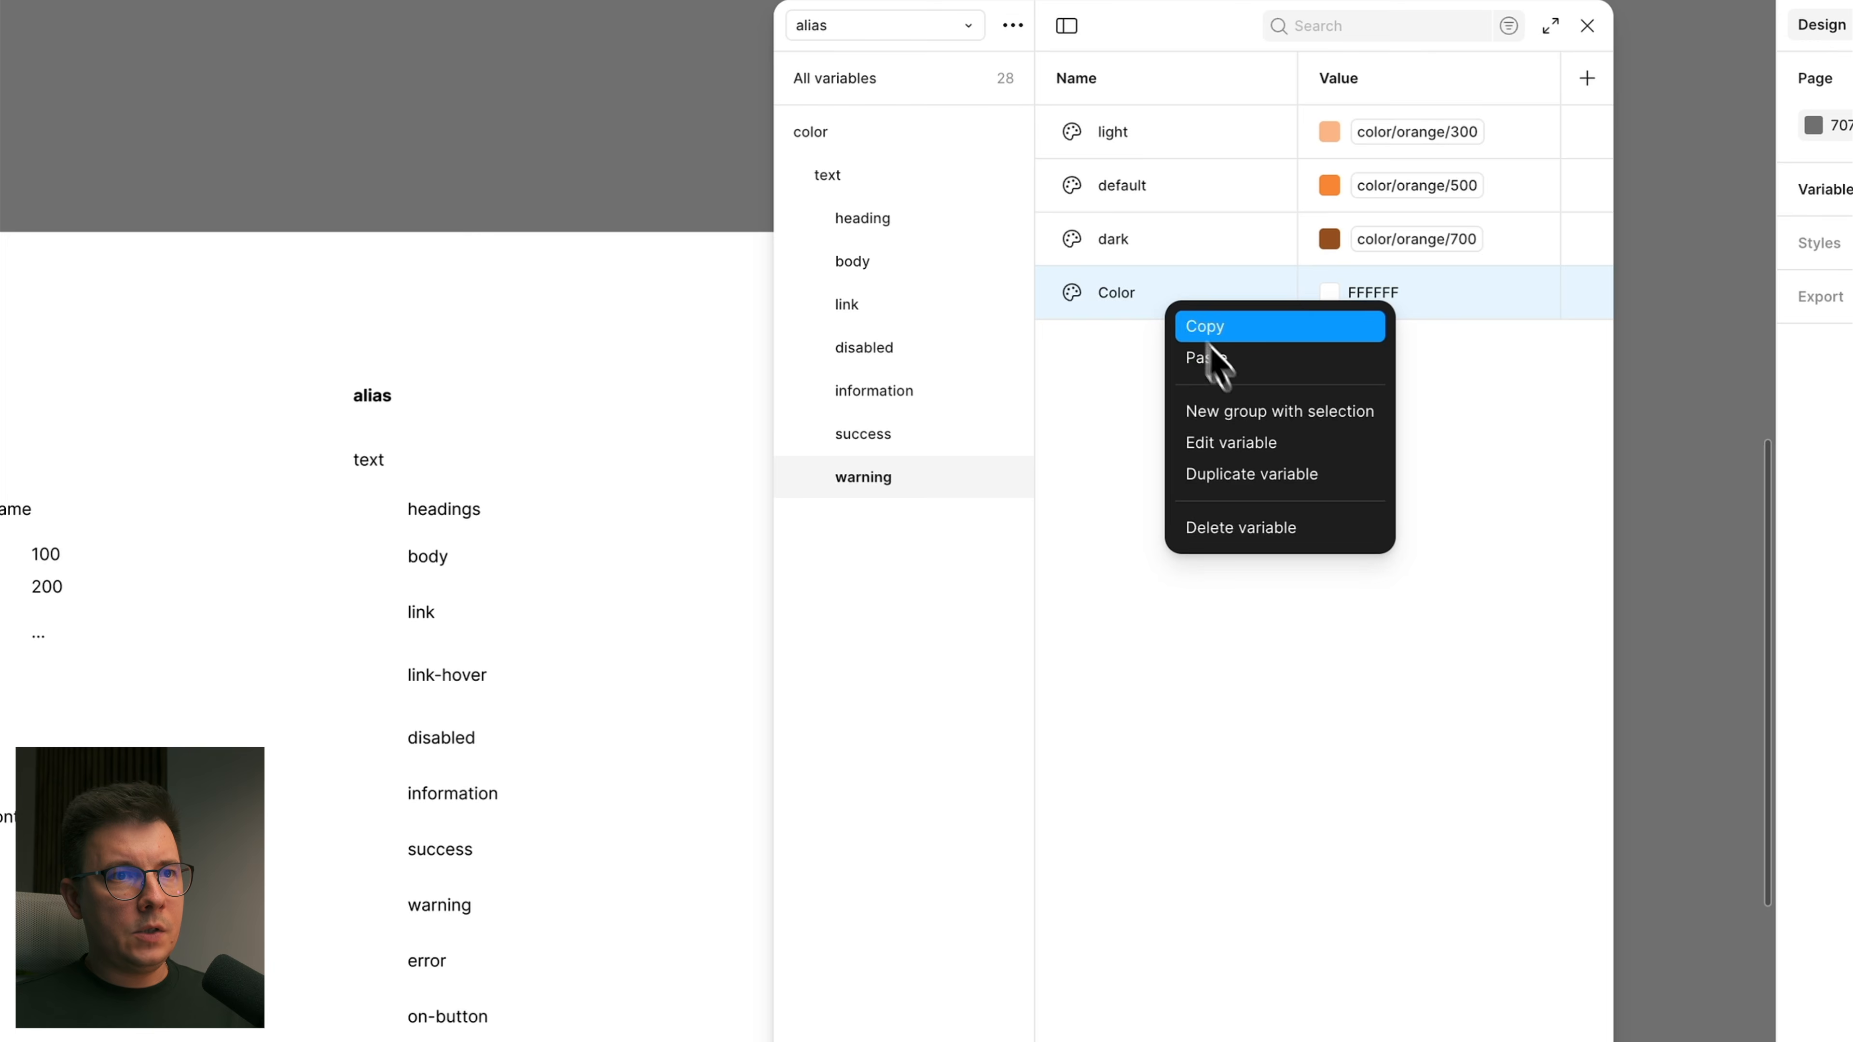
pyautogui.click(1266, 426)
pyautogui.doubleClick(919, 520)
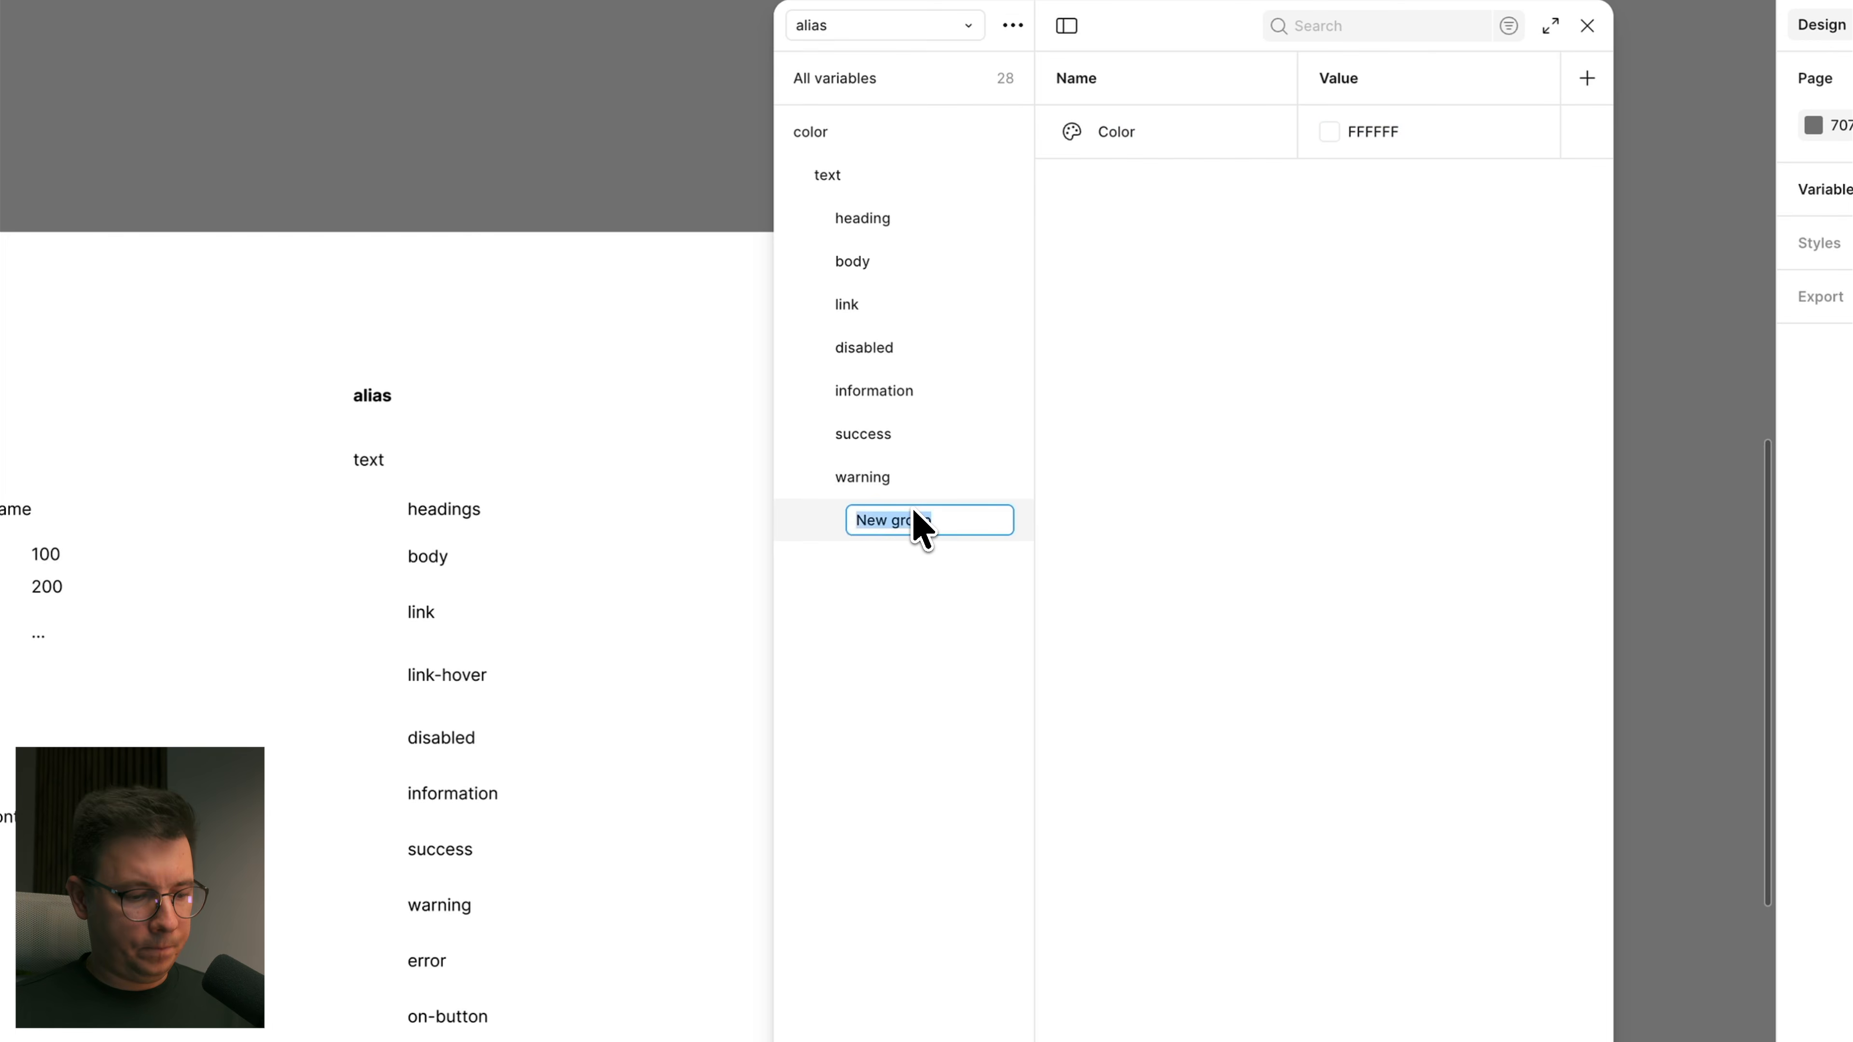
pyautogui.press('Return')
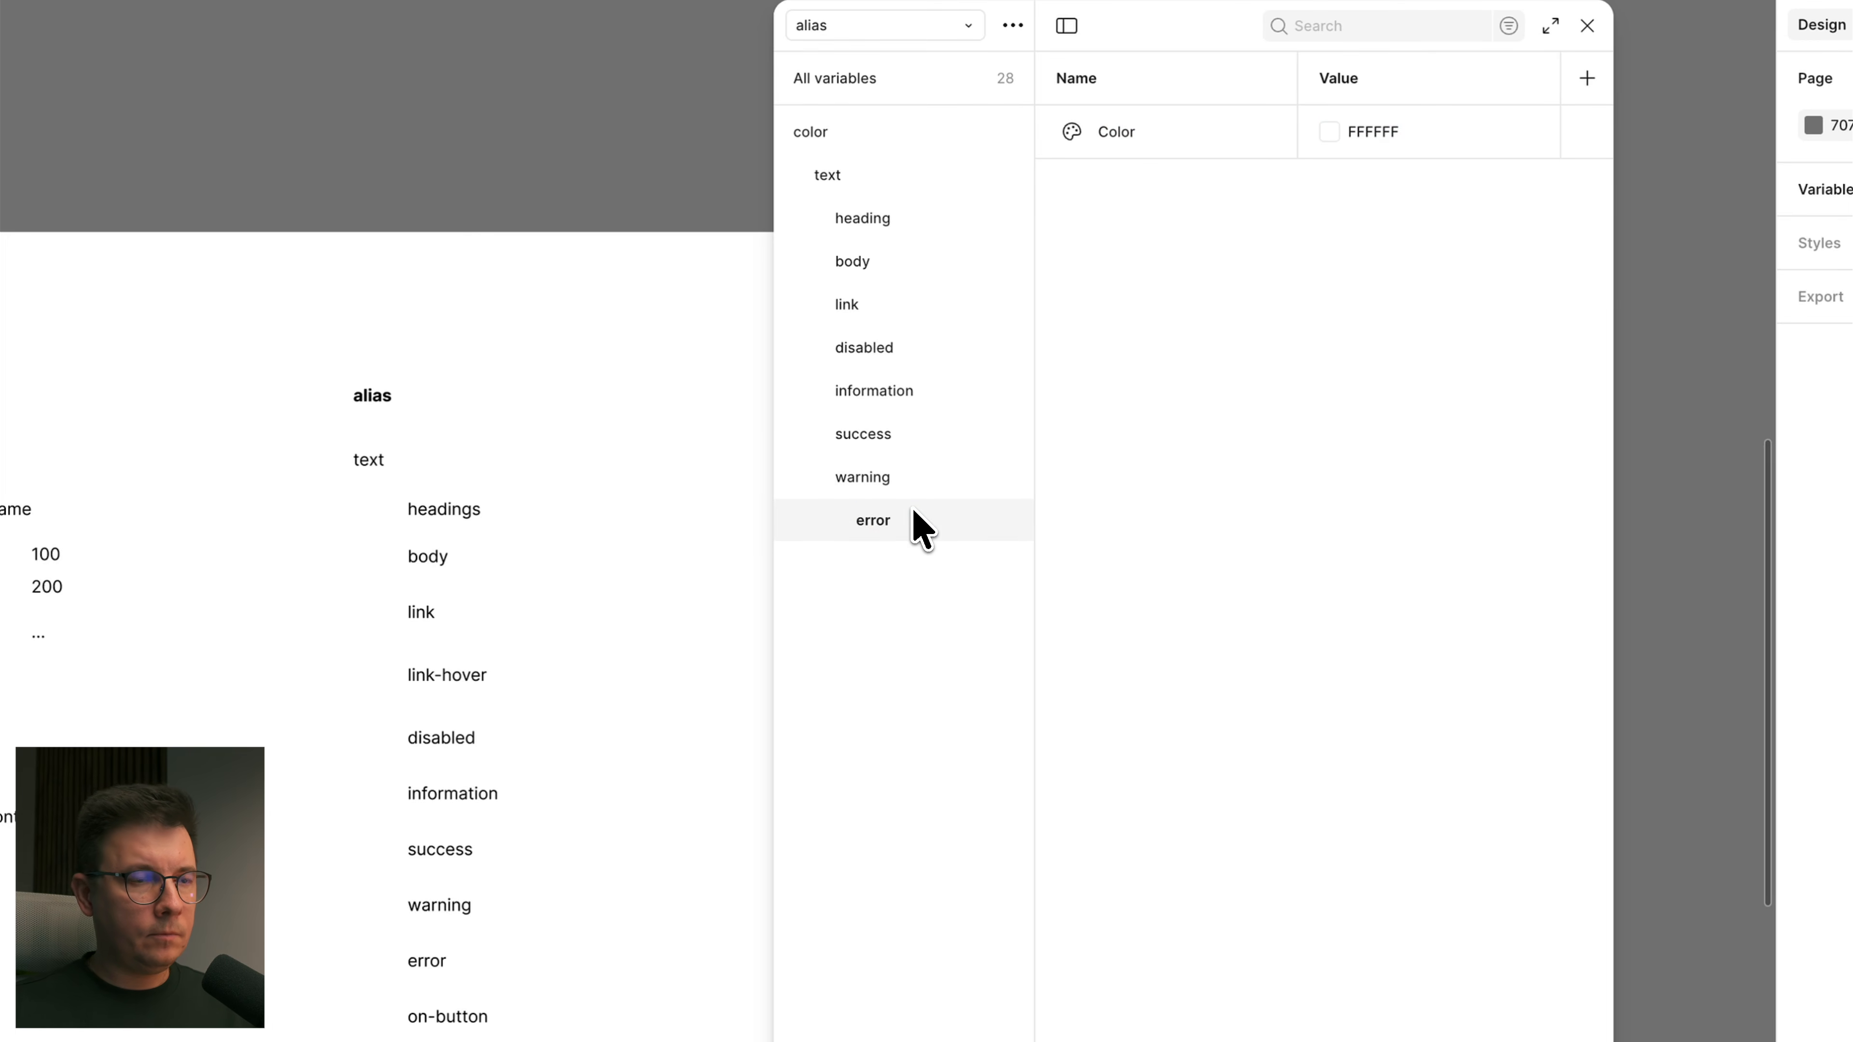
pyautogui.moveTo(860, 494); pyautogui.dragTo(827, 551)
# Step: Paste the copied light, default and dark variables into the error group and delete its blank Color variable
pyautogui.rightClick(881, 315)
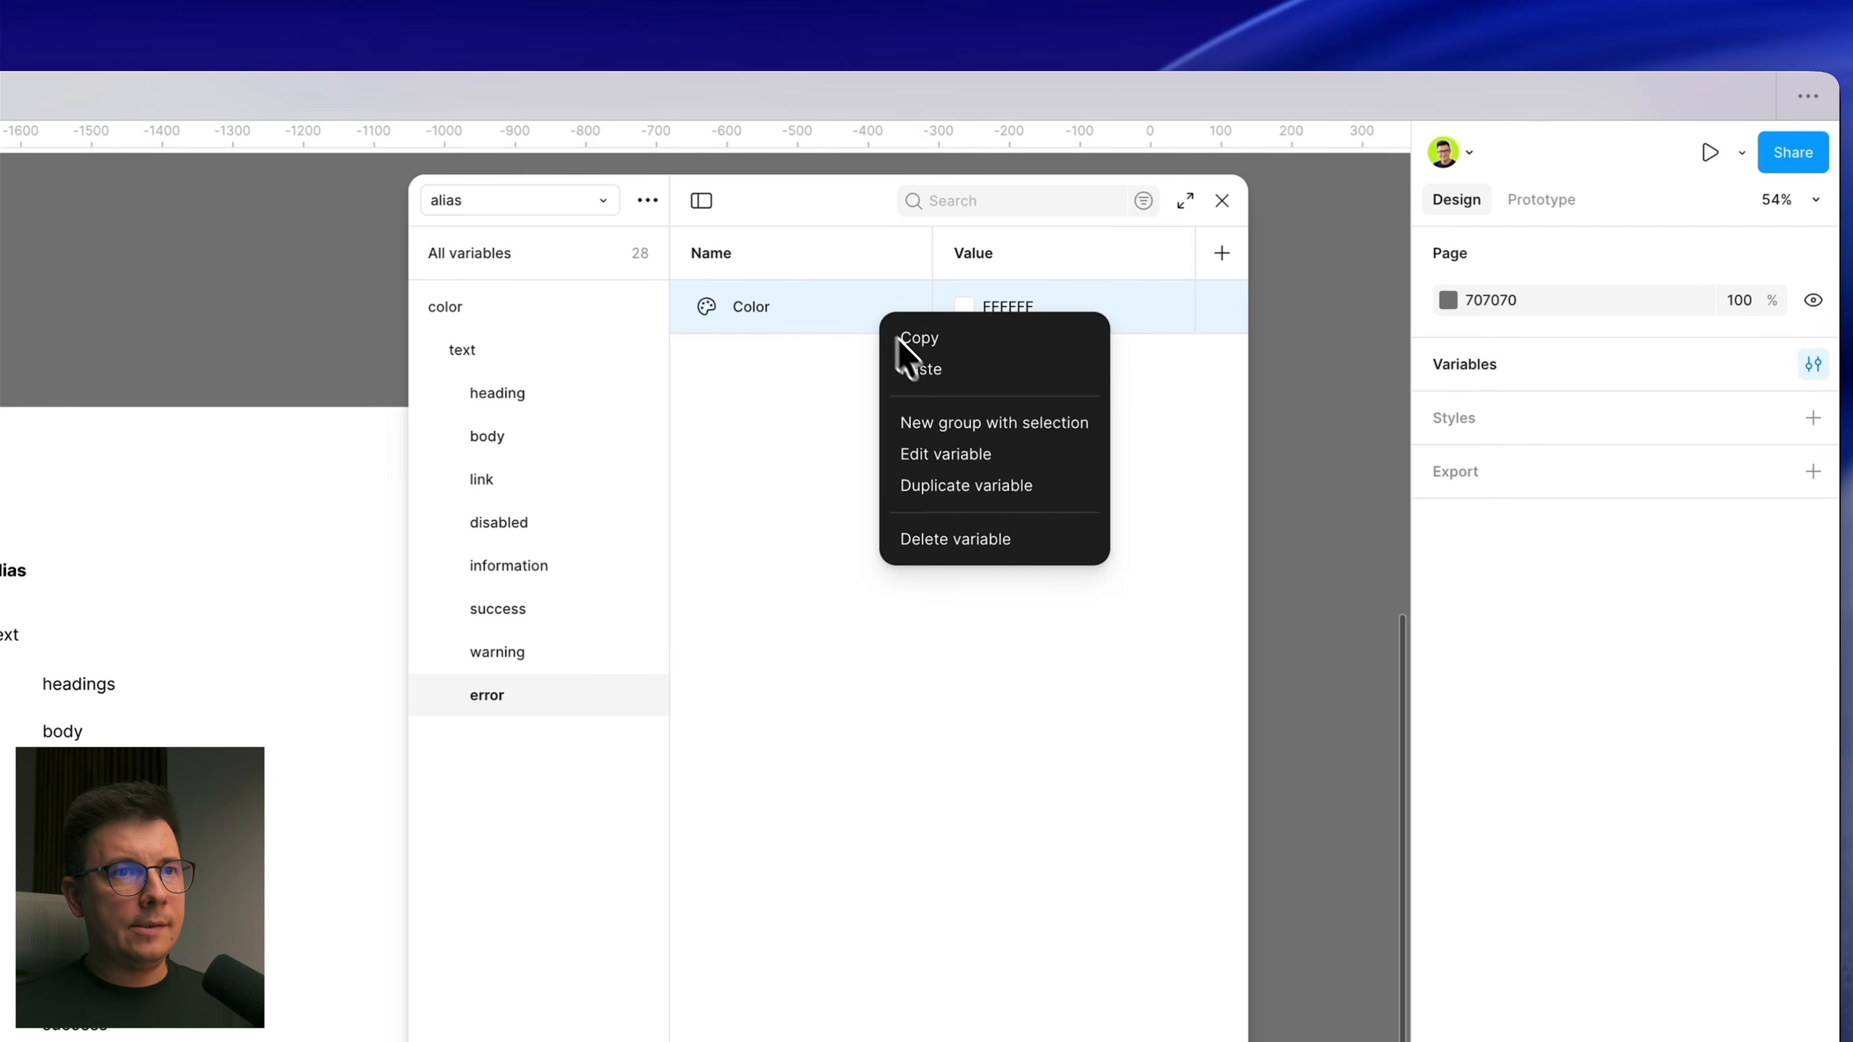
pyautogui.click(927, 371)
pyautogui.rightClick(864, 325)
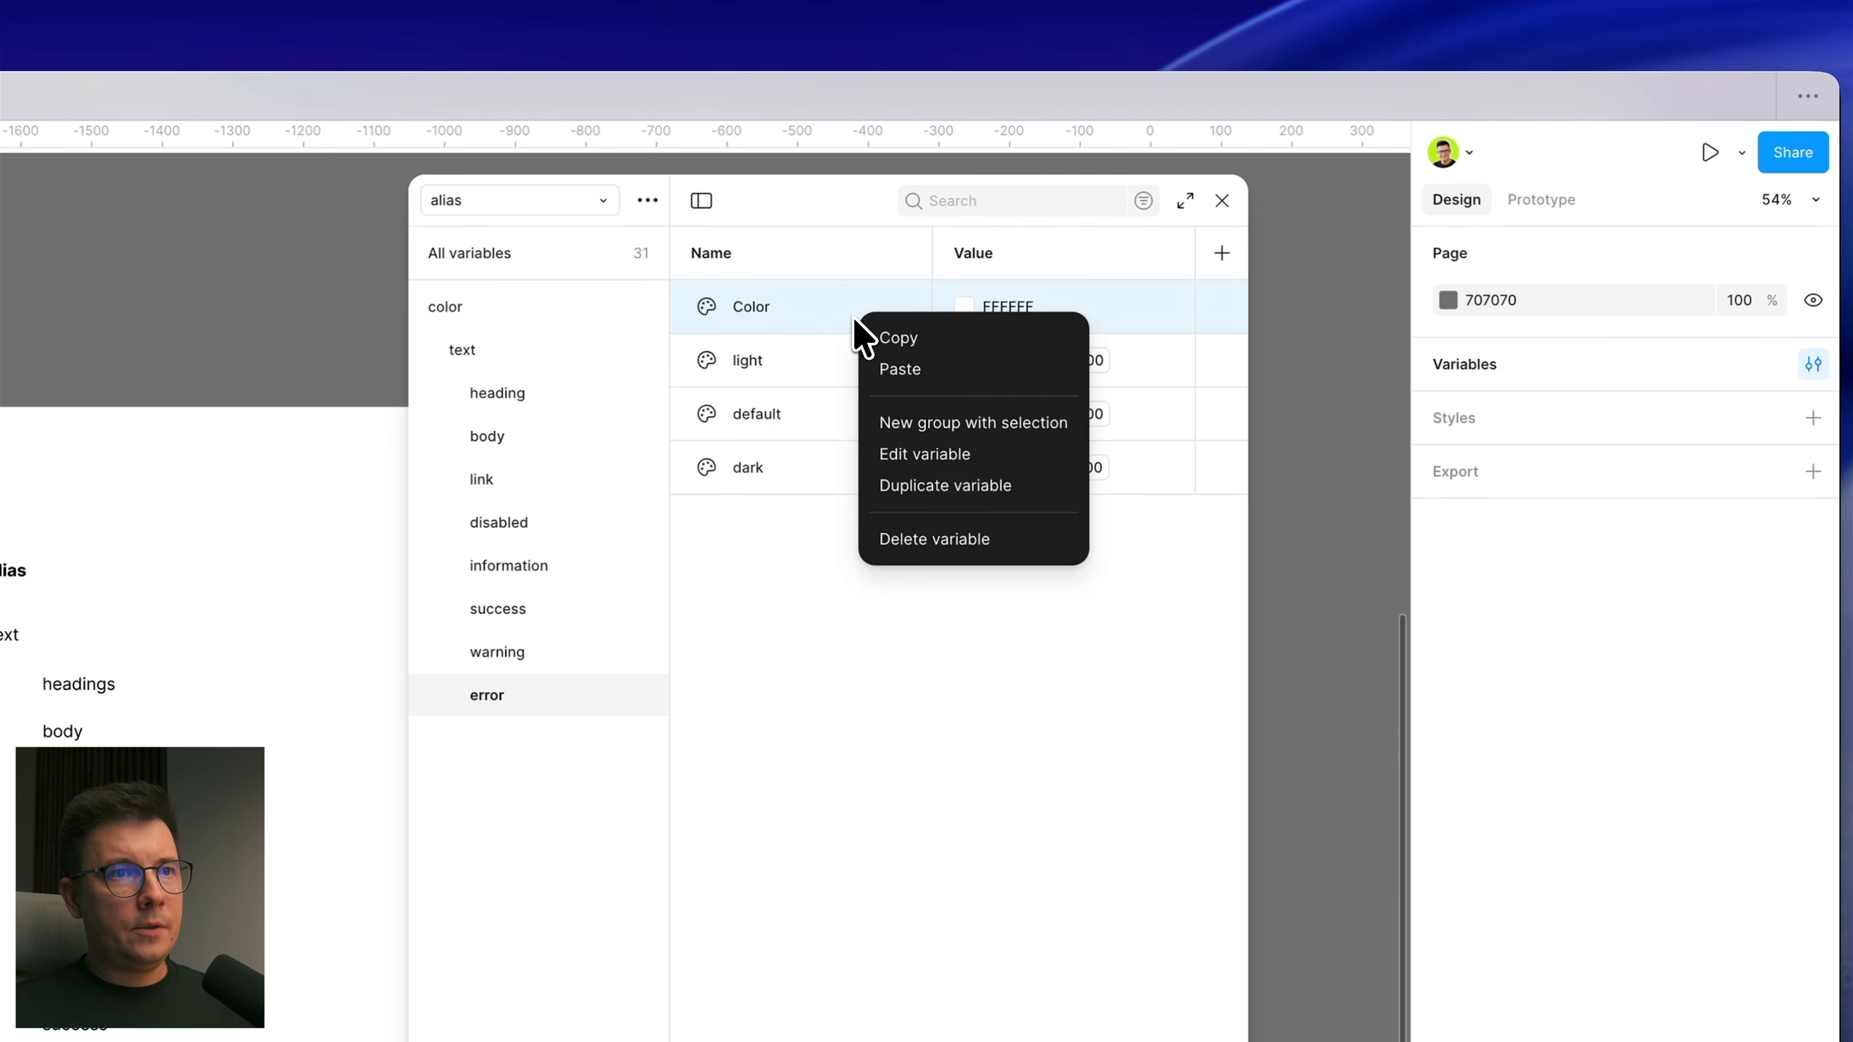
pyautogui.click(945, 540)
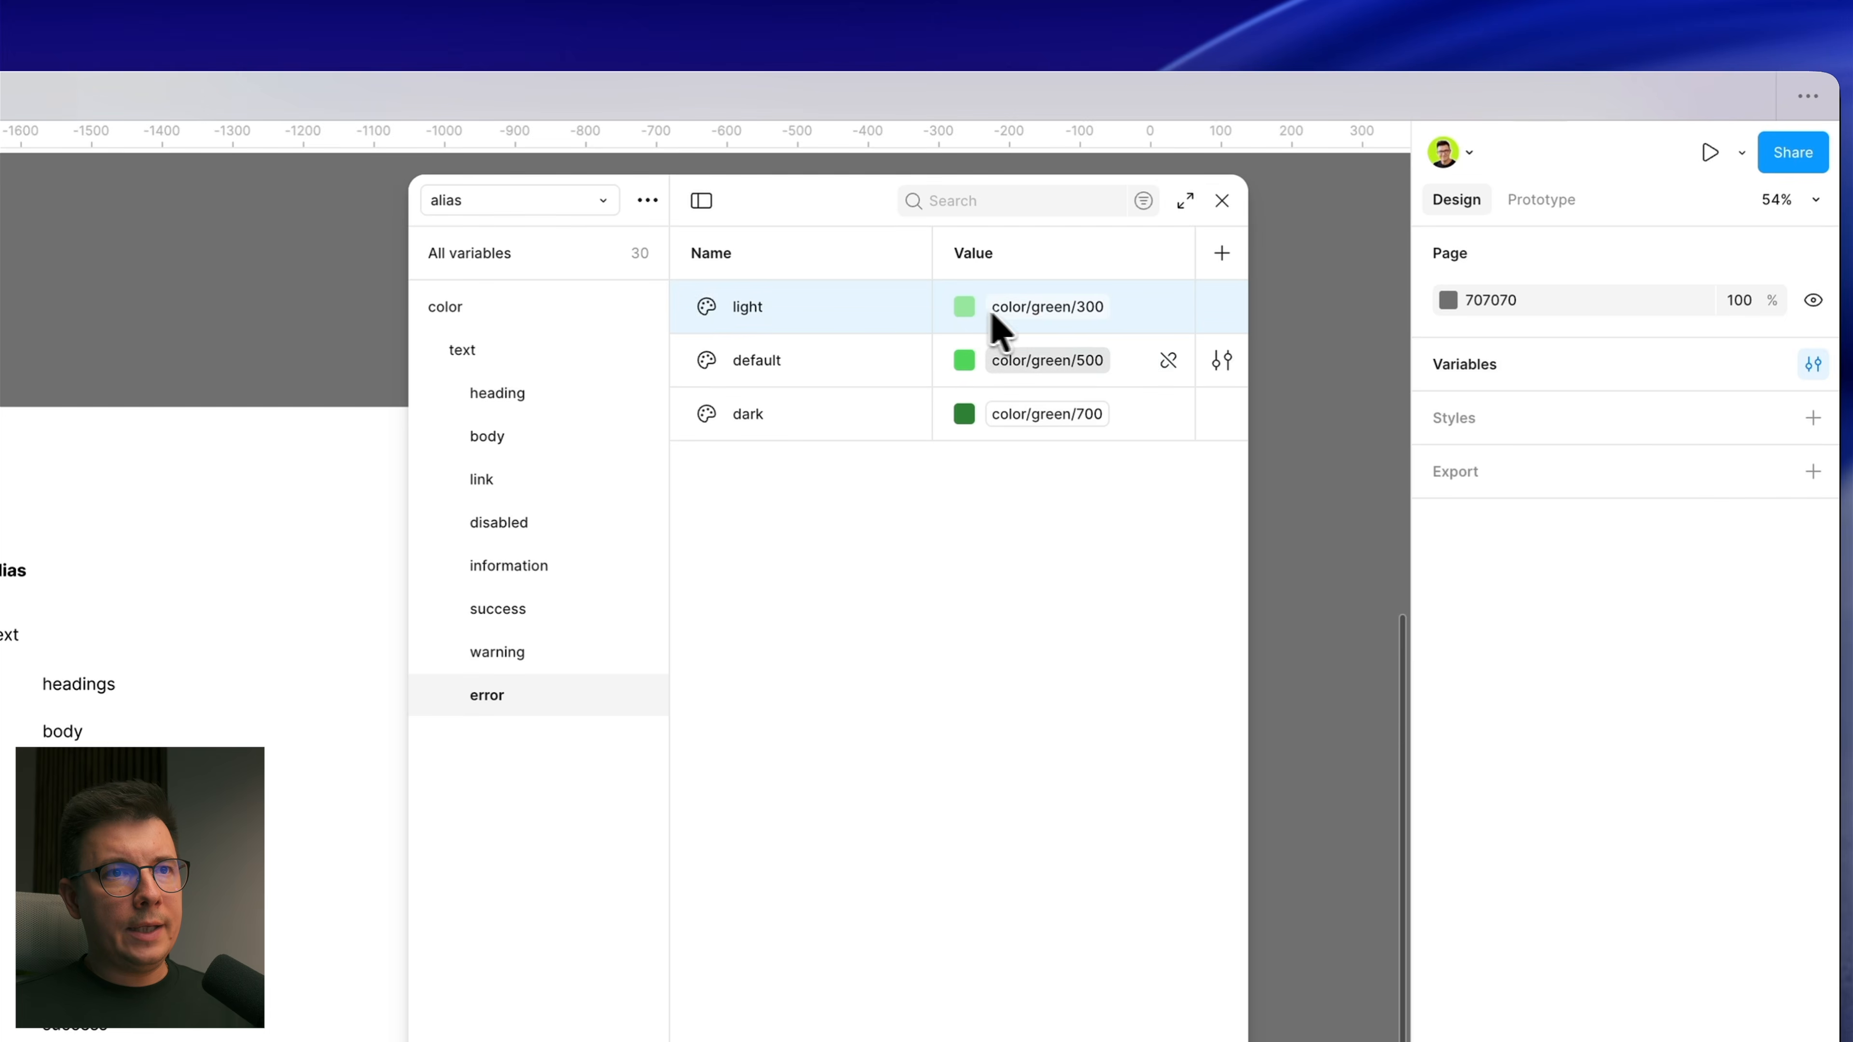
# Step: Set the error group's light variable to reference color/red/300
pyautogui.click(1036, 308)
pyautogui.scroll(-2, 1072, 752)
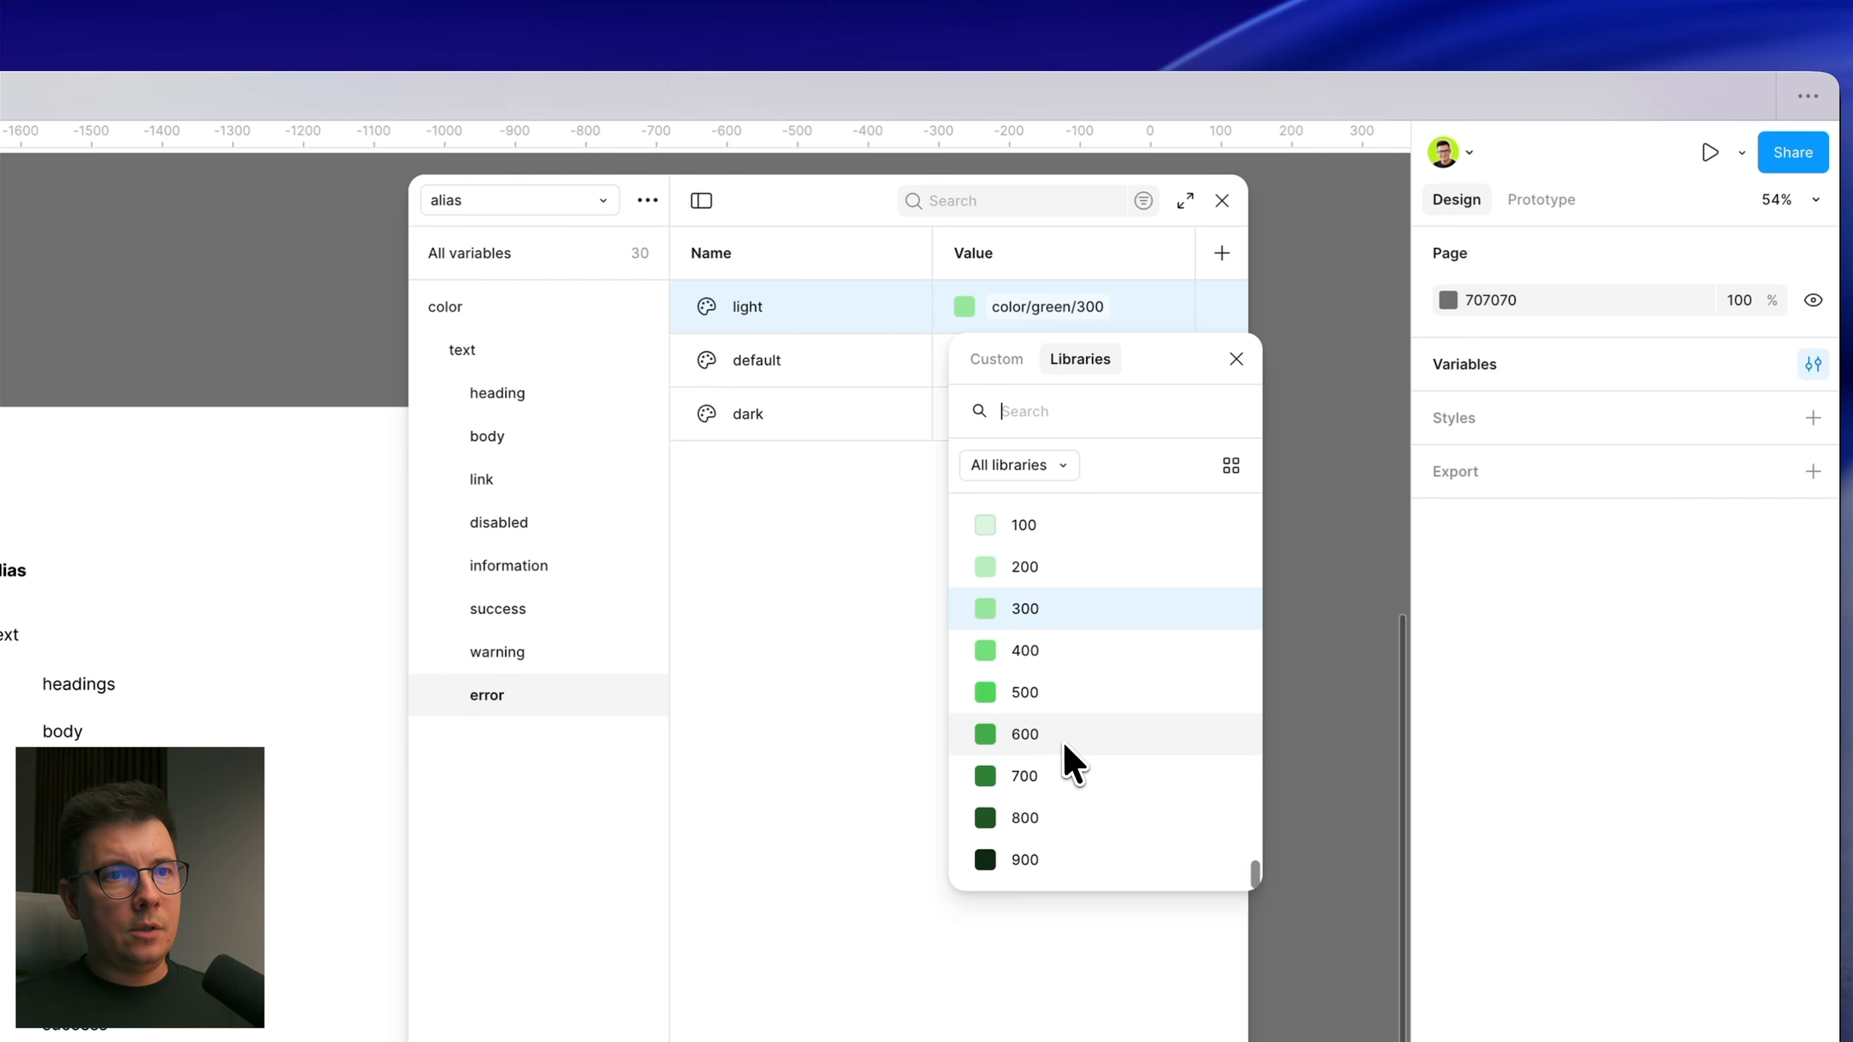
pyautogui.scroll(10, 1062, 763)
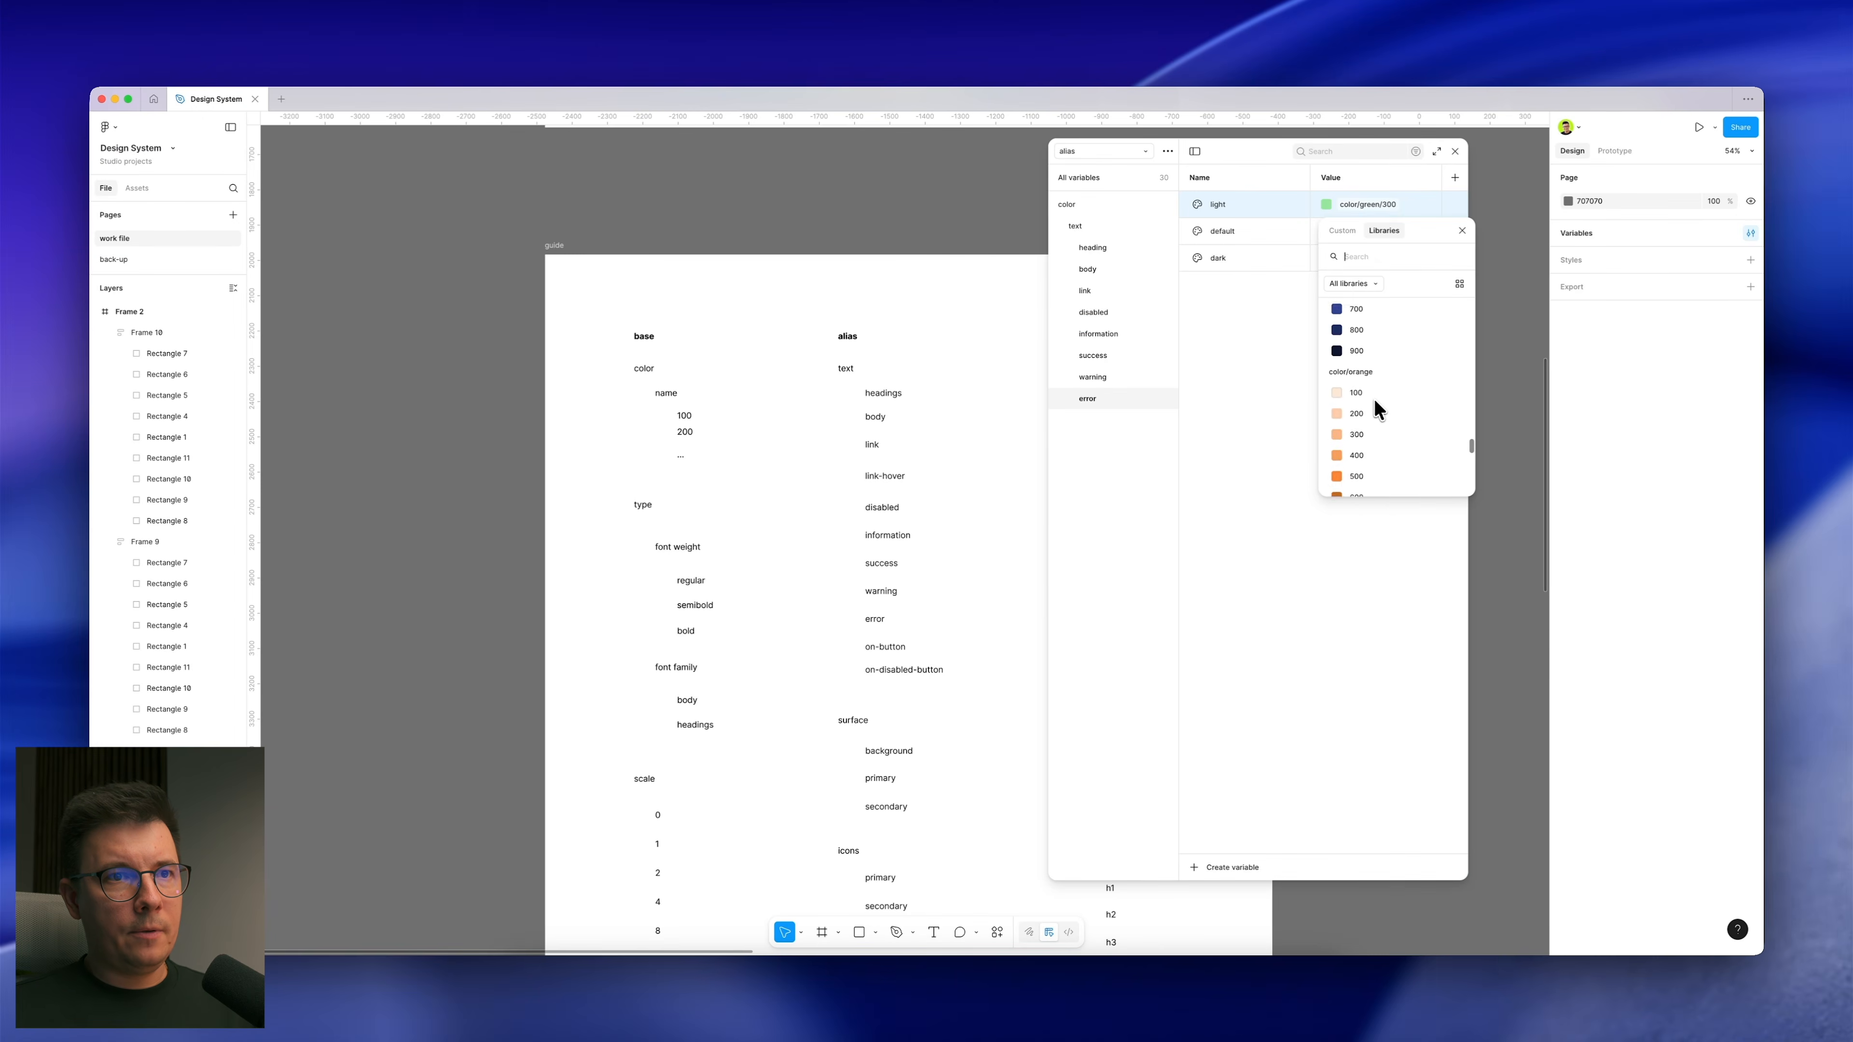
pyautogui.scroll(6, 1374, 398)
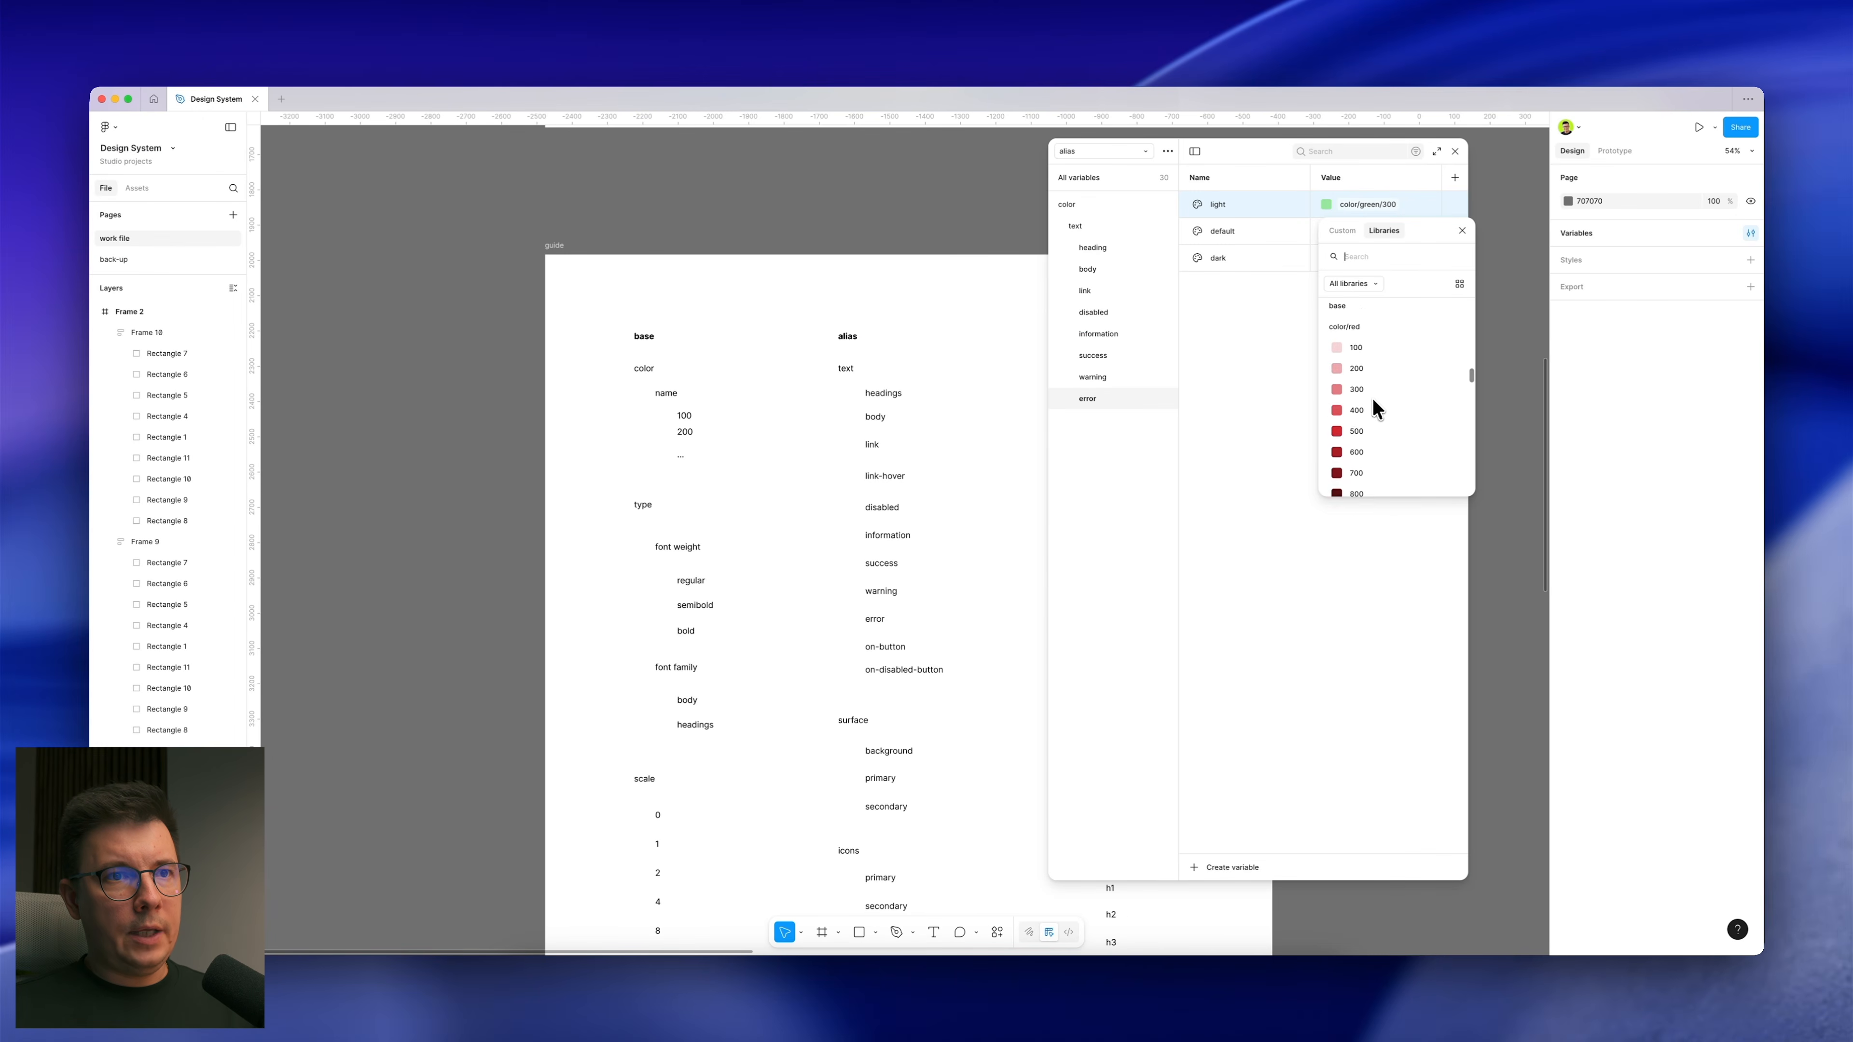
pyautogui.click(1370, 403)
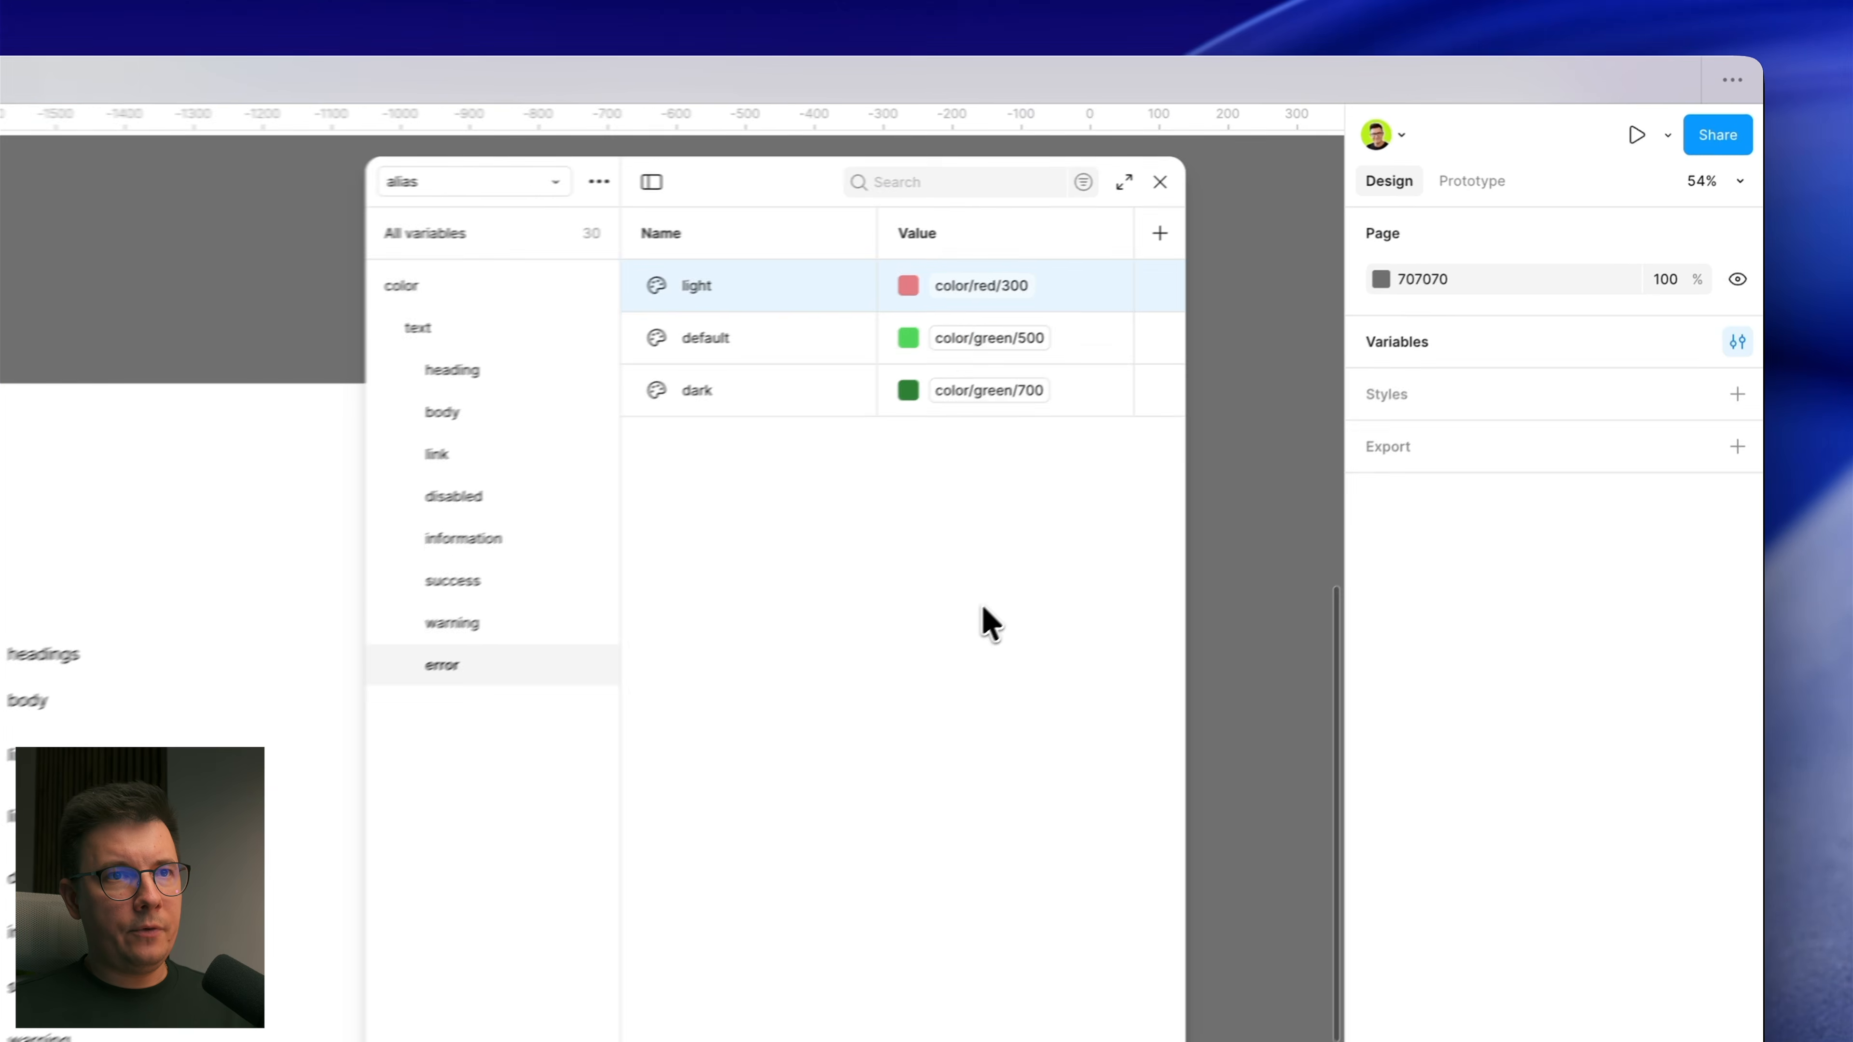
# Step: Set the error group's default variable to reference color/red/500
pyautogui.click(959, 355)
pyautogui.scroll(6, 989, 642)
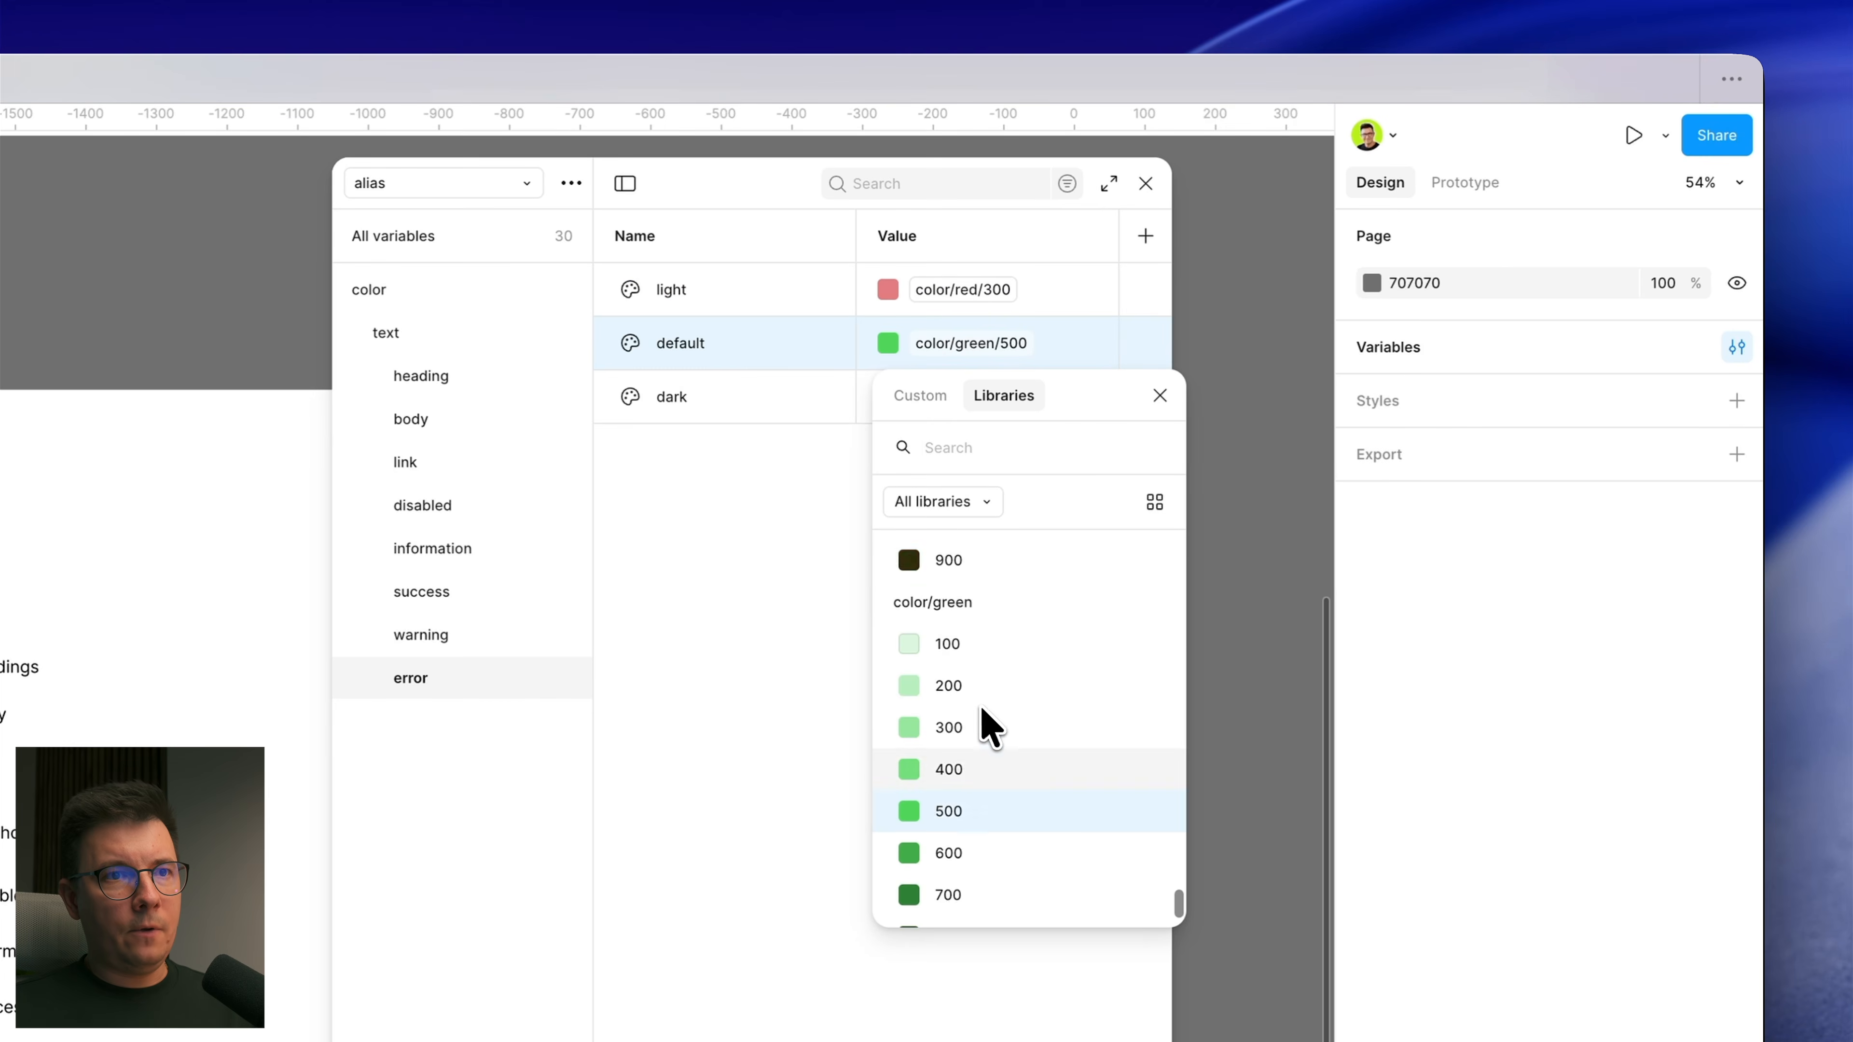
pyautogui.scroll(15, 987, 715)
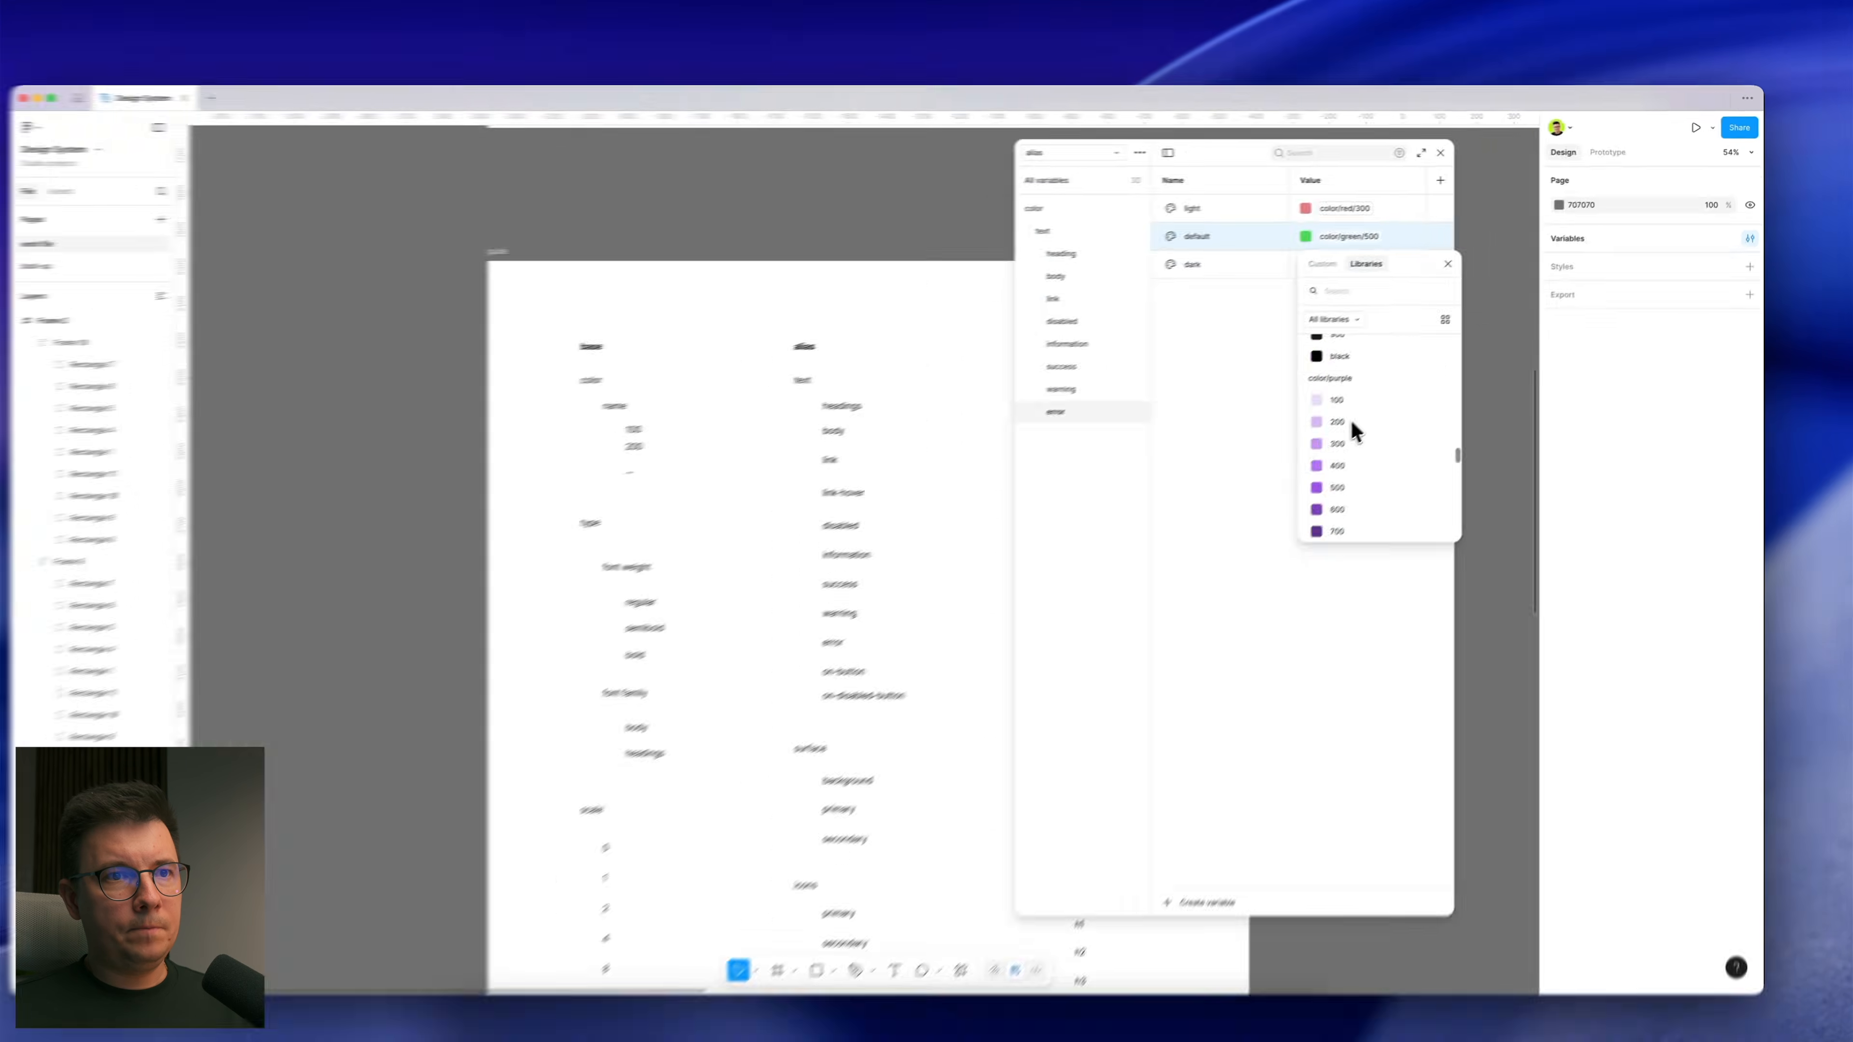
pyautogui.scroll(8, 1369, 408)
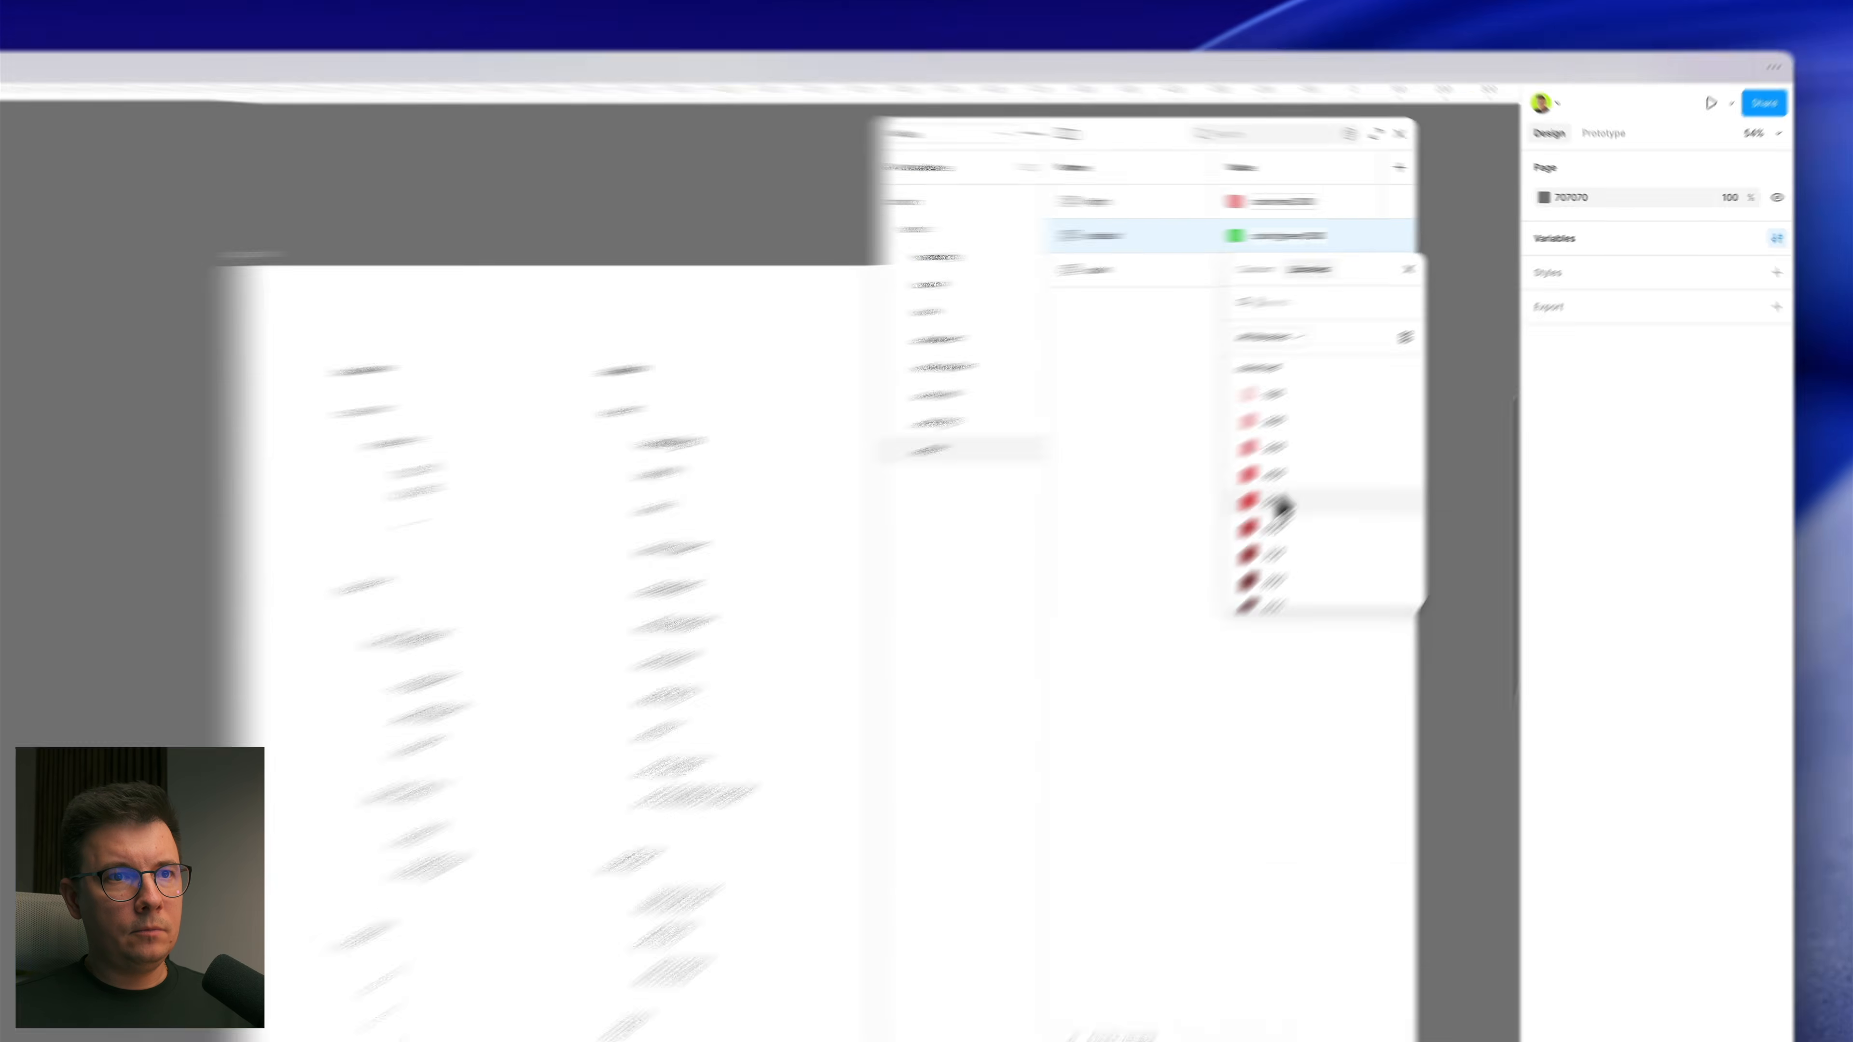
pyautogui.click(1280, 505)
# Step: Set the error group's dark variable to reference color/red/700
pyautogui.click(1071, 302)
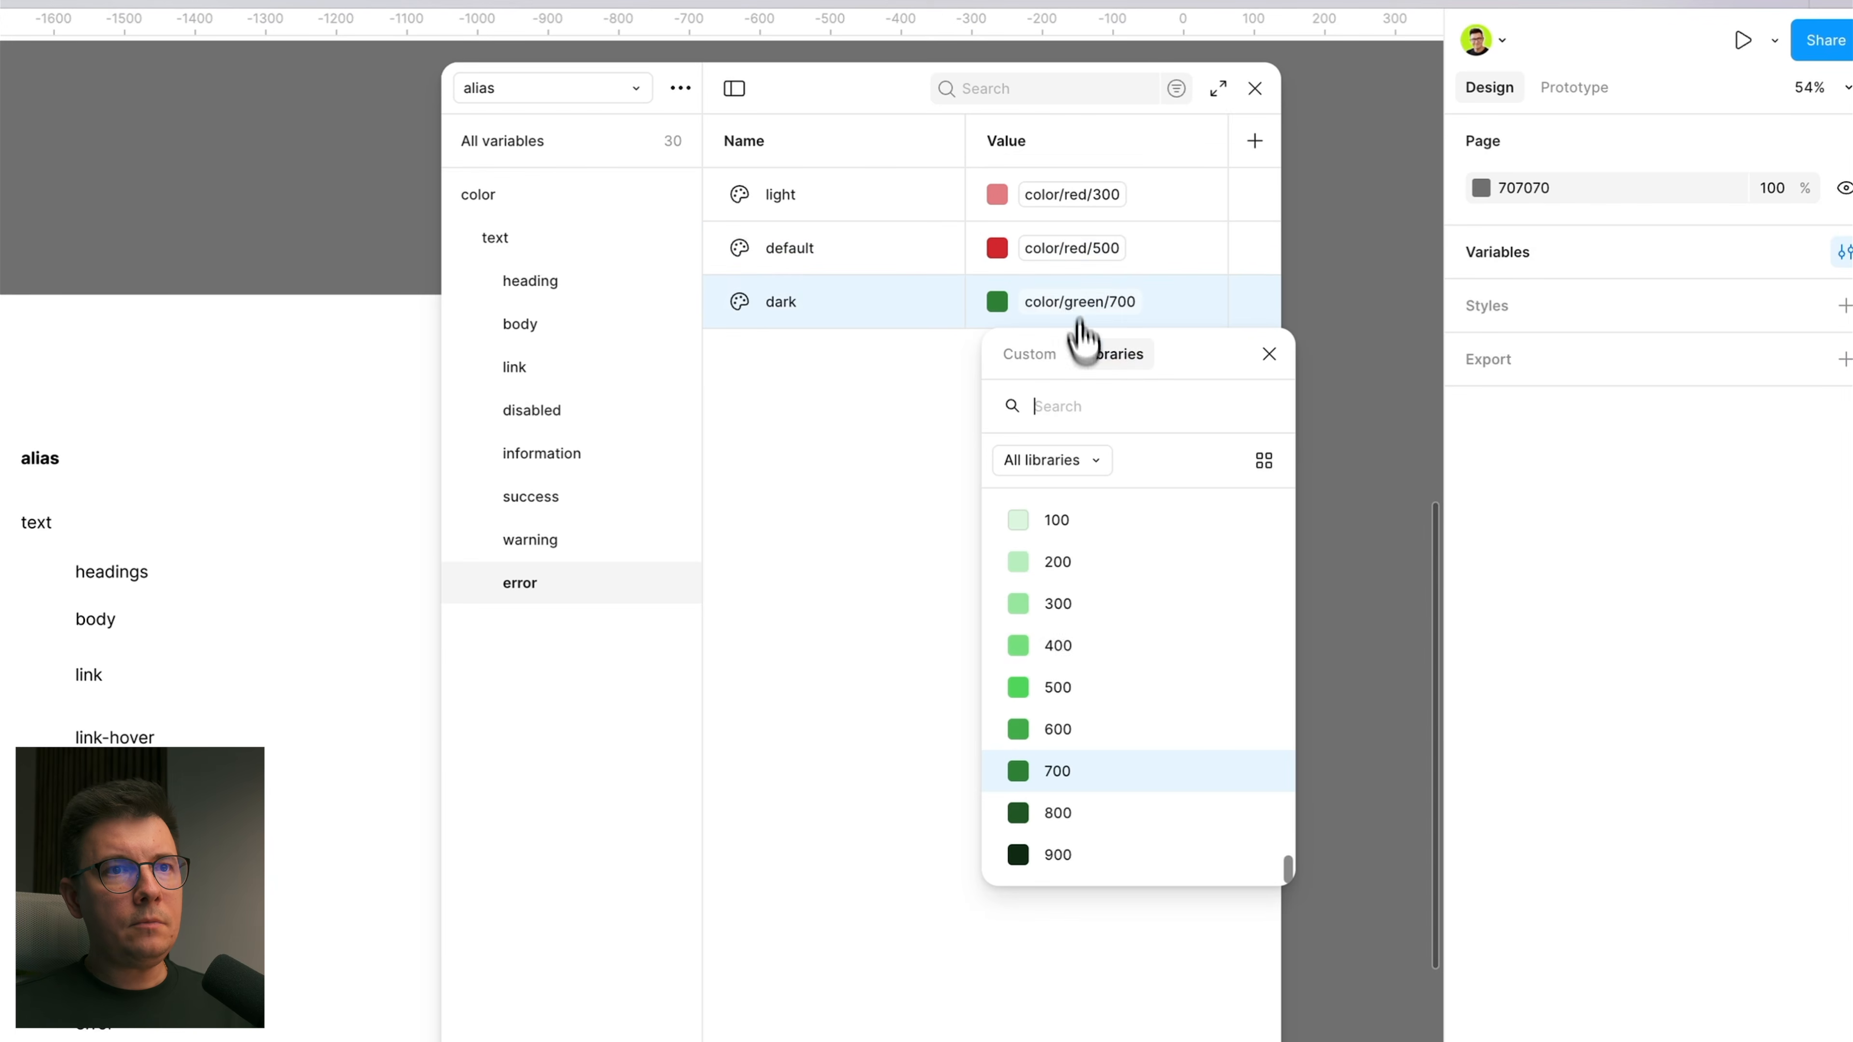
pyautogui.scroll(12, 1072, 650)
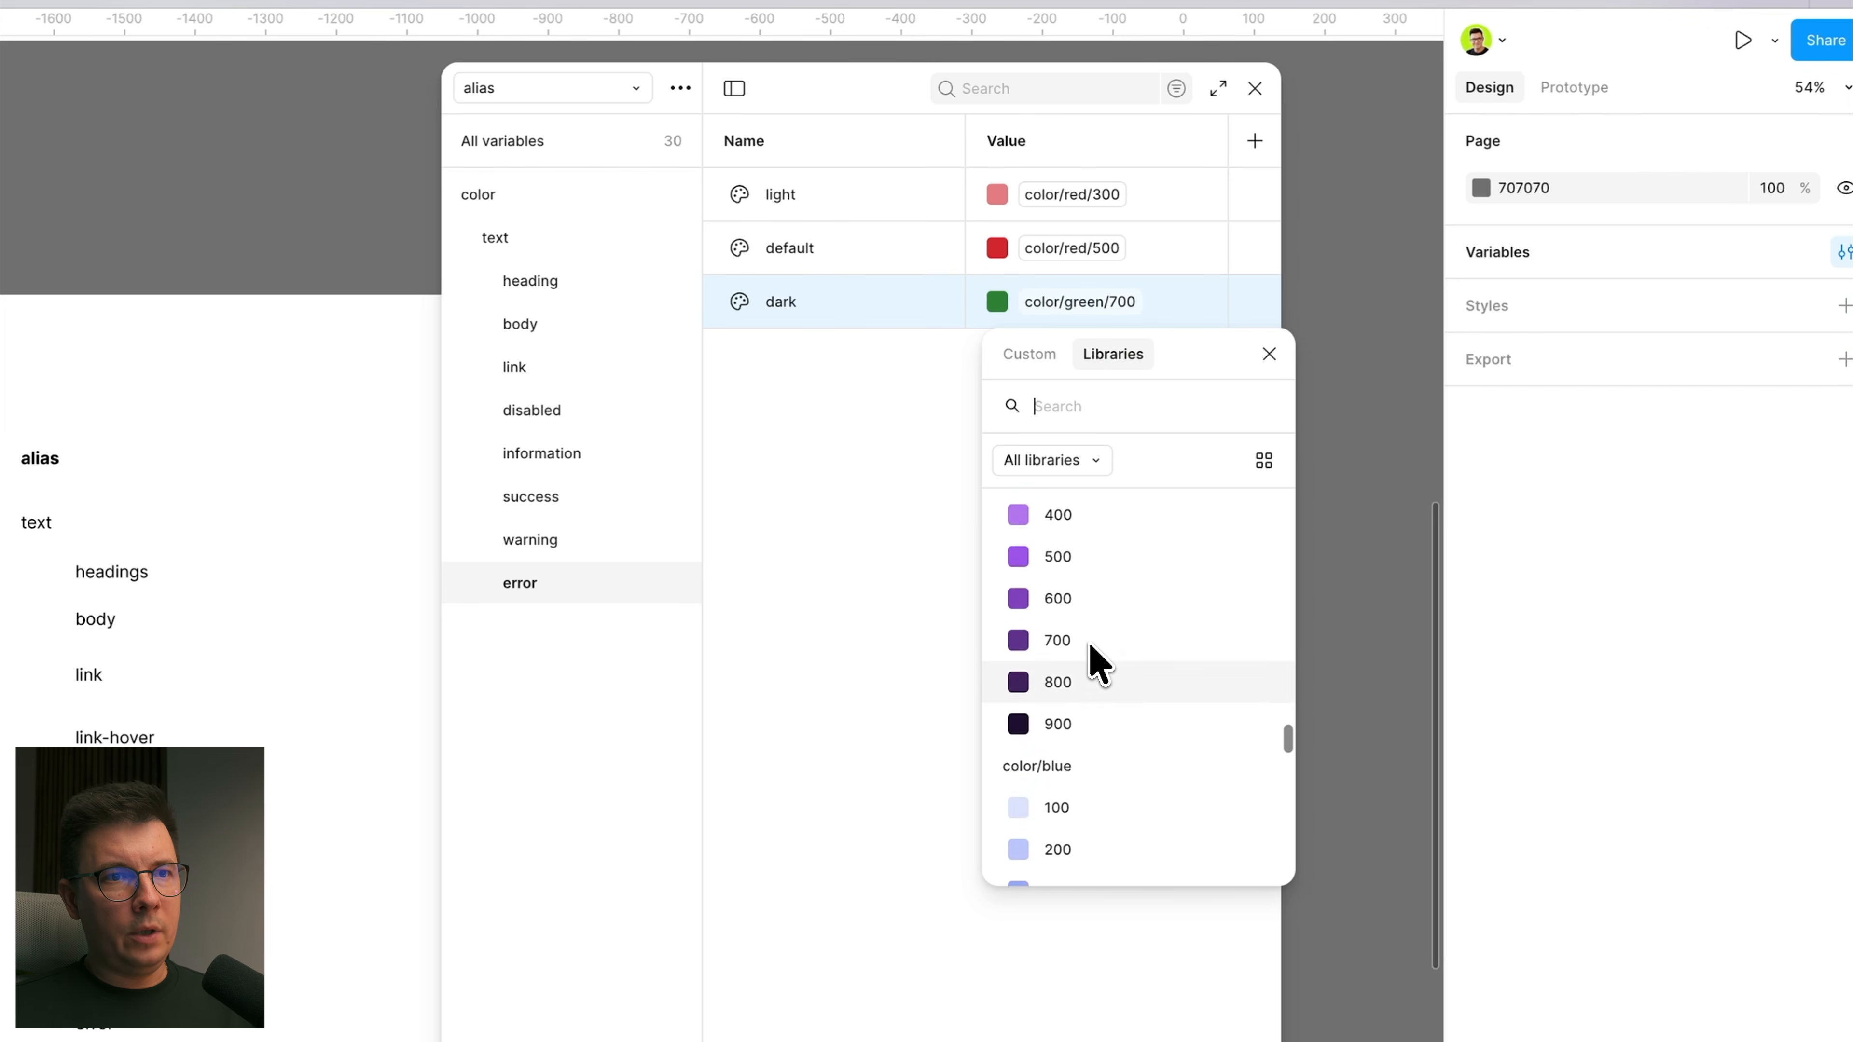
pyautogui.scroll(10, 1090, 645)
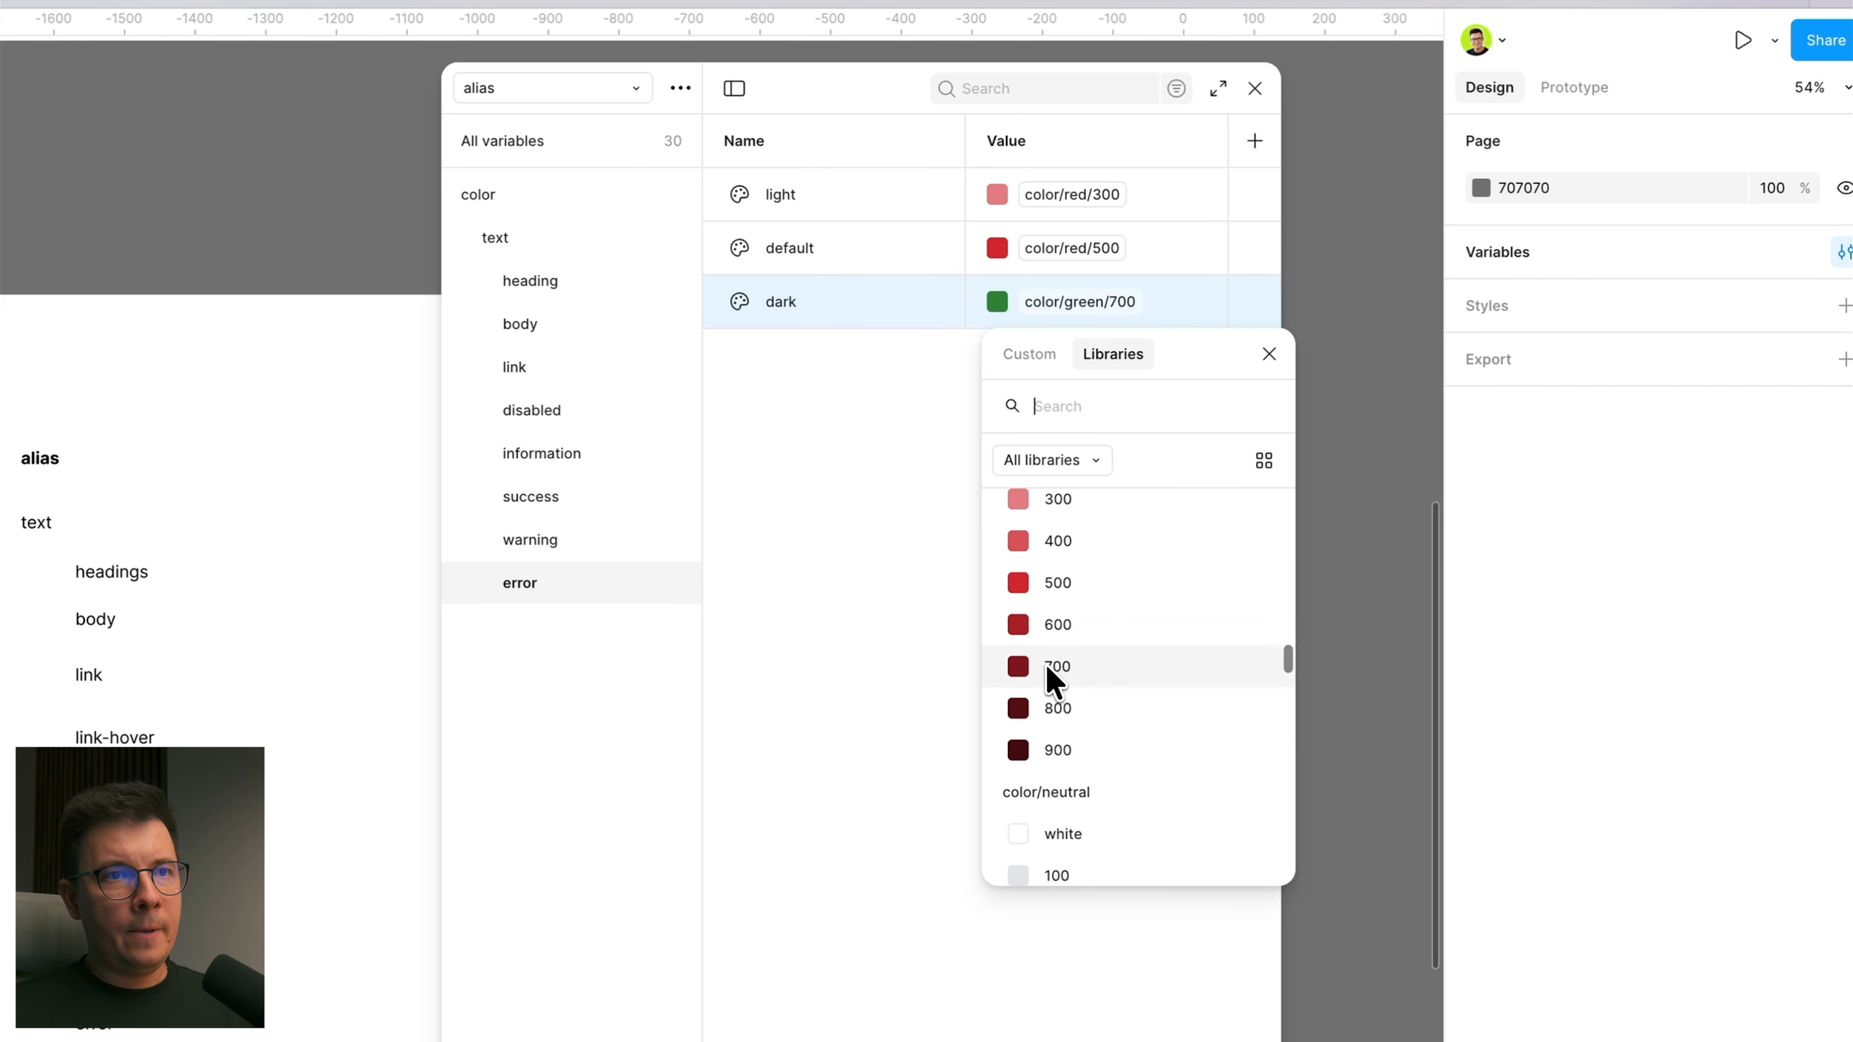
pyautogui.click(1055, 666)
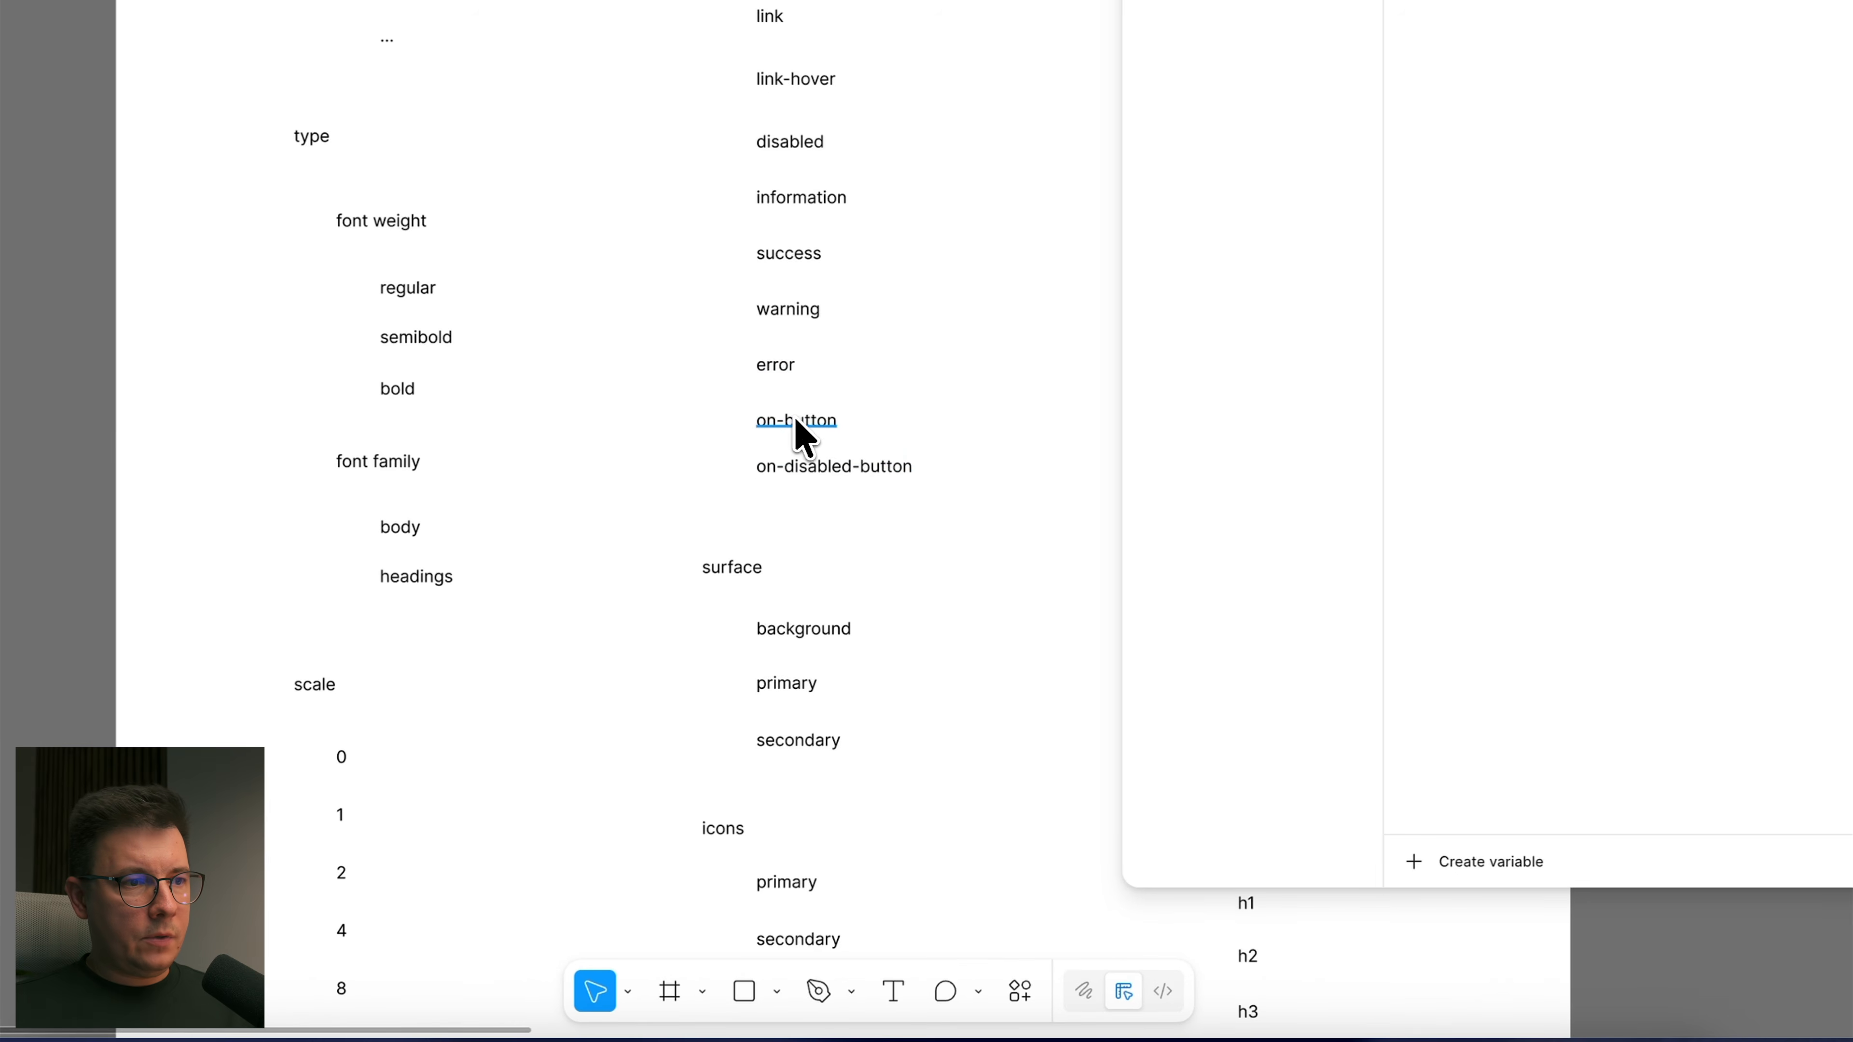
# Step: Move the surface heading with its background, primary and secondary labels up, closer to the text list in the guide
pyautogui.click(646, 806)
pyautogui.keyDown('shift'); pyautogui.click(802, 467); pyautogui.keyUp('shift')
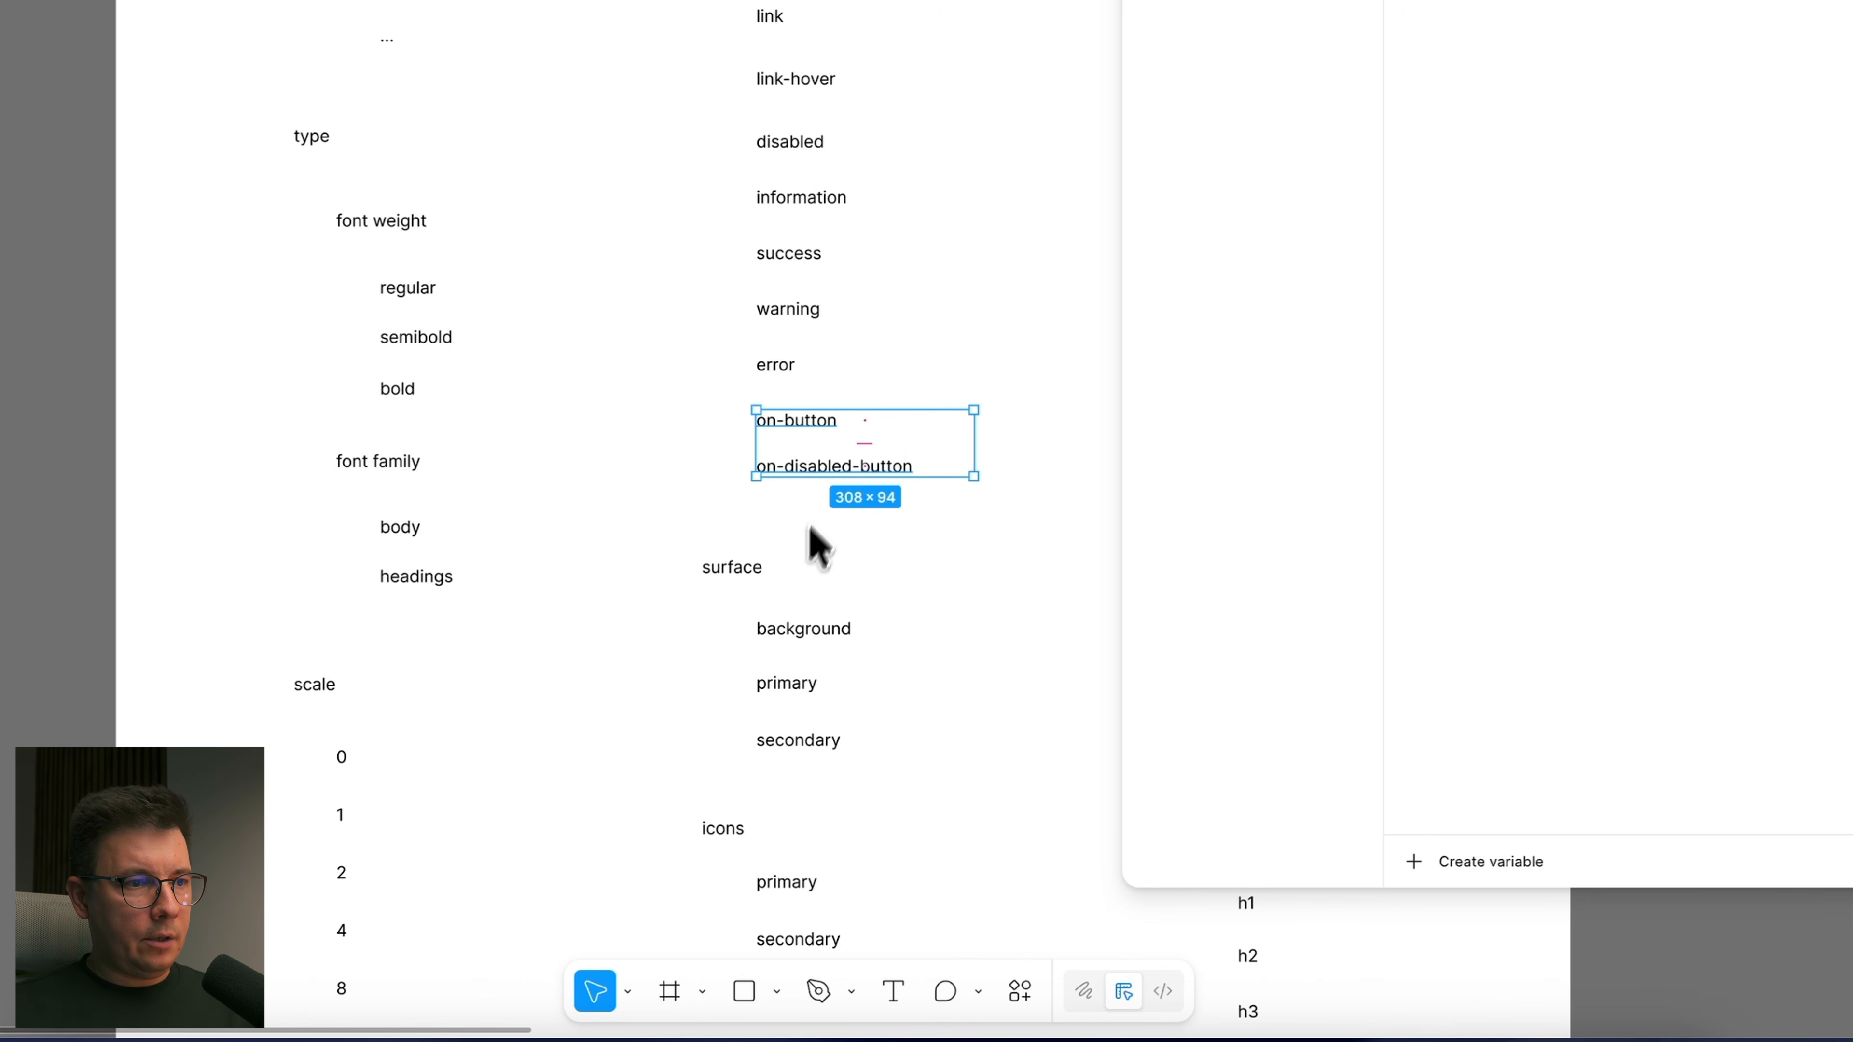
pyautogui.click(869, 564)
pyautogui.moveTo(847, 562); pyautogui.dragTo(654, 753)
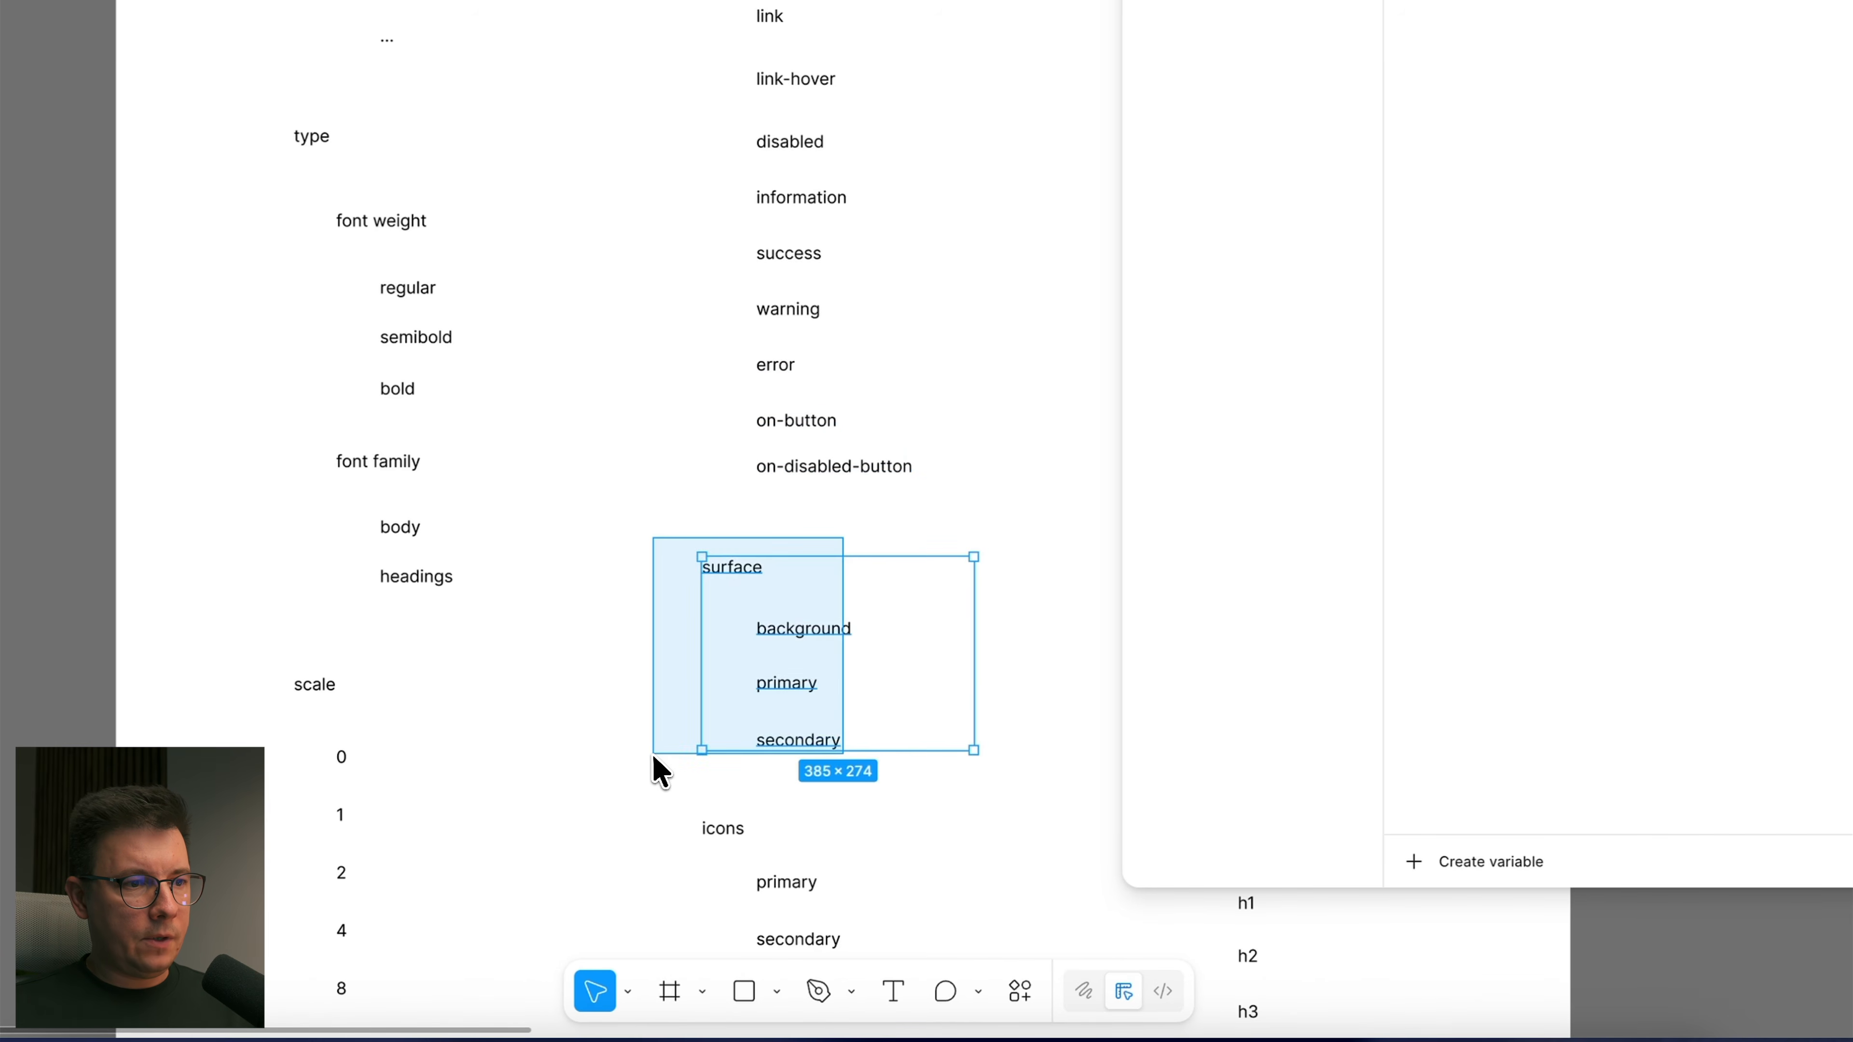
pyautogui.moveTo(791, 646); pyautogui.dragTo(787, 595)
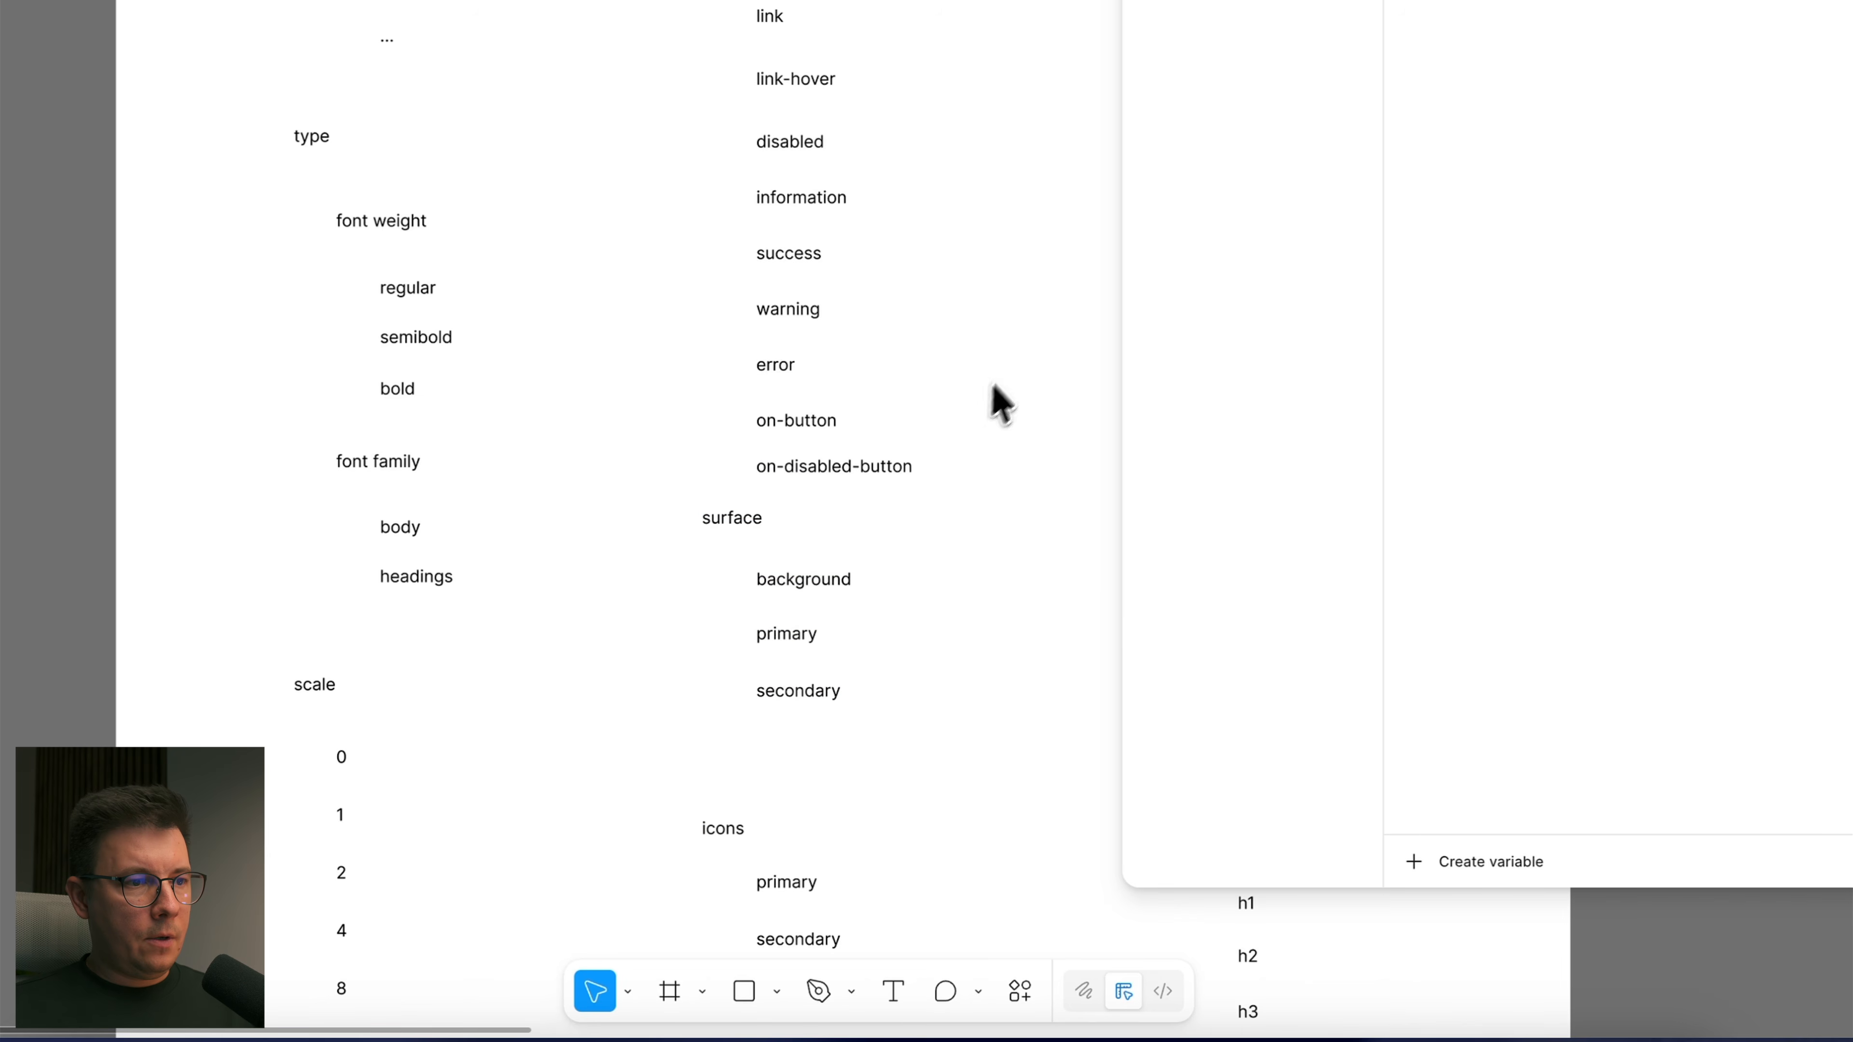
# Step: Move the on-button and on-disabled-button labels below secondary in the surface list, and shift that list slightly up
pyautogui.moveTo(950, 391); pyautogui.dragTo(807, 744)
pyautogui.moveTo(949, 480); pyautogui.dragTo(615, 819)
pyautogui.moveTo(900, 443); pyautogui.dragTo(664, 791)
pyautogui.moveTo(815, 600); pyautogui.dragTo(804, 543)
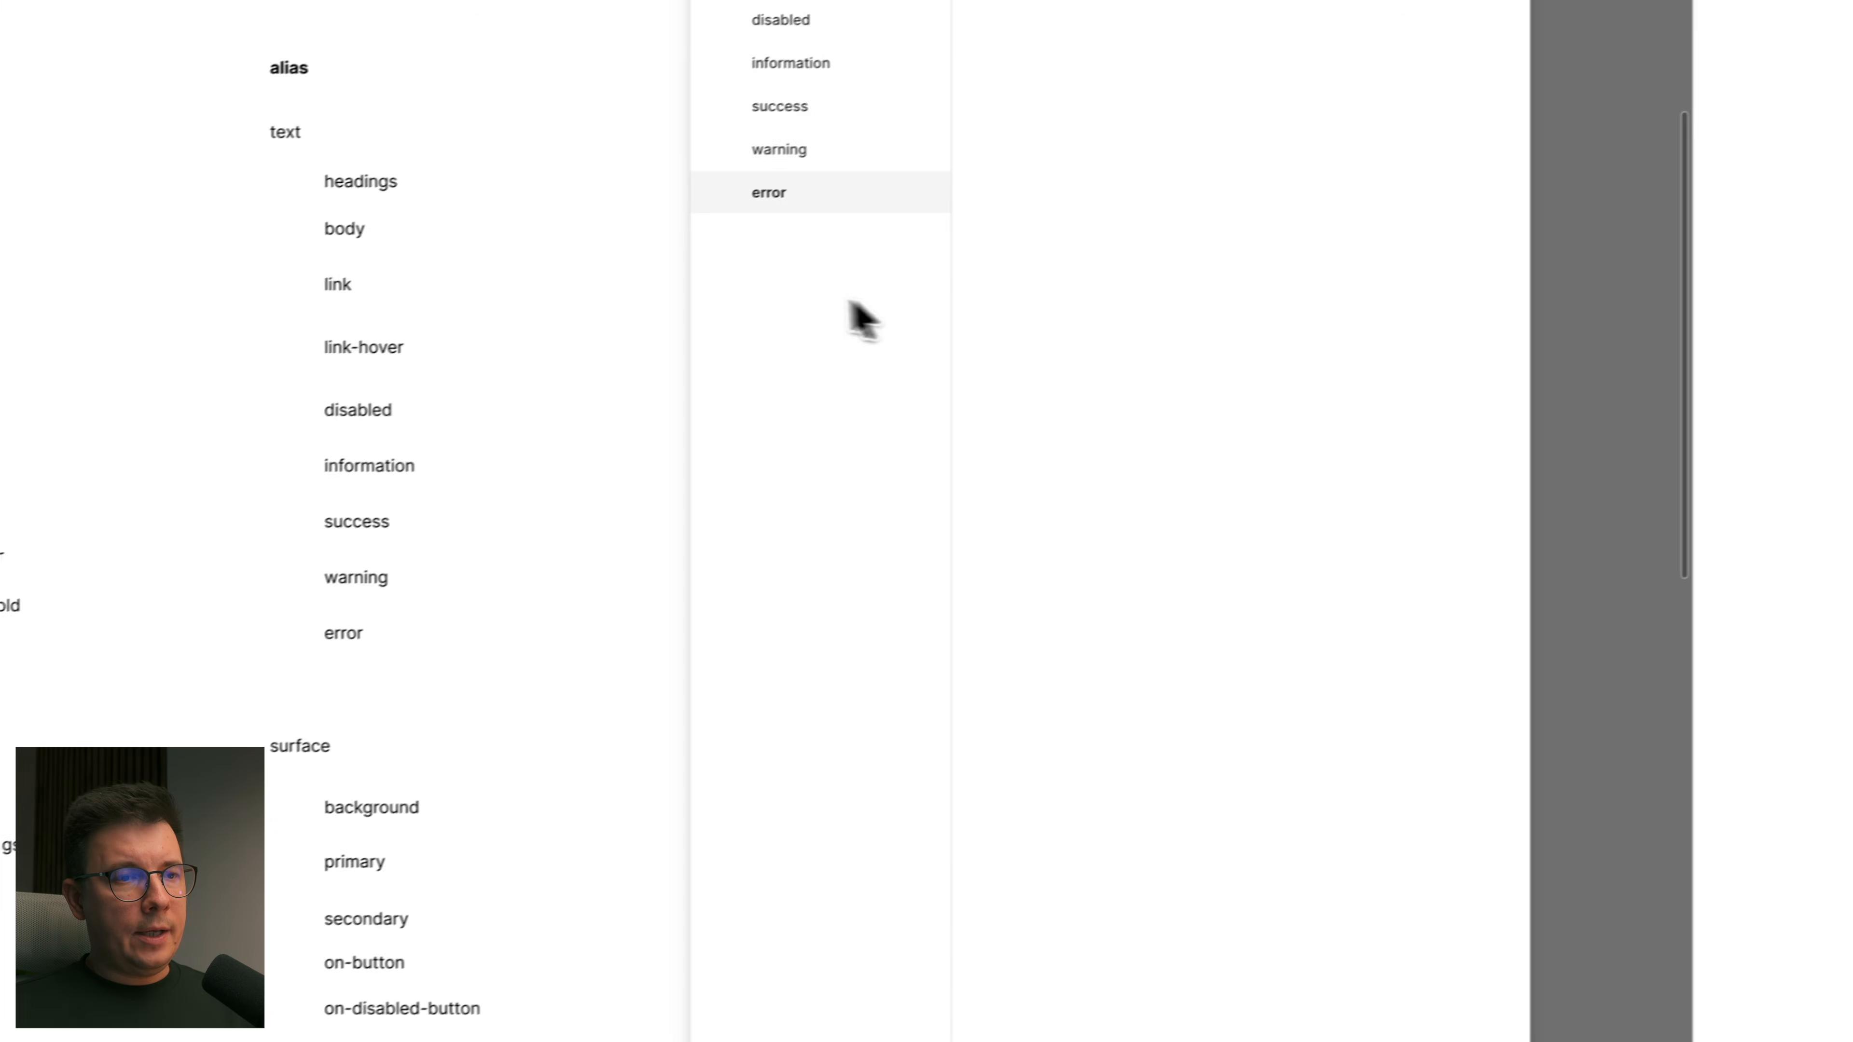
# Step: Add a blank color variable to the error group
pyautogui.click(970, 781)
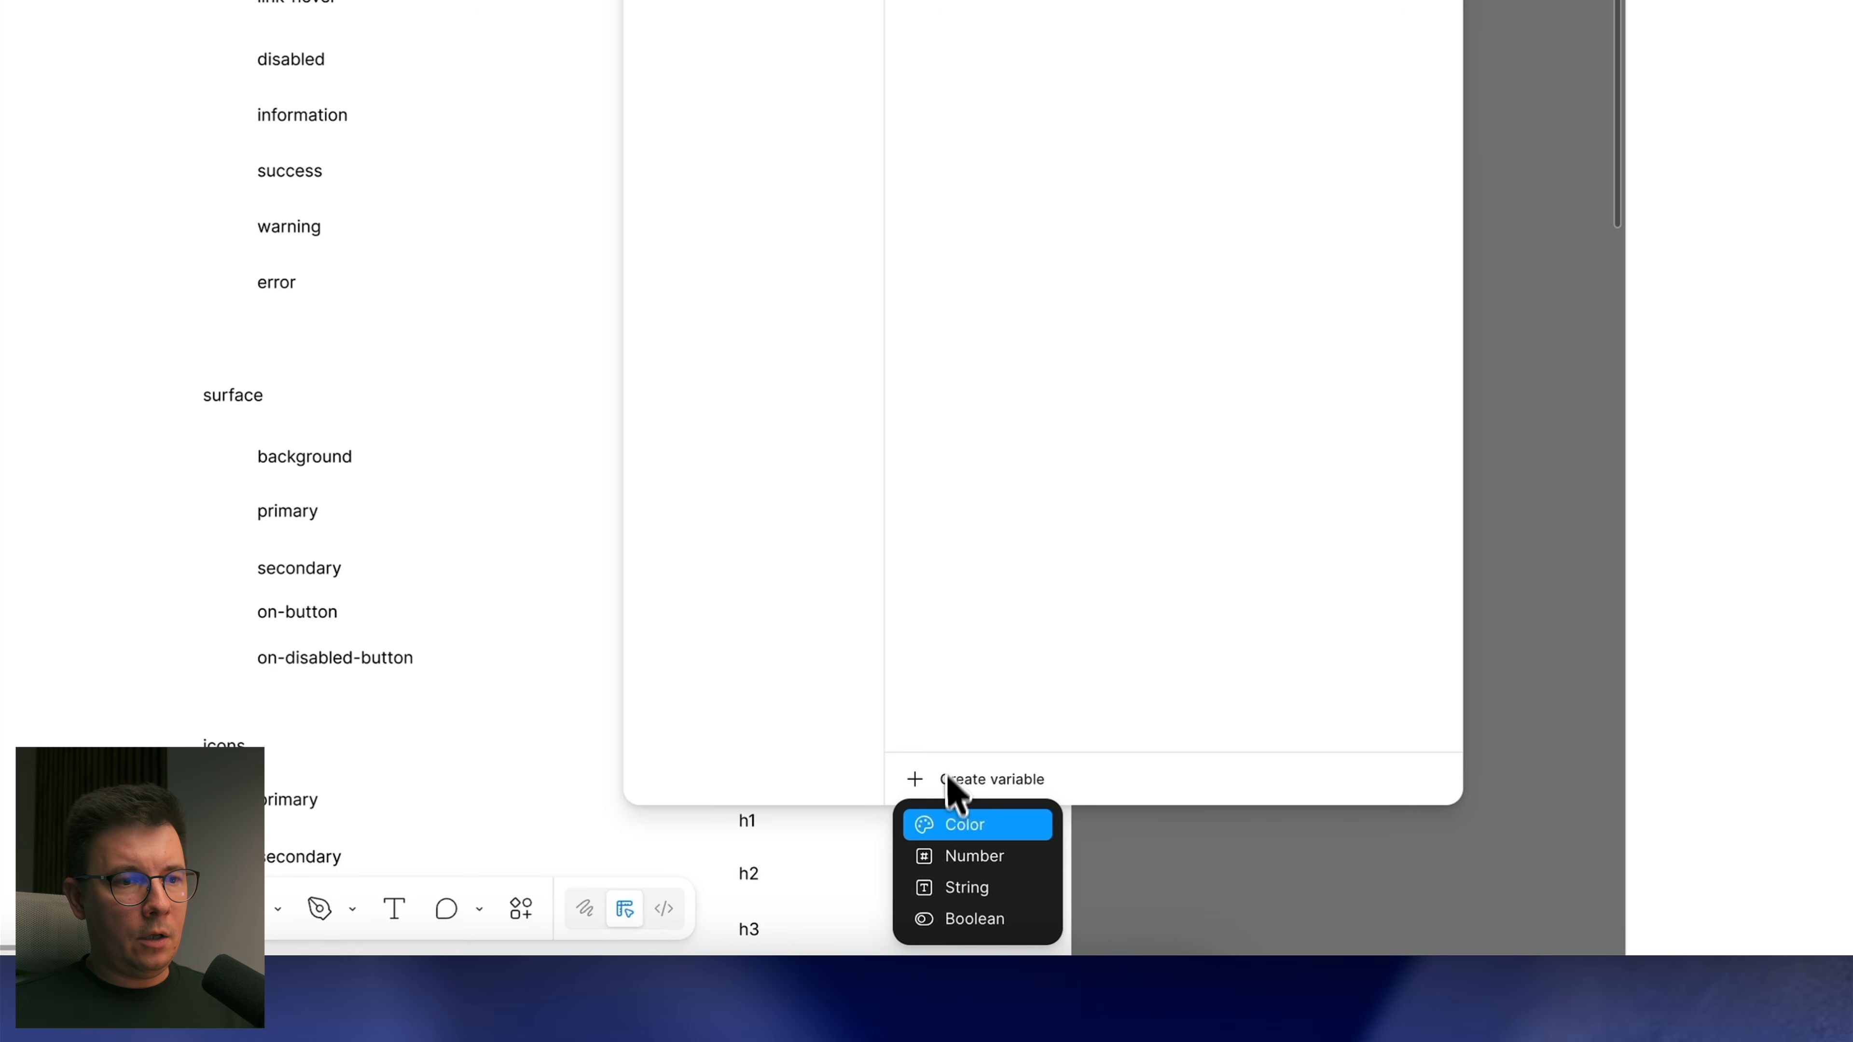
pyautogui.click(967, 829)
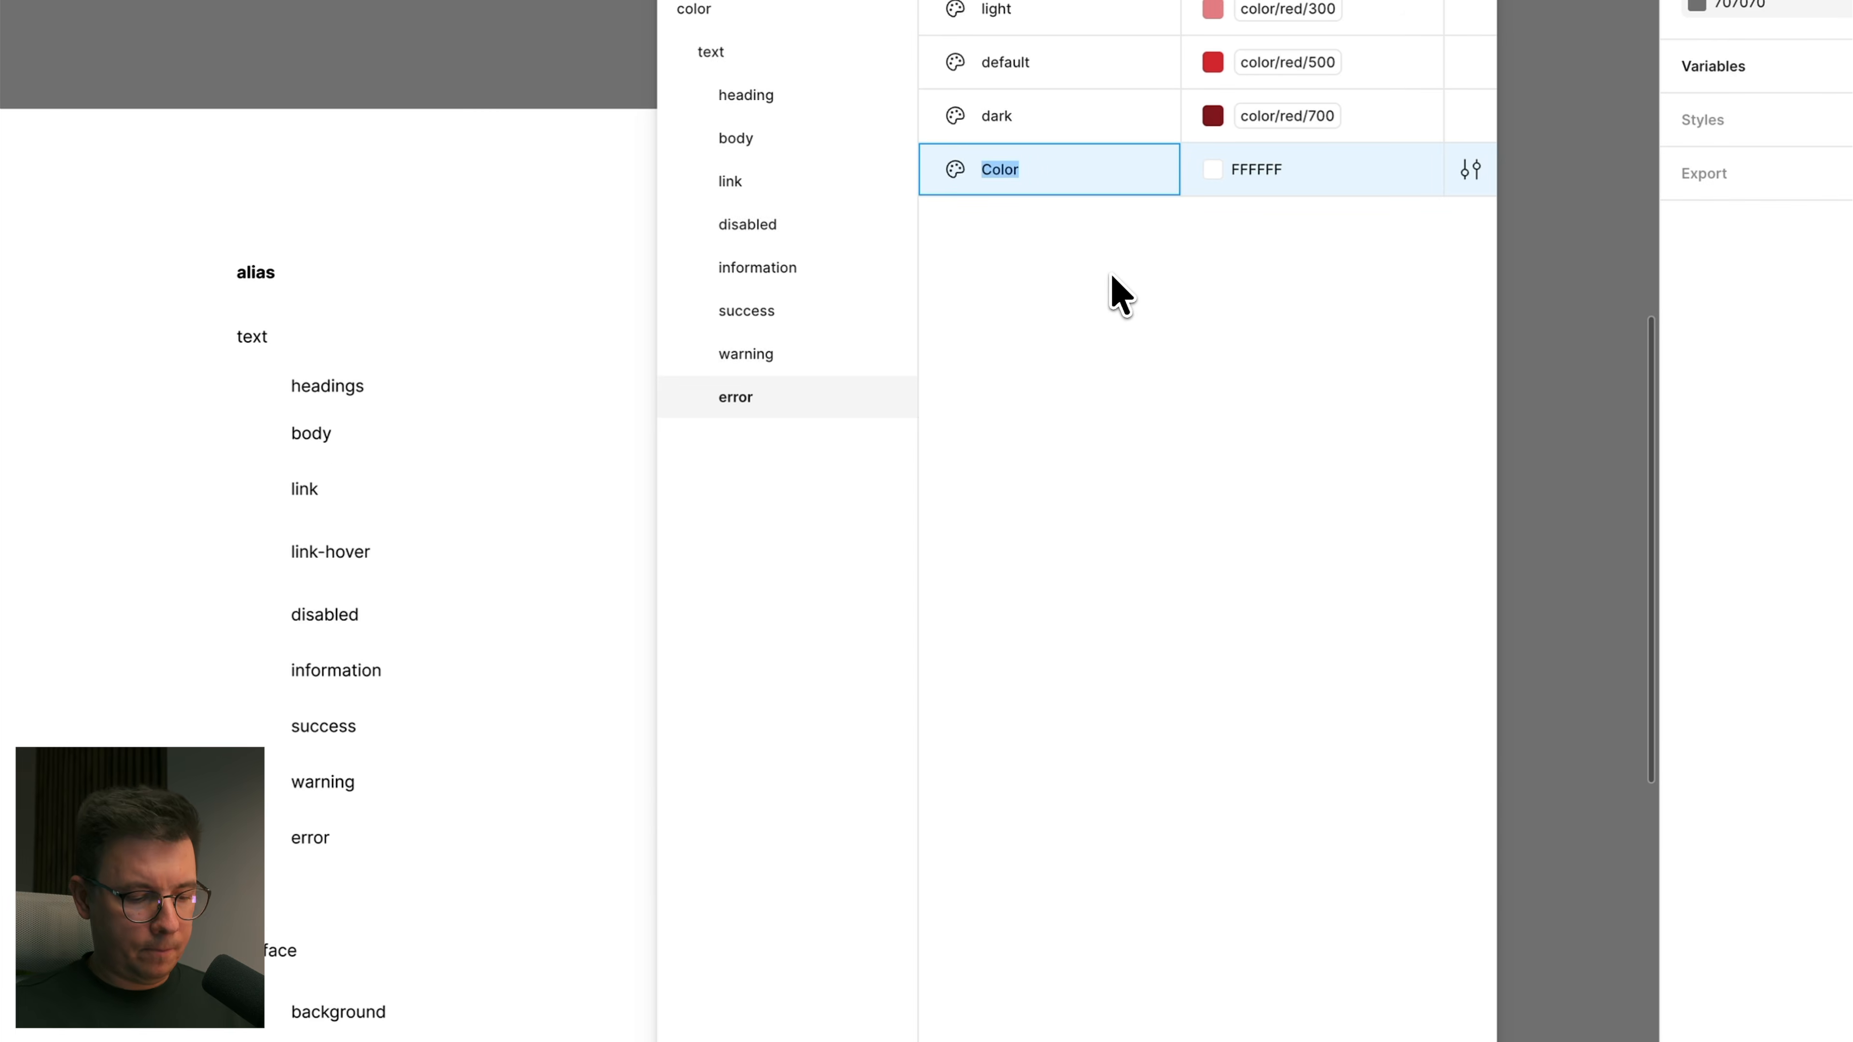
pyautogui.click(1112, 274)
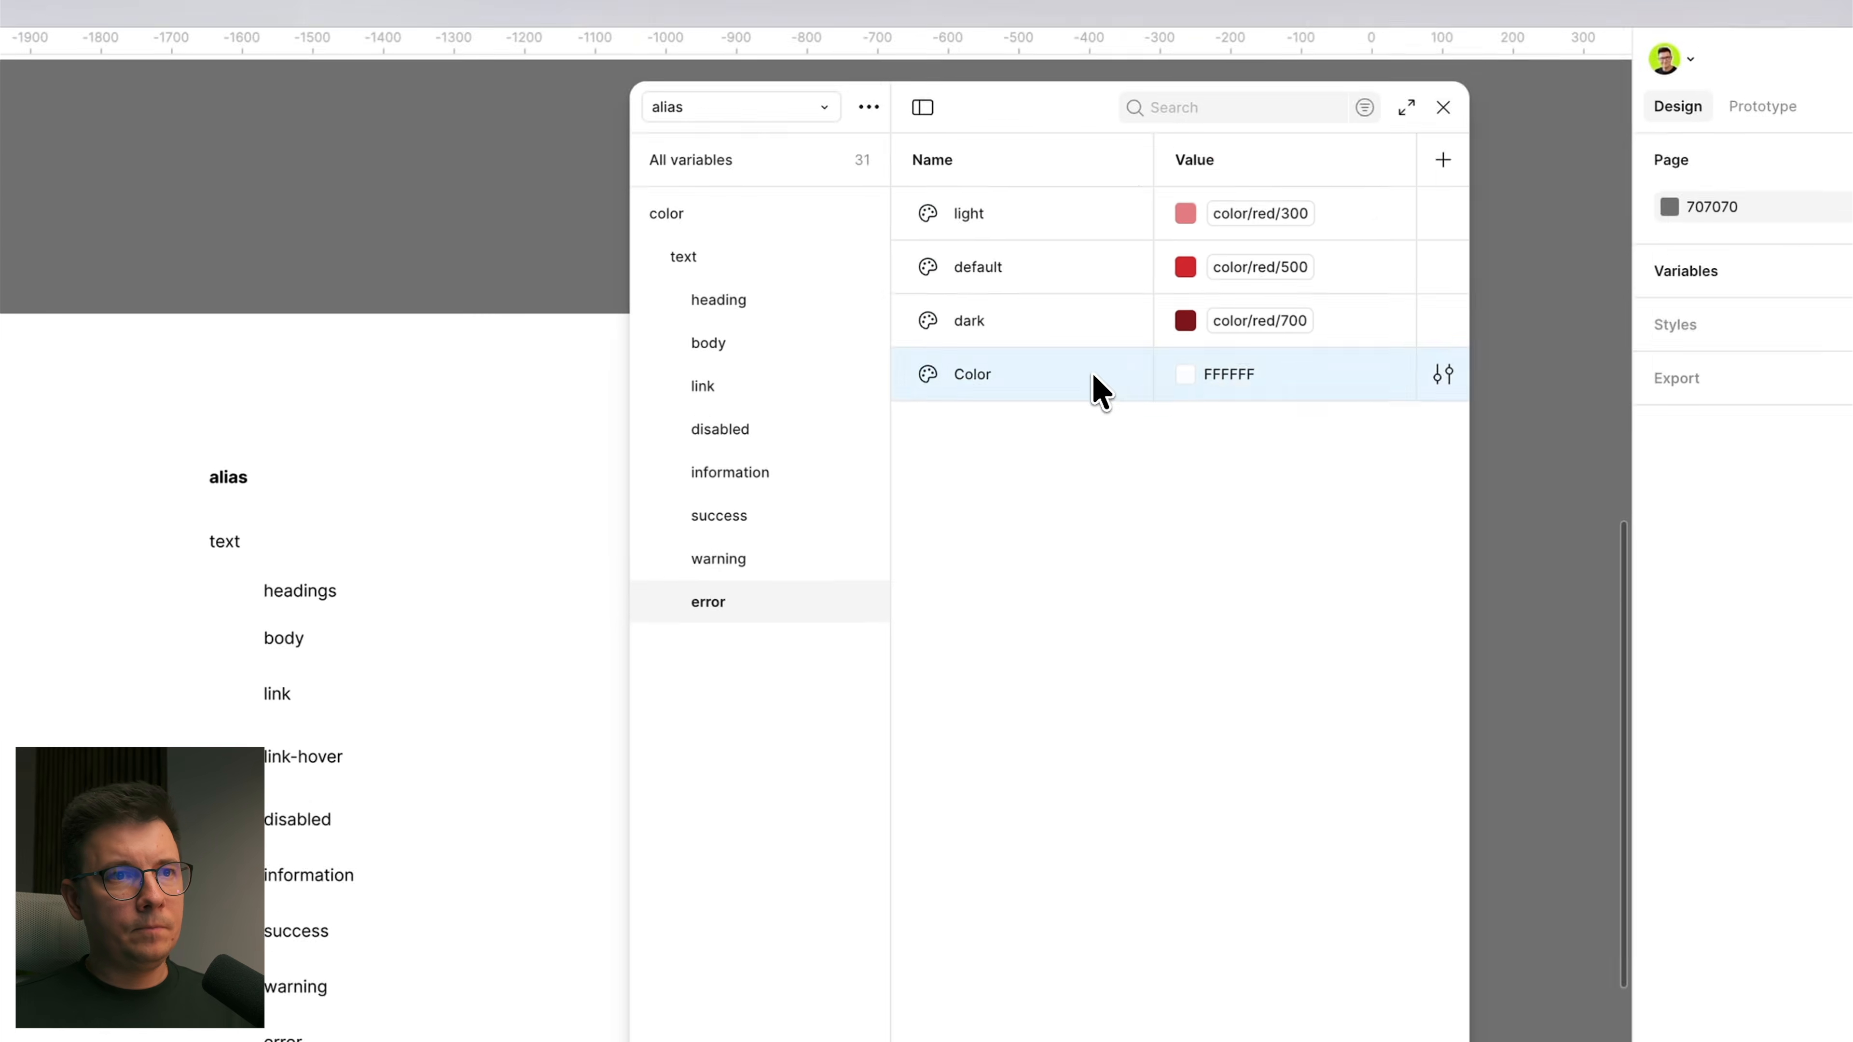
# Step: Place the blank Color variable in a new group named "surface" and move that group directly under color, beside text
pyautogui.rightClick(1137, 180)
pyautogui.click(1198, 482)
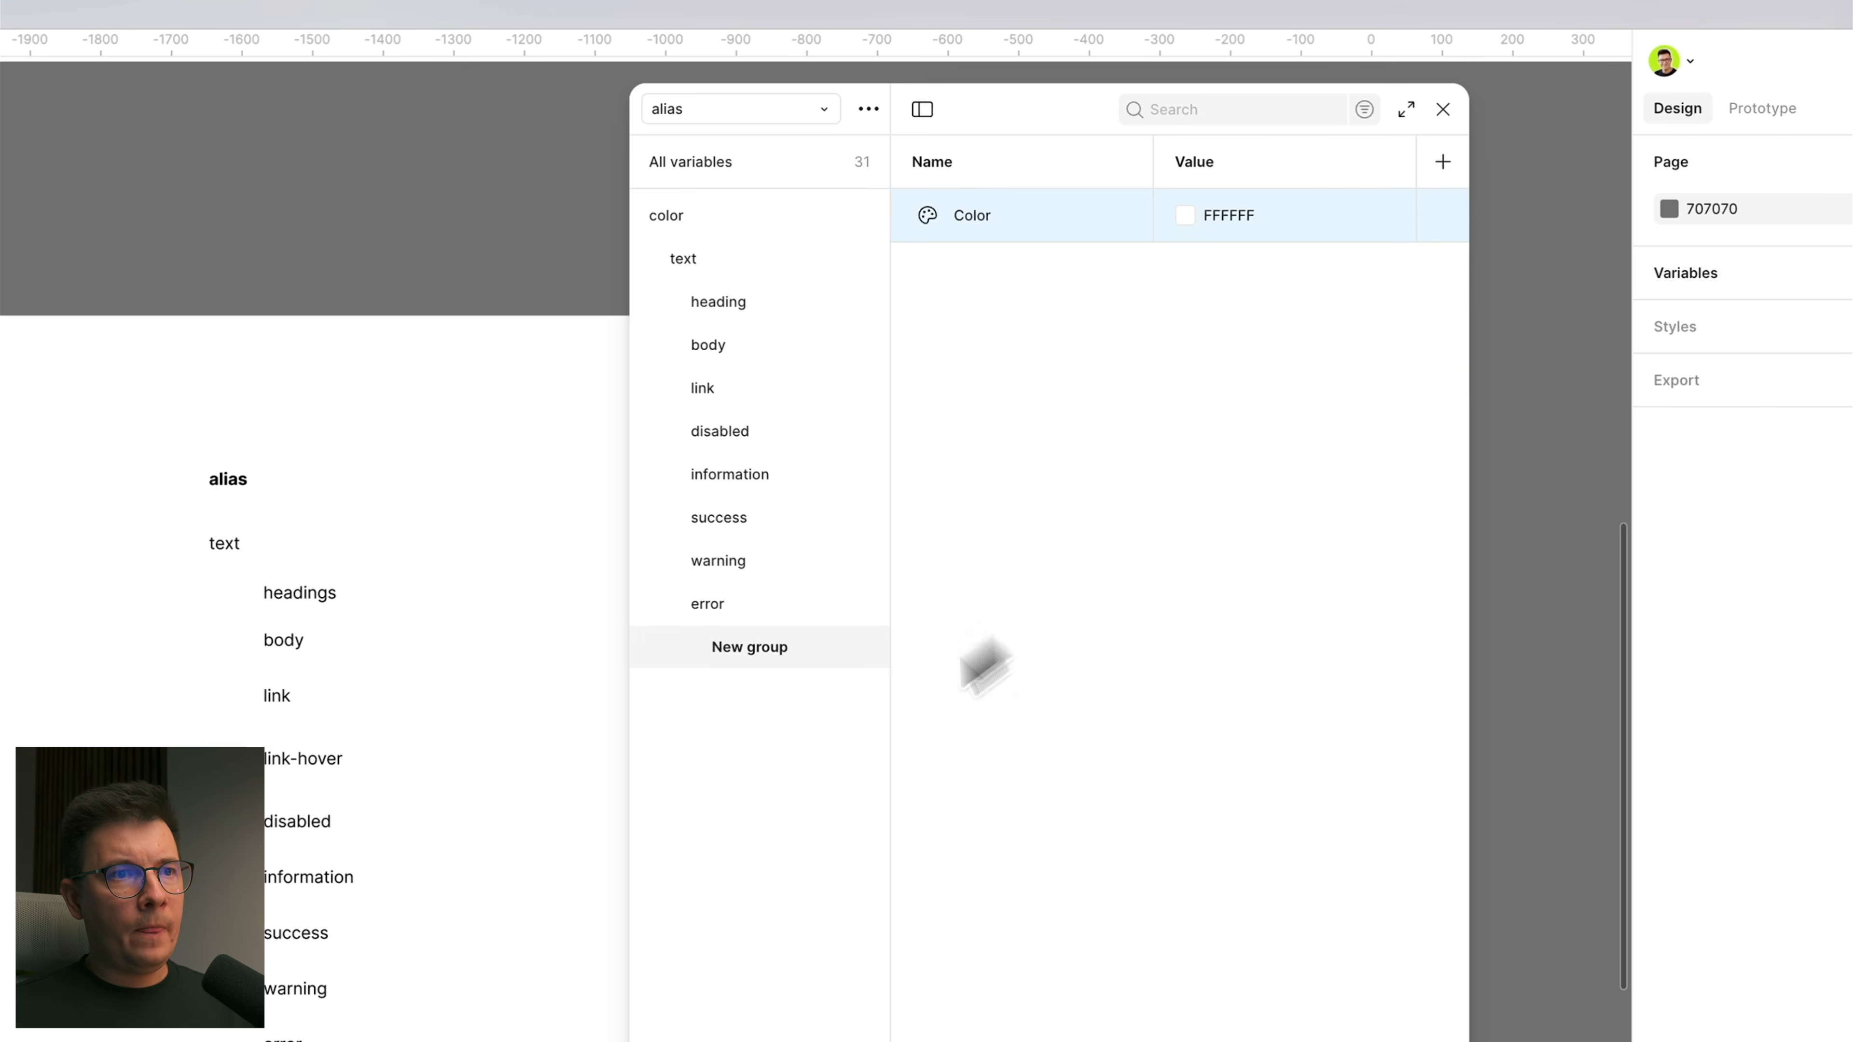
pyautogui.moveTo(757, 640); pyautogui.dragTo(654, 217)
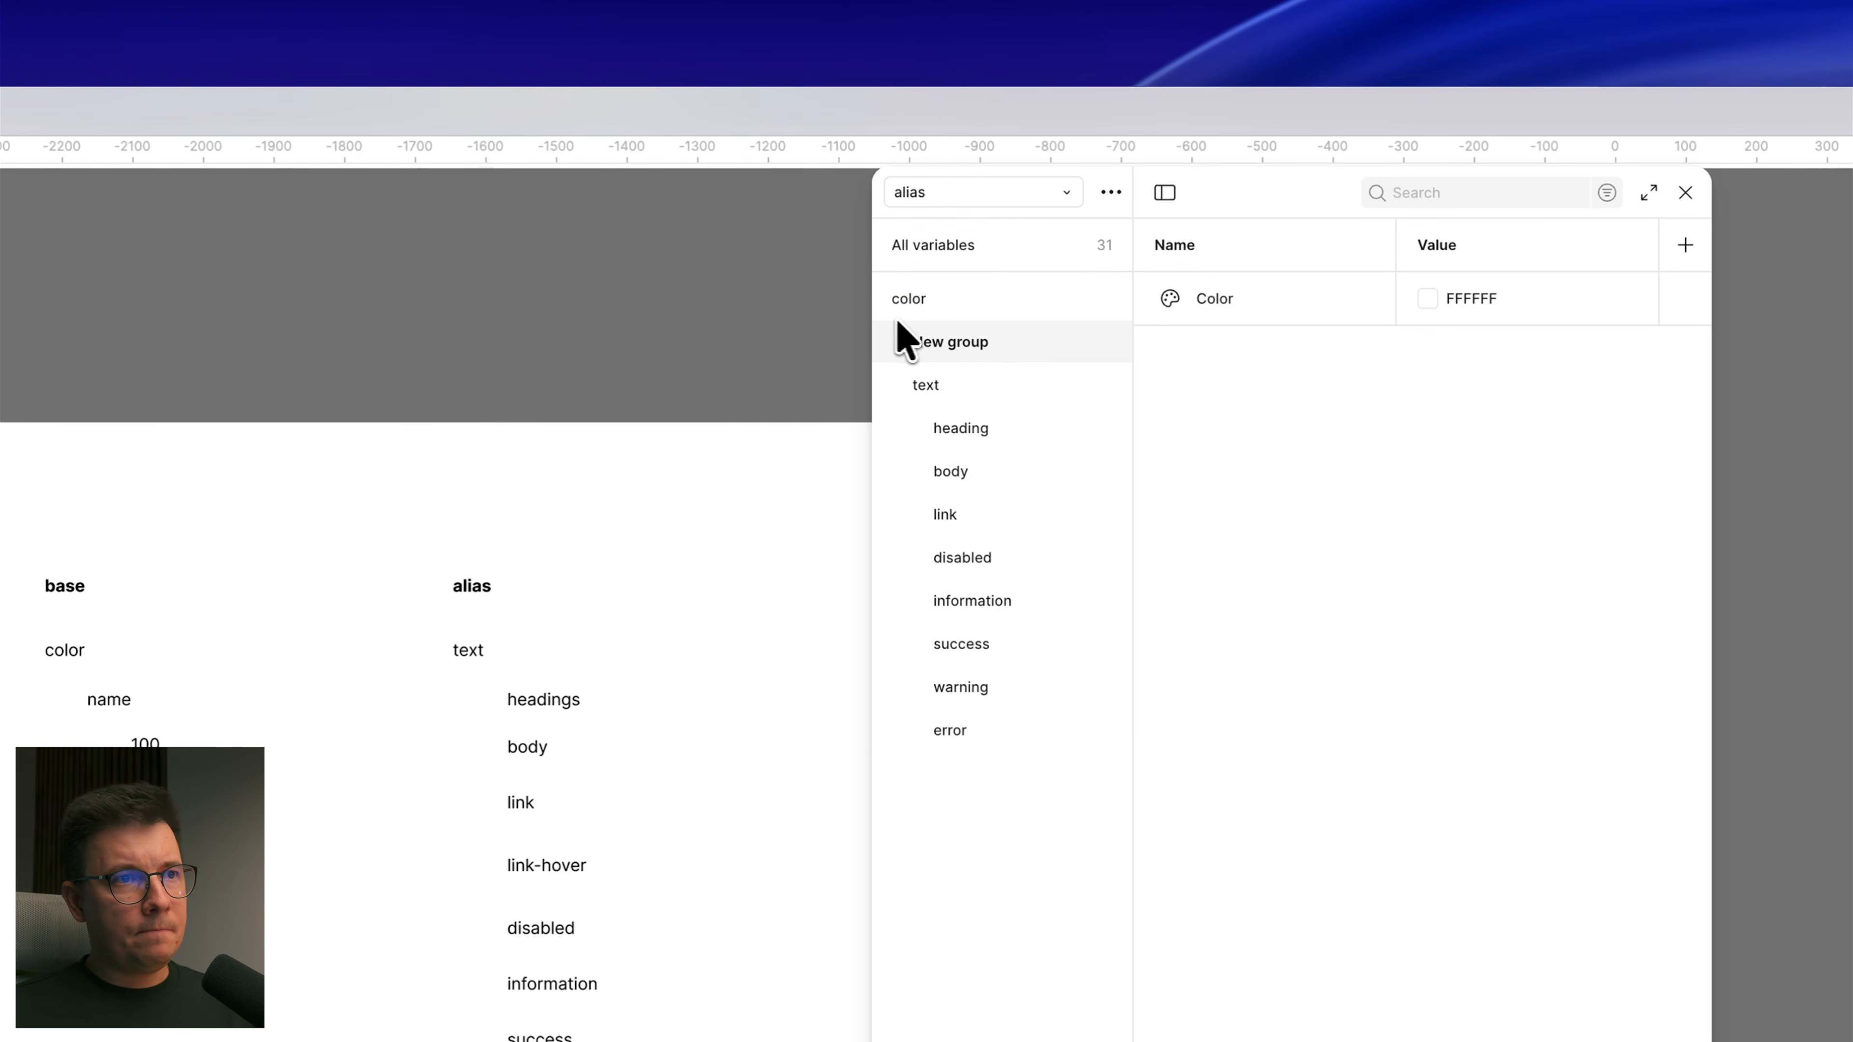
pyautogui.doubleClick(974, 344)
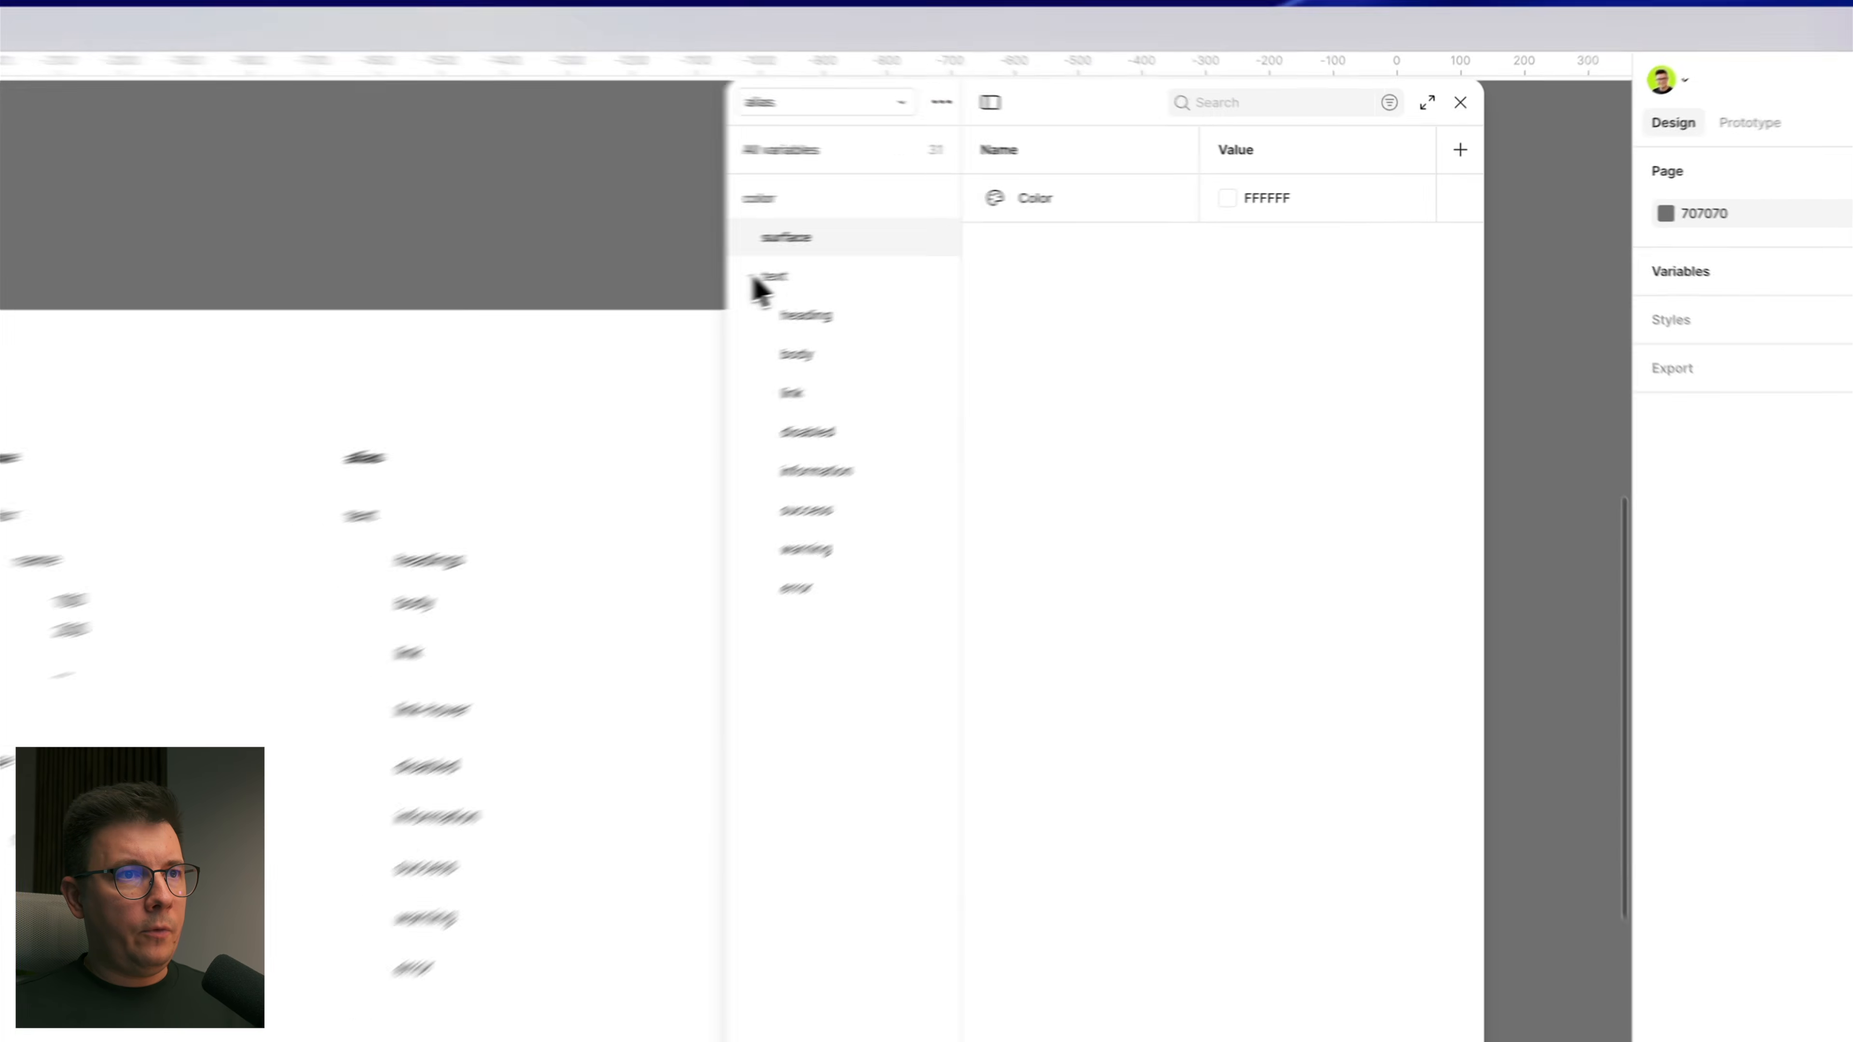
# Step: Move the surface group below the text group inside color and show the text subgroups again
pyautogui.click(1063, 235)
pyautogui.moveTo(1079, 215); pyautogui.dragTo(1078, 245)
pyautogui.moveTo(710, 306); pyautogui.dragTo(709, 304)
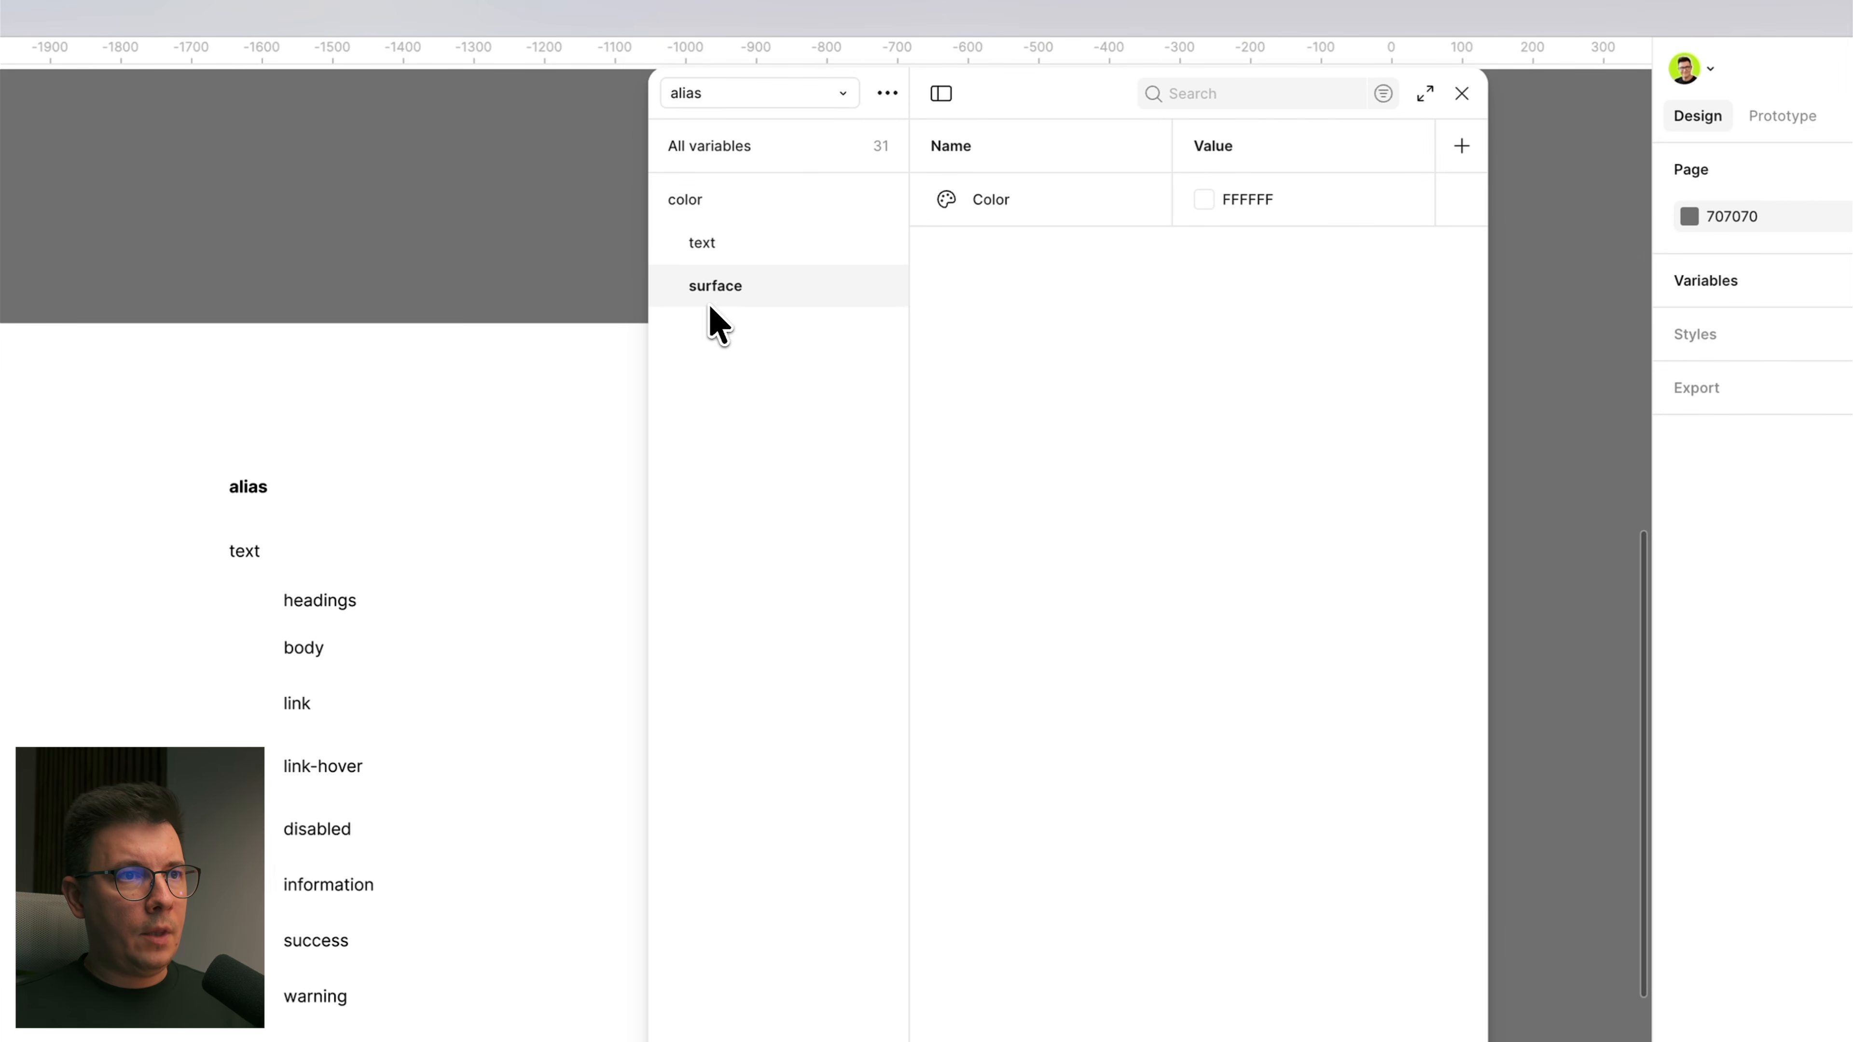
pyautogui.click(677, 246)
pyautogui.click(717, 630)
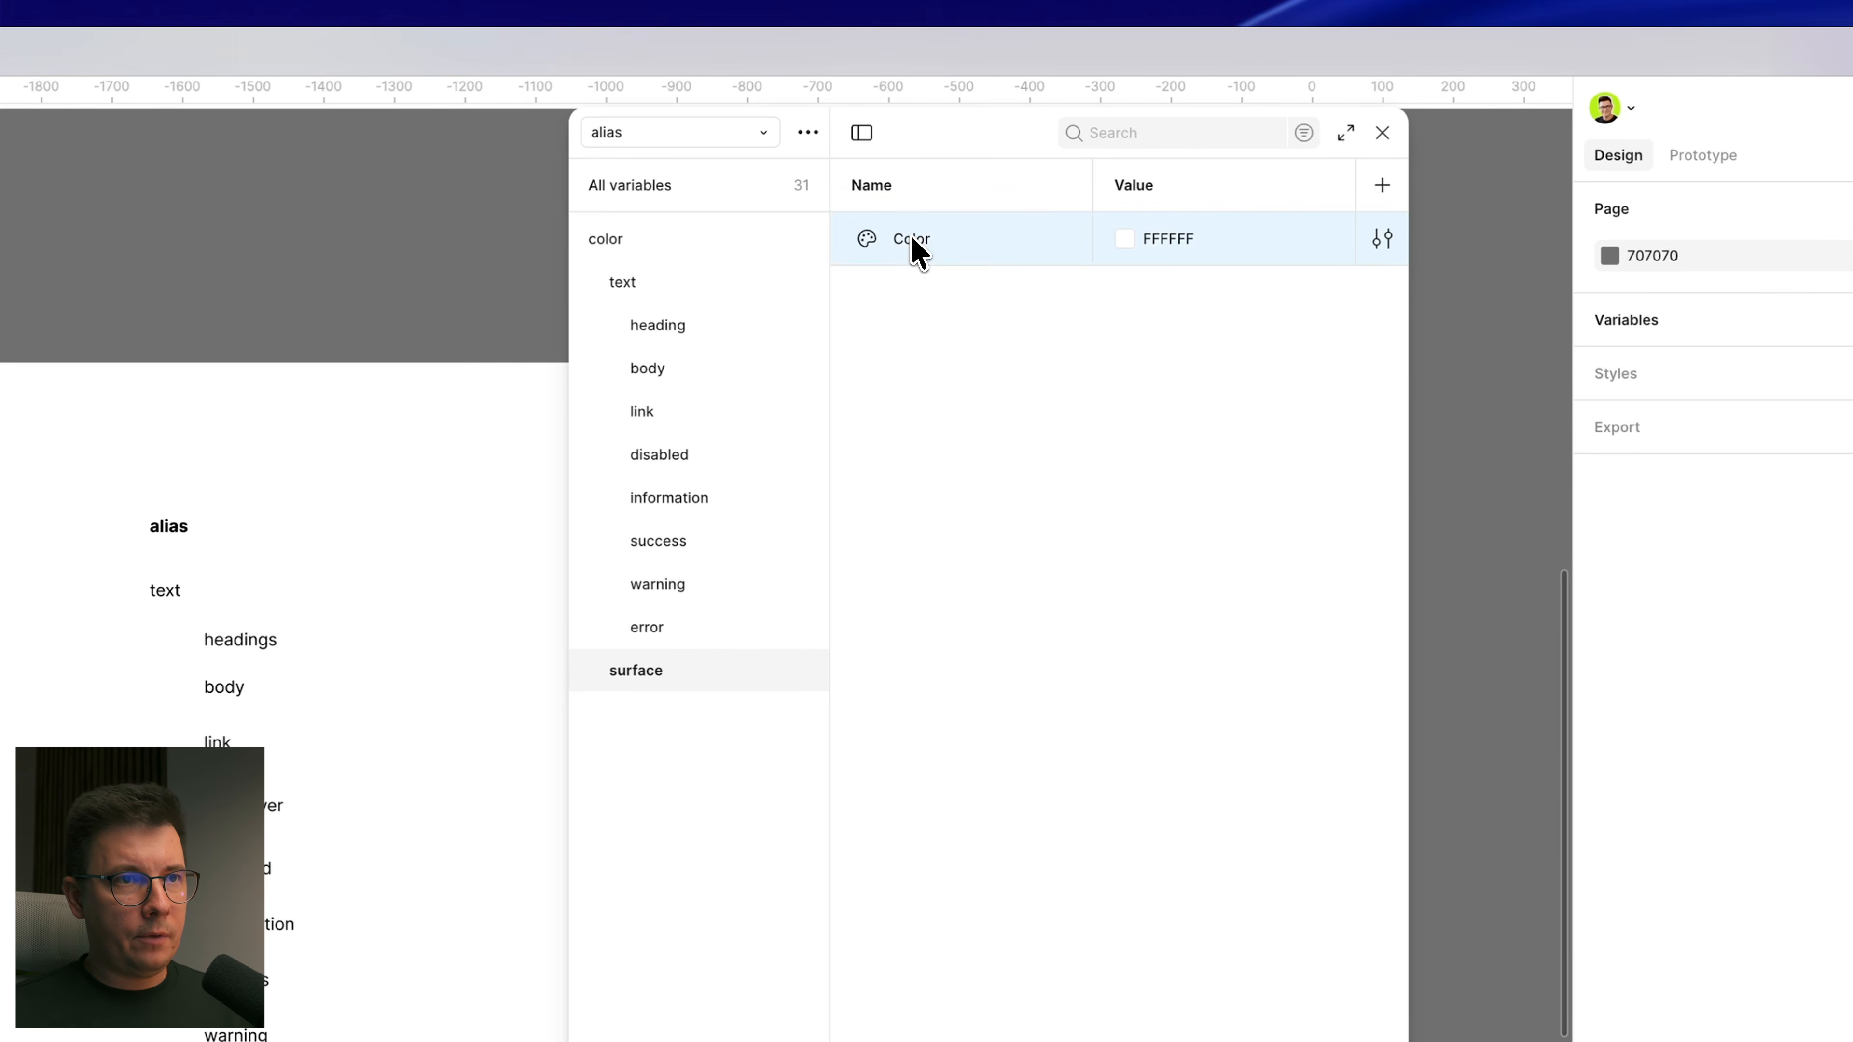
pyautogui.doubleClick(911, 236)
pyautogui.write('b')
pyautogui.press('BackSpace')
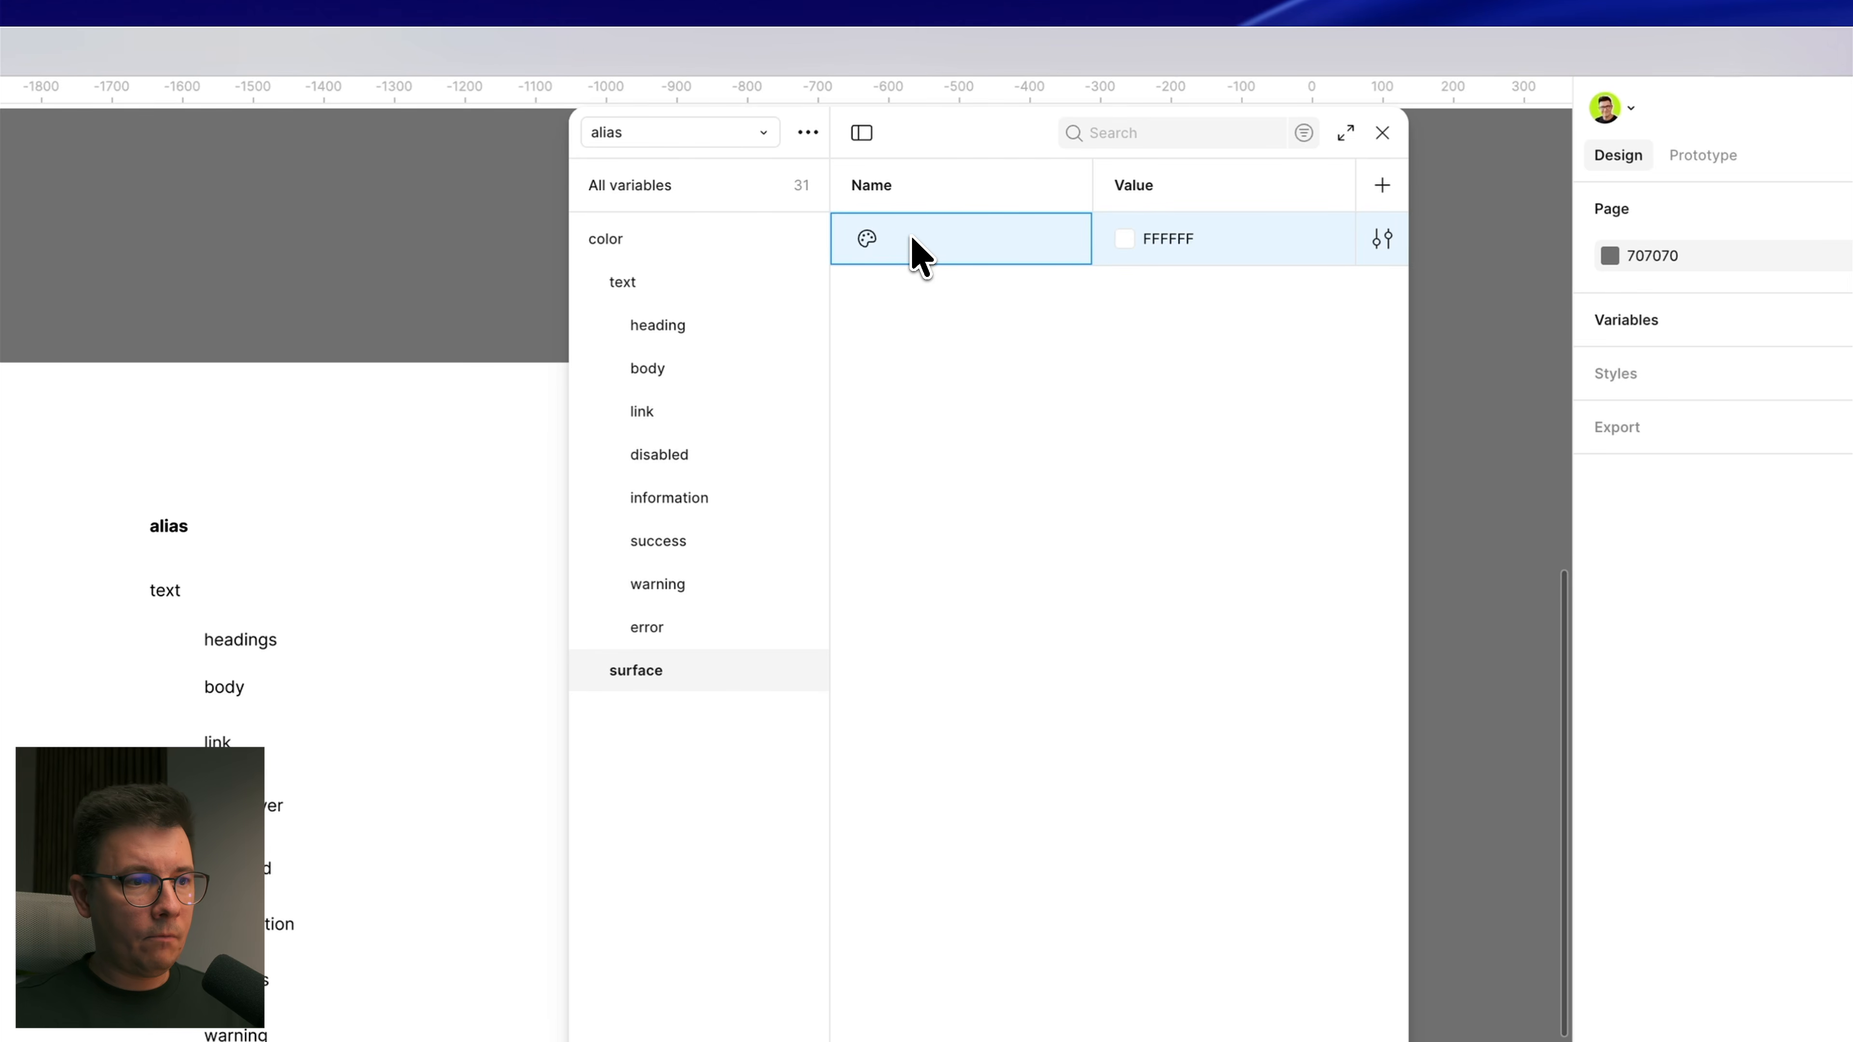
pyautogui.click(850, 451)
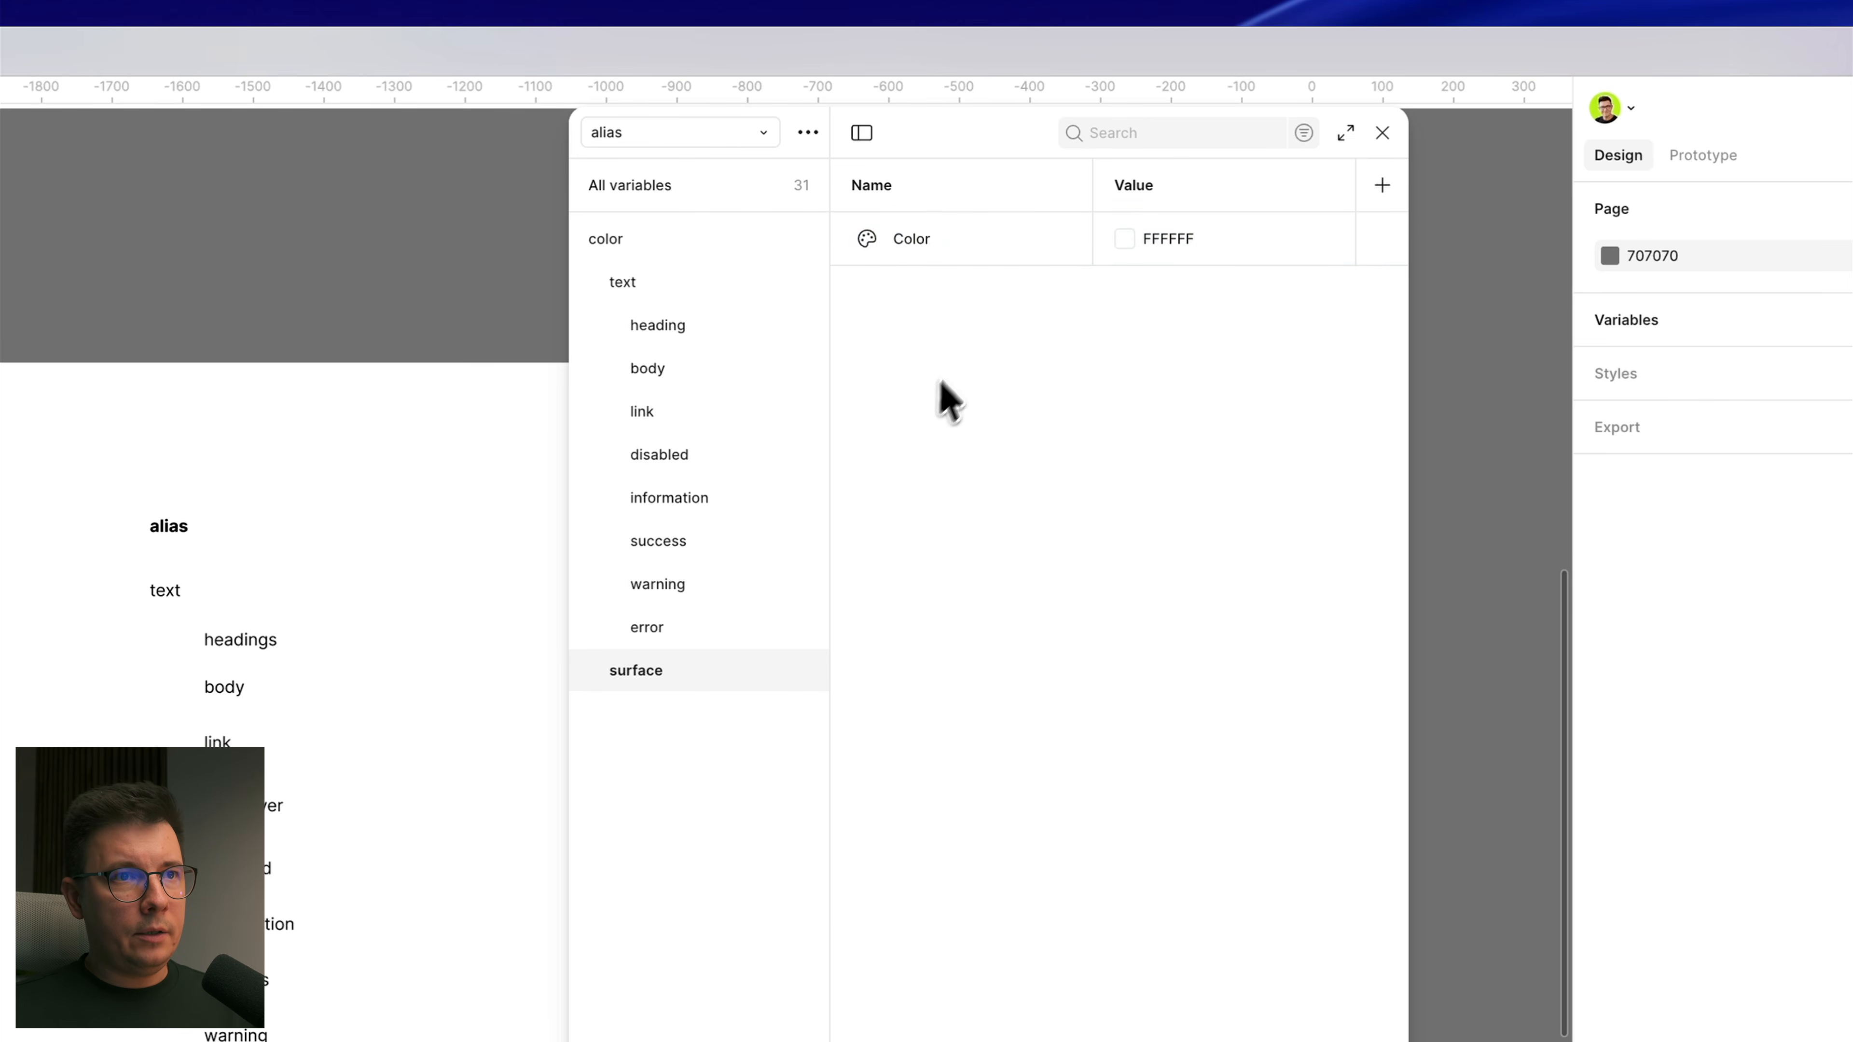
# Step: Place the surface group's blank Color variable in a new subgroup named "background"
pyautogui.rightClick(976, 255)
pyautogui.click(1070, 350)
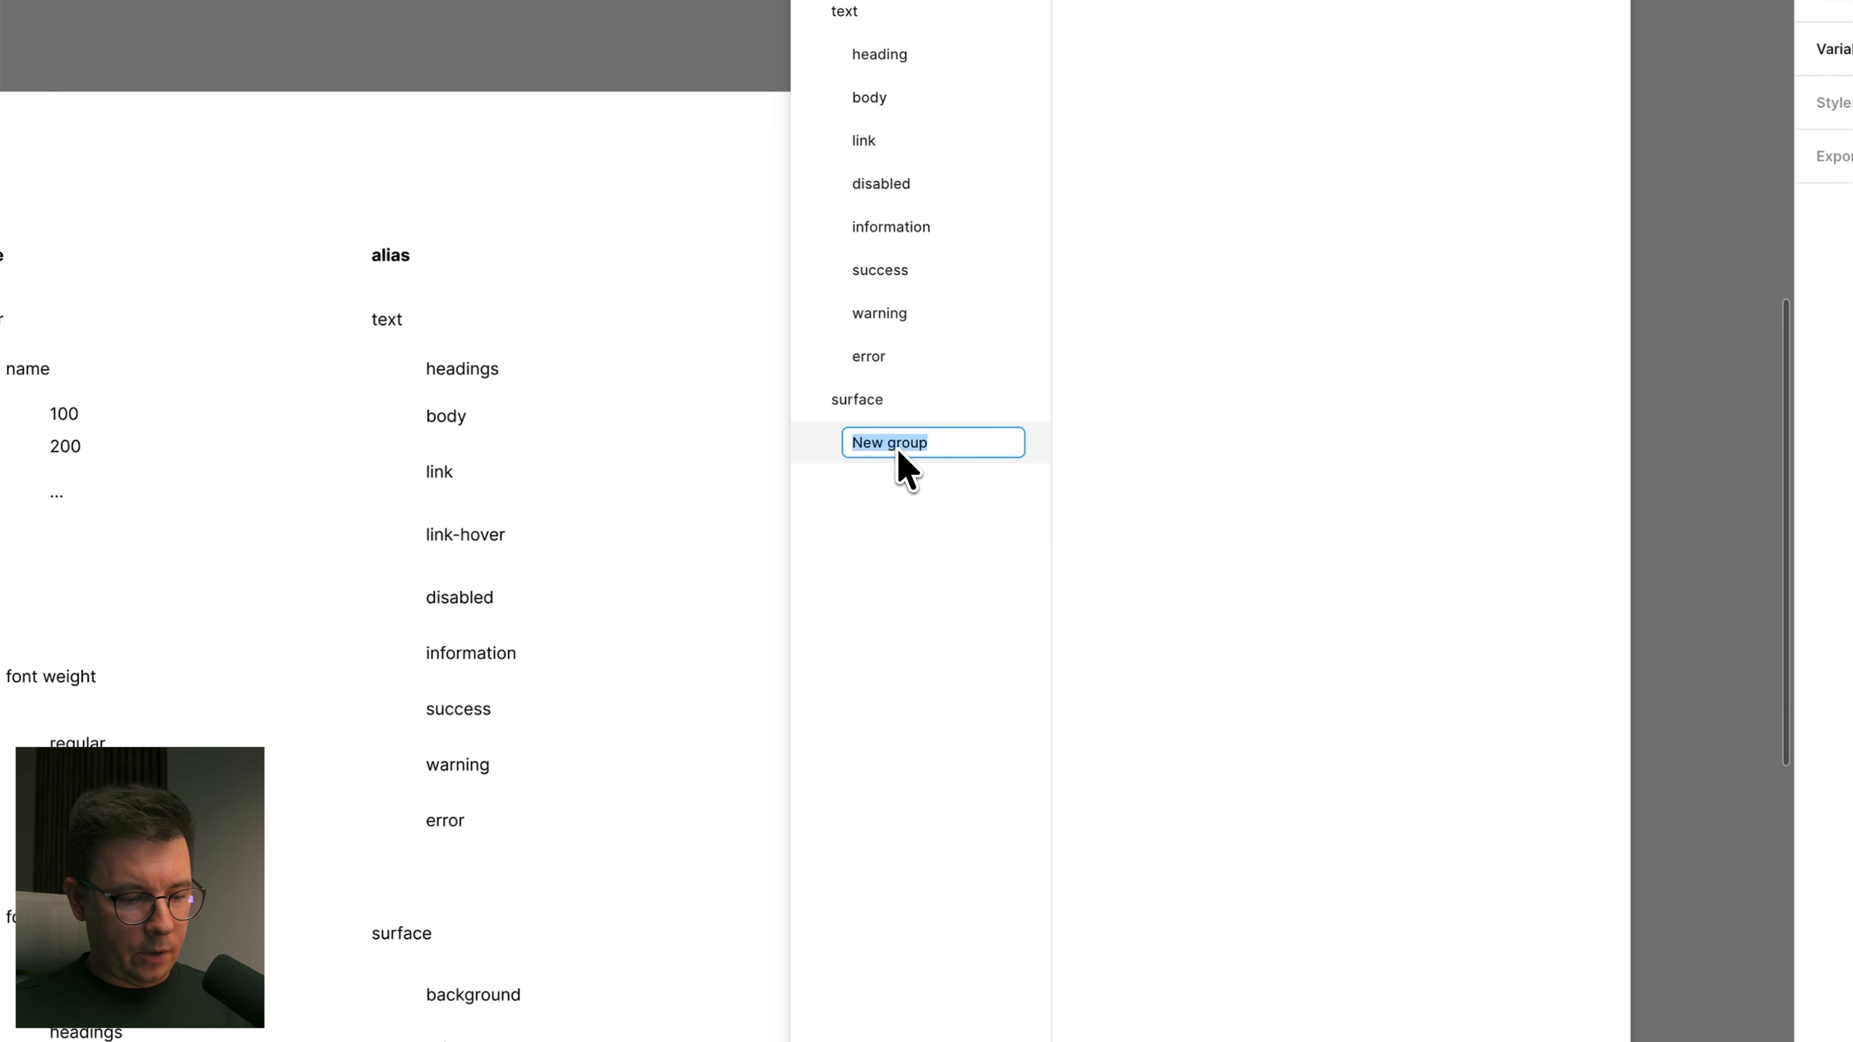
pyautogui.write('background')
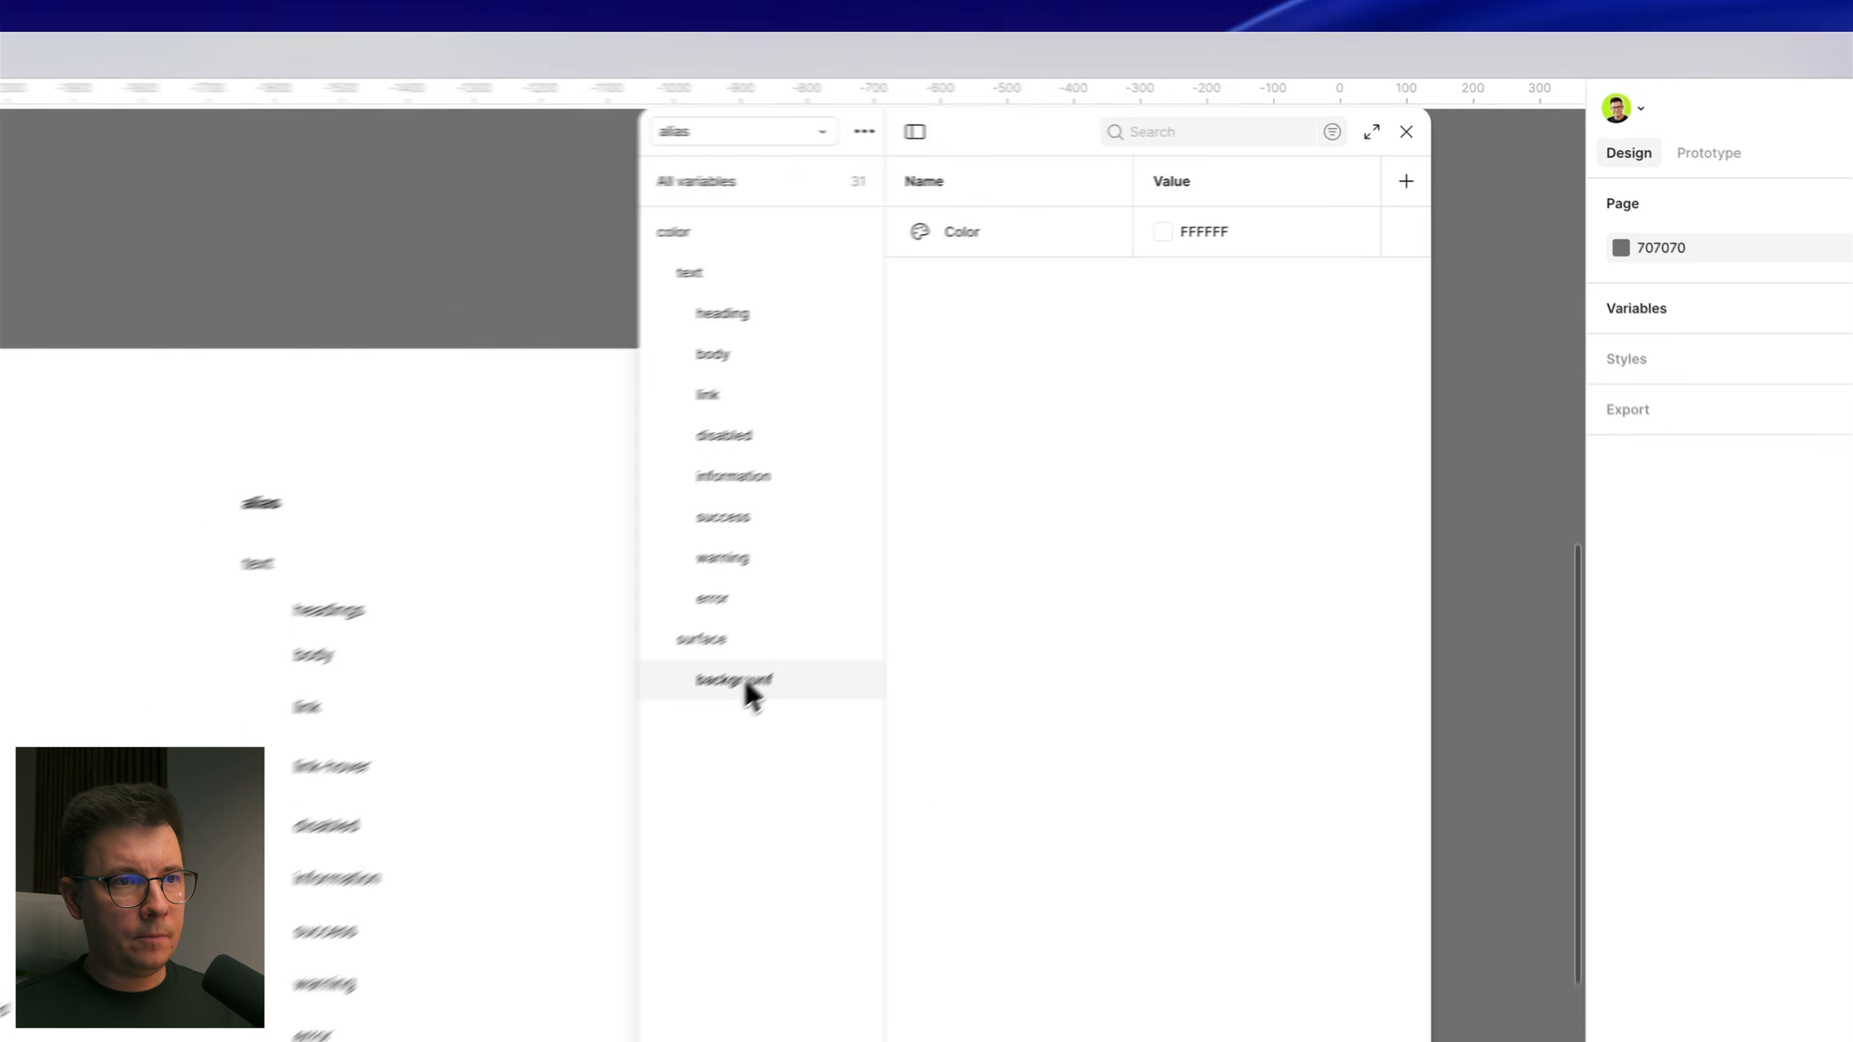
pyautogui.doubleClick(1100, 432)
pyautogui.press('Right')
pyautogui.press('BackSpace')
pyautogui.write('d')
pyautogui.press('Return')
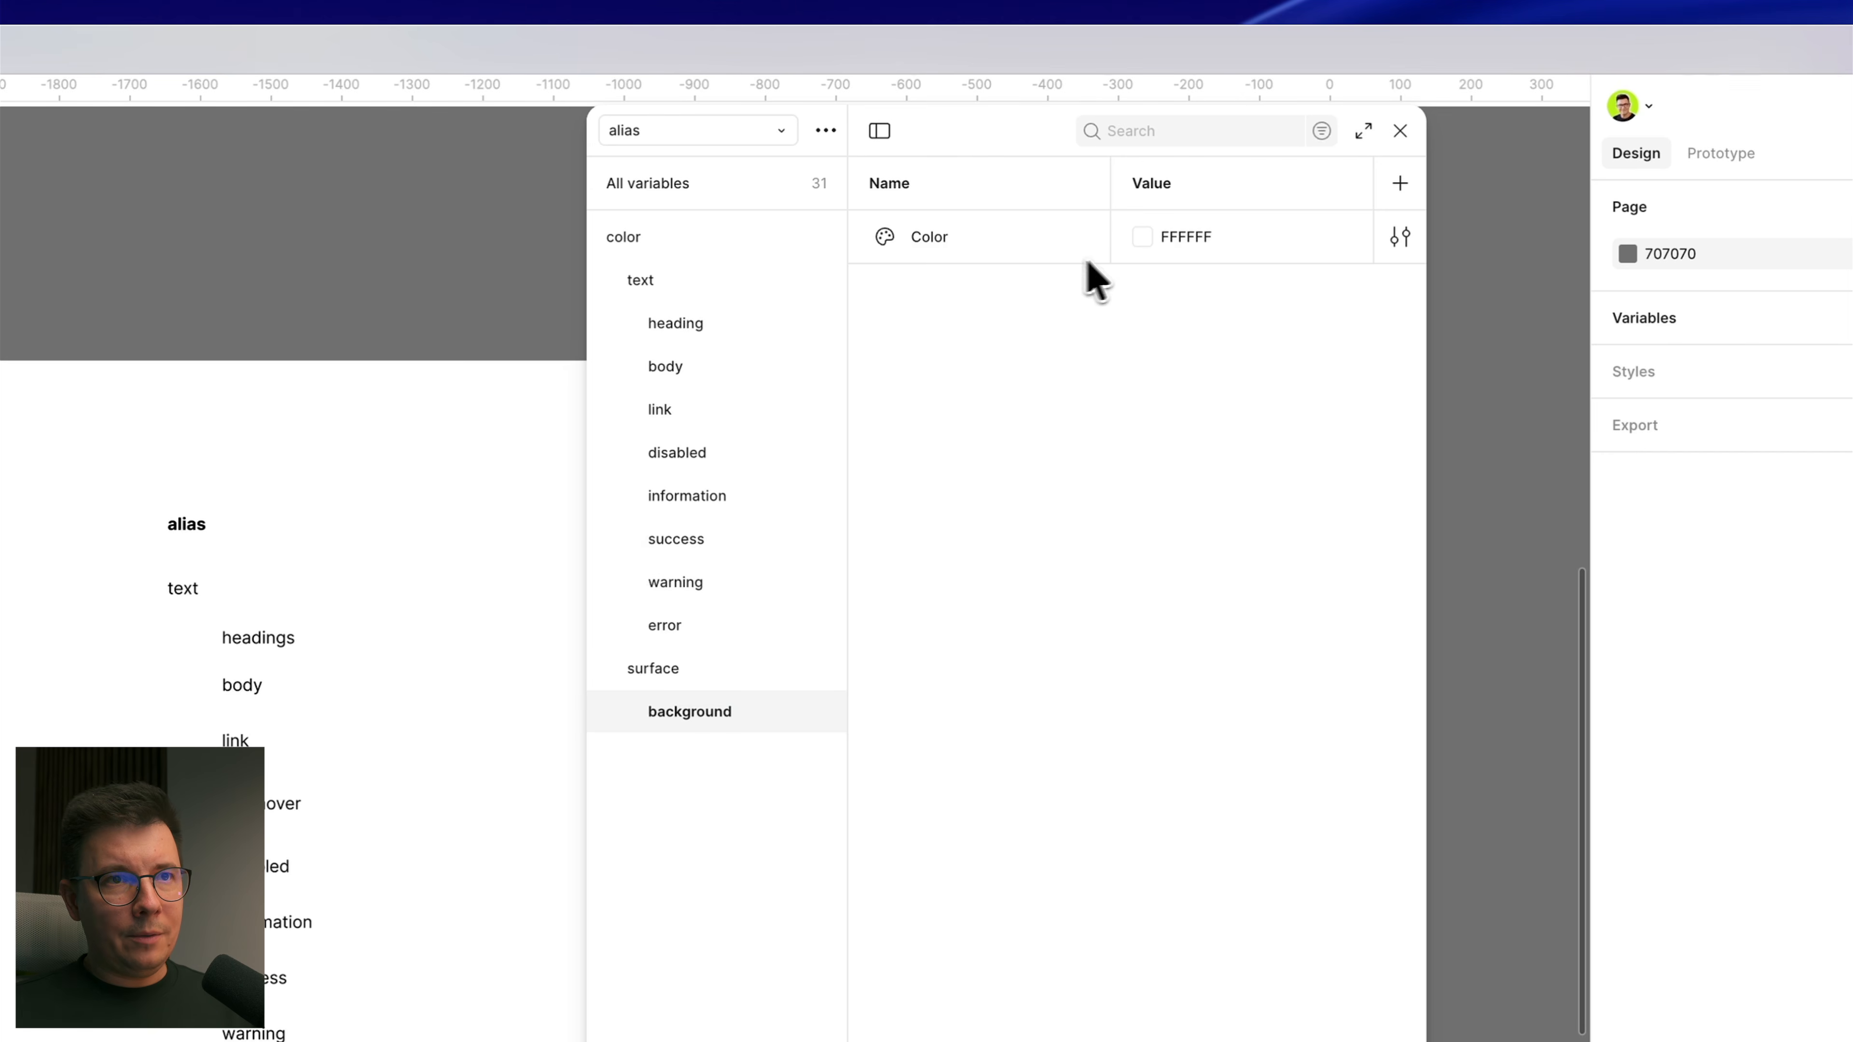
# Step: Link the background group's color variable to color/text/heading/white and rename it "default"
pyautogui.click(1149, 241)
pyautogui.click(1149, 240)
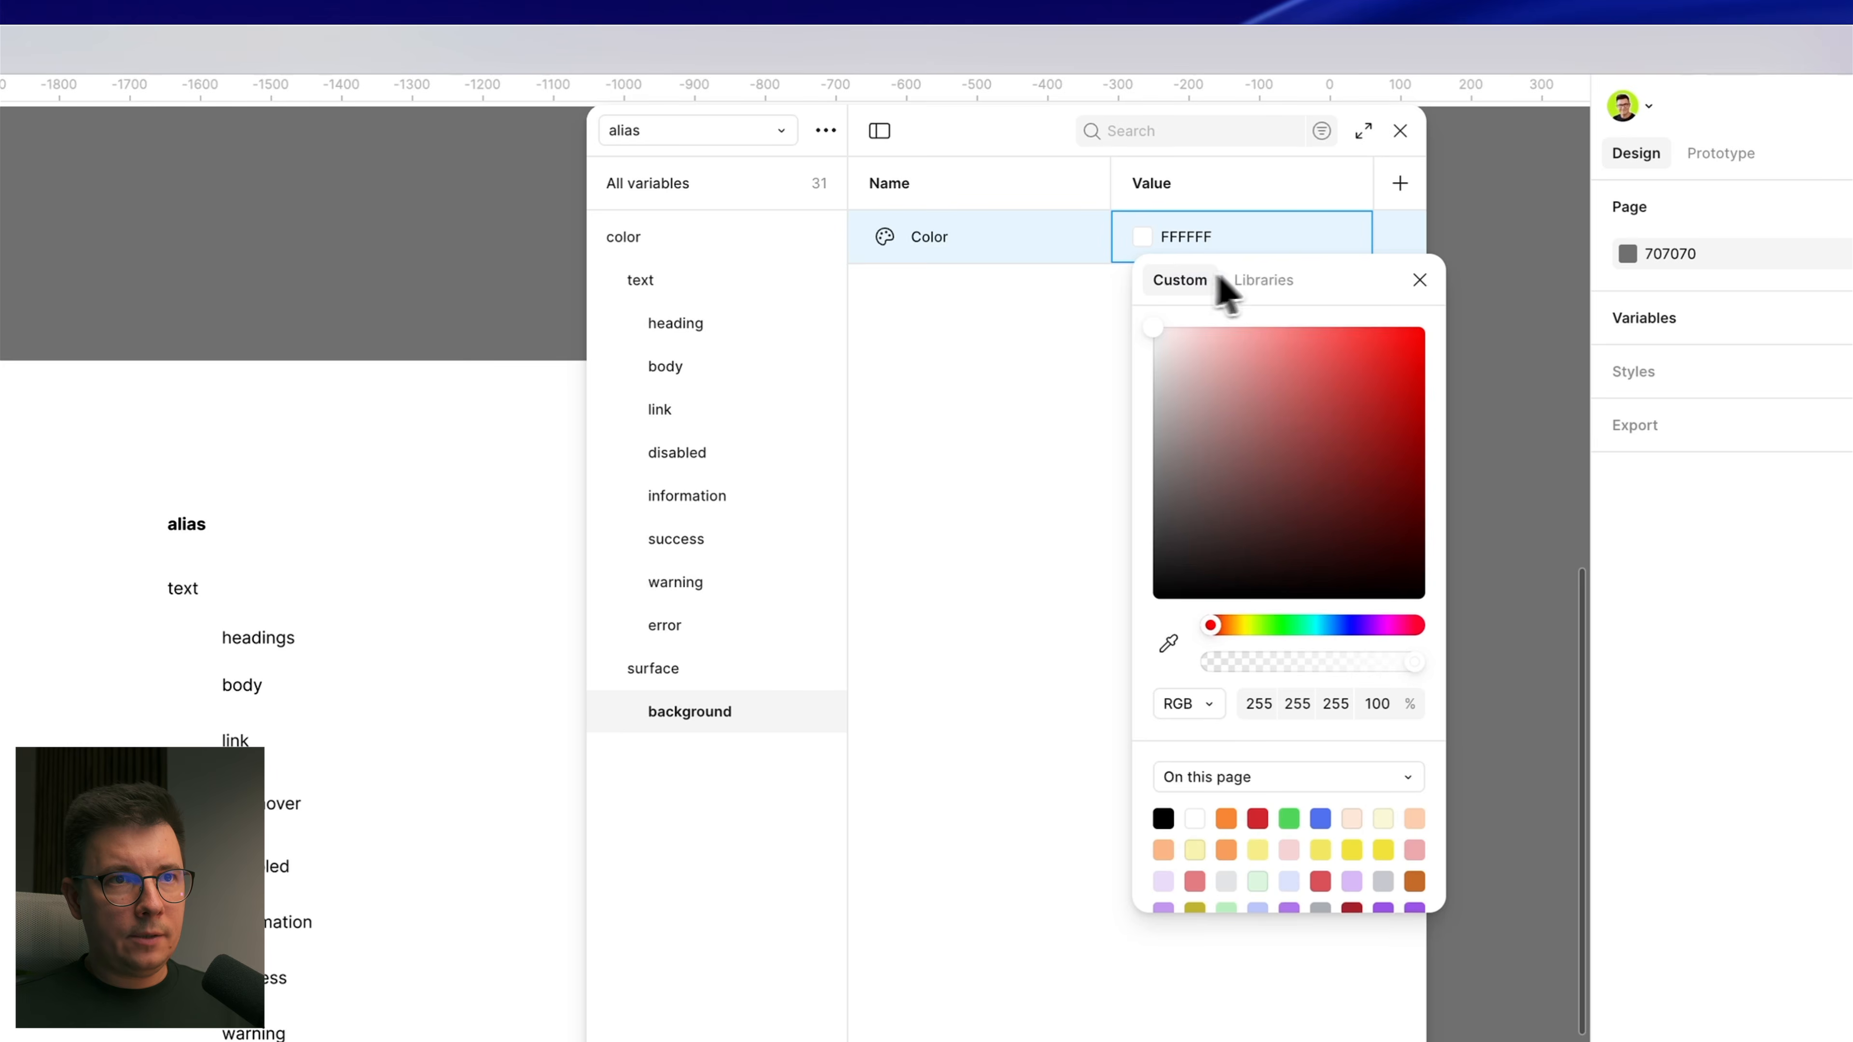
pyautogui.click(1267, 280)
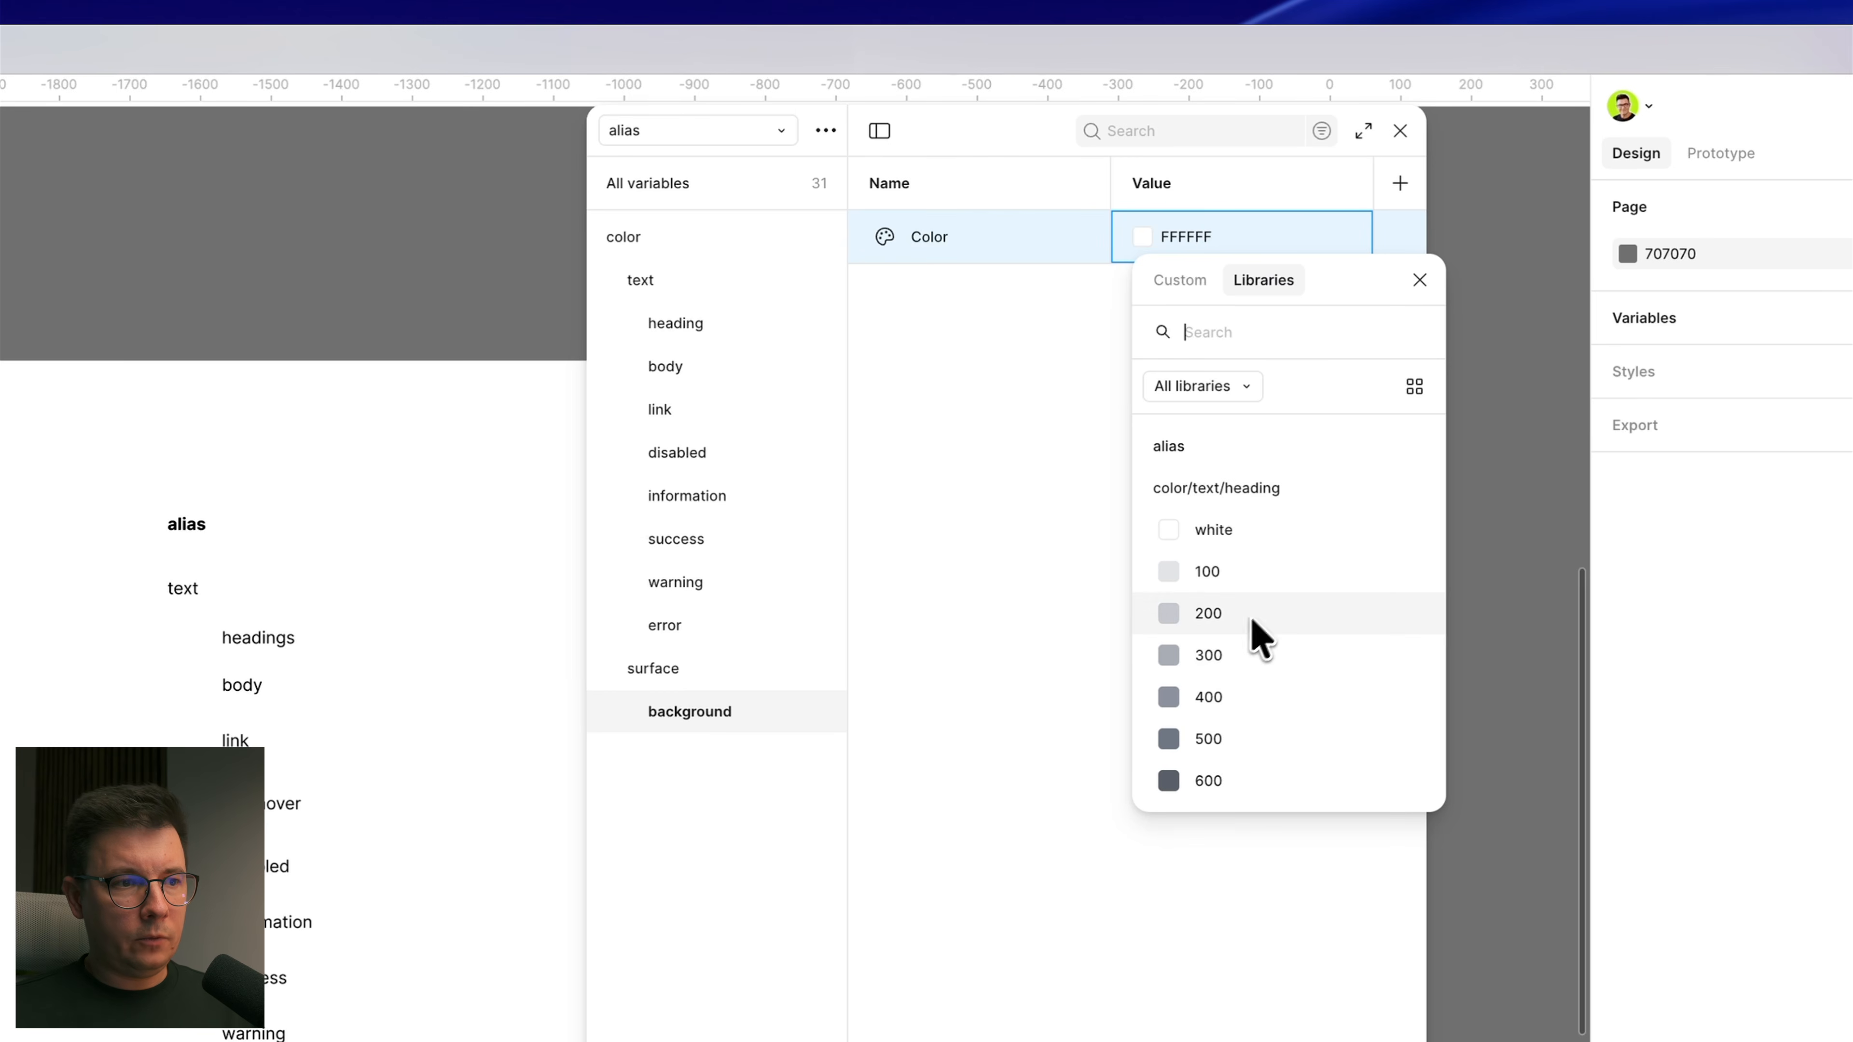
pyautogui.click(1212, 531)
pyautogui.doubleClick(928, 238)
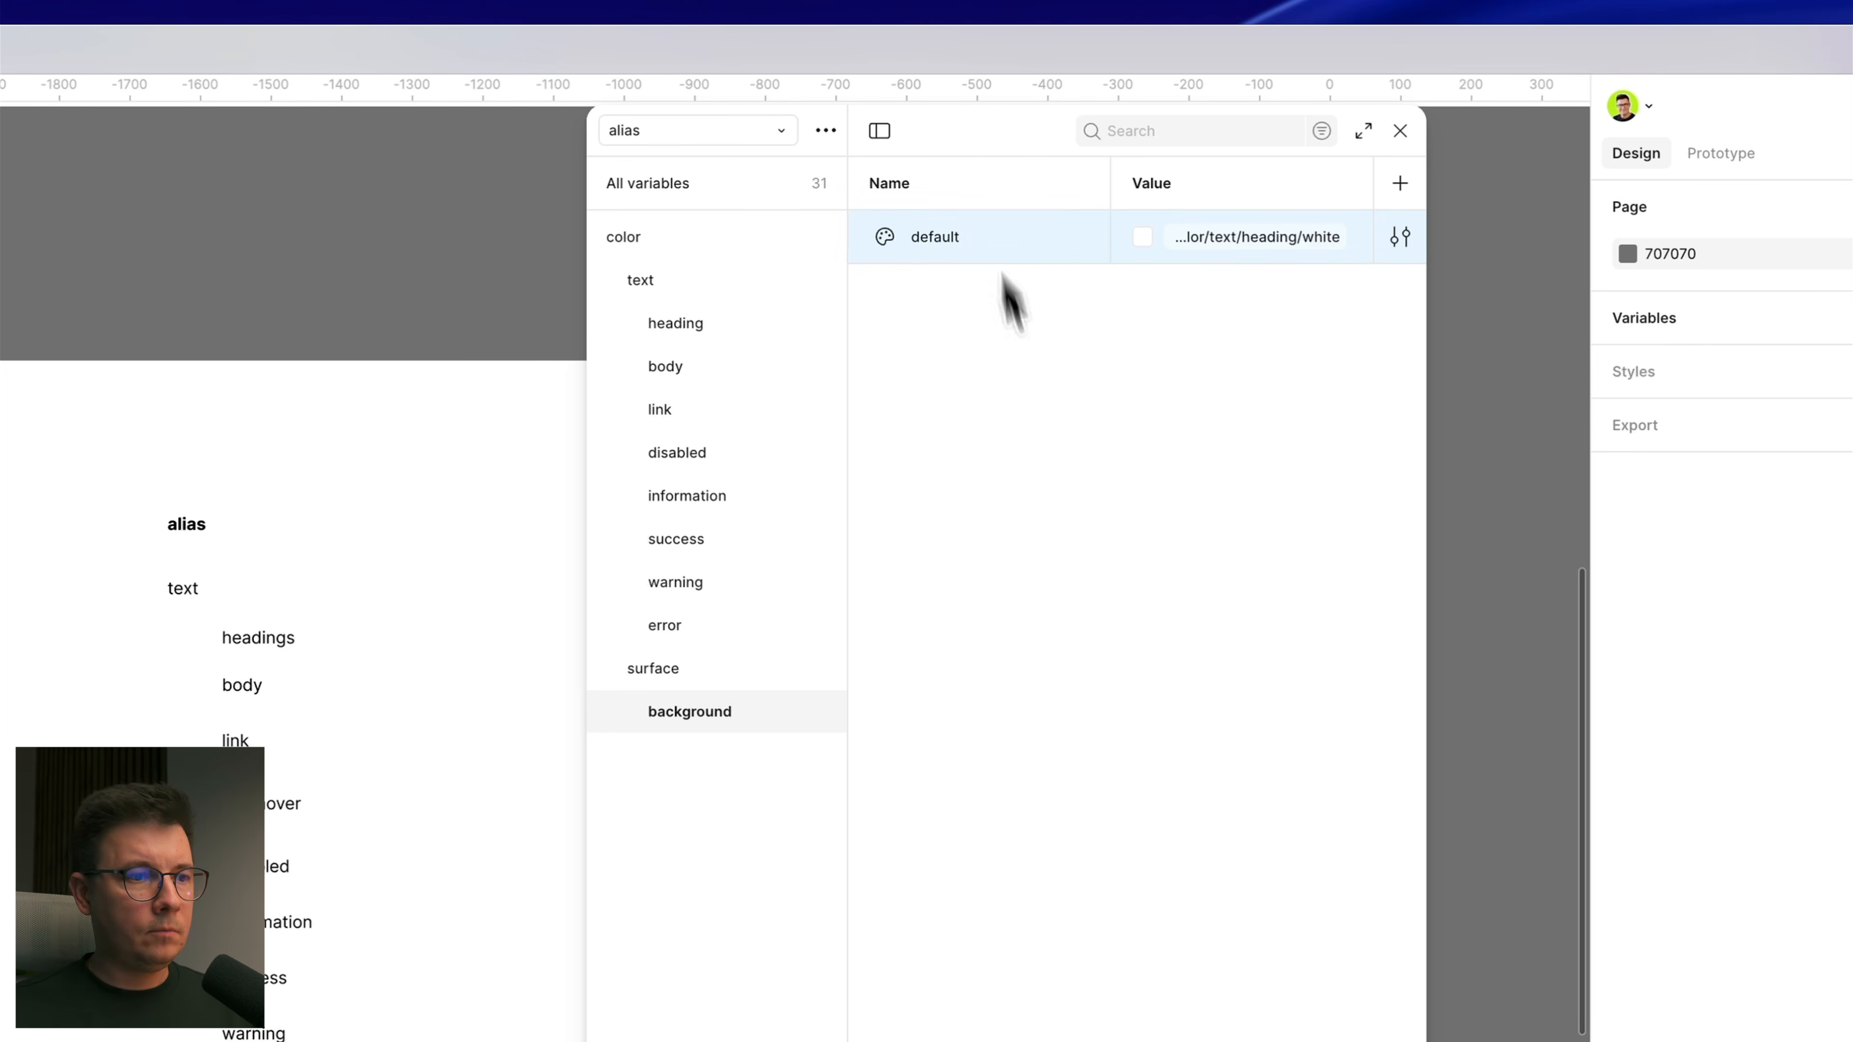
pyautogui.click(1089, 652)
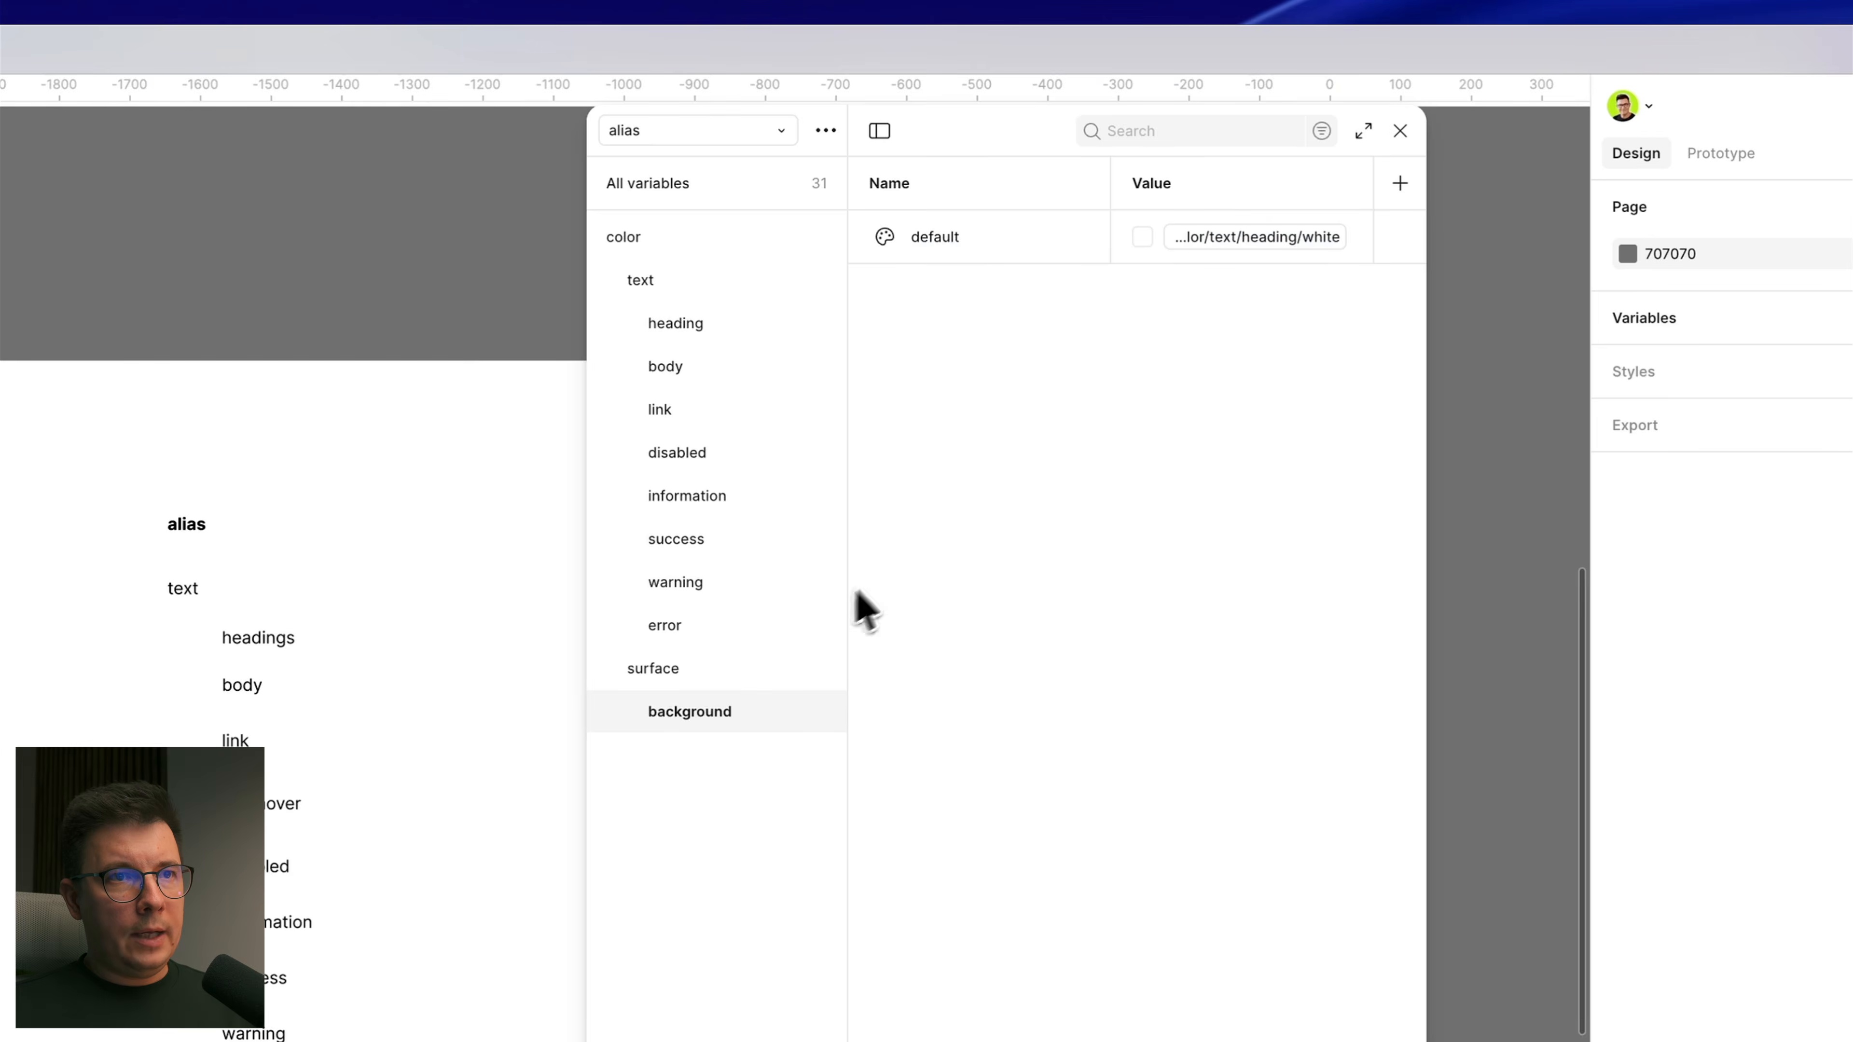
# Step: Add a color variable named "primary" to the background group
pyautogui.click(815, 778)
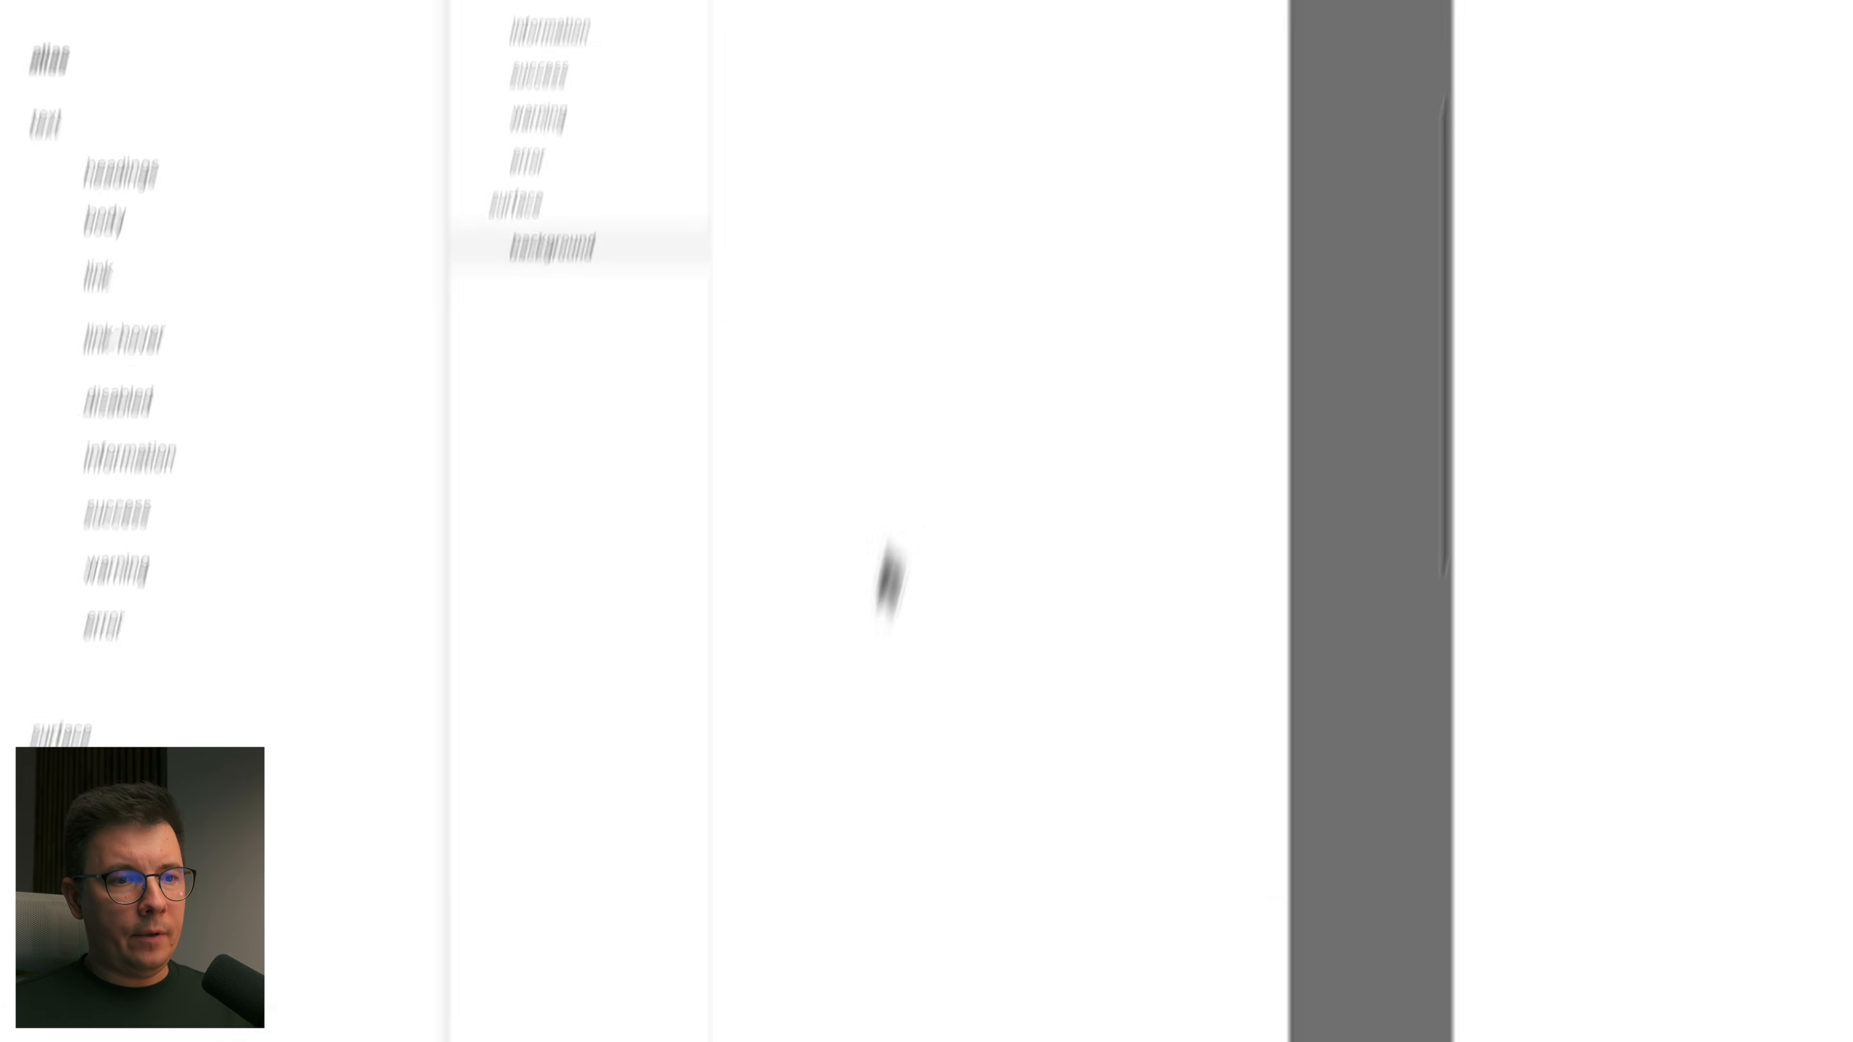
pyautogui.click(850, 823)
pyautogui.write('primaru')
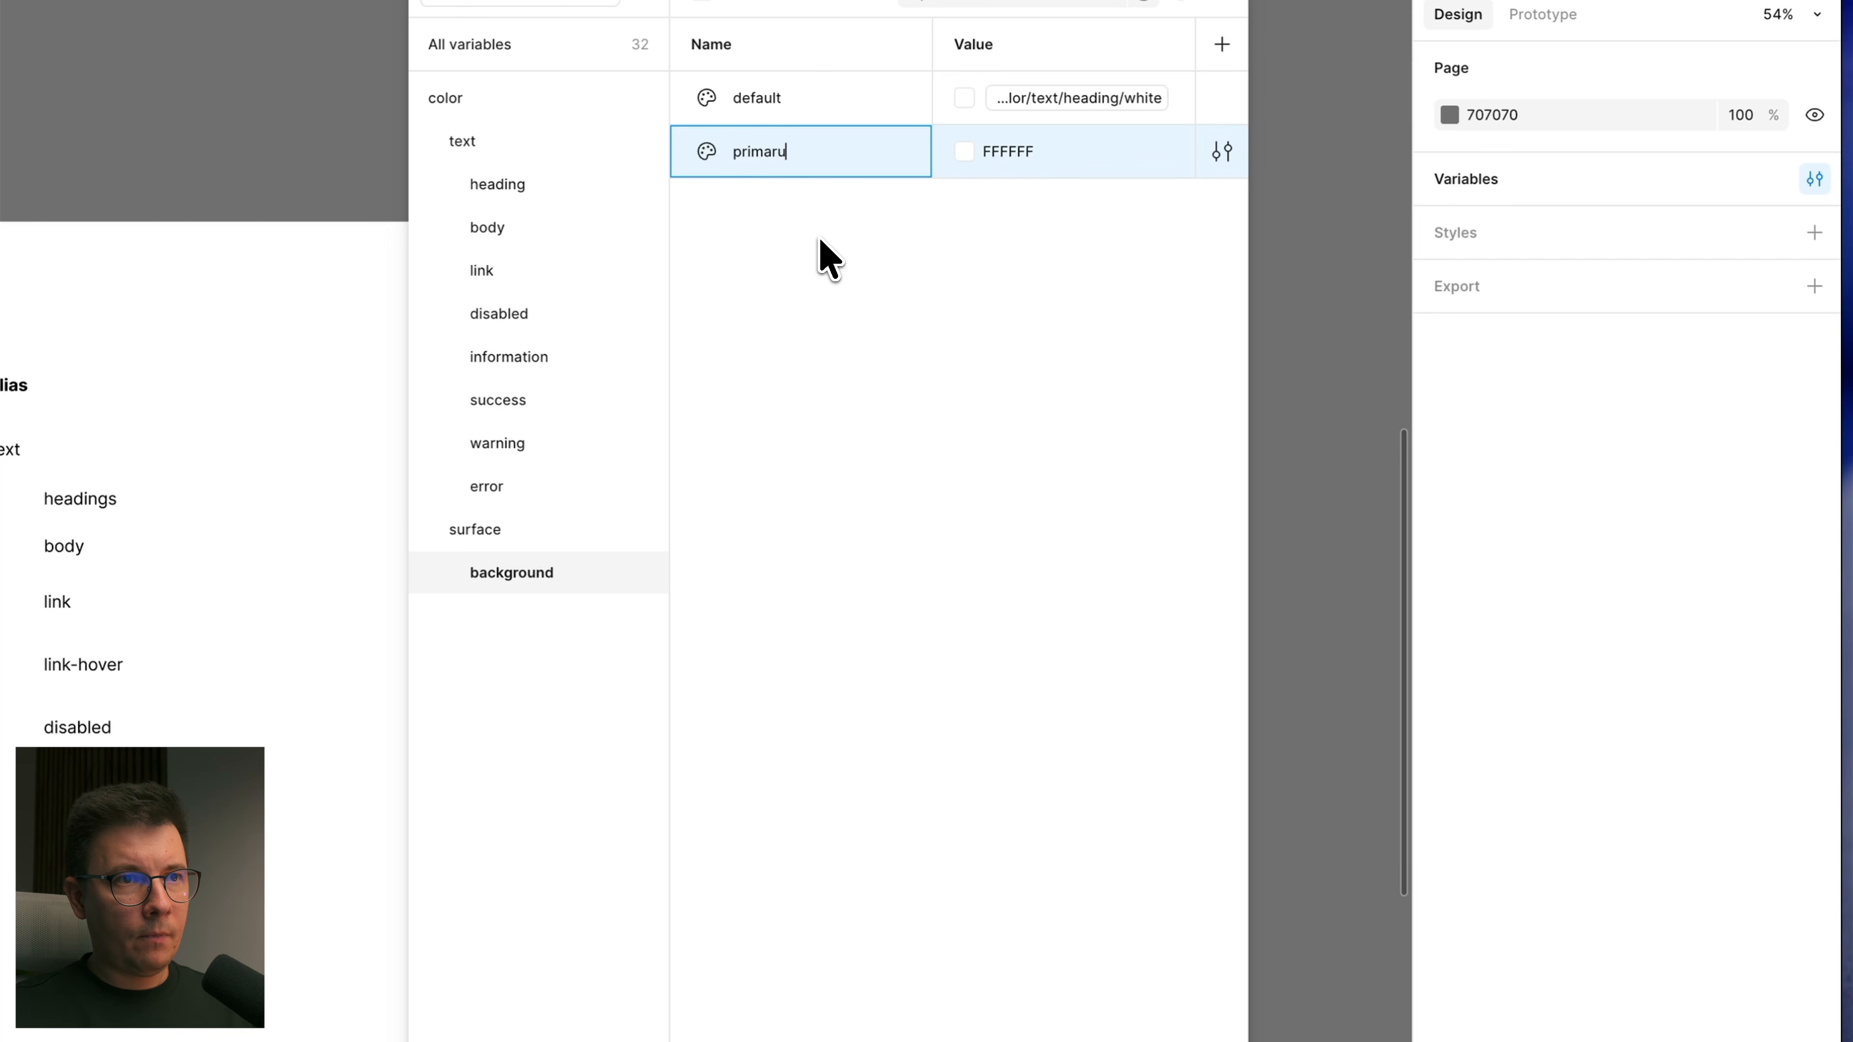
pyautogui.press('BackSpace')
pyautogui.write('y')
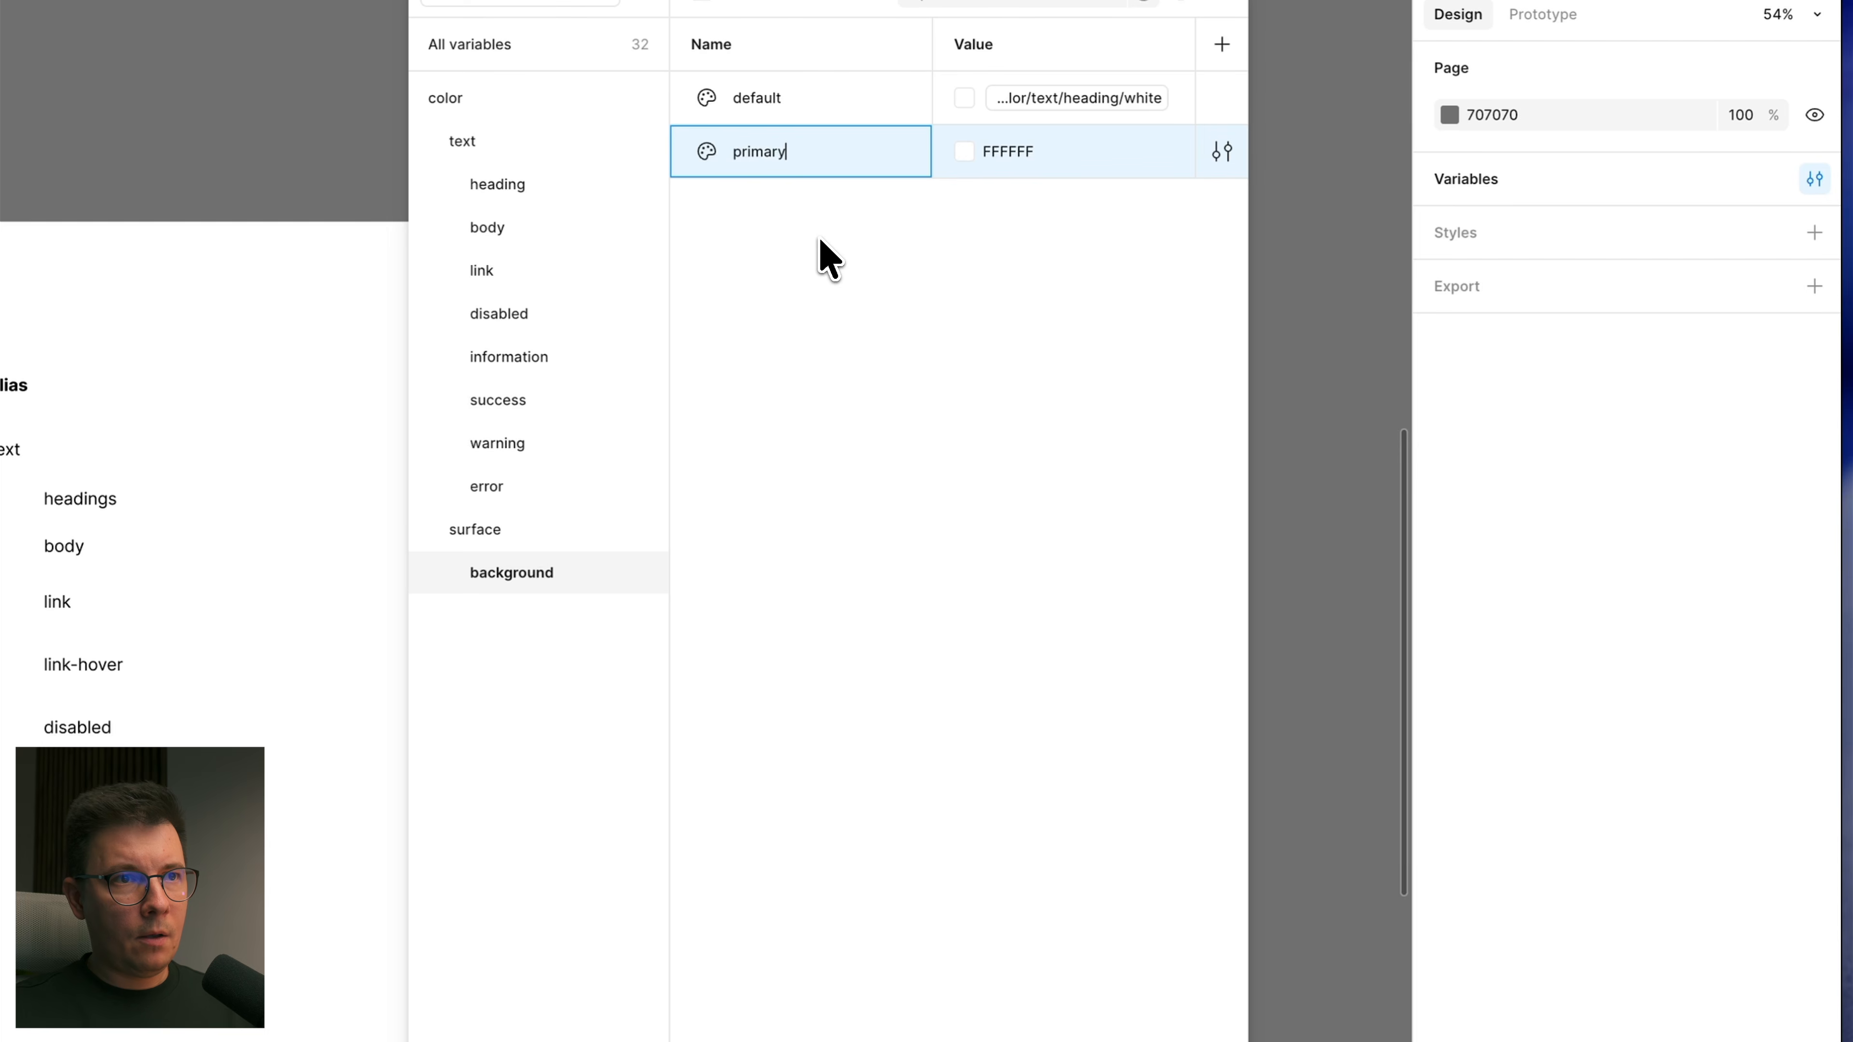
pyautogui.click(1035, 299)
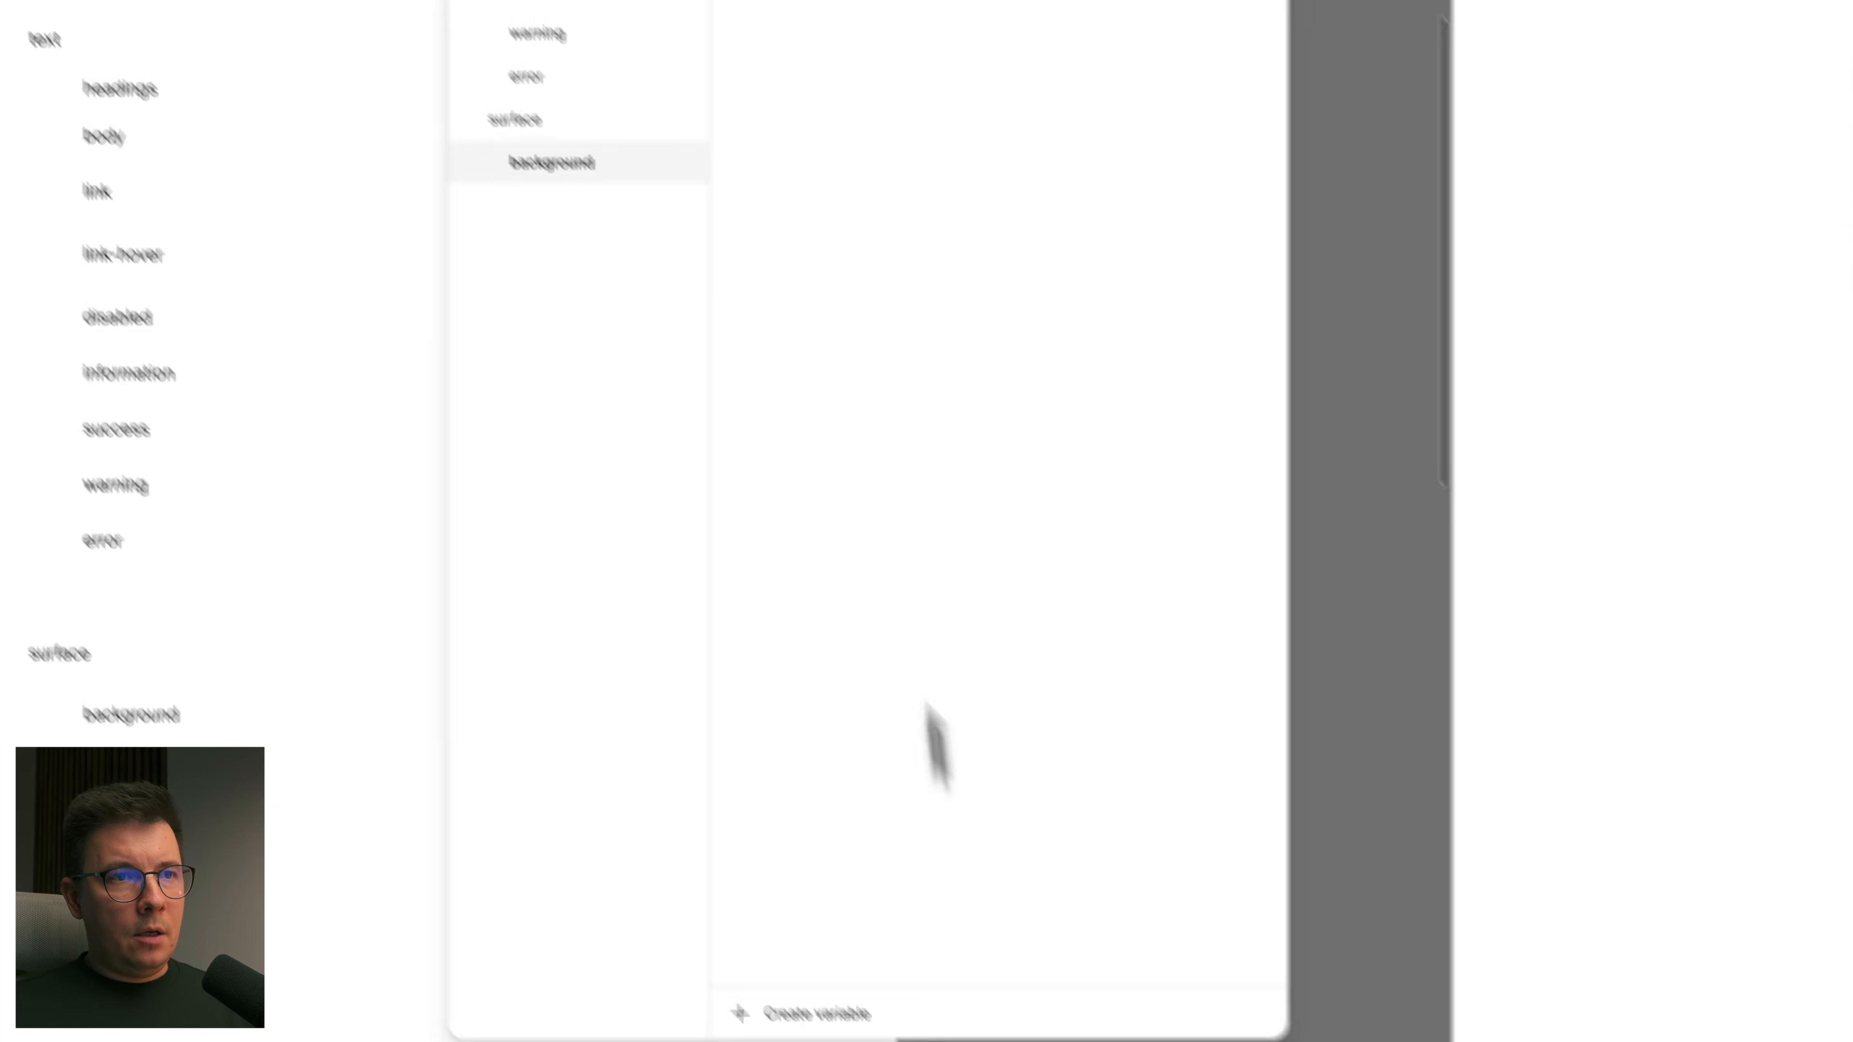
# Step: Add a color variable named "secondary" to the background group
pyautogui.click(907, 737)
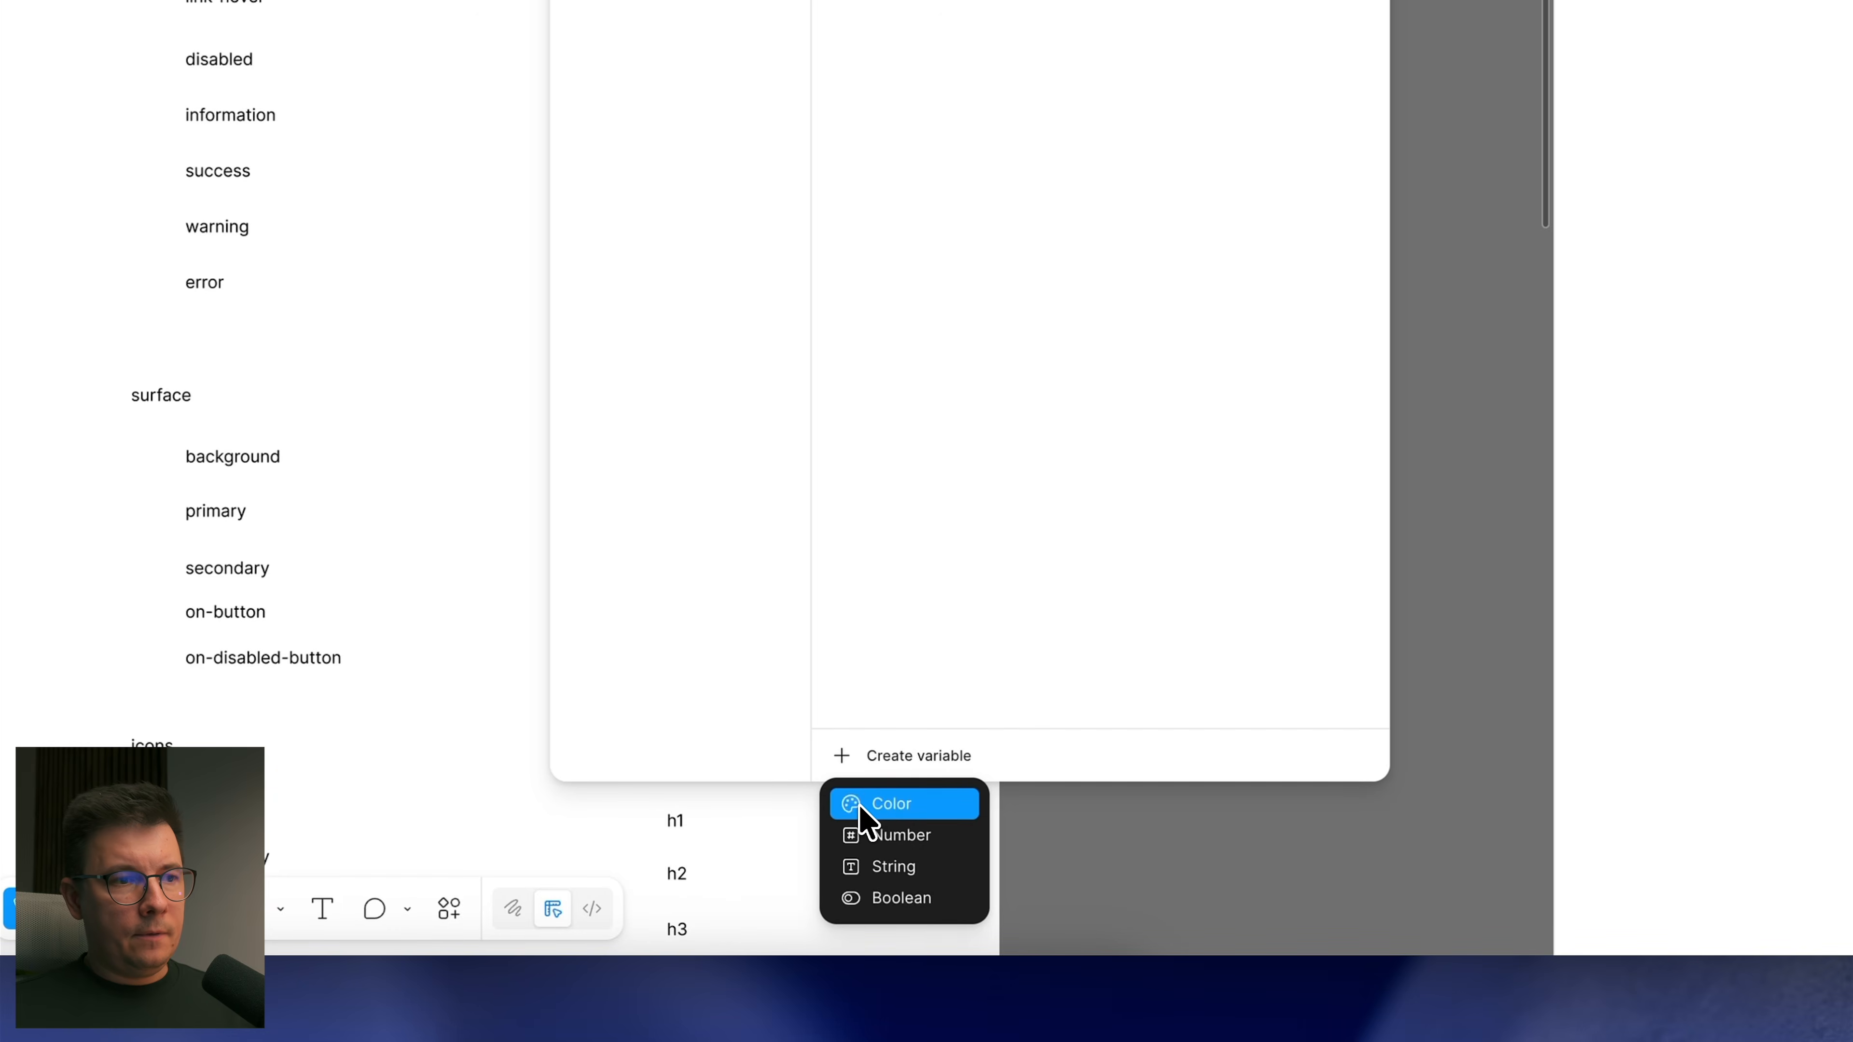
pyautogui.click(875, 803)
pyautogui.write('secondary')
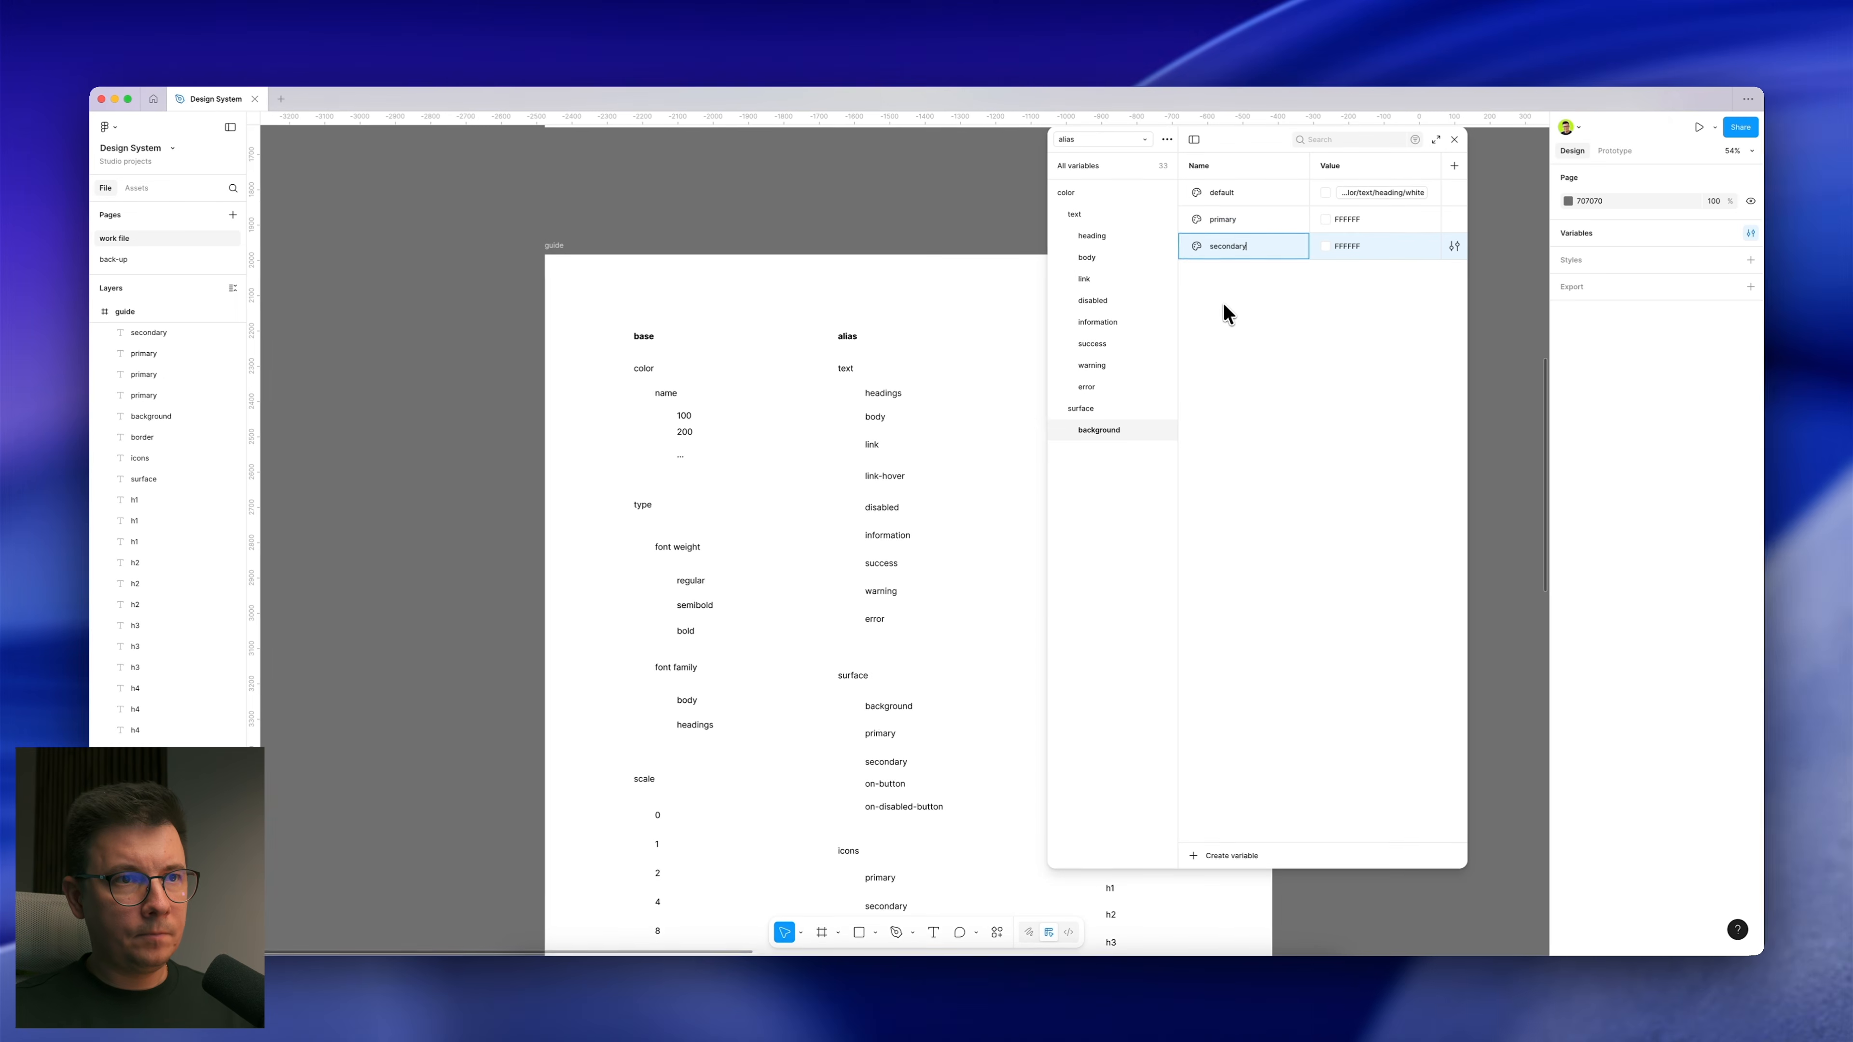
pyautogui.press('Return')
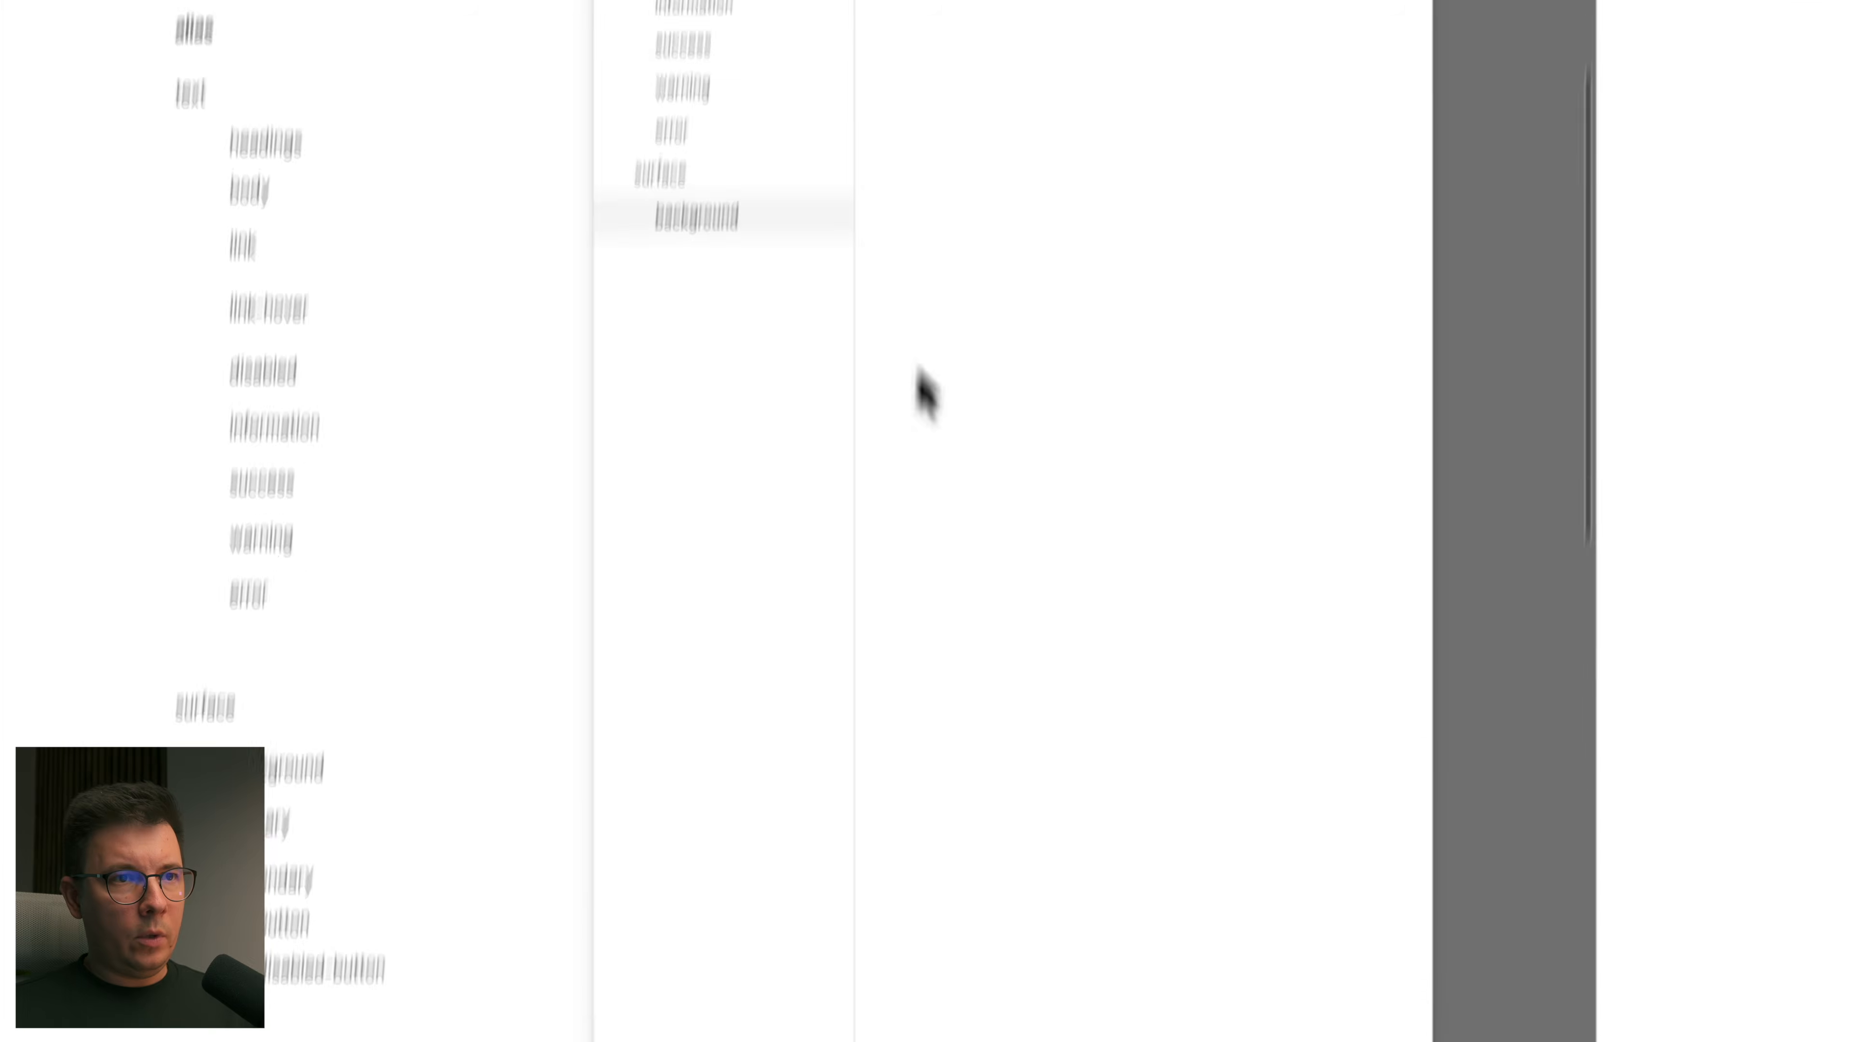
# Step: Add a color variable named "button-on" to the background group
pyautogui.click(853, 792)
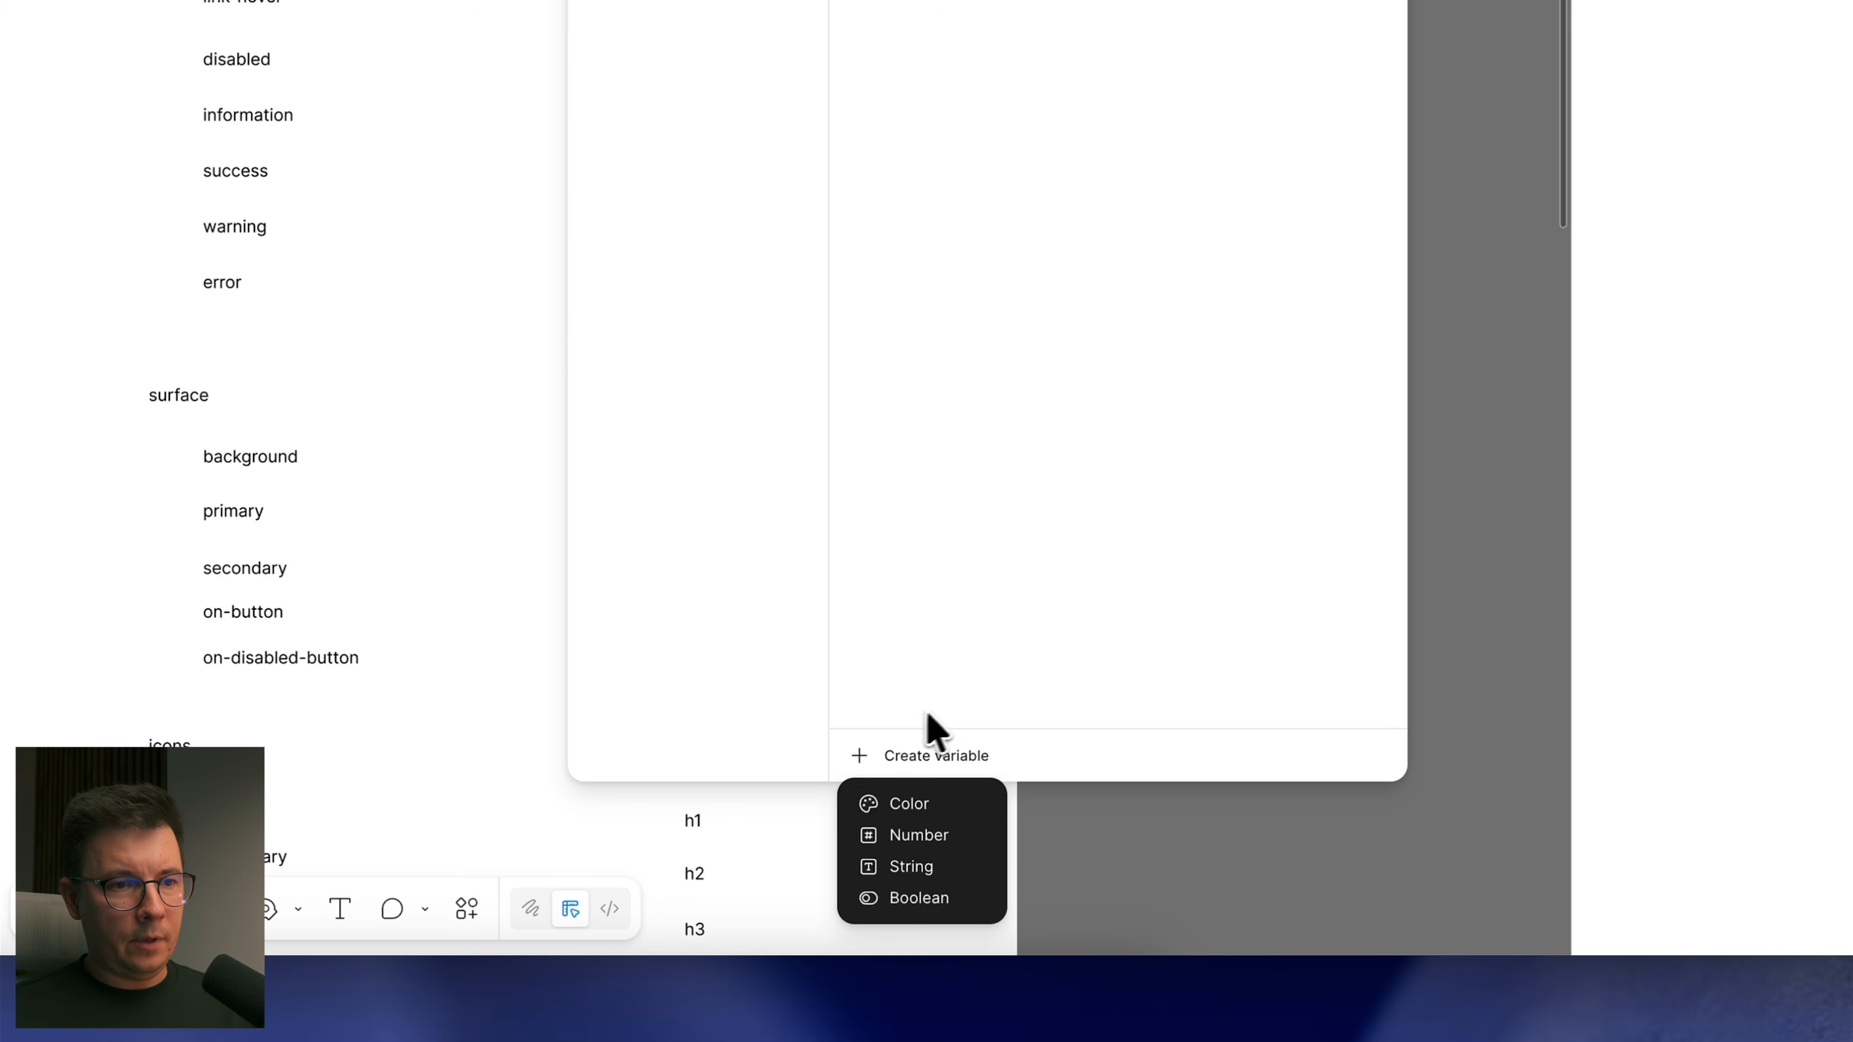
pyautogui.click(907, 845)
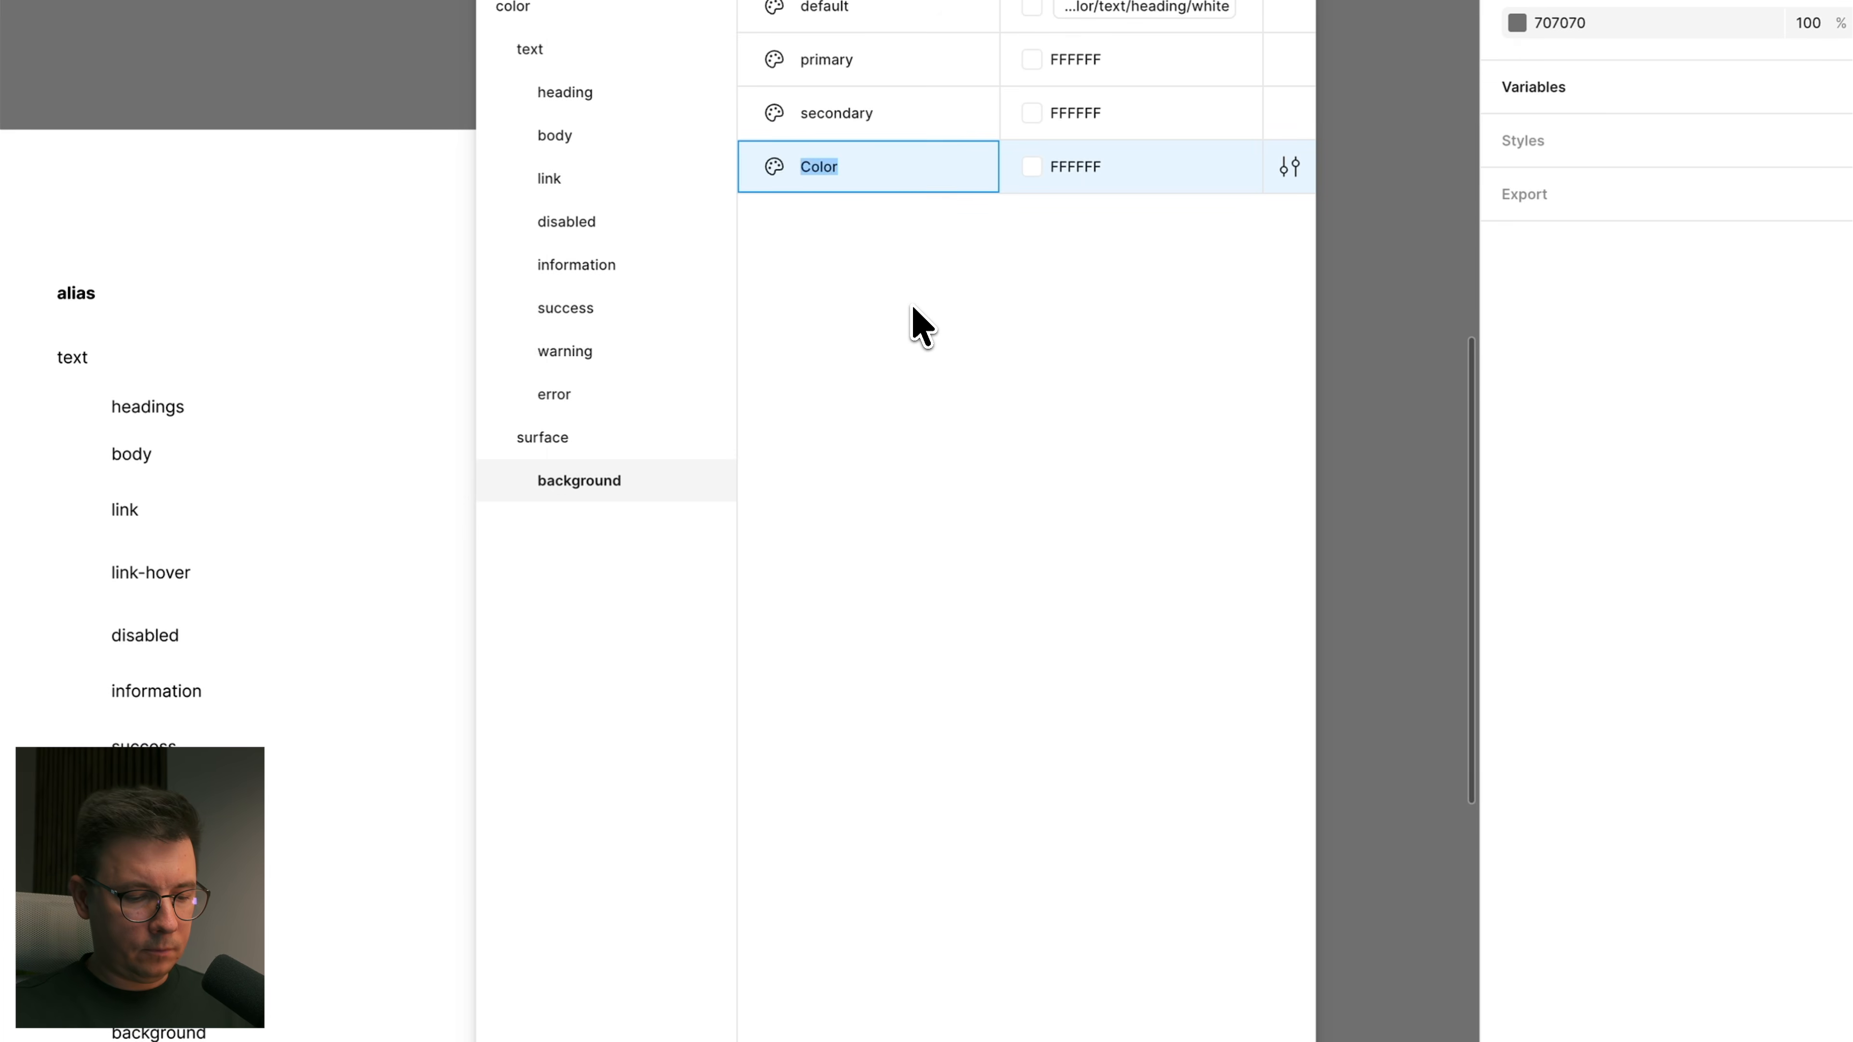
pyautogui.write('button')
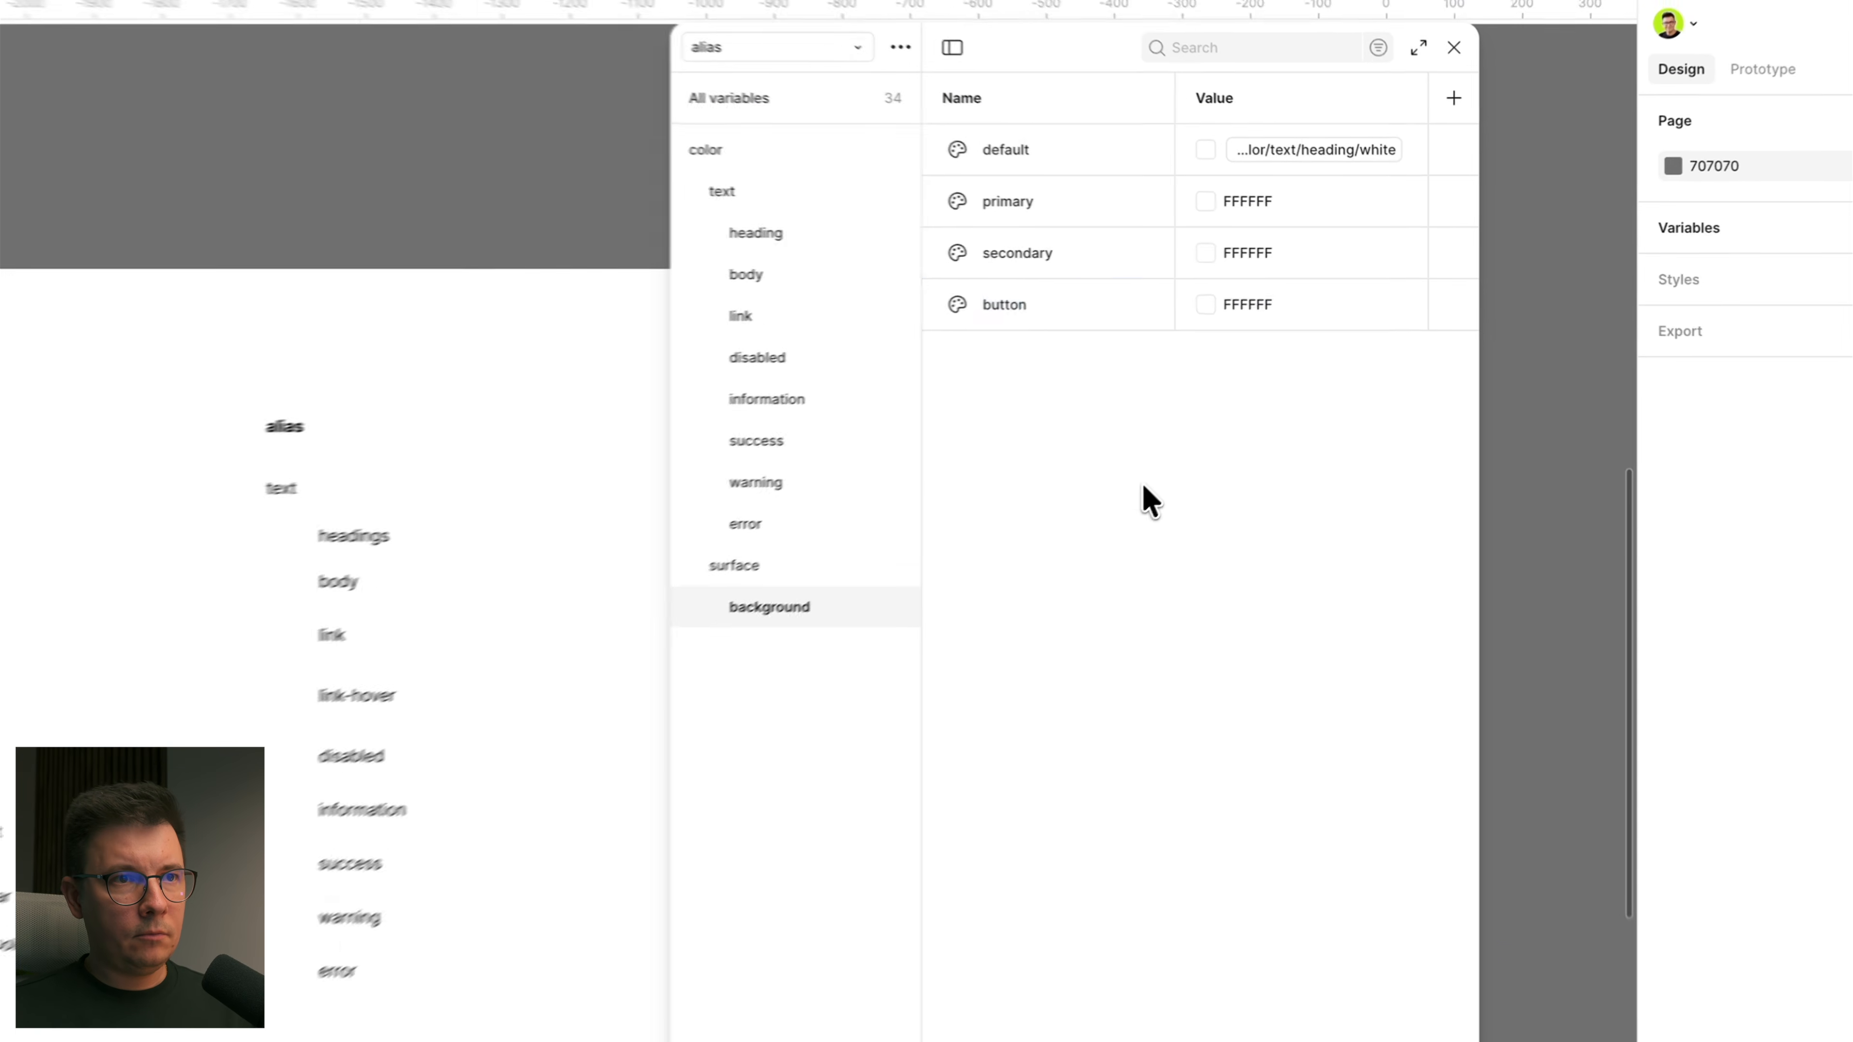
pyautogui.click(1231, 280)
pyautogui.doubleClick(1007, 306)
pyautogui.write('-')
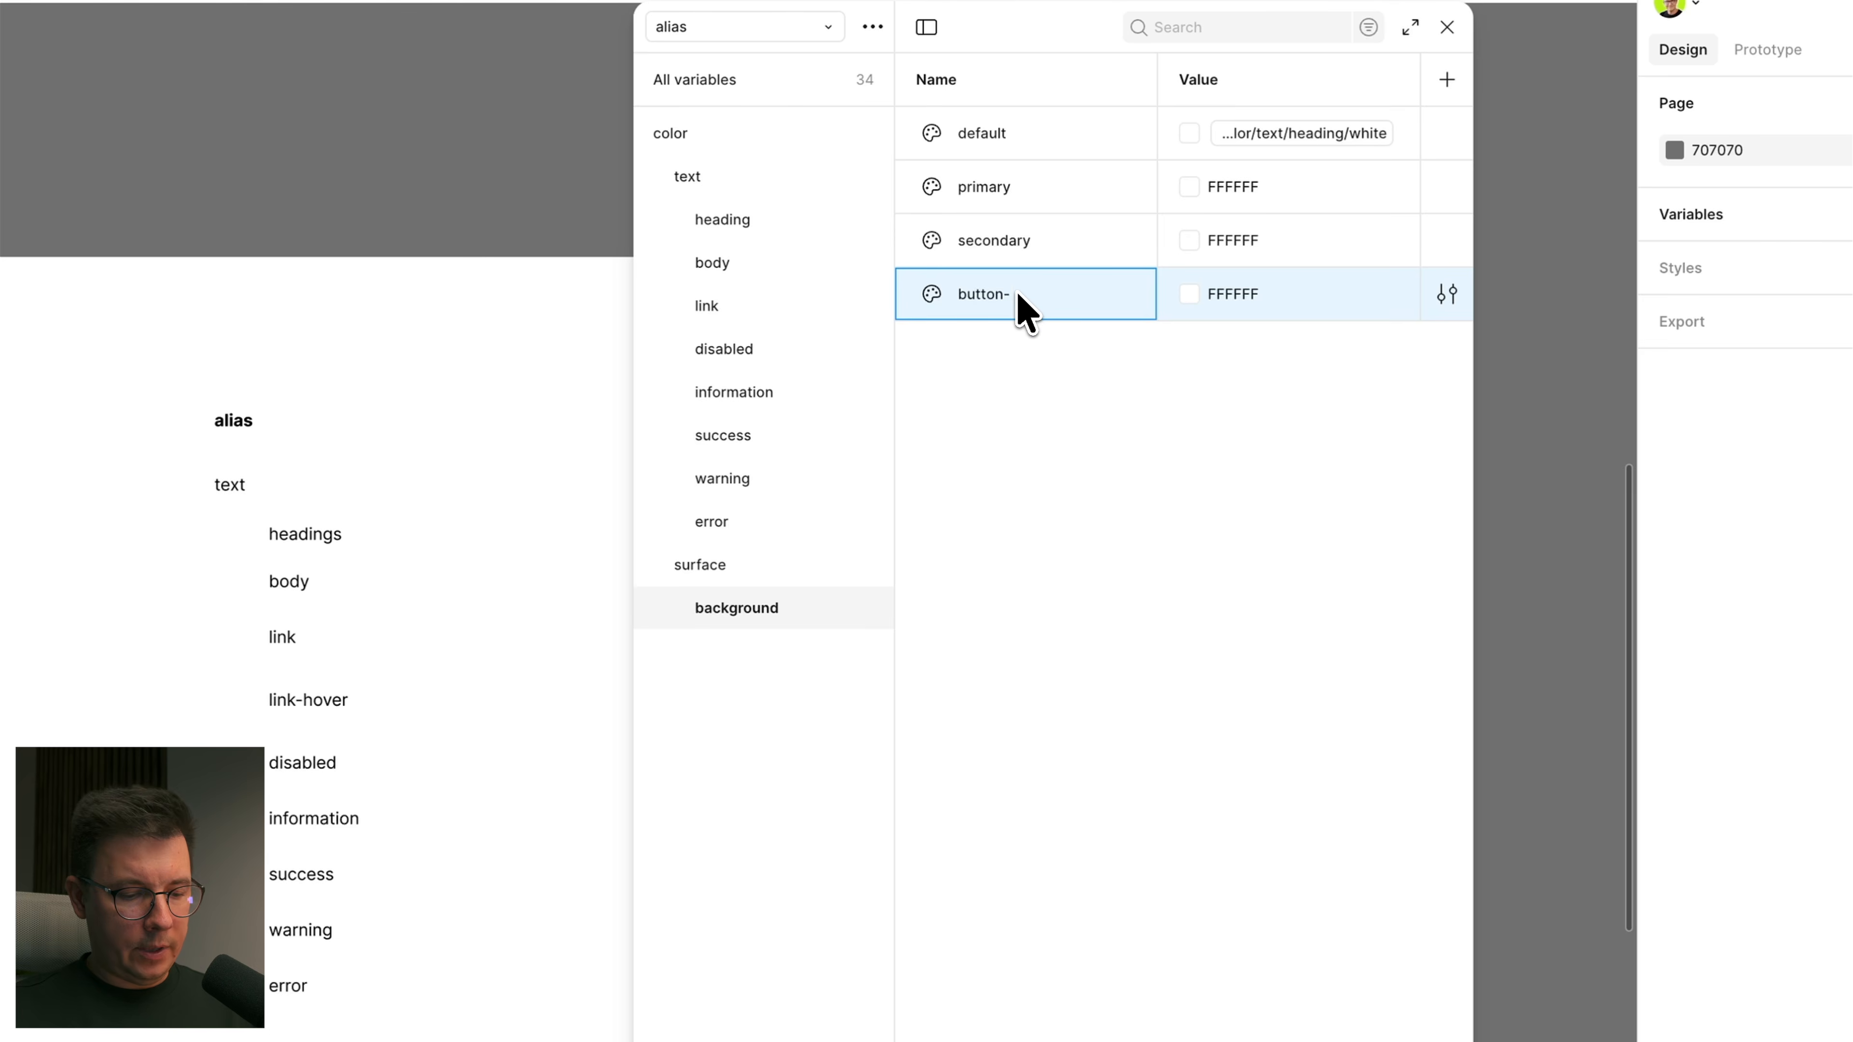
pyautogui.write('on')
pyautogui.press('Return')
# Step: Duplicate the button-on variable and name the copy "button-hover"
pyautogui.rightClick(1069, 299)
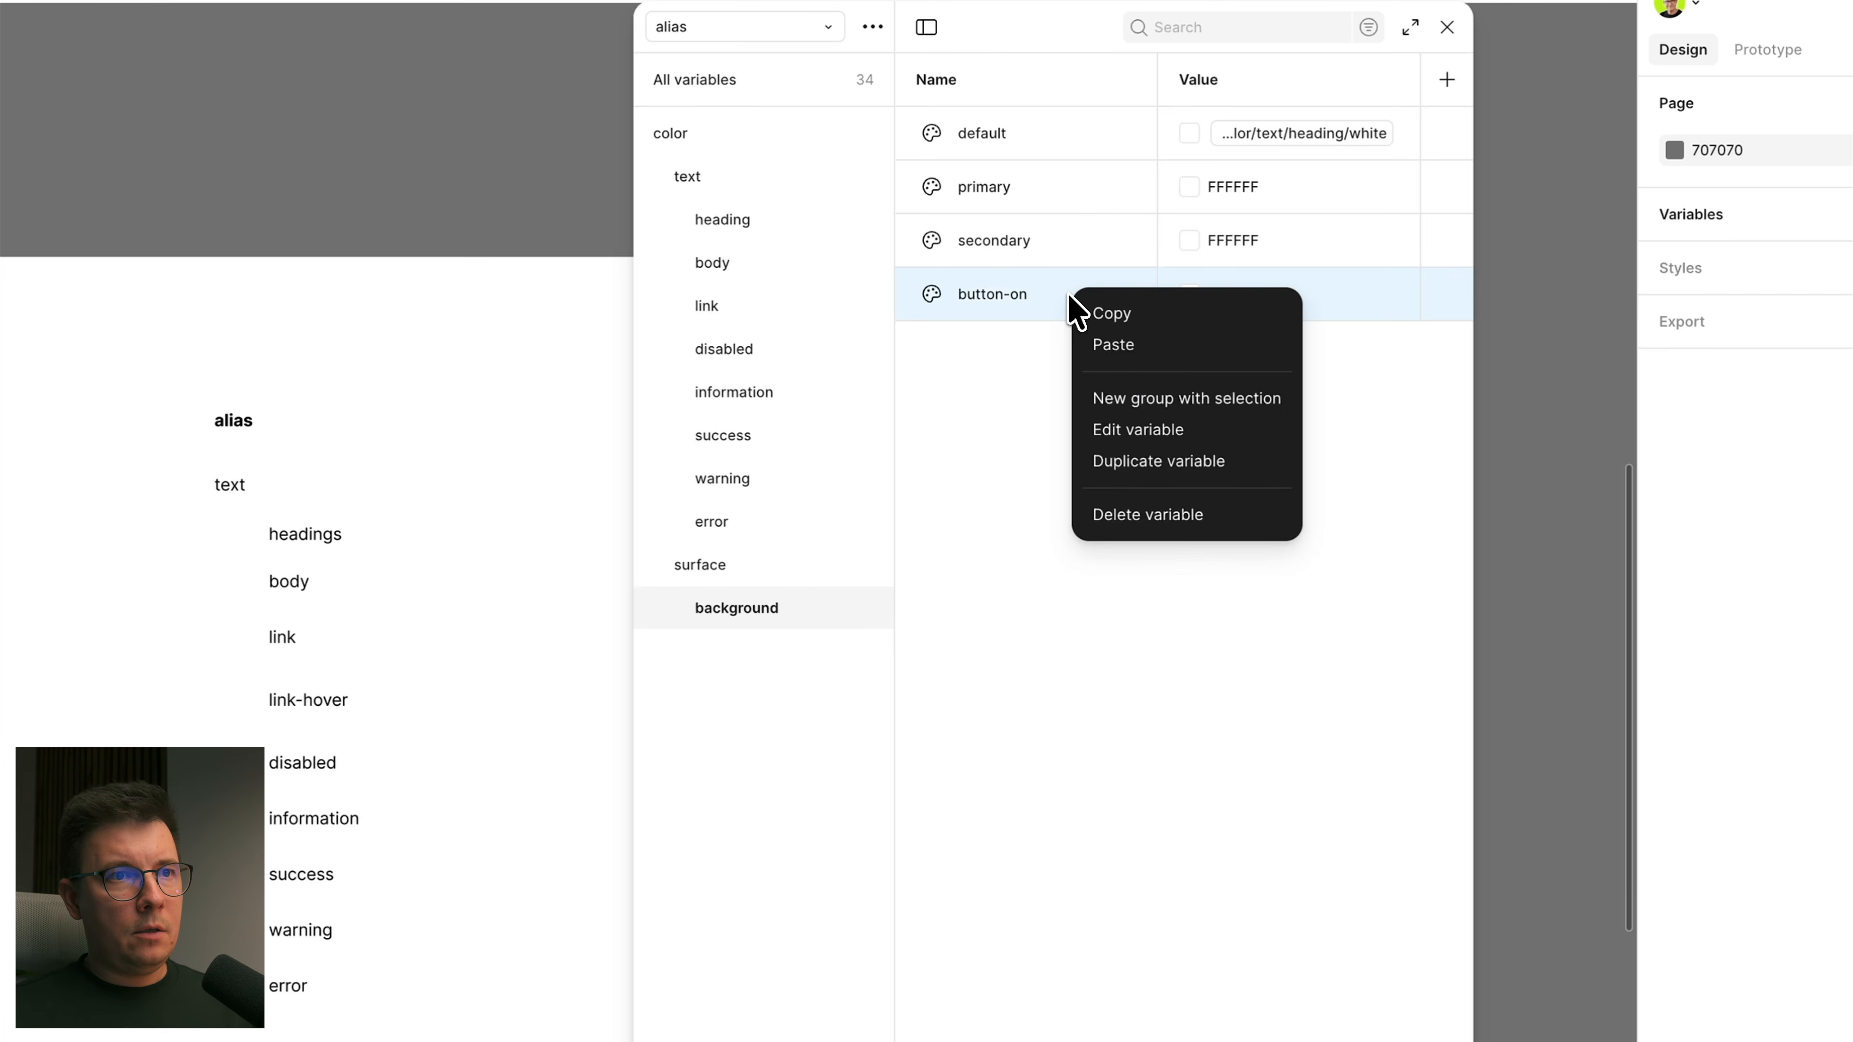
pyautogui.click(1142, 462)
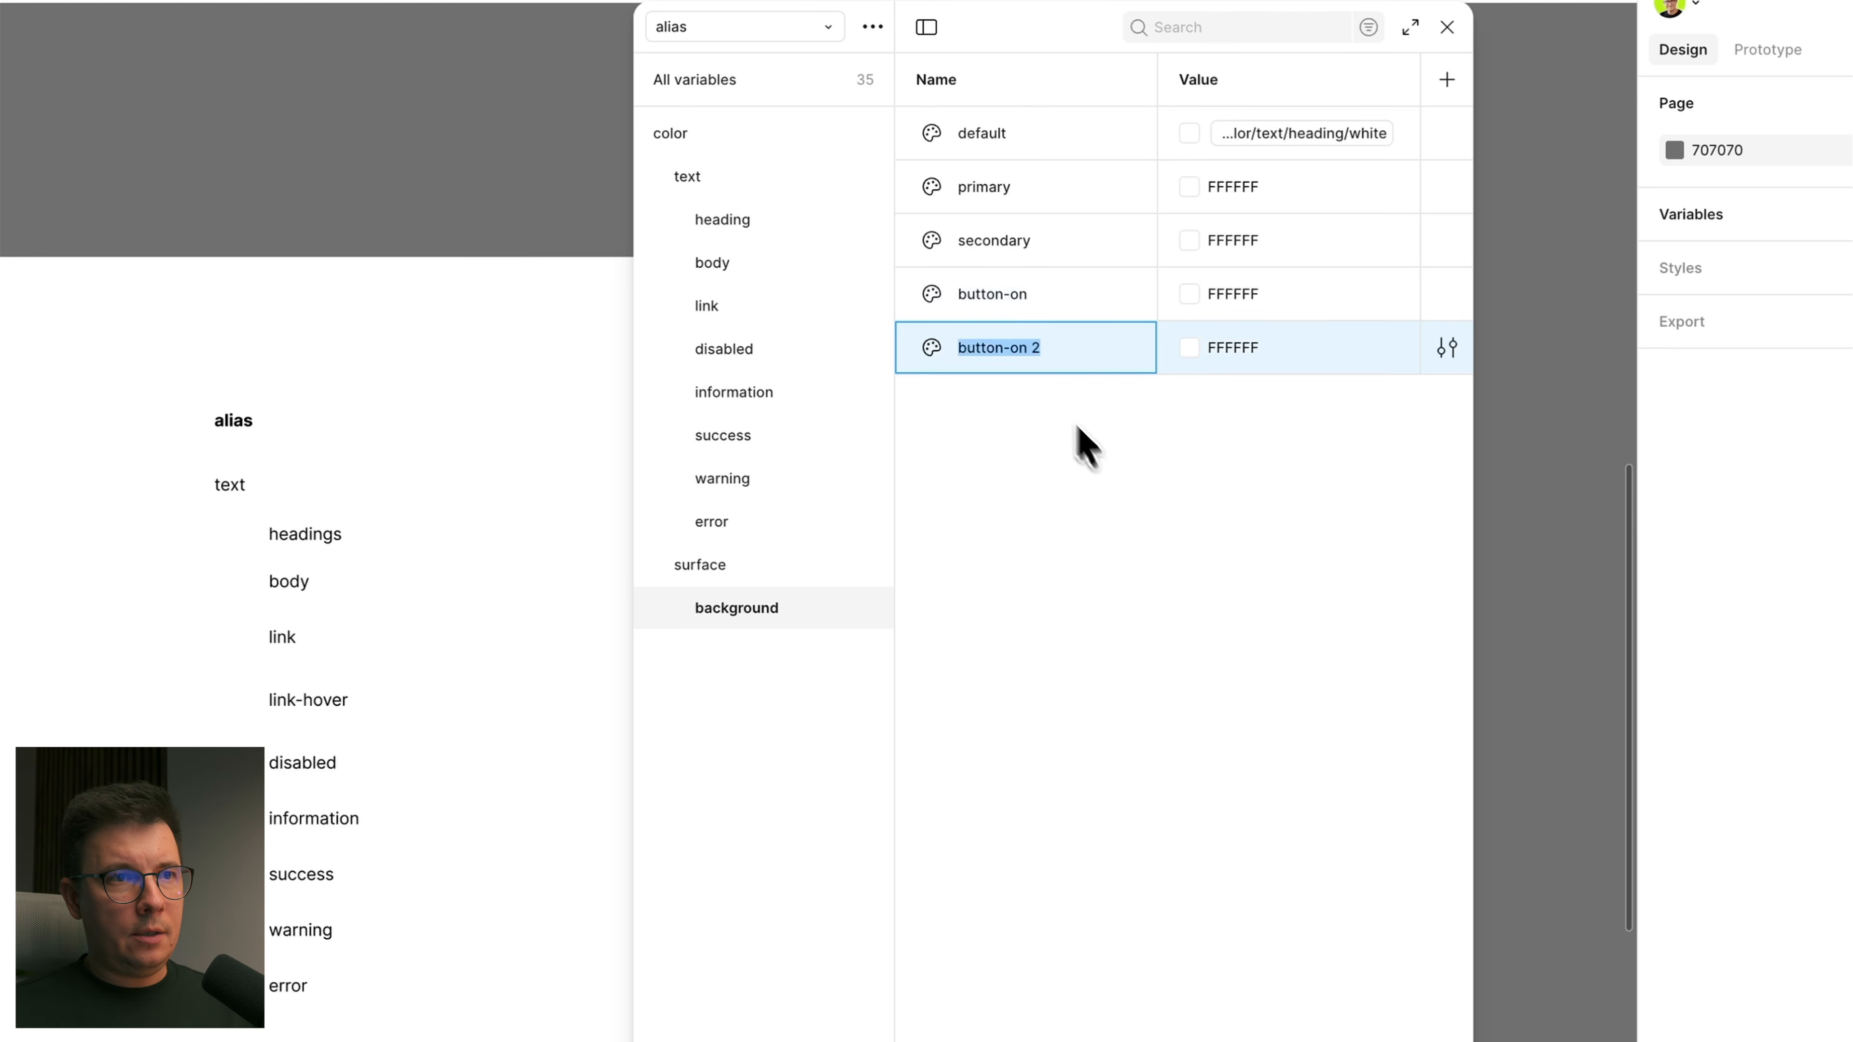
pyautogui.click(1038, 350)
pyautogui.press('BackSpace')
pyautogui.press('BackSpace')
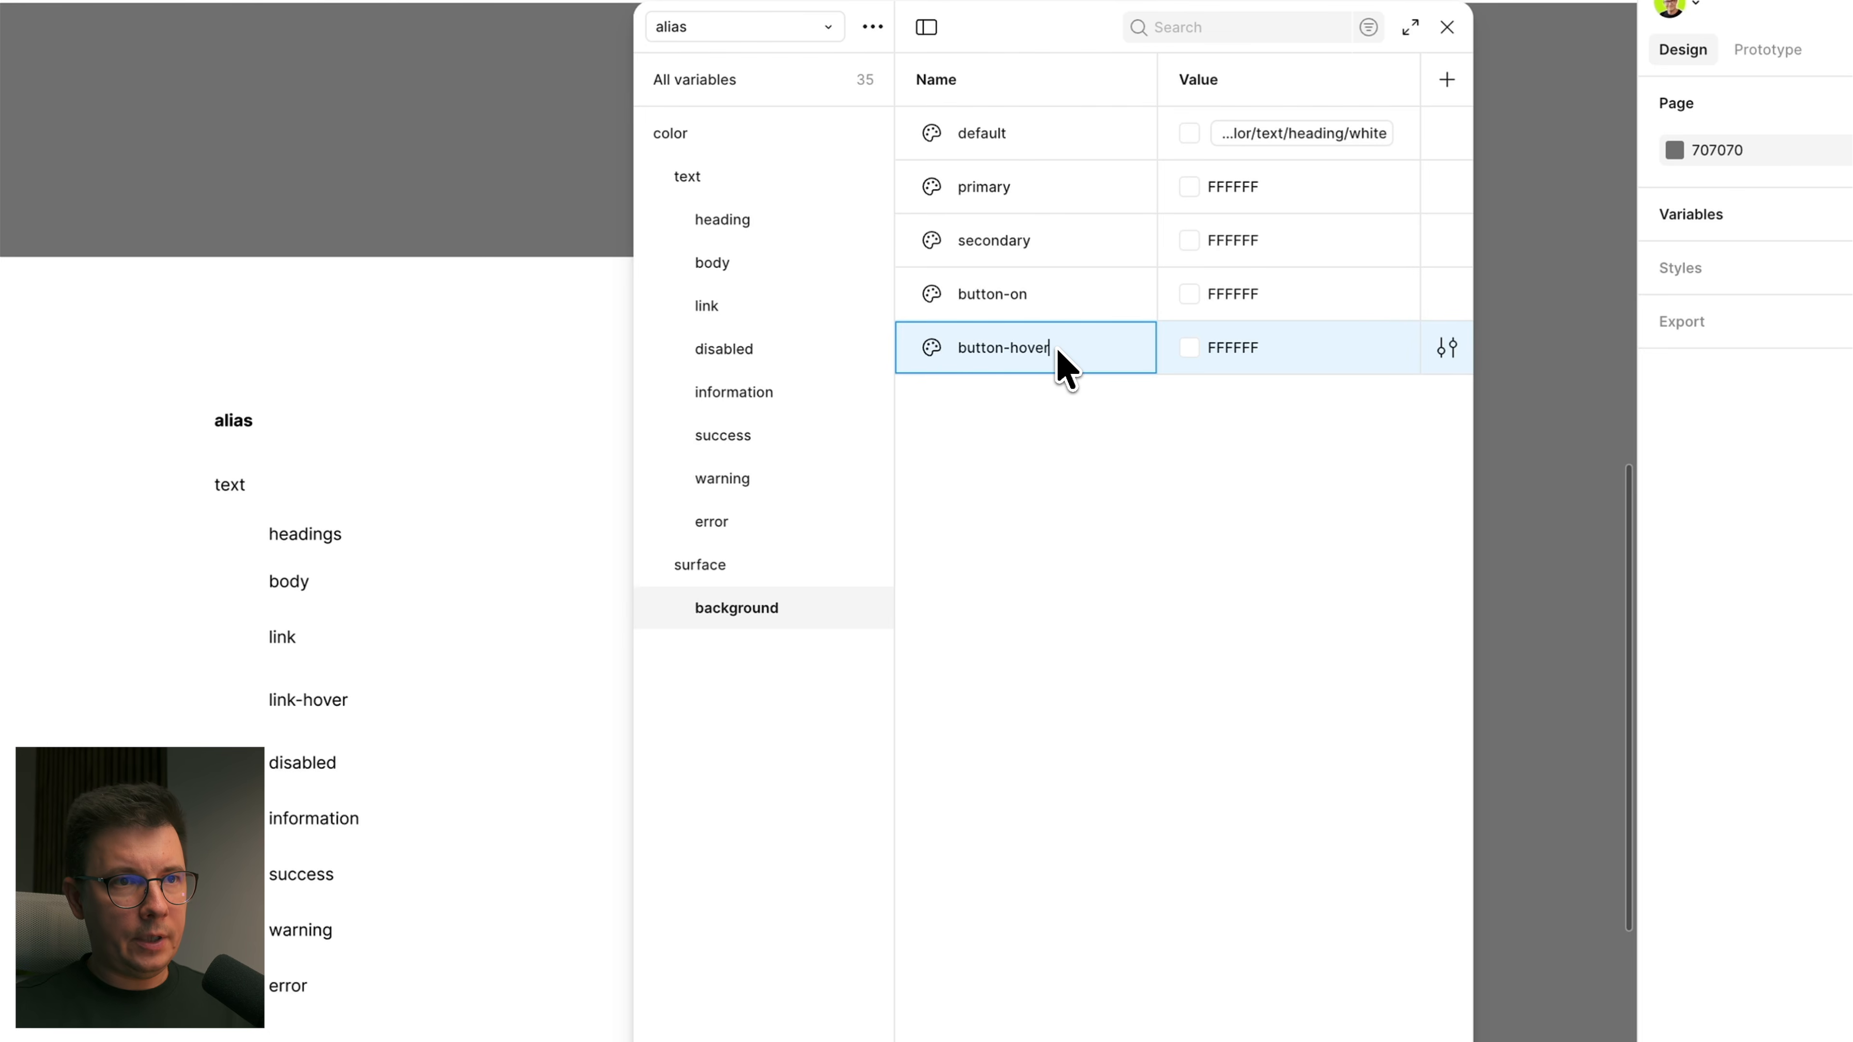
pyautogui.press('Return')
# Step: Duplicate the button-hover variable and name the copy "button-disabled"
pyautogui.rightClick(1076, 370)
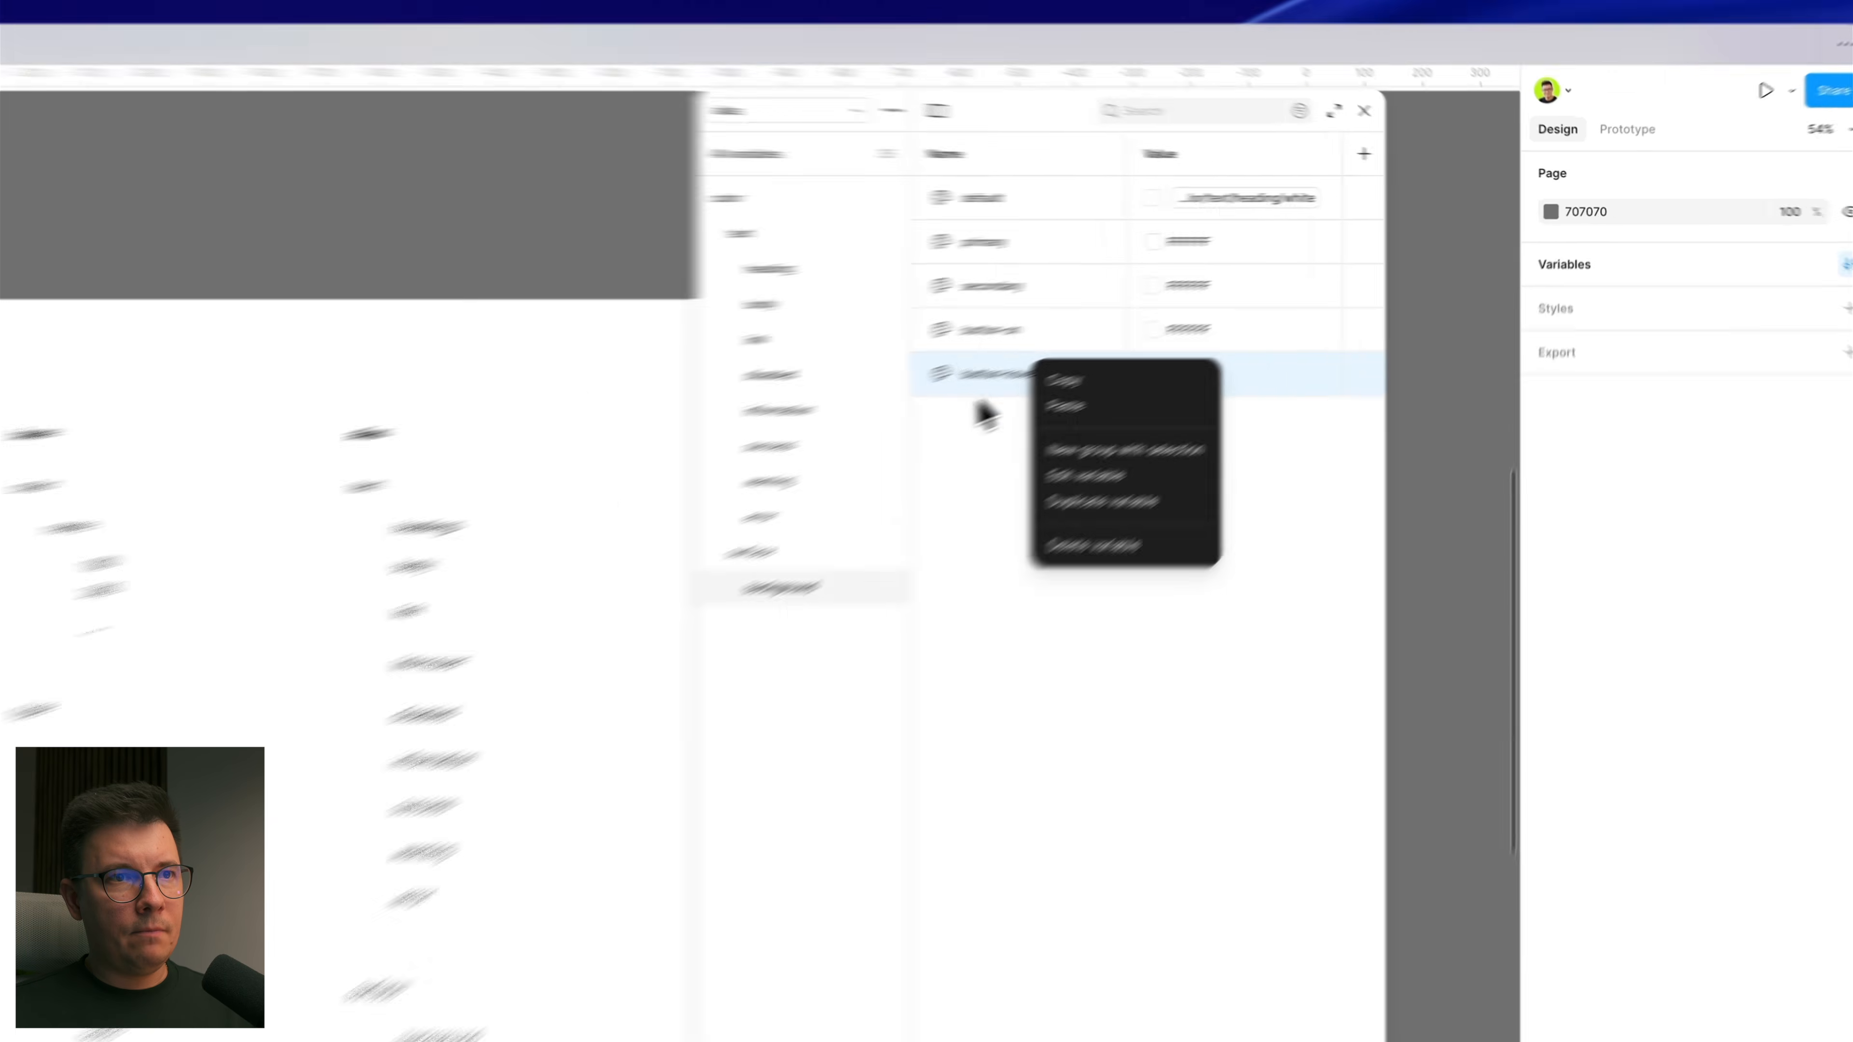
pyautogui.click(1252, 302)
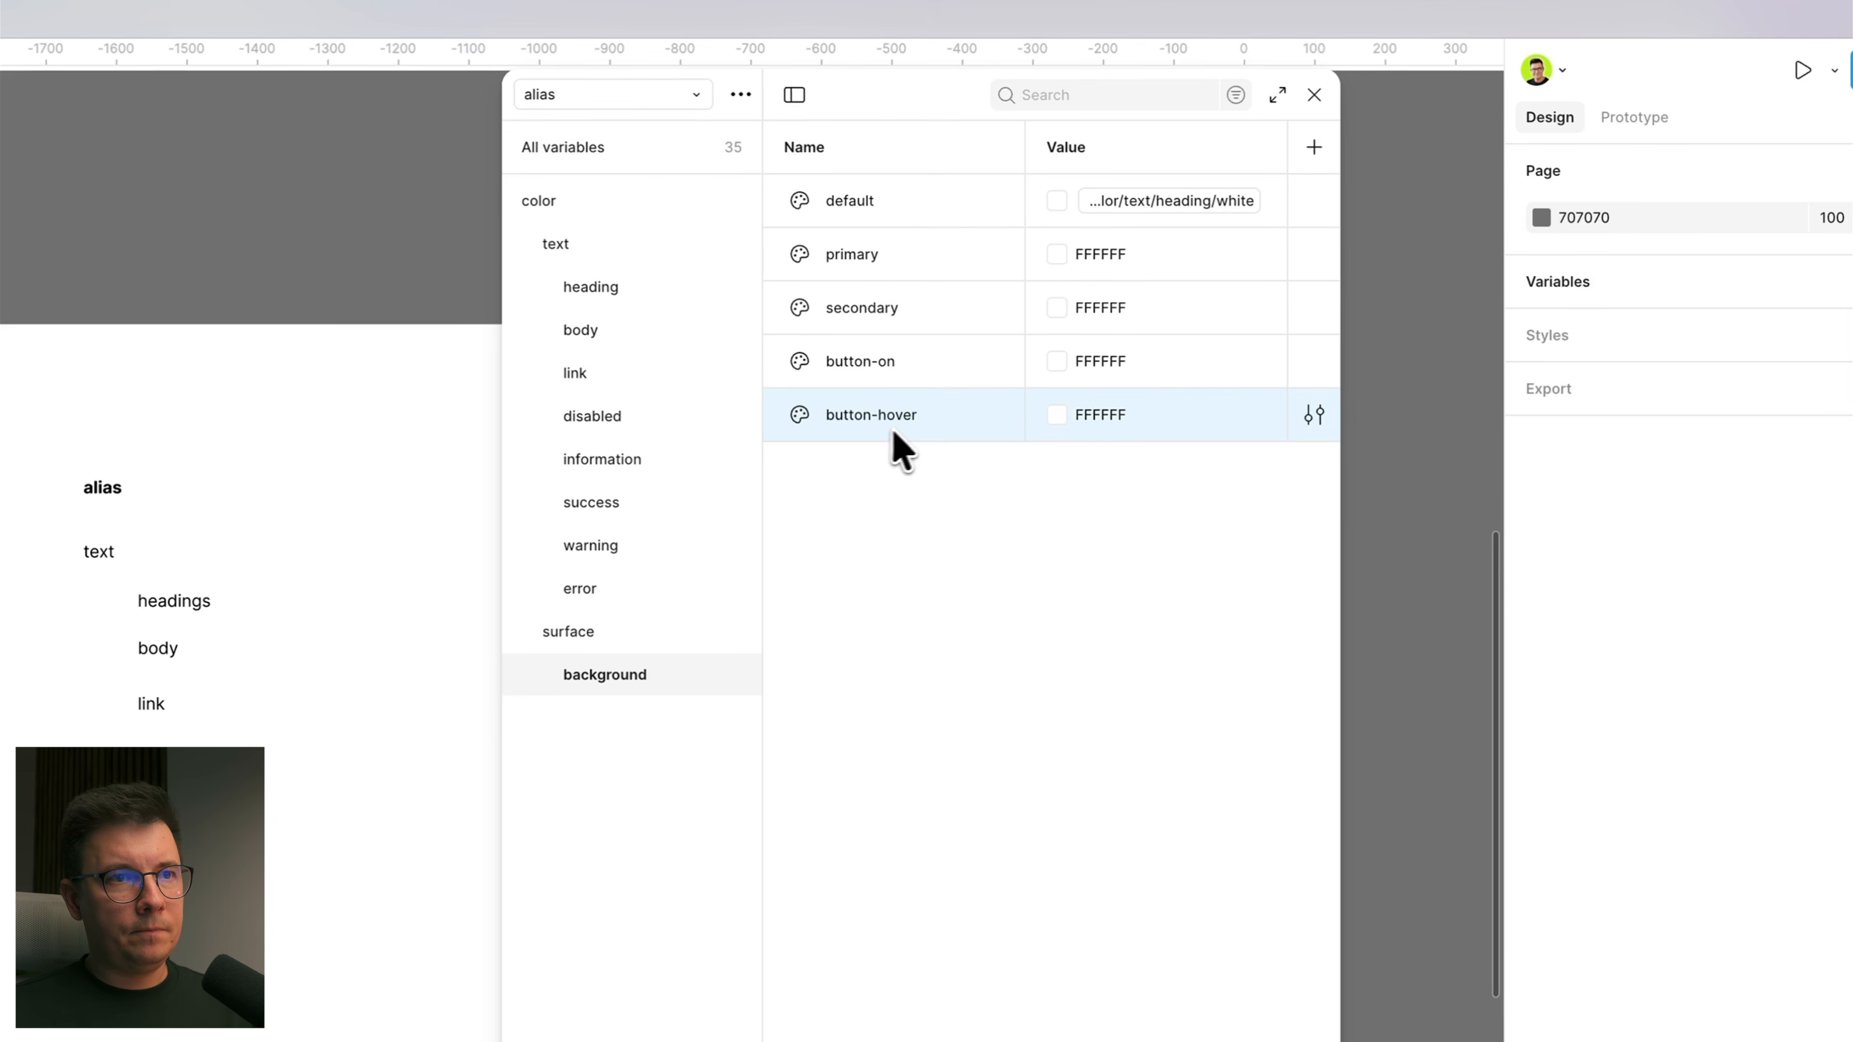
pyautogui.rightClick(925, 422)
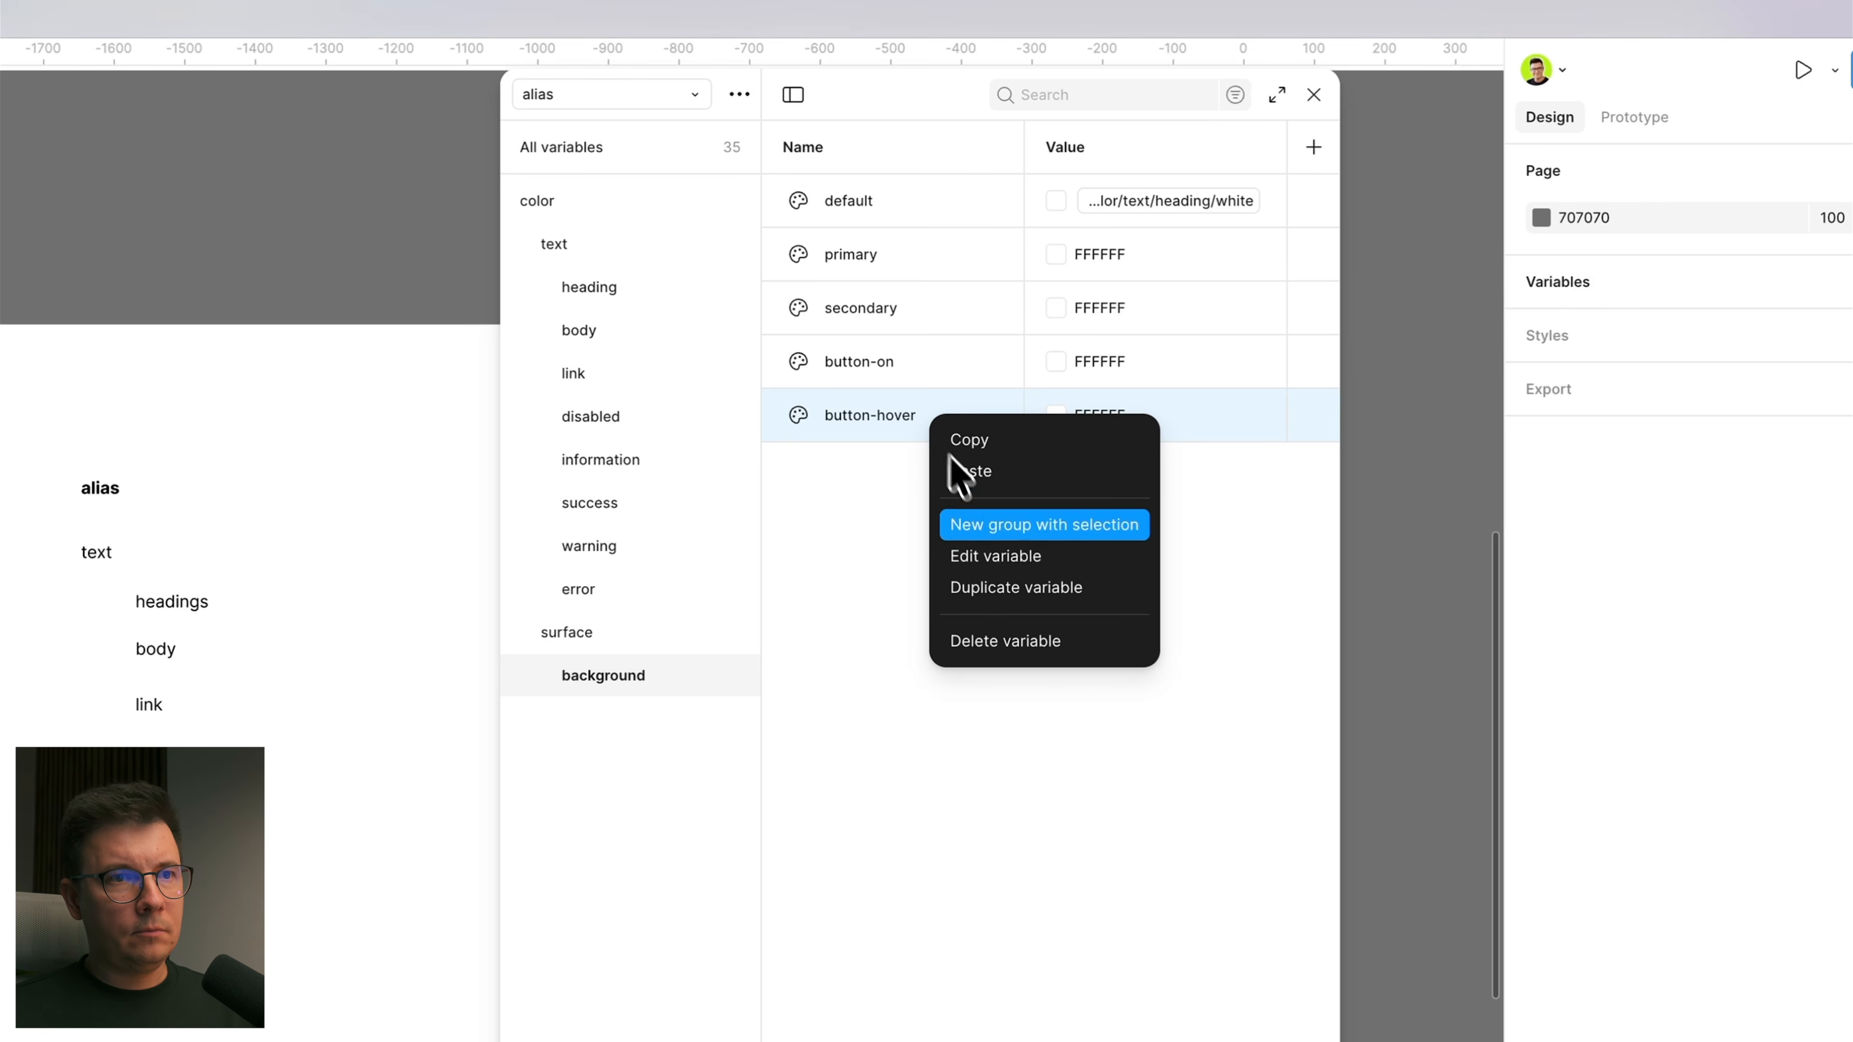
pyautogui.click(1011, 589)
pyautogui.doubleClick(924, 468)
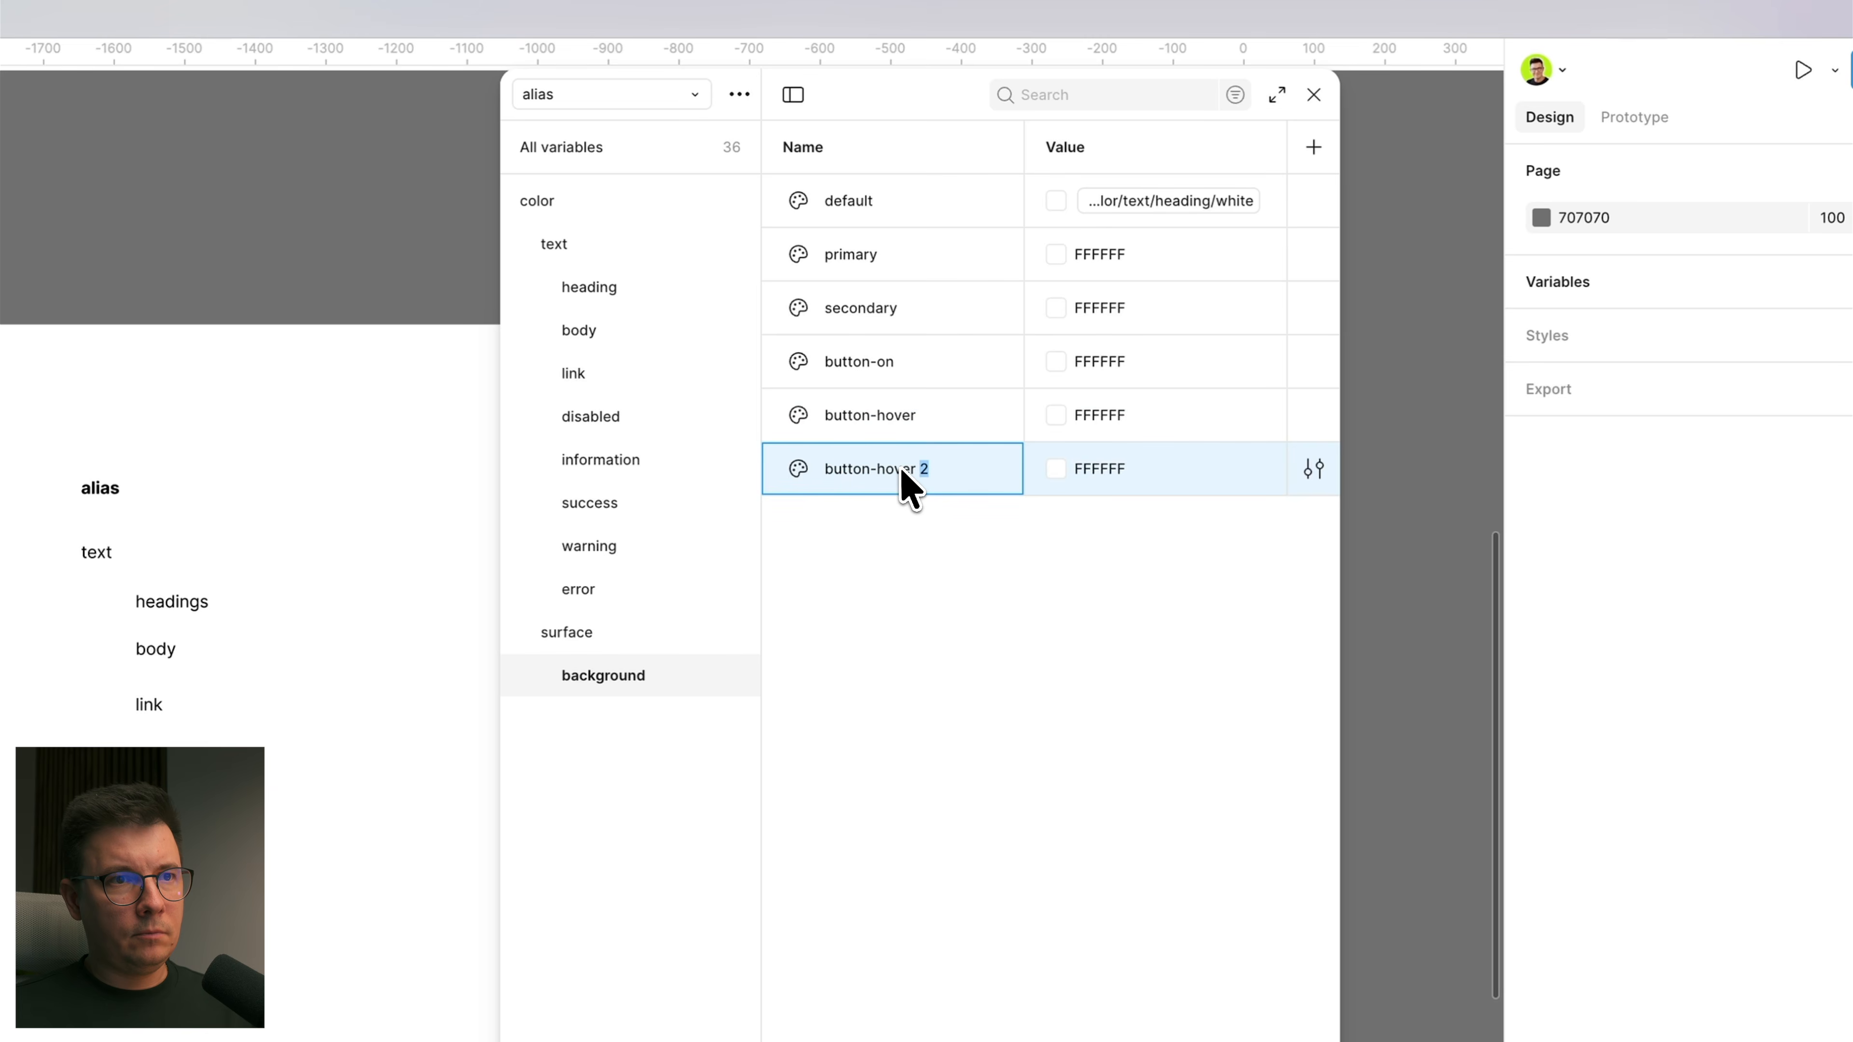
pyautogui.press('BackSpace')
pyautogui.press('BackSpace')
pyautogui.write('disabled')
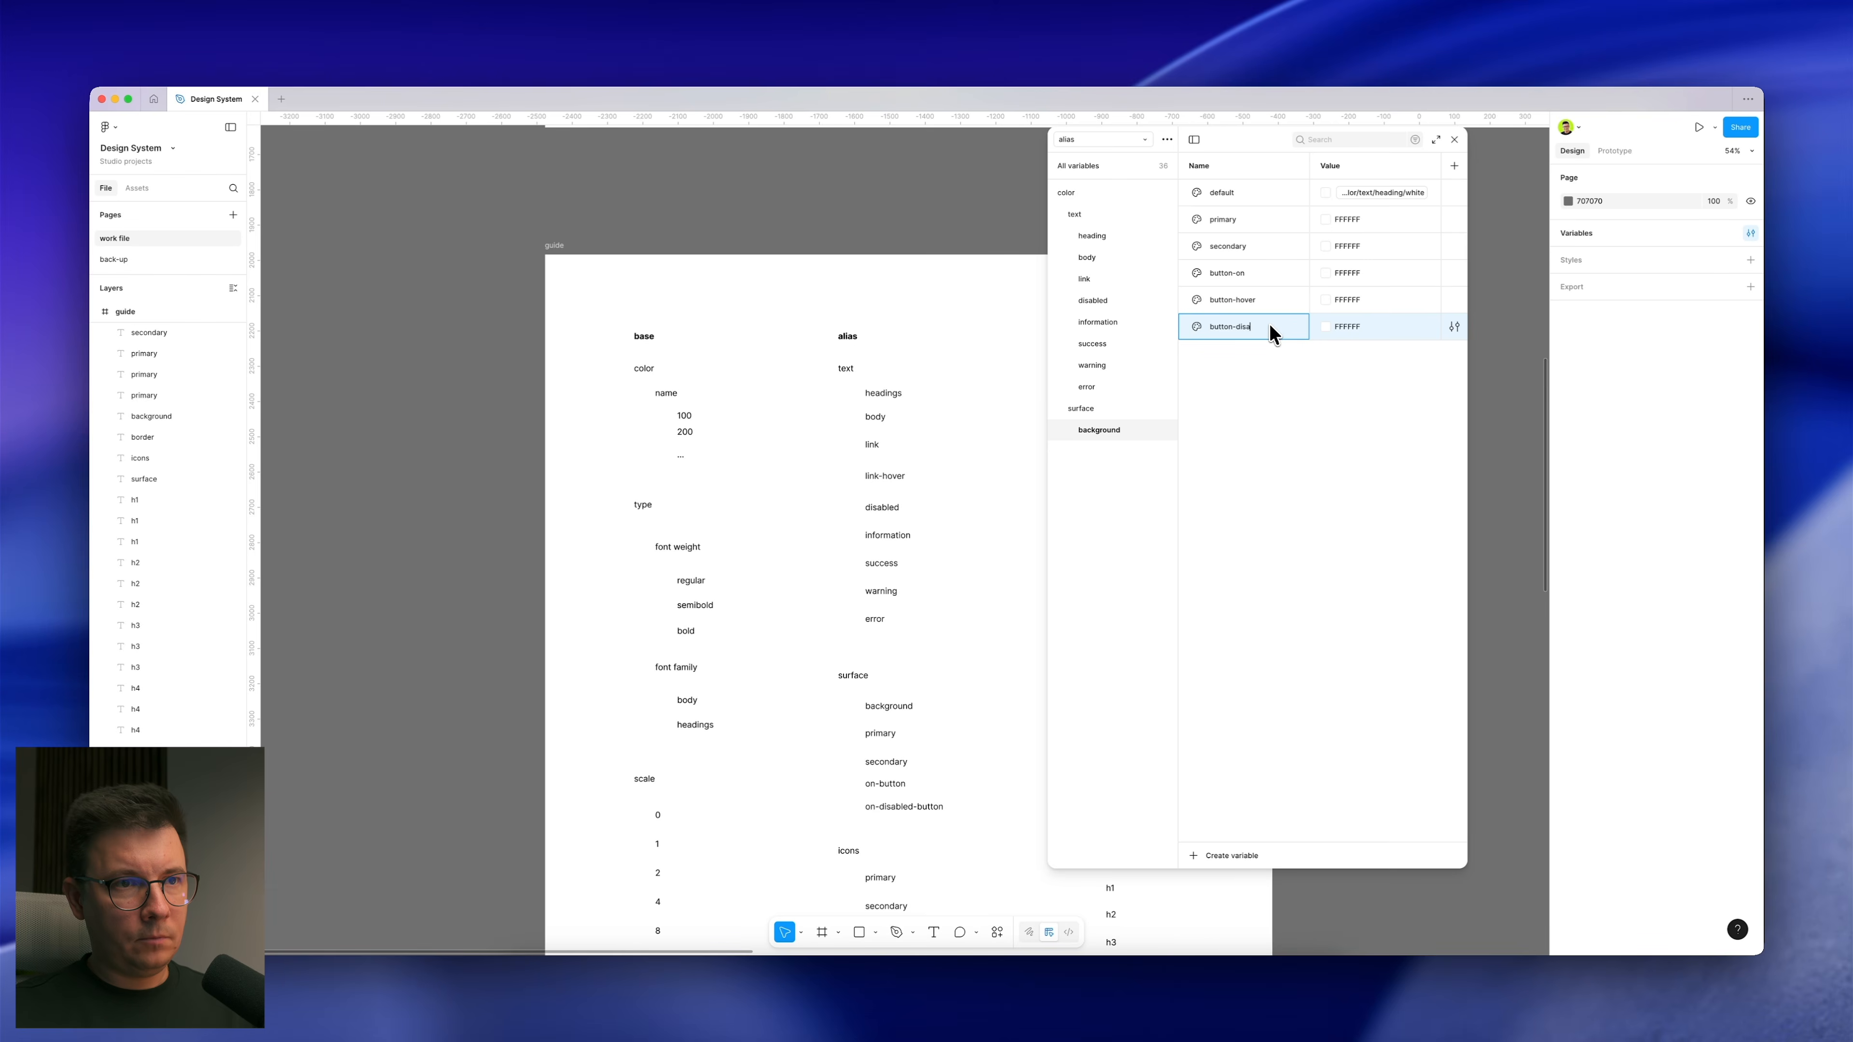
pyautogui.click(1280, 372)
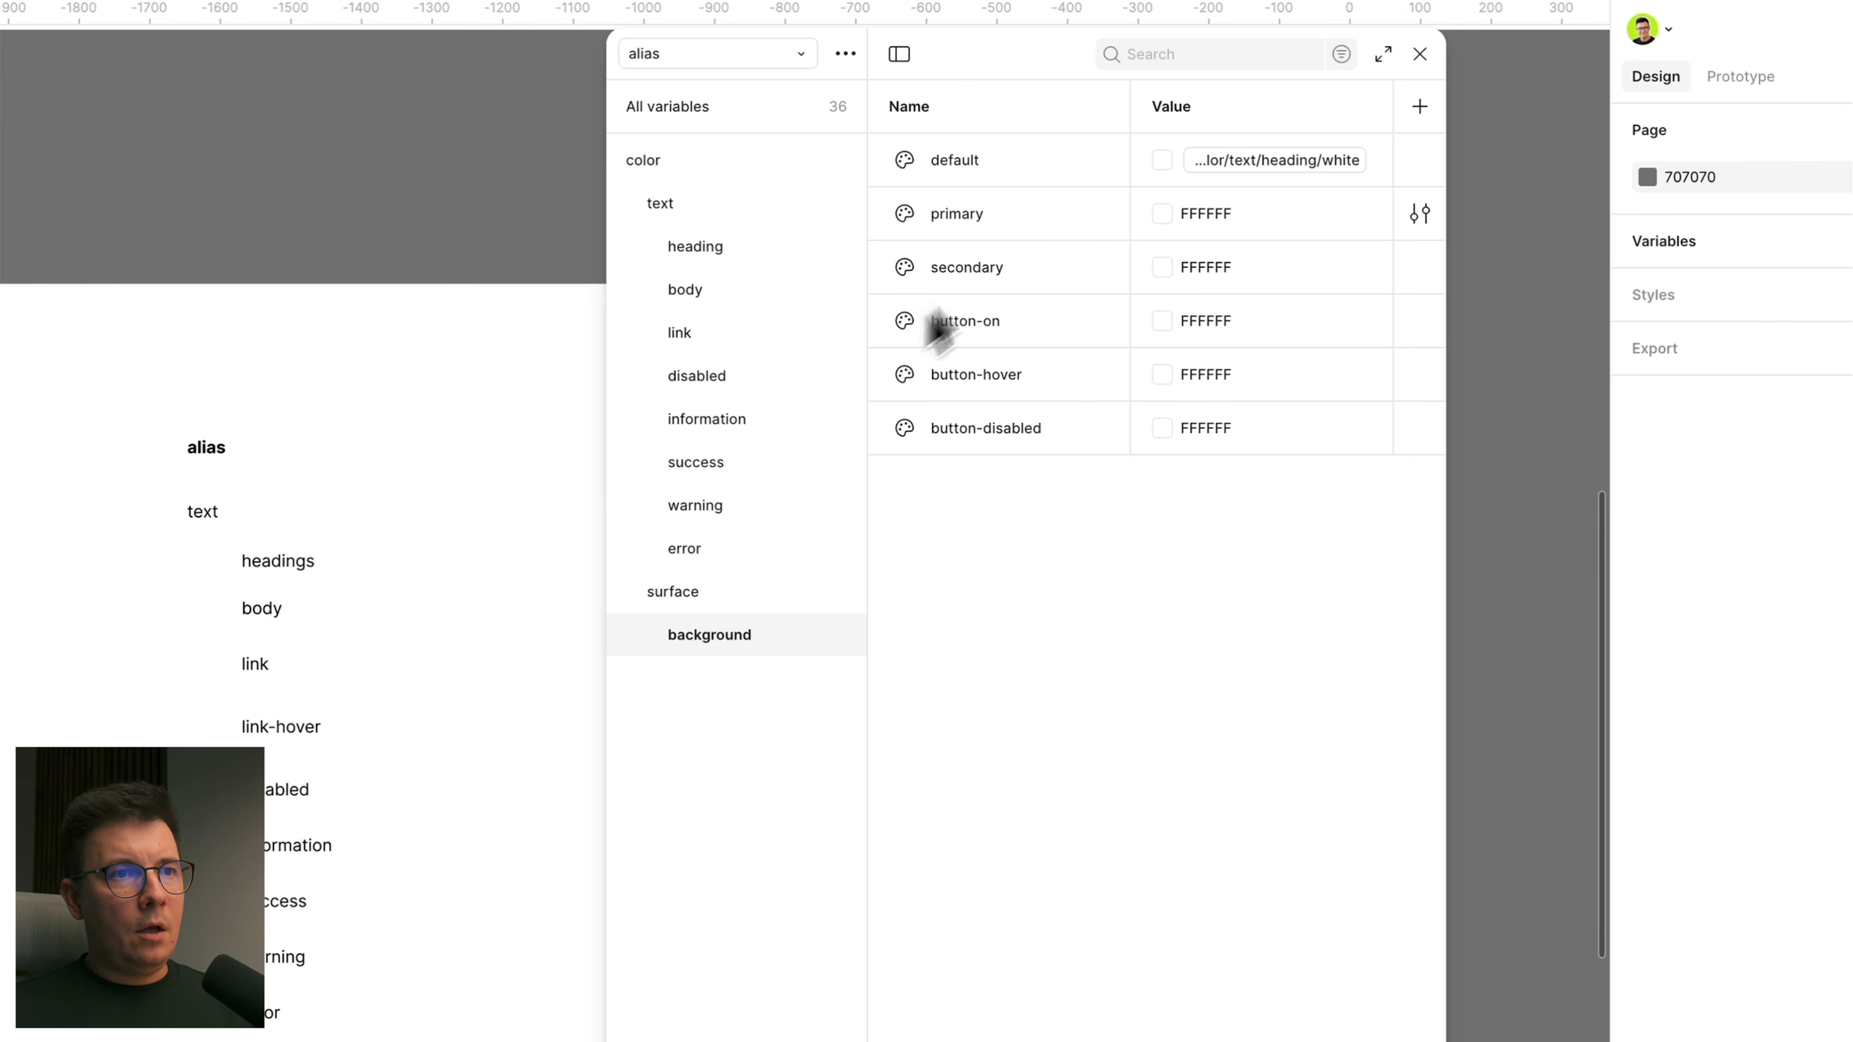
# Step: Put the button-on, button-hover and button-disabled variables together in a new group
pyautogui.click(989, 325)
pyautogui.keyDown('shift'); pyautogui.click(989, 429); pyautogui.keyUp('shift')
pyautogui.rightClick(1062, 373)
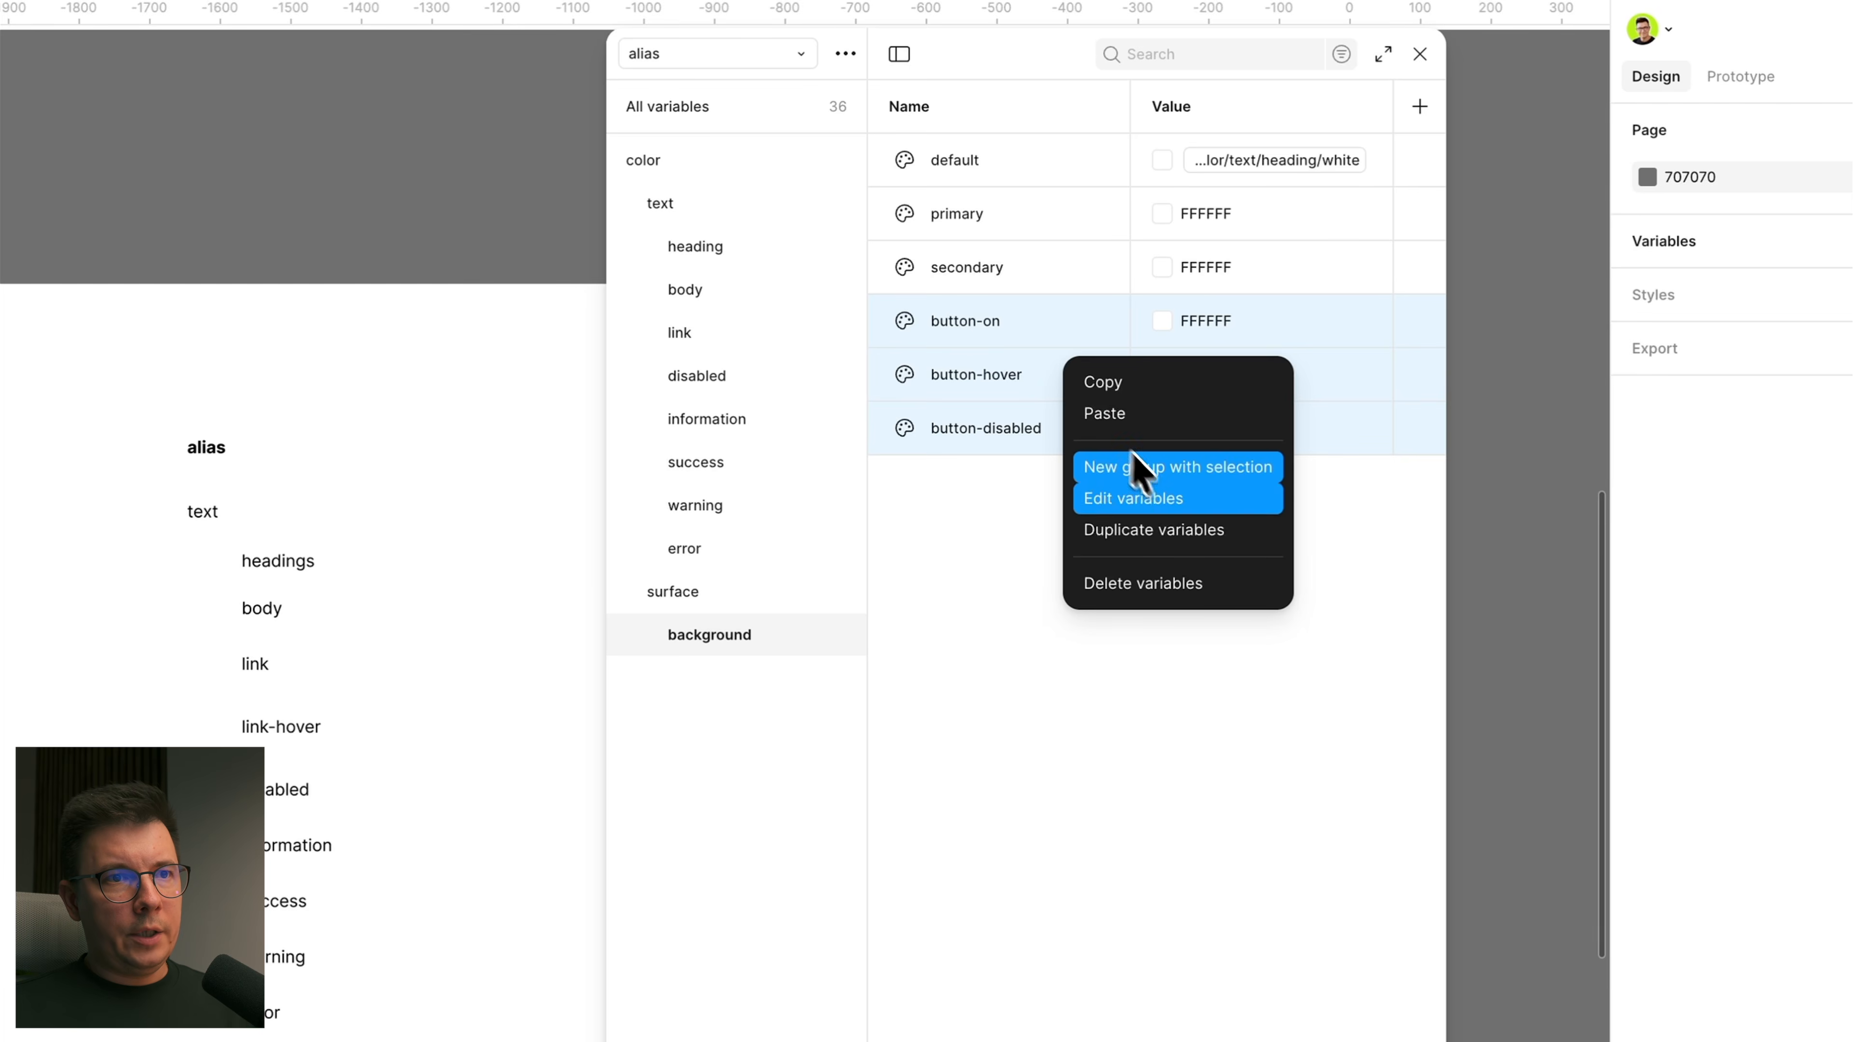
pyautogui.click(1177, 467)
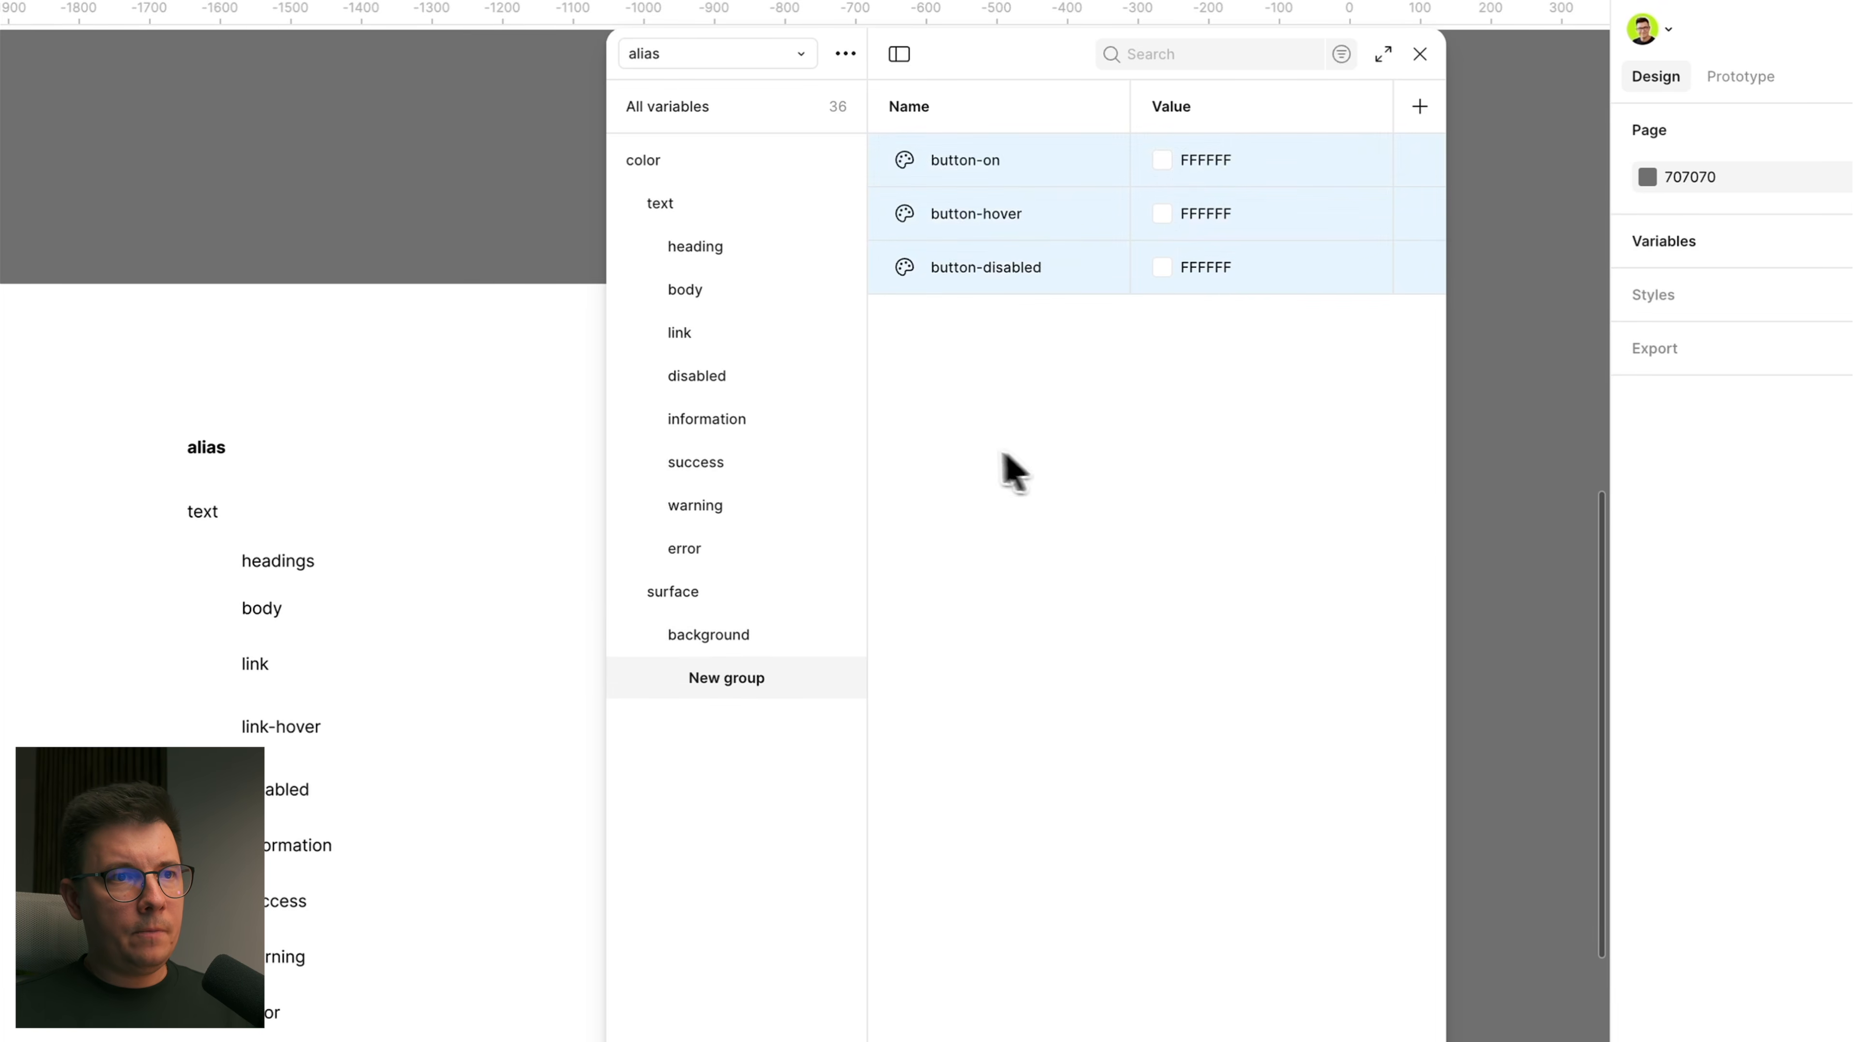
# Step: Rename the new group of button variables "buttons" and place it directly under surface, below background
pyautogui.moveTo(672, 668); pyautogui.dragTo(721, 635)
pyautogui.doubleClick(721, 635)
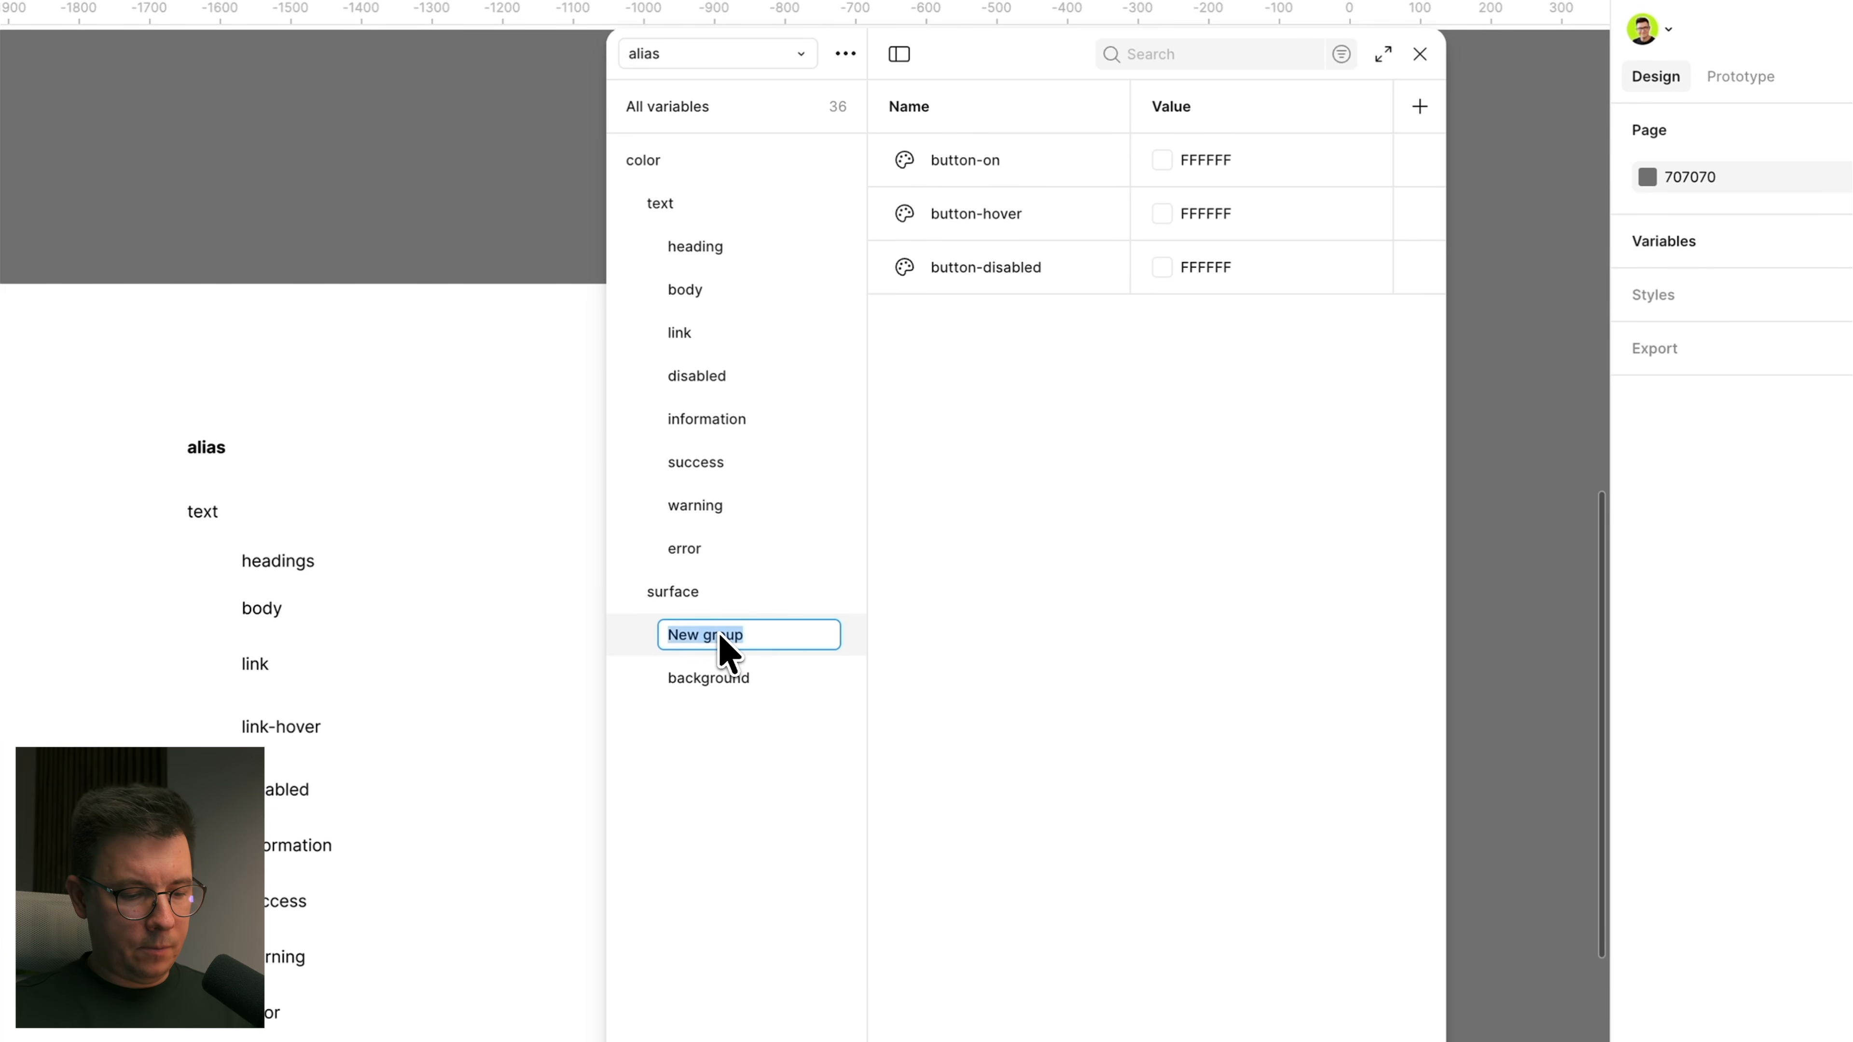
pyautogui.write('buttons')
pyautogui.press('Return')
pyautogui.moveTo(707, 698); pyautogui.dragTo(707, 692)
pyautogui.click(761, 641)
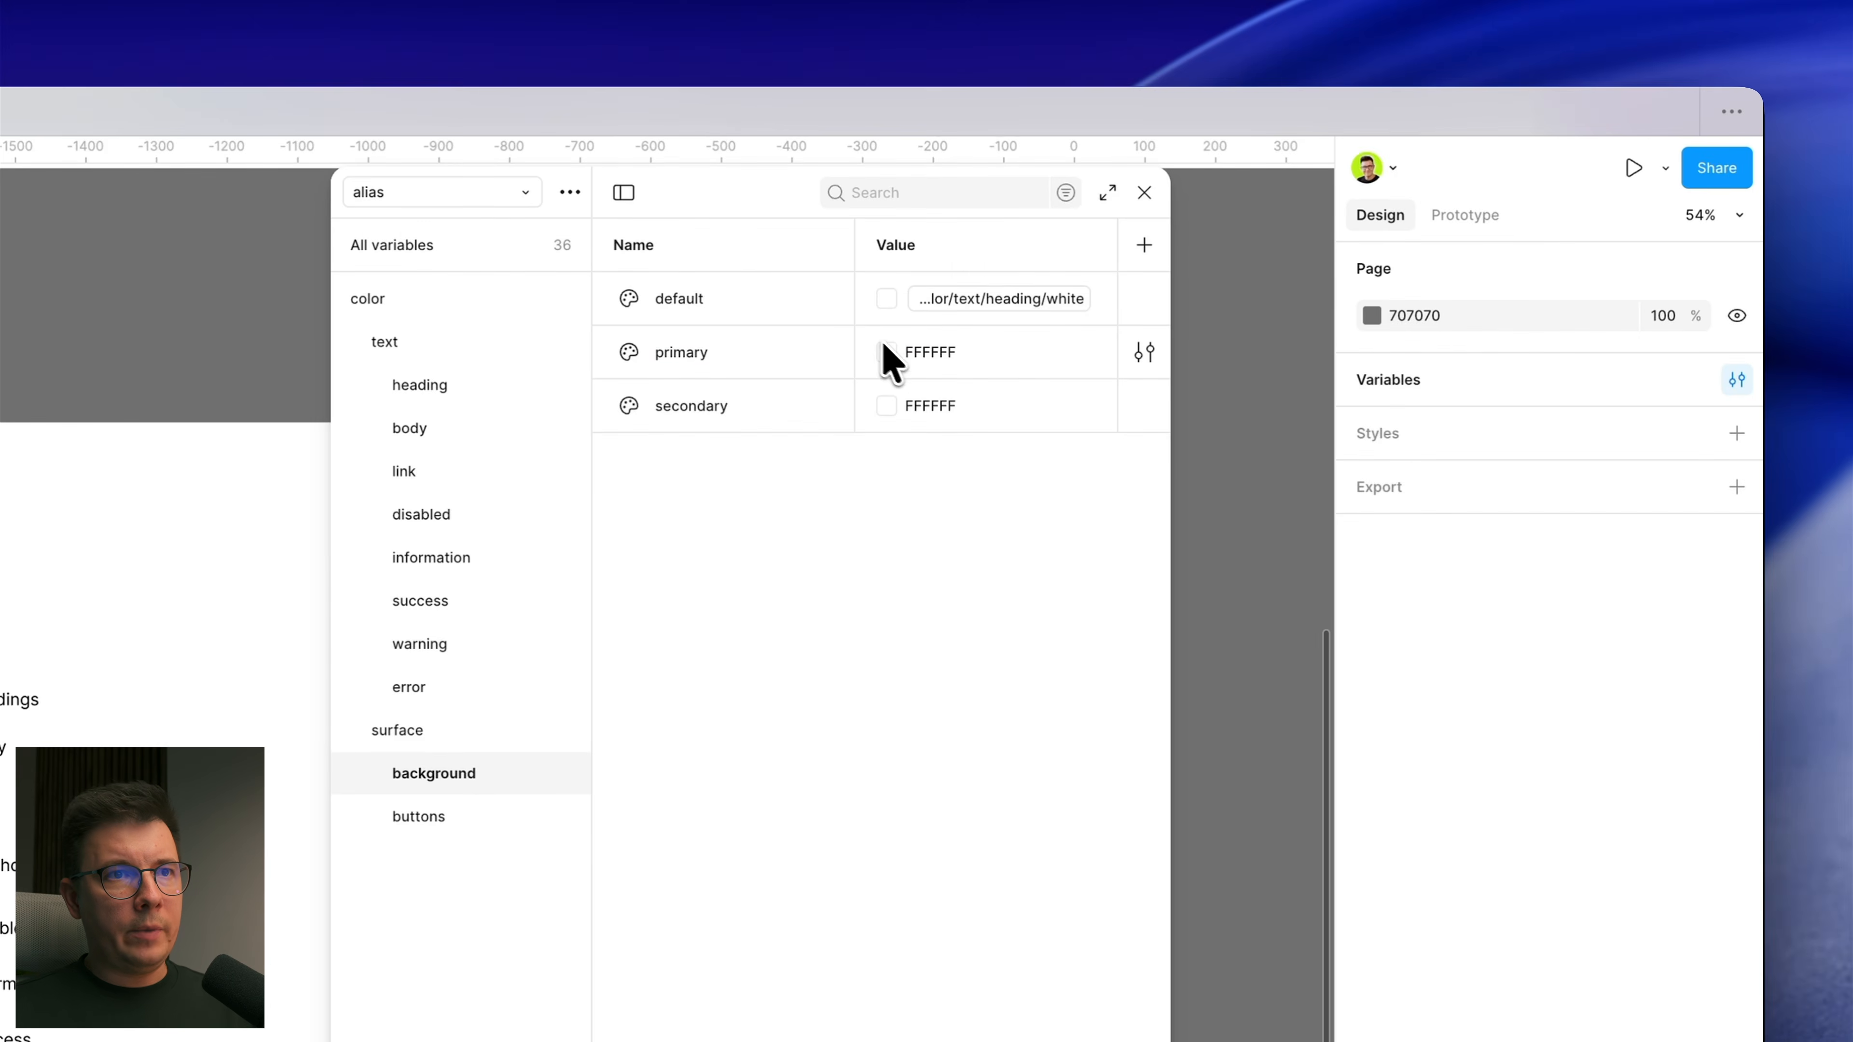
# Step: Try color/text/heading/100 and color/text/heading/white as the reference for the primary background variable
pyautogui.click(999, 303)
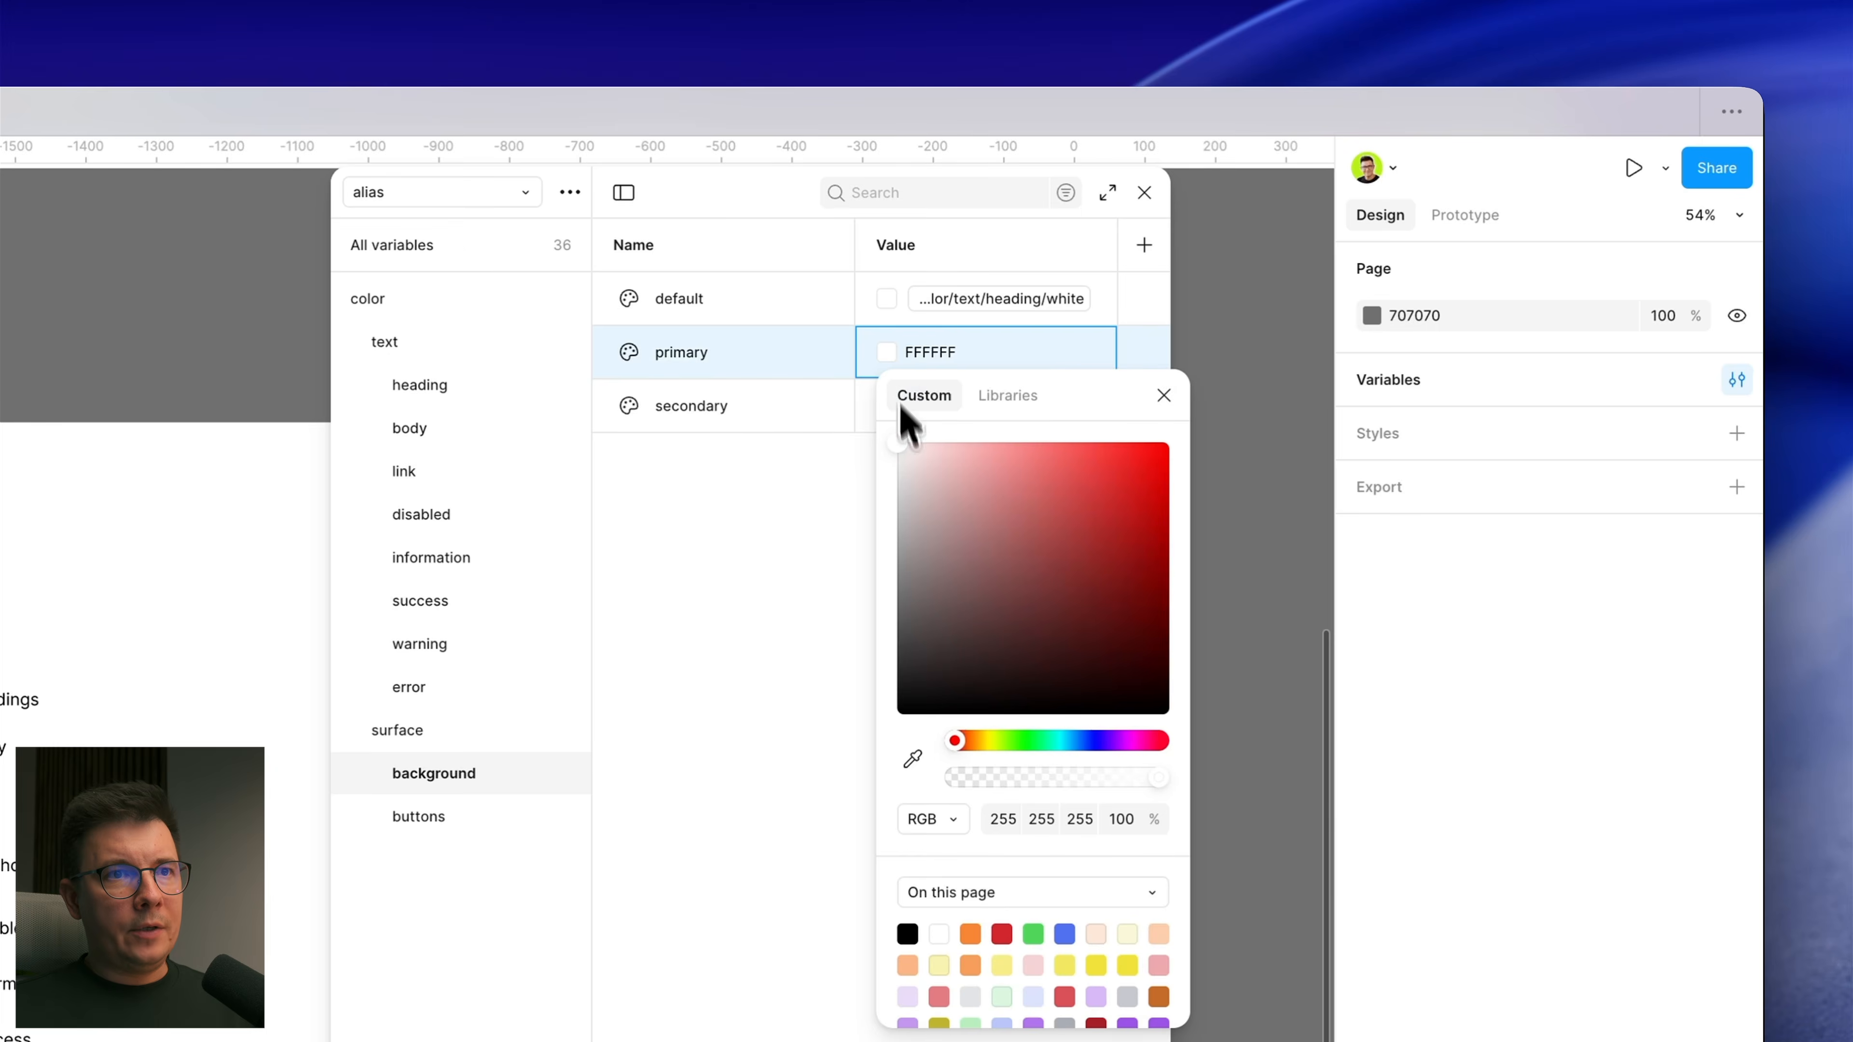
pyautogui.click(1012, 393)
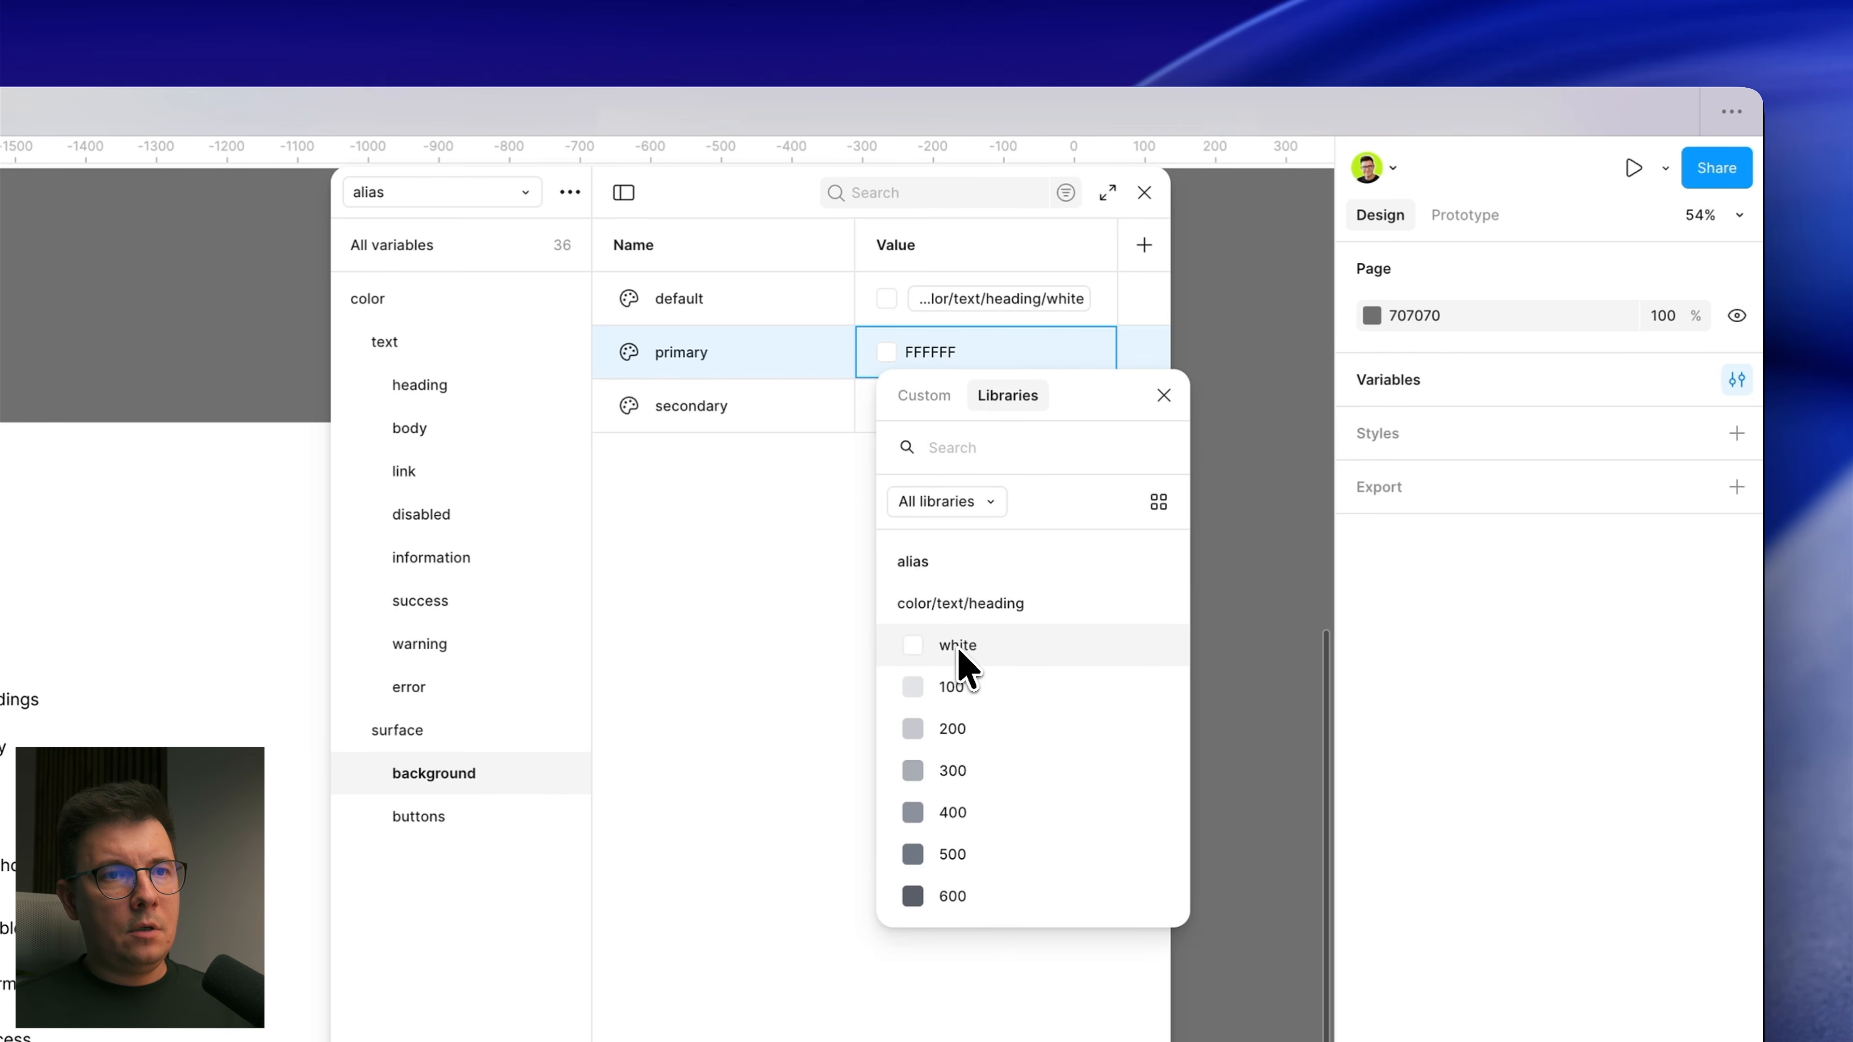
pyautogui.click(933, 688)
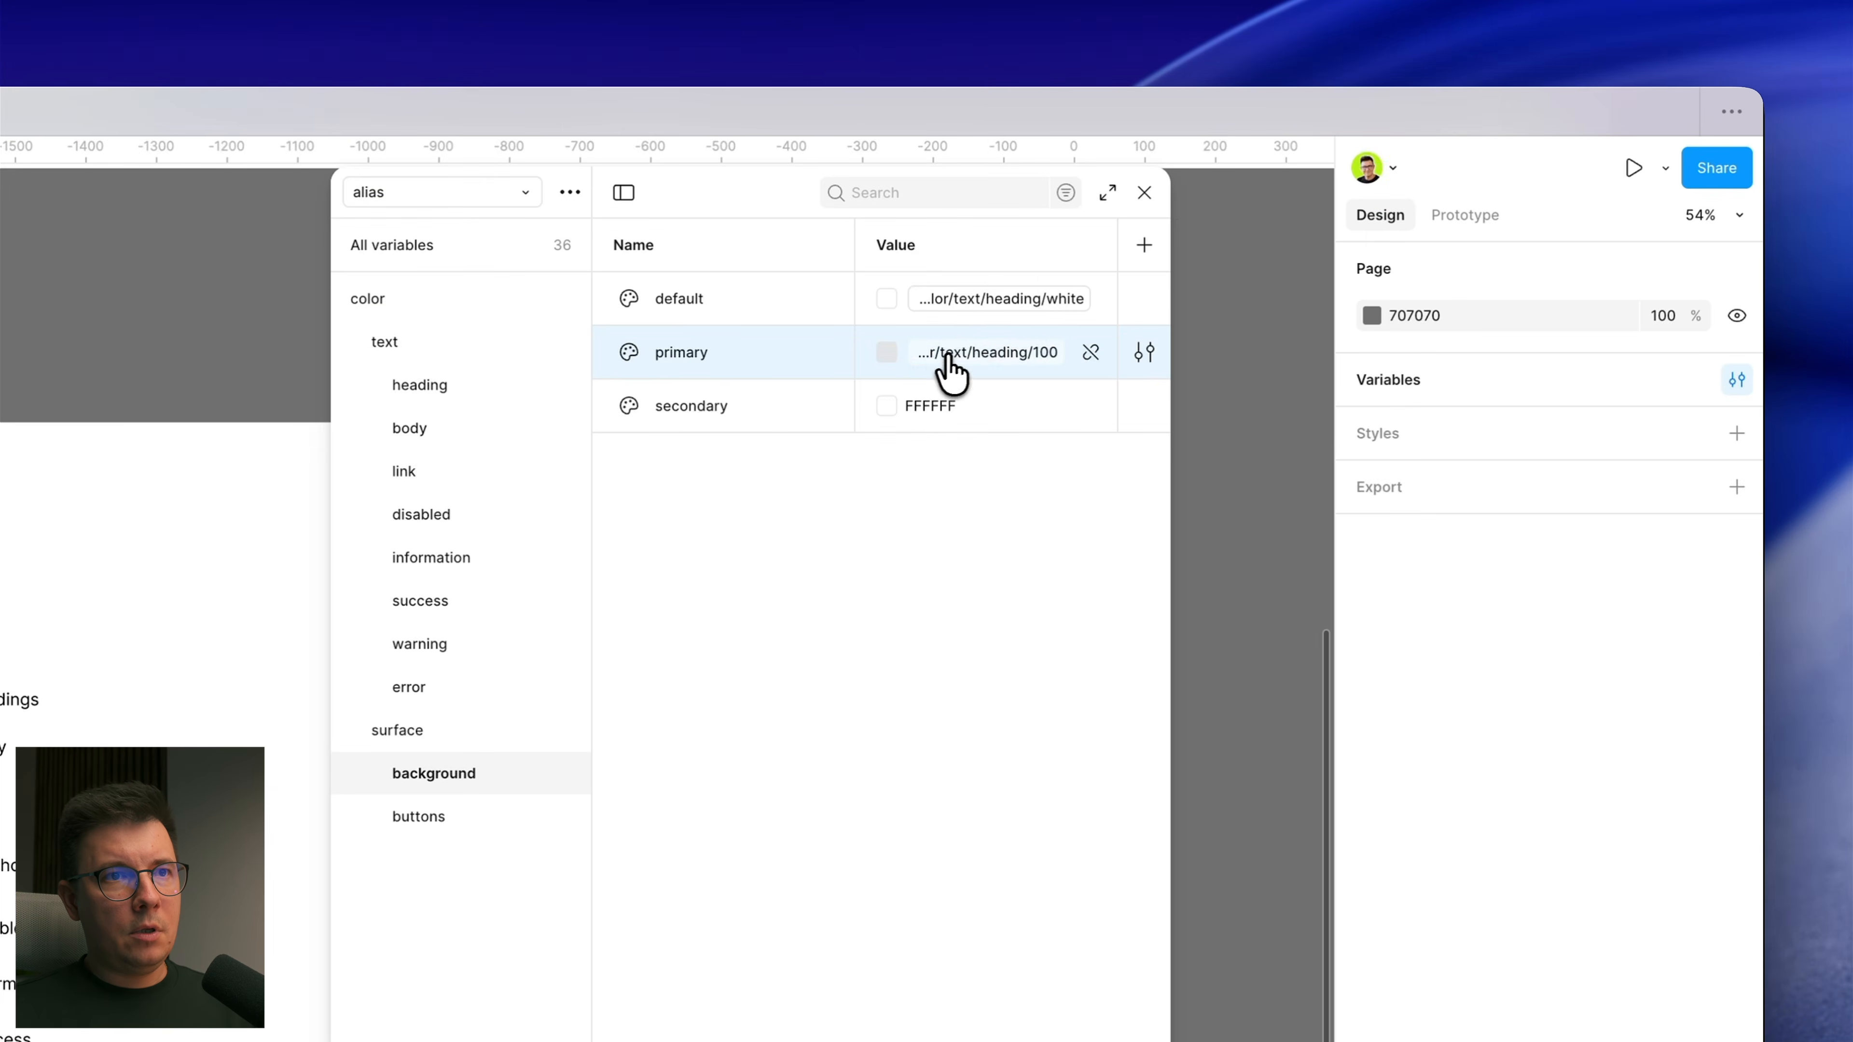
pyautogui.click(1361, 220)
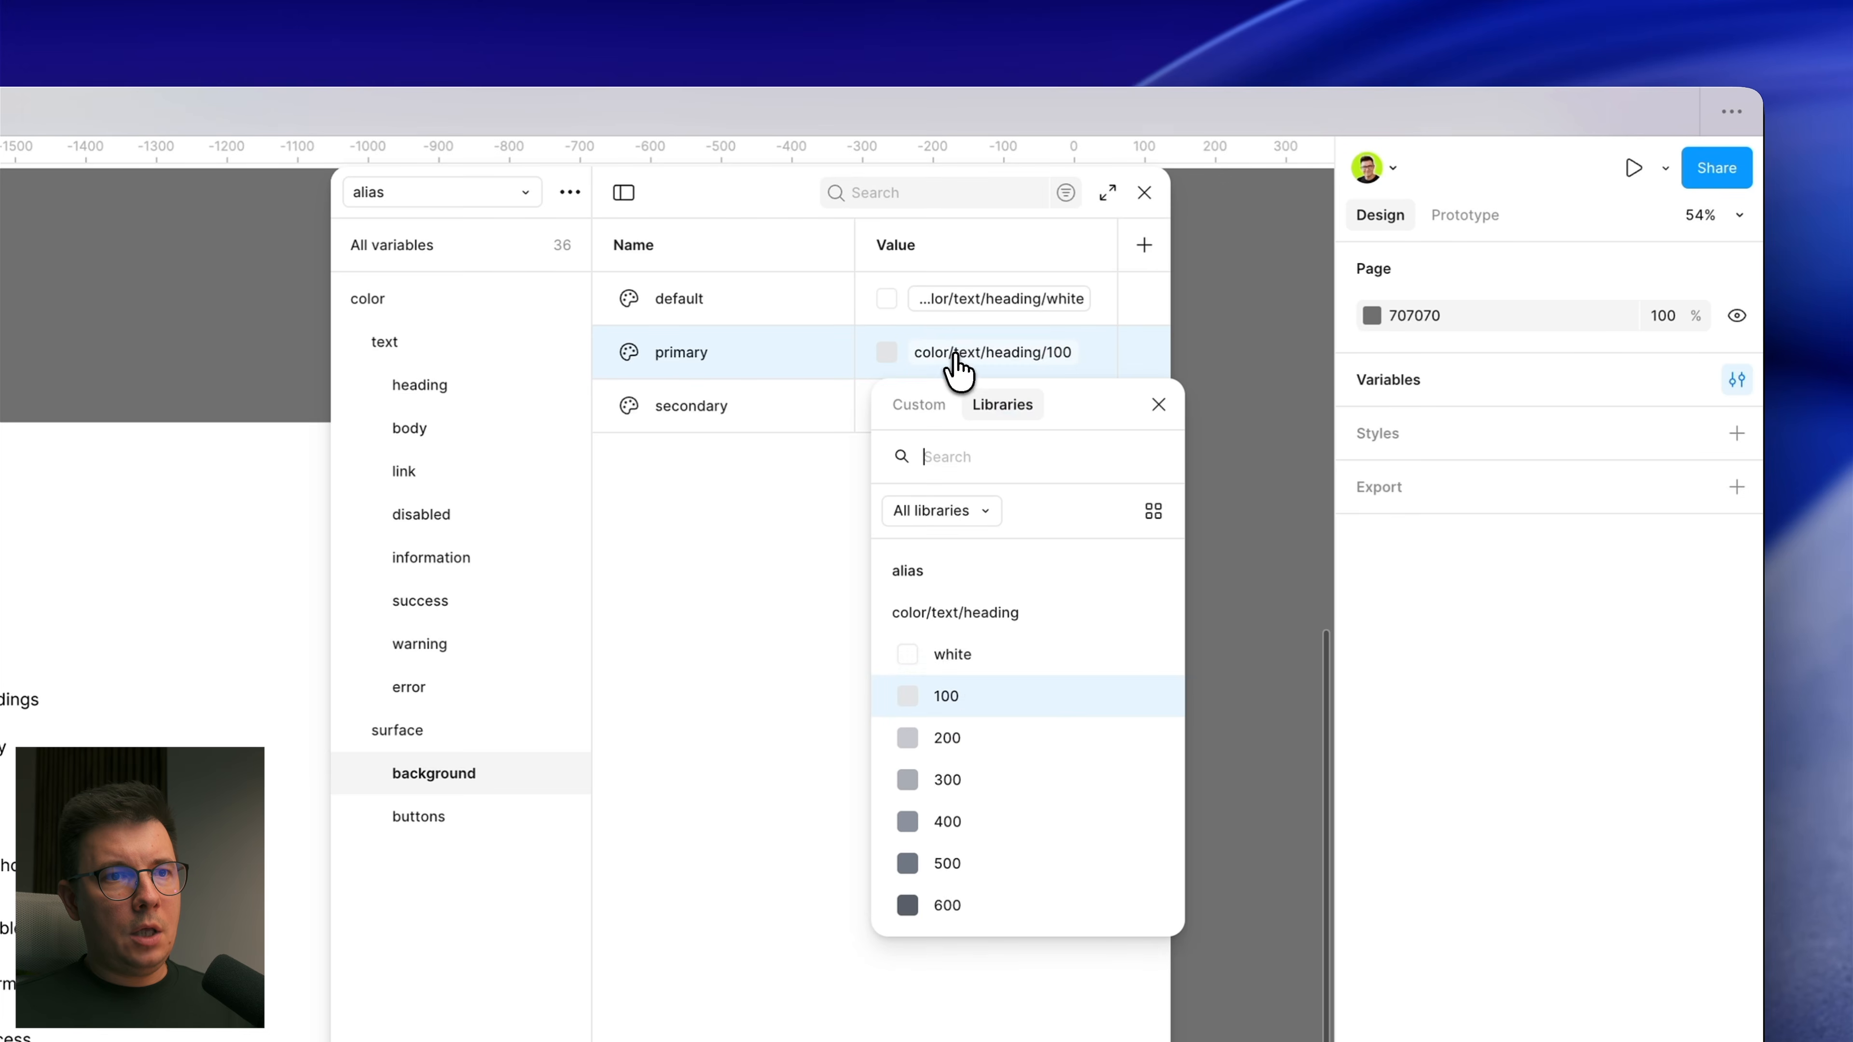
pyautogui.click(954, 650)
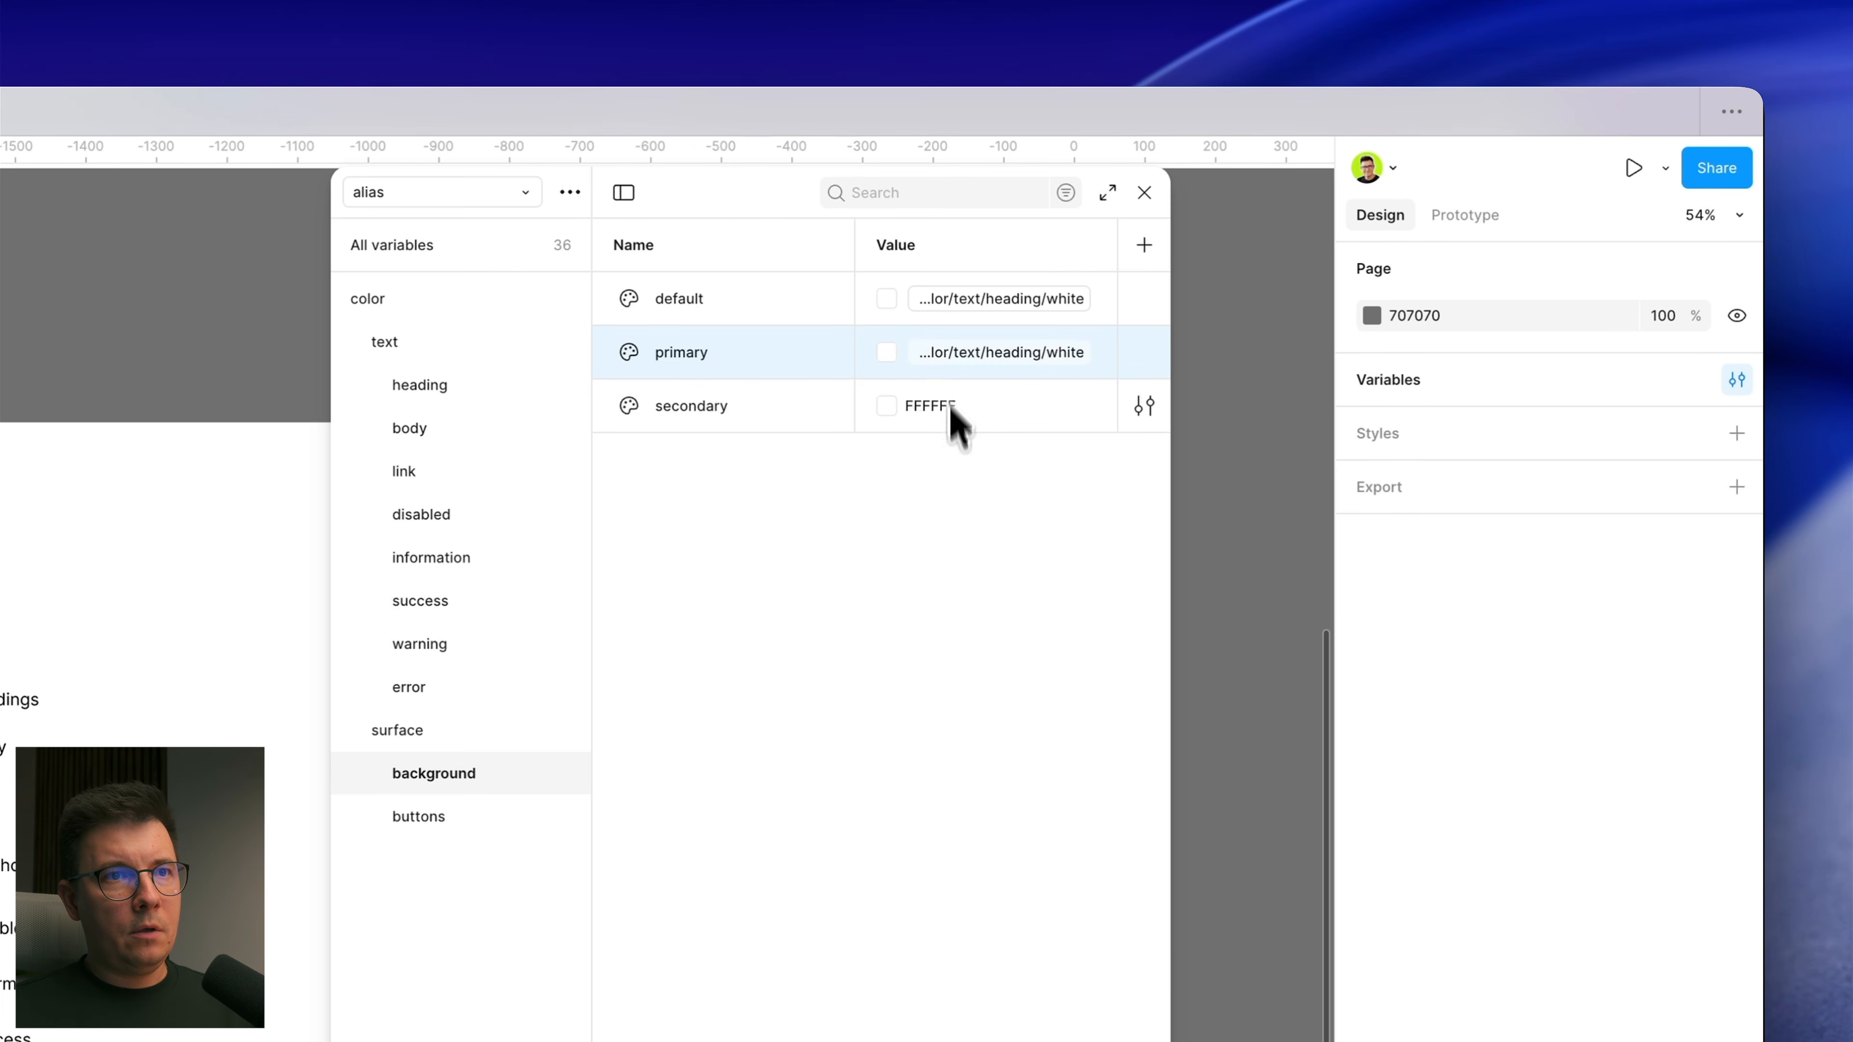
# Step: Link the primary variable in the surface background group to color/neutral/white
pyautogui.click(1058, 357)
pyautogui.scroll(-10, 981, 654)
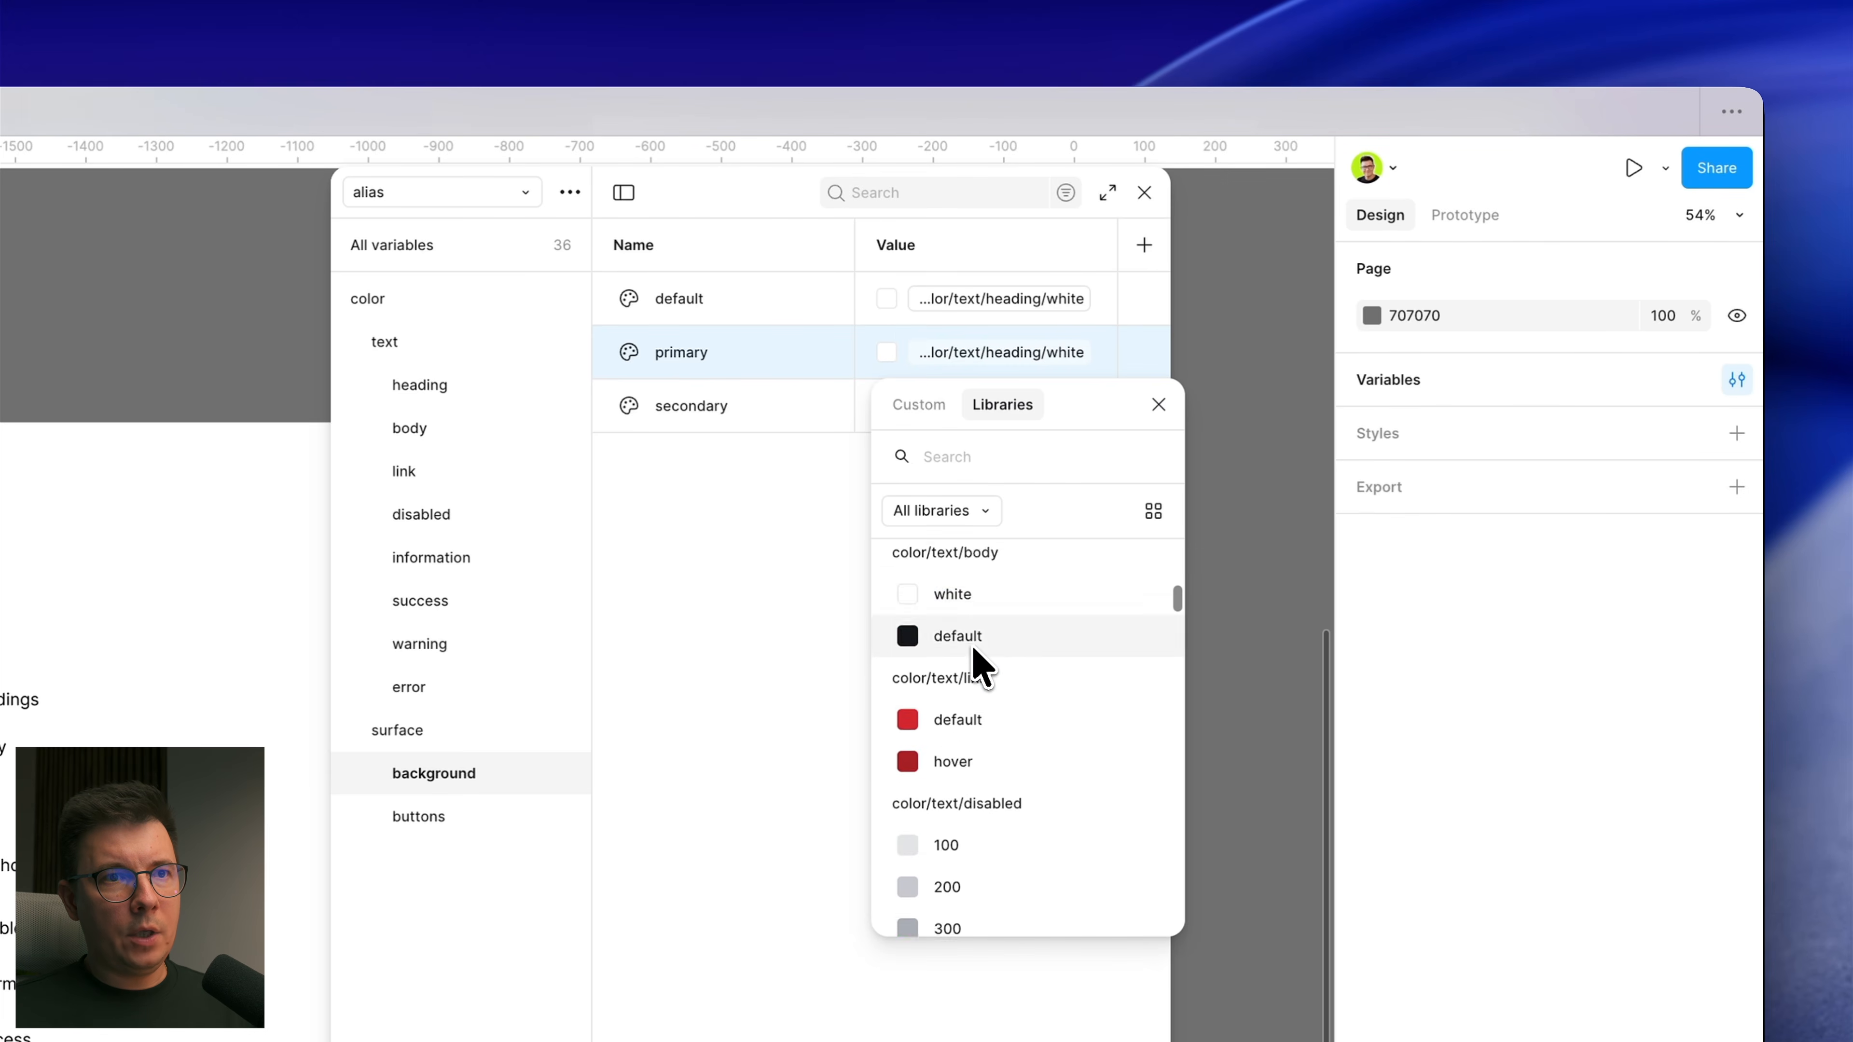
pyautogui.scroll(3, 970, 686)
pyautogui.scroll(-3, 968, 730)
pyautogui.scroll(-10, 960, 752)
pyautogui.scroll(2, 960, 763)
pyautogui.click(949, 723)
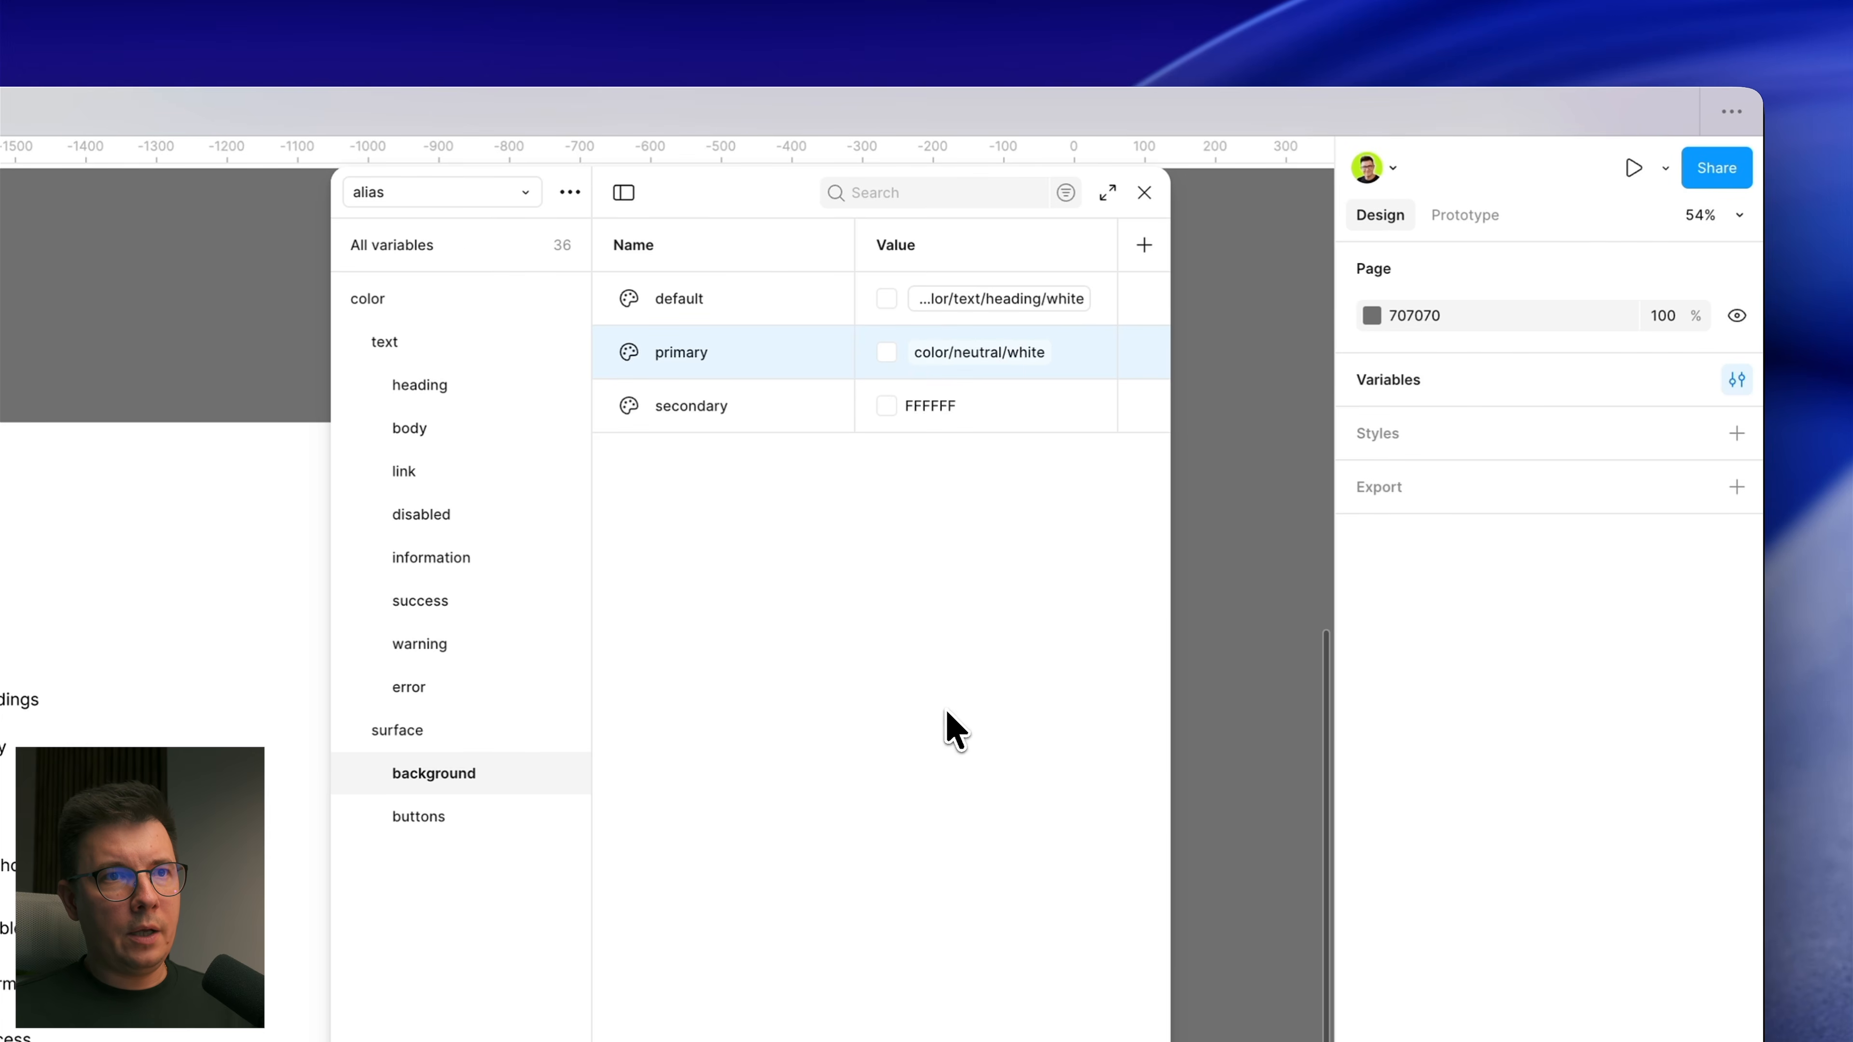
# Step: Link the default variable in the surface background group to color/neutral/100
pyautogui.click(956, 299)
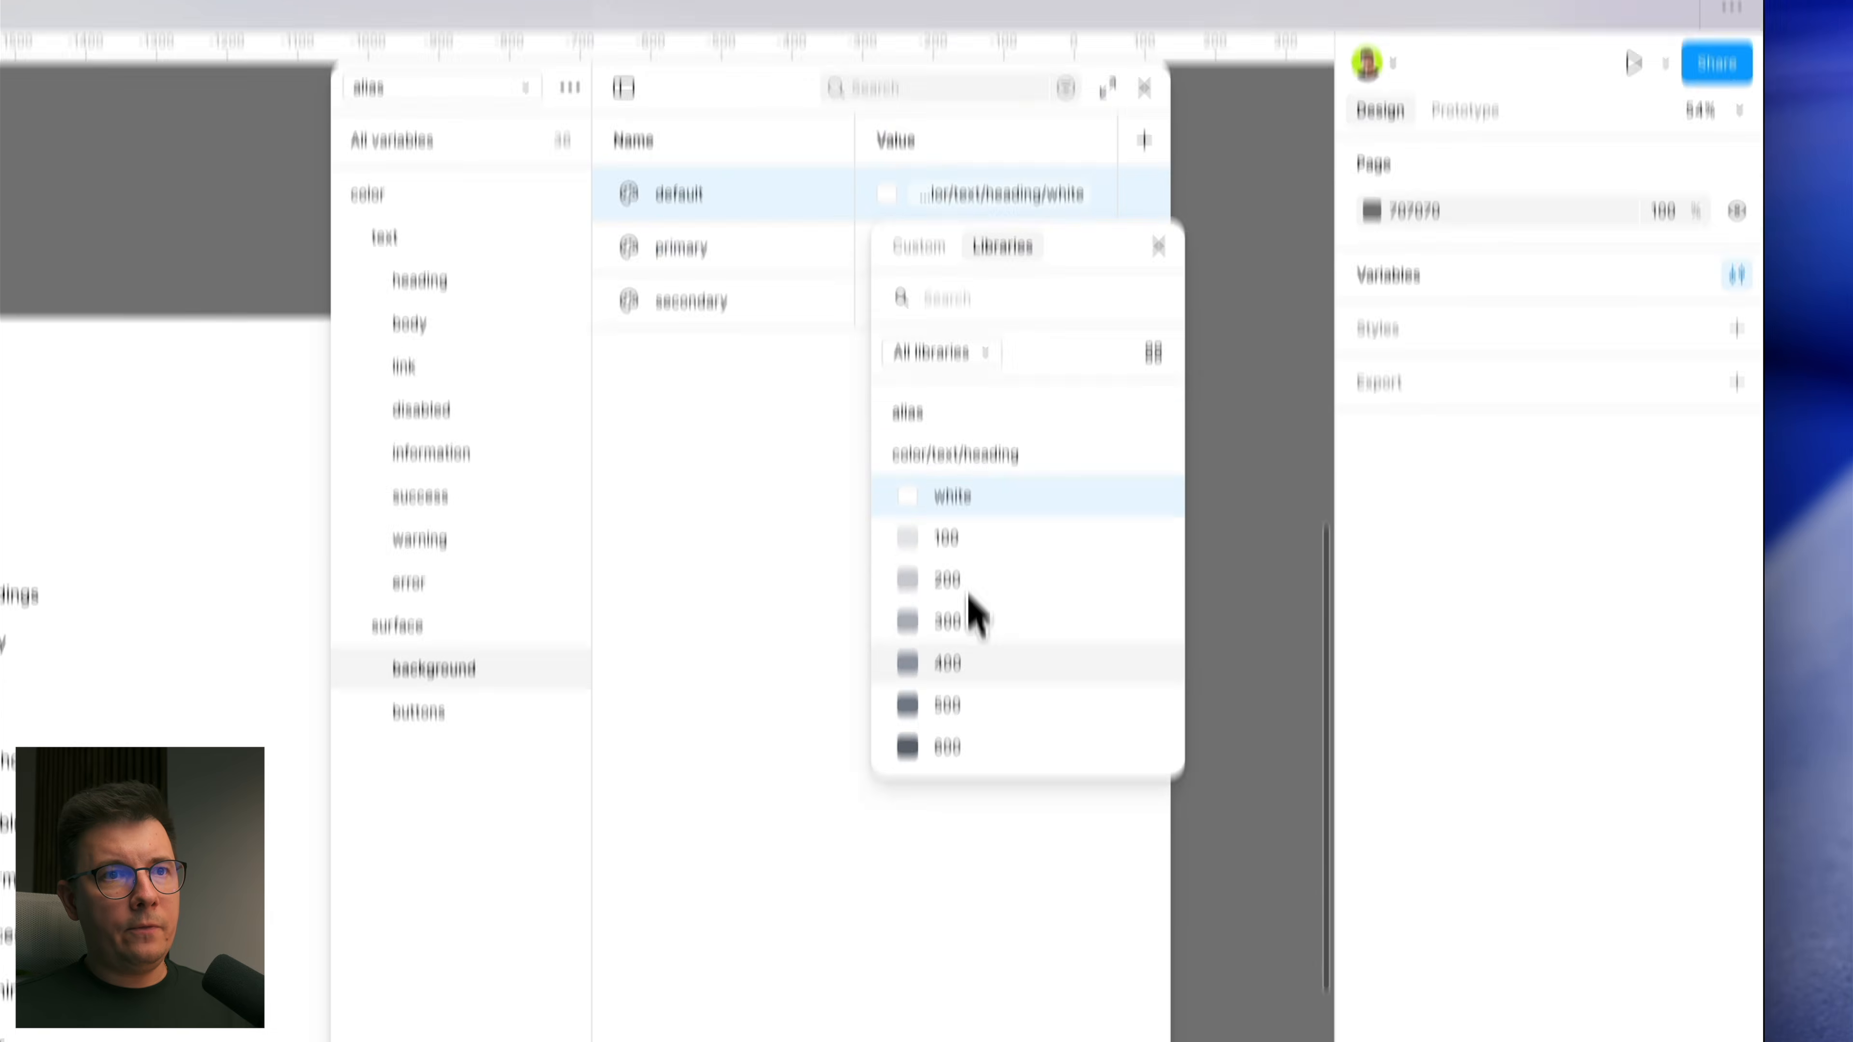
pyautogui.scroll(-10, 974, 613)
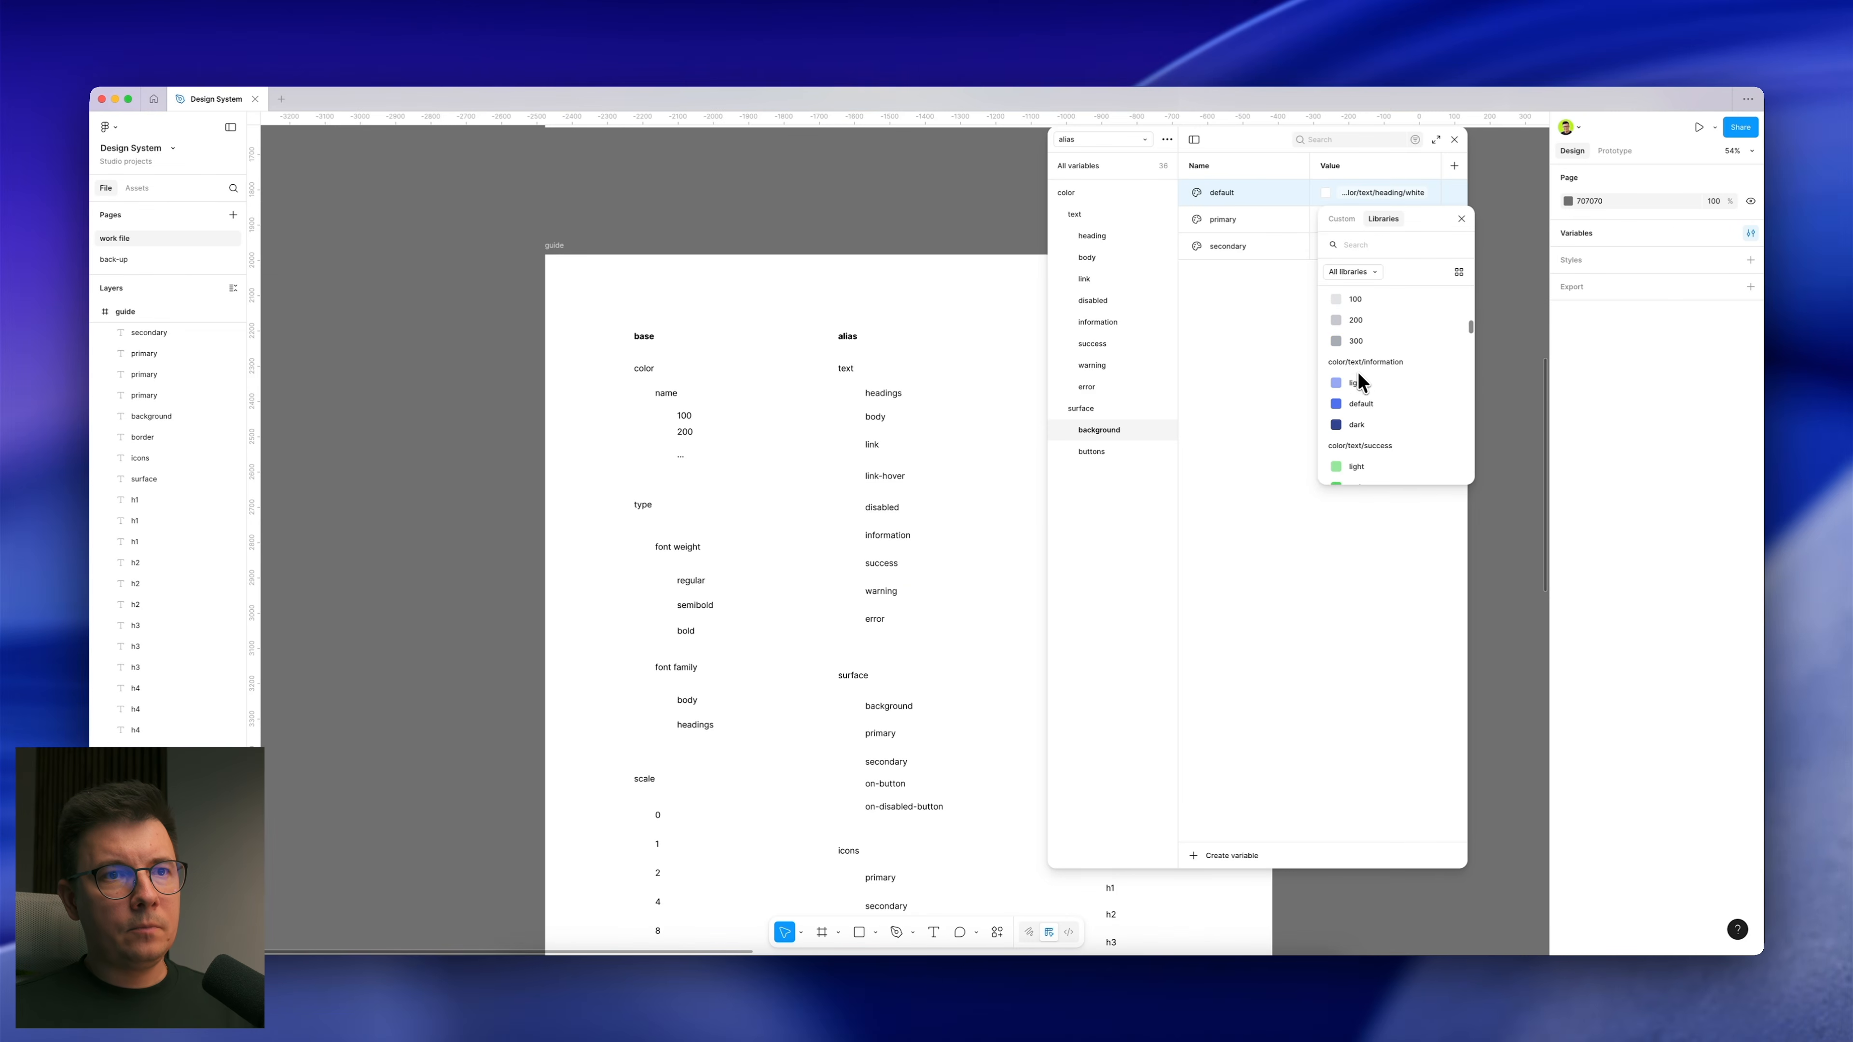
pyautogui.scroll(-5, 1358, 377)
pyautogui.scroll(-4, 1356, 385)
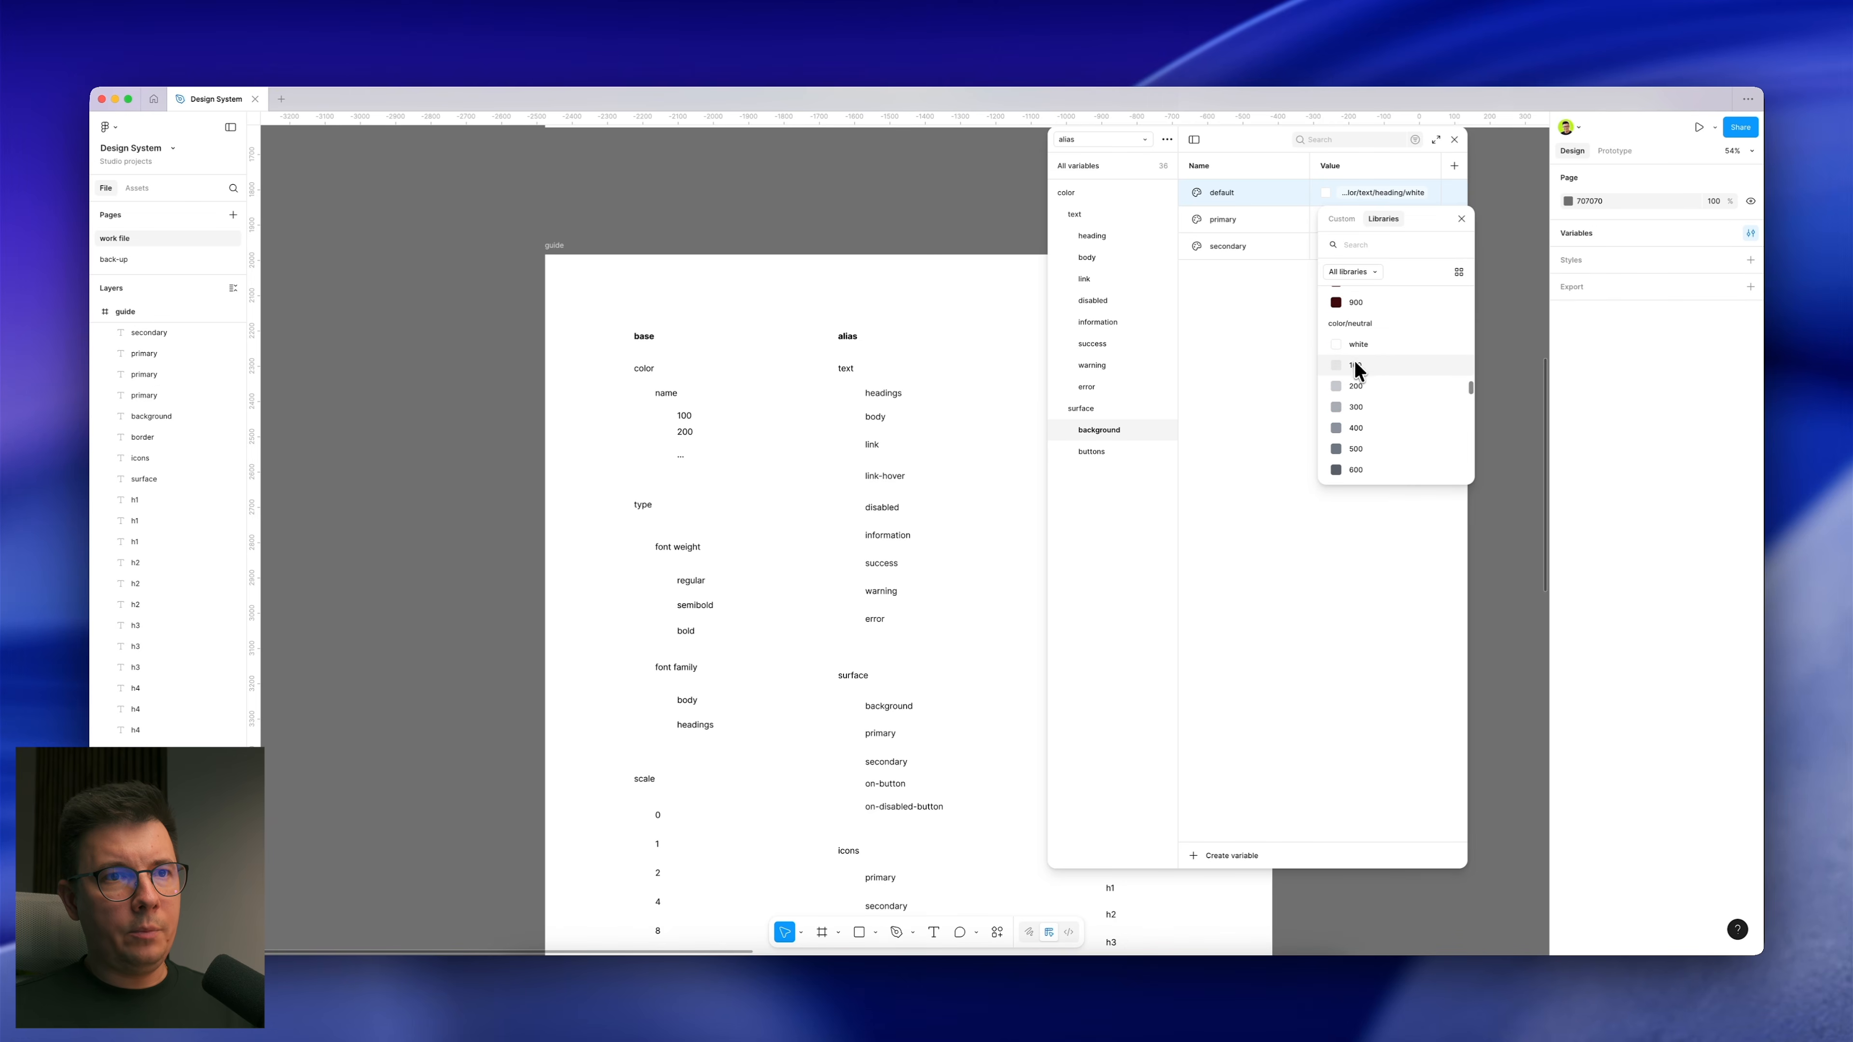
pyautogui.click(1355, 365)
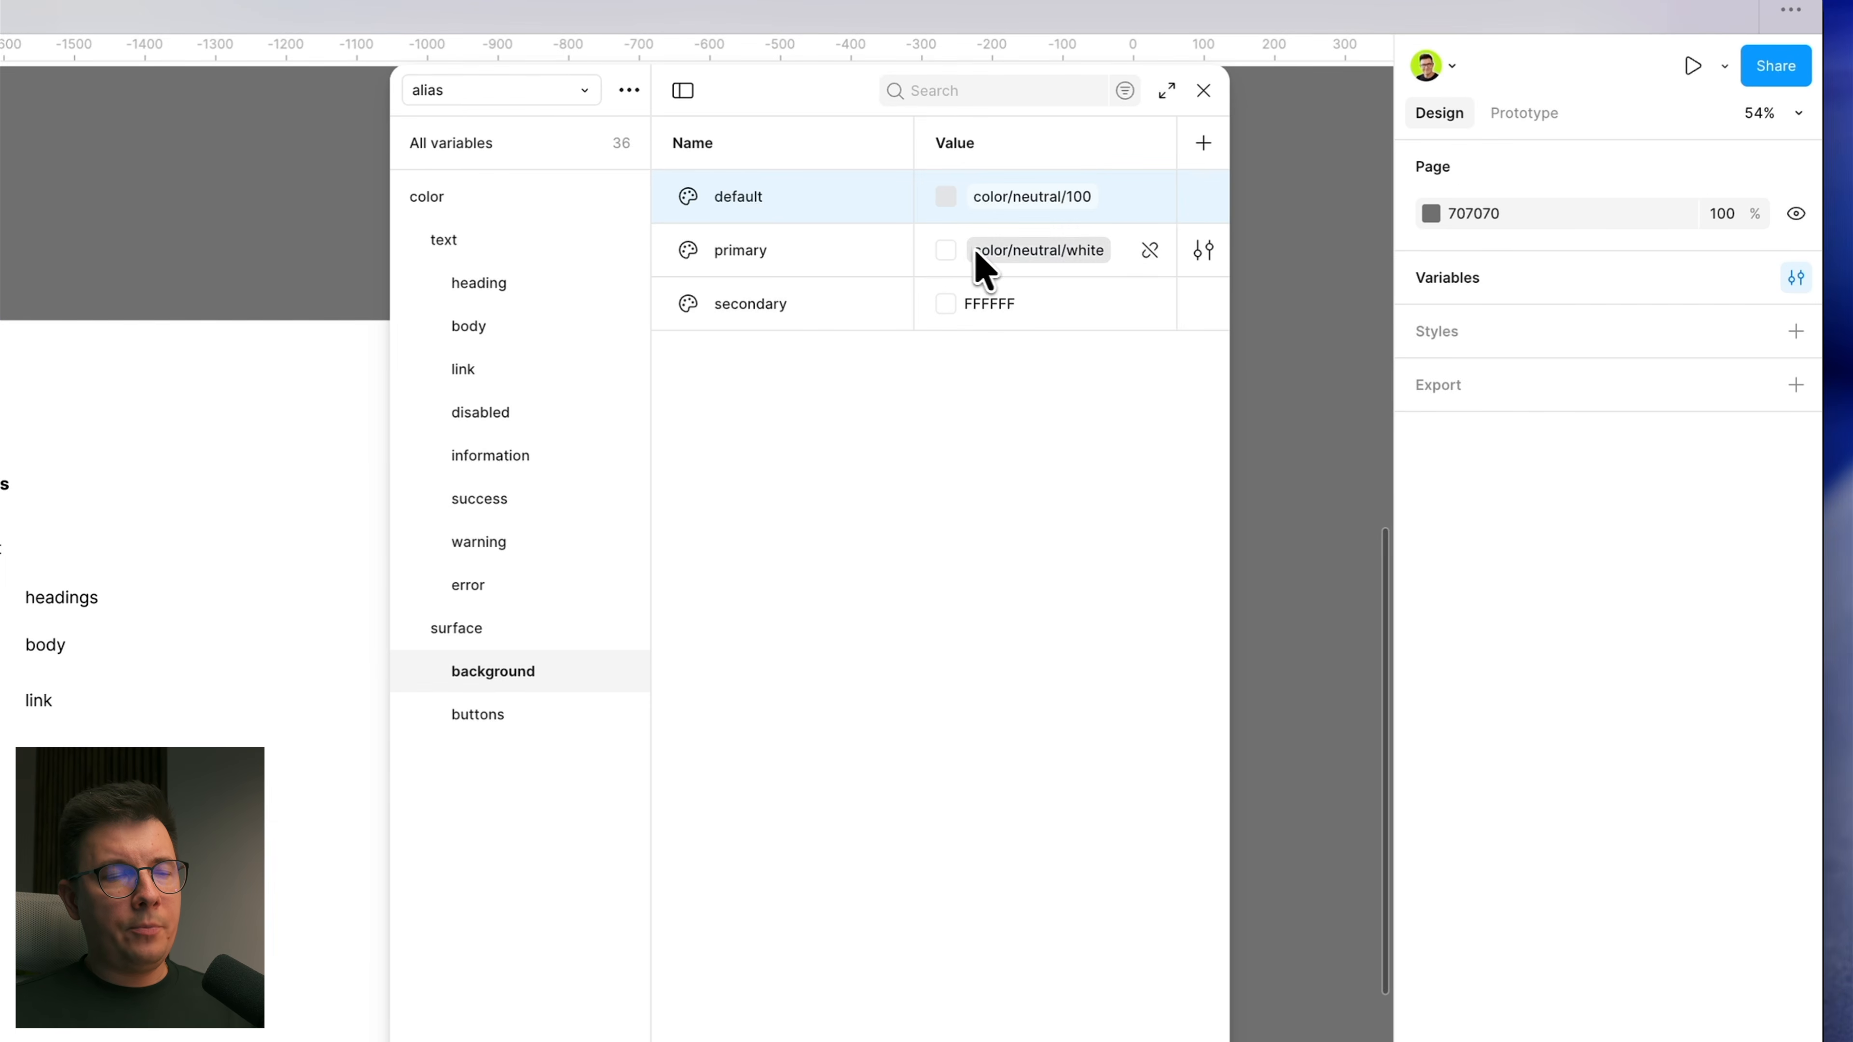
# Step: Link the secondary variable in the surface background group to color/red/600
pyautogui.click(944, 305)
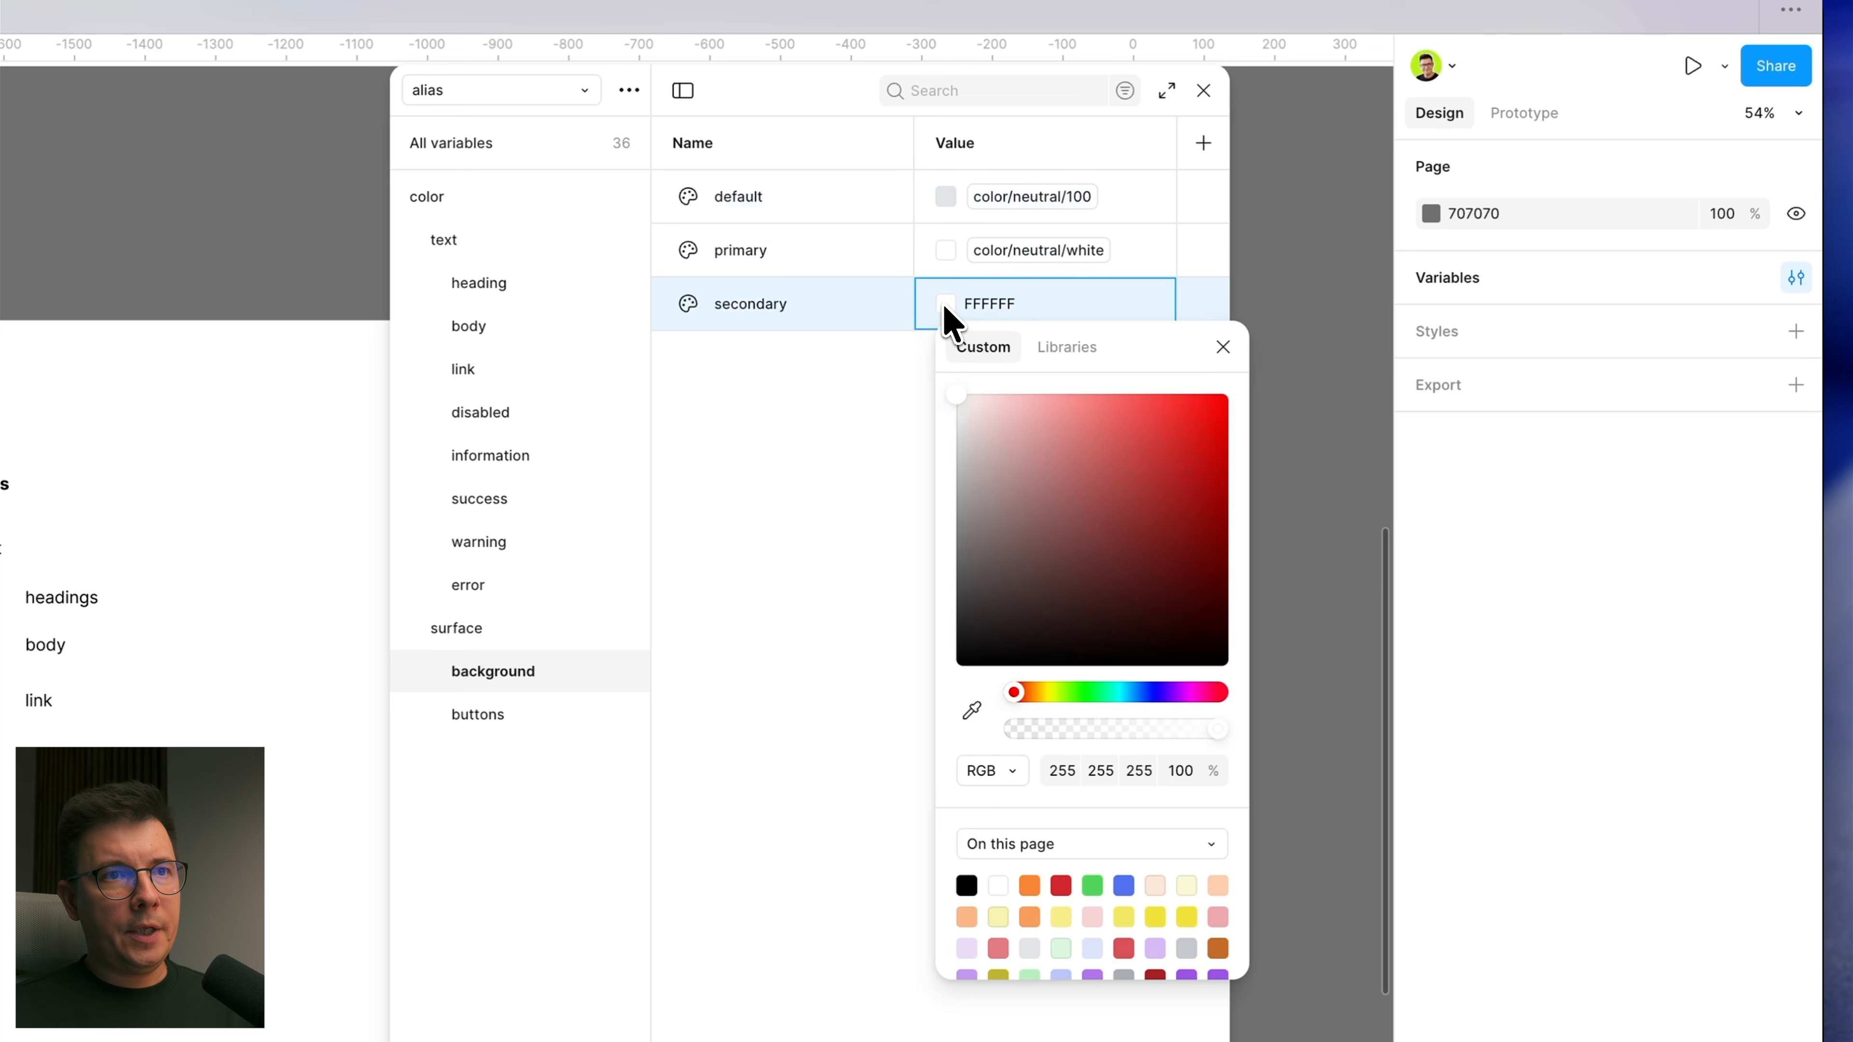
pyautogui.click(1069, 349)
pyautogui.scroll(-5, 1044, 638)
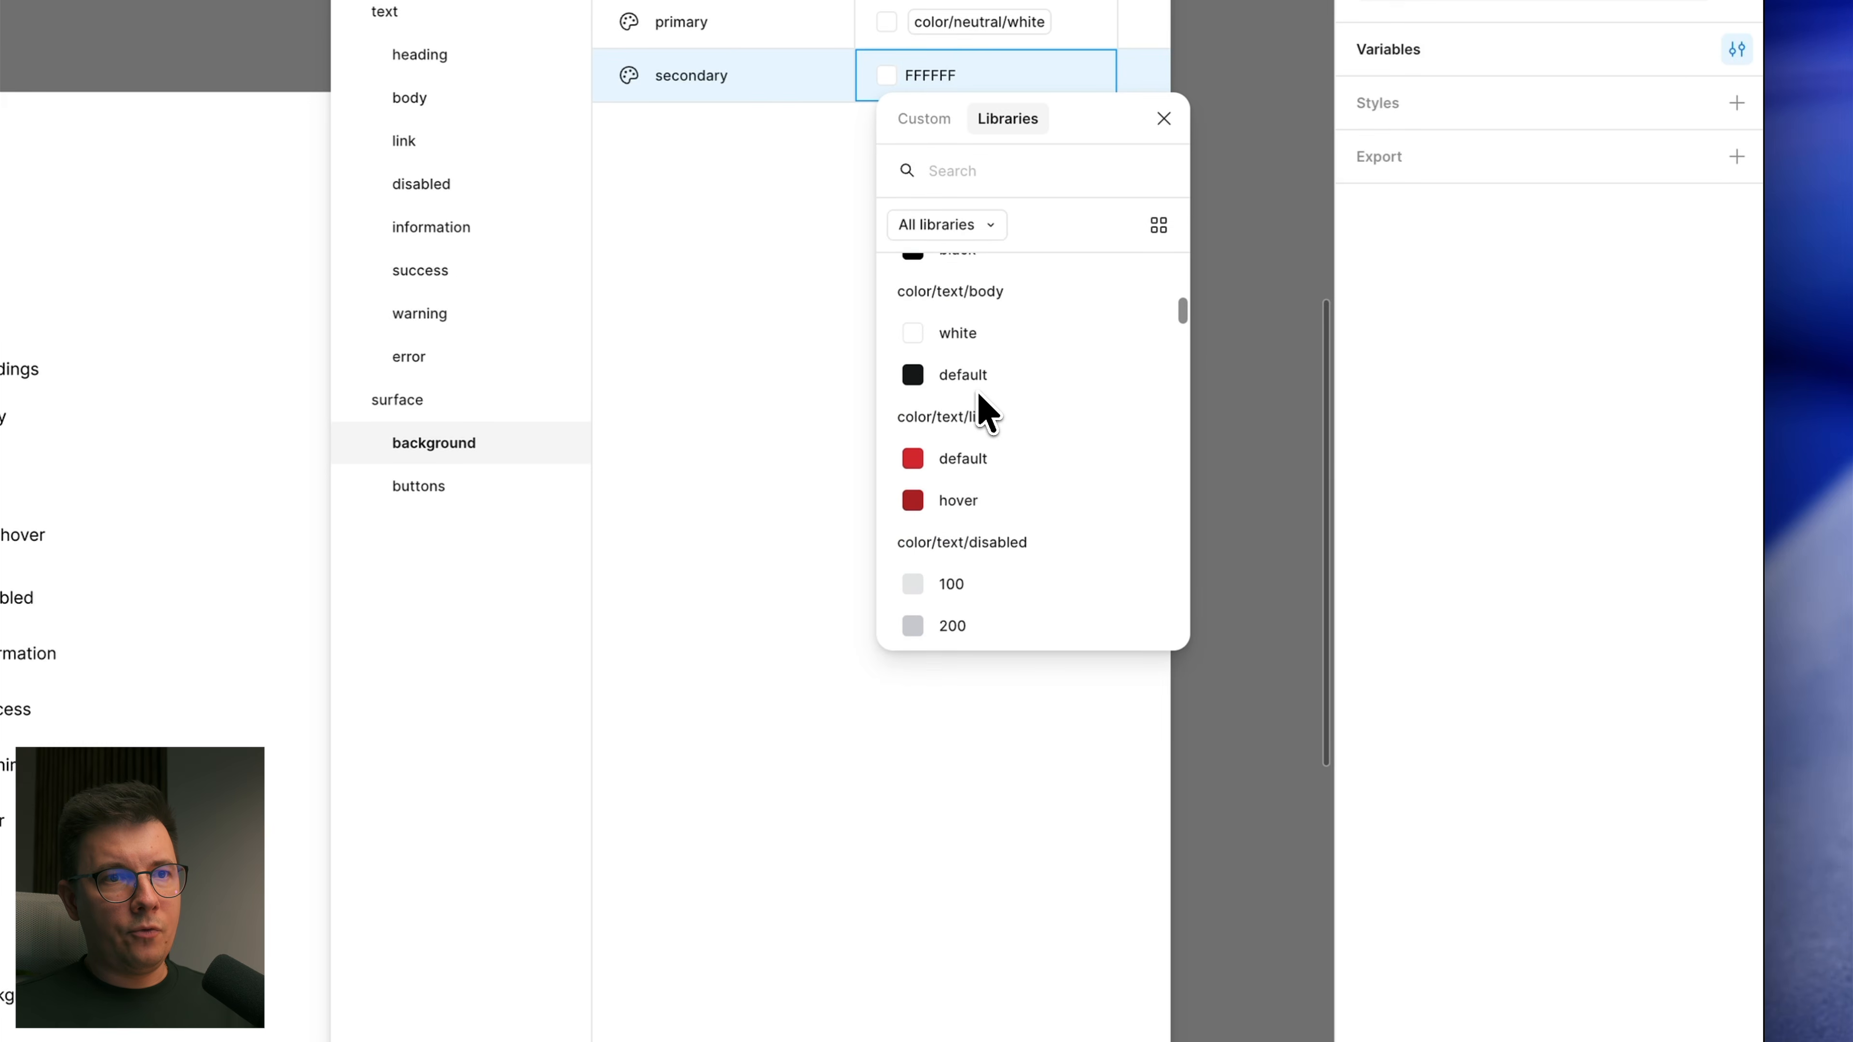
pyautogui.scroll(-10, 987, 412)
pyautogui.scroll(4, 1372, 413)
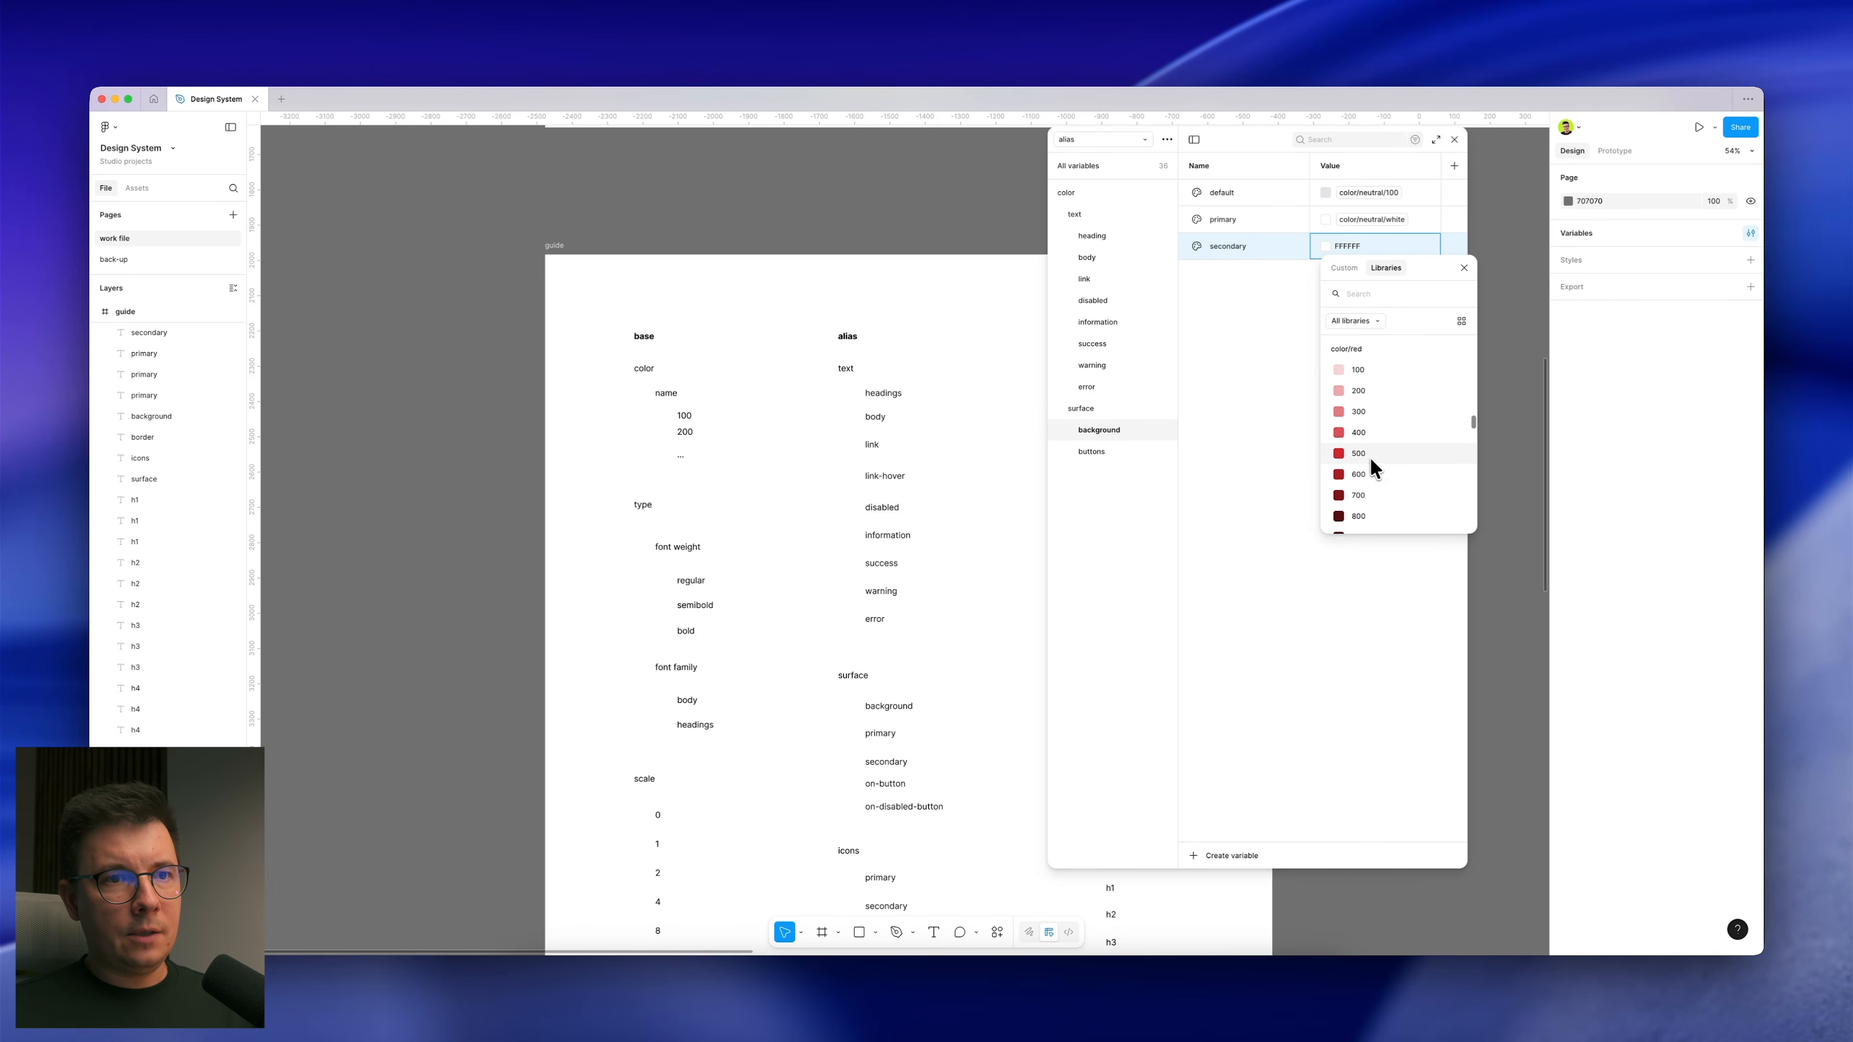
pyautogui.scroll(-1, 1369, 474)
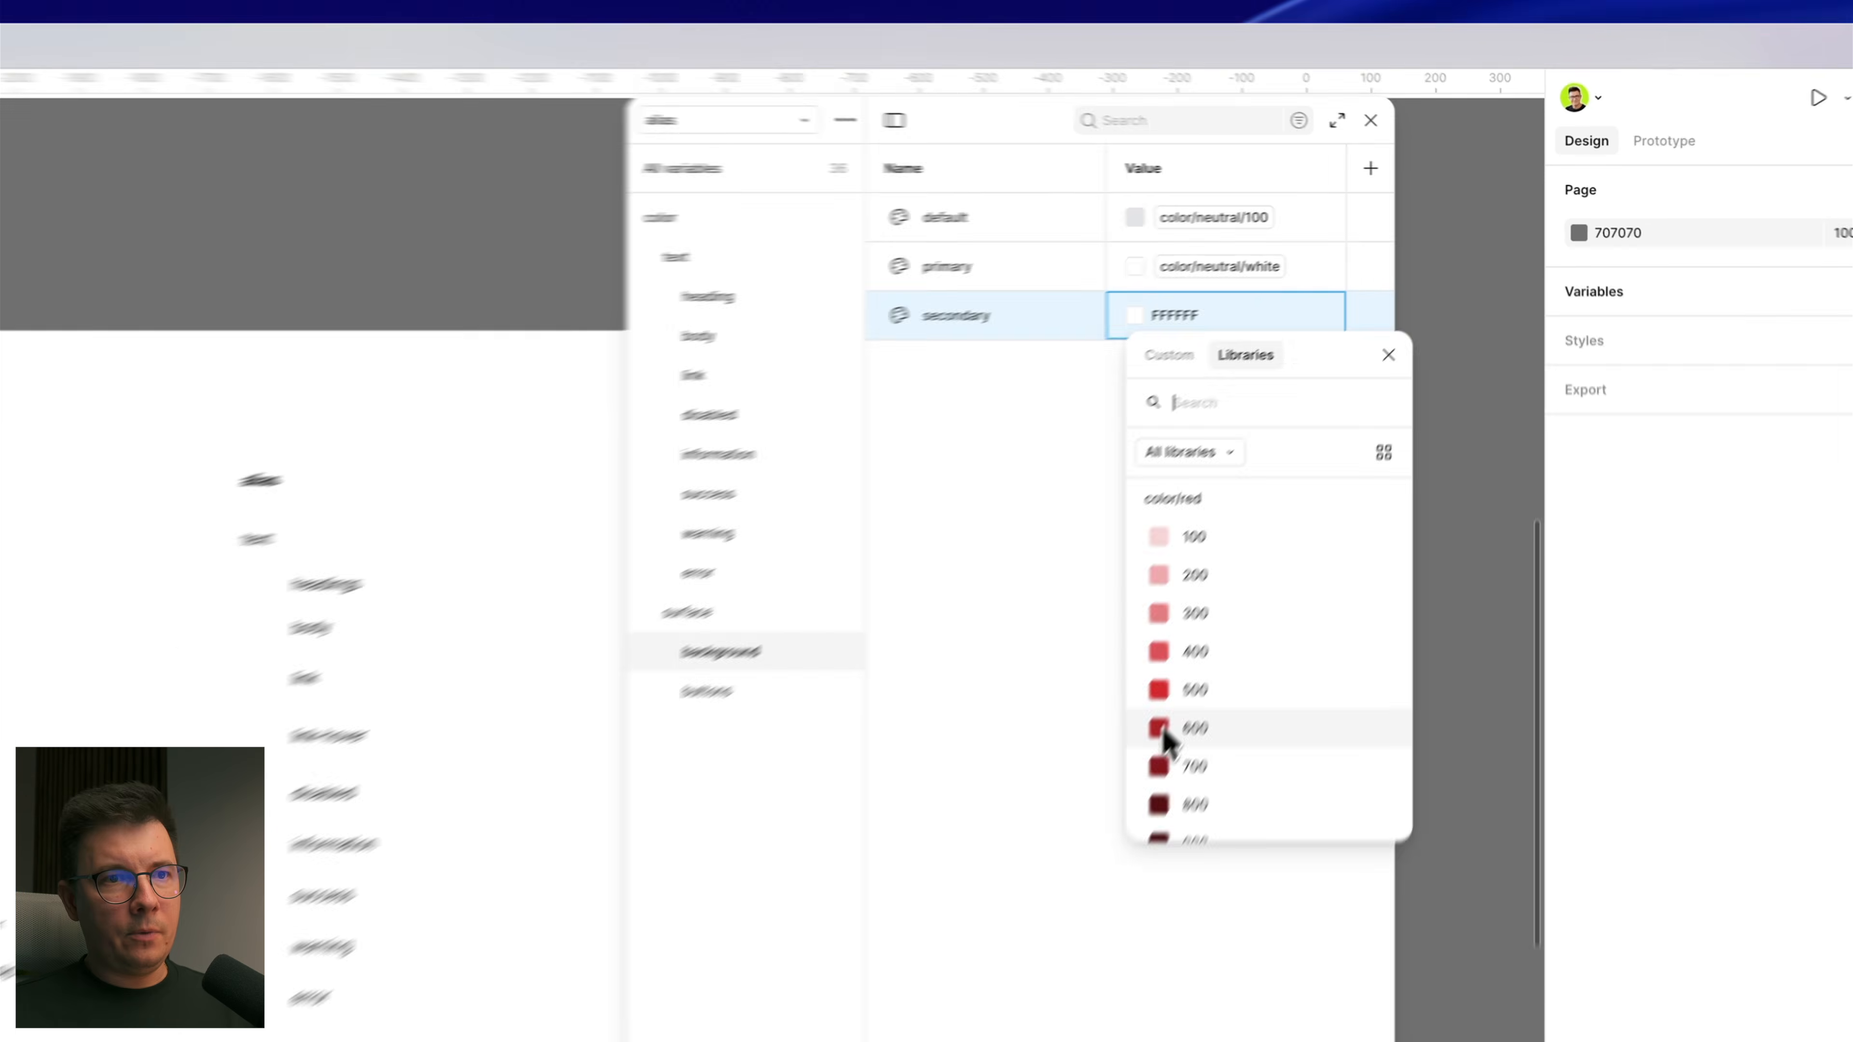
pyautogui.click(1354, 472)
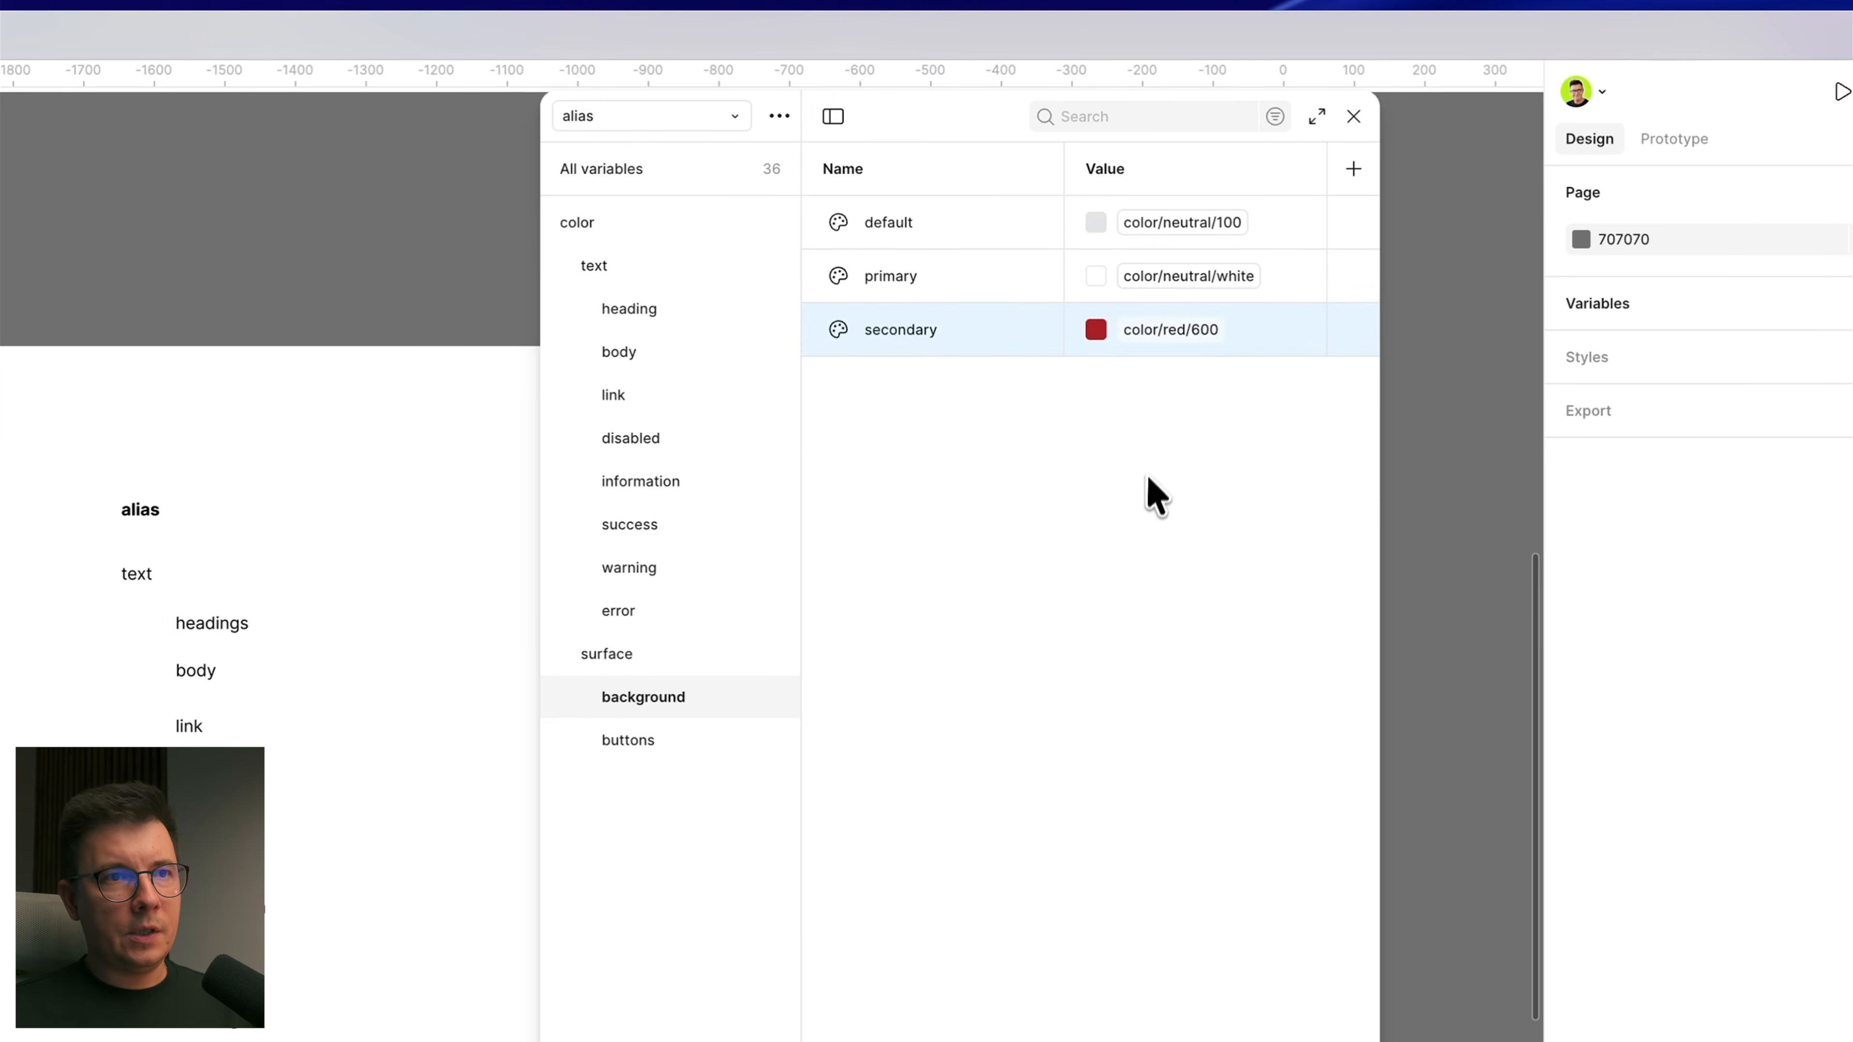
# Step: In the surface buttons group, link the button-on variable to color/red/500
pyautogui.click(631, 751)
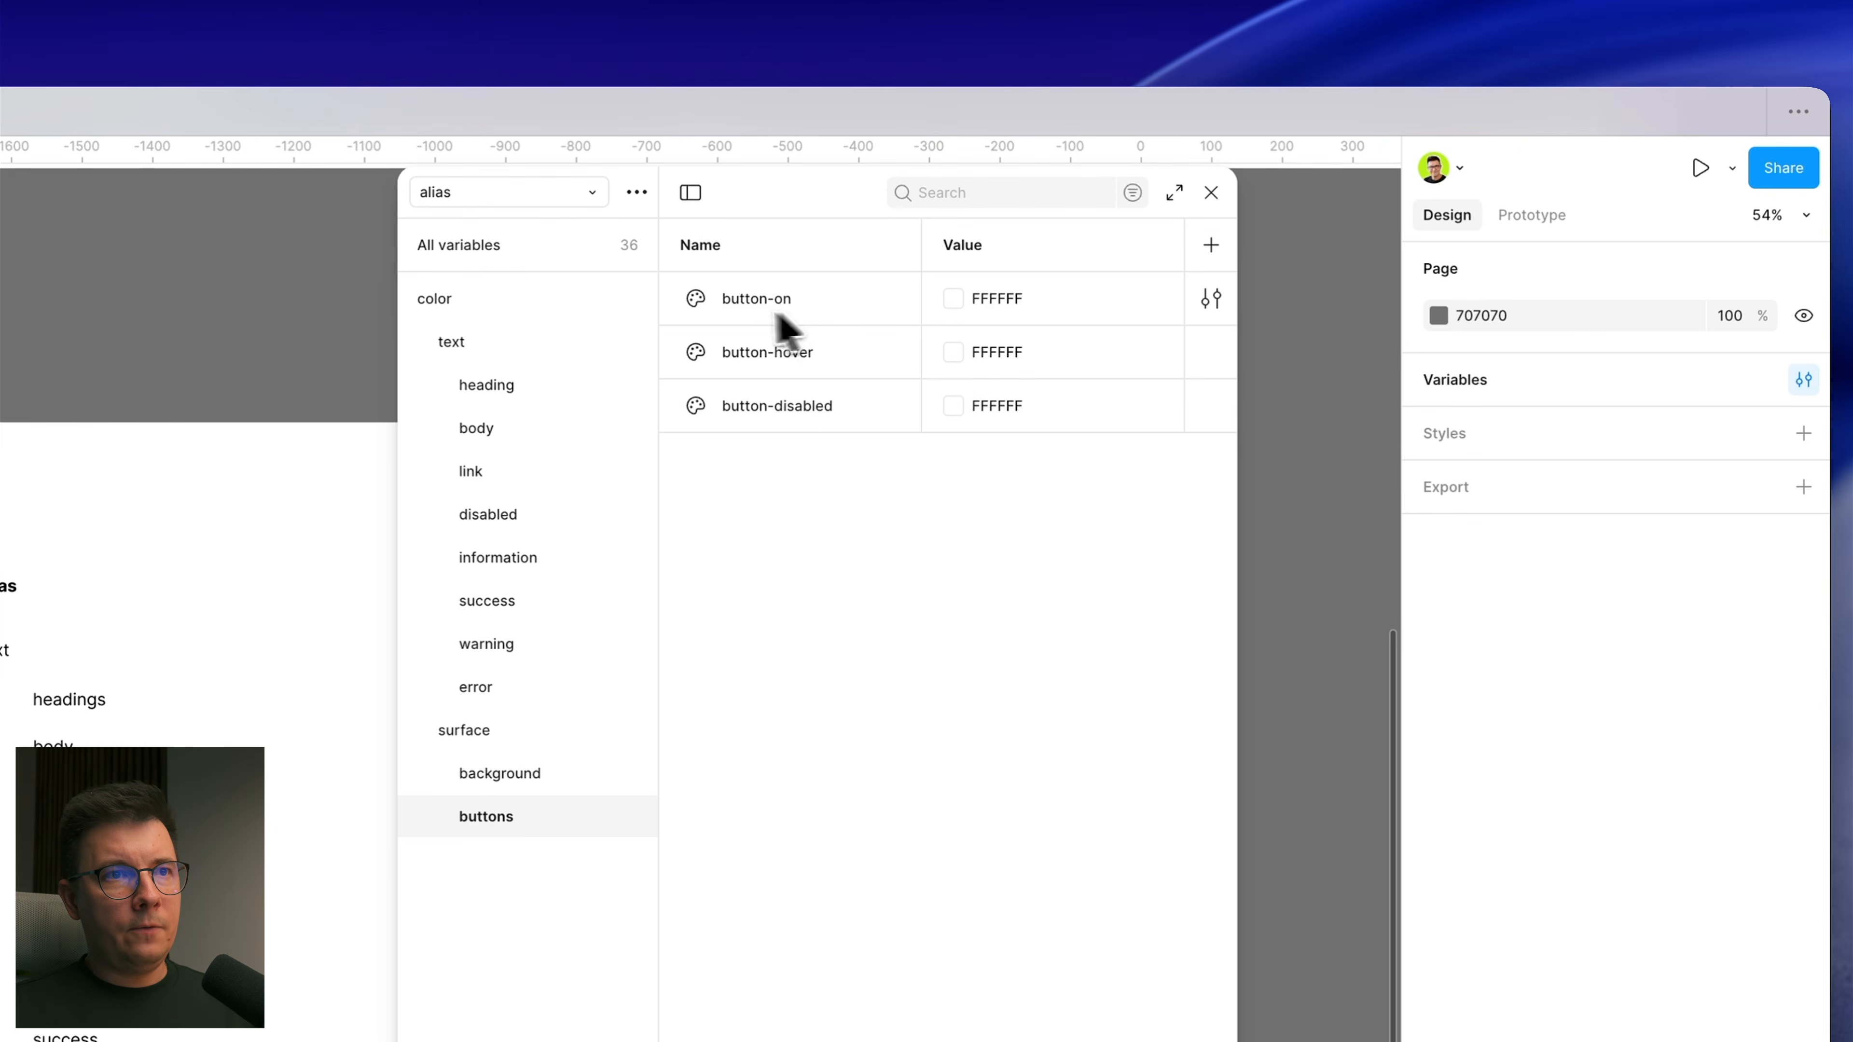
pyautogui.click(956, 304)
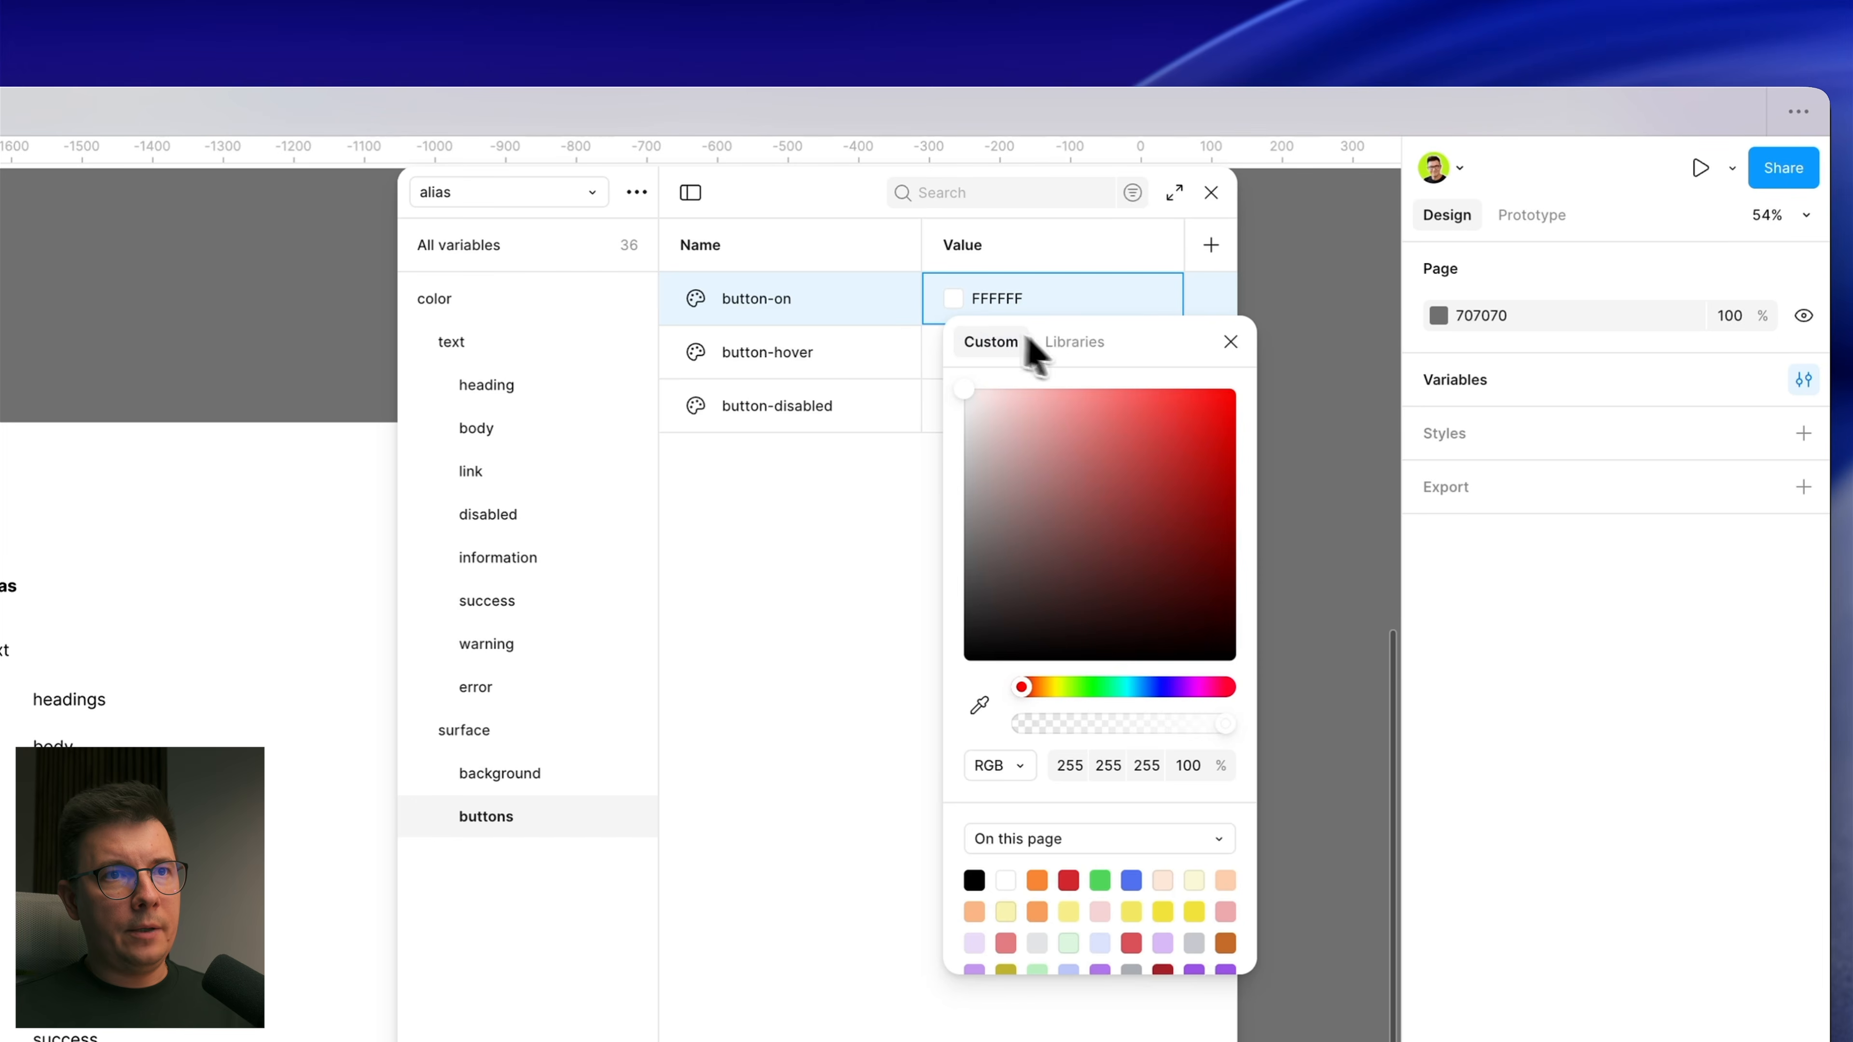
pyautogui.click(1082, 343)
pyautogui.scroll(-10, 1095, 719)
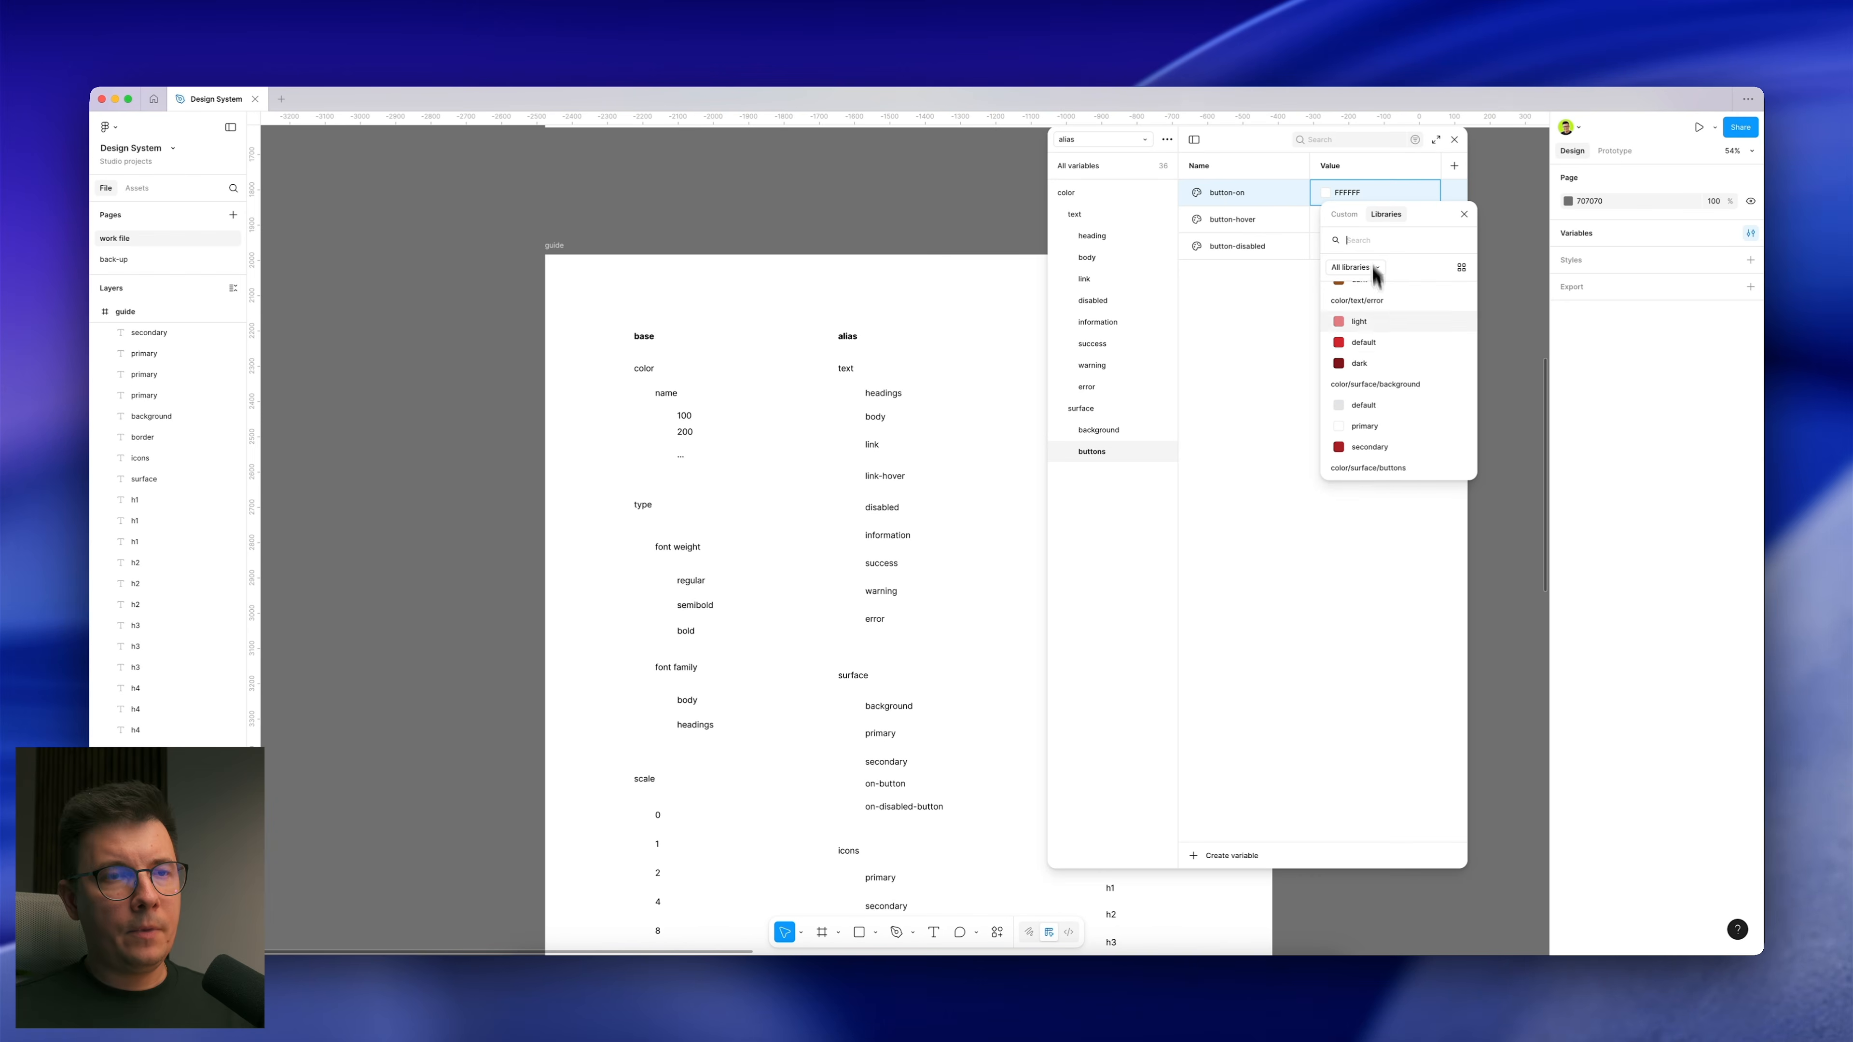
pyautogui.write('col')
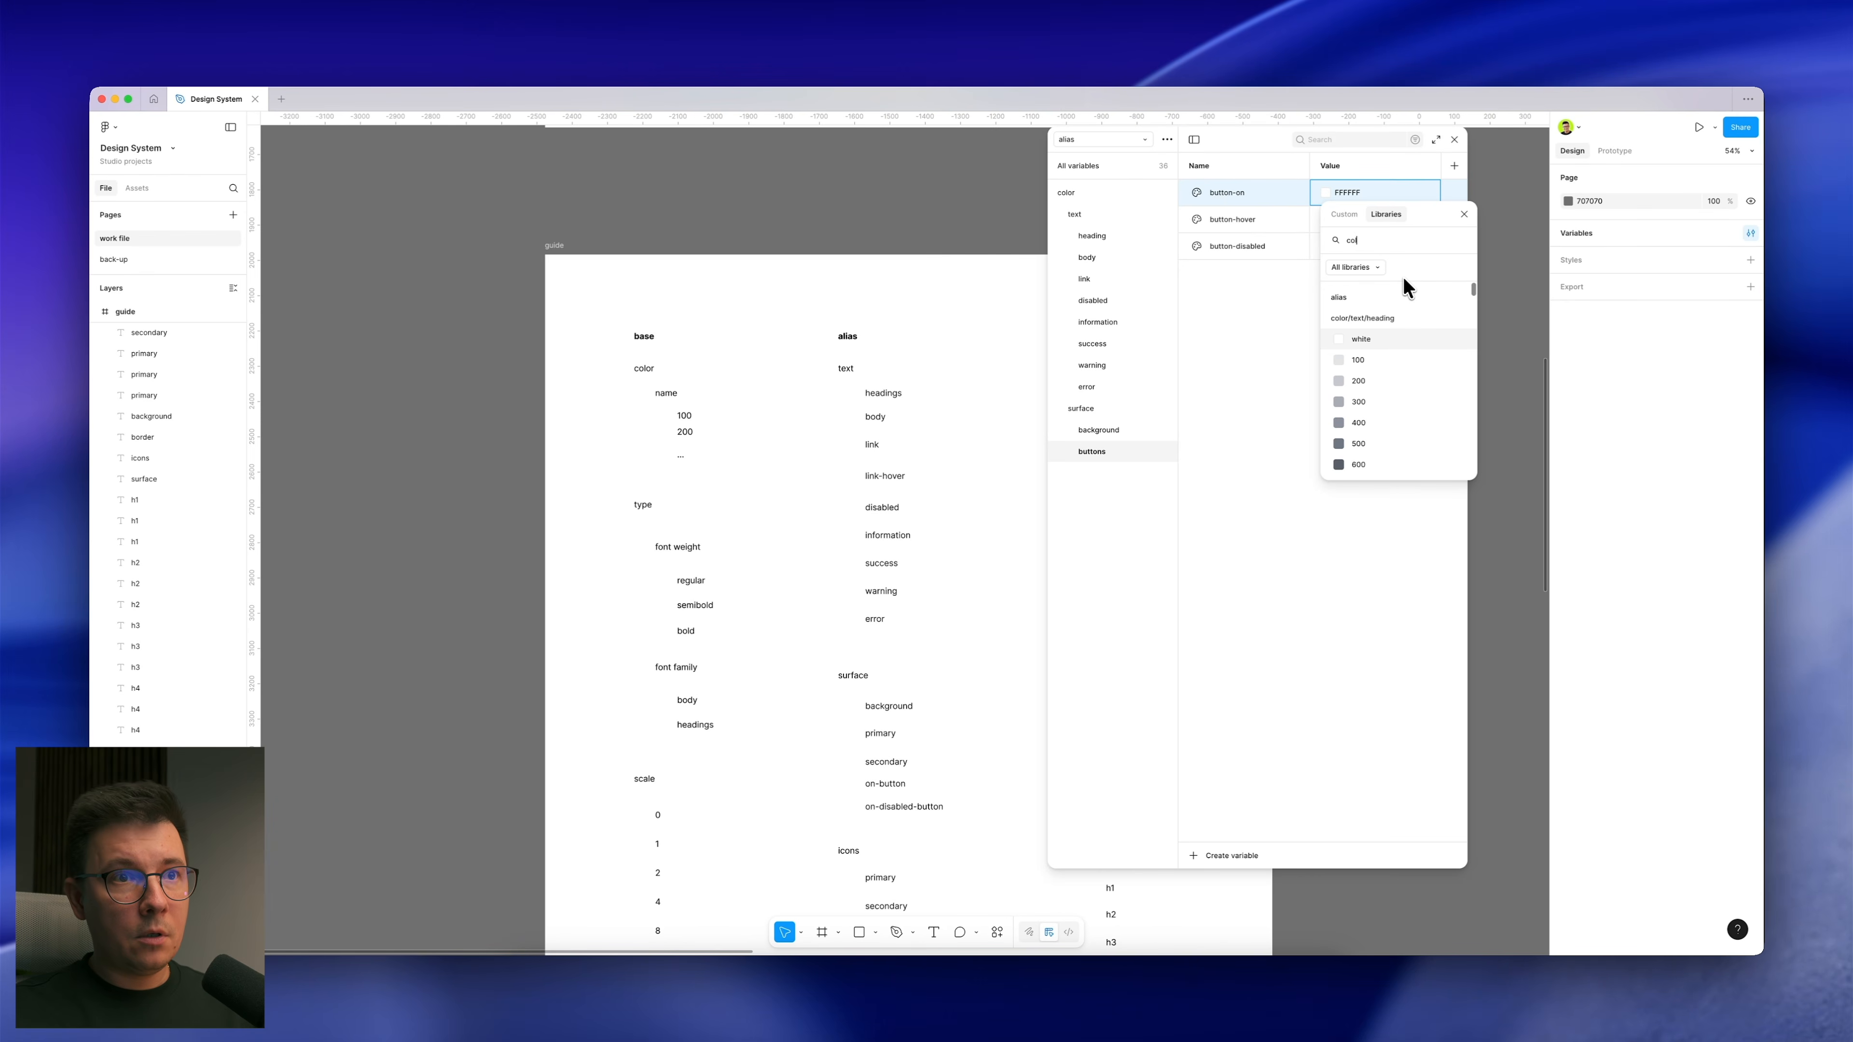
pyautogui.press('BackSpace')
pyautogui.write('red')
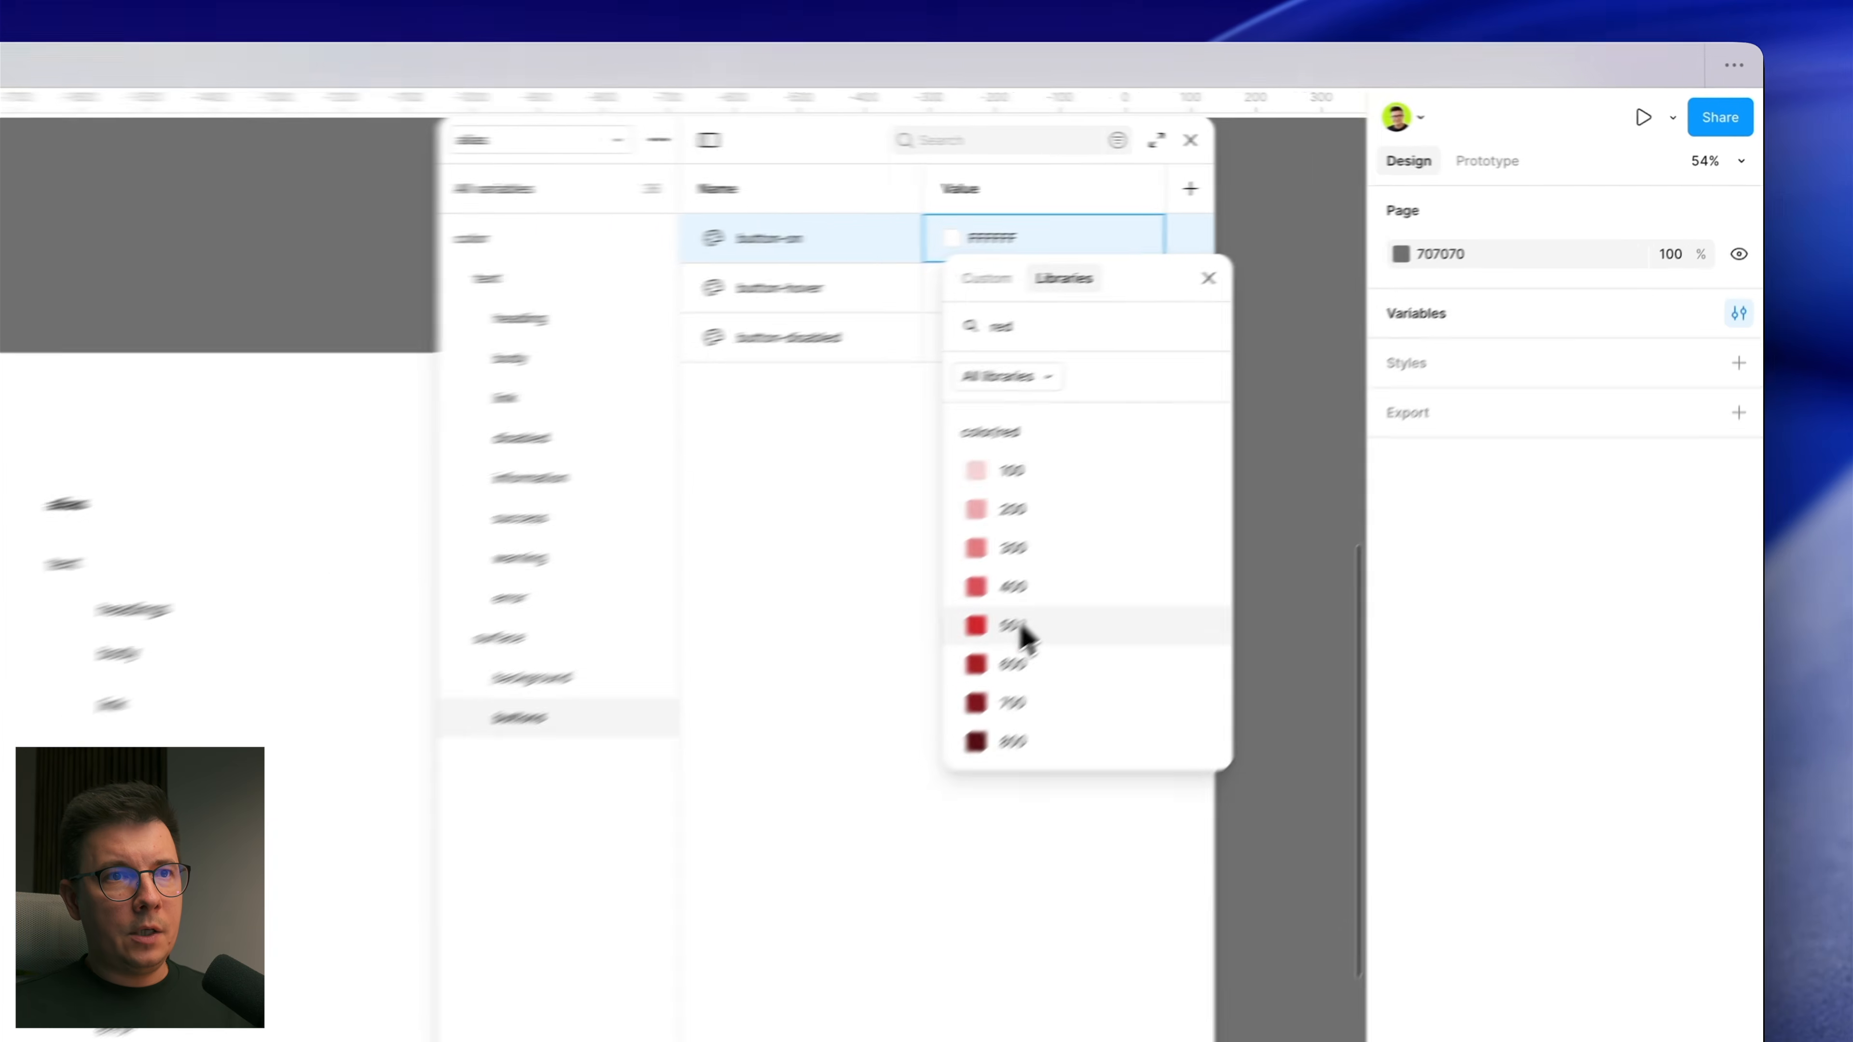
pyautogui.click(1362, 401)
# Step: Link the button-hover variable to color/red/600
pyautogui.click(888, 301)
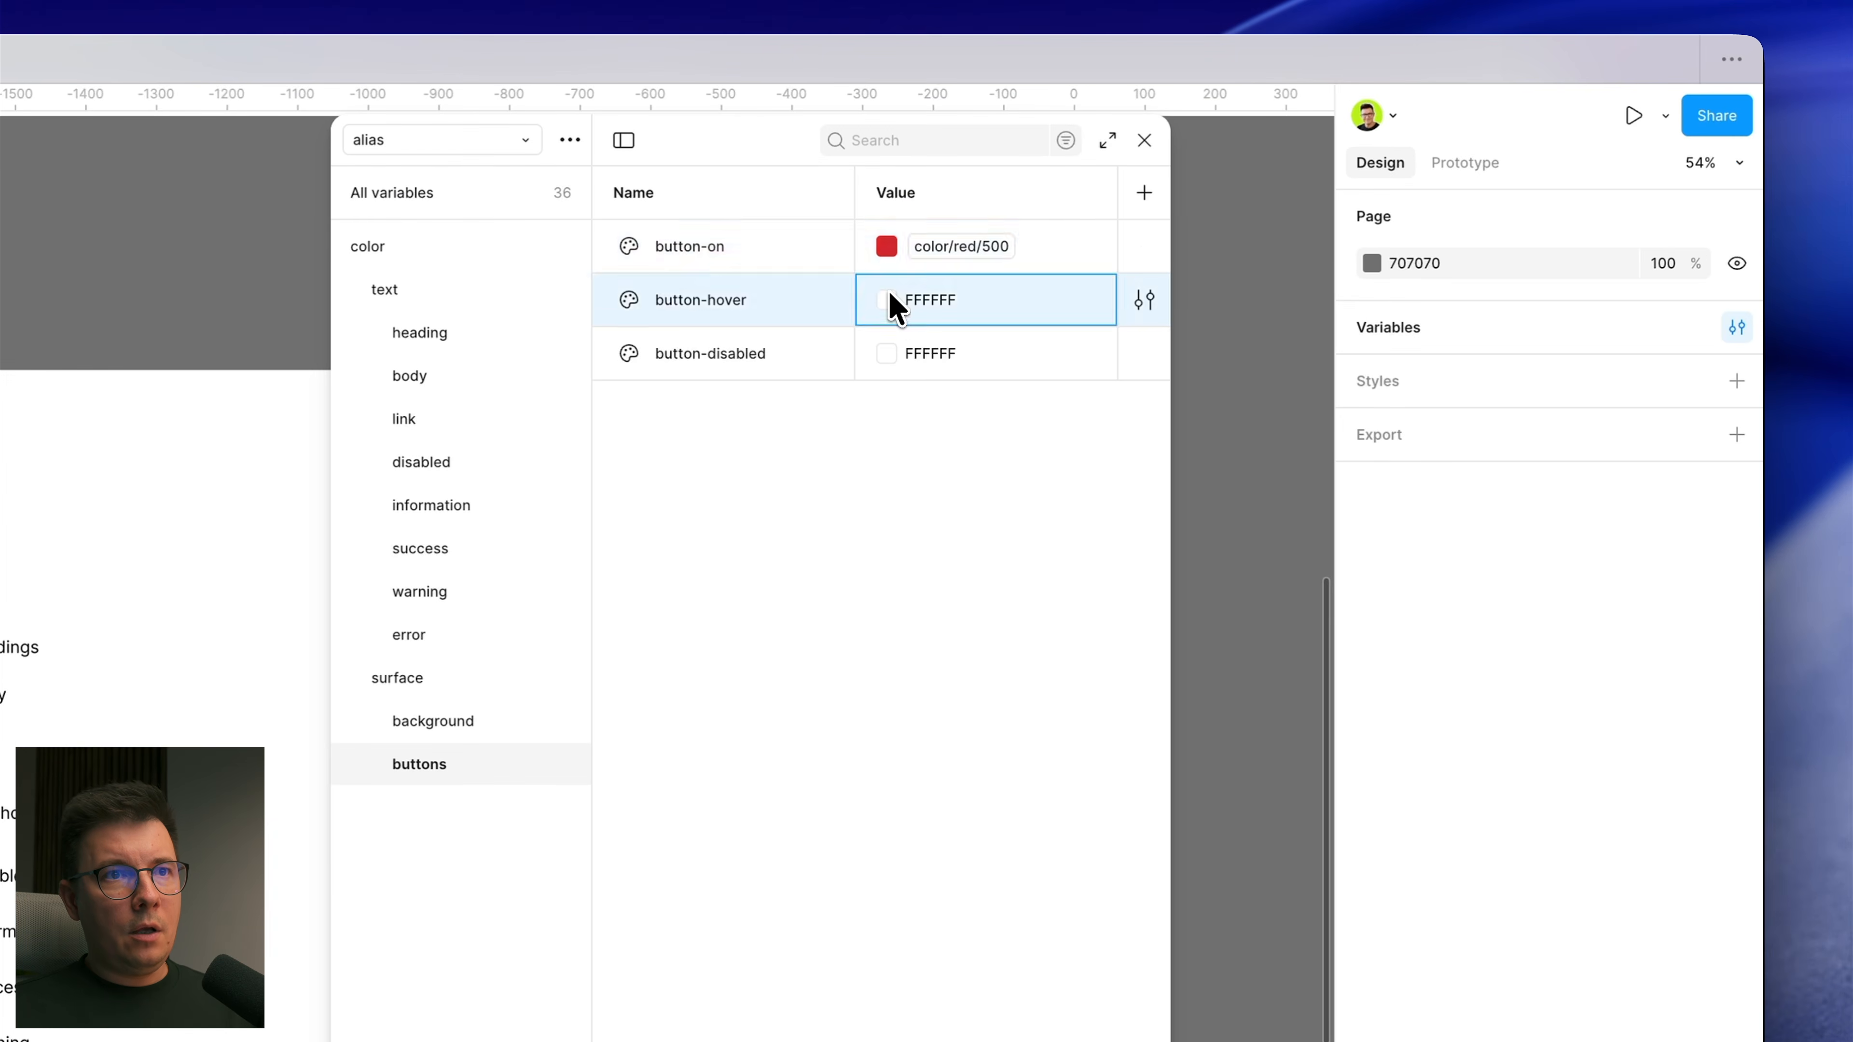
pyautogui.click(1032, 346)
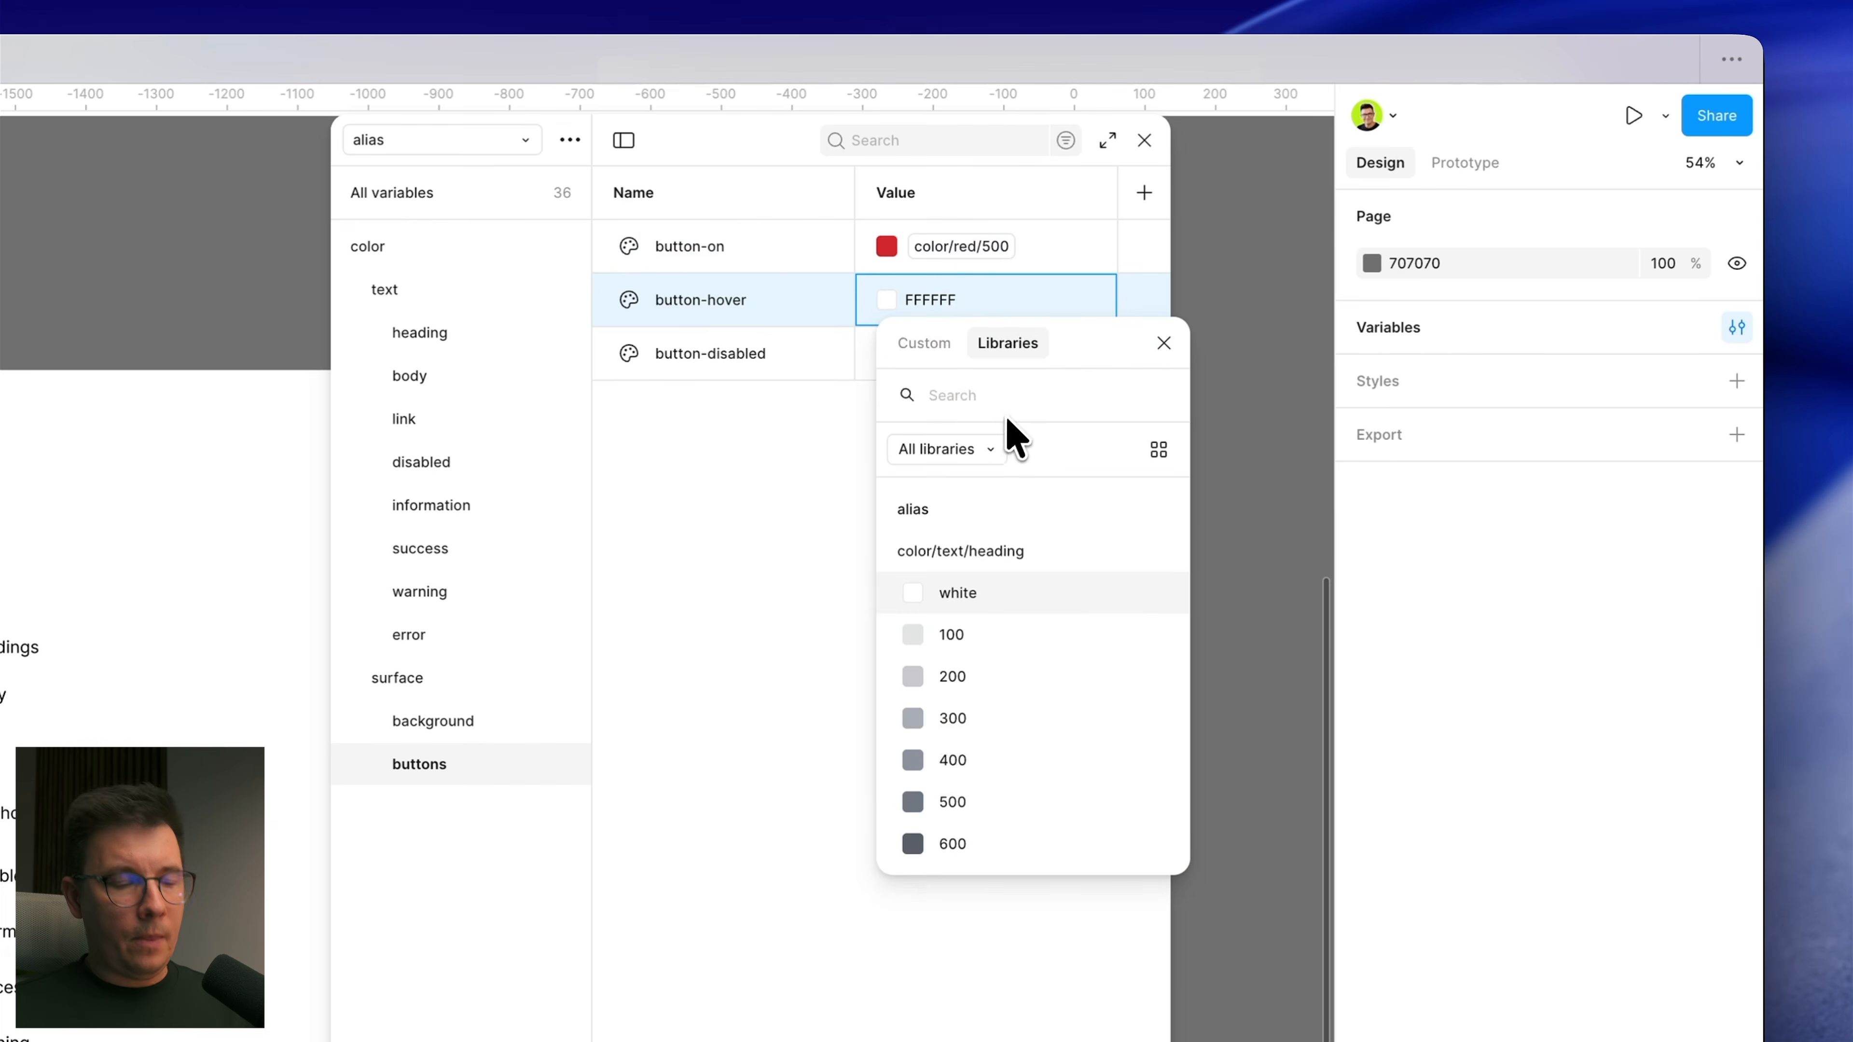
pyautogui.write('red')
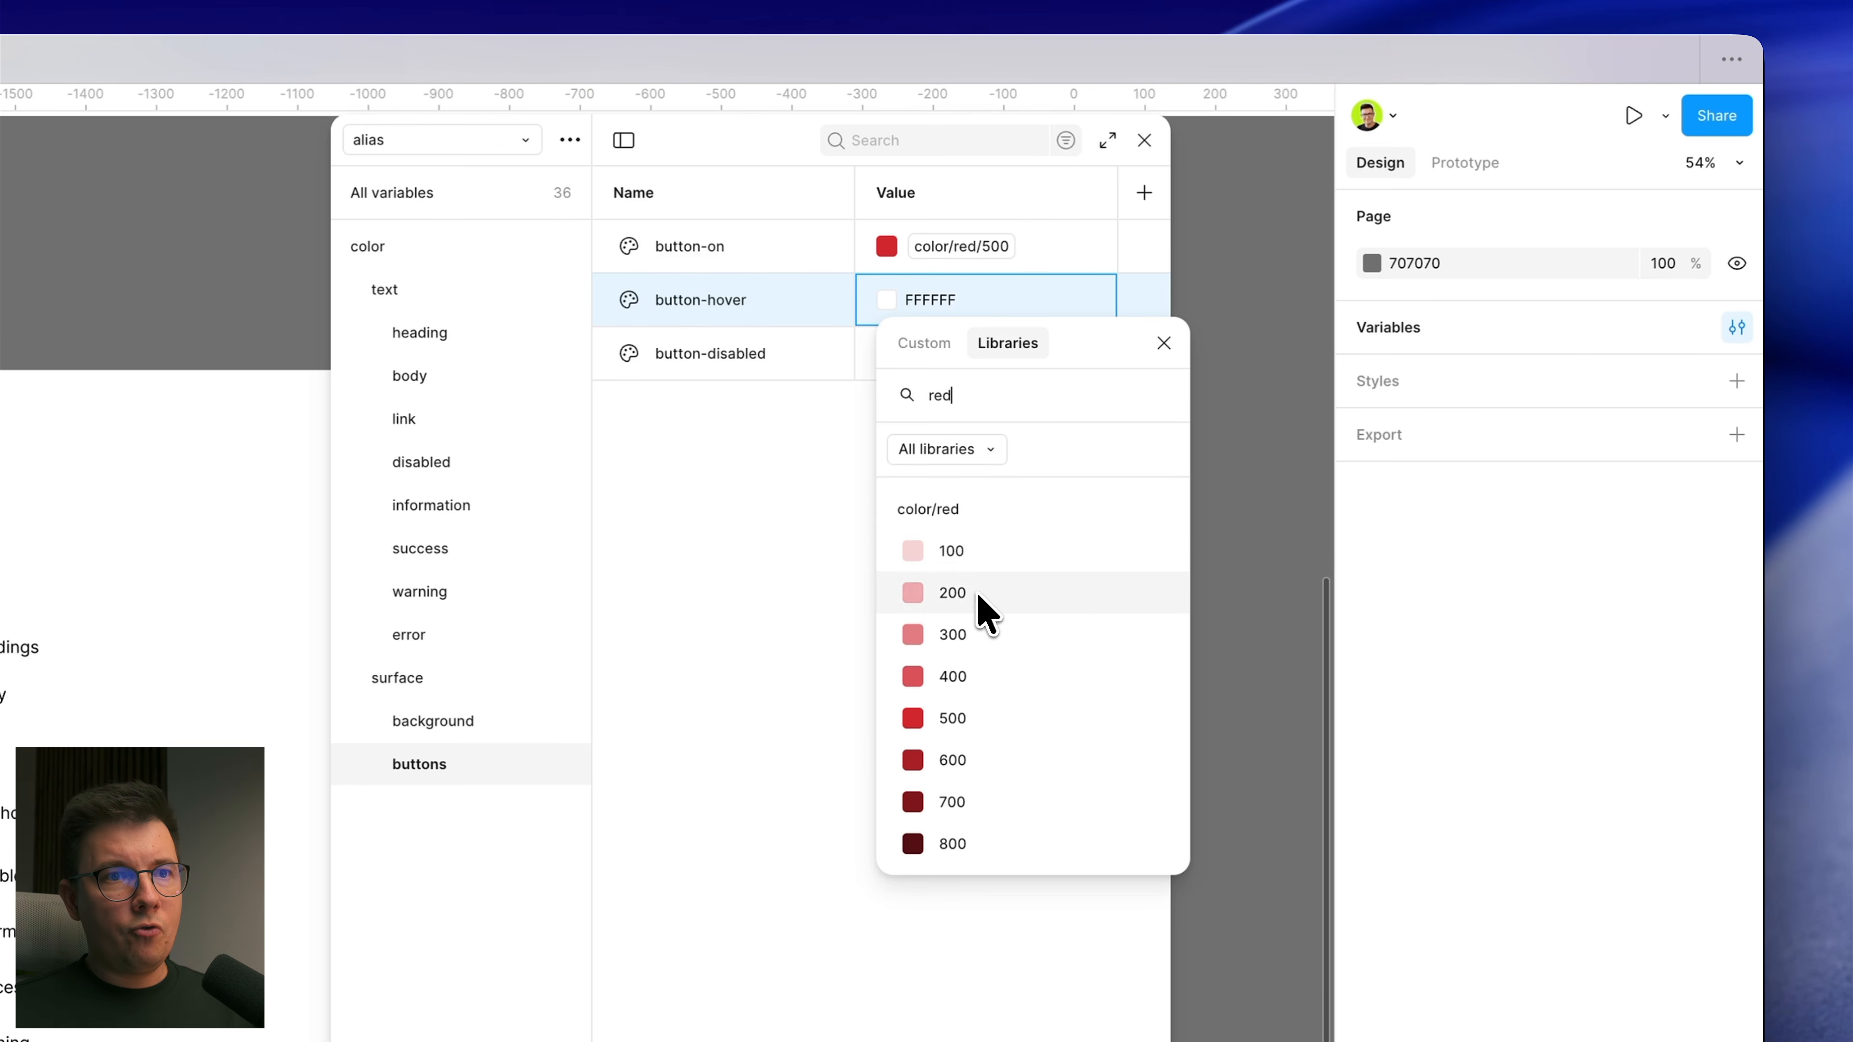
pyautogui.click(957, 761)
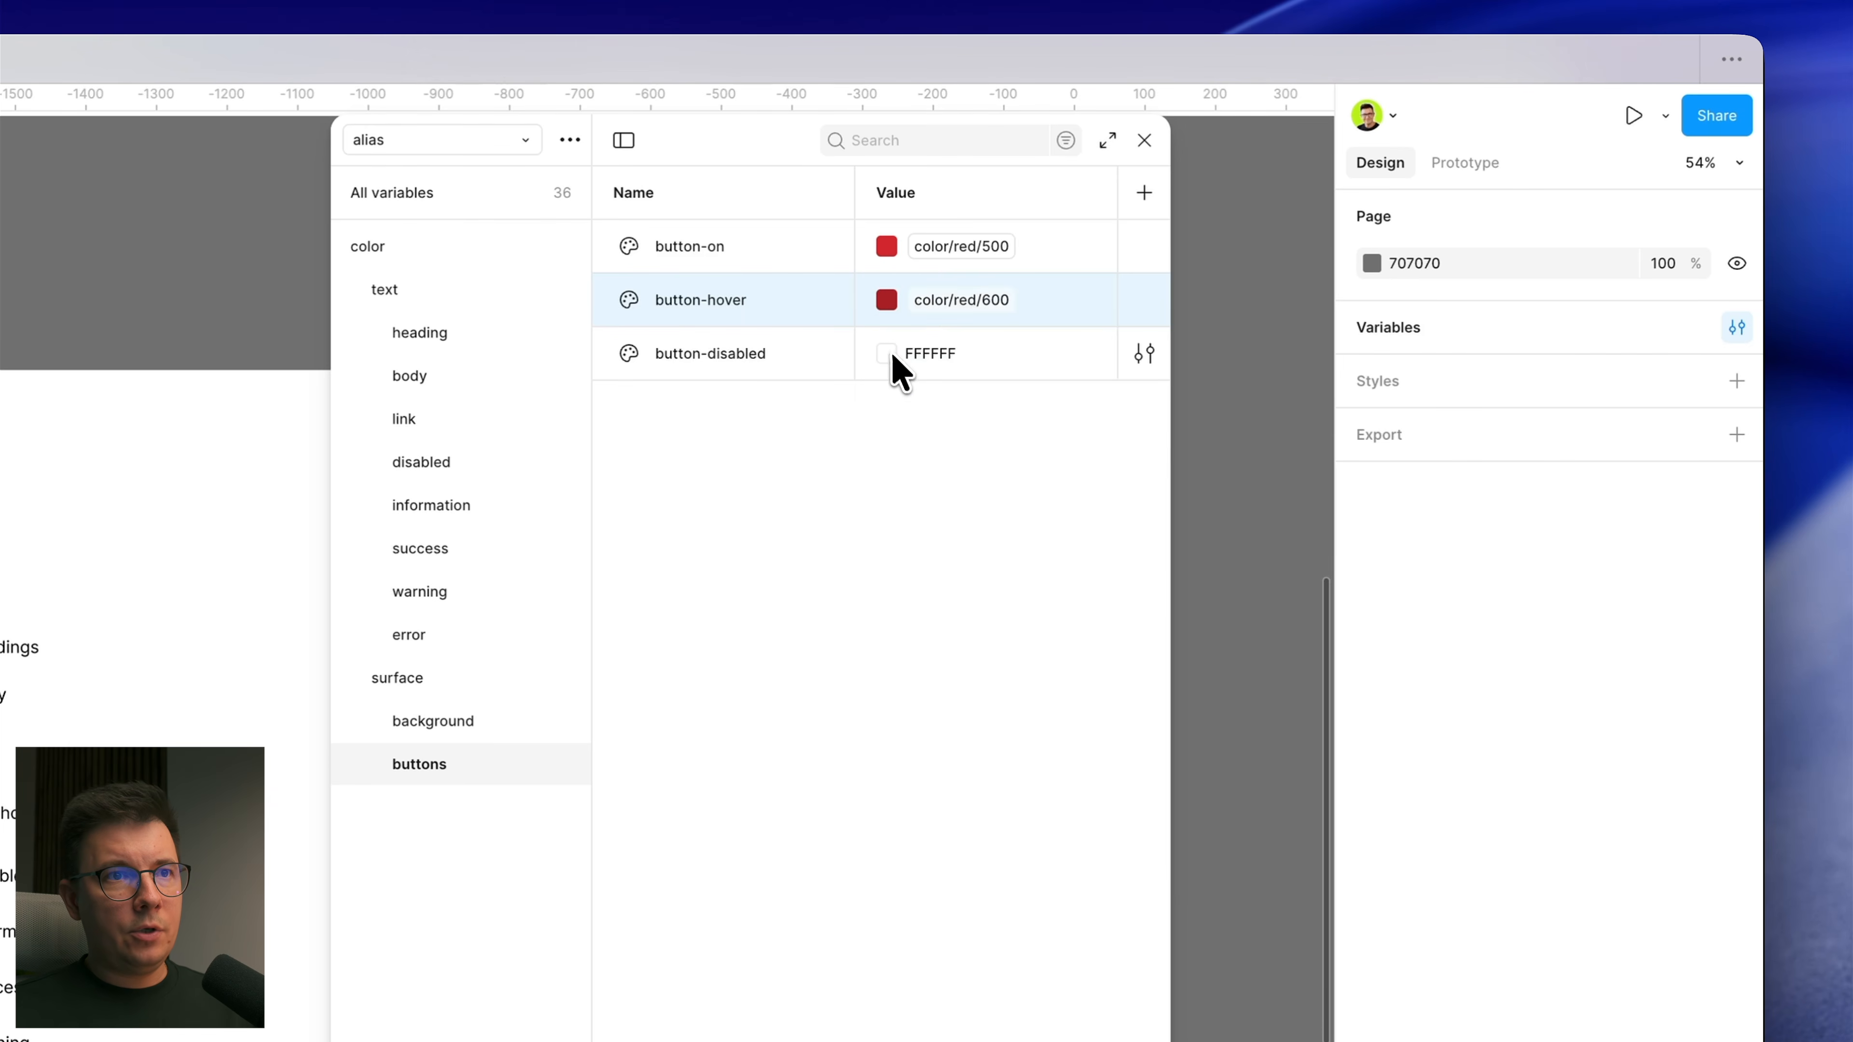
# Step: Link the button-disabled variable to color/neutral/100
pyautogui.click(910, 361)
pyautogui.click(1008, 399)
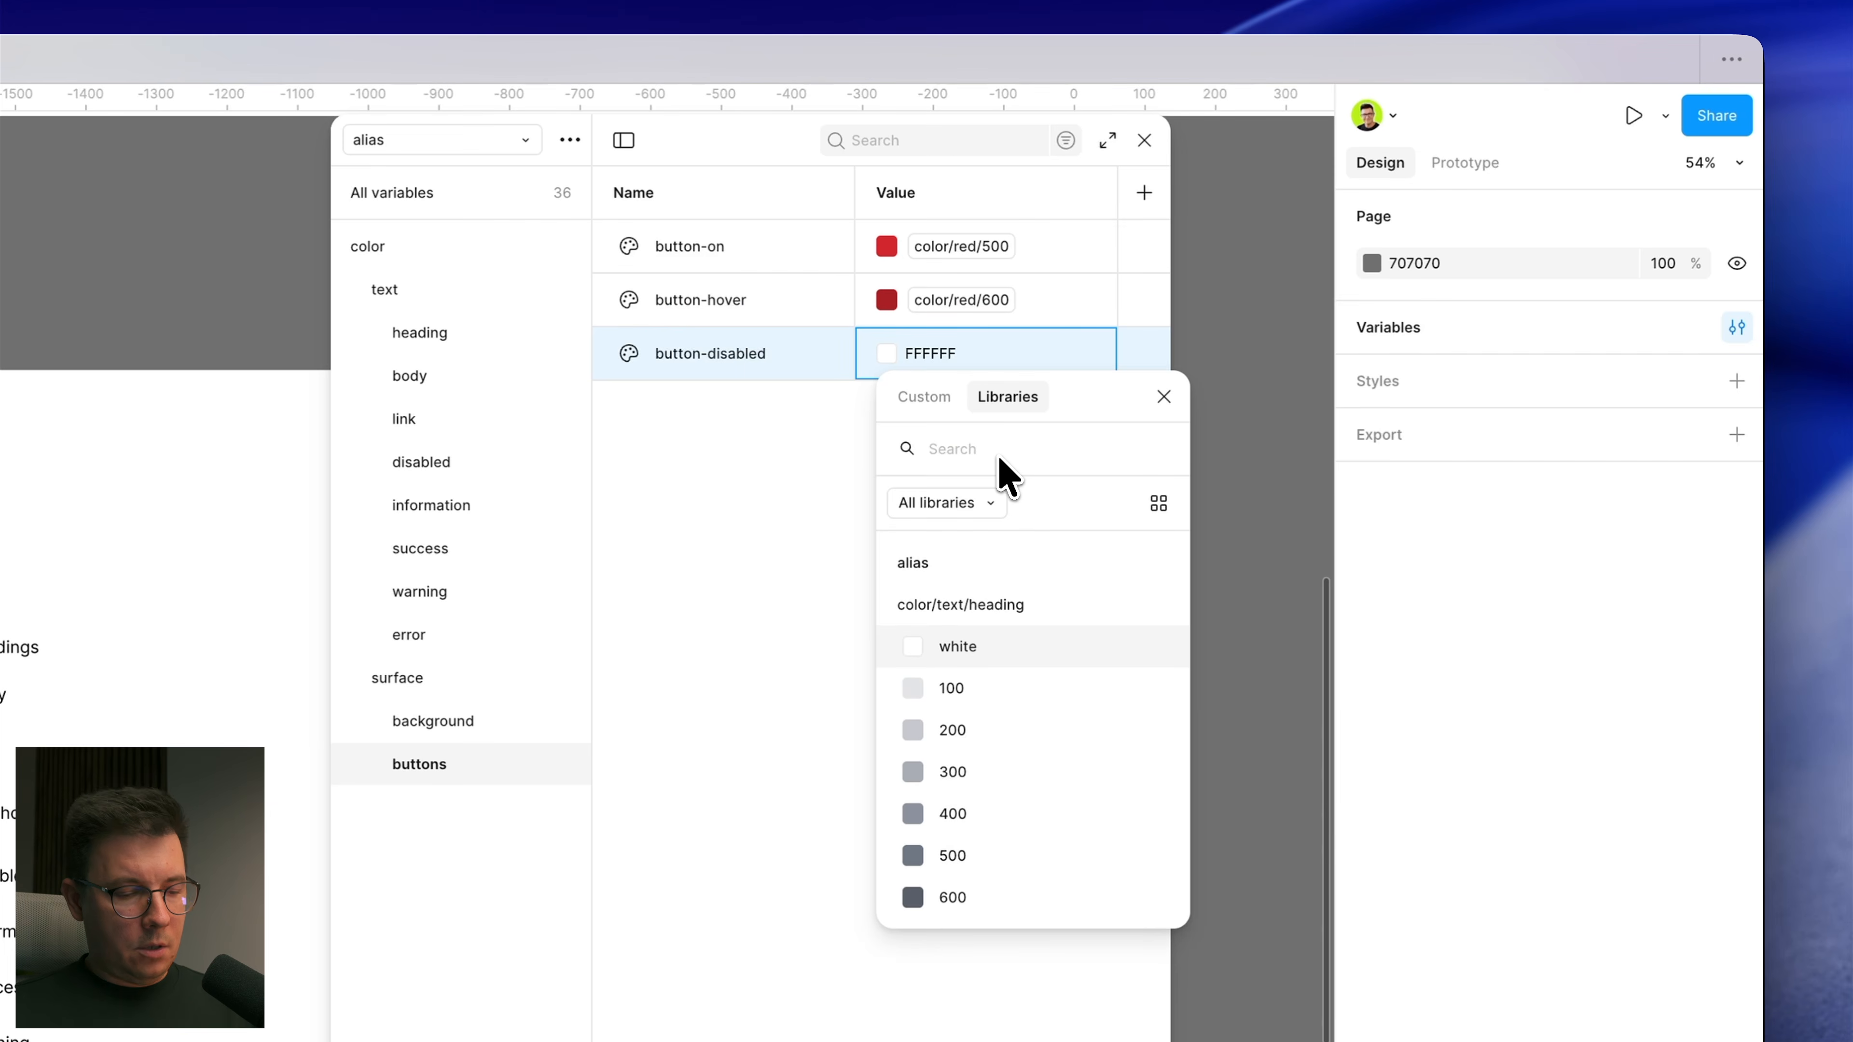
pyautogui.write('ne')
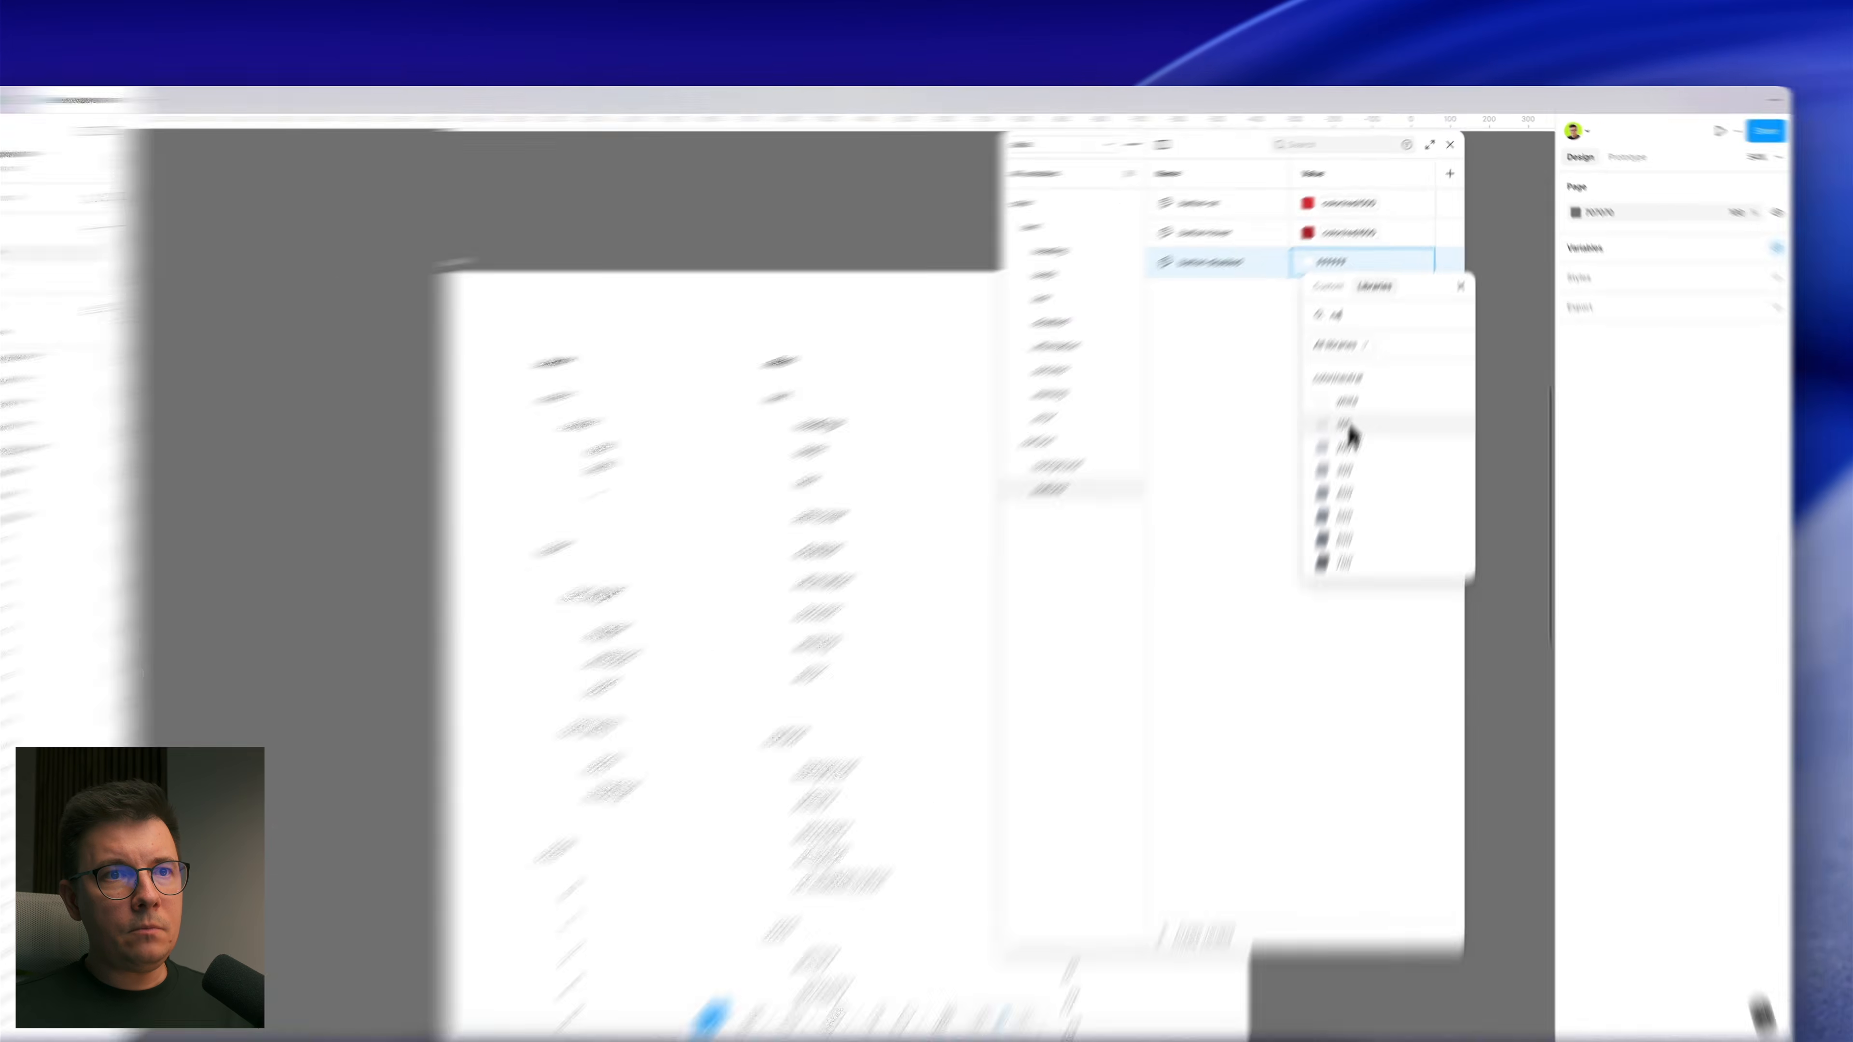
pyautogui.click(1348, 429)
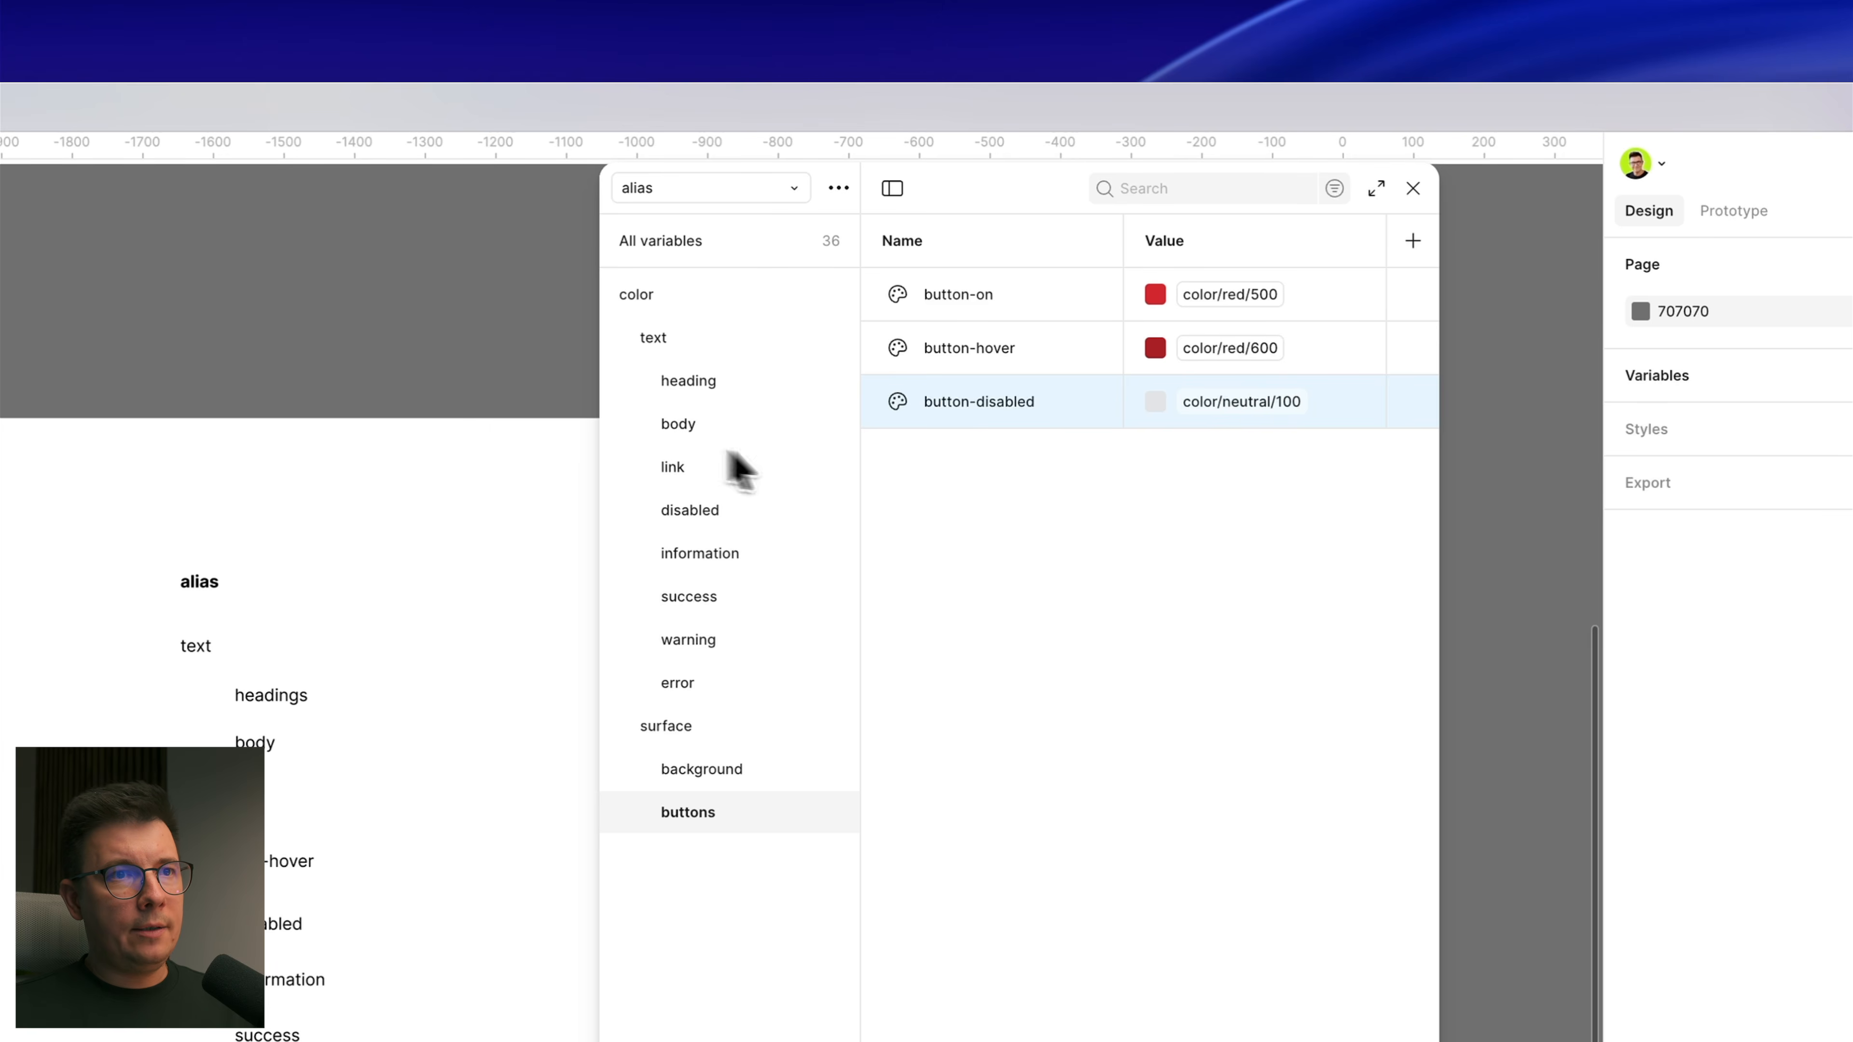
pyautogui.click(682, 432)
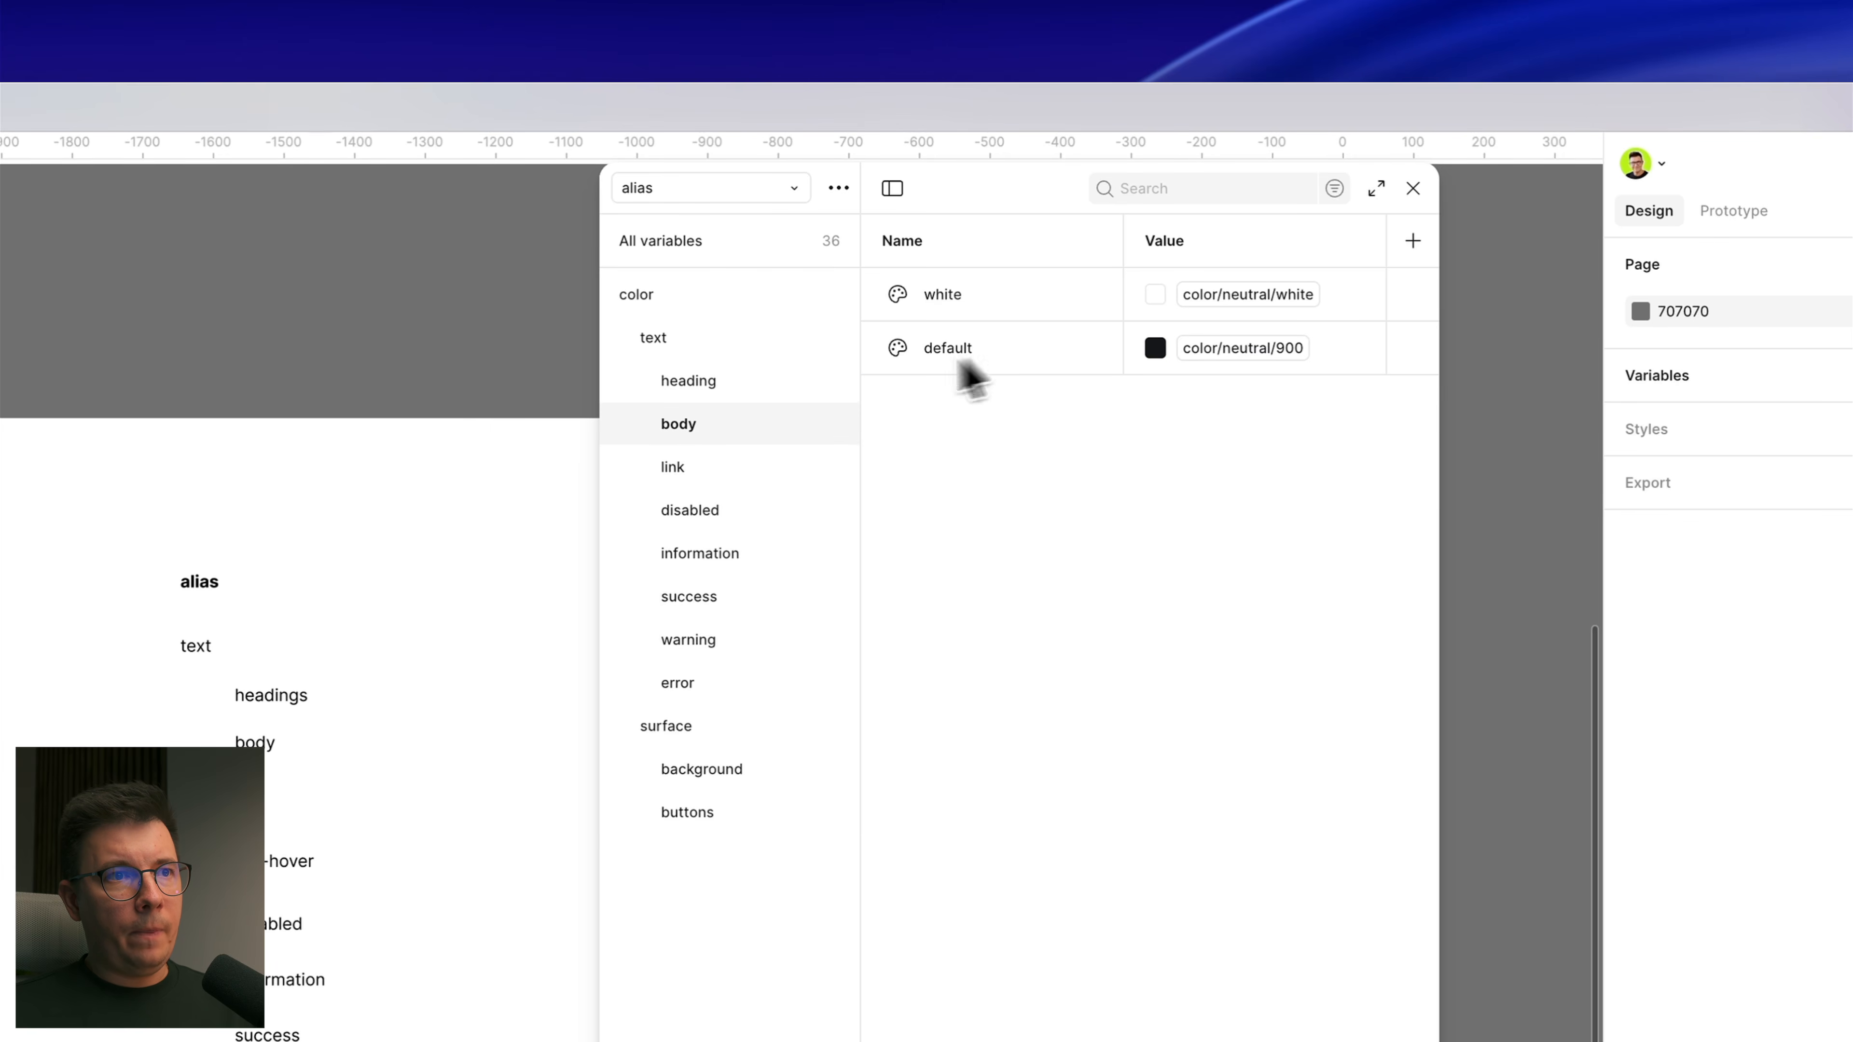
pyautogui.click(699, 514)
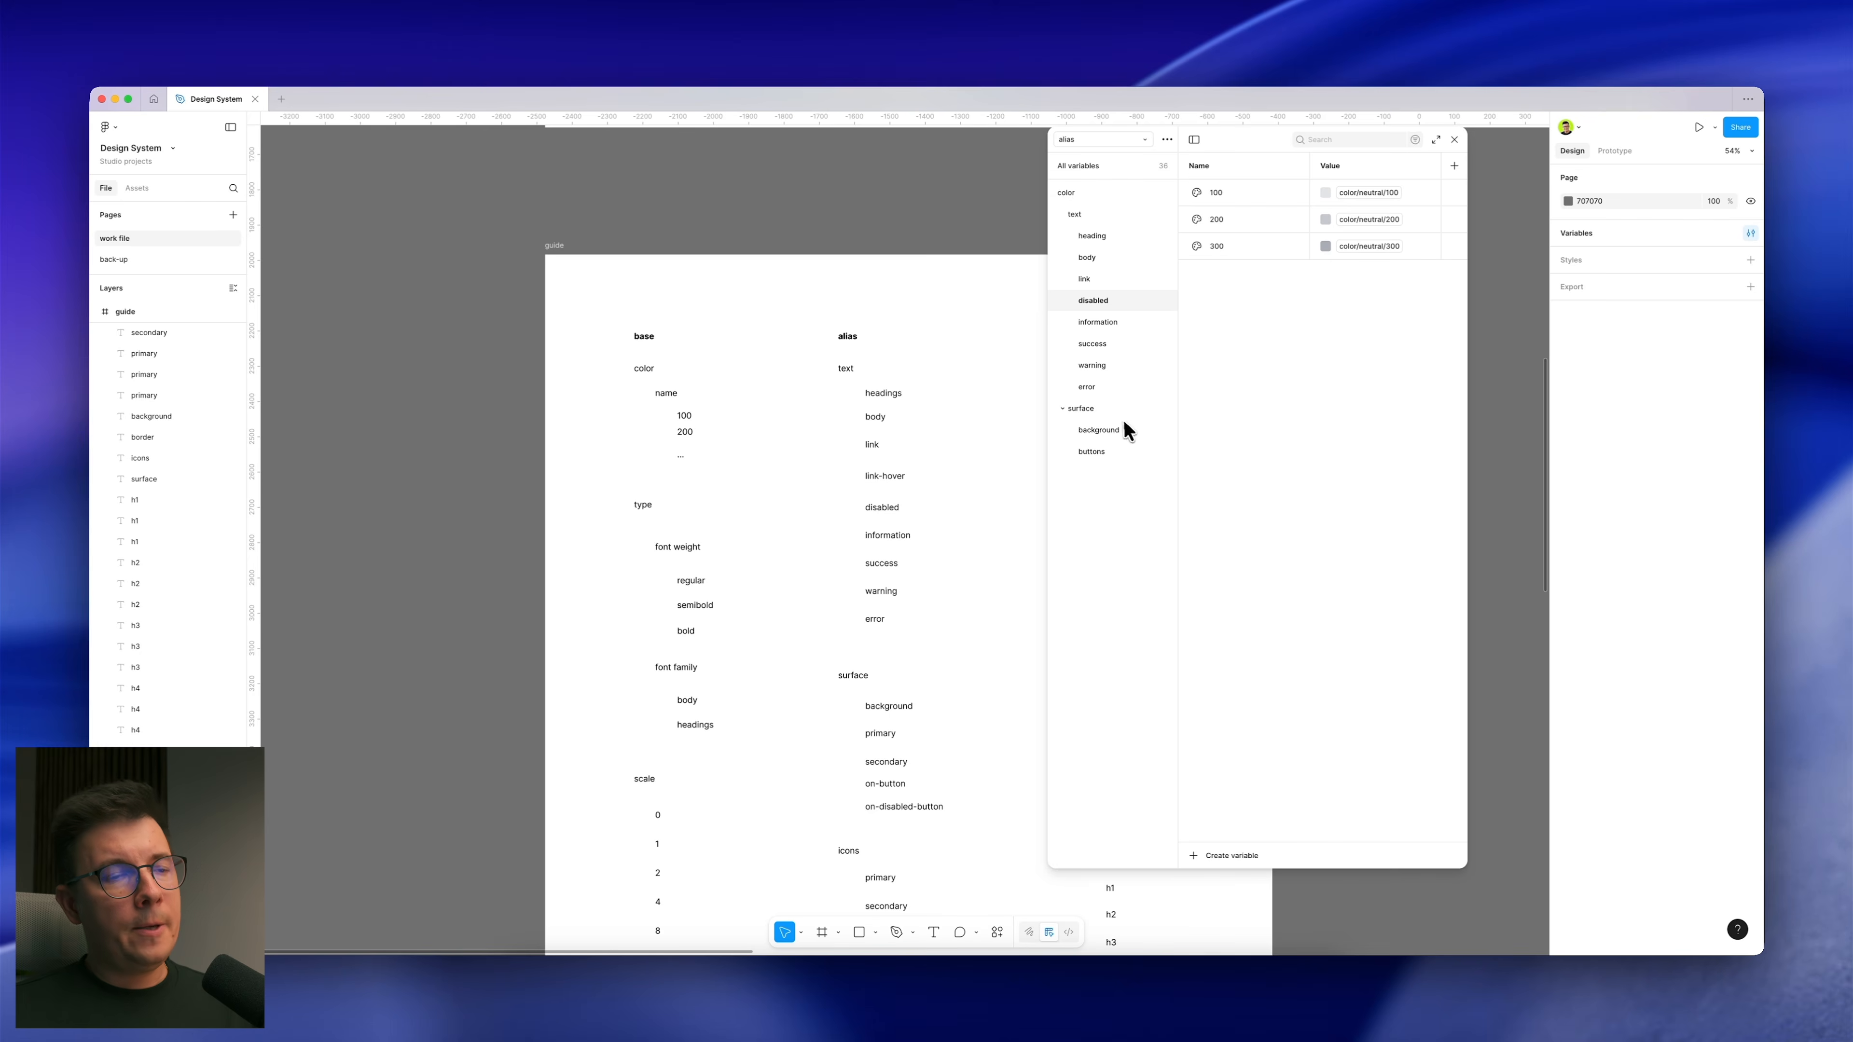
# Step: Create a color variable in the surface buttons group and put it into a new group of its own
pyautogui.click(1102, 451)
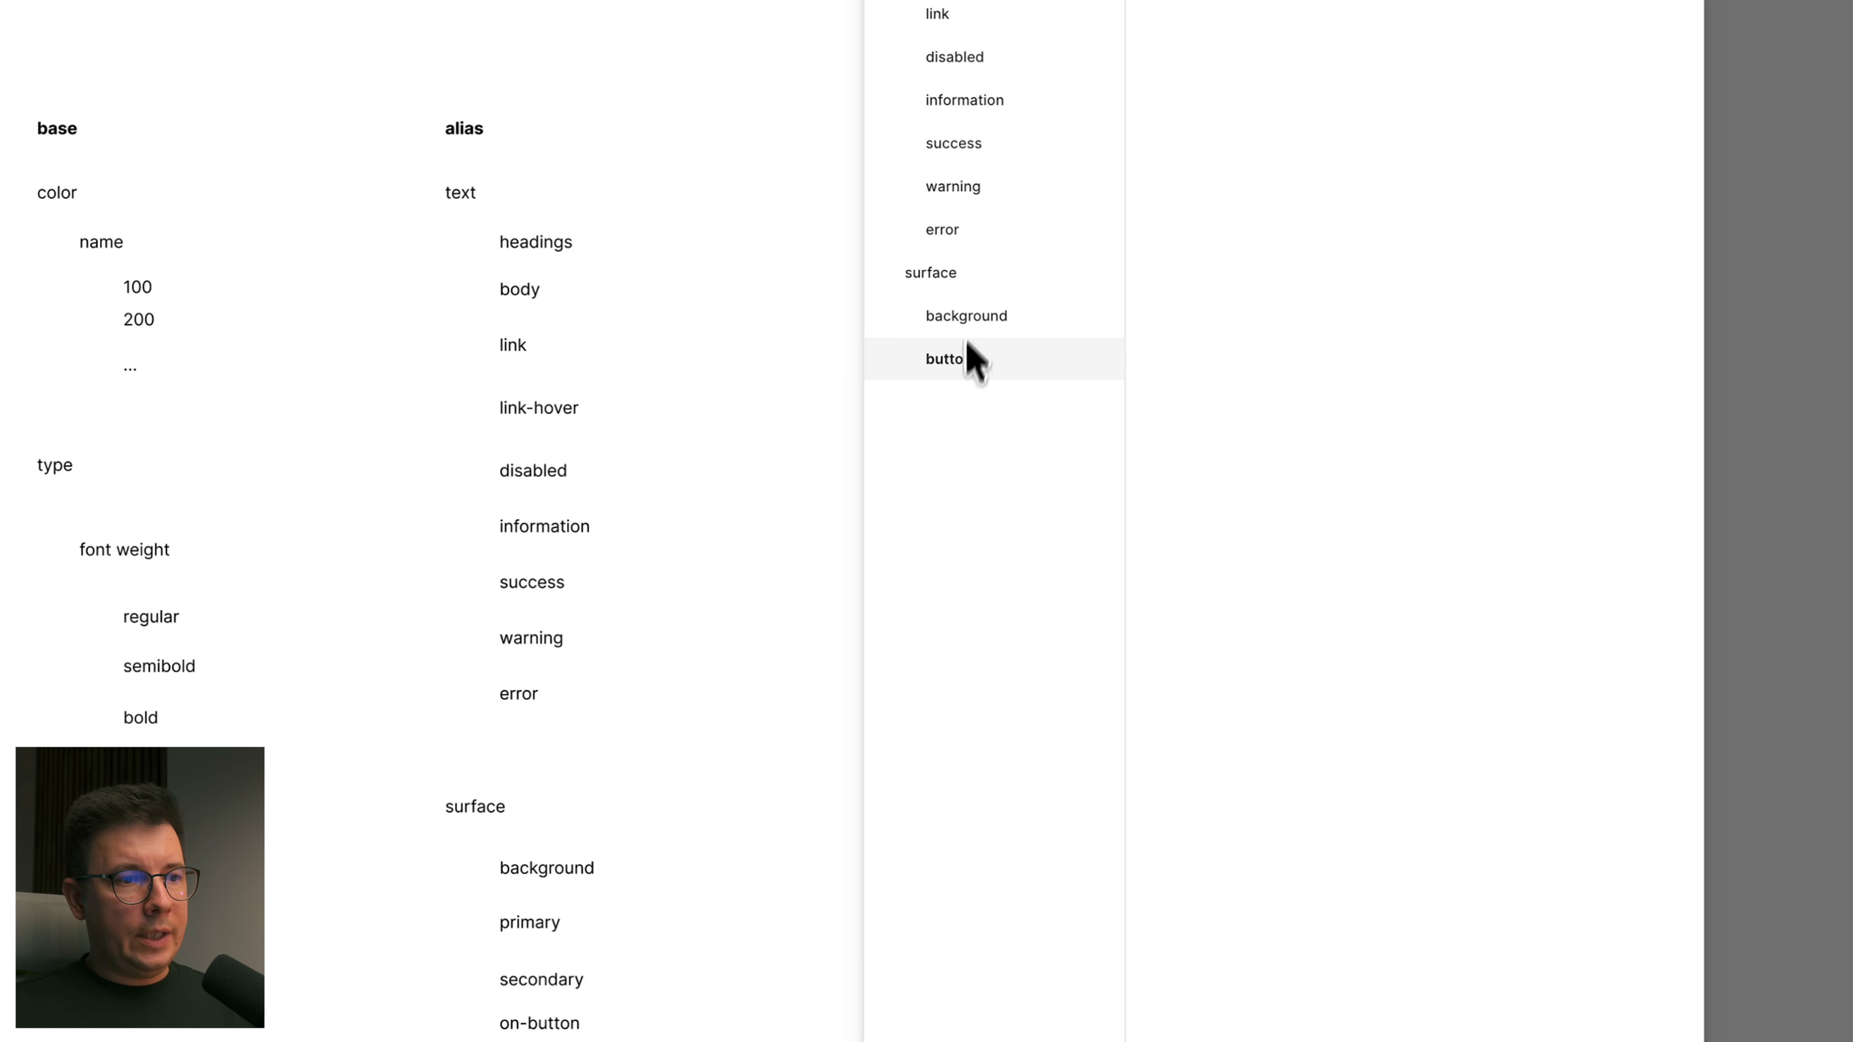
pyautogui.scroll(-5, 703, 480)
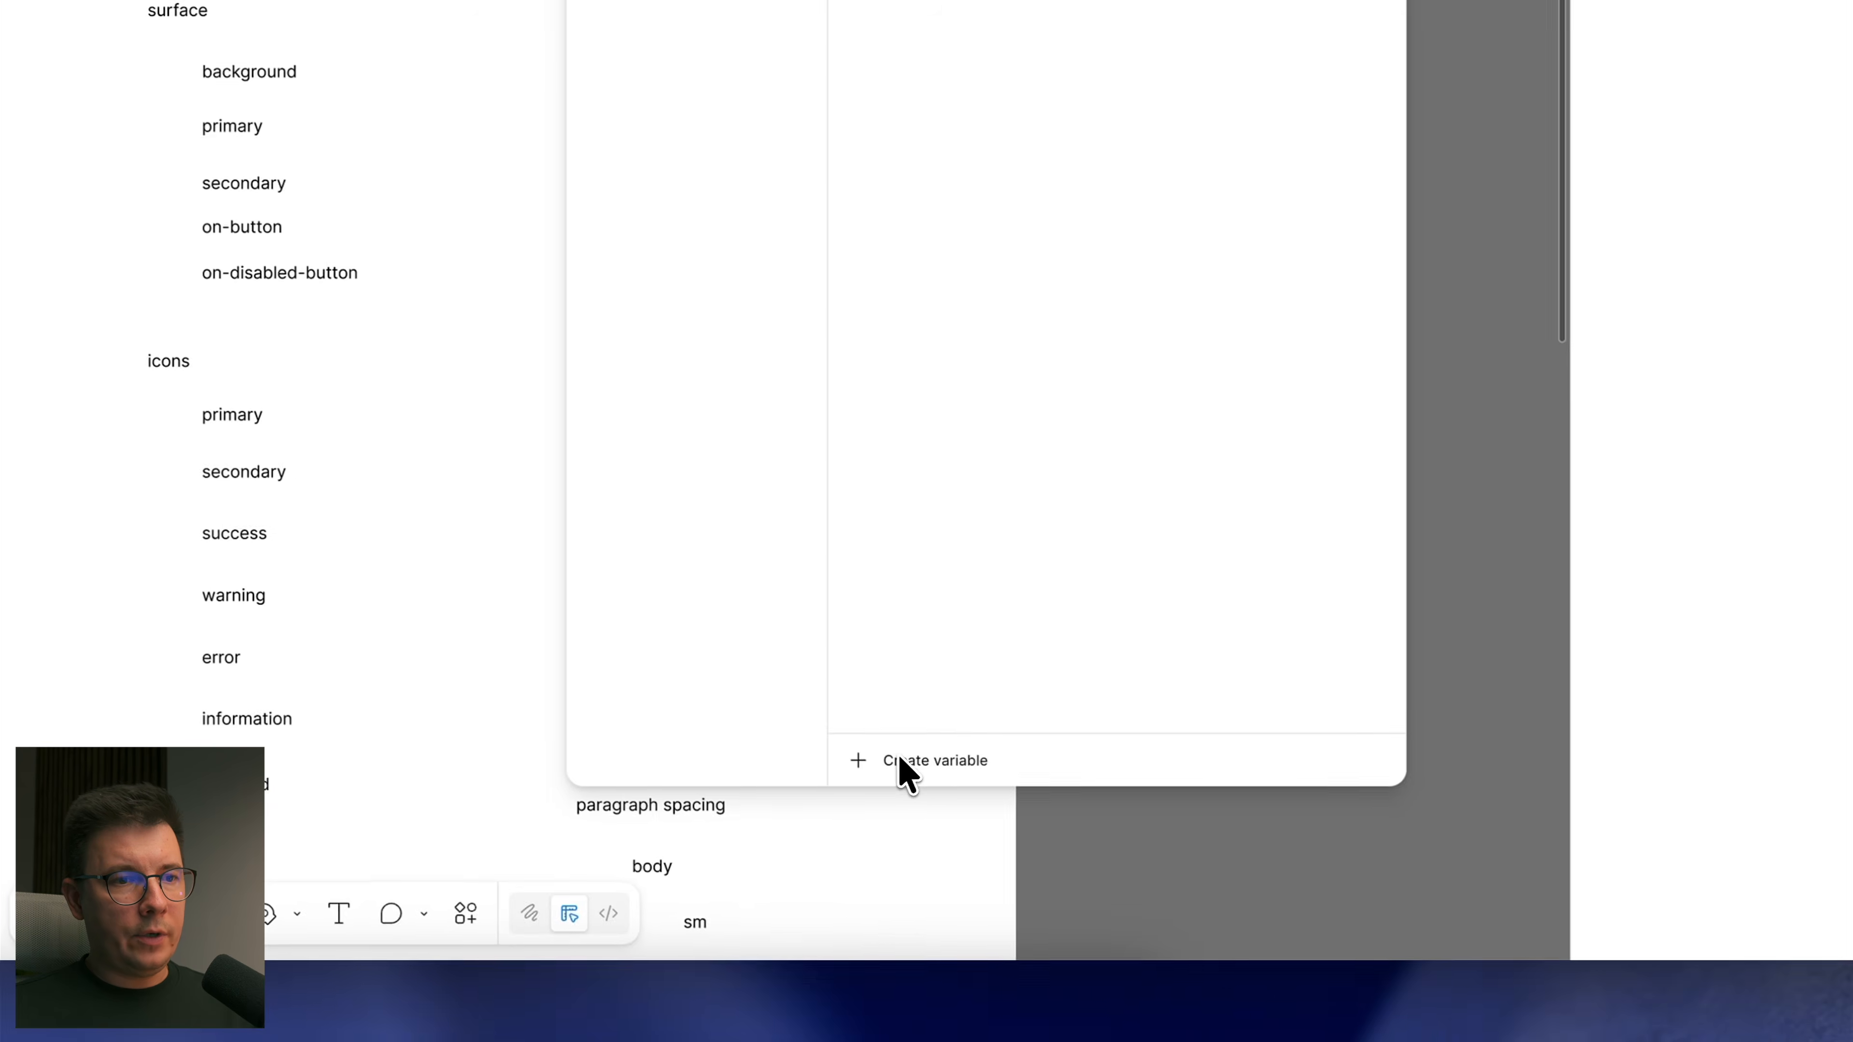
pyautogui.click(905, 763)
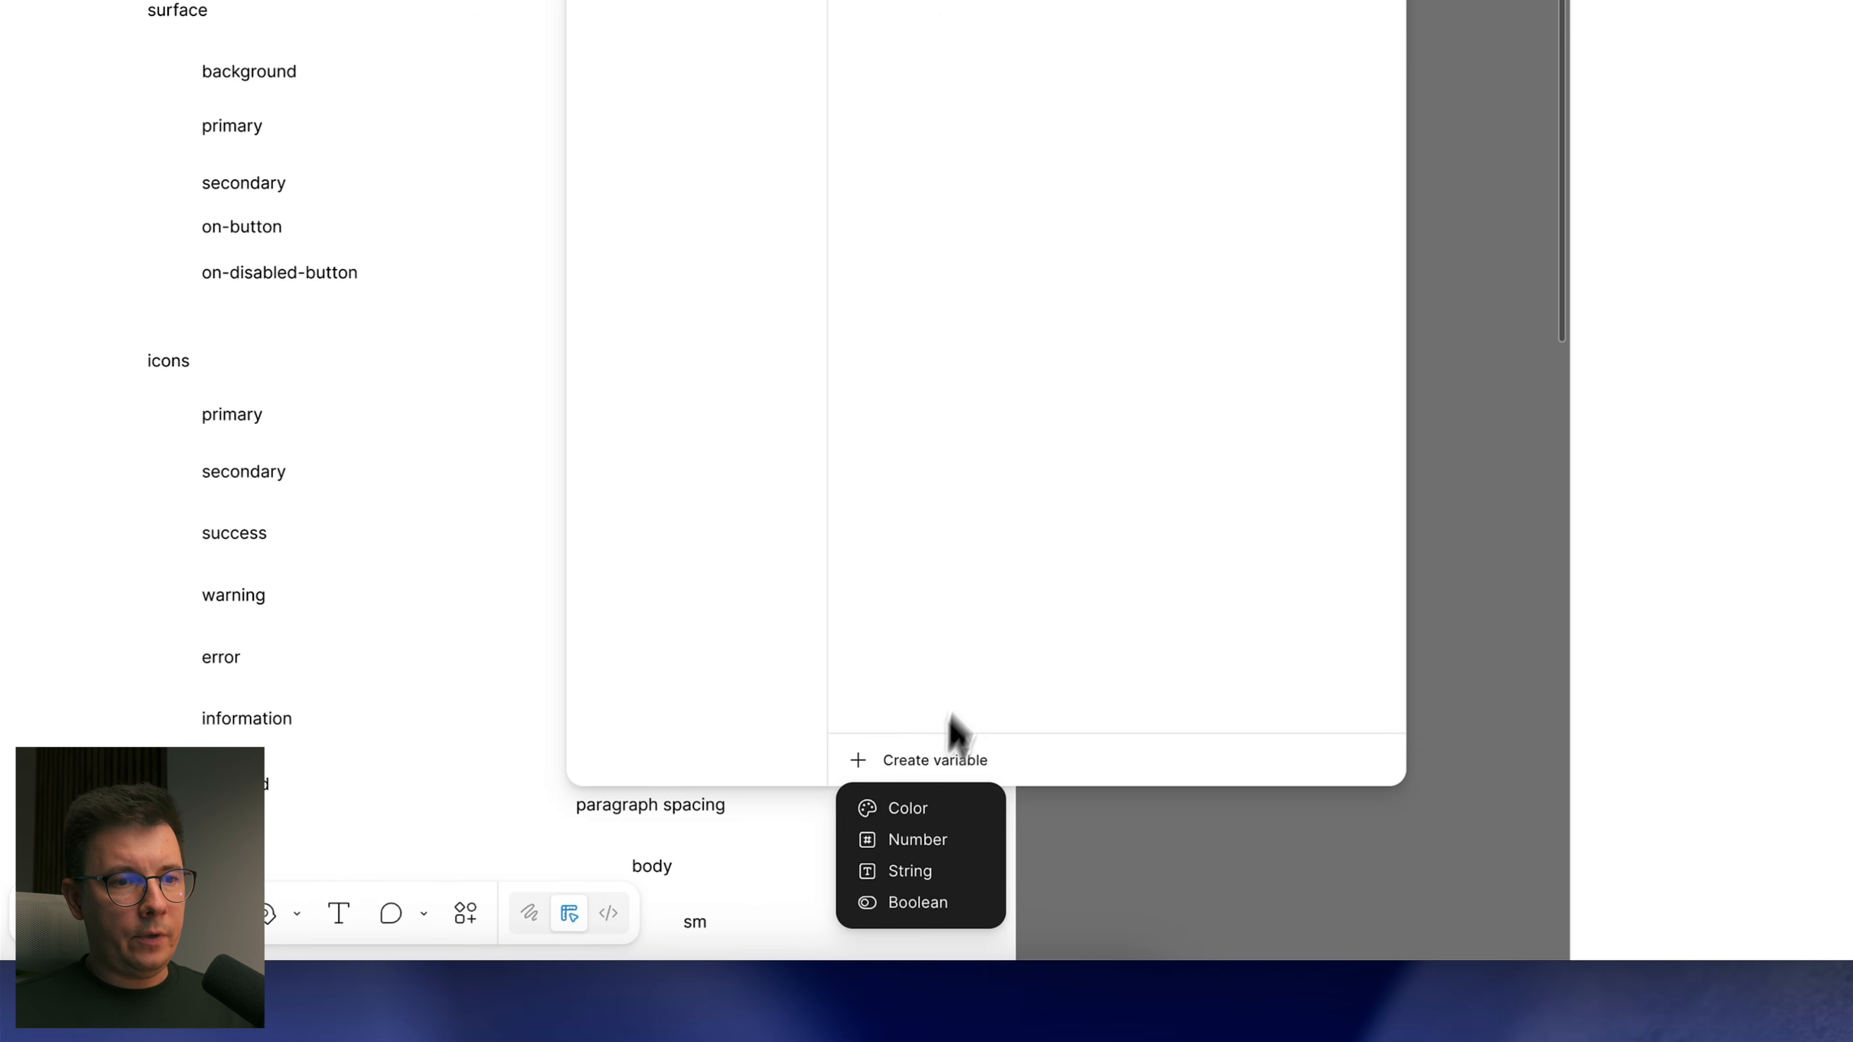
pyautogui.click(920, 808)
pyautogui.rightClick(1118, 245)
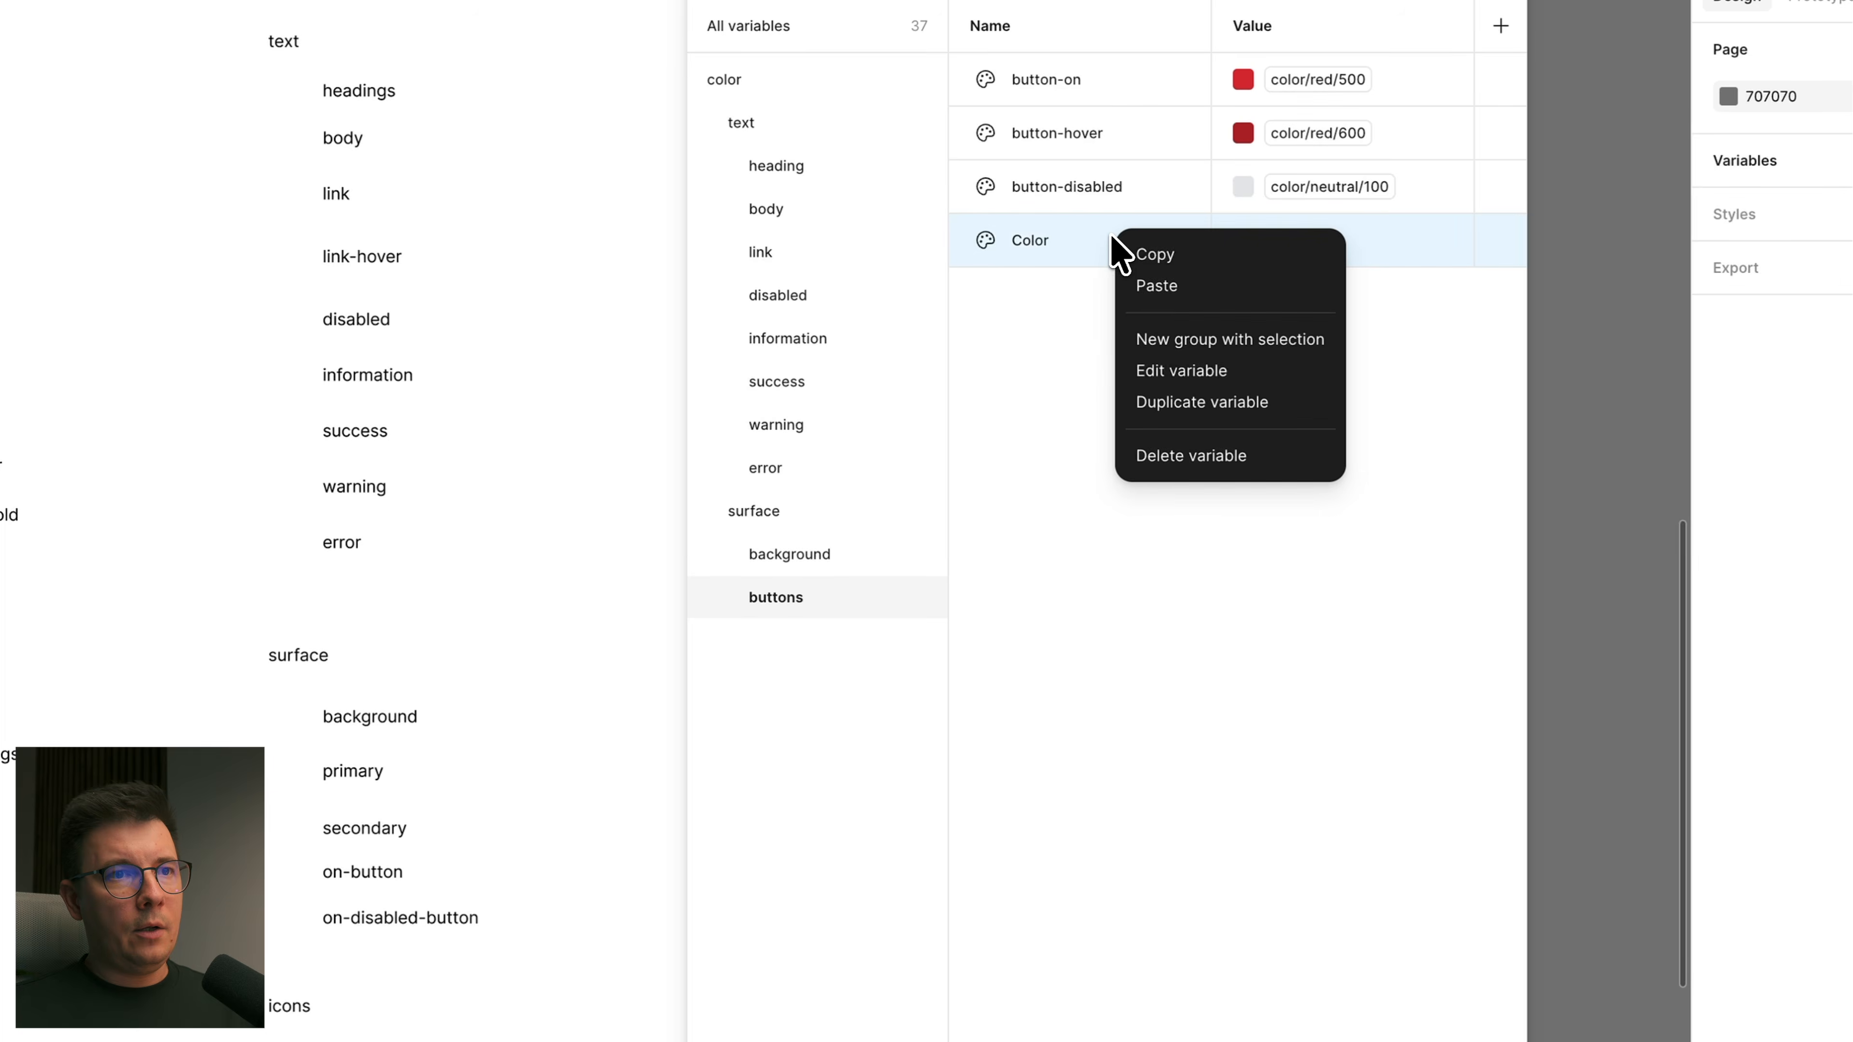
pyautogui.click(1220, 340)
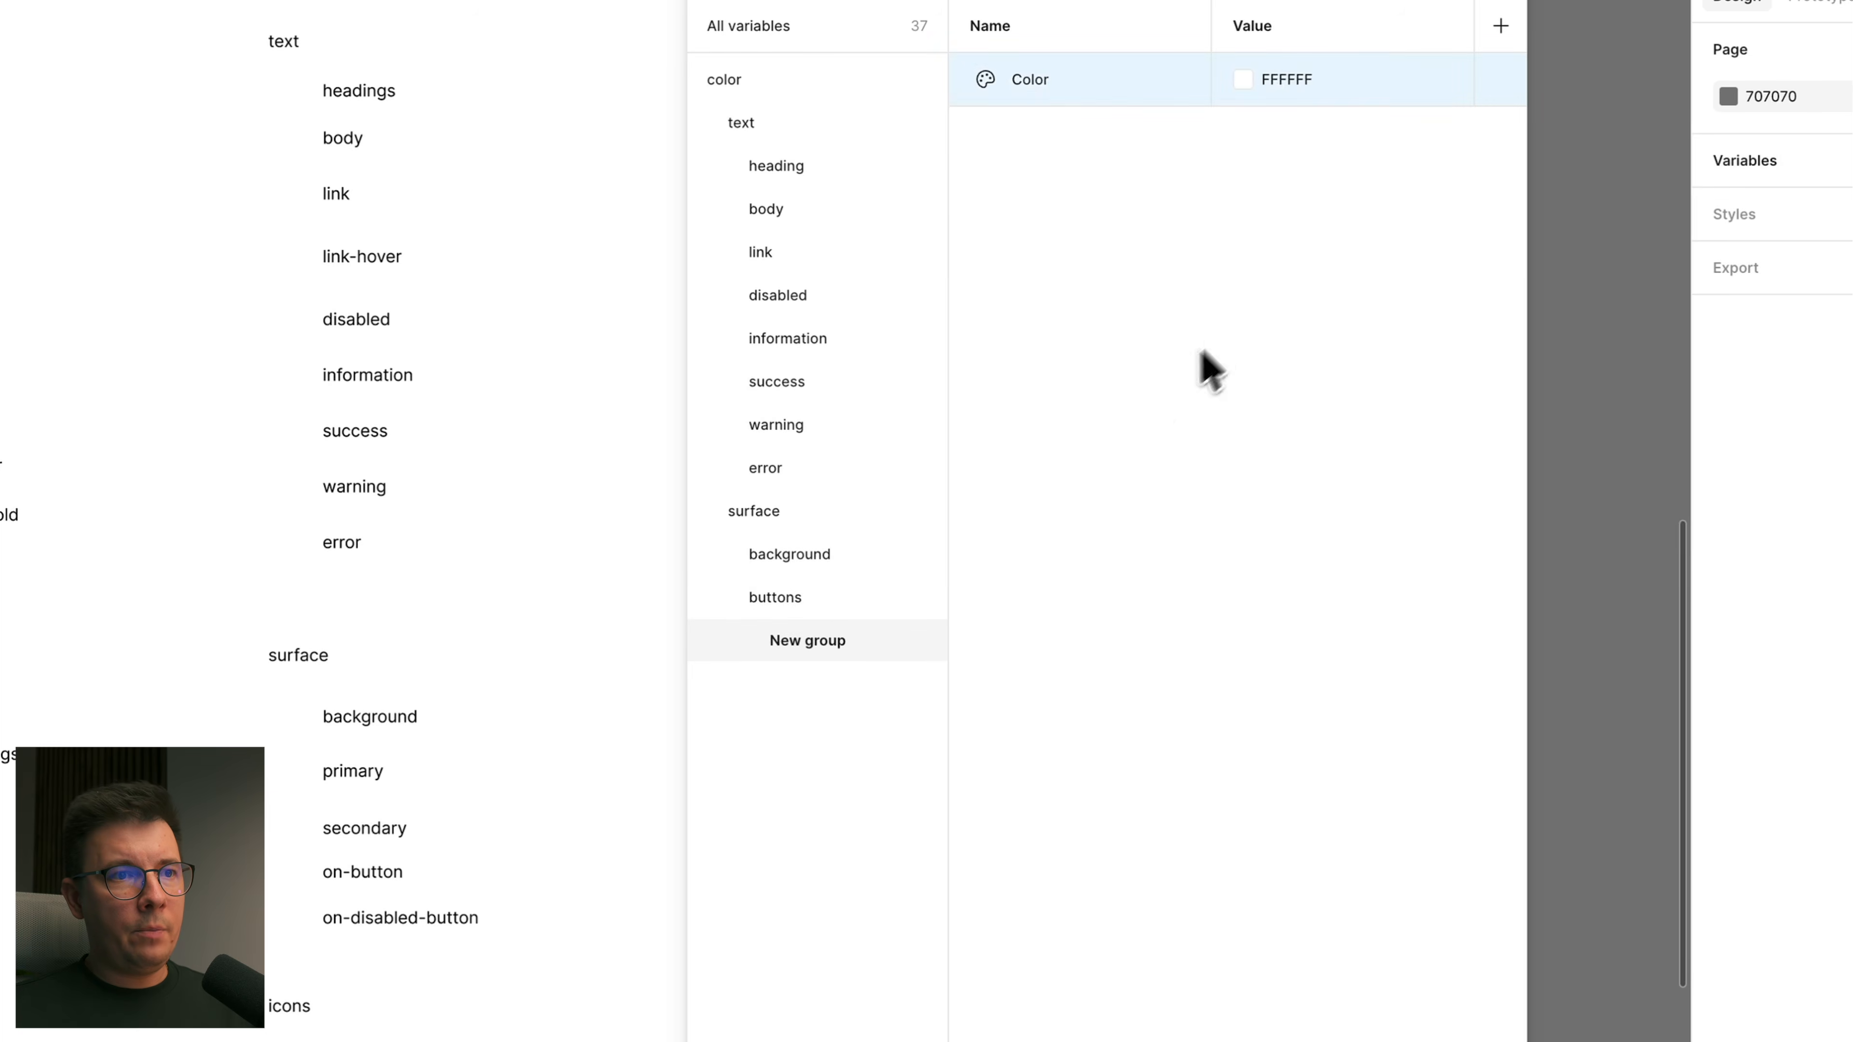
# Step: Rename the new group as icons and move it out of buttons to sit directly under color, after a collapsed surface group
pyautogui.doubleClick(802, 643)
pyautogui.write('icons')
pyautogui.press('Return')
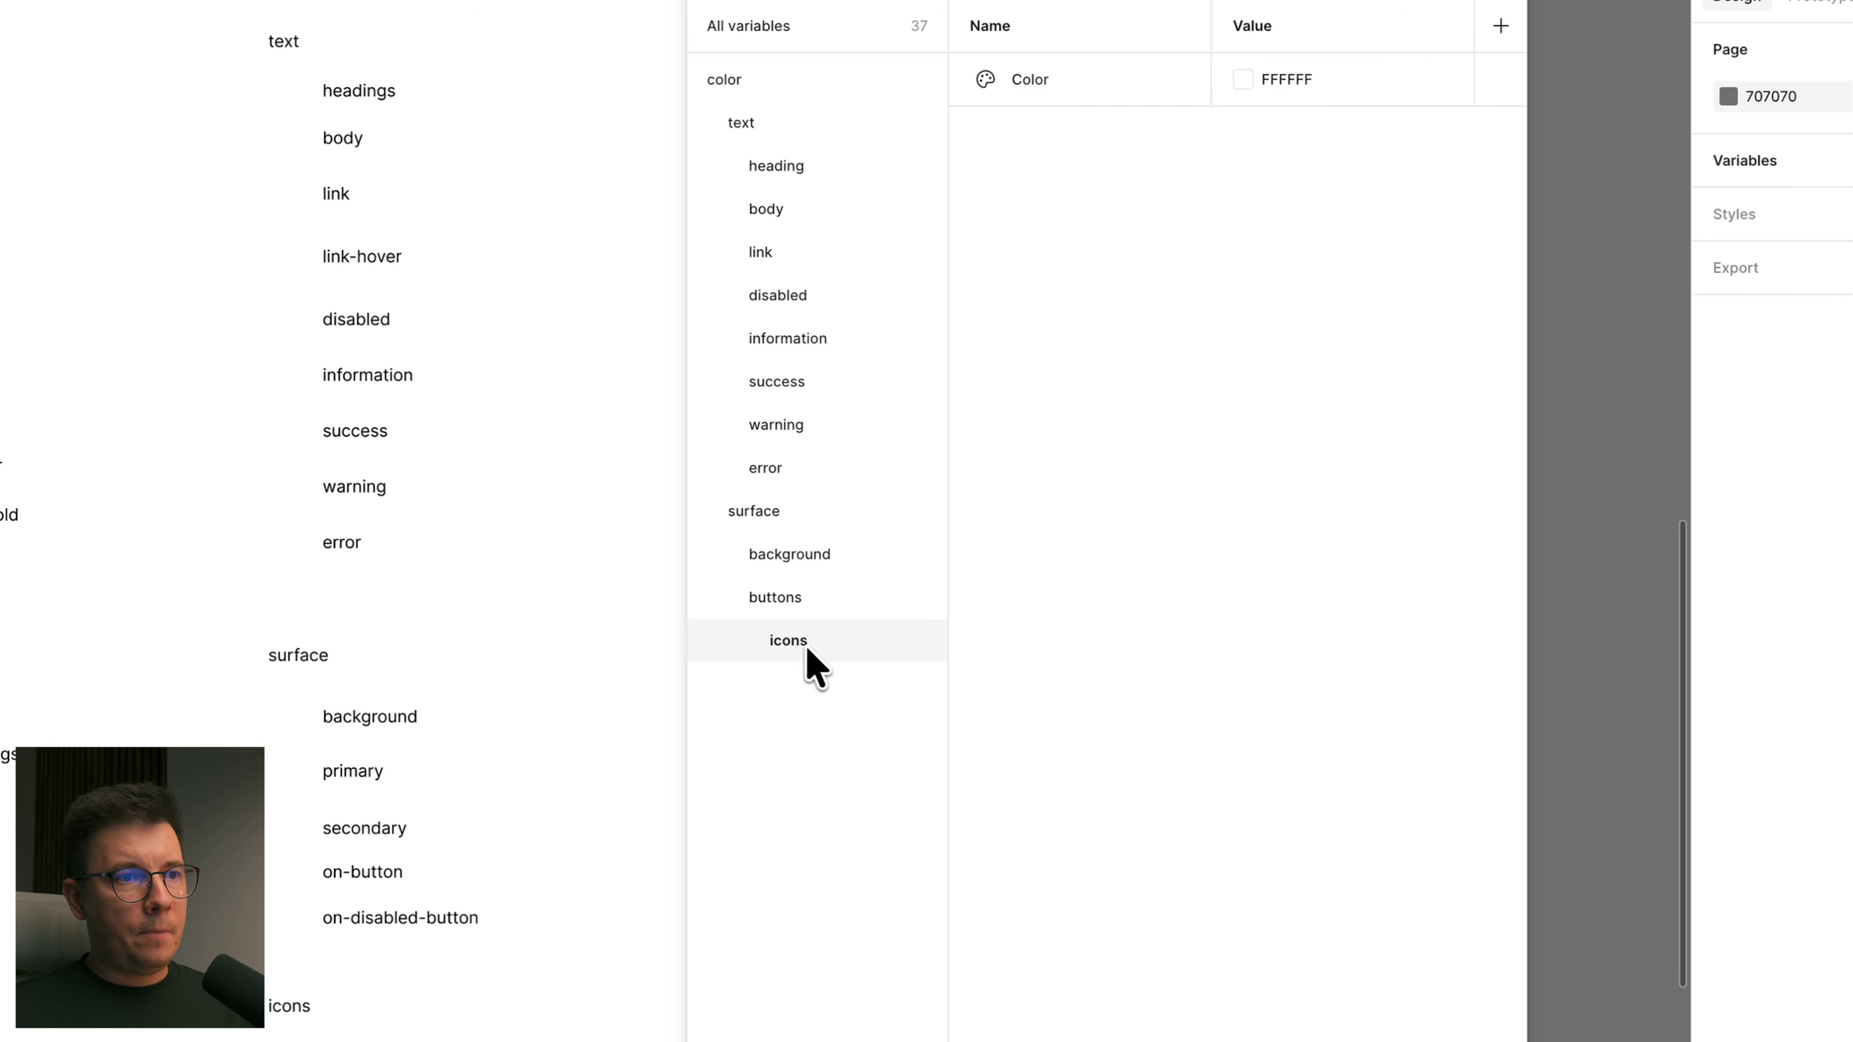
pyautogui.moveTo(718, 489)
pyautogui.mouseDown()
pyautogui.moveTo(675, 505)
pyautogui.moveTo(737, 518)
pyautogui.mouseUp()
pyautogui.click(713, 555)
pyautogui.click(748, 509)
pyautogui.moveTo(739, 588); pyautogui.dragTo(741, 590)
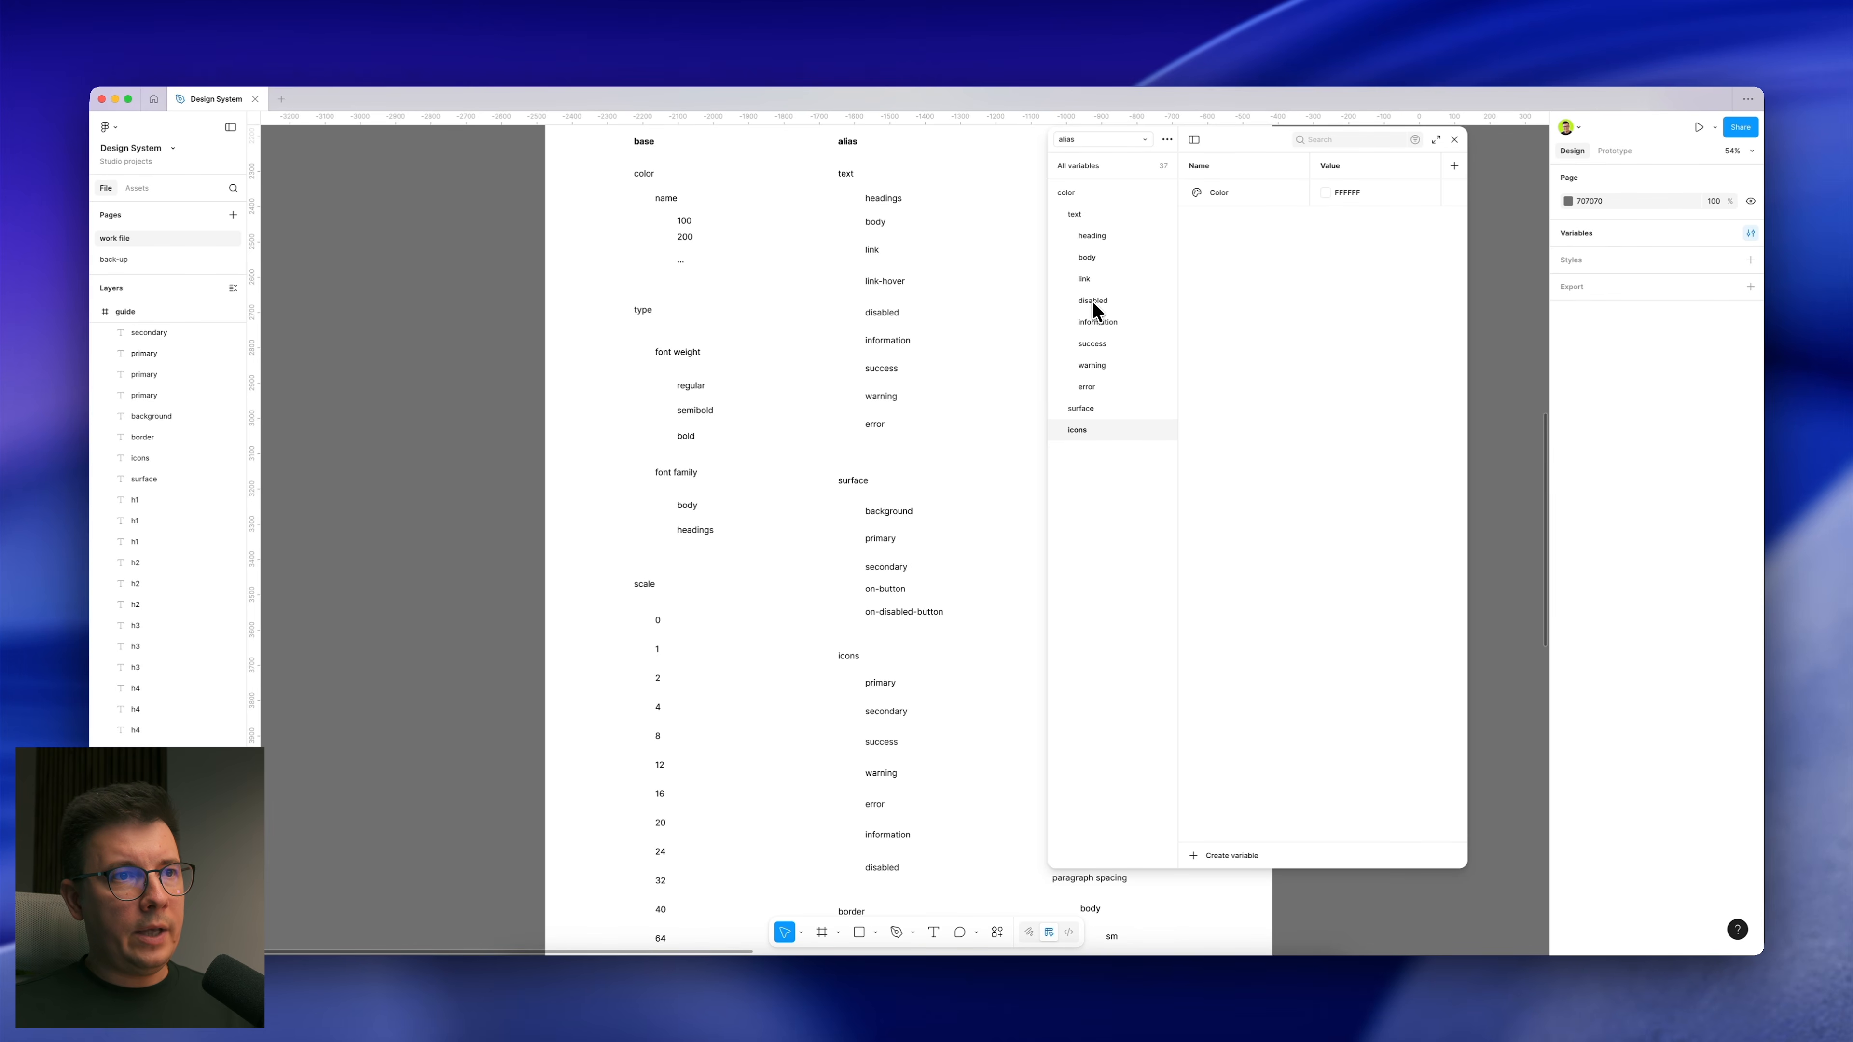
# Step: Duplicate the disabled, information, success, warning and error groups of the text colors
pyautogui.click(1092, 387)
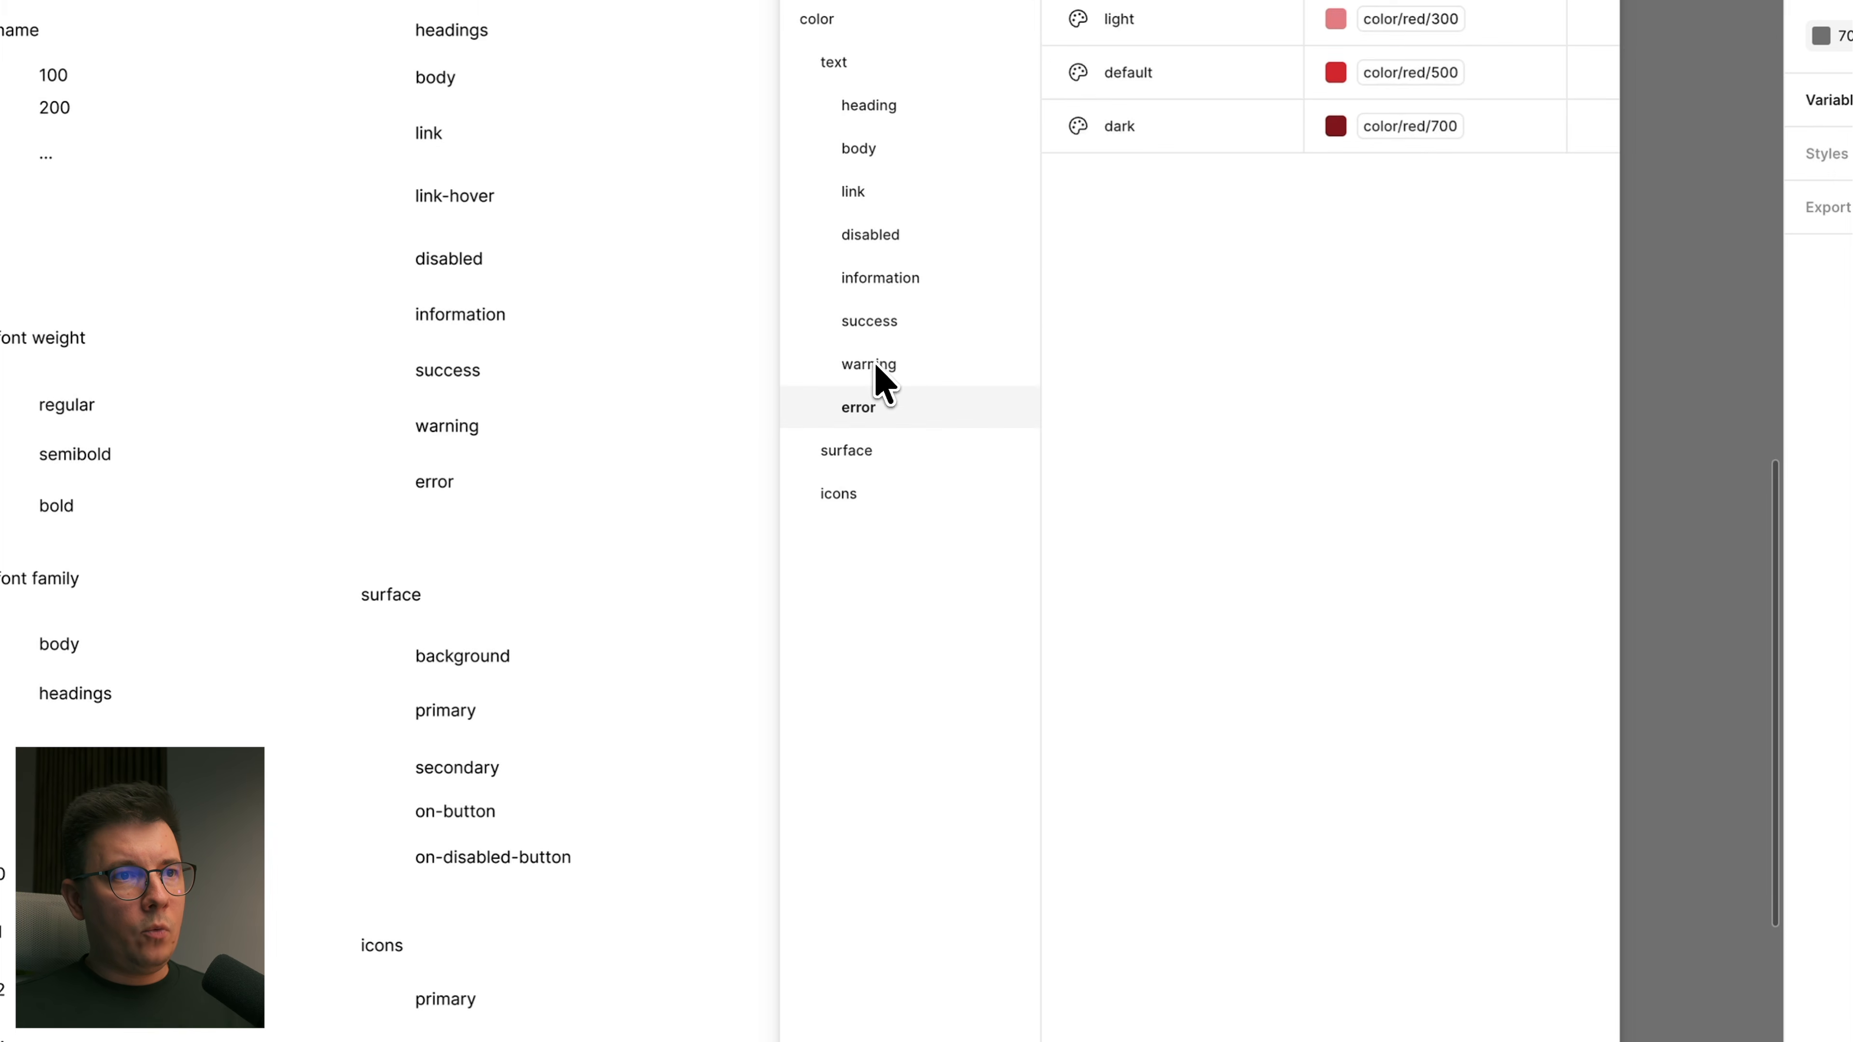
pyautogui.click(874, 238)
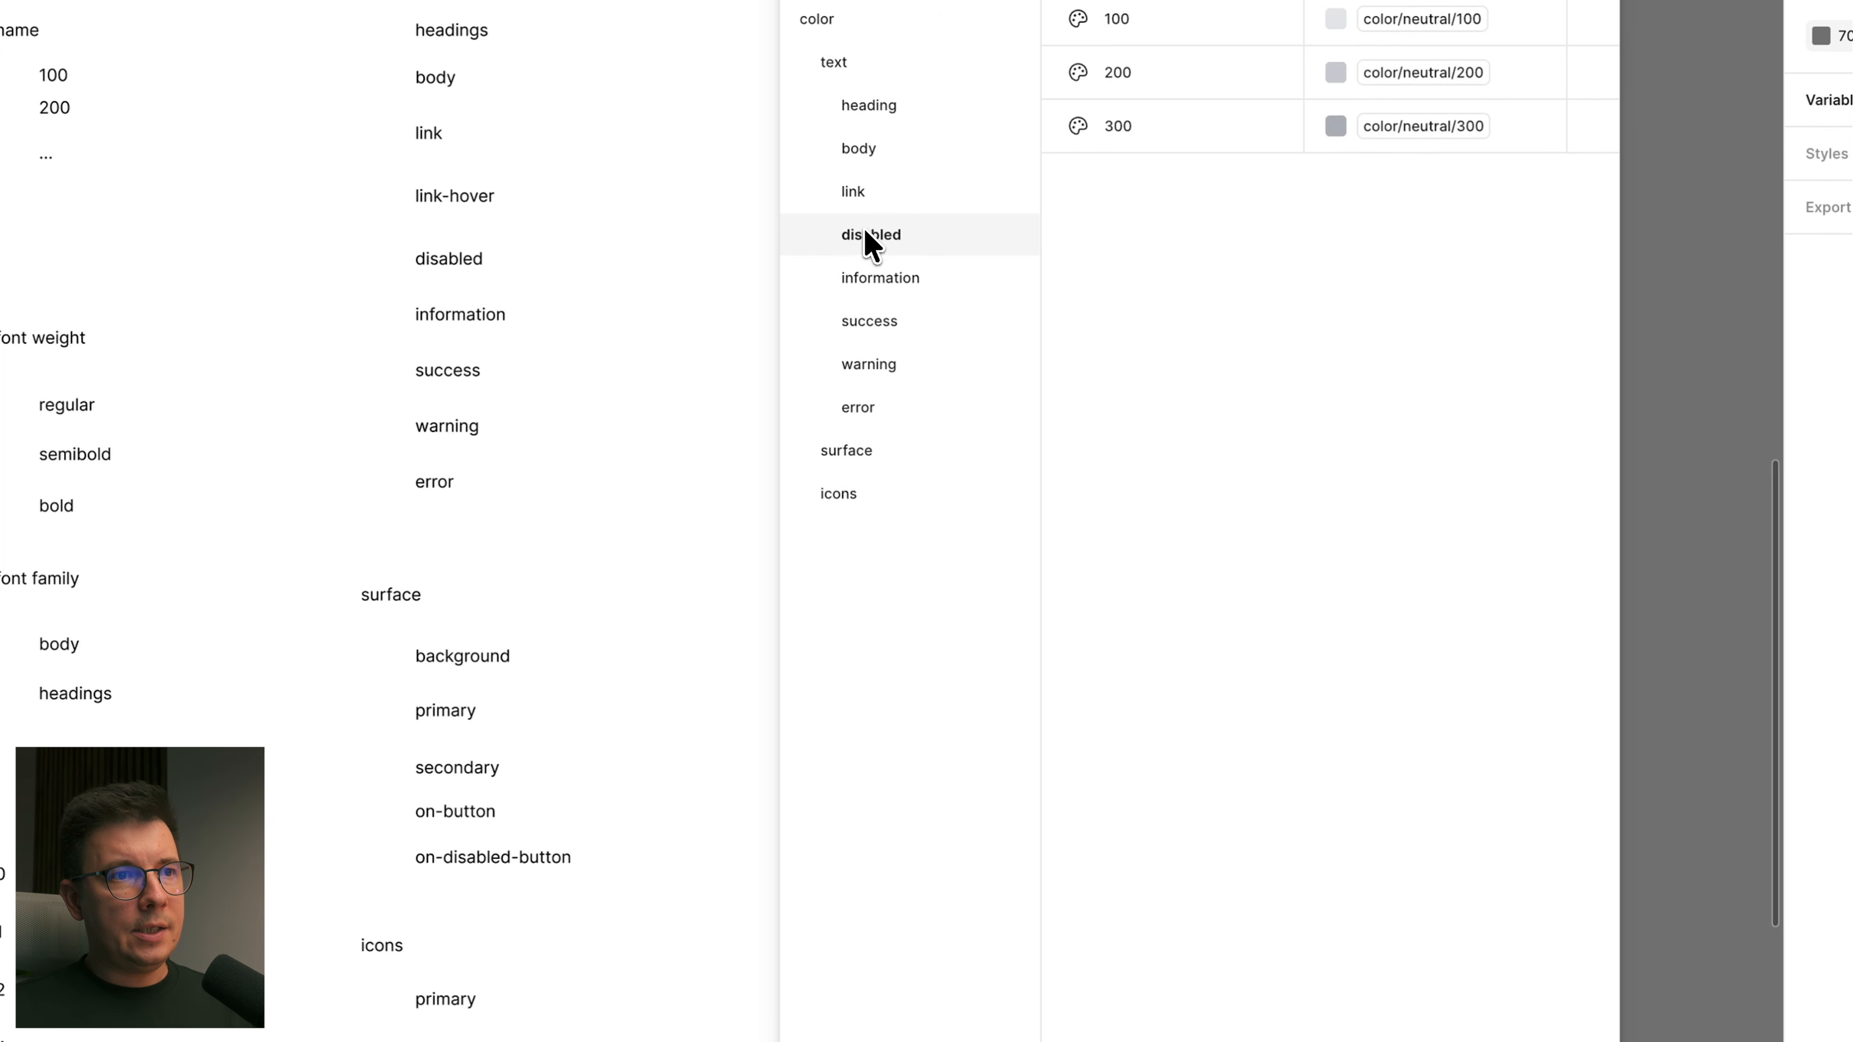
pyautogui.keyDown('shift'); pyautogui.click(864, 409); pyautogui.keyUp('shift')
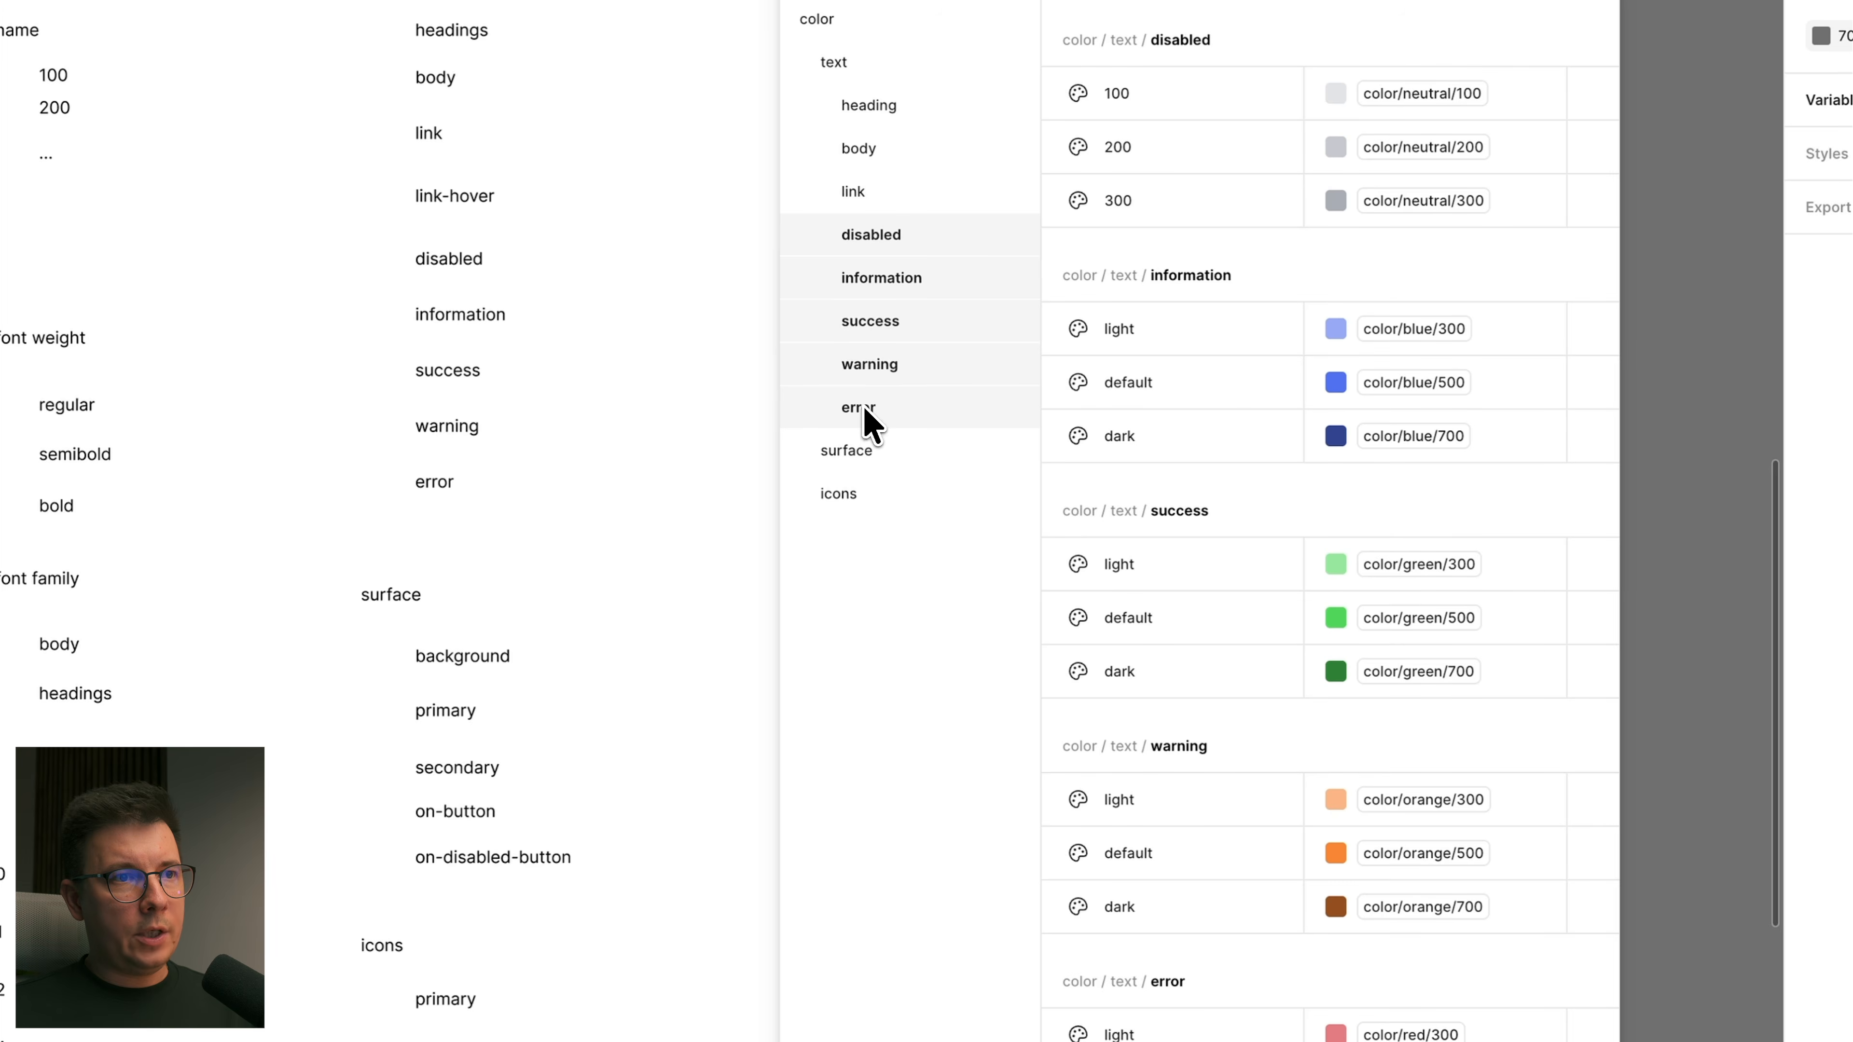
pyautogui.rightClick(914, 300)
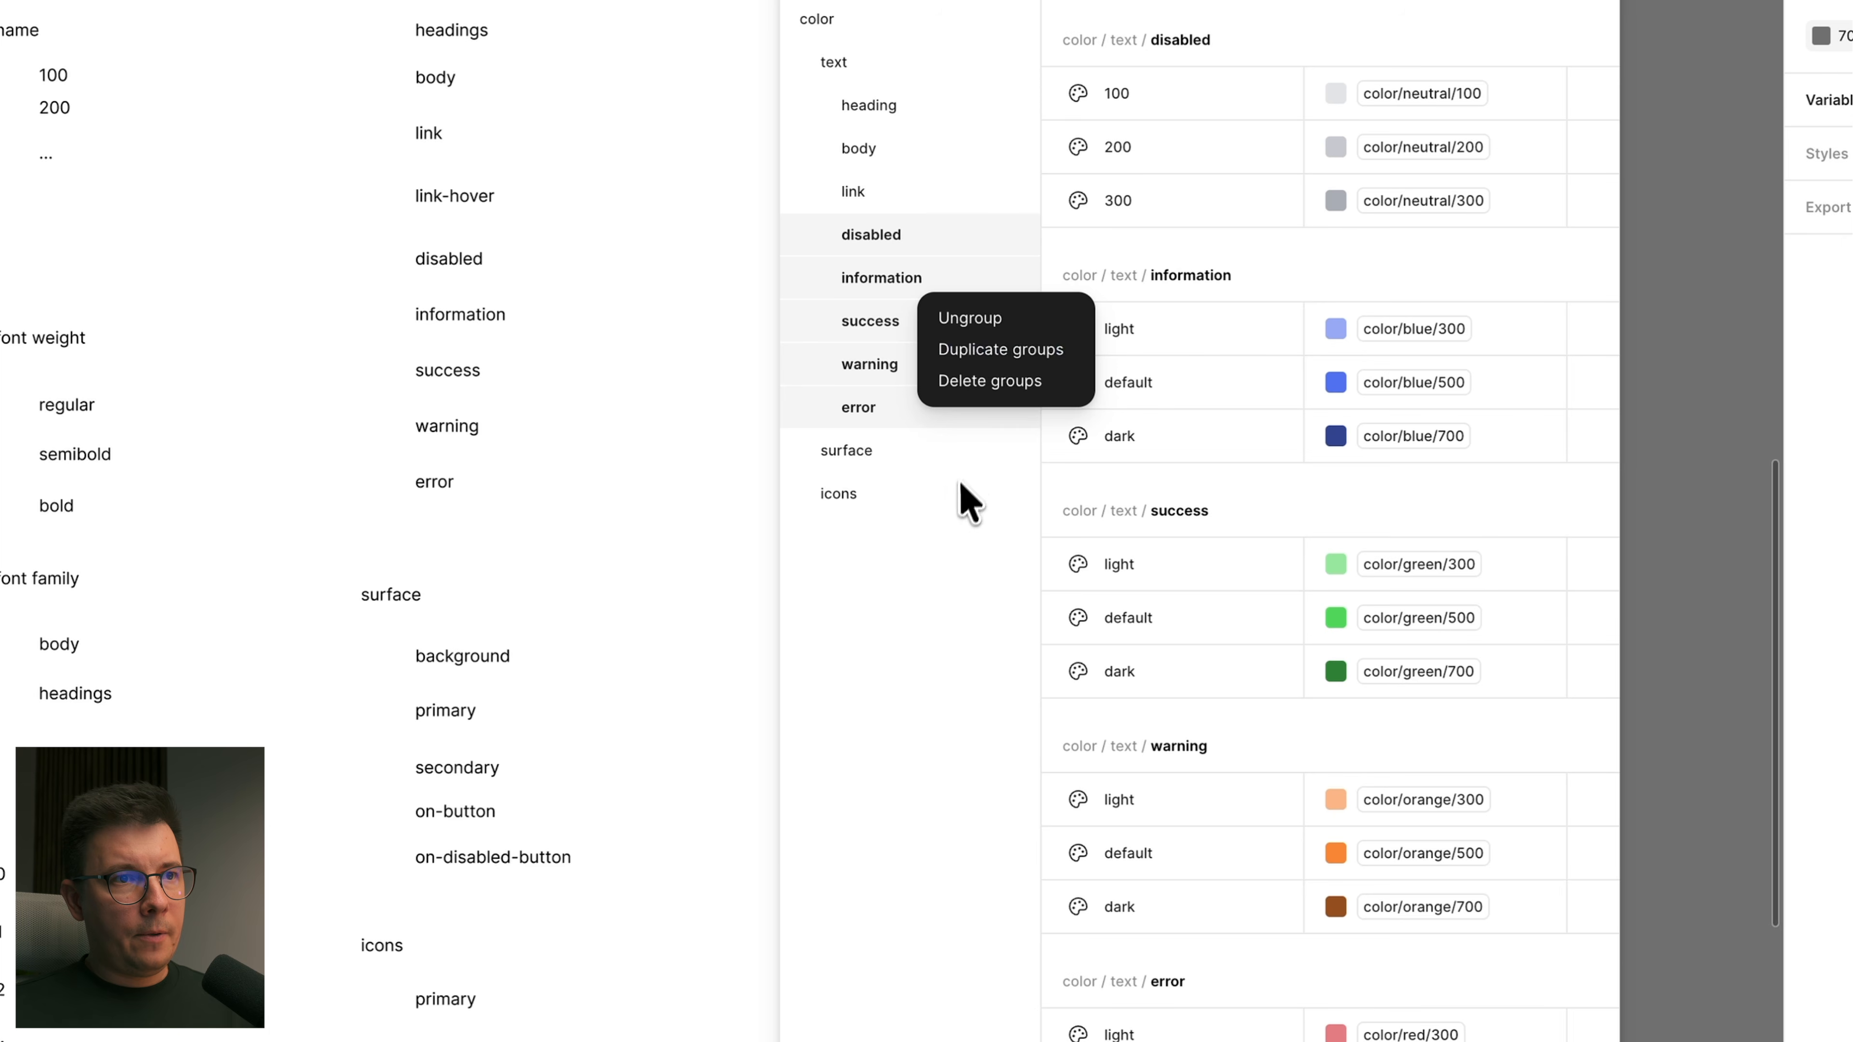
pyautogui.click(994, 365)
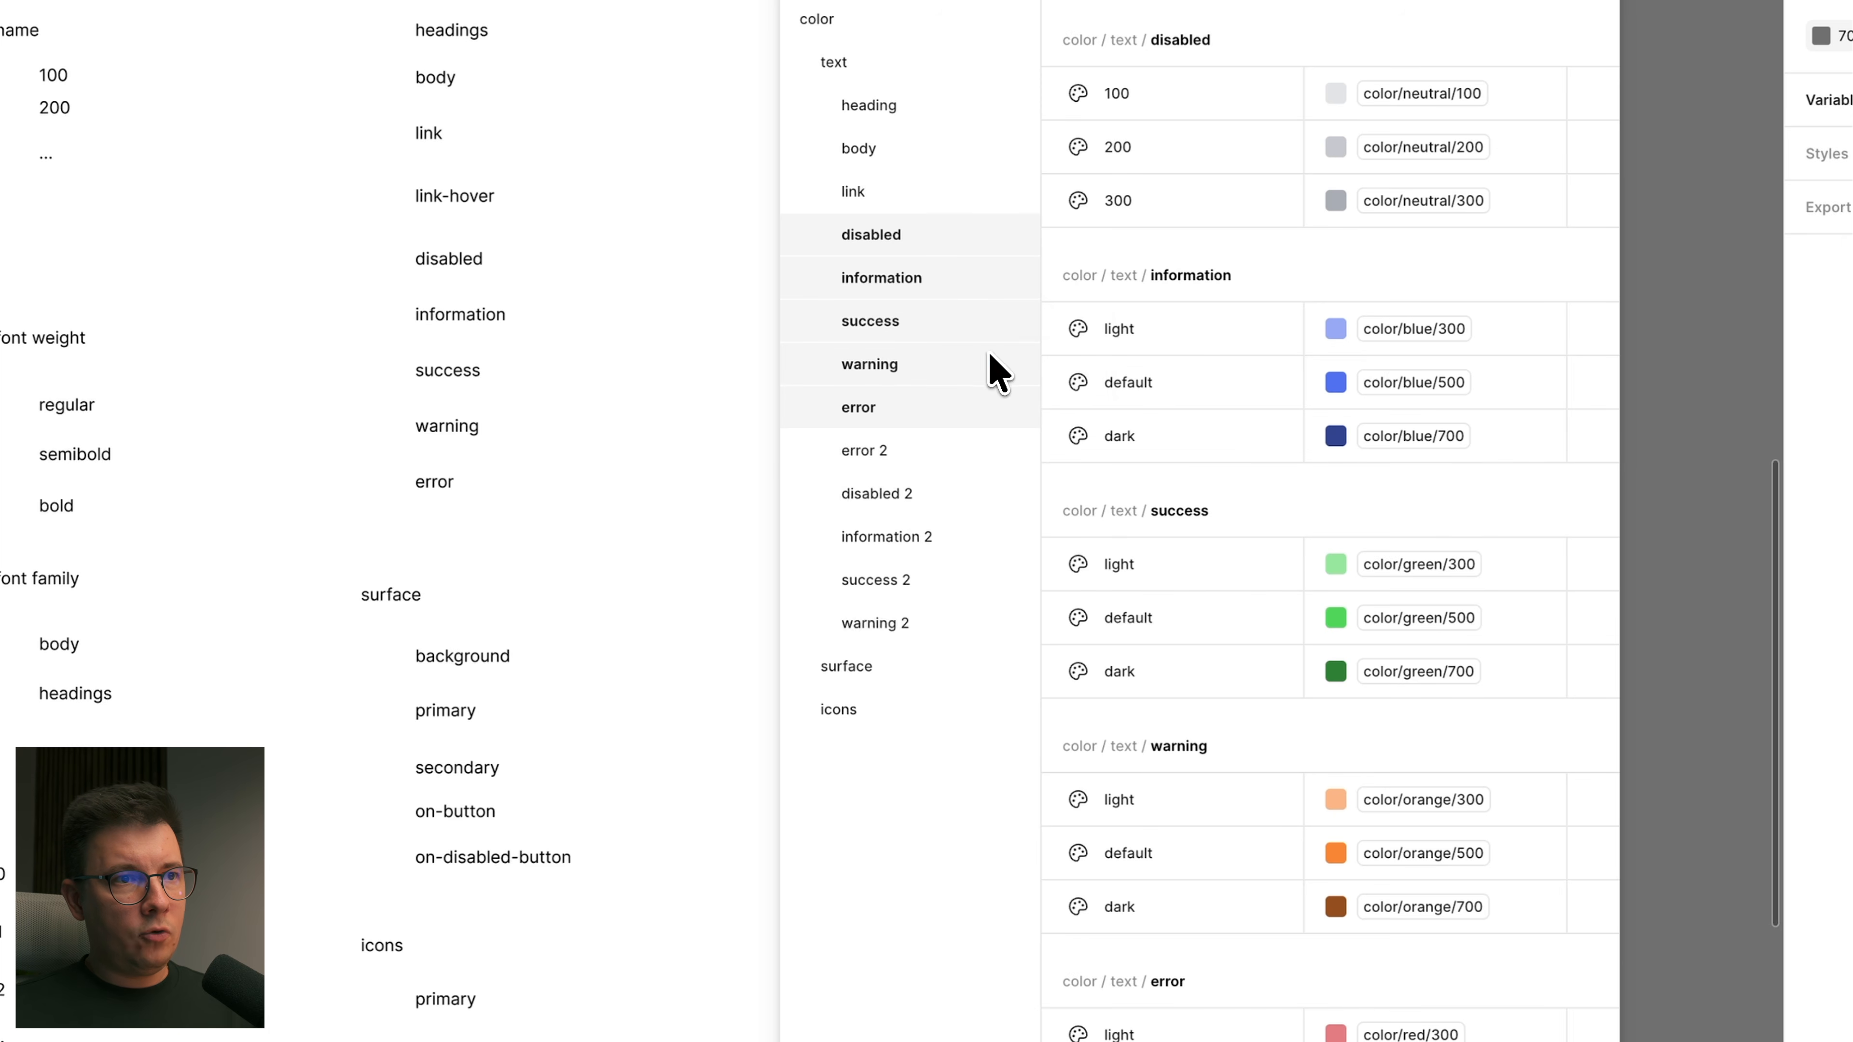
# Step: Move the five duplicated status groups from text into the icons group
pyautogui.click(876, 452)
pyautogui.keyDown('shift'); pyautogui.click(884, 622); pyautogui.keyUp('shift')
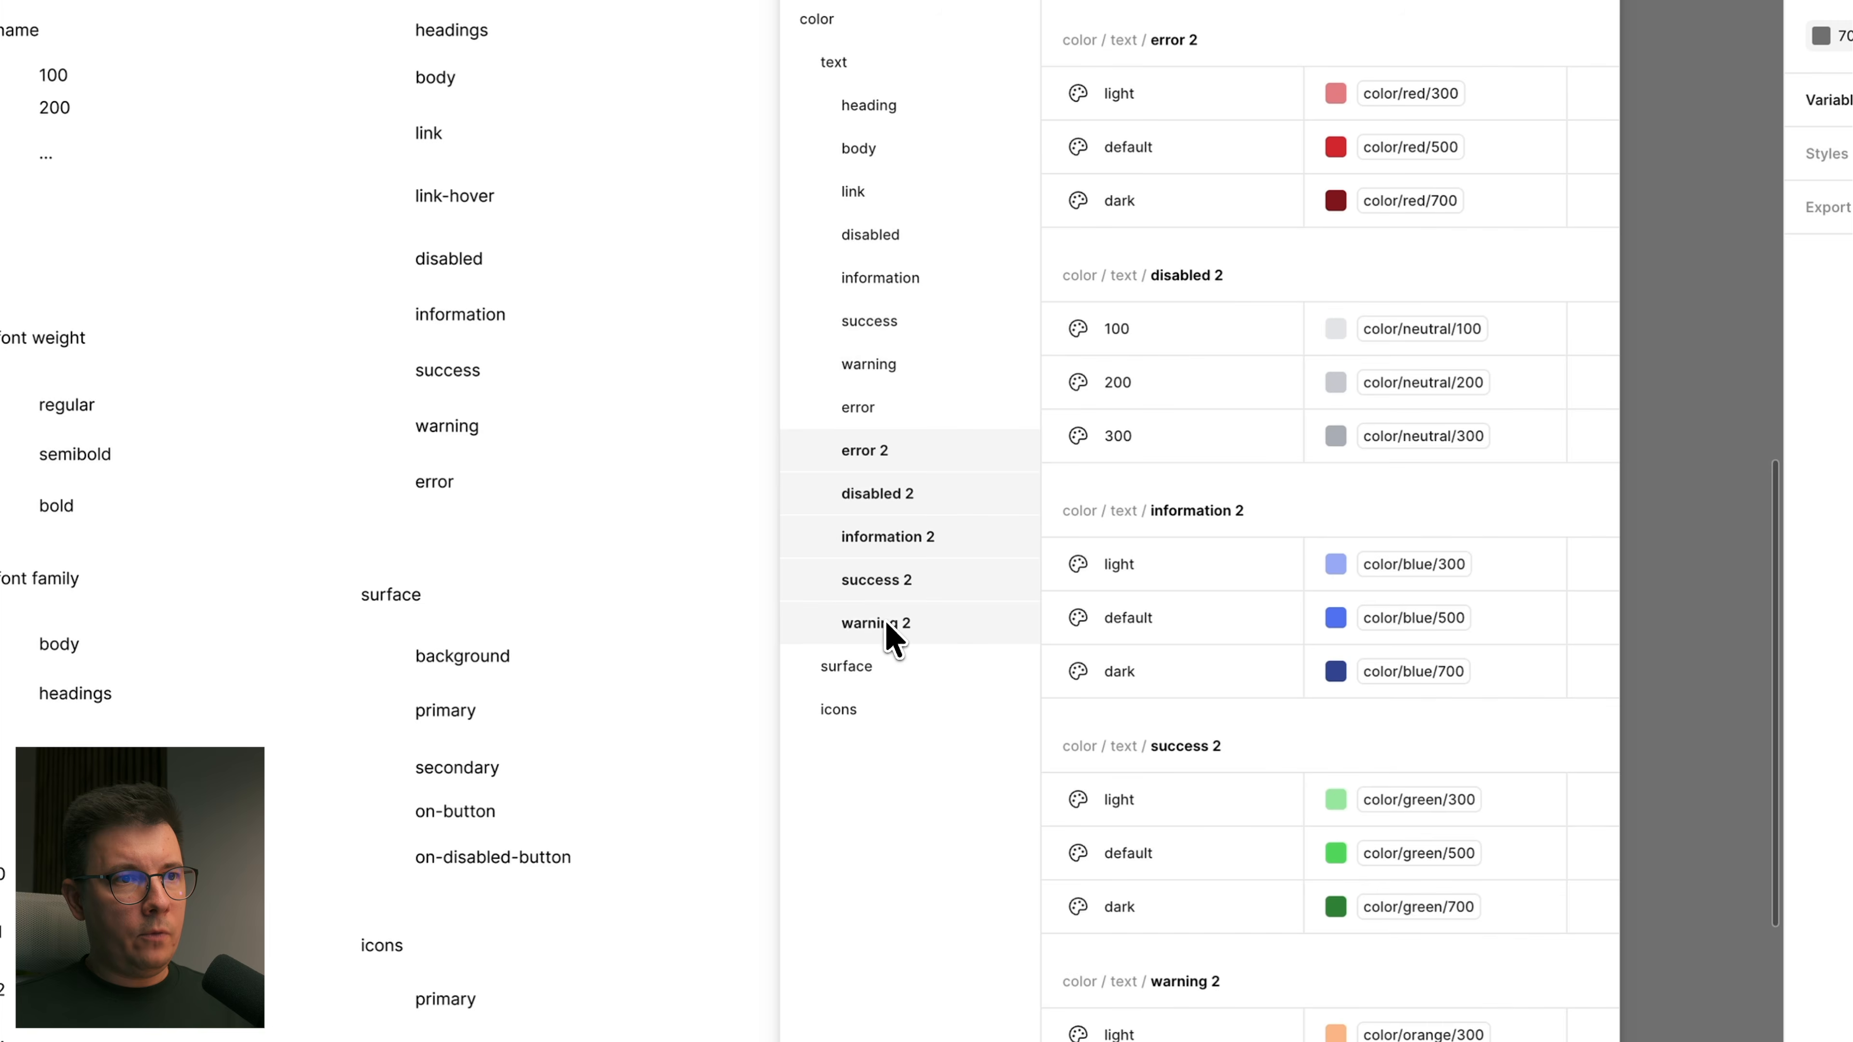
pyautogui.moveTo(877, 475); pyautogui.dragTo(881, 744)
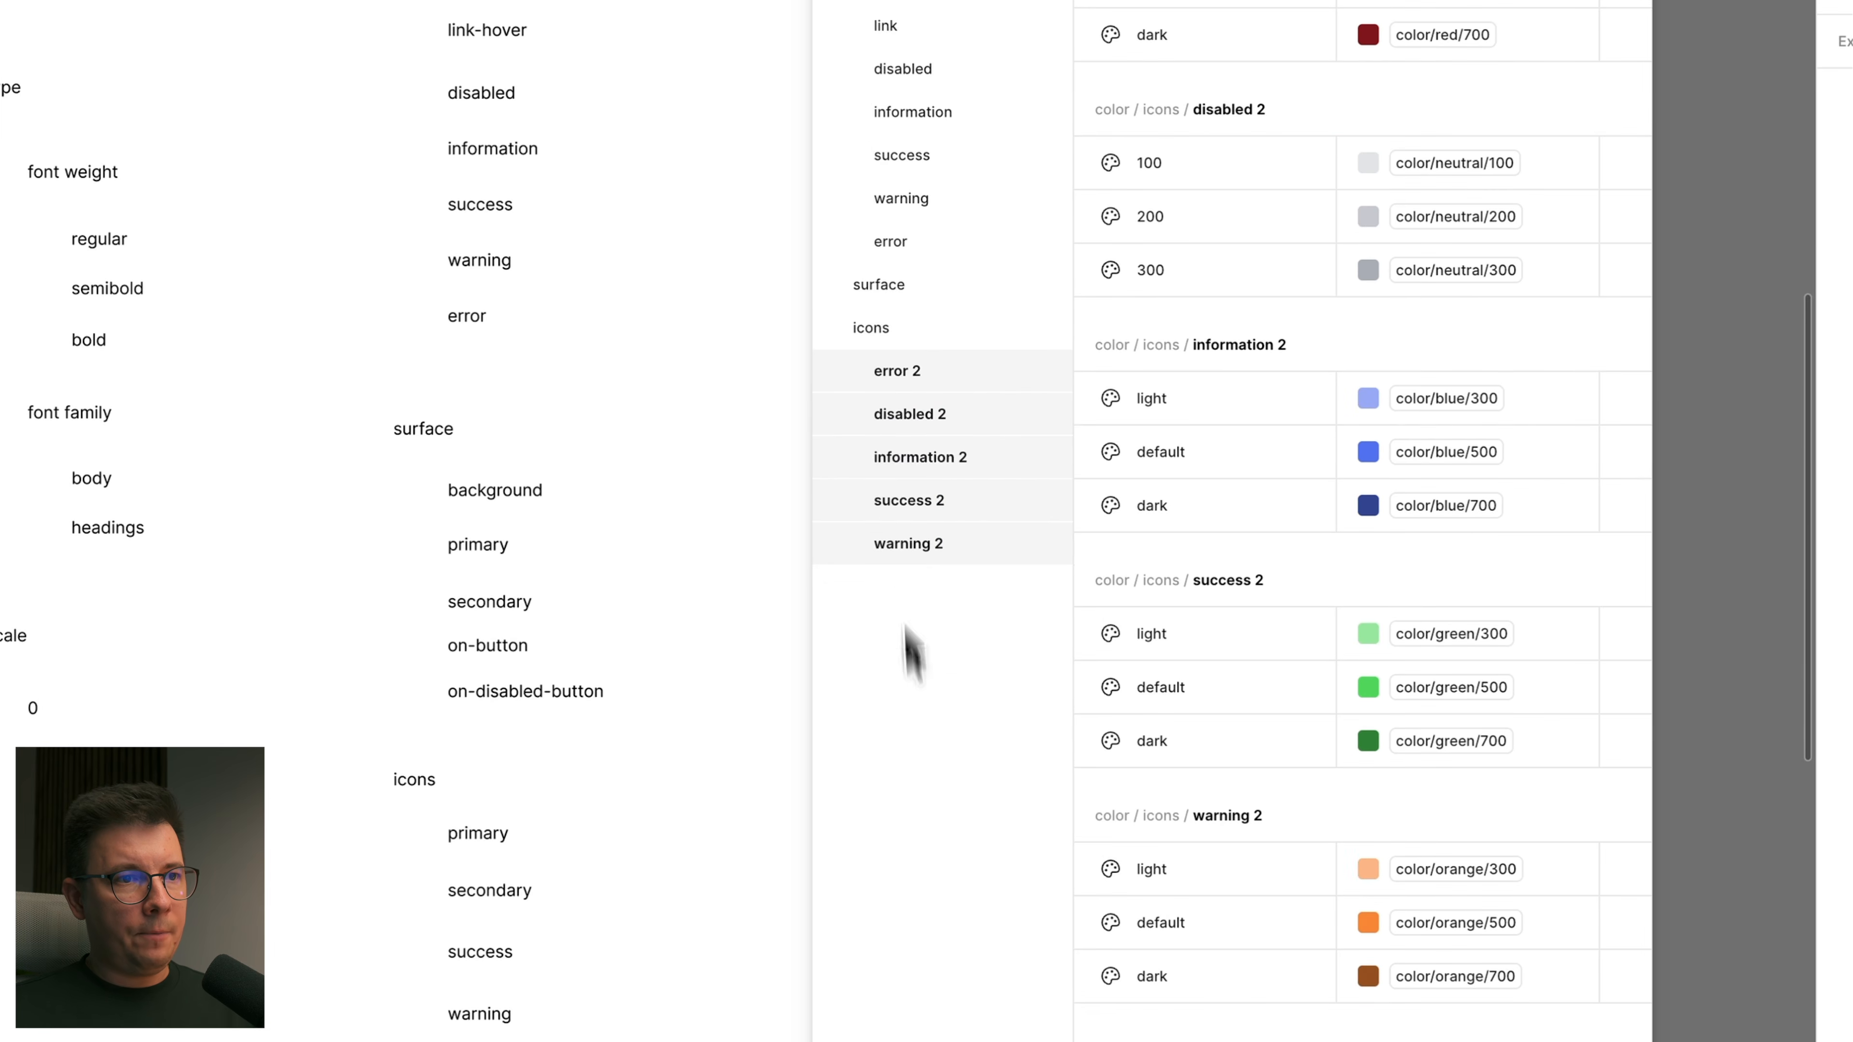
pyautogui.click(879, 328)
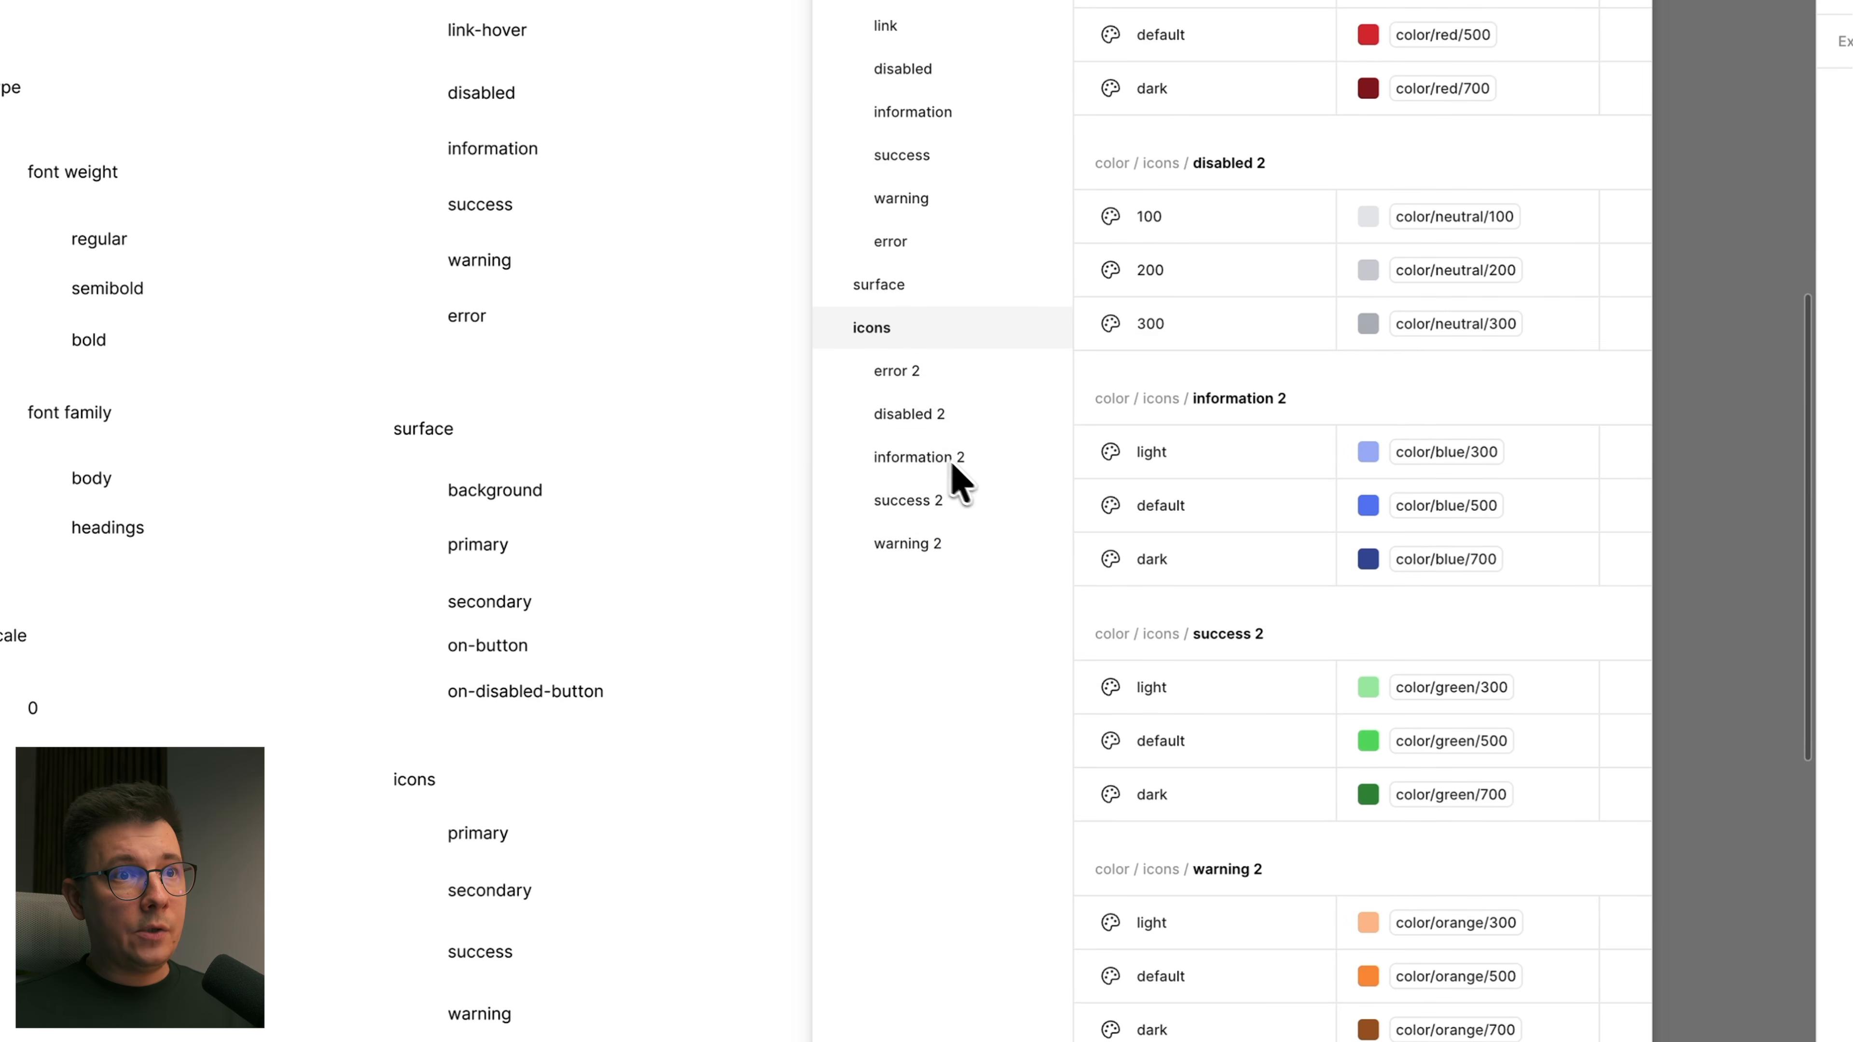
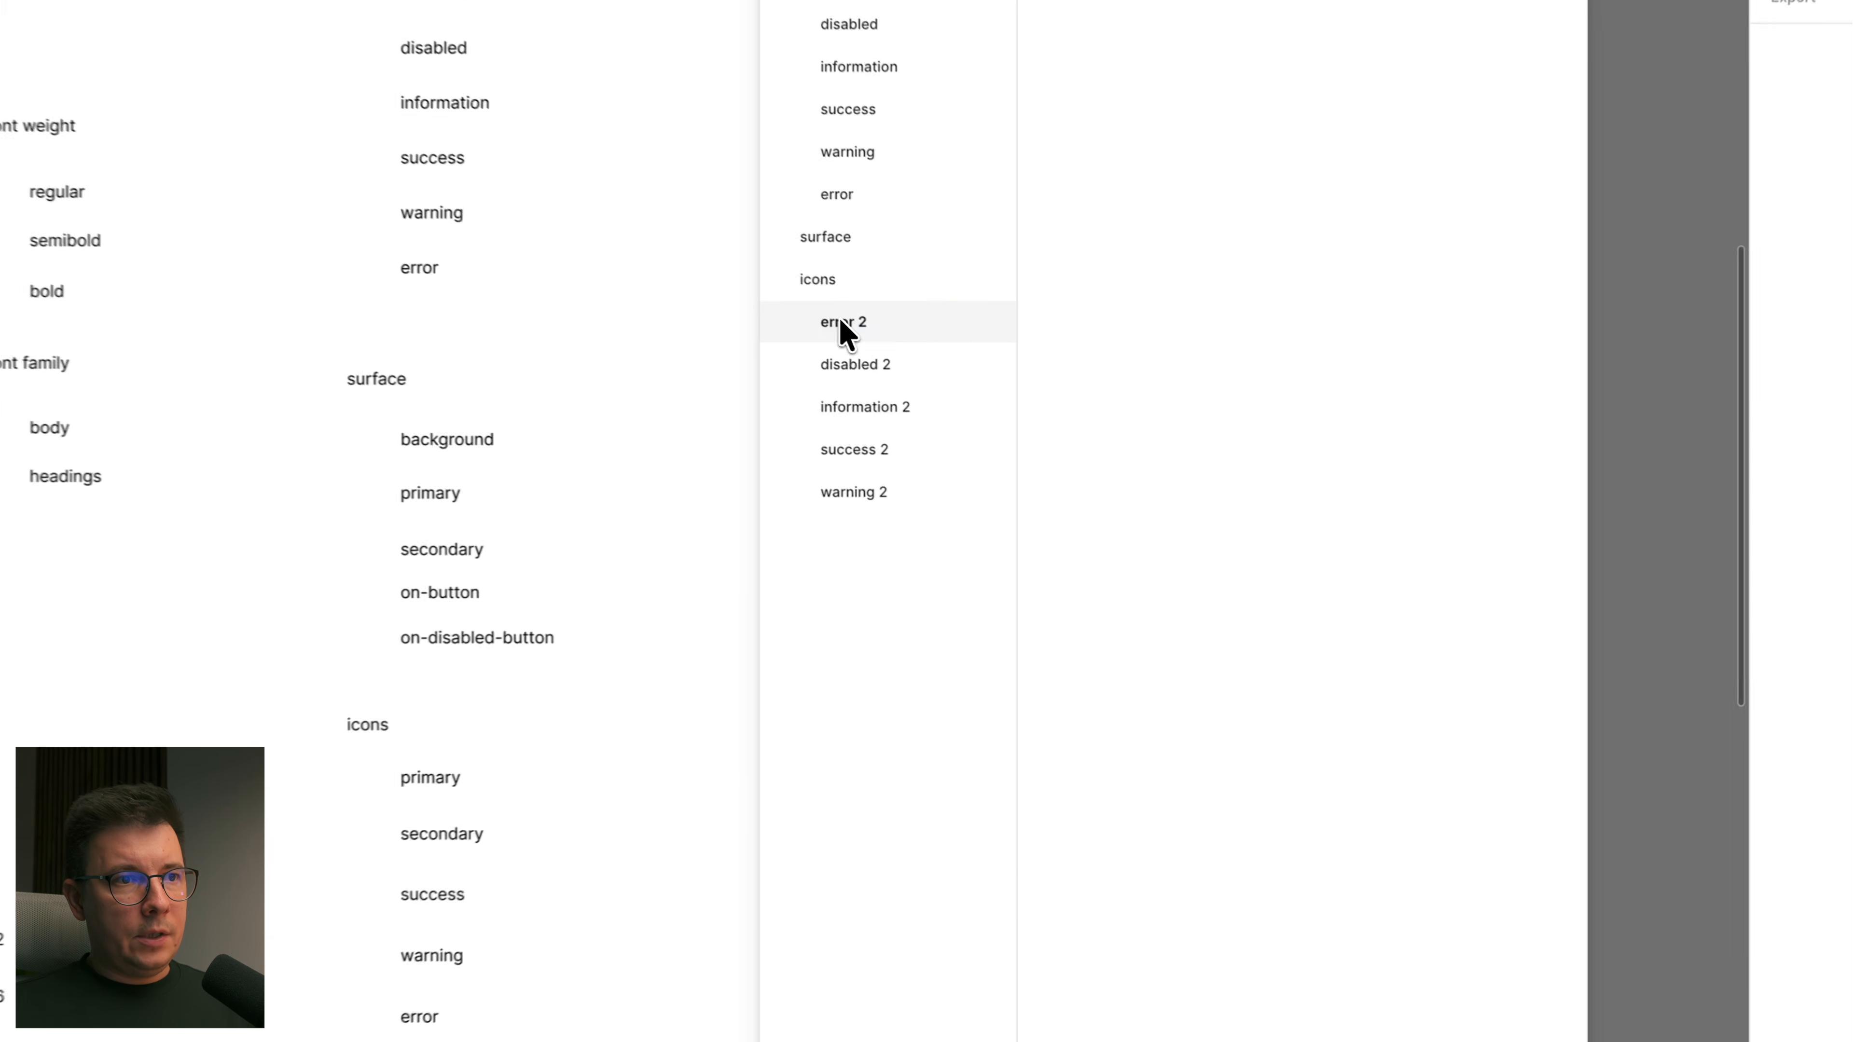
# Step: Remove the number suffix from the first three icons subgroups, naming them error, disabled and information
pyautogui.doubleClick(1100, 451)
pyautogui.press('BackSpace')
pyautogui.press('BackSpace')
pyautogui.doubleClick(890, 361)
pyautogui.press('Right')
pyautogui.press('BackSpace')
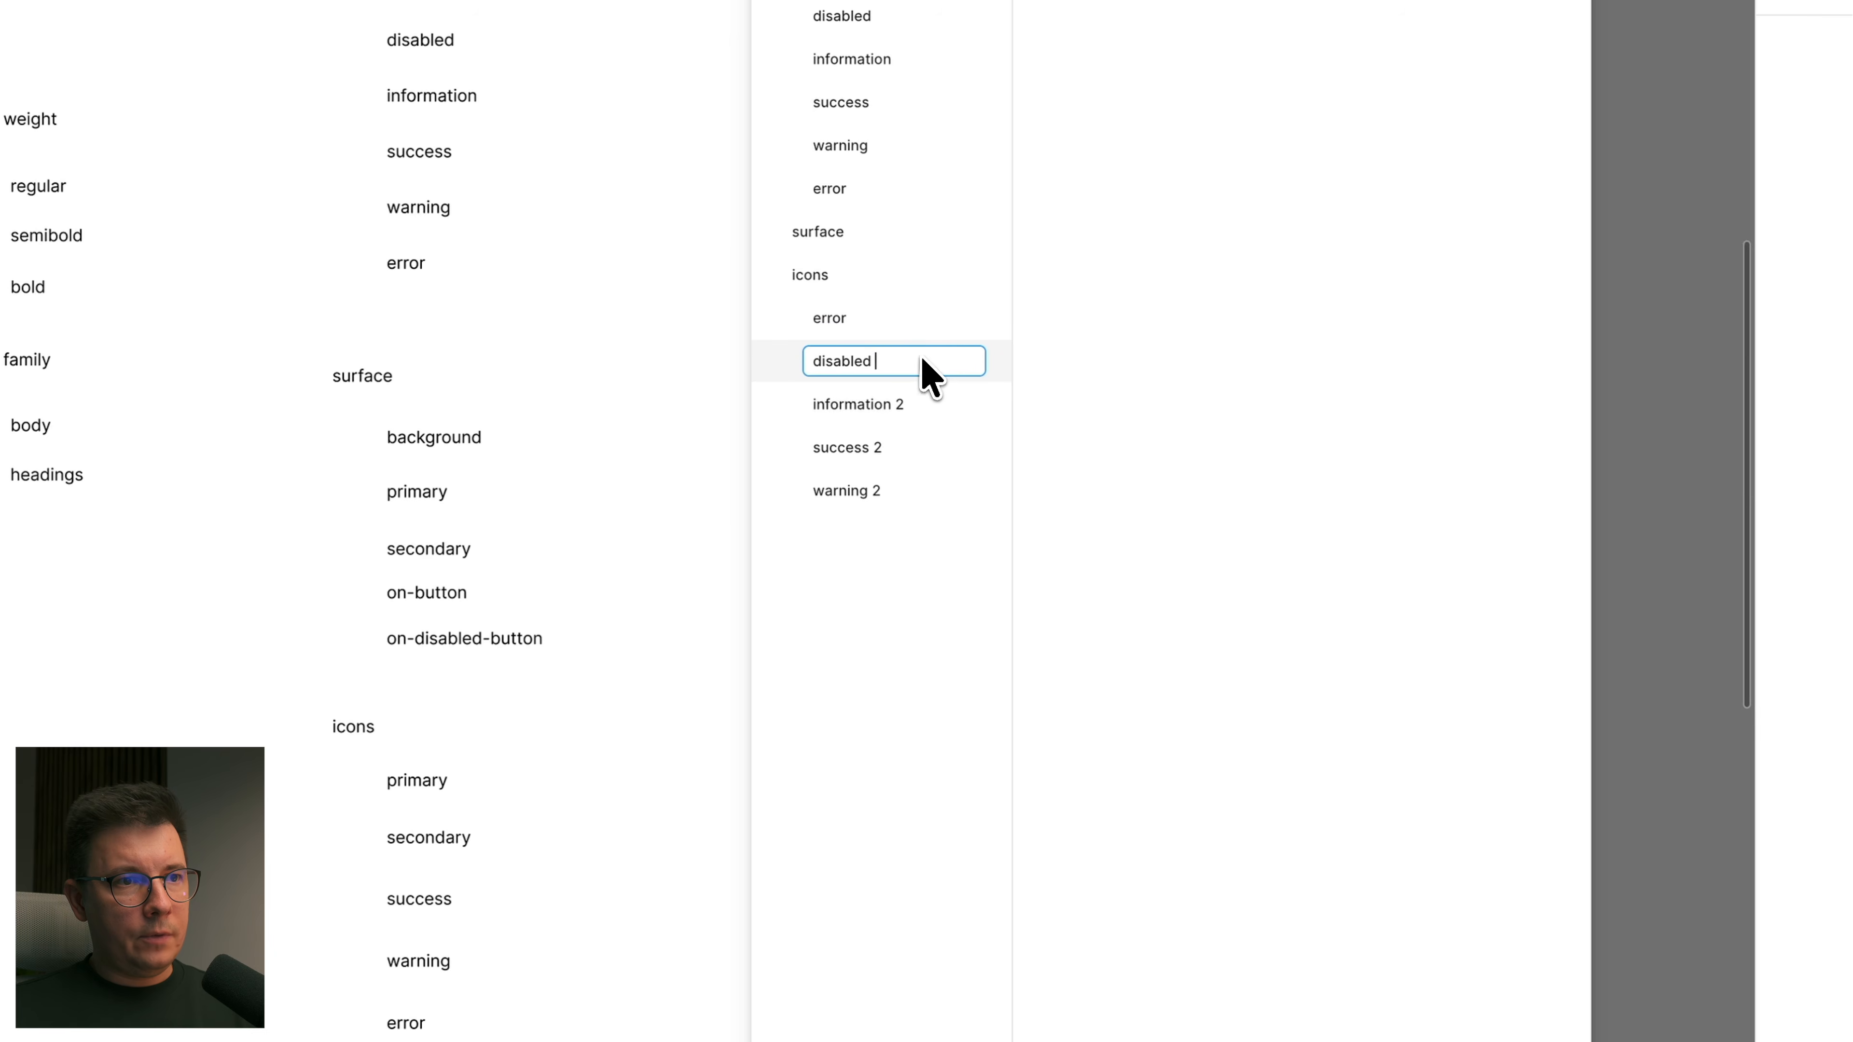
pyautogui.press('BackSpace')
pyautogui.doubleClick(896, 404)
pyautogui.press('Right')
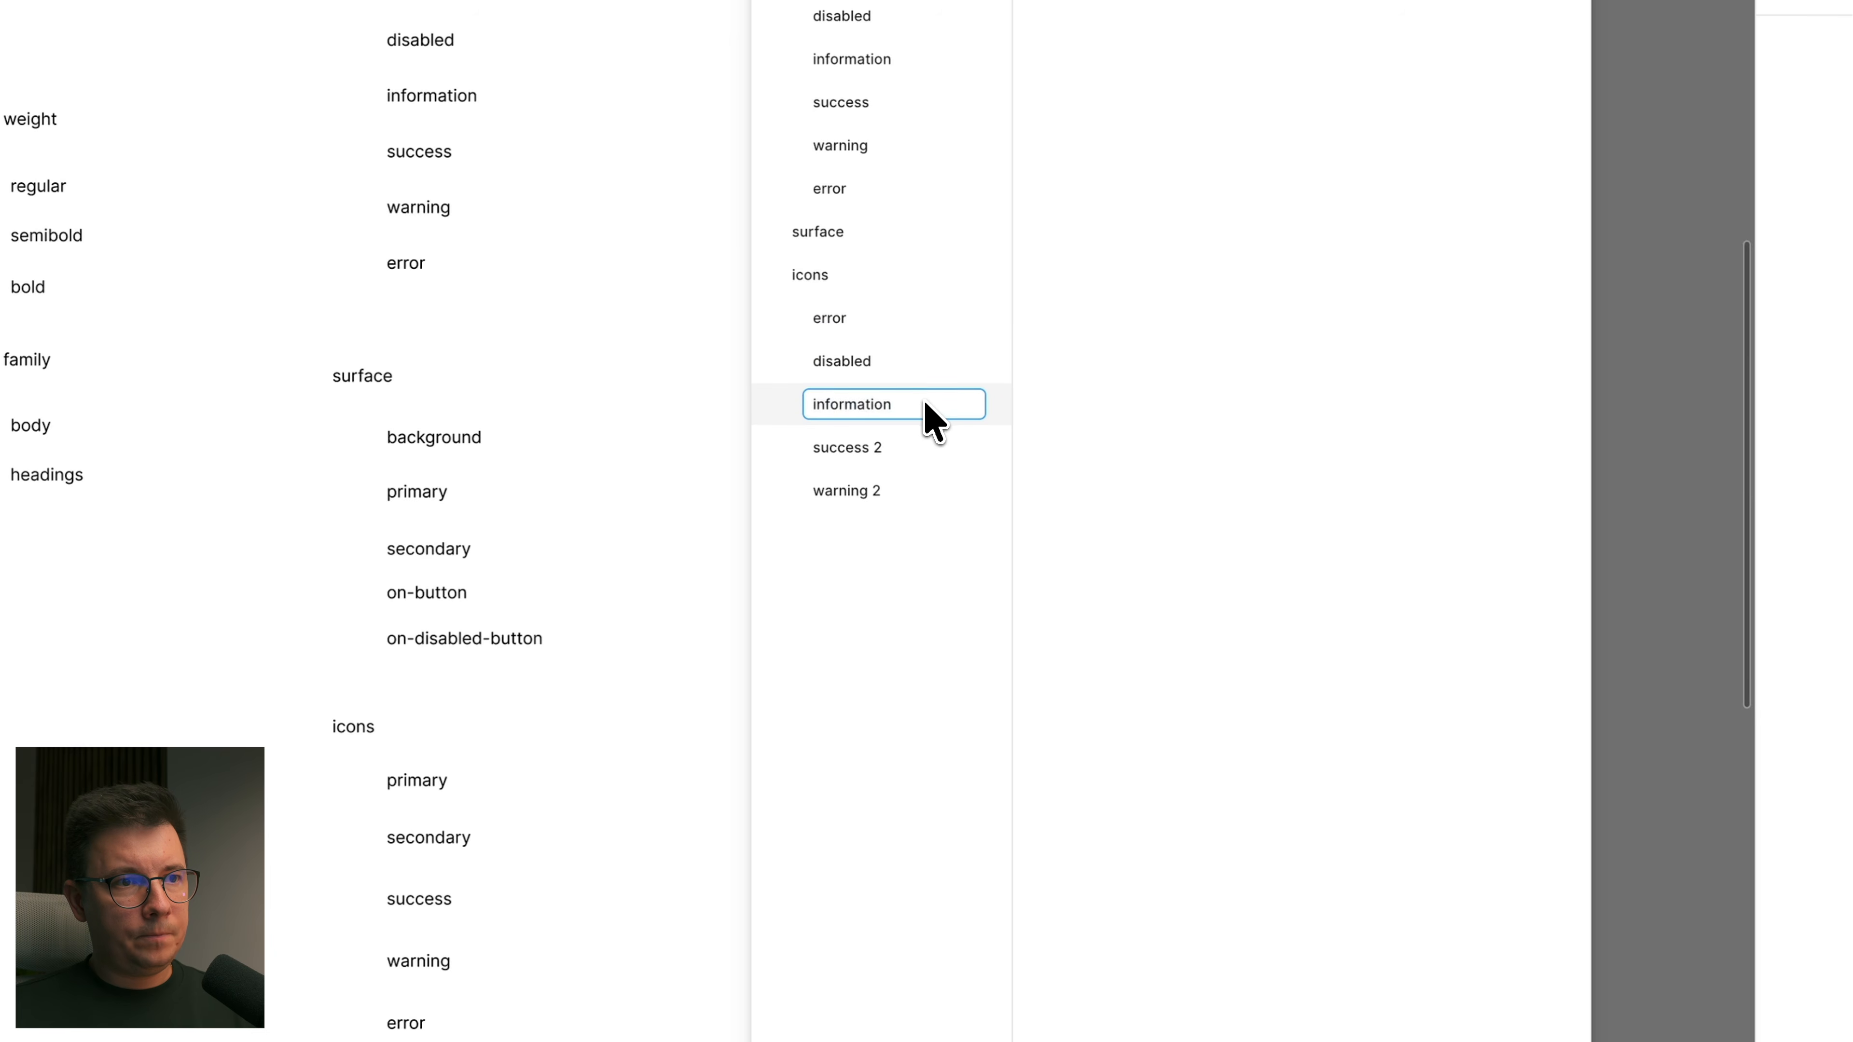
# Step: Rename the last two icons subgroups as success and warning
pyautogui.doubleClick(850, 449)
pyautogui.press('Right')
pyautogui.press('BackSpace')
pyautogui.press('BackSpace')
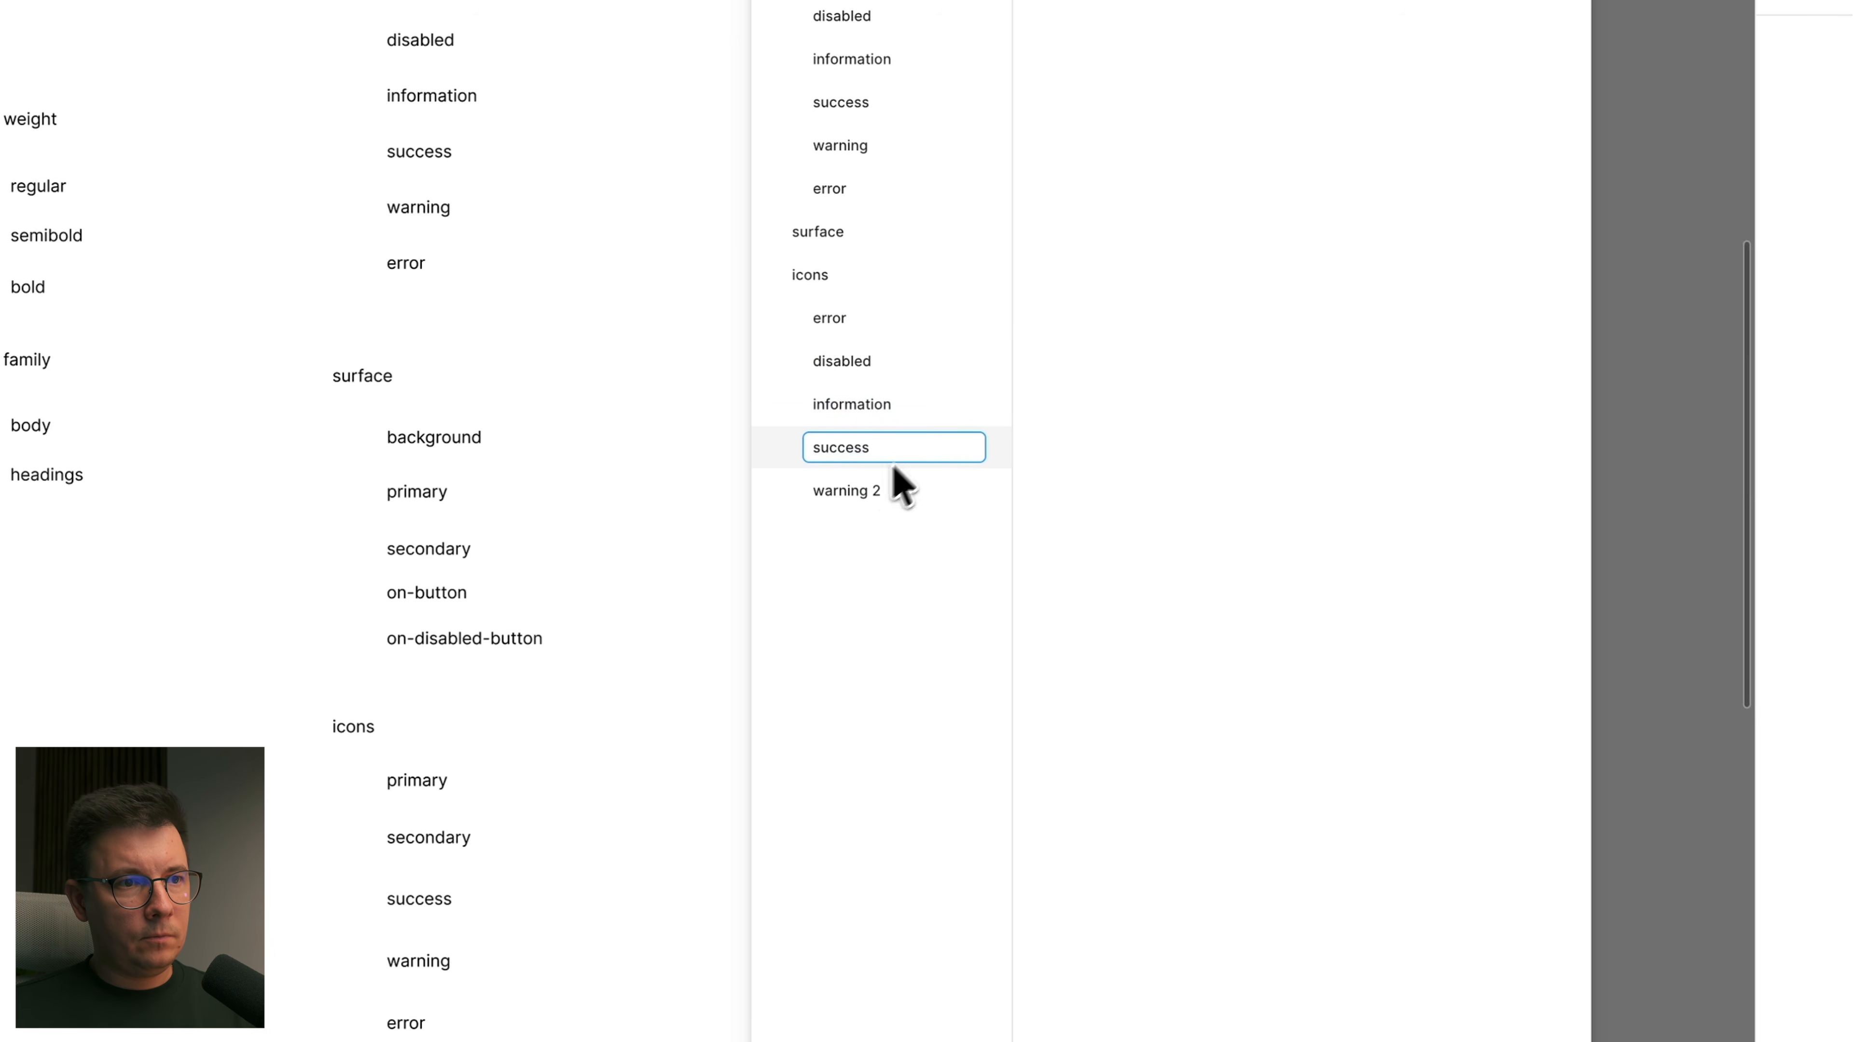
pyautogui.doubleClick(931, 490)
pyautogui.press('Right')
pyautogui.press('BackSpace')
pyautogui.press('BackSpace')
pyautogui.press('Return')
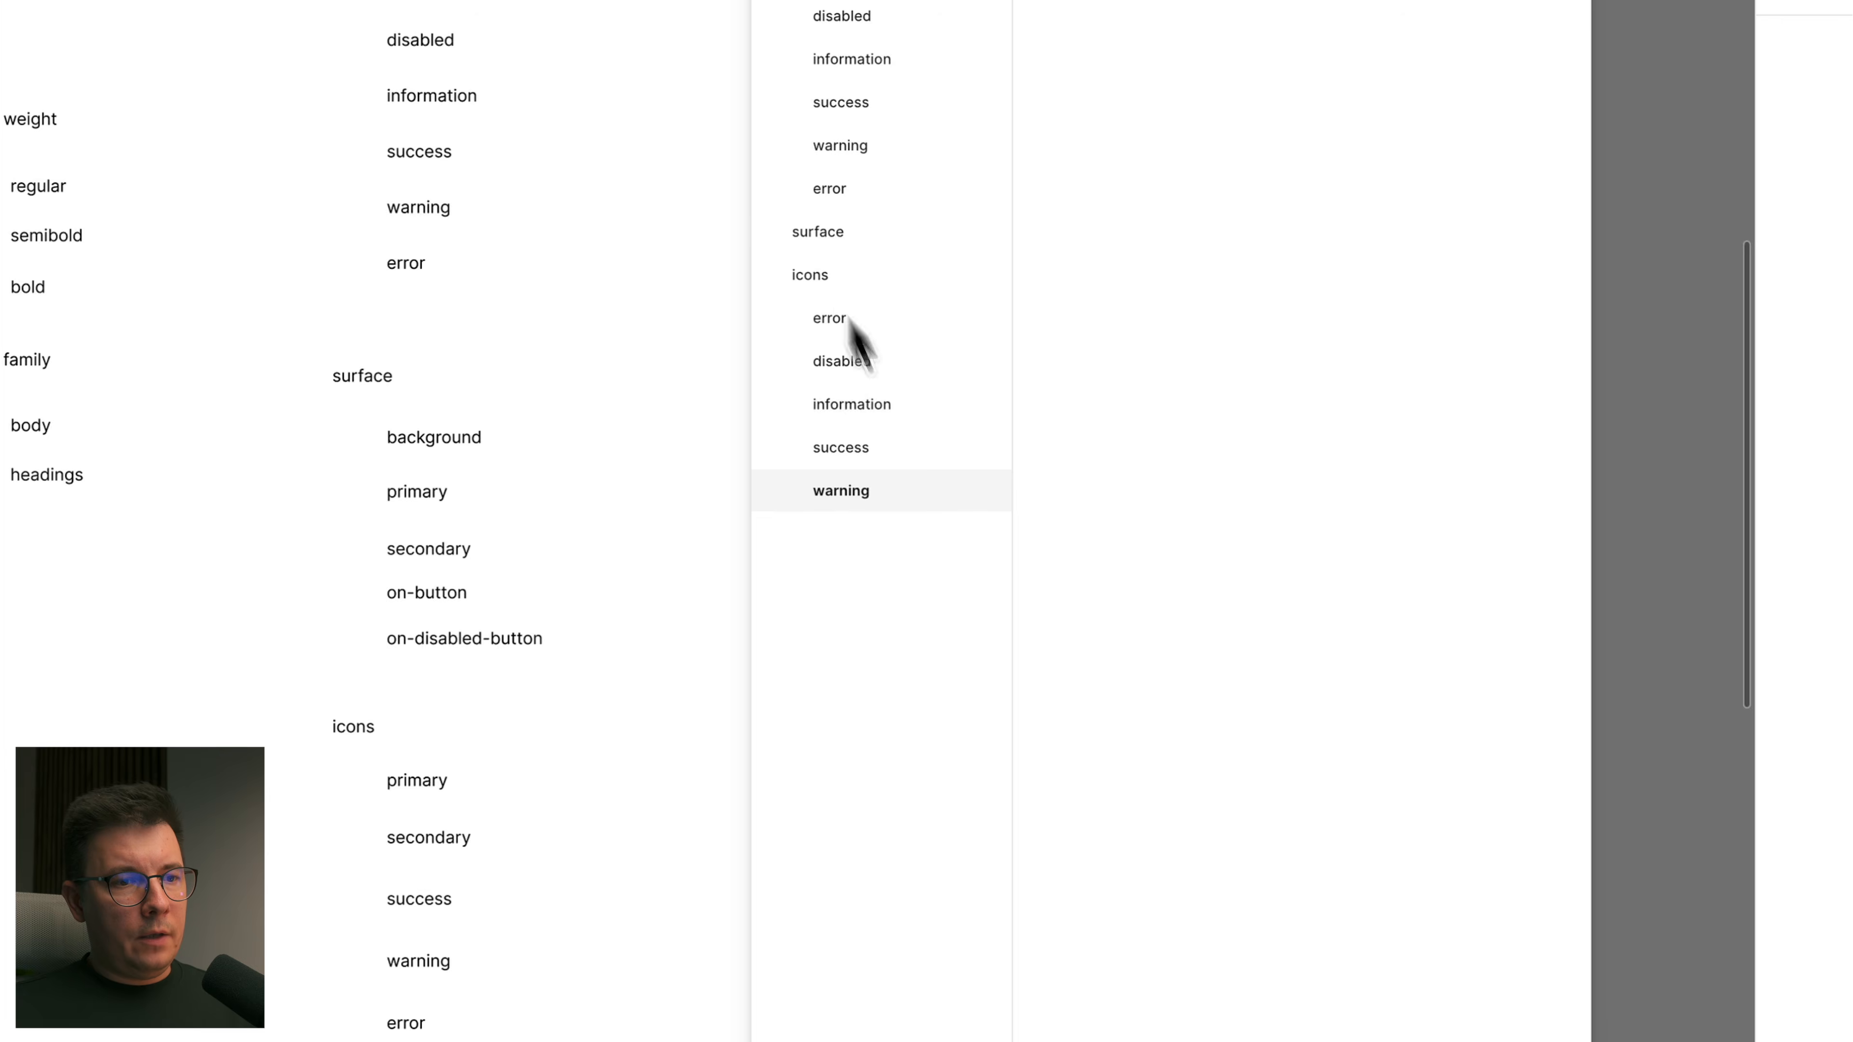
# Step: Create a color variable in a new group of its own and place that group first inside icons
pyautogui.click(912, 873)
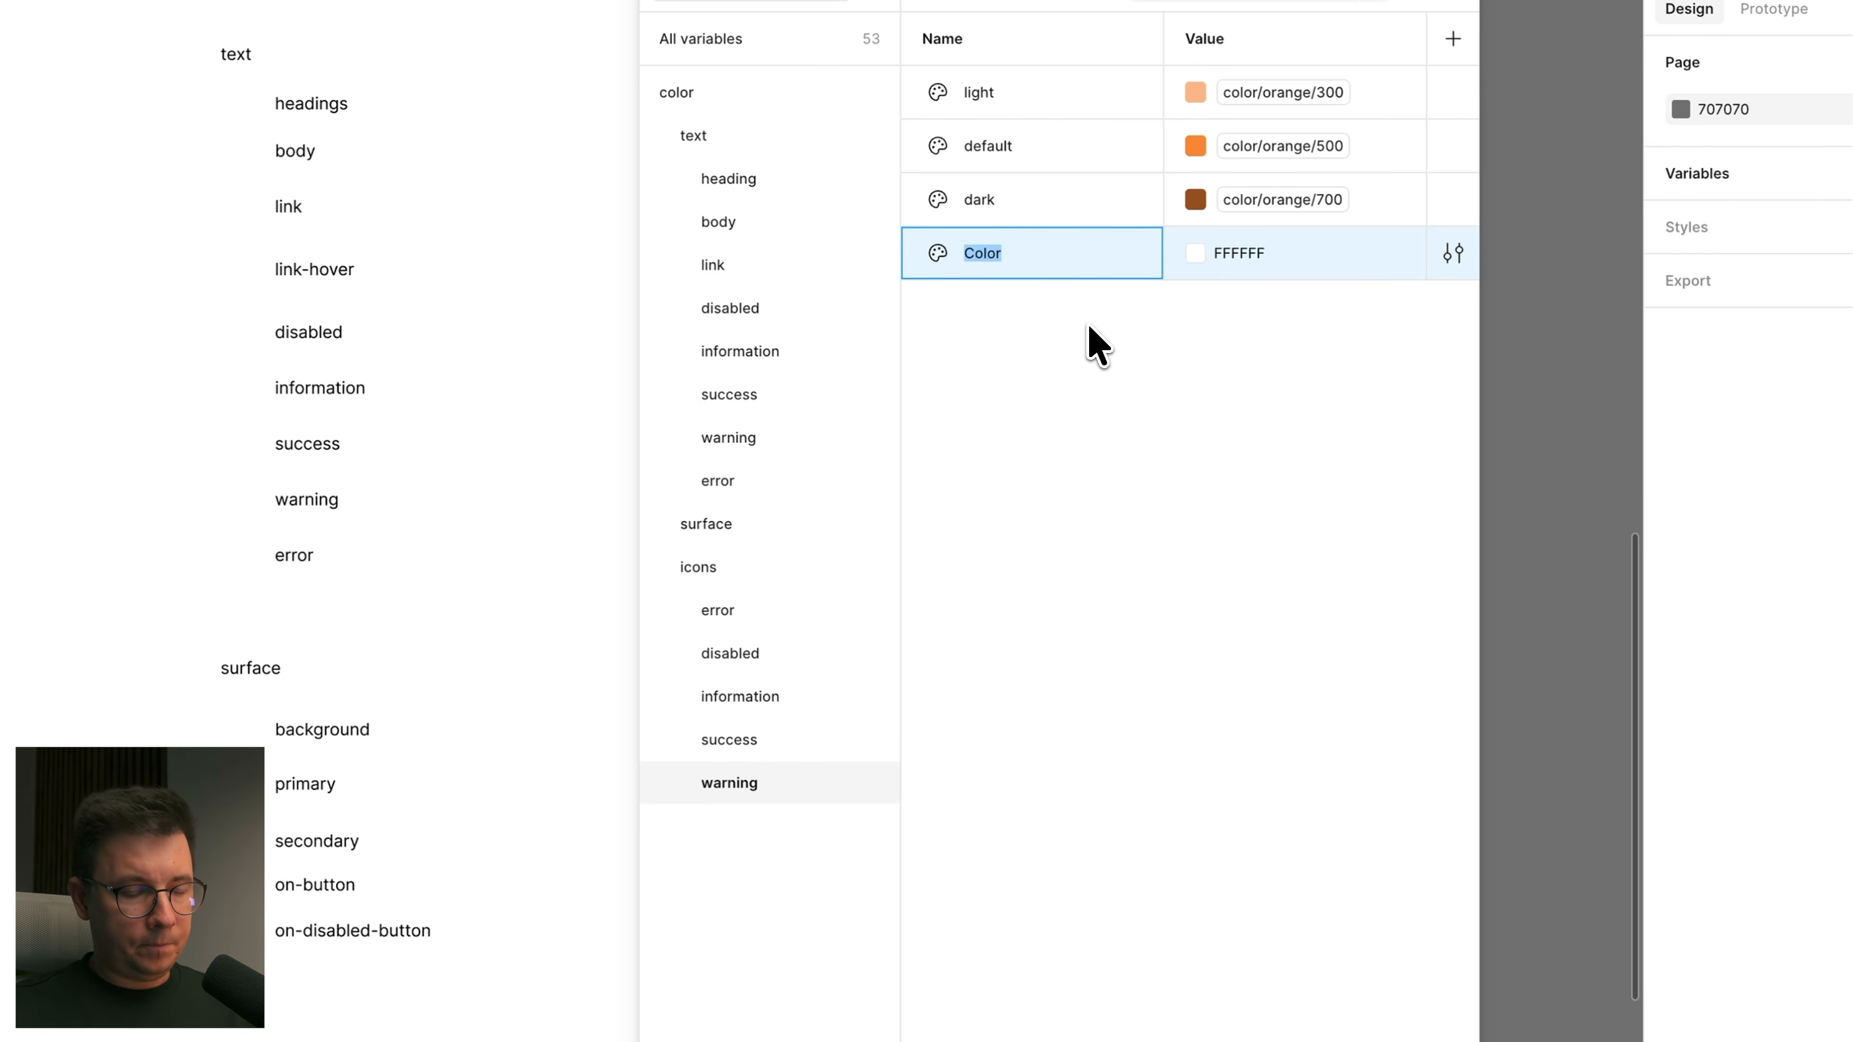
pyautogui.click(1089, 255)
pyautogui.rightClick(1088, 256)
pyautogui.click(1196, 358)
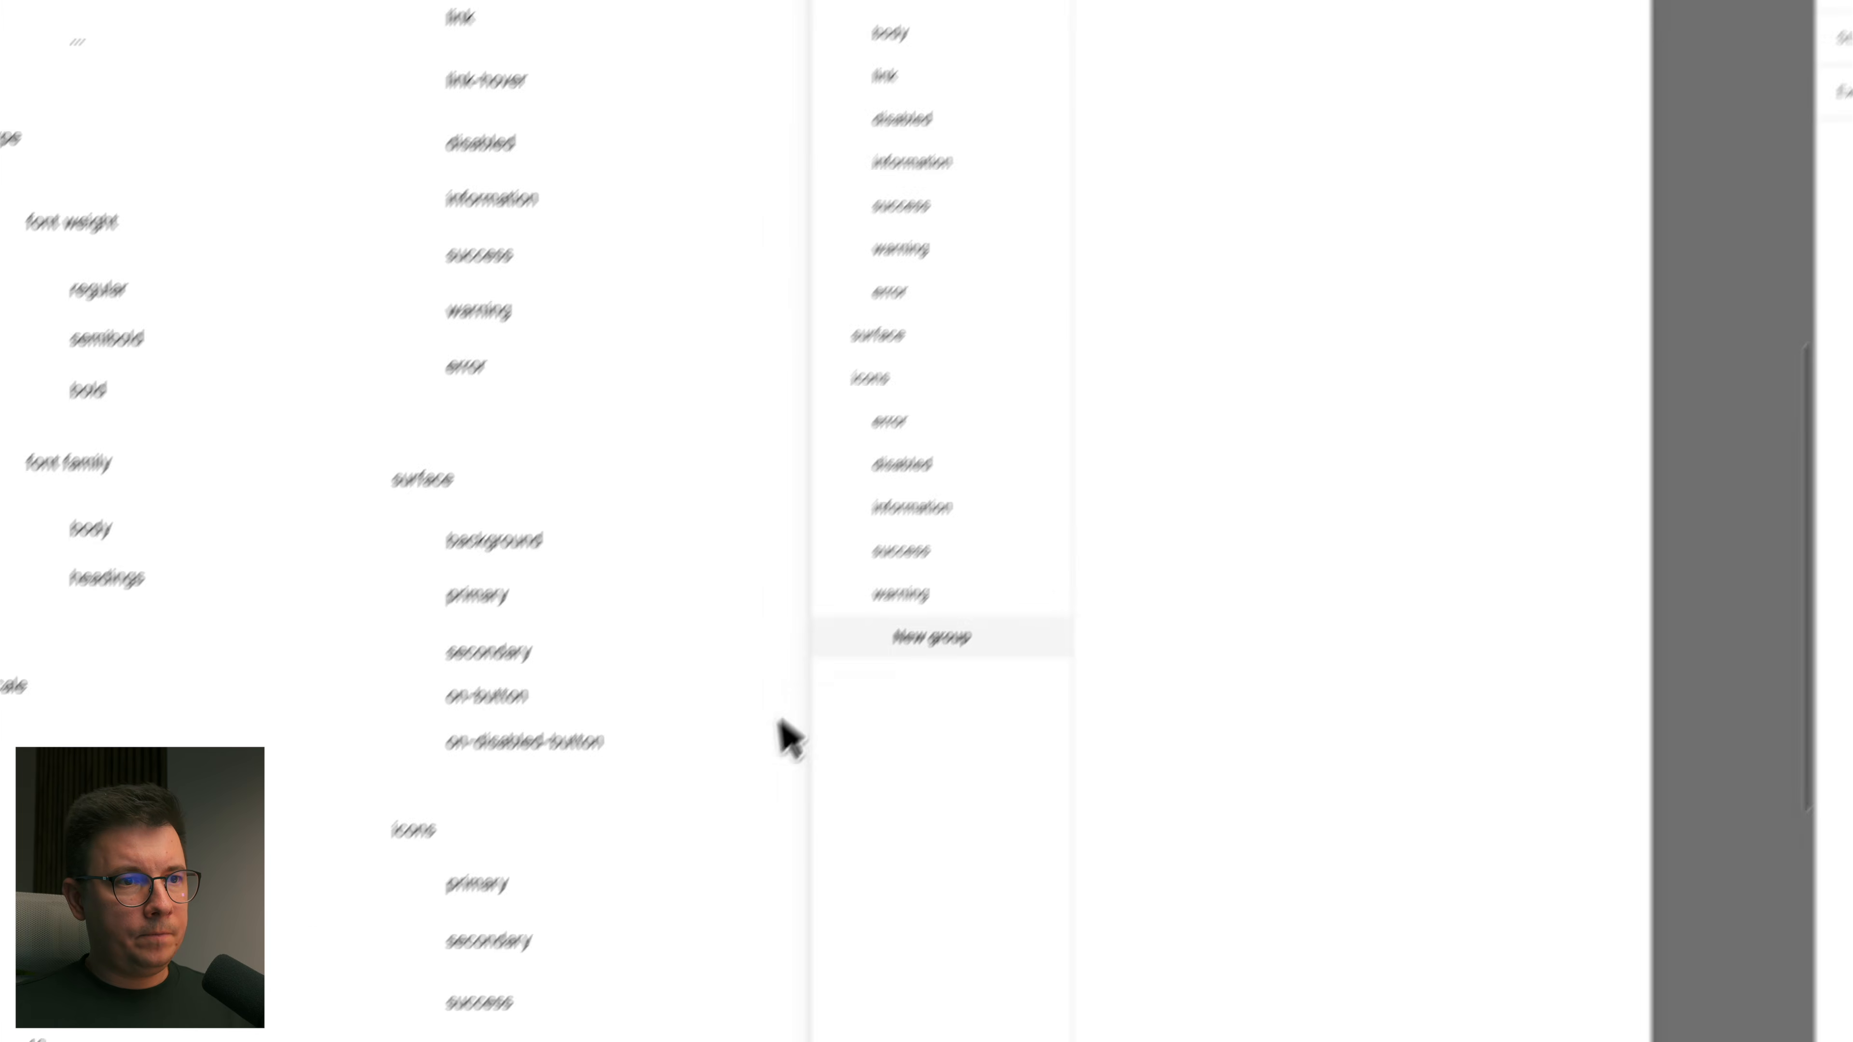
pyautogui.moveTo(997, 600); pyautogui.dragTo(960, 356)
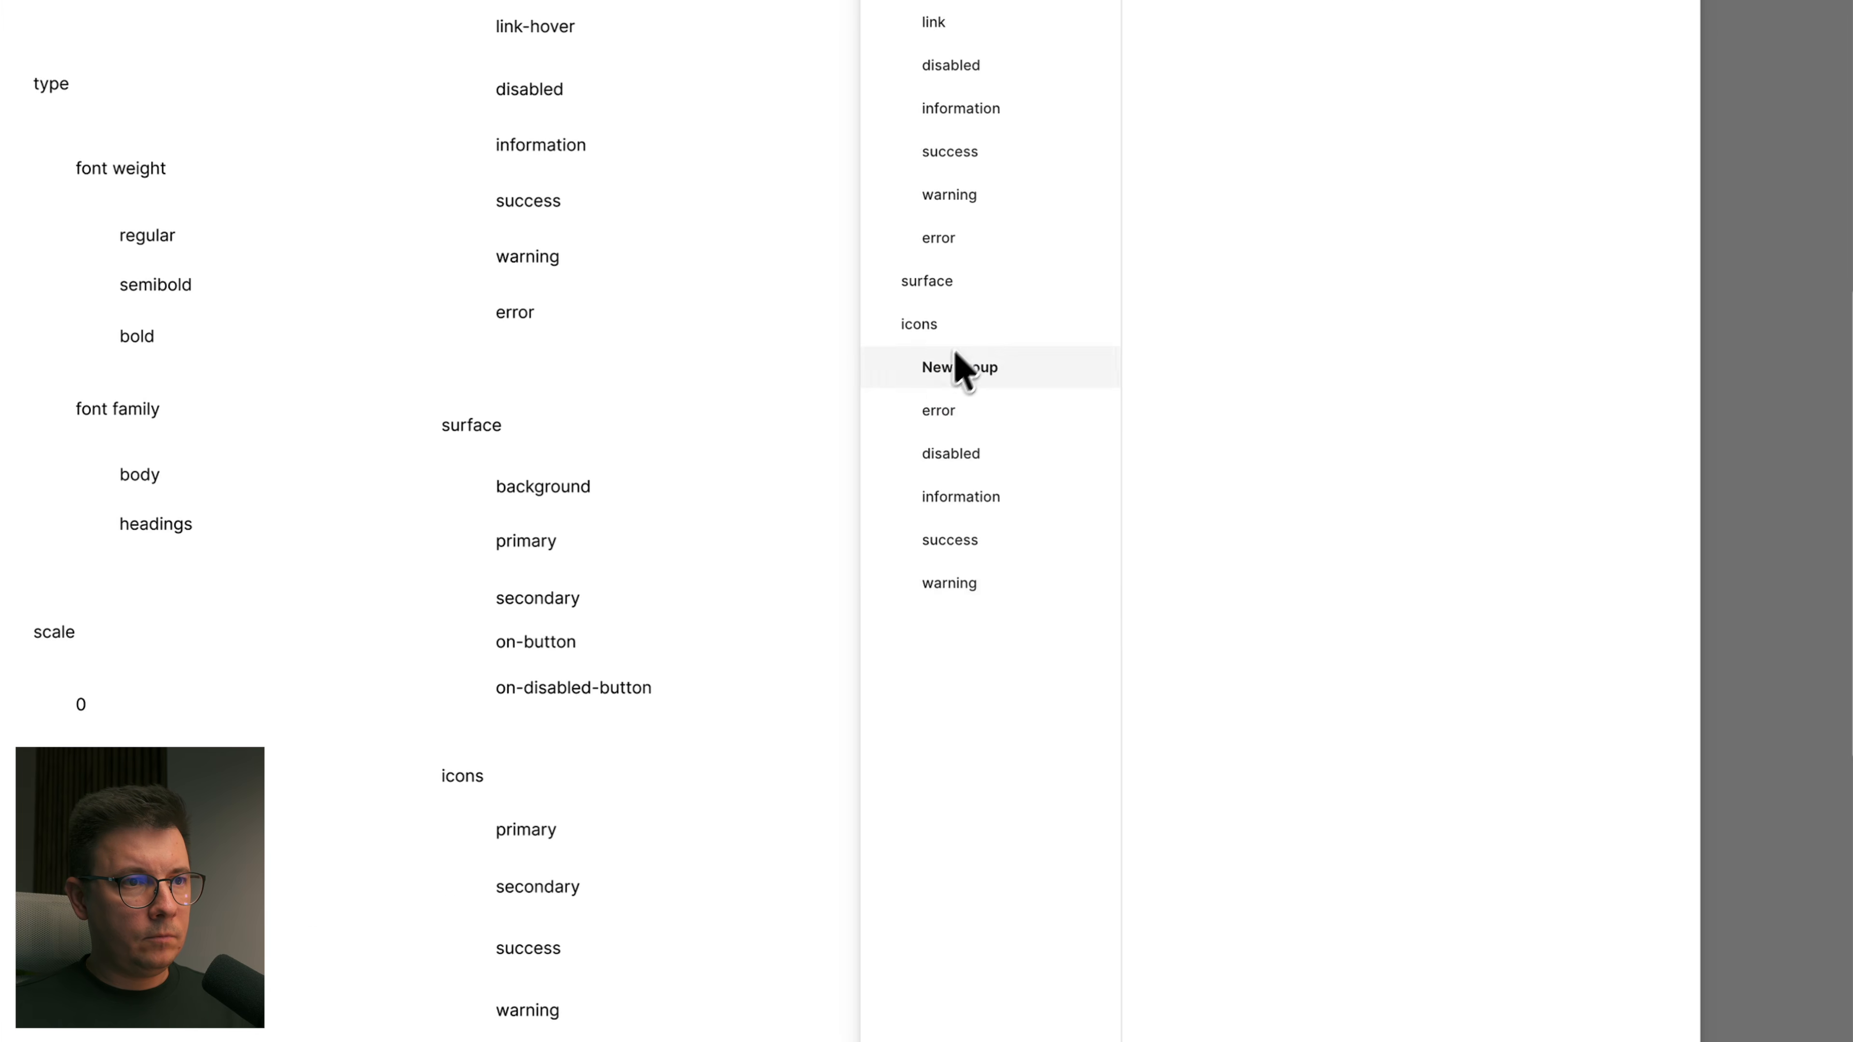
# Step: Rename the new subgroup at the start of icons as main
pyautogui.doubleClick(960, 368)
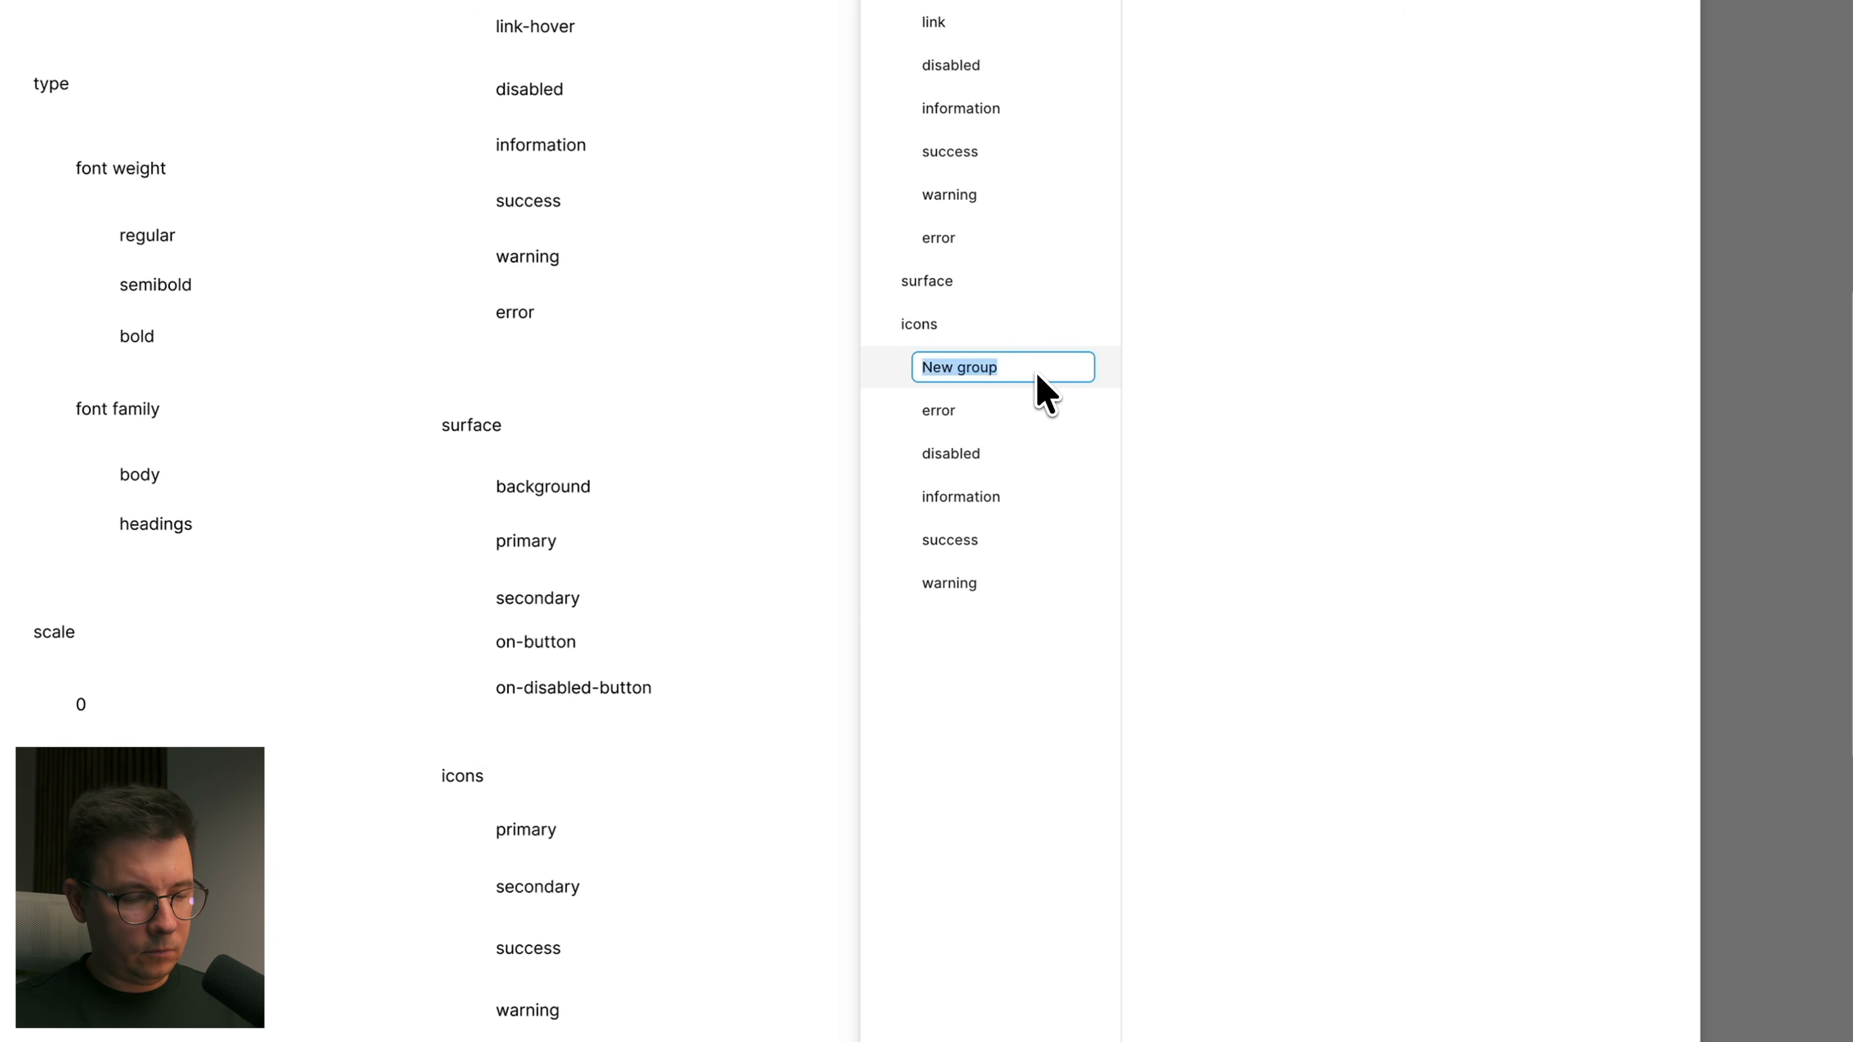
pyautogui.write('default')
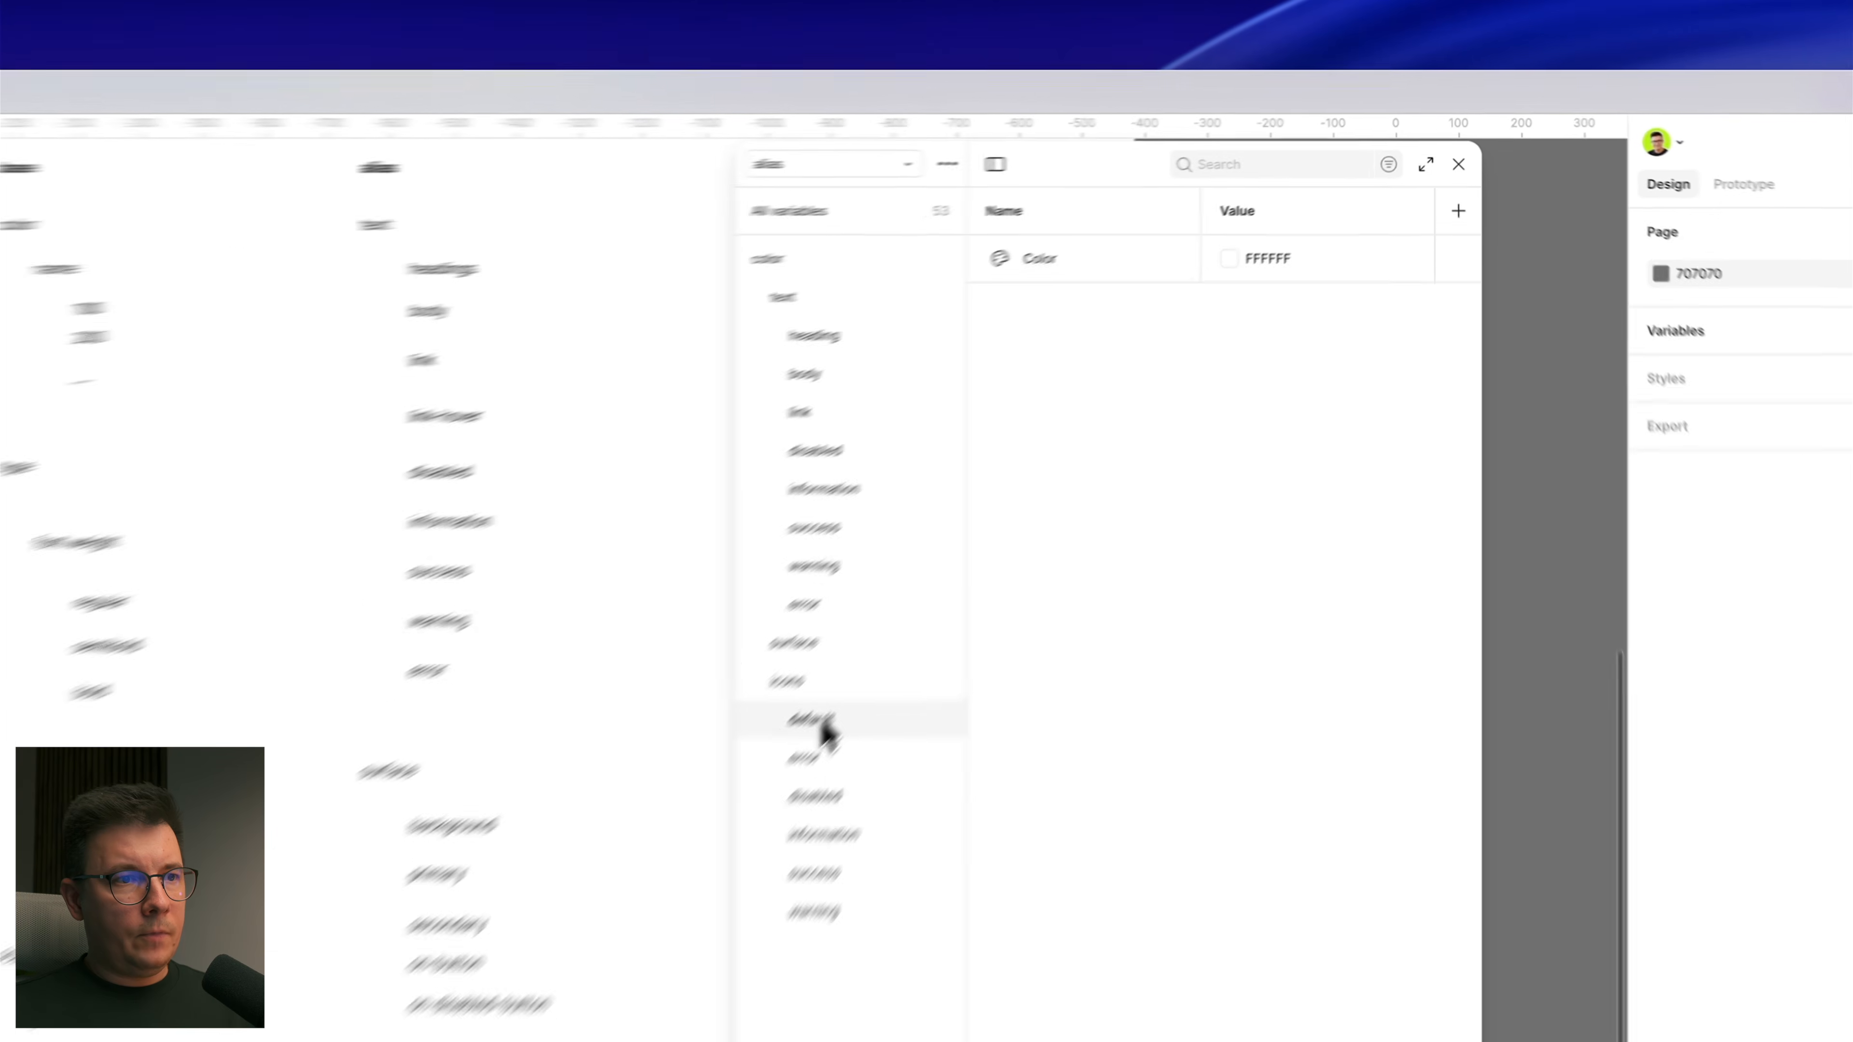
pyautogui.doubleClick(1094, 450)
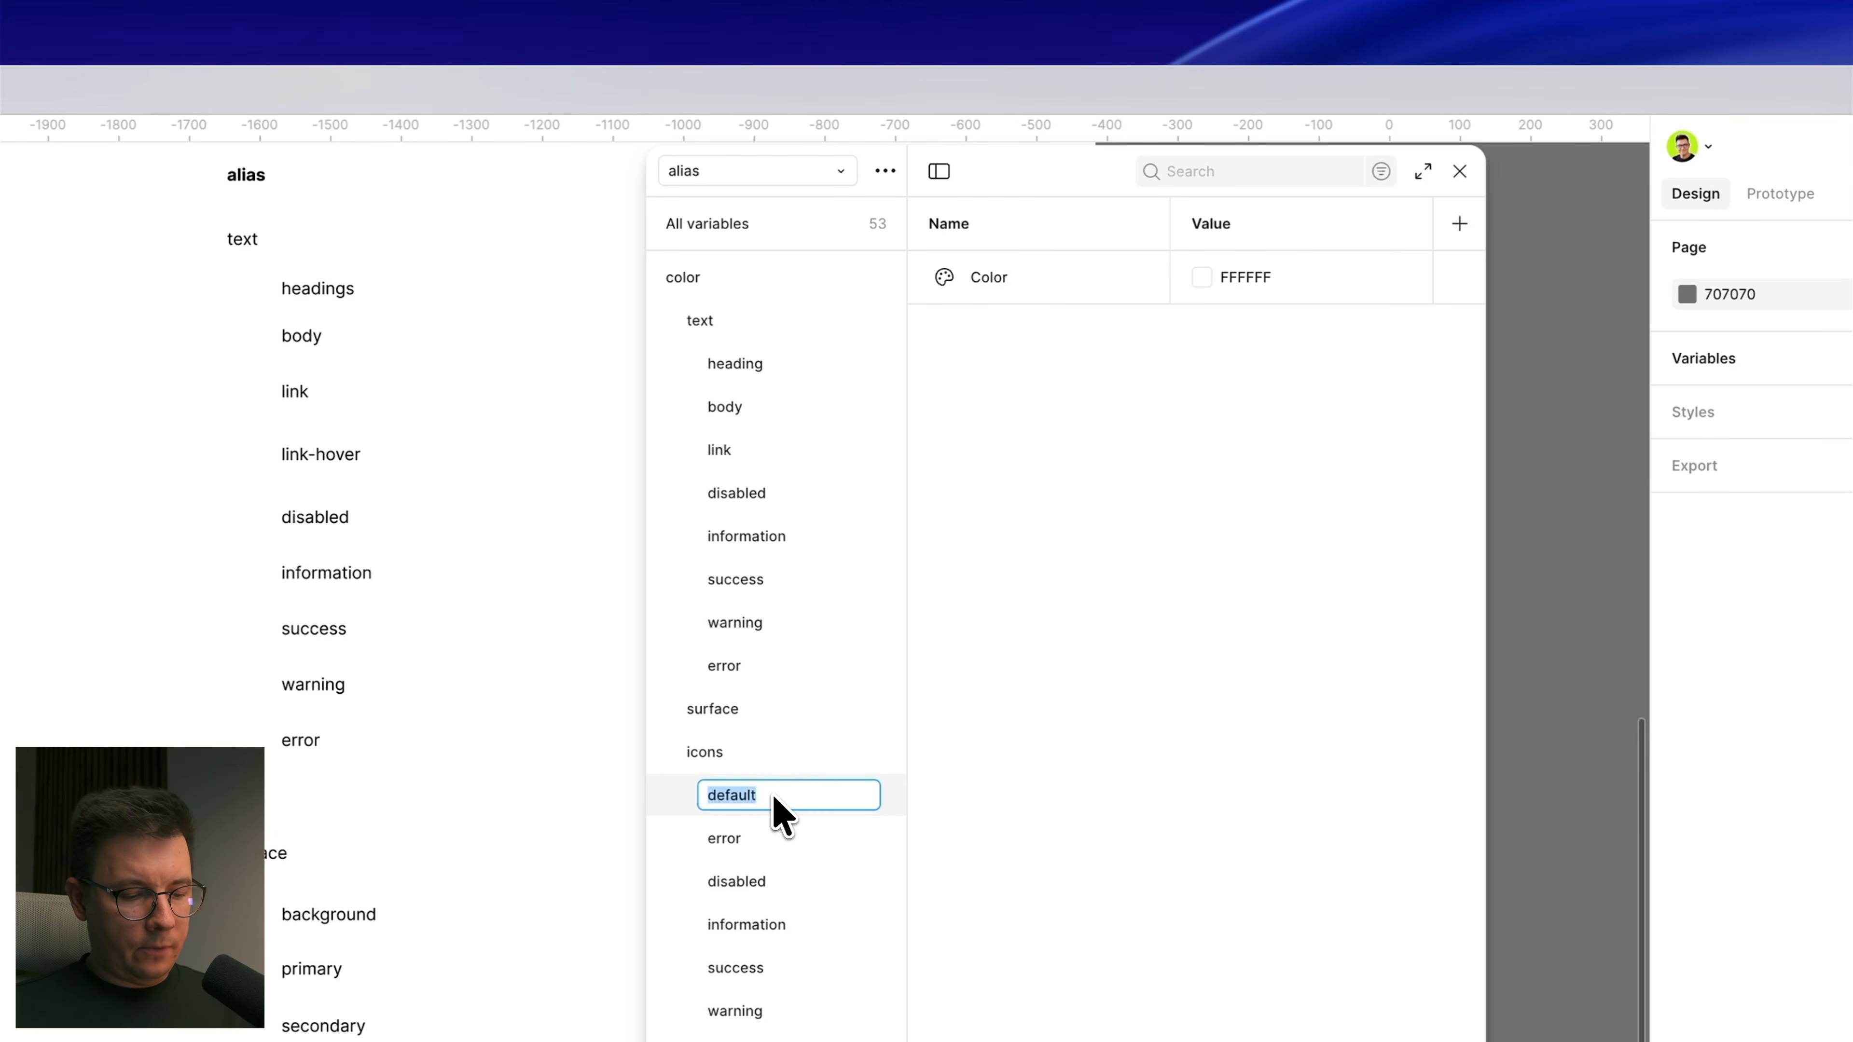
pyautogui.write('main')
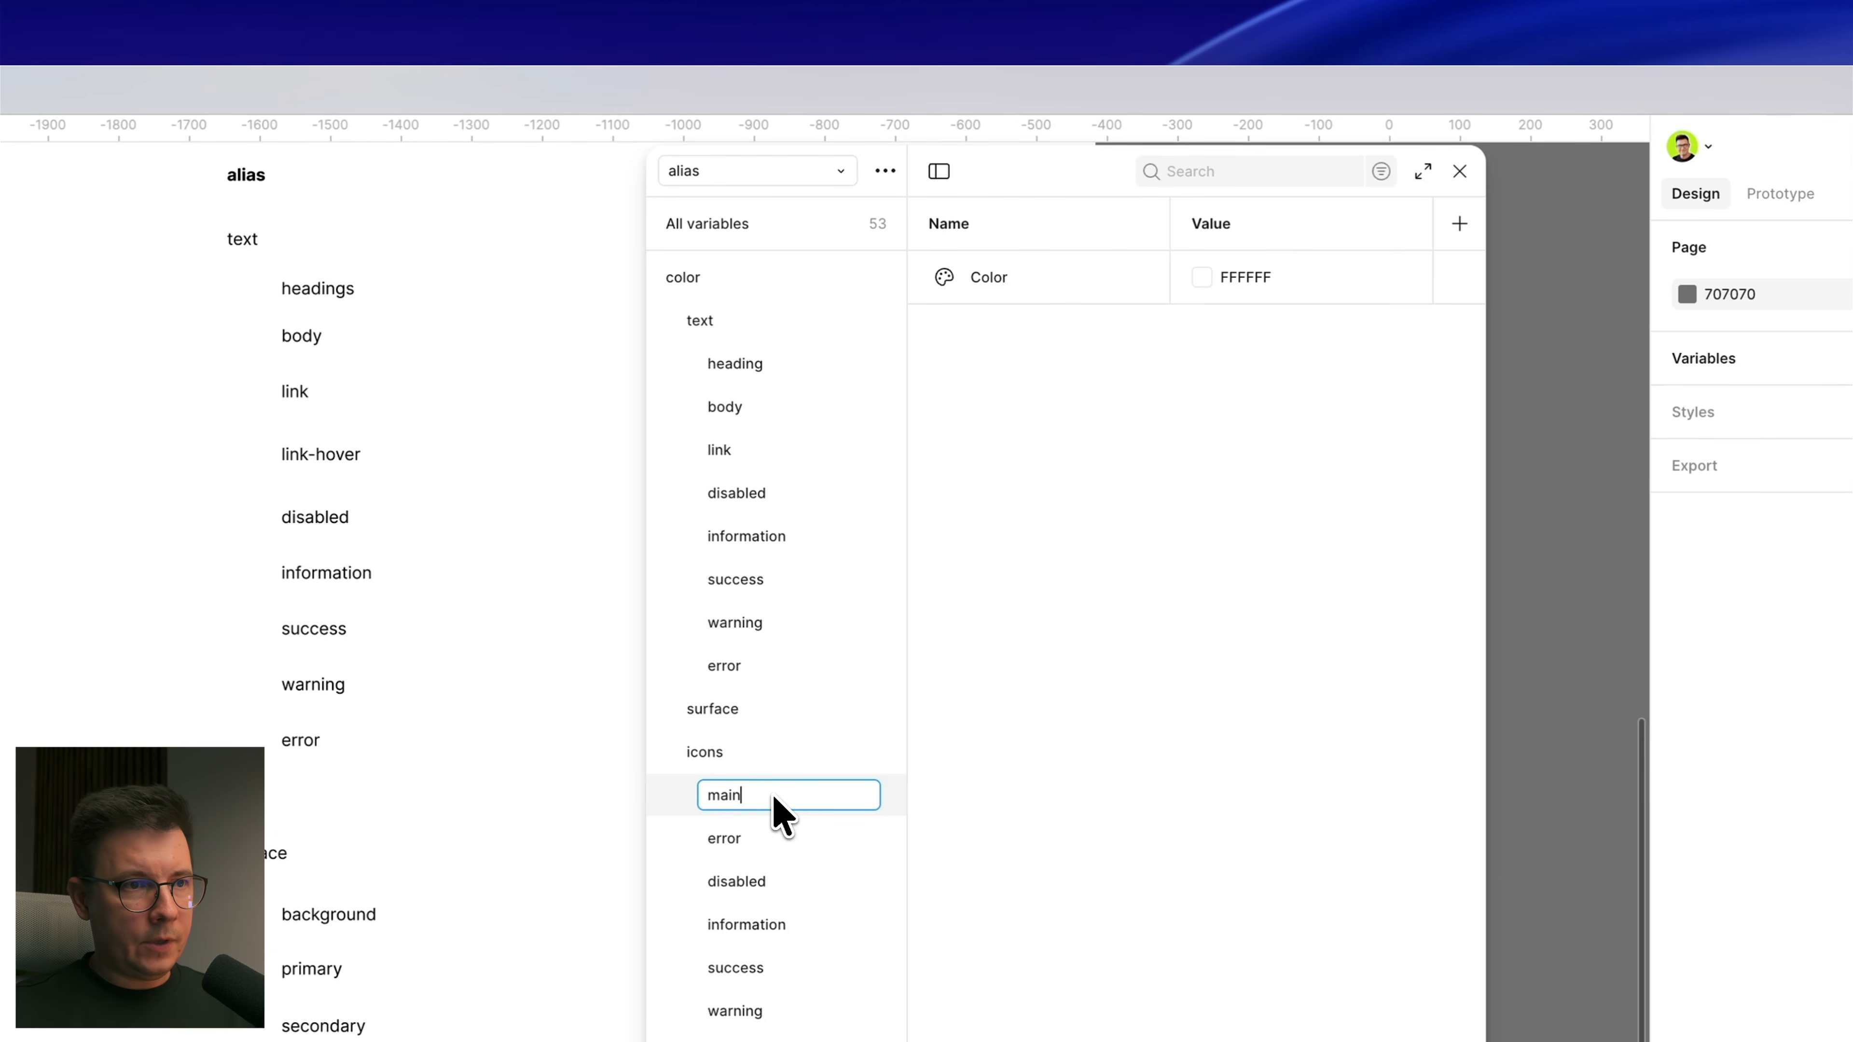
pyautogui.click(779, 827)
pyautogui.click(744, 797)
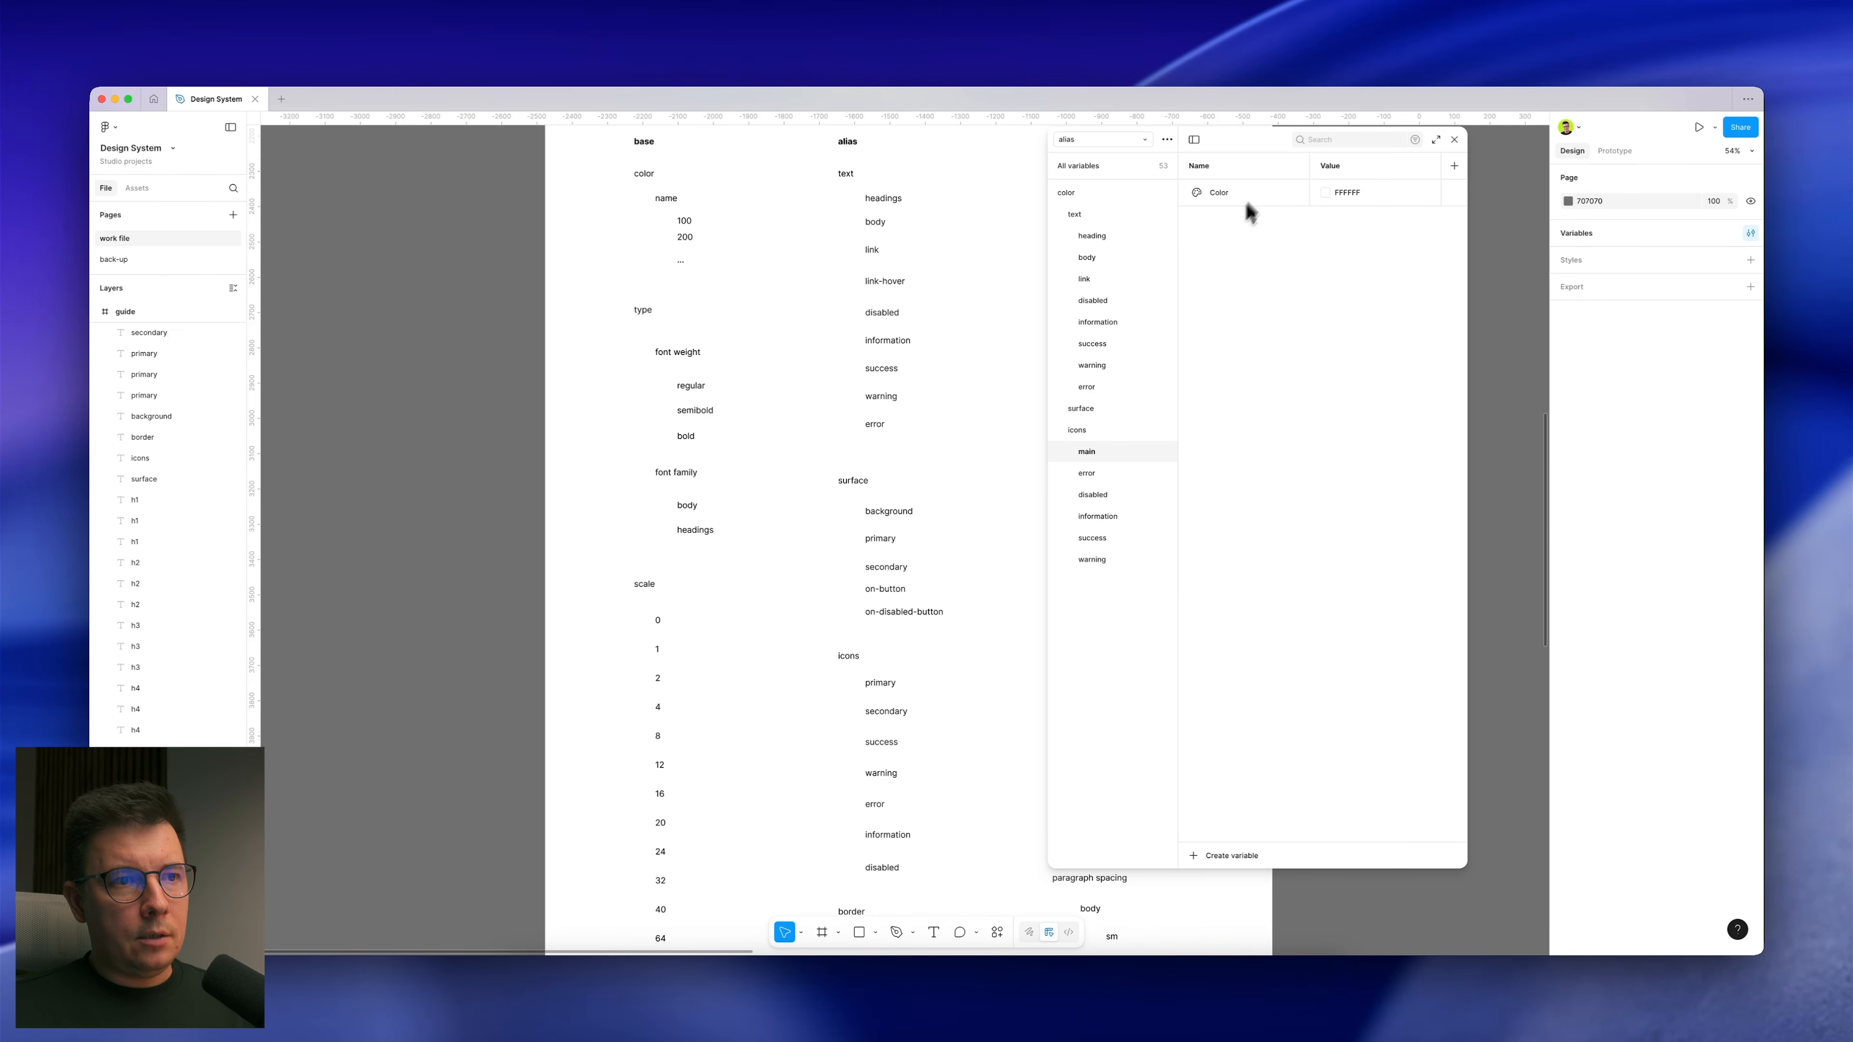
# Step: Link the color variable in the icons main group to color/neutral/black
pyautogui.click(1095, 475)
pyautogui.click(1096, 452)
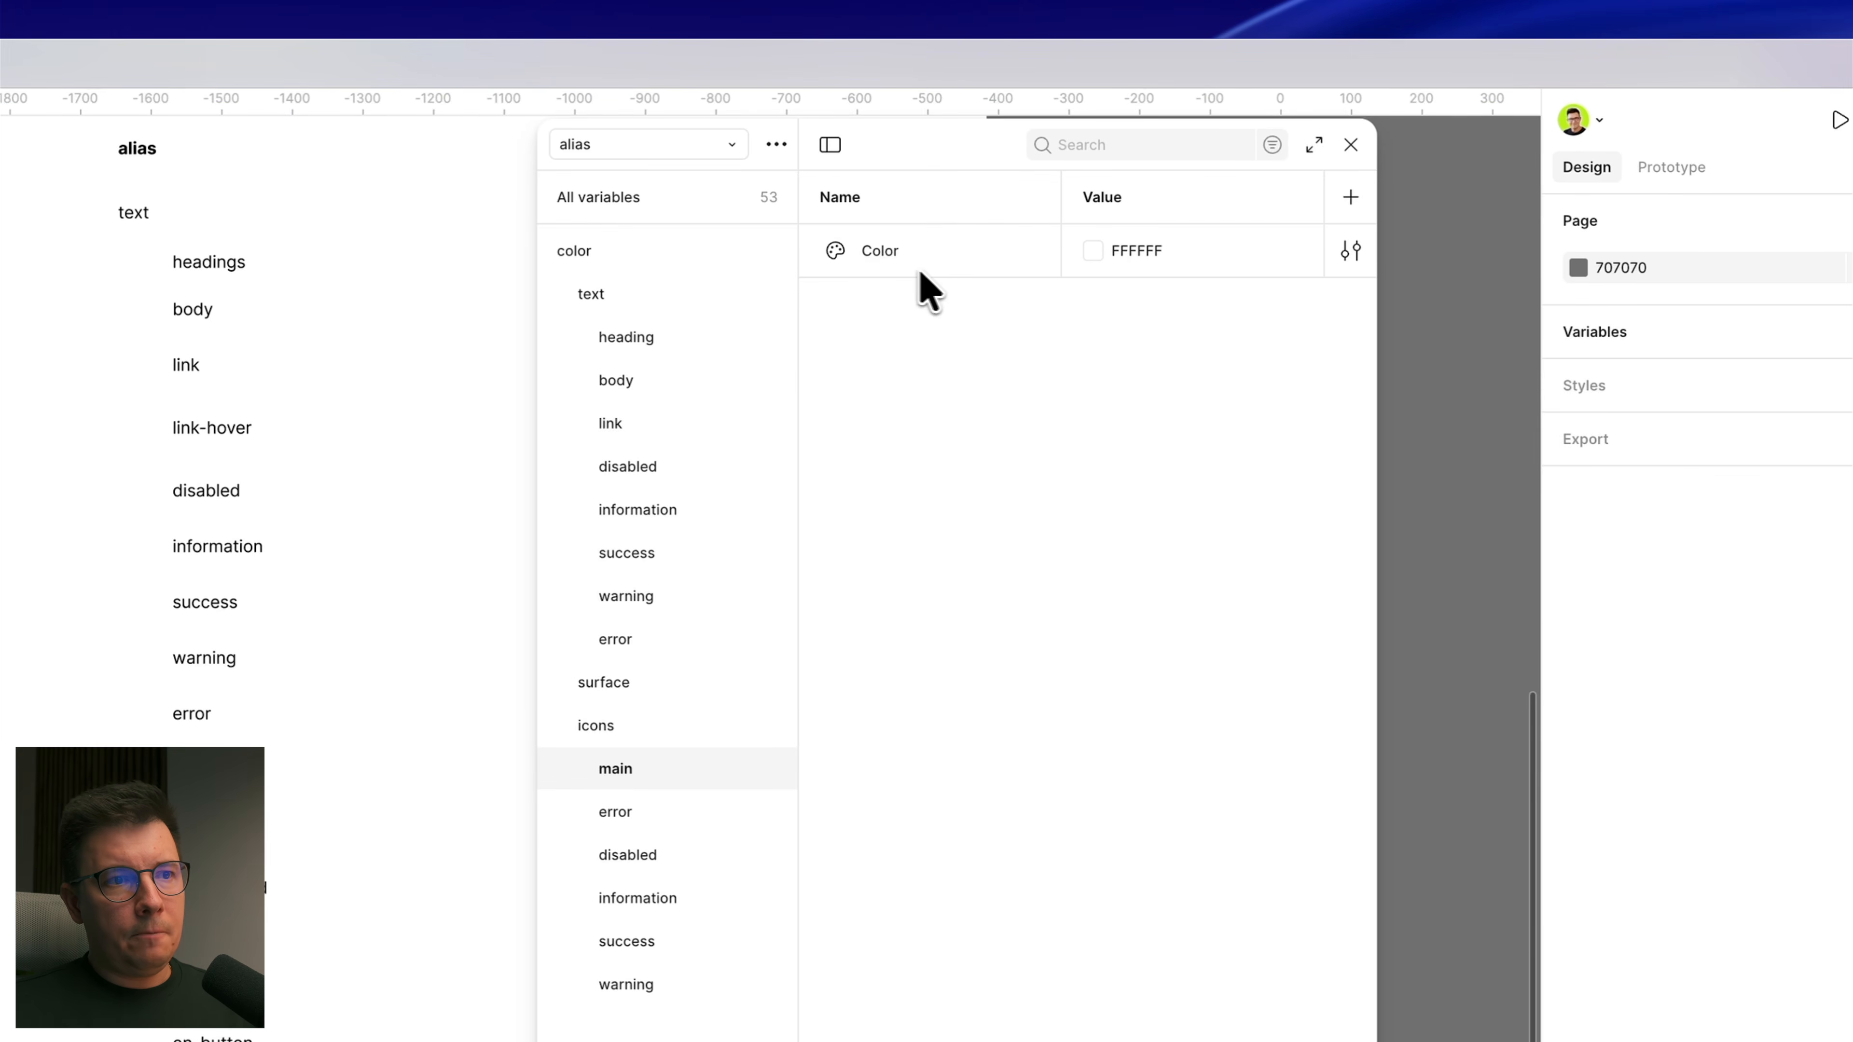
pyautogui.click(1092, 252)
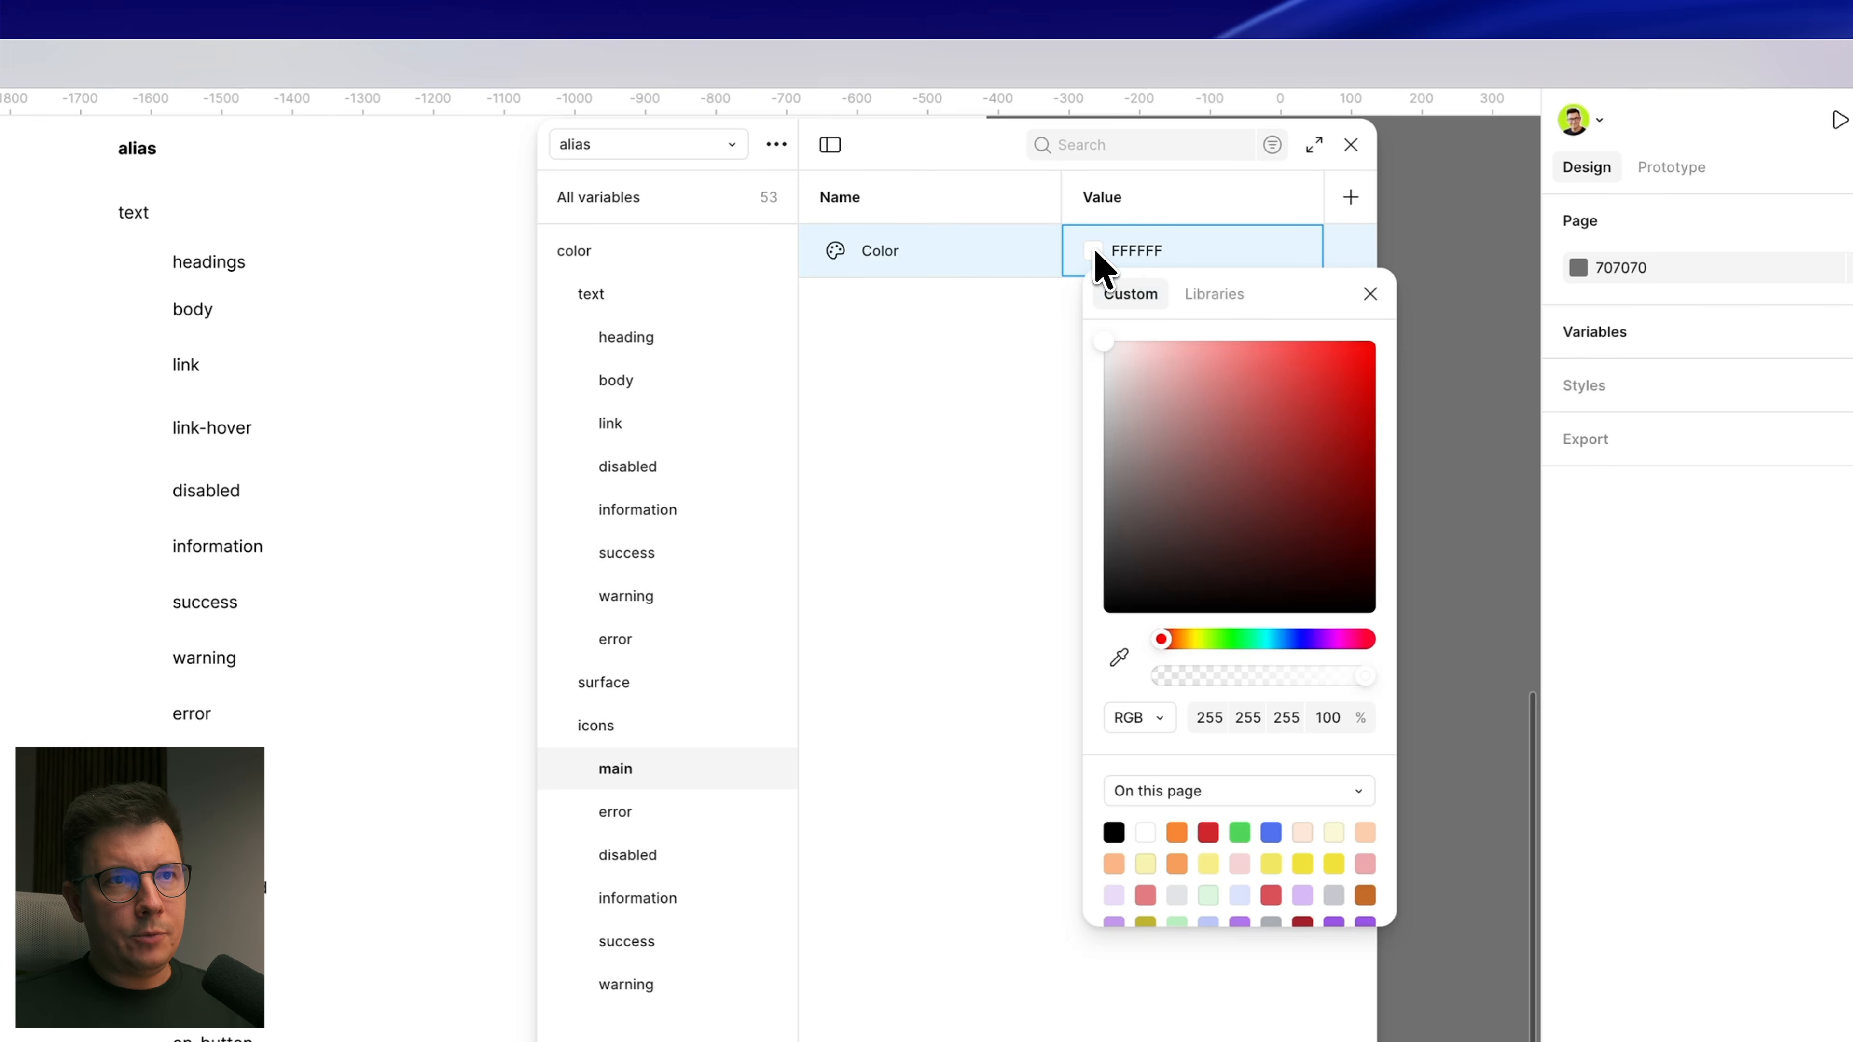
pyautogui.click(1213, 295)
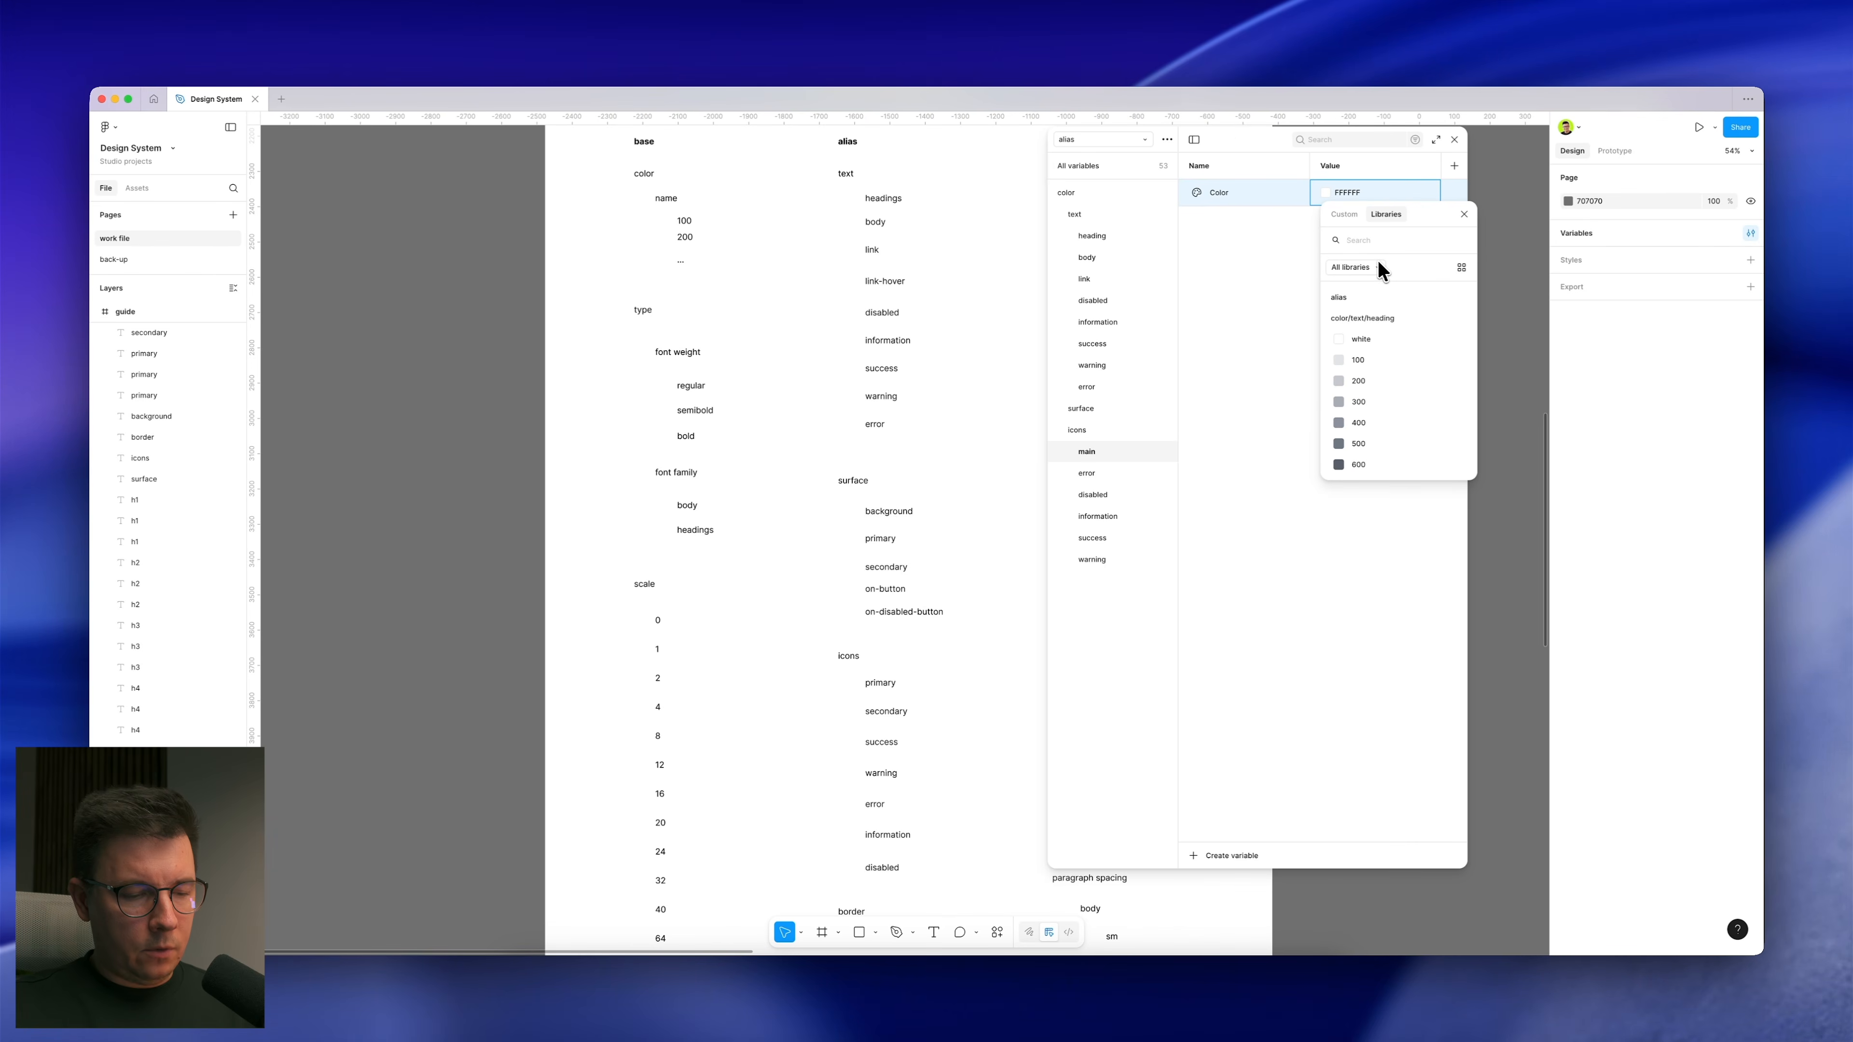
pyautogui.write('ne')
pyautogui.scroll(-3, 1357, 446)
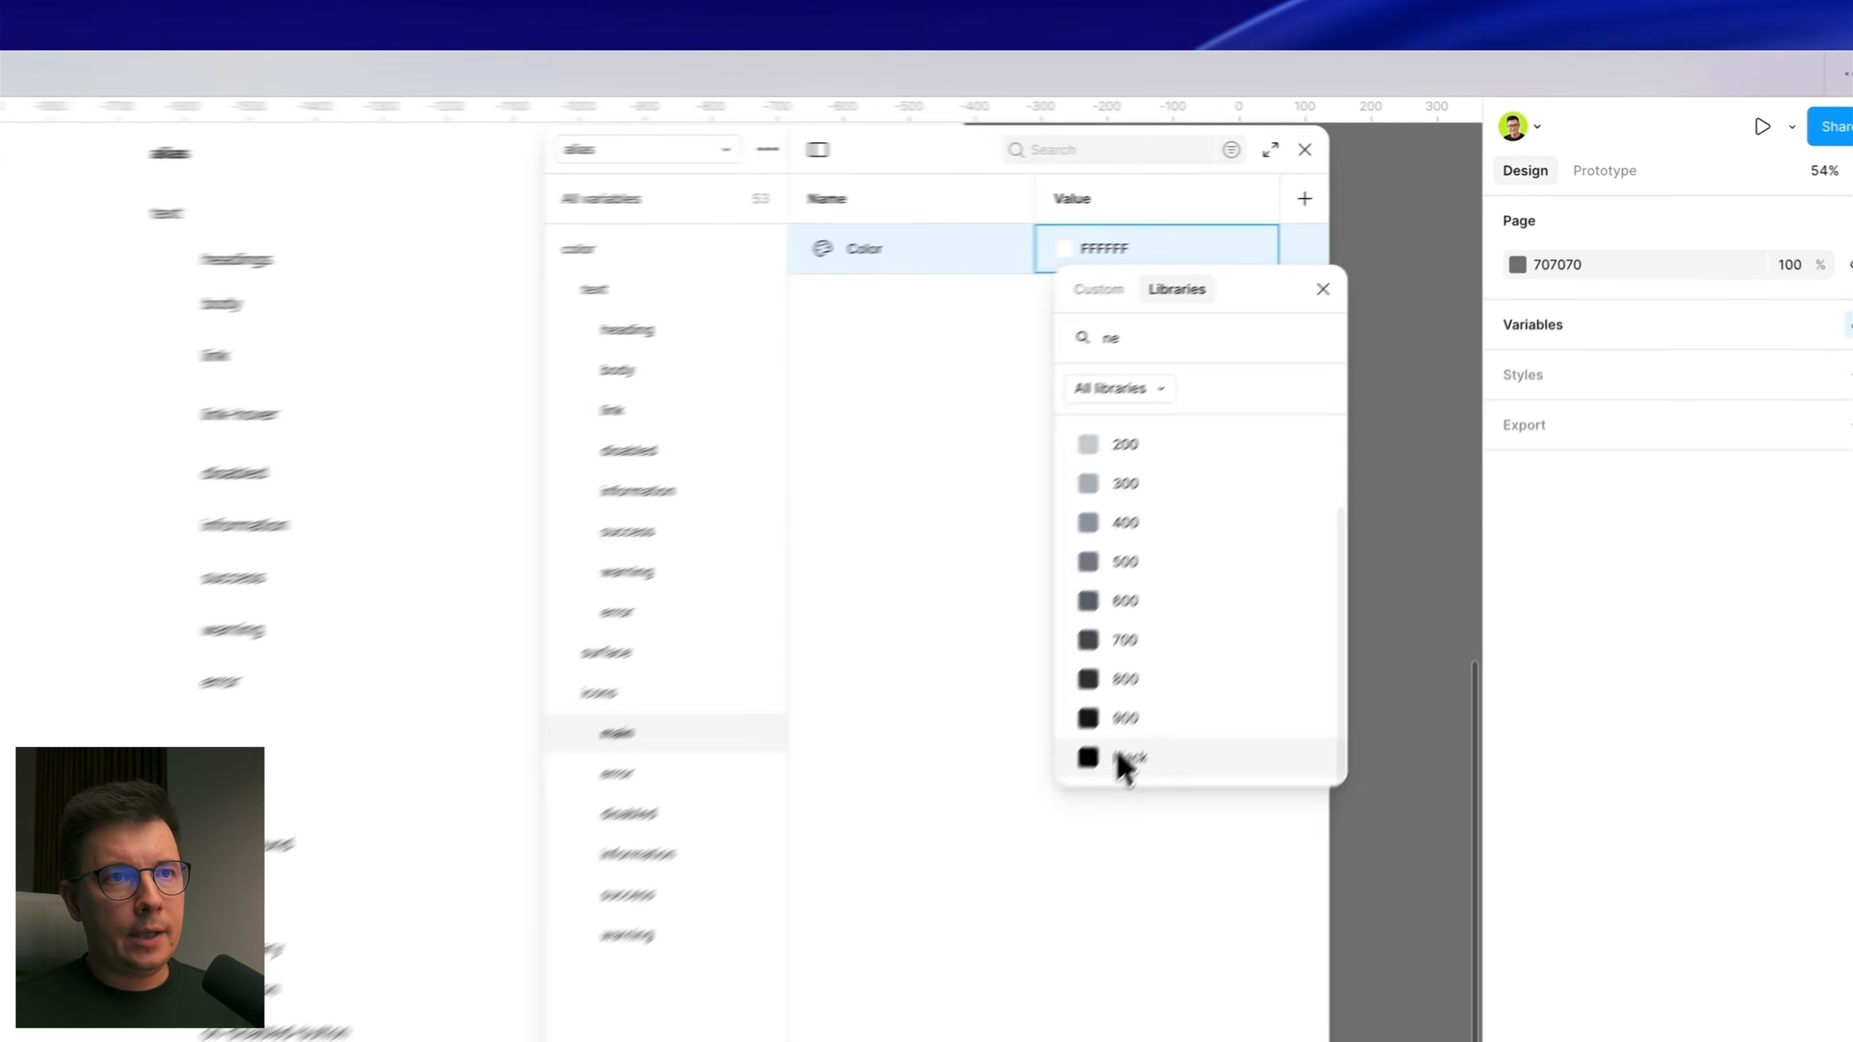
pyautogui.click(1123, 759)
# Step: Rename the black color variable in the icons main group as default
pyautogui.doubleClick(874, 268)
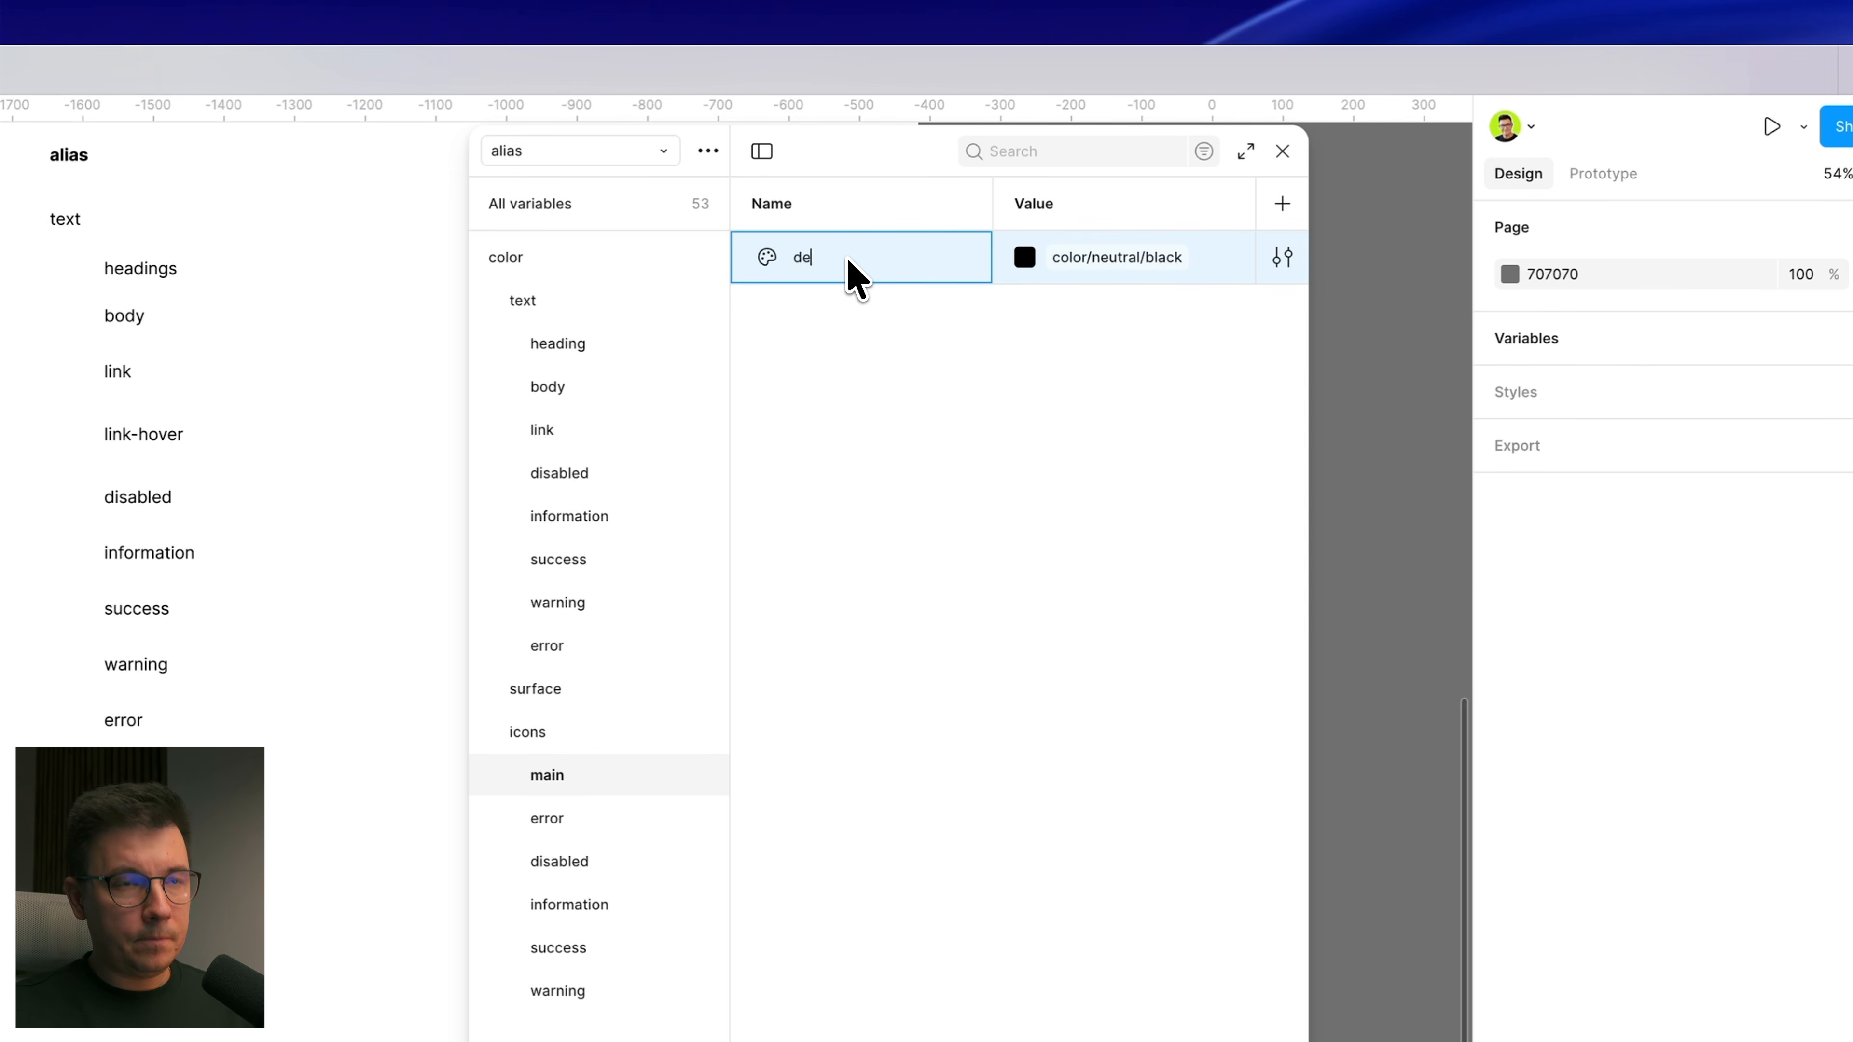
pyautogui.write('defiault')
pyautogui.press('Return')
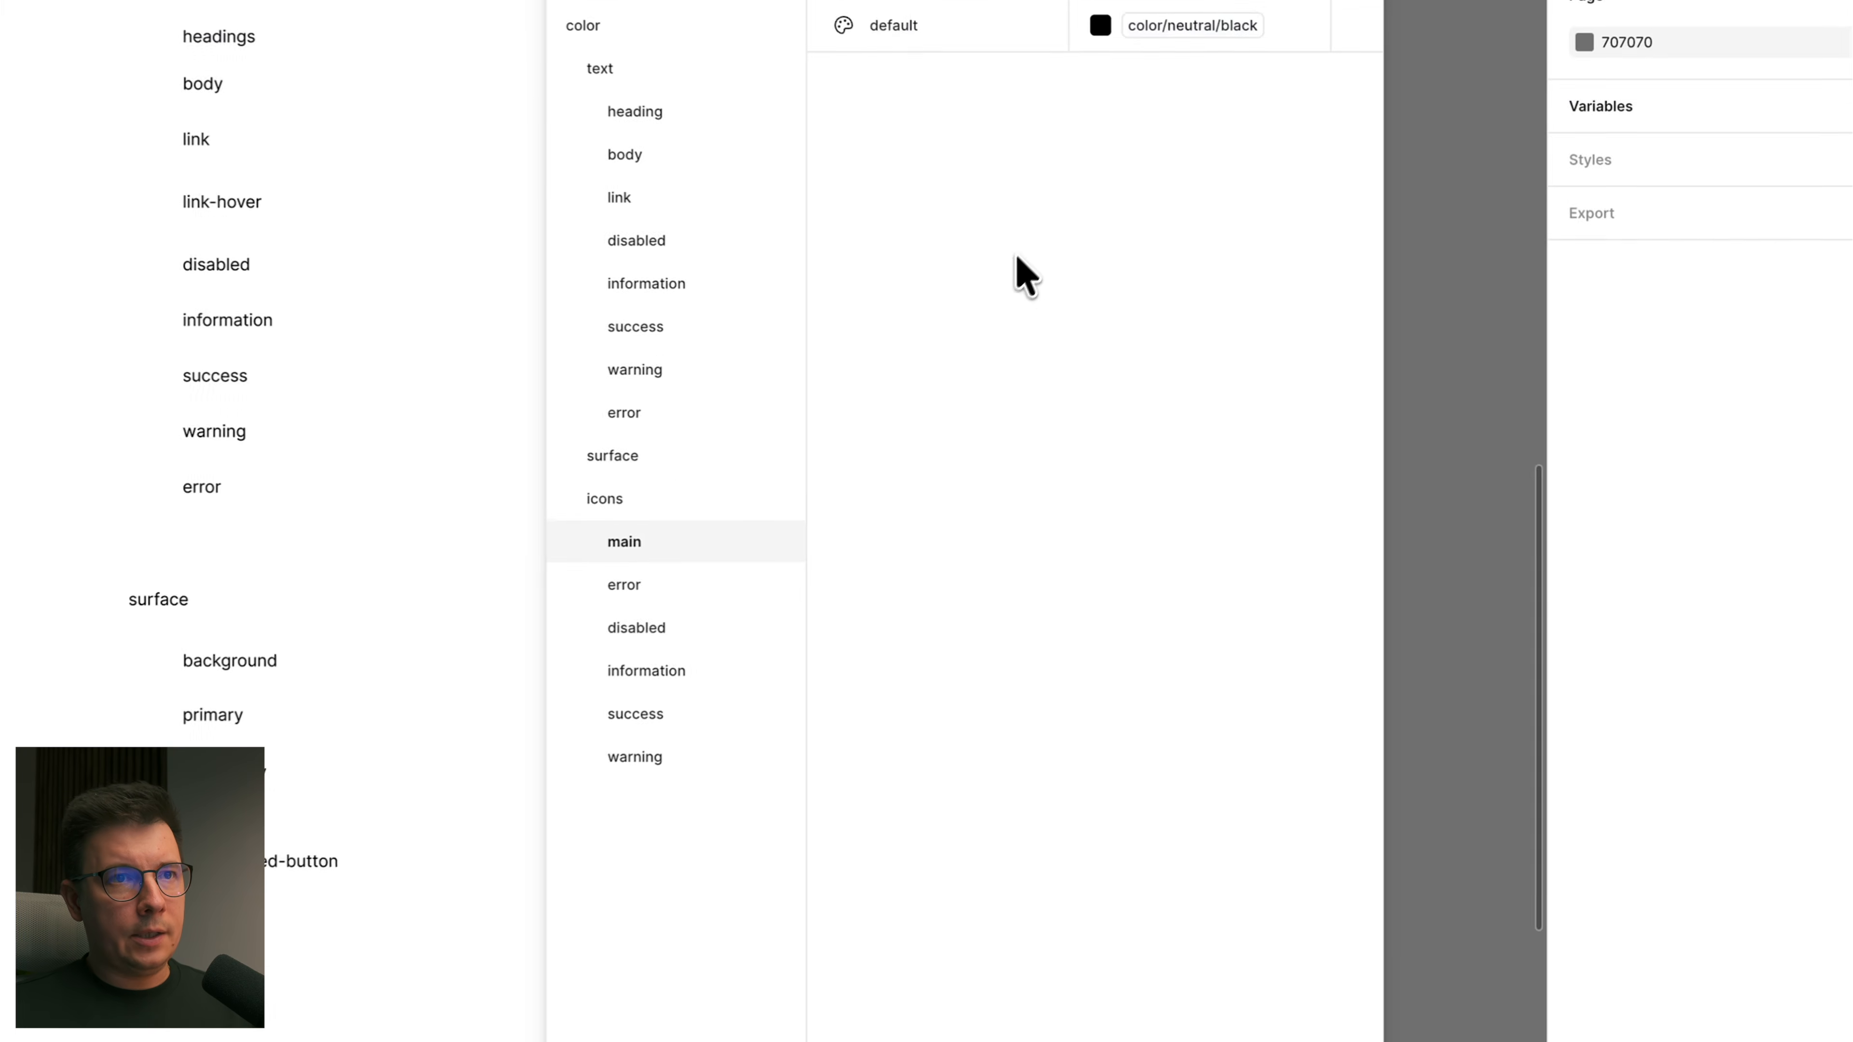
# Step: Create a second color variable in the icons main group and name it active
pyautogui.click(913, 827)
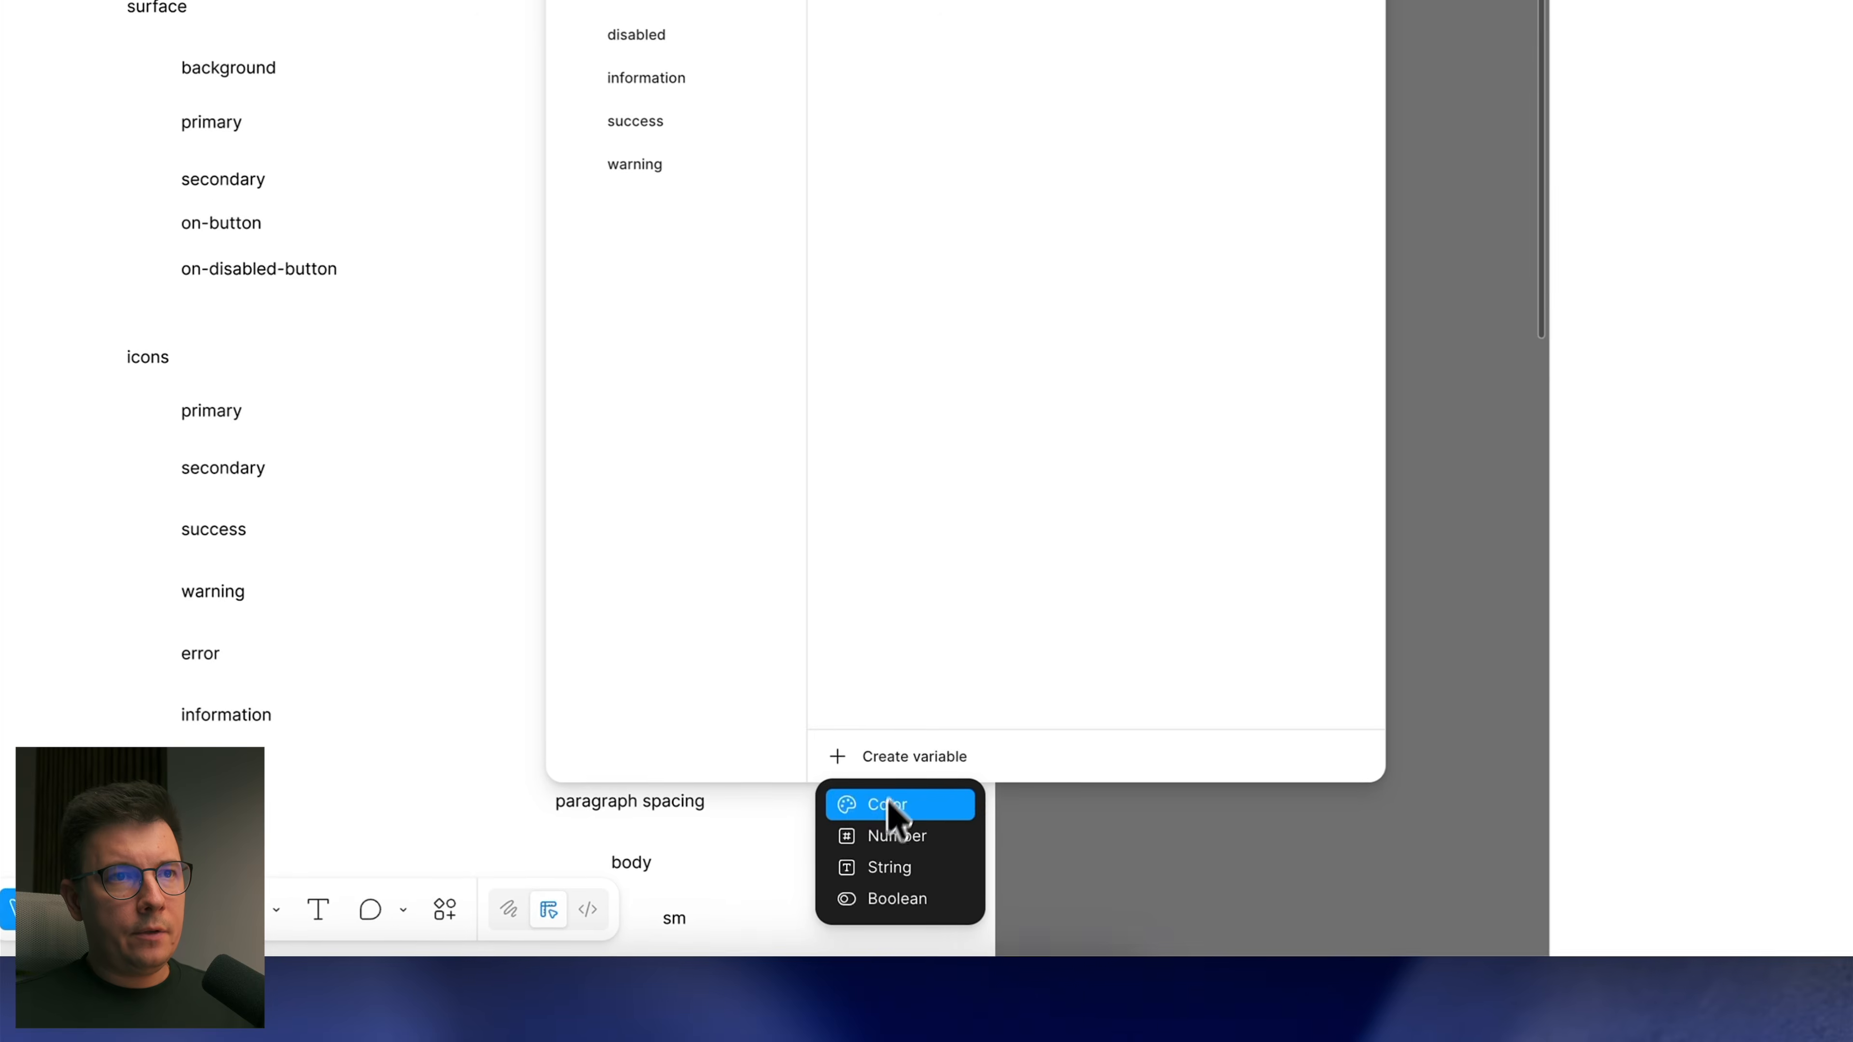
pyautogui.click(891, 806)
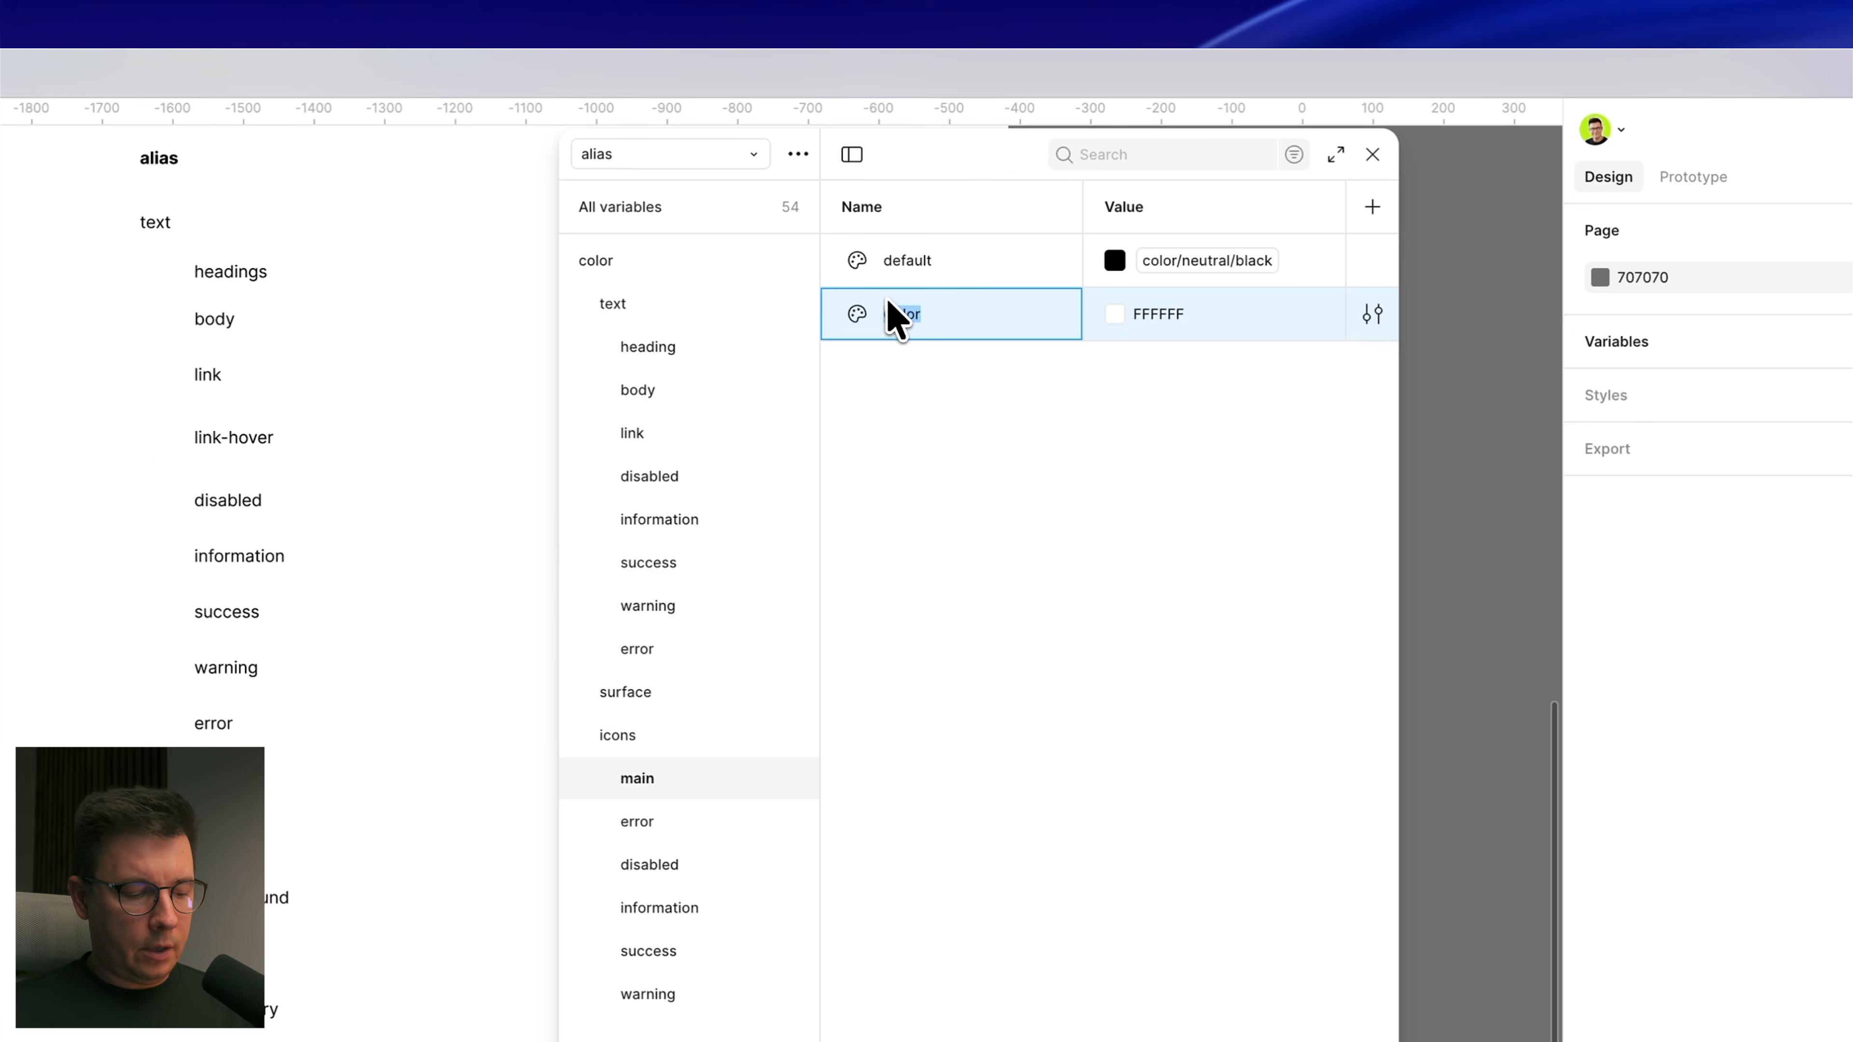
pyautogui.press('Return')
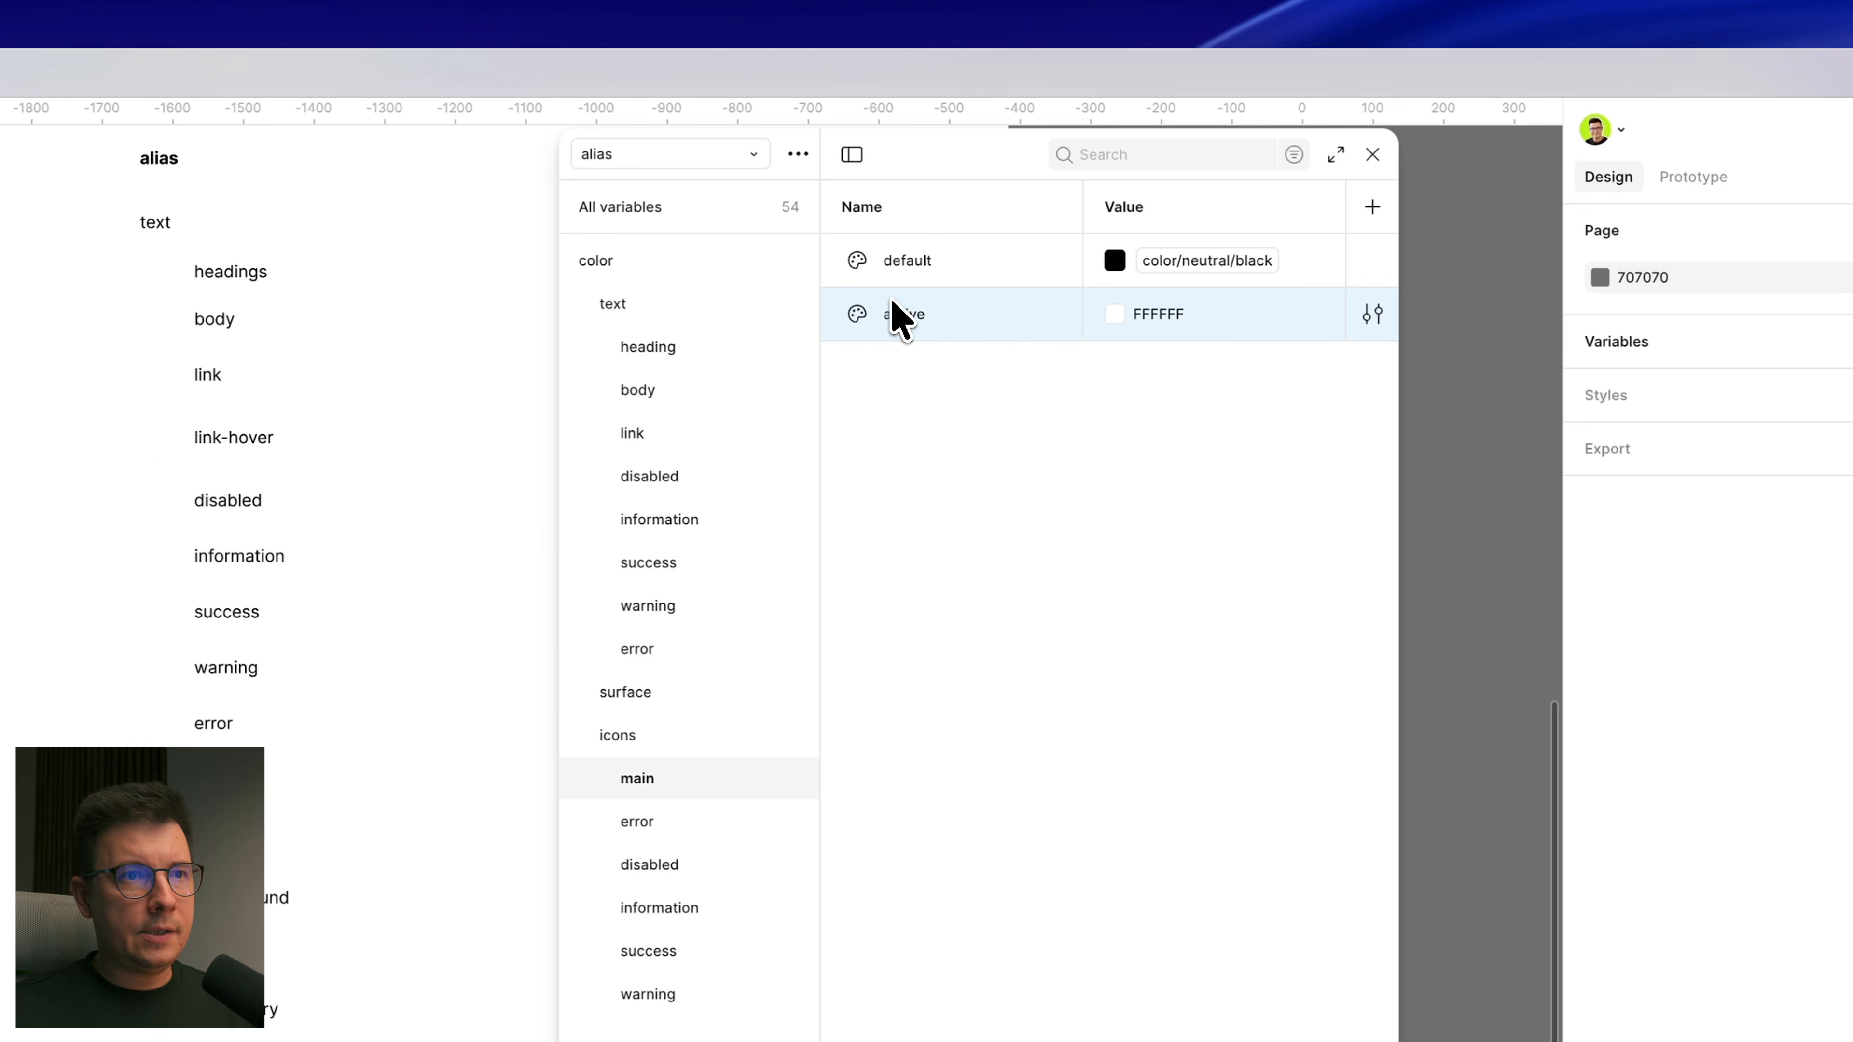
# Step: Link the active color variable in the icons main group to color/red/500 from the libraries
pyautogui.click(1123, 322)
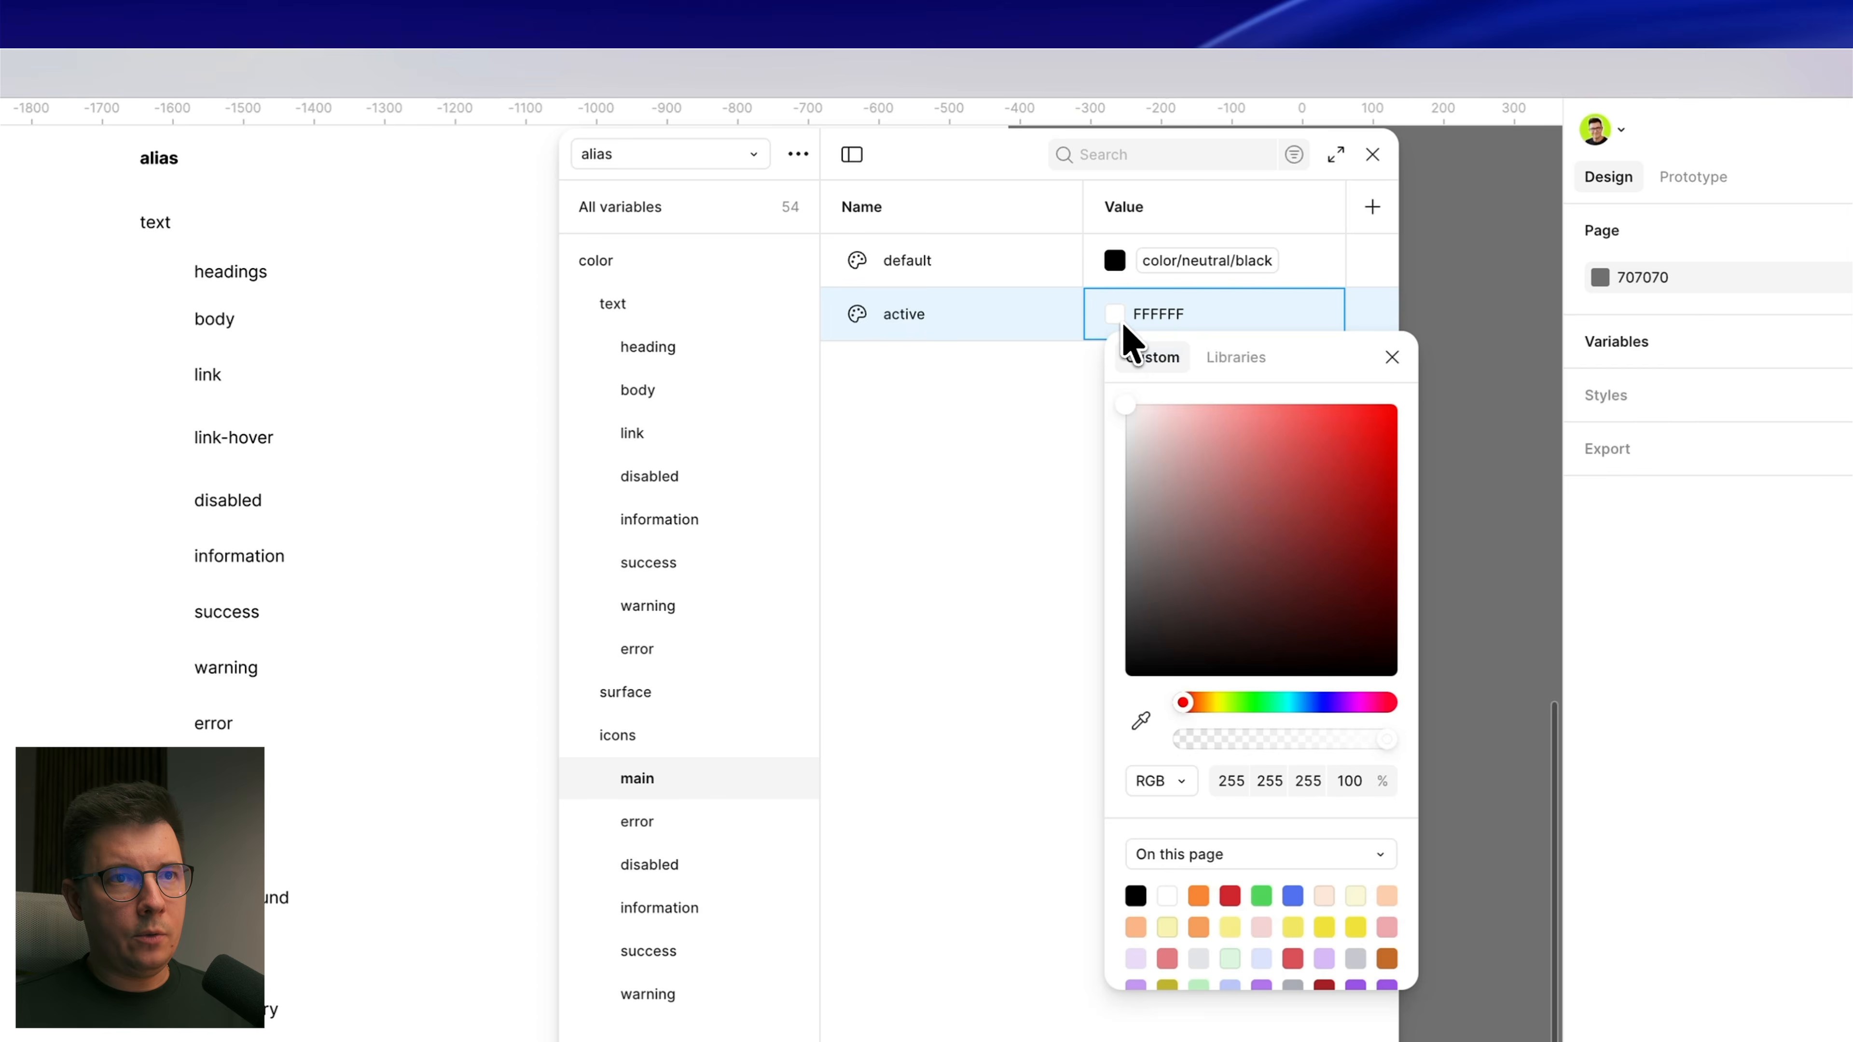
pyautogui.click(1246, 359)
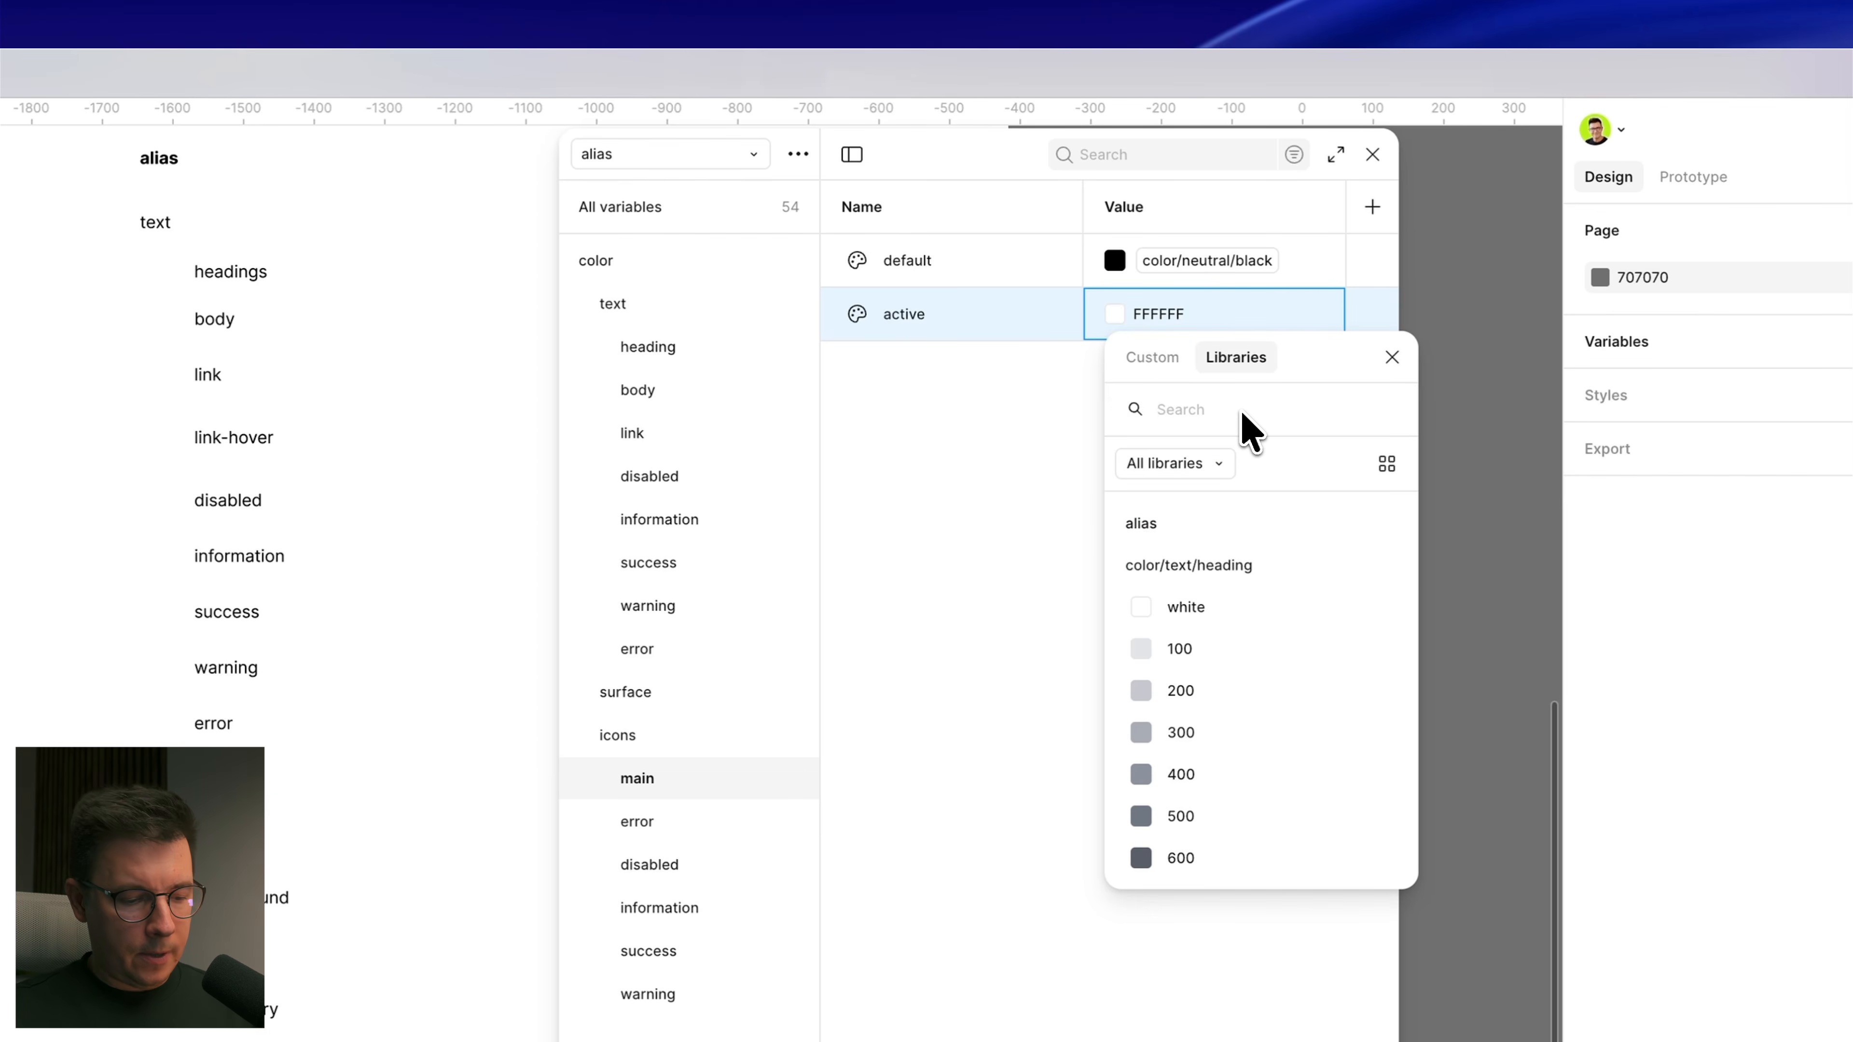
pyautogui.write('red')
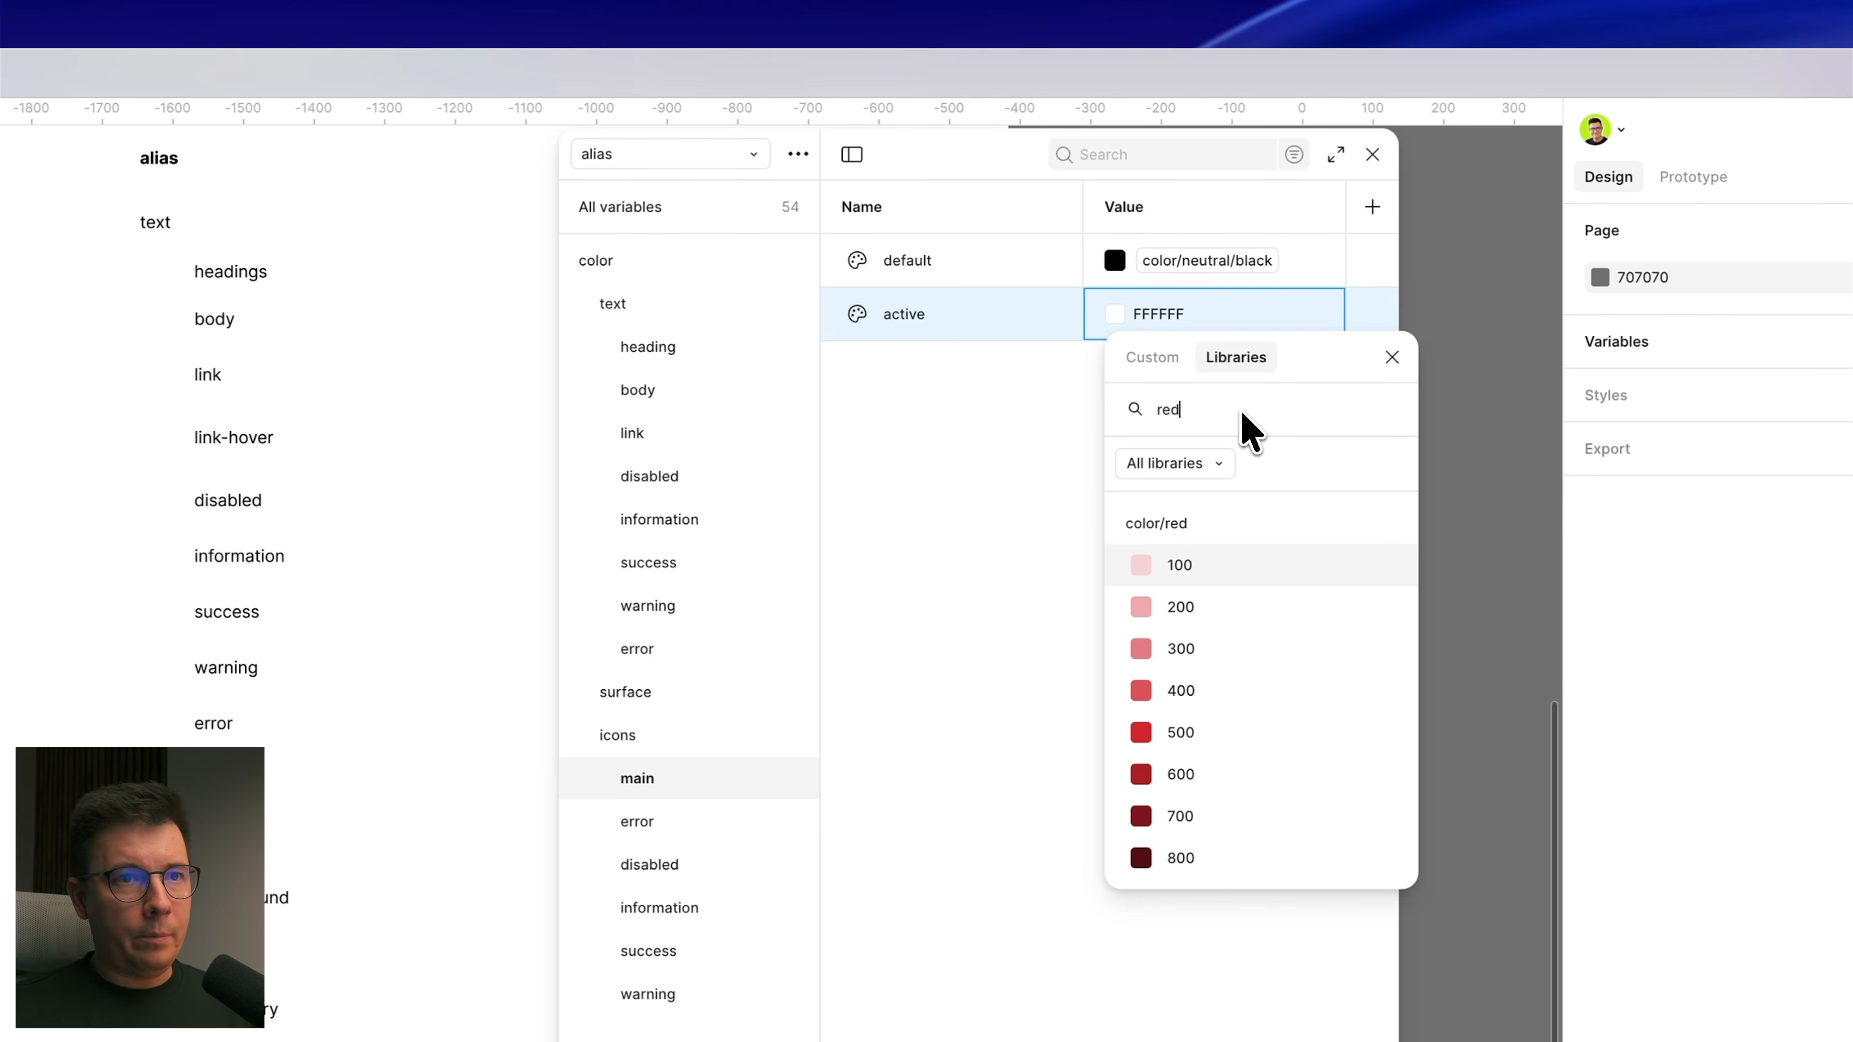
pyautogui.click(1171, 734)
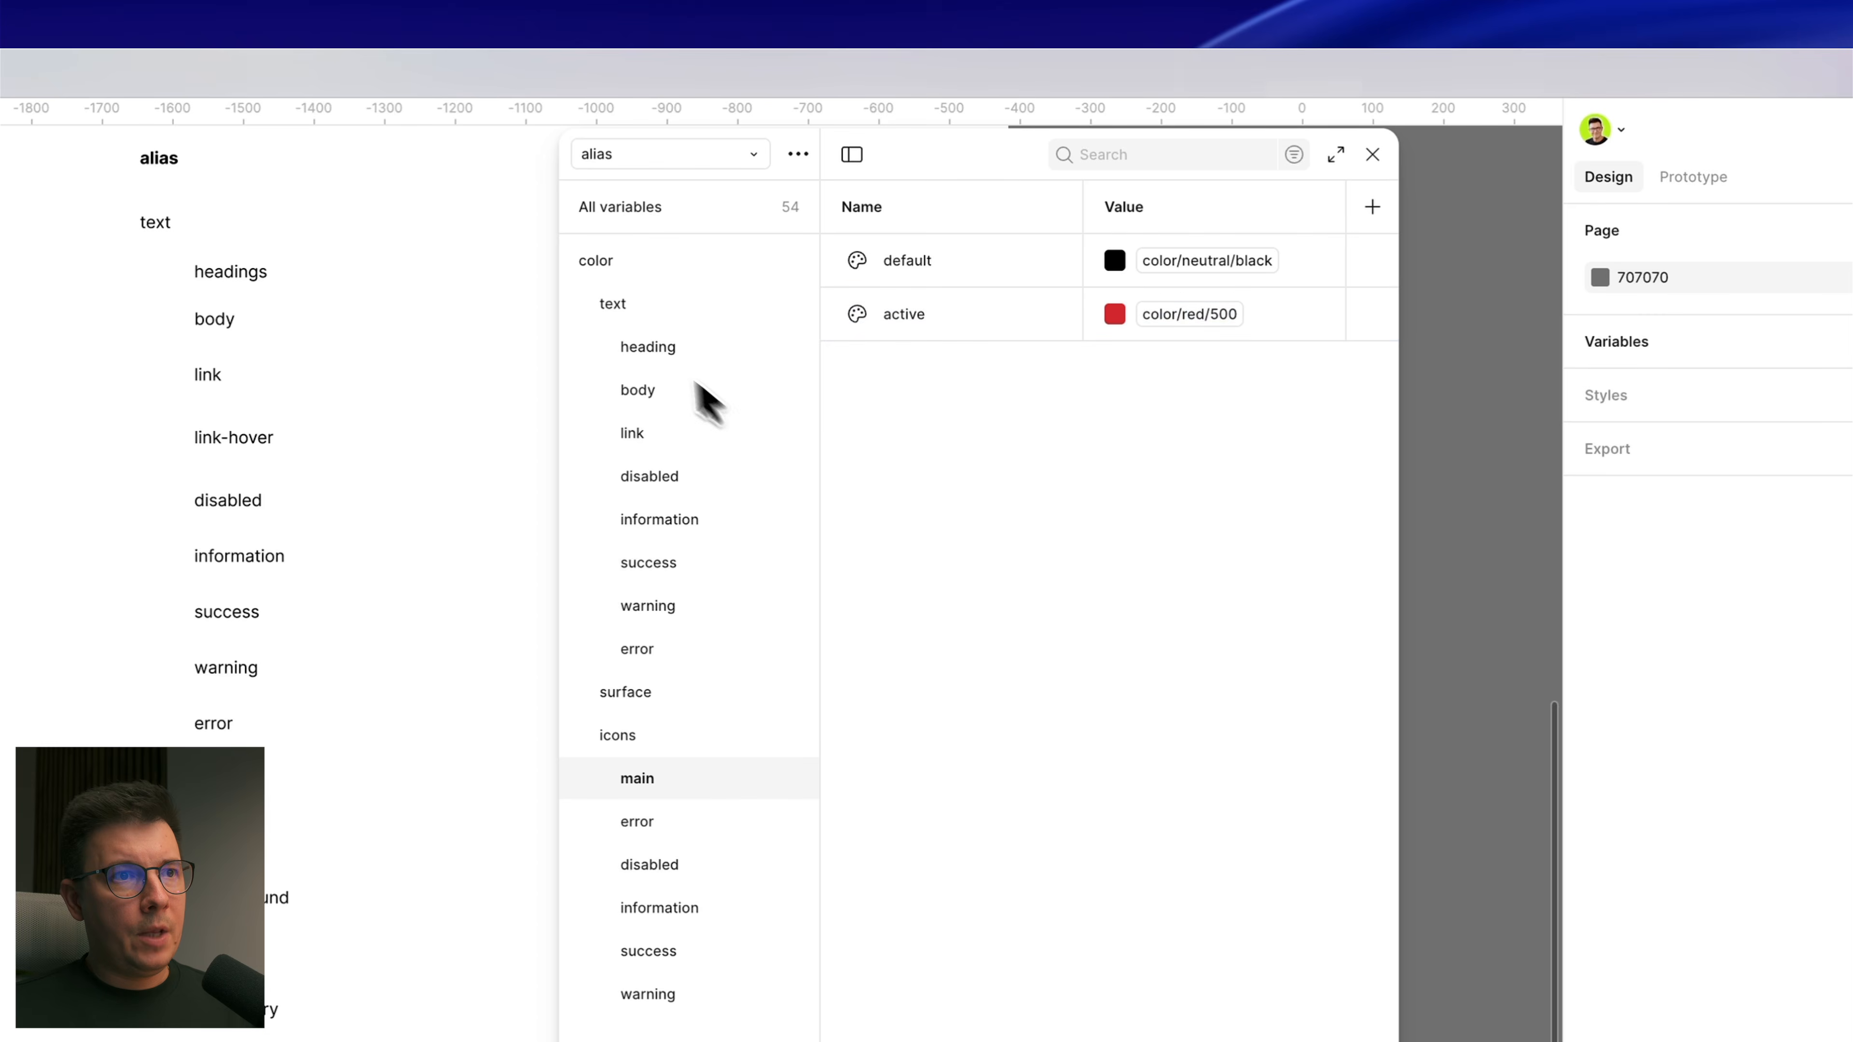
# Step: Review the color variables in the text subgroups and the icons group against the planned alias list
pyautogui.click(645, 347)
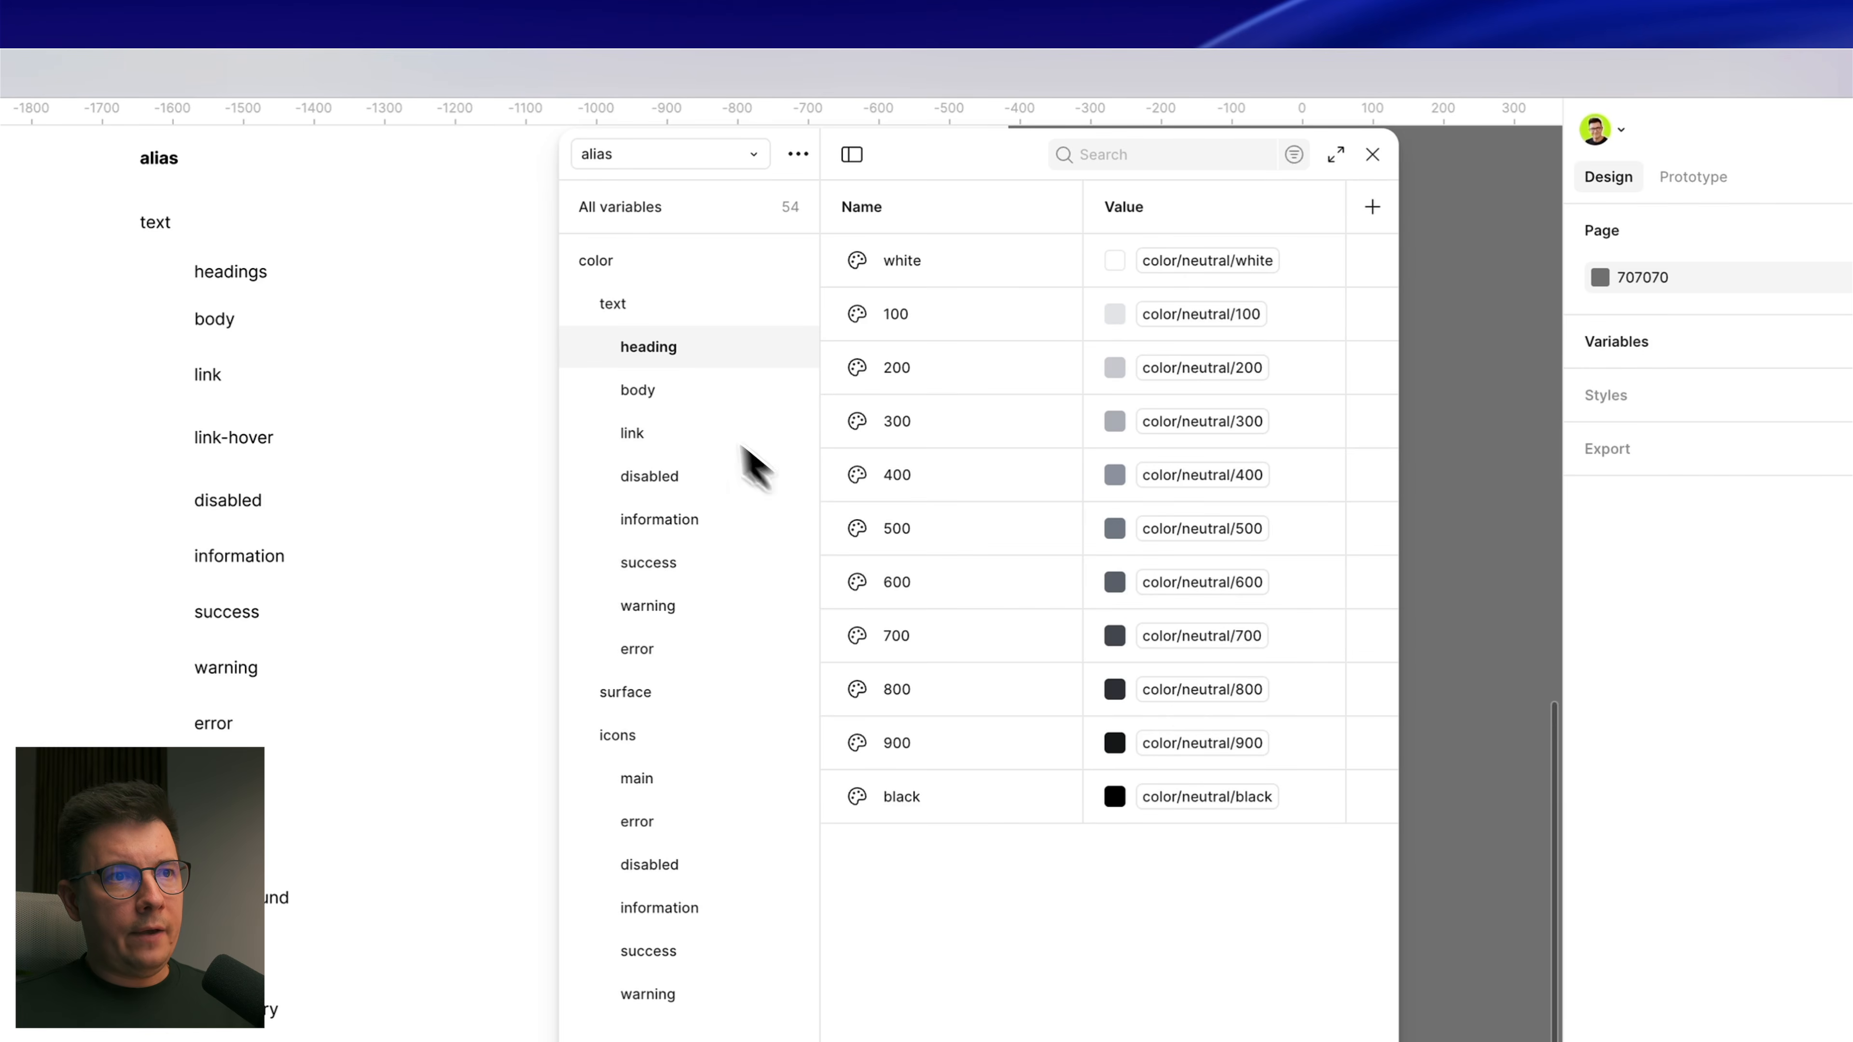
pyautogui.click(660, 400)
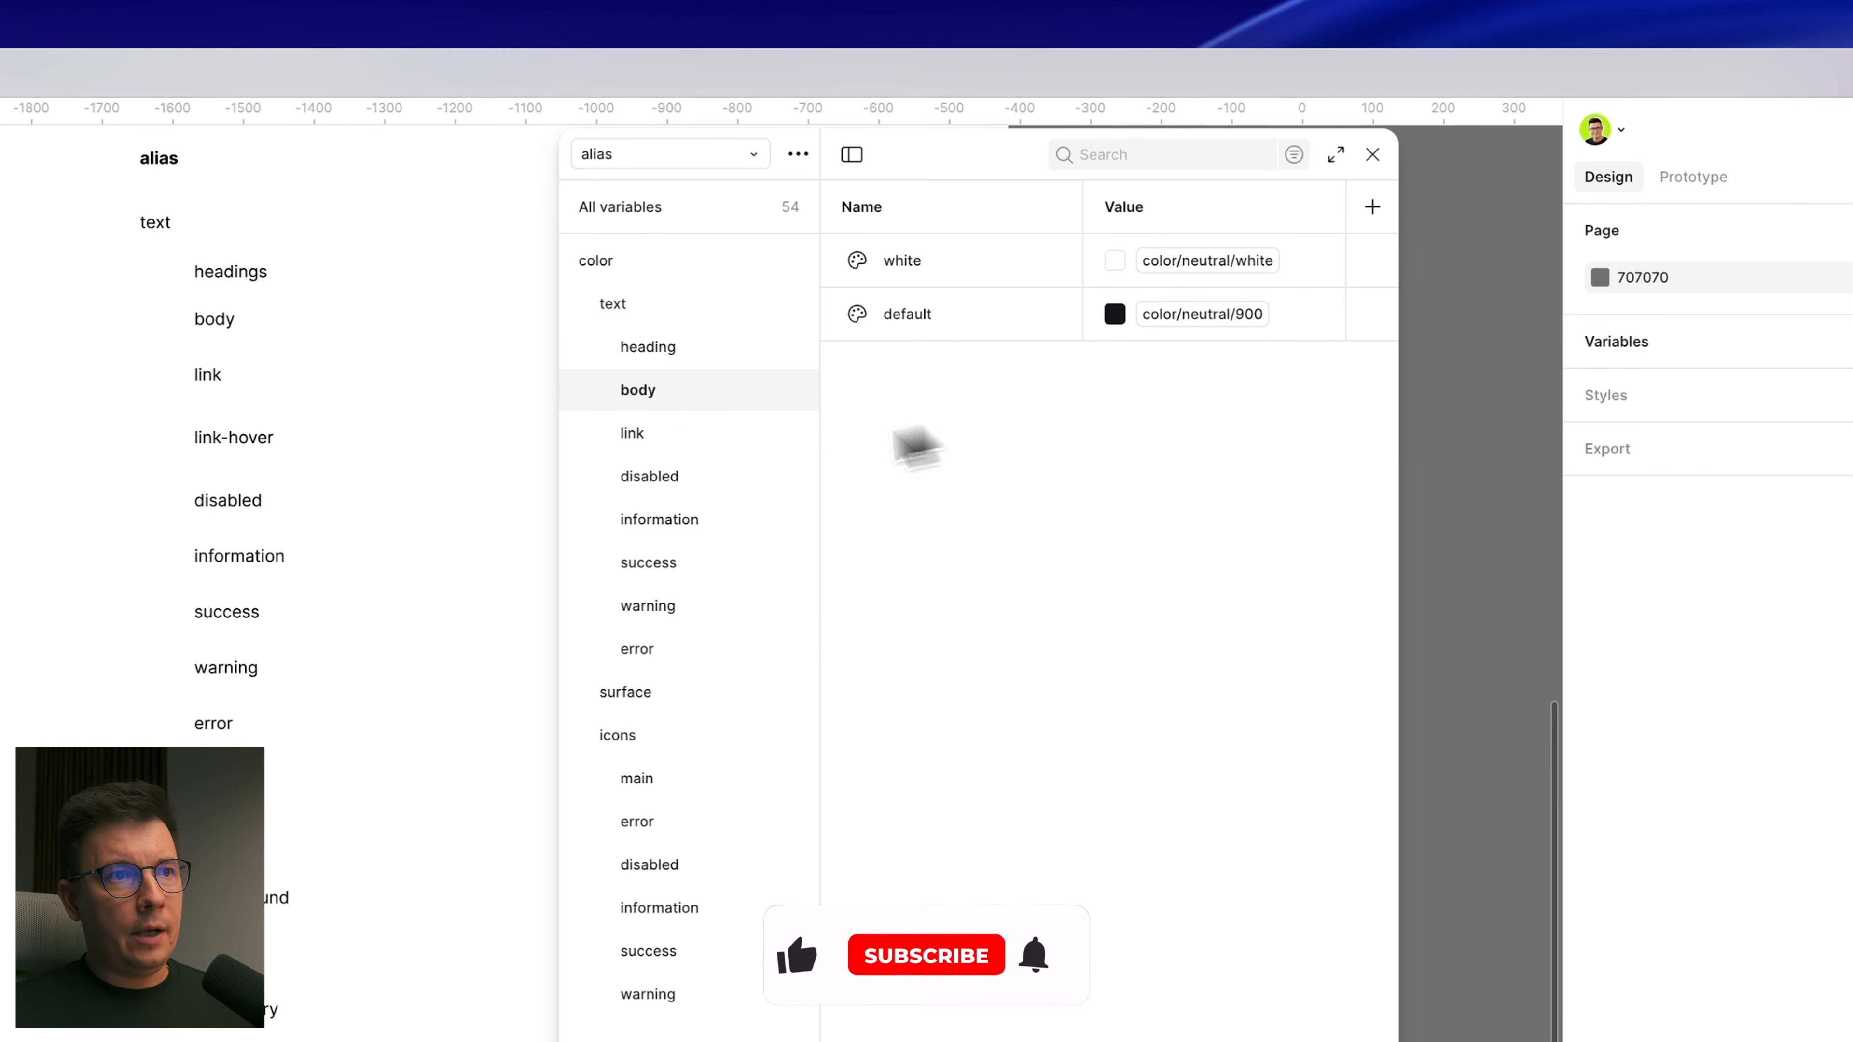
pyautogui.click(686, 442)
pyautogui.click(670, 478)
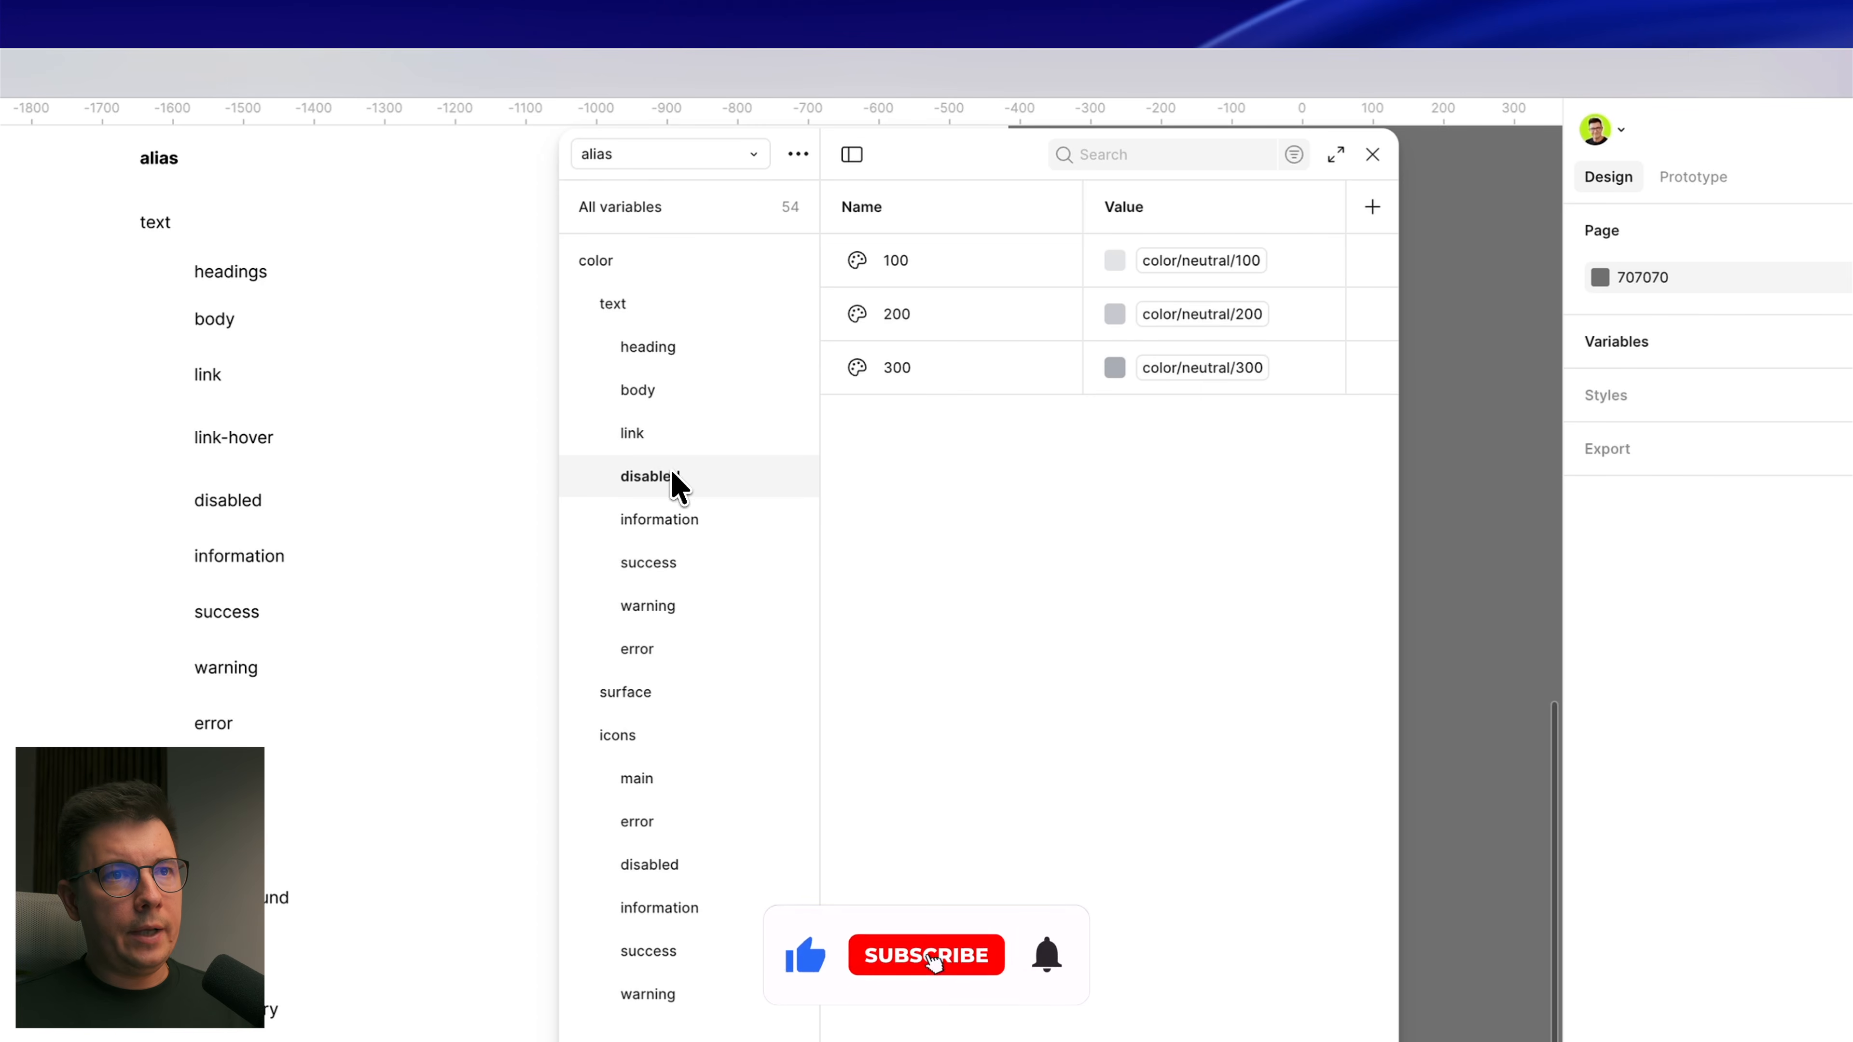
pyautogui.click(661, 610)
pyautogui.click(632, 654)
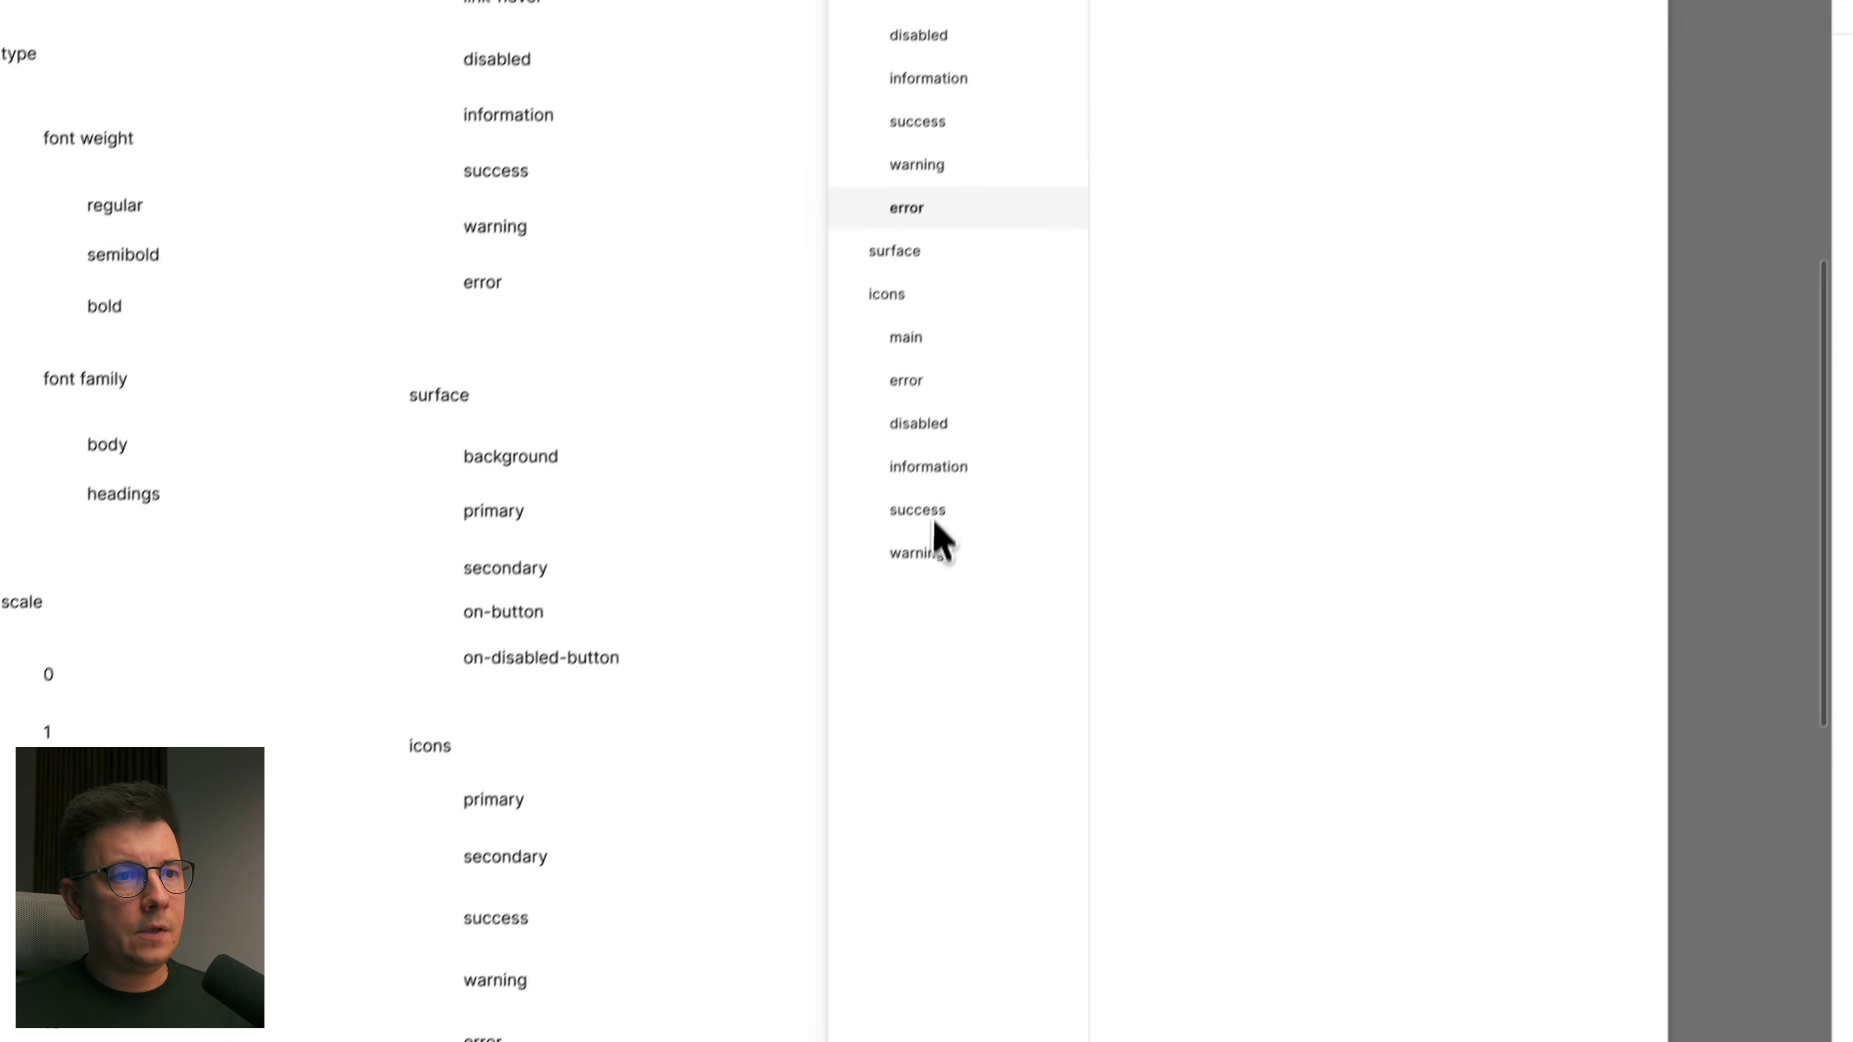
pyautogui.click(923, 548)
pyautogui.click(925, 469)
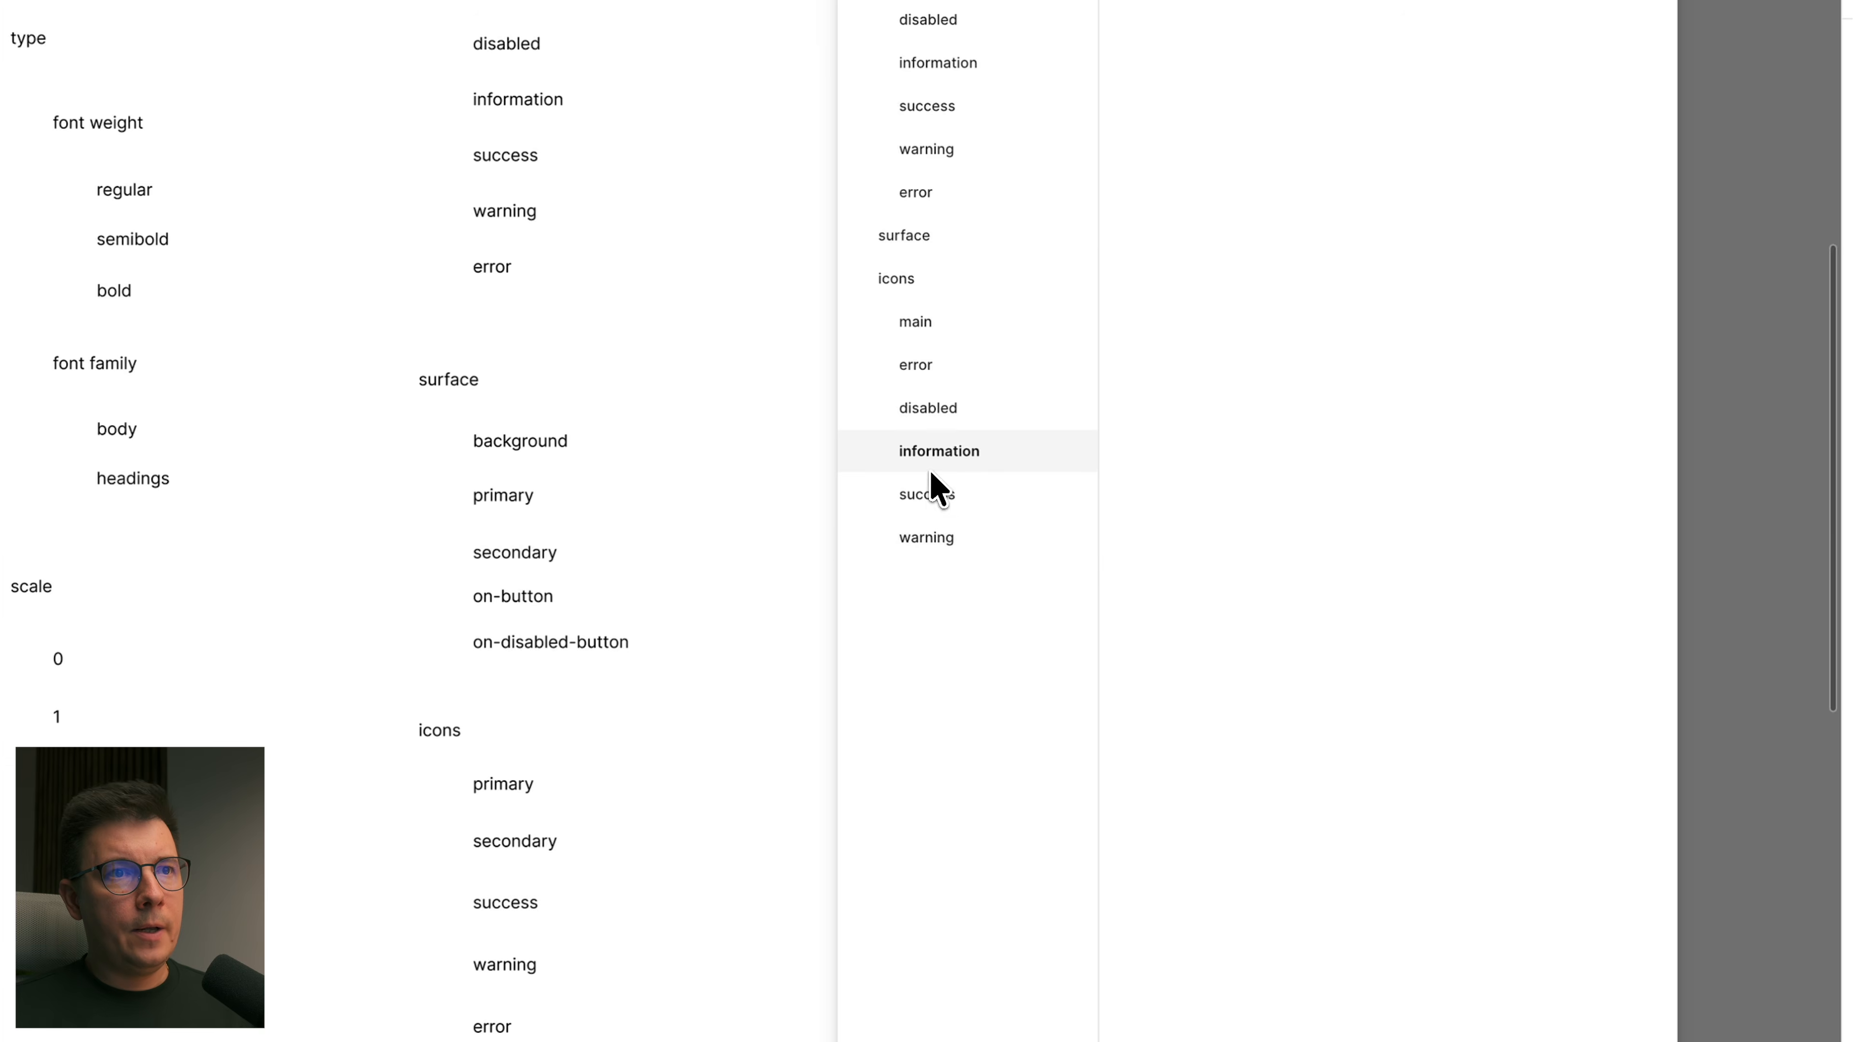
pyautogui.click(899, 280)
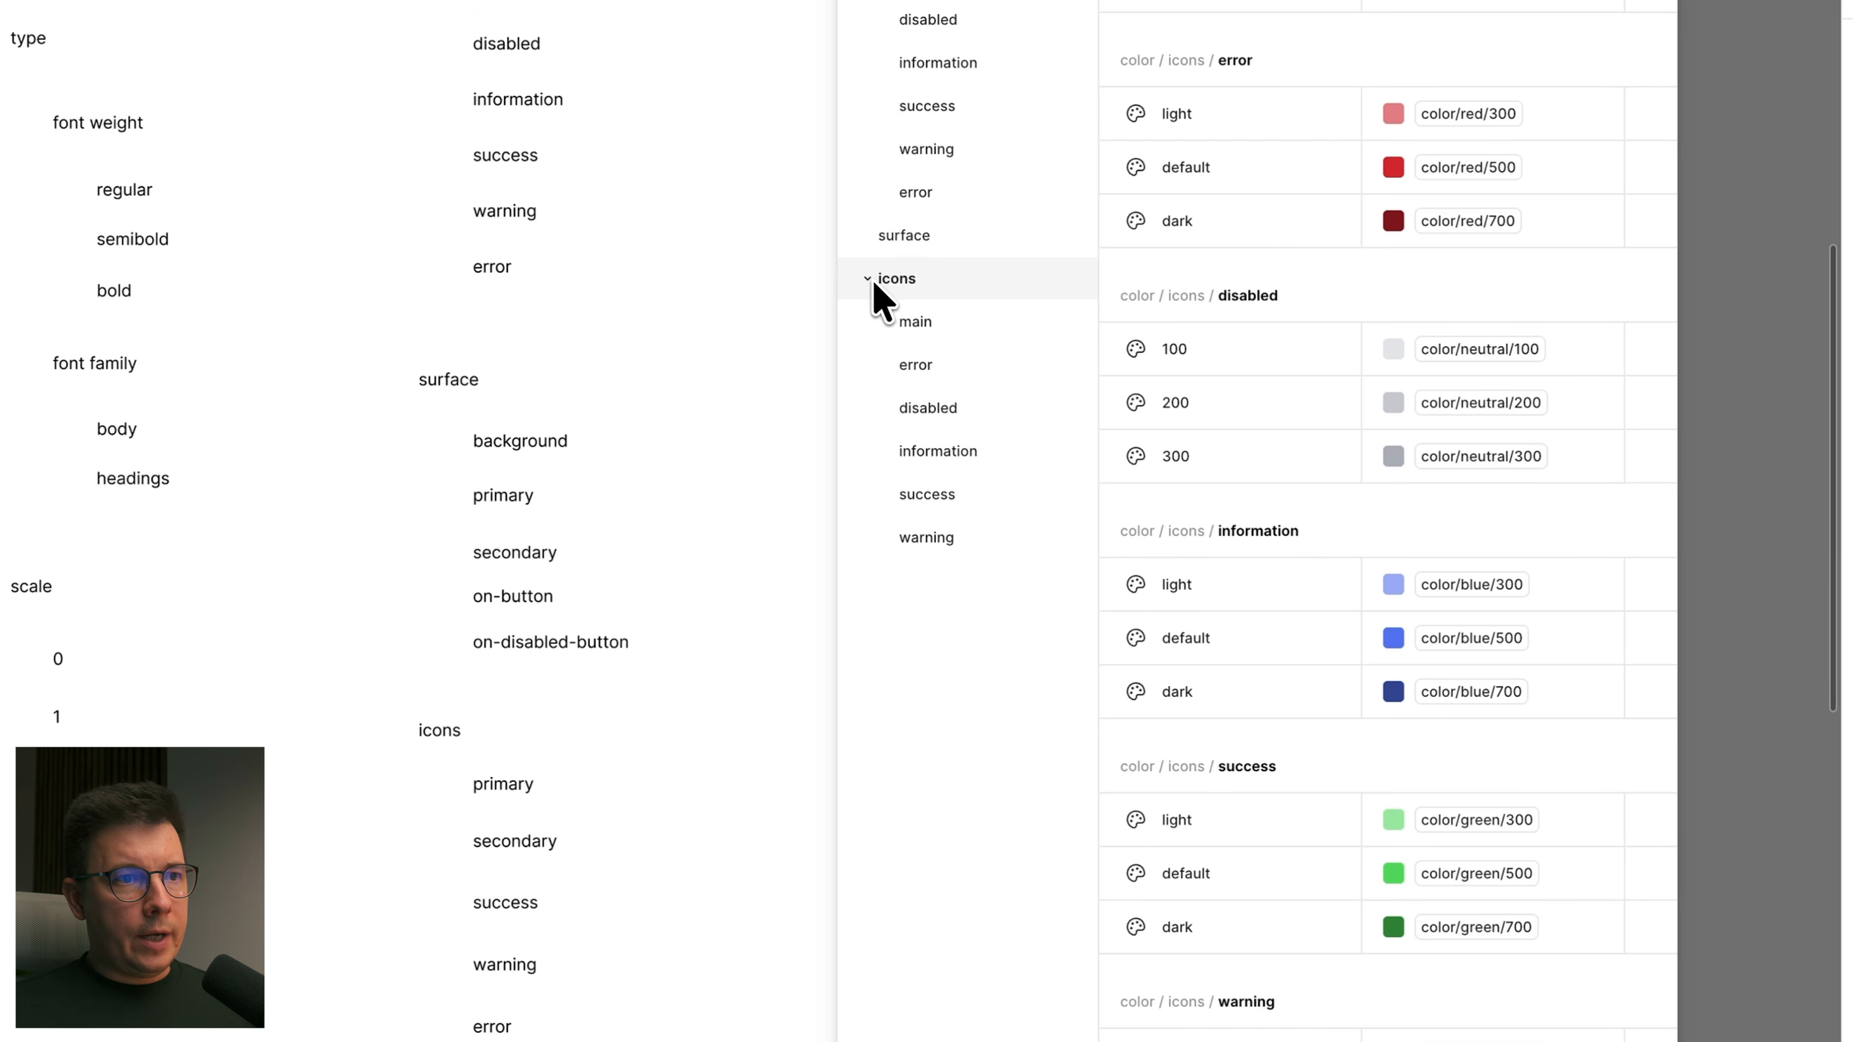
# Step: Create a color variable in the surface group and put it in a new group of its own
pyautogui.click(870, 236)
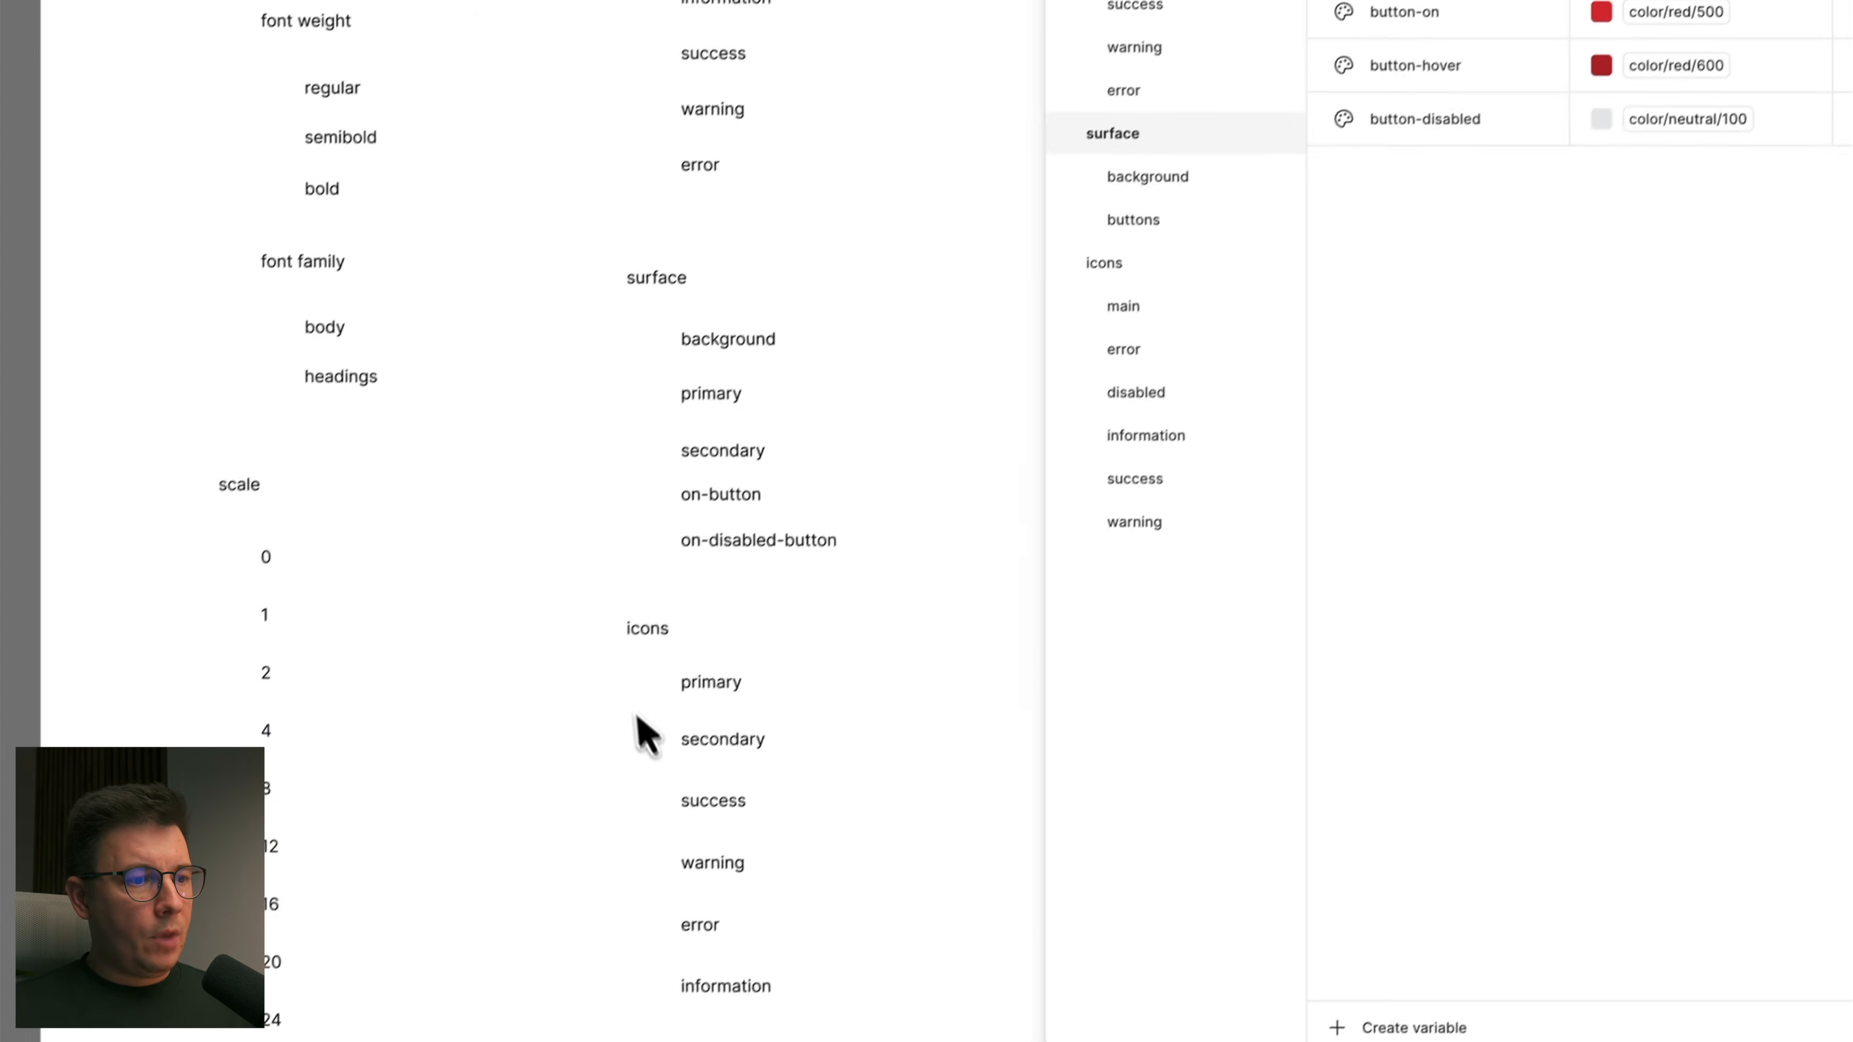
pyautogui.scroll(-4, 646, 736)
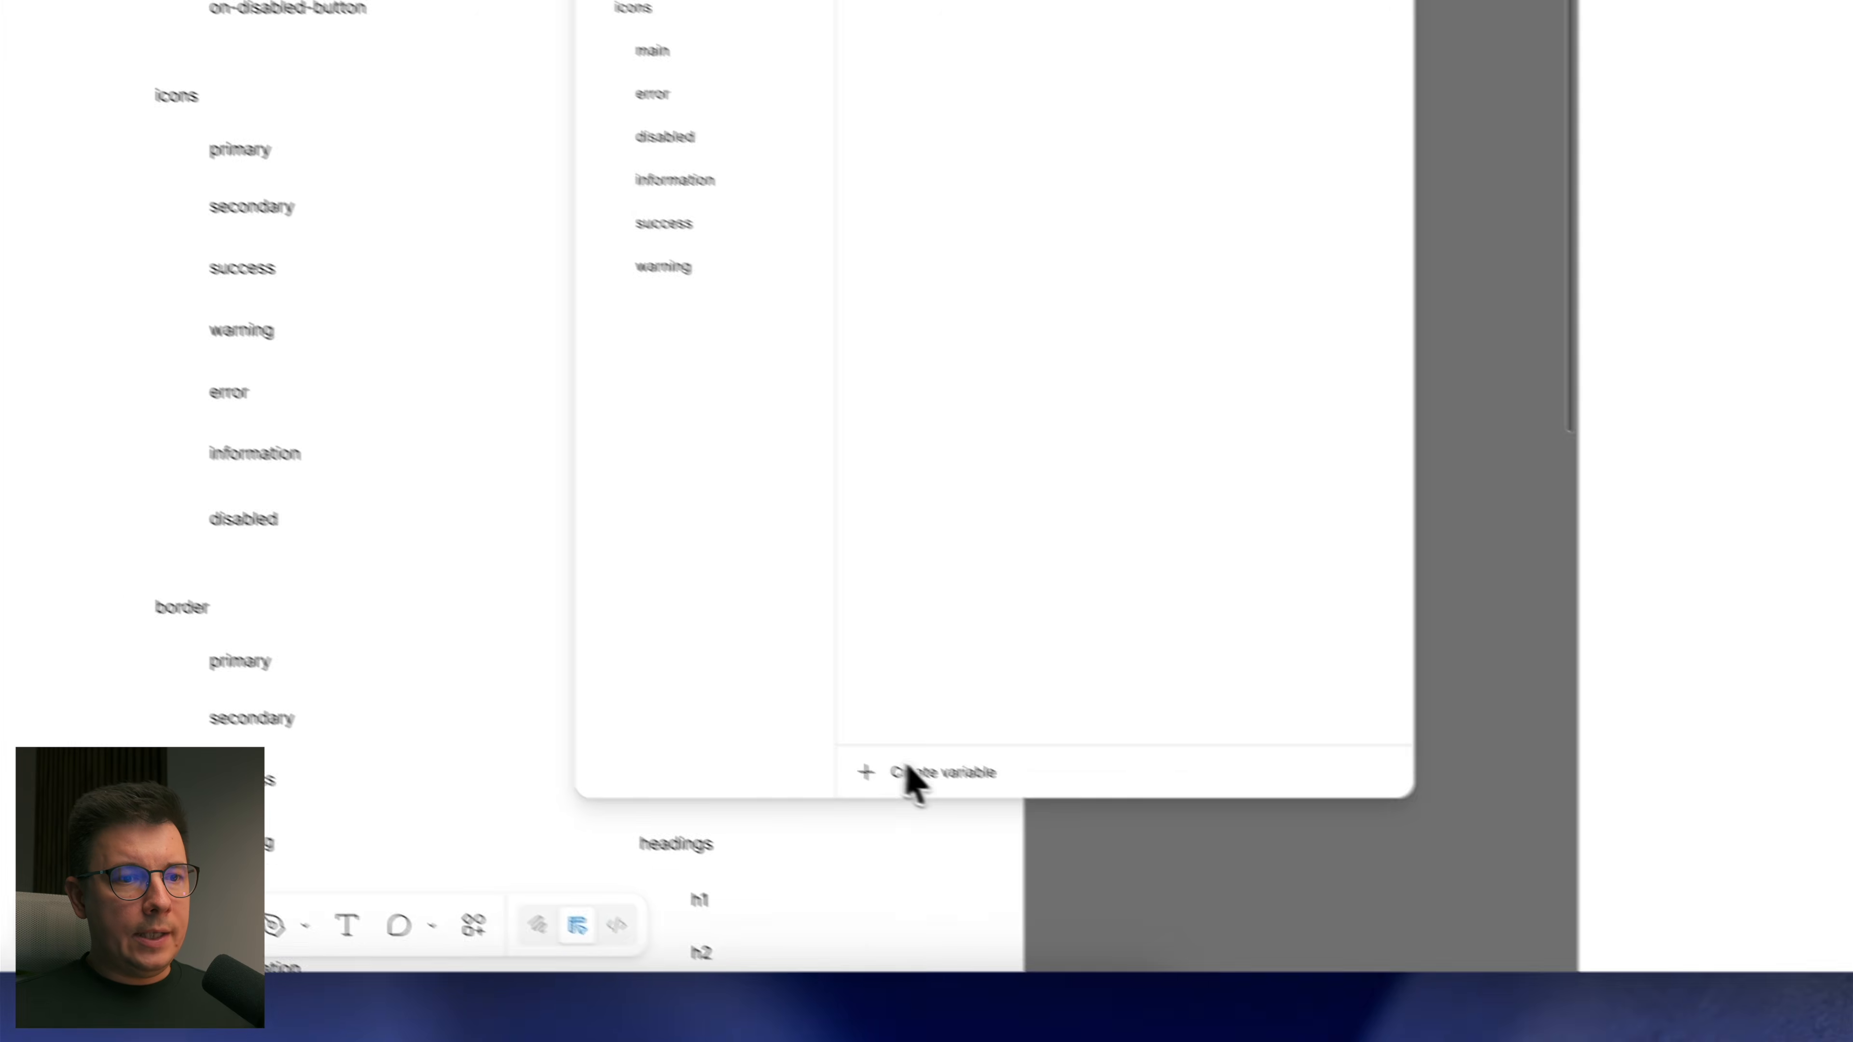
pyautogui.click(1379, 1017)
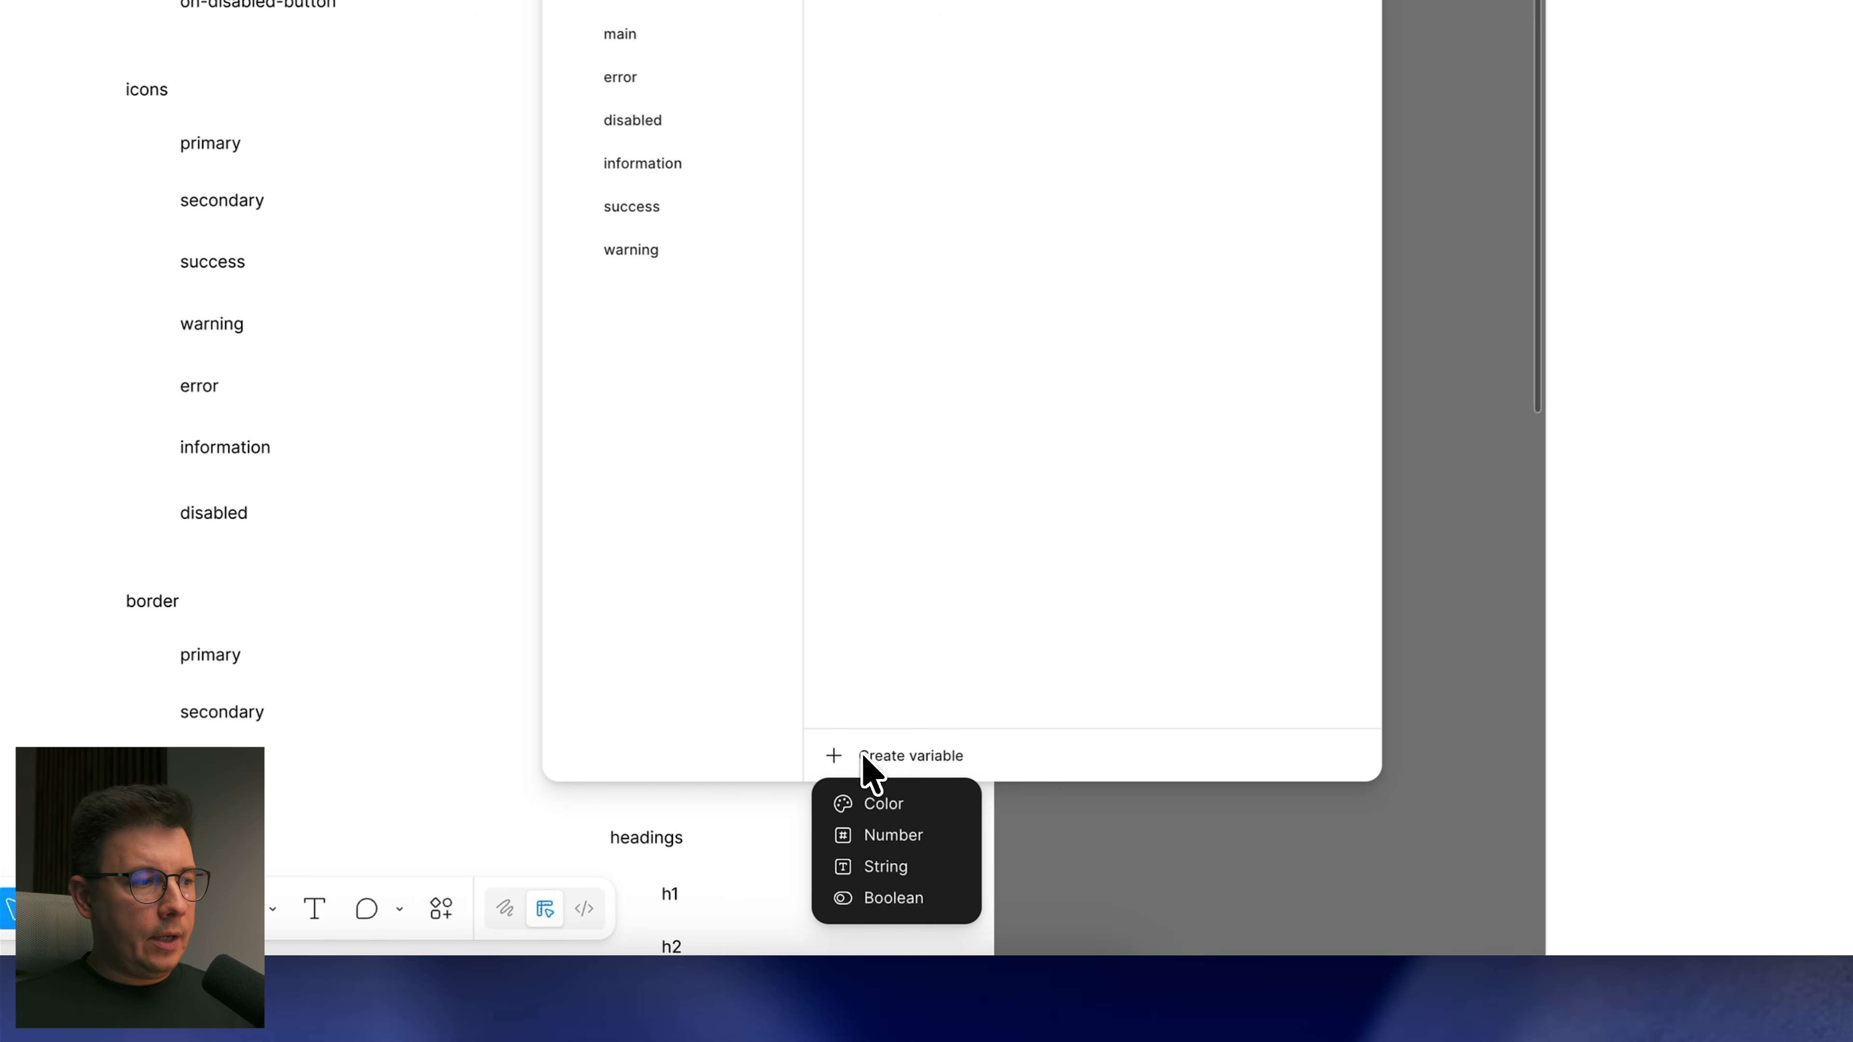
pyautogui.click(876, 805)
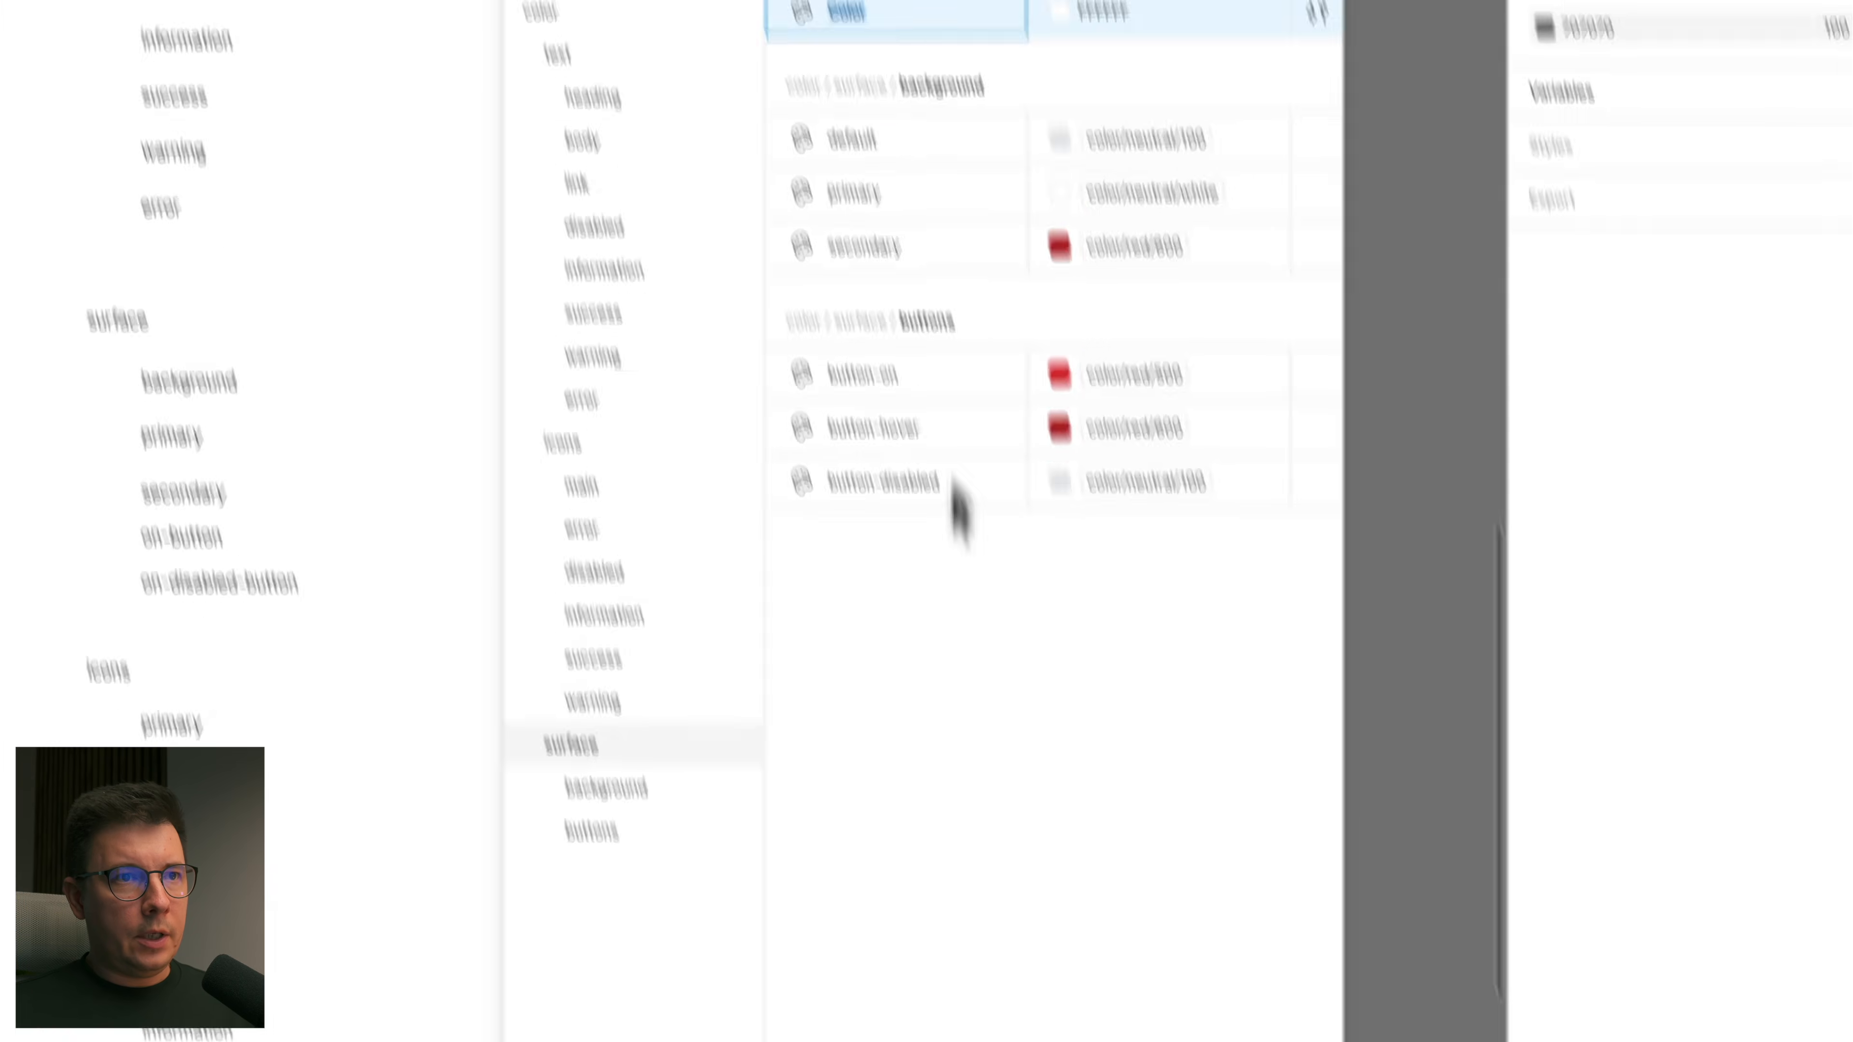
pyautogui.rightClick(1025, 222)
pyautogui.click(1125, 329)
# Step: Move the new group out to the same level directly below icons and rename it borders
pyautogui.moveTo(972, 365); pyautogui.dragTo(967, 440)
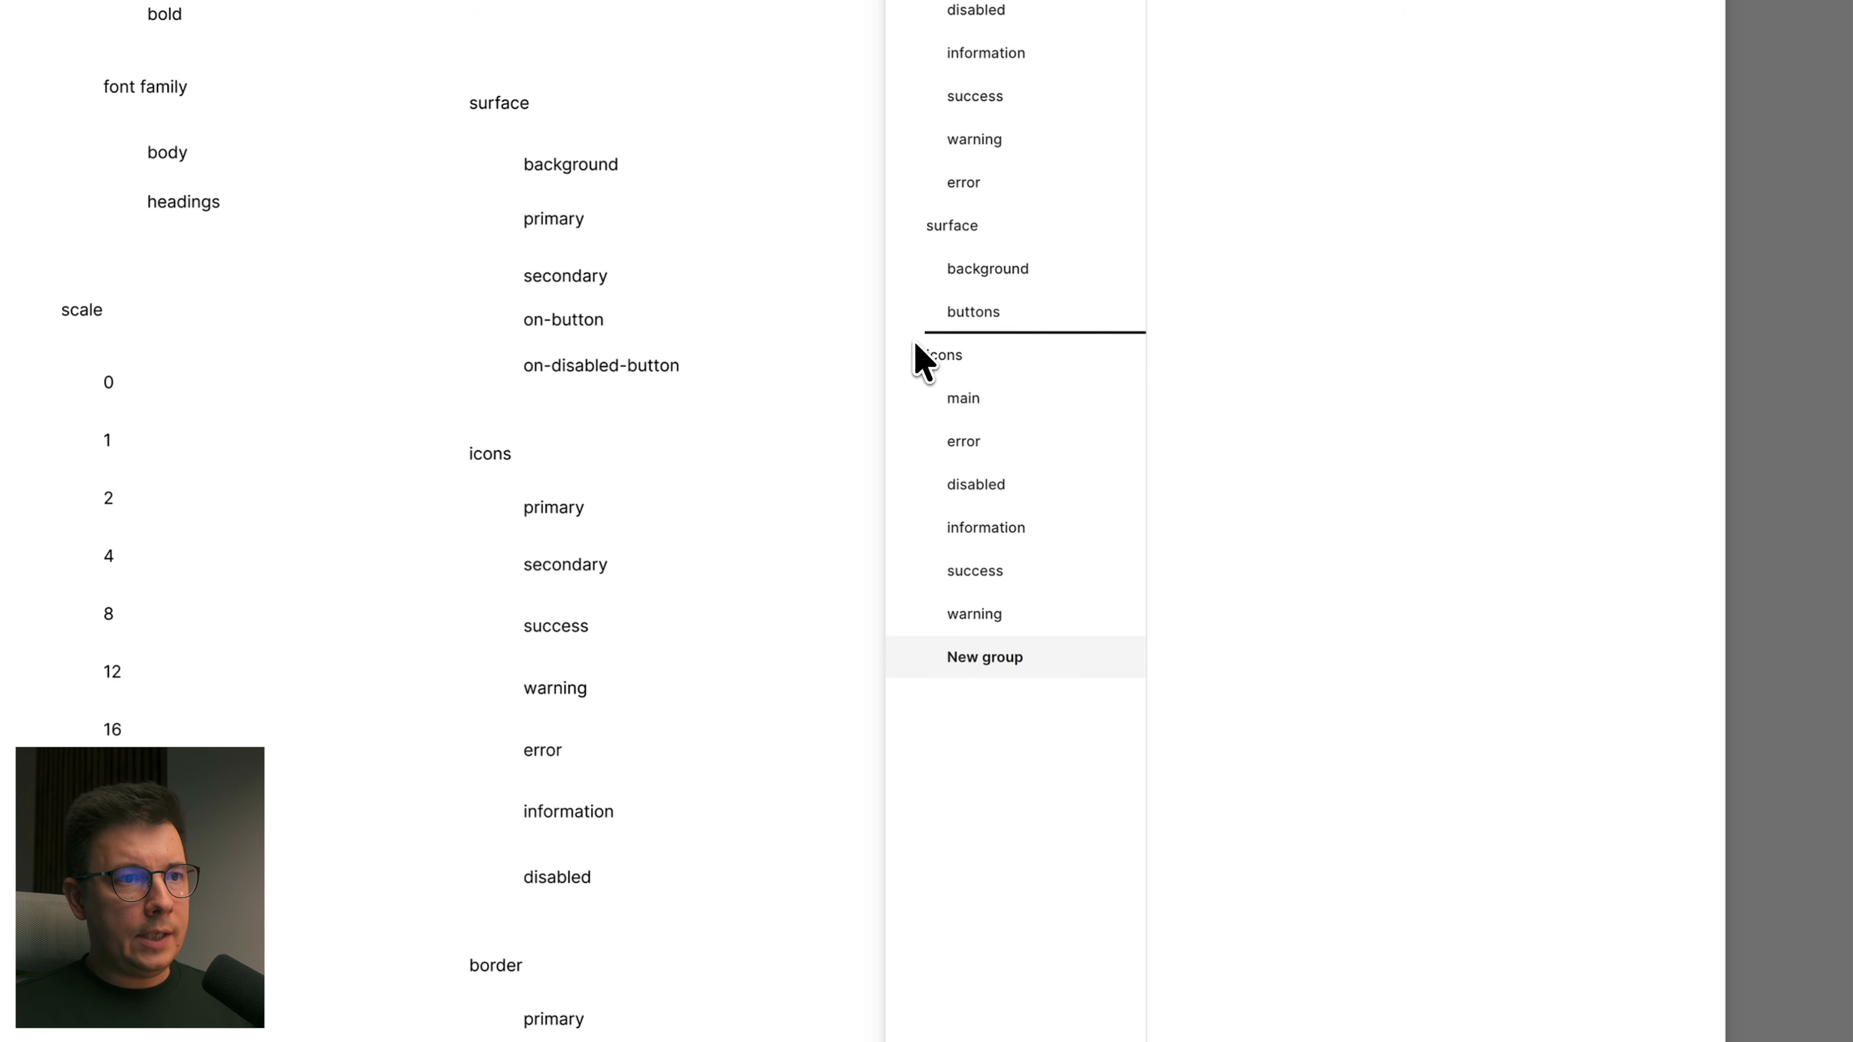
pyautogui.click(915, 398)
pyautogui.doubleClick(967, 401)
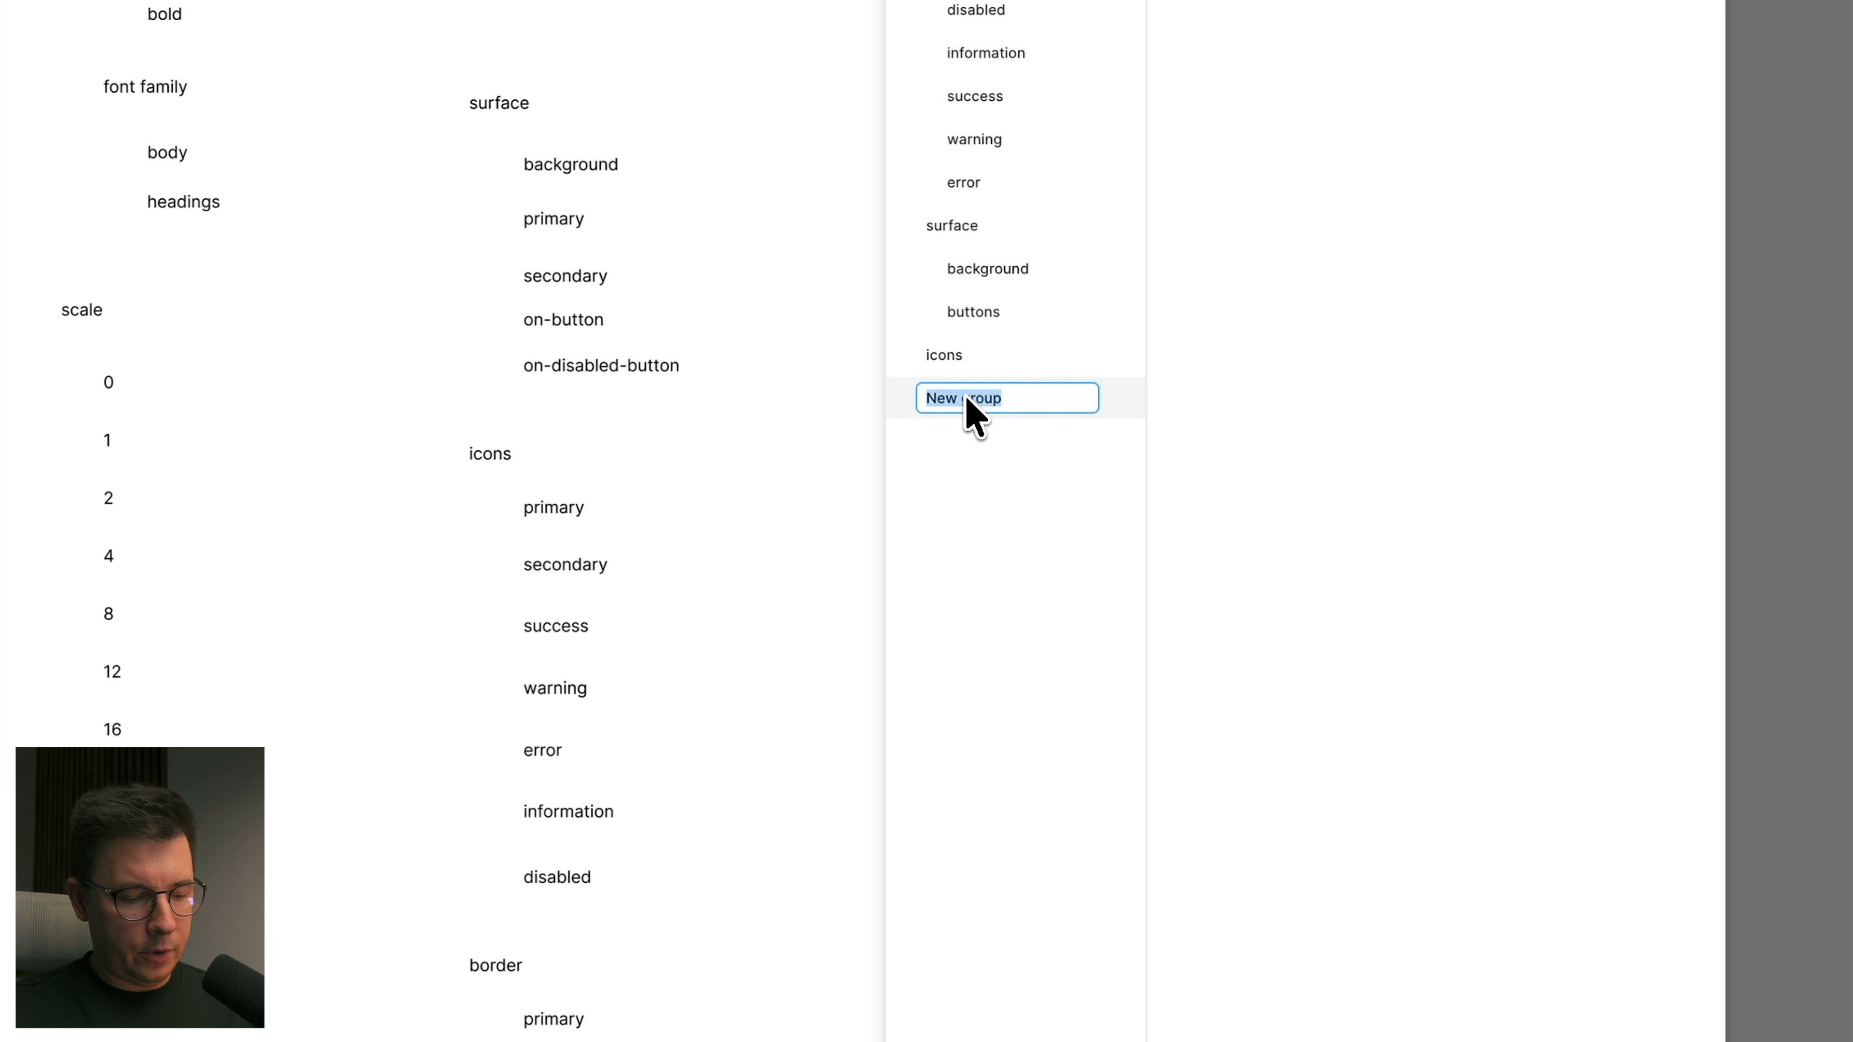
pyautogui.write('borders')
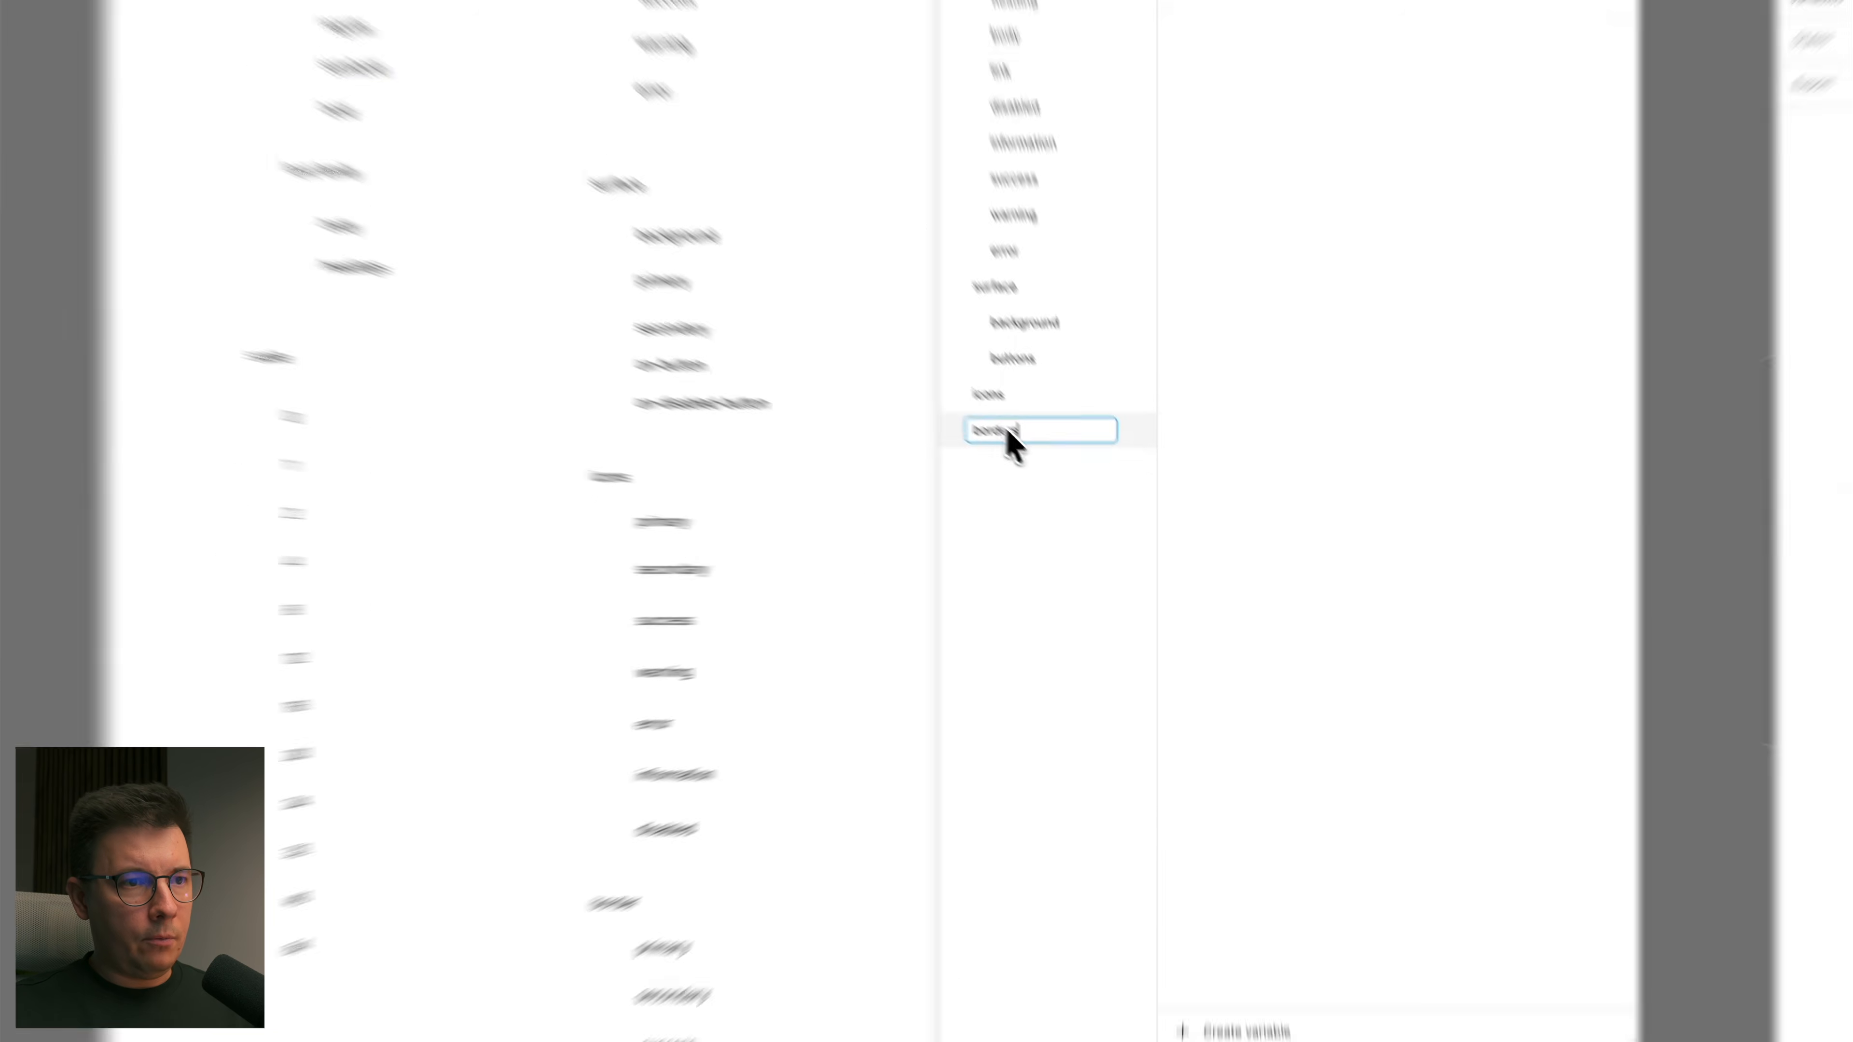
pyautogui.press('Return')
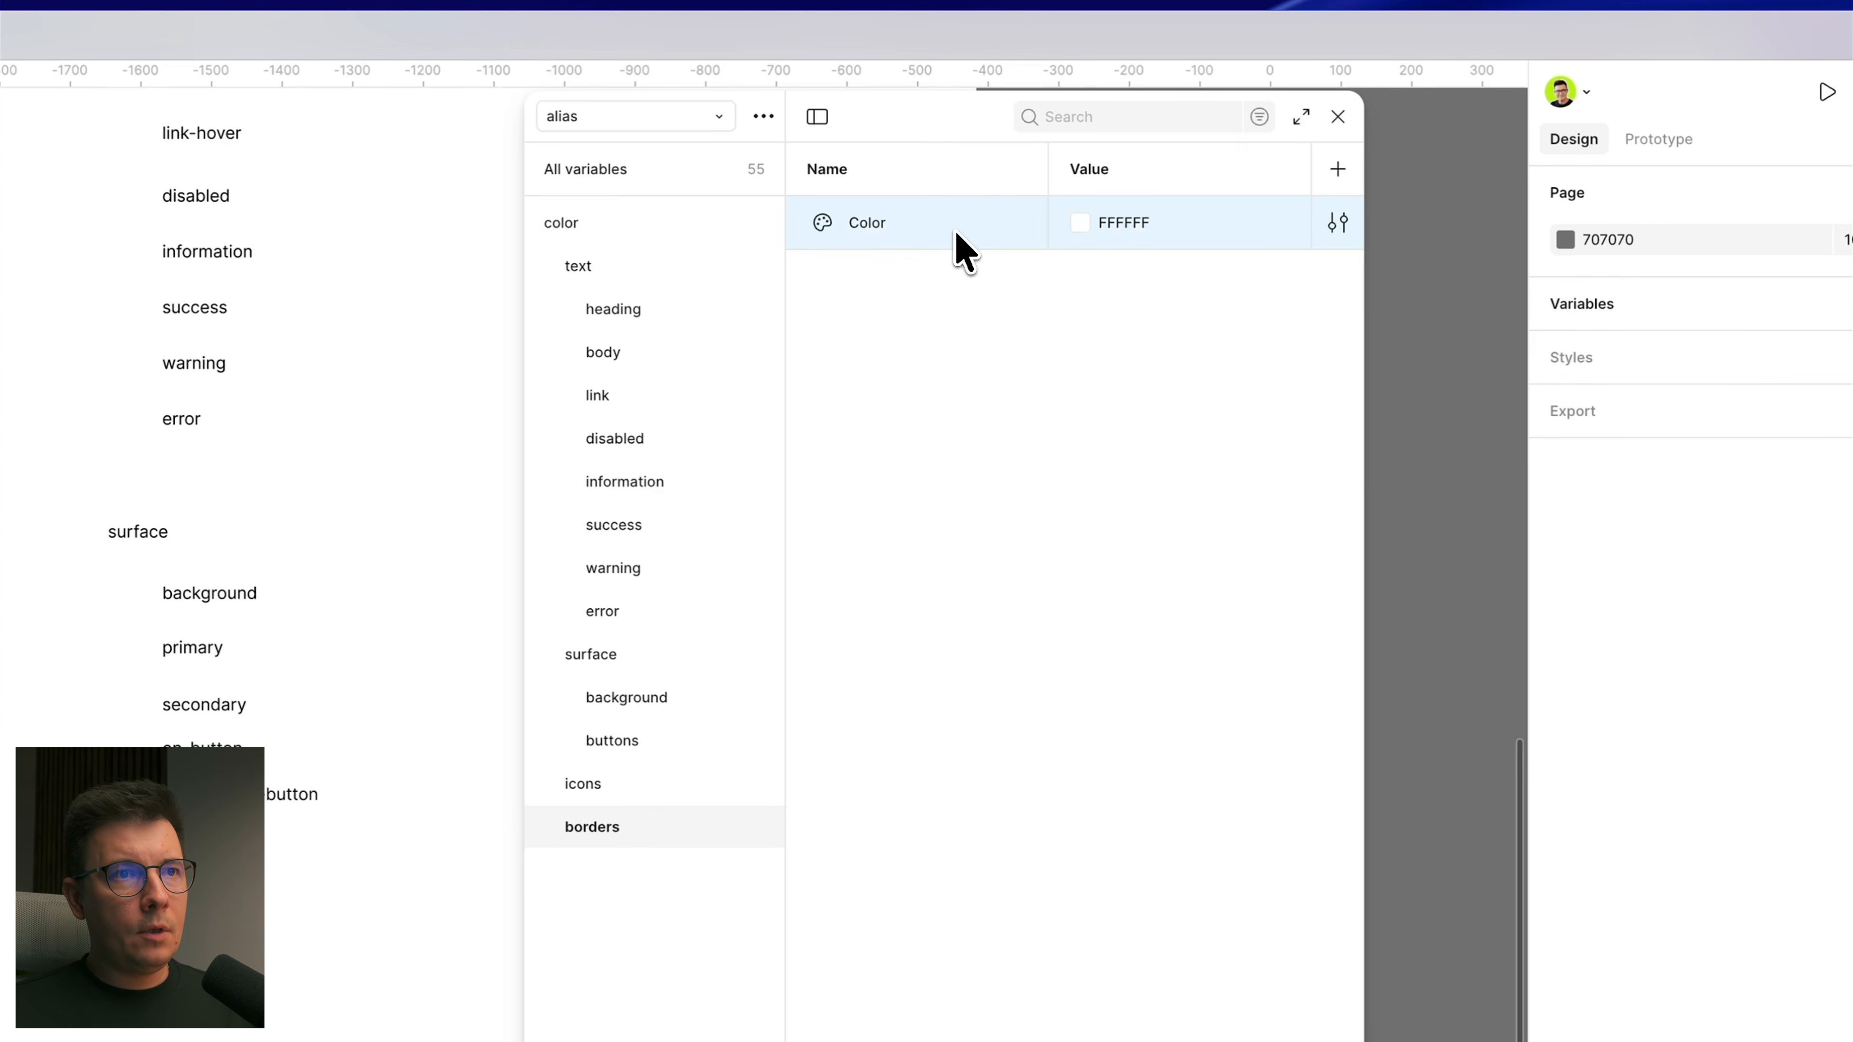
# Step: Put the color variable in the borders group into a new subgroup named primary
pyautogui.rightClick(1264, 197)
pyautogui.click(1062, 336)
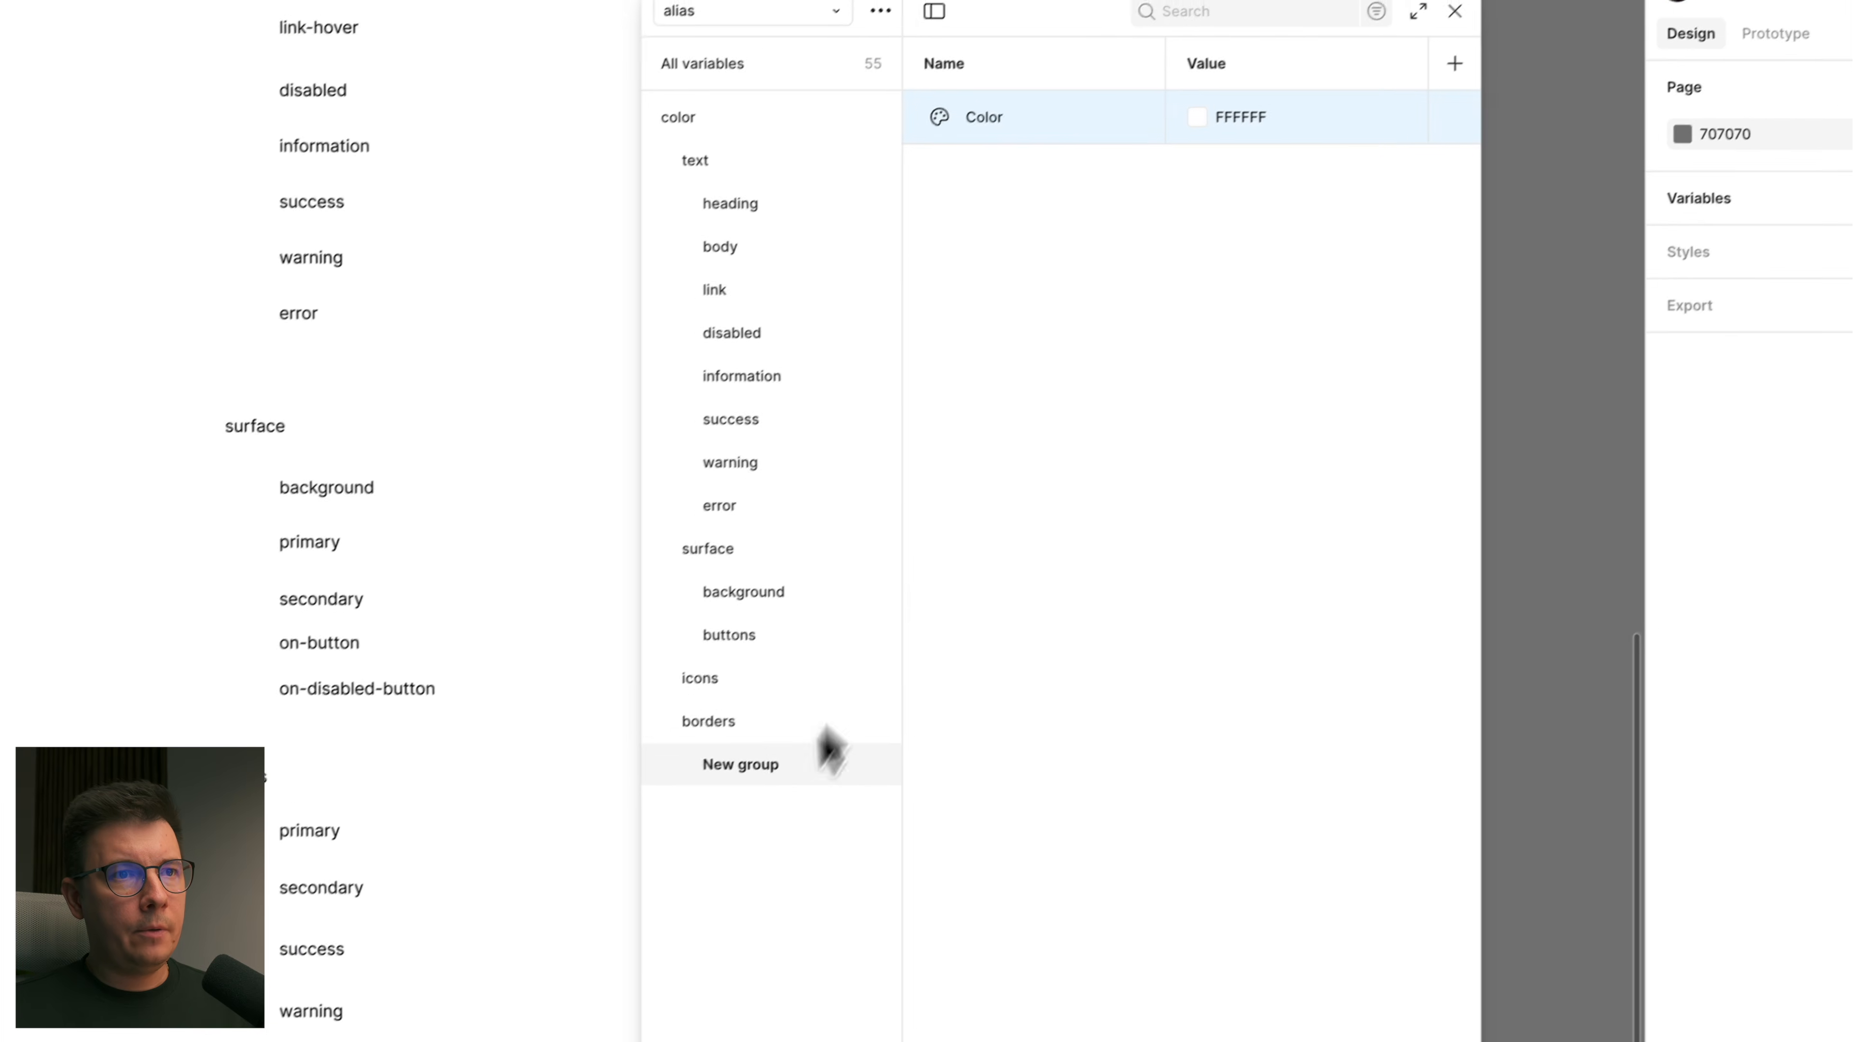
pyautogui.doubleClick(763, 756)
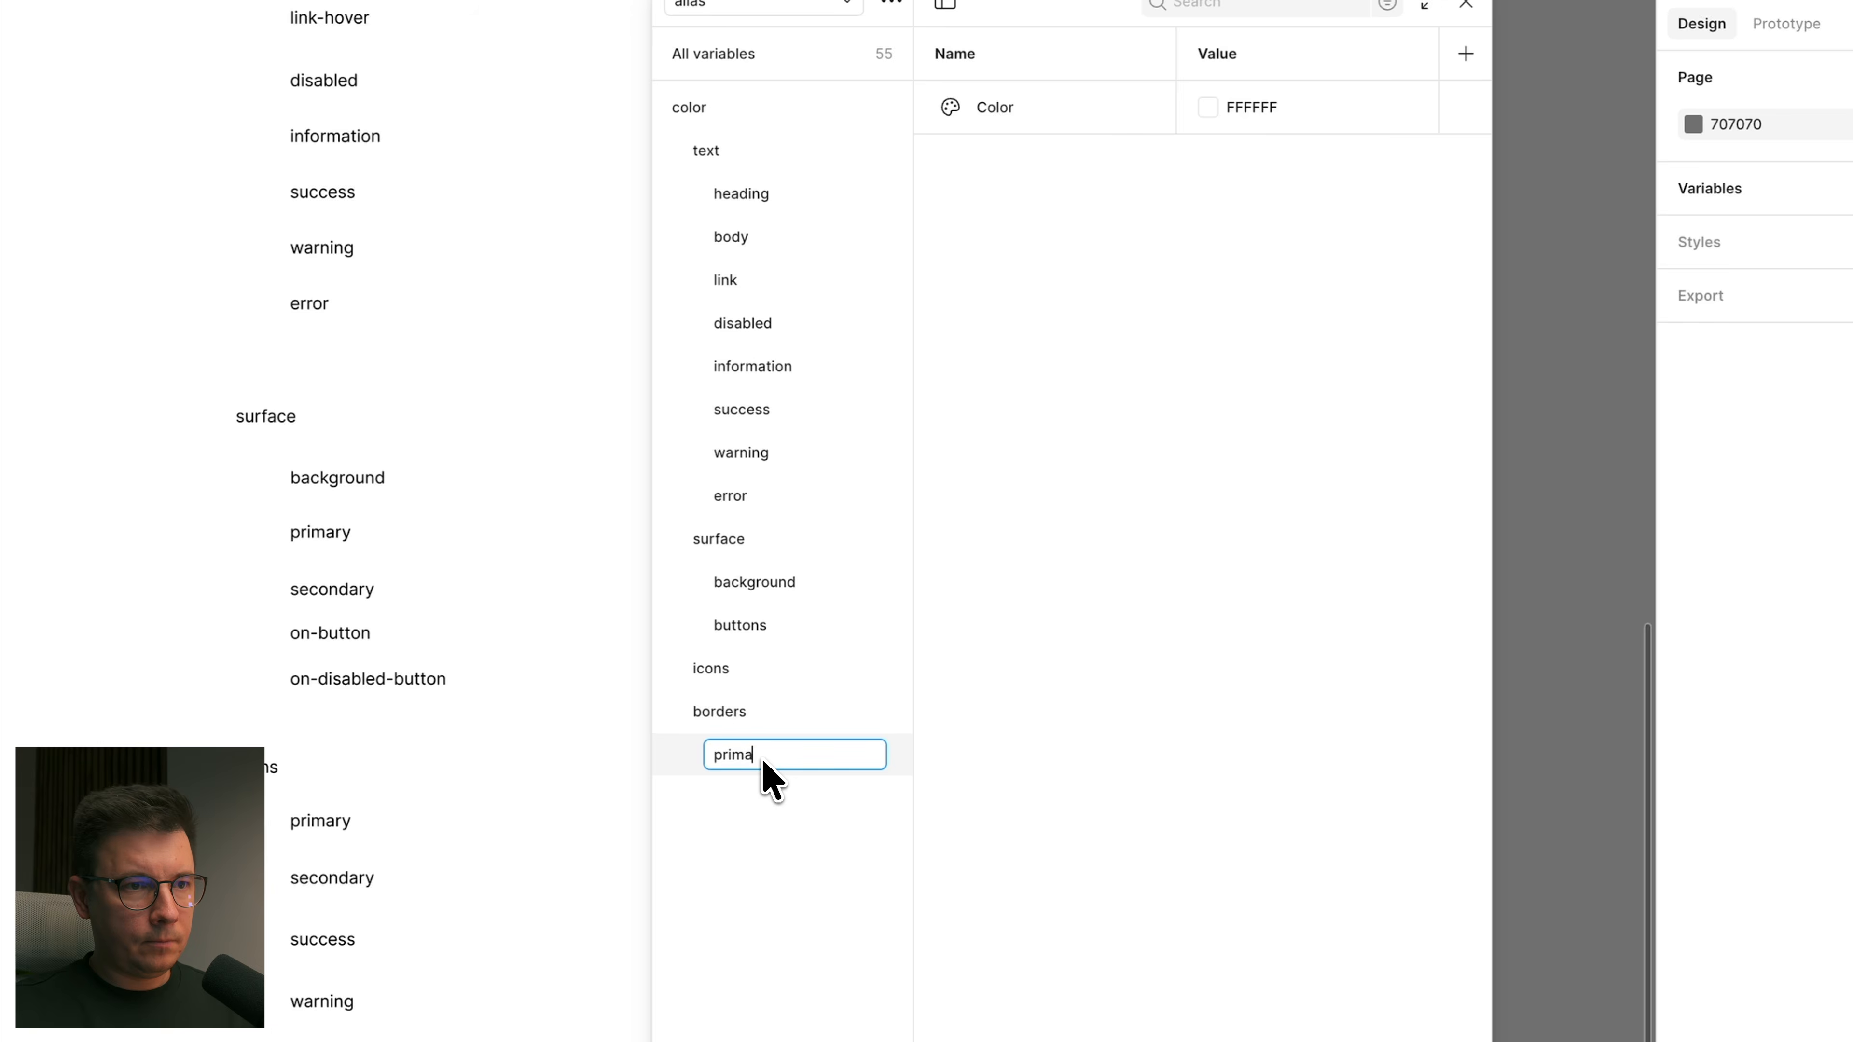
pyautogui.press('Return')
# Step: Duplicate the primary subgroup in borders and rename the copy secondary
pyautogui.rightClick(846, 762)
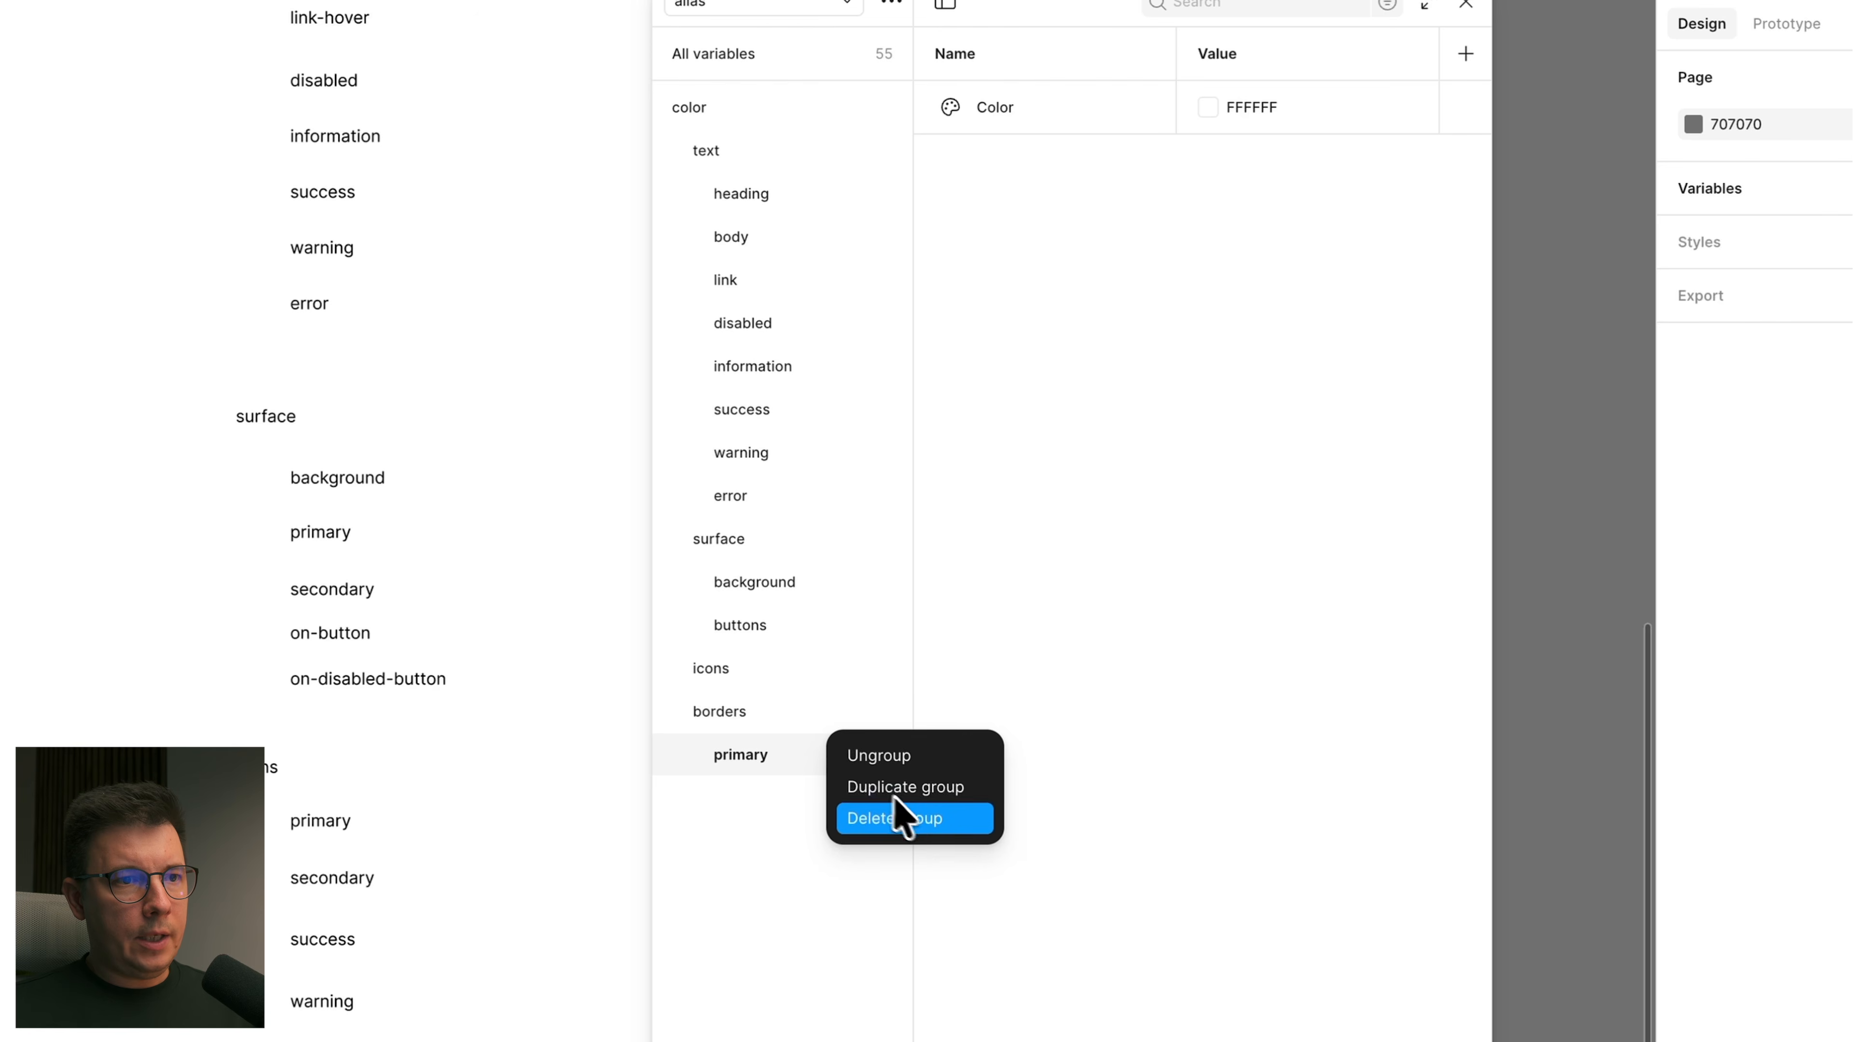
pyautogui.click(923, 792)
pyautogui.doubleClick(756, 797)
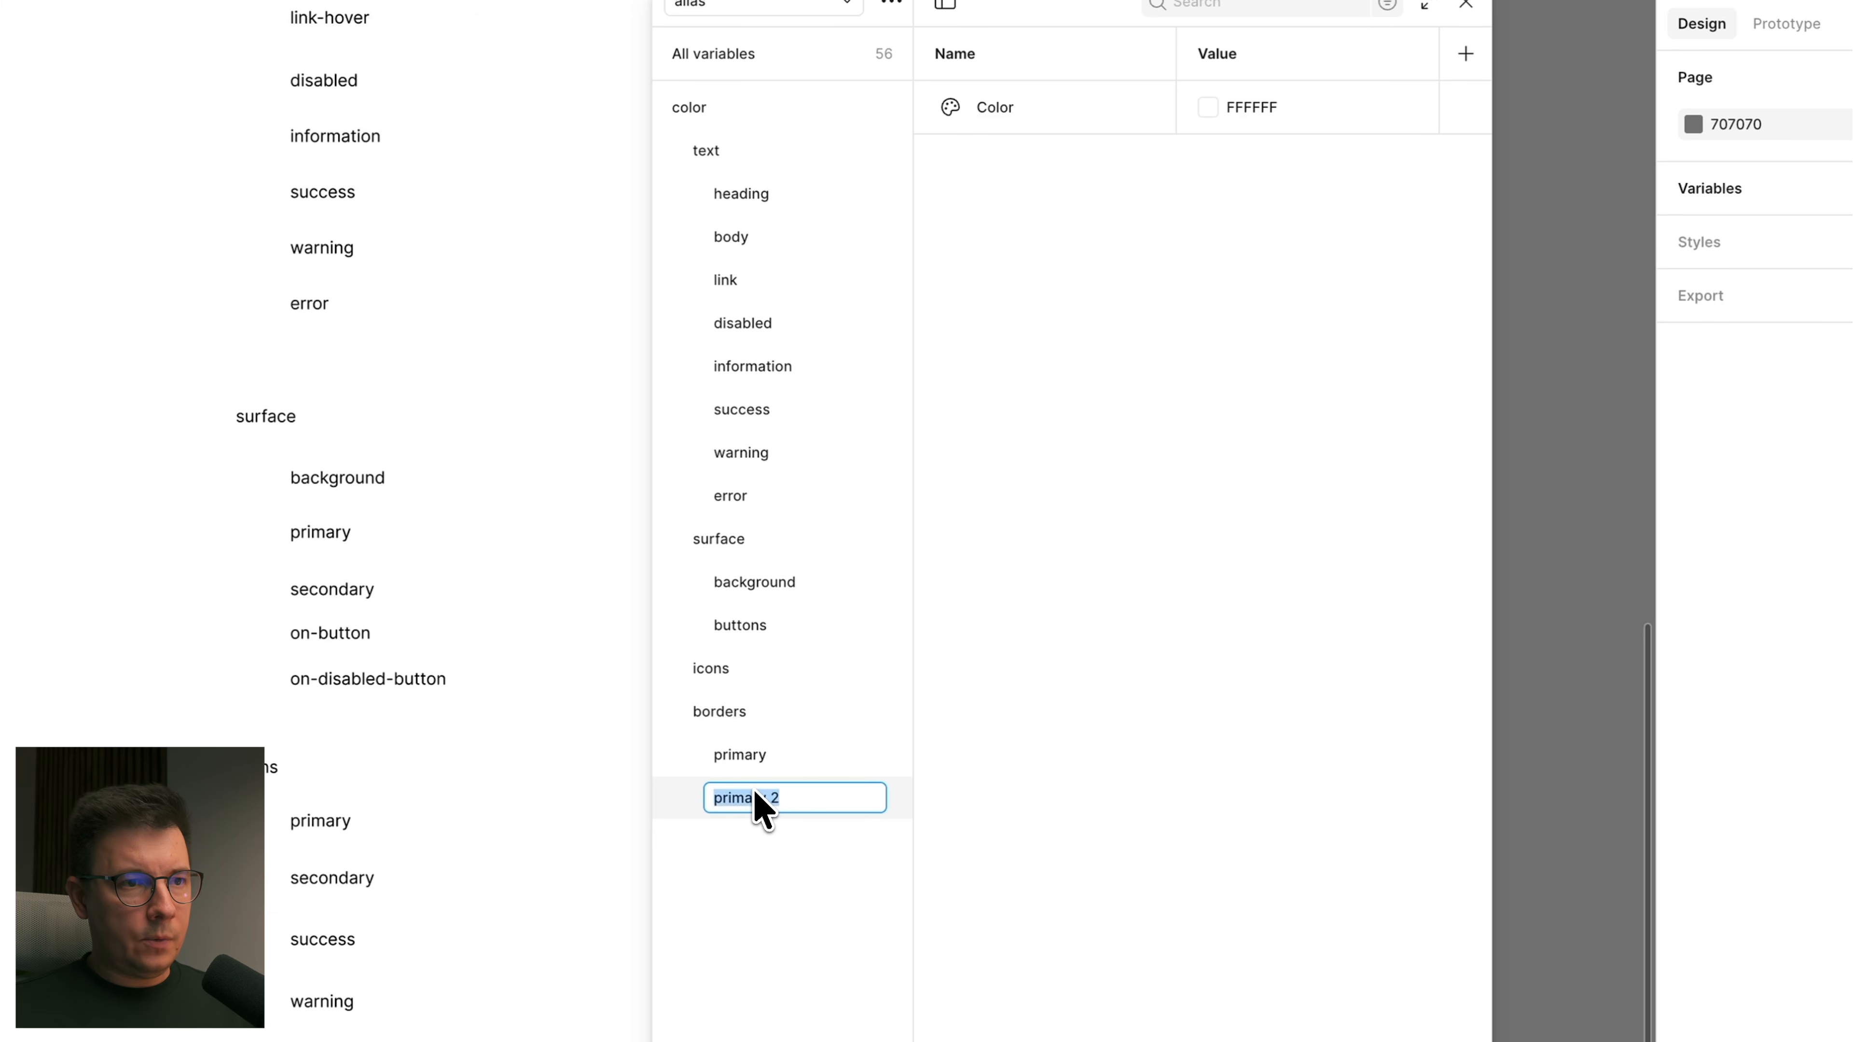
pyautogui.write('secon')
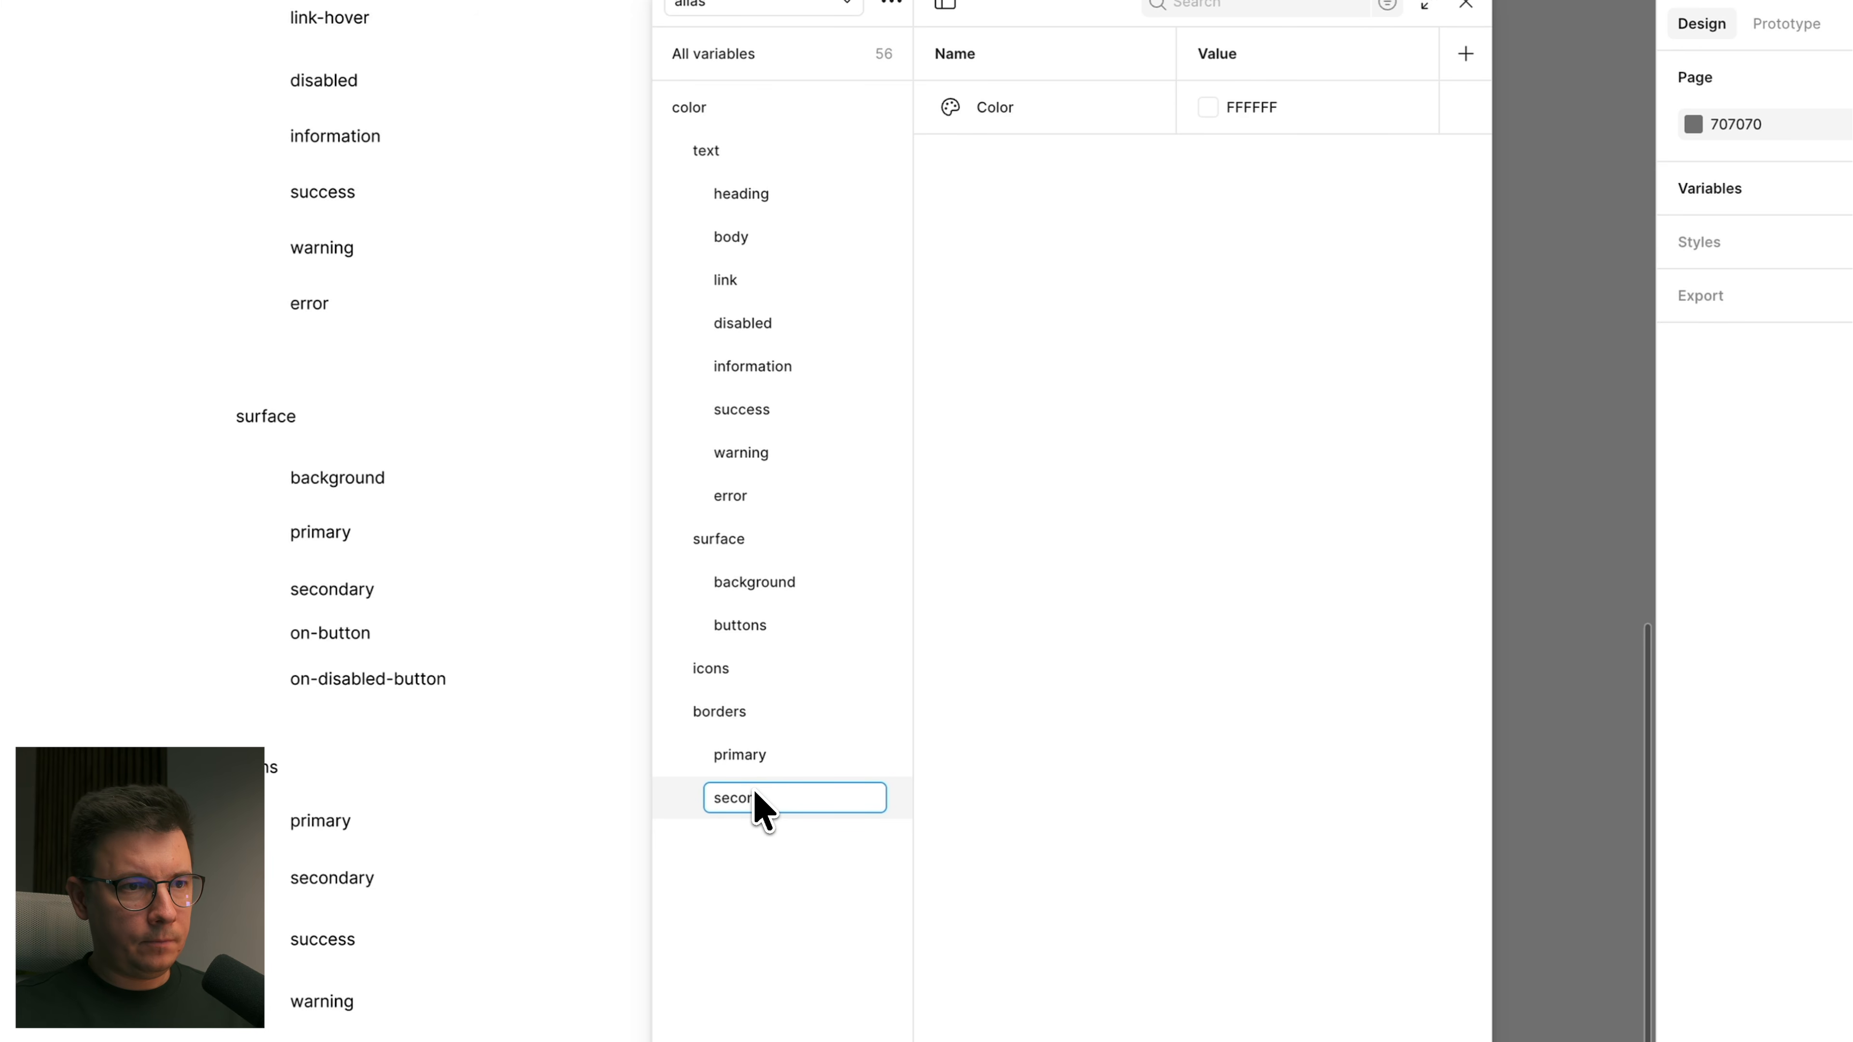
pyautogui.write('dary')
pyautogui.press('Return')
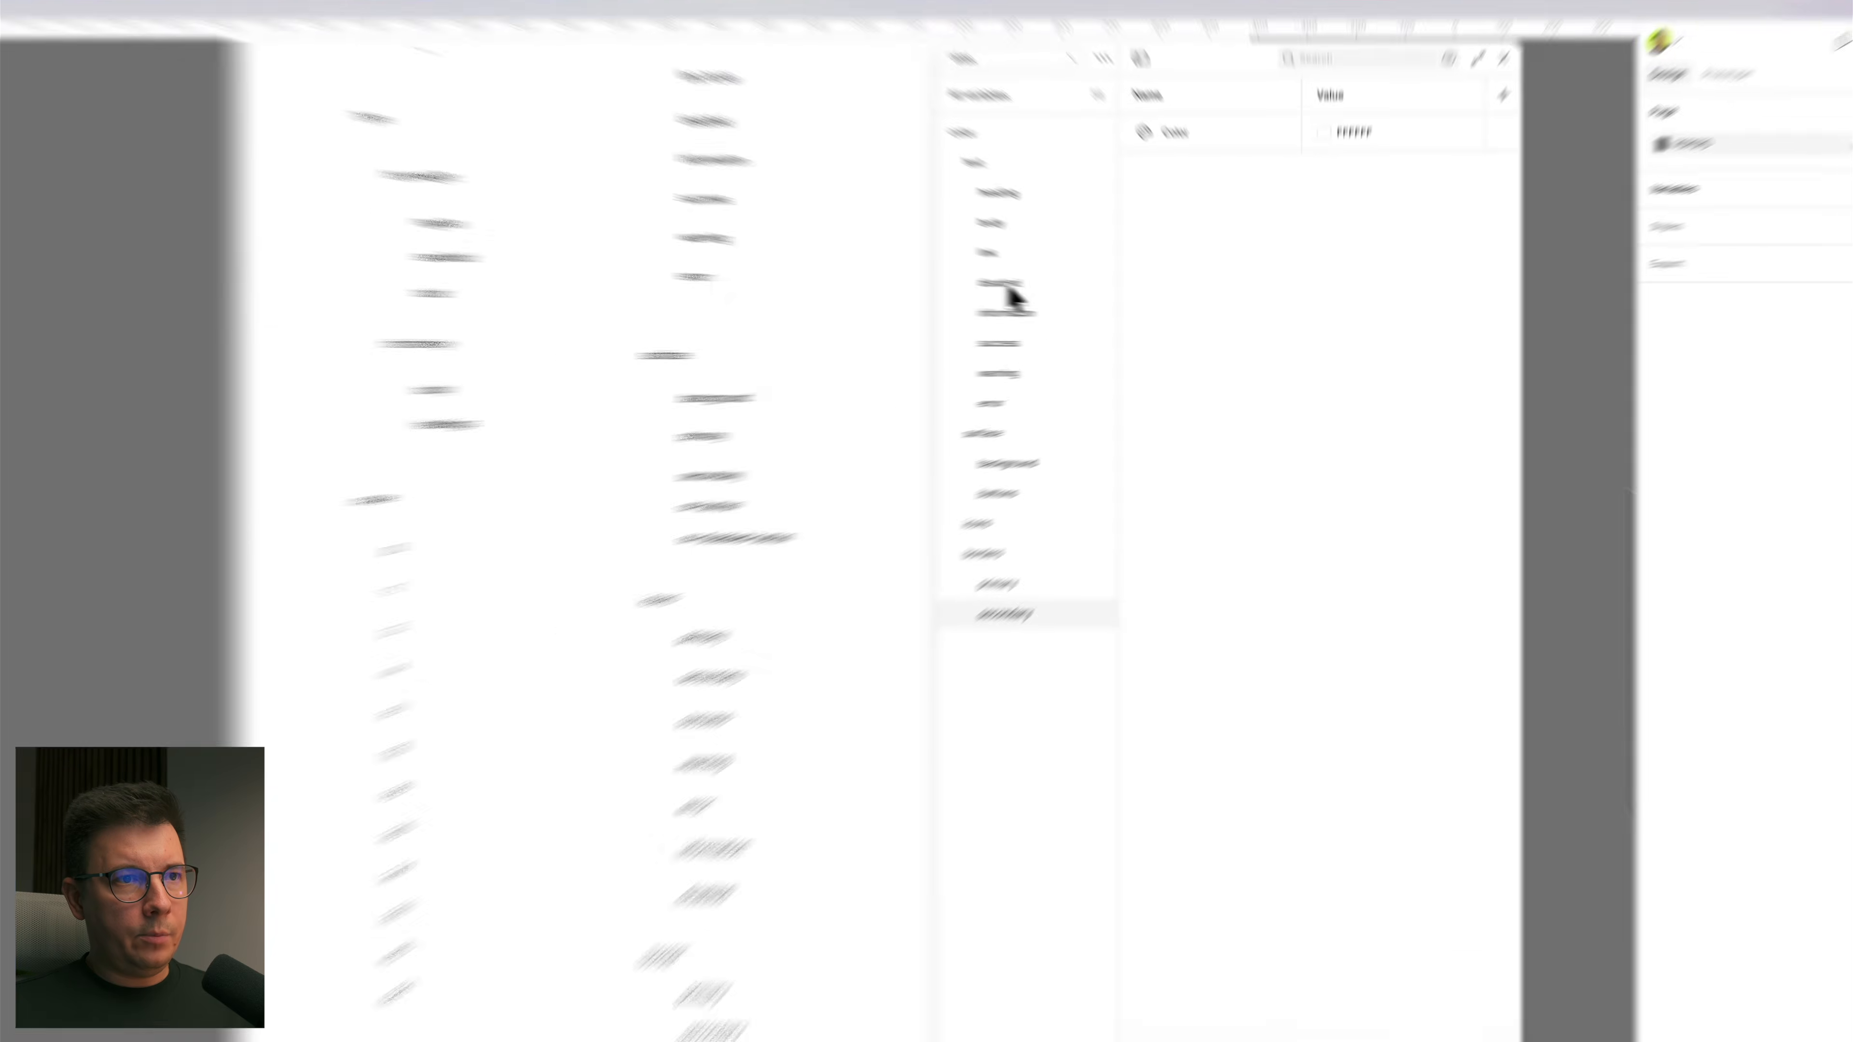
# Step: Duplicate the disabled, information, success, warning and error subgroups of the text group together
pyautogui.click(1093, 300)
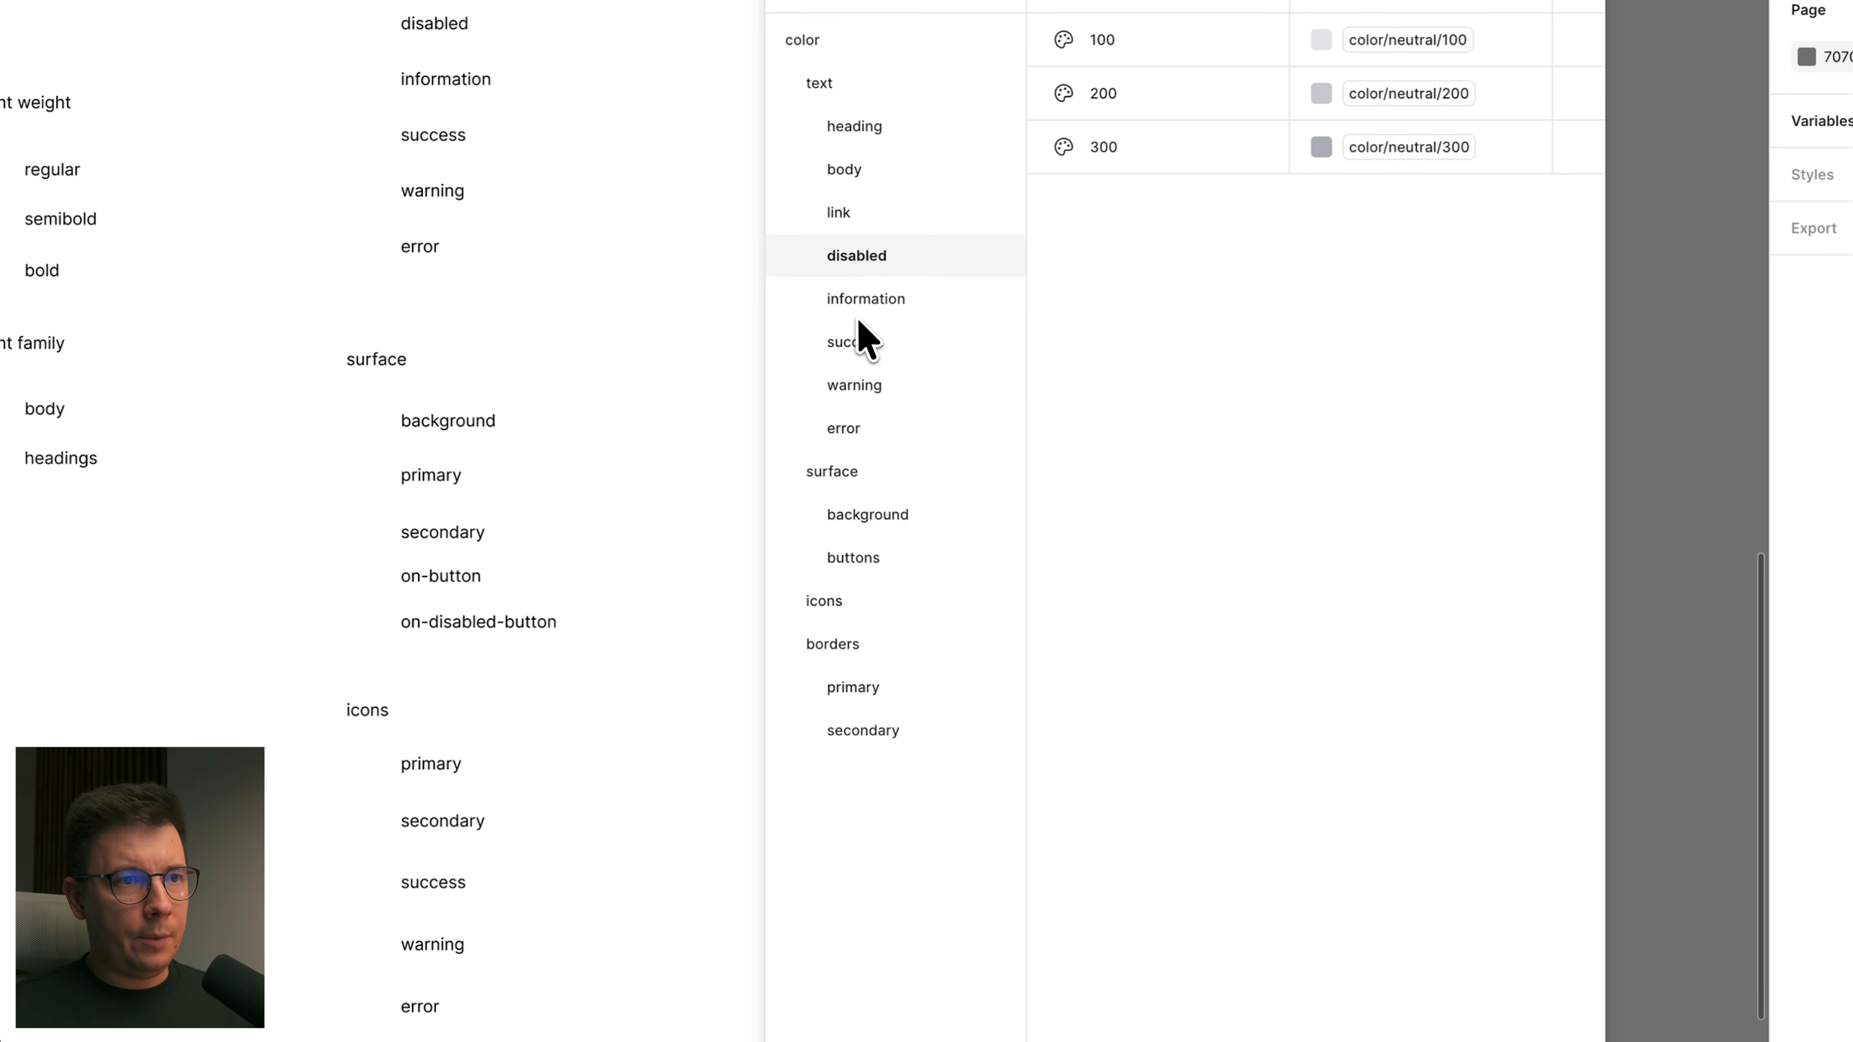
pyautogui.keyDown('shift'); pyautogui.click(855, 425); pyautogui.keyUp('shift')
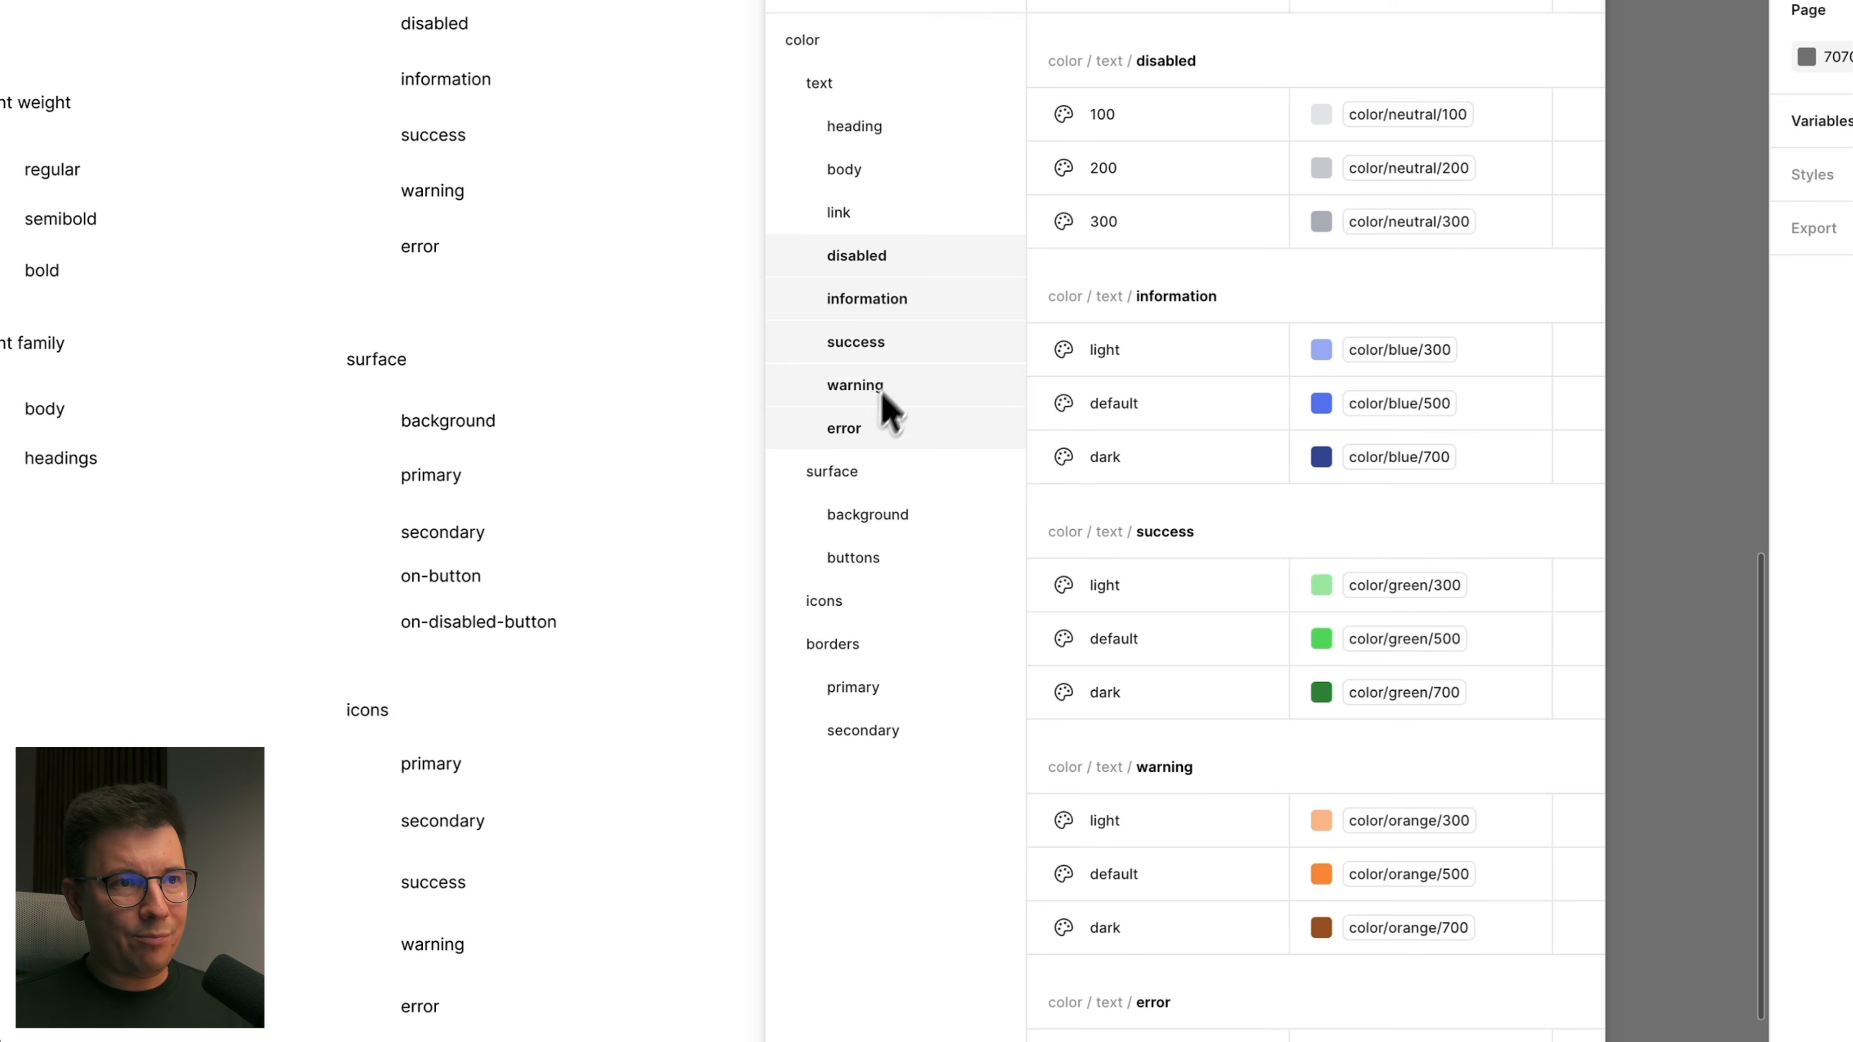
pyautogui.rightClick(927, 304)
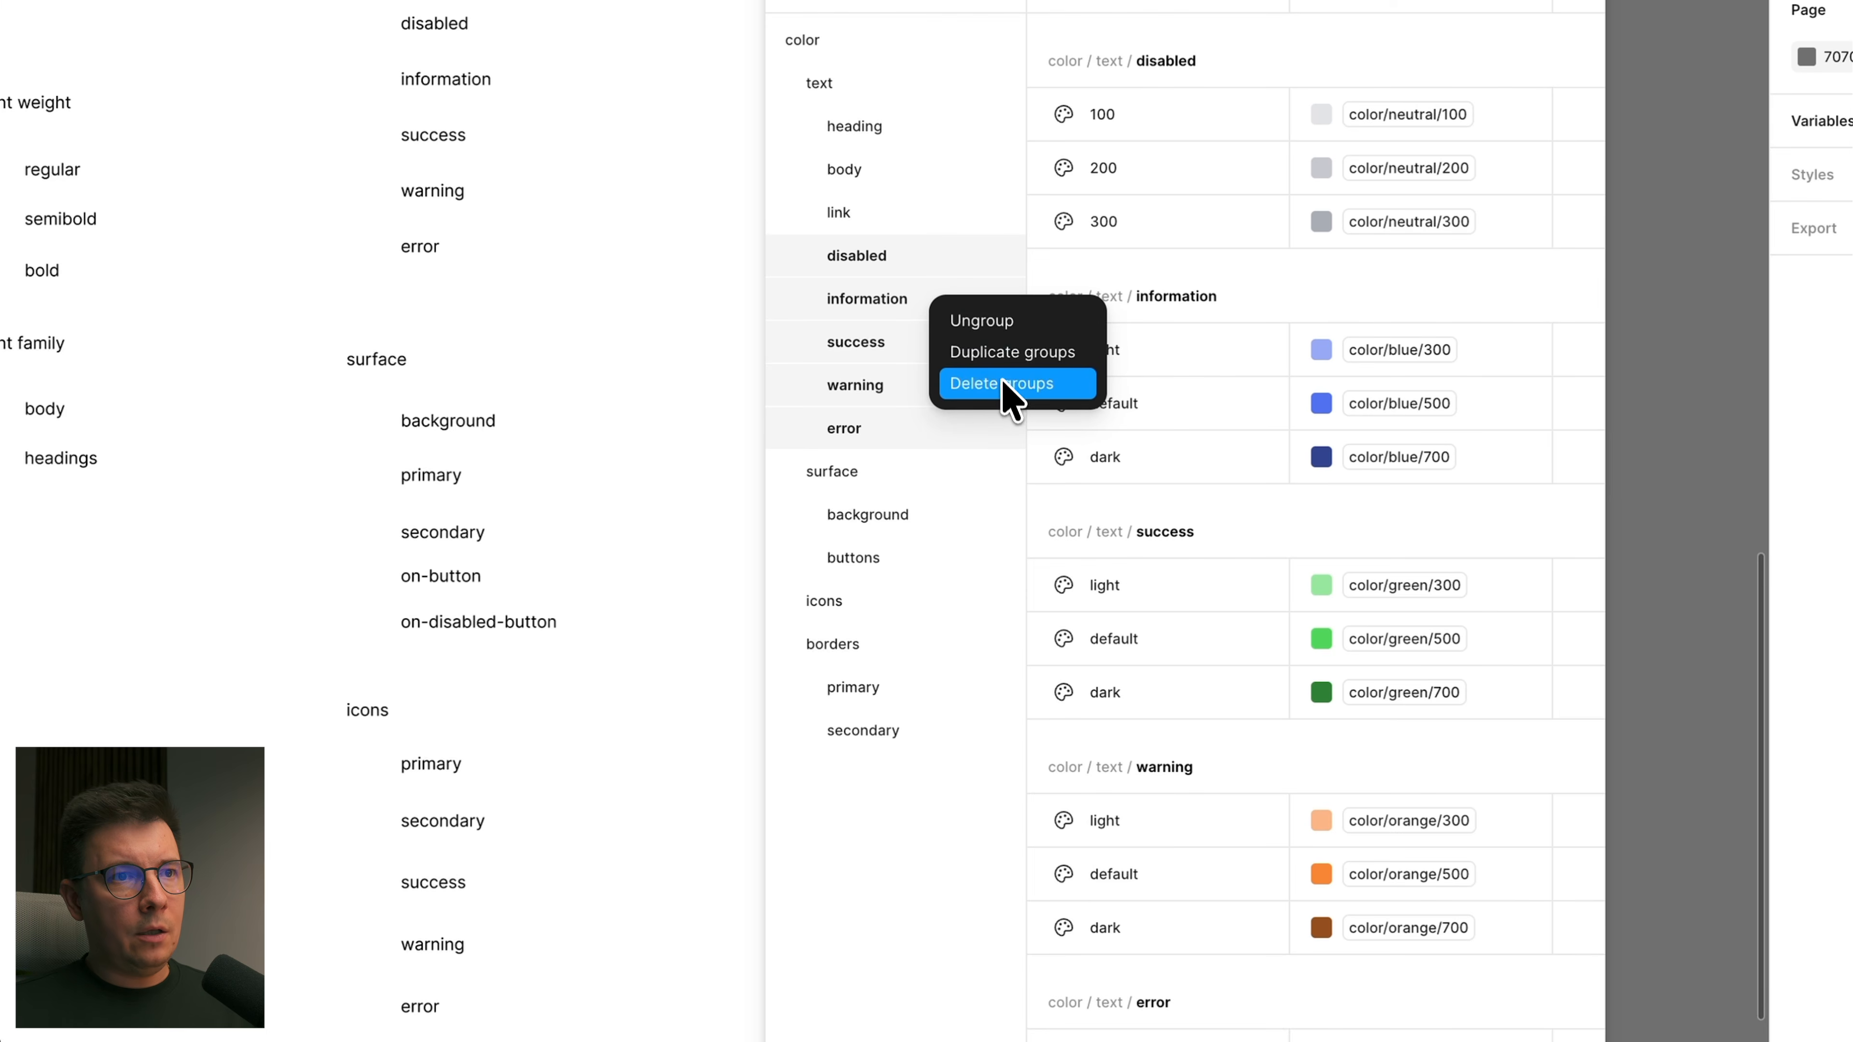
pyautogui.click(1006, 353)
# Step: Move the five duplicated status subgroups from text into the borders group, below secondary
pyautogui.click(869, 471)
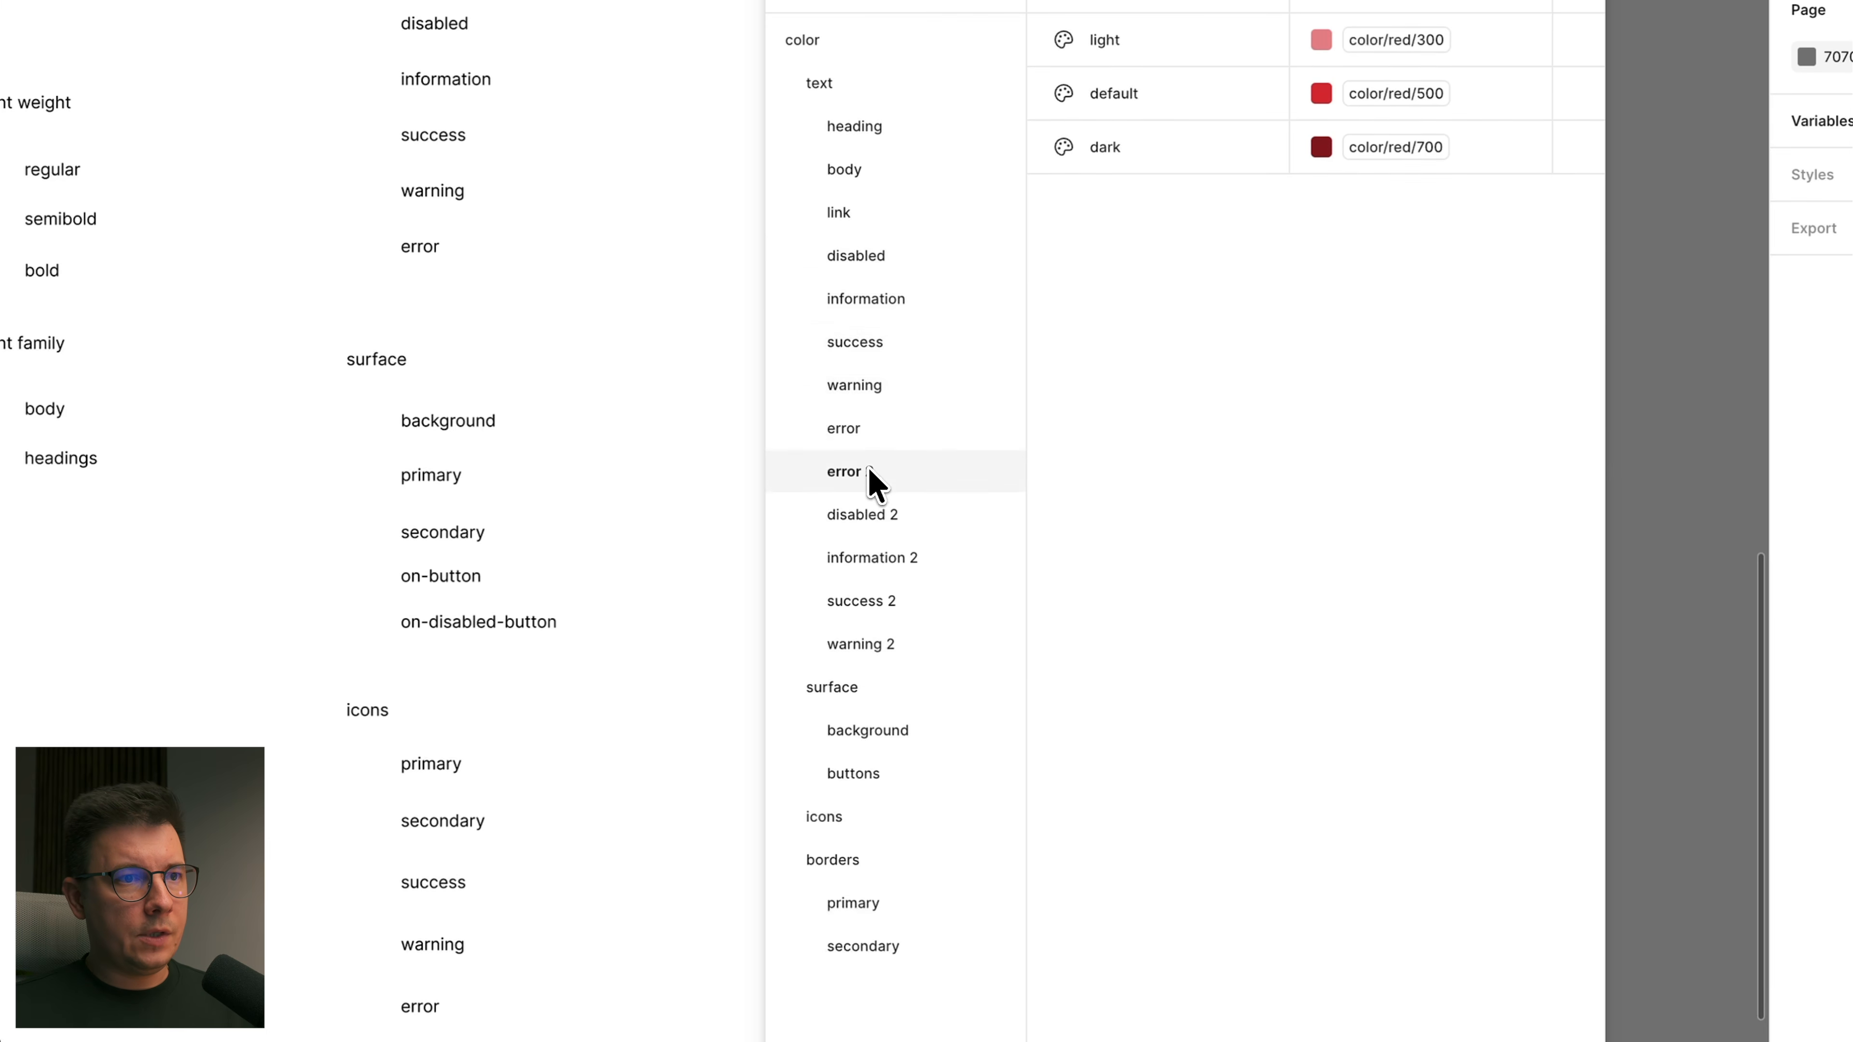
pyautogui.keyDown('shift'); pyautogui.click(887, 643); pyautogui.keyUp('shift')
pyautogui.moveTo(864, 474); pyautogui.dragTo(881, 960)
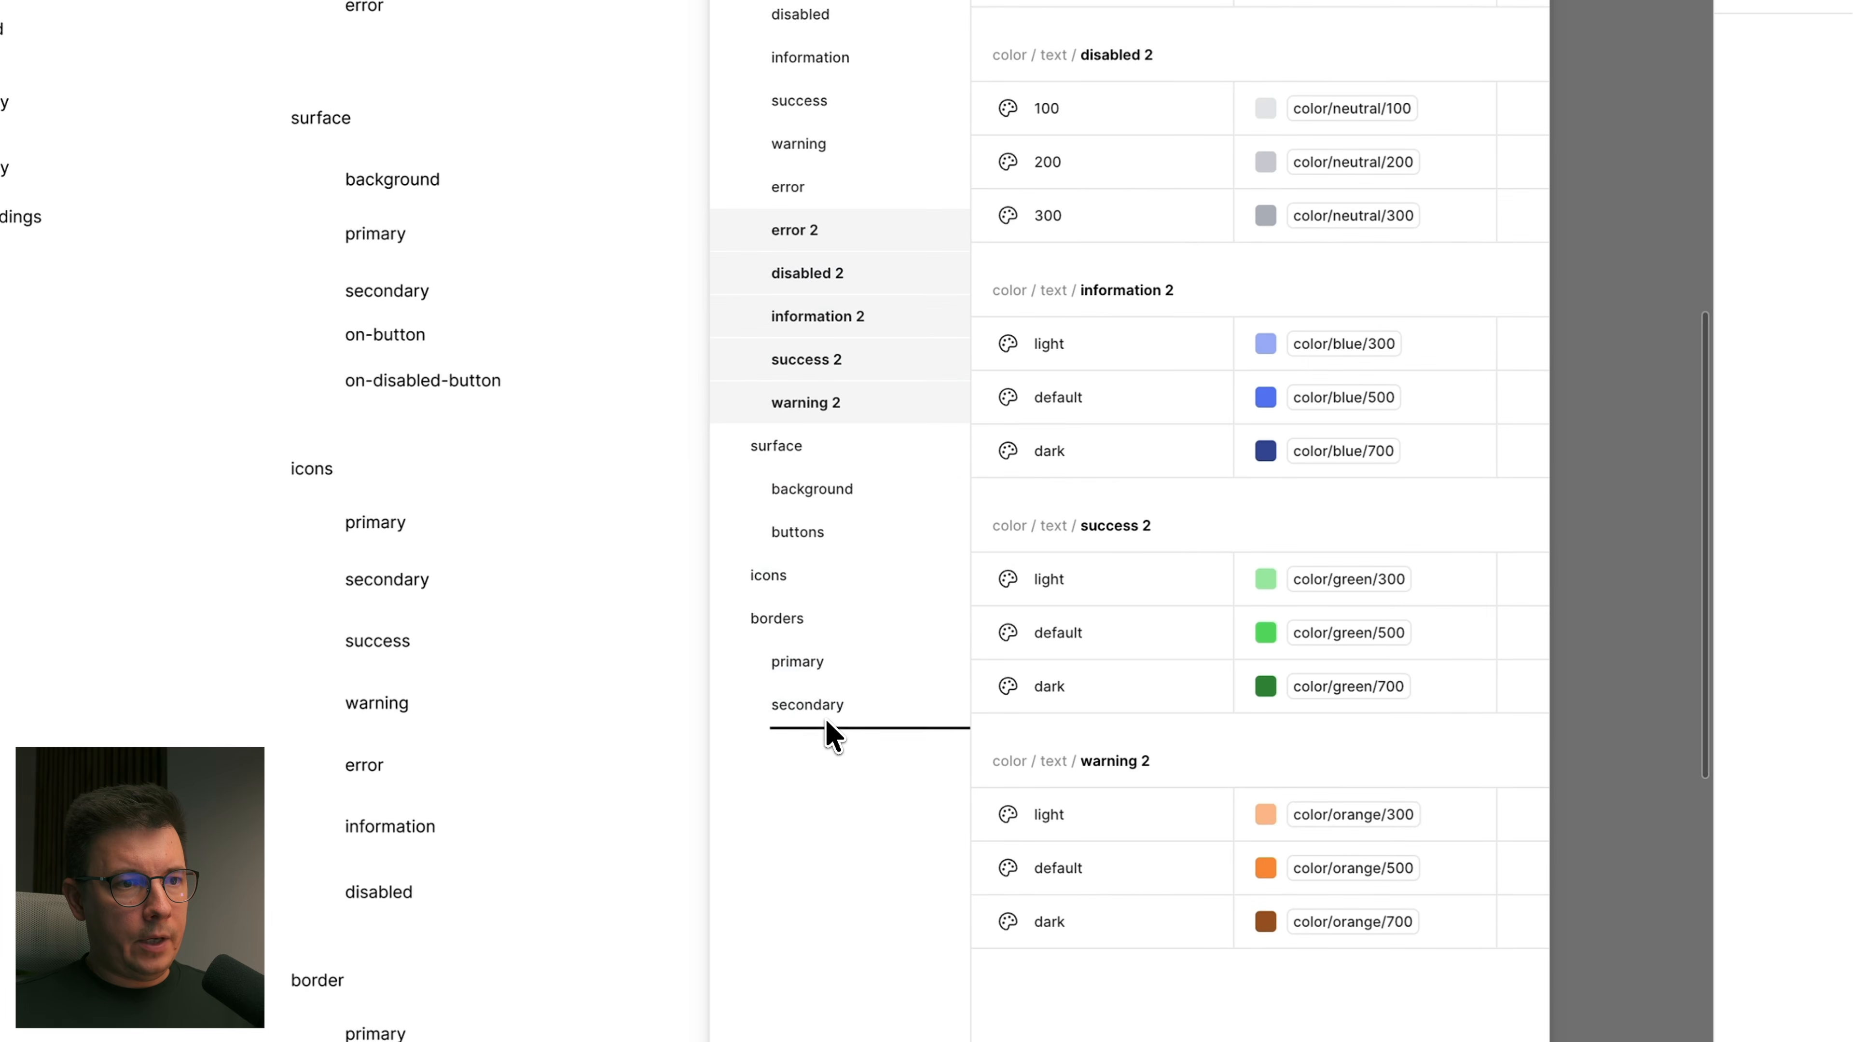
pyautogui.moveTo(825, 718); pyautogui.dragTo(828, 736)
# Step: Rename the duplicated subgroups in borders as error, disabled, information, success and warning, removing the 2 from each name
pyautogui.doubleClick(832, 531)
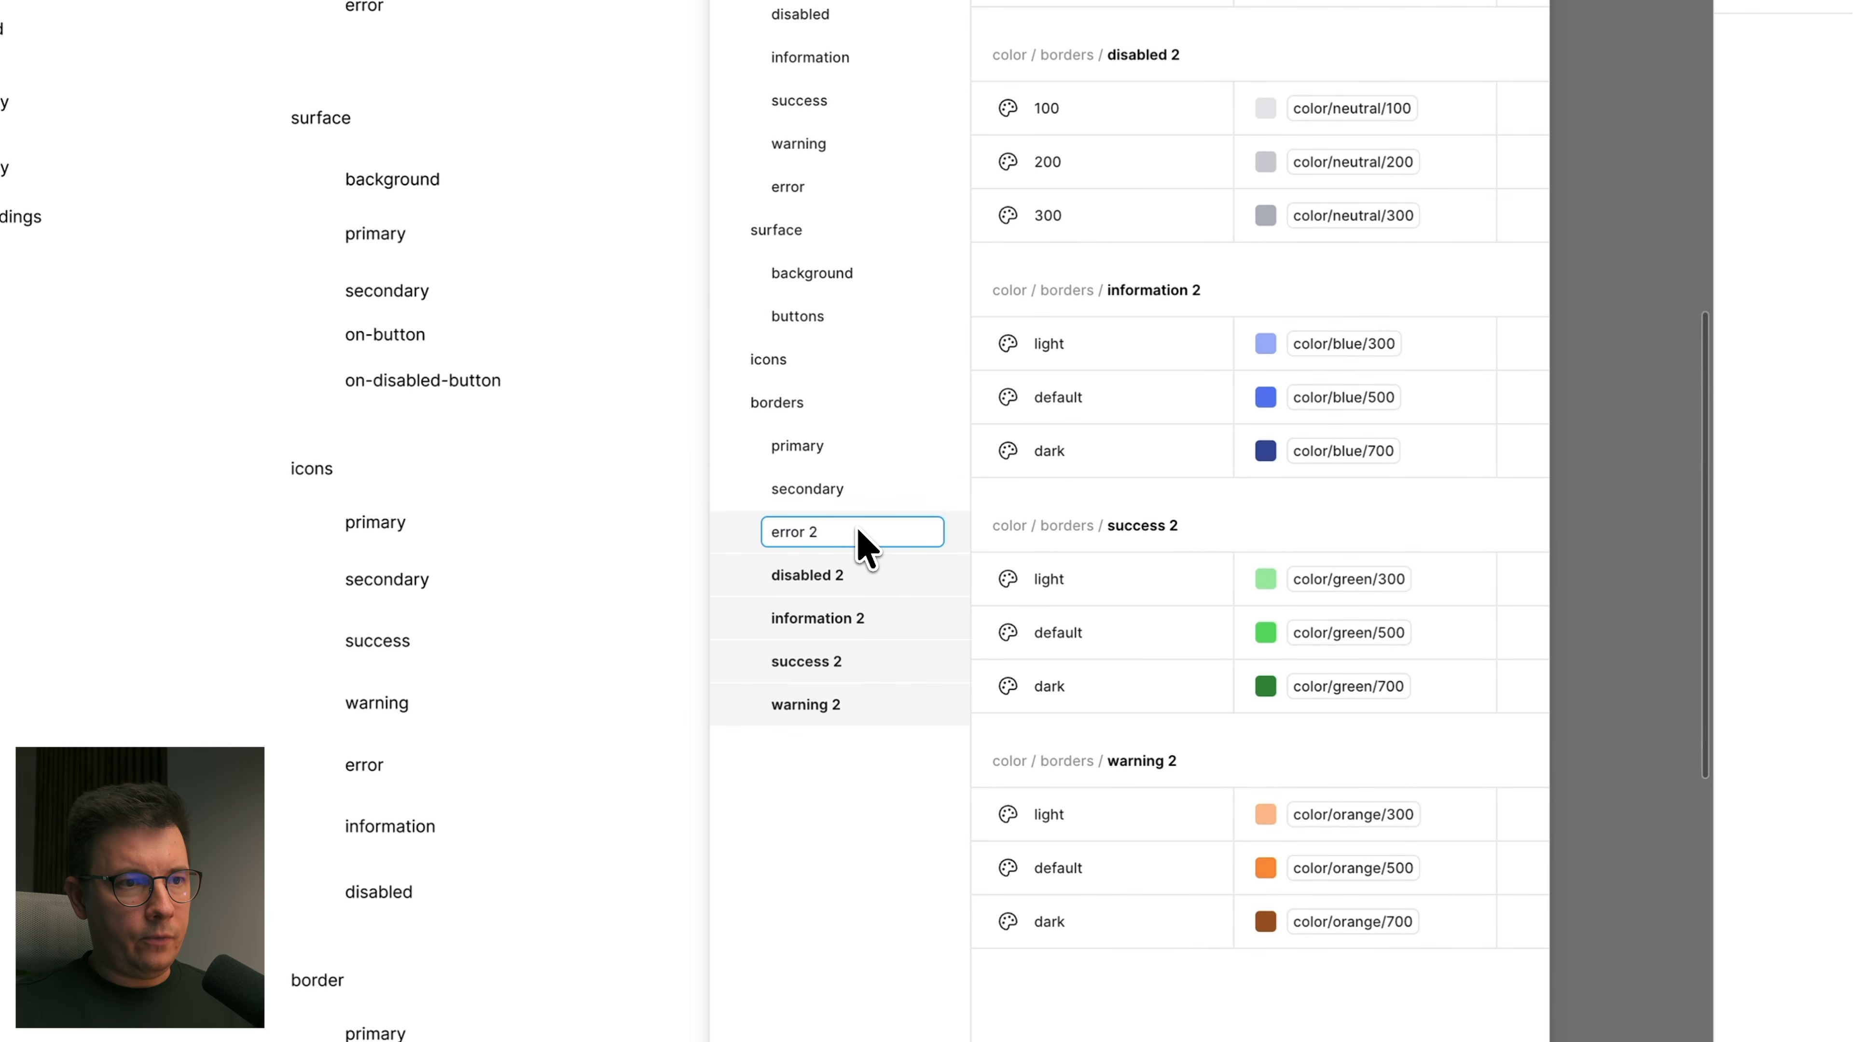
pyautogui.doubleClick(833, 577)
pyautogui.click(857, 579)
pyautogui.press('Return')
pyautogui.doubleClick(849, 618)
pyautogui.click(906, 622)
pyautogui.press('Return')
pyautogui.doubleClick(842, 662)
pyautogui.click(868, 664)
pyautogui.press('Return')
pyautogui.doubleClick(855, 703)
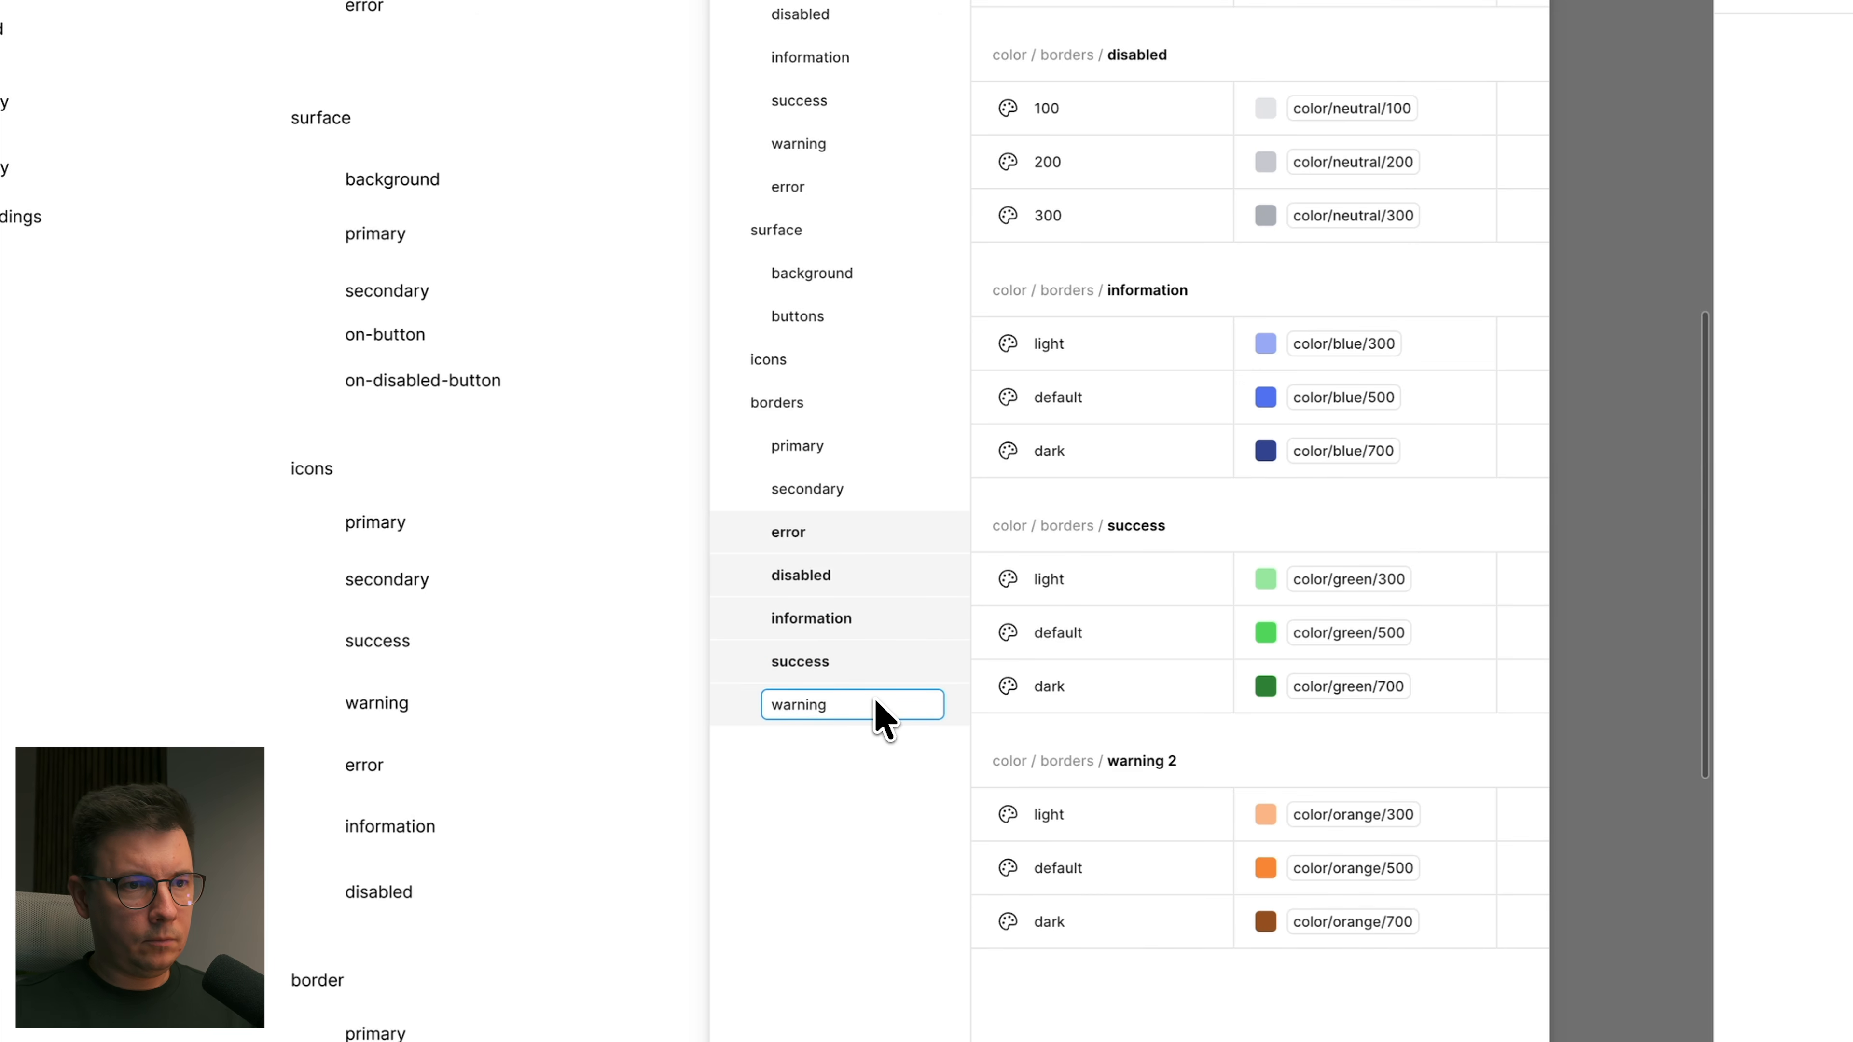
pyautogui.press('Return')
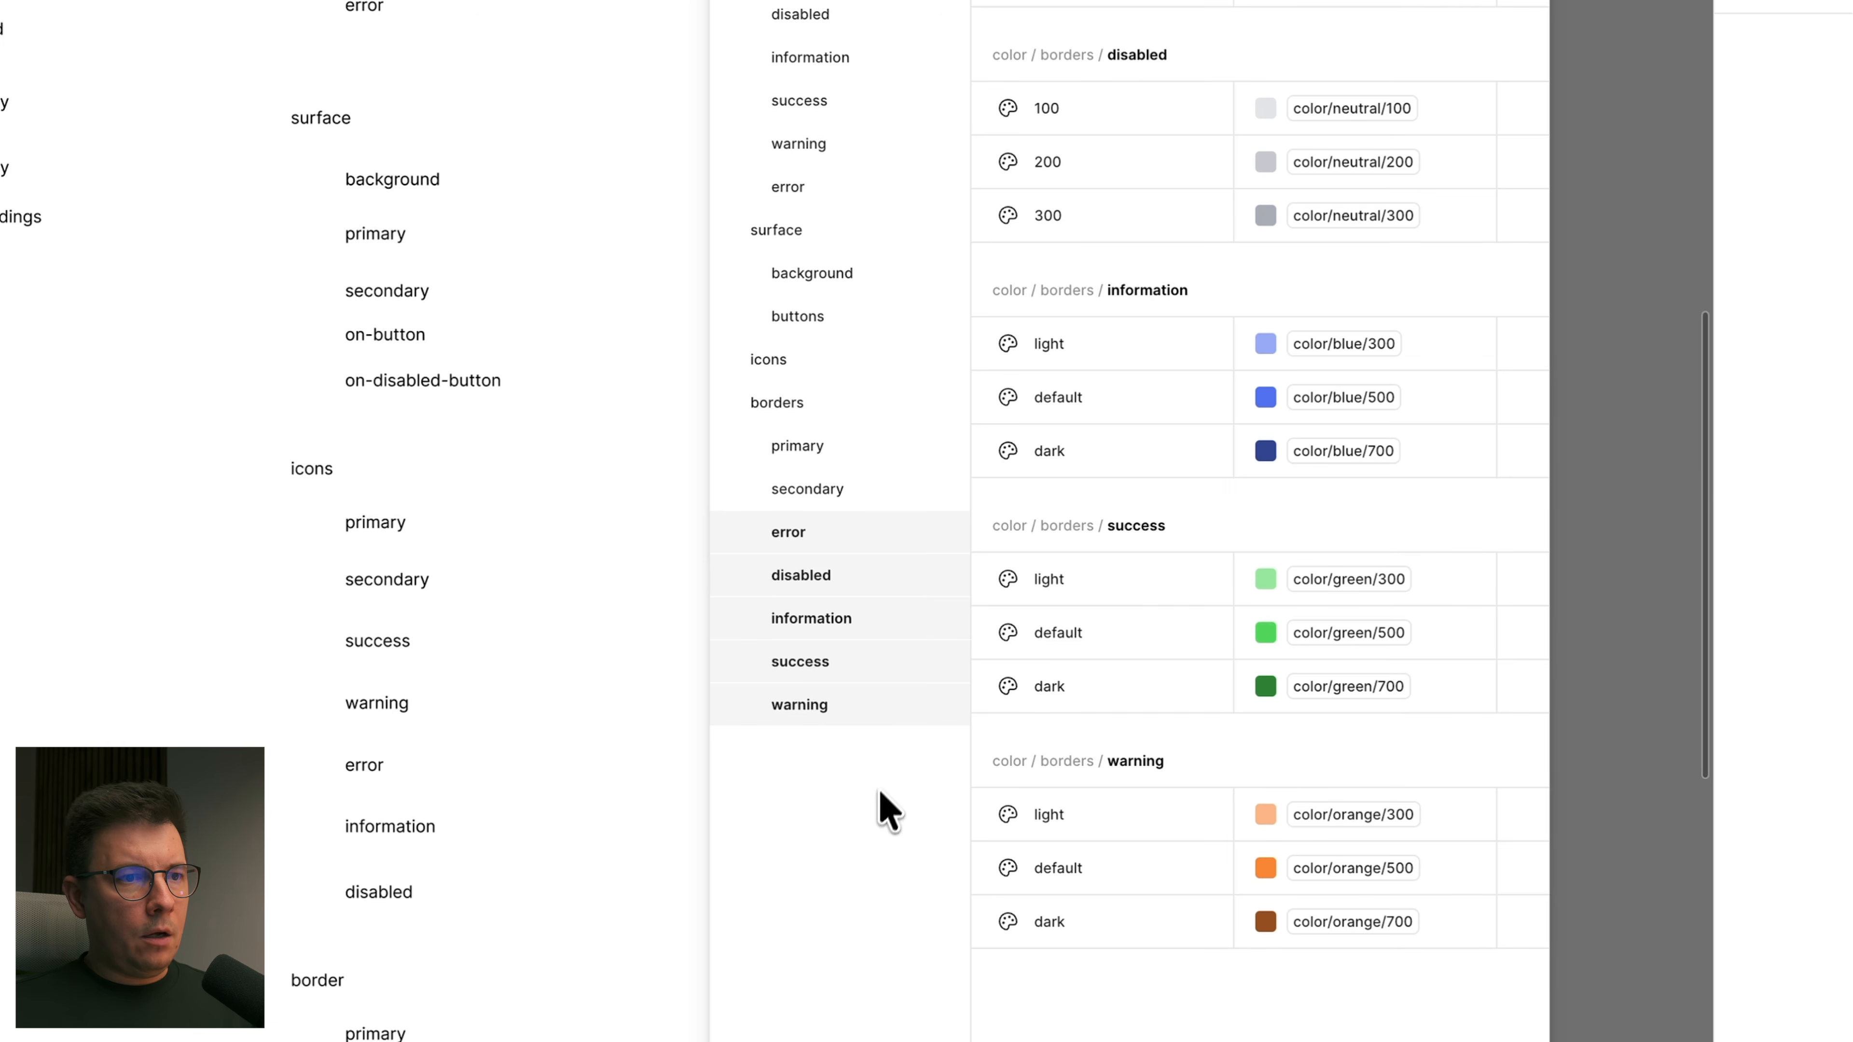
# Step: Rename the color variable in the borders primary group as default
pyautogui.click(803, 449)
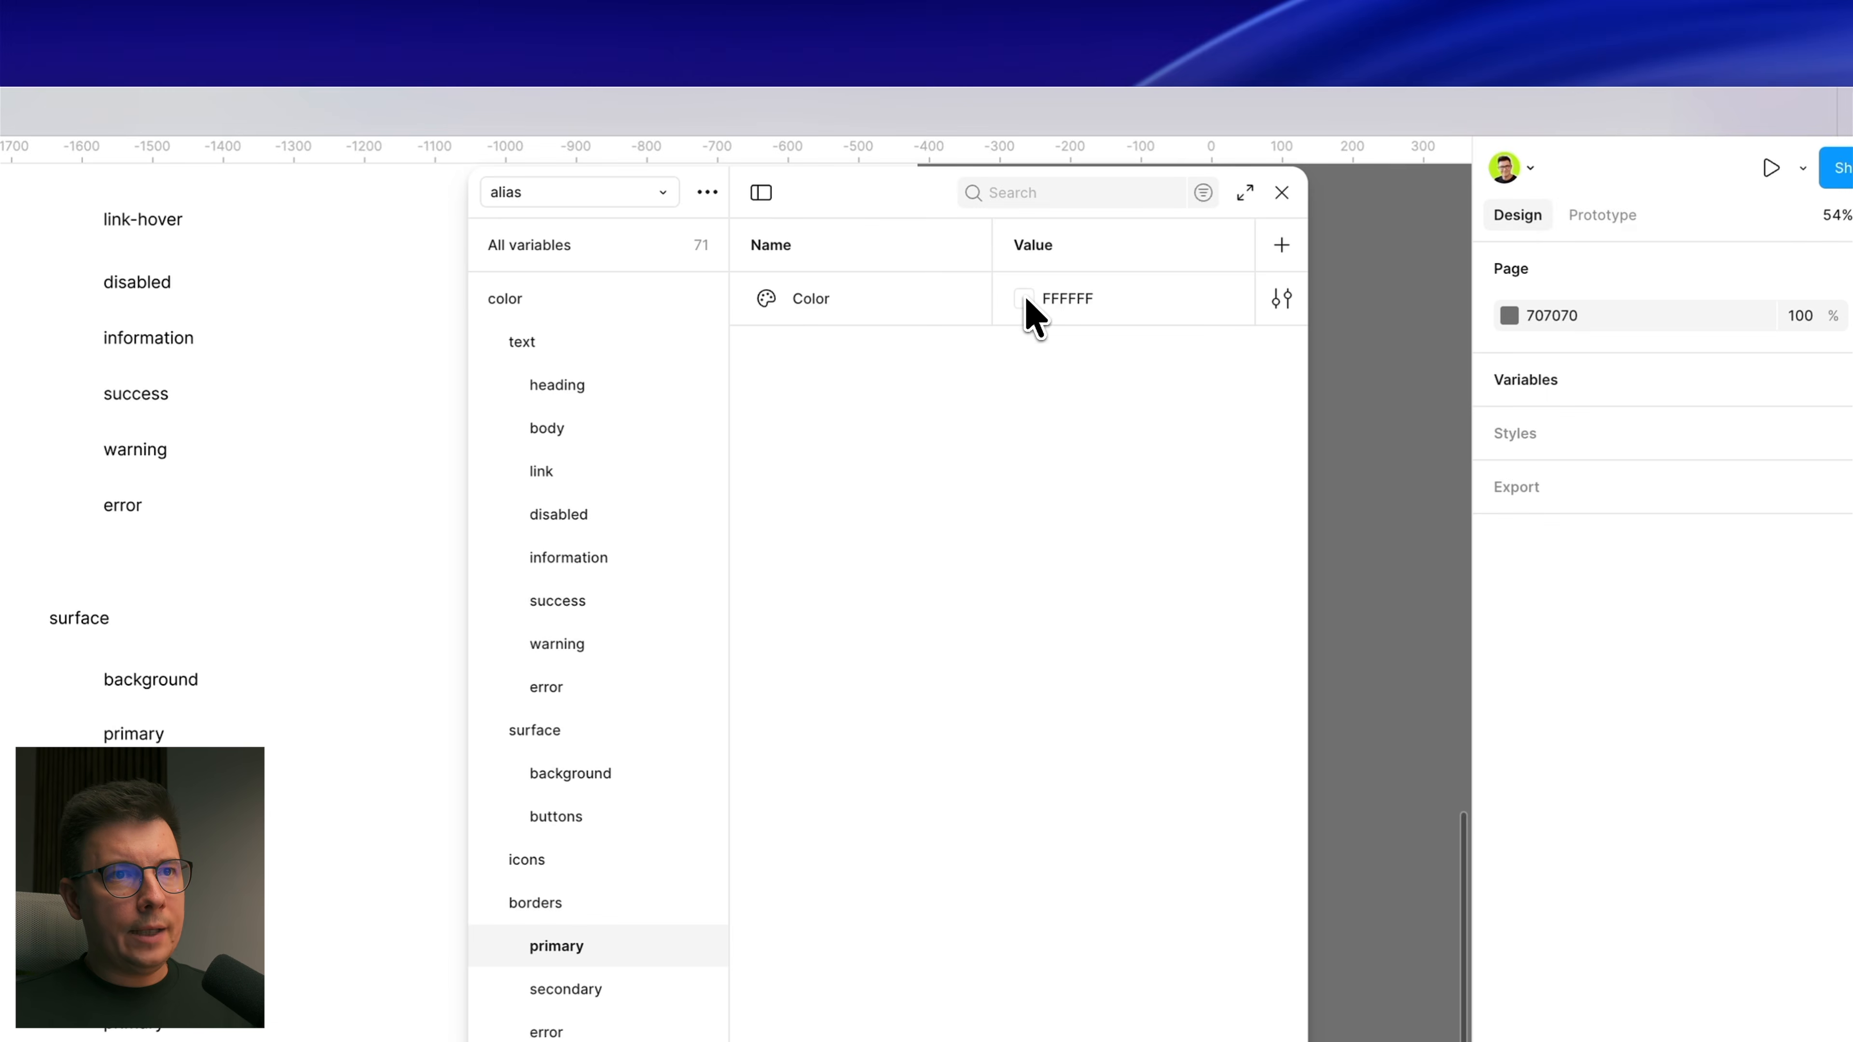
pyautogui.click(1023, 299)
pyautogui.click(919, 296)
pyautogui.doubleClick(812, 299)
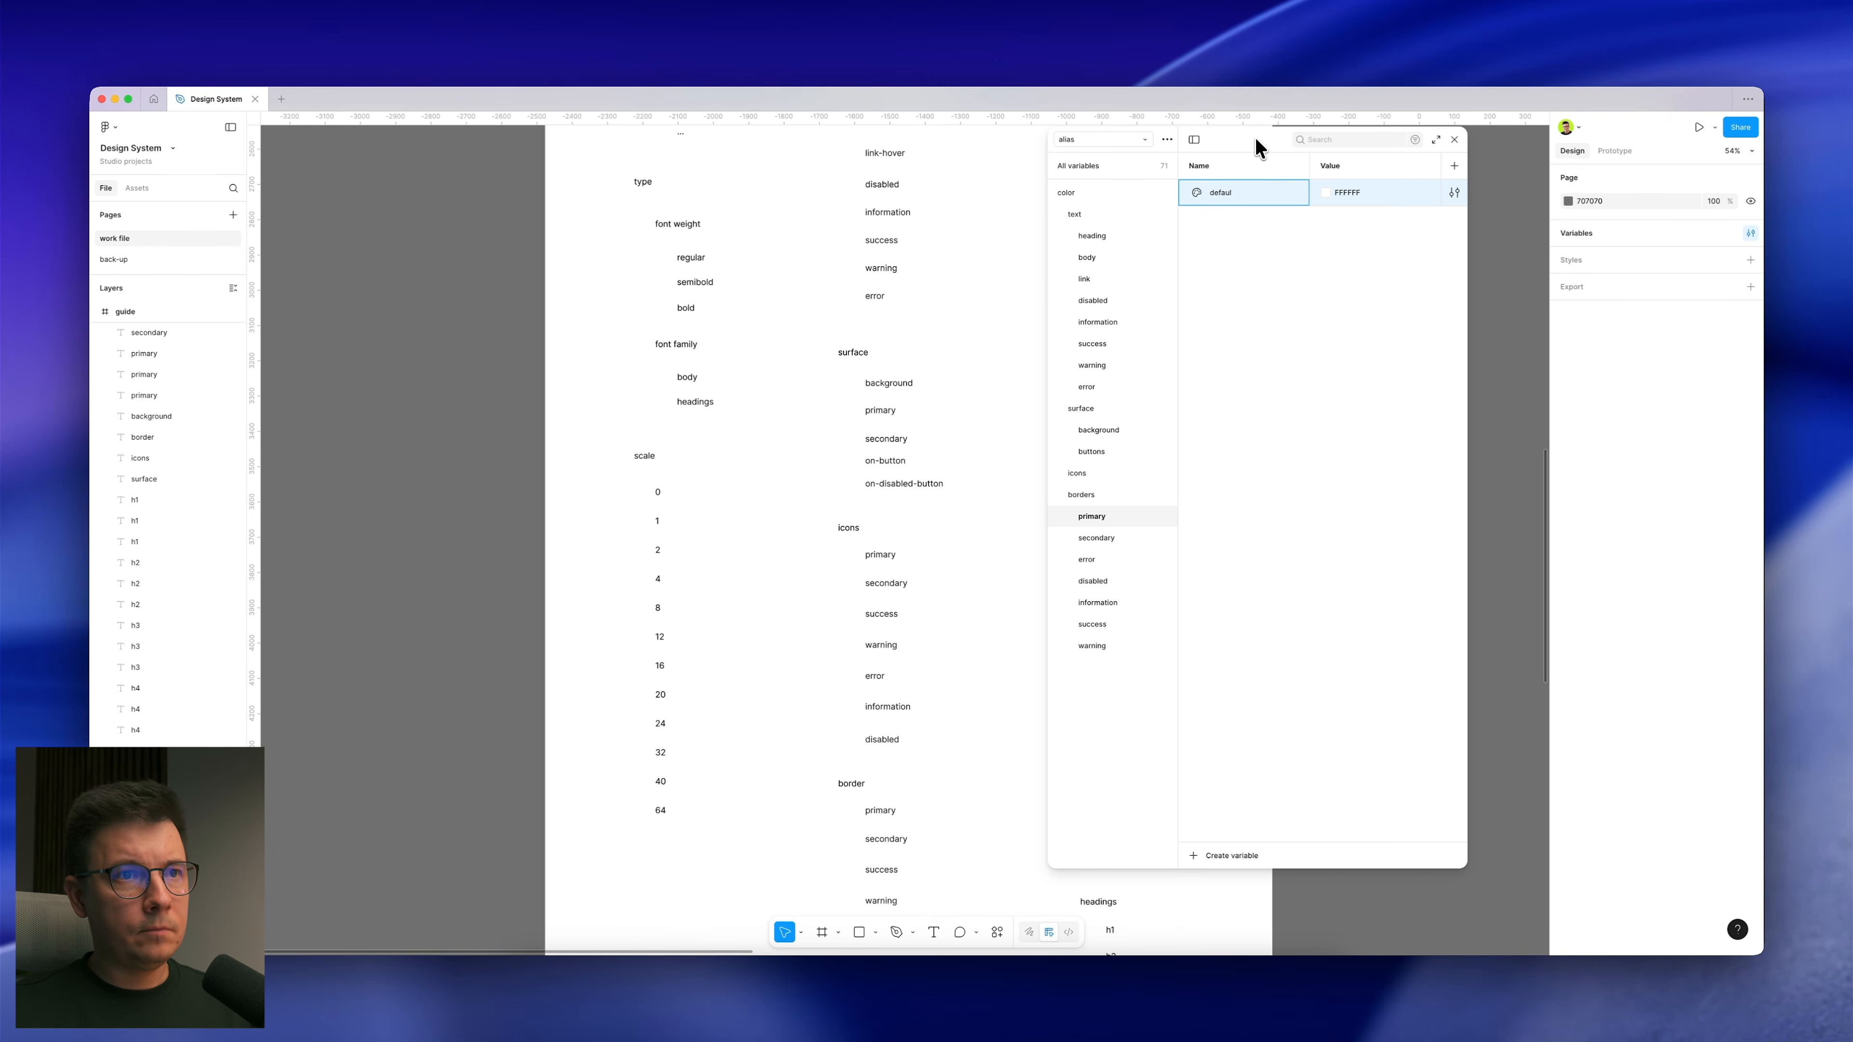
pyautogui.write('t')
# Step: Link the default variable in the borders primary group to color/text/heading/200 from the libraries
pyautogui.click(1330, 196)
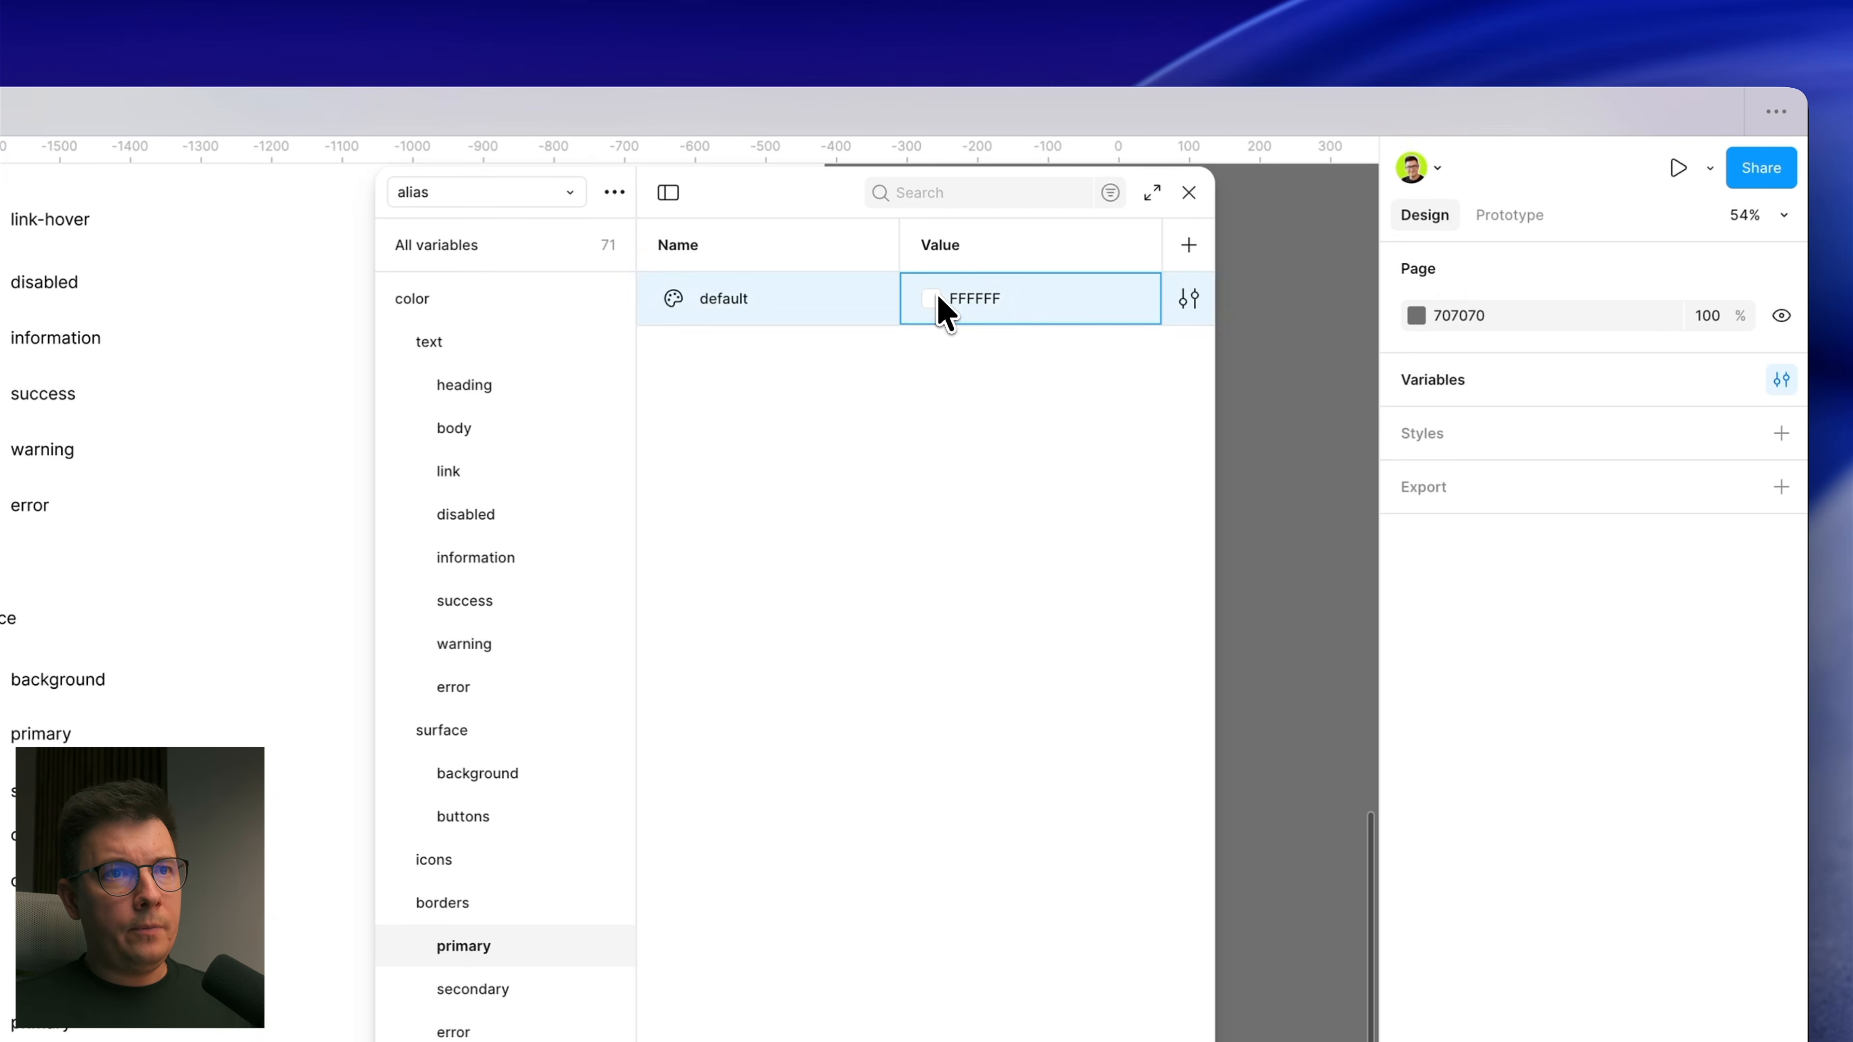
pyautogui.click(941, 307)
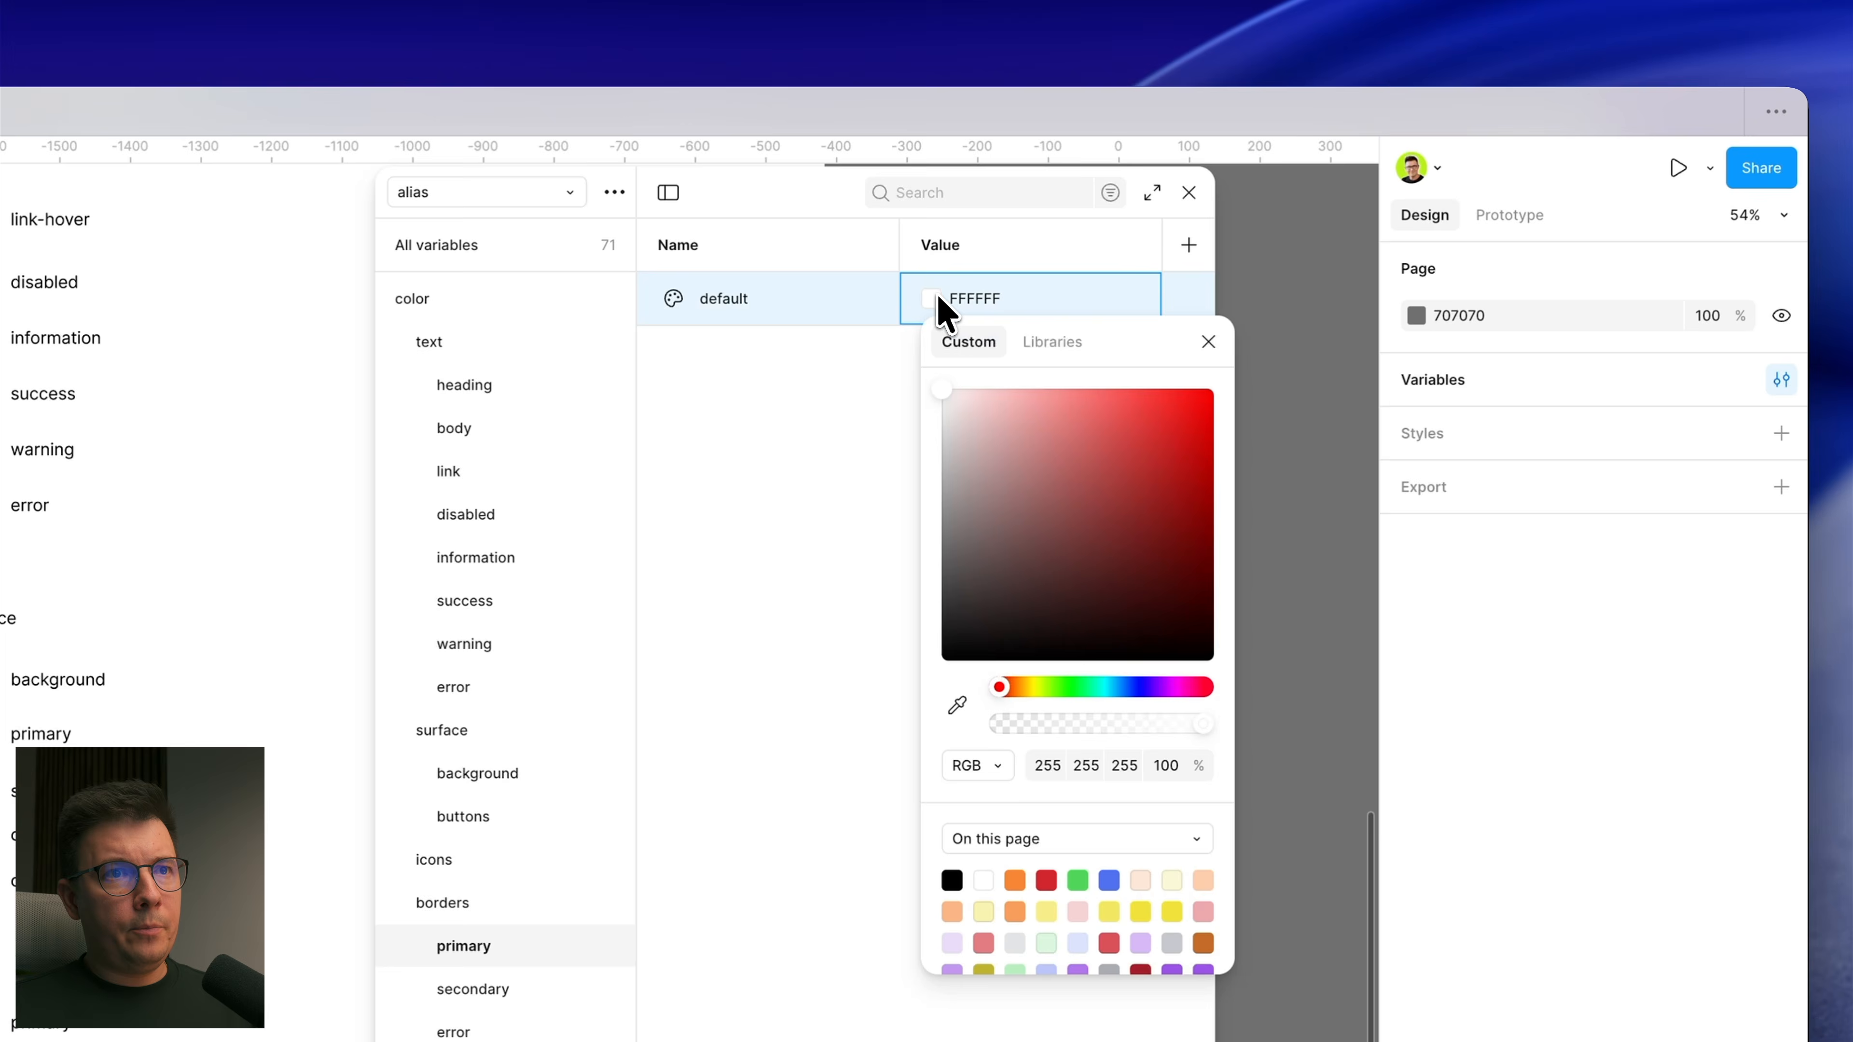
pyautogui.click(1060, 348)
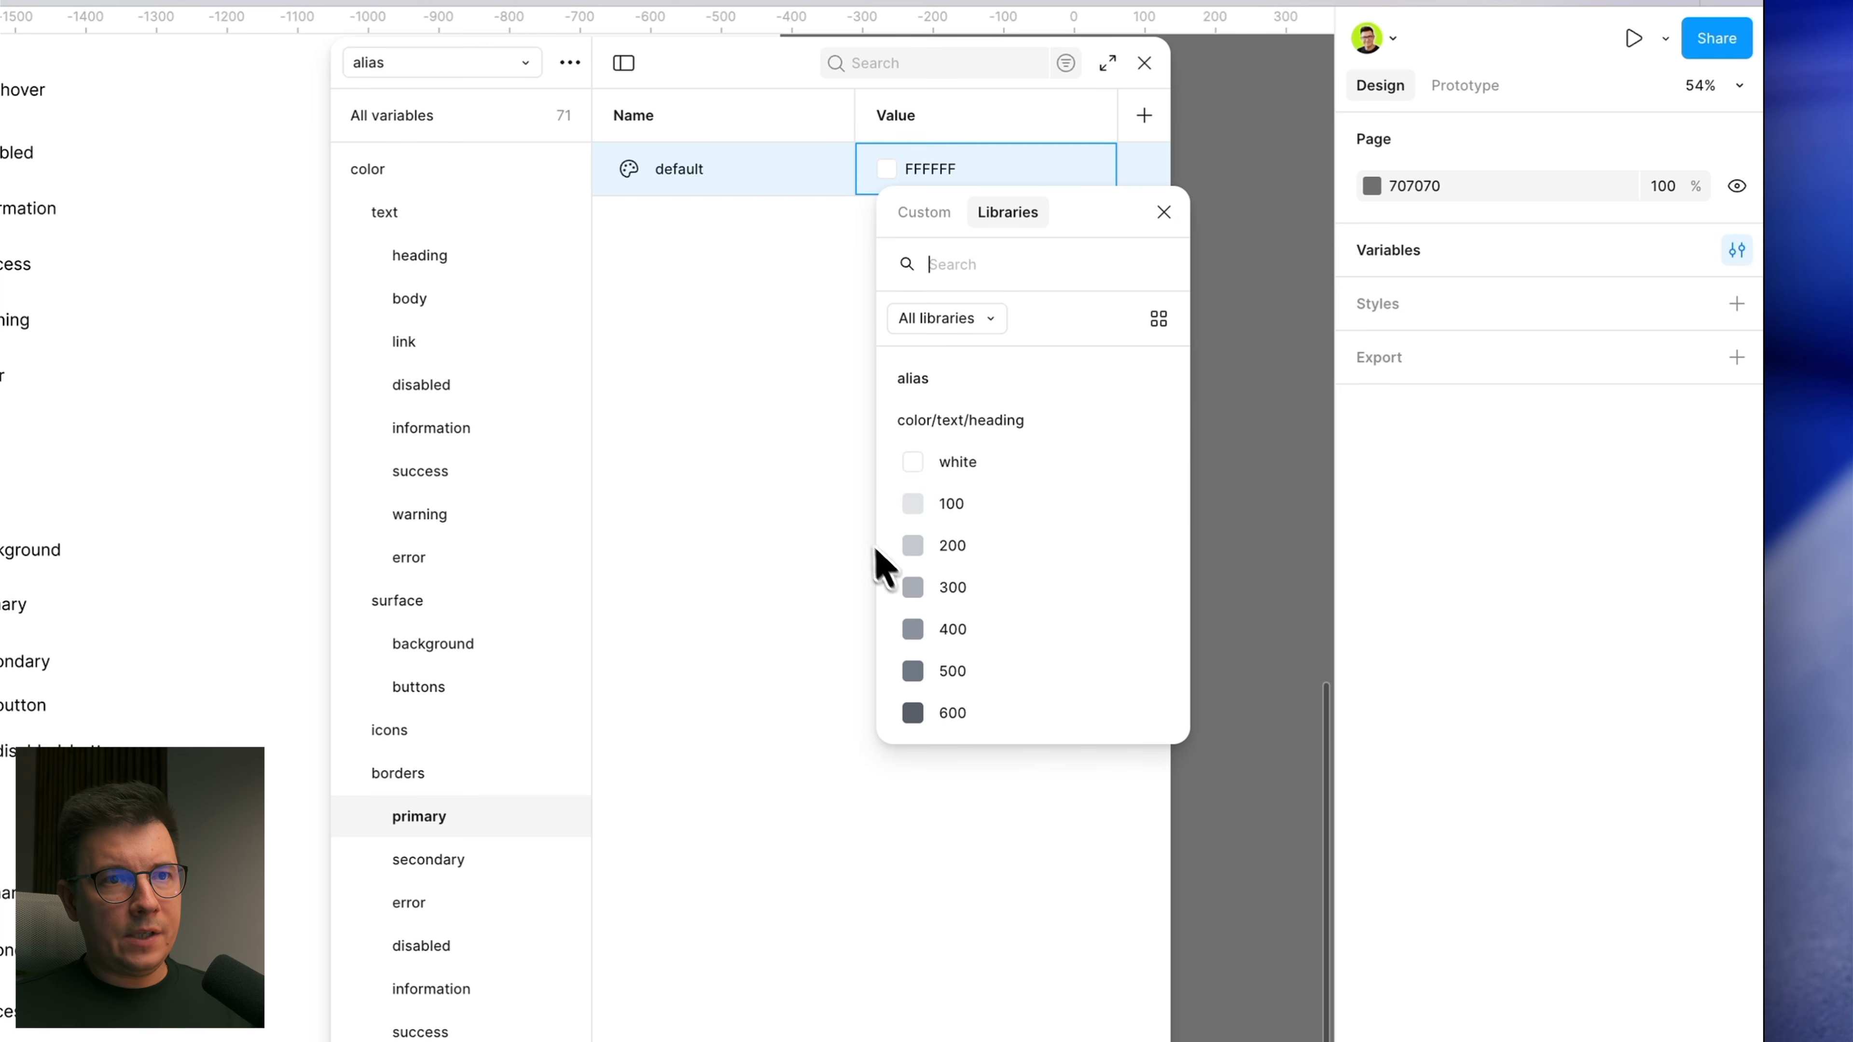
pyautogui.click(940, 544)
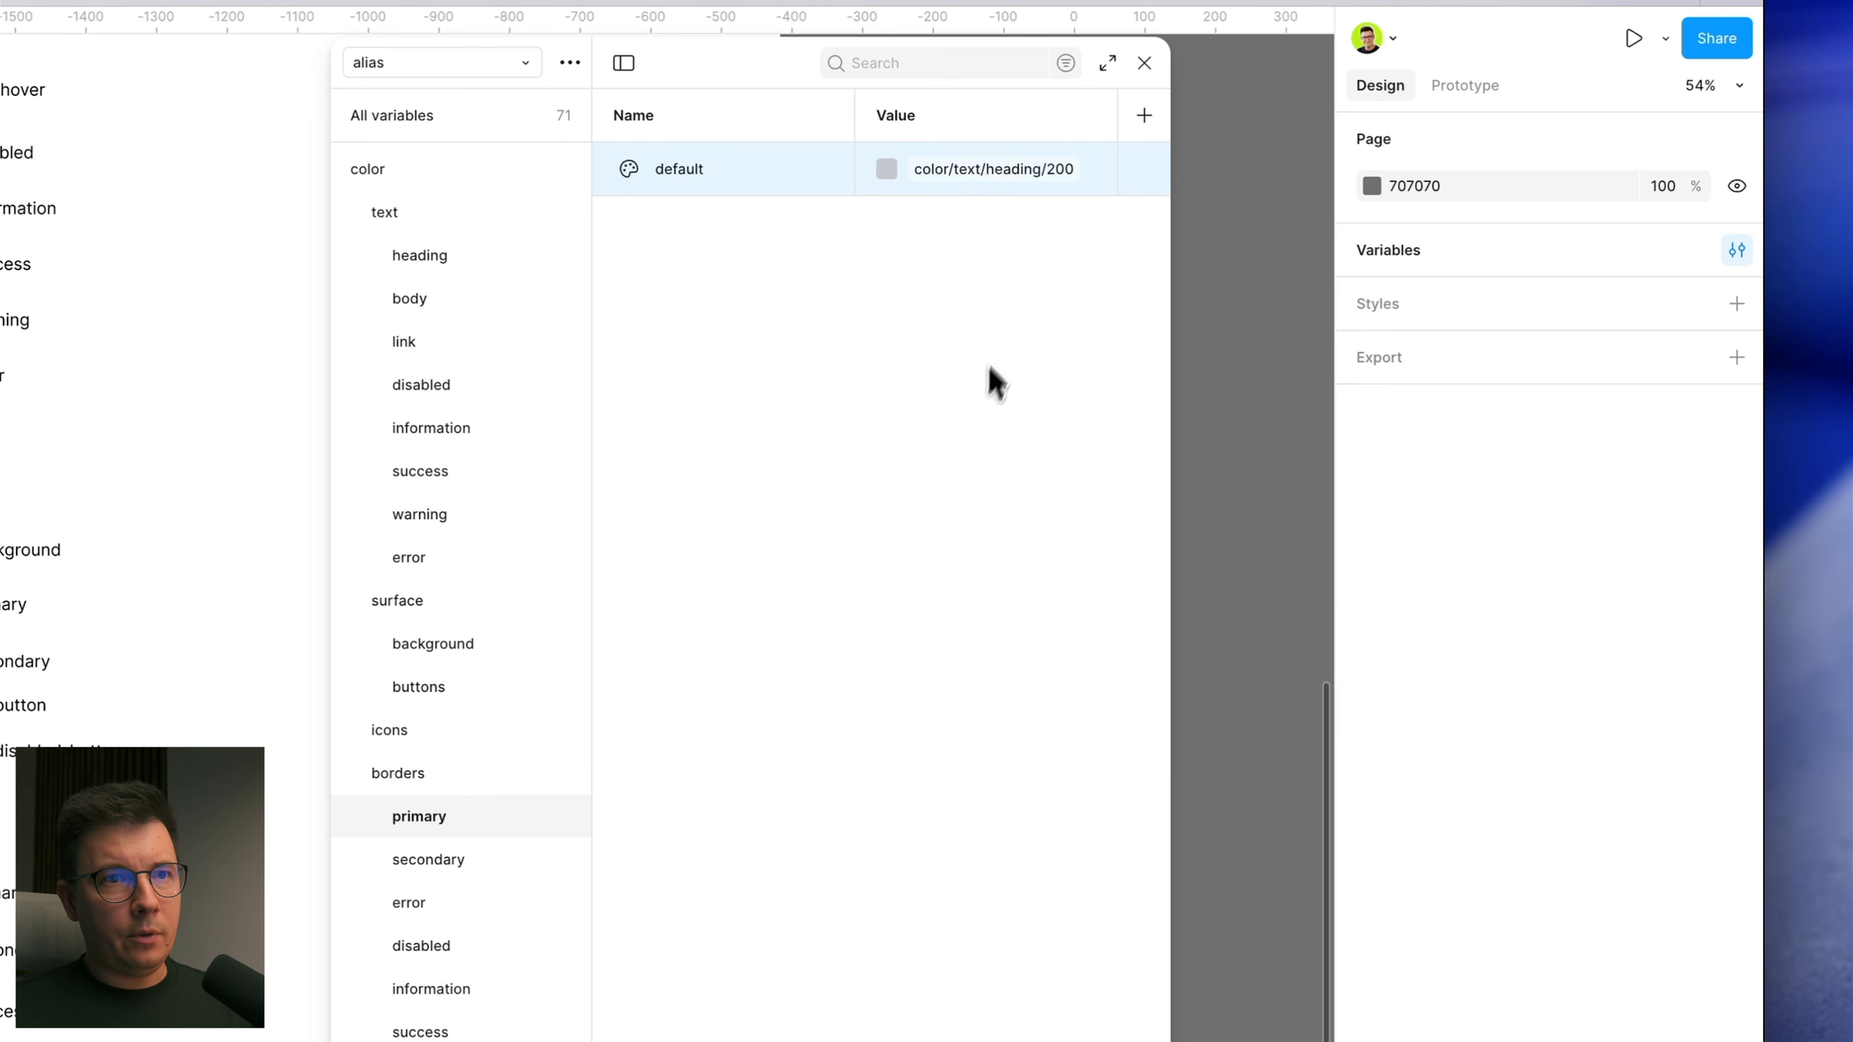
# Step: Relink the default variable in borders primary to the base color color/neutral/200
pyautogui.click(942, 170)
pyautogui.click(1025, 299)
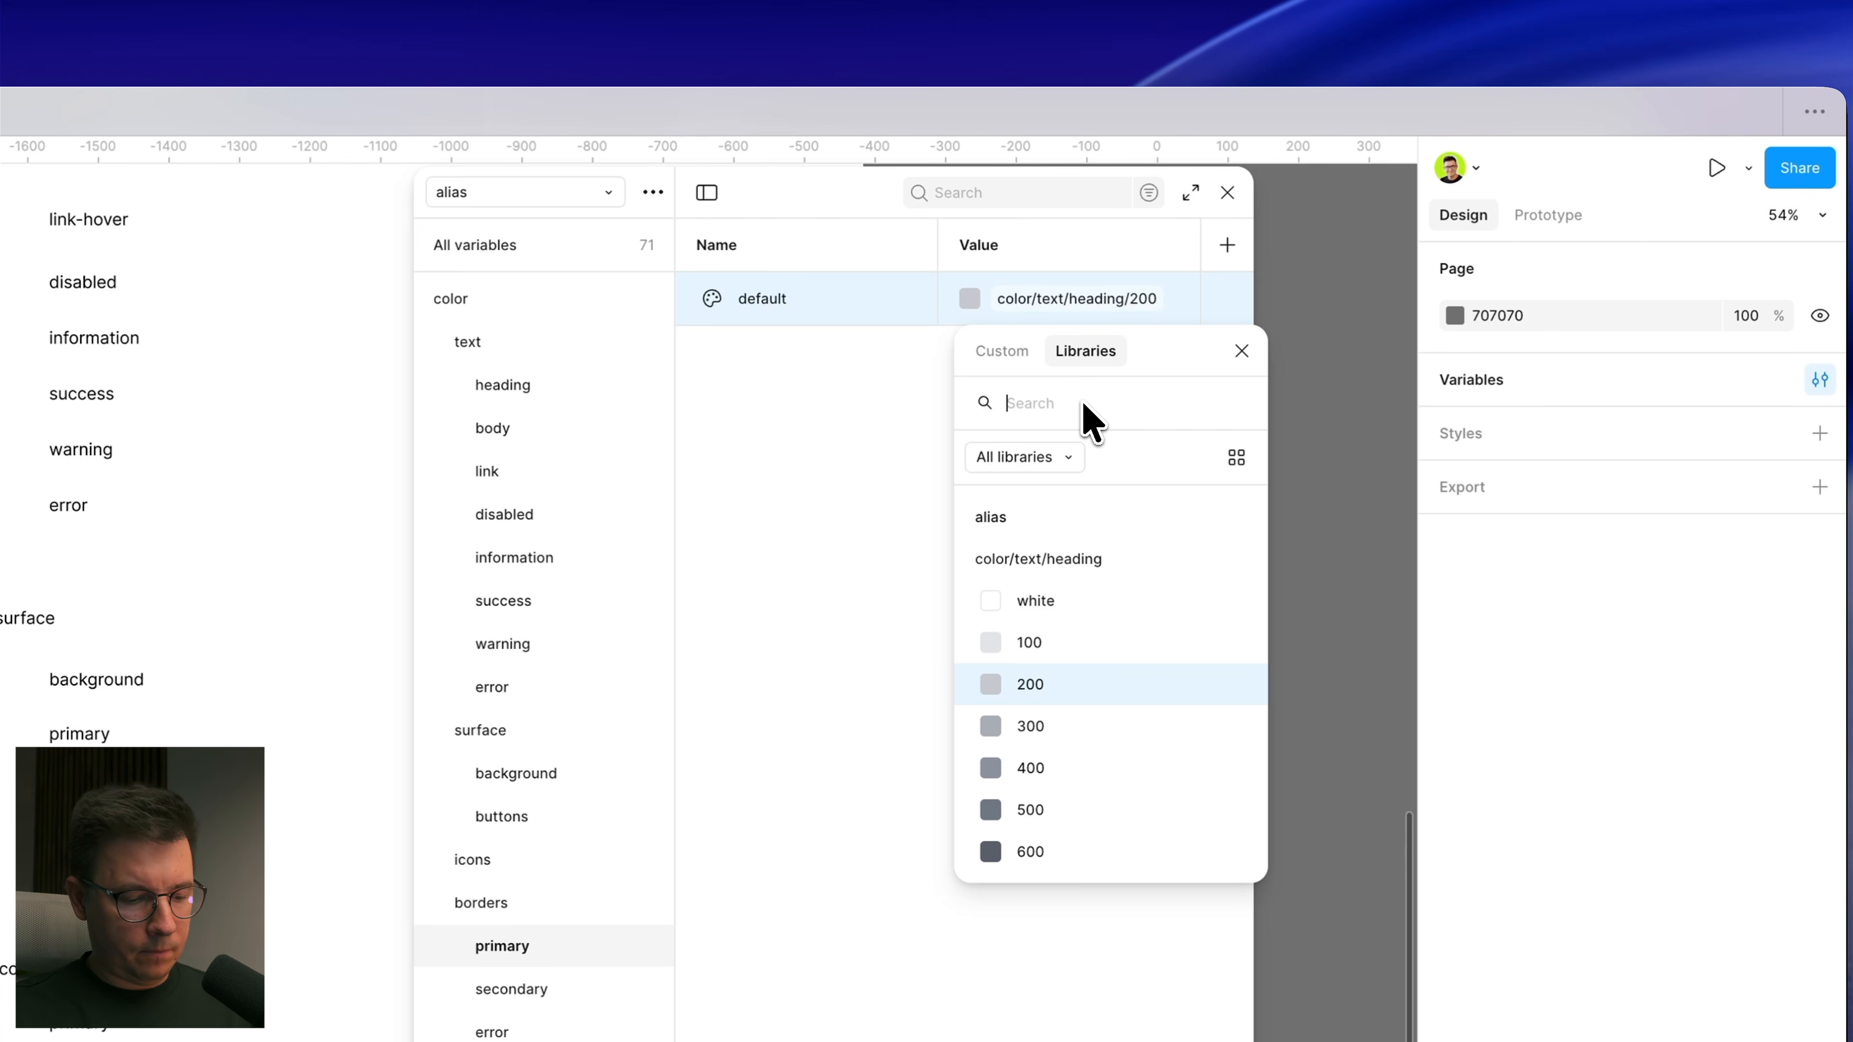
pyautogui.write('ne')
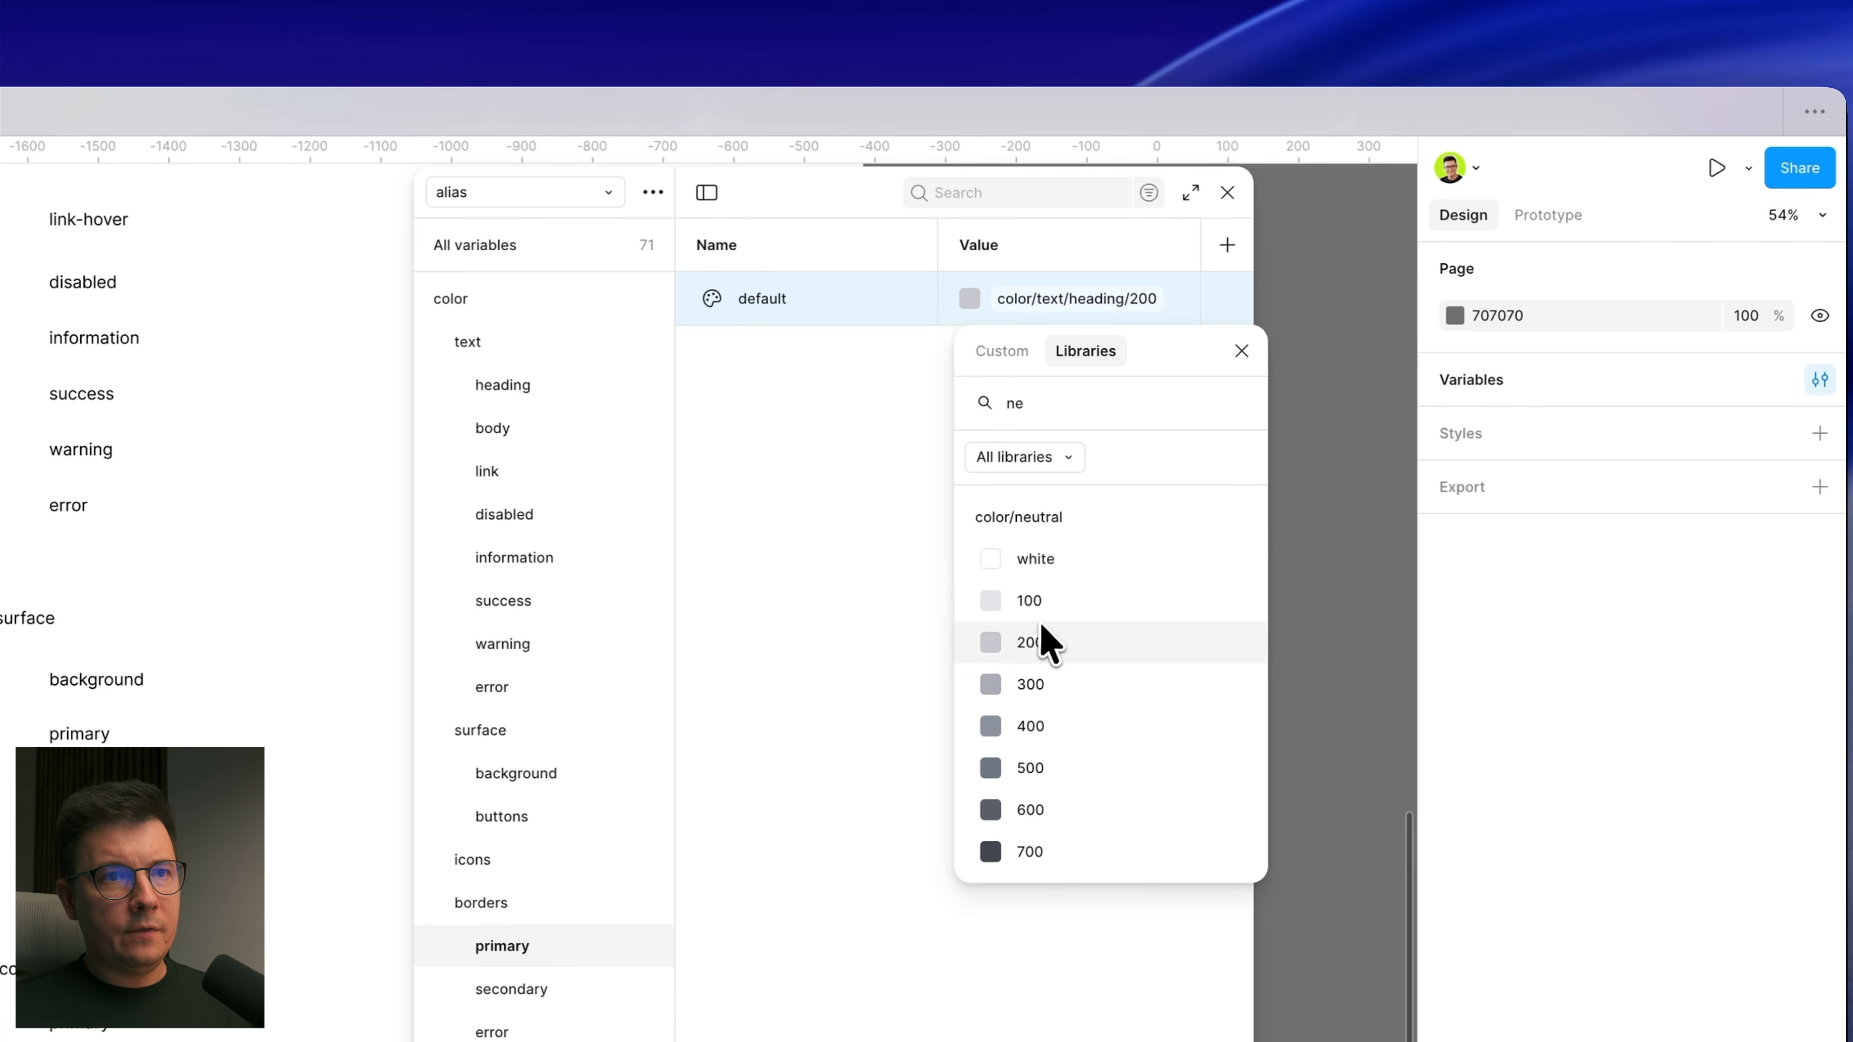
pyautogui.click(1044, 646)
pyautogui.click(869, 455)
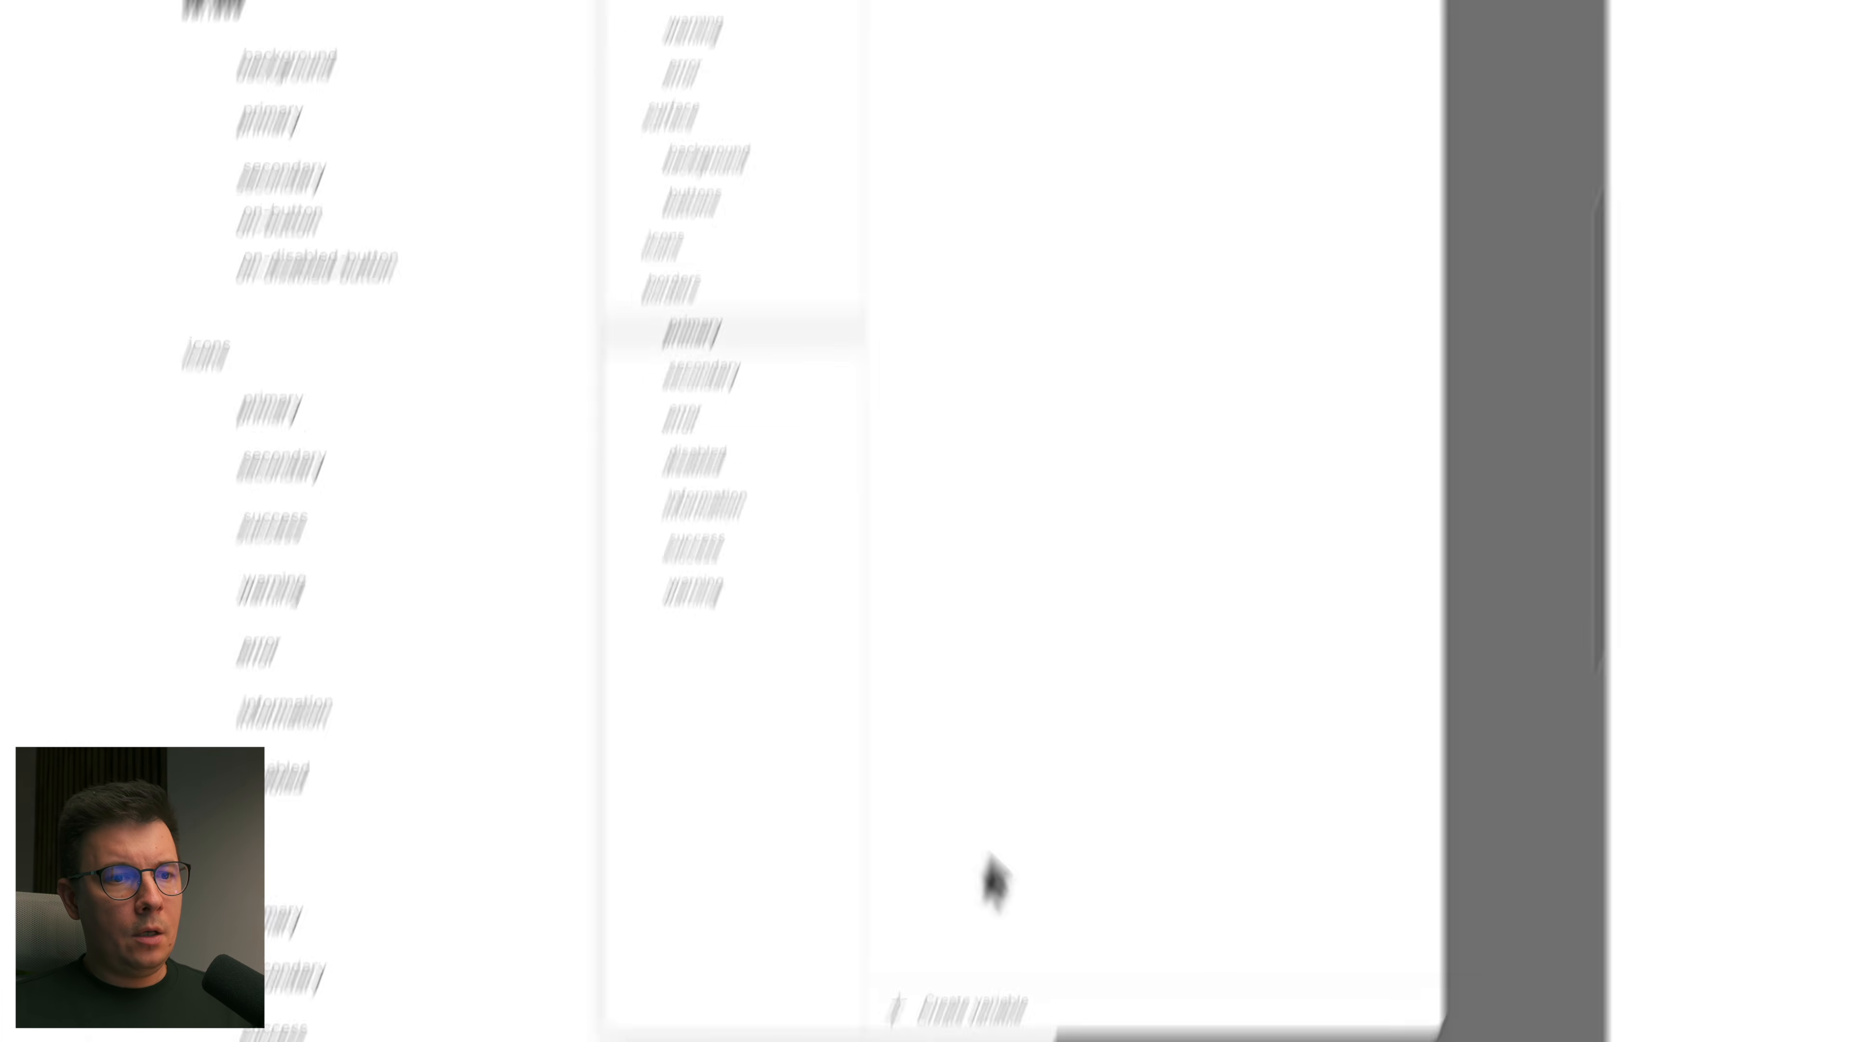
# Step: Copy the 100, 200 and 300 variables from the borders disabled group and paste them into the borders primary group
pyautogui.click(978, 816)
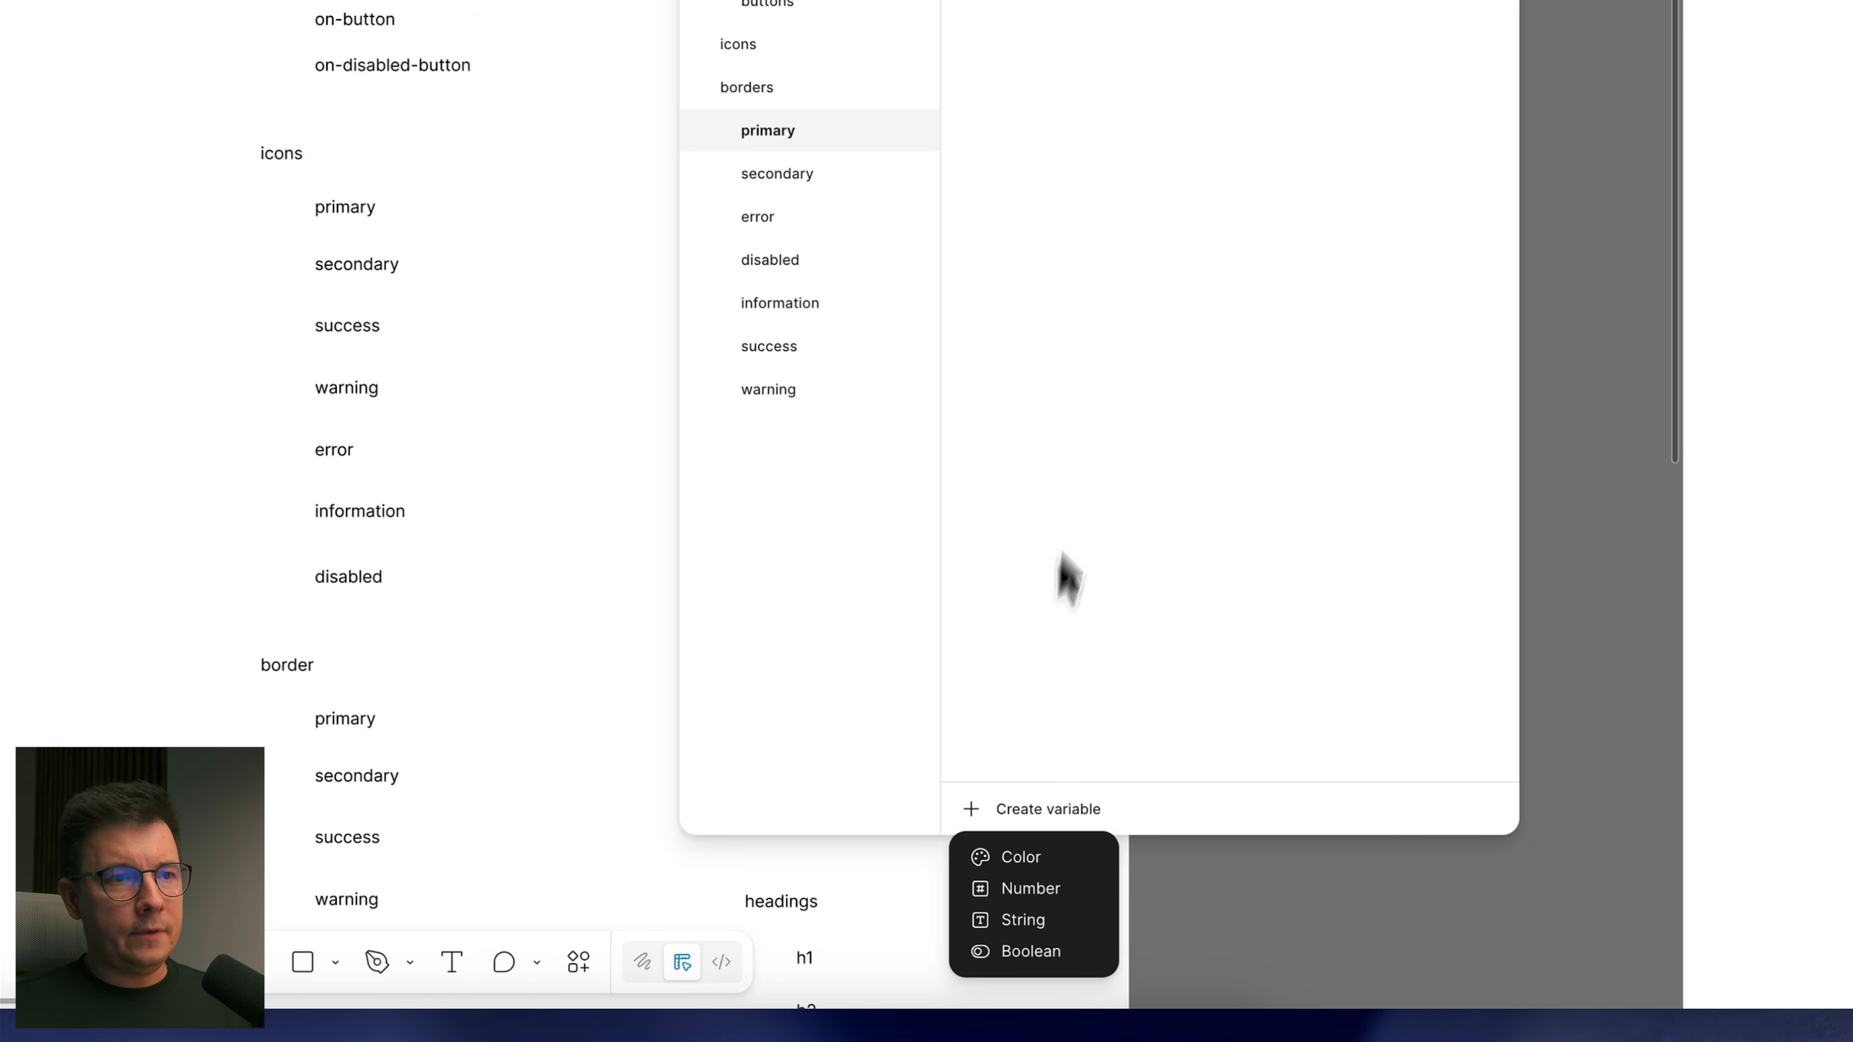
pyautogui.click(1116, 332)
pyautogui.click(771, 262)
pyautogui.click(972, 235)
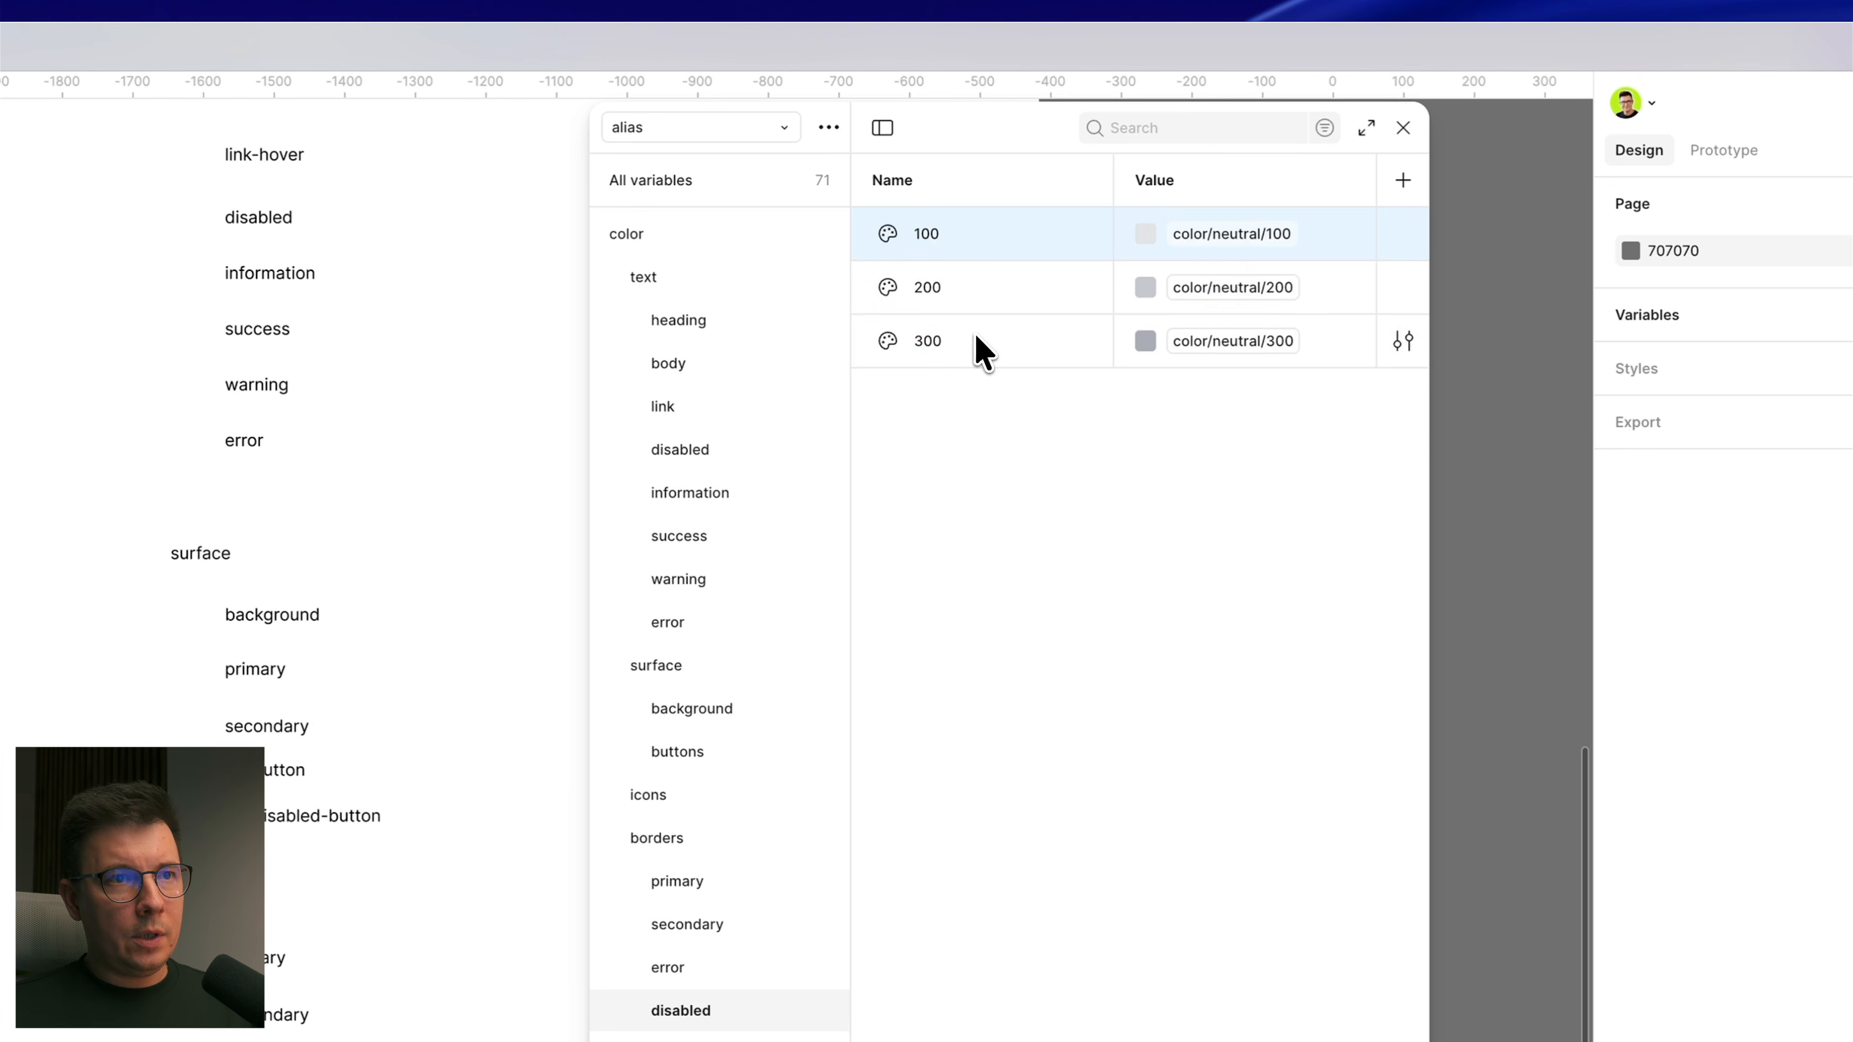
pyautogui.keyDown('shift'); pyautogui.click(981, 347); pyautogui.keyUp('shift')
pyautogui.rightClick(1020, 283)
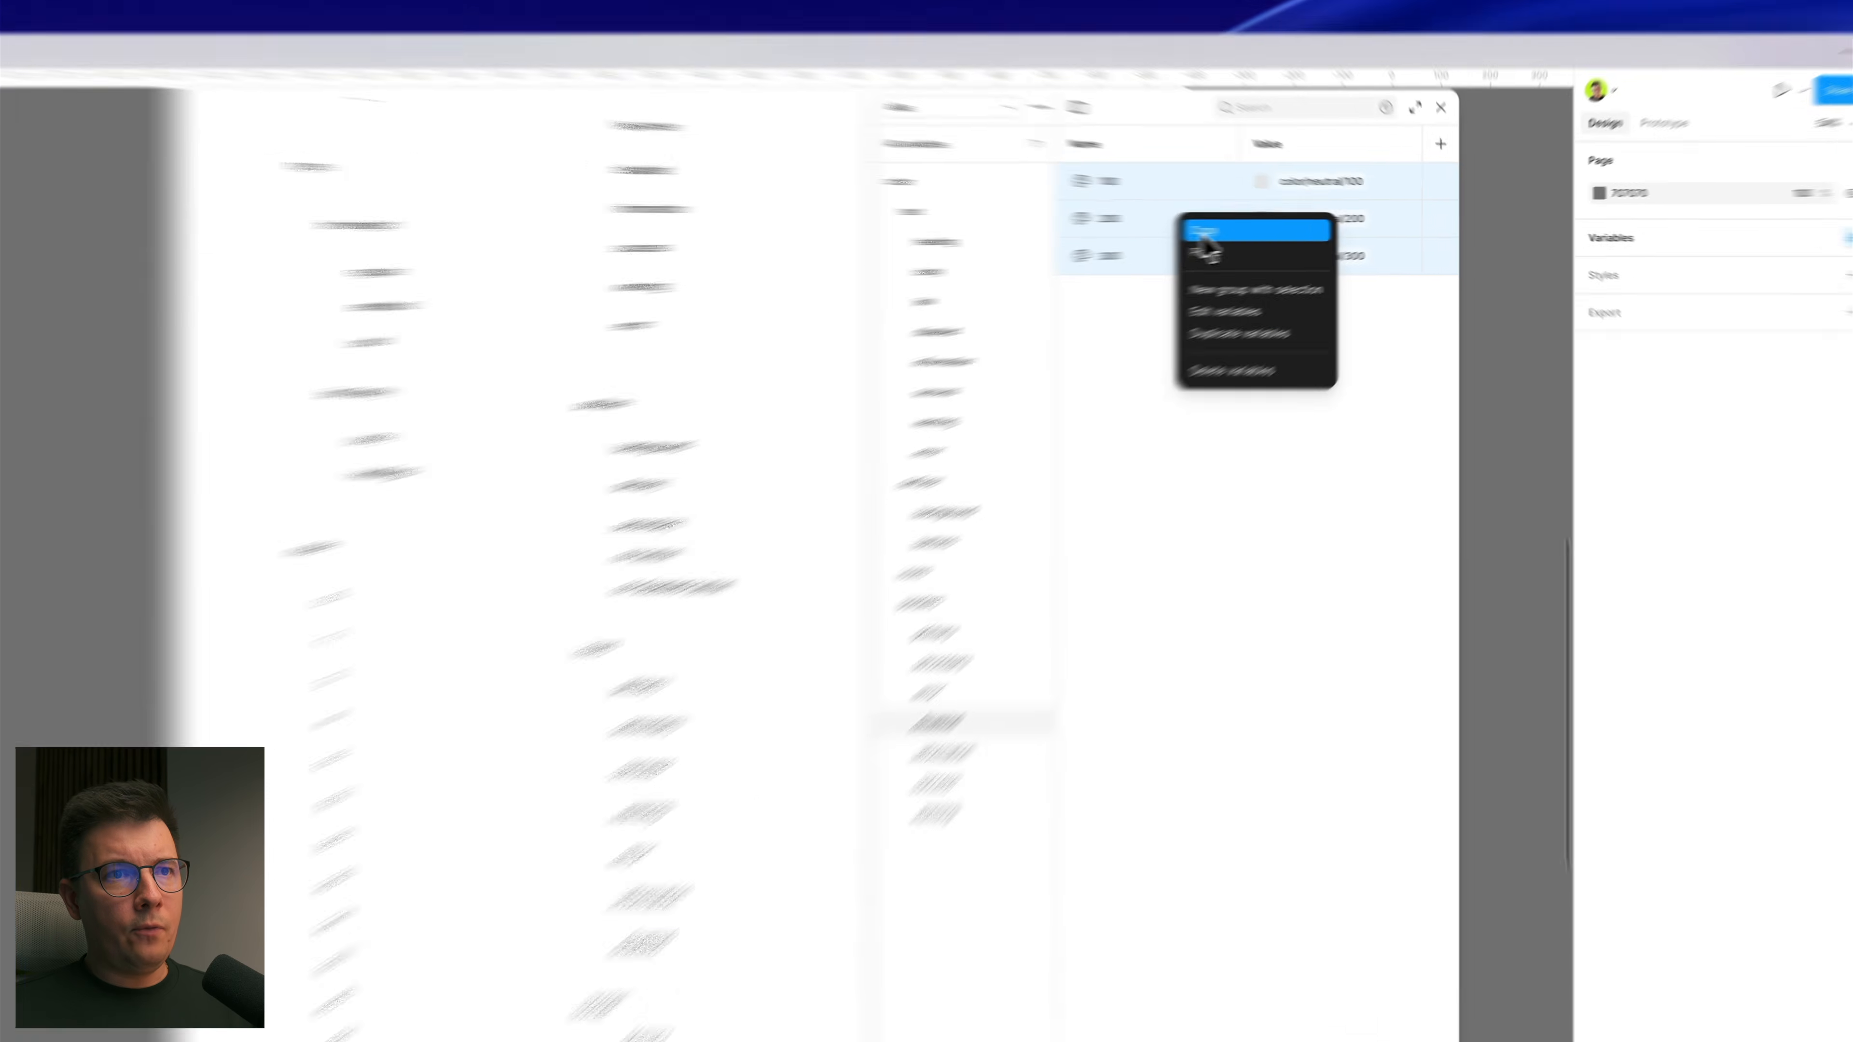
pyautogui.click(1285, 227)
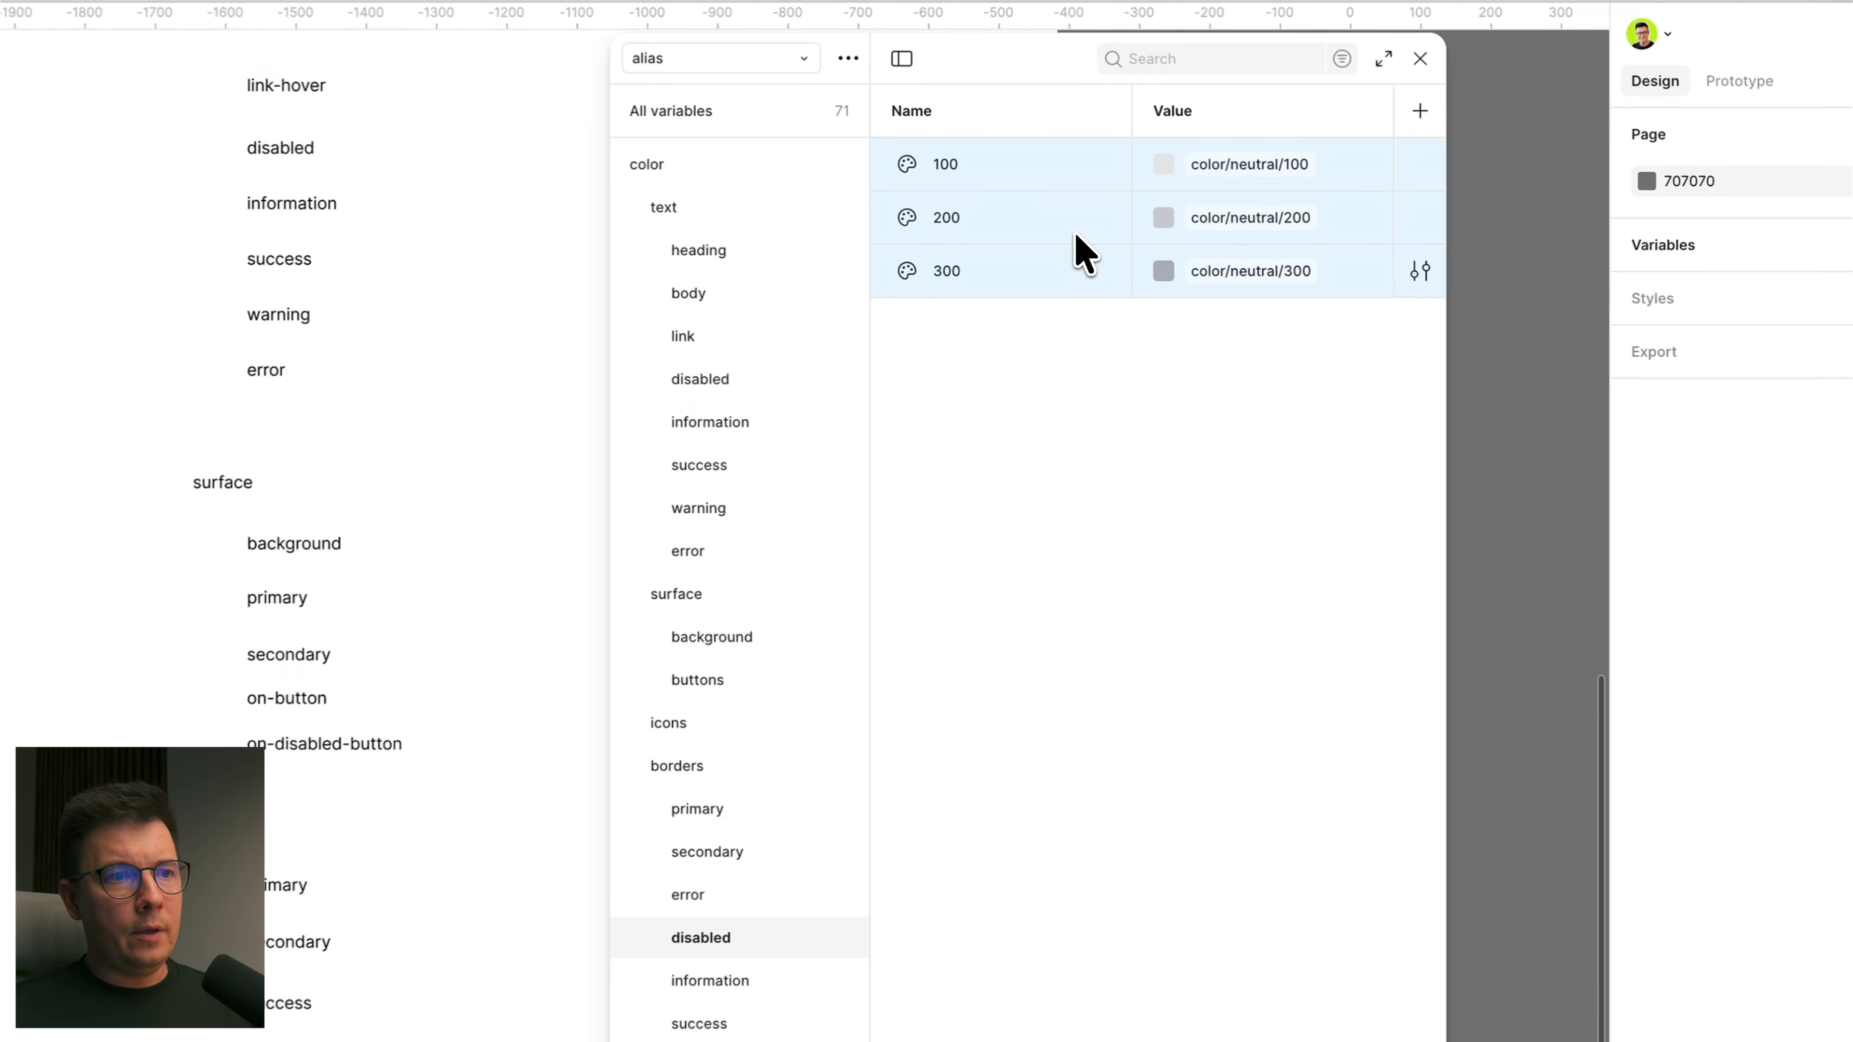
pyautogui.click(1093, 516)
pyautogui.rightClick(991, 228)
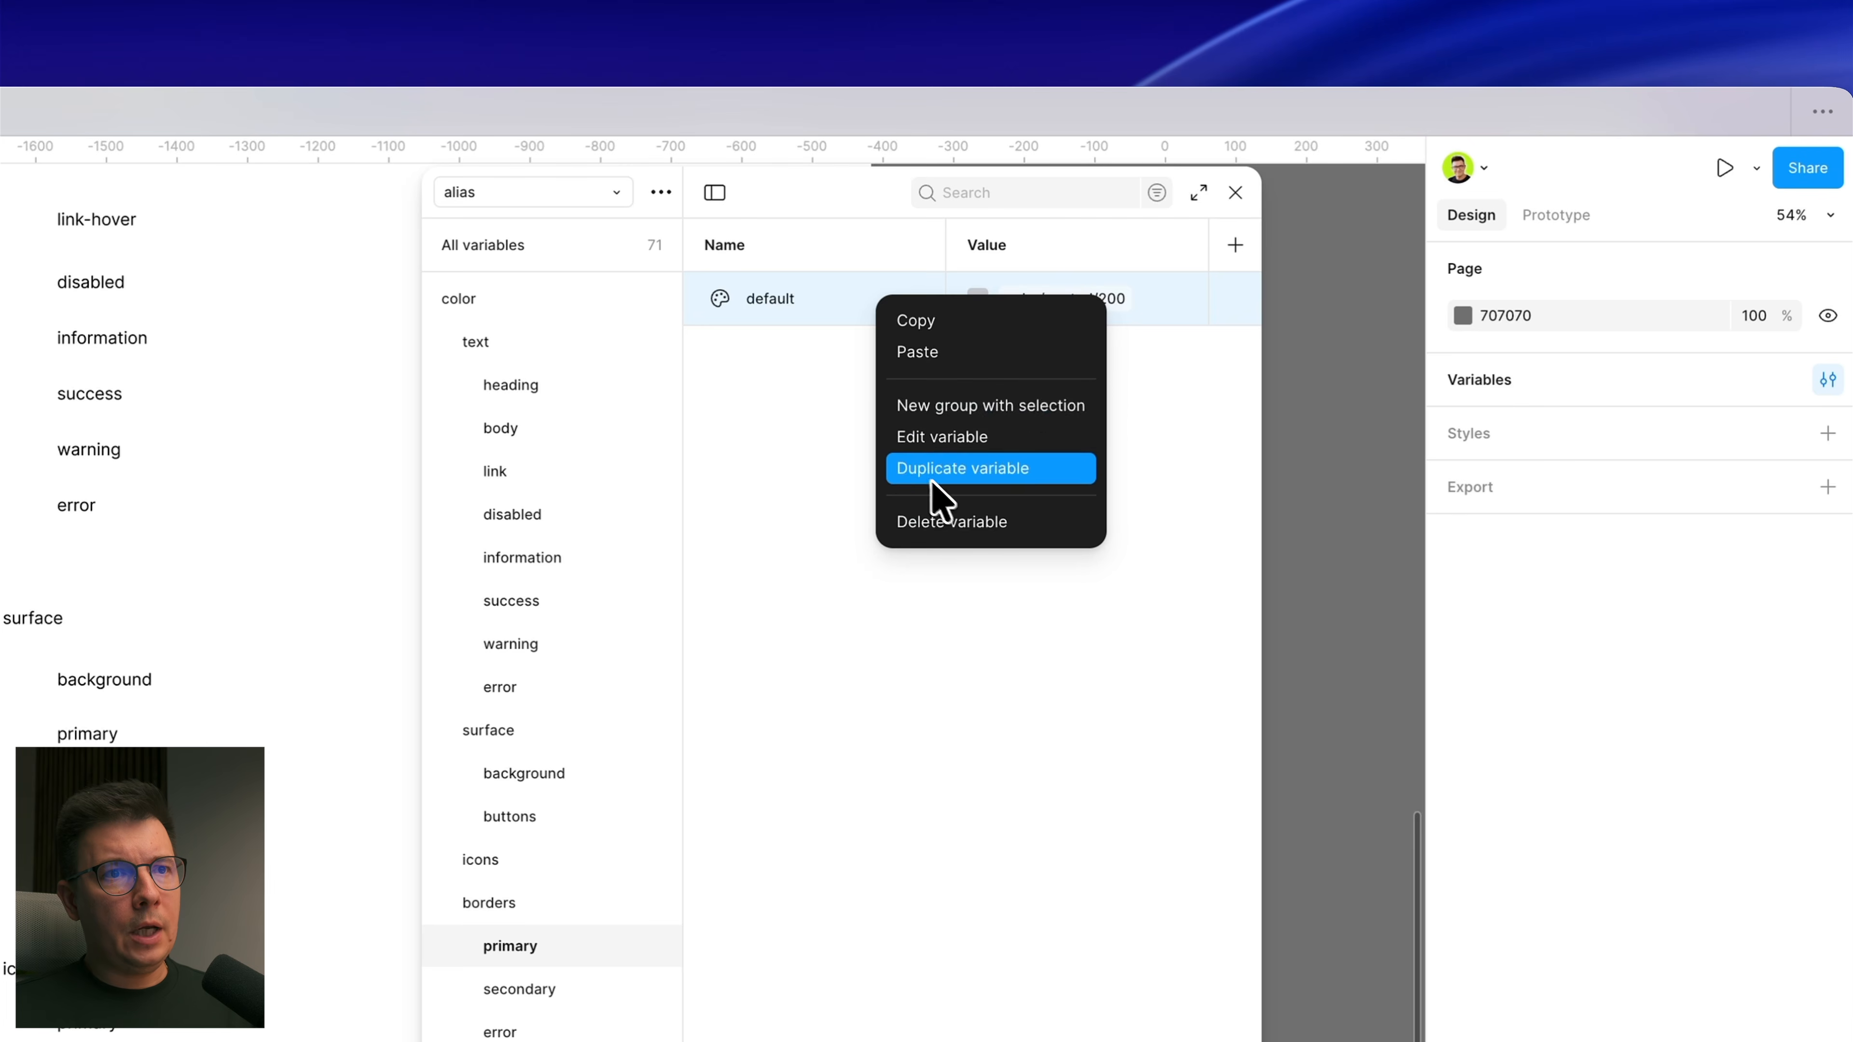
pyautogui.click(923, 354)
pyautogui.click(880, 542)
# Step: Rename the pasted 100 variable in borders primary as active and delete the pasted 200 and 300 variables
pyautogui.click(810, 303)
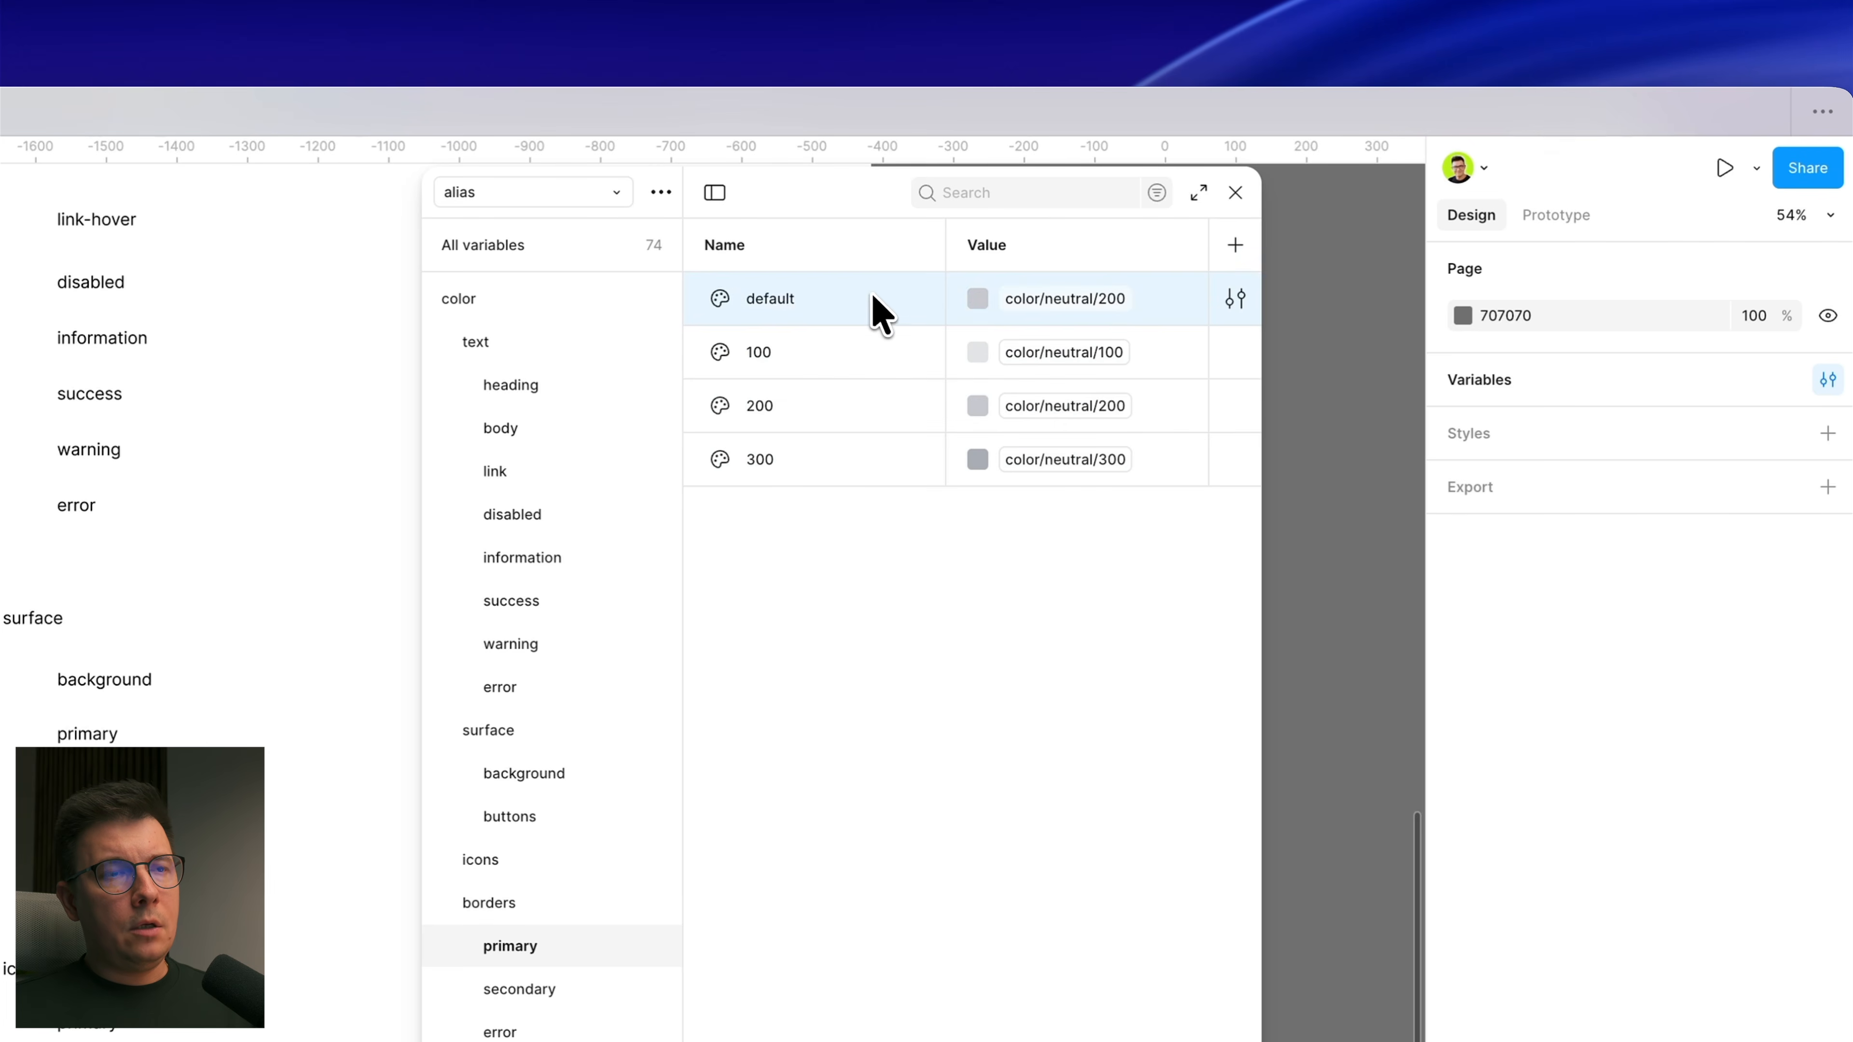
pyautogui.doubleClick(772, 352)
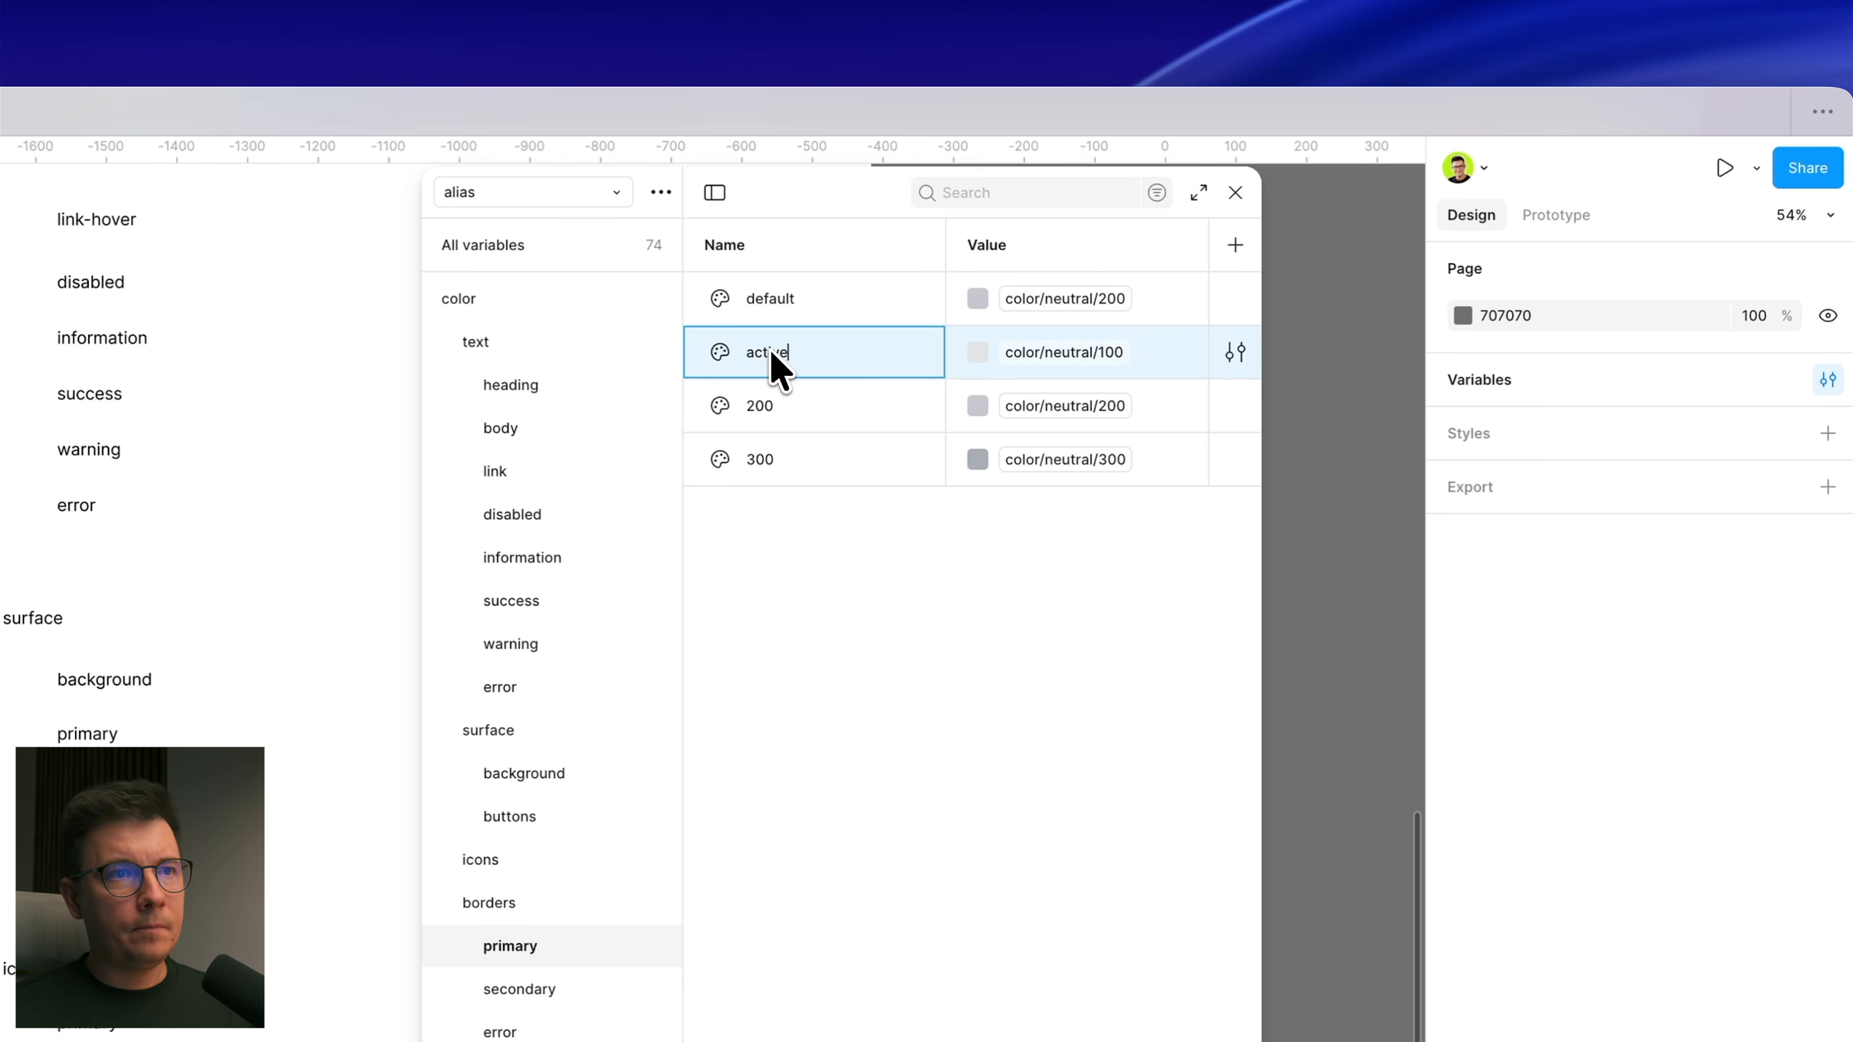
pyautogui.click(765, 415)
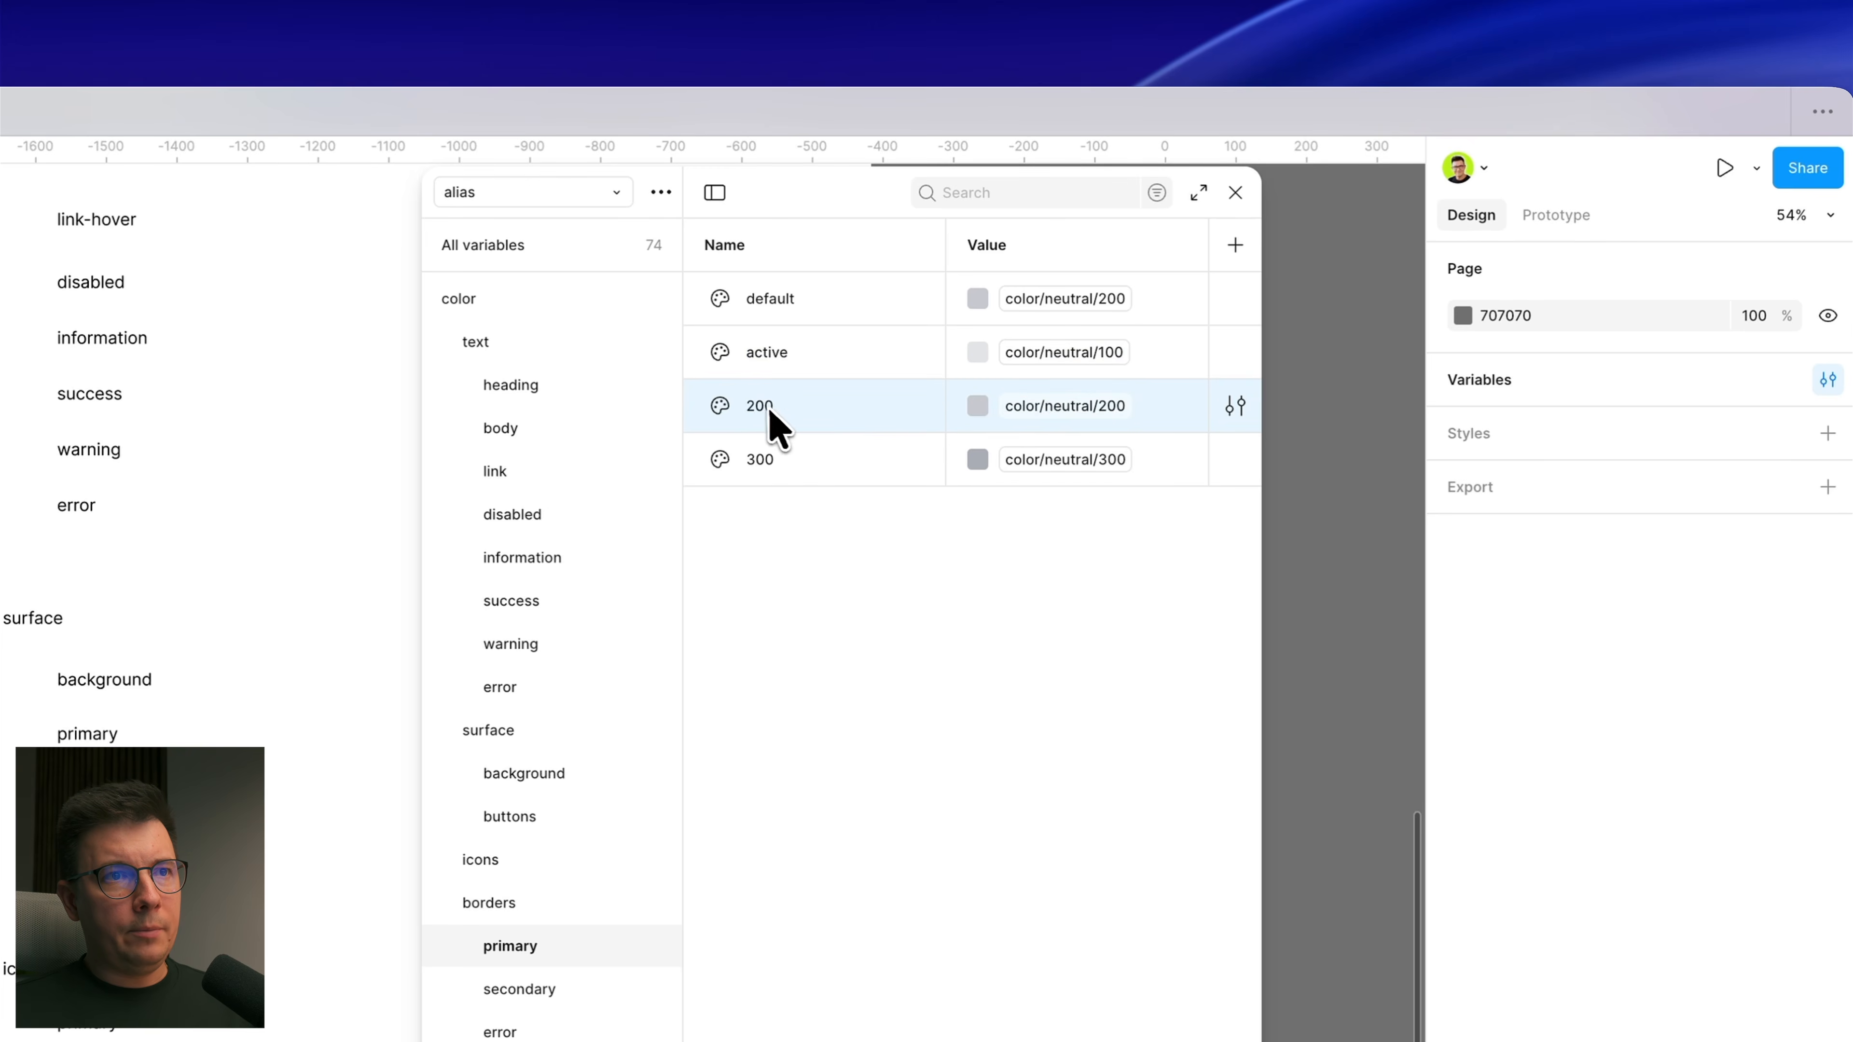
pyautogui.keyDown('shift'); pyautogui.click(867, 461); pyautogui.keyUp('shift')
pyautogui.rightClick(886, 405)
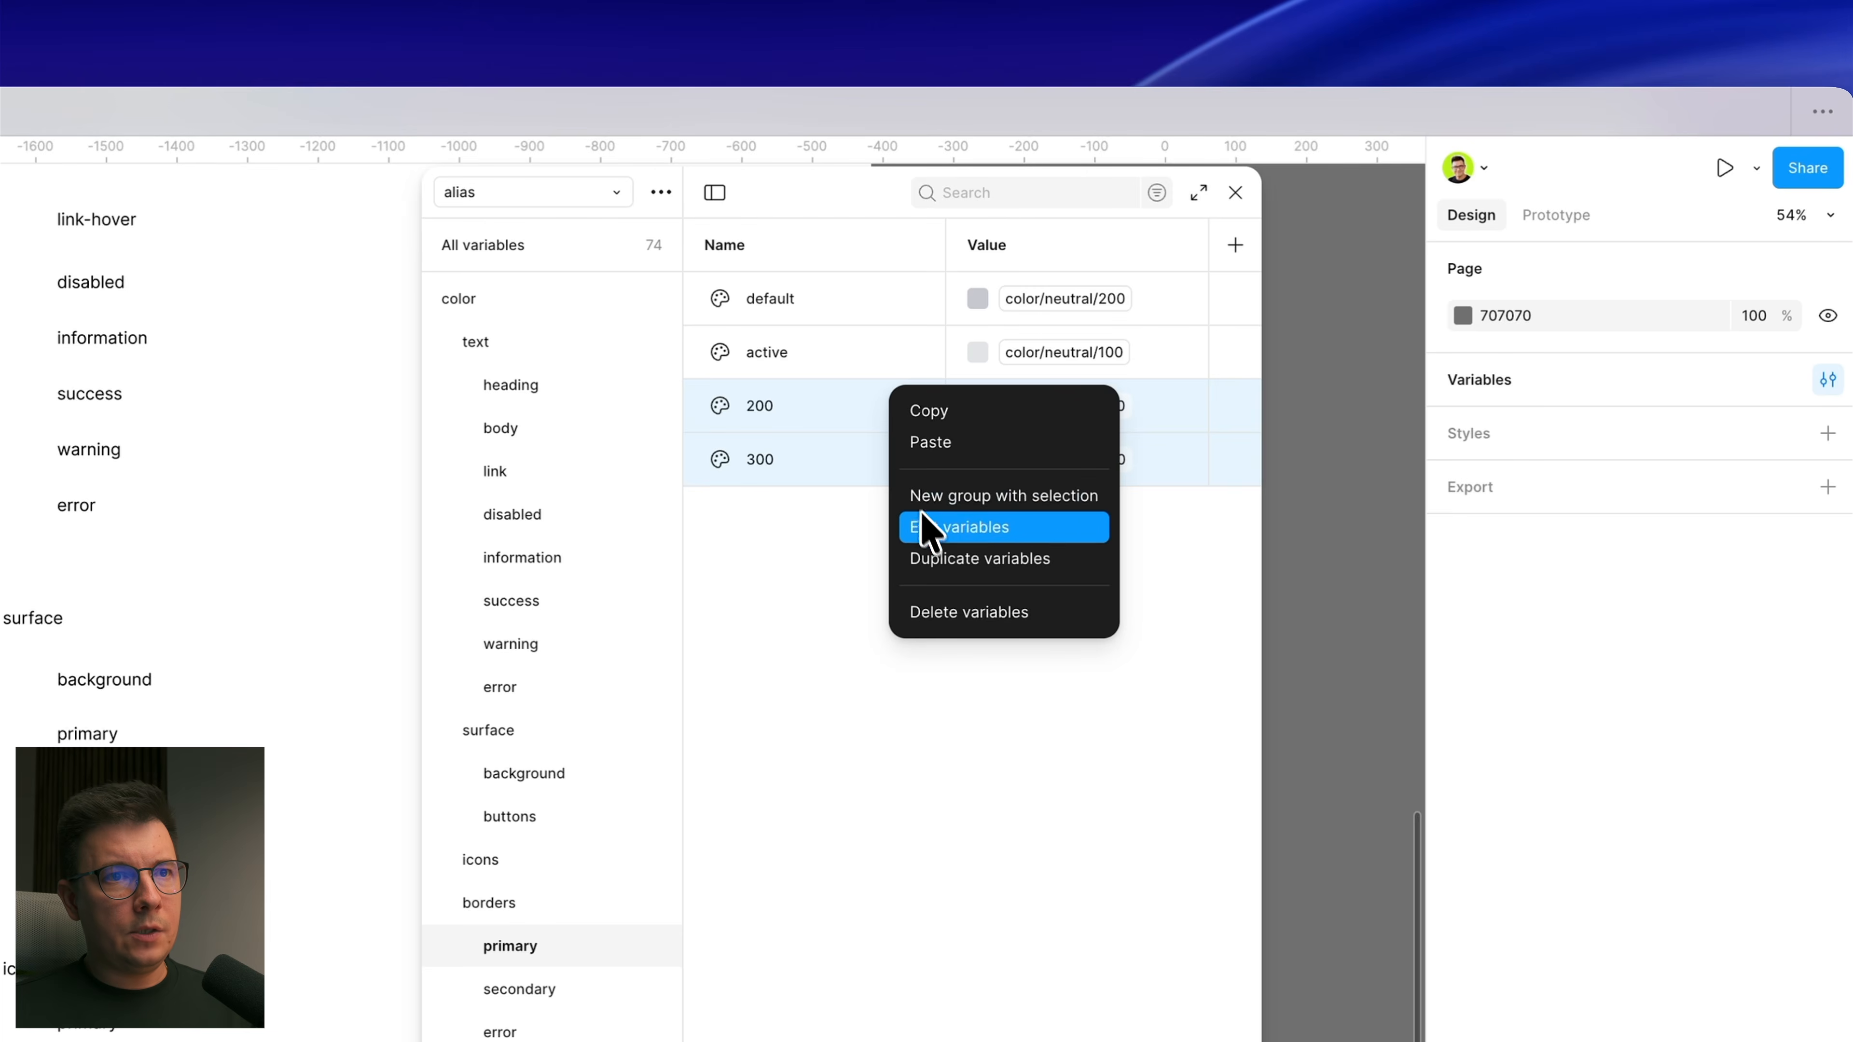
pyautogui.click(989, 613)
# Step: Link the active variable in borders primary to the base color color/red/500
pyautogui.click(974, 361)
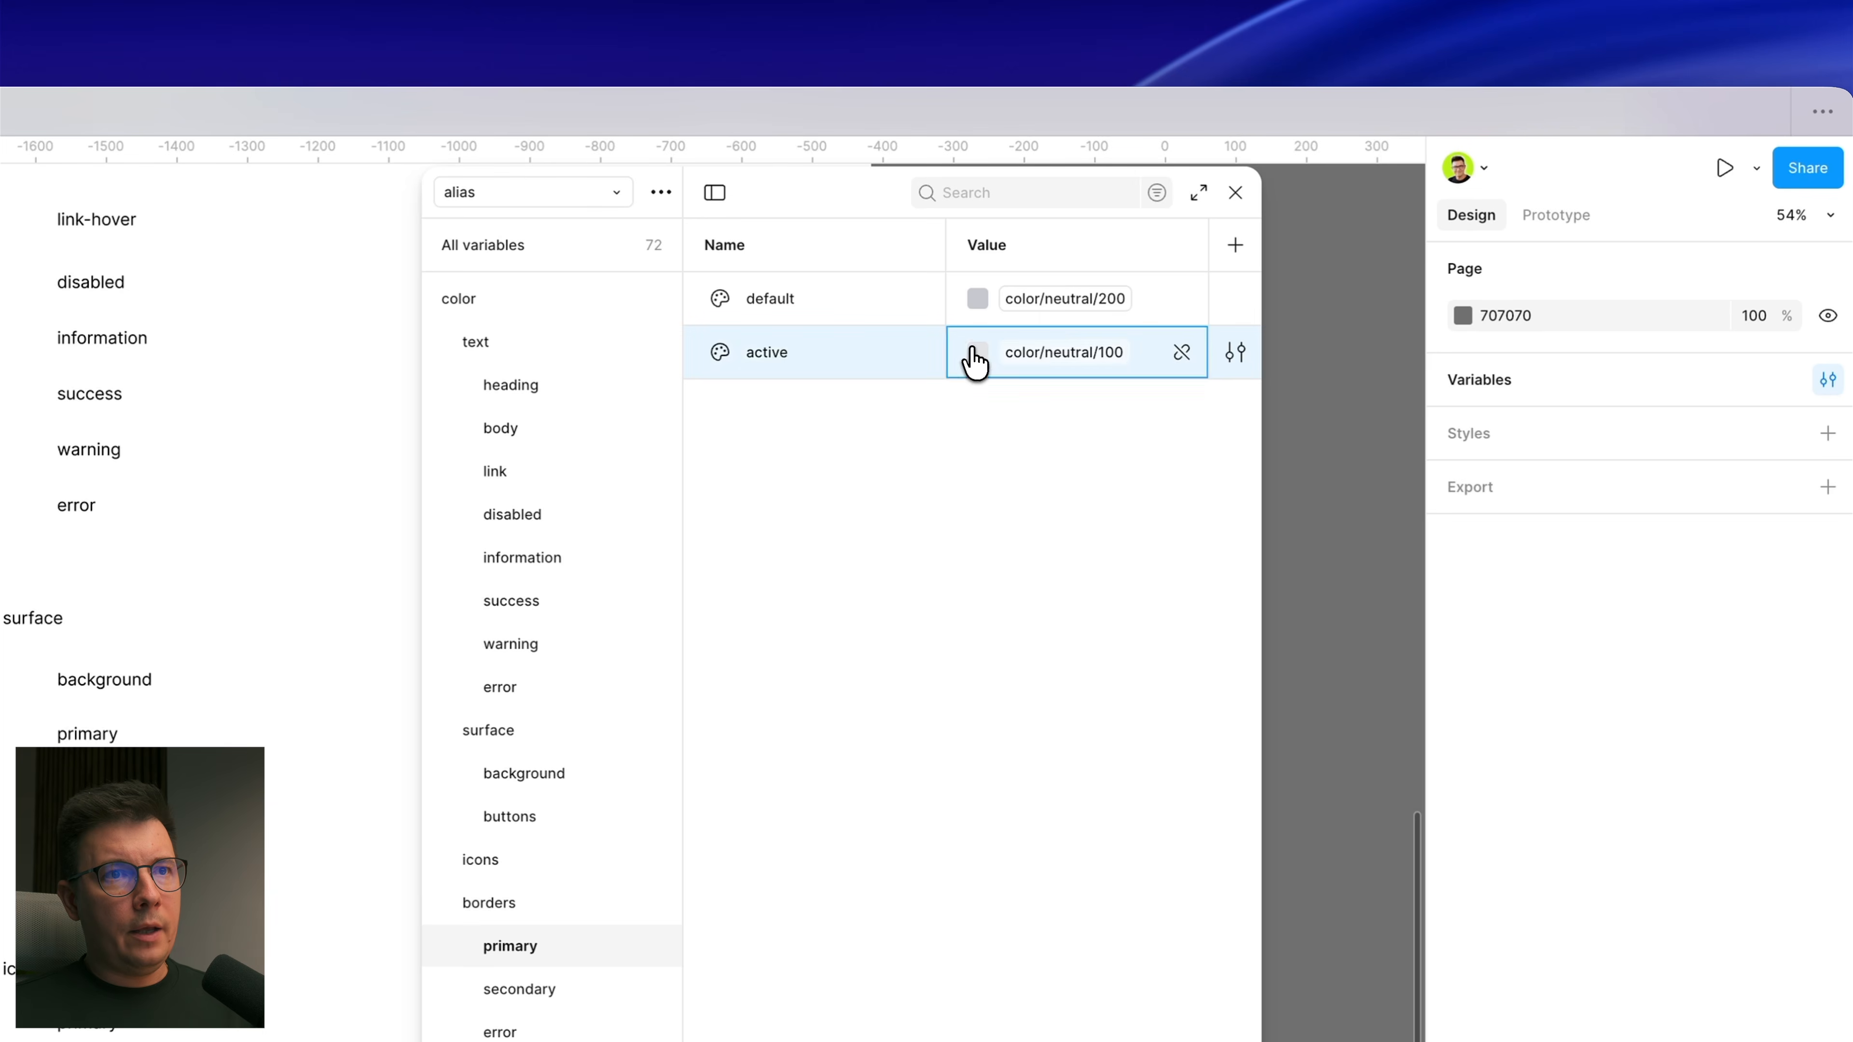
pyautogui.click(1044, 353)
pyautogui.write('red')
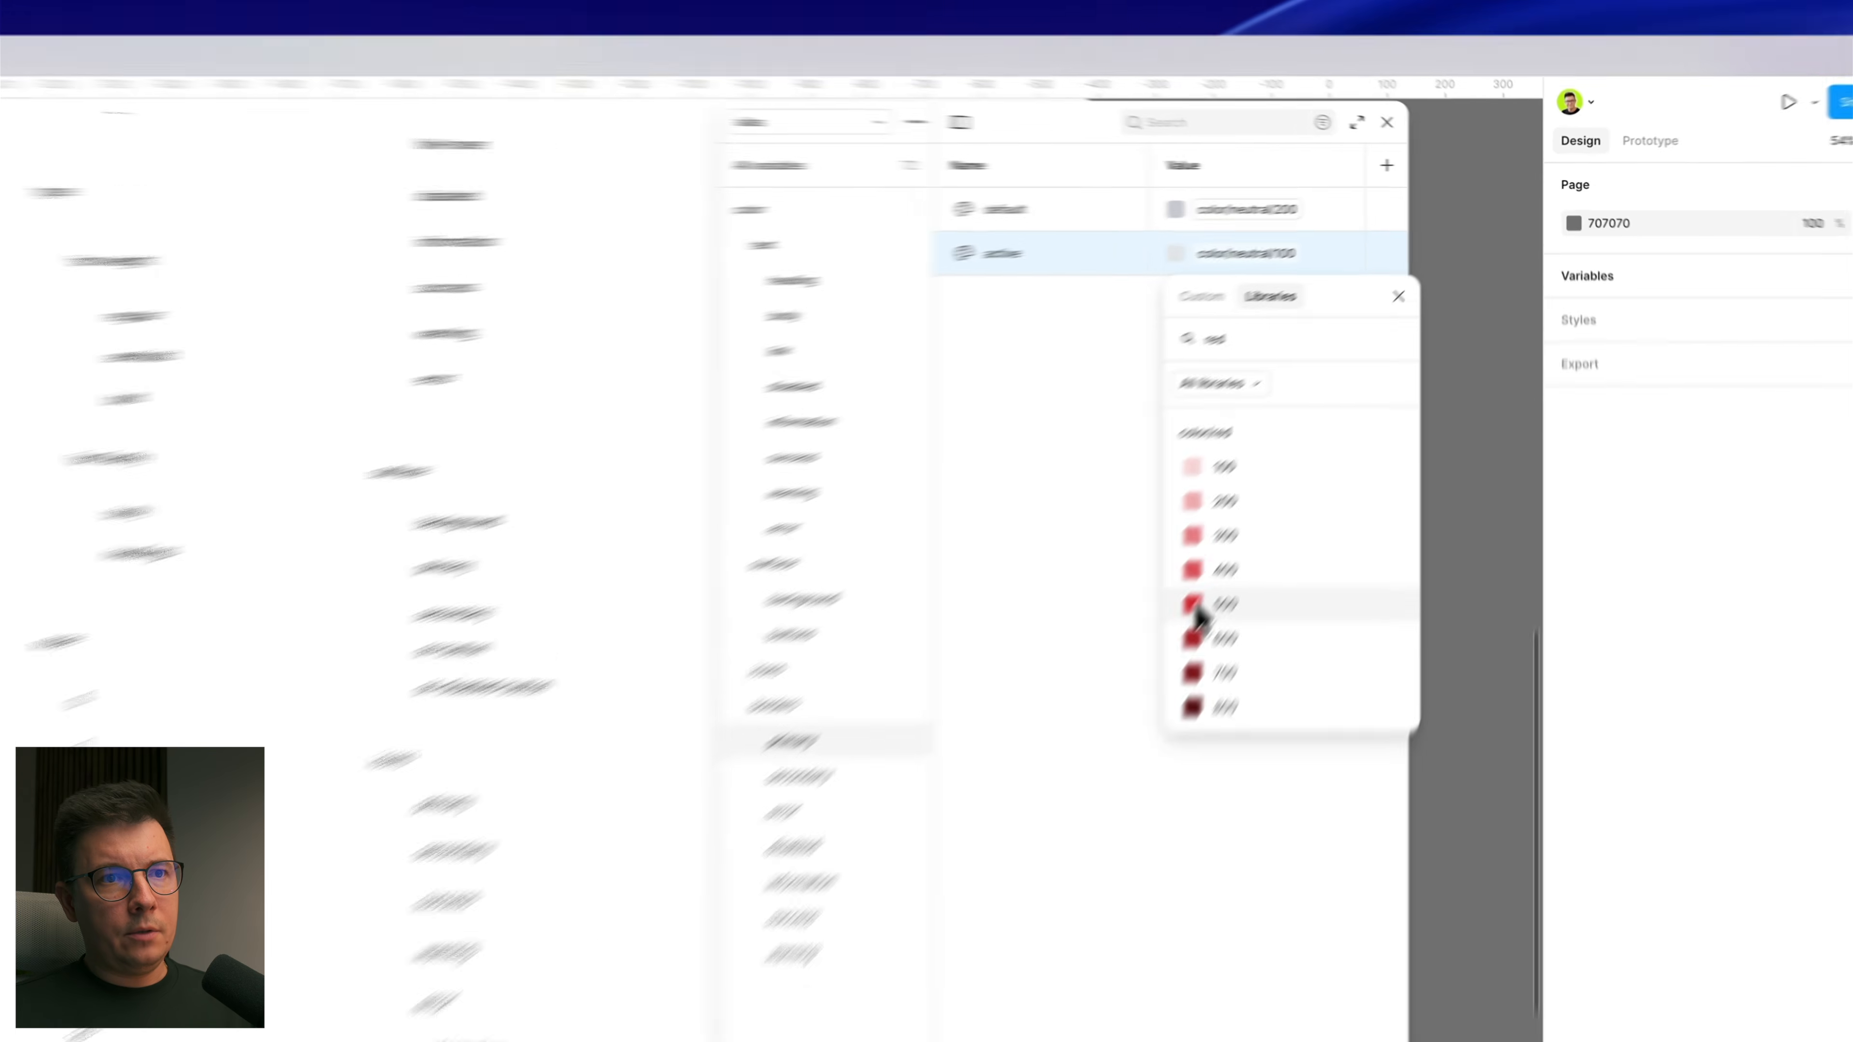
pyautogui.click(1338, 431)
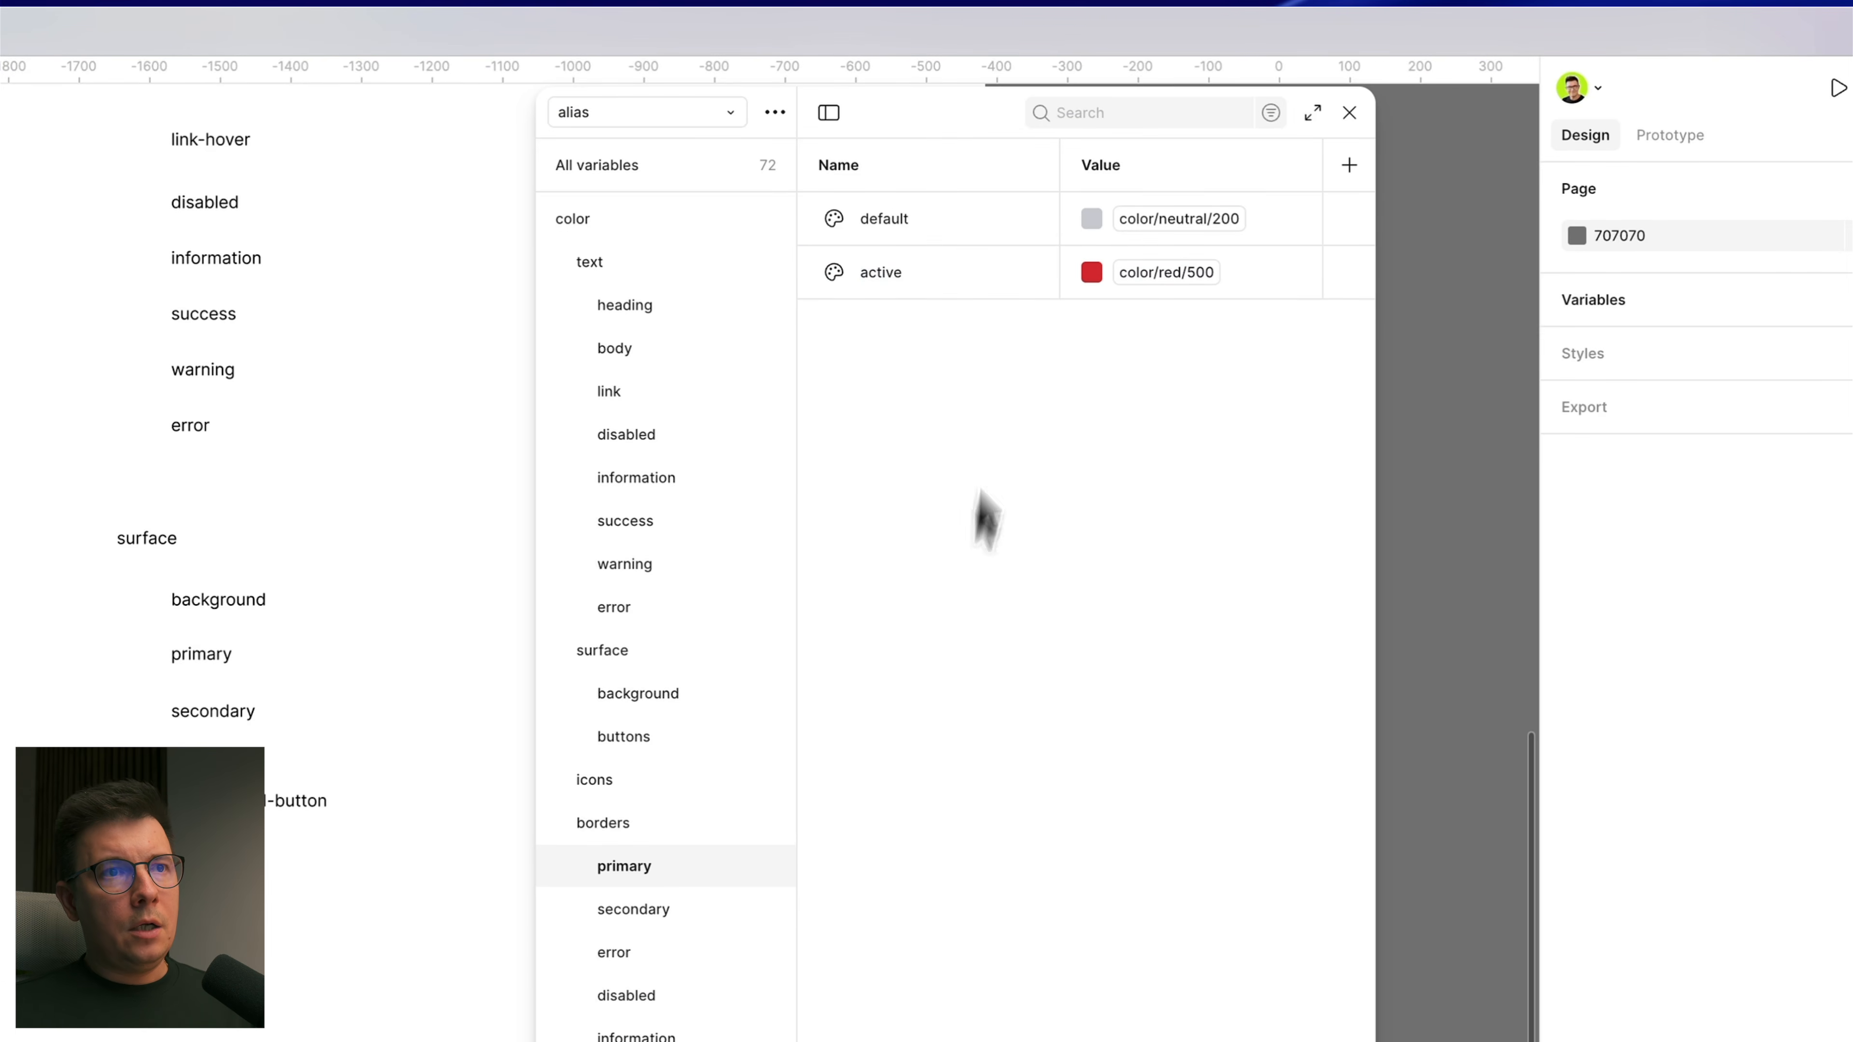
# Step: Link the color variable in the borders secondary group to the base color color/purple/500
pyautogui.click(627, 909)
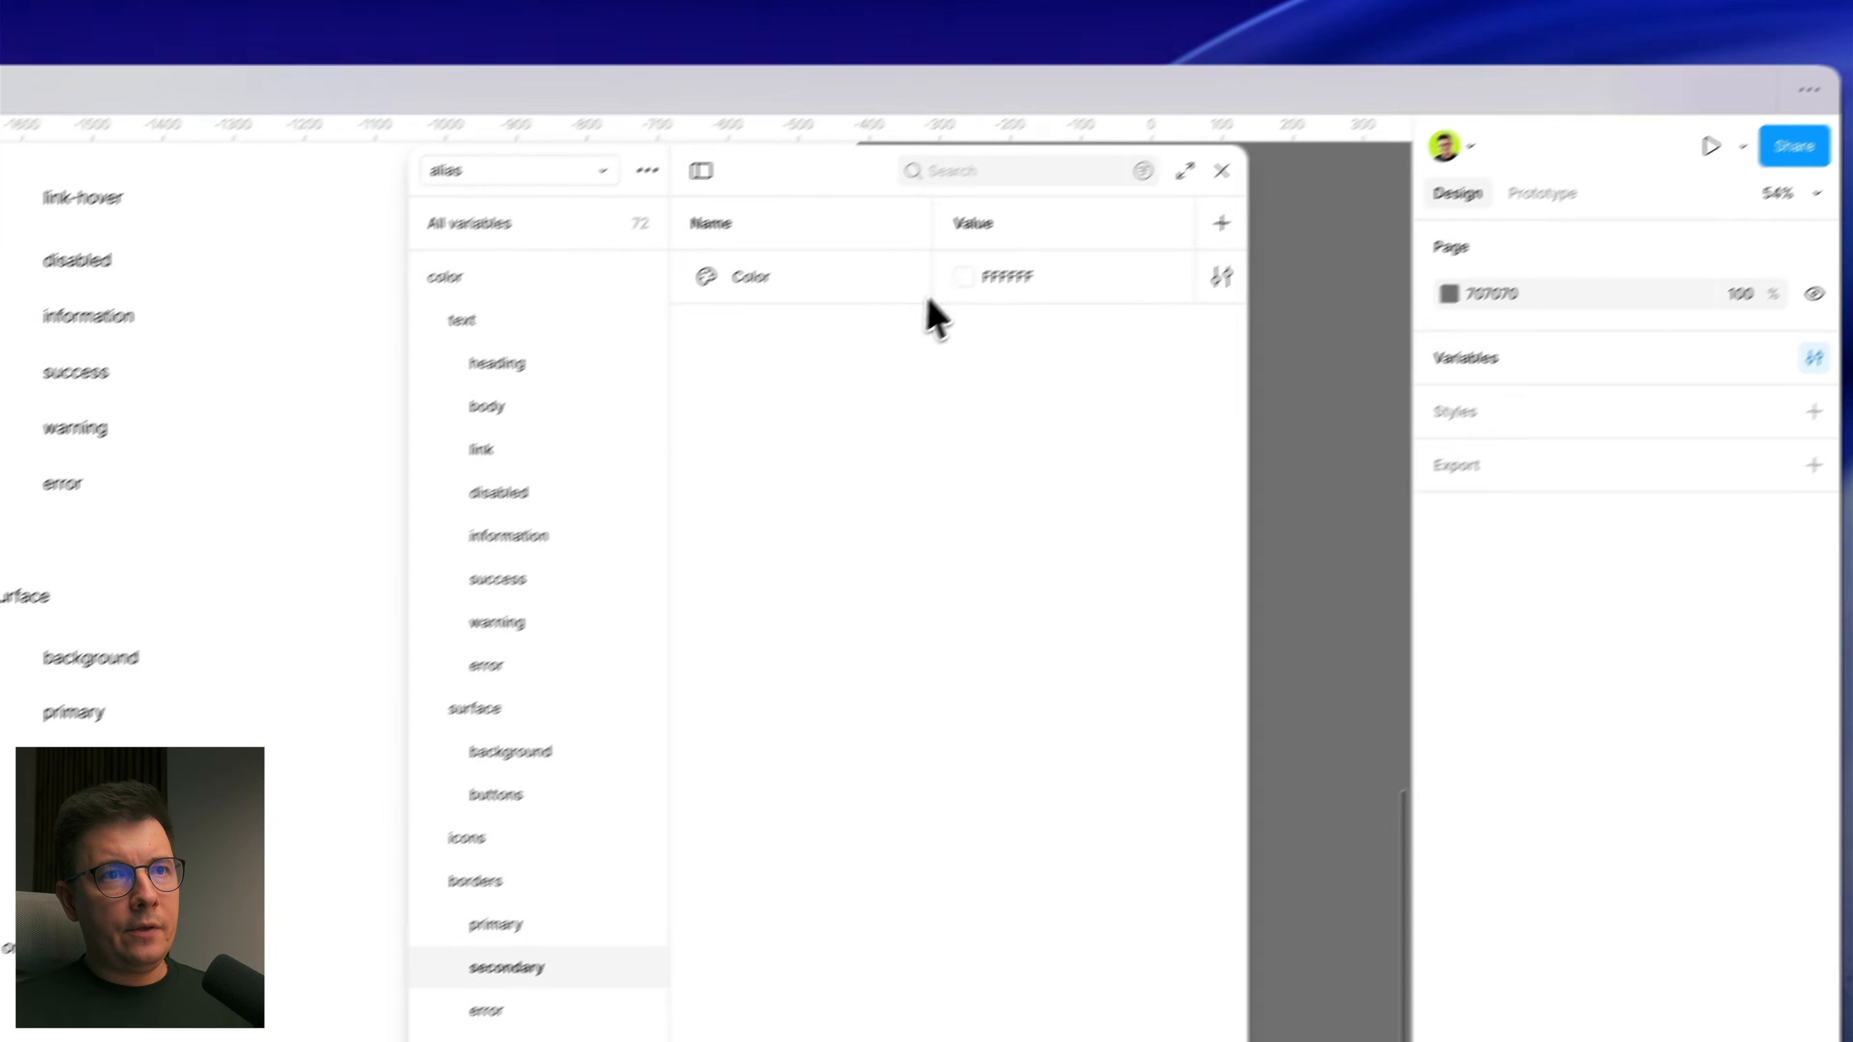
pyautogui.click(1243, 124)
pyautogui.click(1364, 151)
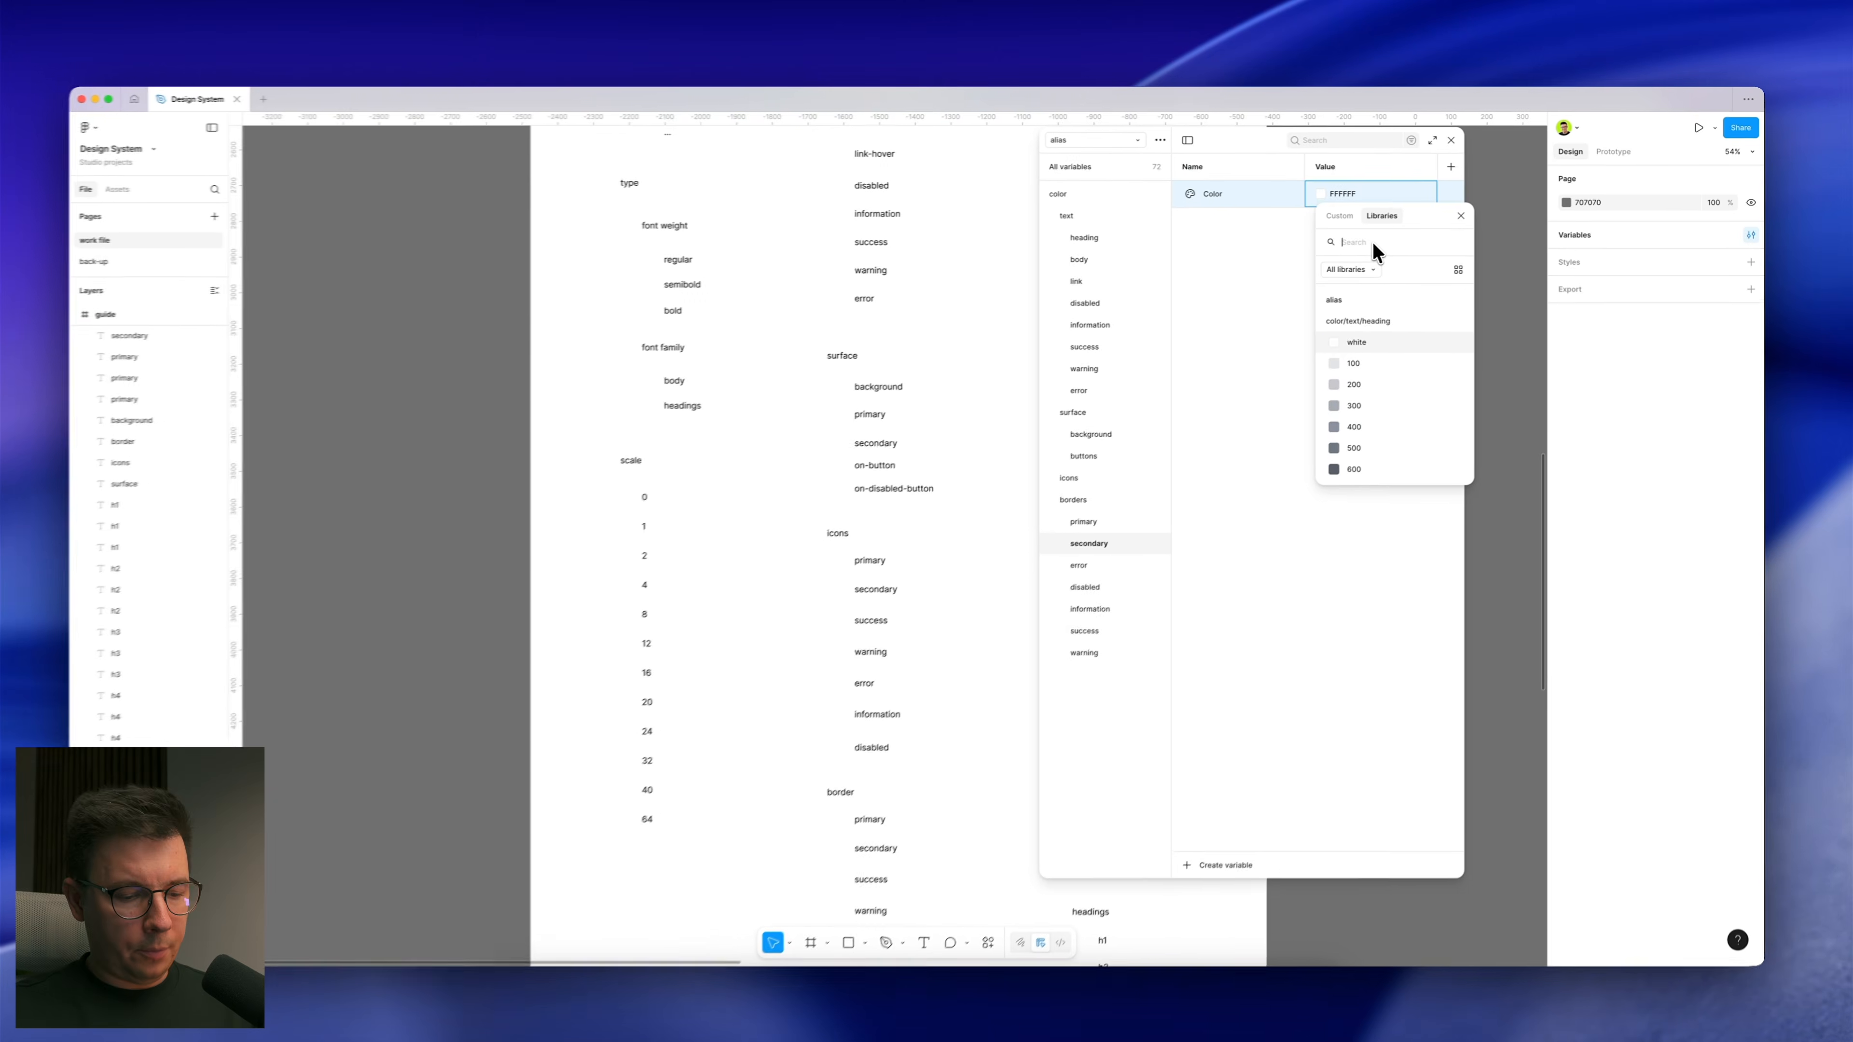
pyautogui.write('pu')
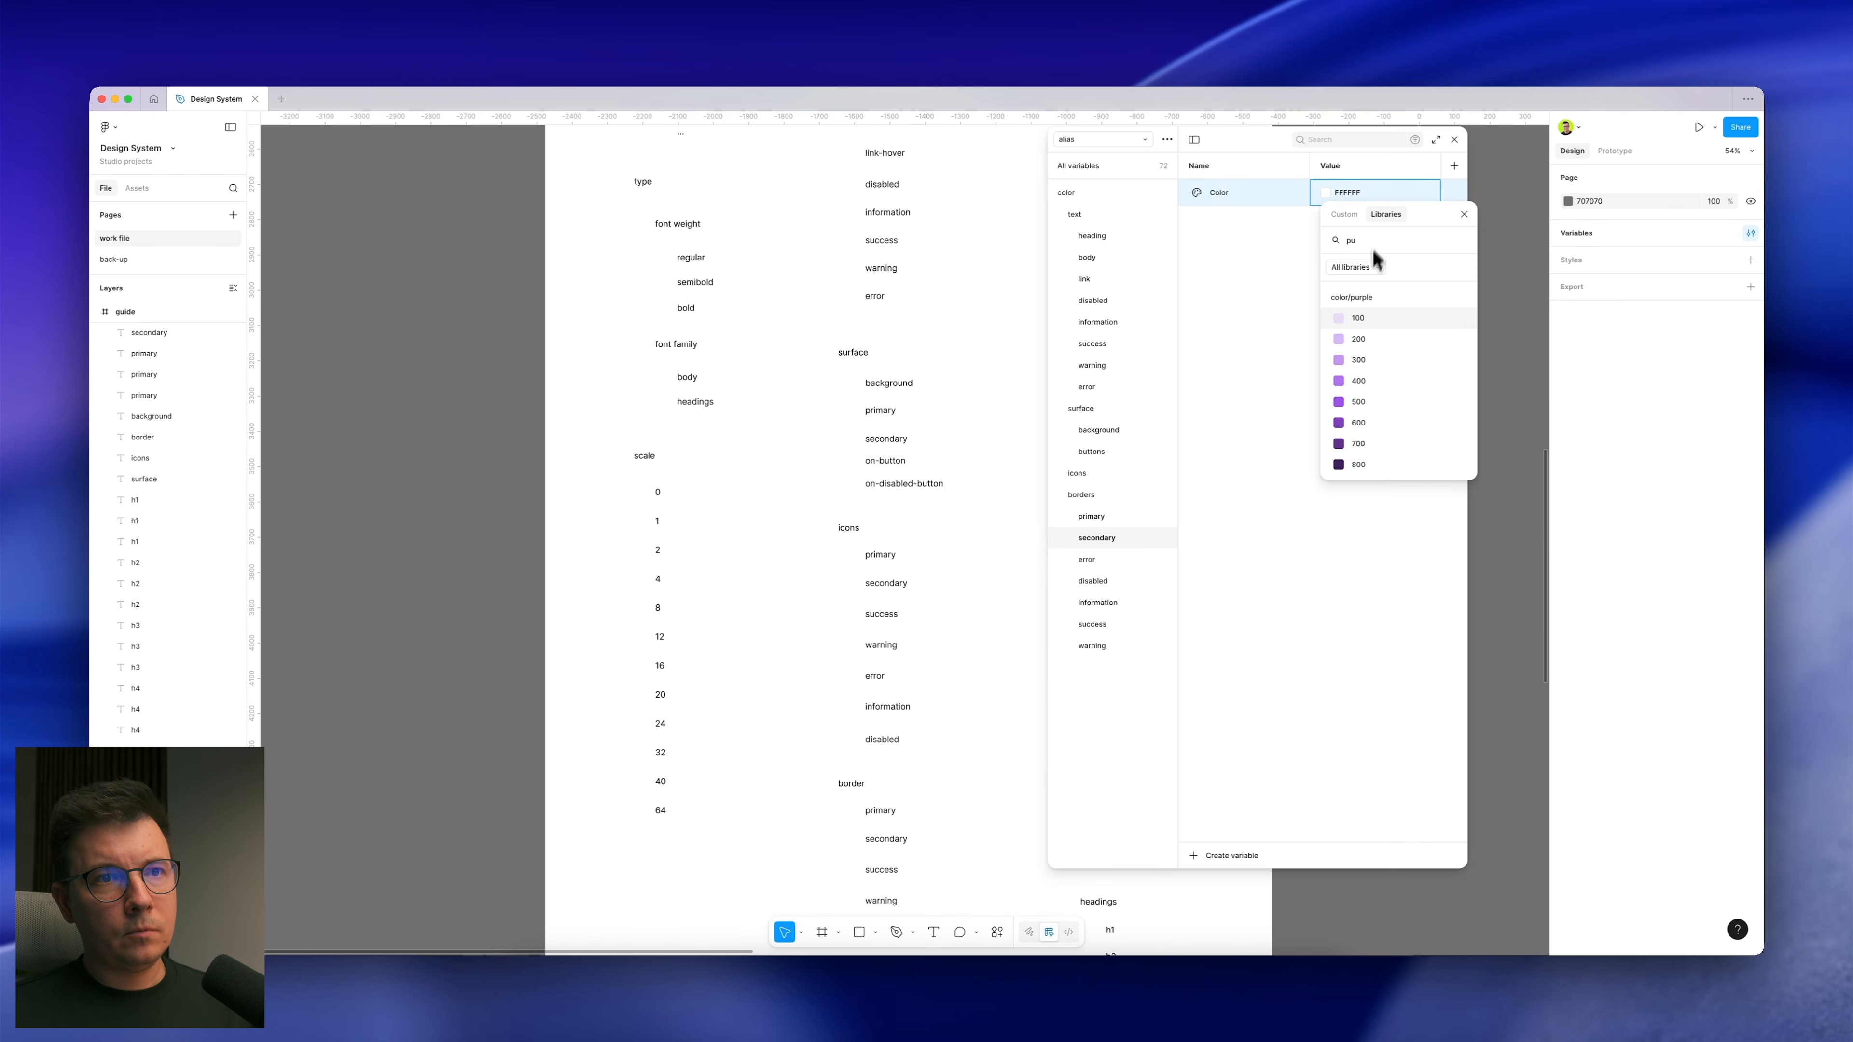
pyautogui.scroll(-1, 1355, 405)
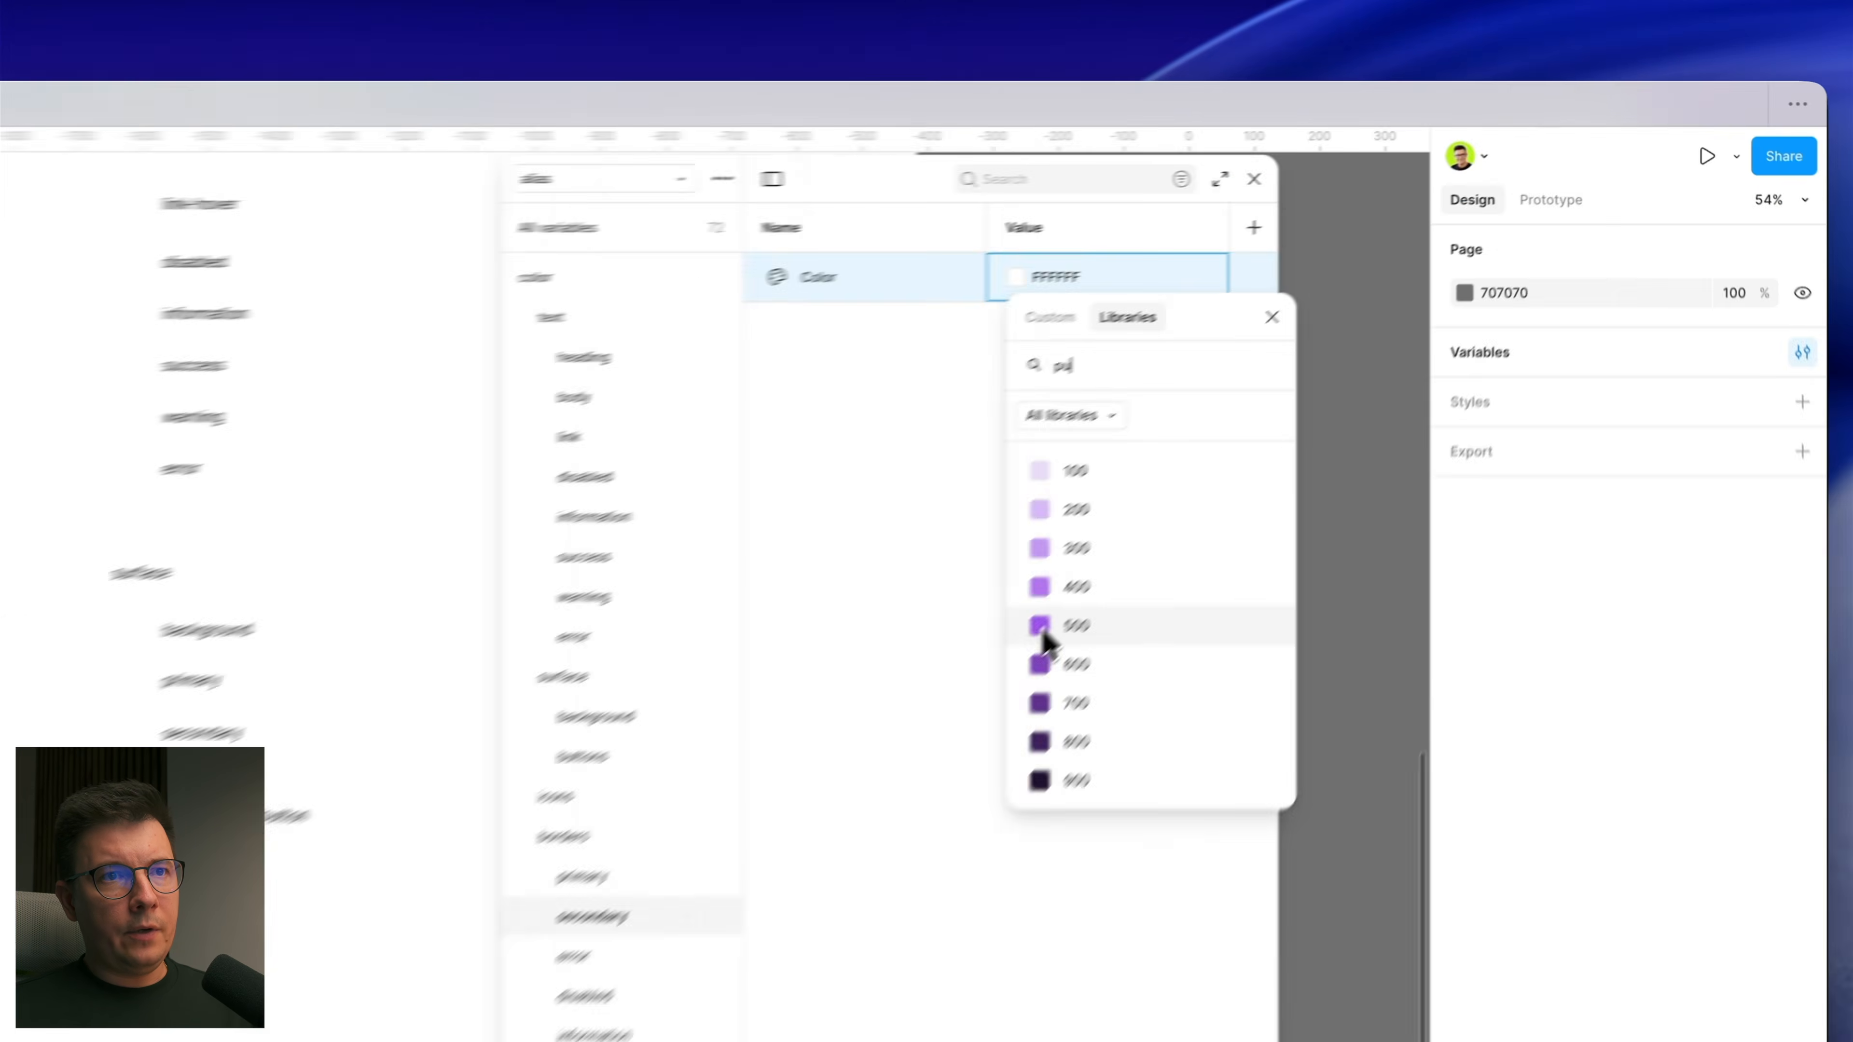
pyautogui.click(1044, 628)
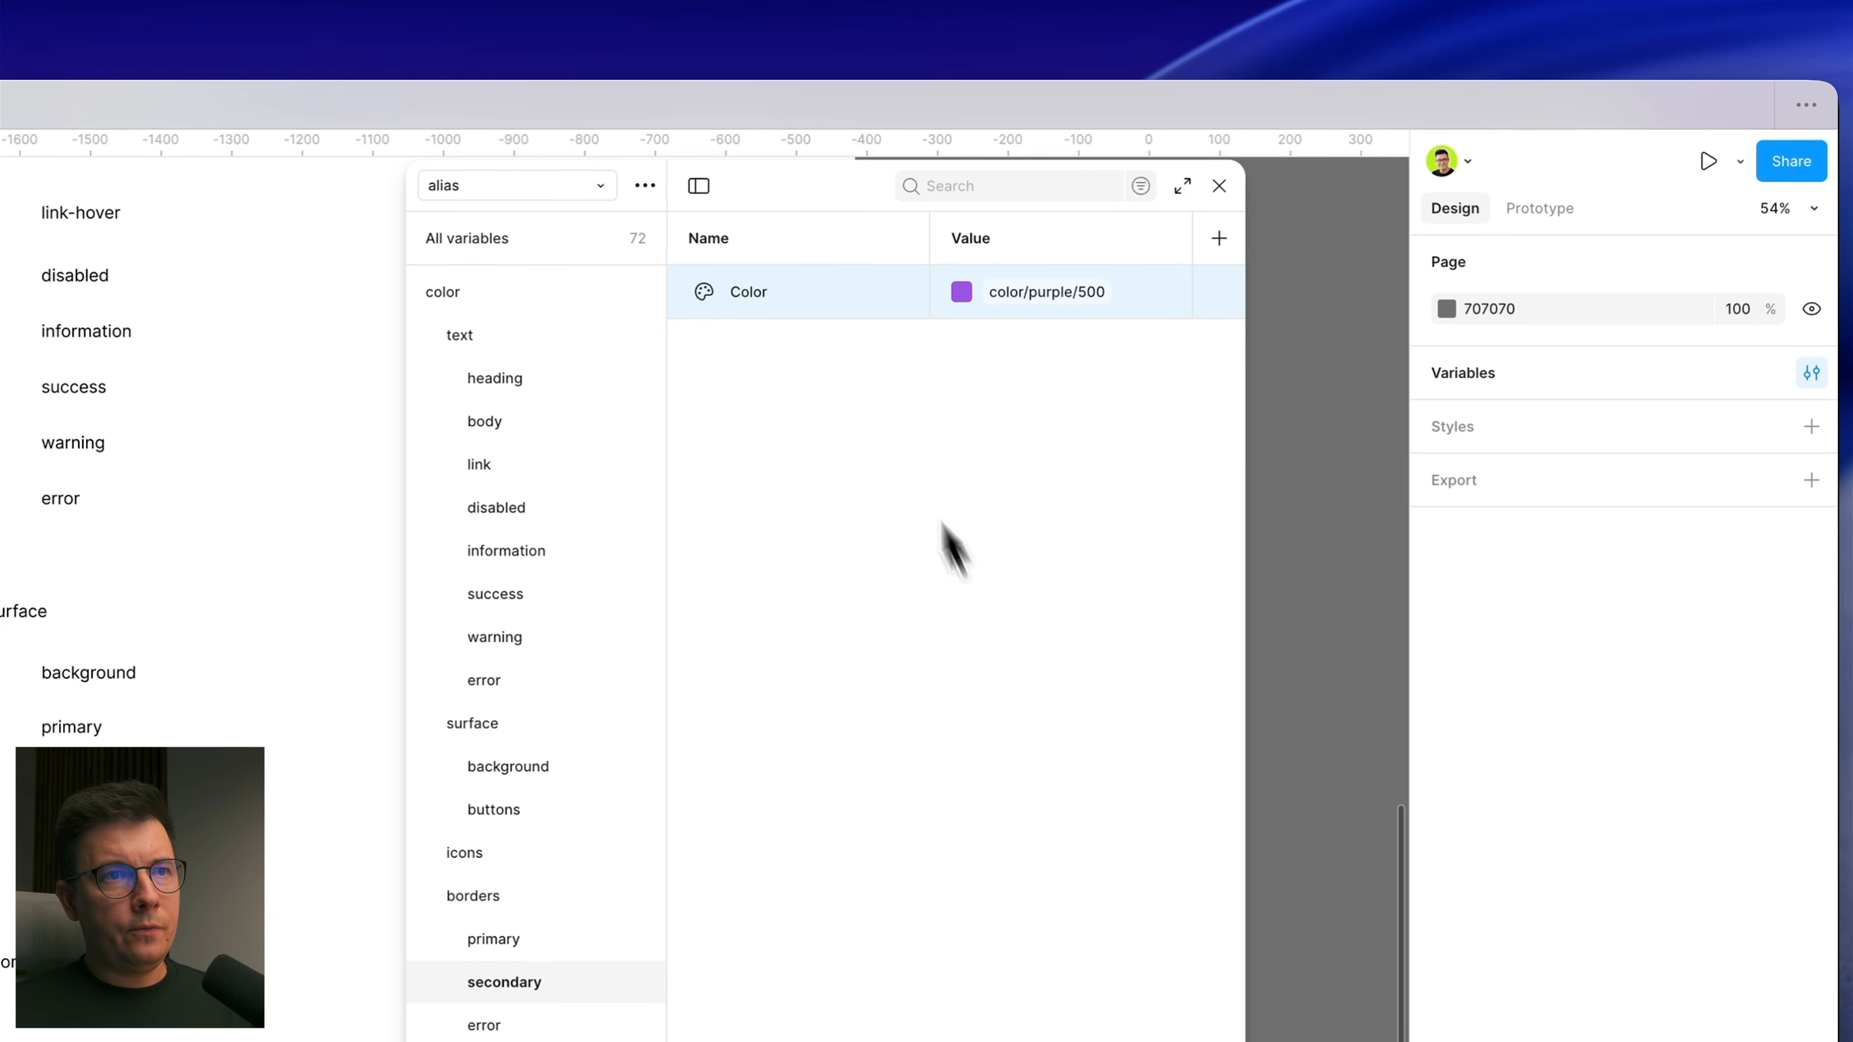
# Step: Rename the color variable in borders secondary as default and link it to the black neutral base color
pyautogui.doubleClick(832, 278)
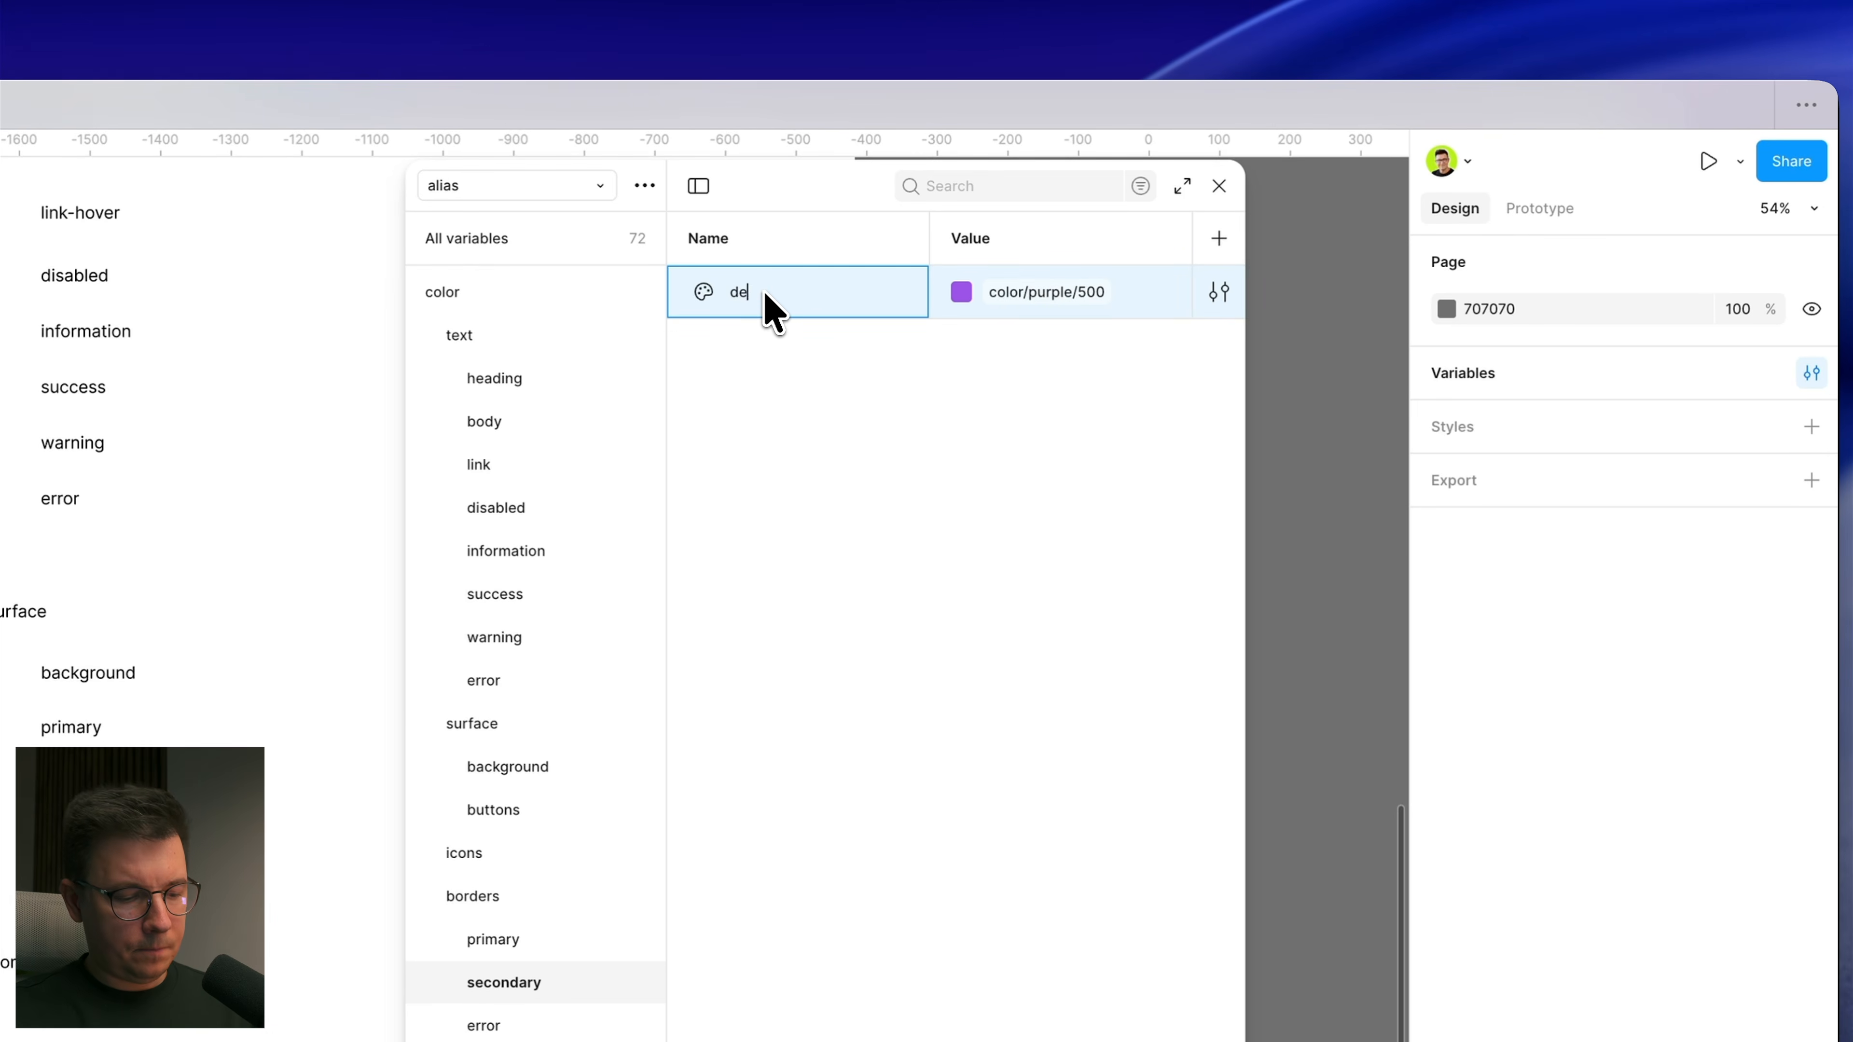
pyautogui.click(872, 506)
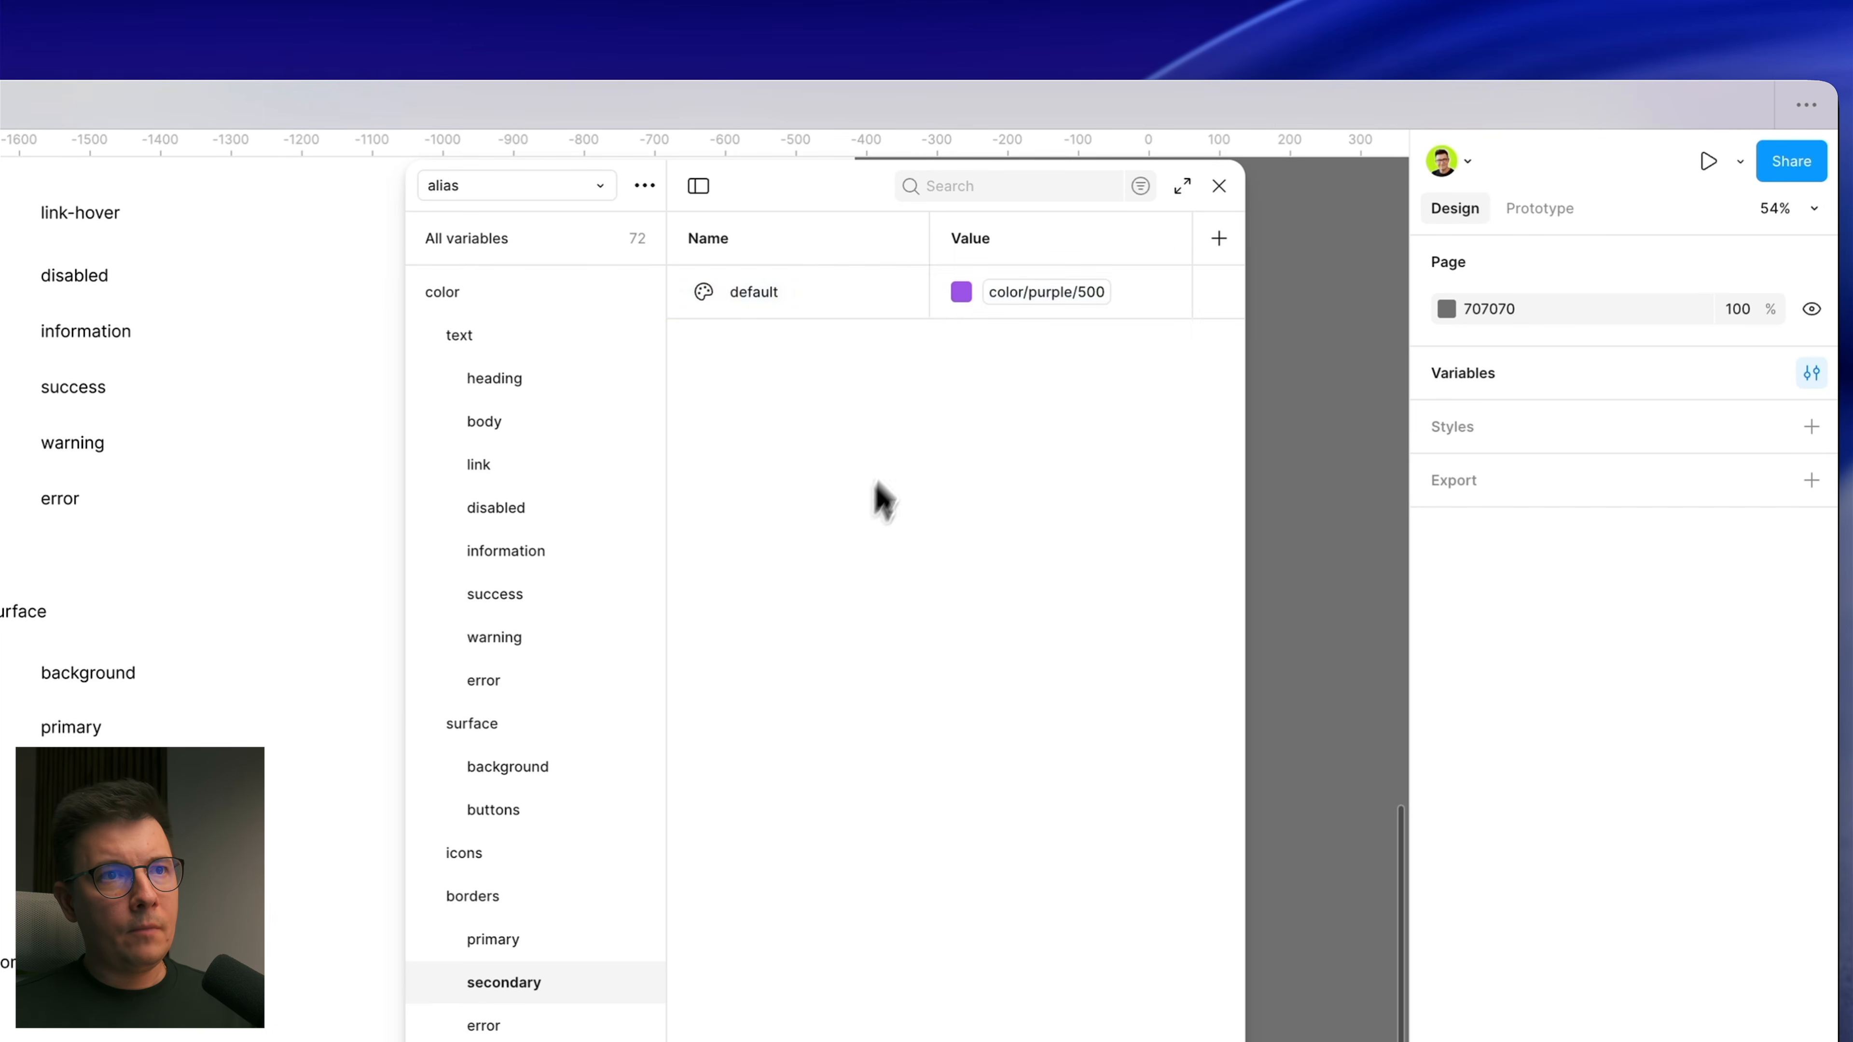
pyautogui.click(1026, 293)
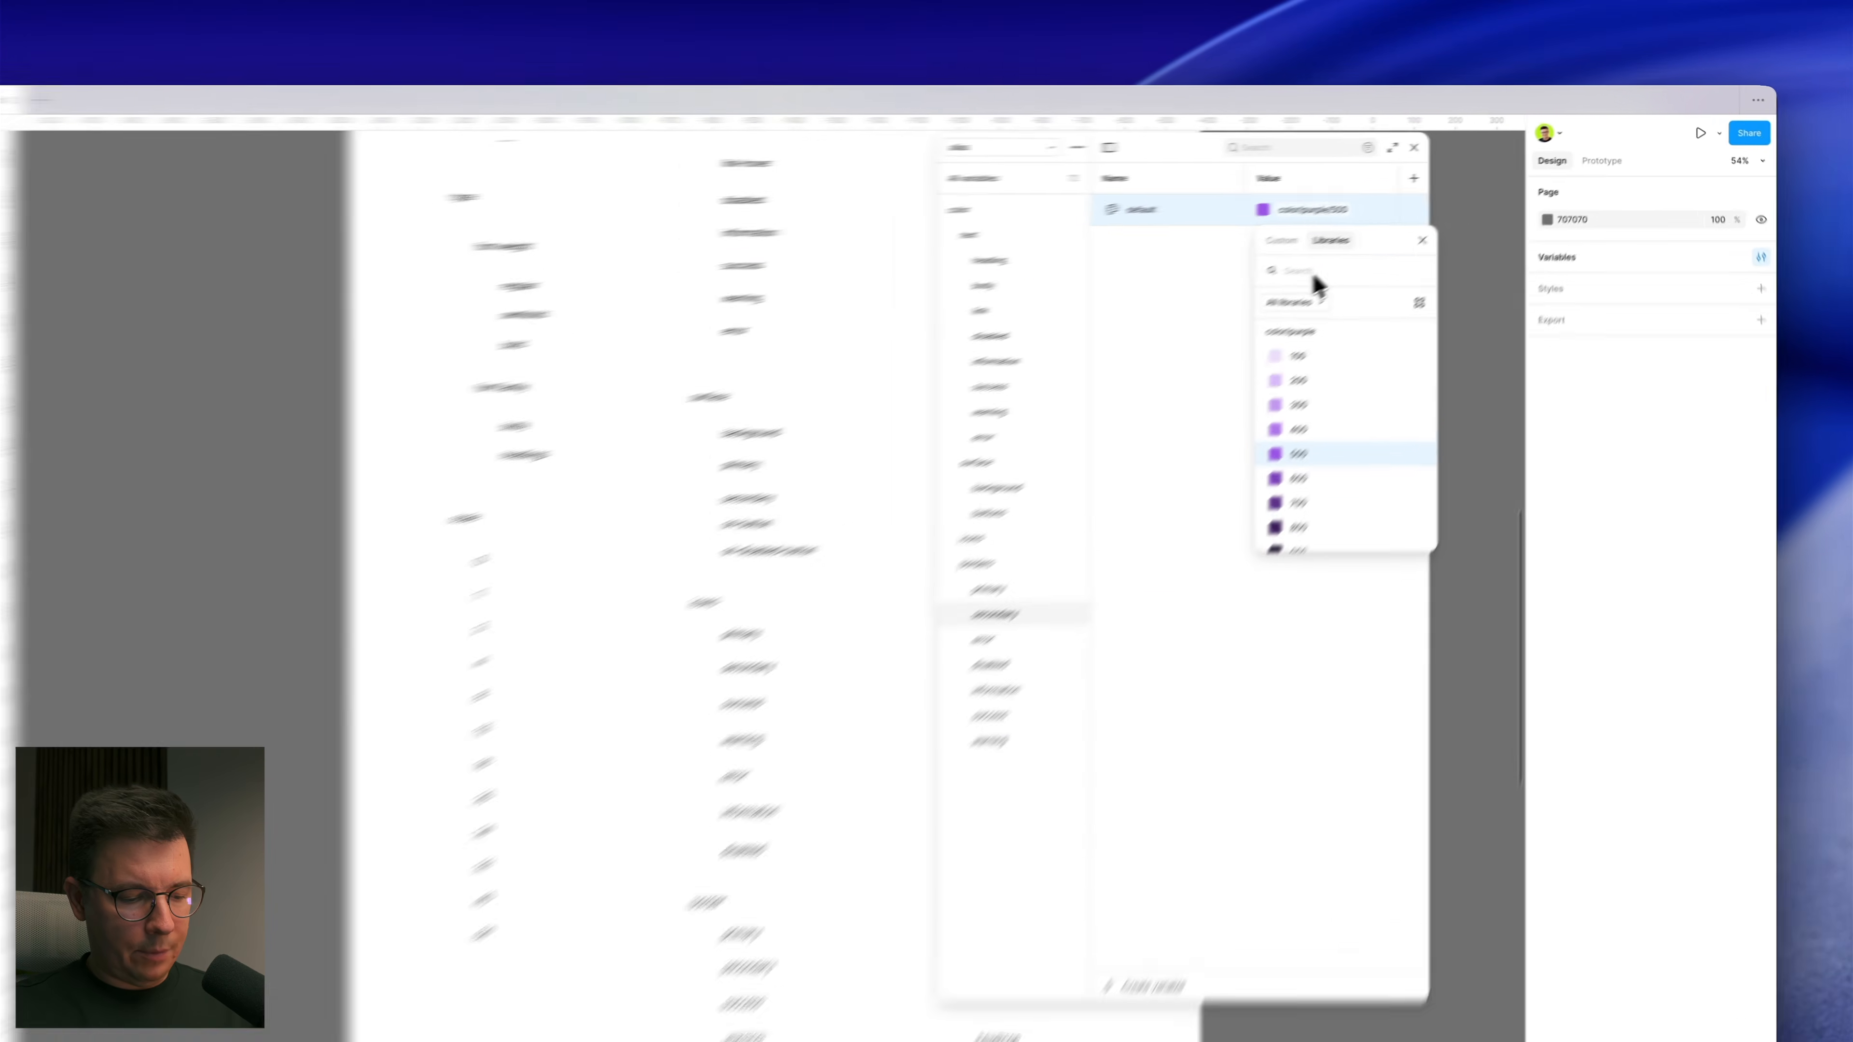
pyautogui.write('ne')
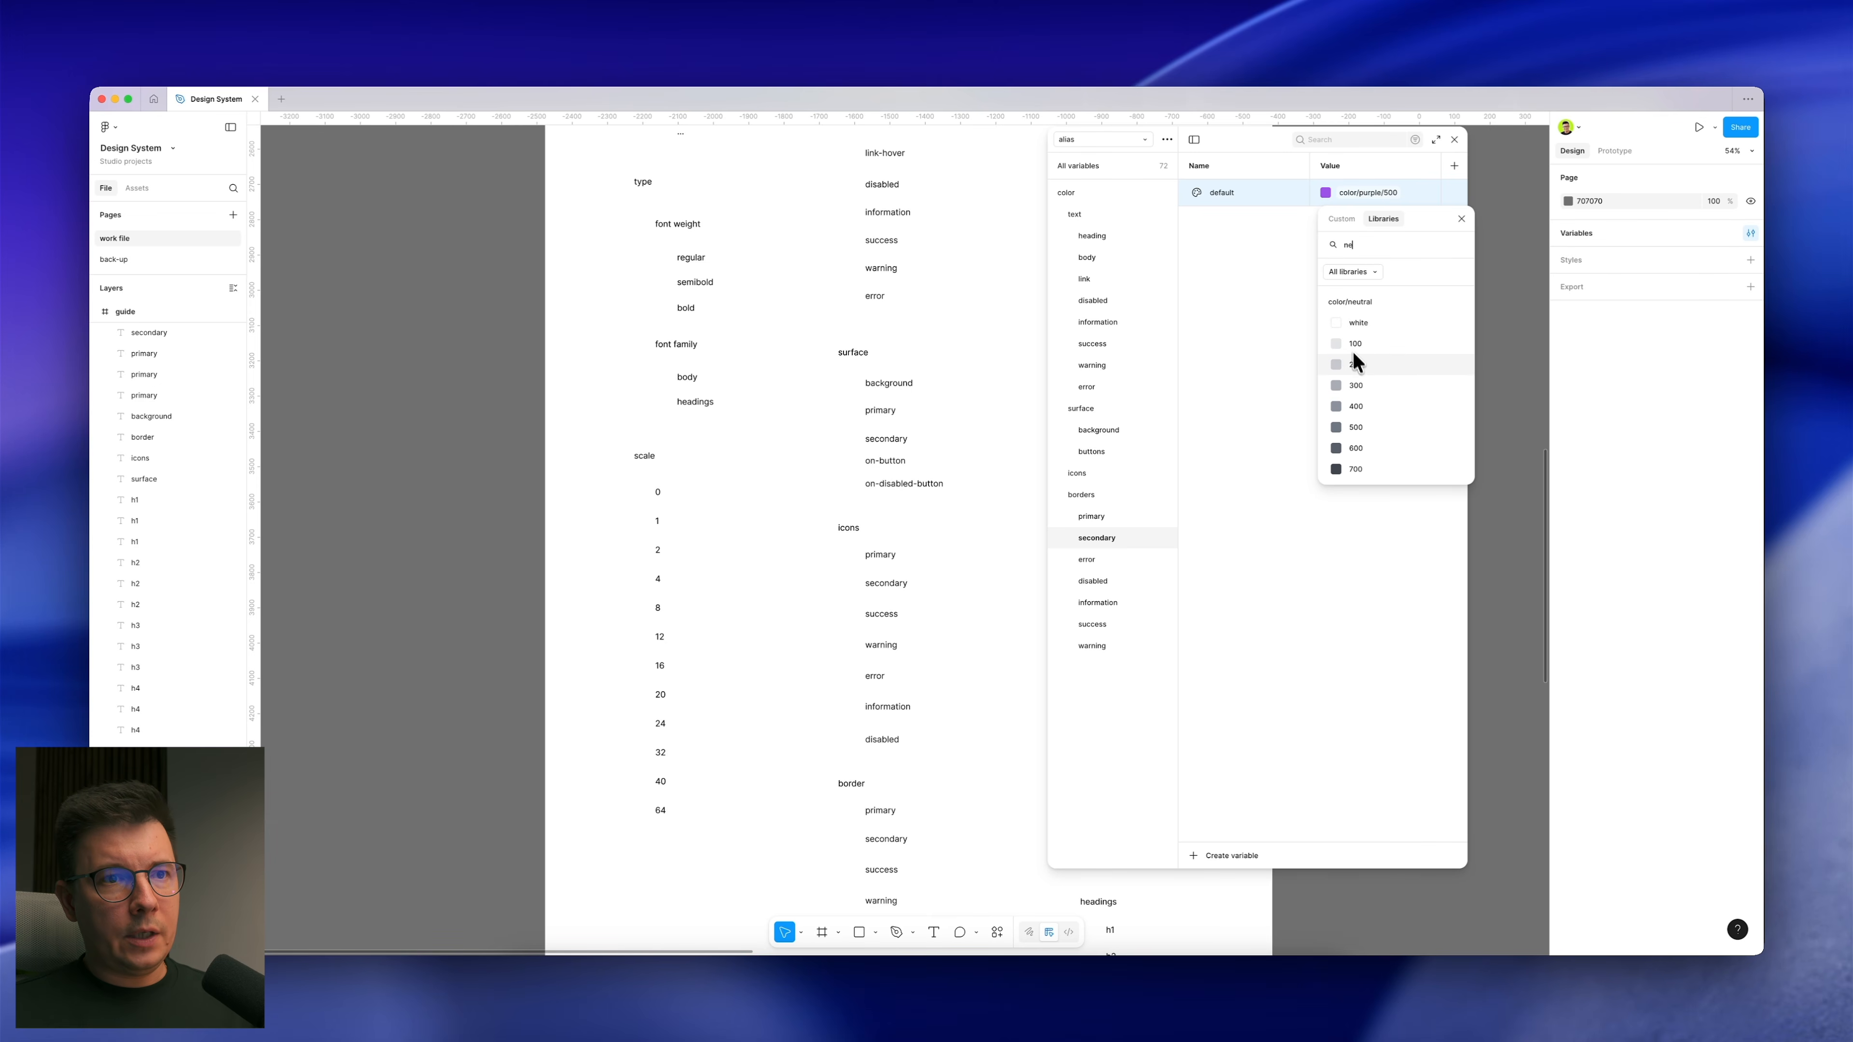
pyautogui.scroll(-2, 1356, 414)
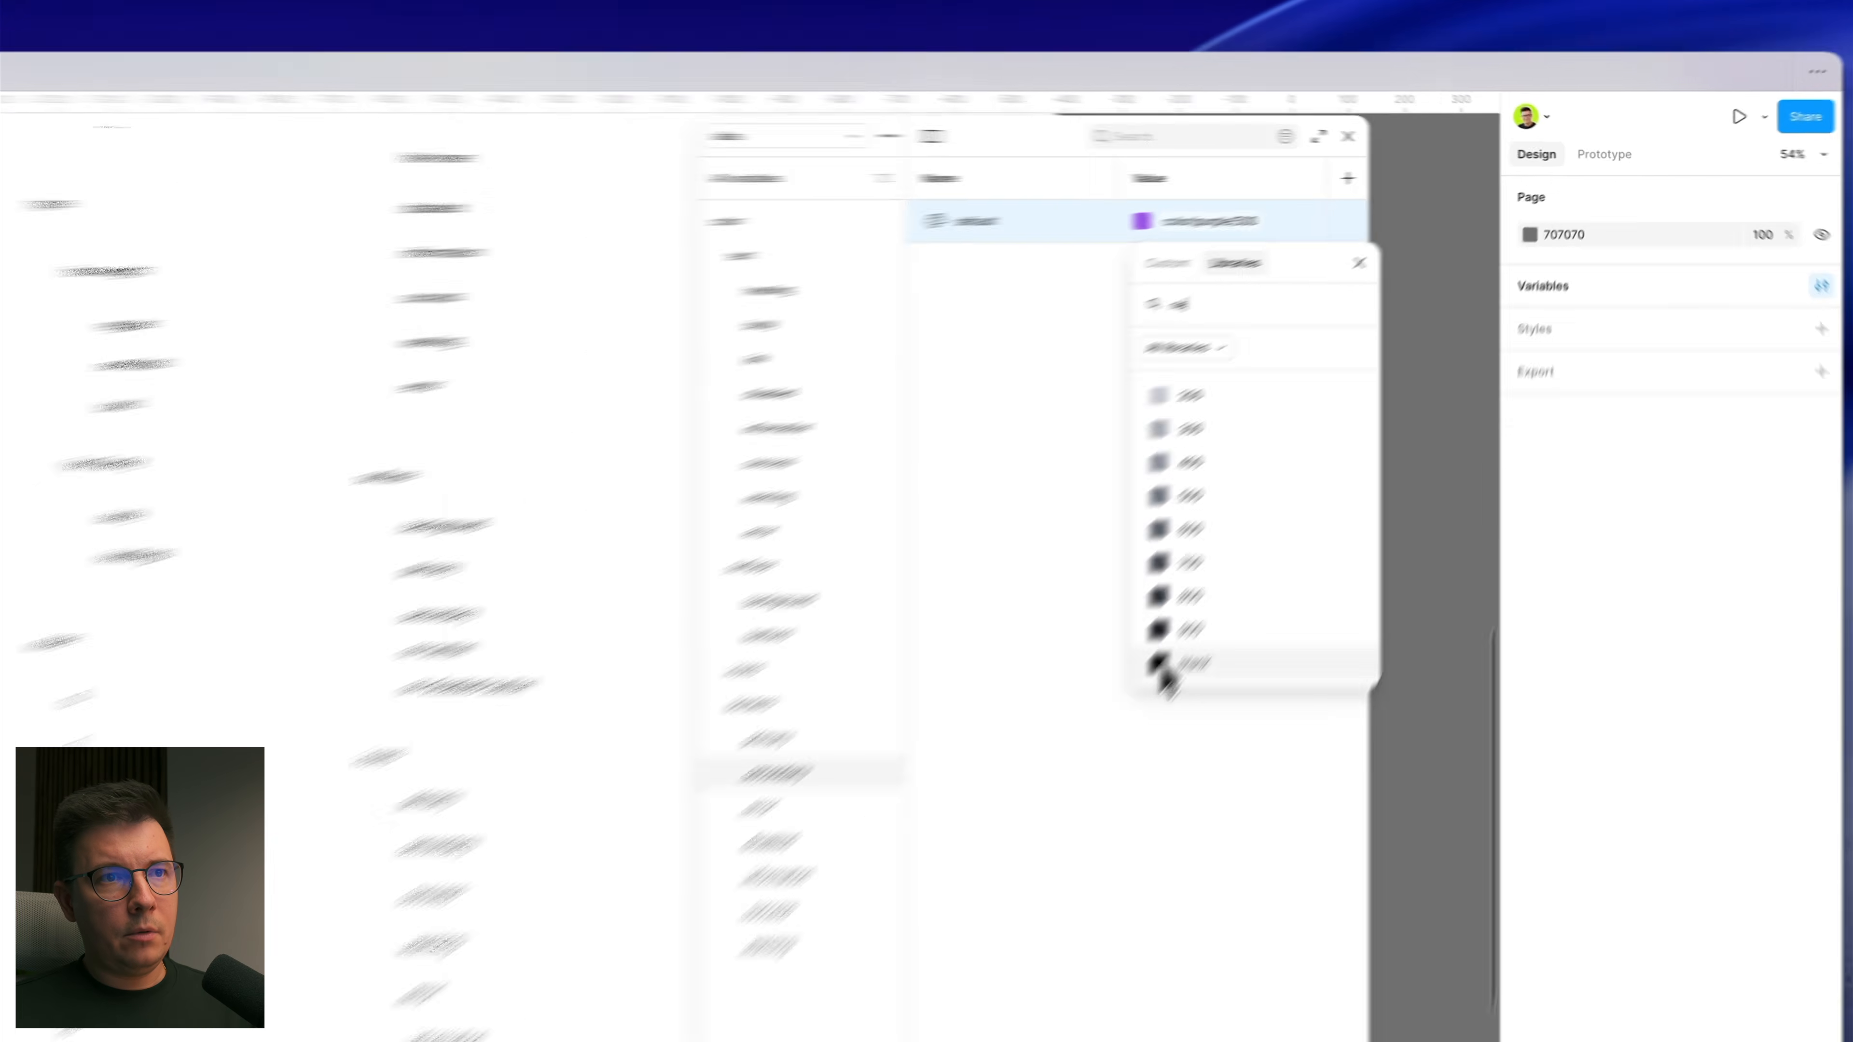
pyautogui.click(1358, 468)
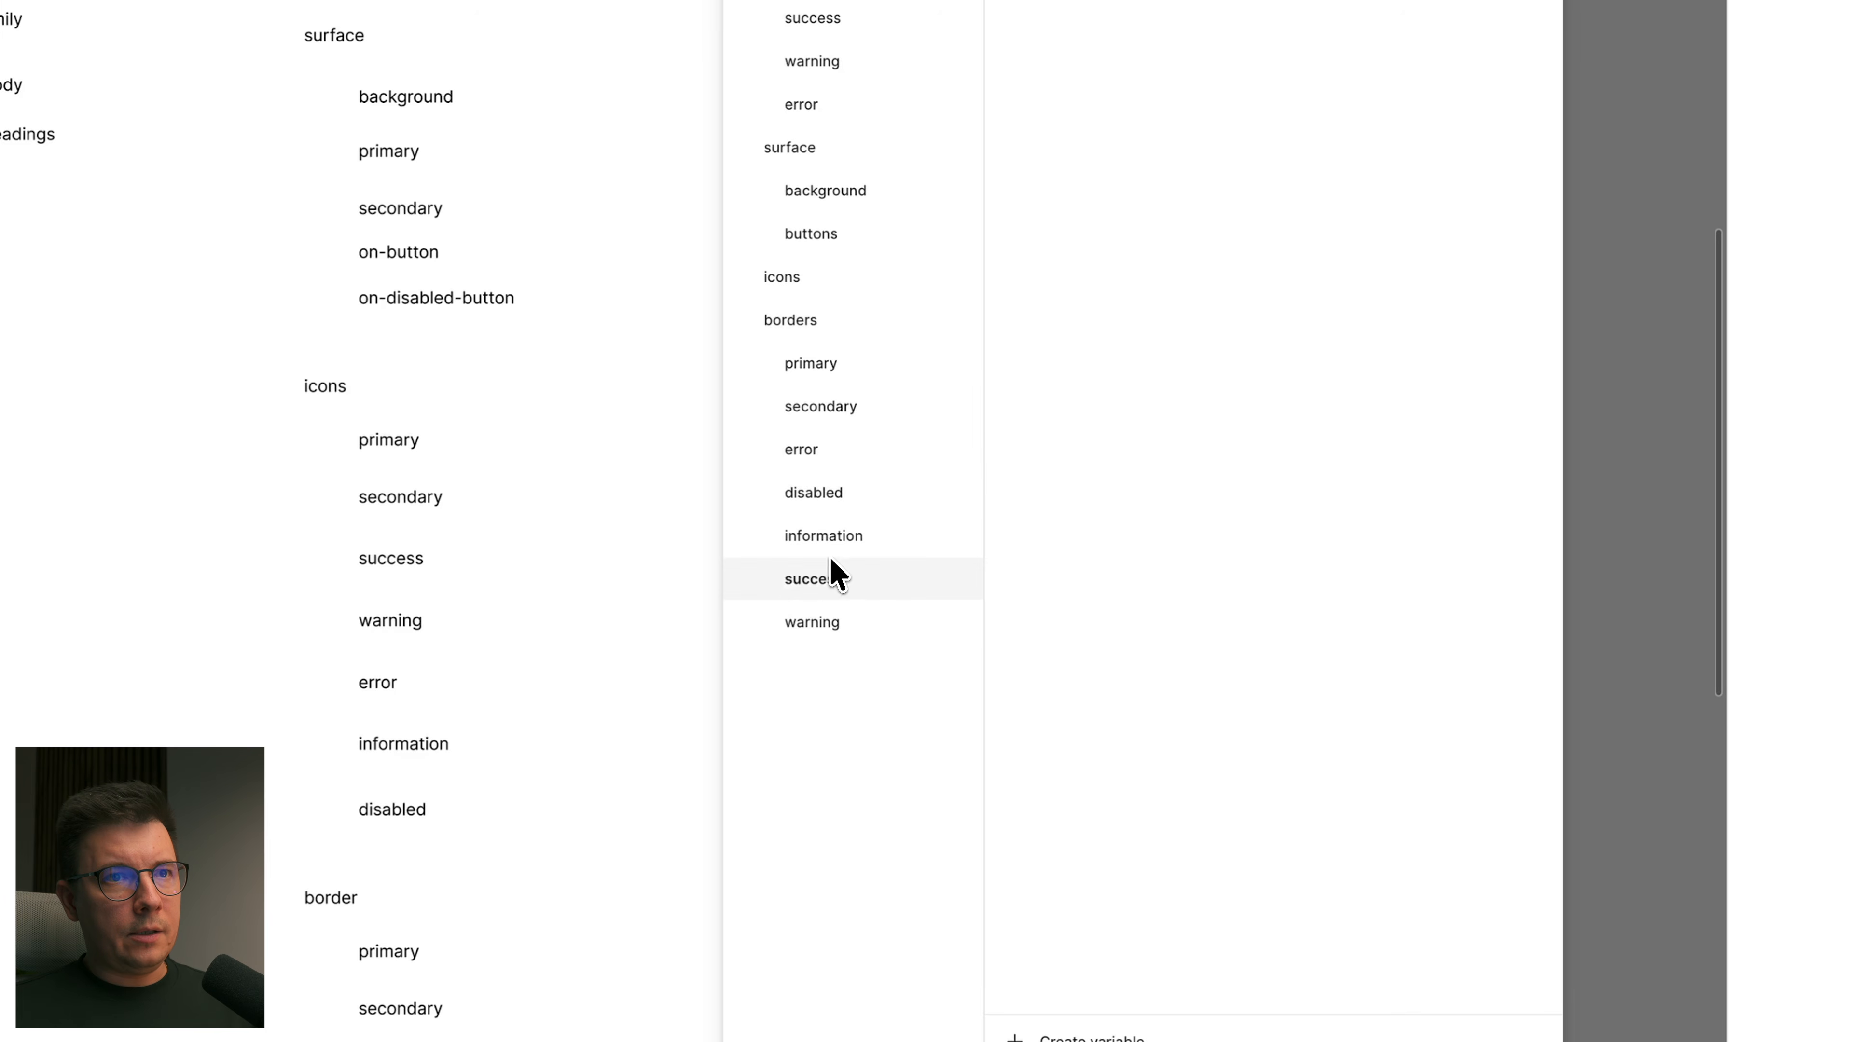
# Step: Review the borders warning variables and the full list of alias color variables with their linked values
pyautogui.click(850, 624)
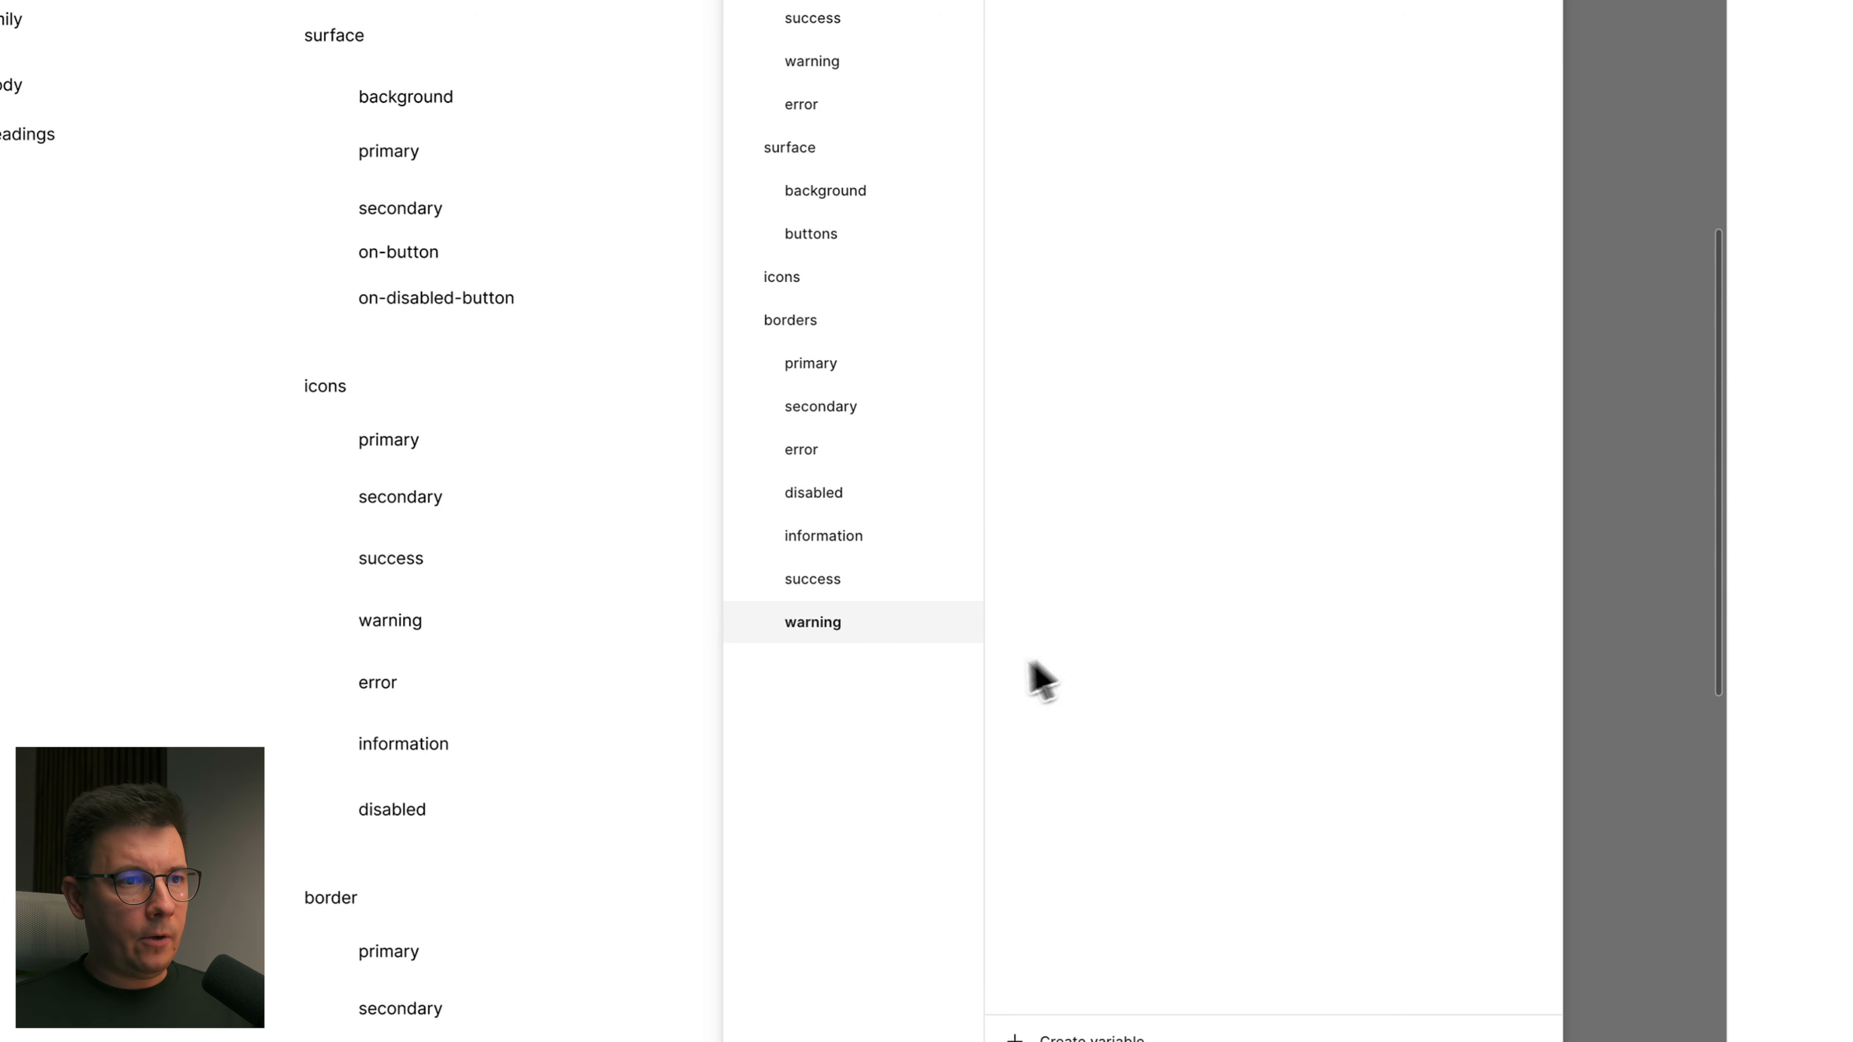
pyautogui.scroll(-8, 595, 712)
pyautogui.scroll(1, 642, 700)
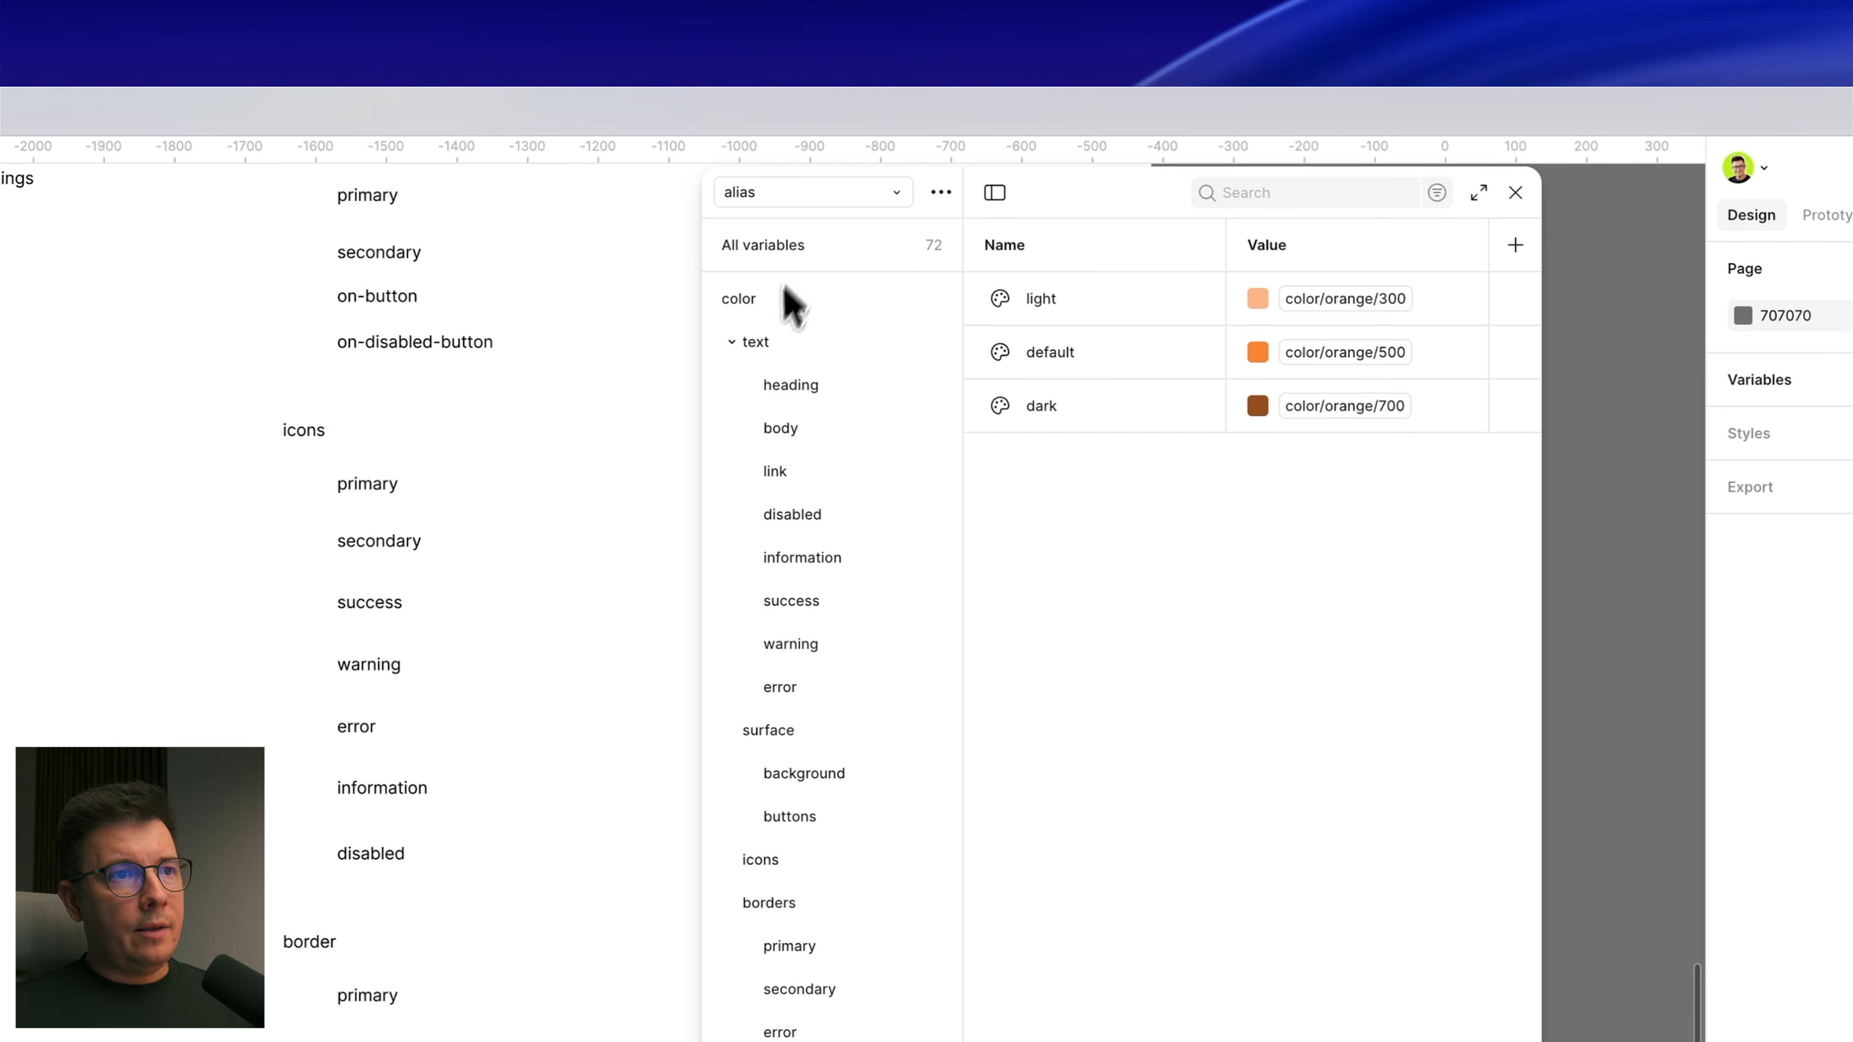
pyautogui.click(711, 299)
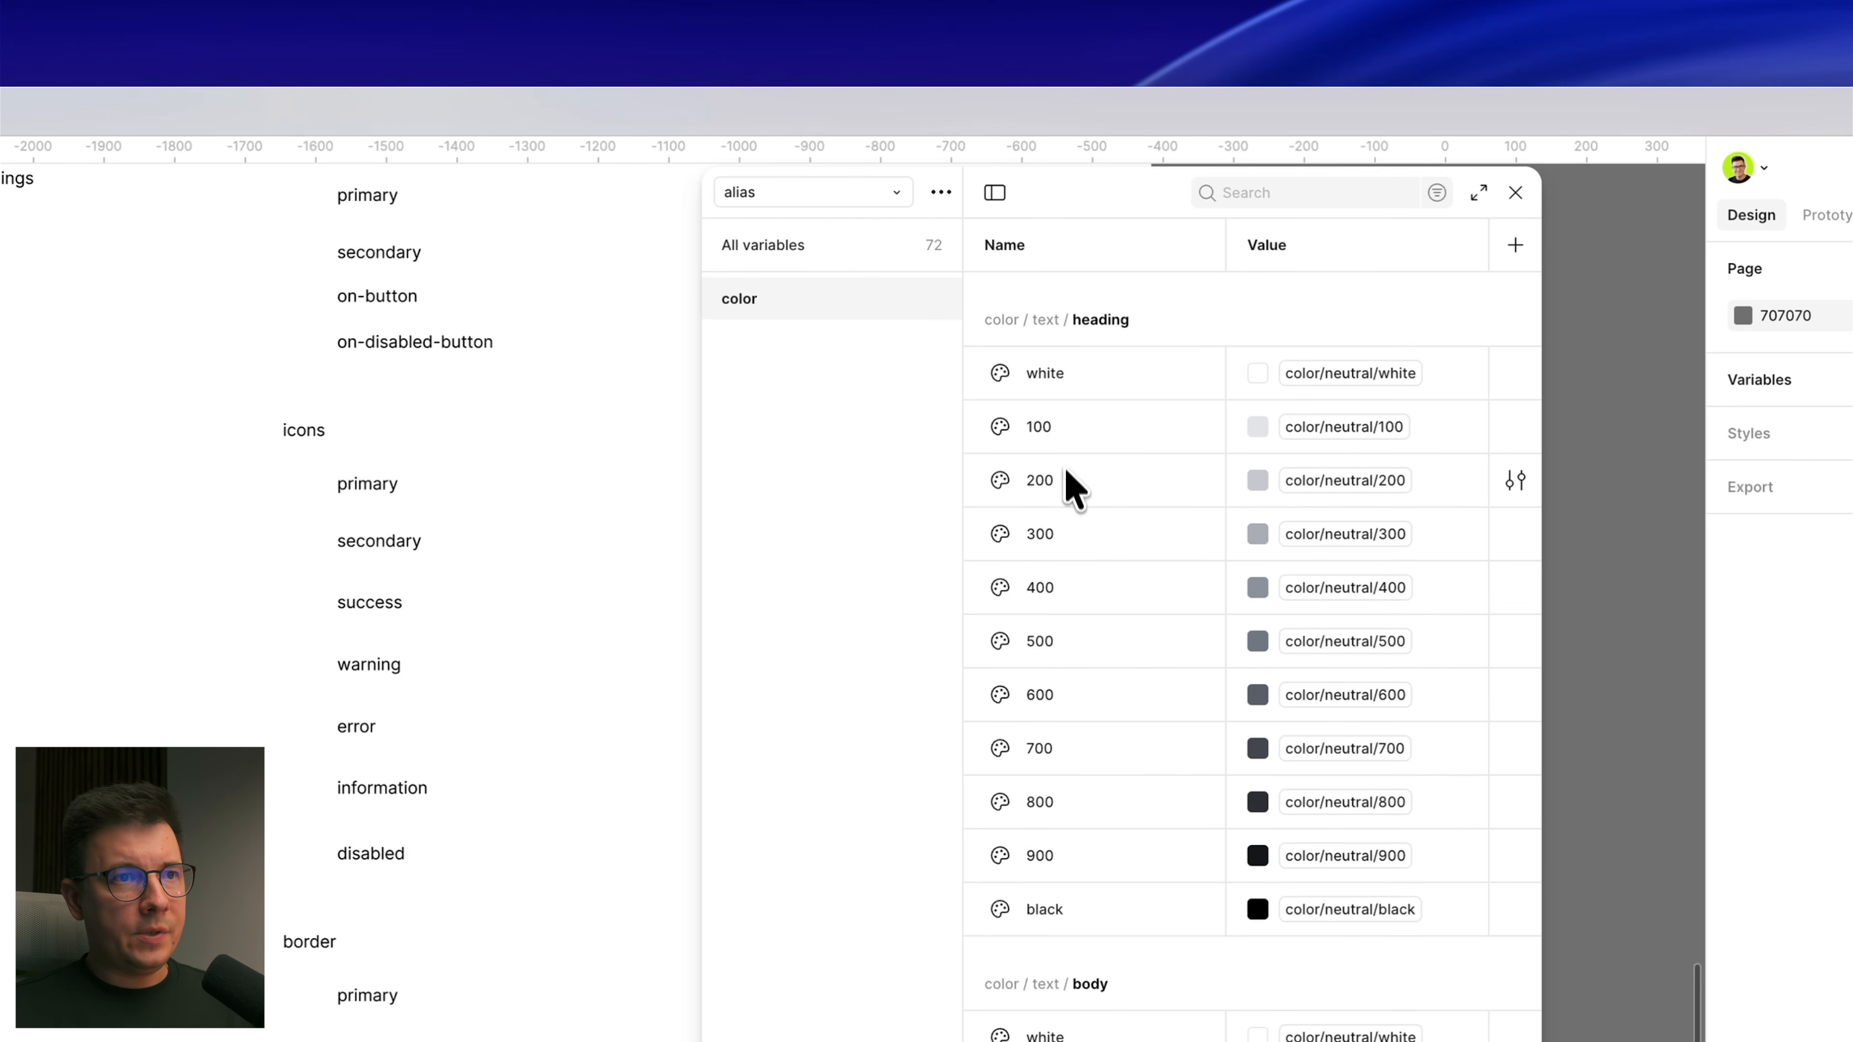
pyautogui.click(828, 194)
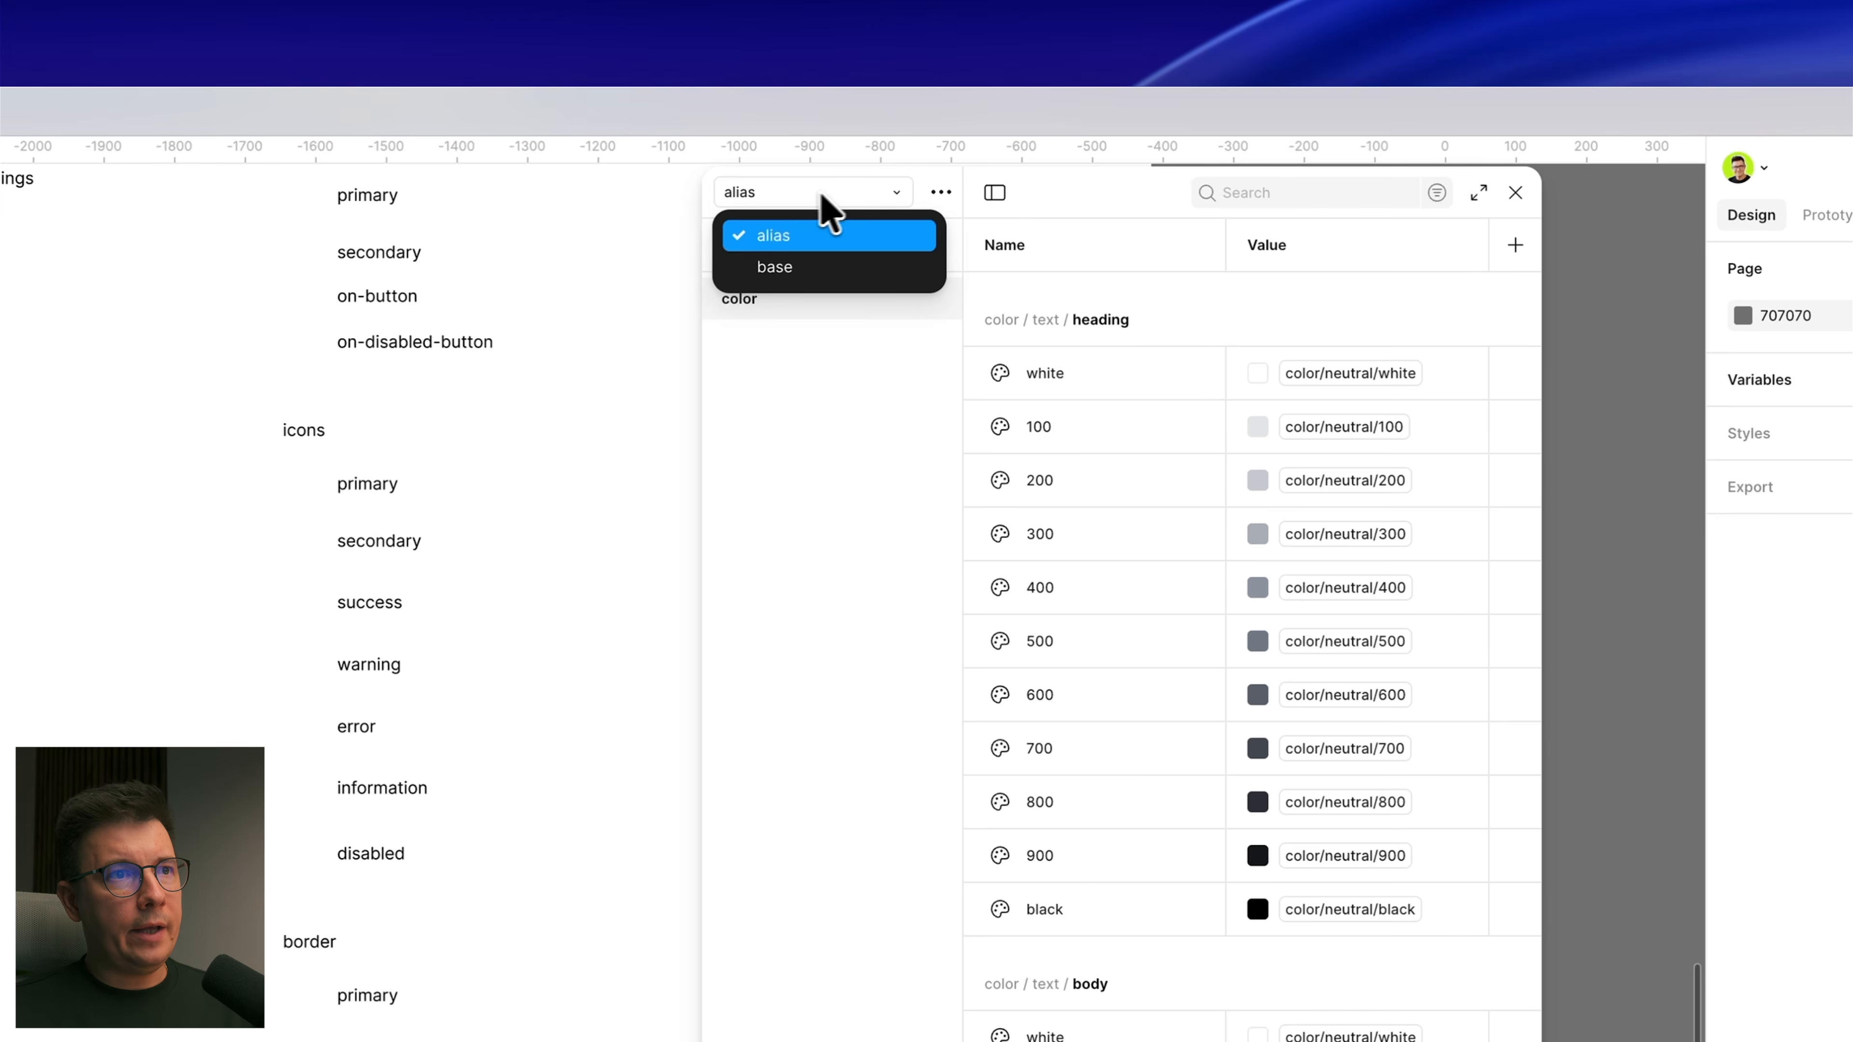
pyautogui.click(1150, 291)
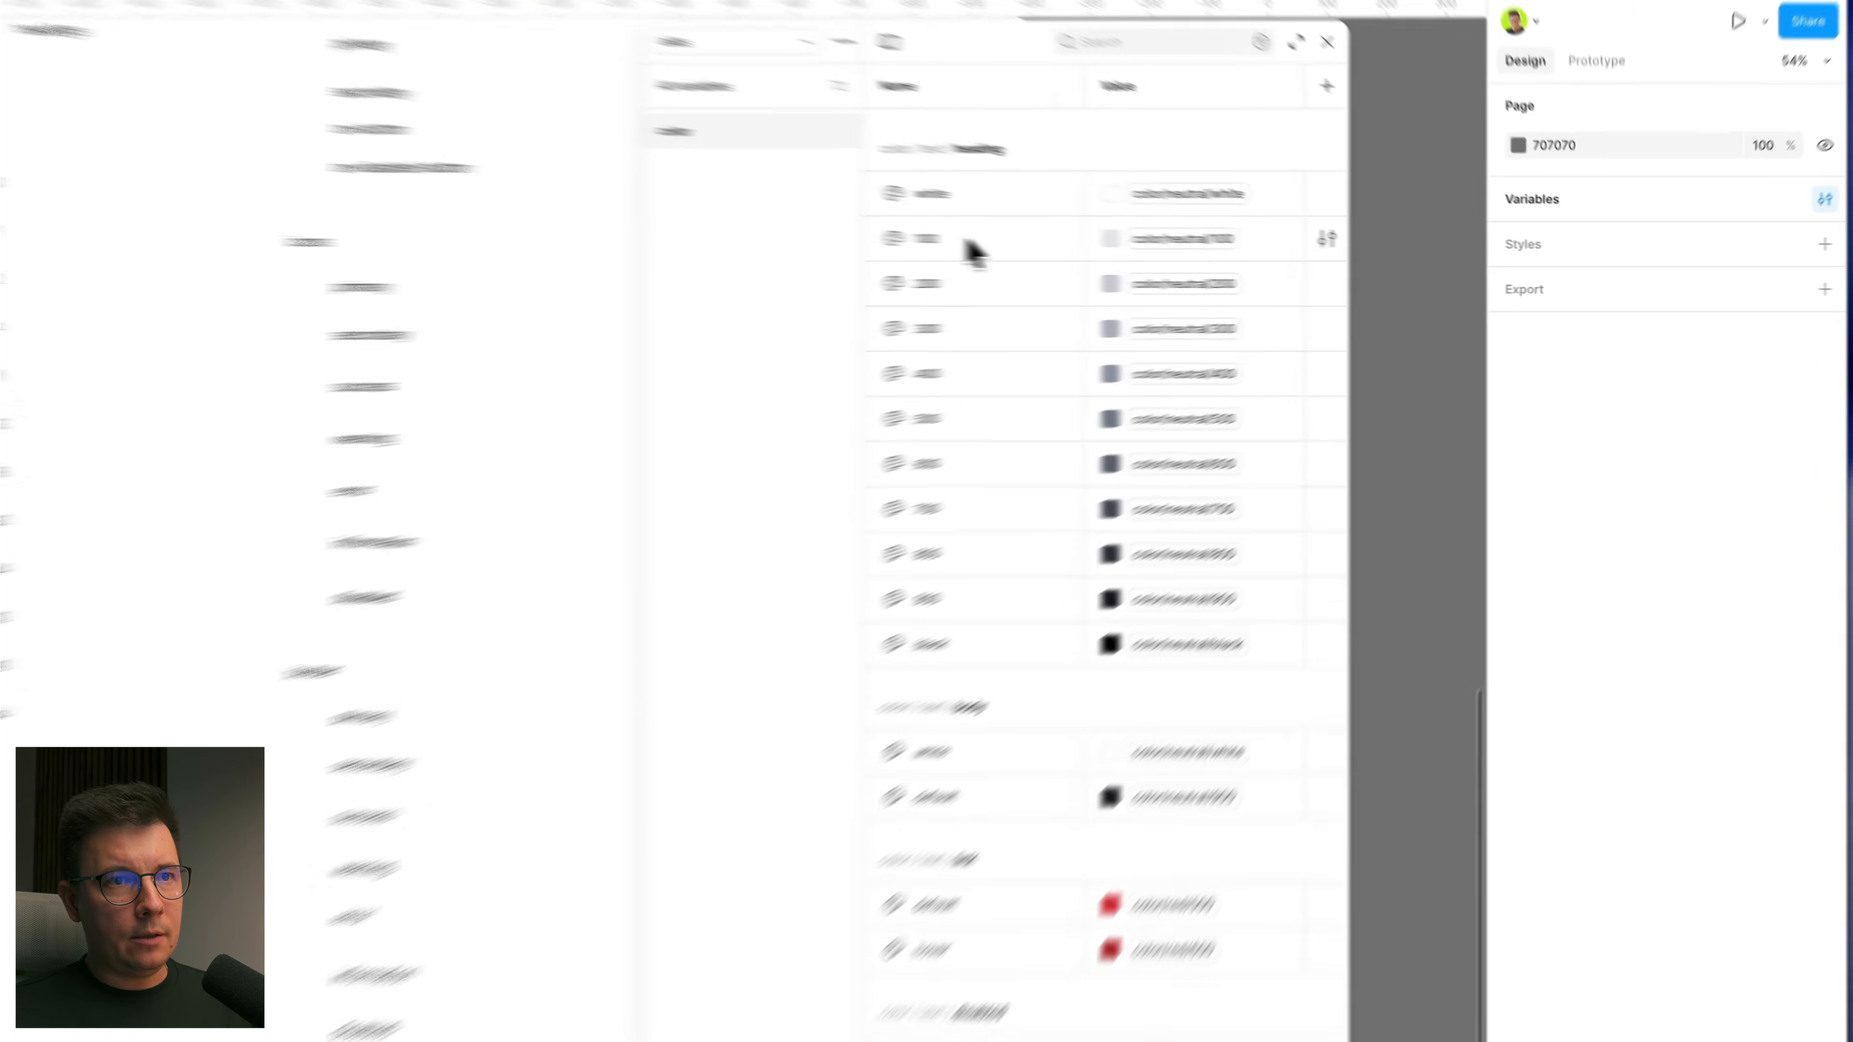
# Step: Delete the black variable from the text heading group
pyautogui.click(1239, 258)
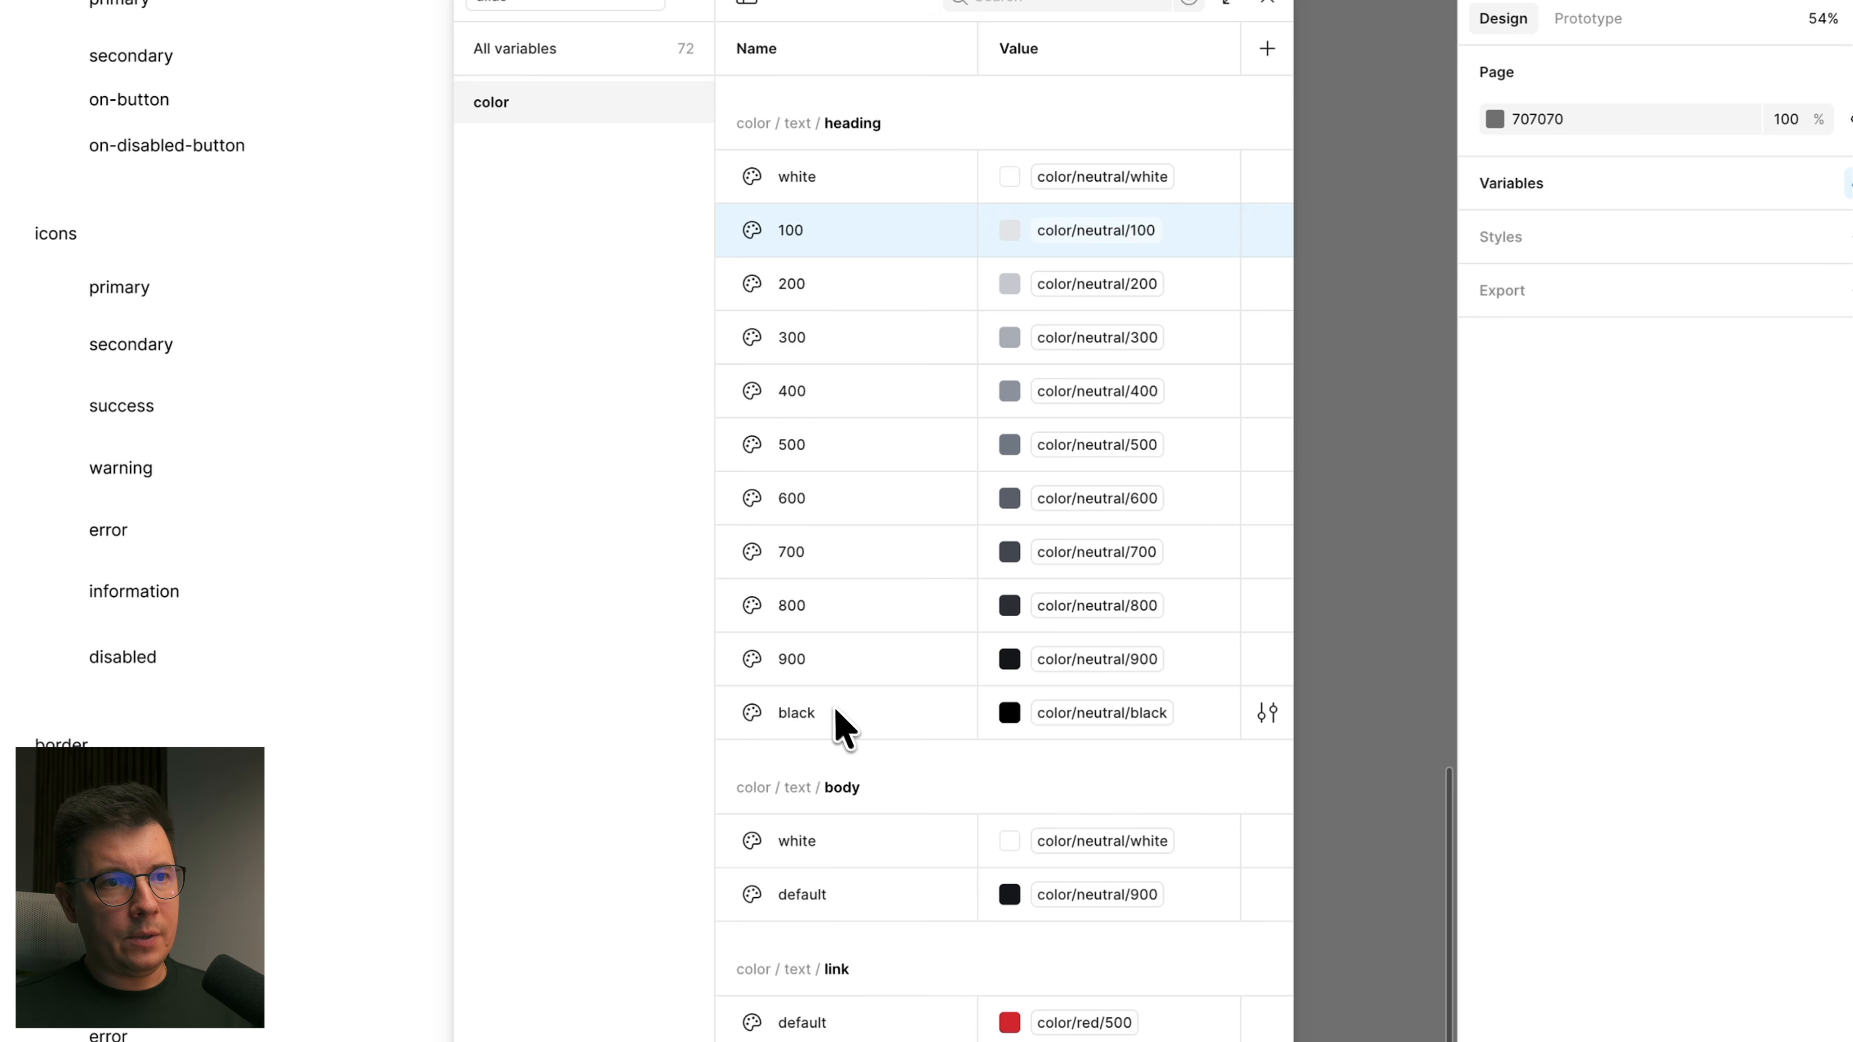
pyautogui.click(880, 657)
pyautogui.click(884, 712)
pyautogui.rightClick(884, 712)
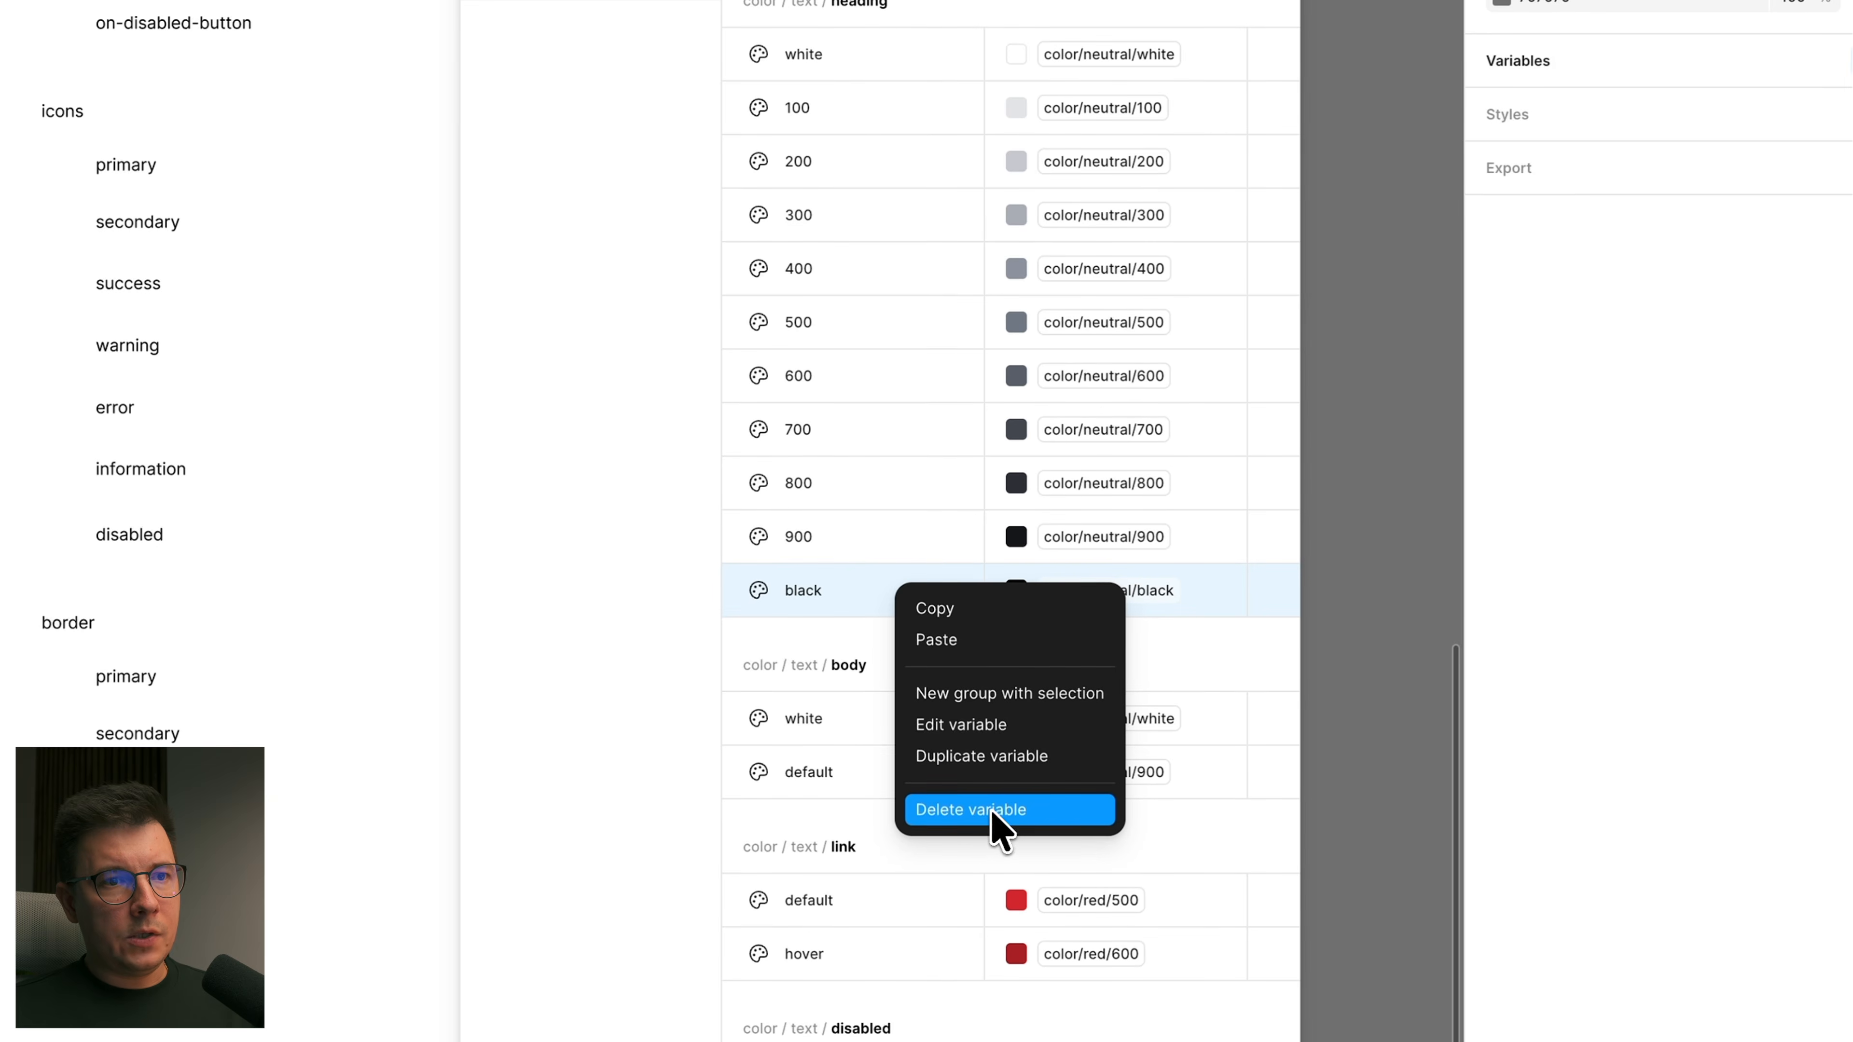
# Step: Delete the variables 100 through 900 from the color/text/heading group, keeping white and black
pyautogui.click(866, 595)
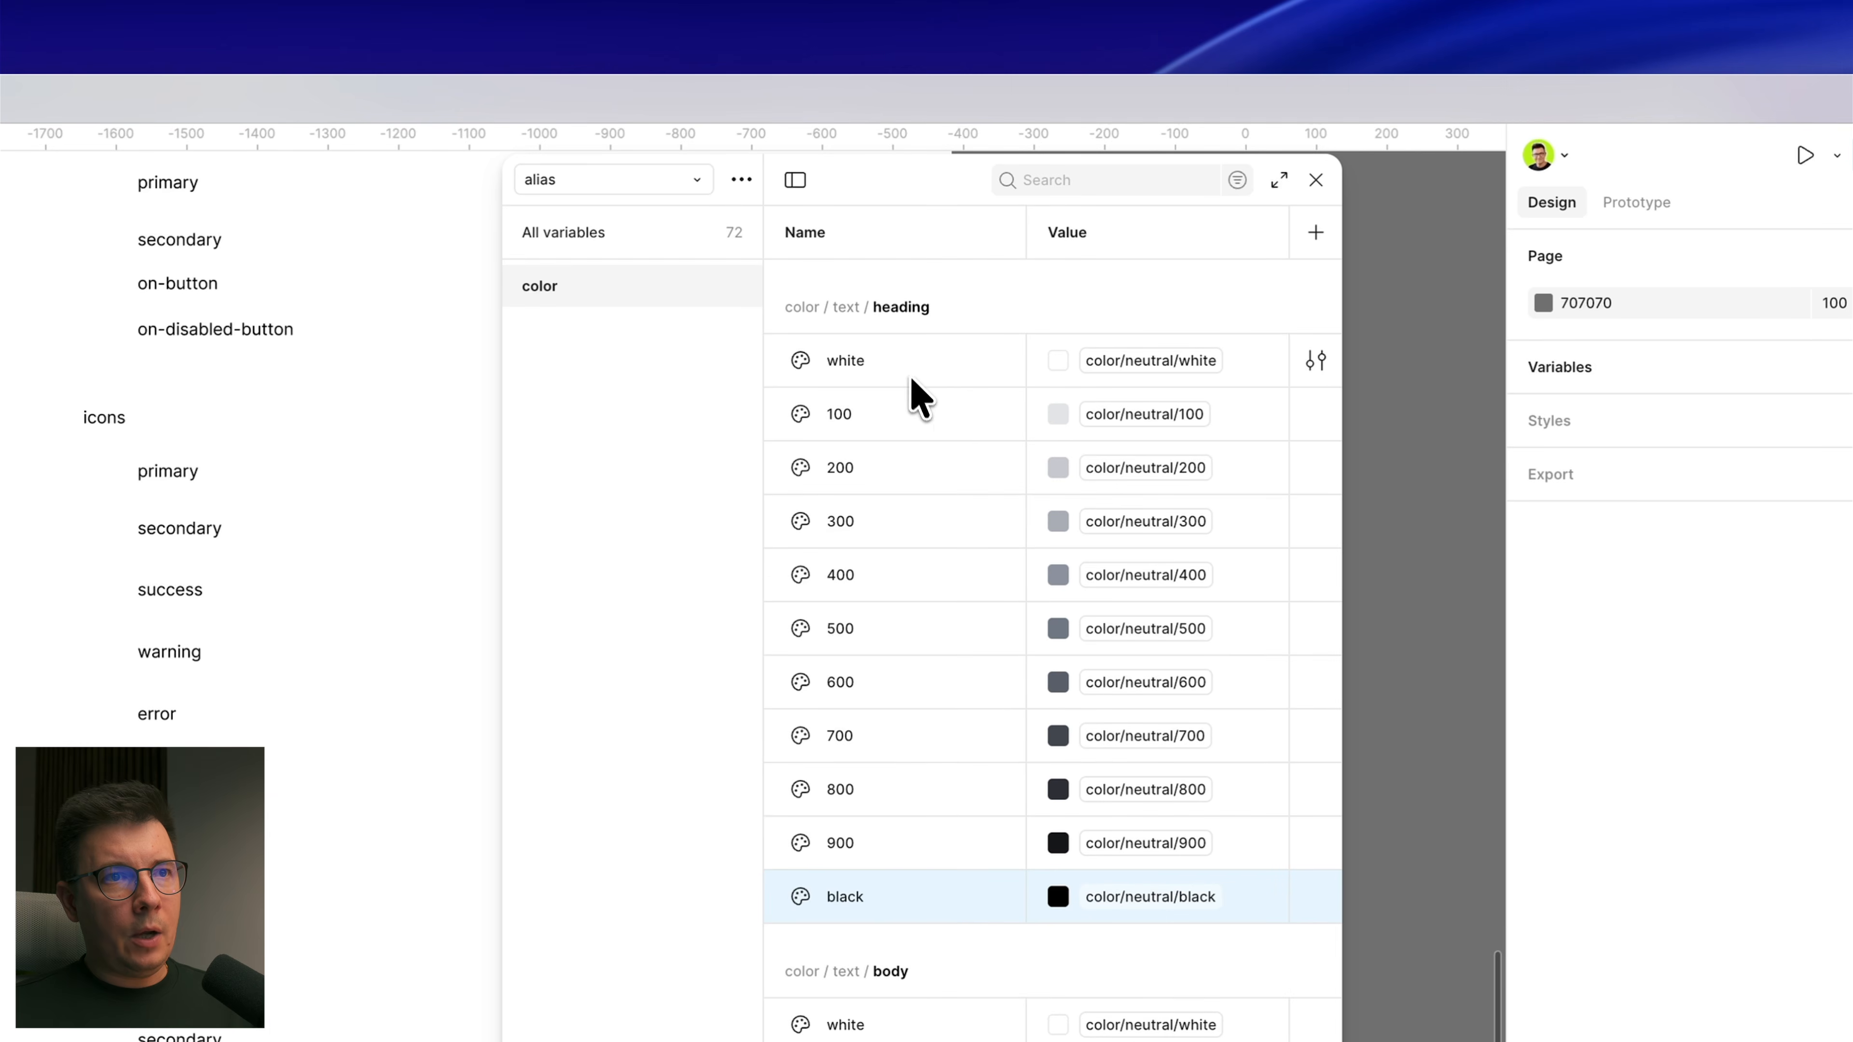
pyautogui.click(906, 429)
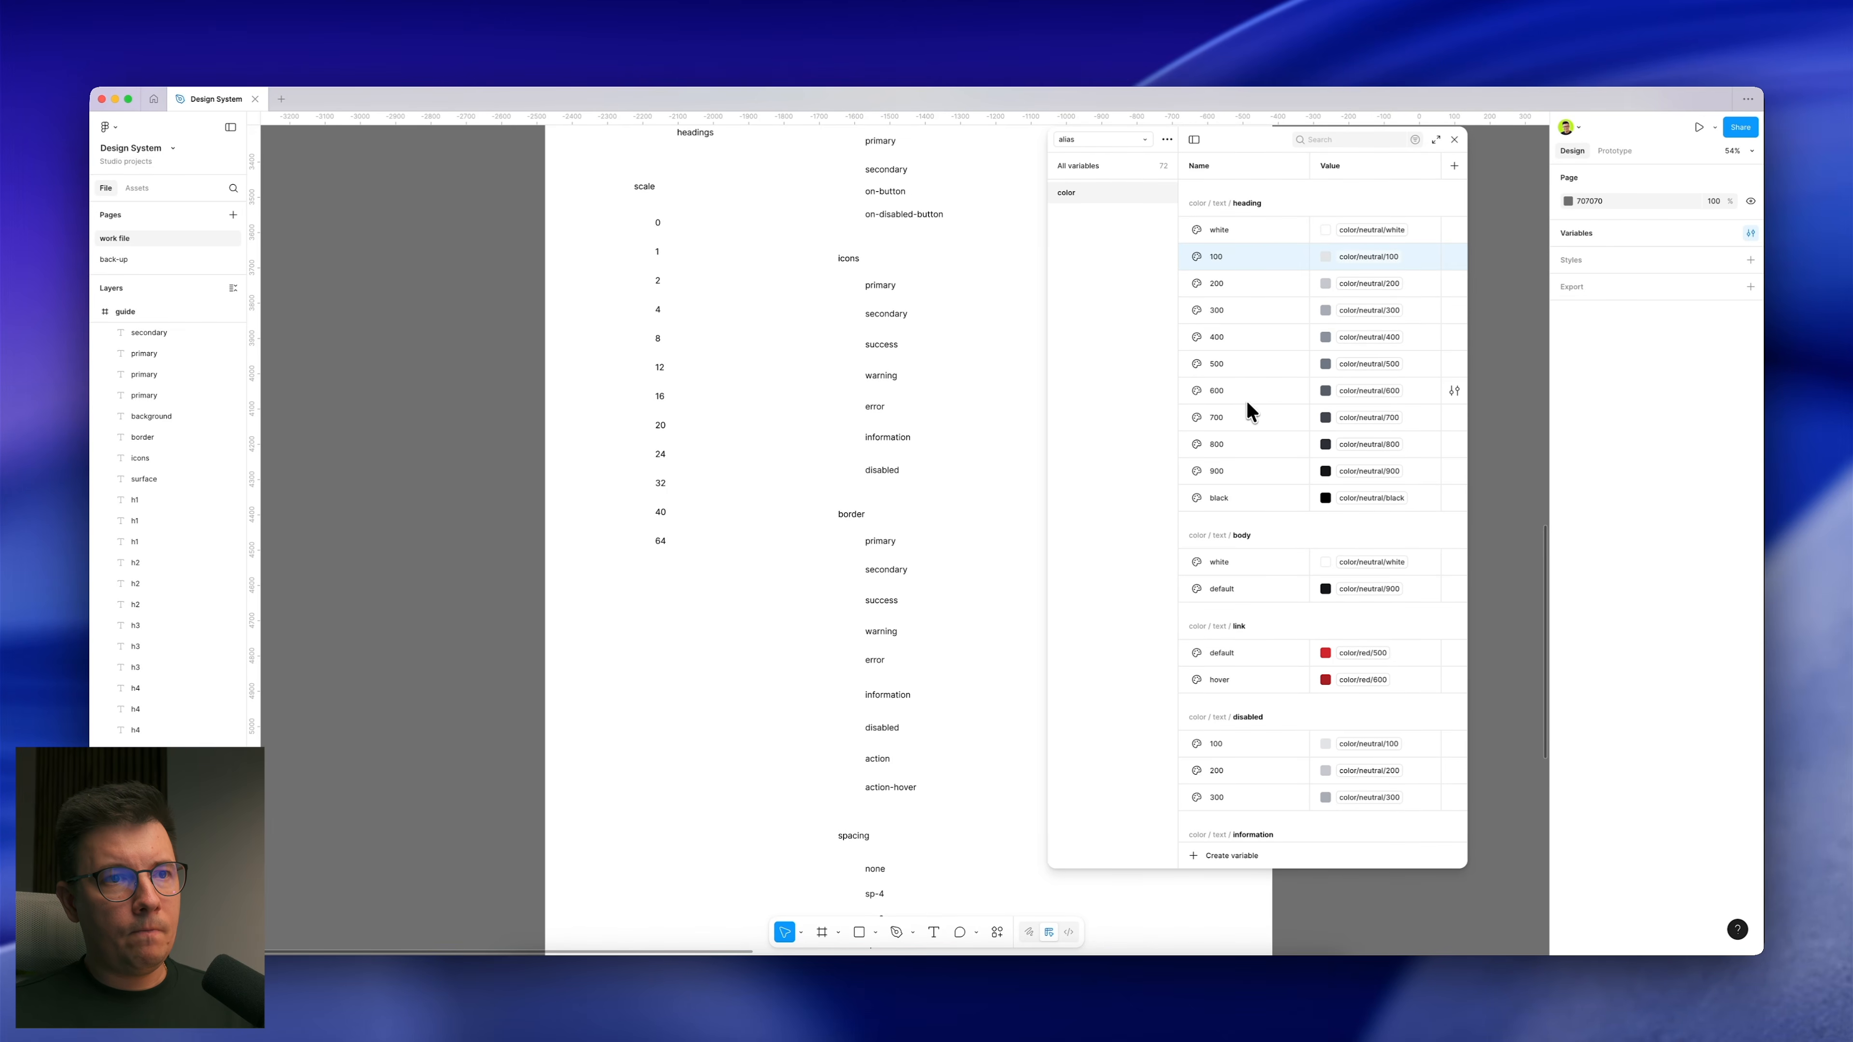
pyautogui.keyDown('shift'); pyautogui.click(1252, 454); pyautogui.keyUp('shift')
pyautogui.keyDown('shift'); pyautogui.click(1252, 468); pyautogui.keyUp('shift')
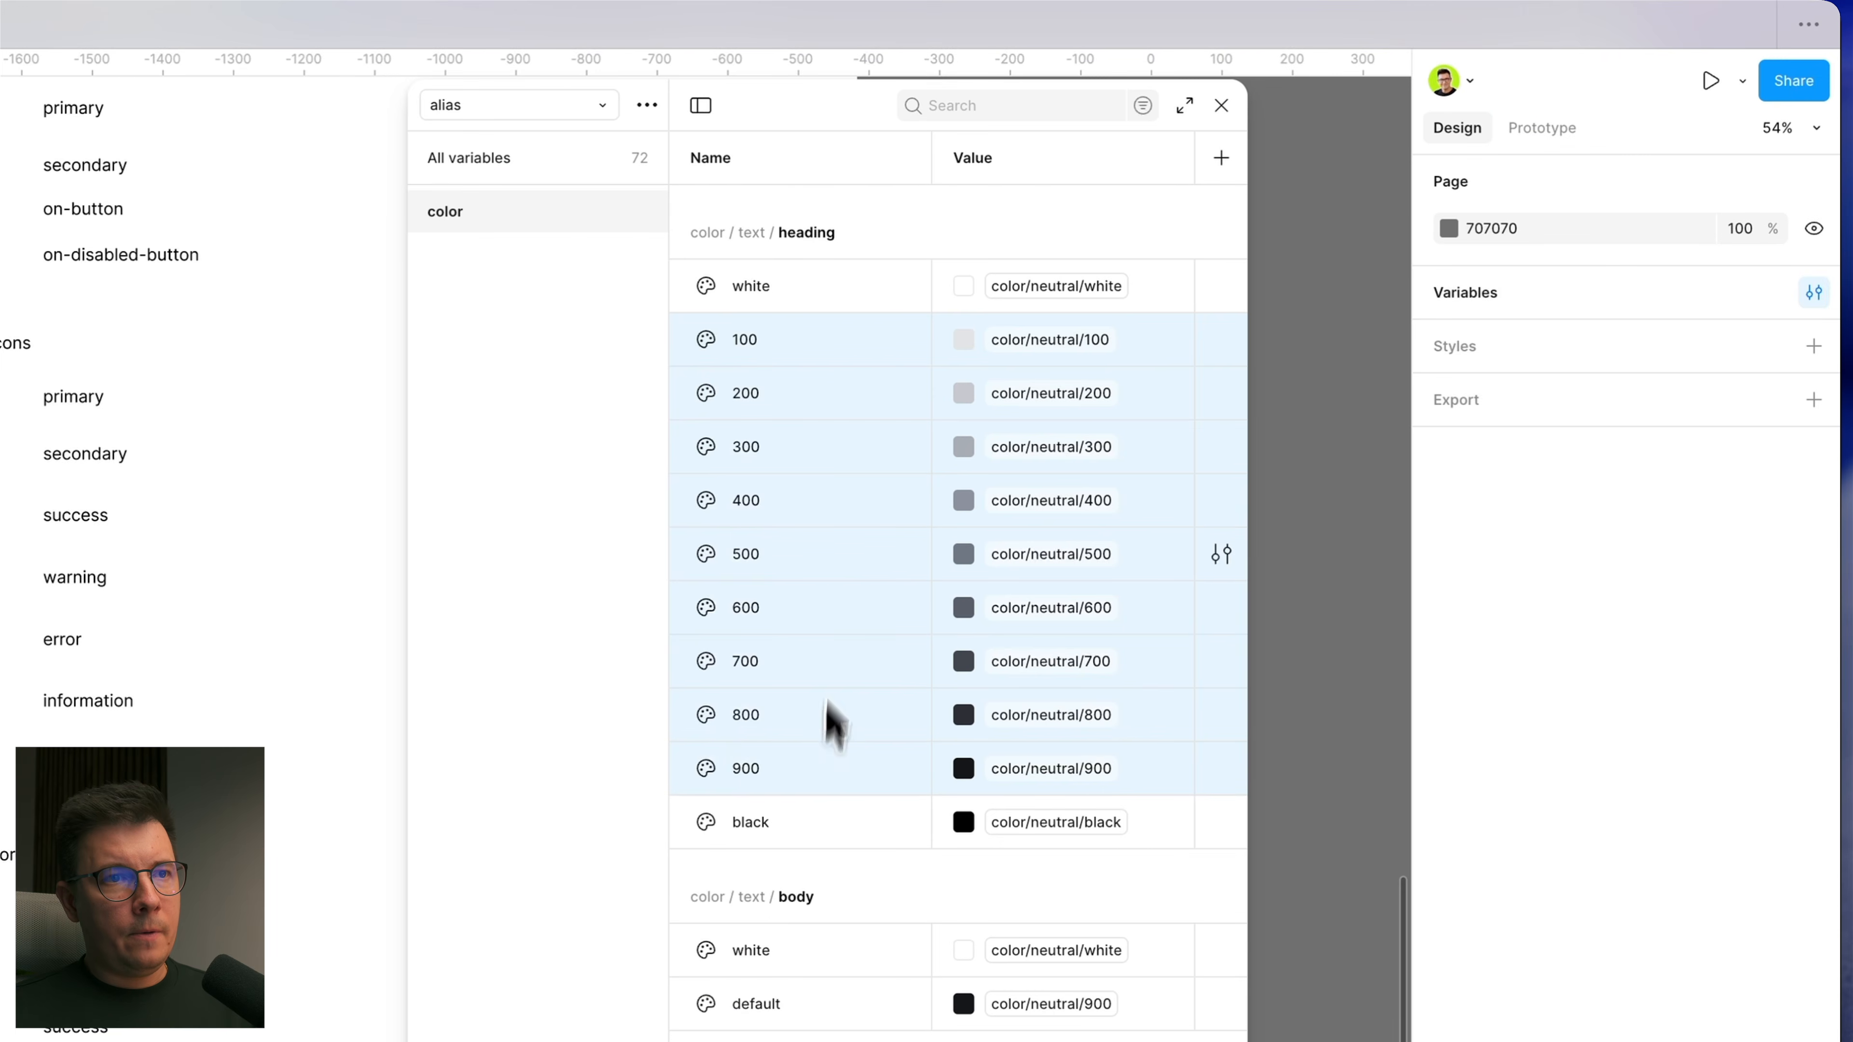
pyautogui.rightClick(873, 591)
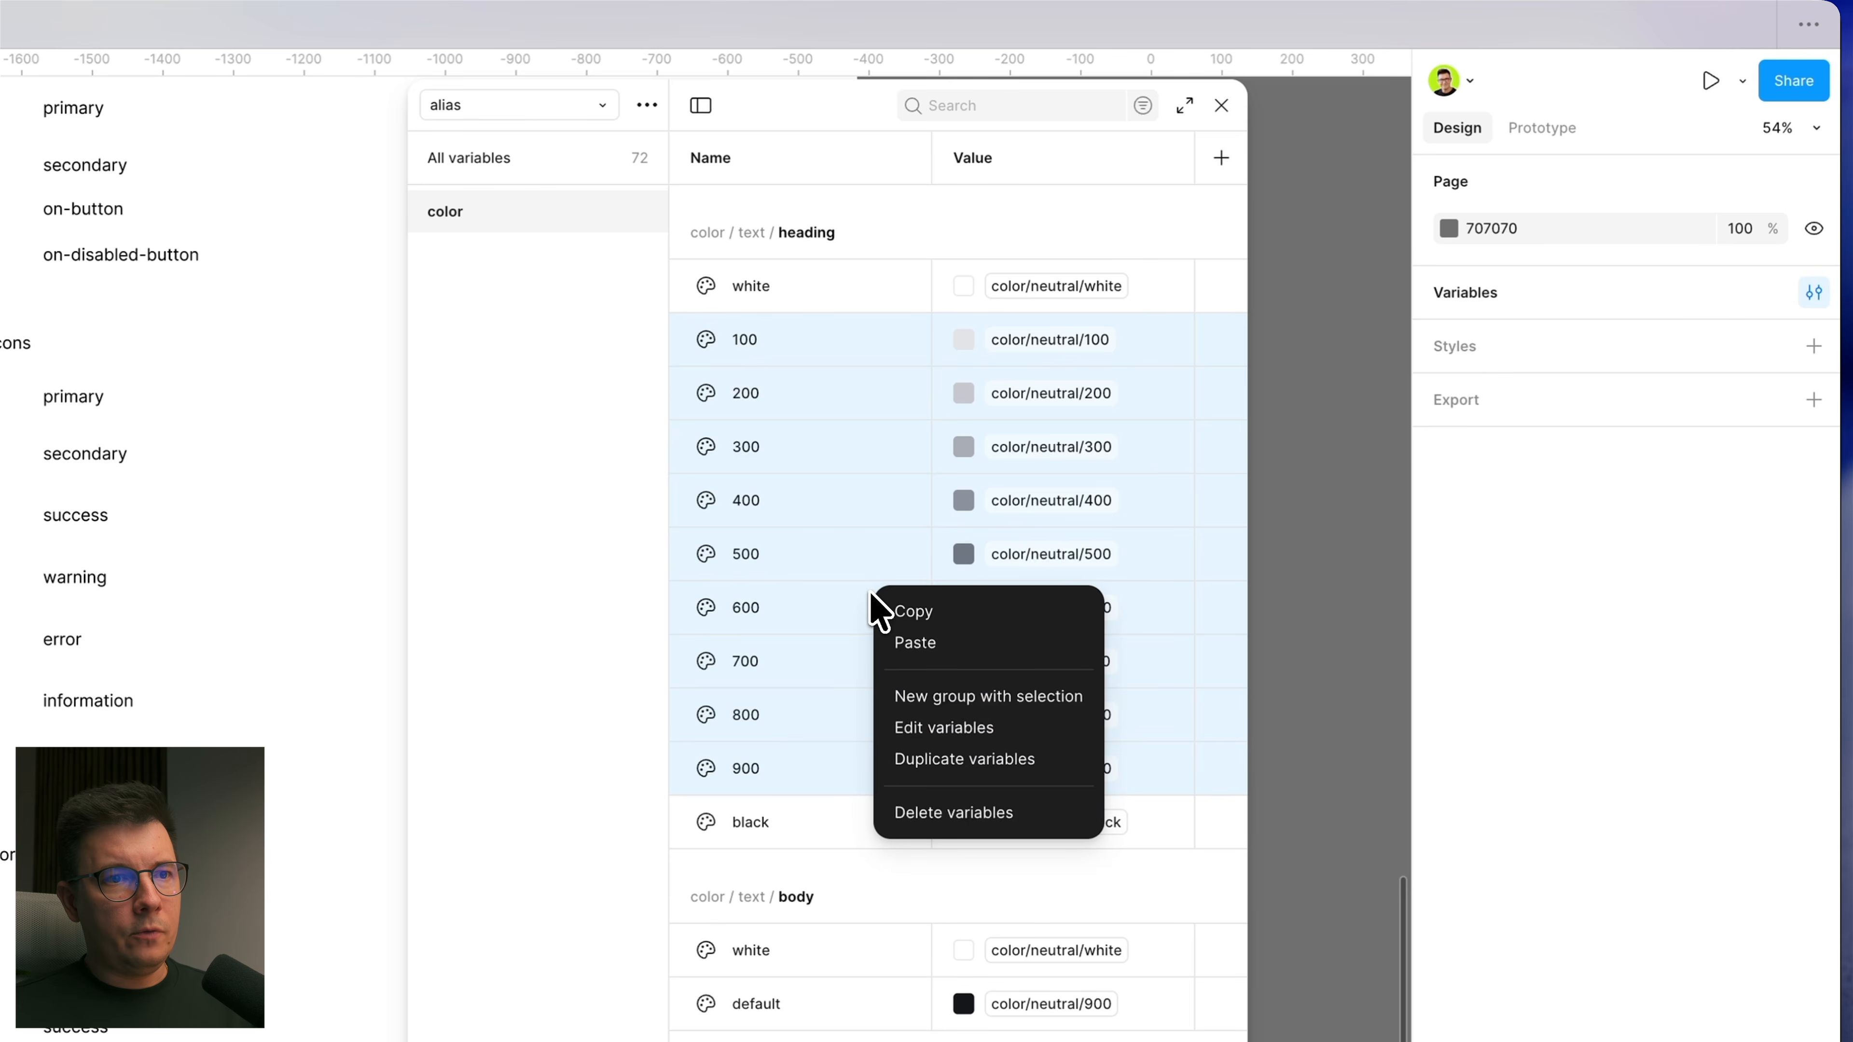
pyautogui.click(947, 814)
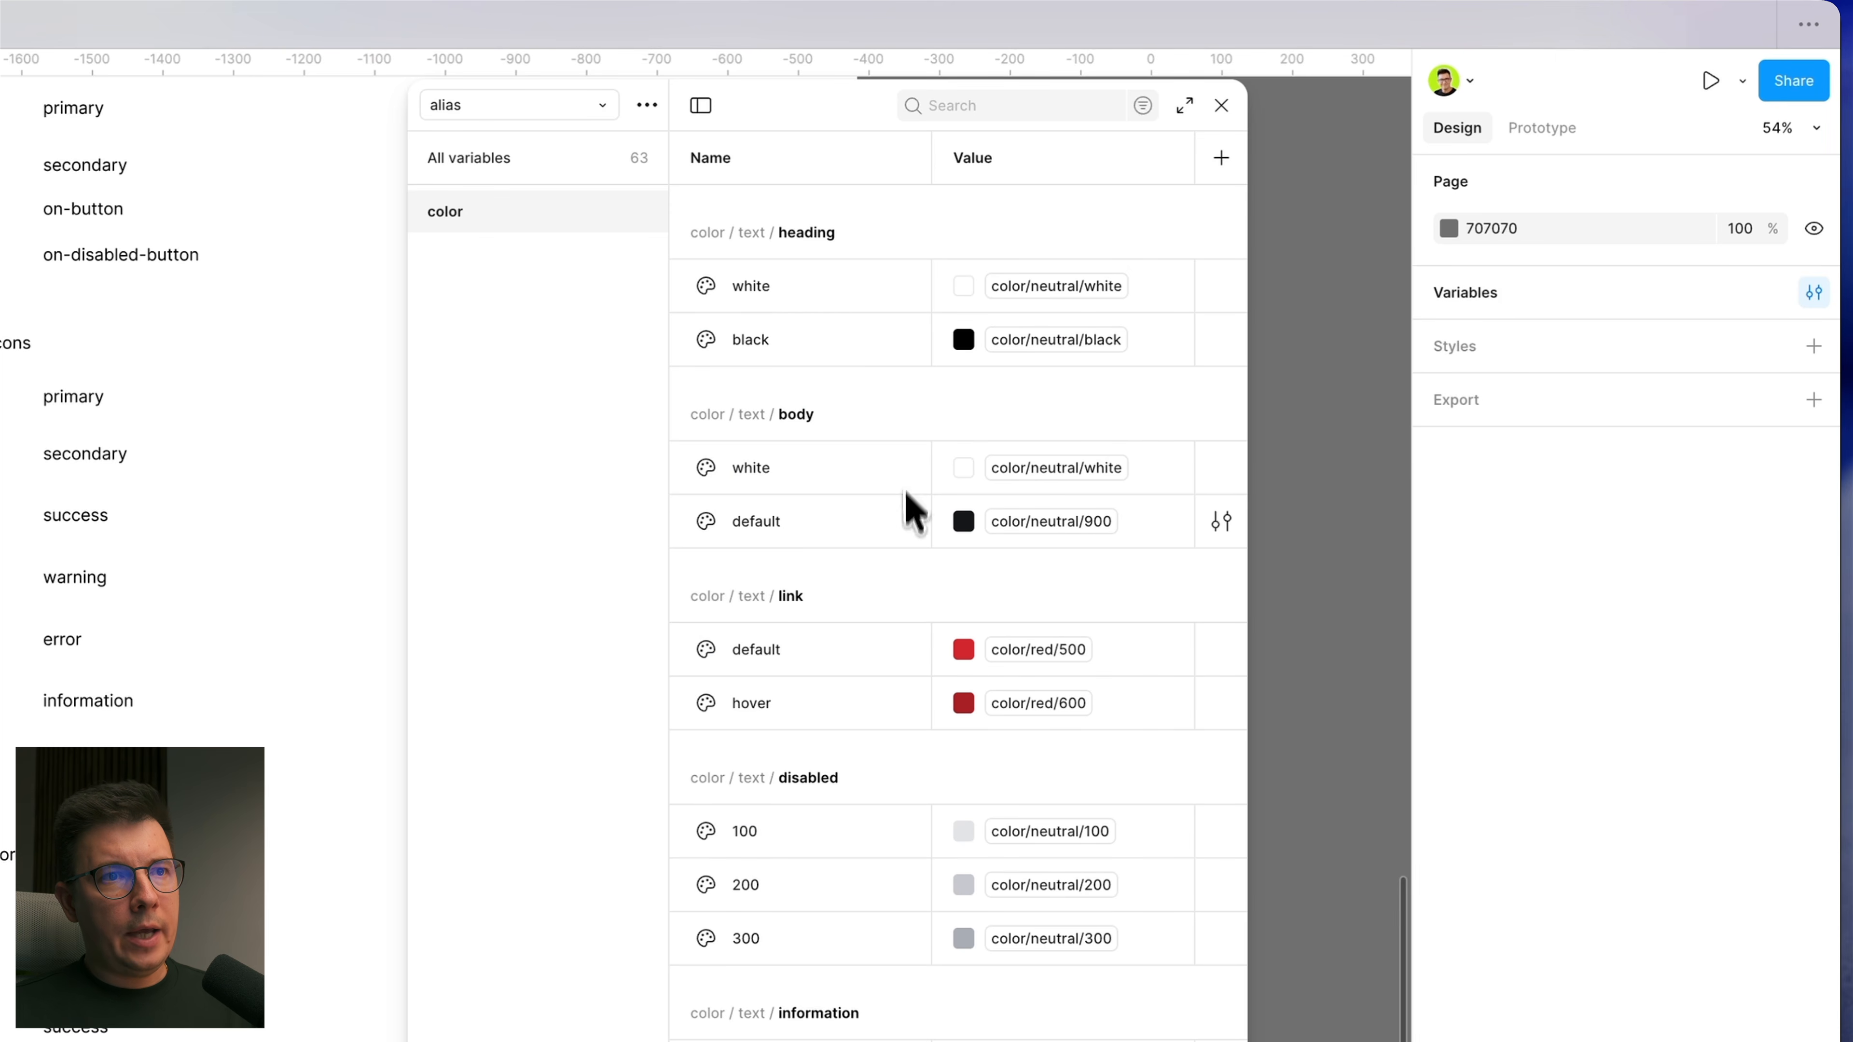
# Step: Set the default variable in the color/text/body group to color/neutral/800
pyautogui.click(967, 521)
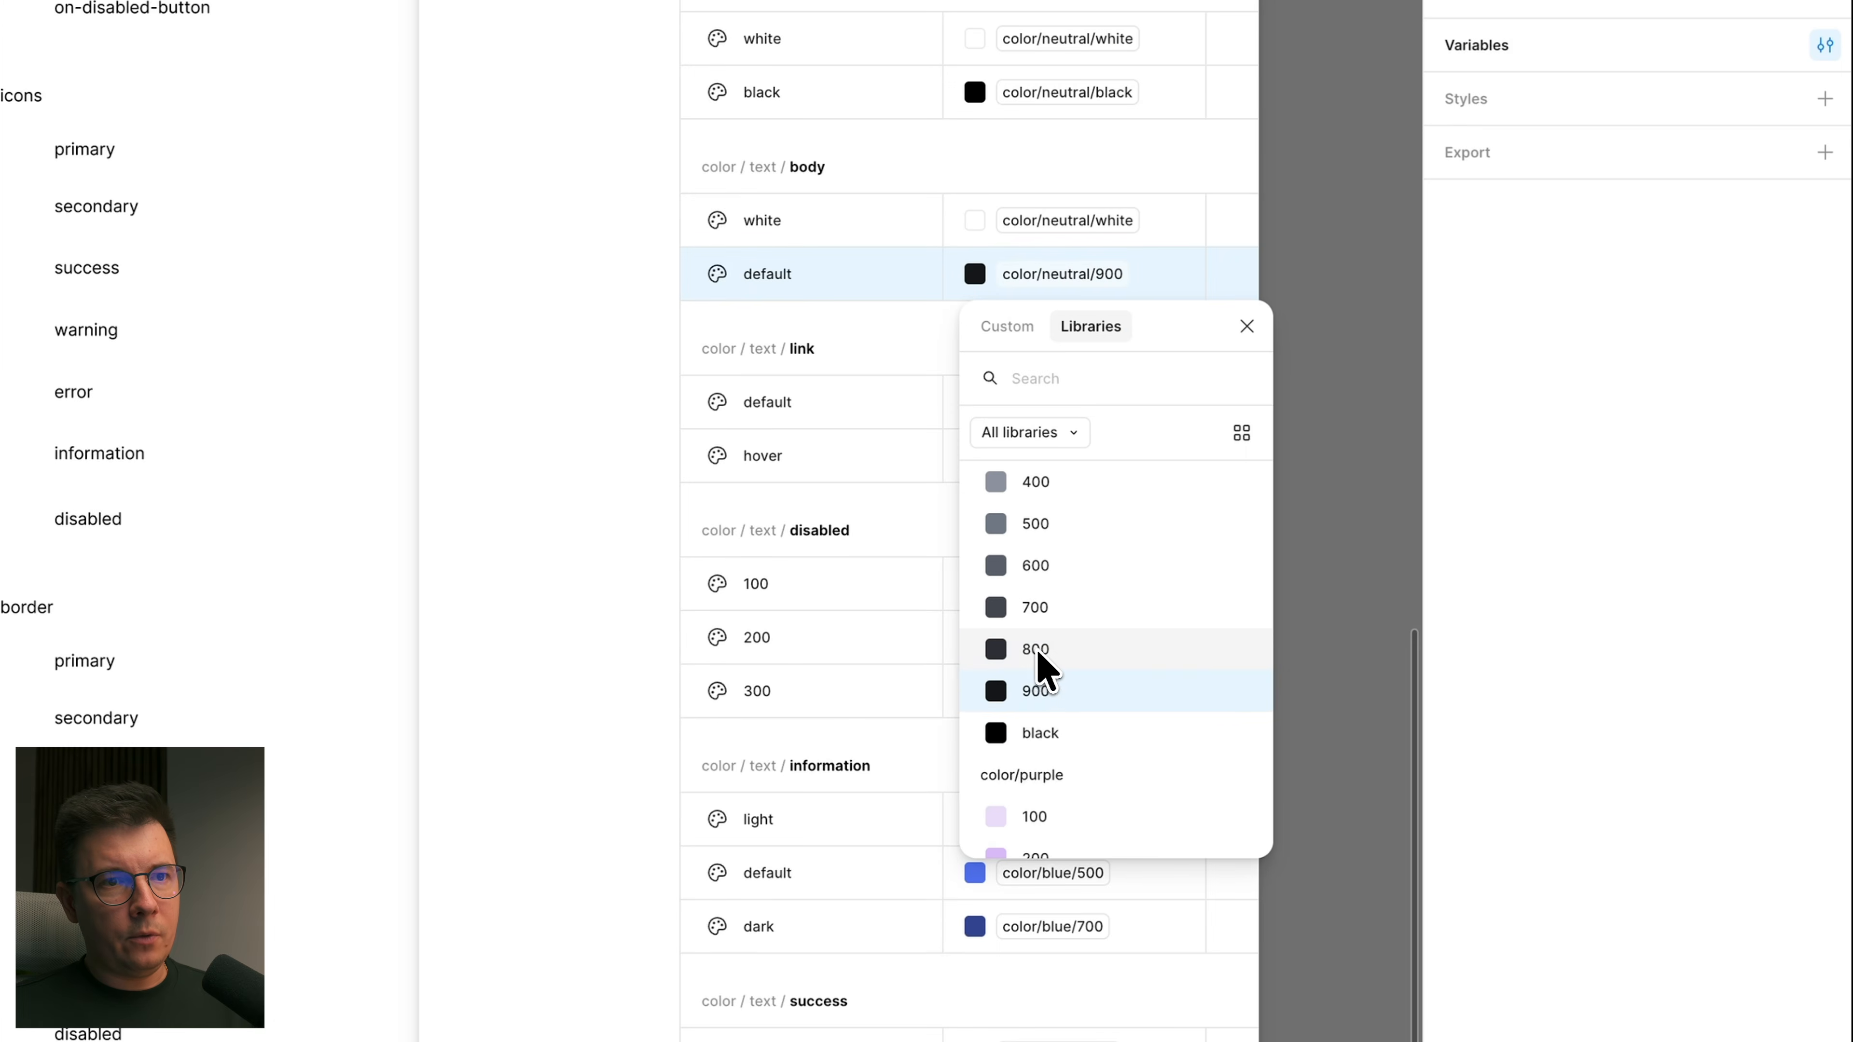
pyautogui.click(1038, 653)
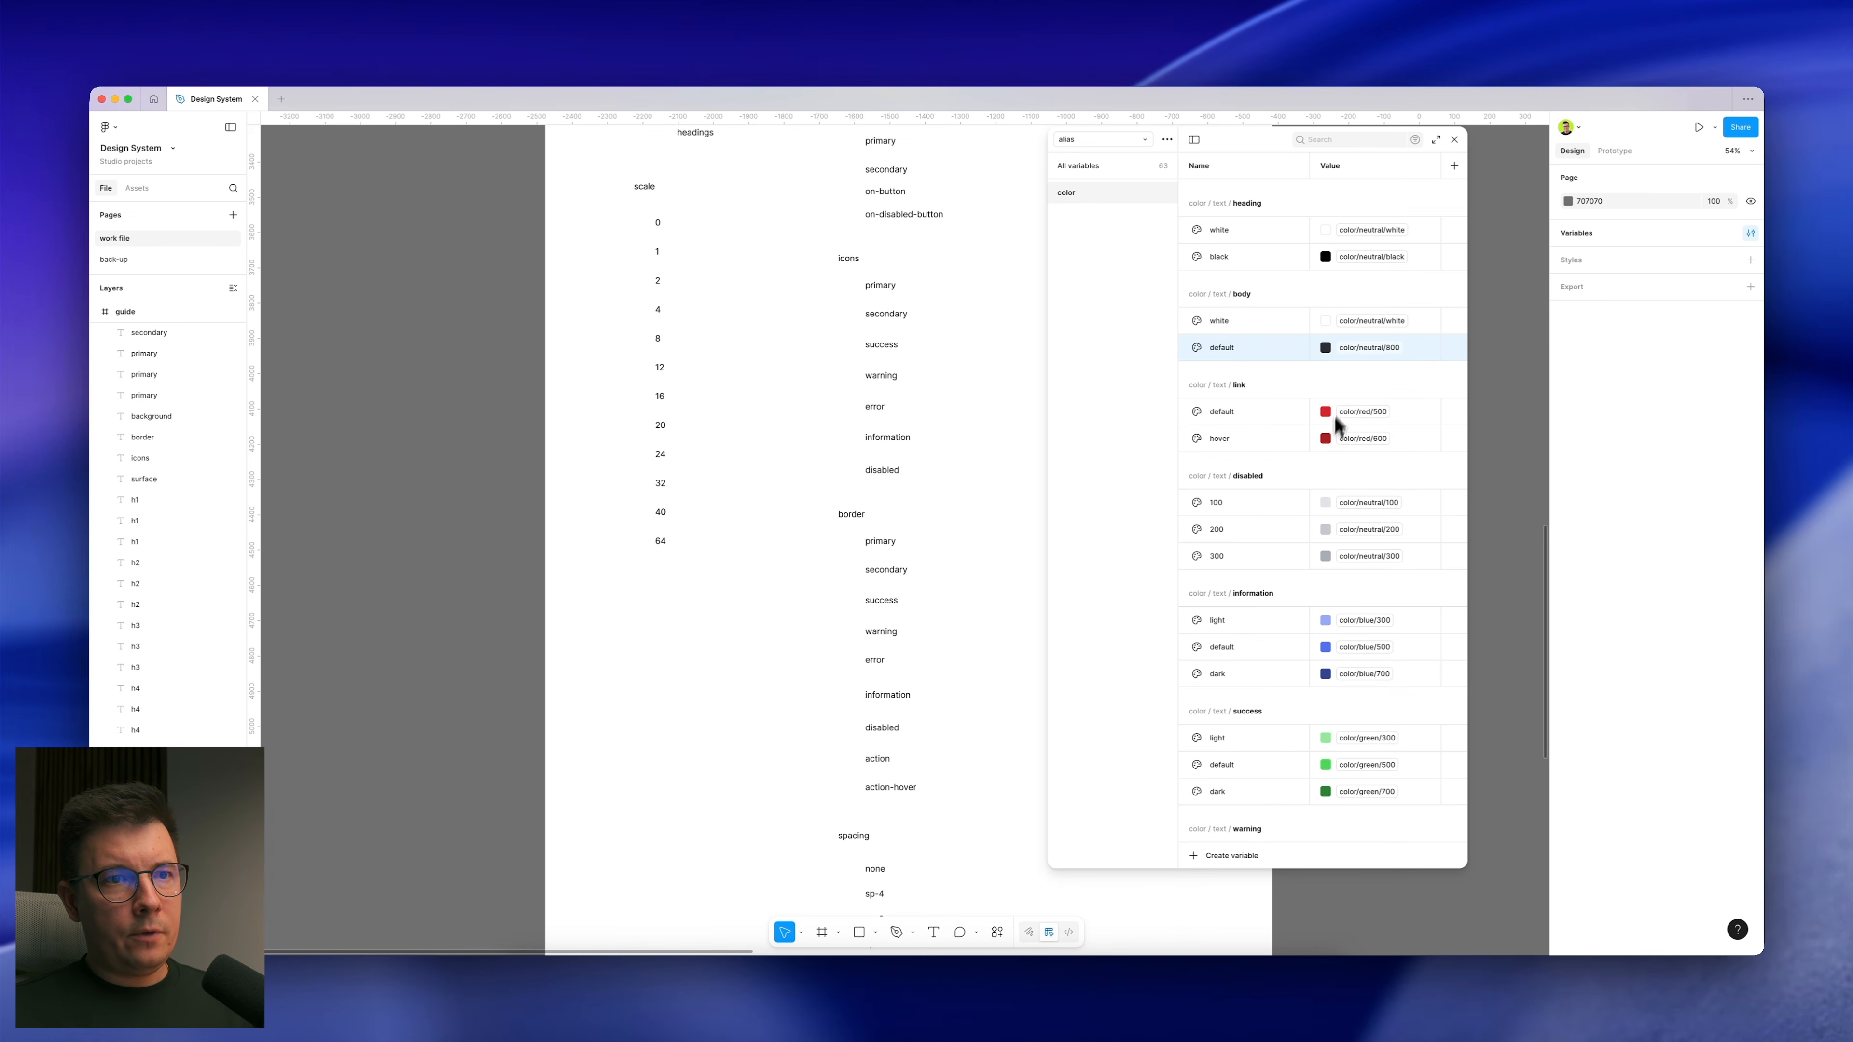
# Step: Review the text status groups and the surface background group in the alias collection for colors that need adjusting
pyautogui.scroll(-1, 1339, 394)
pyautogui.scroll(1, 1342, 369)
pyautogui.scroll(-1, 1328, 517)
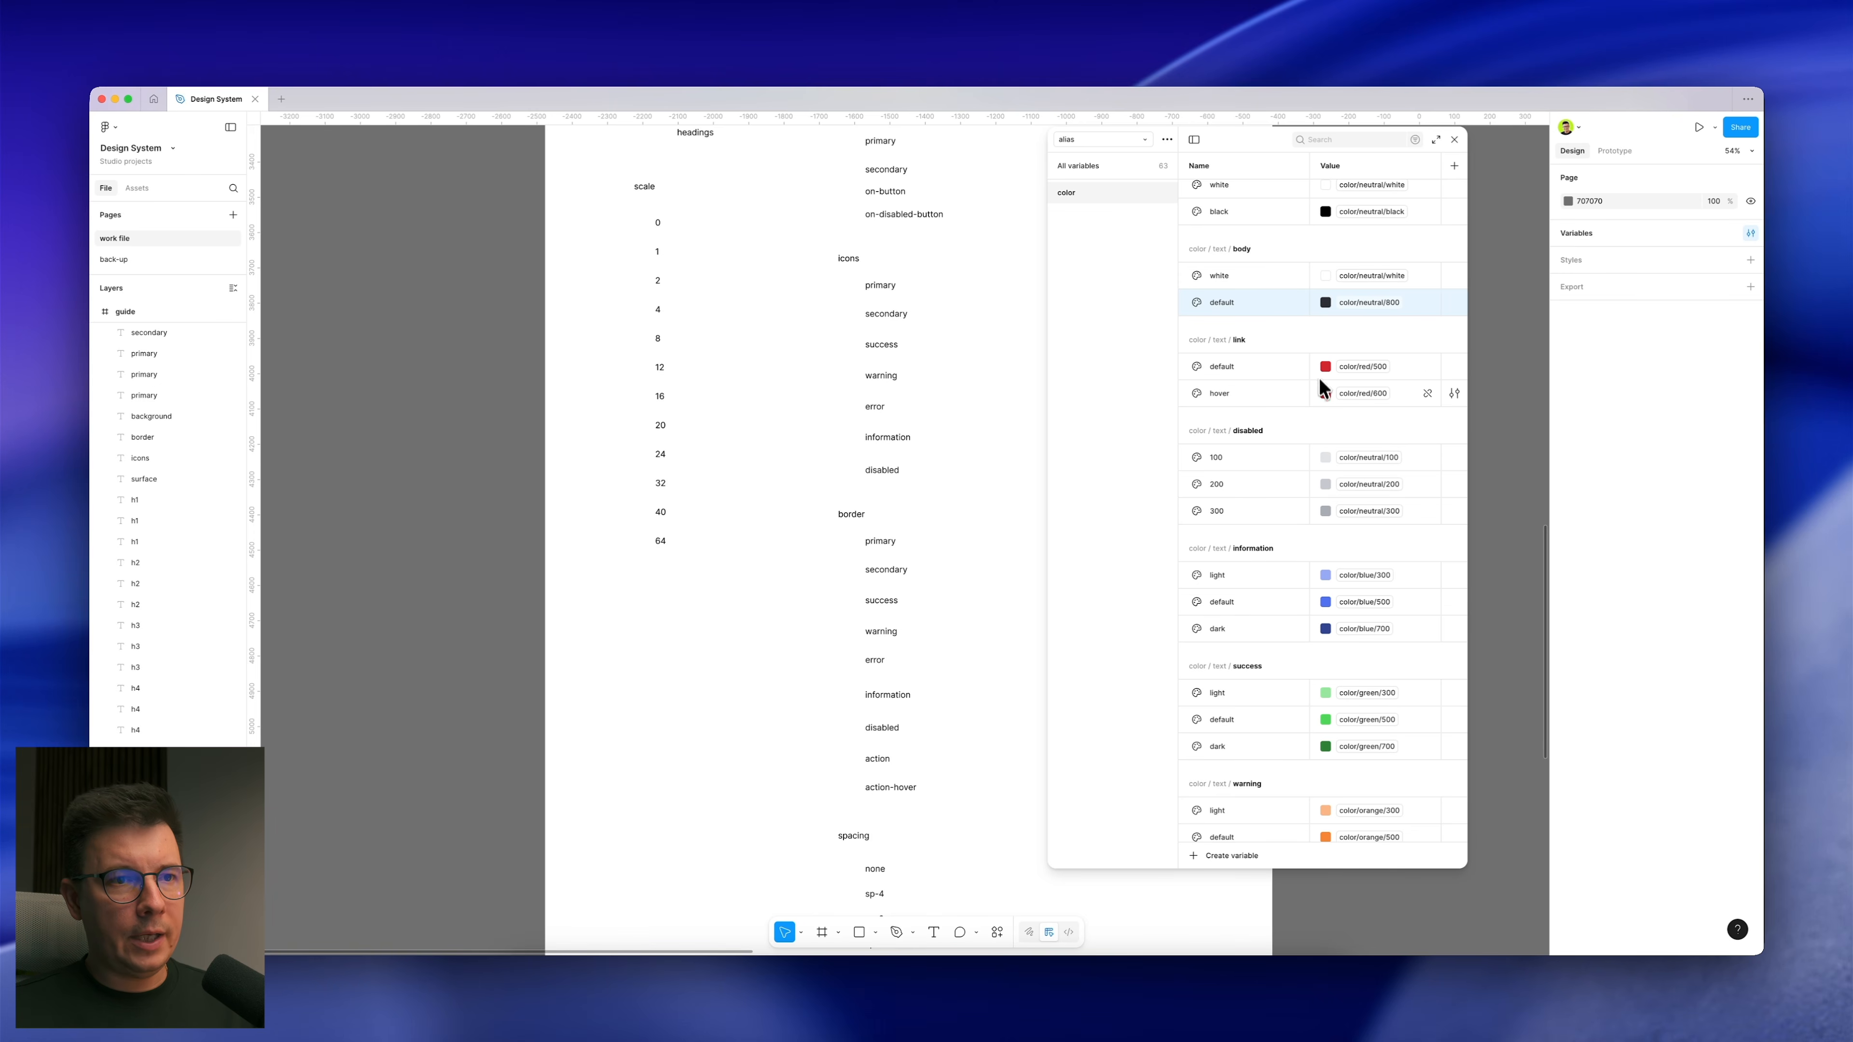
pyautogui.scroll(-6, 1339, 511)
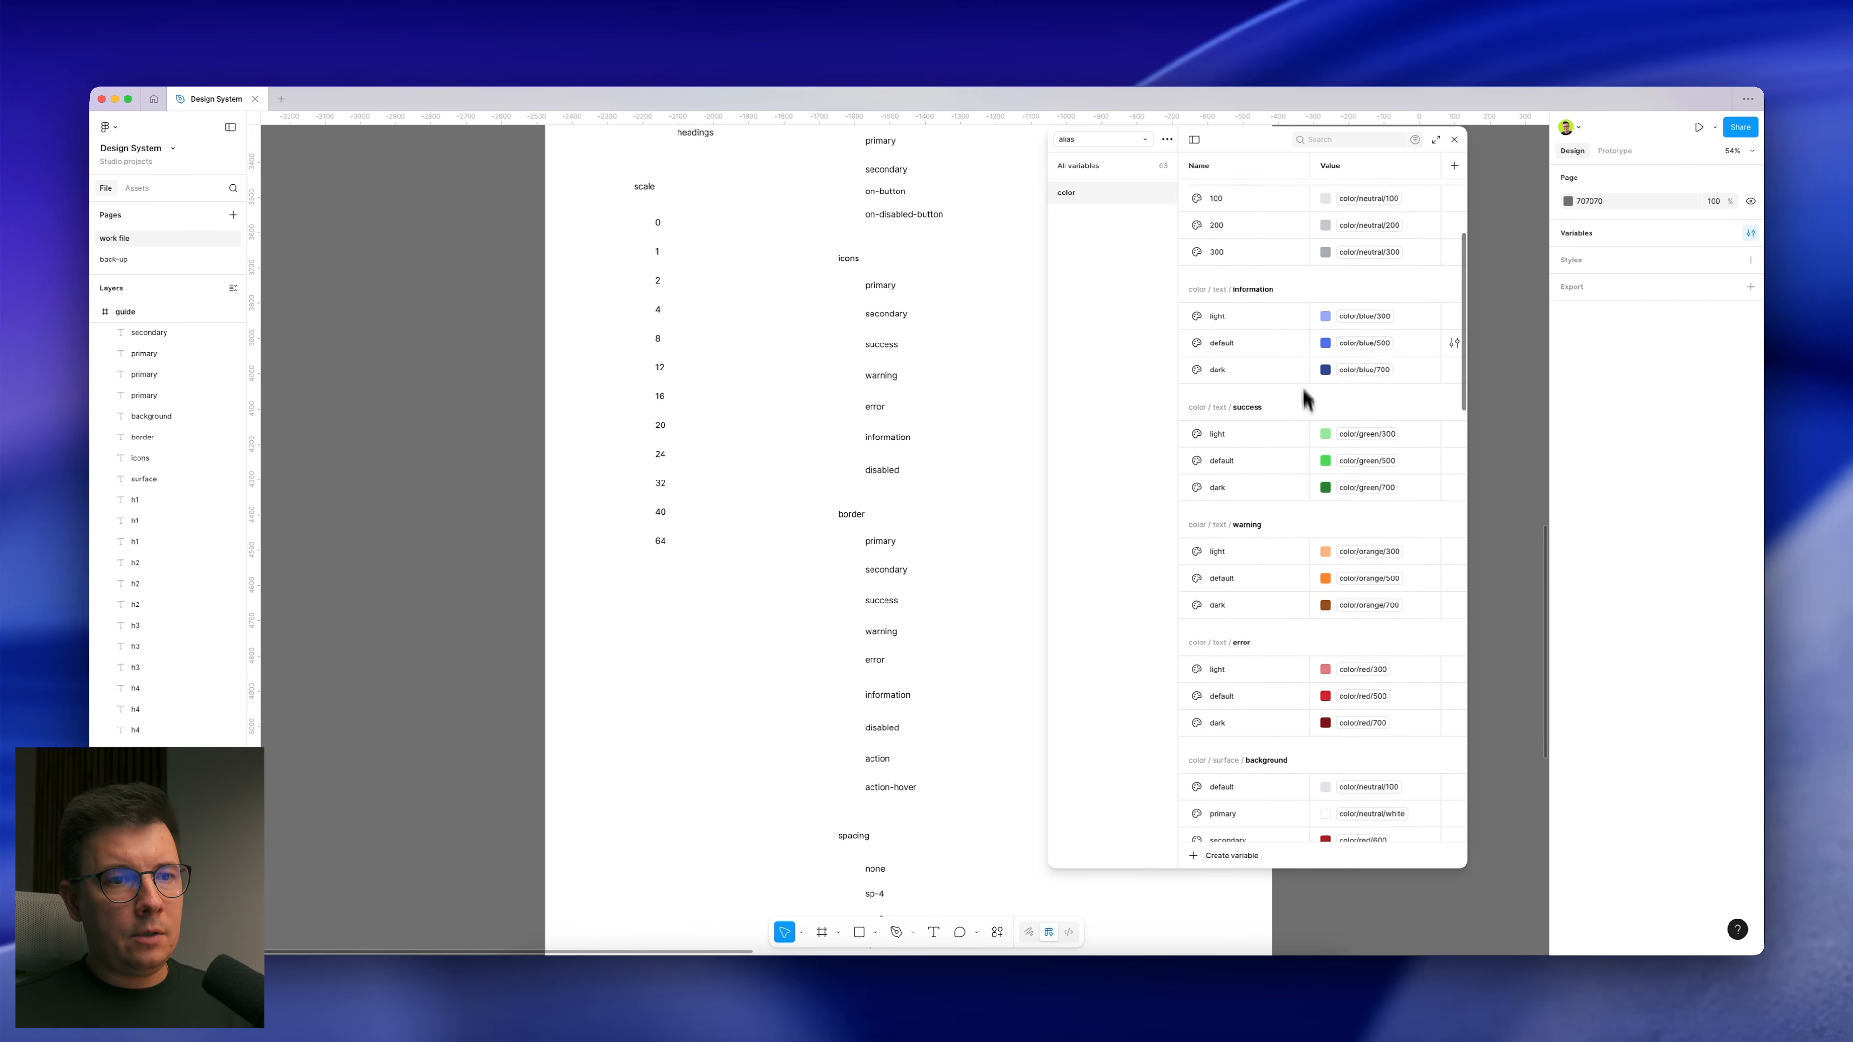
pyautogui.scroll(-2, 1293, 638)
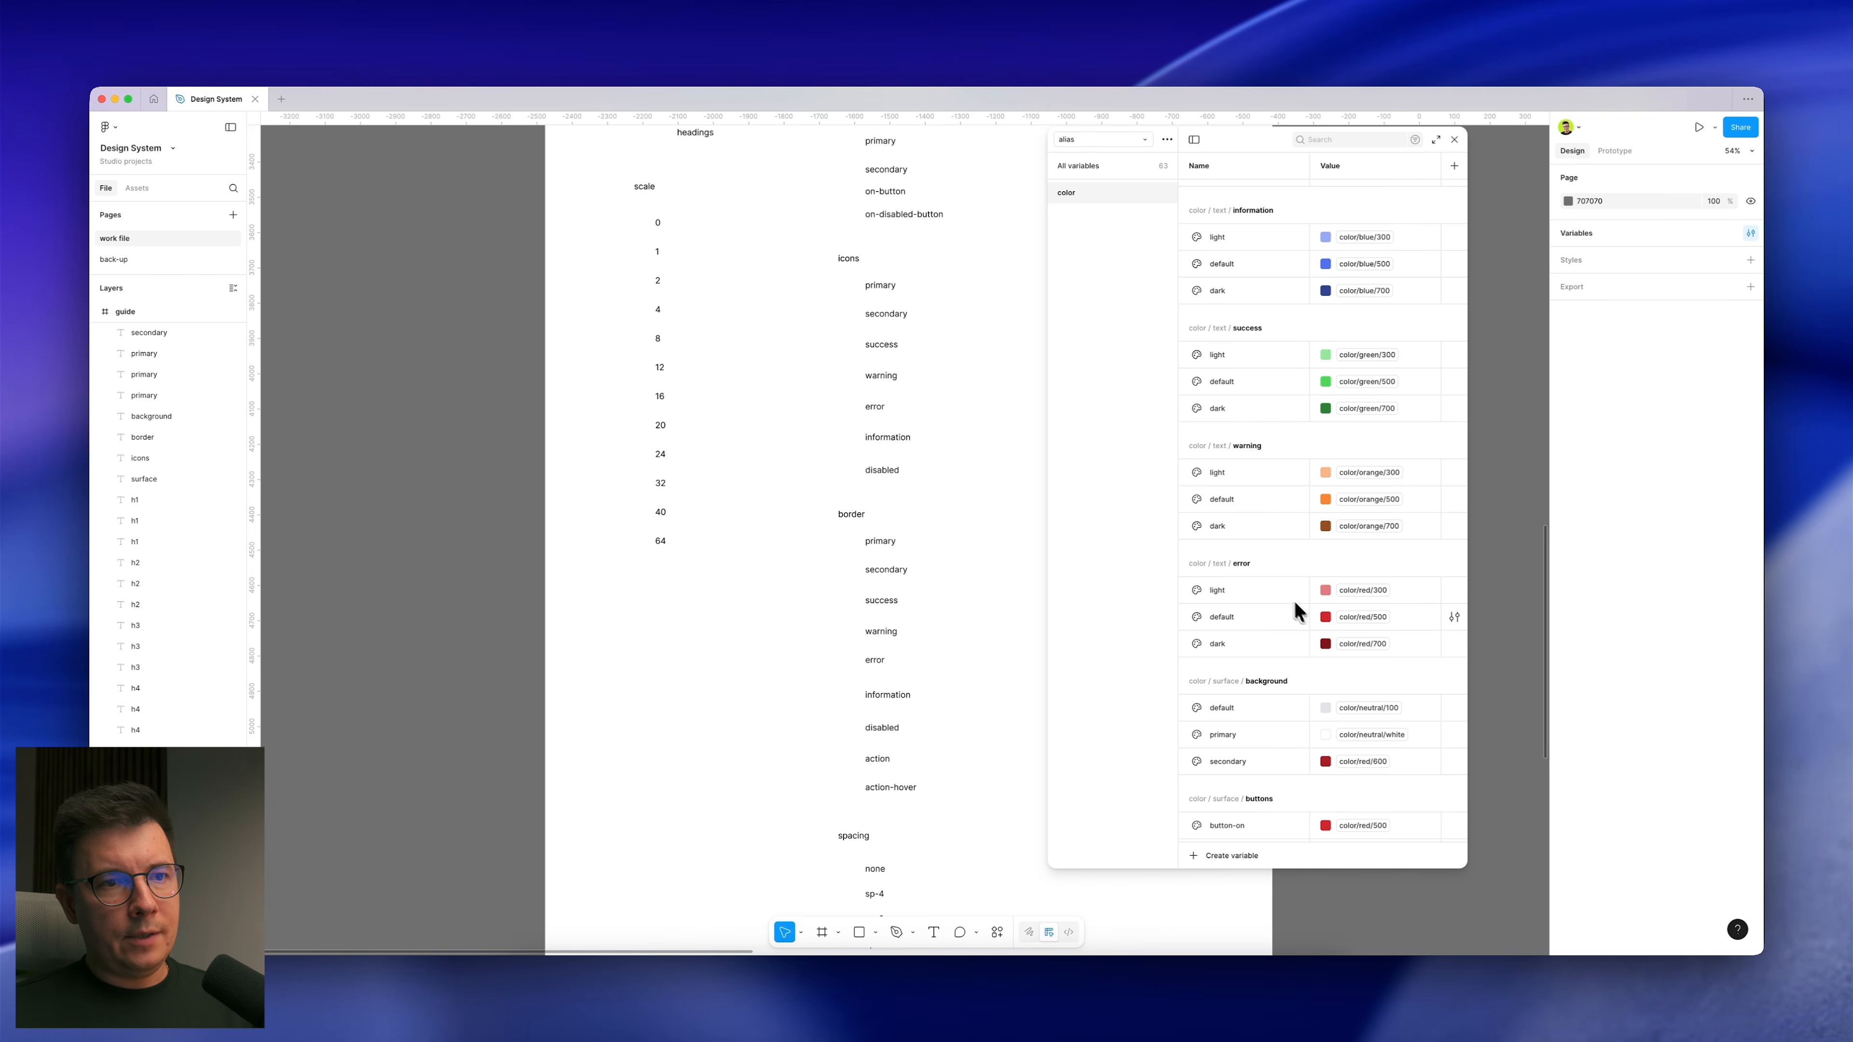
pyautogui.scroll(5, 1345, 476)
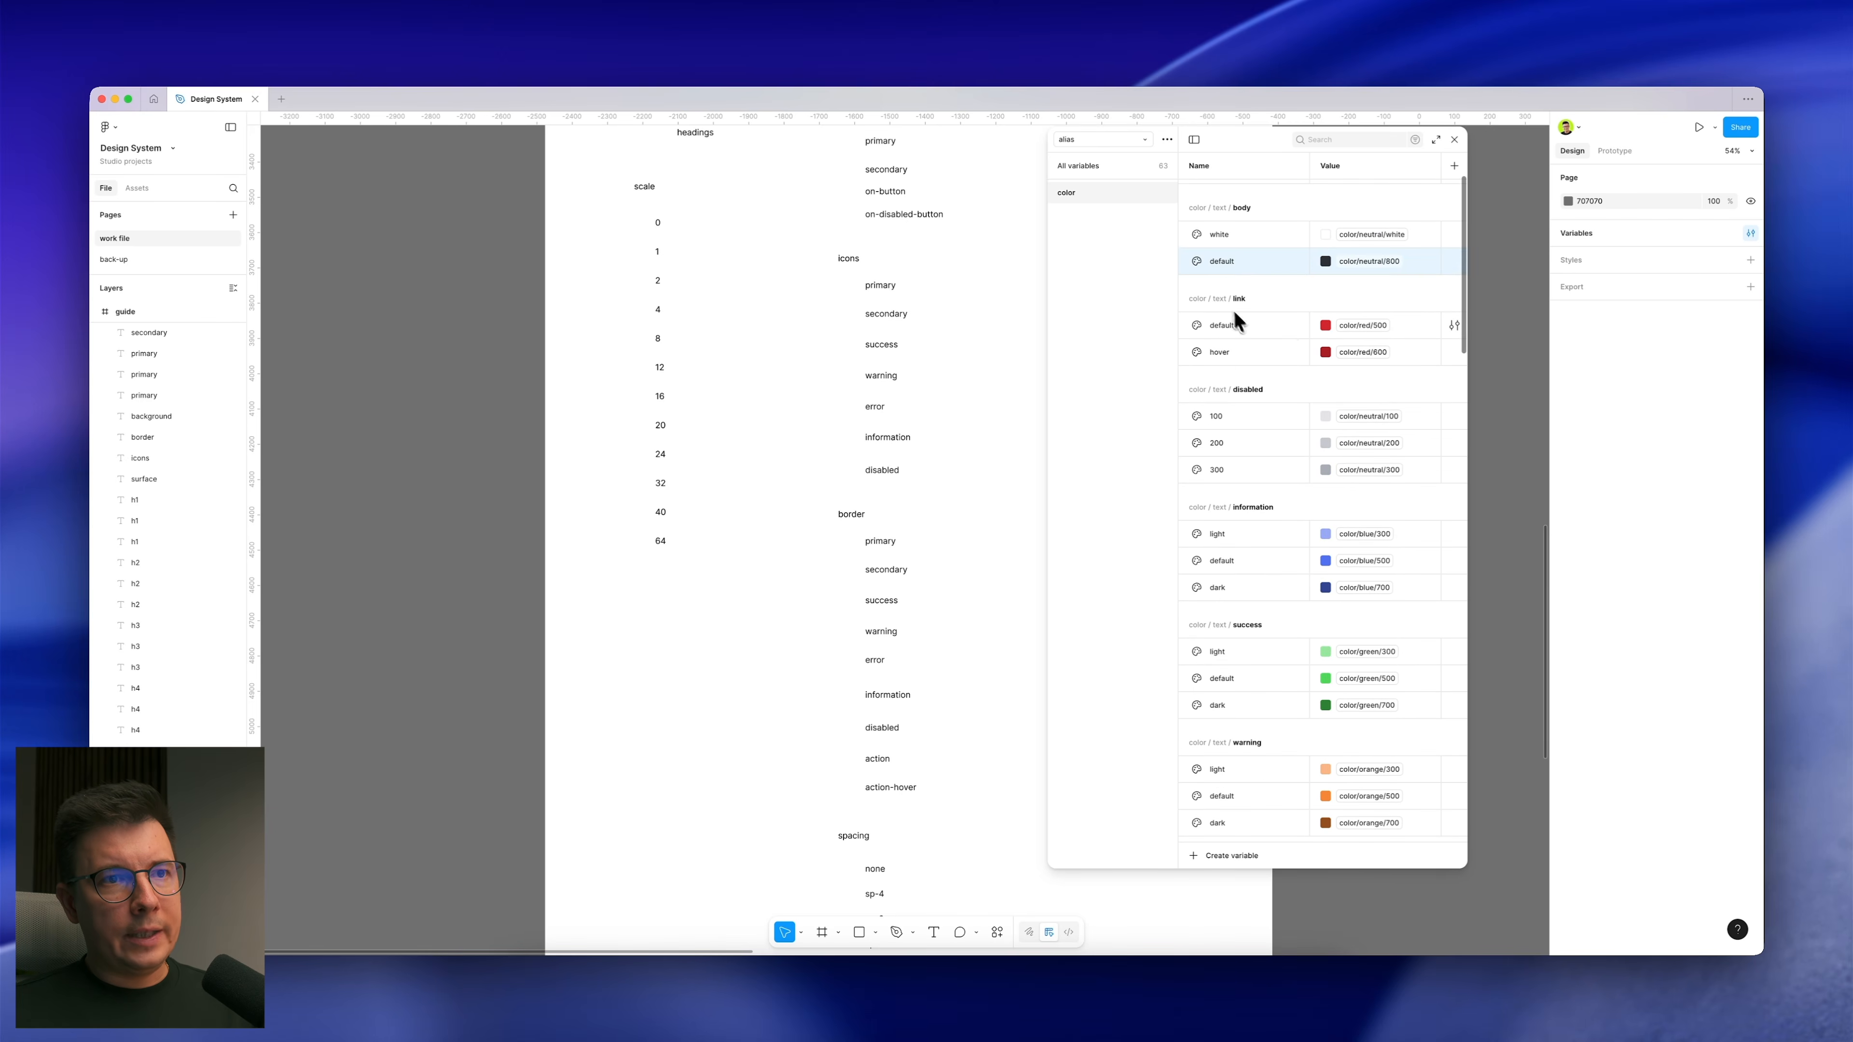
pyautogui.scroll(-3, 1345, 409)
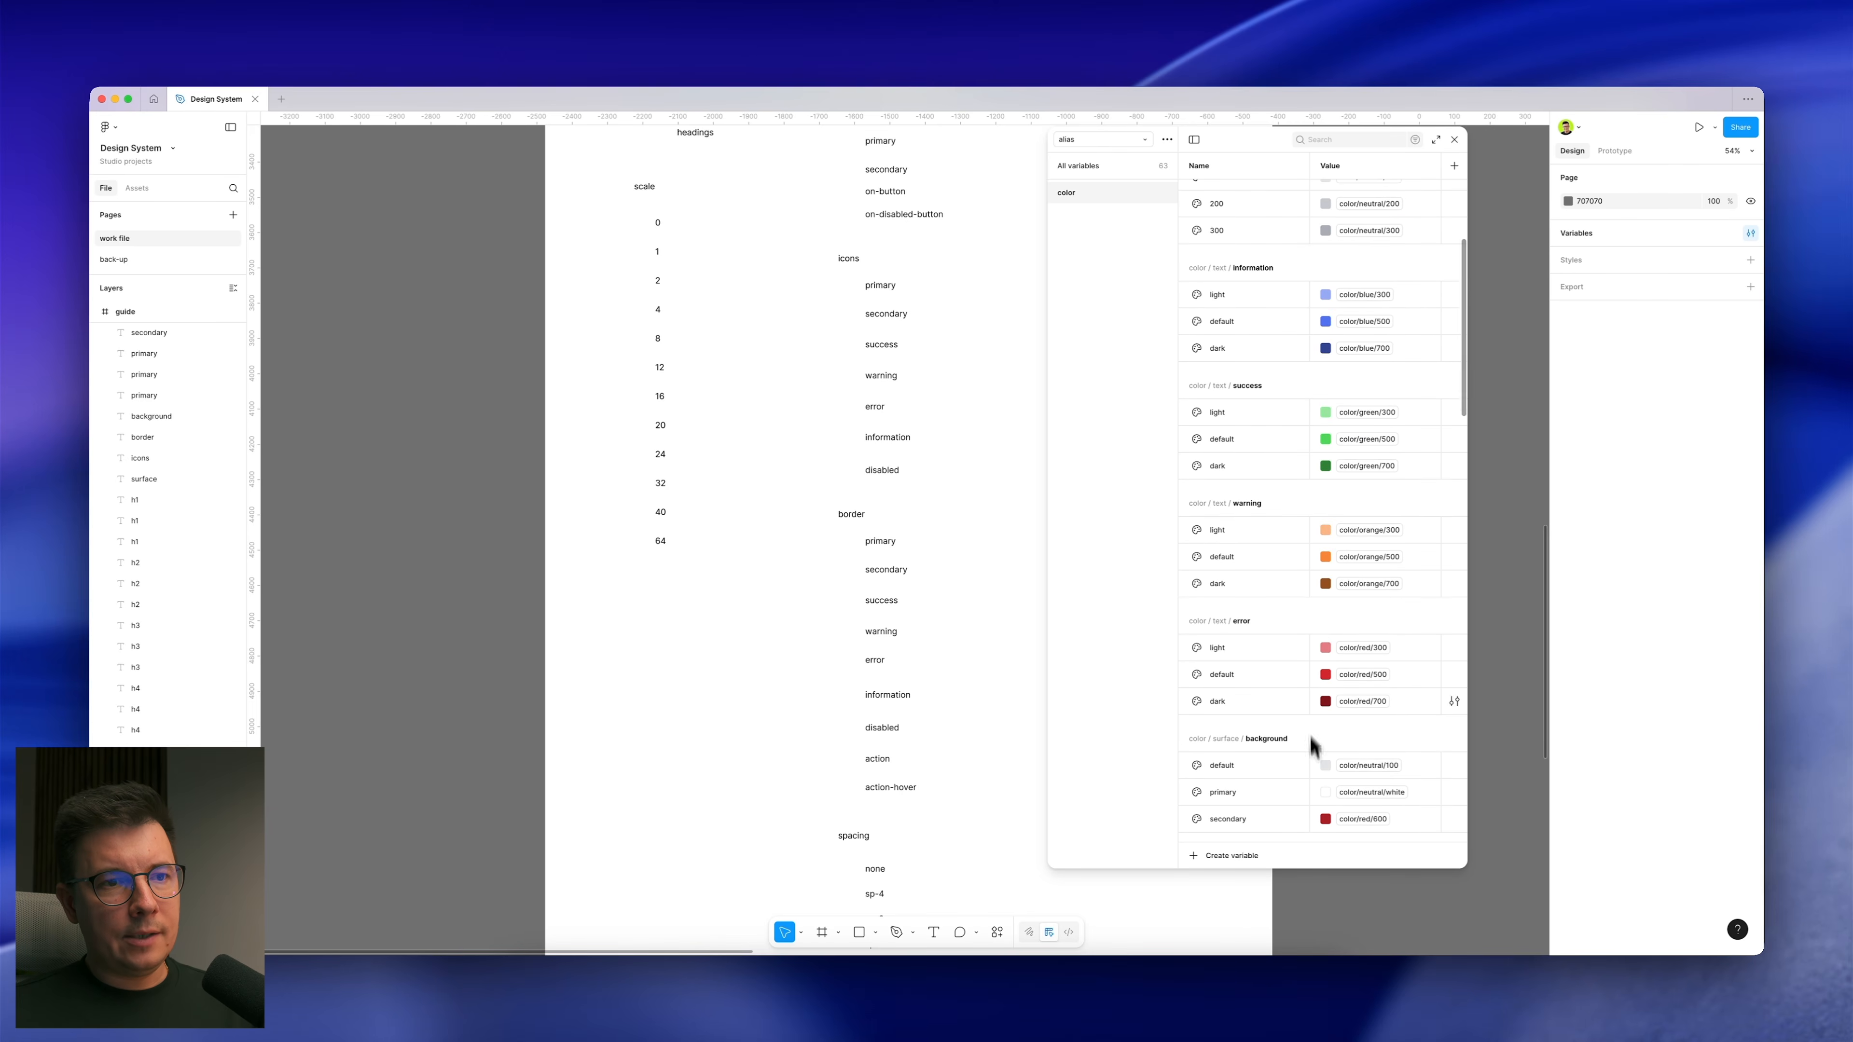
pyautogui.scroll(5, 1313, 605)
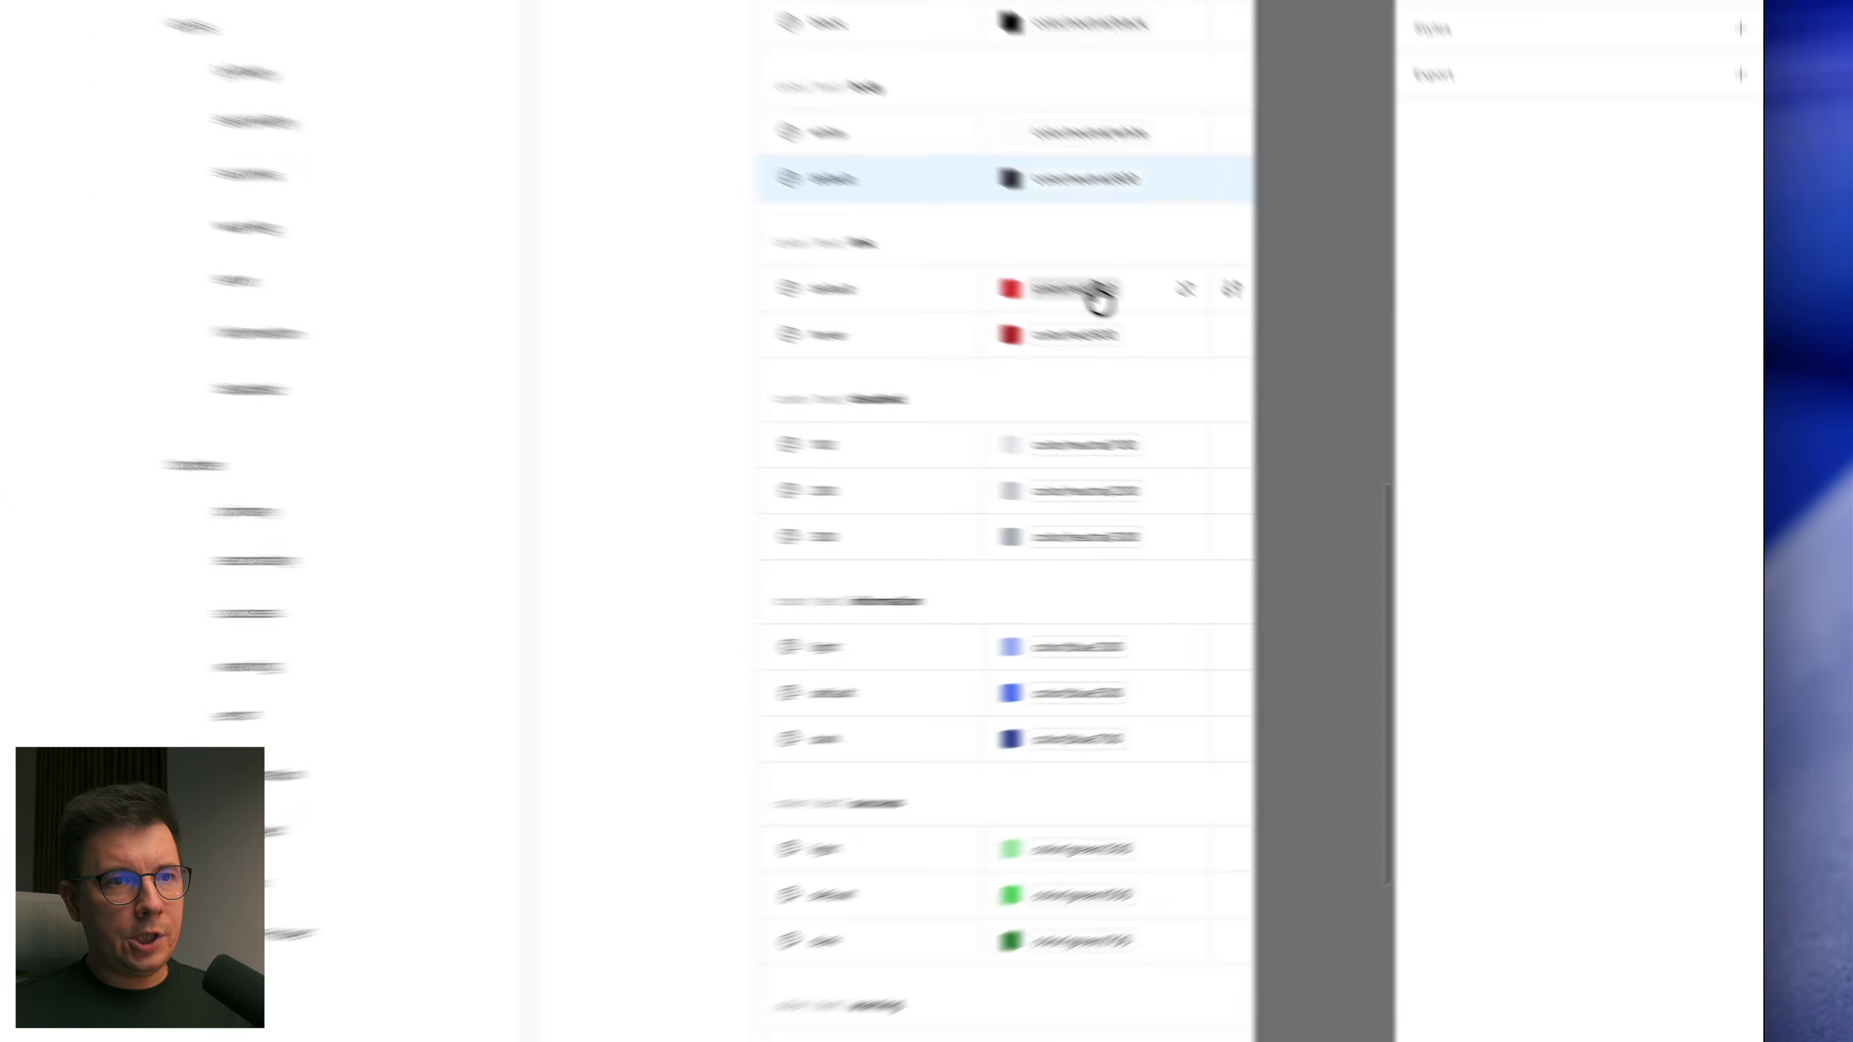
# Step: Set the default variable in the color/text/link group to color/purple/500
pyautogui.click(1376, 411)
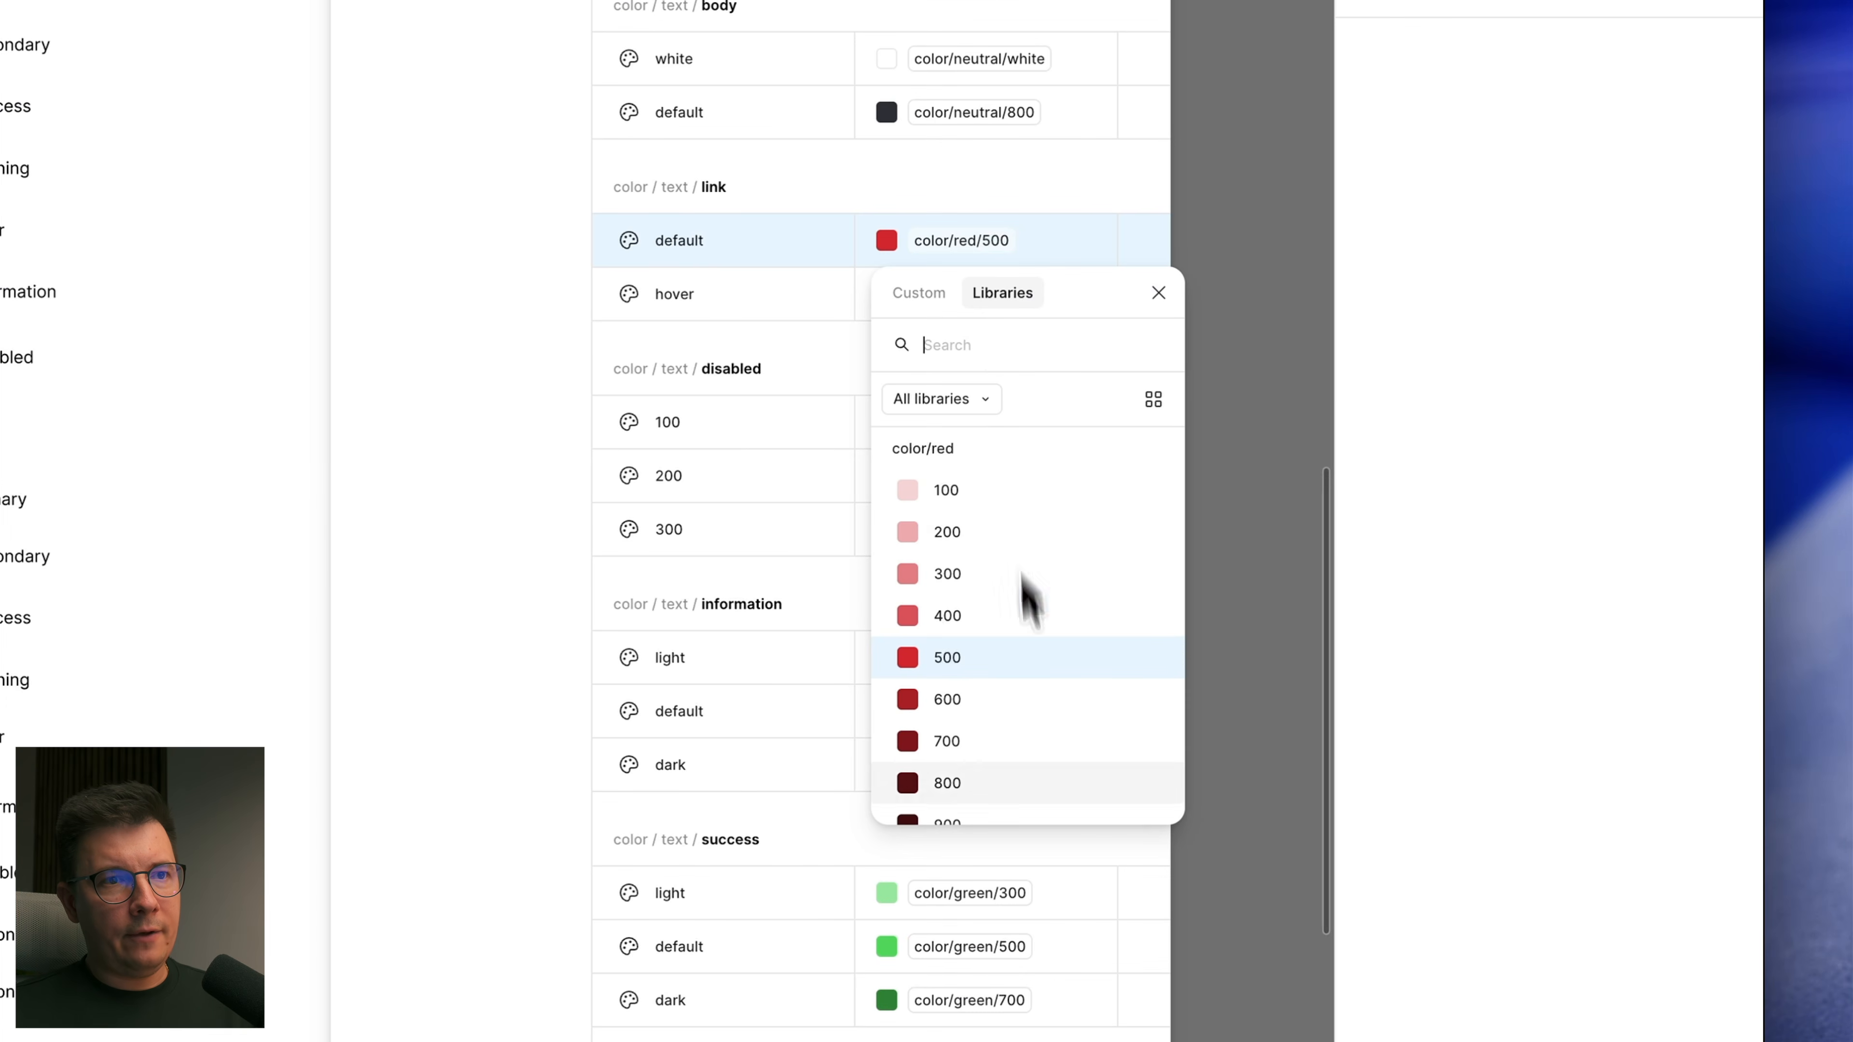
pyautogui.scroll(-5, 978, 701)
pyautogui.scroll(-10, 949, 679)
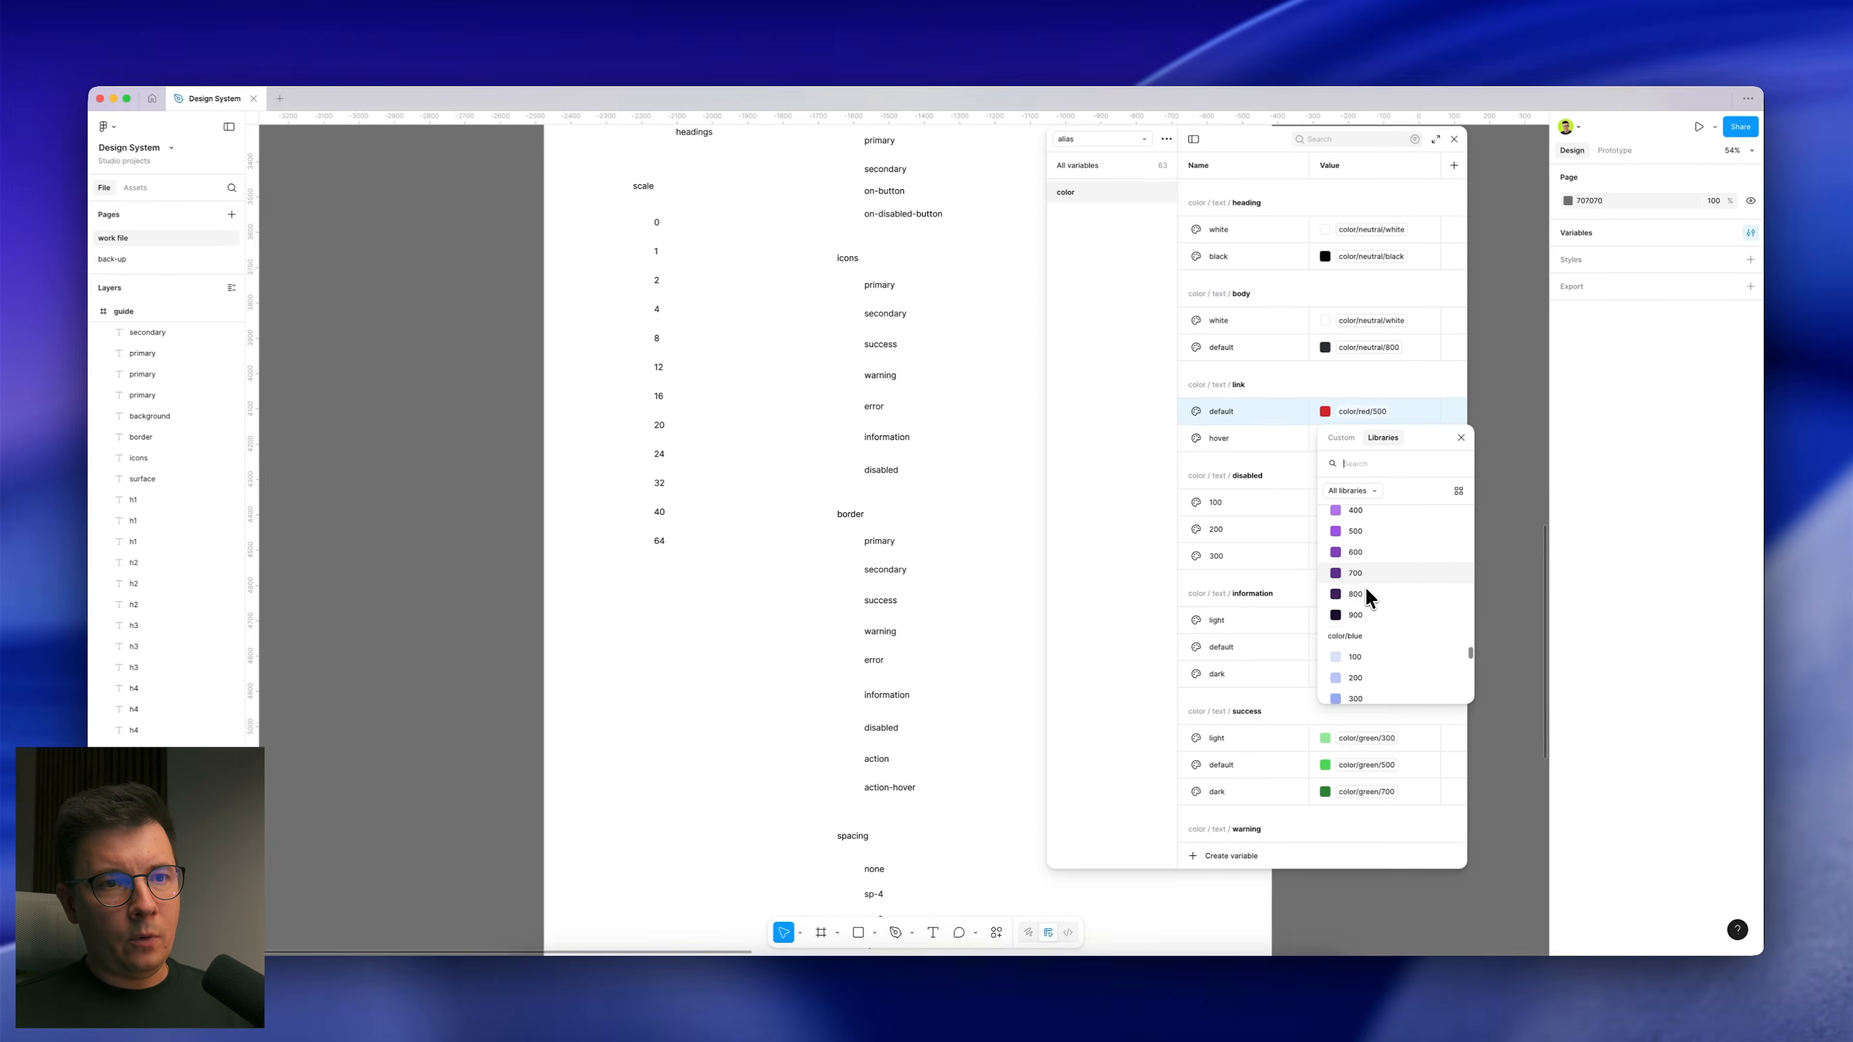
pyautogui.scroll(1, 1367, 579)
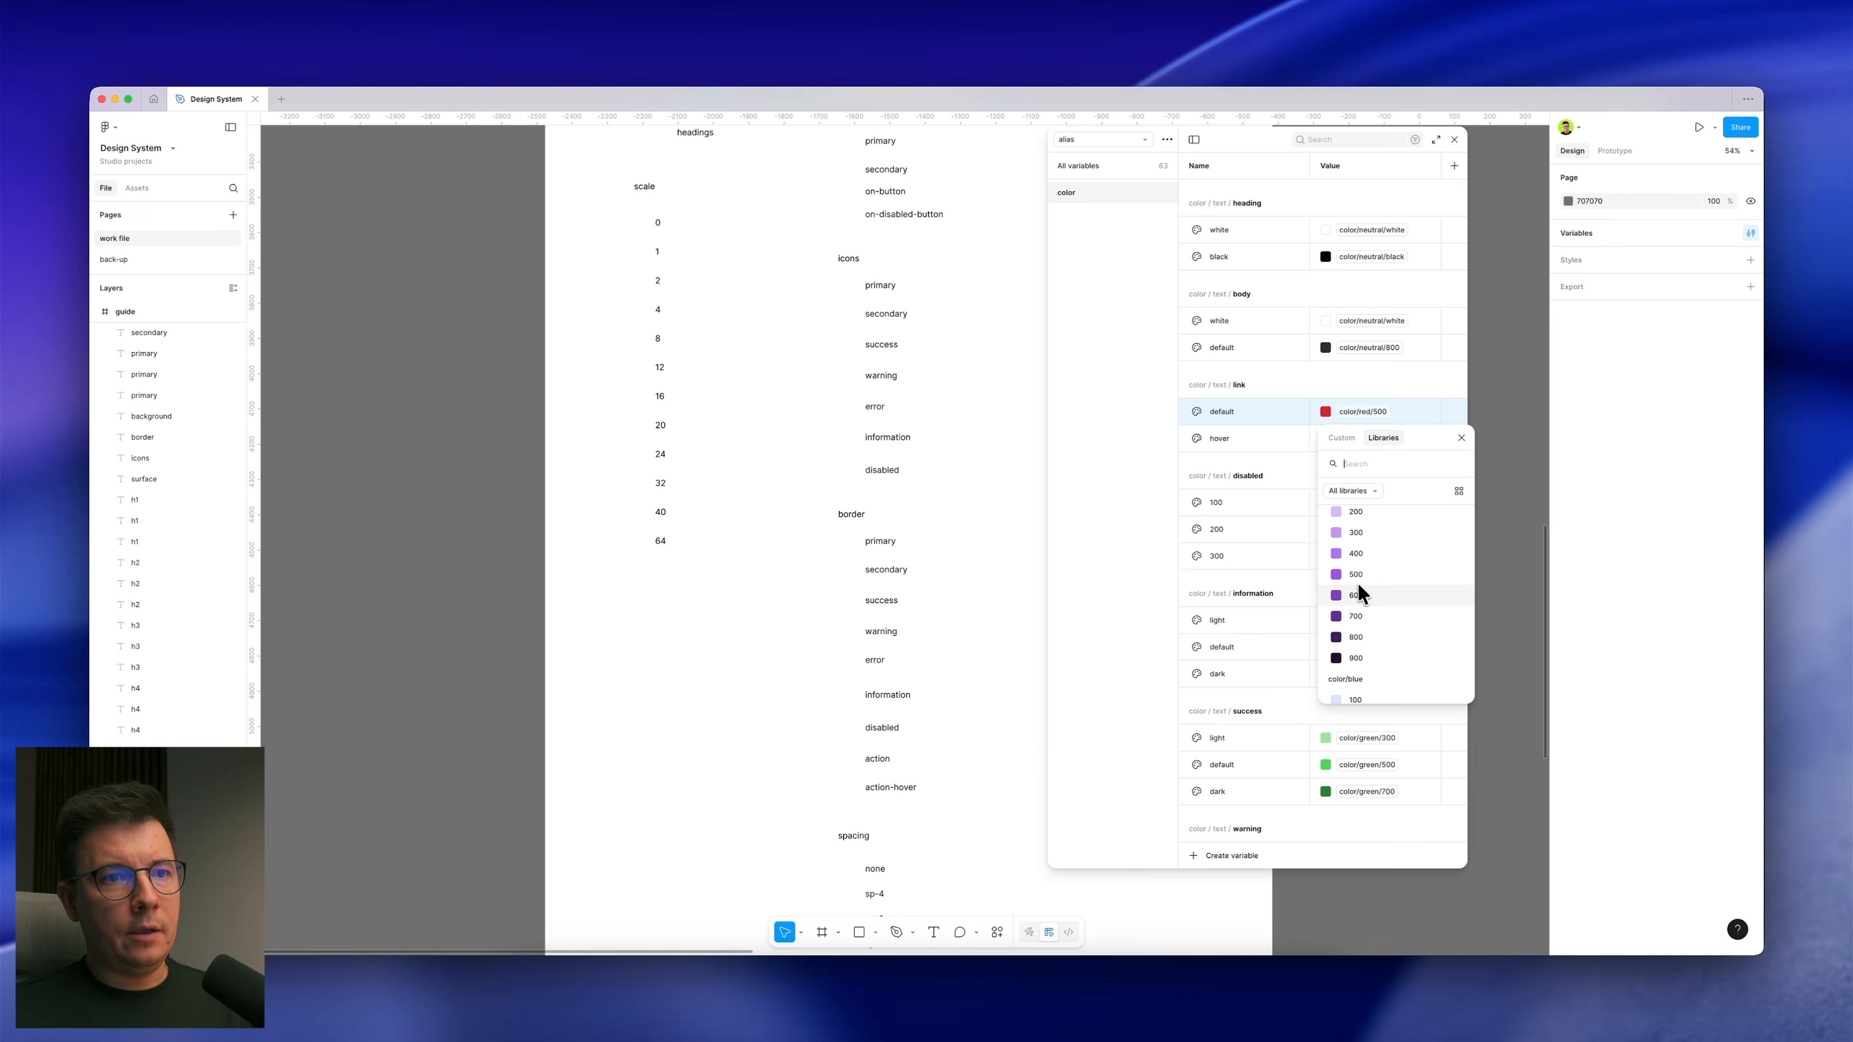
pyautogui.click(1356, 577)
# Step: Set the hover variable in the color/text/link group to color/purple/600
pyautogui.click(1062, 299)
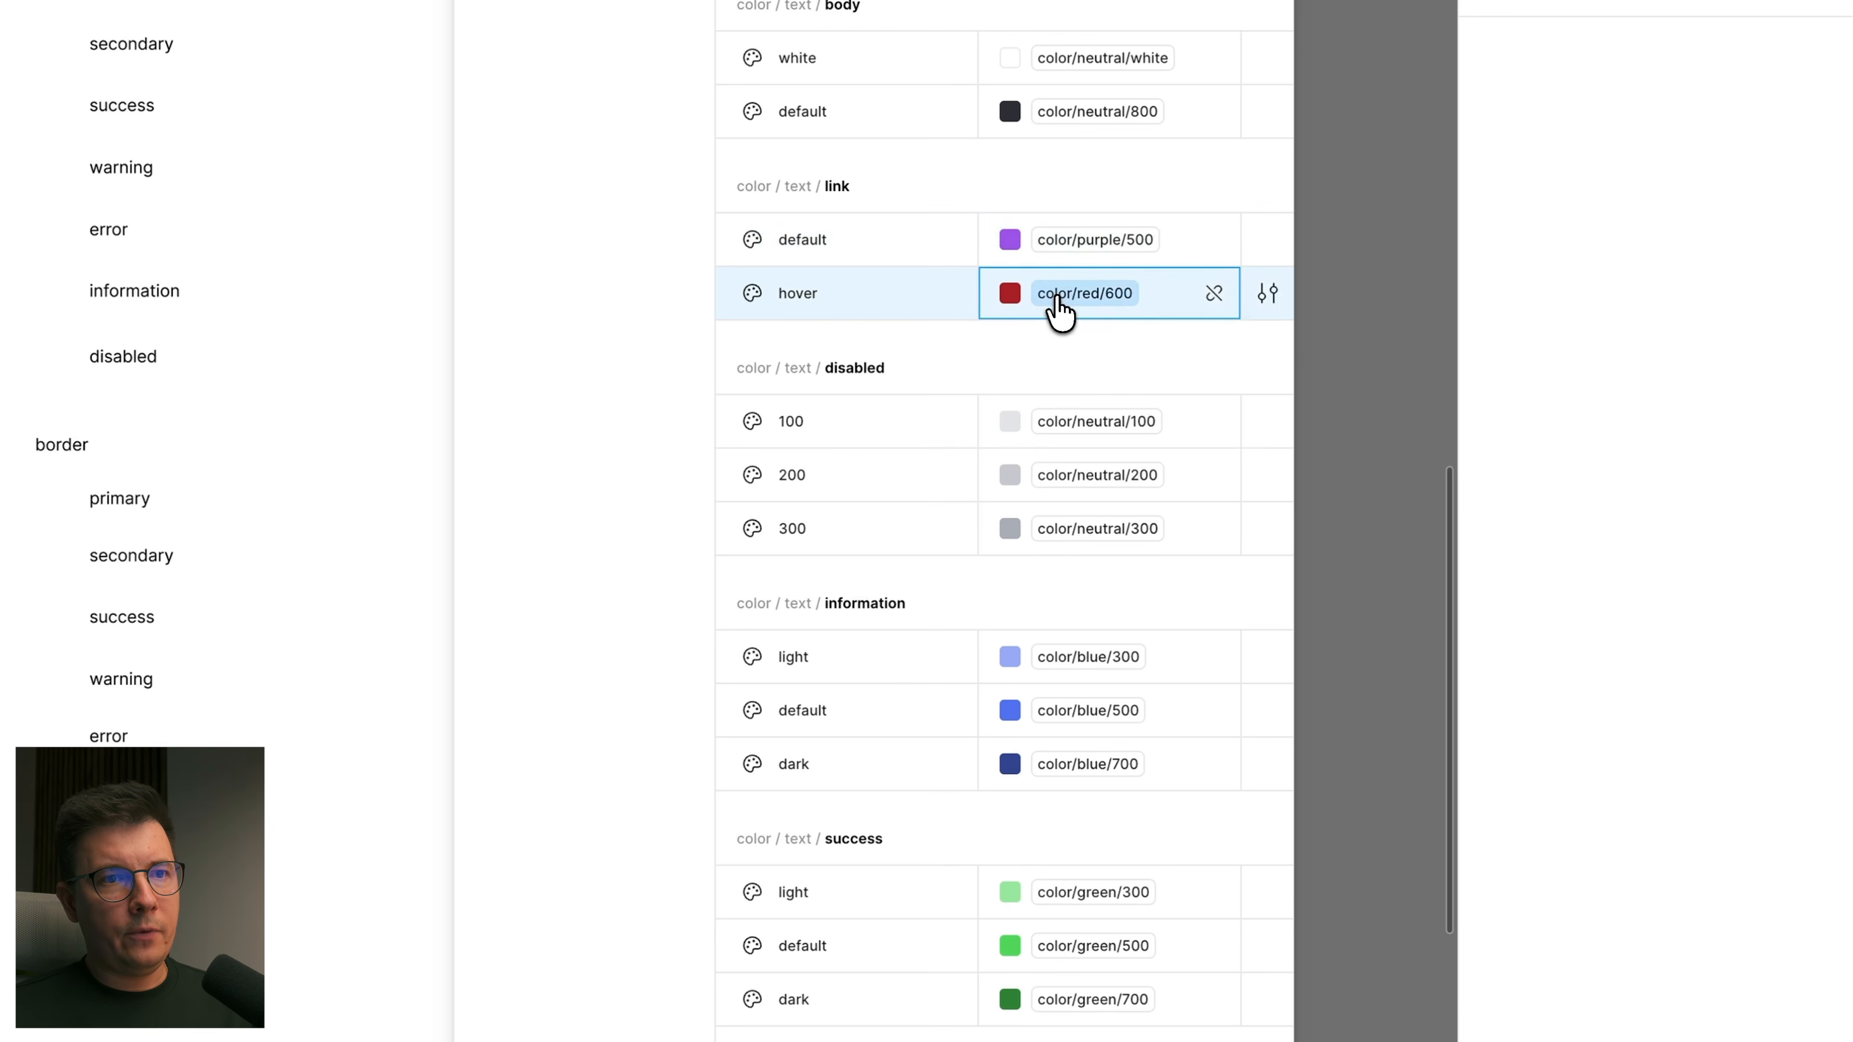
pyautogui.scroll(-10, 1067, 816)
pyautogui.scroll(-6, 1095, 738)
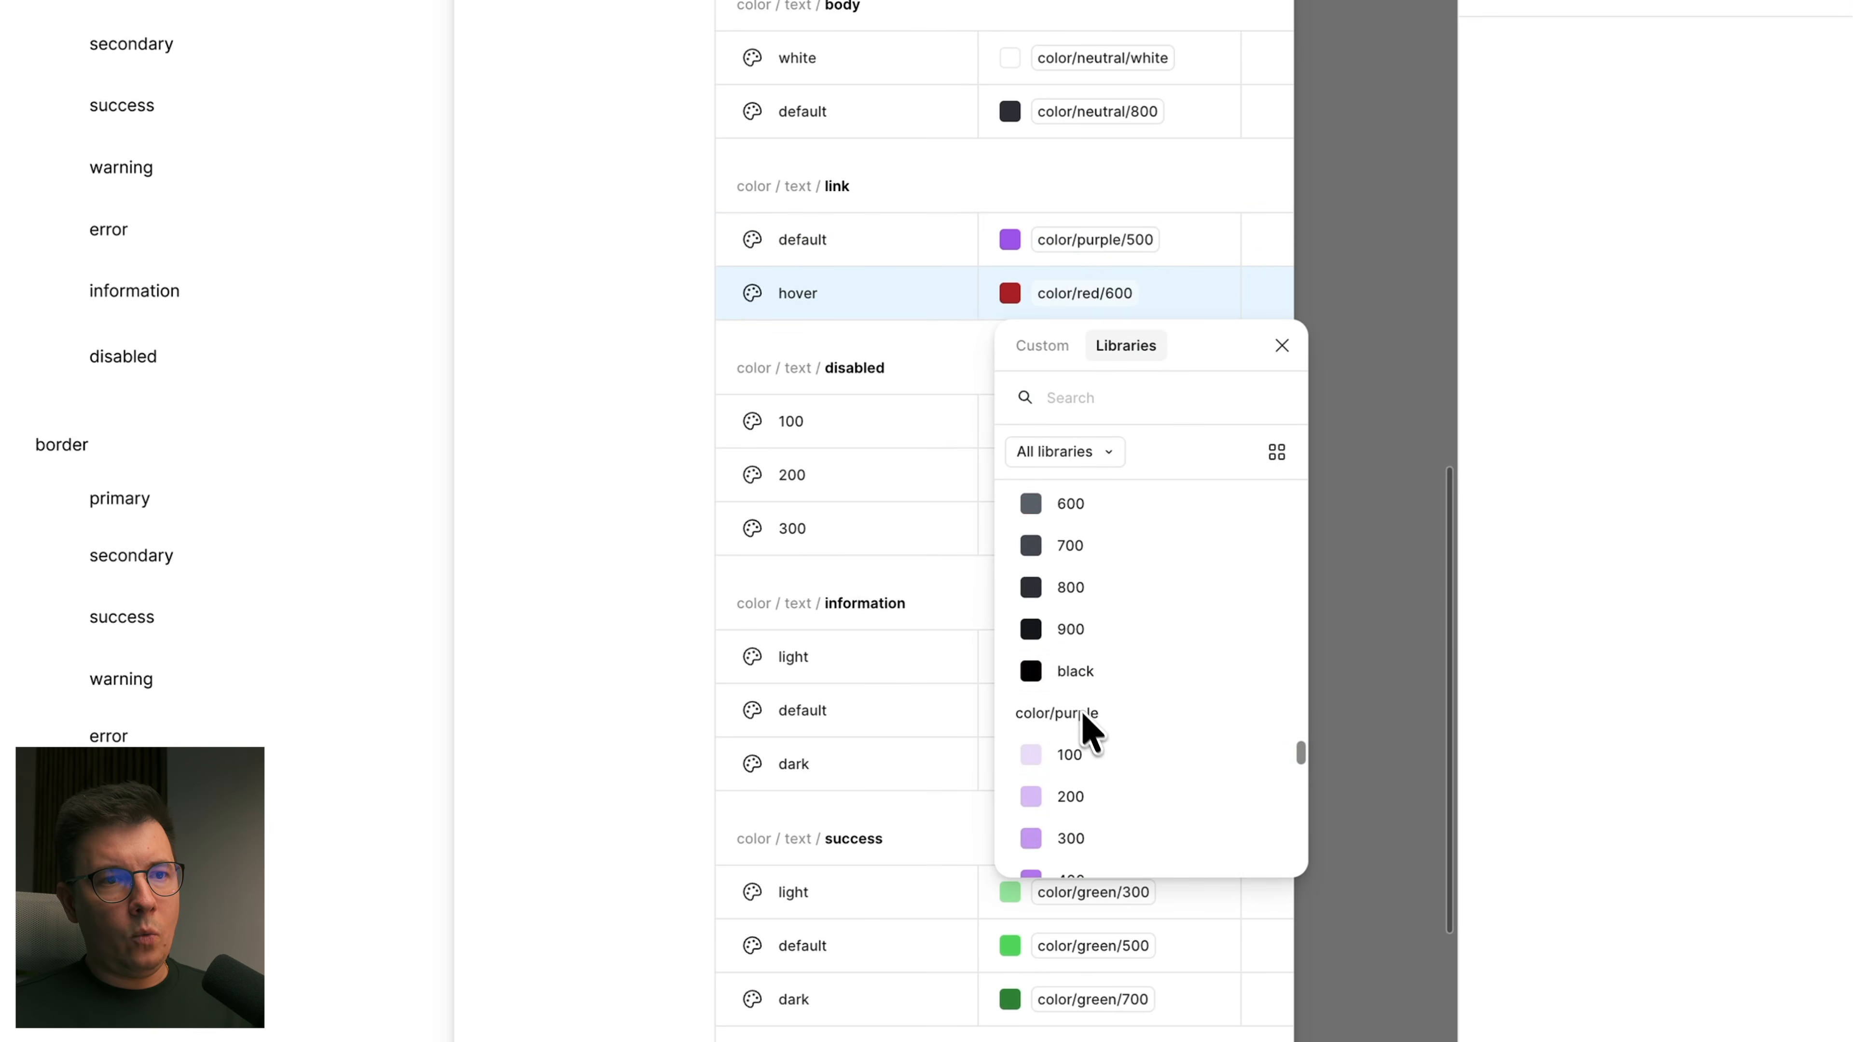
pyautogui.scroll(3, 1087, 595)
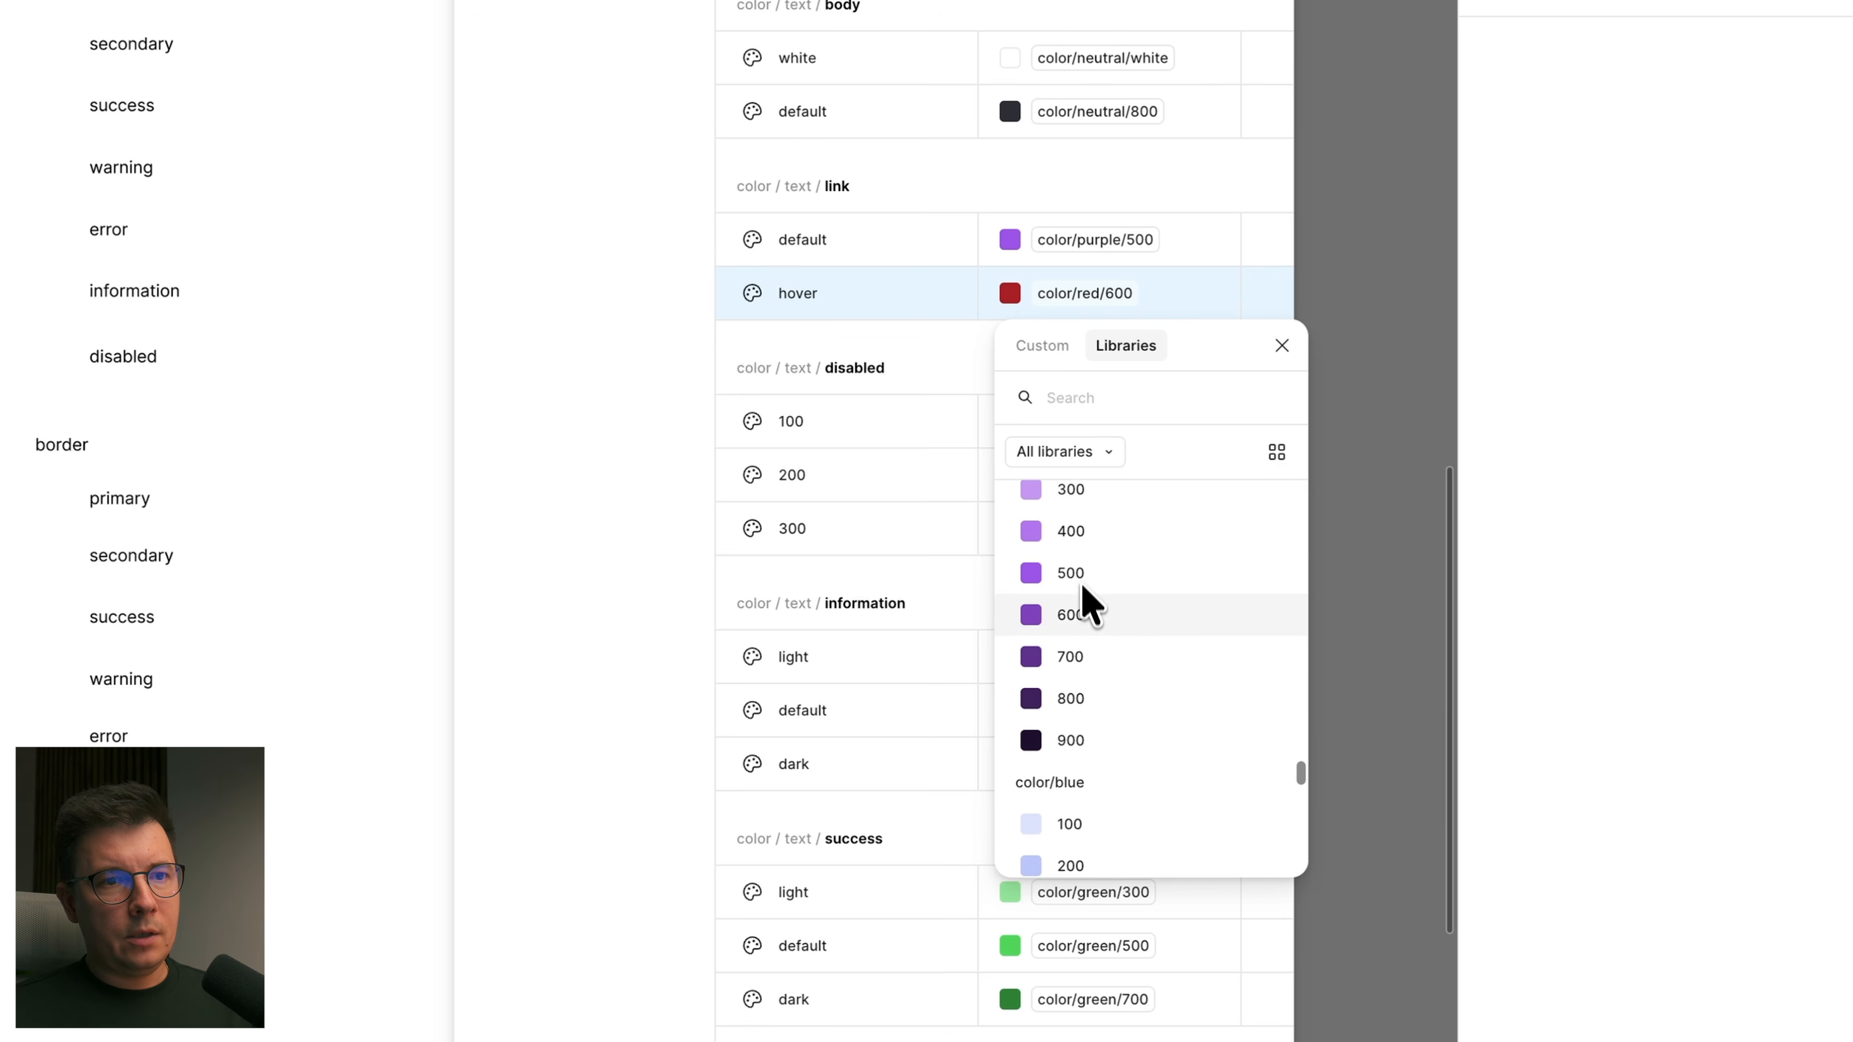
pyautogui.click(1069, 639)
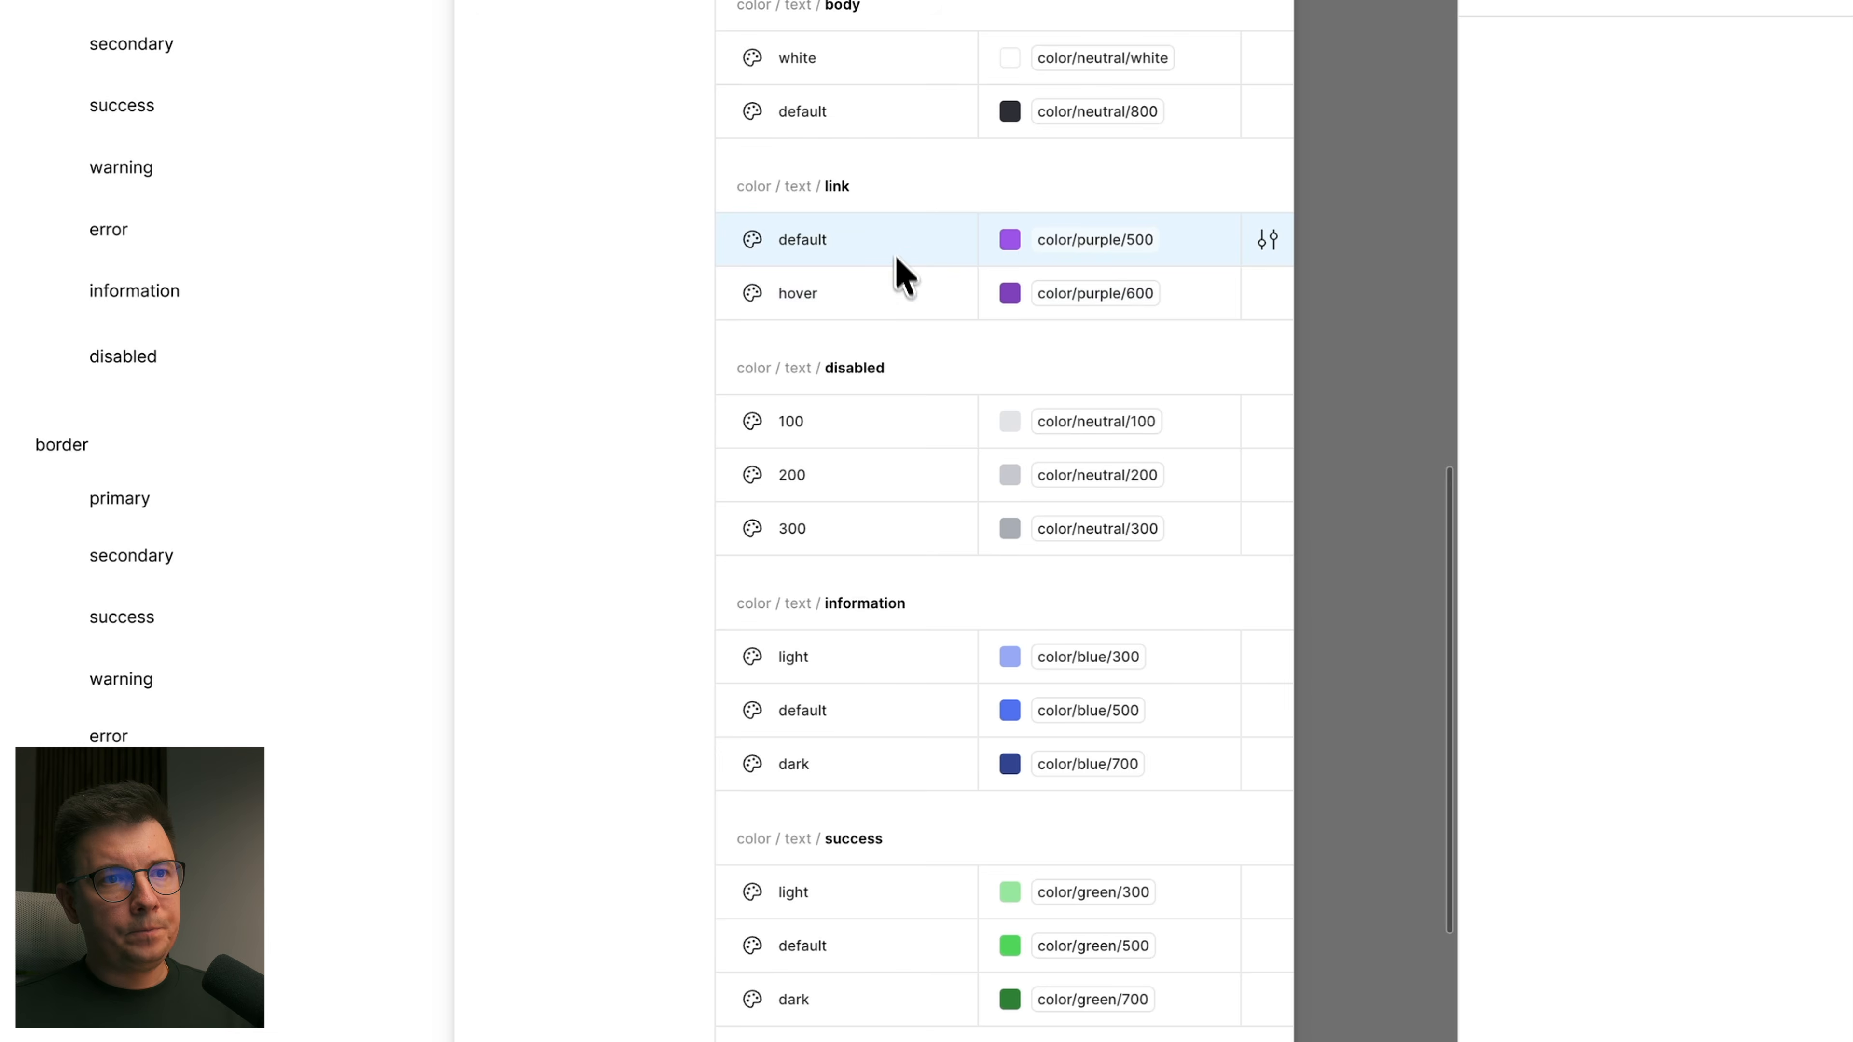
# Step: Duplicate the hover variable in the color/text/link group and name the copy visited
pyautogui.rightClick(921, 286)
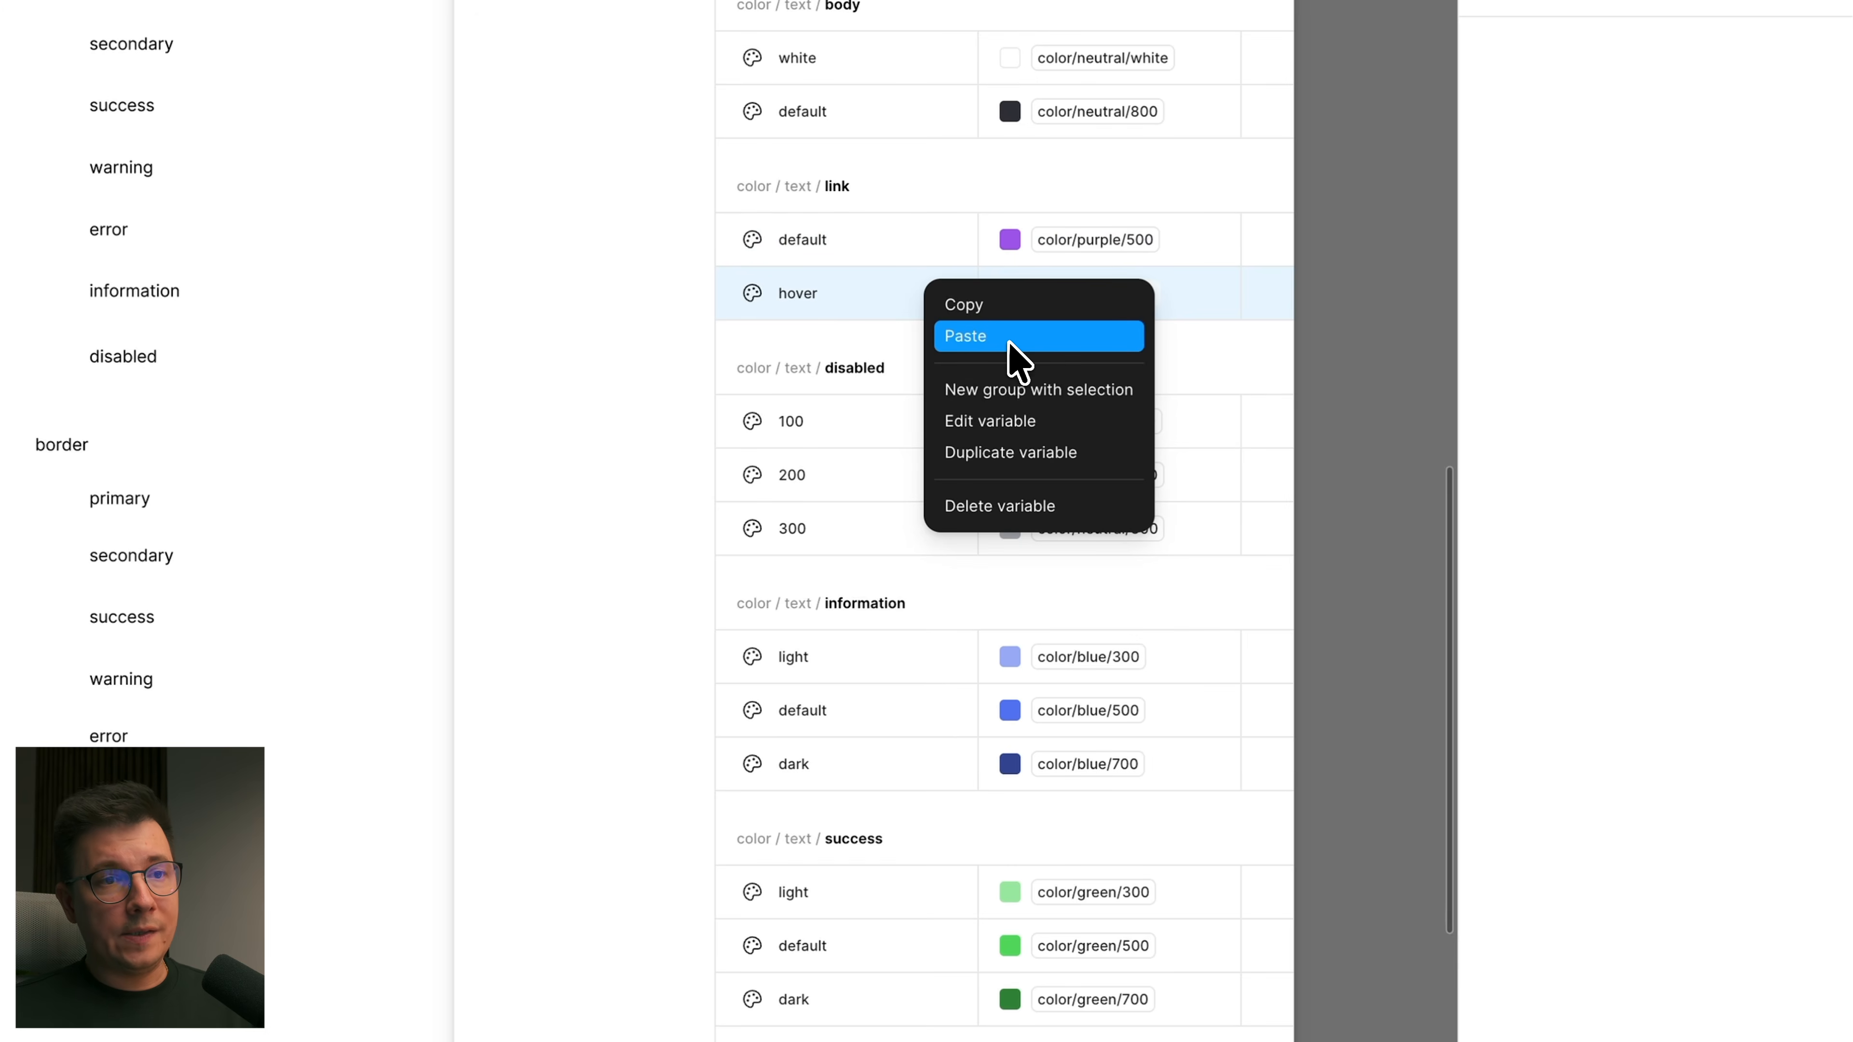
pyautogui.click(1035, 453)
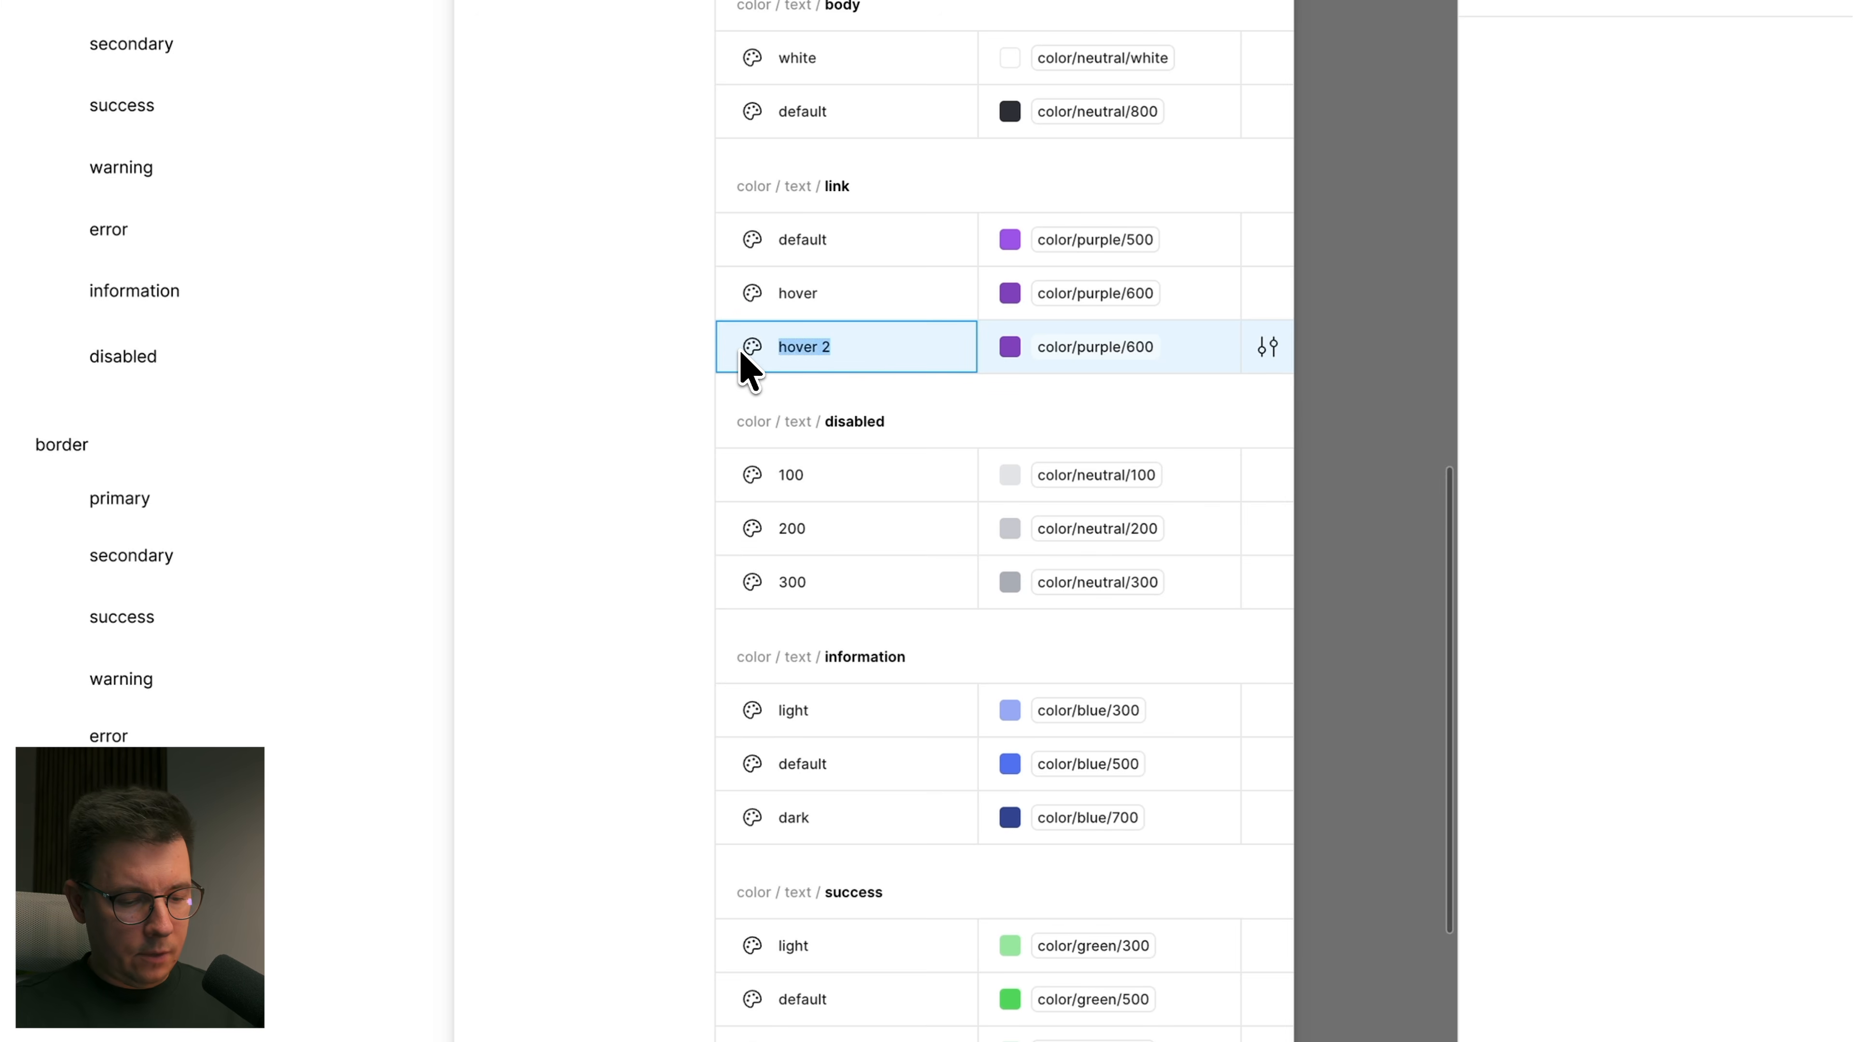
pyautogui.write('visite')
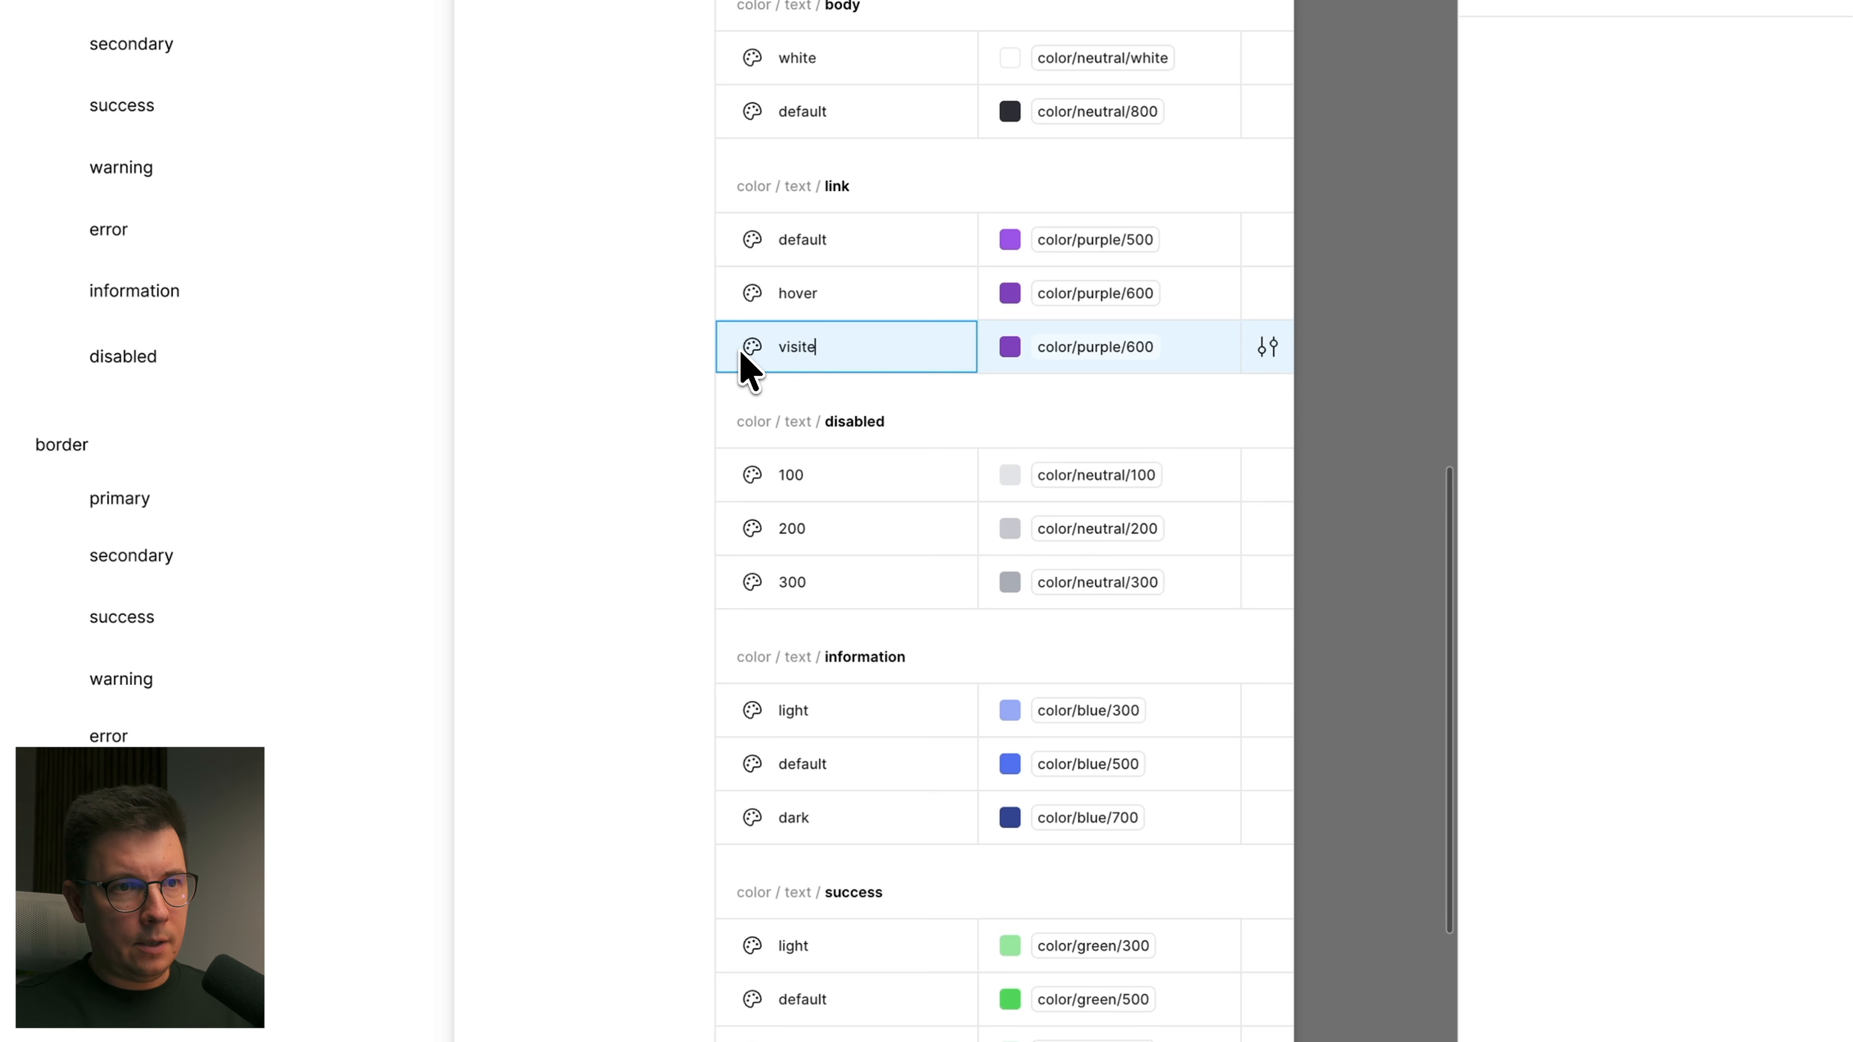
pyautogui.write('d')
pyautogui.press('Return')
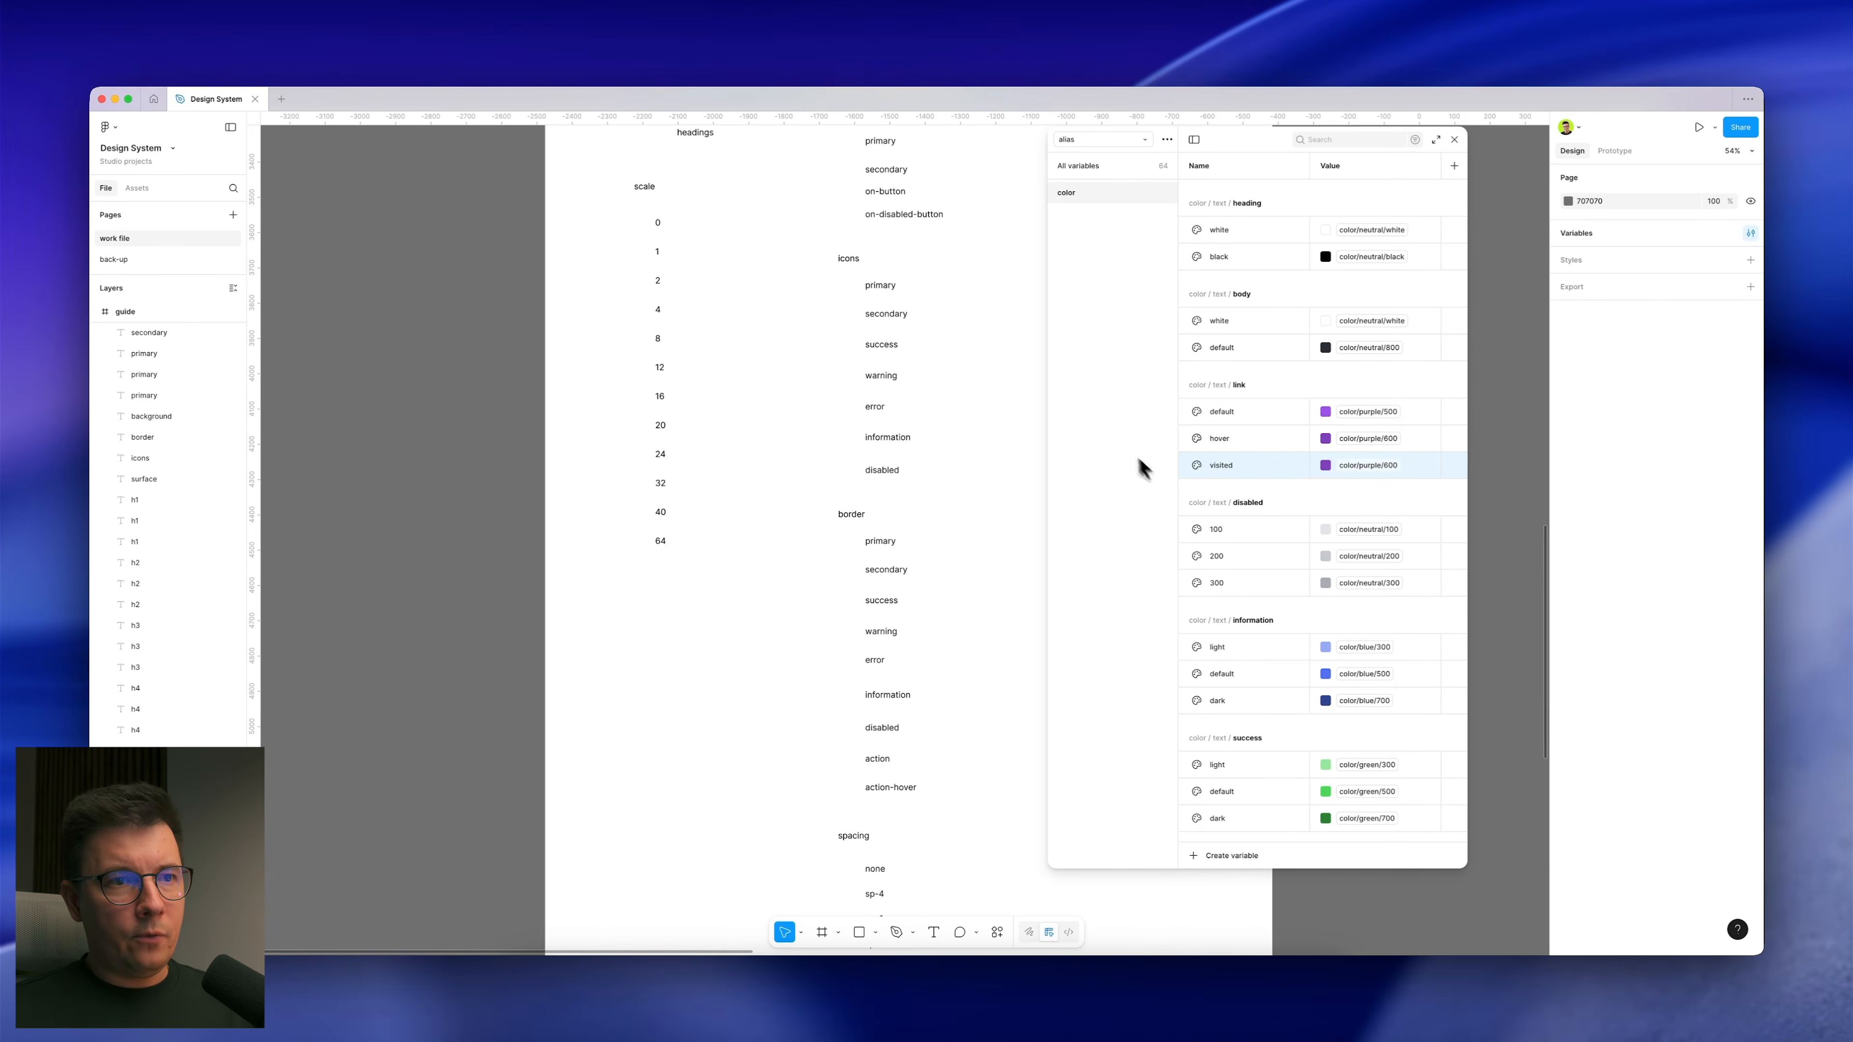
# Step: Set the visited variable in the color/text/link group to color/purple/400
pyautogui.click(1325, 465)
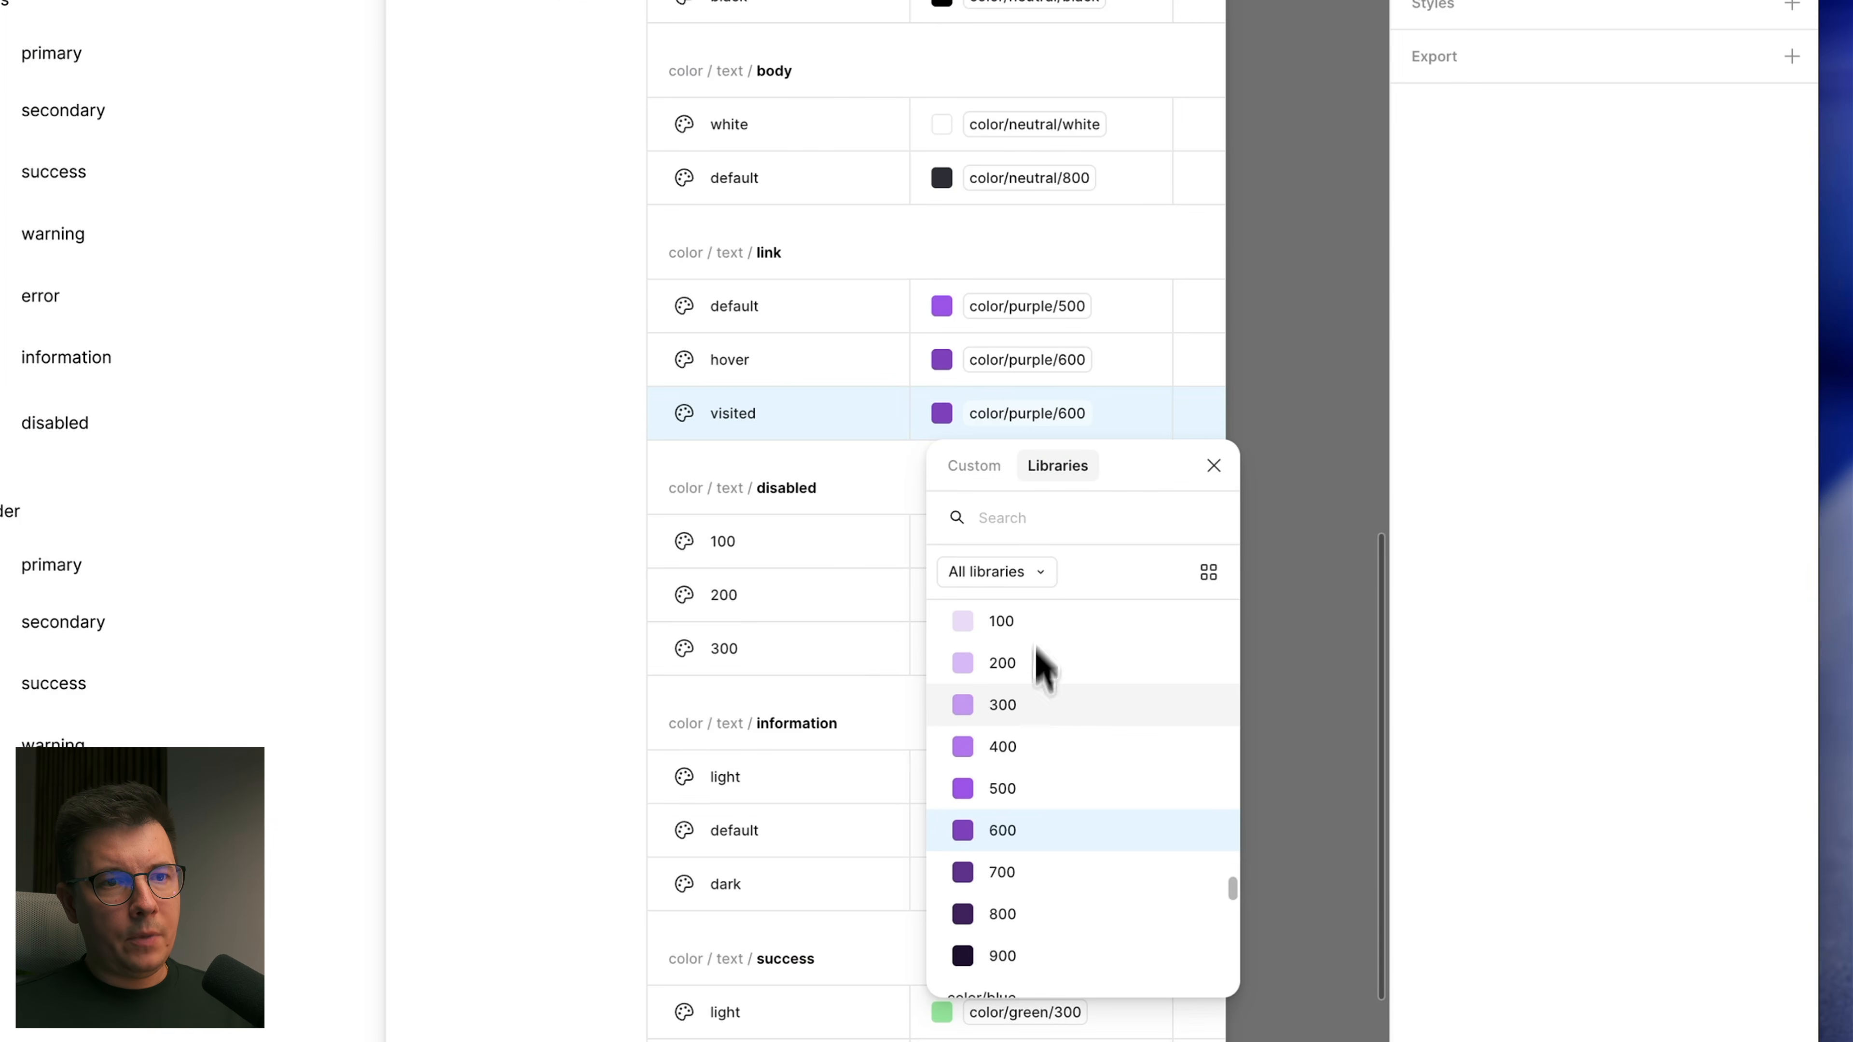
pyautogui.scroll(1, 1022, 810)
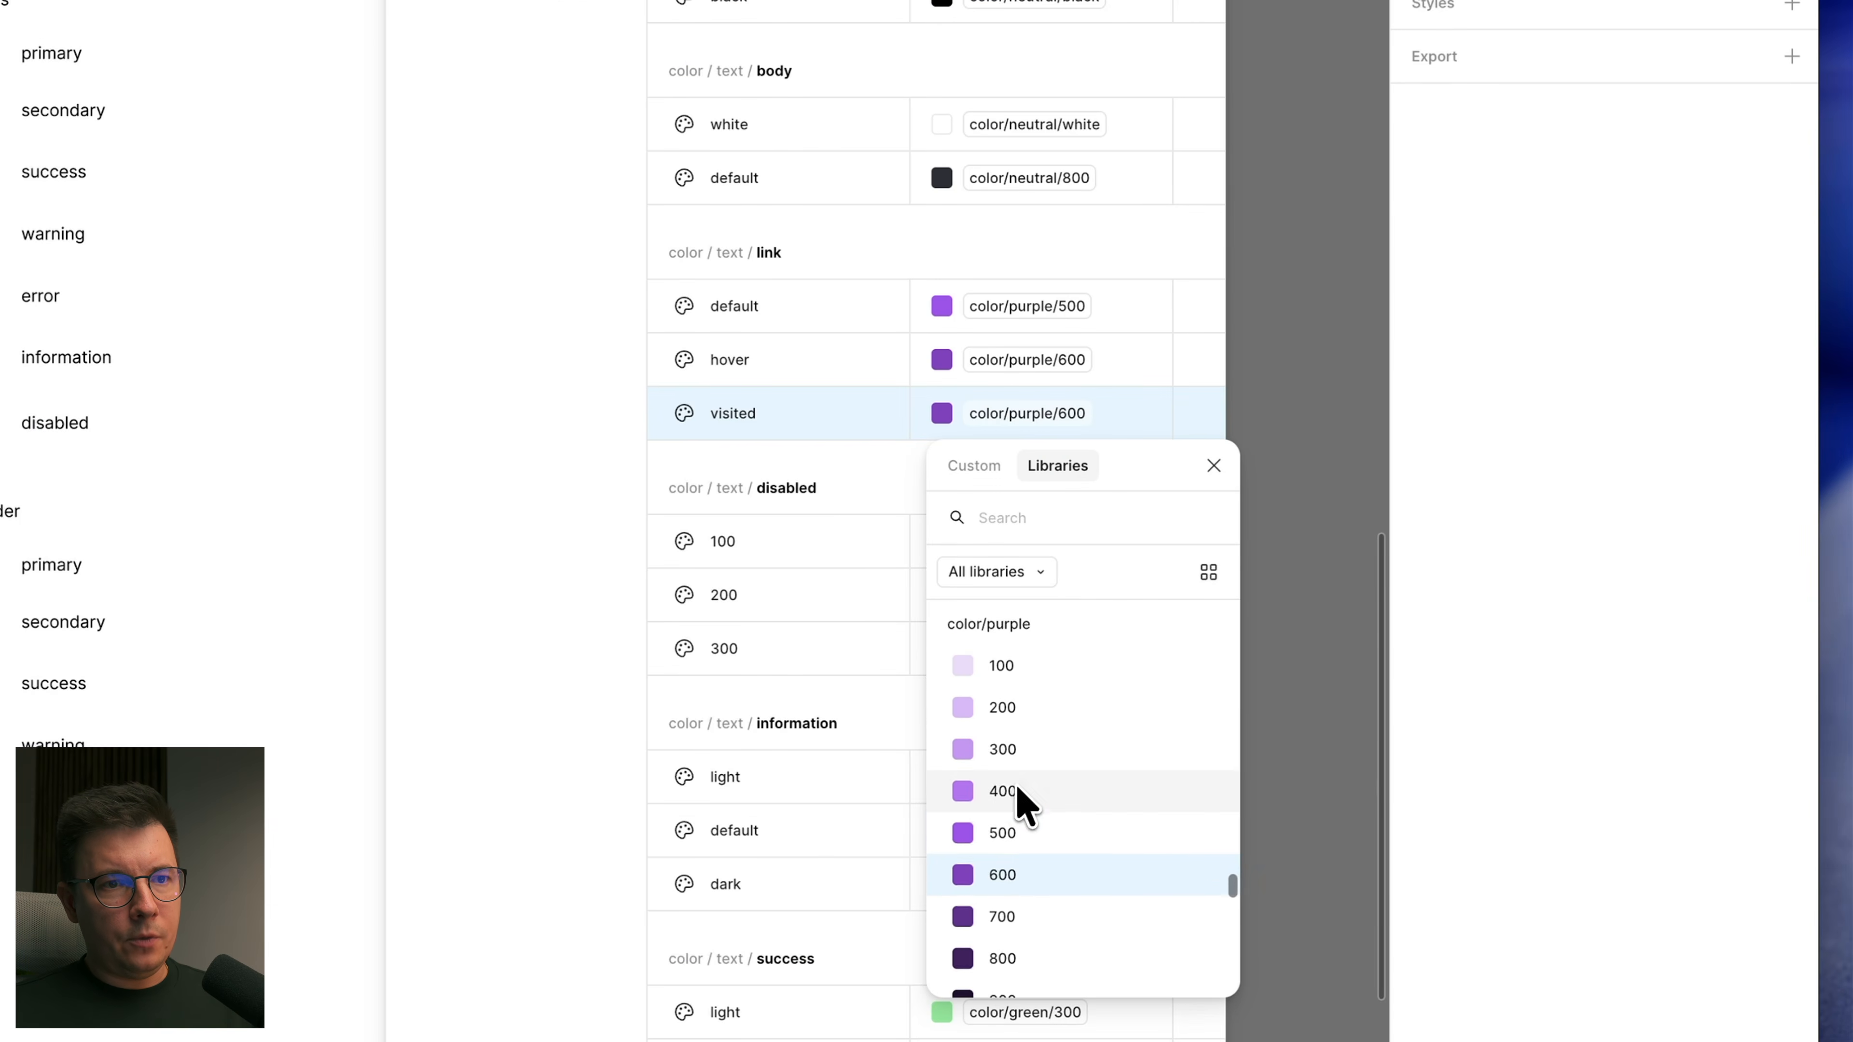
pyautogui.click(1017, 792)
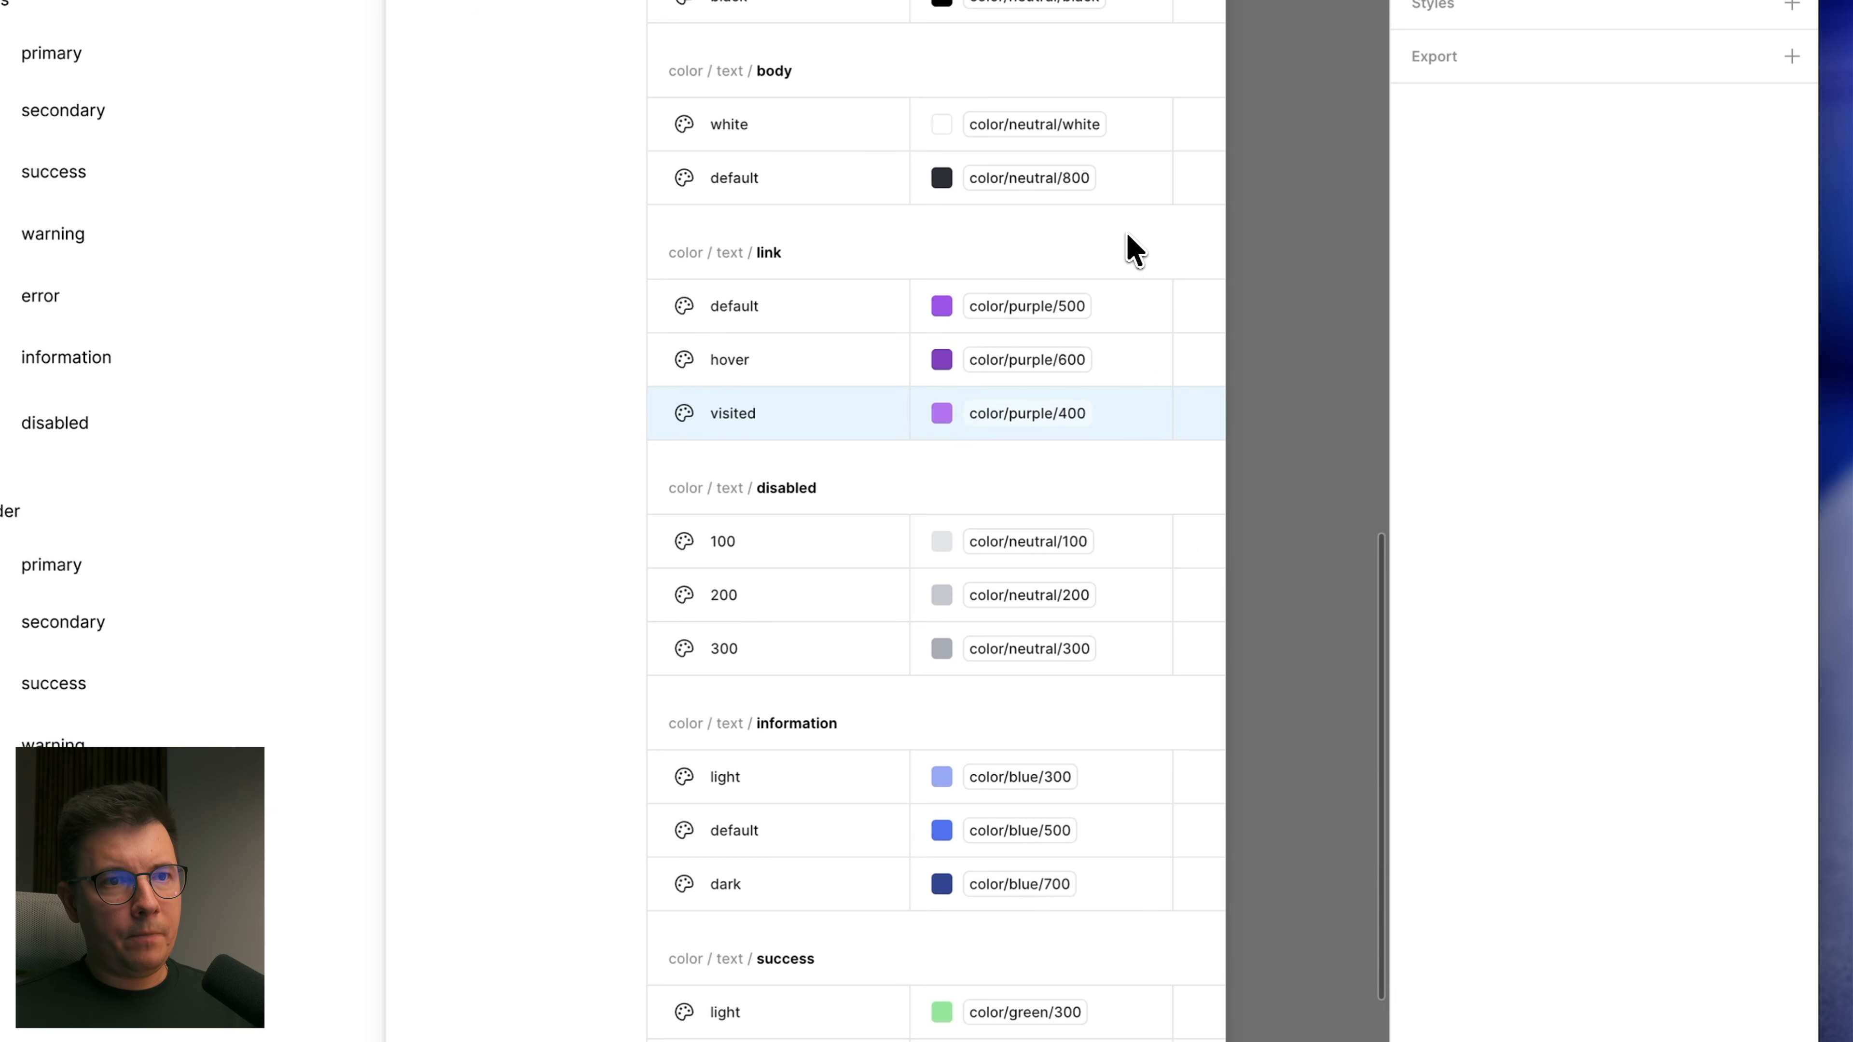
pyautogui.moveTo(745, 430)
pyautogui.mouseDown()
pyautogui.moveTo(744, 302)
pyautogui.moveTo(744, 403)
pyautogui.mouseUp()
# Step: Delete the leftover Color variable with the value FFFFFF from the color/icons group
pyautogui.scroll(-13, 842, 481)
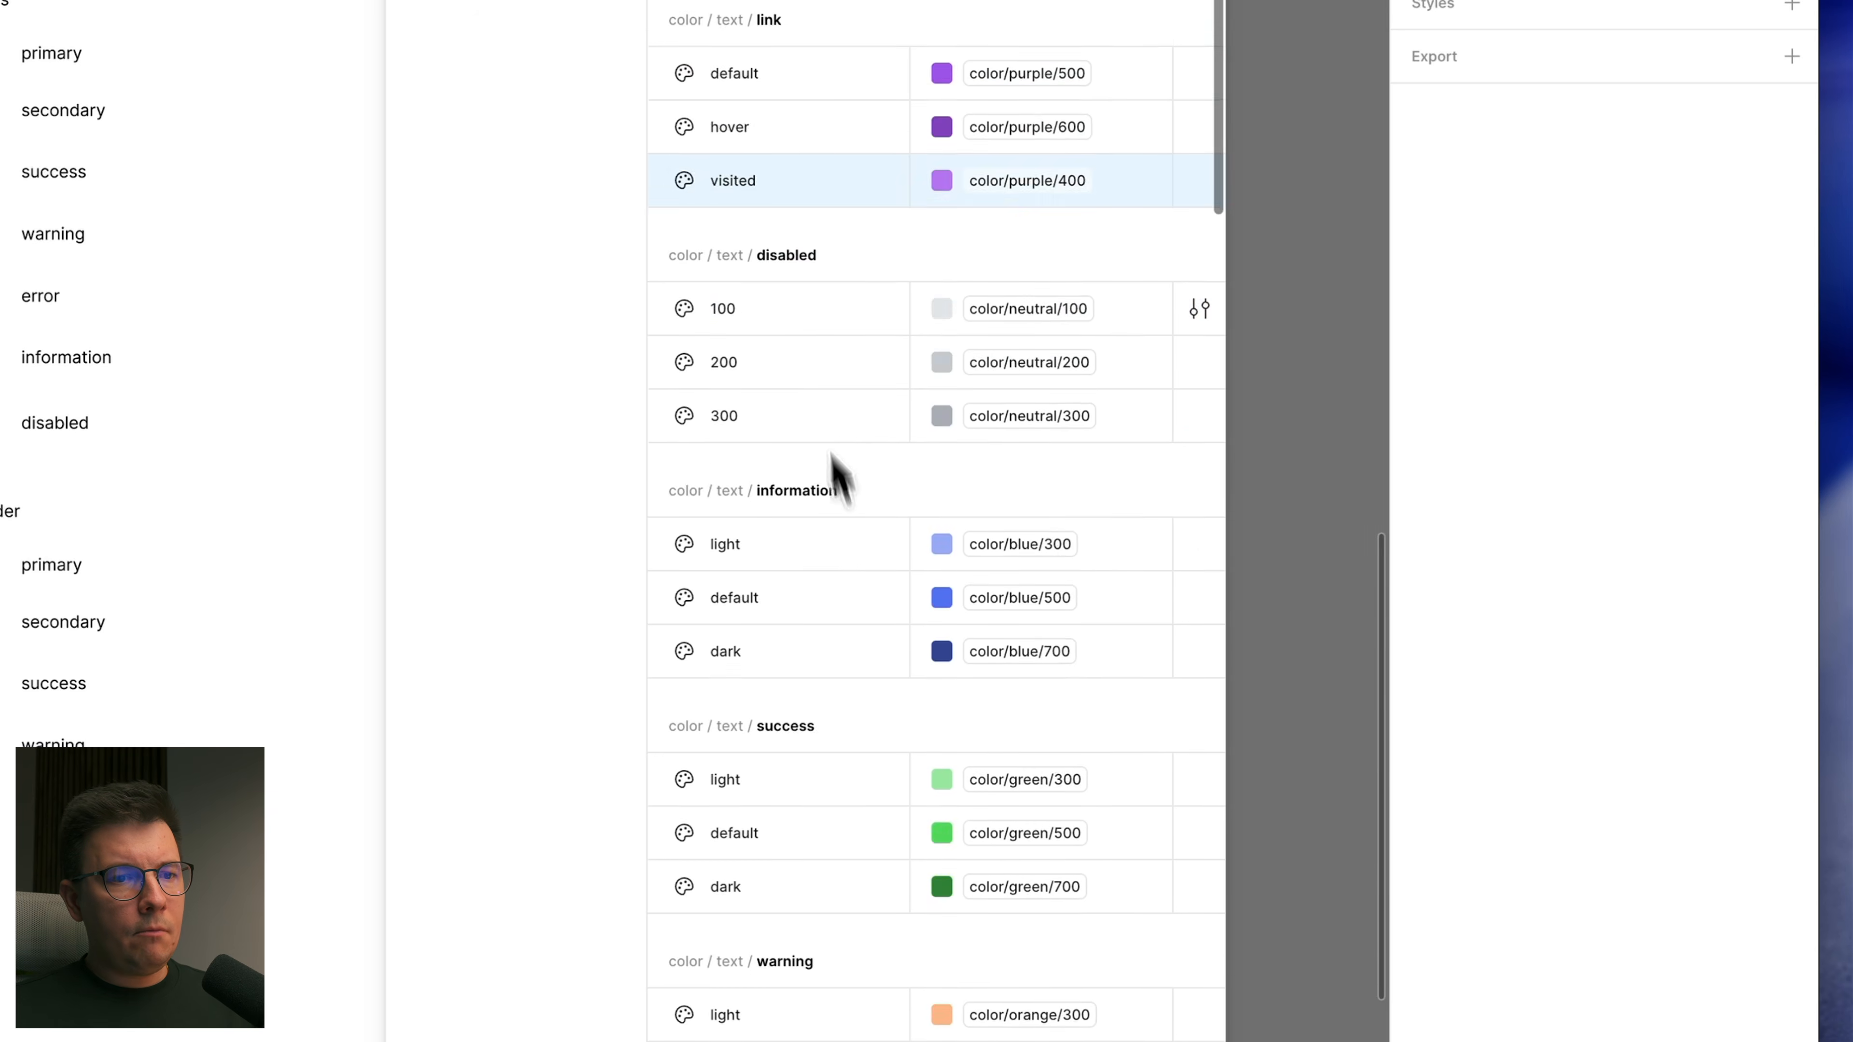
pyautogui.scroll(-13, 863, 503)
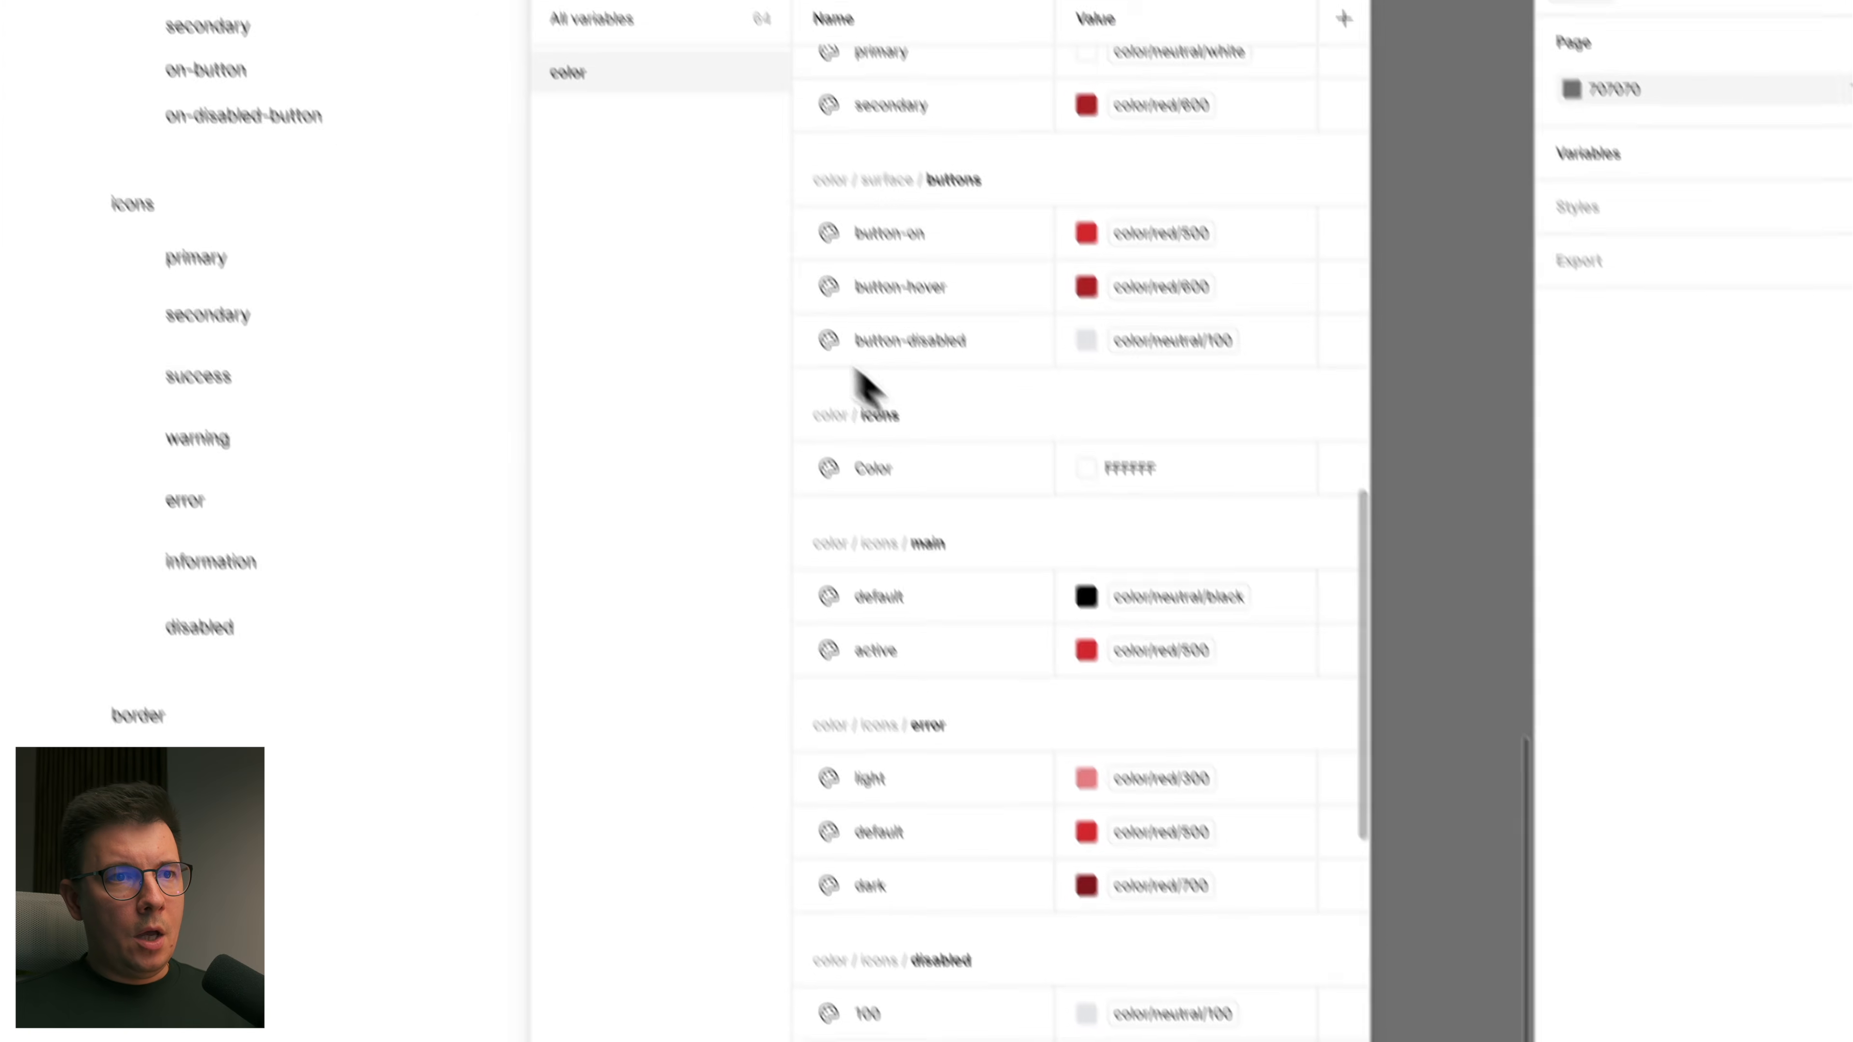
pyautogui.click(1022, 520)
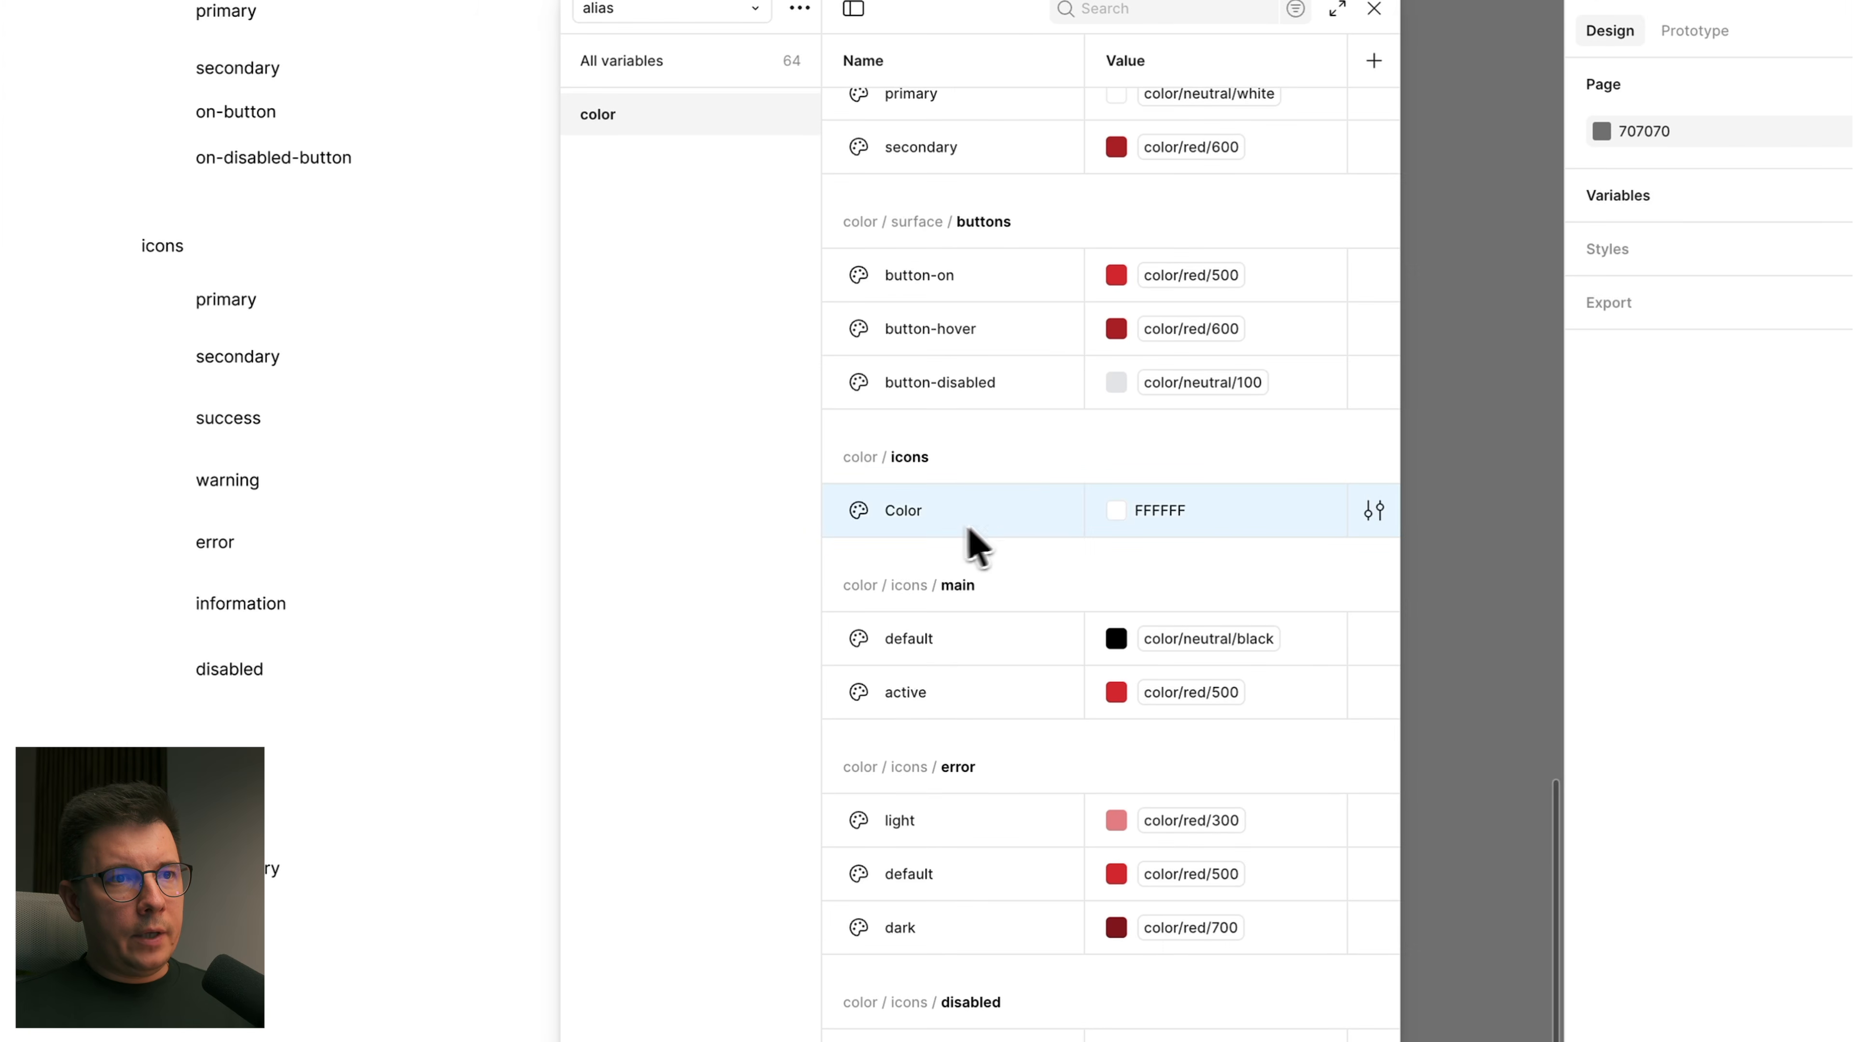
pyautogui.rightClick(1048, 509)
pyautogui.click(1128, 725)
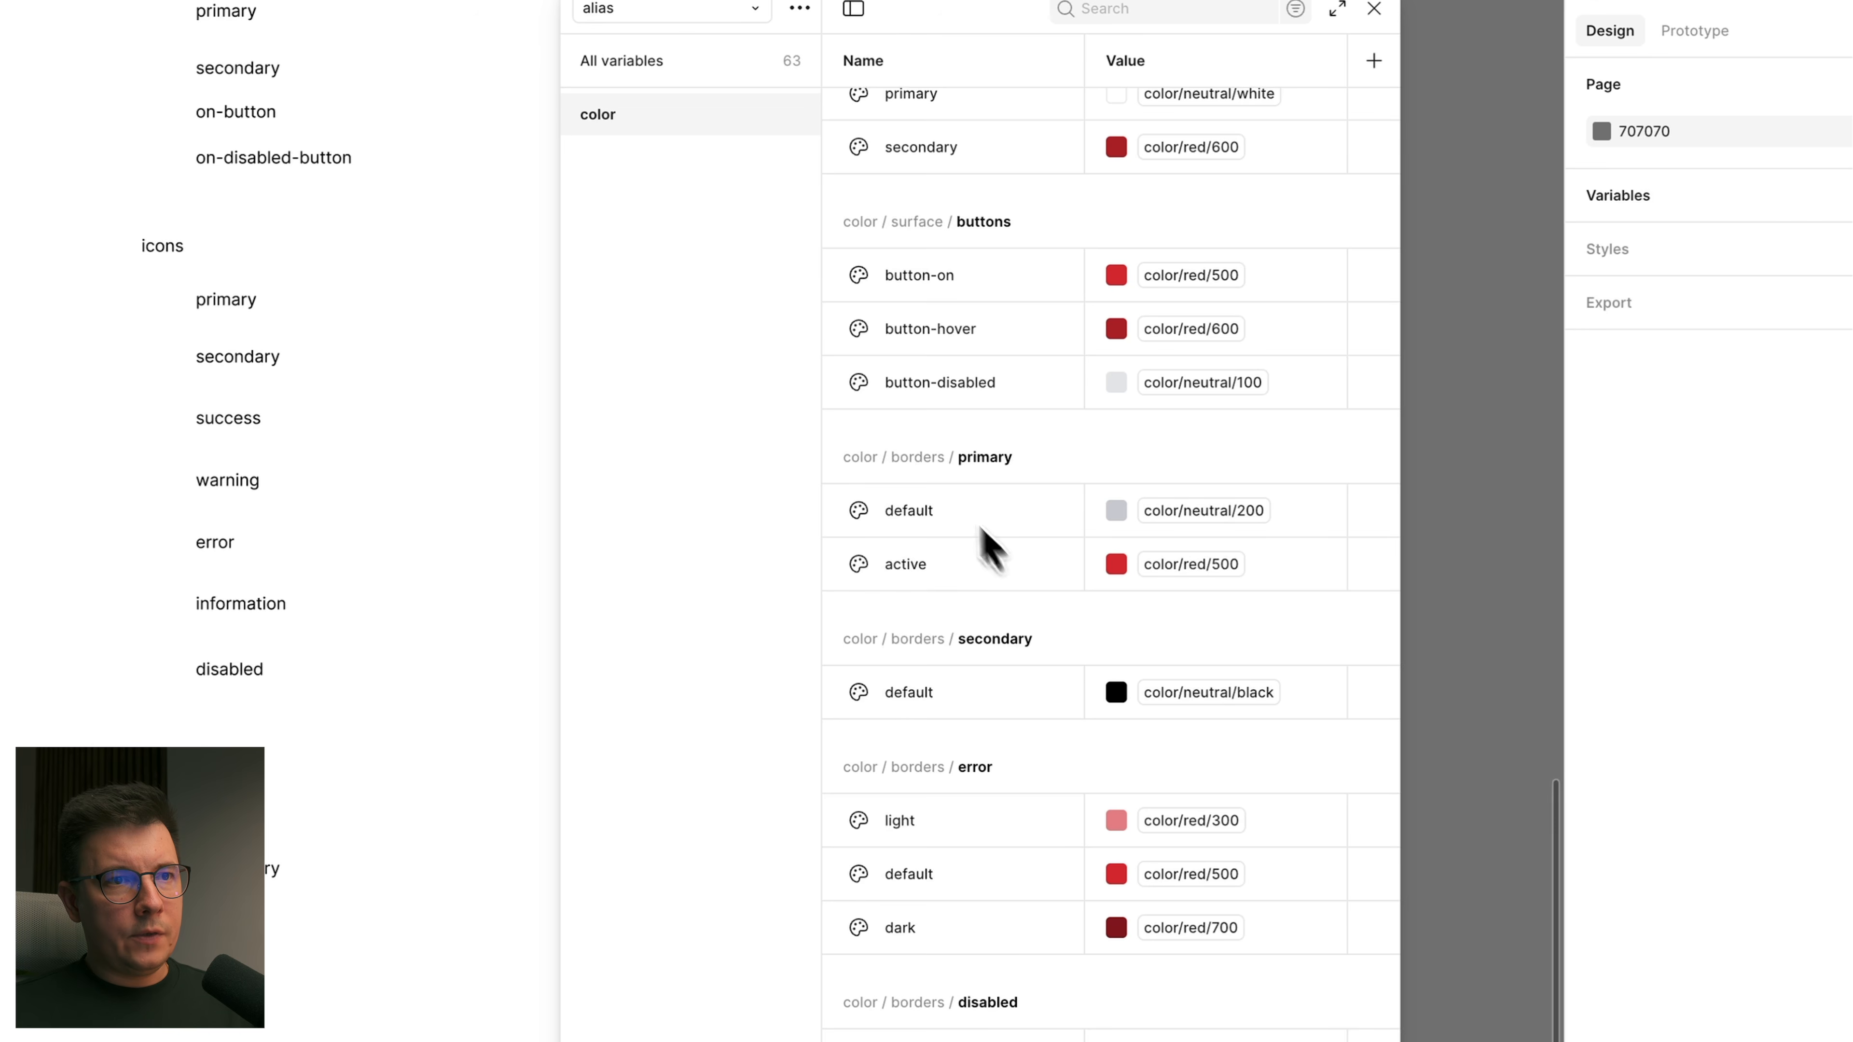
# Step: Expand the color group's hierarchy and show the variables and subgroups of its icons group
pyautogui.scroll(2, 940, 450)
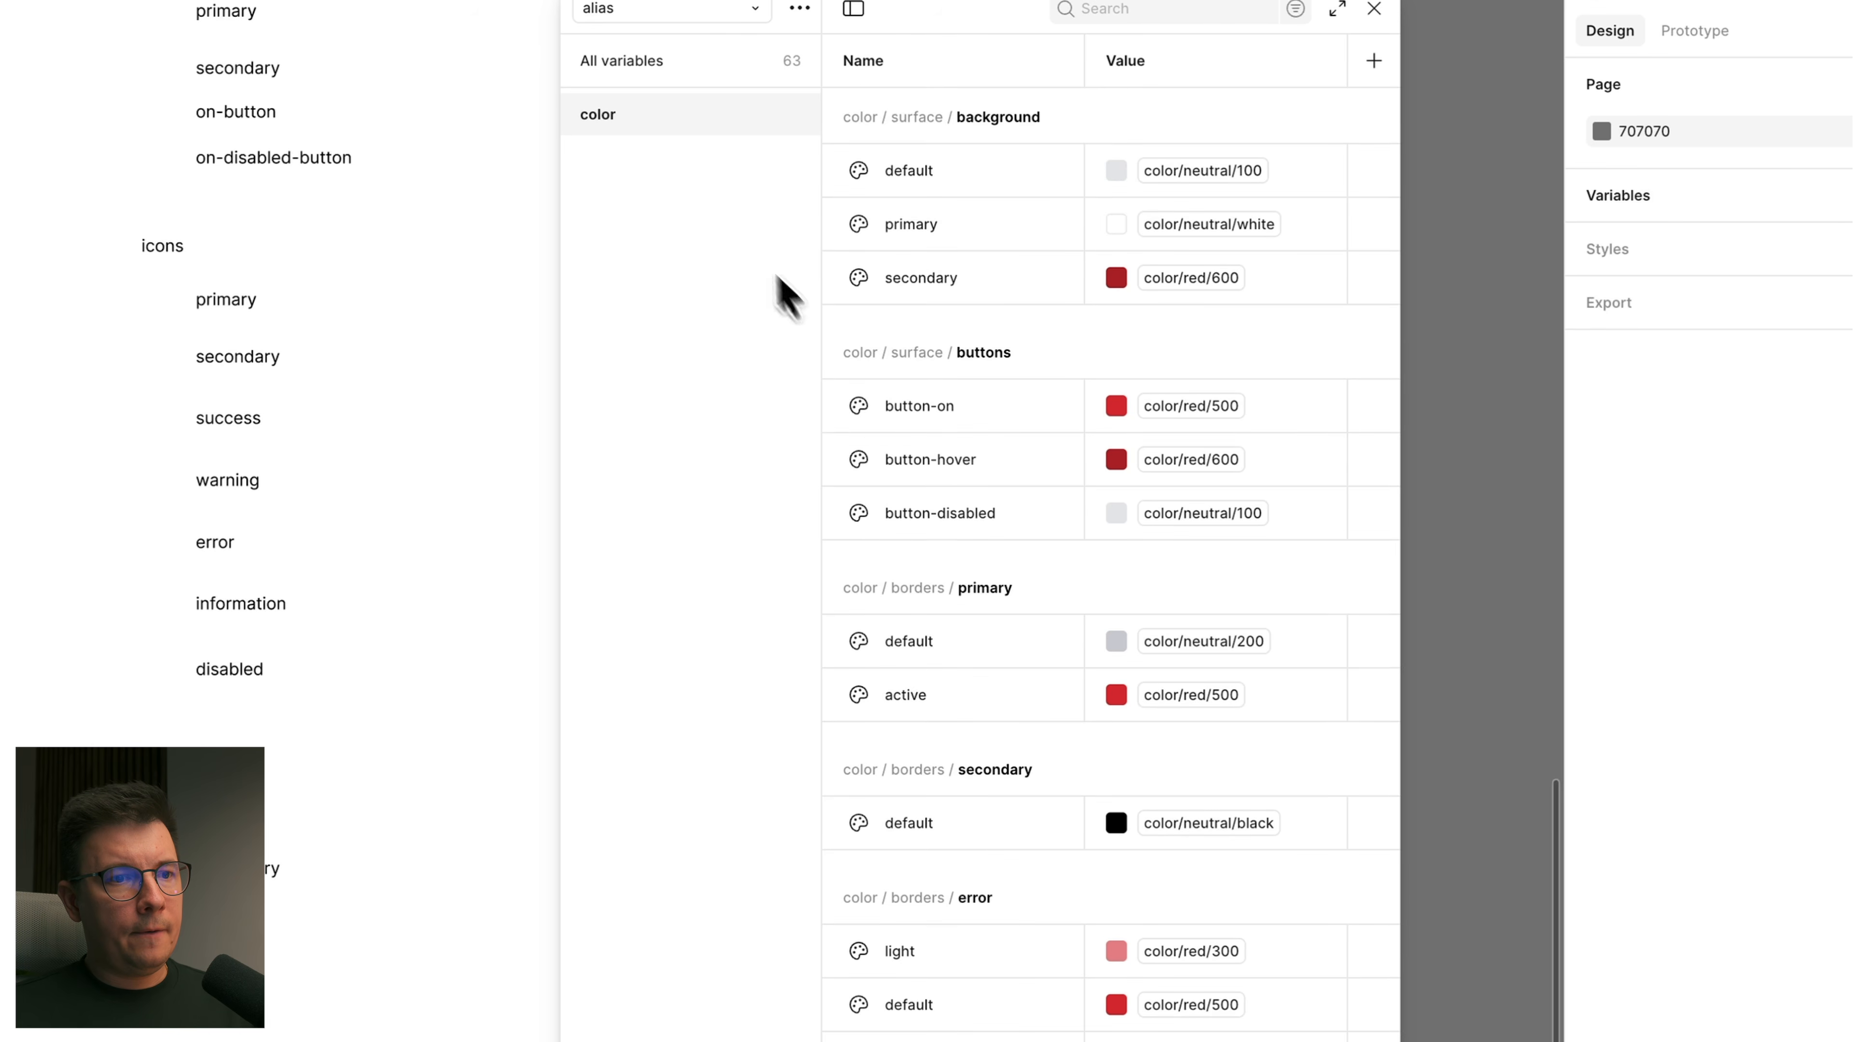
pyautogui.scroll(-2, 944, 706)
pyautogui.moveTo(663, 118)
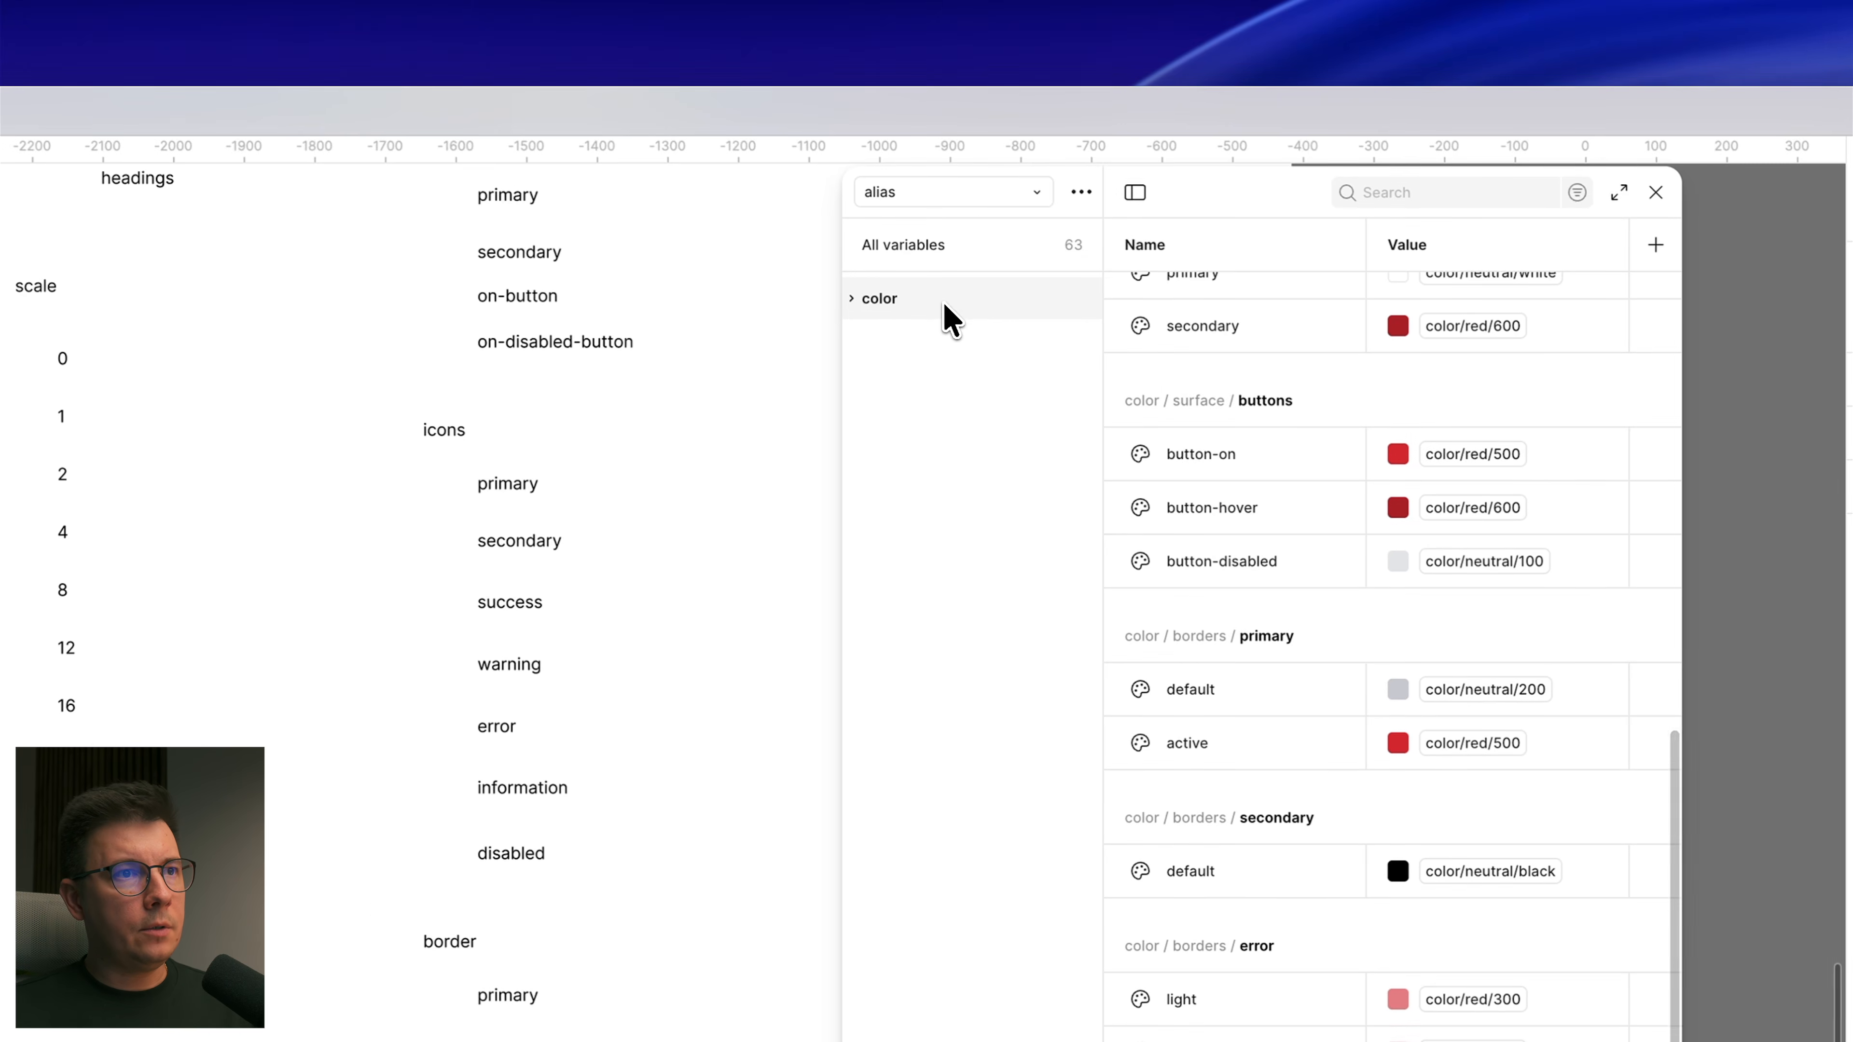
pyautogui.click(854, 299)
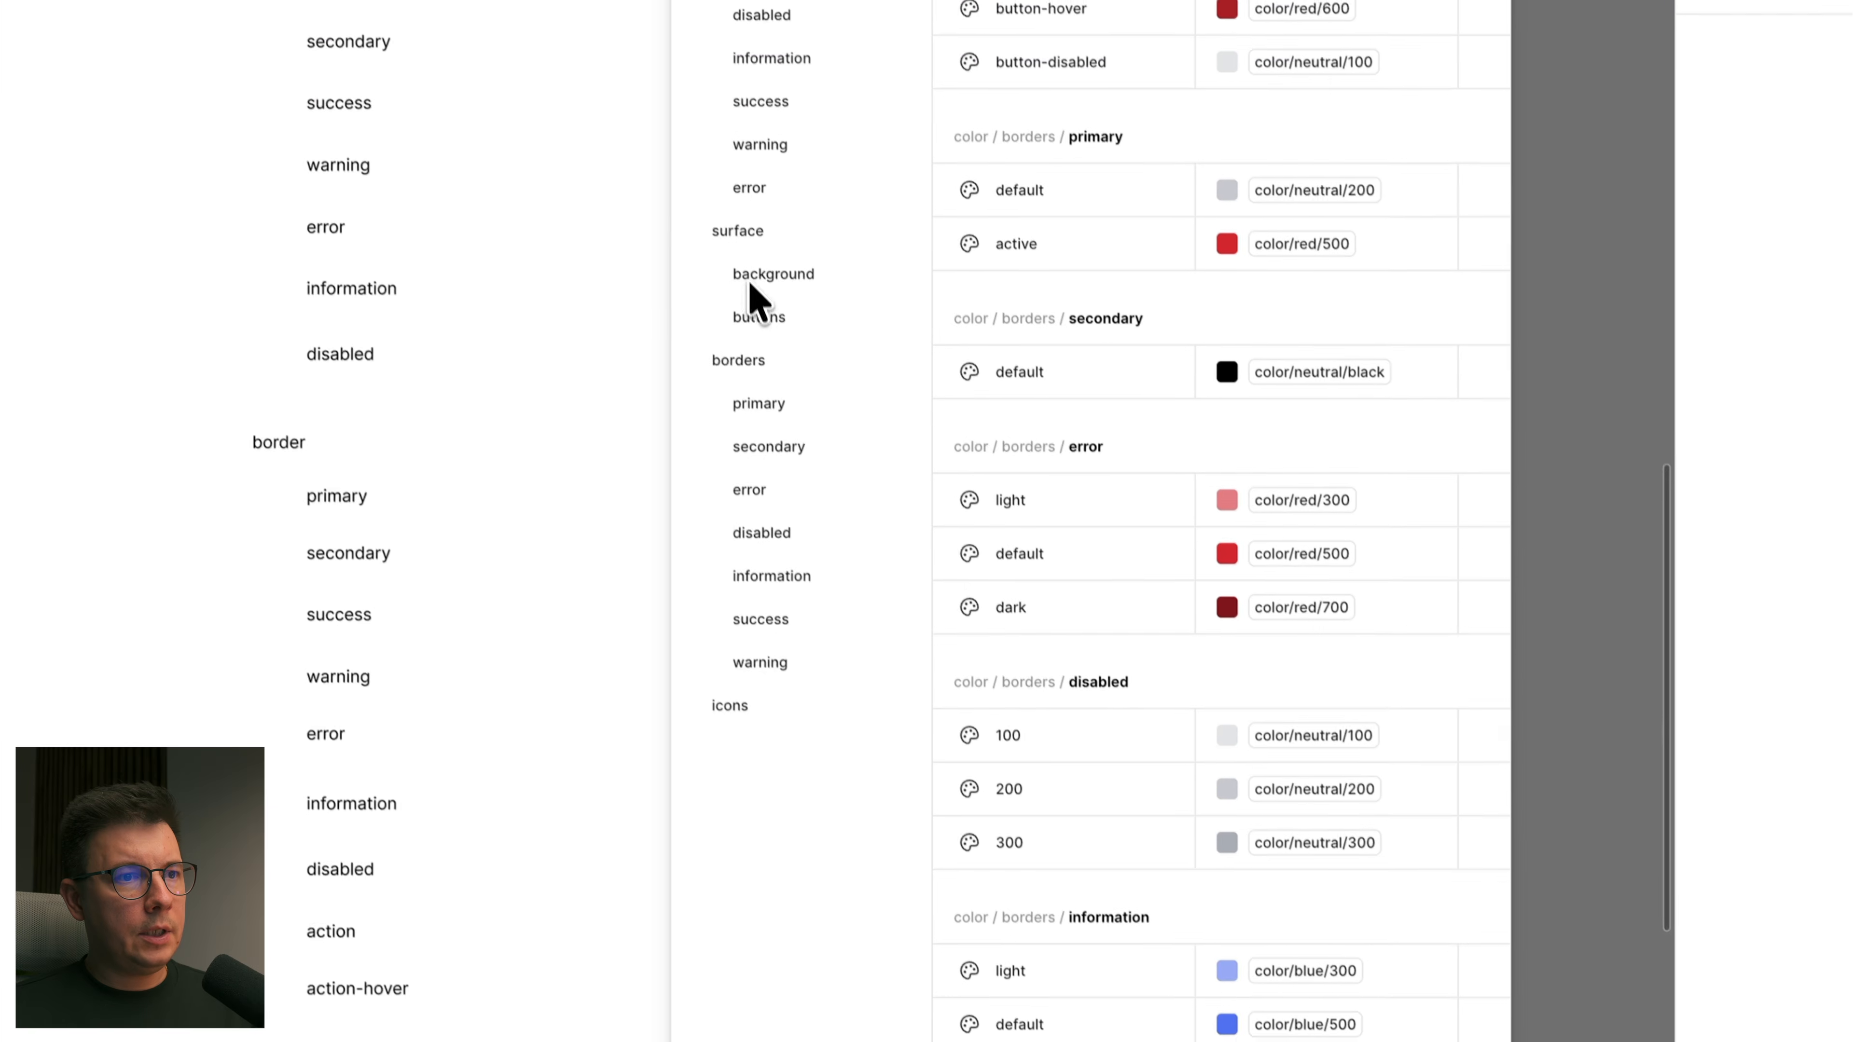
pyautogui.click(705, 696)
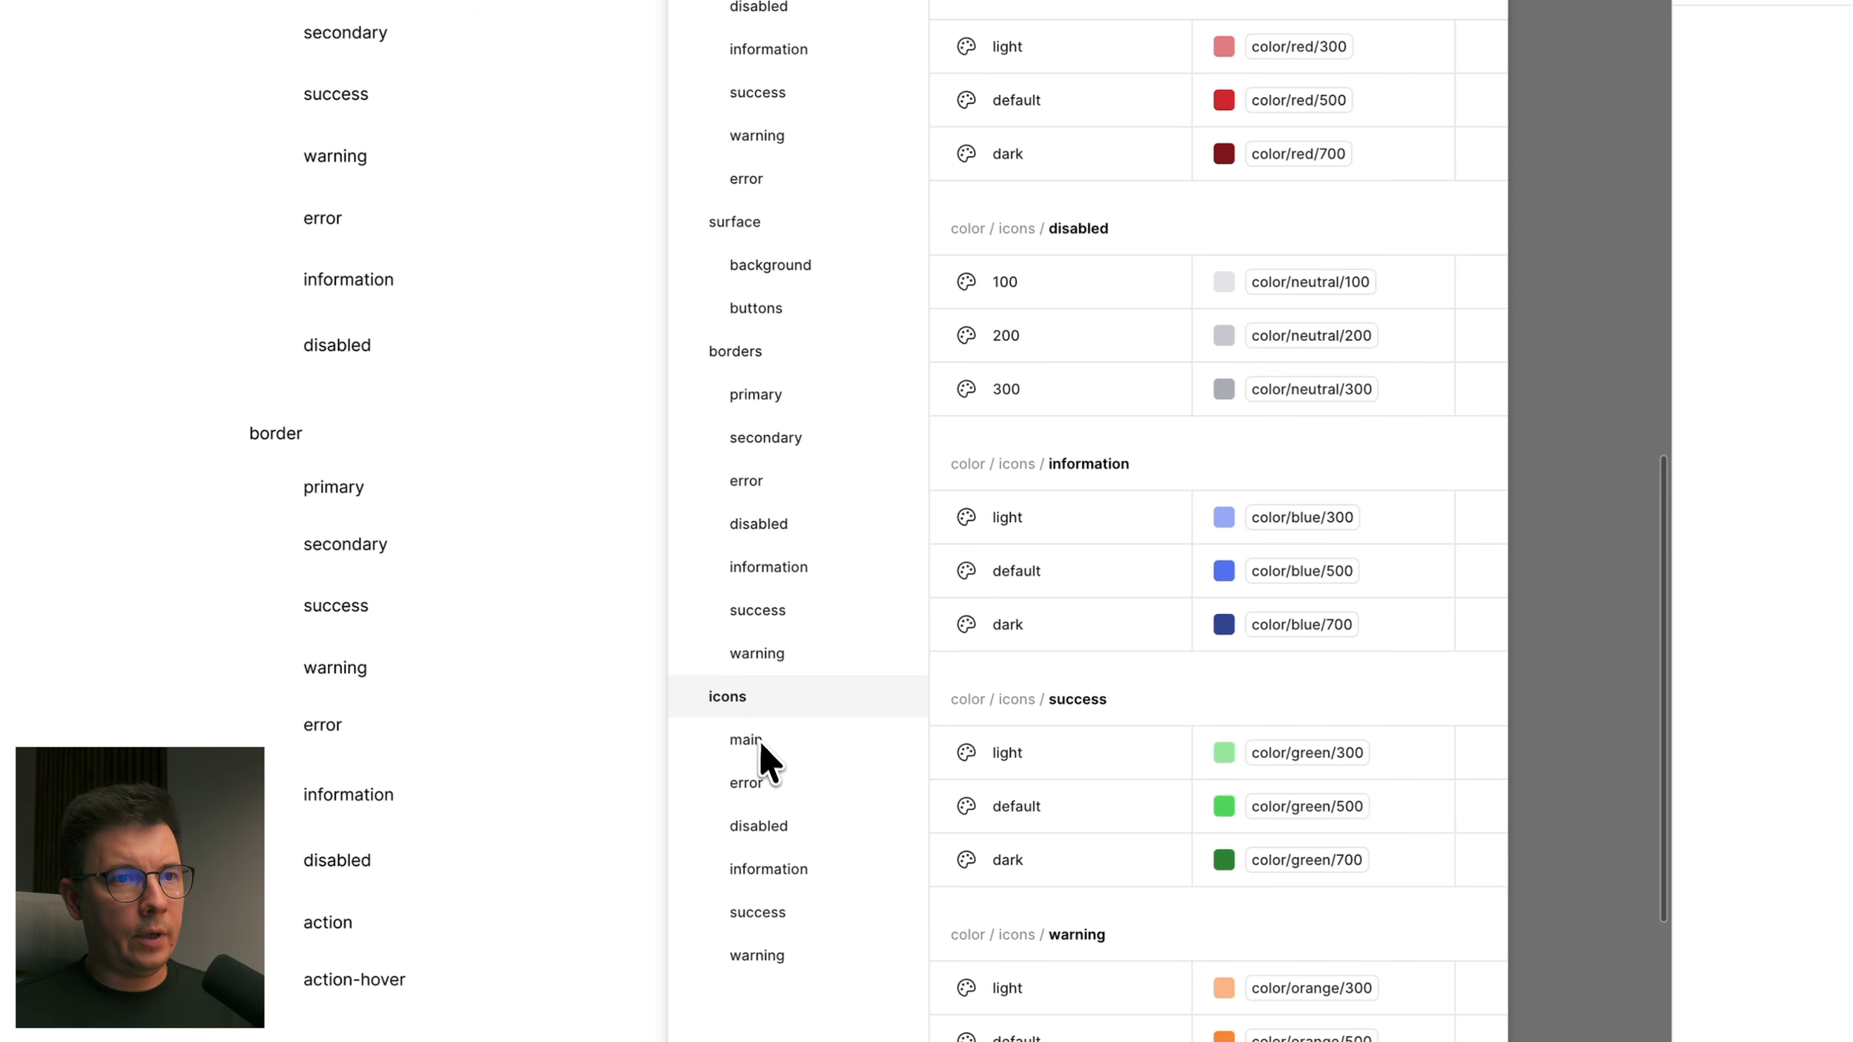
pyautogui.scroll(-1, 1075, 550)
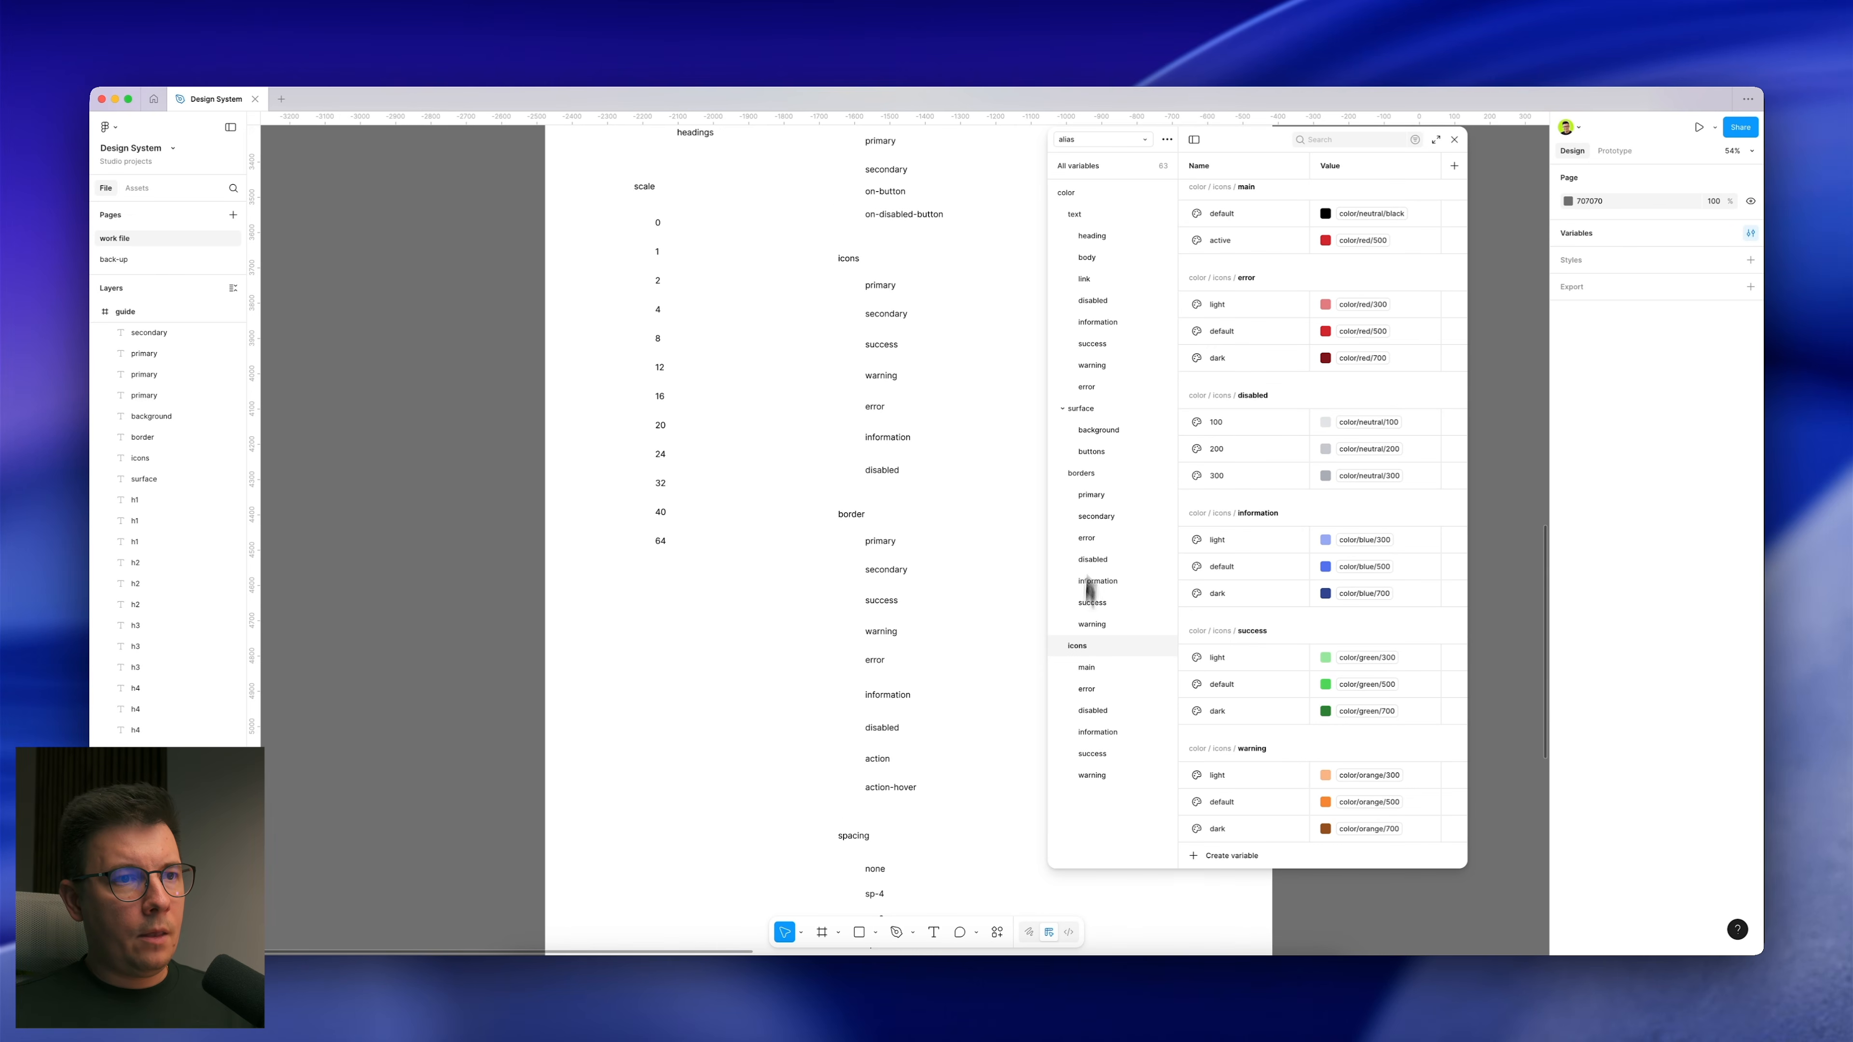
pyautogui.scroll(1, 1317, 438)
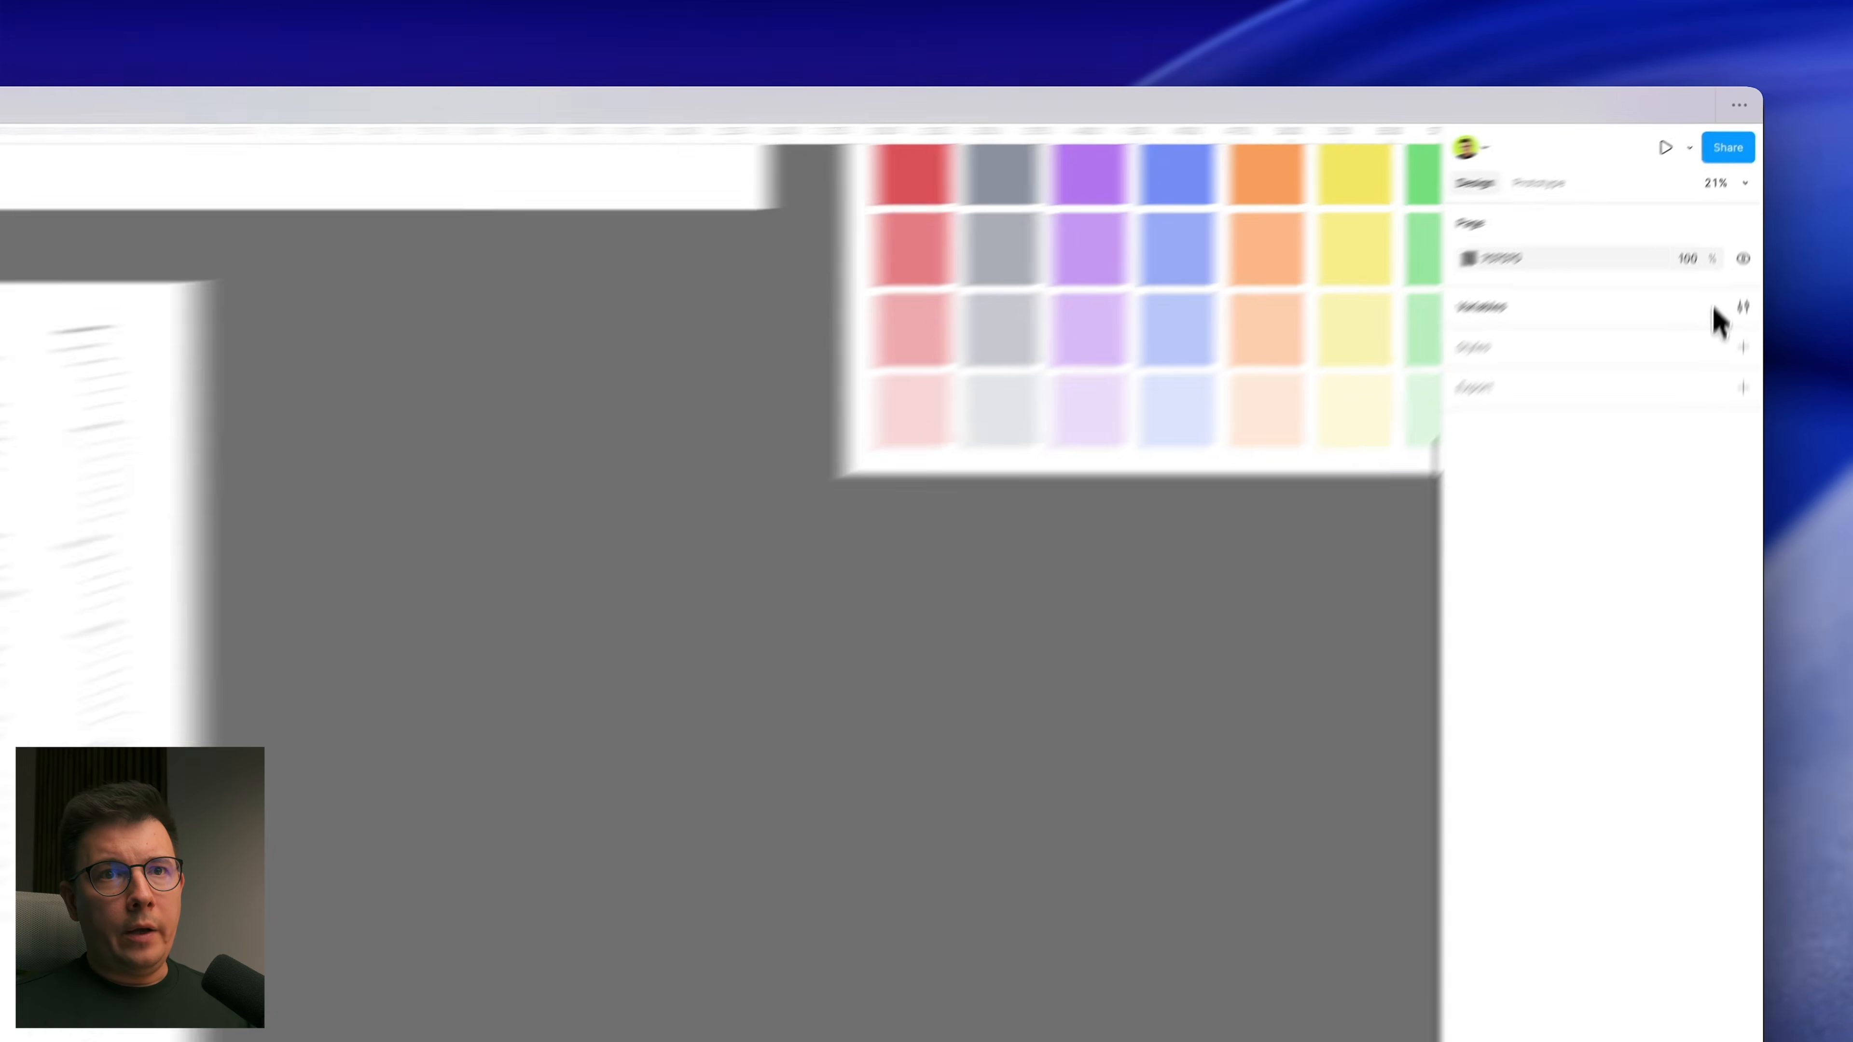
# Step: Switch the variables to the base collection and add a new number variable inside its color group
pyautogui.click(1749, 235)
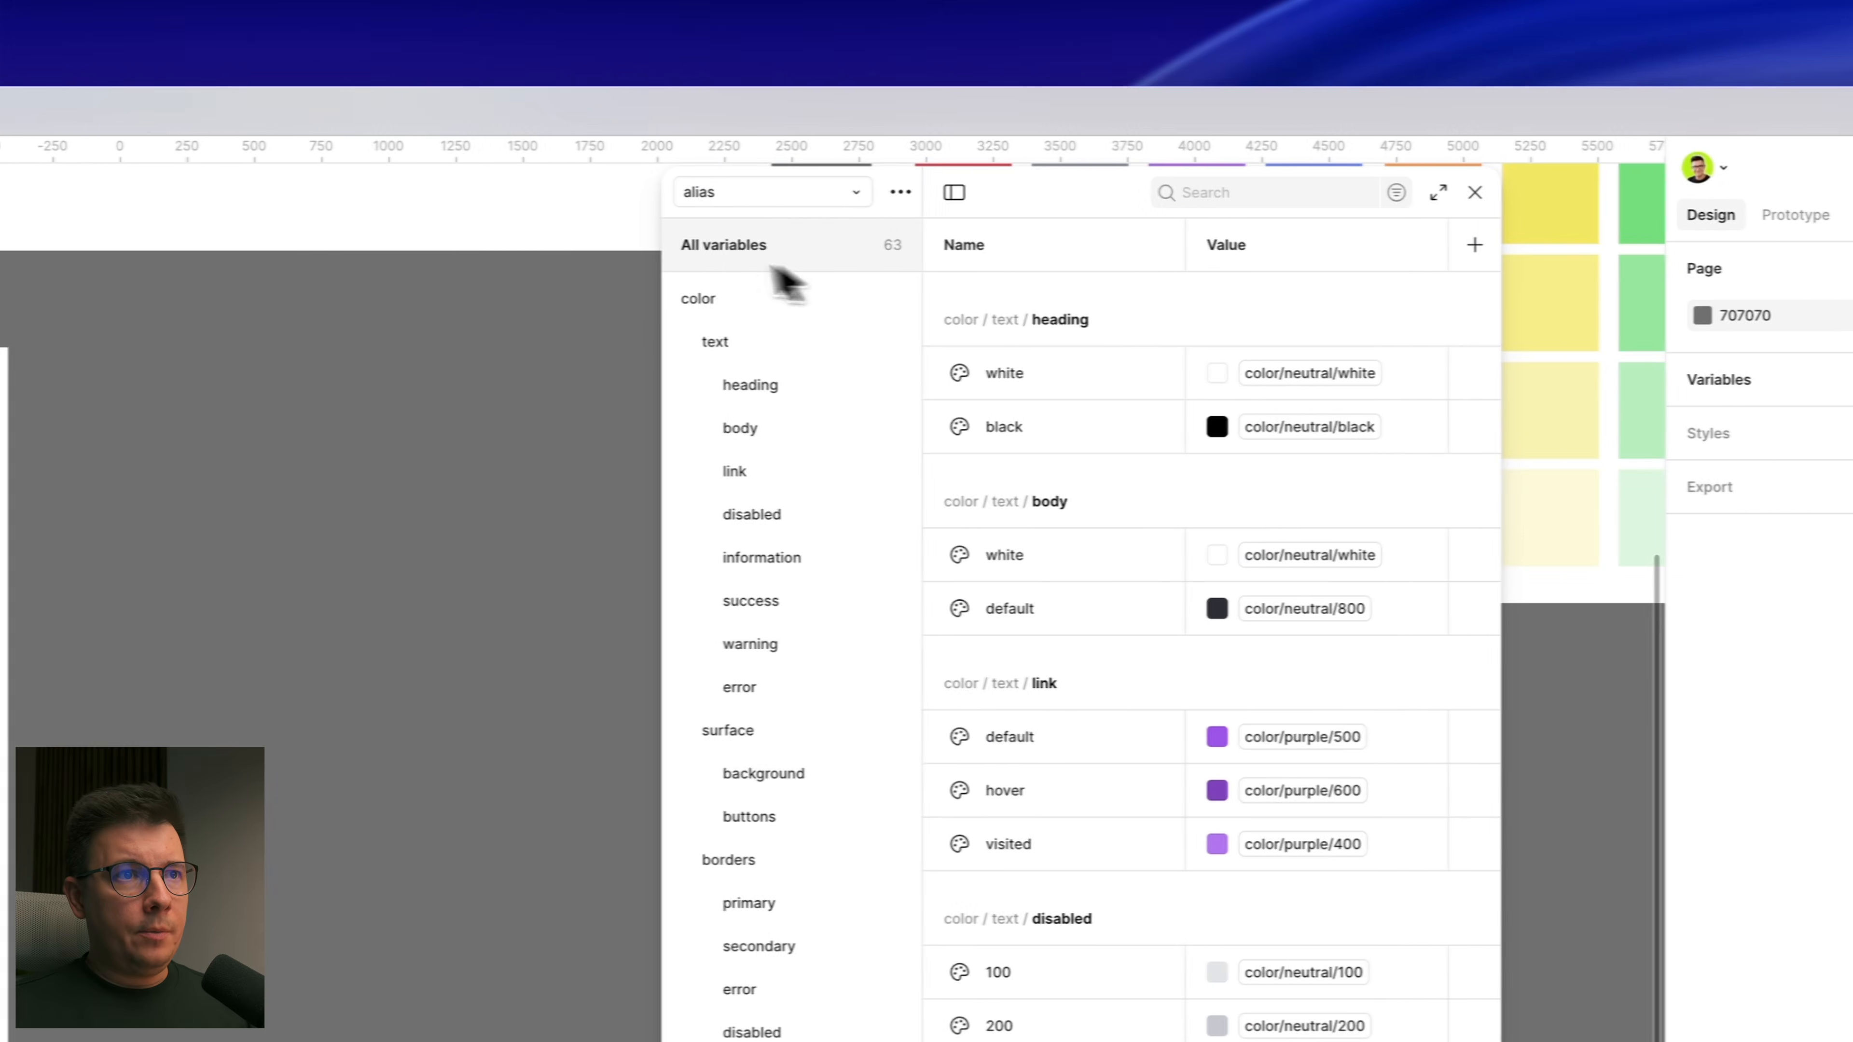
pyautogui.click(857, 194)
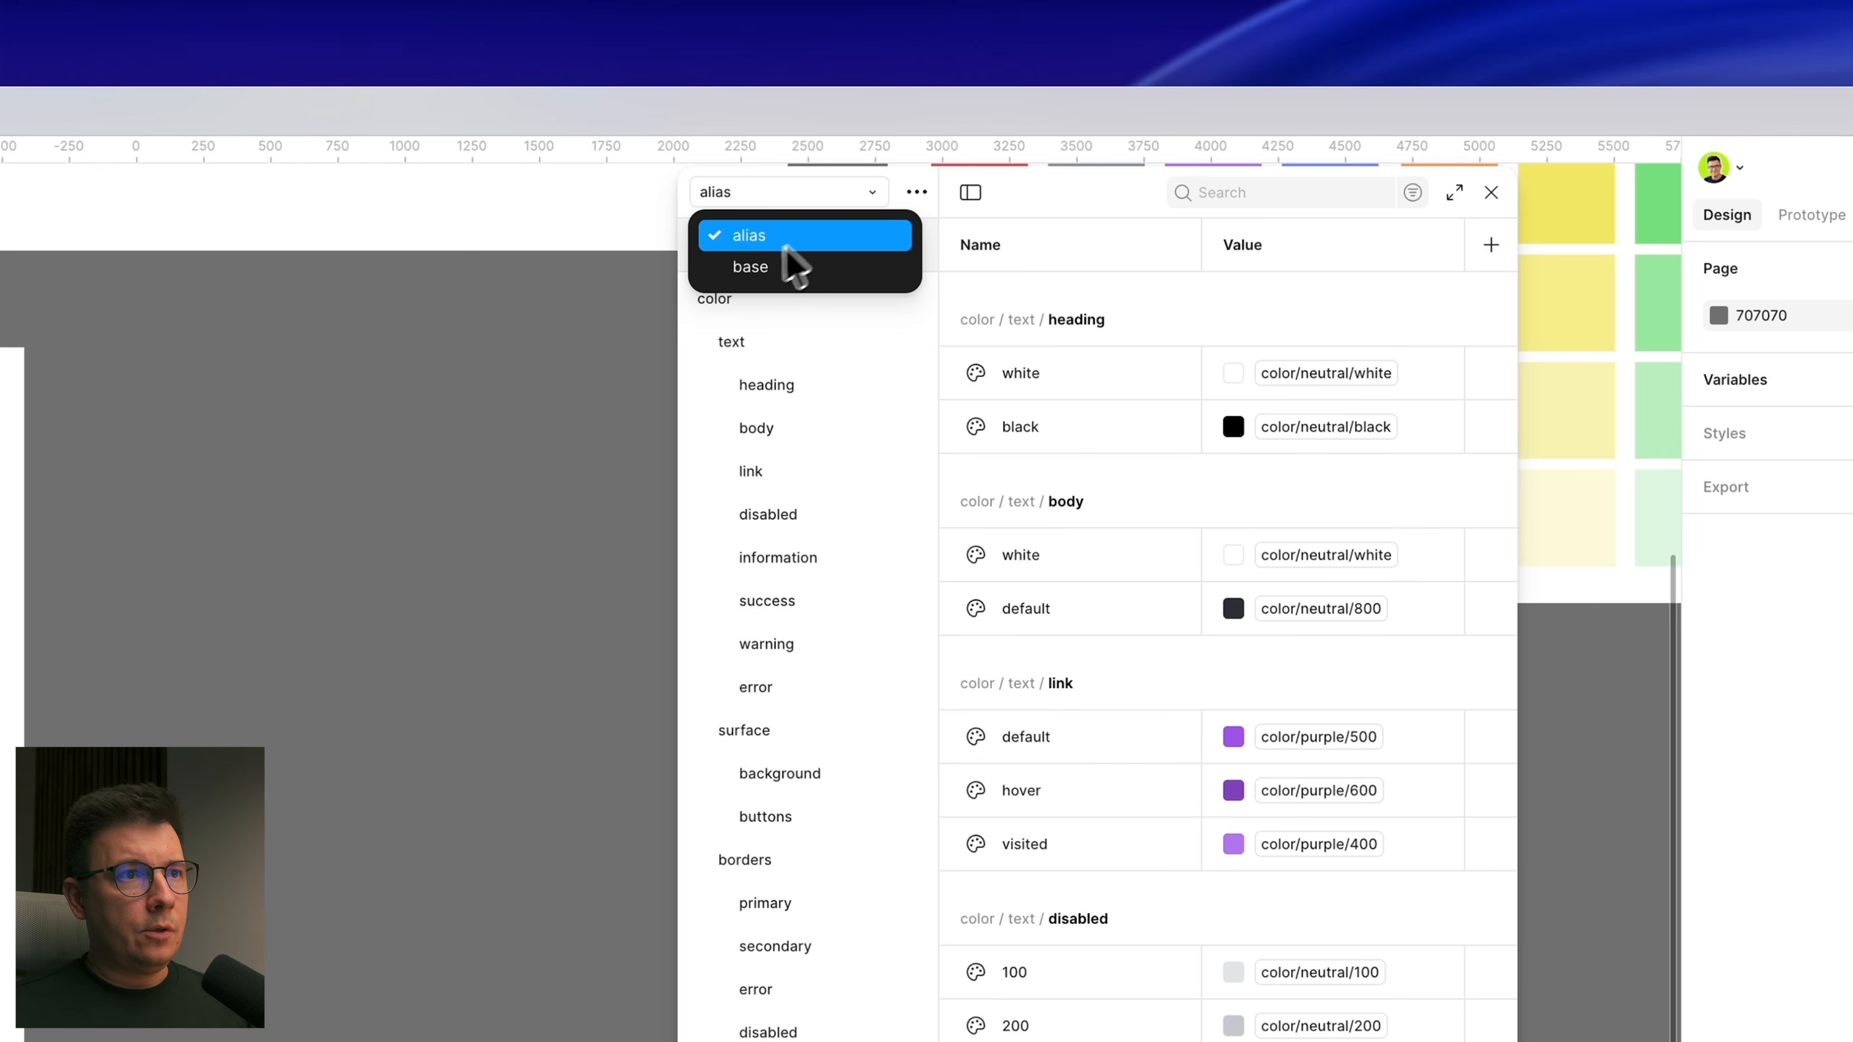
pyautogui.click(740, 278)
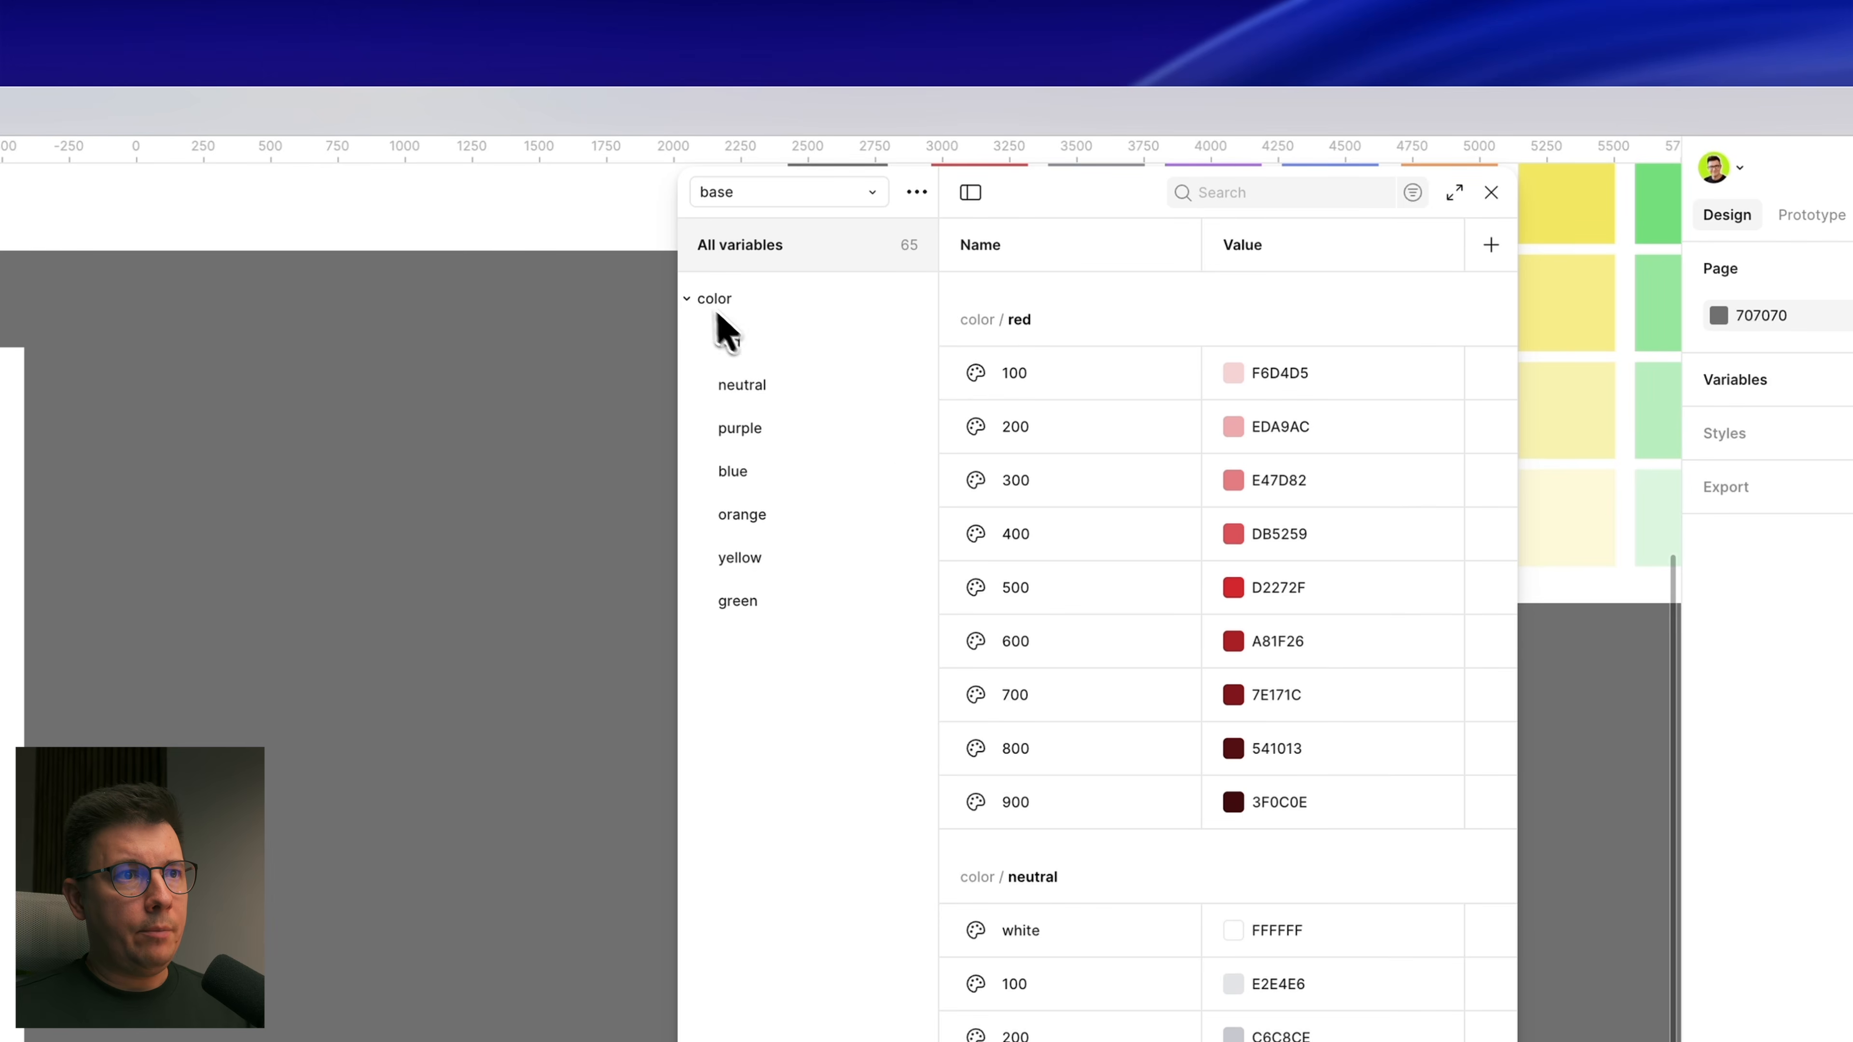
pyautogui.click(759, 303)
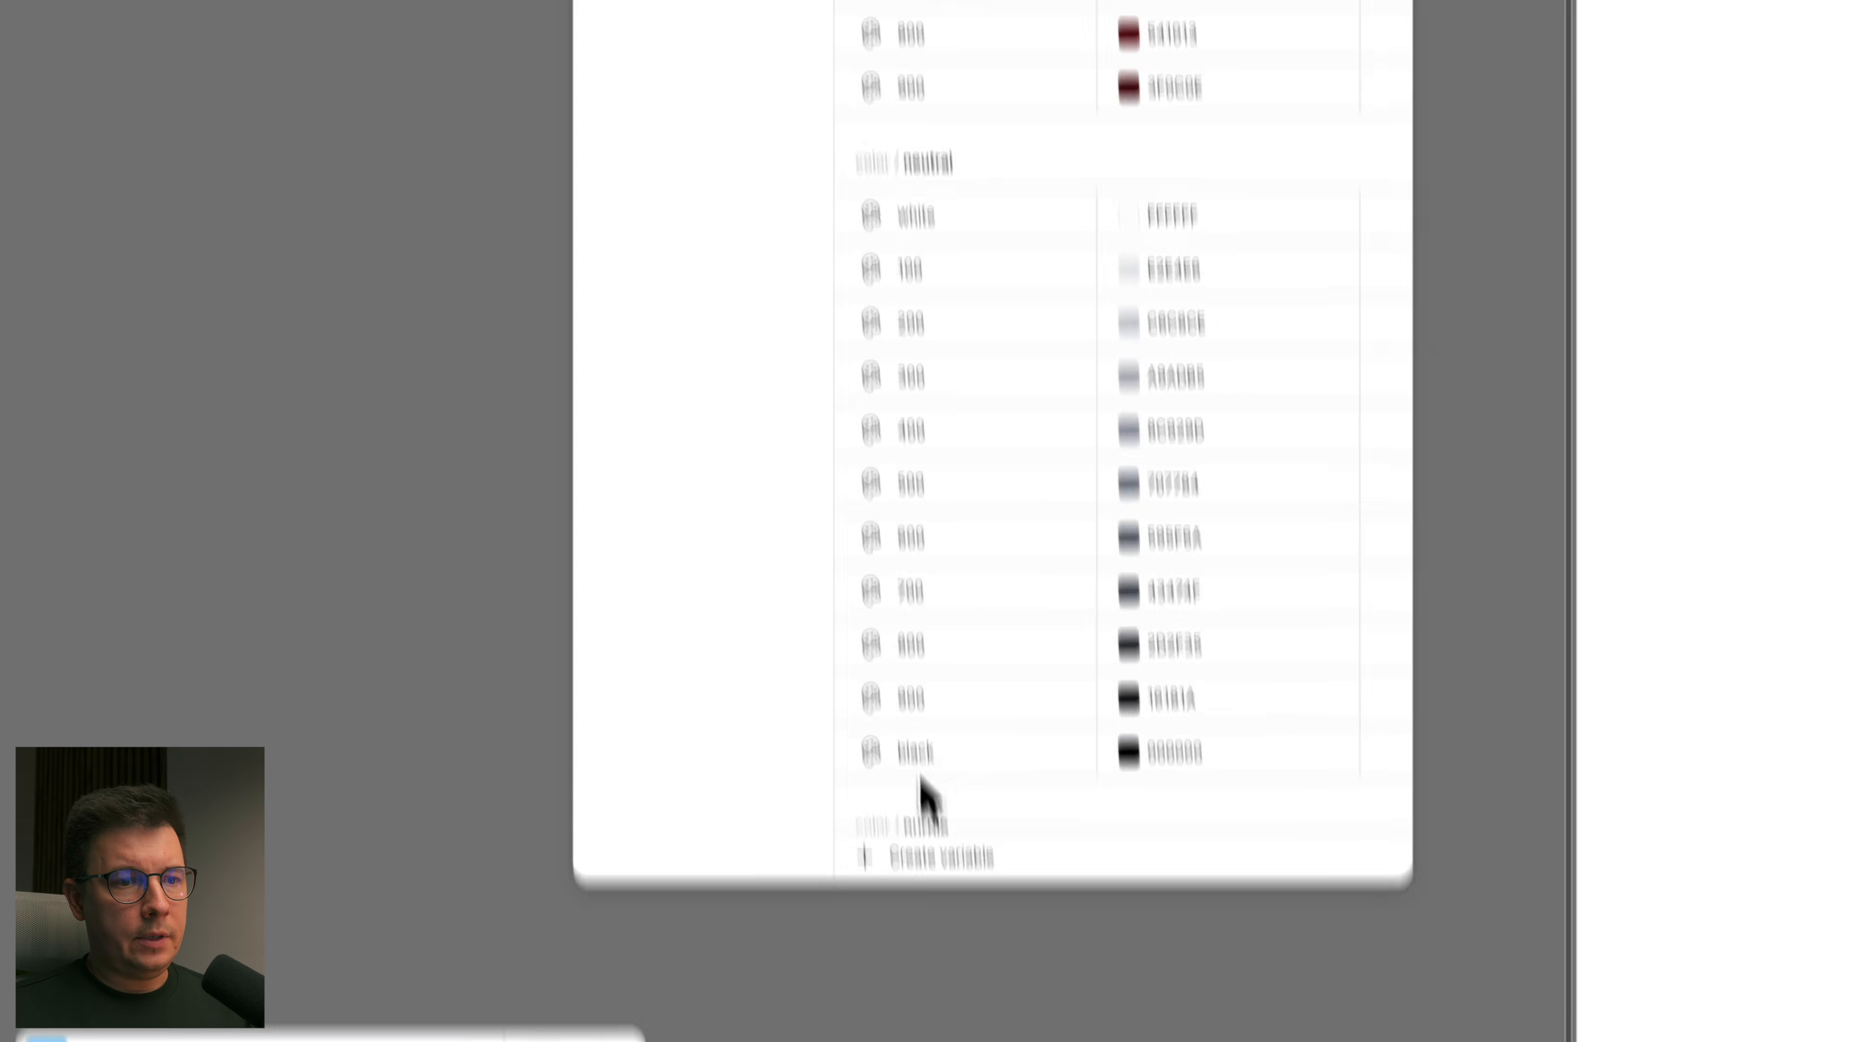
pyautogui.click(910, 702)
pyautogui.click(893, 780)
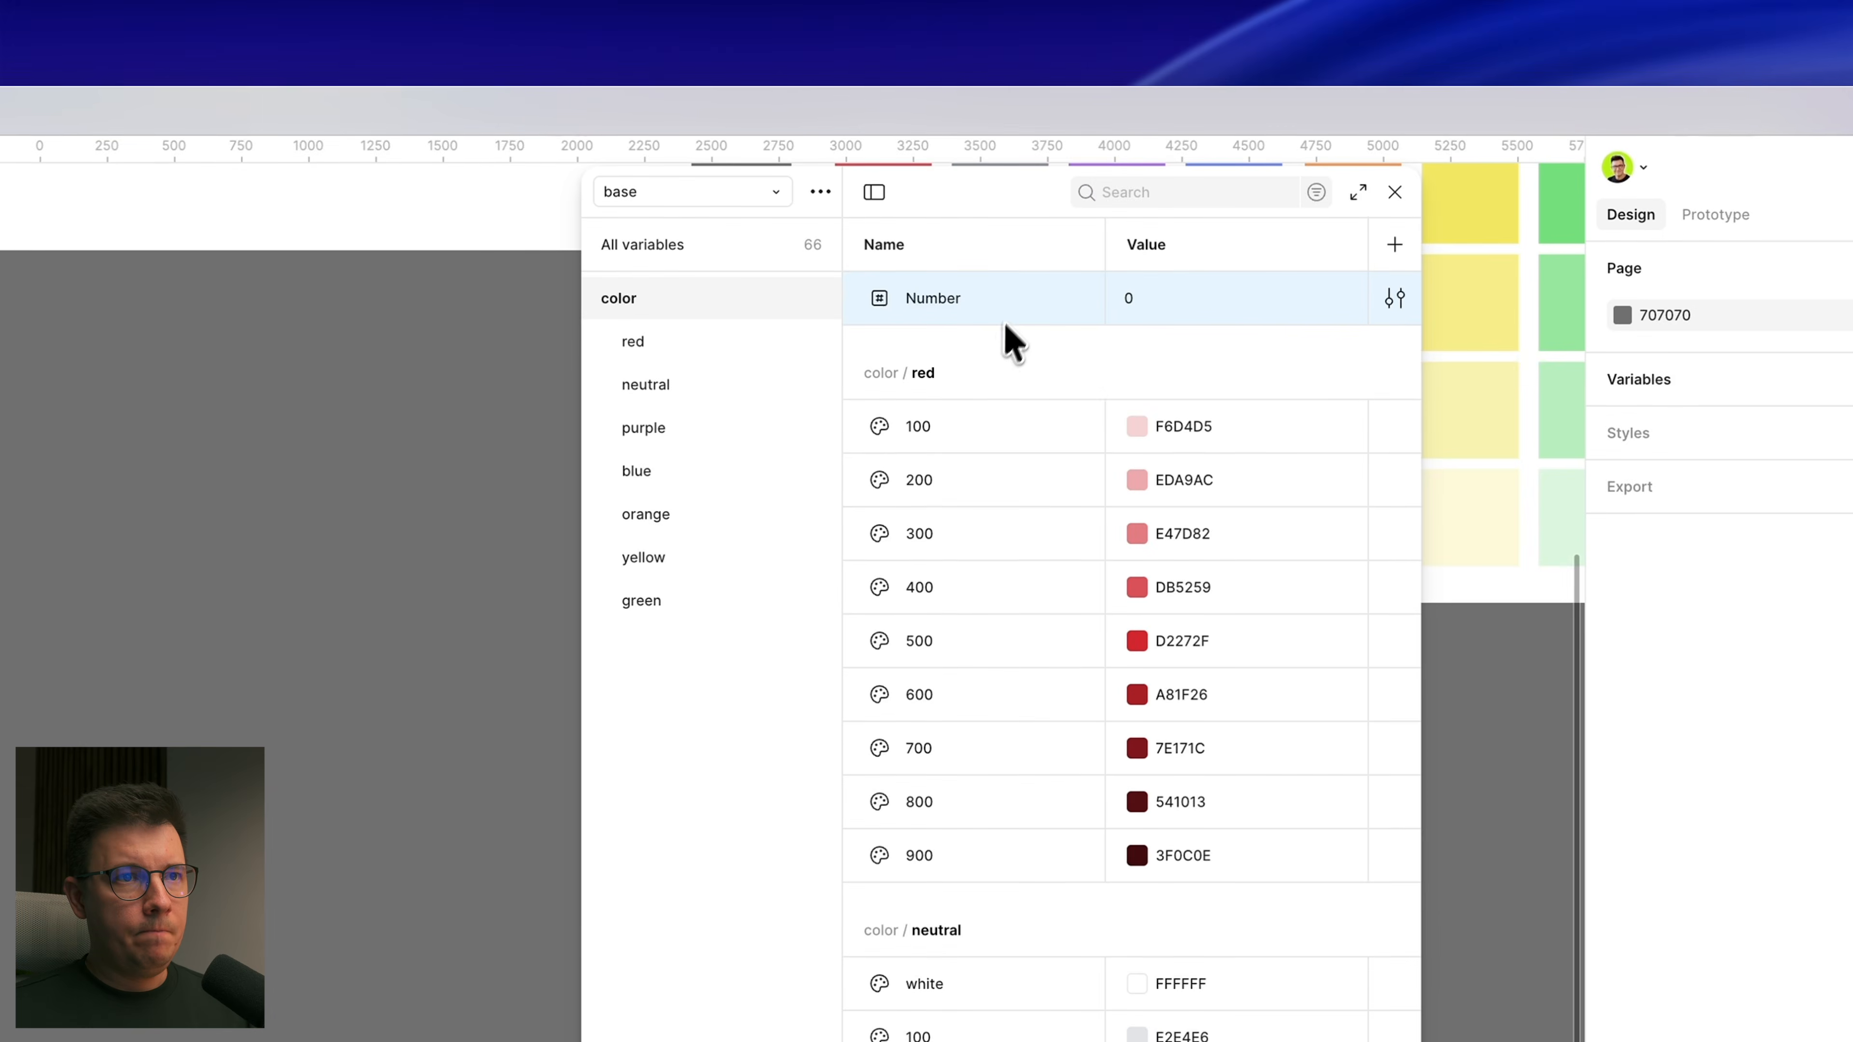
# Step: Put the new Number variable into a new group named scale
pyautogui.rightClick(1022, 310)
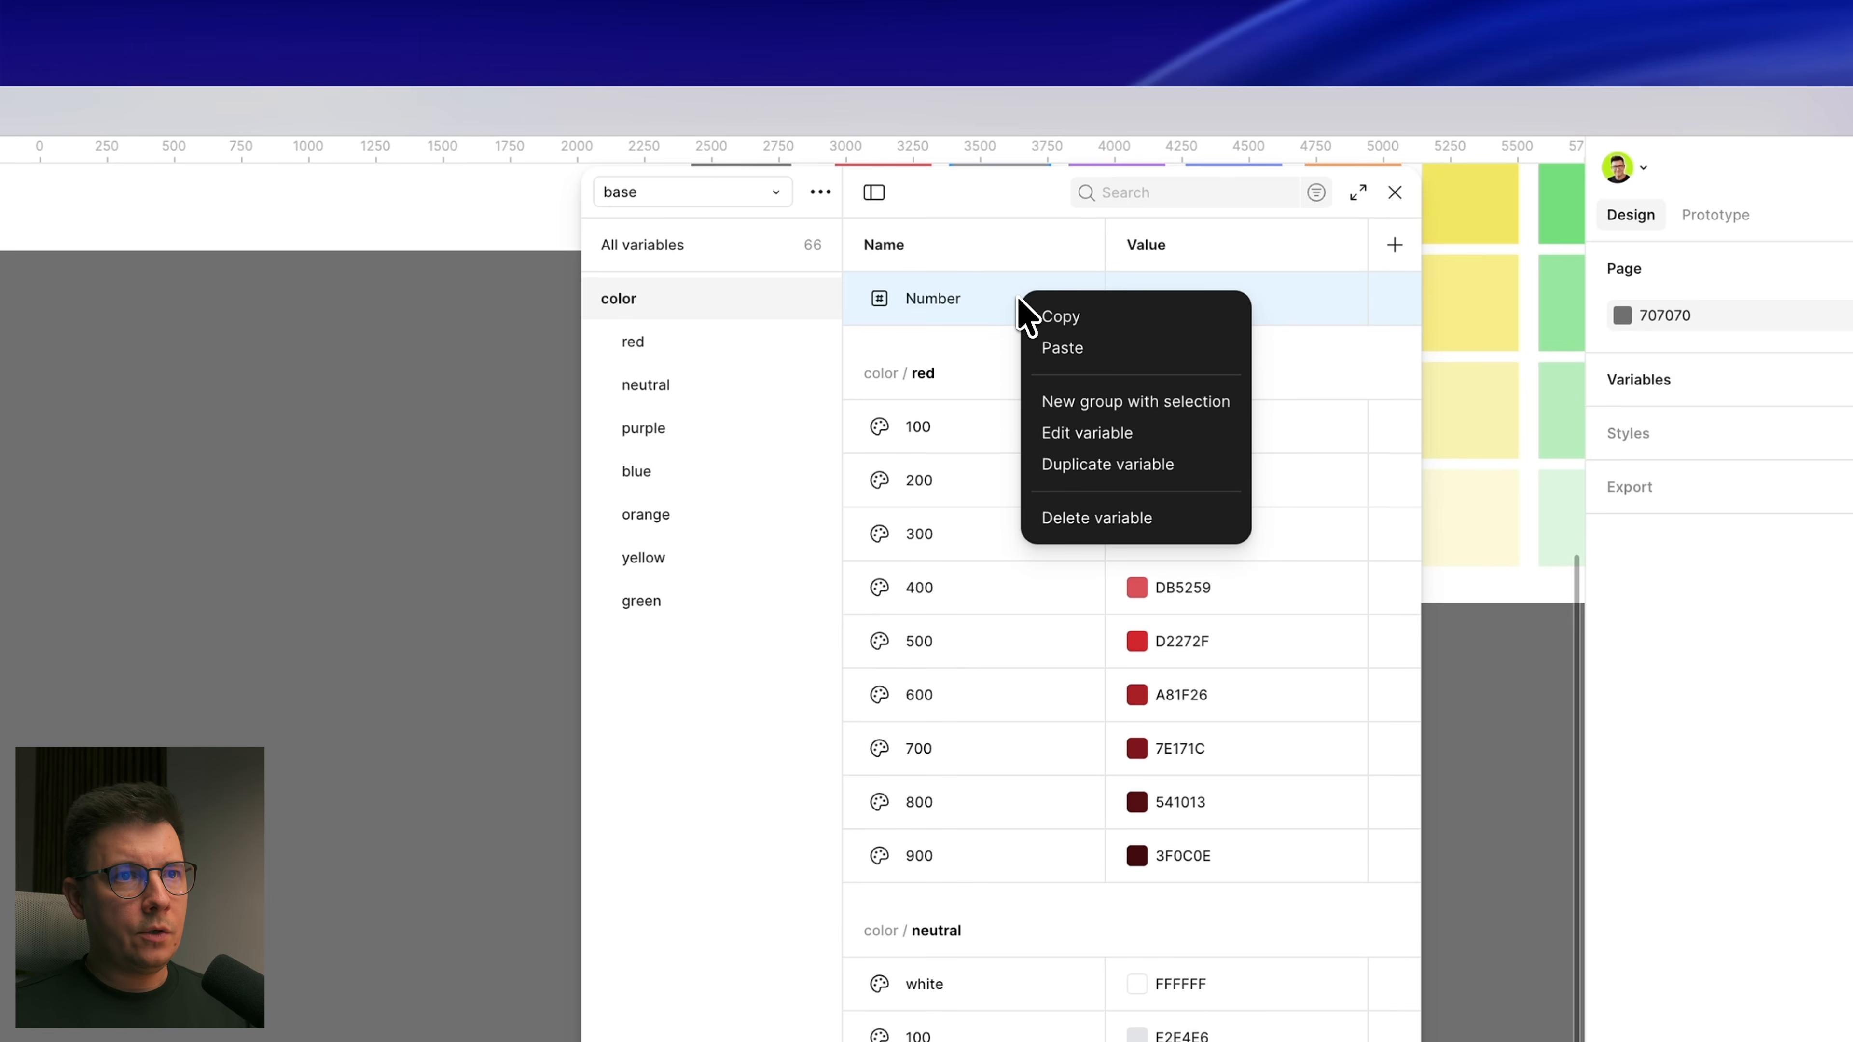
pyautogui.click(1095, 401)
pyautogui.doubleClick(678, 642)
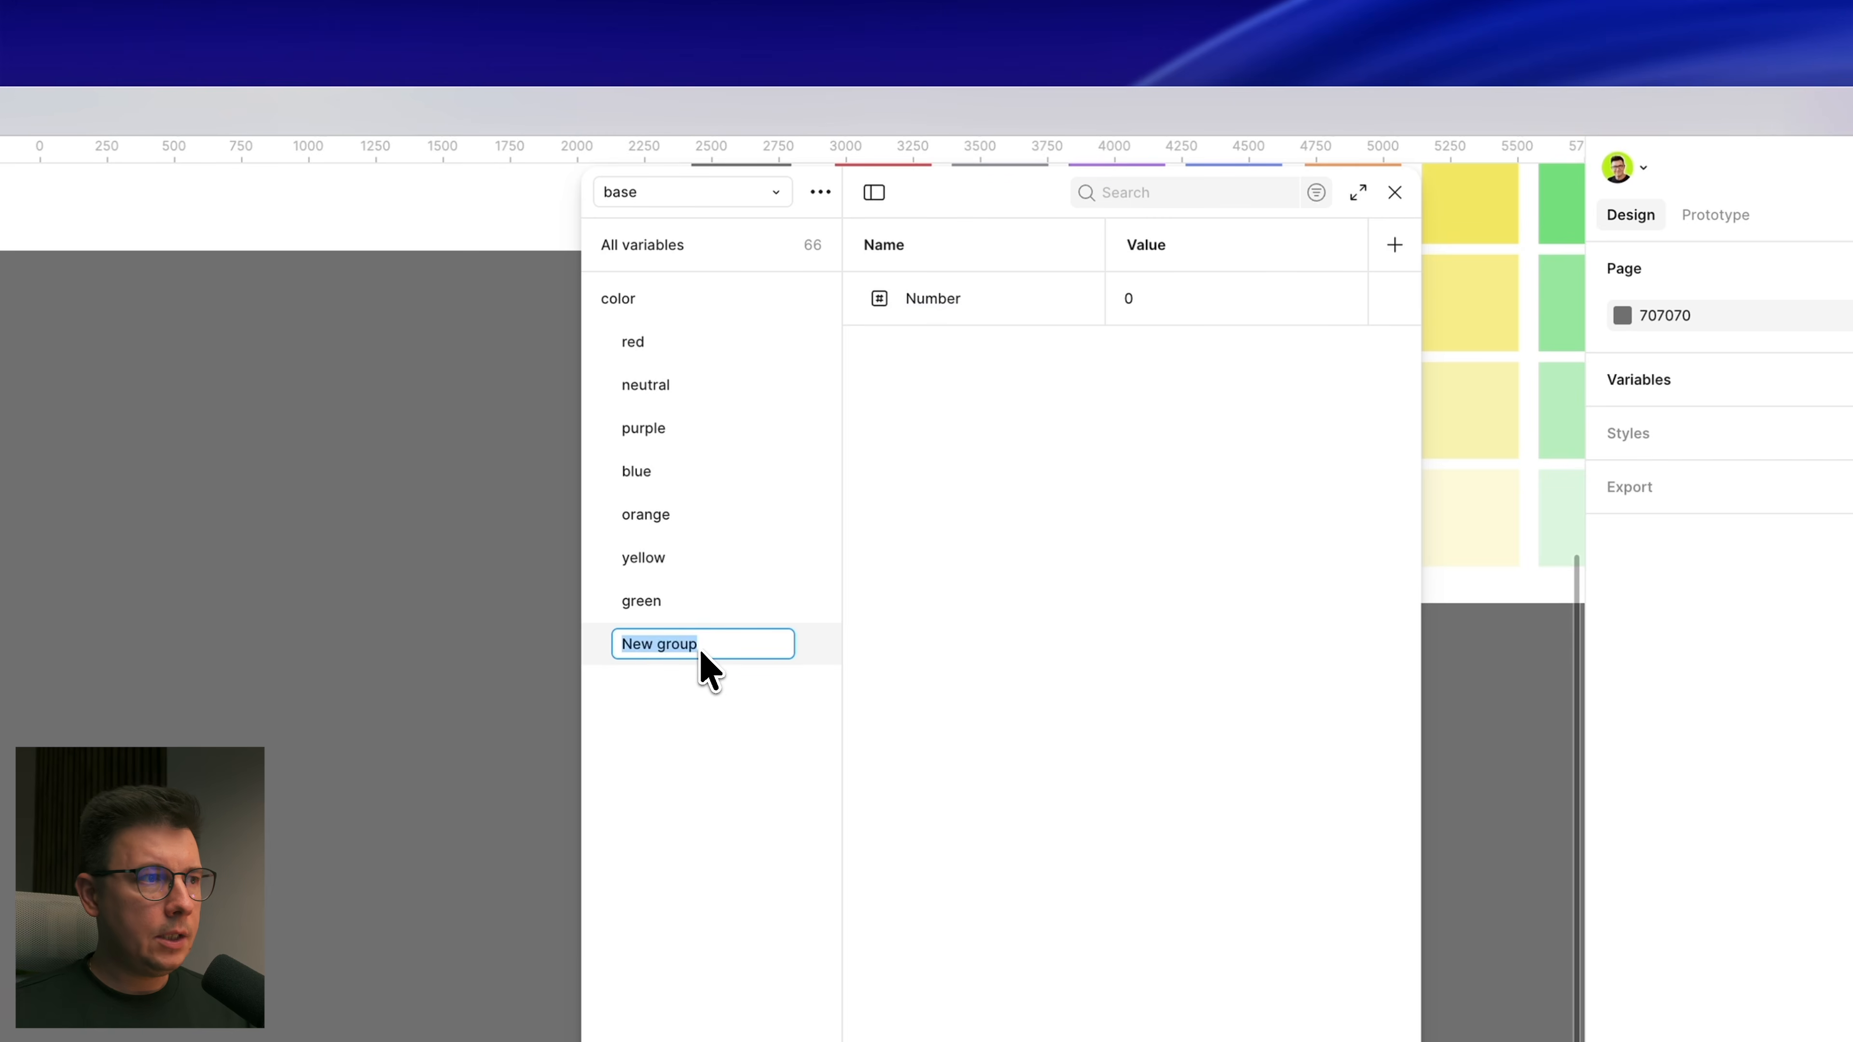
pyautogui.write('scale')
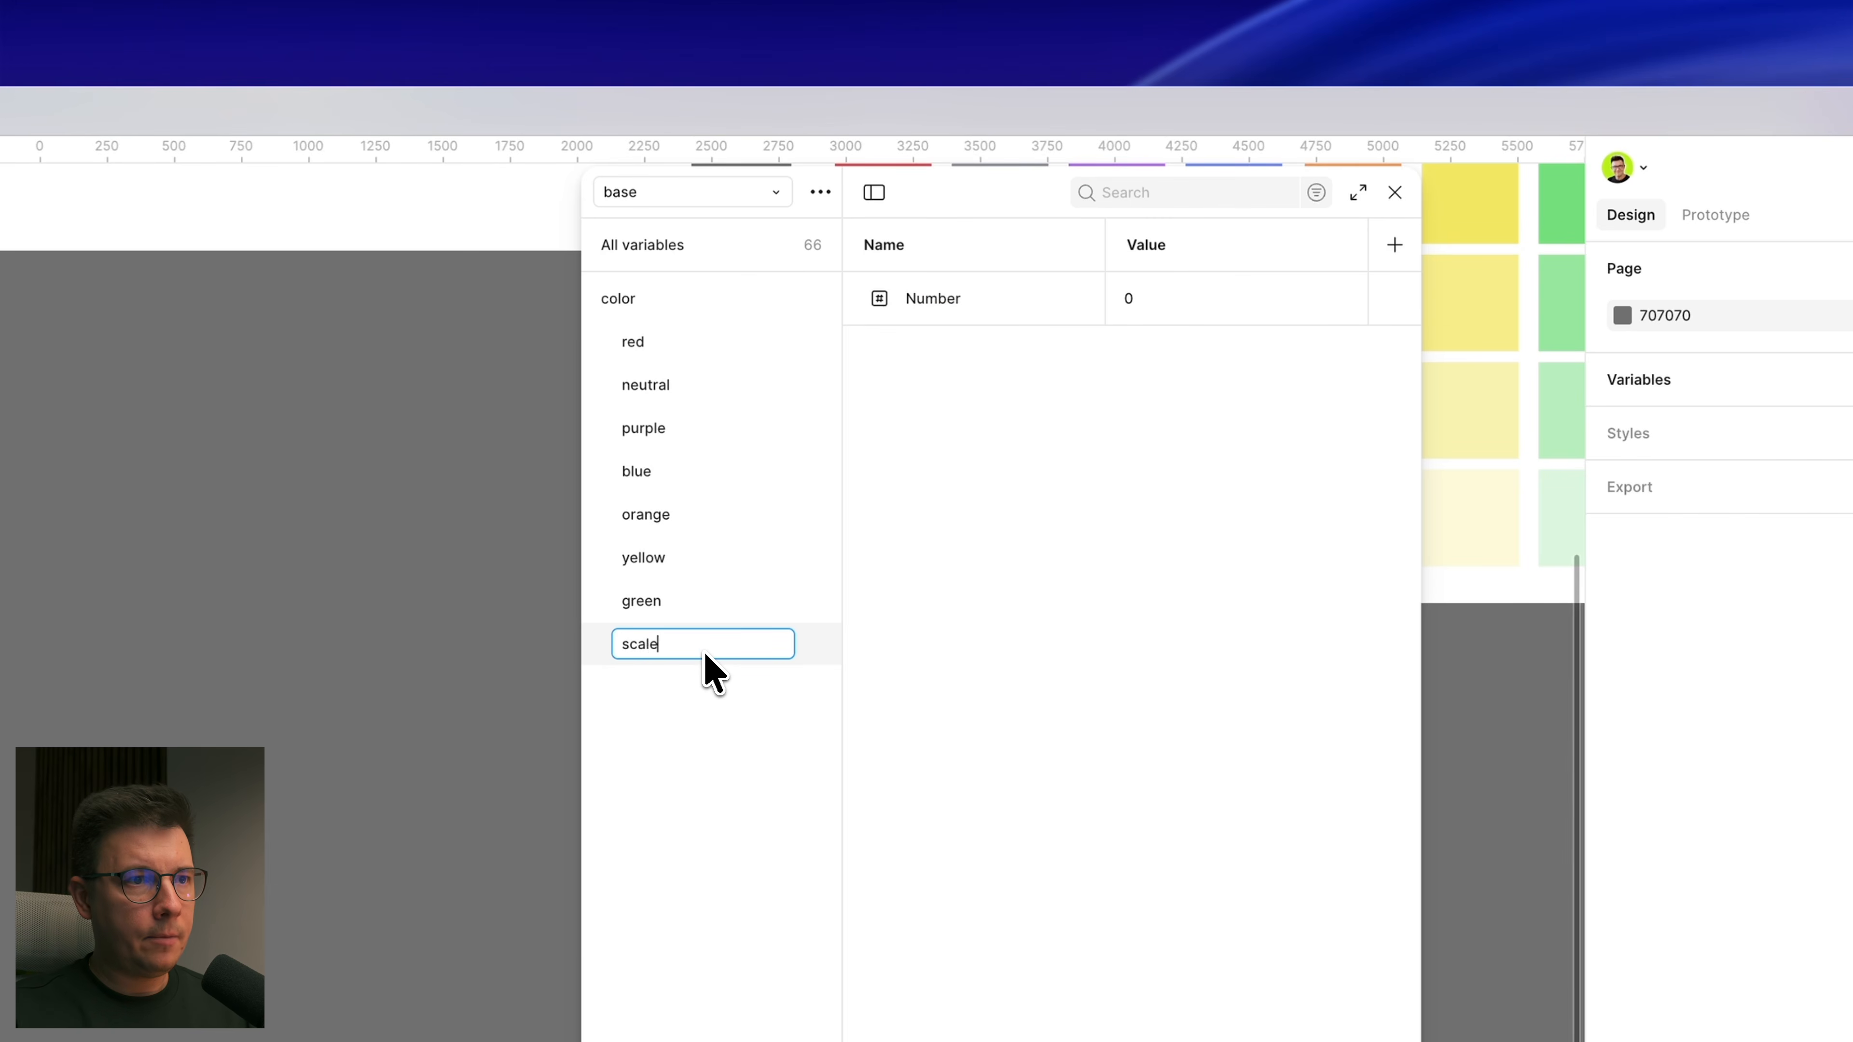
pyautogui.press('Return')
# Step: Move the scale group out of color to the top level and place it below the color group
pyautogui.click(596, 654)
pyautogui.moveTo(590, 652); pyautogui.dragTo(597, 287)
pyautogui.click(592, 341)
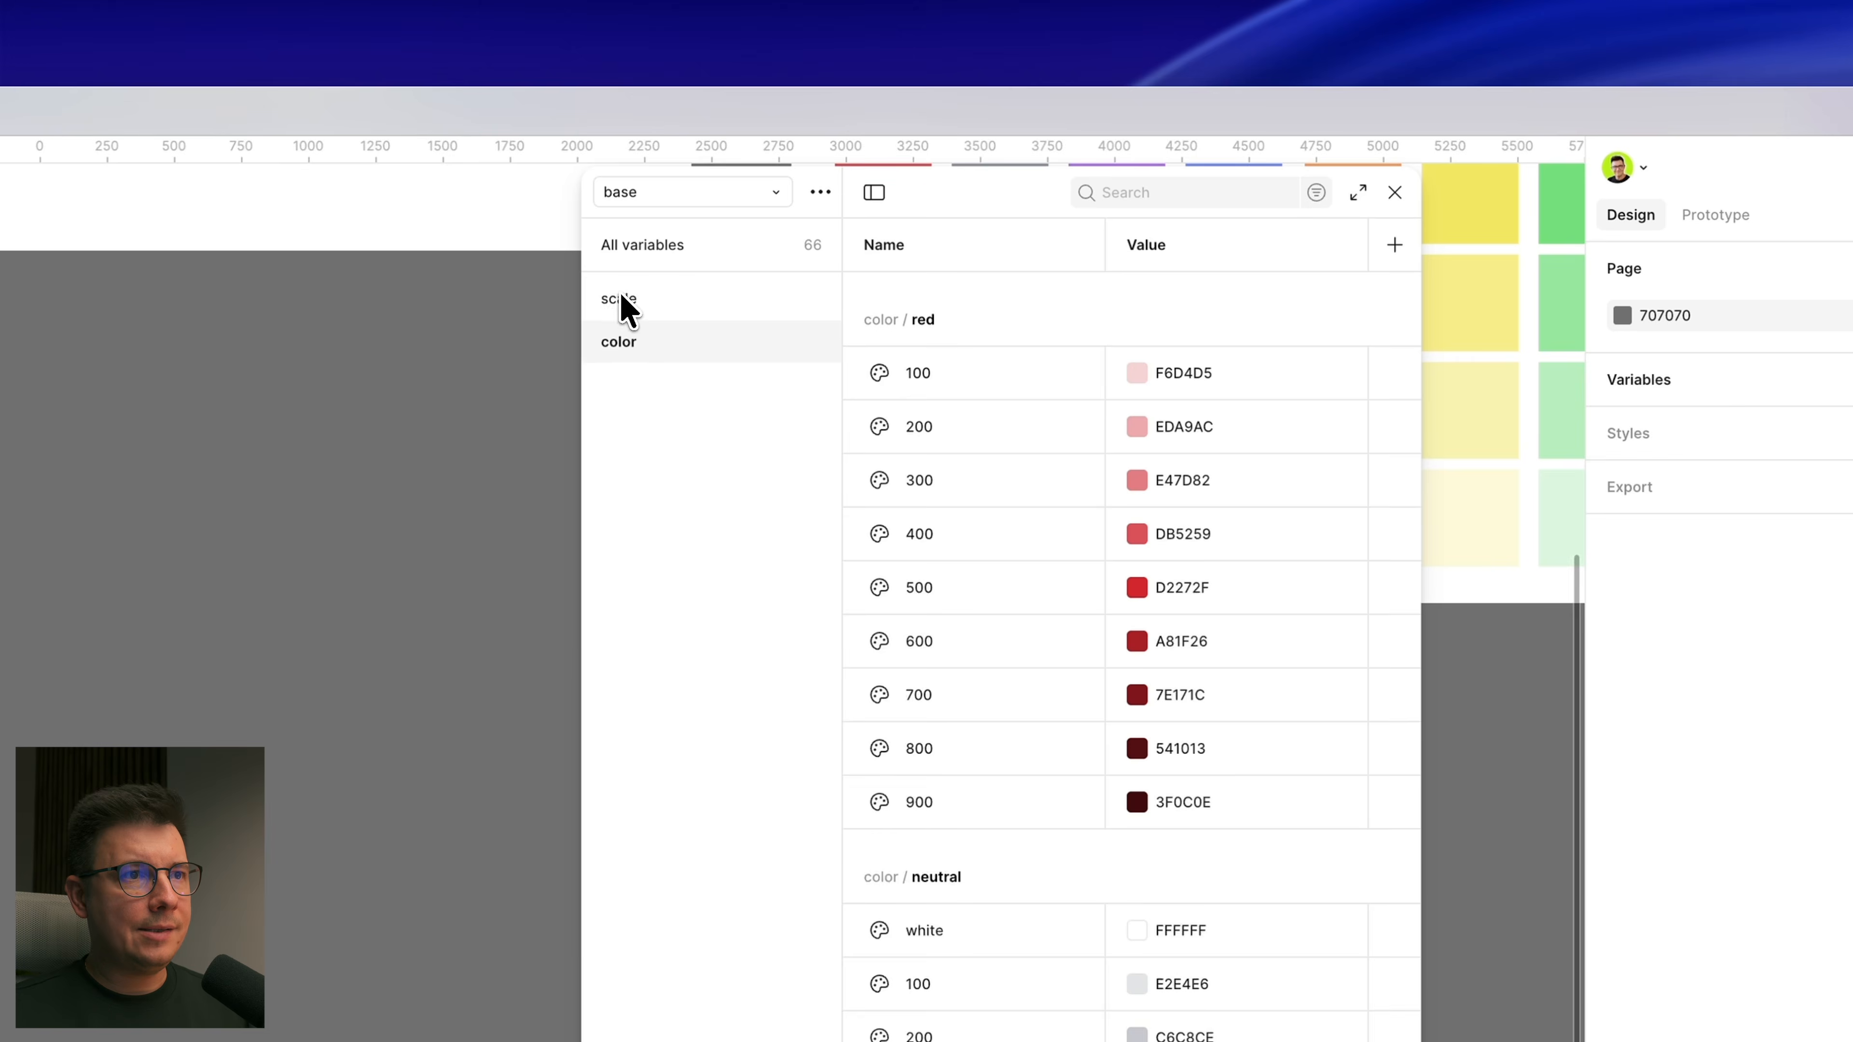
pyautogui.moveTo(607, 360); pyautogui.dragTo(627, 392)
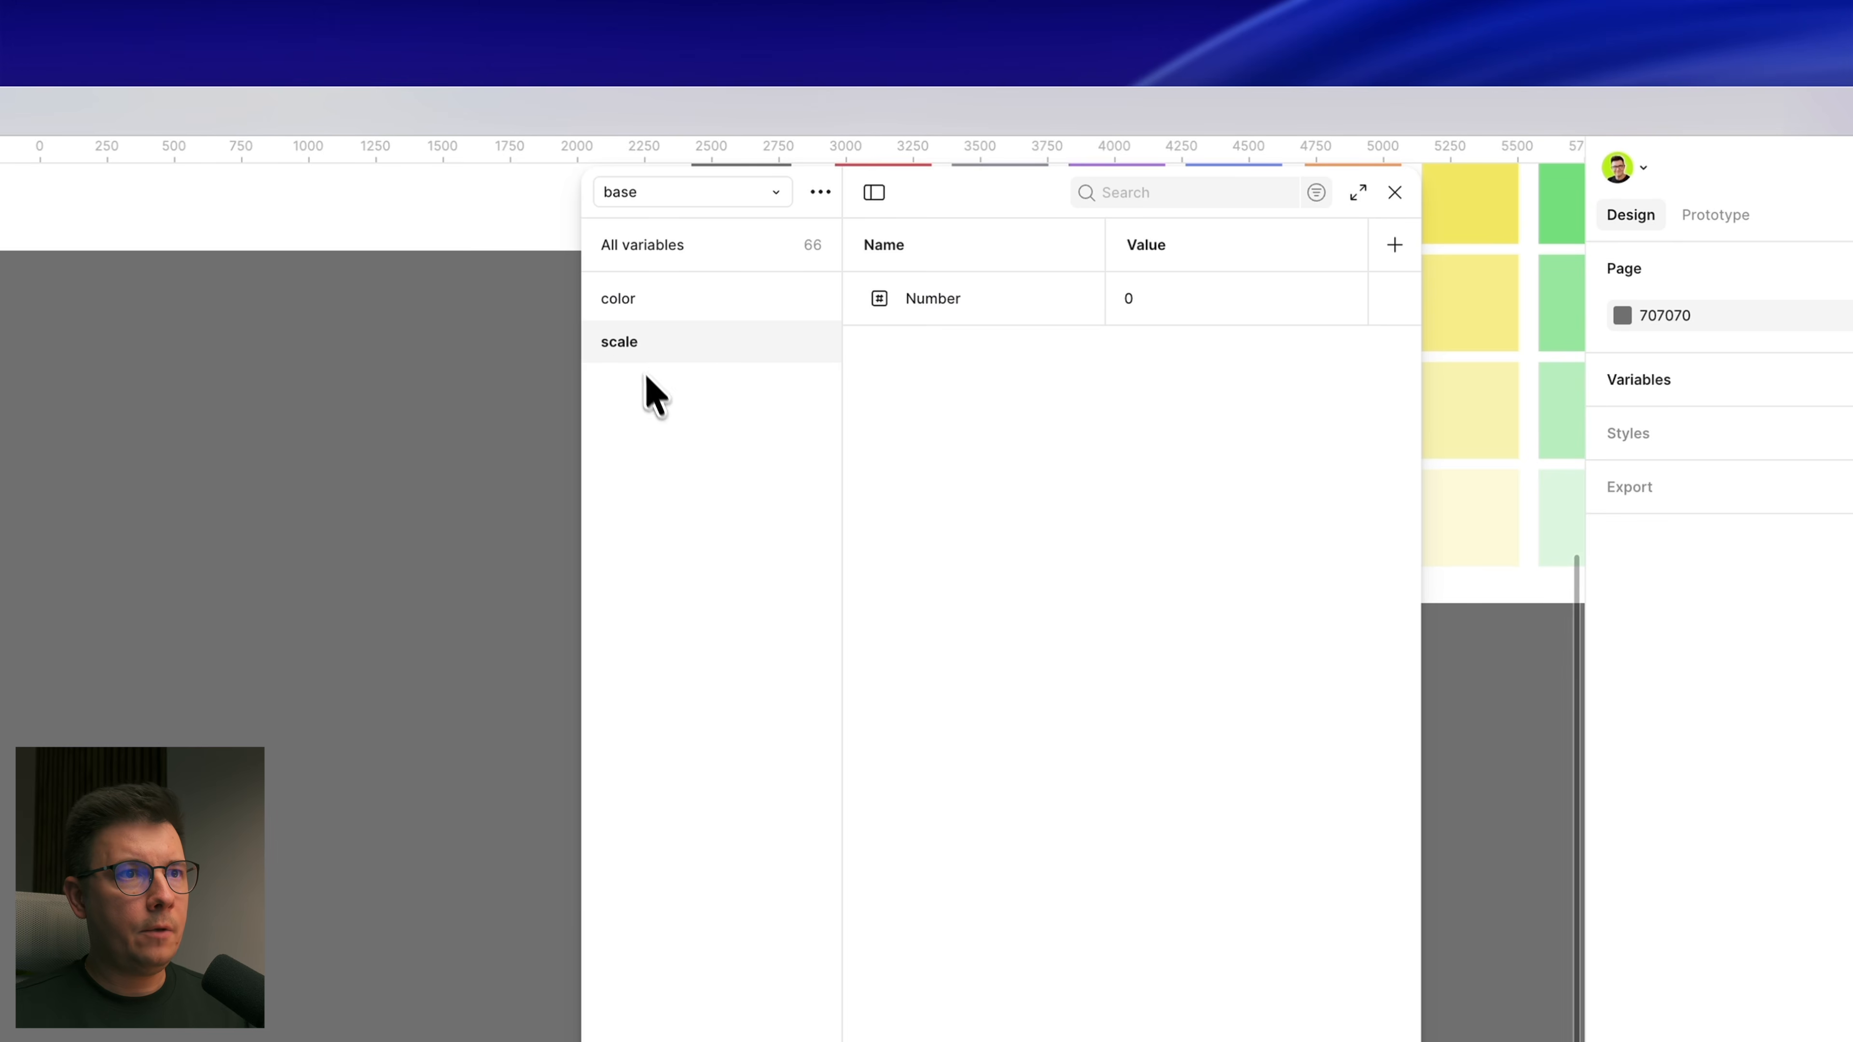
# Step: Rename the Number variable in the scale group to 0, keeping its value at 0
pyautogui.click(1142, 305)
pyautogui.doubleClick(1133, 300)
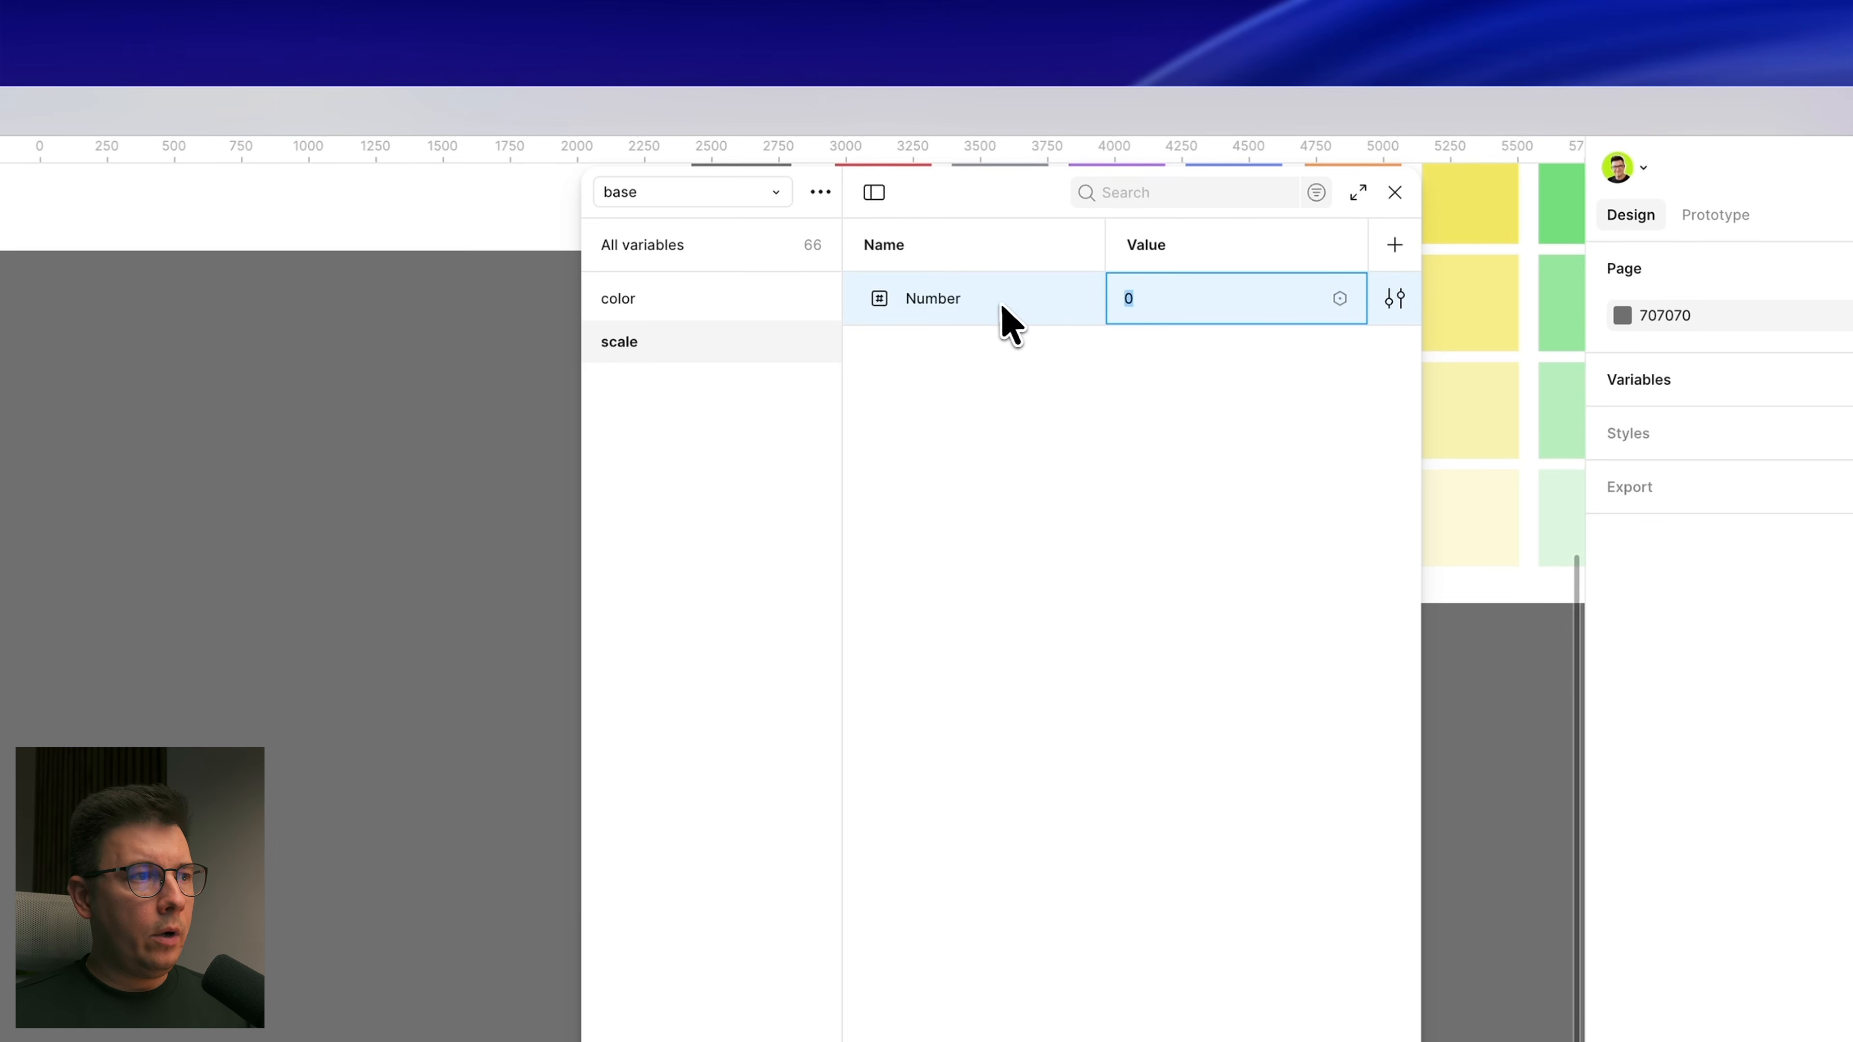
pyautogui.doubleClick(948, 299)
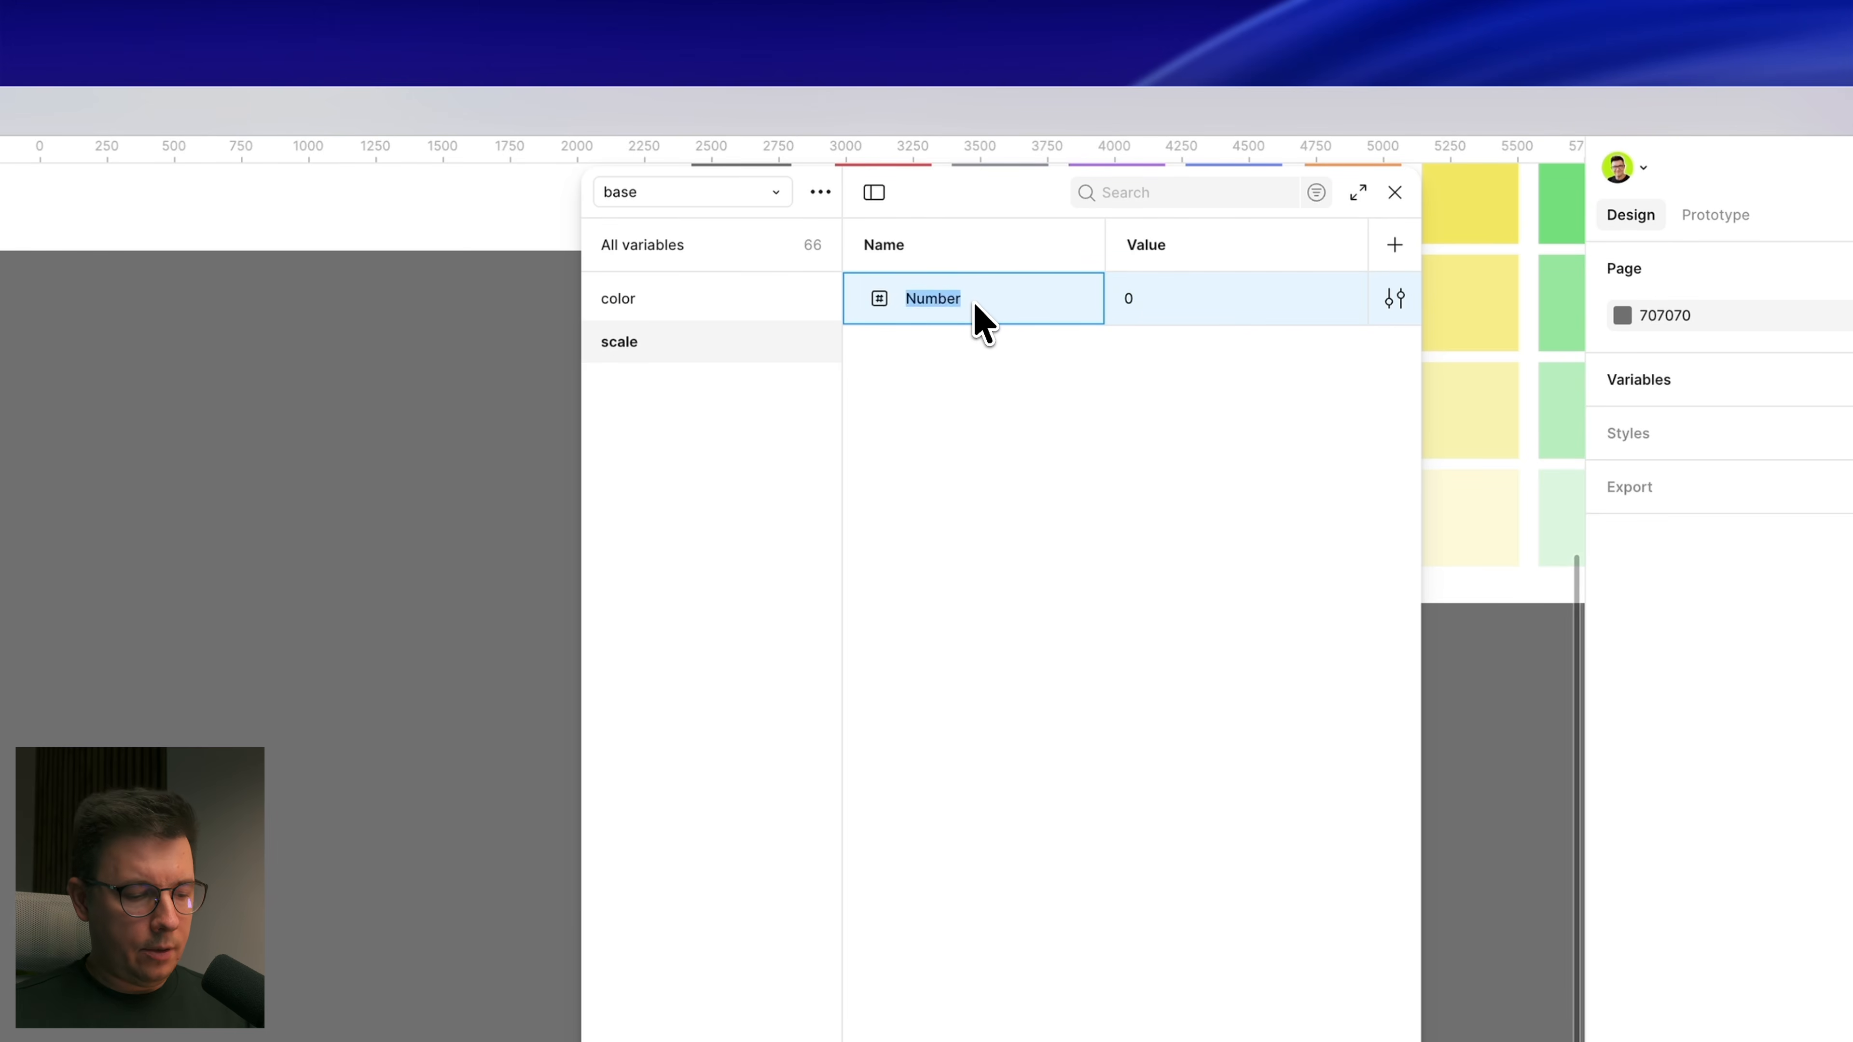
pyautogui.write('0')
pyautogui.click(992, 430)
# Step: Duplicate the 0 variable in the scale group, name the copy 1 and set its value to 1
pyautogui.rightClick(1023, 320)
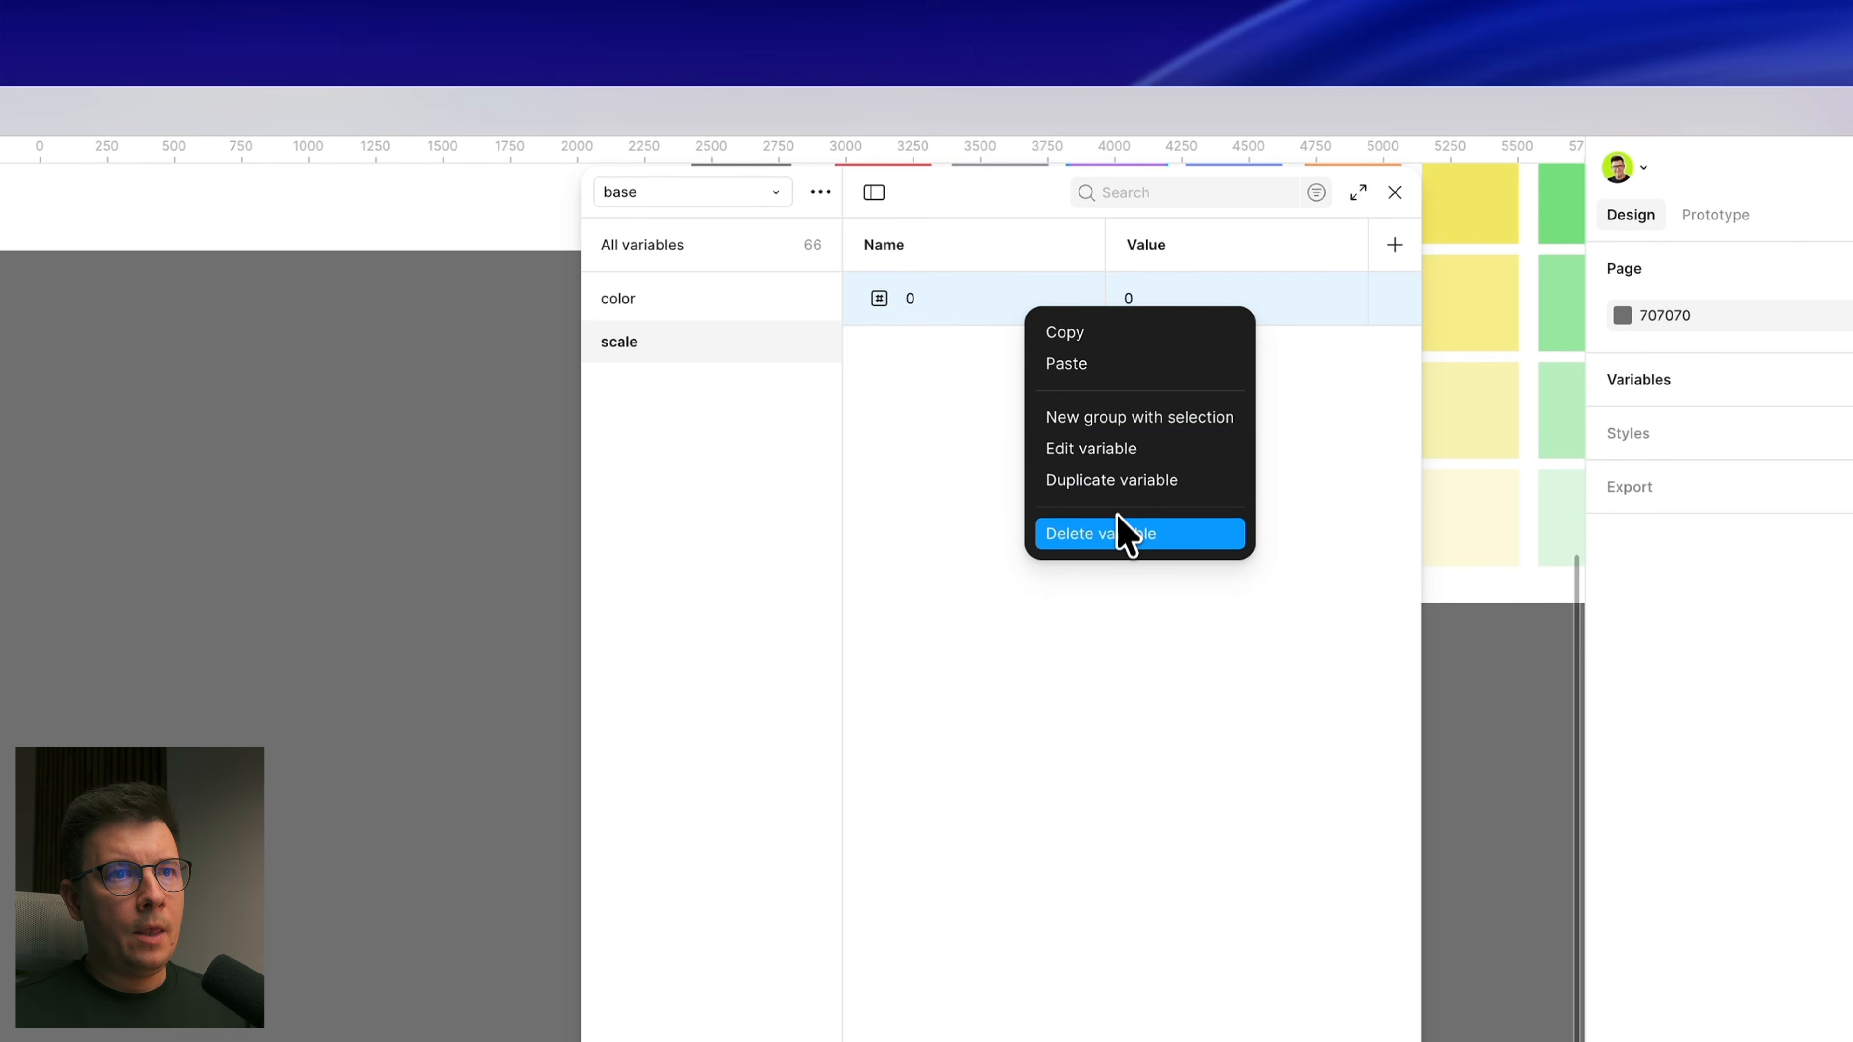
pyautogui.click(1105, 481)
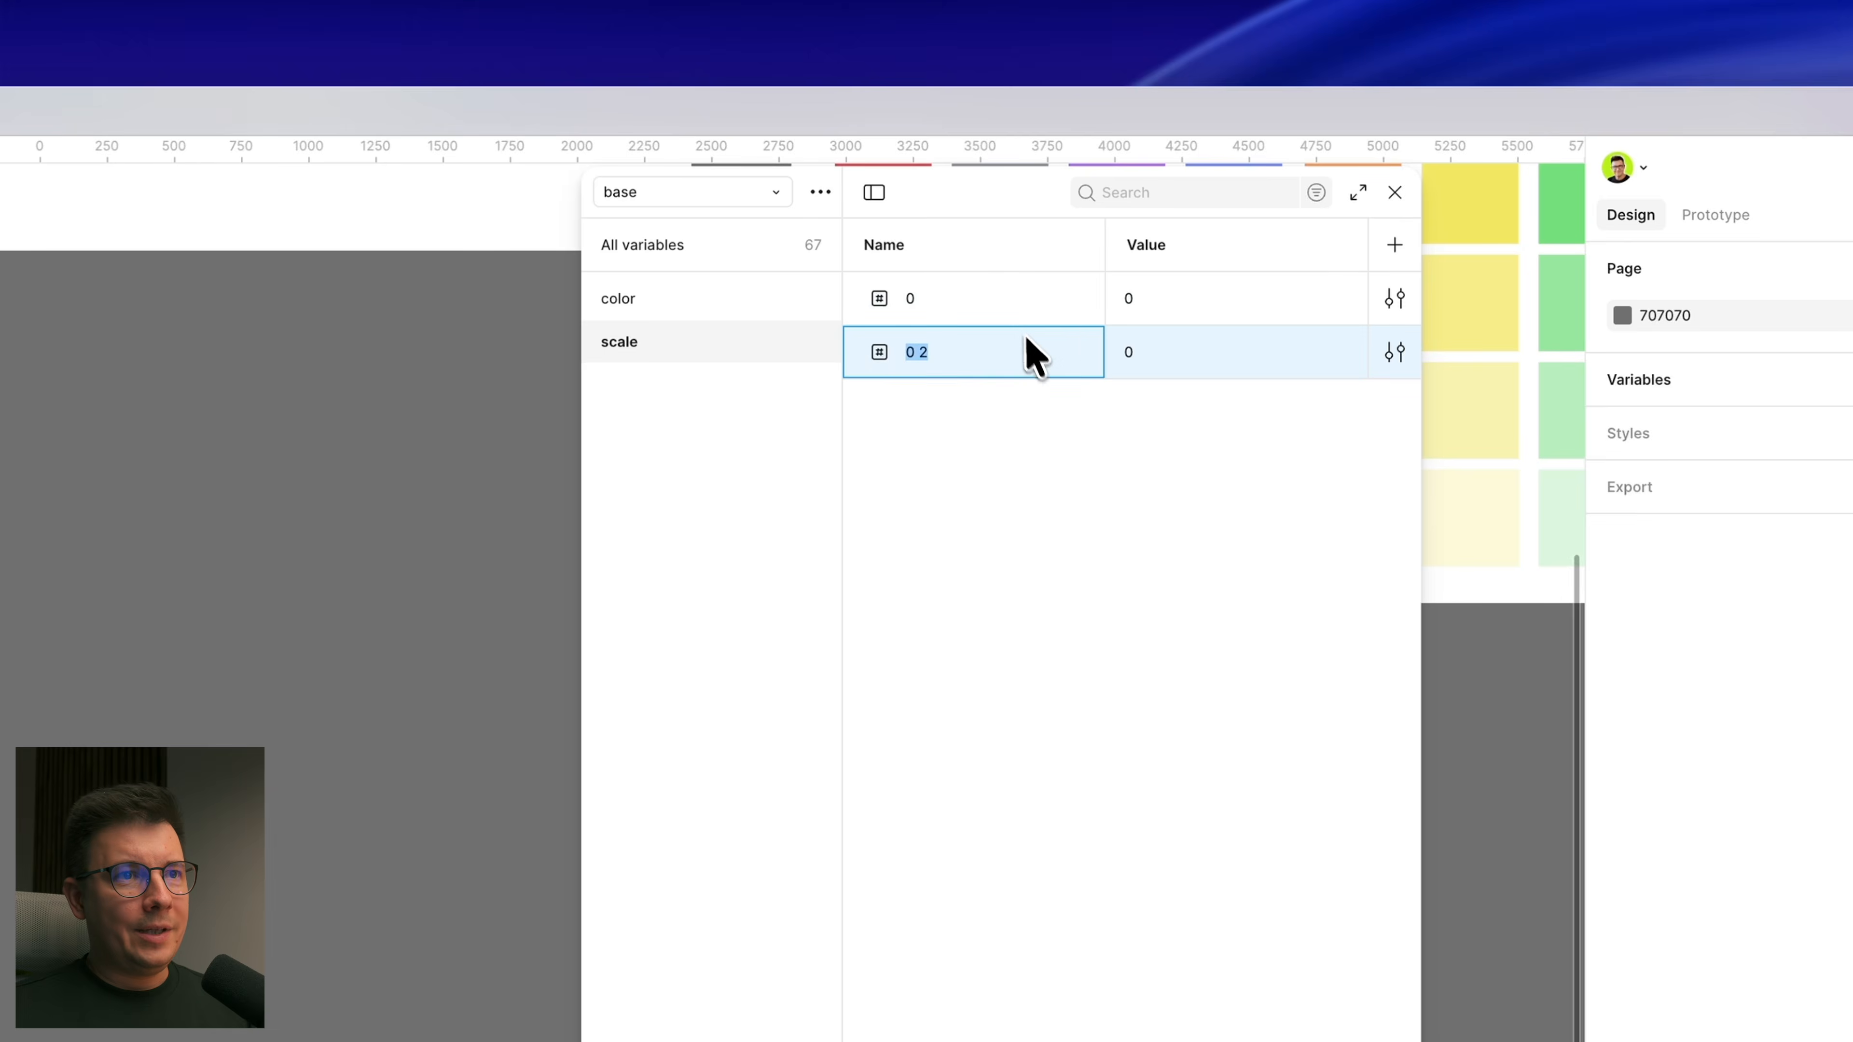
pyautogui.write('1')
pyautogui.click(1130, 362)
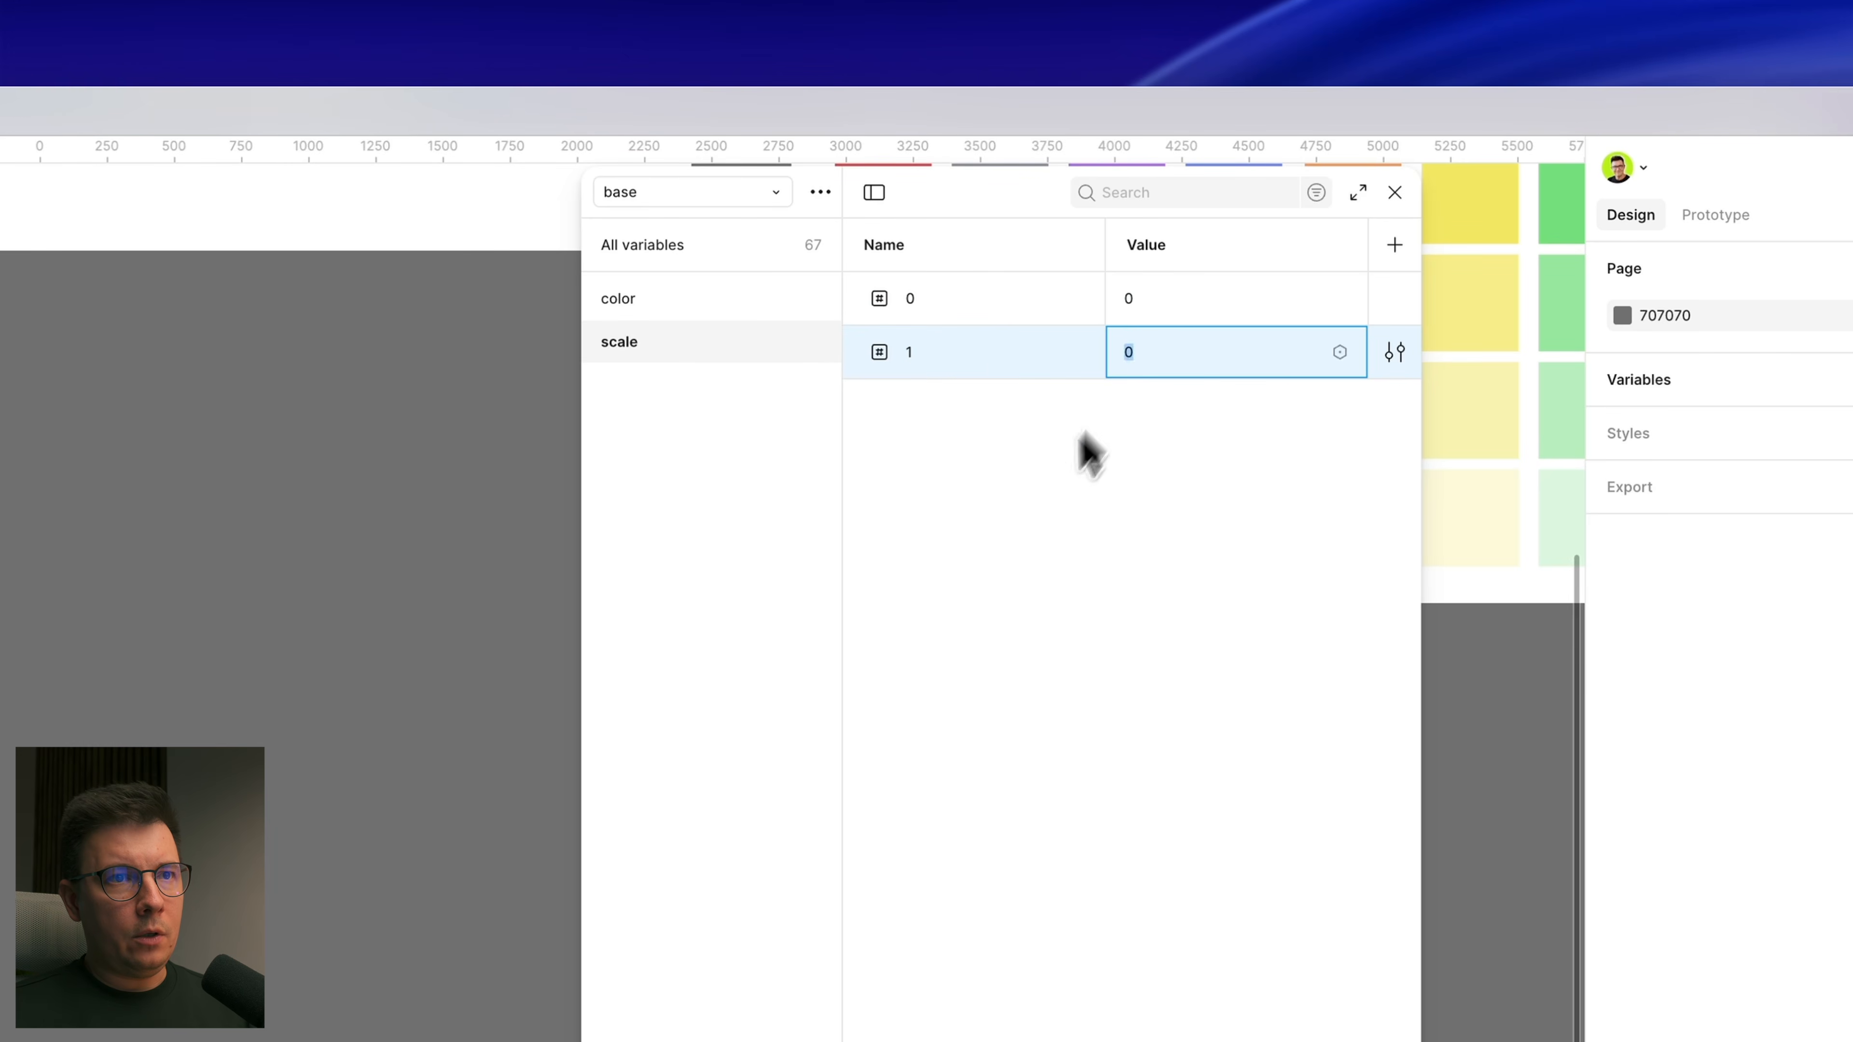
pyautogui.write('1')
pyautogui.press('Return')
# Step: Duplicate the 1 variable in the scale group, name the copy 2 and set its value to 2
pyautogui.rightClick(994, 360)
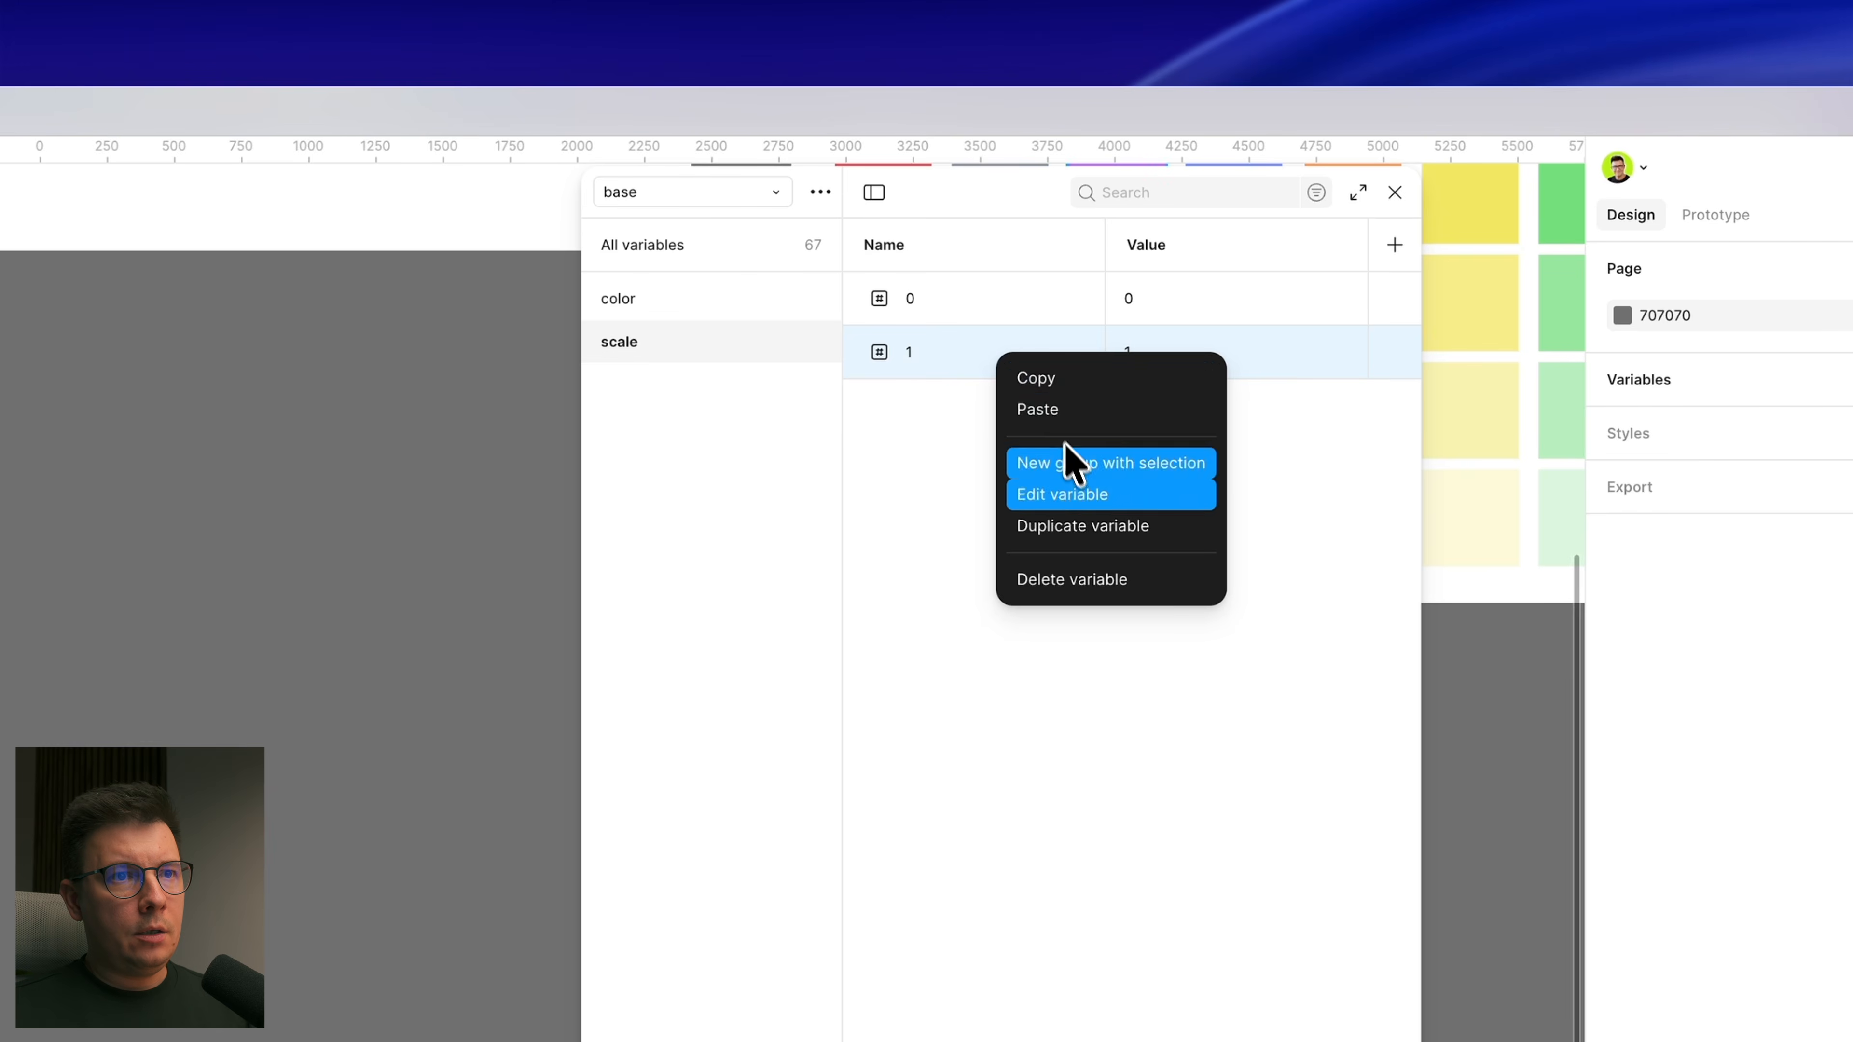
pyautogui.click(1078, 527)
pyautogui.moveTo(952, 423); pyautogui.dragTo(848, 414)
pyautogui.write('2')
pyautogui.click(1142, 414)
pyautogui.write('2')
pyautogui.click(1084, 583)
pyautogui.rightClick(953, 403)
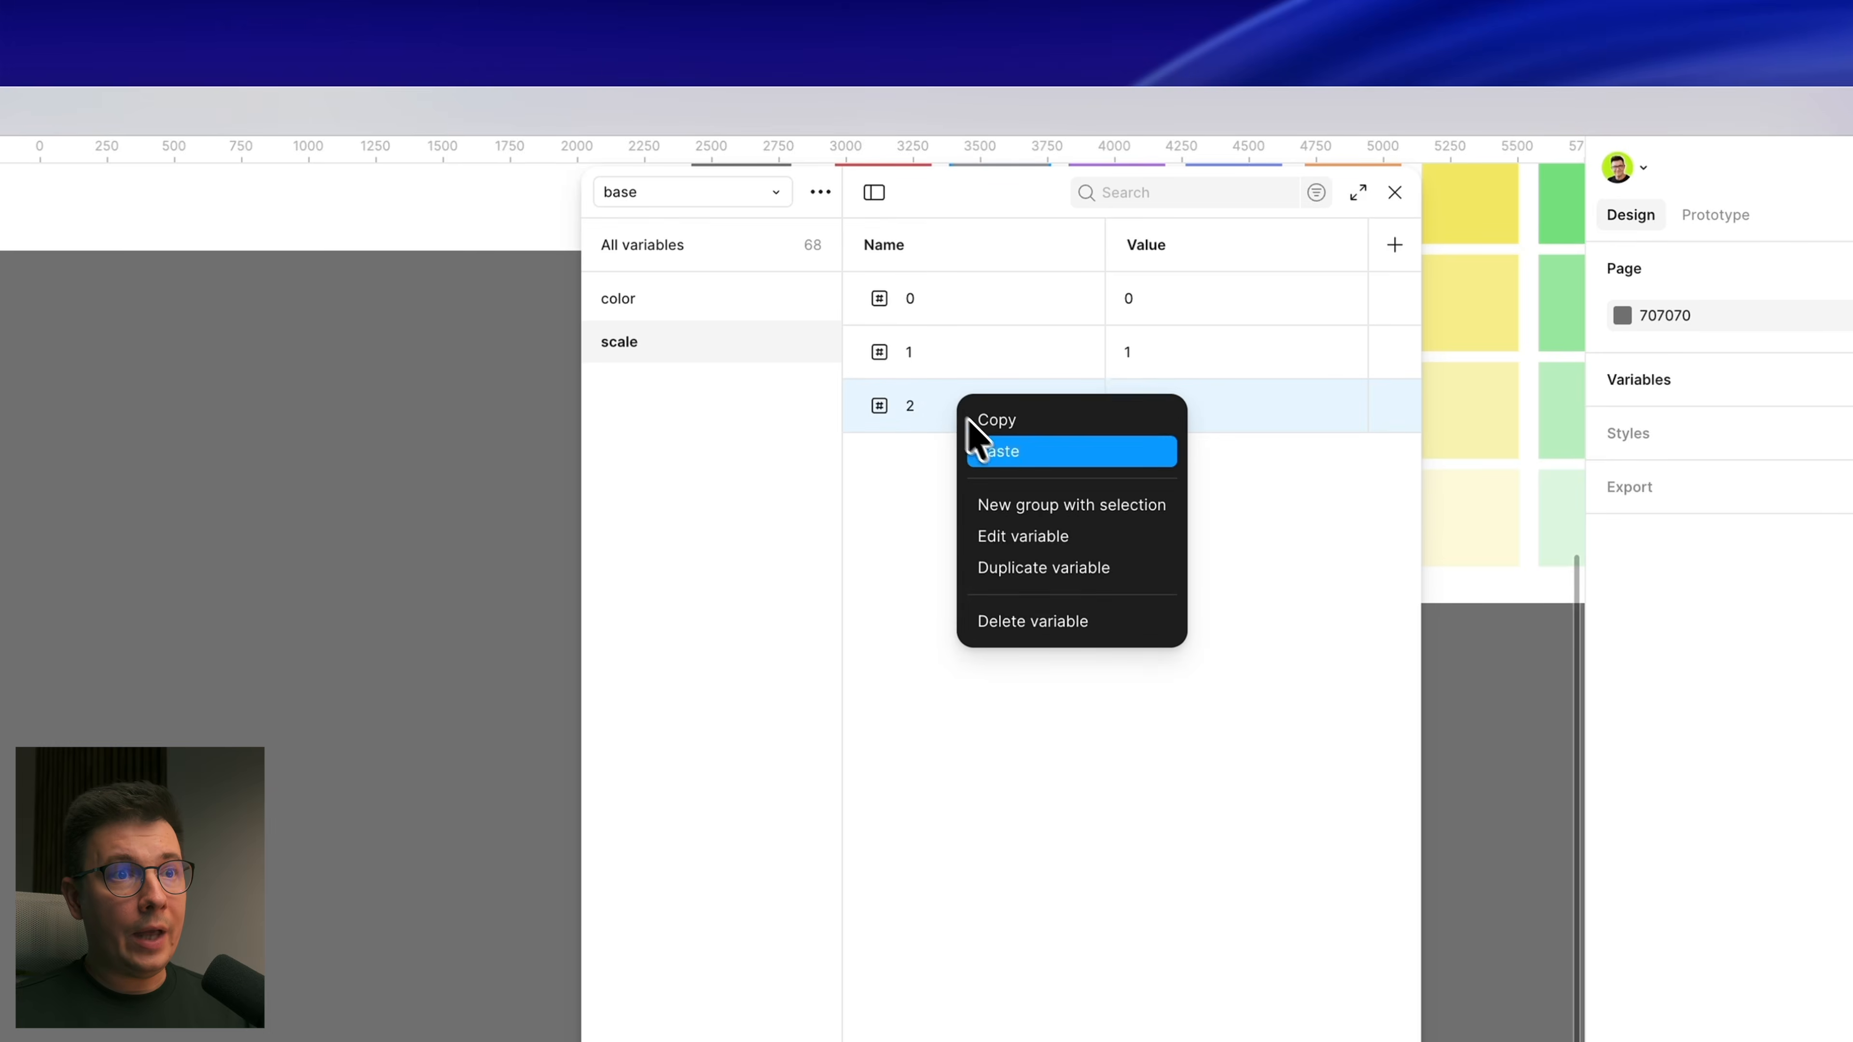
pyautogui.click(1040, 511)
pyautogui.hotkey('ctrl', 'z')
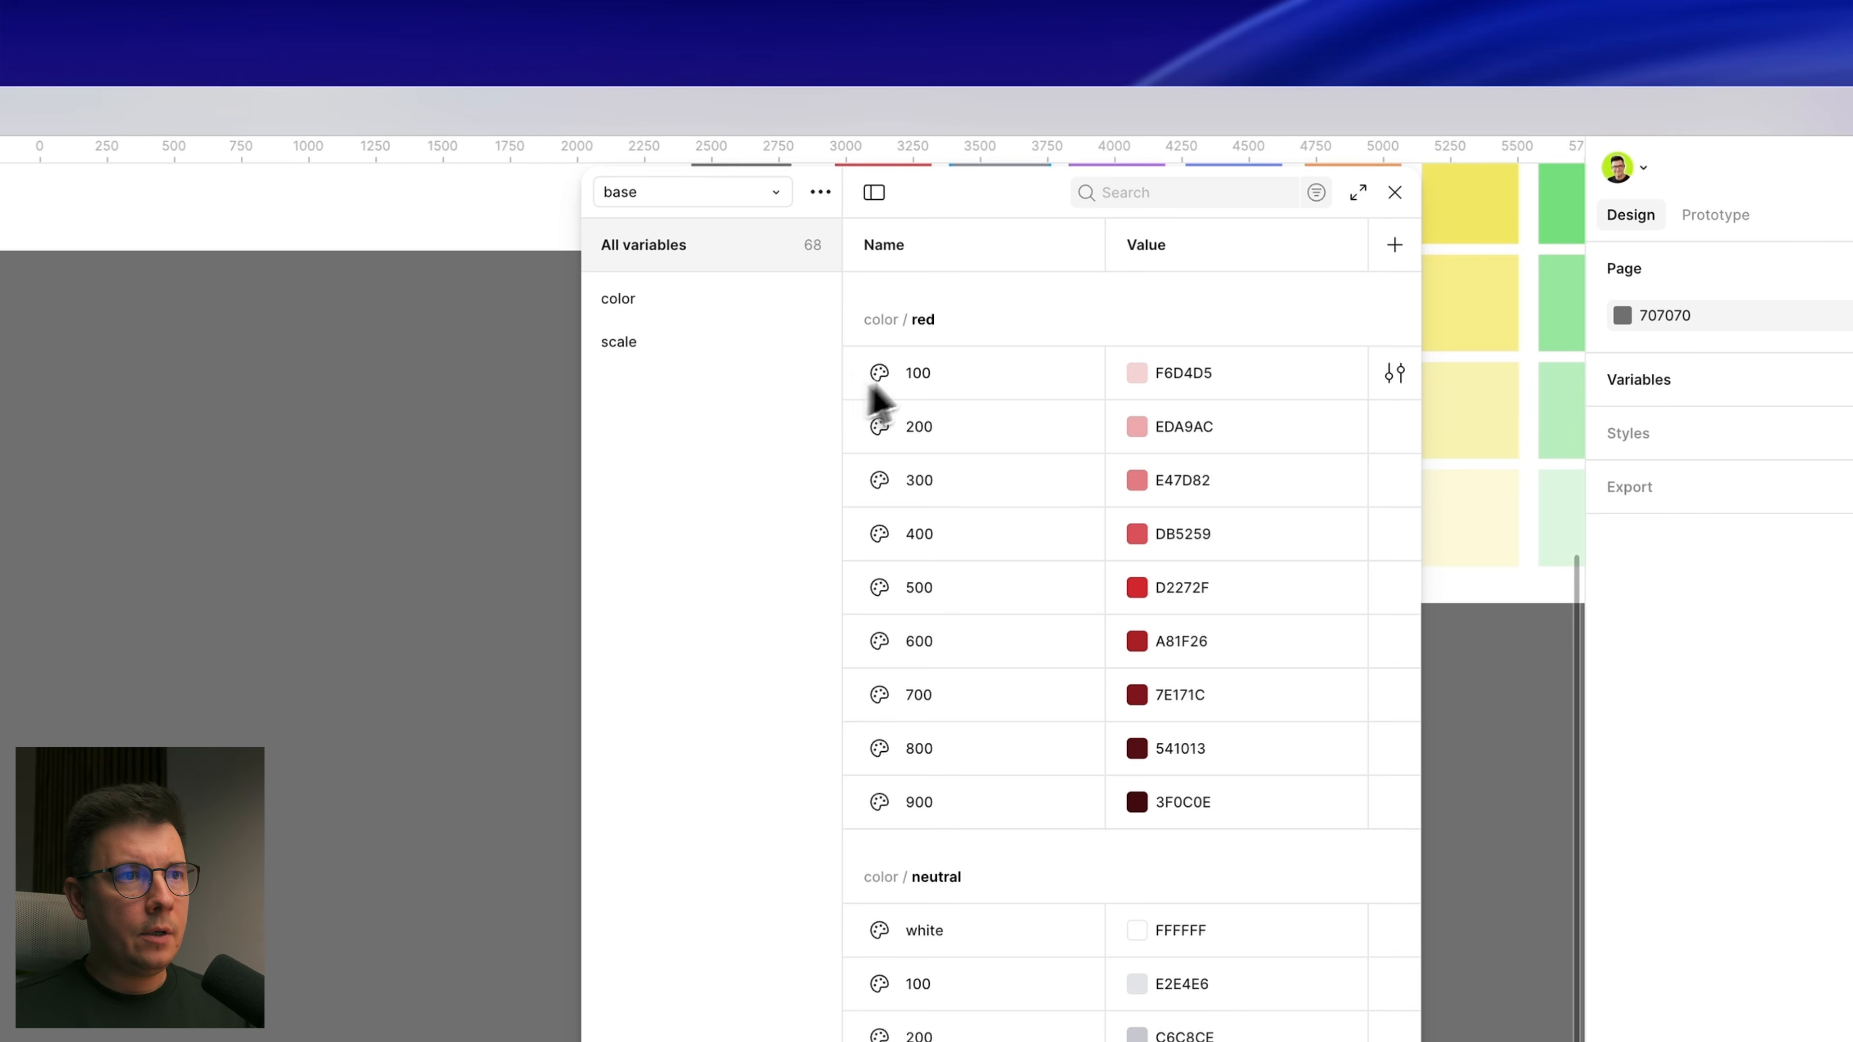
pyautogui.click(642, 343)
# Step: Duplicate the 2 variable in the scale group, name the copy 4 and set its value to 4
pyautogui.rightClick(981, 404)
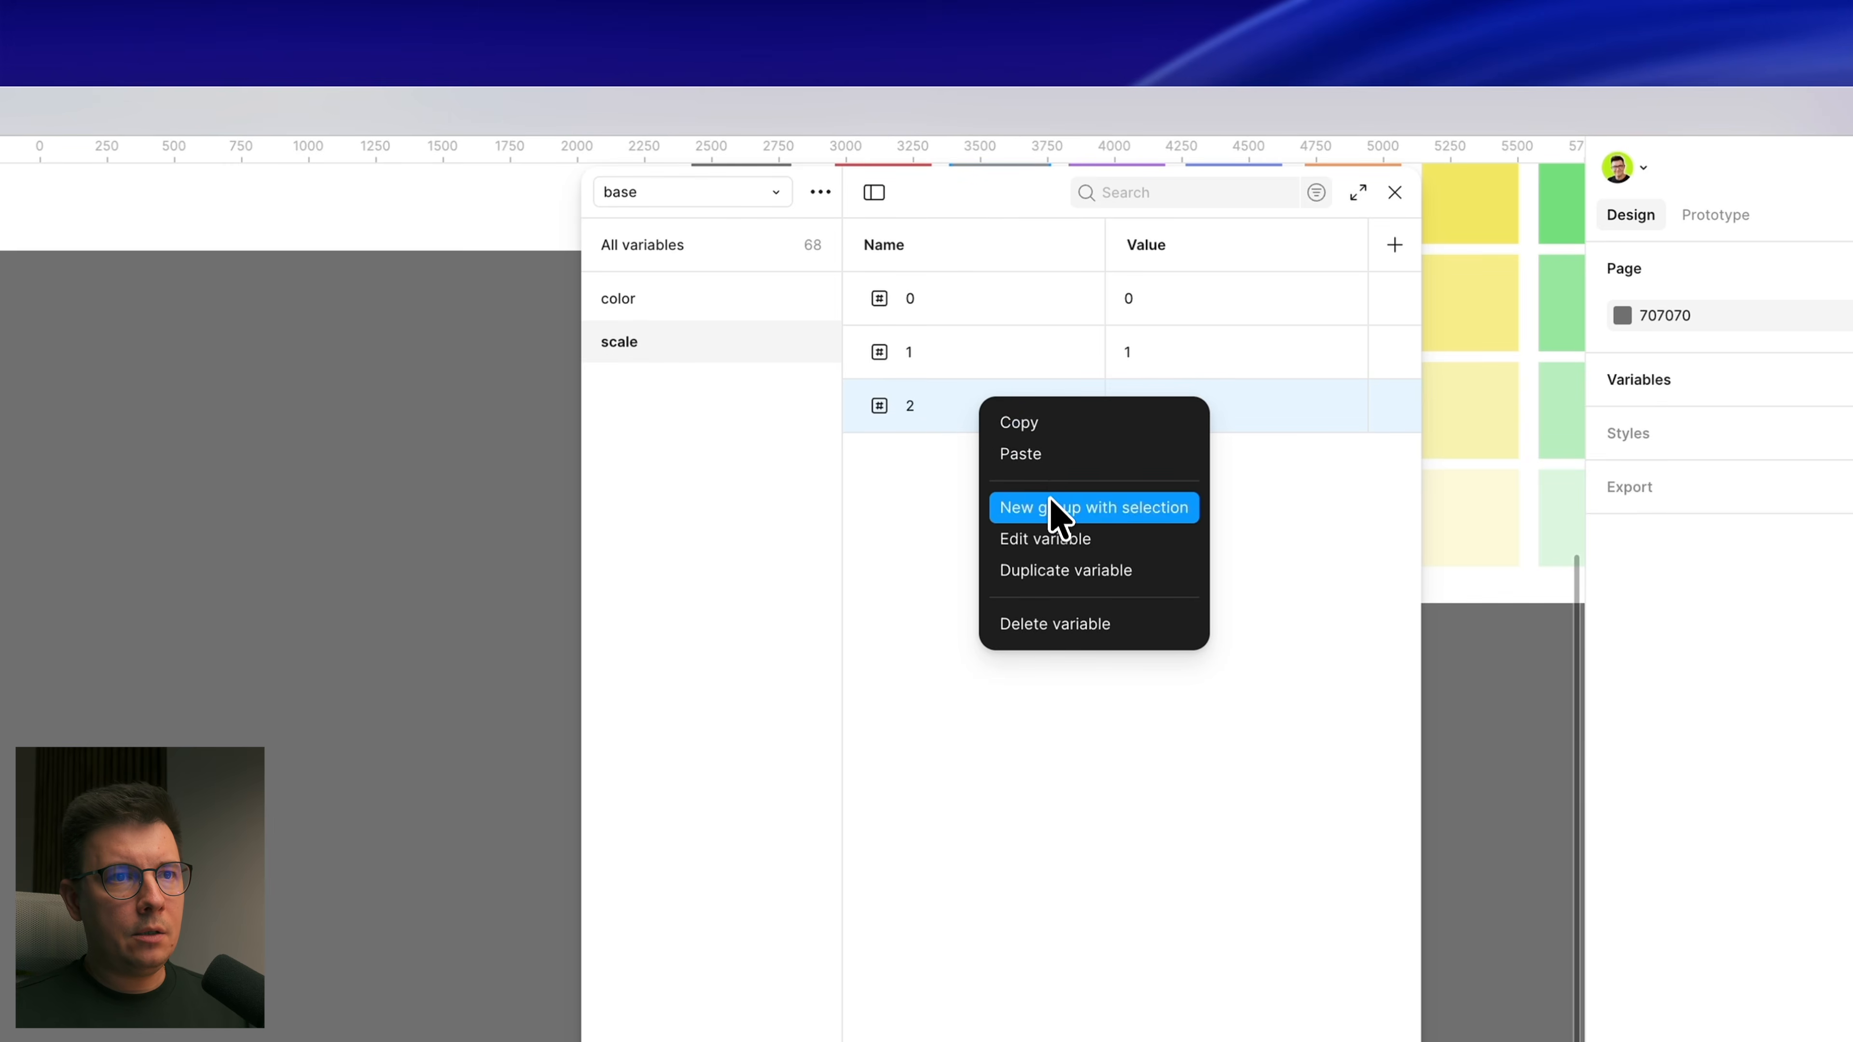
pyautogui.click(1087, 575)
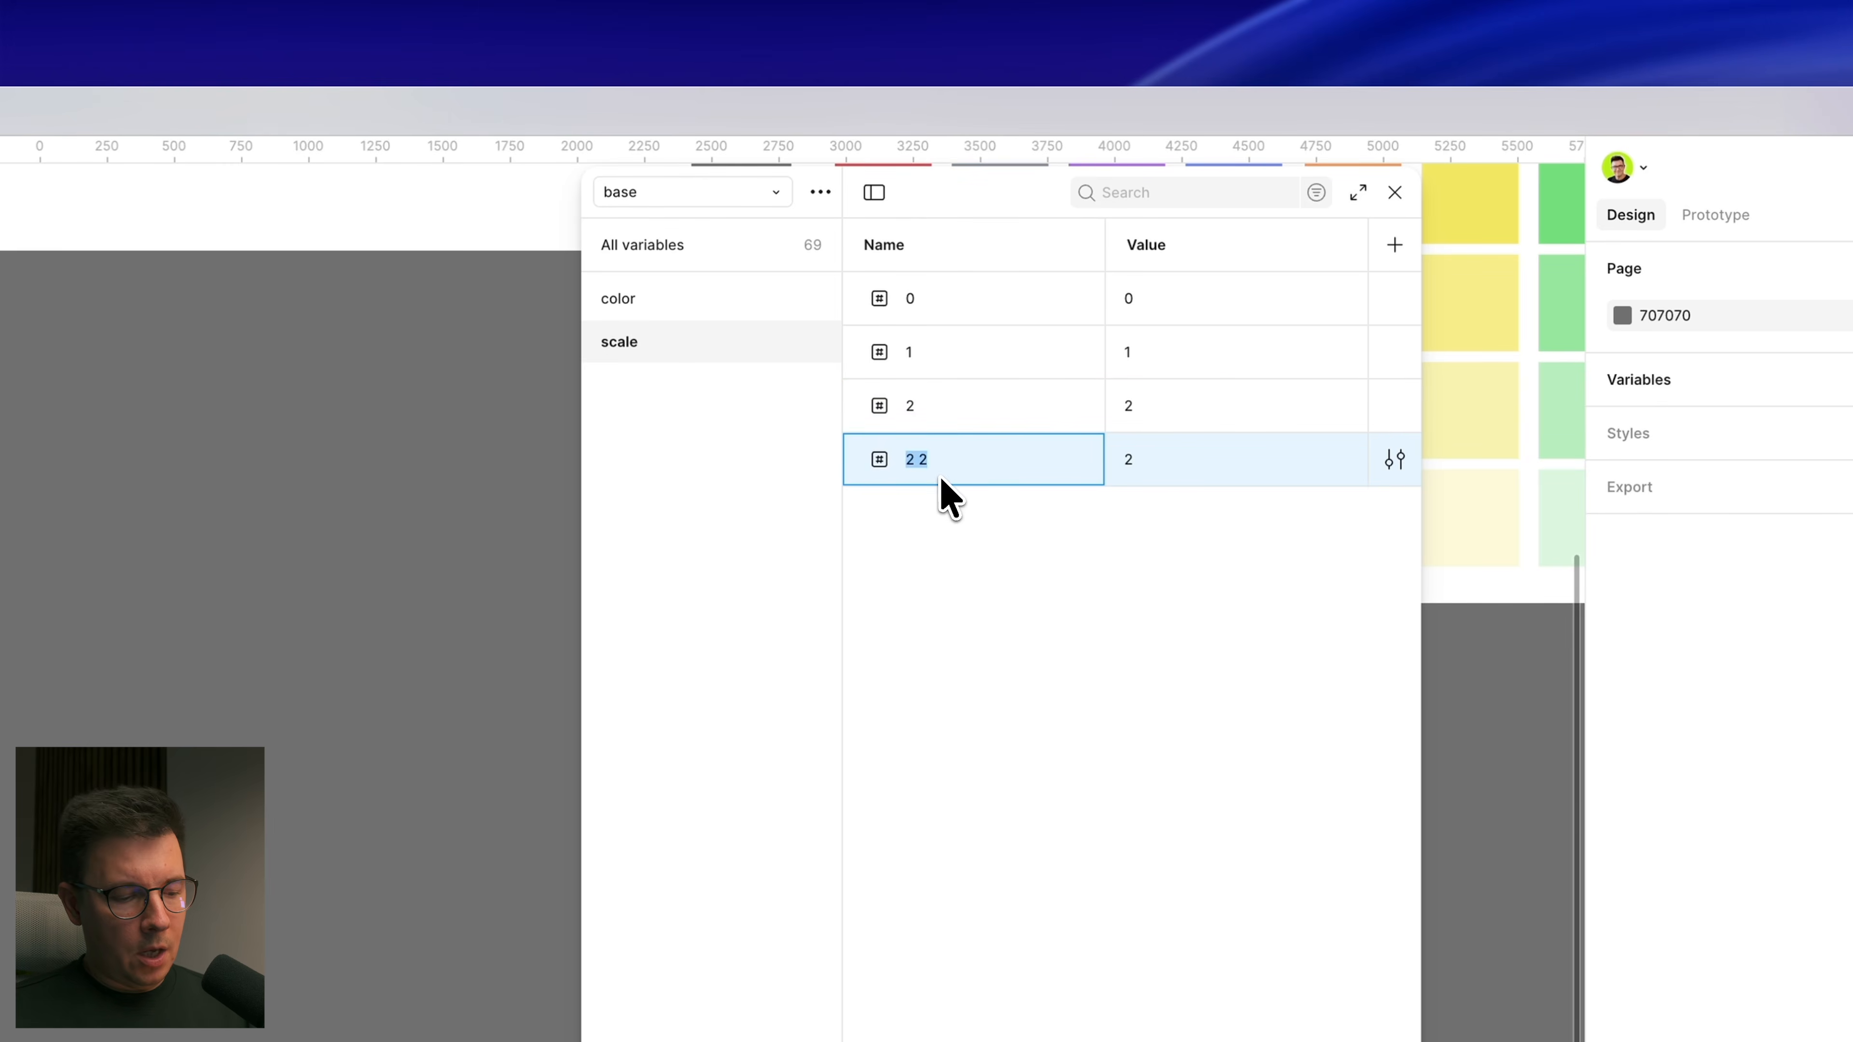
pyautogui.write('4')
pyautogui.press('Return')
pyautogui.click(1132, 459)
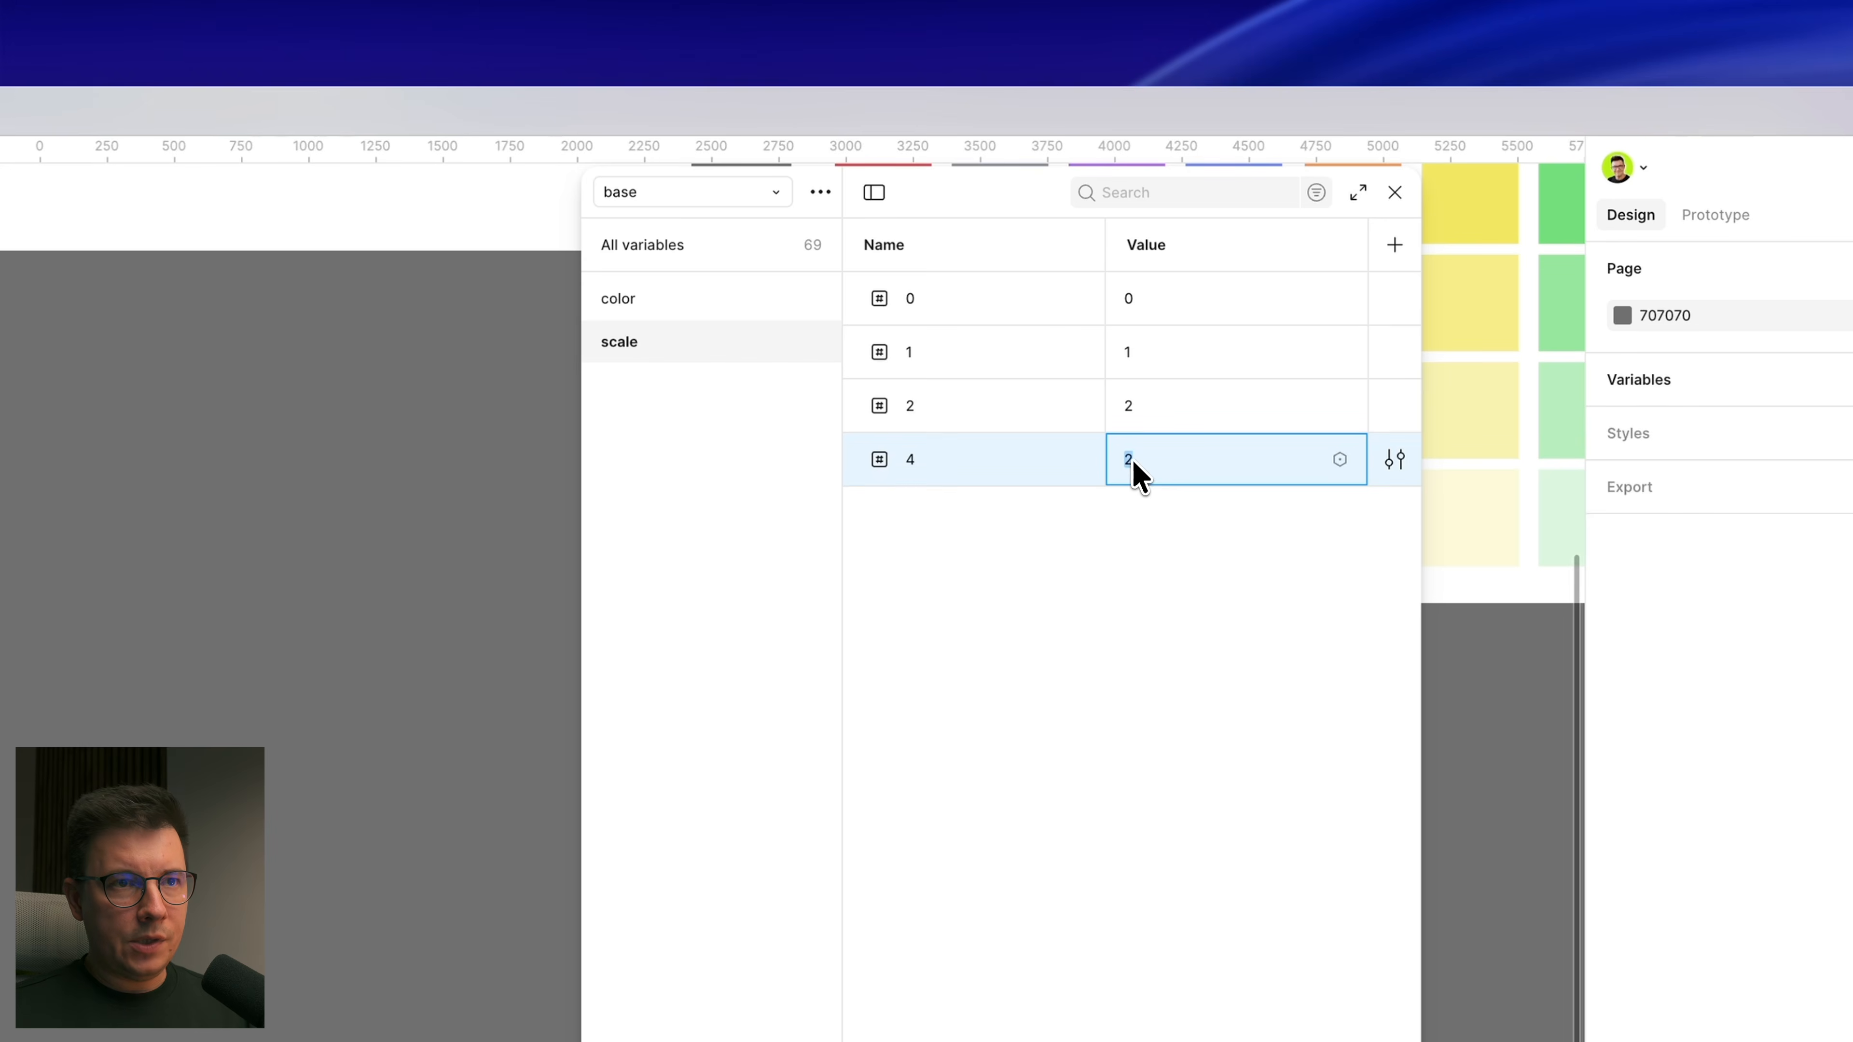
pyautogui.write('4')
pyautogui.press('Return')
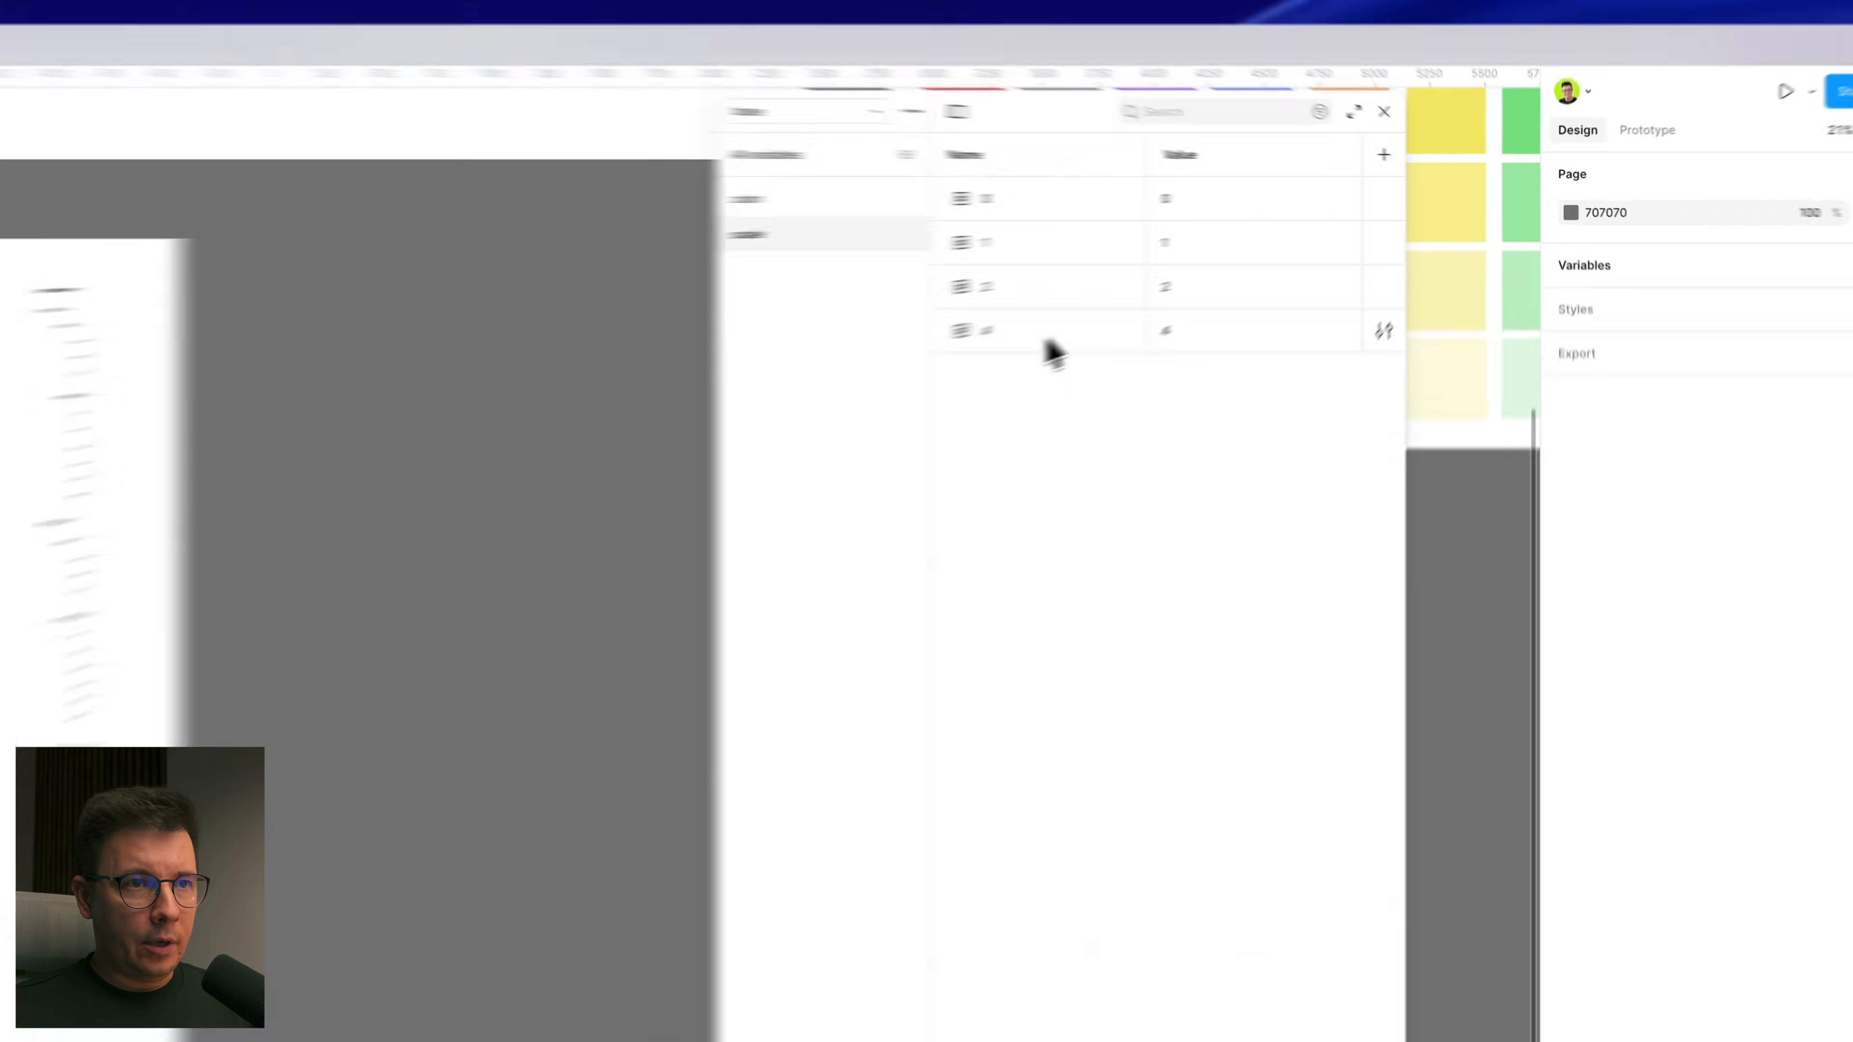
# Step: Duplicate the 4 variable in the scale group, name the copy 8 and set its value to 8
pyautogui.rightClick(1250, 274)
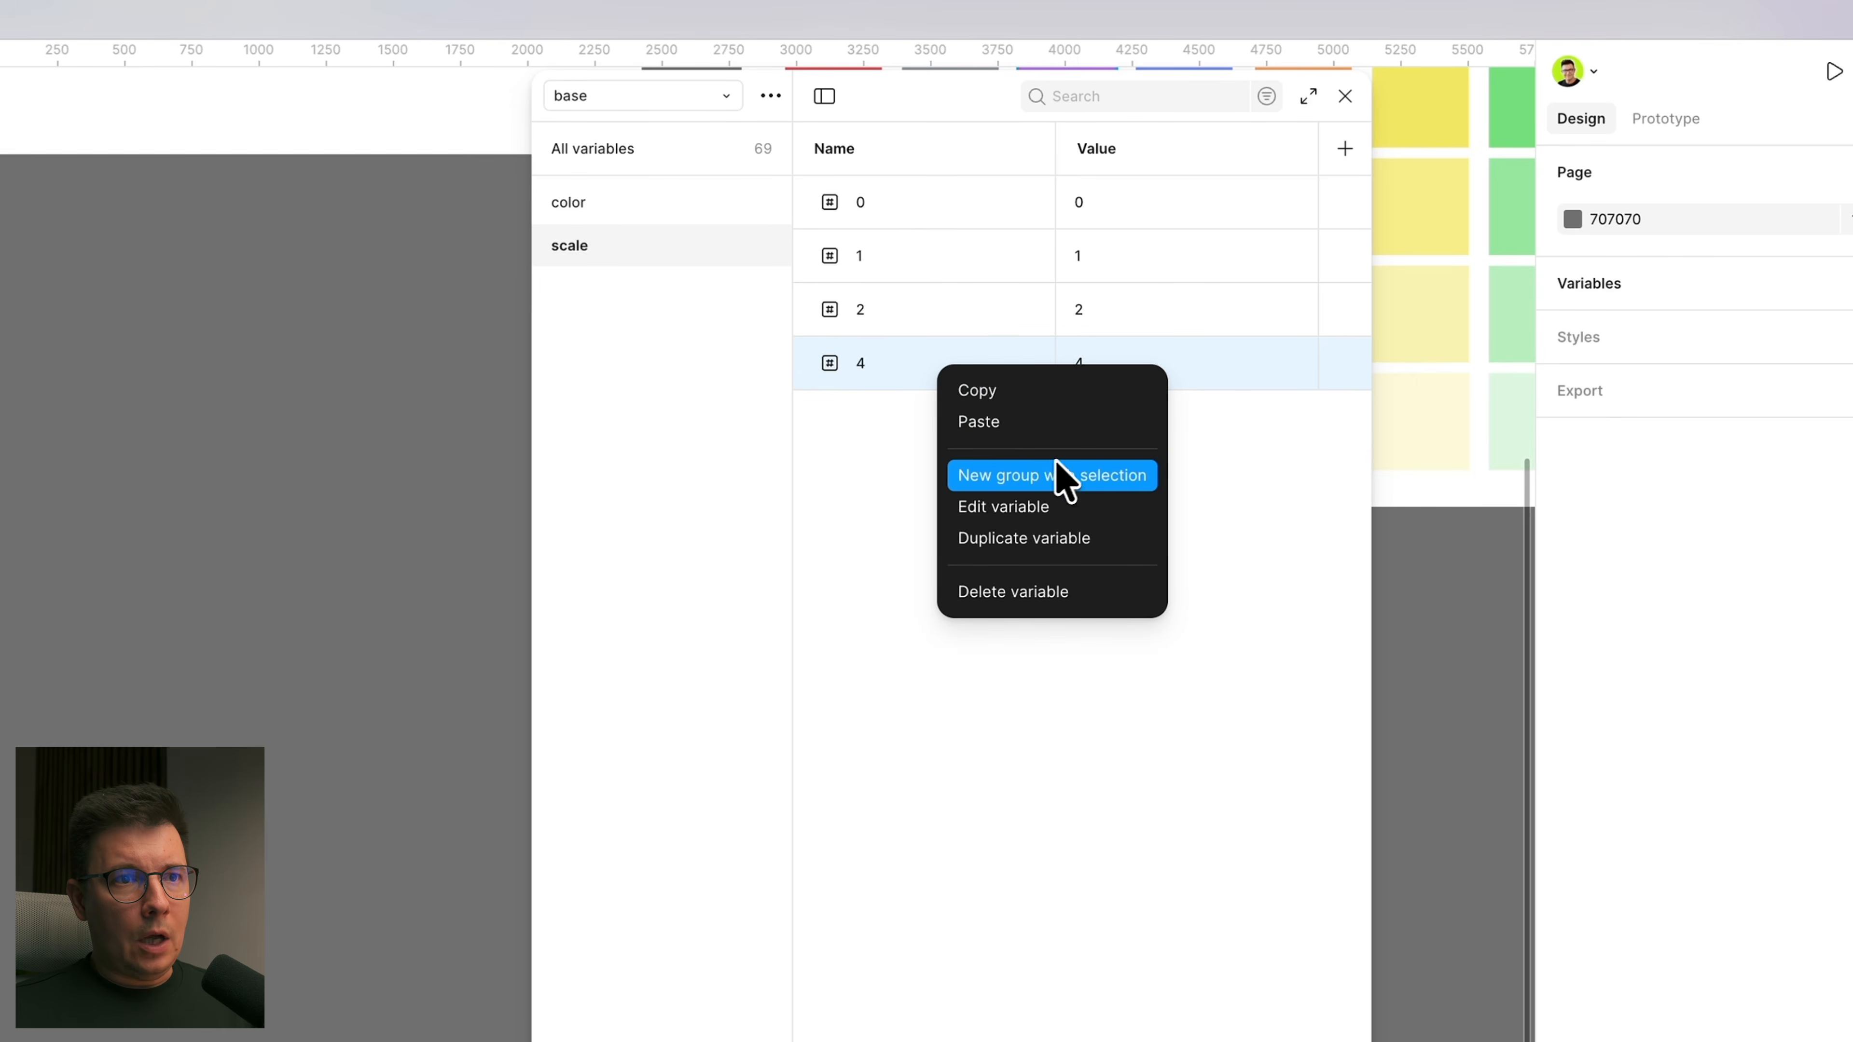
pyautogui.click(1084, 540)
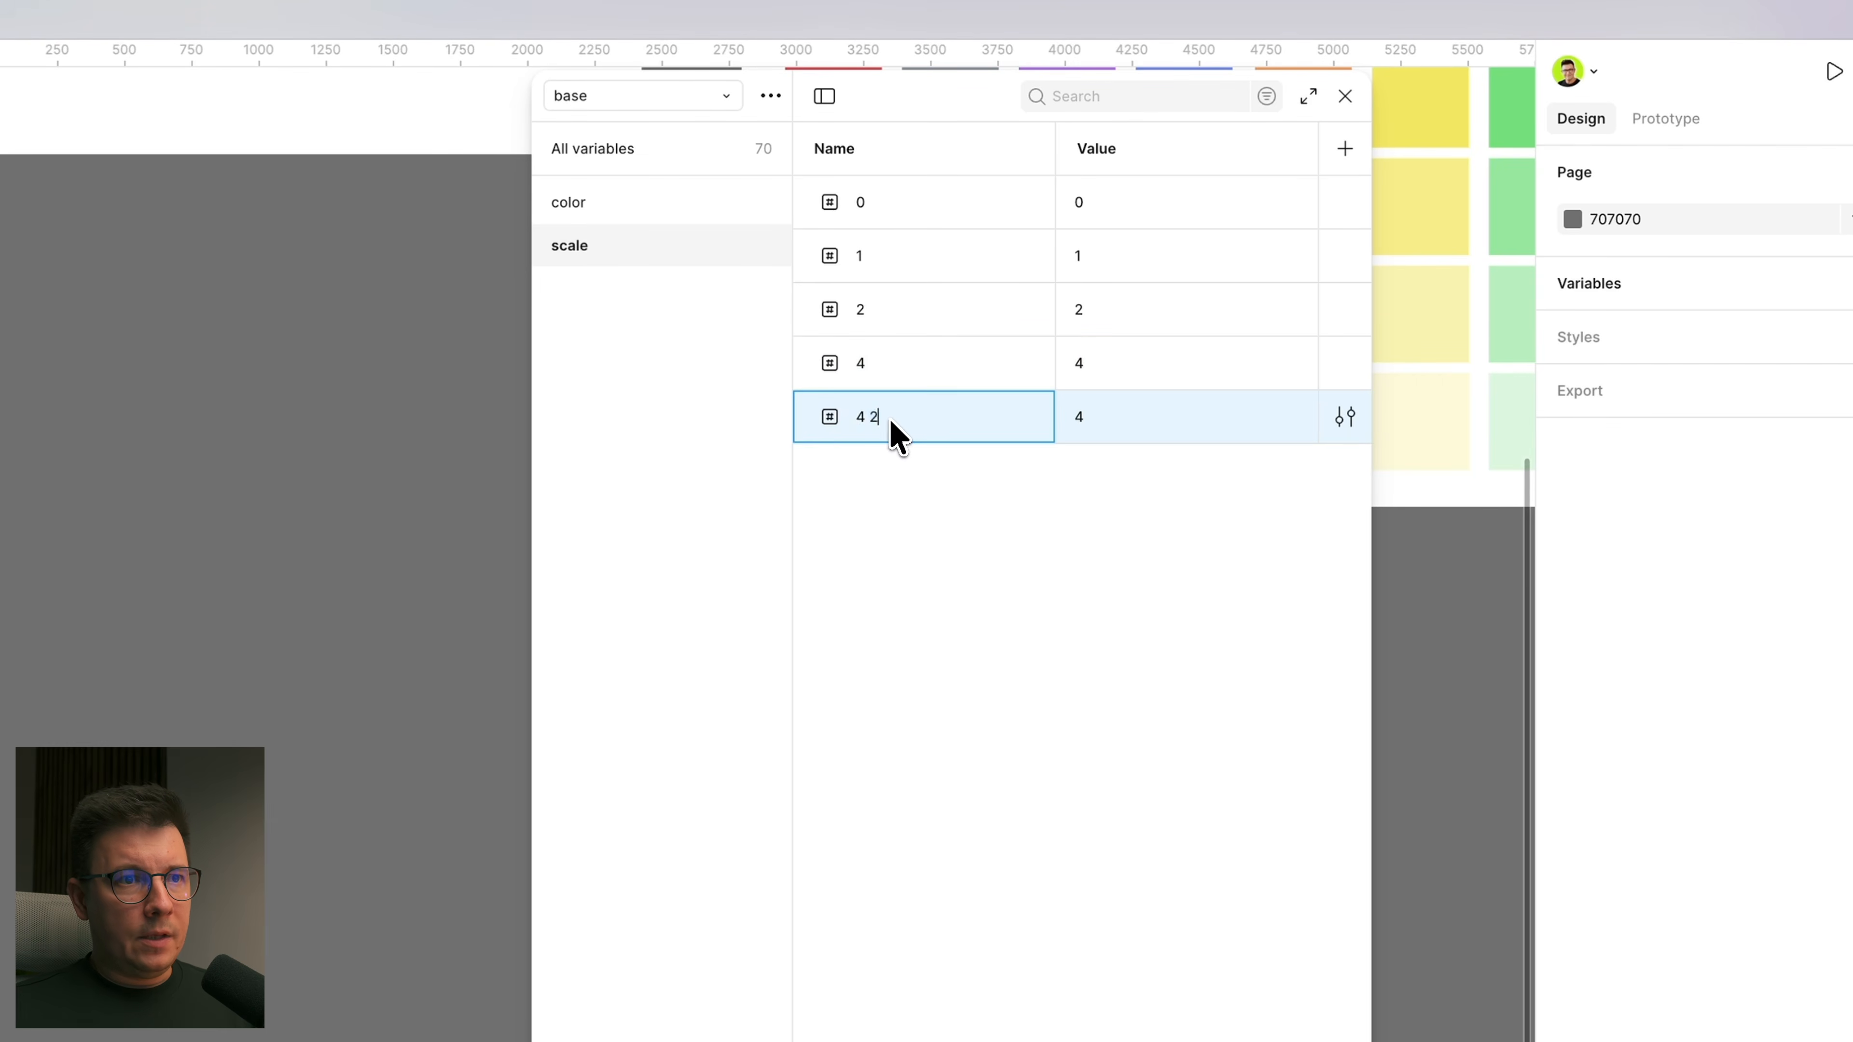
pyautogui.write('8')
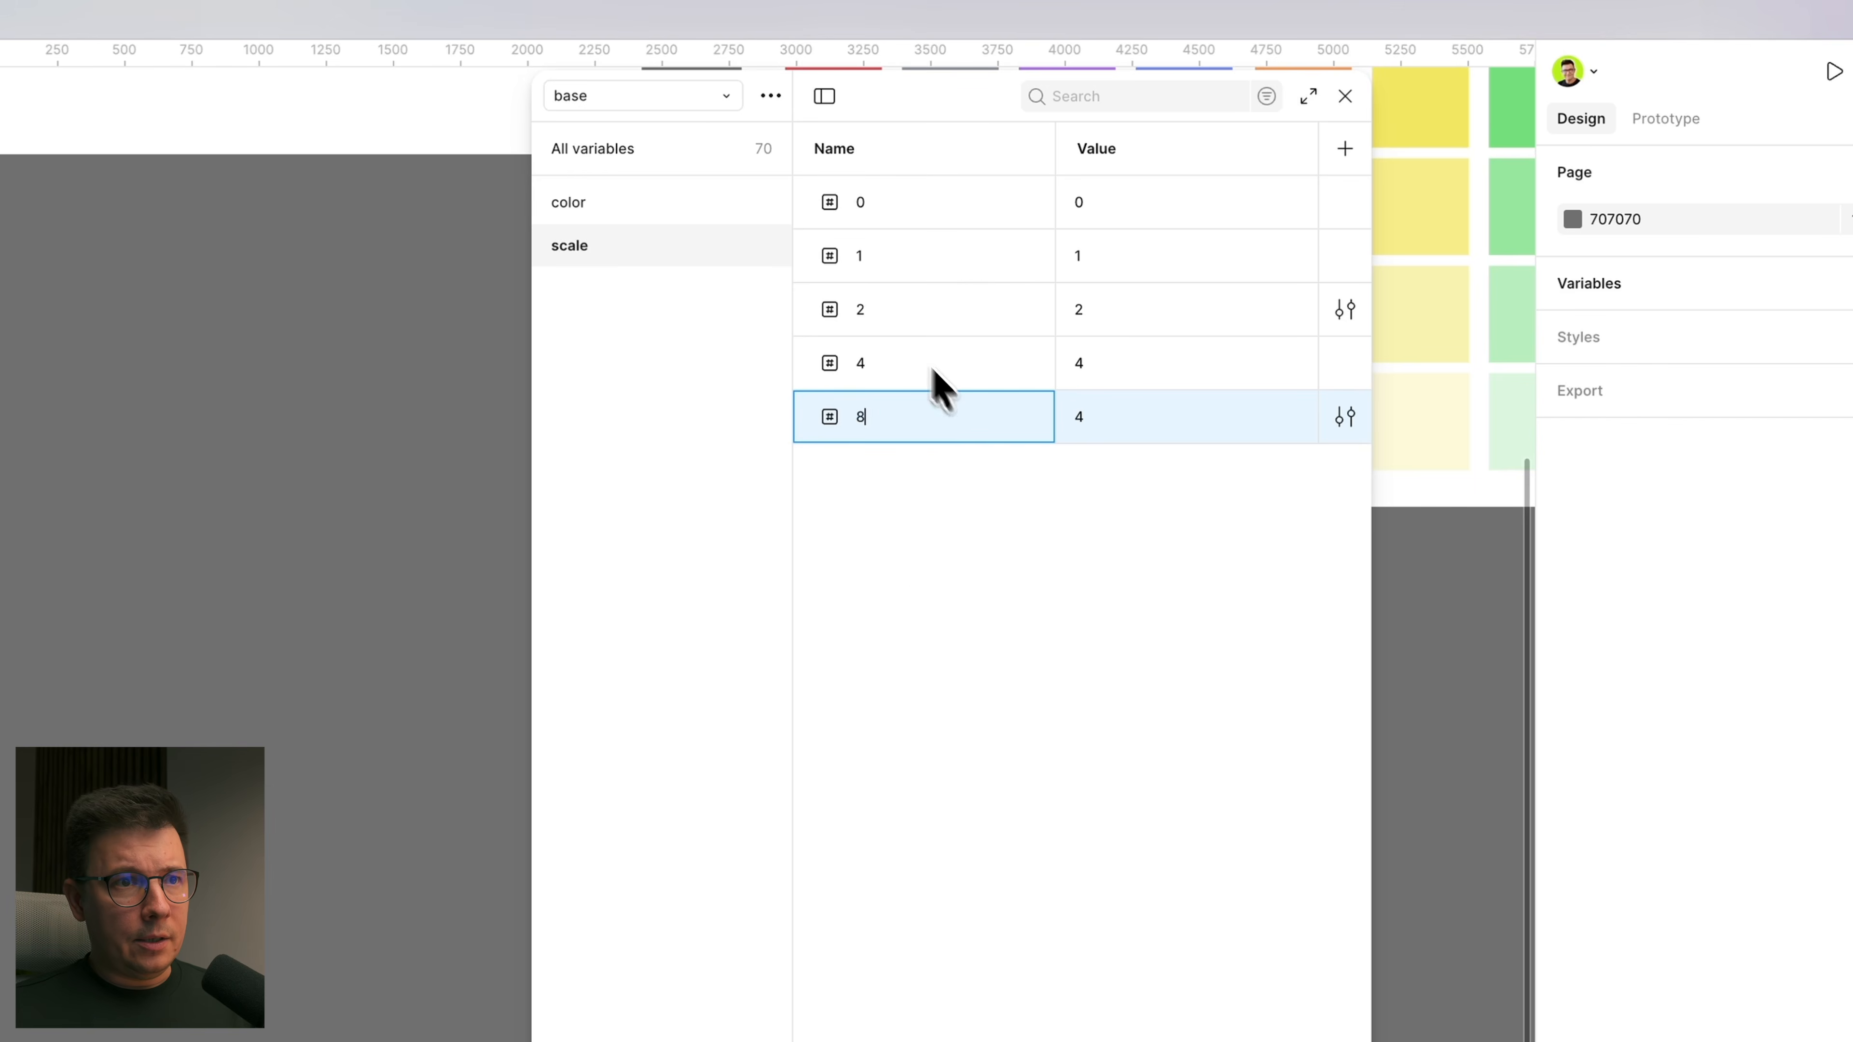
pyautogui.click(906, 608)
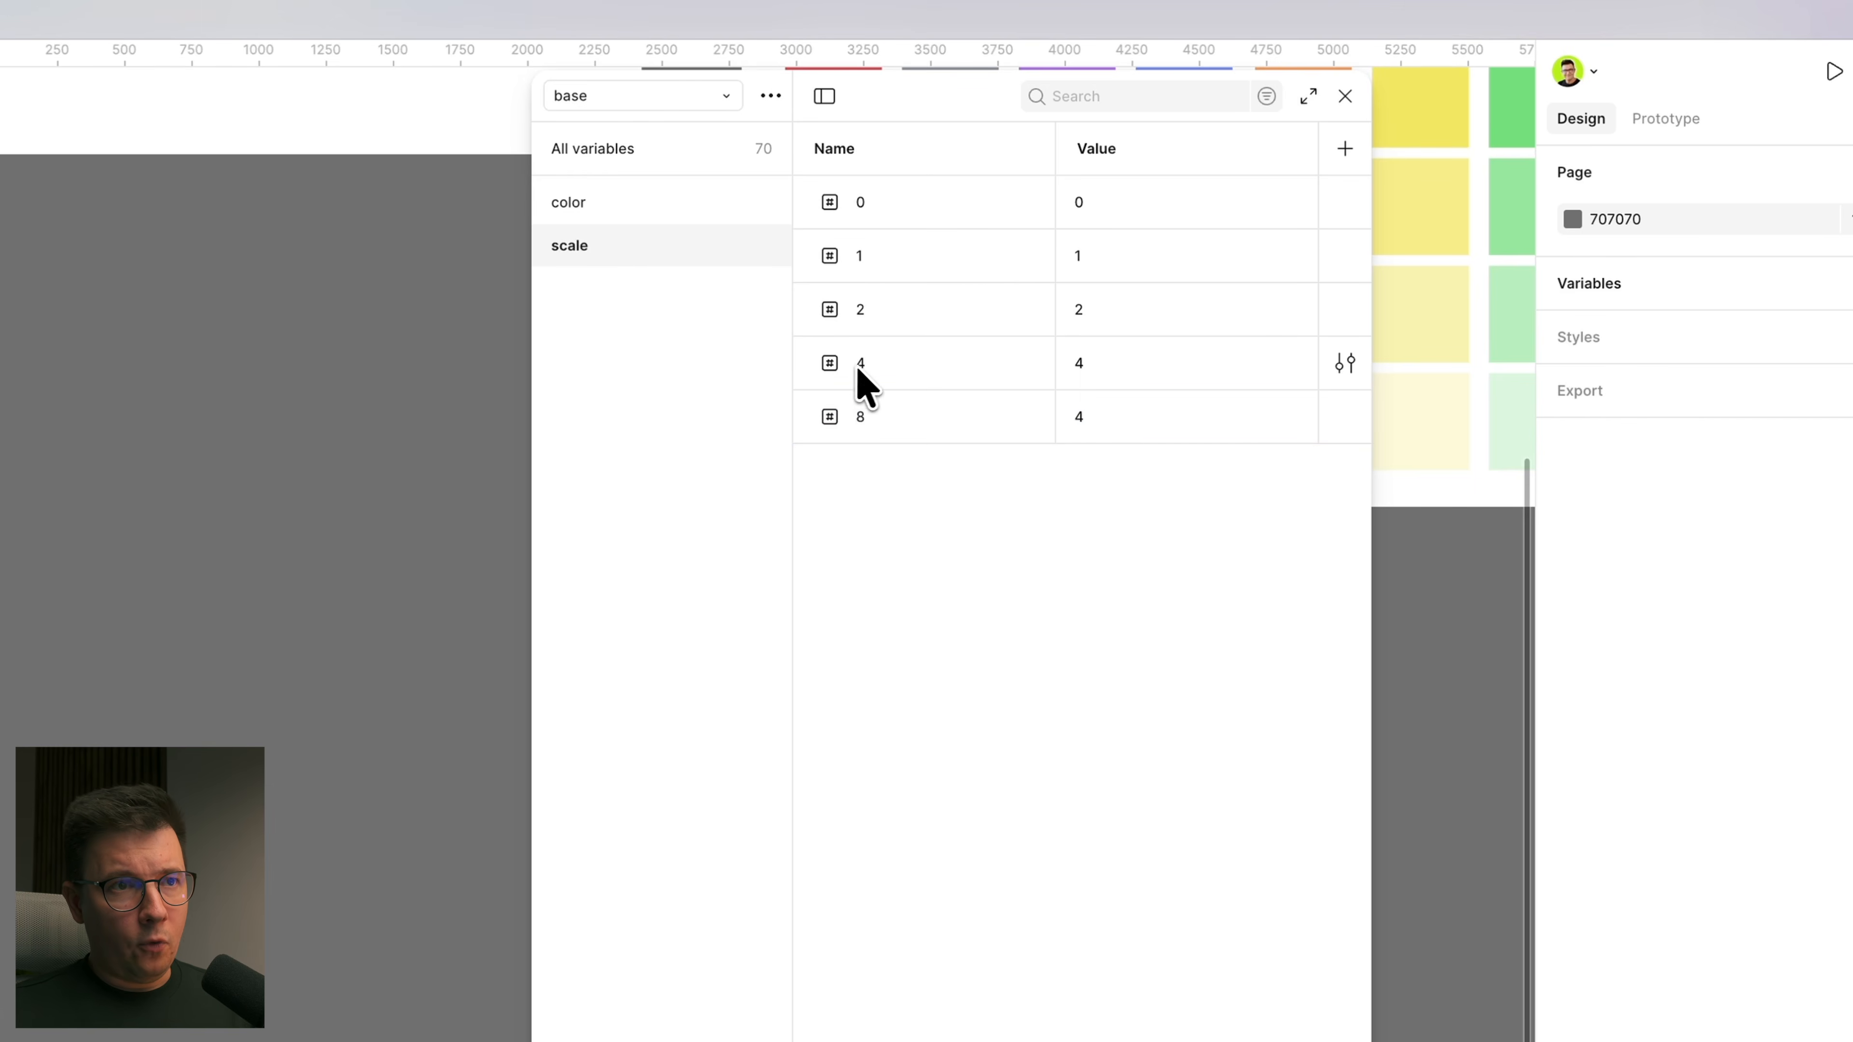
pyautogui.click(1081, 410)
pyautogui.write('8')
pyautogui.click(918, 480)
# Step: Duplicate the 8 variable in the scale group, name the copy 12 and set its value to 12
pyautogui.rightClick(914, 430)
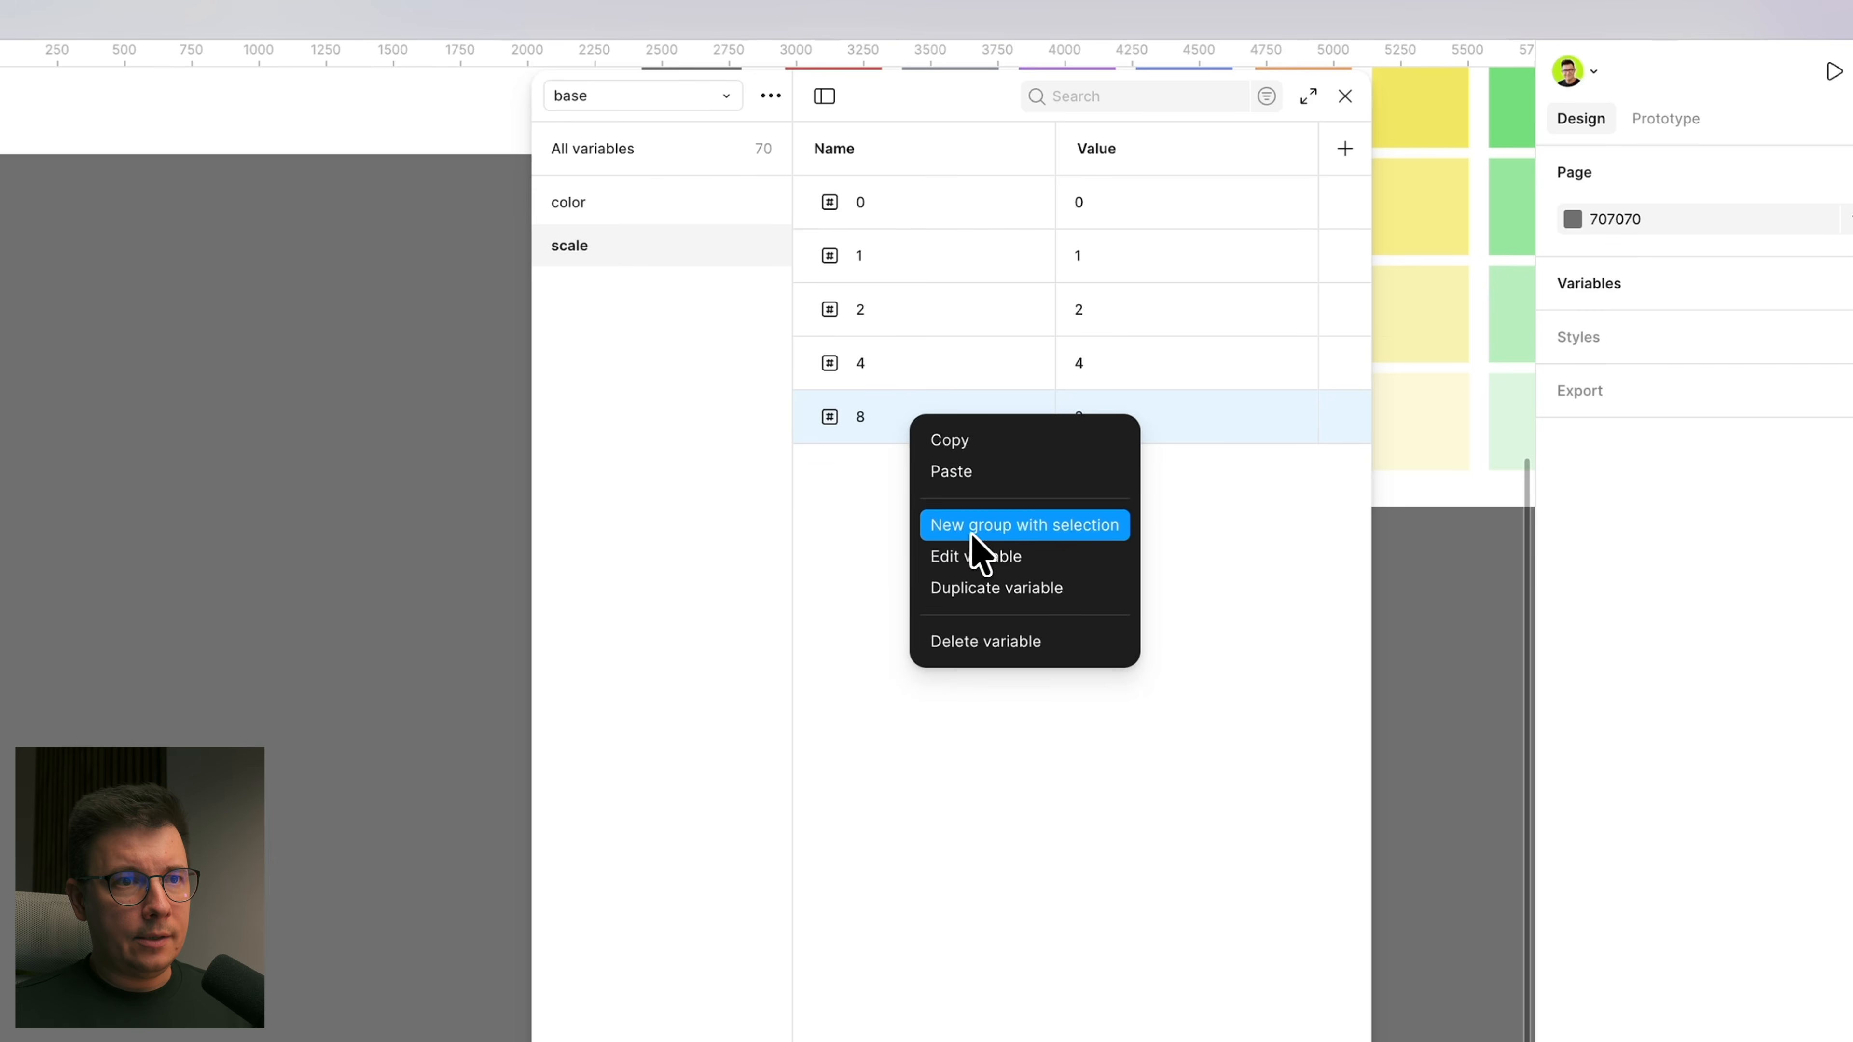
pyautogui.click(981, 588)
pyautogui.write('12')
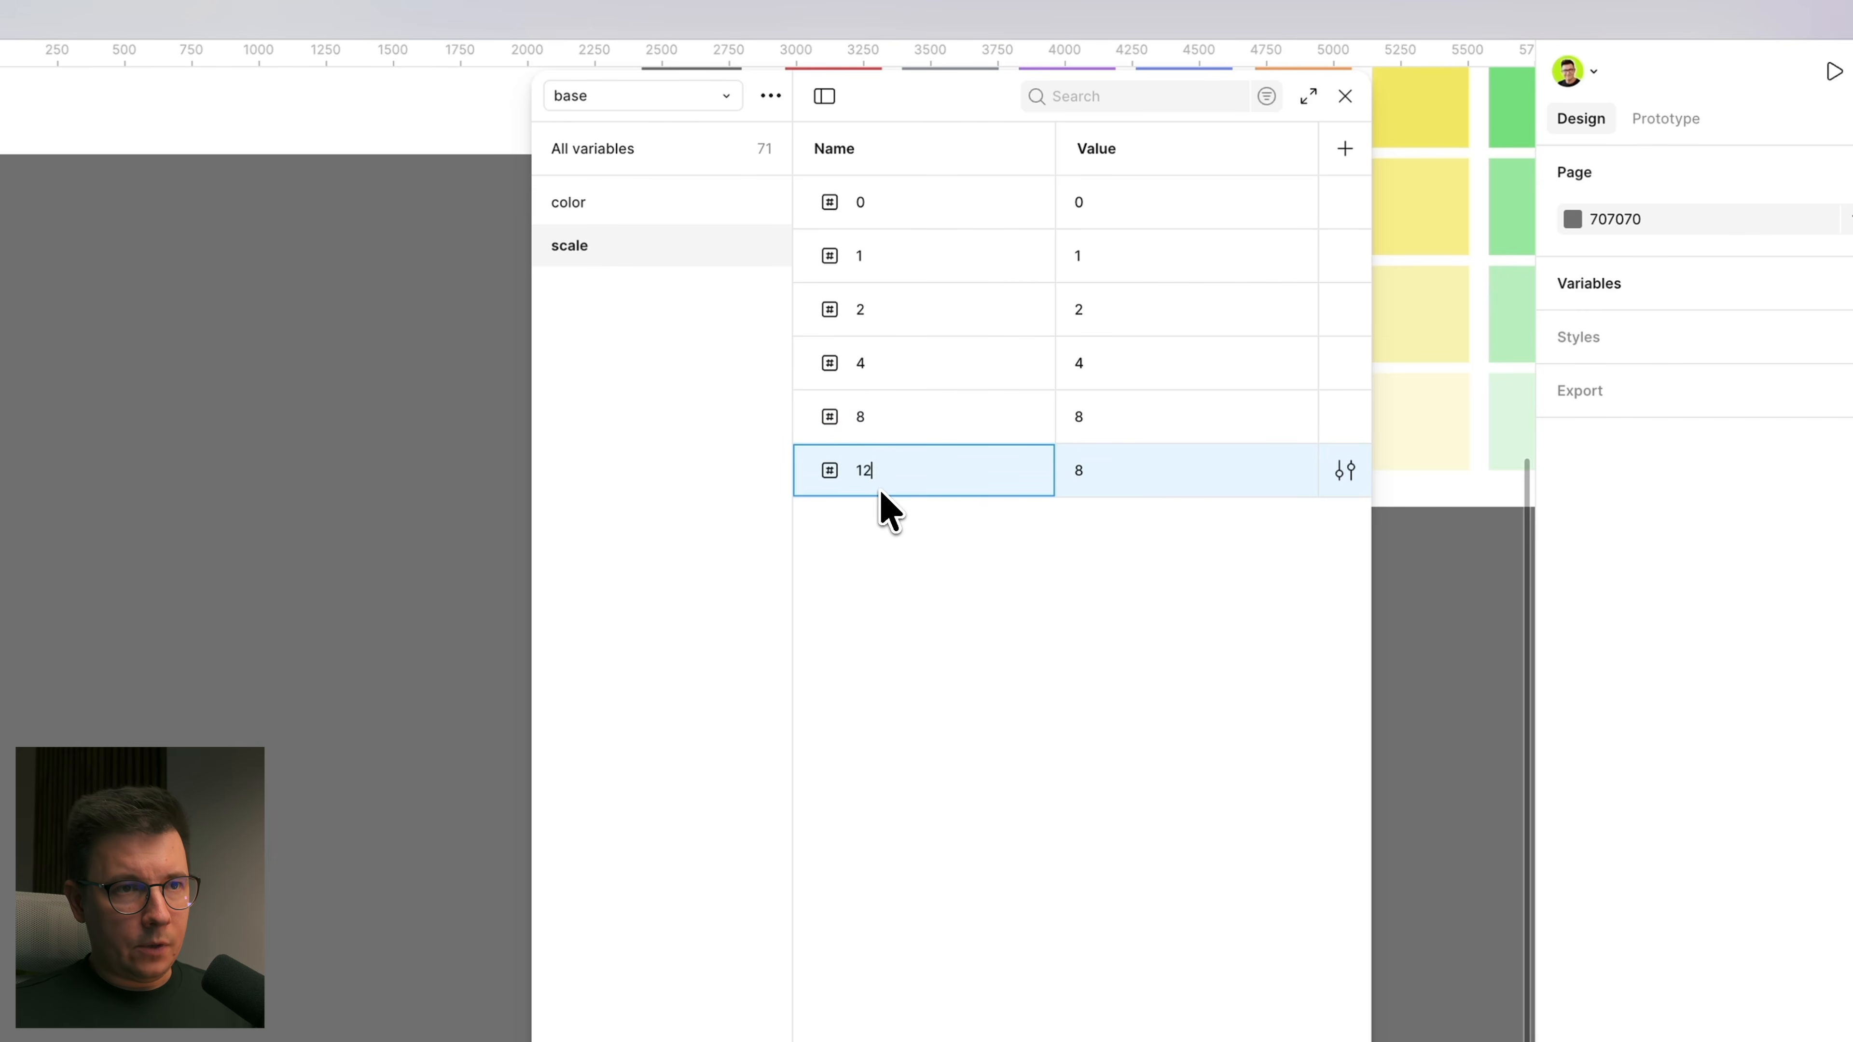
pyautogui.click(1079, 474)
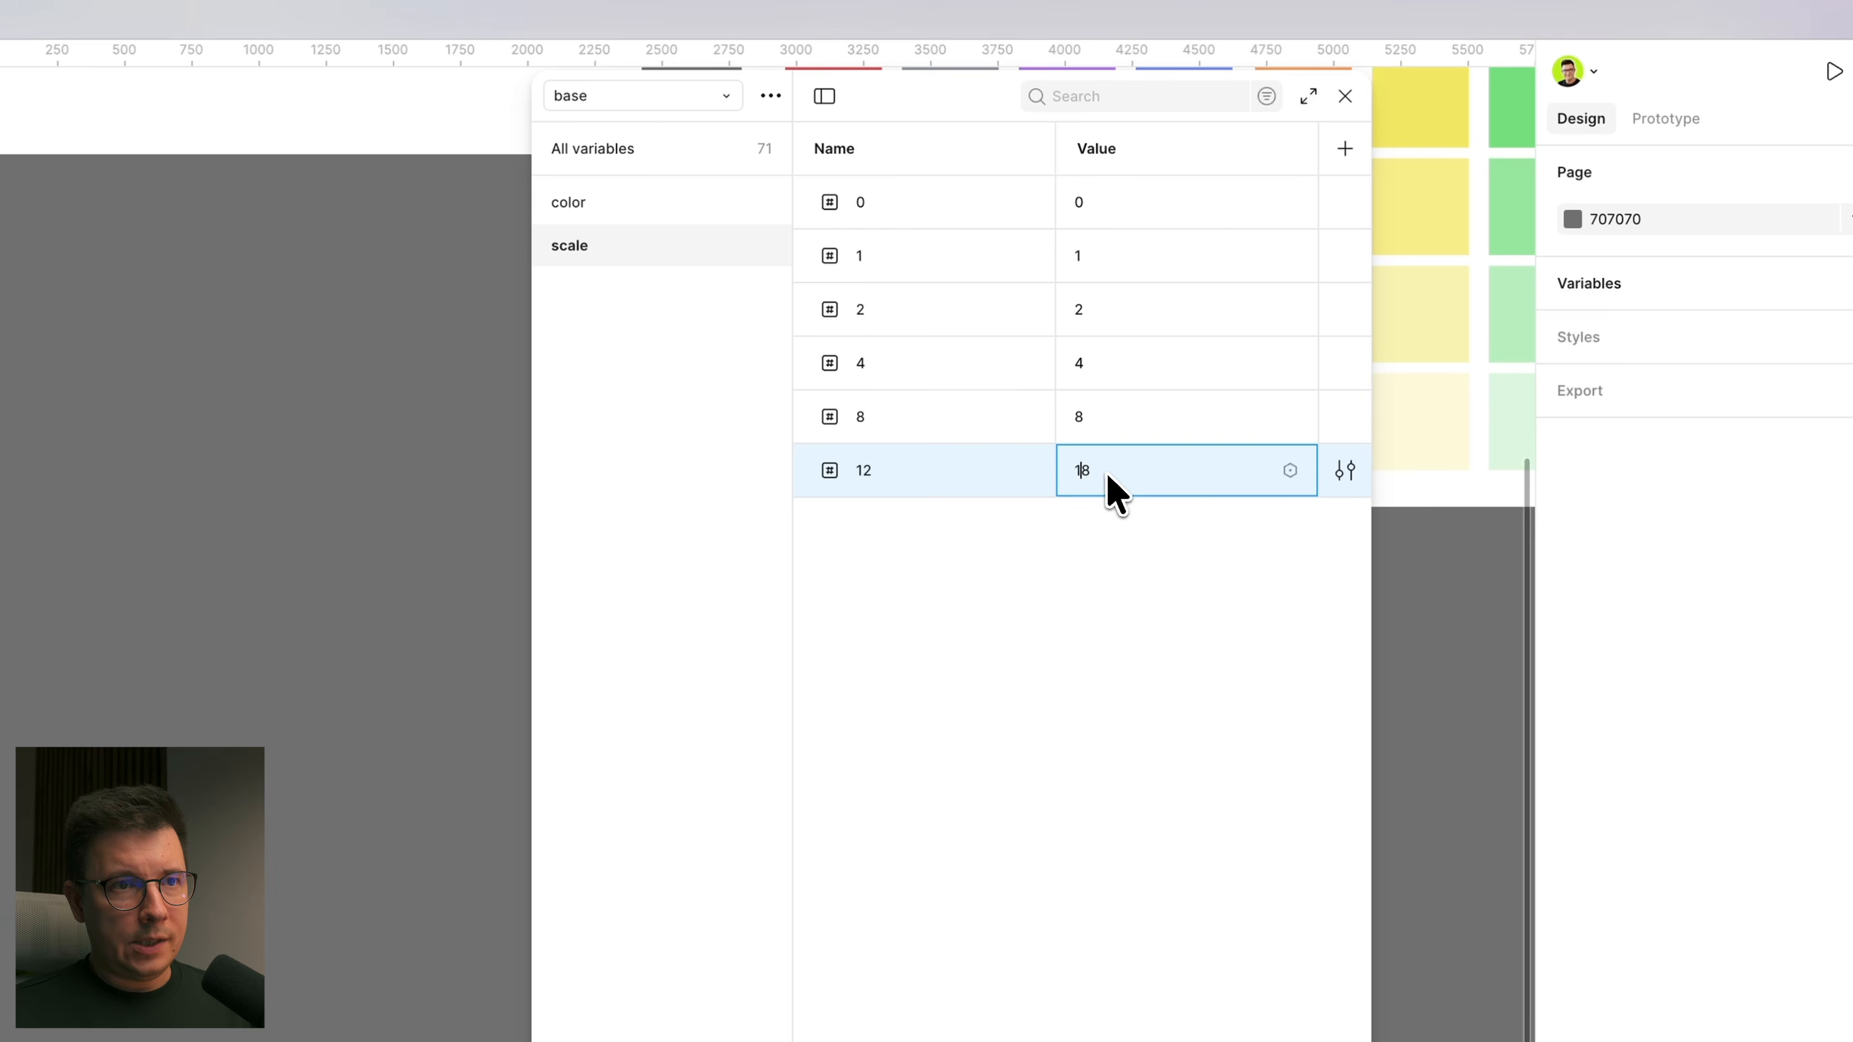
pyautogui.write('18')
pyautogui.press('BackSpace')
pyautogui.write('2')
pyautogui.click(1010, 661)
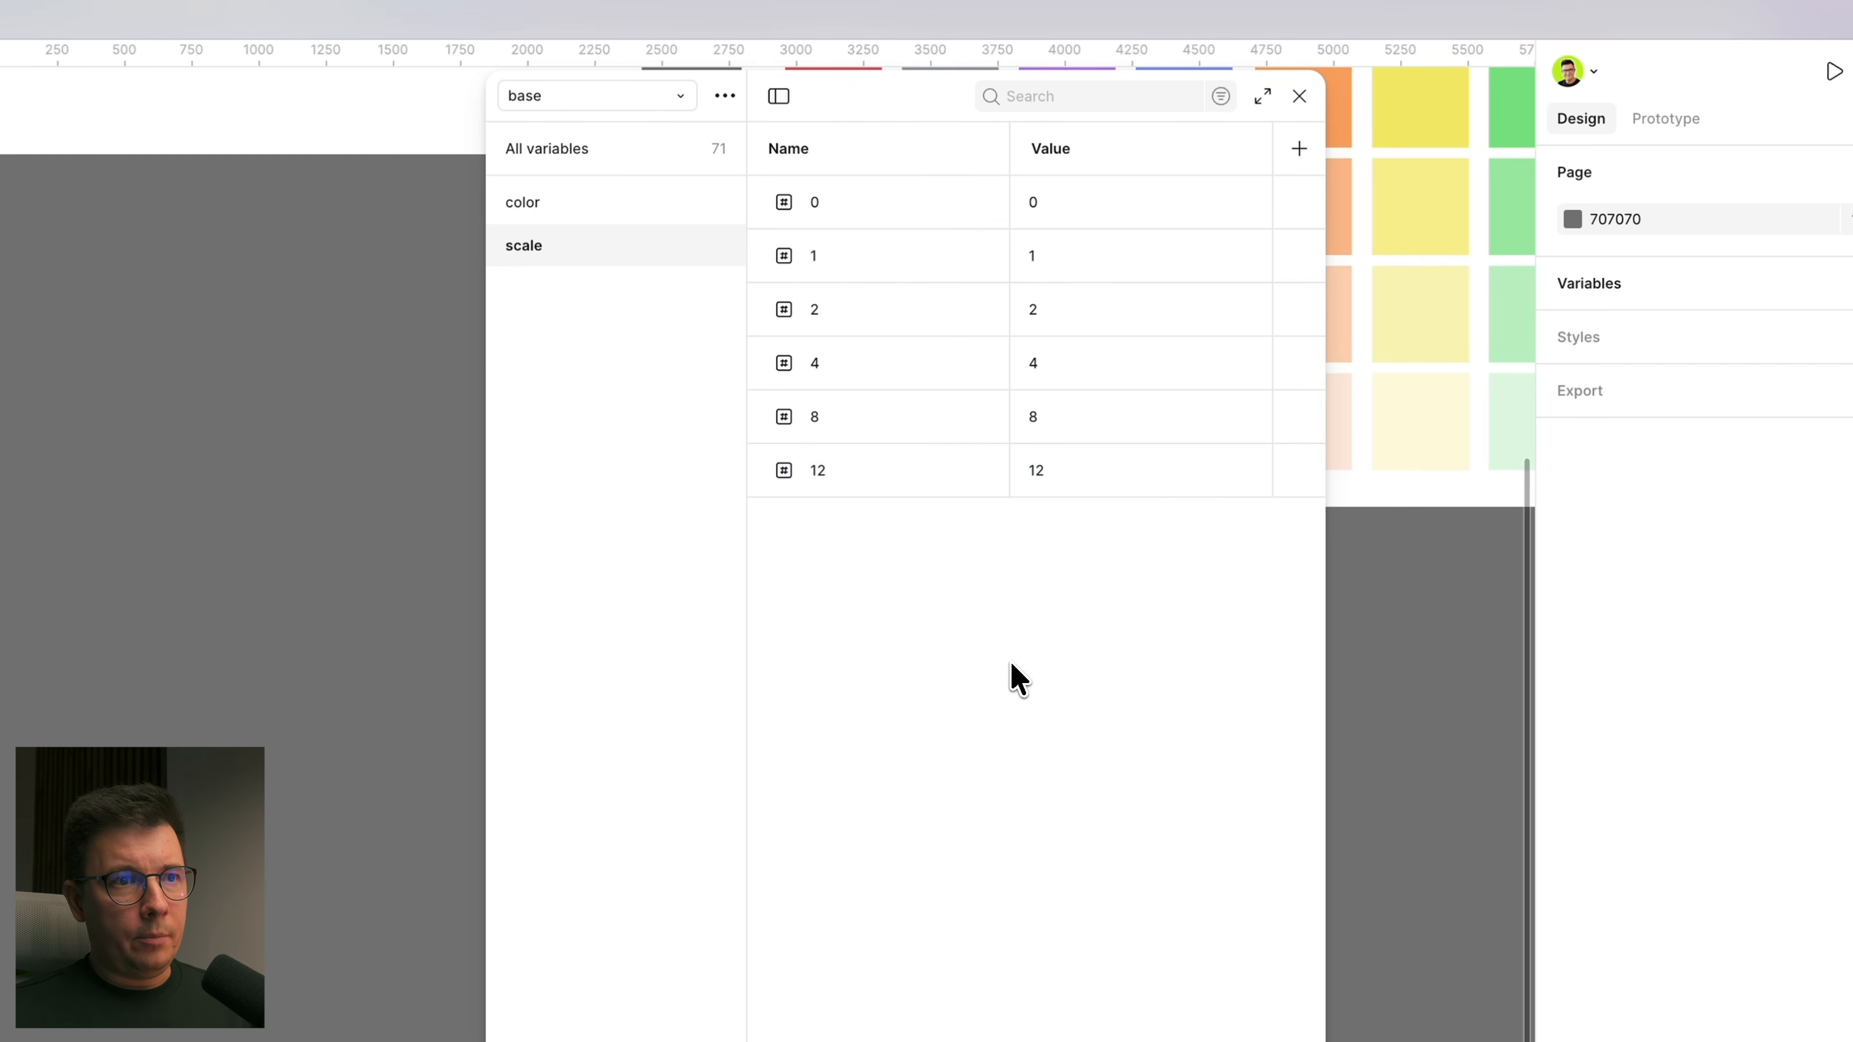
# Step: Duplicate the 12 variable in the scale group, name the copy 16 and set its value to 16
pyautogui.rightClick(901, 464)
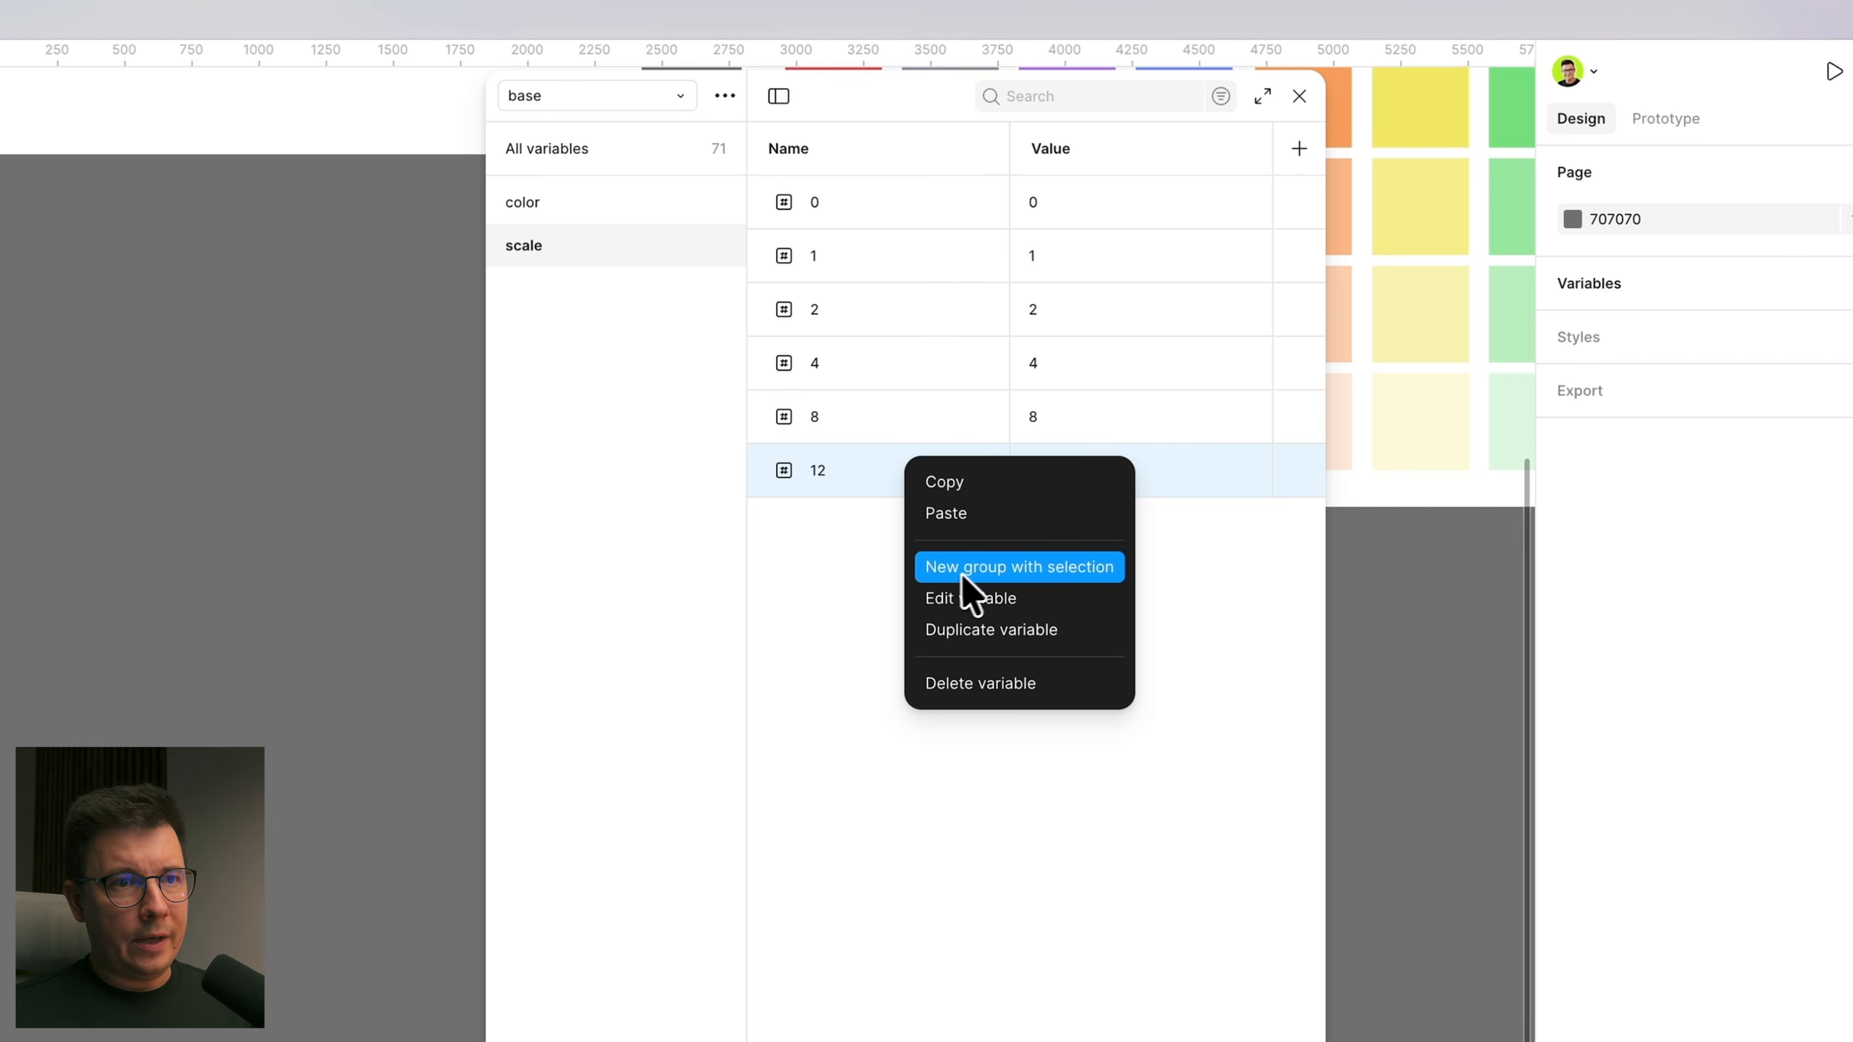
pyautogui.click(1018, 631)
pyautogui.write('16')
pyautogui.press('Return')
pyautogui.doubleClick(1037, 524)
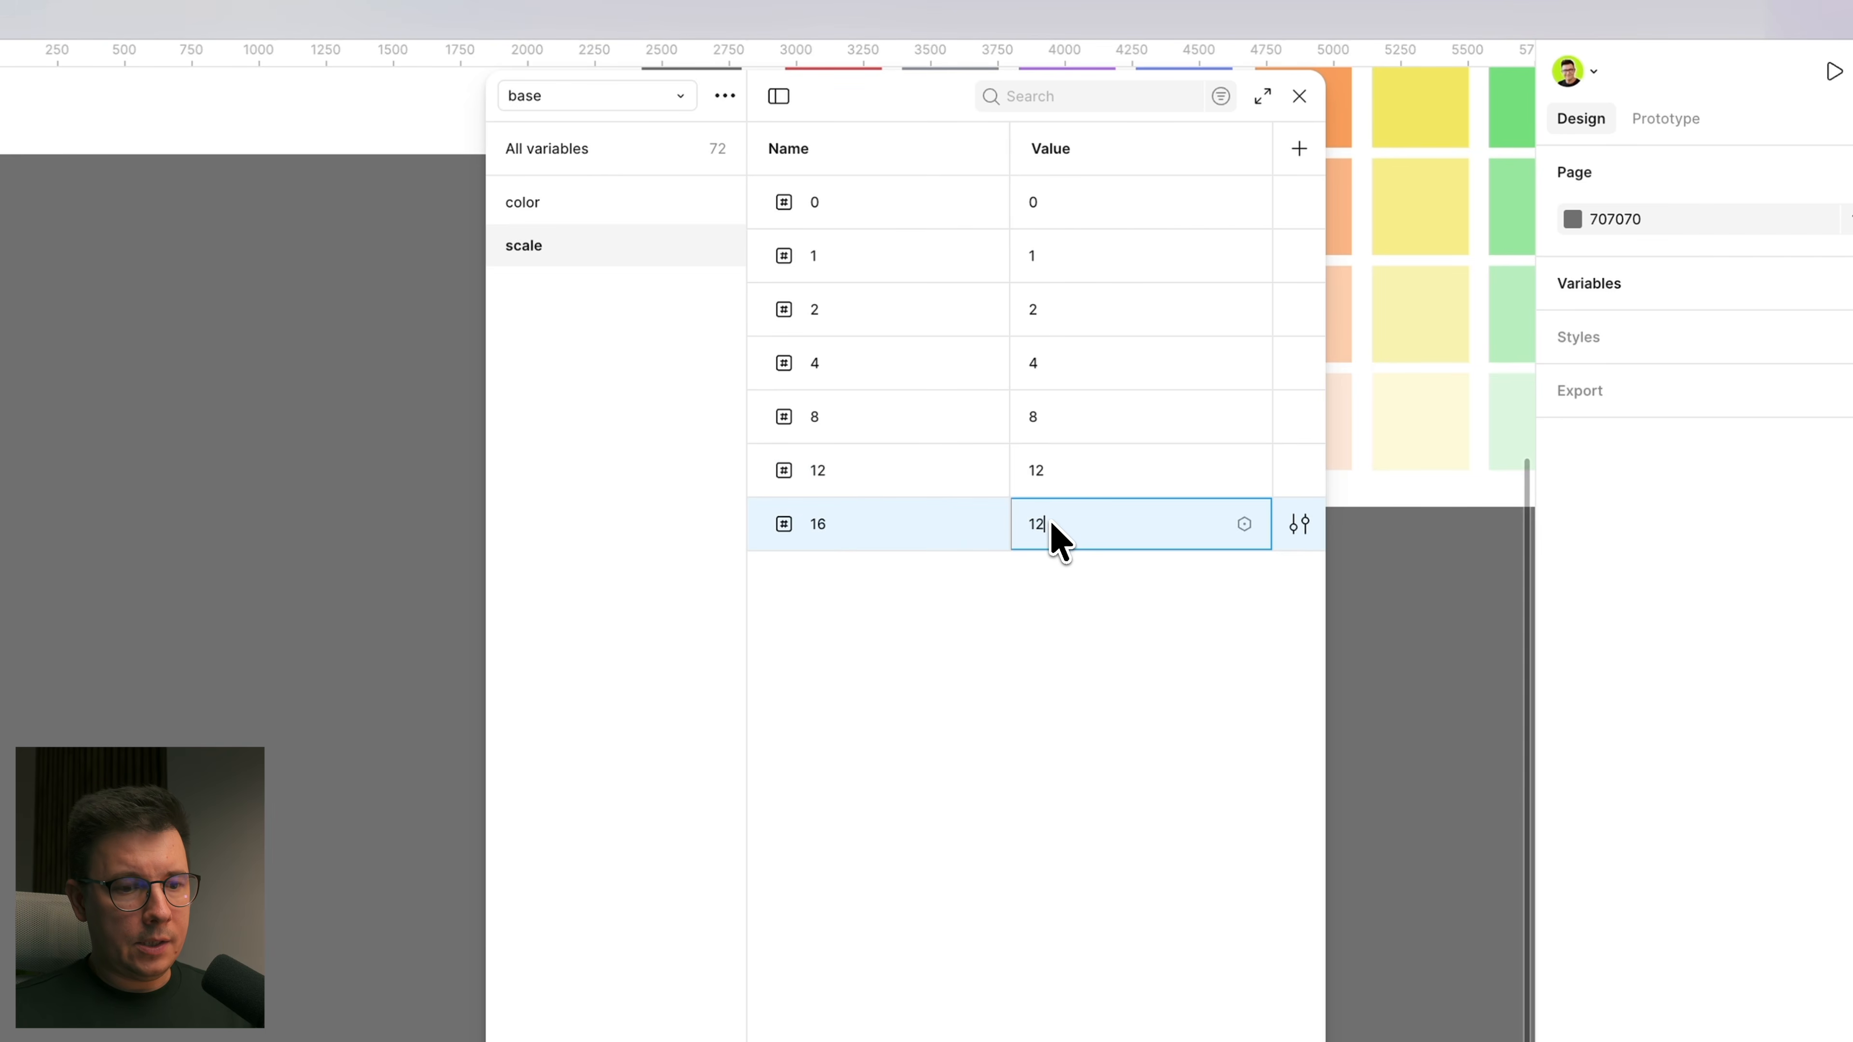
pyautogui.write('16')
pyautogui.press('Return')
# Step: Duplicate the 16 variable in the scale group, name the copy 20 and set its value to 20
pyautogui.rightClick(939, 531)
pyautogui.click(1039, 701)
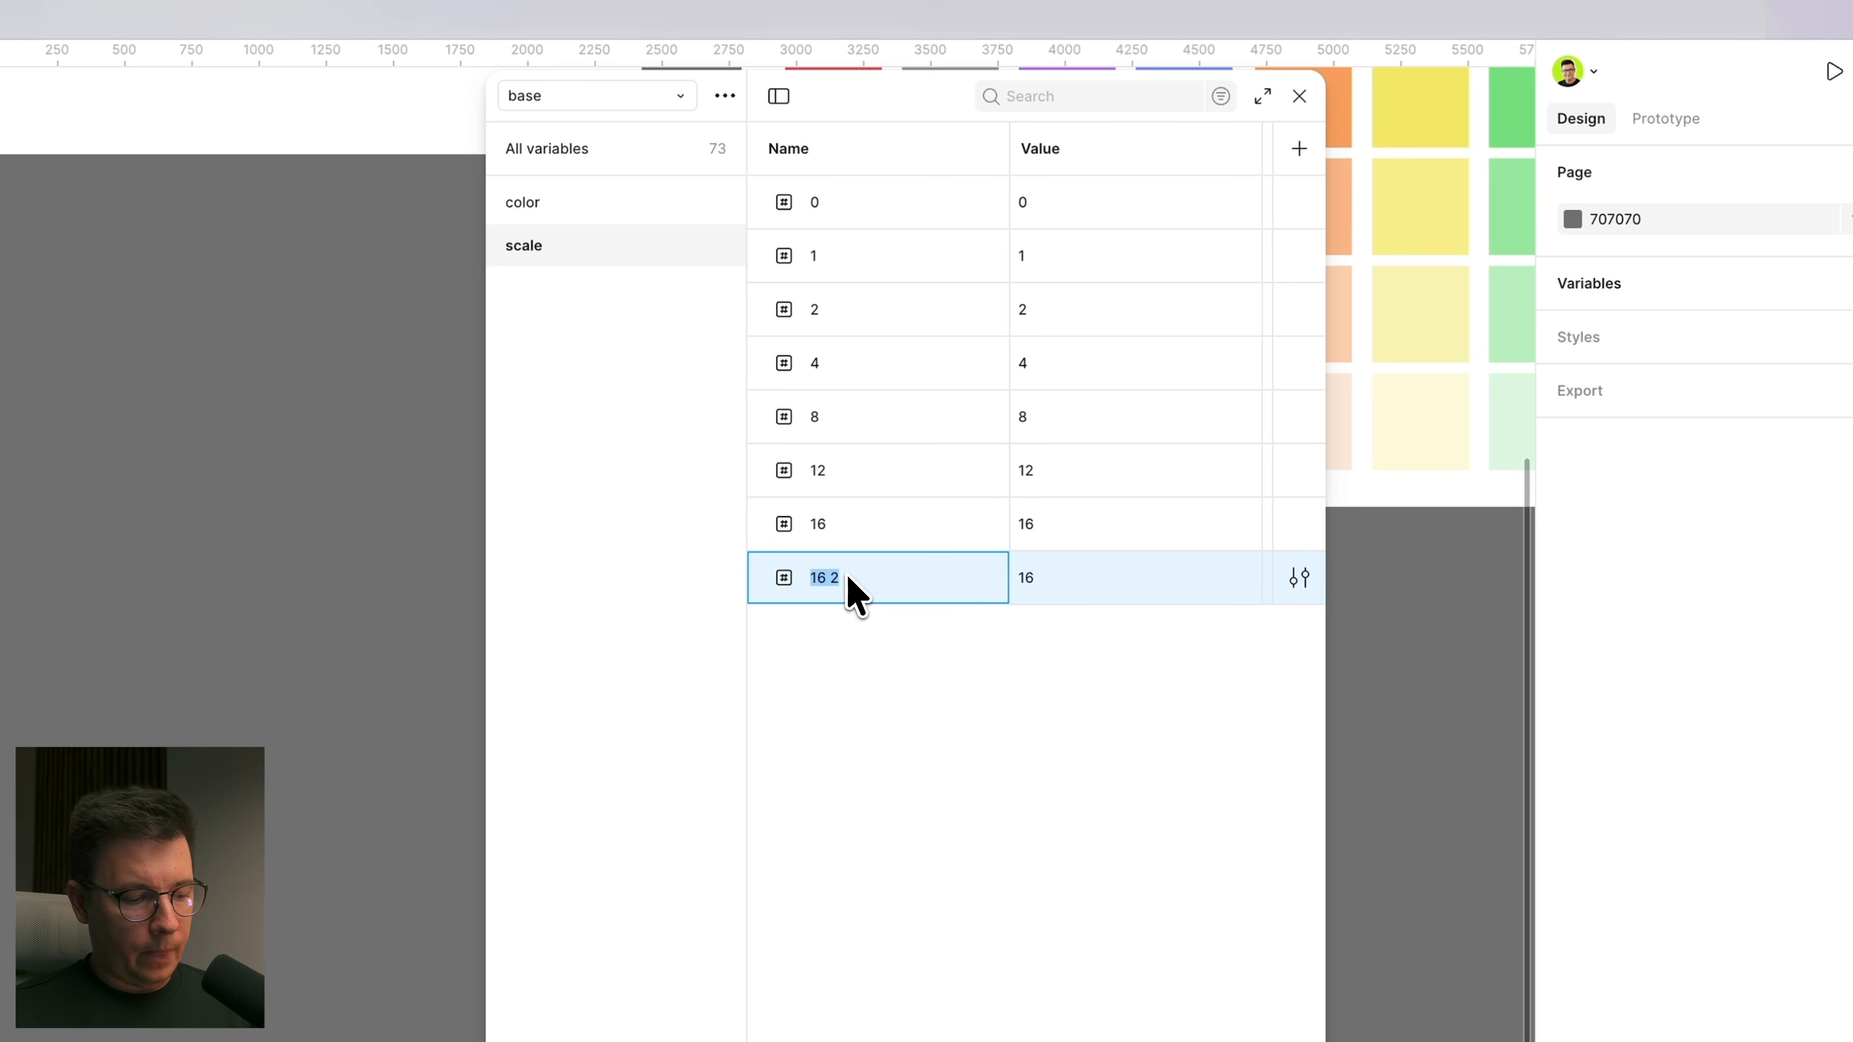
pyautogui.write('20')
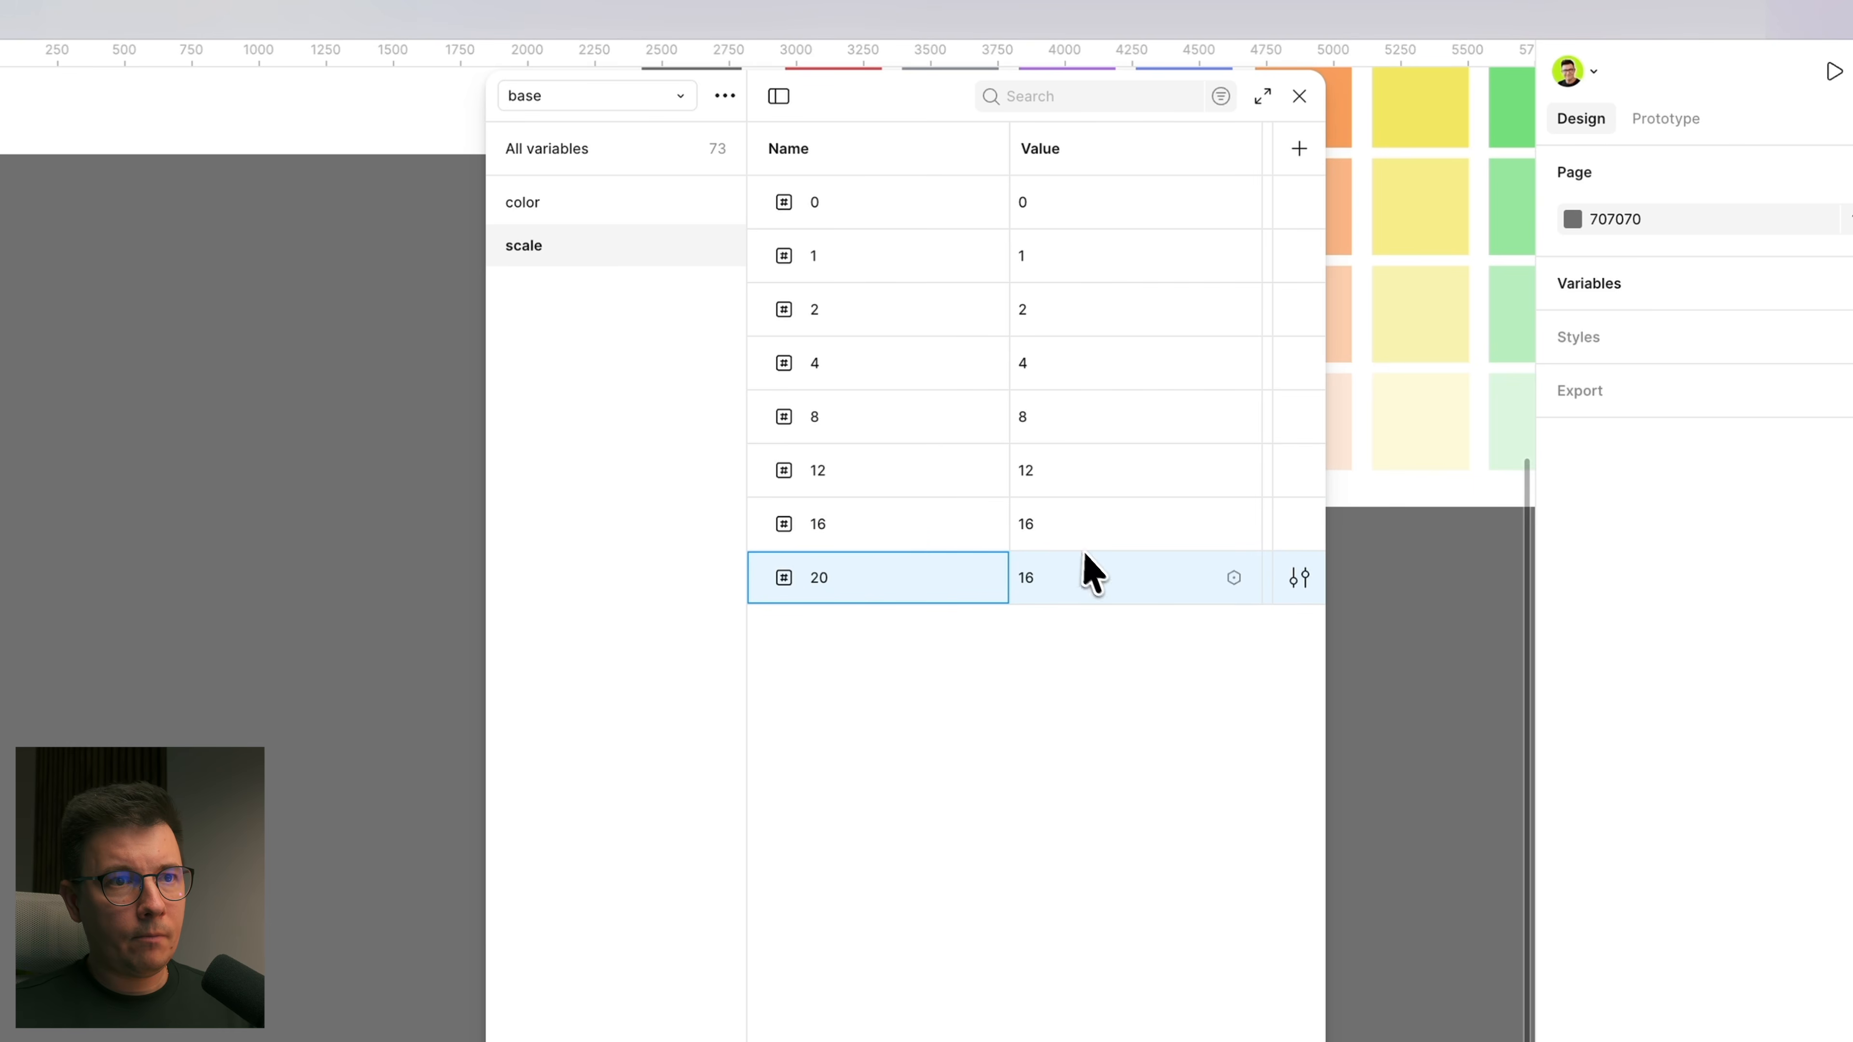
pyautogui.click(1043, 583)
pyautogui.write('20')
pyautogui.click(989, 682)
# Step: Duplicate the 20 variable in the scale group, name the copy 24 and set its value to 24
pyautogui.rightClick(894, 590)
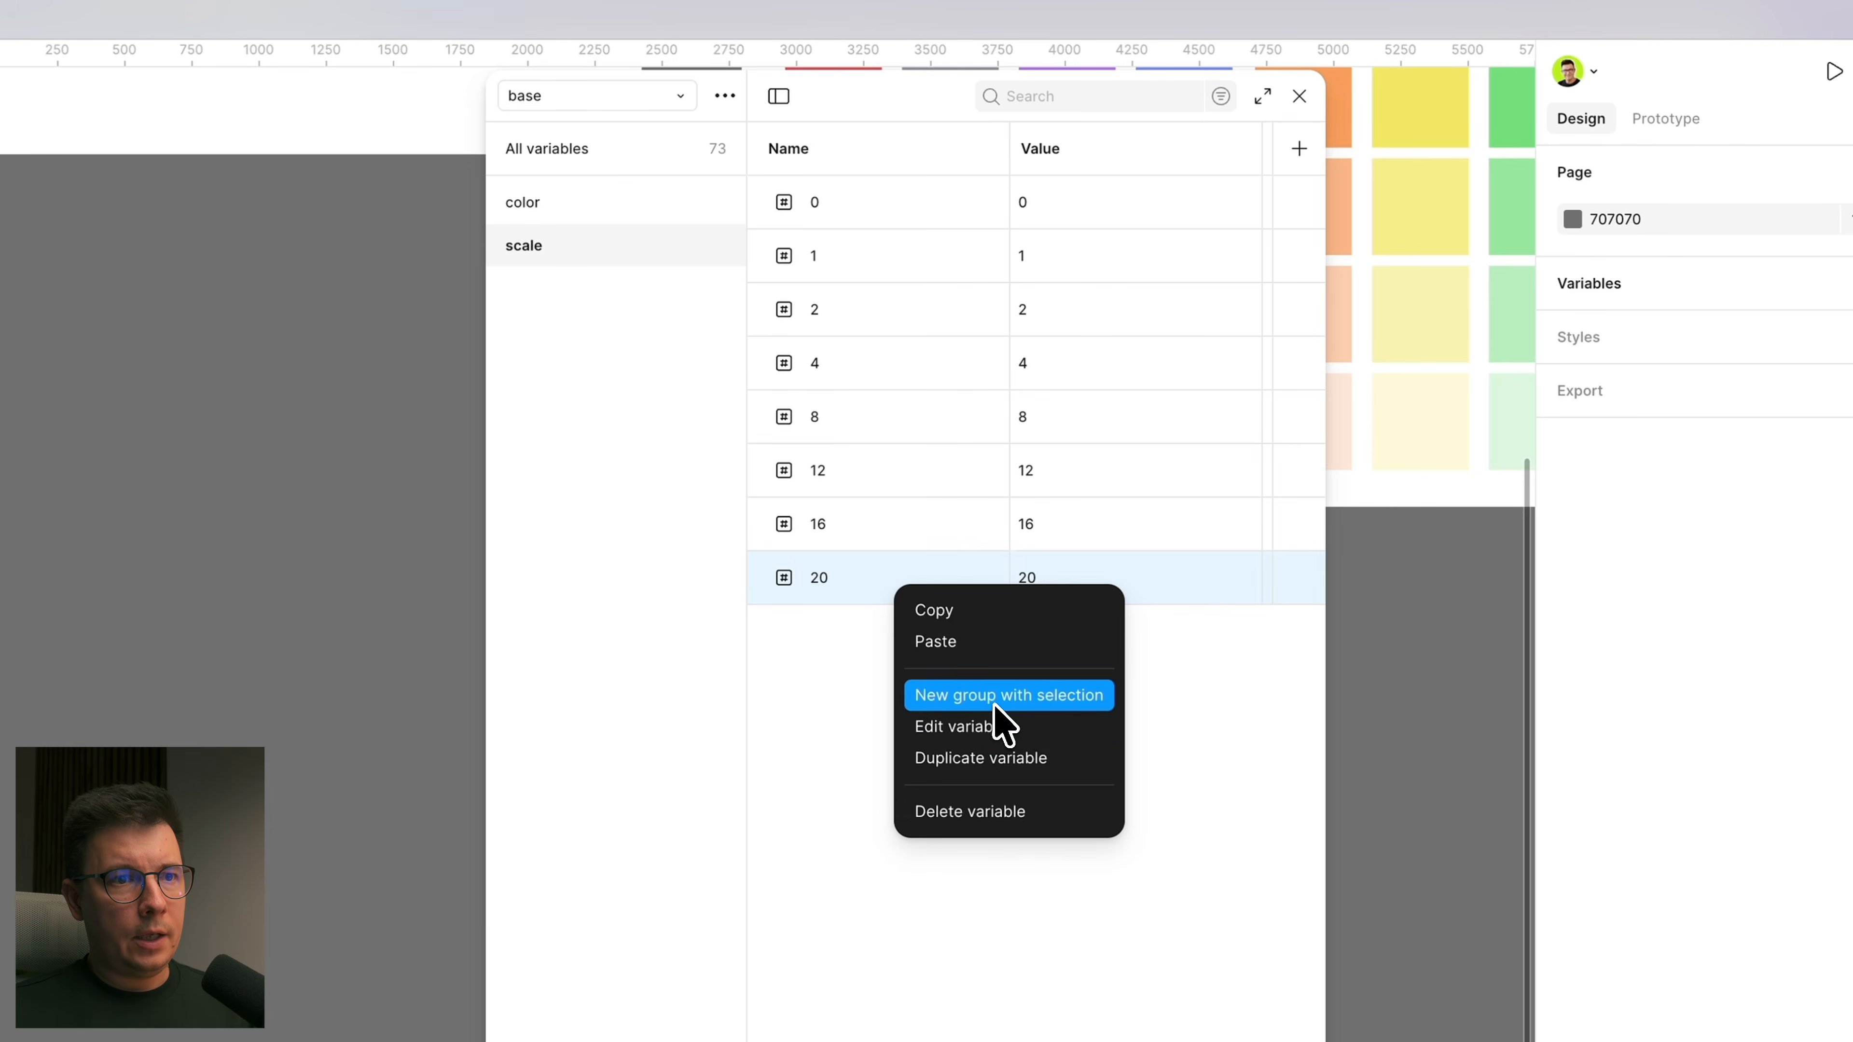
pyautogui.click(996, 759)
pyautogui.write('24')
pyautogui.click(1037, 624)
pyautogui.write('24')
pyautogui.click(863, 746)
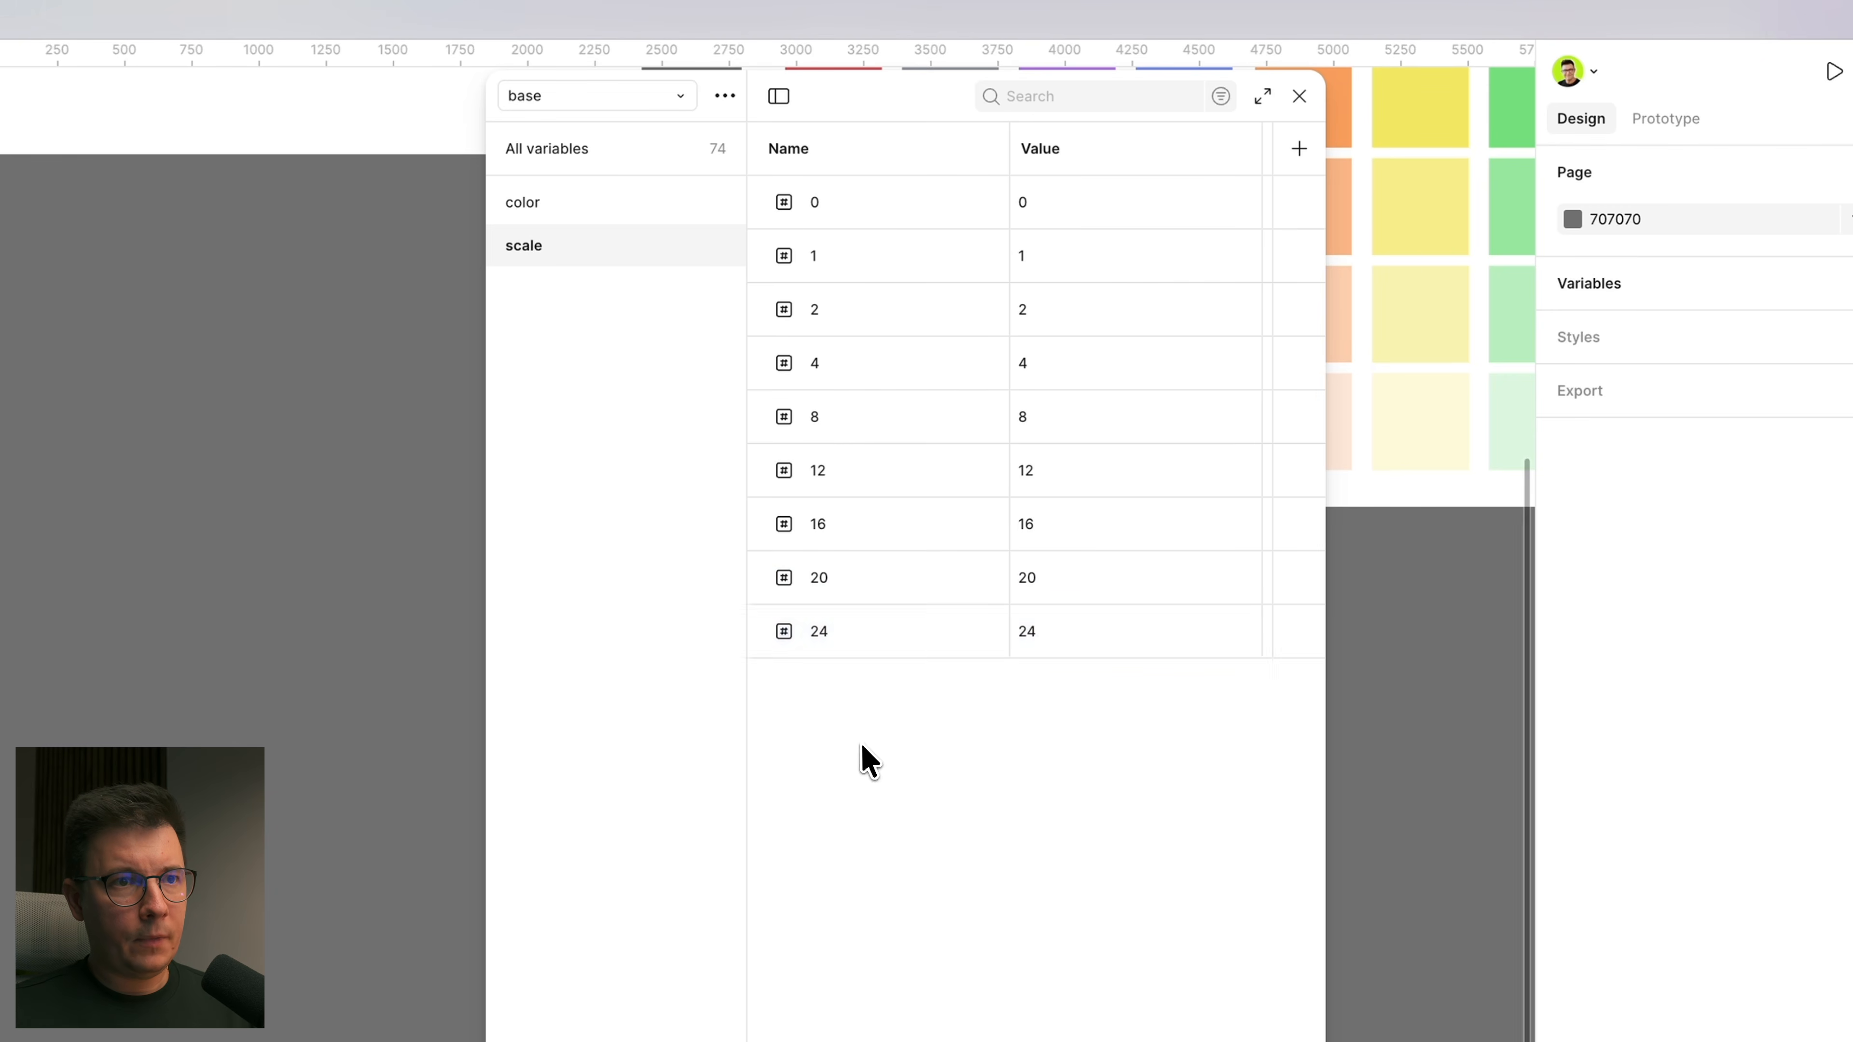
pyautogui.rightClick(905, 639)
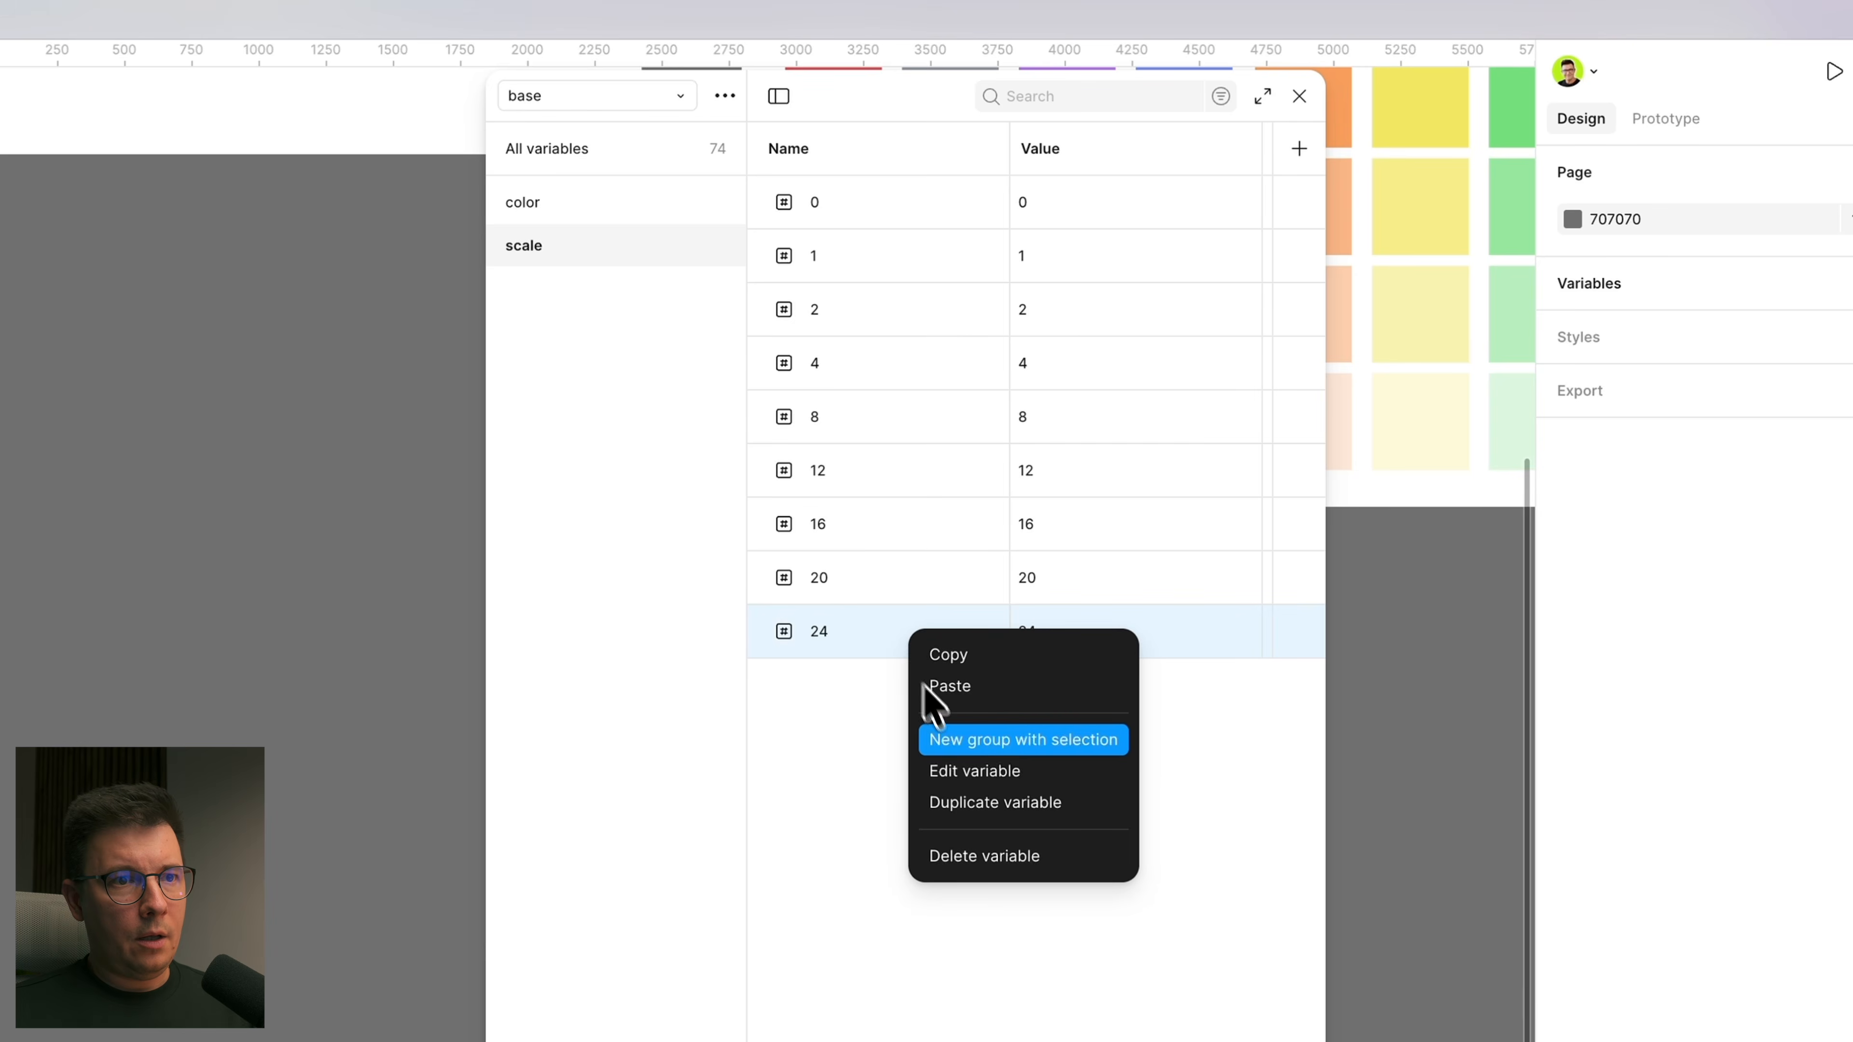
pyautogui.click(997, 740)
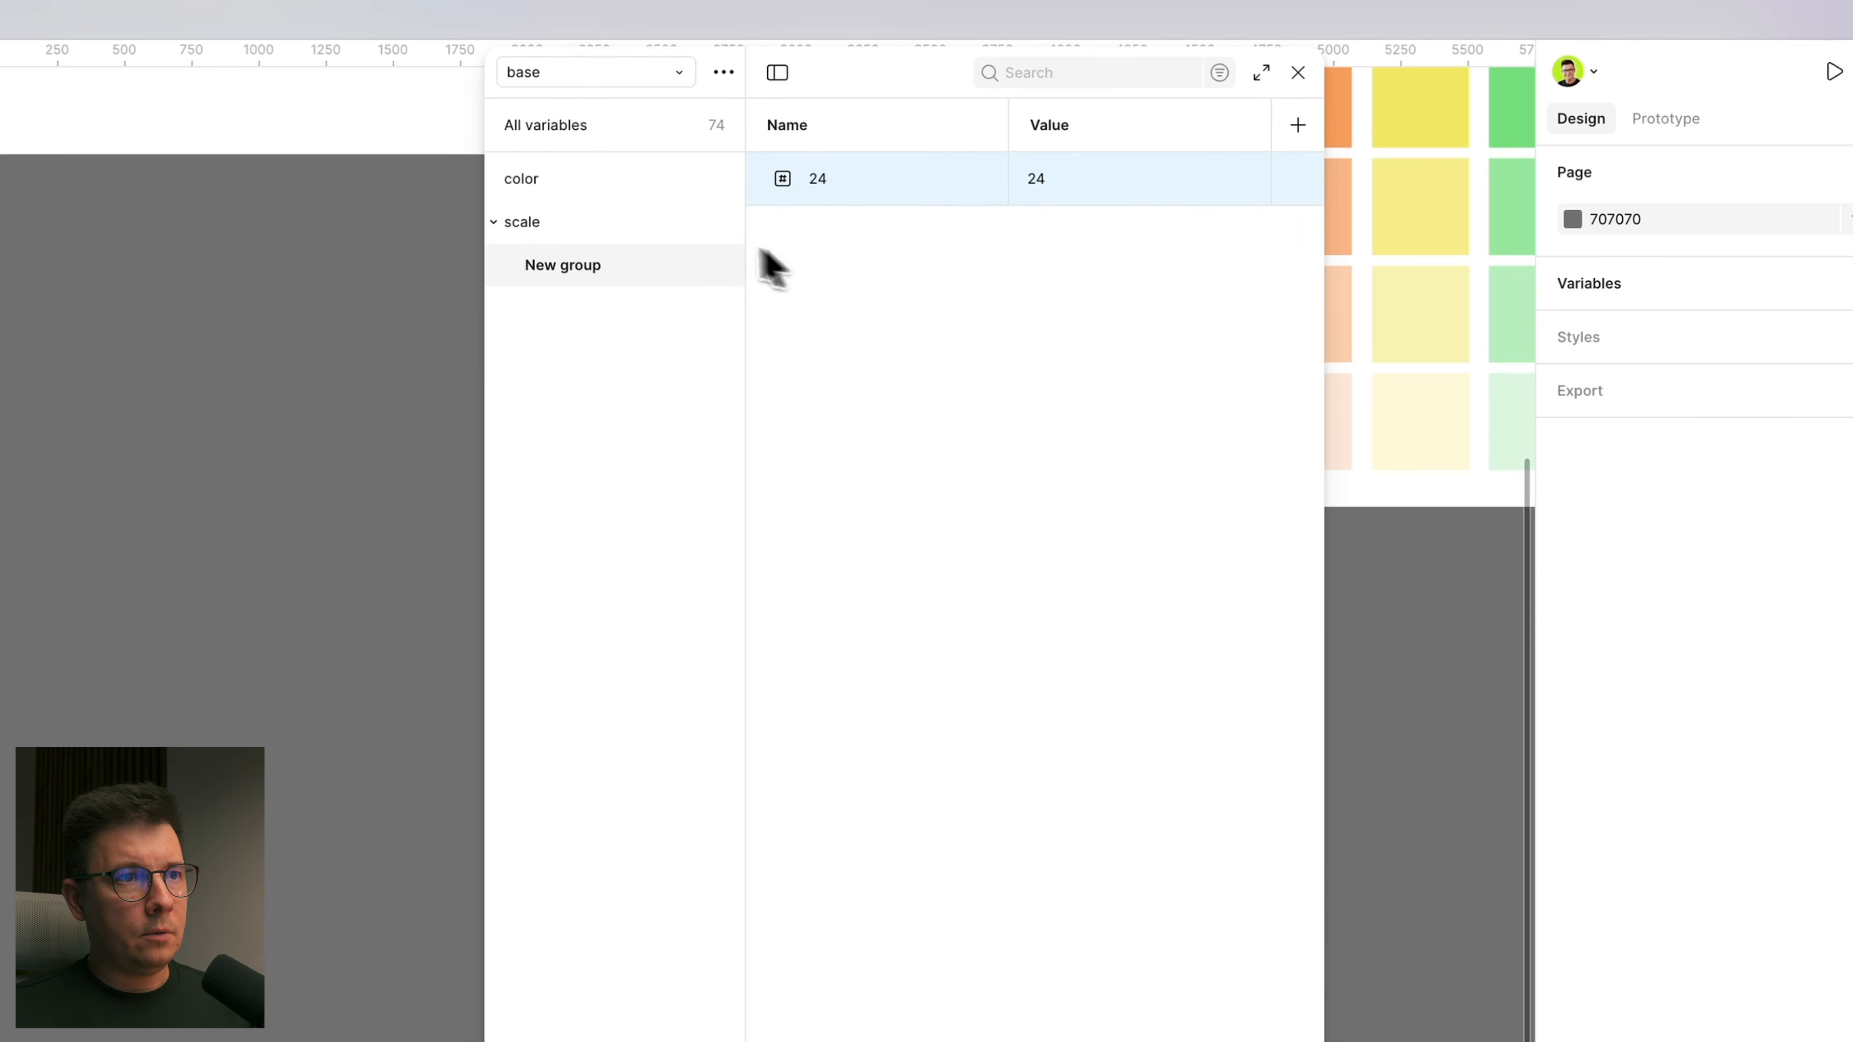
pyautogui.hotkey('ctrl', 'z')
pyautogui.click(527, 223)
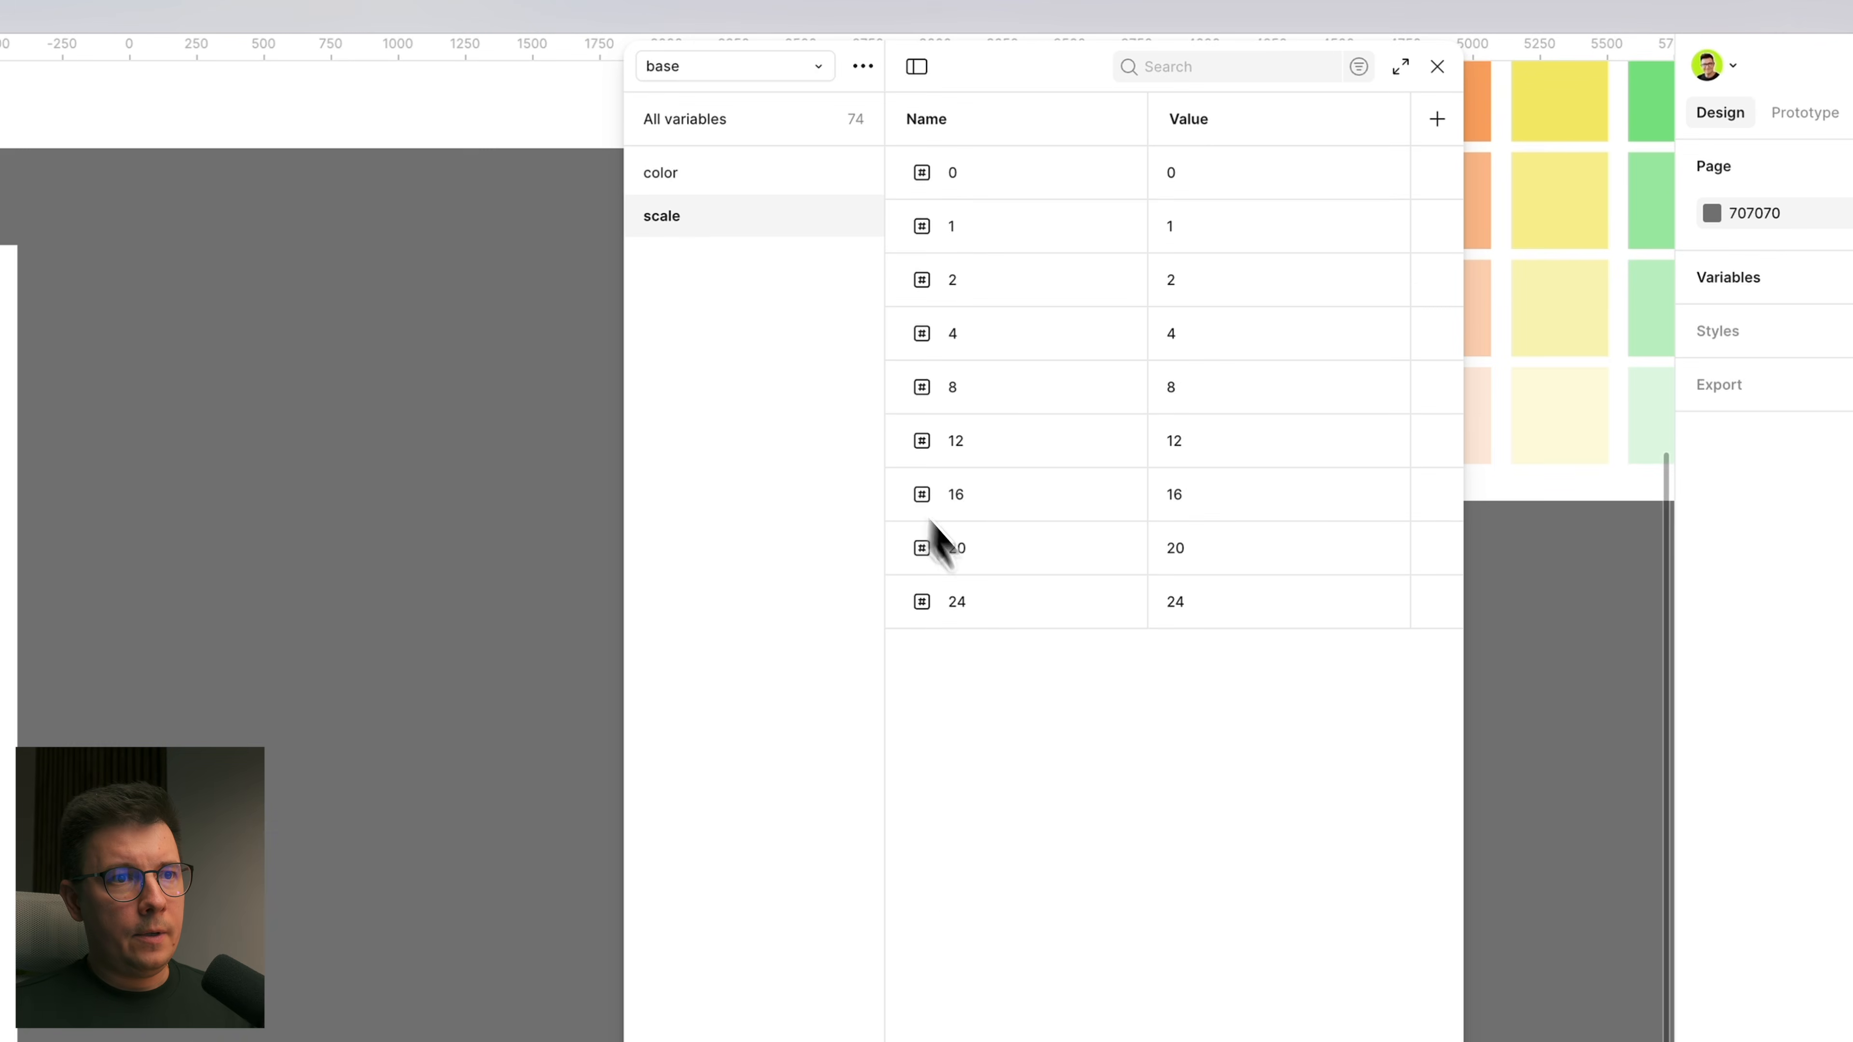
# Step: Duplicate the 24 variable in the scale group, name the copy 28 and set its value to 28
pyautogui.rightClick(1062, 612)
pyautogui.click(1138, 776)
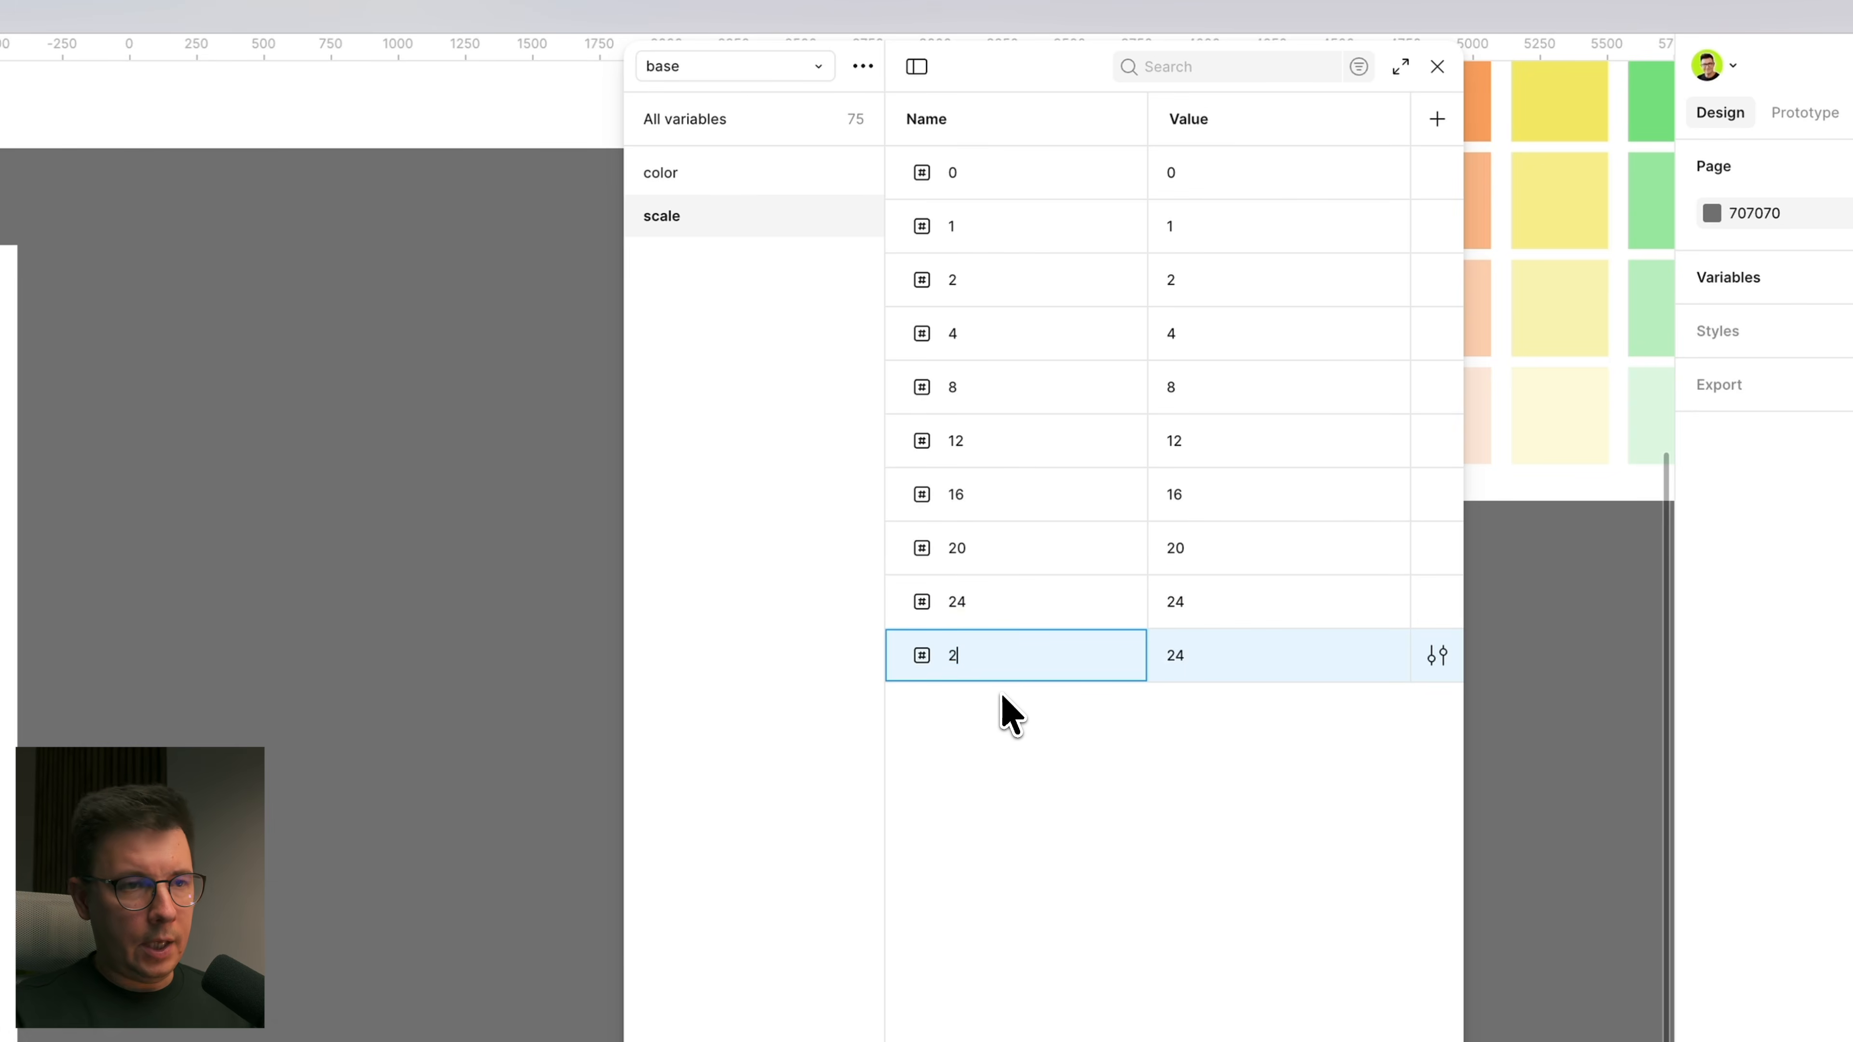
pyautogui.write('28')
pyautogui.click(1187, 649)
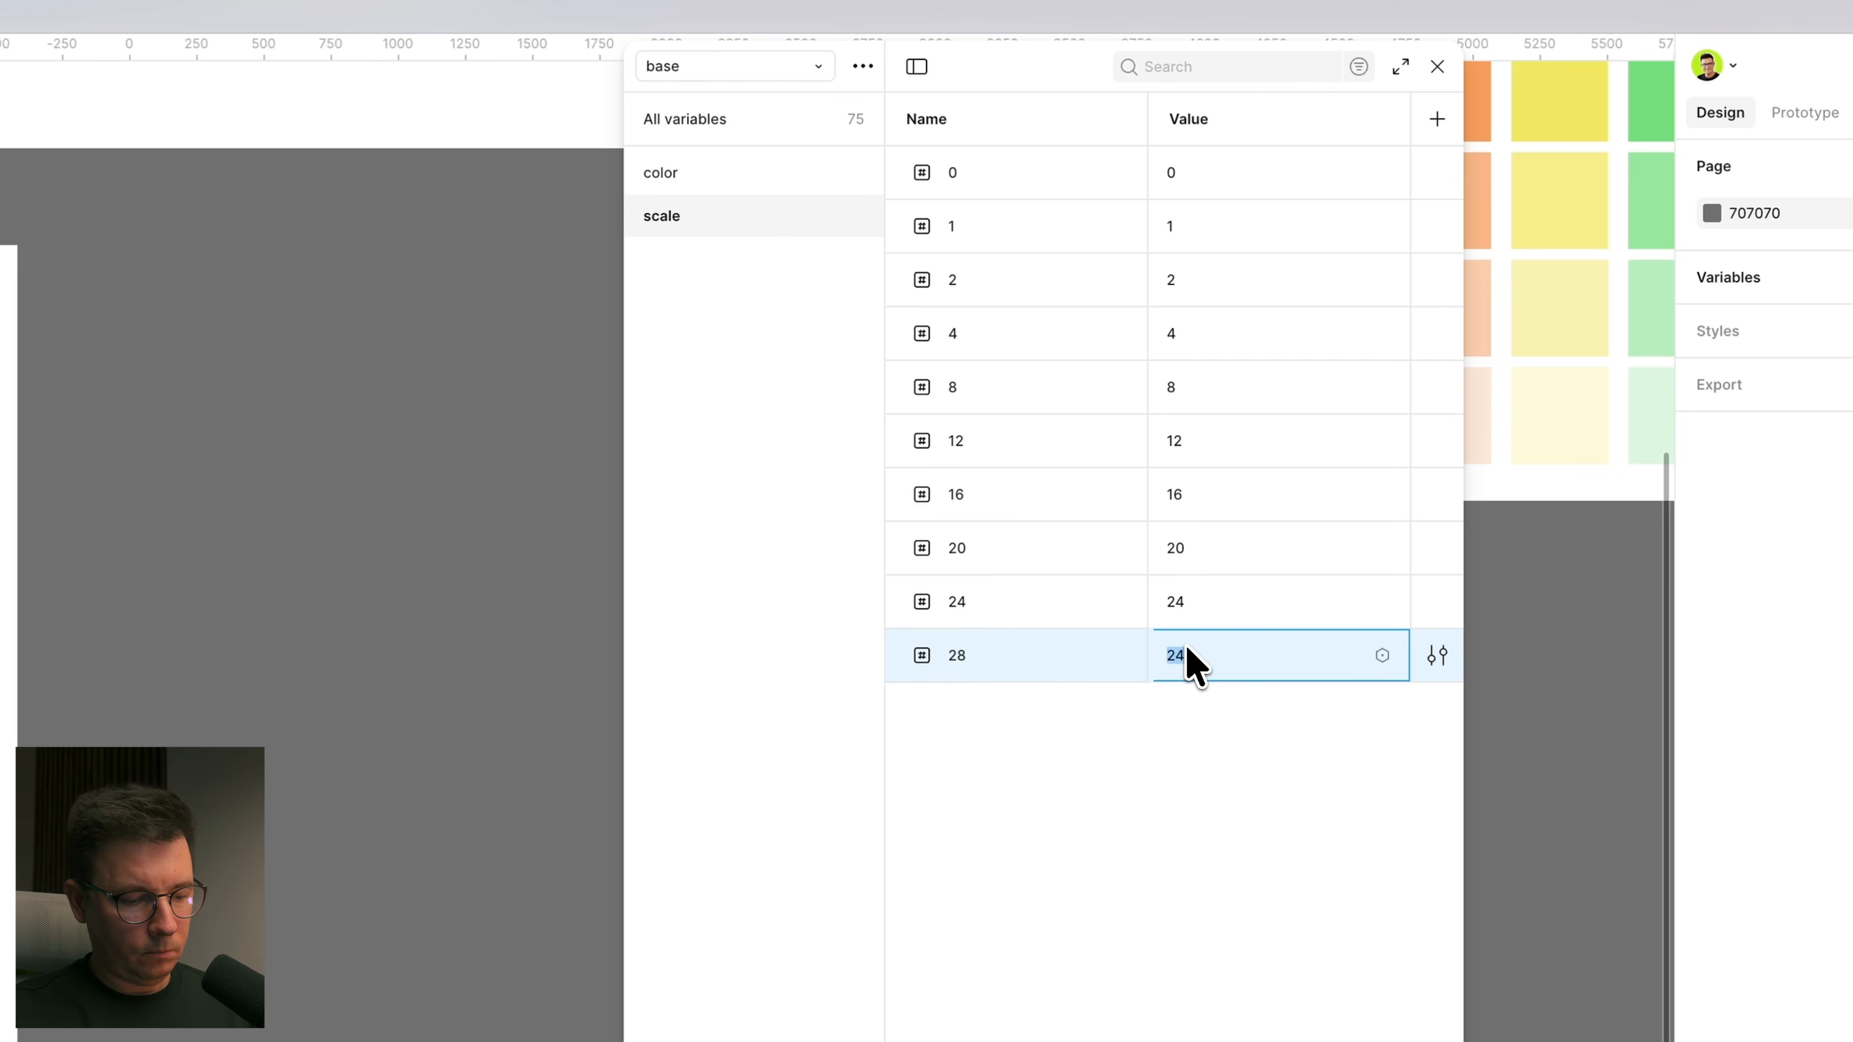
pyautogui.write('28')
pyautogui.click(1069, 774)
# Step: Duplicate the 28 variable in the scale group, name the copy 32 and set its value to 32
pyautogui.rightClick(1073, 658)
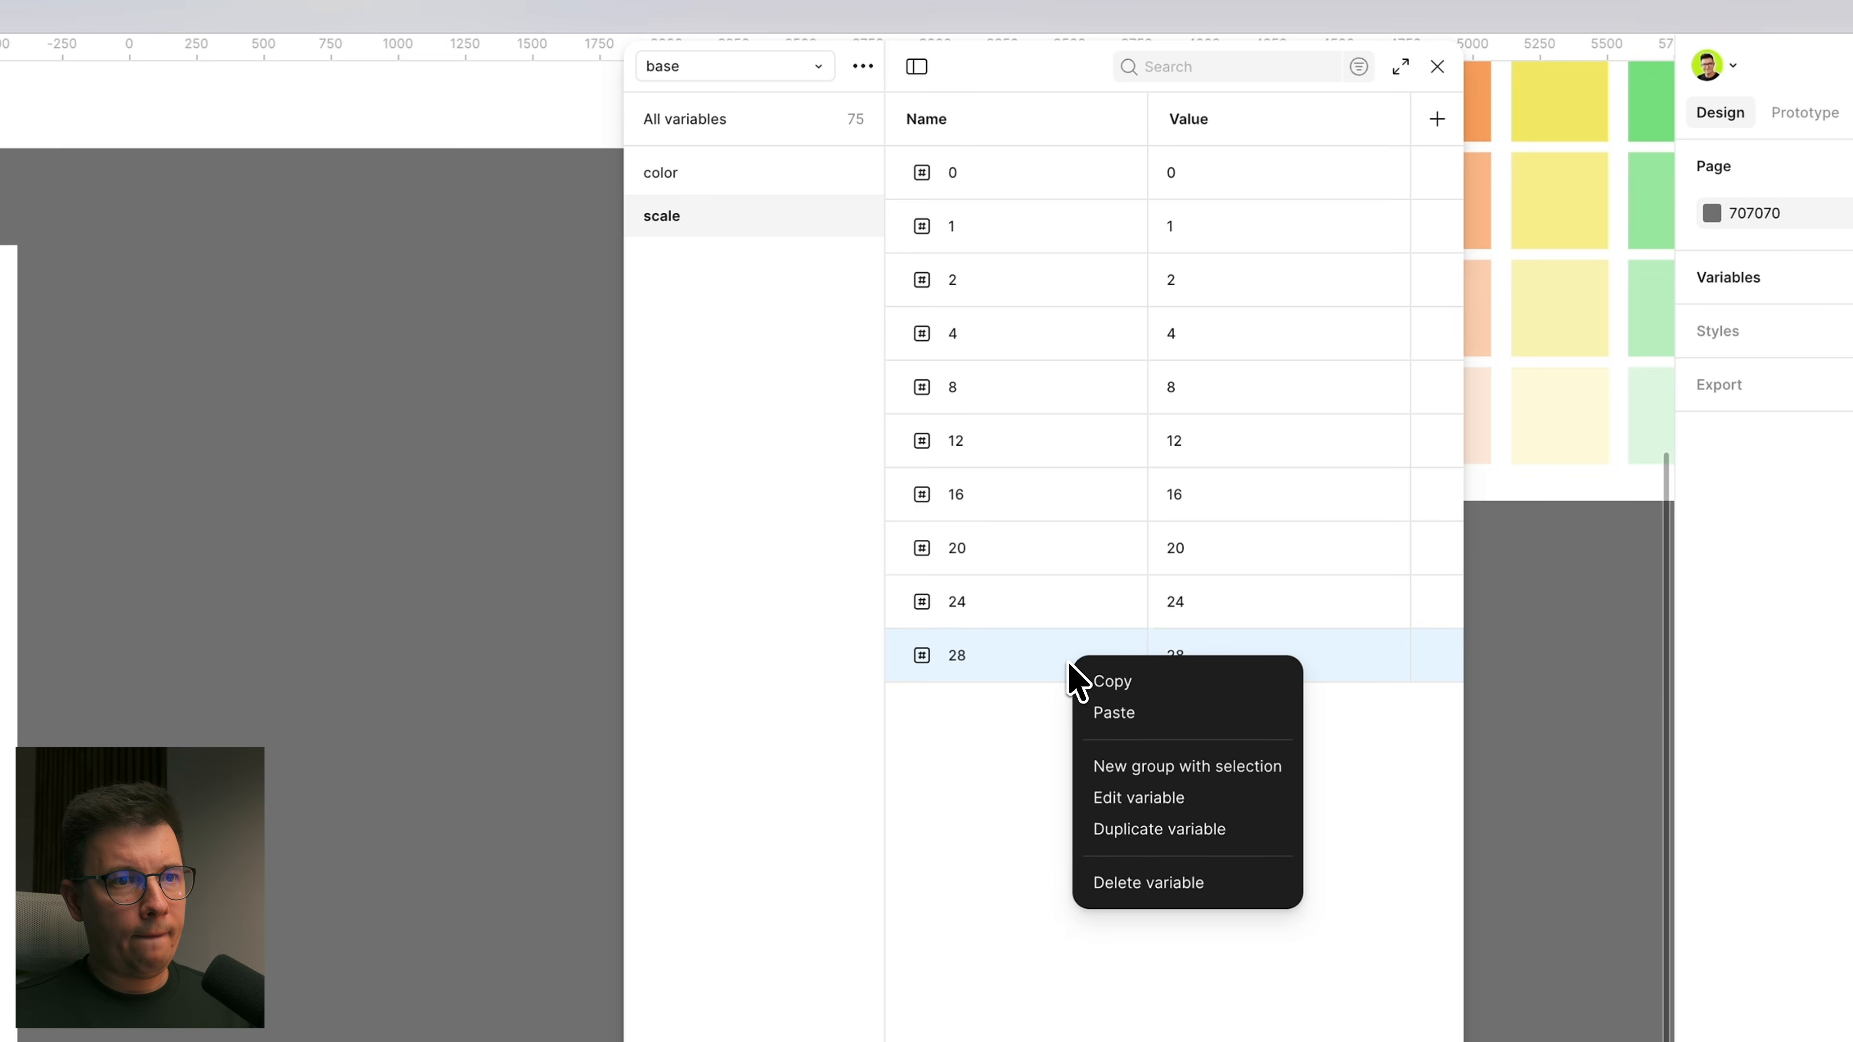
pyautogui.click(1167, 829)
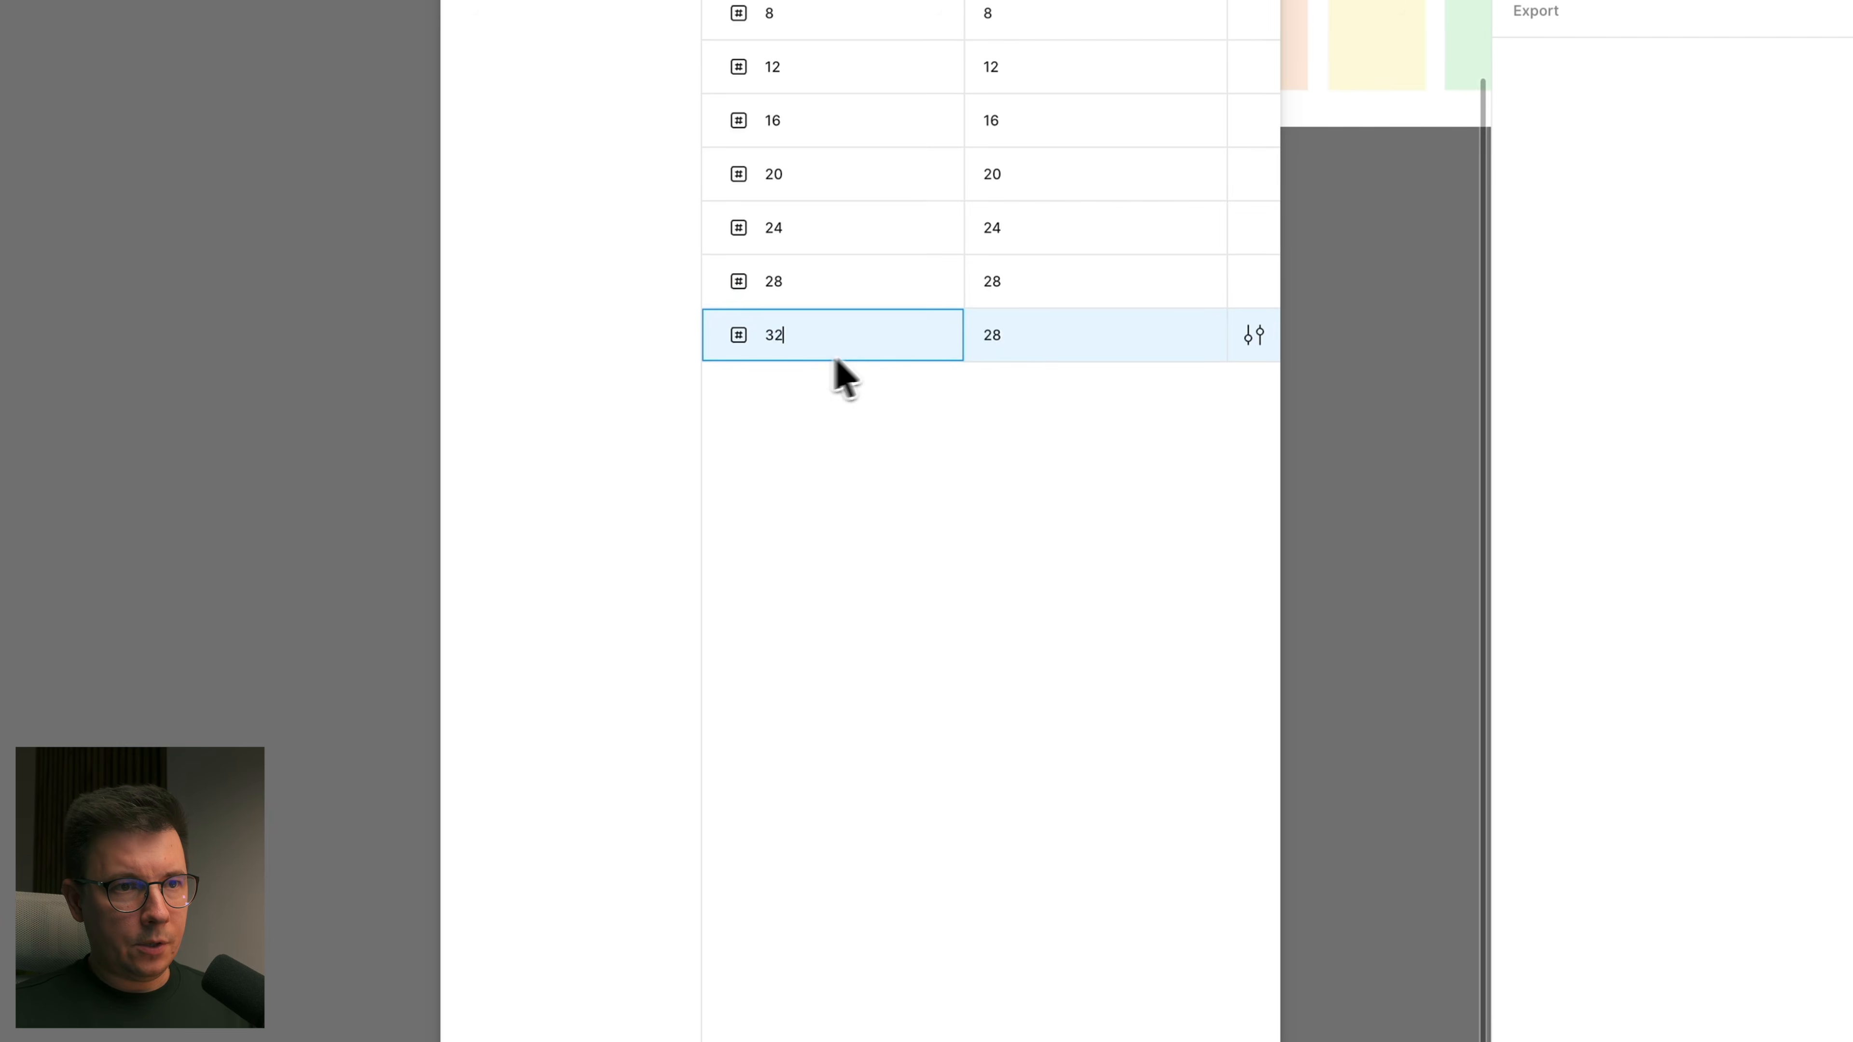
pyautogui.click(999, 334)
pyautogui.write('32')
pyautogui.click(902, 406)
# Step: Duplicate the 32 variable in the scale group, name the copy 40 and set its value to 40
pyautogui.rightClick(879, 340)
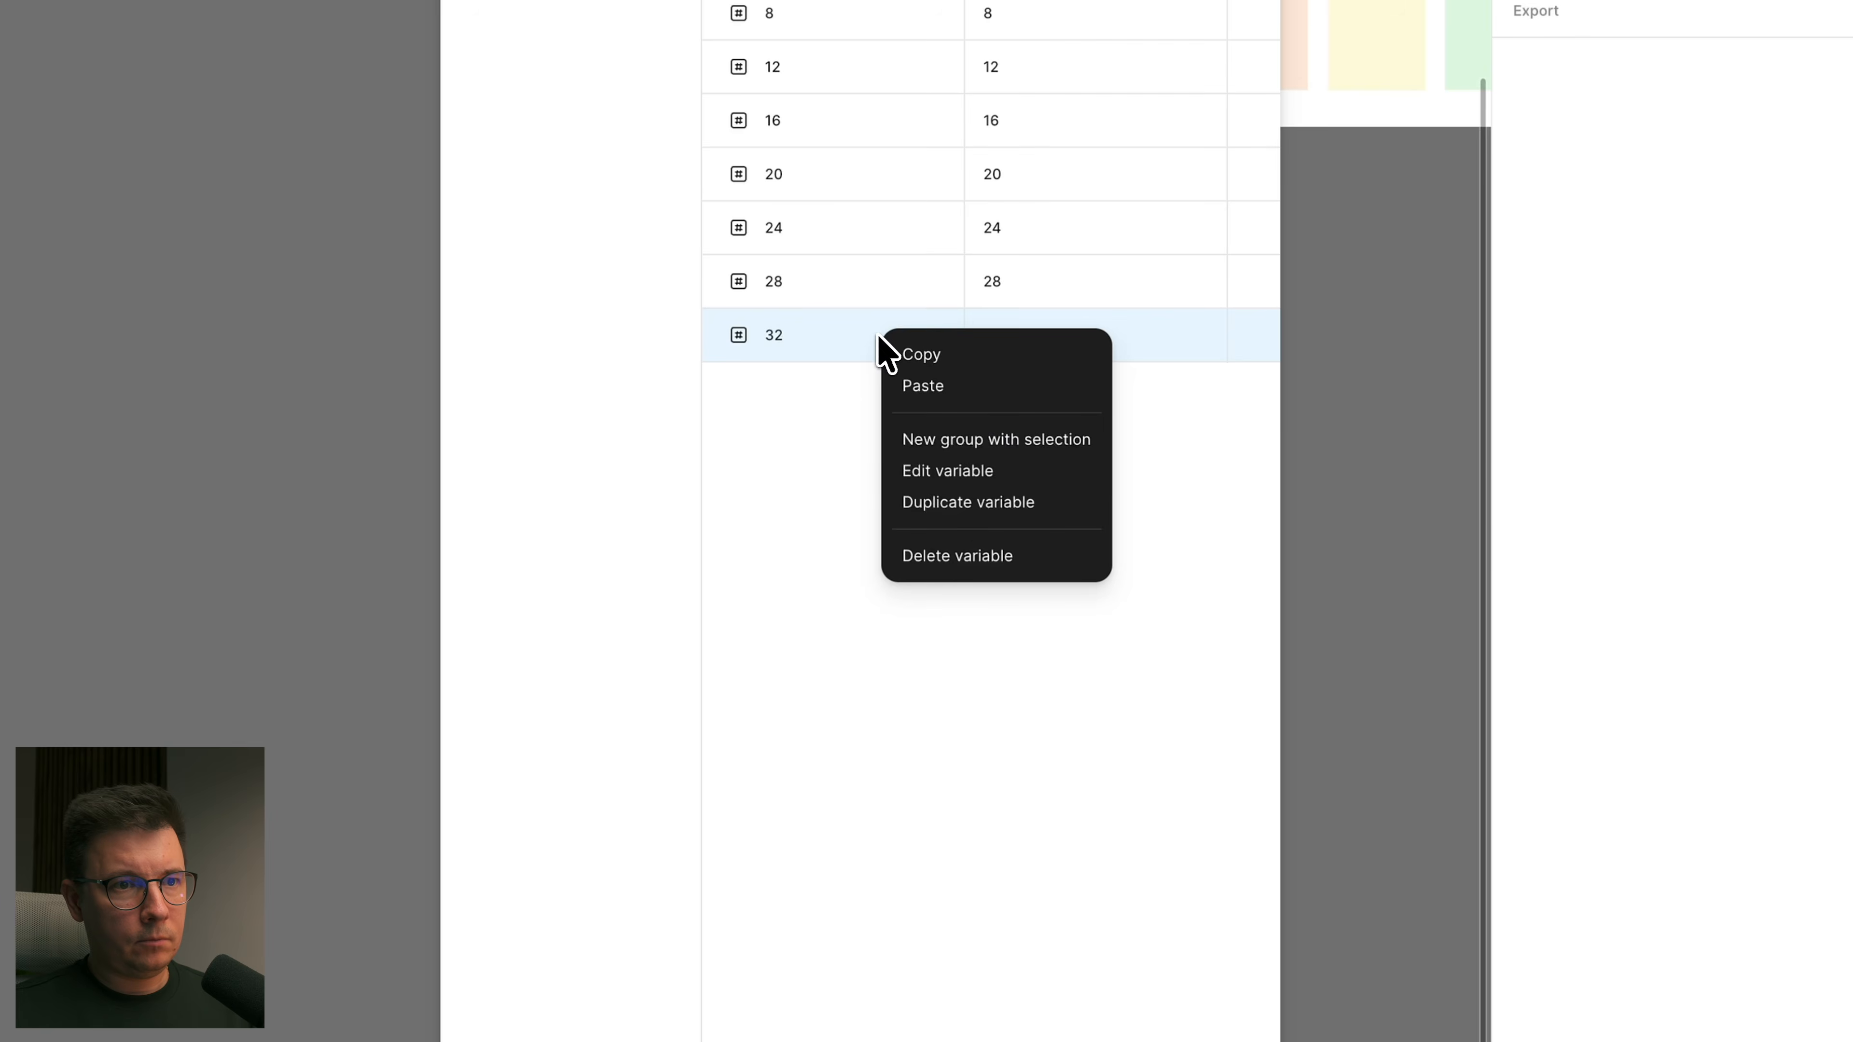
pyautogui.click(959, 503)
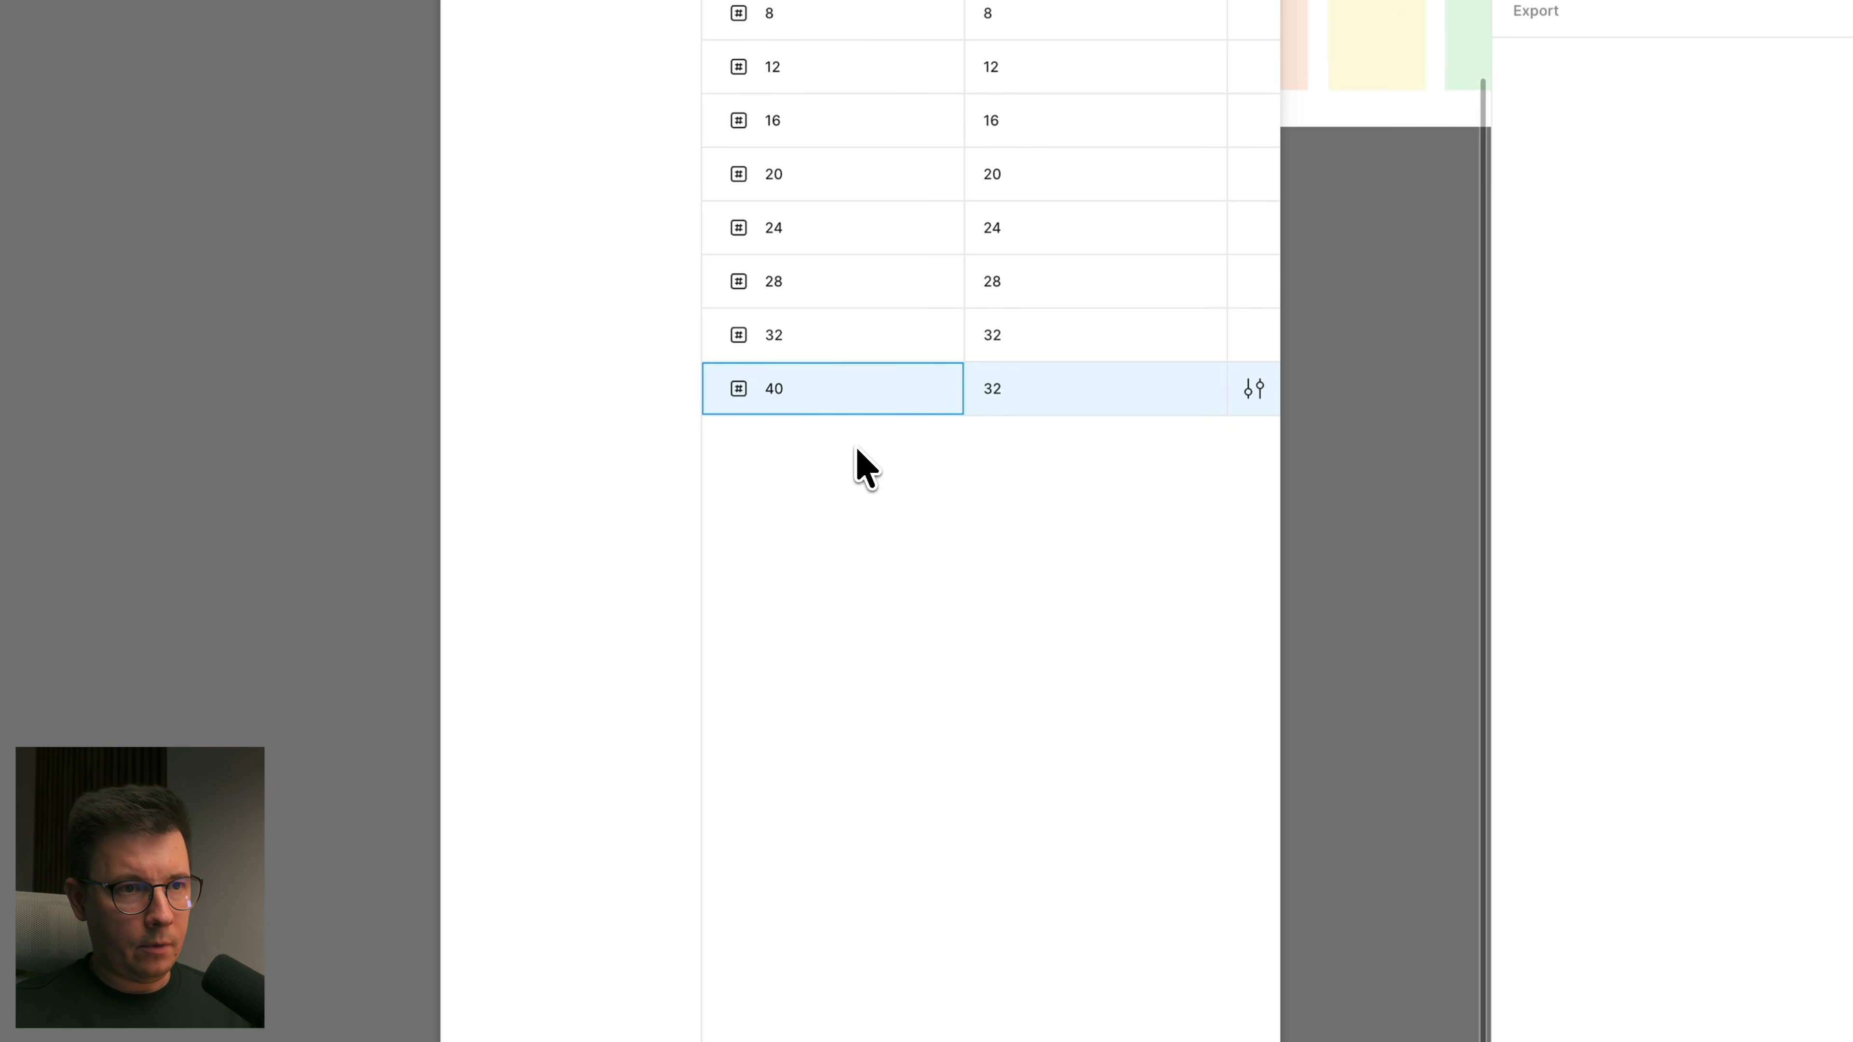
pyautogui.click(872, 533)
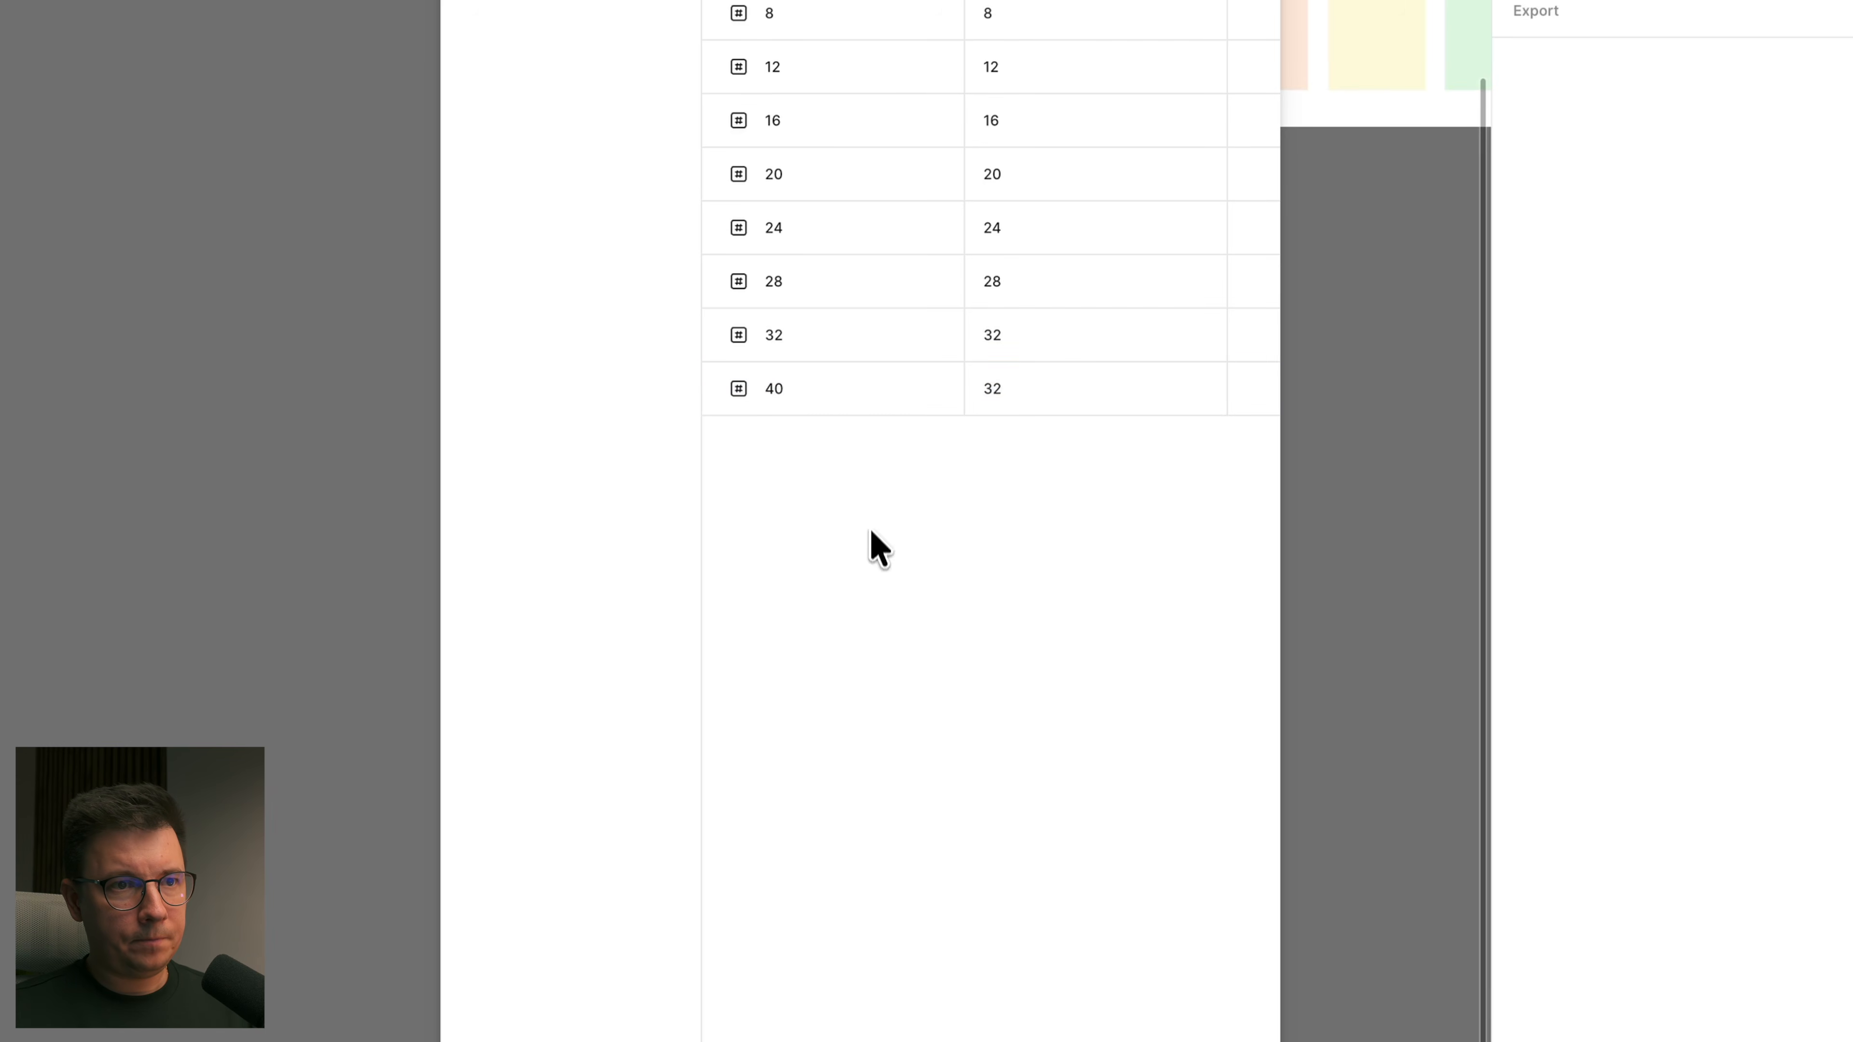
pyautogui.click(991, 390)
pyautogui.write('40')
pyautogui.click(905, 497)
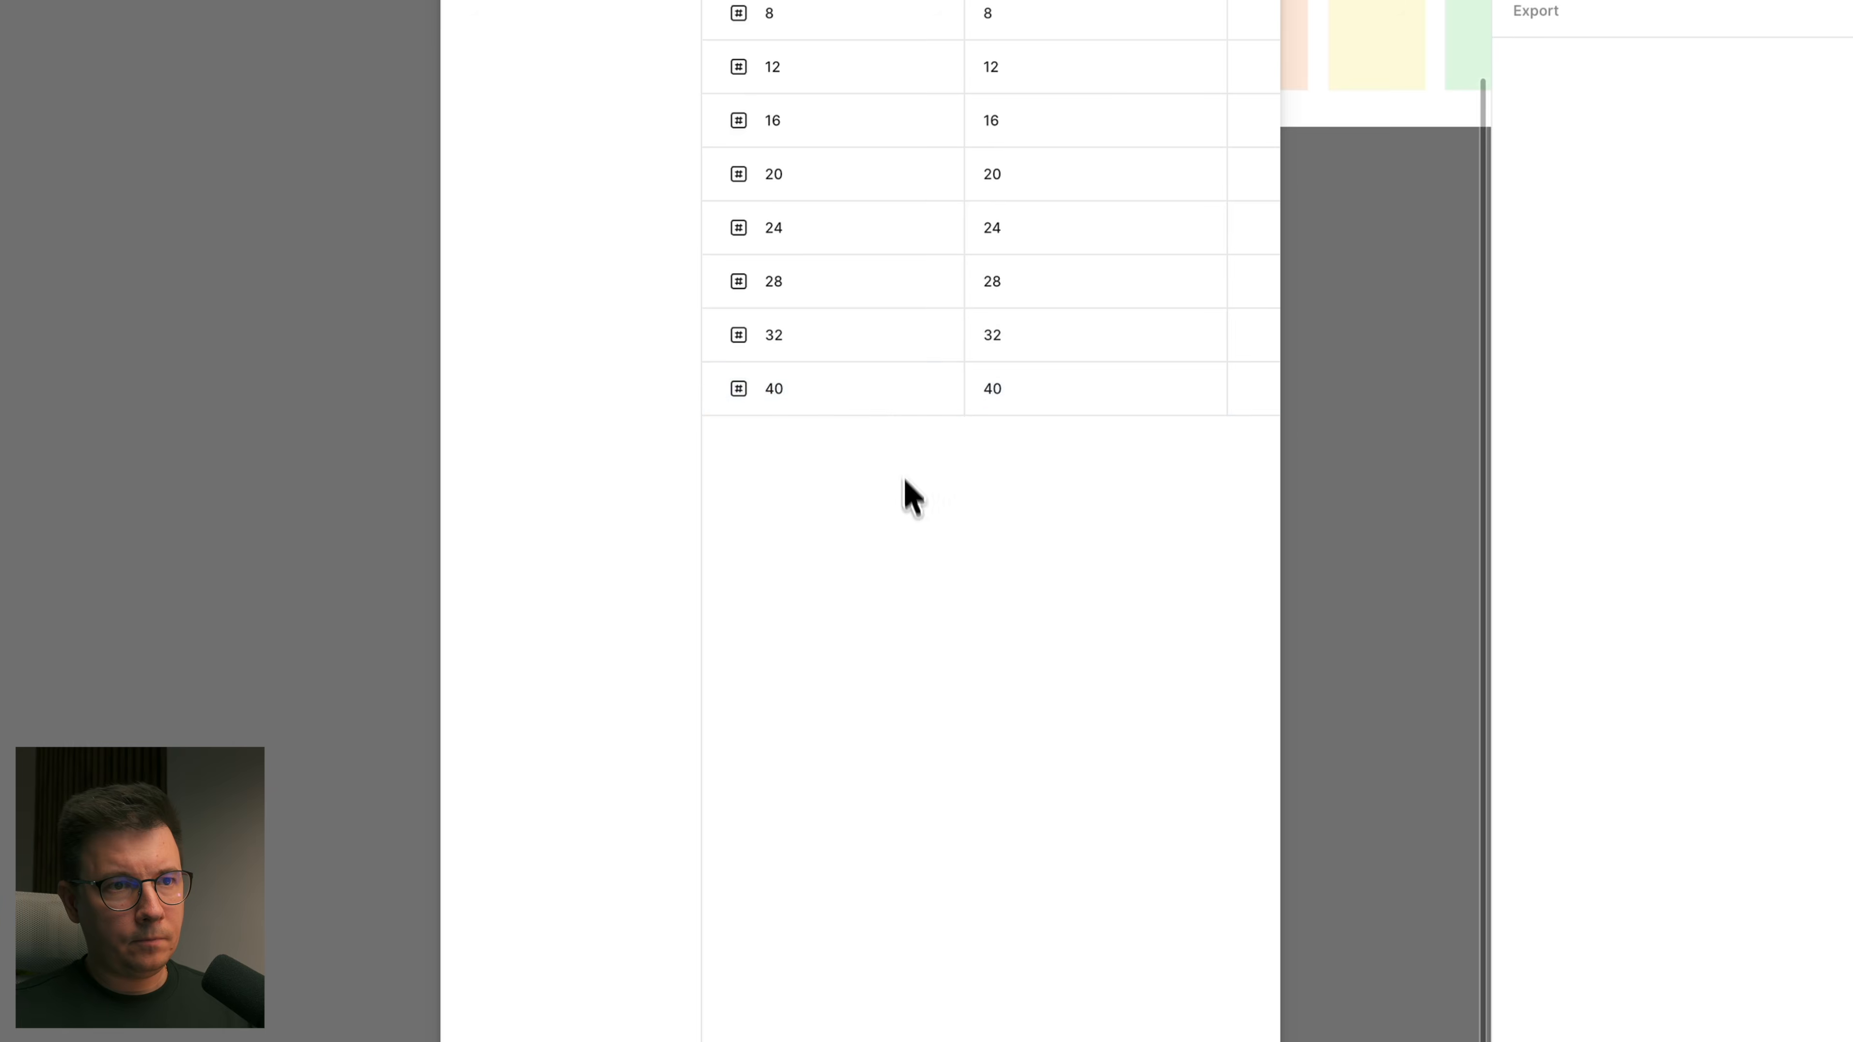
# Step: Duplicate the 40 variable in the scale group, name the copy 64 and set its value to 64
pyautogui.rightClick(902, 410)
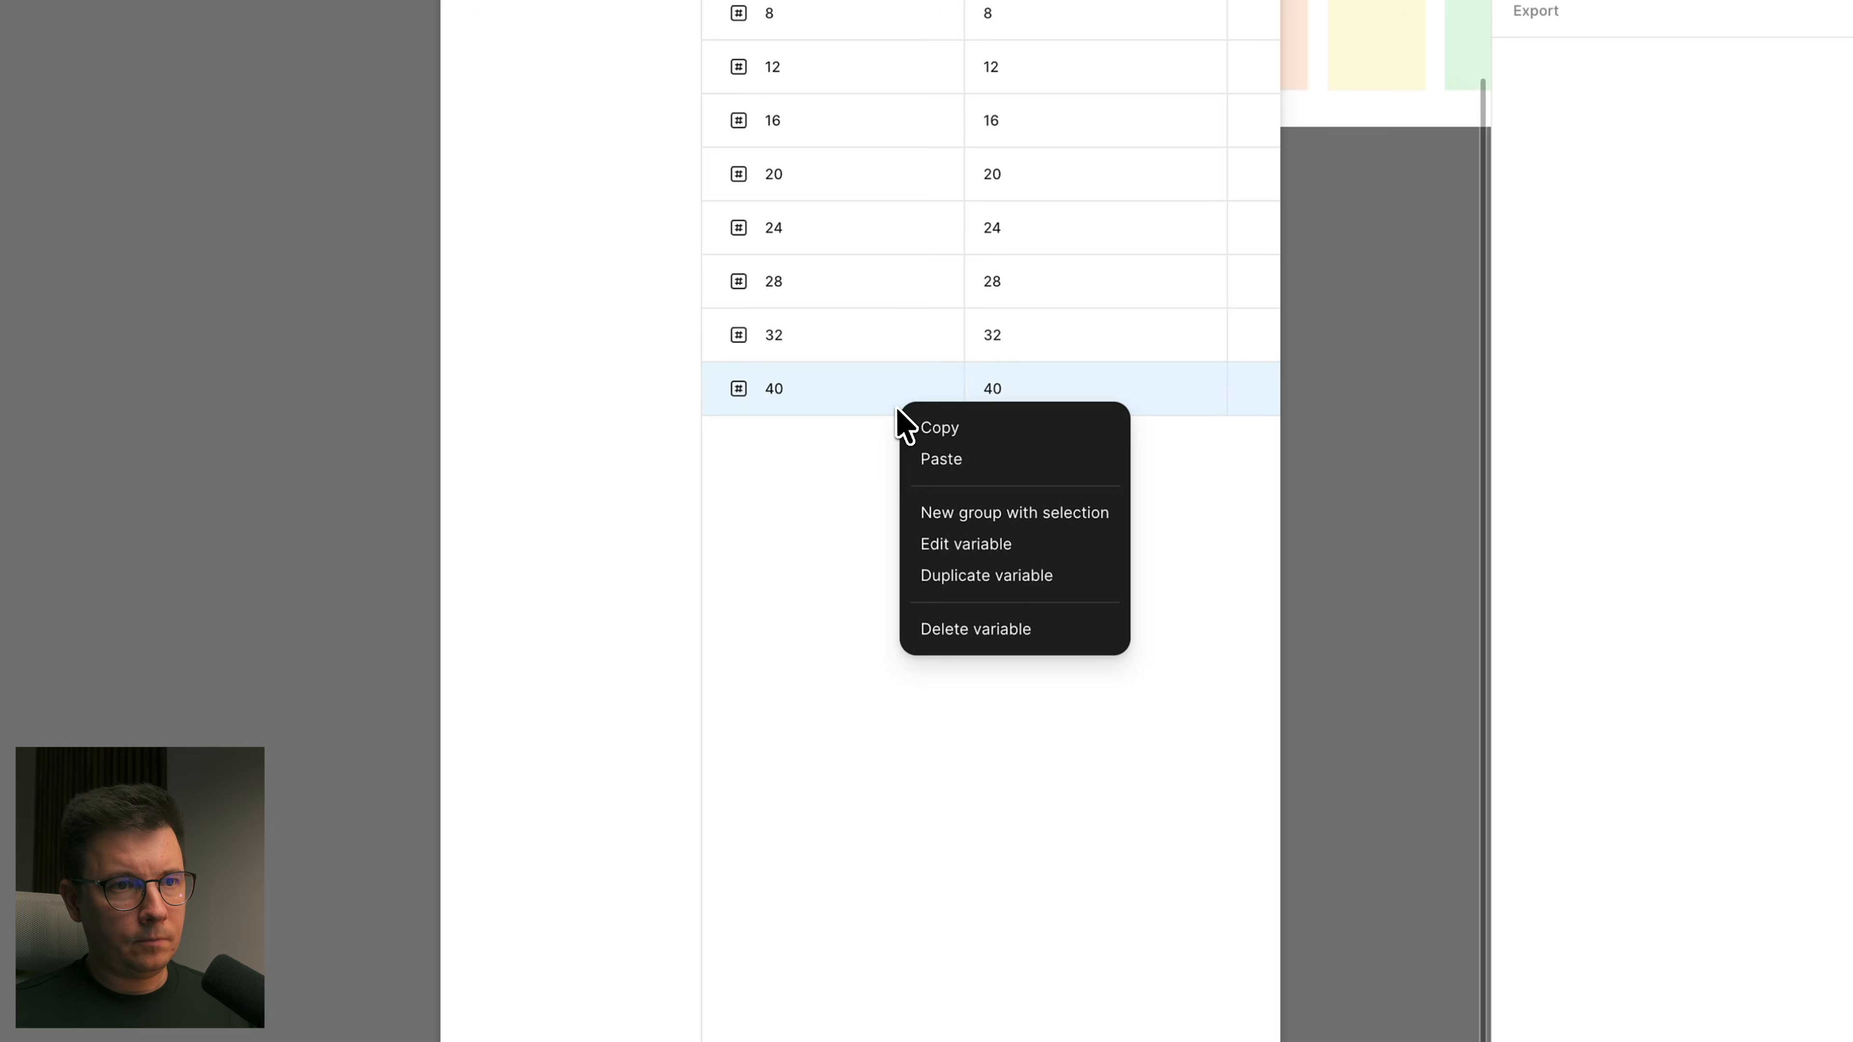
pyautogui.click(1004, 577)
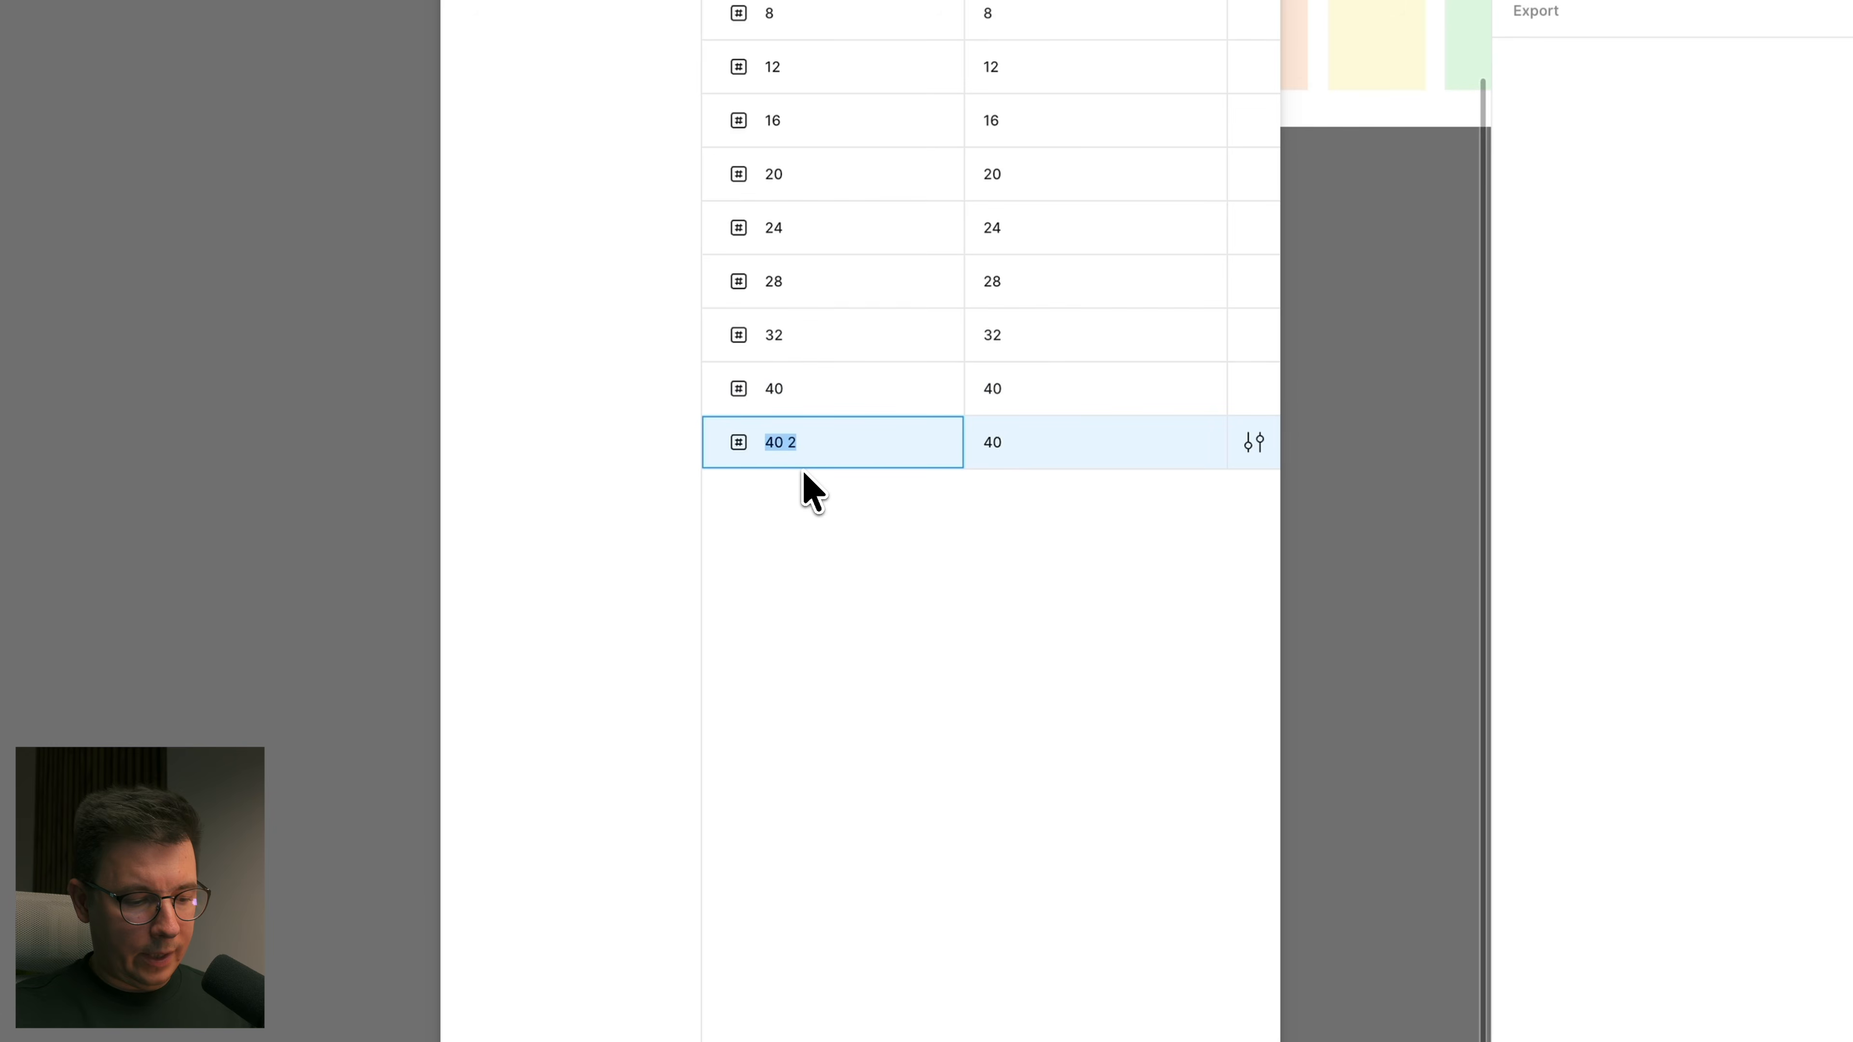
pyautogui.write('64')
pyautogui.click(990, 447)
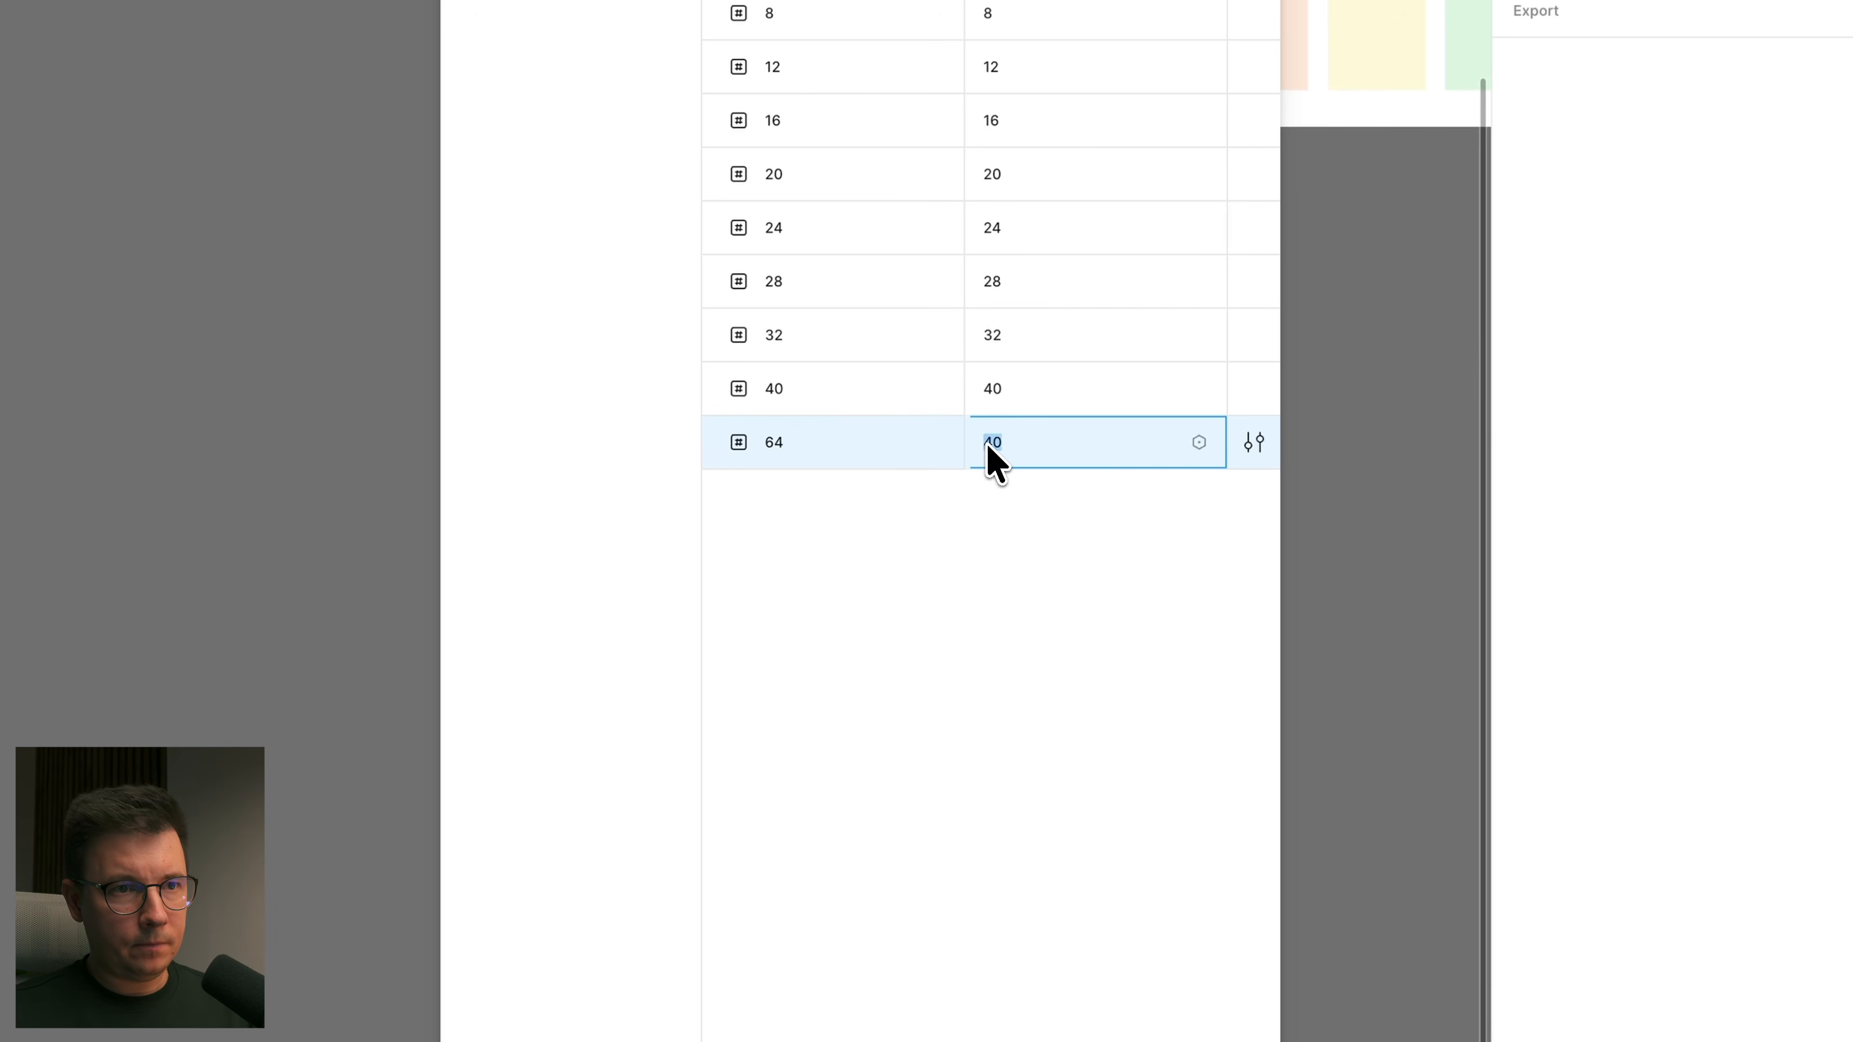
pyautogui.write('64')
pyautogui.click(908, 497)
# Step: Duplicate the 64 variable in the scale group, name the copy 80 and set its value to 80
pyautogui.rightClick(903, 445)
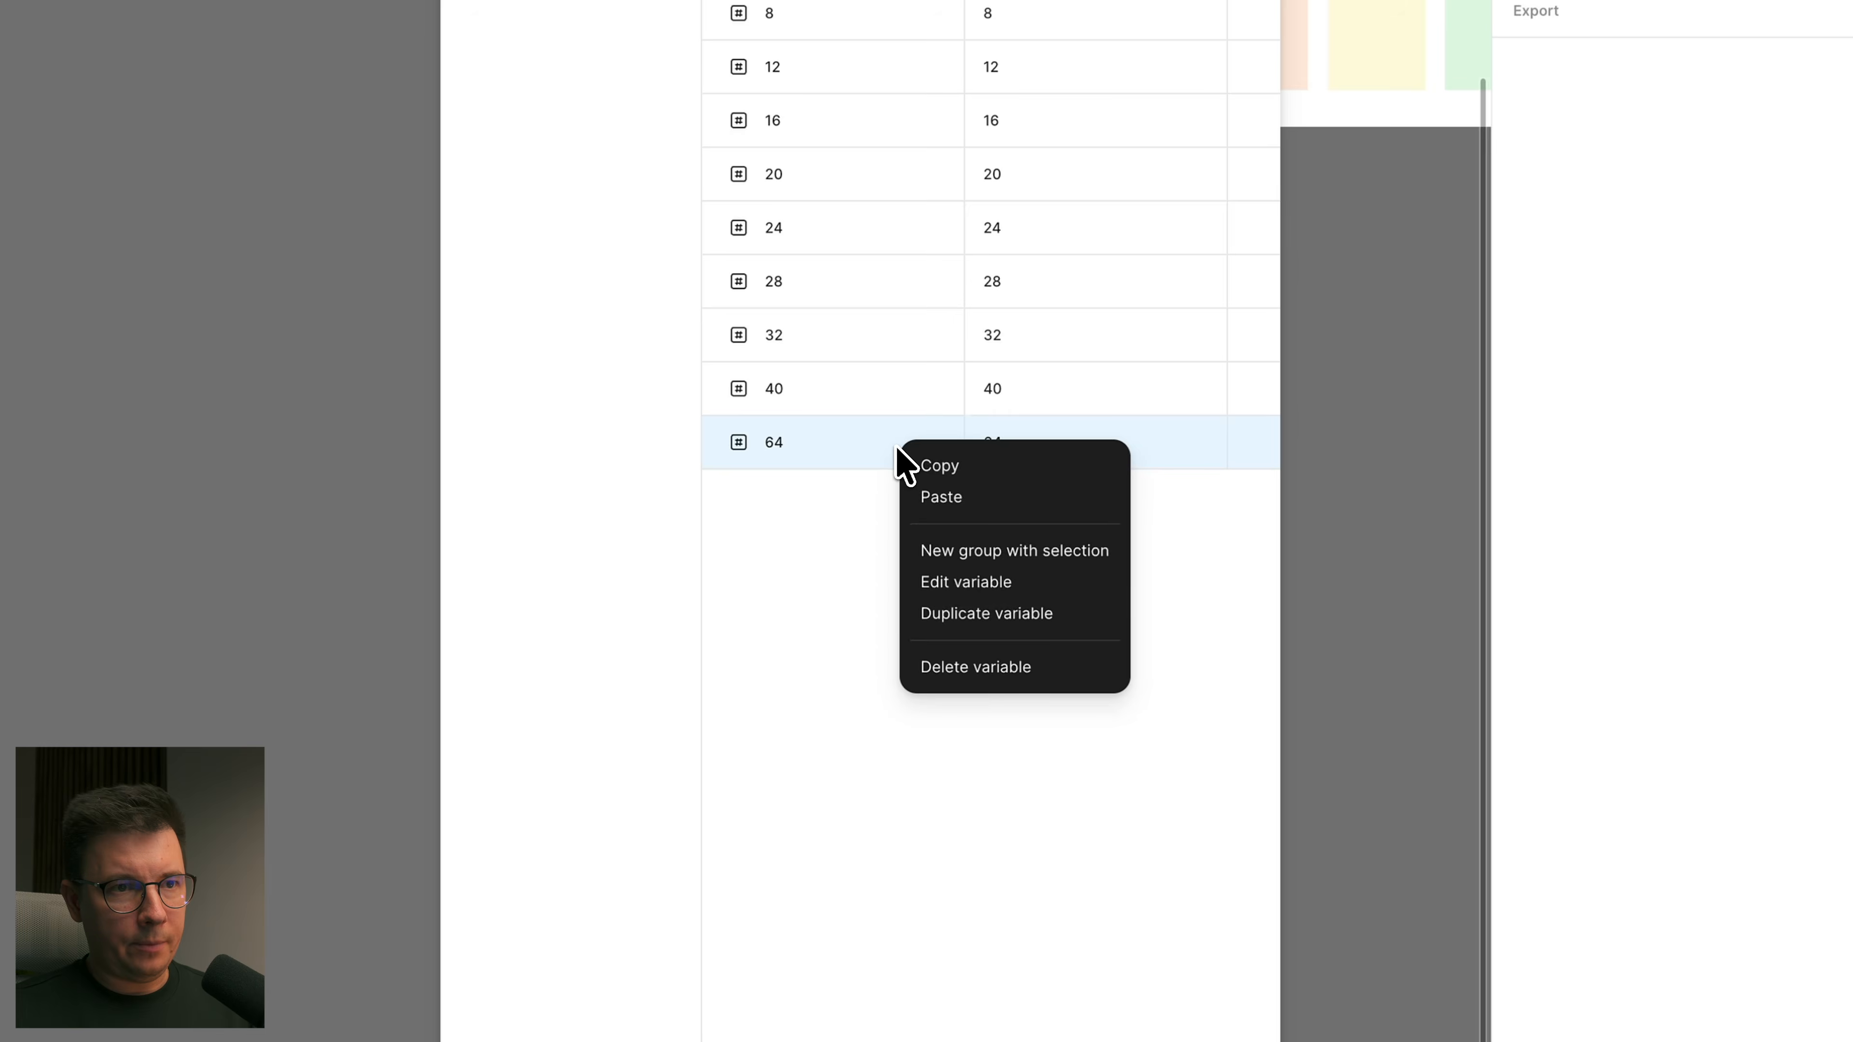
pyautogui.click(989, 616)
pyautogui.write('80')
pyautogui.click(1008, 501)
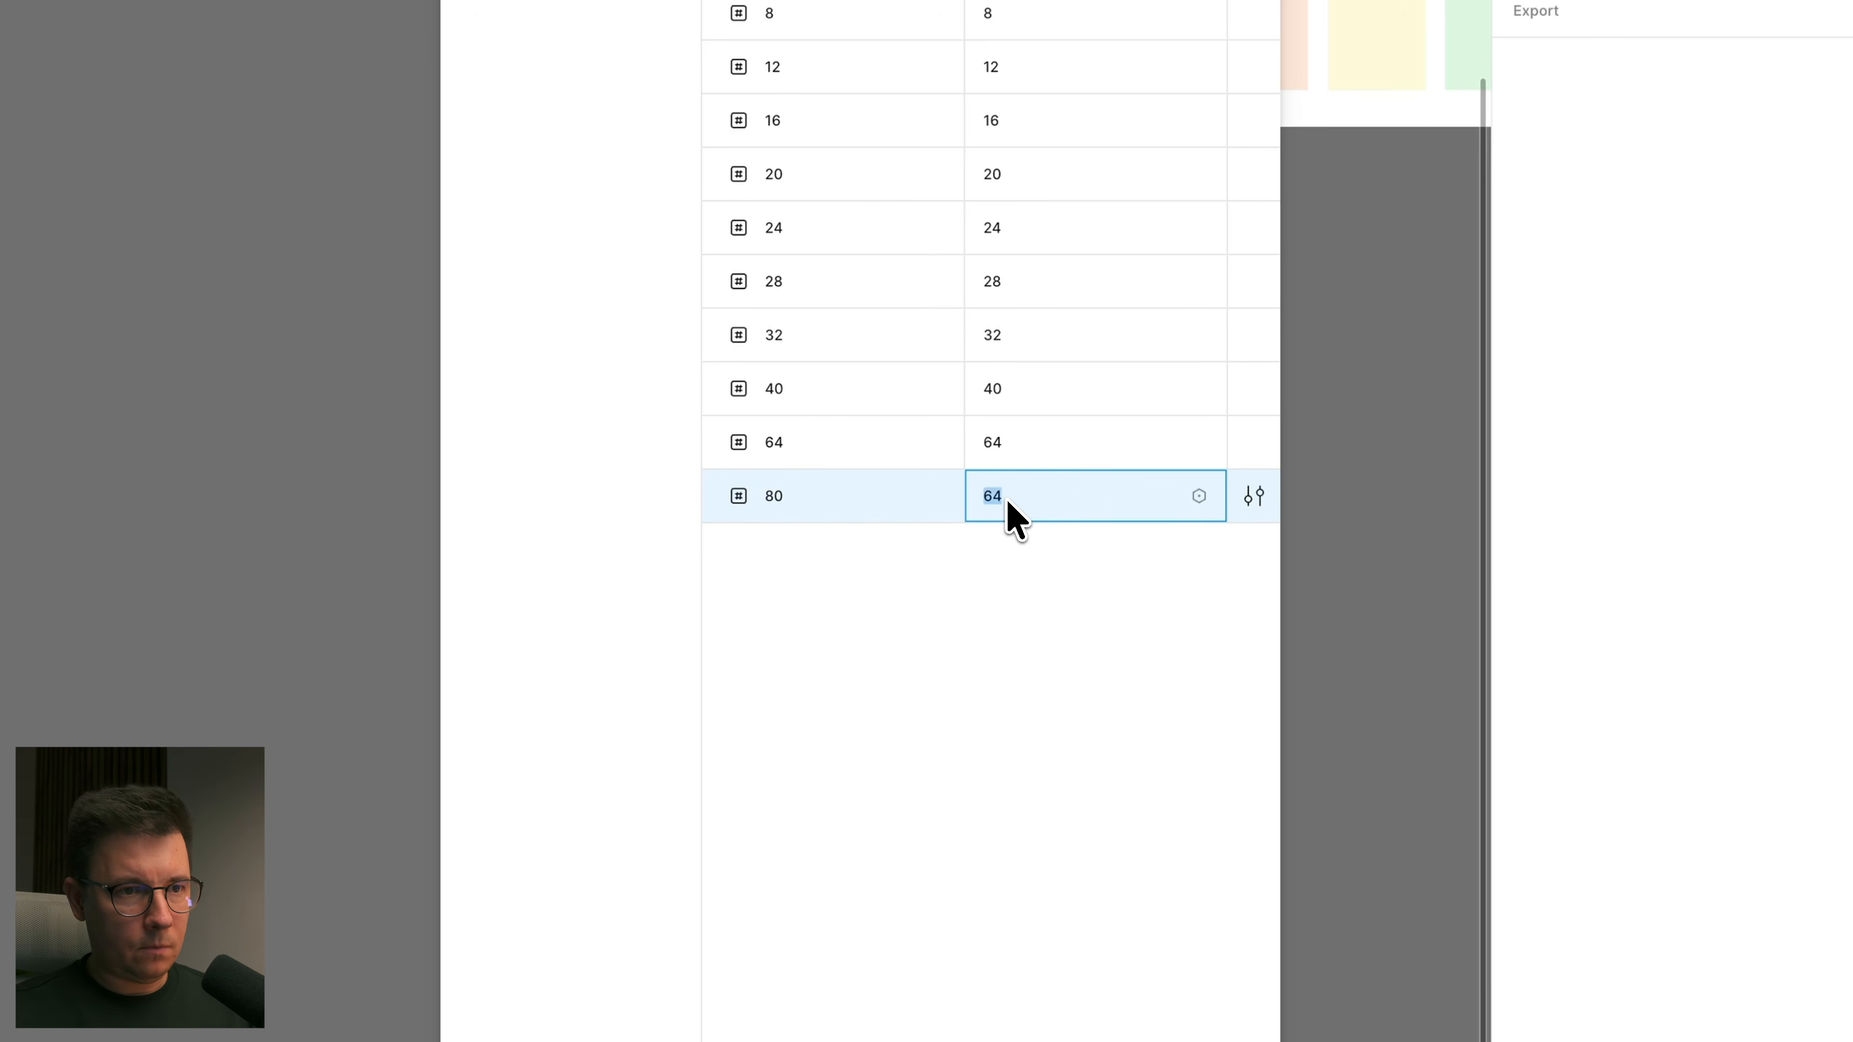
pyautogui.write('80')
pyautogui.click(918, 642)
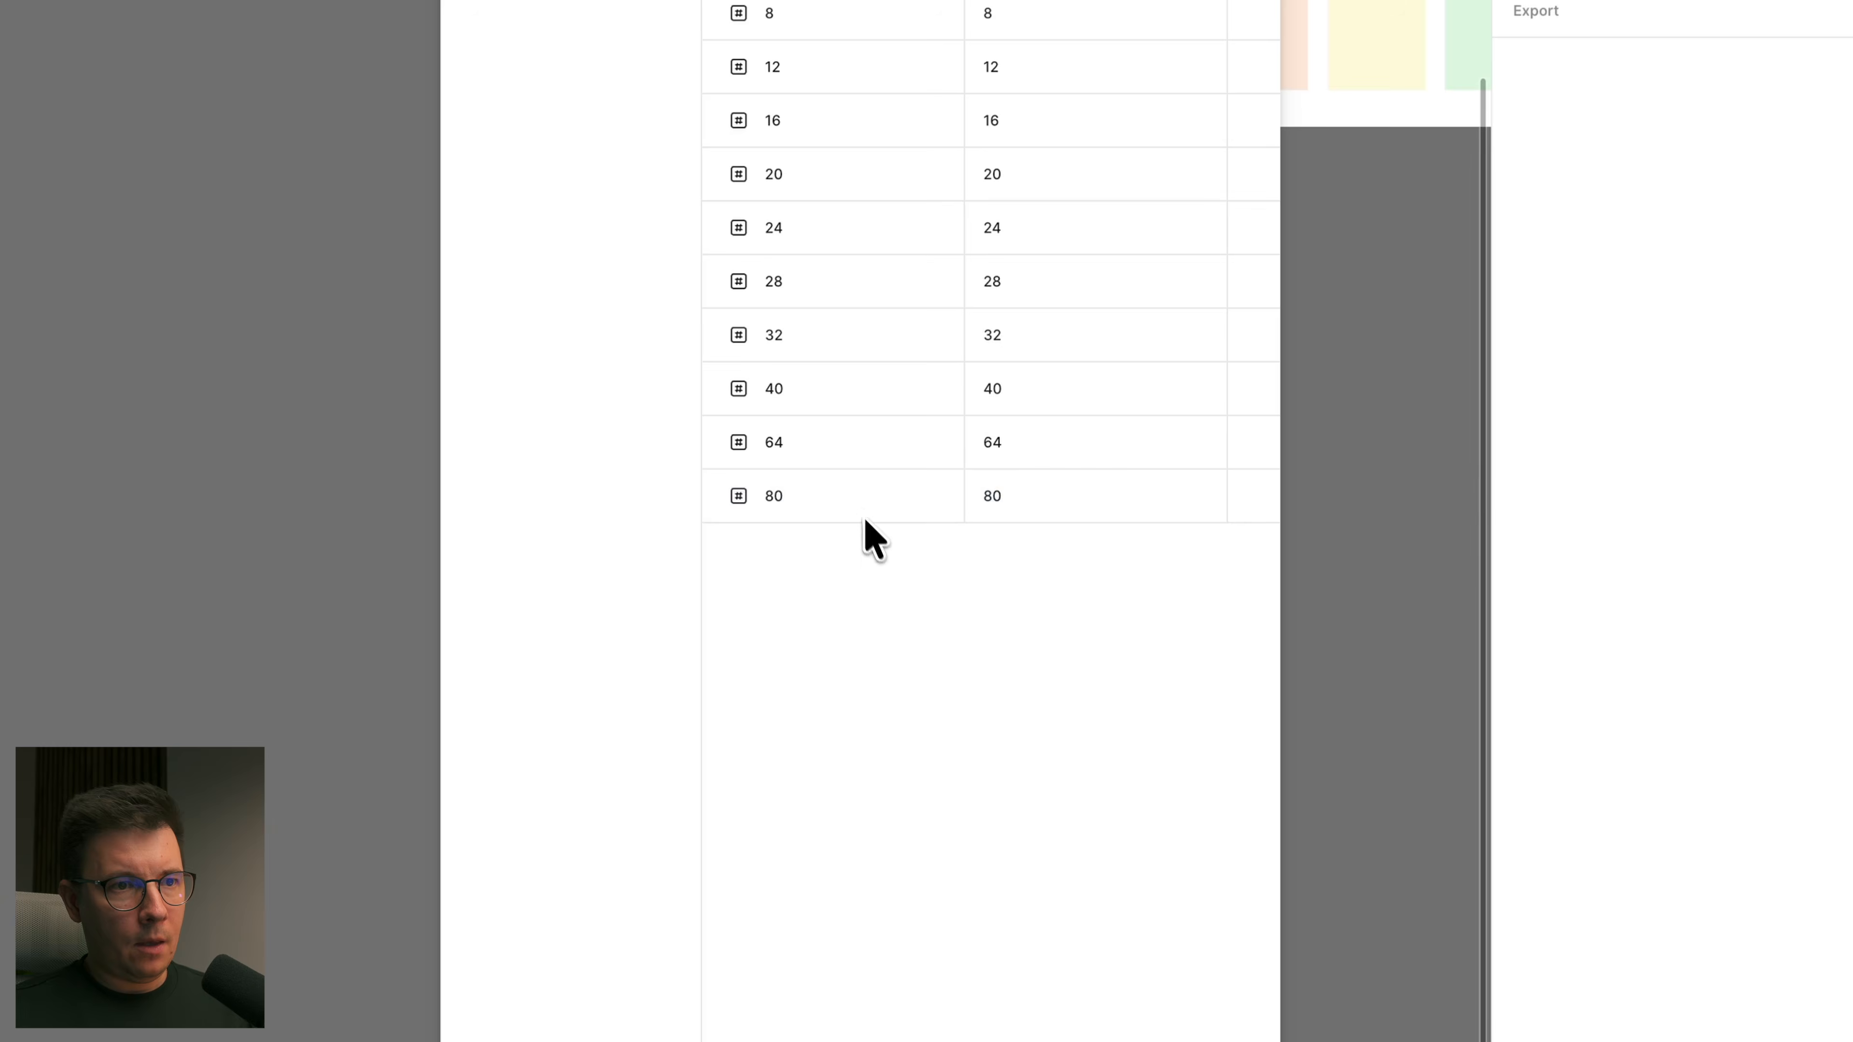
# Step: Duplicate the 80 variable in the scale group, name the copy 120 and set its value to 120
pyautogui.rightClick(867, 512)
pyautogui.click(952, 674)
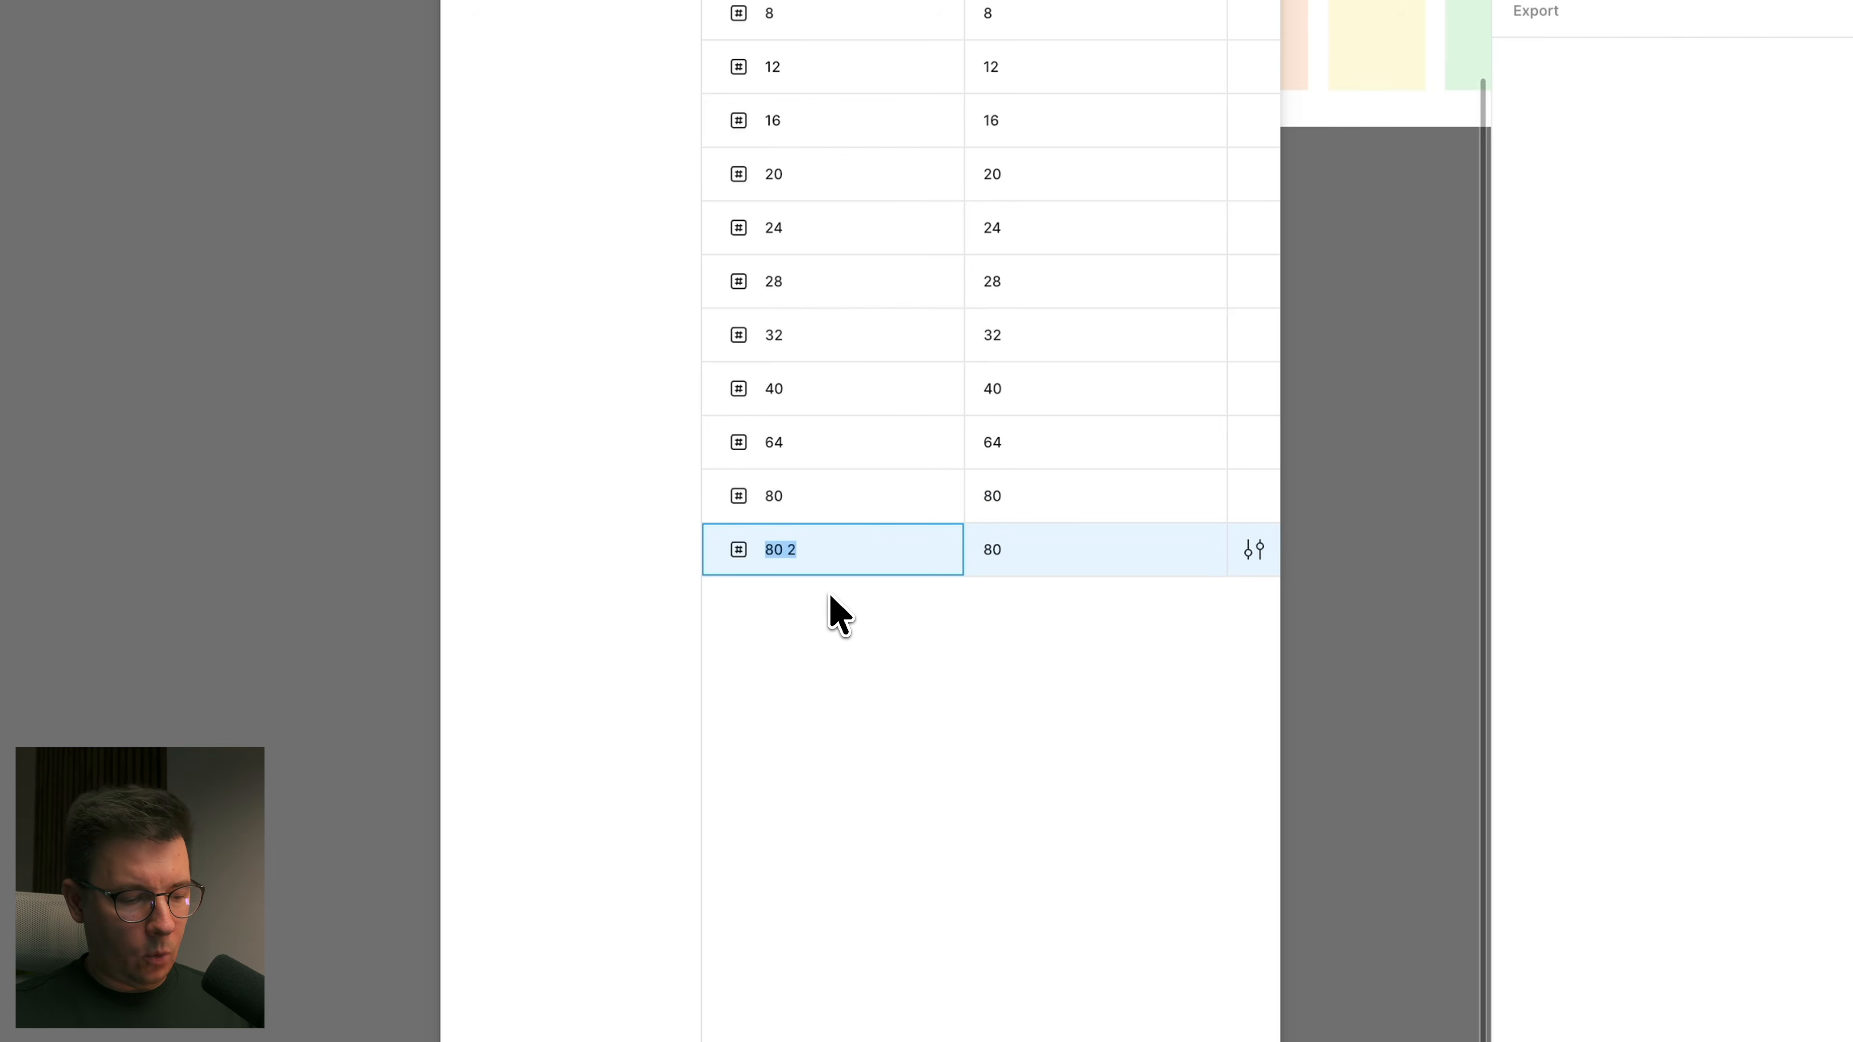
pyautogui.write('120')
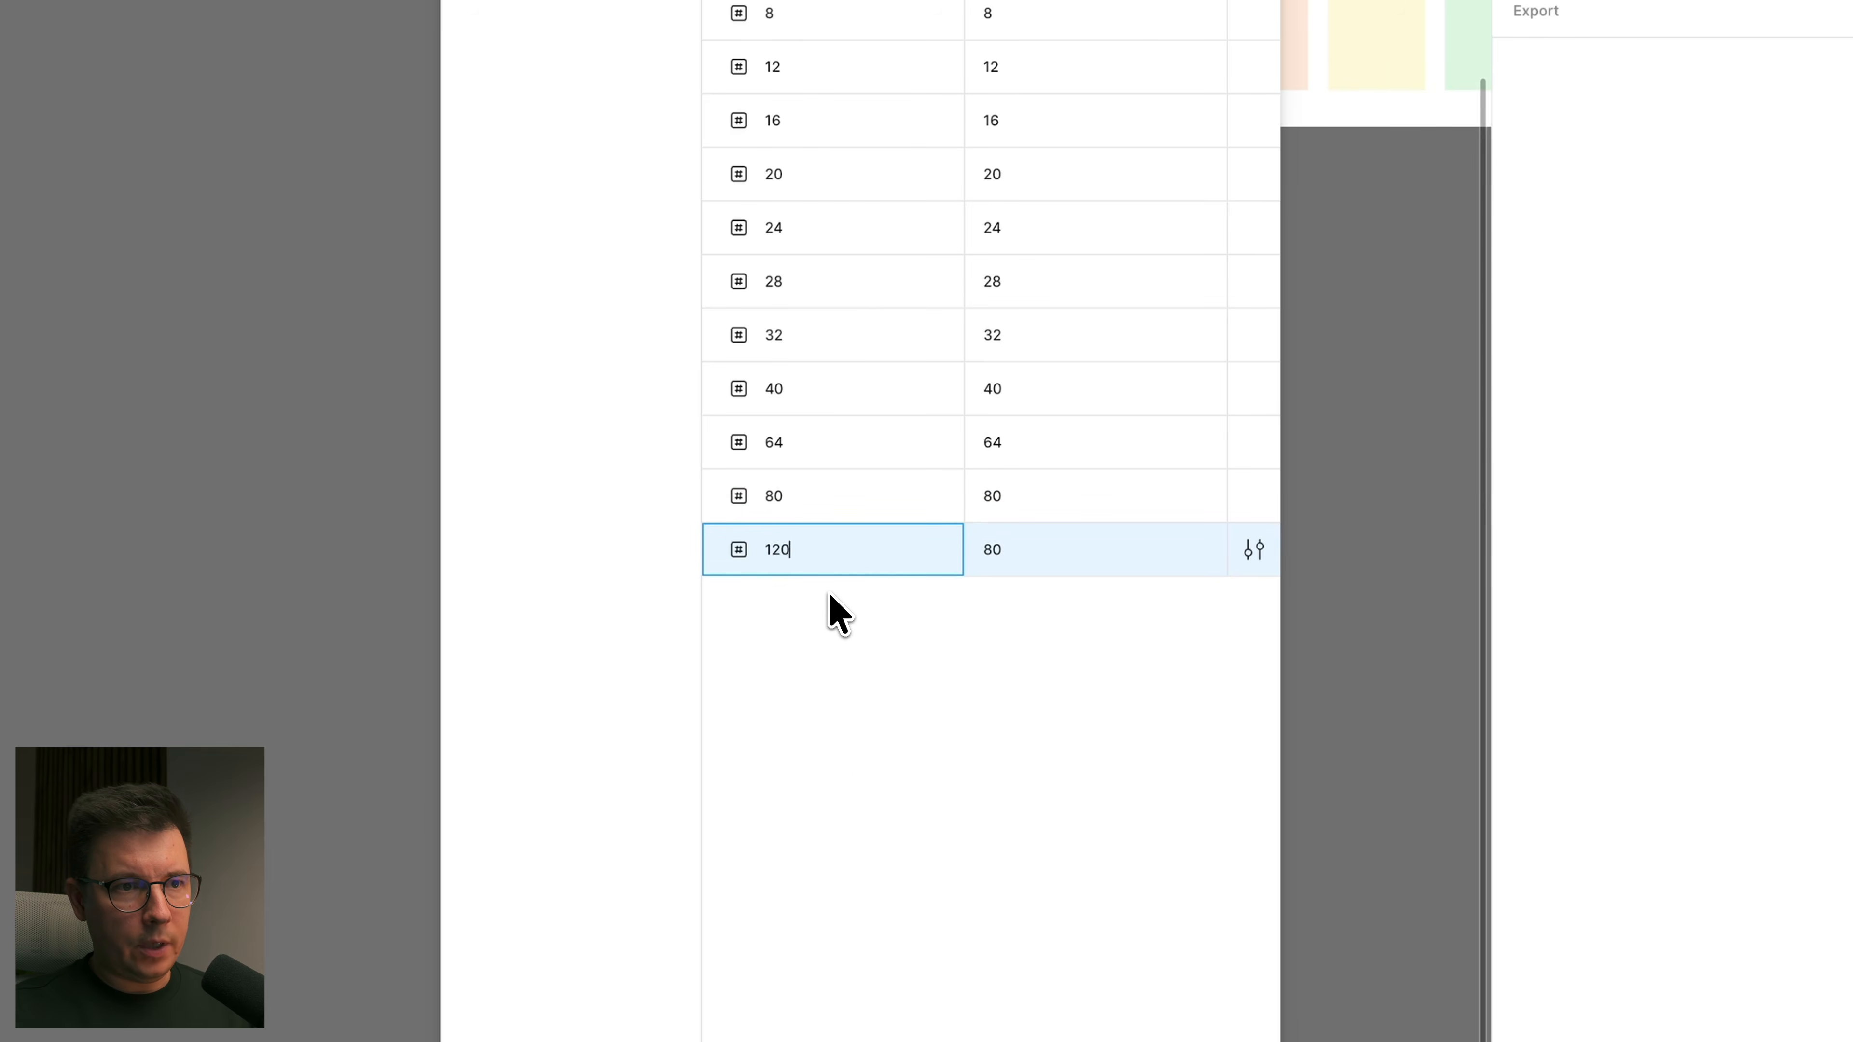
pyautogui.click(999, 546)
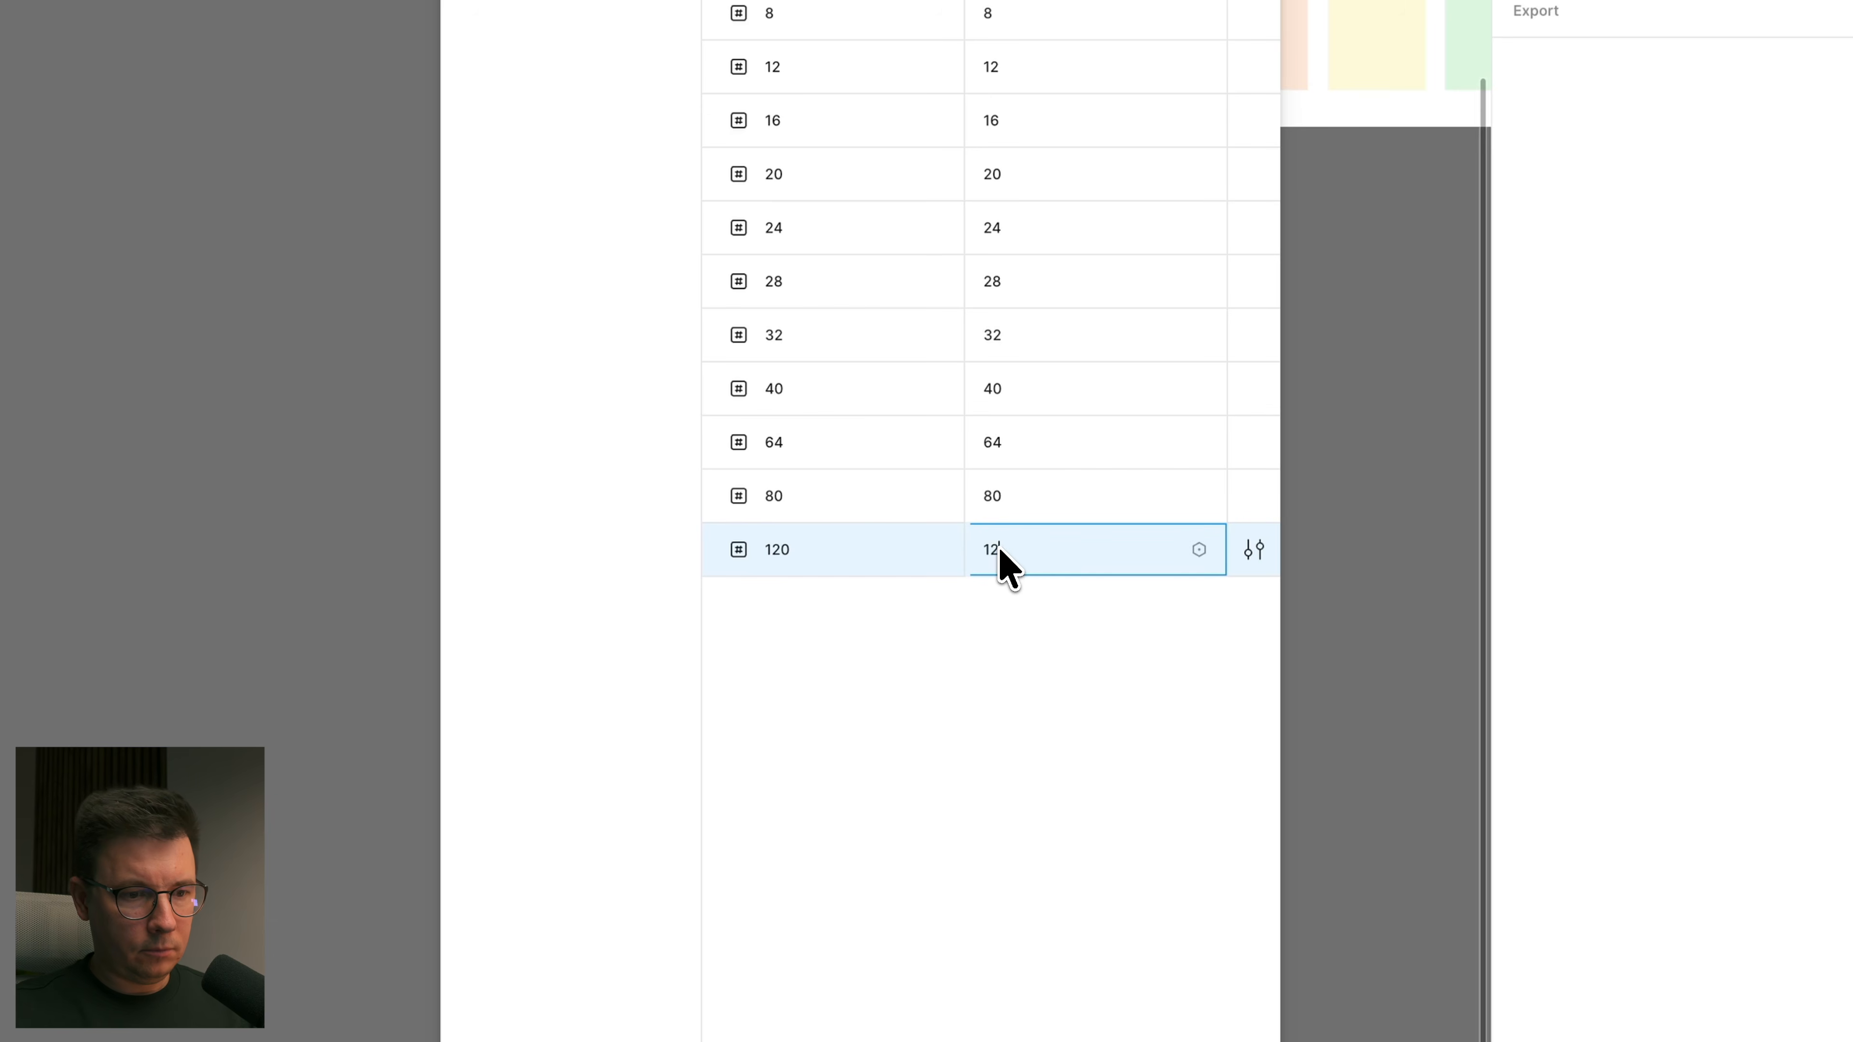
pyautogui.write('120')
pyautogui.click(912, 642)
# Step: Duplicate the 120 variable in the scale group, name the copy 160 and set its value to 160
pyautogui.rightClick(904, 552)
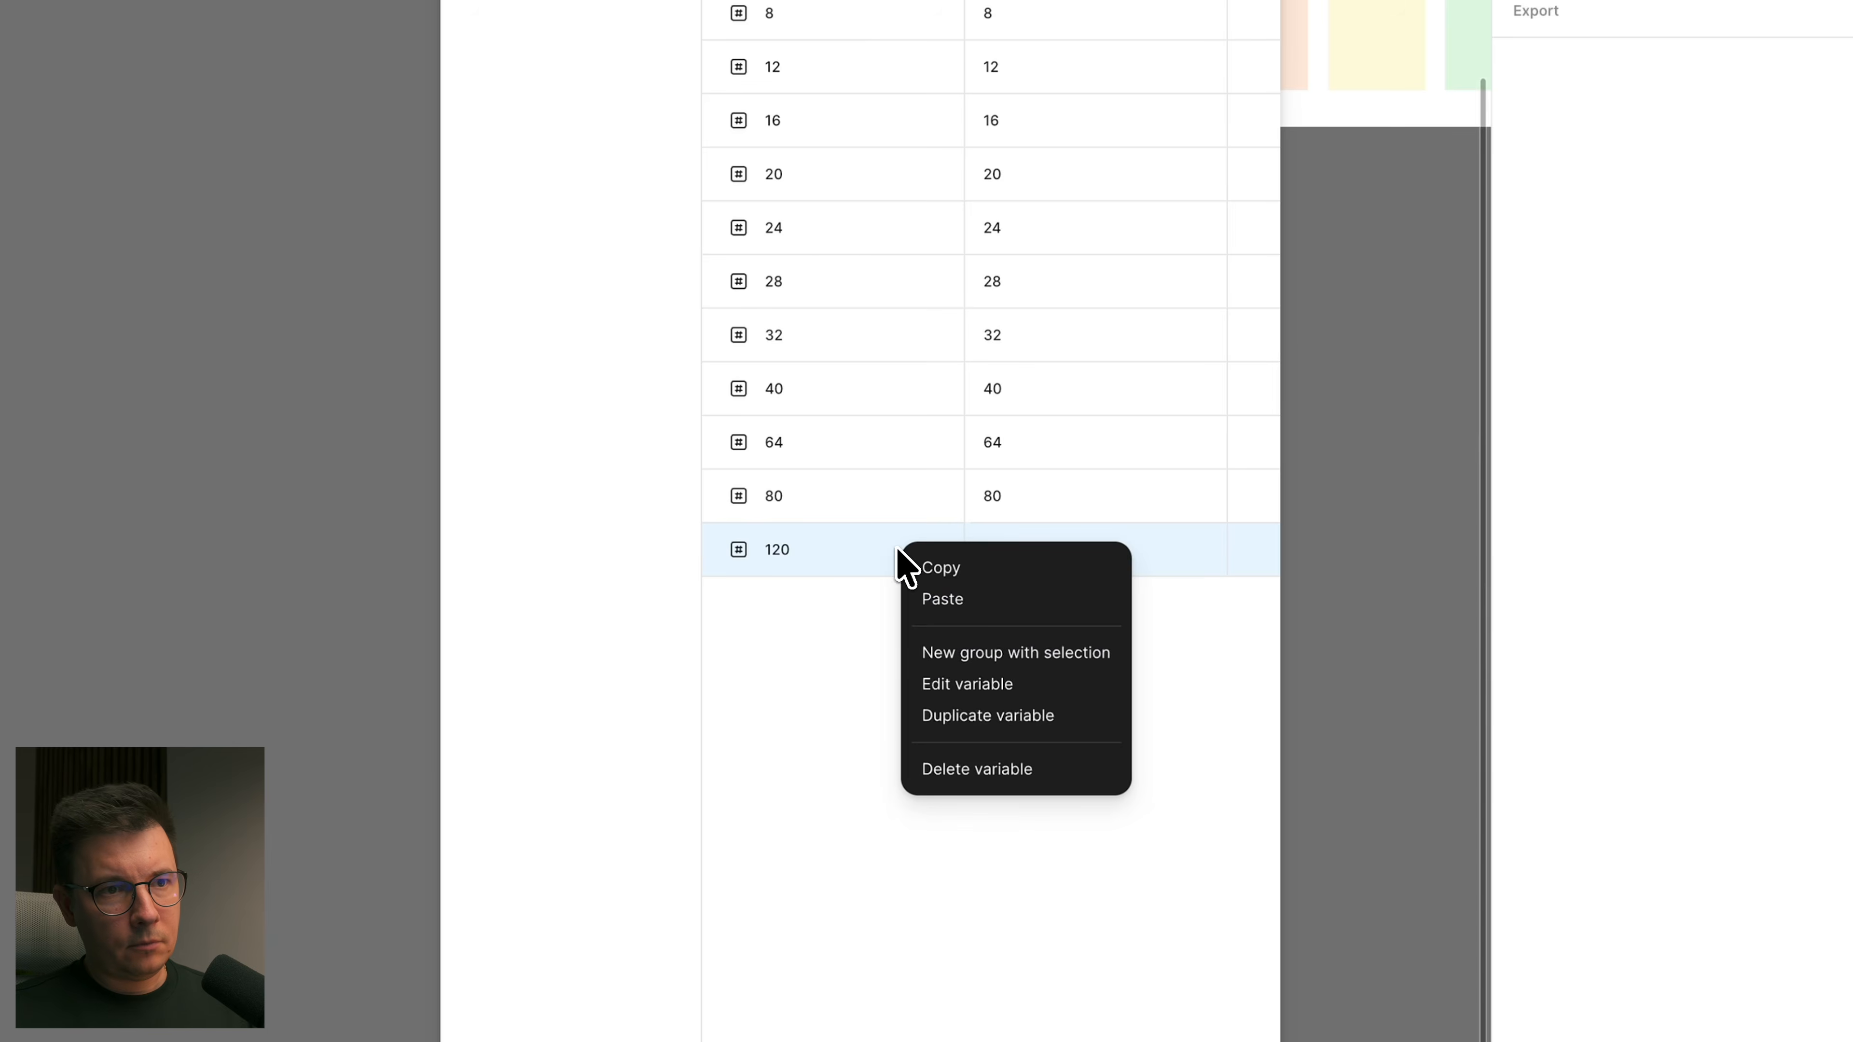
pyautogui.click(1109, 714)
pyautogui.write('160')
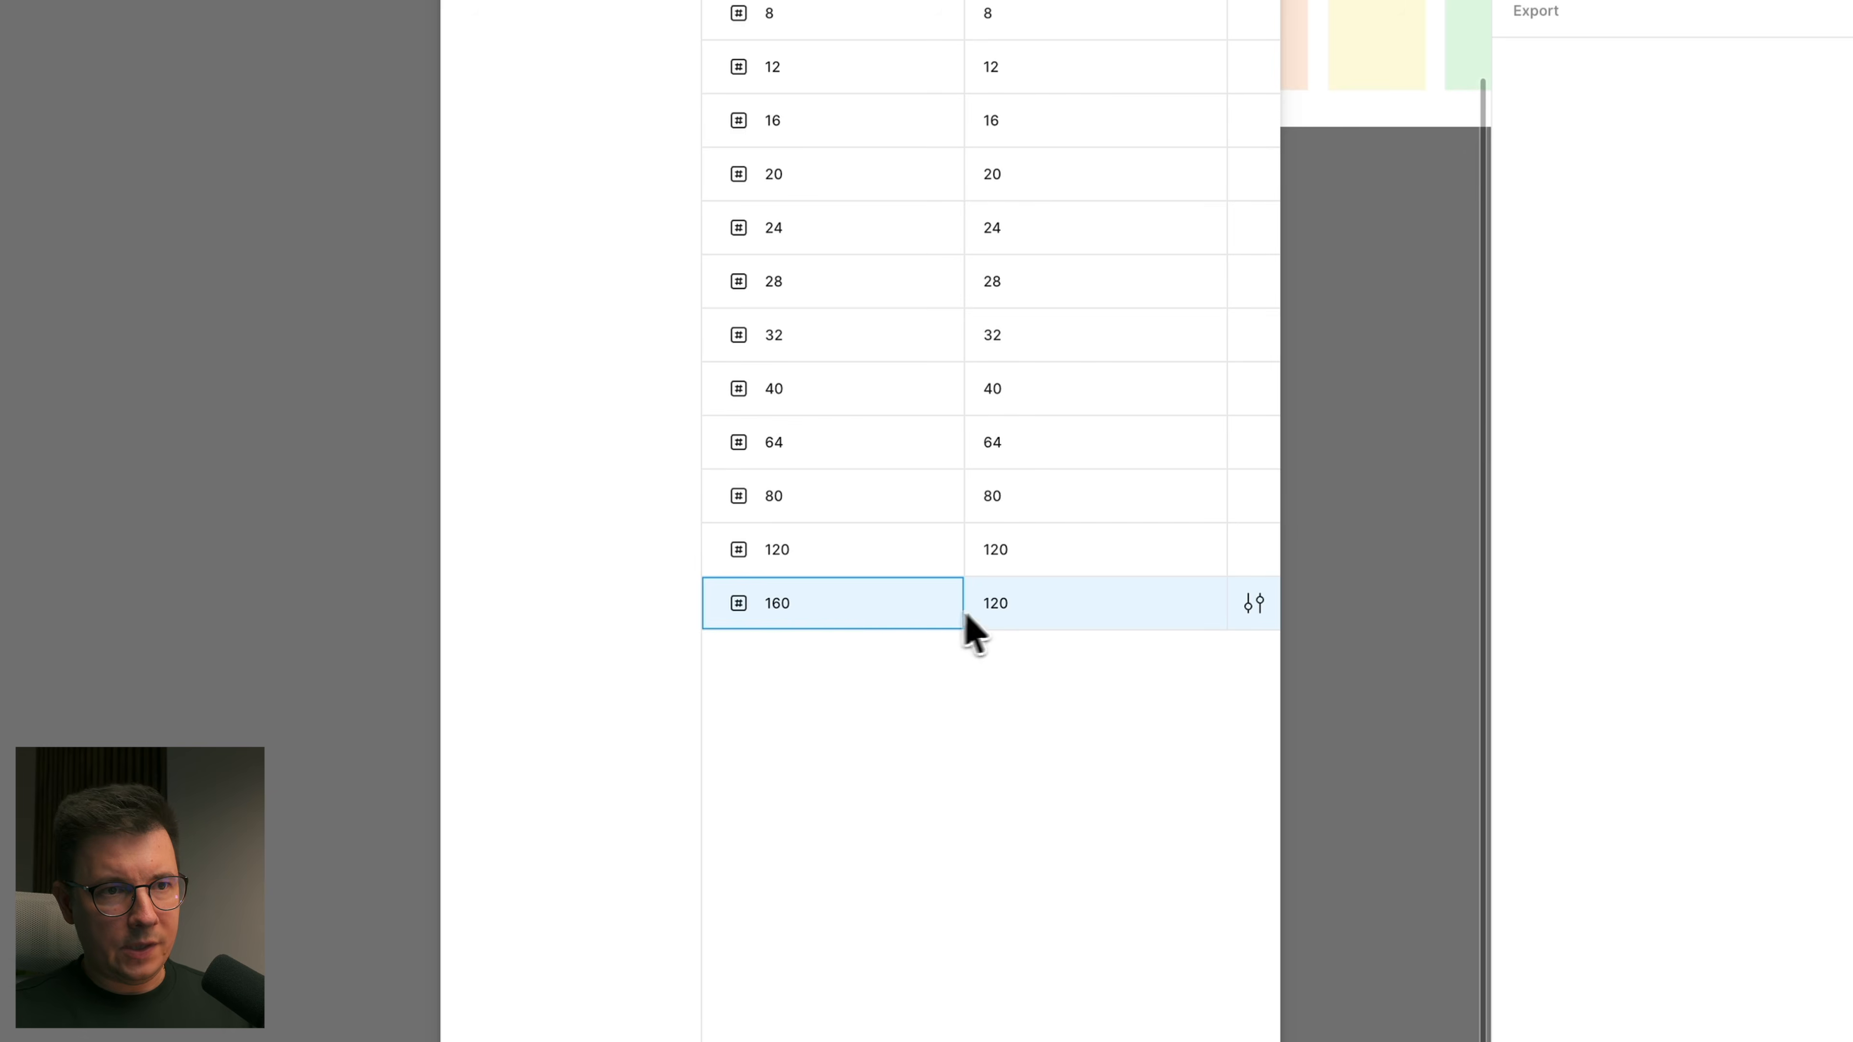
pyautogui.click(993, 609)
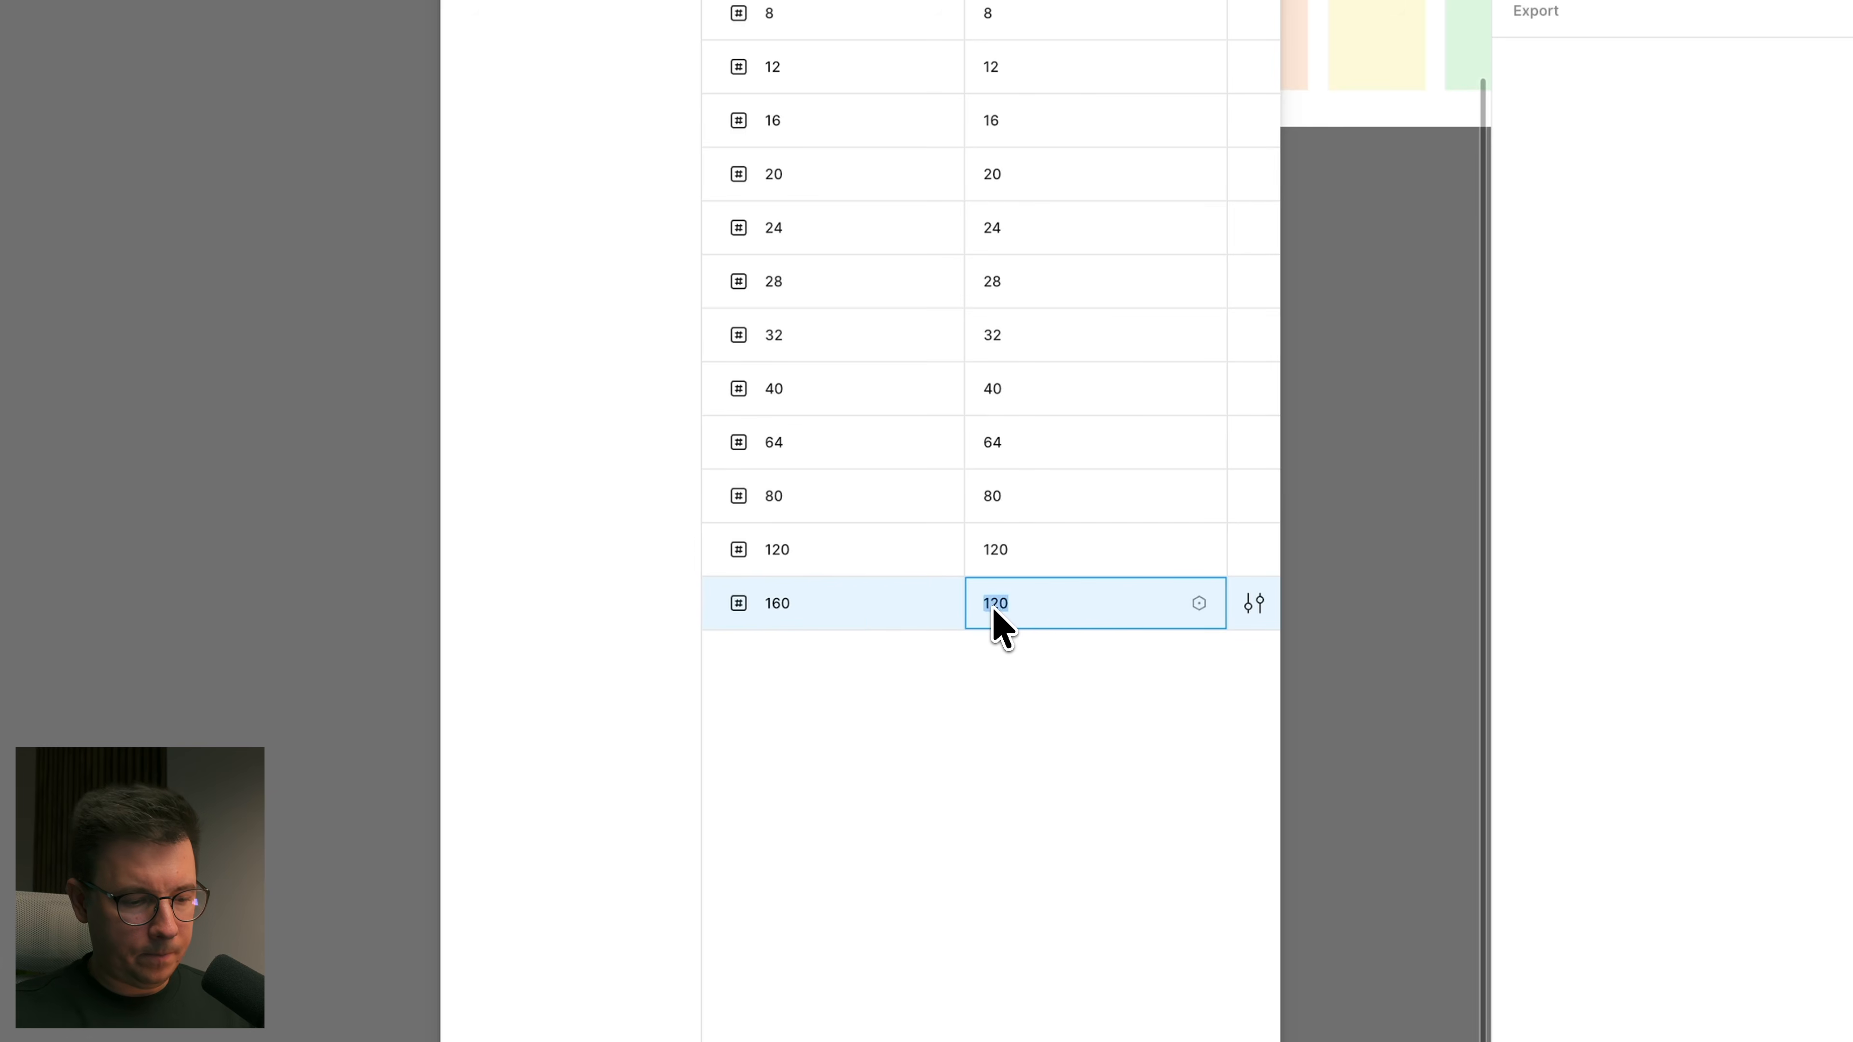
pyautogui.write('160')
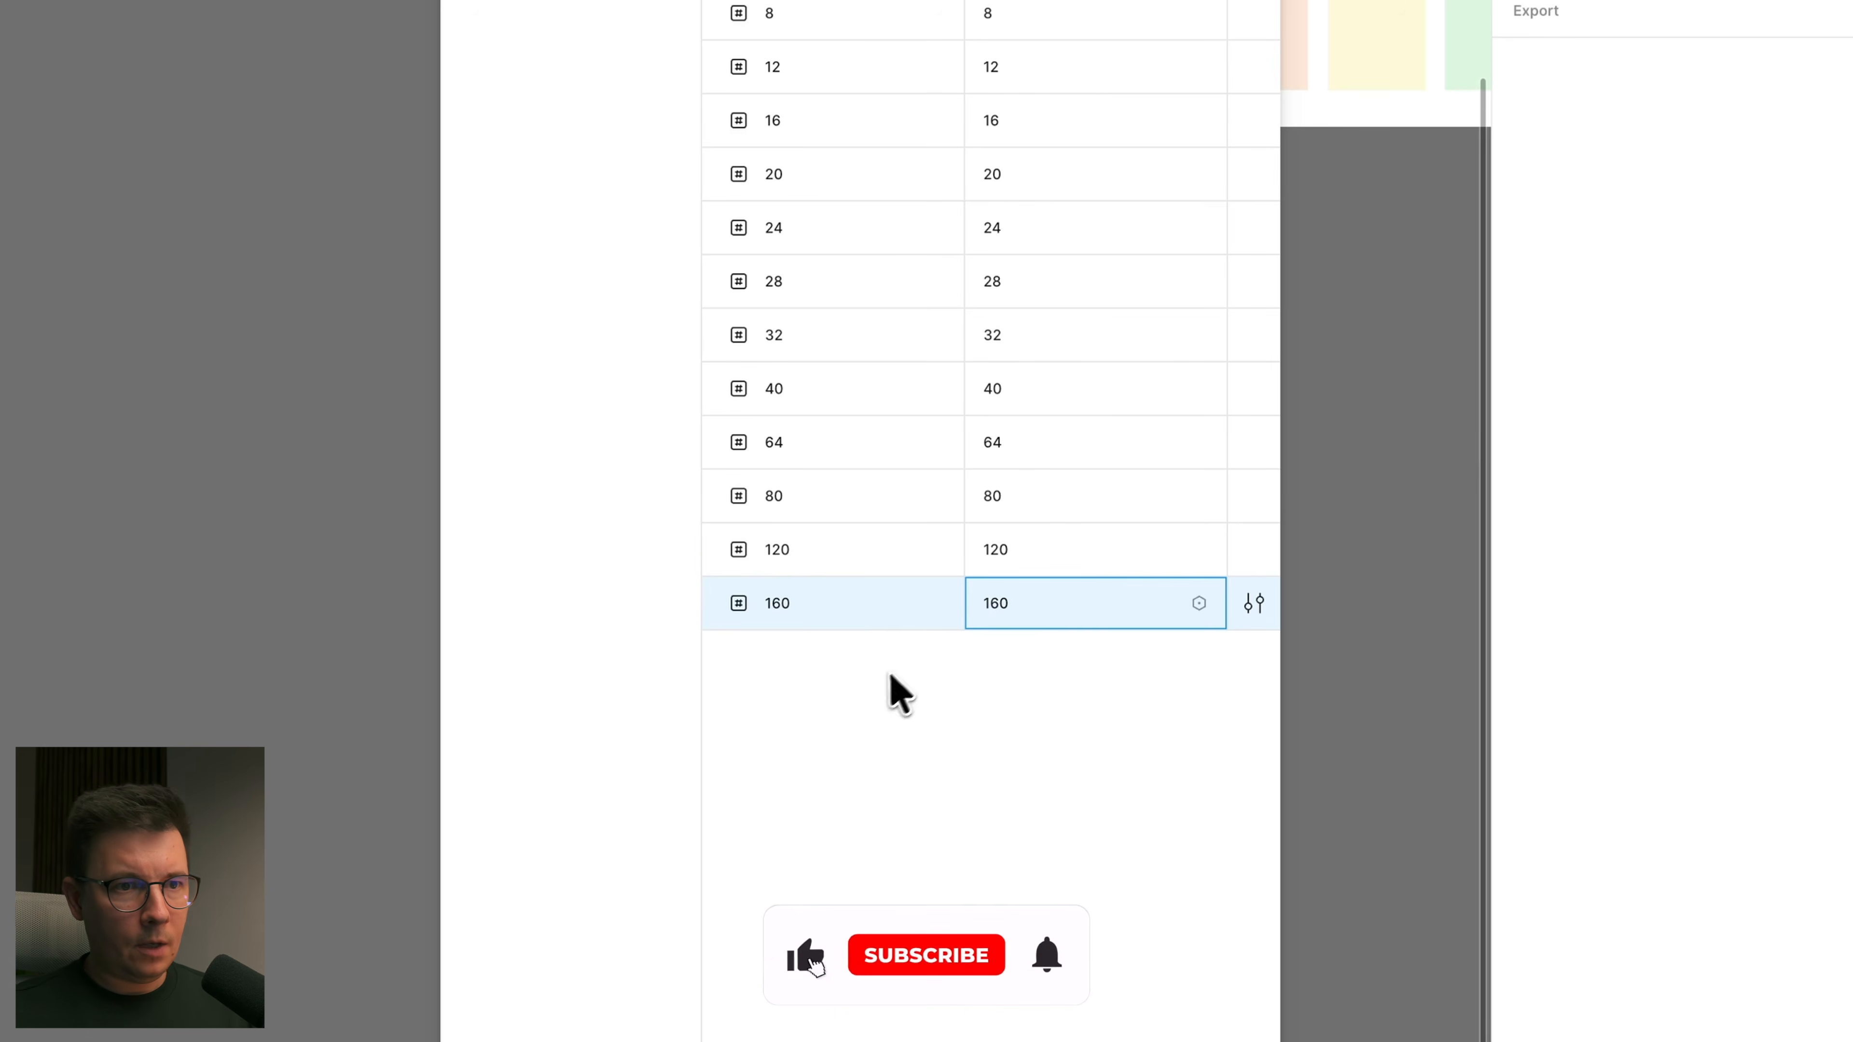
pyautogui.click(883, 661)
# Step: Duplicate the 160 variable in the scale group, name the copy 200 and set its value to 200
pyautogui.rightClick(894, 604)
pyautogui.click(991, 775)
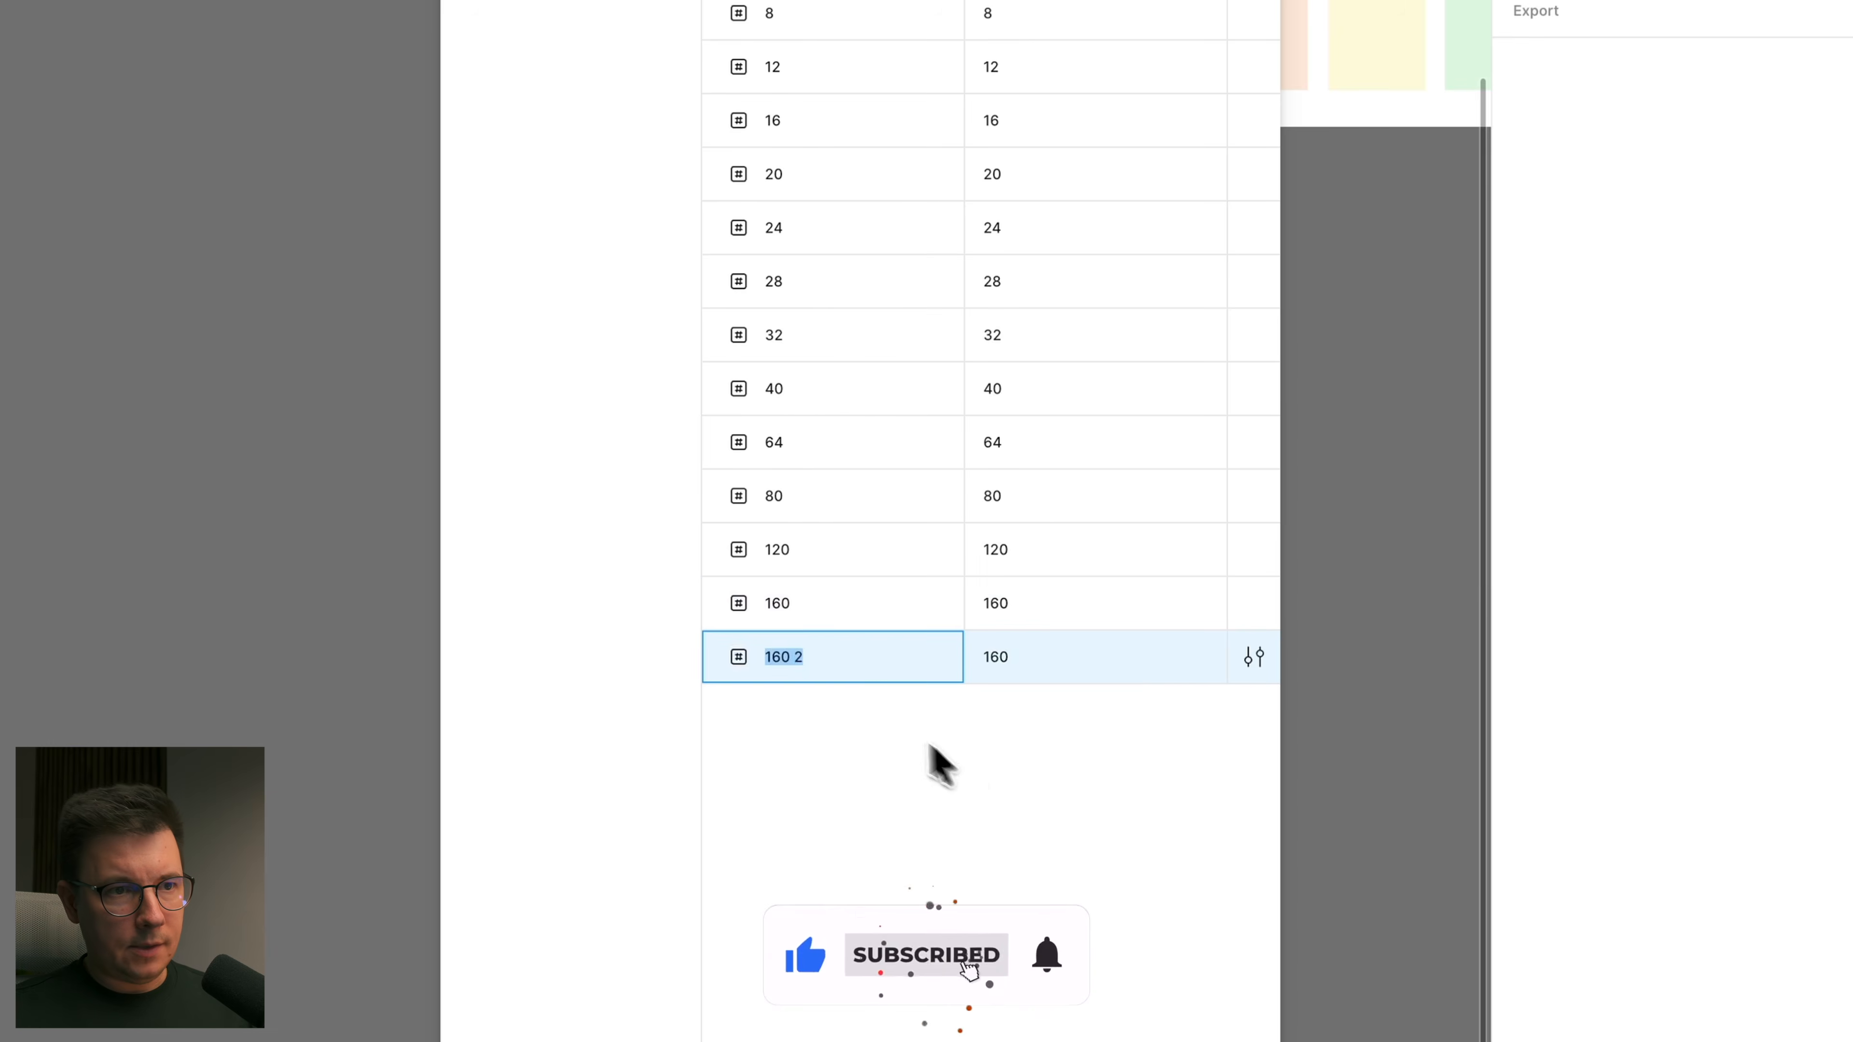
pyautogui.click(1010, 659)
pyautogui.write('200')
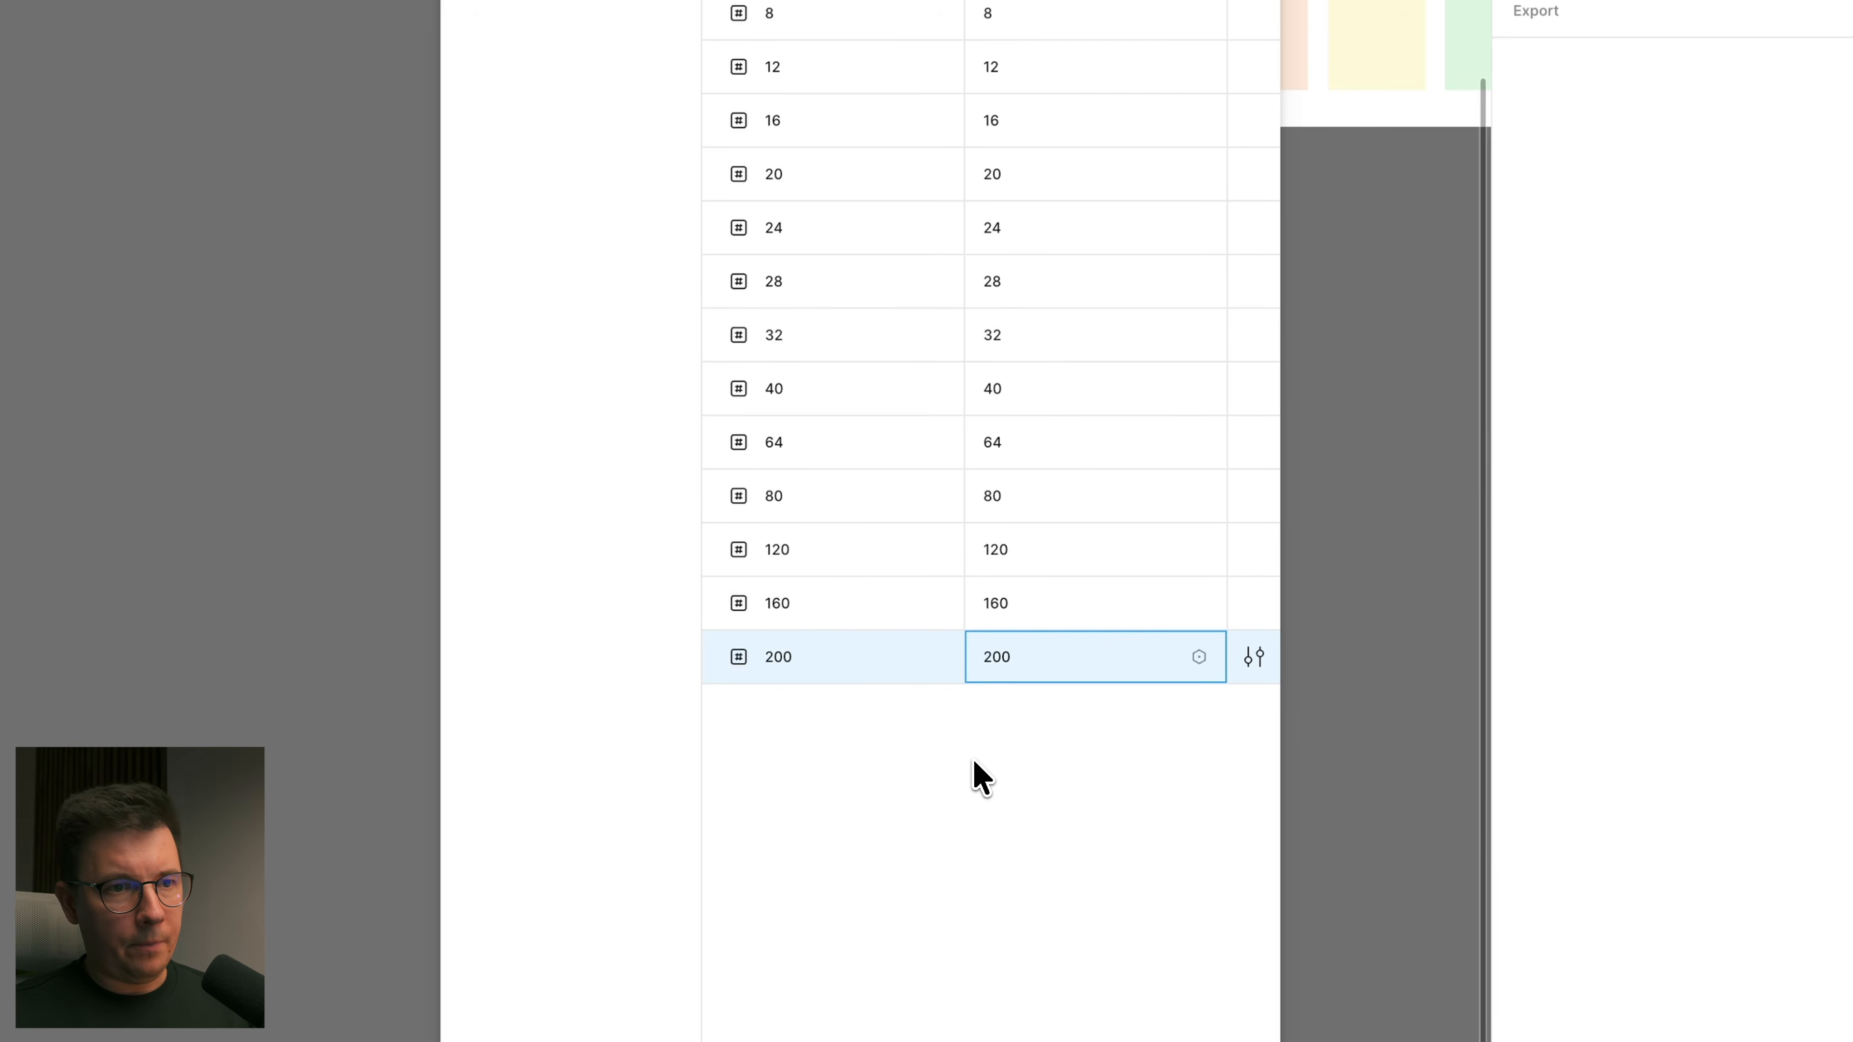
pyautogui.click(974, 763)
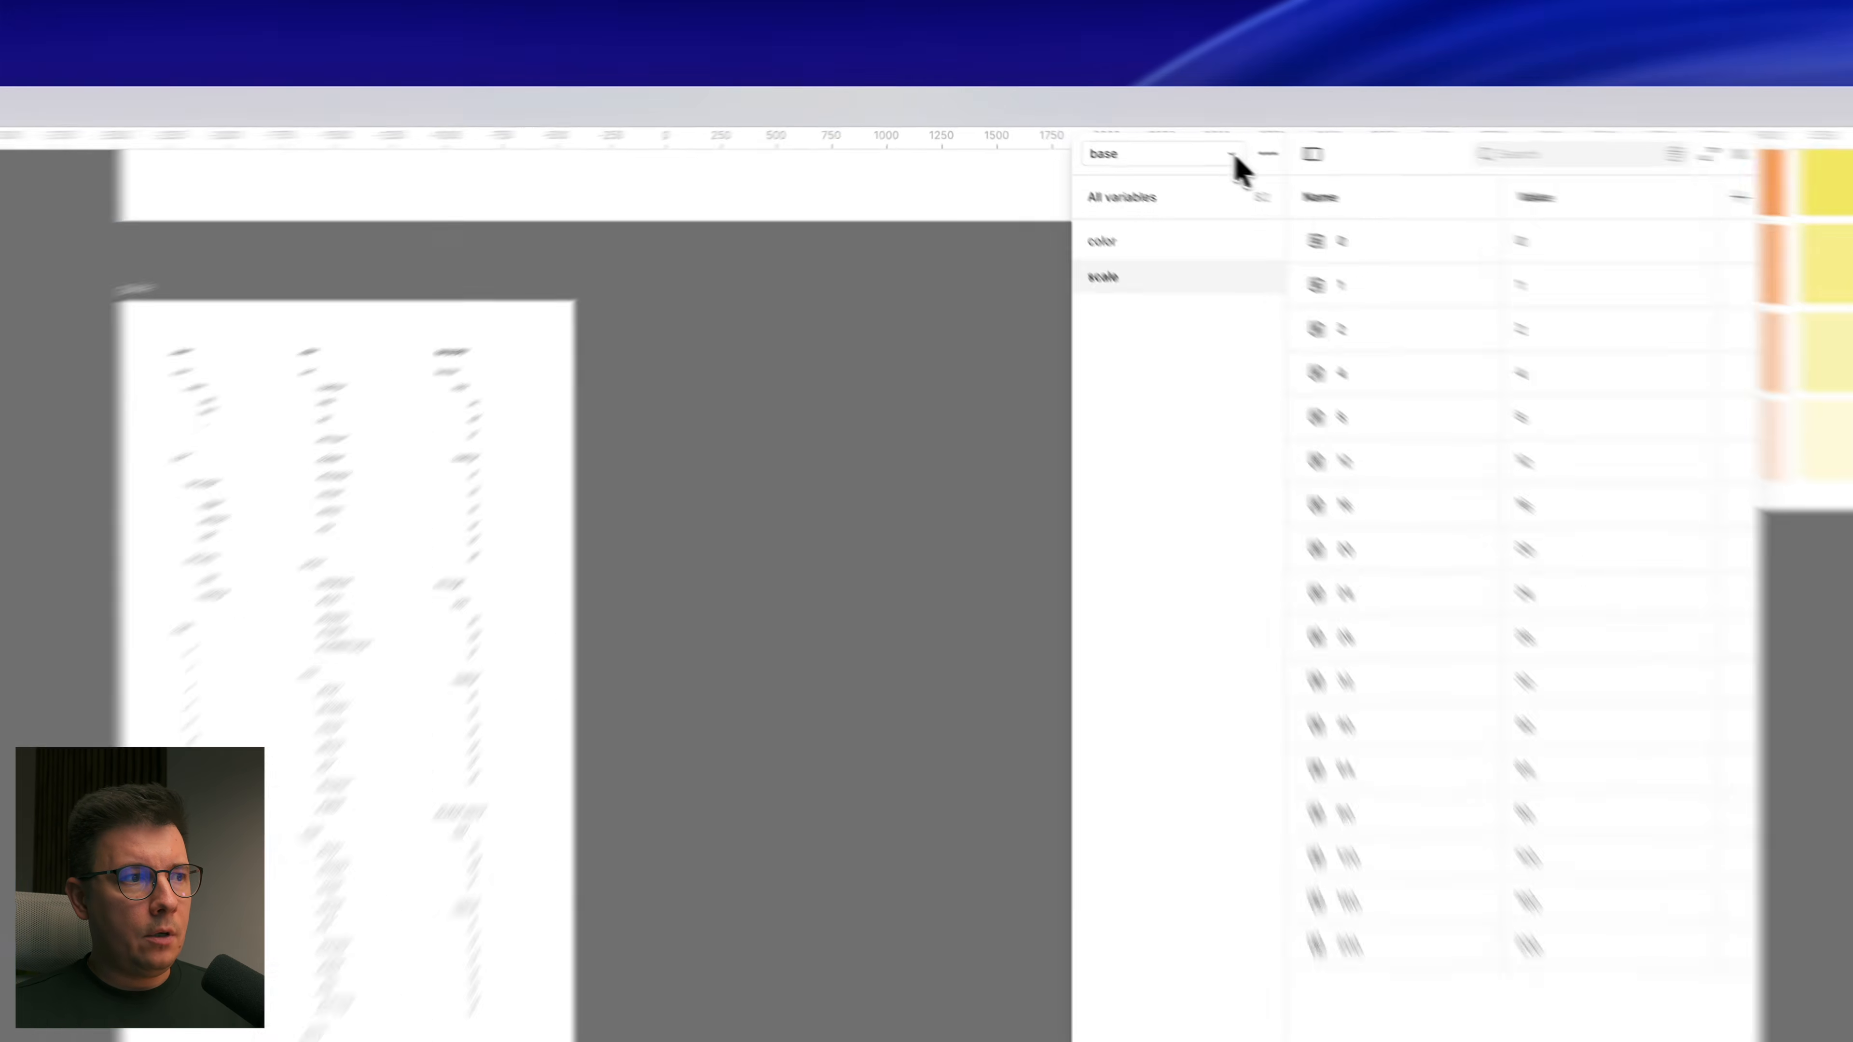
# Step: Switch to the alias variable collection, collapse its color group and check the planned variable structure on the canvas
pyautogui.click(1122, 130)
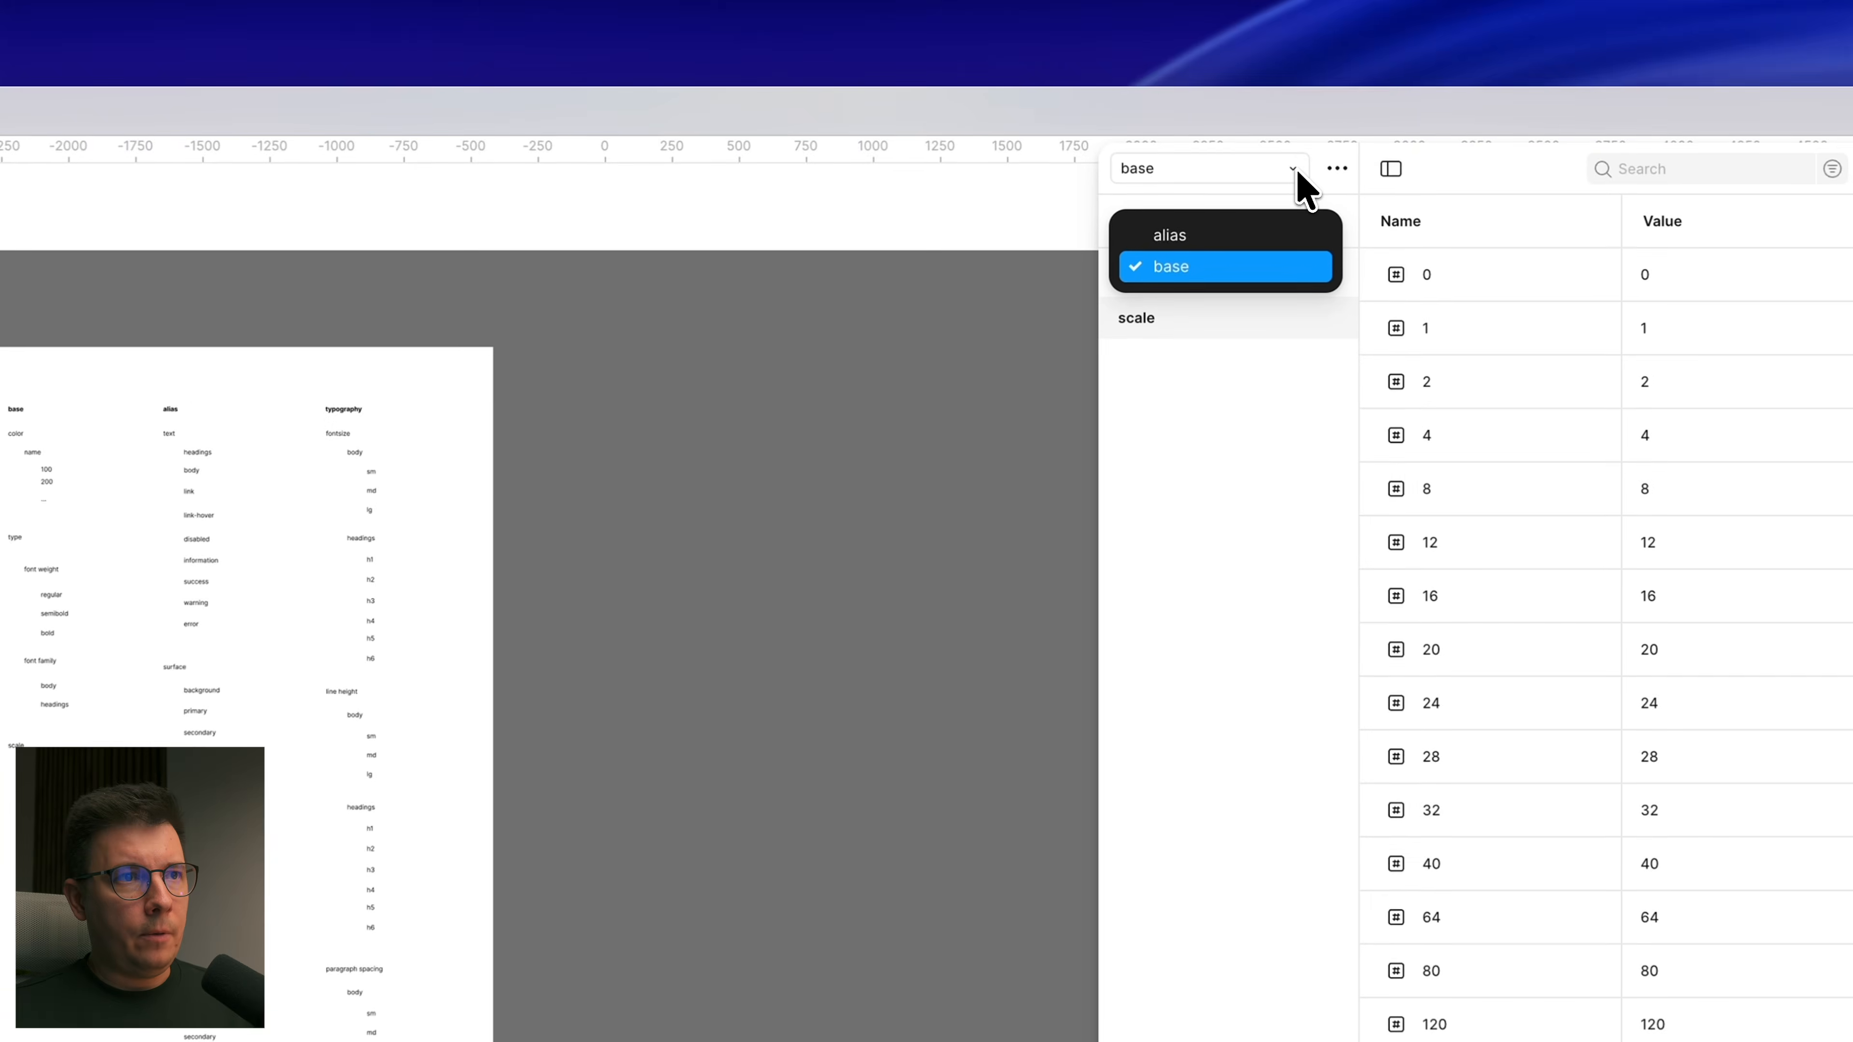
pyautogui.click(1177, 234)
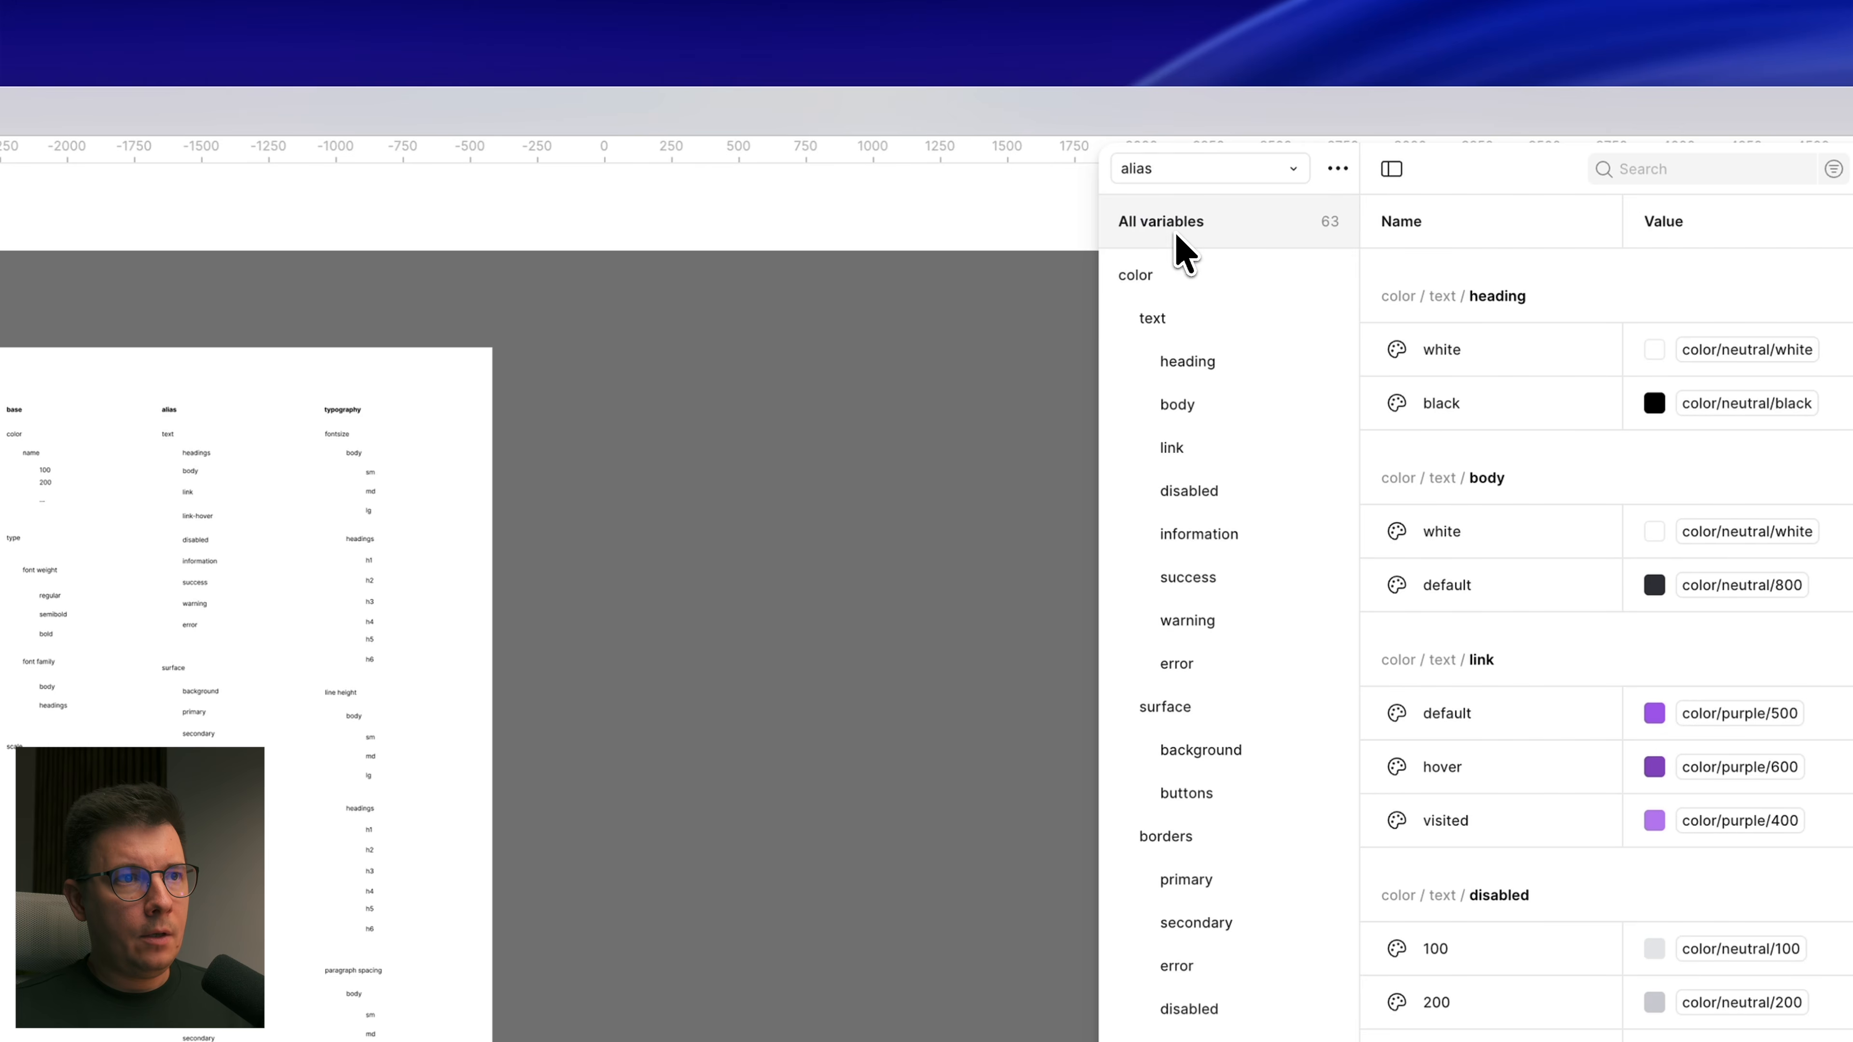
pyautogui.click(1110, 275)
pyautogui.scroll(5, 571, 644)
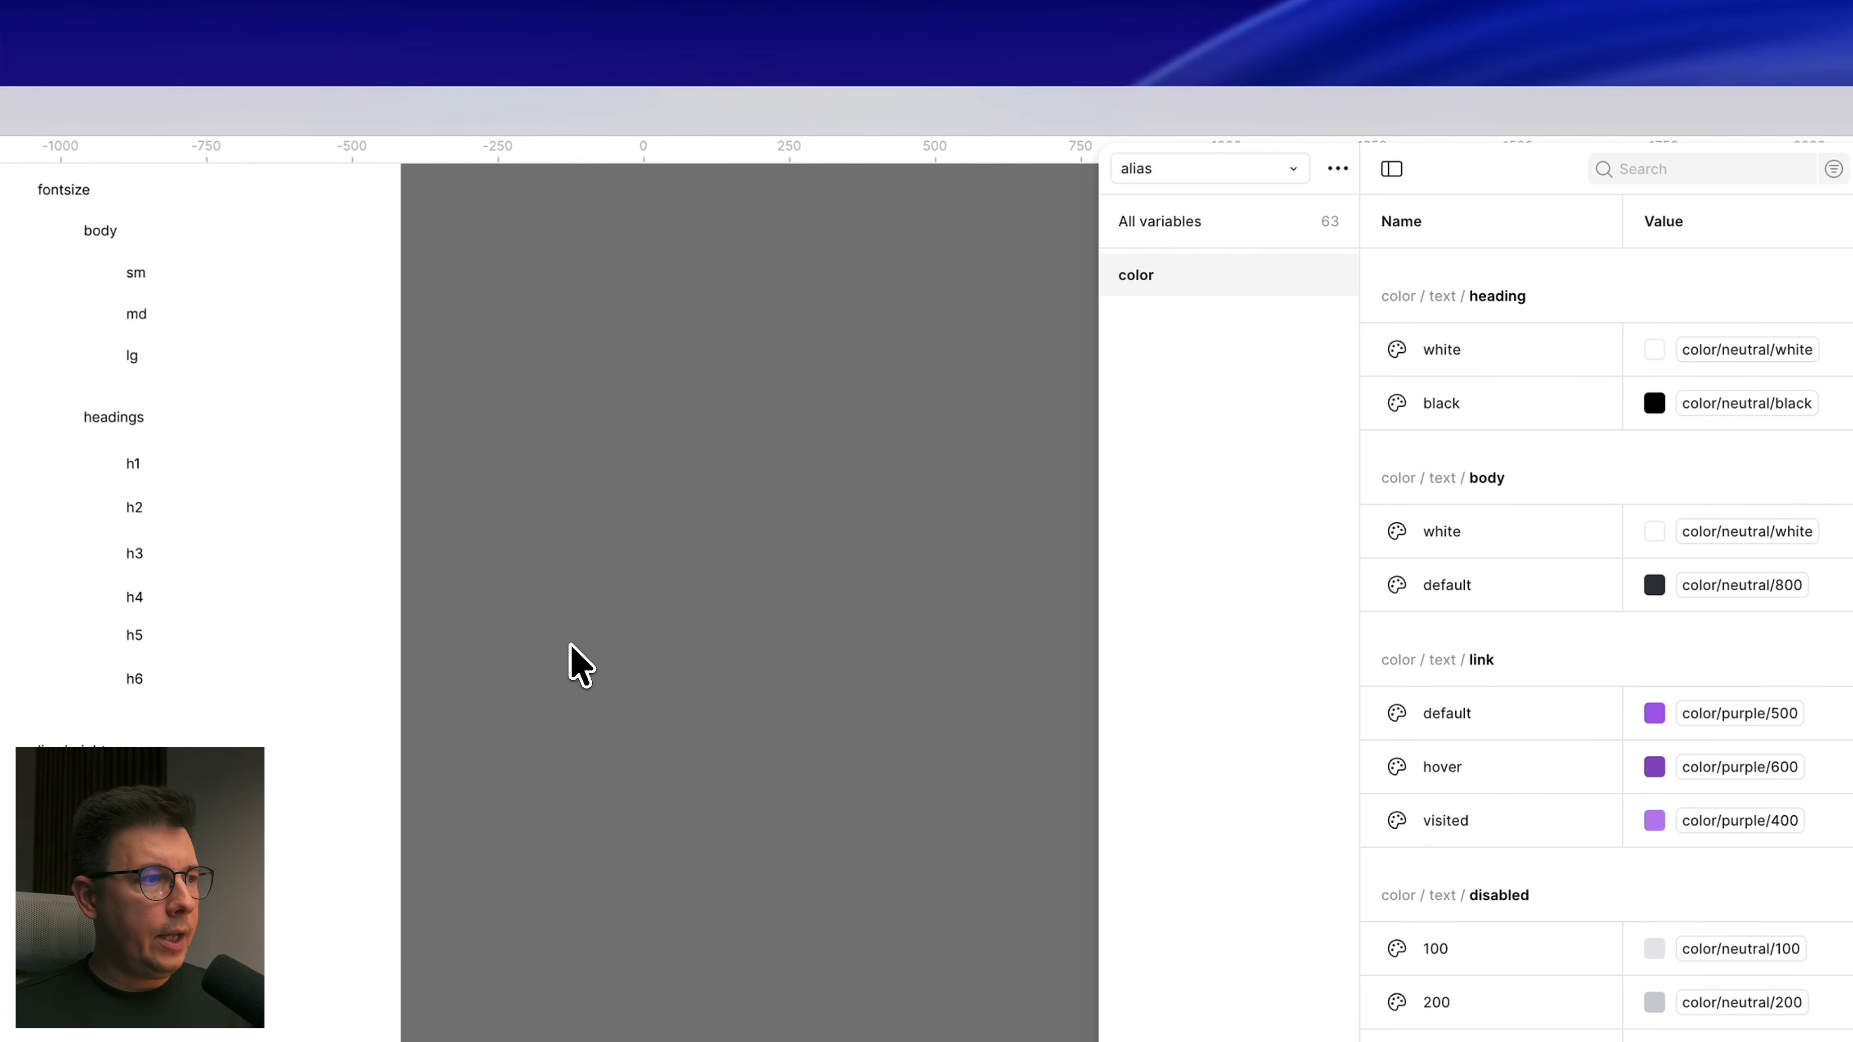
pyautogui.hscroll(-6, 697, 650)
pyautogui.scroll(-10, 699, 651)
pyautogui.hscroll(-4, 699, 650)
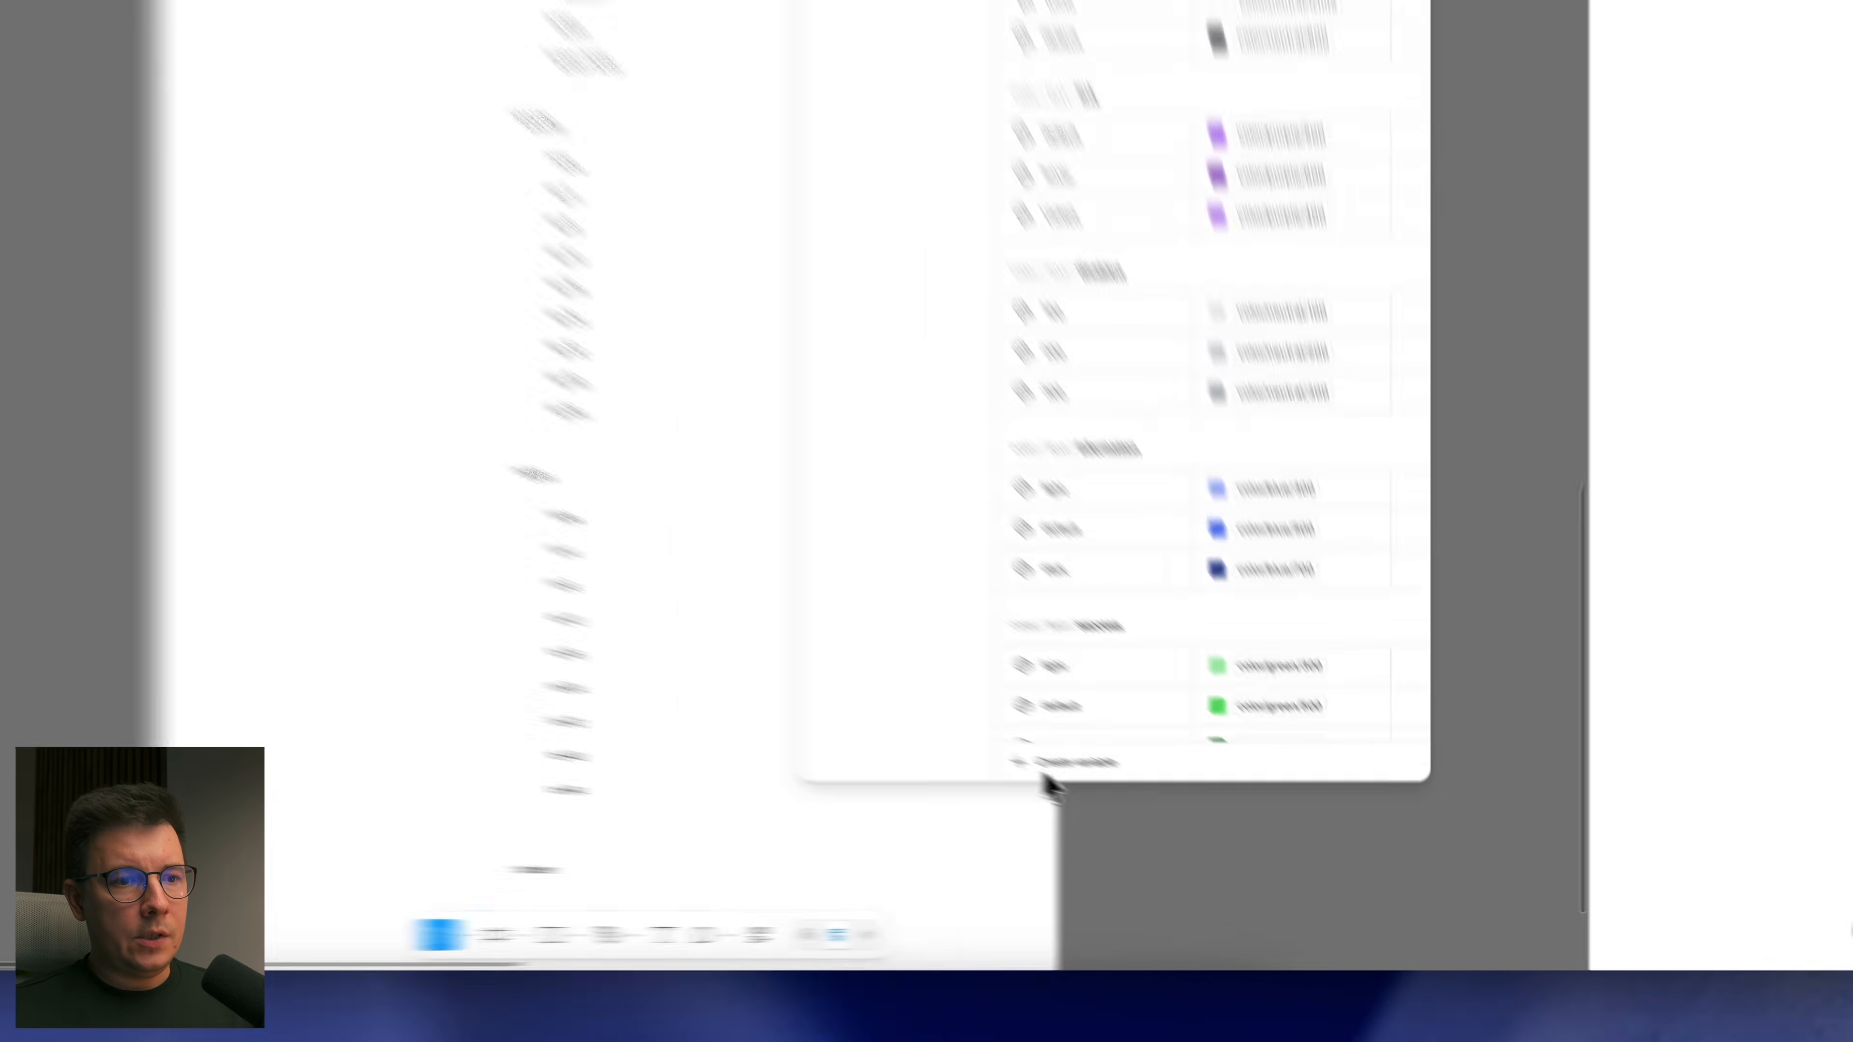
# Step: Create a number variable in the alias collection and put it in a new group
pyautogui.click(1188, 820)
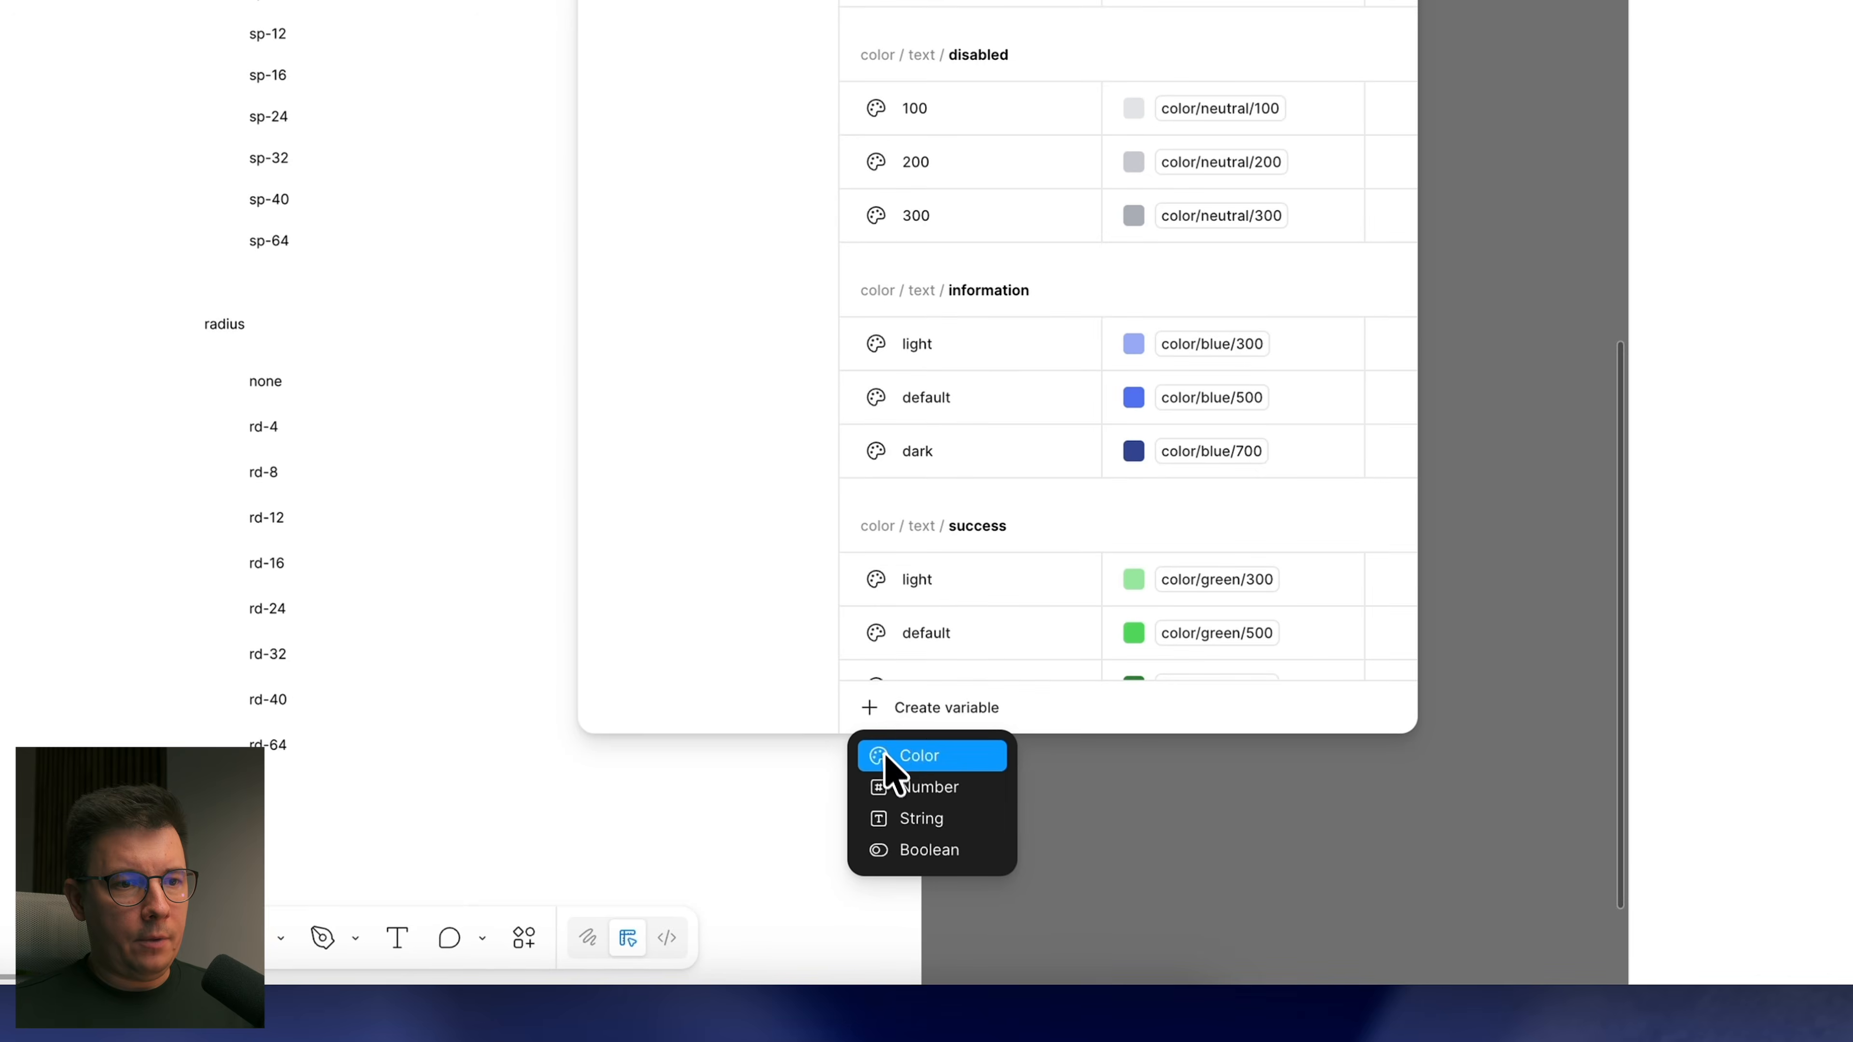
pyautogui.click(908, 796)
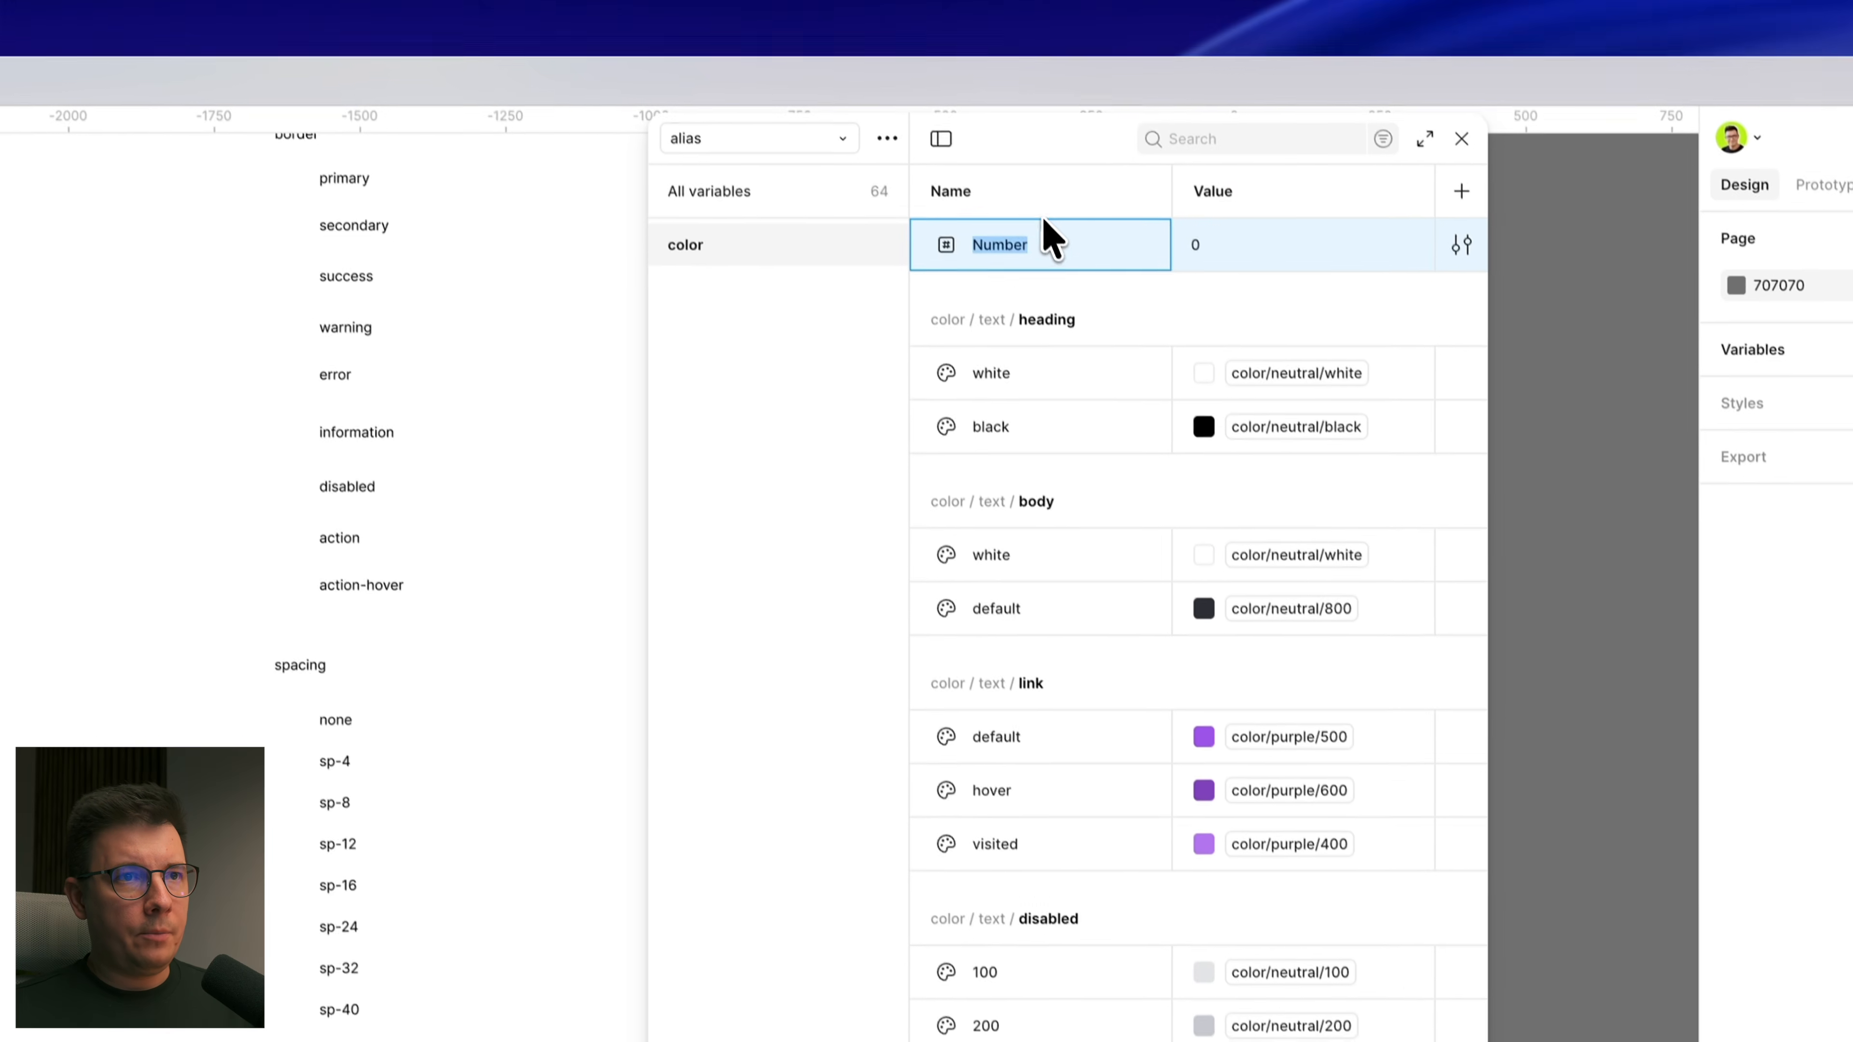
pyautogui.rightClick(1074, 252)
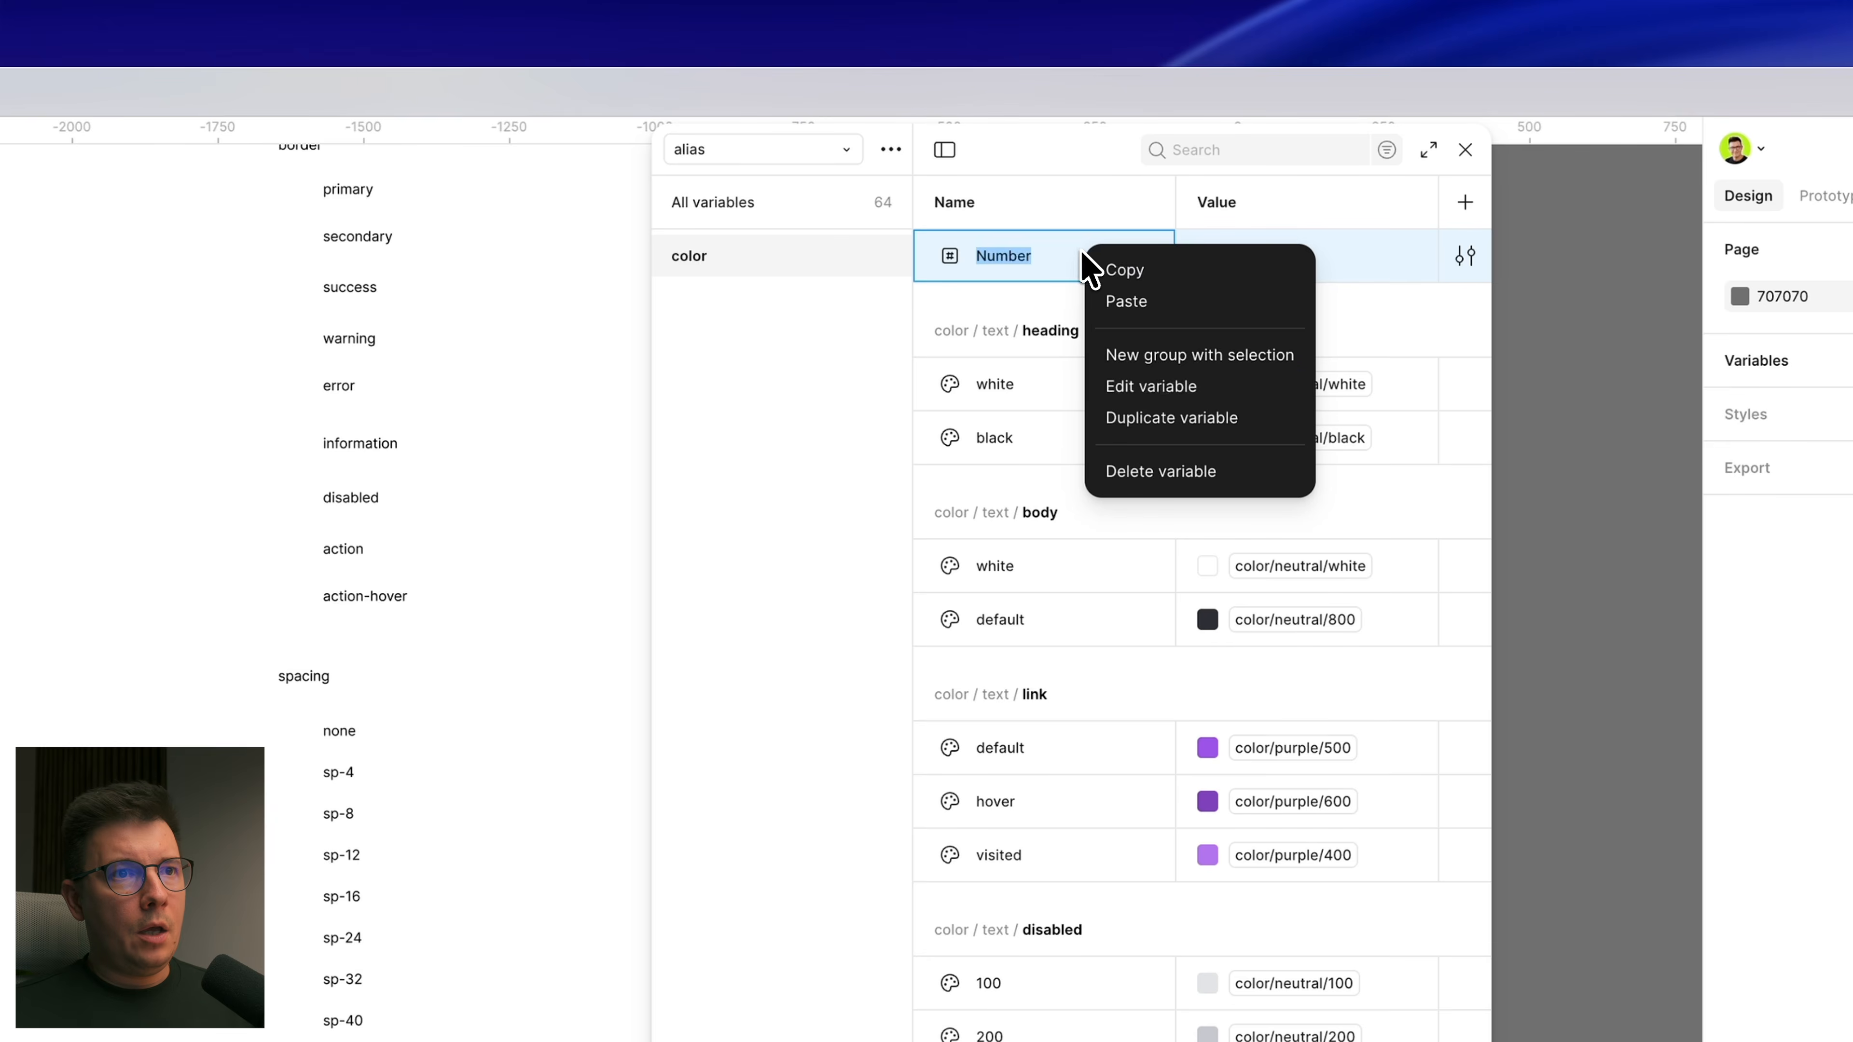
pyautogui.click(1204, 362)
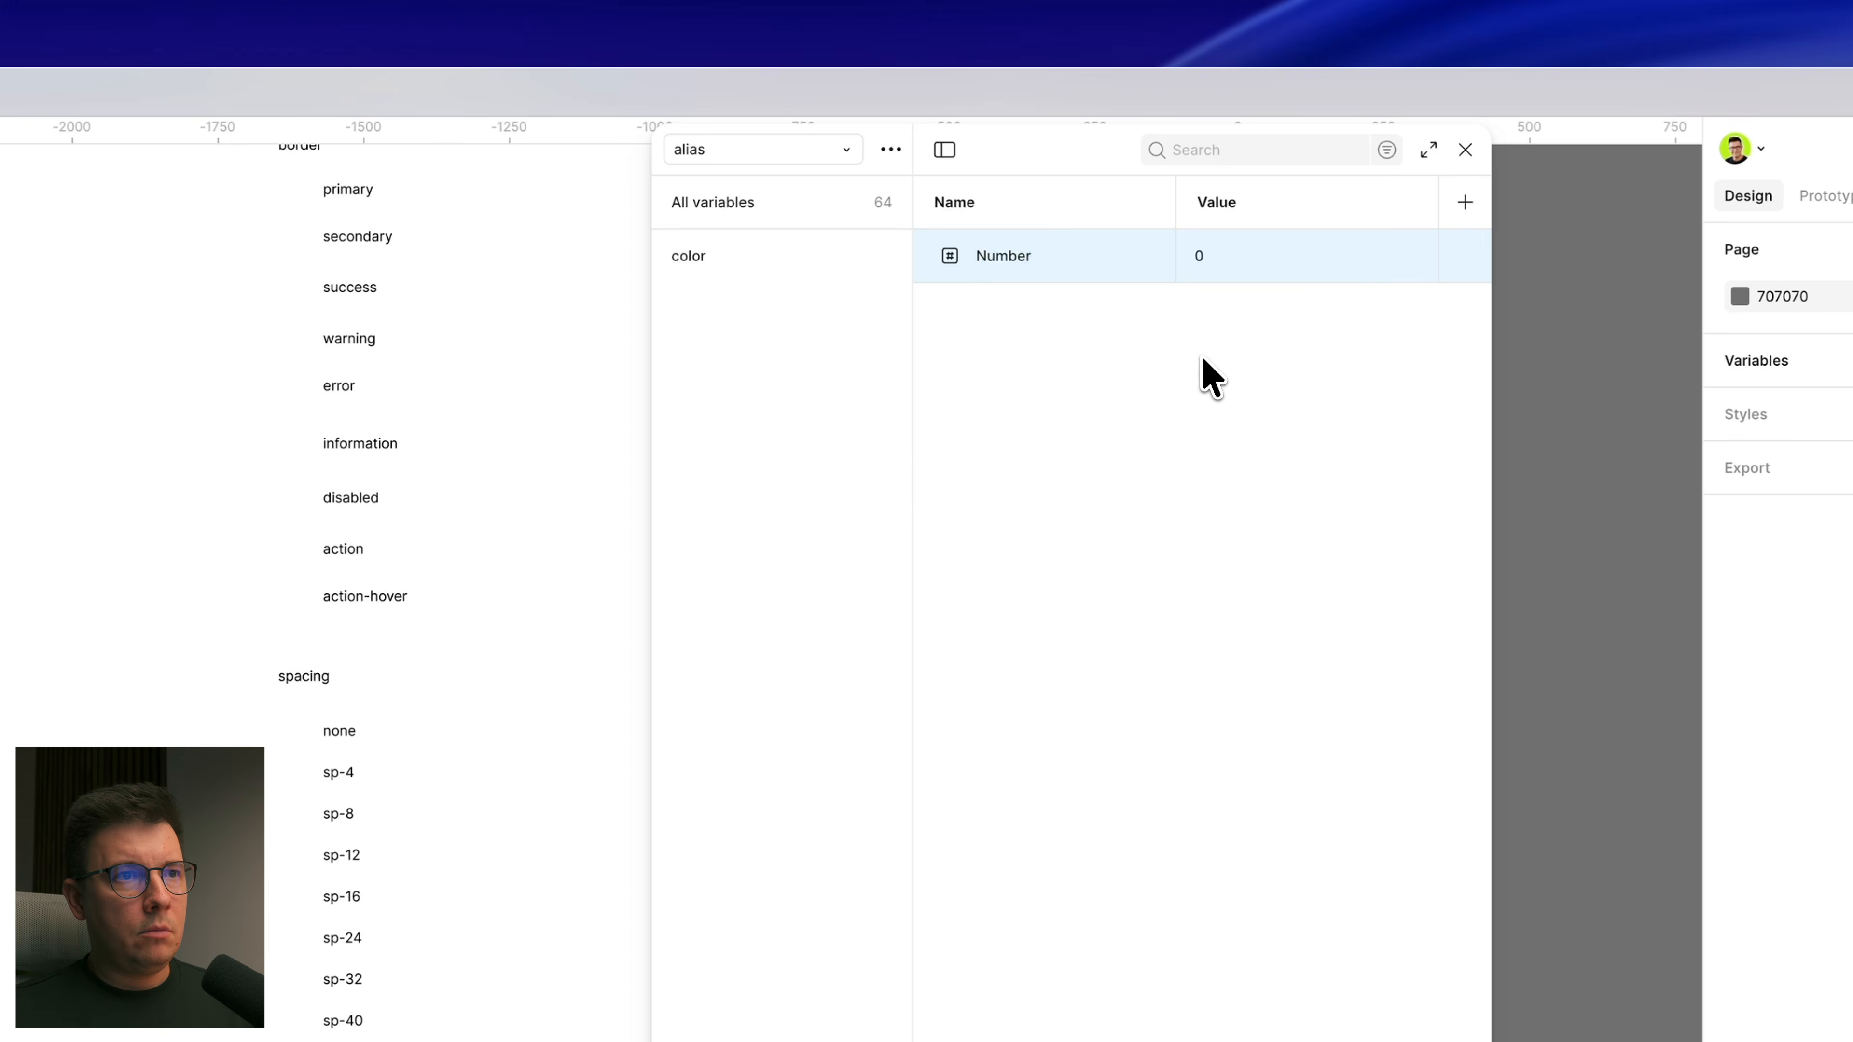
# Step: Name the new variable group spacing
pyautogui.click(666, 257)
pyautogui.click(941, 824)
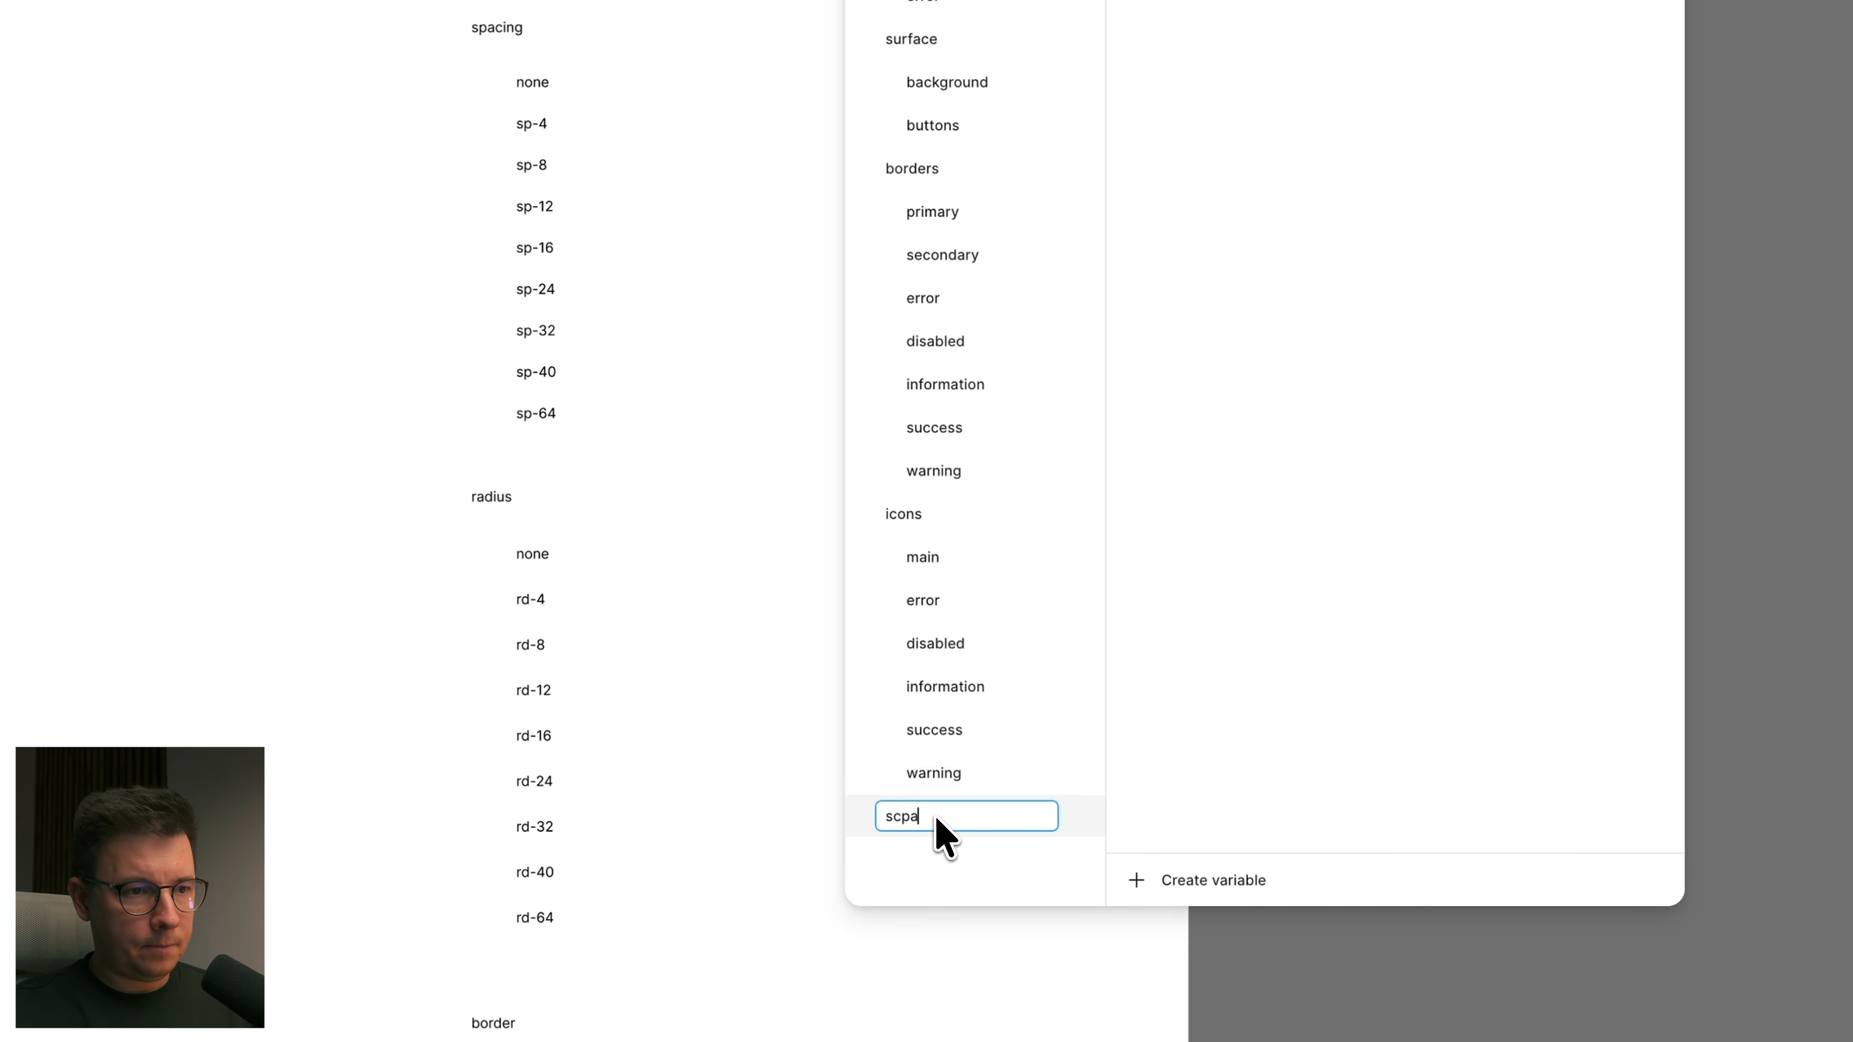
pyautogui.write('scpa')
pyautogui.press('BackSpace')
pyautogui.press('BackSpace')
pyautogui.press('BackSpace')
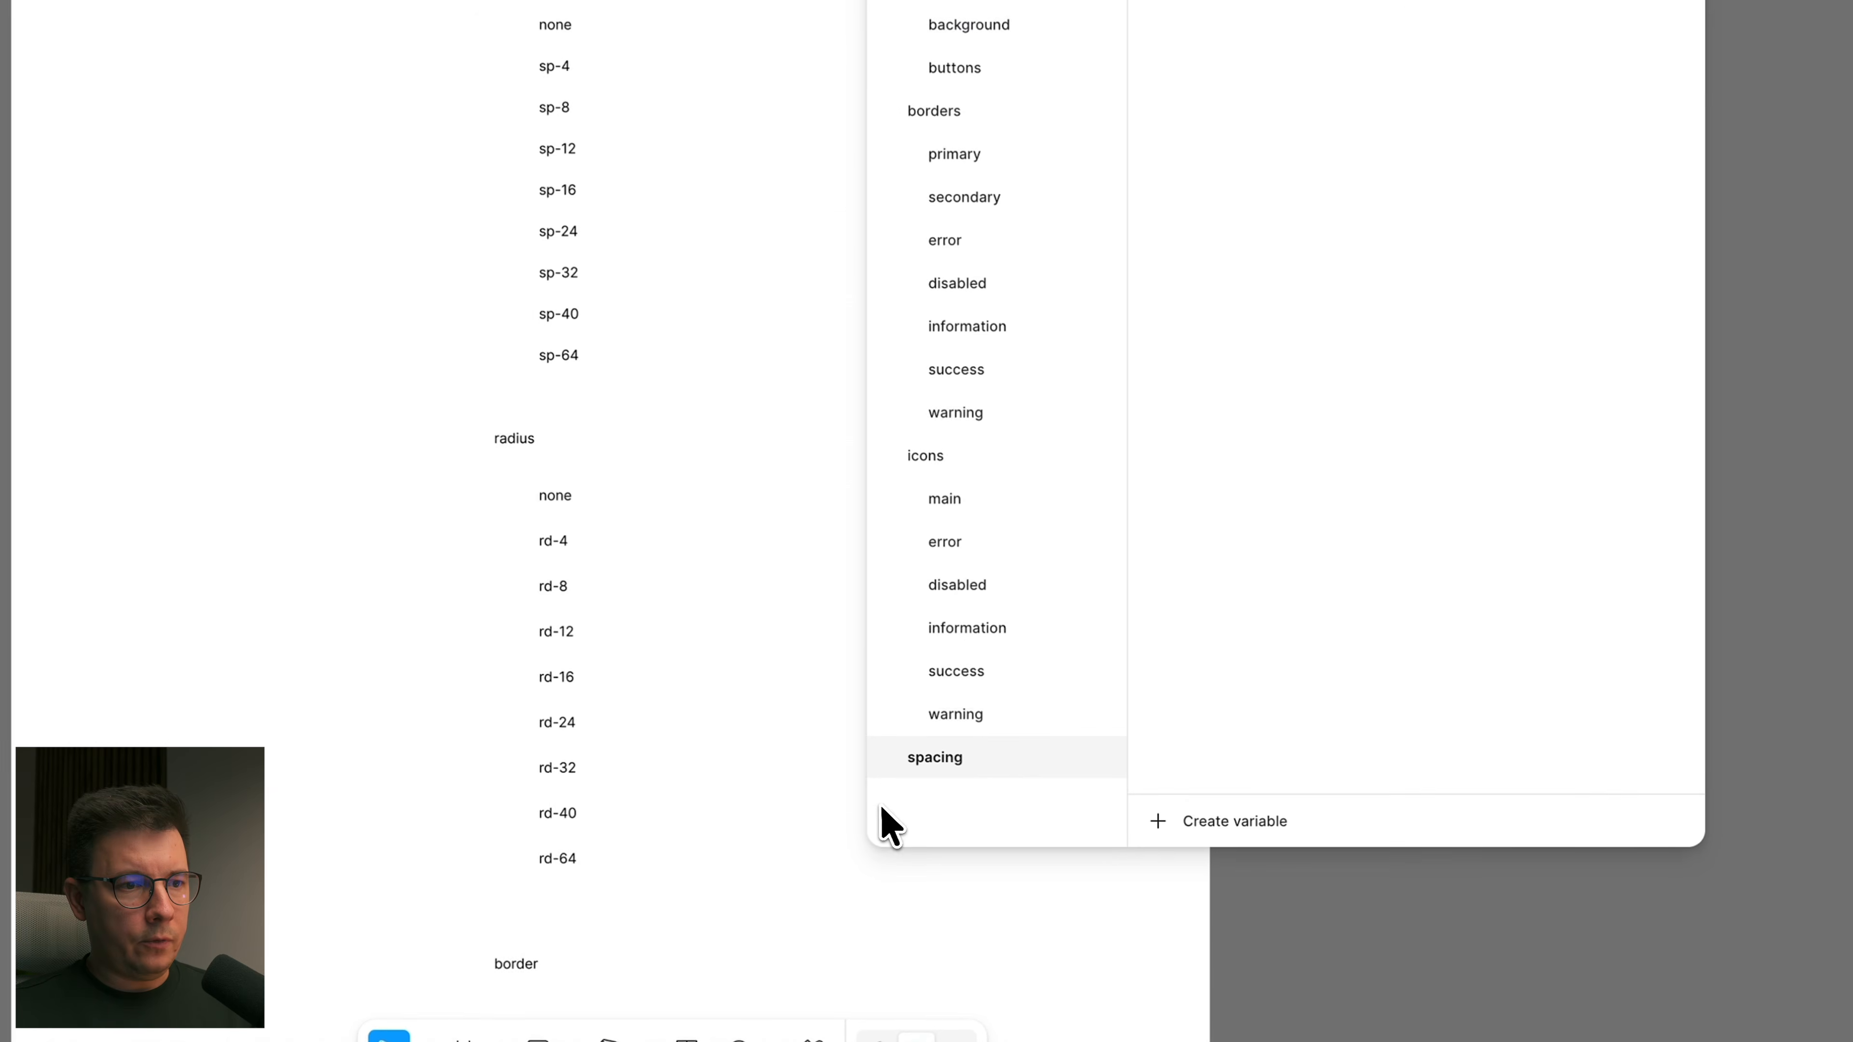
# Step: Collapse the color group and move the spacing group out to the same level, directly below color
pyautogui.moveTo(921, 759); pyautogui.dragTo(599, 284)
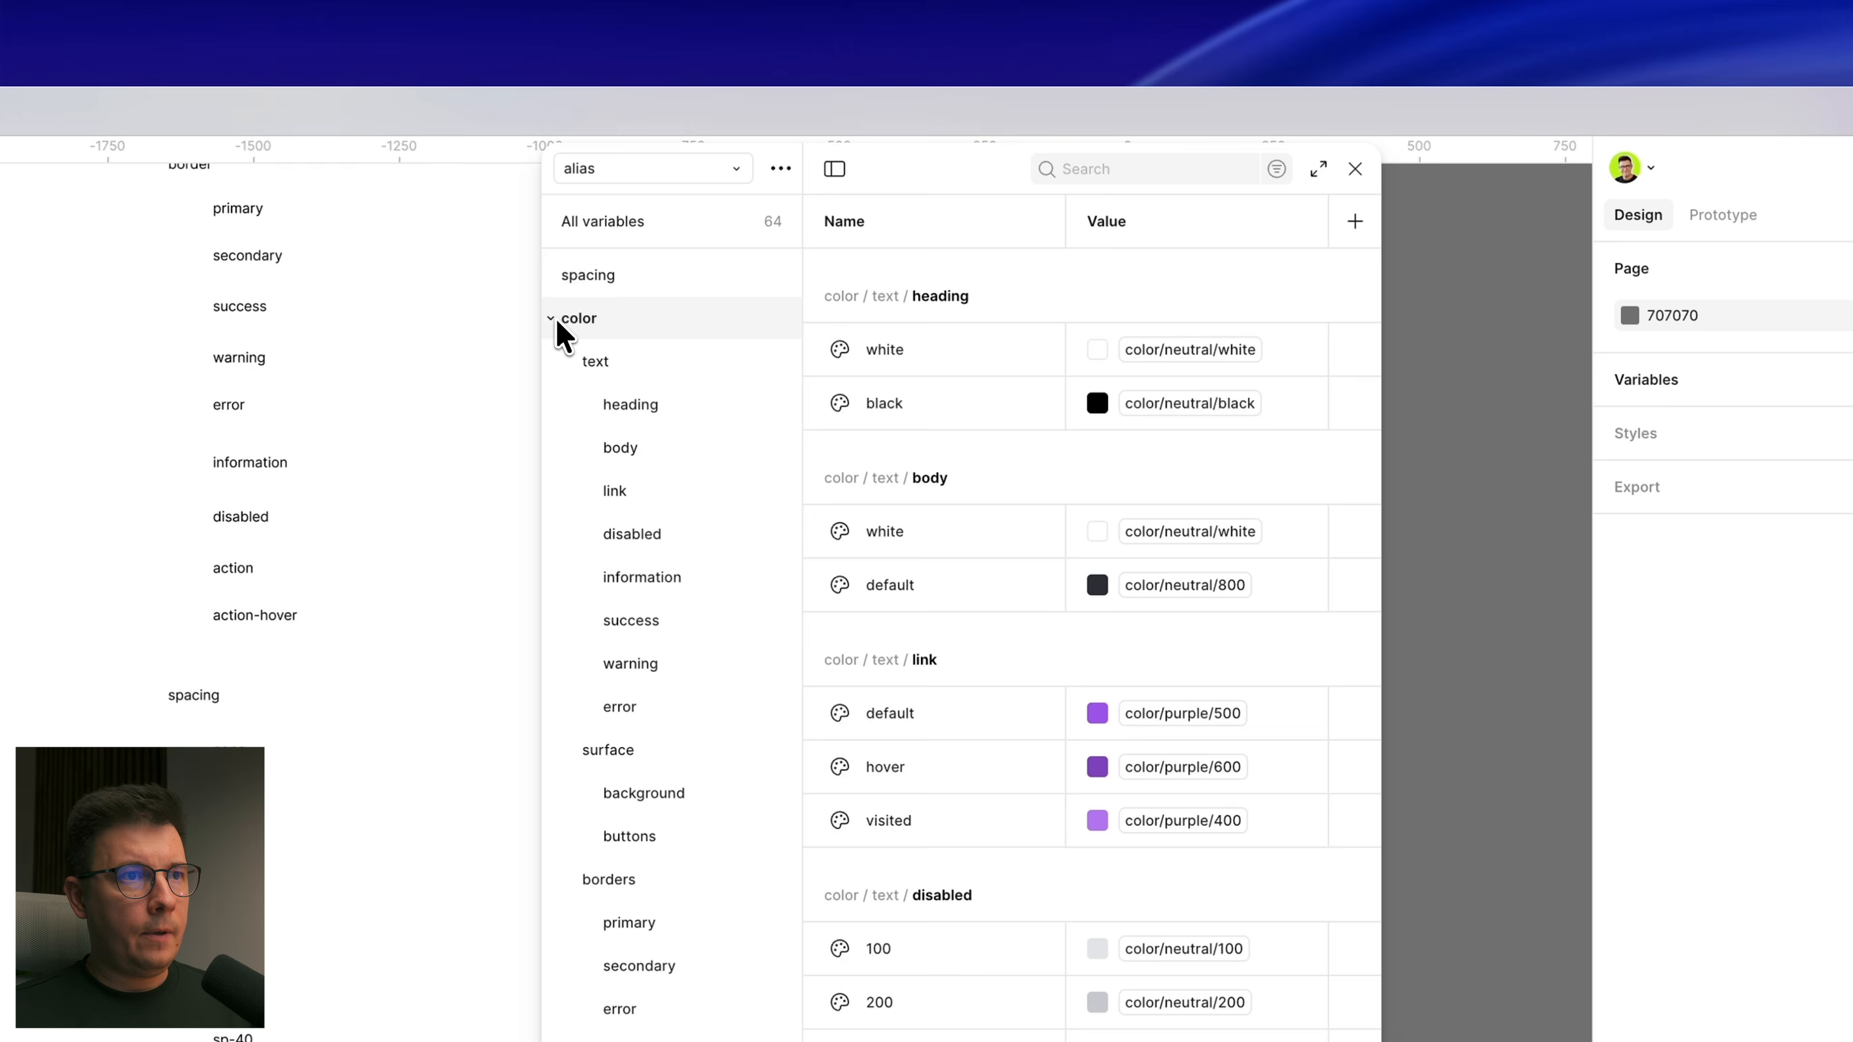
pyautogui.click(552, 319)
pyautogui.moveTo(590, 284); pyautogui.dragTo(641, 365)
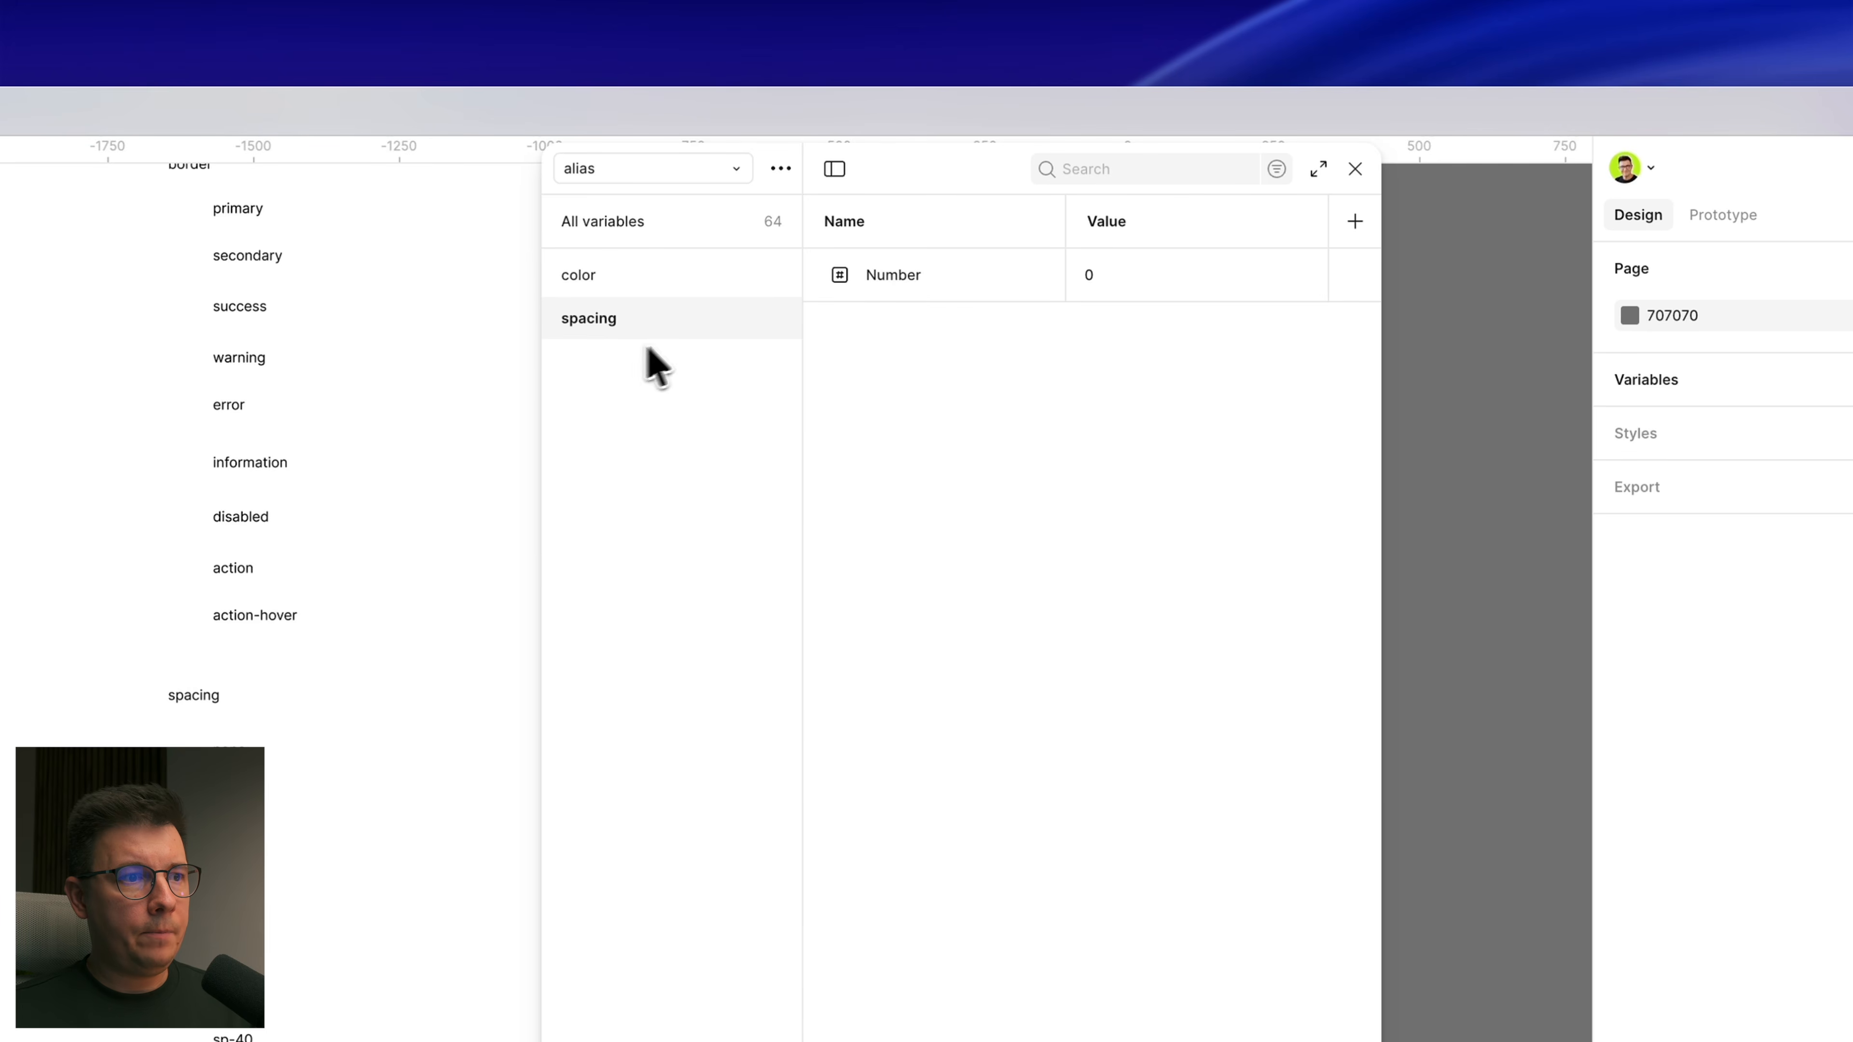
# Step: Rename the number variable in the spacing group to none and link its value to scale/0 from the base collection
pyautogui.click(916, 281)
pyautogui.doubleClick(916, 281)
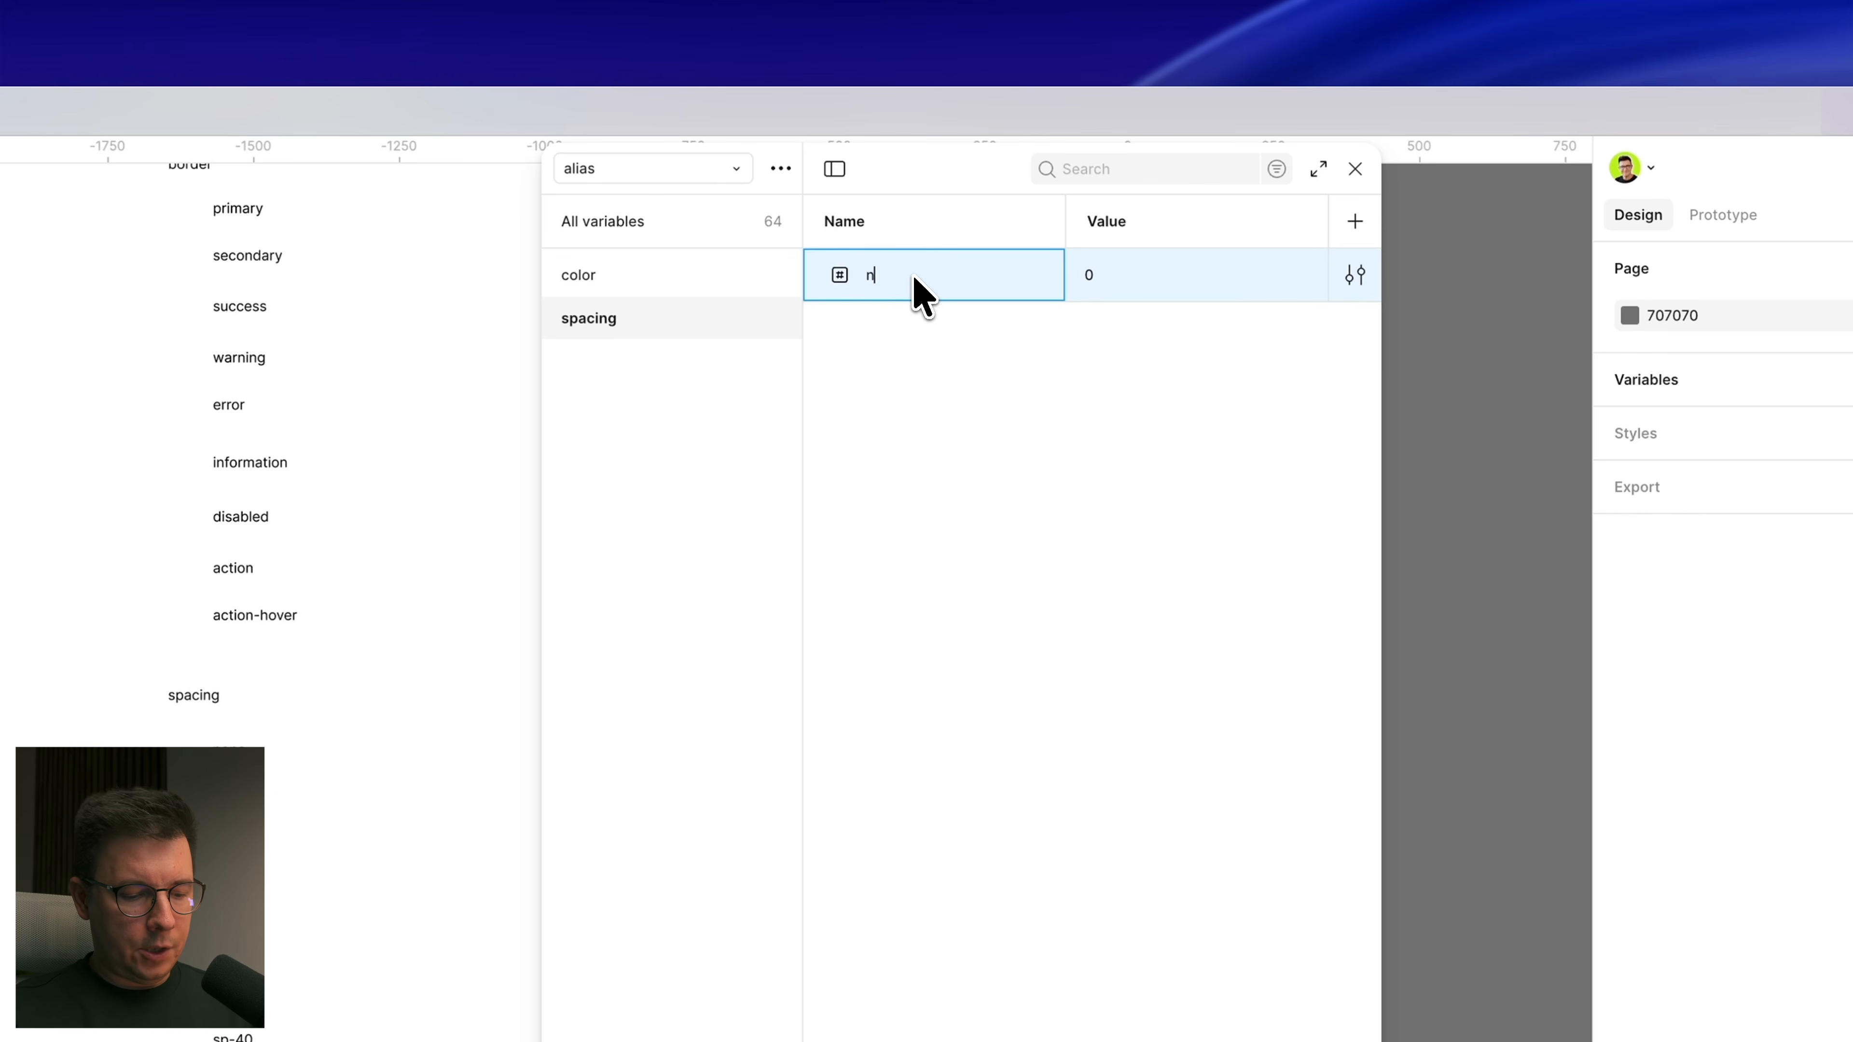
pyautogui.press('Return')
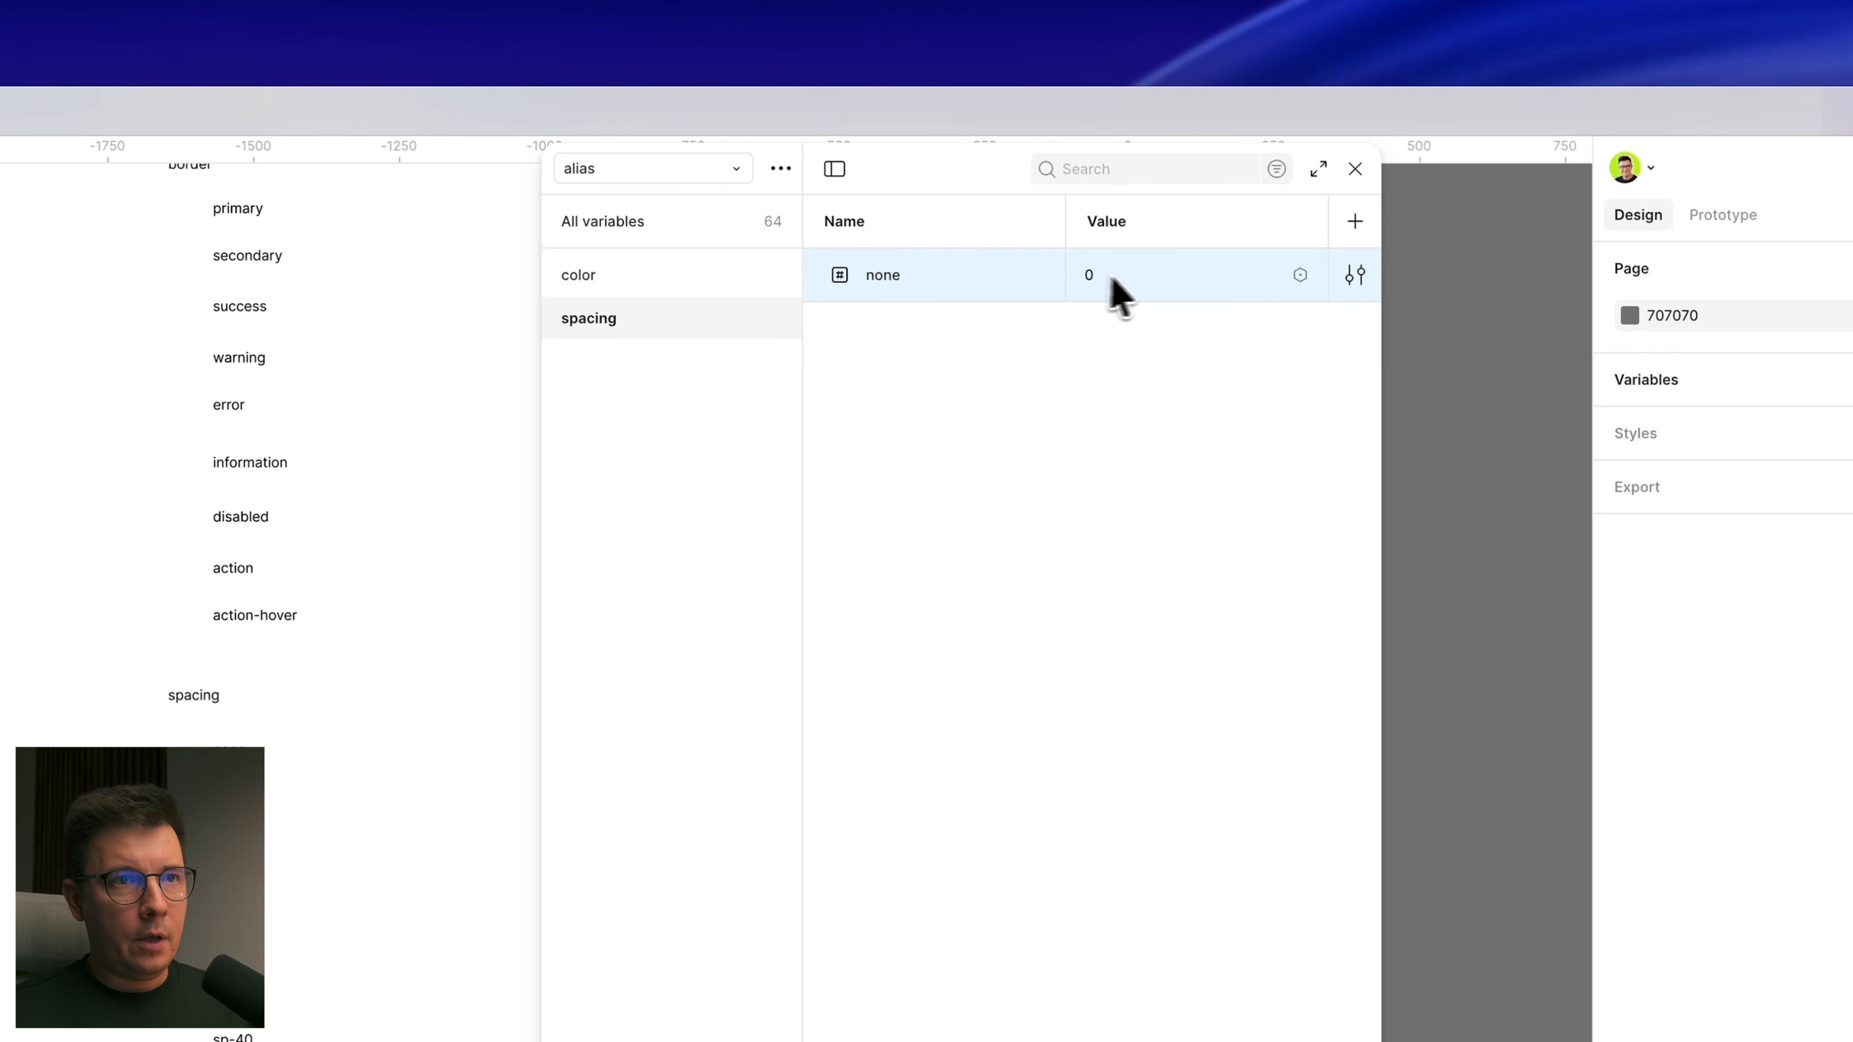
pyautogui.doubleClick(1089, 278)
pyautogui.write('0')
pyautogui.click(1233, 453)
pyautogui.click(1095, 275)
pyautogui.doubleClick(1095, 276)
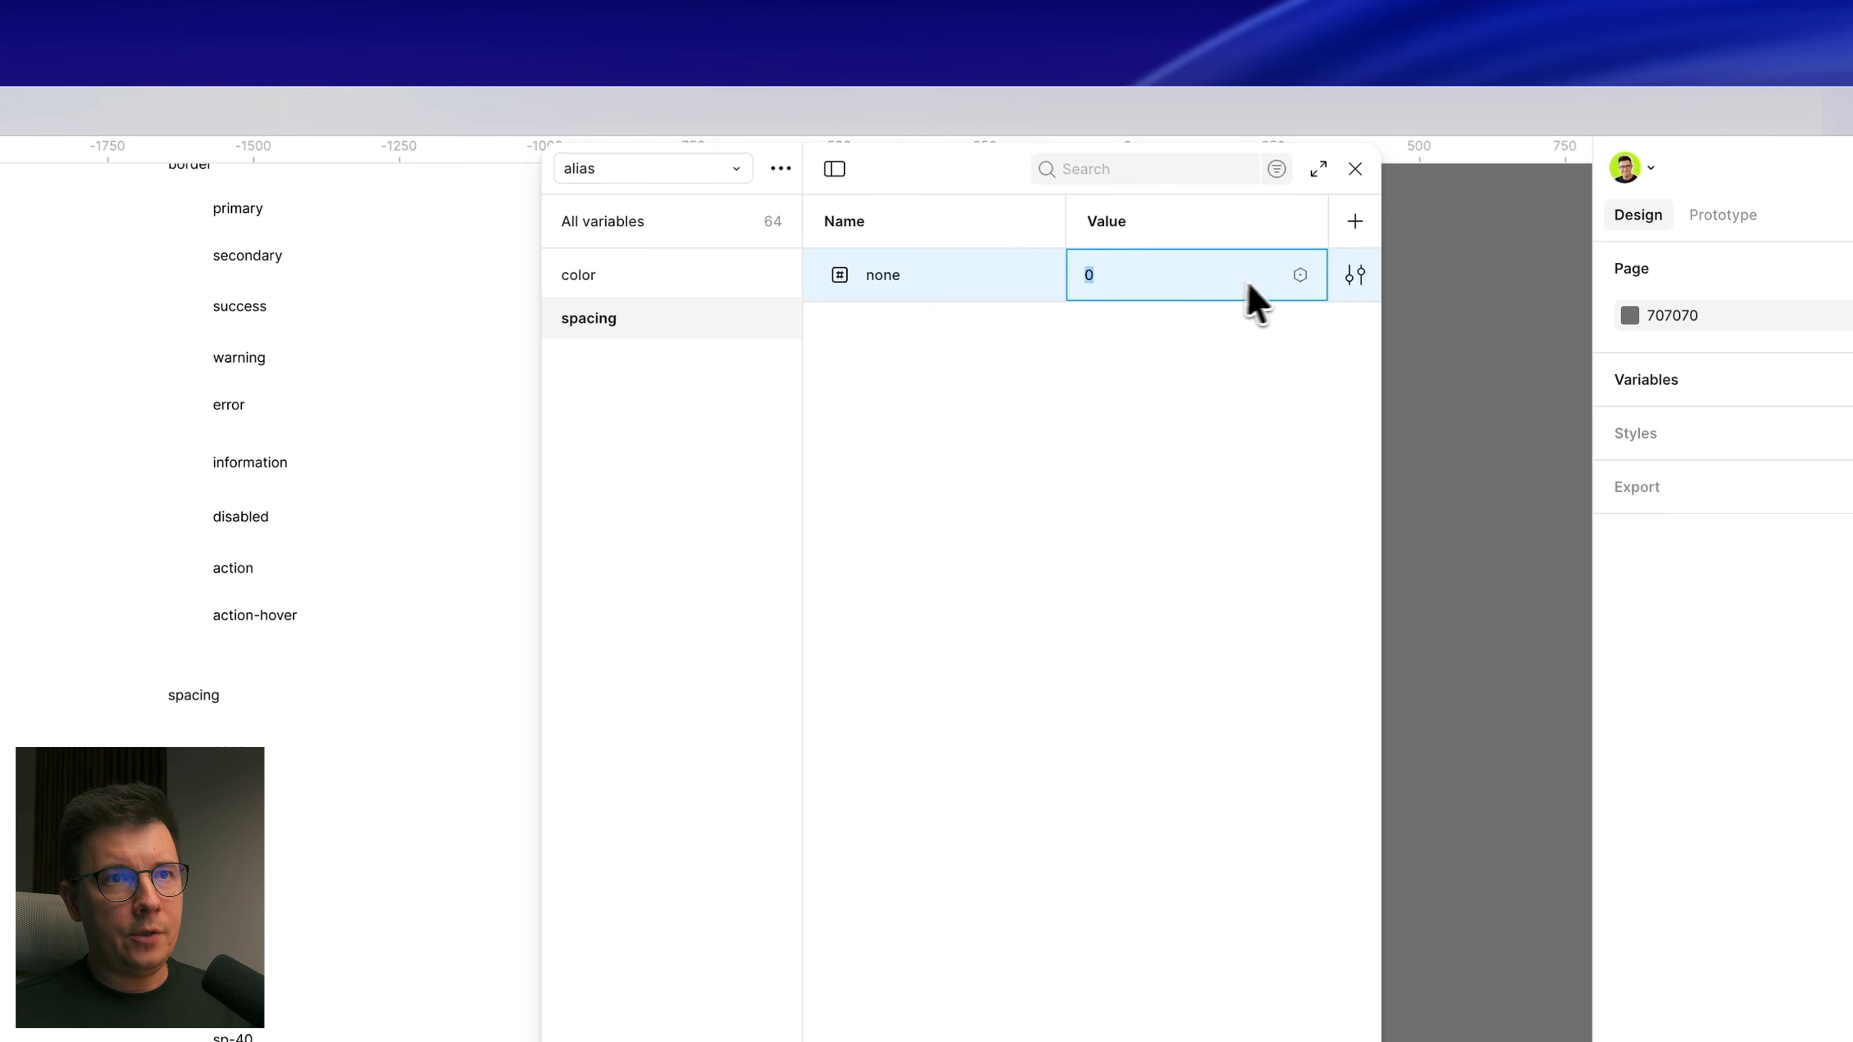
pyautogui.click(1301, 275)
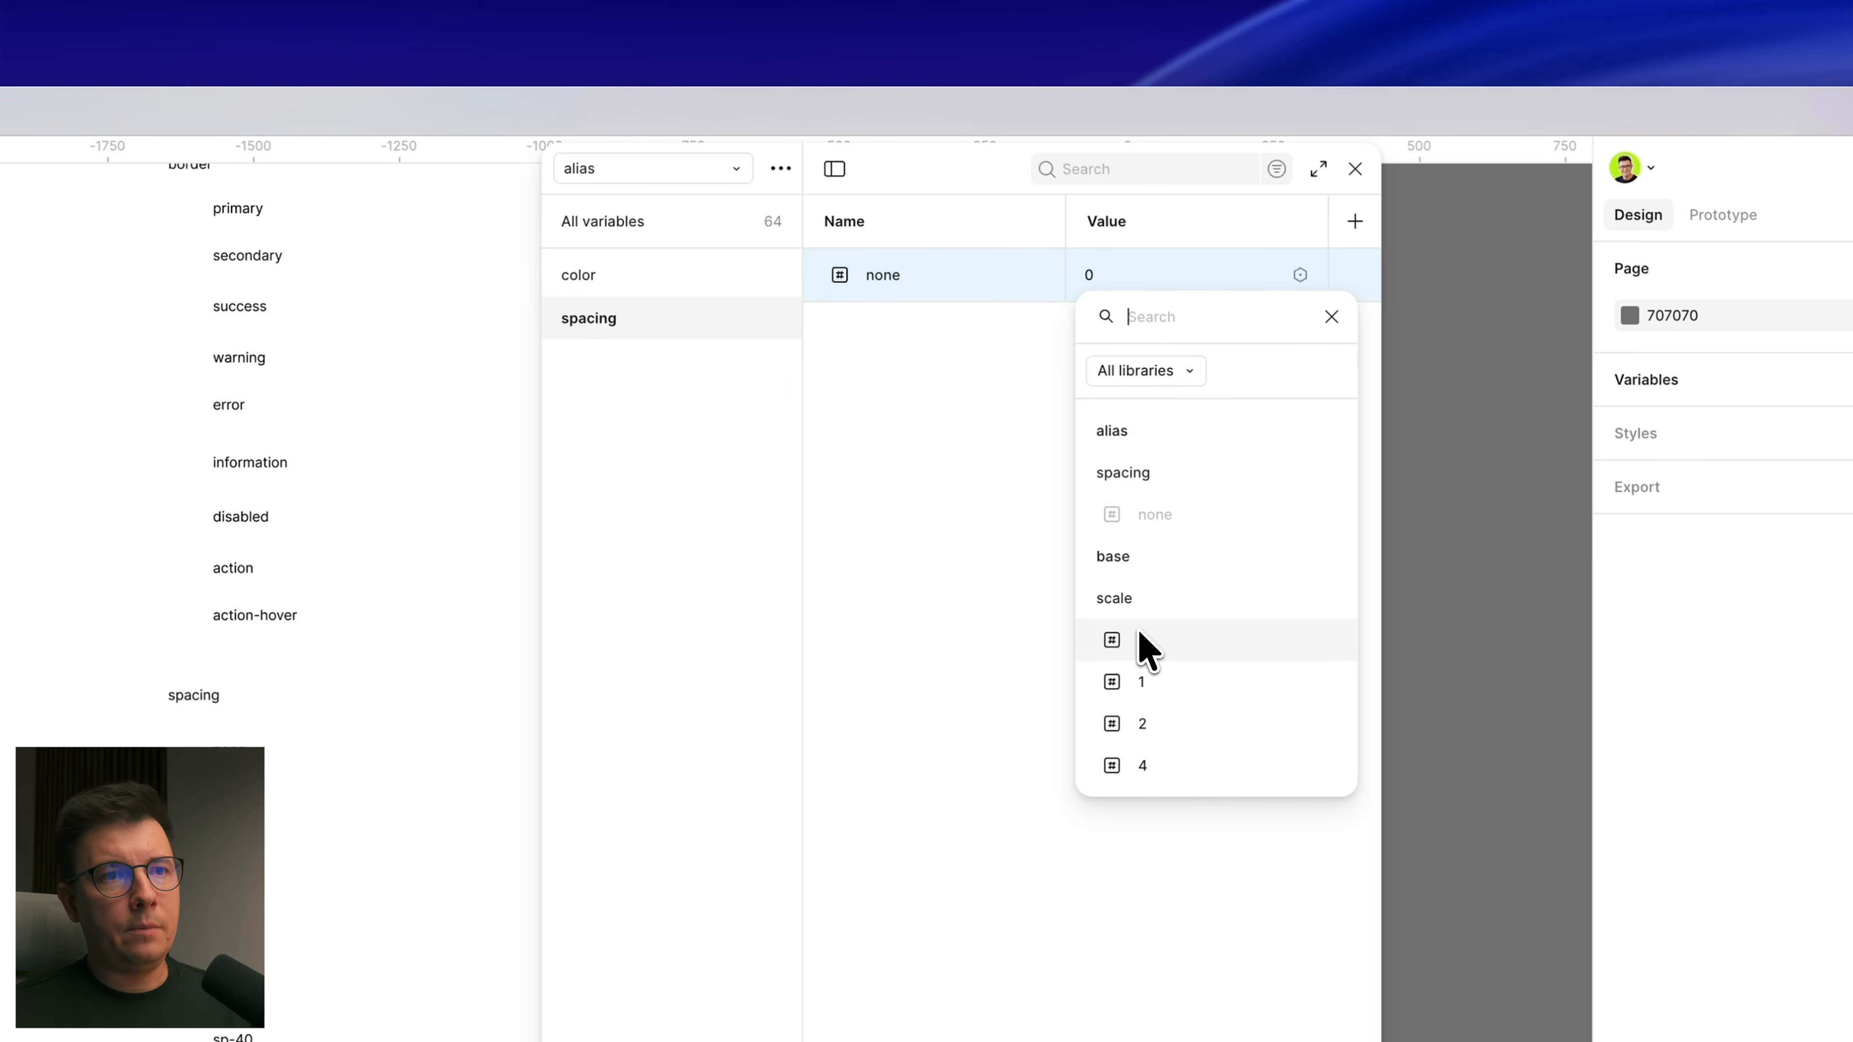
pyautogui.click(1155, 641)
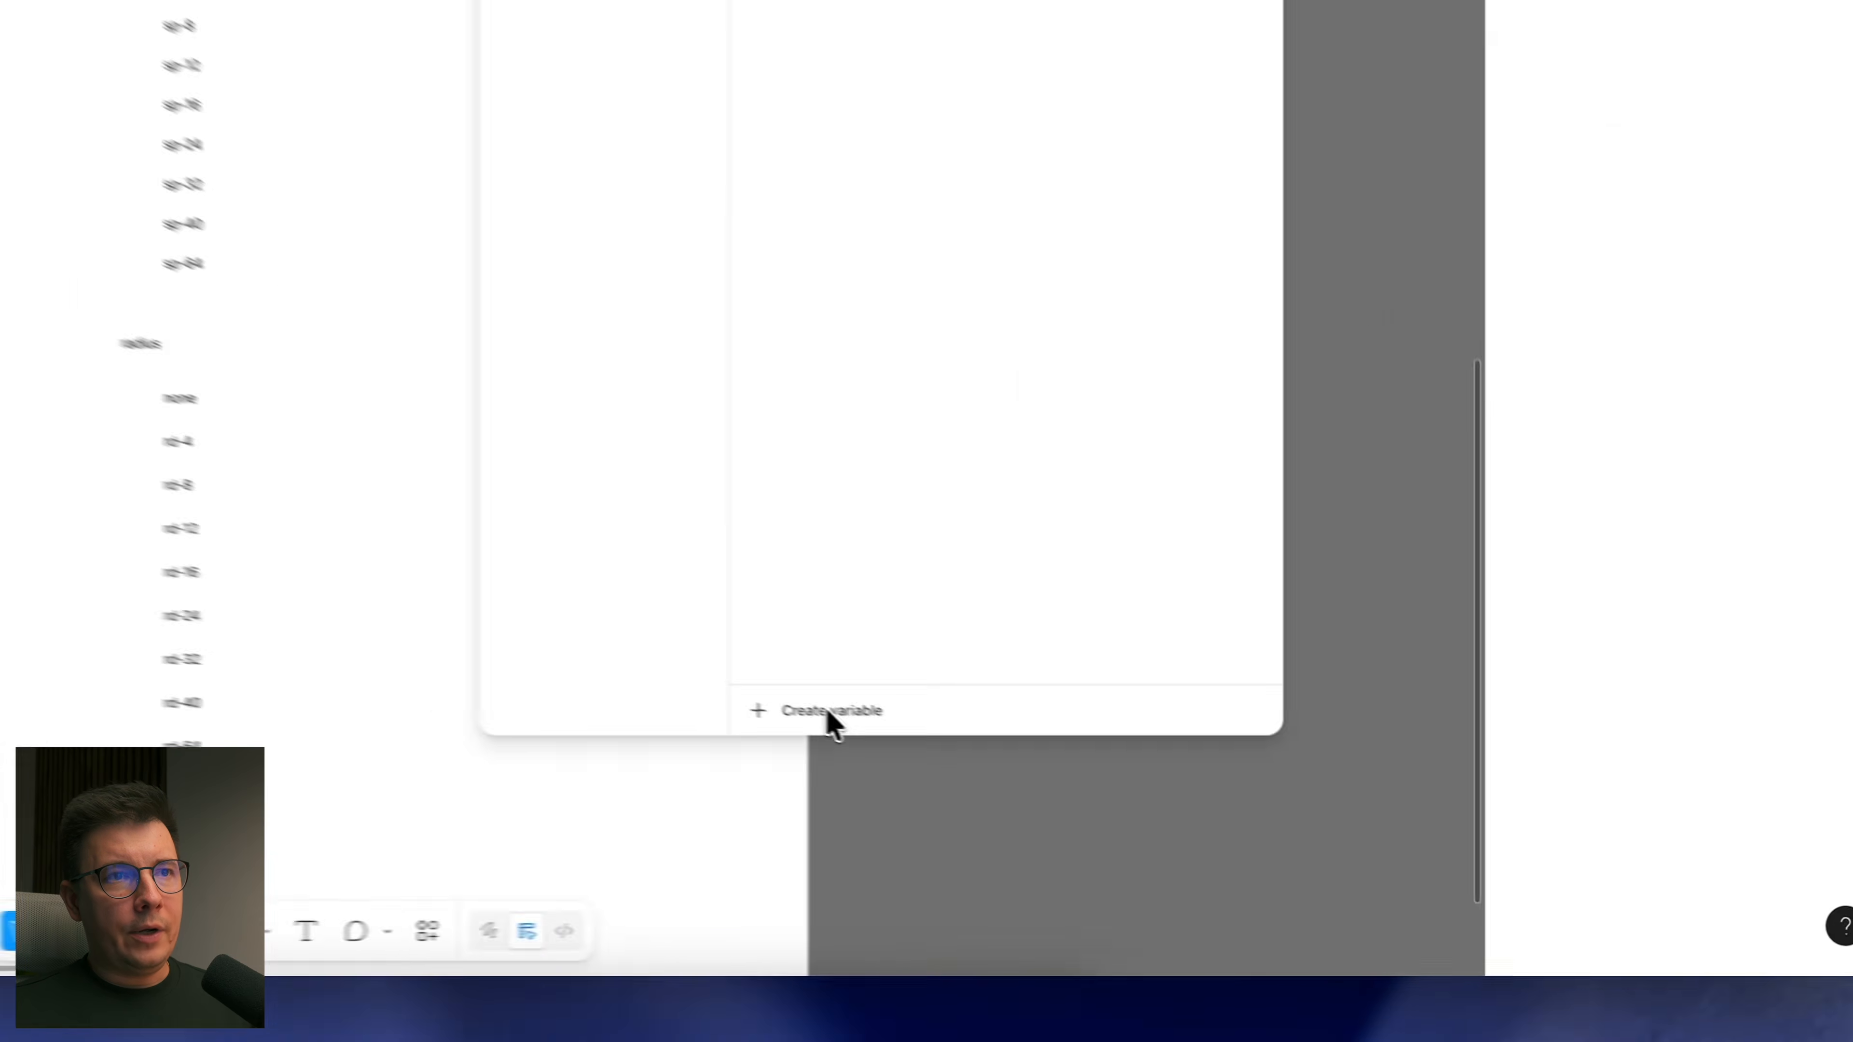
# Step: Create a number variable named sp-4 in the spacing group and link its value to scale/4
pyautogui.click(1207, 817)
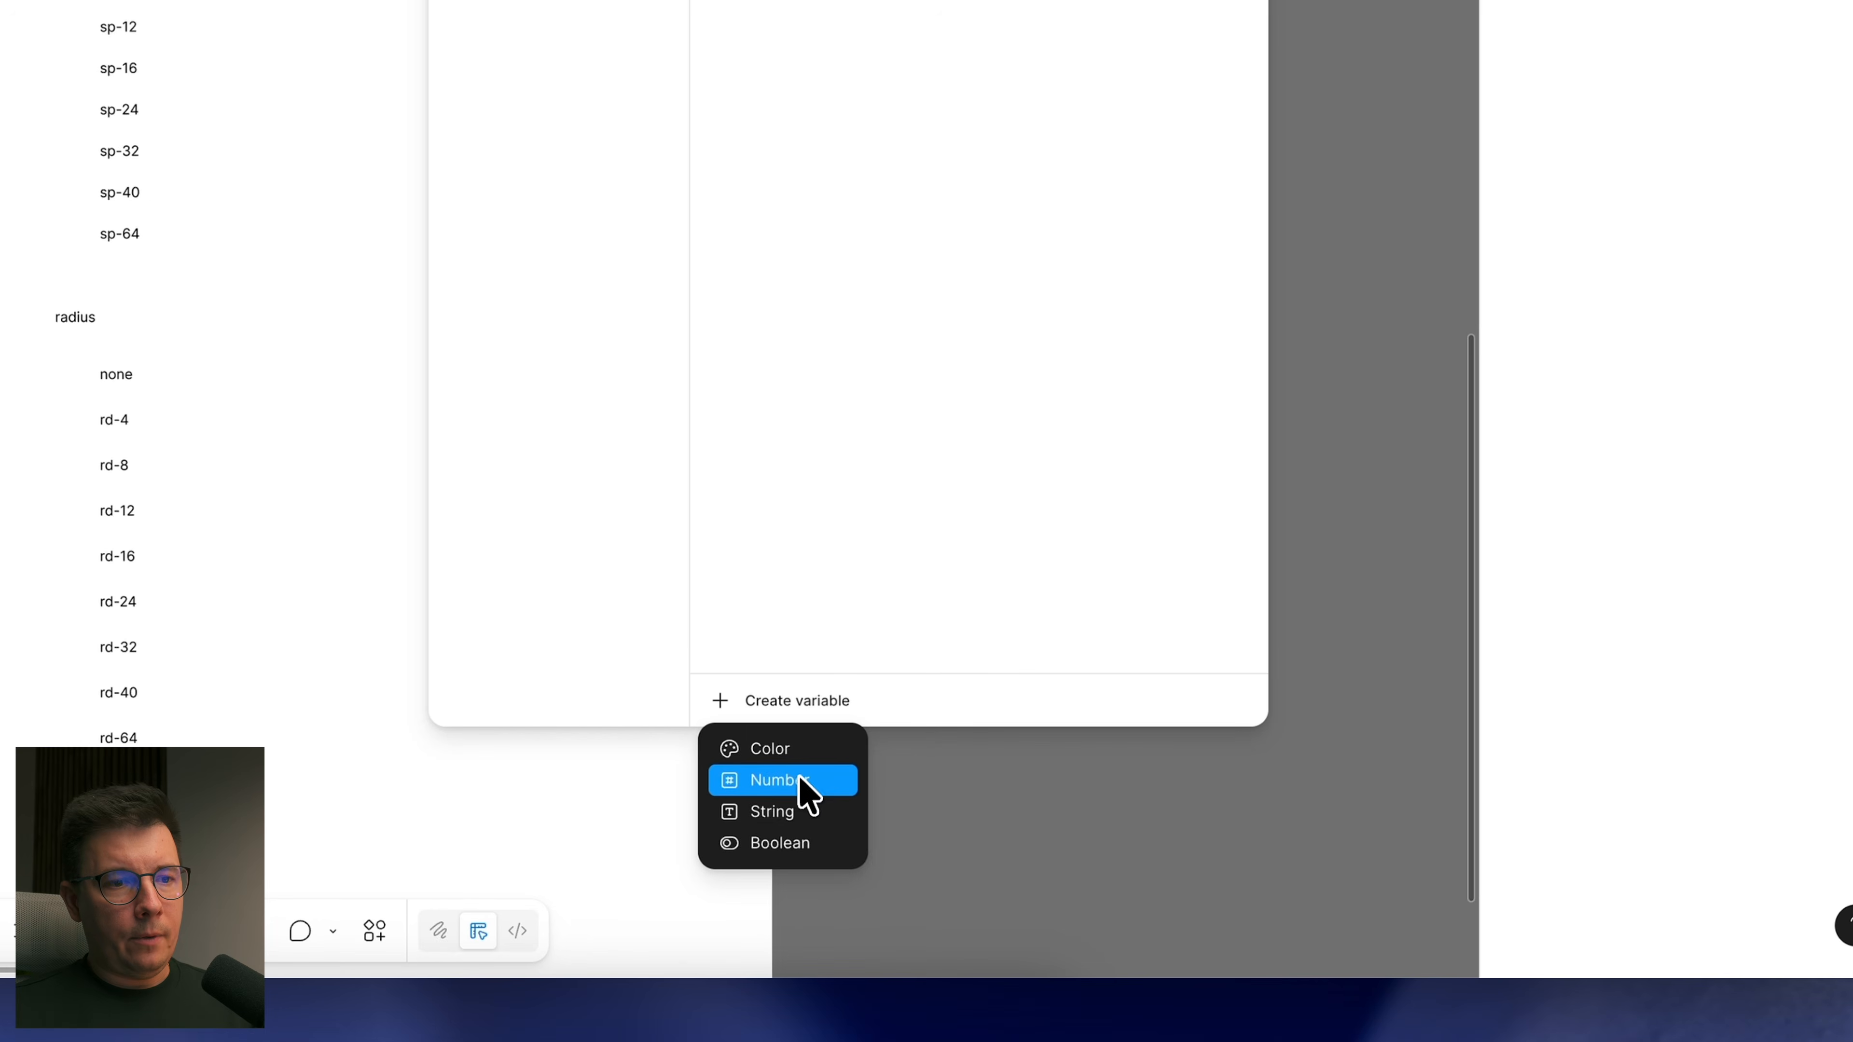
pyautogui.click(983, 453)
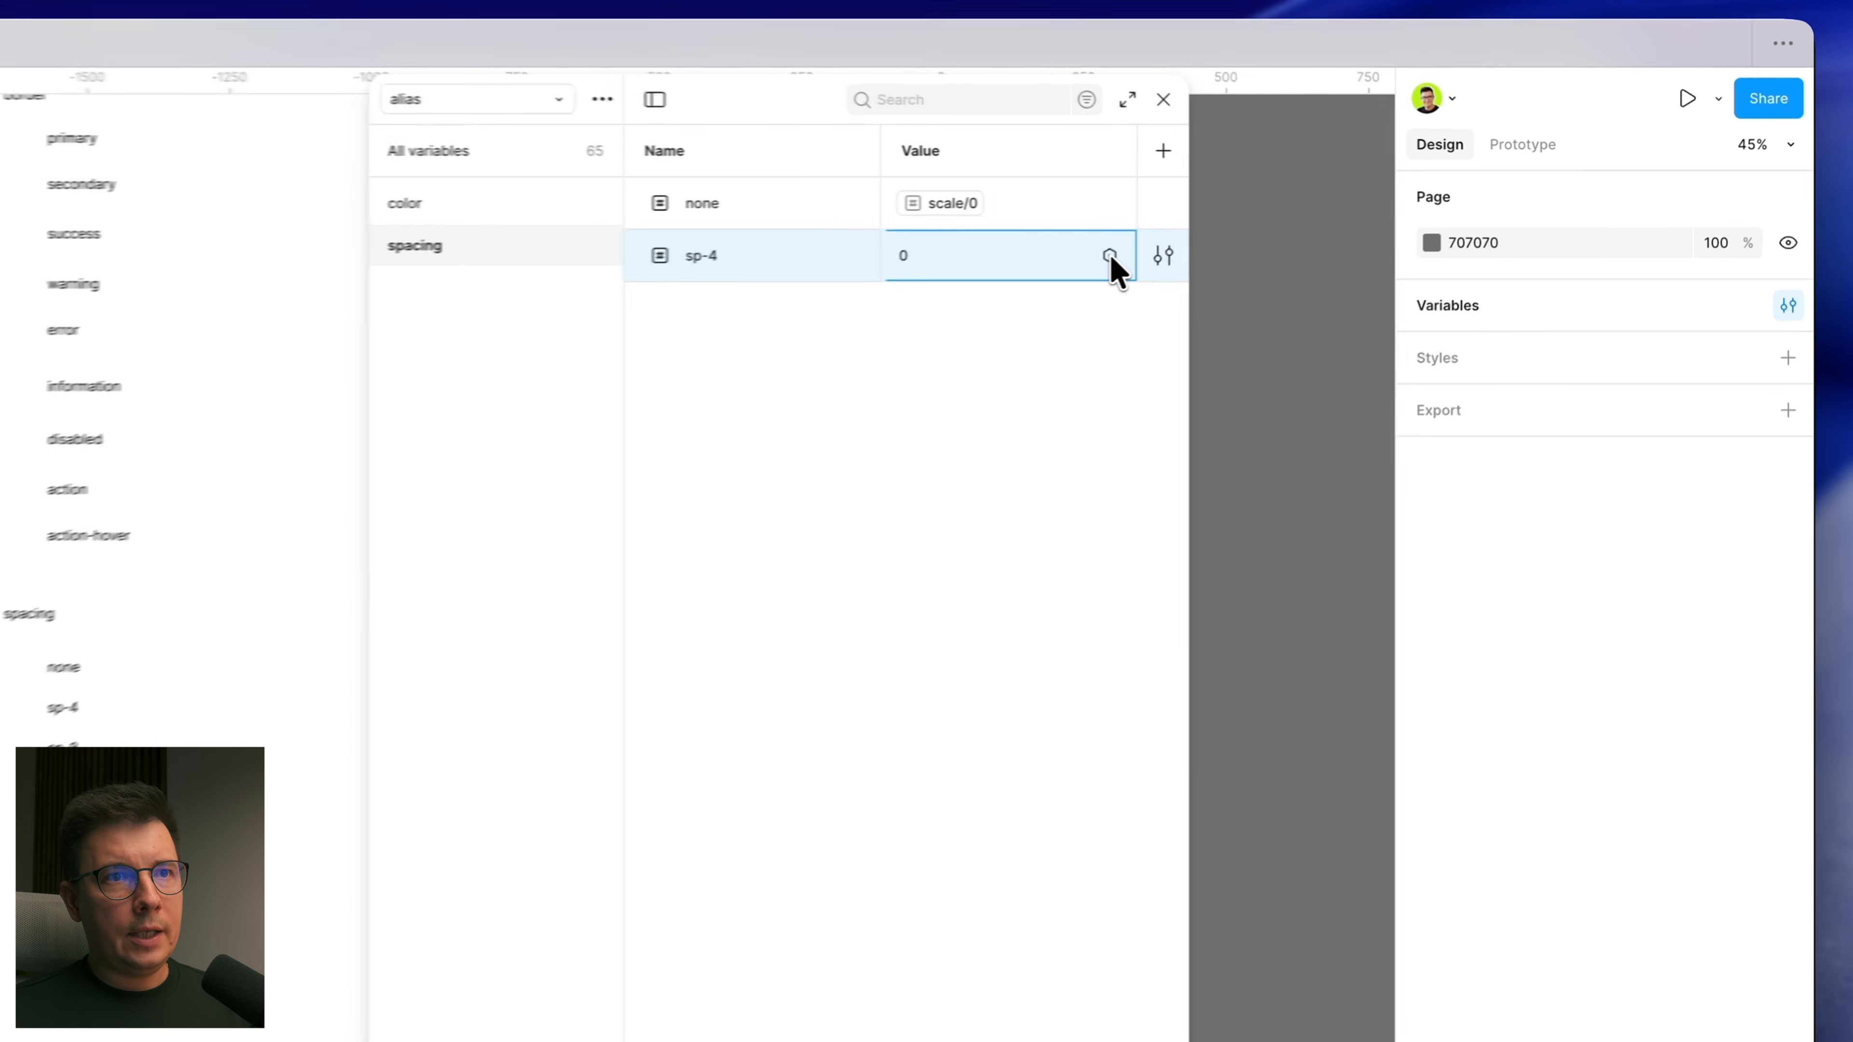
pyautogui.click(1403, 207)
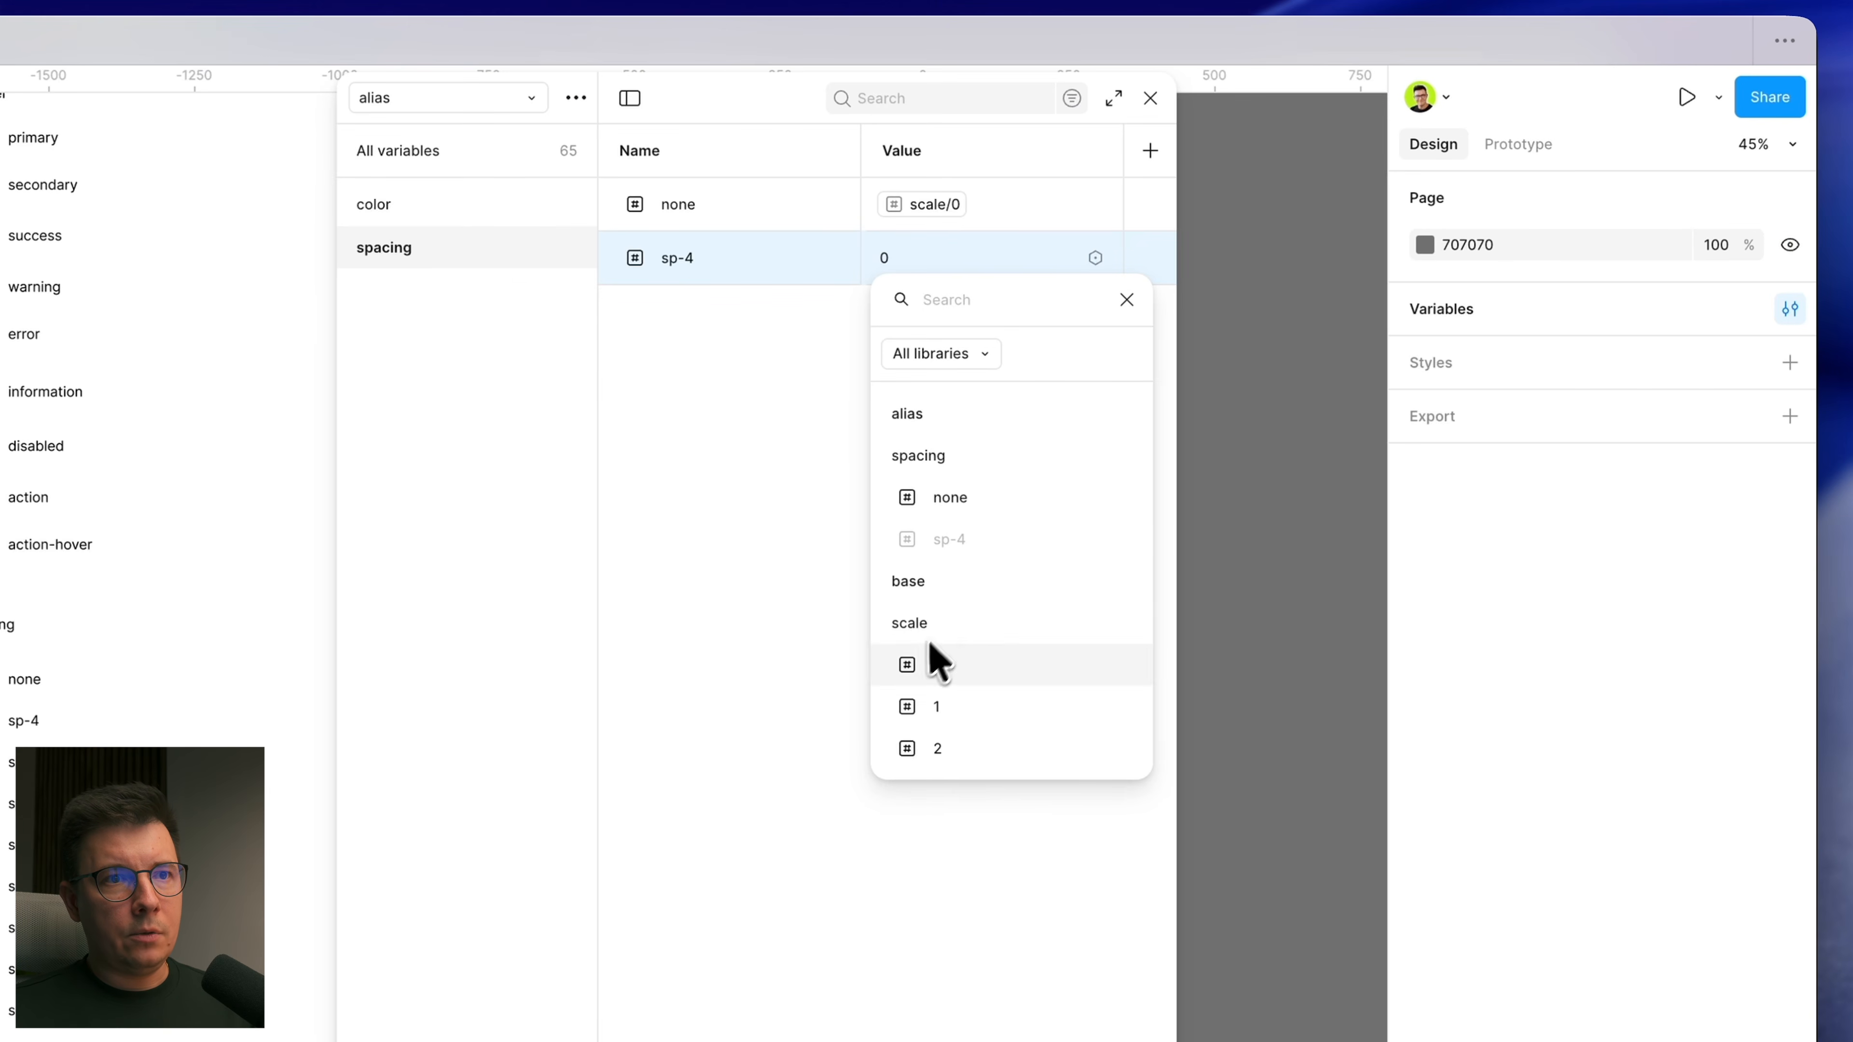
pyautogui.scroll(-2, 967, 704)
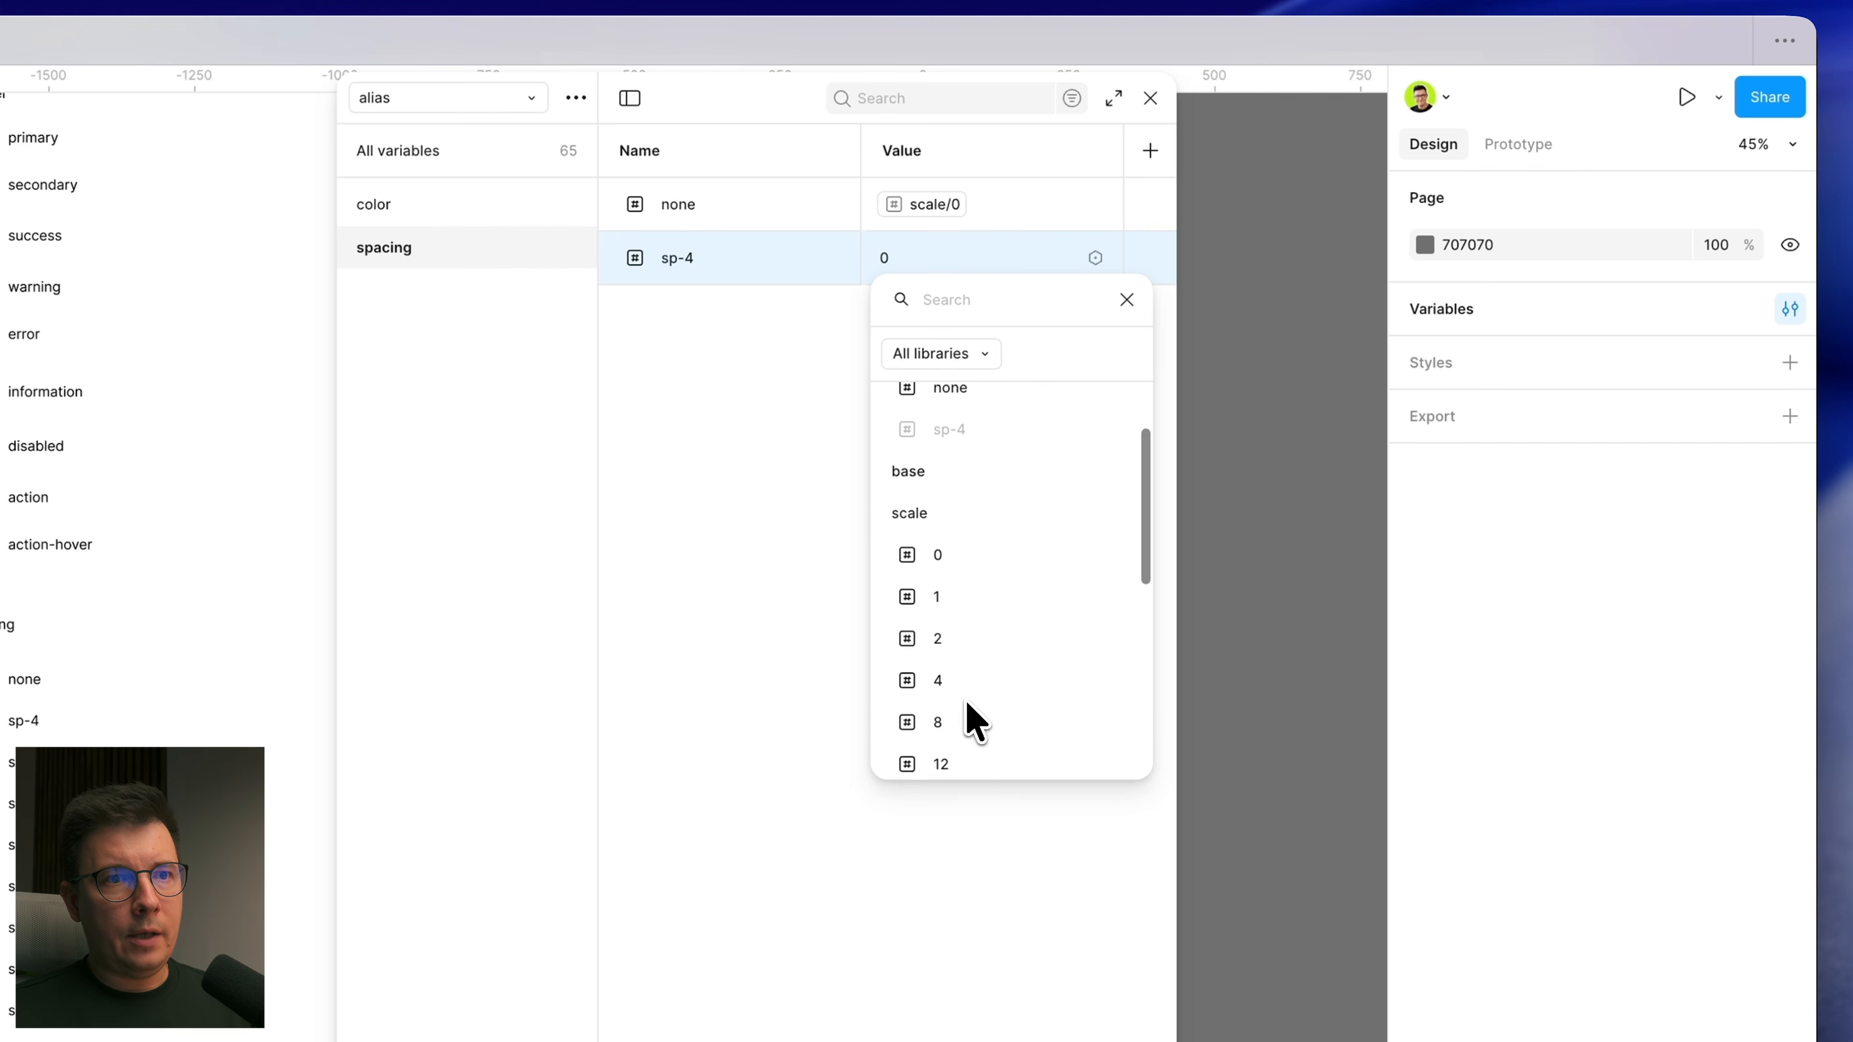
pyautogui.click(931, 687)
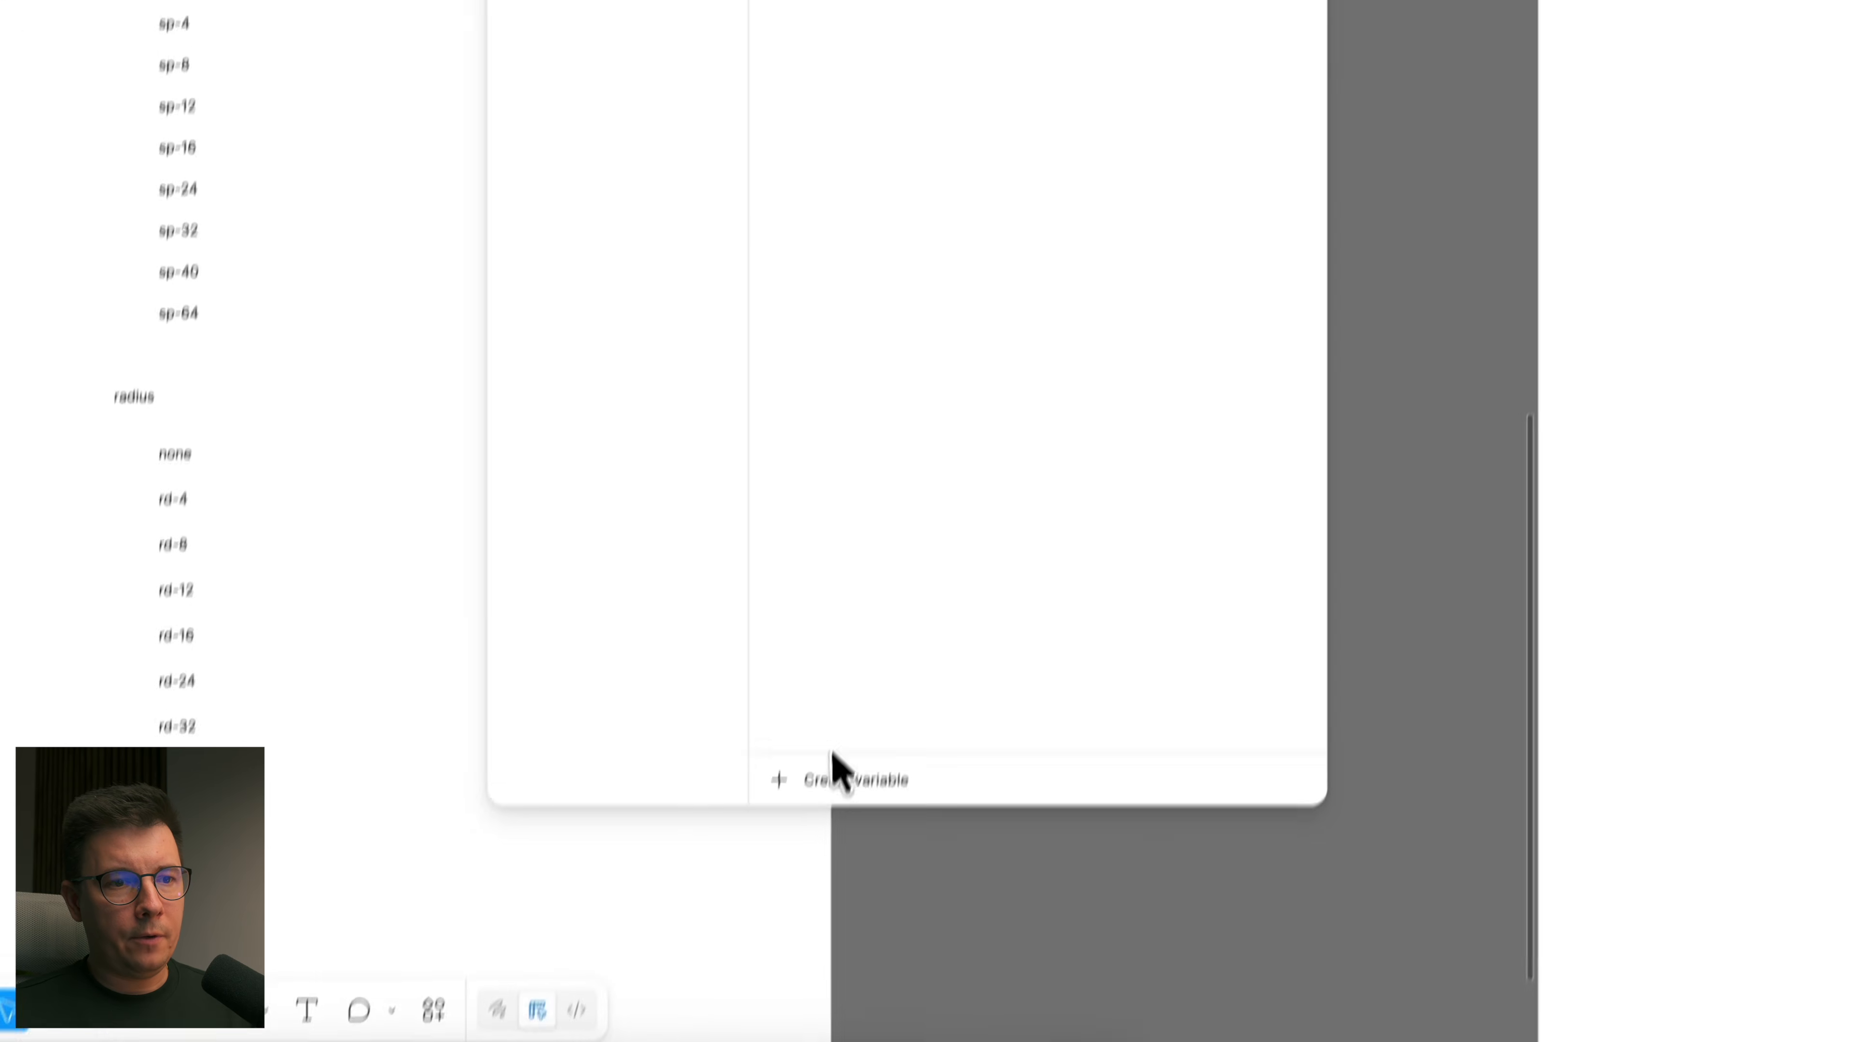
# Step: Create a number variable named sp-8 in the spacing group and link its value to scale/8
pyautogui.click(821, 809)
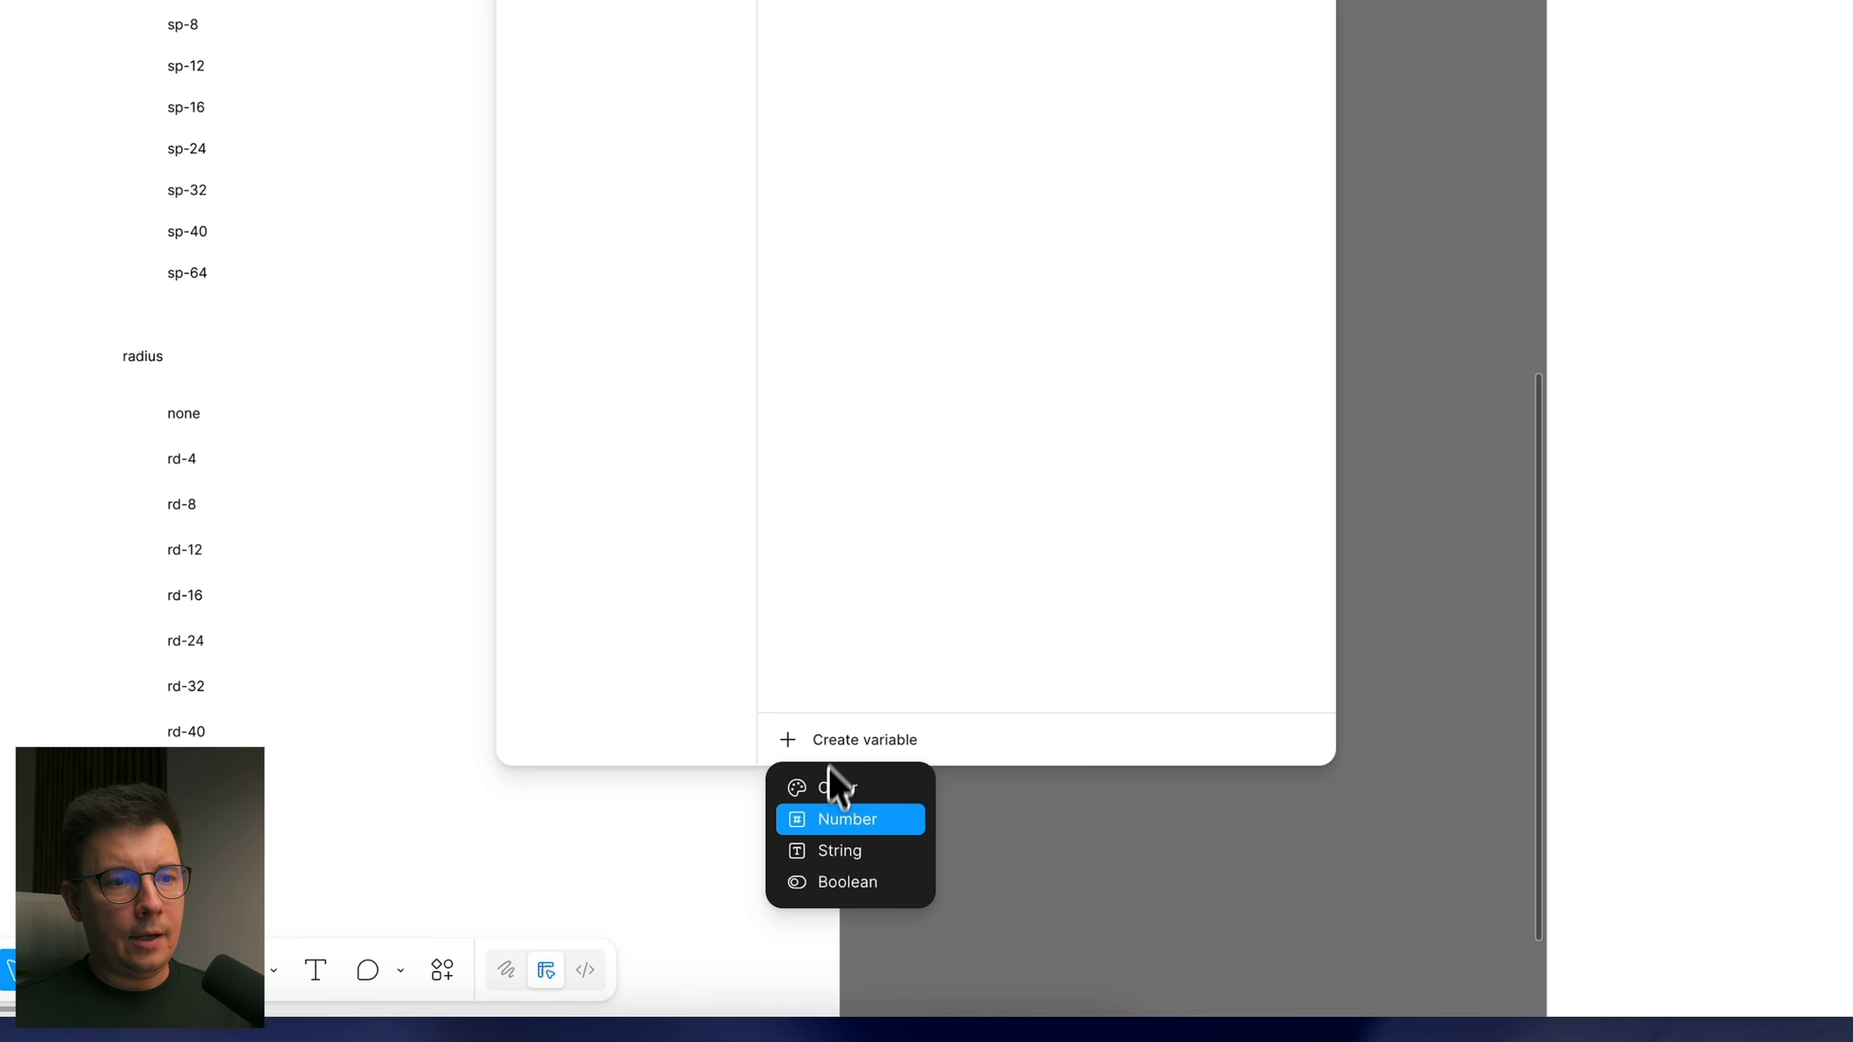
pyautogui.click(843, 819)
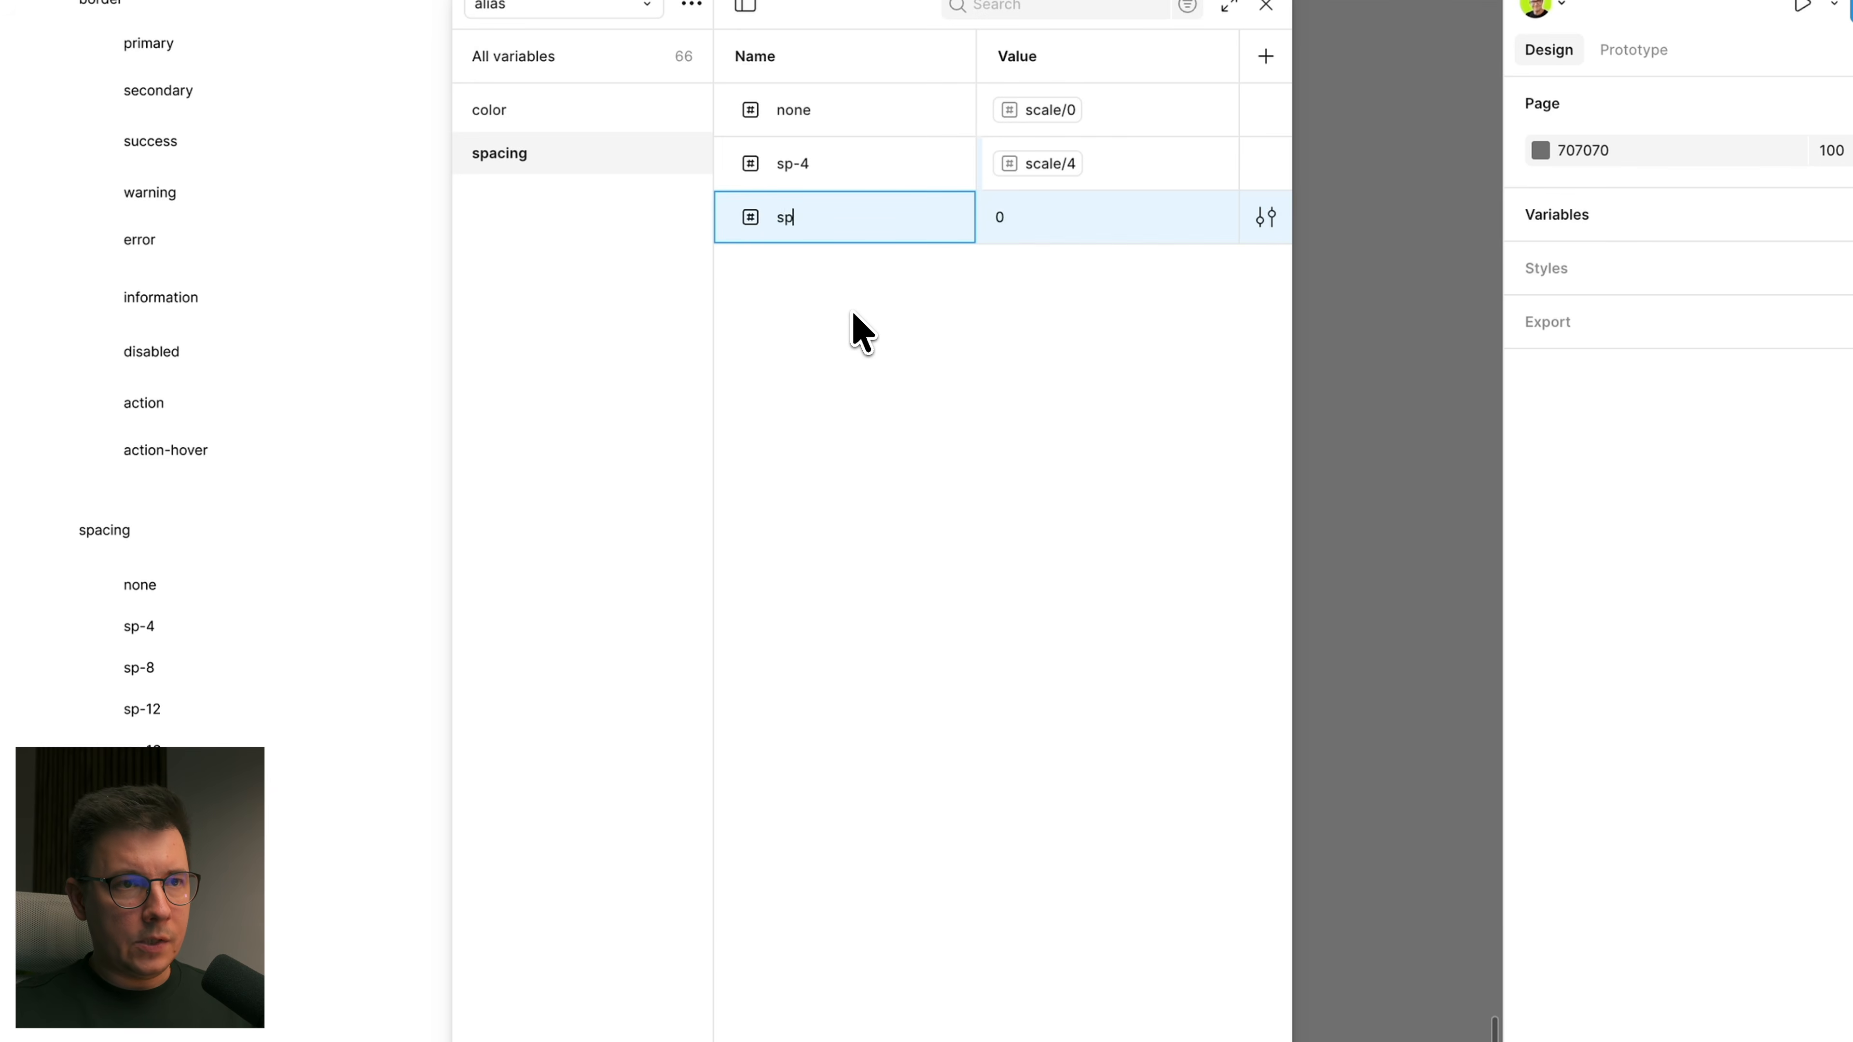
pyautogui.write('sp-8')
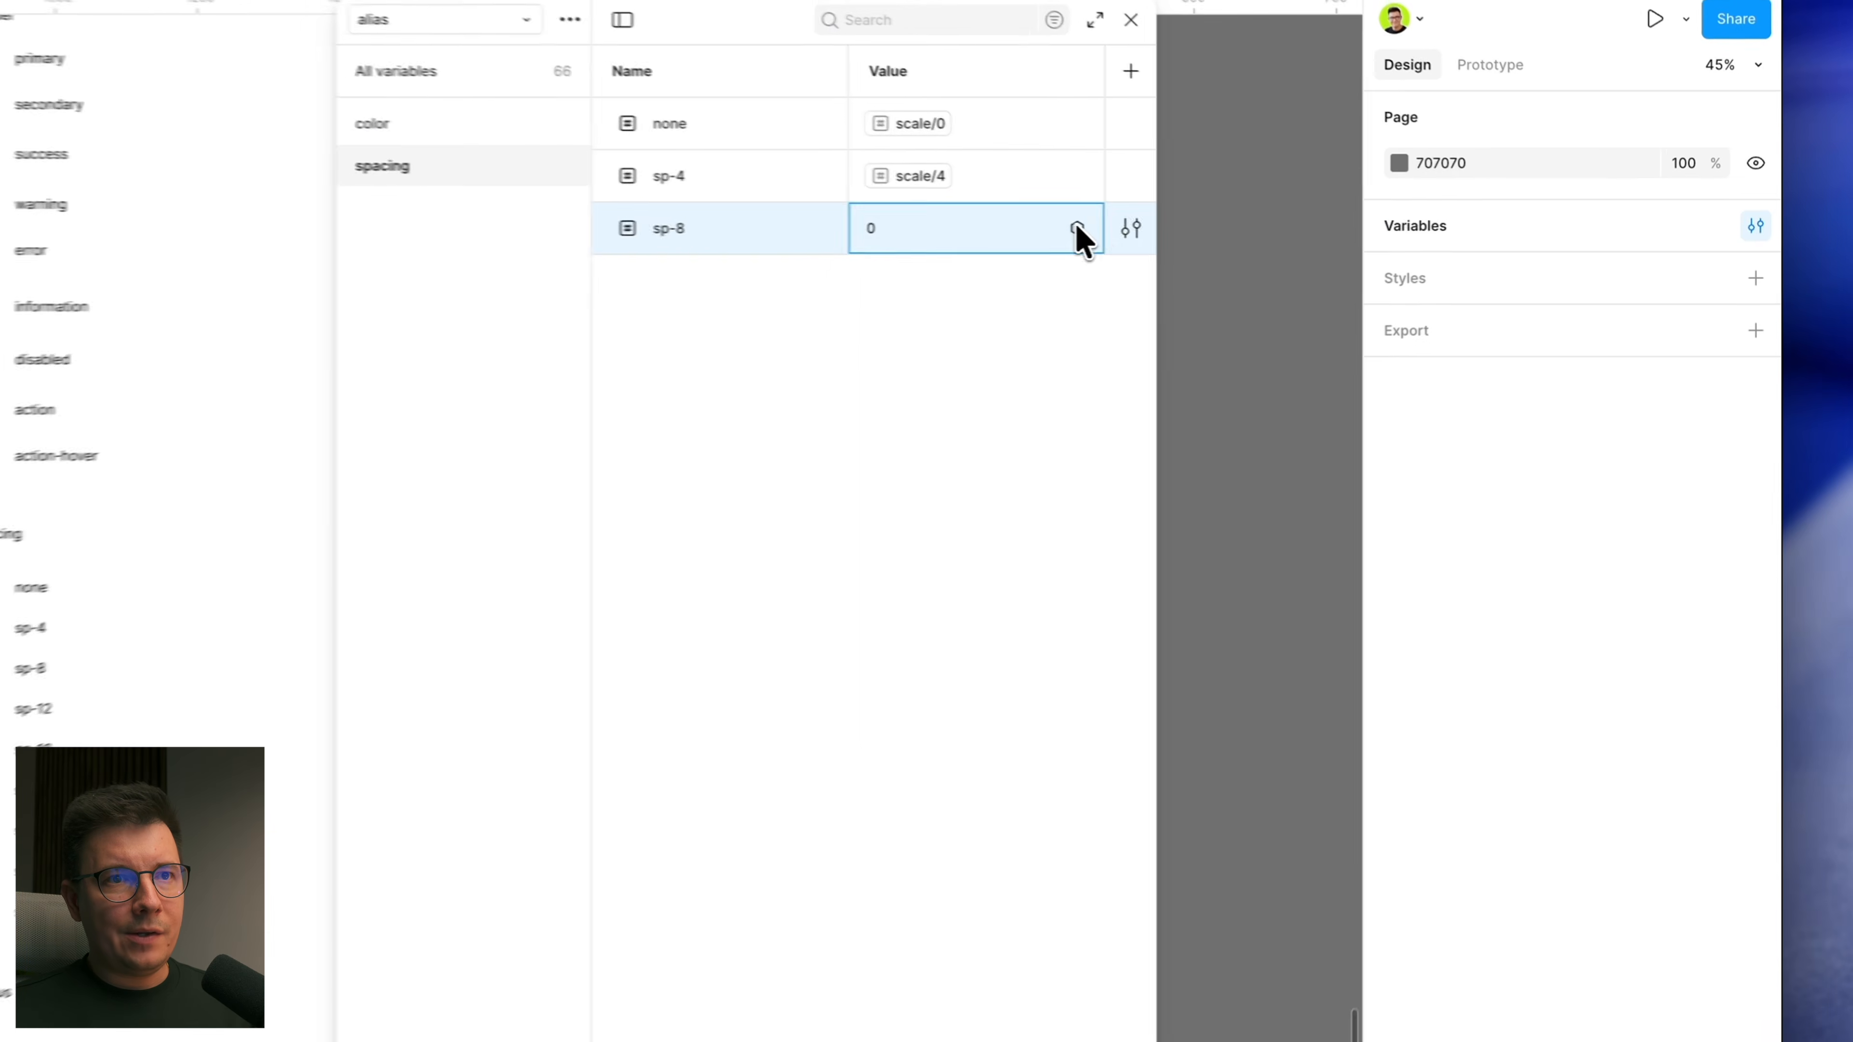
pyautogui.click(1401, 235)
pyautogui.scroll(-5, 921, 577)
pyautogui.click(920, 629)
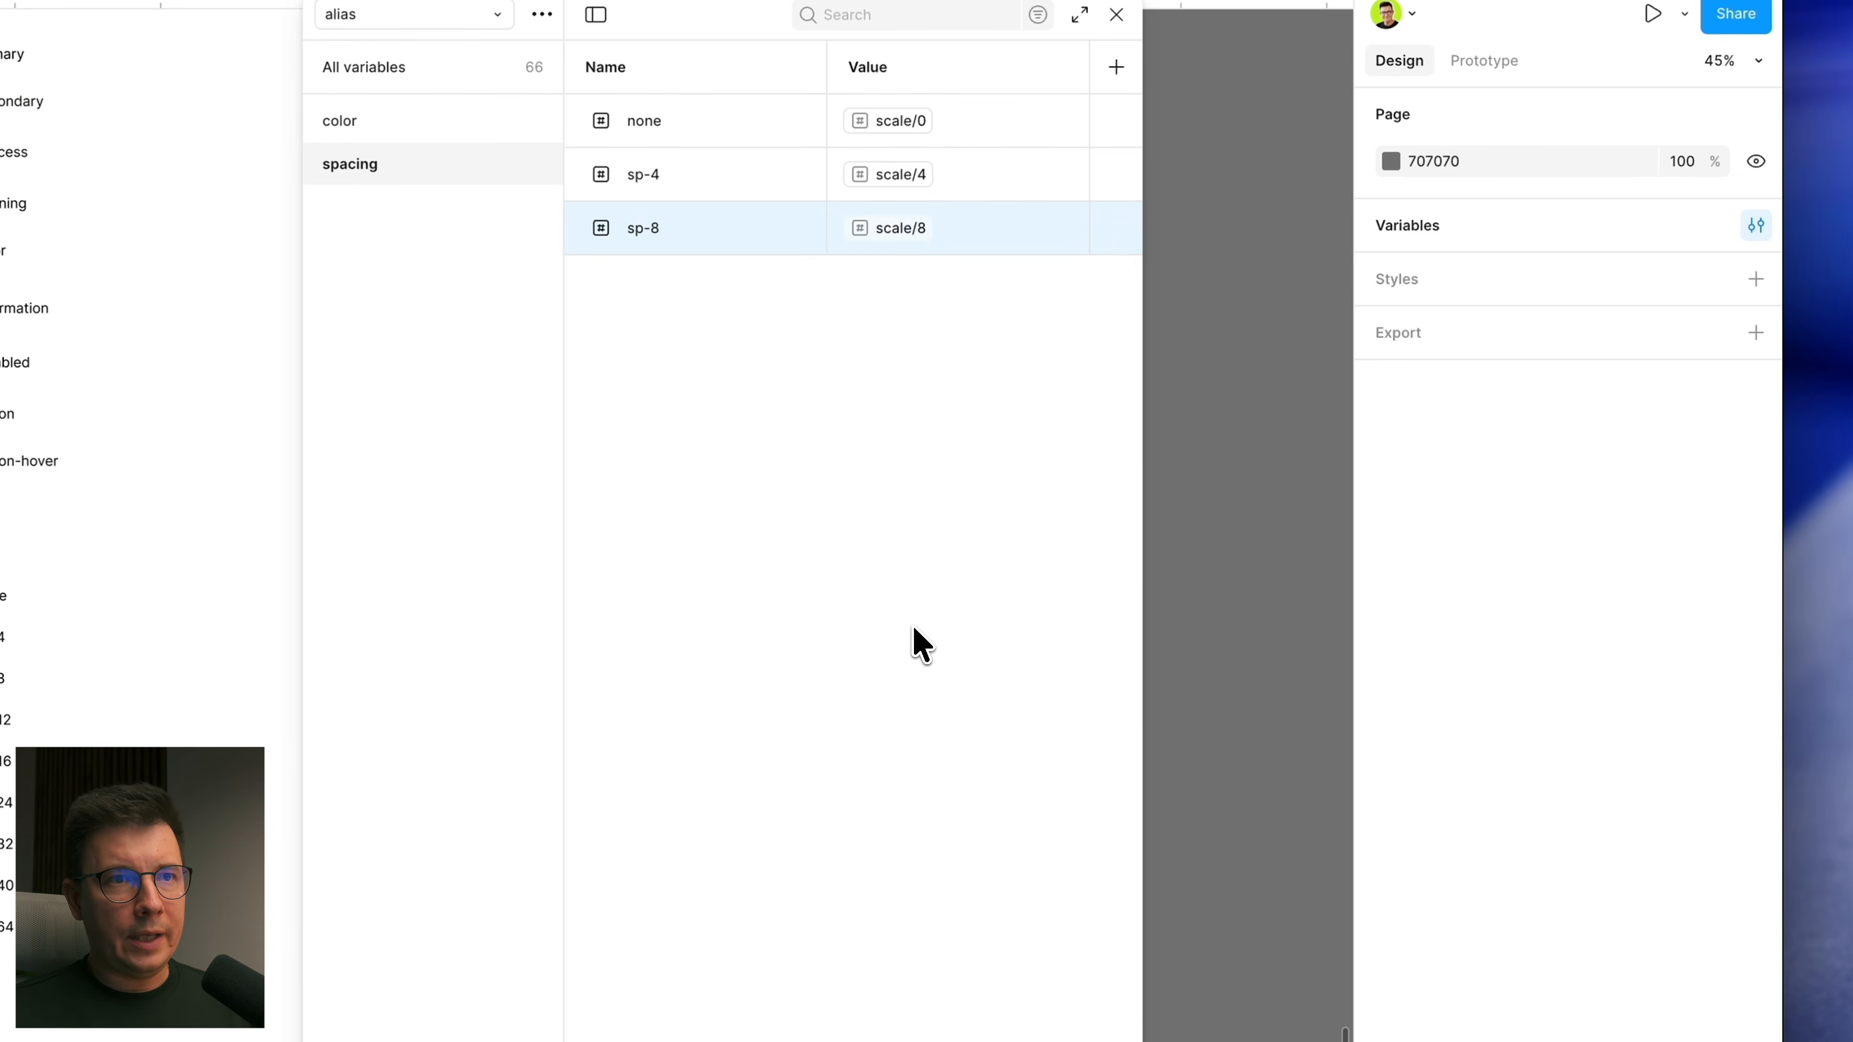
# Step: Create a number variable named sp-16 in the spacing group and link its value to scale/16
pyautogui.click(854, 727)
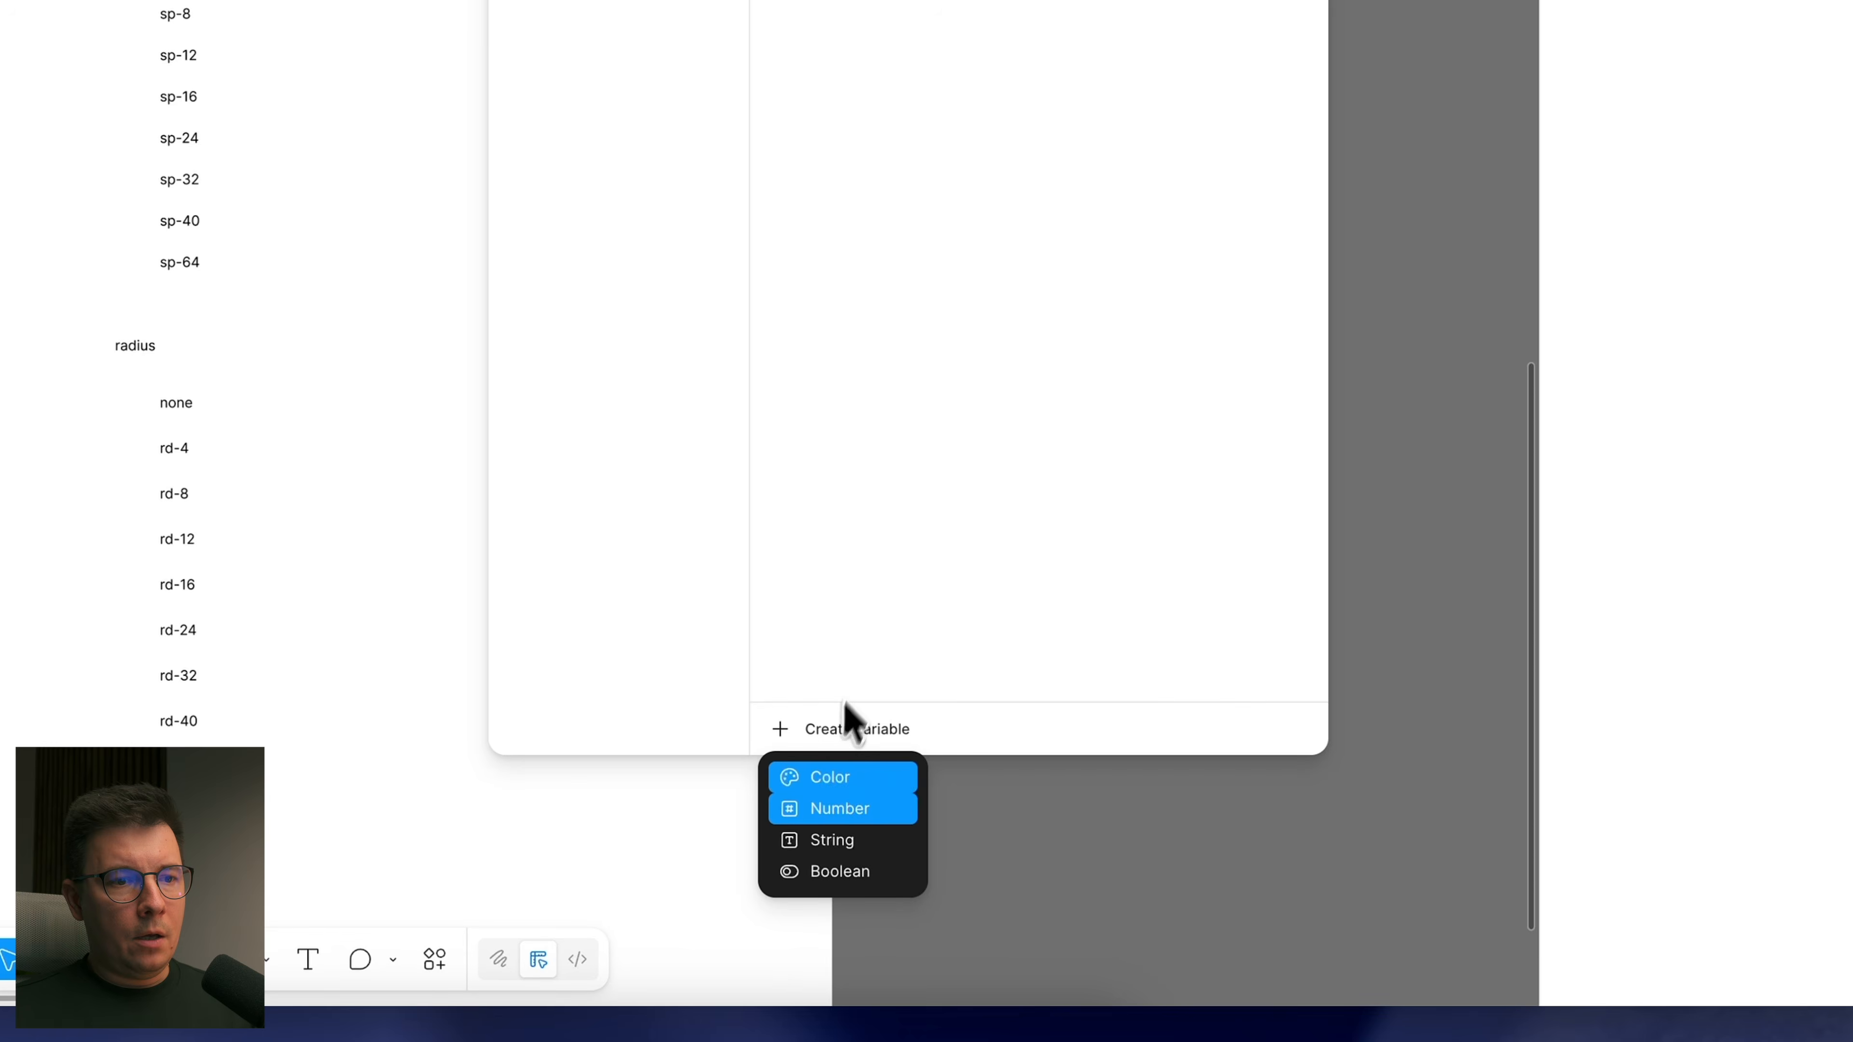
pyautogui.click(821, 809)
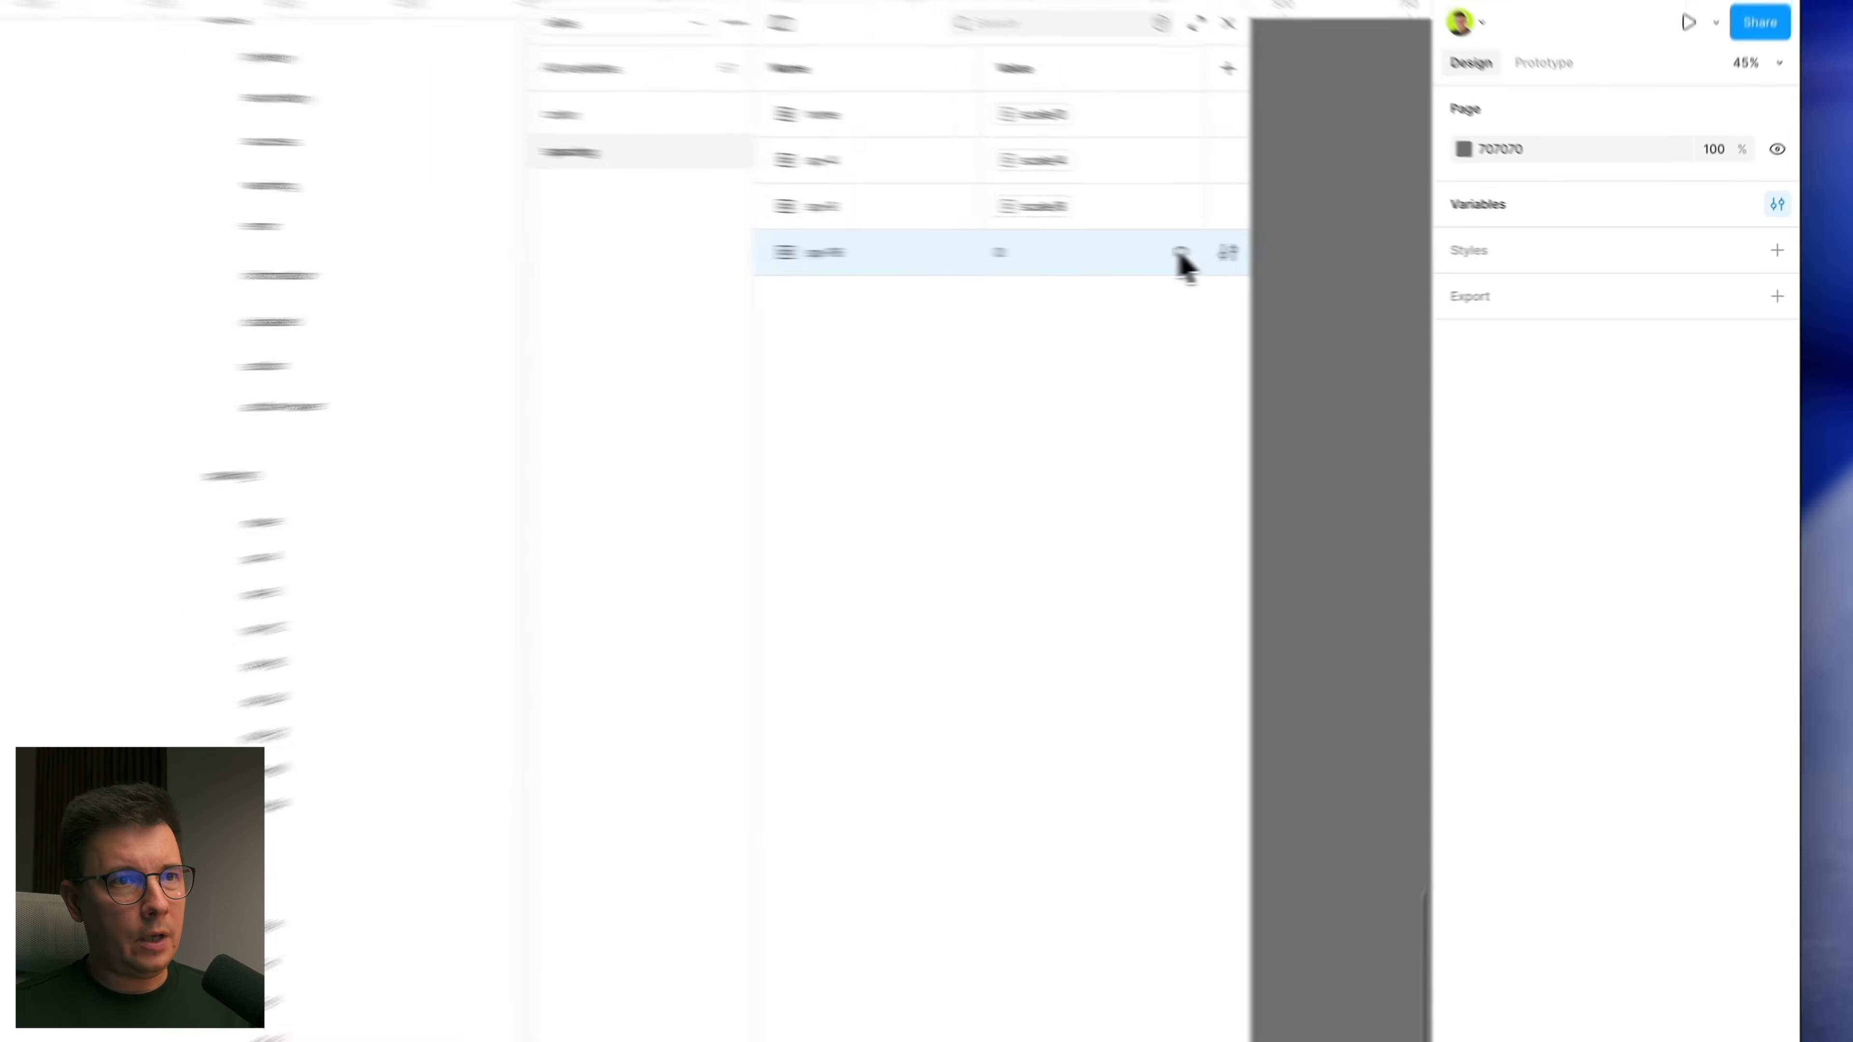
pyautogui.click(1182, 256)
pyautogui.scroll(-3, 989, 661)
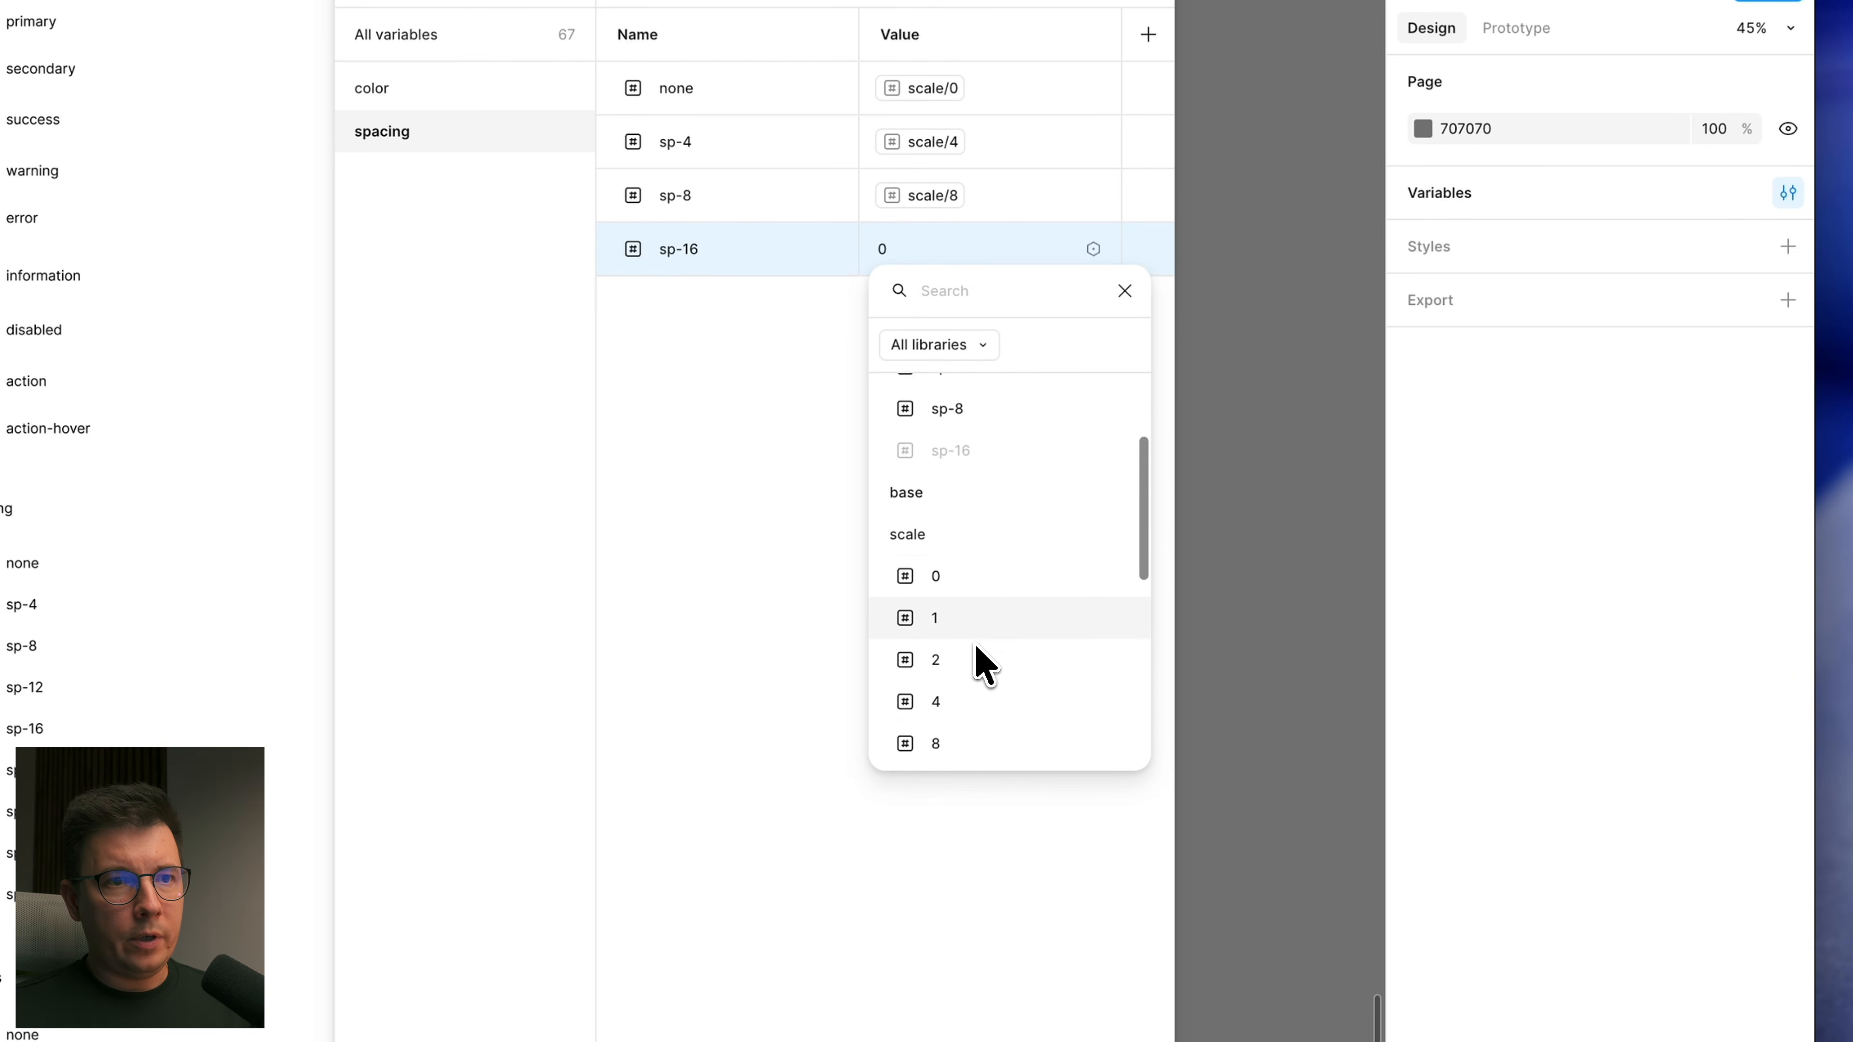
pyautogui.scroll(-3, 980, 654)
pyautogui.click(954, 648)
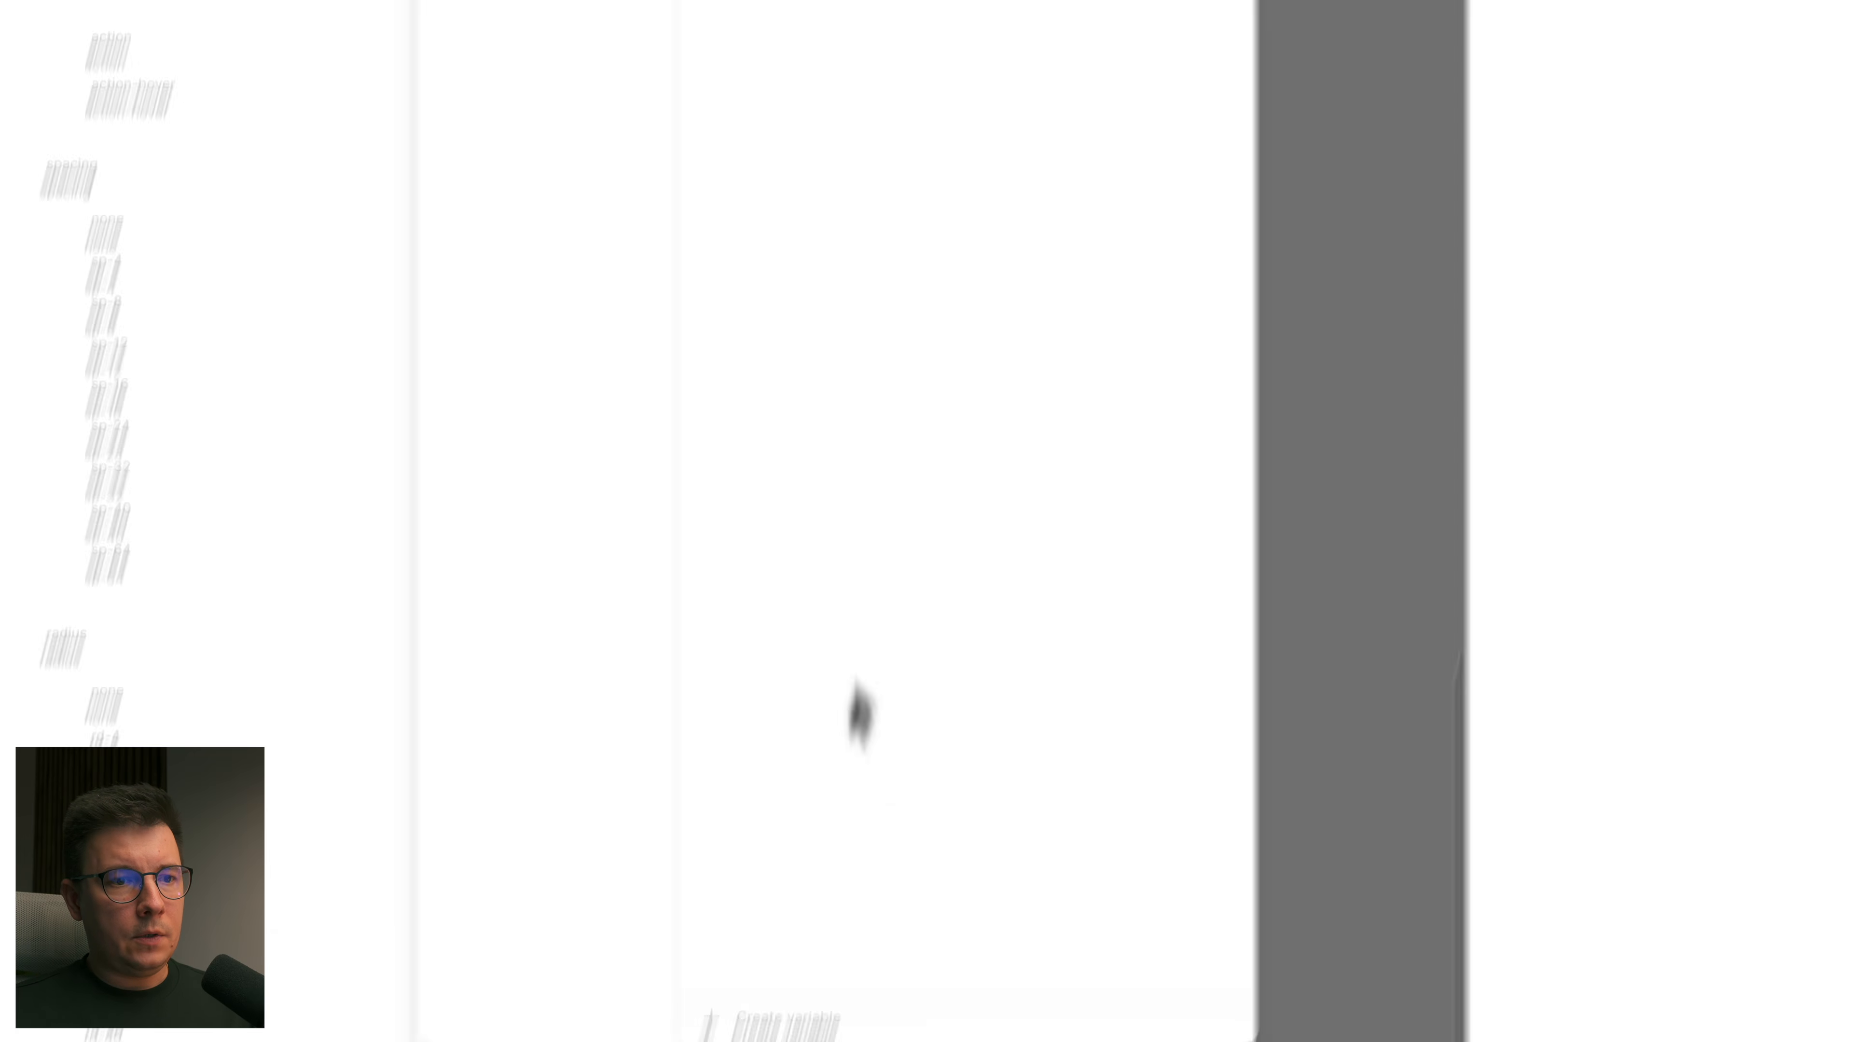
# Step: Create a number variable named sp-24 in the spacing group and link its value to the corresponding base scale variable
pyautogui.click(803, 1018)
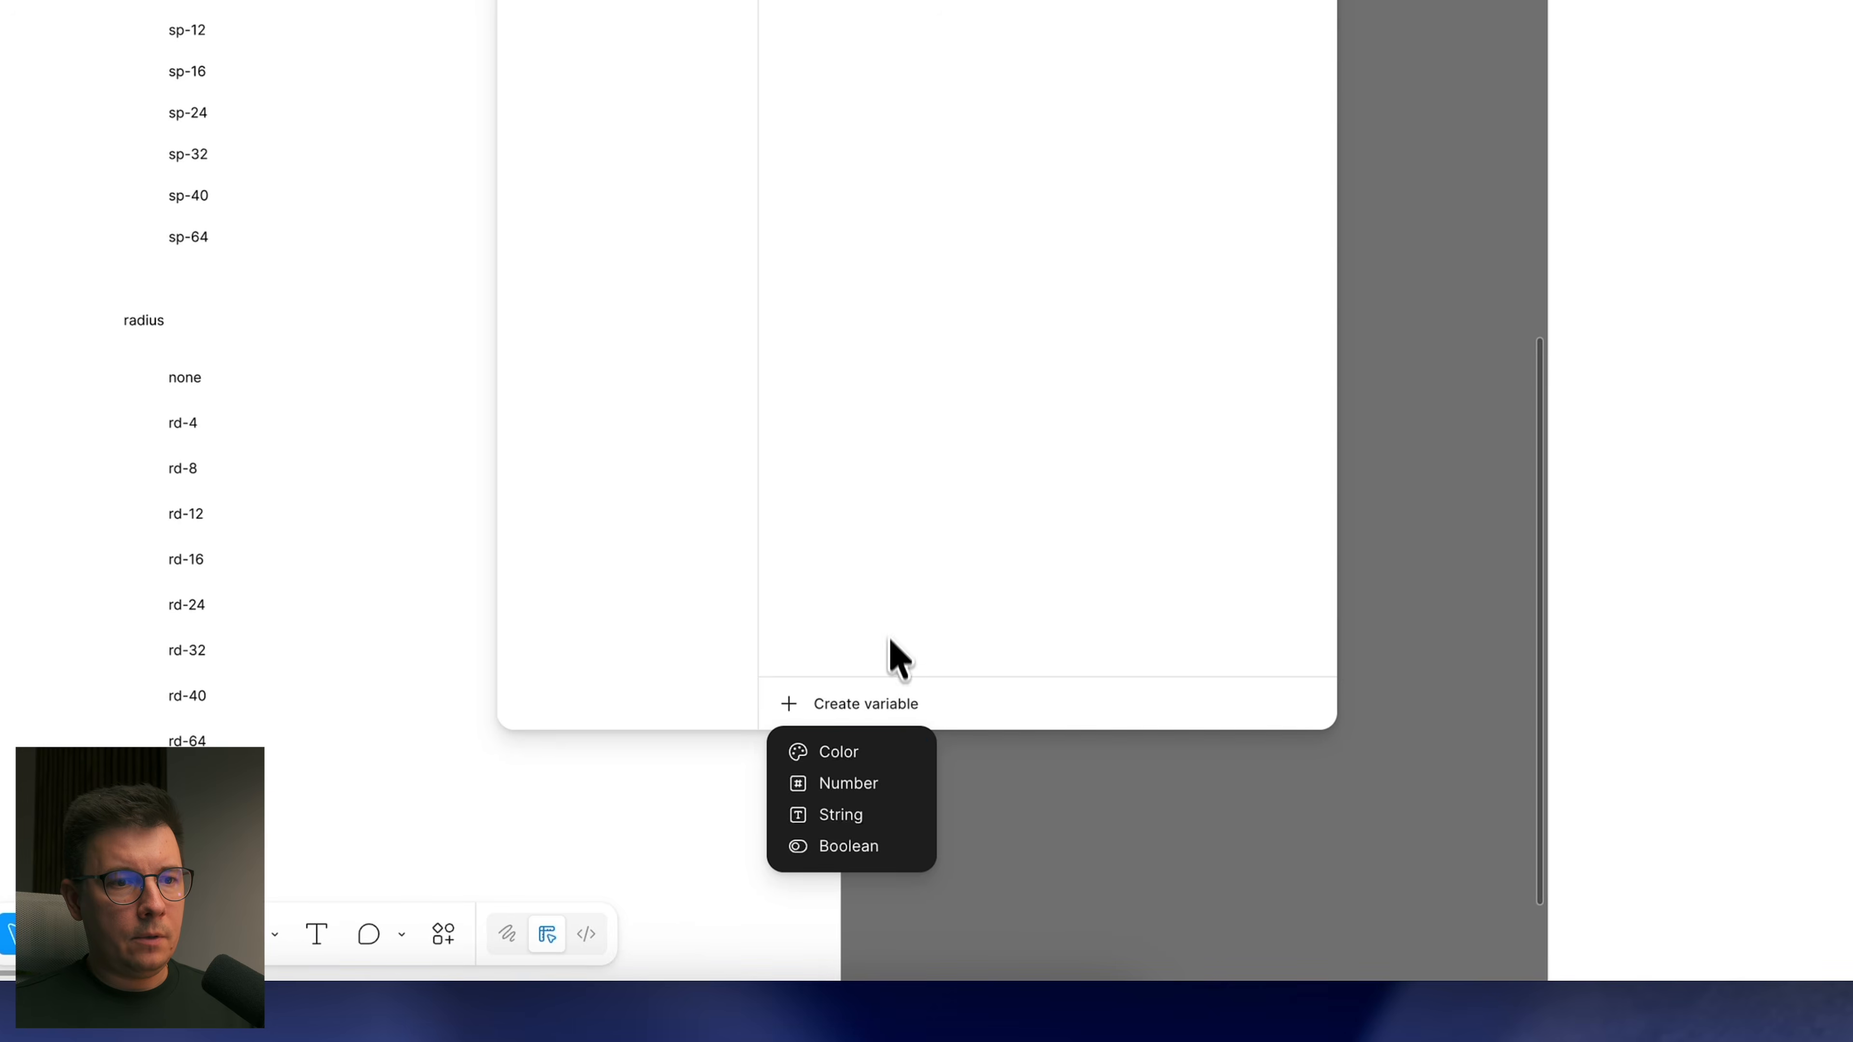
pyautogui.click(850, 783)
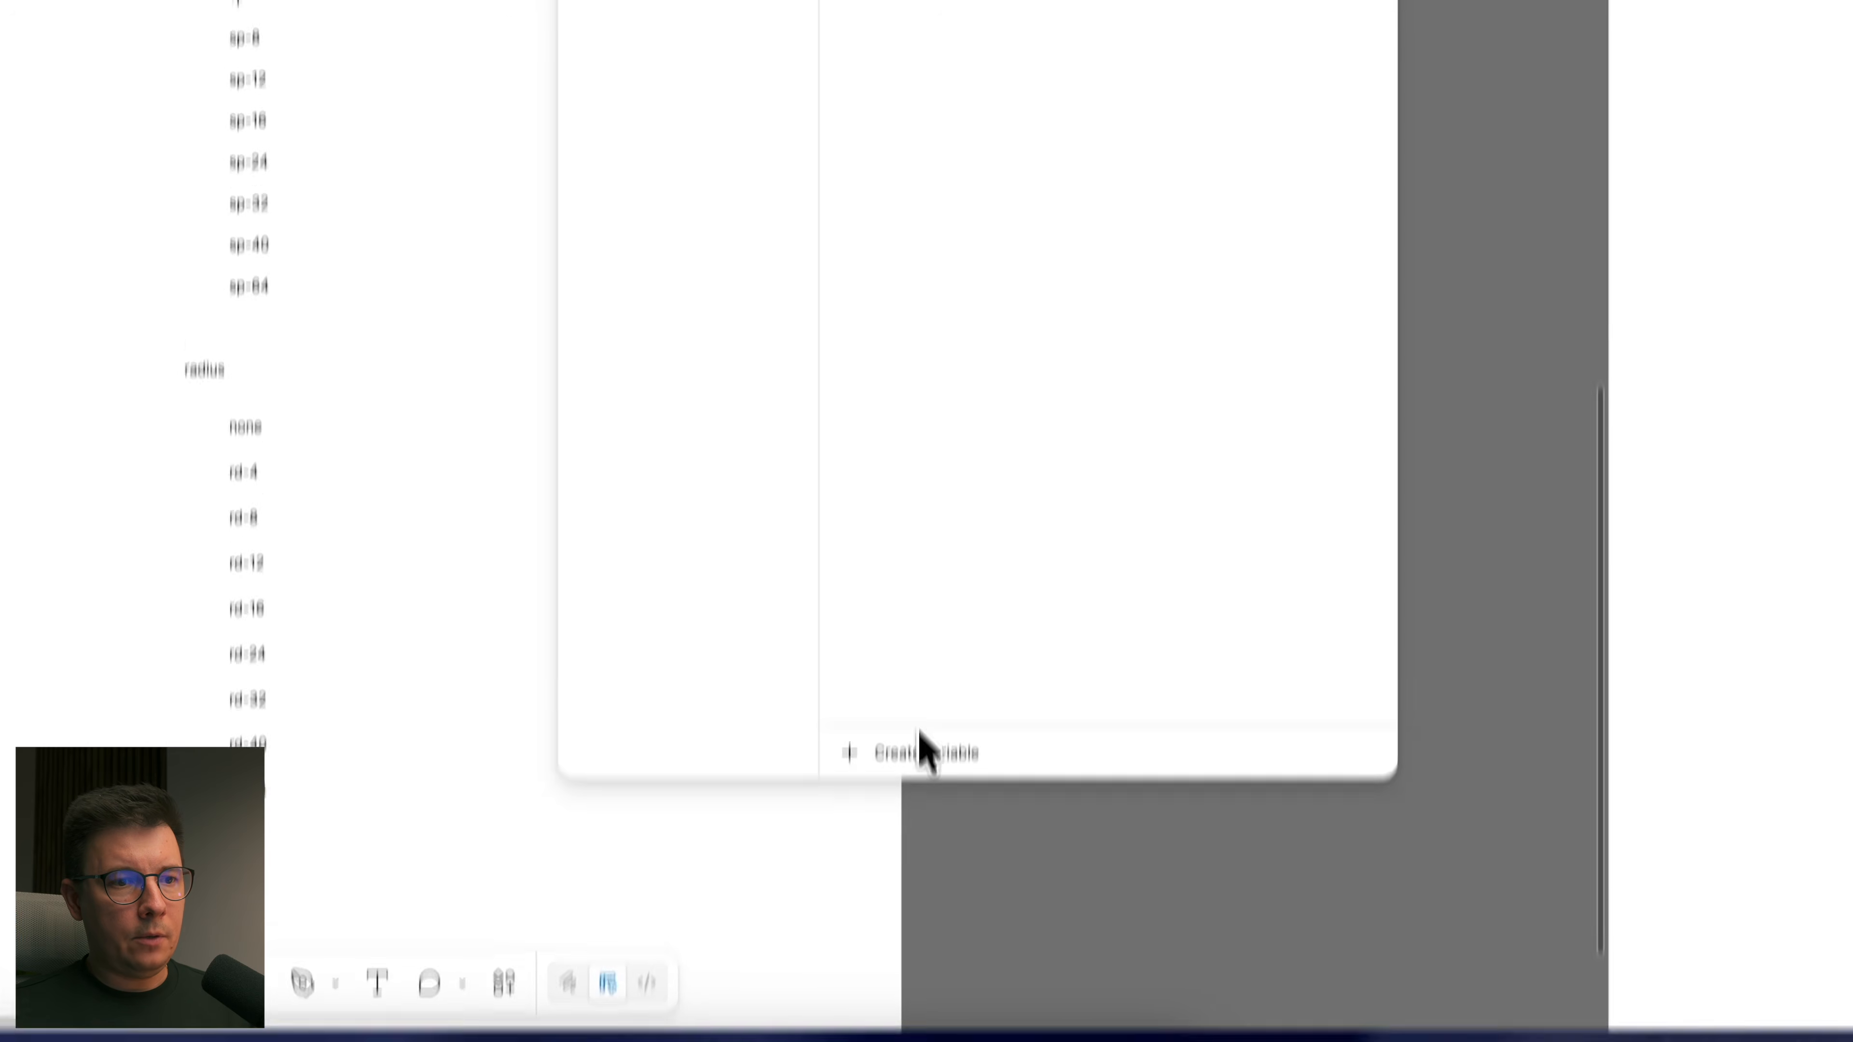
pyautogui.click(923, 779)
pyautogui.click(918, 857)
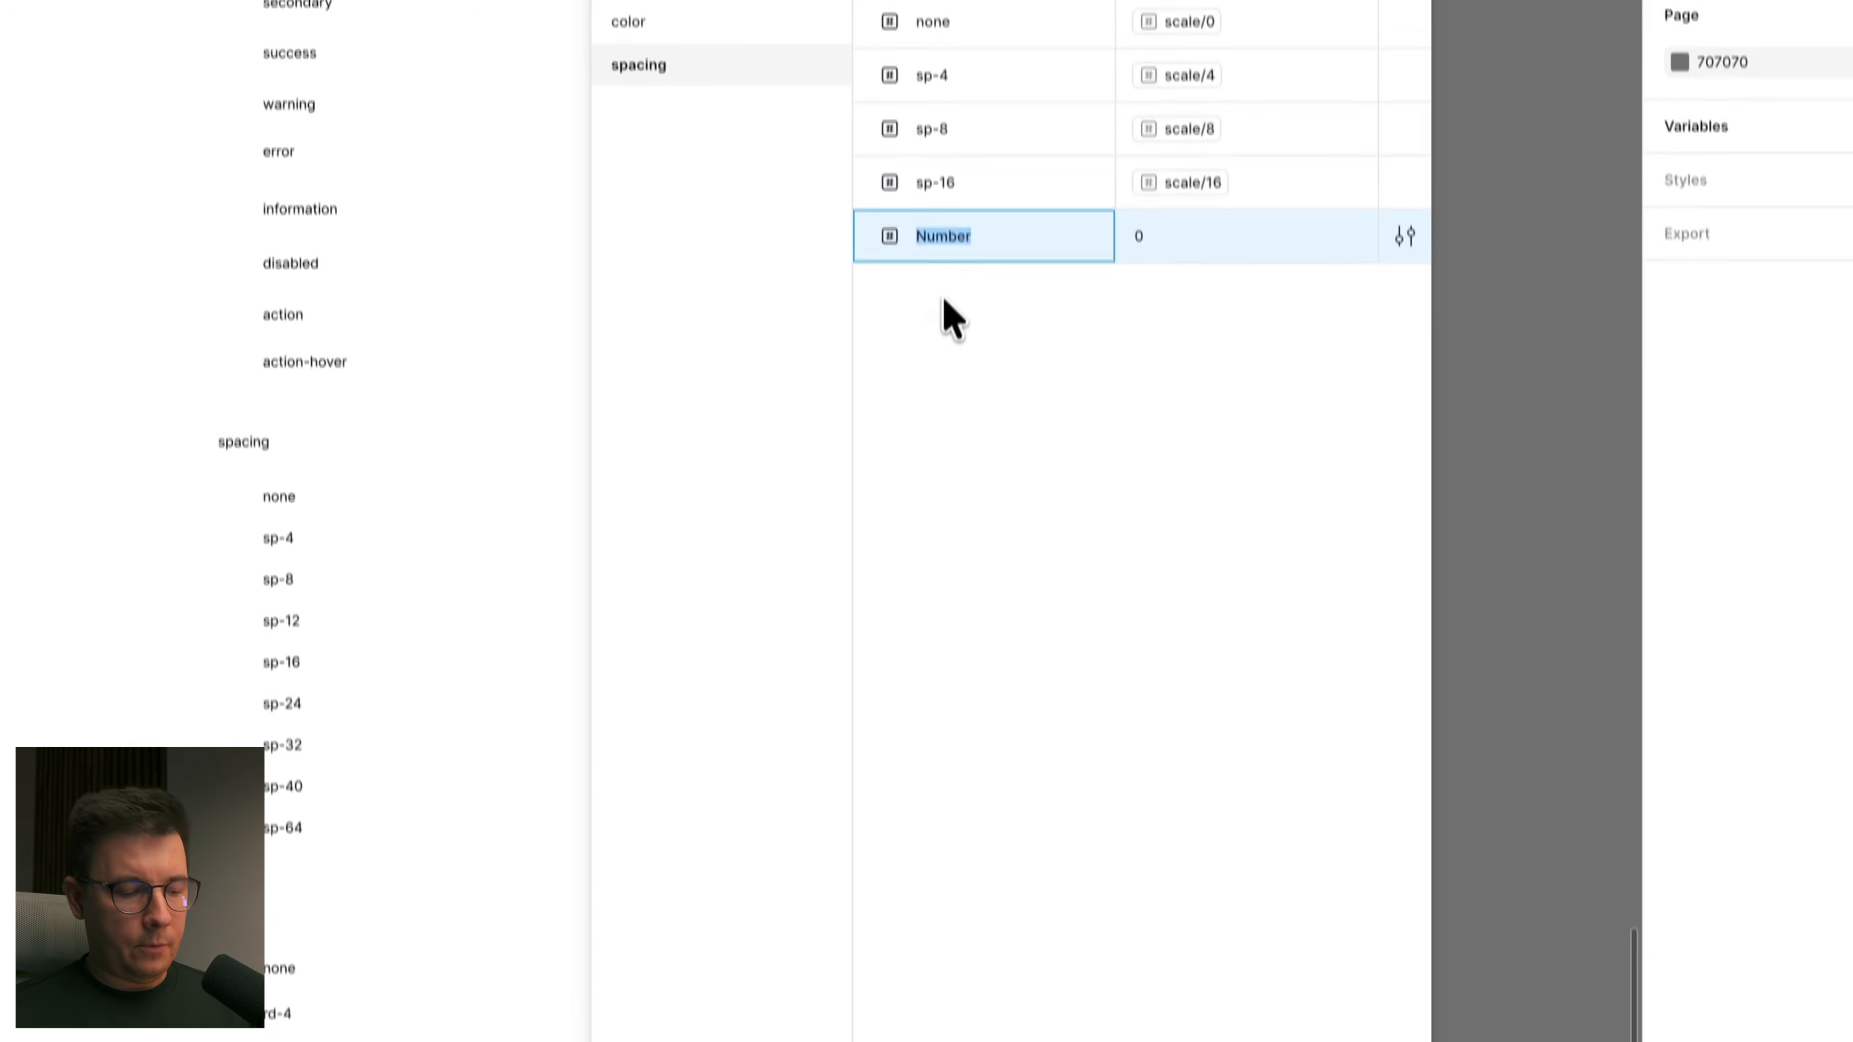
pyautogui.write('sp-24')
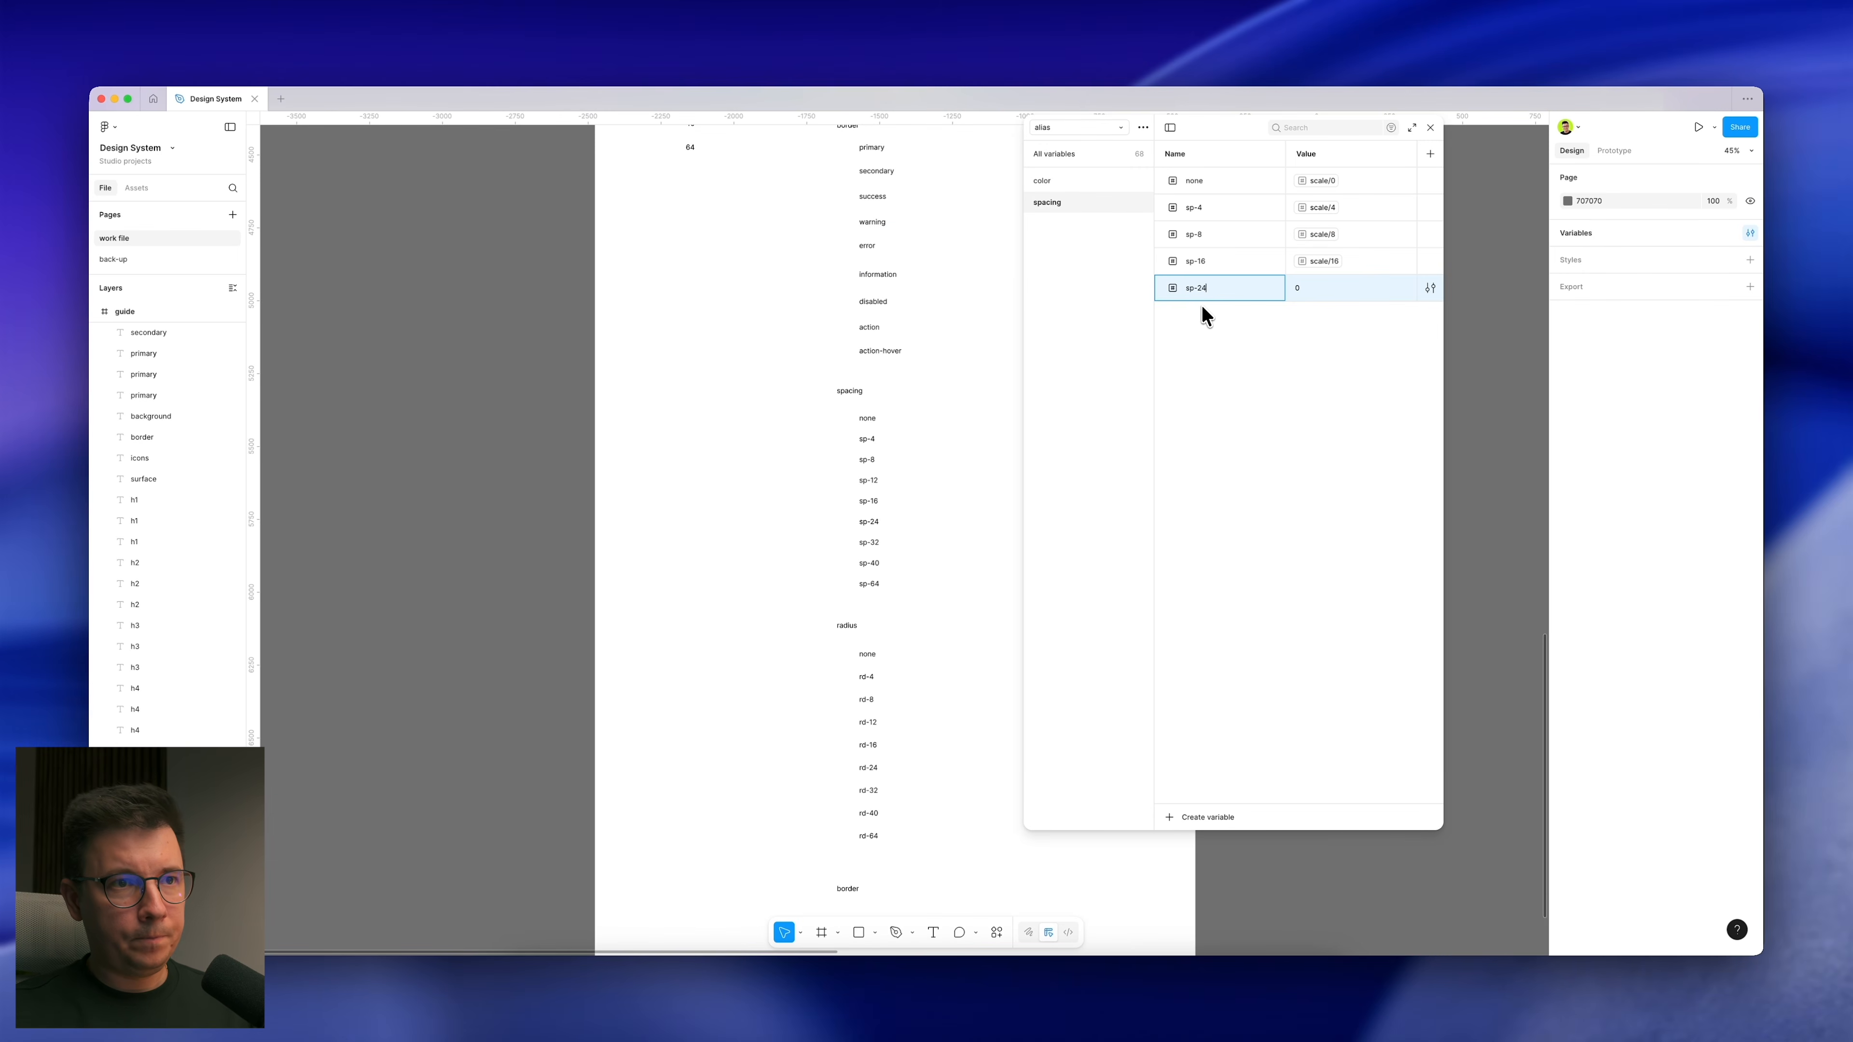
pyautogui.press('Return')
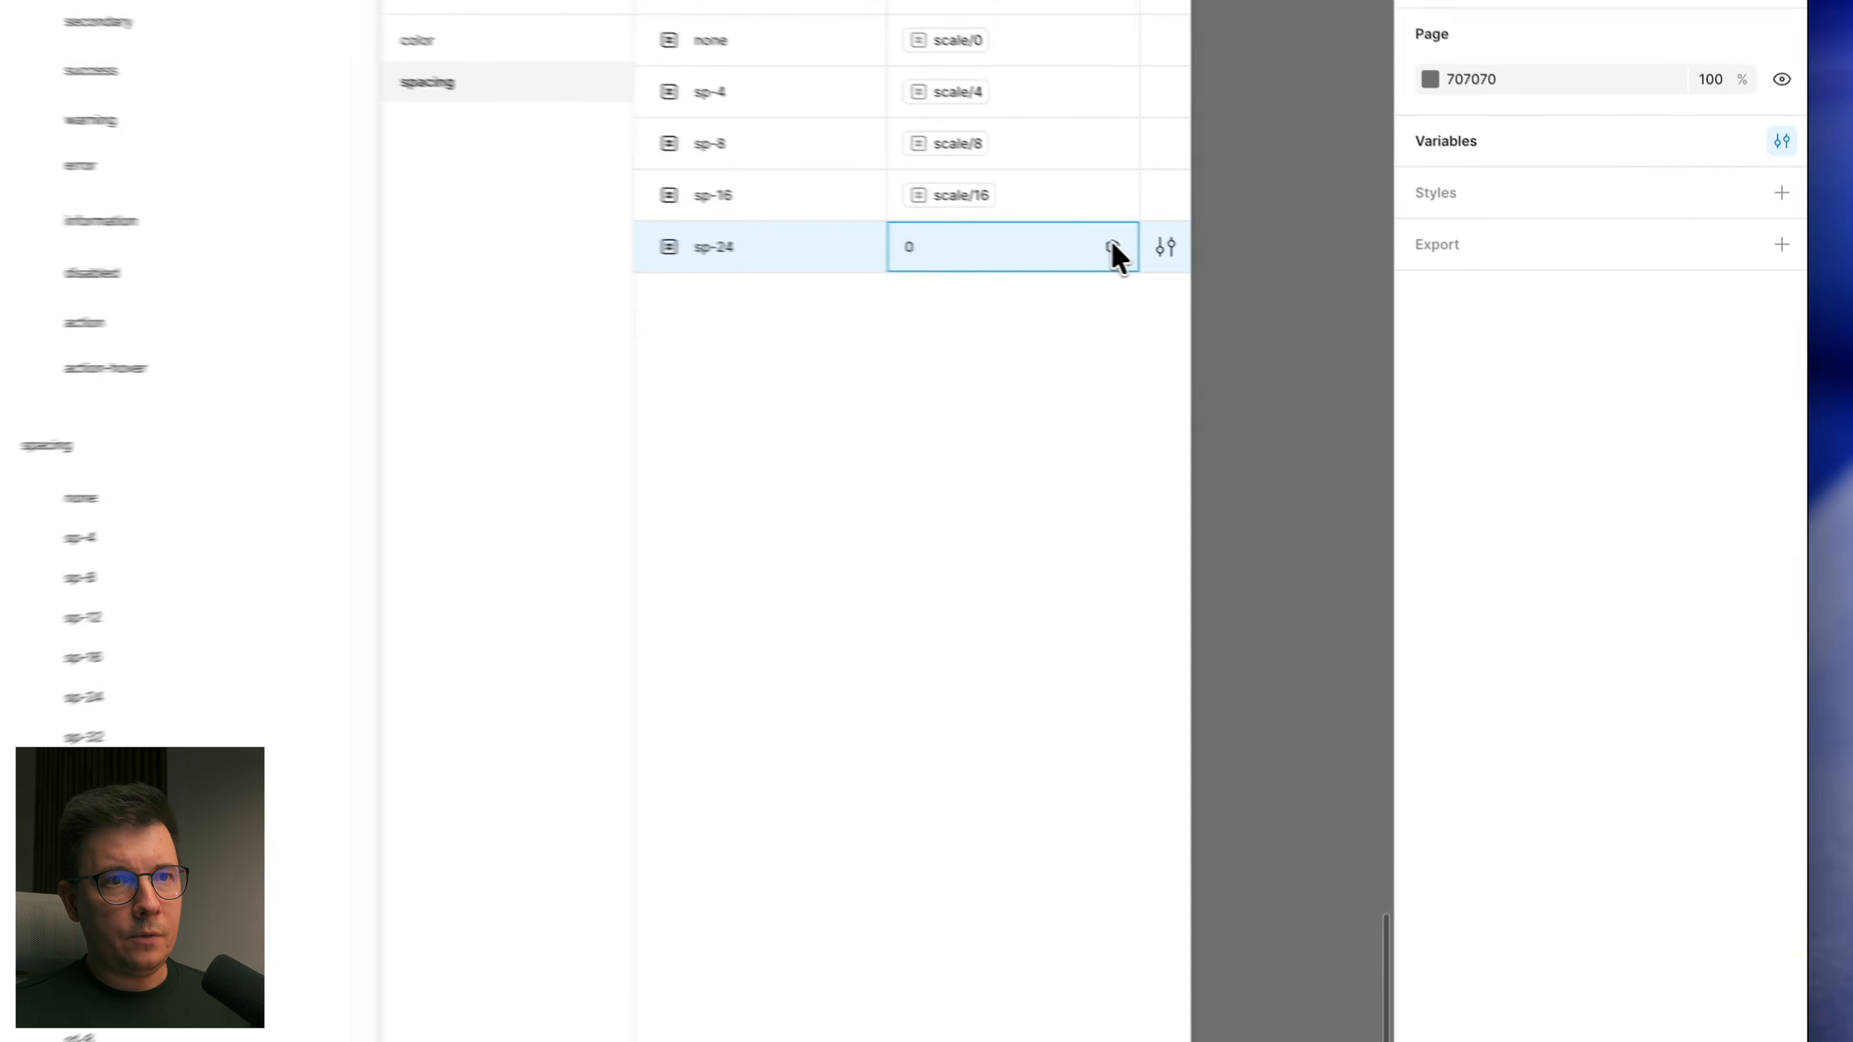
pyautogui.click(1402, 288)
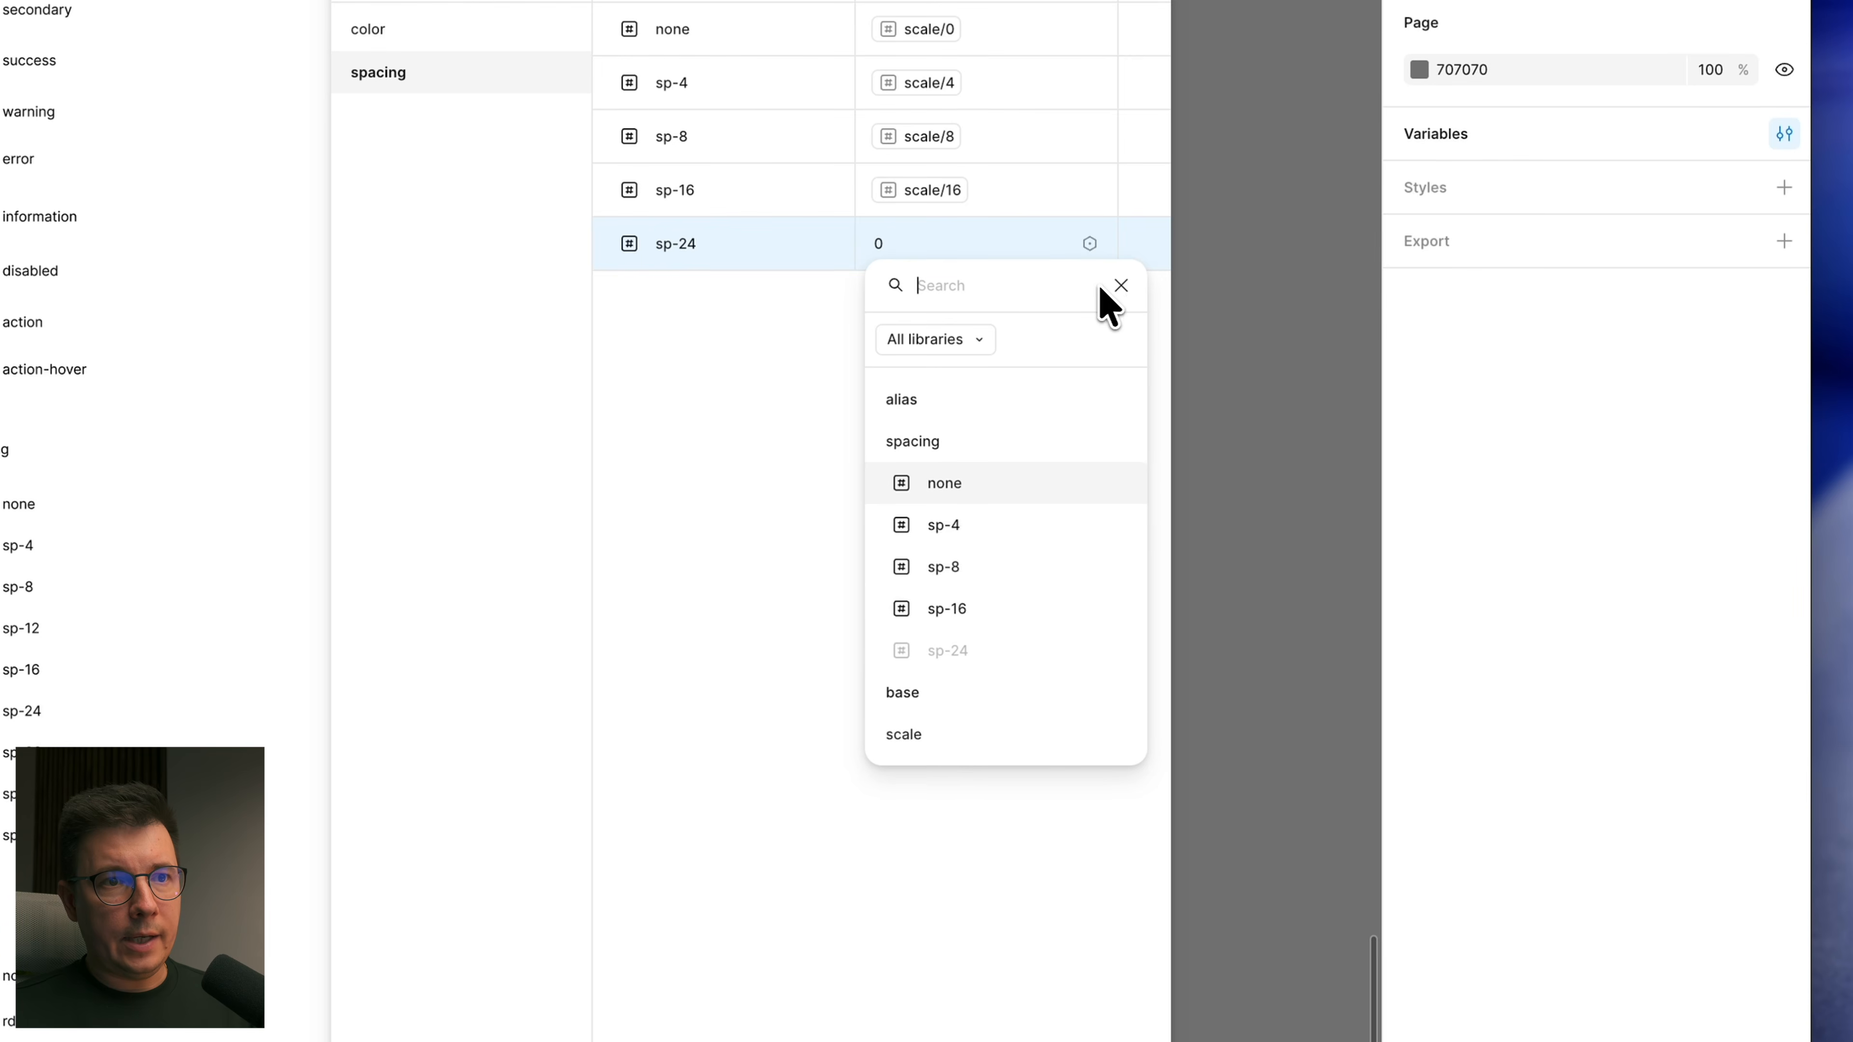
pyautogui.scroll(-3, 1358, 526)
pyautogui.scroll(-3, 992, 697)
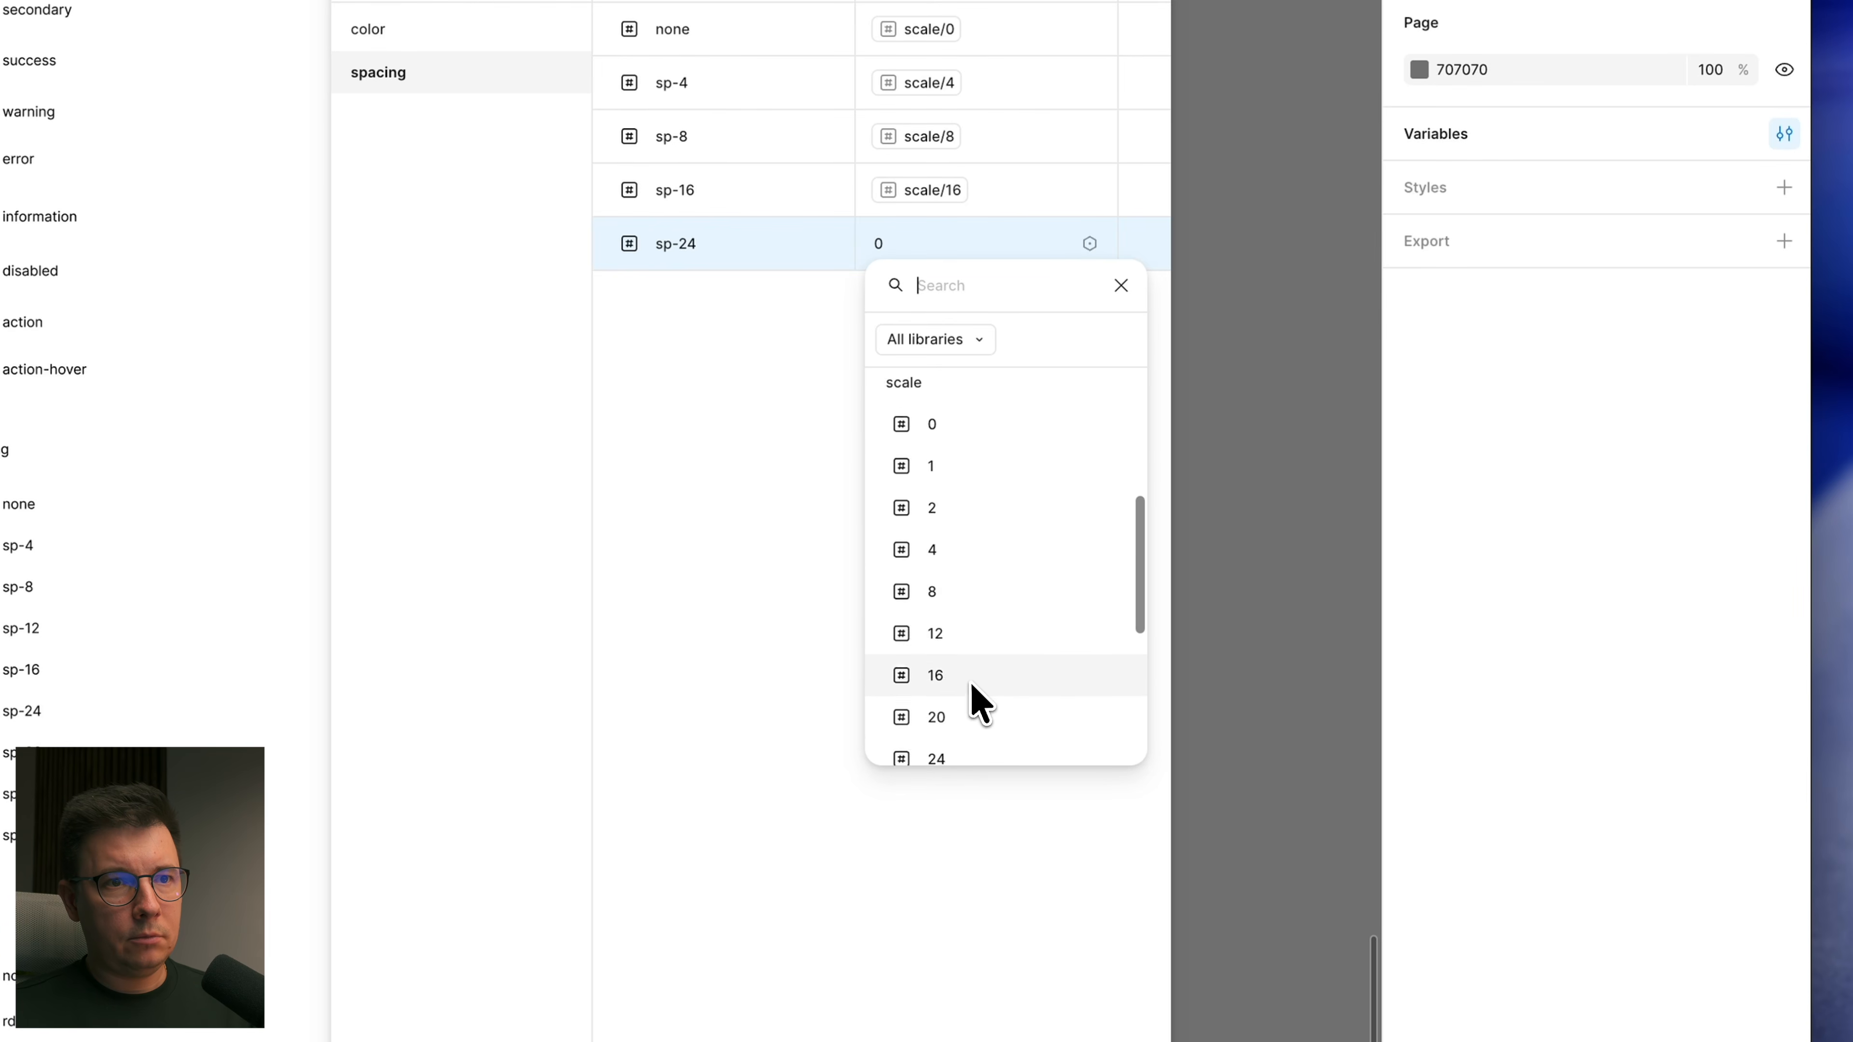
pyautogui.click(969, 719)
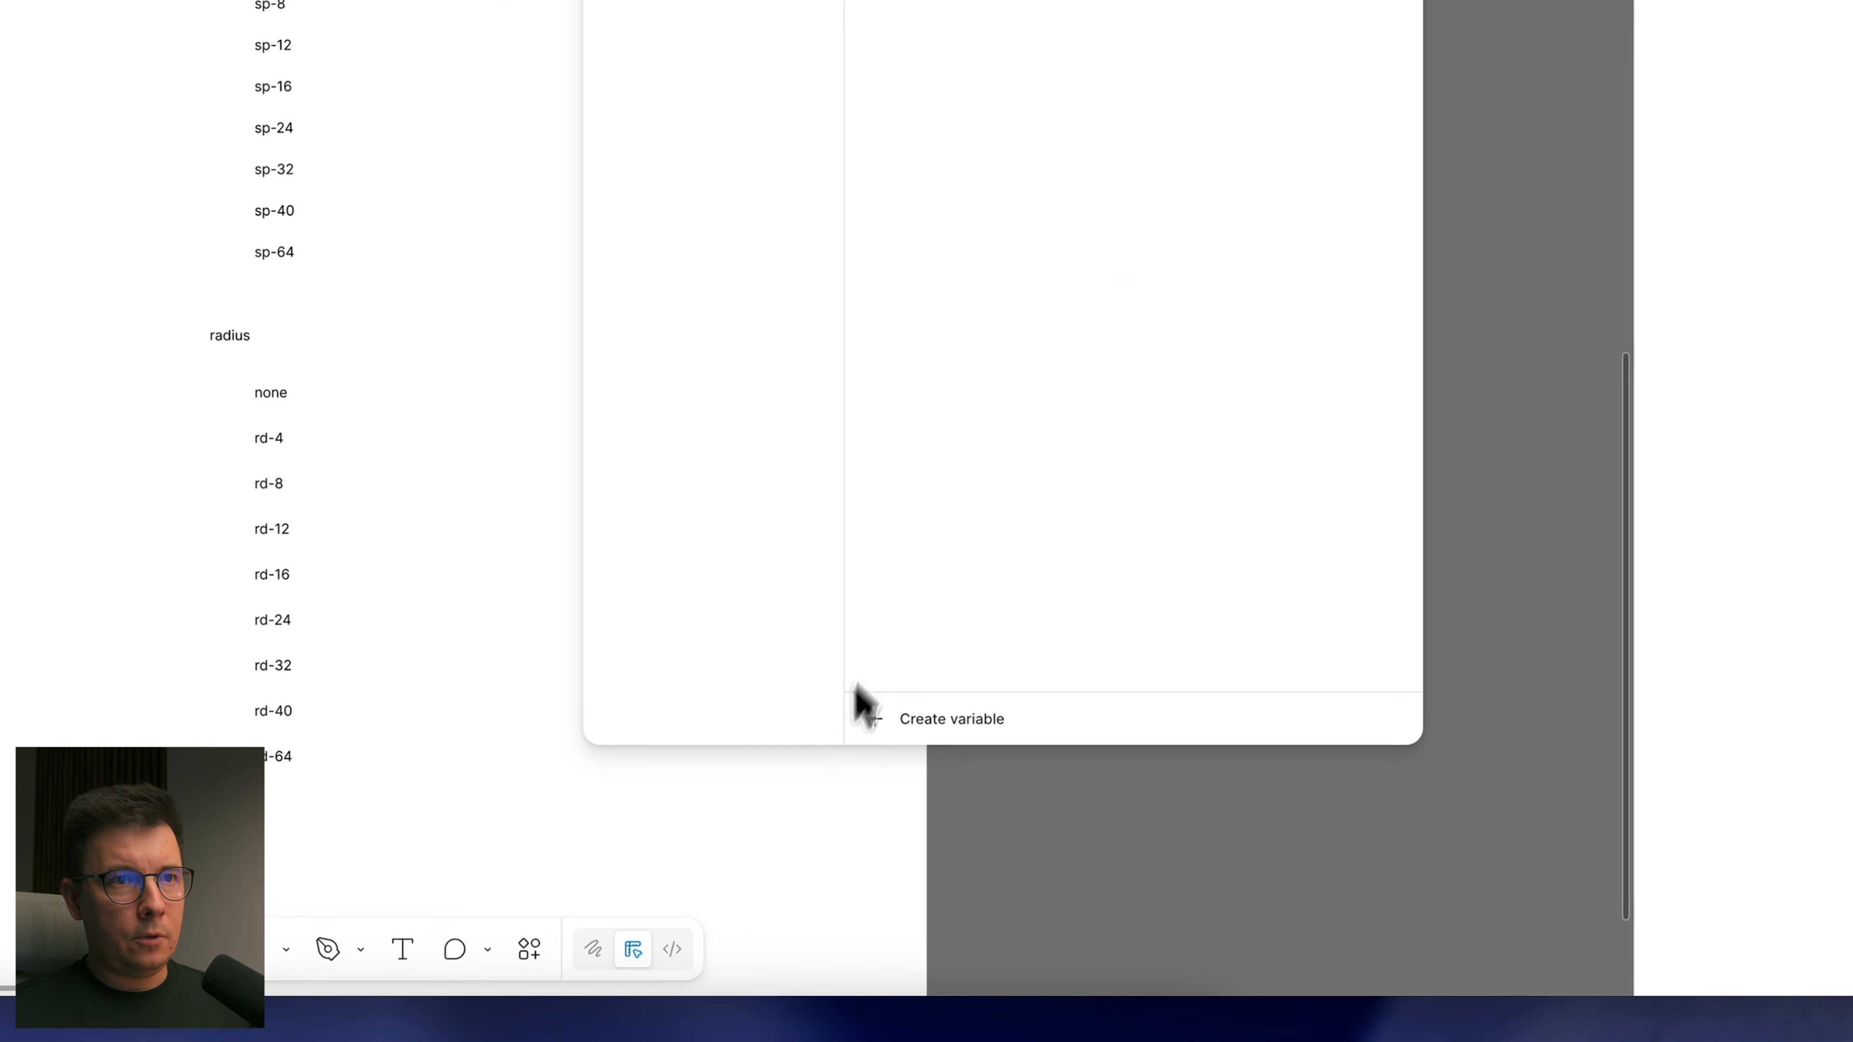
# Step: Create a number variable named sp-32 in the spacing group and link its value to scale/32
pyautogui.click(916, 715)
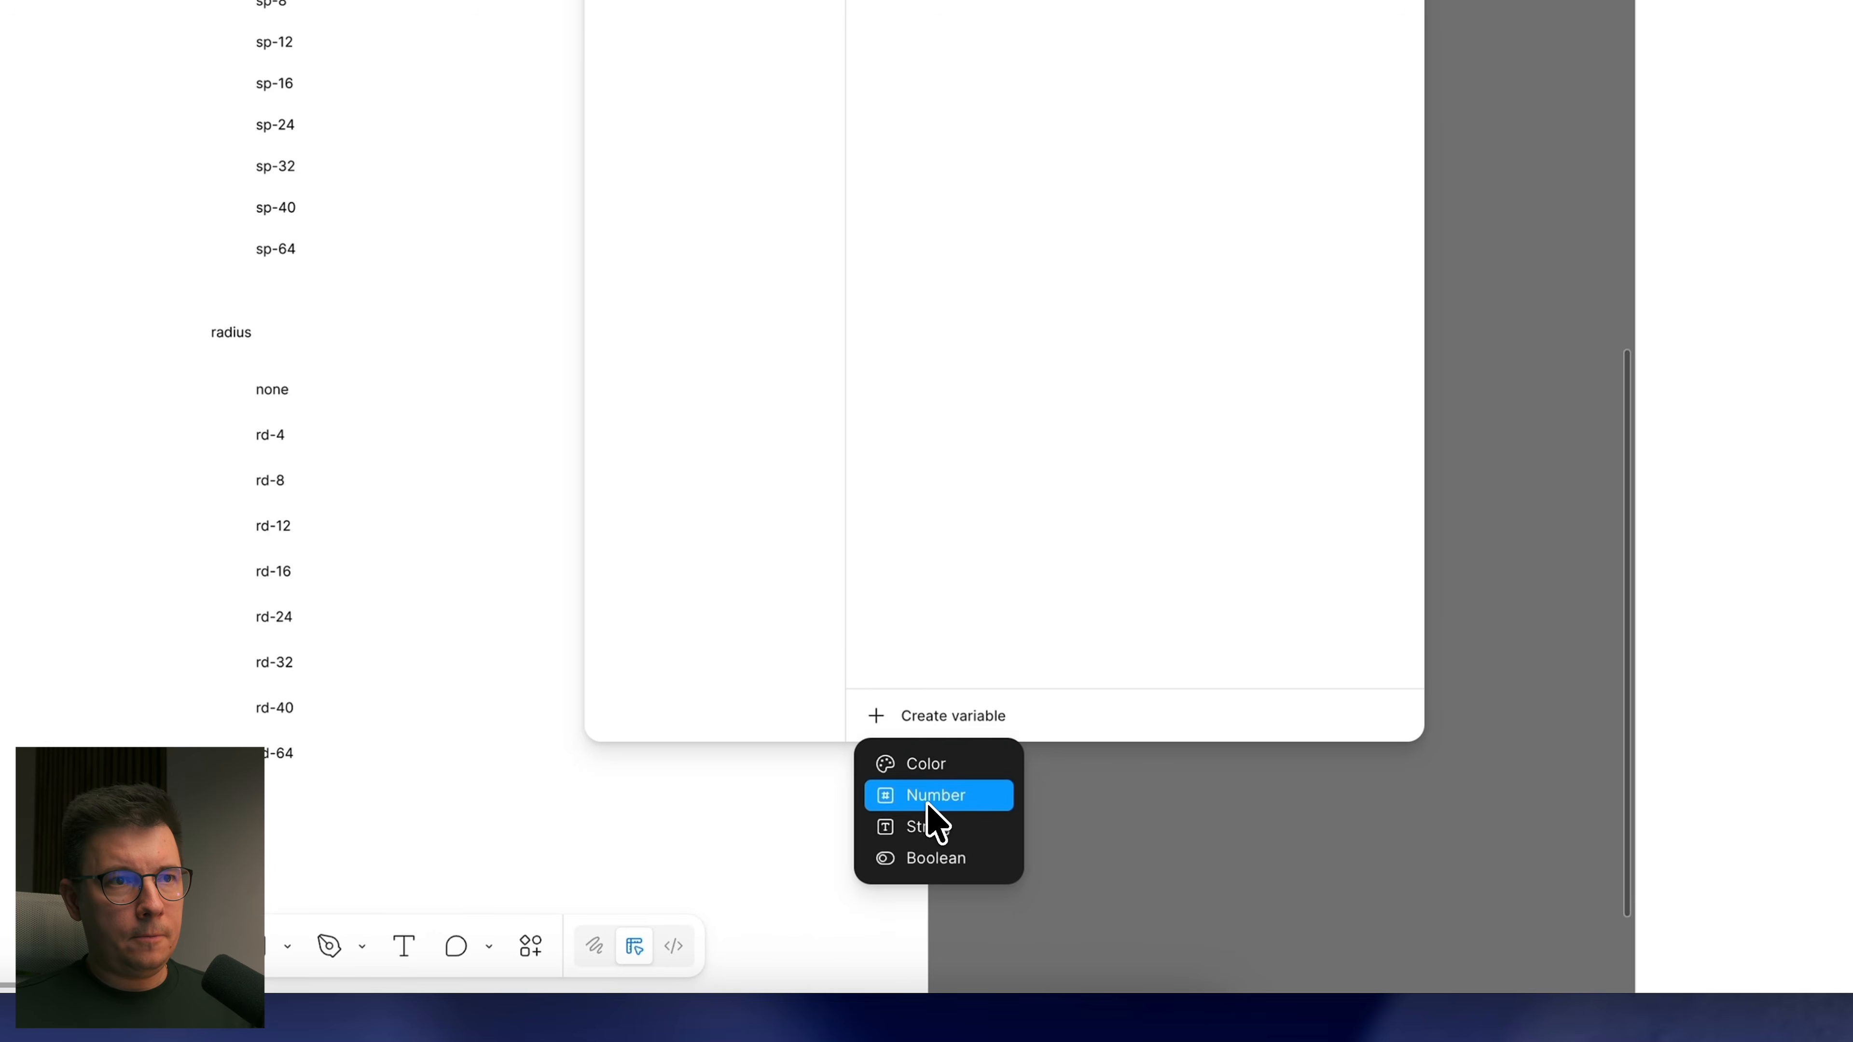
pyautogui.click(934, 795)
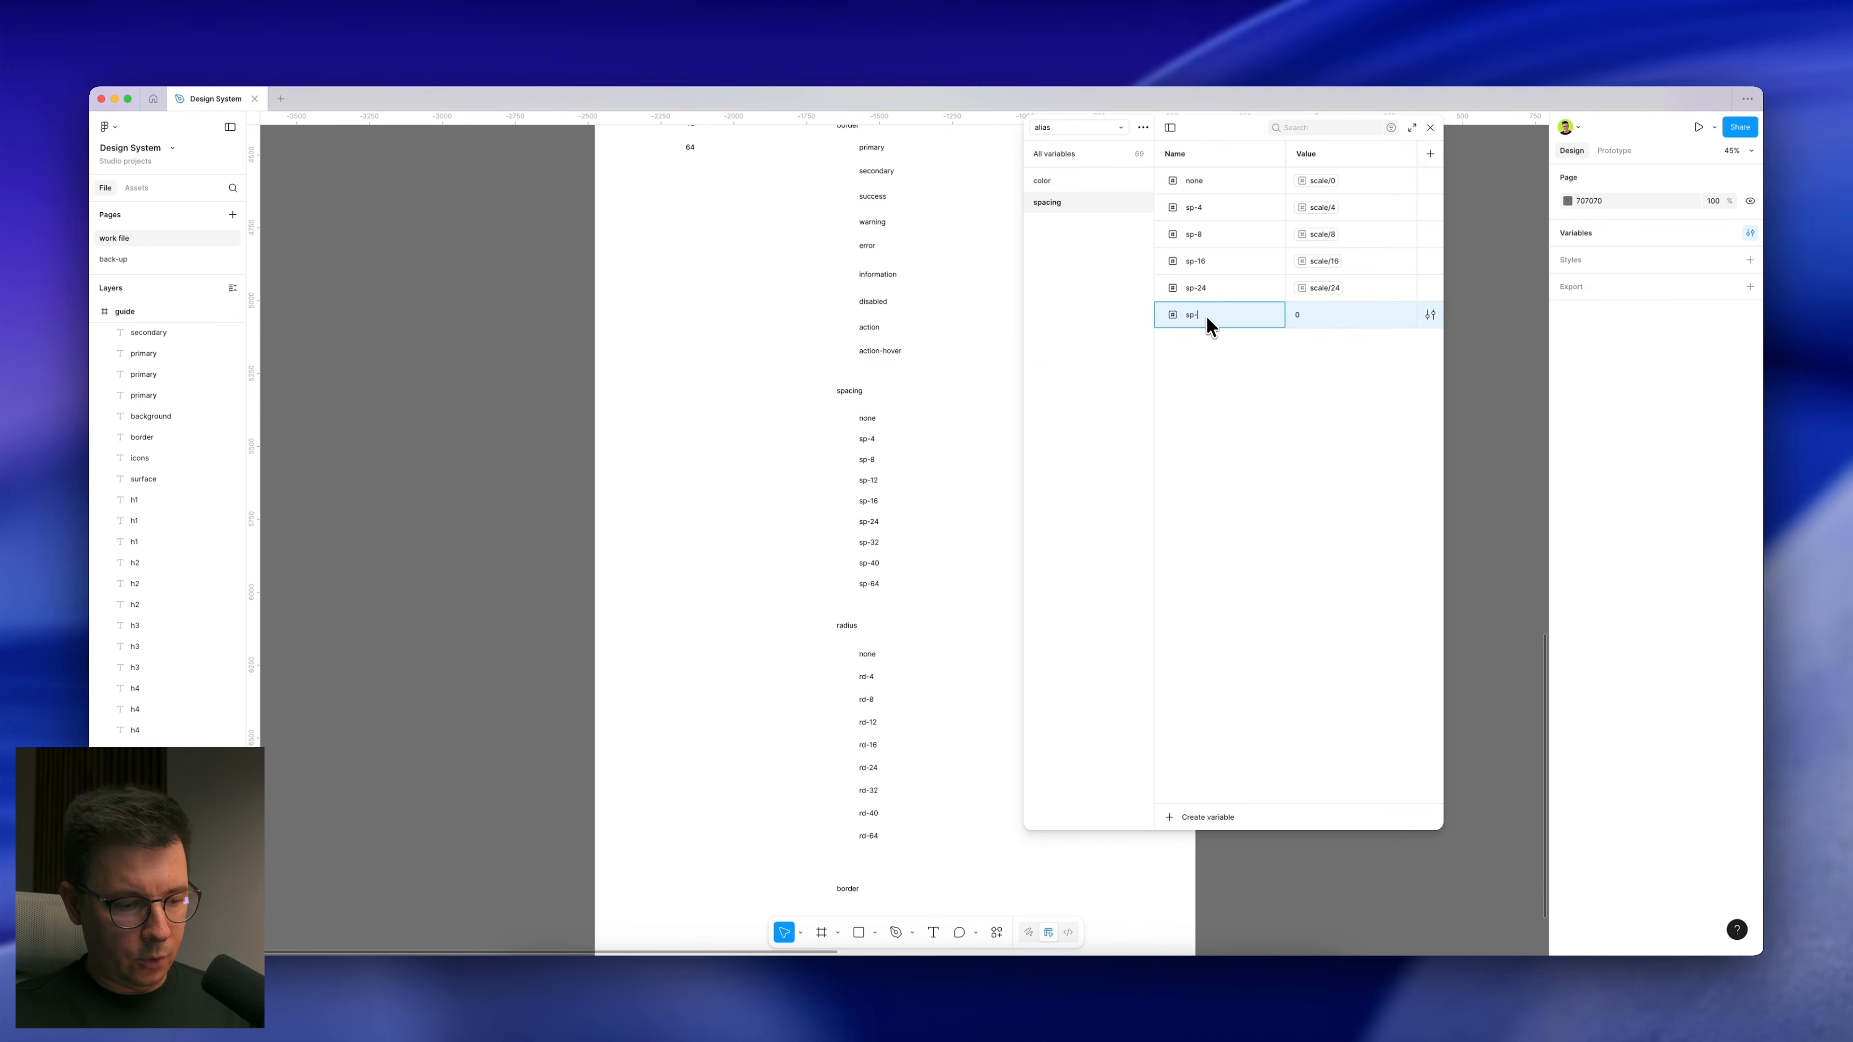
pyautogui.write('sp-32')
pyautogui.press('Tab')
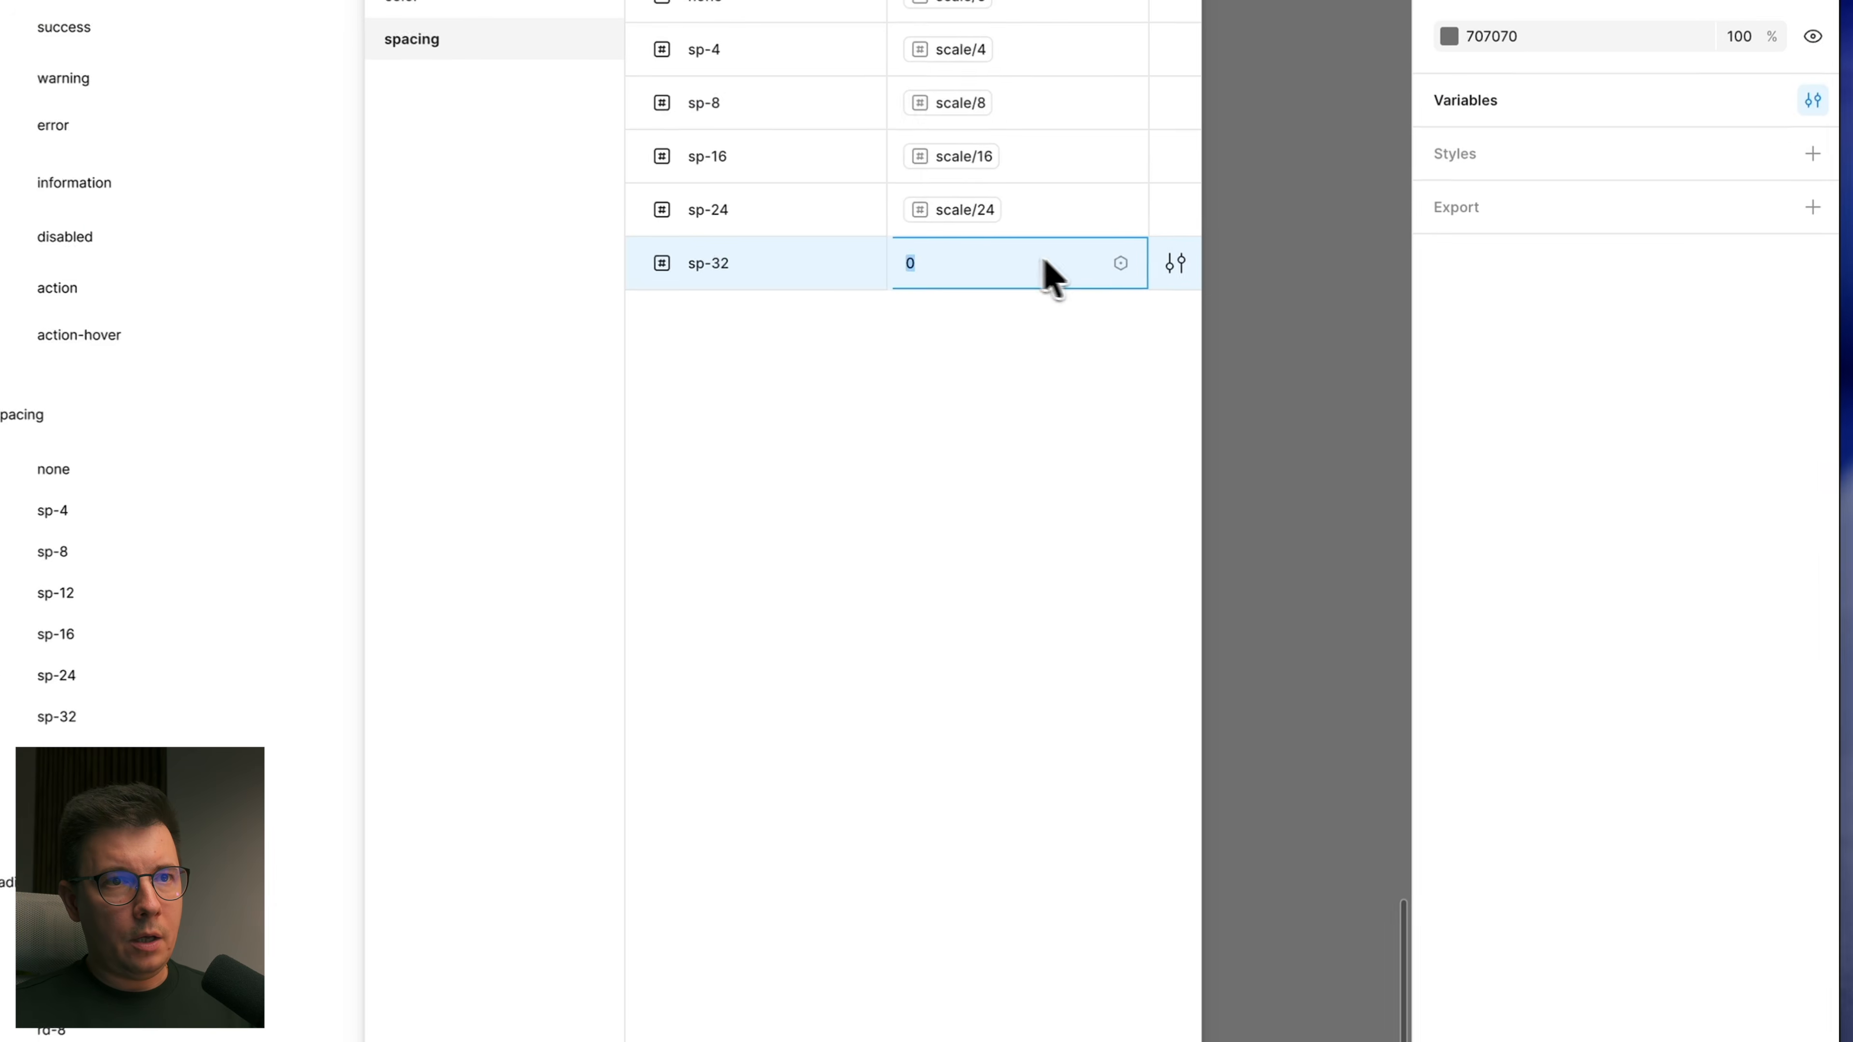
pyautogui.click(1120, 263)
pyautogui.scroll(-5, 1006, 628)
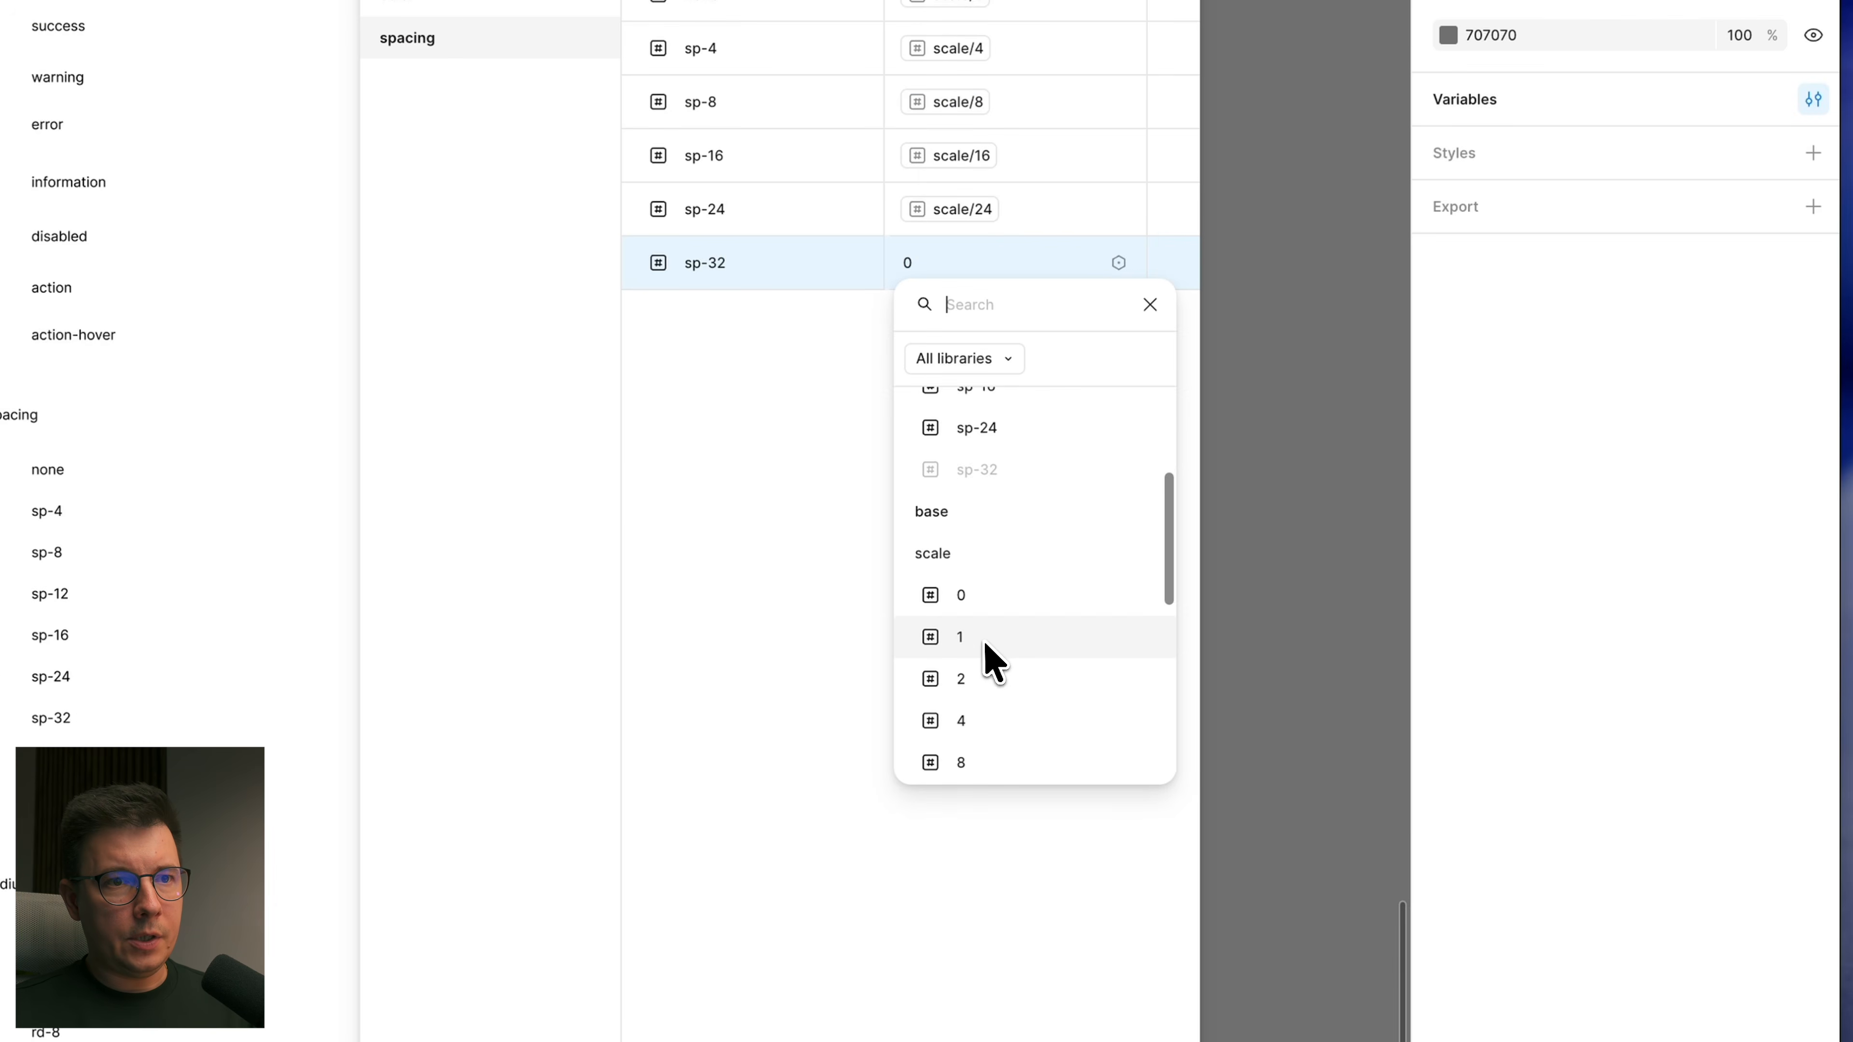
pyautogui.scroll(-3, 992, 646)
pyautogui.click(1000, 694)
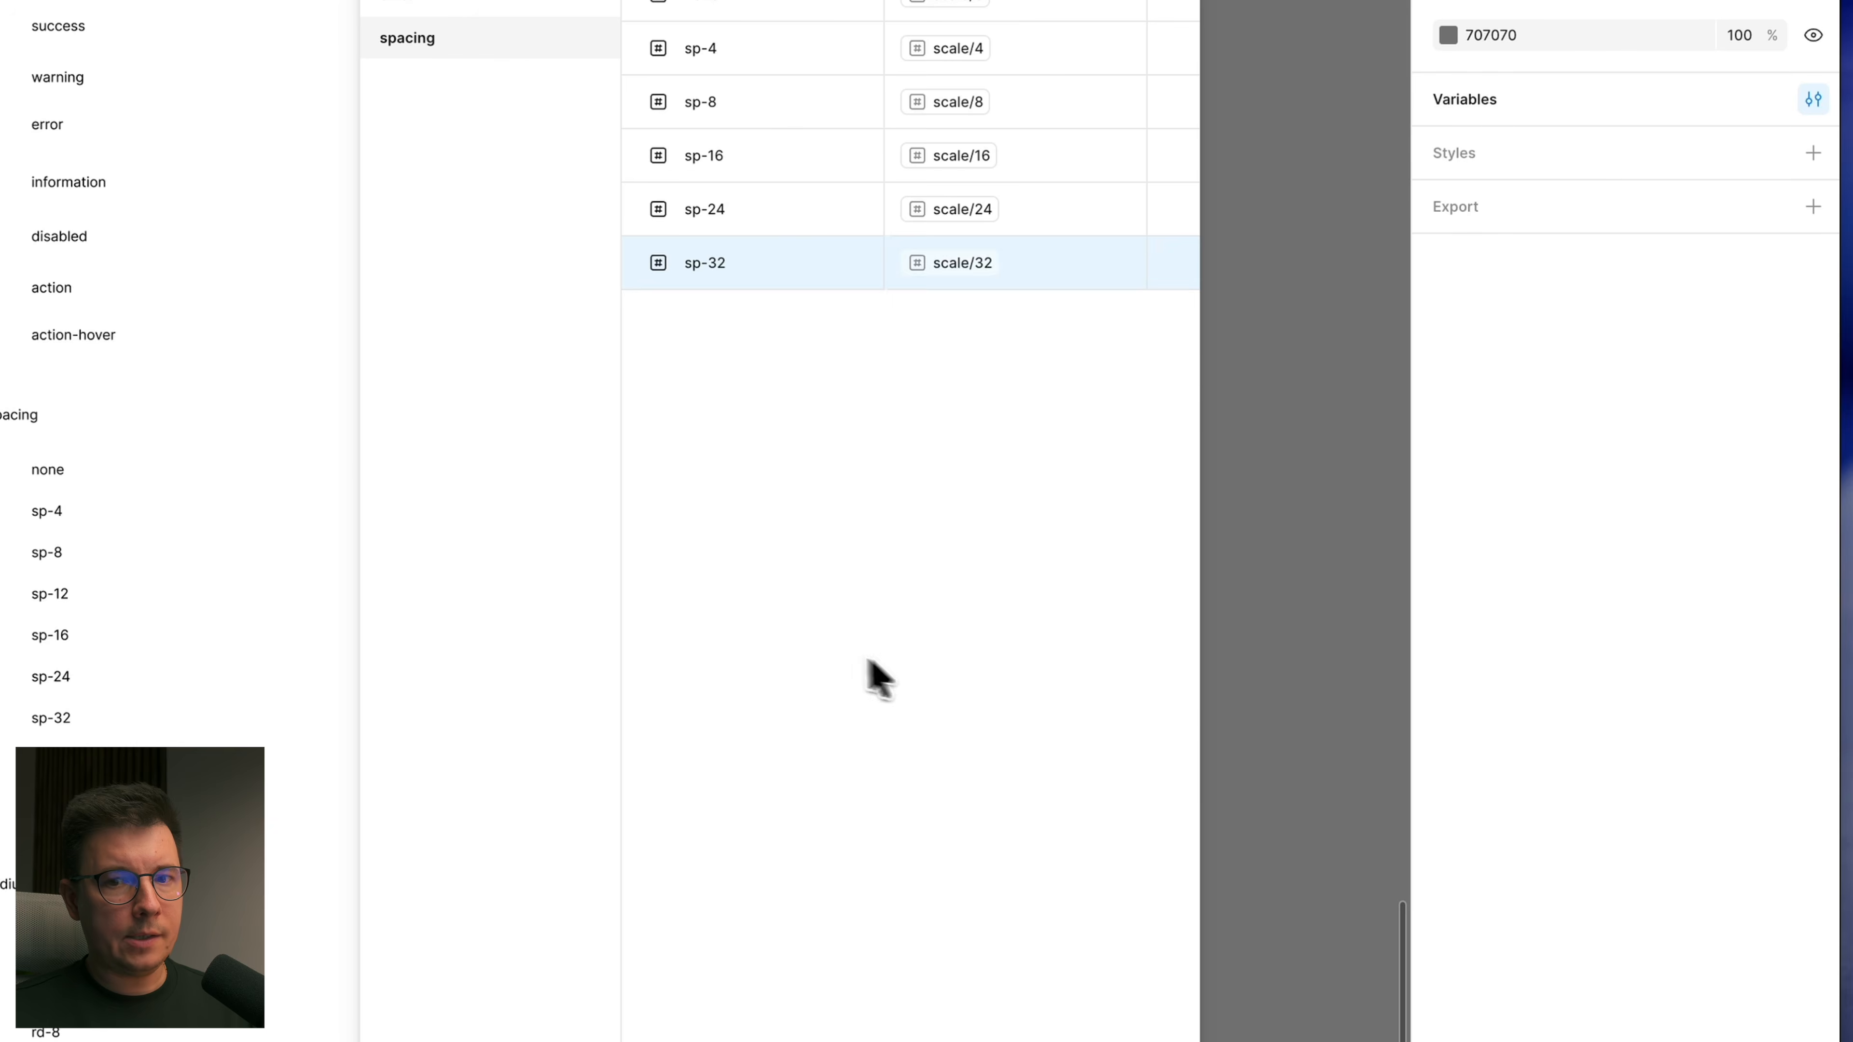
# Step: Create a number variable named sp-40 in the spacing group and link its value to scale/40
pyautogui.click(850, 702)
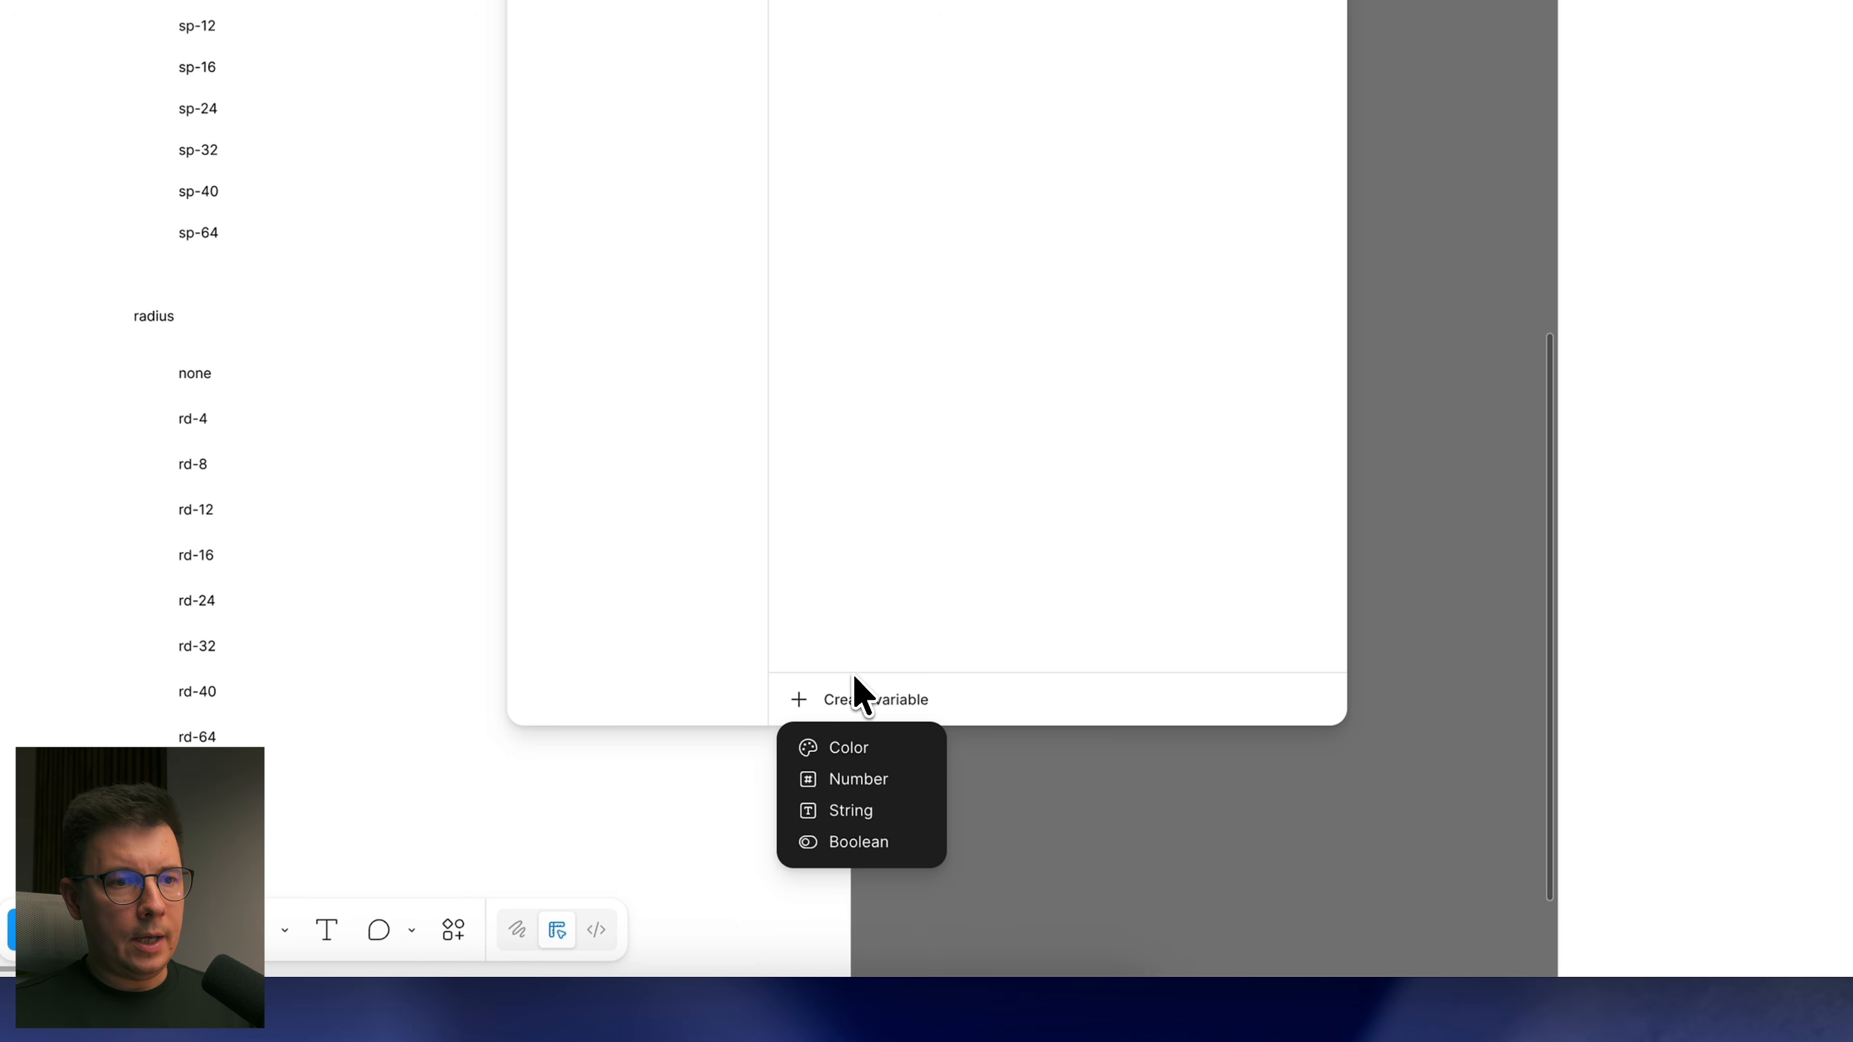
pyautogui.click(877, 787)
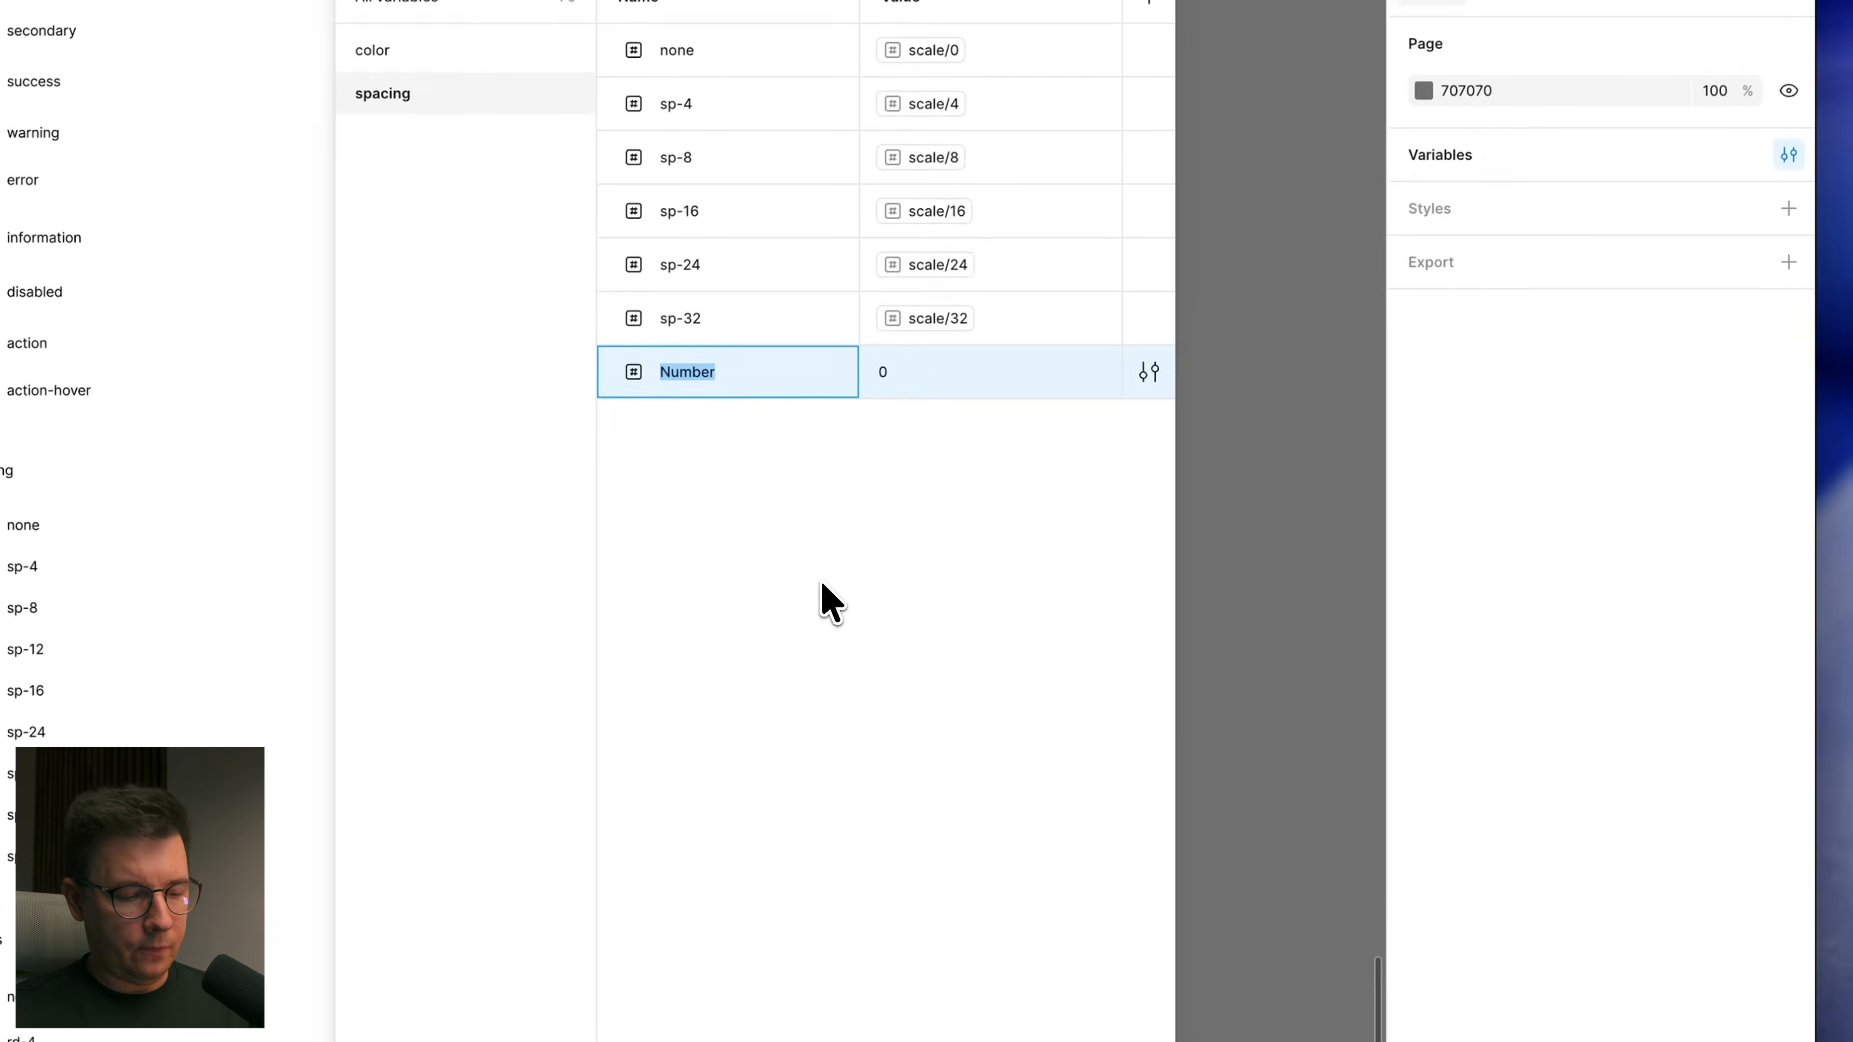
pyautogui.write('sp-40')
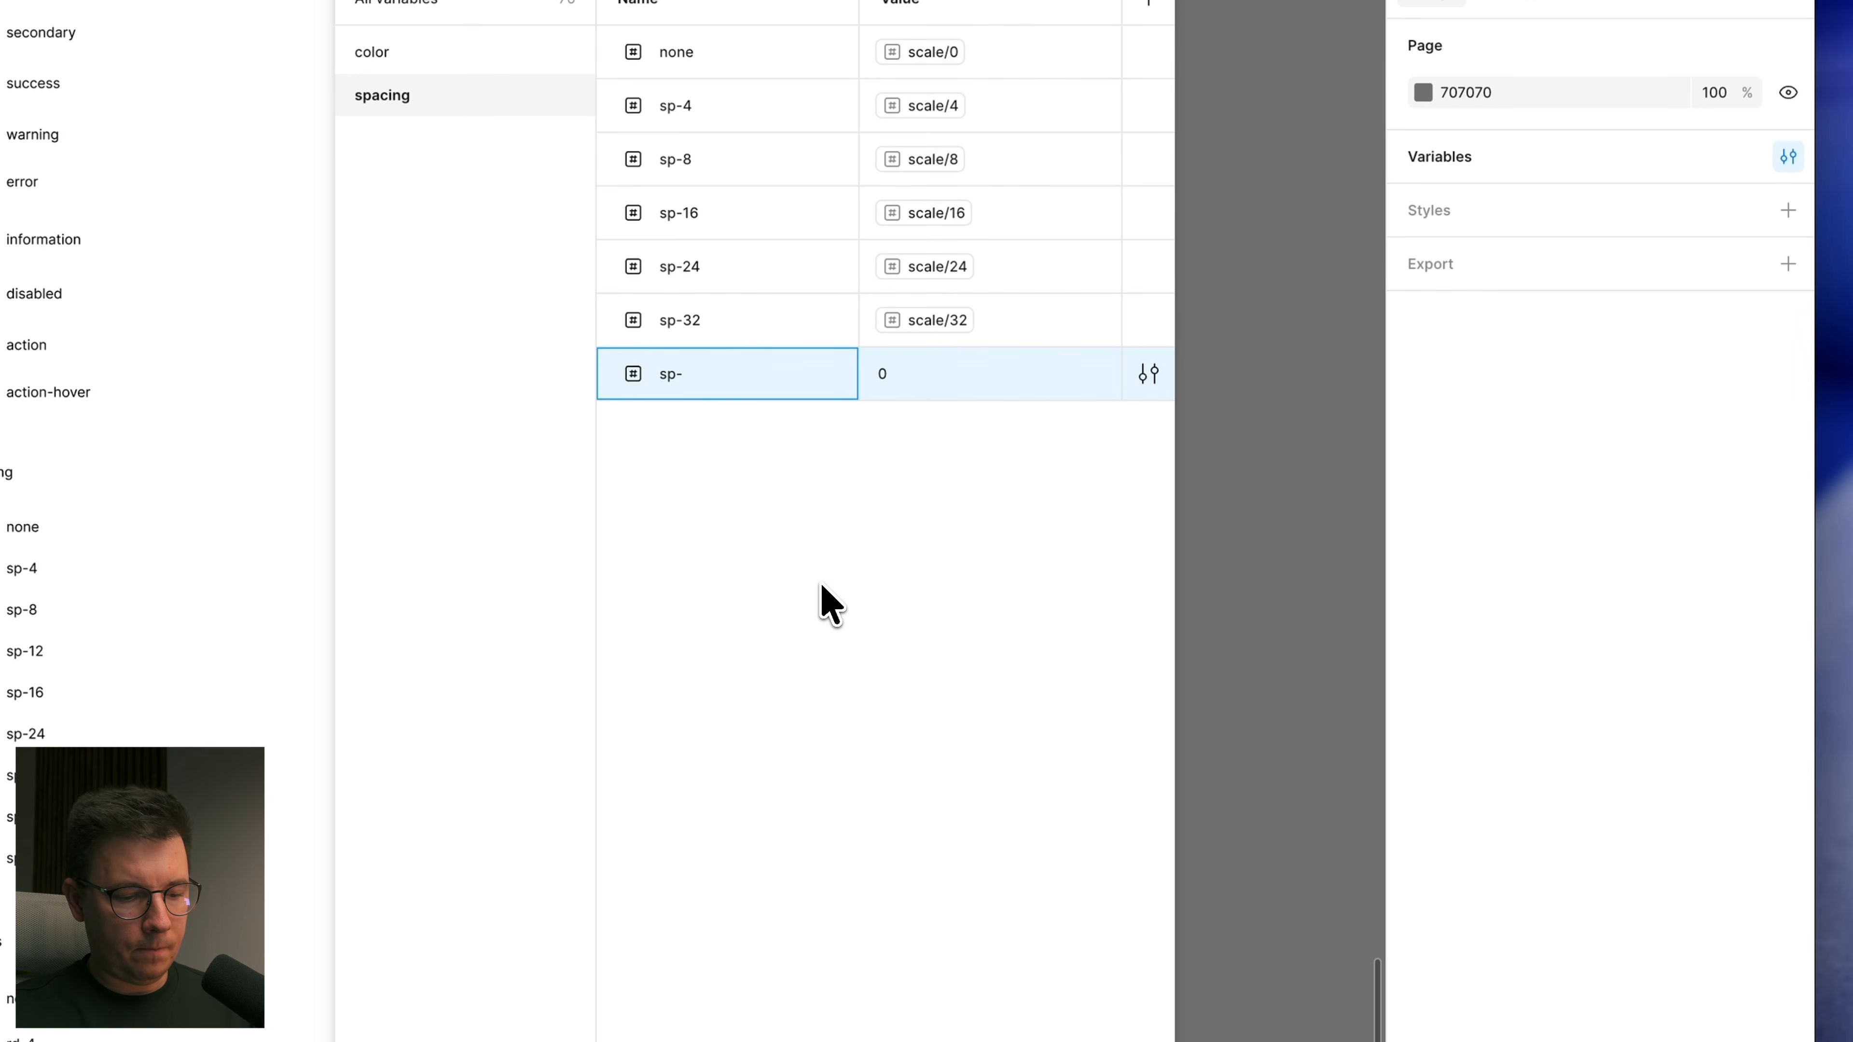
pyautogui.click(1068, 379)
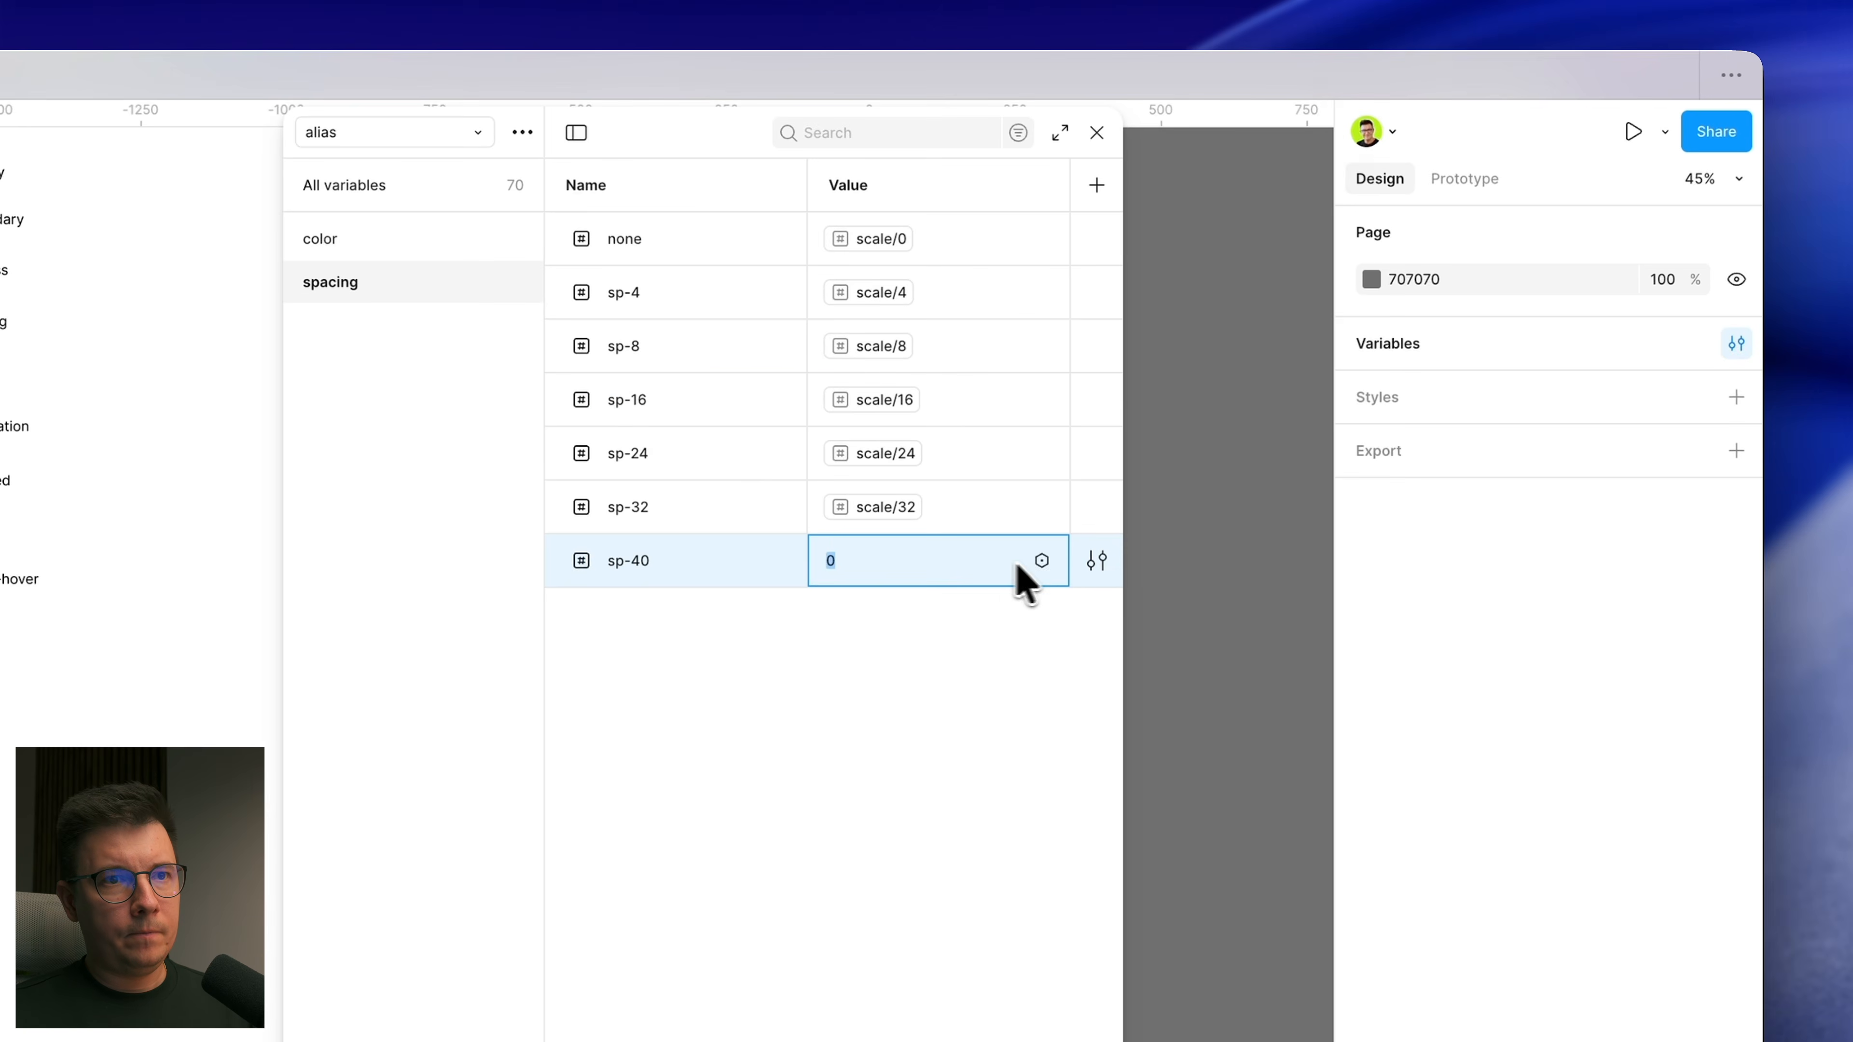
pyautogui.click(1041, 561)
pyautogui.scroll(-10, 1026, 753)
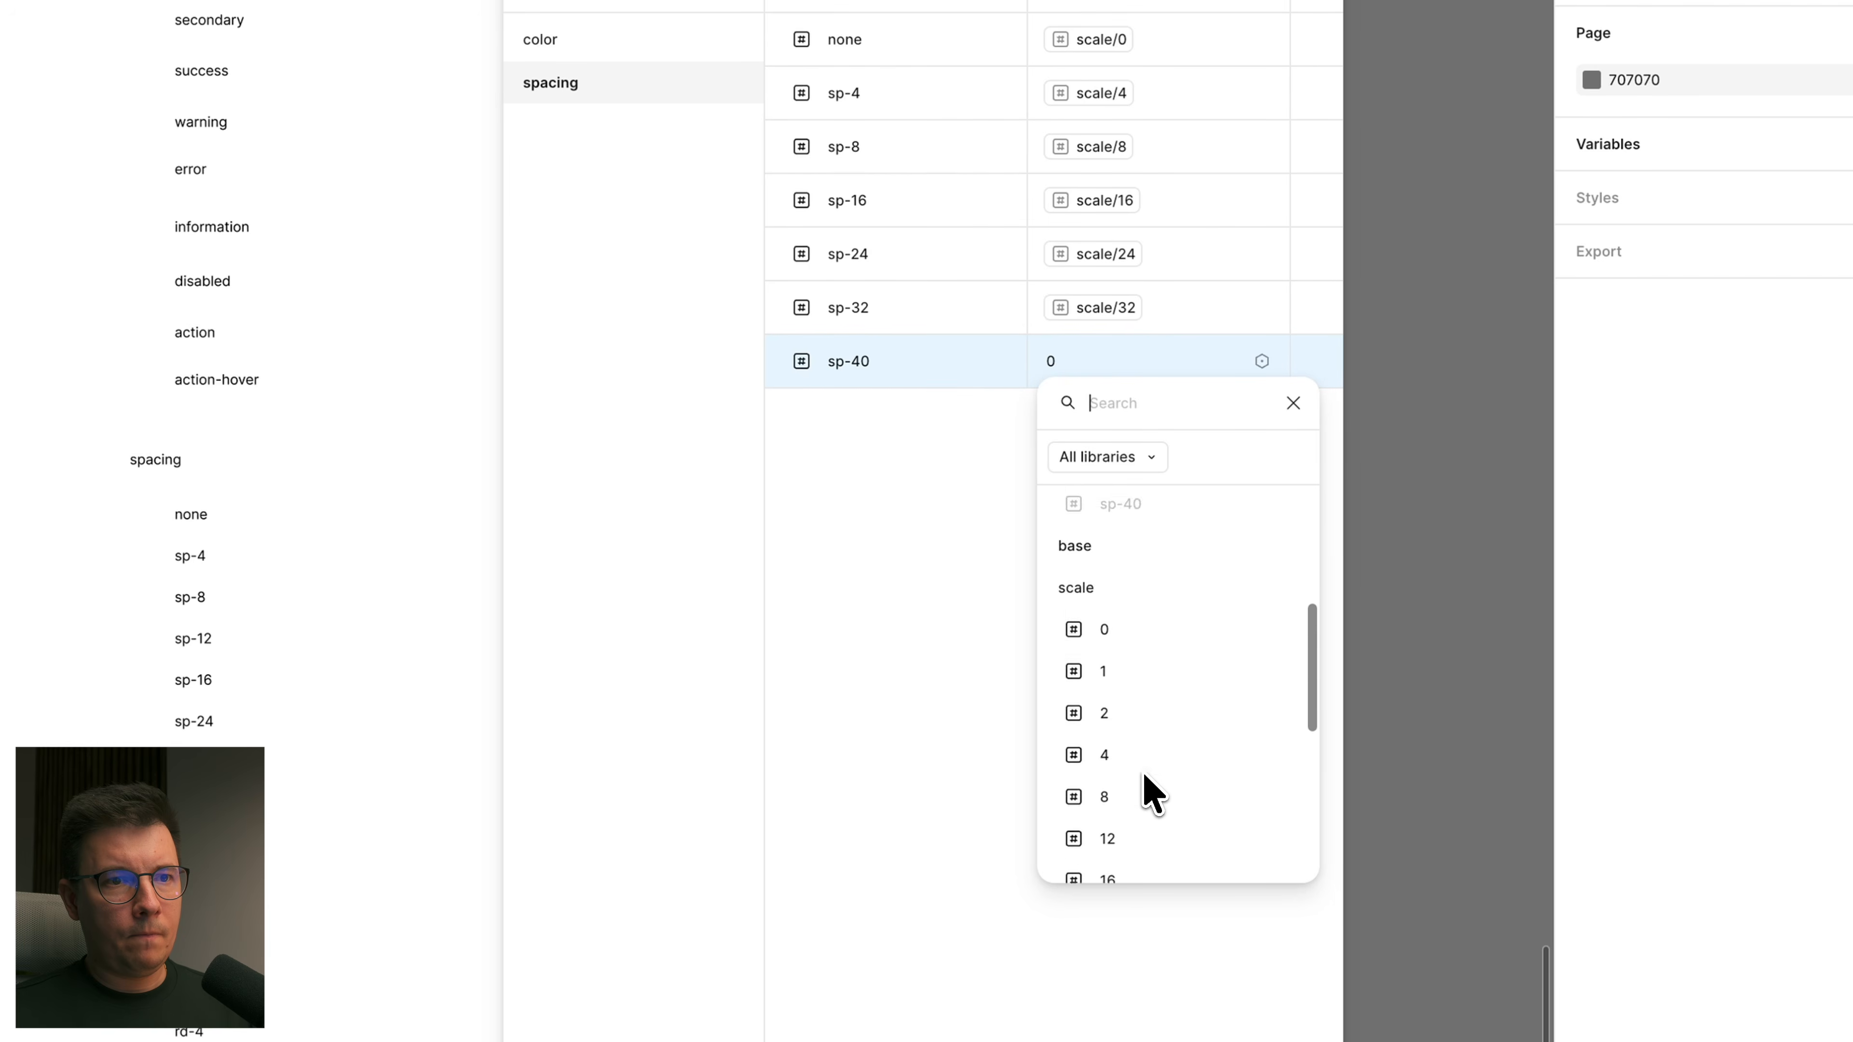
pyautogui.scroll(-3, 1123, 752)
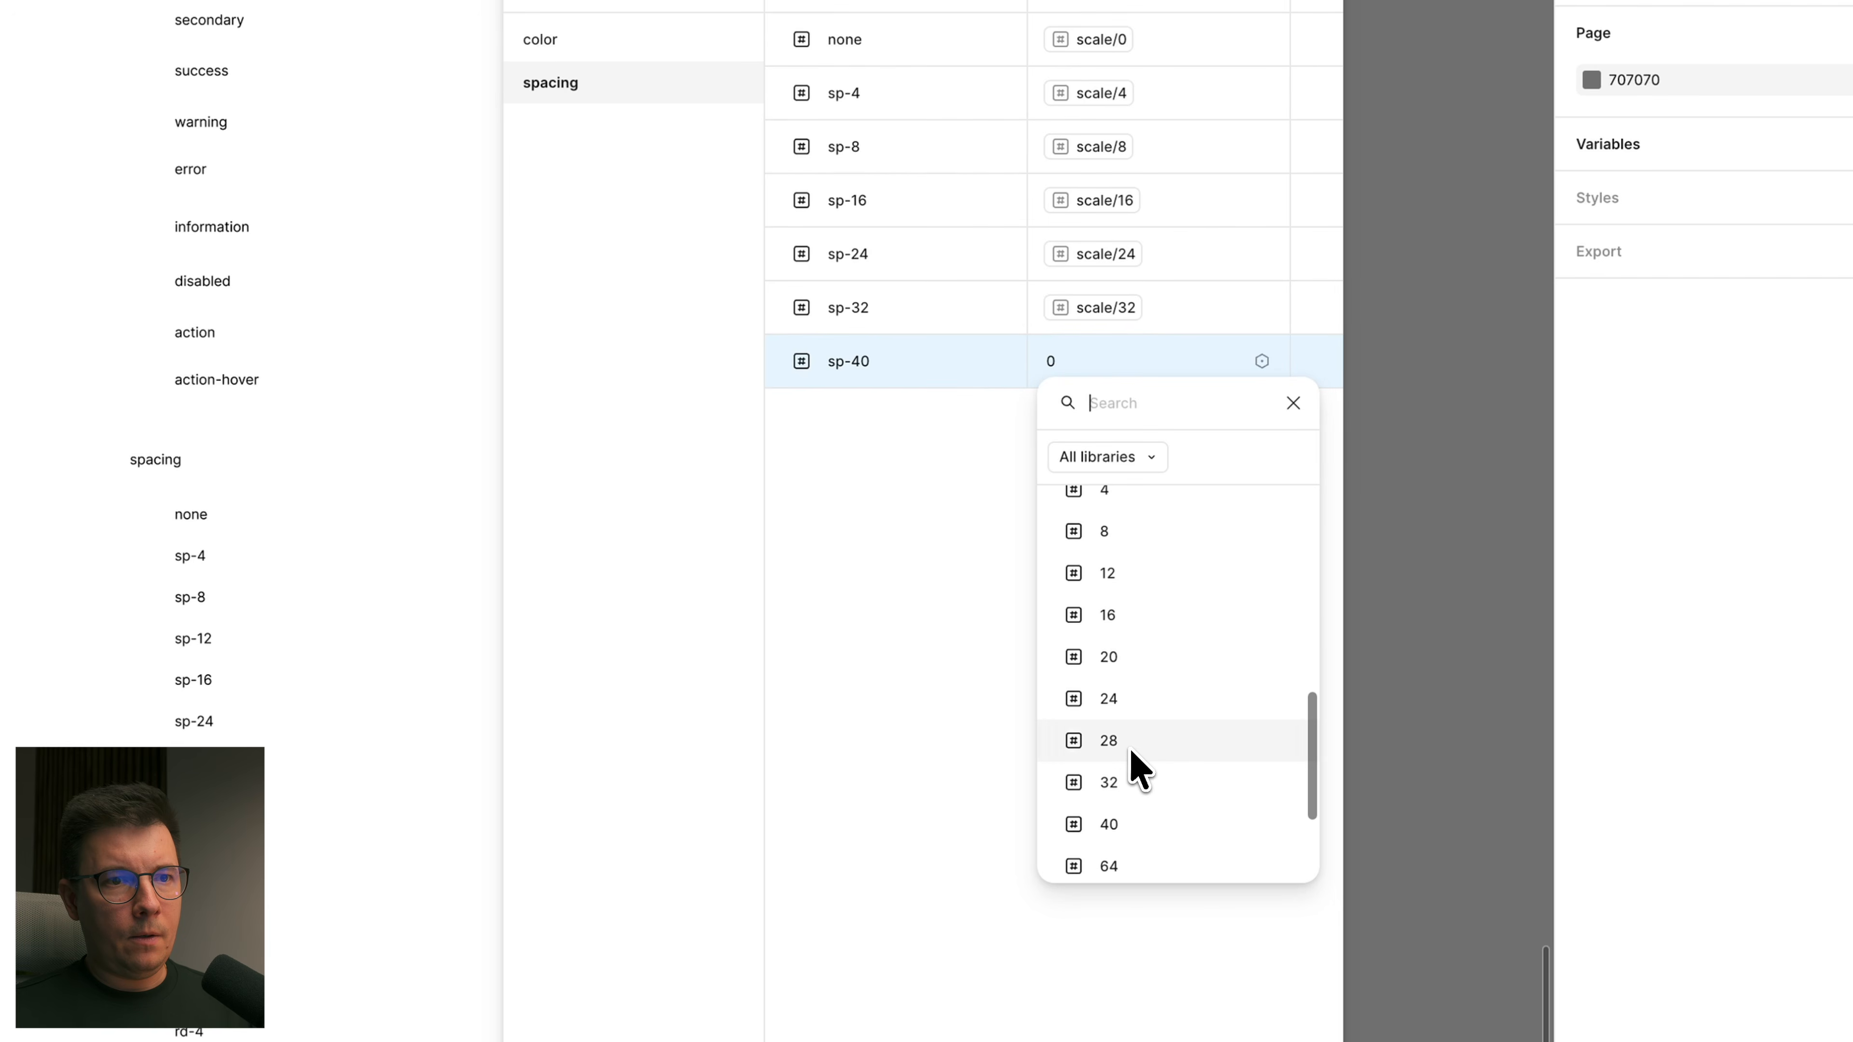
pyautogui.click(1133, 819)
pyautogui.click(1027, 622)
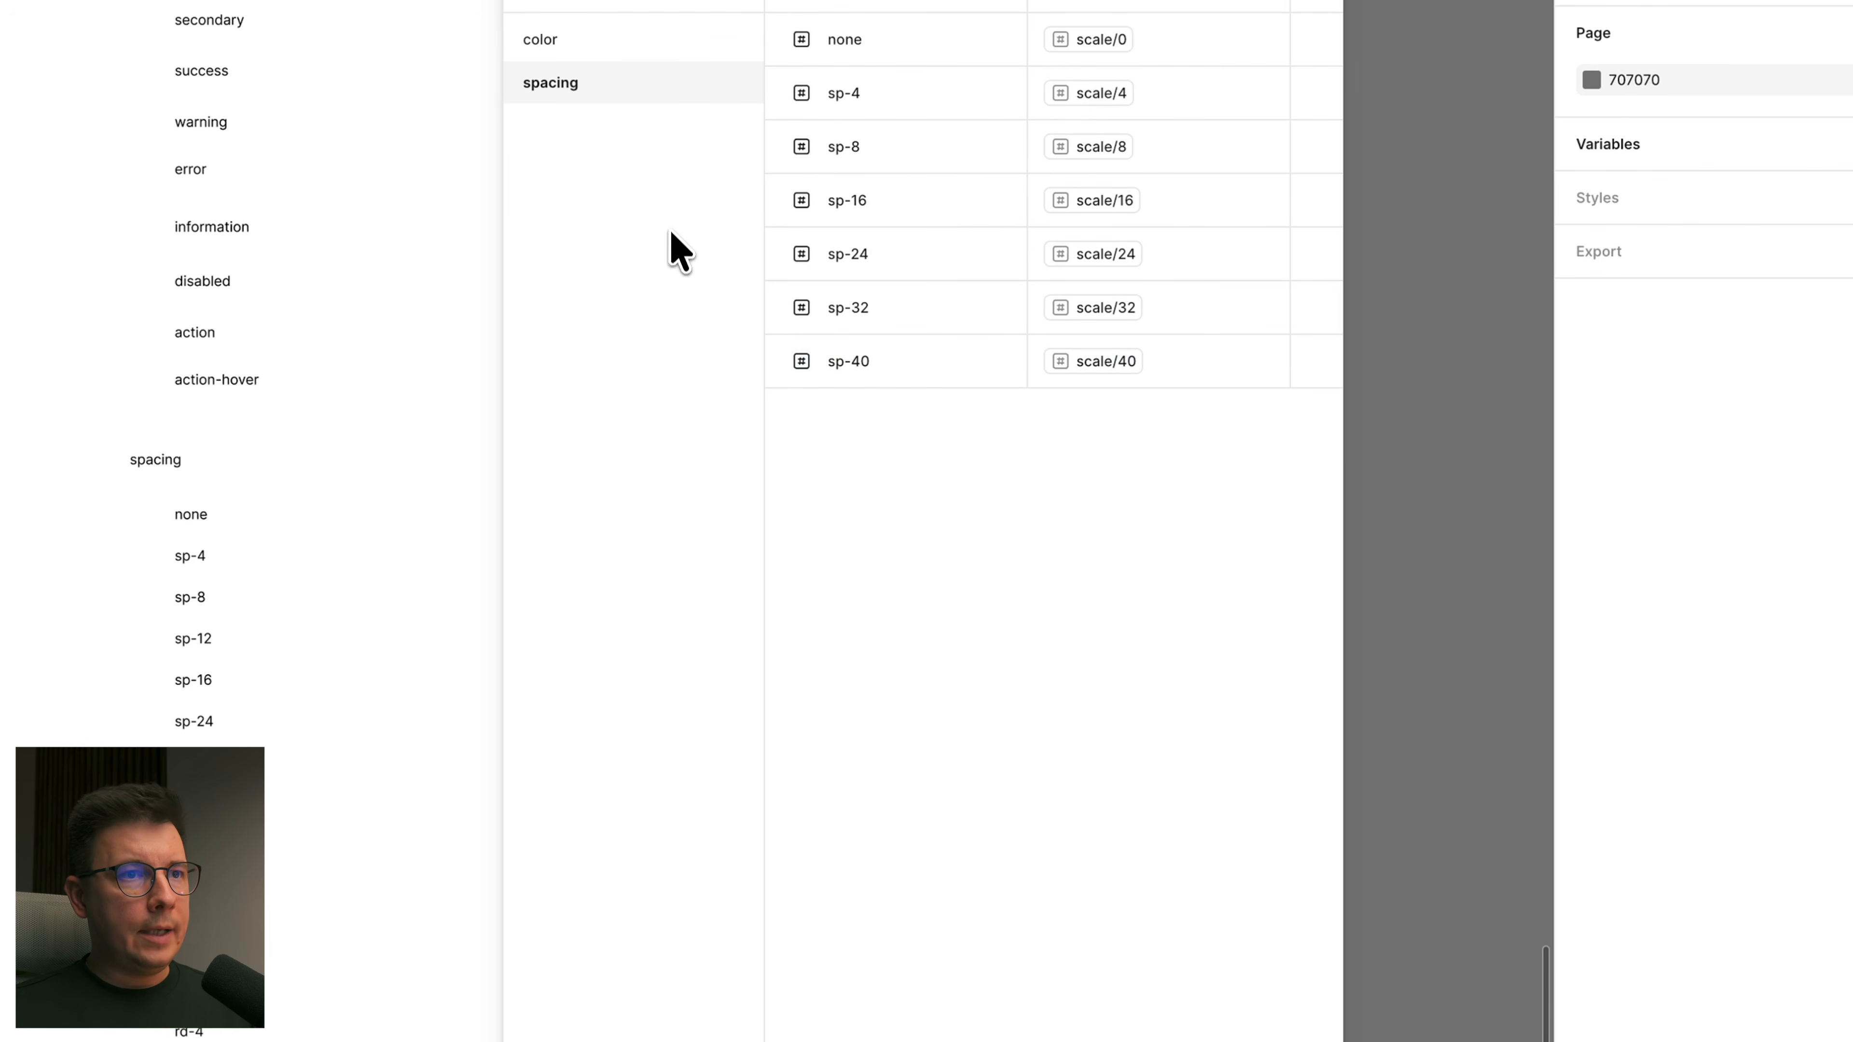
# Step: Create another number variable in the spacing group and put it in a new subgroup named radius
pyautogui.click(868, 681)
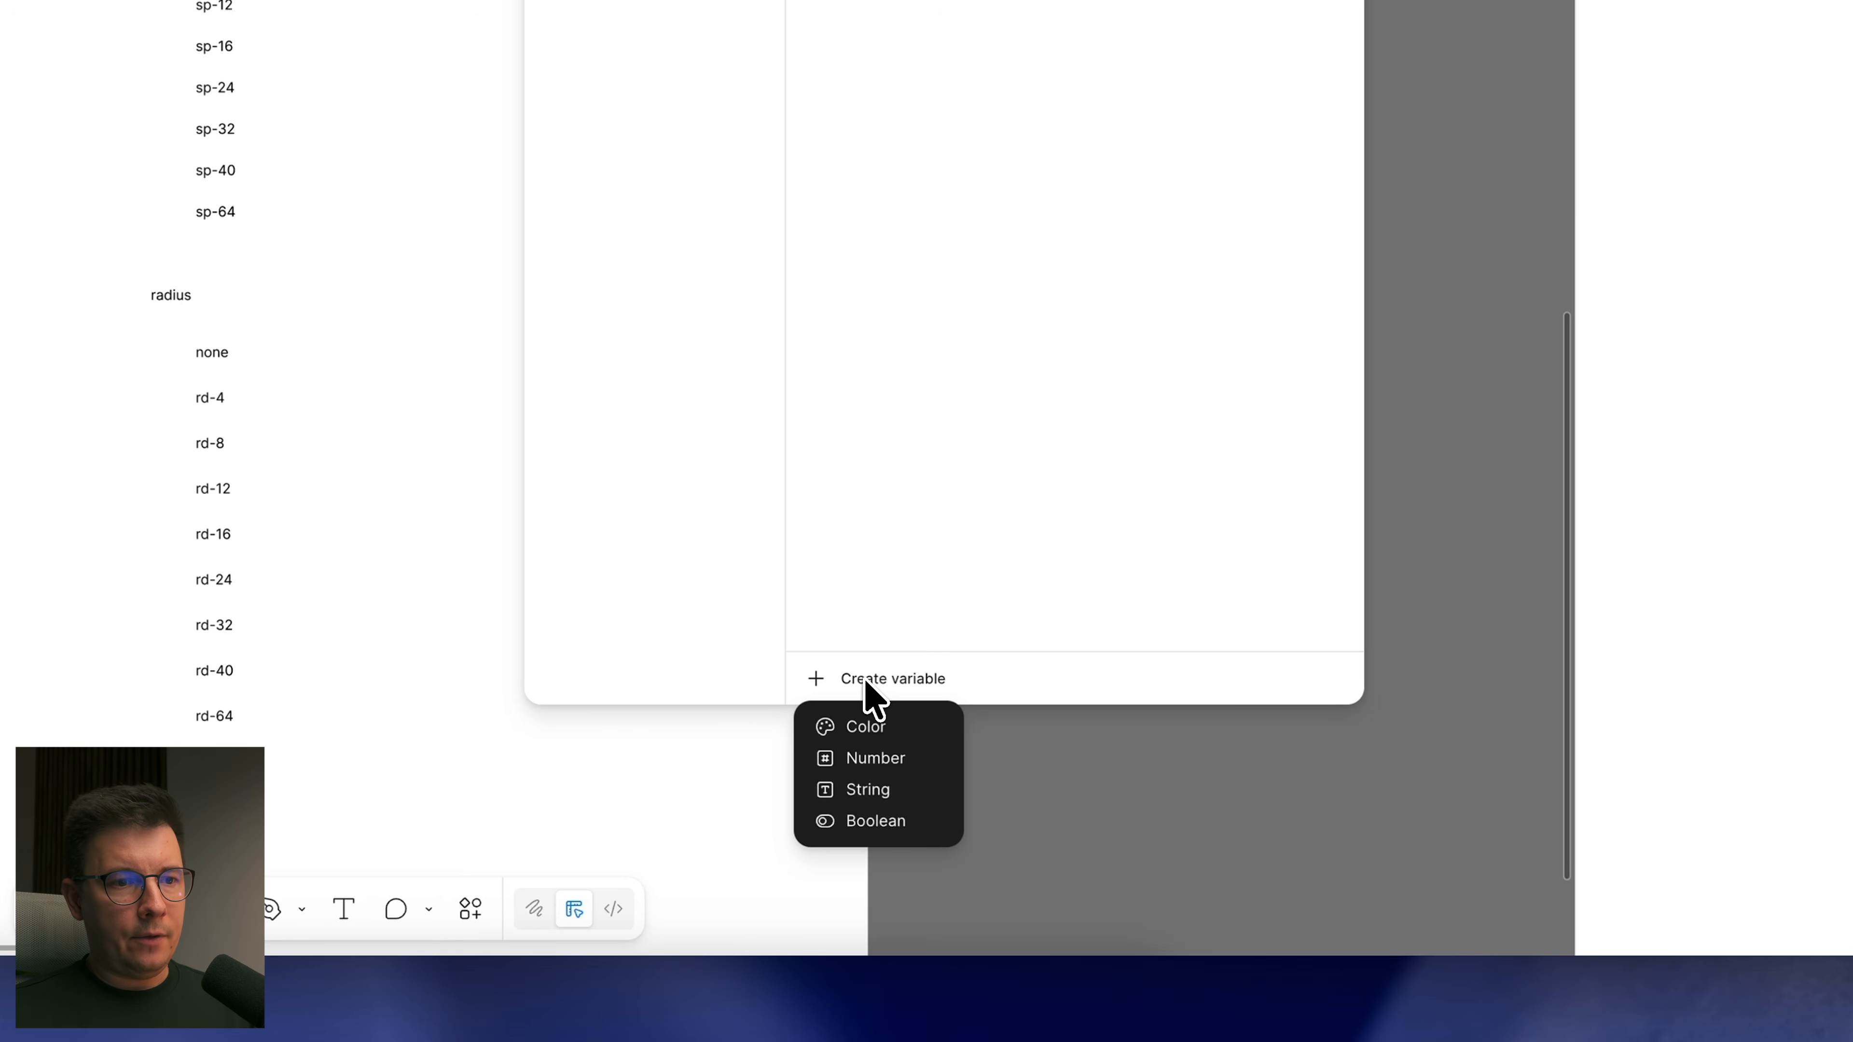
pyautogui.click(872, 759)
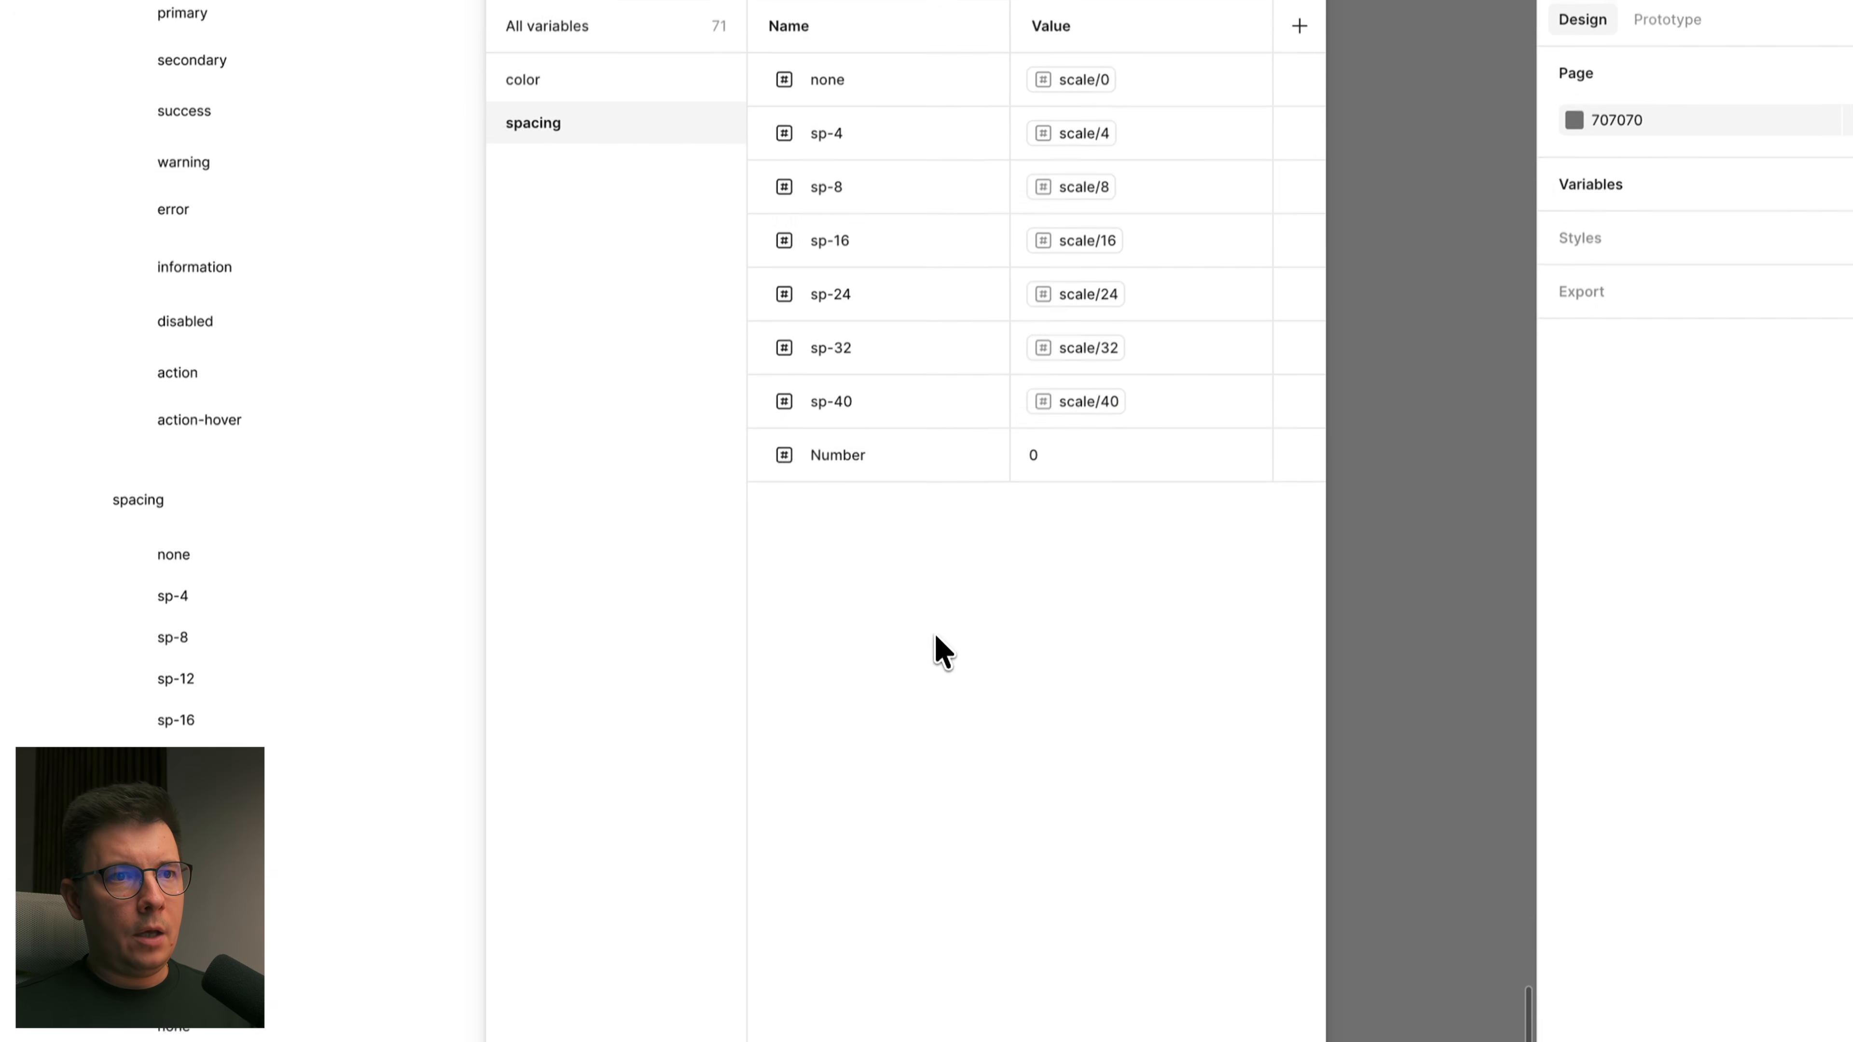
pyautogui.rightClick(948, 457)
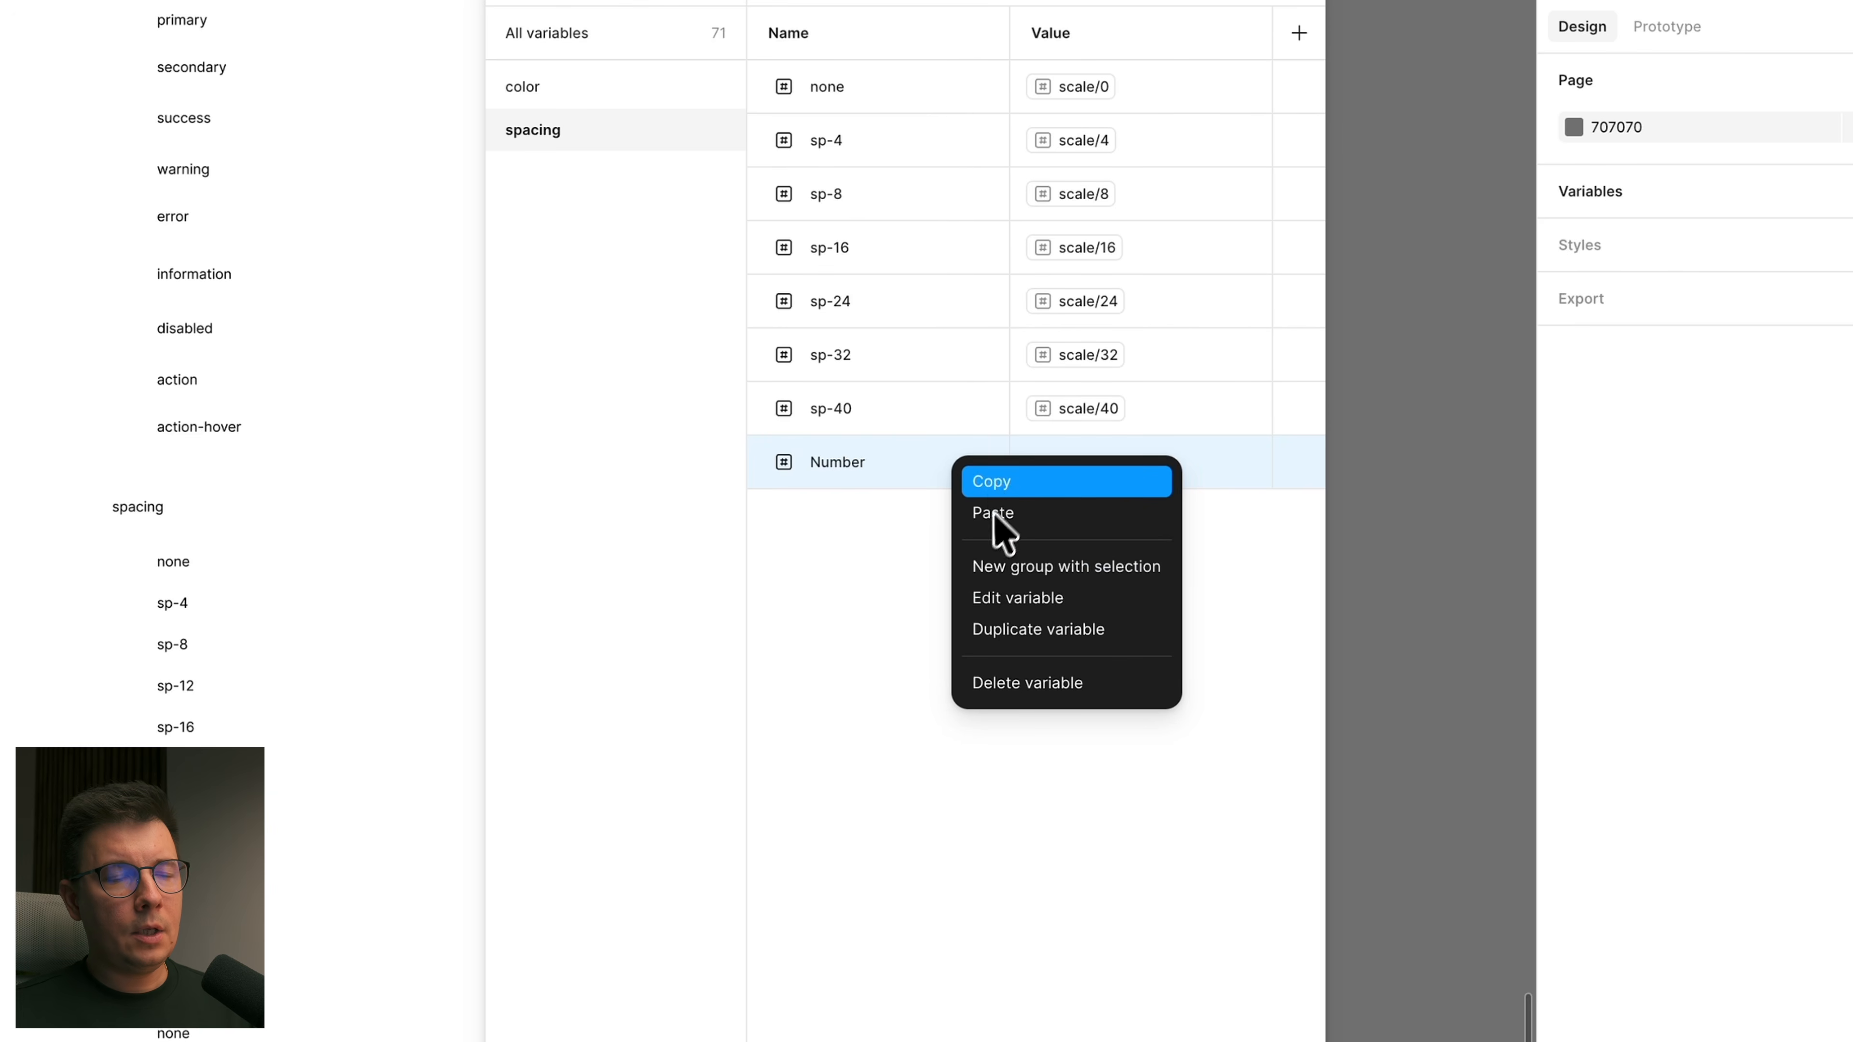
pyautogui.click(1016, 566)
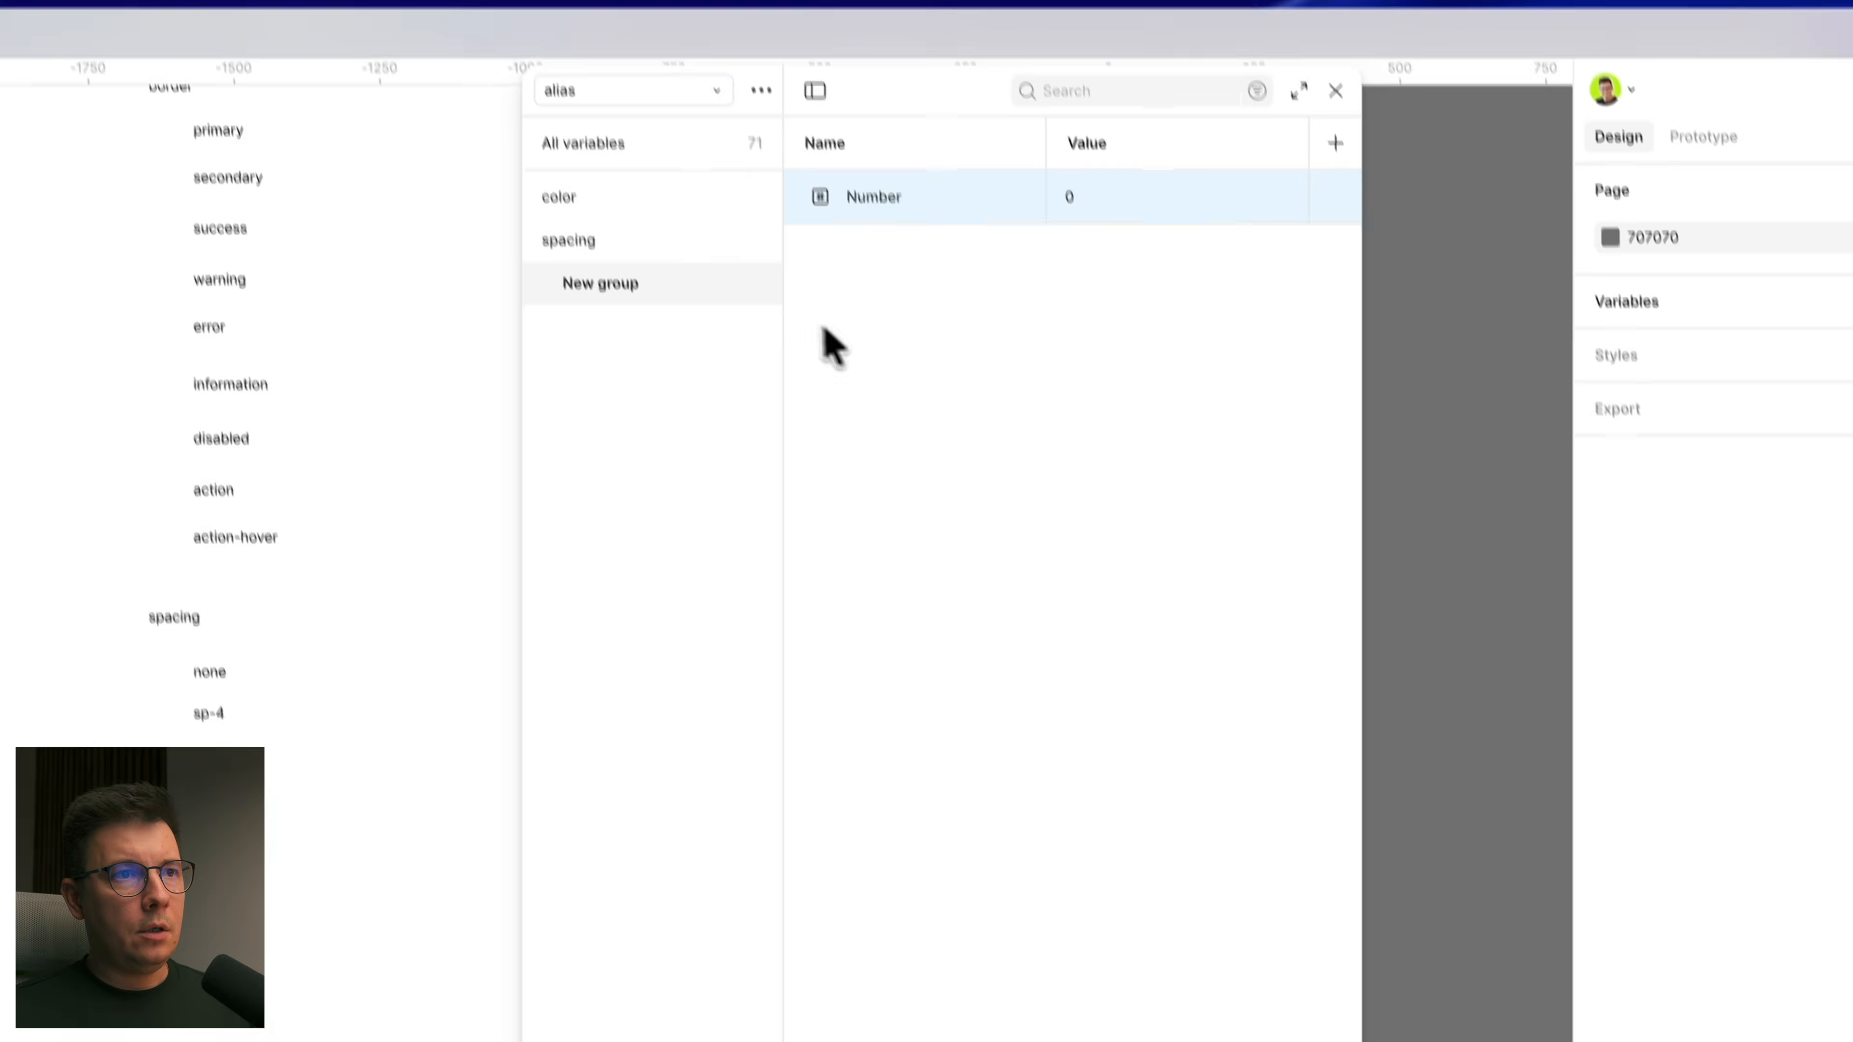
pyautogui.doubleClick(569, 175)
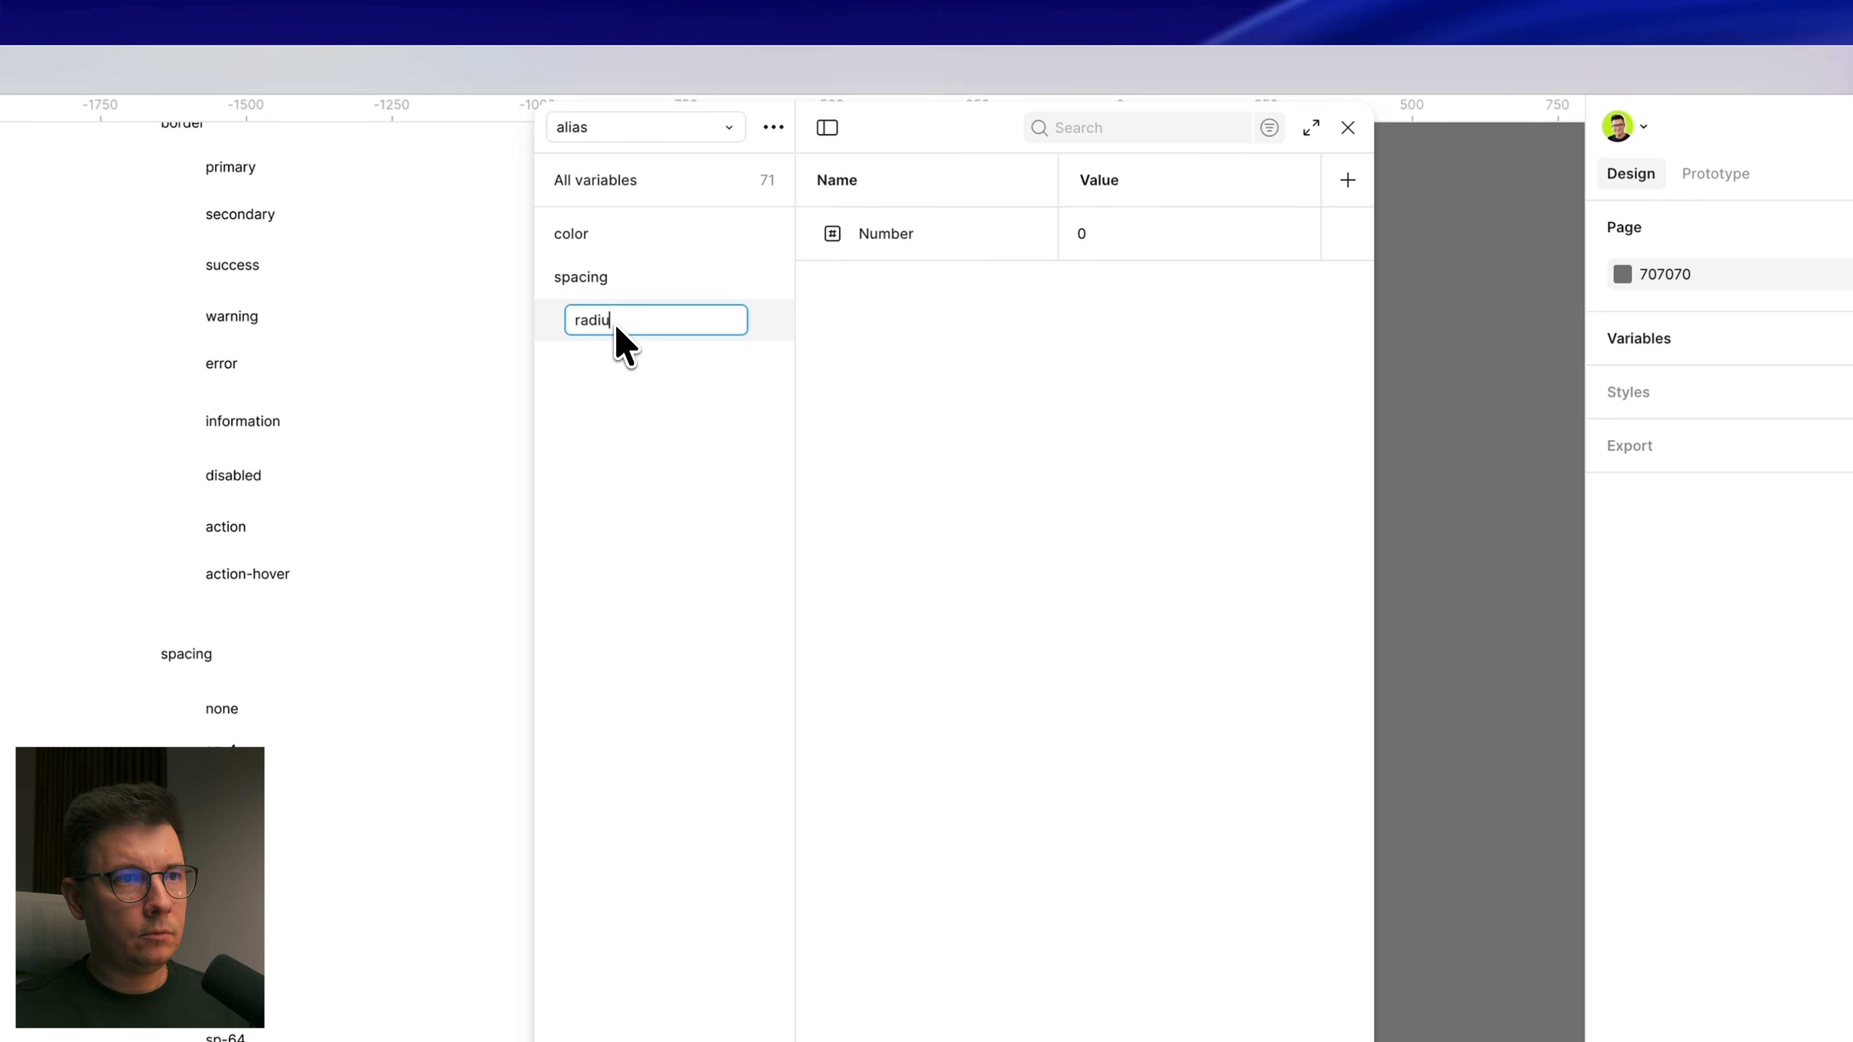
pyautogui.press('Return')
# Step: Rename the radius group's number variable to none and link its value to scale/0
pyautogui.click(902, 235)
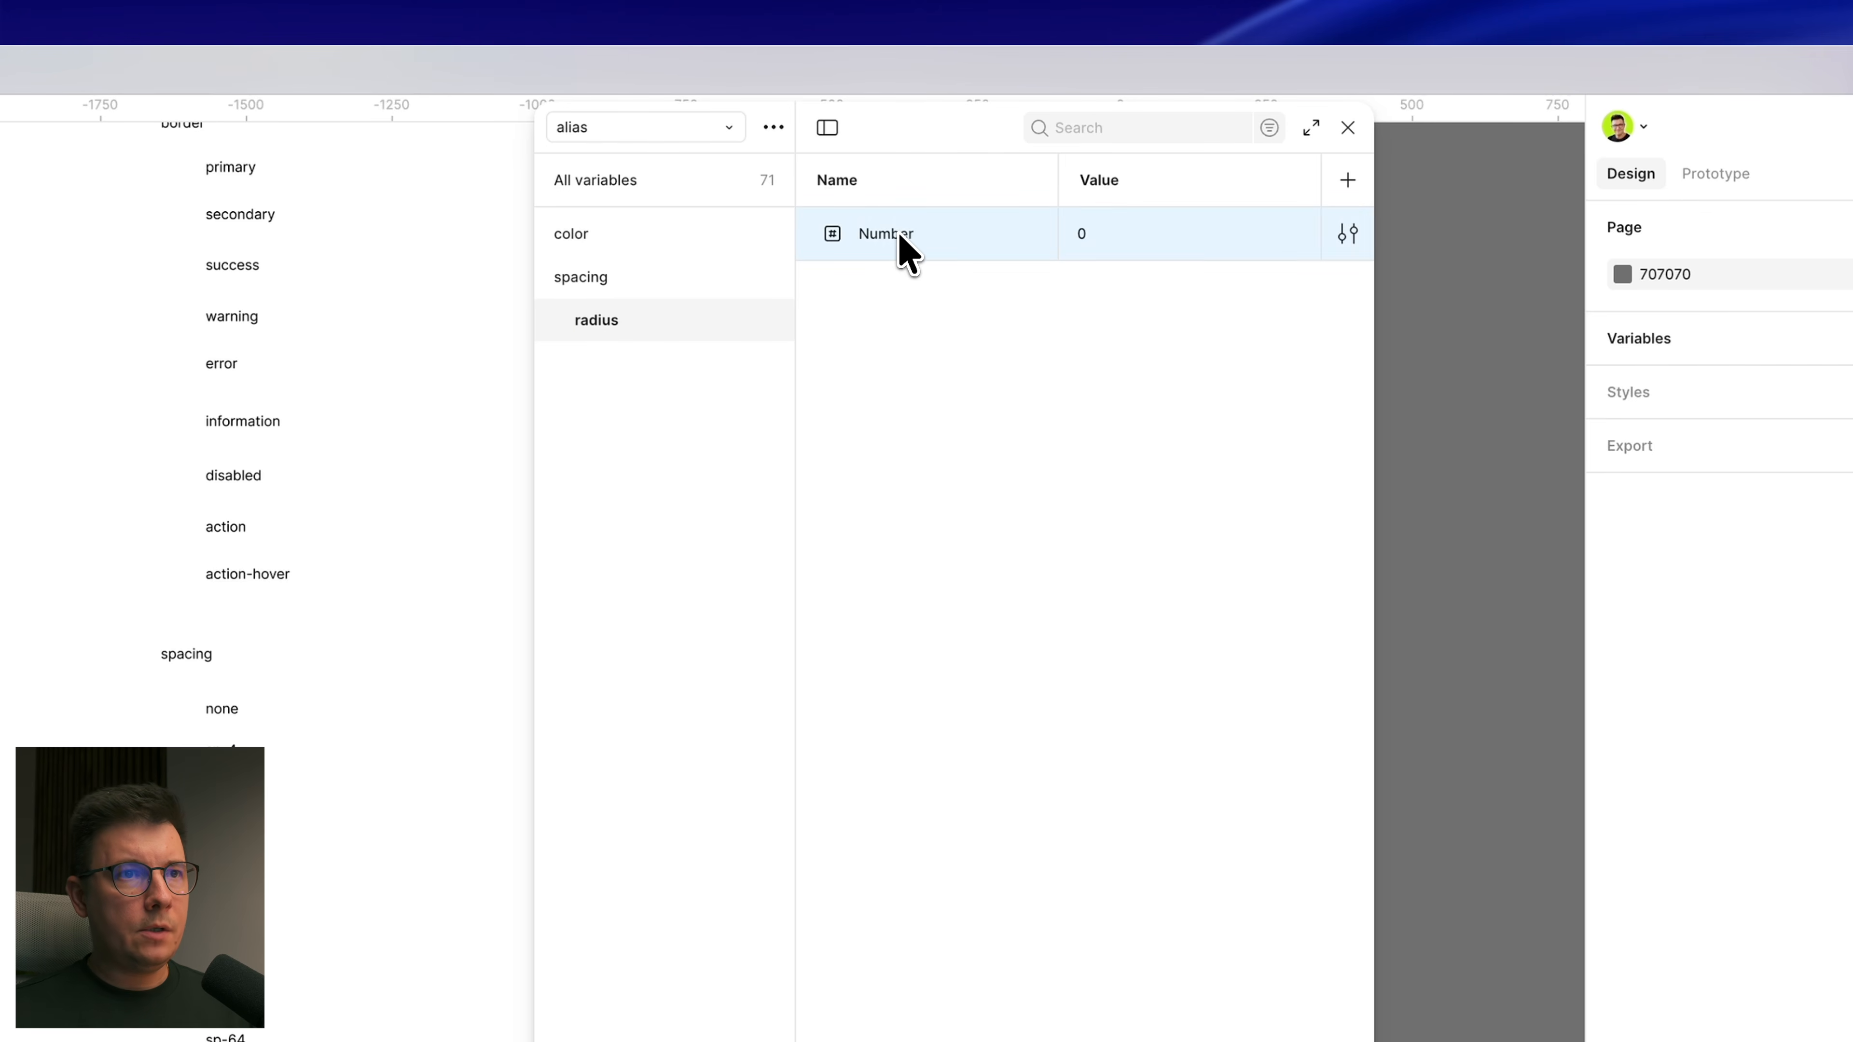
pyautogui.doubleClick(901, 235)
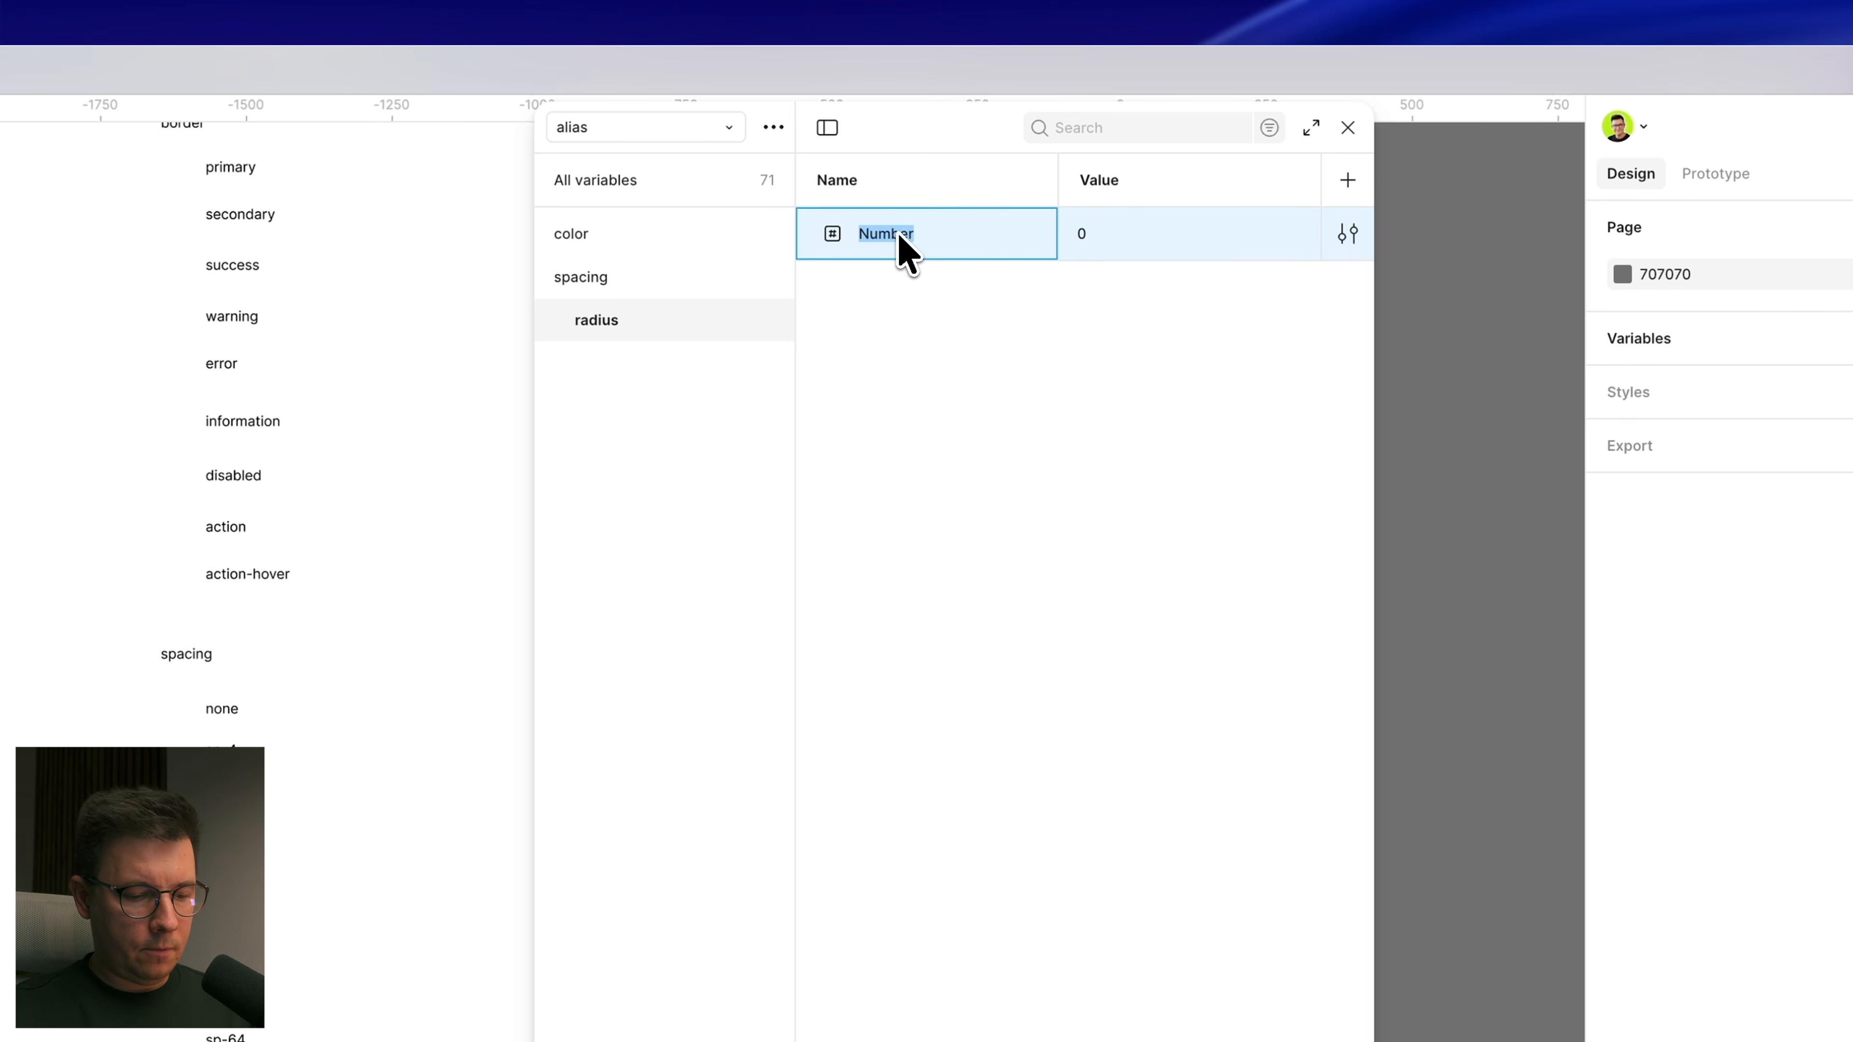
pyautogui.write('none')
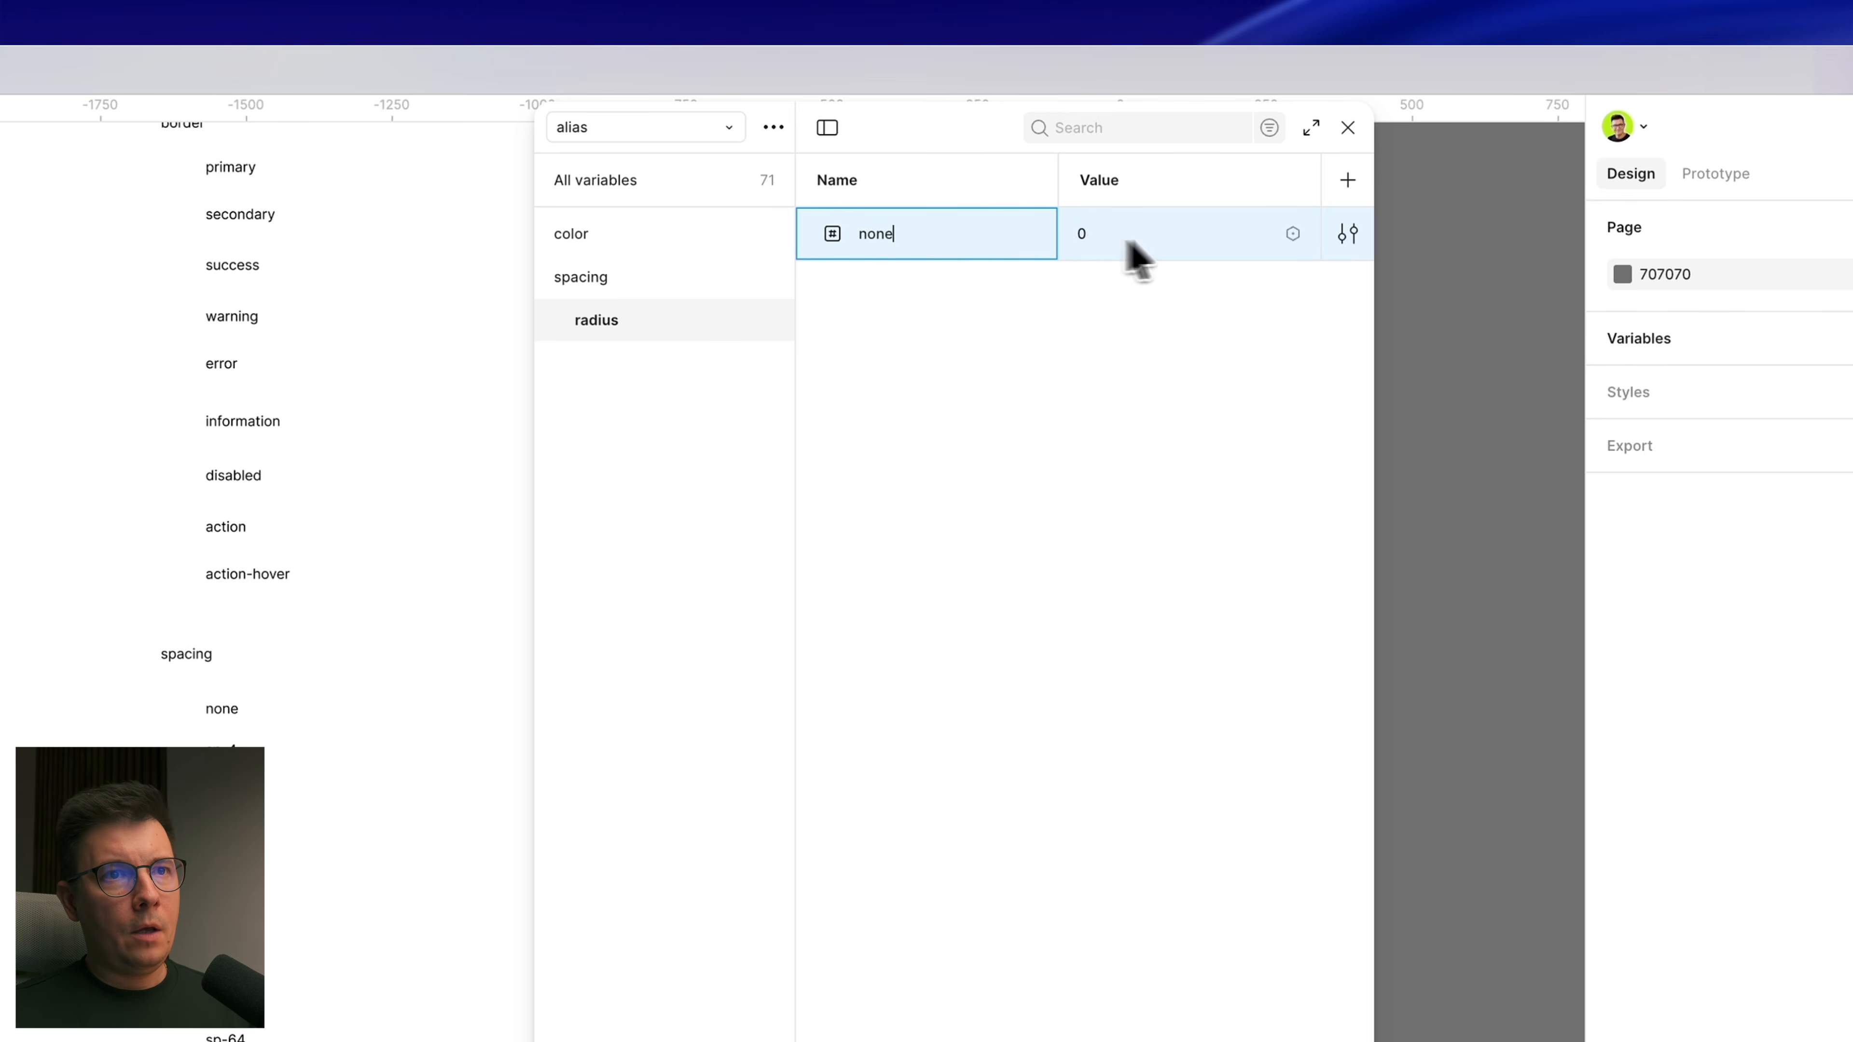
pyautogui.click(1292, 234)
pyautogui.scroll(-5, 1138, 511)
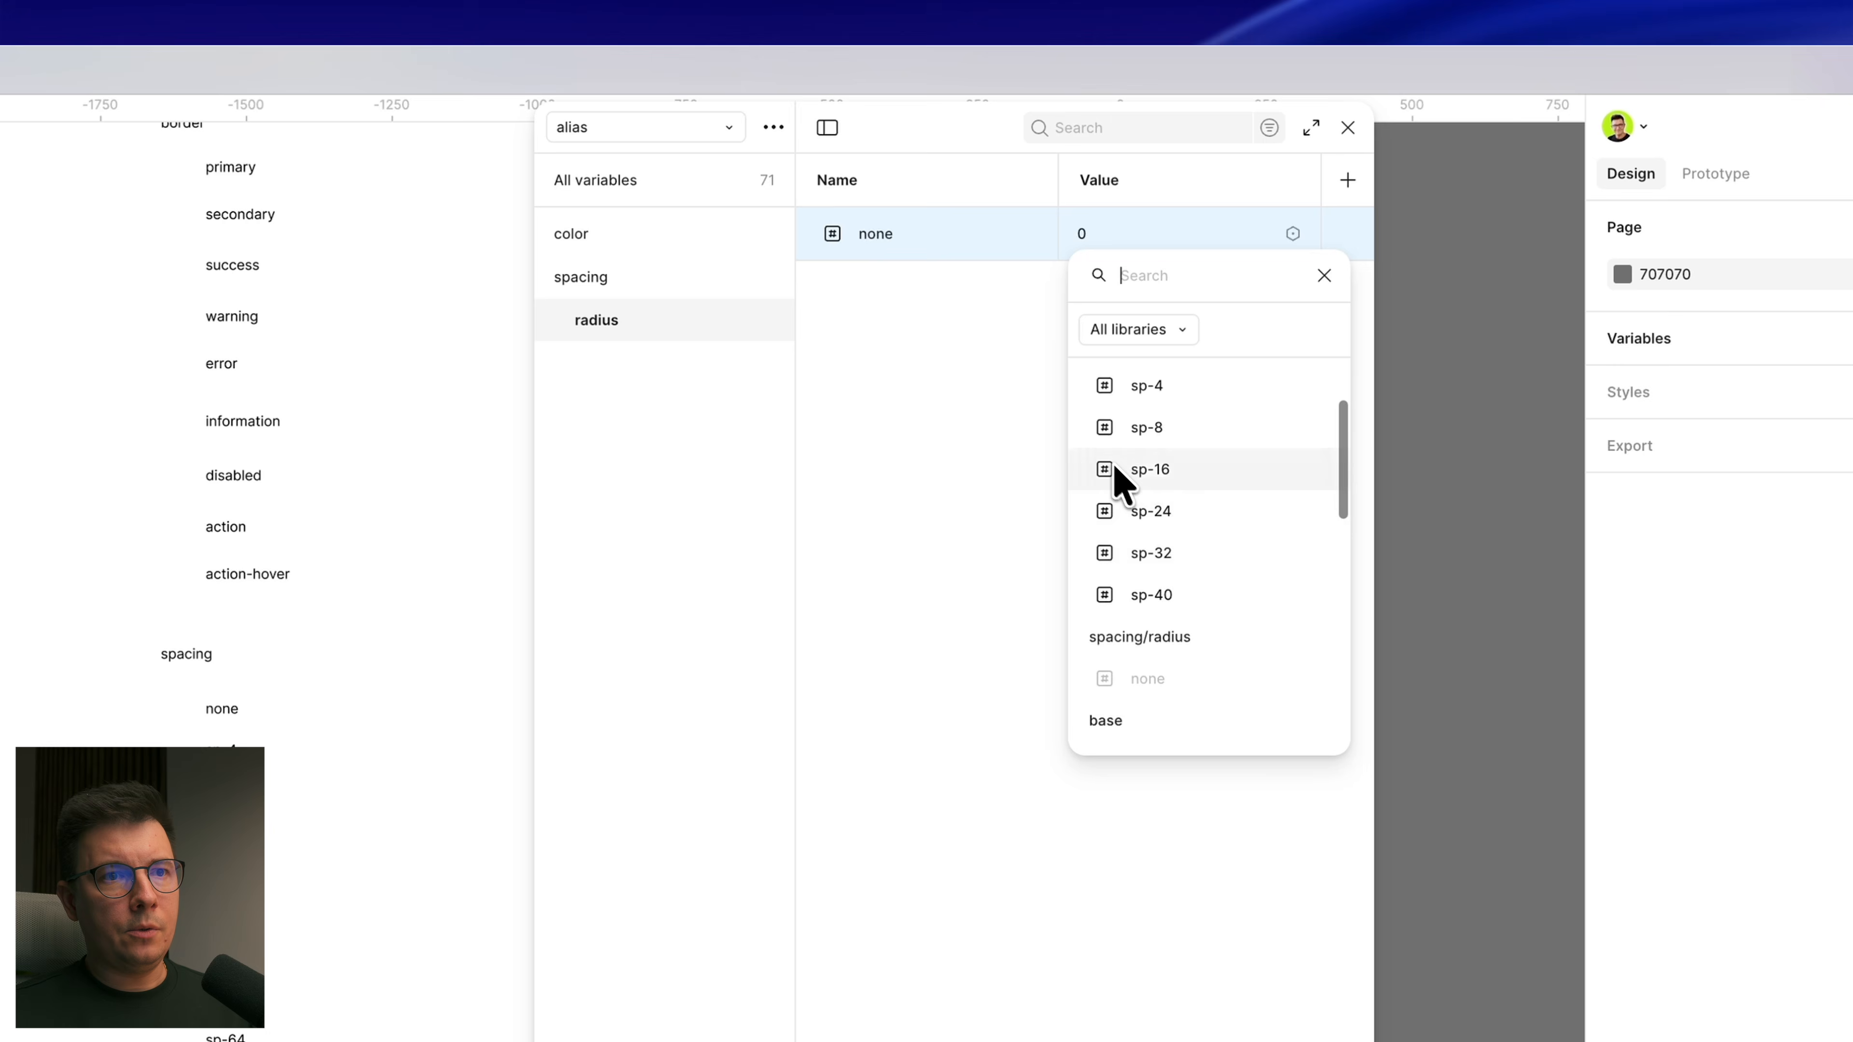
pyautogui.click(1124, 547)
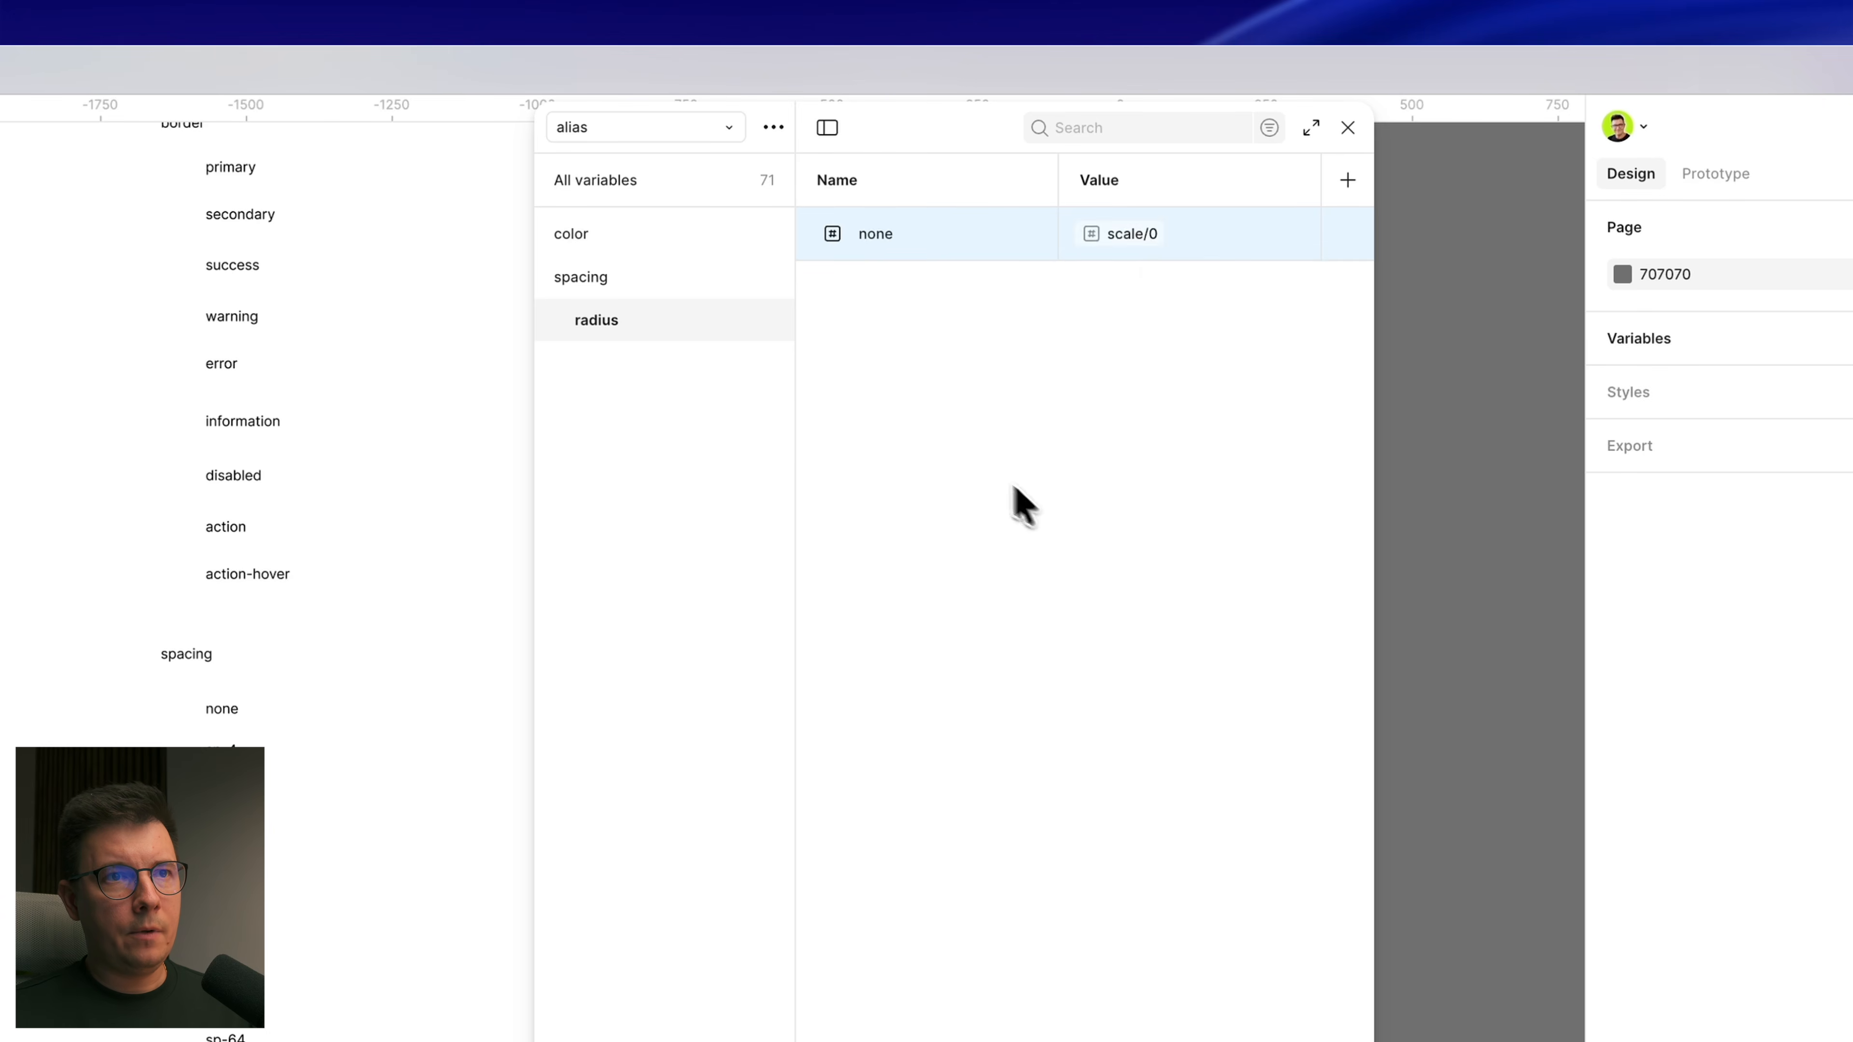
# Step: Copy the variables sp-4 through sp-40 from the spacing group into the radius group
pyautogui.click(592, 279)
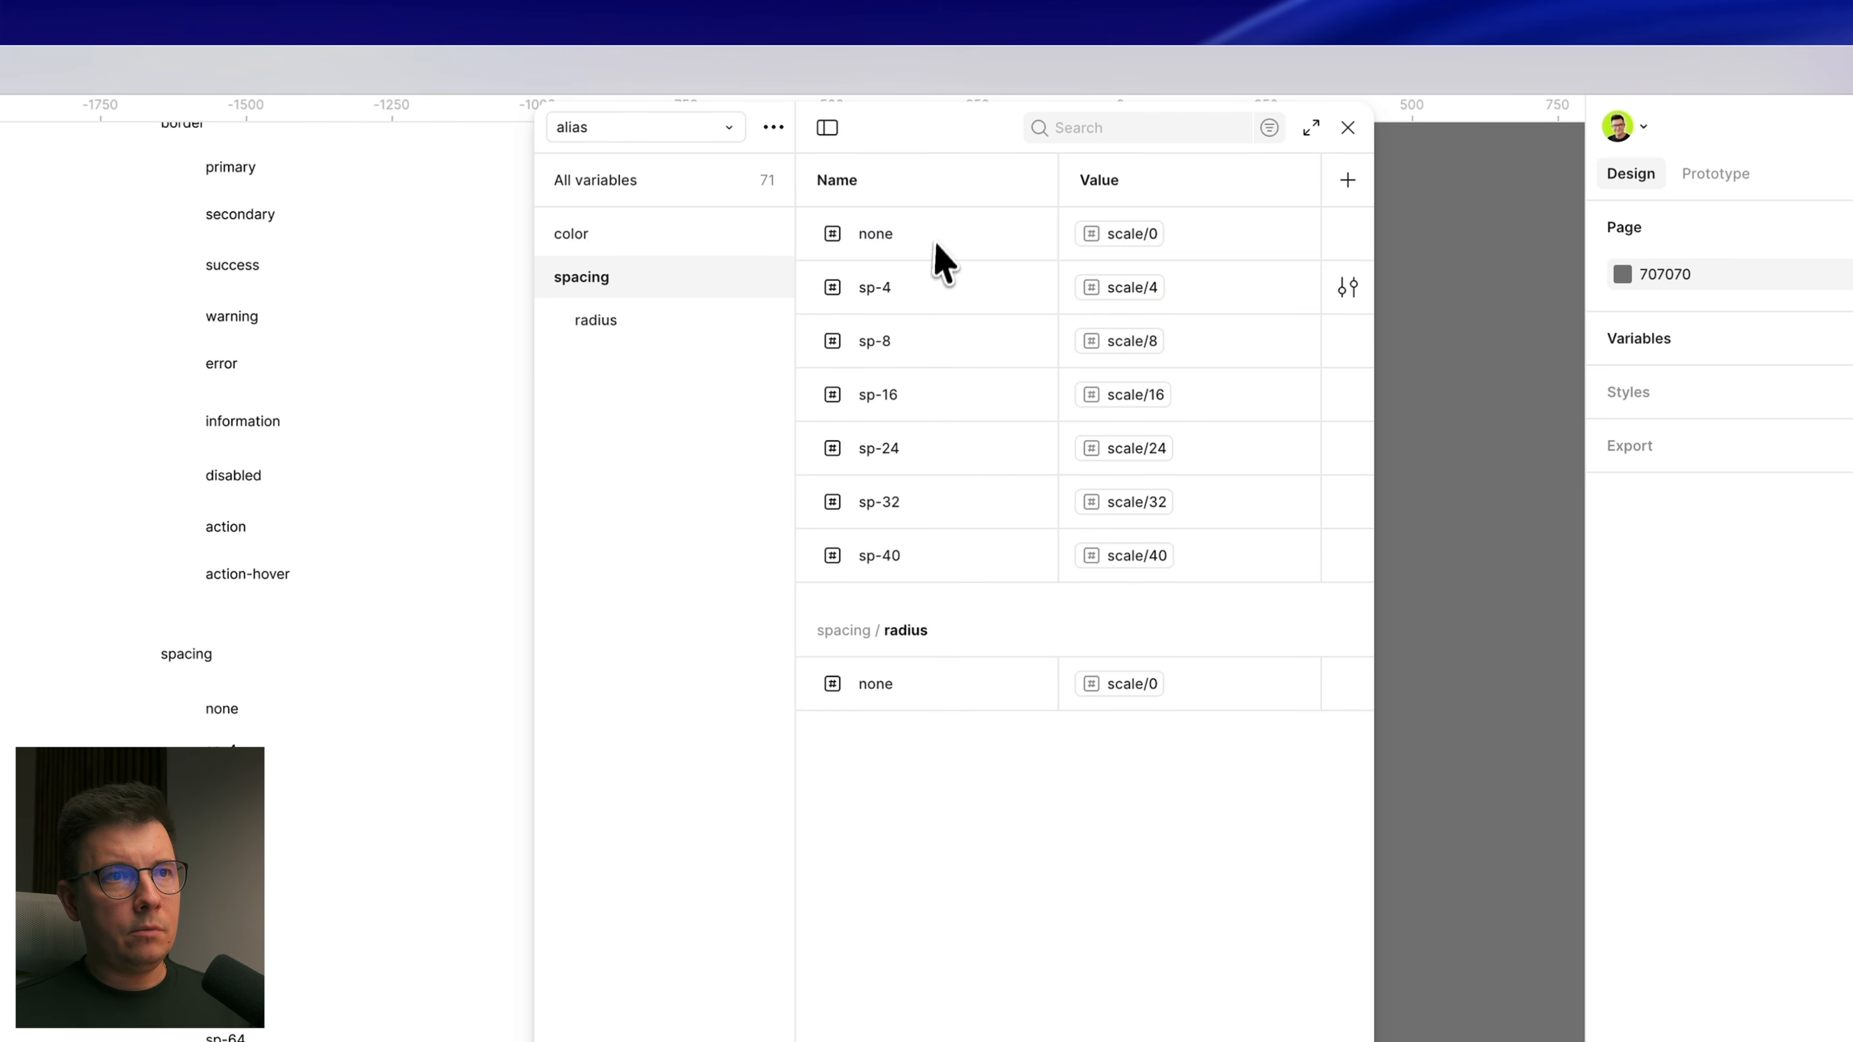
pyautogui.keyDown('shift'); pyautogui.click(960, 558); pyautogui.keyUp('shift')
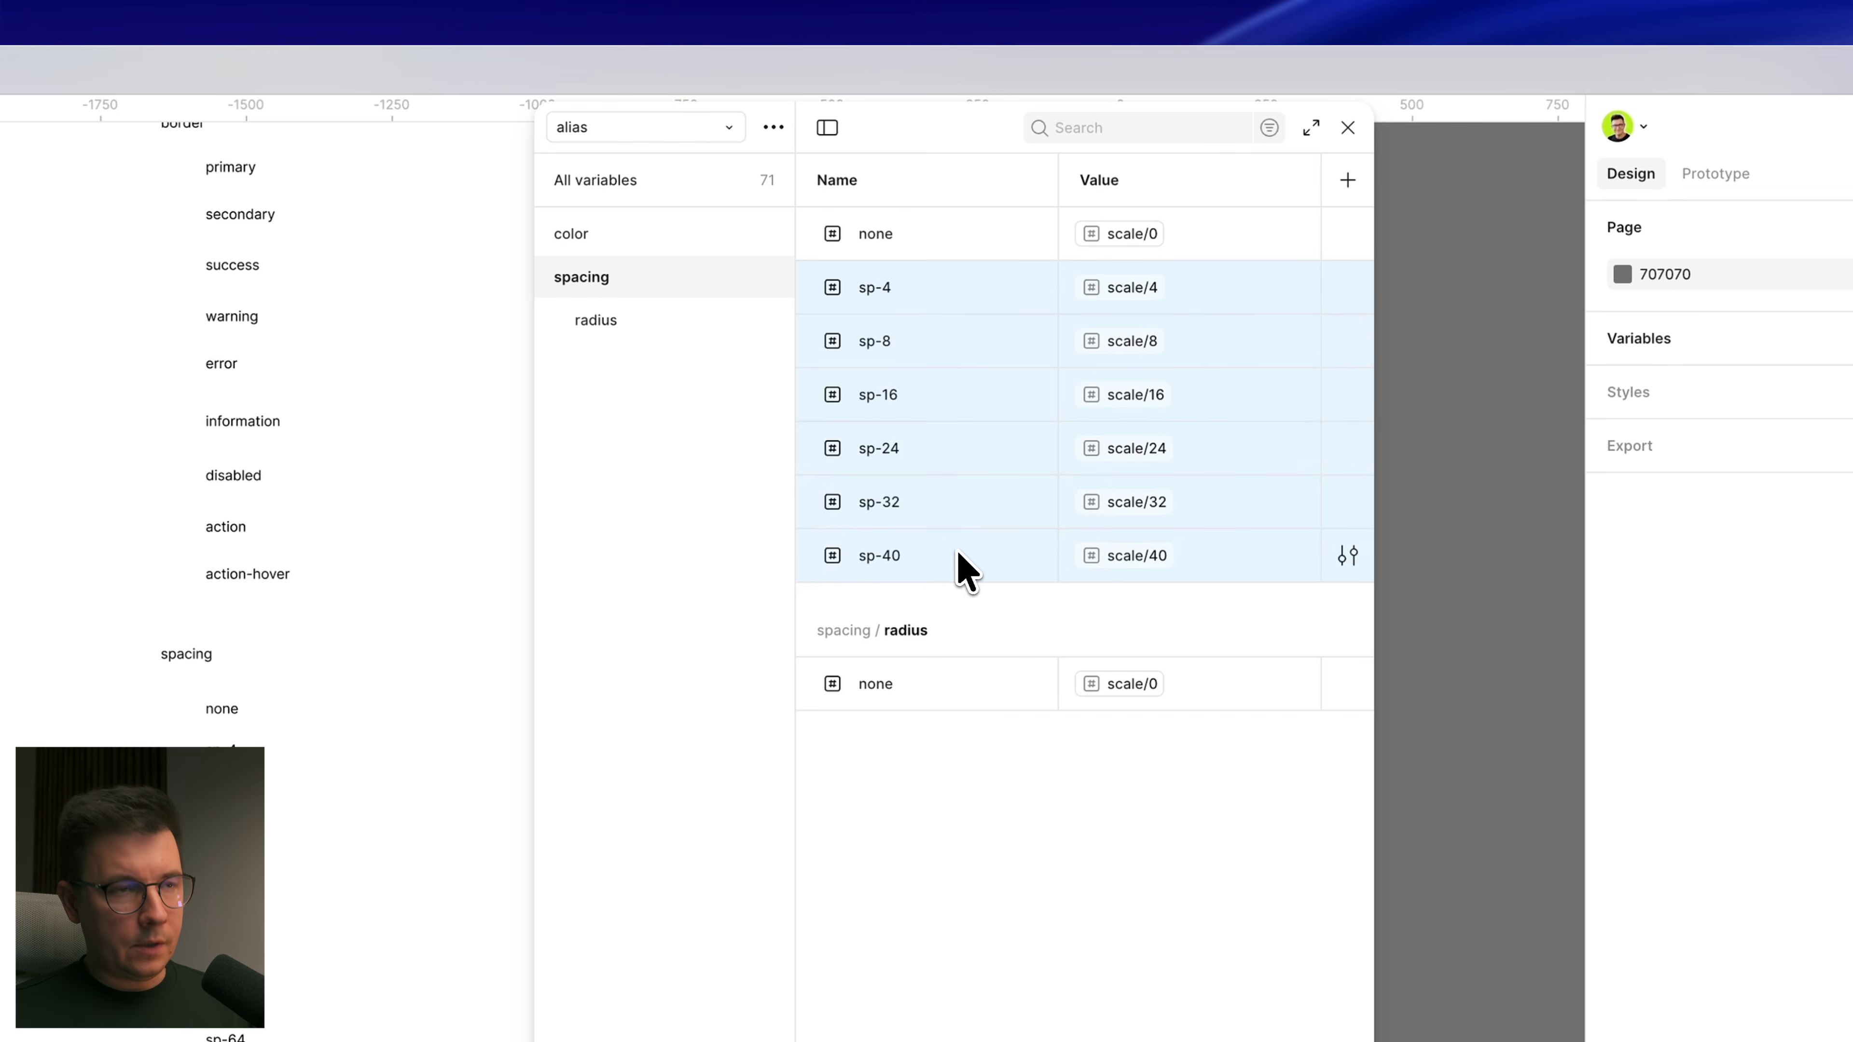
pyautogui.click(596, 332)
pyautogui.rightClick(975, 237)
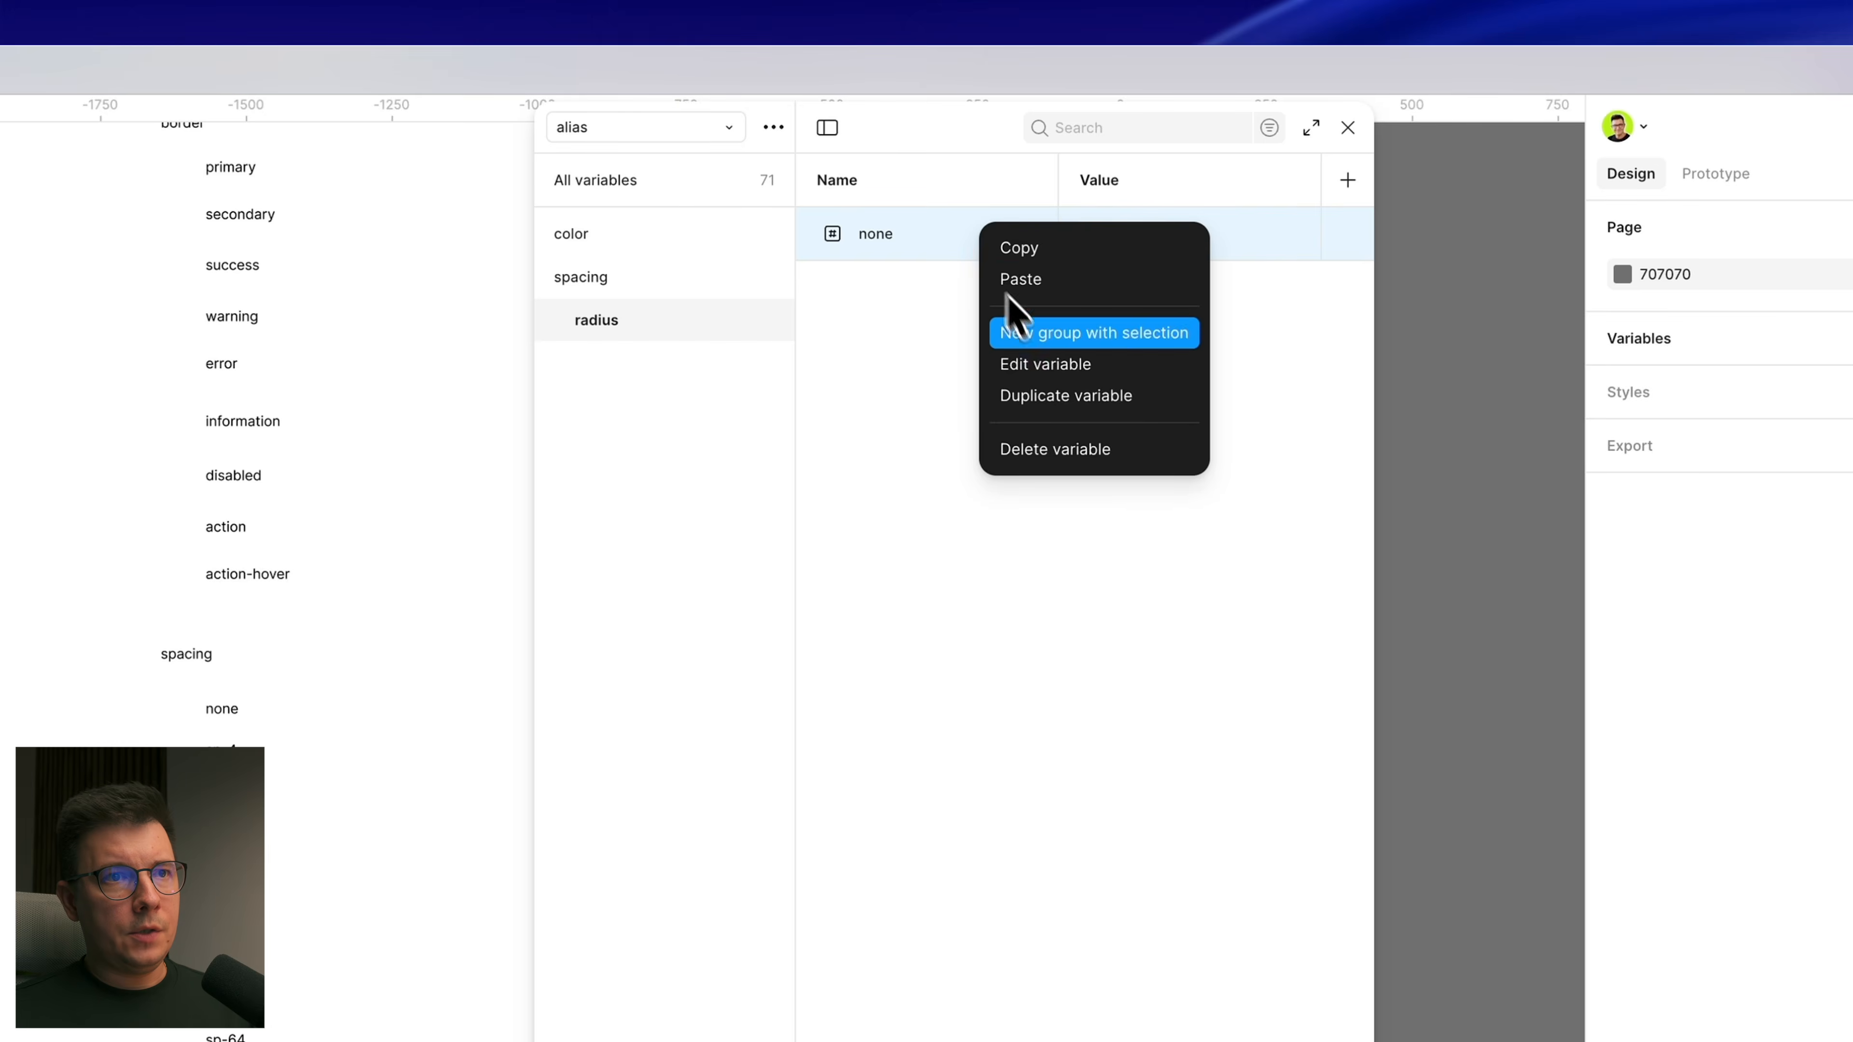
pyautogui.click(1029, 296)
pyautogui.click(998, 715)
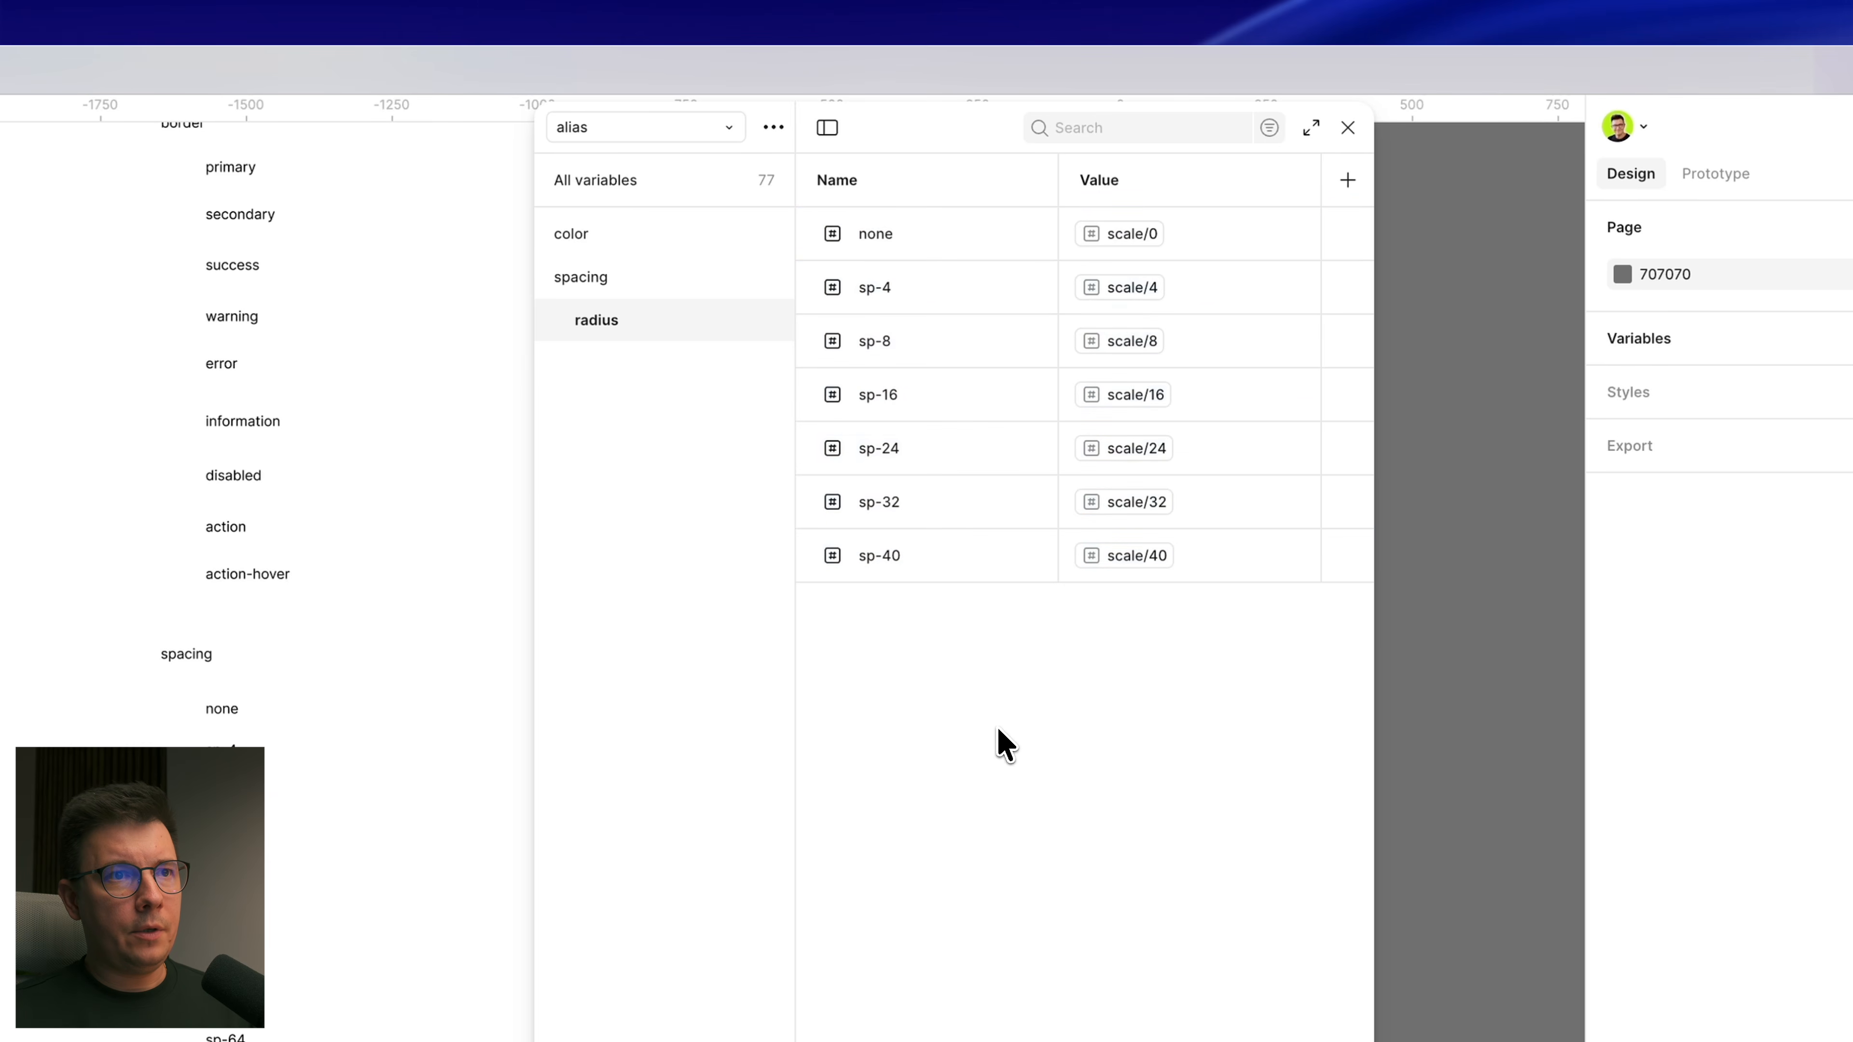
# Step: Replace the sp prefix with rd in the names of all copied variables in the radius group, from rd-4 to rd-40
pyautogui.click(870, 294)
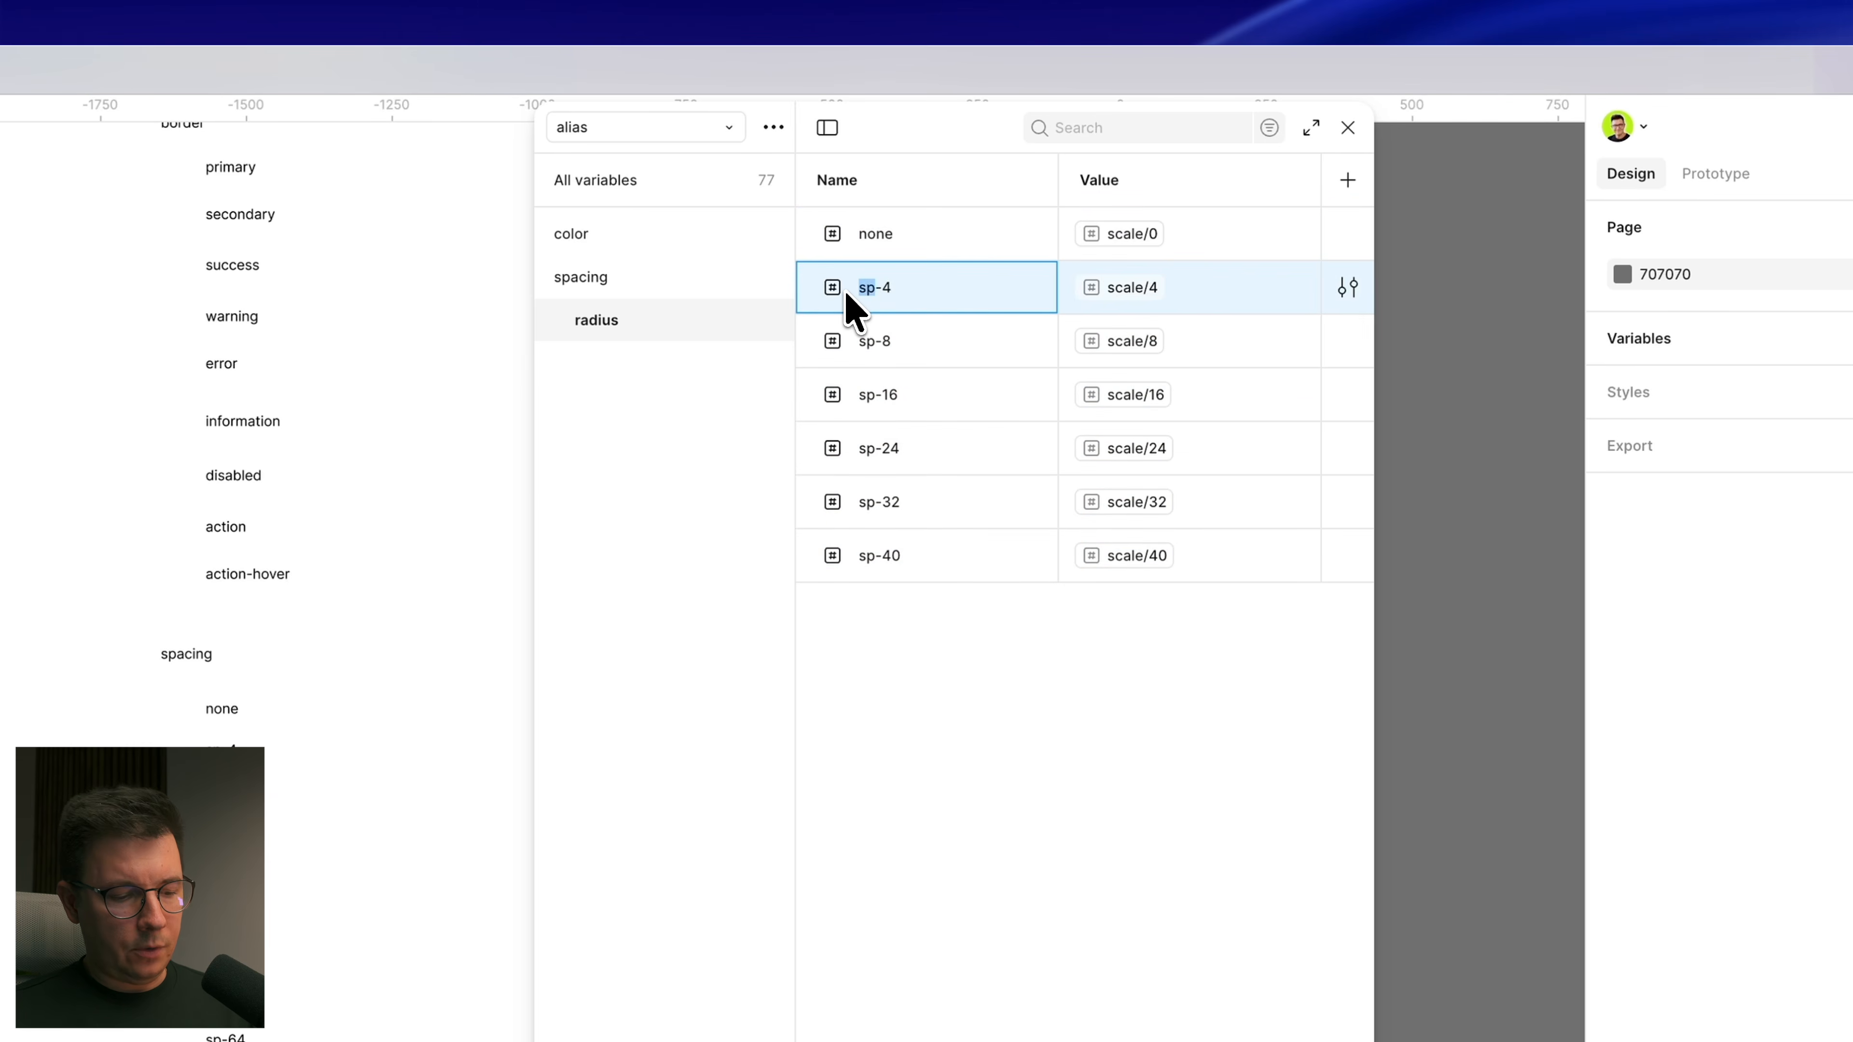
pyautogui.write('rd')
pyautogui.doubleClick(870, 341)
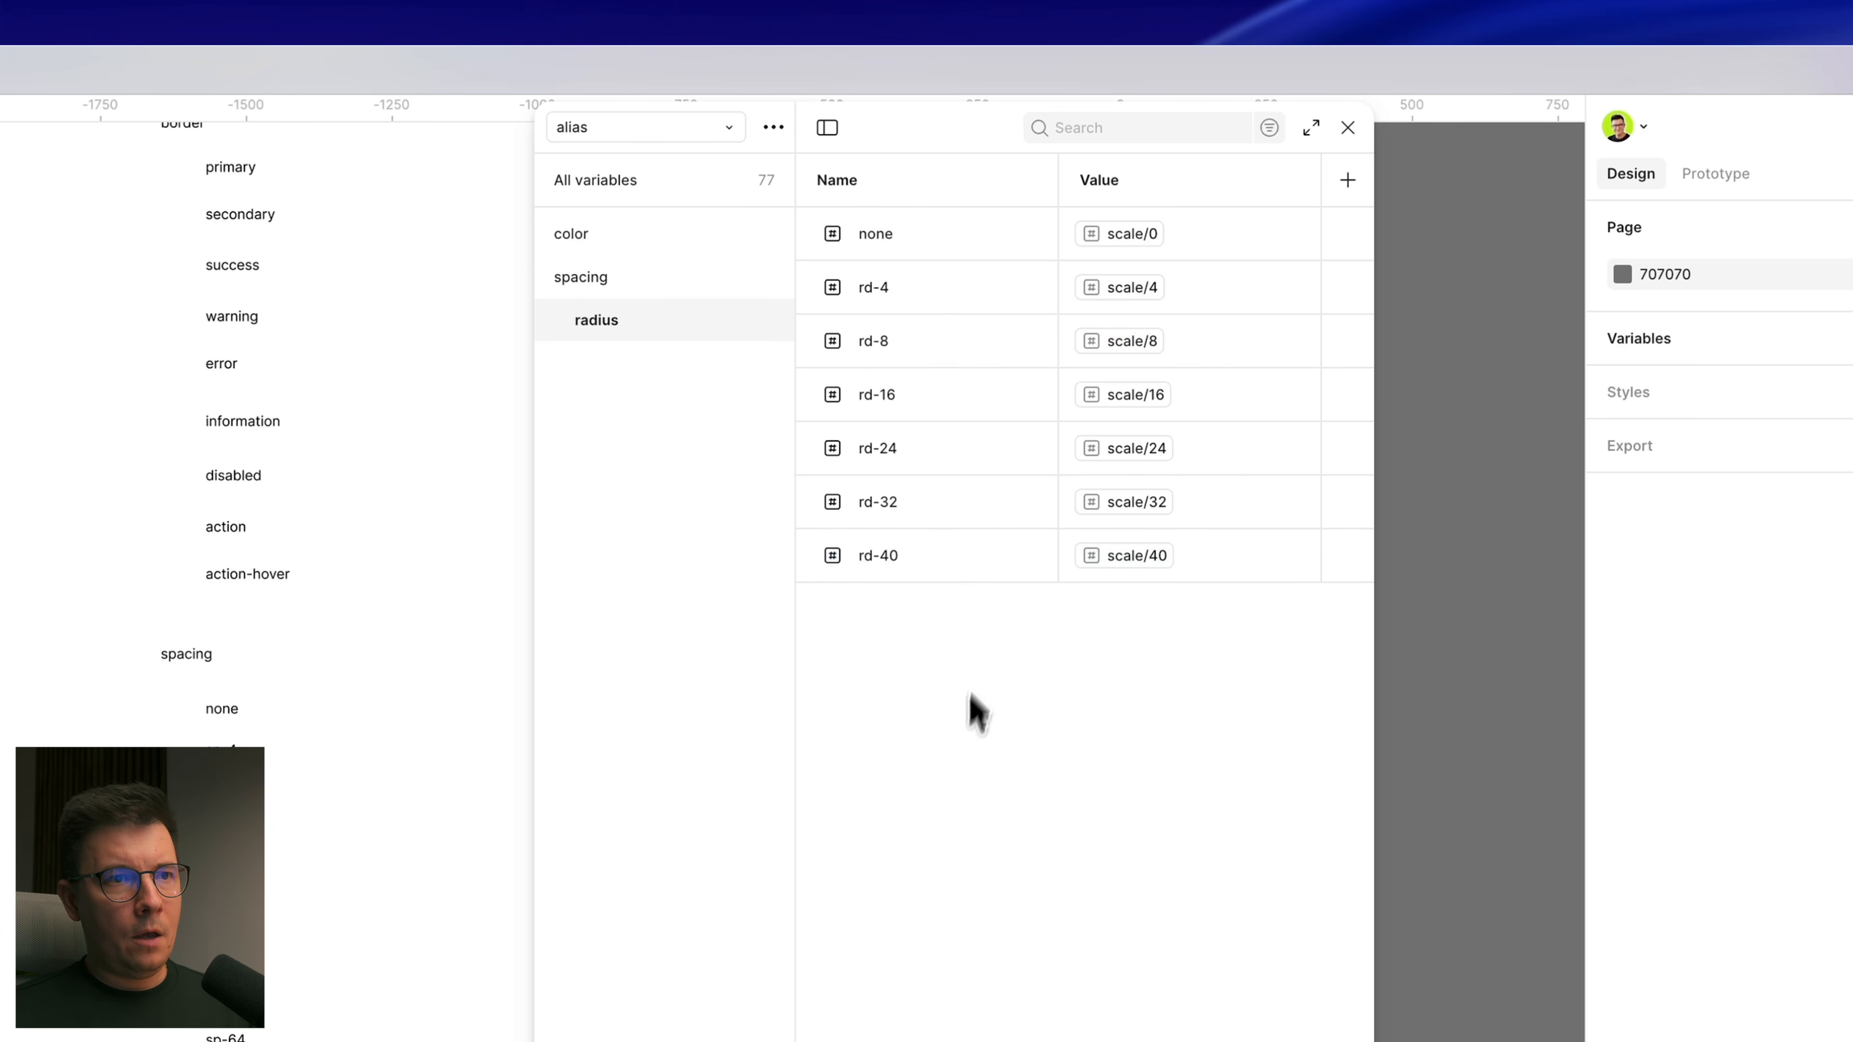
# Step: Duplicate the rd-40 variable in the radius group and rename the copy rd-200
pyautogui.rightClick(1007, 564)
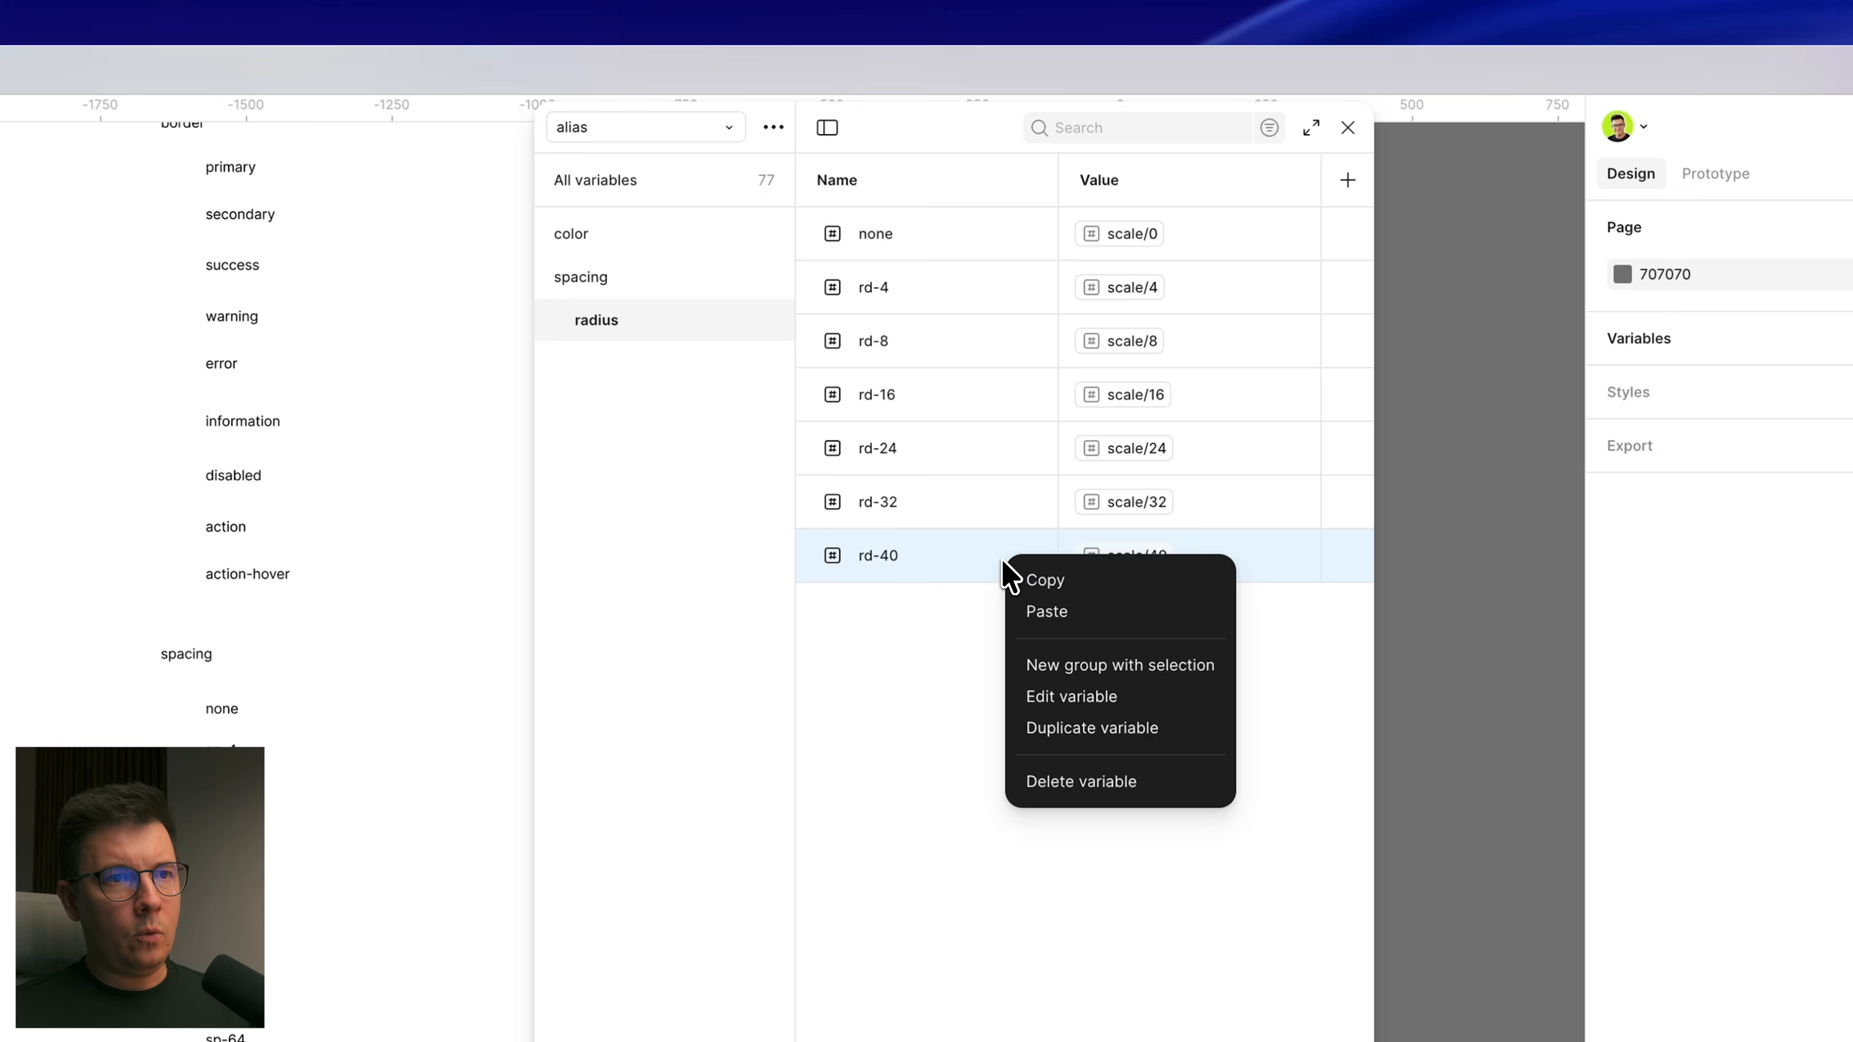
pyautogui.click(1109, 728)
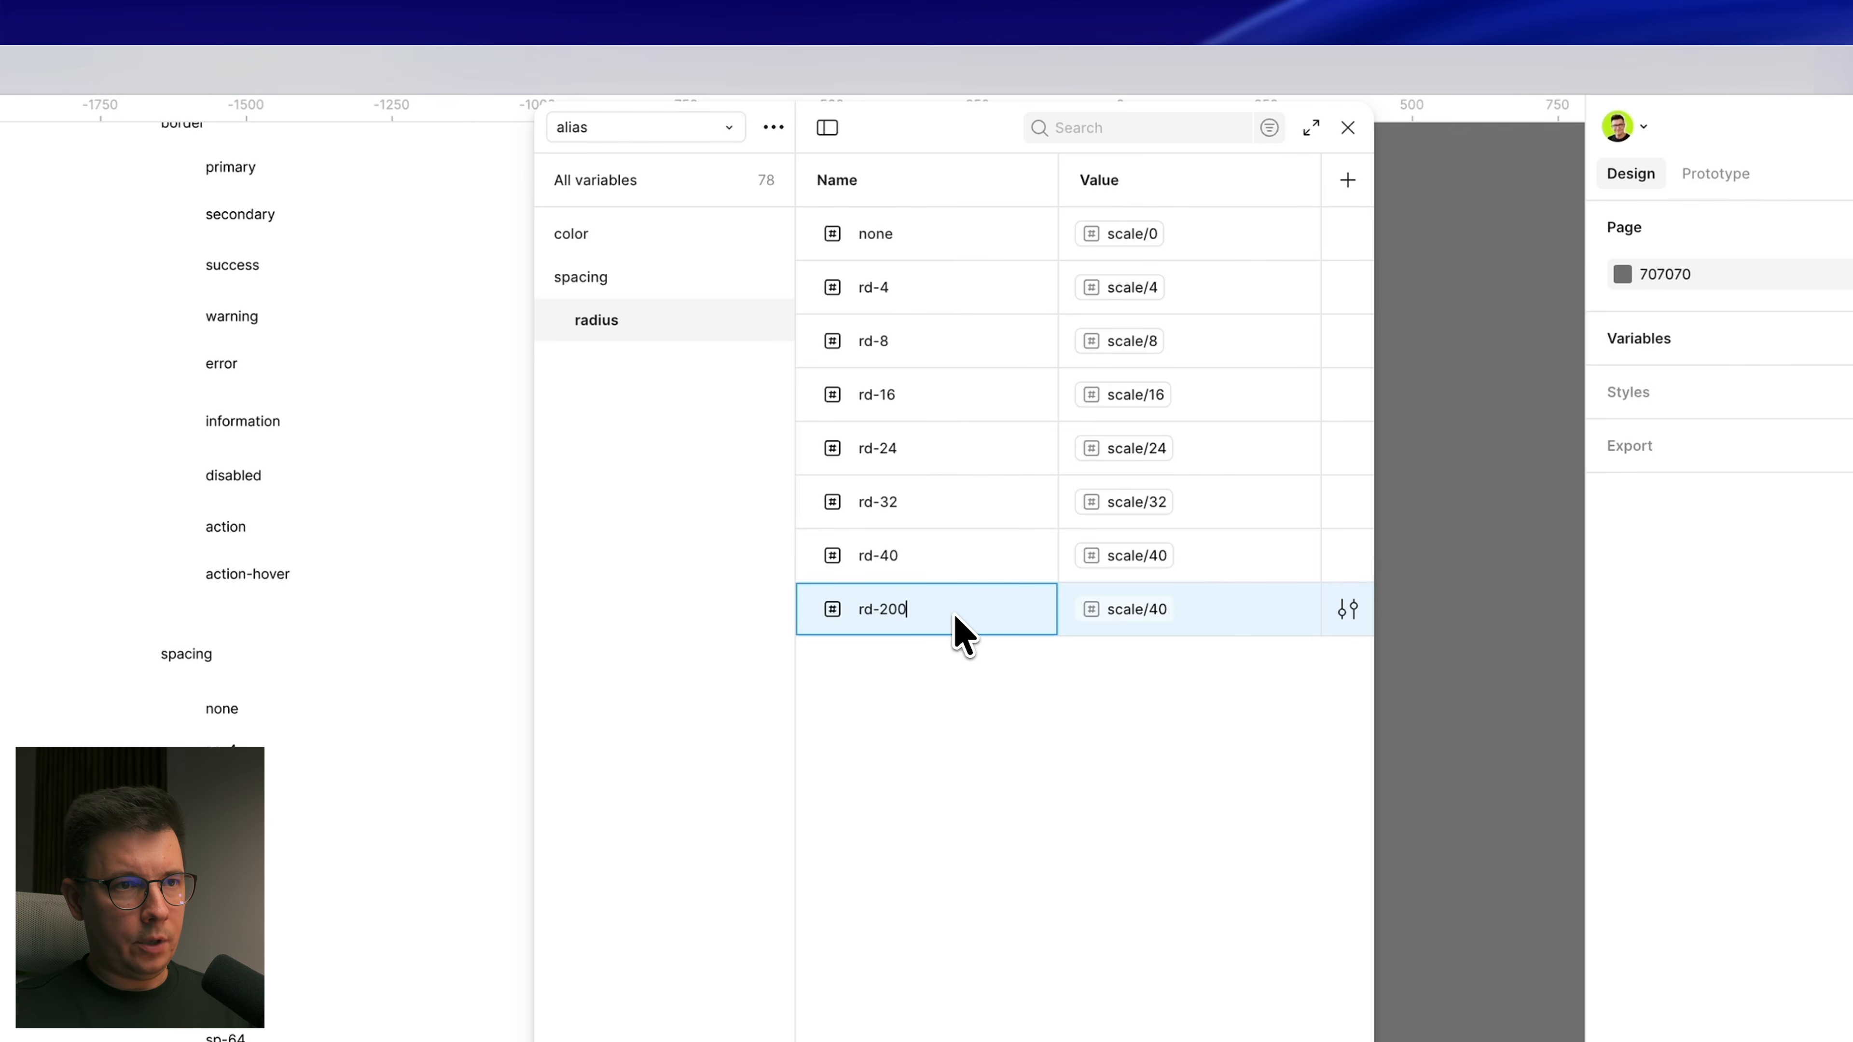
pyautogui.click(1017, 849)
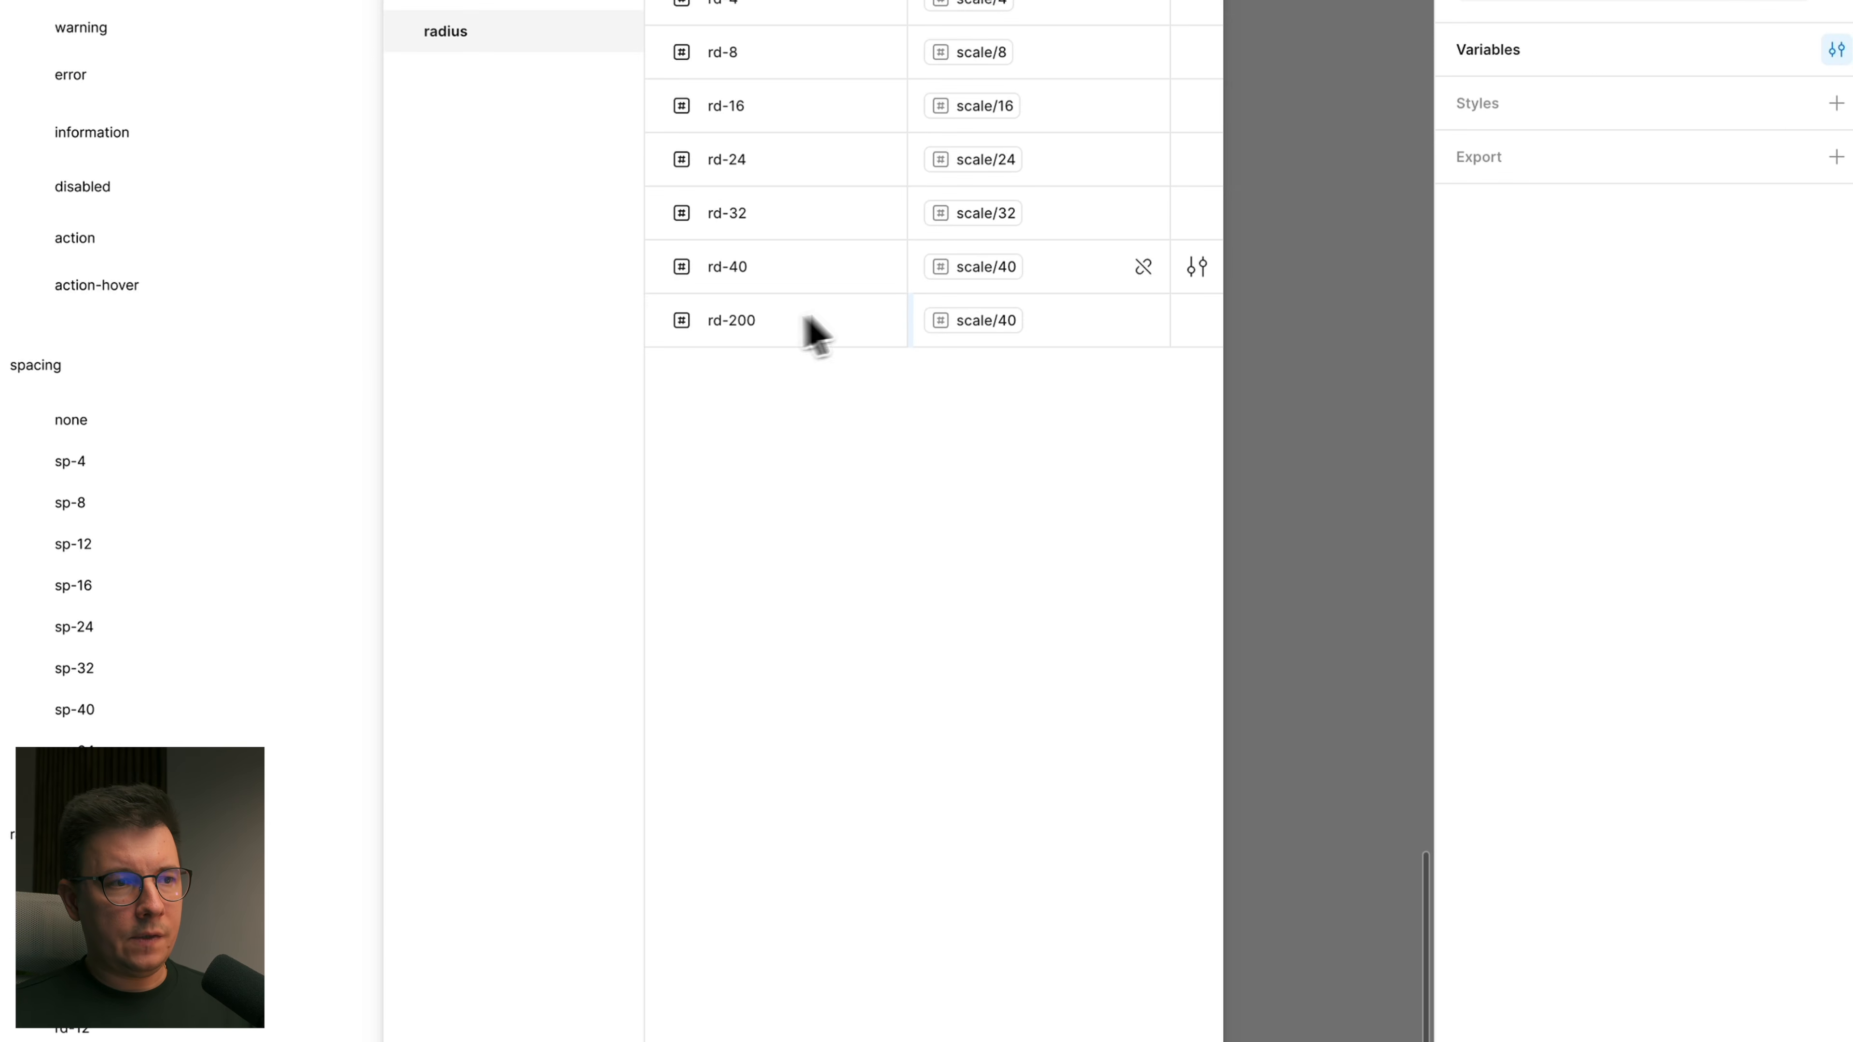
# Step: Link the value of rd-200 to the base variable scale/200, and return to the spacing group
pyautogui.click(1004, 337)
pyautogui.scroll(-2, 1058, 694)
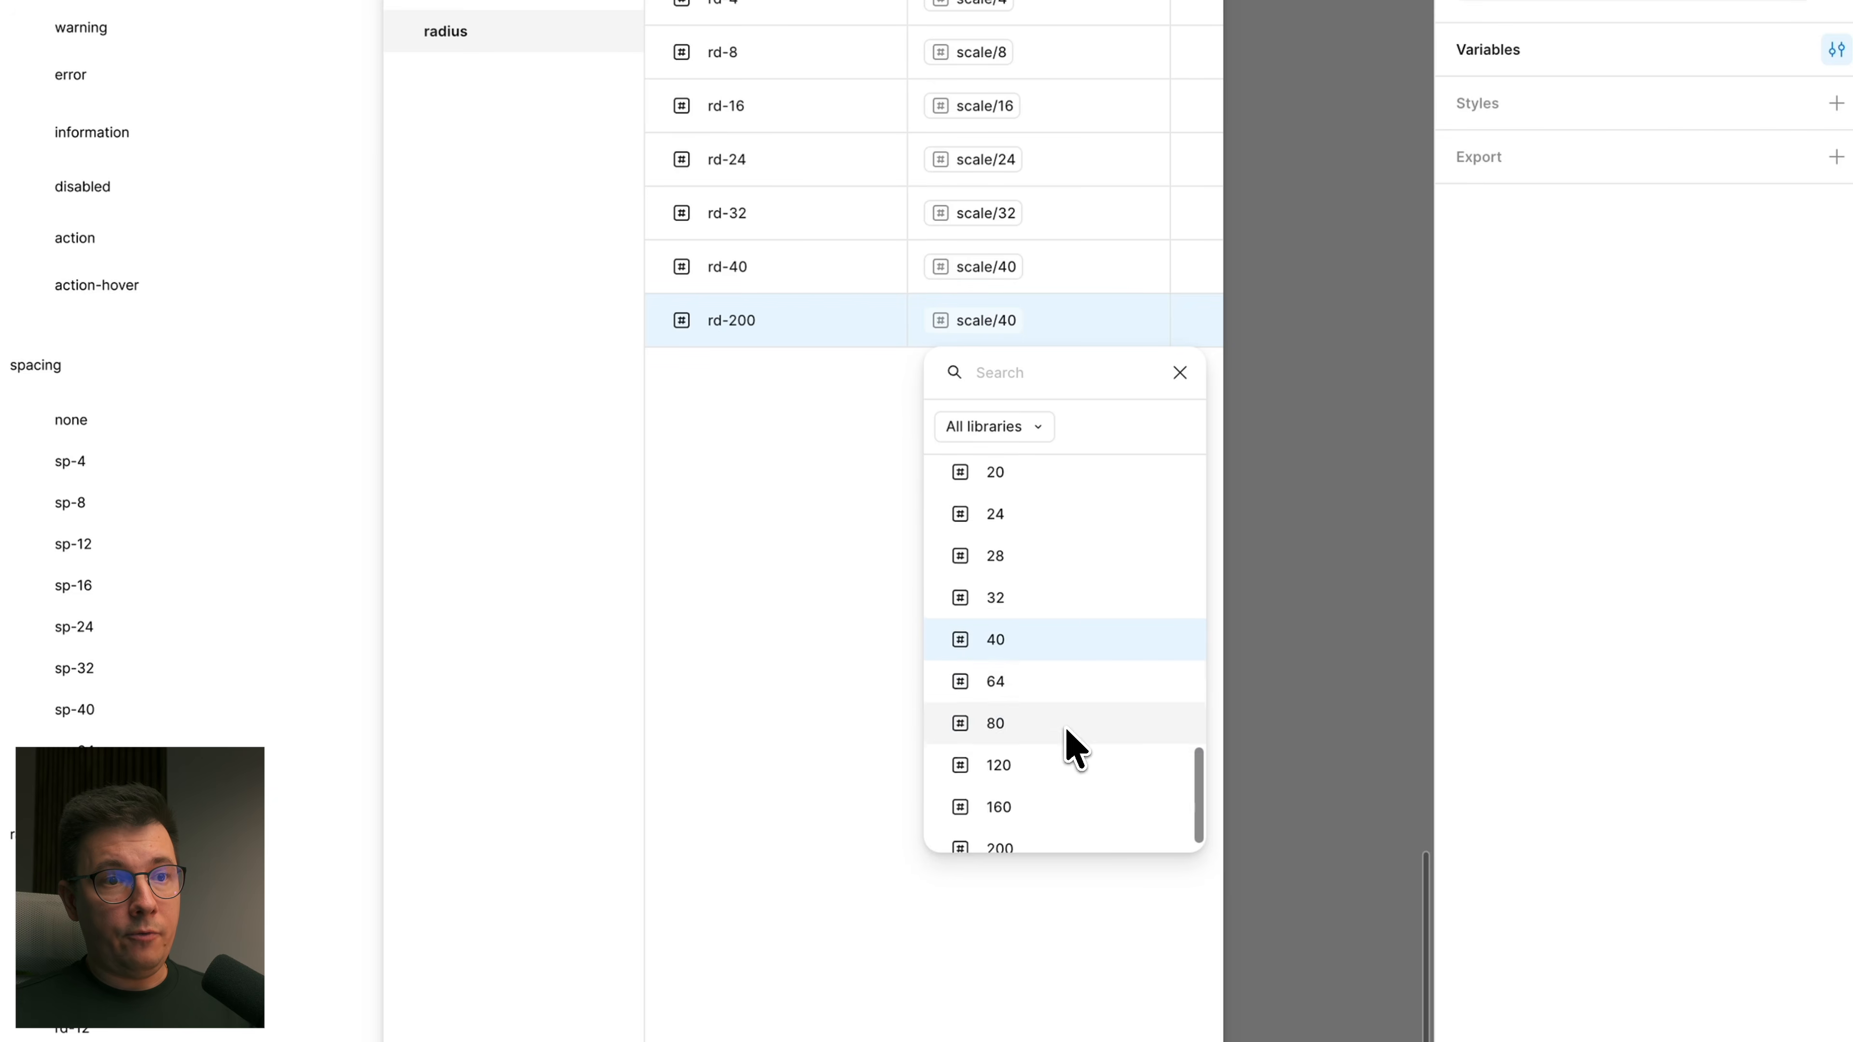
pyautogui.scroll(3, 1042, 614)
pyautogui.scroll(-3, 1038, 605)
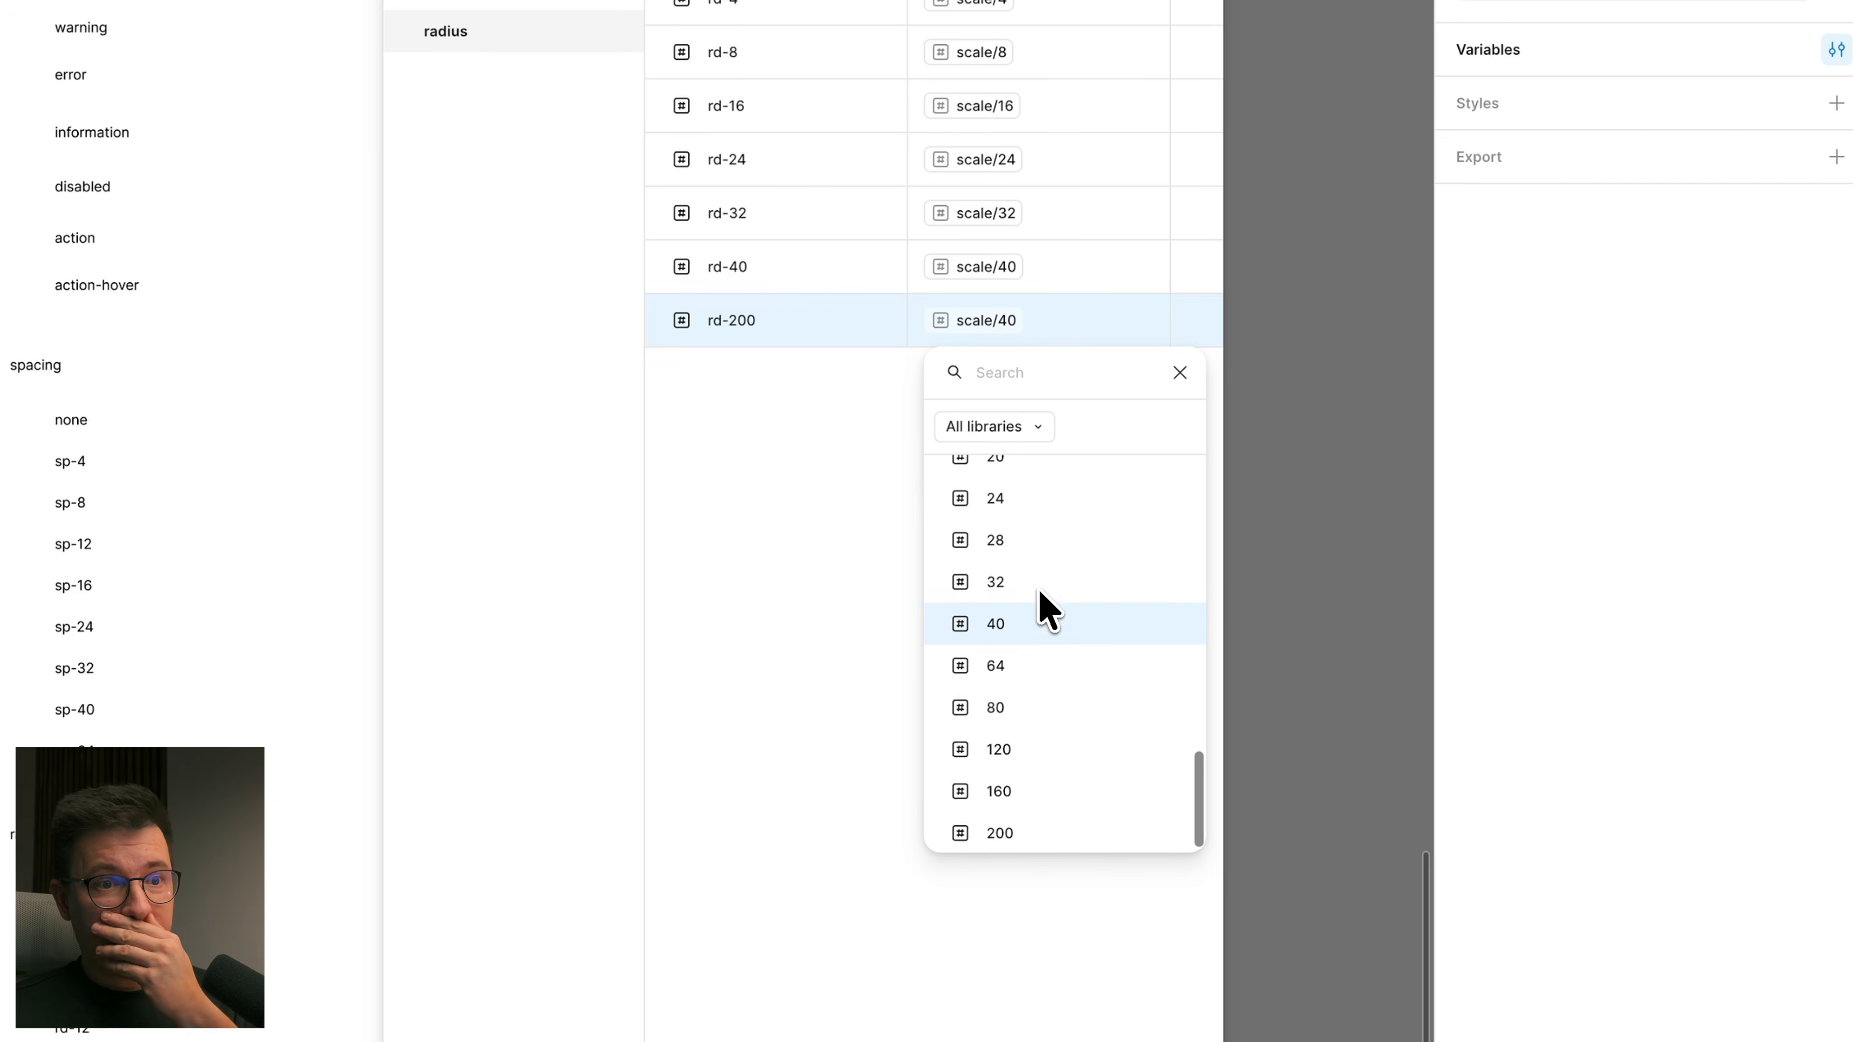
pyautogui.scroll(1, 1034, 694)
pyautogui.click(1005, 832)
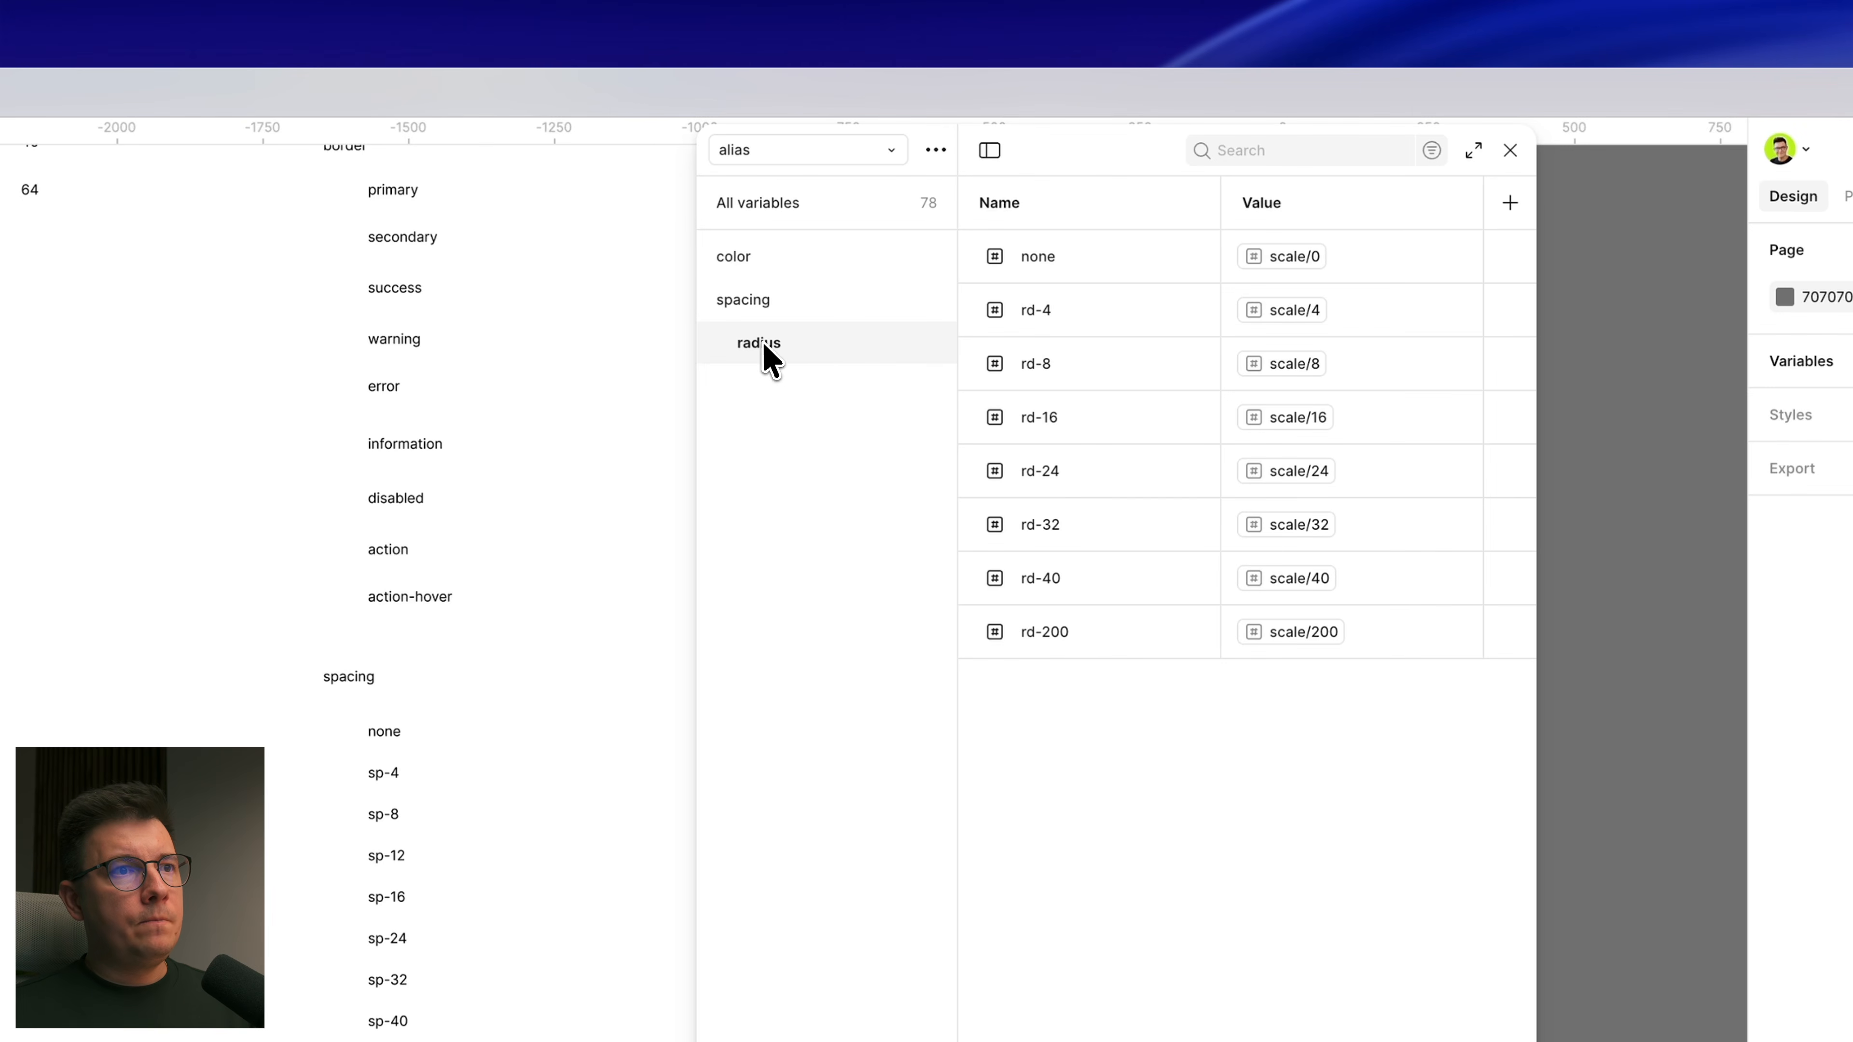
pyautogui.click(750, 303)
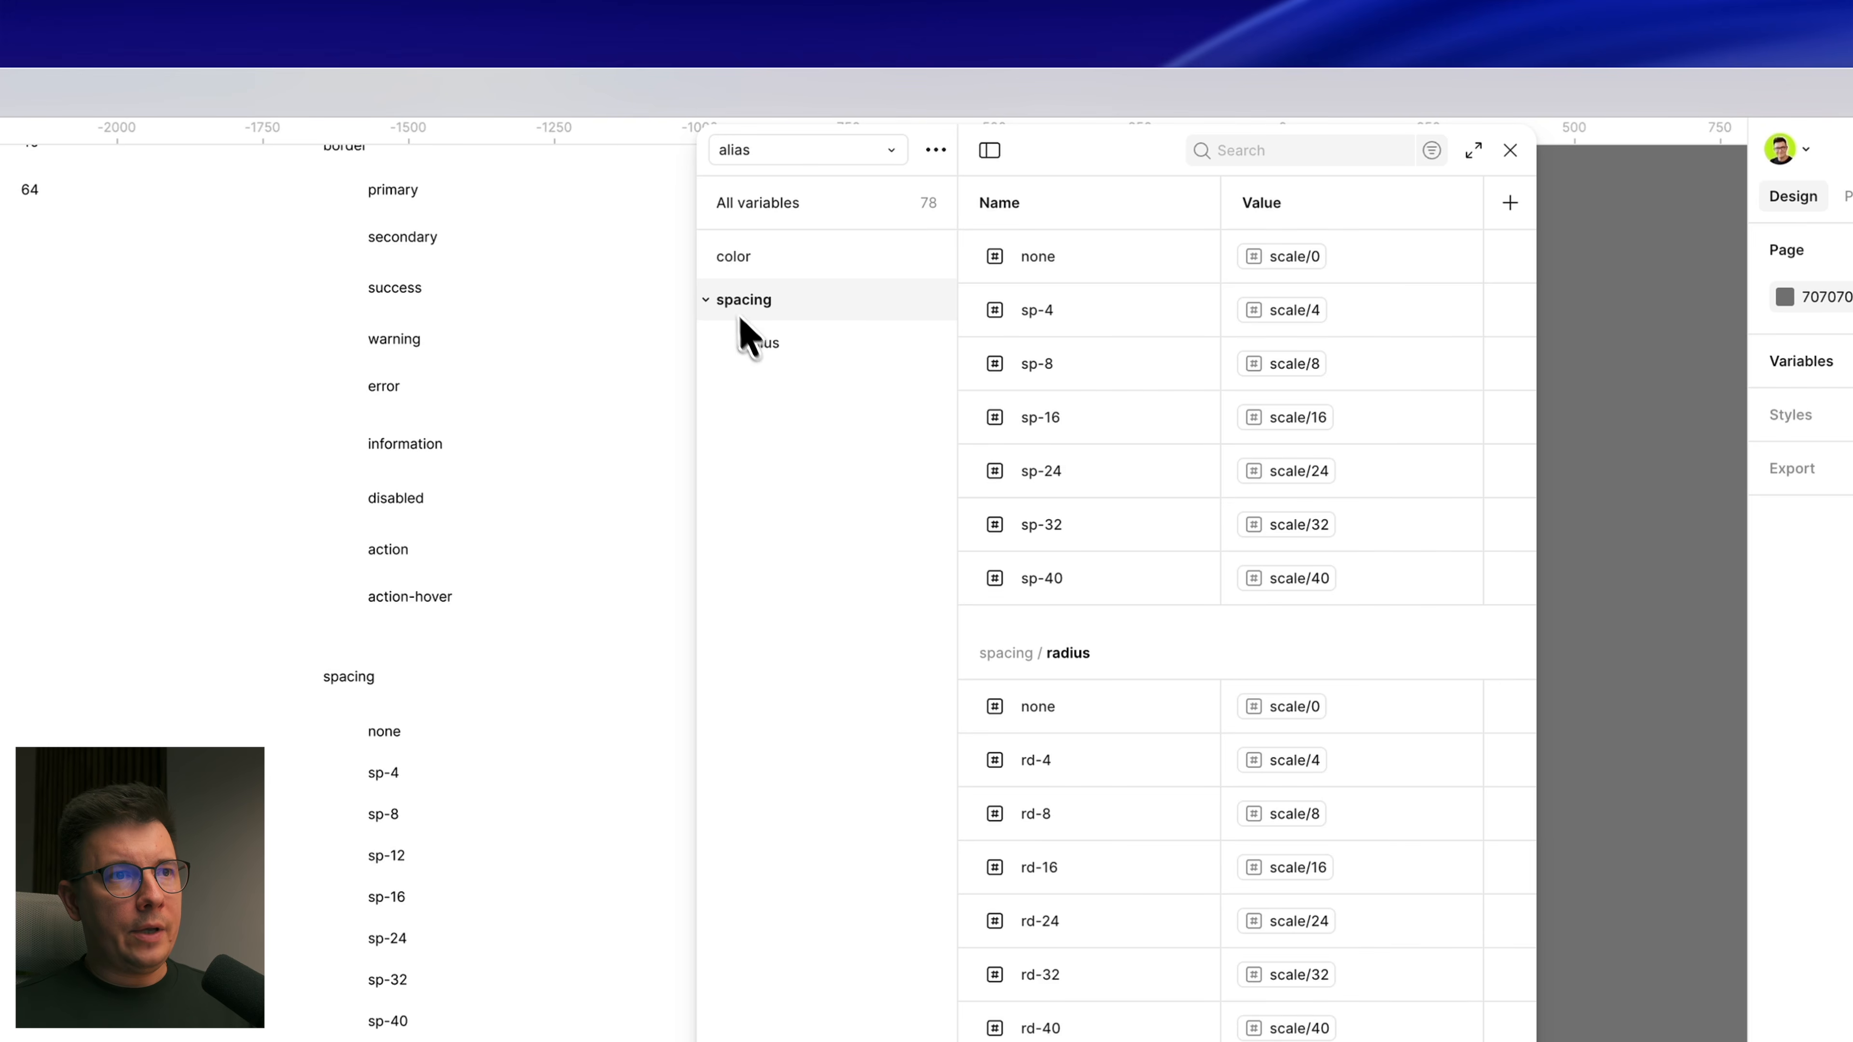
# Step: Create a number variable named b in the radius group
pyautogui.rightClick(832, 302)
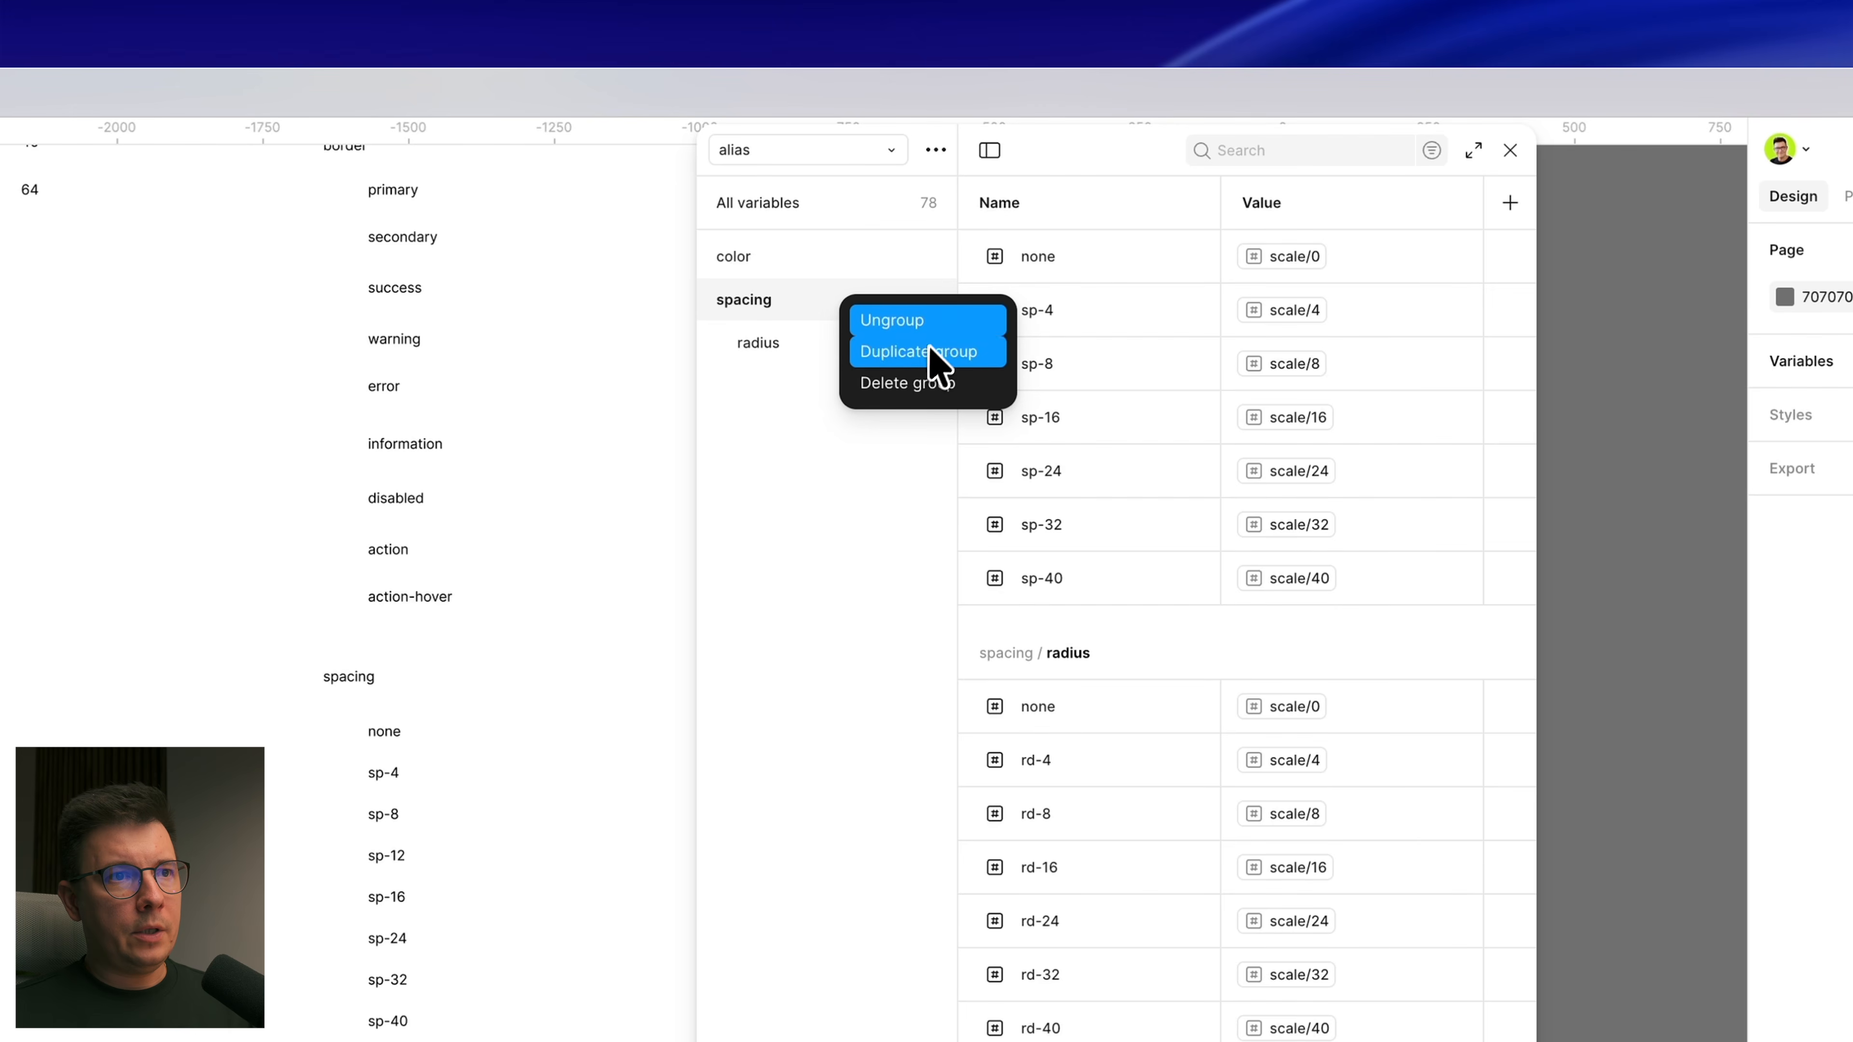
pyautogui.click(801, 562)
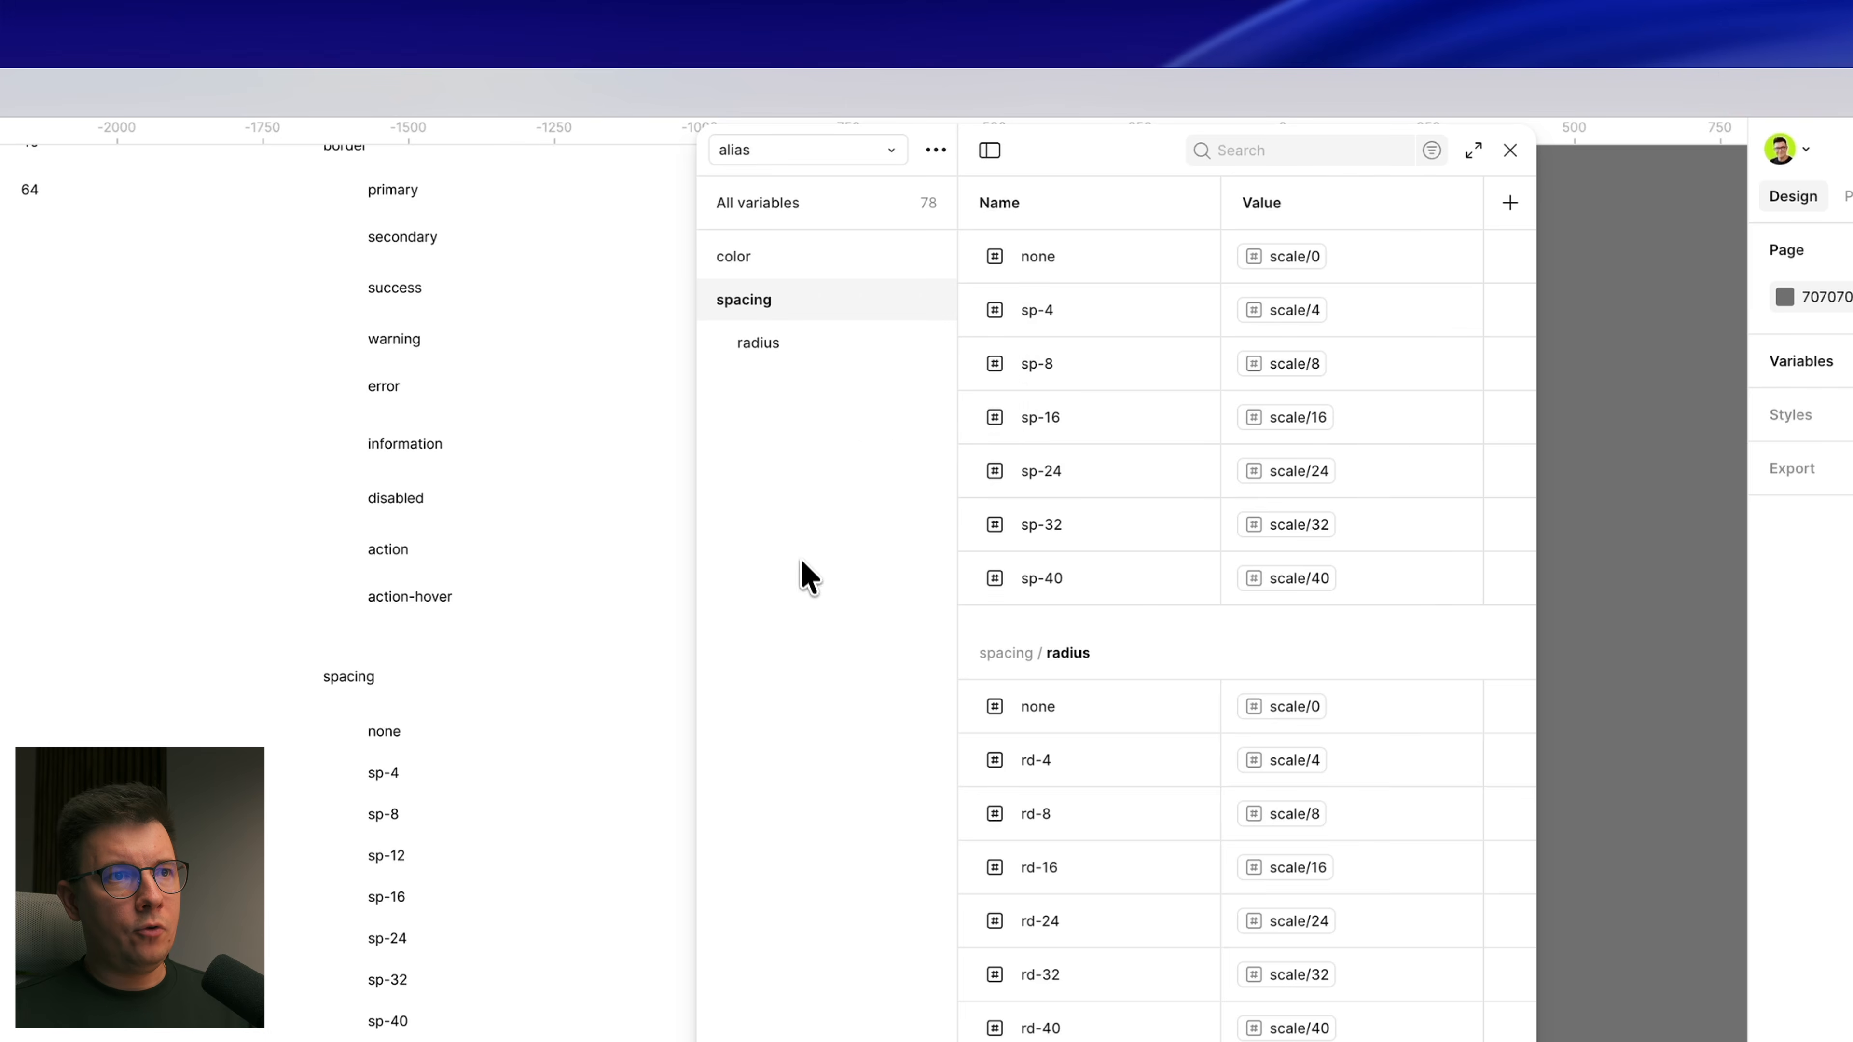
pyautogui.click(764, 343)
pyautogui.click(902, 735)
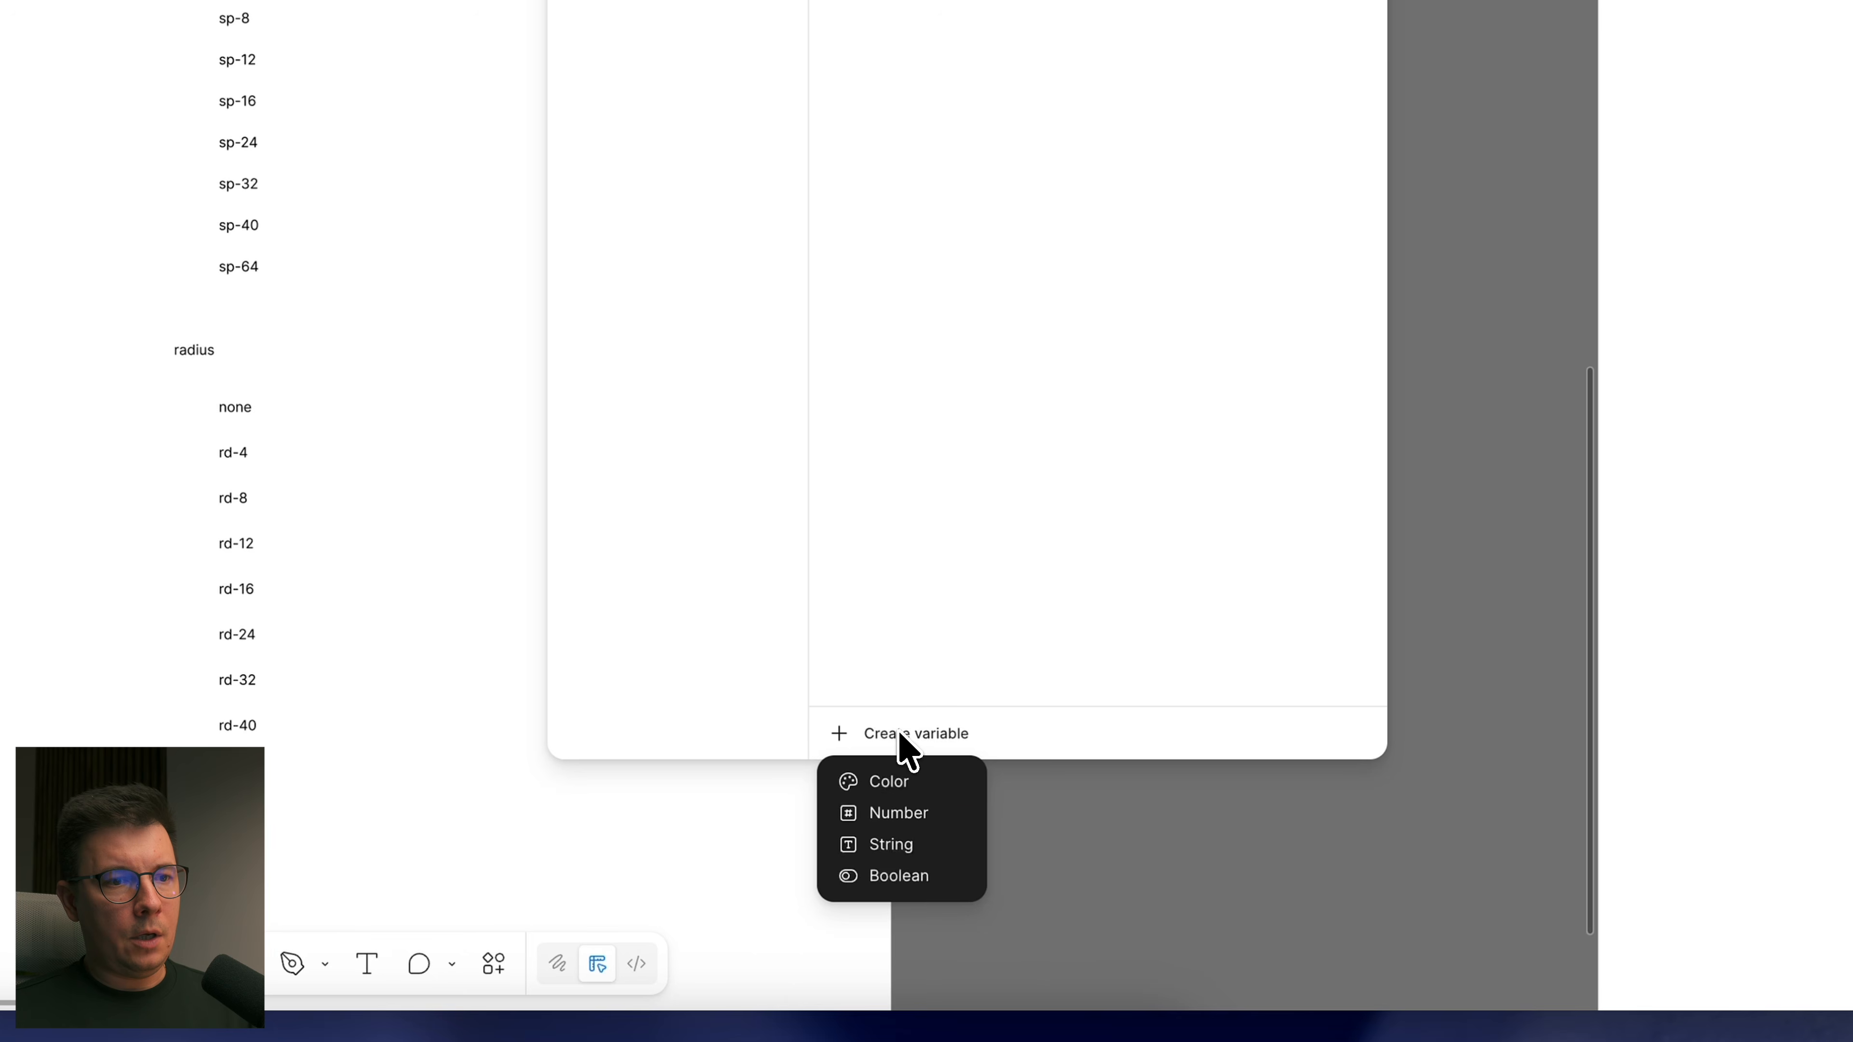
pyautogui.click(881, 819)
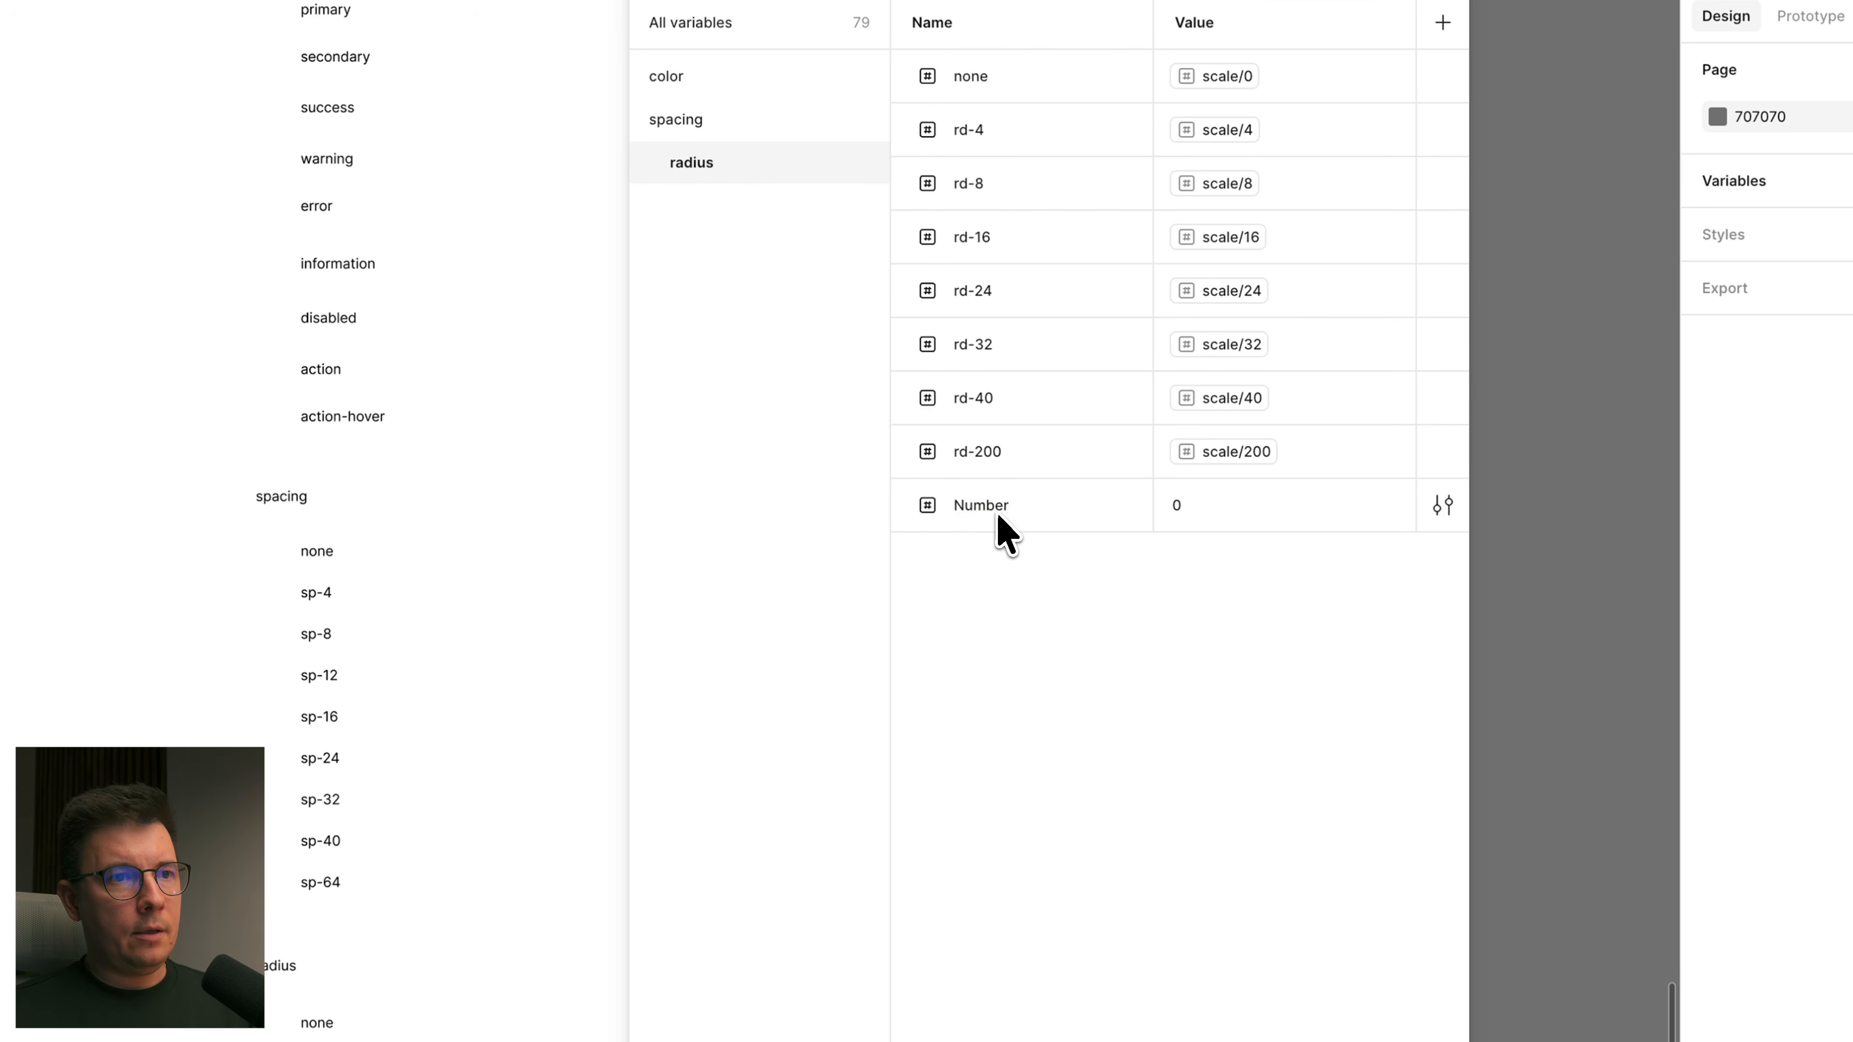
pyautogui.doubleClick(981, 505)
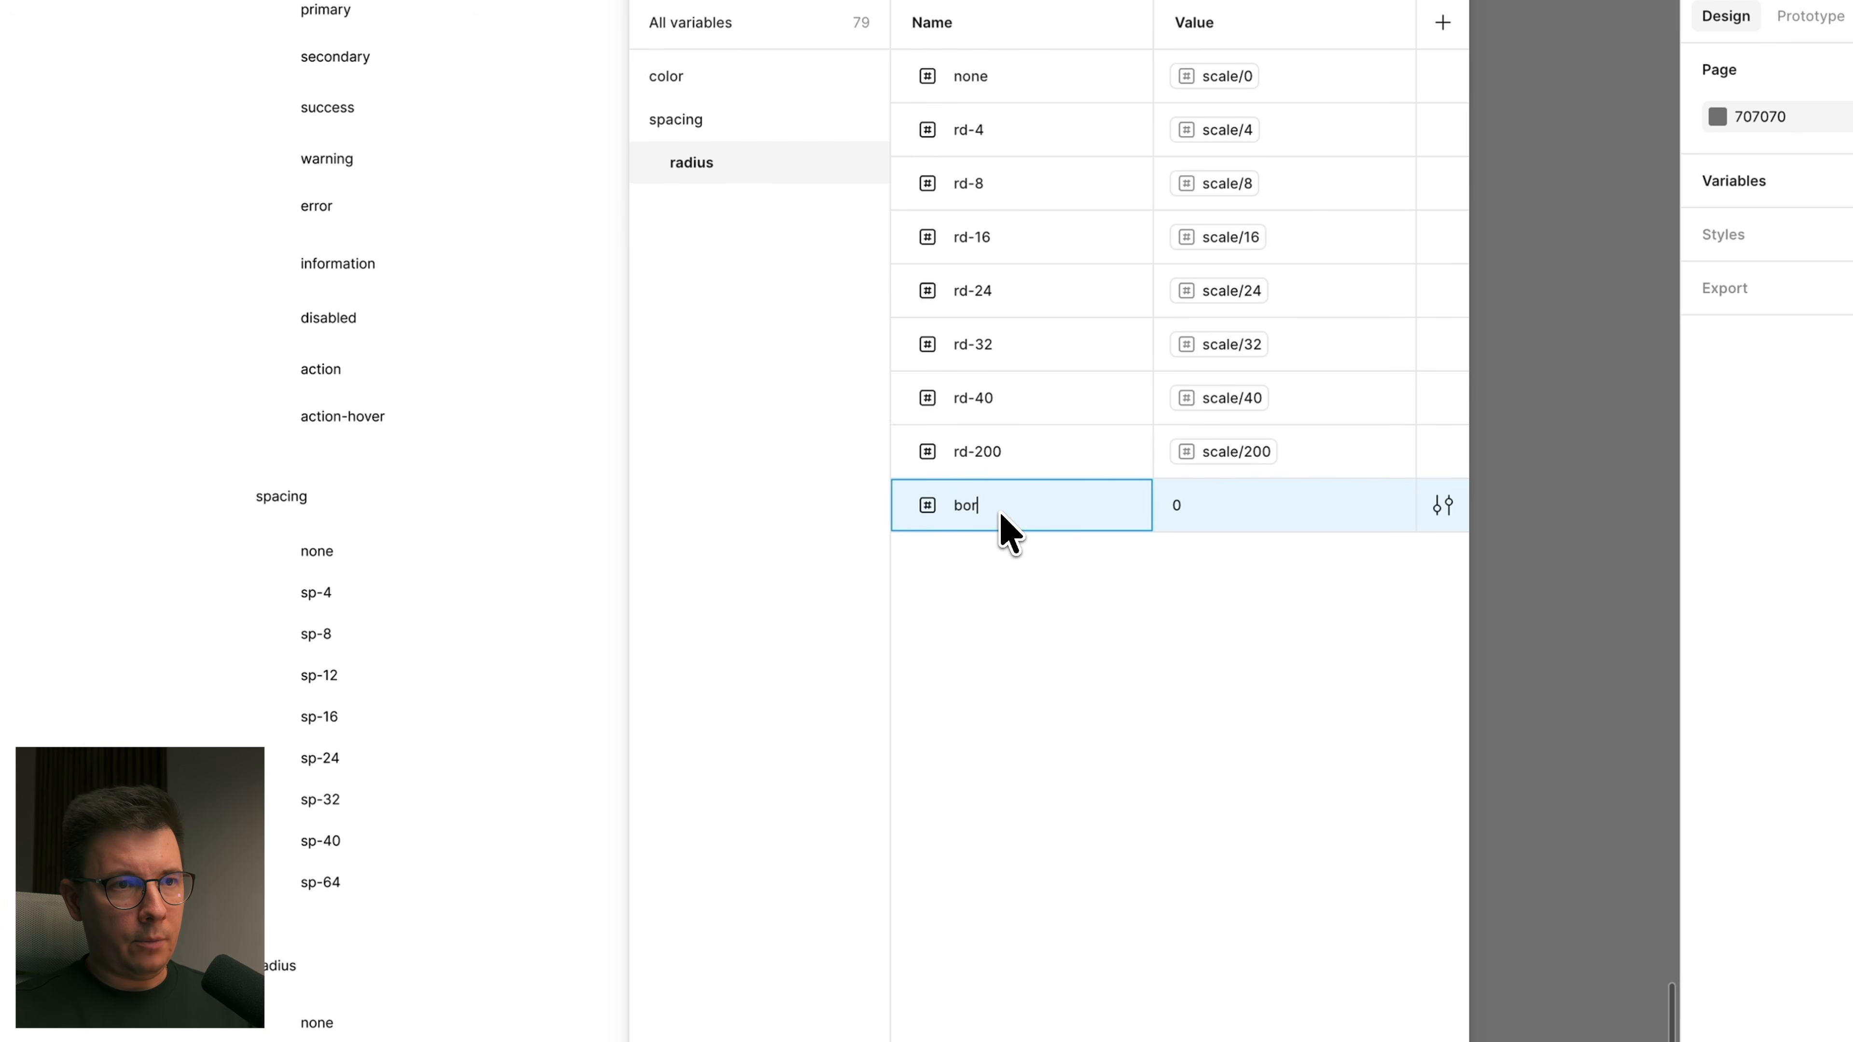
pyautogui.click(1051, 664)
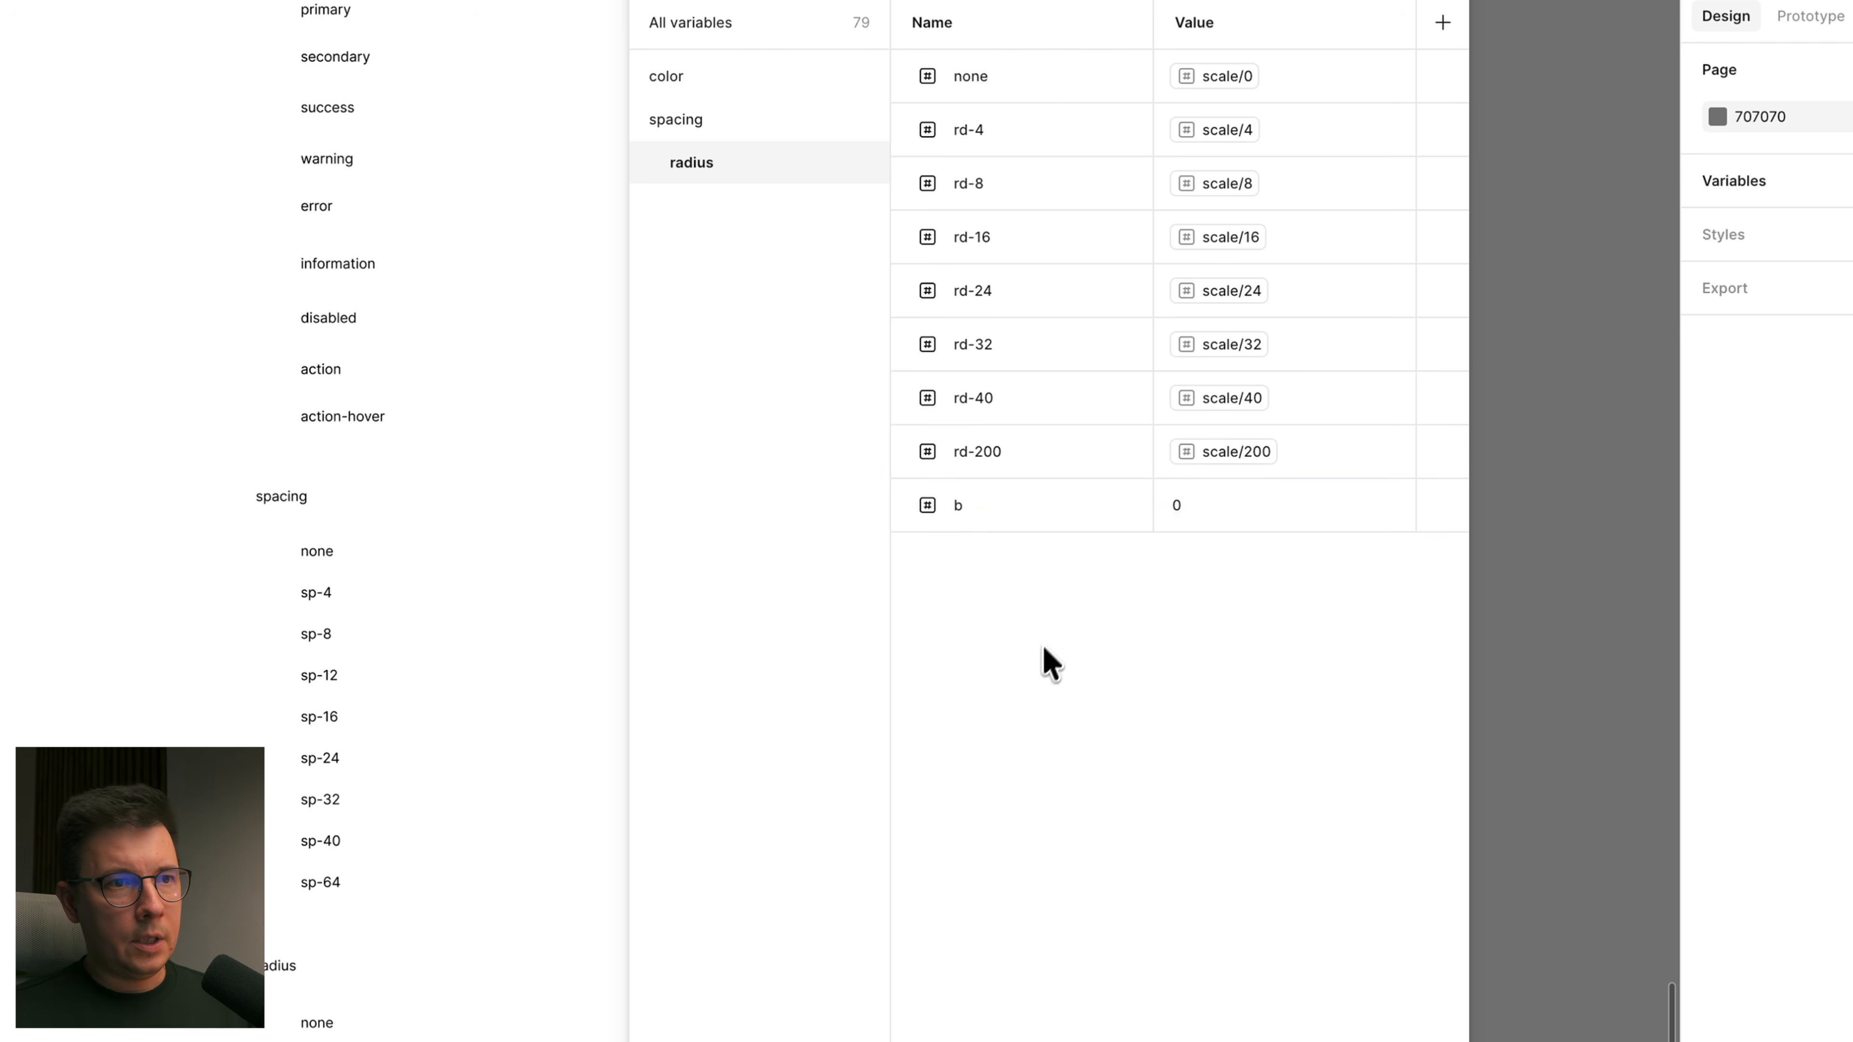
# Step: Put the variable b in a new group named border, placed directly under the spacing group beside radius
pyautogui.rightClick(1029, 510)
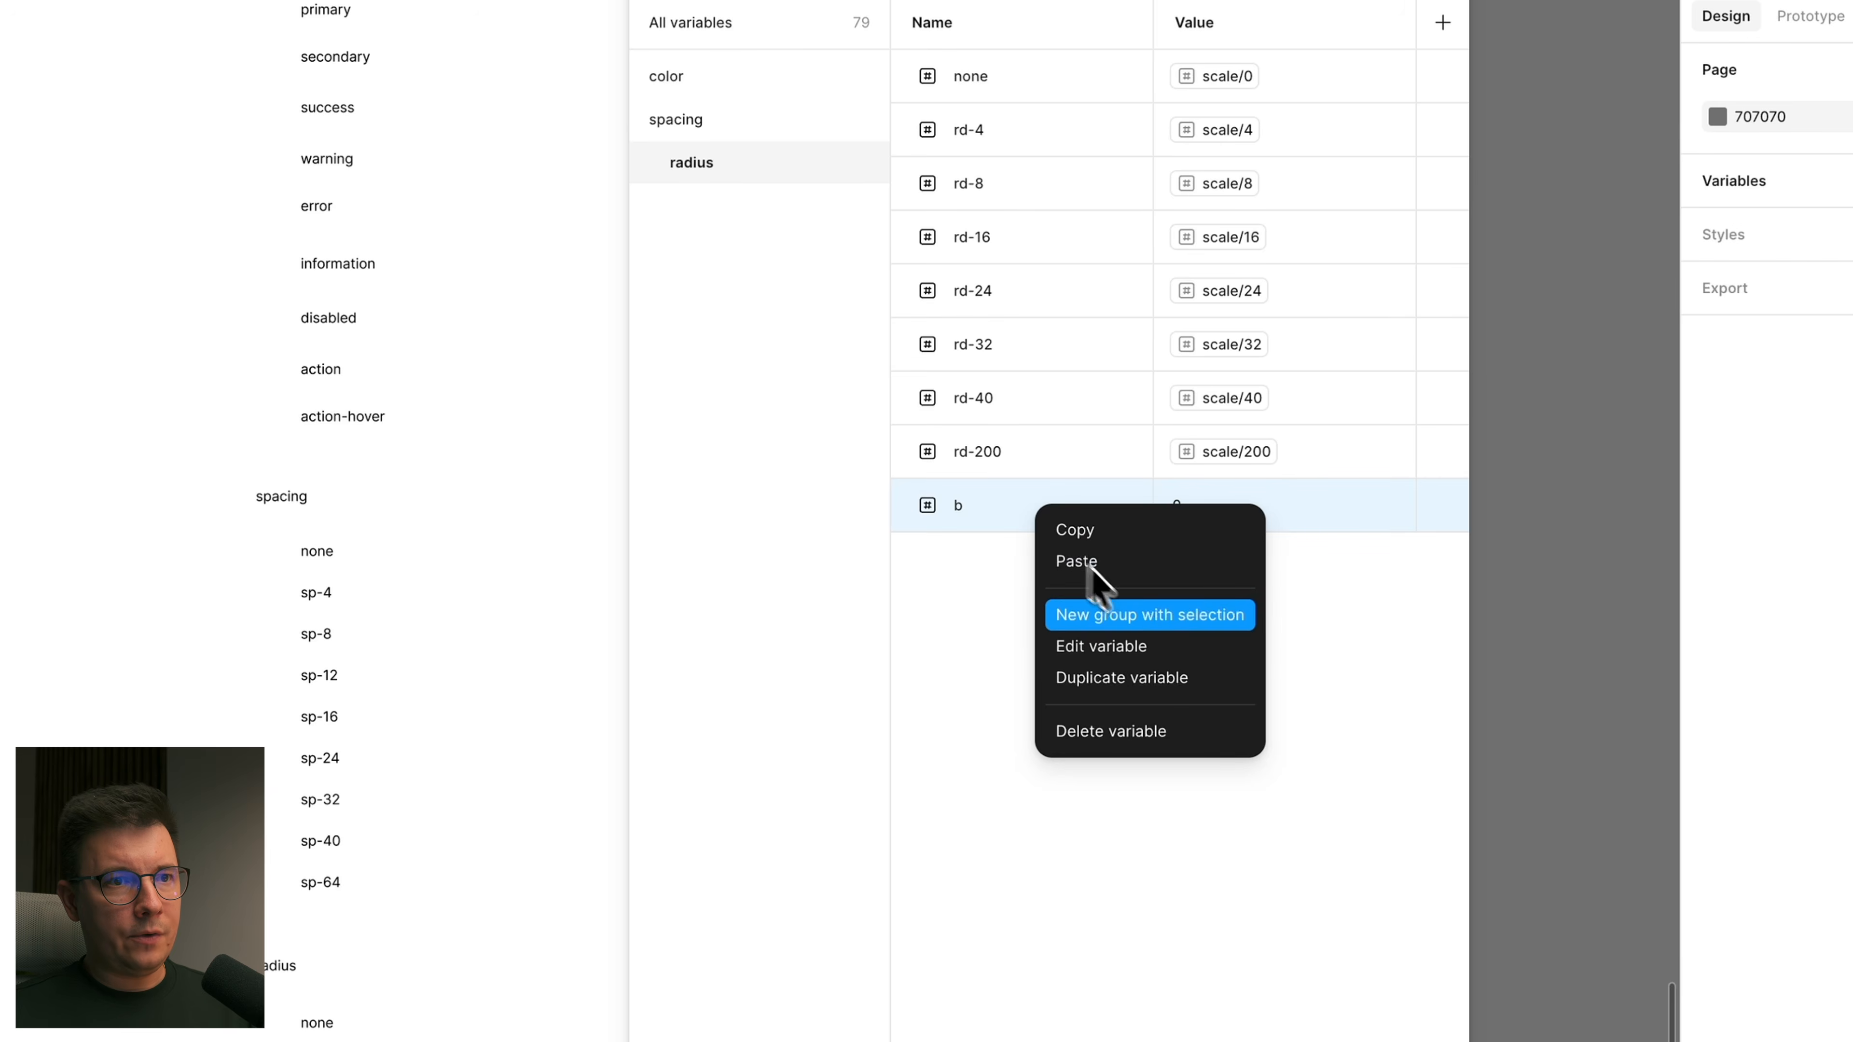
pyautogui.click(1154, 621)
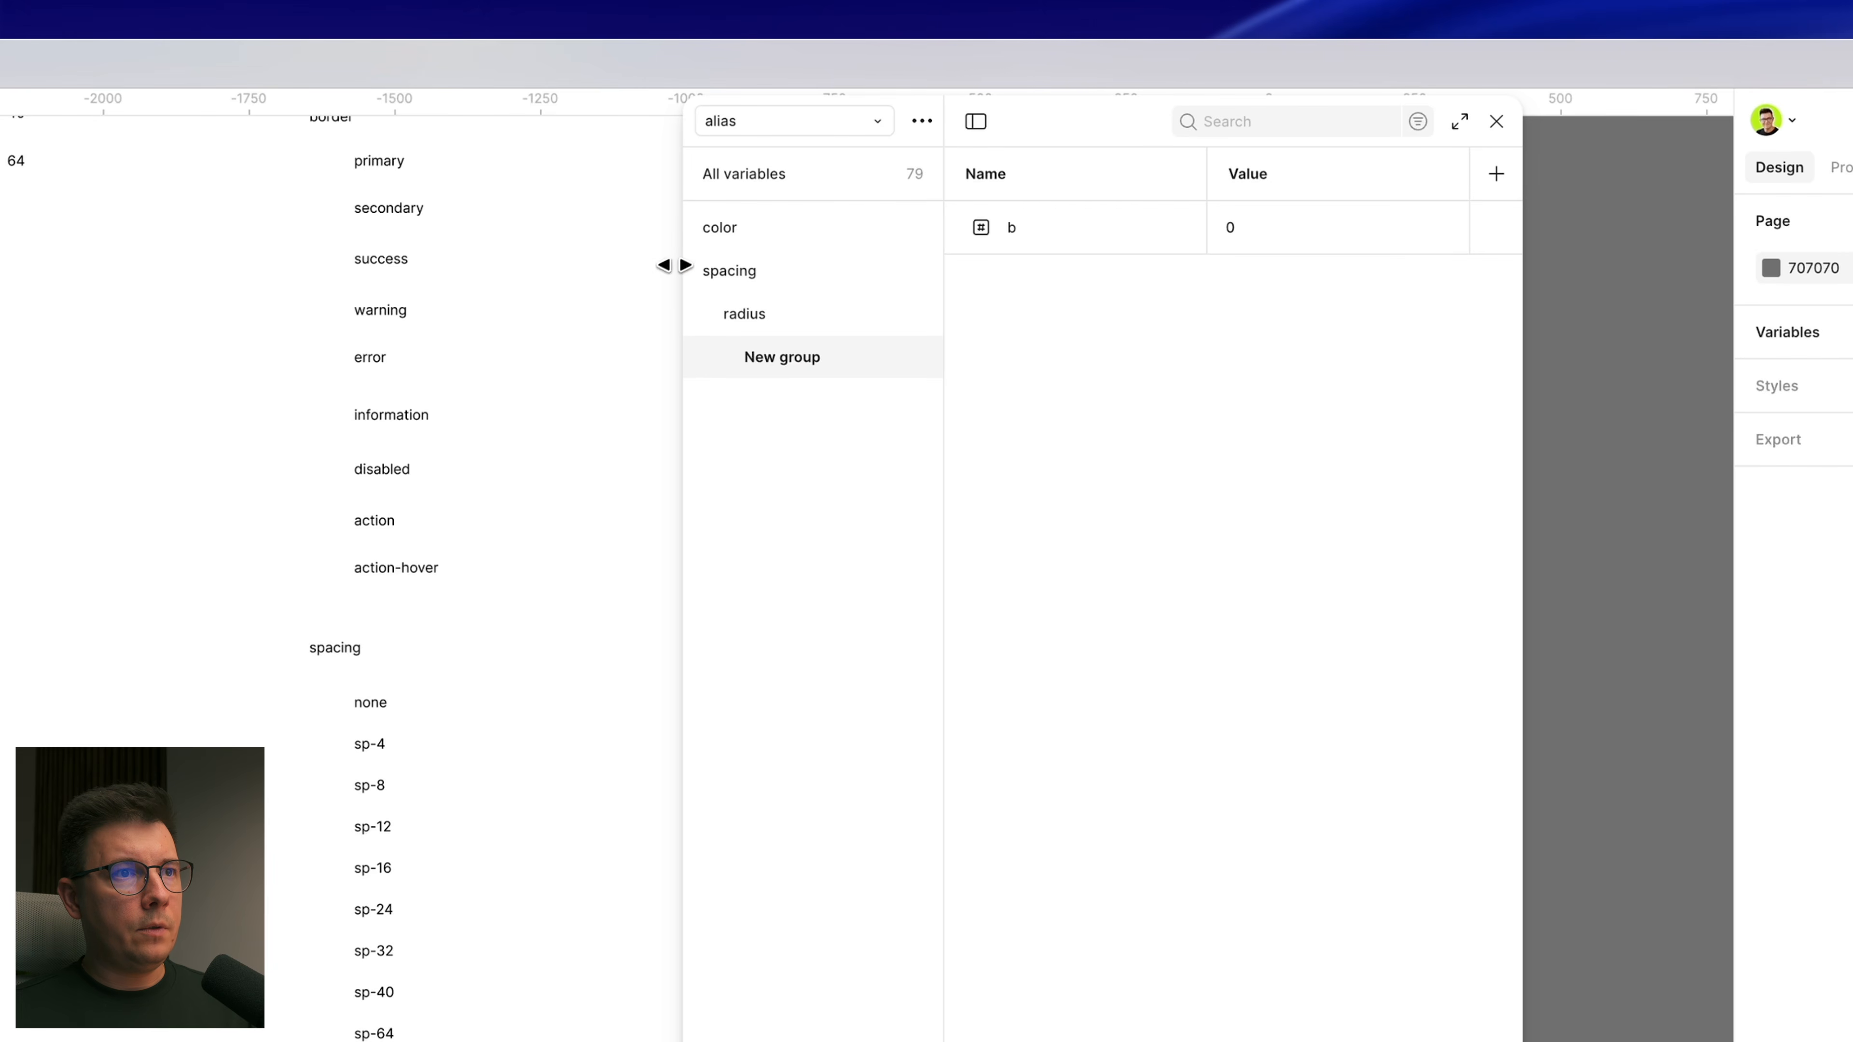
pyautogui.moveTo(678, 247); pyautogui.dragTo(725, 361)
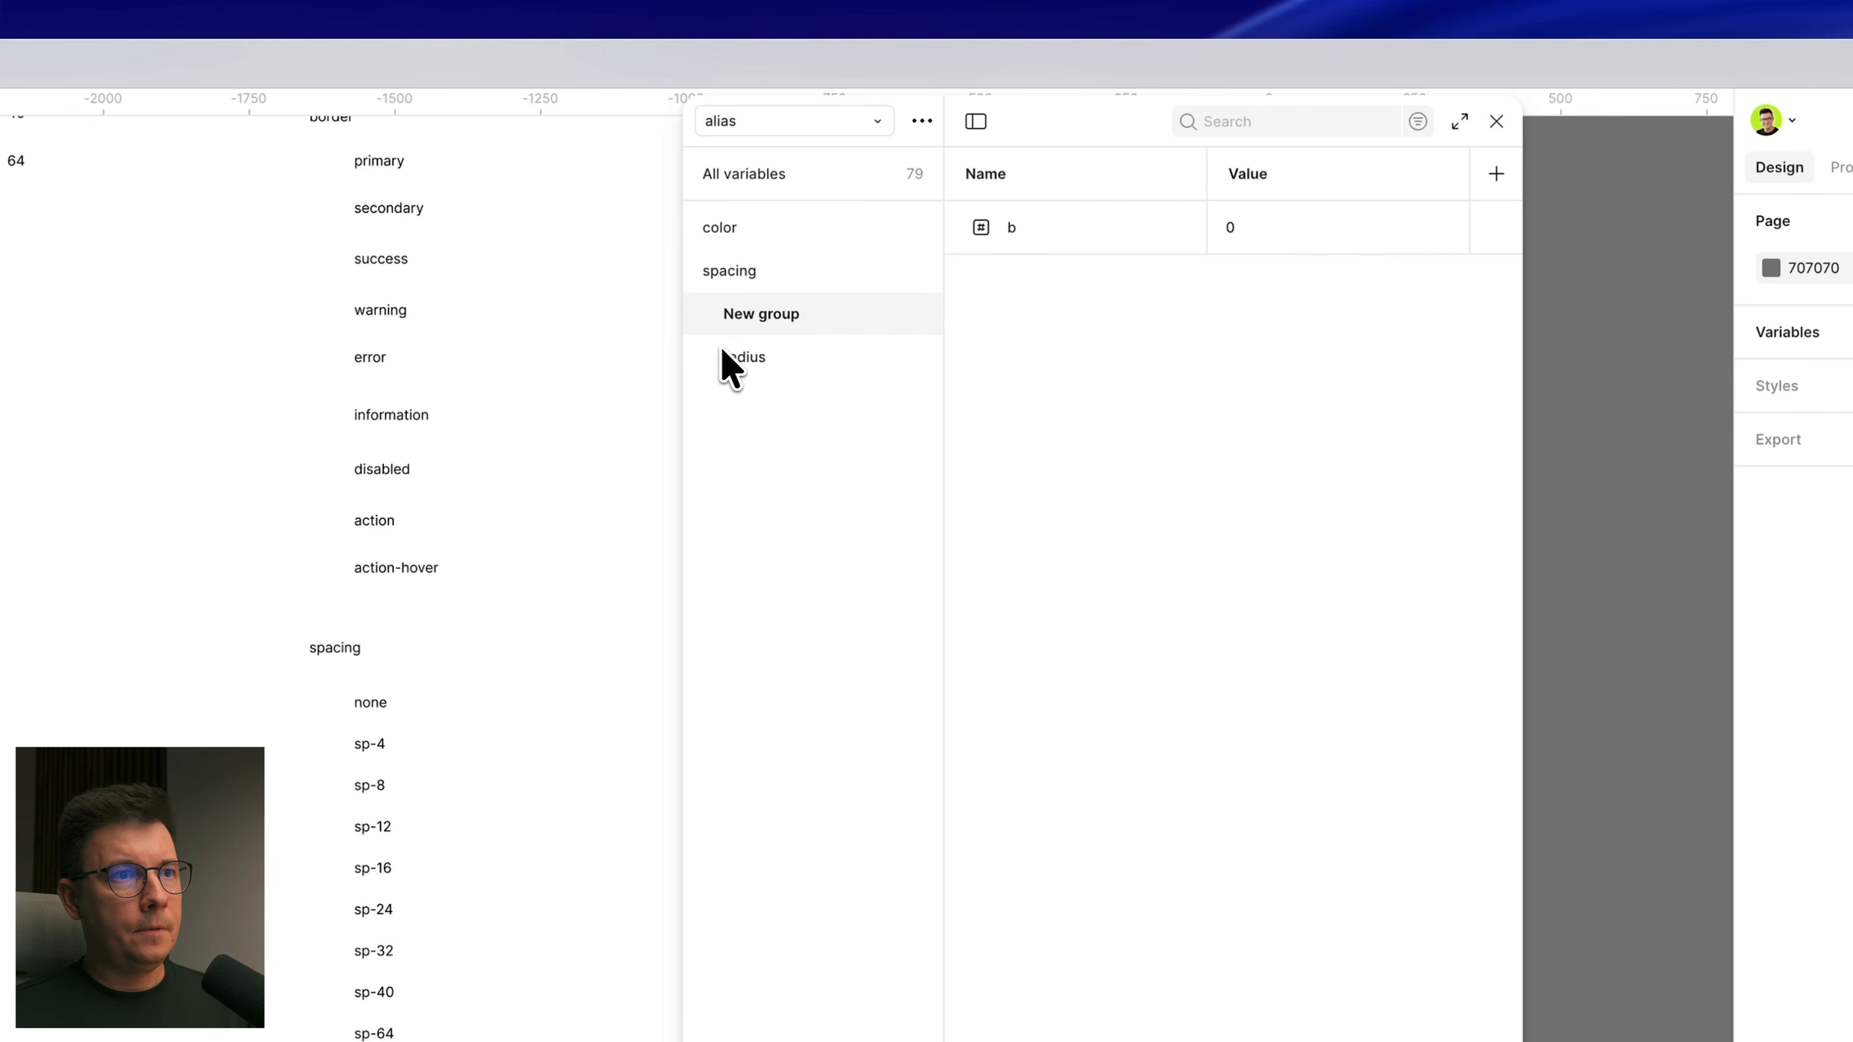
pyautogui.doubleClick(779, 321)
pyautogui.write('border')
pyautogui.press('Return')
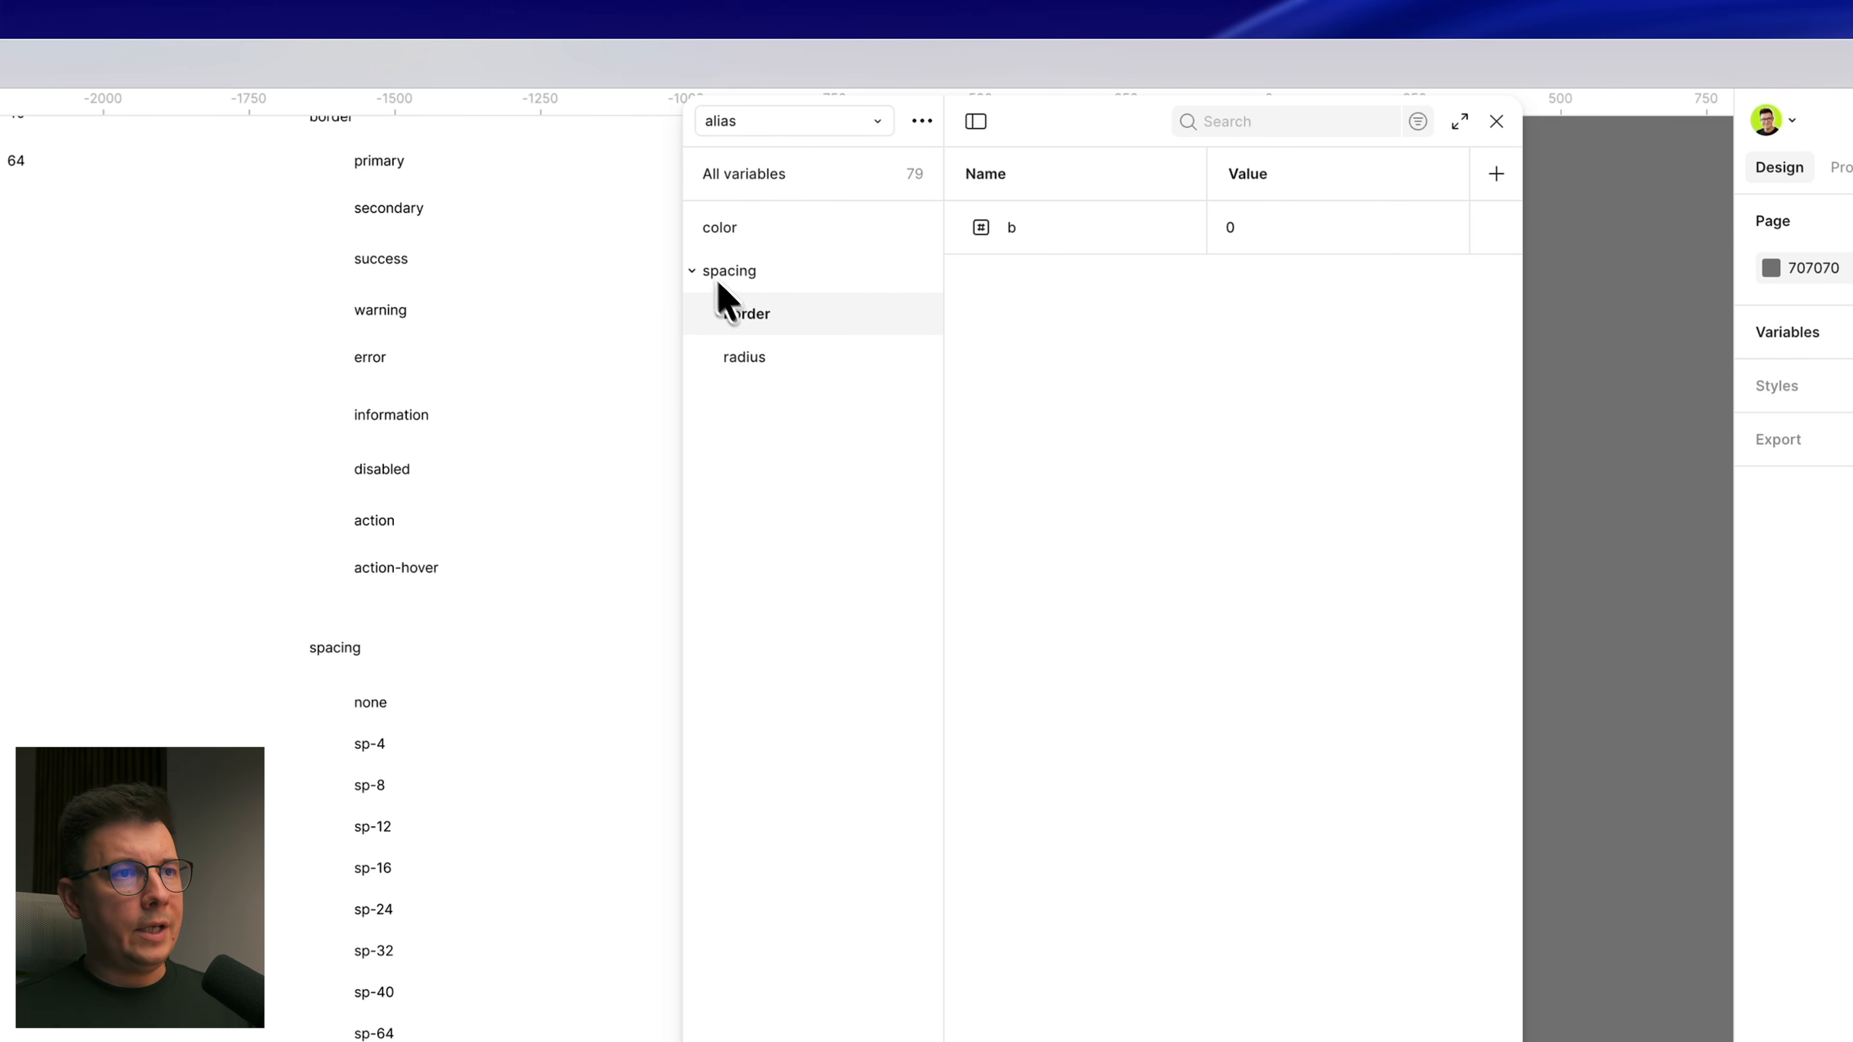
# Step: Group the variables none through sp-40, which sit directly in the spacing group, into a new subgroup
pyautogui.click(743, 277)
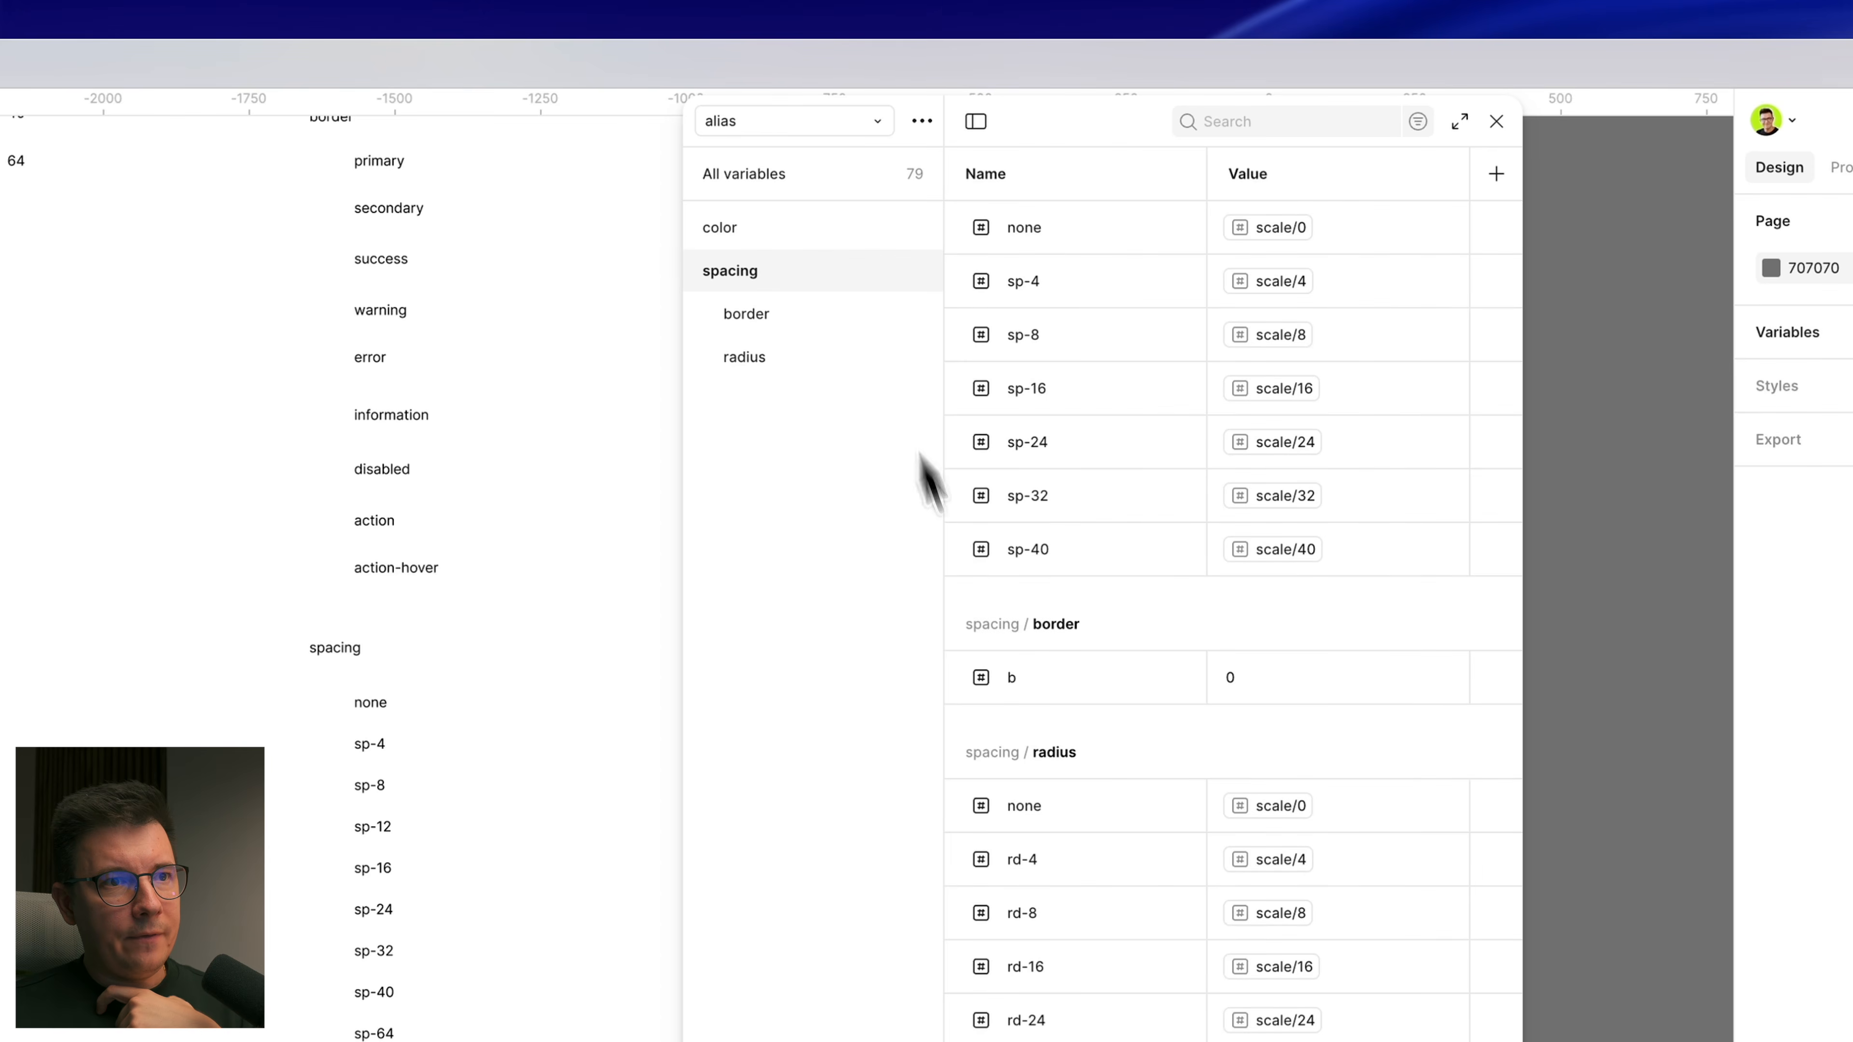
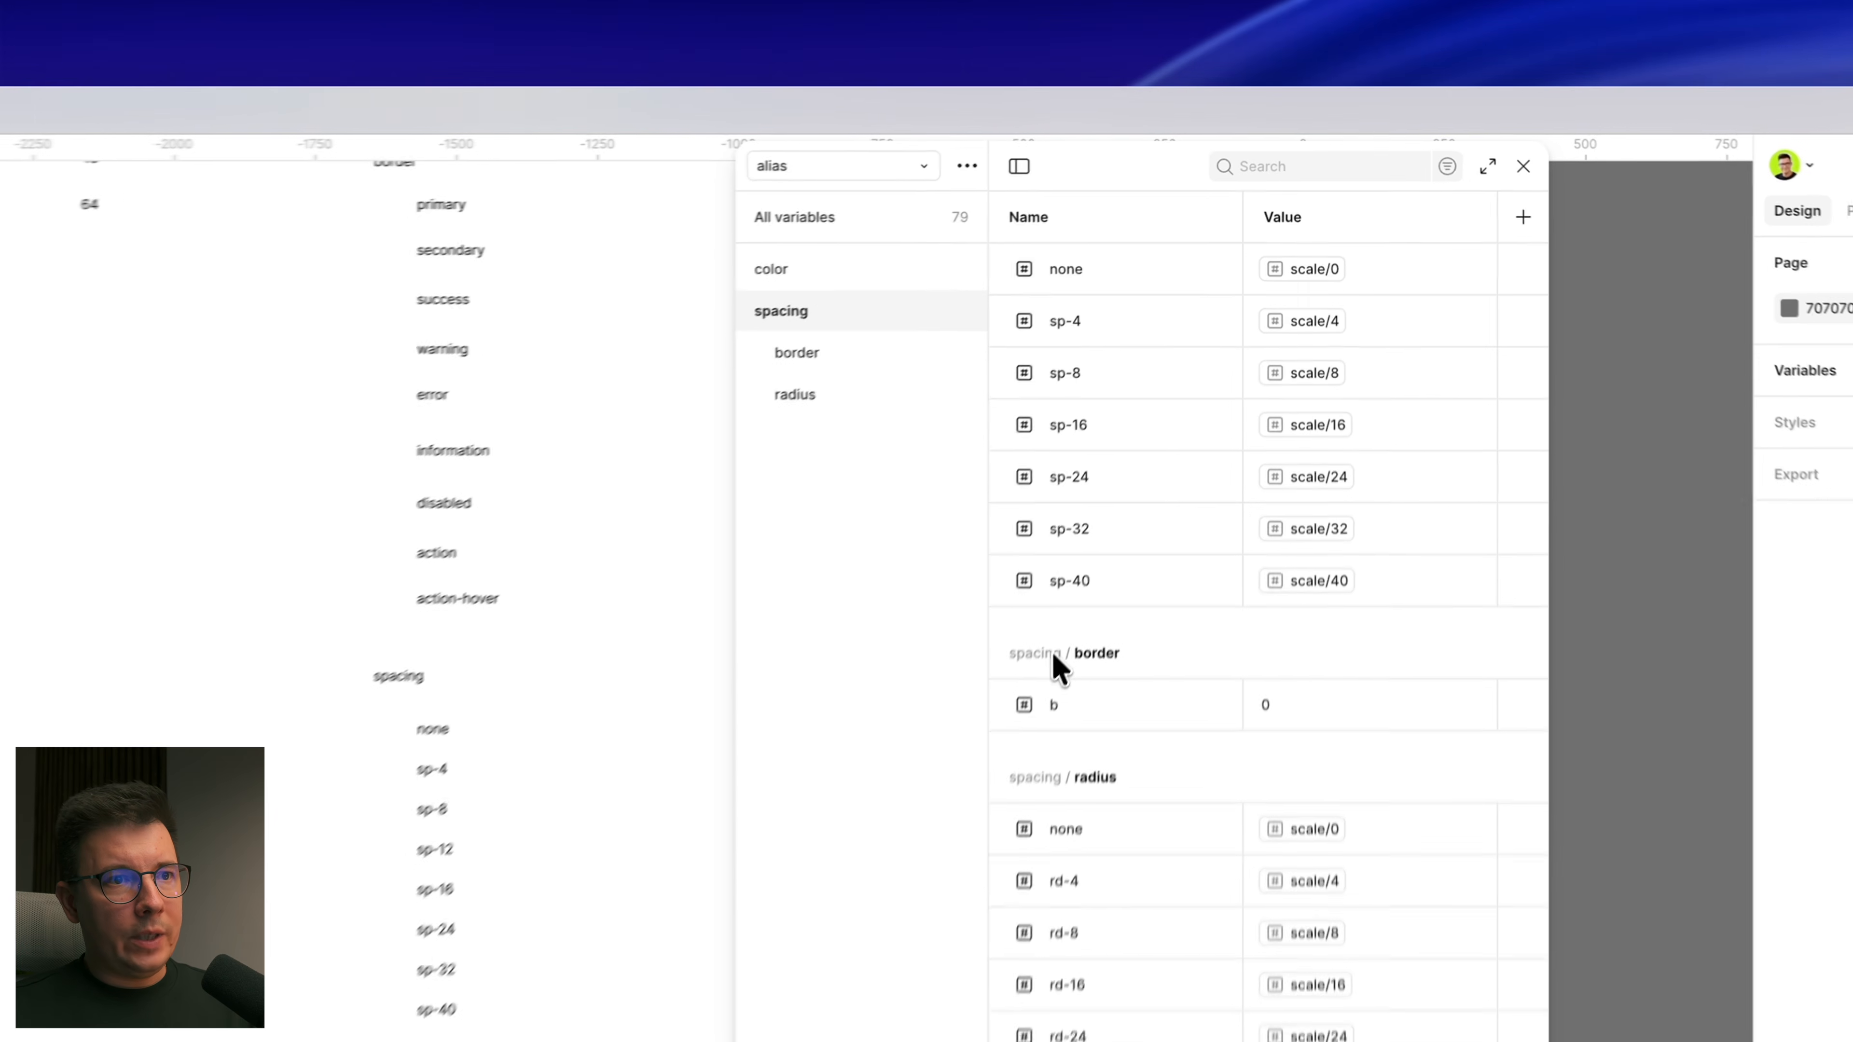
pyautogui.doubleClick(1203, 379)
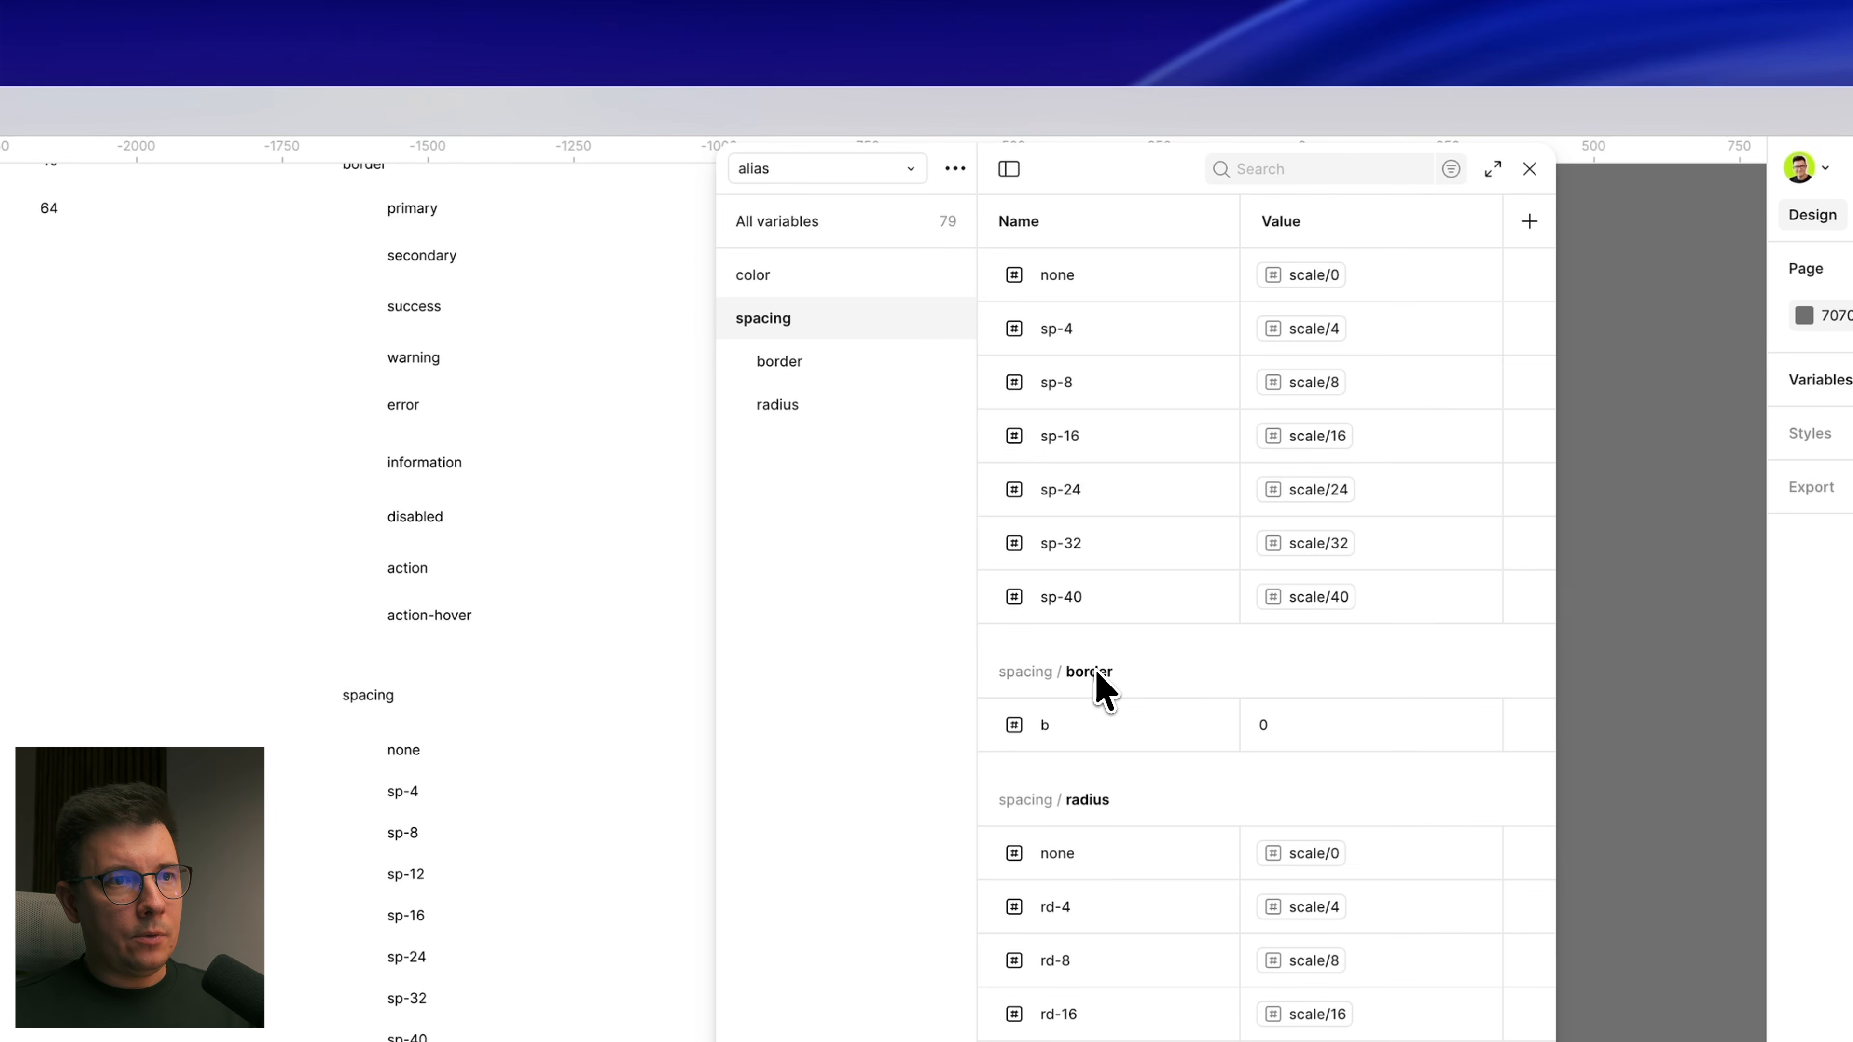
pyautogui.rightClick(1198, 377)
pyautogui.click(1029, 652)
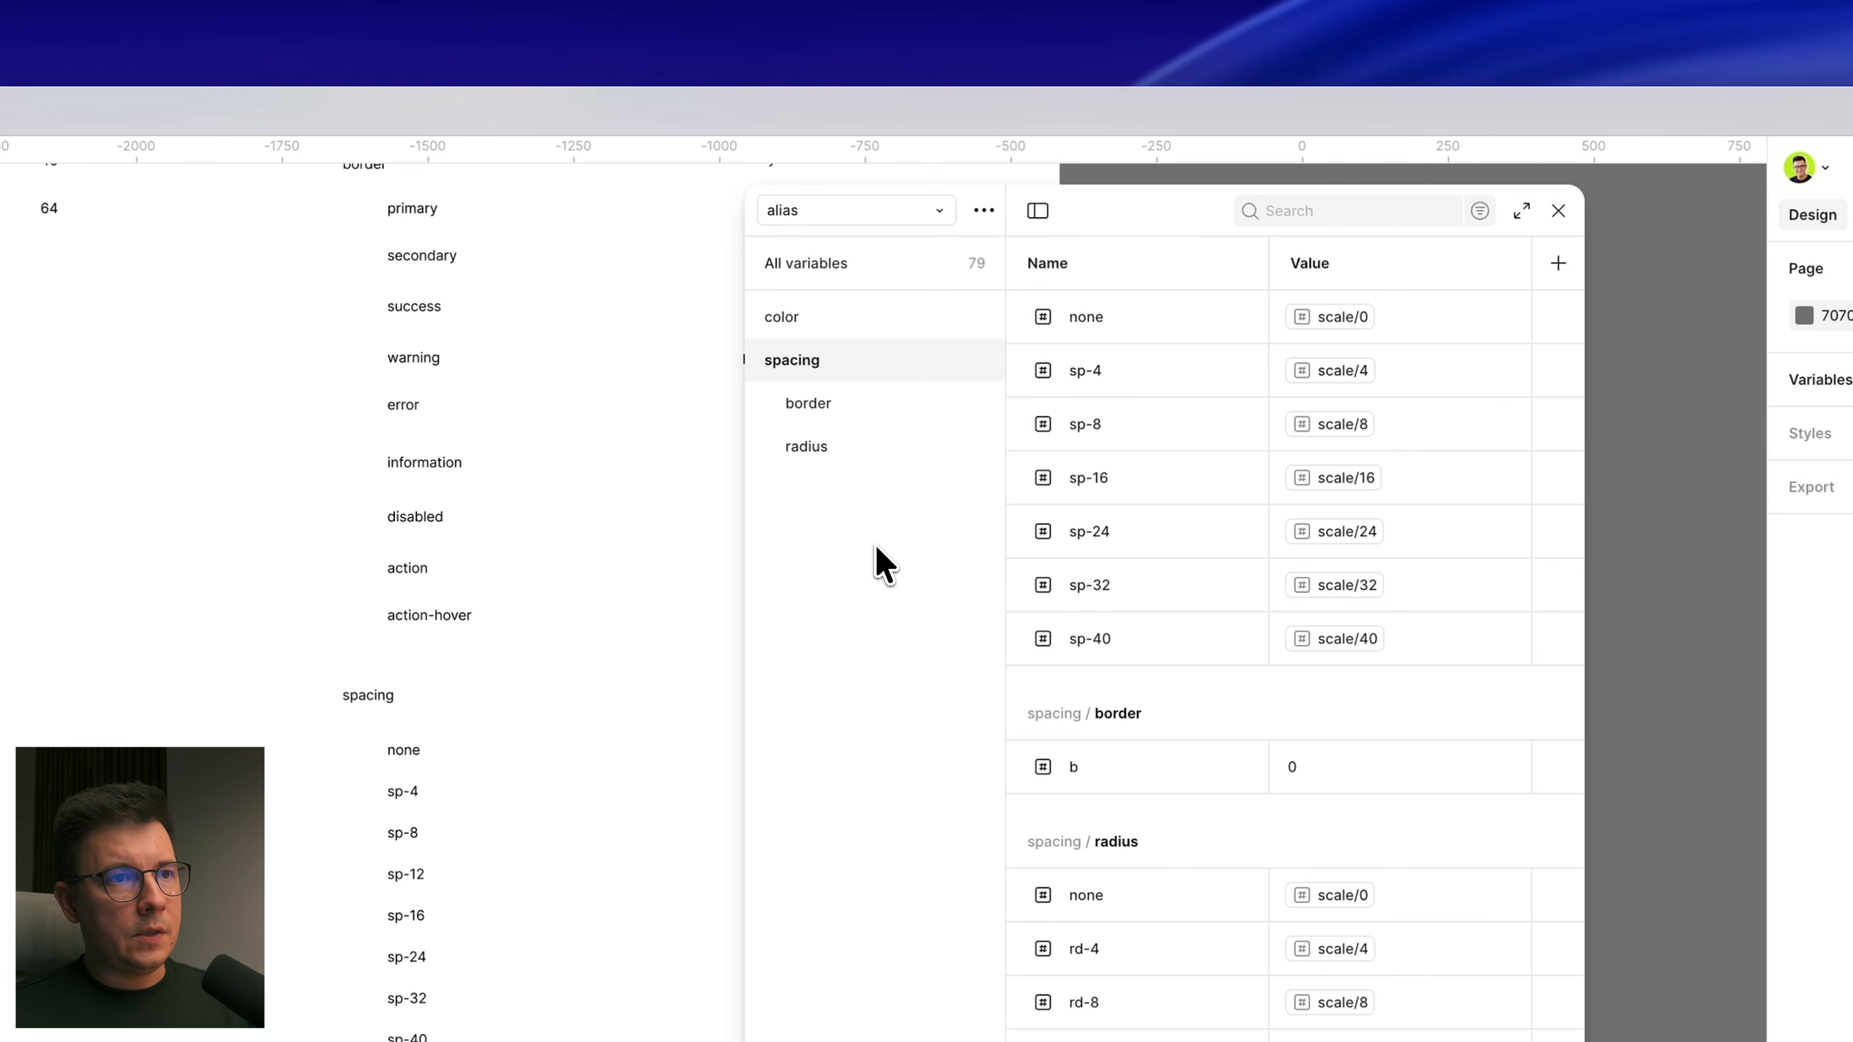
pyautogui.click(1134, 327)
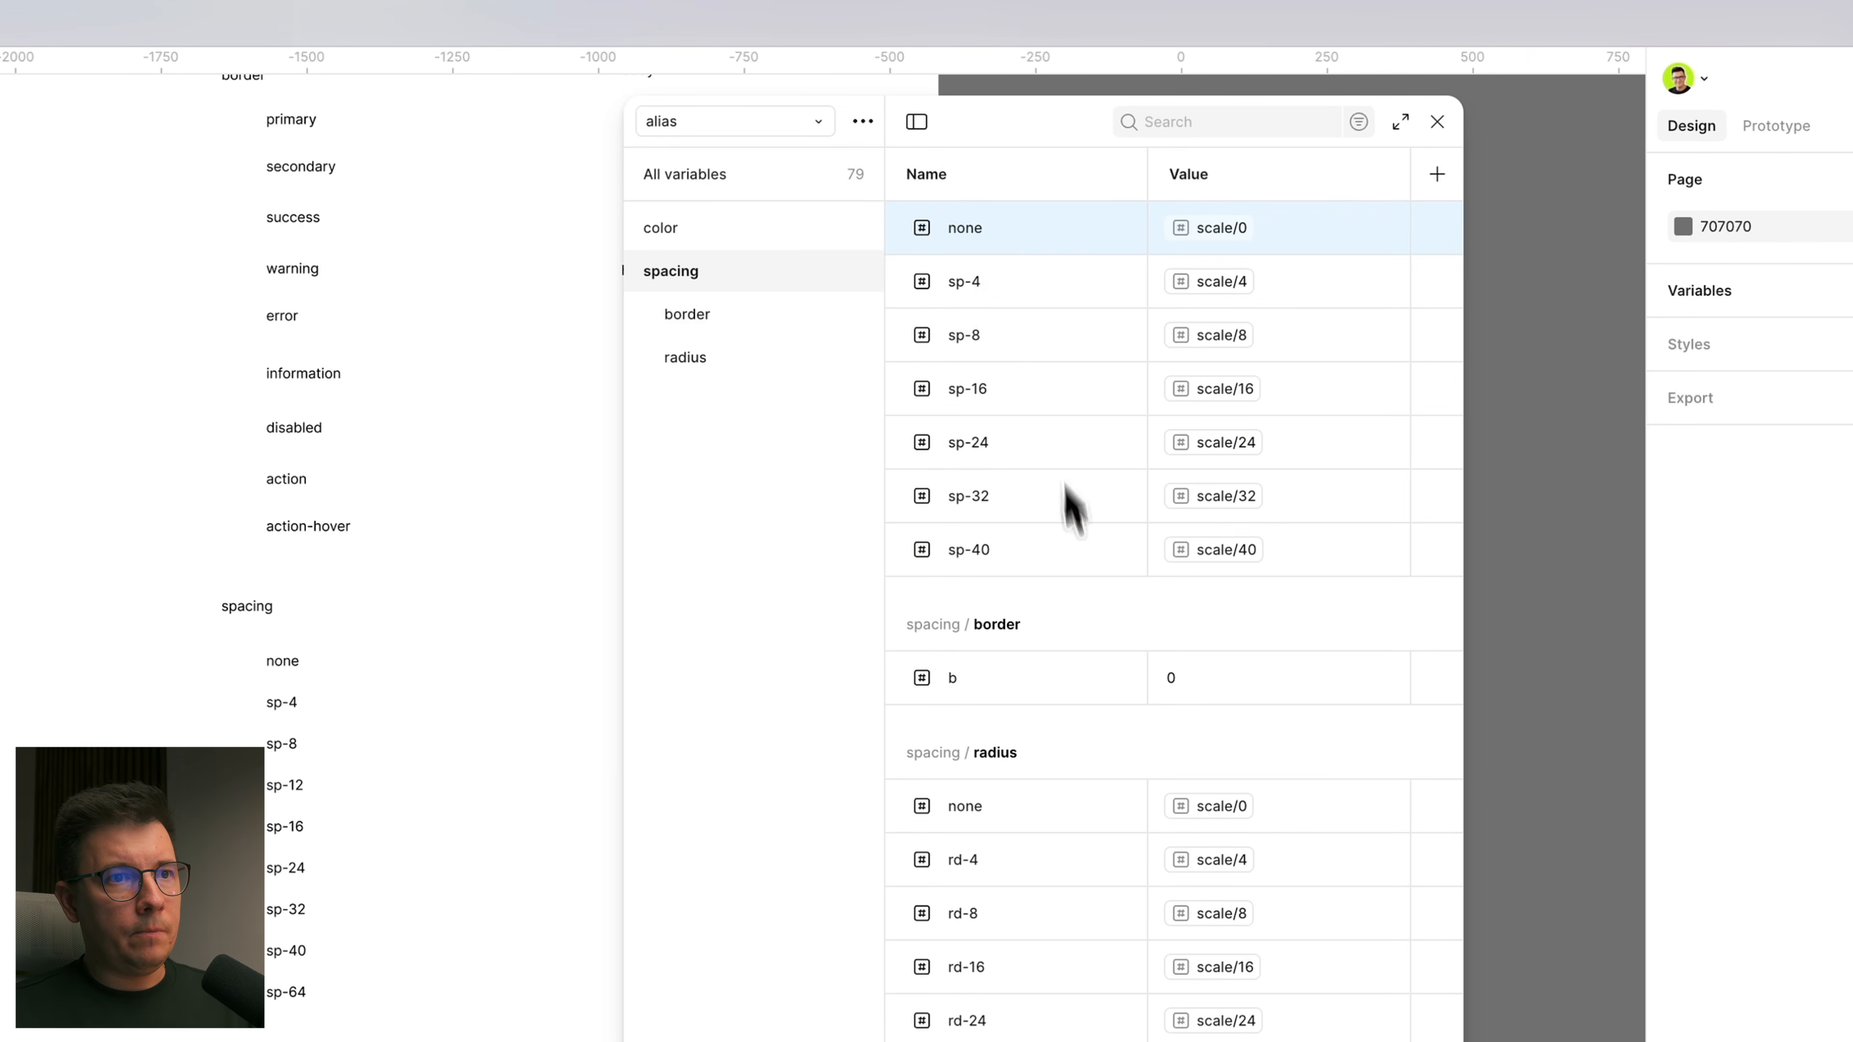
pyautogui.keyDown('shift'); pyautogui.click(1059, 551); pyautogui.keyUp('shift')
pyautogui.rightClick(1059, 298)
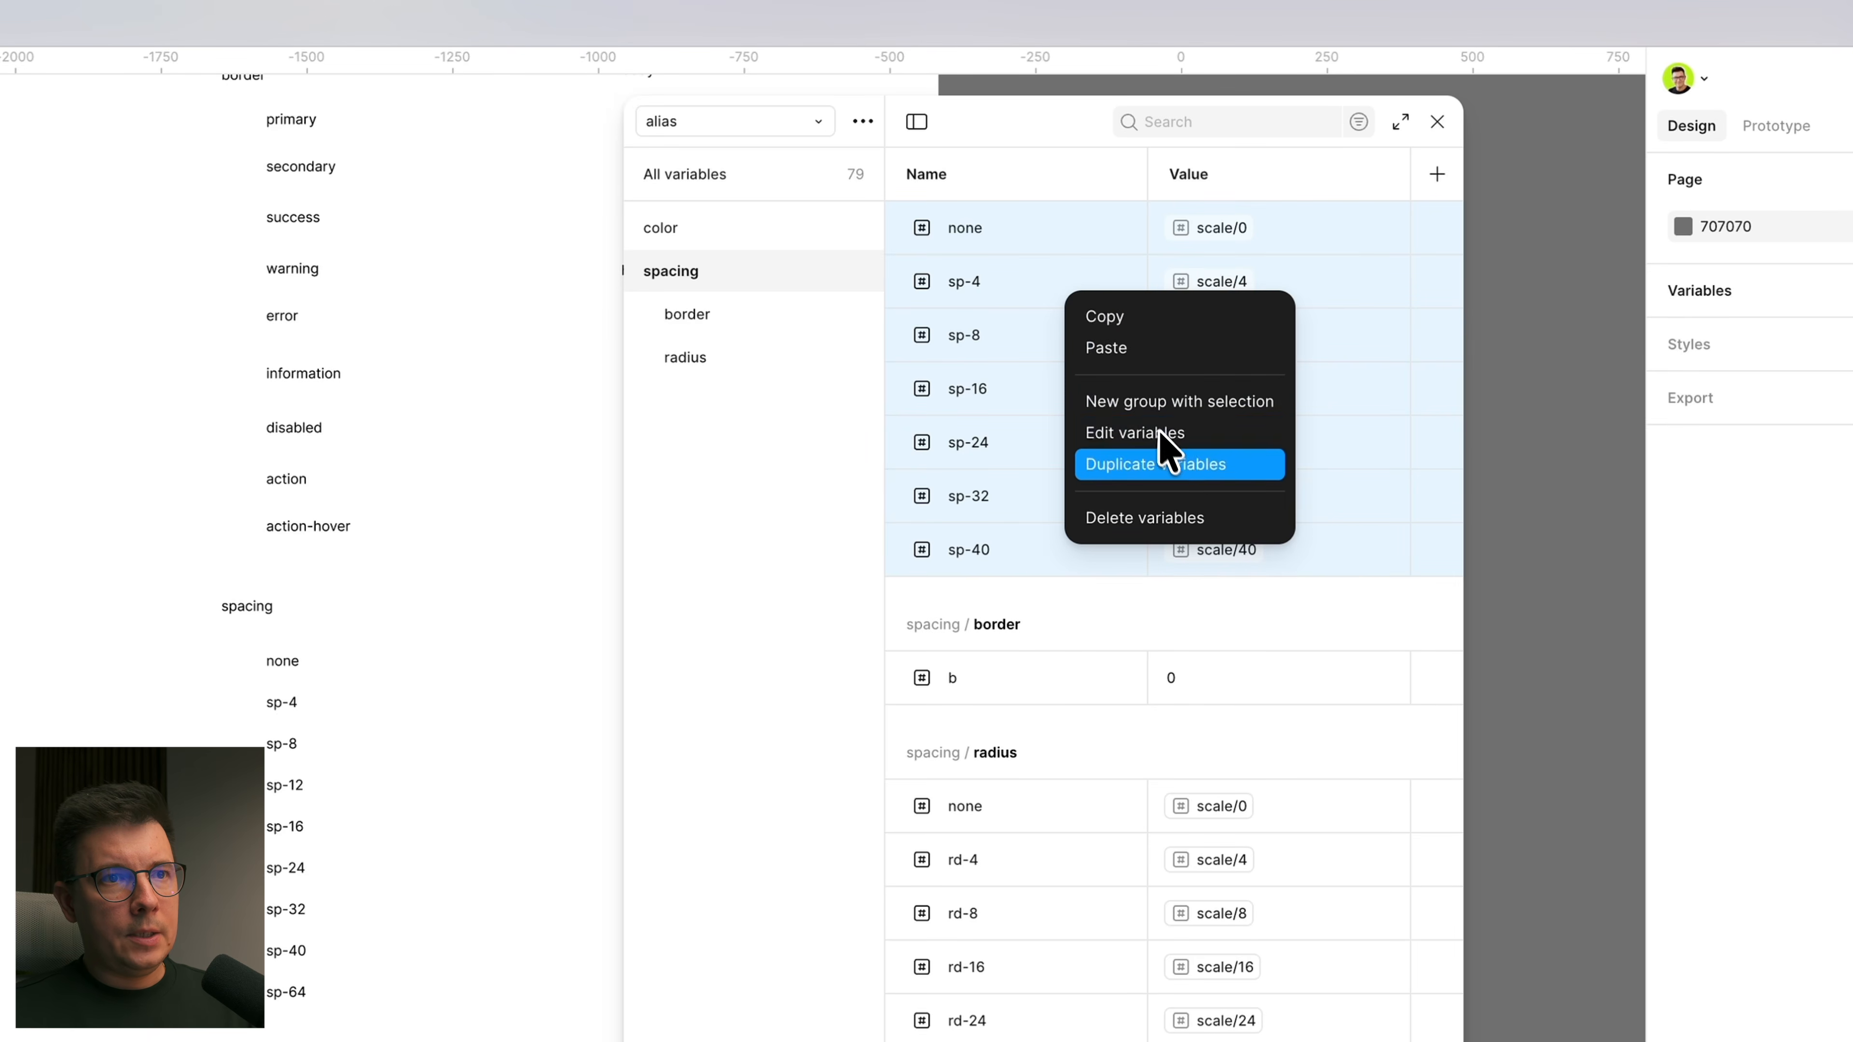
pyautogui.click(1200, 420)
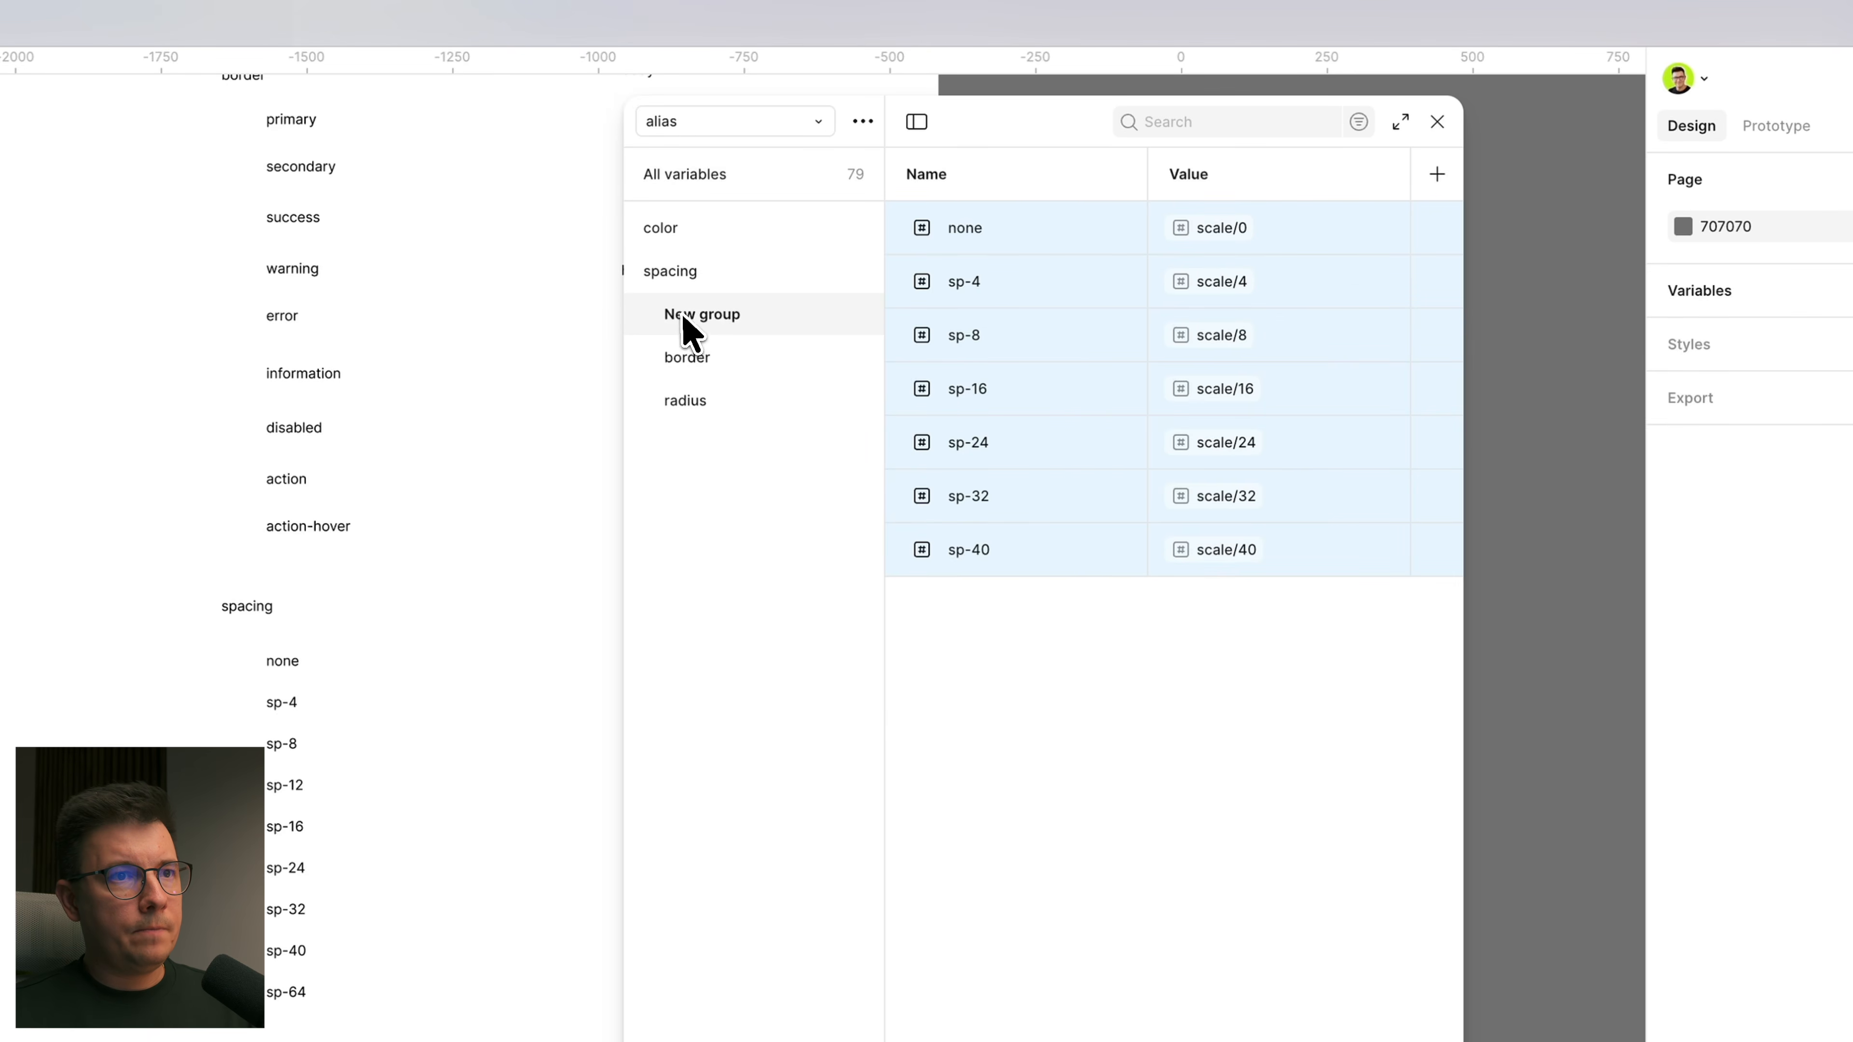
# Step: Rename the parent spacing group to sizes and its new subgroup with the sp variables to spacing
pyautogui.doubleClick(727, 264)
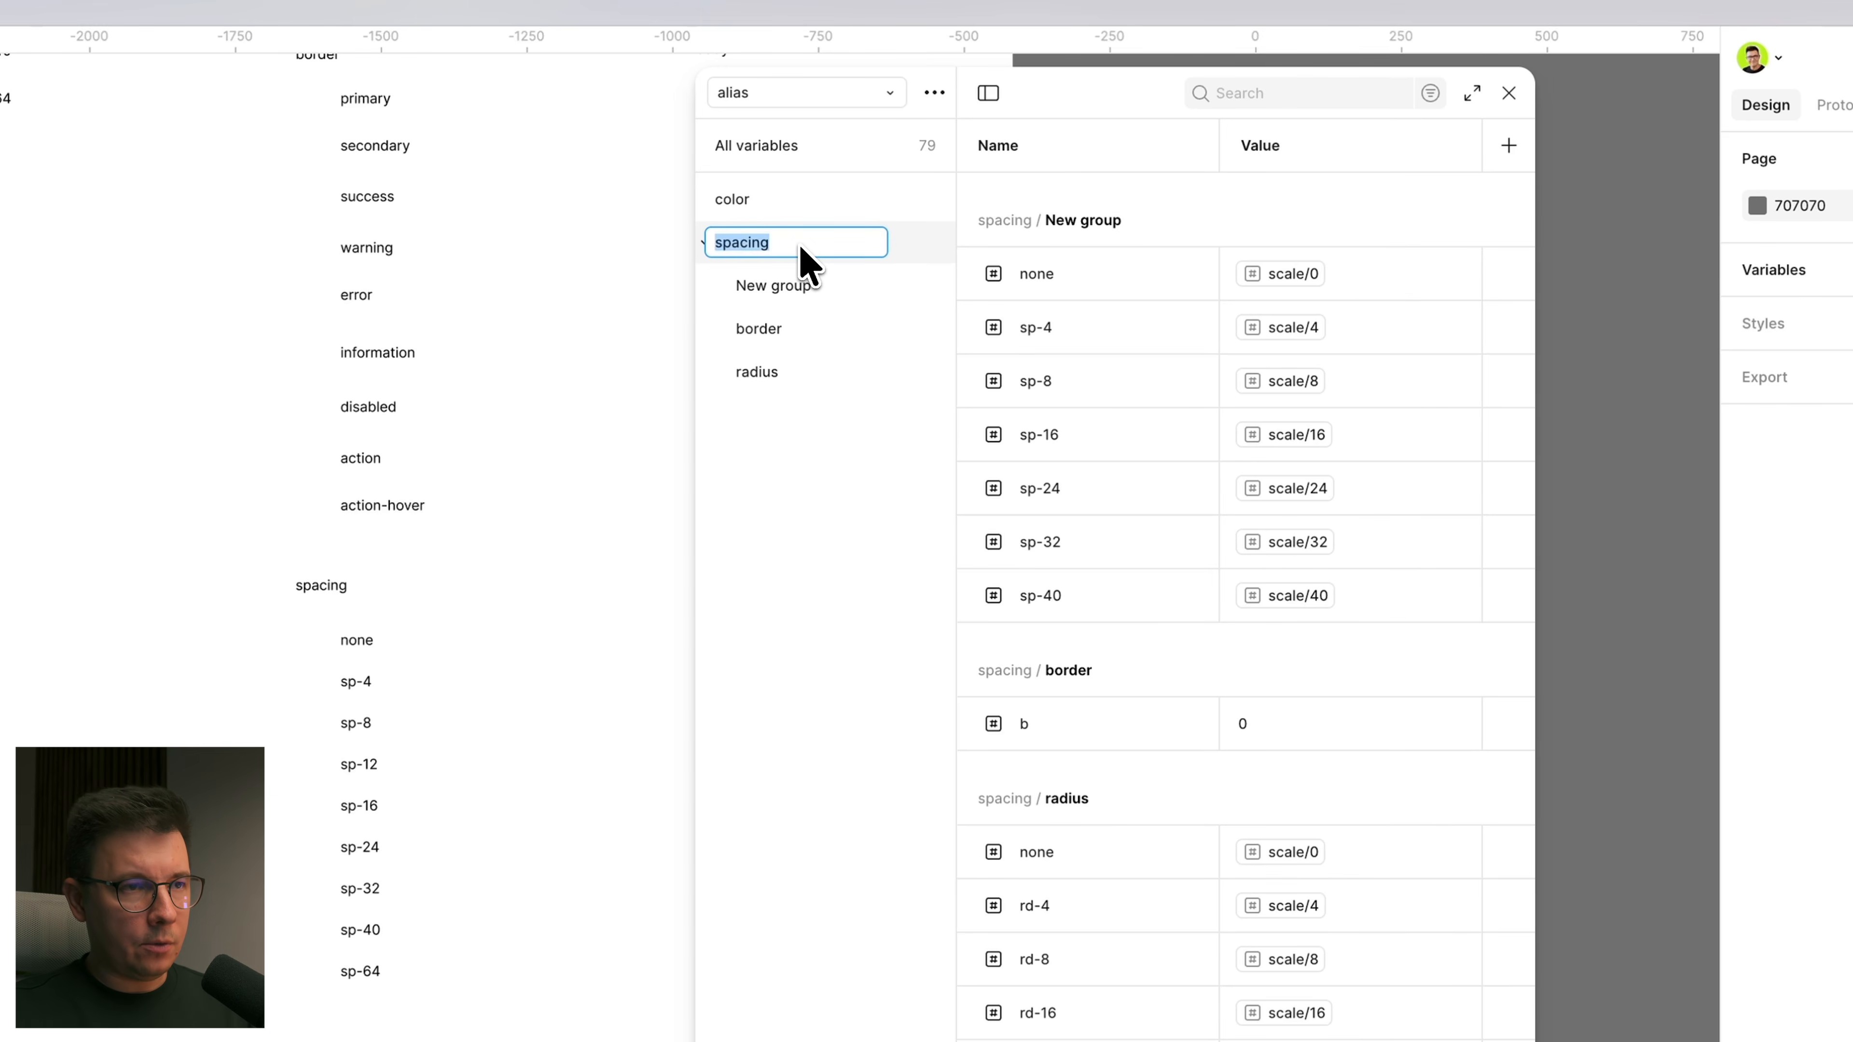
pyautogui.write('sizes')
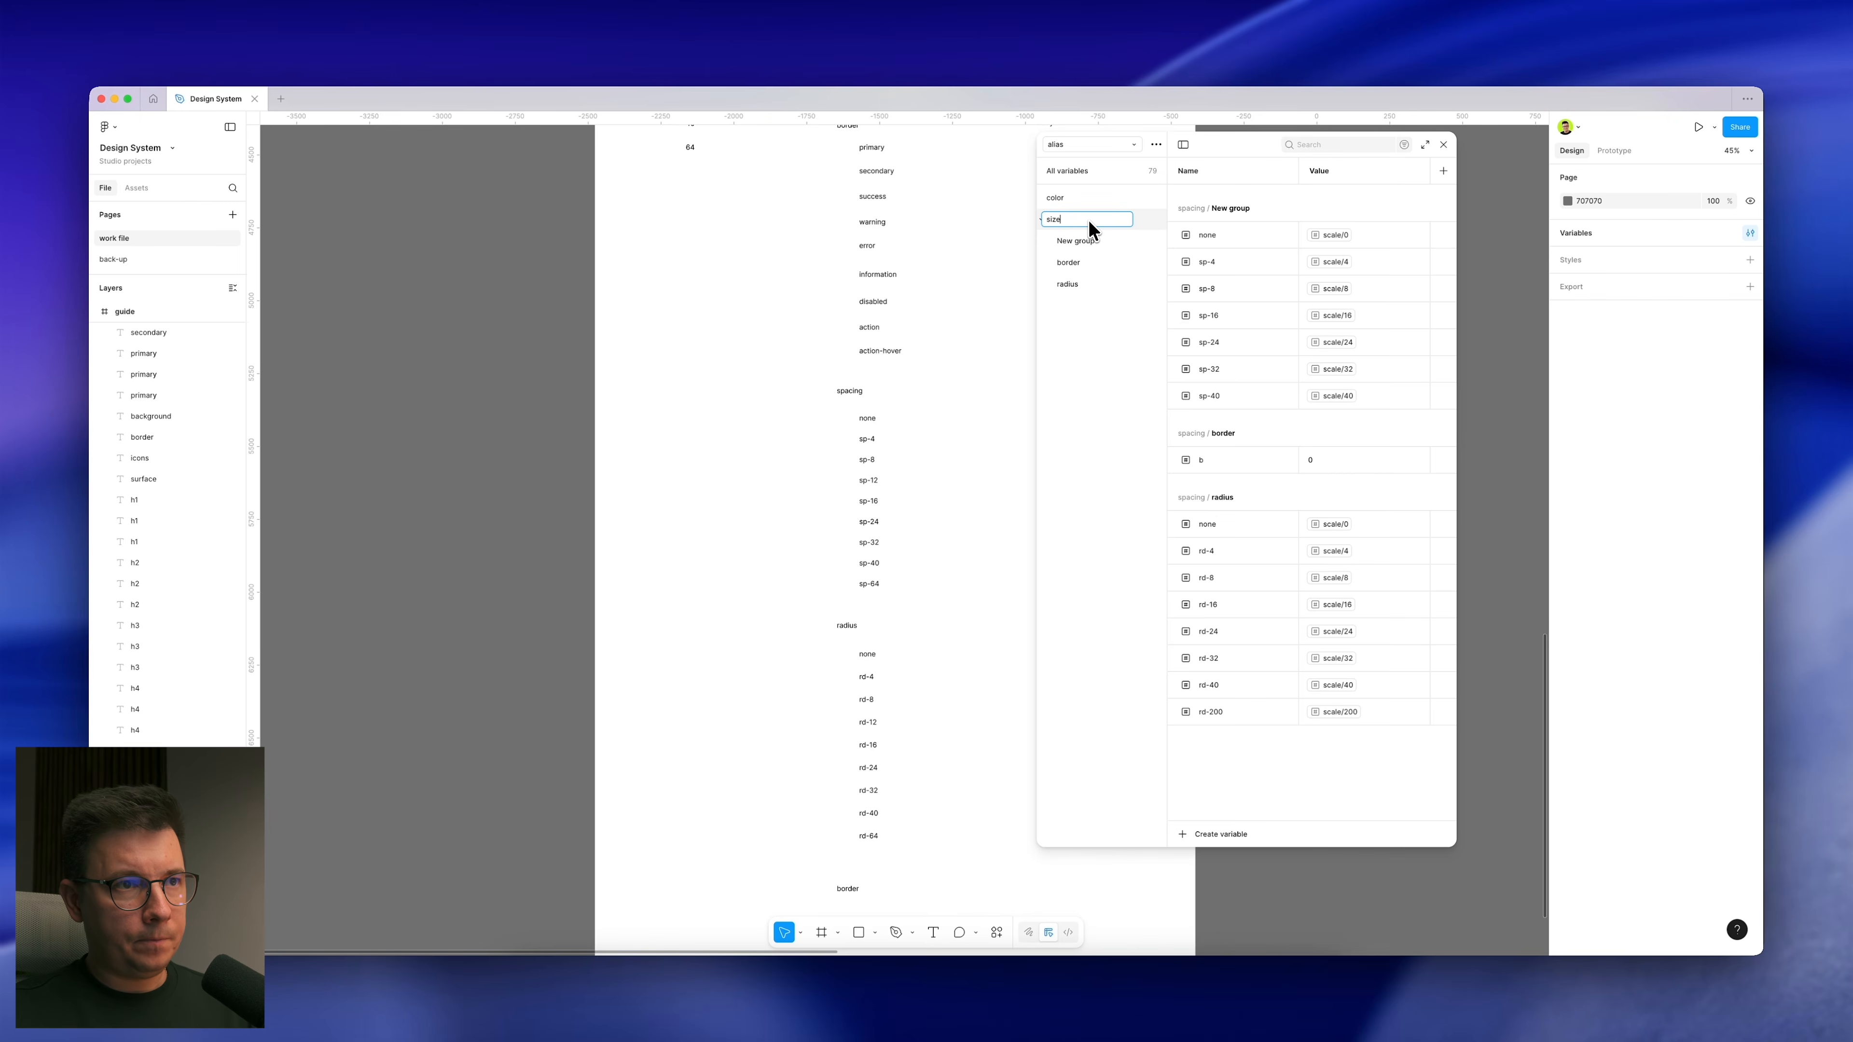
pyautogui.press('Return')
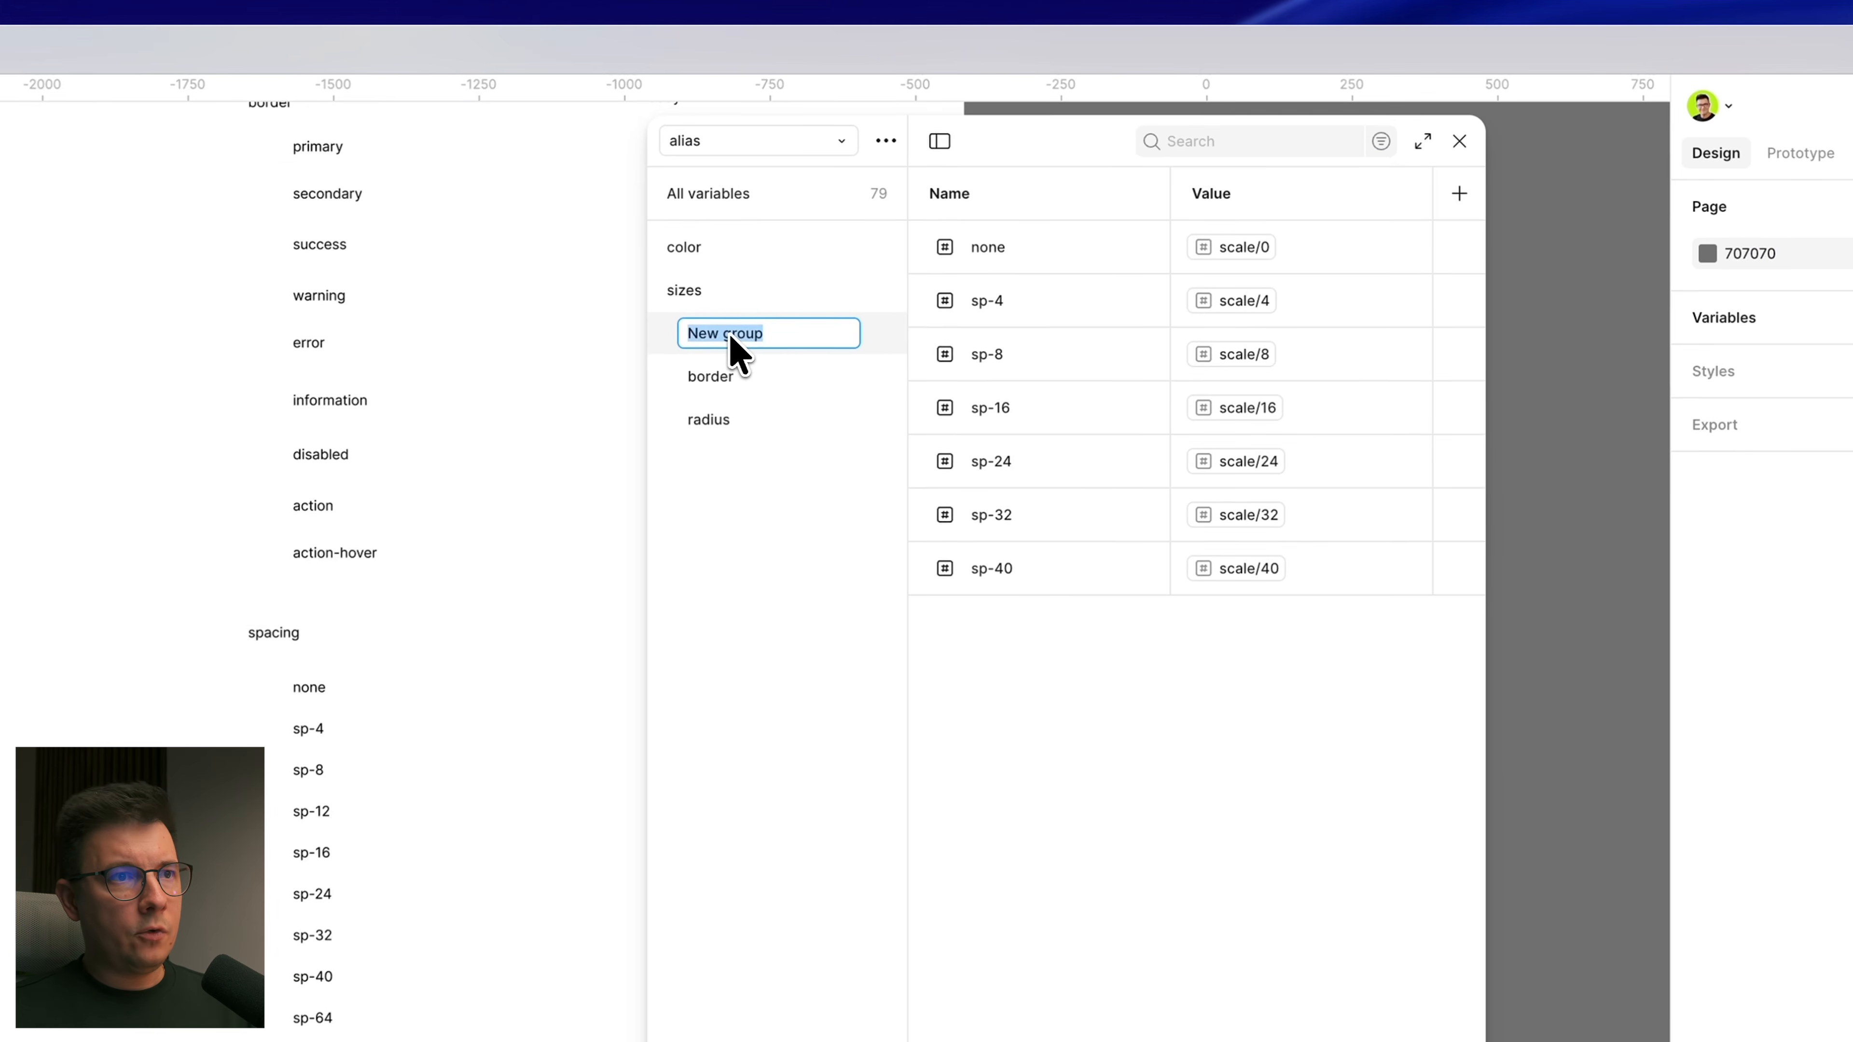
pyautogui.write('spa')
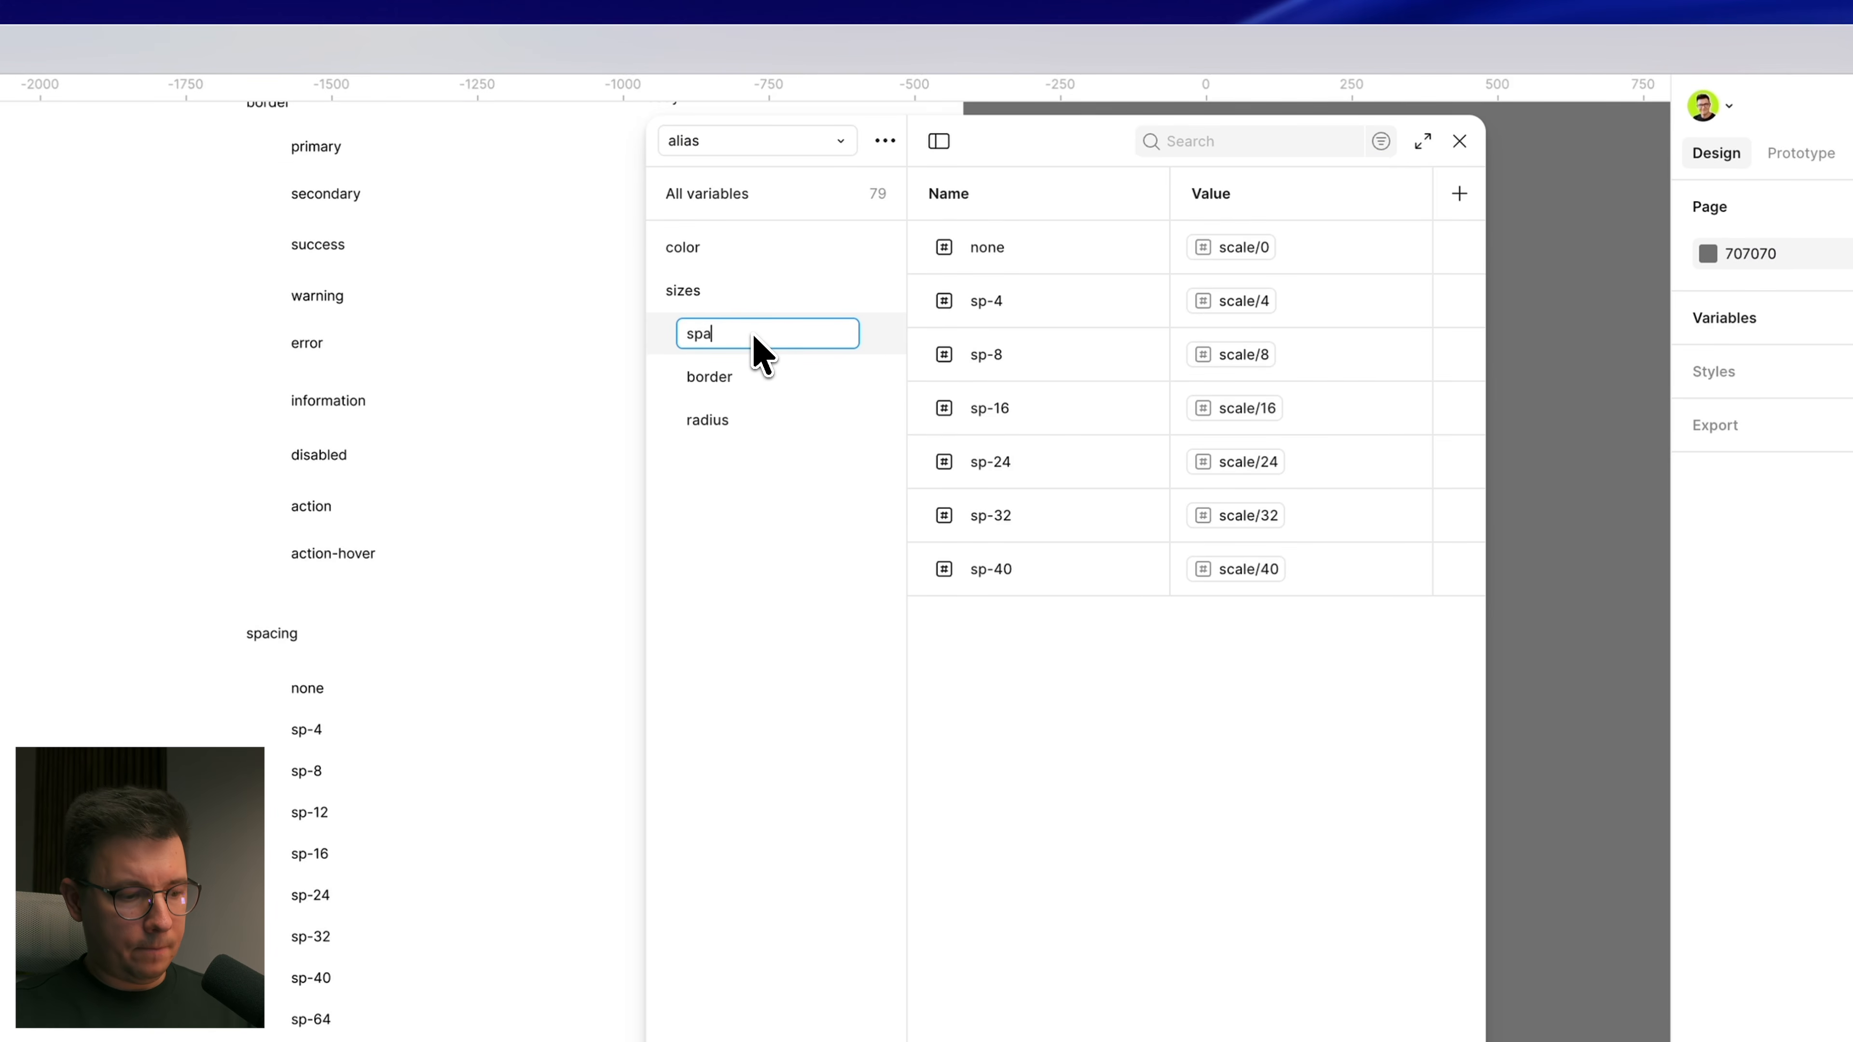
pyautogui.write('cing')
pyautogui.press('Return')
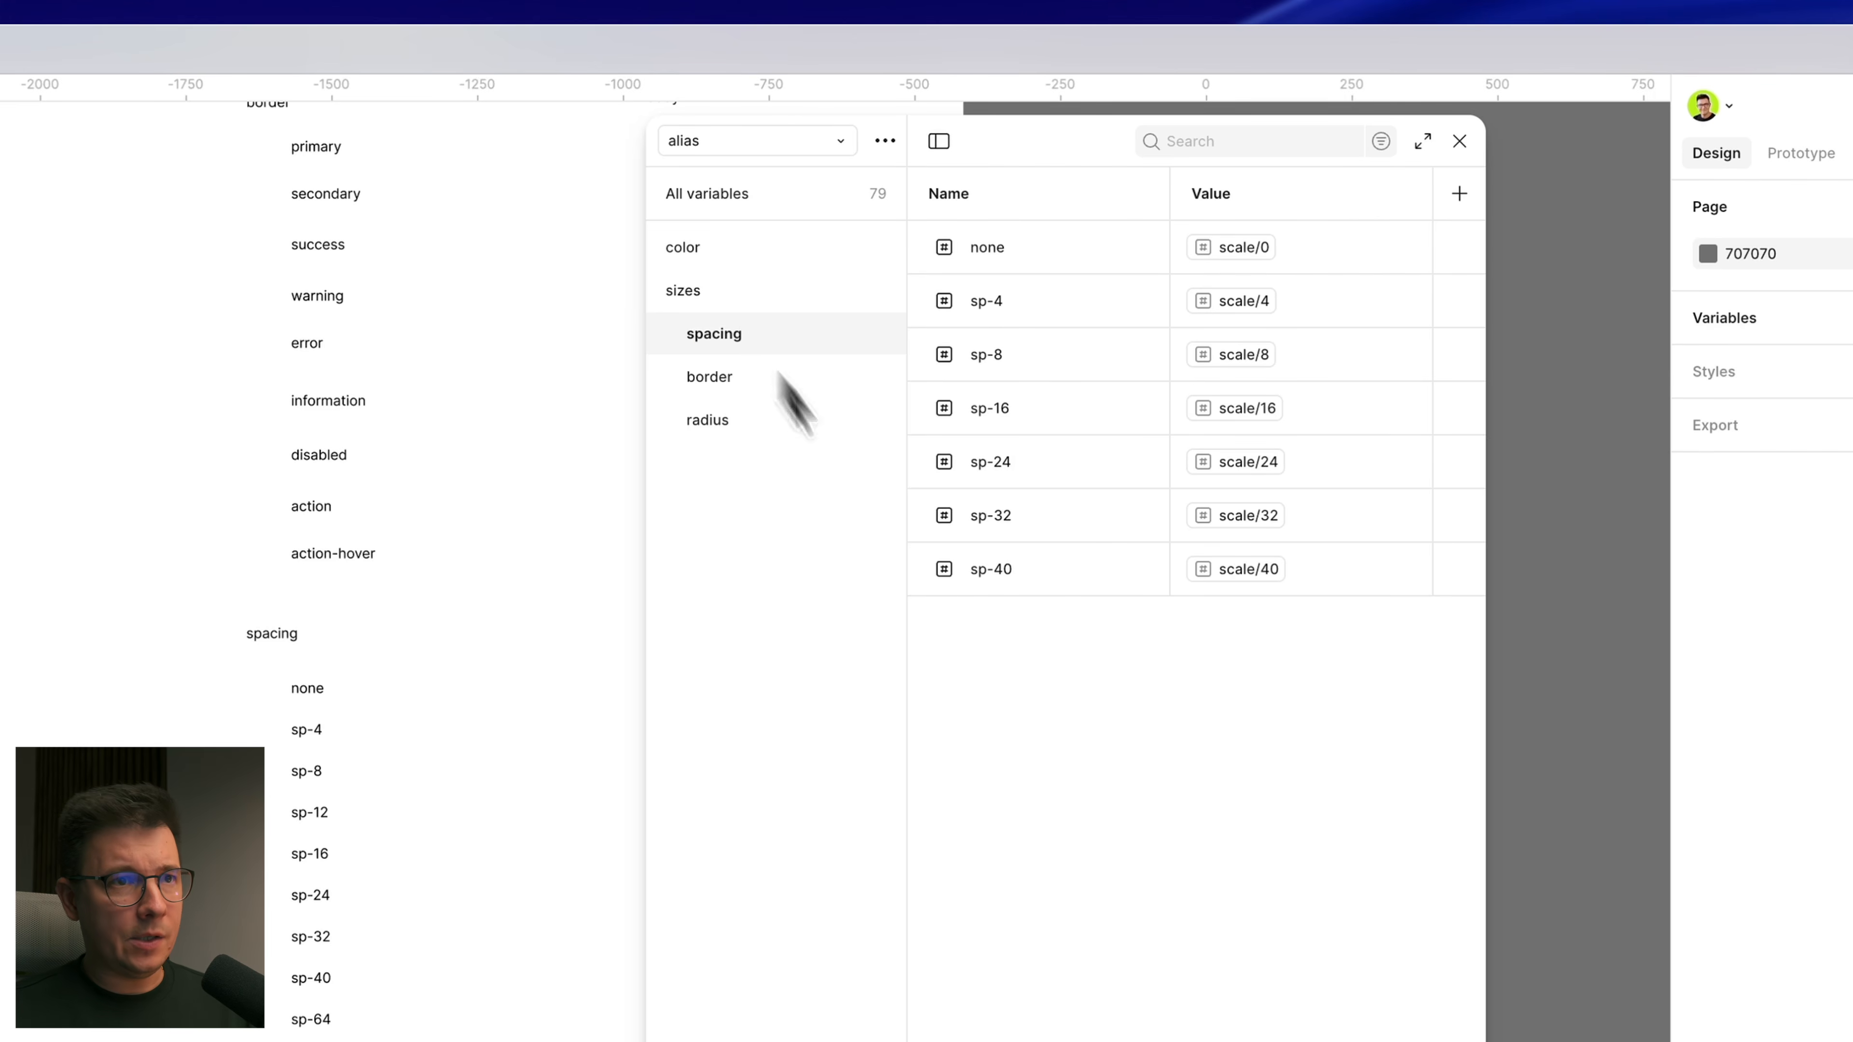
# Step: Reorder the subgroups of sizes so that border comes after radius
pyautogui.click(715, 377)
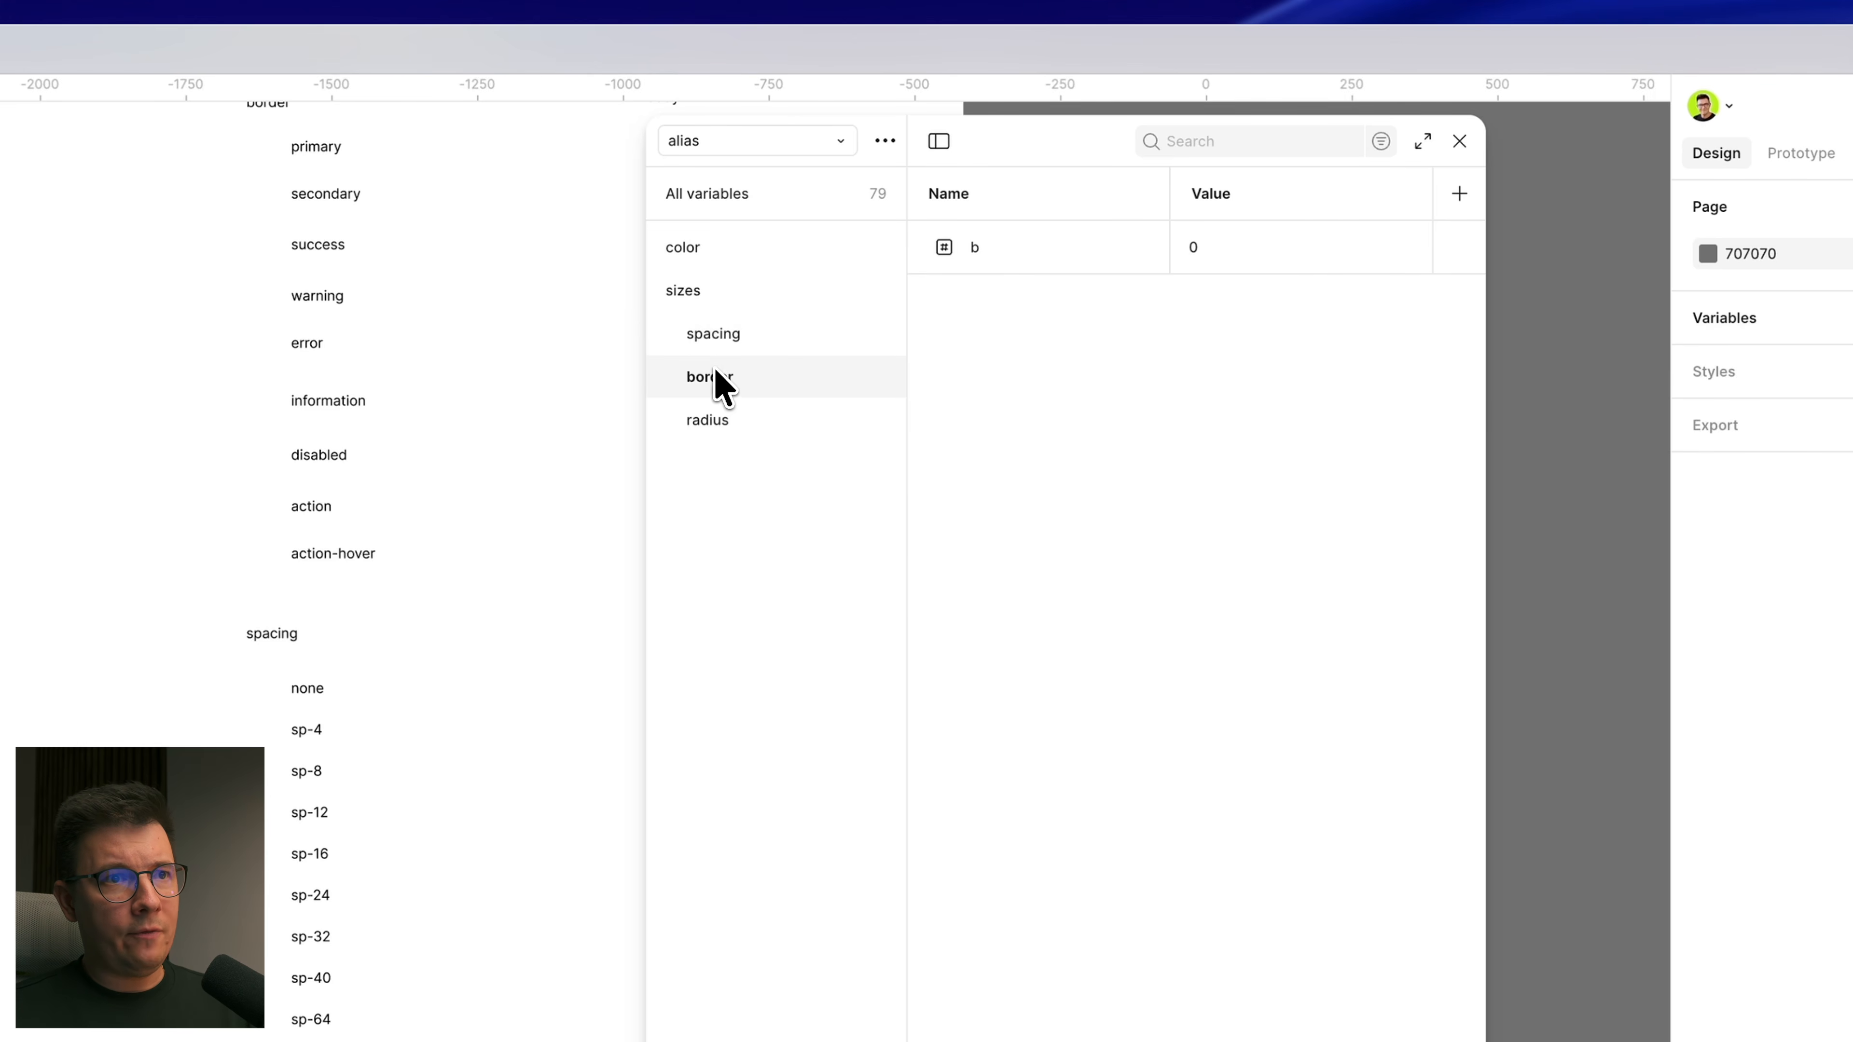
pyautogui.click(706, 423)
pyautogui.click(722, 385)
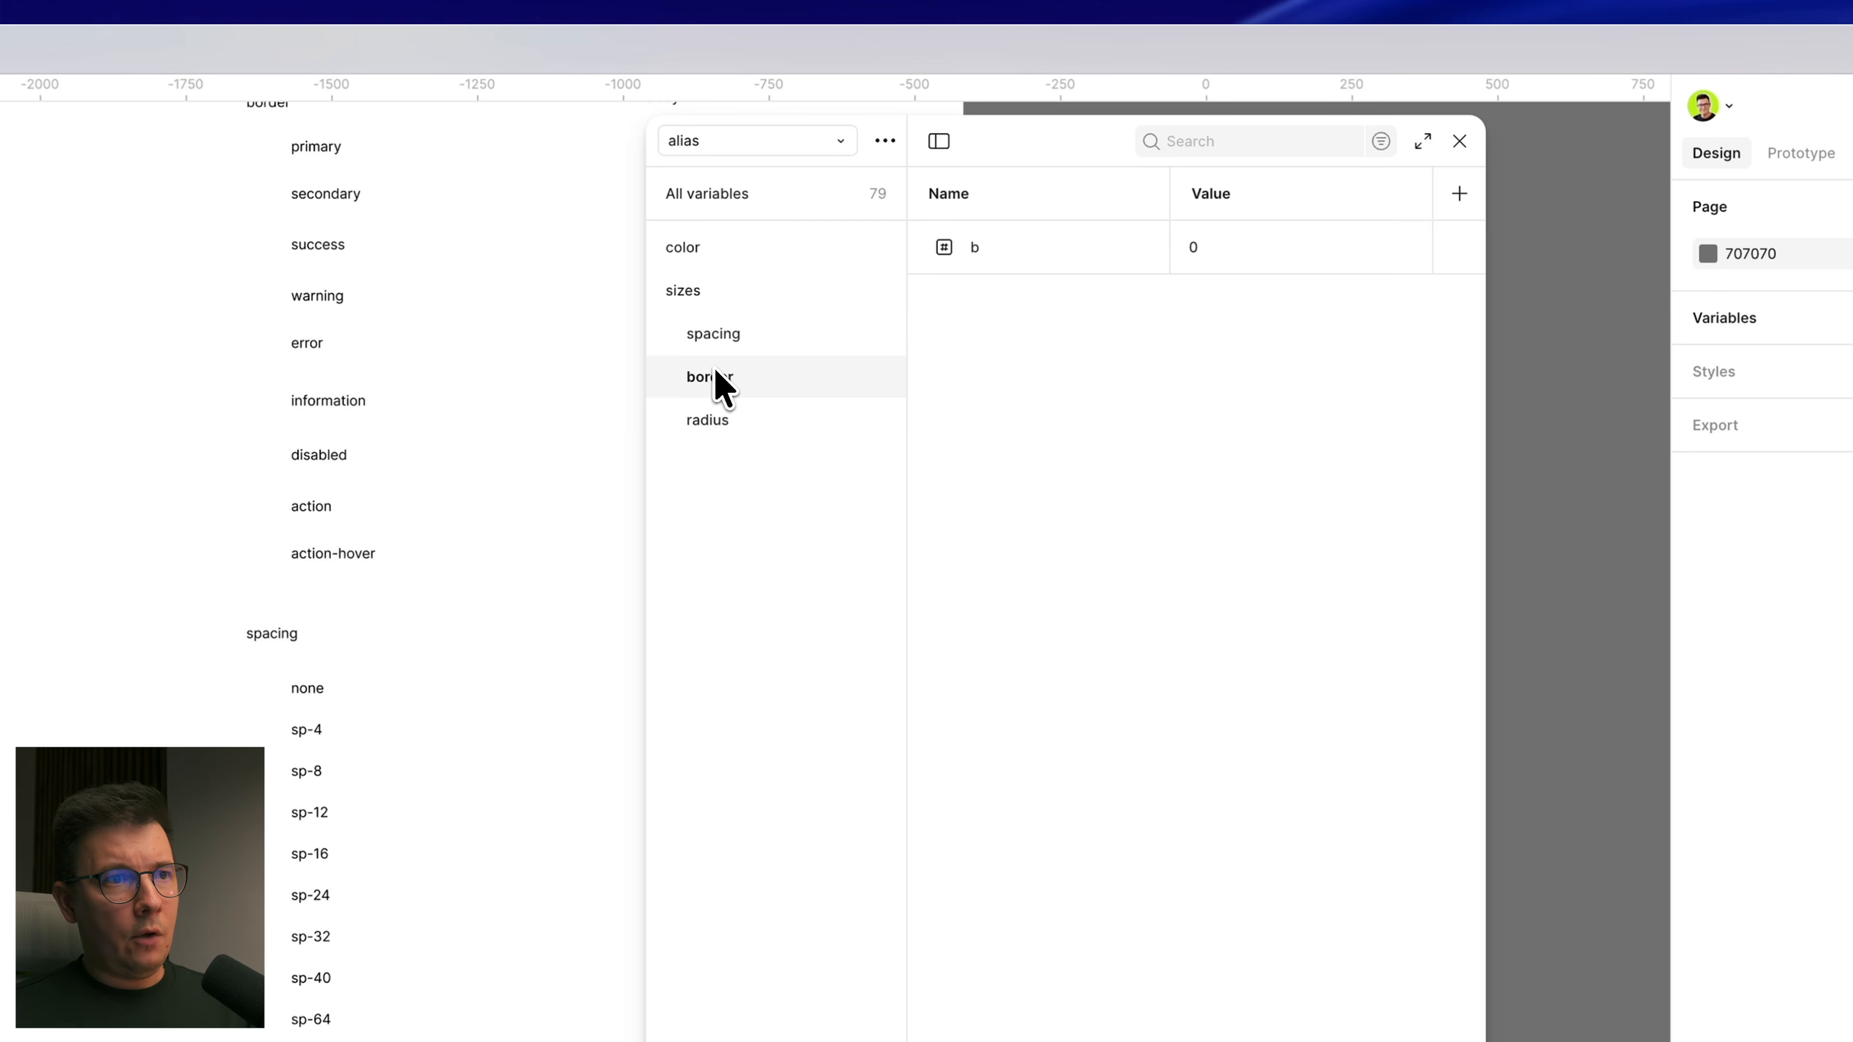
pyautogui.moveTo(717, 396); pyautogui.dragTo(726, 450)
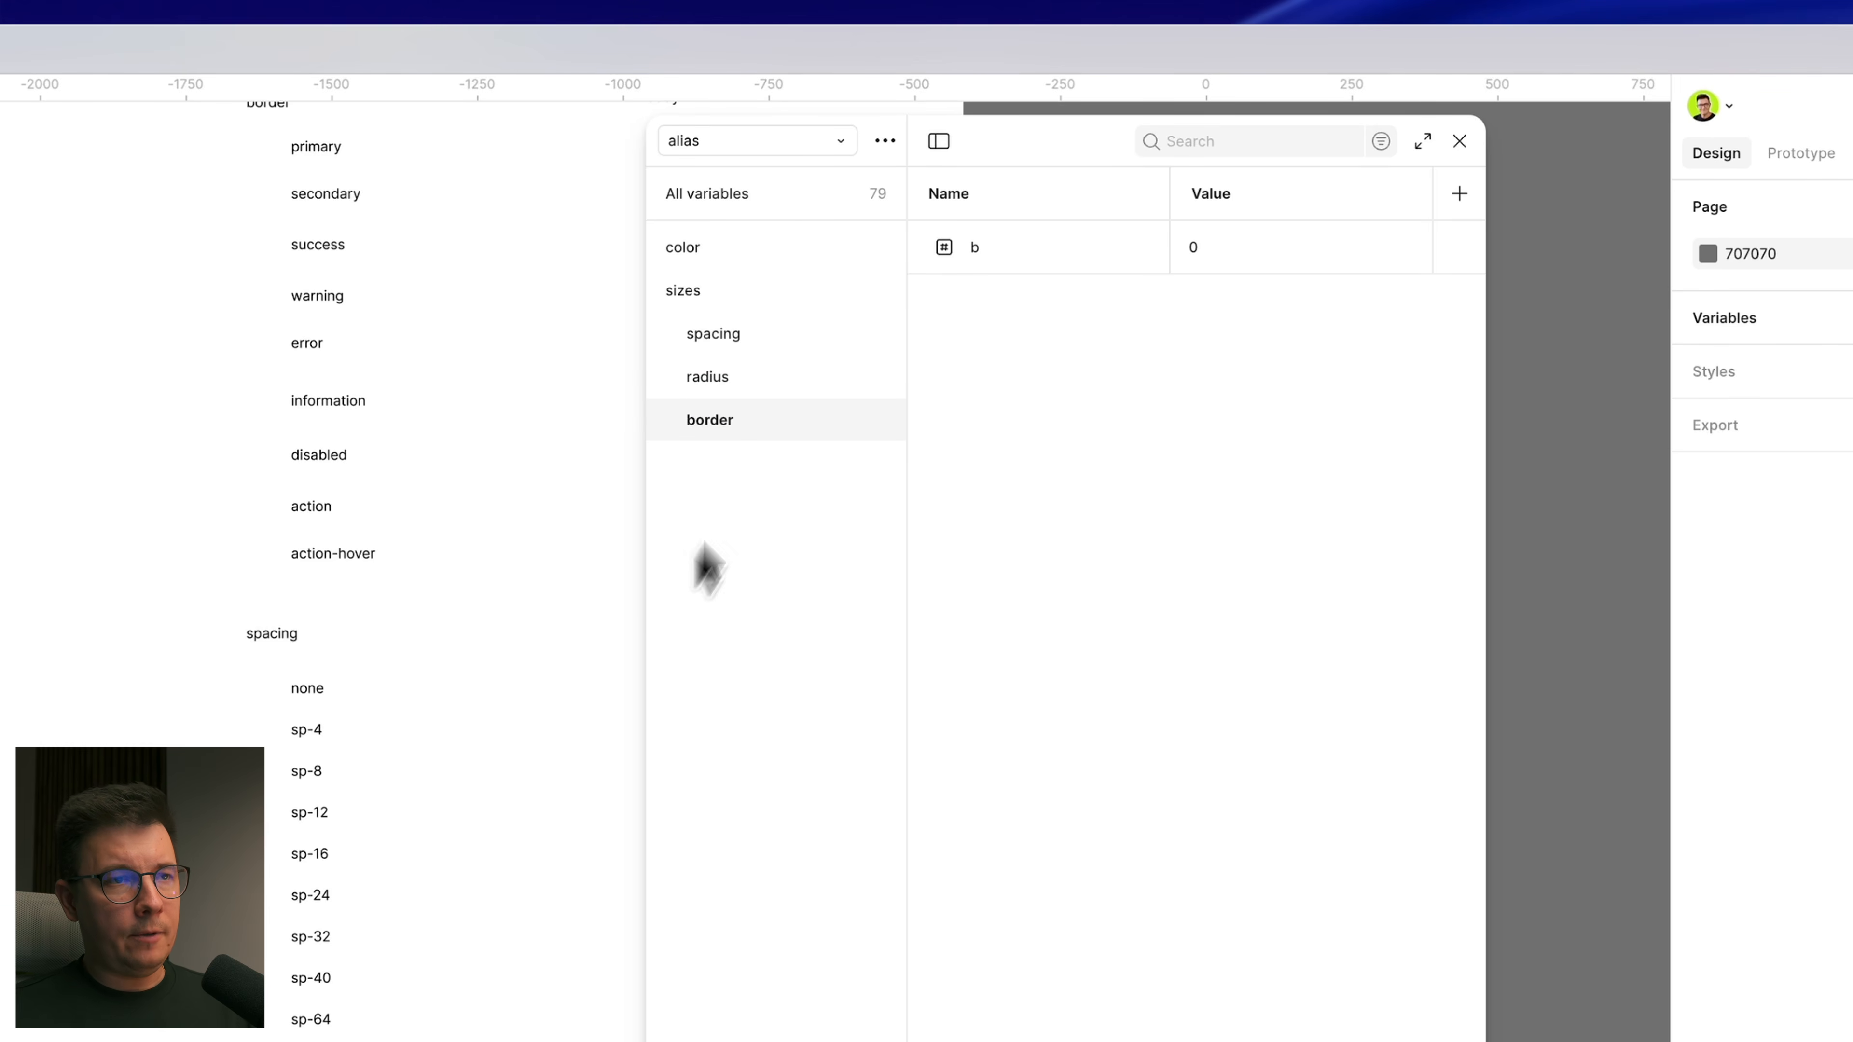
# Step: Copy the variables none, sp-4 and sp-8 from the spacing group into the border group, and delete the variable b there
pyautogui.click(733, 335)
pyautogui.click(1043, 250)
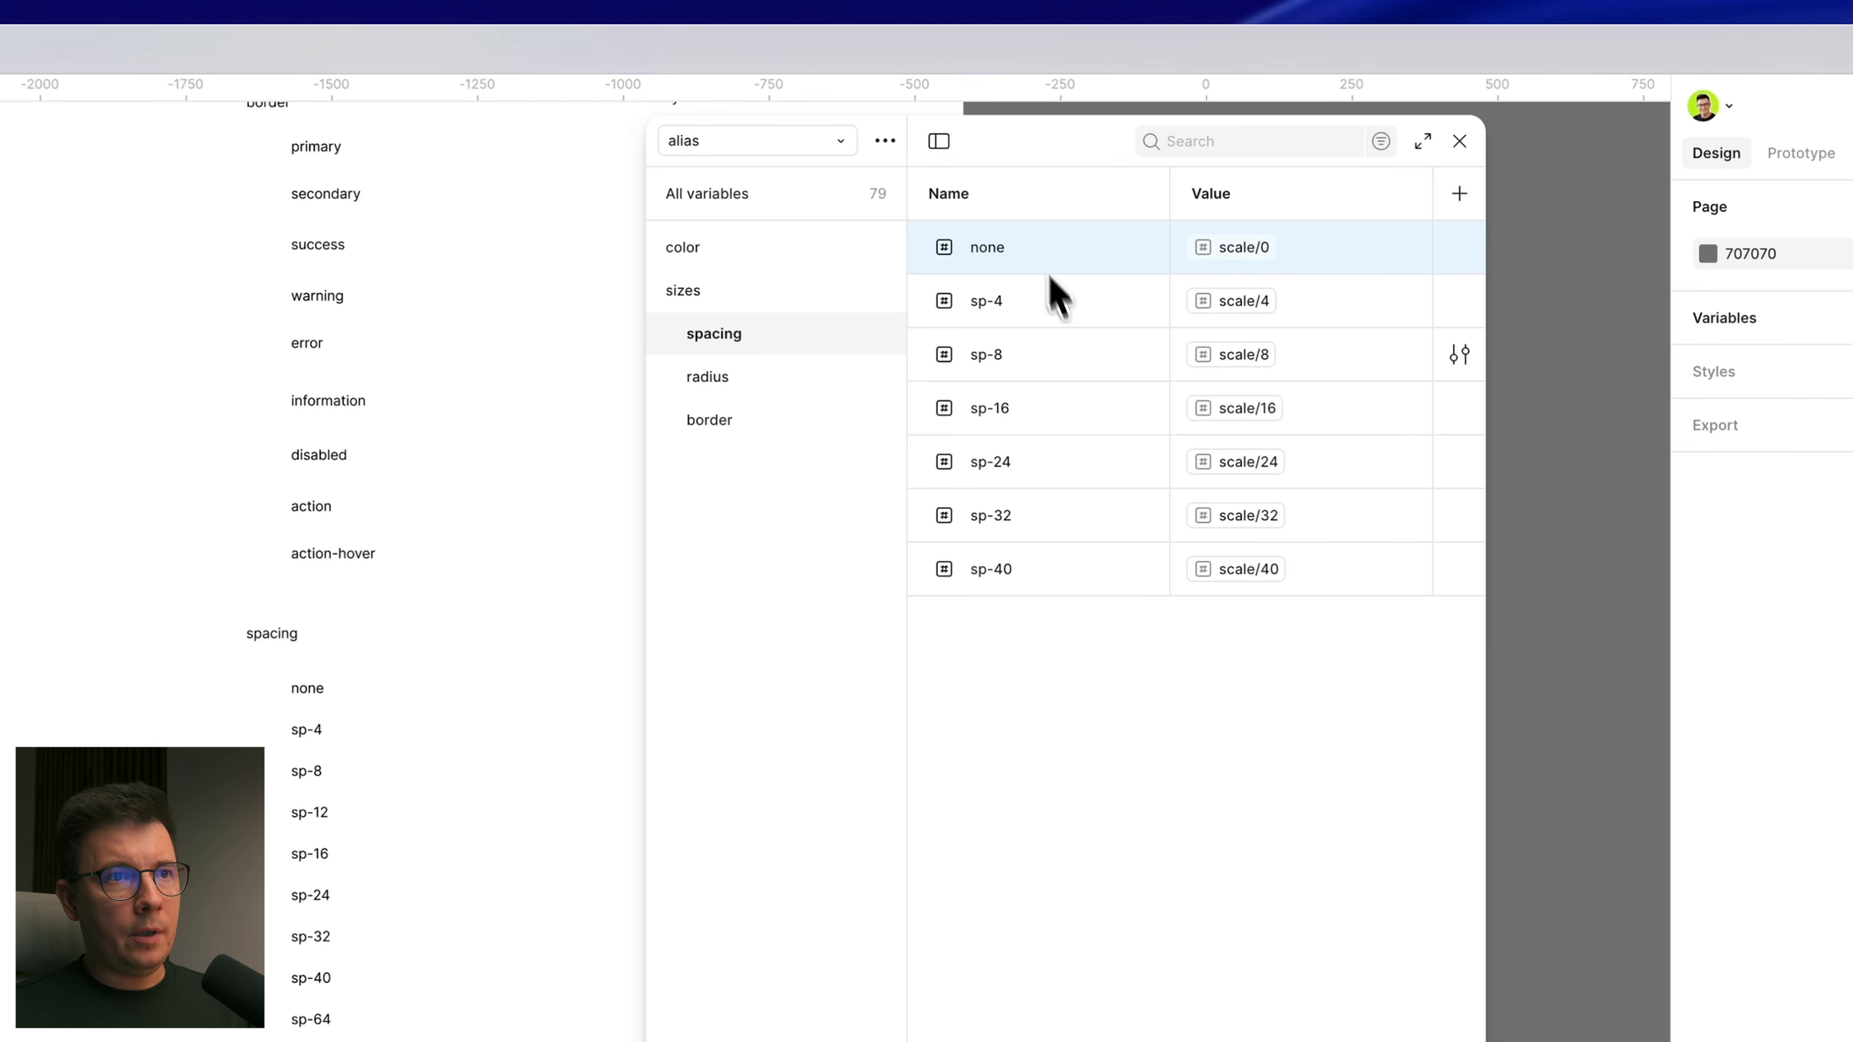
pyautogui.keyDown('shift'); pyautogui.click(1081, 358); pyautogui.keyUp('shift')
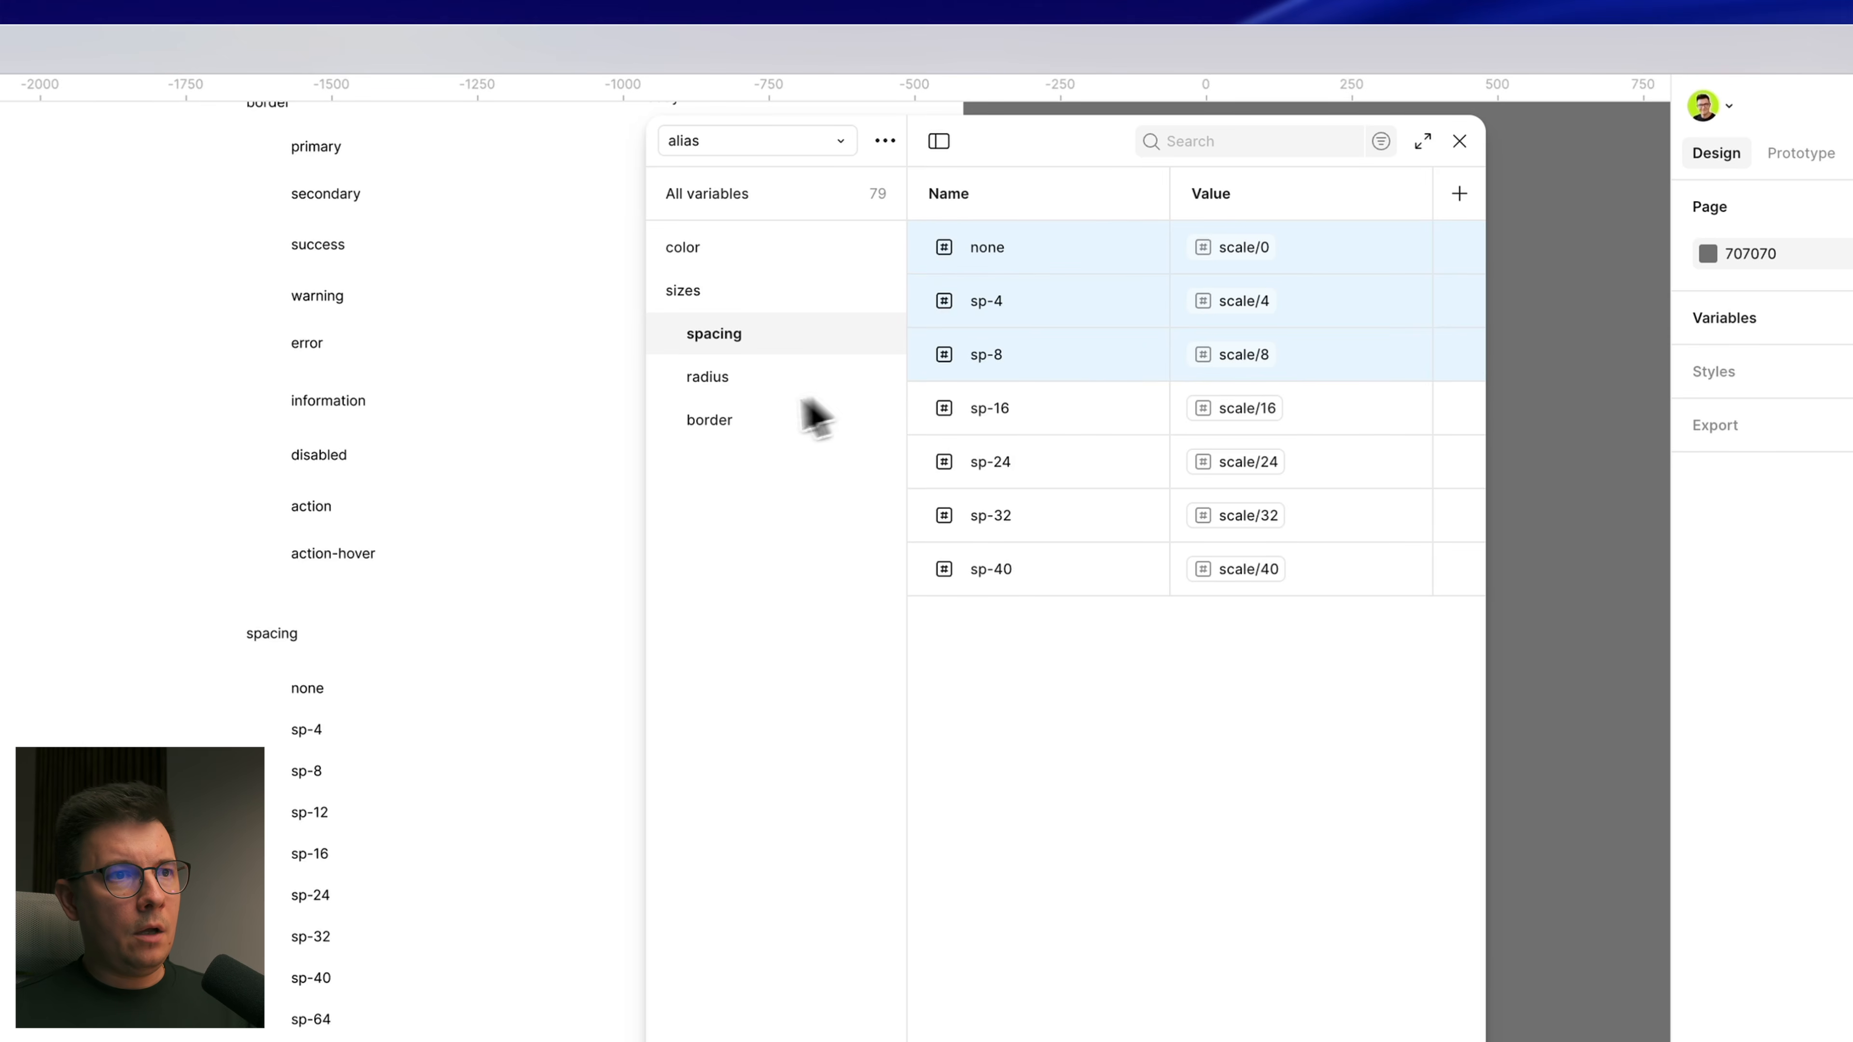
pyautogui.click(711, 420)
pyautogui.rightClick(1075, 252)
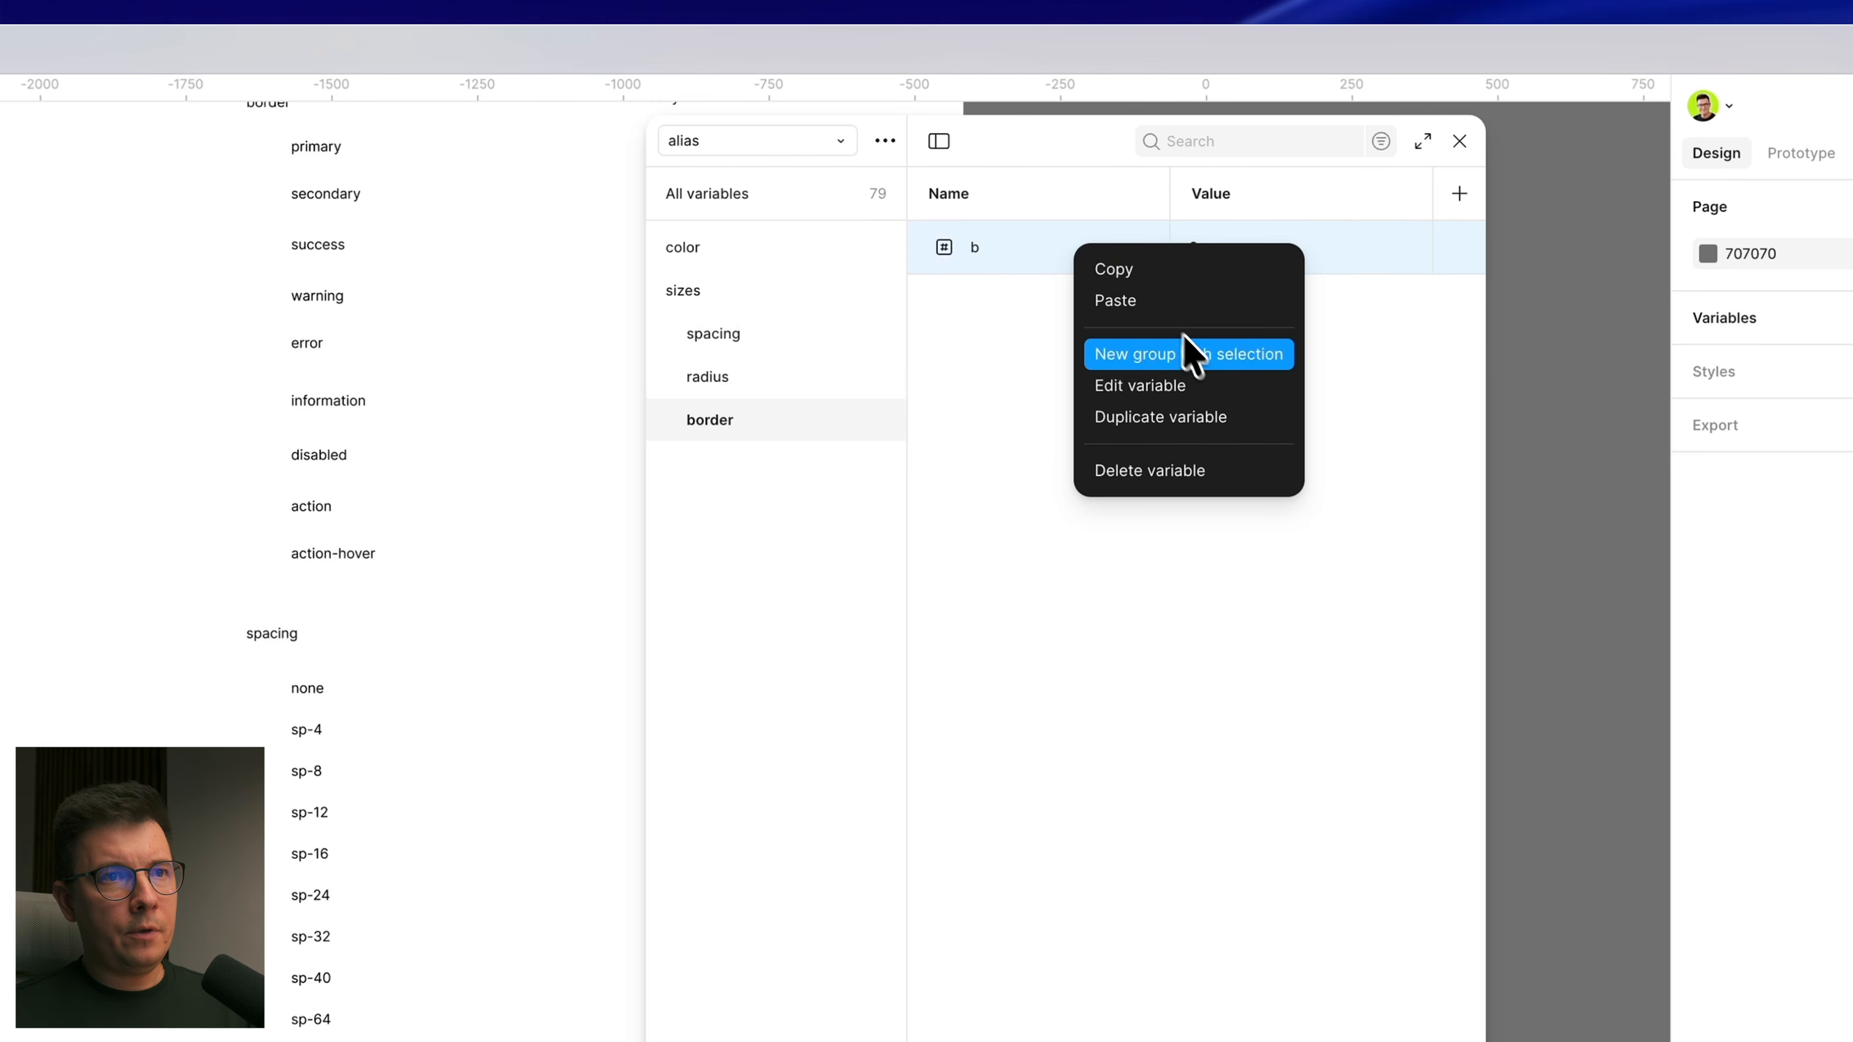
pyautogui.click(1154, 301)
pyautogui.rightClick(1085, 249)
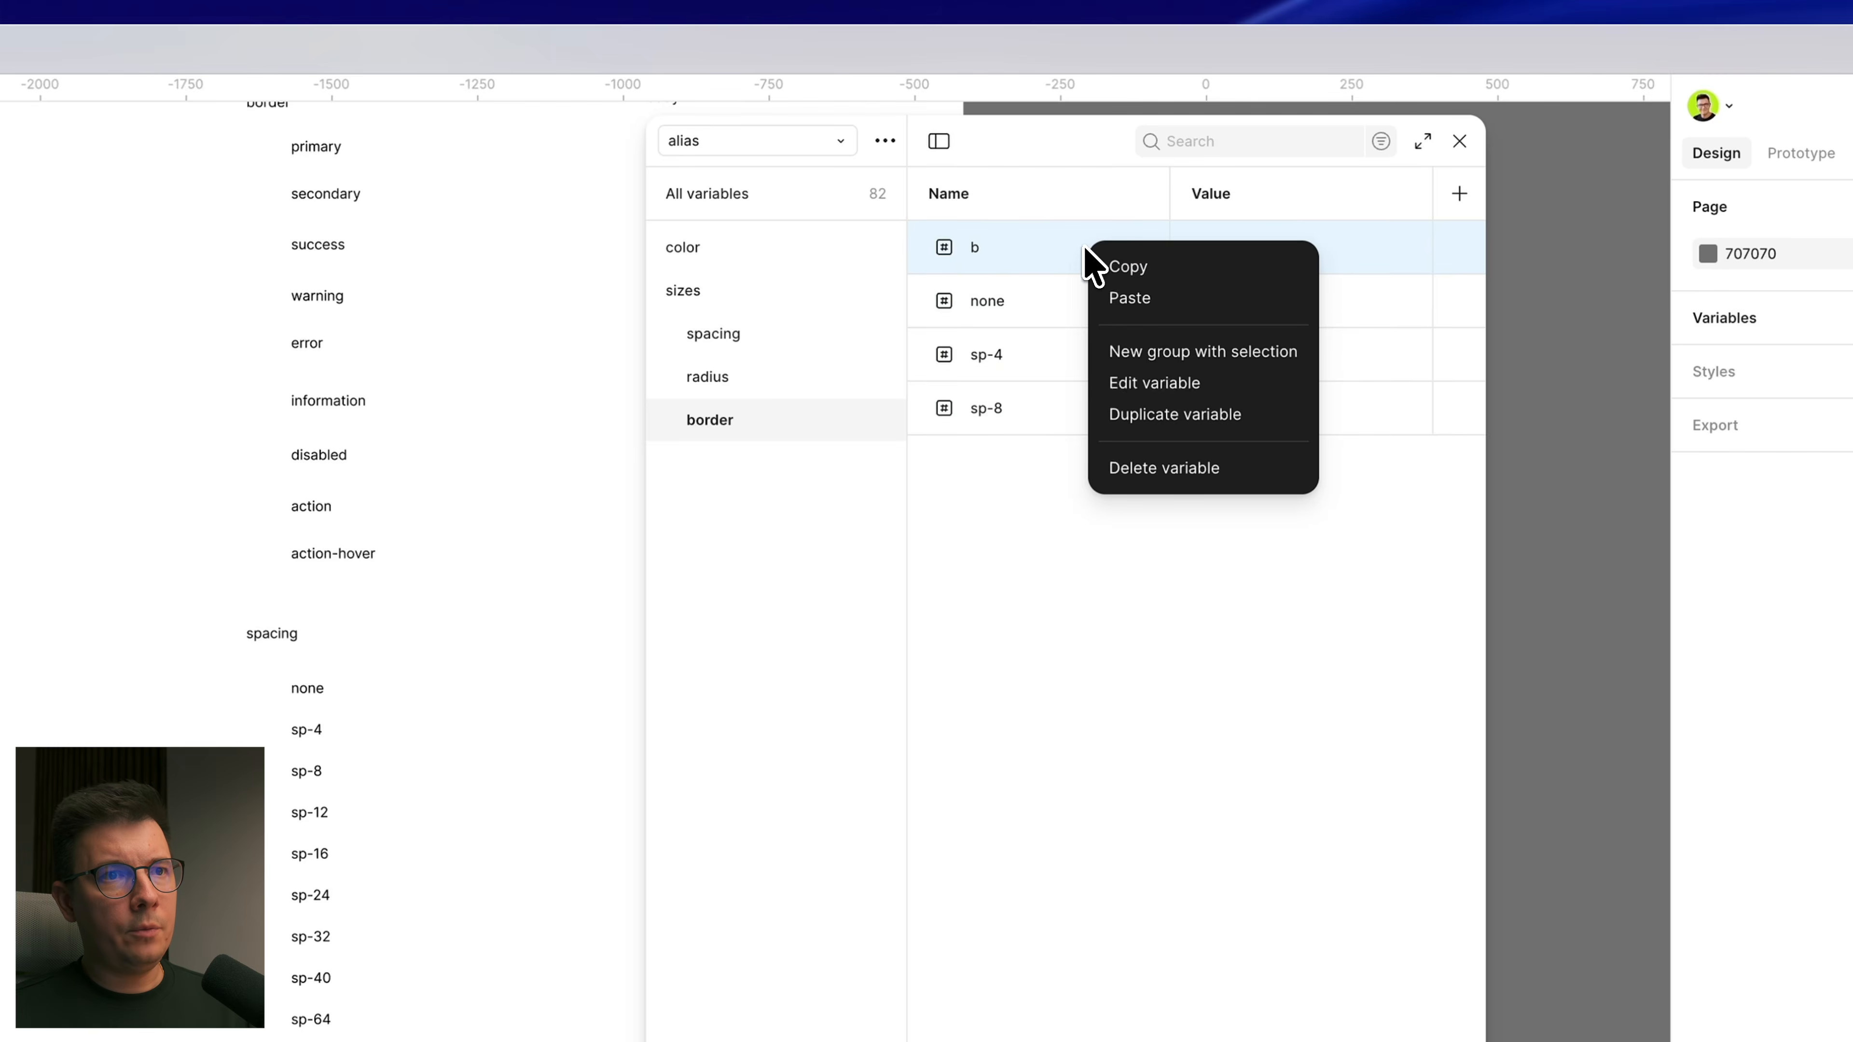
pyautogui.click(1166, 467)
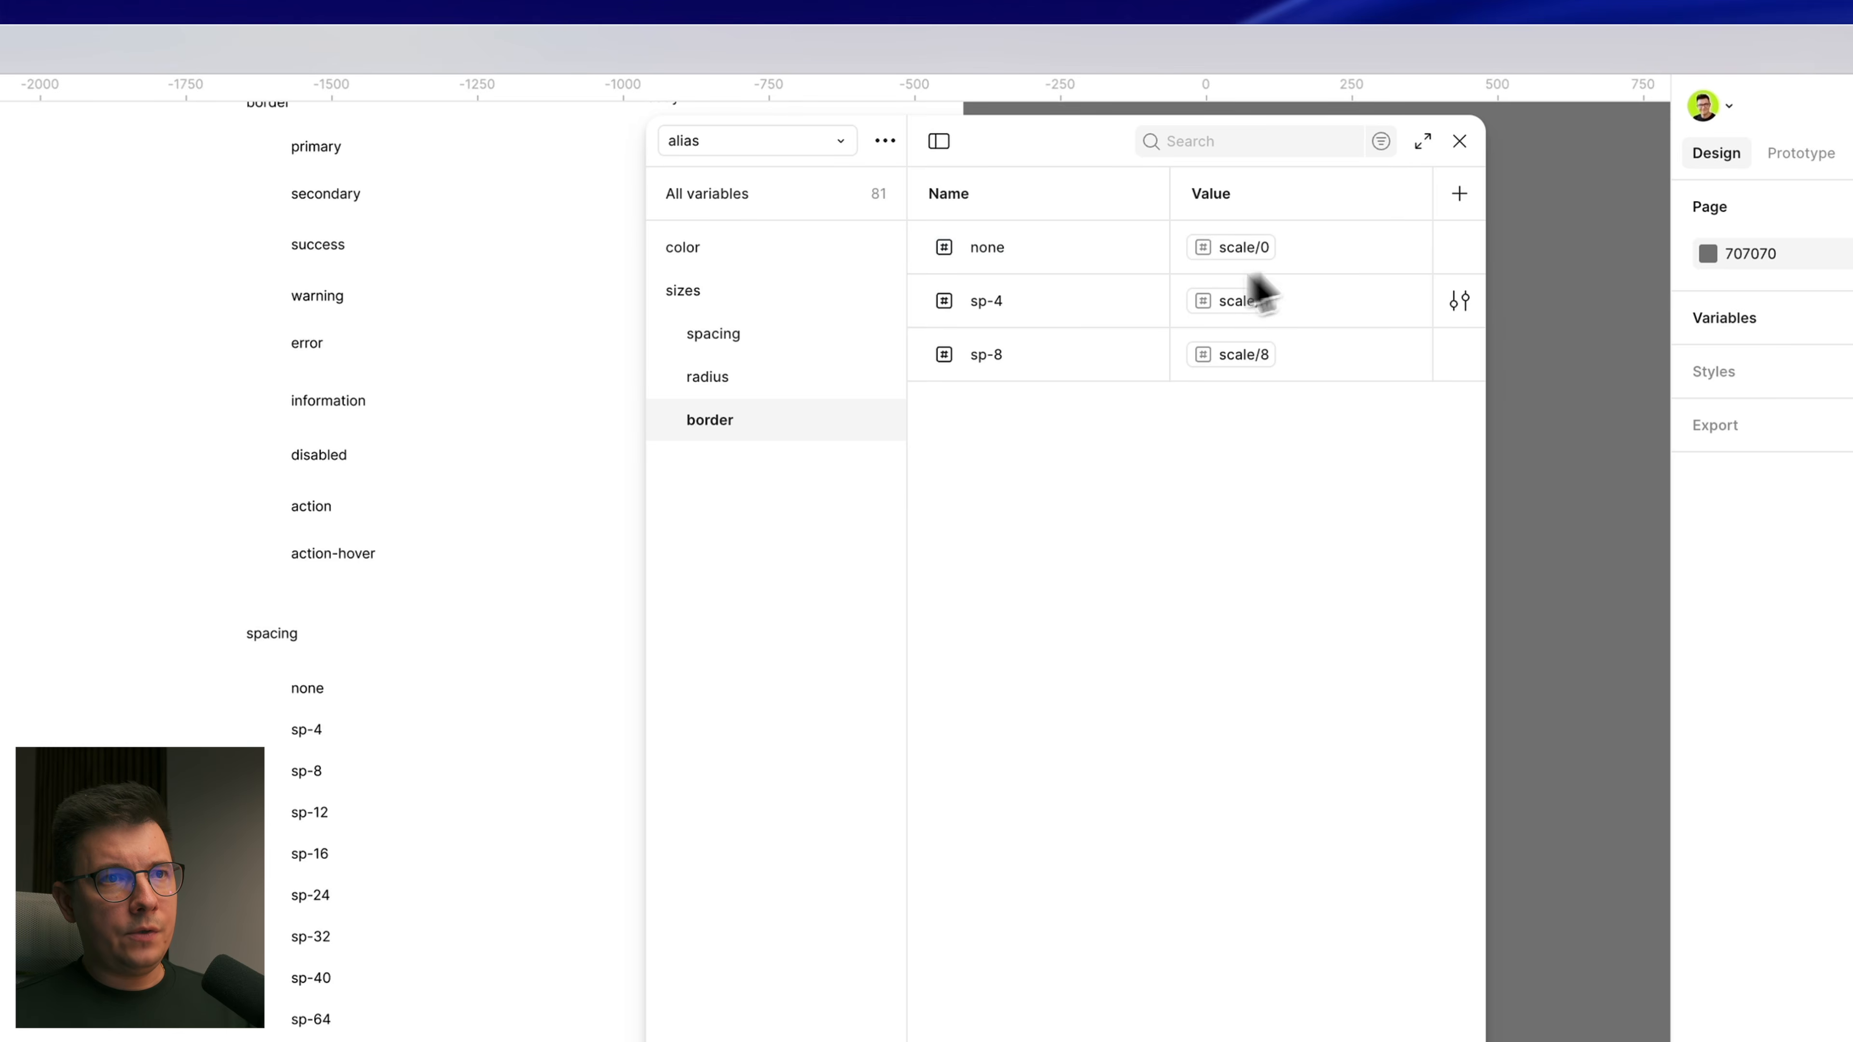
# Step: Link sp-4 in the border group to the base variable scale/1 and rename it br-1
pyautogui.click(1249, 304)
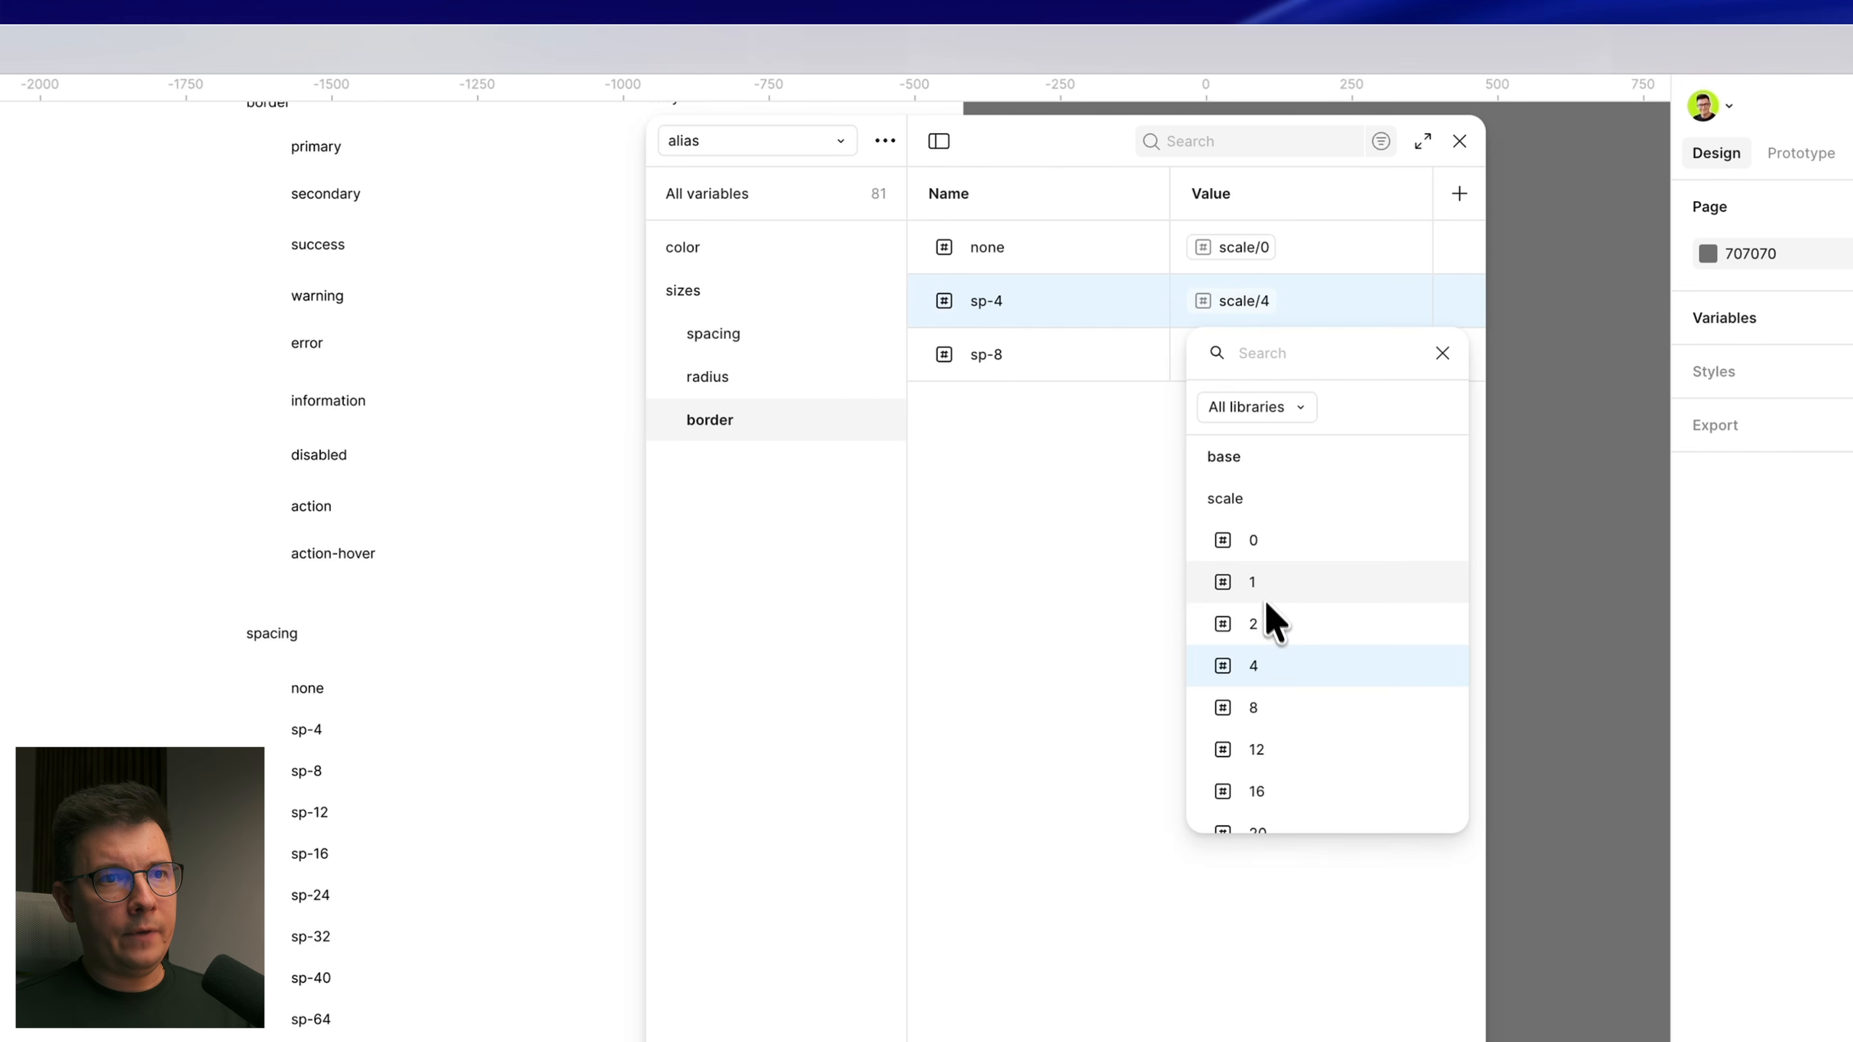
pyautogui.click(1256, 583)
pyautogui.doubleClick(993, 301)
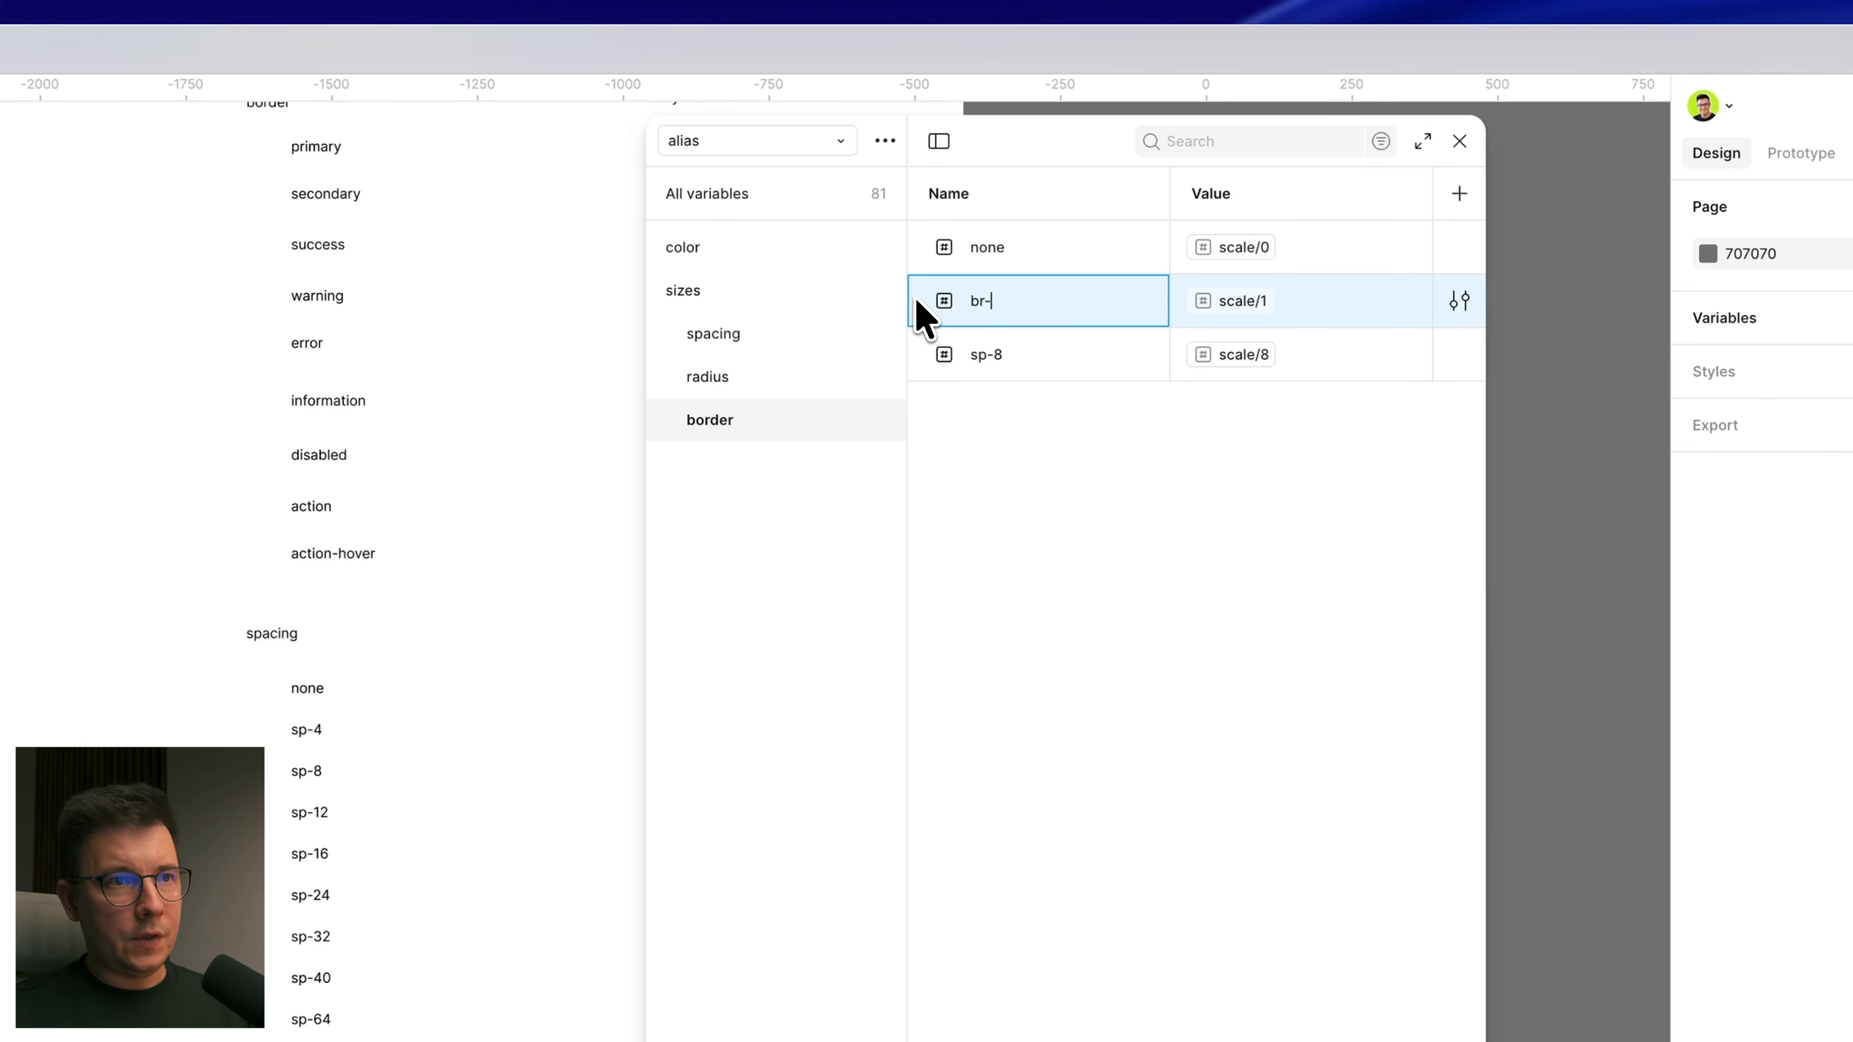
pyautogui.press('Return')
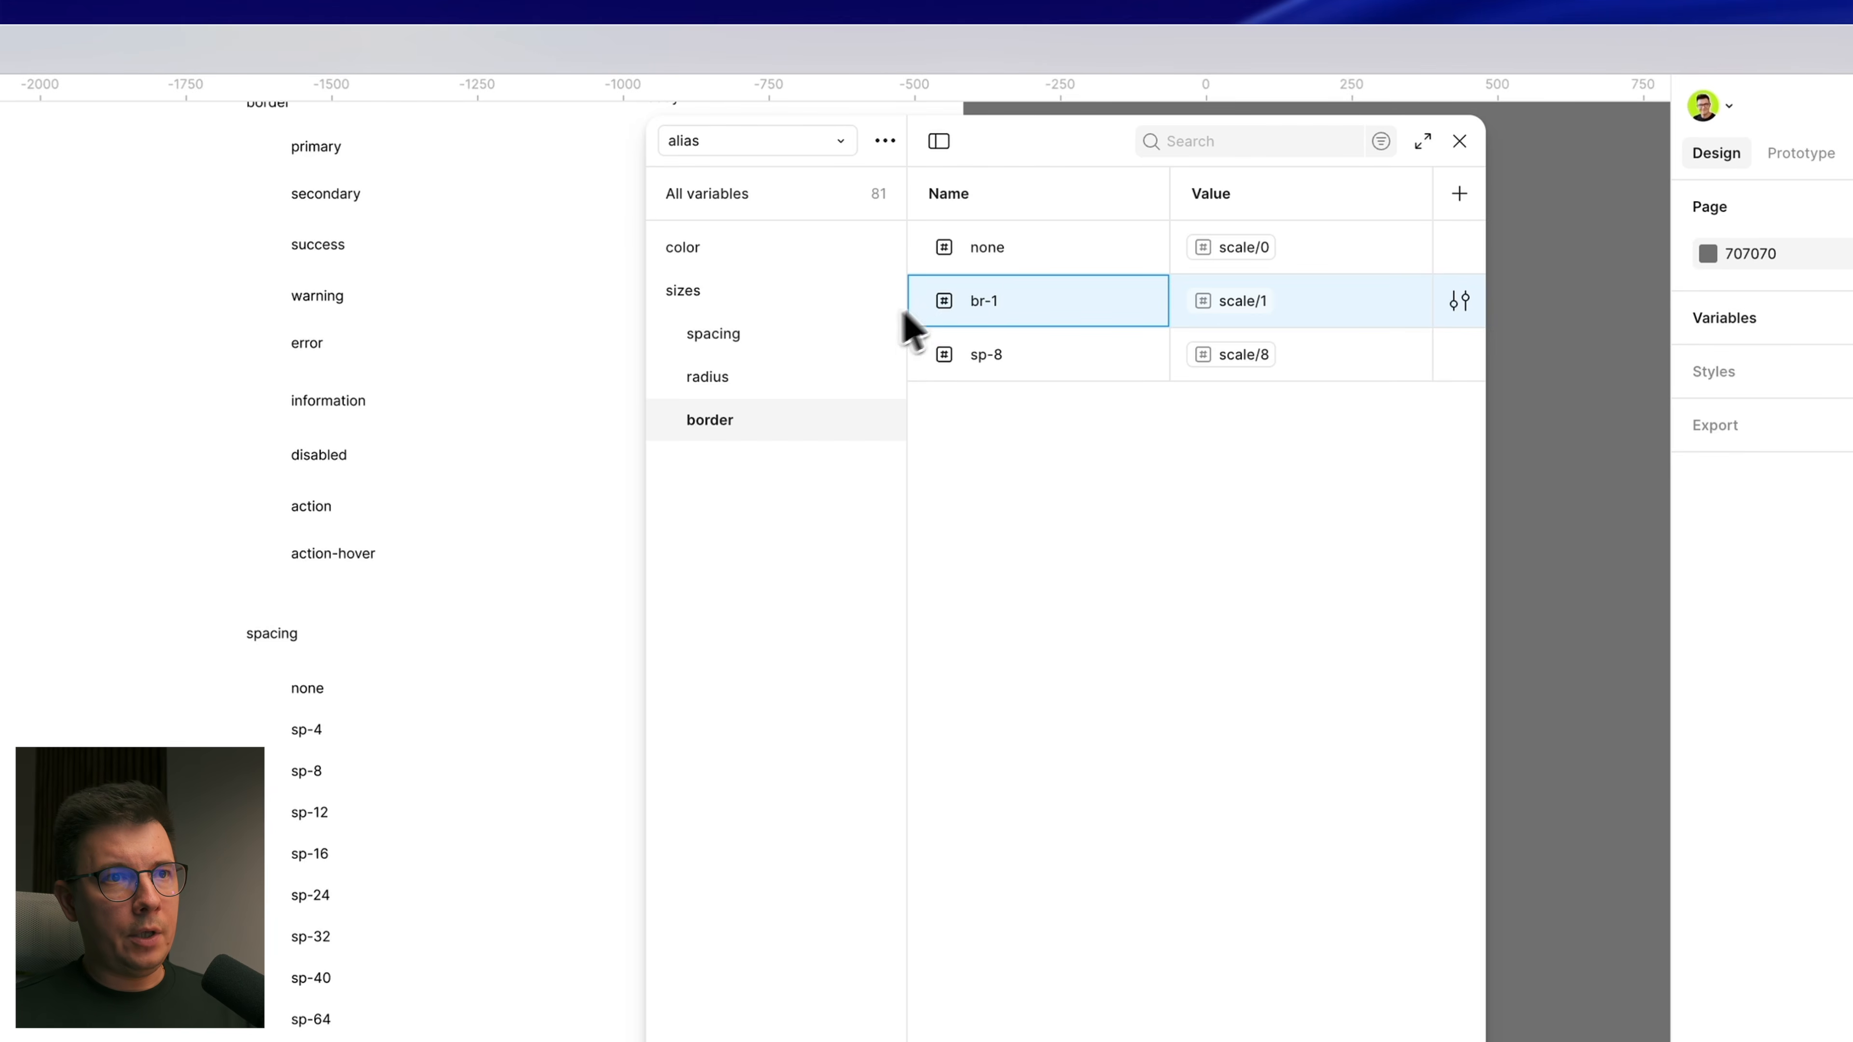
# Step: Rename sp-8 in the border group to br-2 and link it to the base variable scale/2
pyautogui.doubleClick(999, 352)
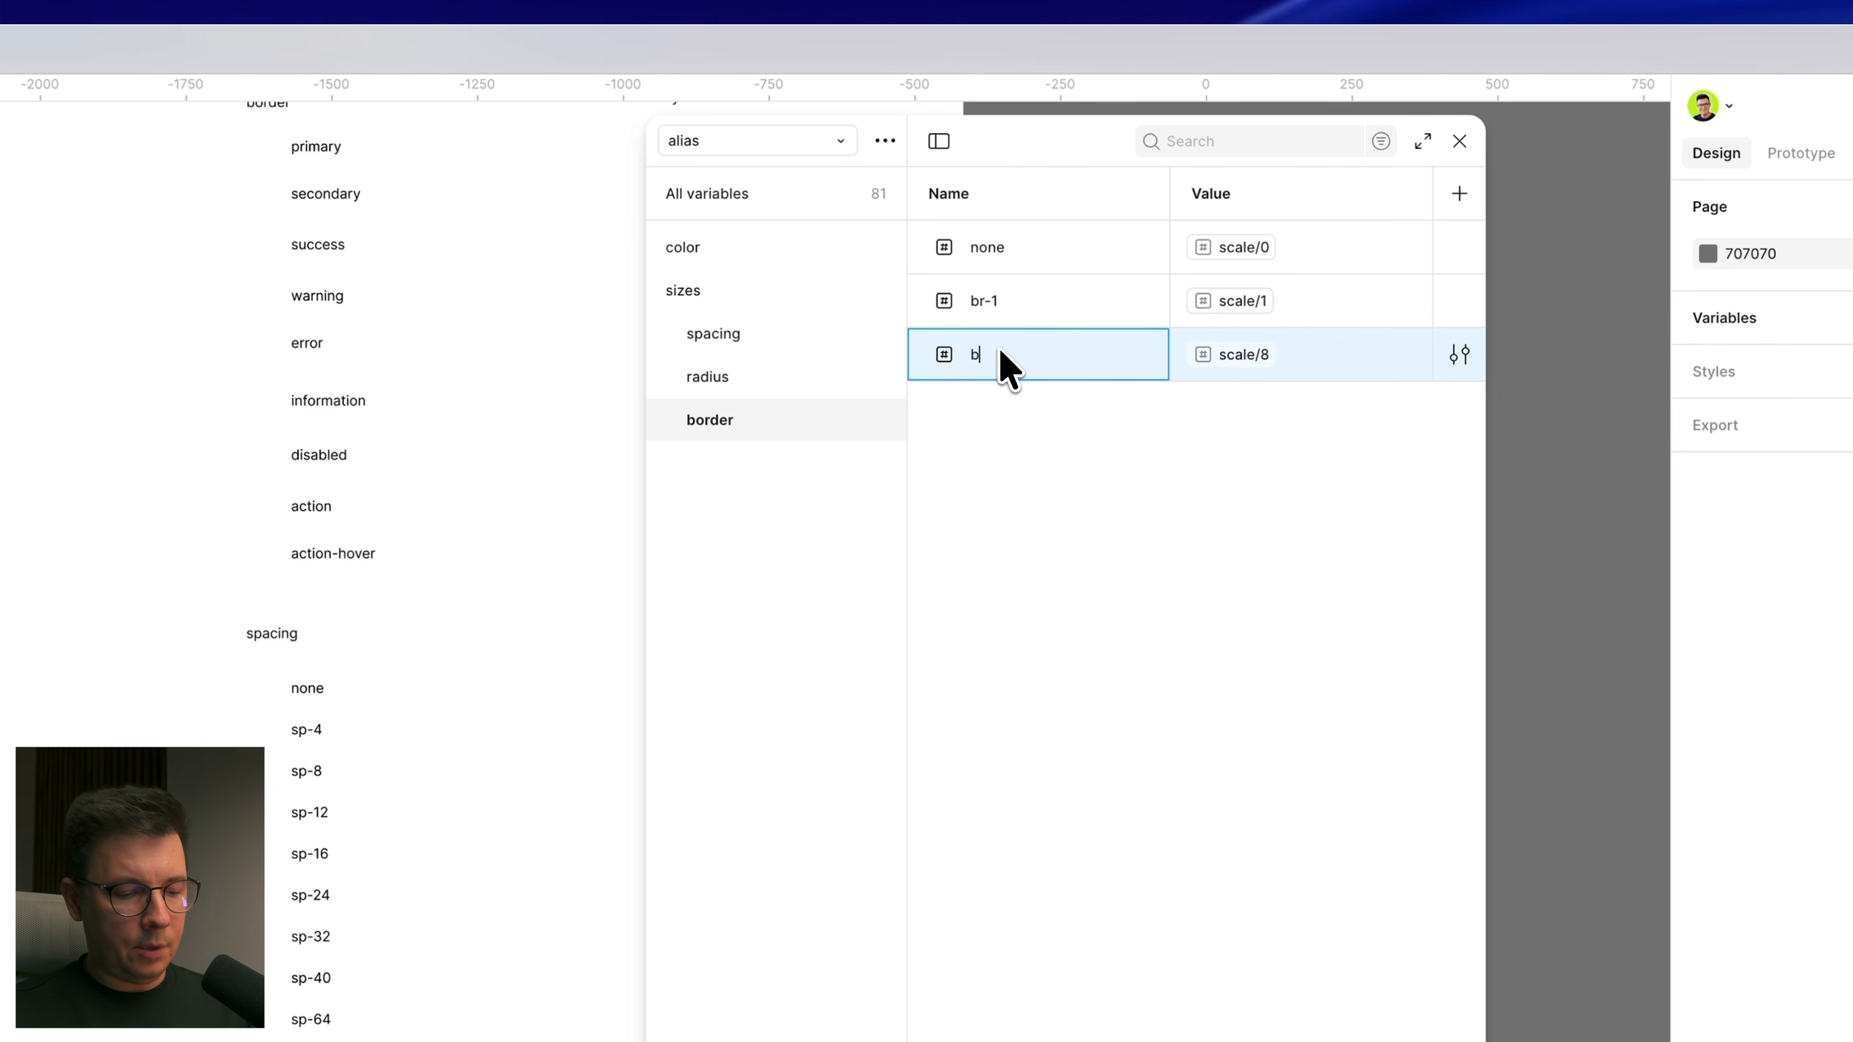
pyautogui.write('br-2')
pyautogui.click(1249, 357)
pyautogui.click(1262, 644)
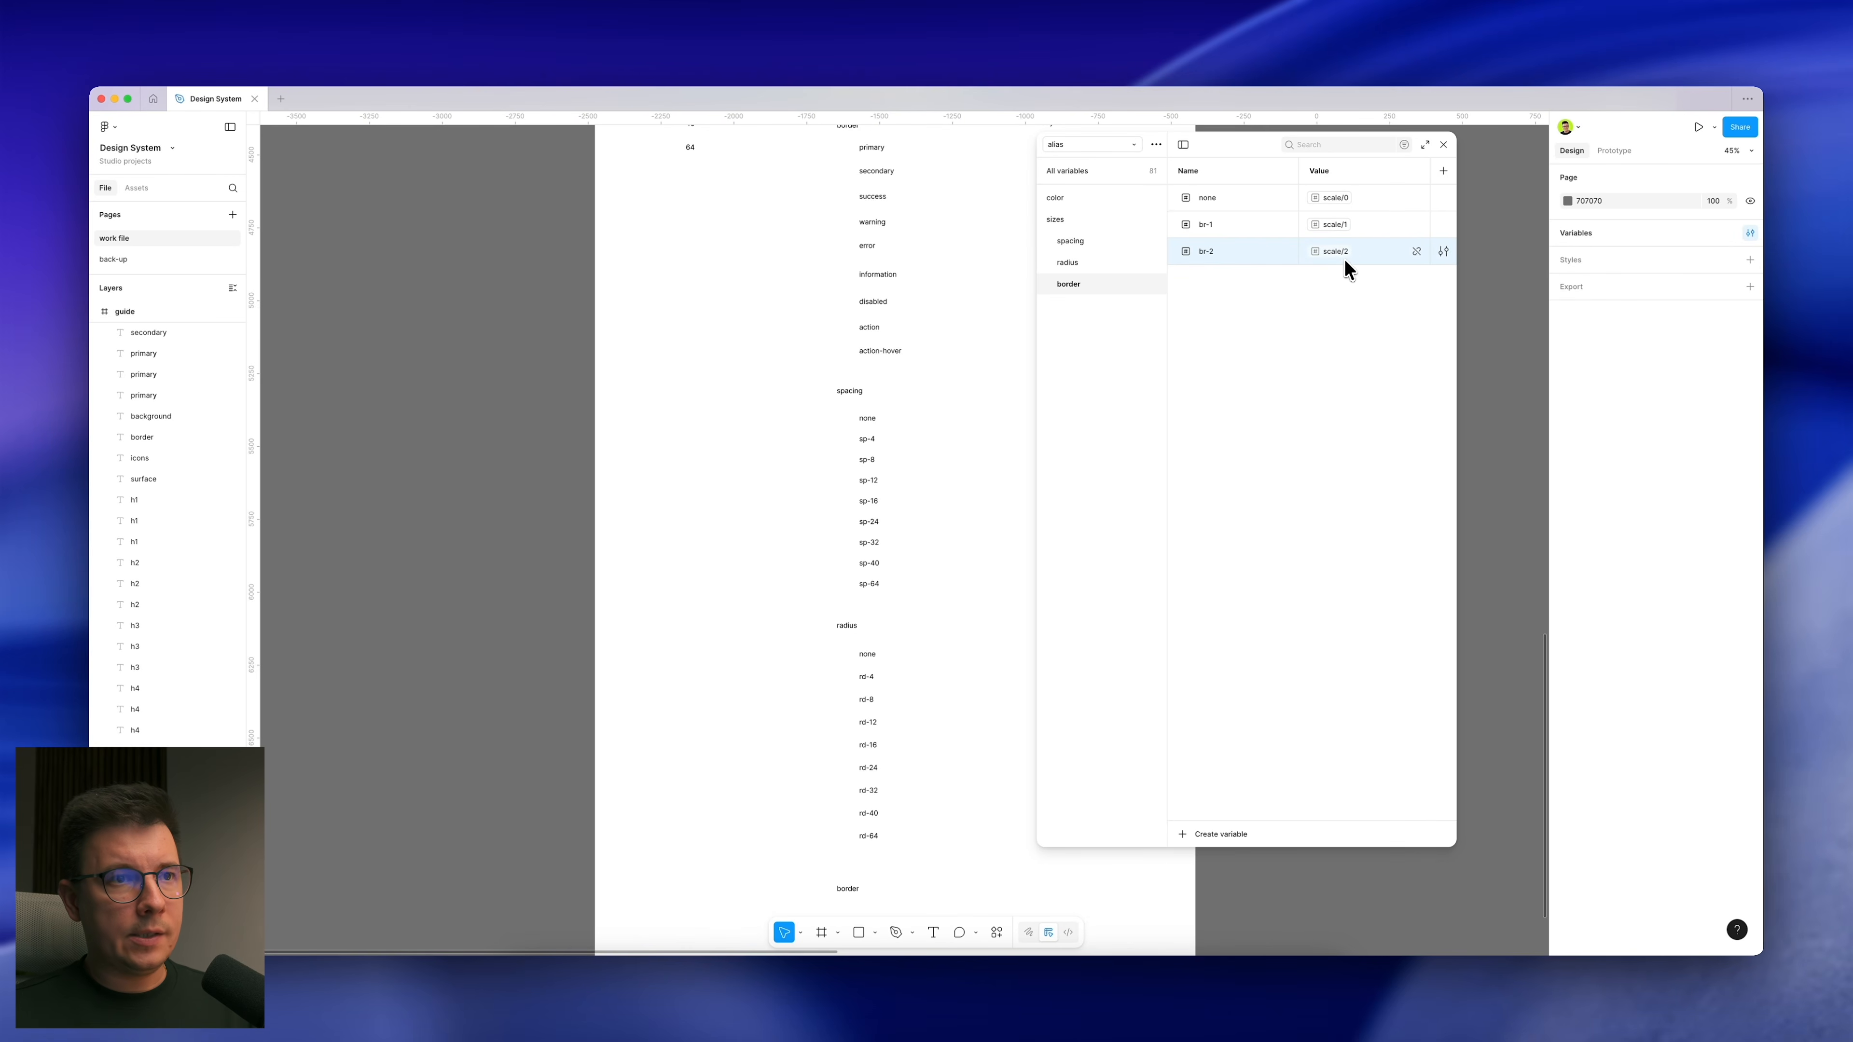
# Step: Review the spacing, radius and border variables in the sizes group against the guide's variable lists
pyautogui.scroll(-4, 855, 600)
pyautogui.scroll(3, 959, 468)
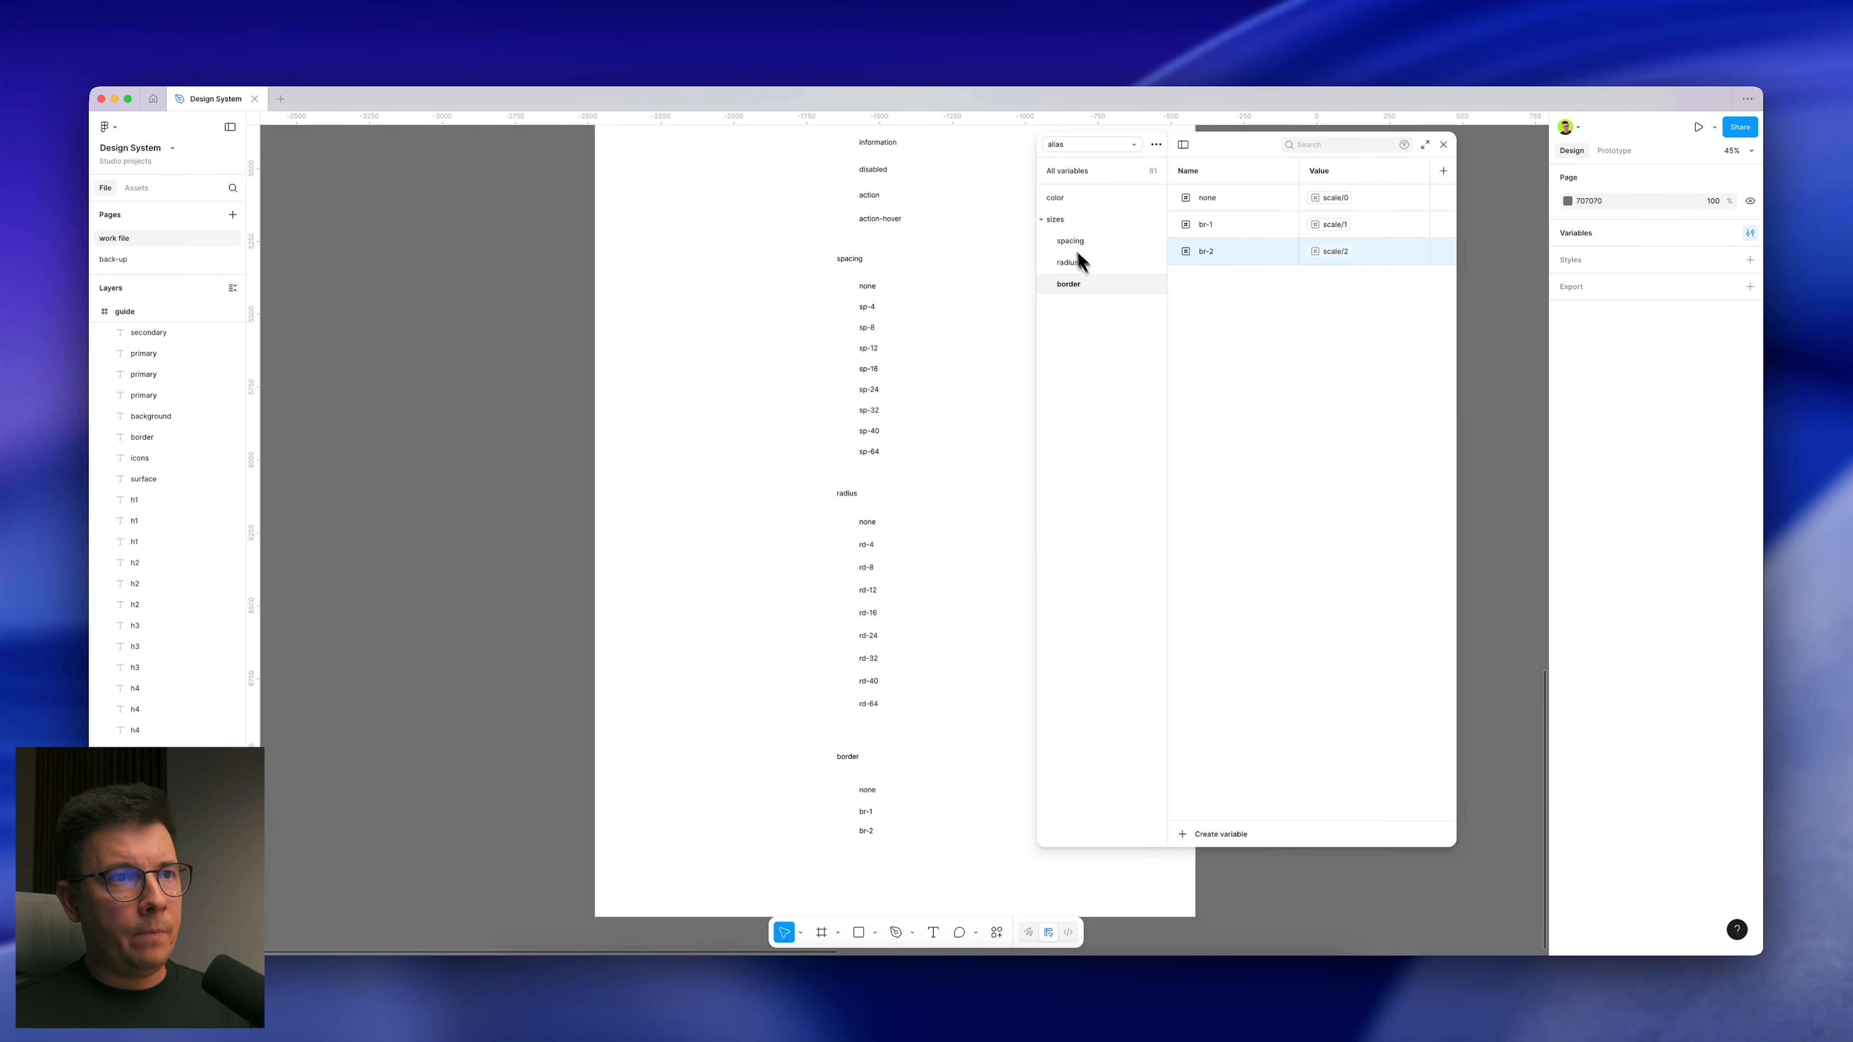
pyautogui.click(1057, 219)
pyautogui.click(1071, 241)
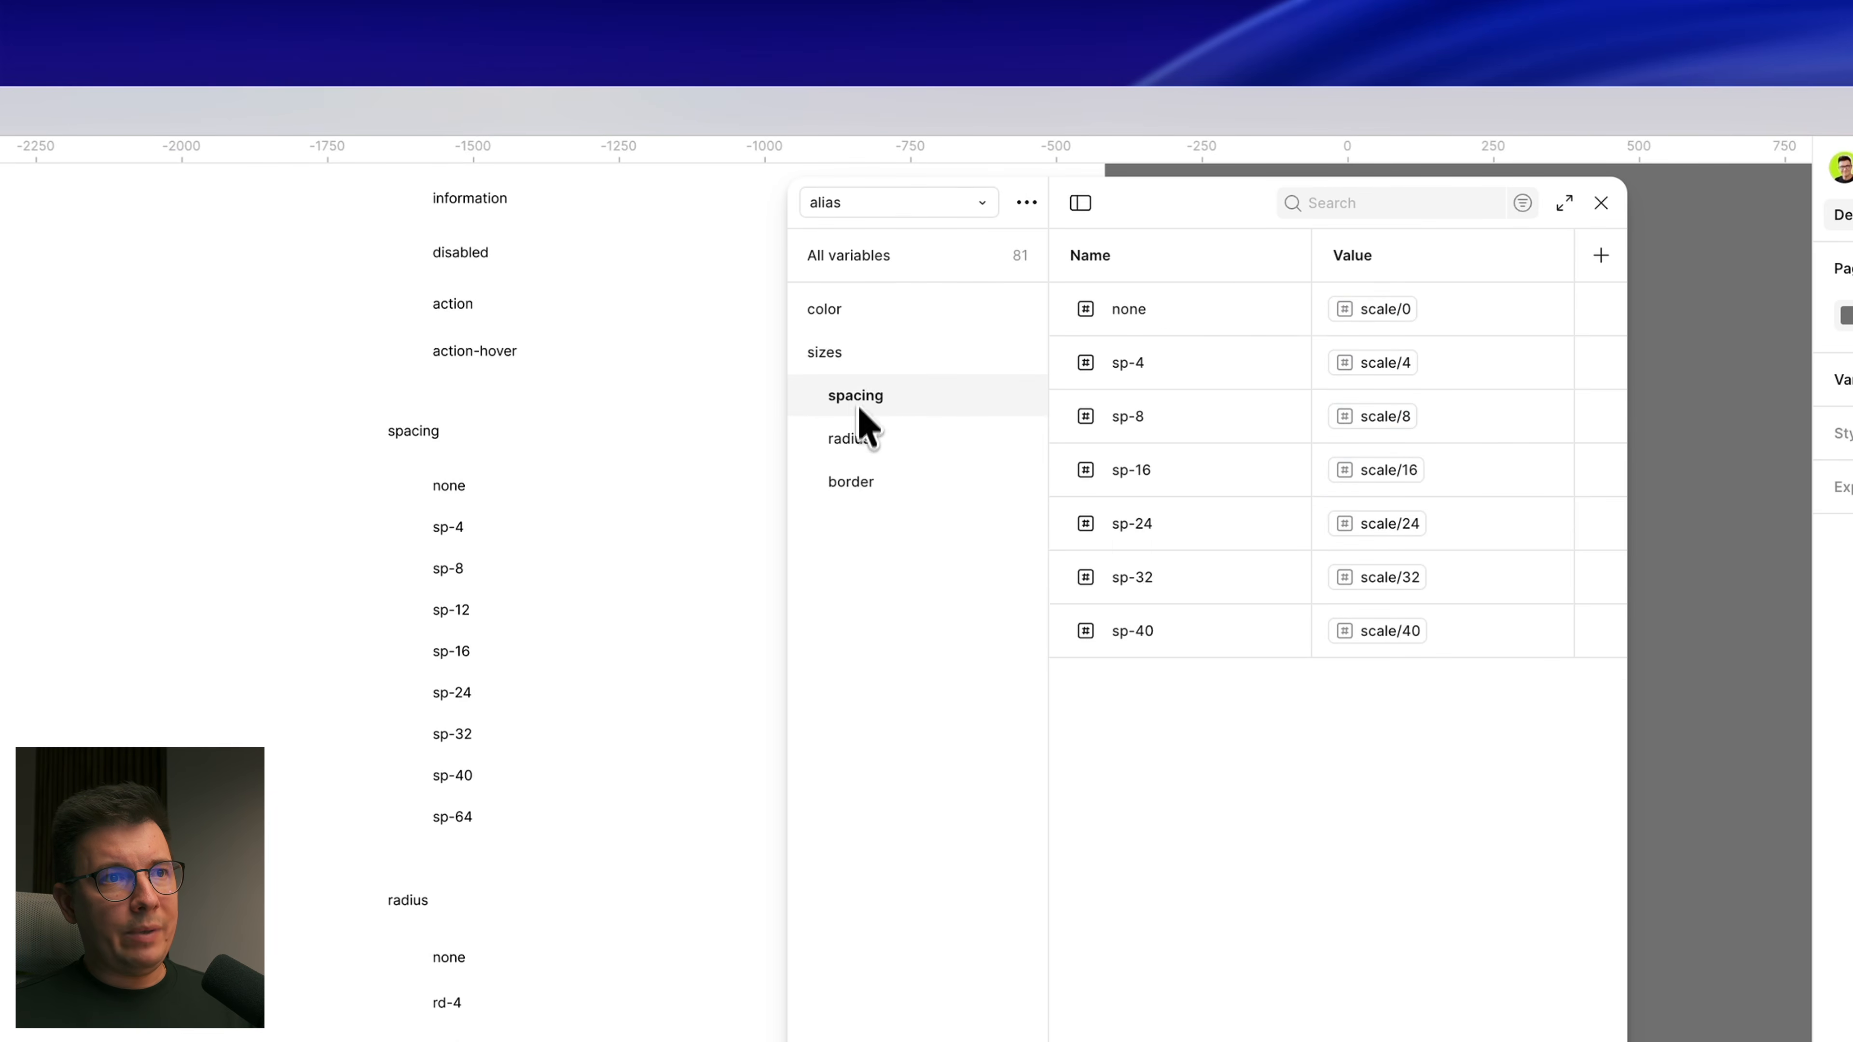
pyautogui.click(855, 439)
pyautogui.click(851, 486)
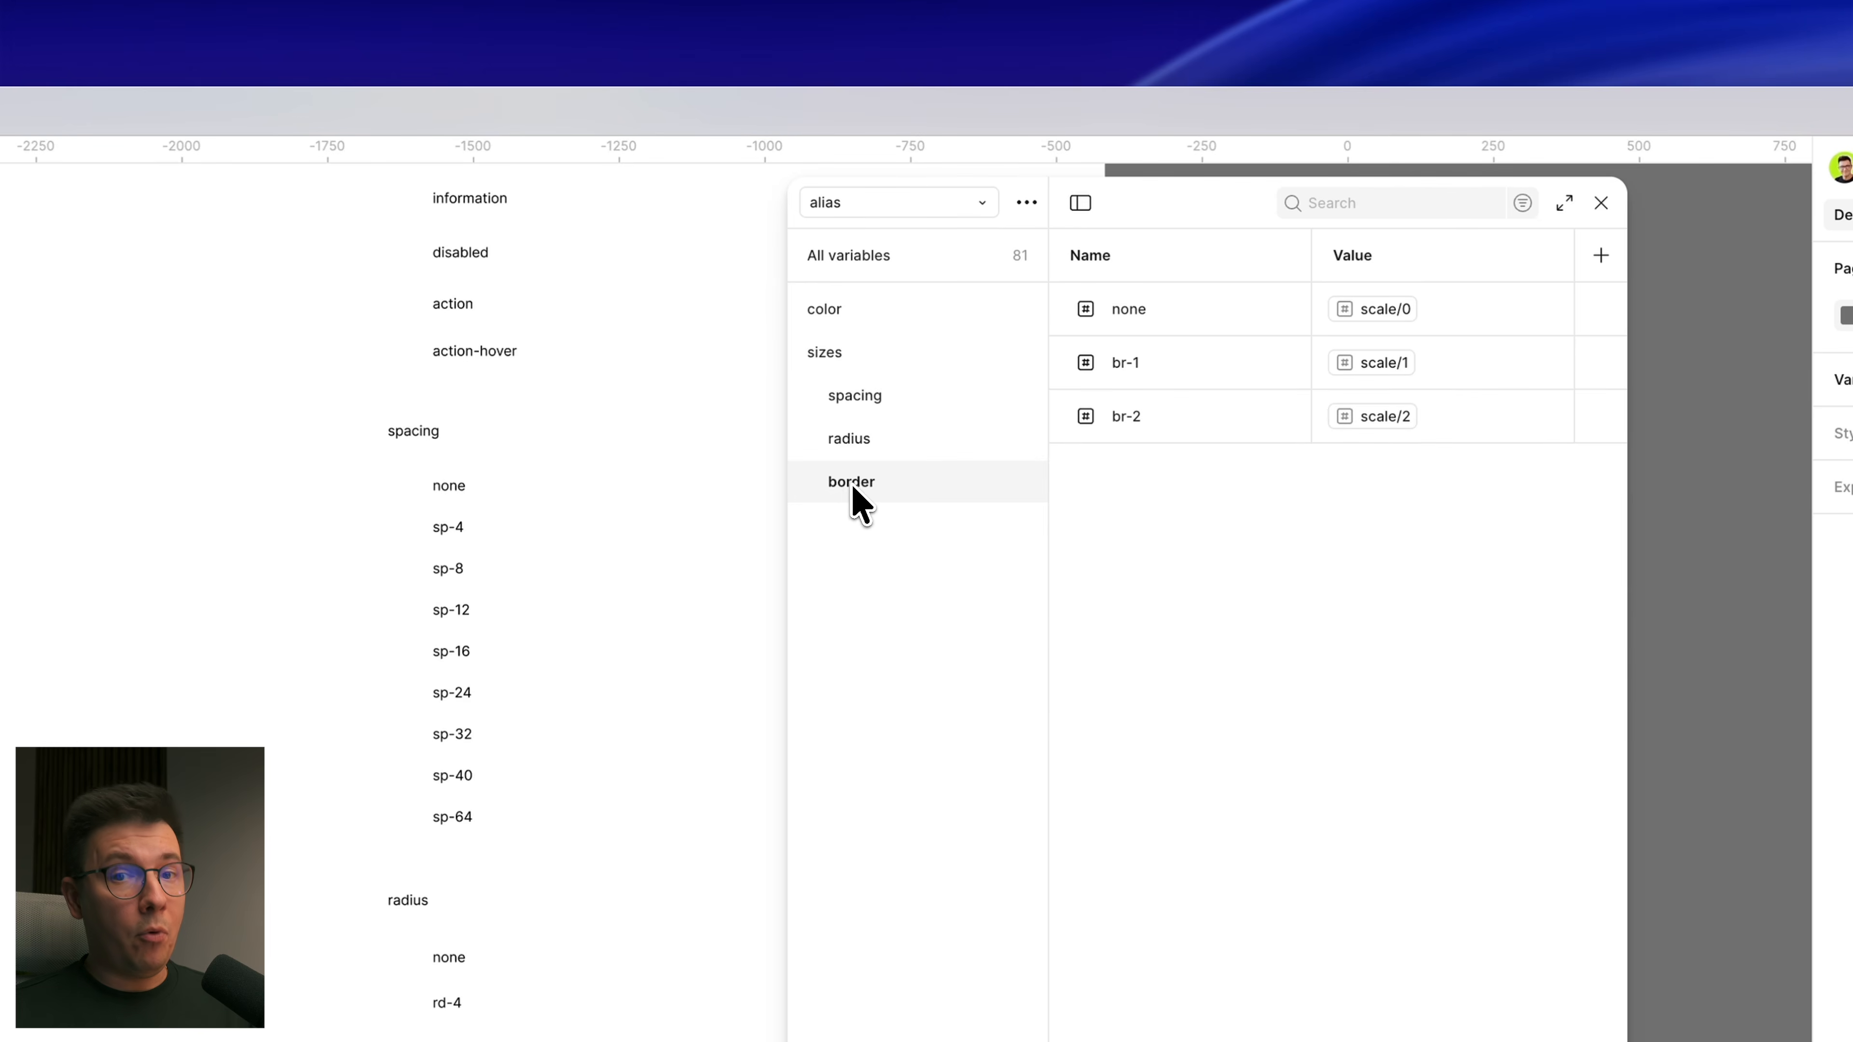
pyautogui.click(801, 353)
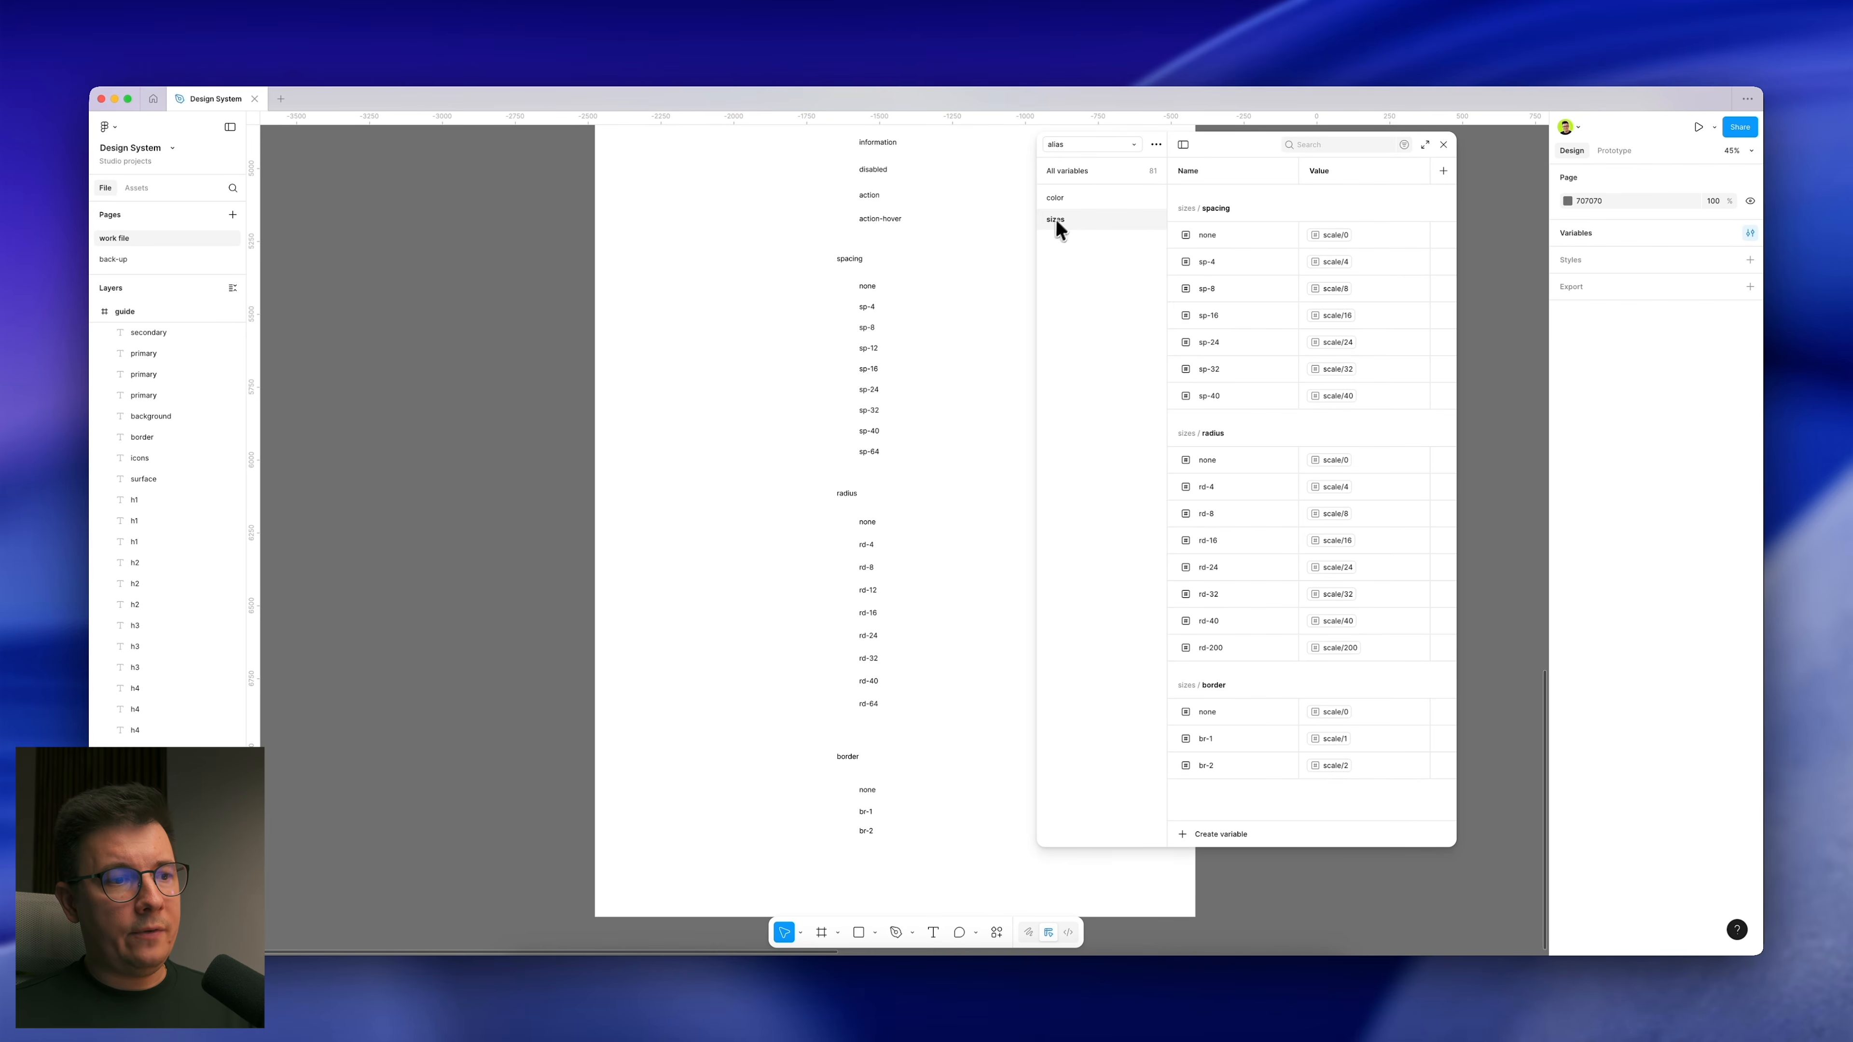
pyautogui.scroll(15, 888, 406)
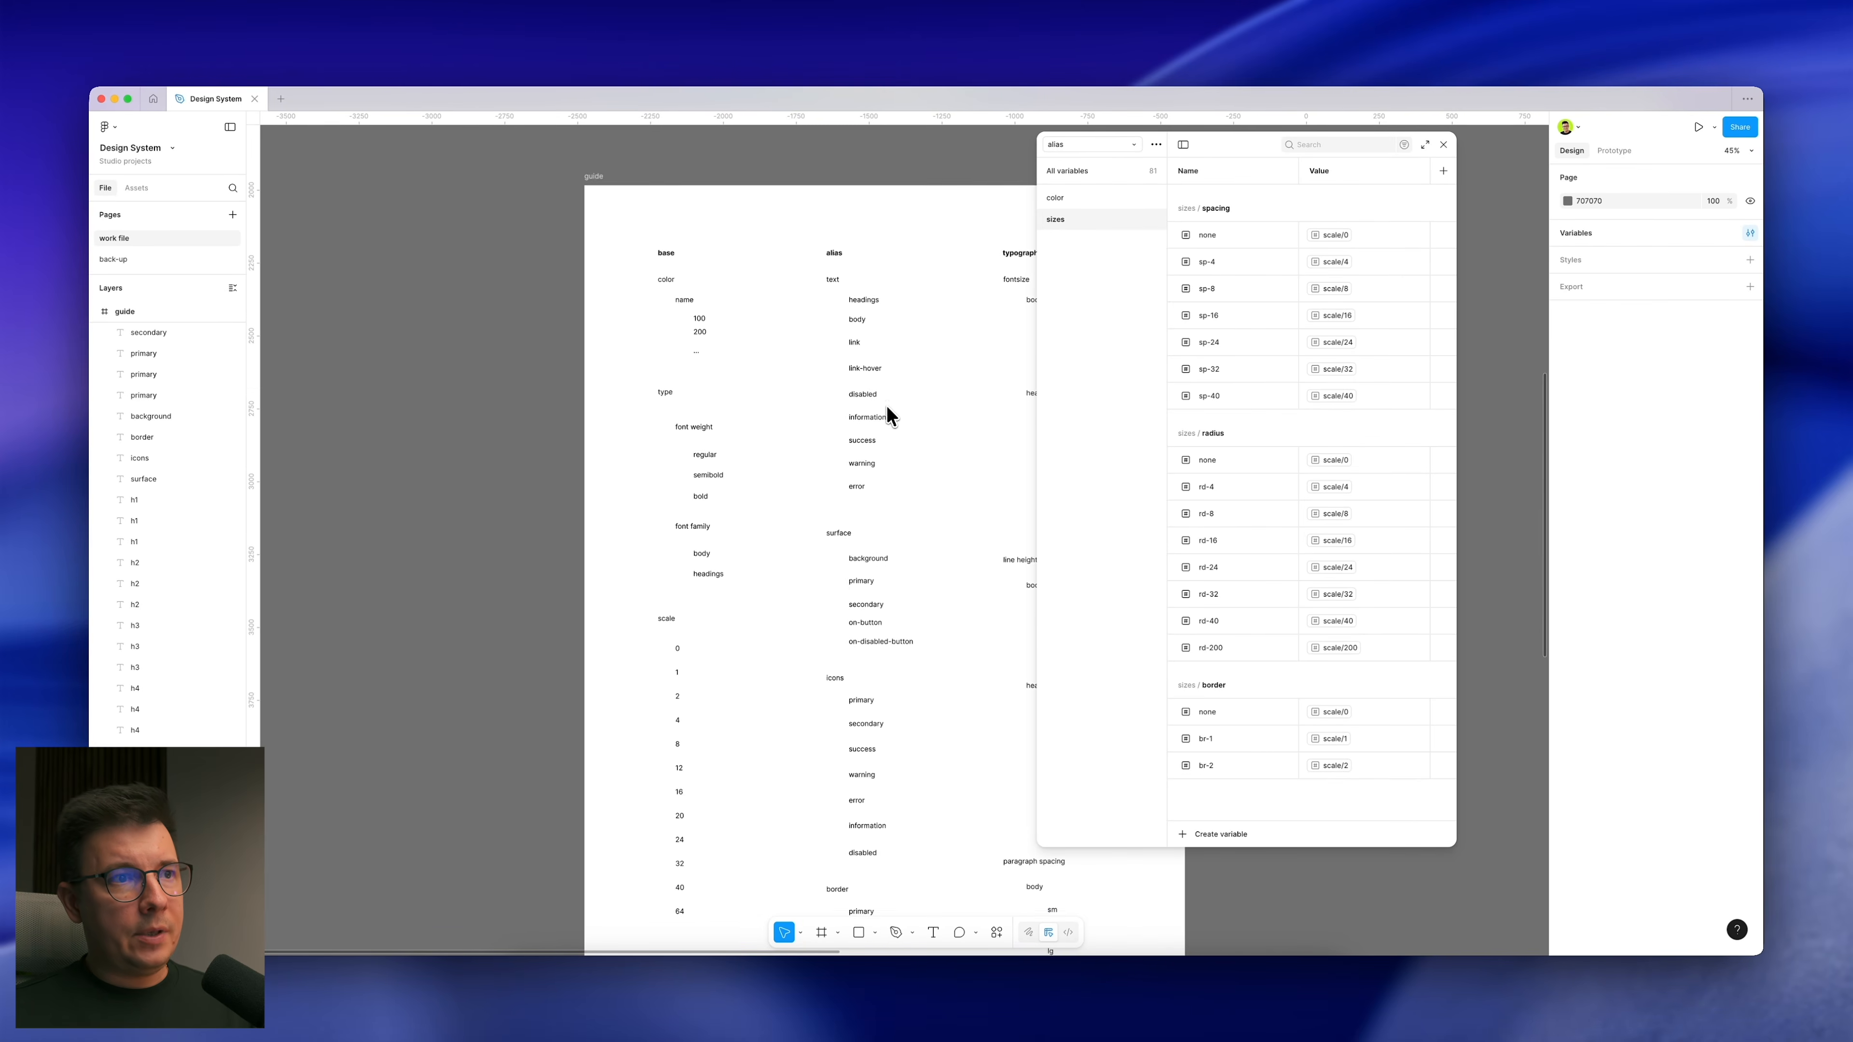
pyautogui.hscroll(2, 919, 411)
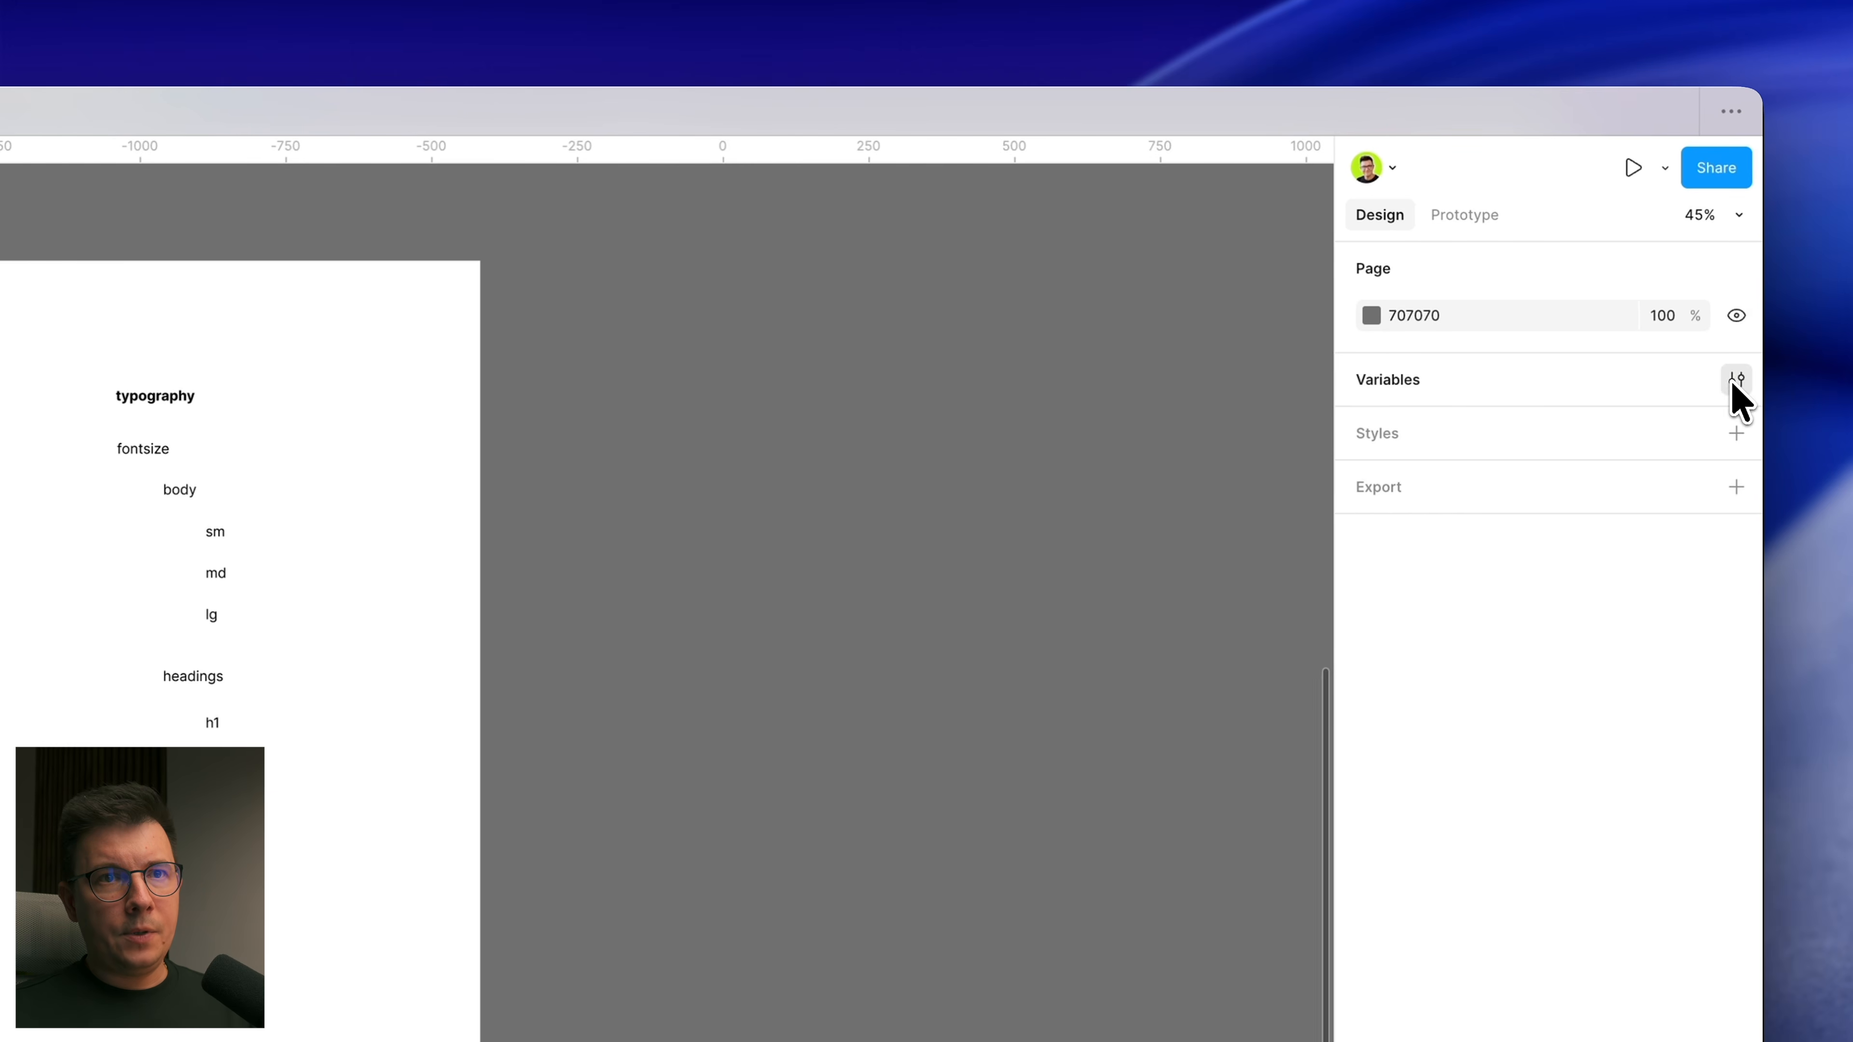
# Step: Create a string variable in the base collection and place it in a new group named type
pyautogui.click(1737, 380)
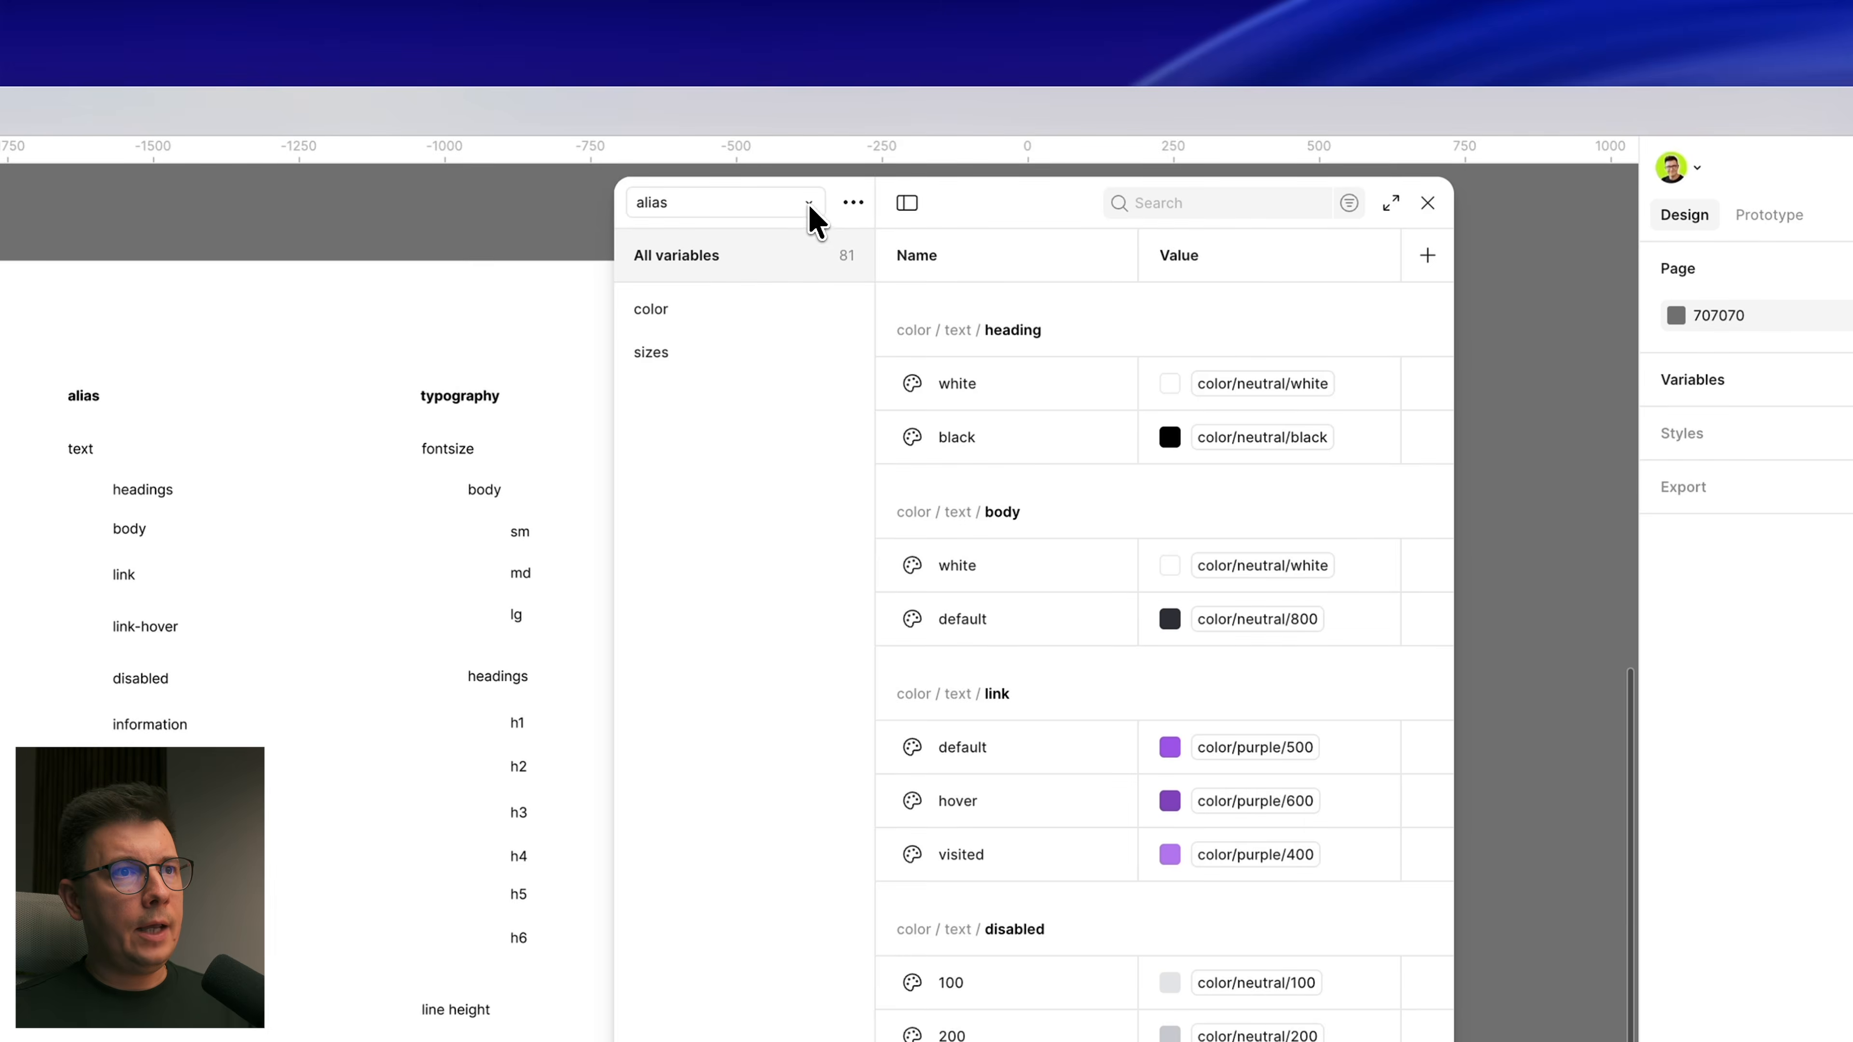
pyautogui.click(809, 208)
pyautogui.click(702, 280)
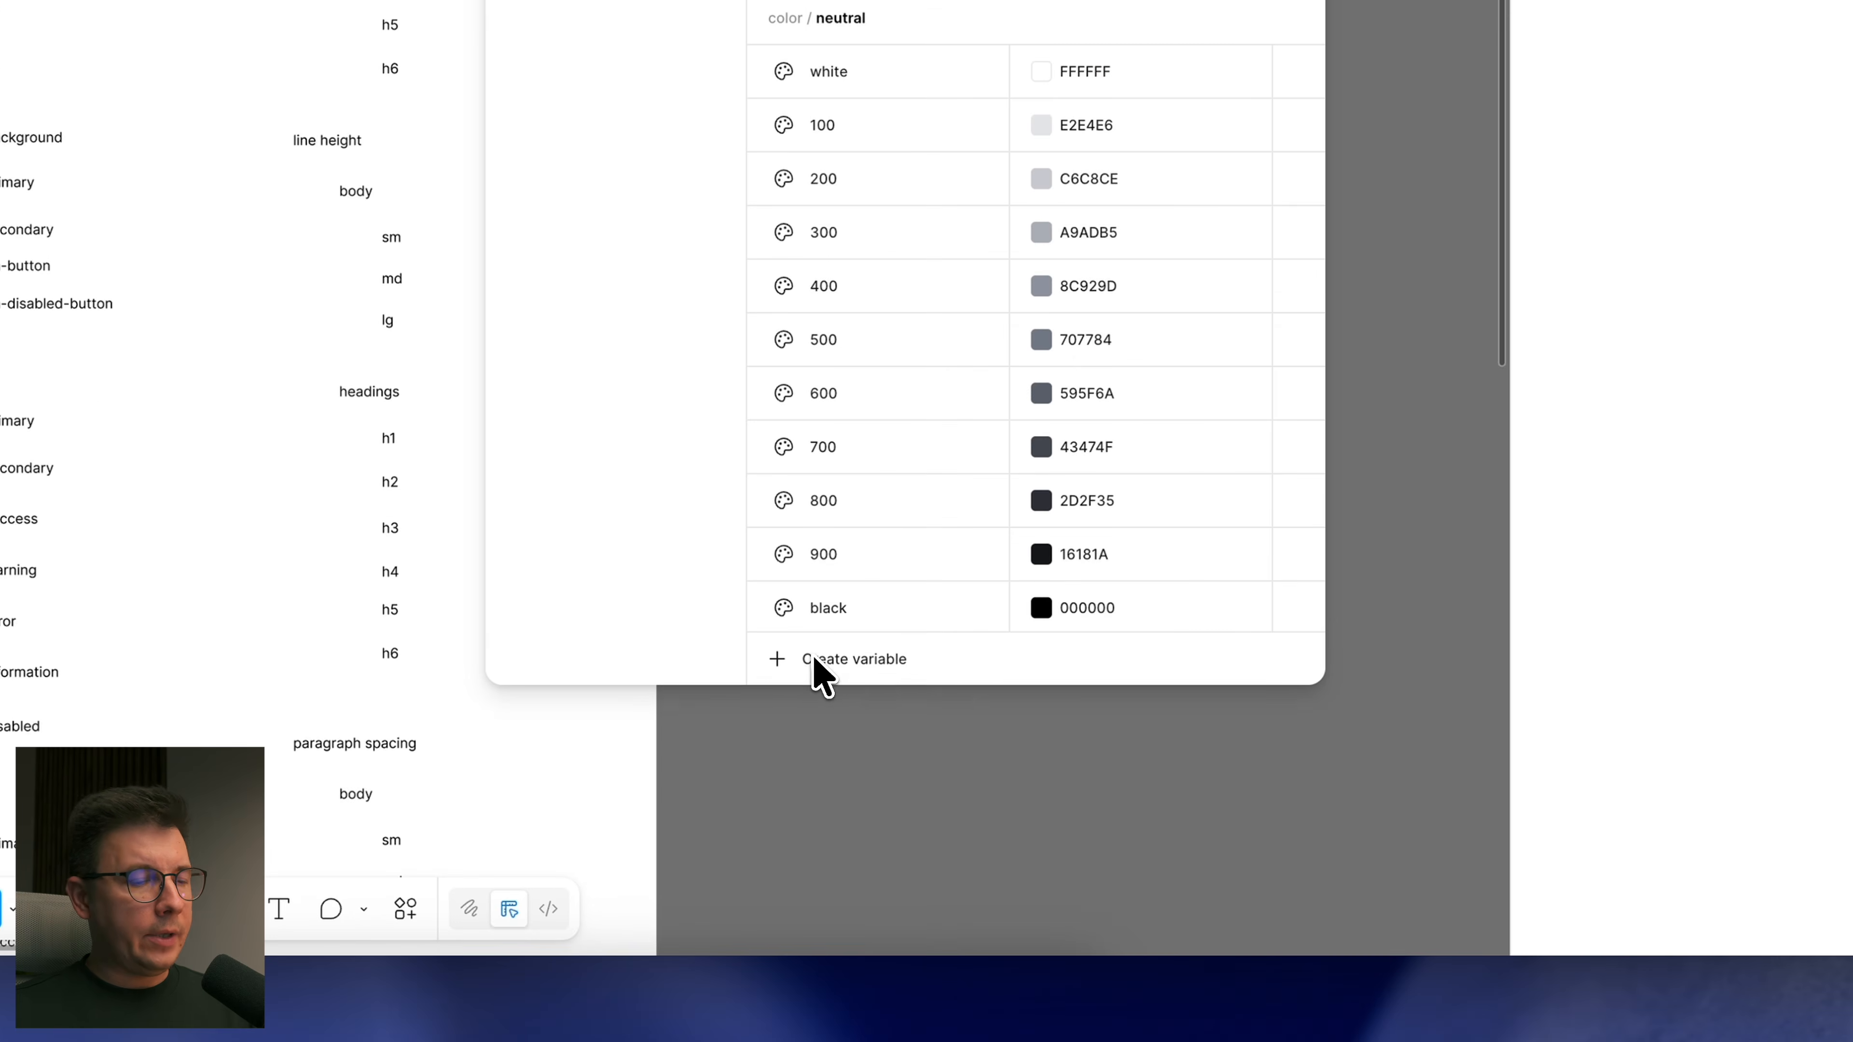
pyautogui.click(812, 657)
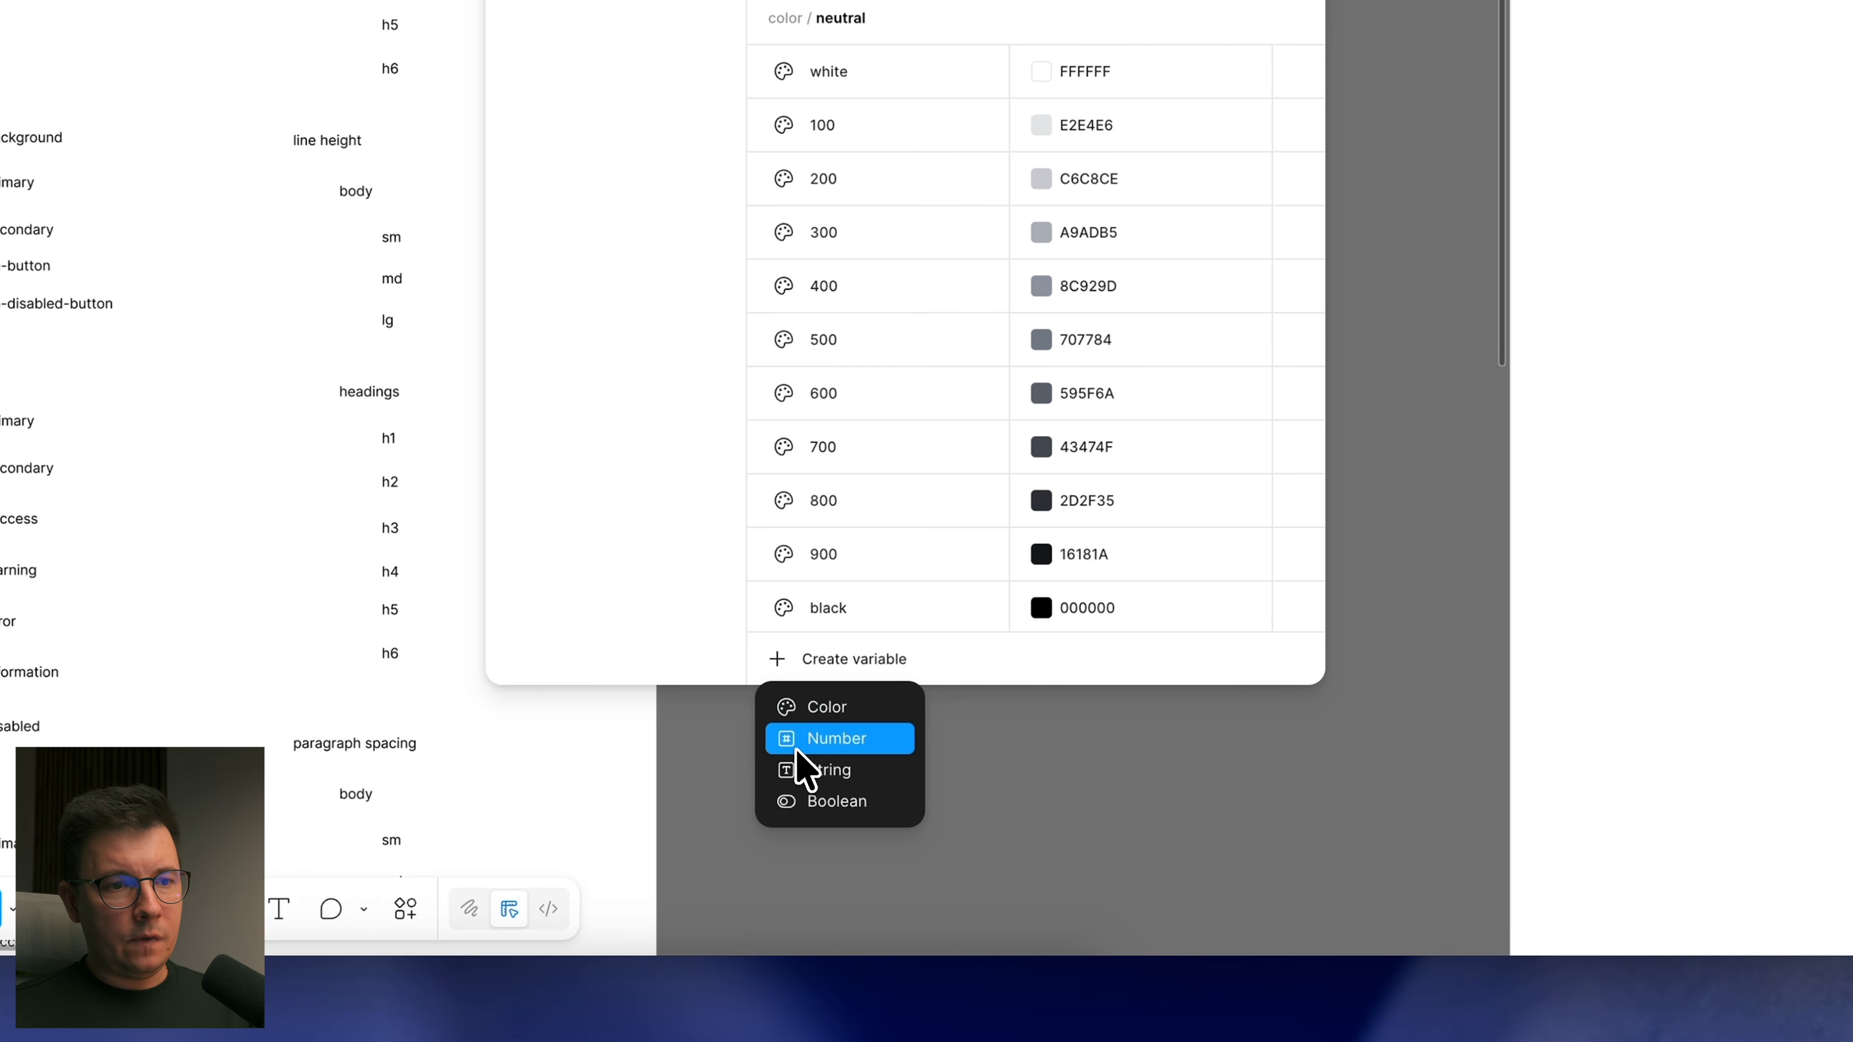
pyautogui.click(802, 772)
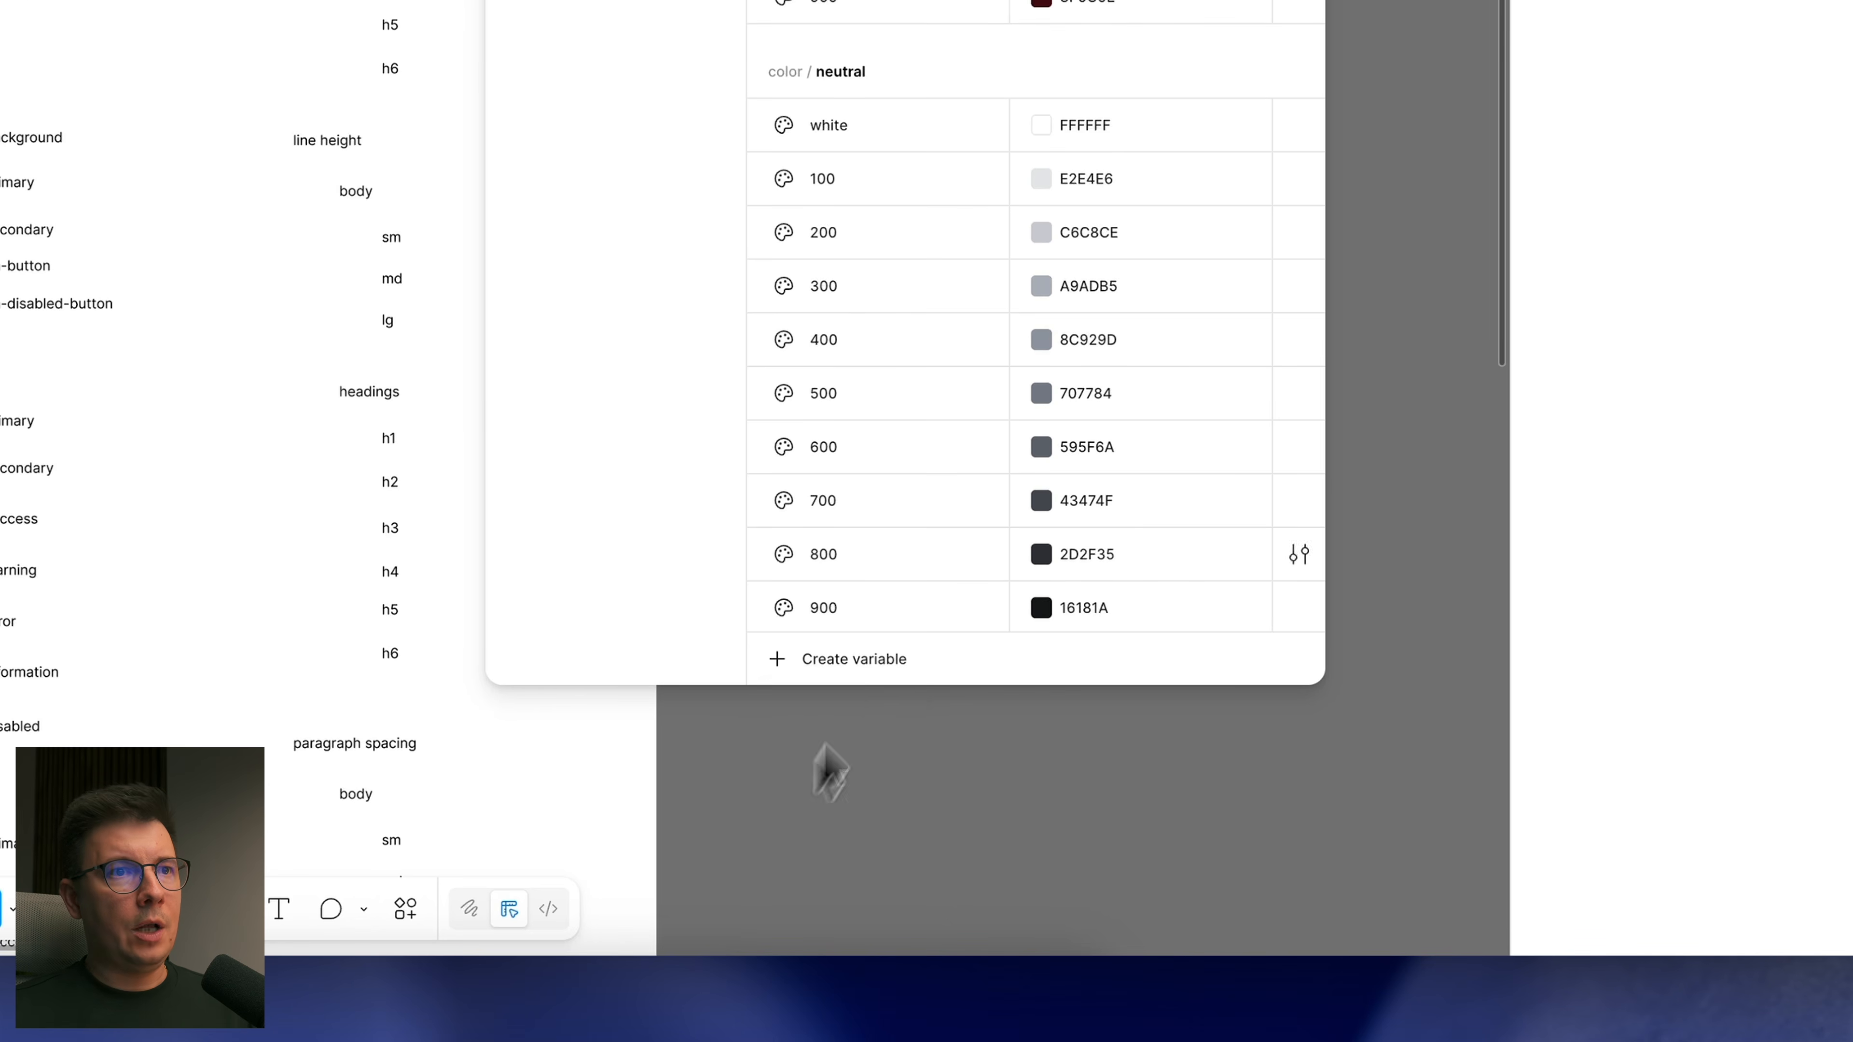
pyautogui.rightClick(876, 309)
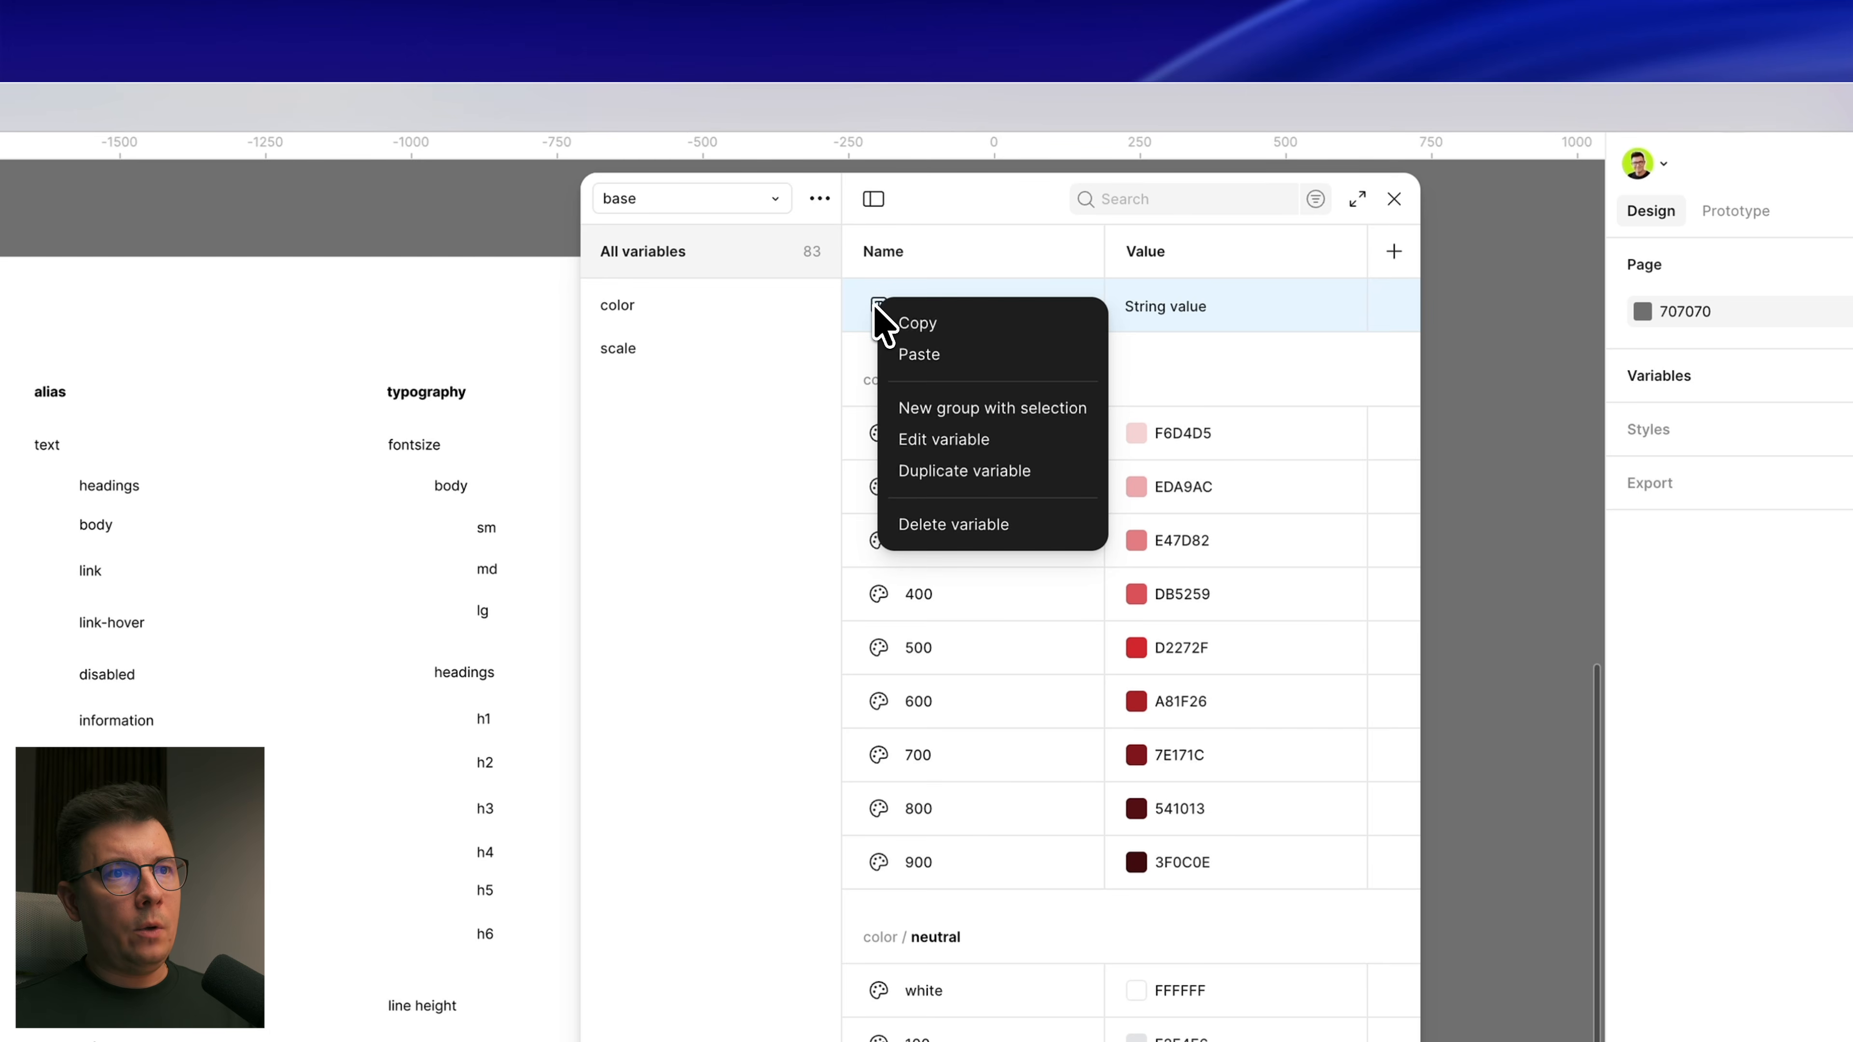
pyautogui.click(1010, 409)
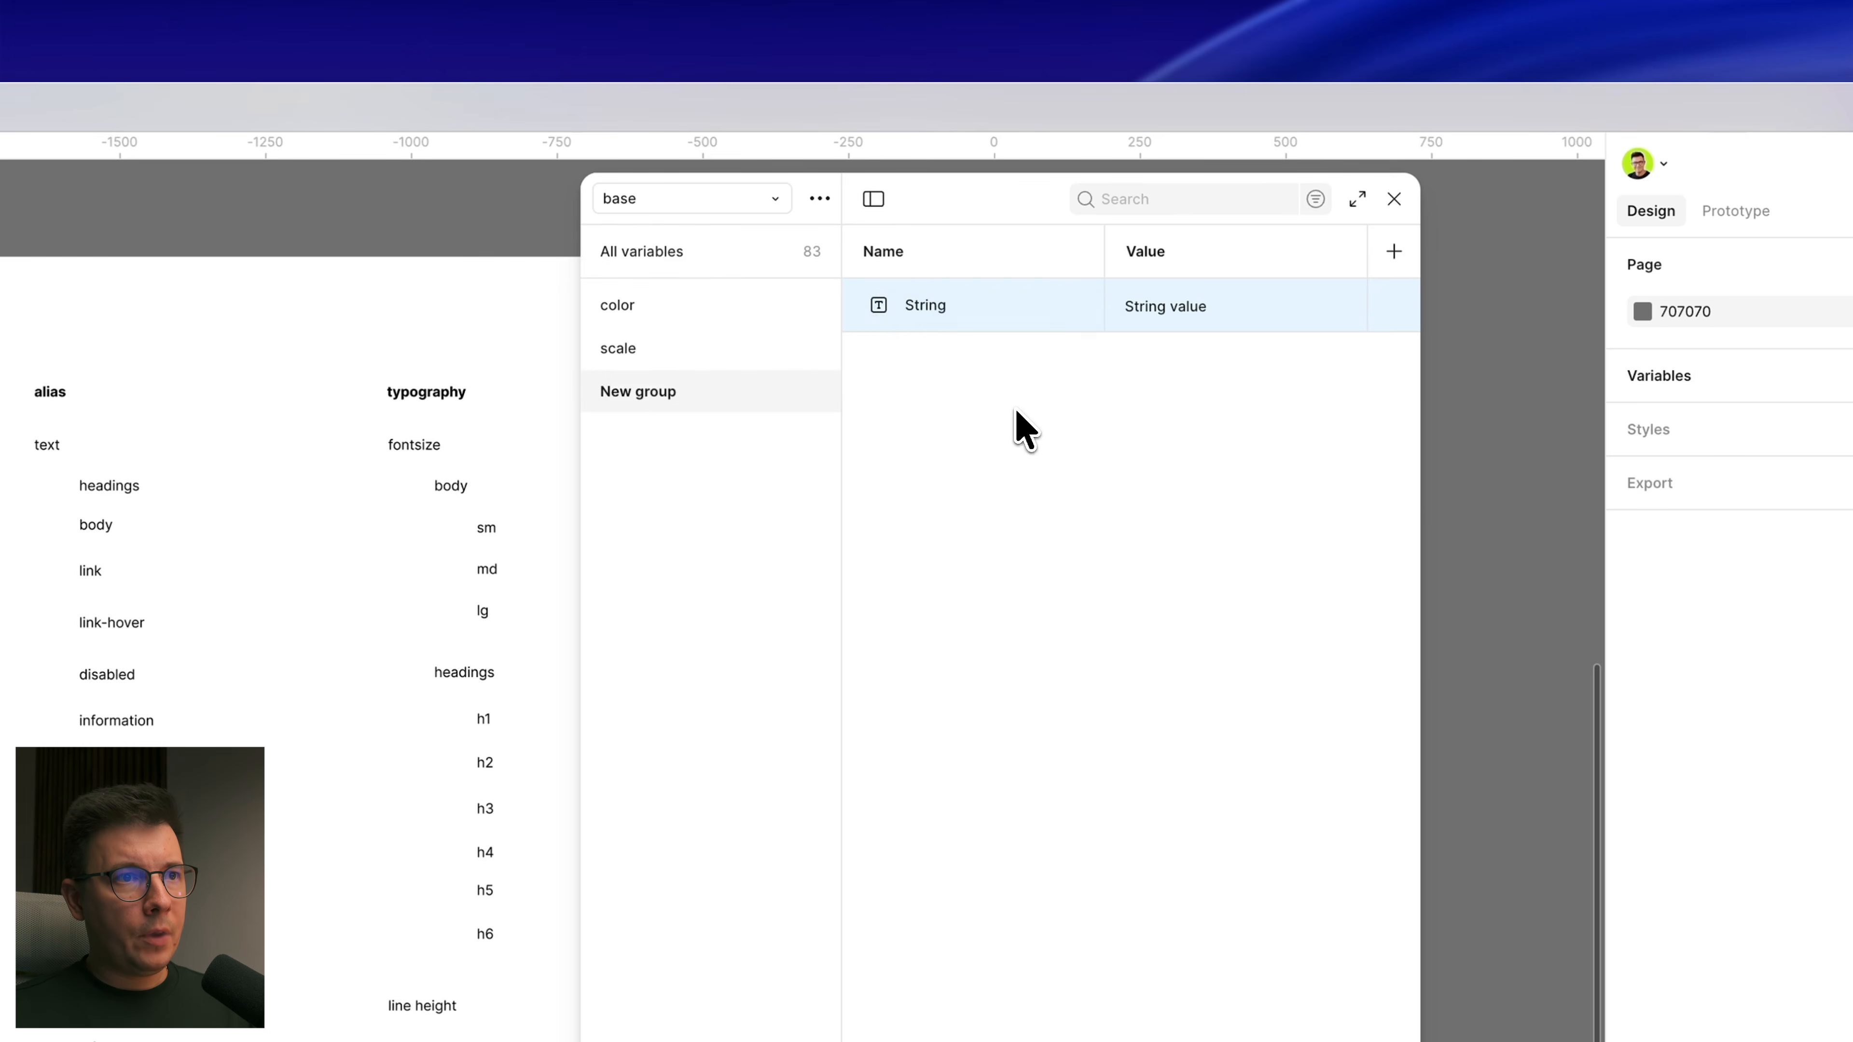
pyautogui.doubleClick(647, 390)
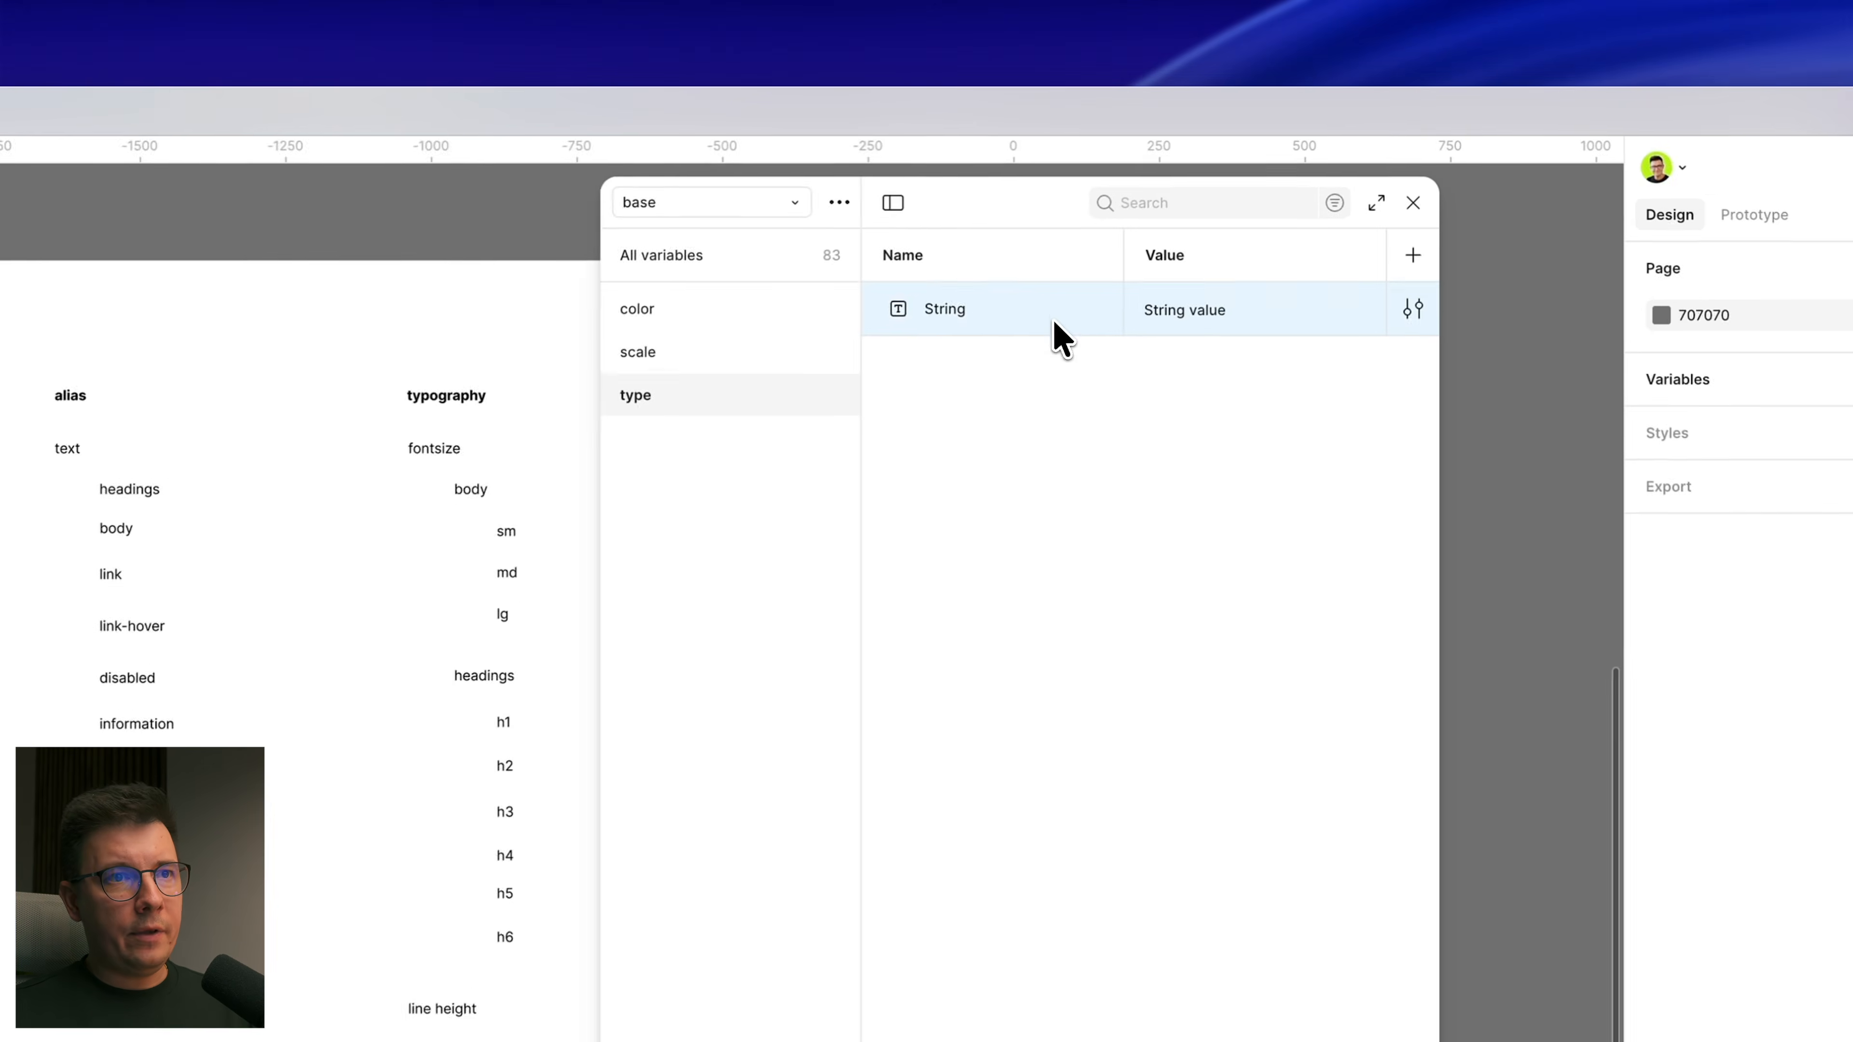
# Step: Put the string variable of the type group into a new subgroup named font weight
pyautogui.rightClick(1266, 207)
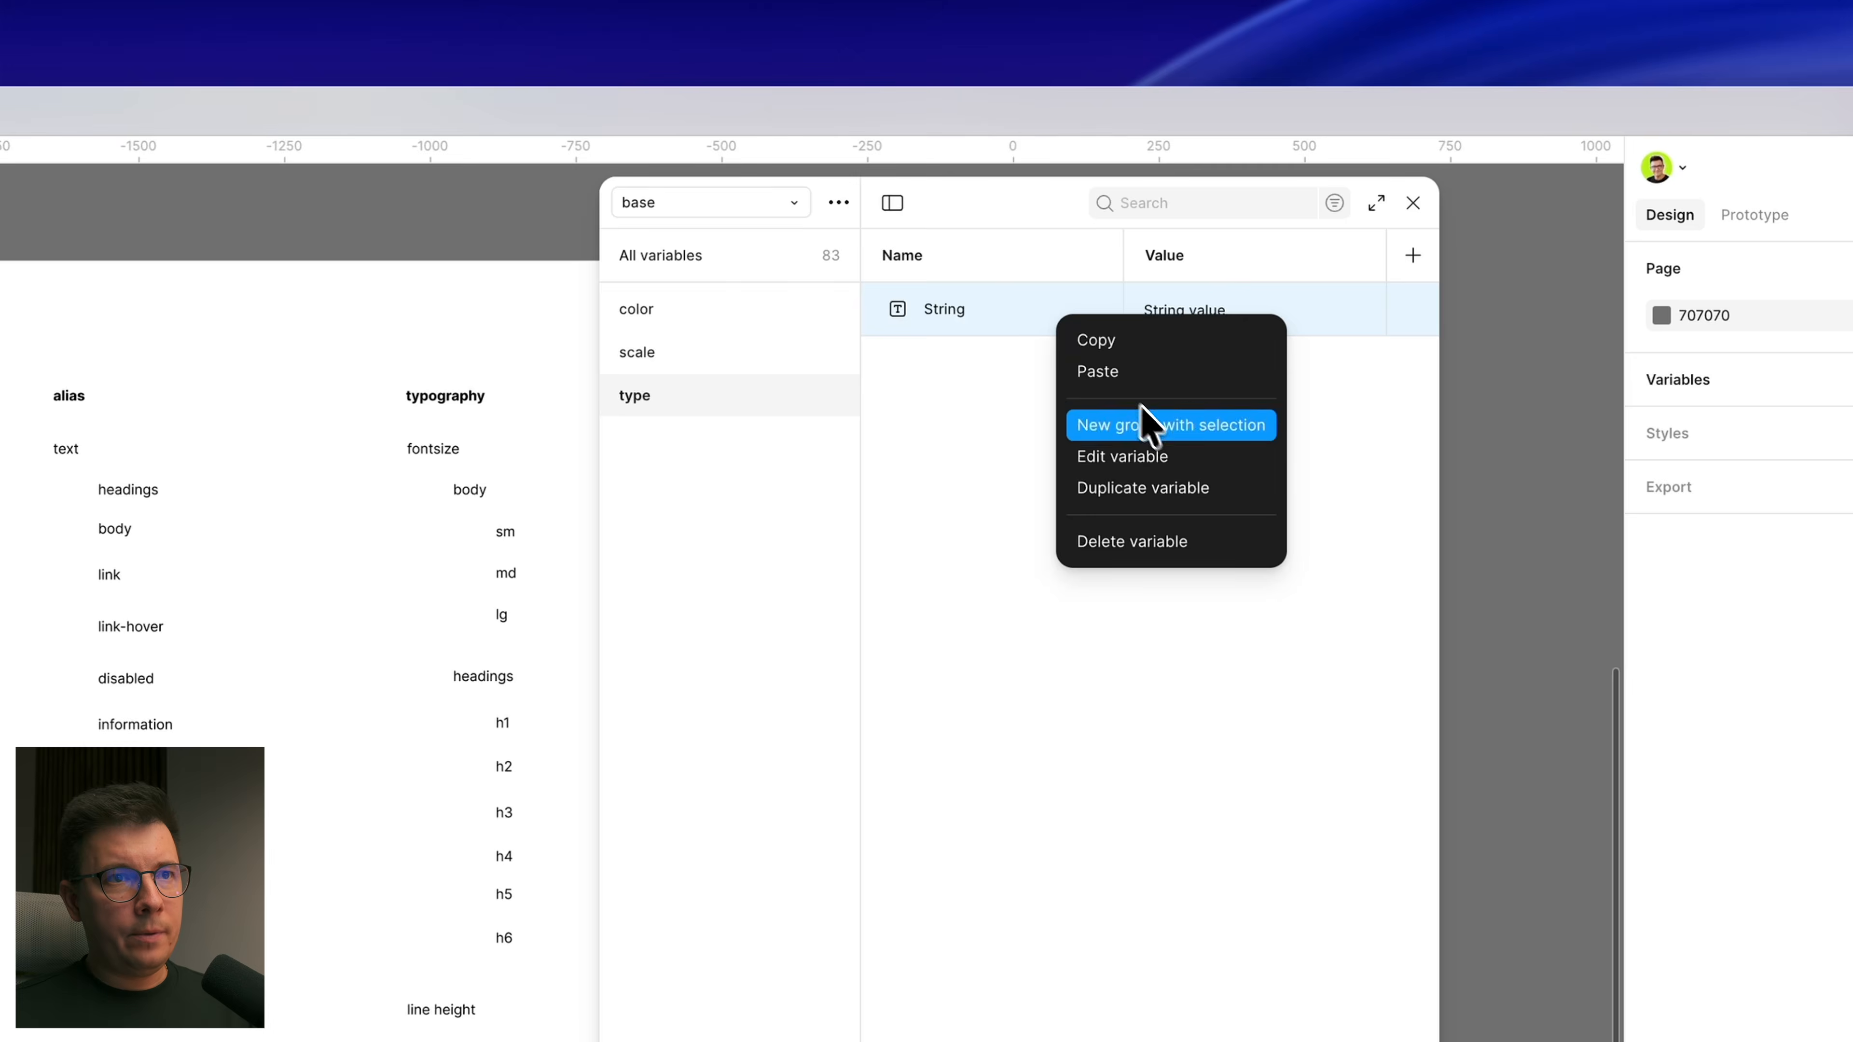
pyautogui.click(1140, 423)
pyautogui.doubleClick(694, 439)
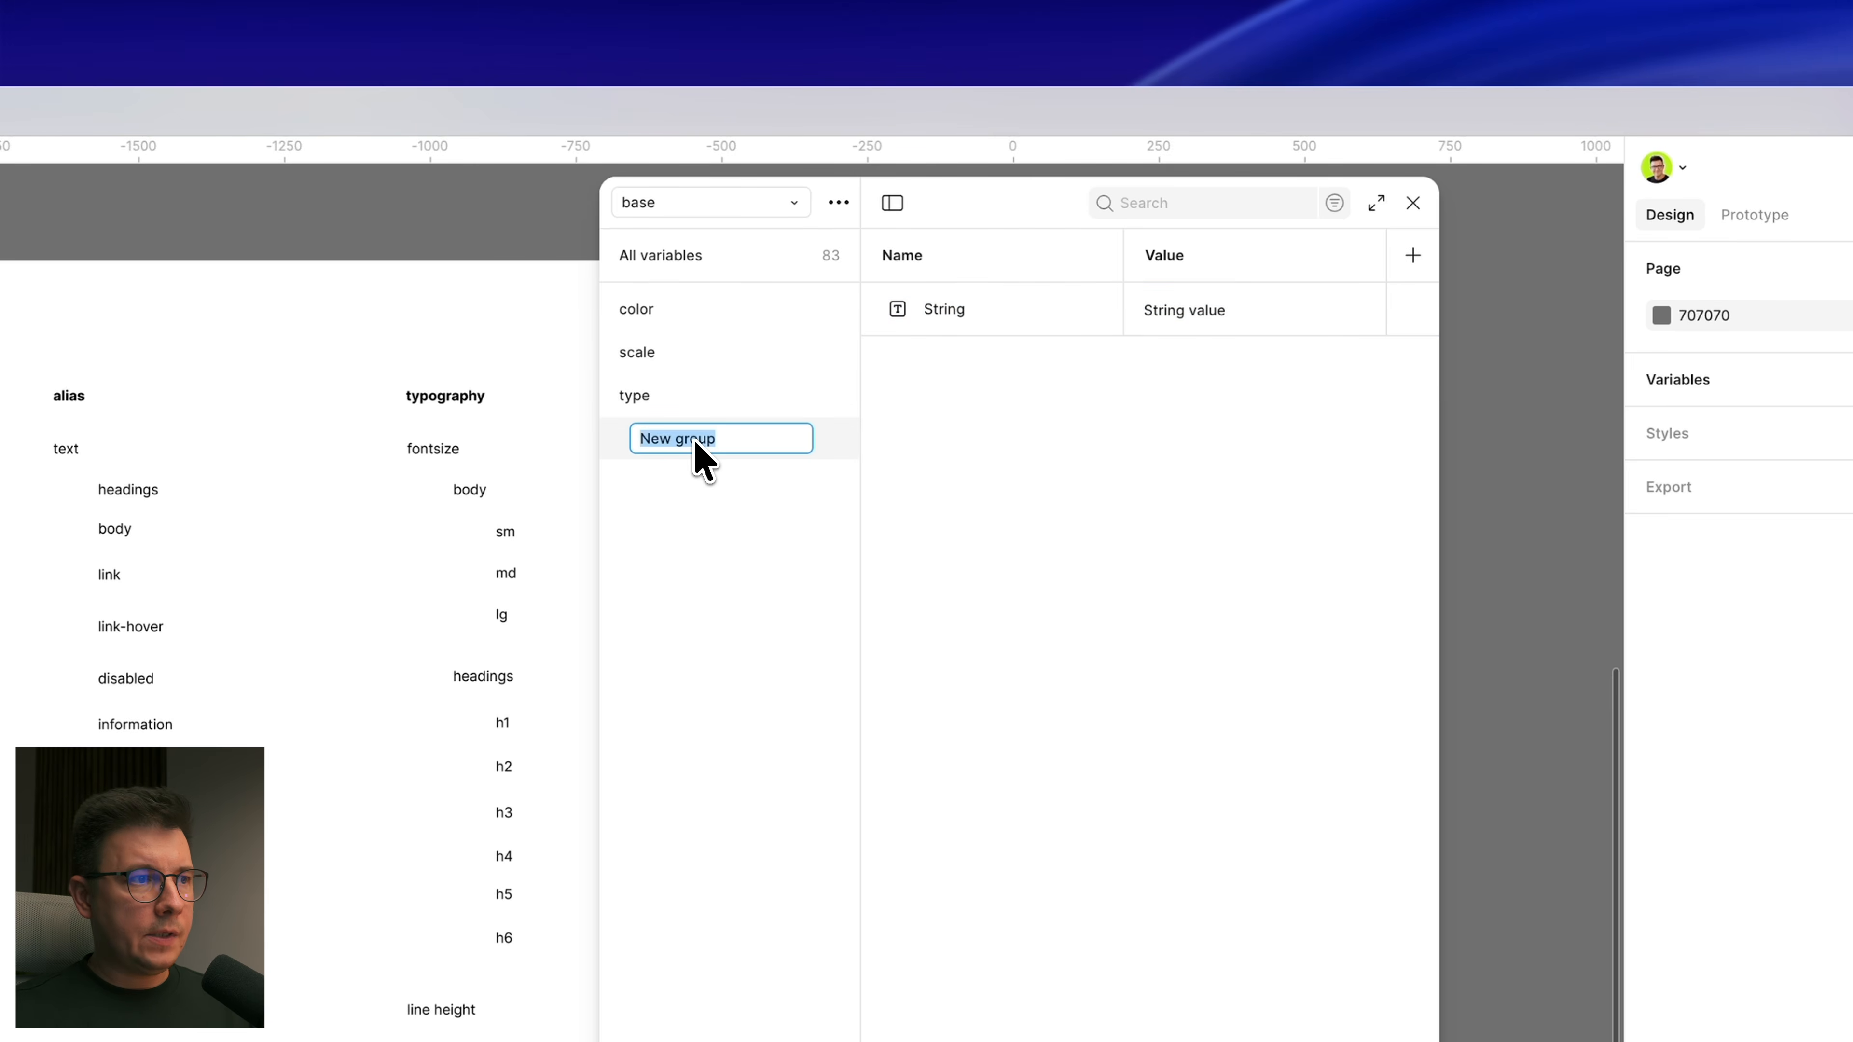
pyautogui.write('fi')
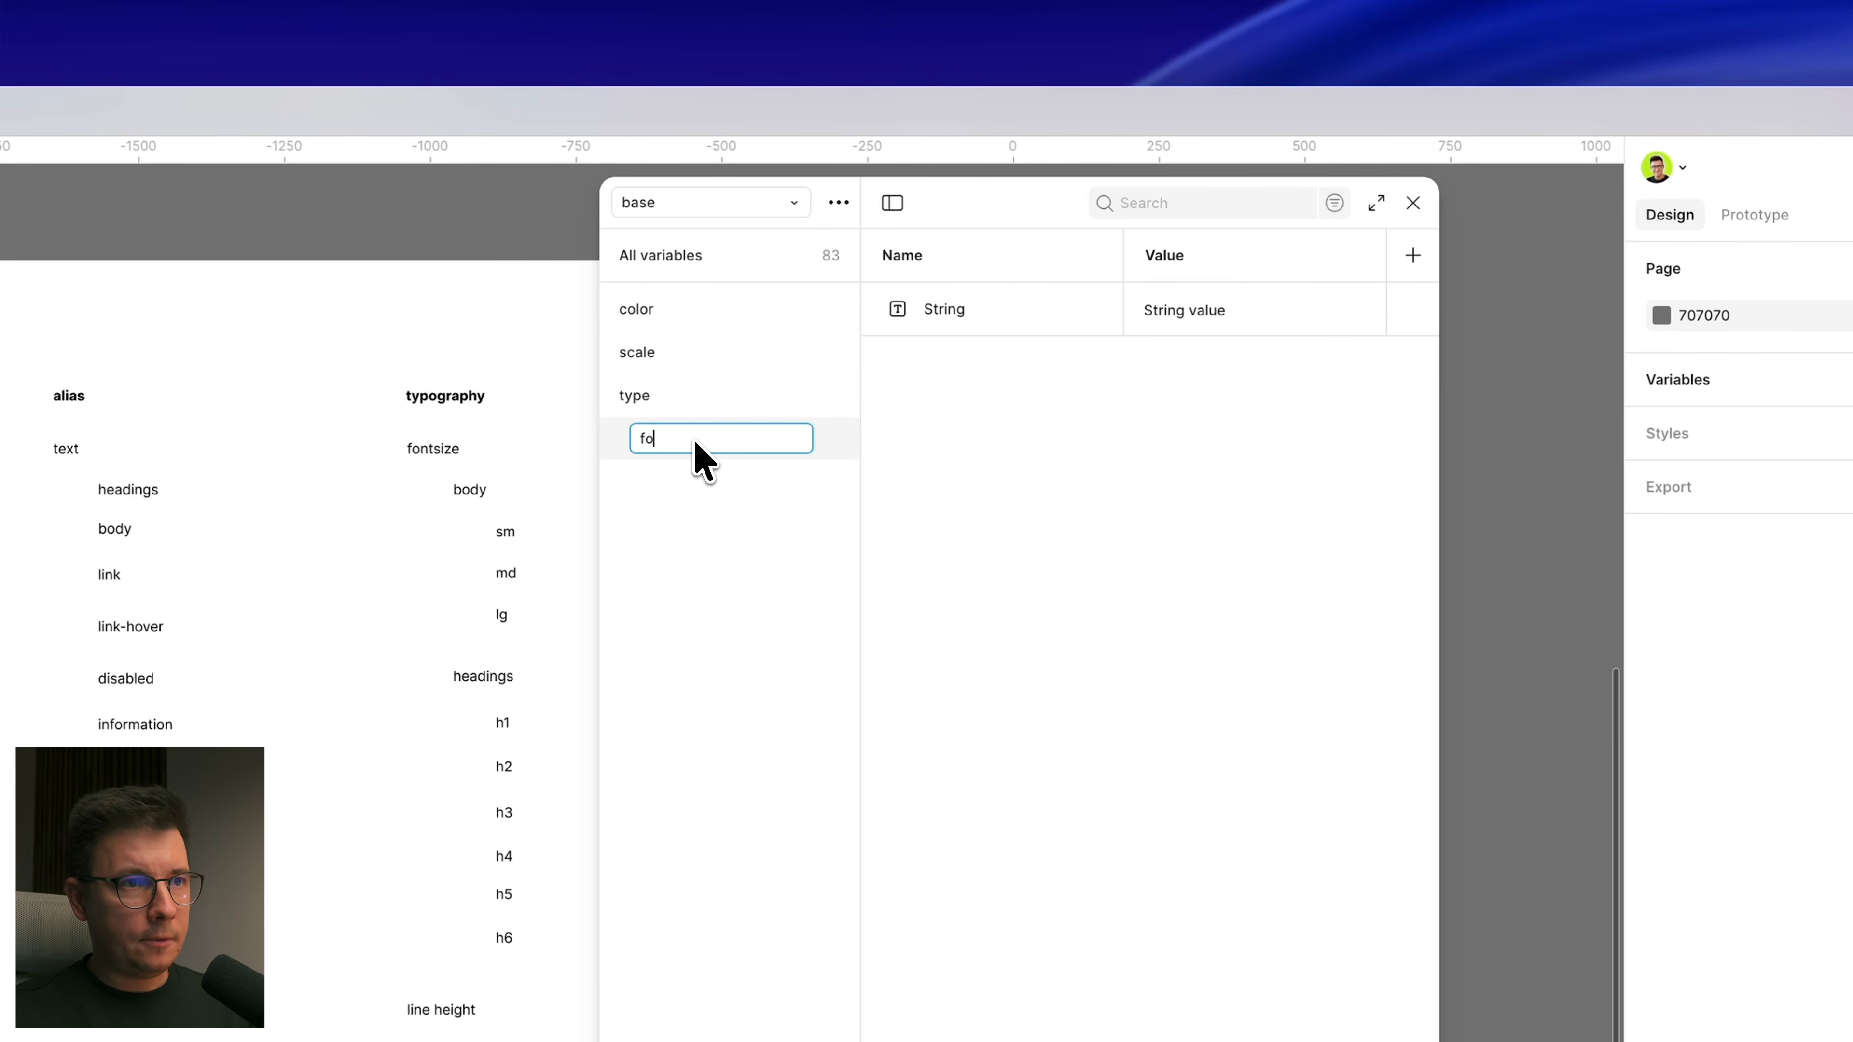
pyautogui.press('BackSpace')
pyautogui.write('ont weight')
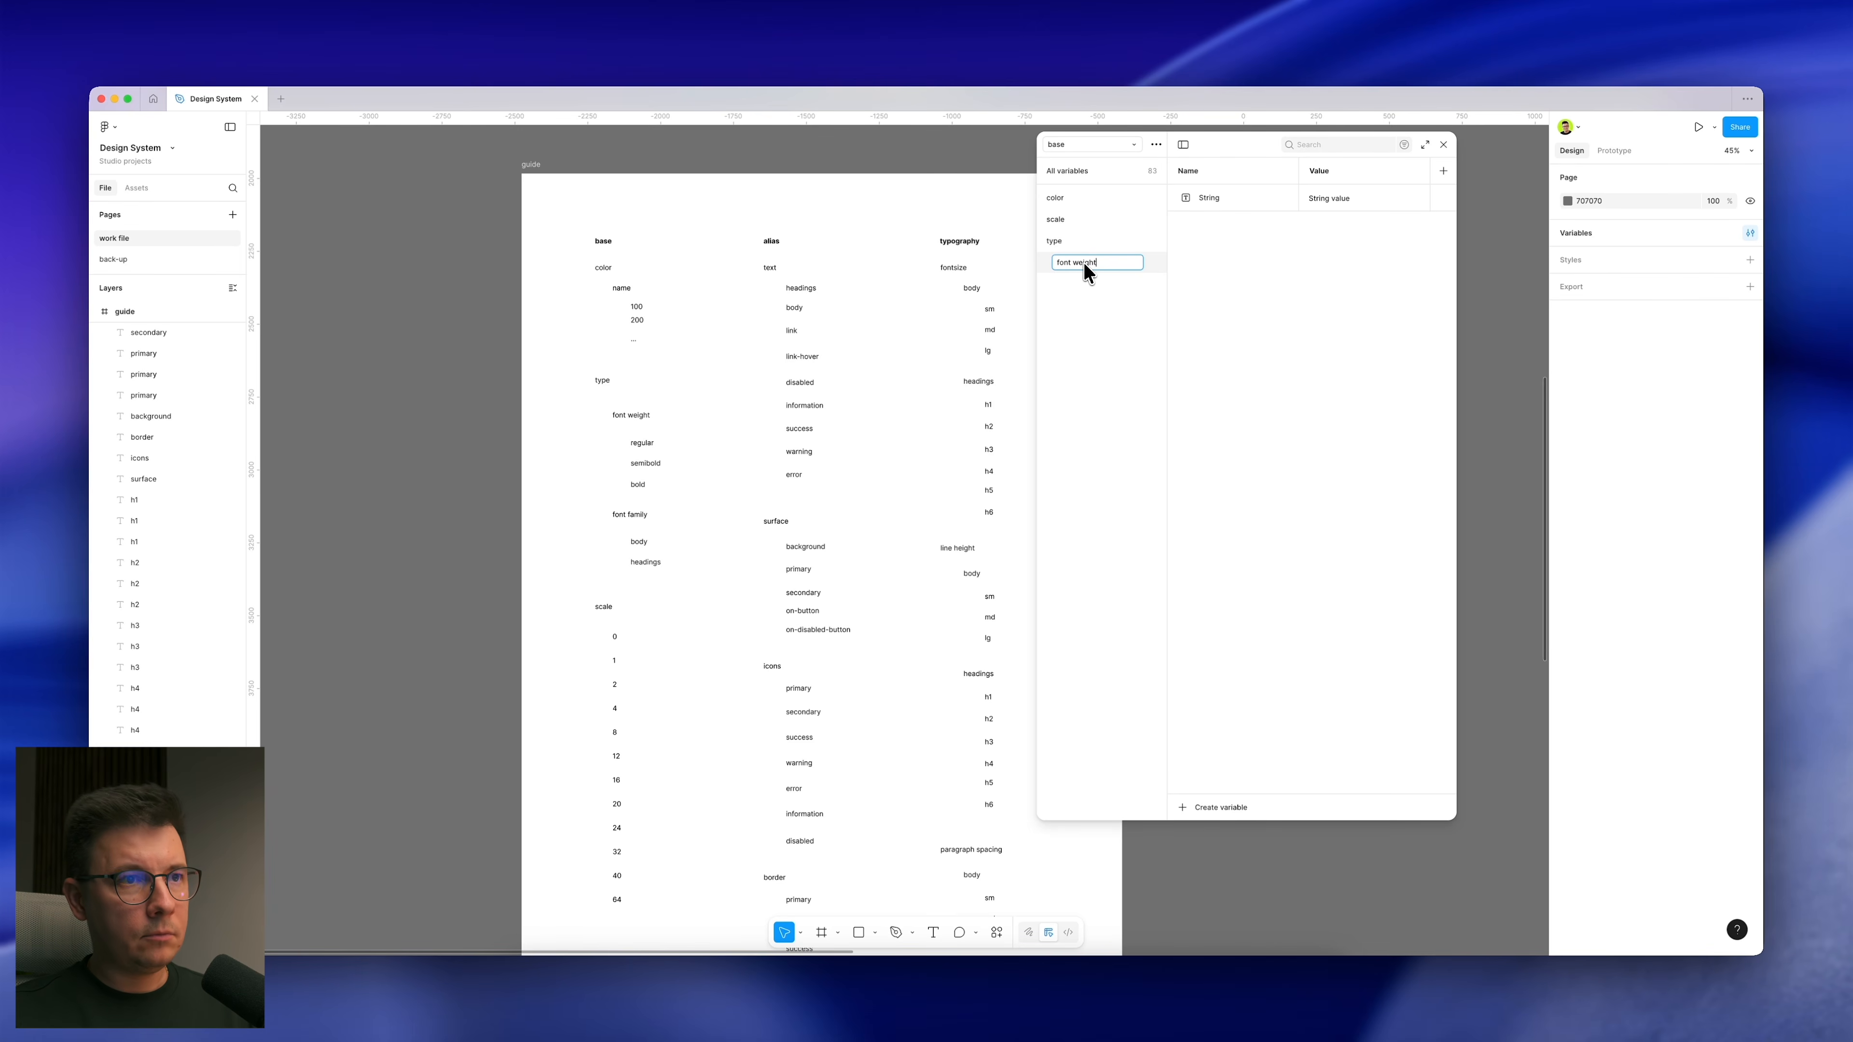
pyautogui.press('Return')
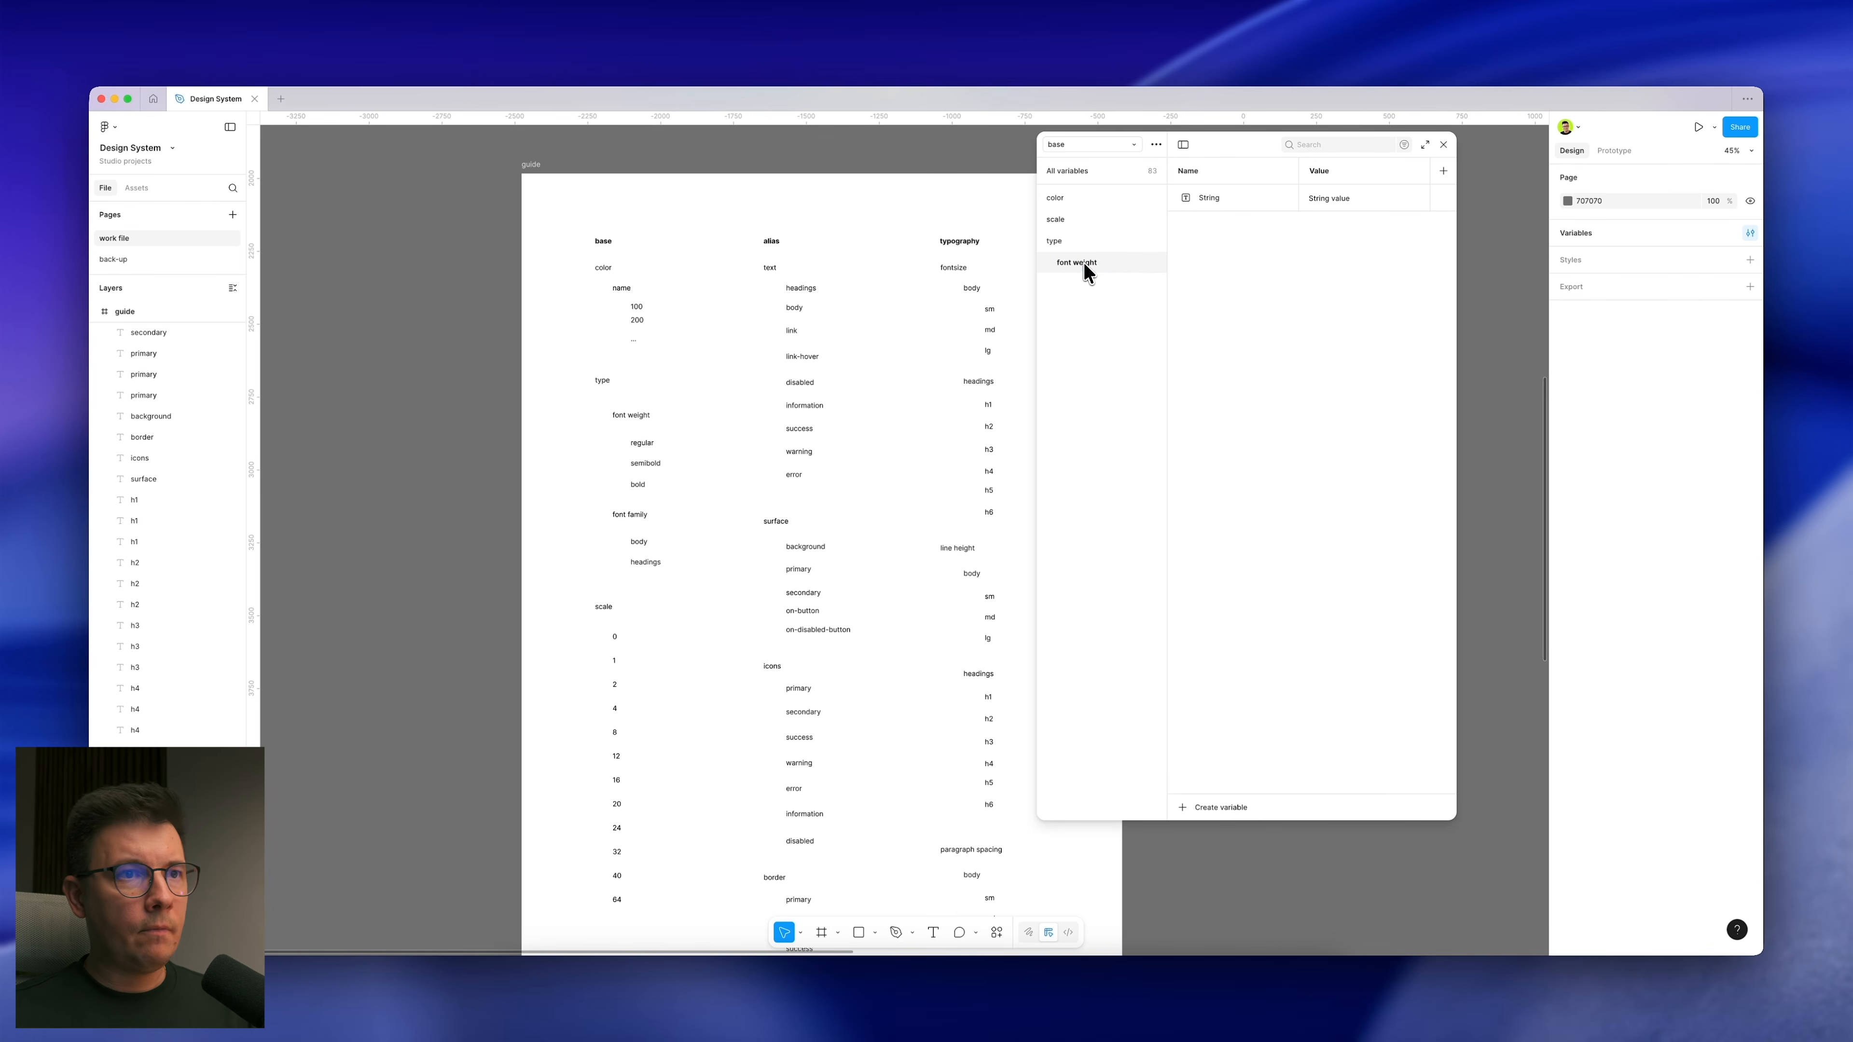
# Step: Rename the string variable in font weight to regular and set its value to regular
pyautogui.doubleClick(1216, 198)
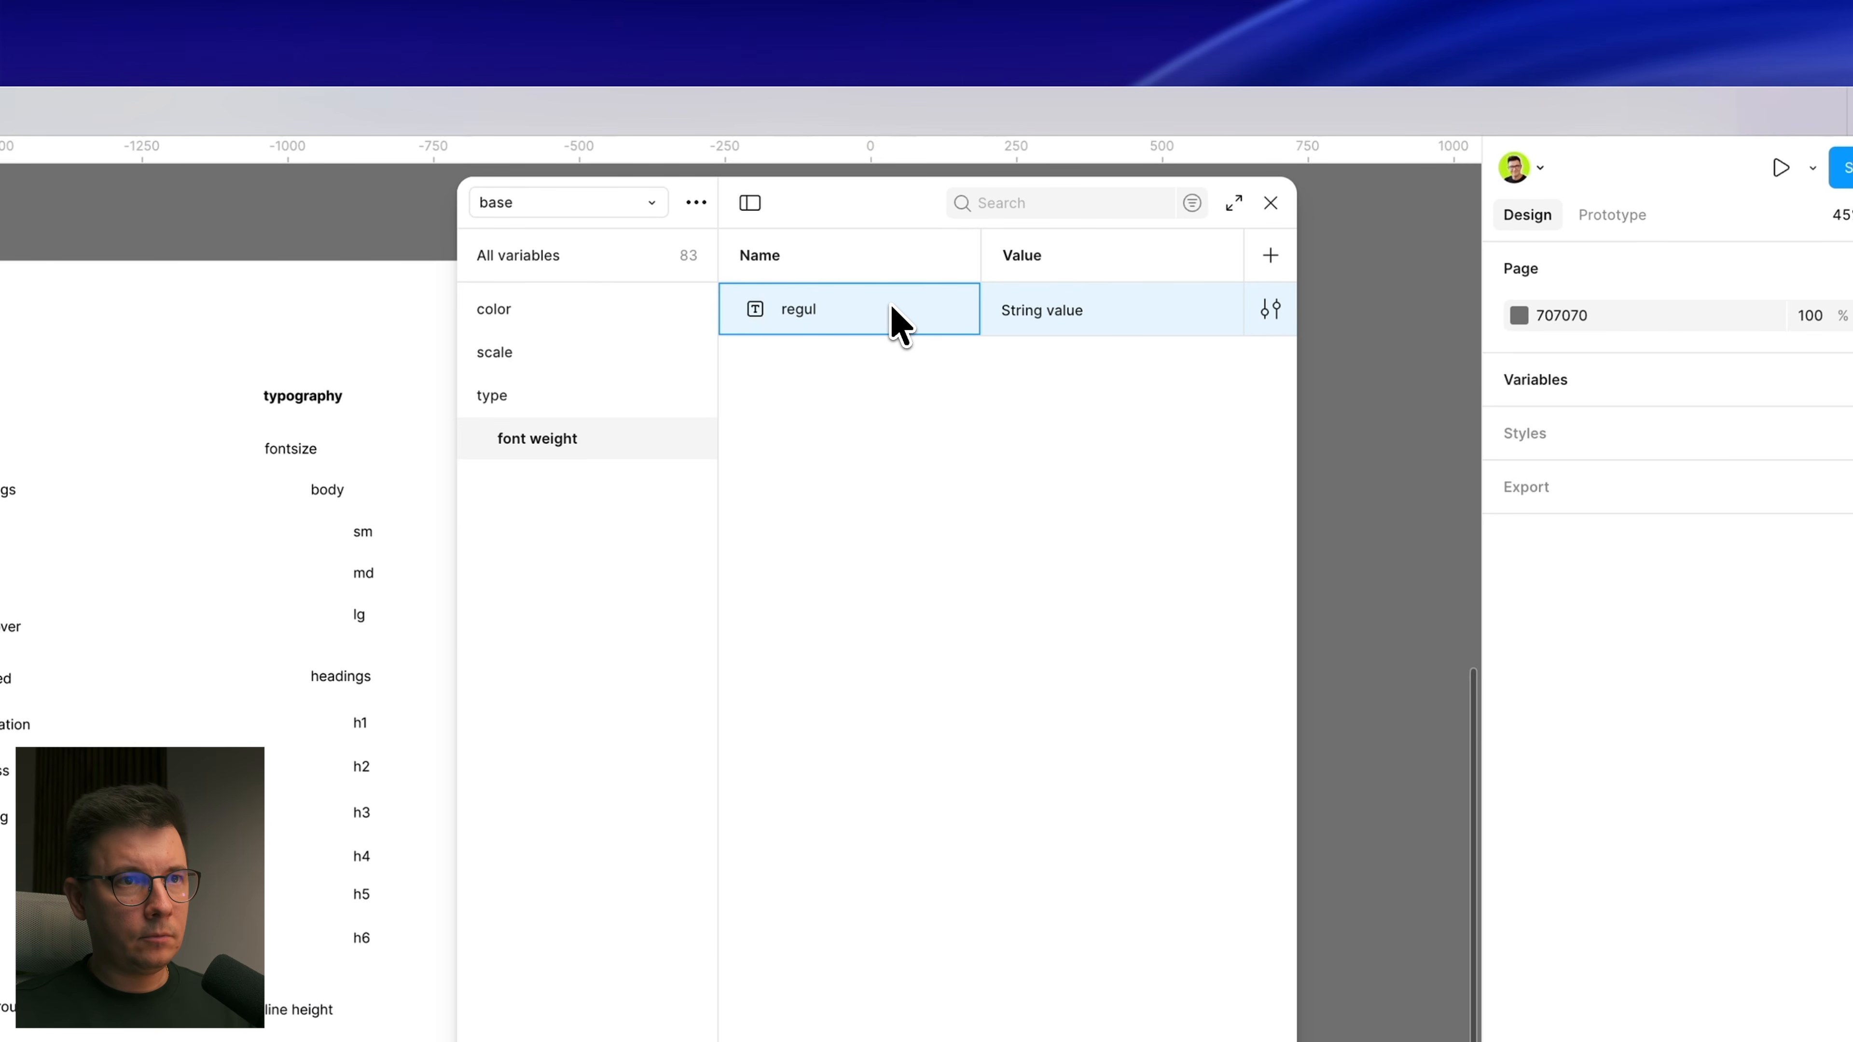
pyautogui.write('regular')
pyautogui.click(1083, 322)
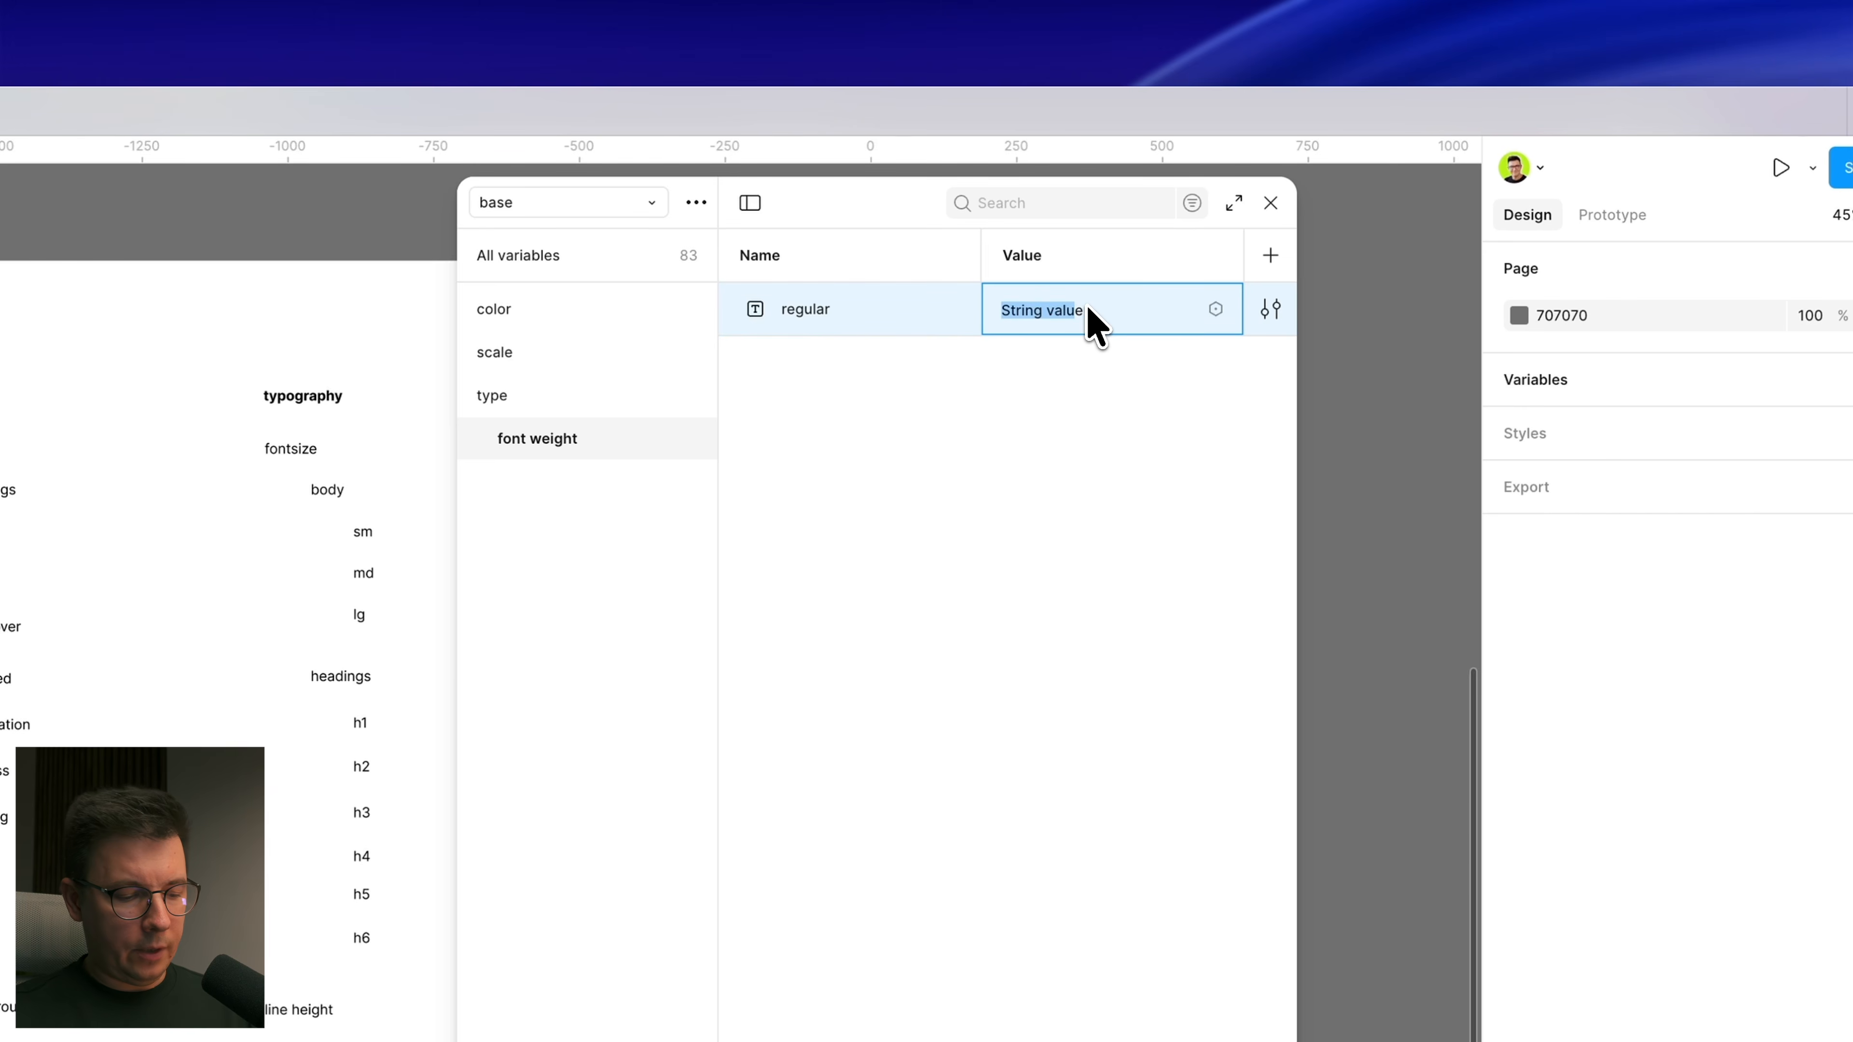
pyautogui.write('regu')
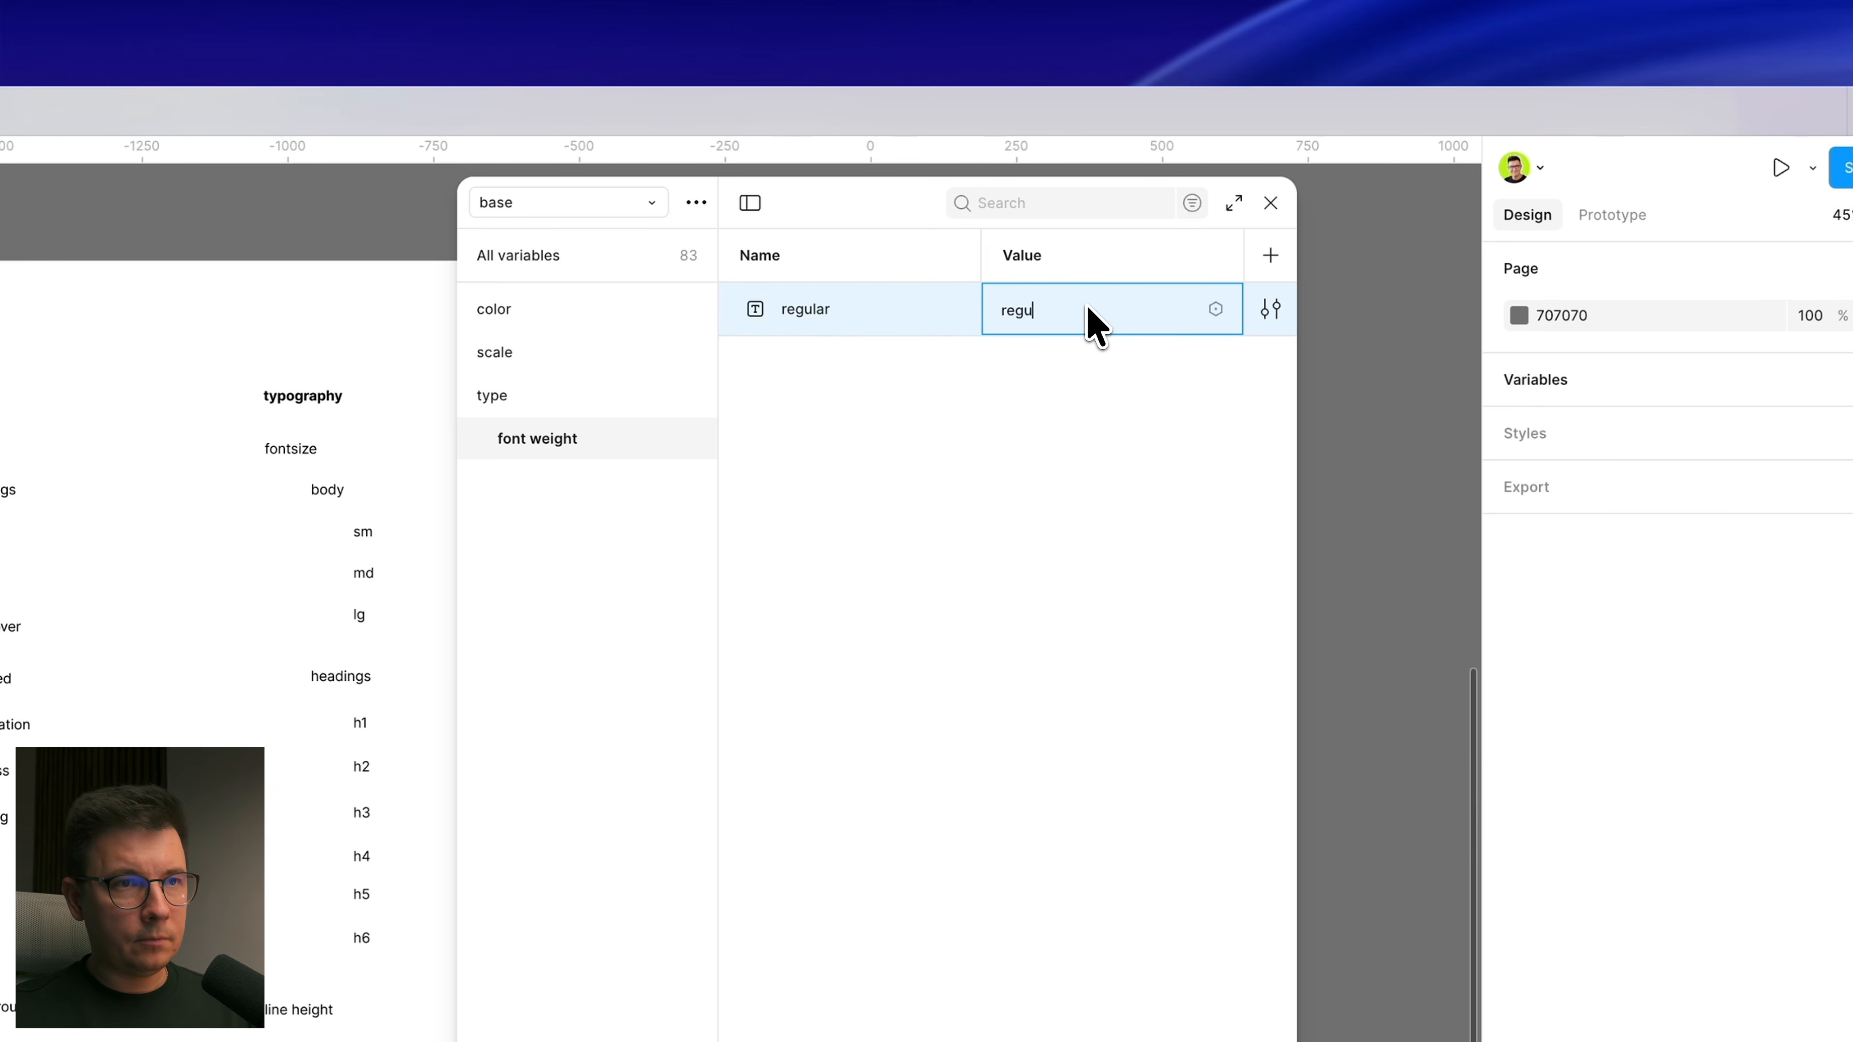
pyautogui.write('lar')
pyautogui.press('Return')
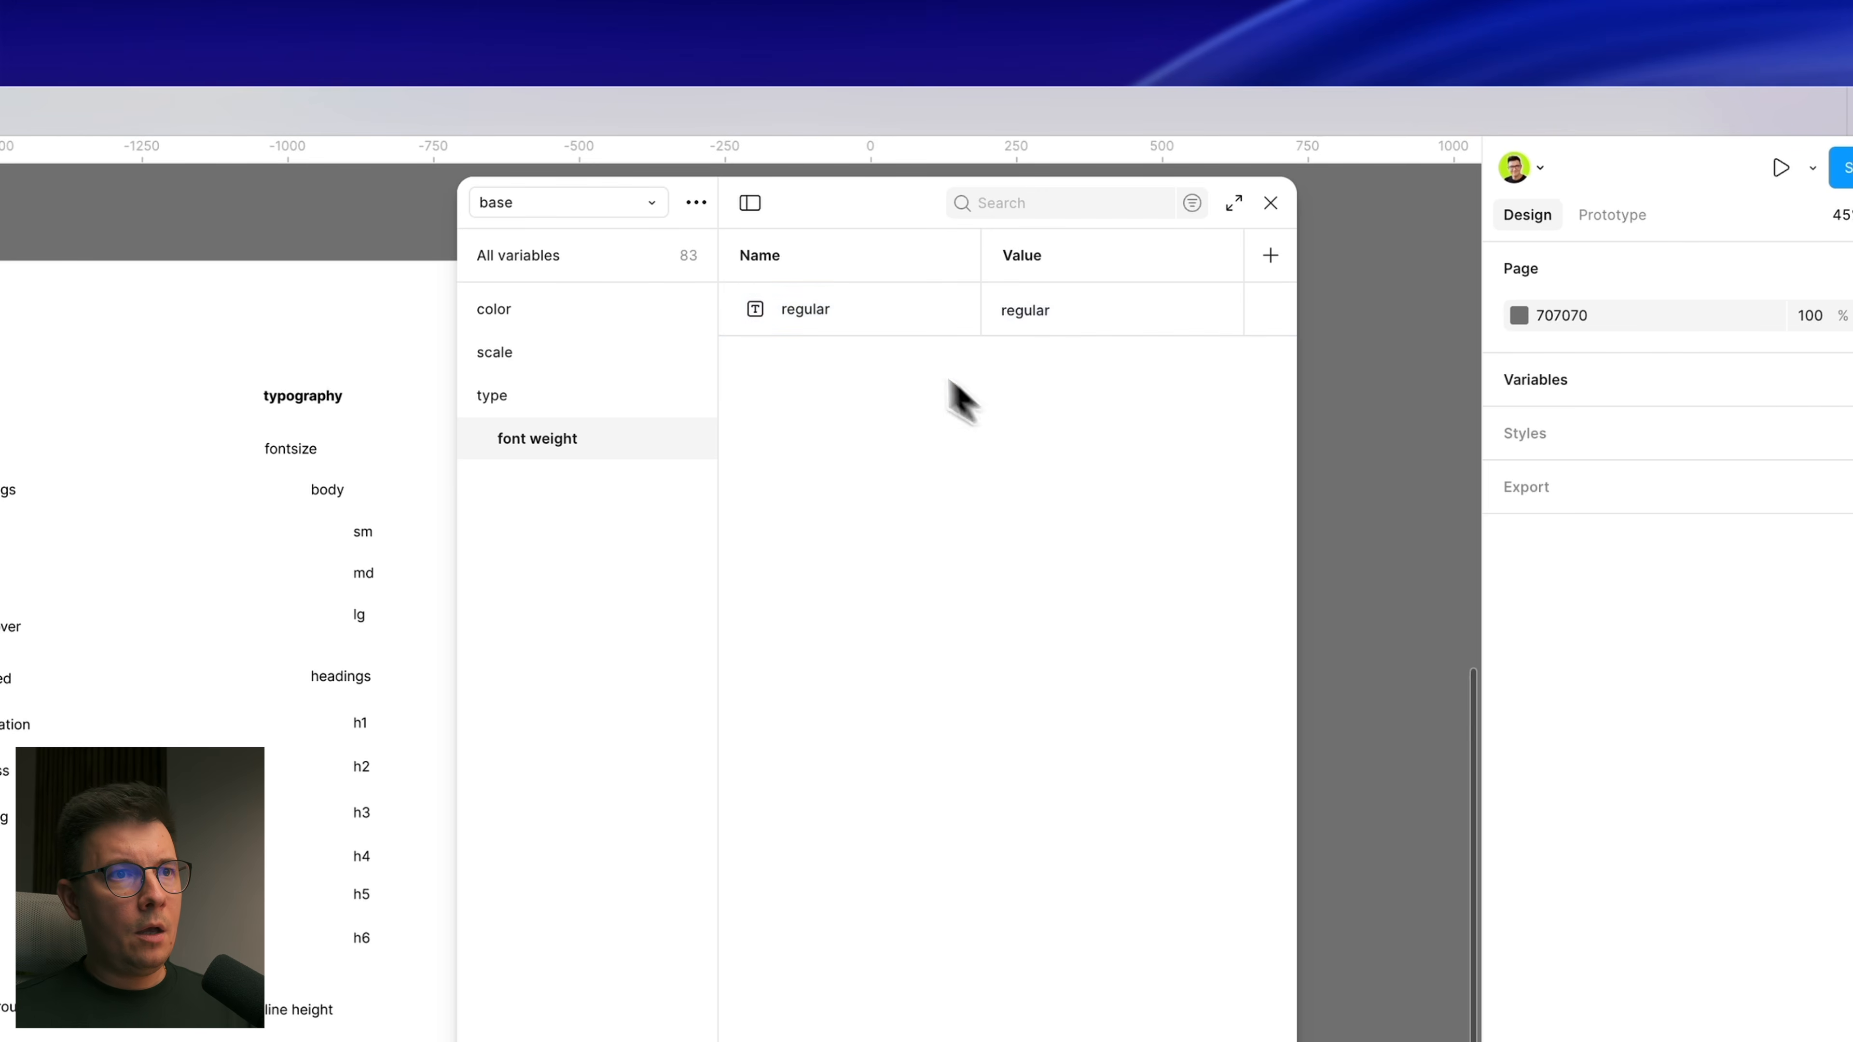
# Step: Duplicate the variable regular twice in font weight and rename the copies semibold and bold
pyautogui.rightClick(887, 321)
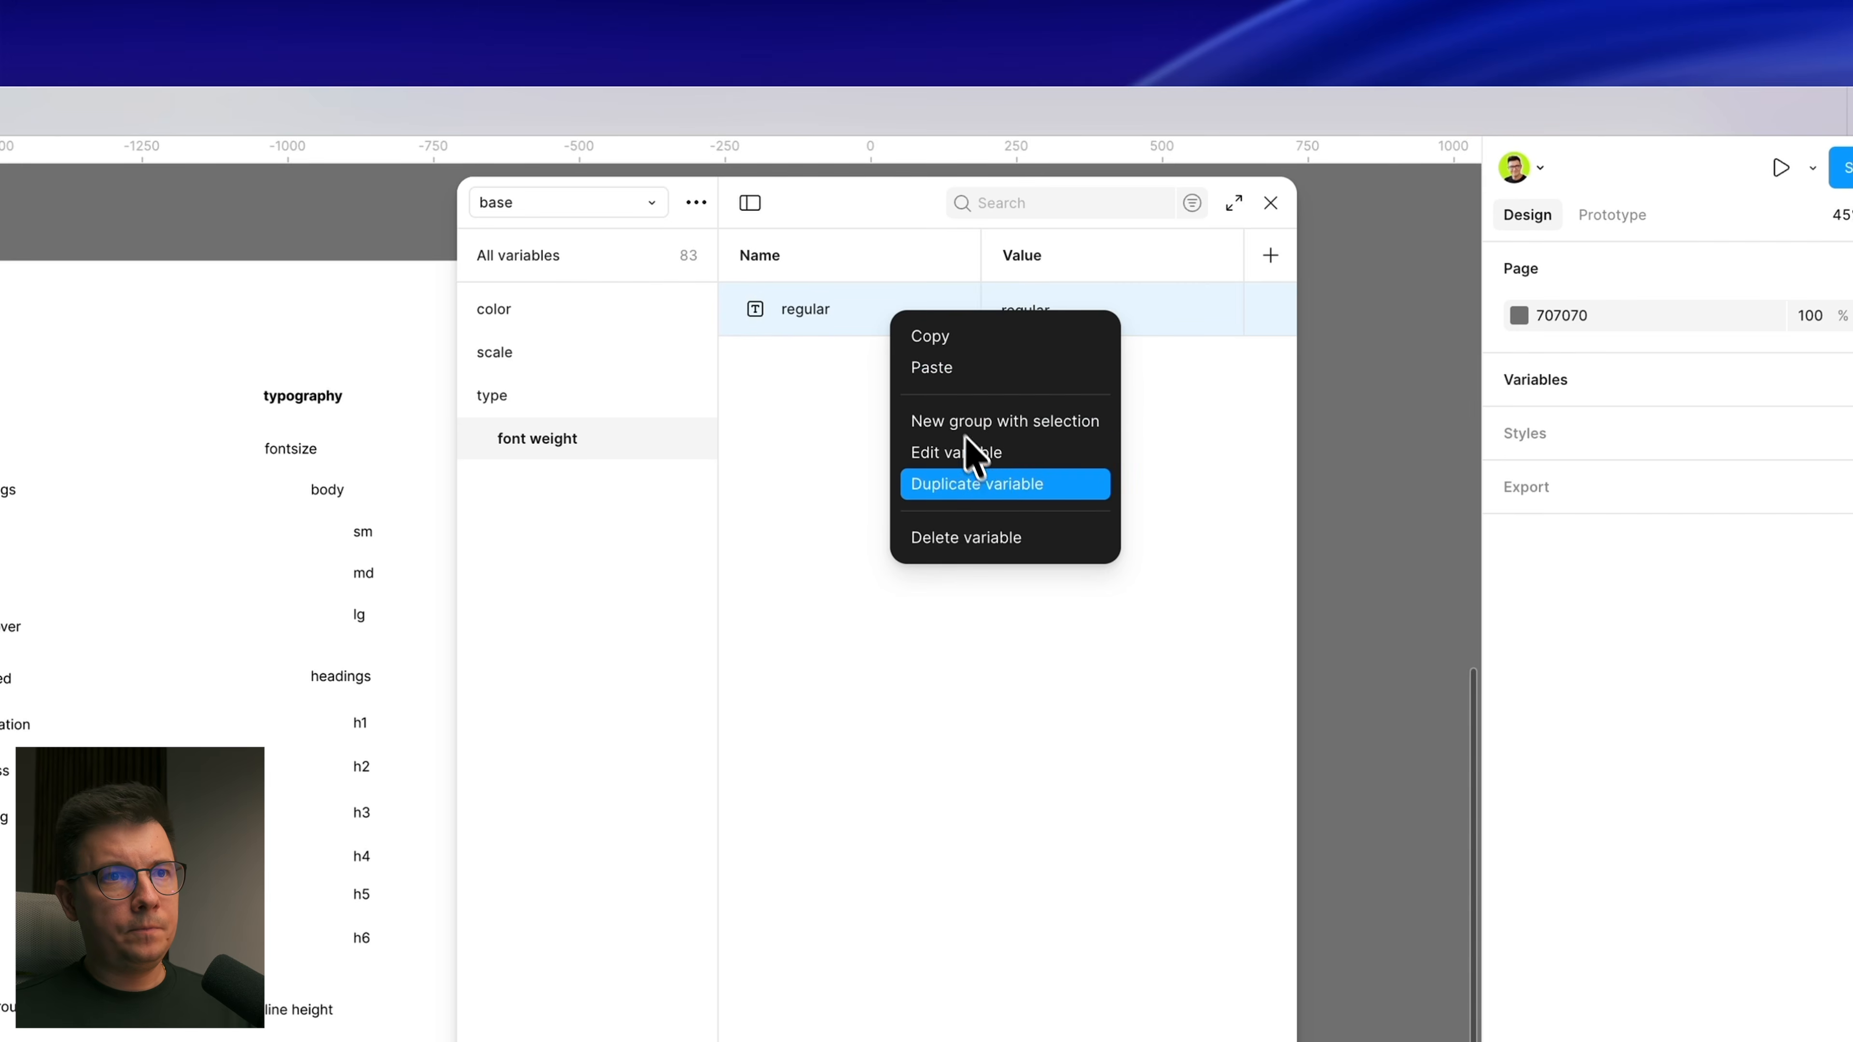
pyautogui.click(1043, 484)
pyautogui.rightClick(881, 383)
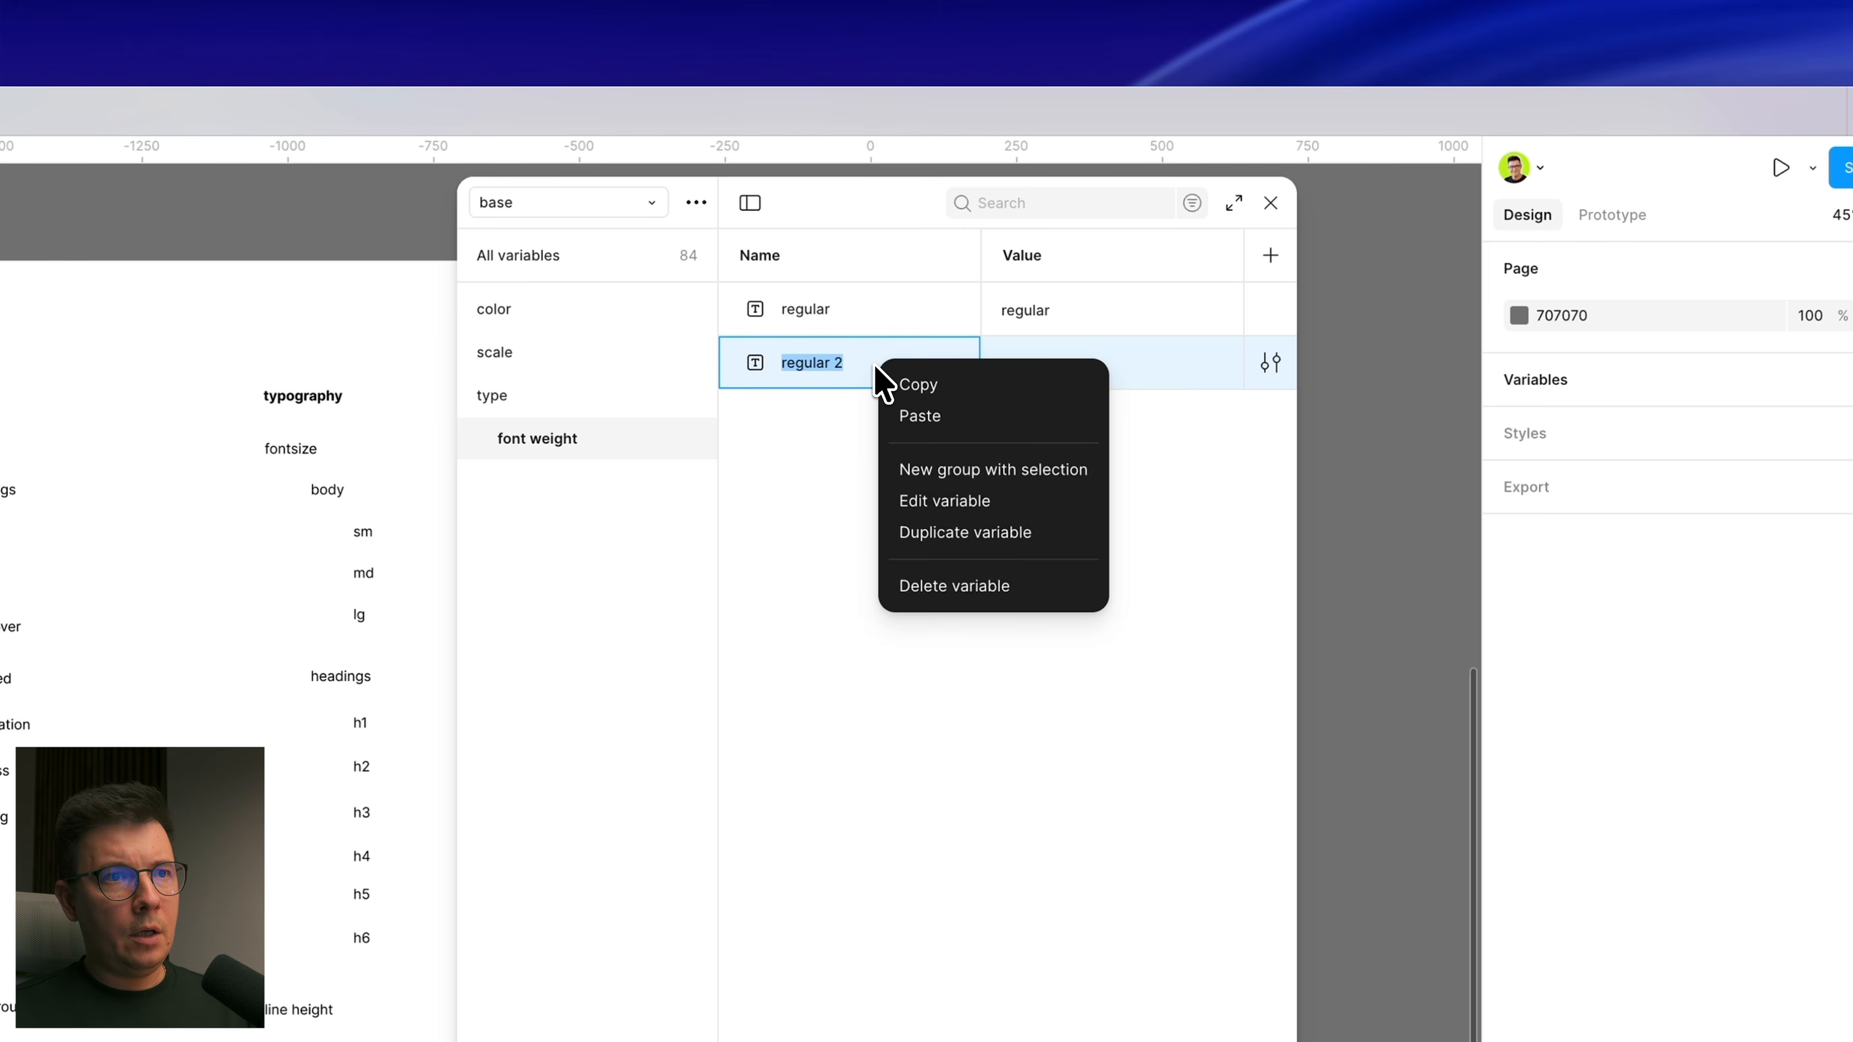
pyautogui.press('Escape')
pyautogui.doubleClick(827, 369)
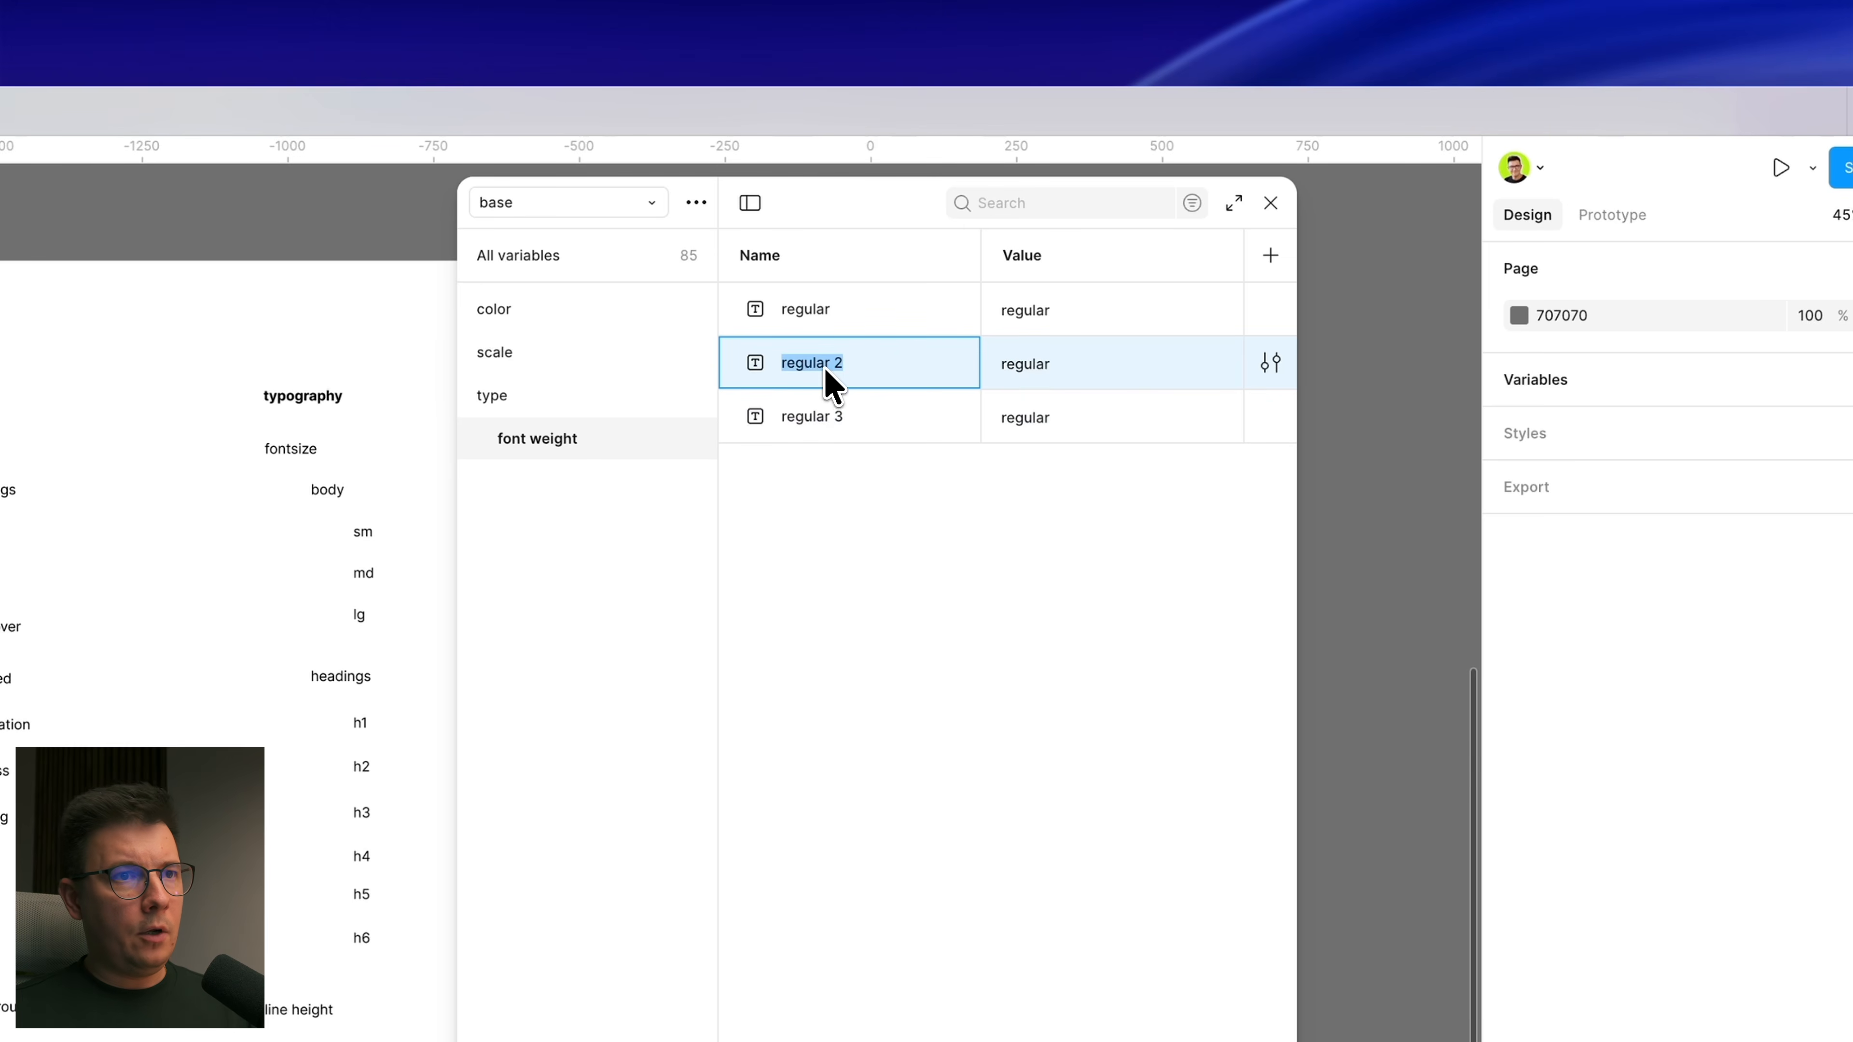
pyautogui.write('semibol')
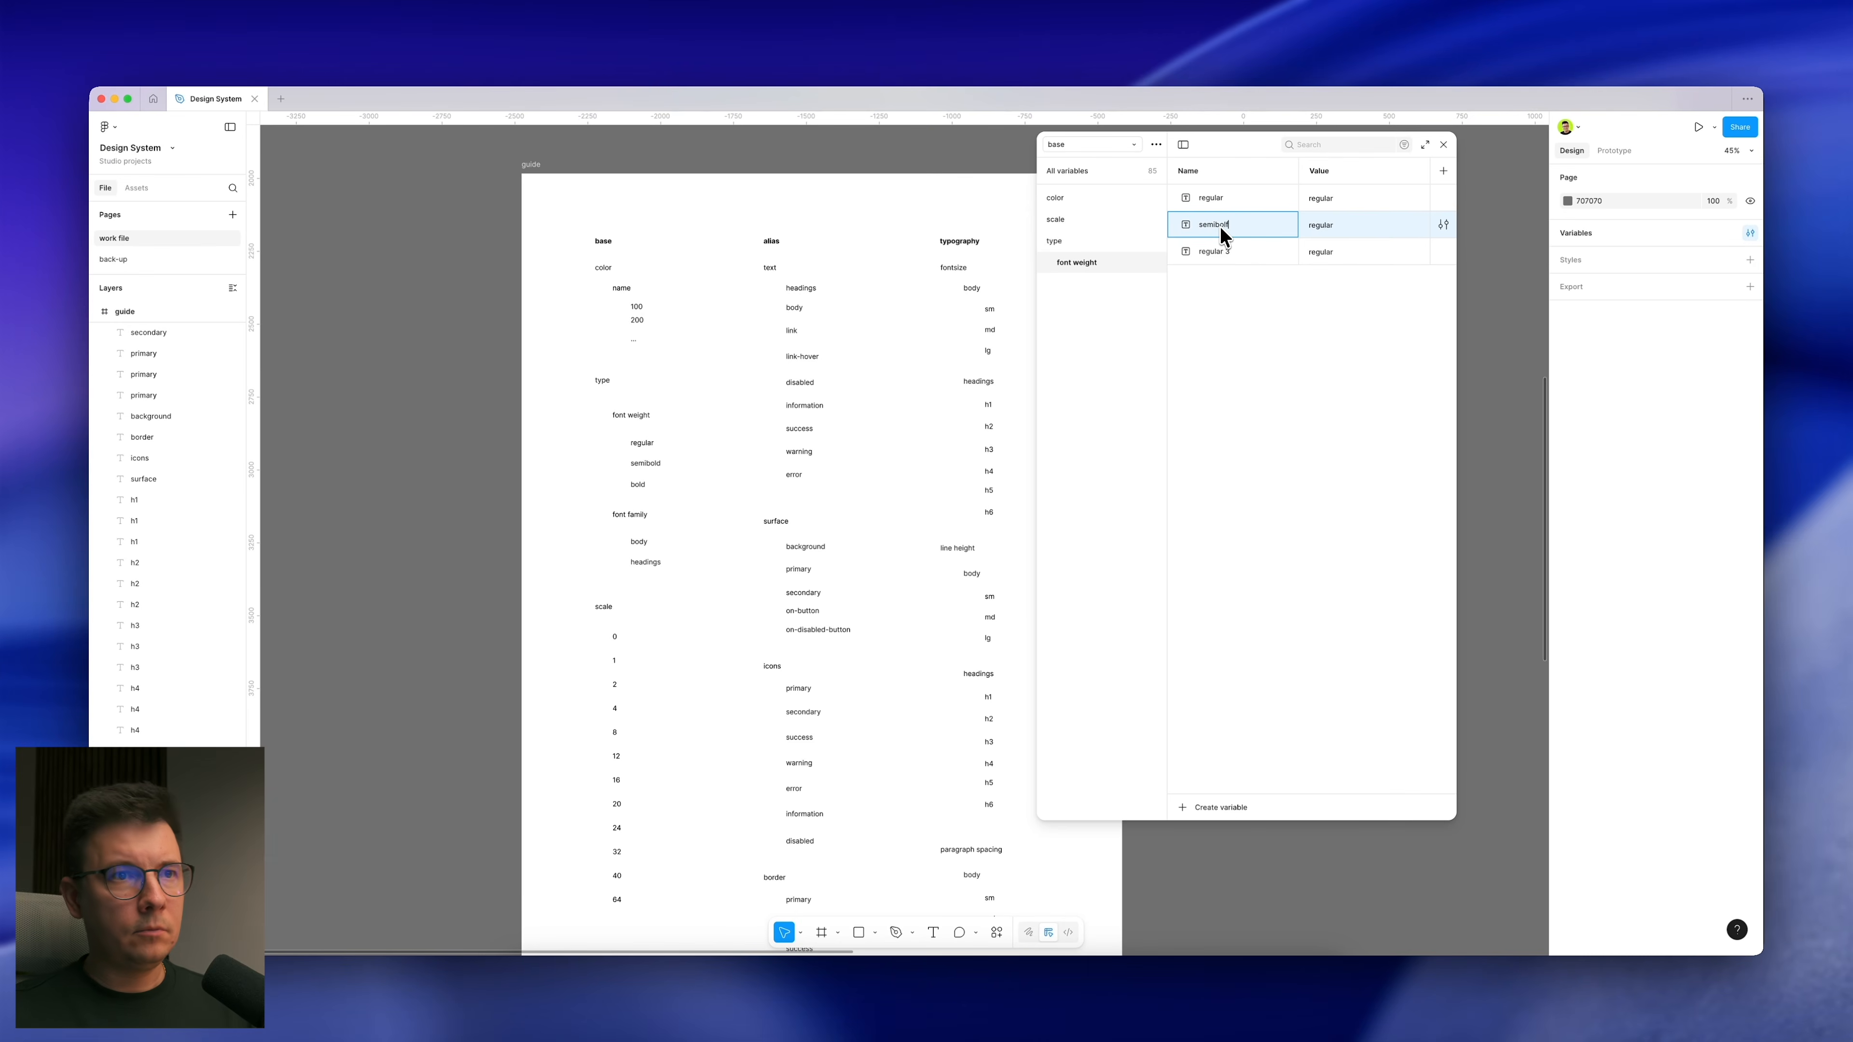
pyautogui.write('d')
pyautogui.doubleClick(1211, 251)
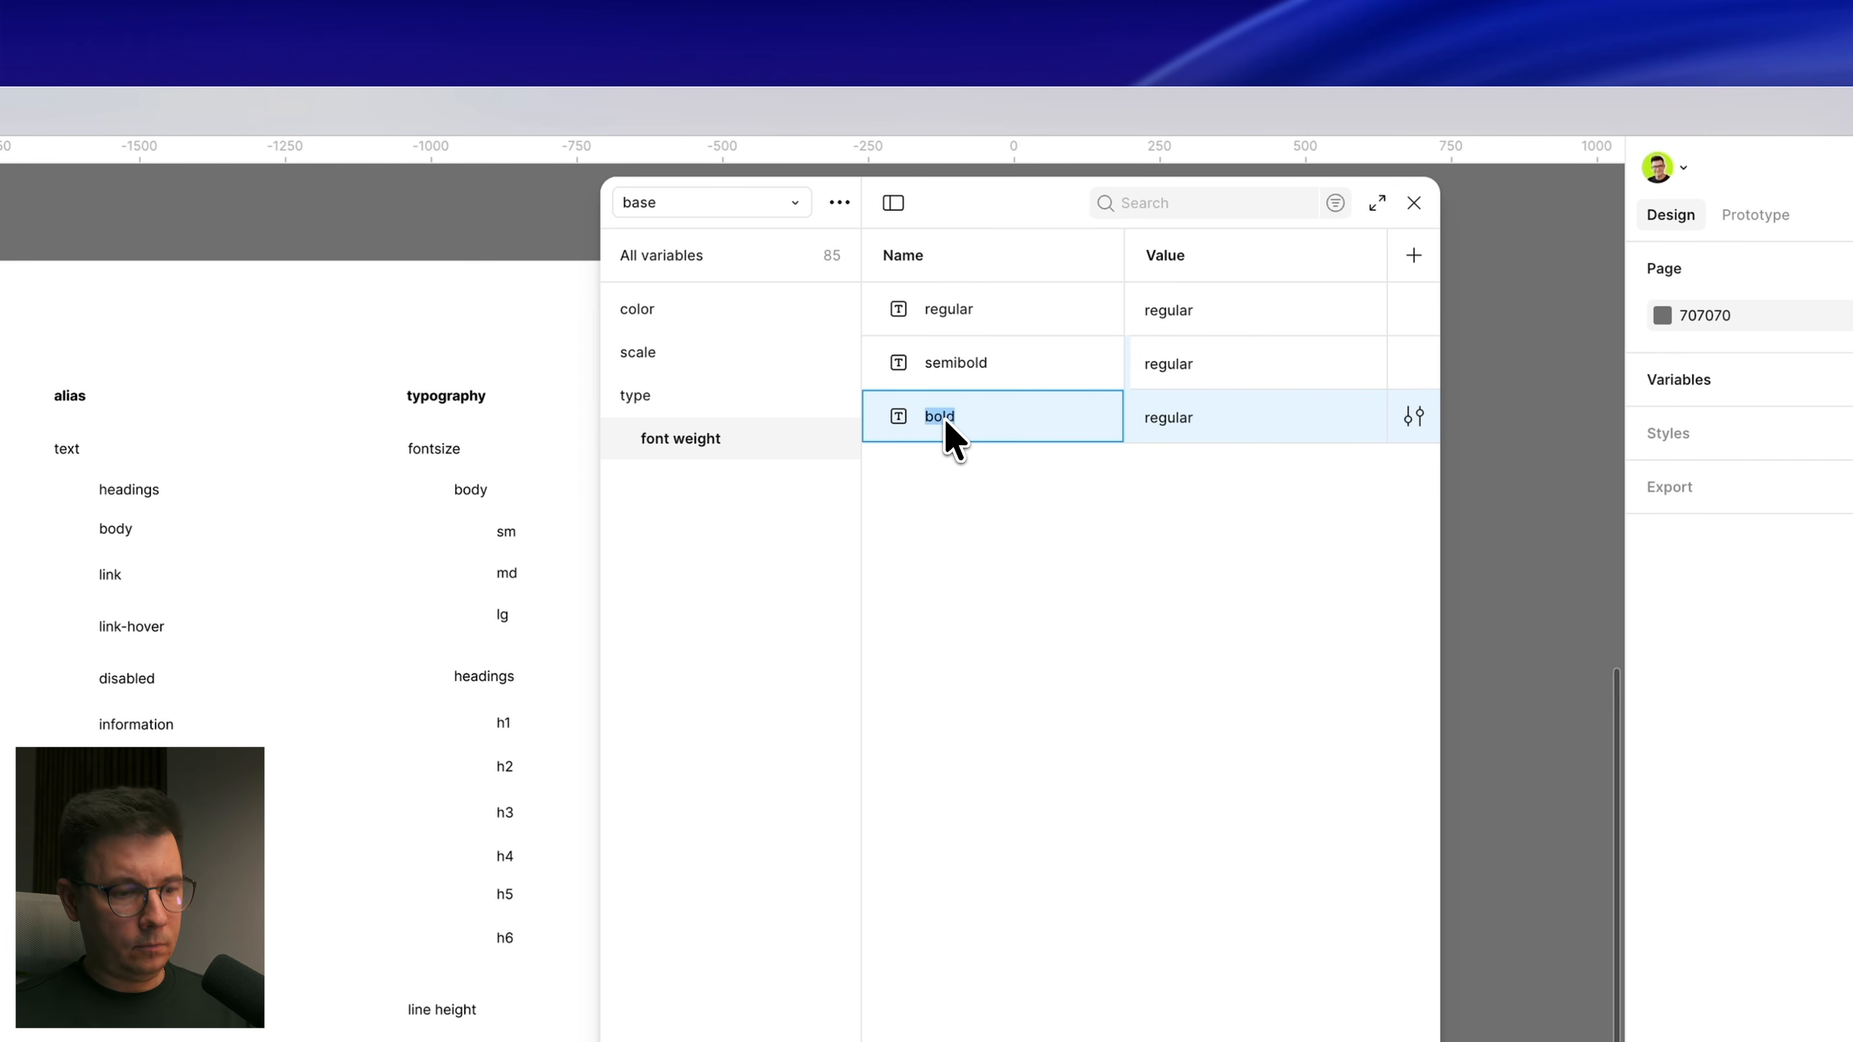
# Step: Set the value of the variable bold to bold and the value of semibold to semibold
pyautogui.click(1186, 417)
pyautogui.write('bold')
pyautogui.doubleClick(1215, 417)
pyautogui.write('bold')
pyautogui.doubleClick(970, 363)
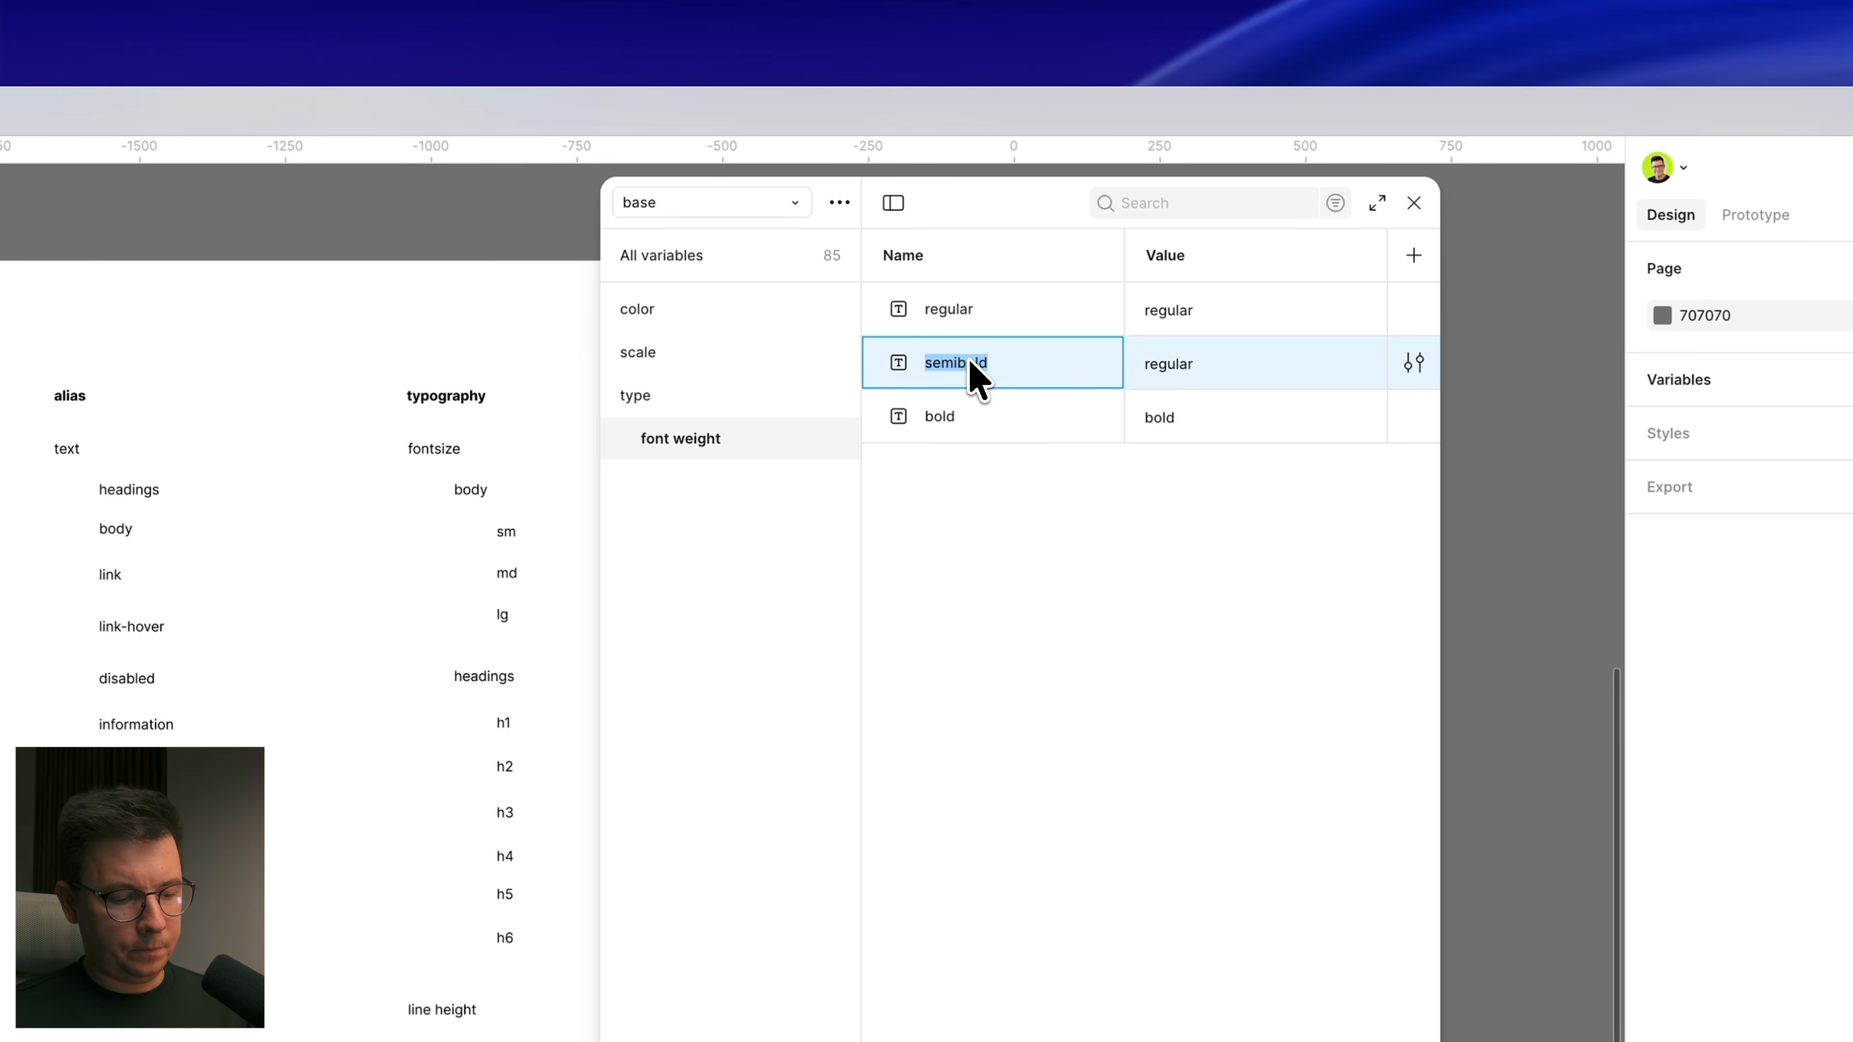
pyautogui.doubleClick(1187, 374)
pyautogui.write('semibold')
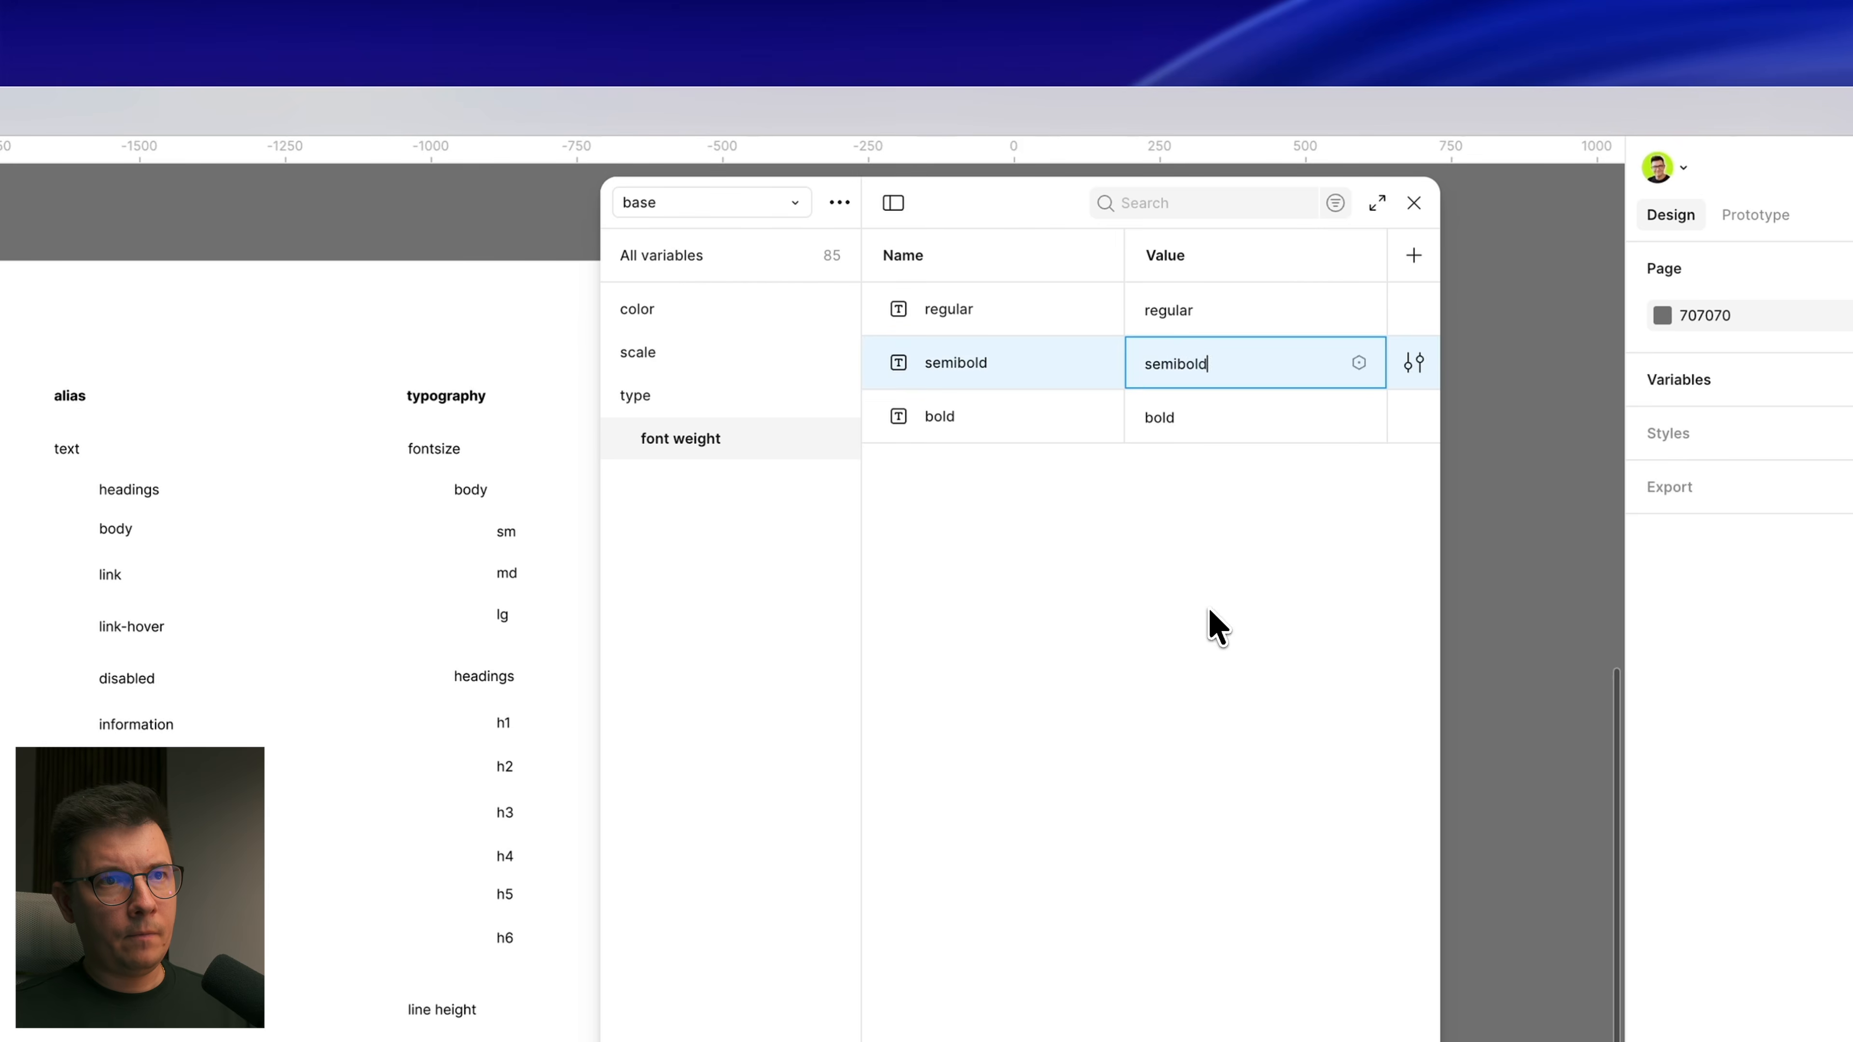
pyautogui.click(1210, 608)
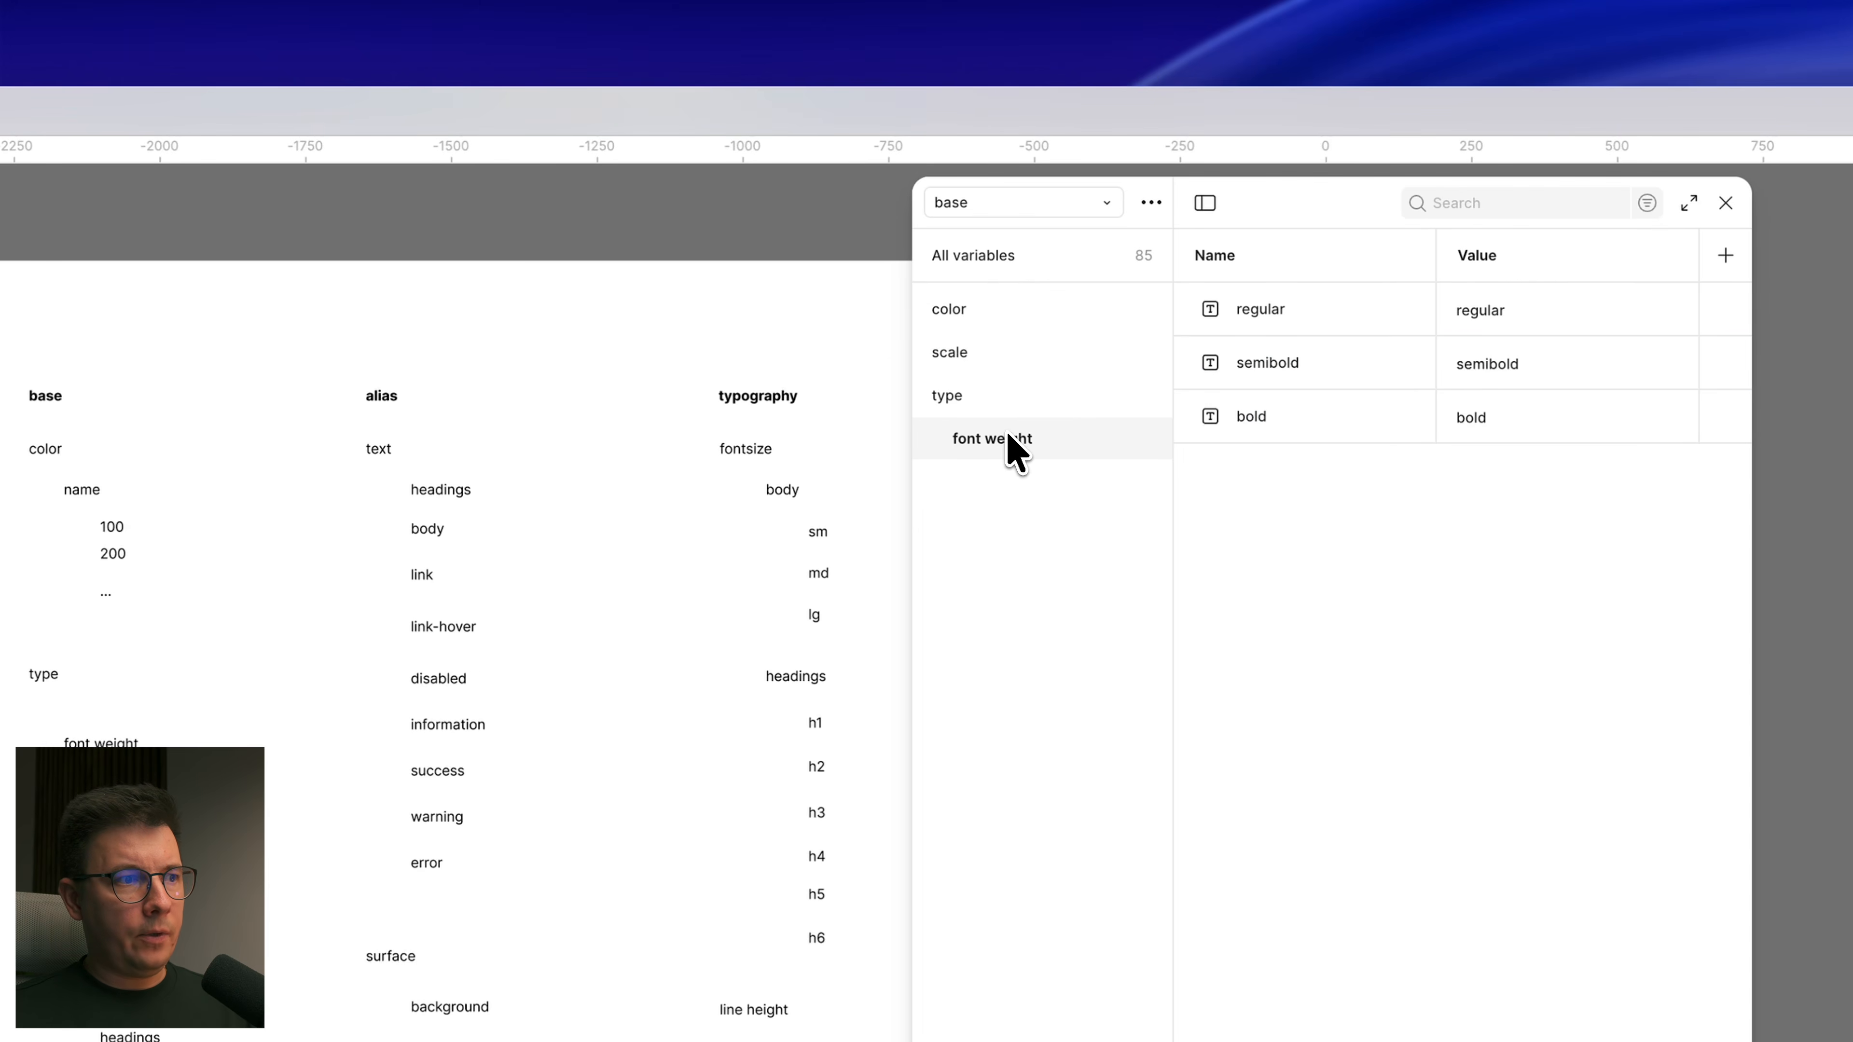
# Step: Duplicate the font weight group, rename the copy font family and delete the variable bold from it
pyautogui.rightClick(1034, 446)
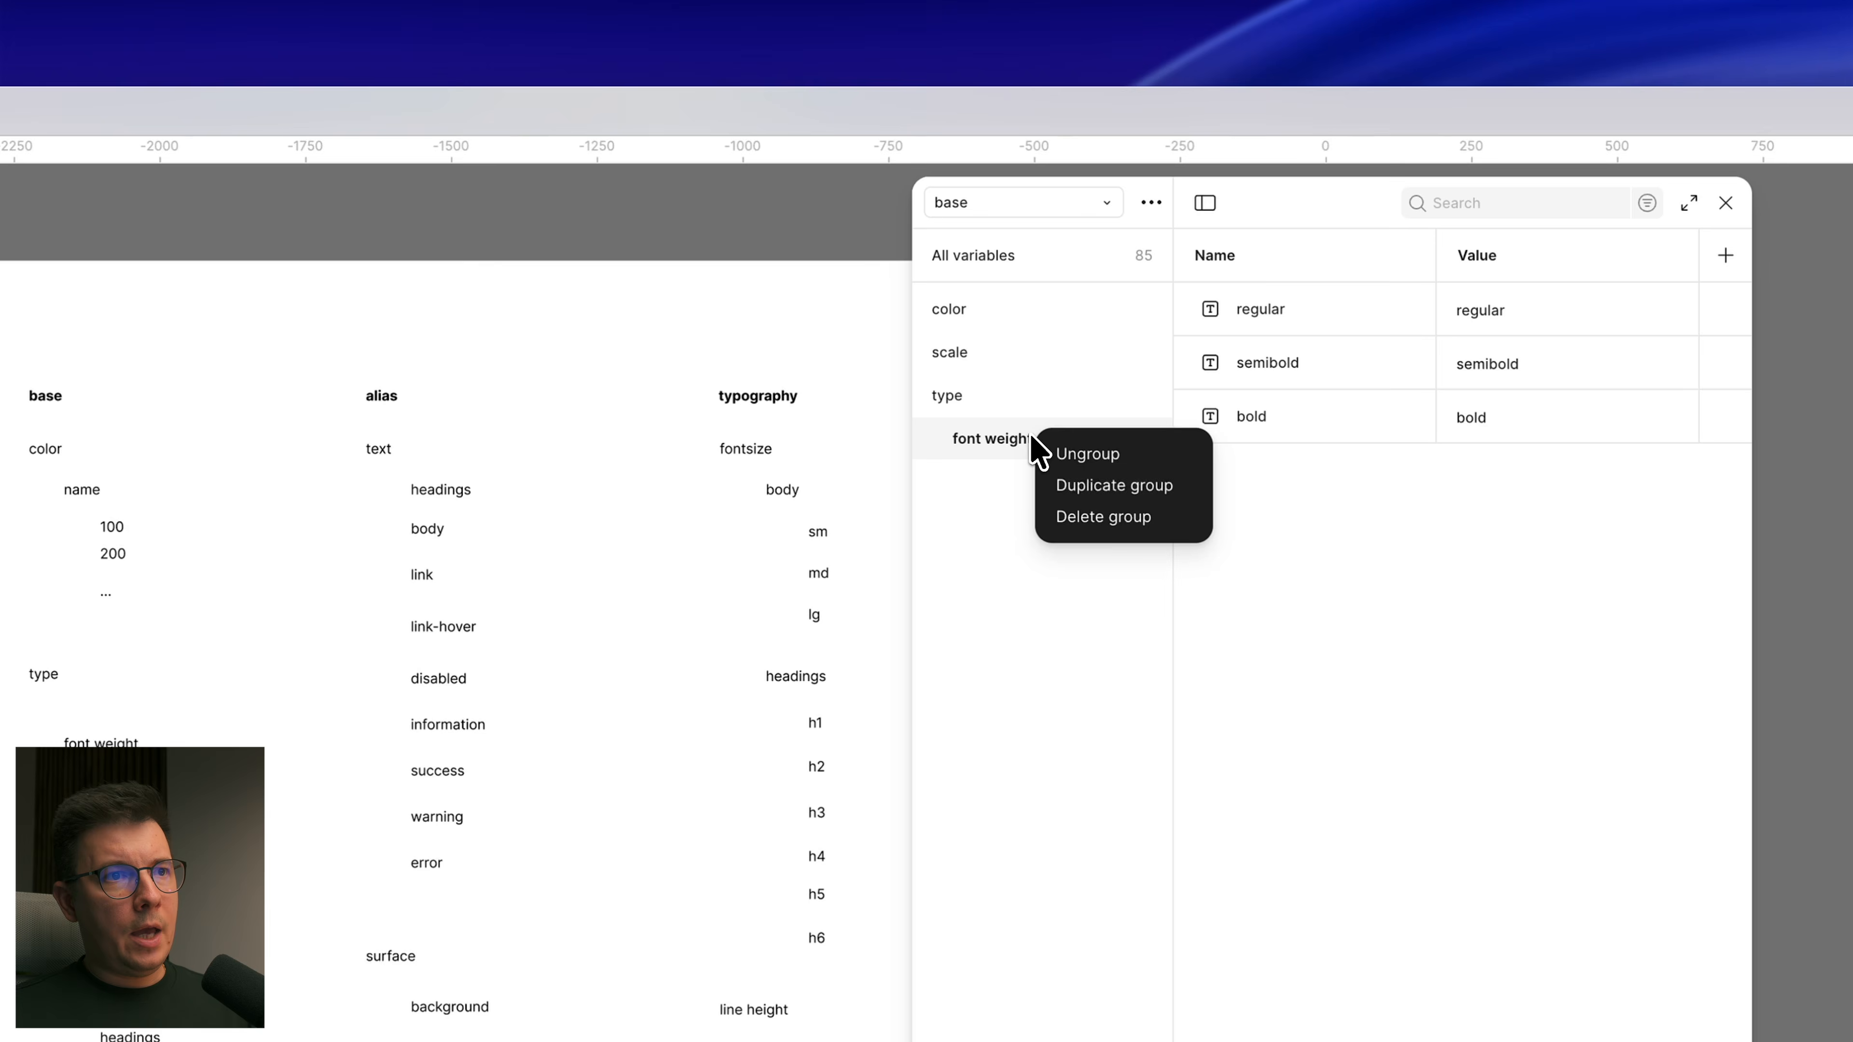
pyautogui.click(1113, 487)
pyautogui.doubleClick(1008, 479)
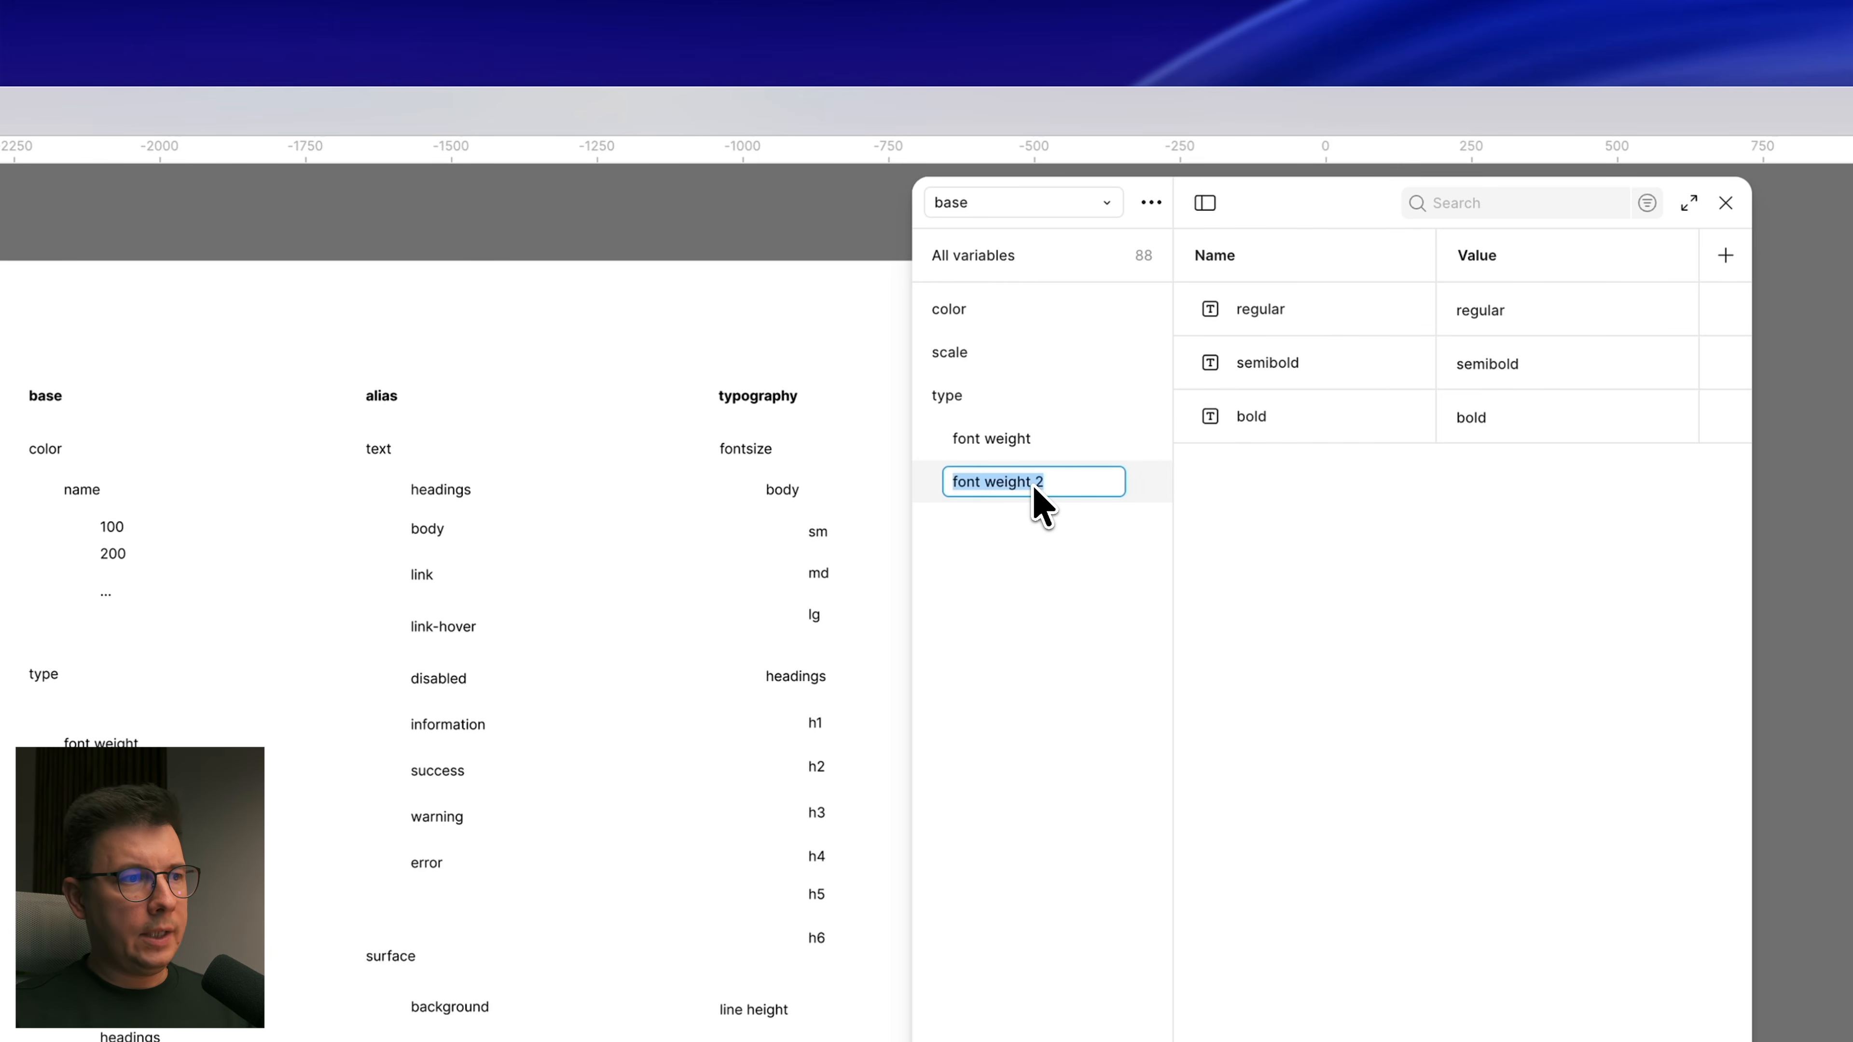
pyautogui.write('font')
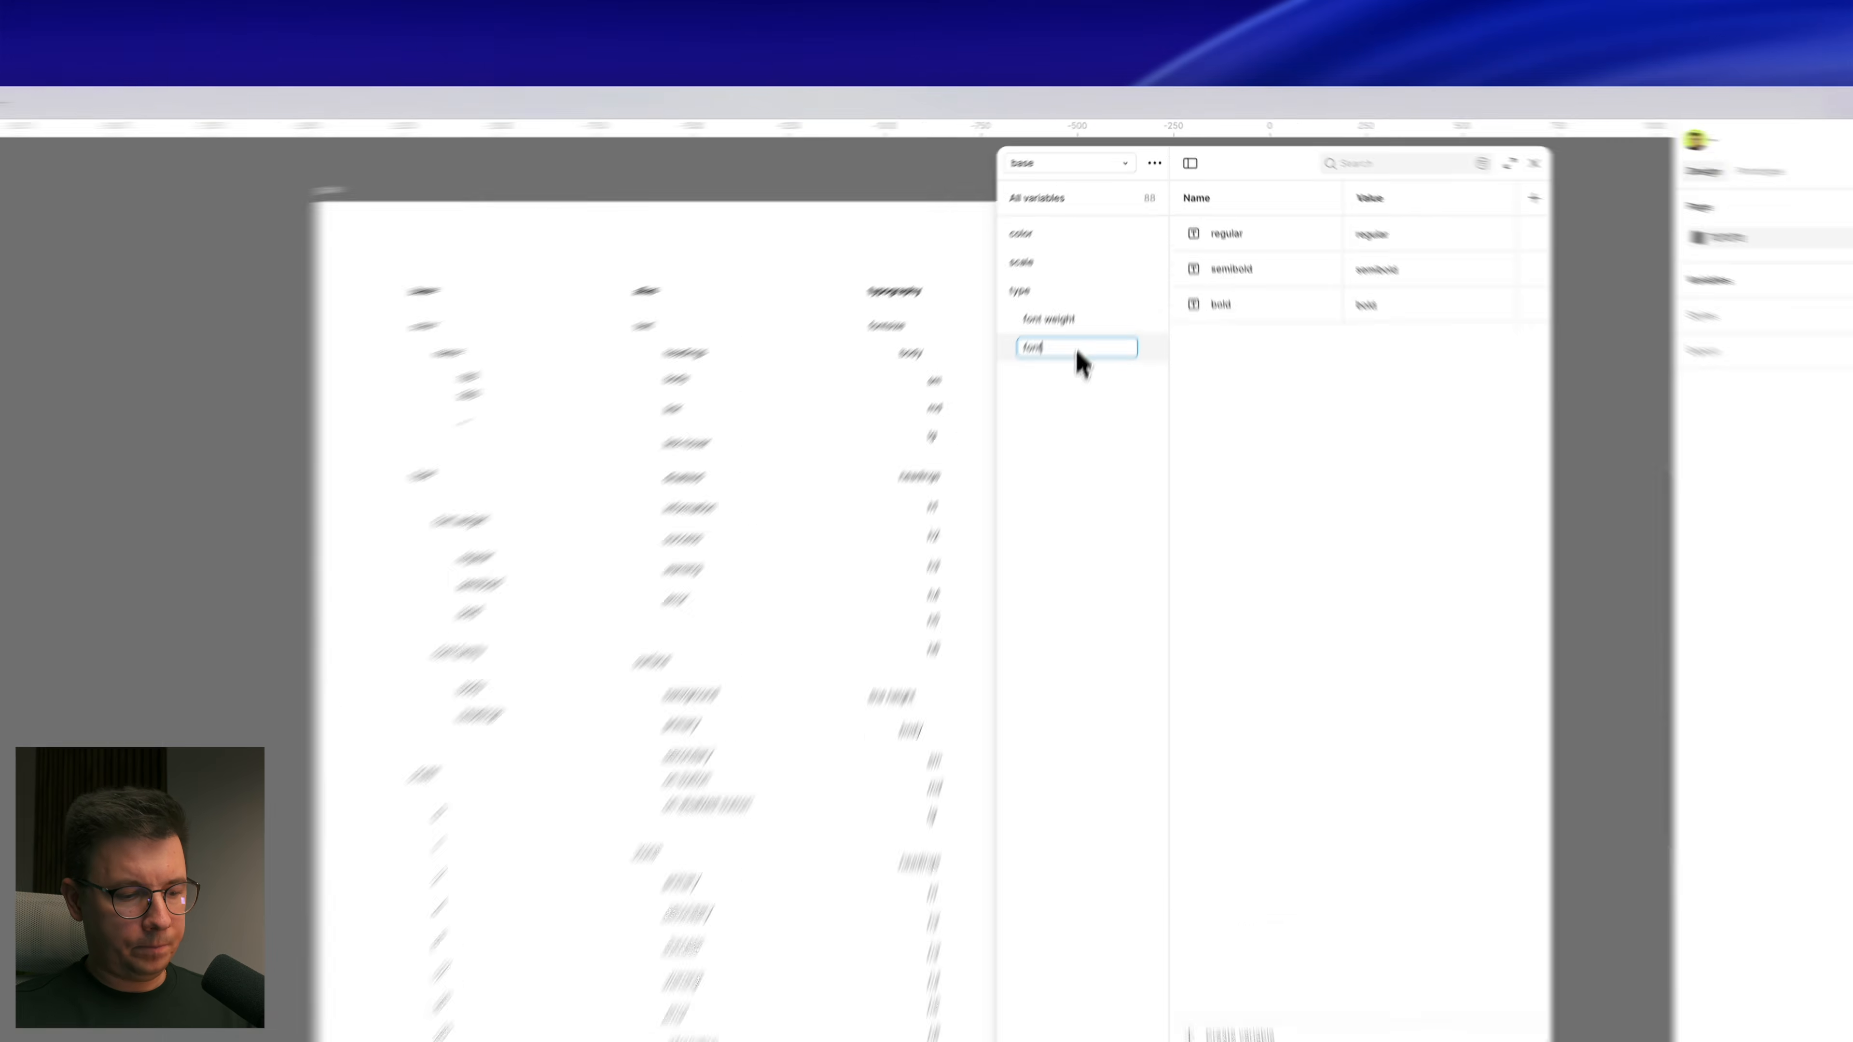
pyautogui.write(' family')
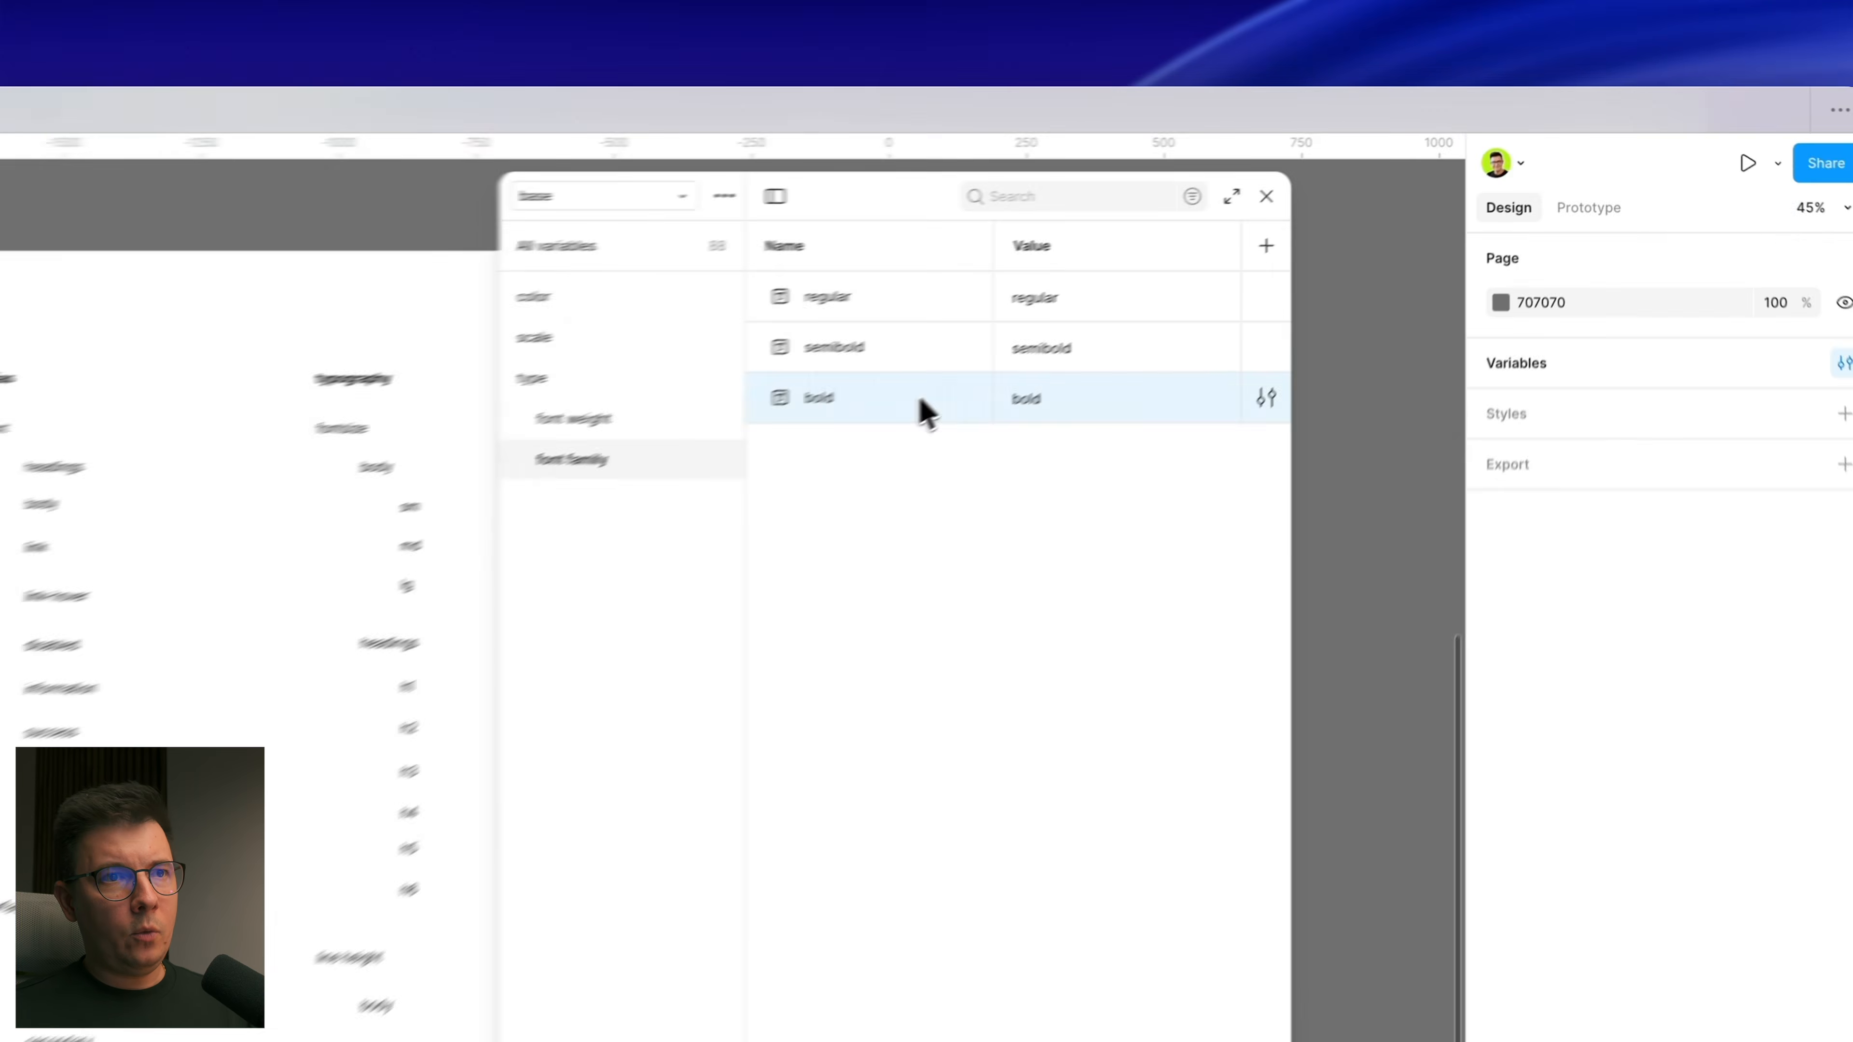
pyautogui.rightClick(1261, 252)
pyautogui.click(957, 637)
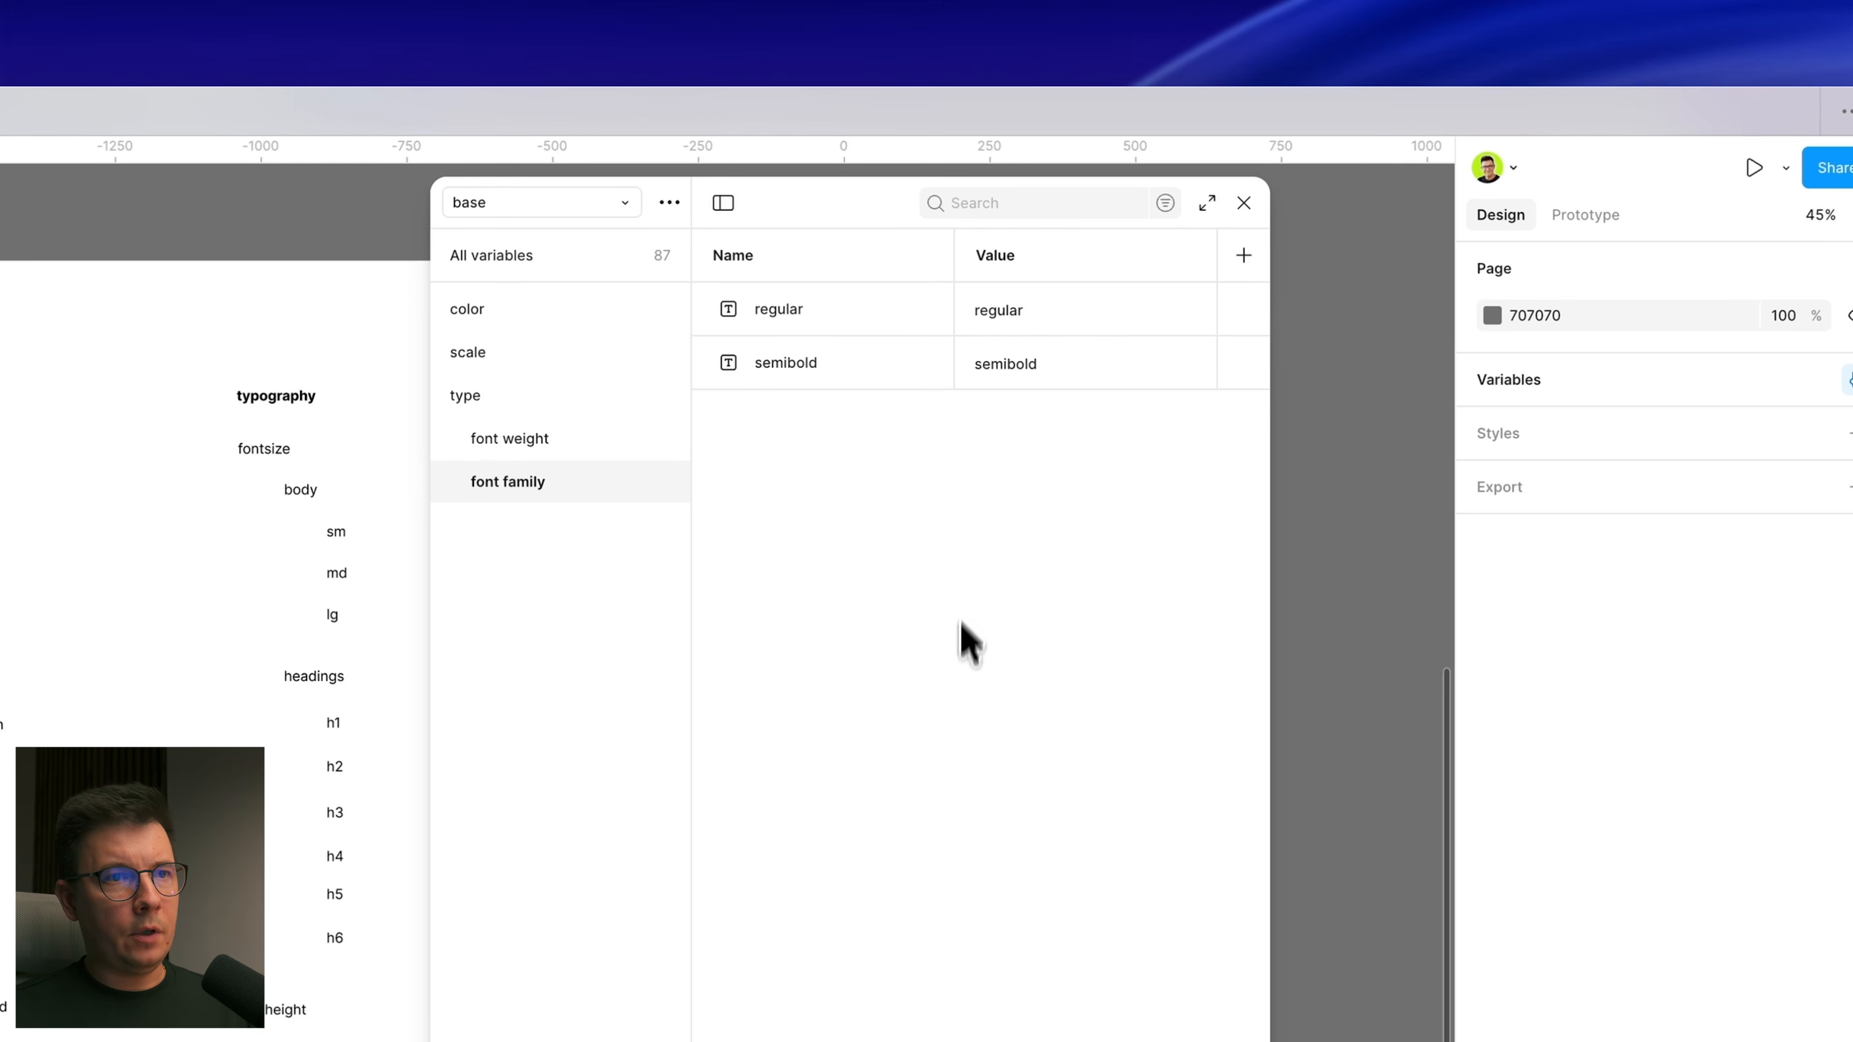
# Step: Rename the font family variables regular and semibold as body and headings
pyautogui.doubleClick(773, 312)
pyautogui.write('body')
pyautogui.doubleClick(789, 361)
pyautogui.write('heading')
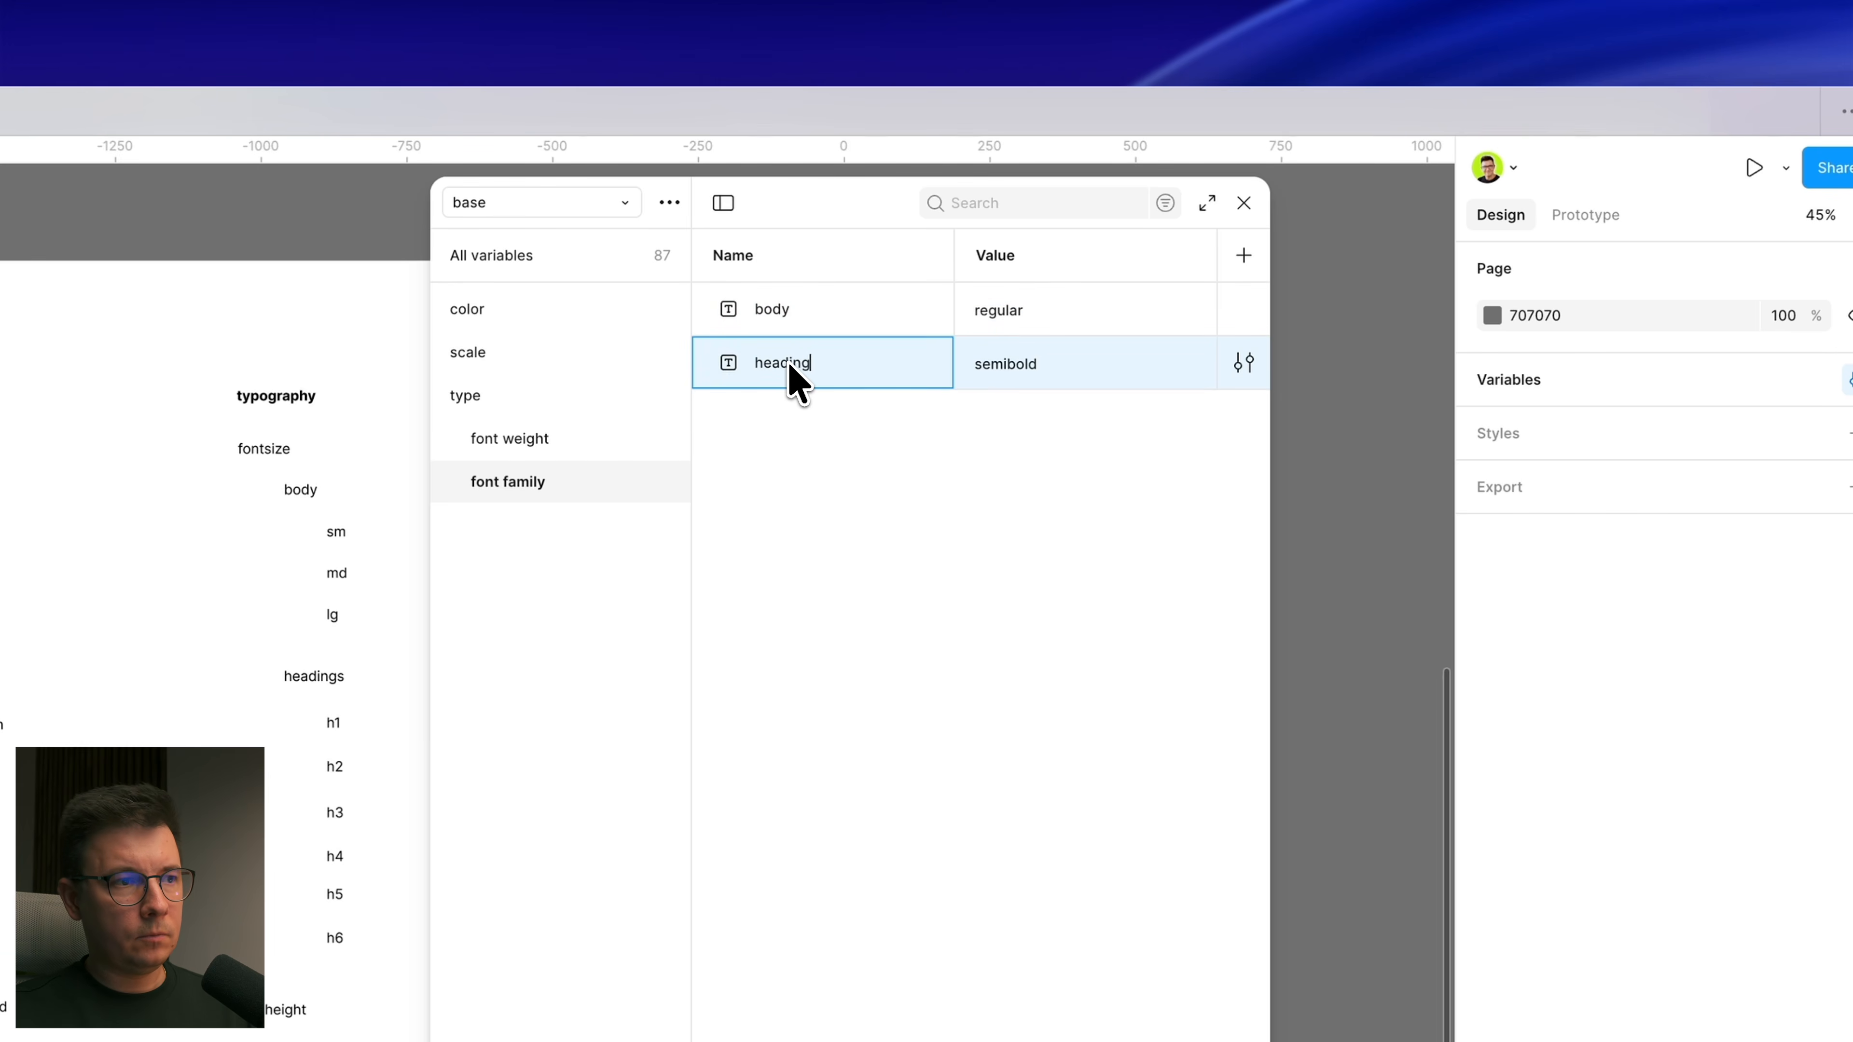
pyautogui.write('s')
pyautogui.click(910, 447)
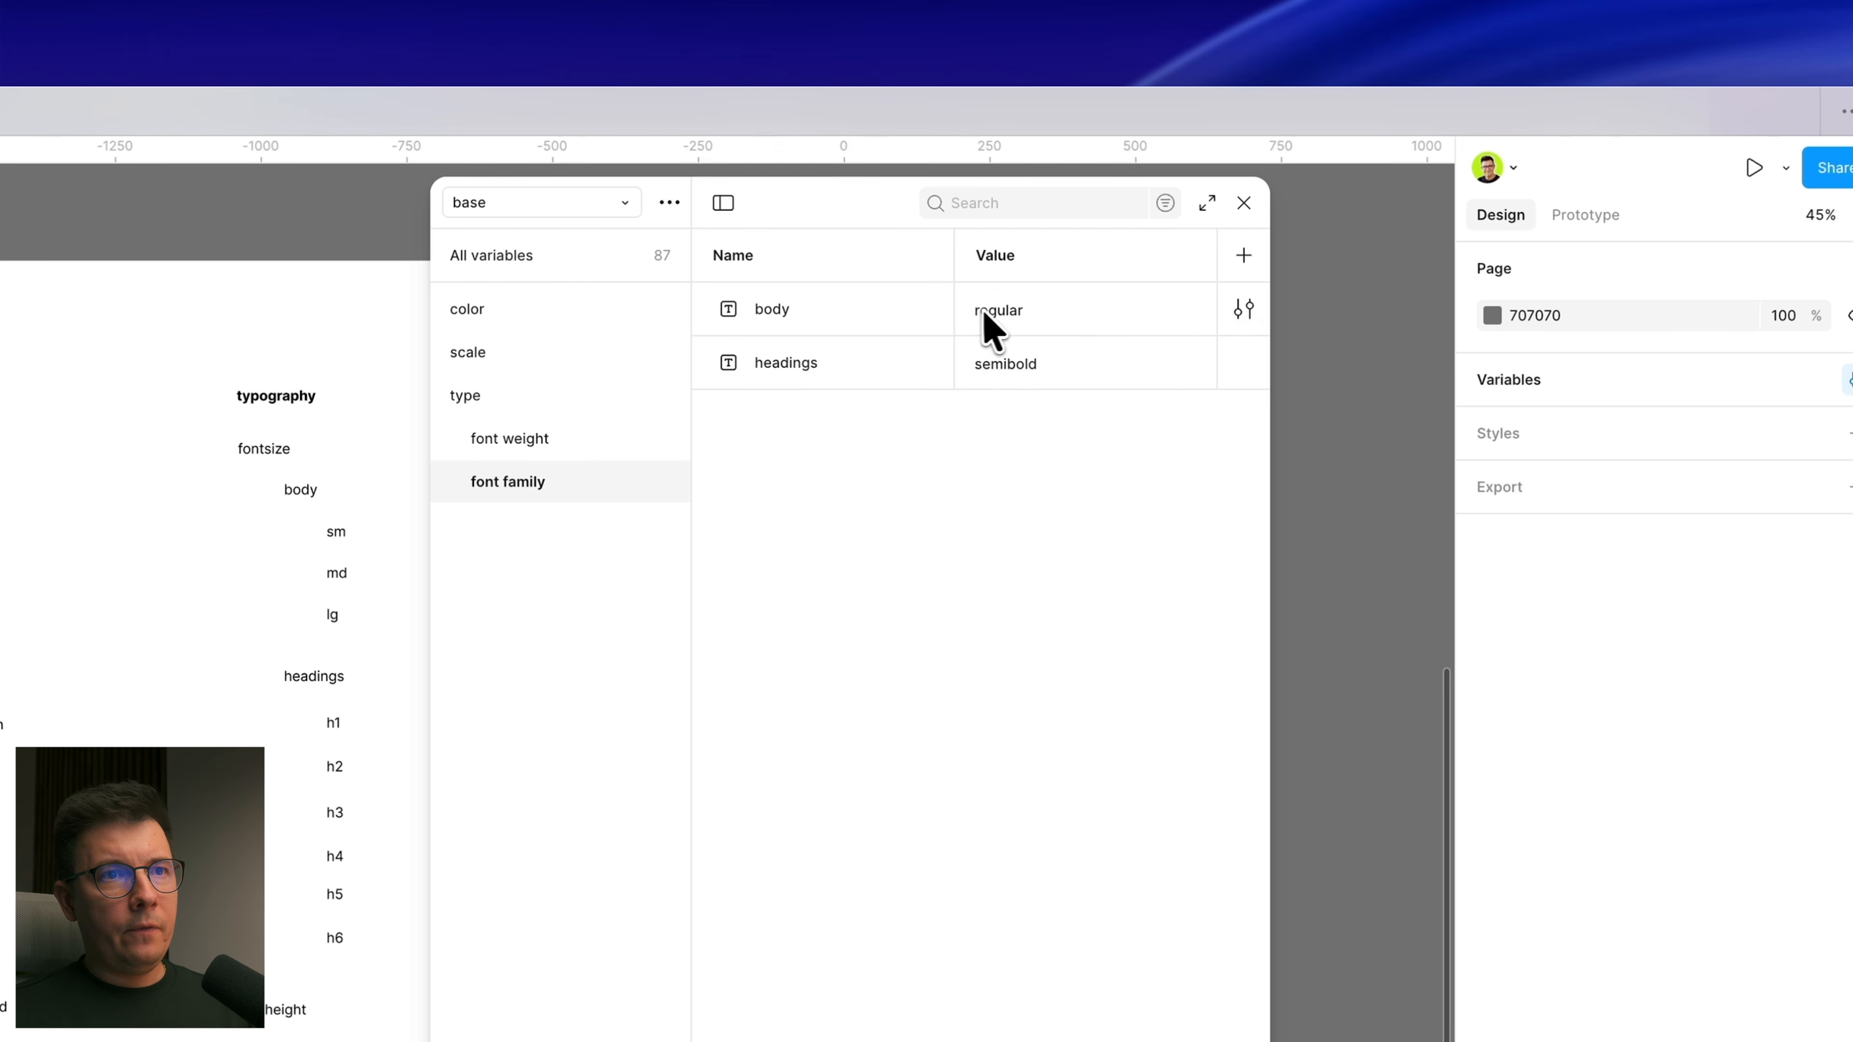
# Step: Set the values of the font family variables body and headings to inter
pyautogui.moveTo(984, 312); pyautogui.dragTo(1006, 310)
pyautogui.click(1019, 312)
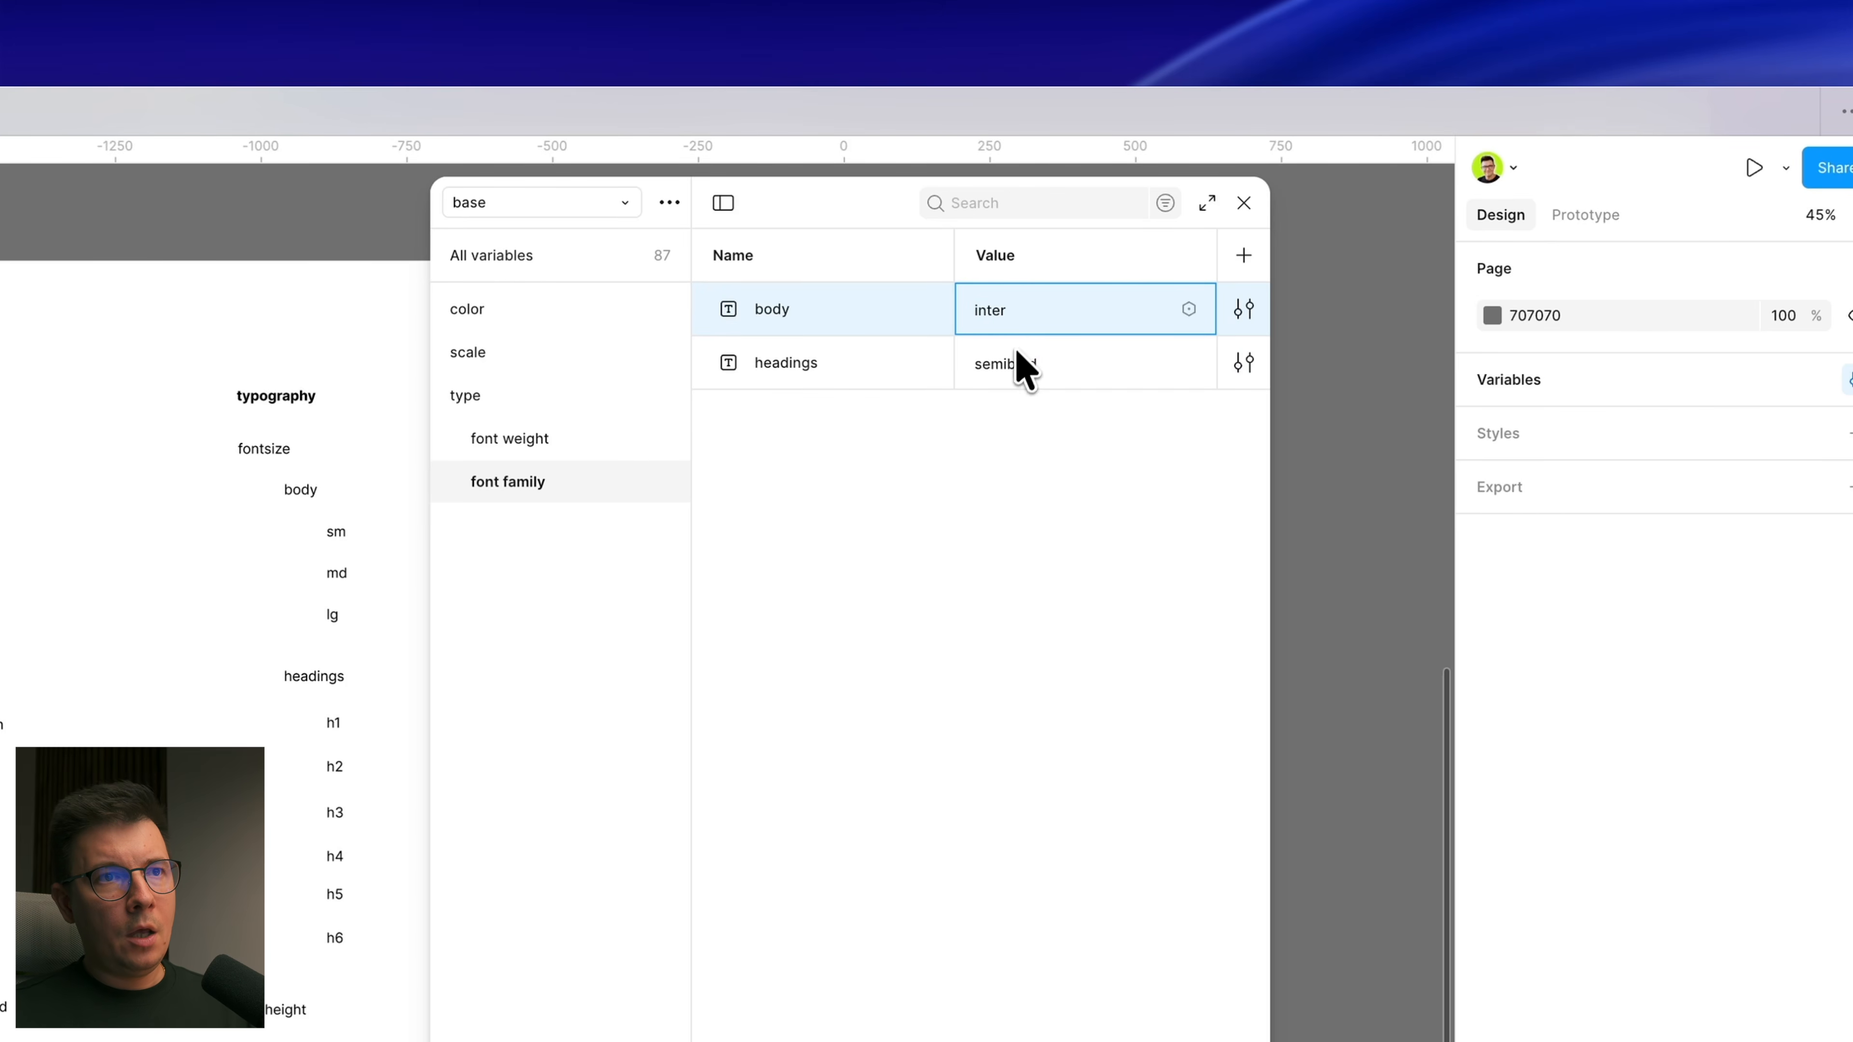
pyautogui.click(1014, 365)
pyautogui.click(1040, 364)
pyautogui.doubleClick(1042, 363)
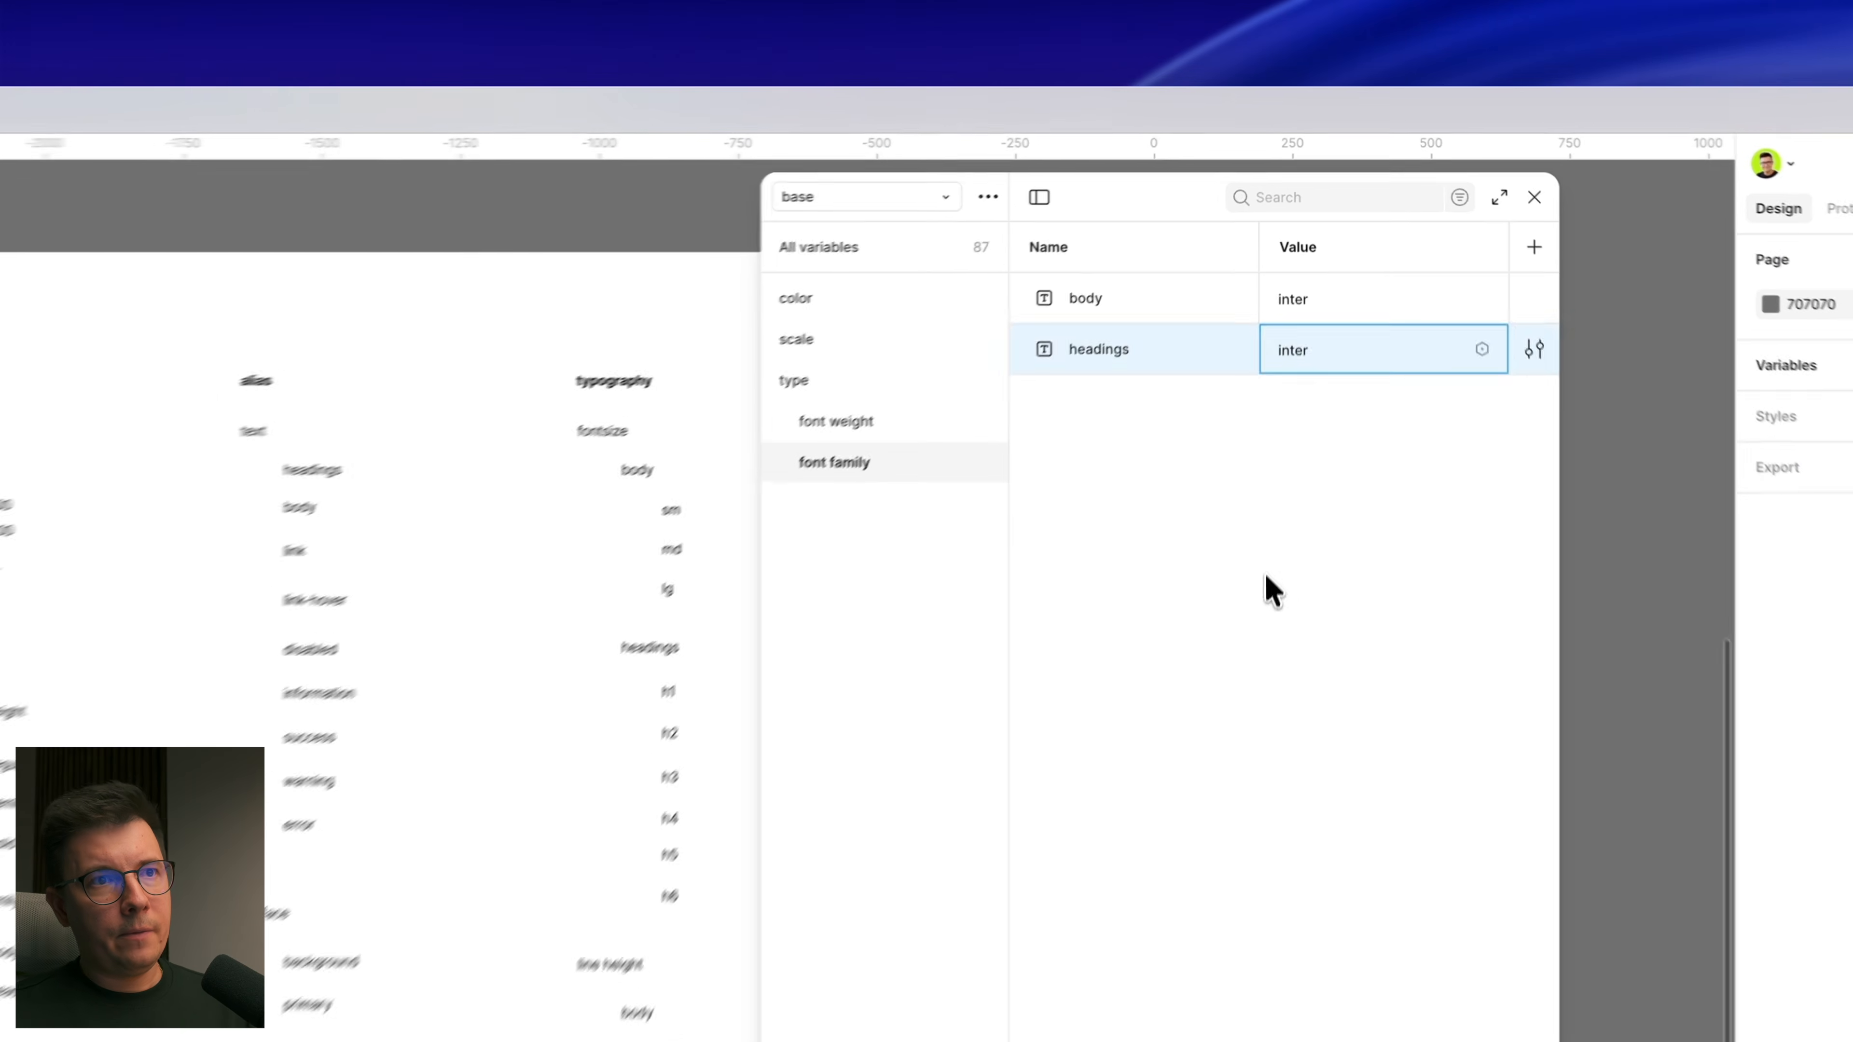
pyautogui.click(1301, 347)
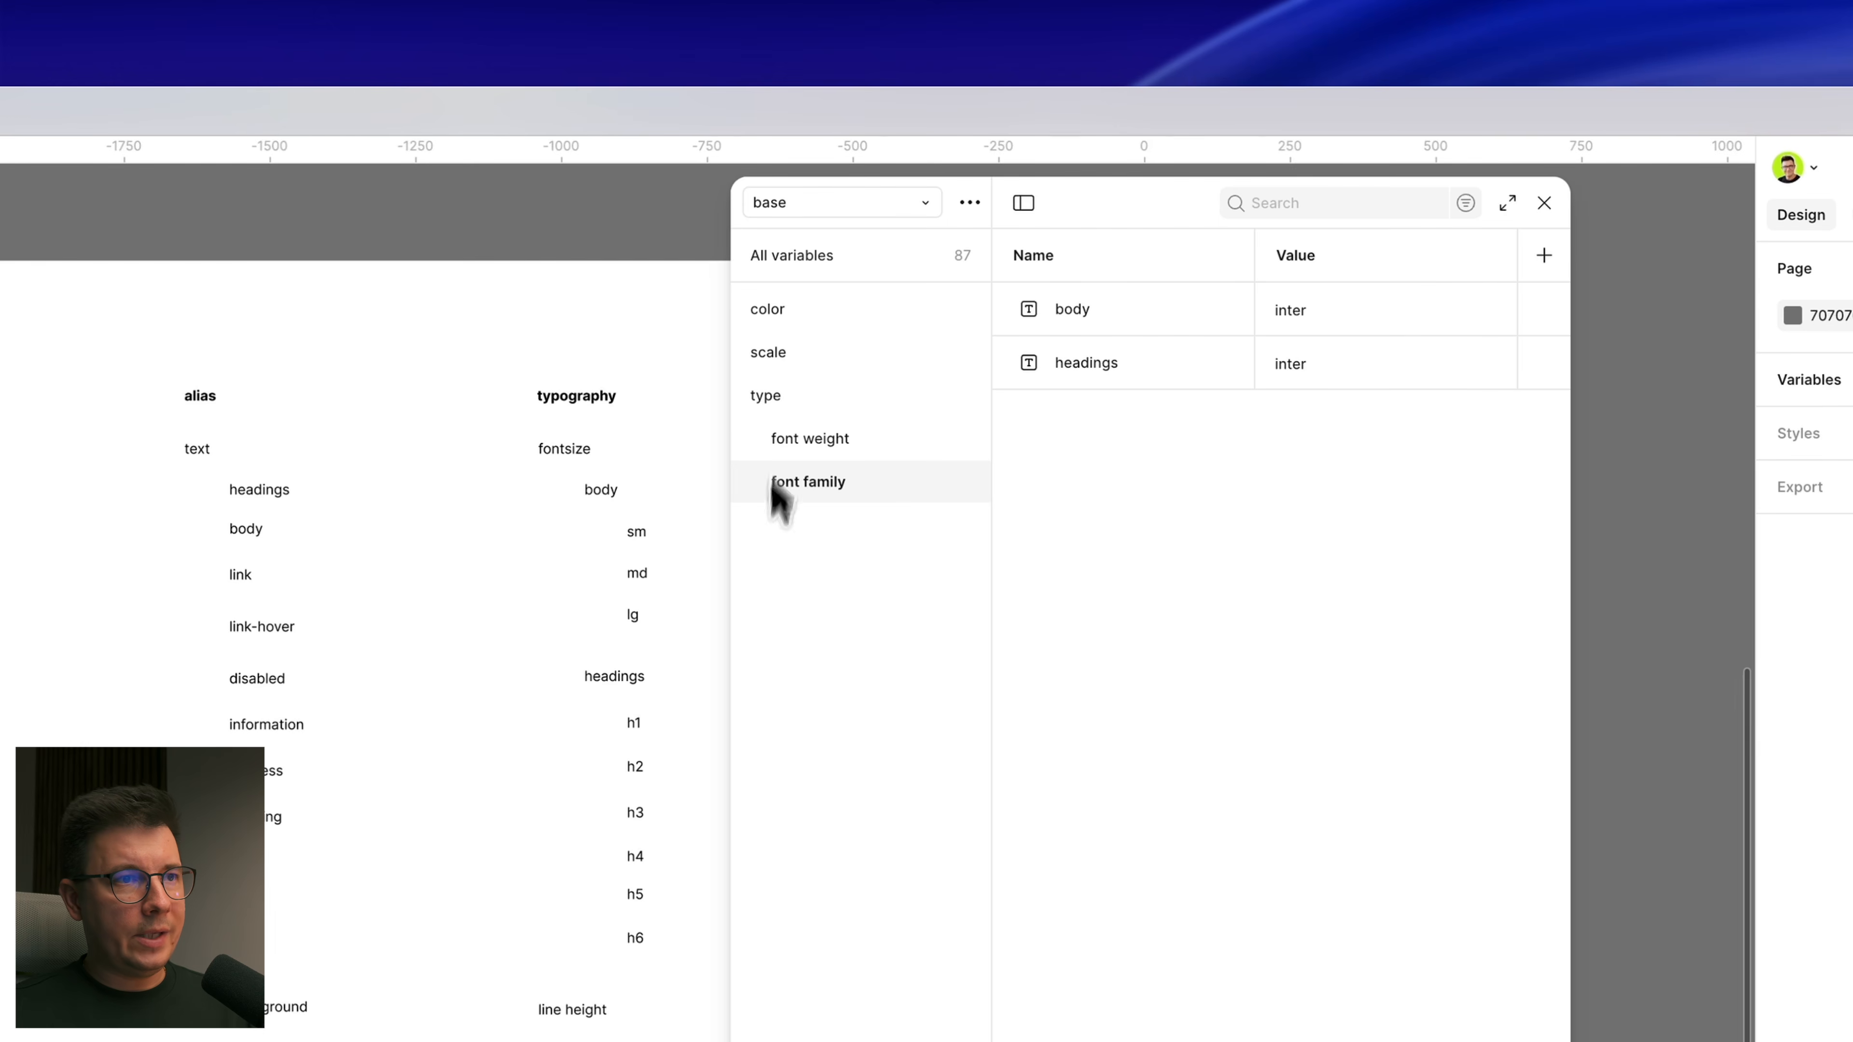
# Step: Show all variables of the type group together and collapse its subgroups
pyautogui.click(761, 395)
pyautogui.click(740, 397)
pyautogui.click(743, 401)
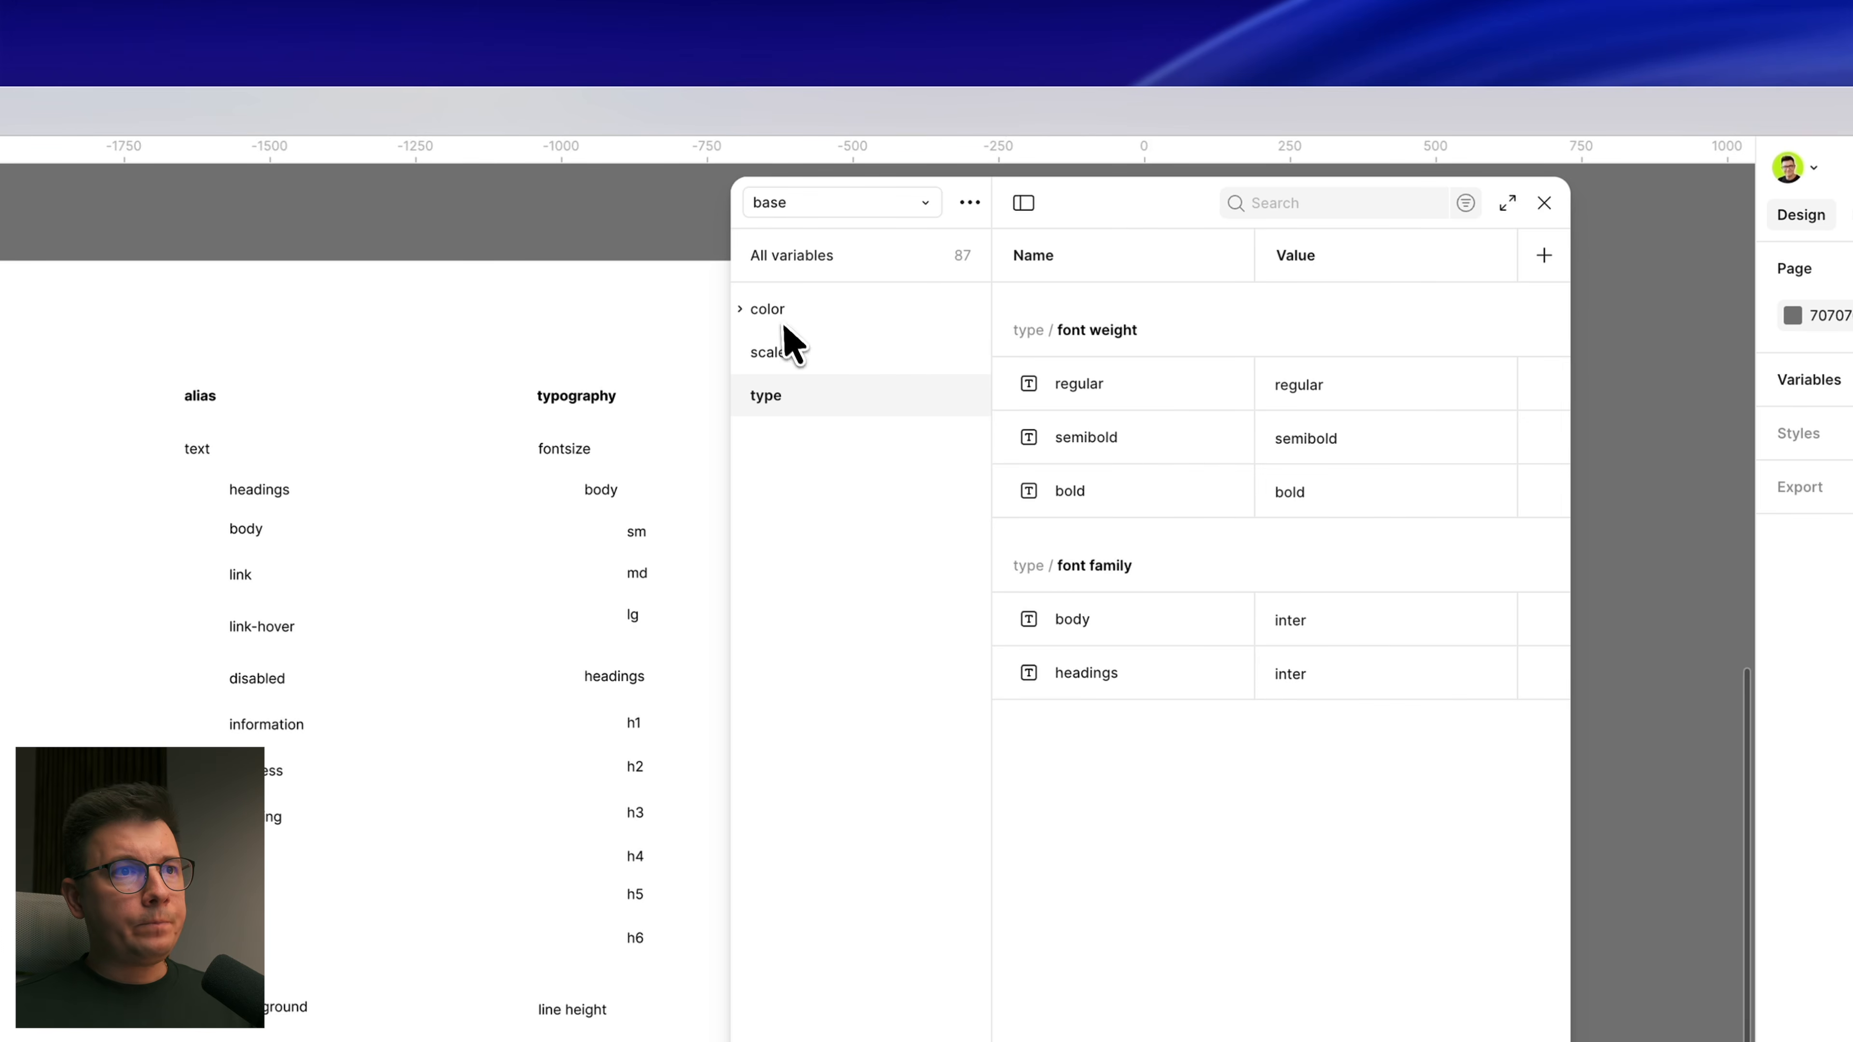
# Step: Create a new variable collection named typorgaphy
pyautogui.click(921, 205)
pyautogui.click(808, 237)
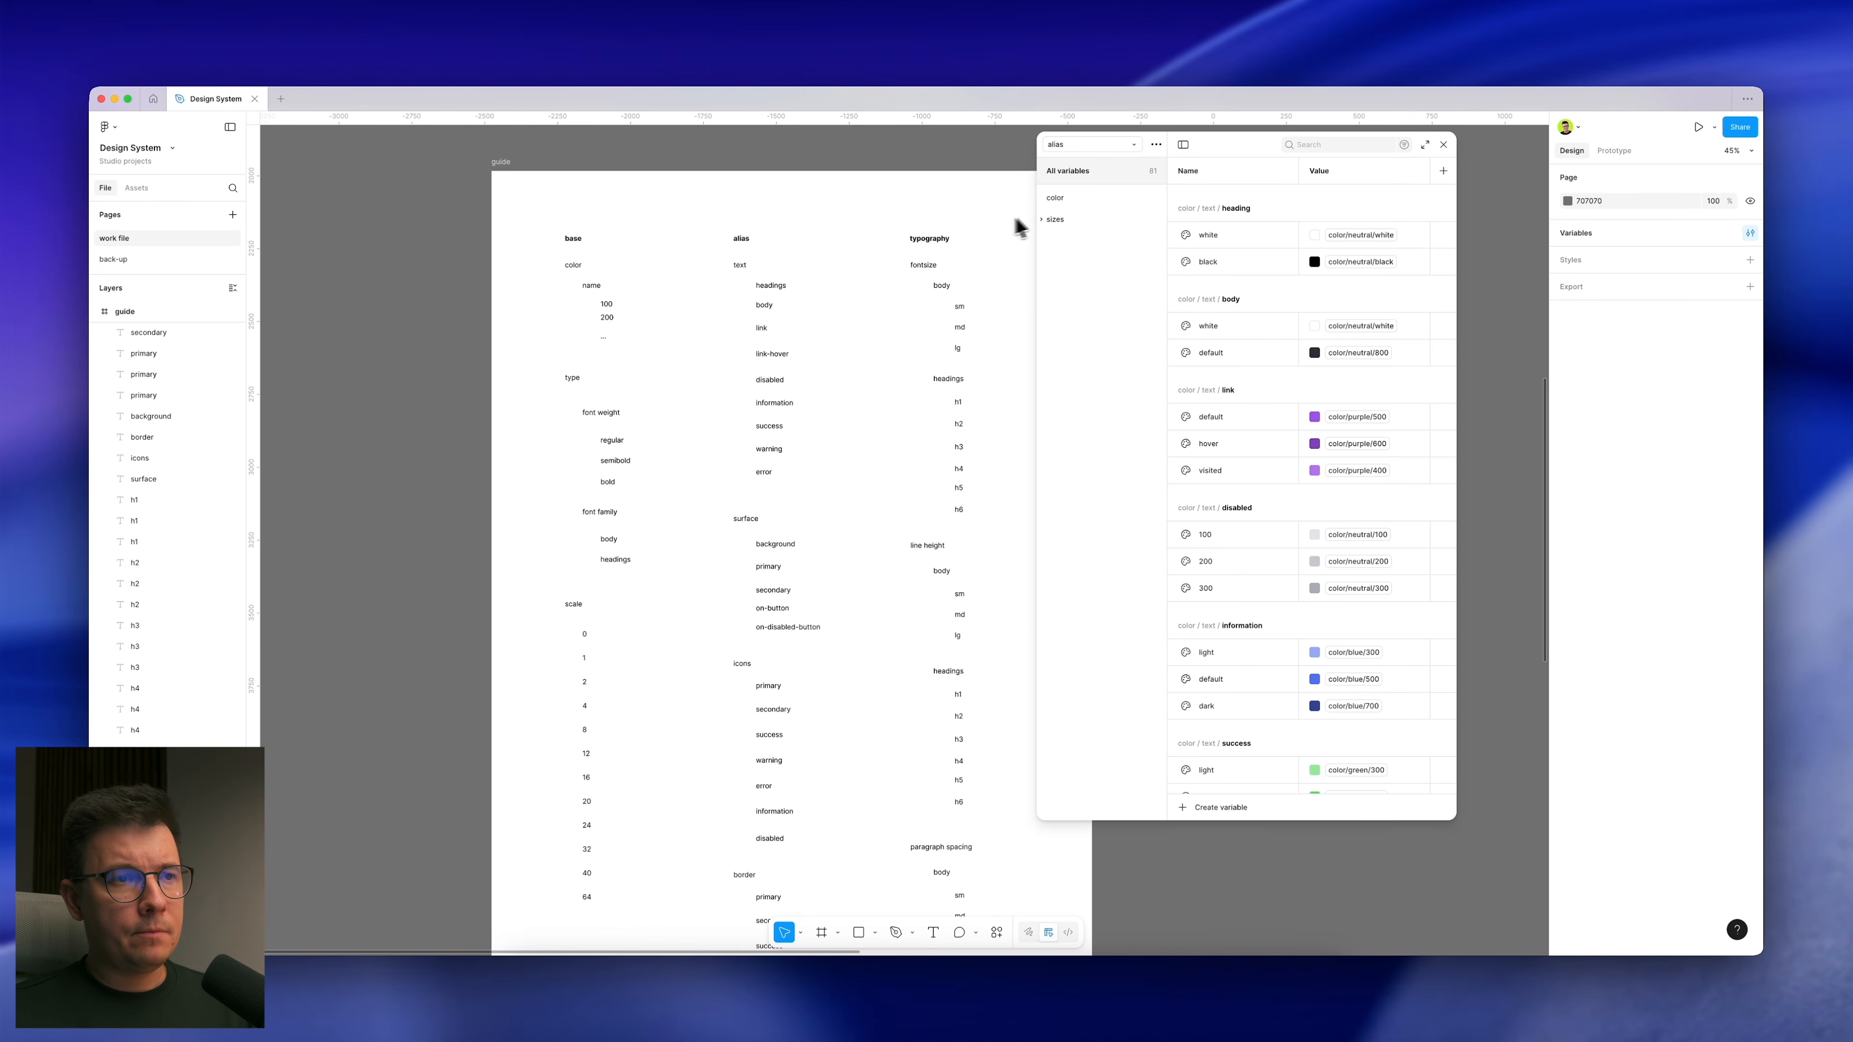
pyautogui.click(1154, 144)
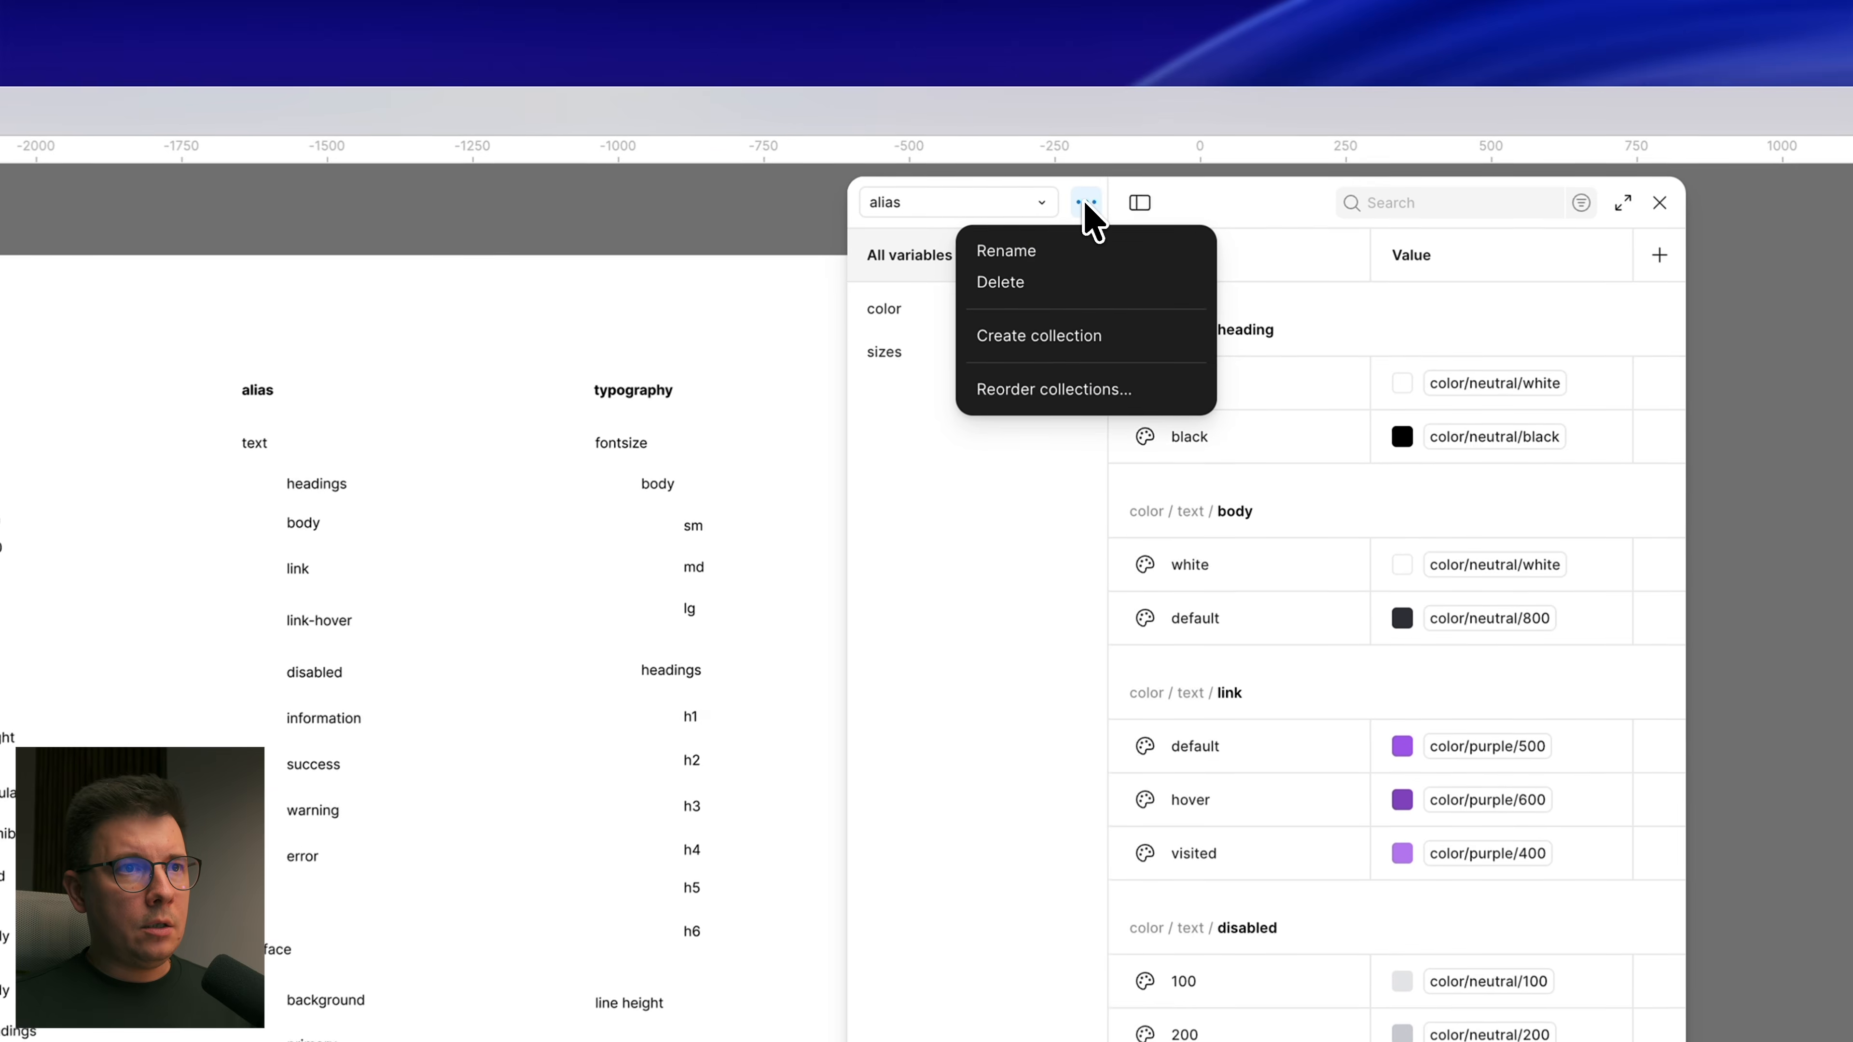
pyautogui.click(1016, 520)
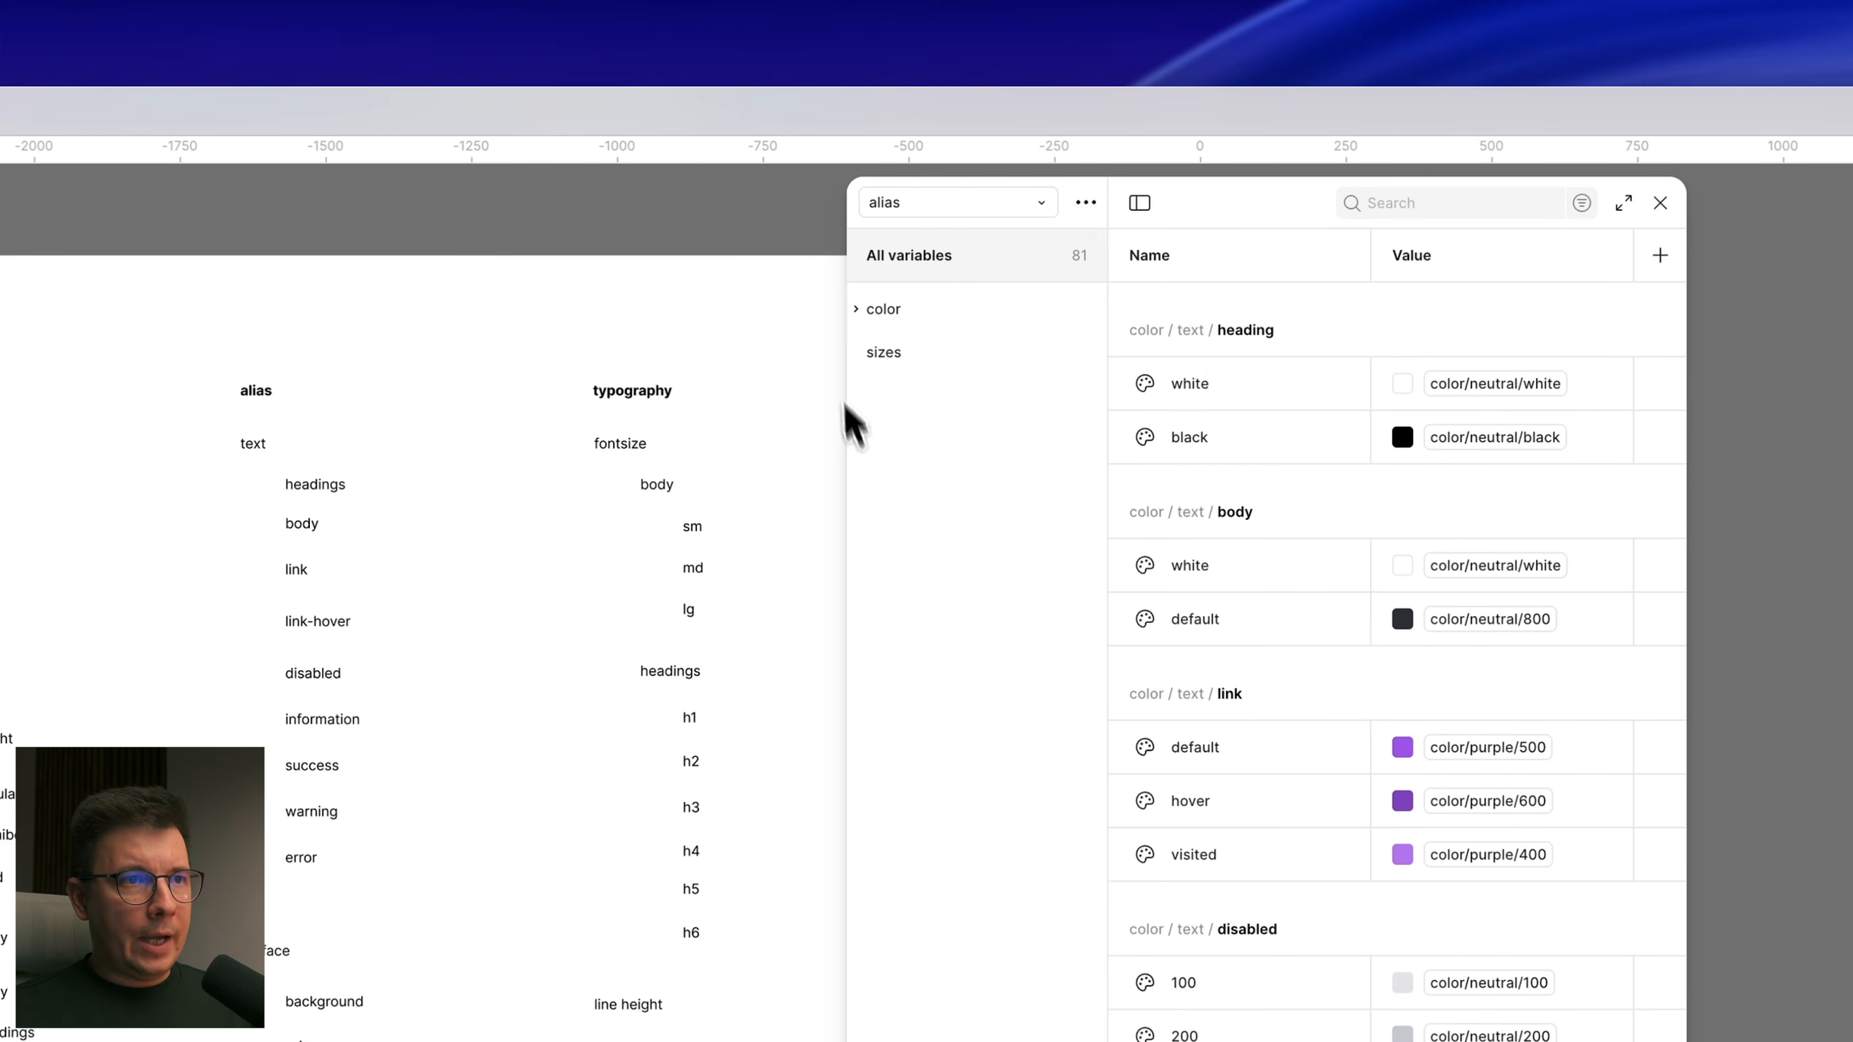
pyautogui.click(1085, 205)
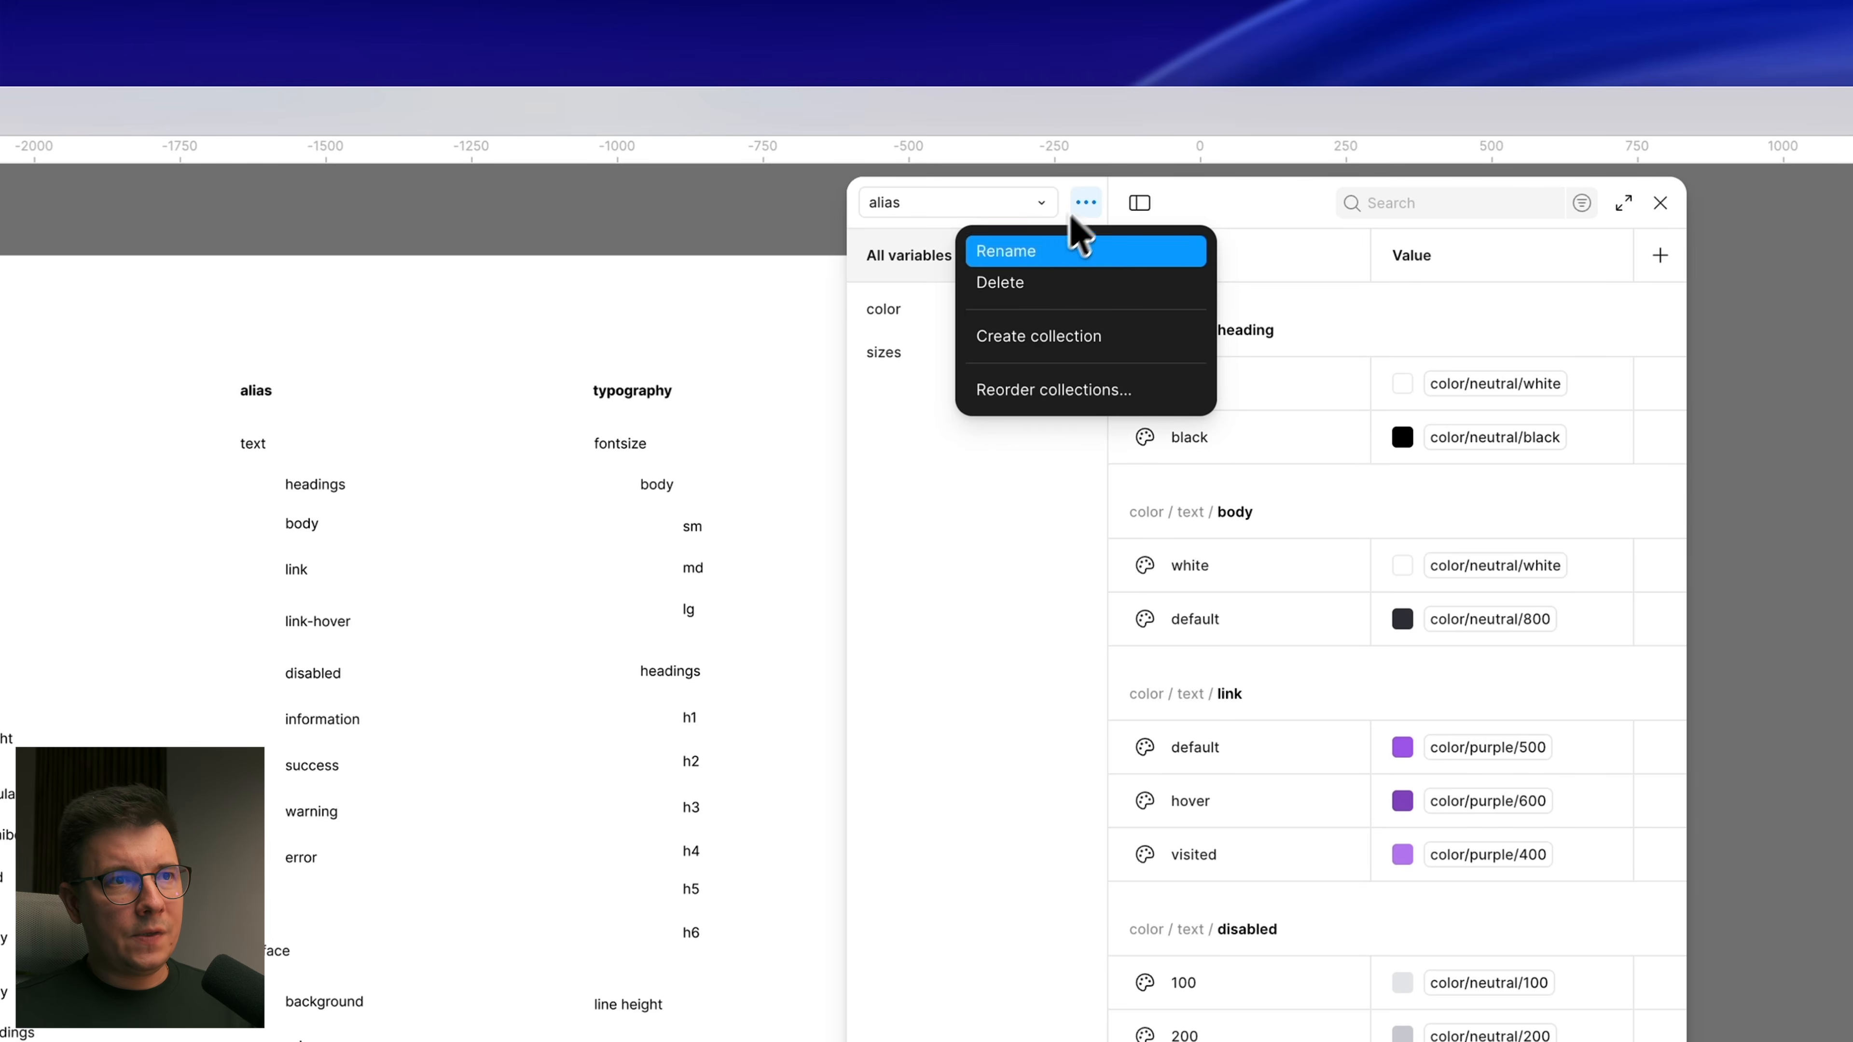
pyautogui.click(1071, 338)
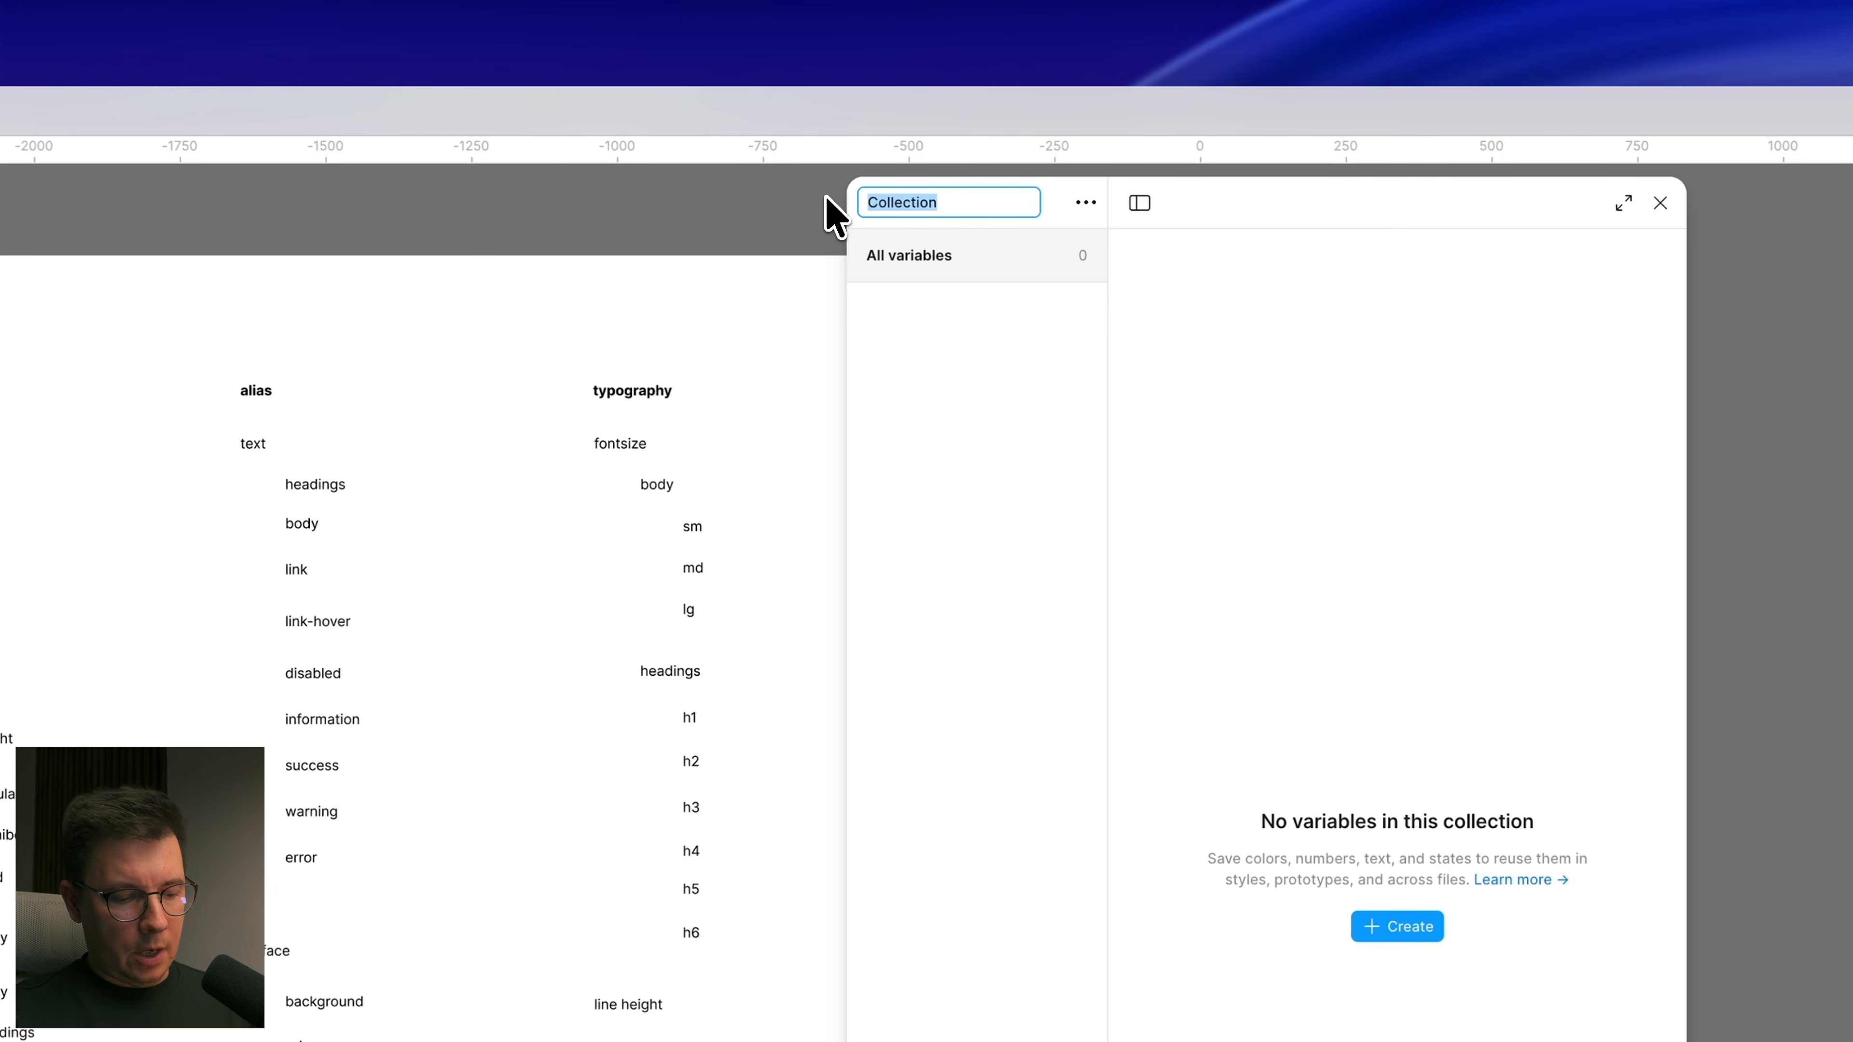
pyautogui.write('typor')
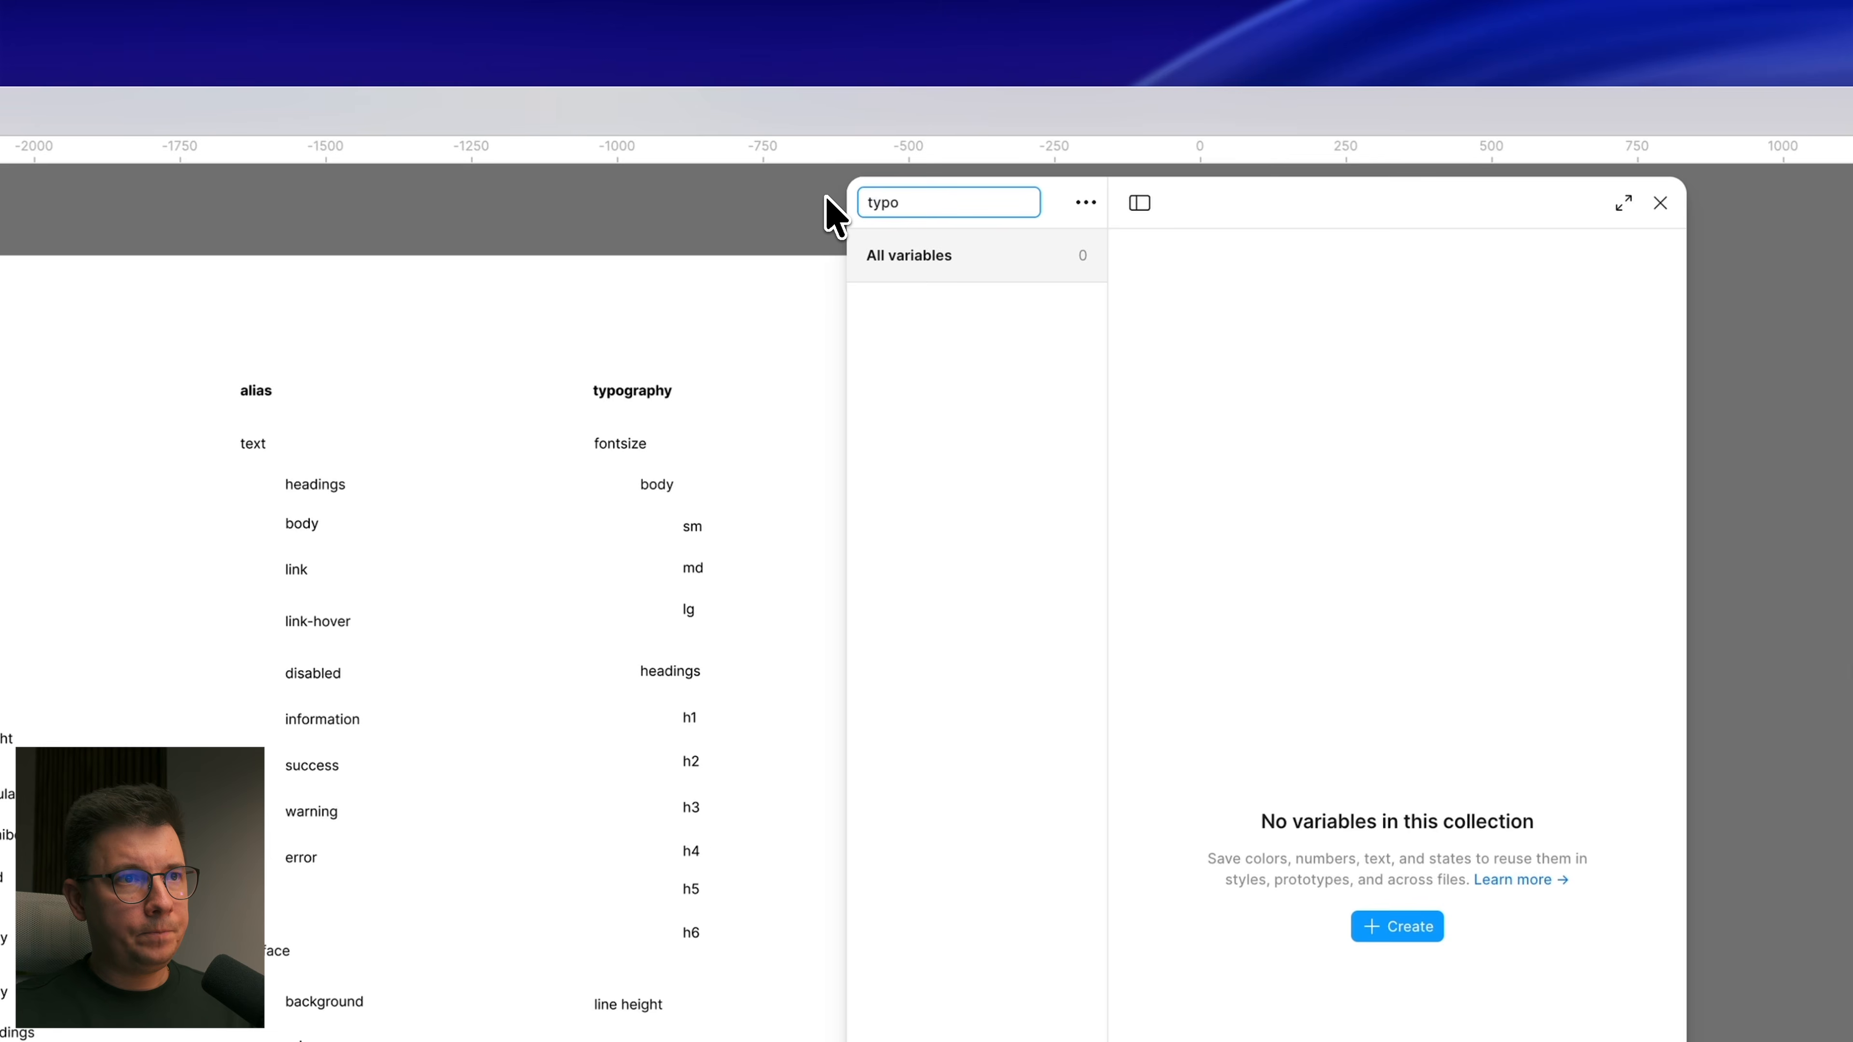
pyautogui.write('gaphy')
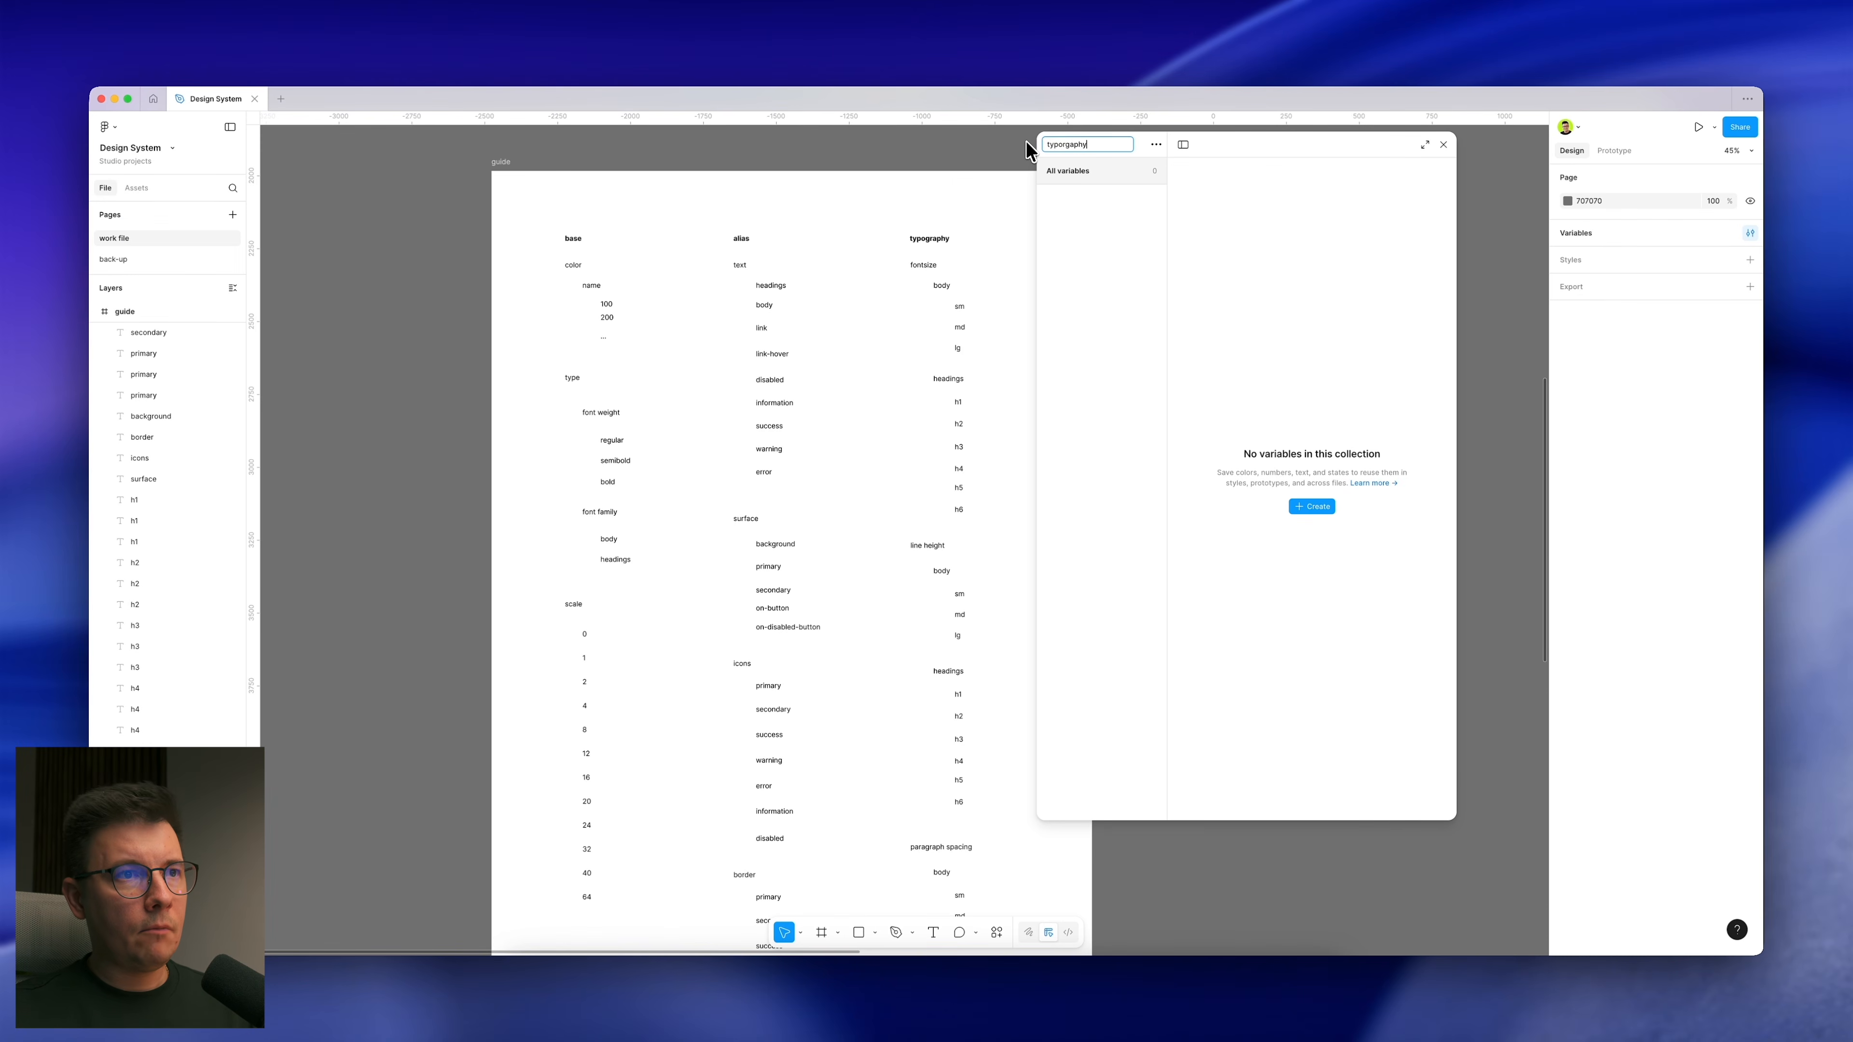
pyautogui.press('Return')
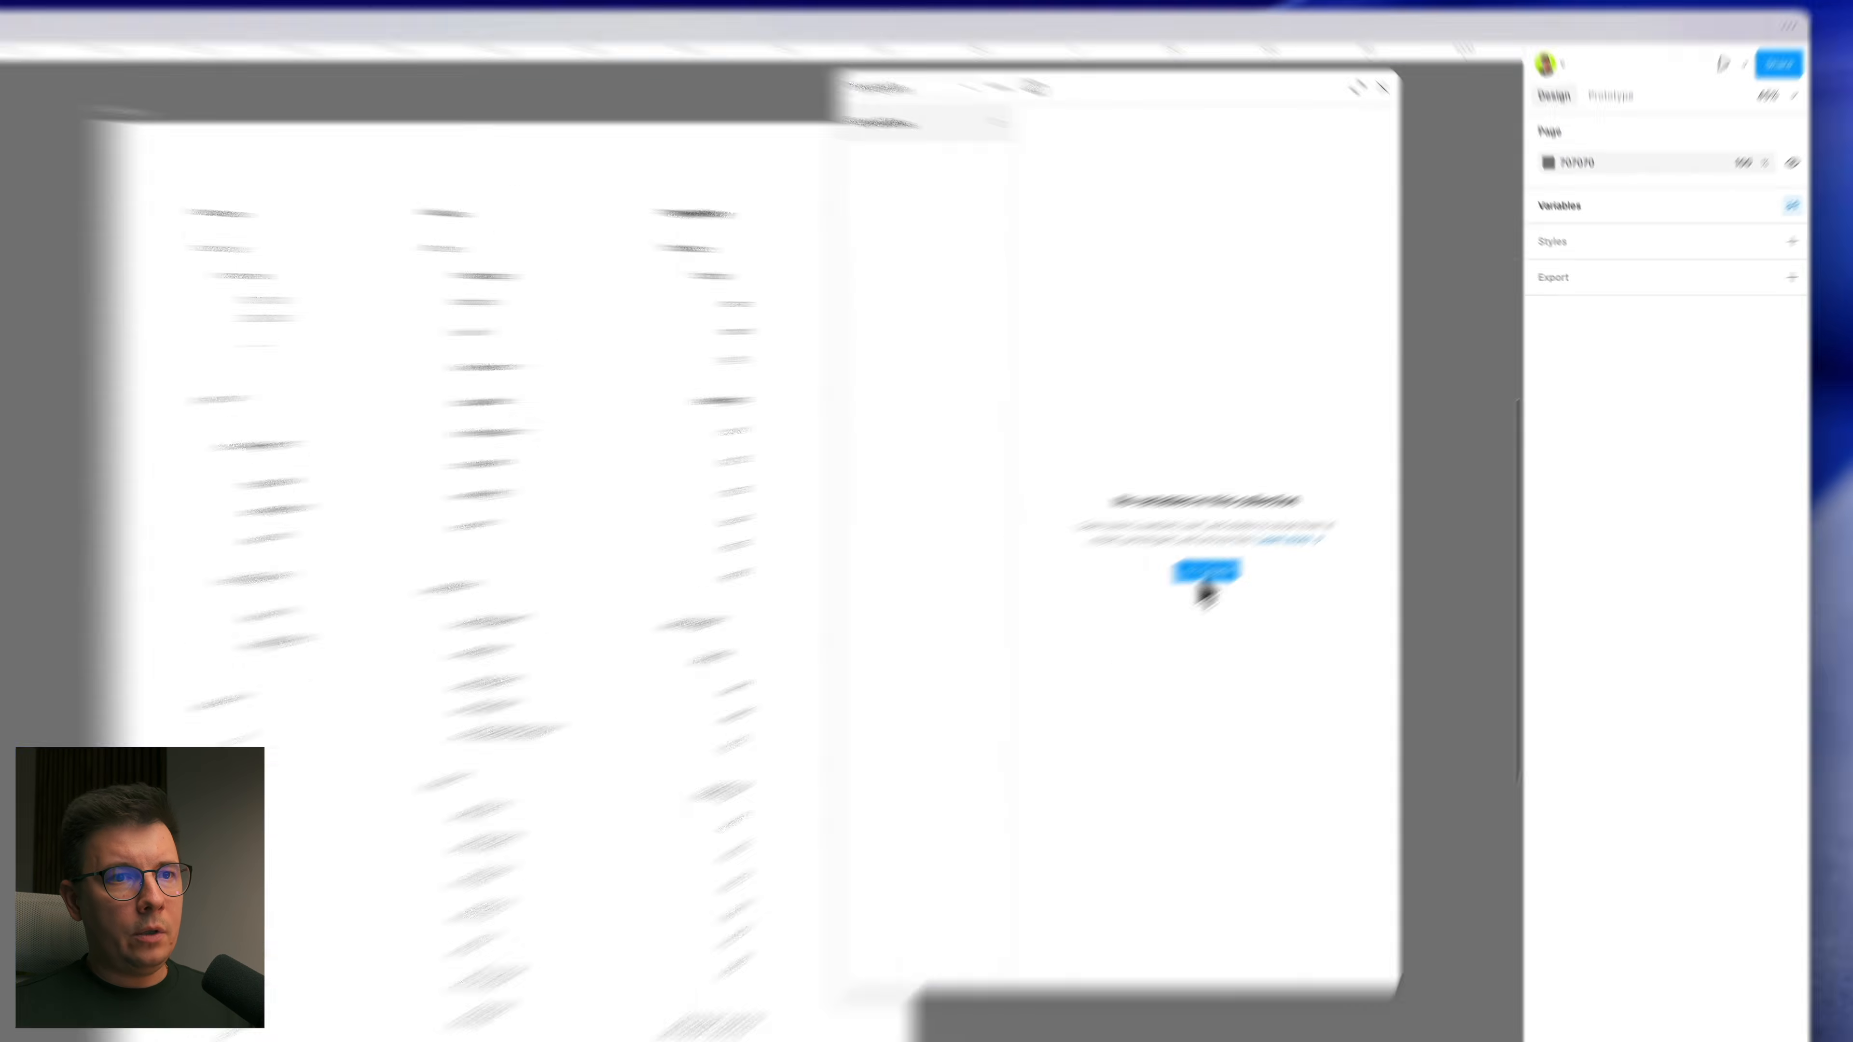
# Step: Create a number variable in the empty typorgaphy collection
pyautogui.click(1205, 574)
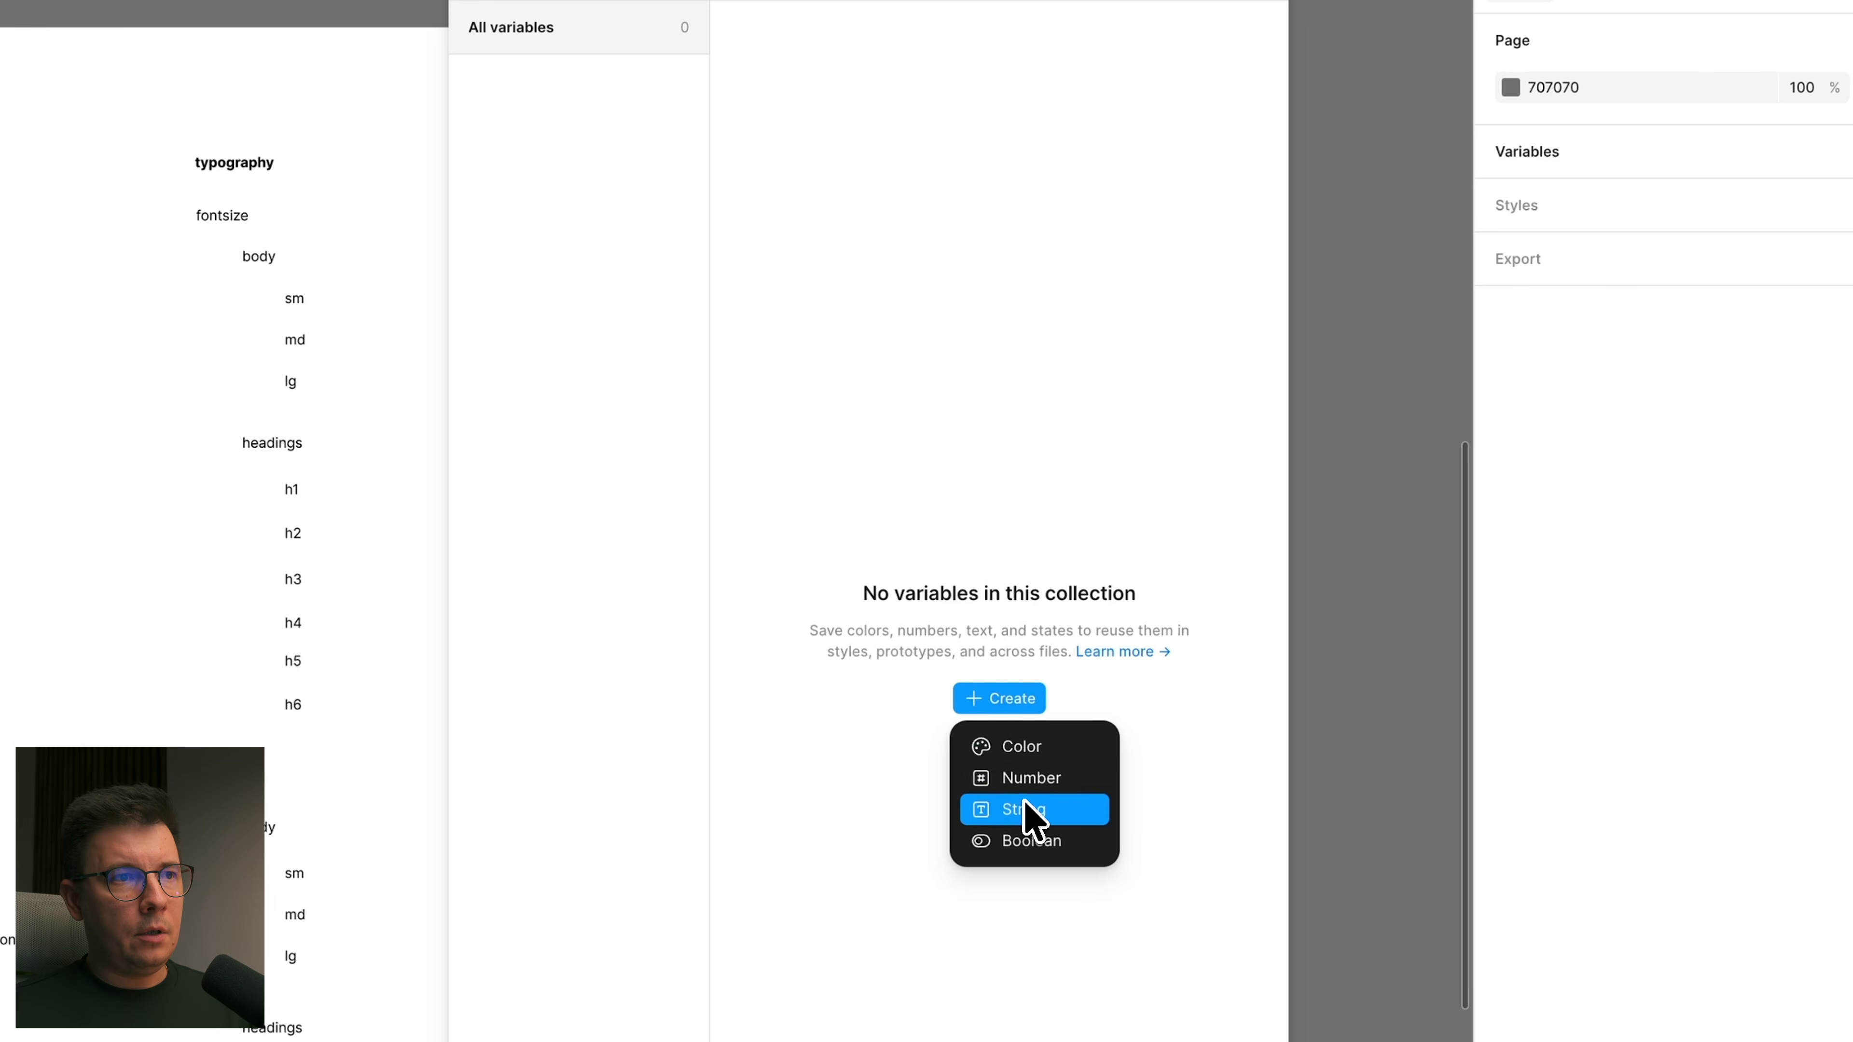
pyautogui.click(1007, 780)
pyautogui.click(884, 287)
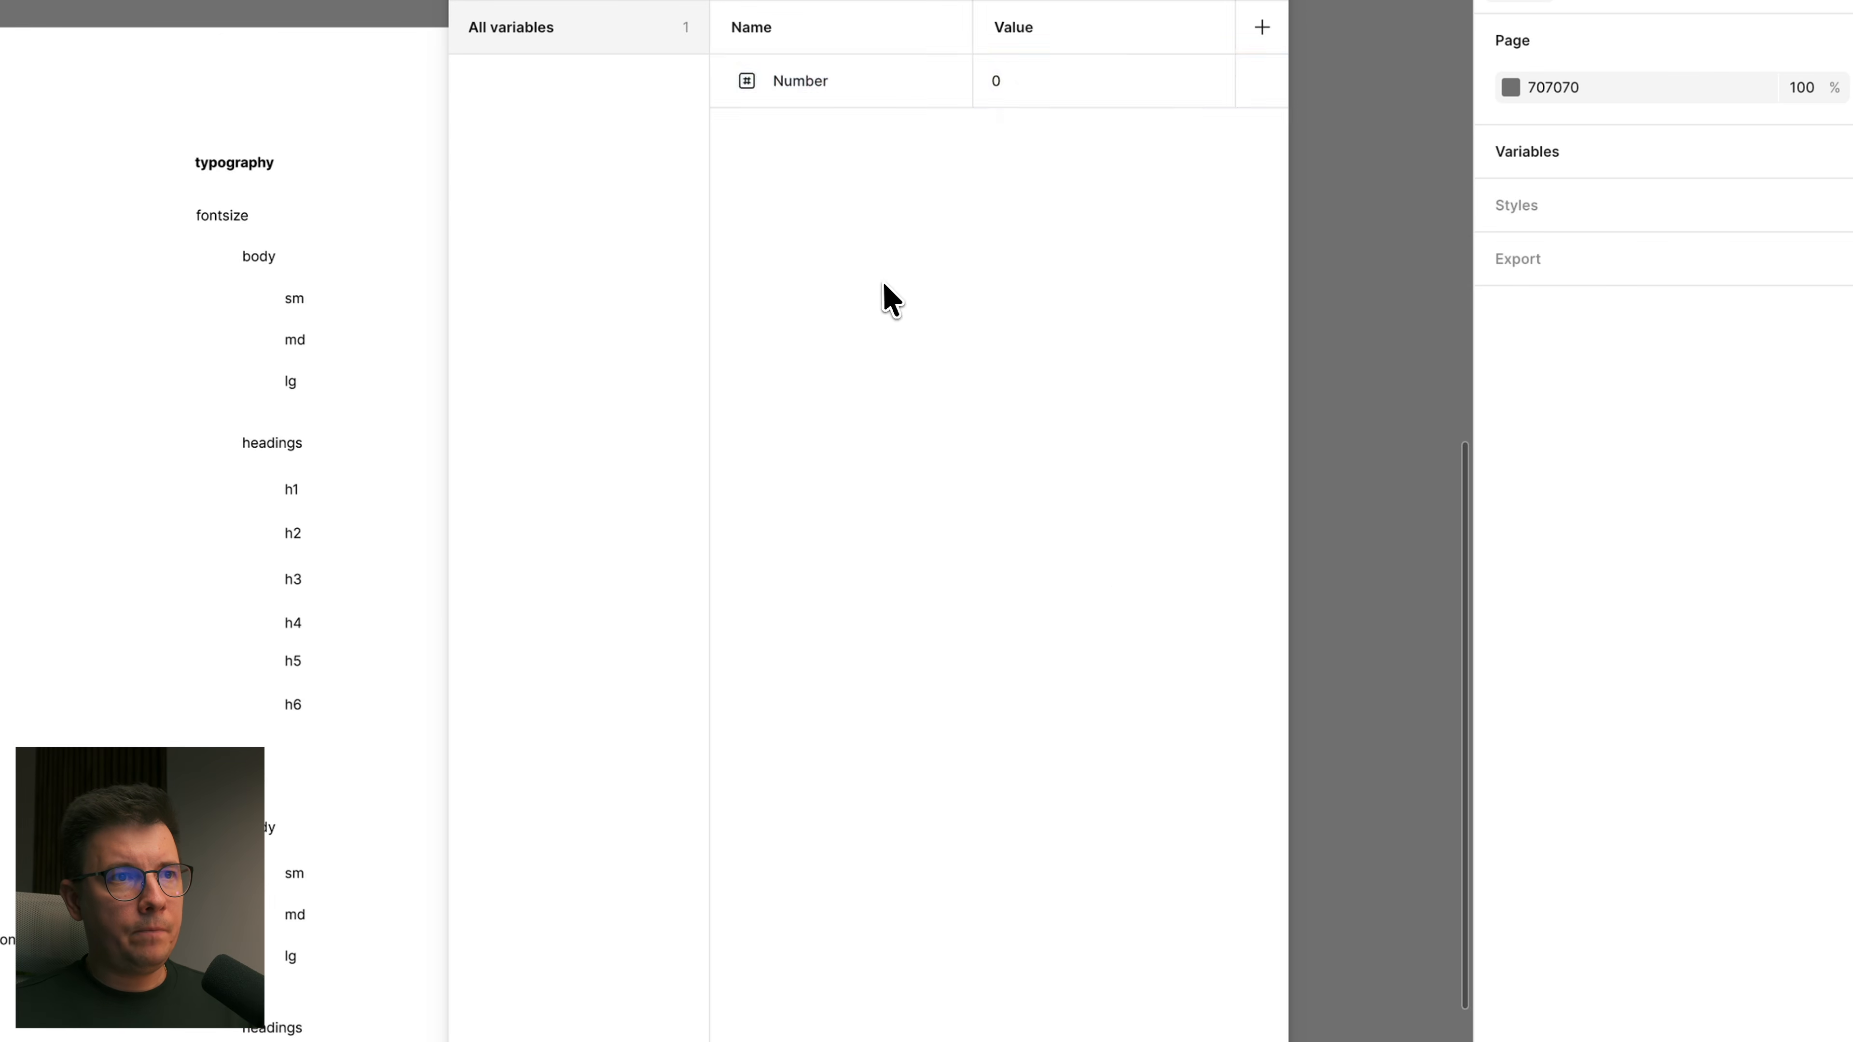
# Step: Put the number variable in a new group and name the group fontsize
pyautogui.rightClick(888, 85)
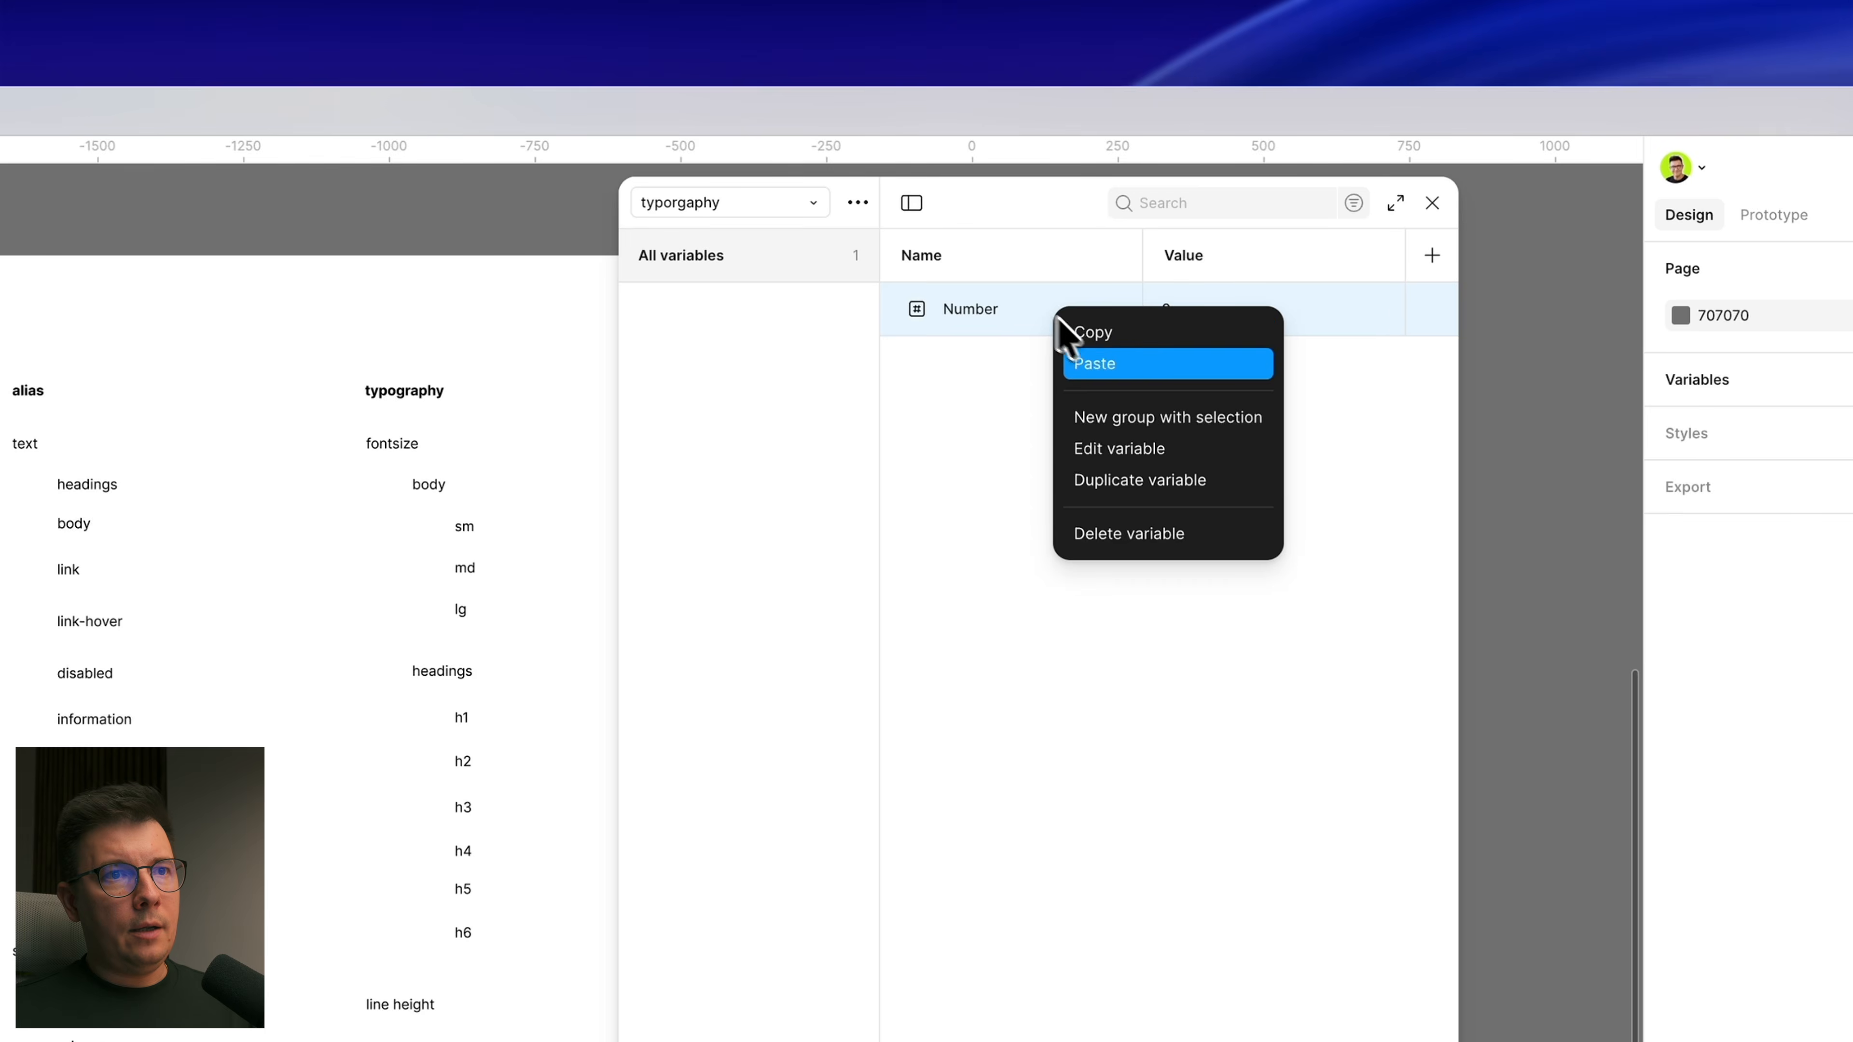
pyautogui.click(1189, 417)
pyautogui.click(719, 321)
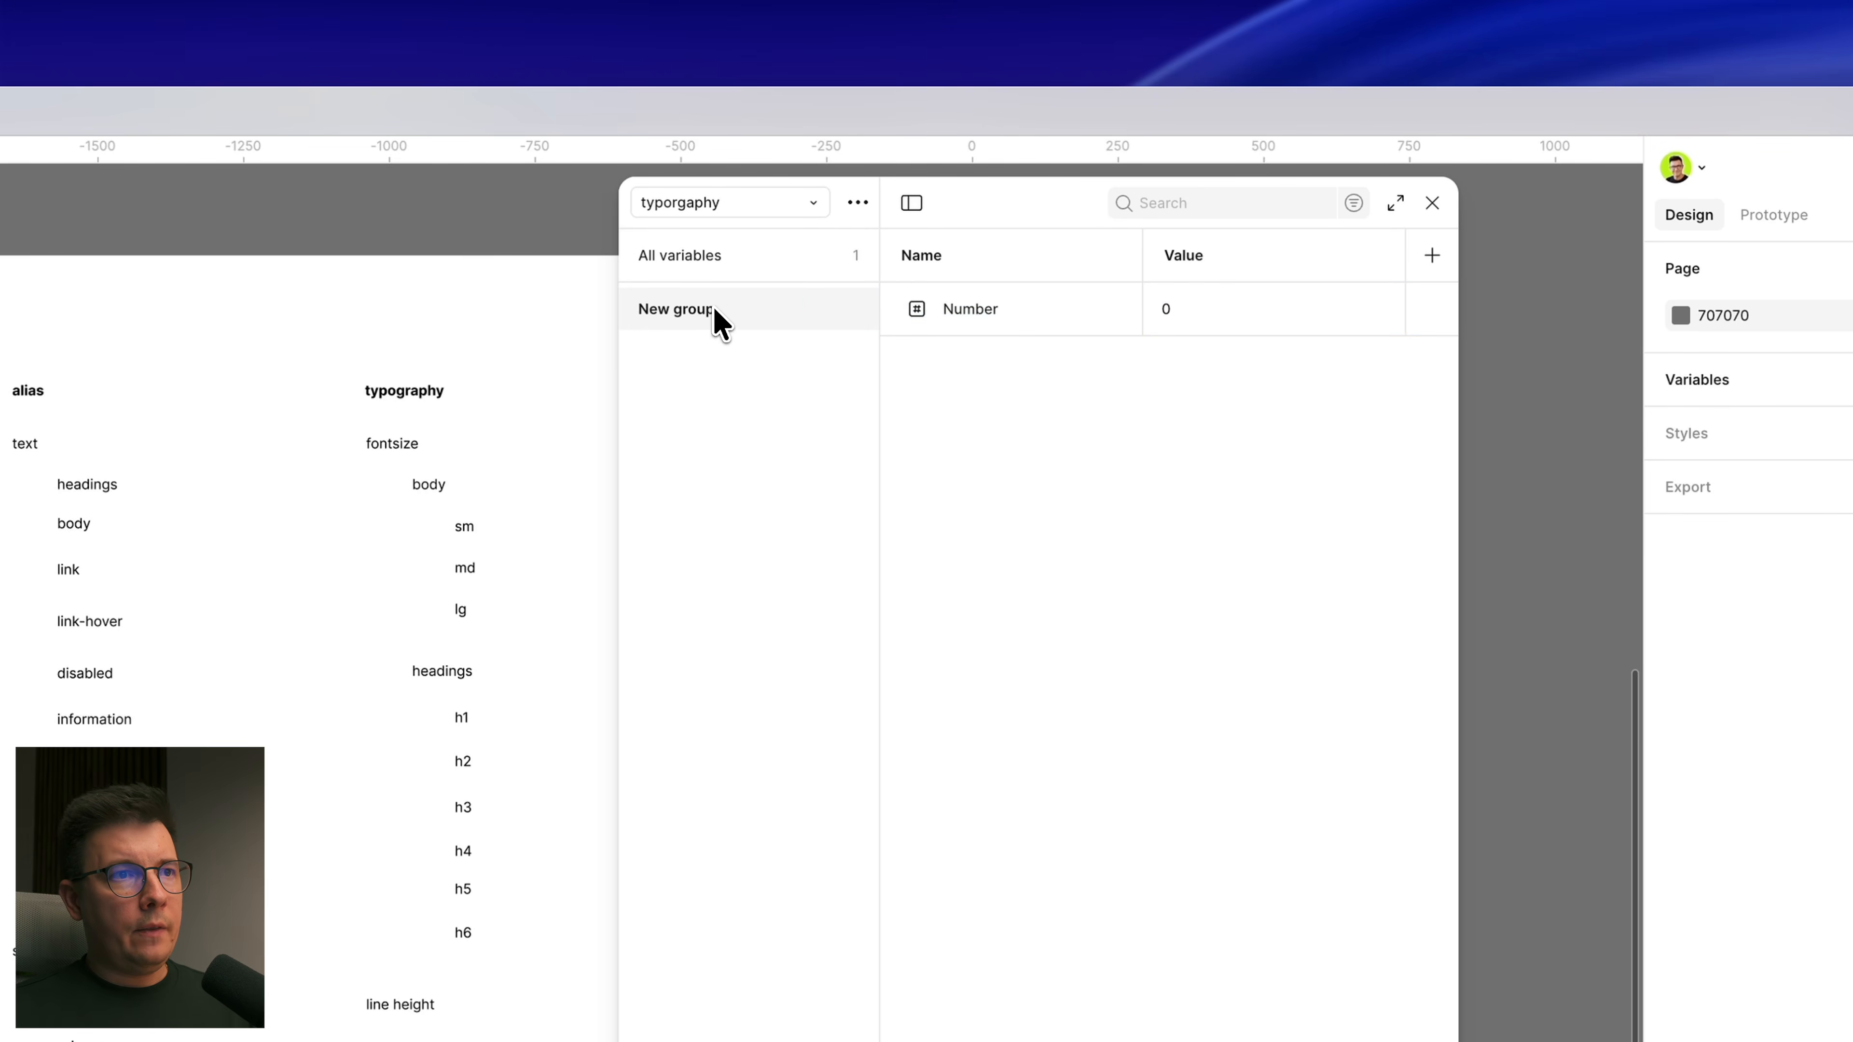
pyautogui.doubleClick(716, 312)
pyautogui.write('font')
pyautogui.write('s')
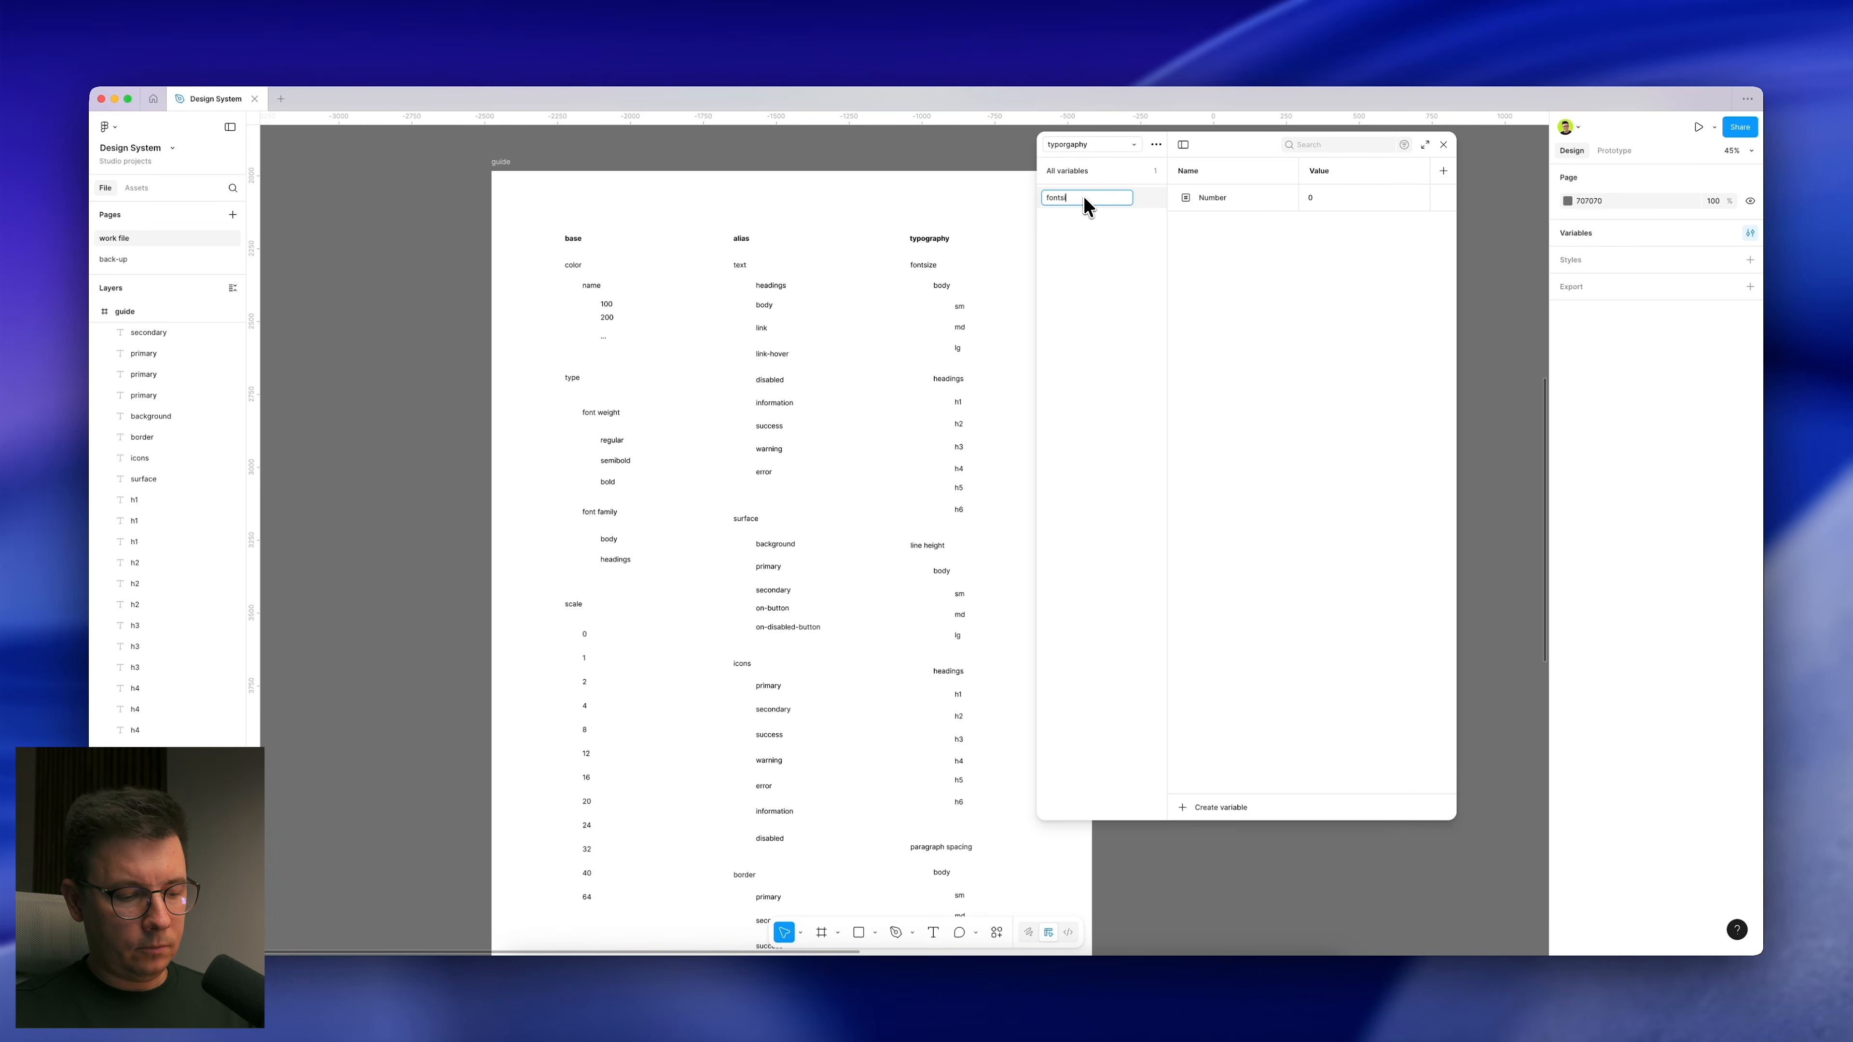
pyautogui.click(1242, 198)
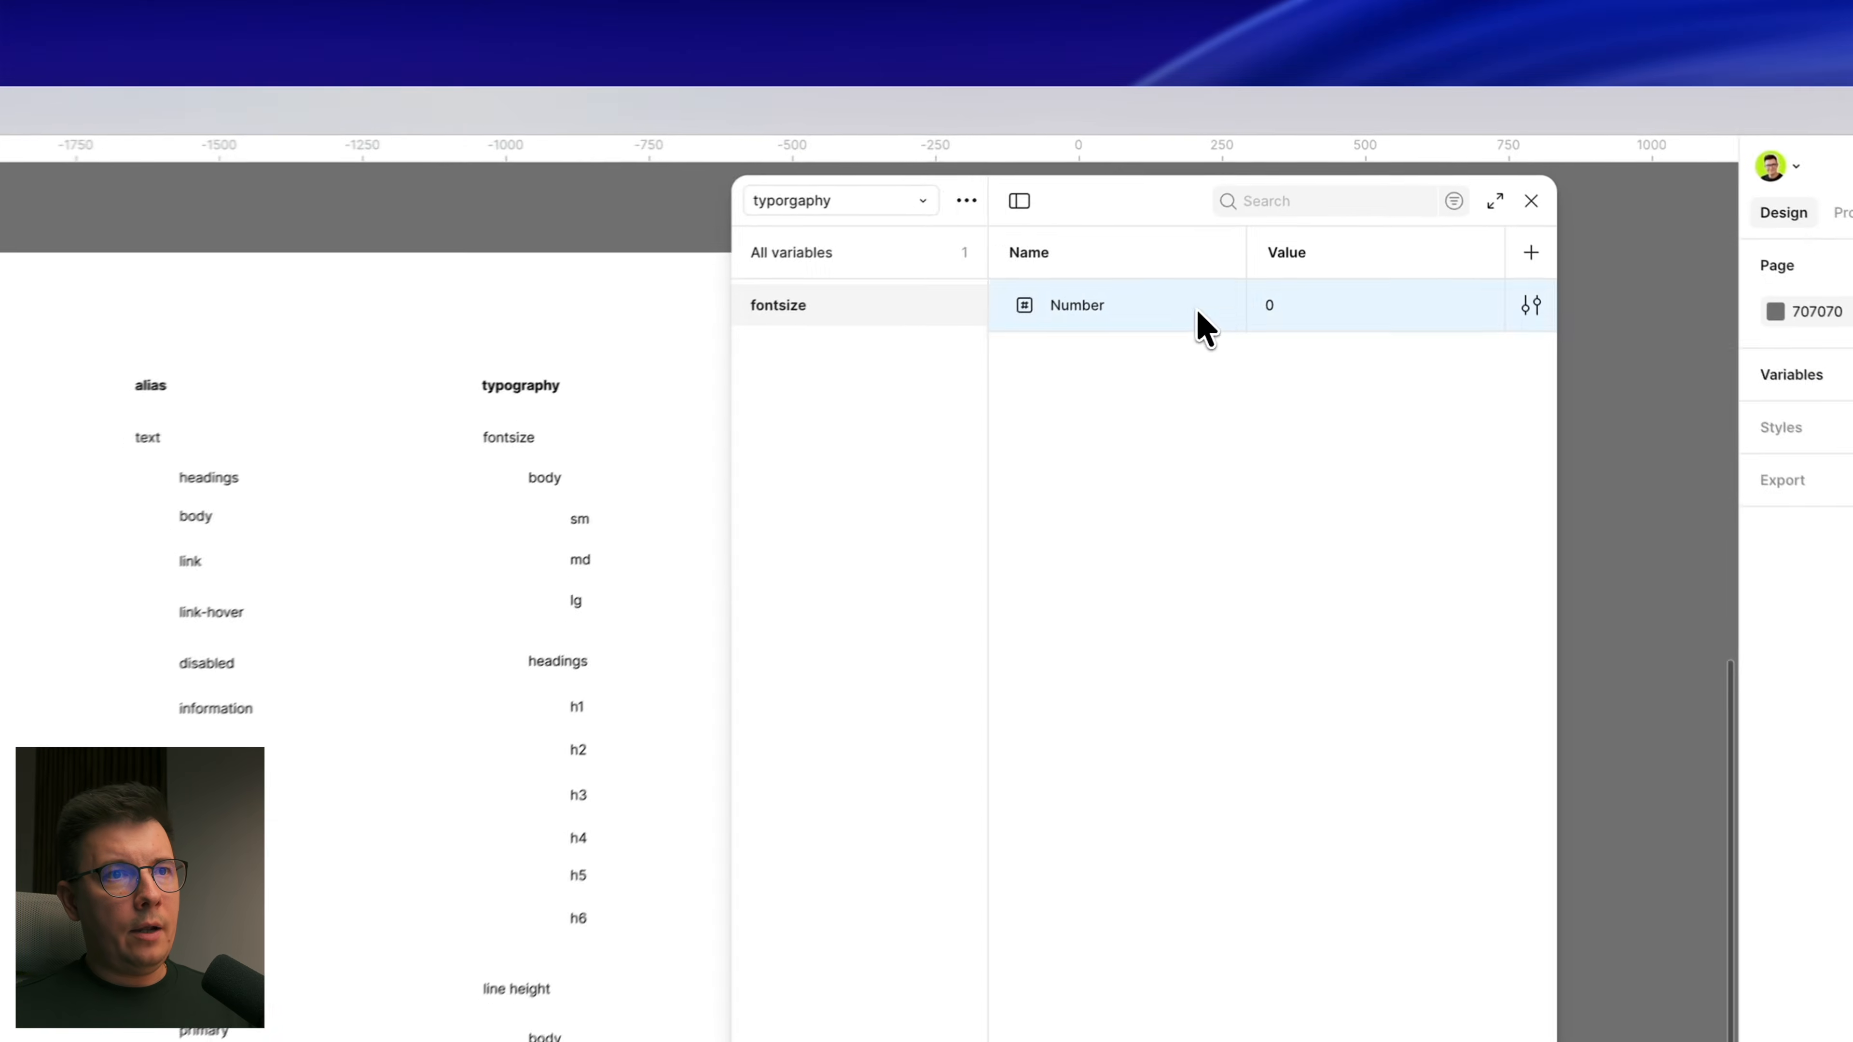
# Step: Put the number variable in a new subgroup of fontsize and name the subgroup body
pyautogui.rightClick(1275, 201)
pyautogui.click(1303, 420)
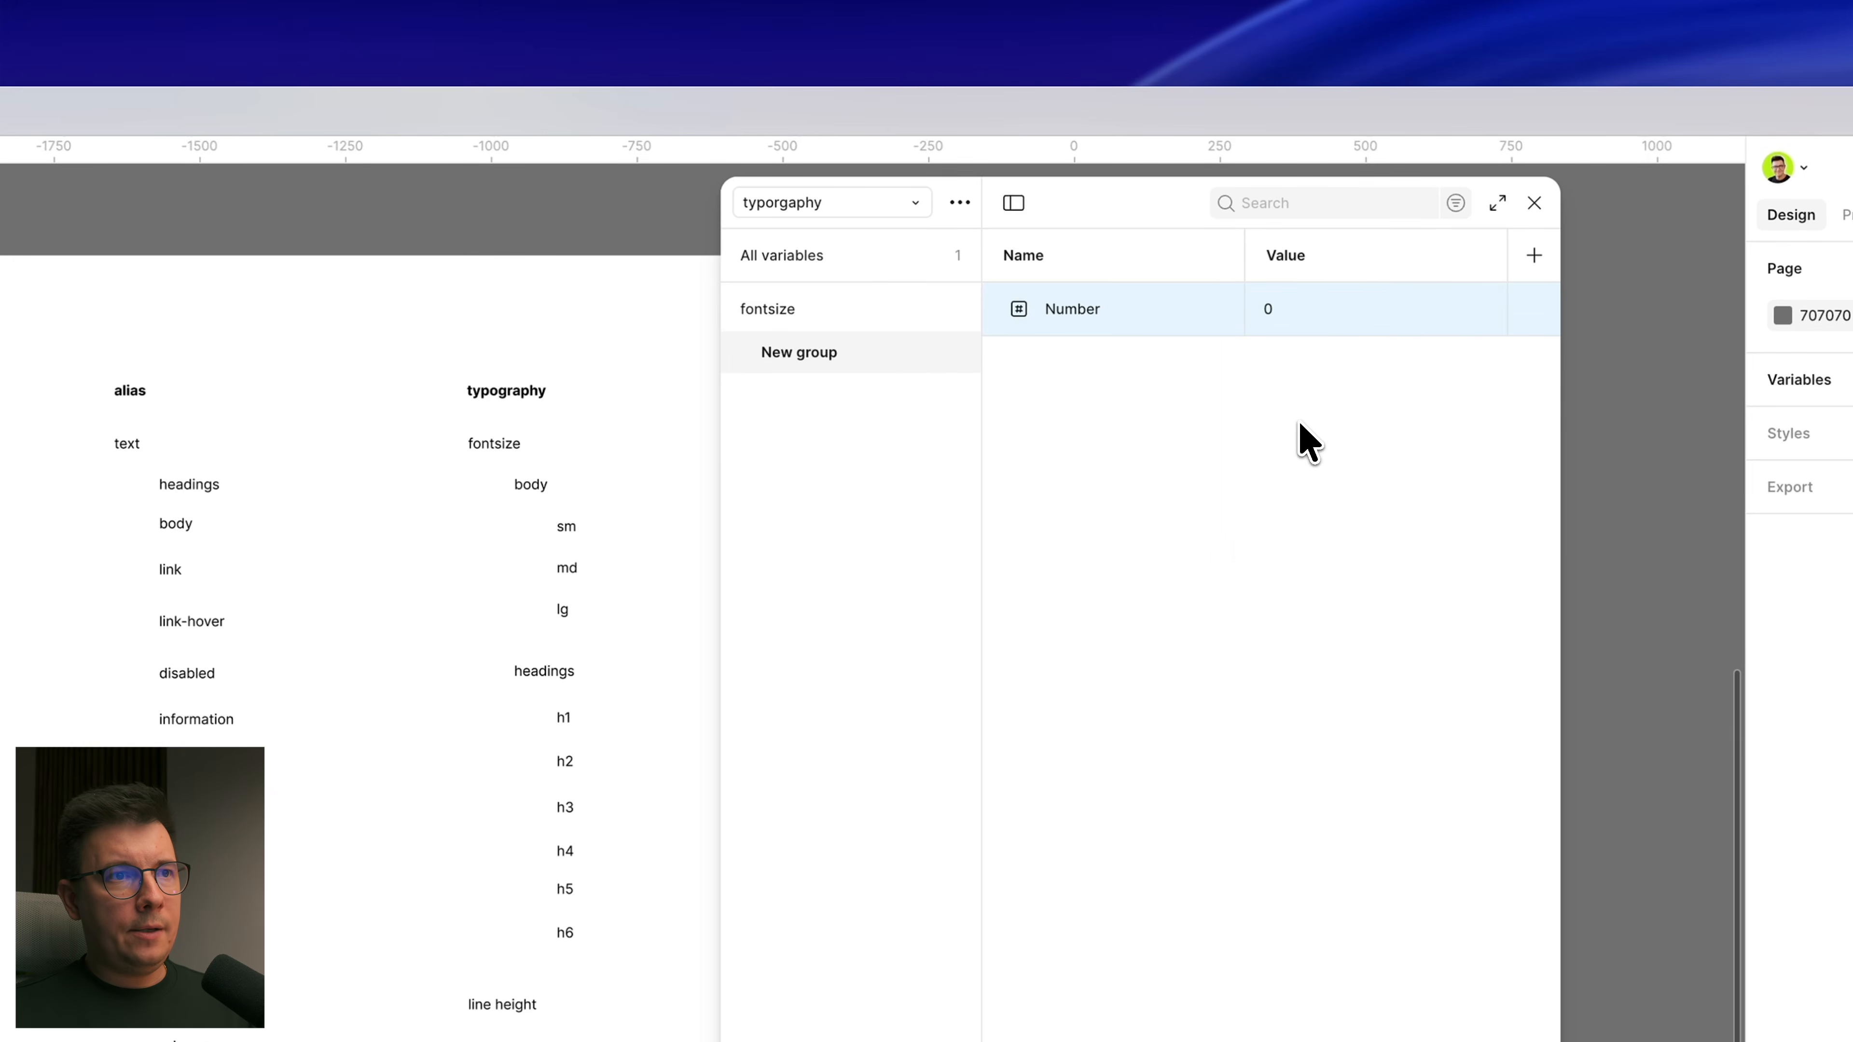
pyautogui.click(809, 359)
pyautogui.doubleClick(808, 353)
pyautogui.write('body')
pyautogui.press('Return')
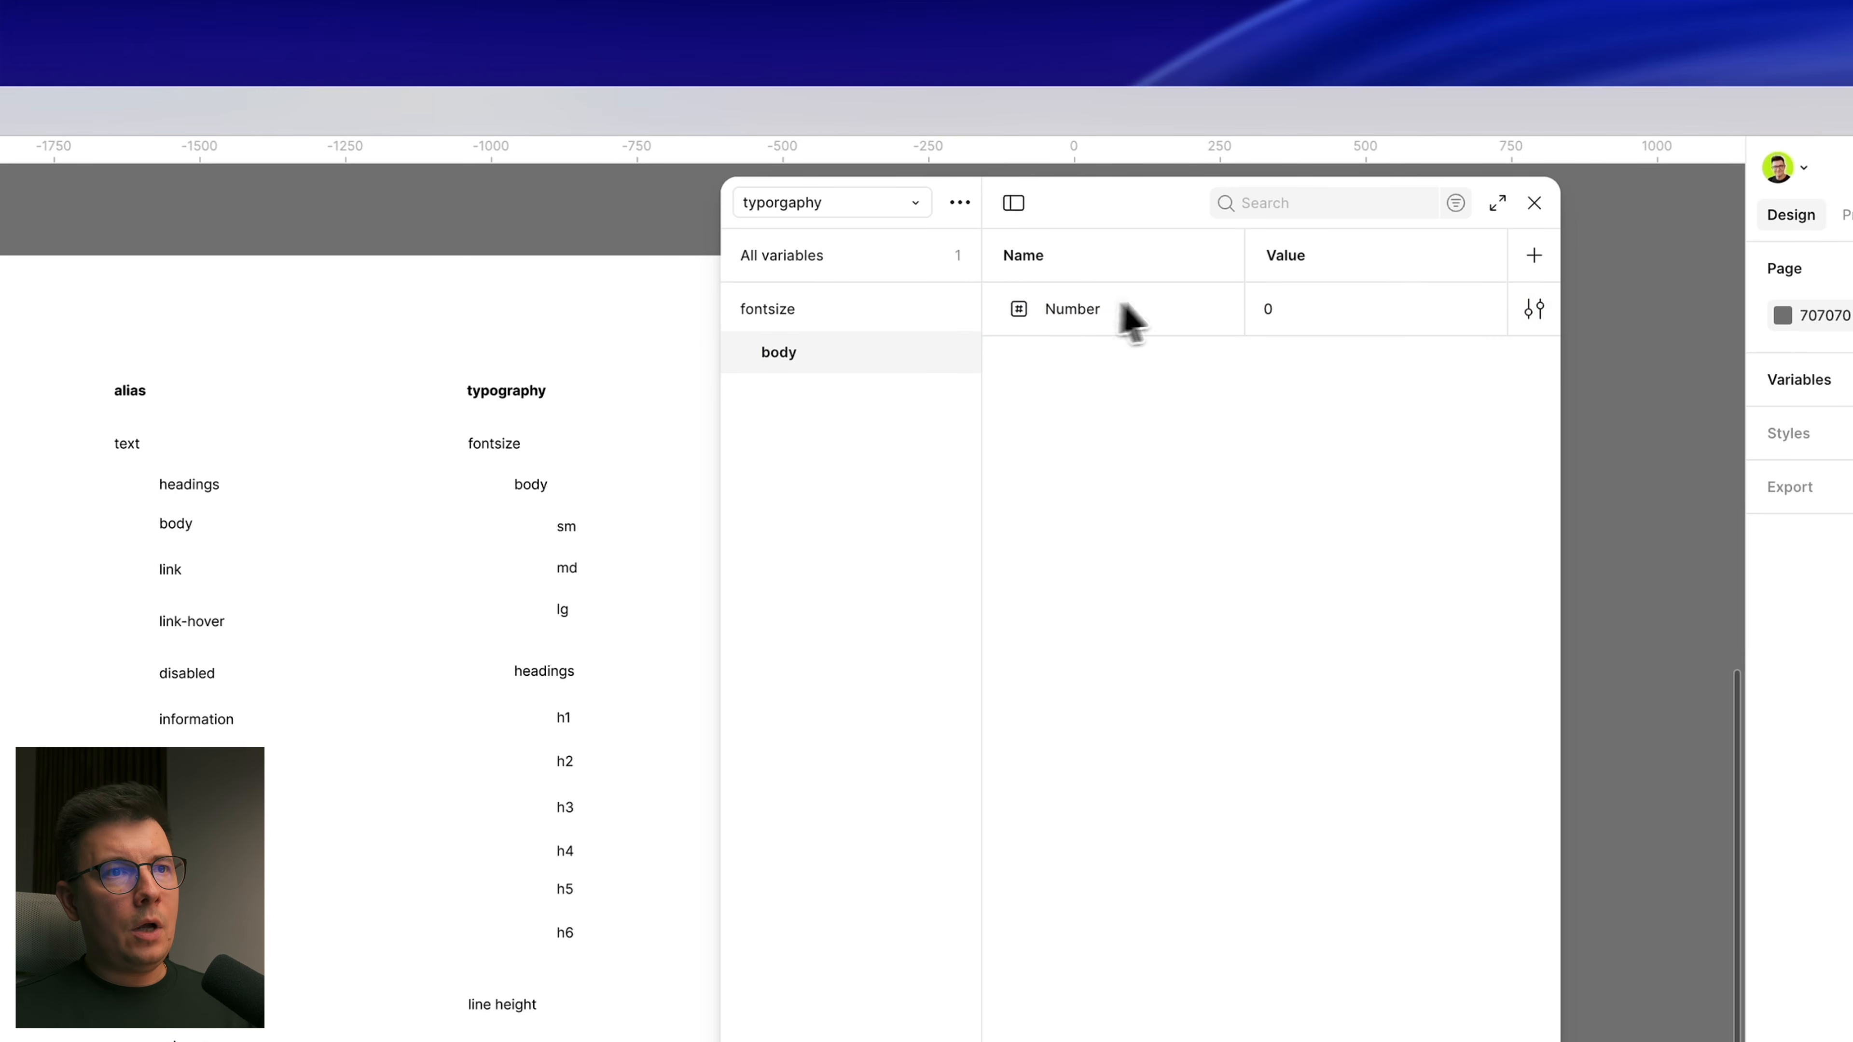
# Step: Duplicate the number variable in fontsize/body twice
pyautogui.click(1160, 311)
pyautogui.rightClick(1167, 310)
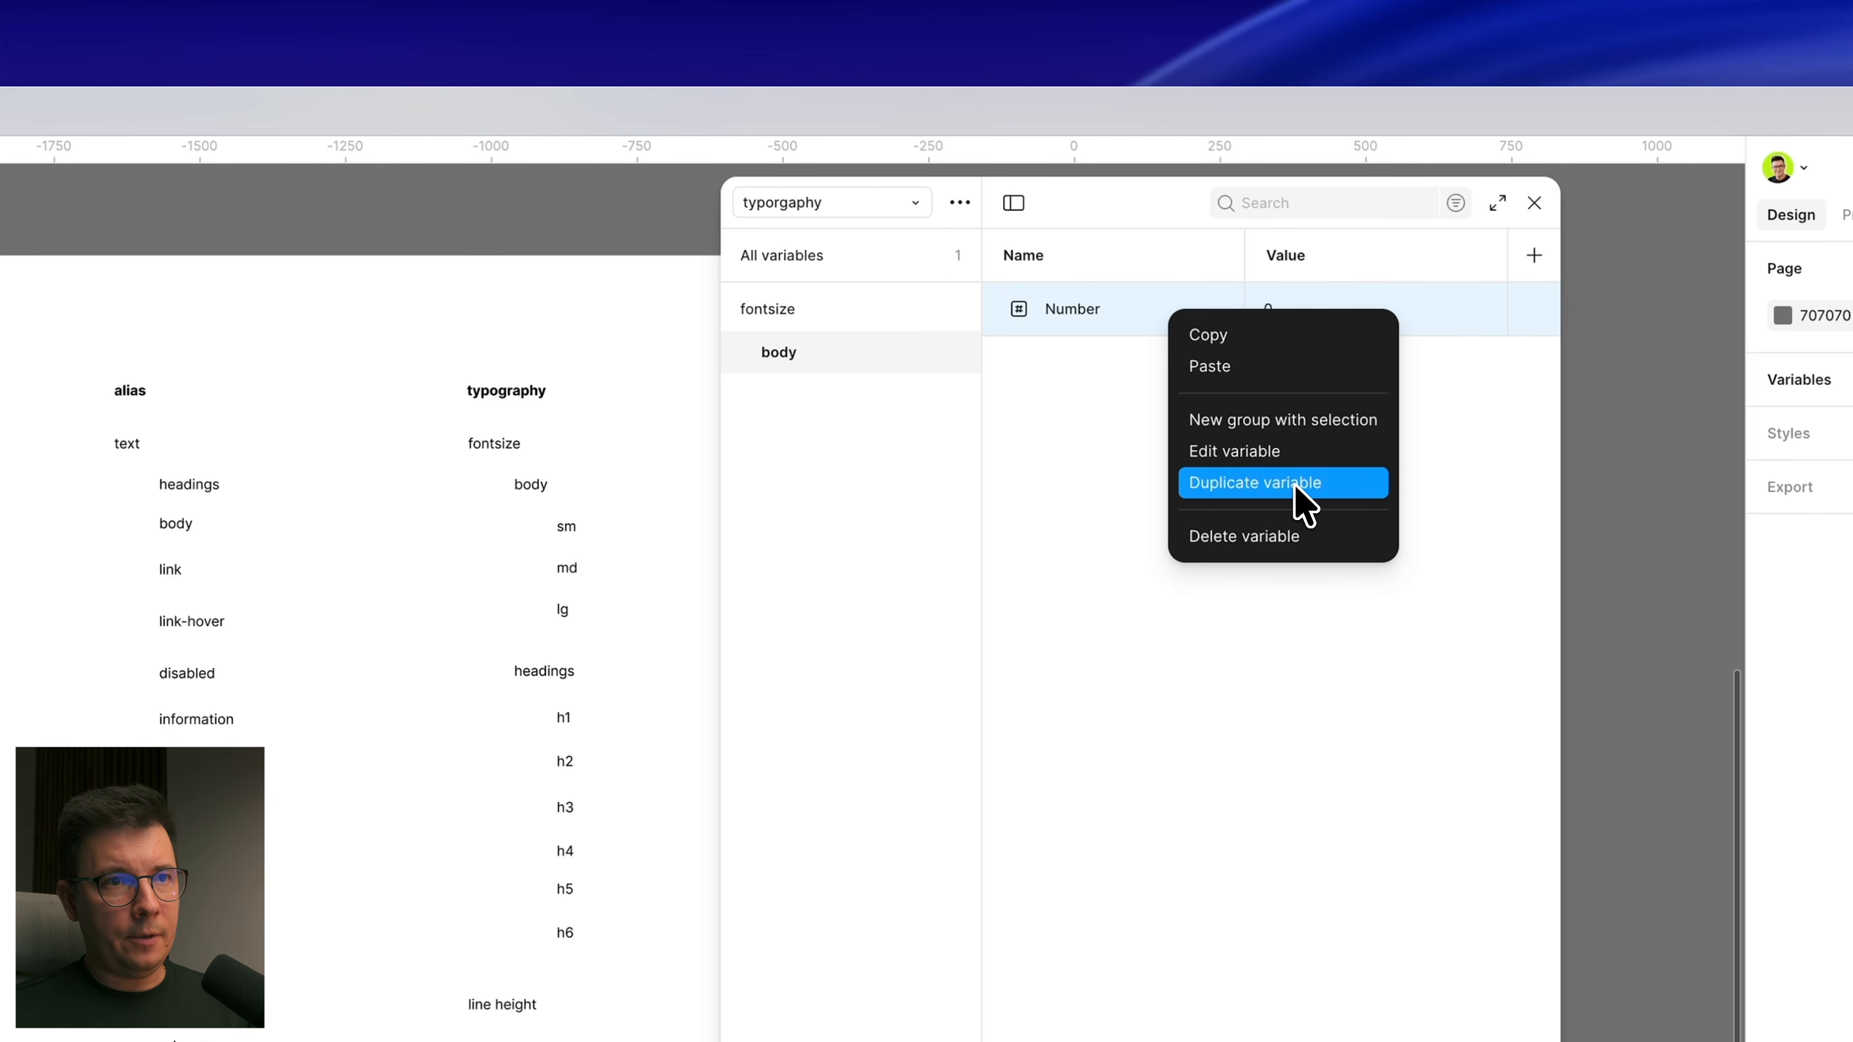
pyautogui.click(1264, 486)
pyautogui.hscroll(10, 548, 481)
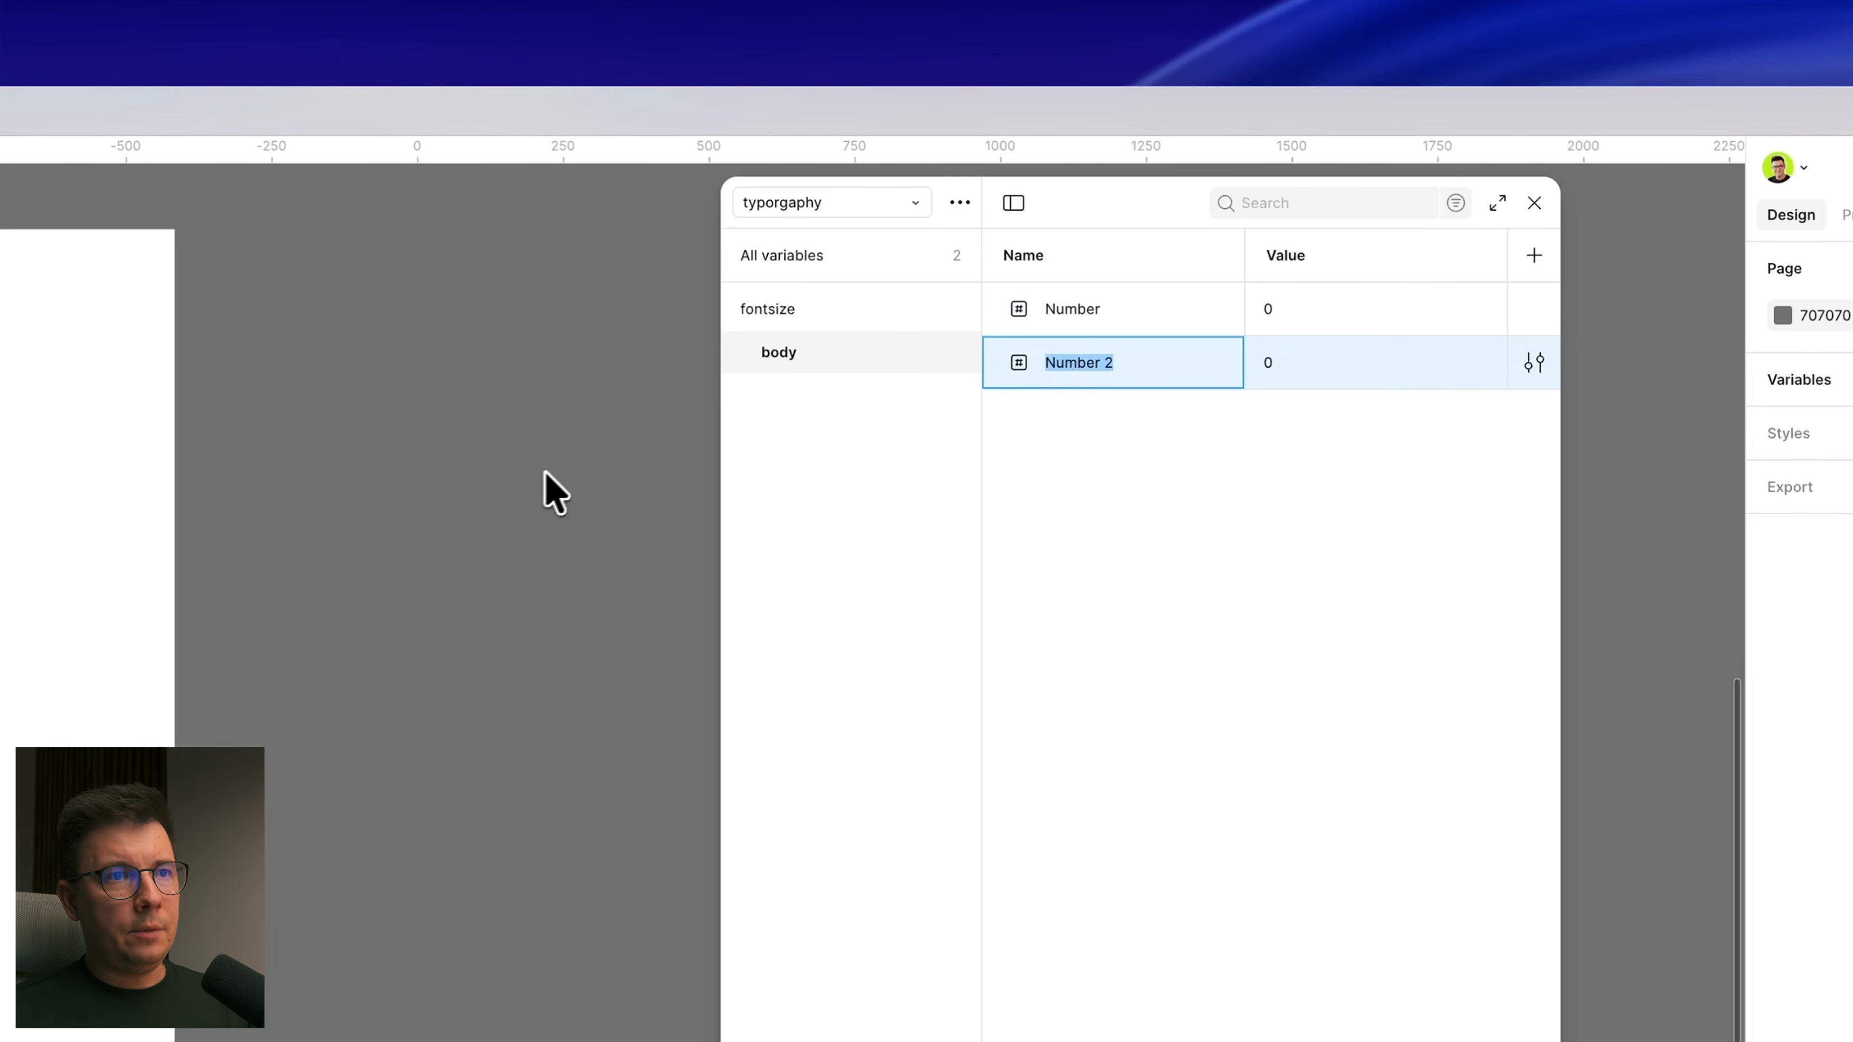
pyautogui.click(1201, 491)
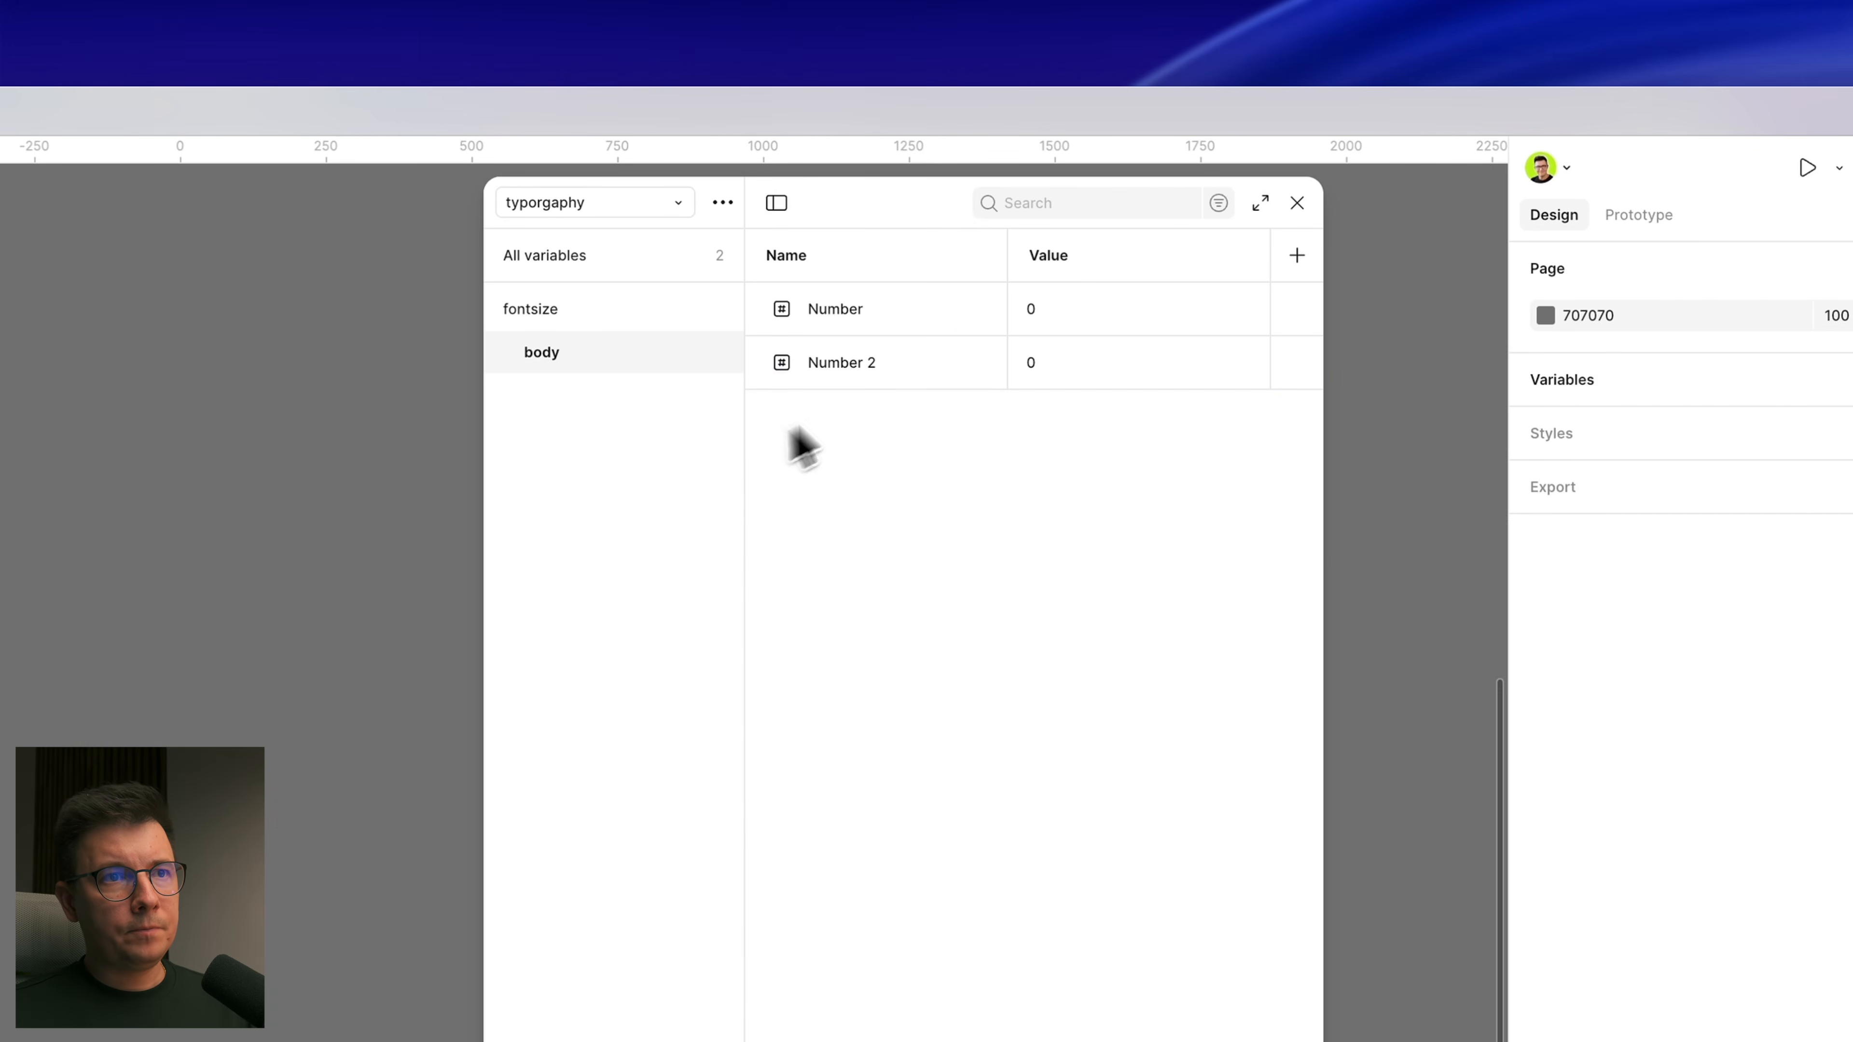
pyautogui.click(916, 365)
pyautogui.rightClick(946, 374)
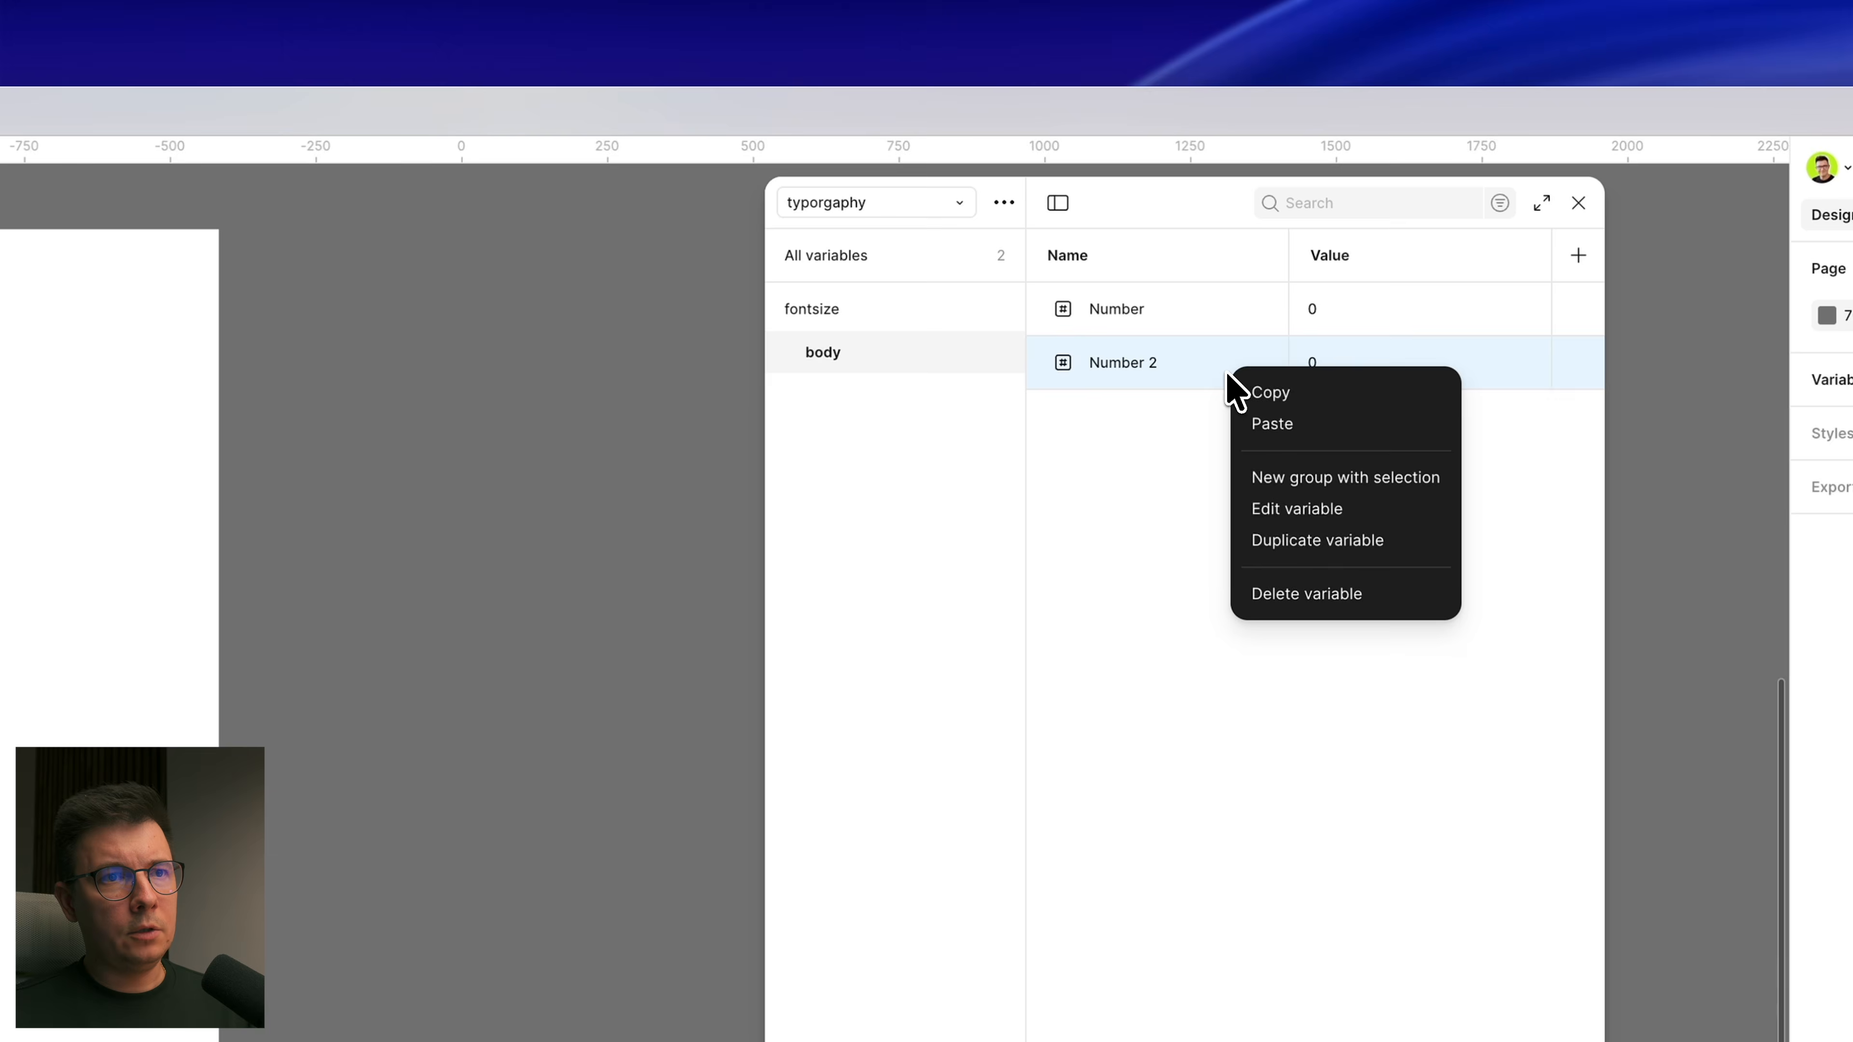
pyautogui.click(1318, 540)
# Step: Rename the three number variables in fontsize/body as sm, md and lg
pyautogui.doubleClick(1135, 312)
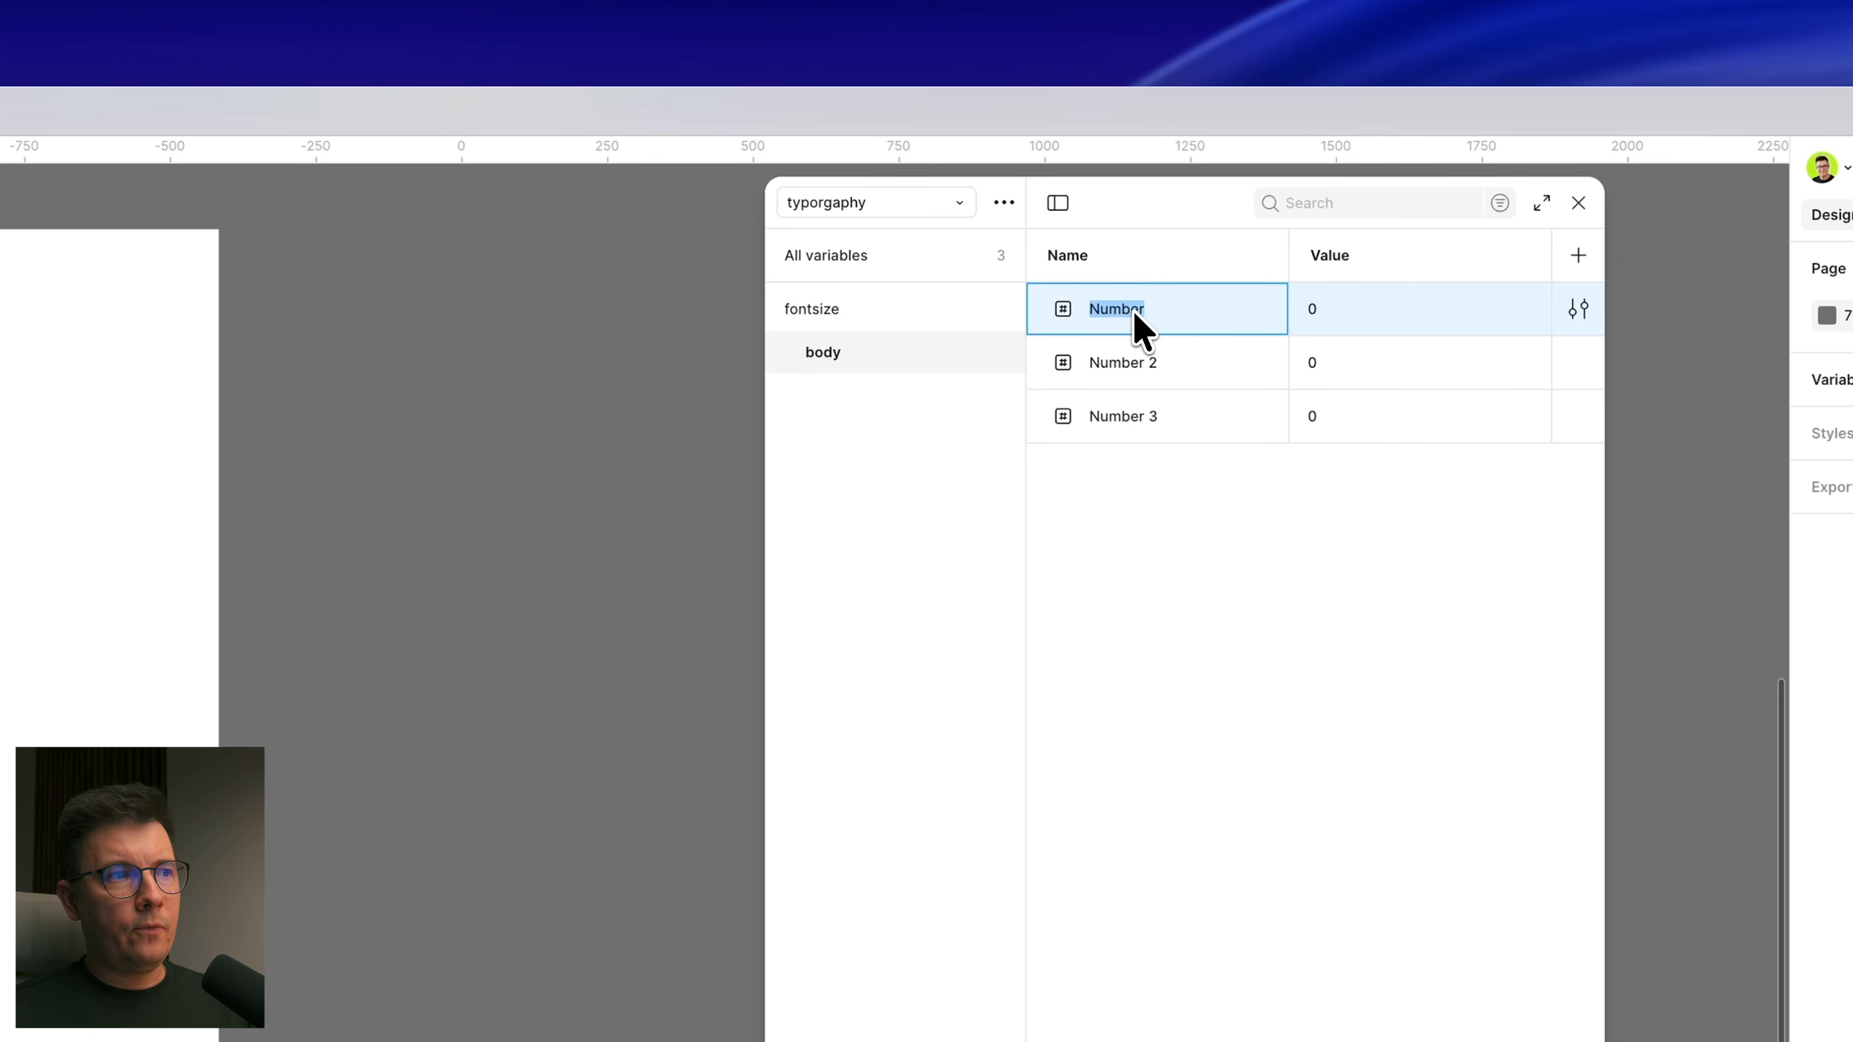
pyautogui.write('sm')
pyautogui.click(1134, 365)
pyautogui.doubleClick(1134, 362)
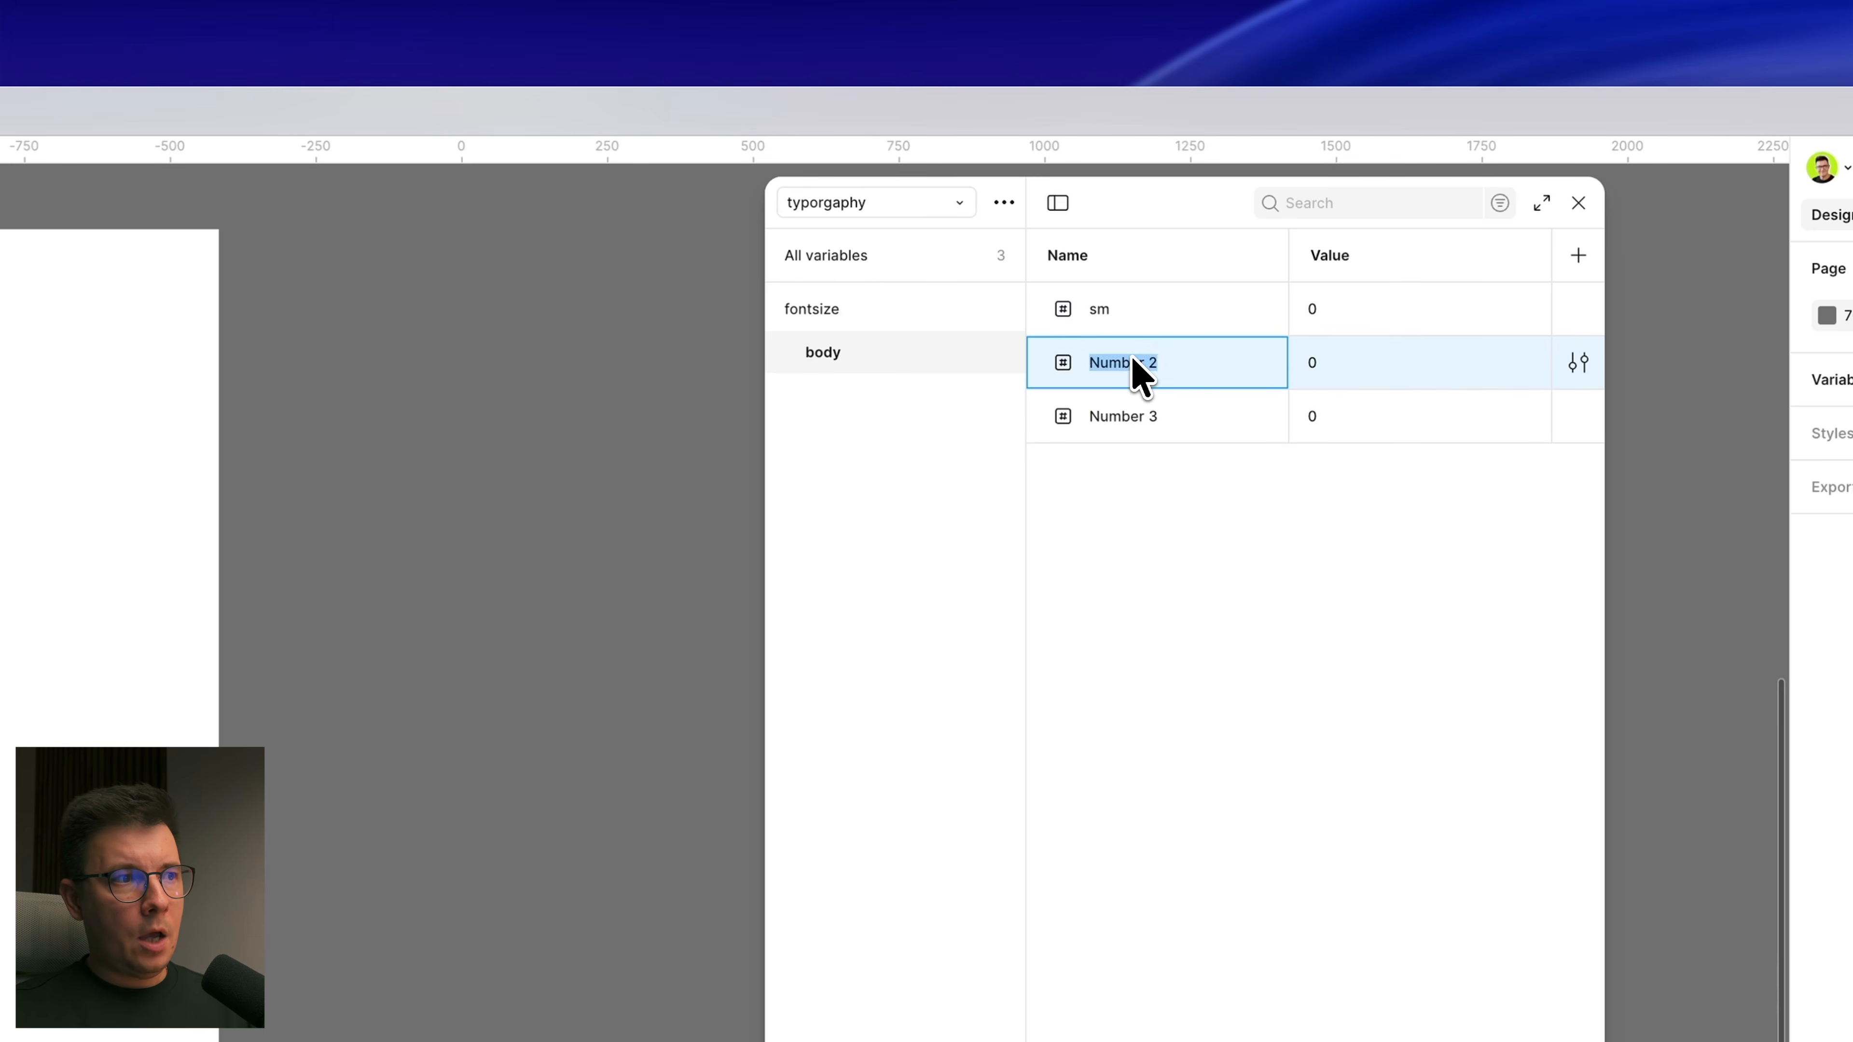
pyautogui.write('md')
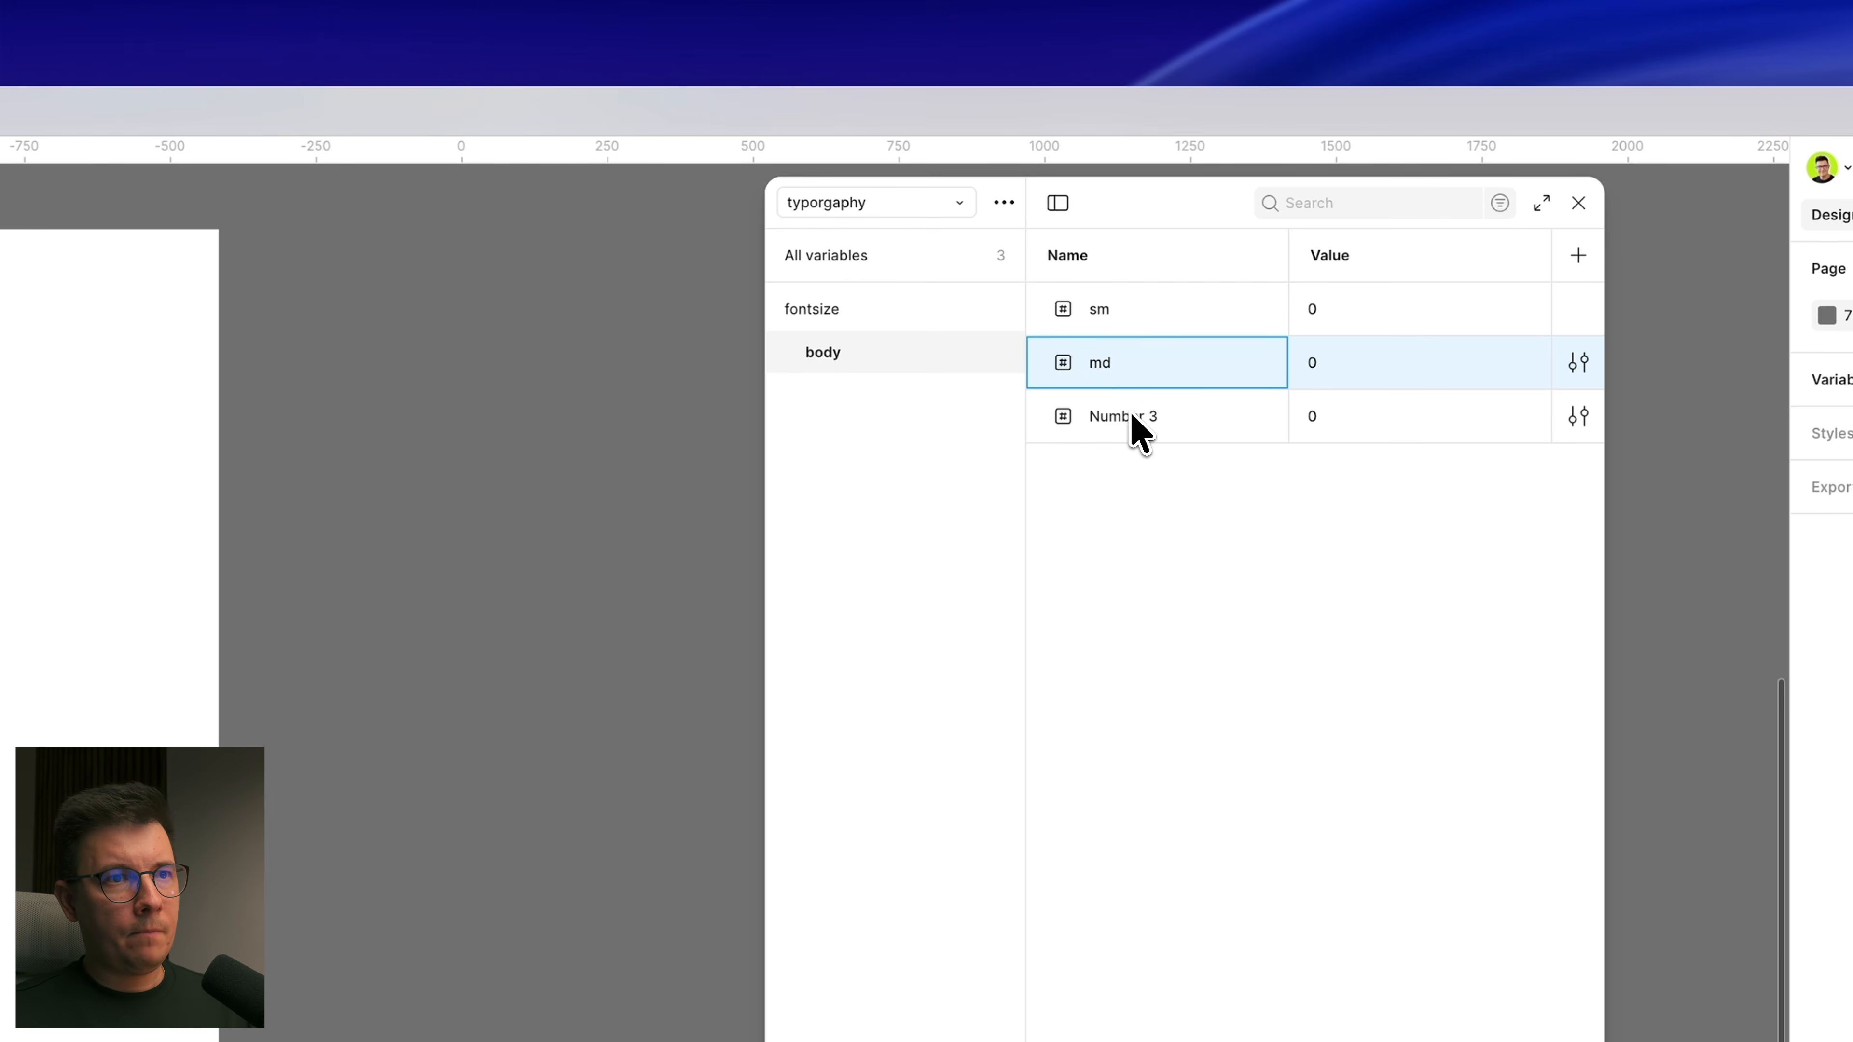
pyautogui.click(1133, 418)
pyautogui.doubleClick(1132, 418)
pyautogui.write('lg')
pyautogui.click(1195, 577)
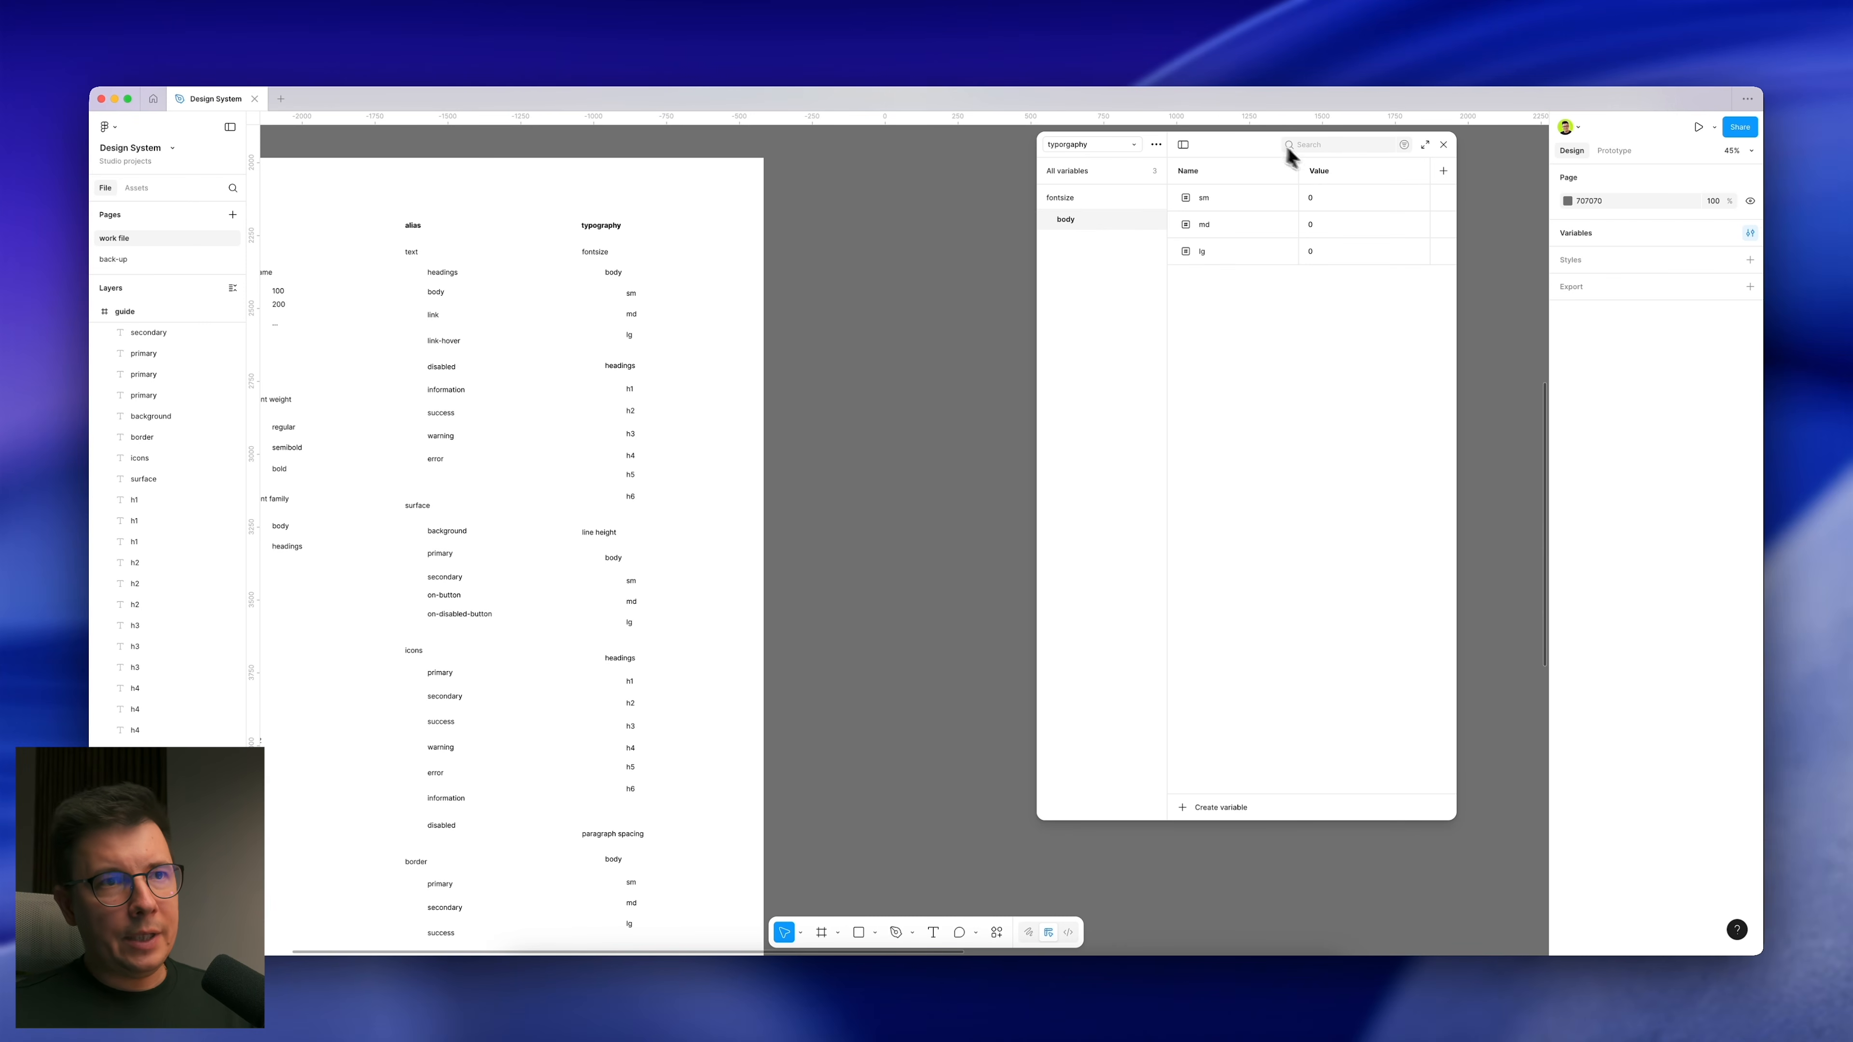
# Step: Link the md variable in fontsize/body to the base variable scale/16
pyautogui.click(1306, 223)
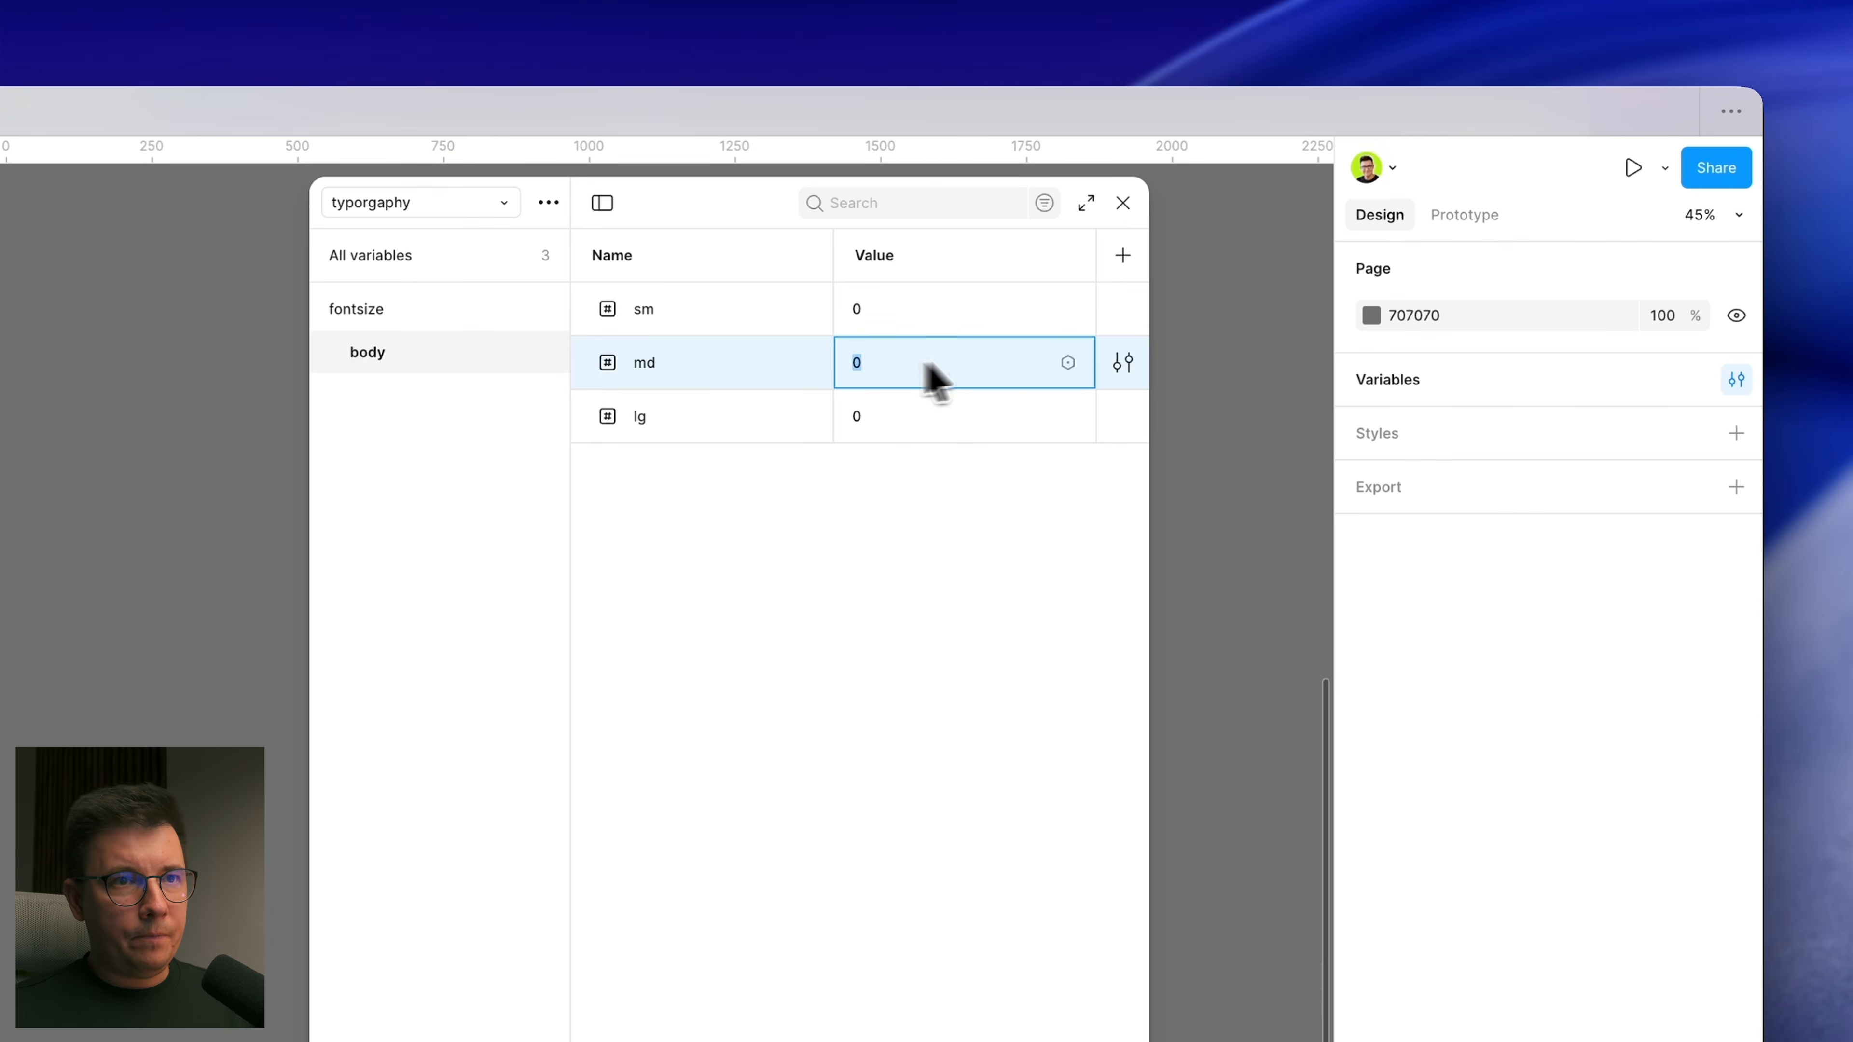
pyautogui.click(1068, 363)
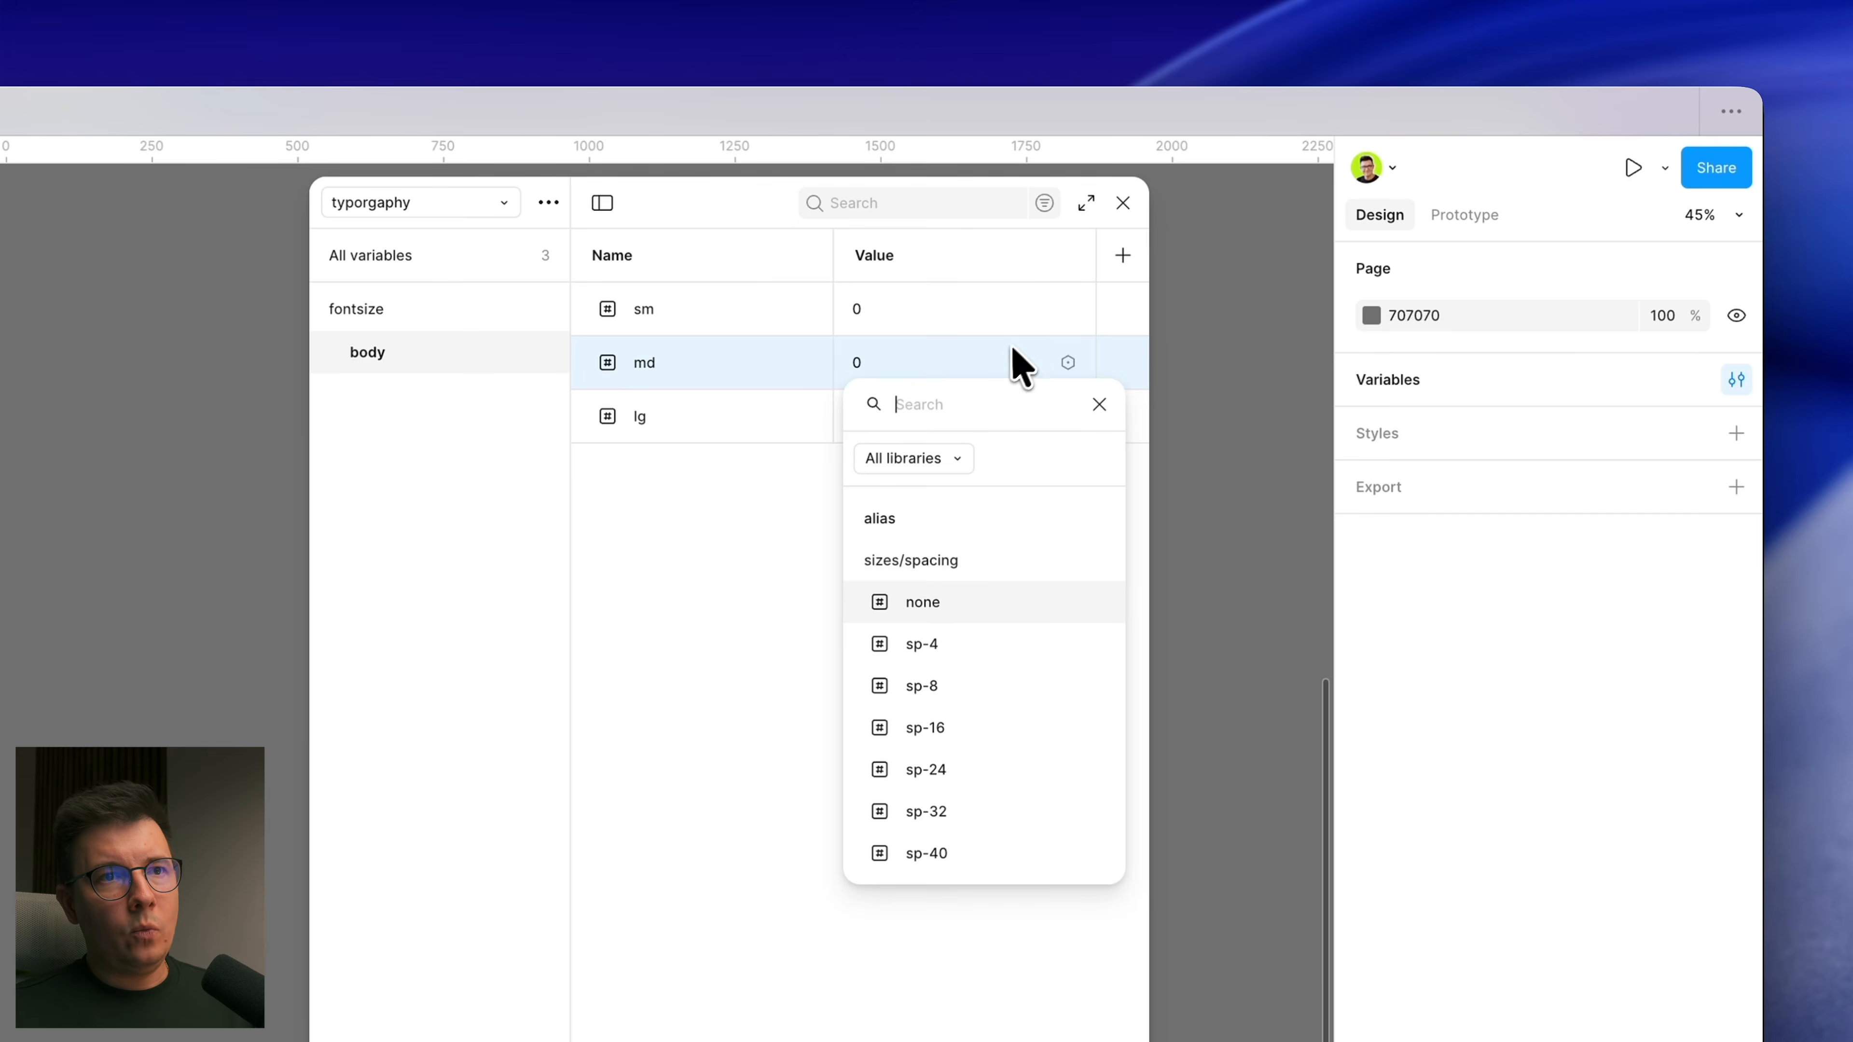
pyautogui.scroll(-3, 936, 587)
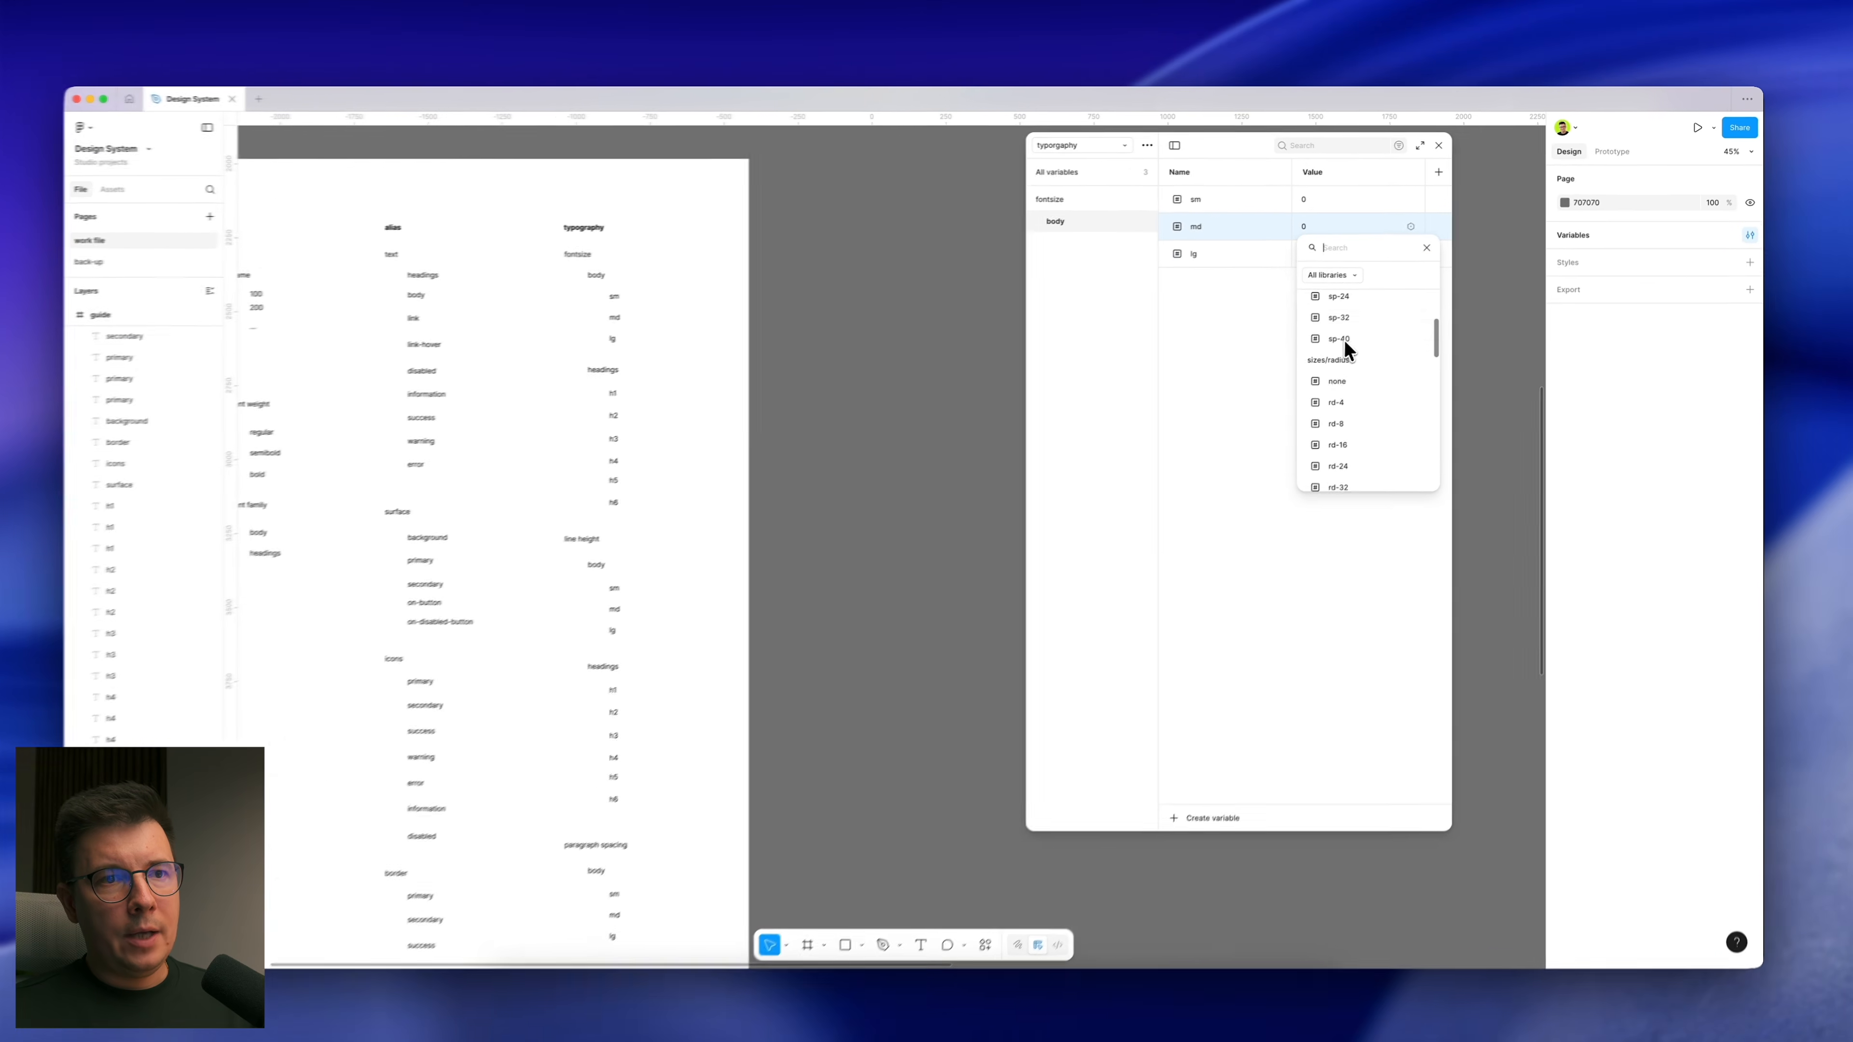
pyautogui.scroll(-5, 1346, 340)
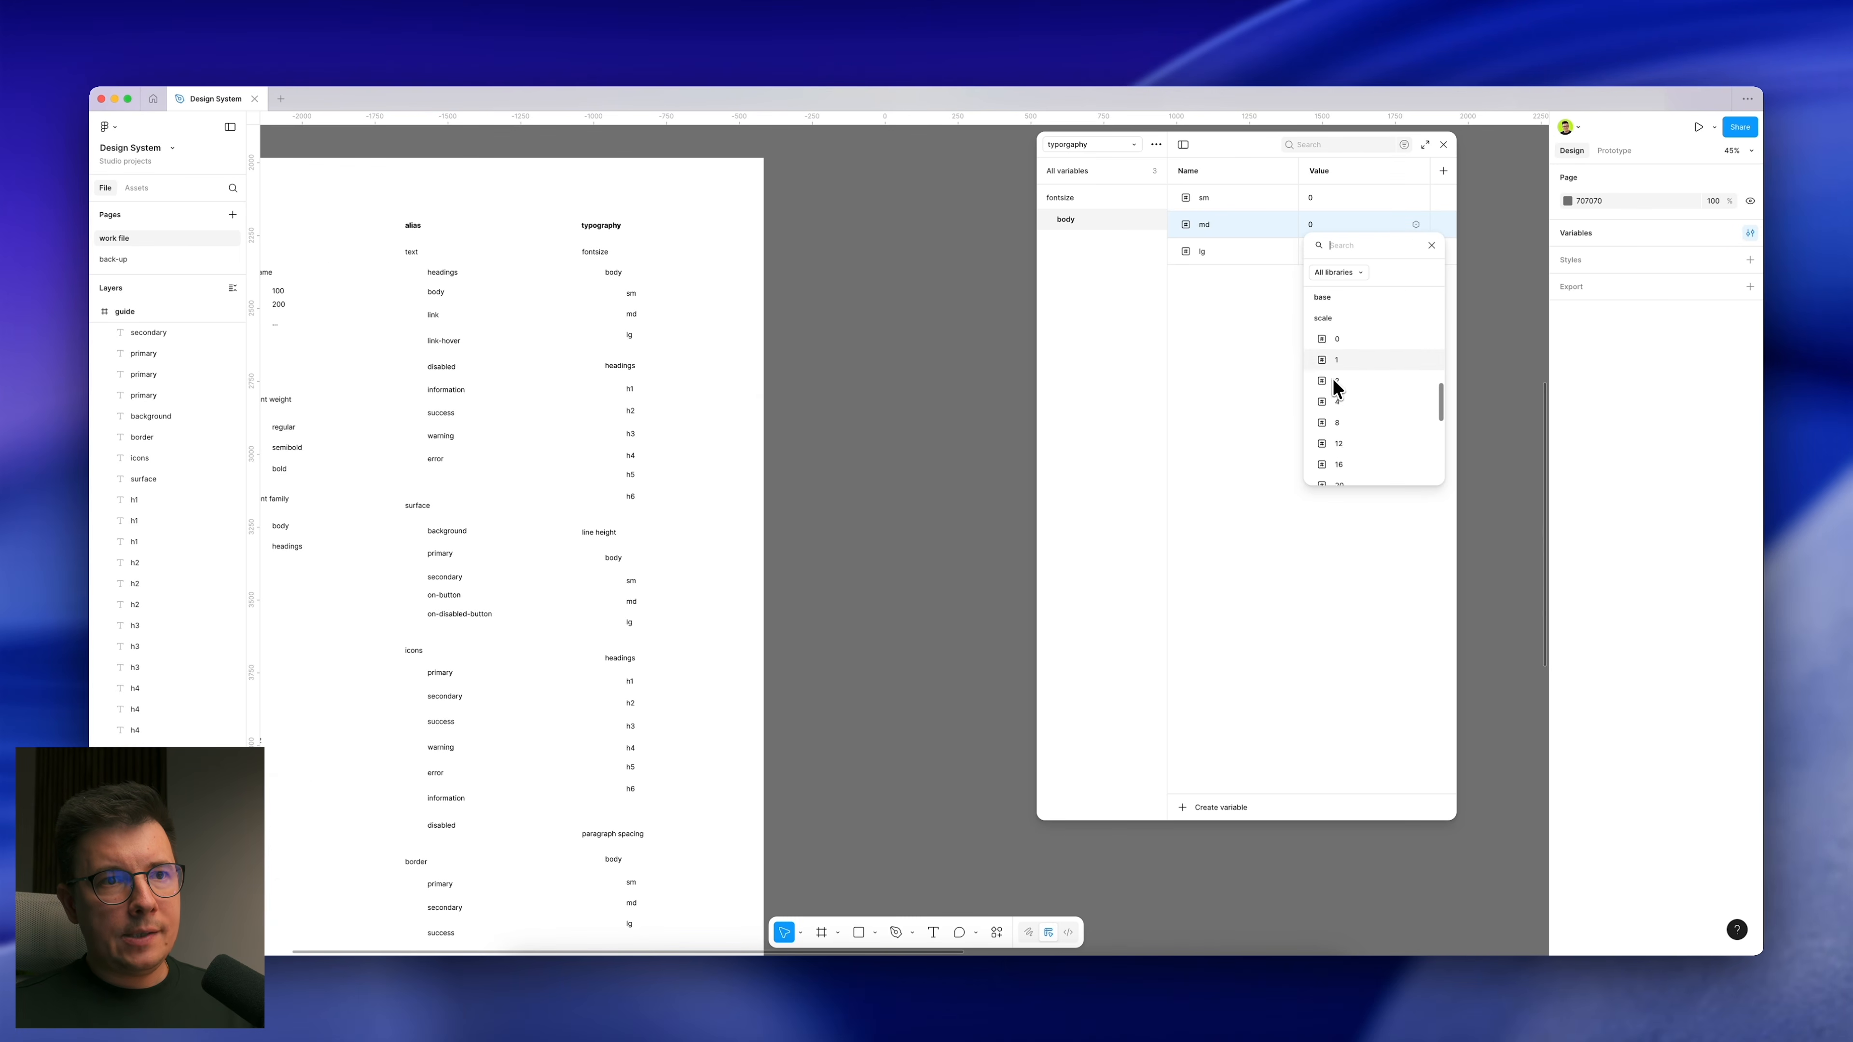
pyautogui.scroll(-3, 1338, 348)
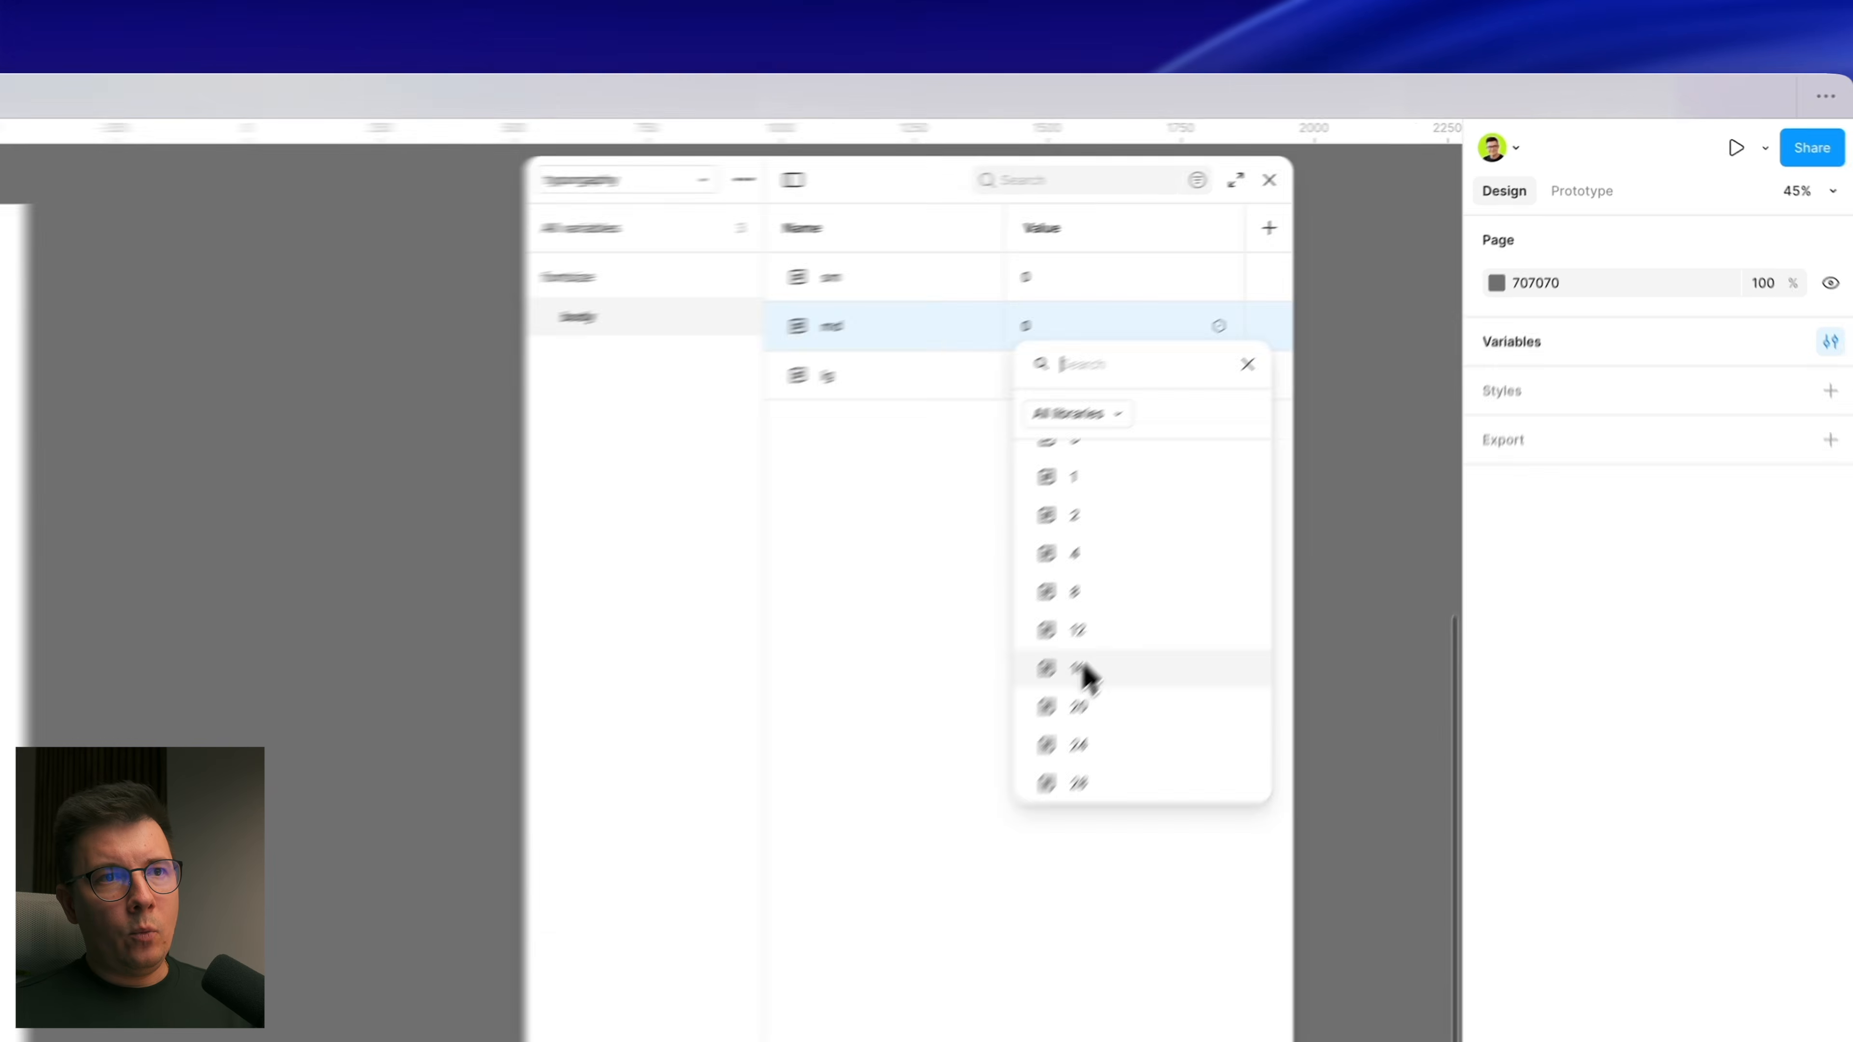
pyautogui.click(1081, 668)
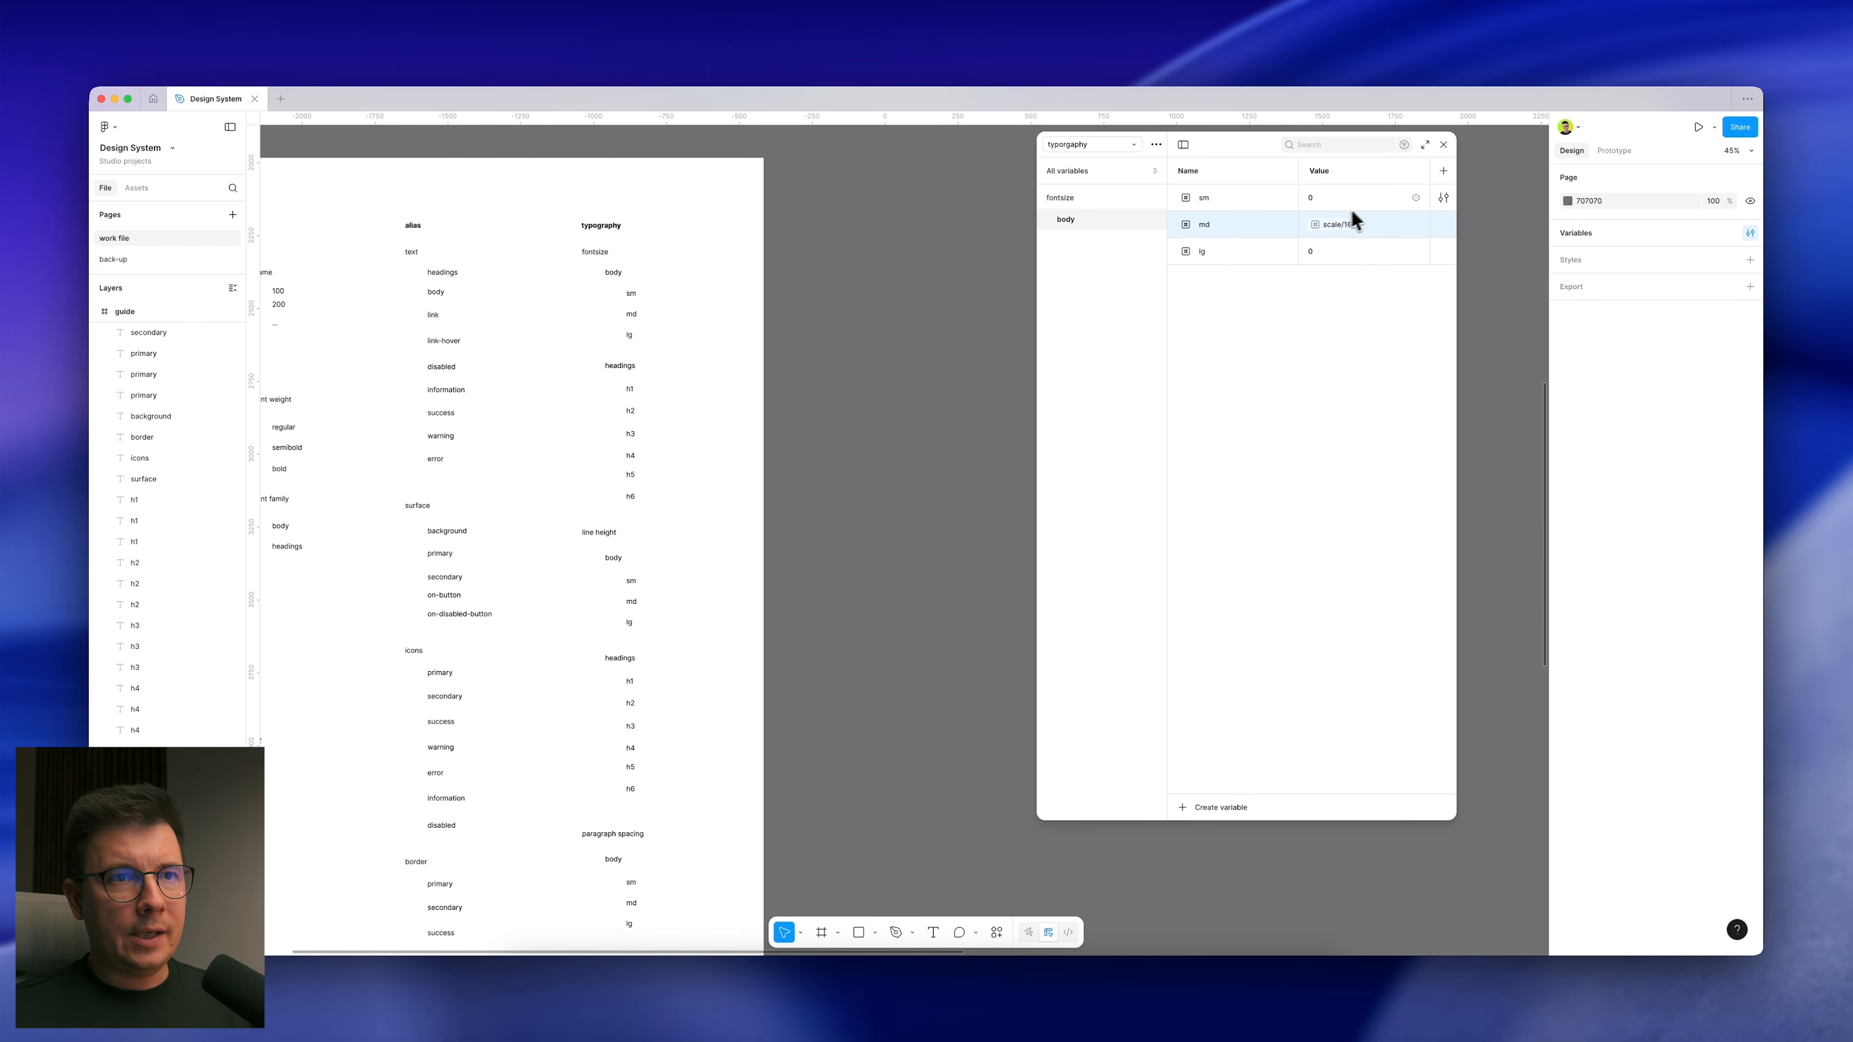
# Step: Link the sm variable in fontsize/body to the base variable scale/12
pyautogui.click(1415, 197)
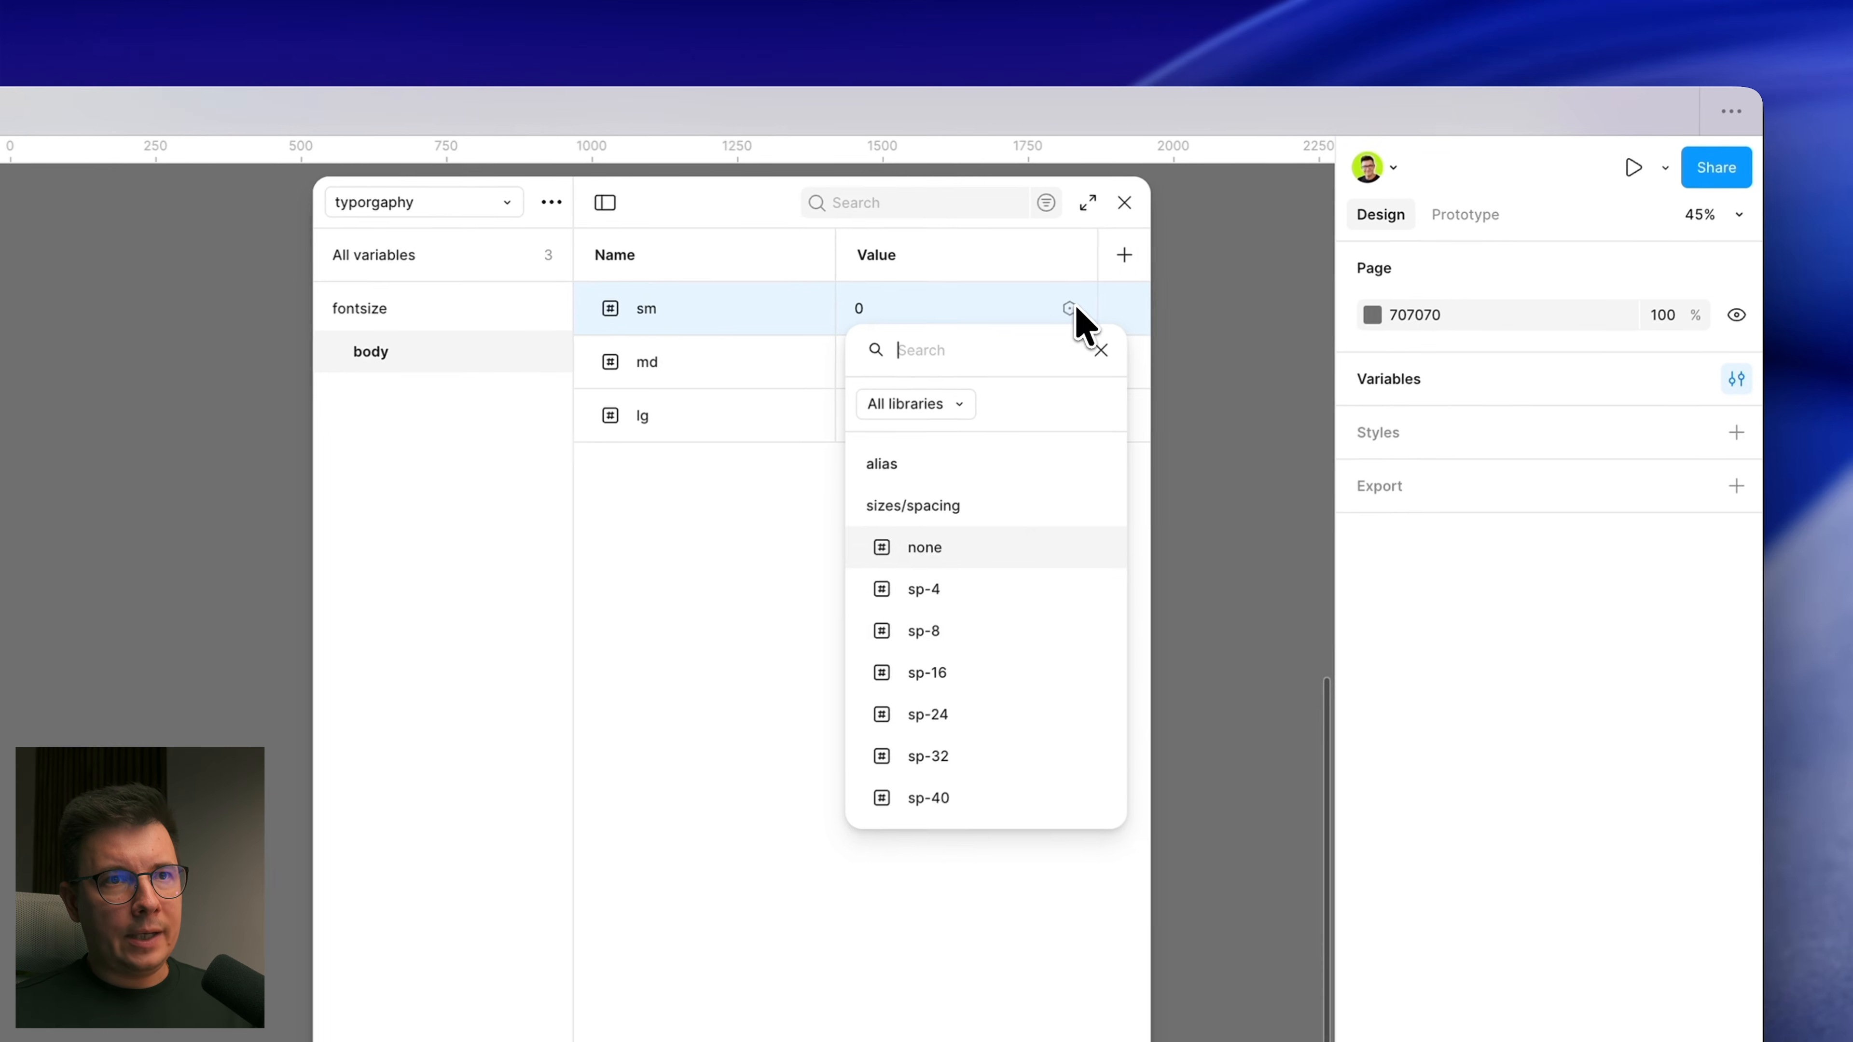
pyautogui.scroll(-5, 1383, 343)
pyautogui.scroll(-5, 965, 620)
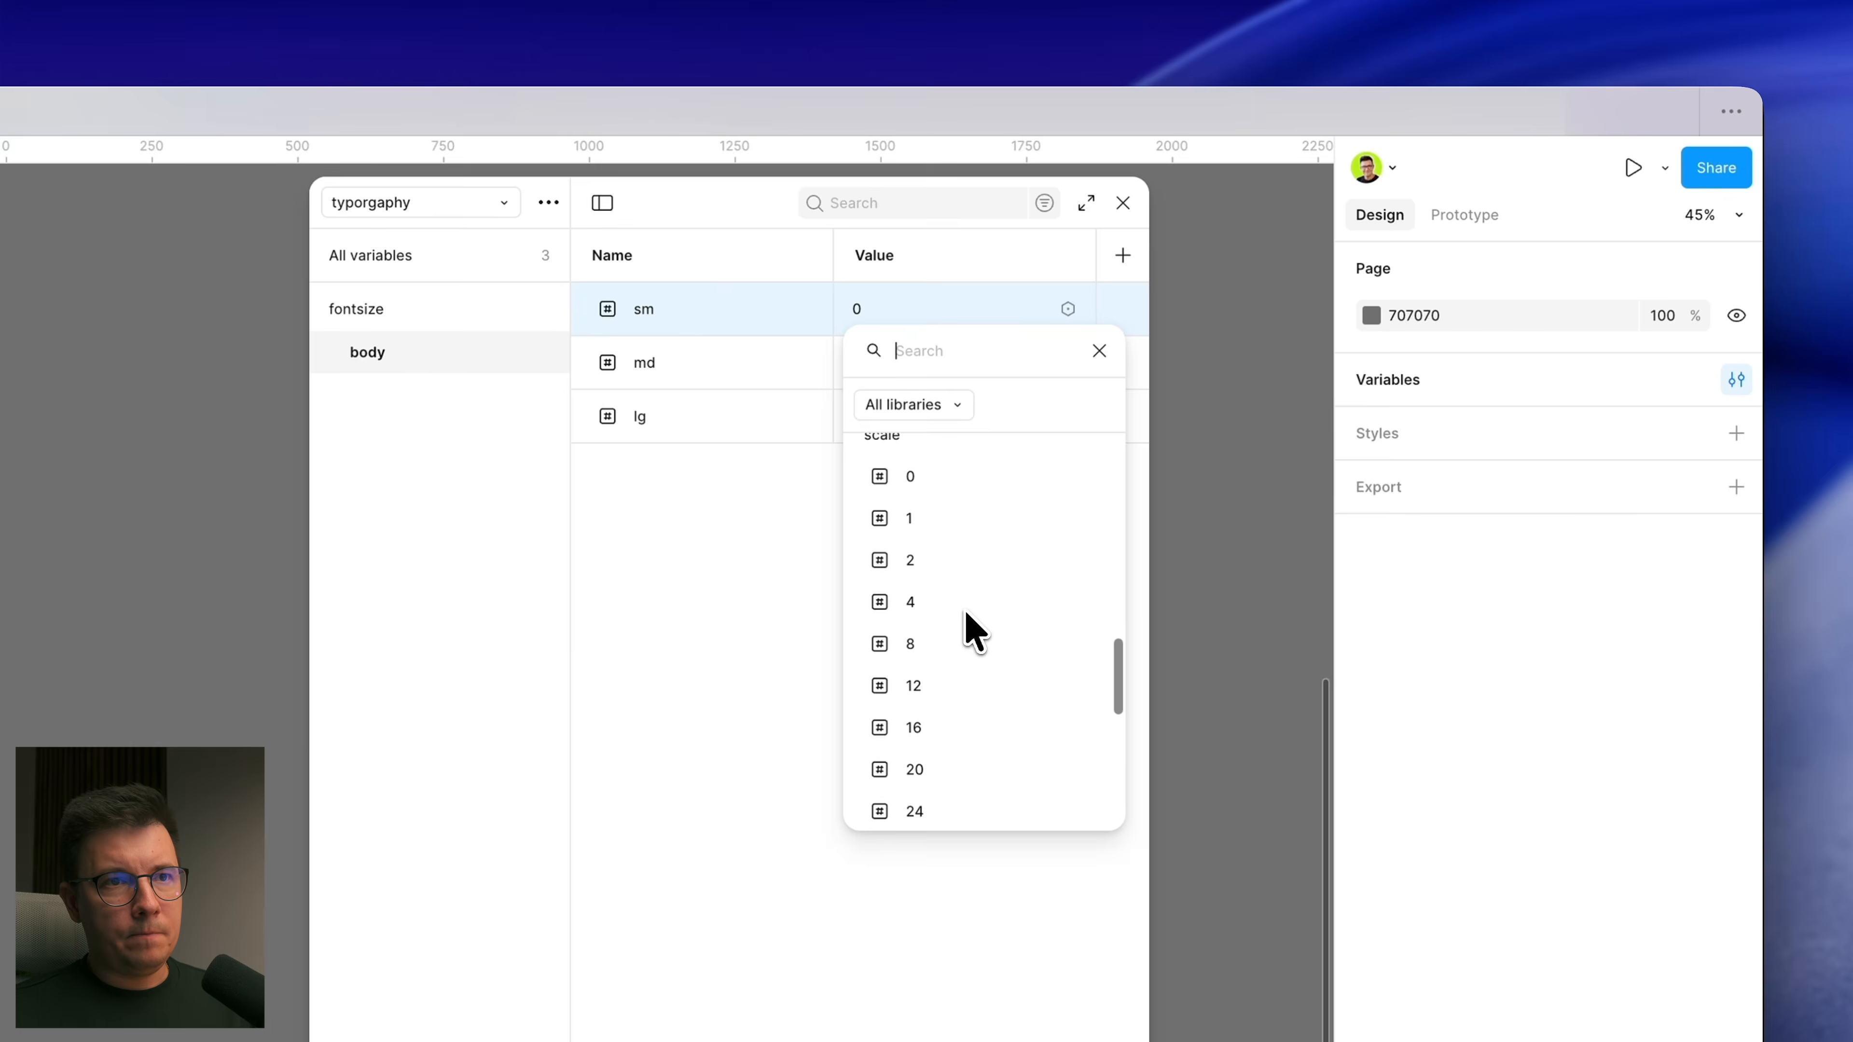
pyautogui.scroll(3, 965, 620)
pyautogui.scroll(-4, 1362, 350)
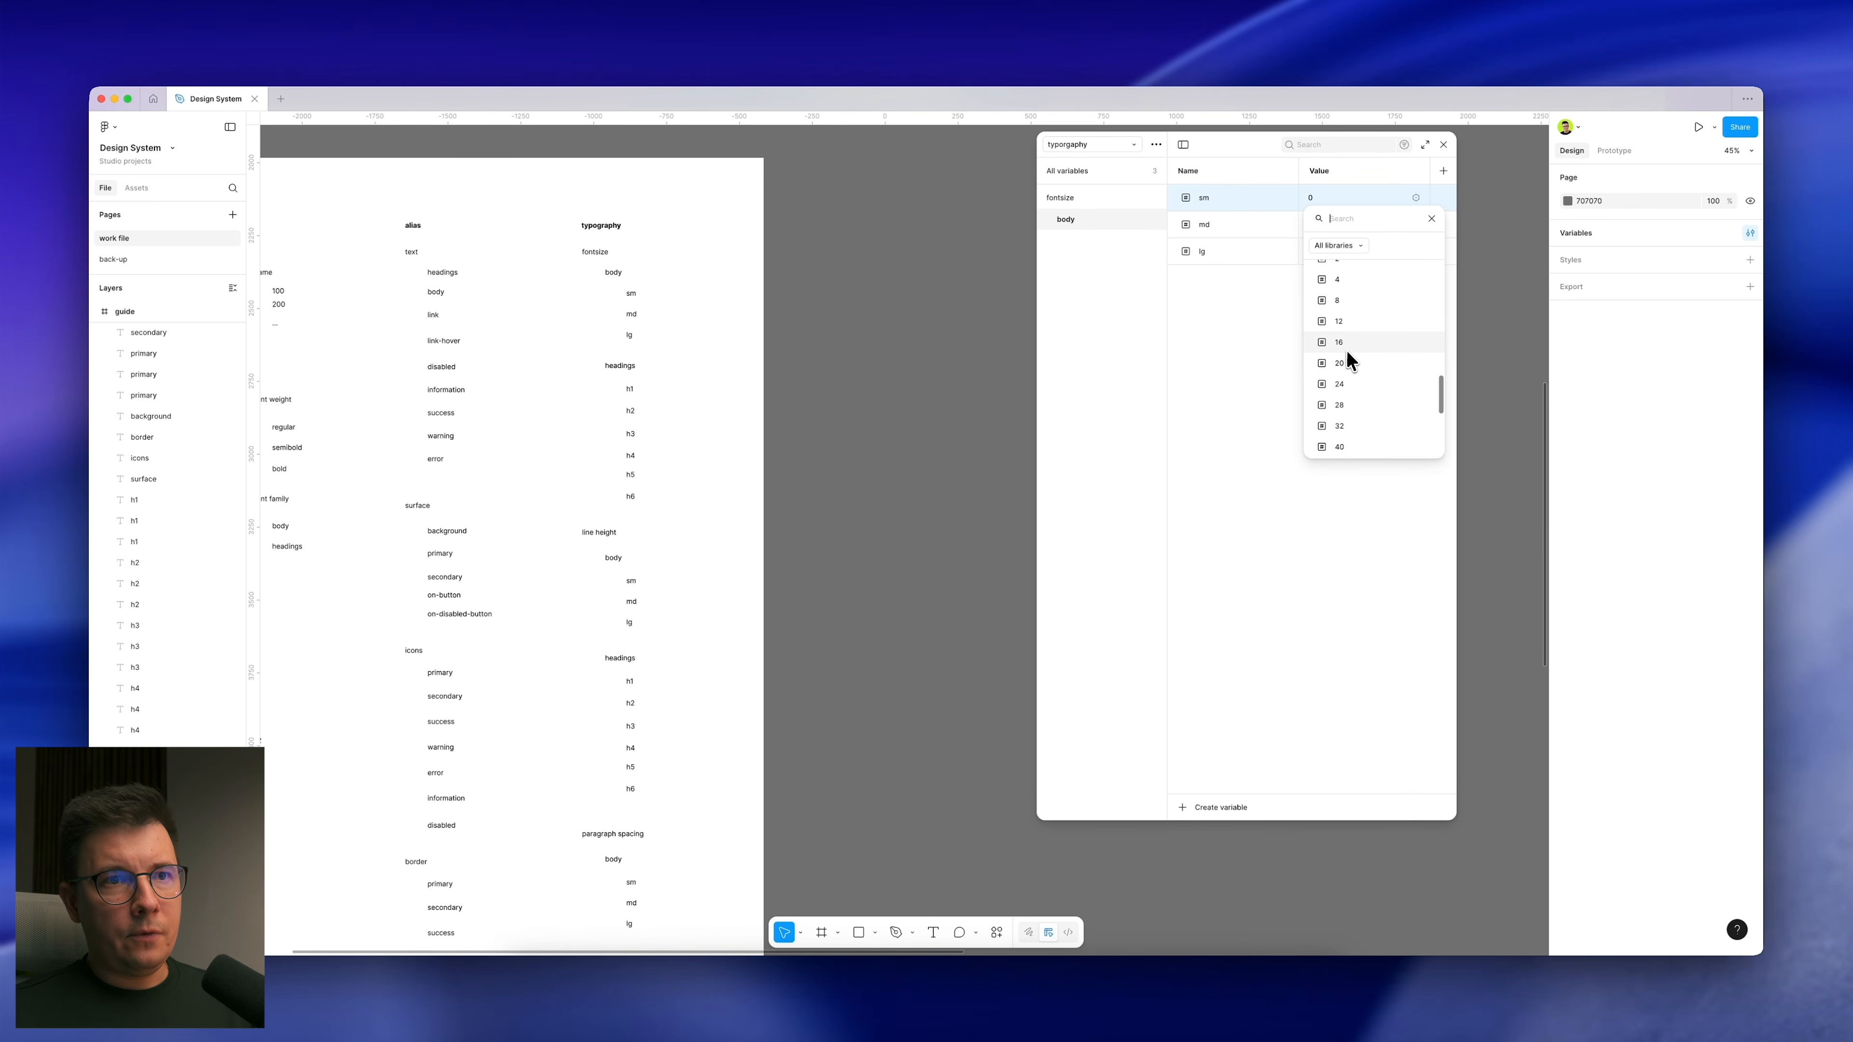
pyautogui.click(1343, 346)
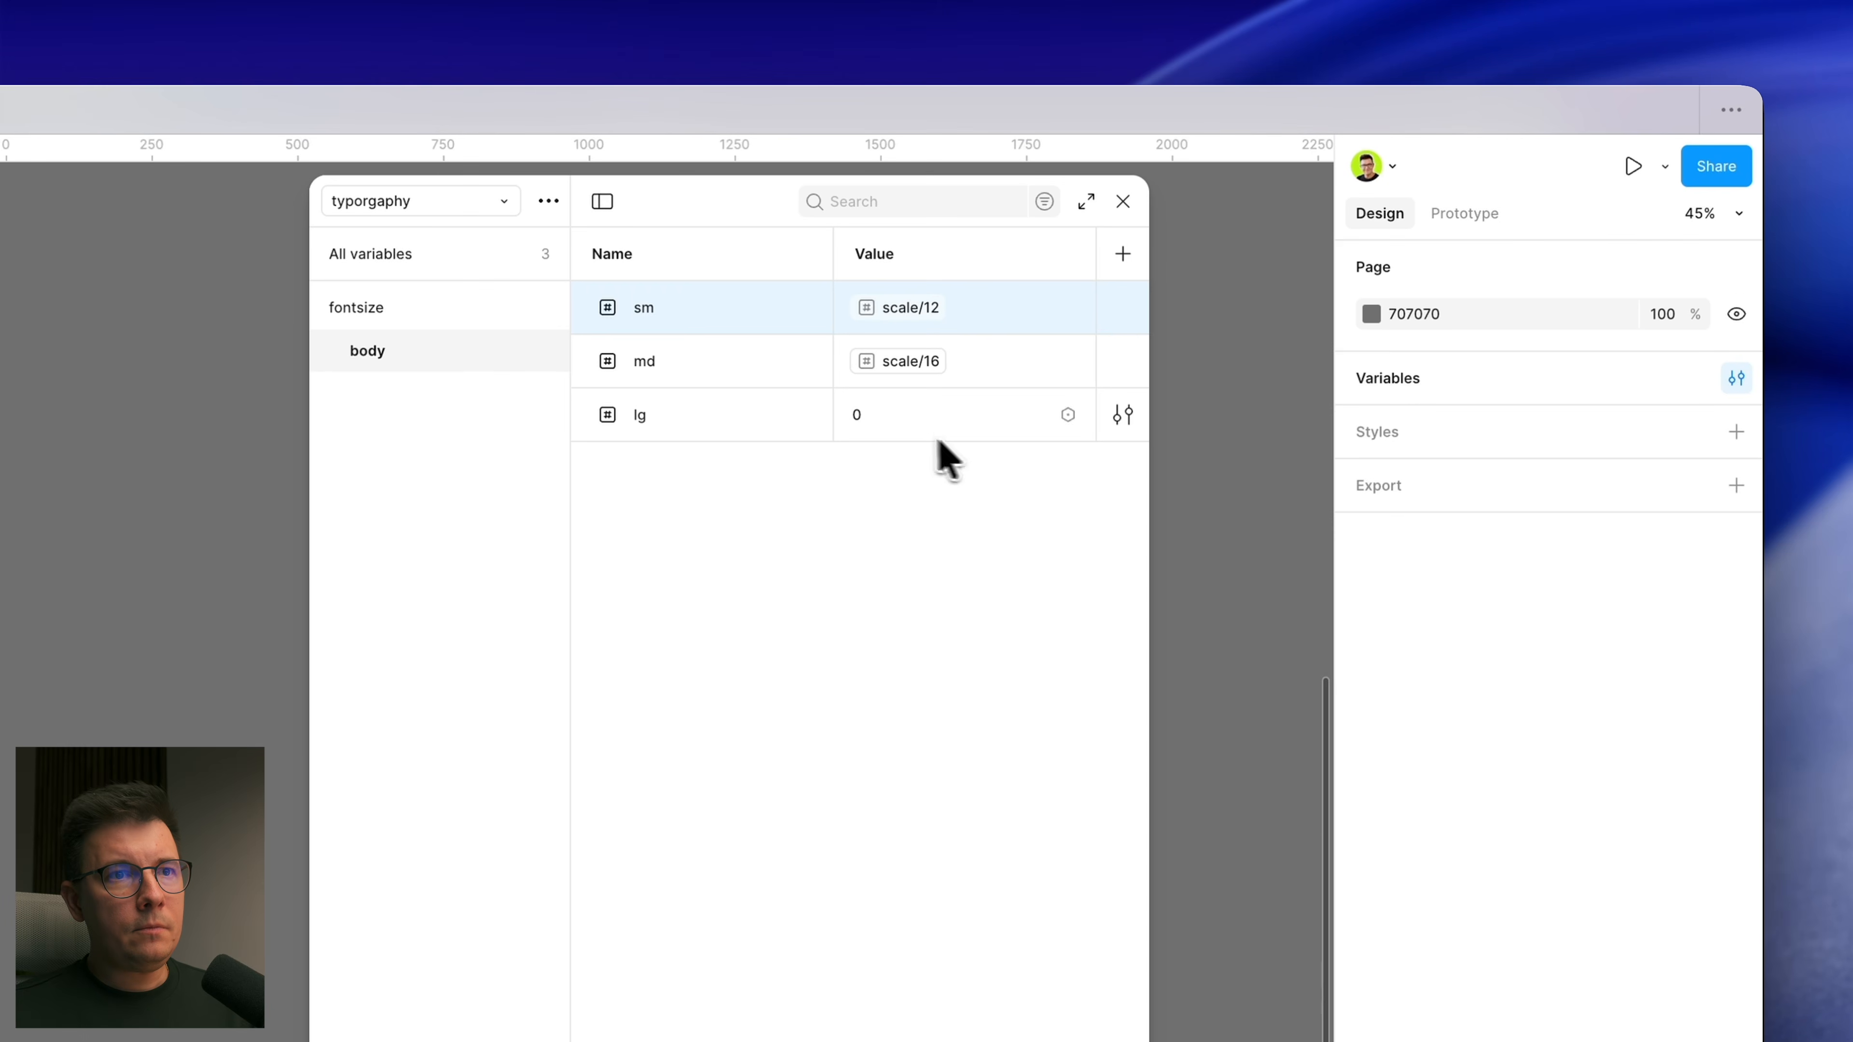
# Step: Link the lg variable in fontsize/body to the base variable scale/20
pyautogui.click(918, 417)
pyautogui.click(1068, 416)
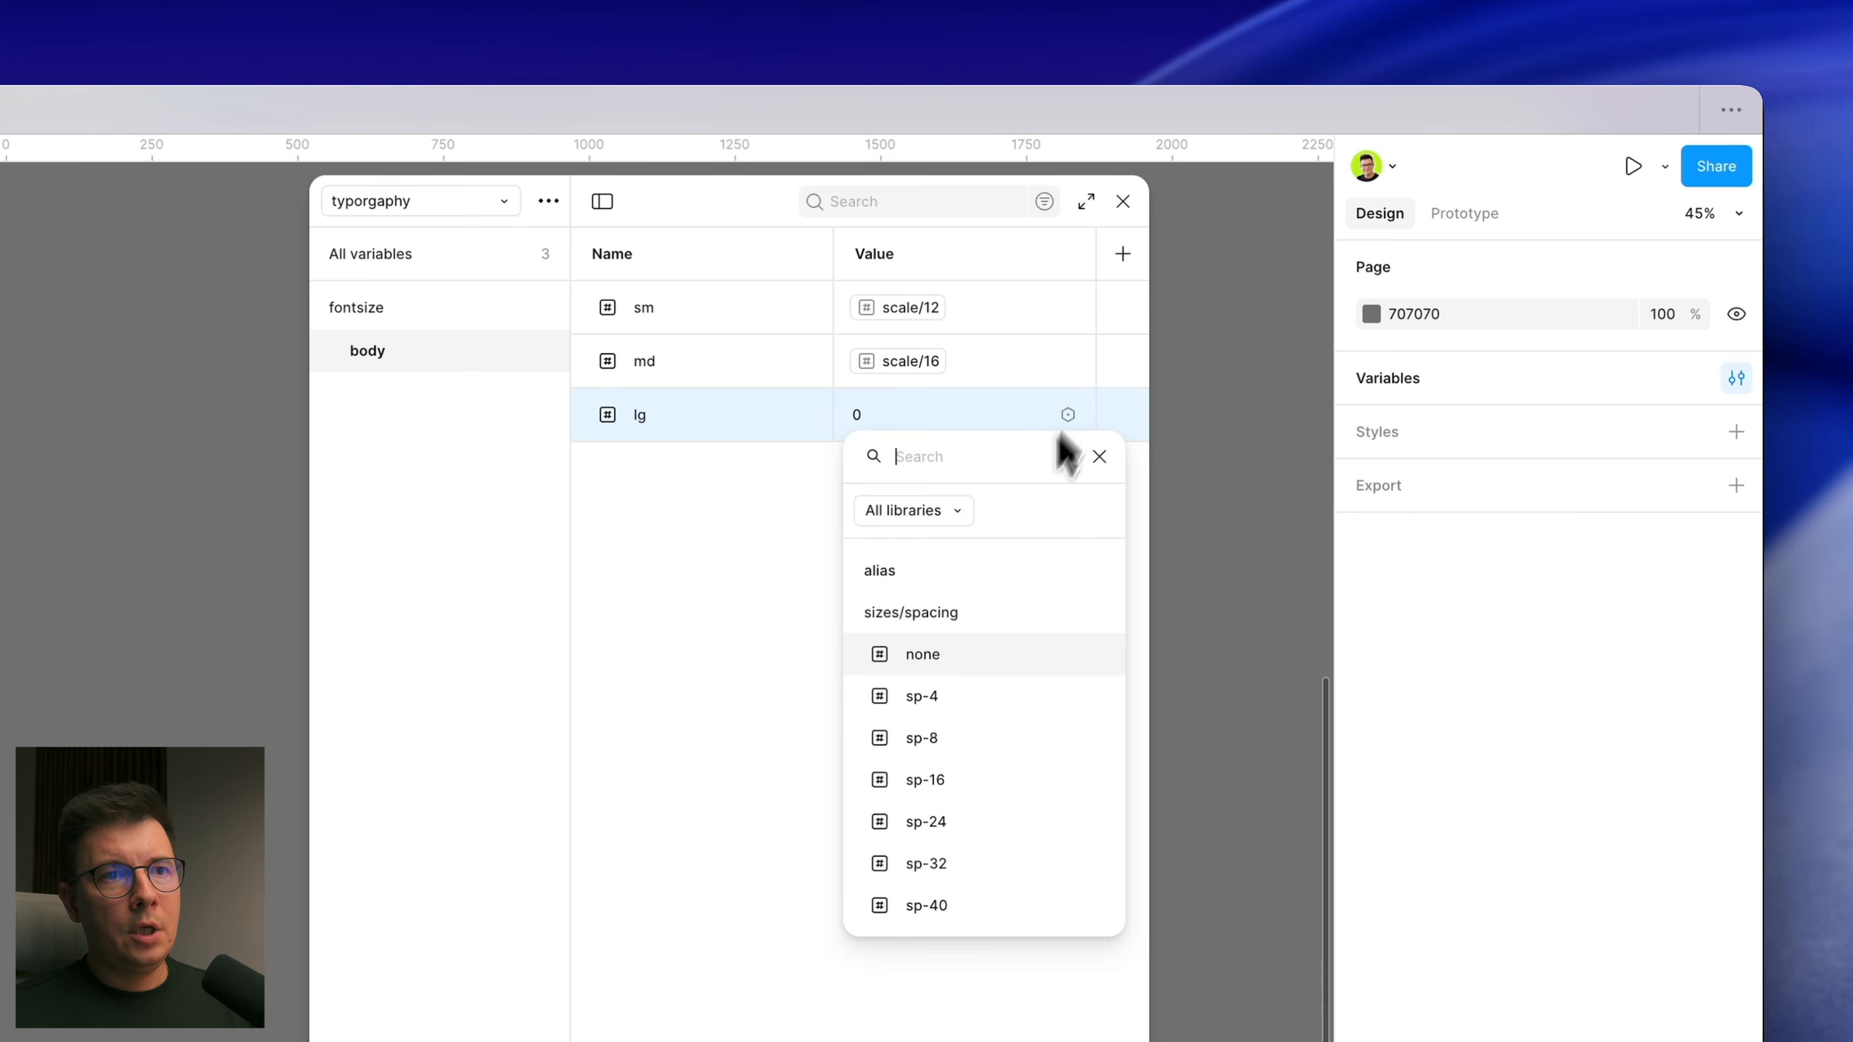
pyautogui.scroll(-5, 955, 683)
pyautogui.scroll(-5, 947, 686)
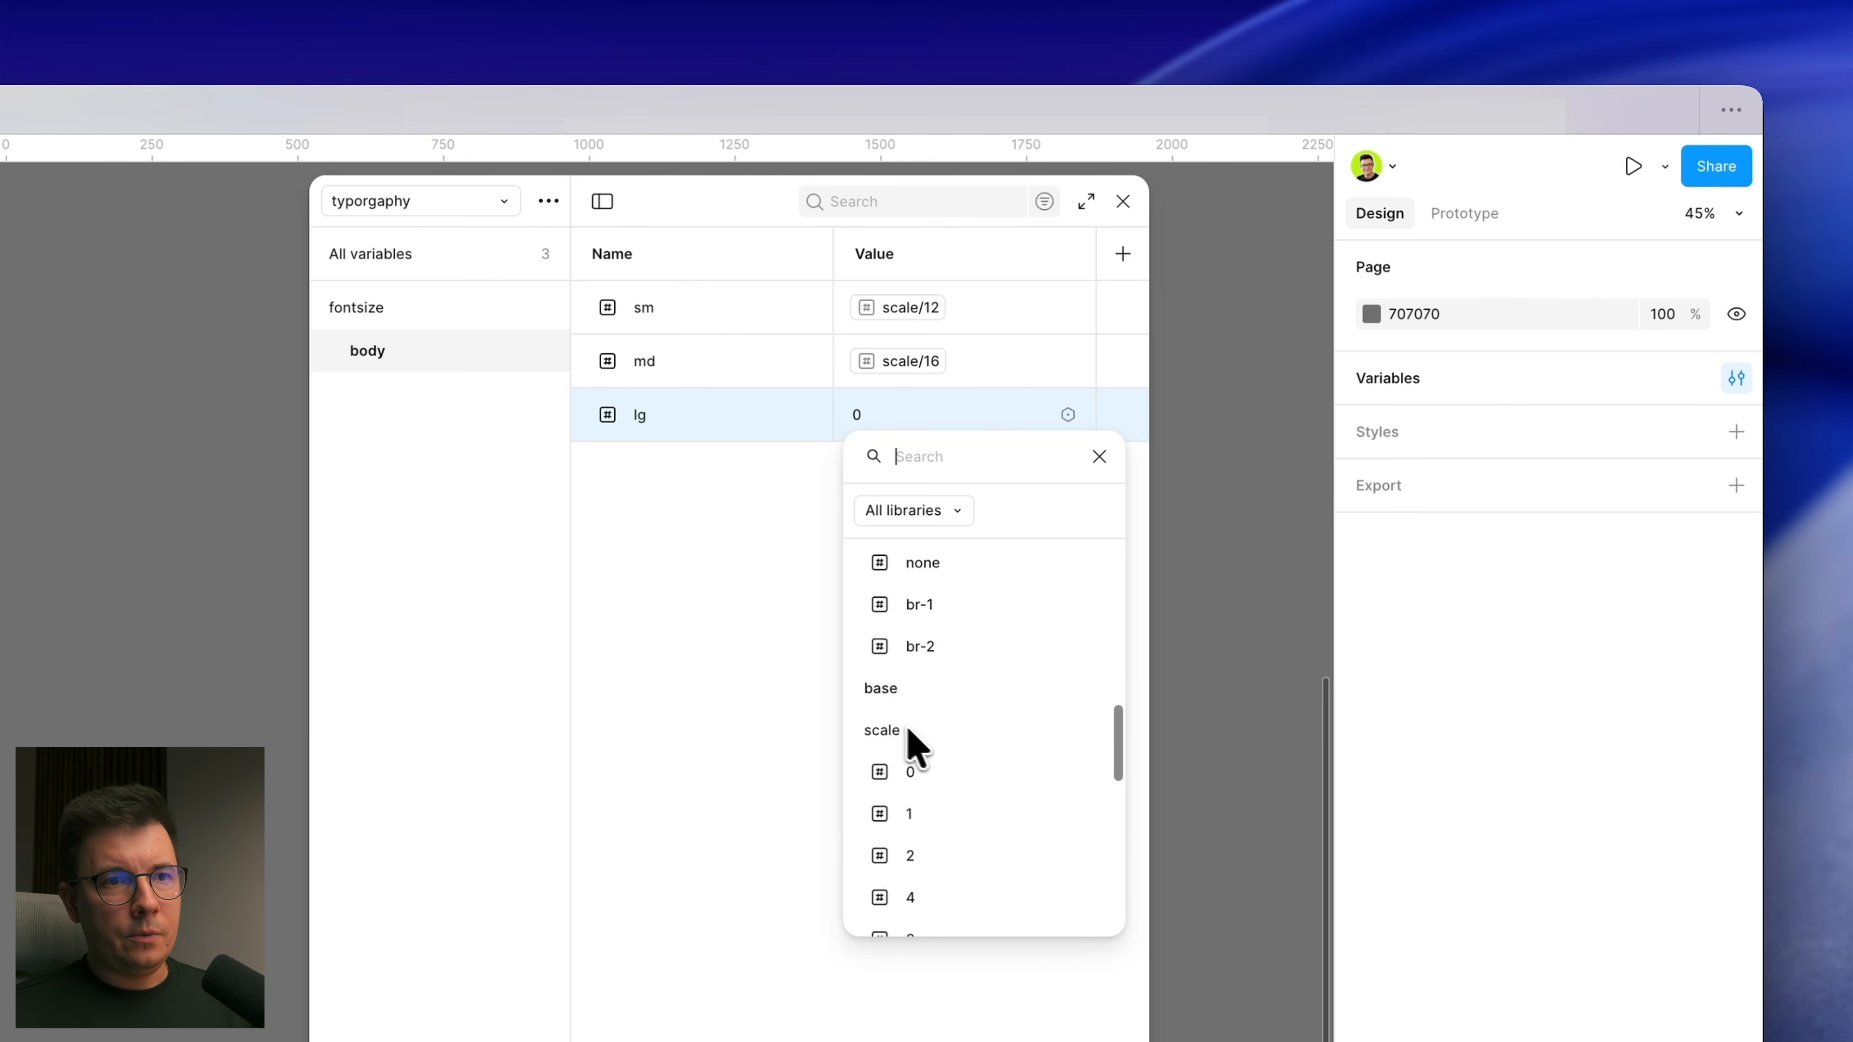
pyautogui.scroll(-2, 941, 799)
pyautogui.click(930, 832)
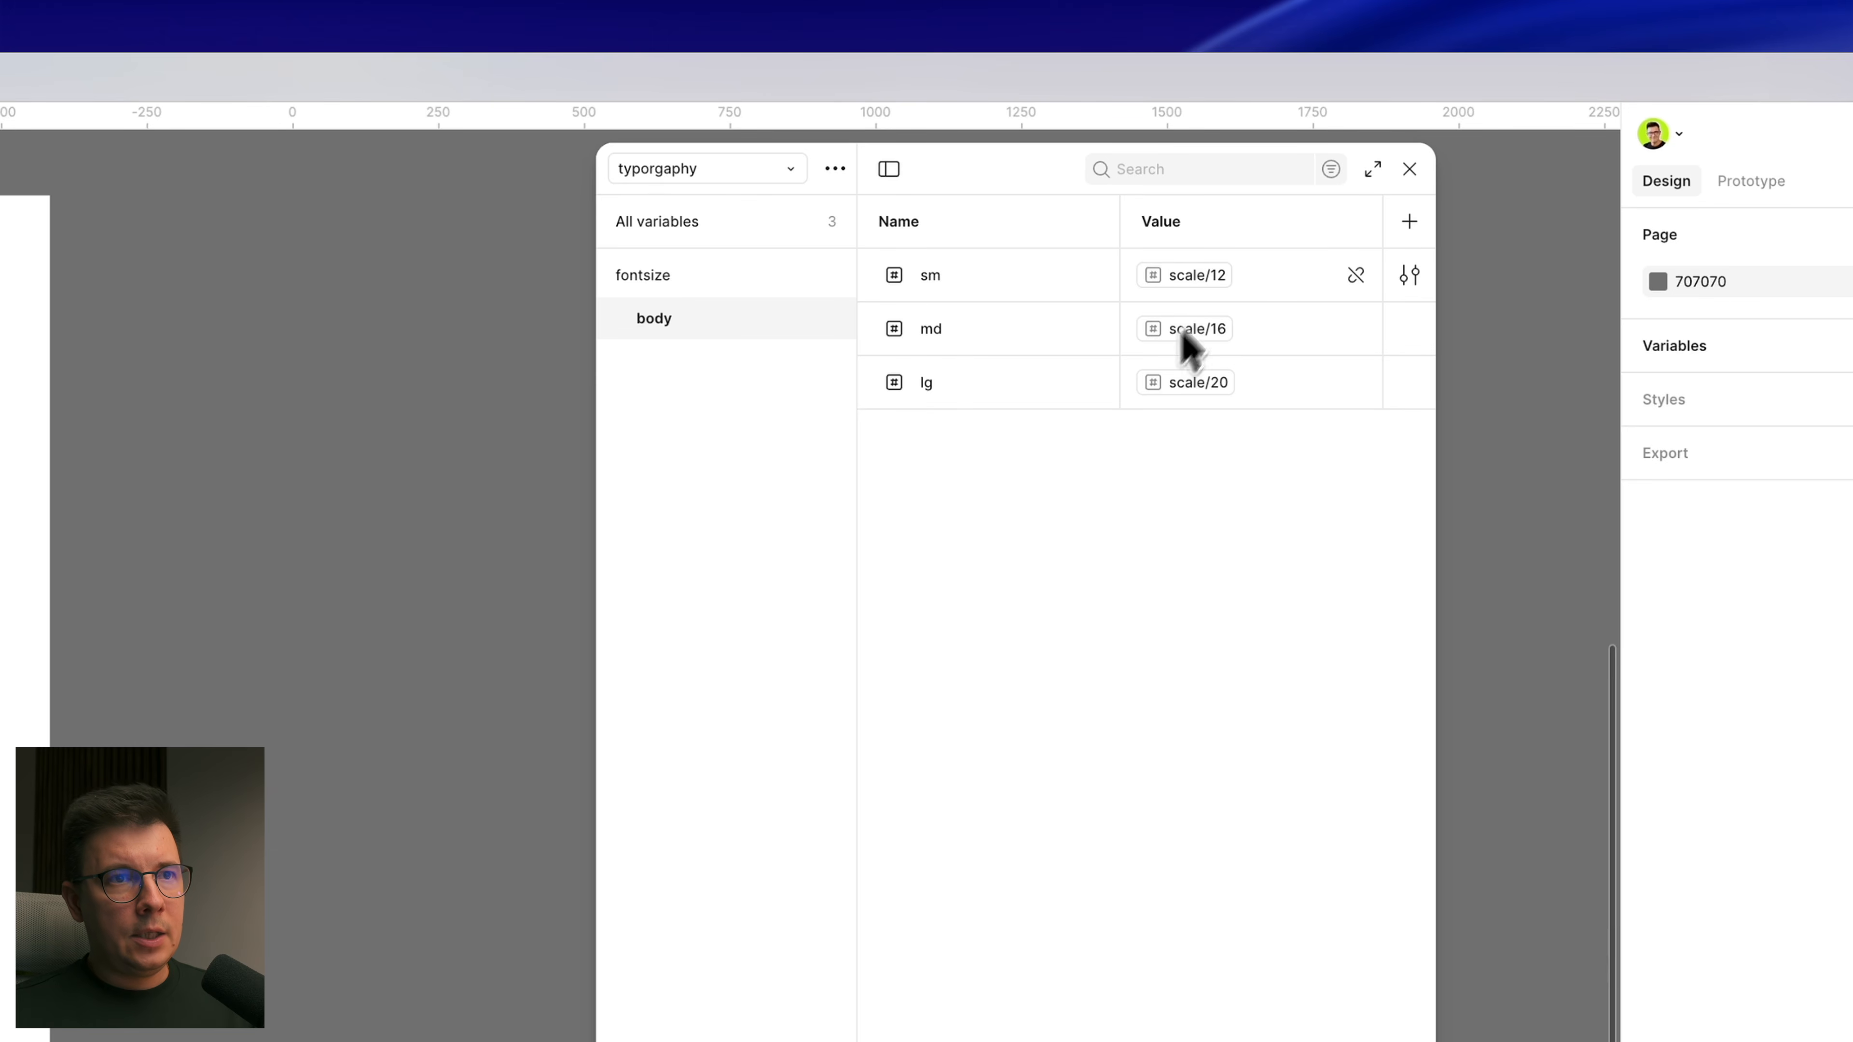
# Step: Try scale/8 as the link of the sm variable and return it to scale/12
pyautogui.click(1198, 277)
pyautogui.click(1203, 600)
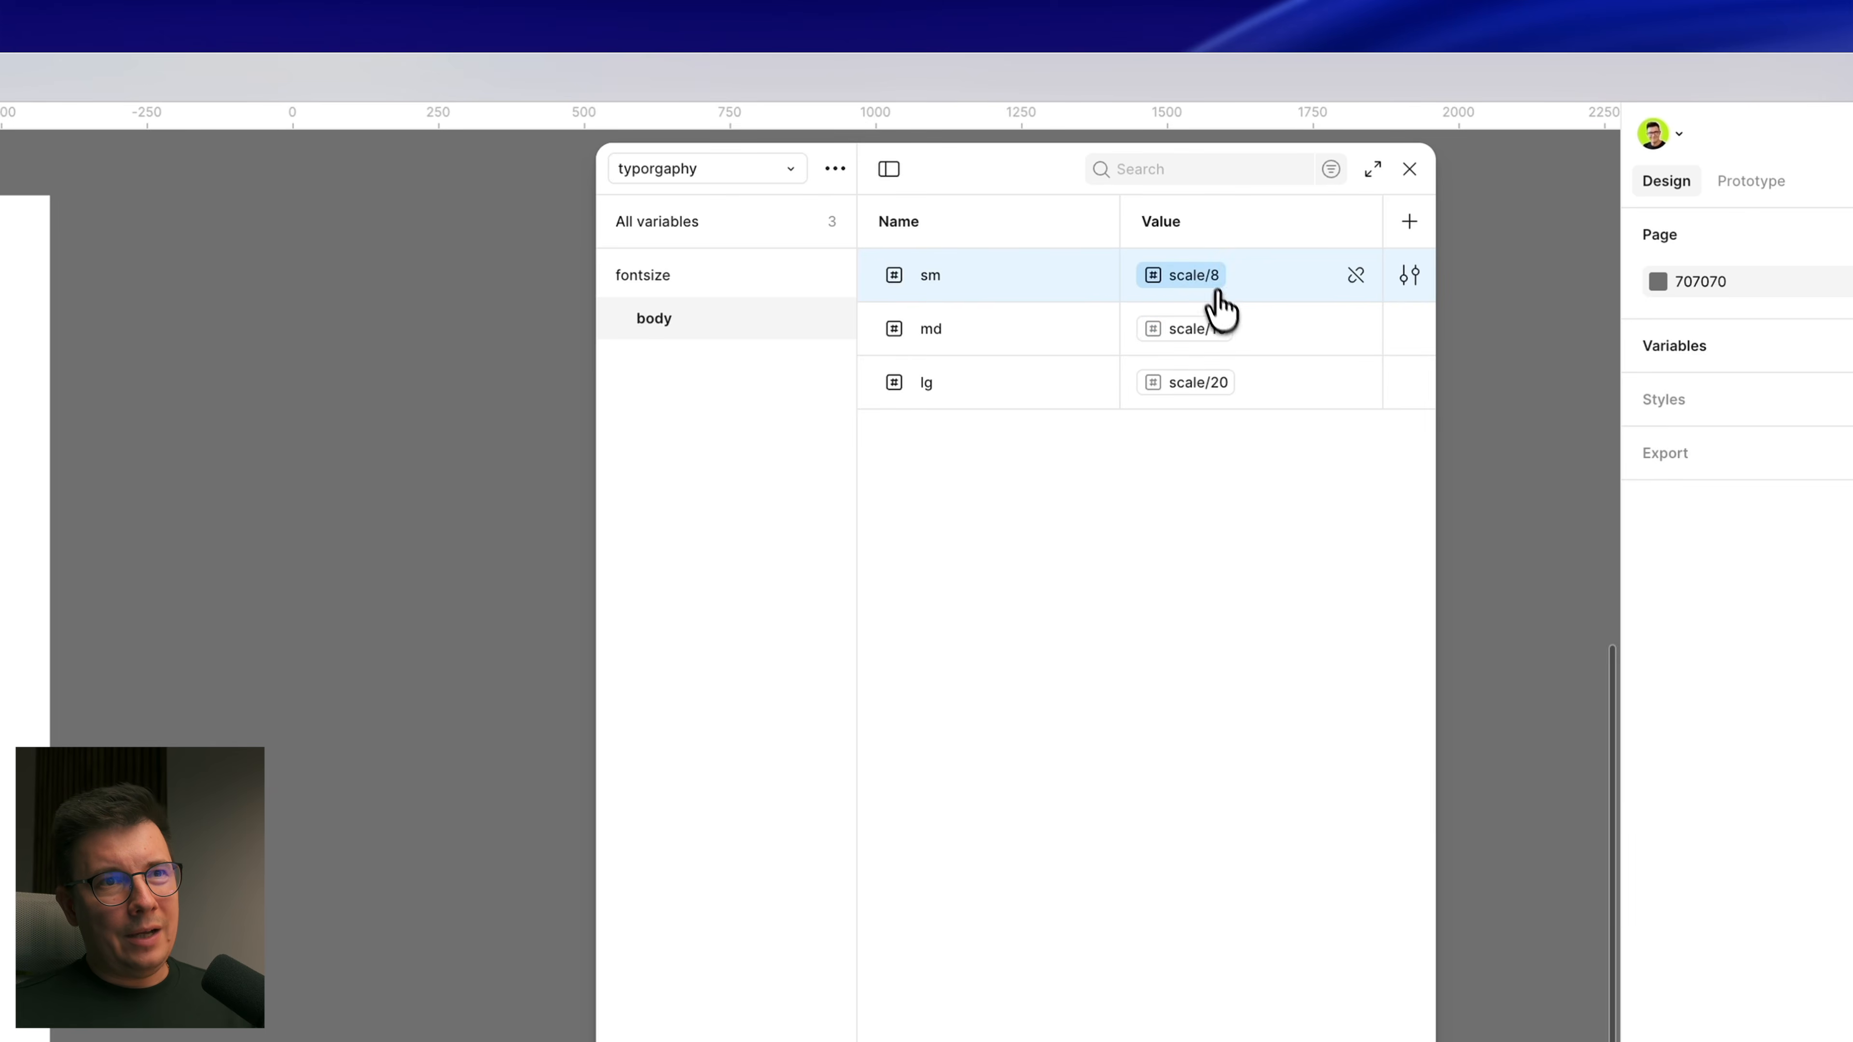
pyautogui.click(1208, 276)
pyautogui.click(1205, 682)
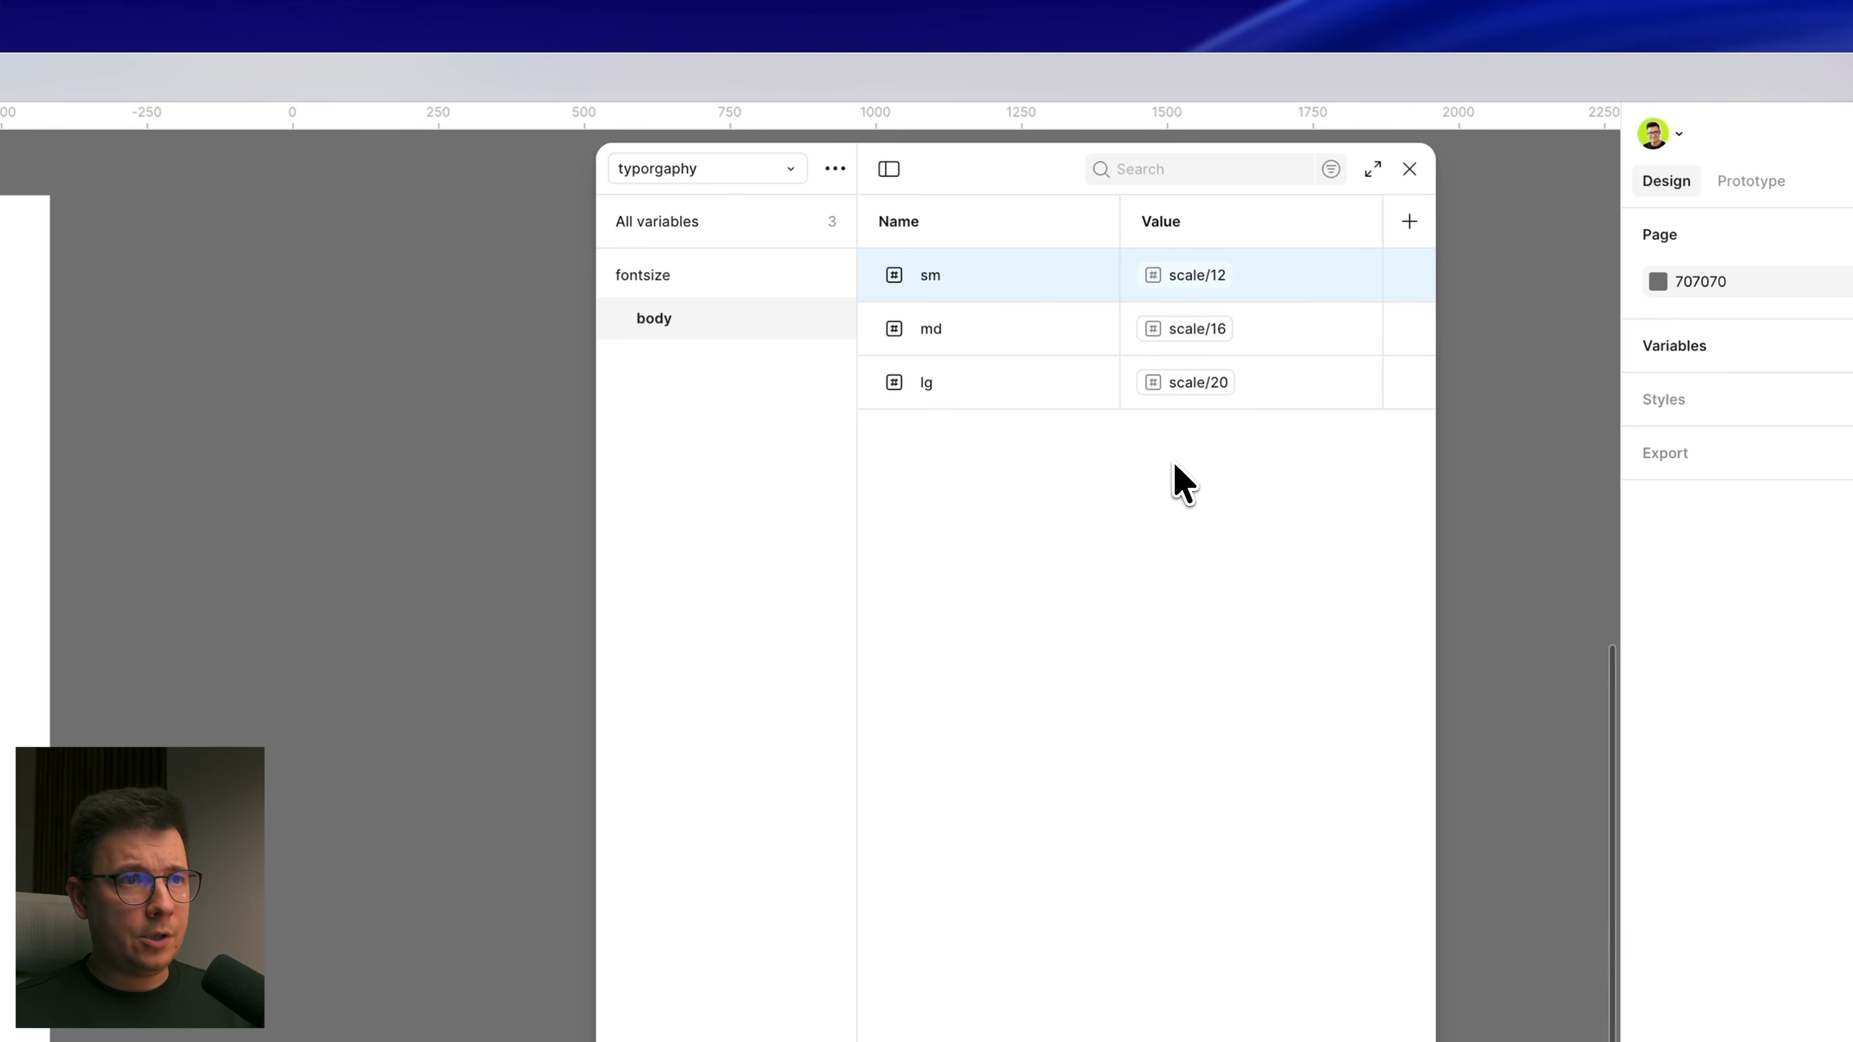
# Step: Duplicate the body group inside fontsize and name the copy headings
pyautogui.click(712, 327)
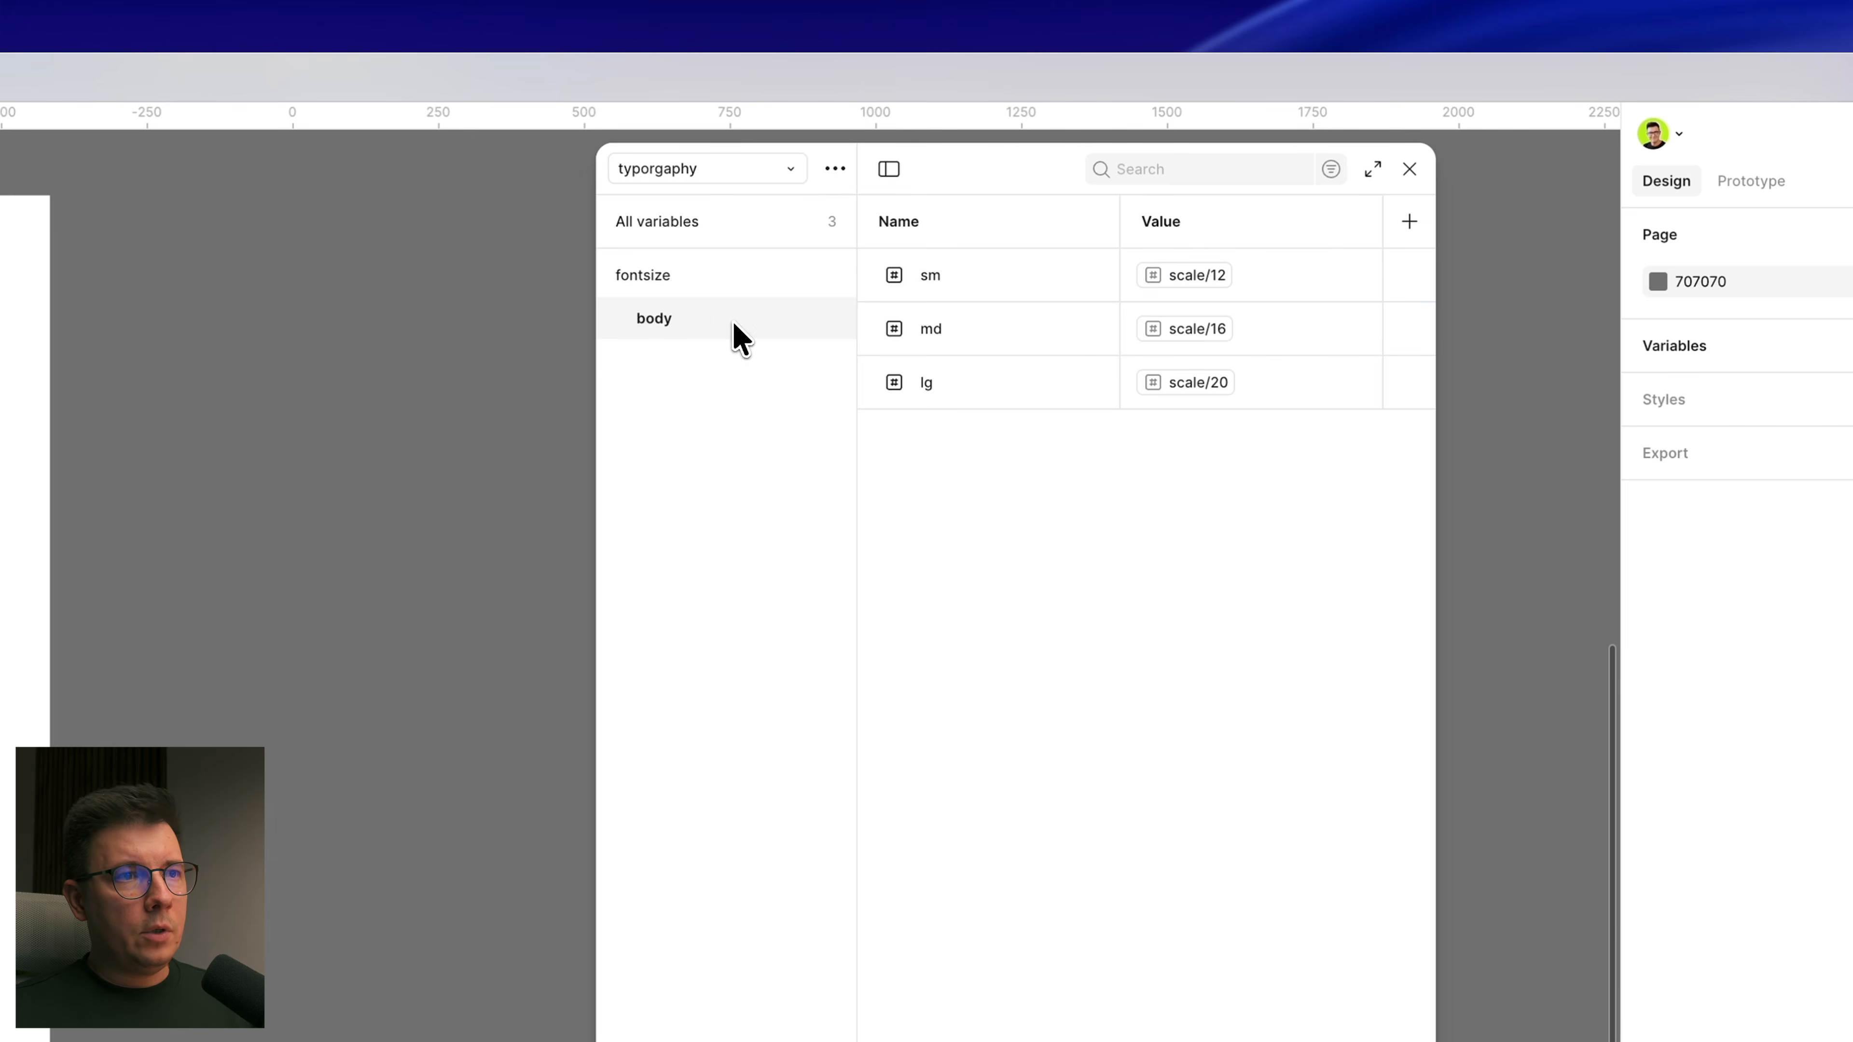
pyautogui.rightClick(733, 322)
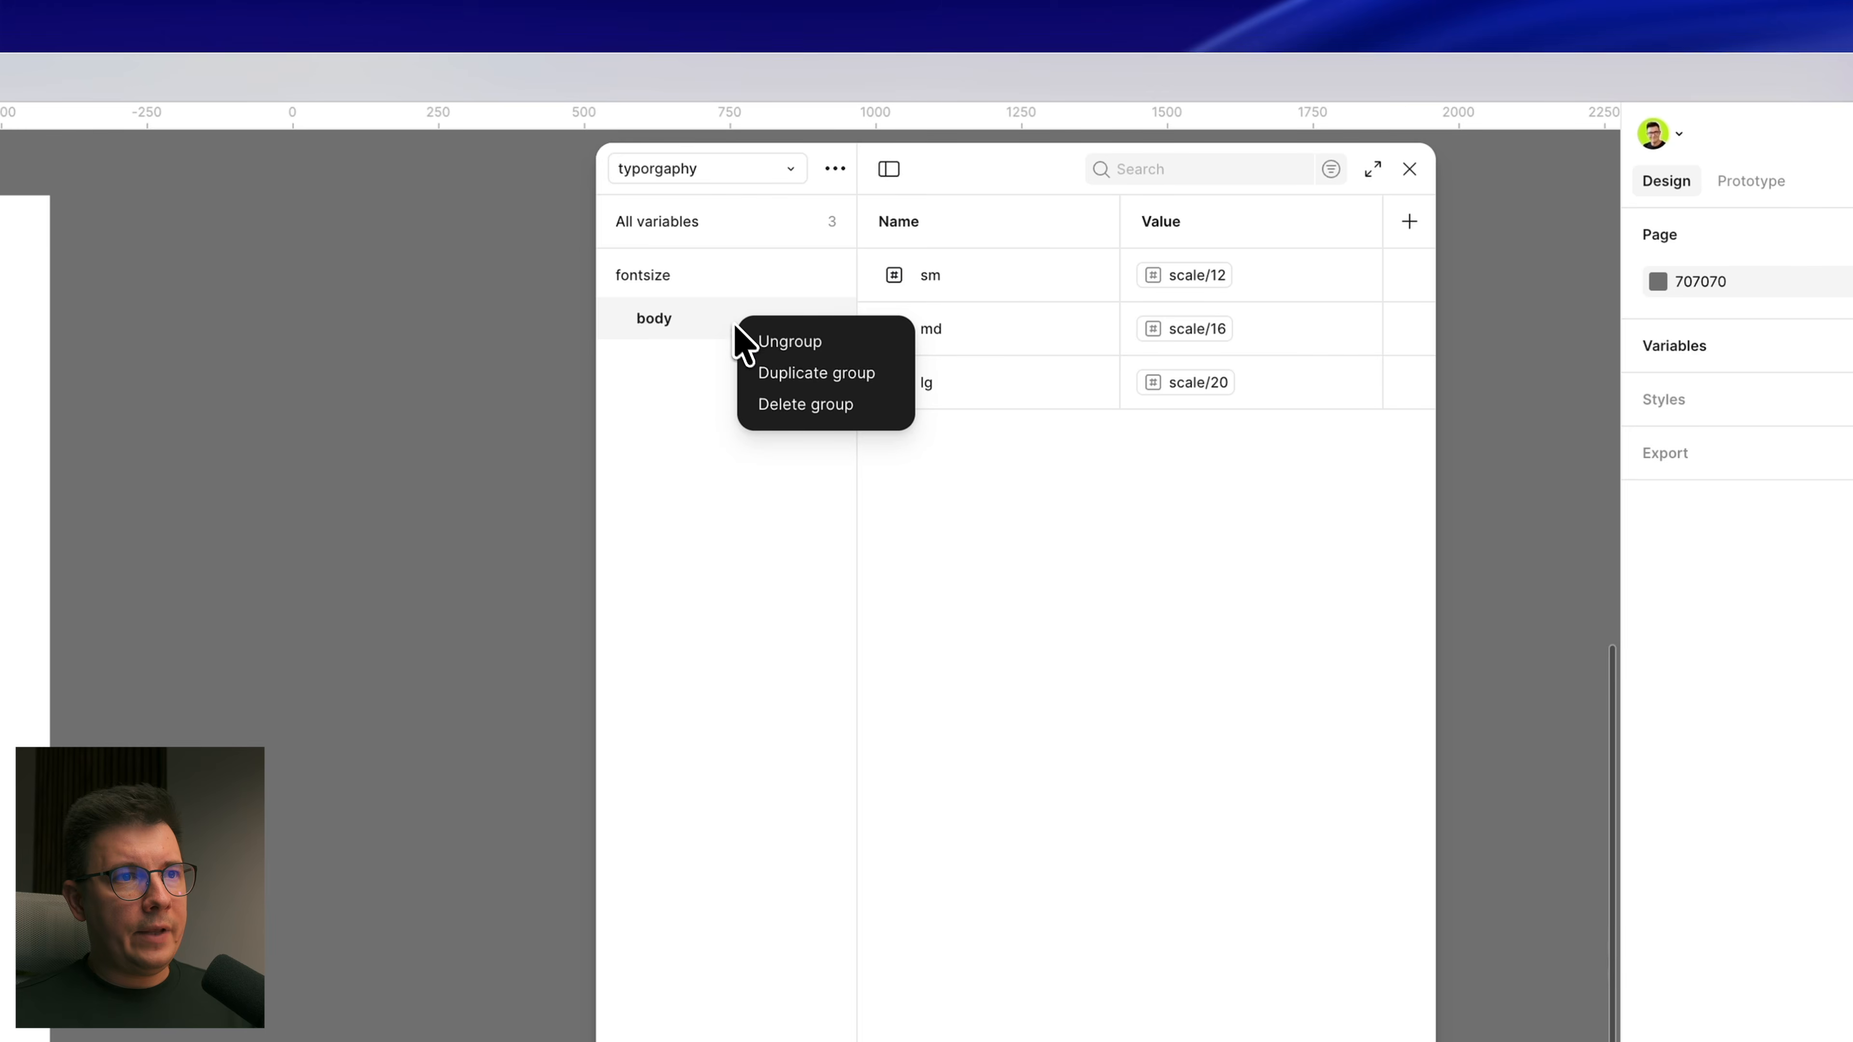
pyautogui.click(831, 373)
pyautogui.doubleClick(663, 361)
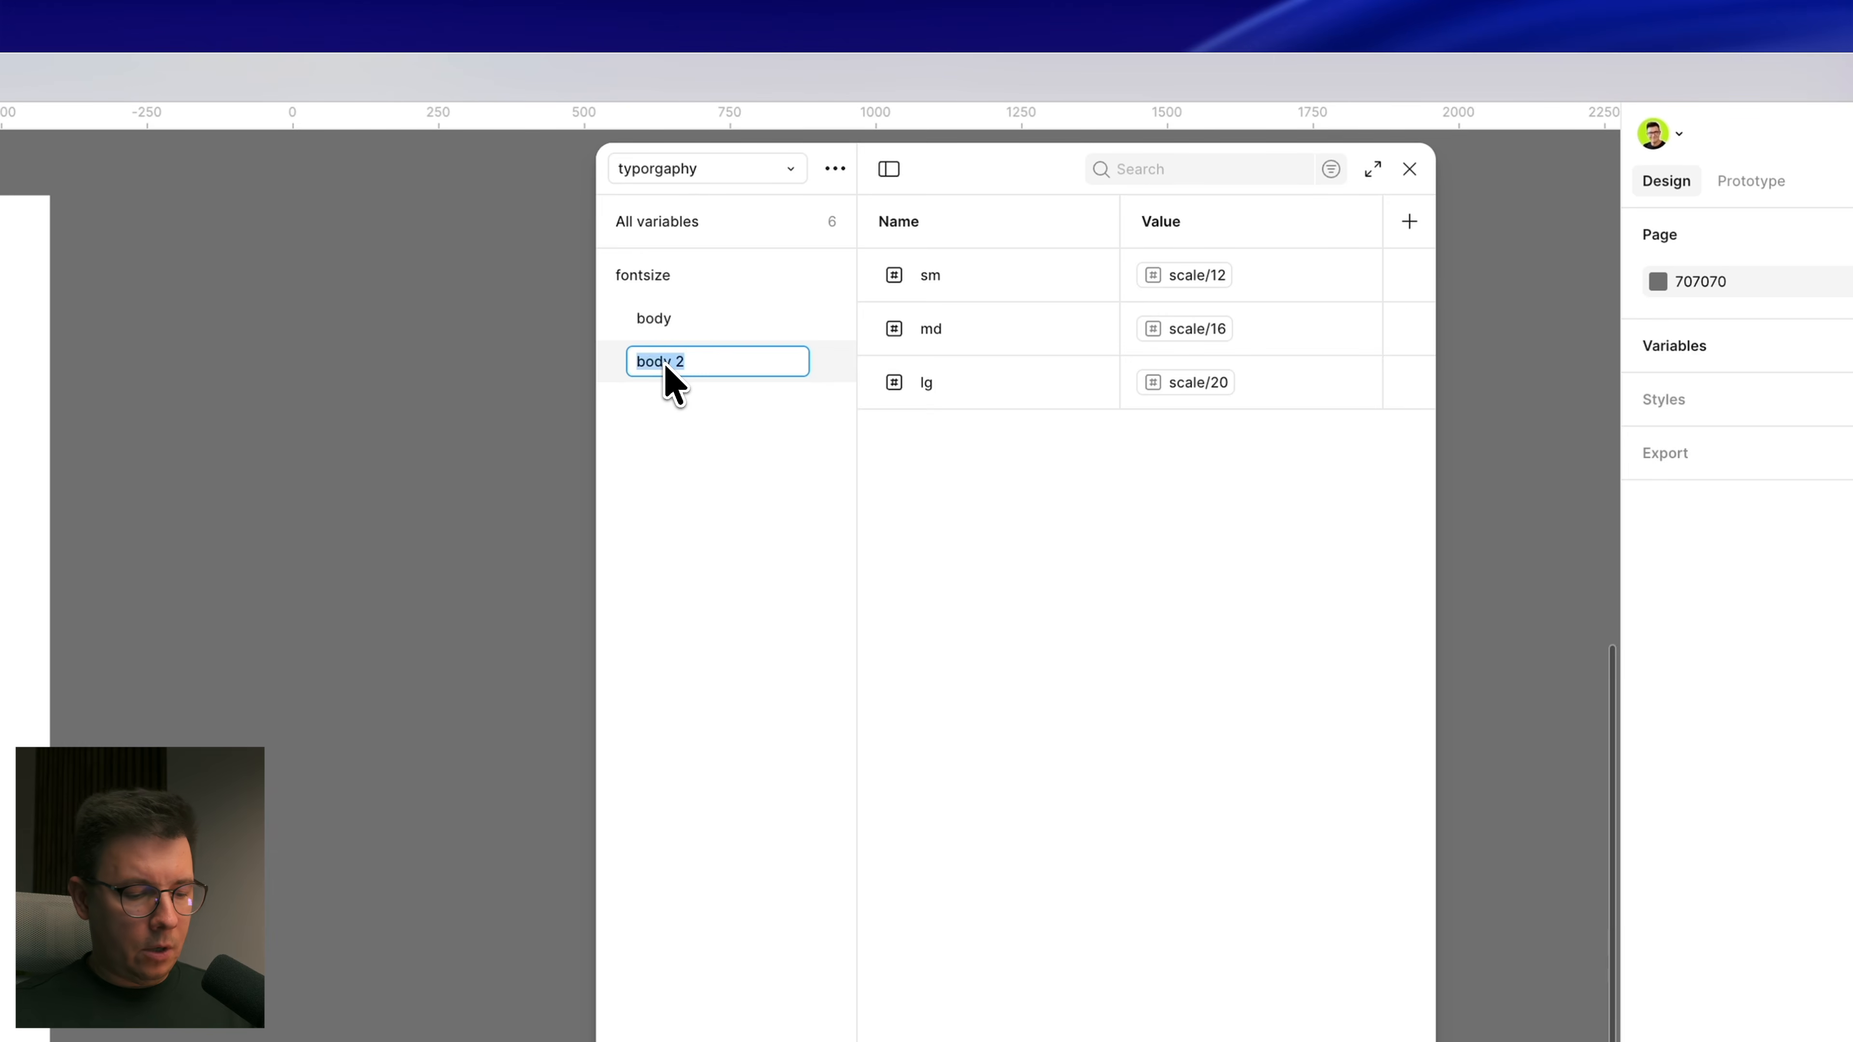
pyautogui.write('headings')
pyautogui.press('Return')
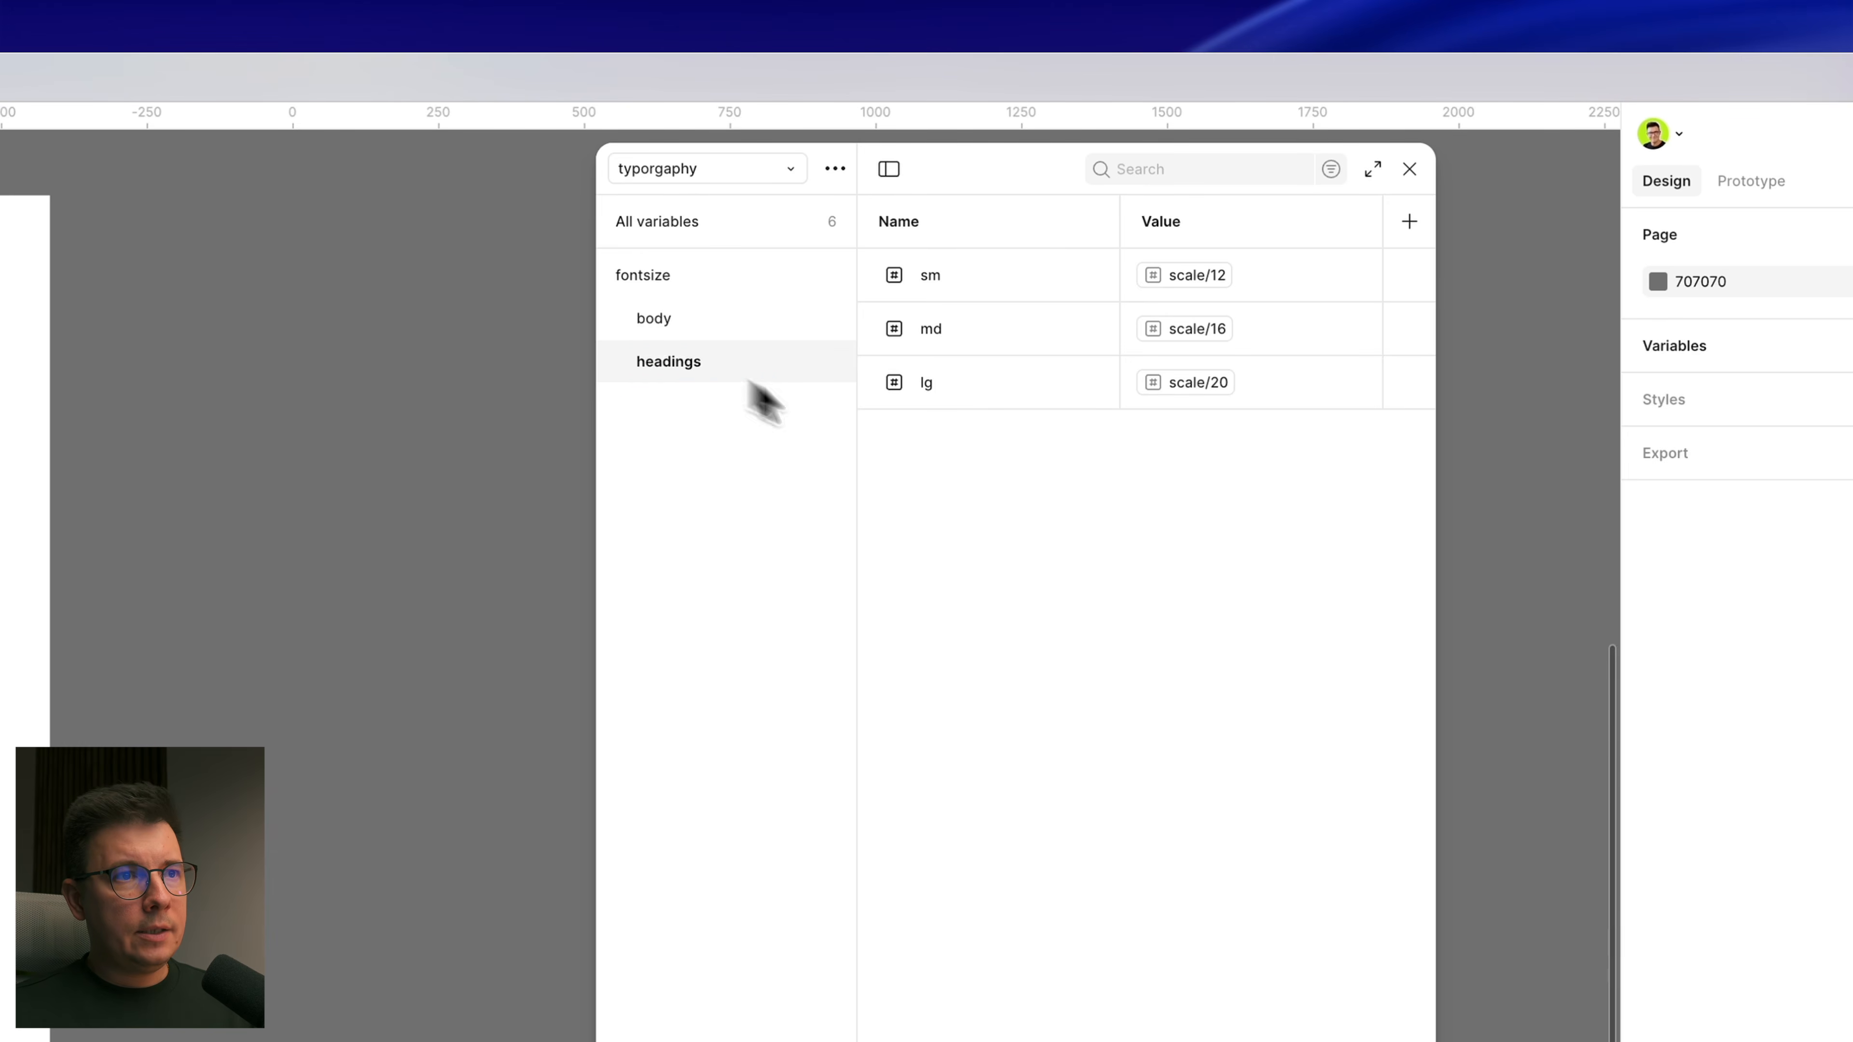
# Step: Rename the three variables in fontsize/headings as h1, h2 and h3, following the heading list in the guide
pyautogui.doubleClick(928, 277)
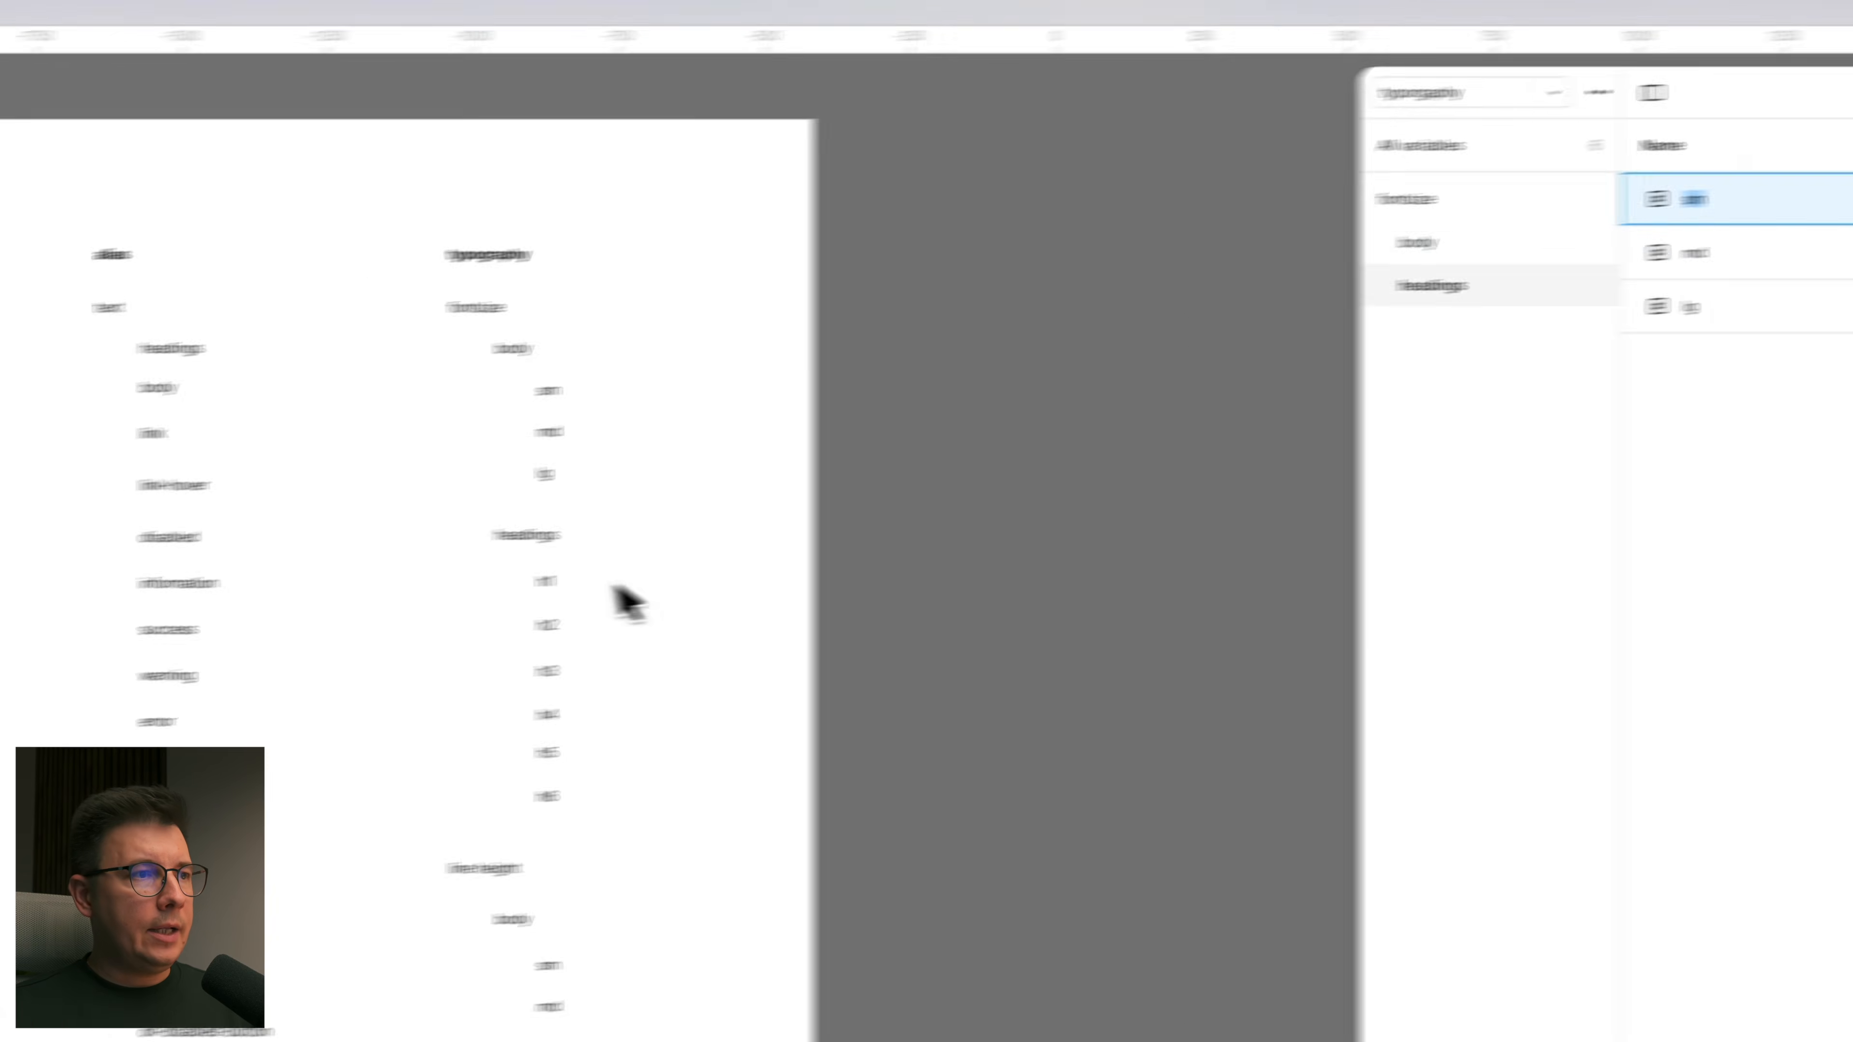
pyautogui.scroll(5, 616, 600)
pyautogui.hscroll(-2, 687, 468)
pyautogui.scroll(-3, 673, 456)
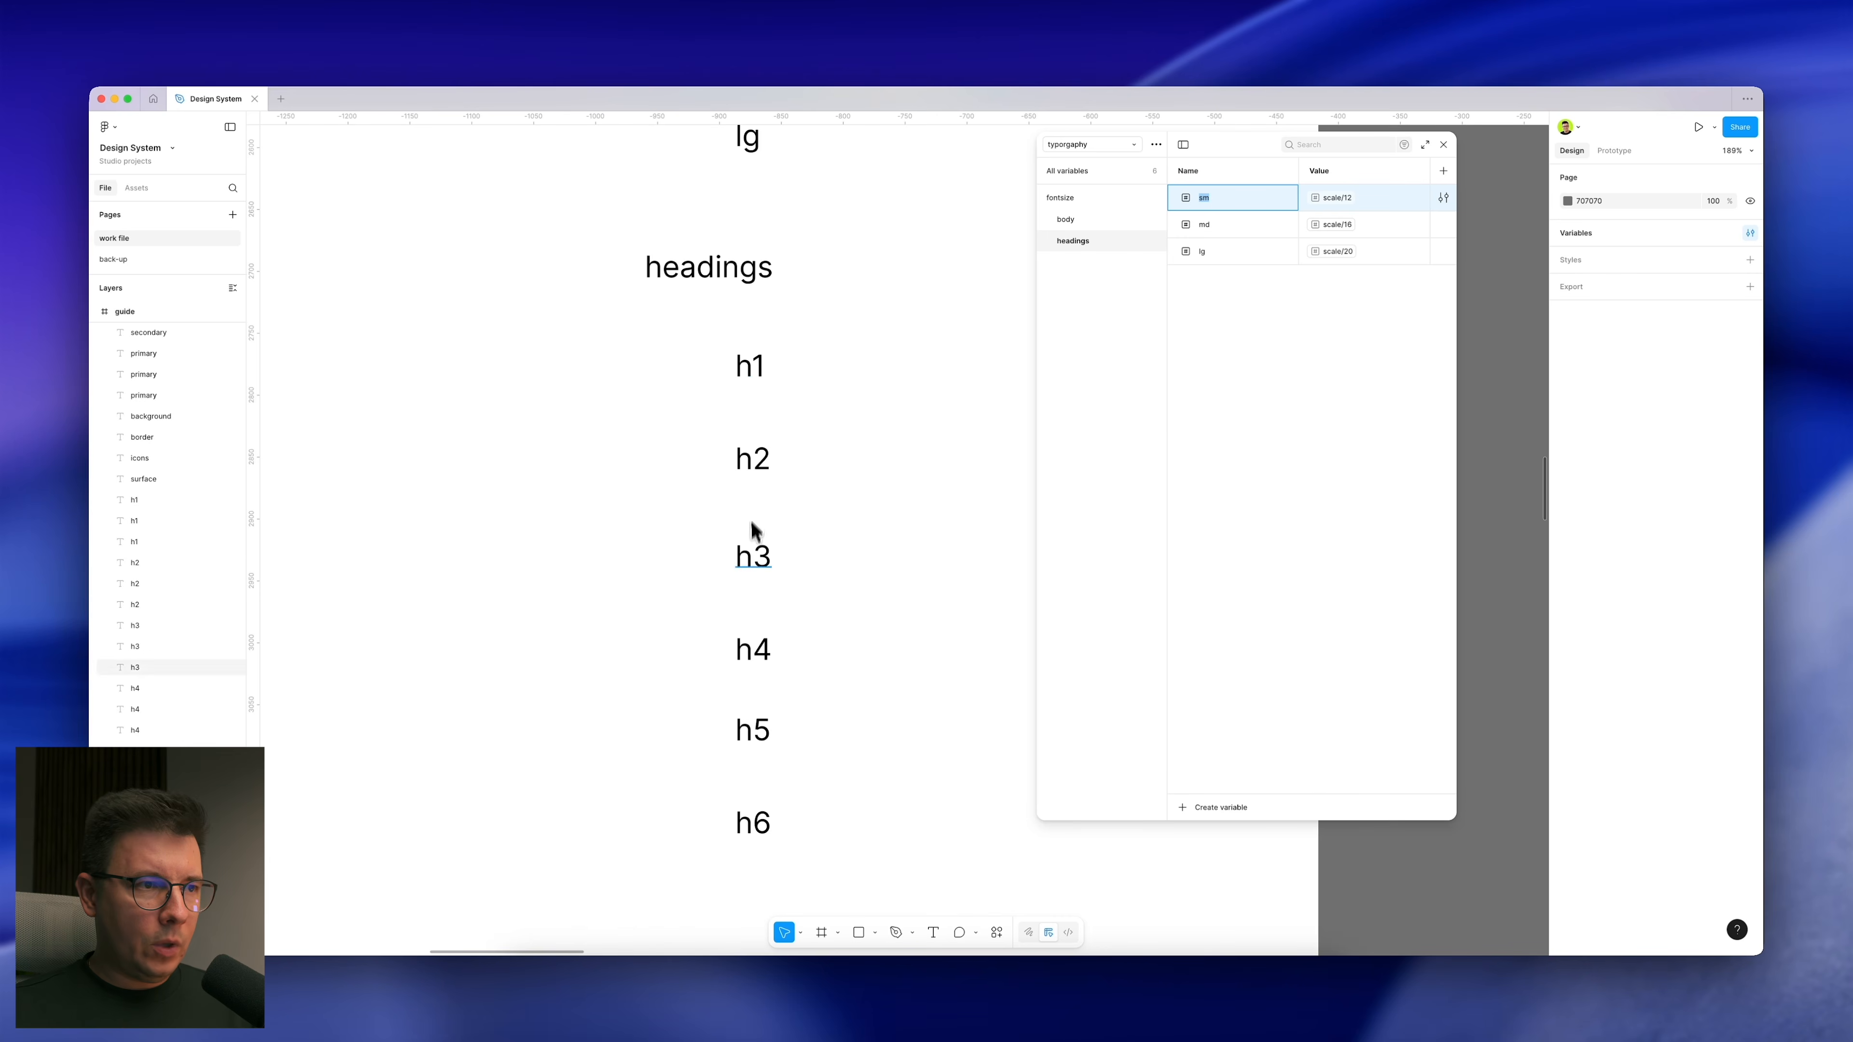
pyautogui.click(1214, 227)
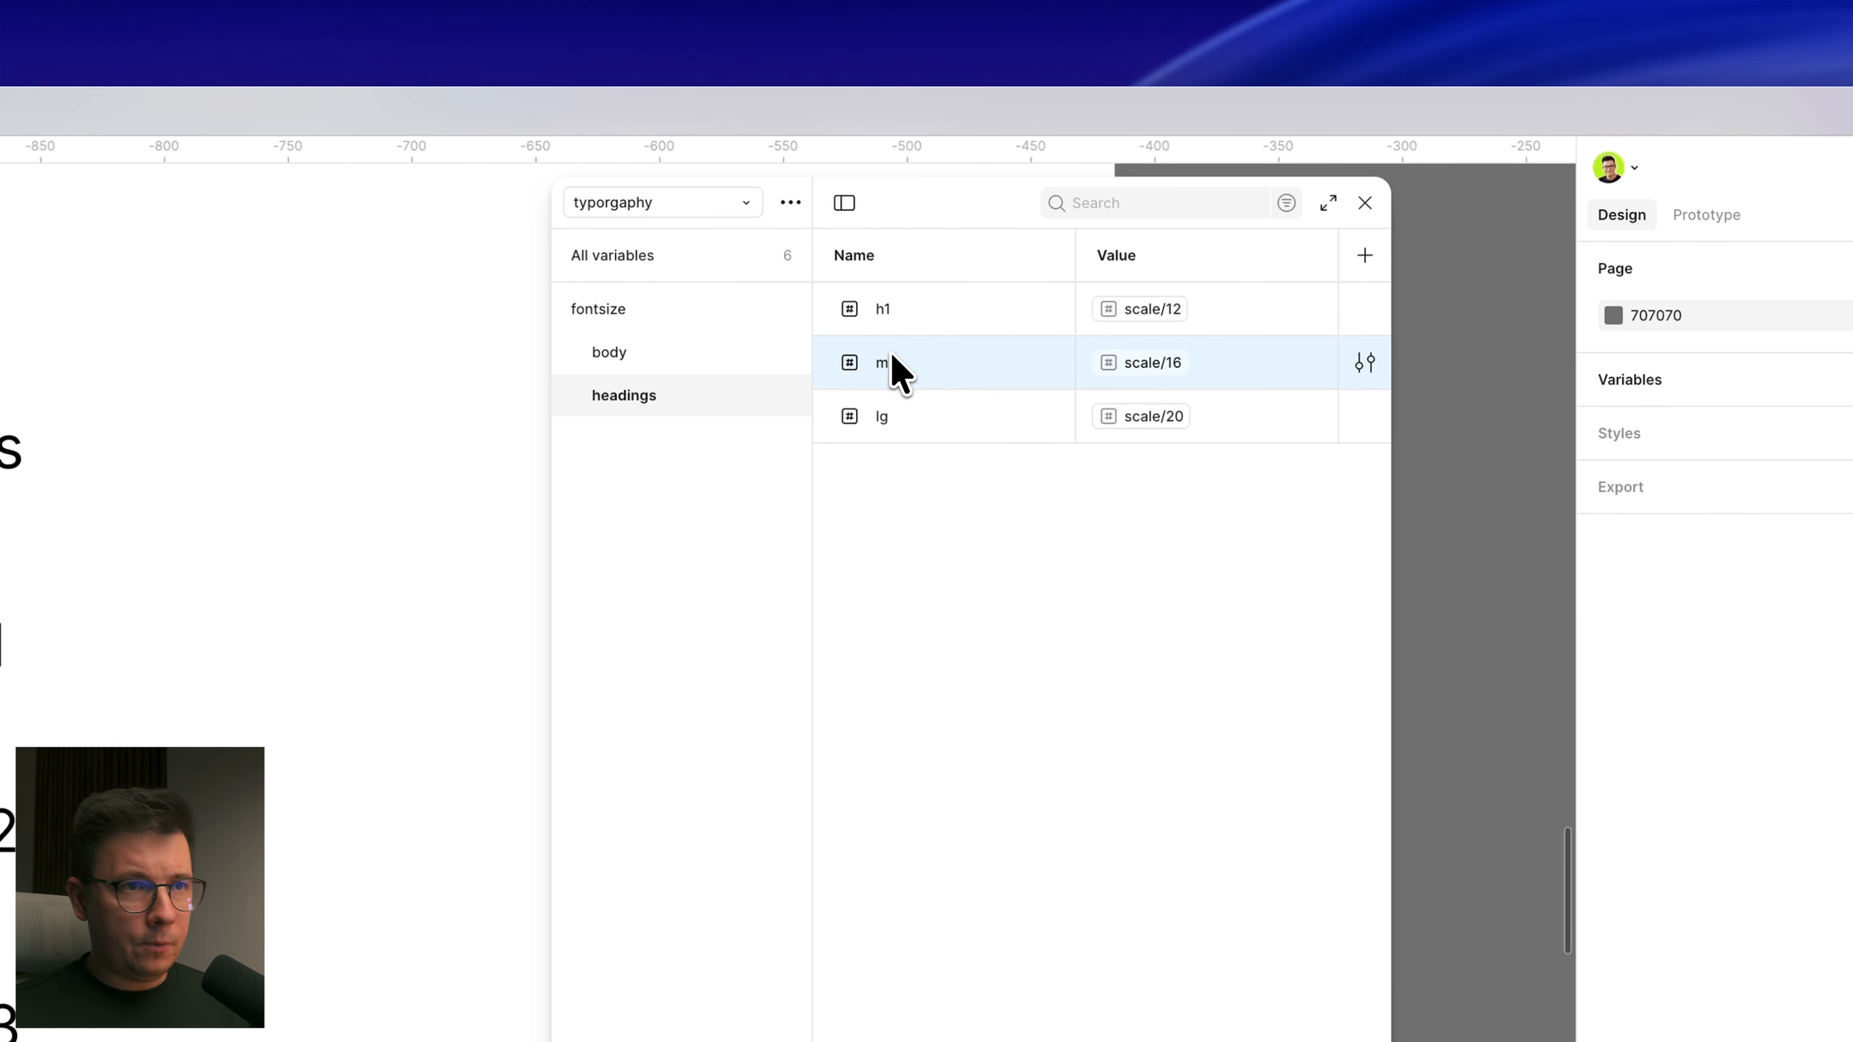
pyautogui.doubleClick(885, 379)
pyautogui.write('h2')
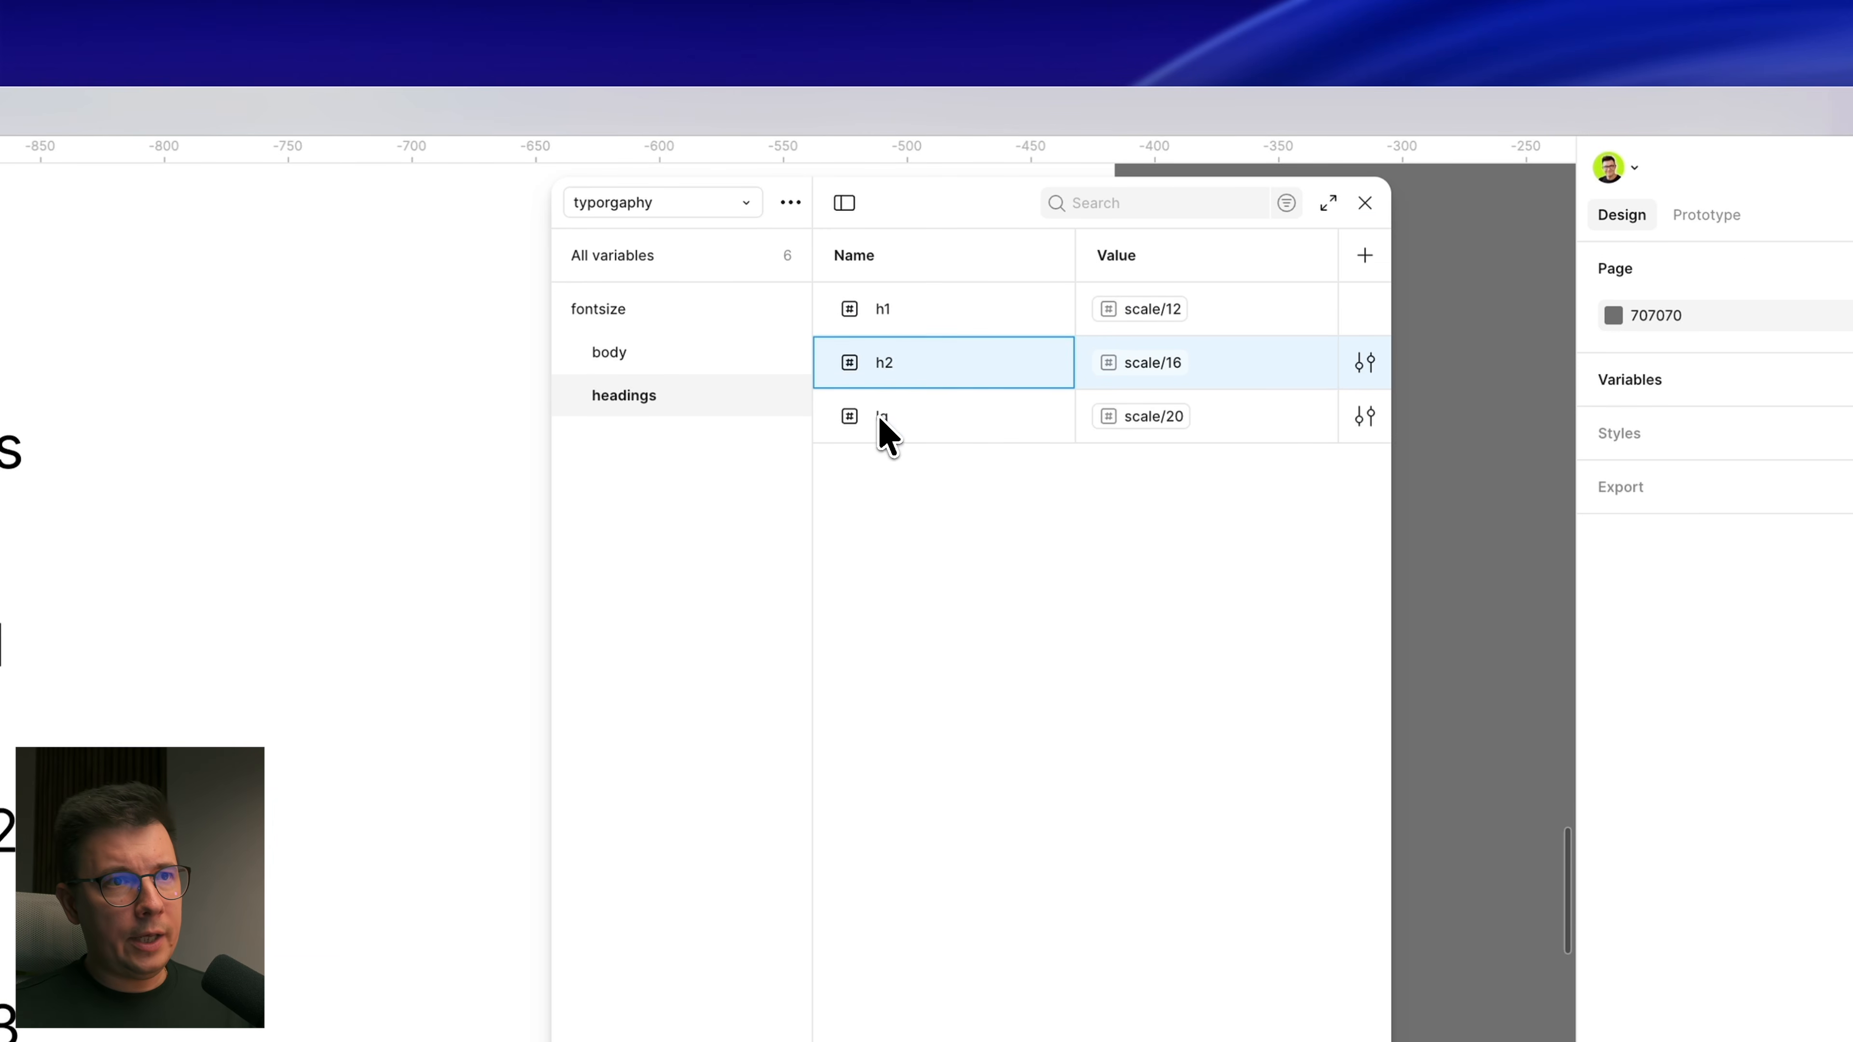
pyautogui.doubleClick(881, 417)
pyautogui.write('h3')
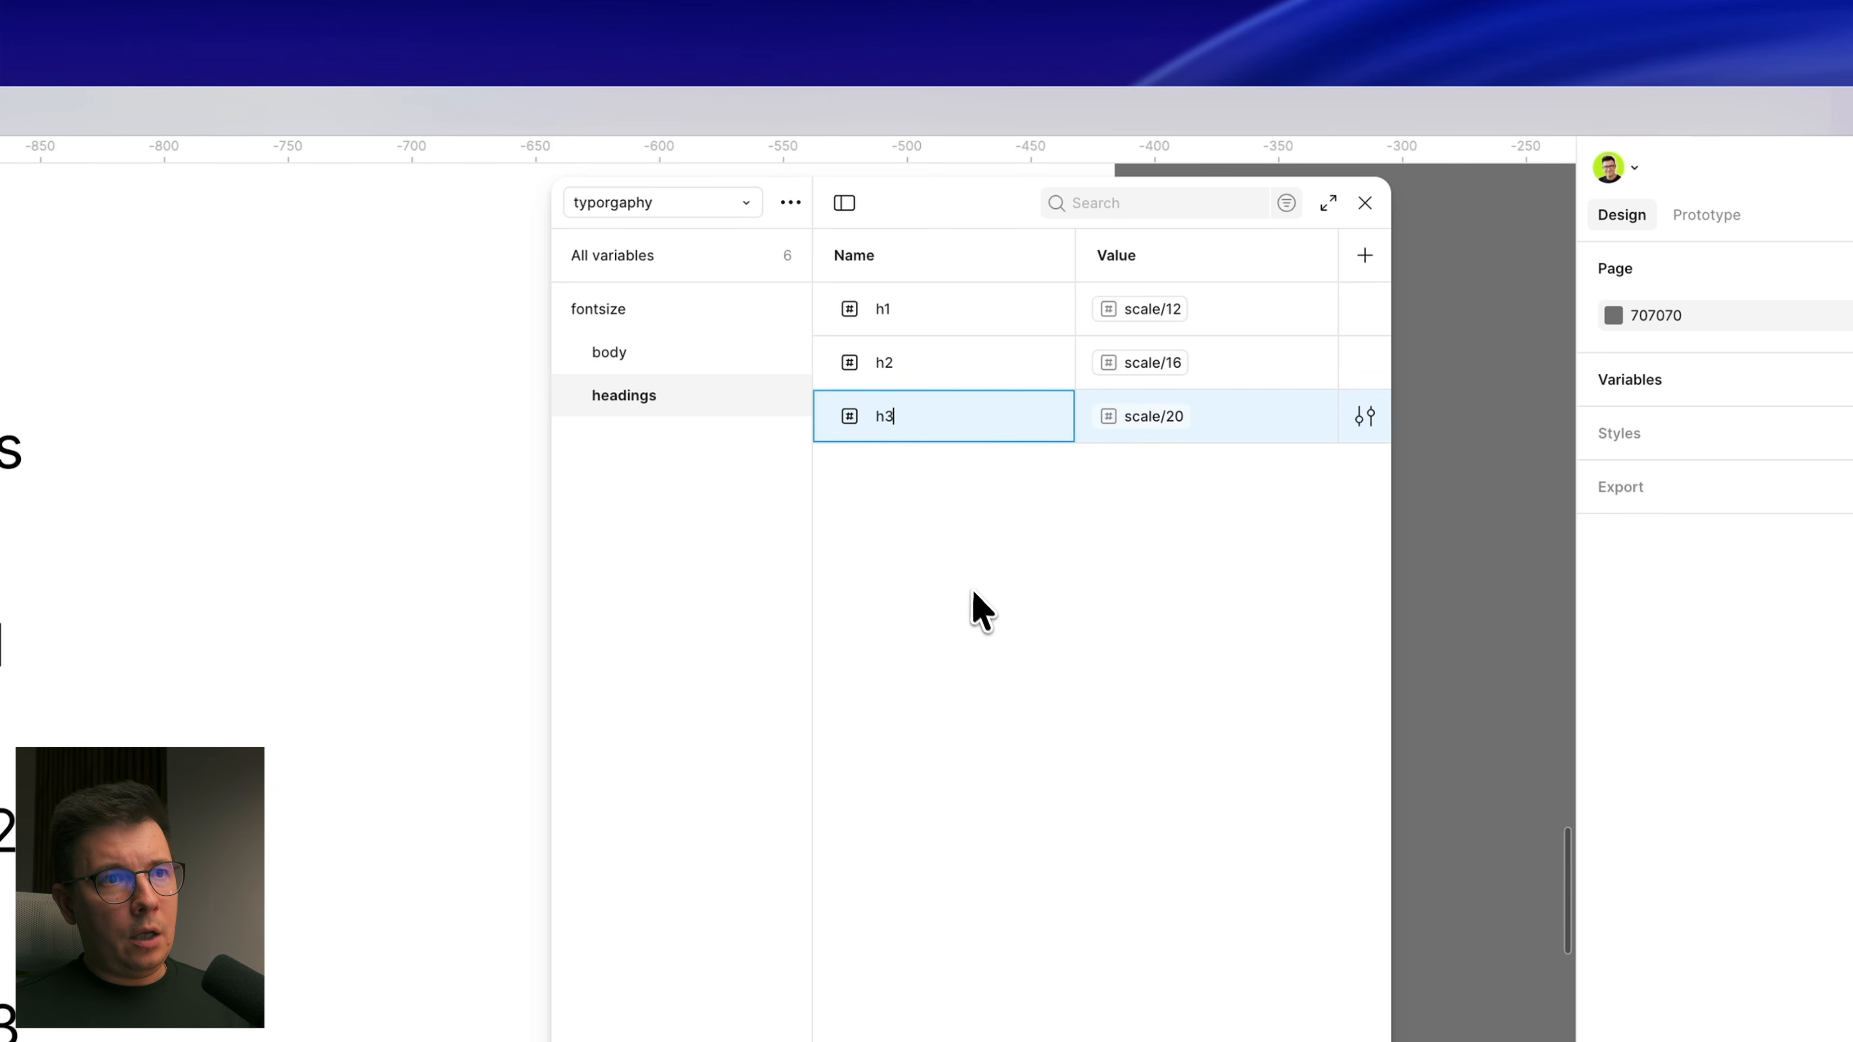
pyautogui.click(971, 604)
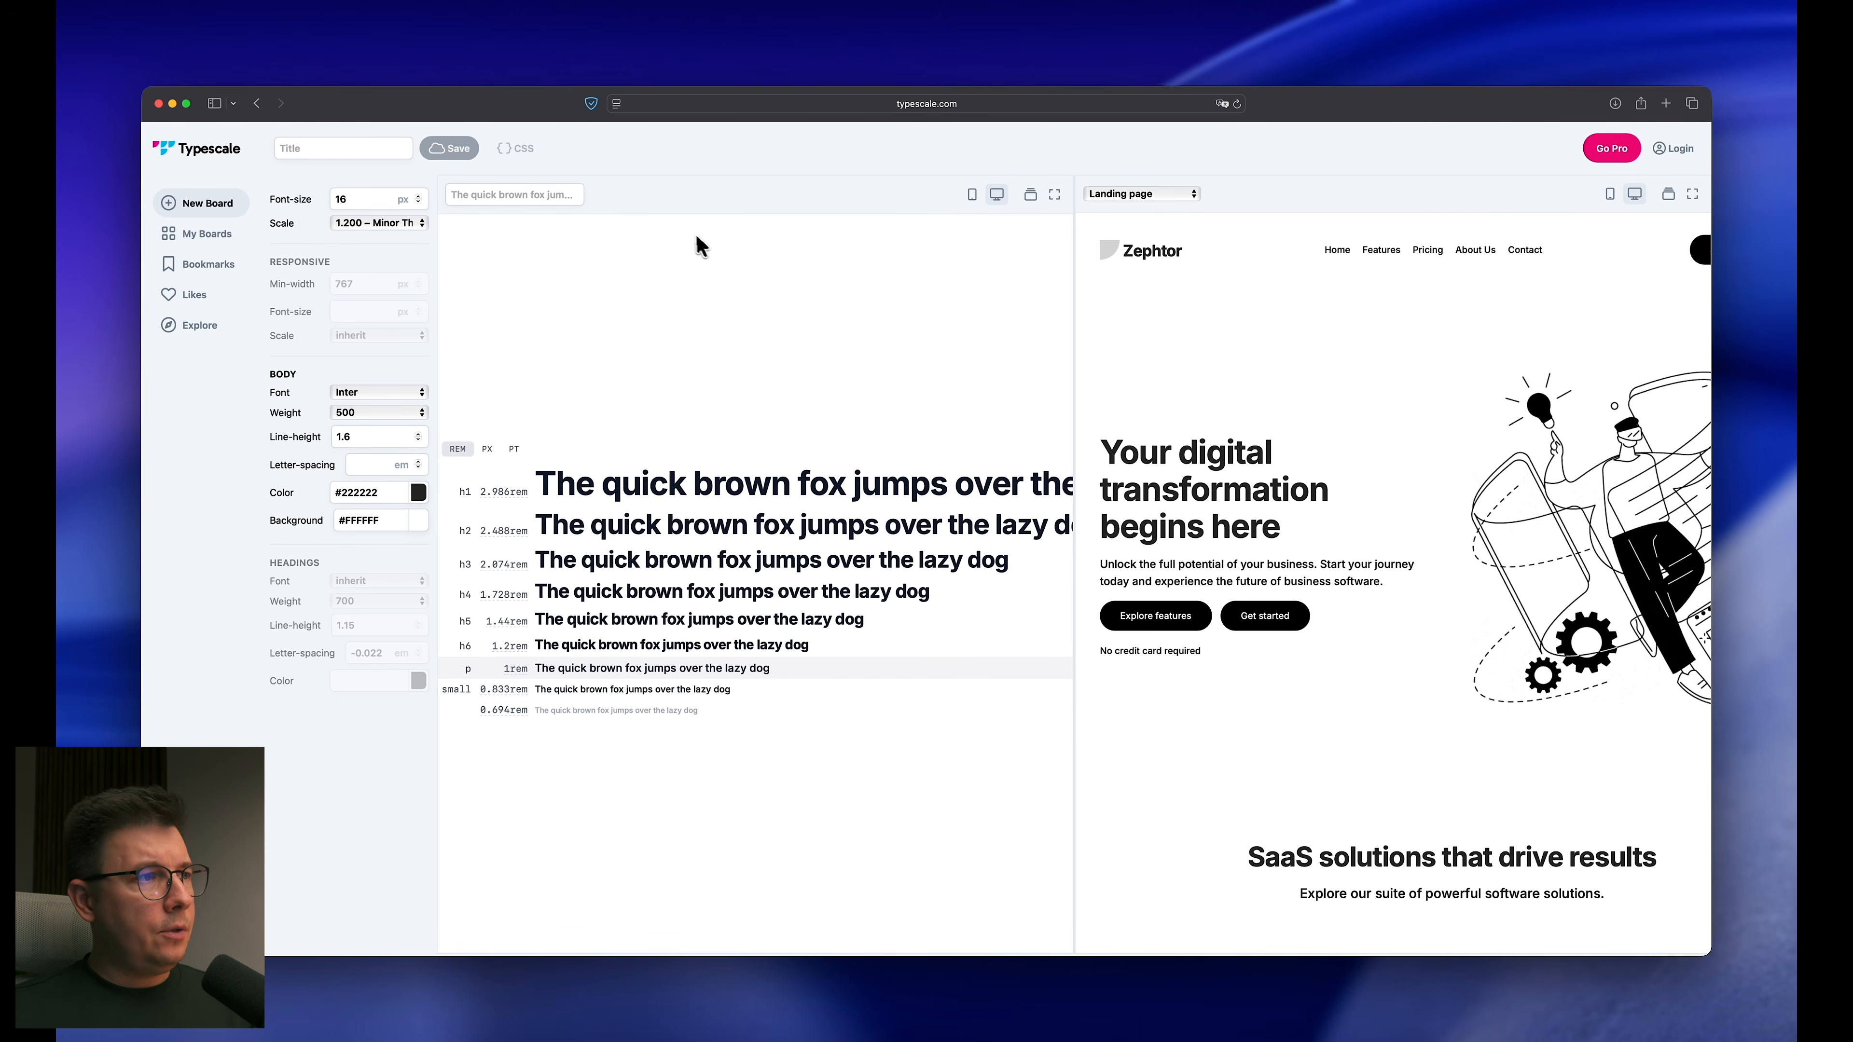
# Step: Switch to the Typescale website and change its page preview to Blog post
pyautogui.scroll(-5, 1306, 593)
pyautogui.scroll(5, 1313, 511)
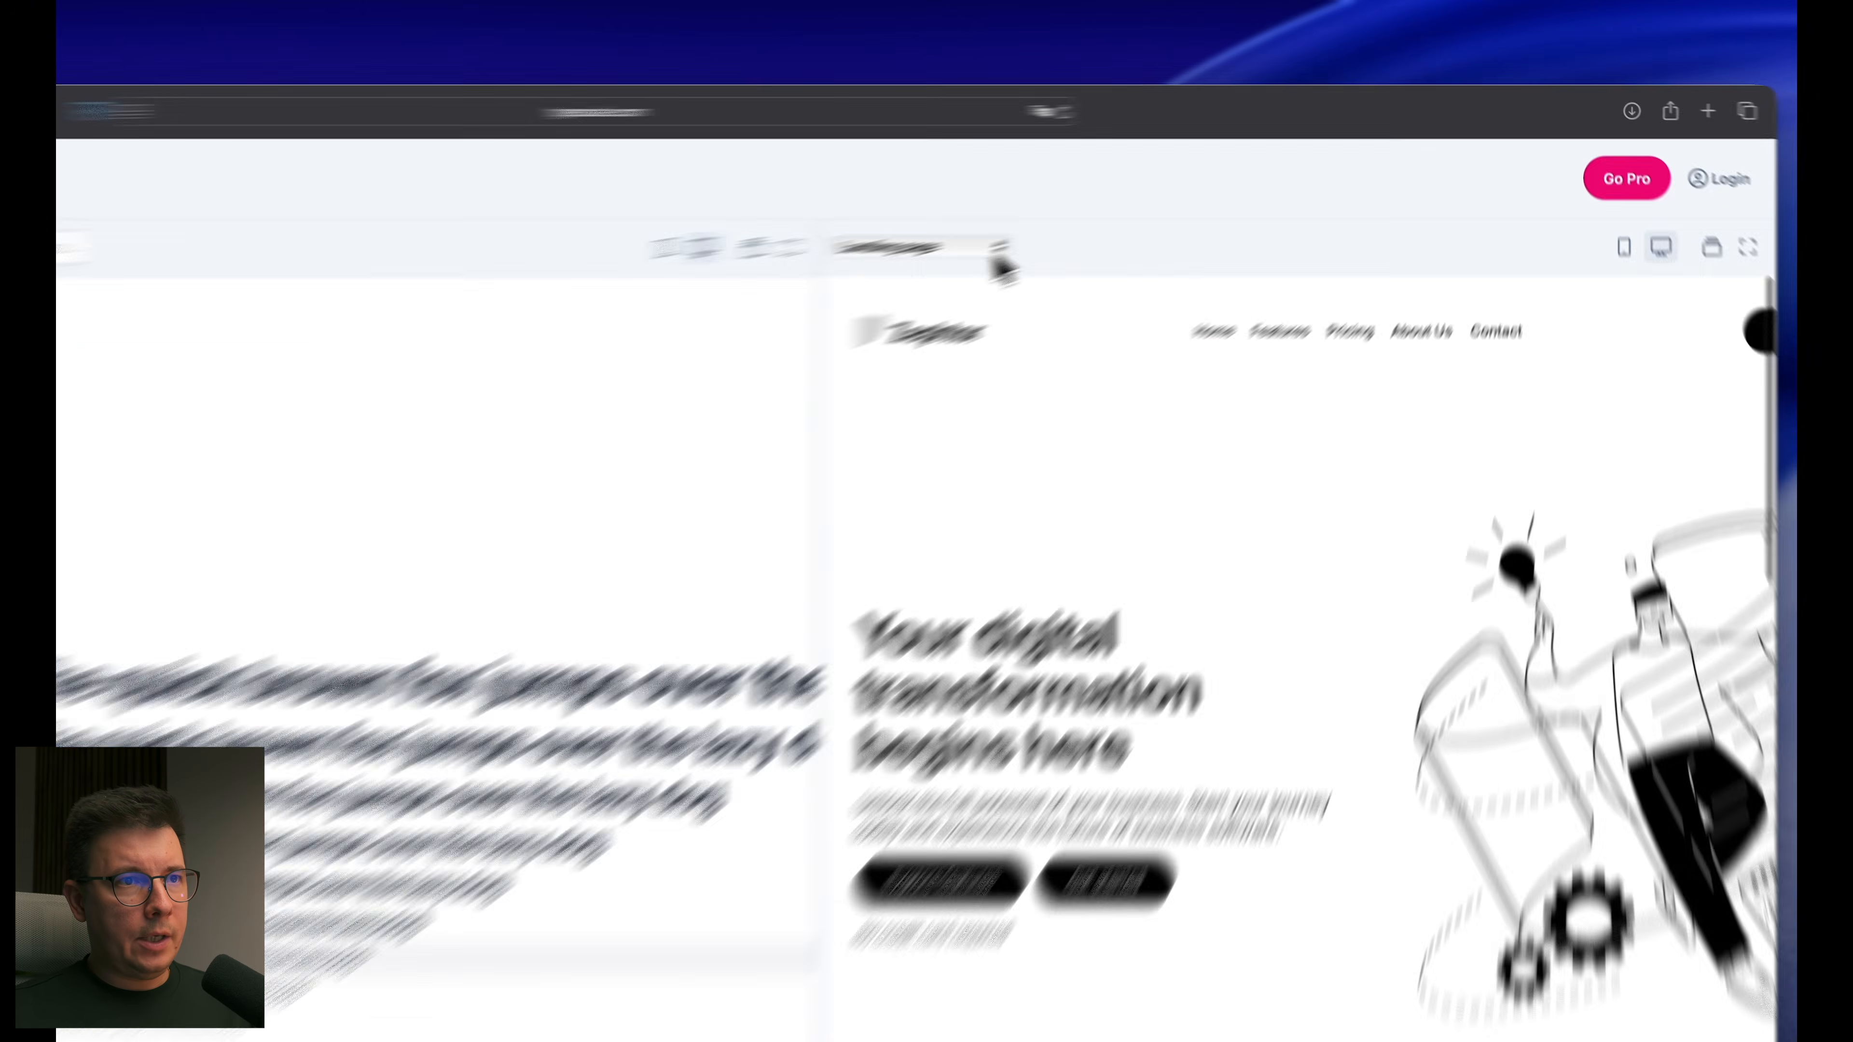
pyautogui.click(1000, 252)
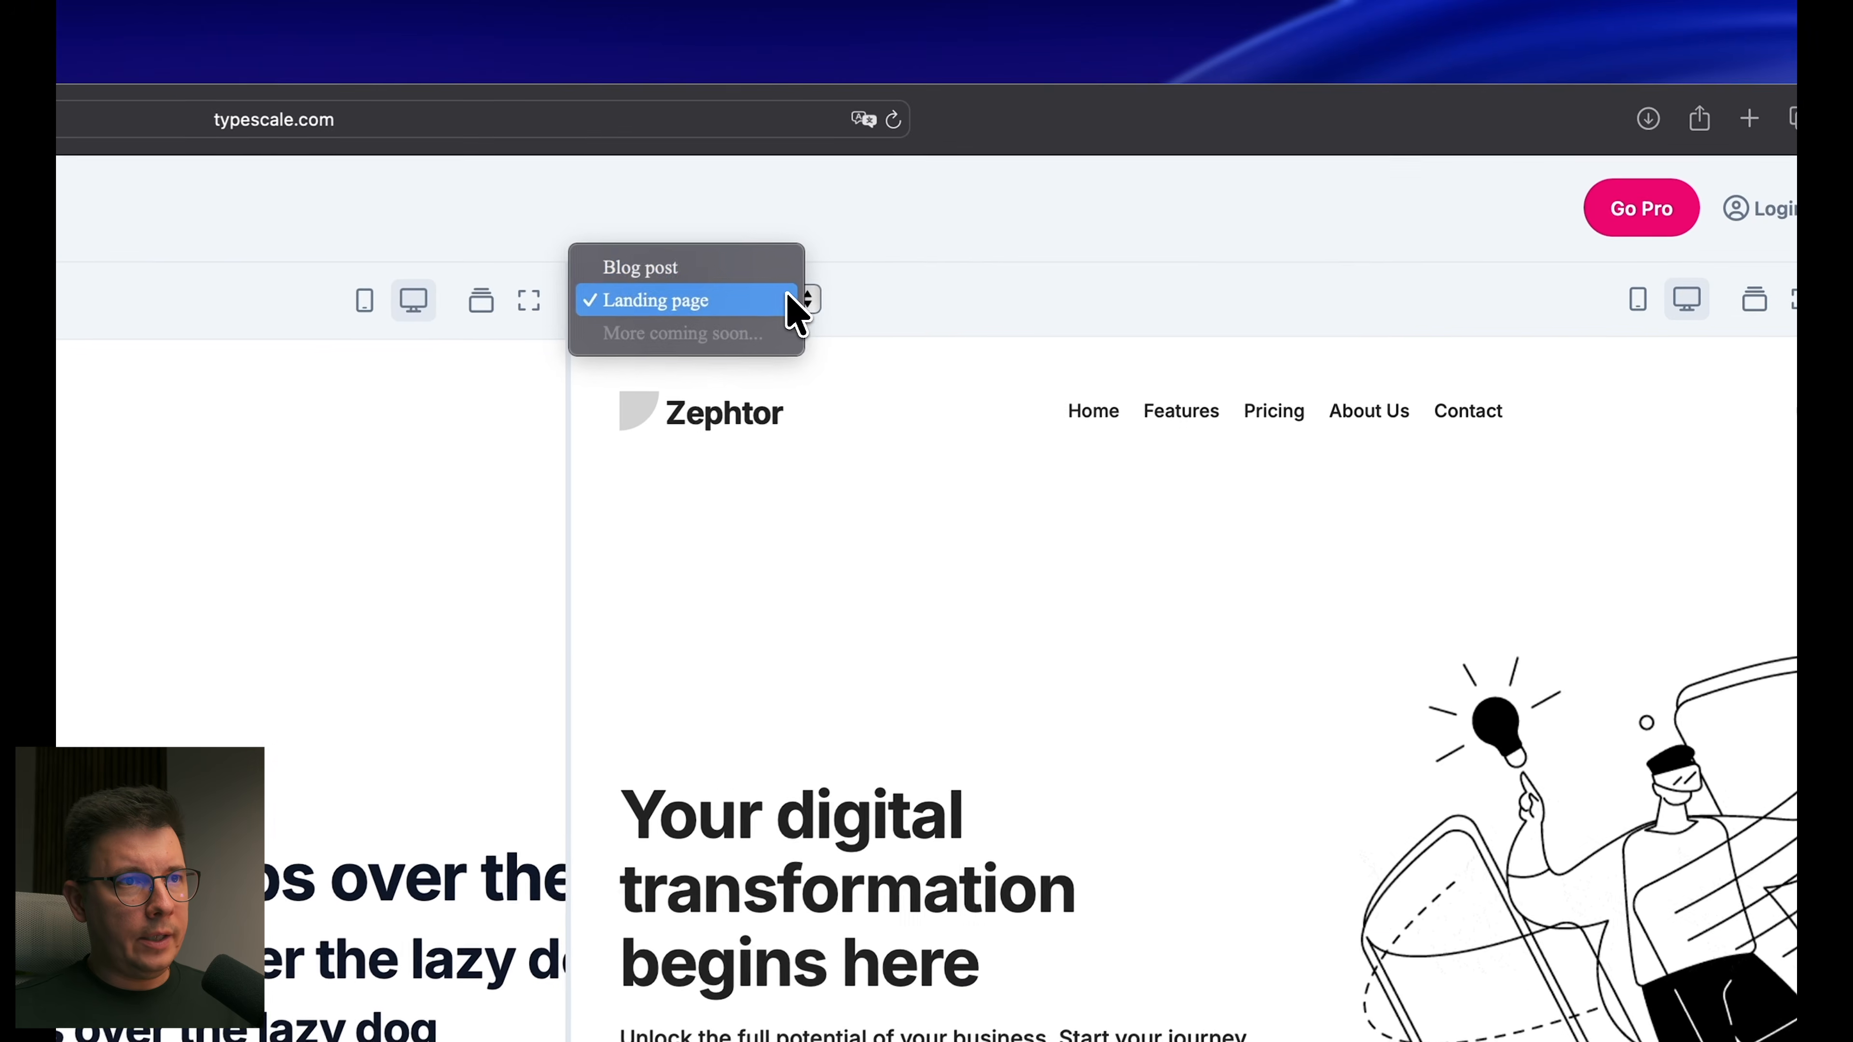
pyautogui.click(908, 227)
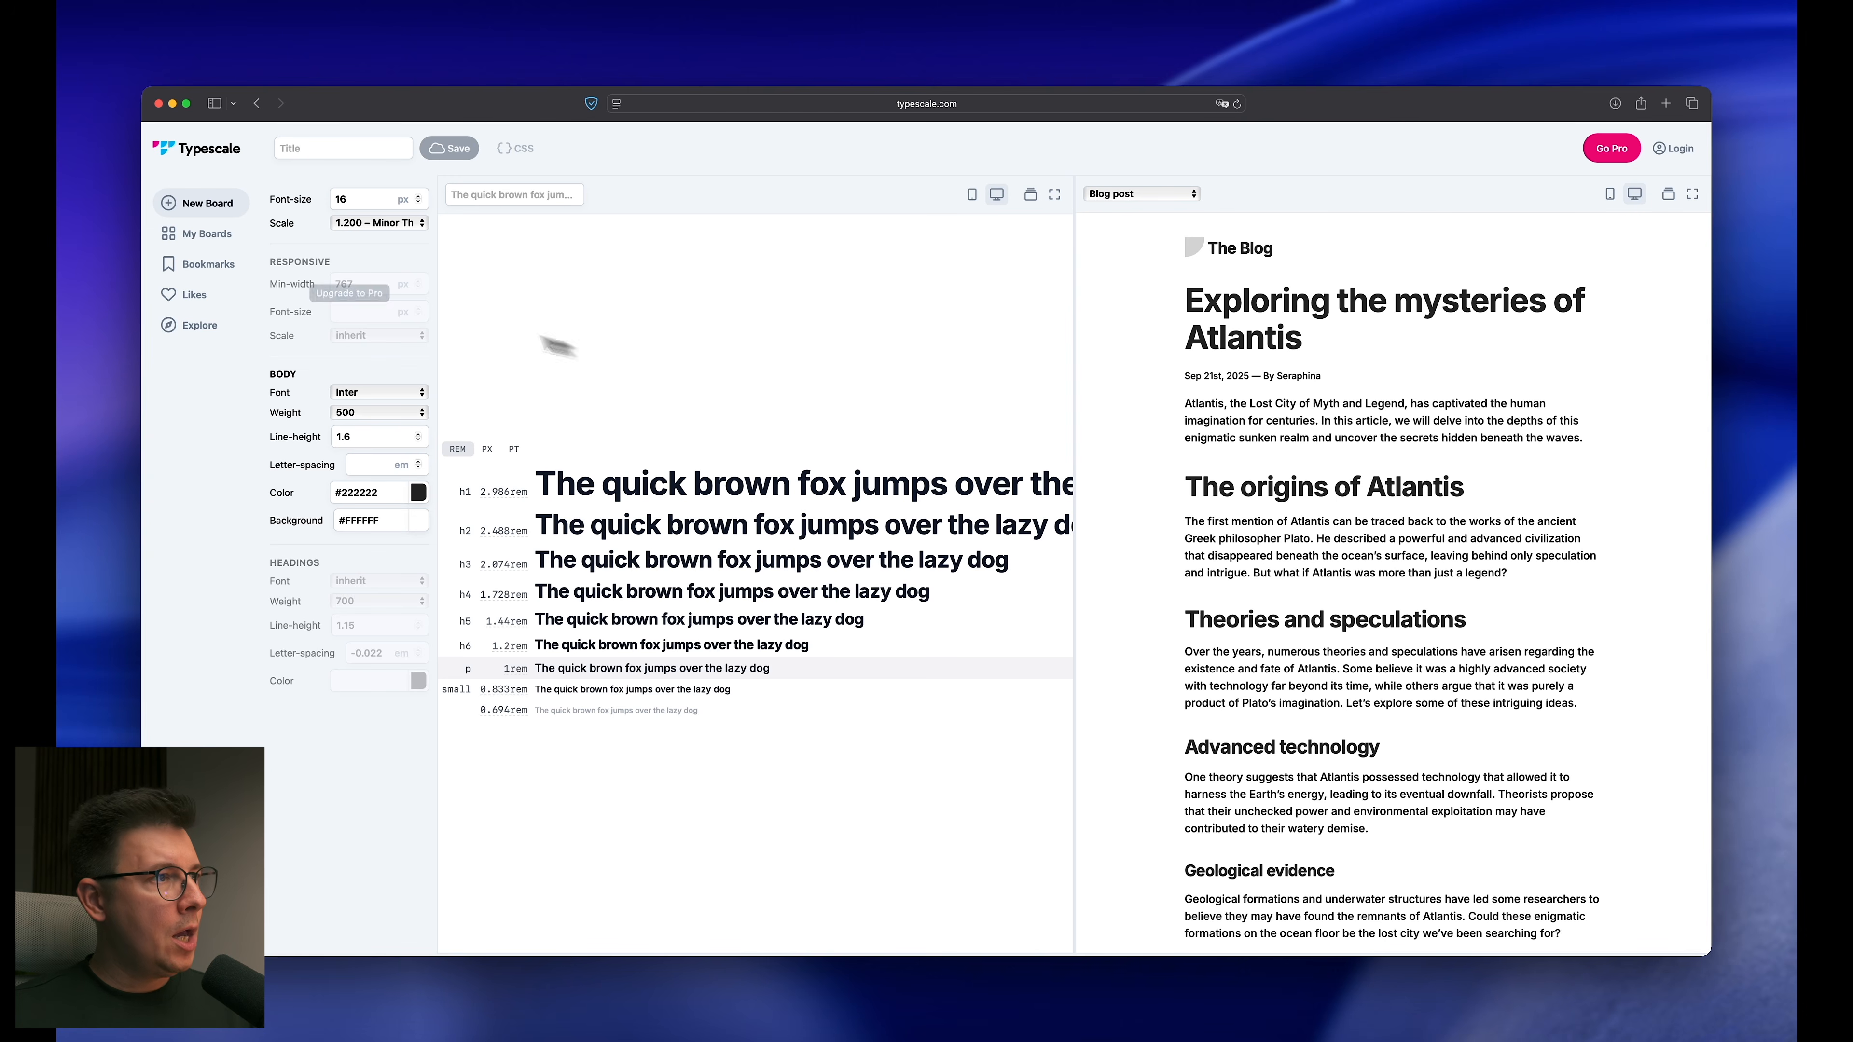
# Step: Set the type scale ratio for the 16 px base font size to 1.250 – Major Third
pyautogui.doubleClick(335, 198)
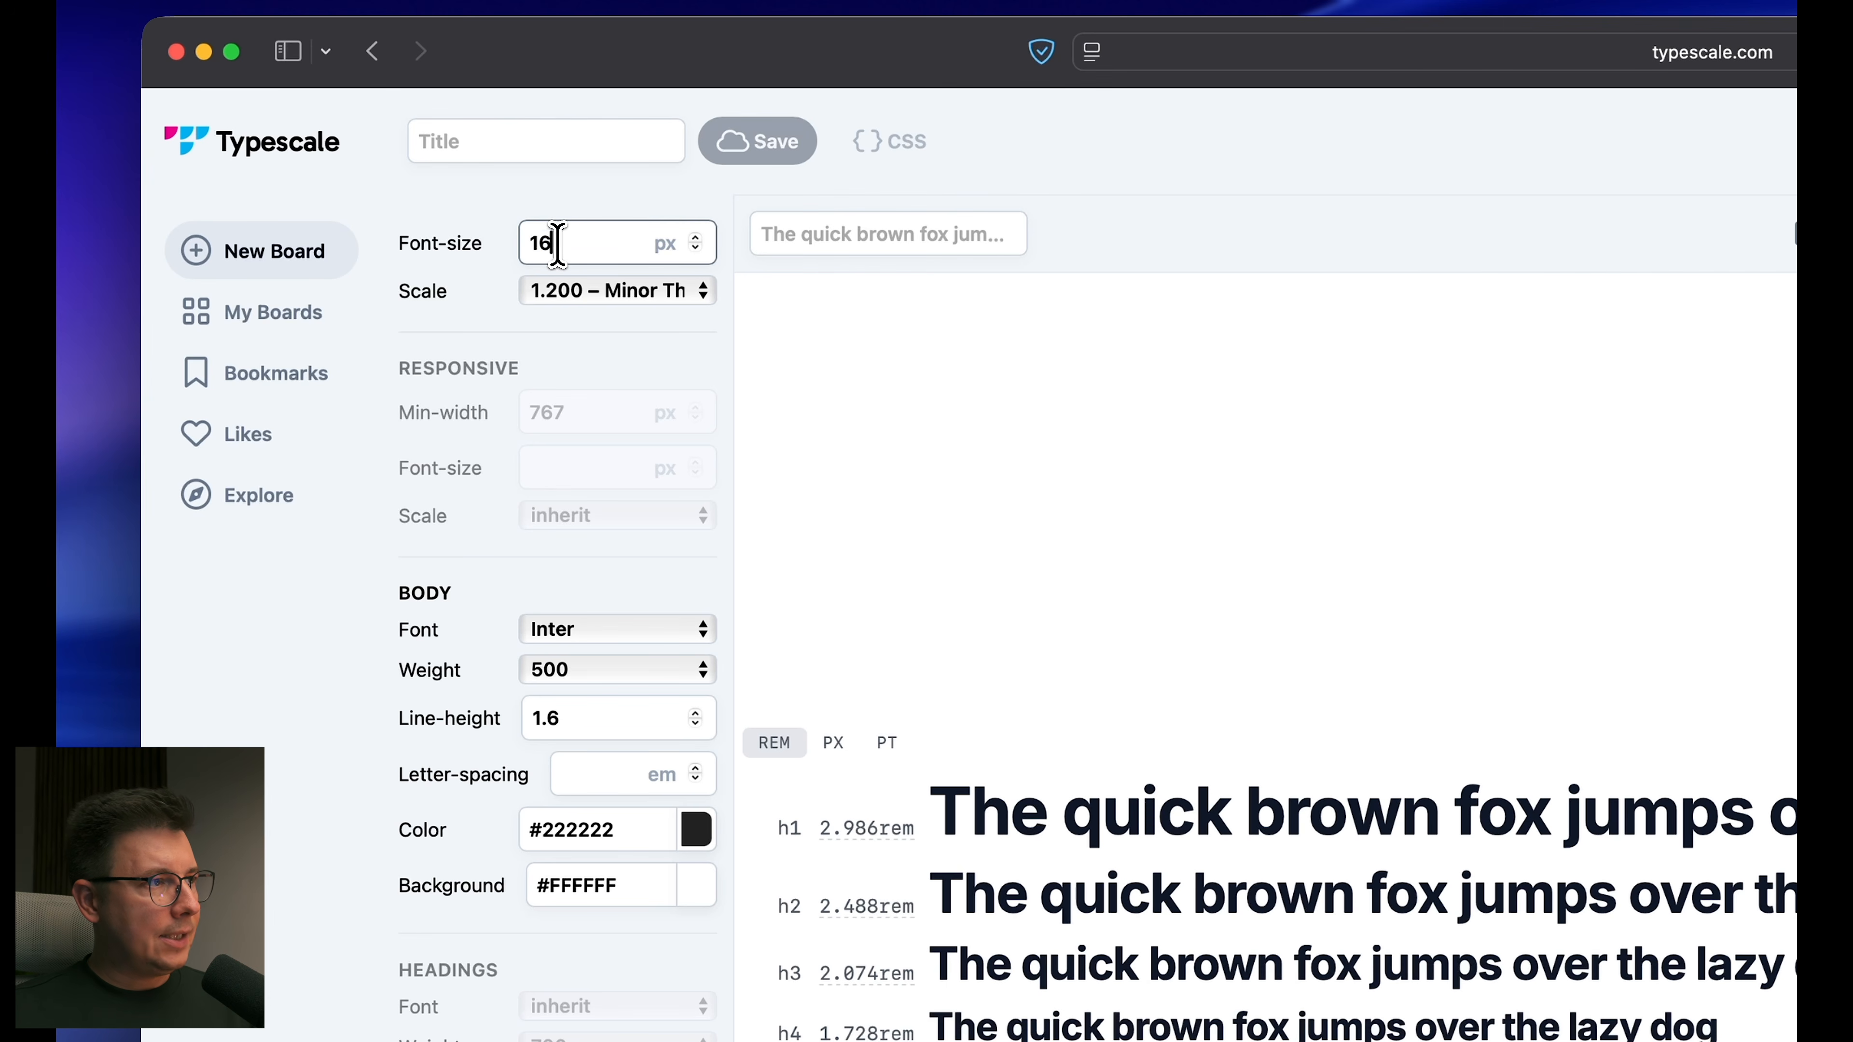
pyautogui.click(639, 291)
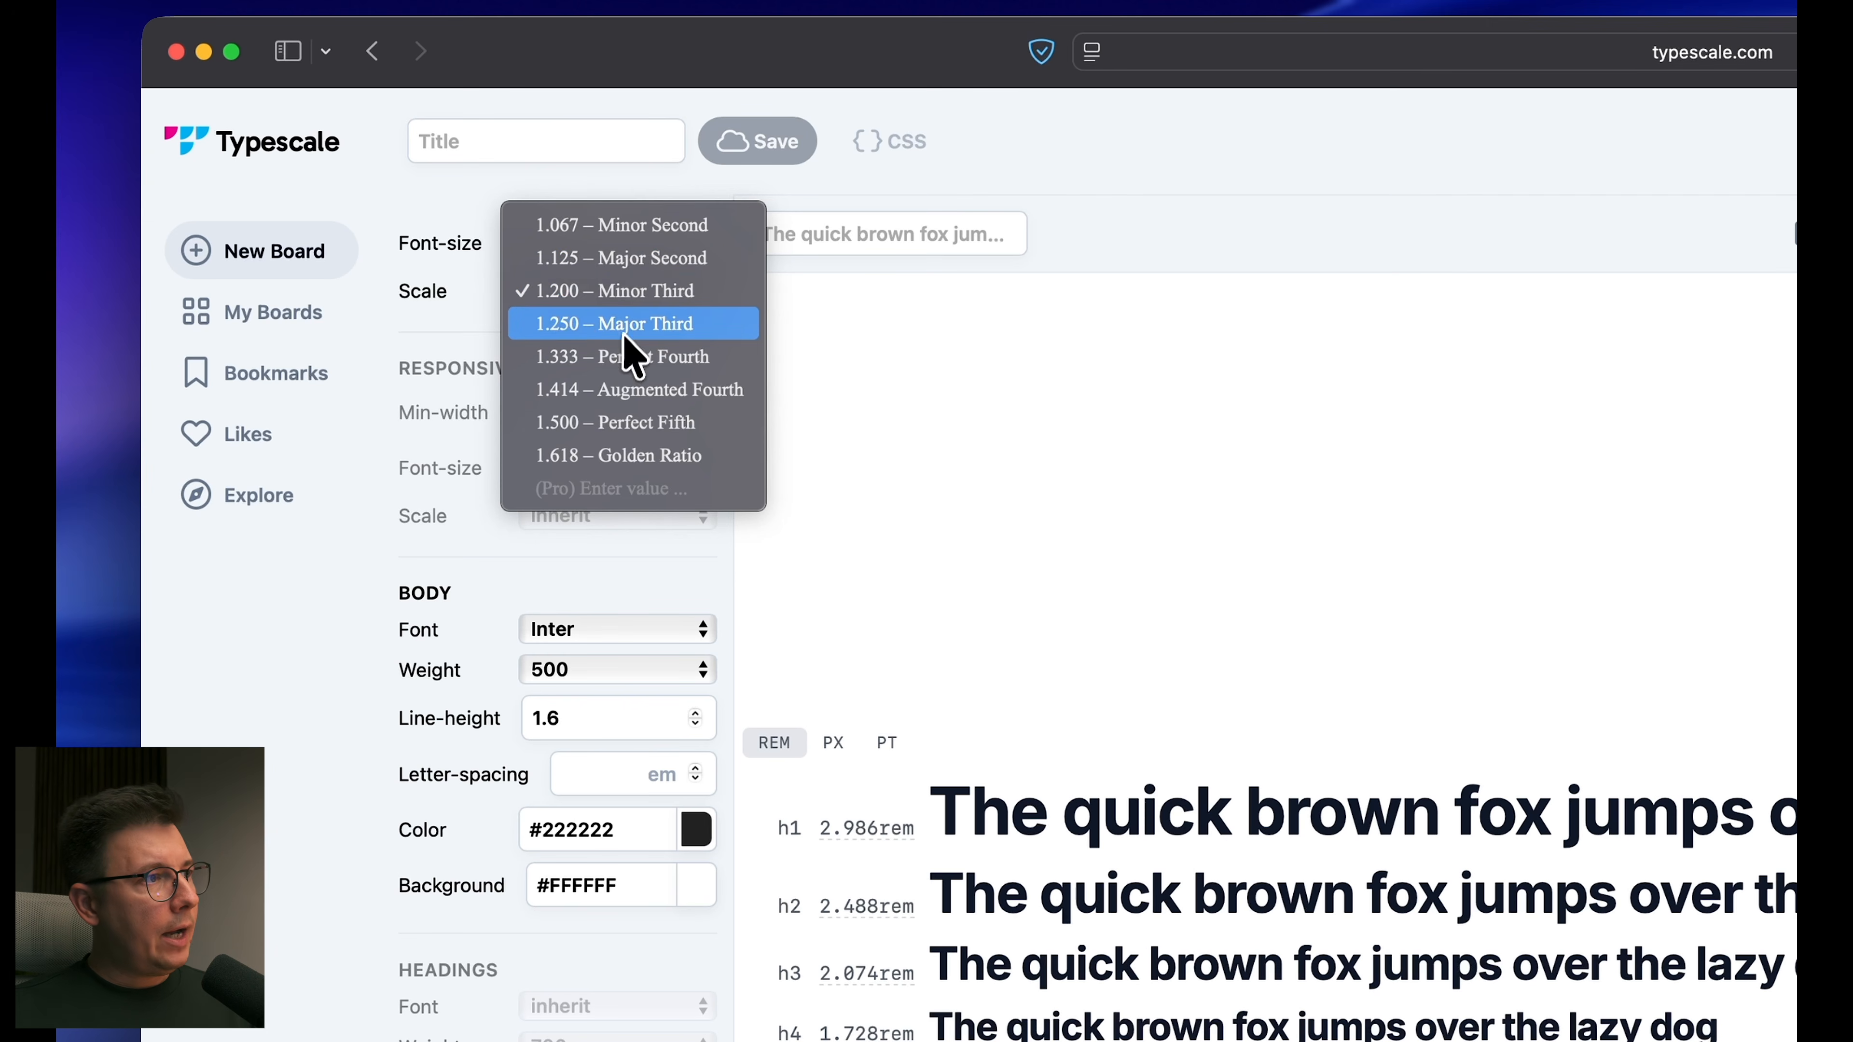
pyautogui.click(605, 328)
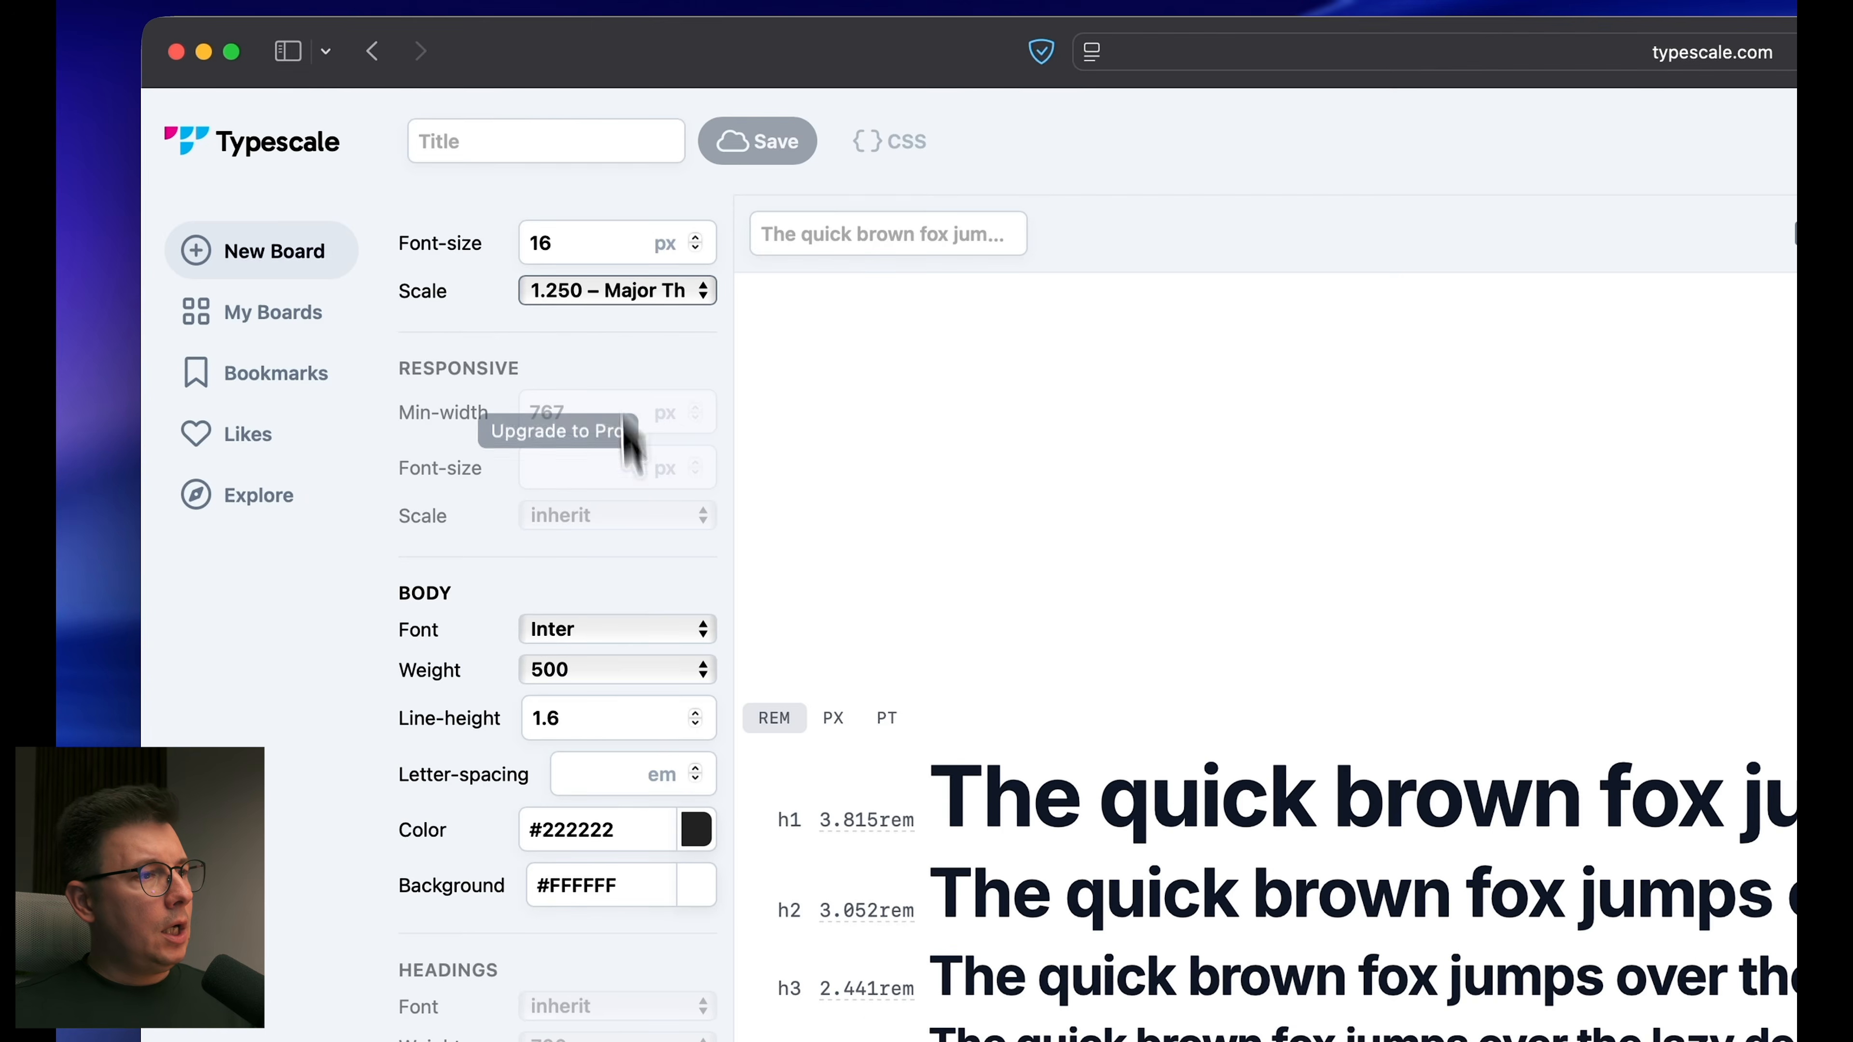
# Step: Choose Inter as the body font and 500 as its weight
pyautogui.click(660, 632)
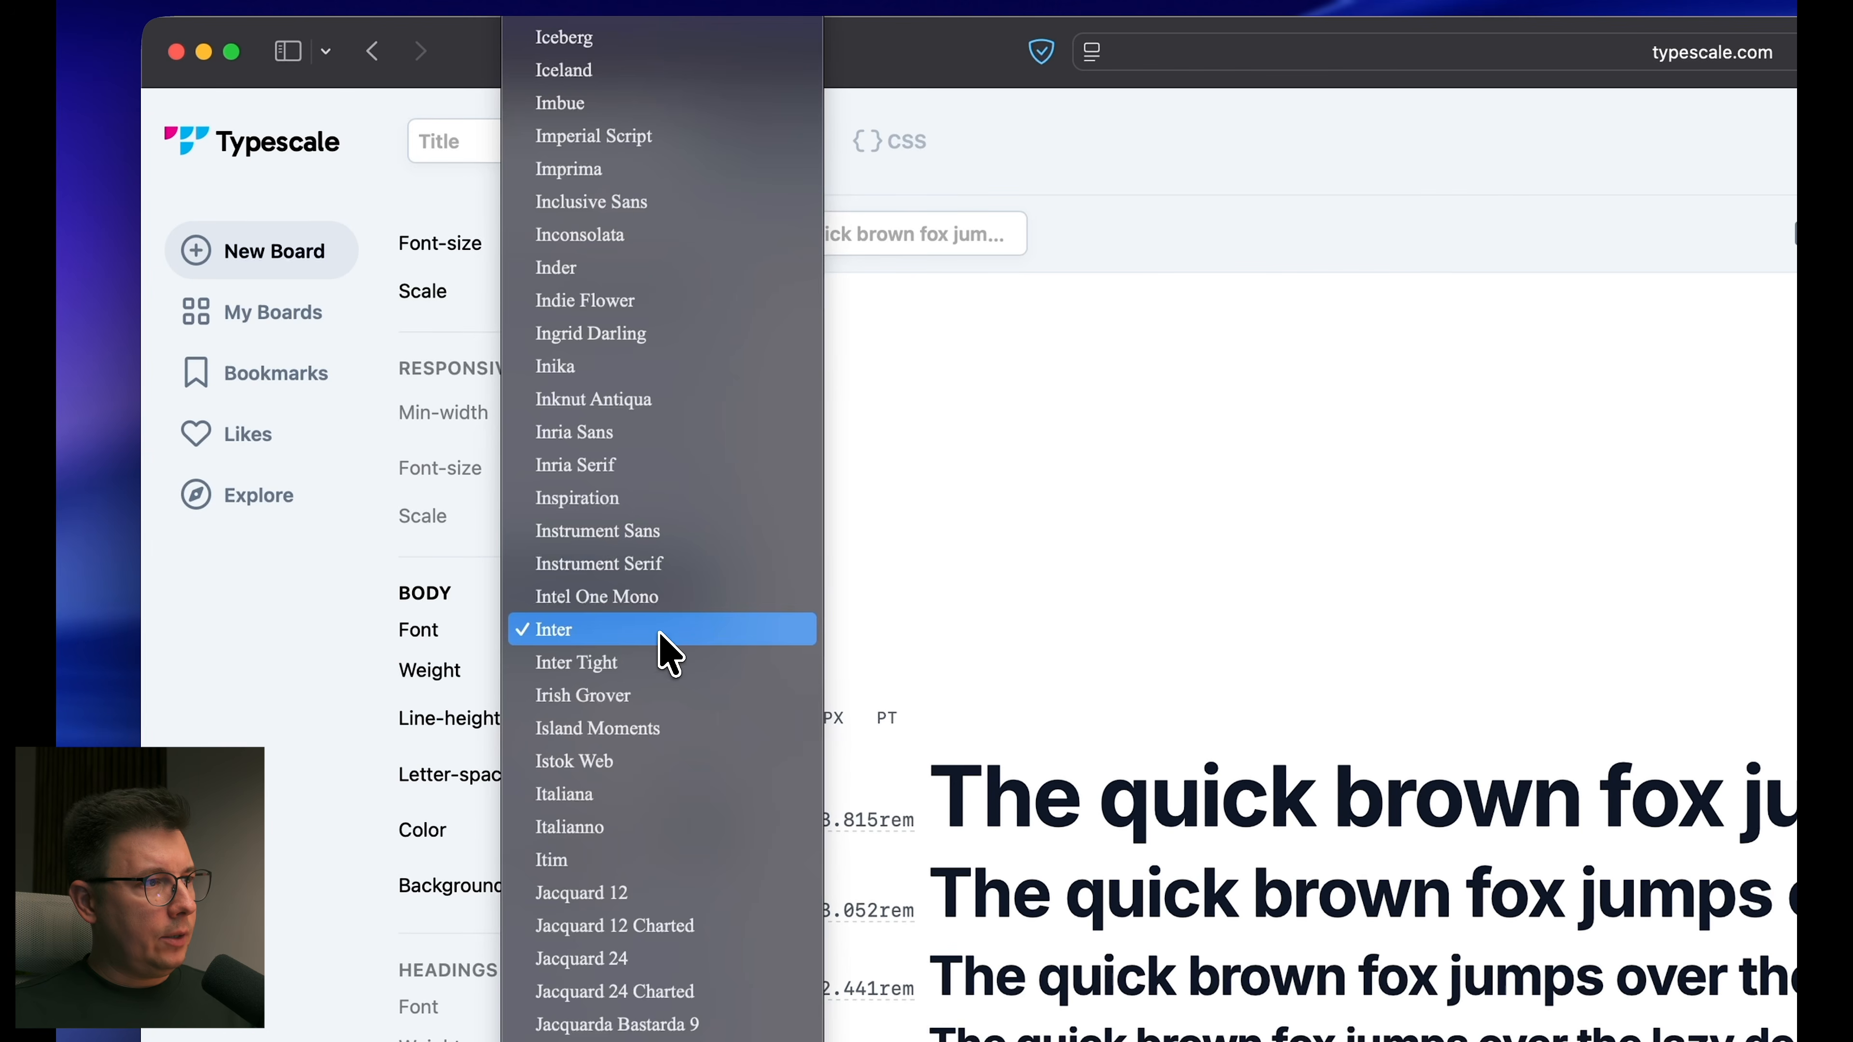
pyautogui.click(571, 634)
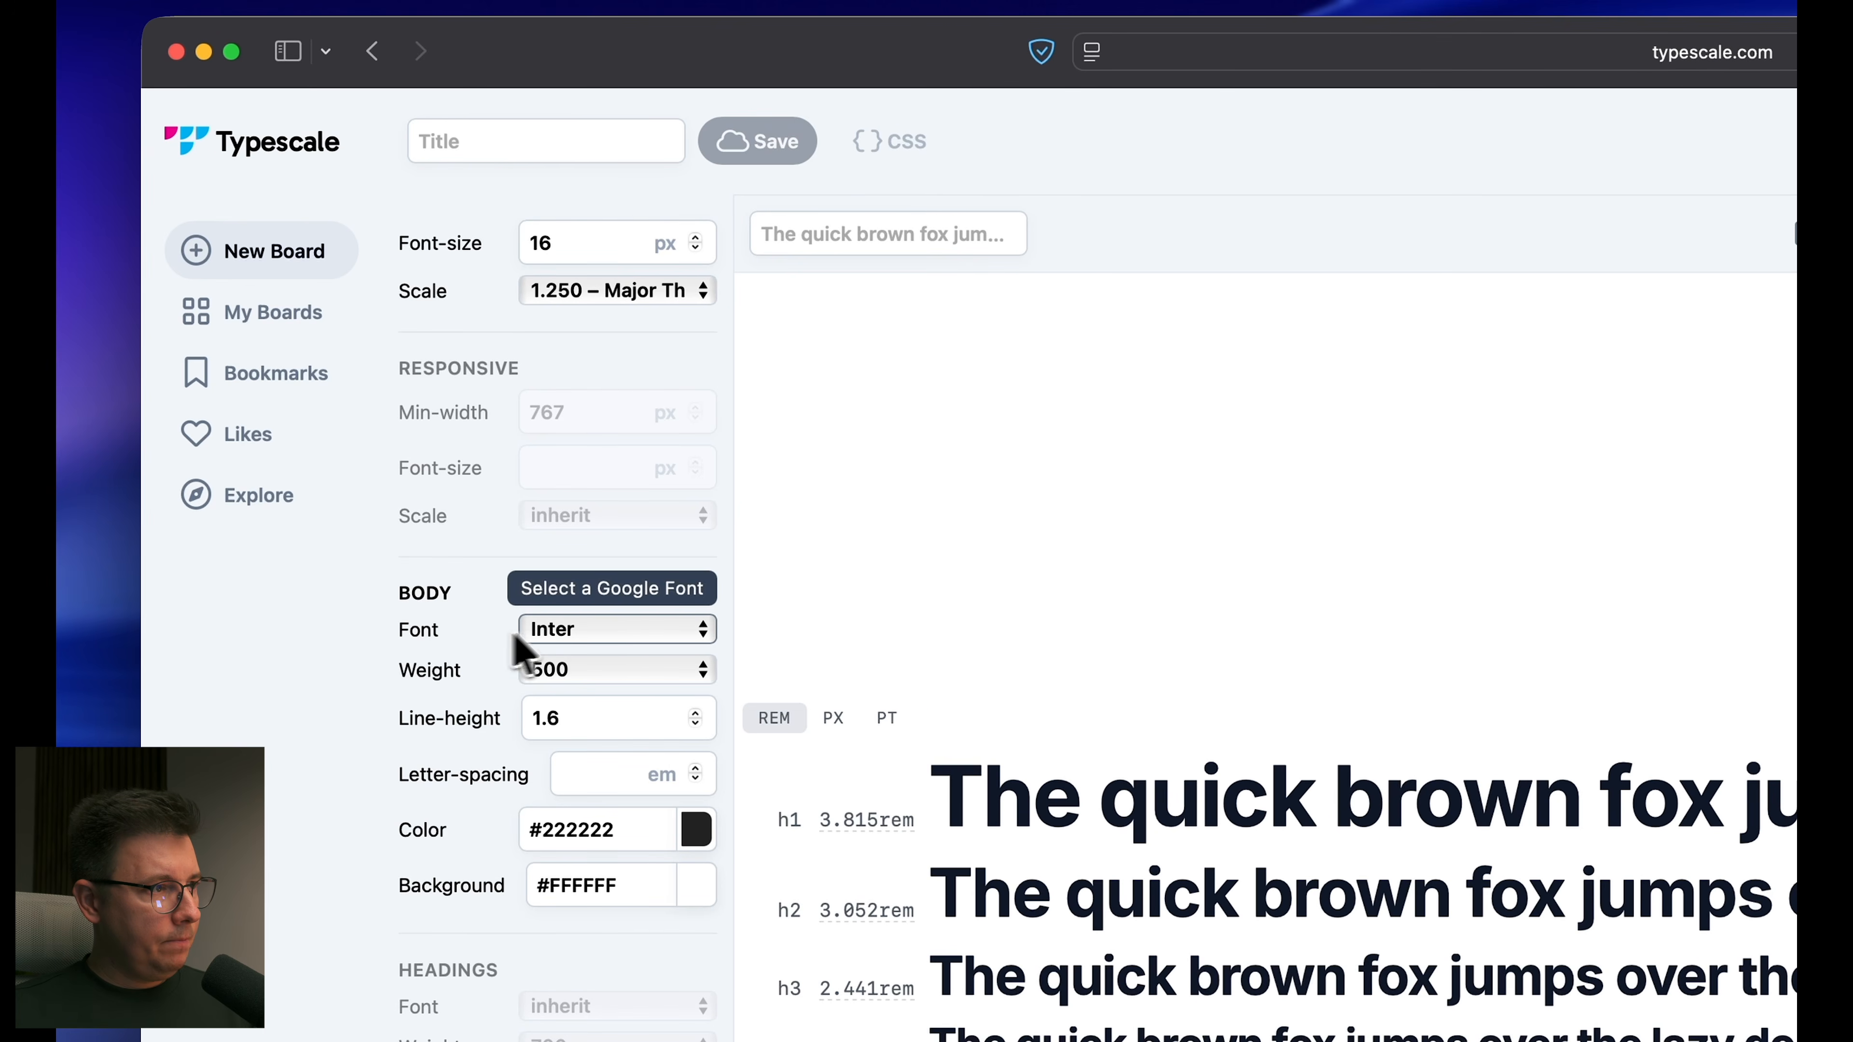
pyautogui.click(636, 673)
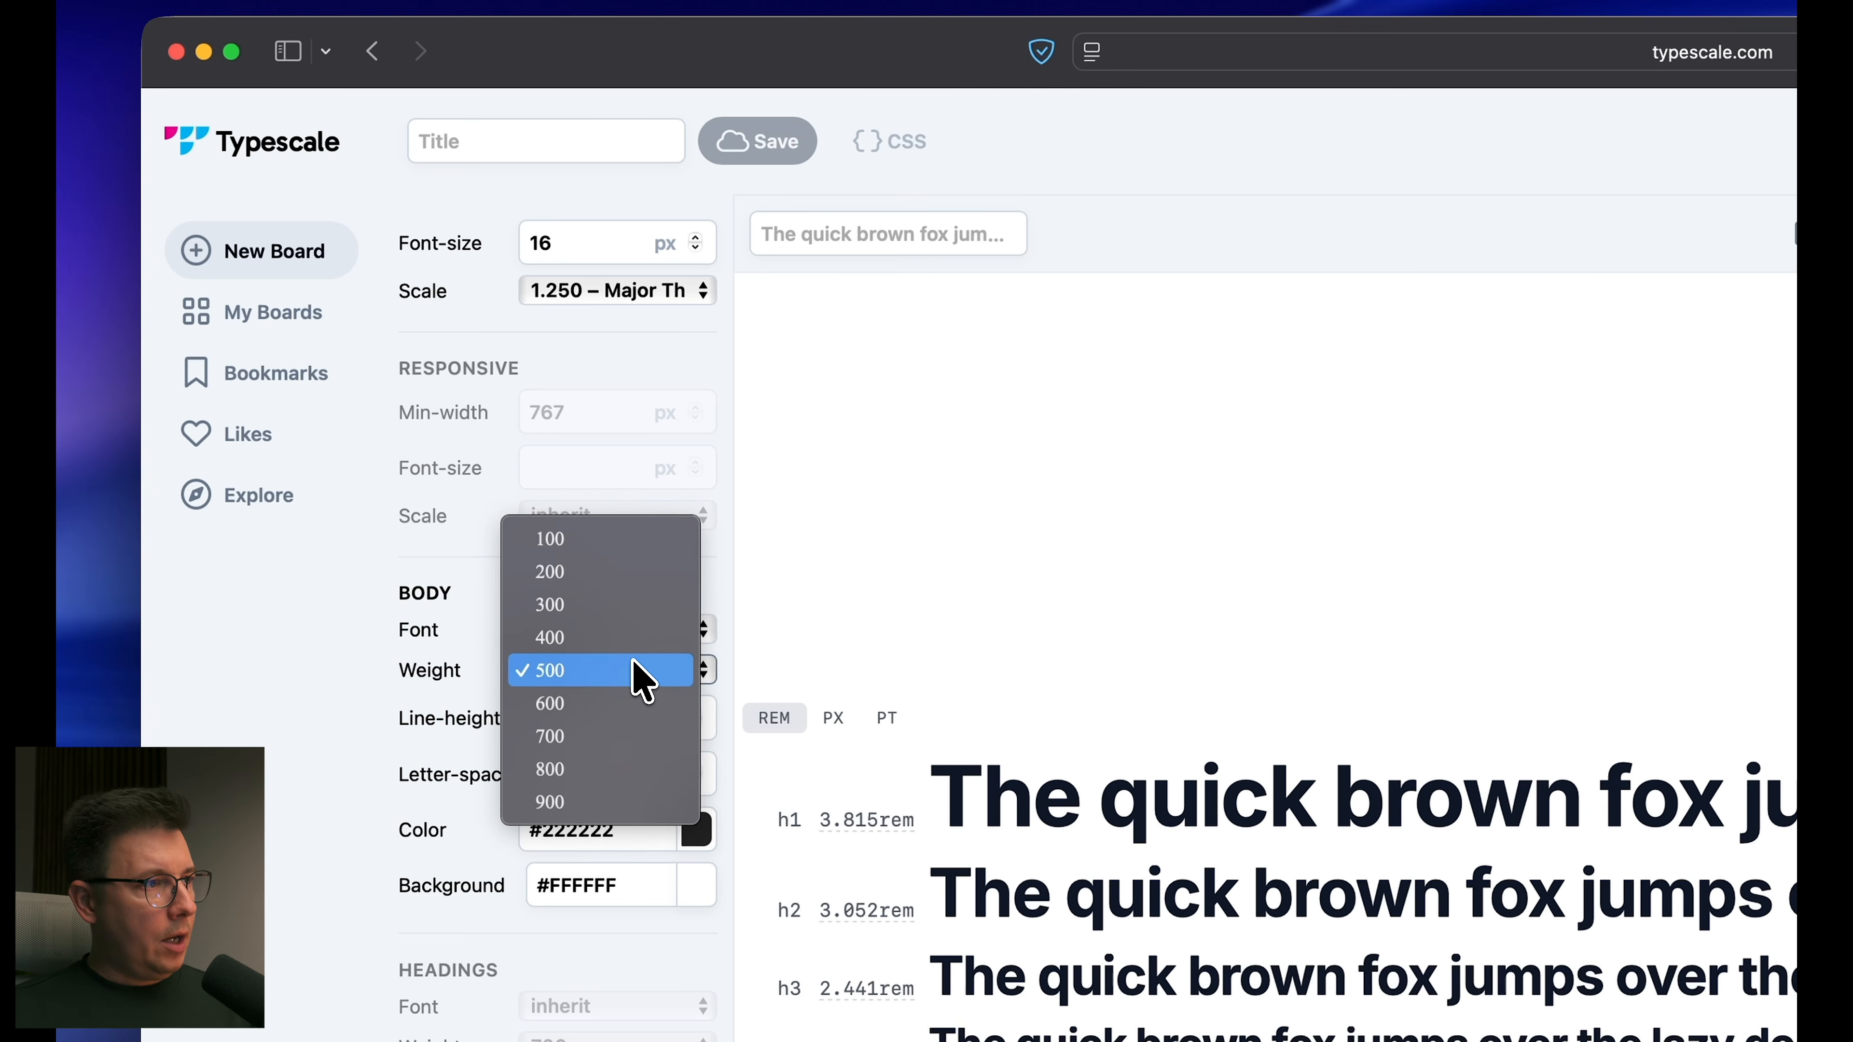
pyautogui.click(580, 685)
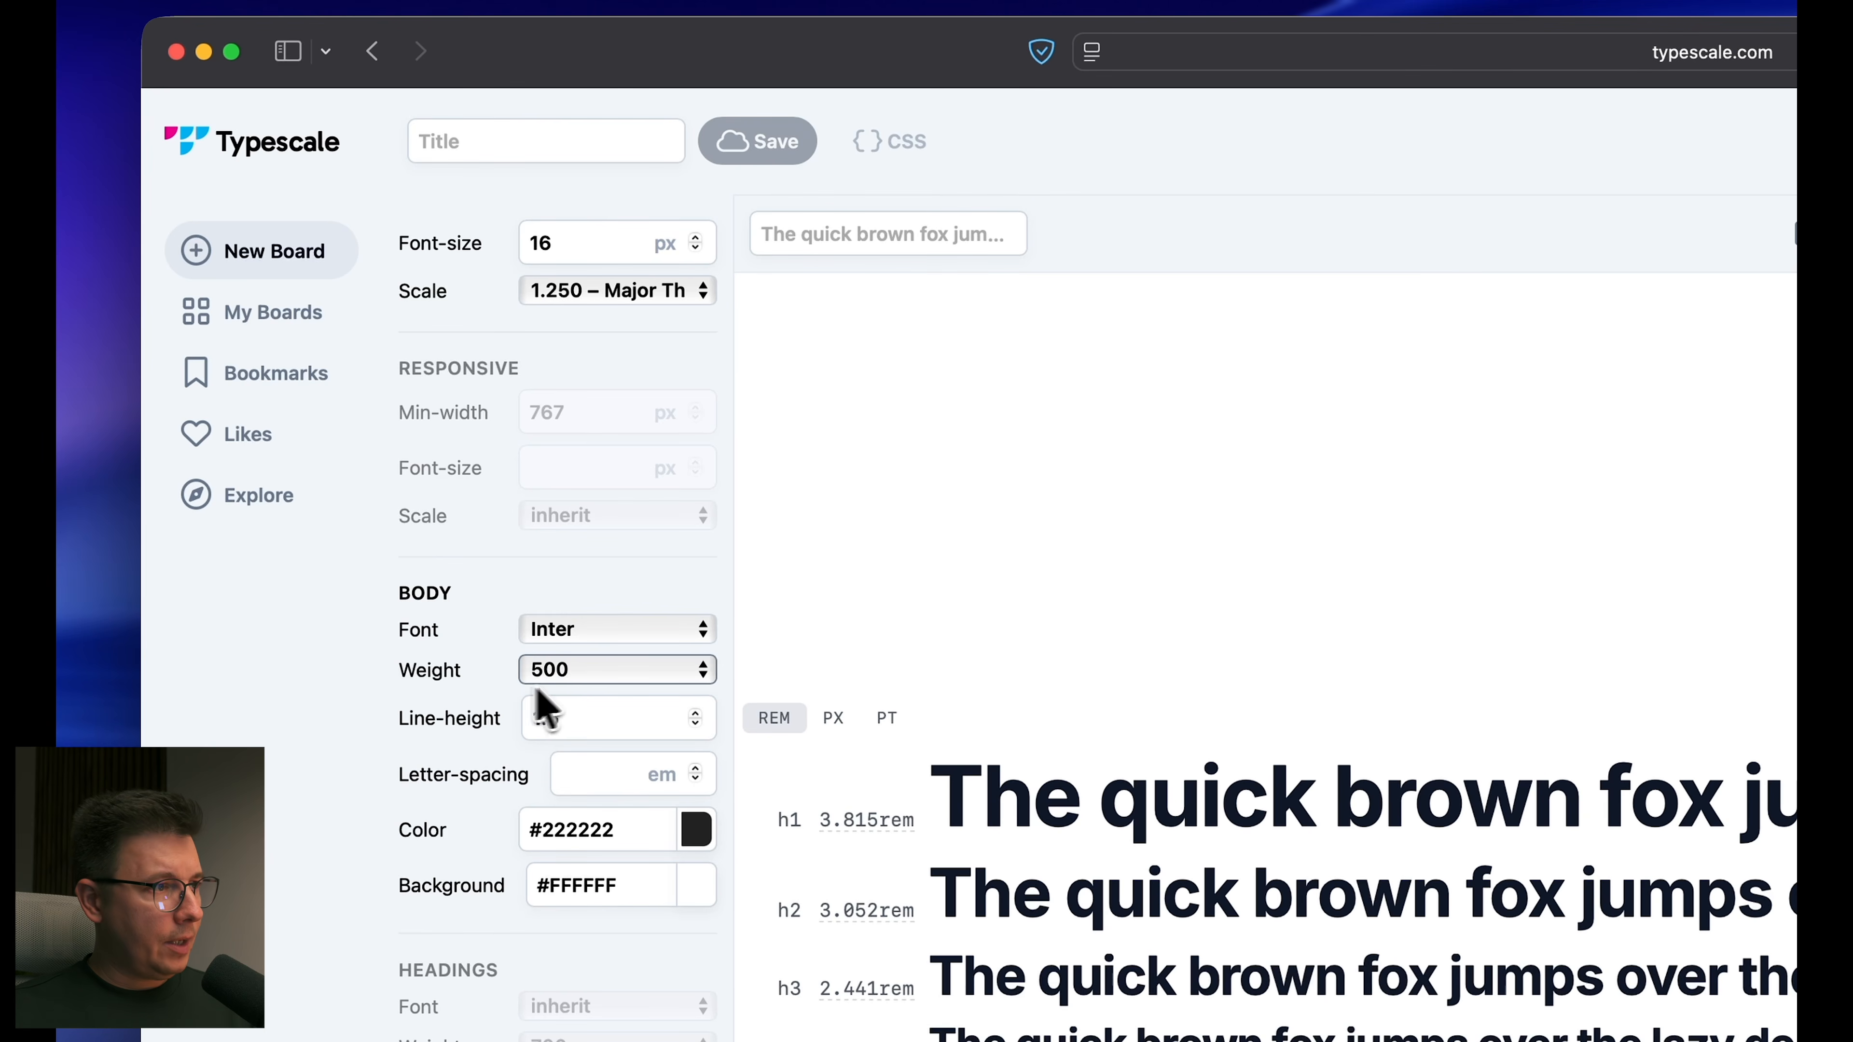
# Step: Show the type scale sizes in px and capture a screenshot of the size list from h1 down to the smallest text
pyautogui.click(603, 725)
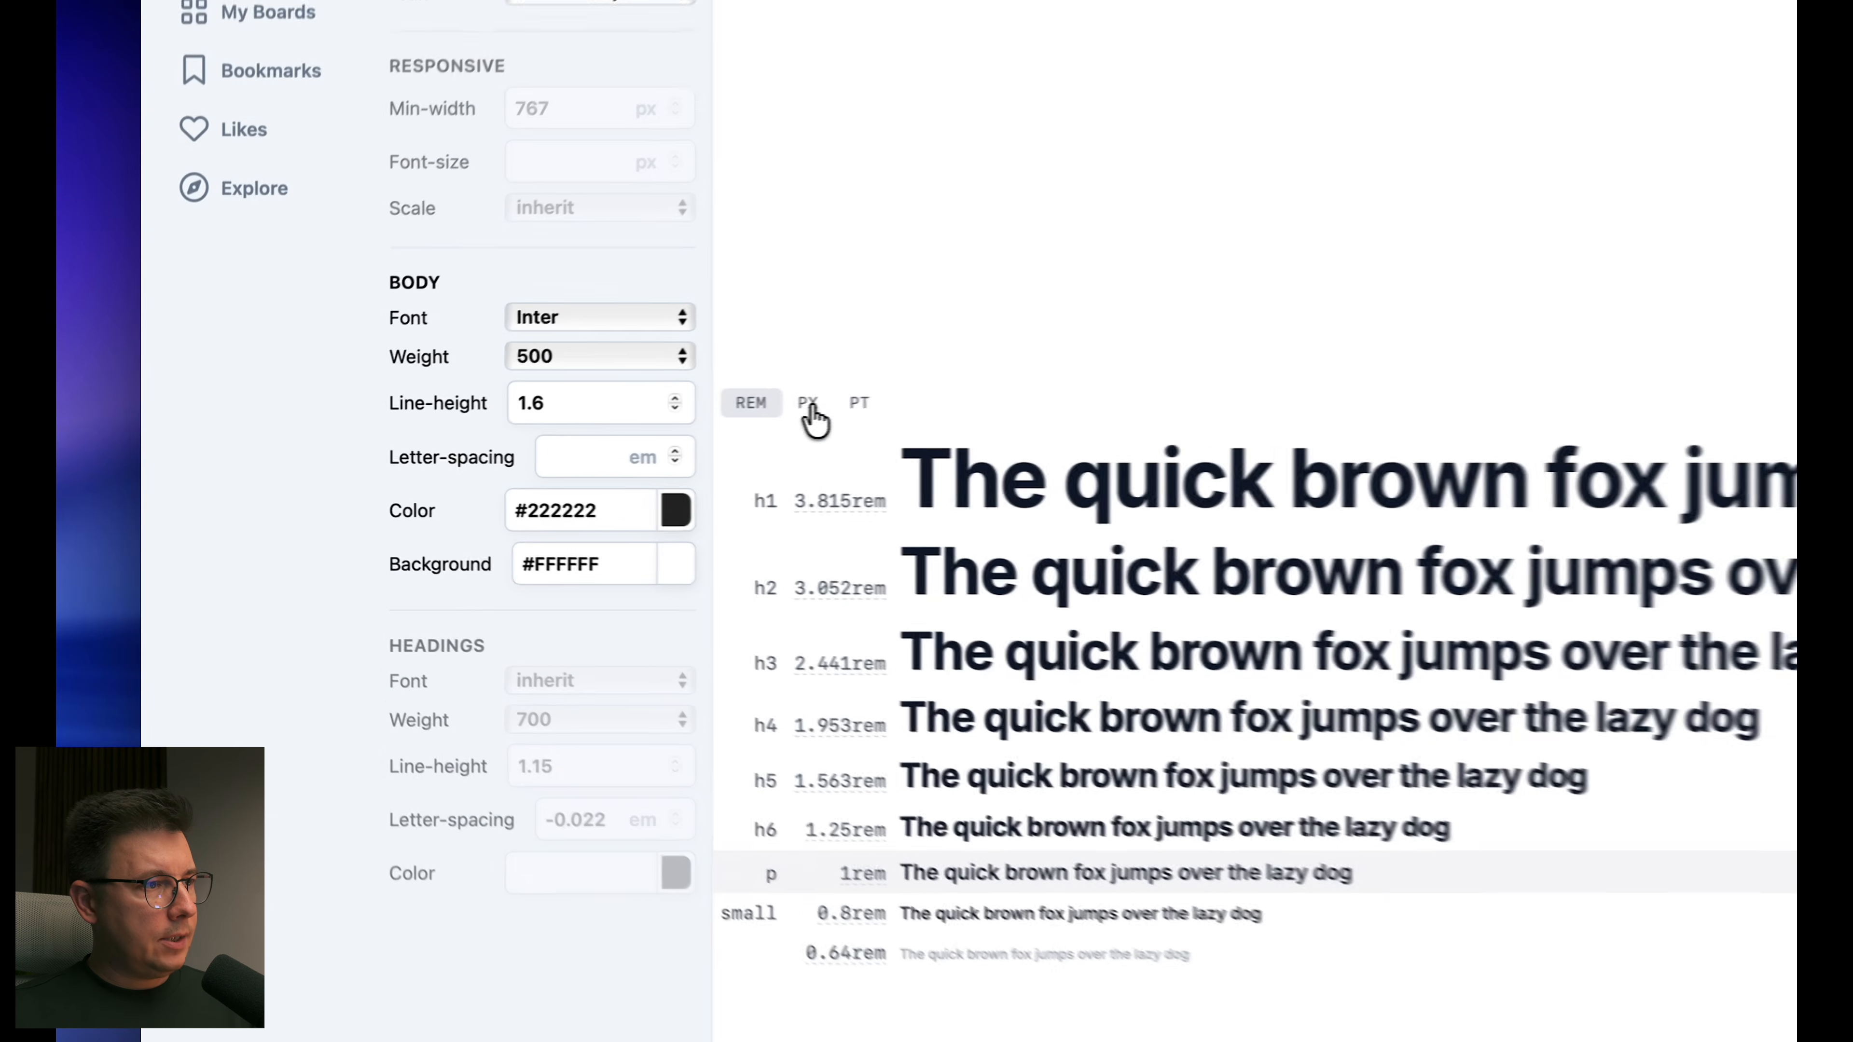
pyautogui.click(487, 439)
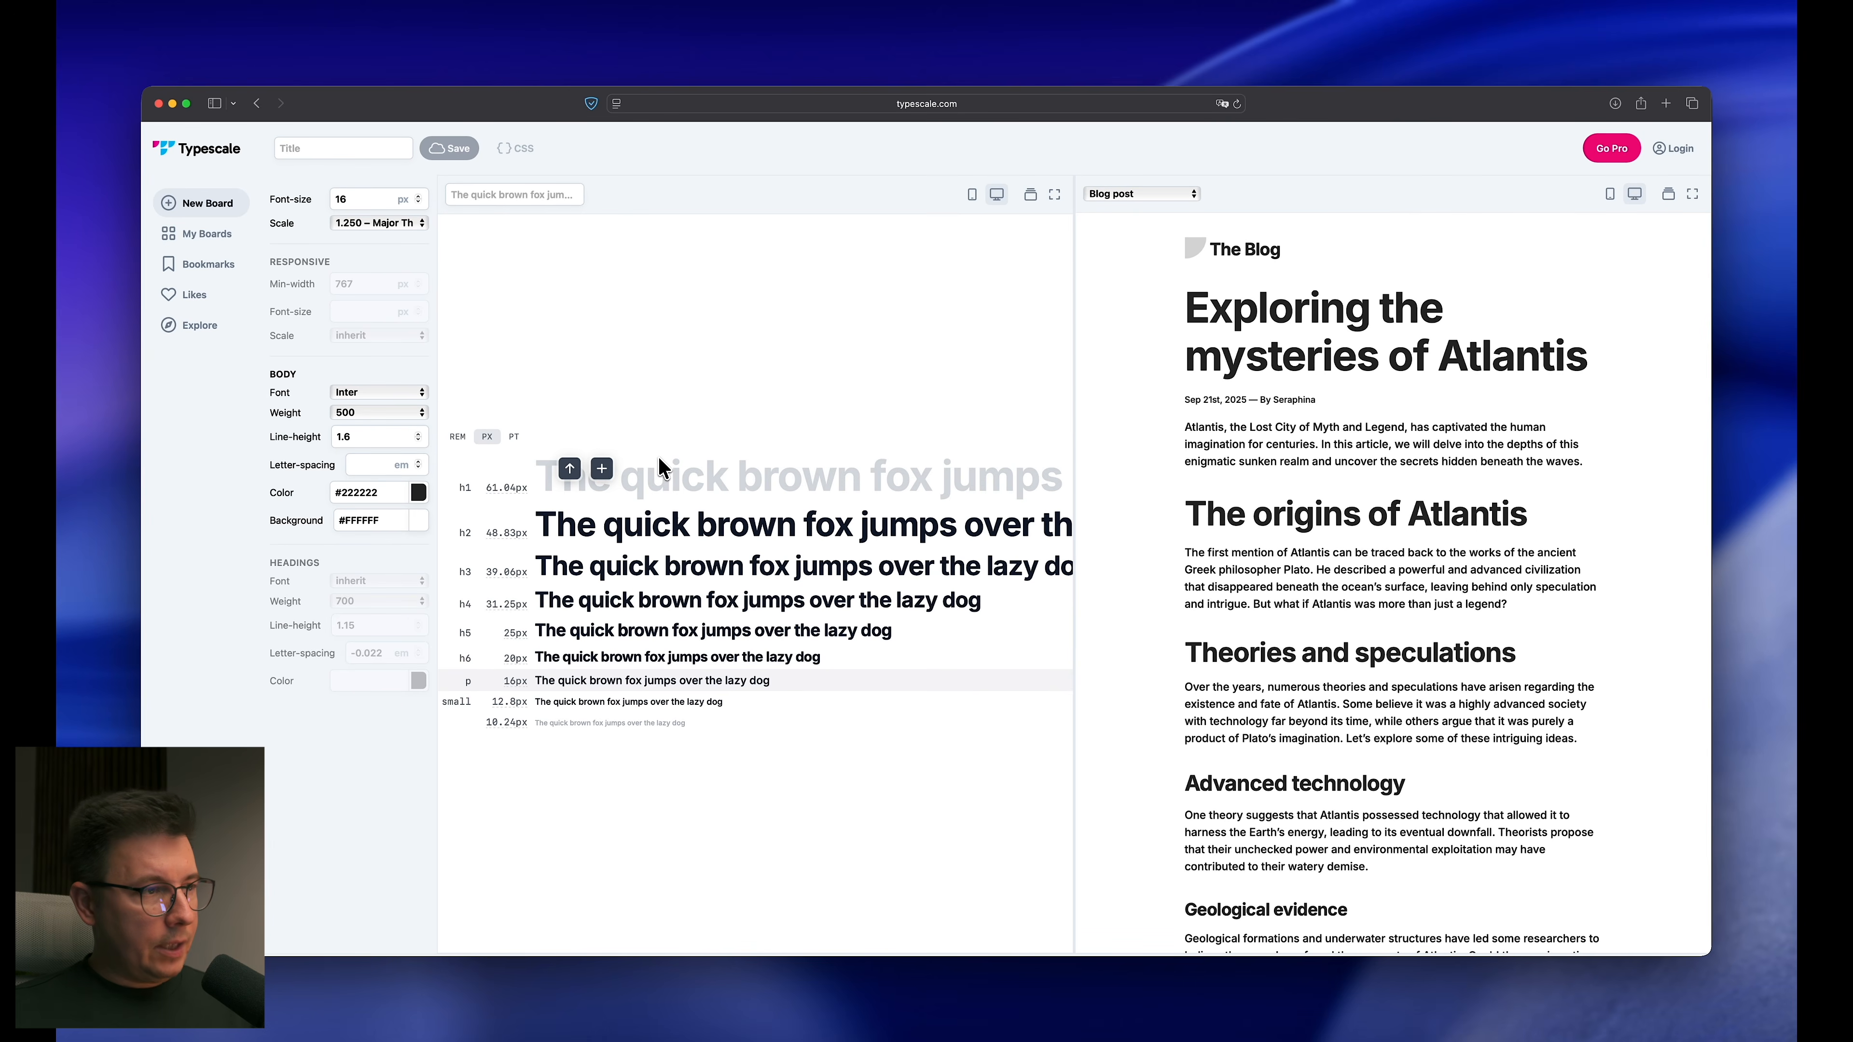
pyautogui.moveTo(406, 383); pyautogui.dragTo(755, 784)
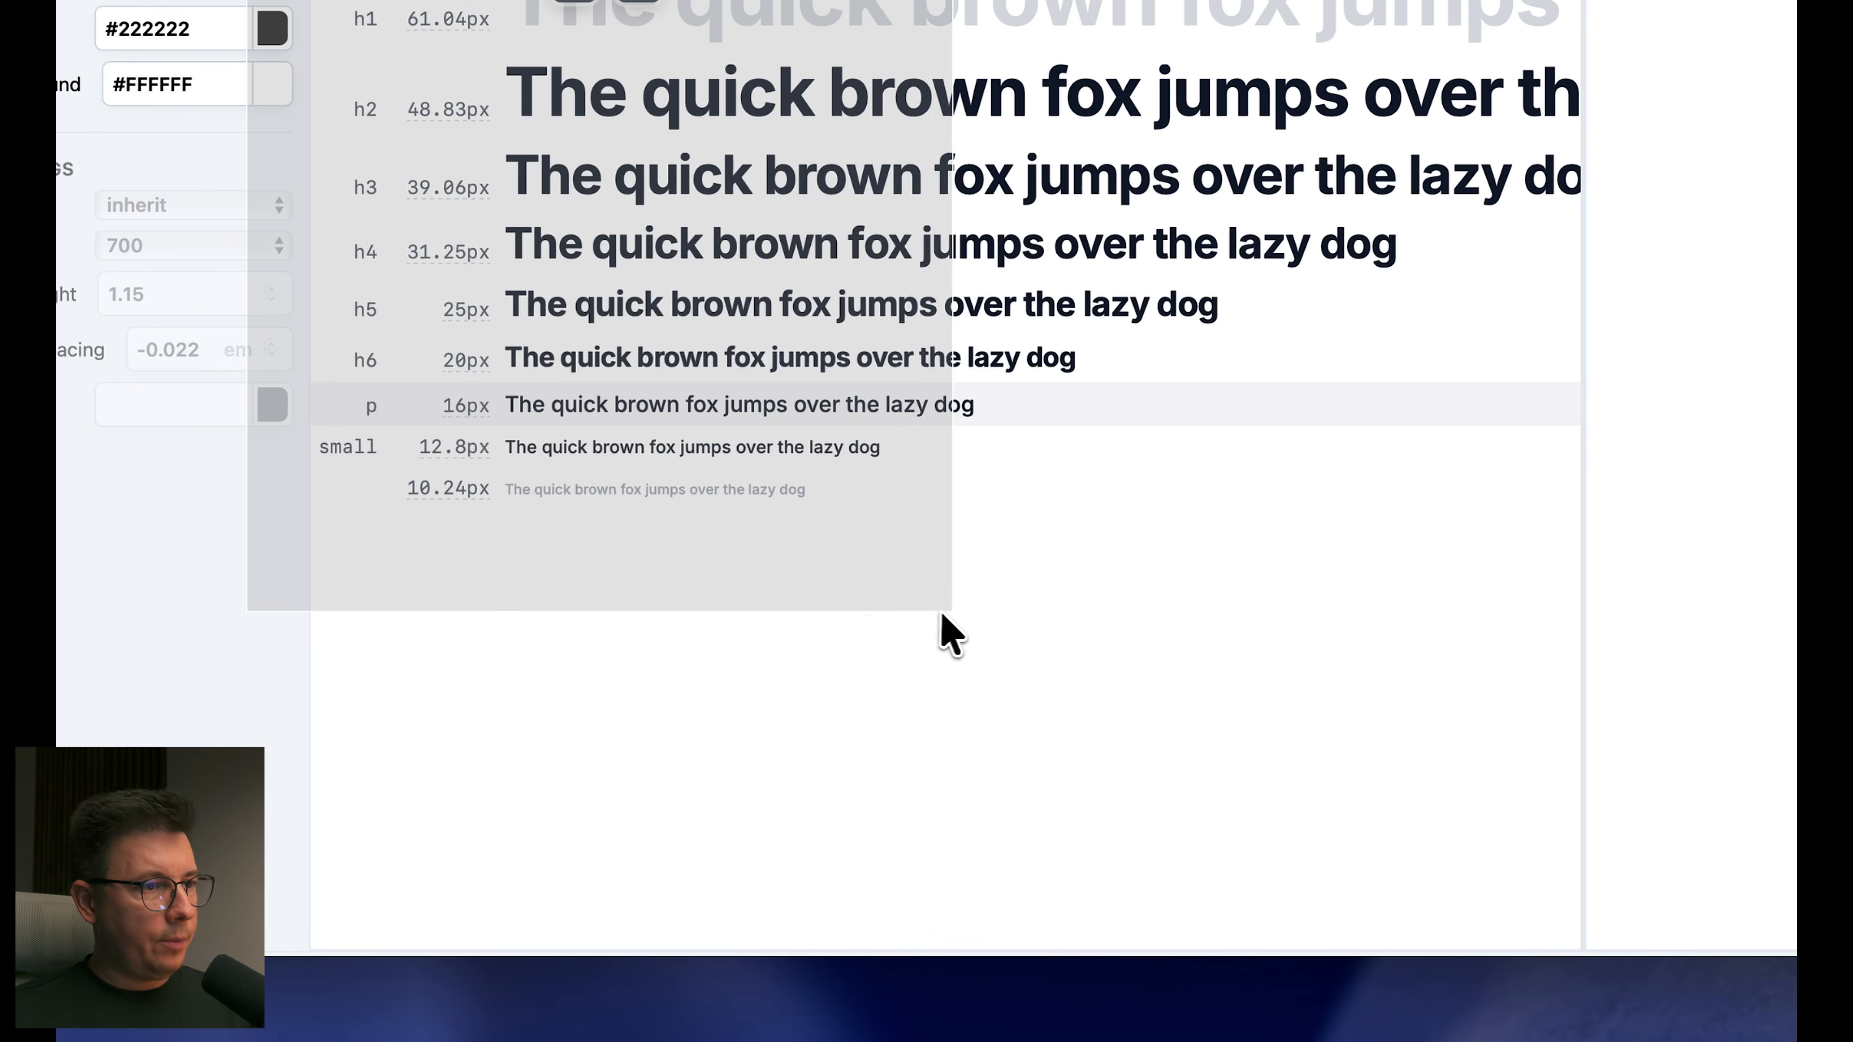
pyautogui.moveTo(941, 613); pyautogui.dragTo(942, 615)
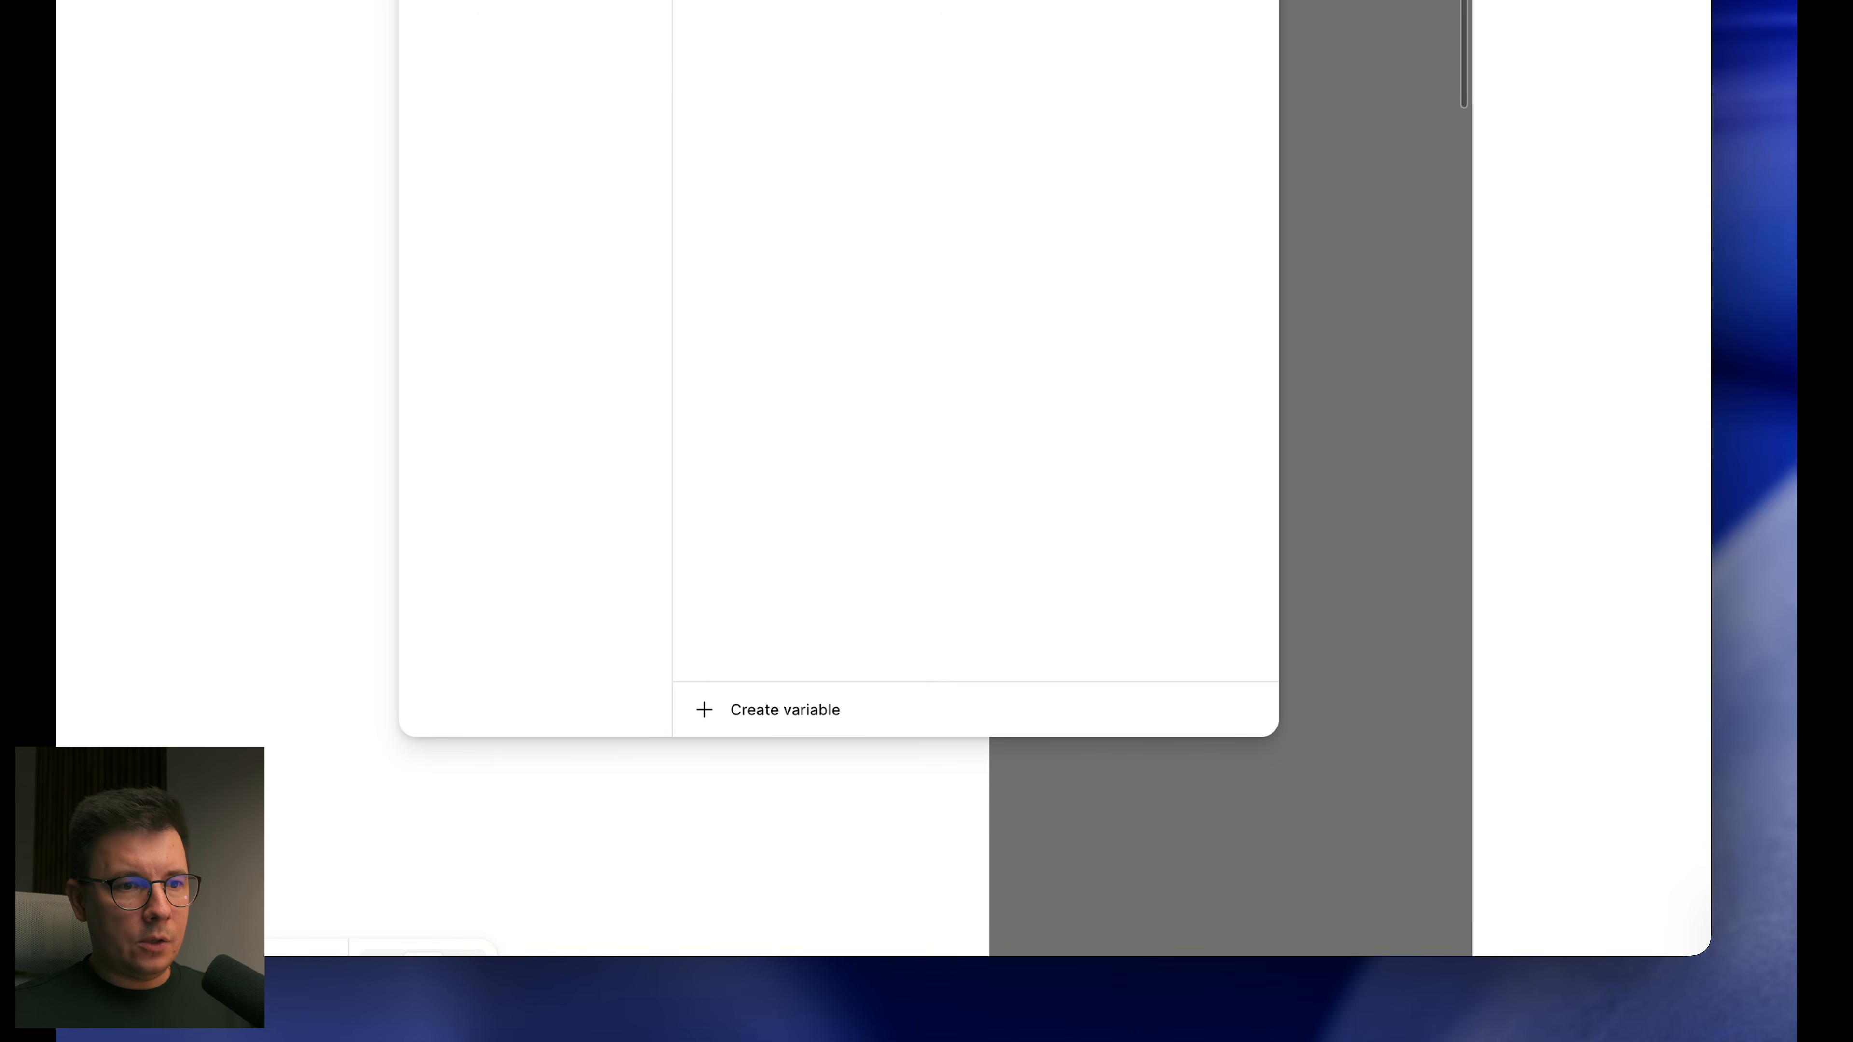
# Step: Switch to the Figma Design System file and place the type scale screenshot beside the typography guide
pyautogui.moveTo(1299, 697); pyautogui.dragTo(1354, 580)
pyautogui.hscroll(8, 232, 254)
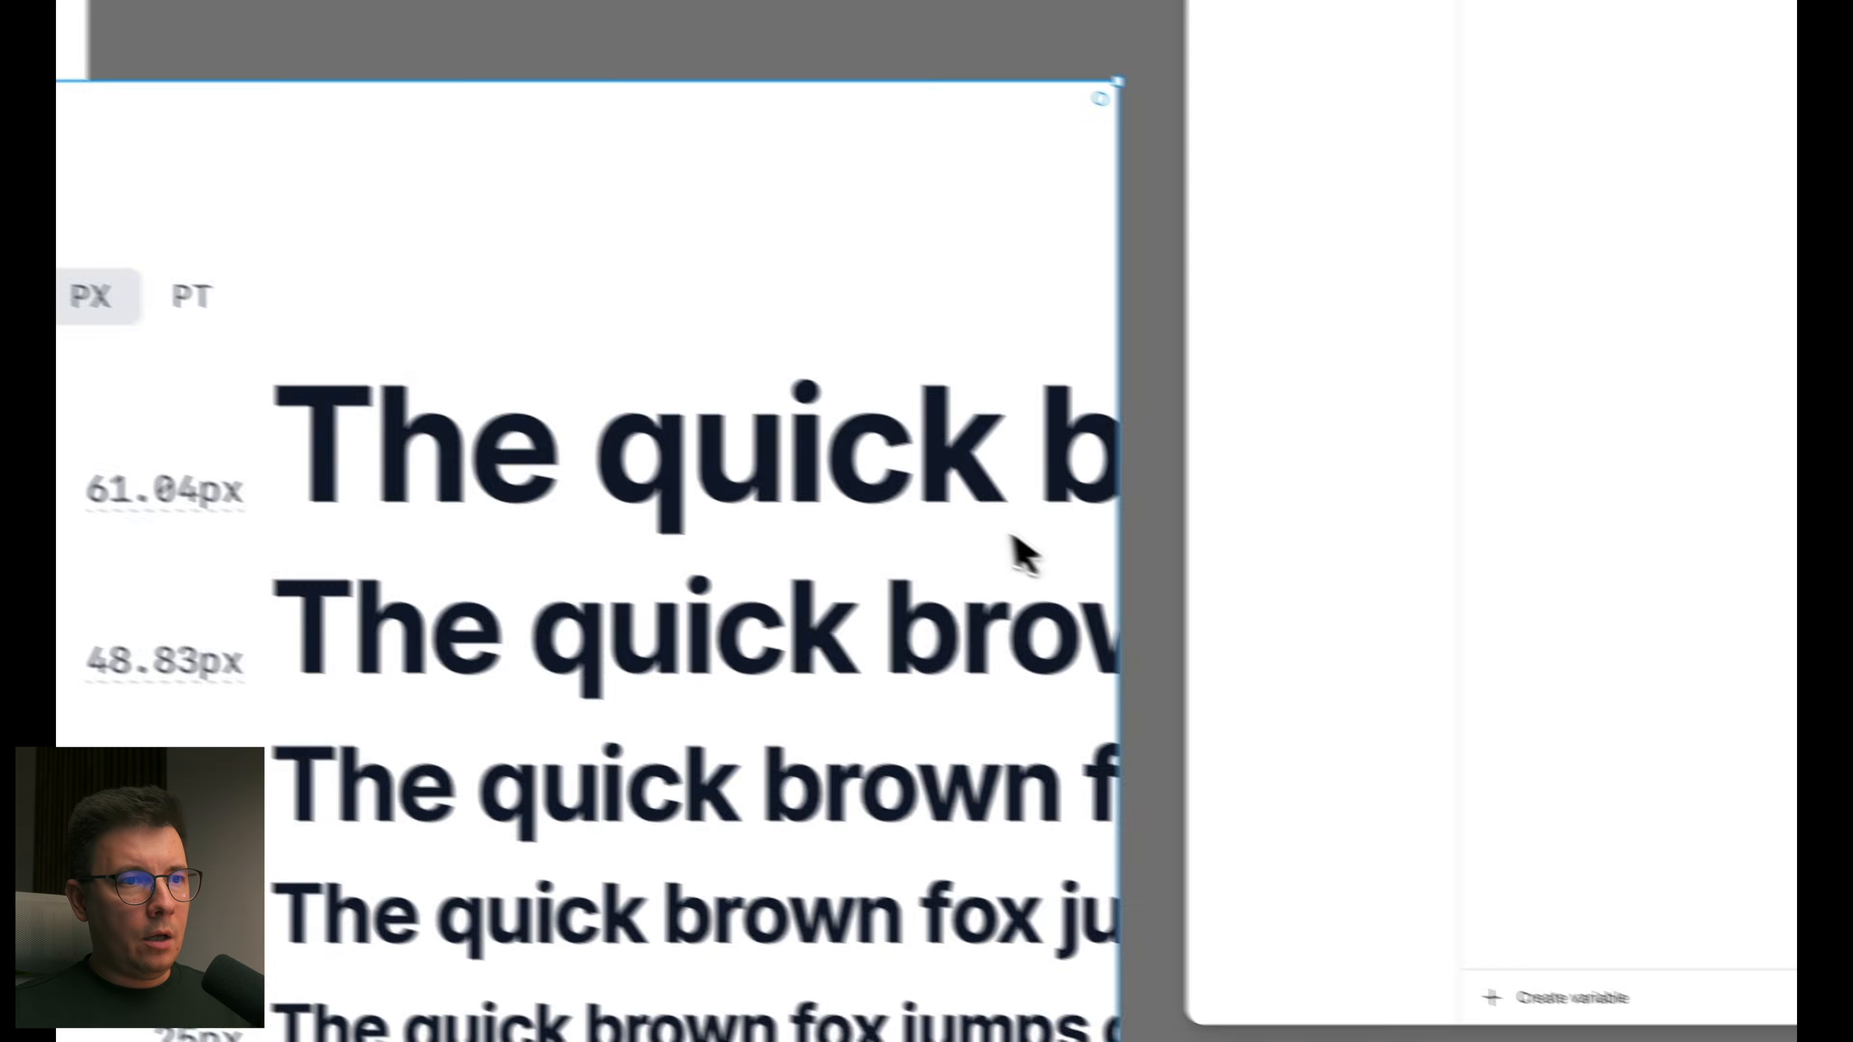
pyautogui.scroll(-4, 1048, 550)
pyautogui.moveTo(861, 598); pyautogui.dragTo(925, 467)
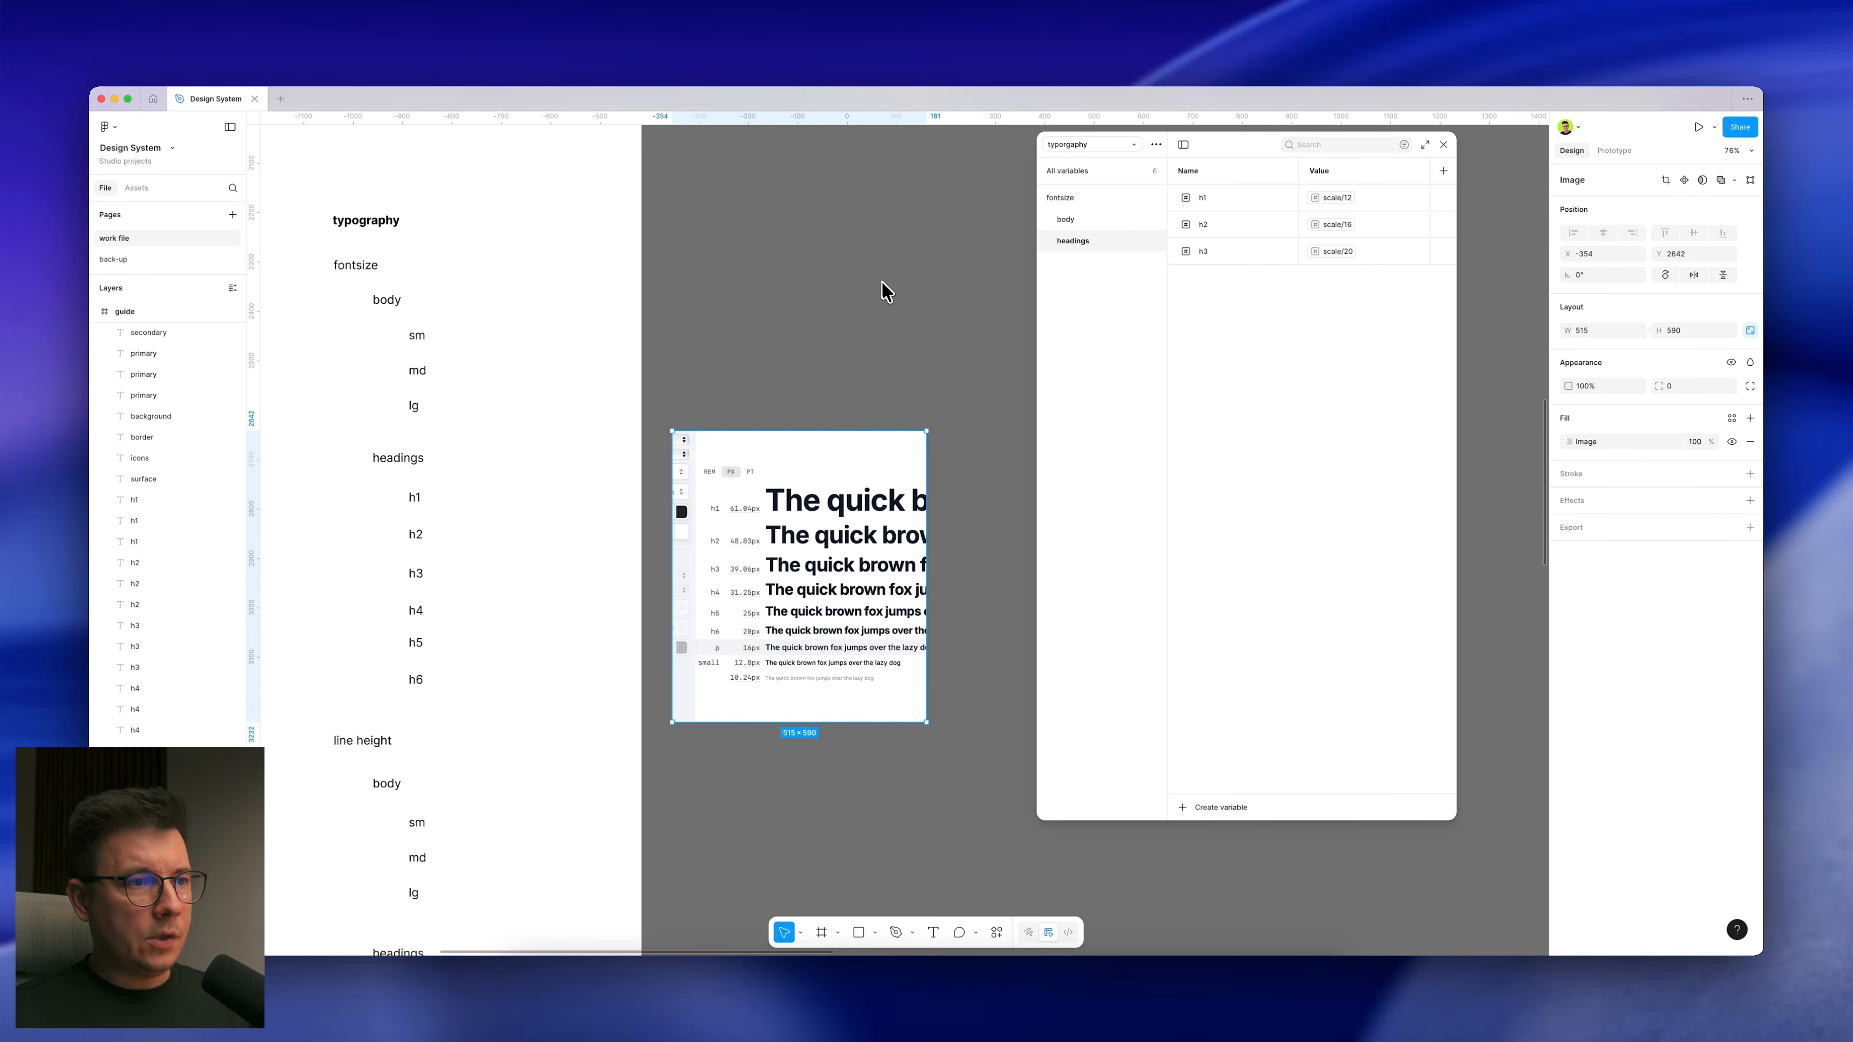
# Step: Link the h1 variable in fontsize/headings to scale/64 from the base collection
pyautogui.scroll(1, 885, 290)
pyautogui.scroll(-3, 832, 452)
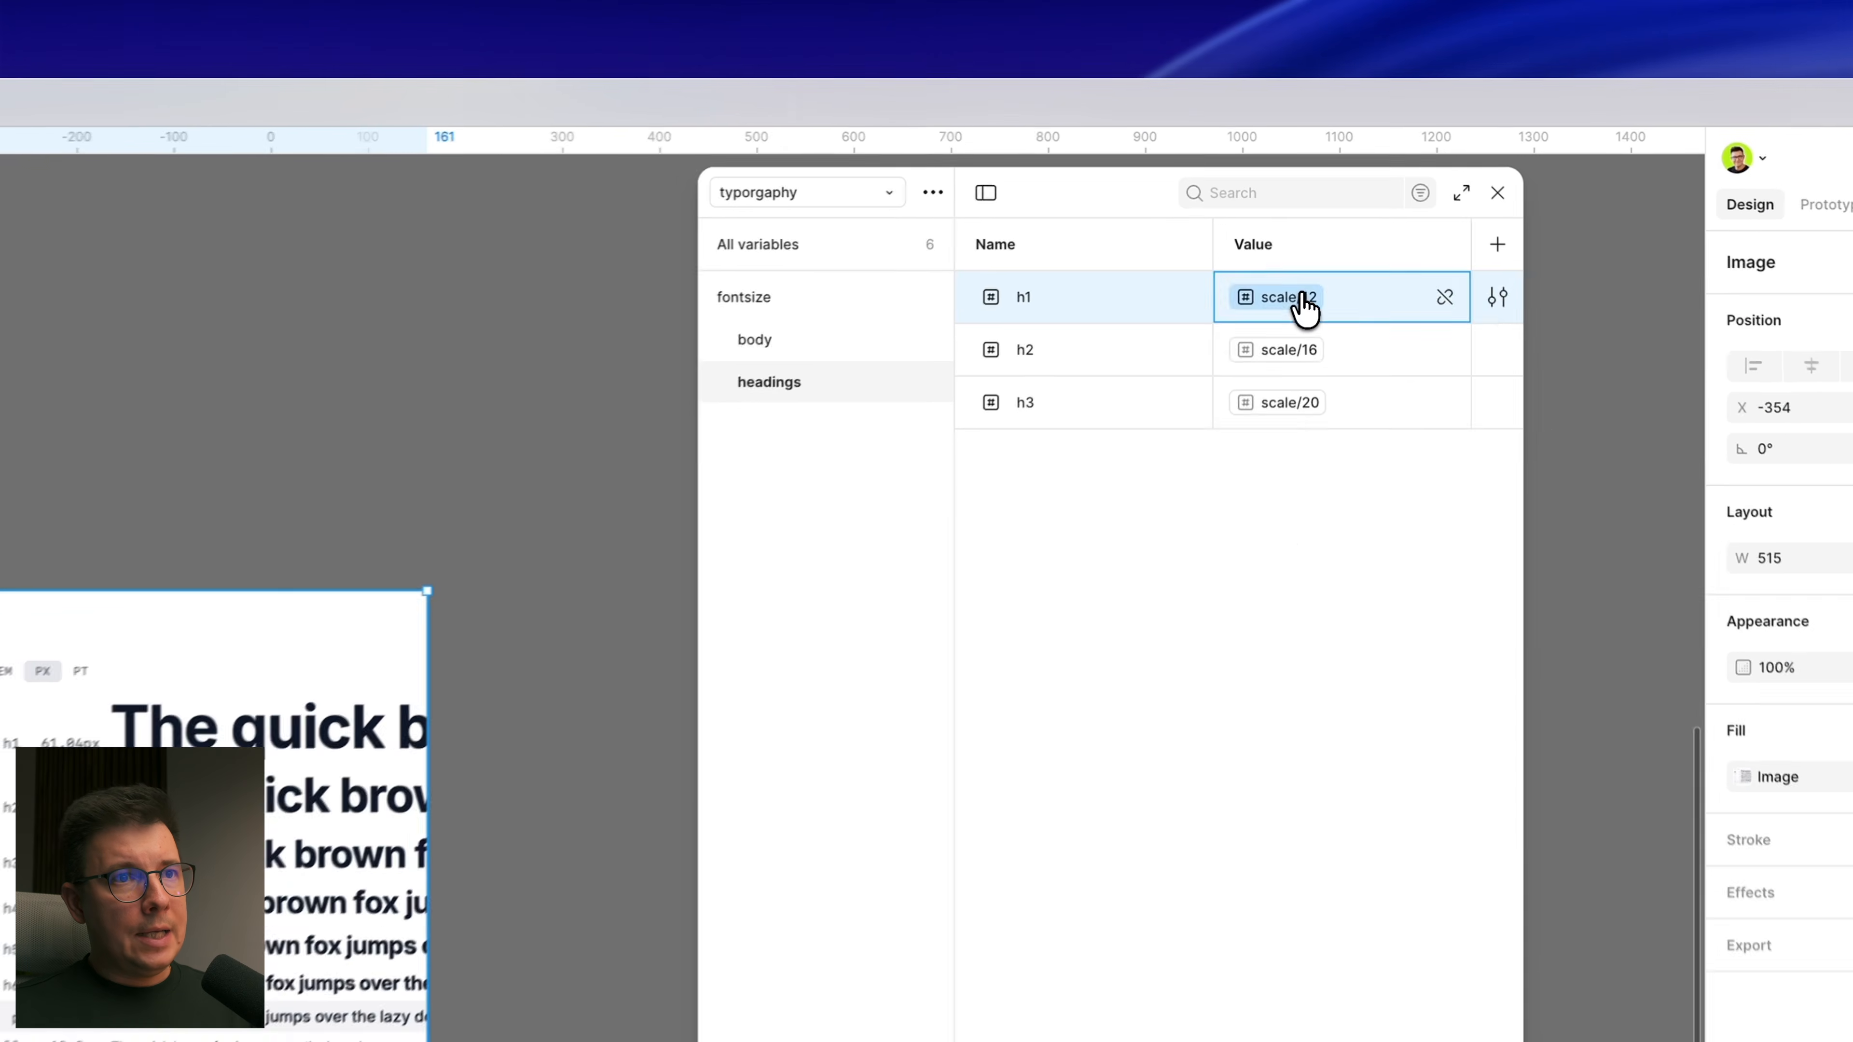
pyautogui.click(1349, 202)
pyautogui.scroll(3, 1350, 365)
pyautogui.scroll(-10, 1310, 653)
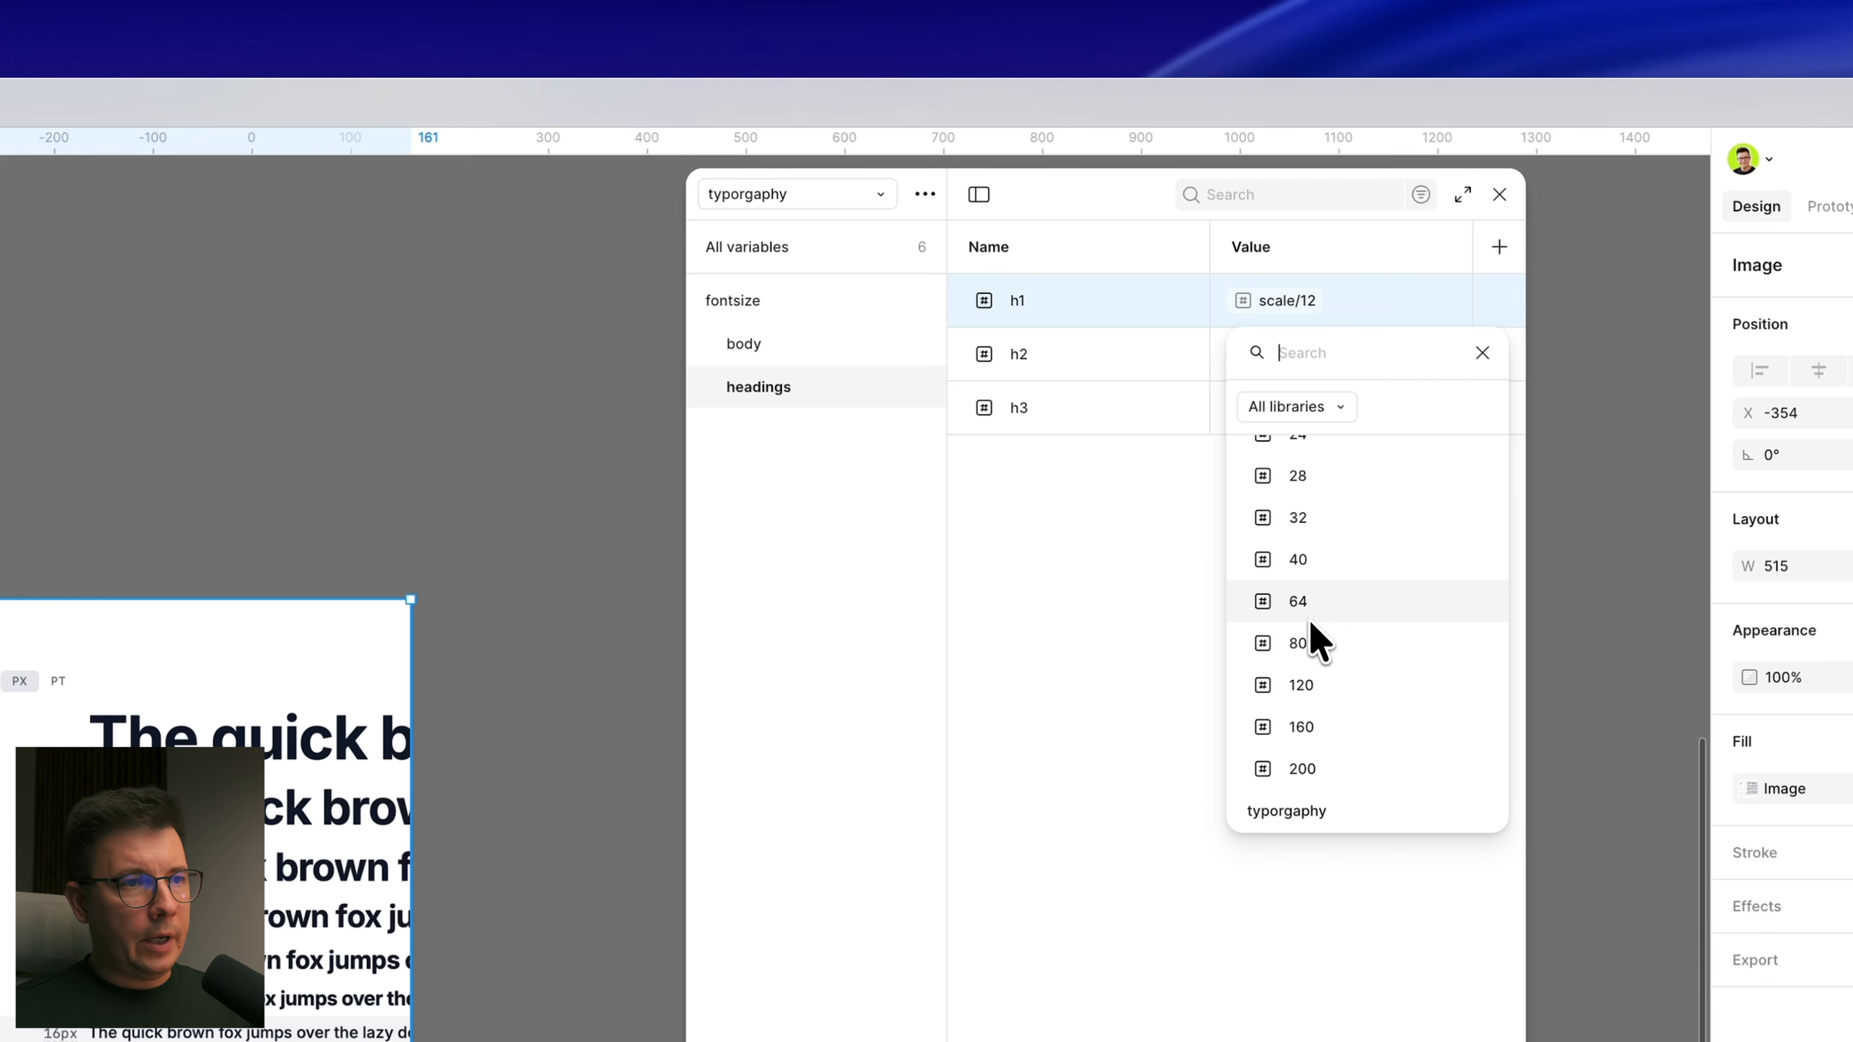
pyautogui.click(1283, 602)
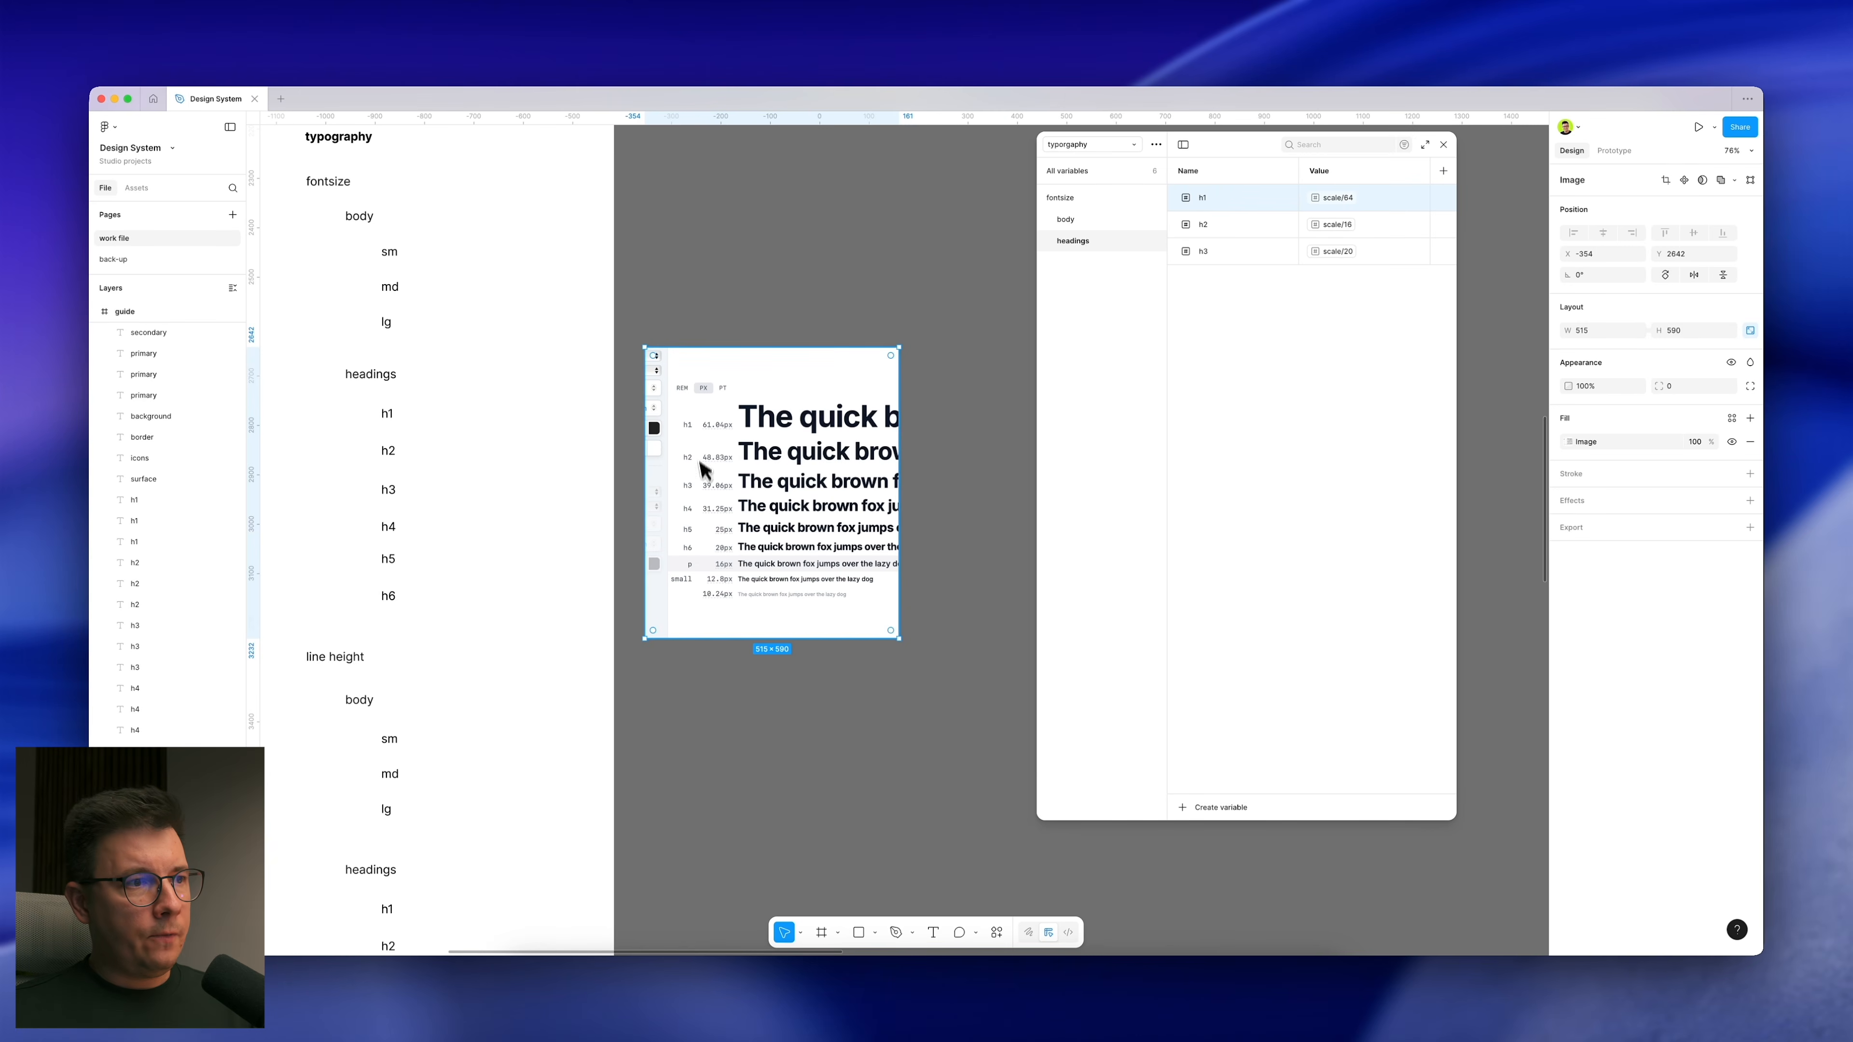
pyautogui.click(1342, 224)
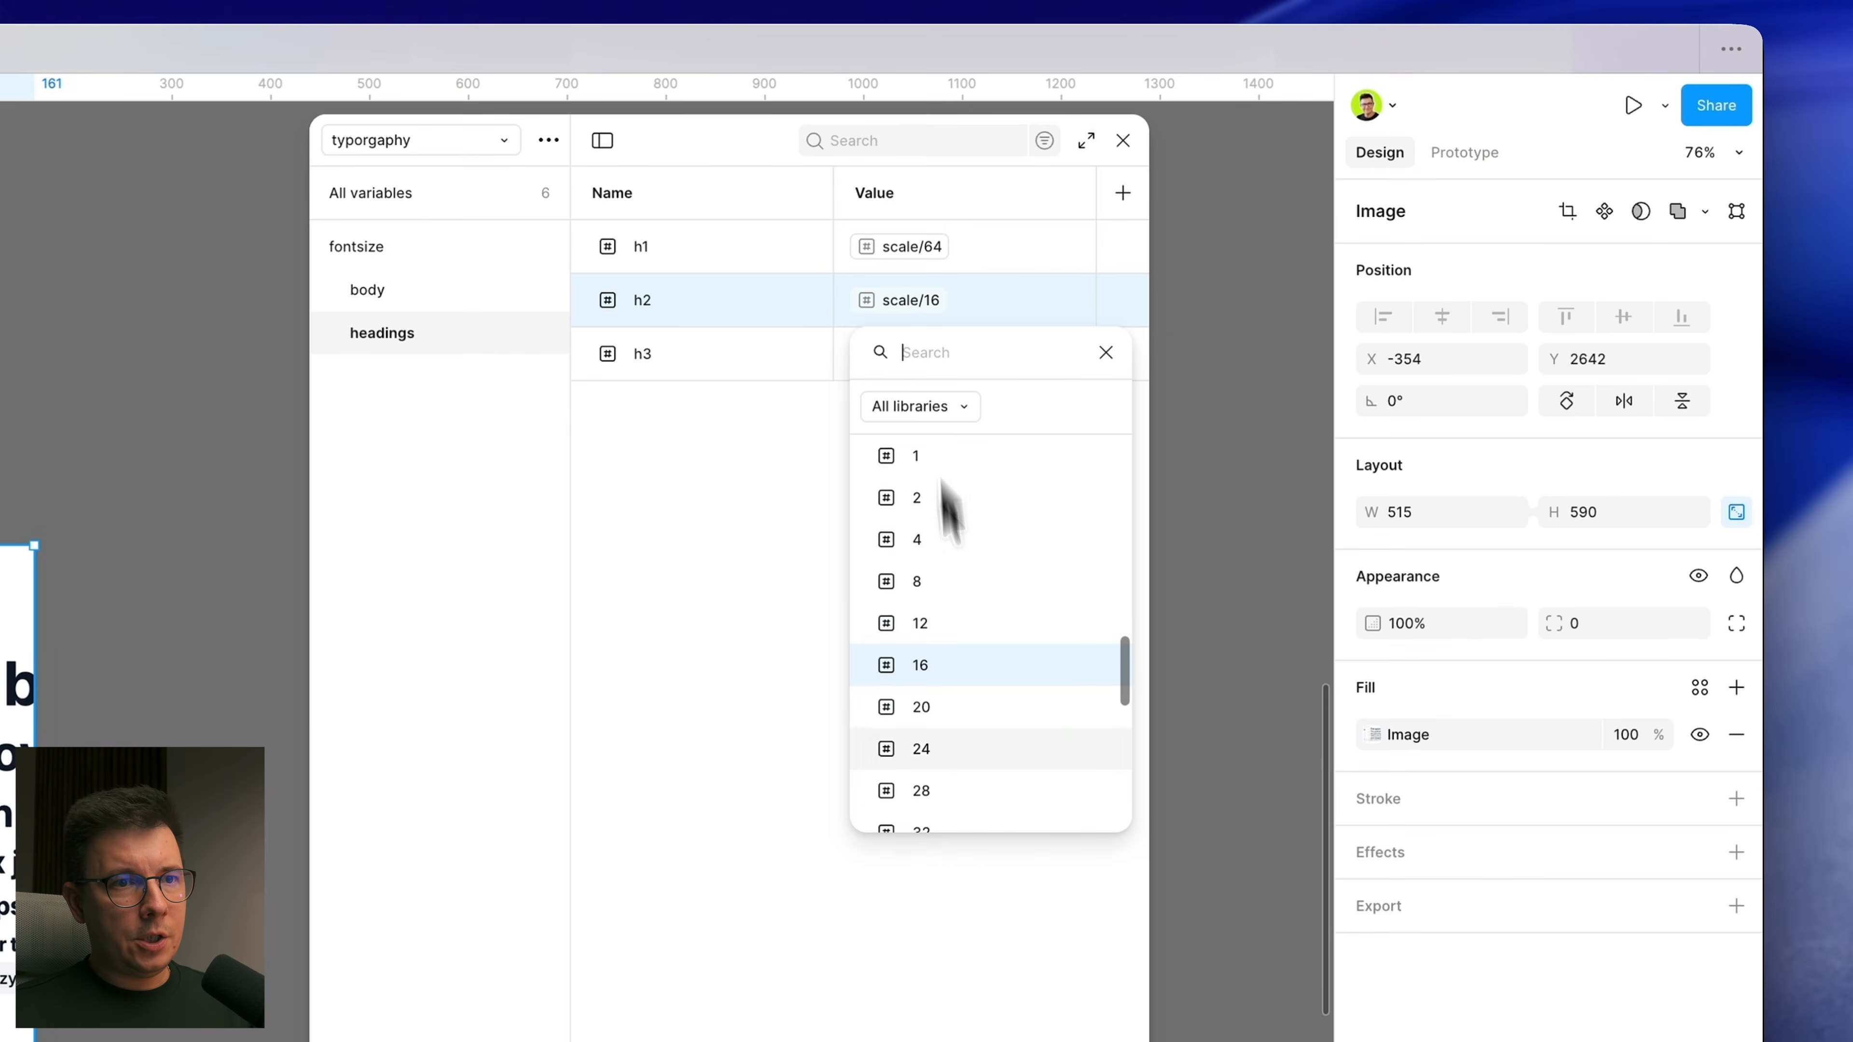
pyautogui.scroll(-1, 1351, 409)
pyautogui.scroll(-3, 946, 682)
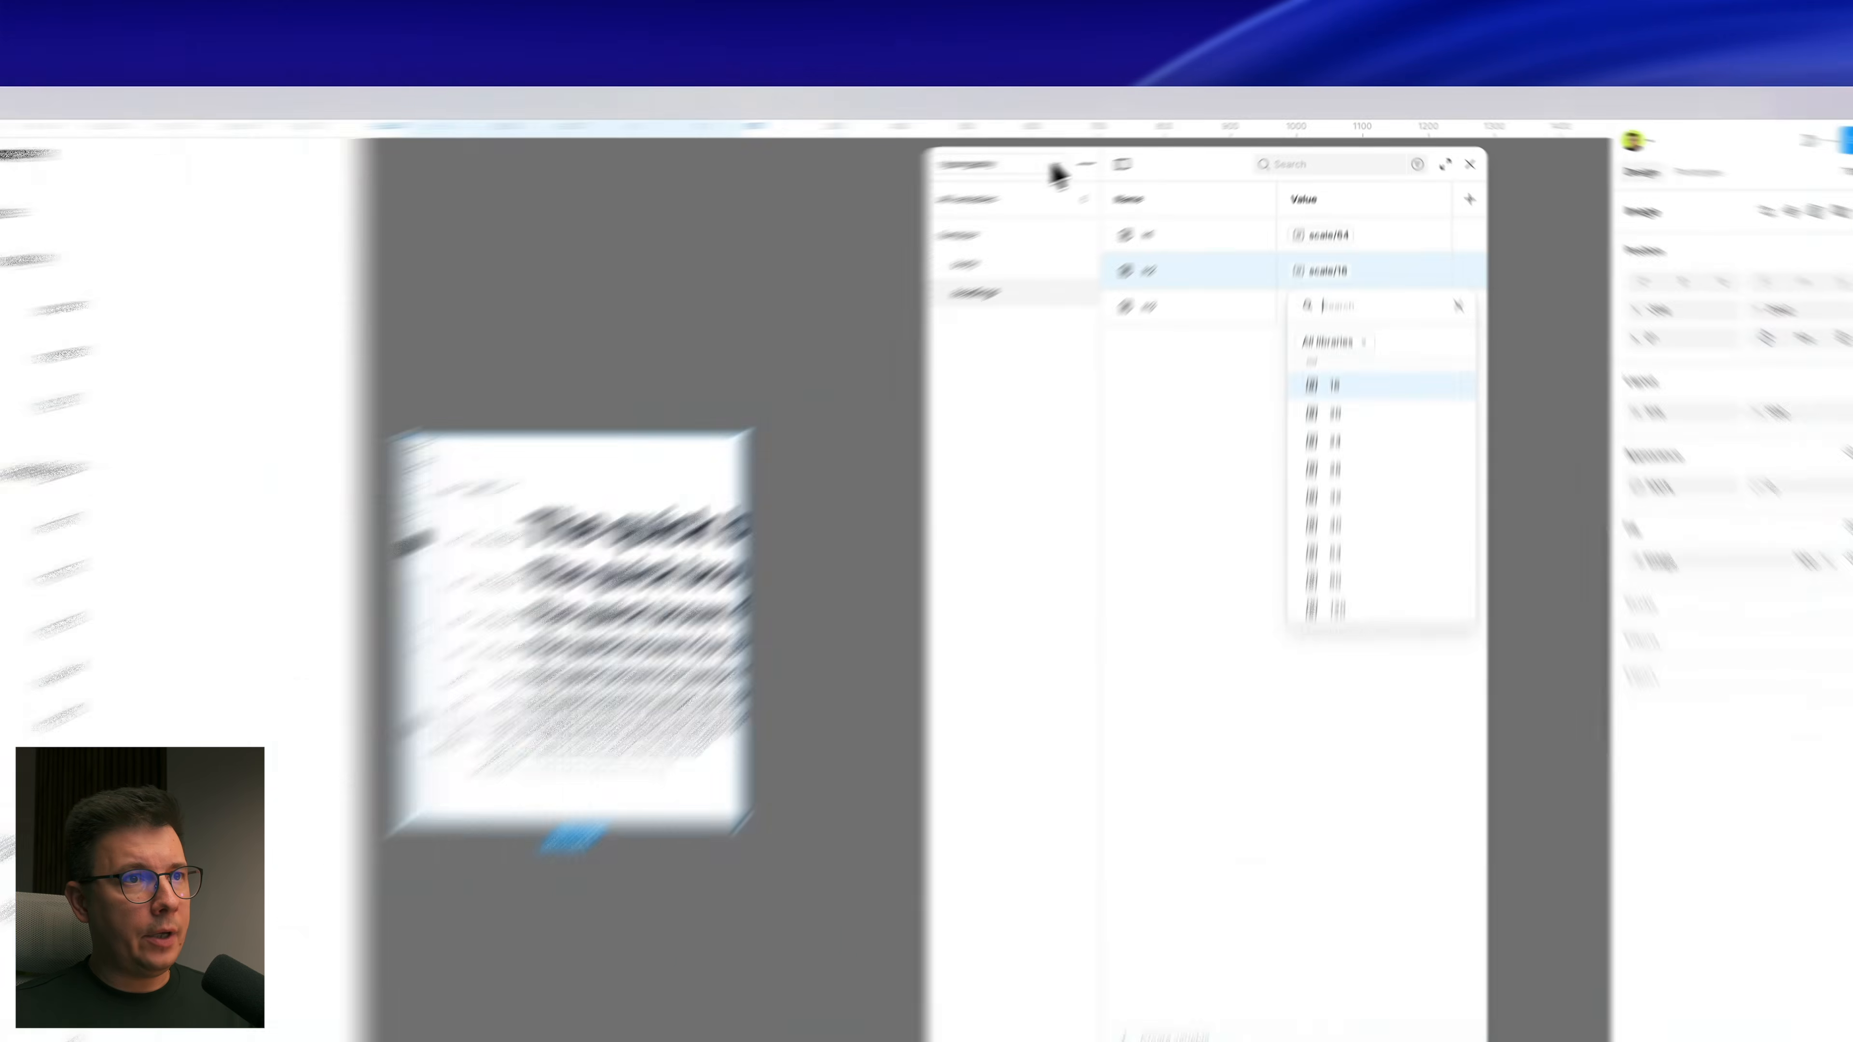
# Step: Create a number variable named 48 with value 48 in the base collection's scale group and place it between 40 and 64
pyautogui.click(1129, 146)
pyautogui.click(802, 269)
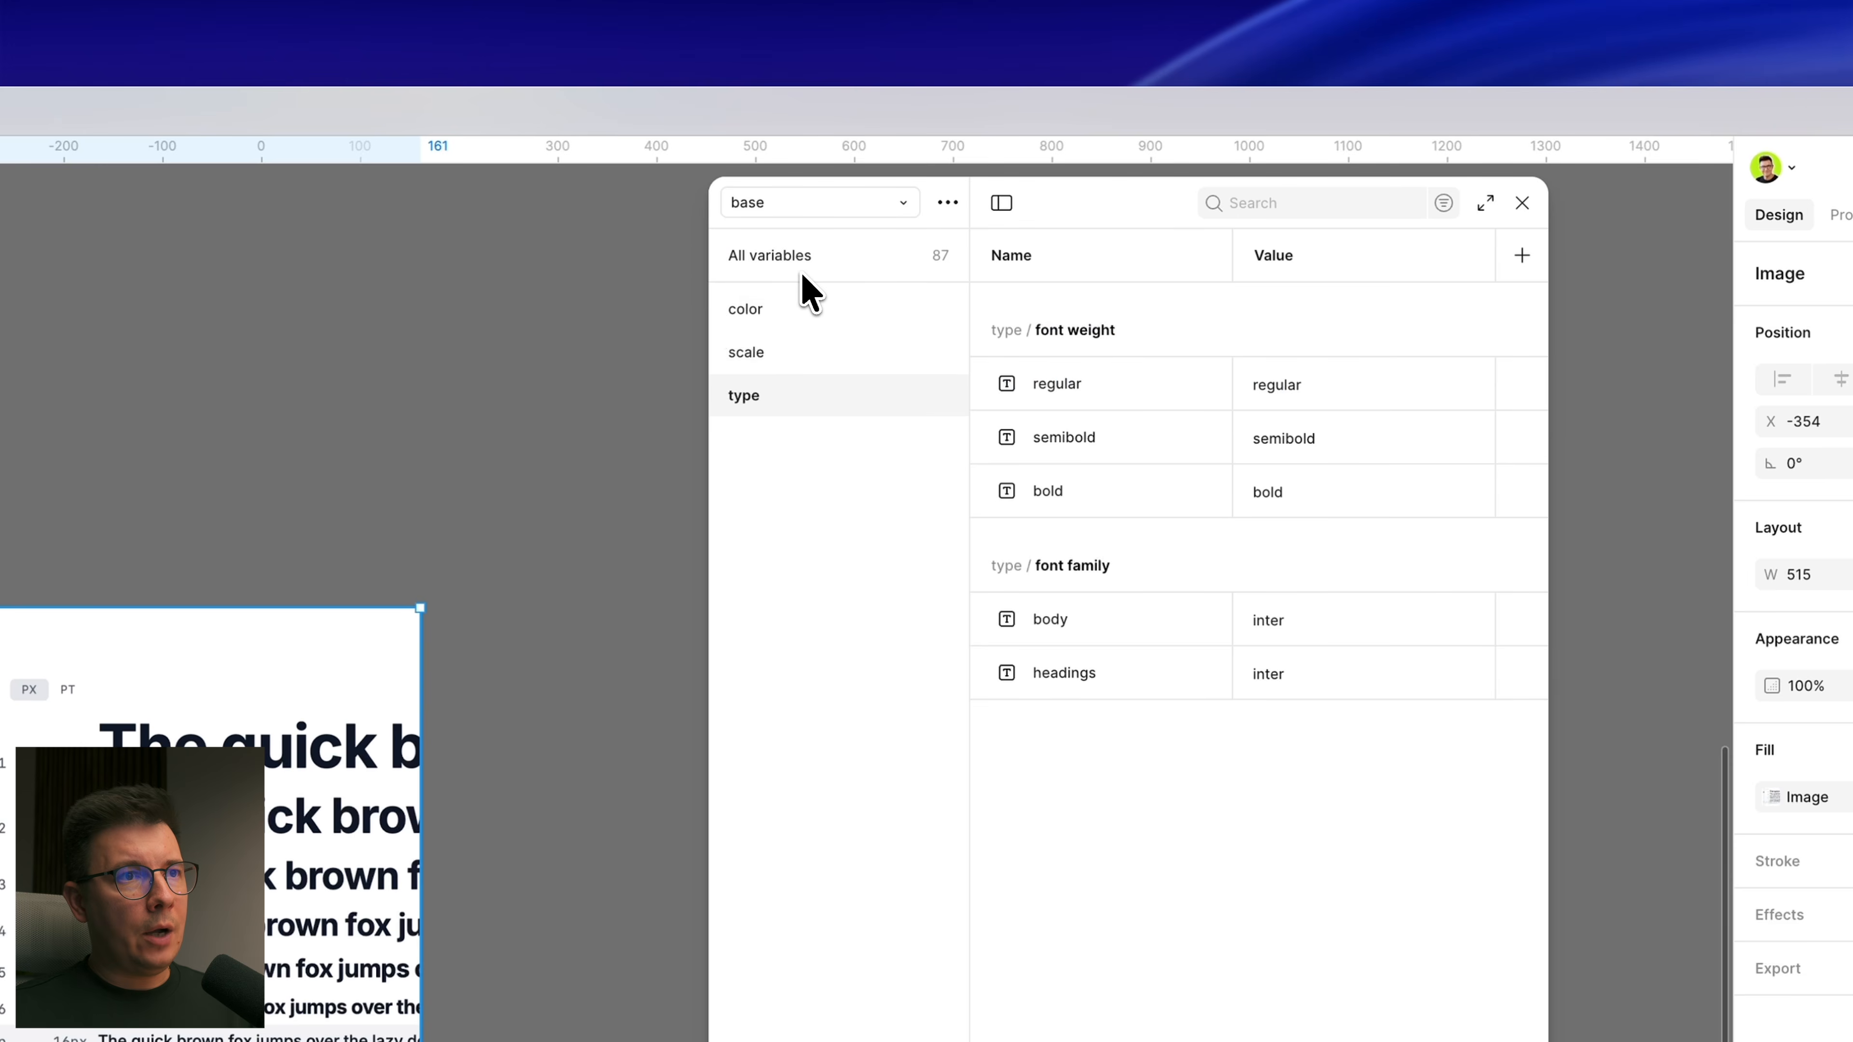
pyautogui.click(755, 358)
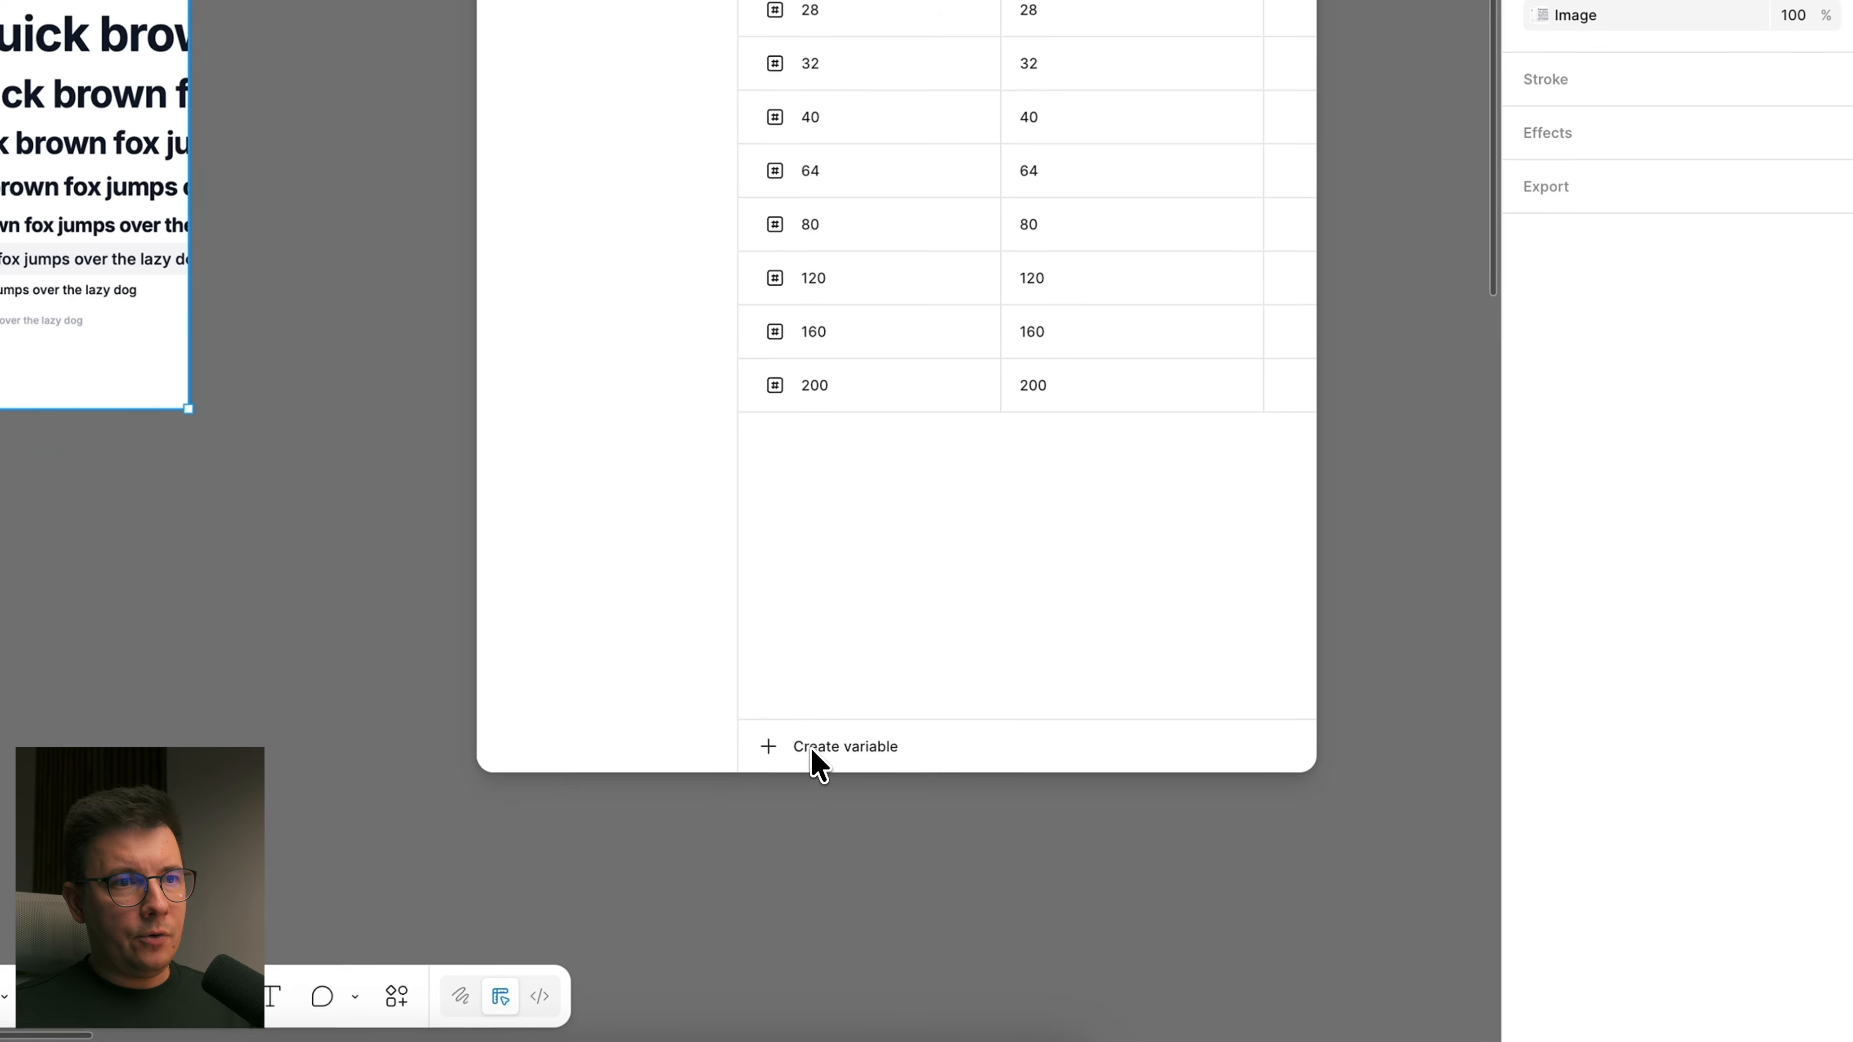
pyautogui.click(814, 746)
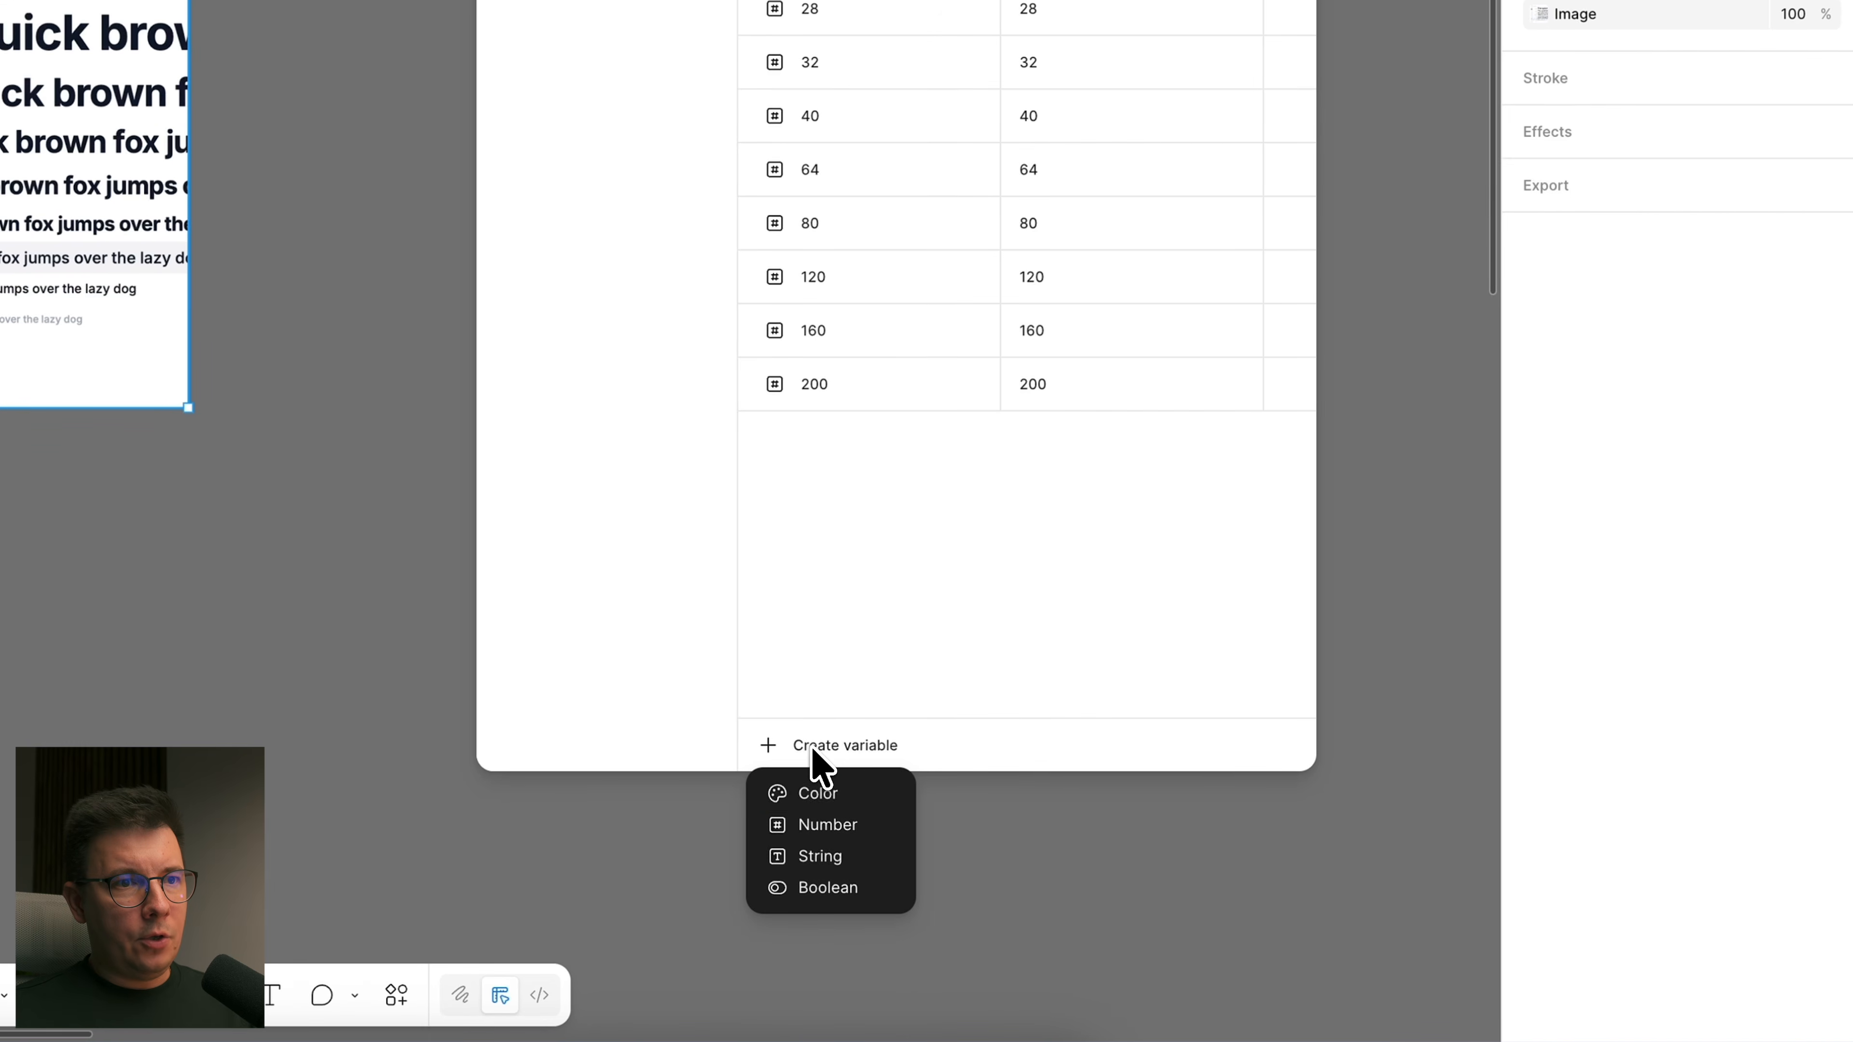
pyautogui.click(832, 824)
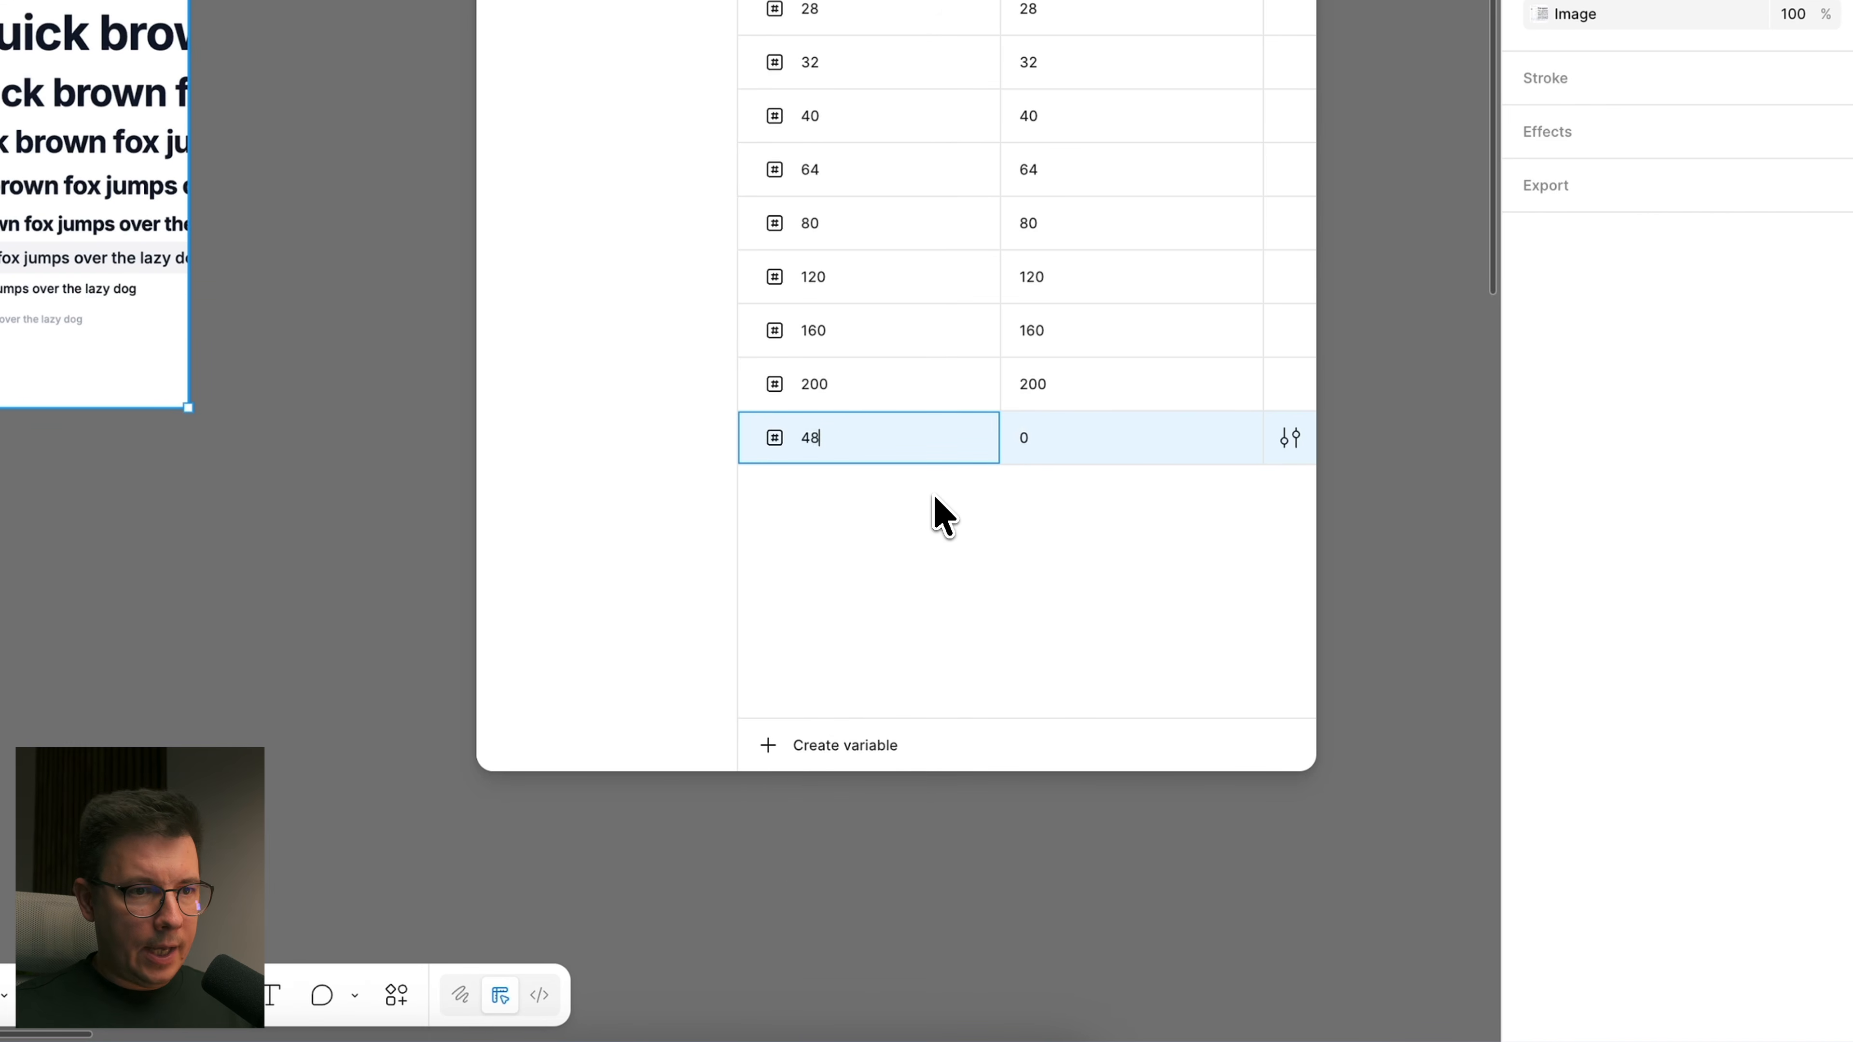
pyautogui.click(1032, 436)
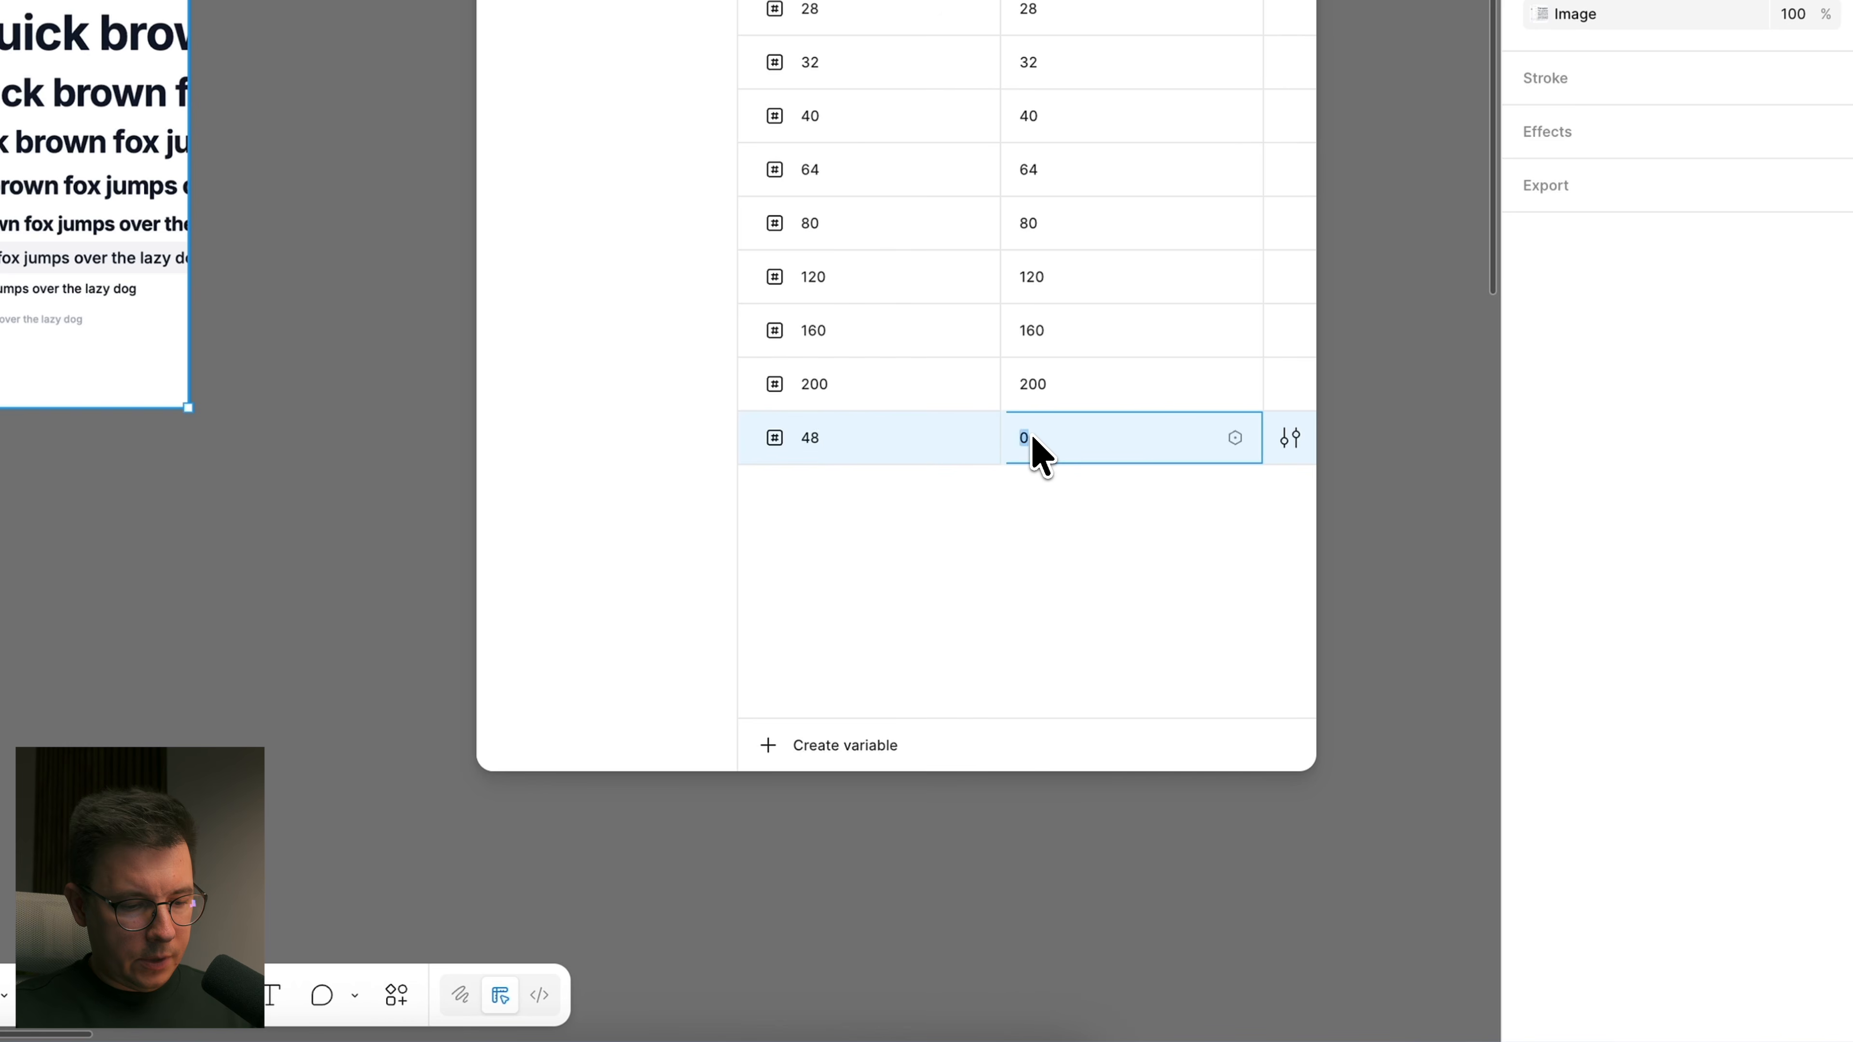
pyautogui.click(1012, 527)
pyautogui.moveTo(779, 440); pyautogui.dragTo(733, 145)
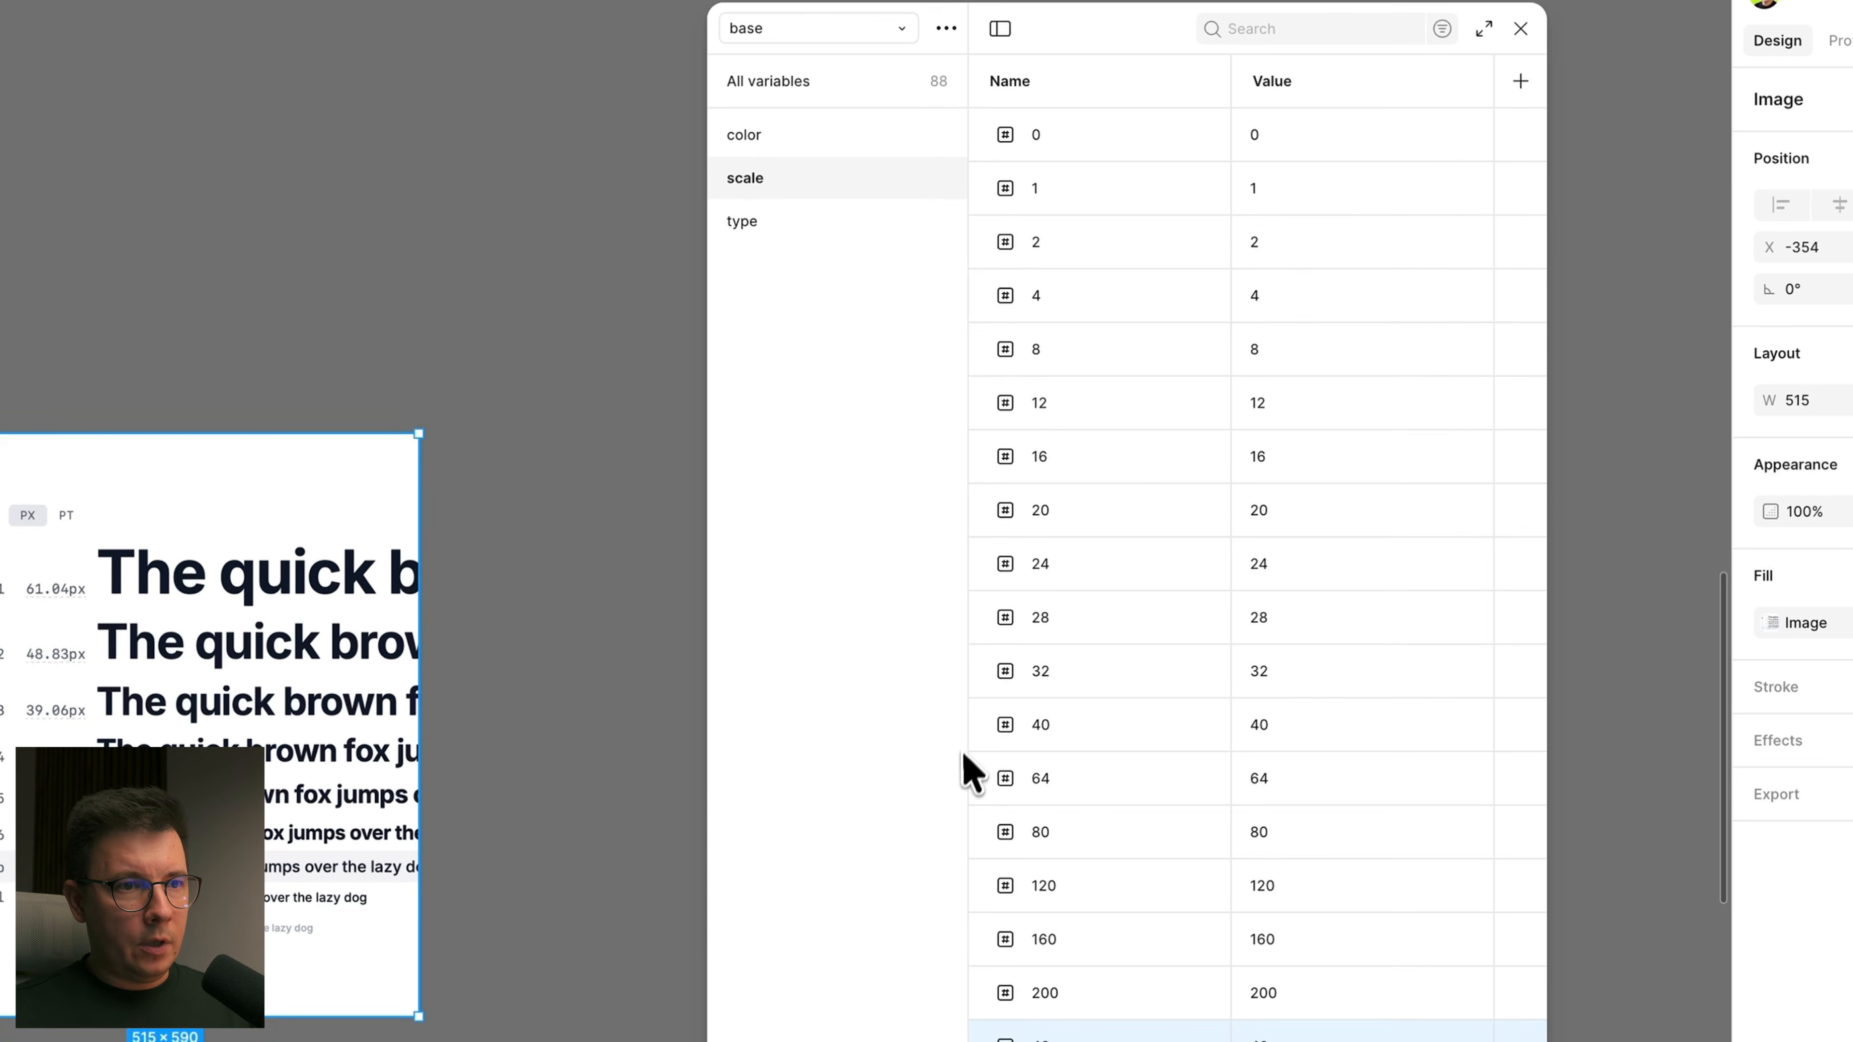
pyautogui.moveTo(965, 756); pyautogui.dragTo(988, 753)
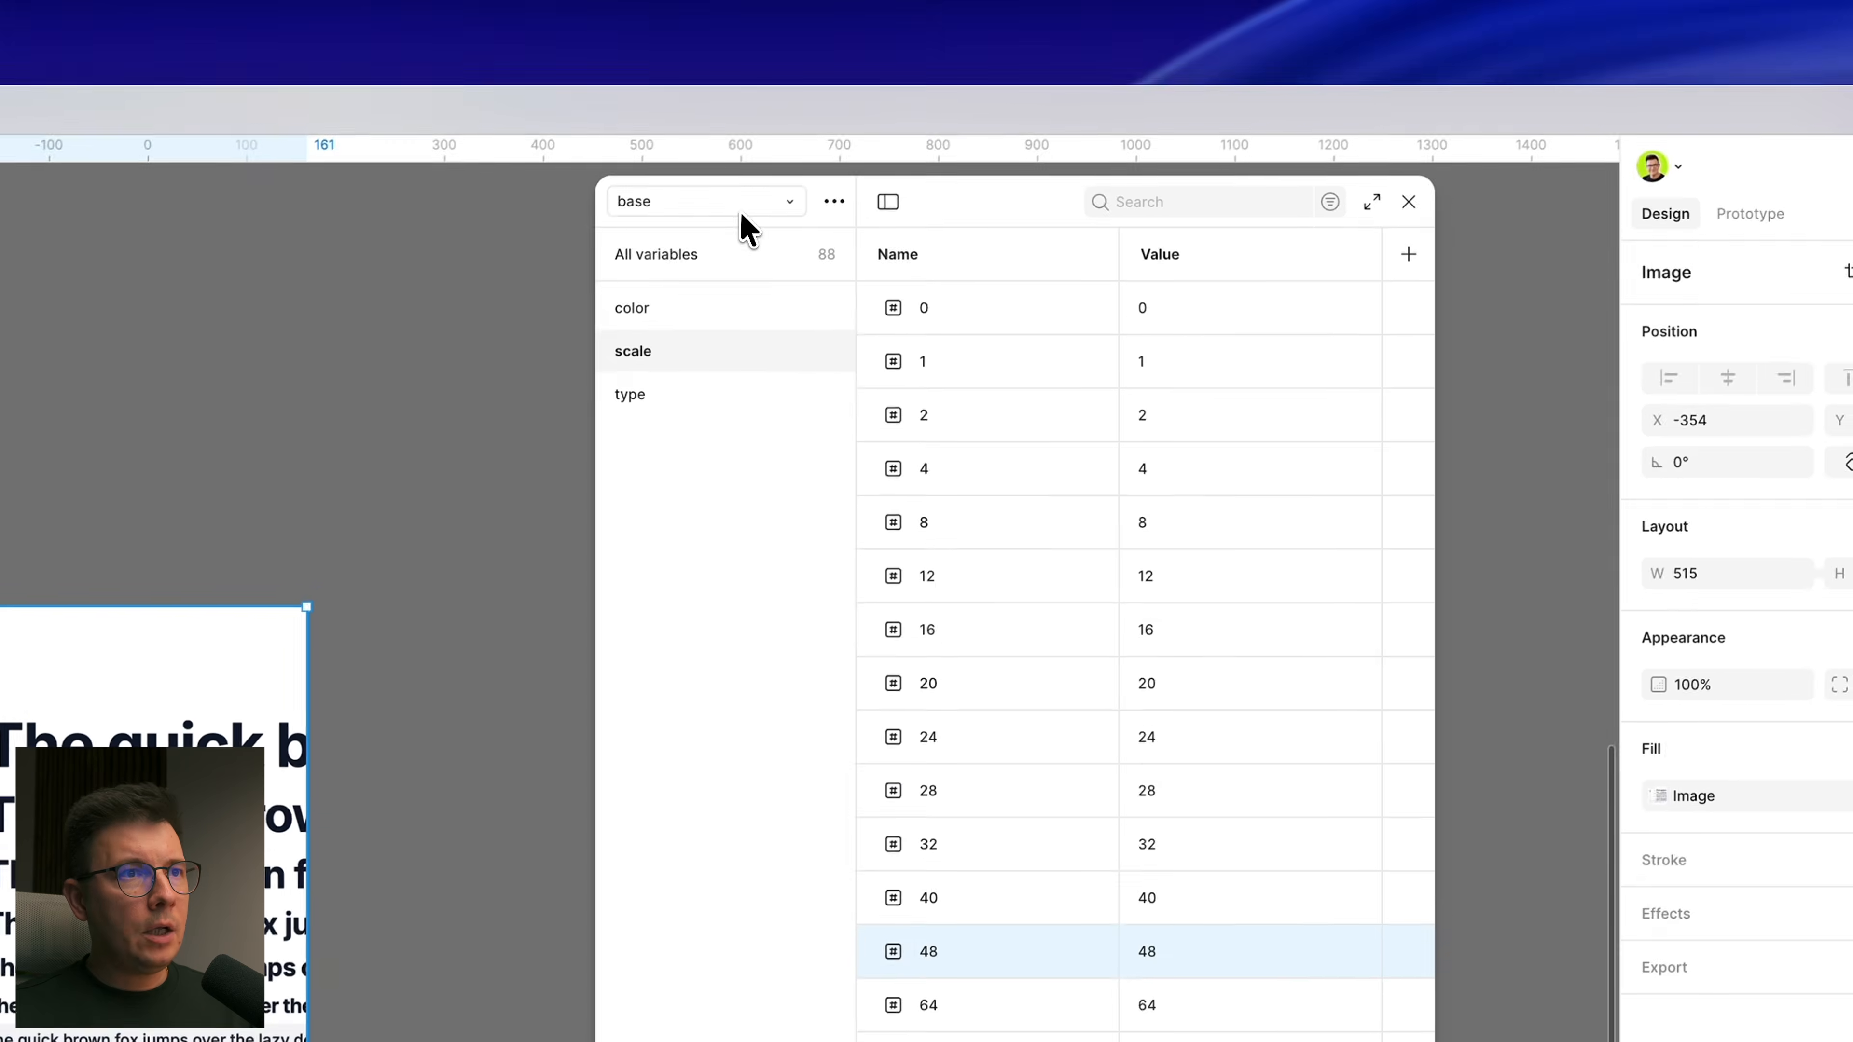
# Step: Return to the typography collection and link the h2 heading size to scale/48
pyautogui.click(740, 212)
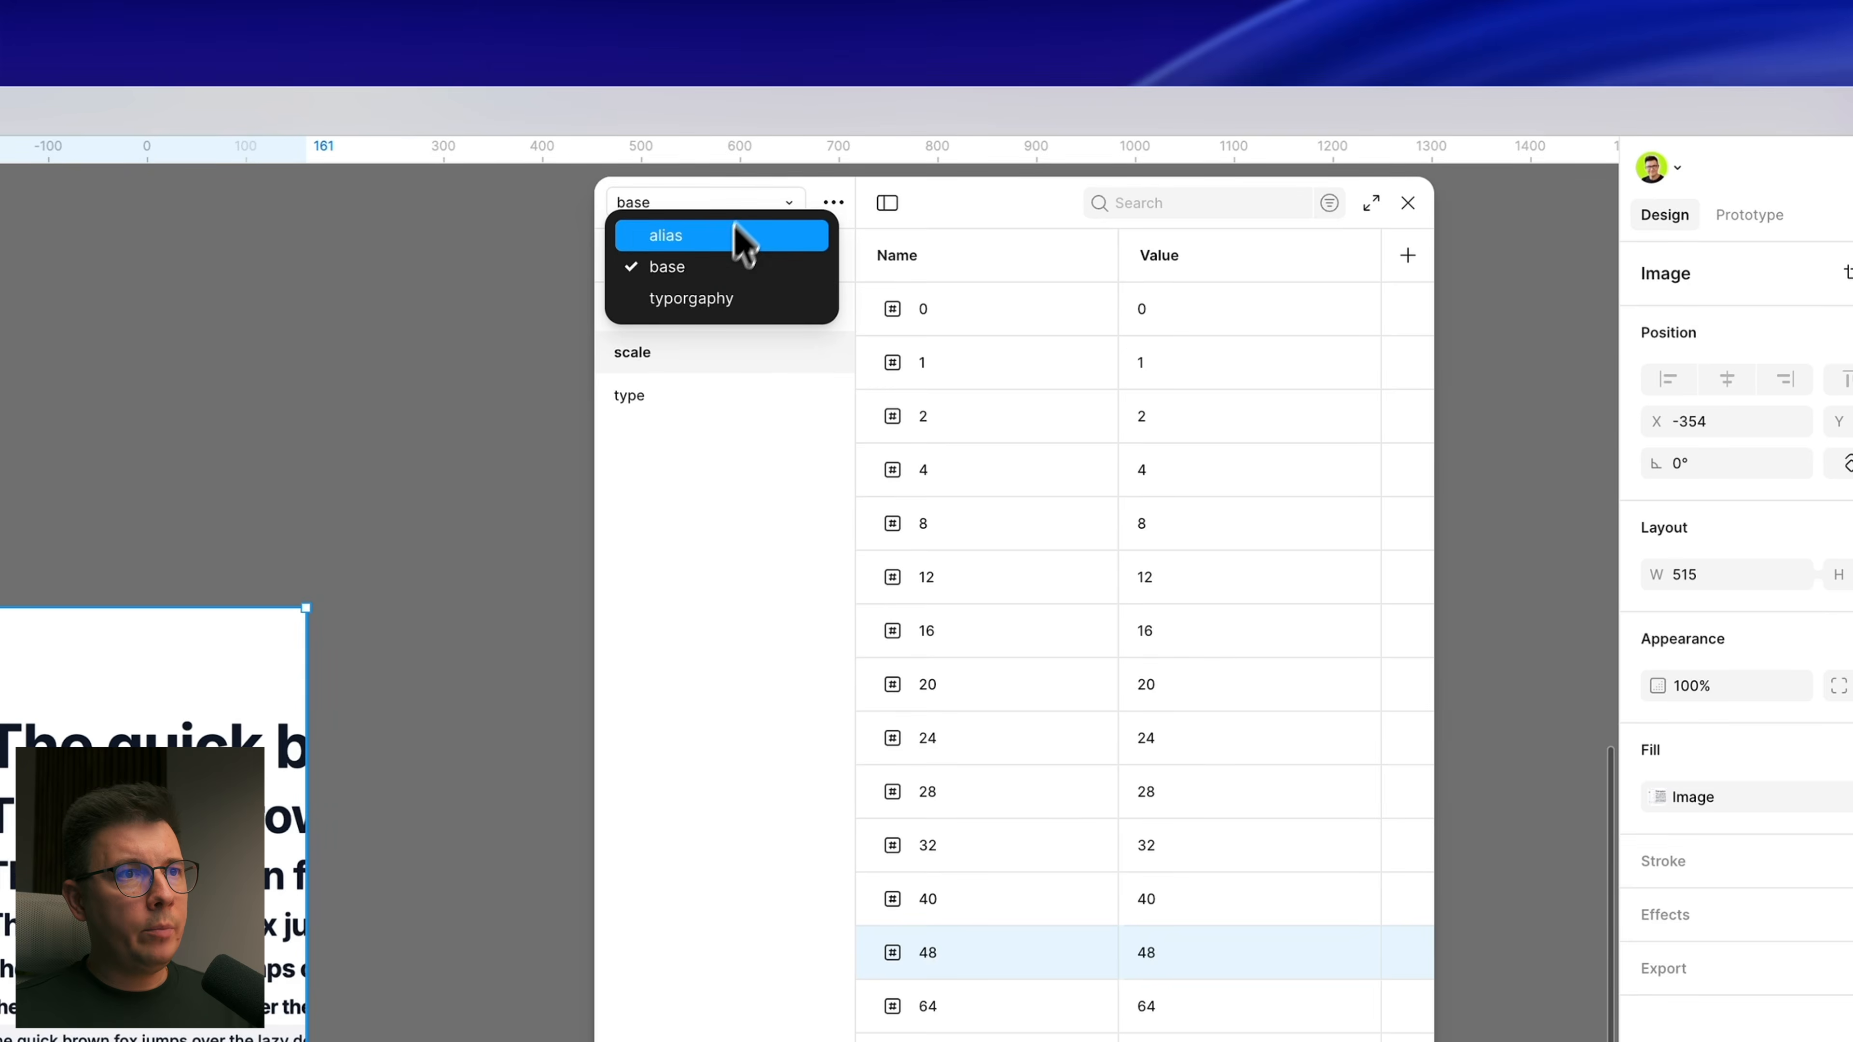
pyautogui.click(711, 302)
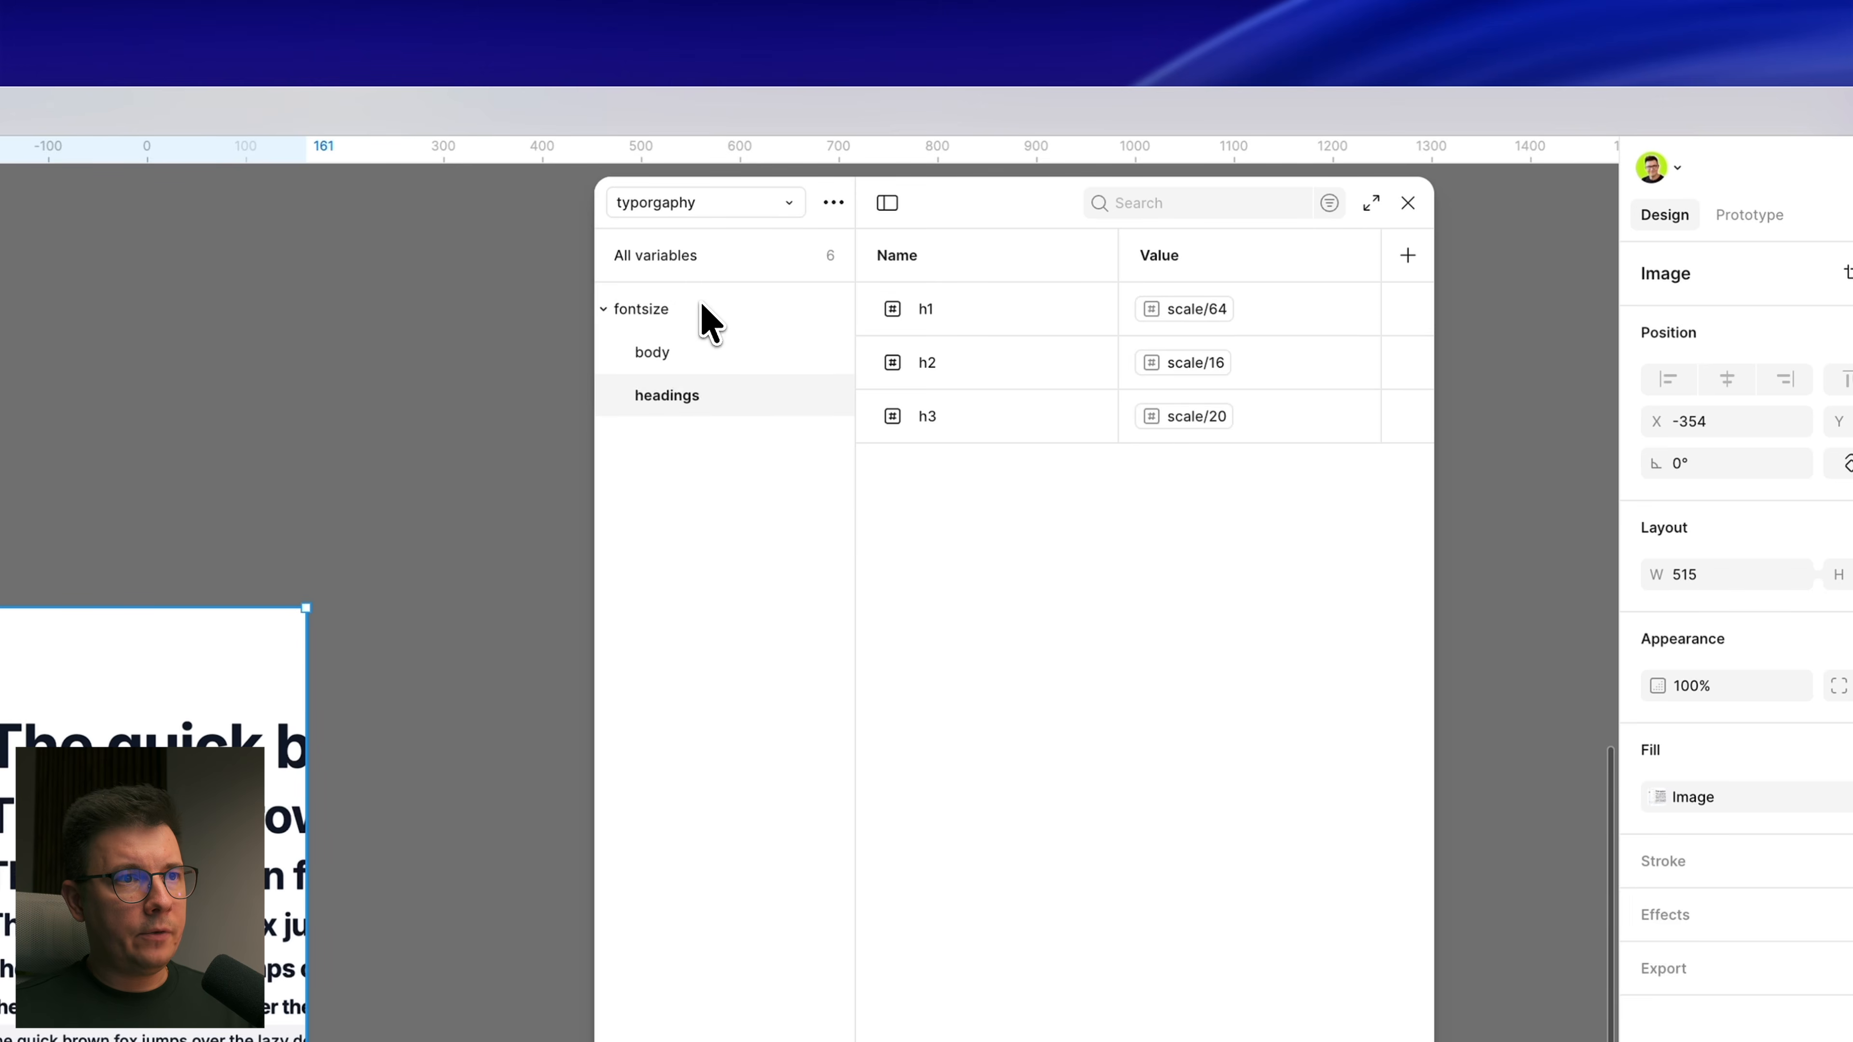
pyautogui.click(1195, 363)
pyautogui.scroll(-3, 1202, 661)
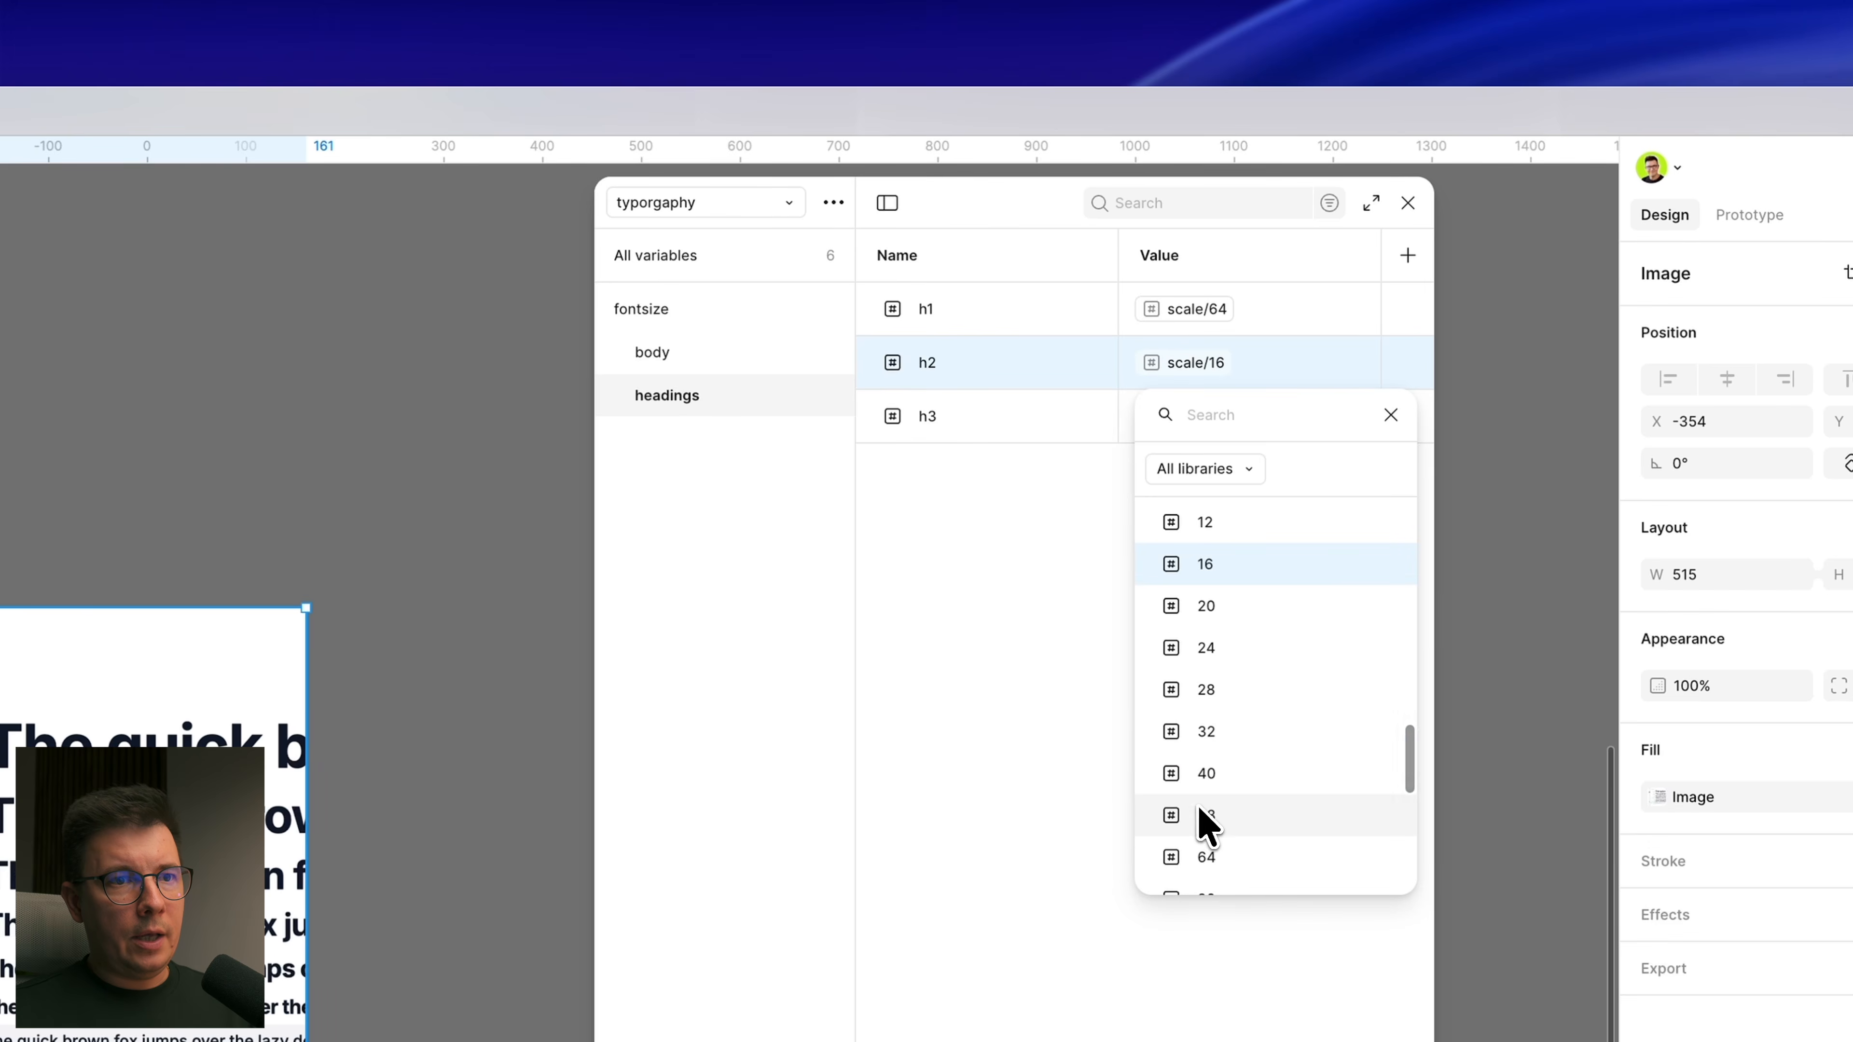
pyautogui.click(1202, 809)
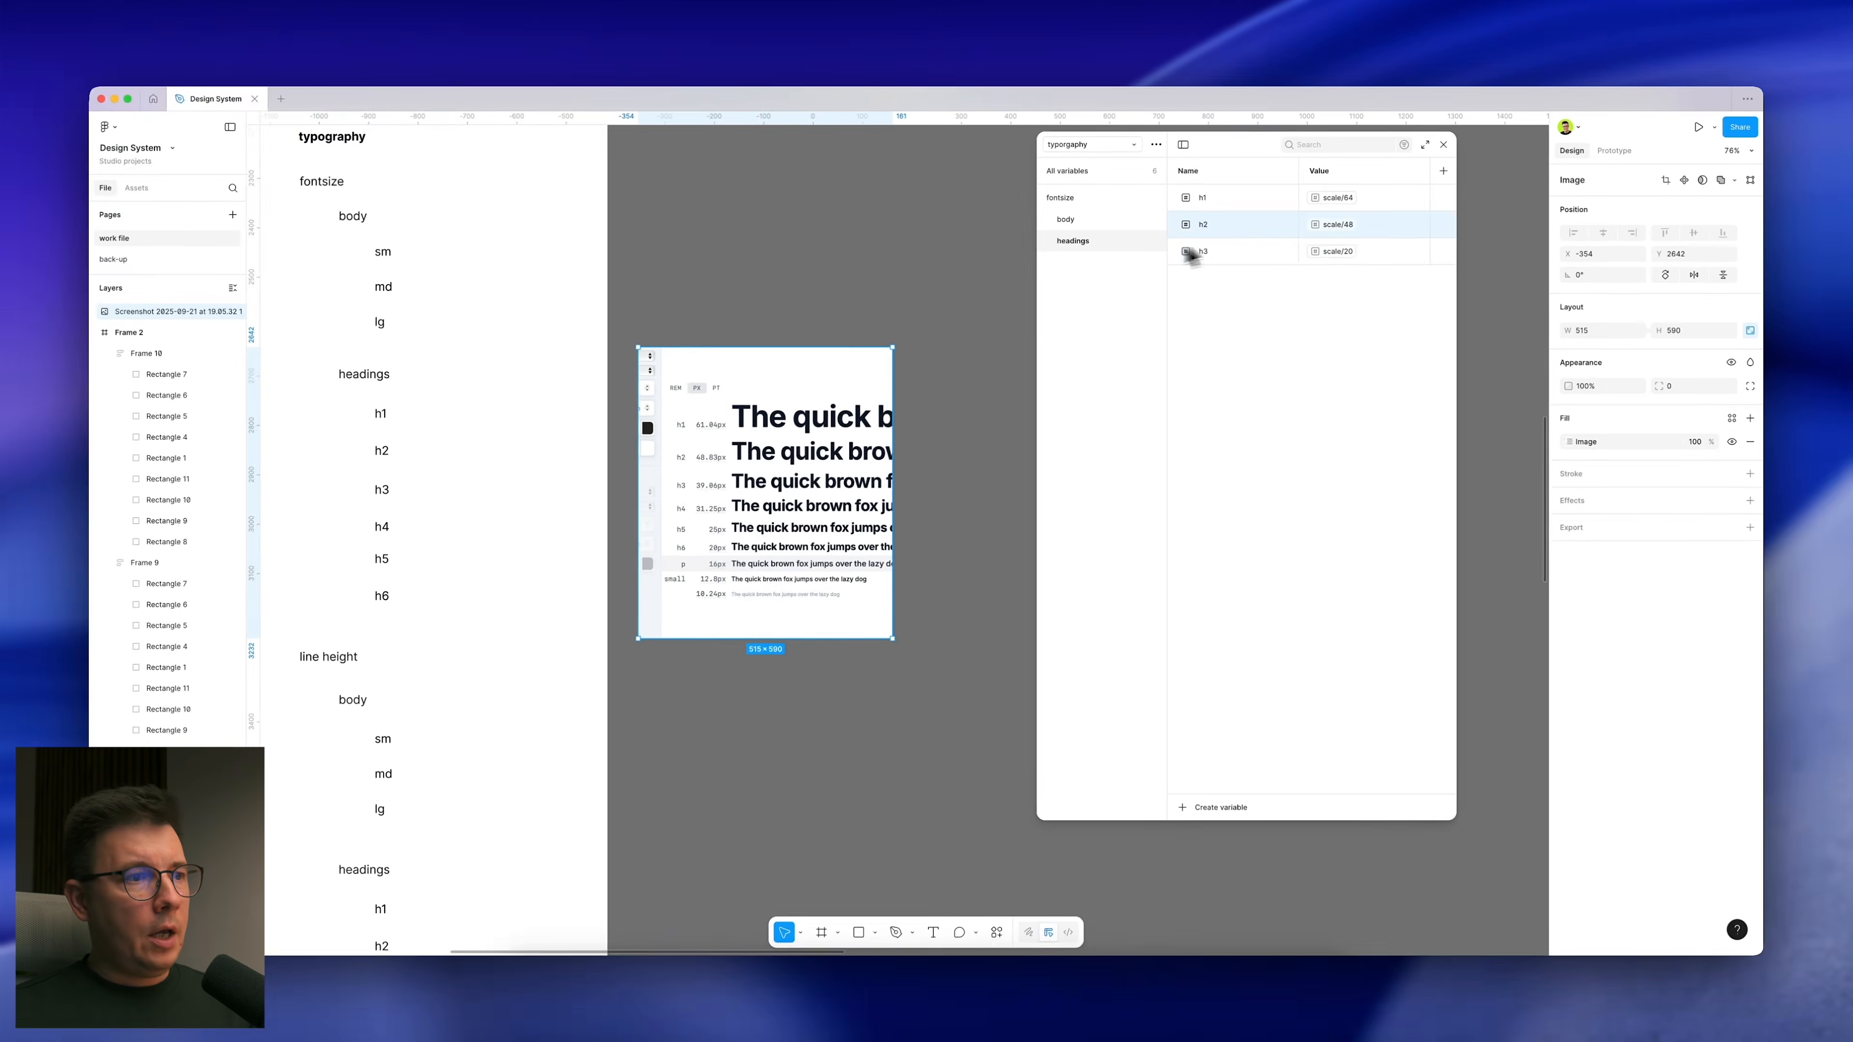
# Step: Link the h3 variable in fontsize/headings to scale/40
pyautogui.click(1335, 251)
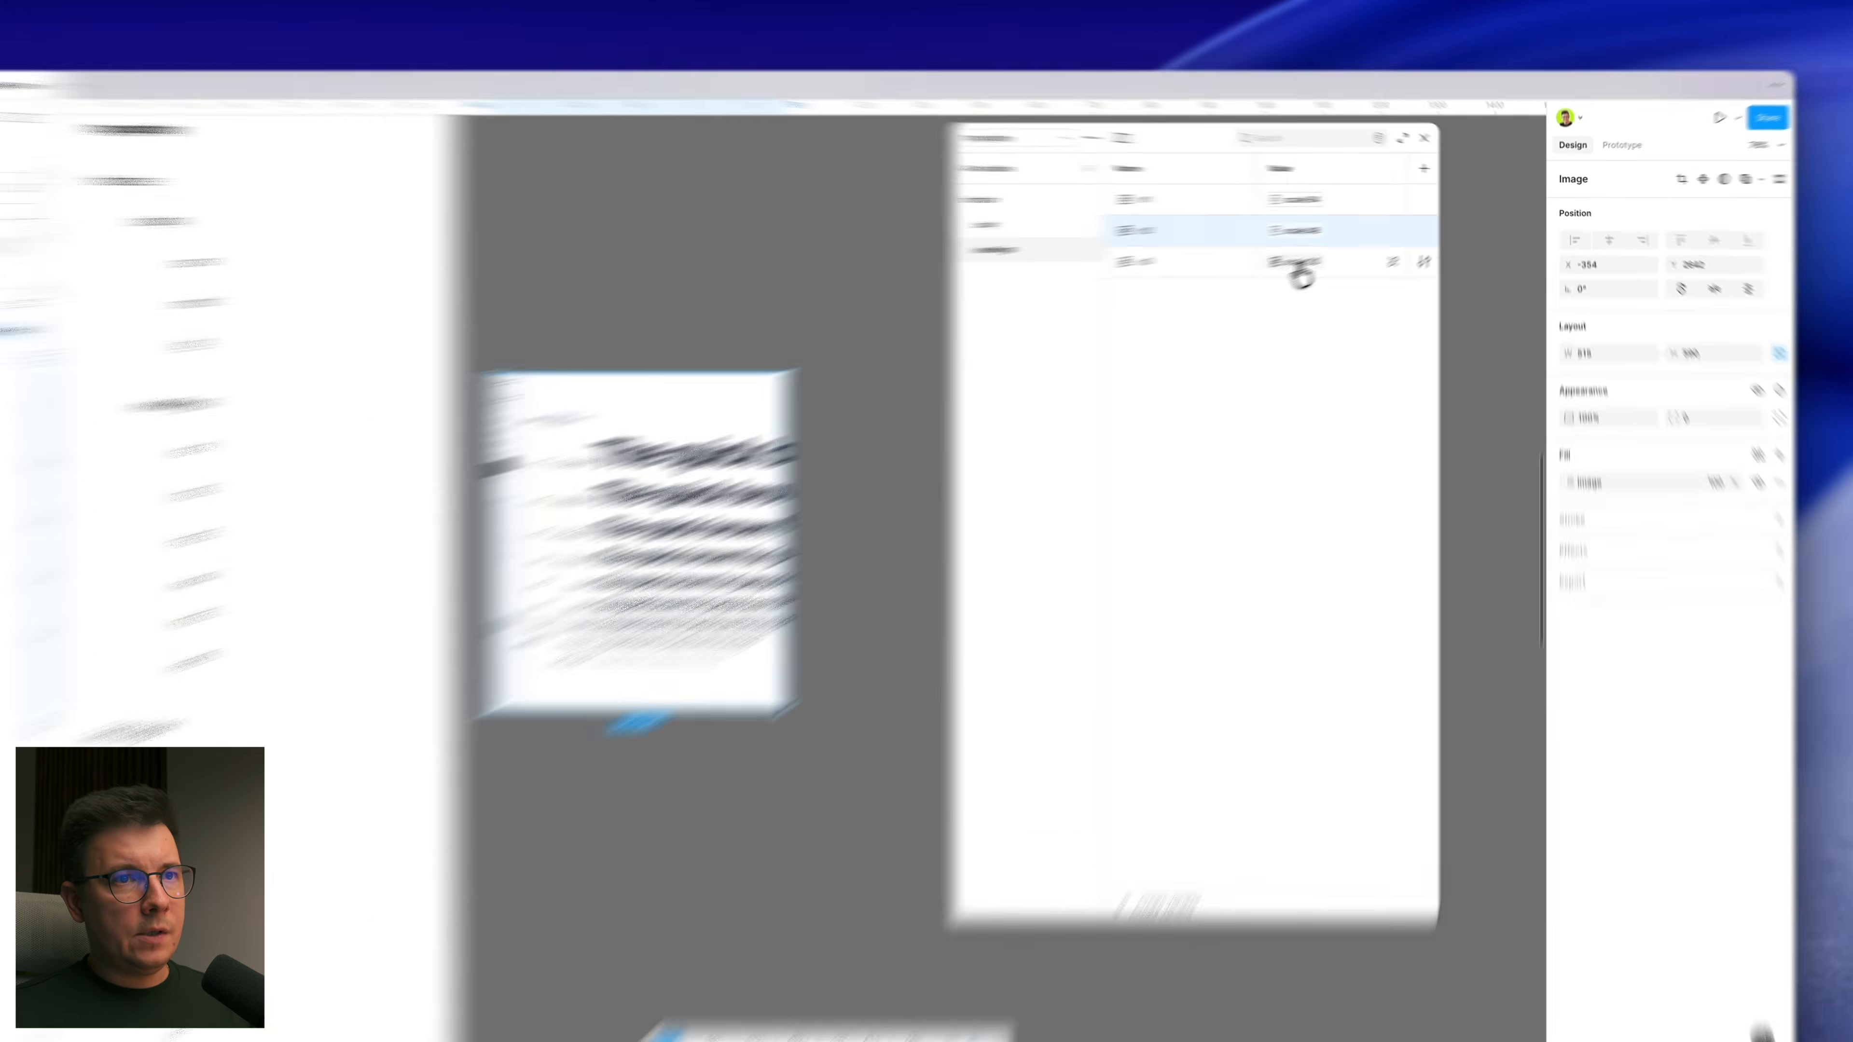
pyautogui.scroll(3, 1138, 657)
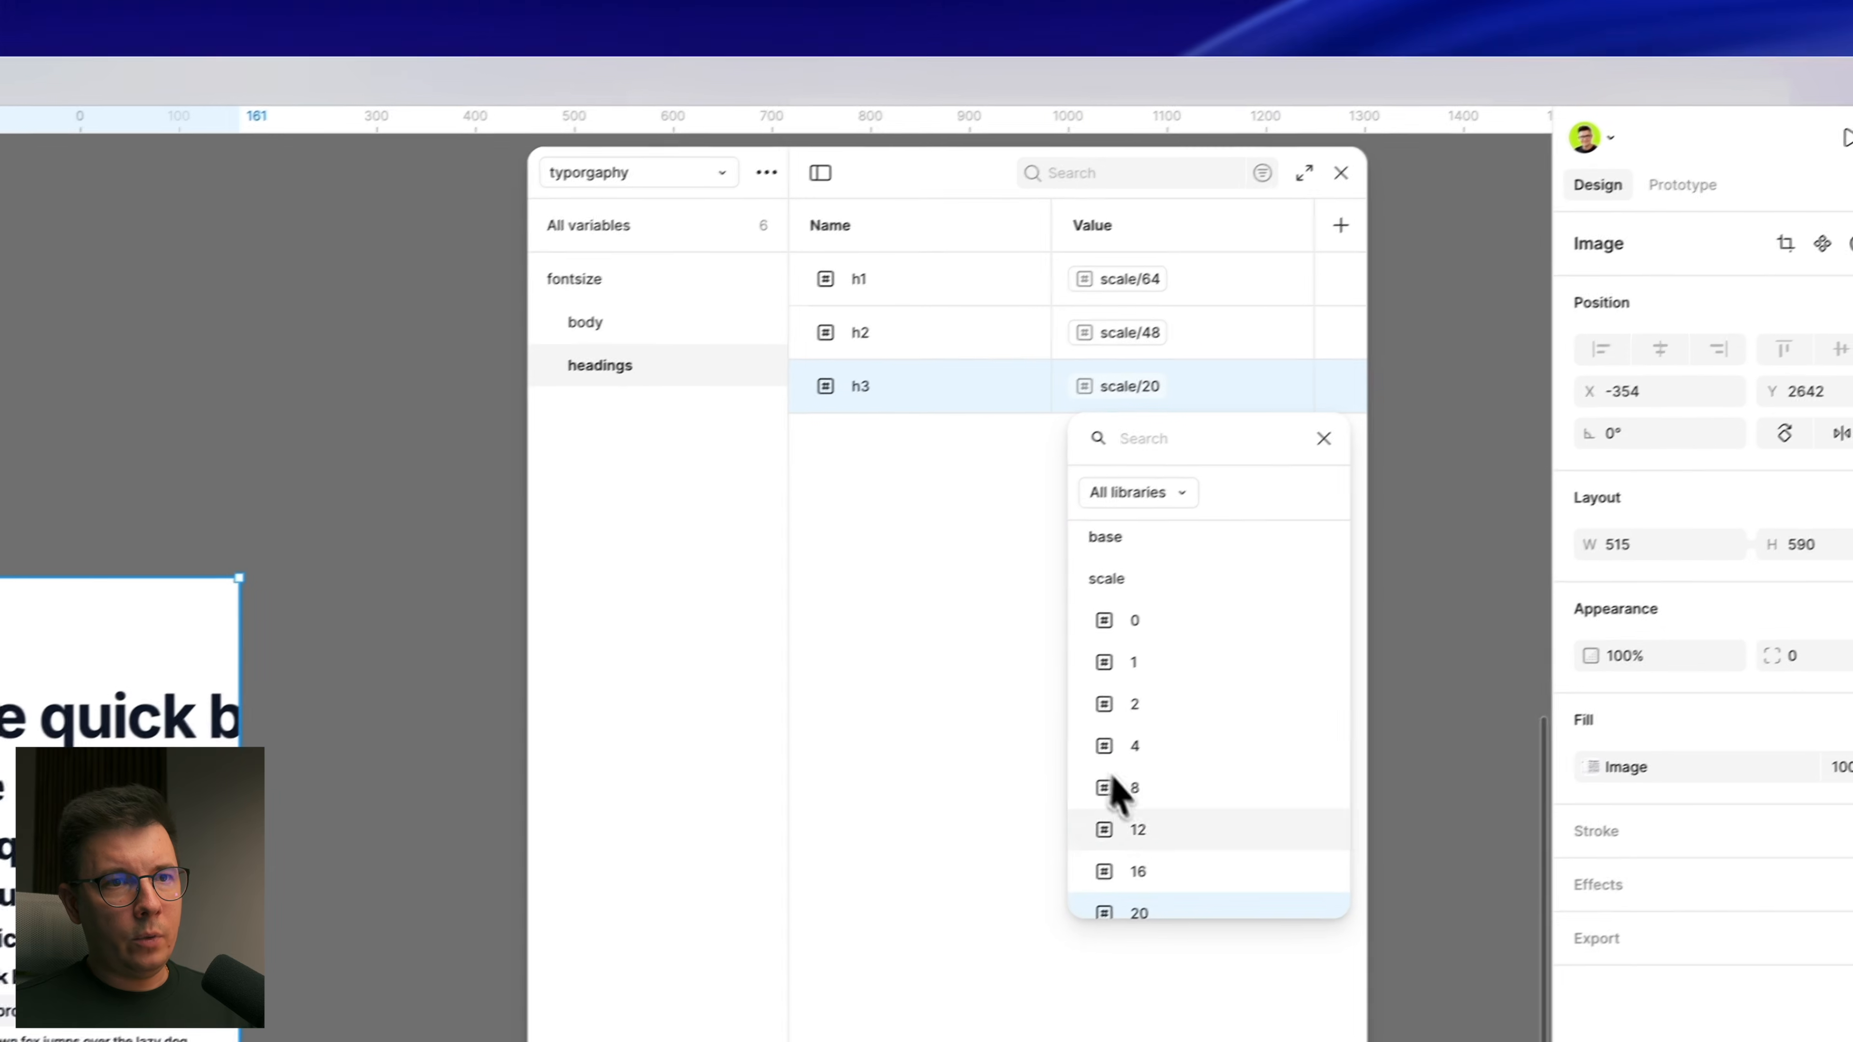
pyautogui.scroll(-3, 1154, 810)
pyautogui.click(1129, 807)
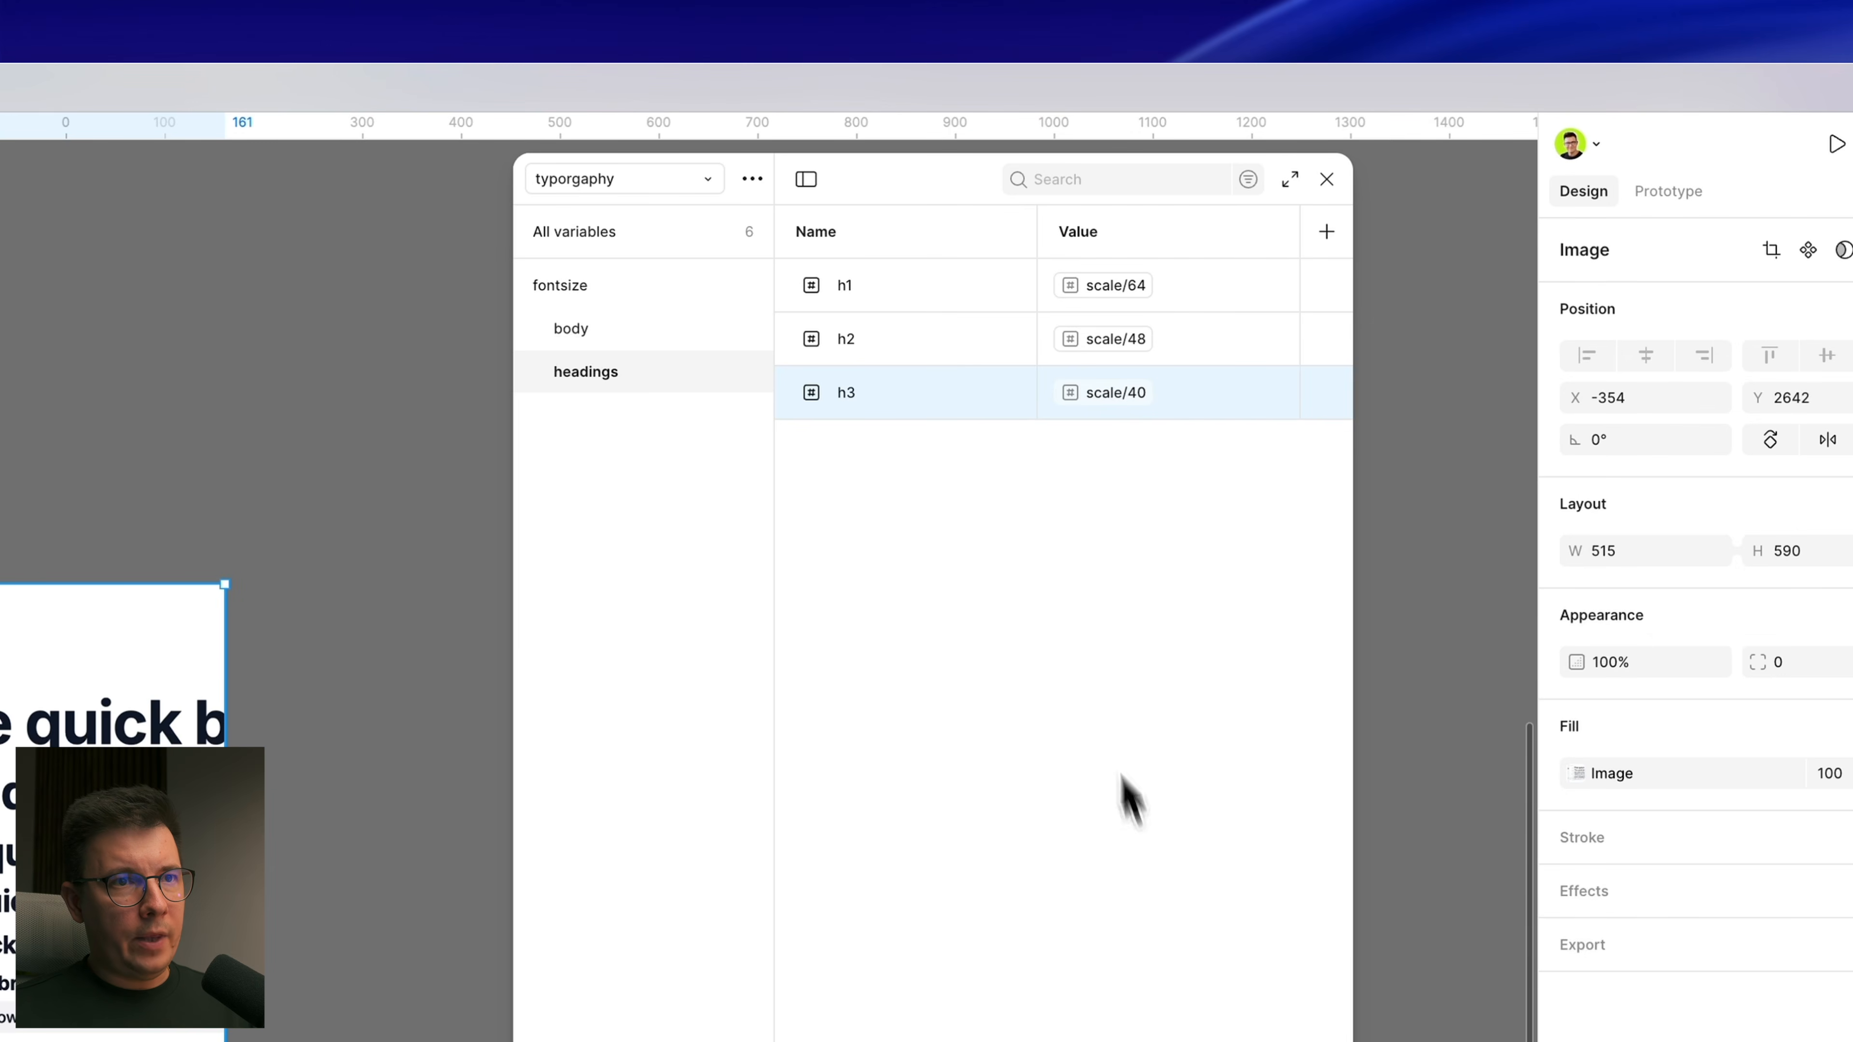
pyautogui.click(959, 615)
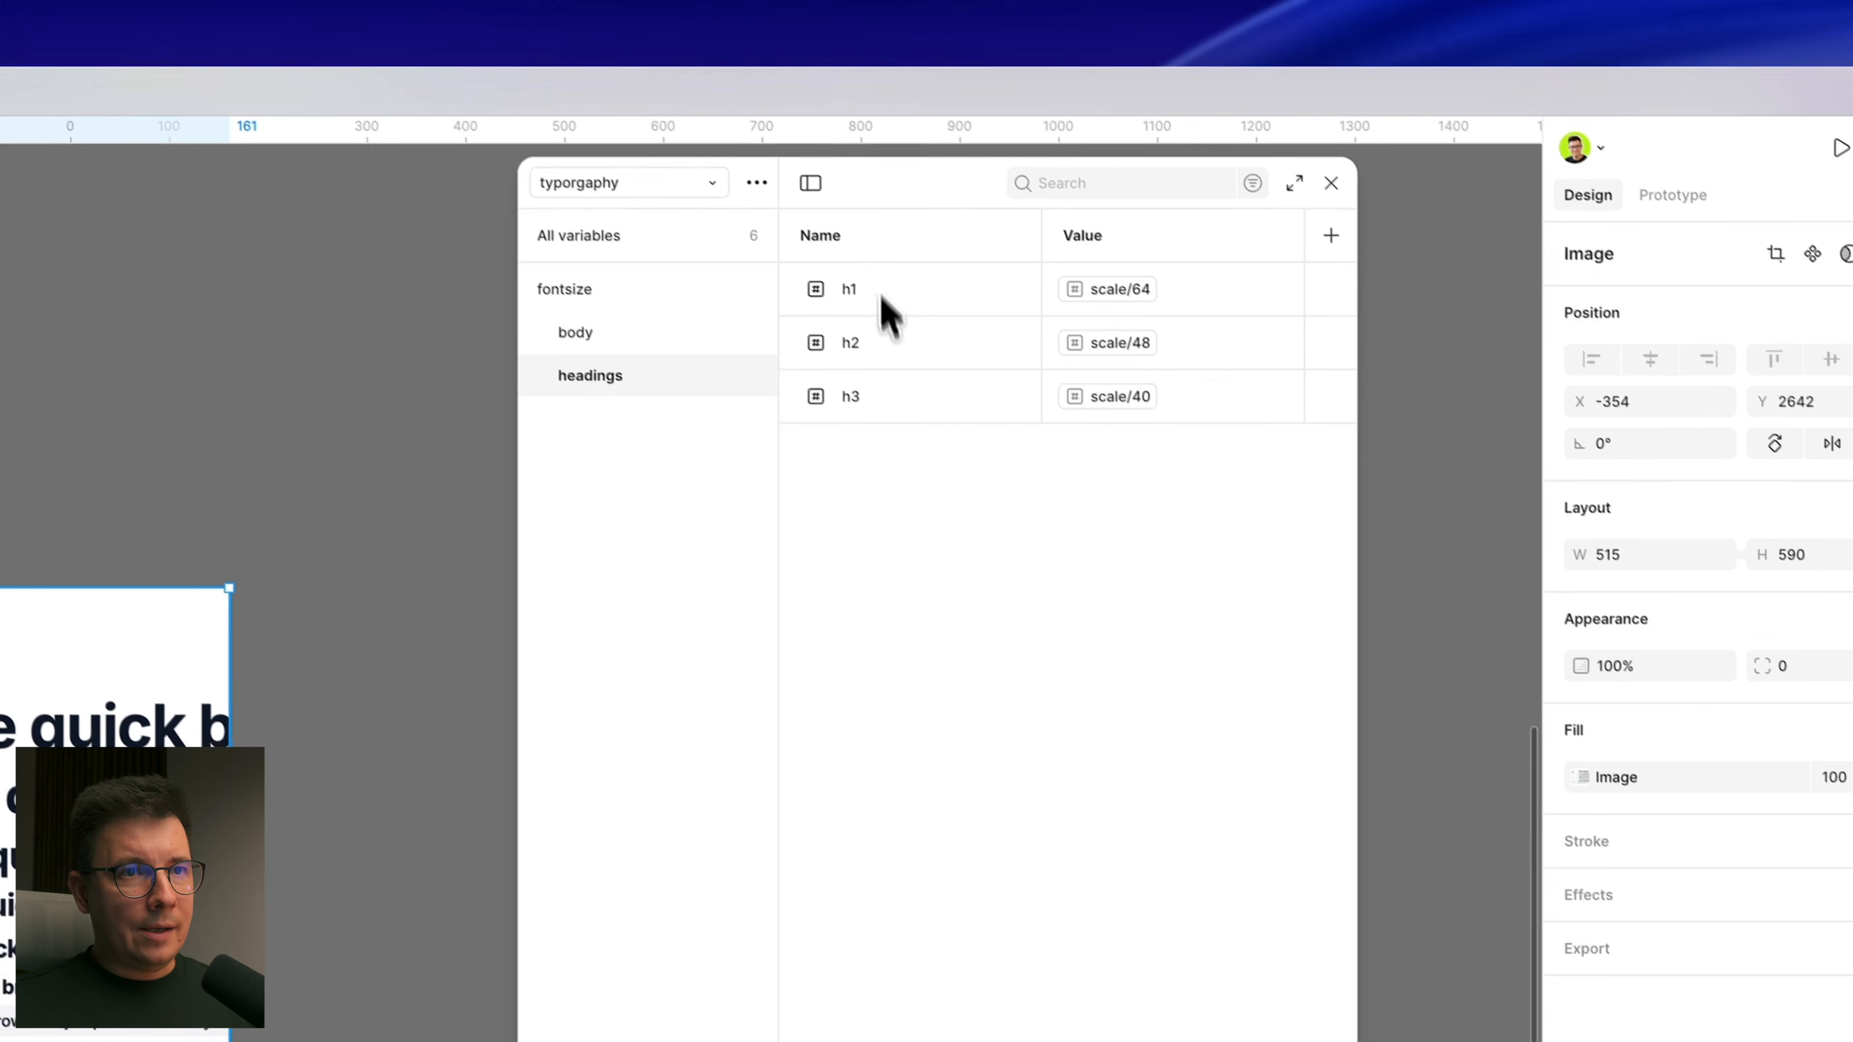
# Step: Add a number variable named h4 to the fontsize/headings group
pyautogui.click(885, 721)
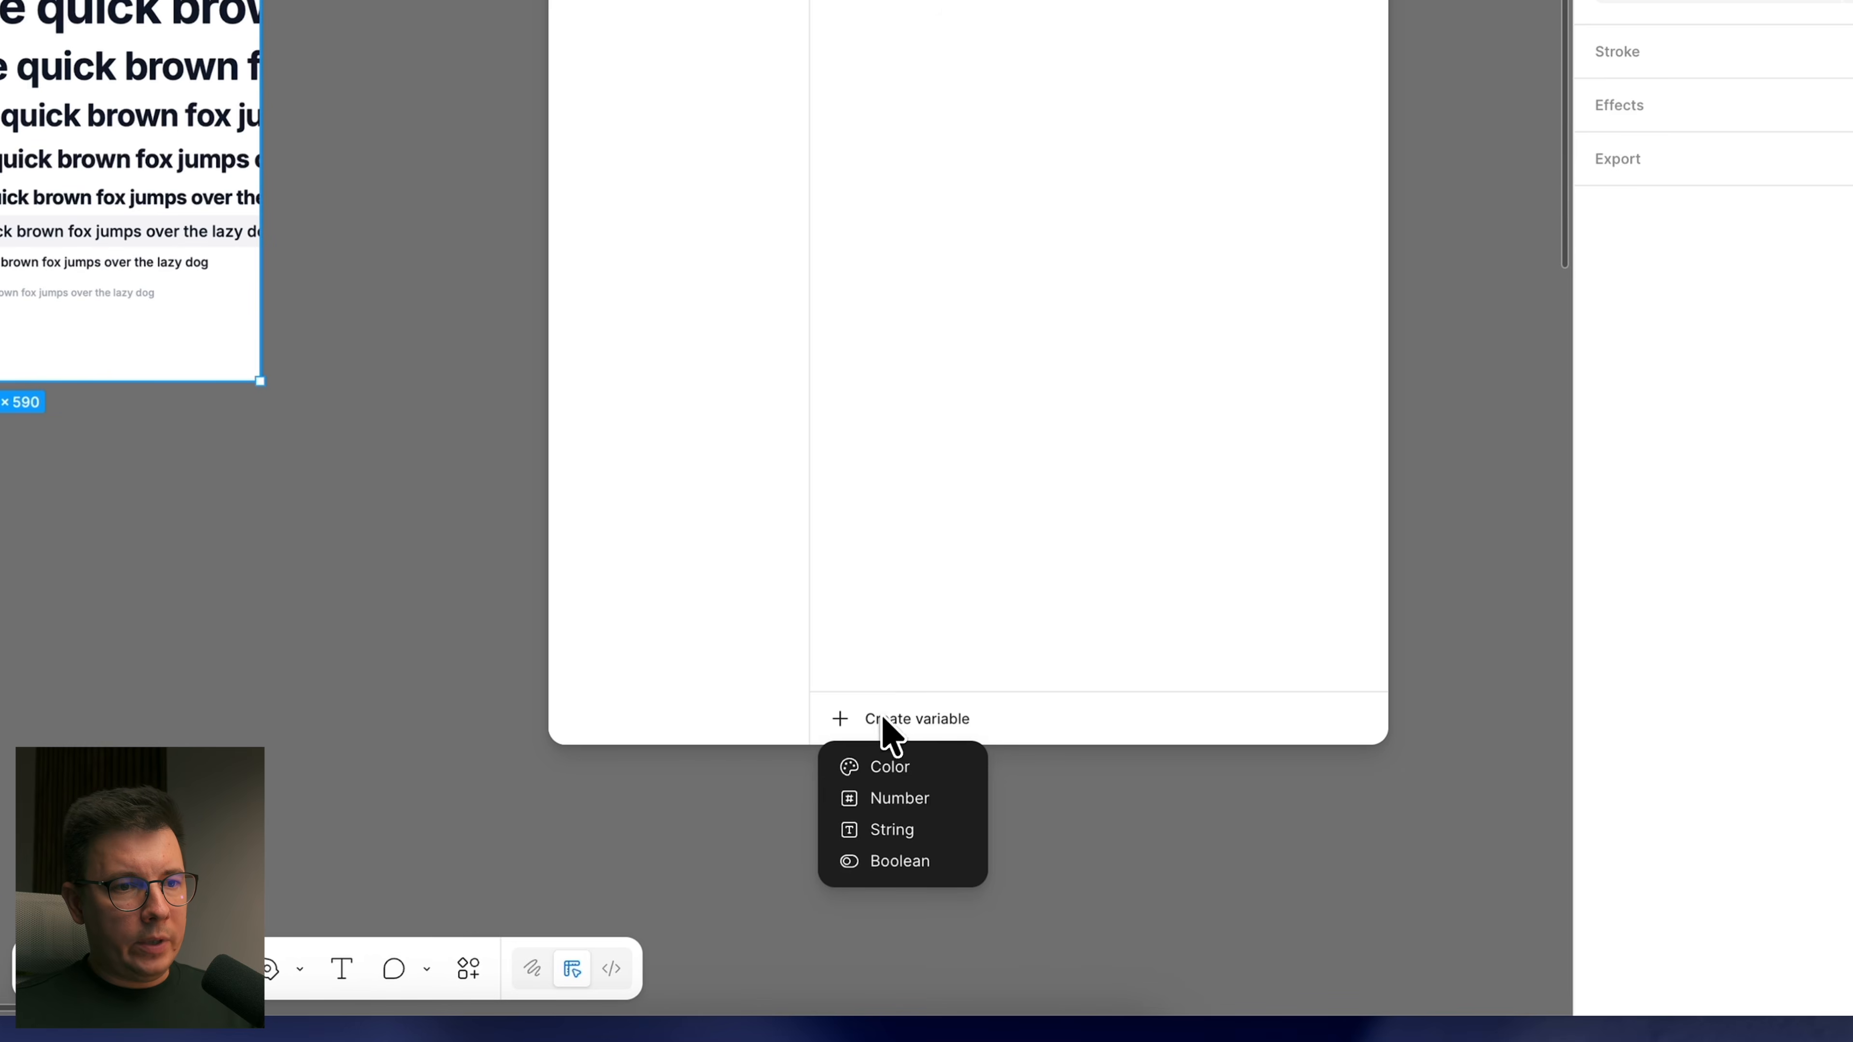
pyautogui.click(887, 799)
pyautogui.write('h4')
pyautogui.press('Return')
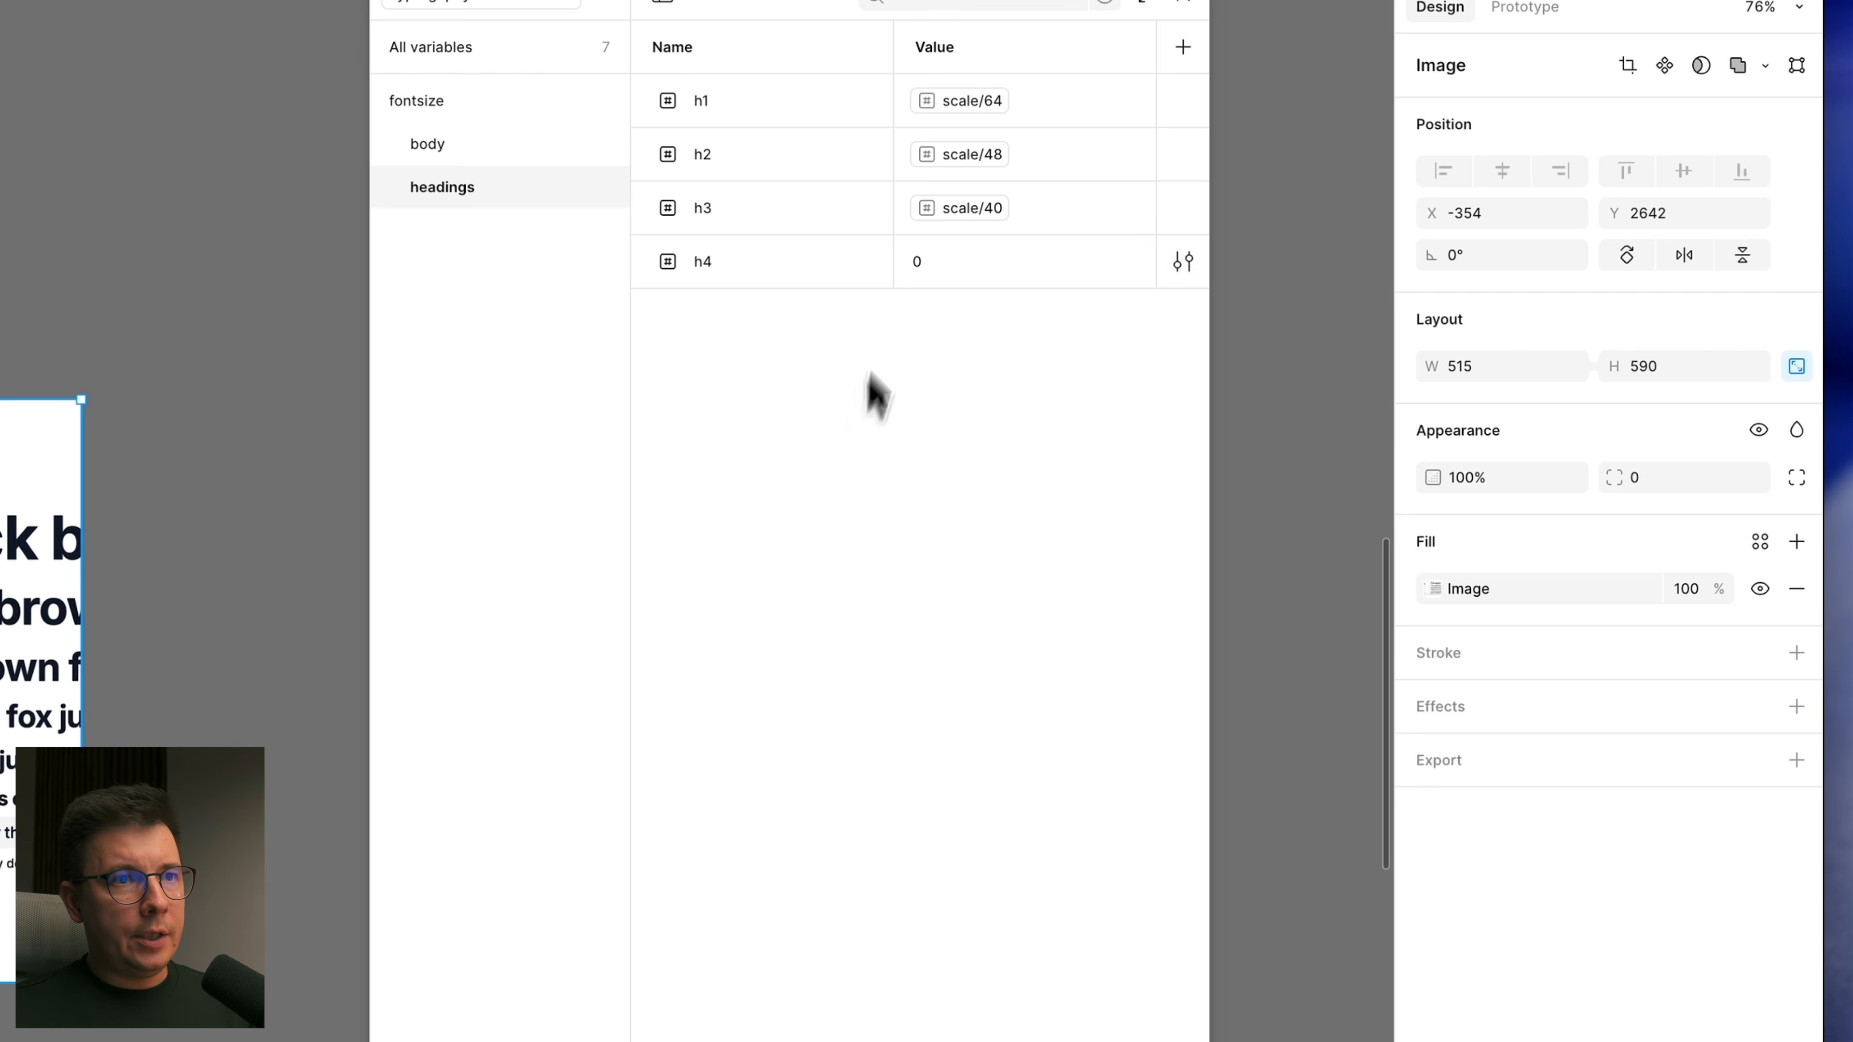
# Step: Link the new h4 heading size to scale/32 from the base collection
pyautogui.click(923, 266)
pyautogui.click(1127, 263)
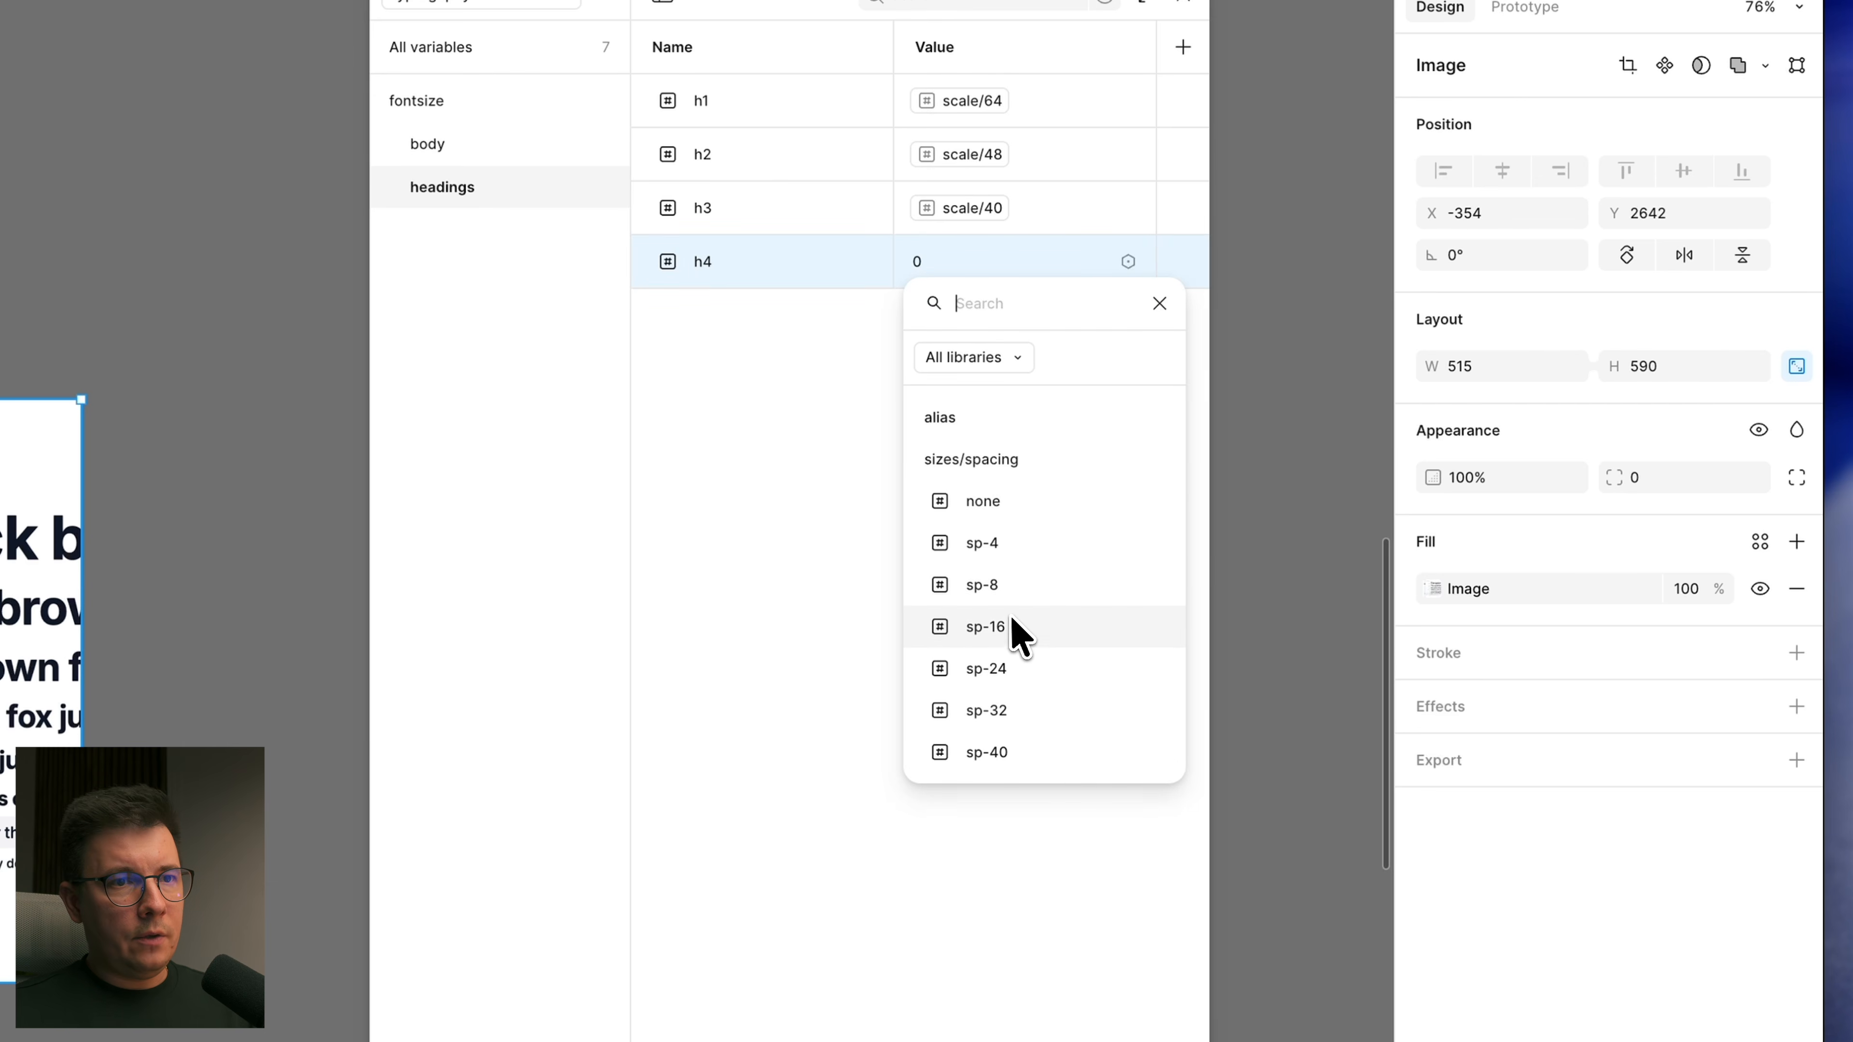
pyautogui.scroll(-5, 1018, 635)
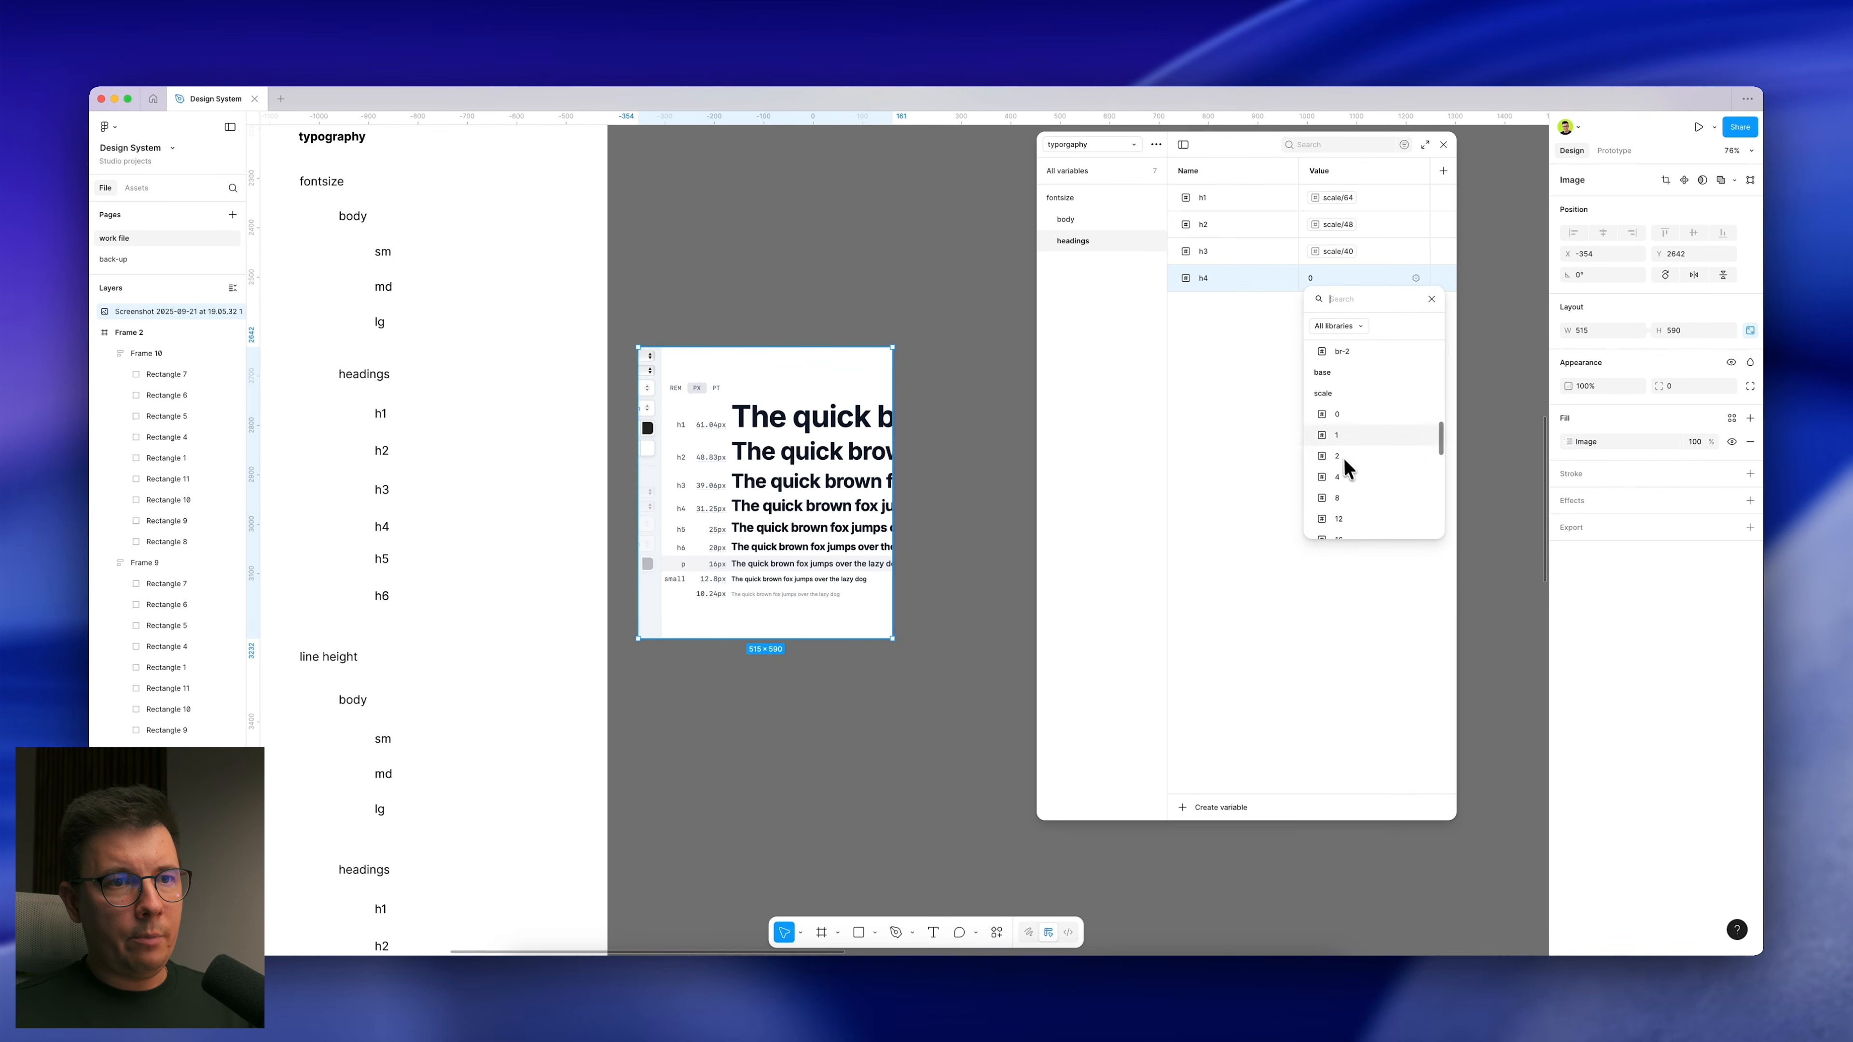
pyautogui.scroll(-3, 1349, 471)
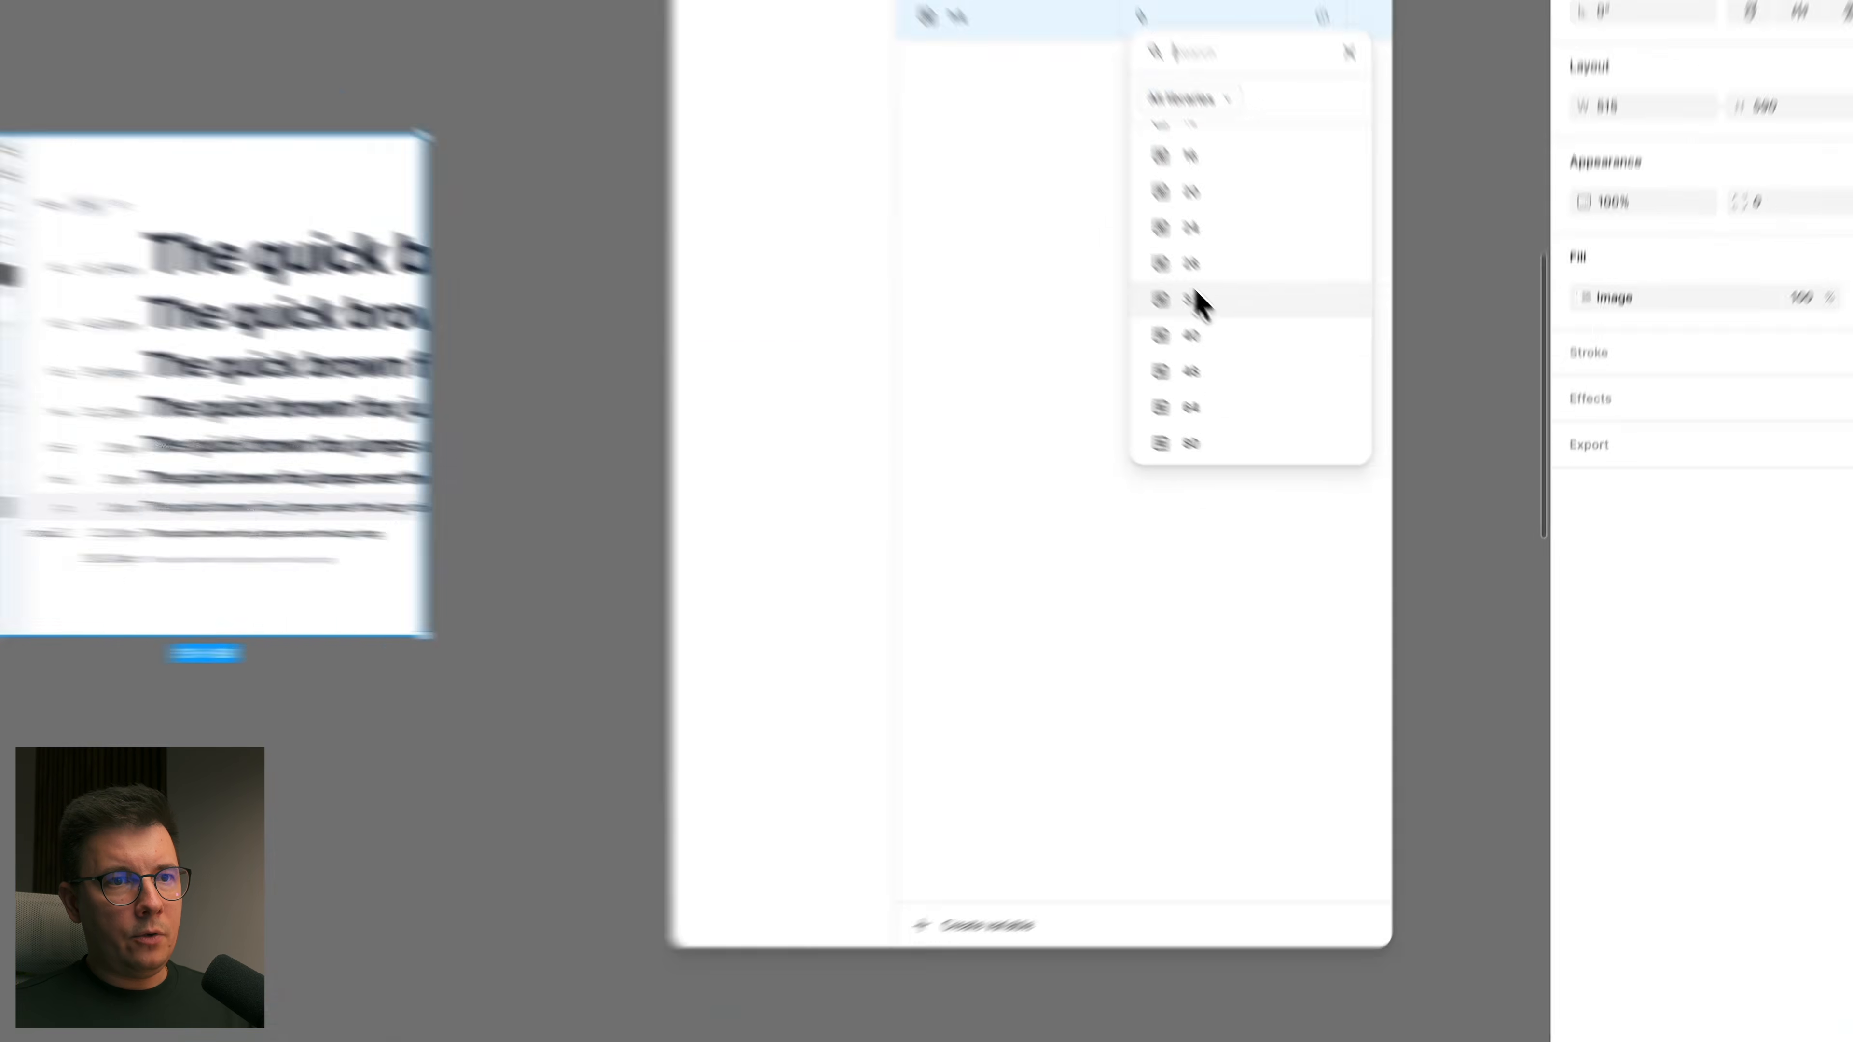
pyautogui.click(1195, 291)
# Step: Add another variable below h4 in the fontsize/headings group
pyautogui.click(983, 926)
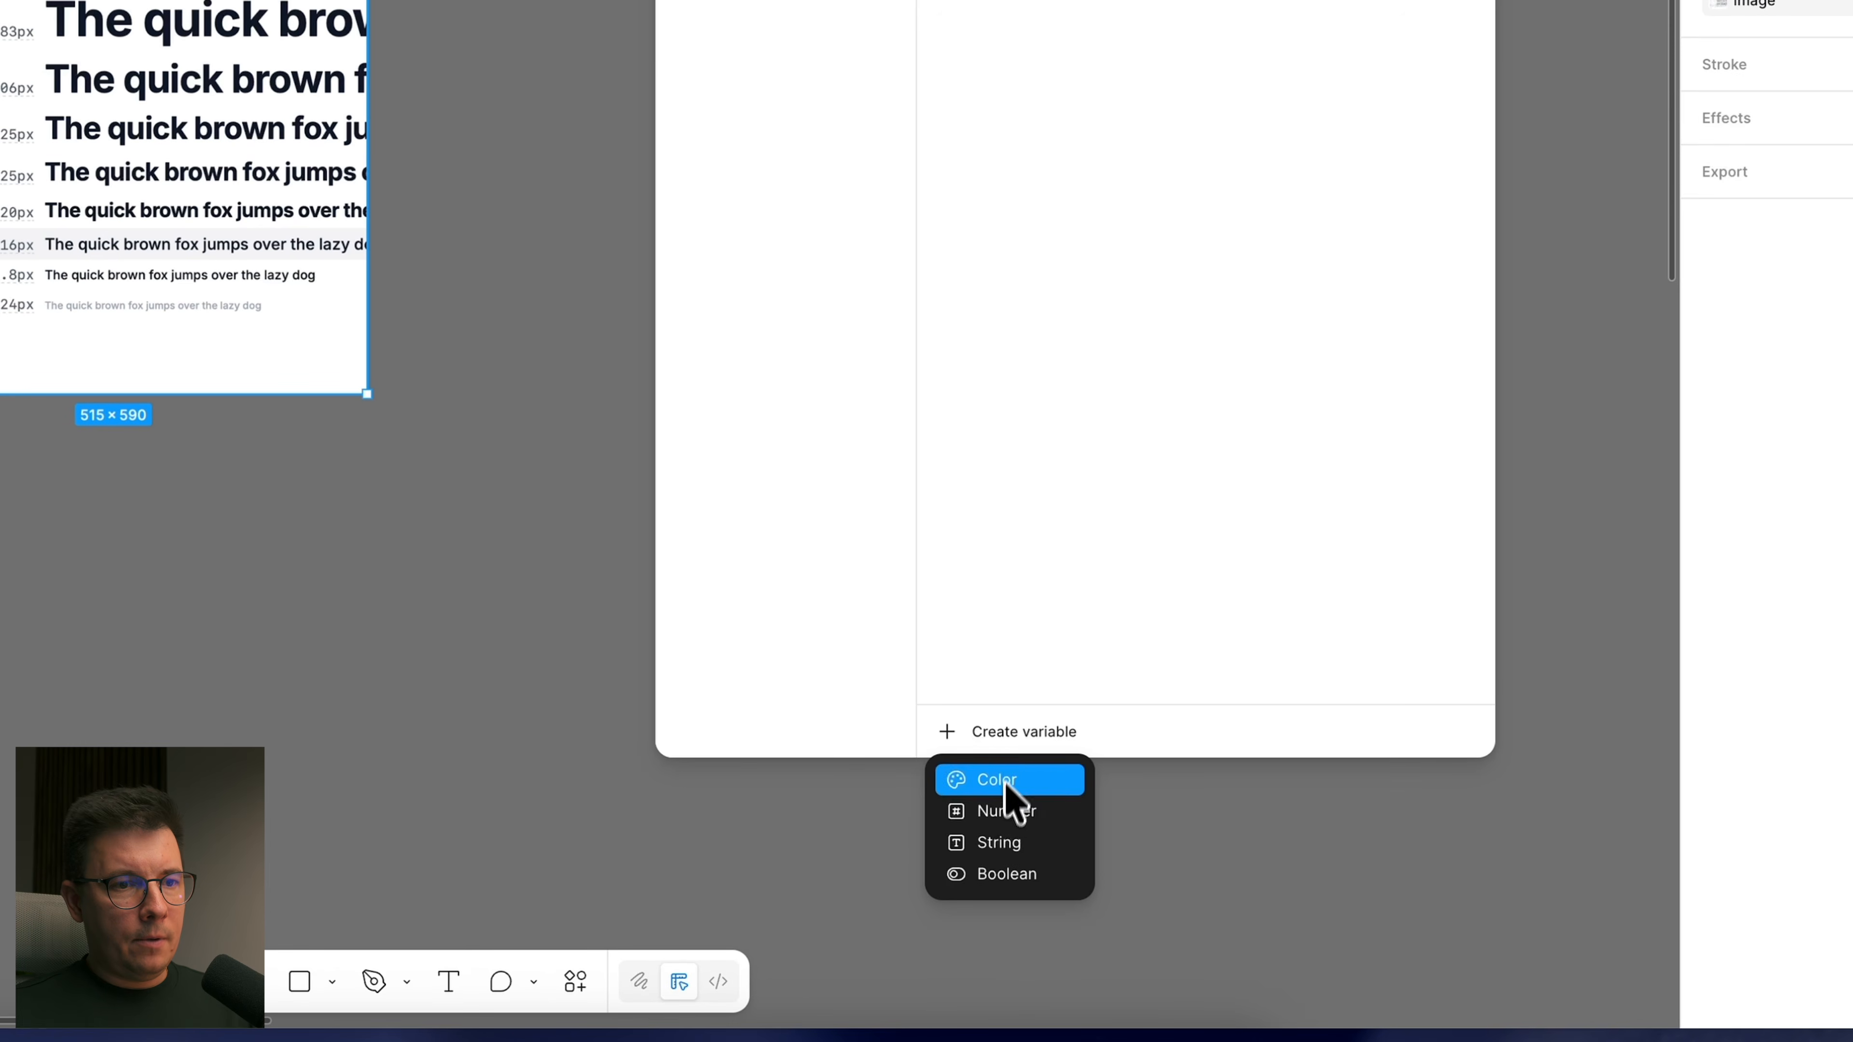
# Step: Add two number variables named h5 and h6 to the fontsize headings group
pyautogui.click(1007, 814)
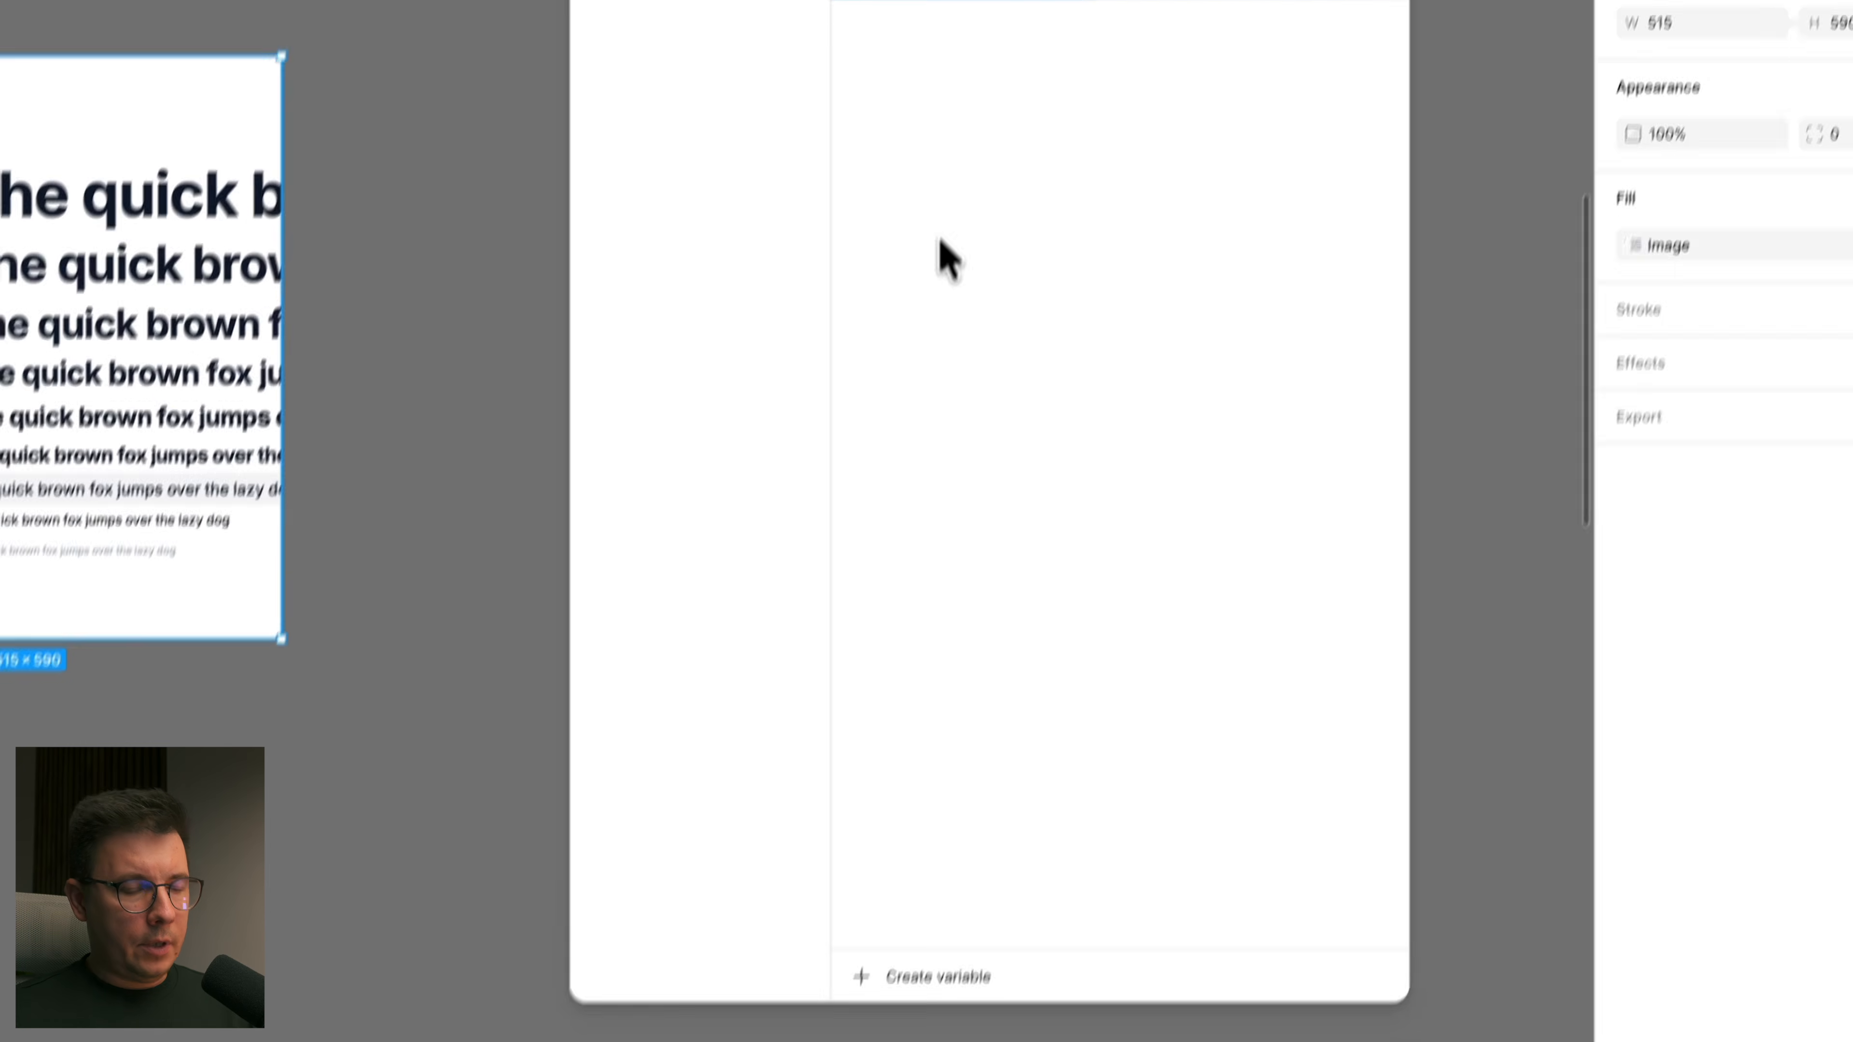
pyautogui.write('h5')
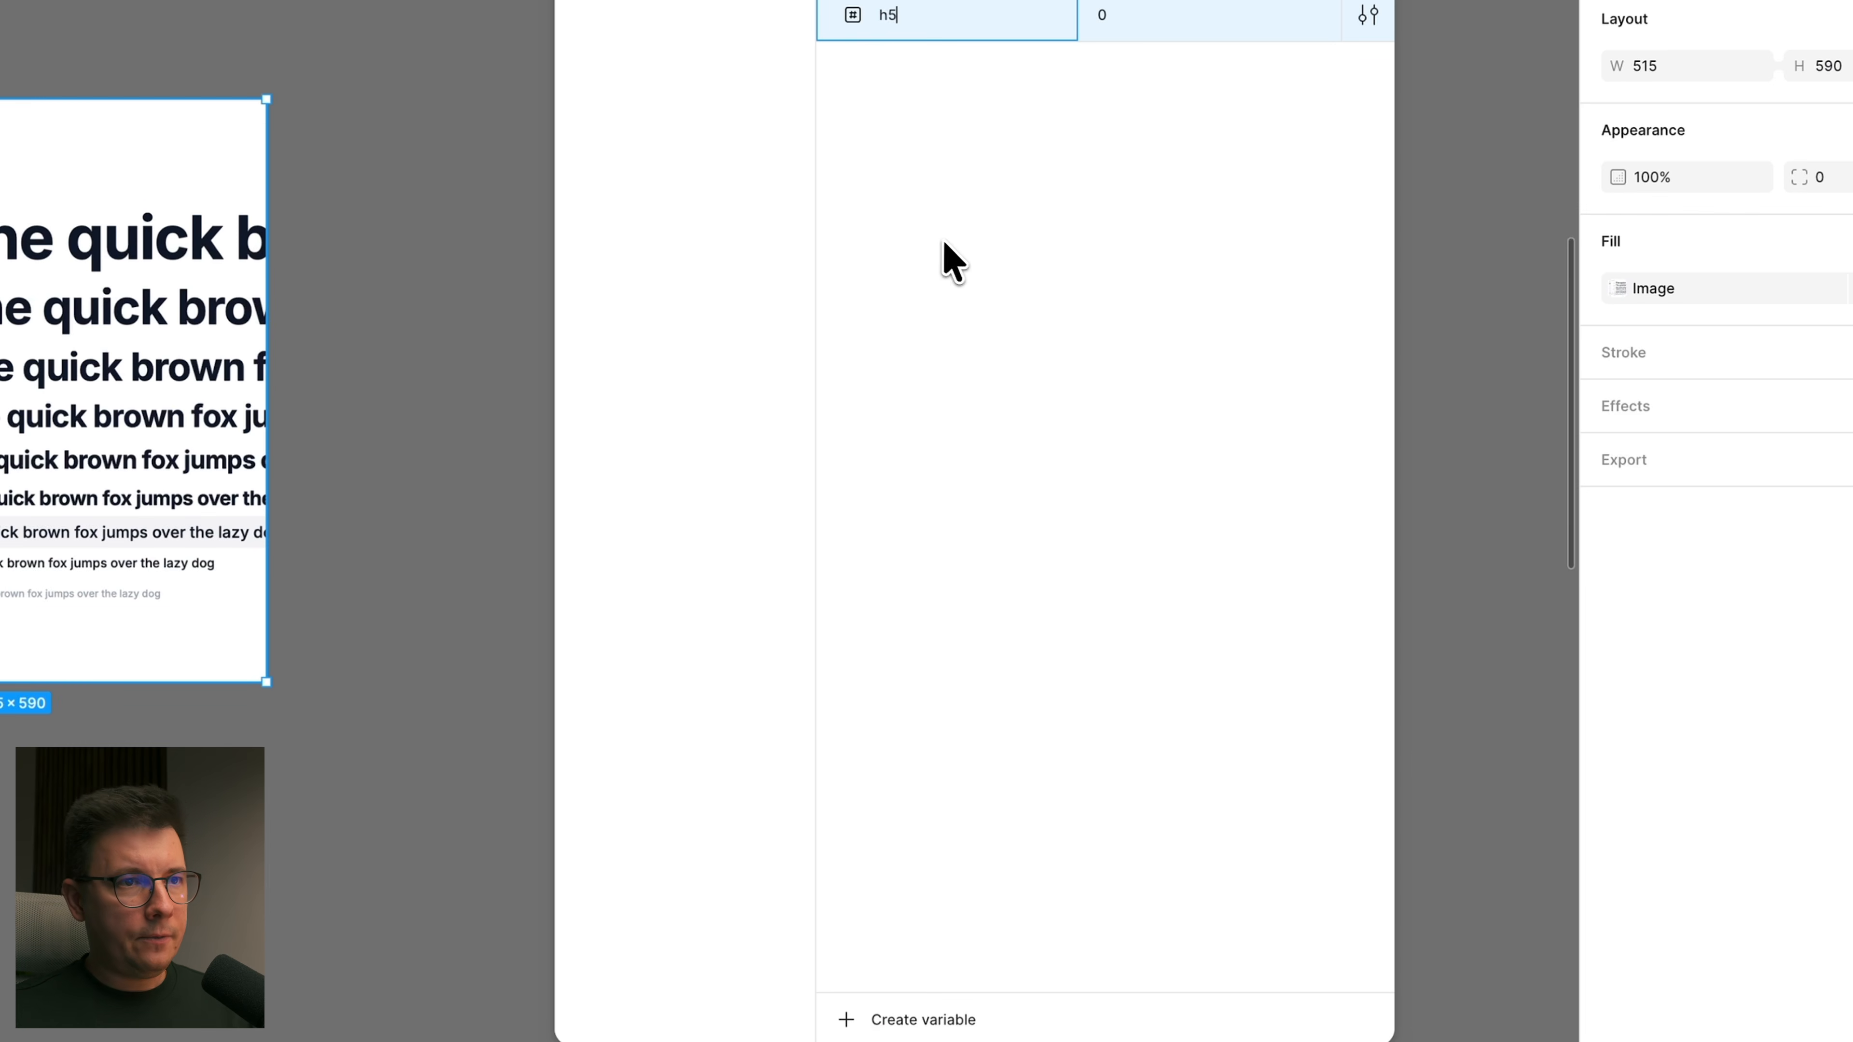
pyautogui.press('Return')
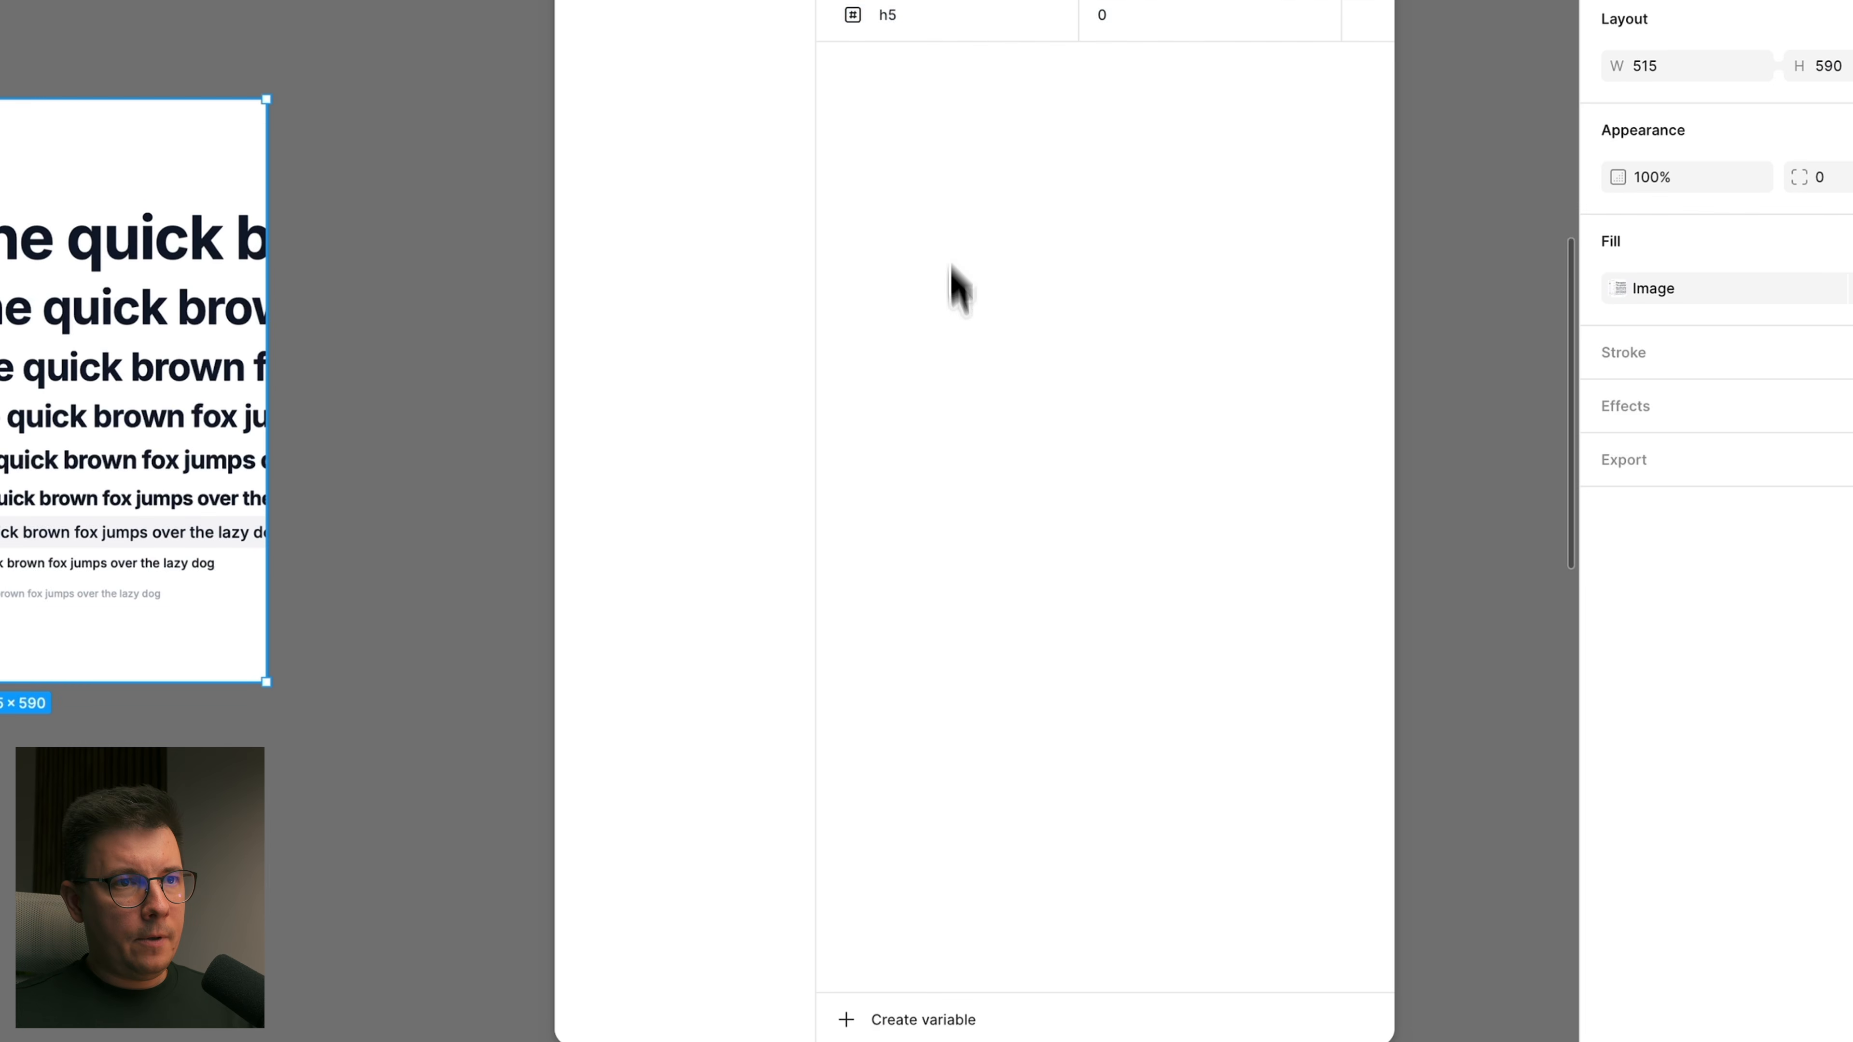
pyautogui.click(914, 1023)
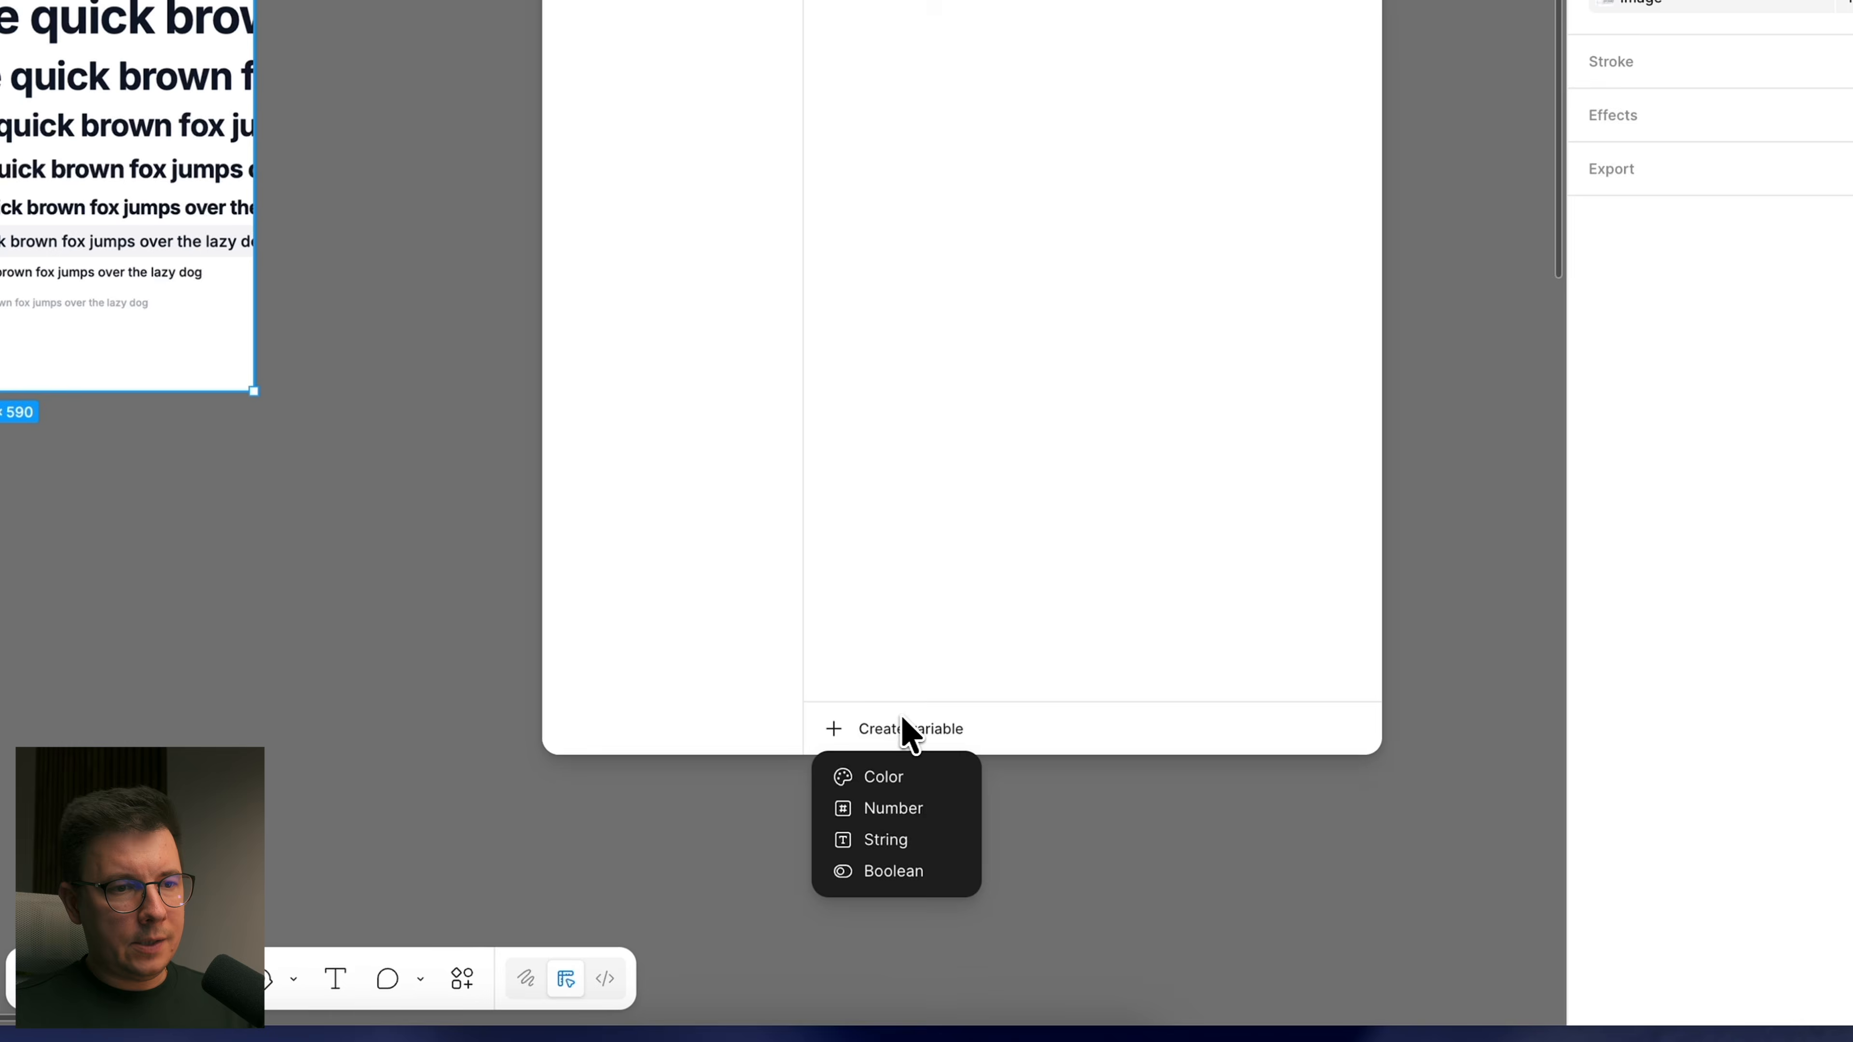
pyautogui.click(922, 809)
pyautogui.write('h')
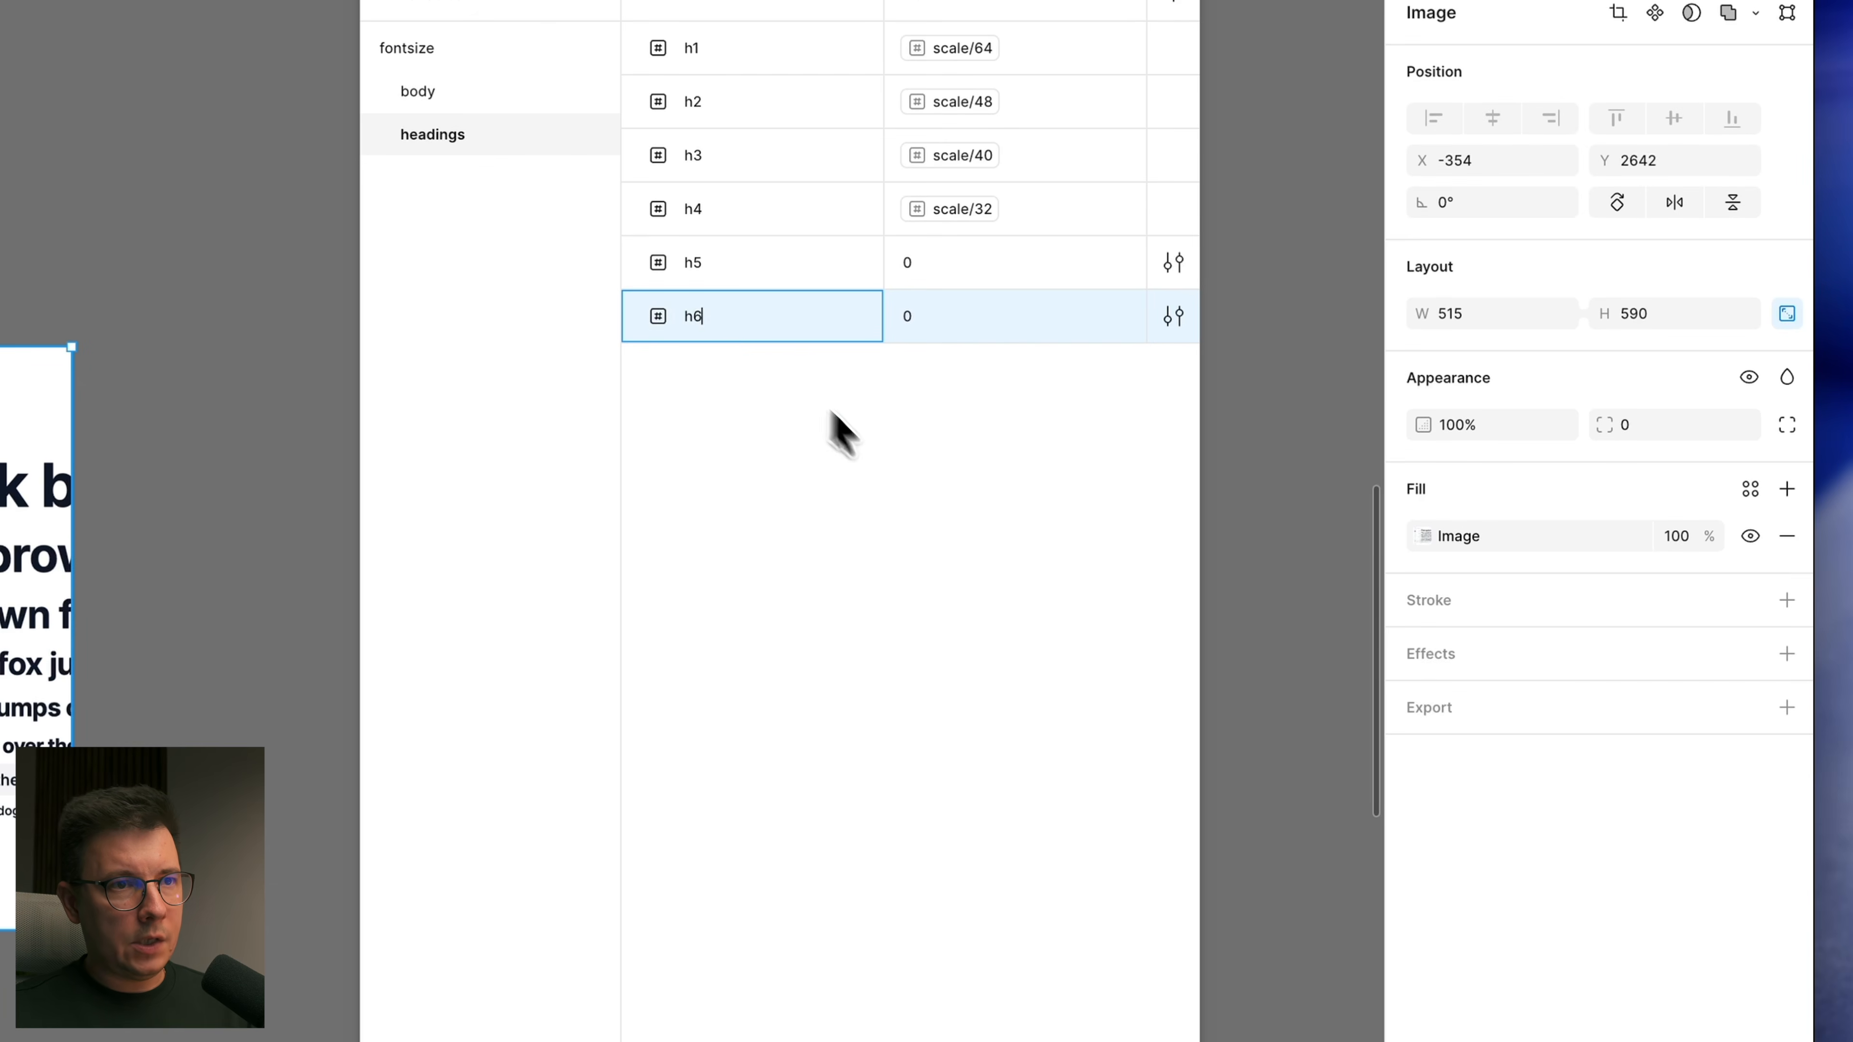
pyautogui.write('6')
pyautogui.press('Return')
# Step: Link the h6 heading font size to the scale/20 variable
pyautogui.click(911, 321)
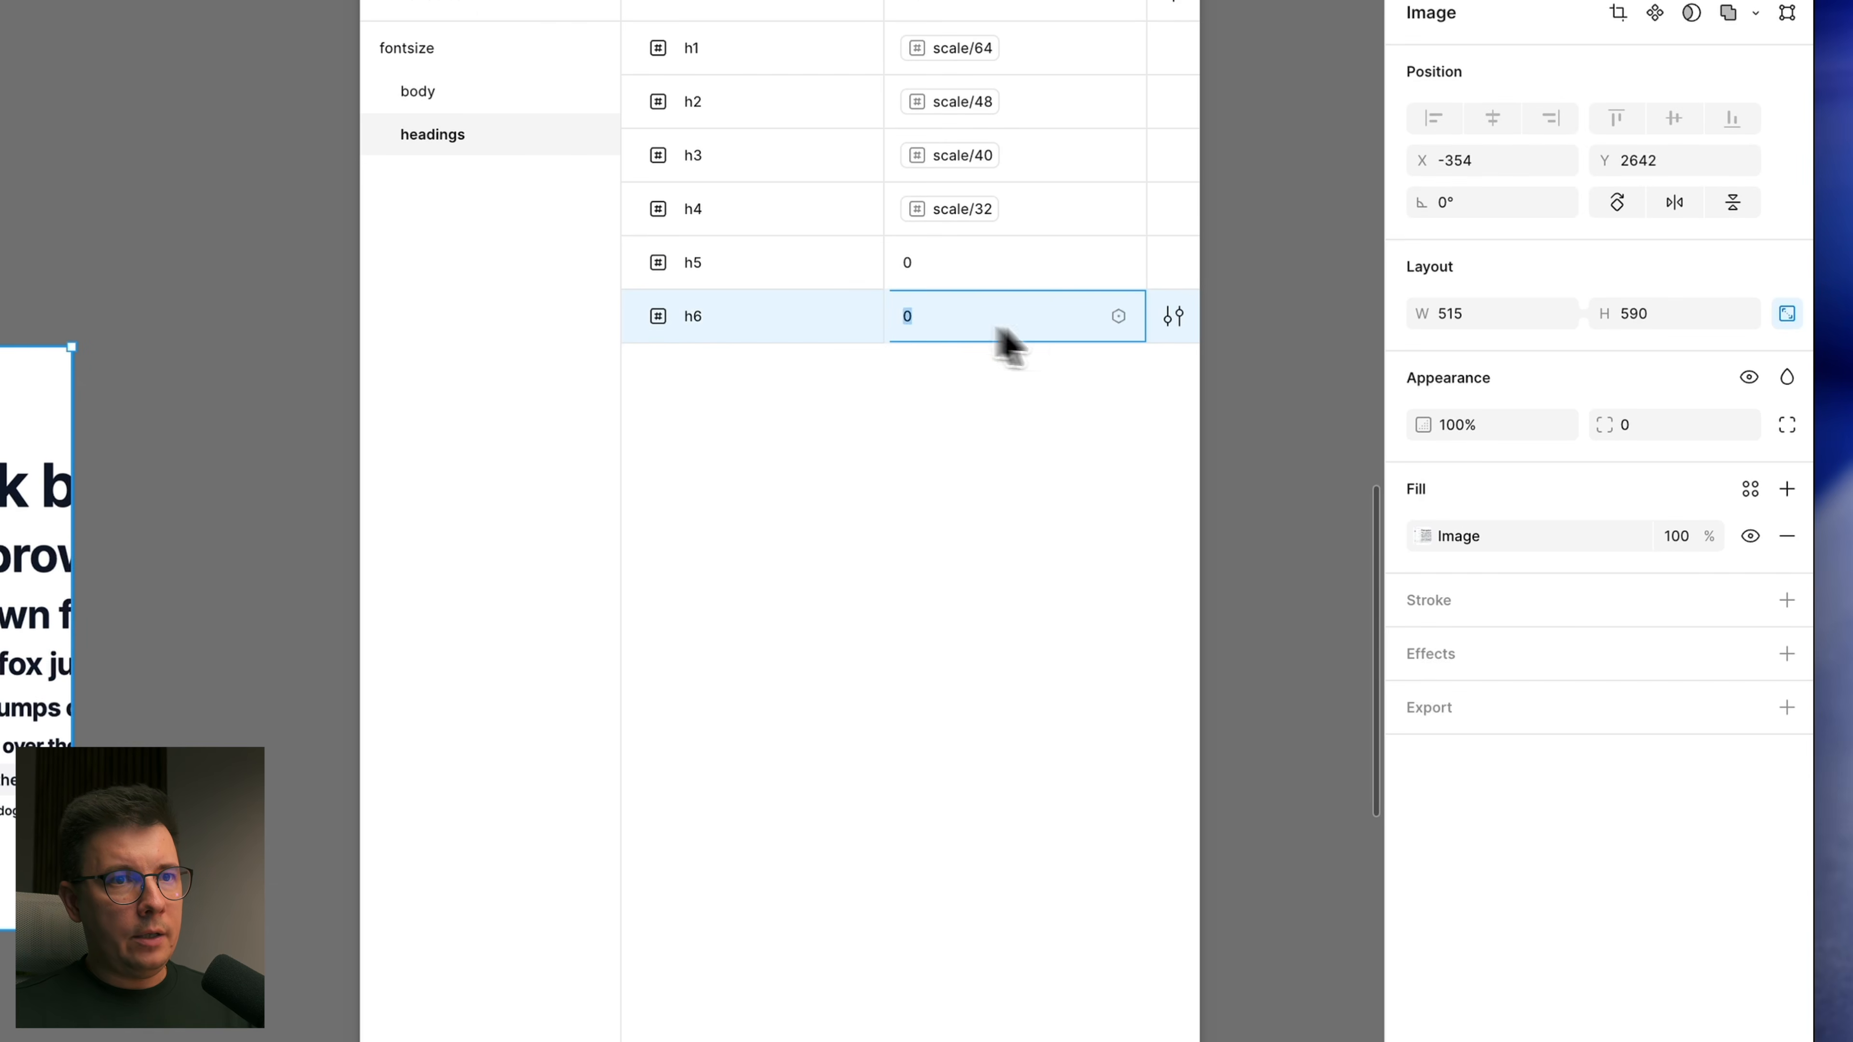
pyautogui.click(1118, 316)
pyautogui.scroll(-2, 1001, 745)
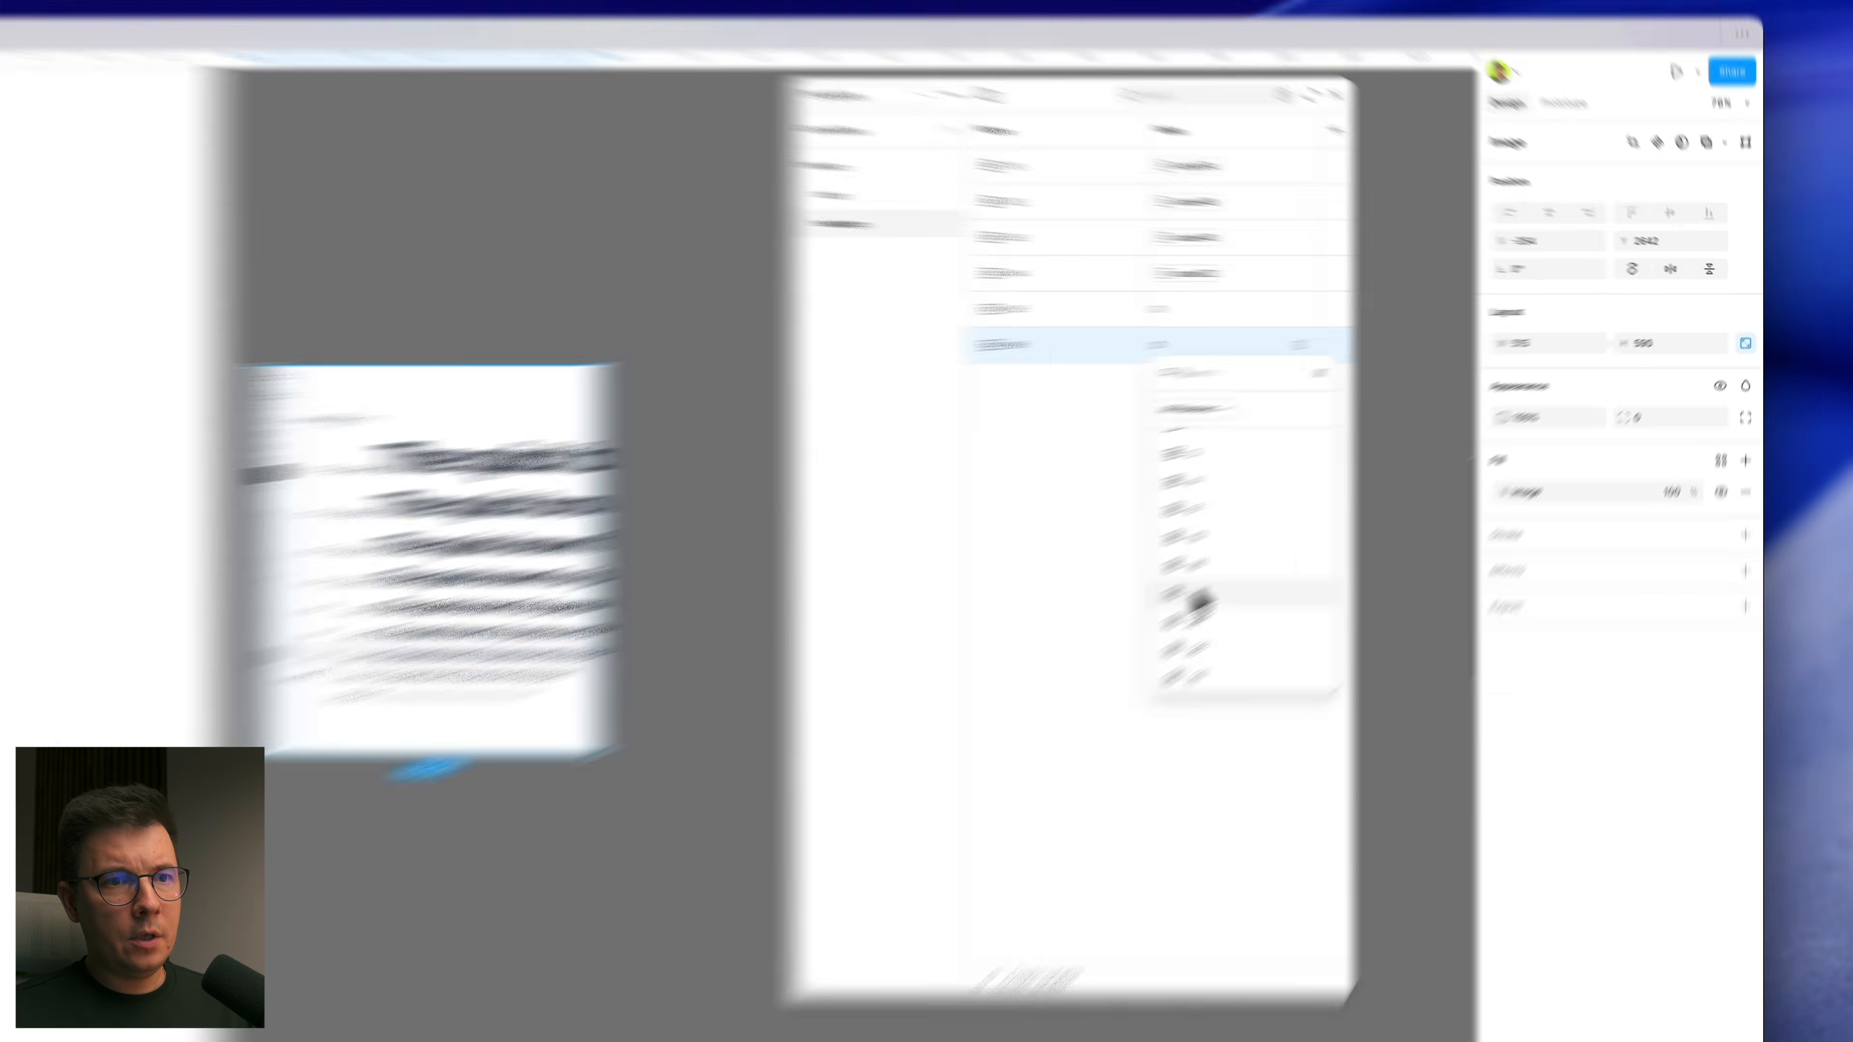
pyautogui.click(1340, 517)
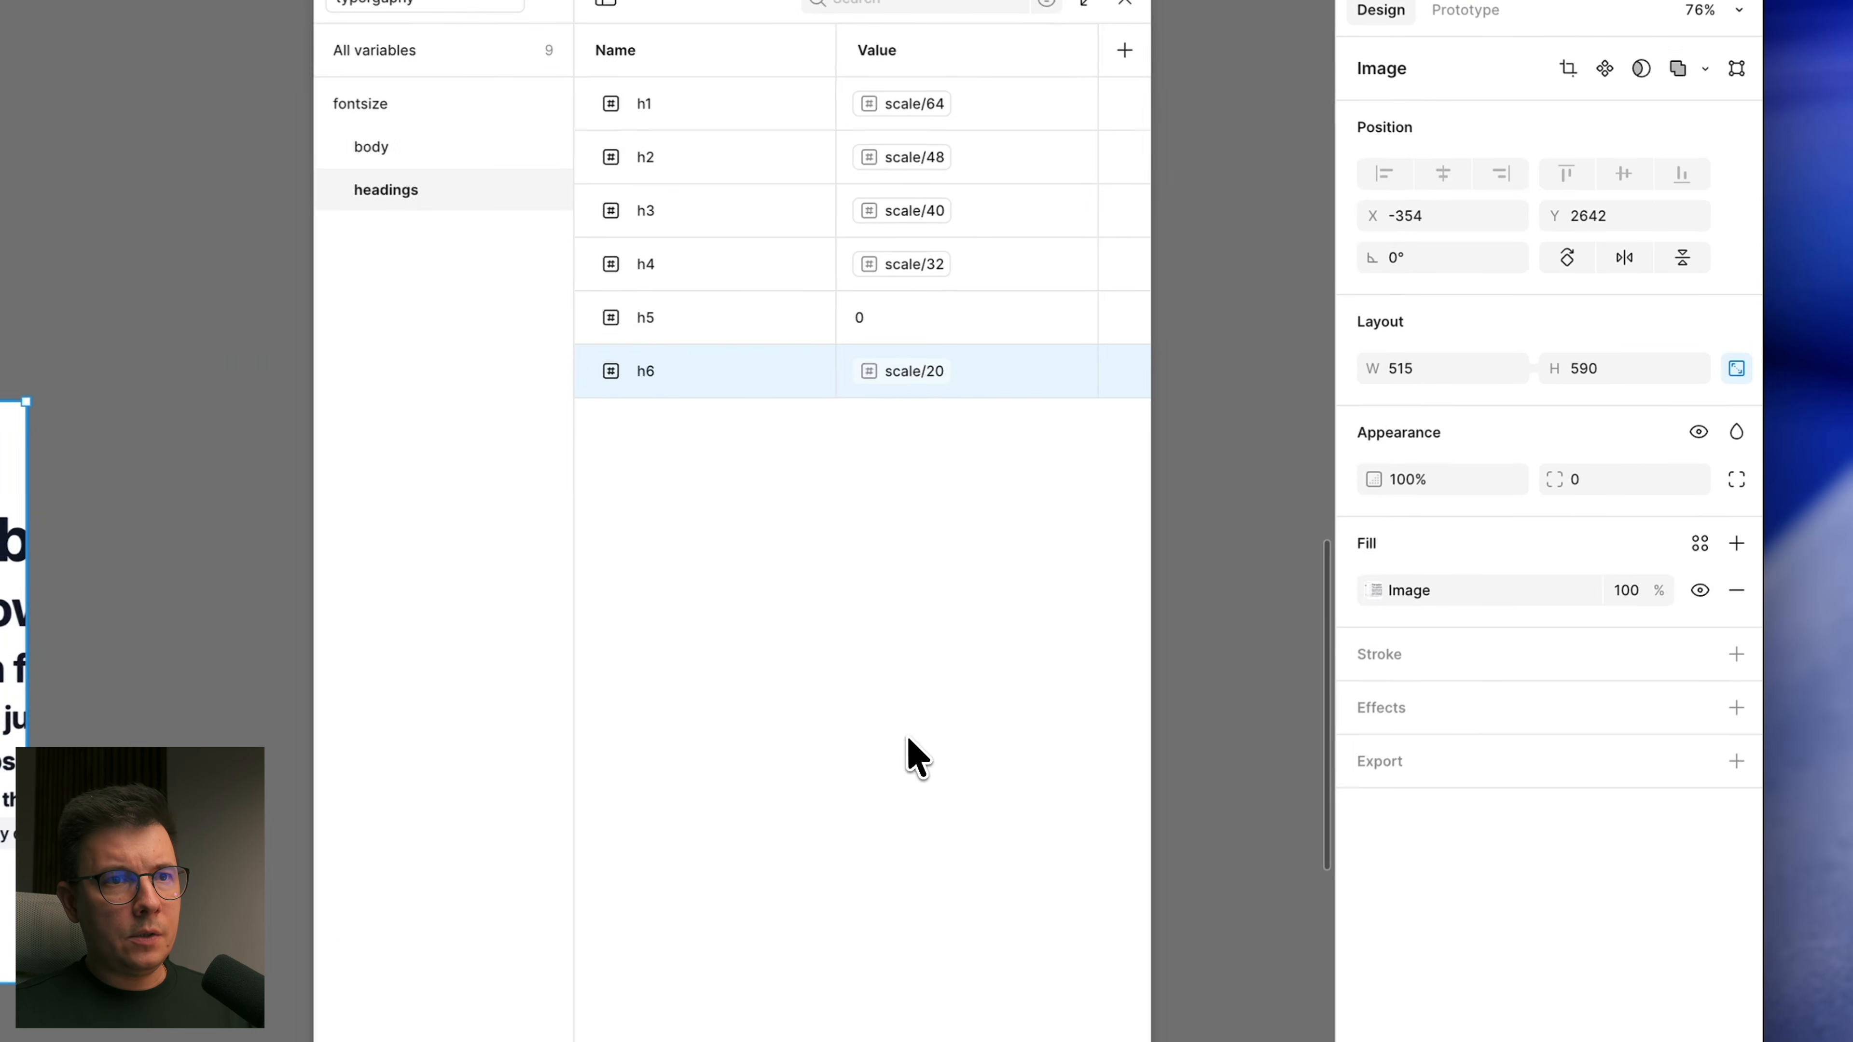
# Step: Link the h5 heading font size to the scale/24 variable
pyautogui.click(1068, 318)
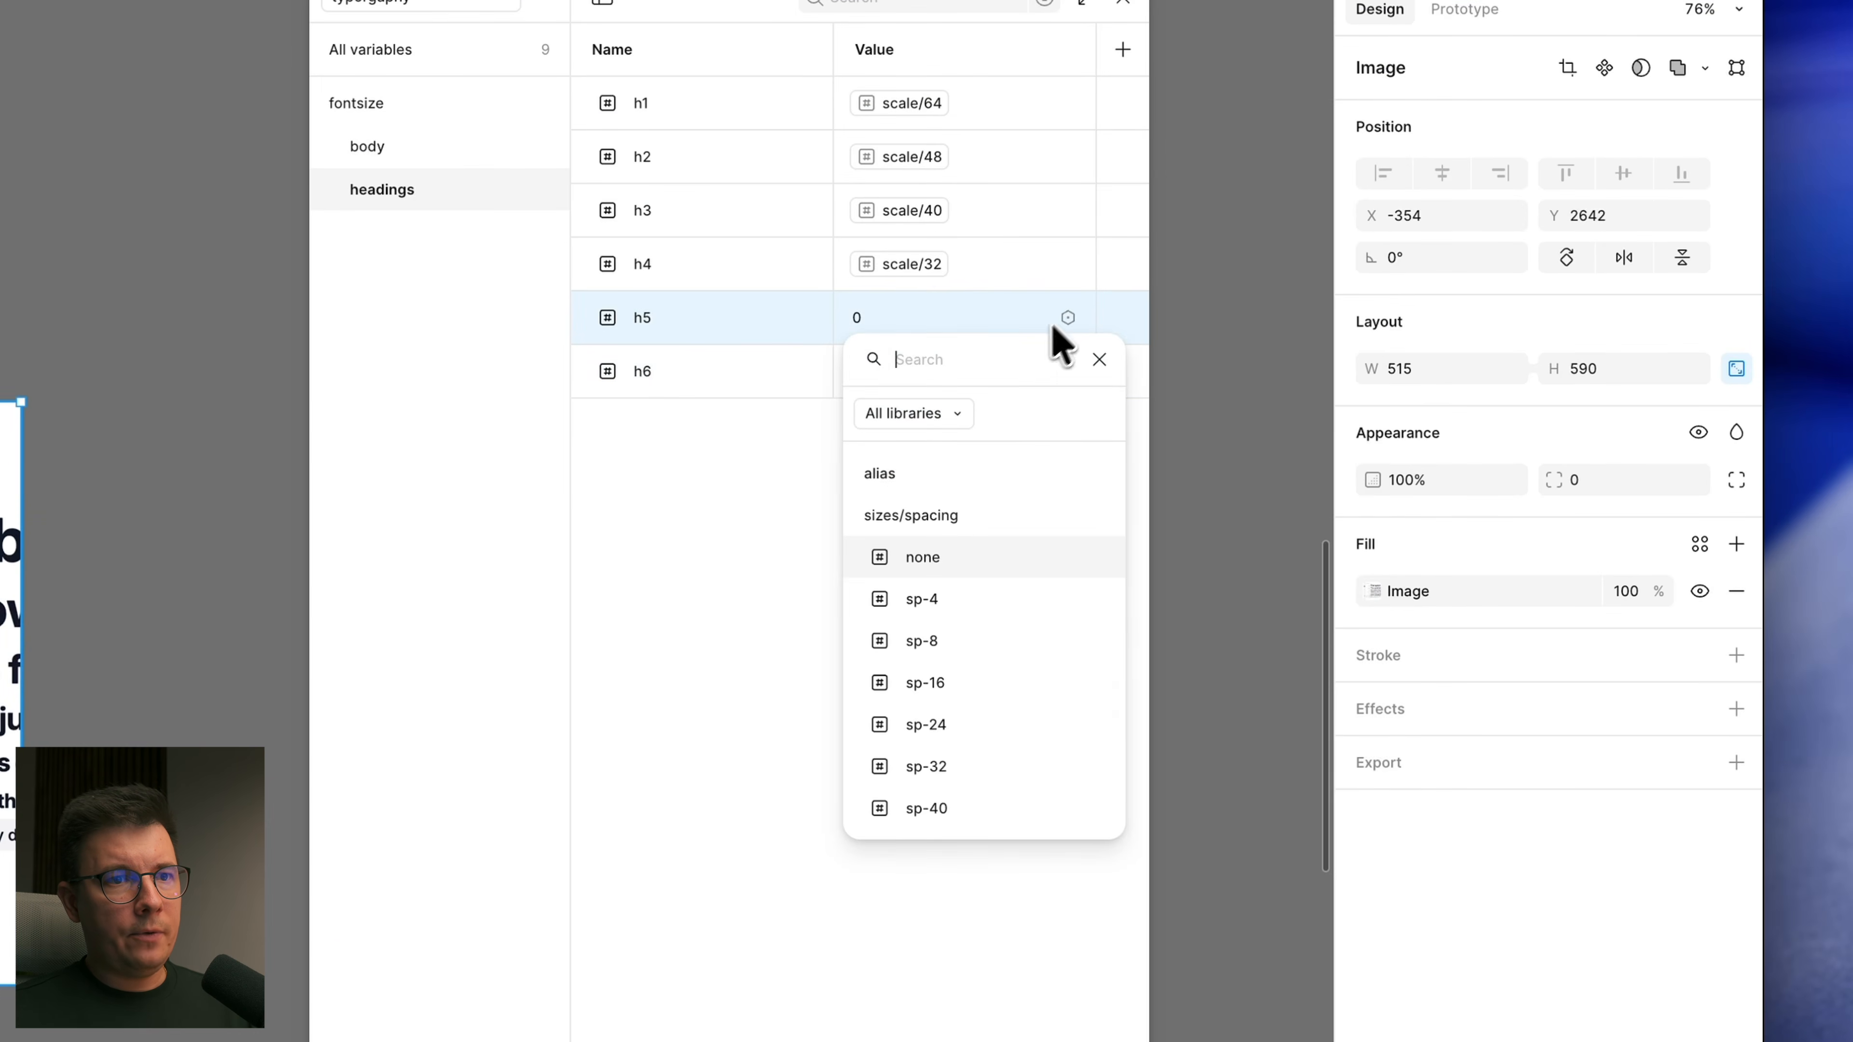
pyautogui.scroll(-5, 948, 693)
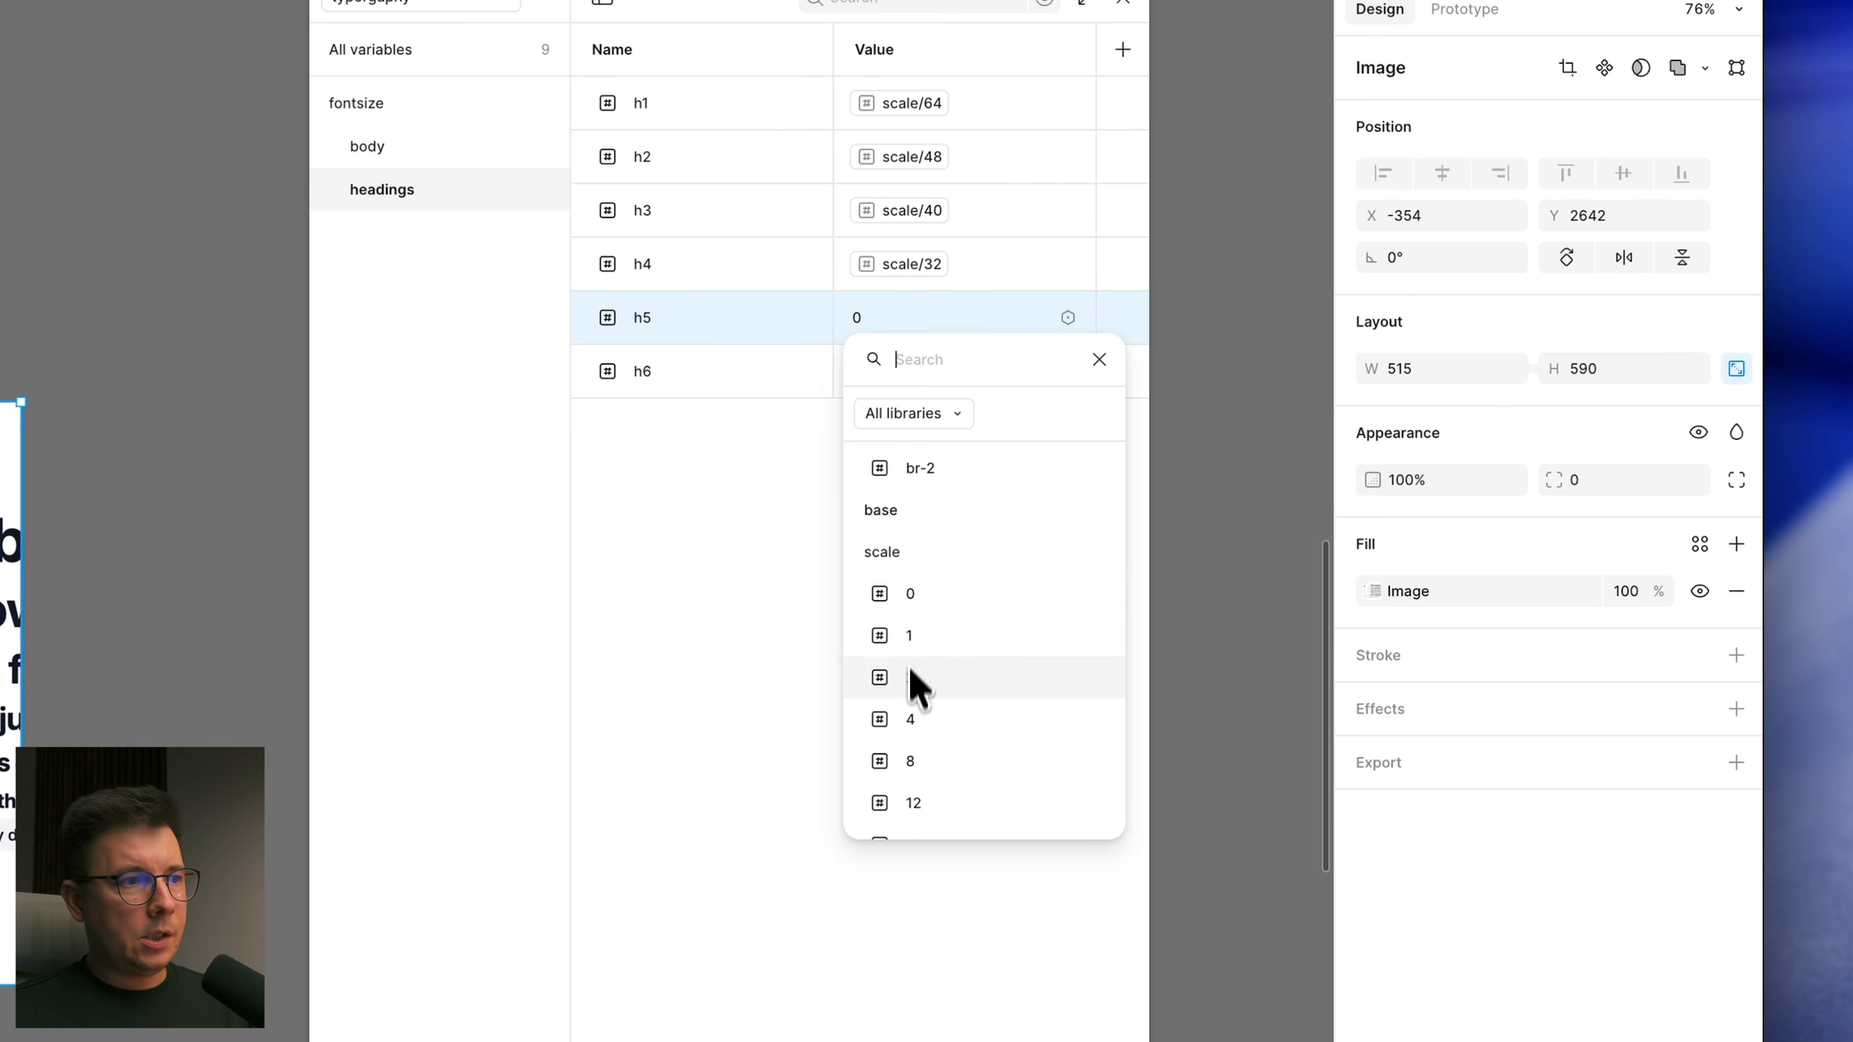
pyautogui.scroll(-2, 909, 664)
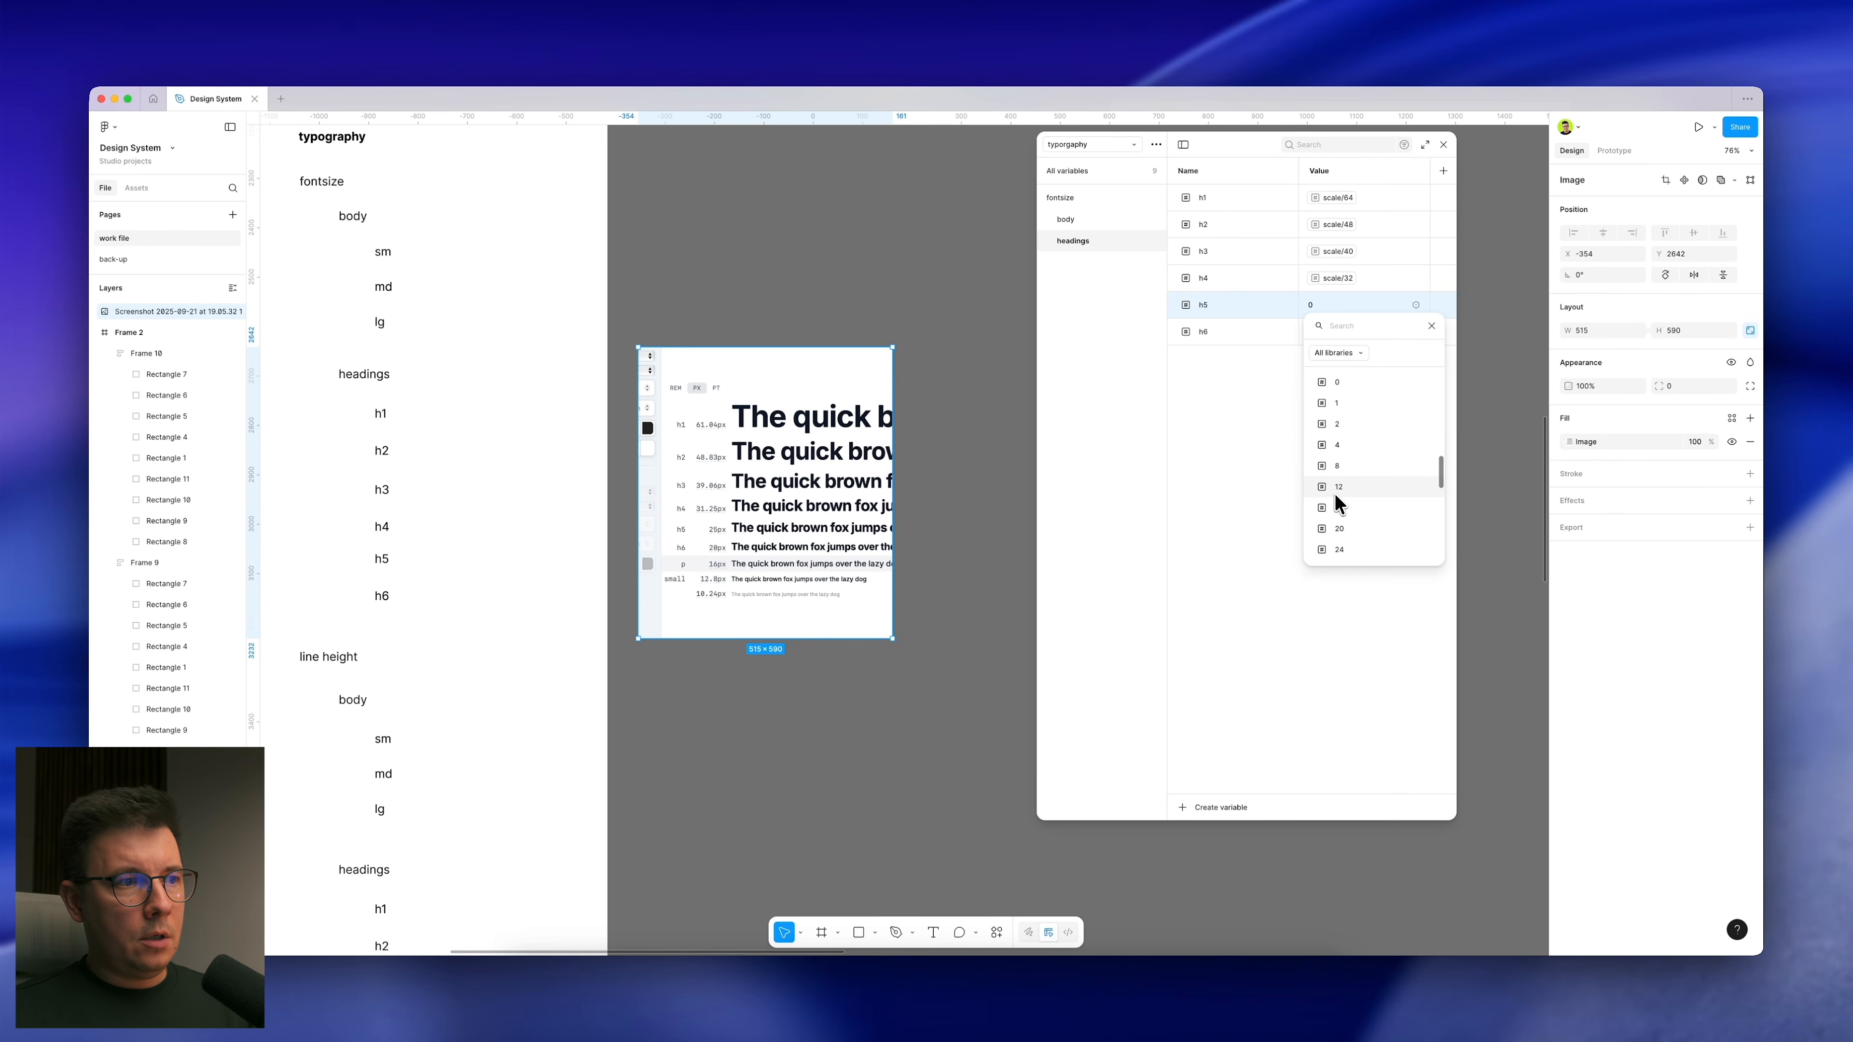
pyautogui.scroll(-2, 1336, 494)
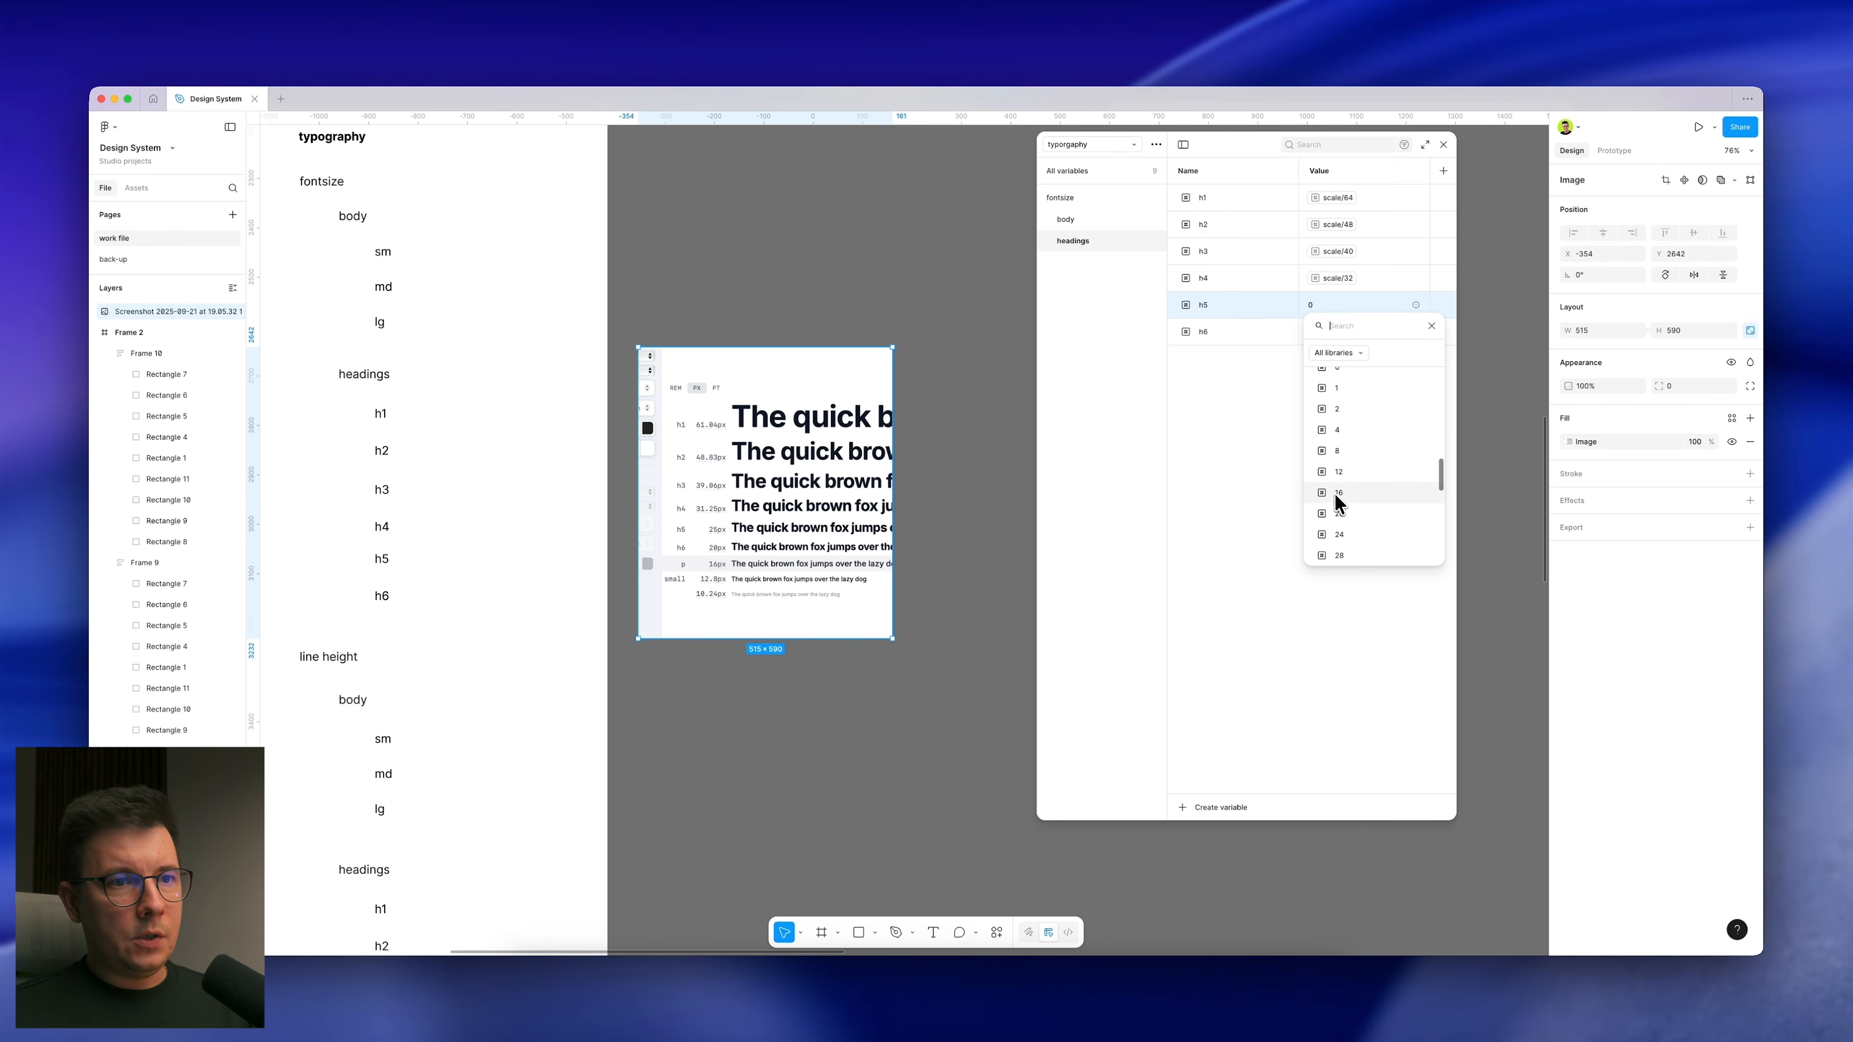
pyautogui.scroll(-1, 1344, 503)
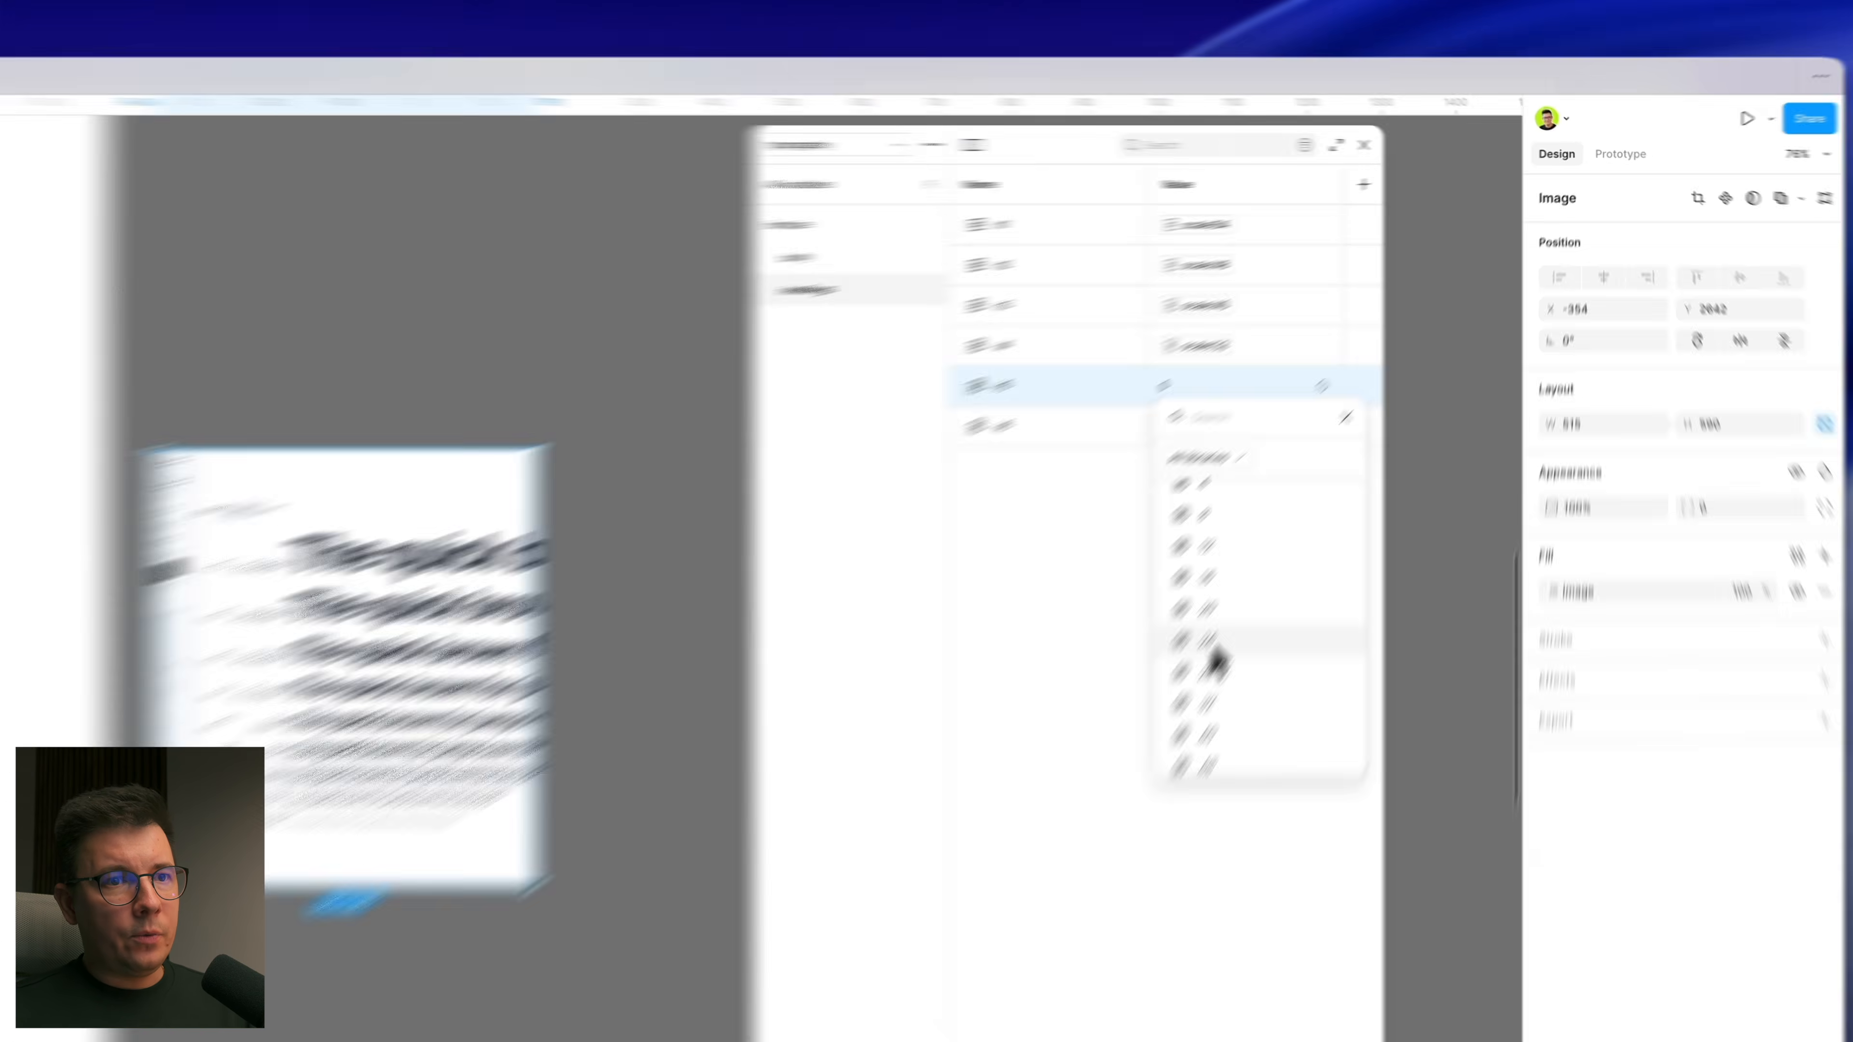
pyautogui.click(1340, 476)
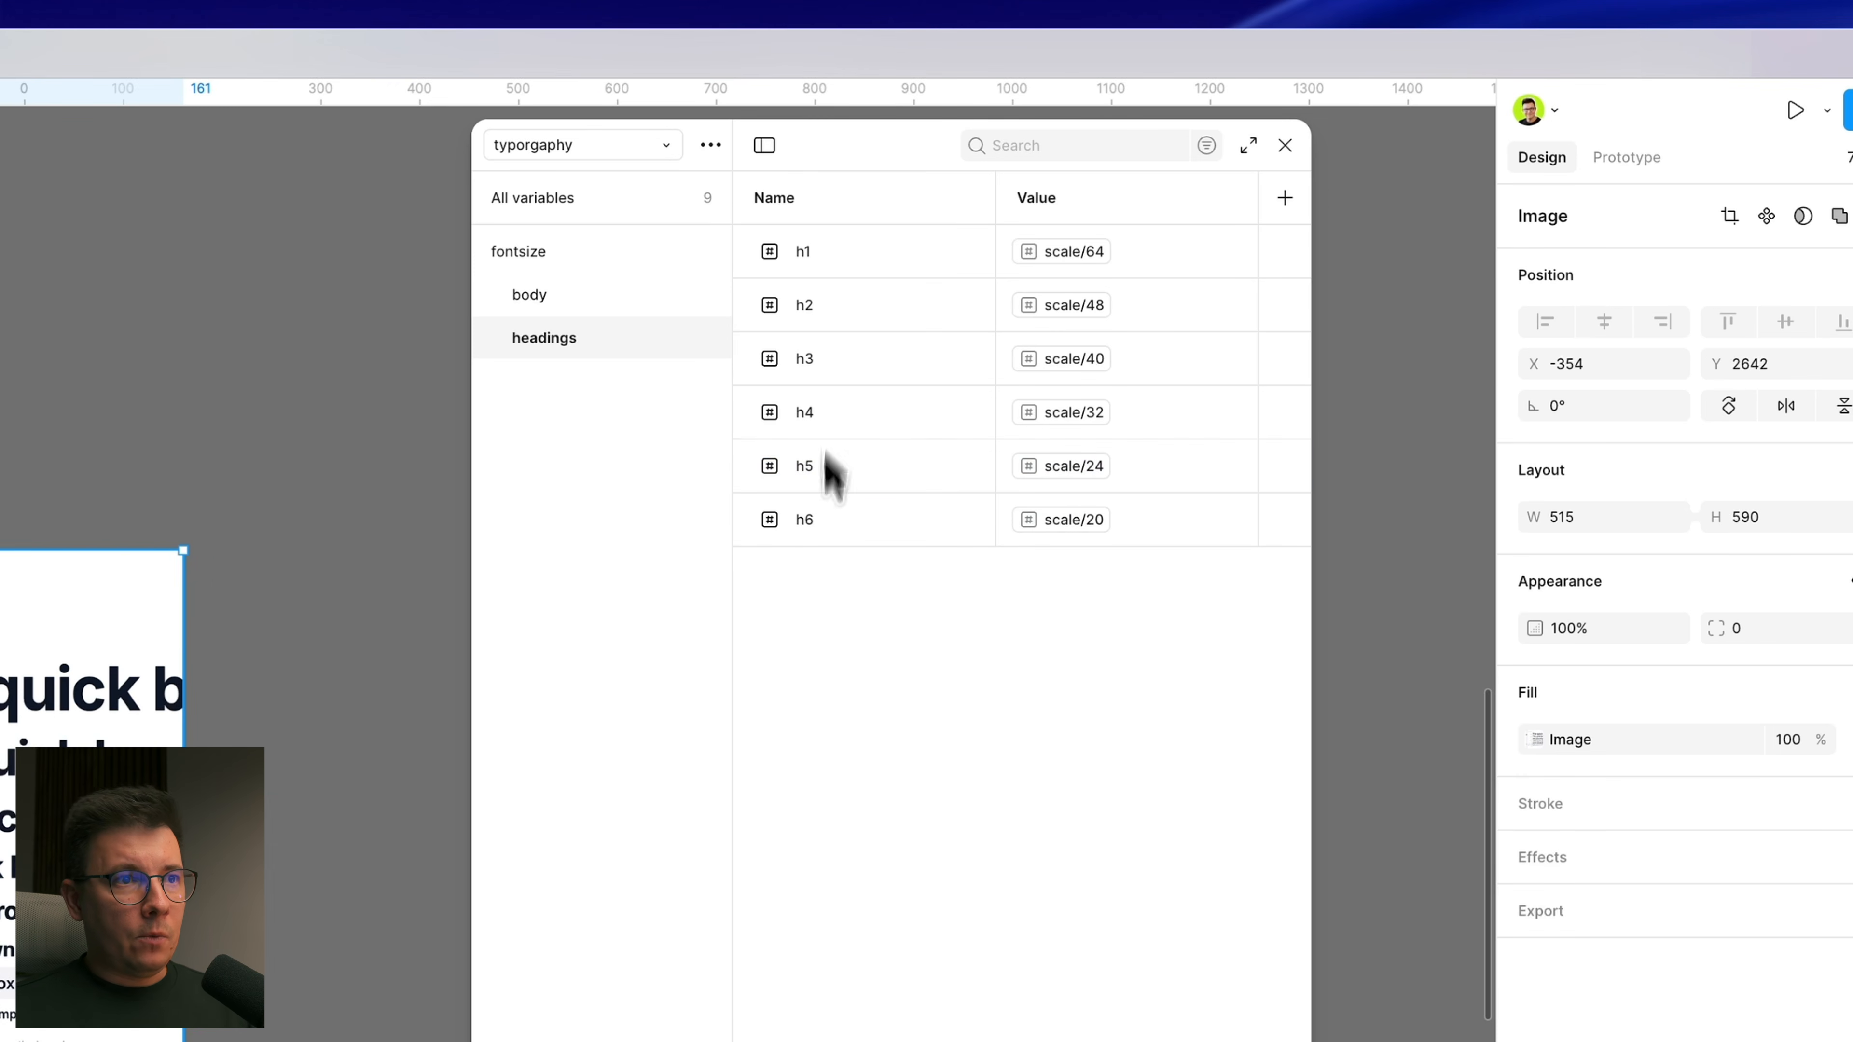
# Step: Review the body and headings font sizes, and delete the type scale reference screenshot from the canvas
pyautogui.click(540, 296)
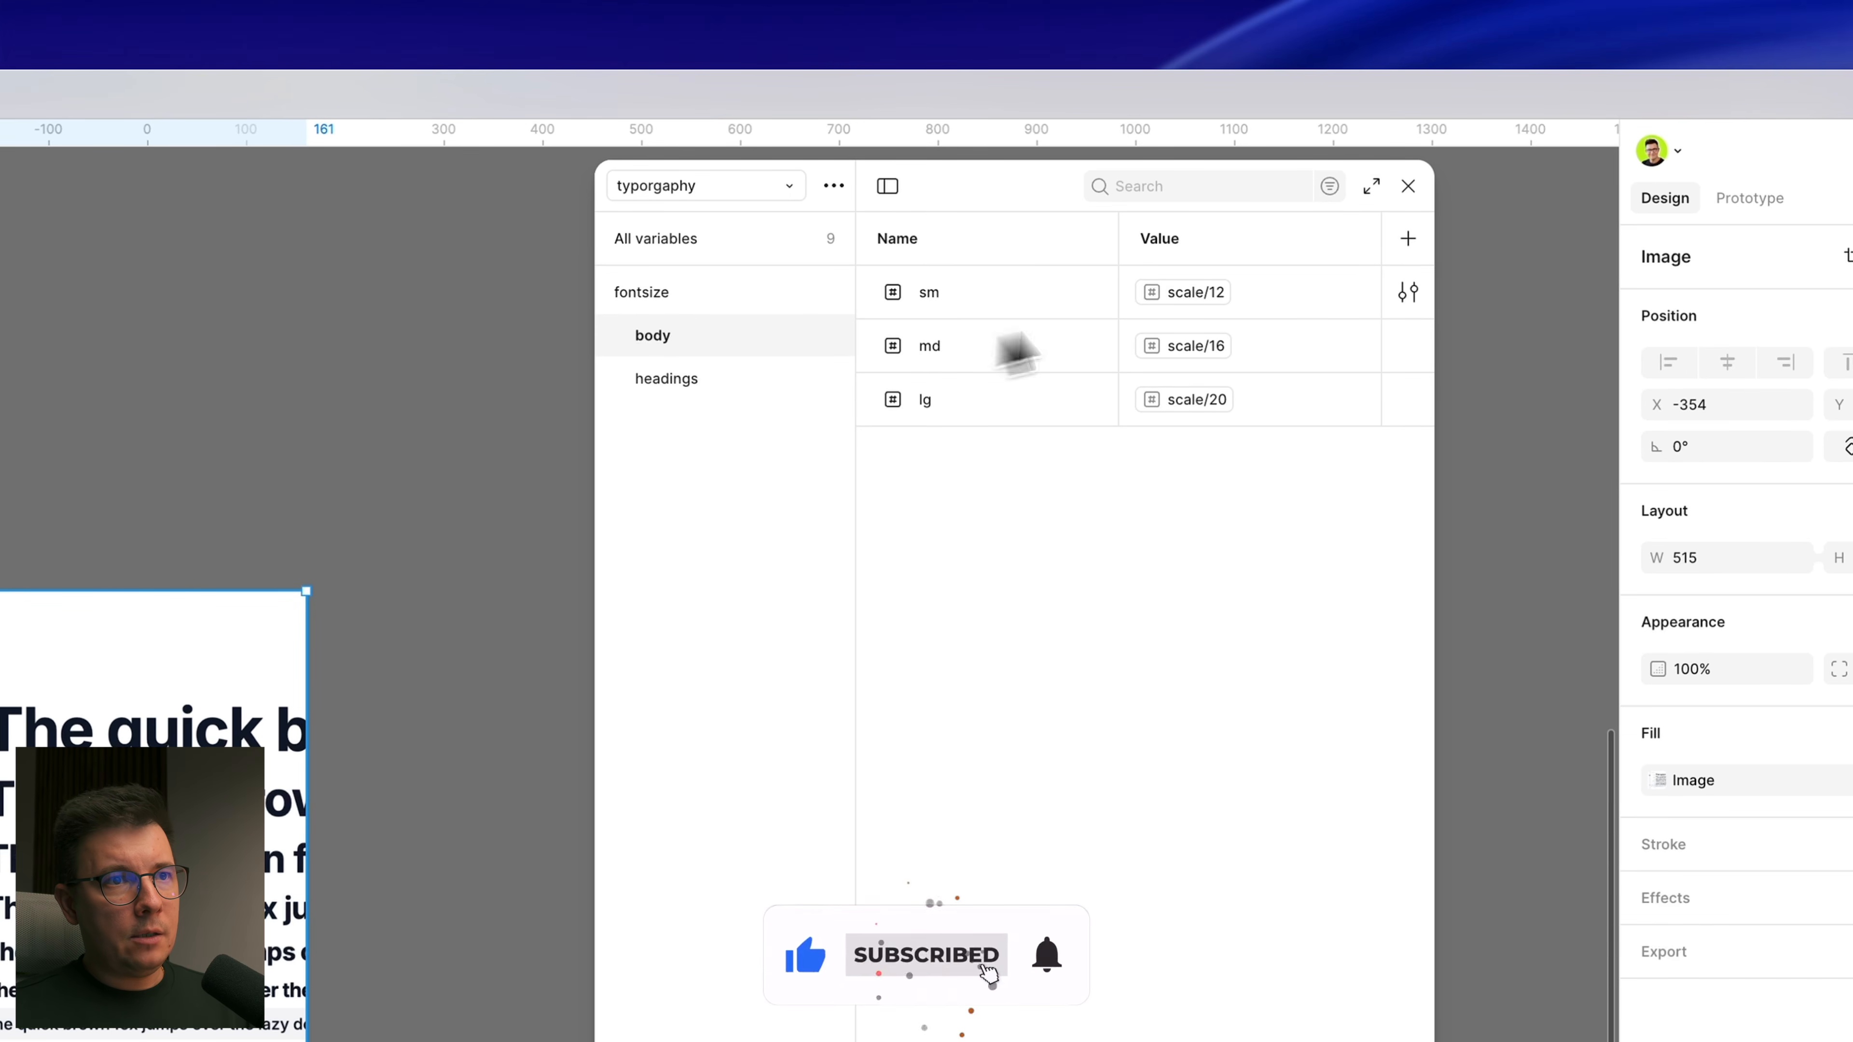
pyautogui.click(674, 390)
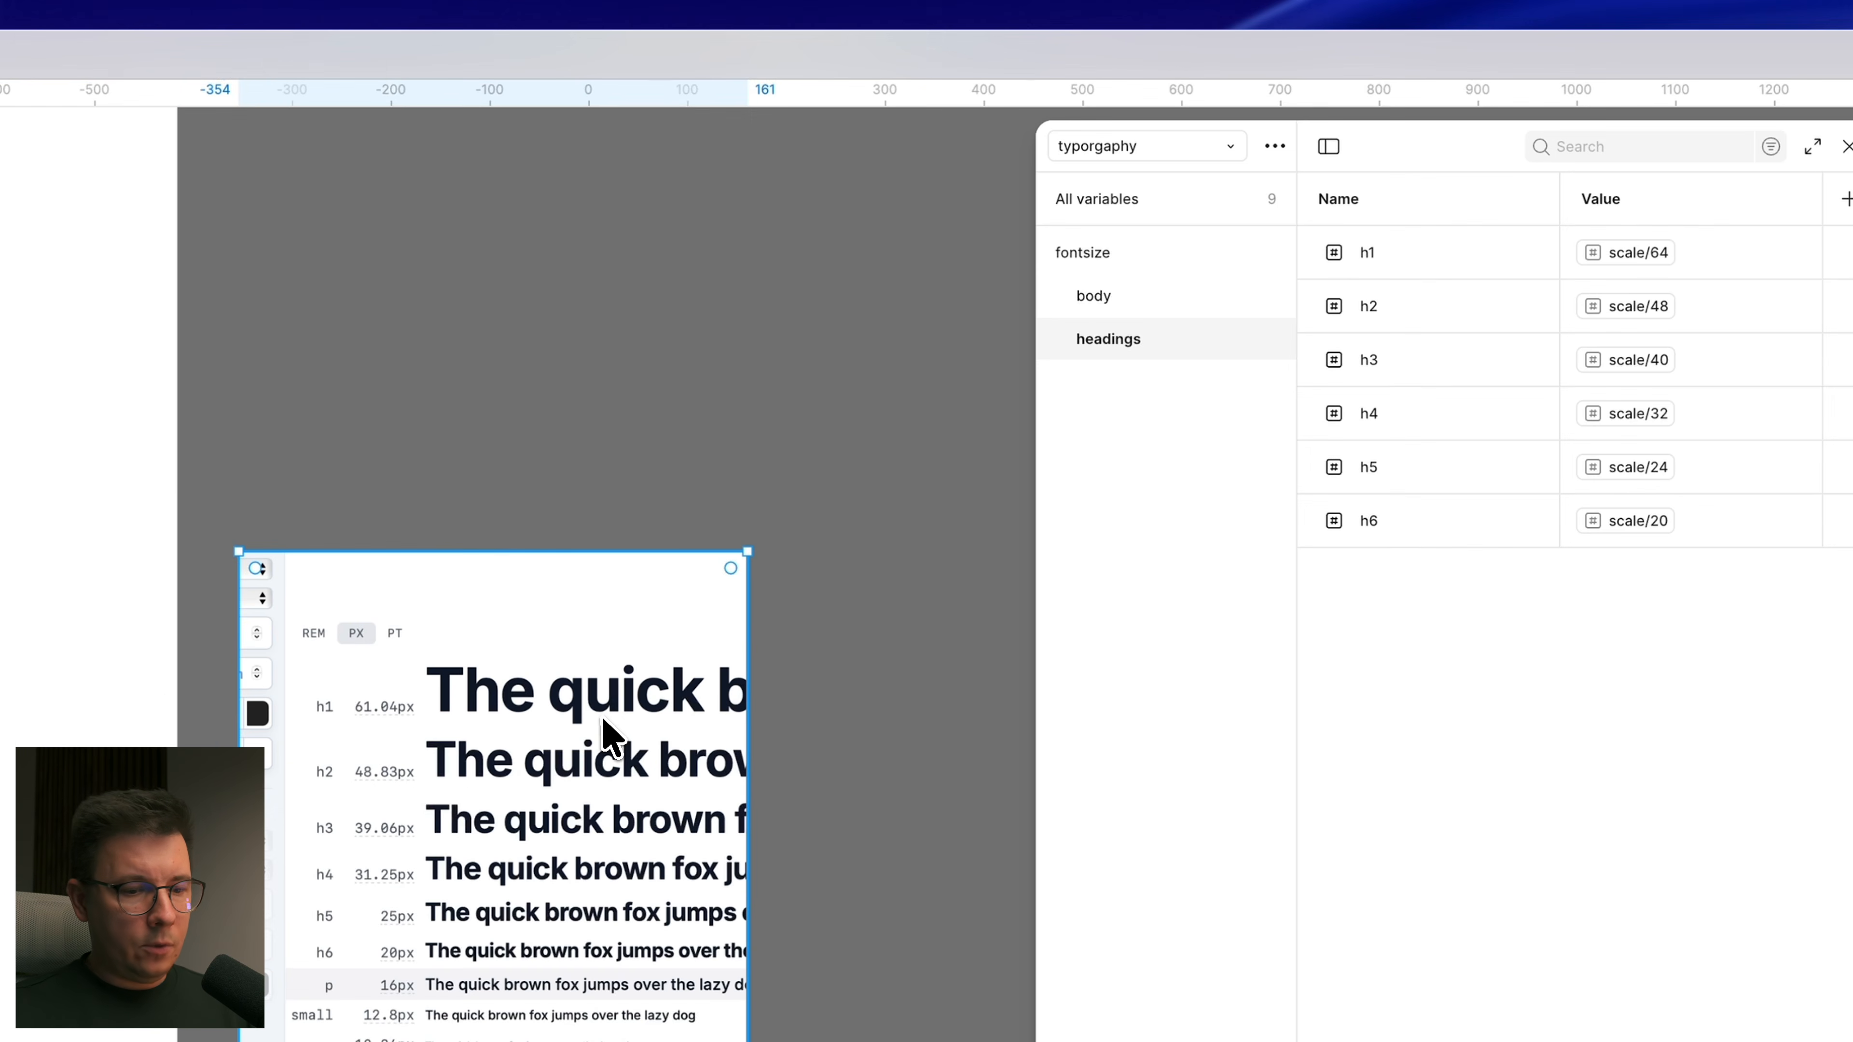
pyautogui.press('BackSpace')
pyautogui.hscroll(-2, 770, 670)
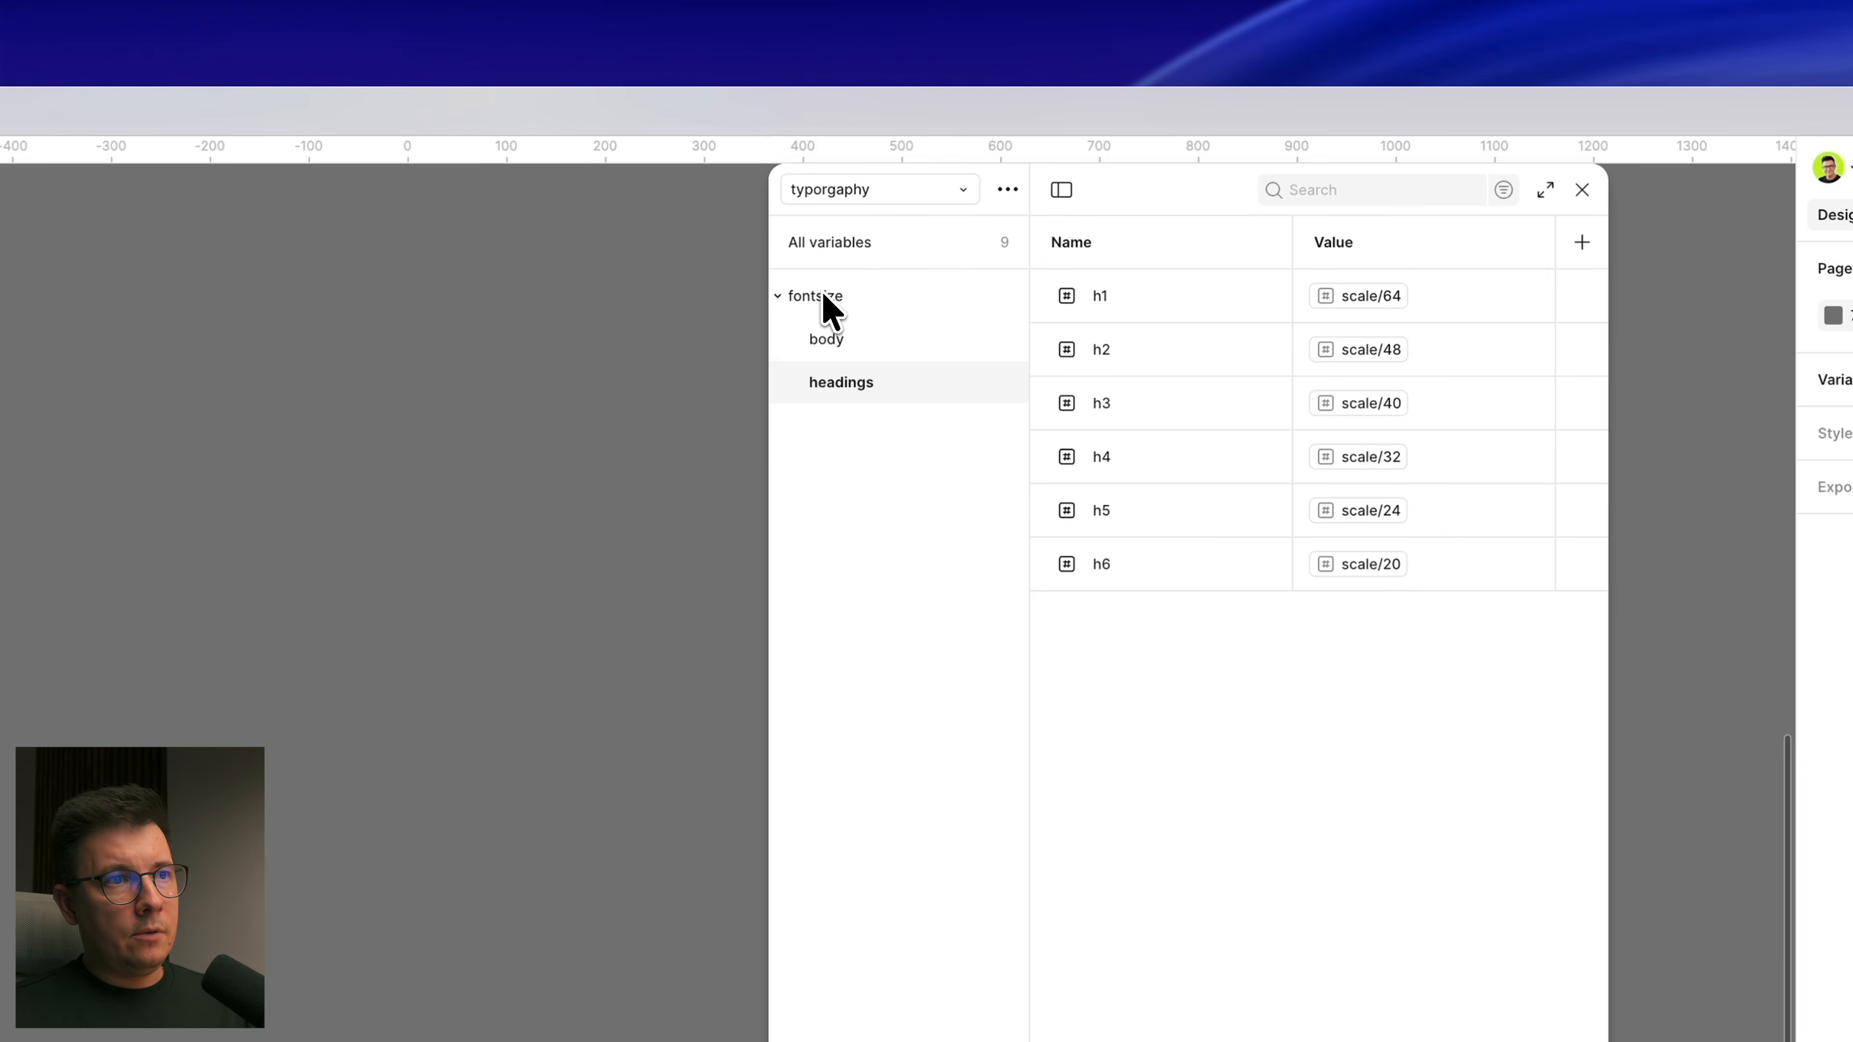
# Step: Duplicate the whole fontsize variable group and rename the copy "line height"
pyautogui.click(1078, 198)
pyautogui.rightClick(861, 310)
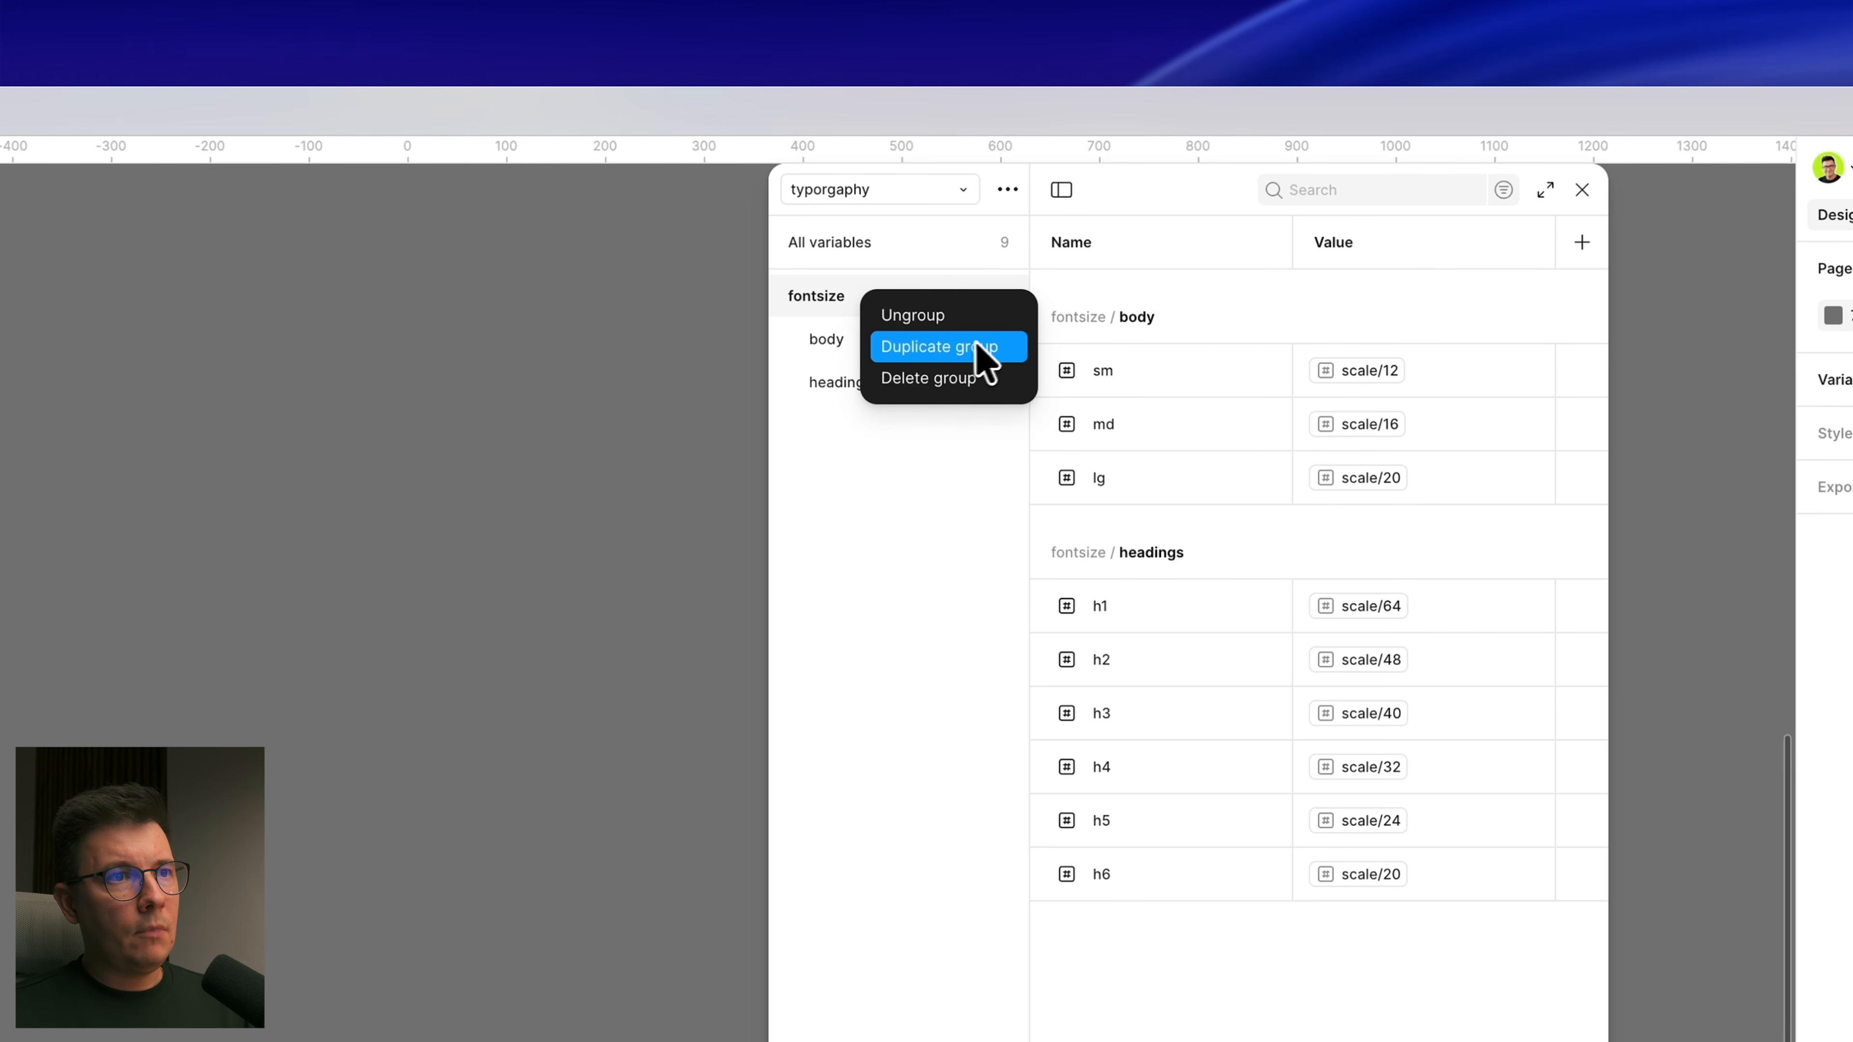
pyautogui.click(946, 355)
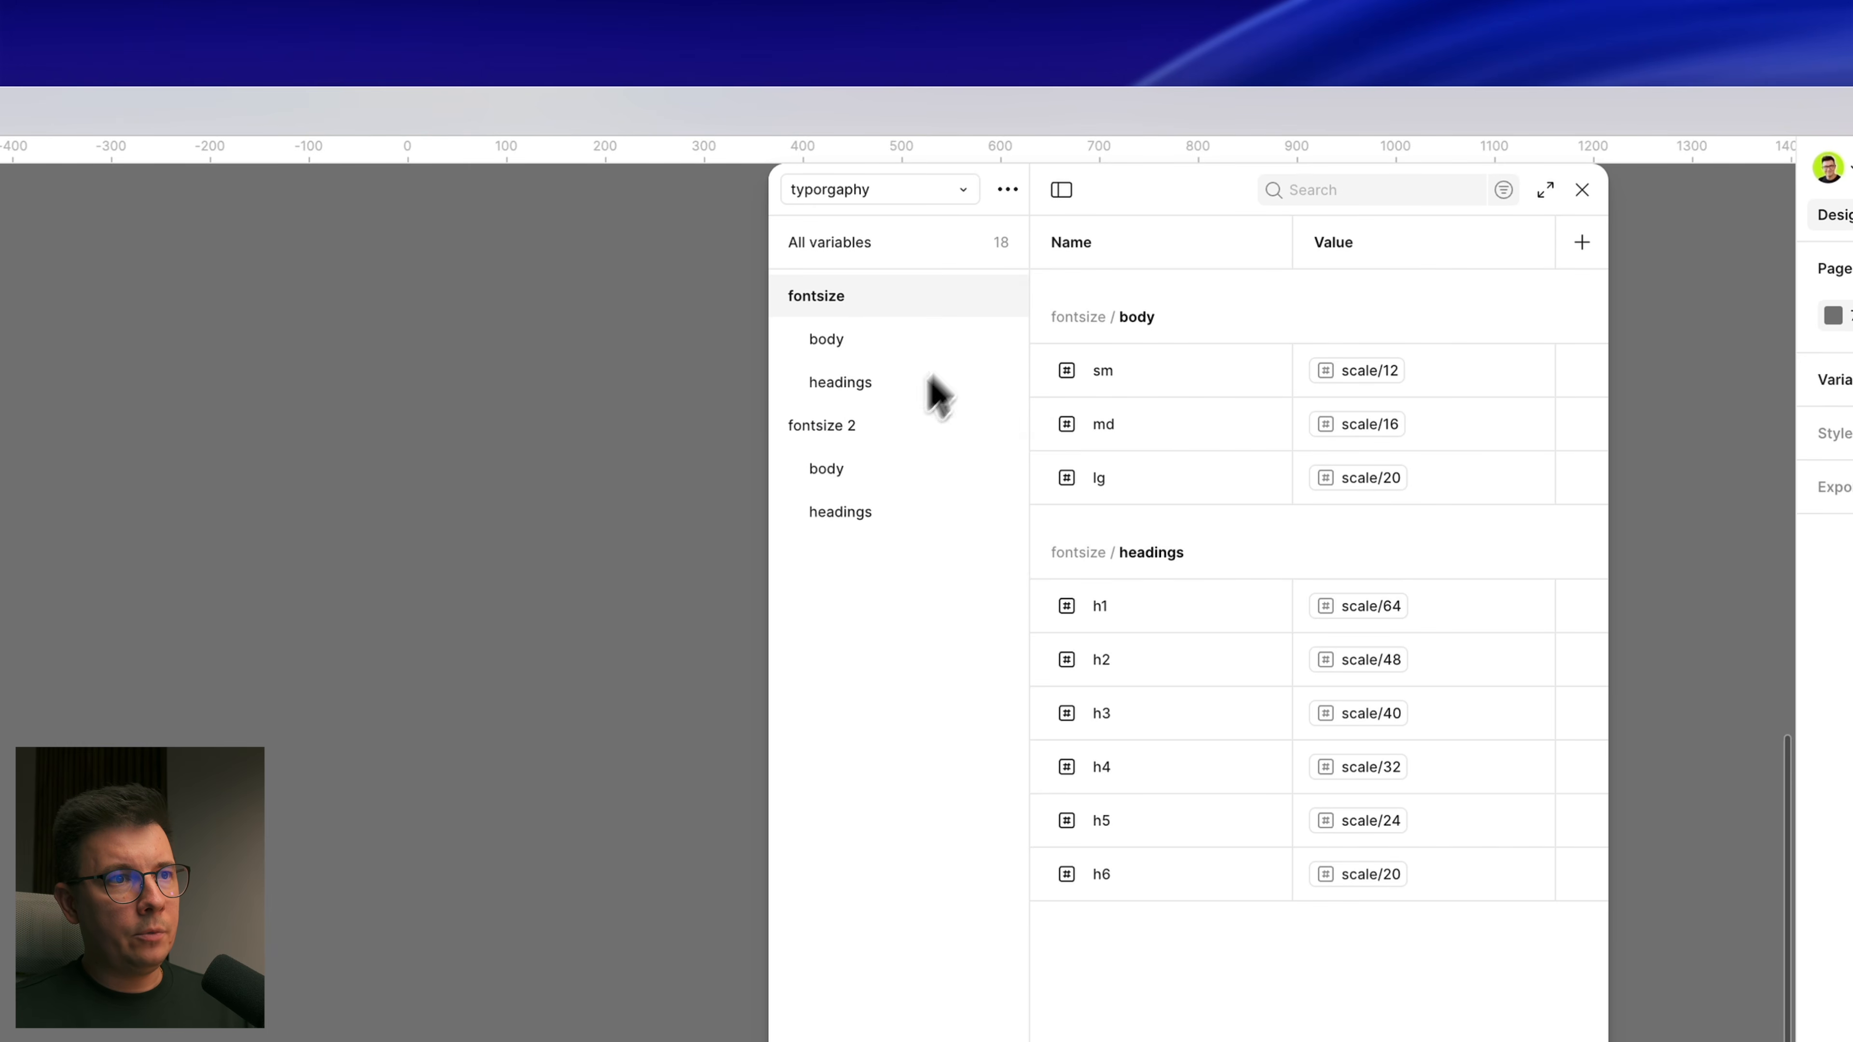
pyautogui.doubleClick(831, 425)
pyautogui.write('li')
pyautogui.write('ne ')
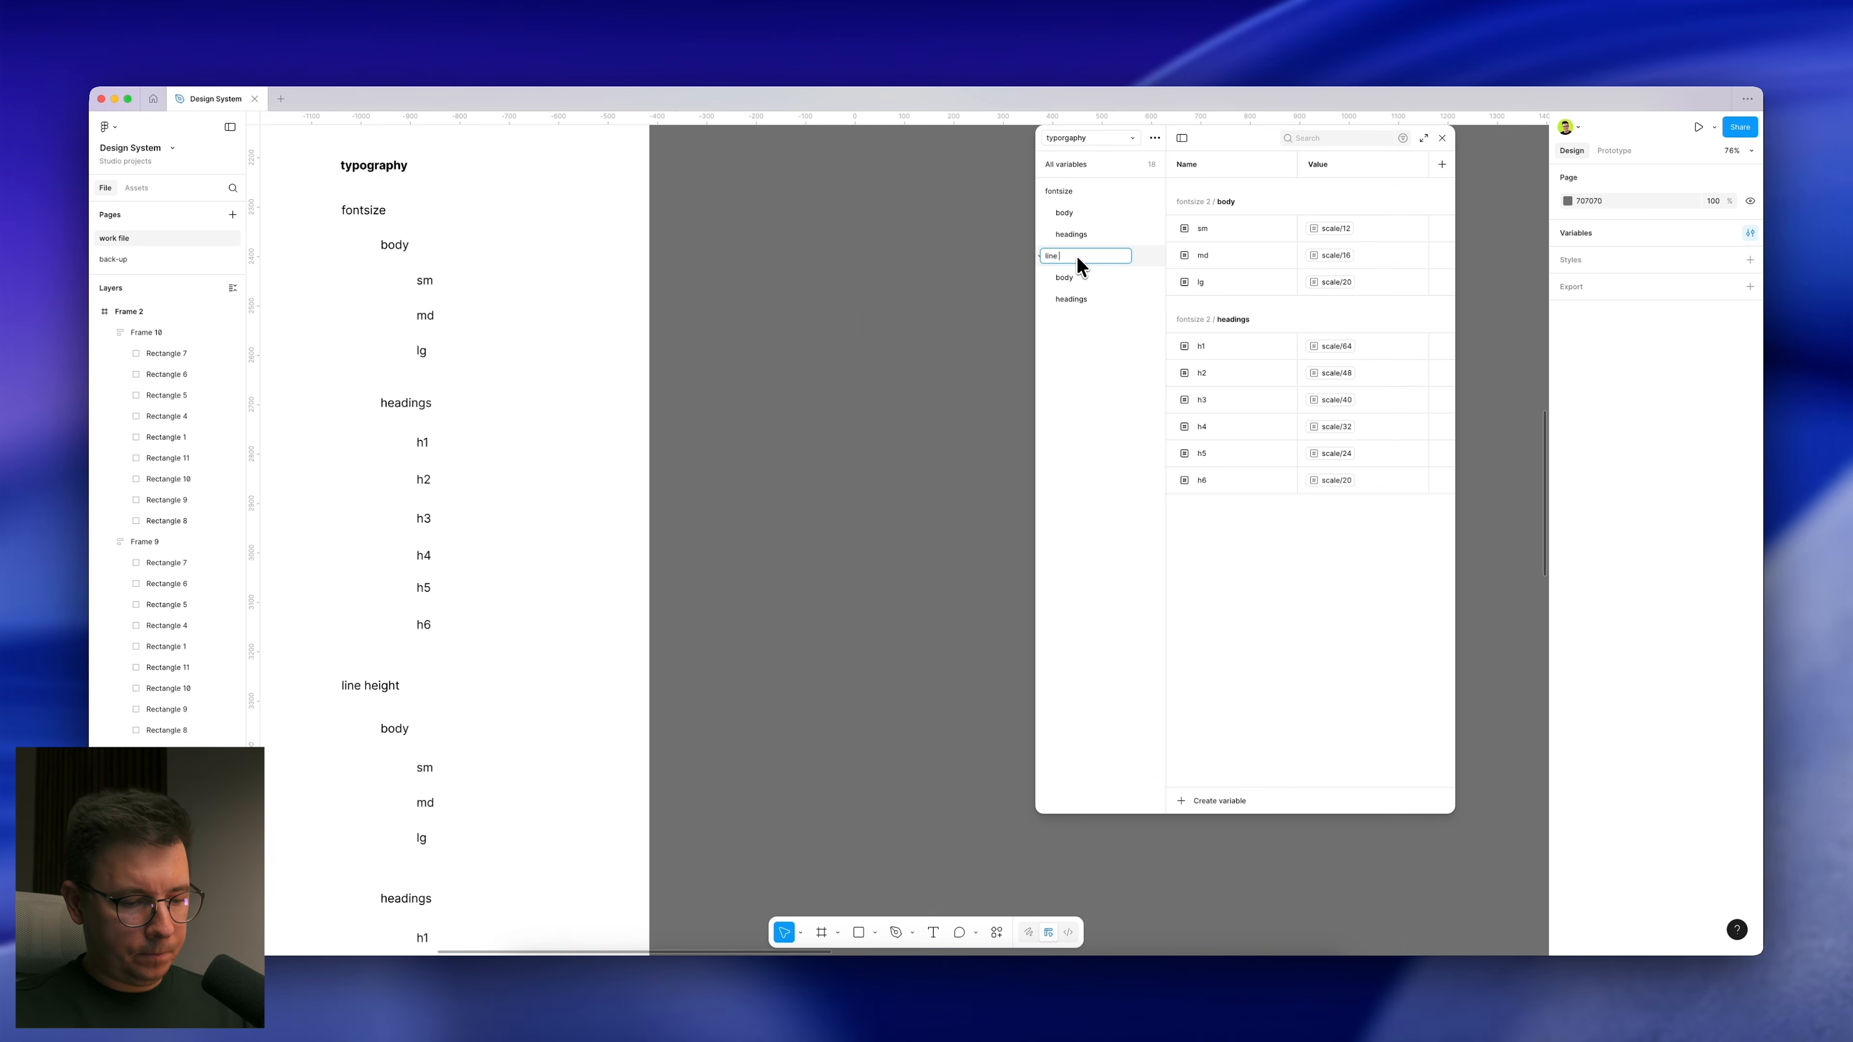
pyautogui.write('height')
pyautogui.press('Return')
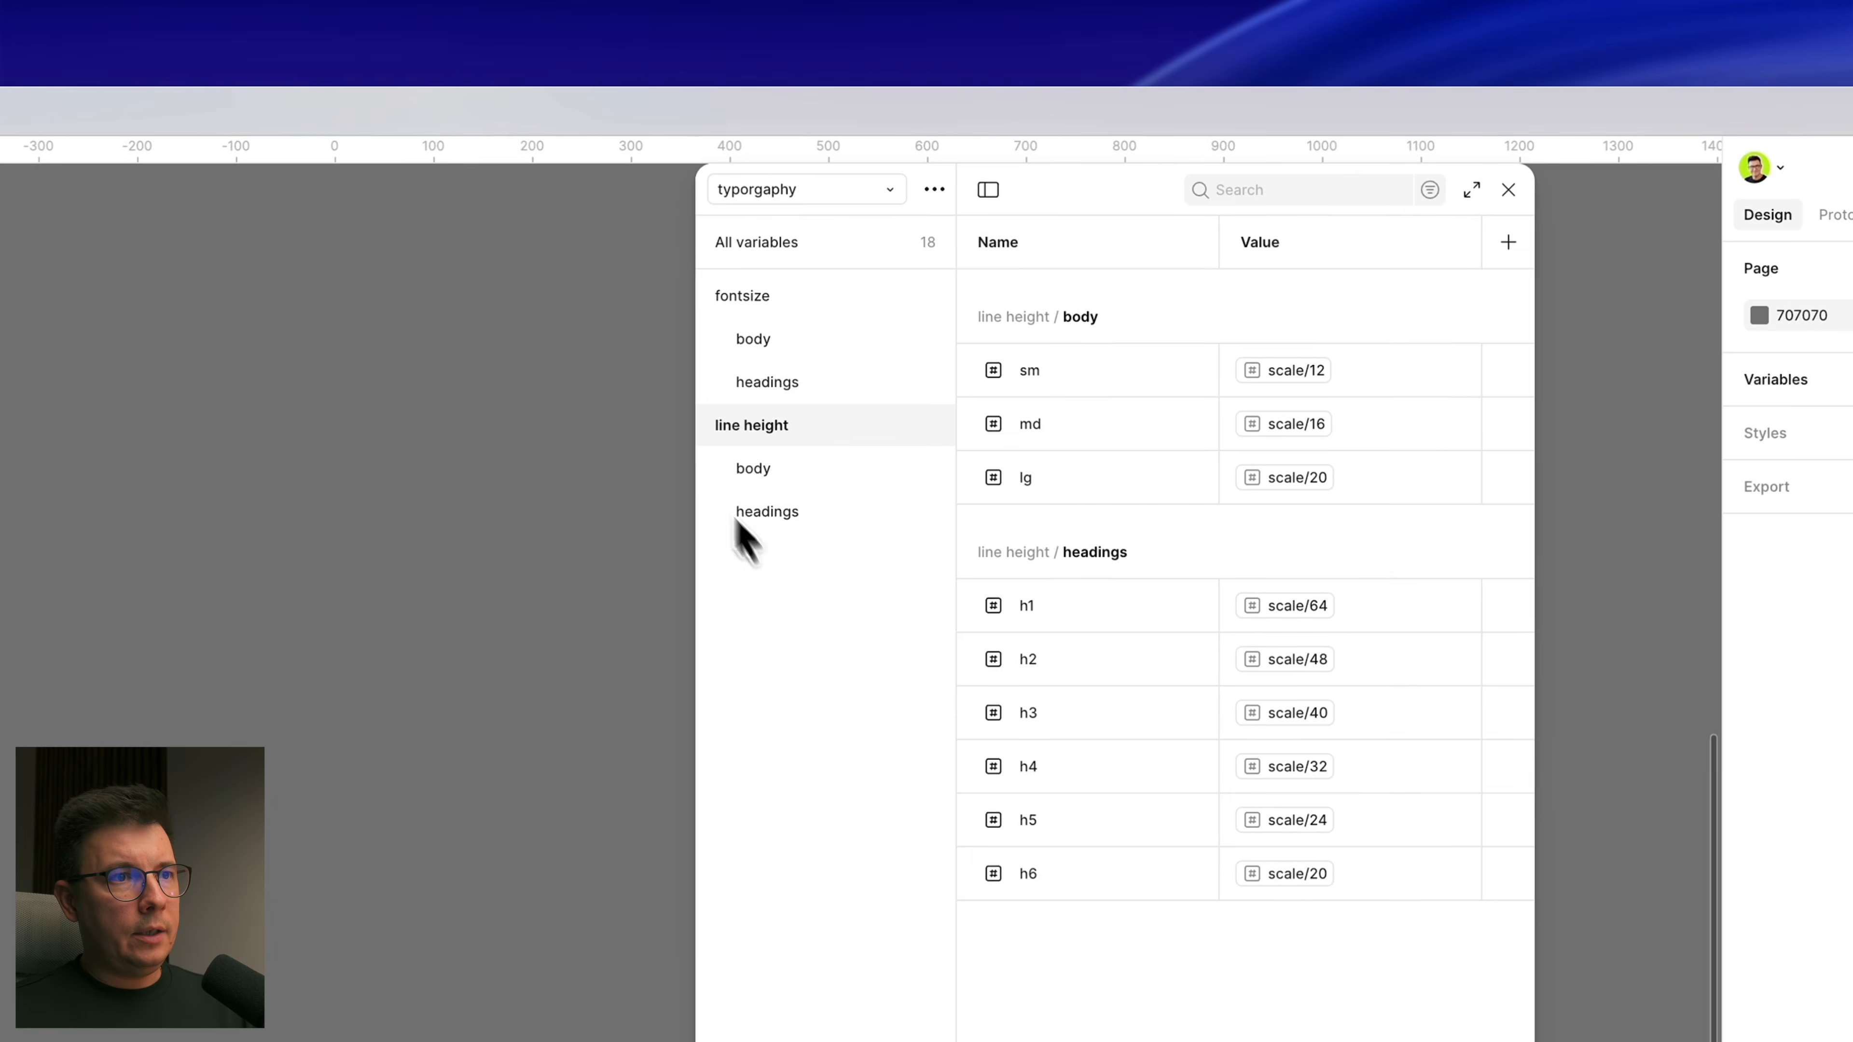
# Step: Open the line height body group and check which scale values are available for md
pyautogui.click(753, 471)
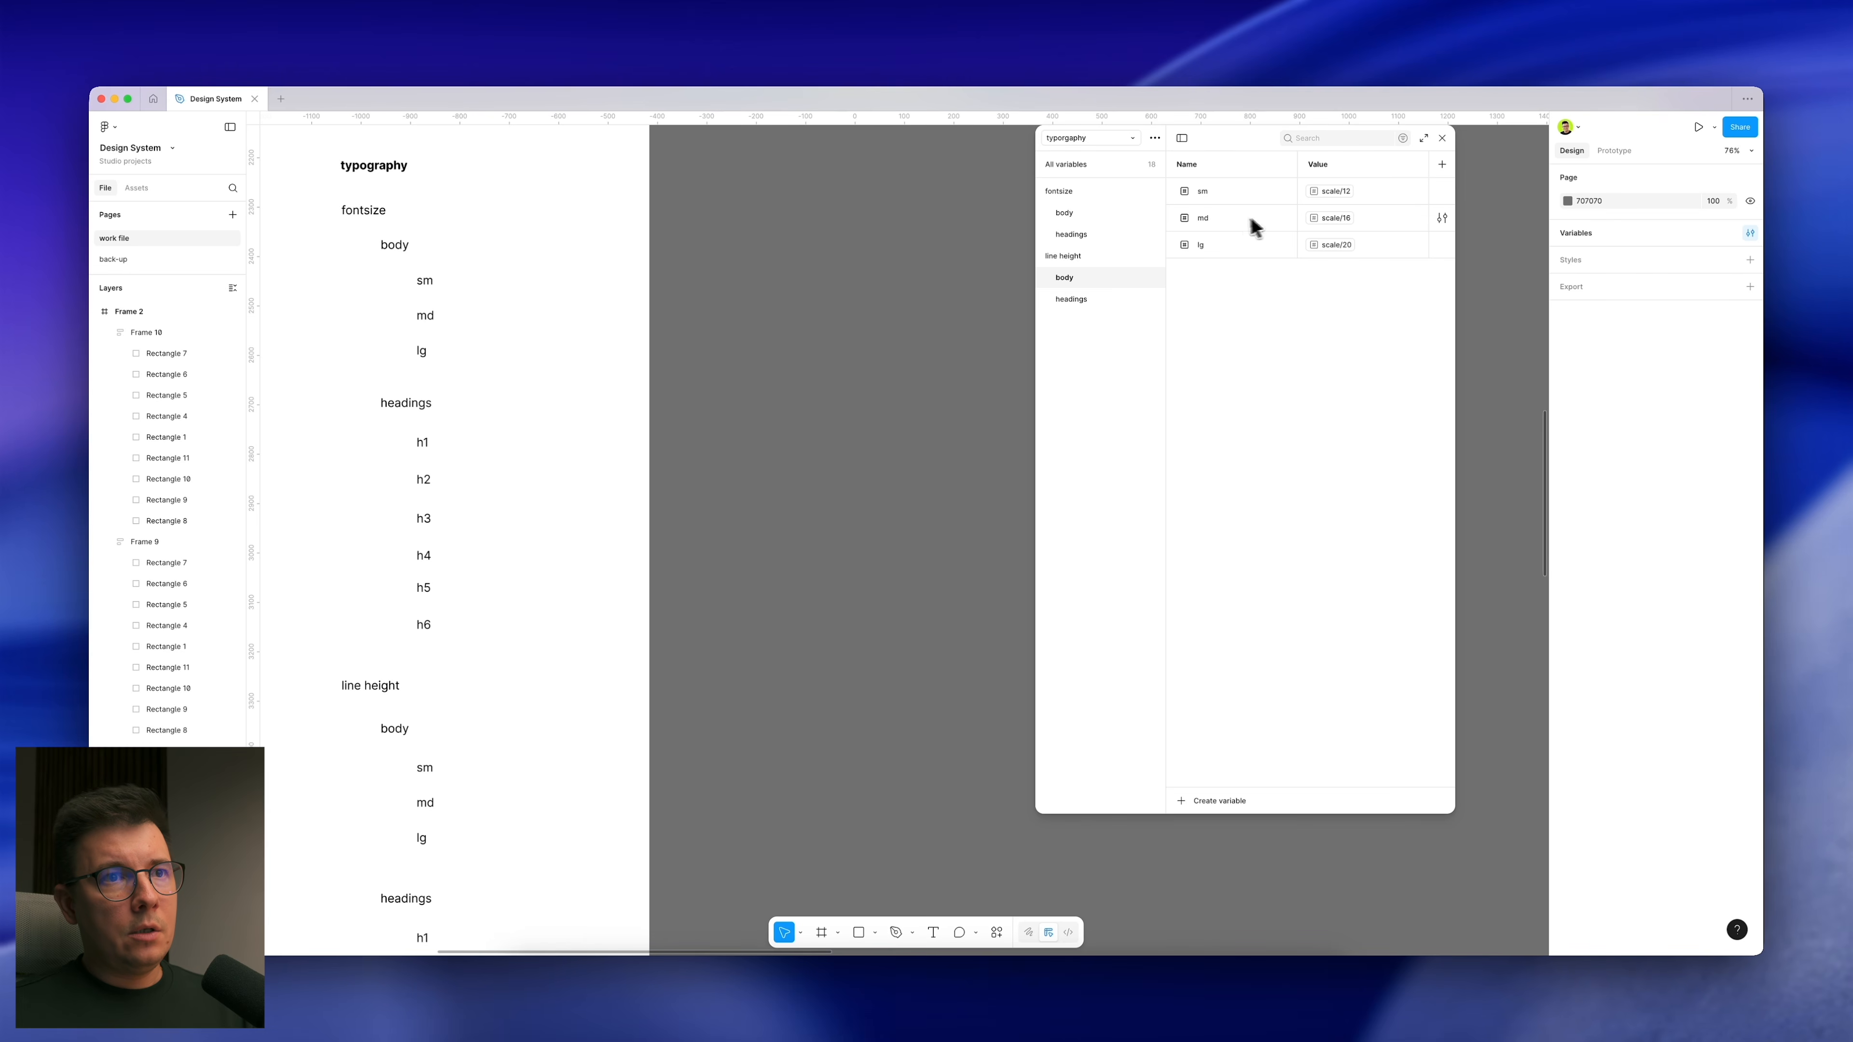
pyautogui.click(1337, 218)
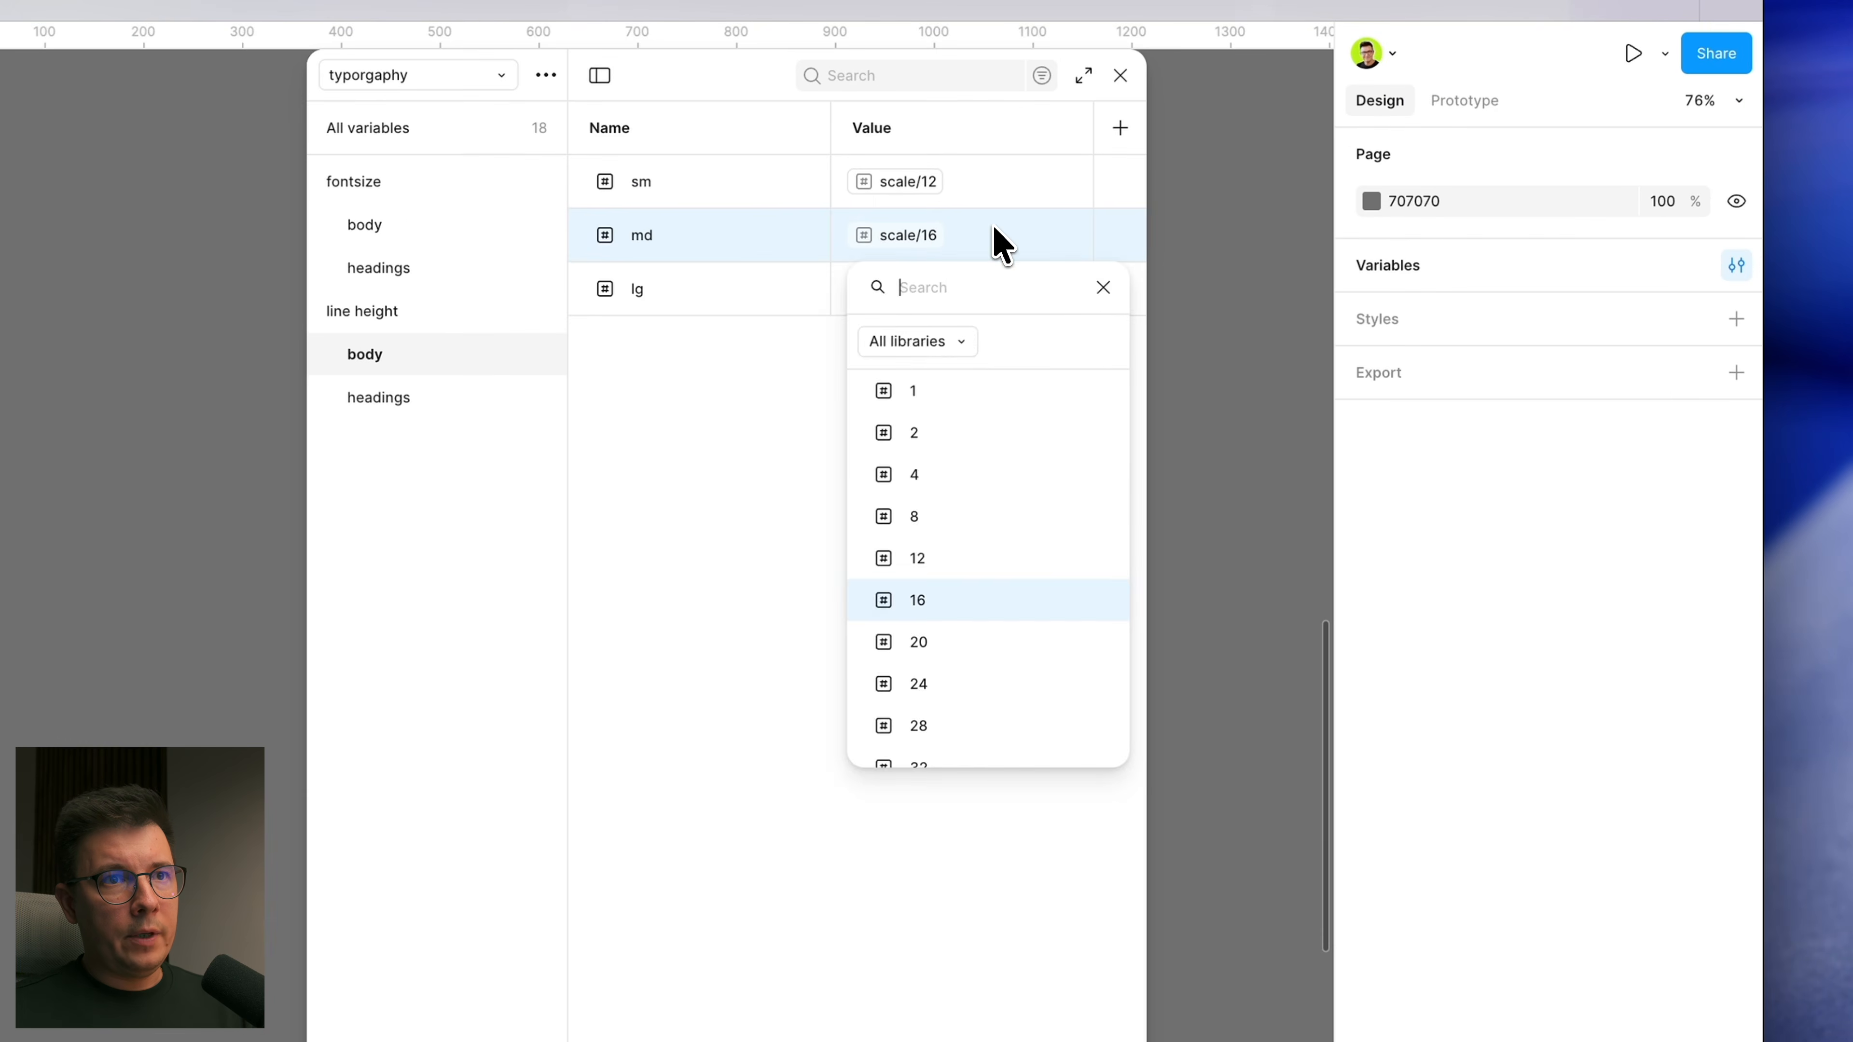
pyautogui.click(994, 226)
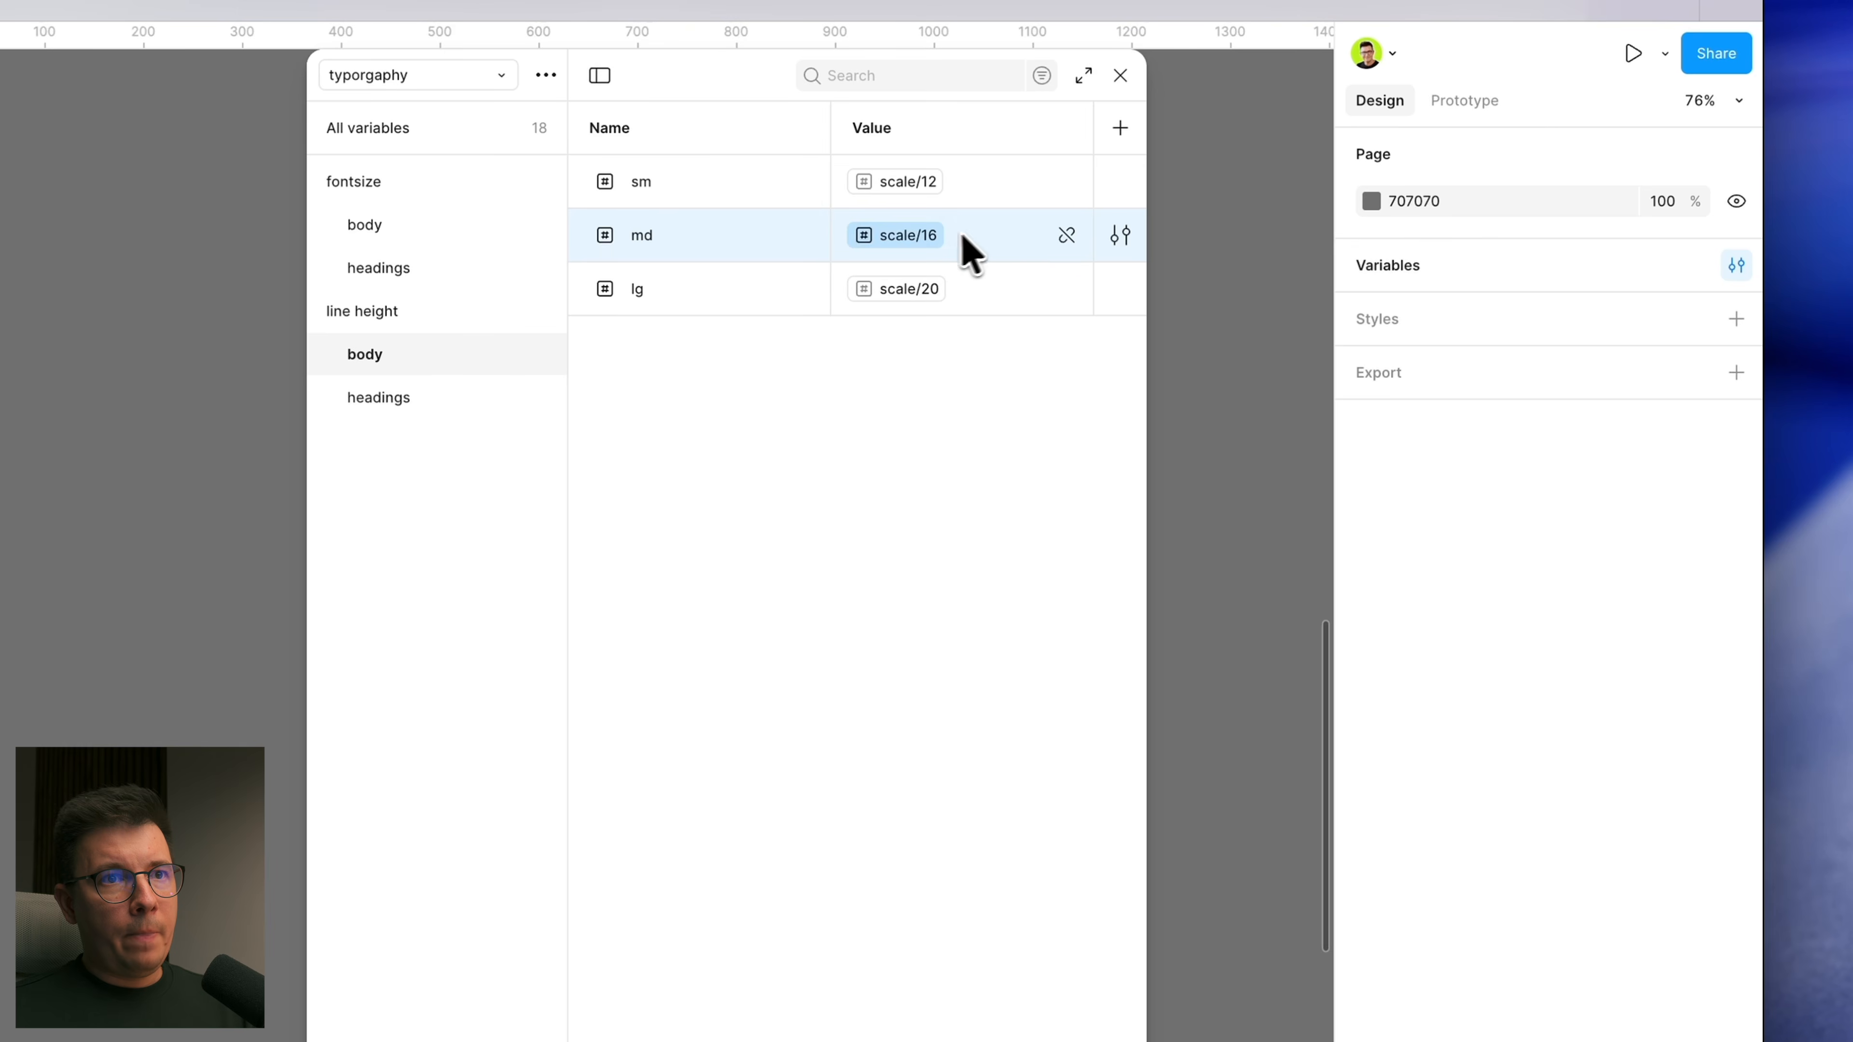
pyautogui.click(867, 232)
pyautogui.click(868, 241)
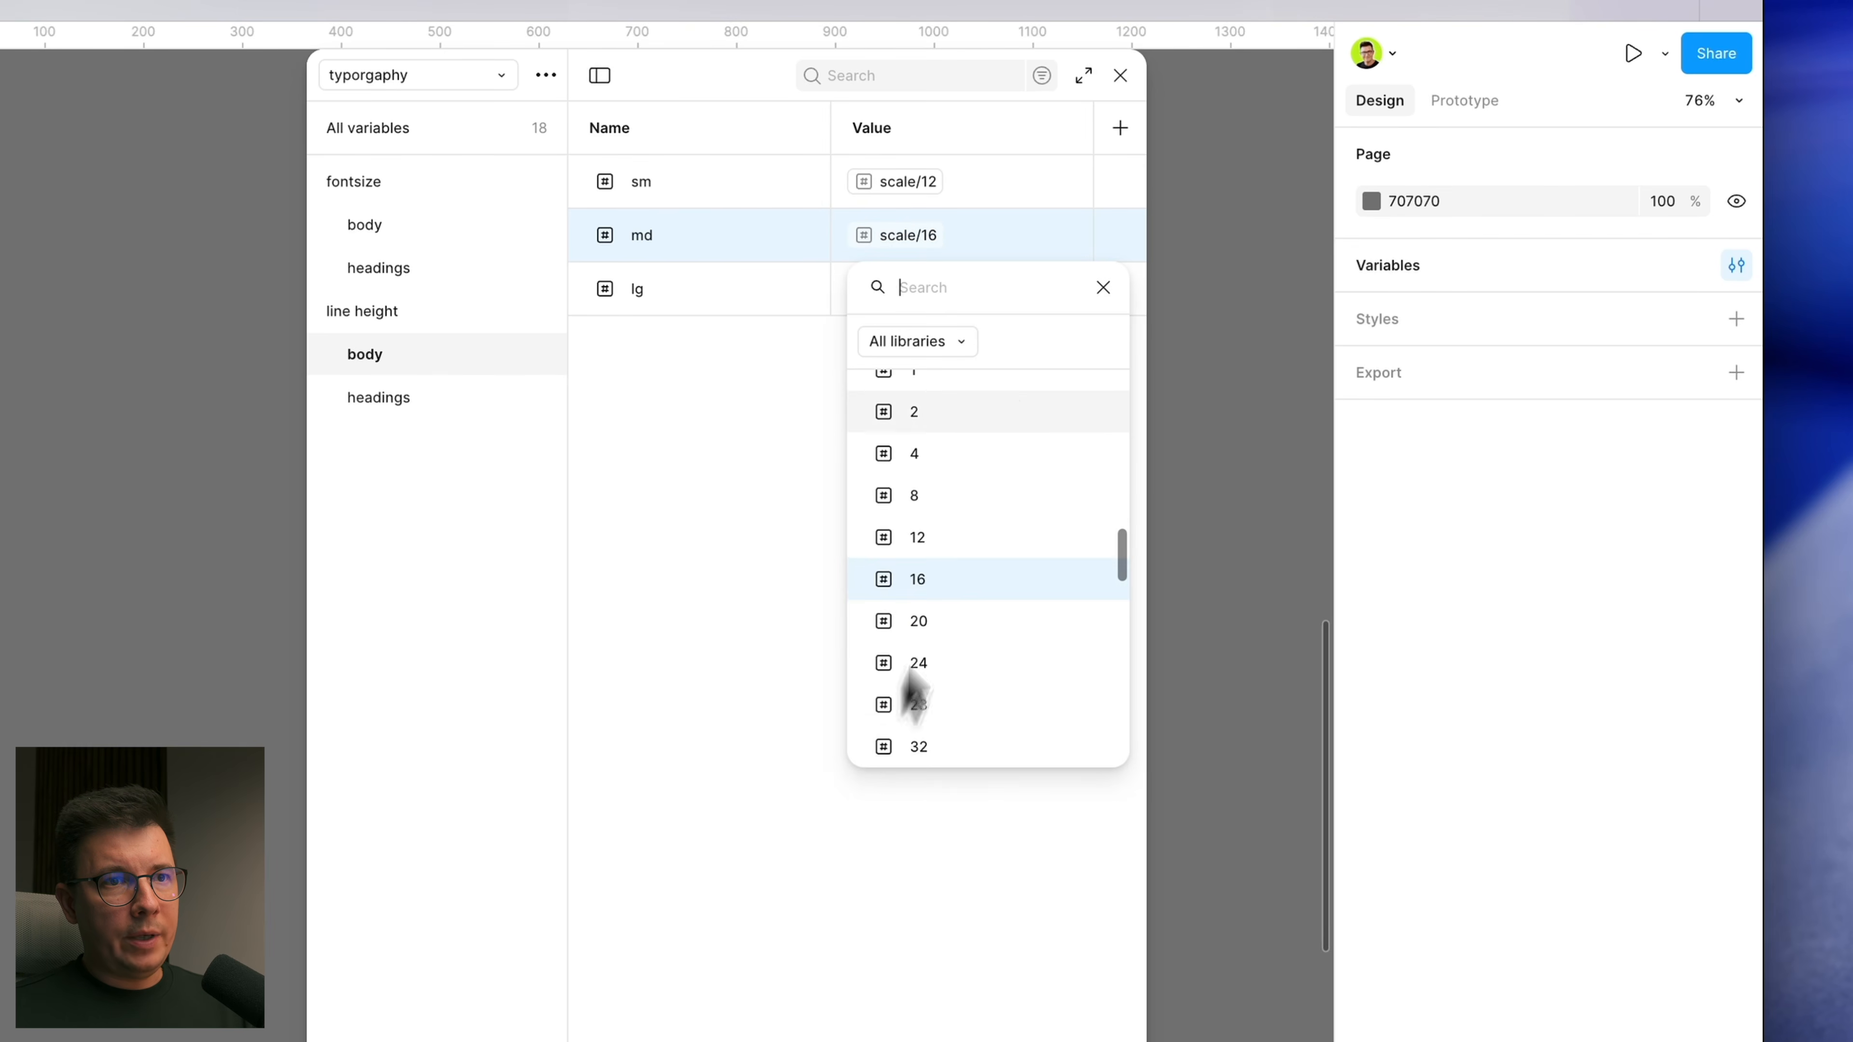
pyautogui.scroll(3, 1009, 430)
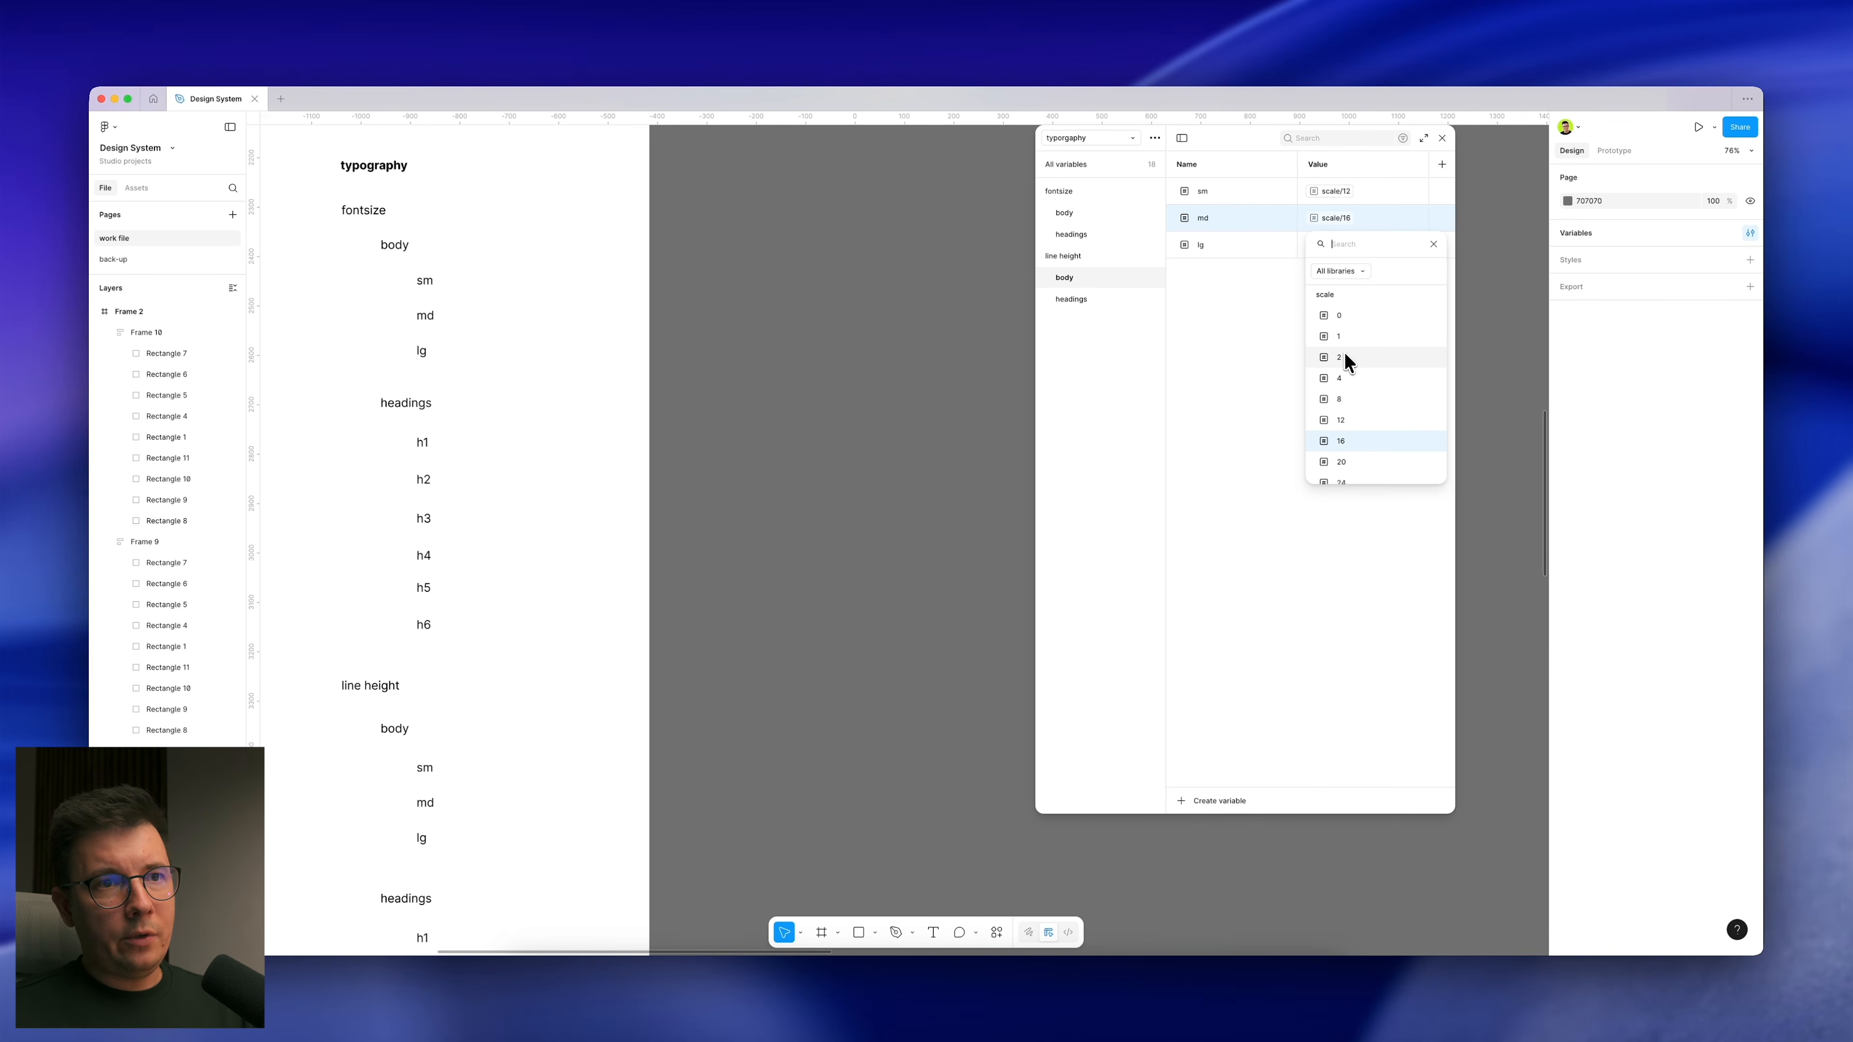
pyautogui.click(1270, 379)
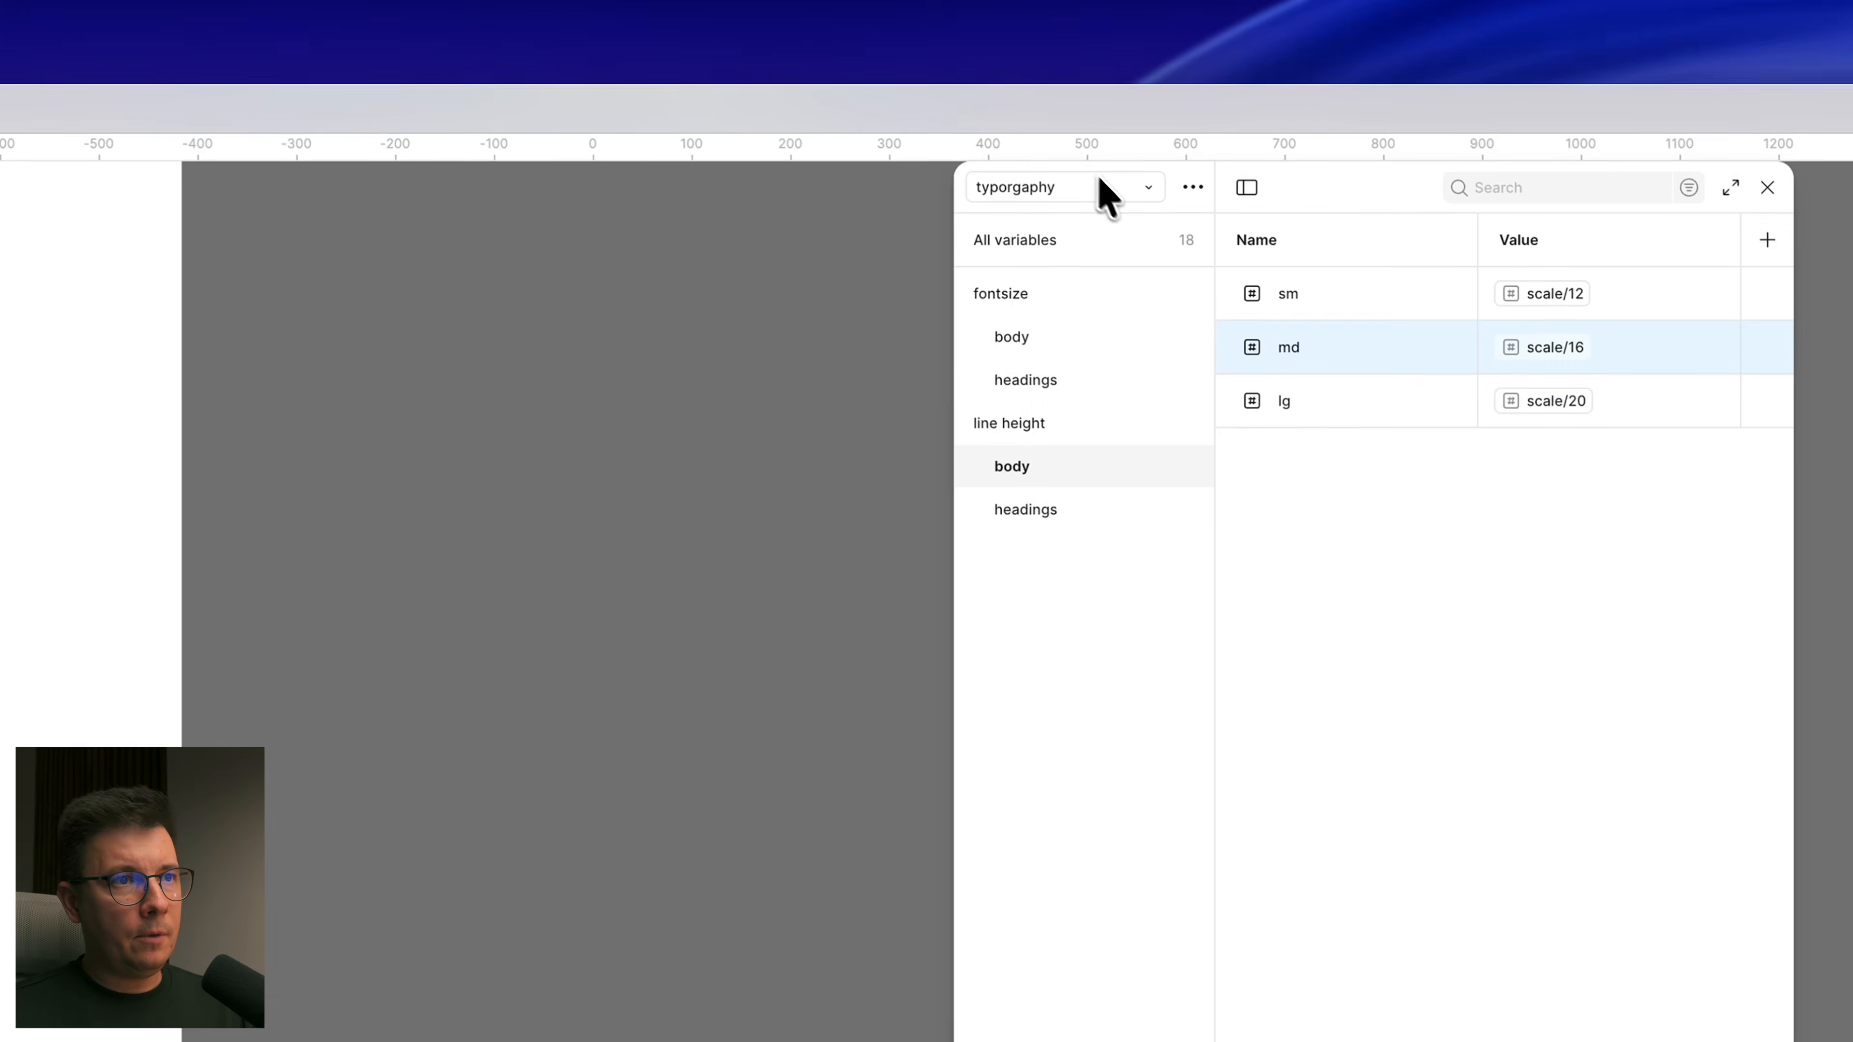
# Step: Find the long Lorem ipsum sample paragraph on the canvas and shorten its text box to a height of 246
pyautogui.scroll(-5, 625, 738)
pyautogui.scroll(6, 645, 688)
pyautogui.hscroll(6, 646, 689)
pyautogui.scroll(6, 918, 298)
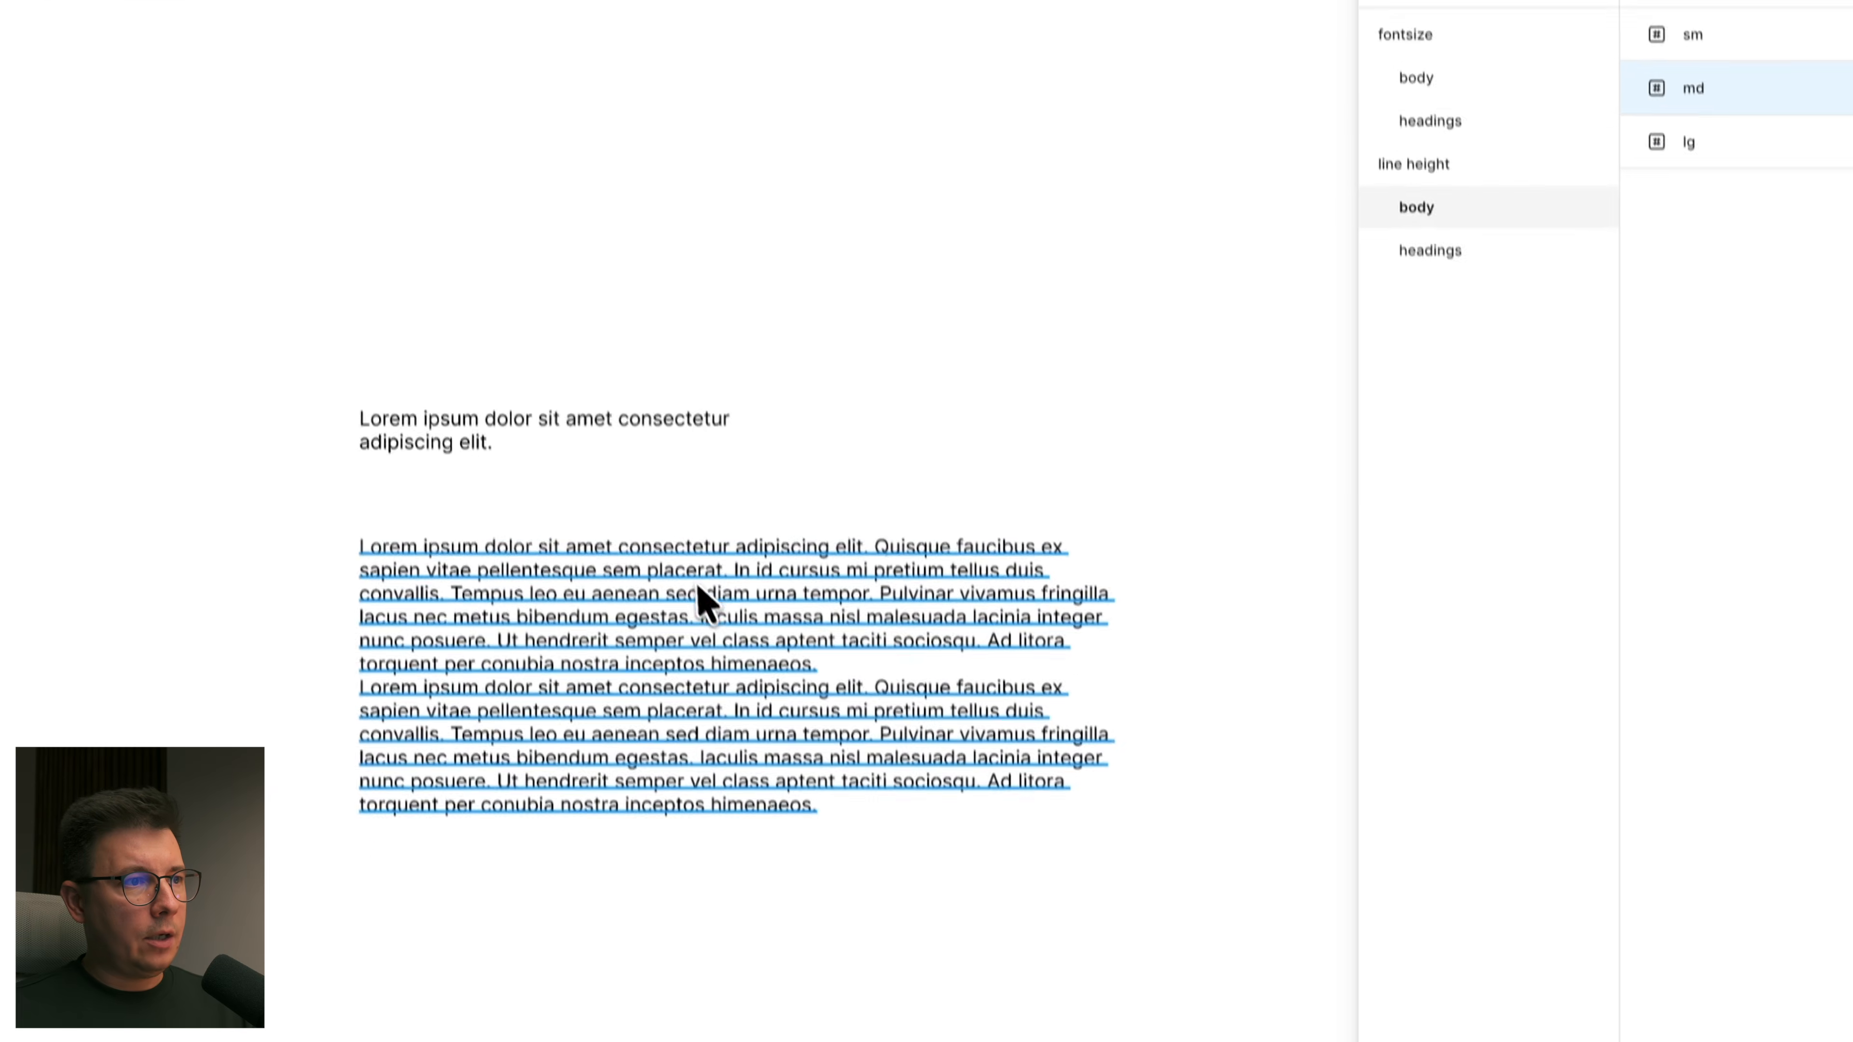
pyautogui.click(771, 746)
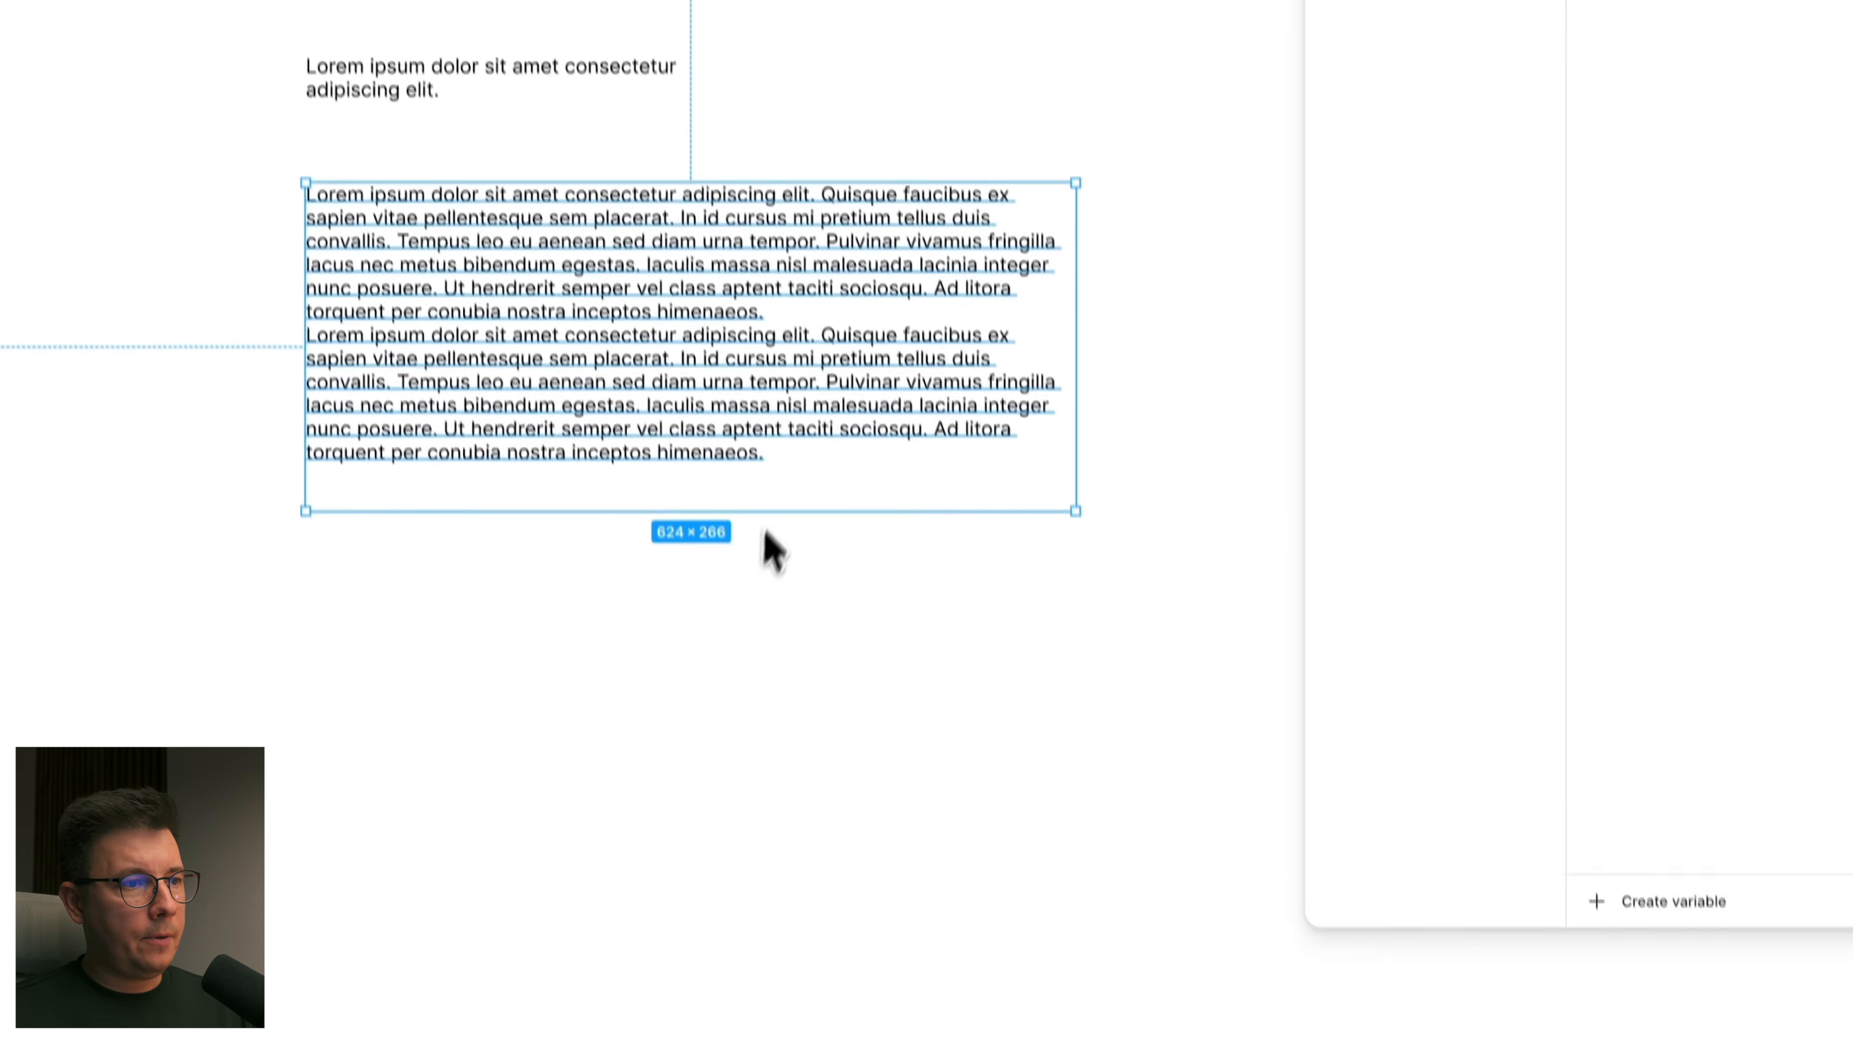
pyautogui.moveTo(788, 511); pyautogui.dragTo(793, 486)
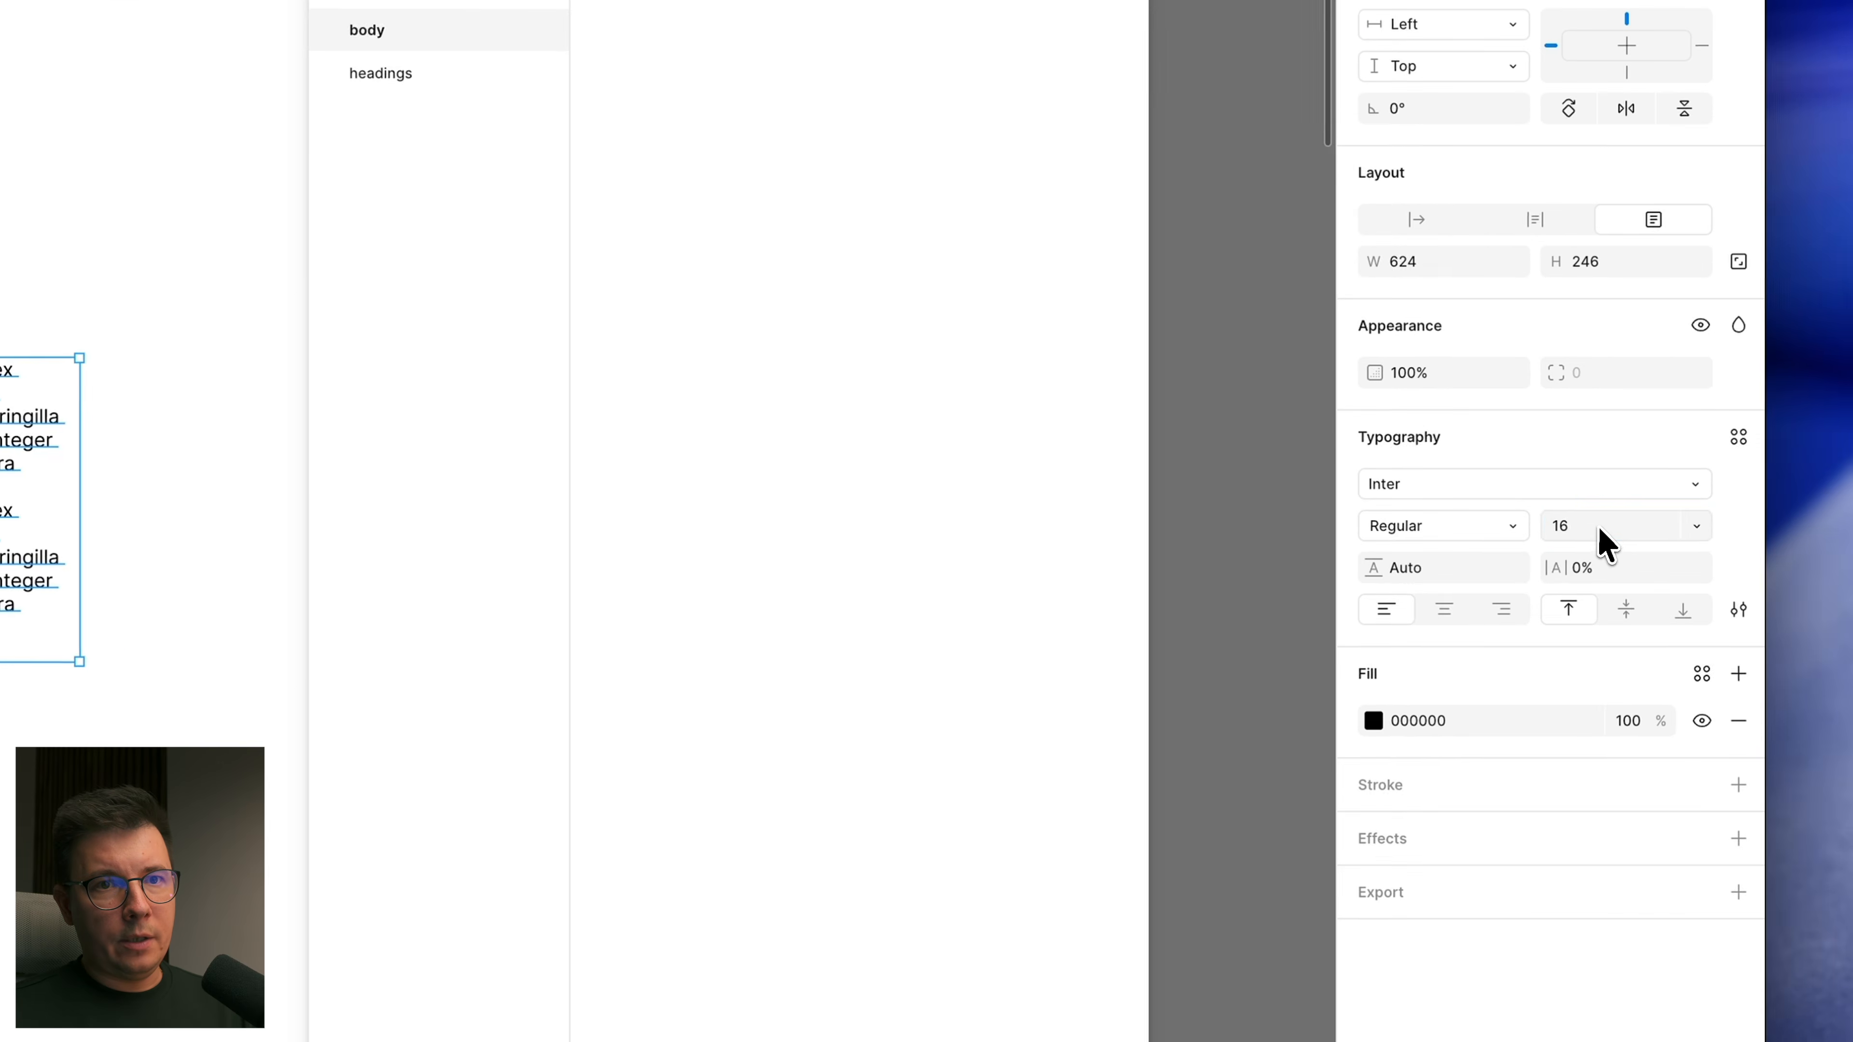
# Step: Try out line heights on the 16 px sample paragraph in single-unit increments, ending at 25
pyautogui.click(1599, 529)
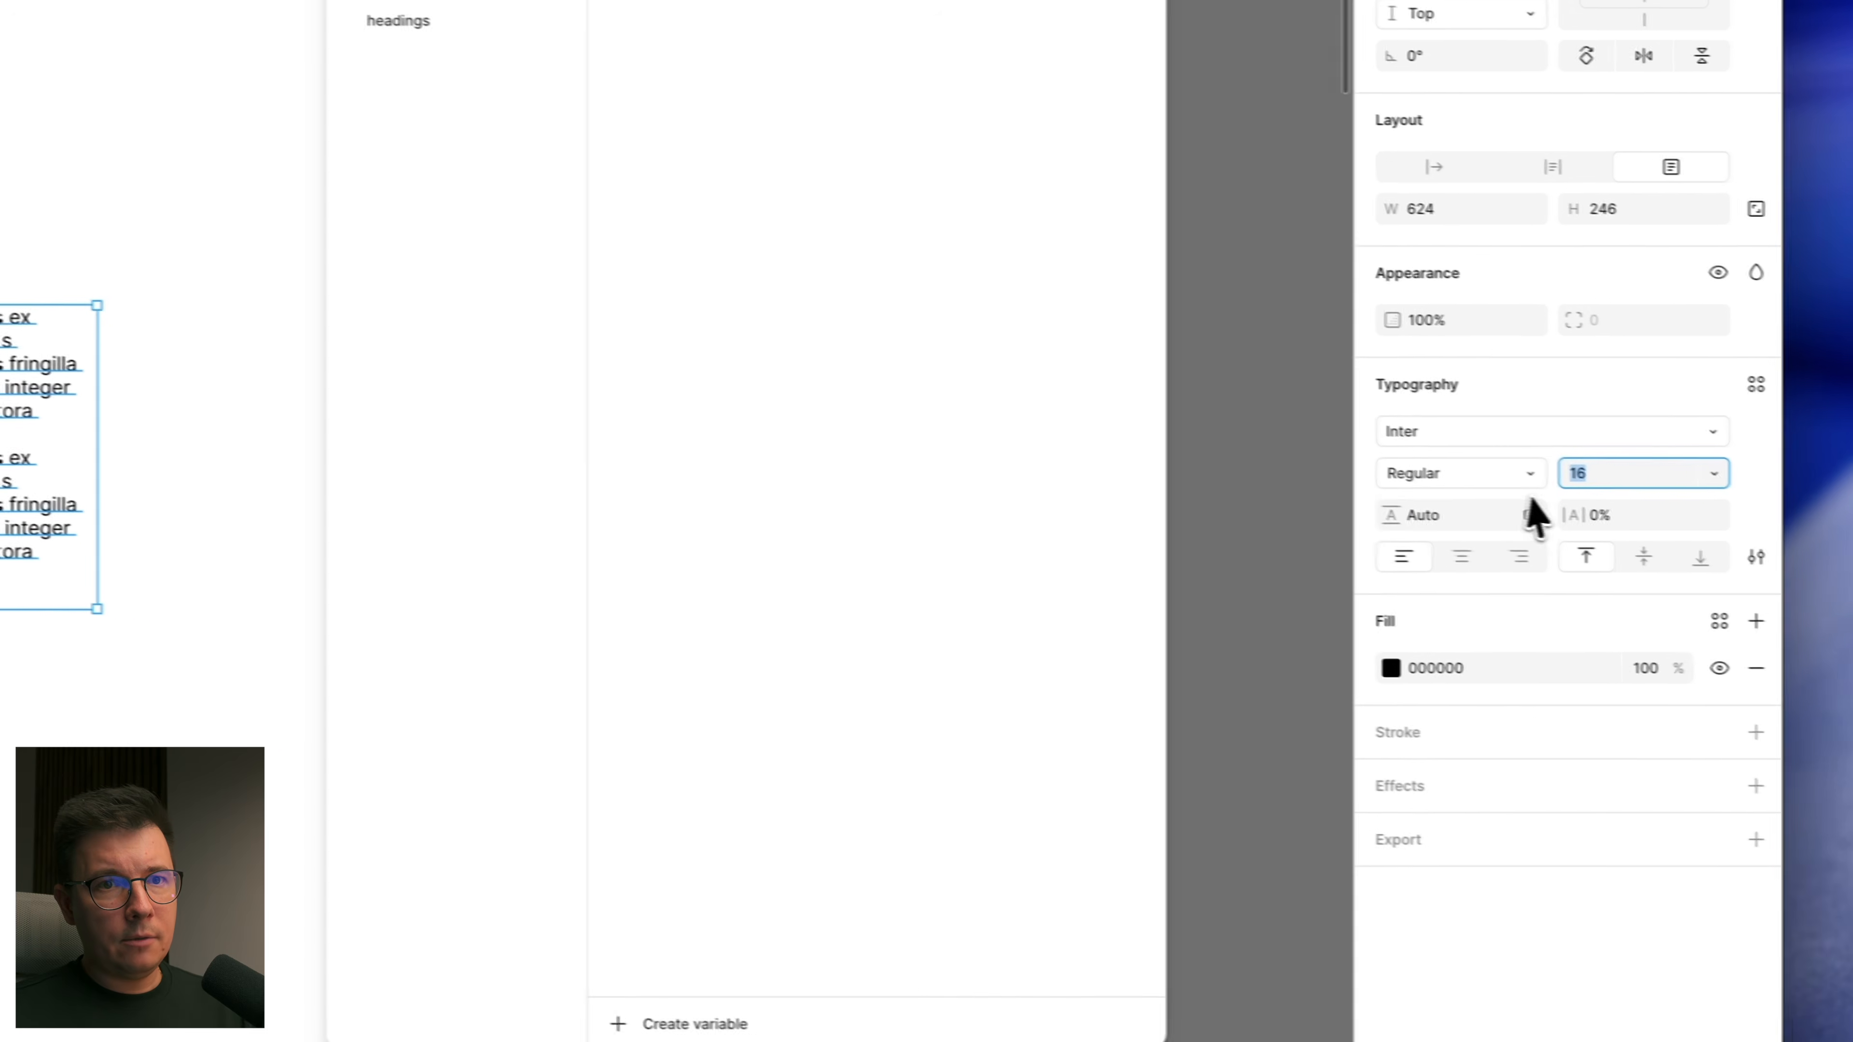
pyautogui.click(1476, 515)
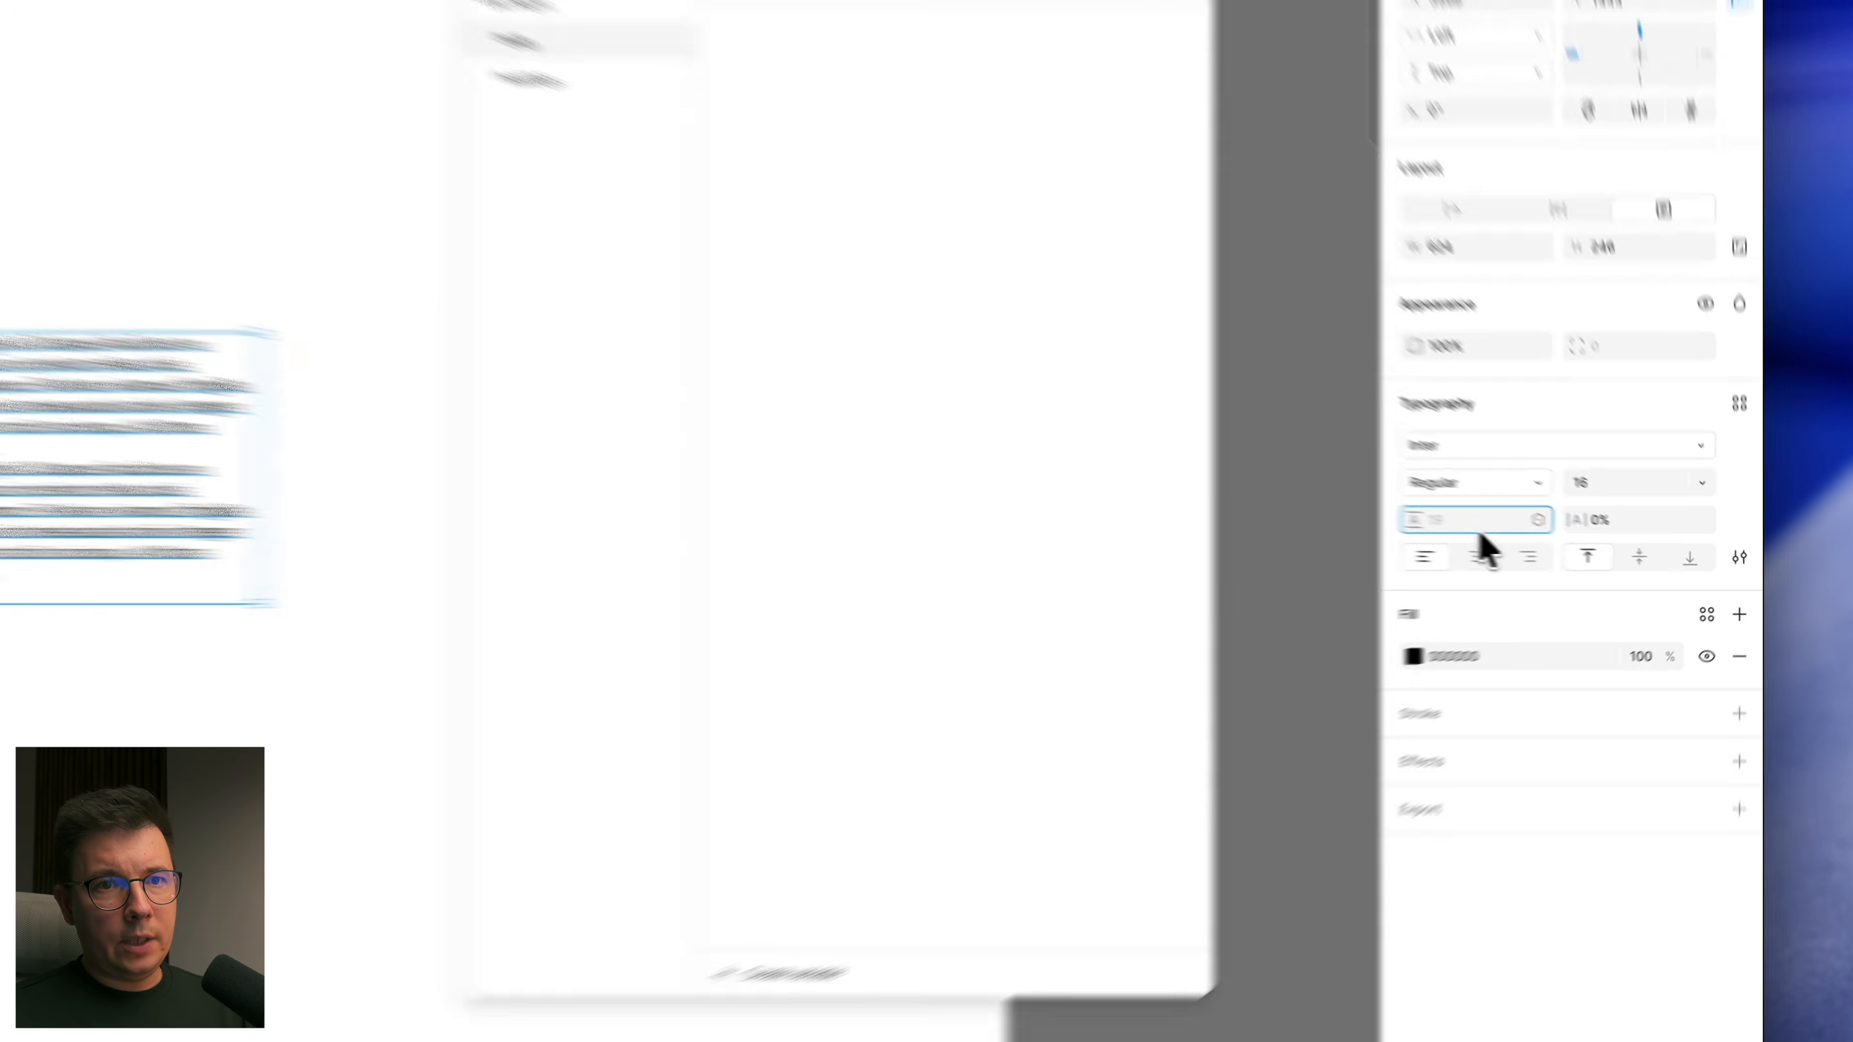
pyautogui.press('Up')
pyautogui.press('Down')
pyautogui.press('Up')
pyautogui.press('Up')
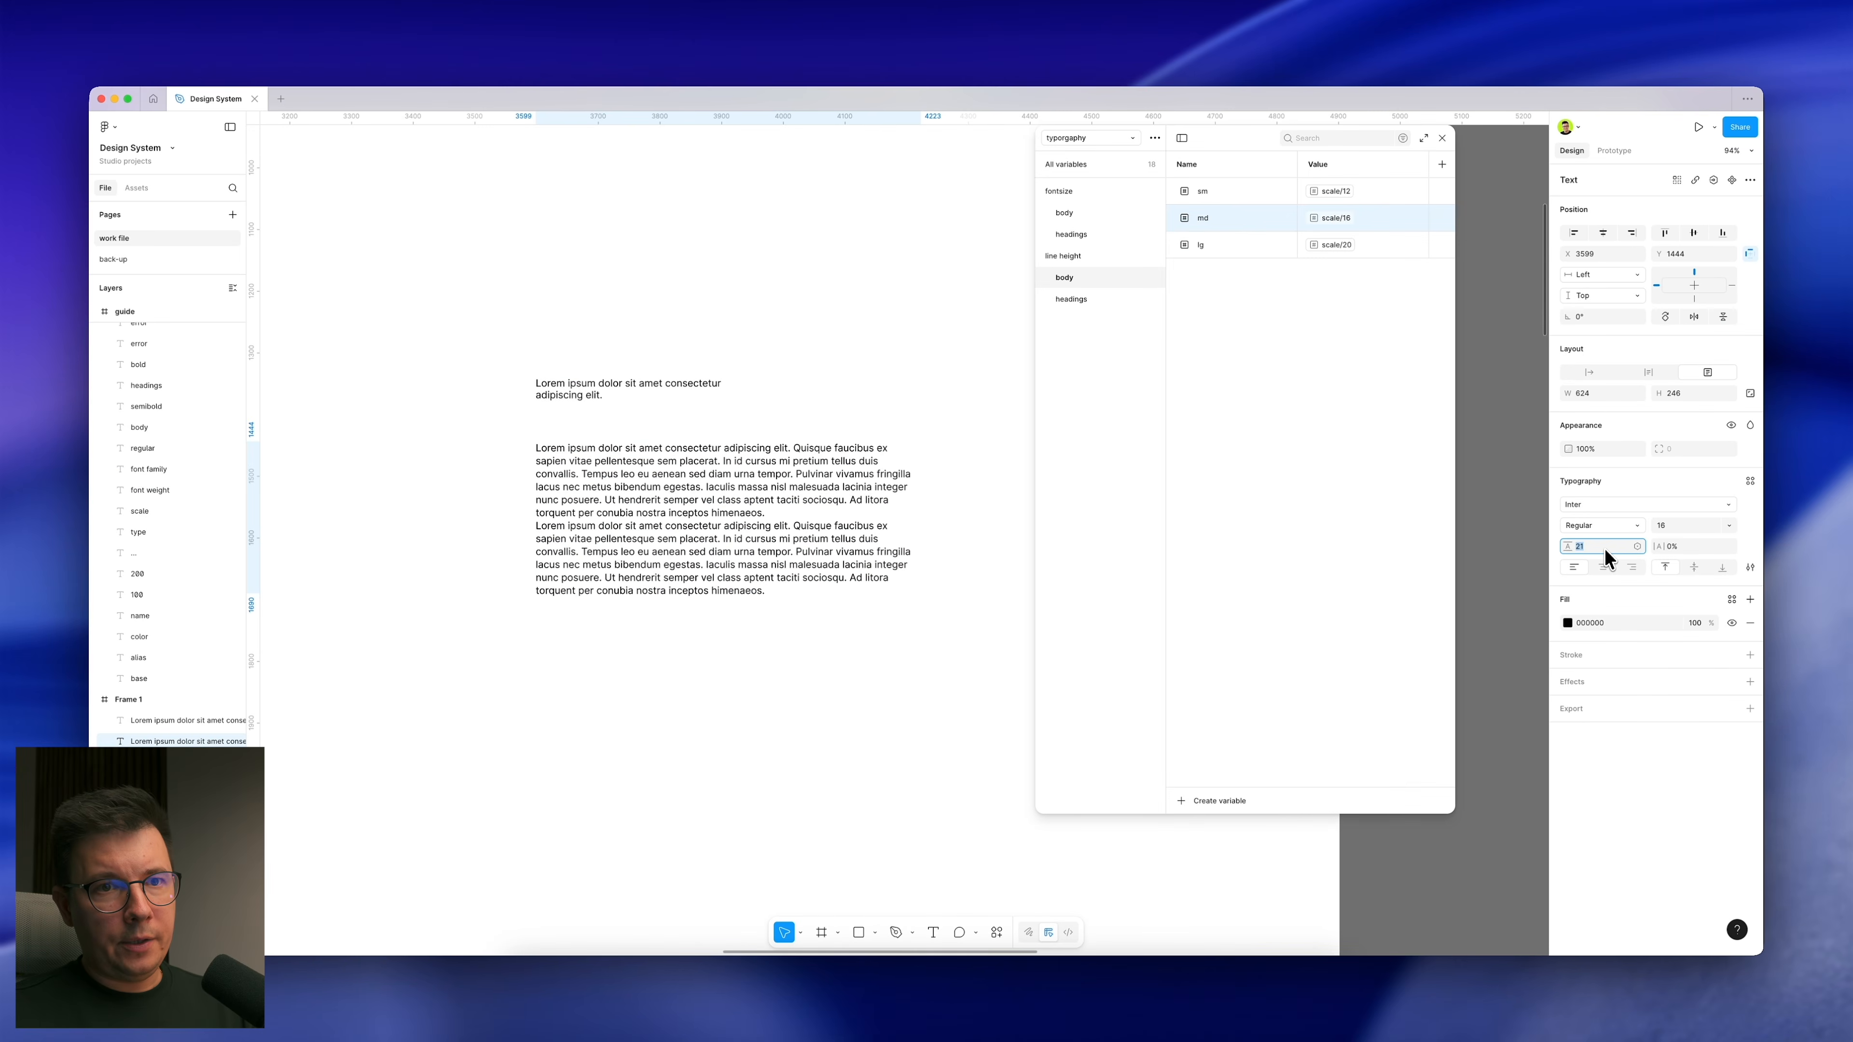
pyautogui.press('Up')
pyautogui.press('Up')
pyautogui.press('Up')
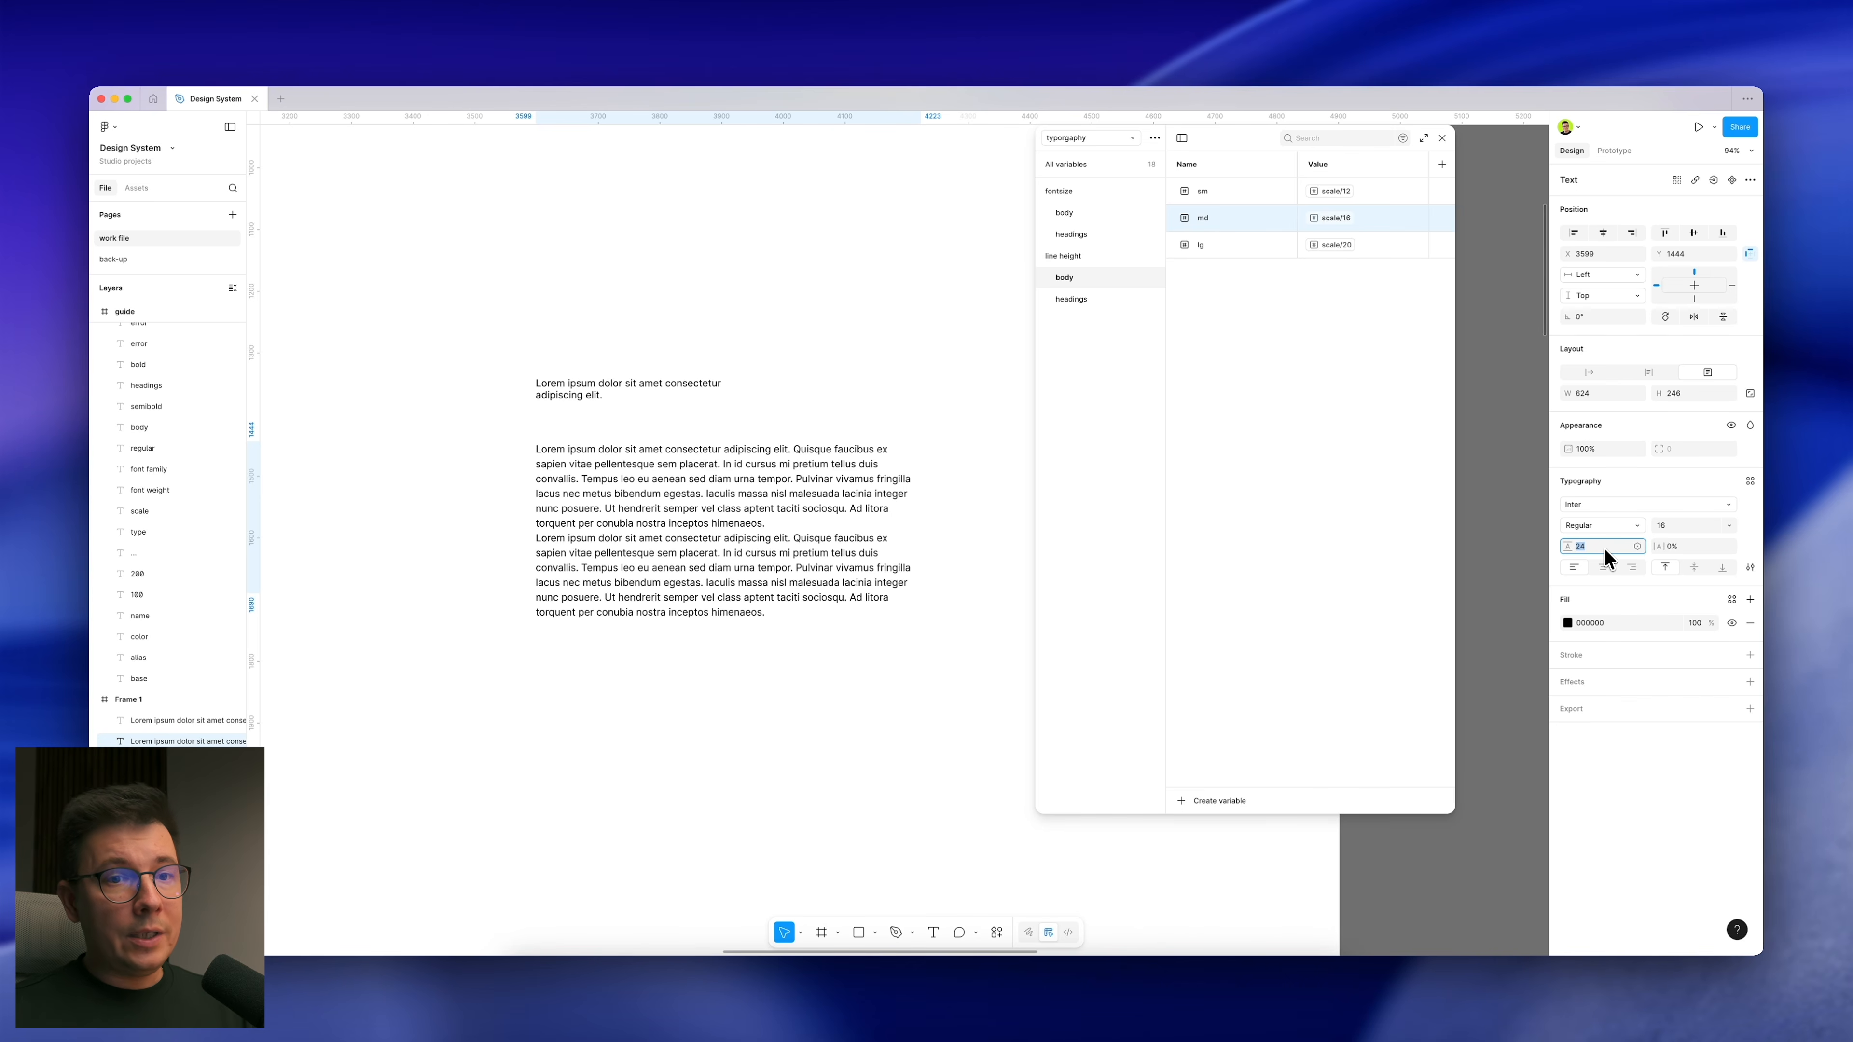
pyautogui.press('Up')
pyautogui.press('Up')
pyautogui.press('Up')
pyautogui.press('Down')
pyautogui.press('Down')
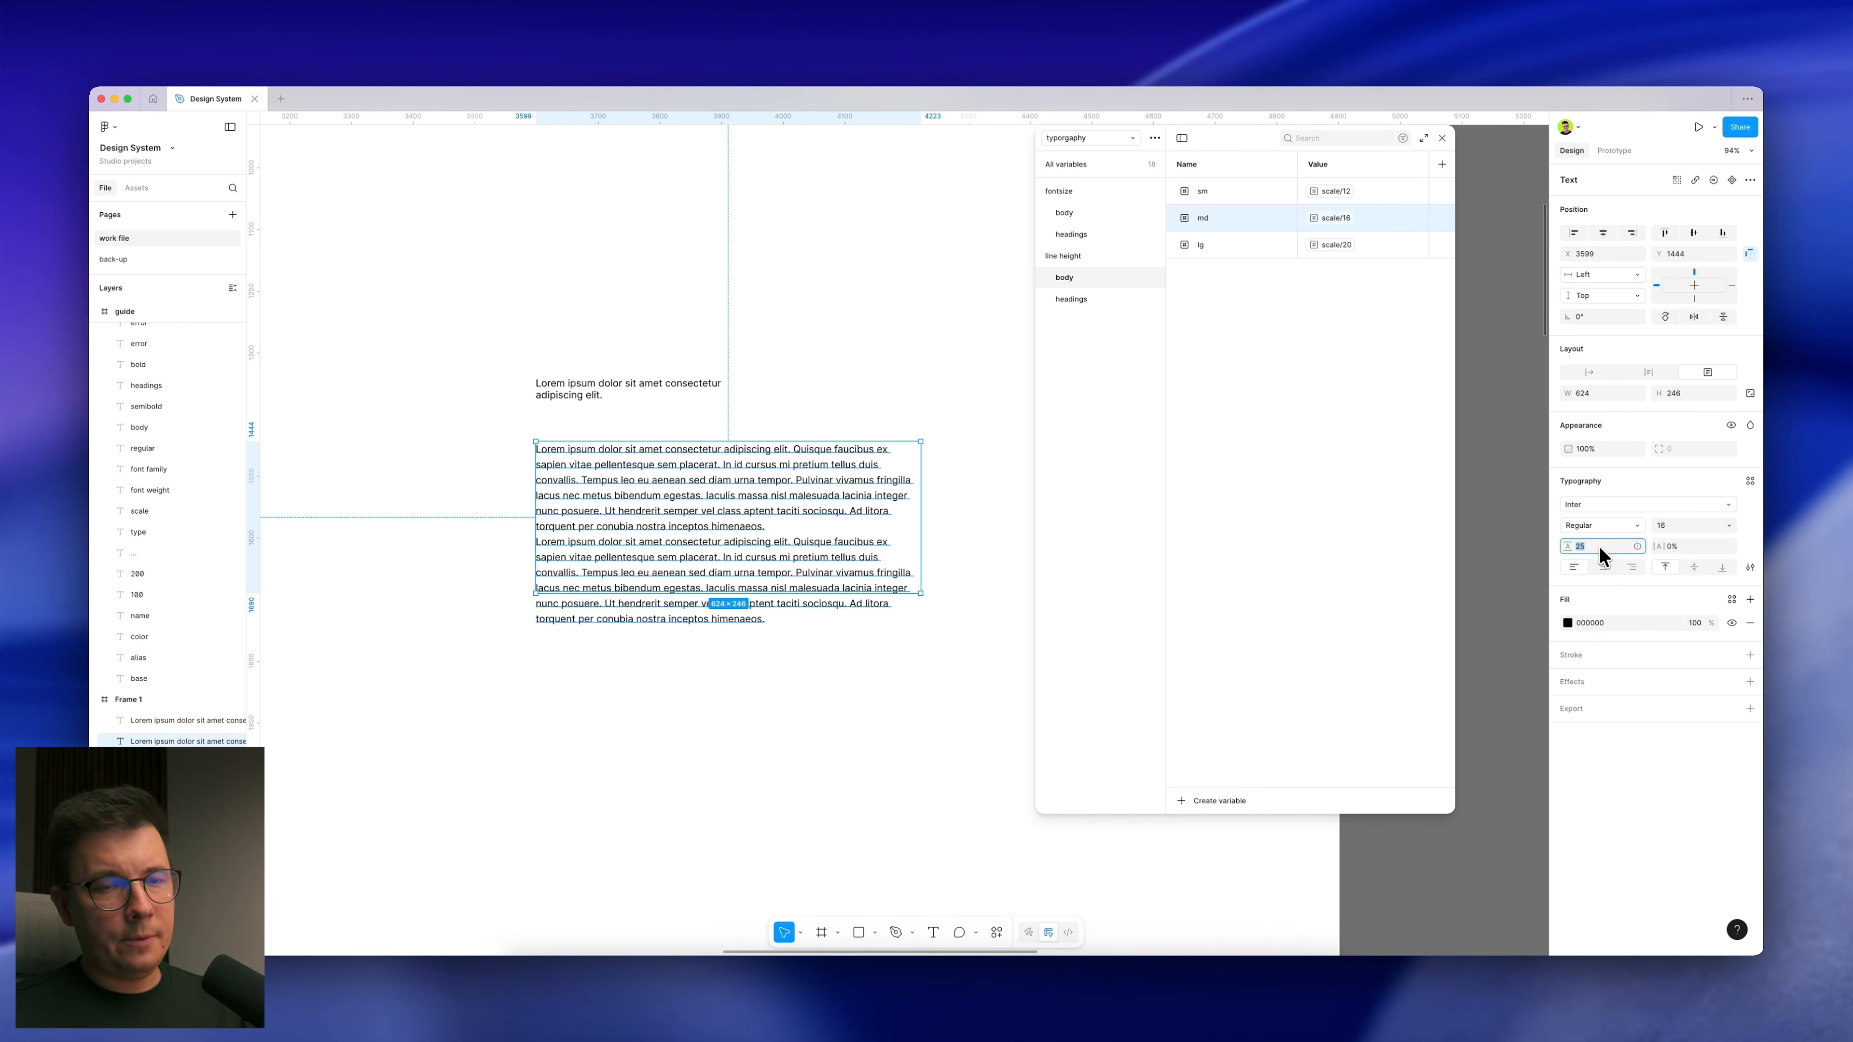
# Step: Compare looser and tighter line heights on the 16 px sample paragraph, going up to 28 and down to 21
pyautogui.press('Up')
pyautogui.press('Up')
pyautogui.press('Up')
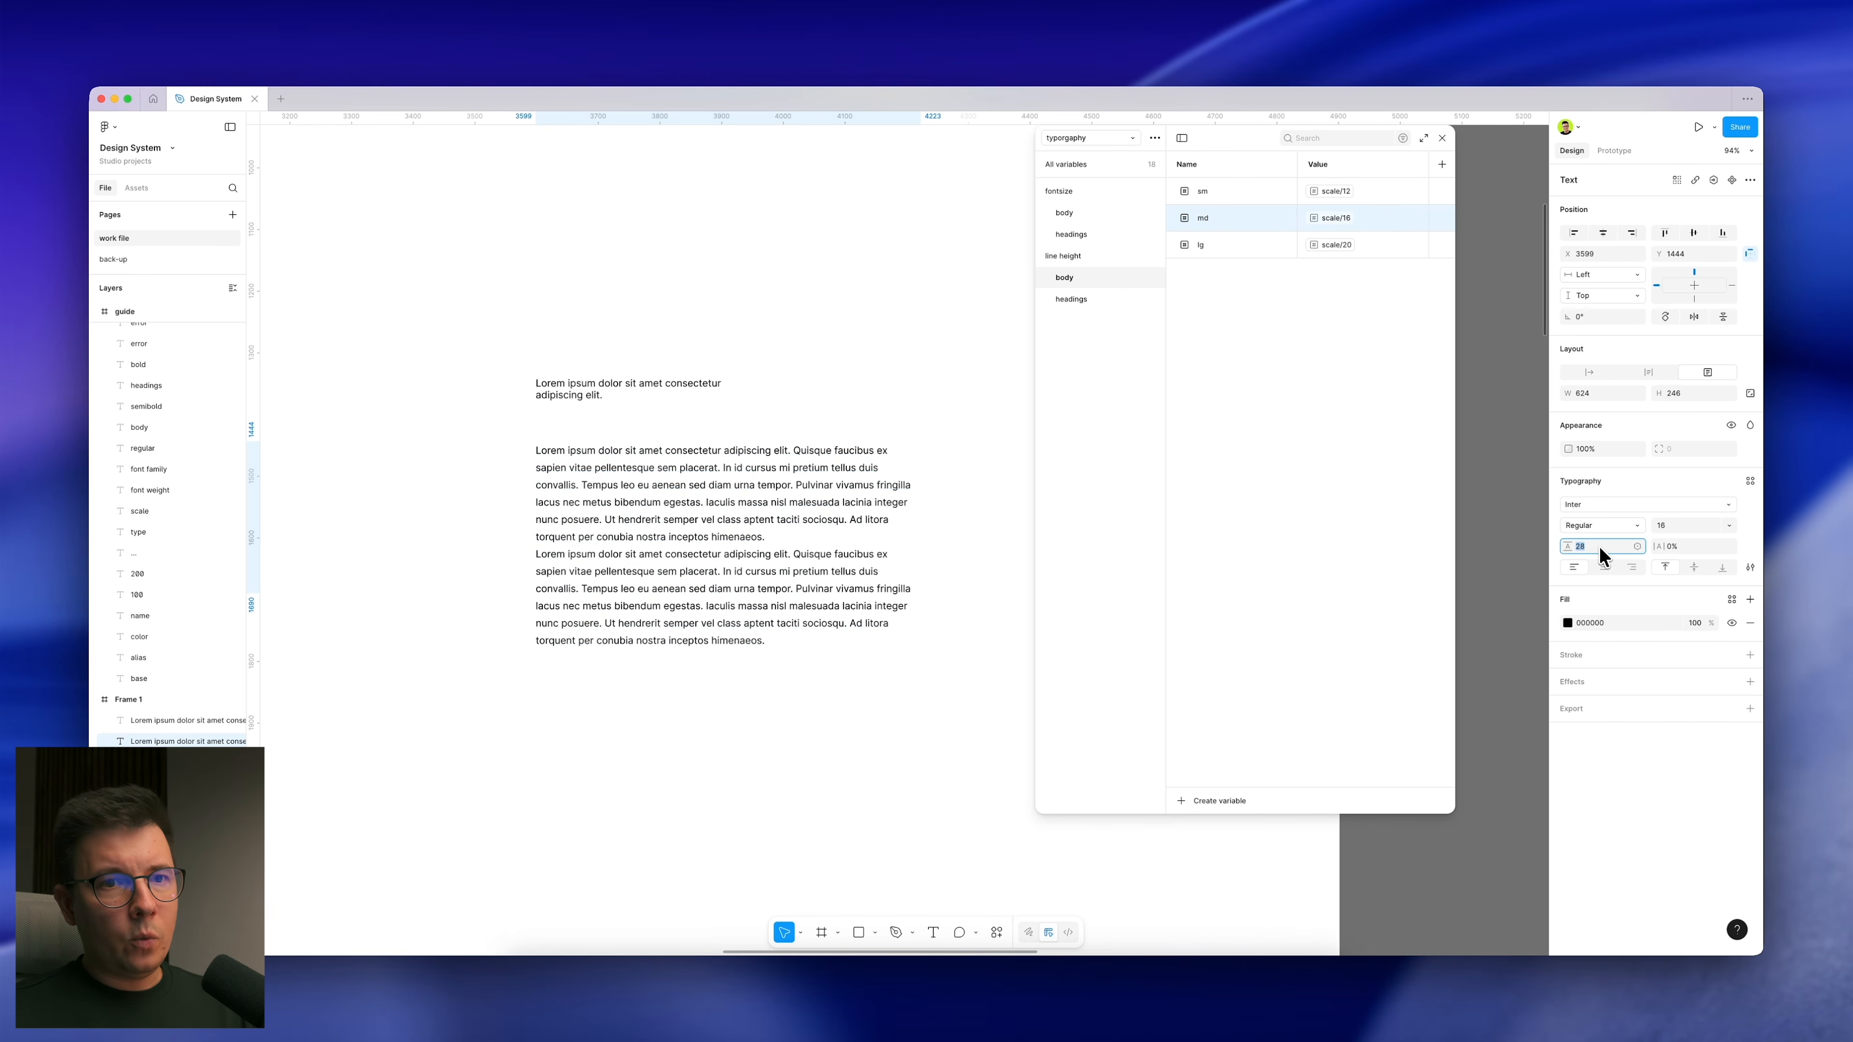
pyautogui.press('Down')
pyautogui.press('Down')
pyautogui.press('Down')
pyautogui.press('Down')
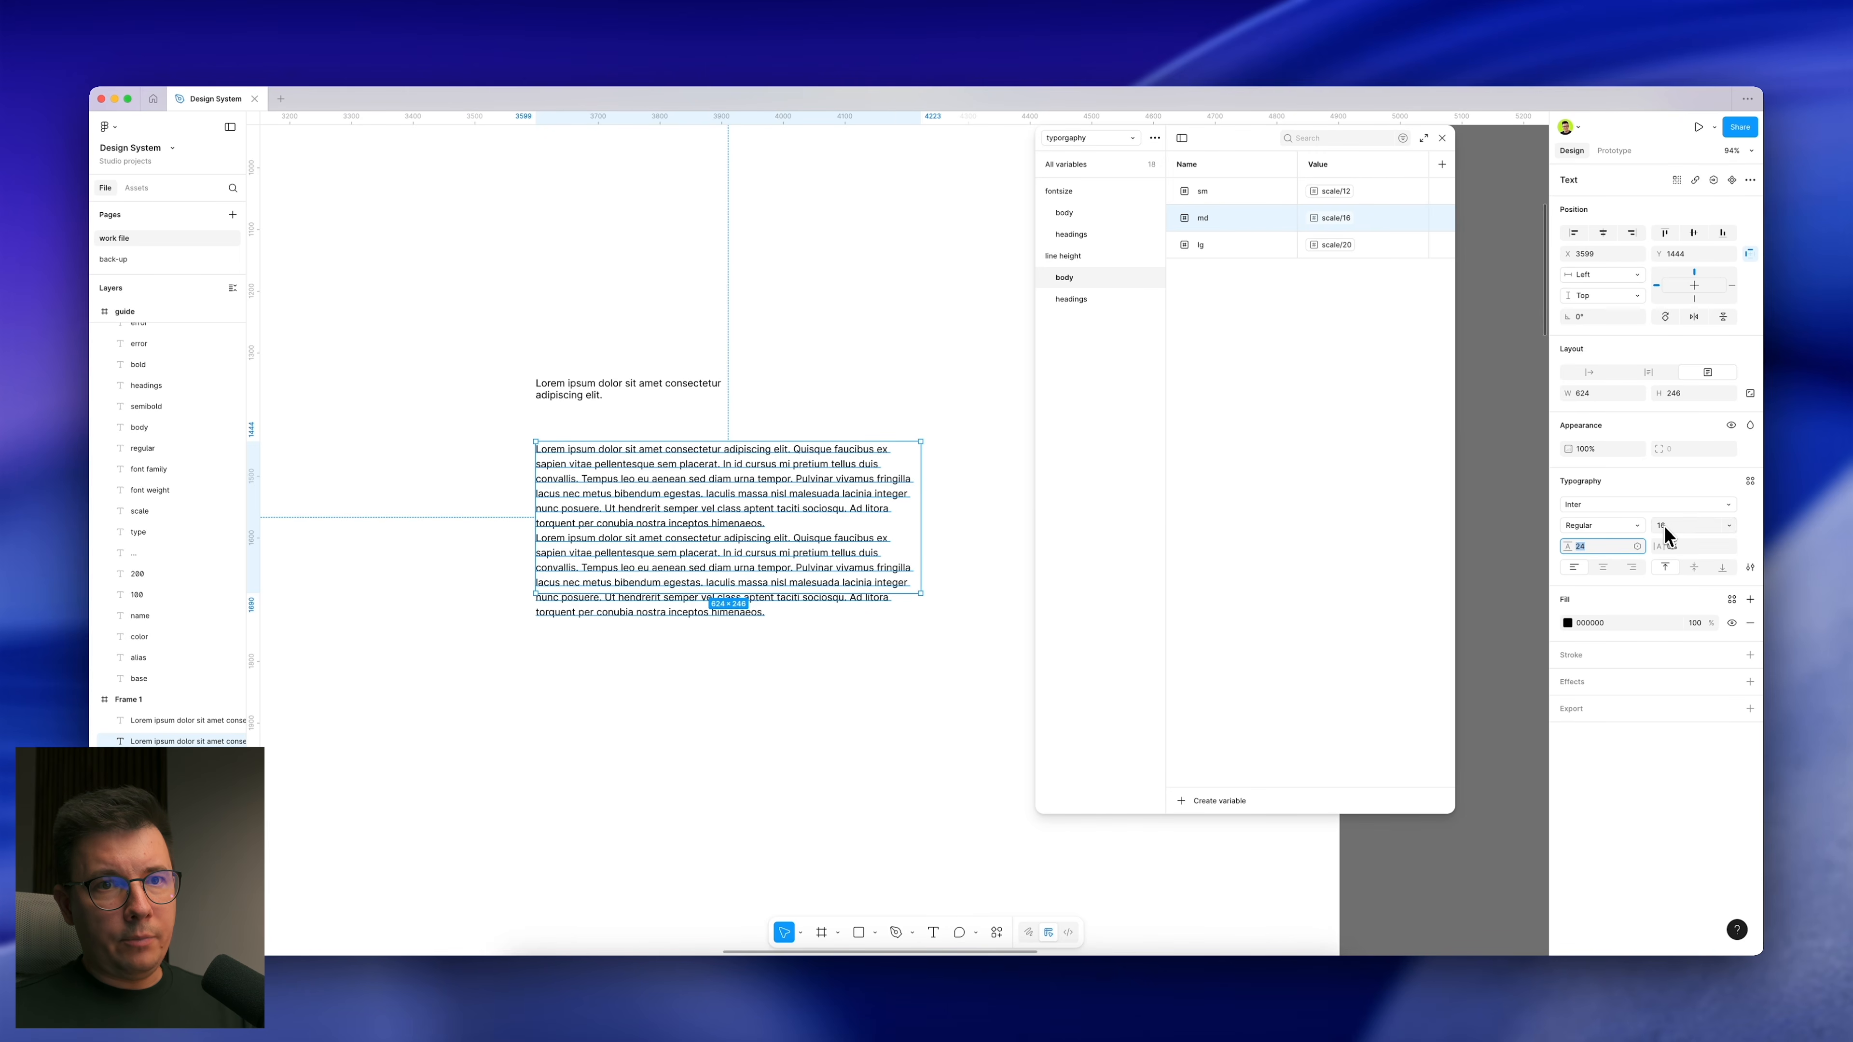
pyautogui.press('Down')
pyautogui.press('Down')
pyautogui.press('Down')
pyautogui.press('Down')
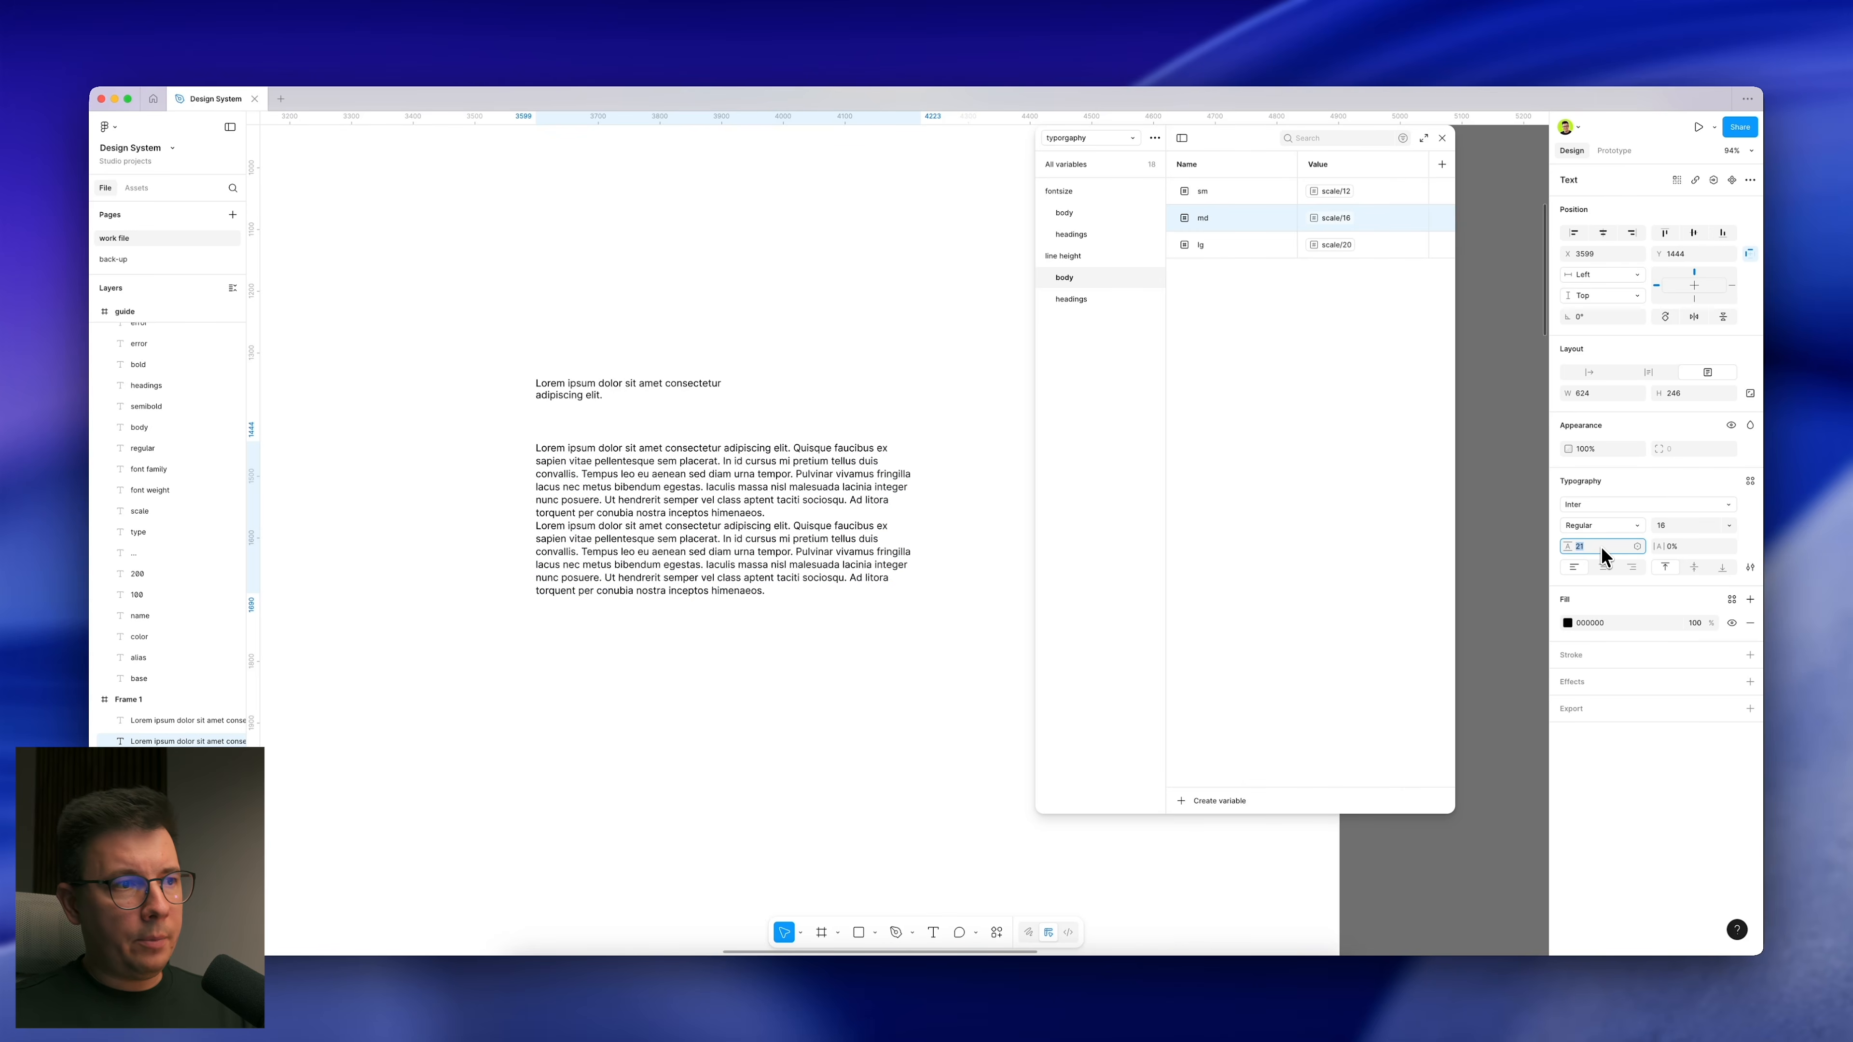
# Step: Set the 16 px sample paragraph's line height to 24 and link the body line height variable md to scale/24
pyautogui.press('Up')
pyautogui.press('Up')
pyautogui.press('Up')
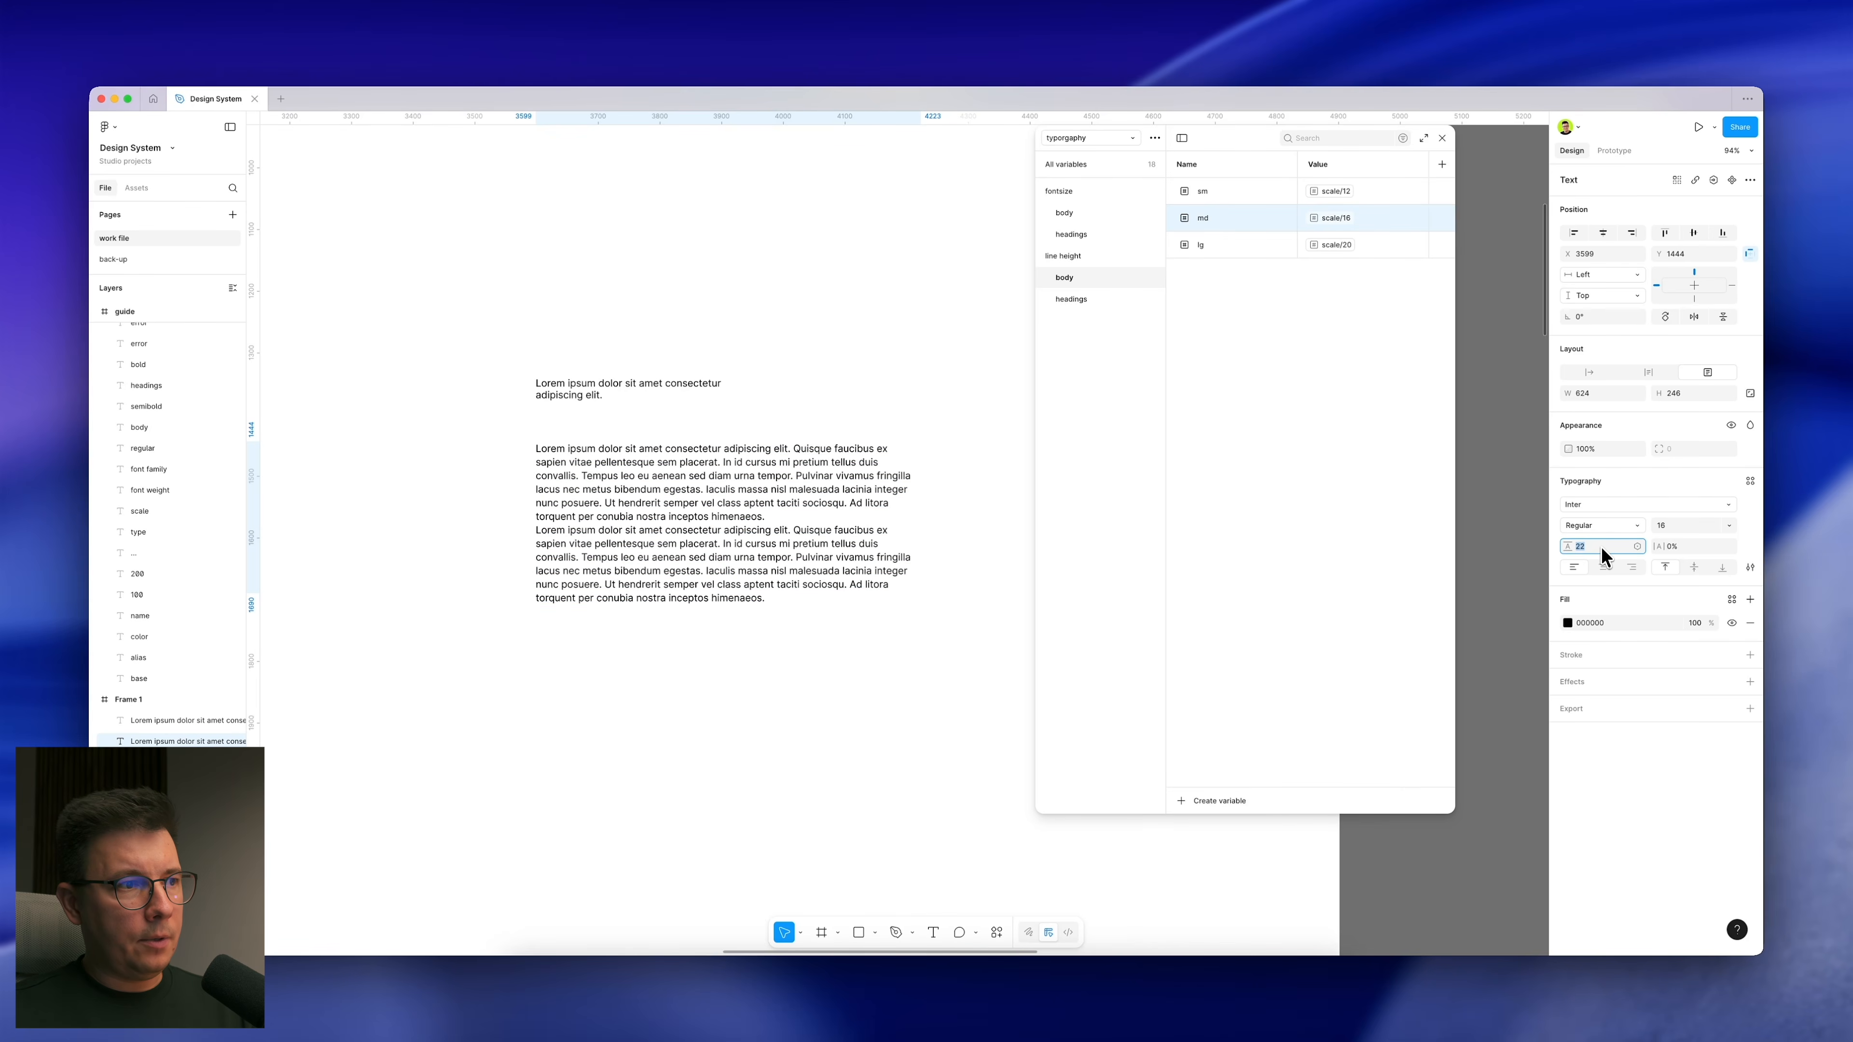
pyautogui.press('Up')
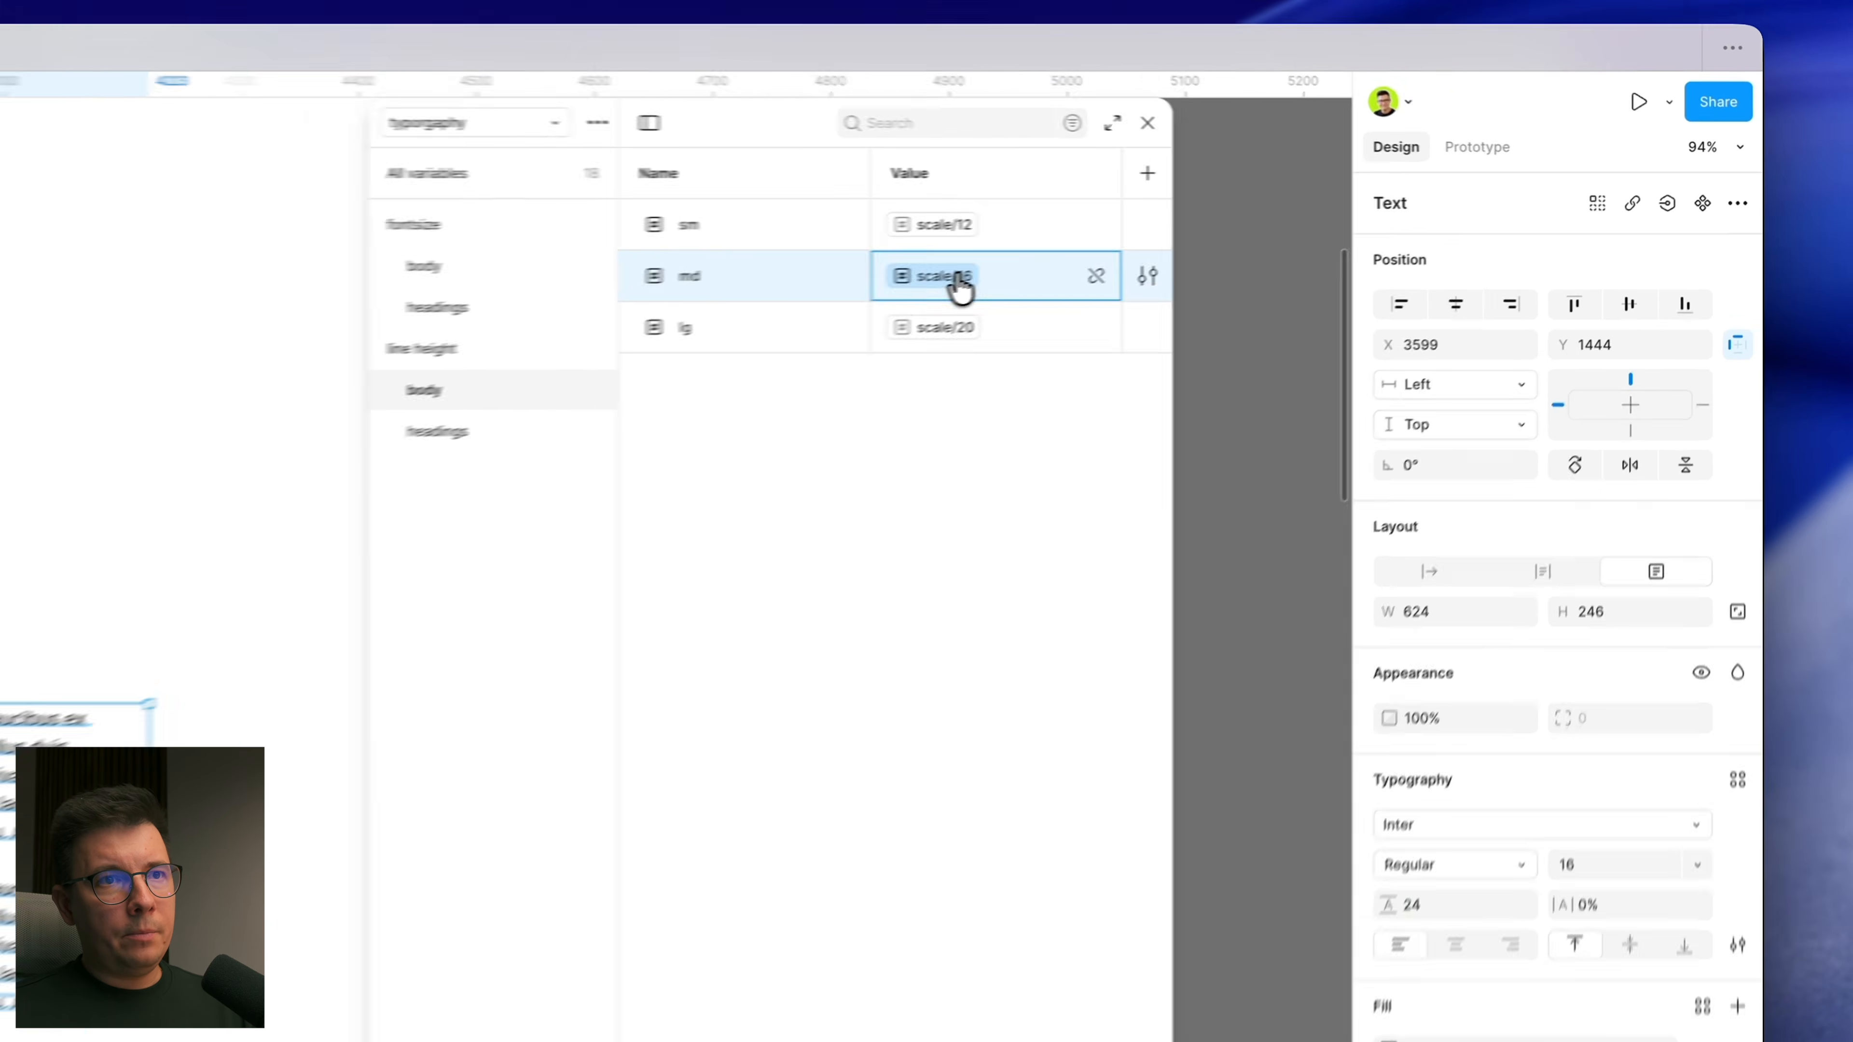
pyautogui.click(1335, 218)
pyautogui.click(1350, 442)
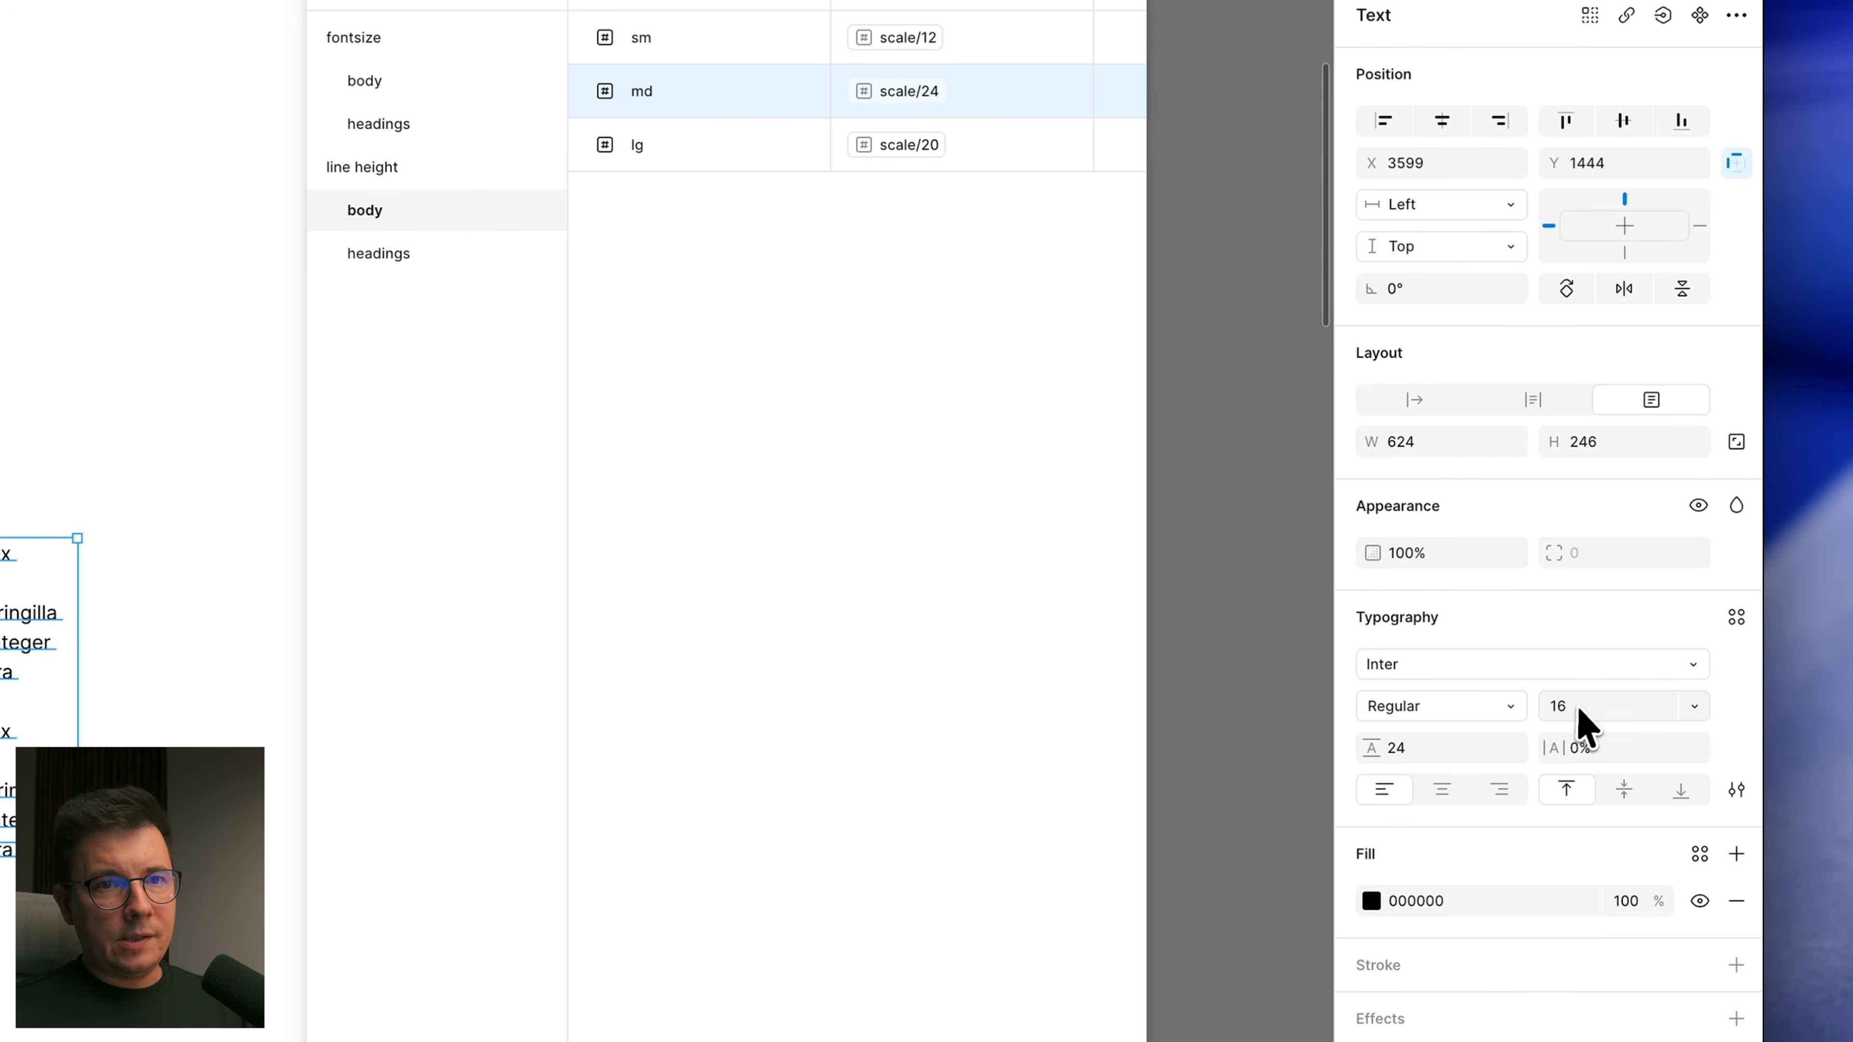
# Step: Set the sample paragraph to 12 px with line height 20 and link the body line height variable sm to scale/20
pyautogui.click(1581, 707)
pyautogui.write('12')
pyautogui.press('Return')
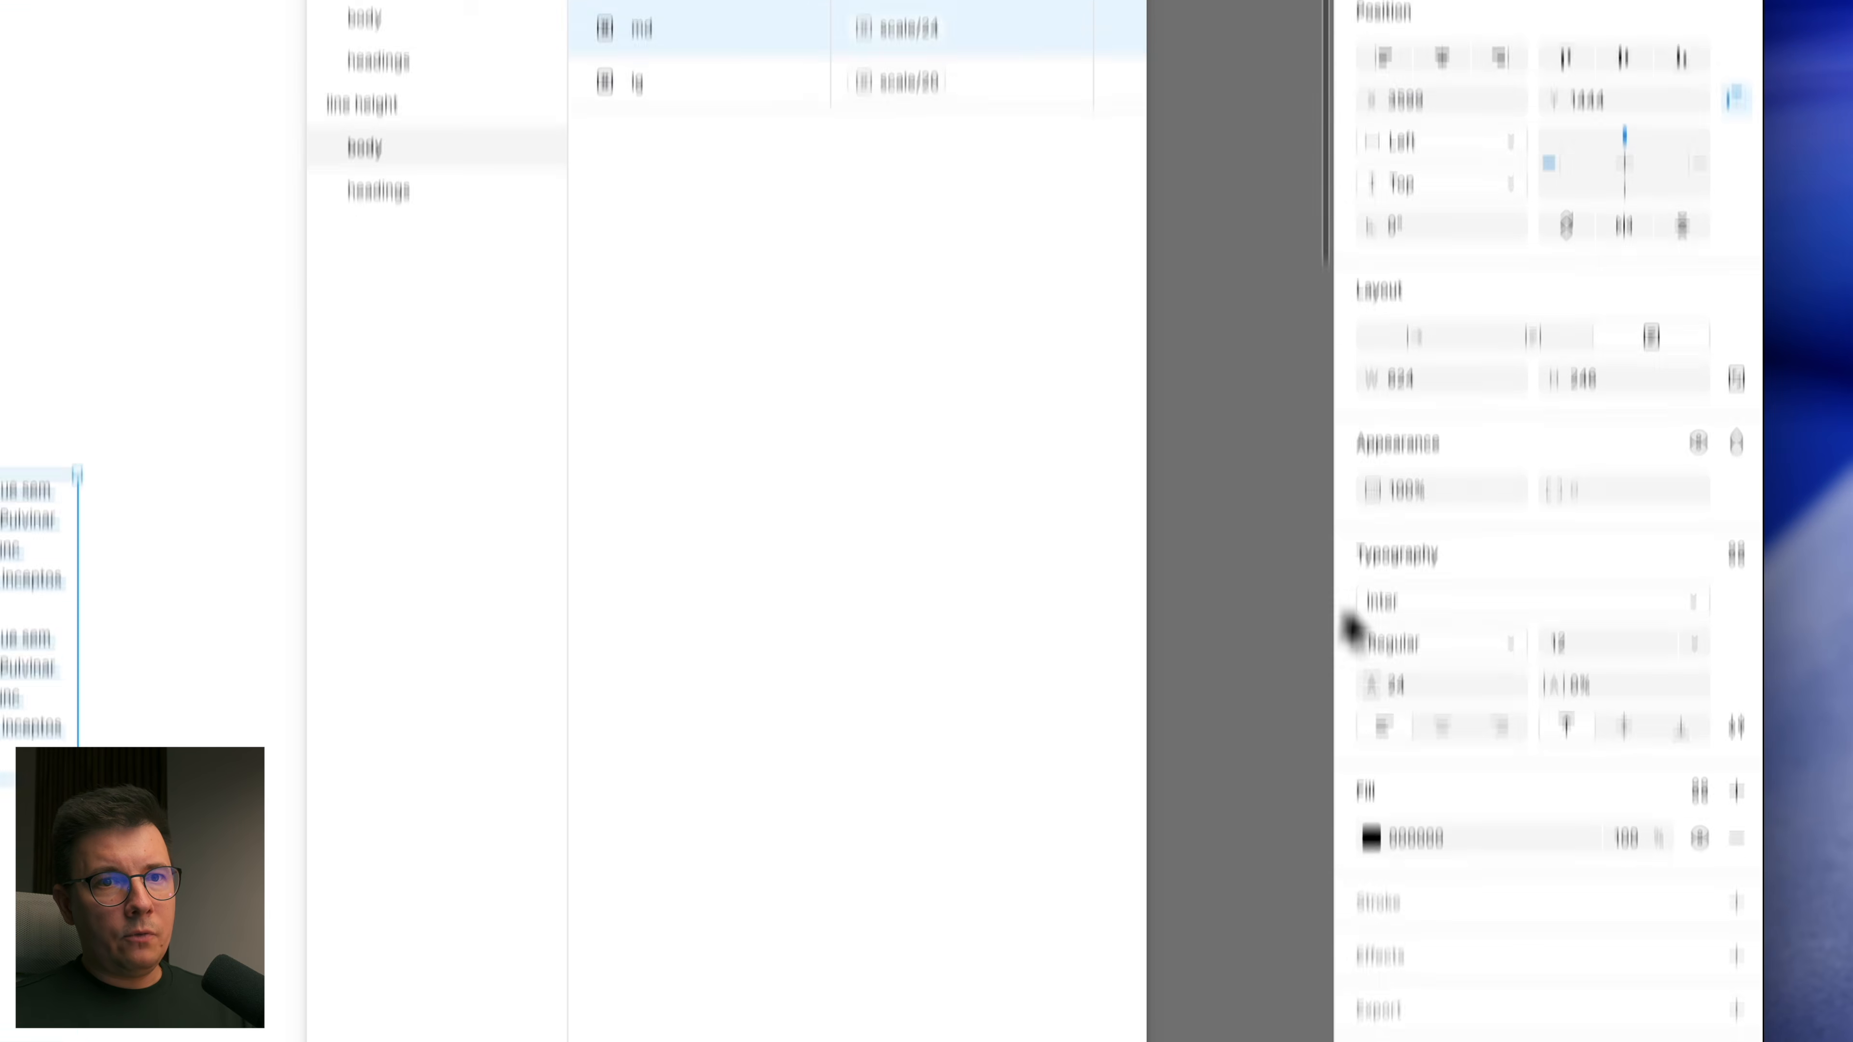
pyautogui.click(1427, 686)
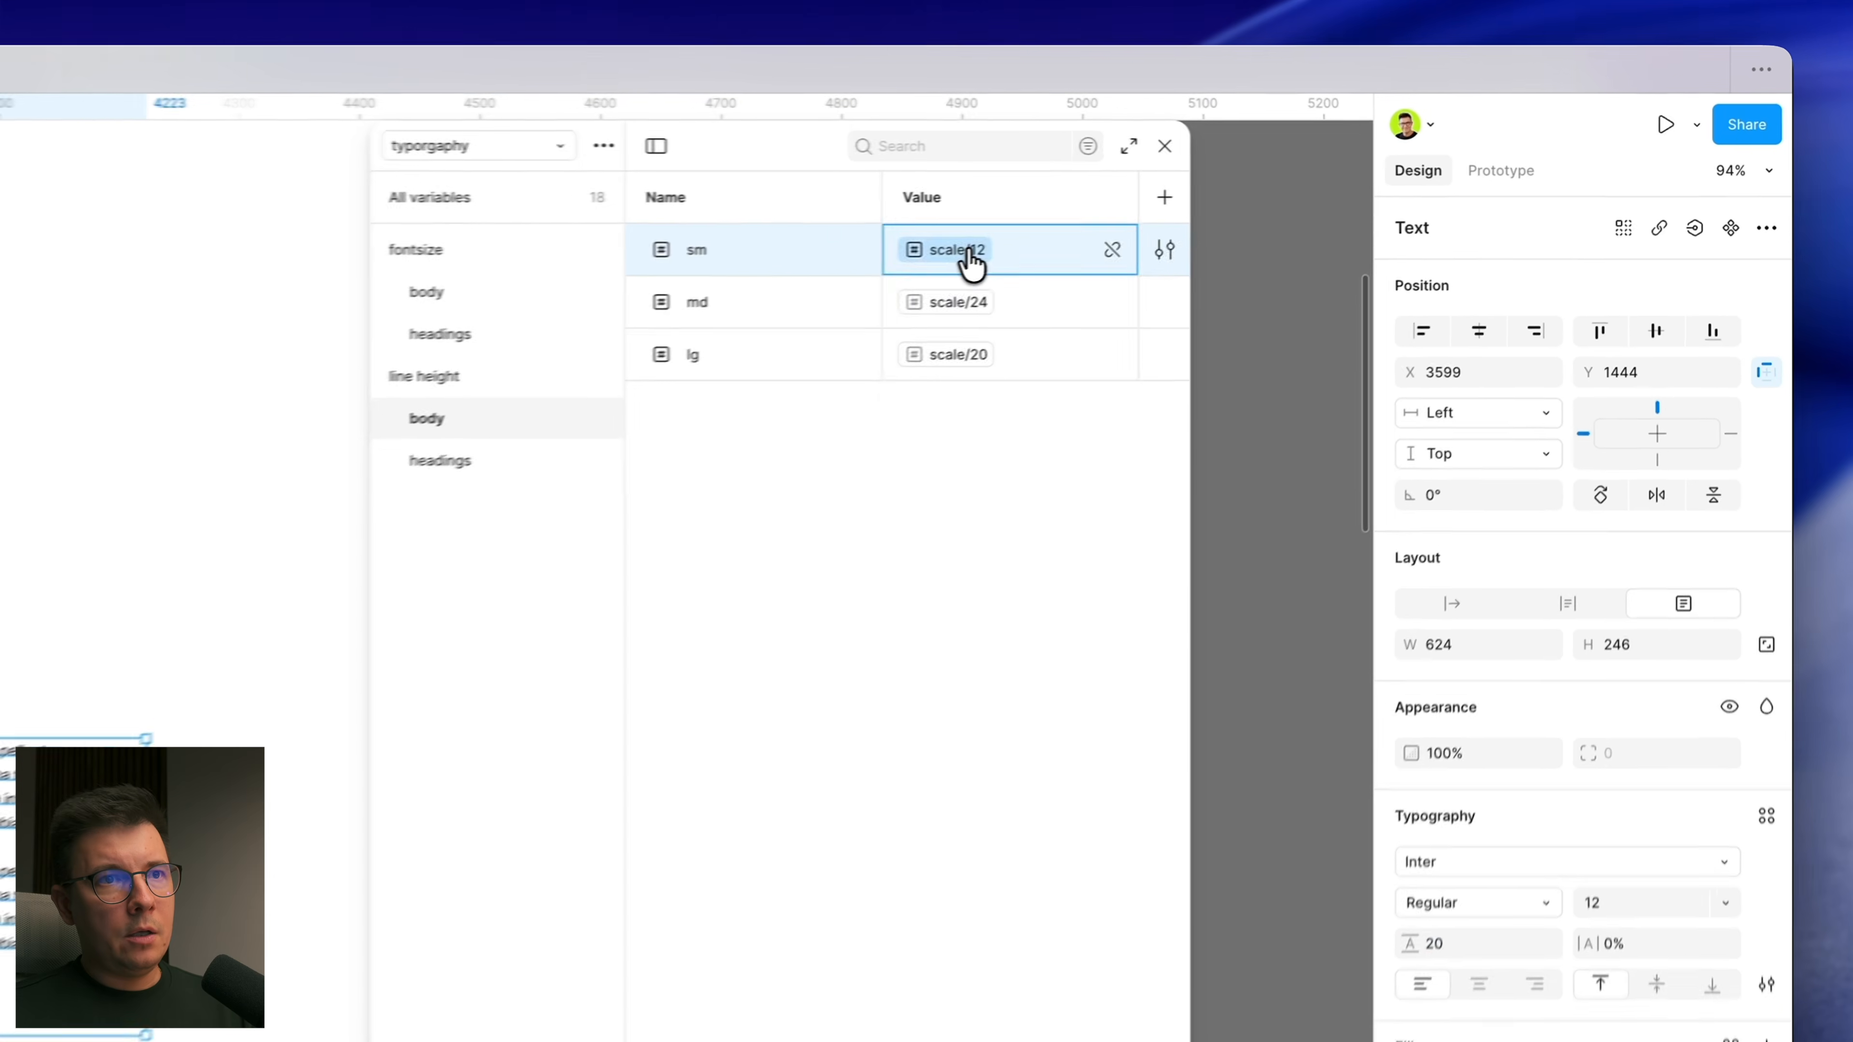
pyautogui.click(1350, 191)
pyautogui.click(1347, 421)
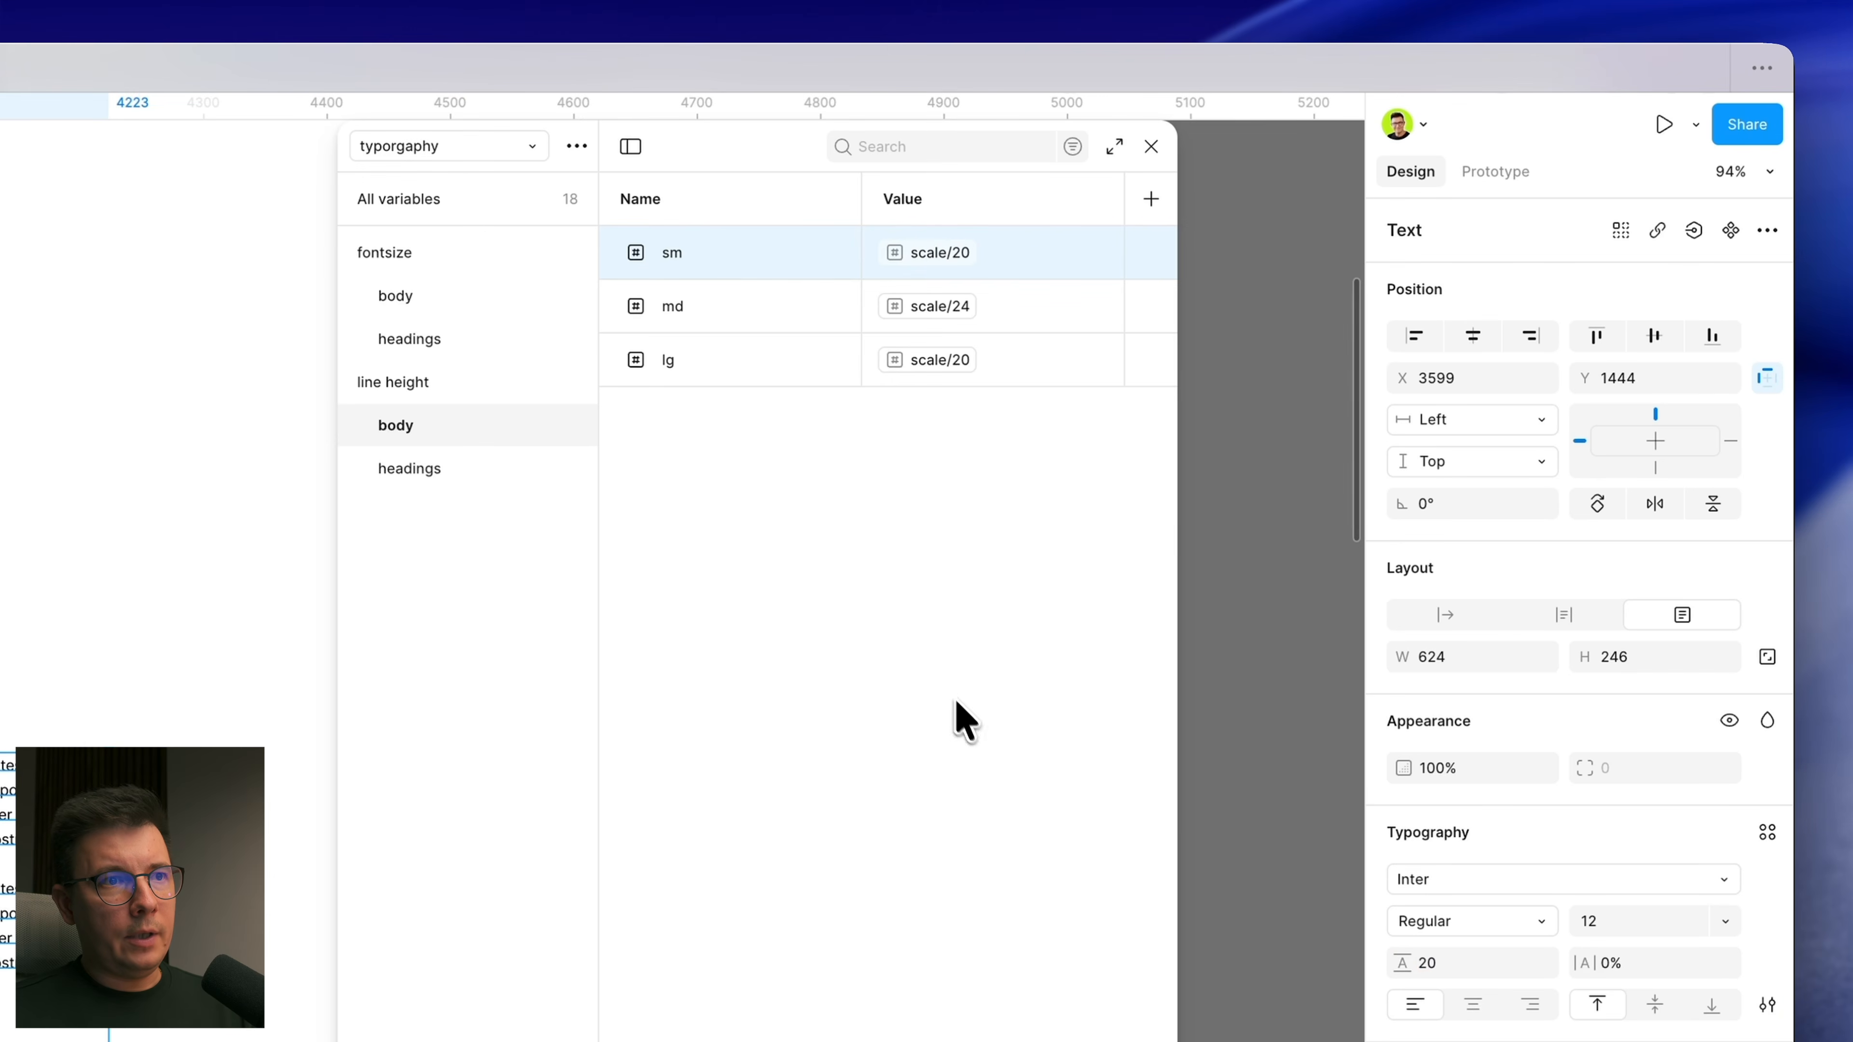
# Step: Set the long sample paragraph's font size to 20 to test the lg line height
pyautogui.click(928, 361)
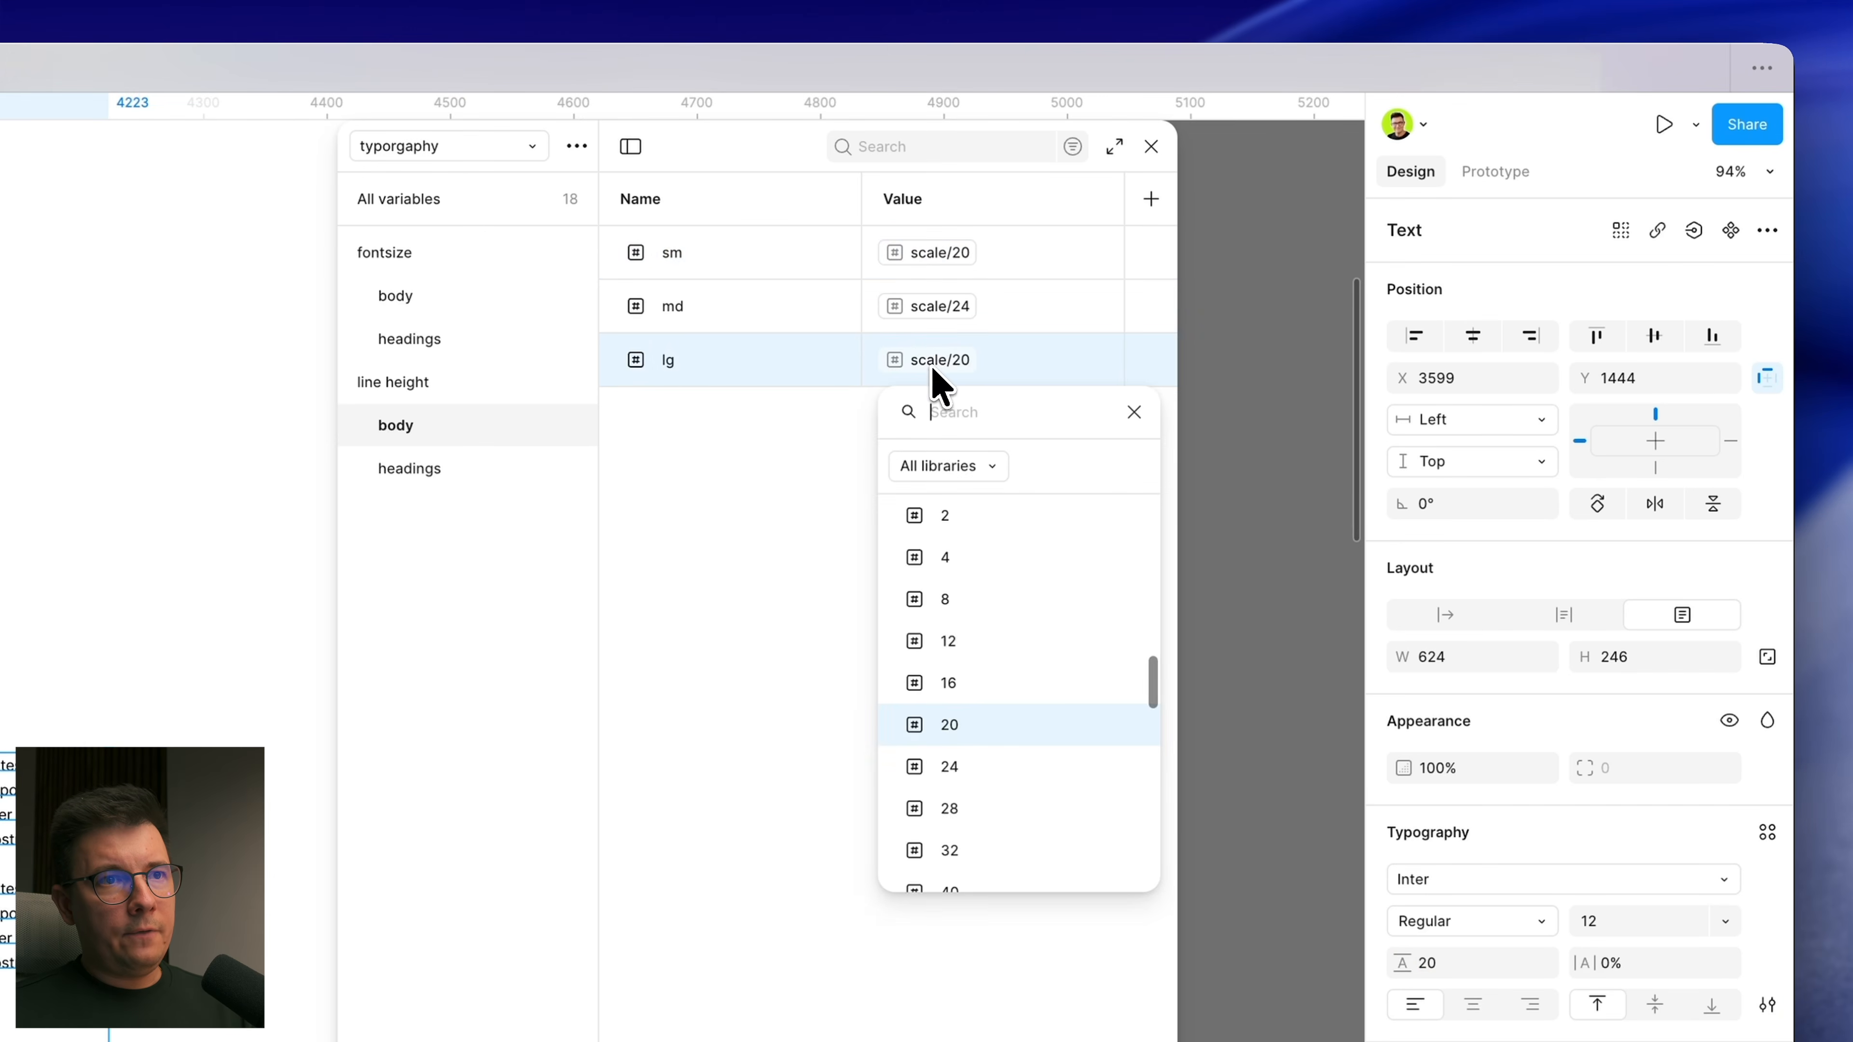
pyautogui.click(693, 686)
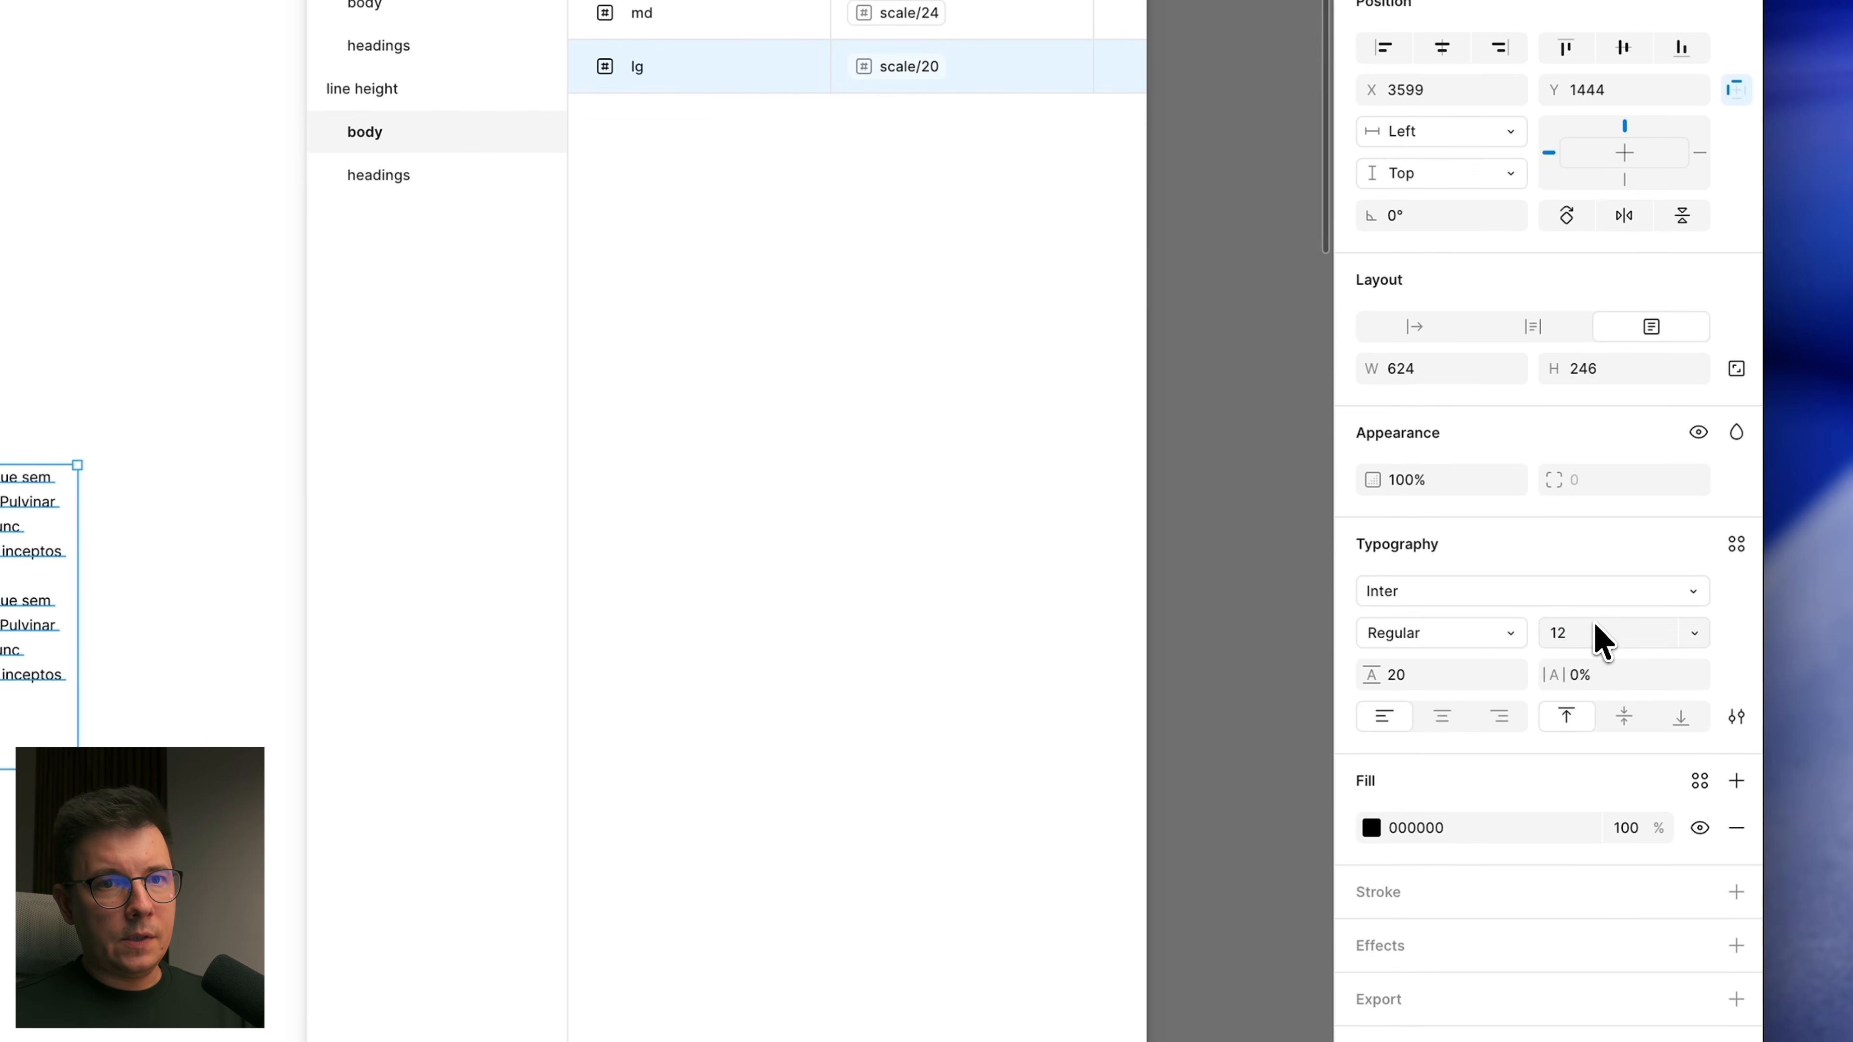
pyautogui.click(1595, 632)
pyautogui.press('Return')
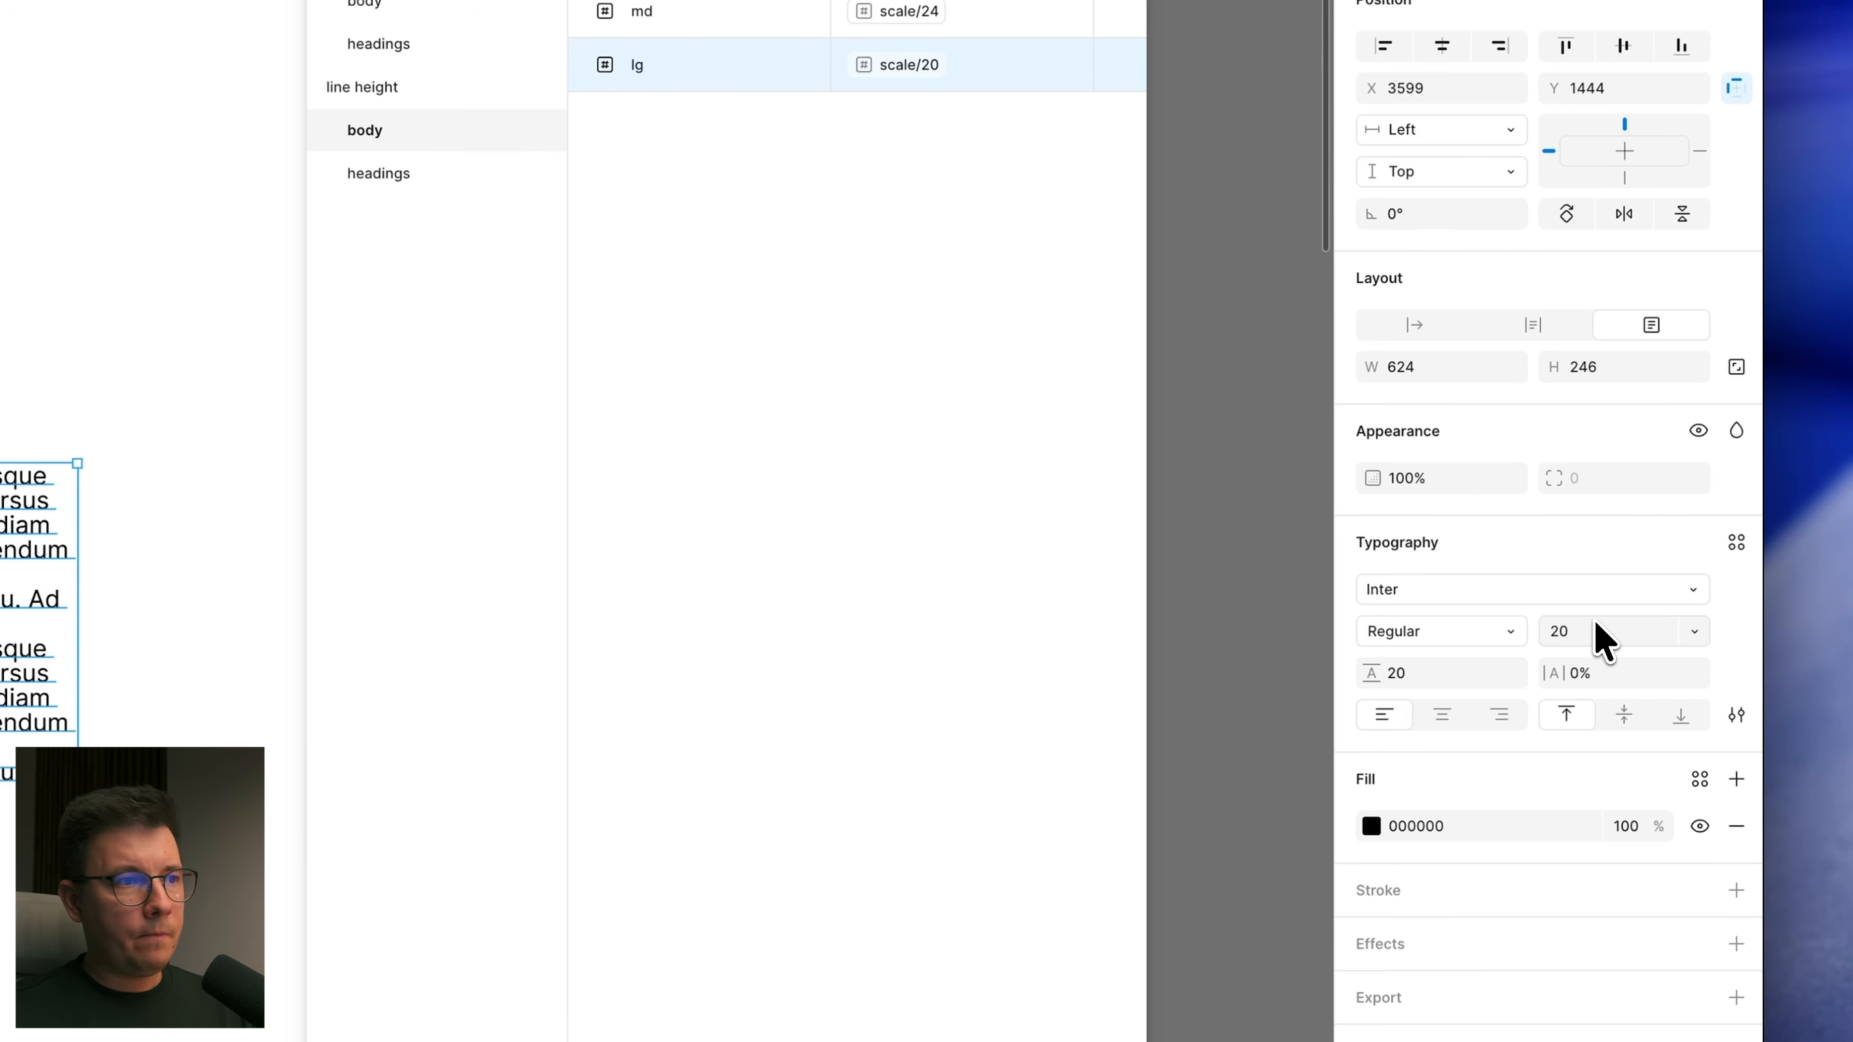
# Step: Raise the 20 px paragraph's line height to 28 and link the body line height variable lg to scale/28
pyautogui.press('Up')
pyautogui.press('Up')
pyautogui.press('Up')
pyautogui.press('Up')
pyautogui.press('Up')
pyautogui.press('Up')
pyautogui.press('Up')
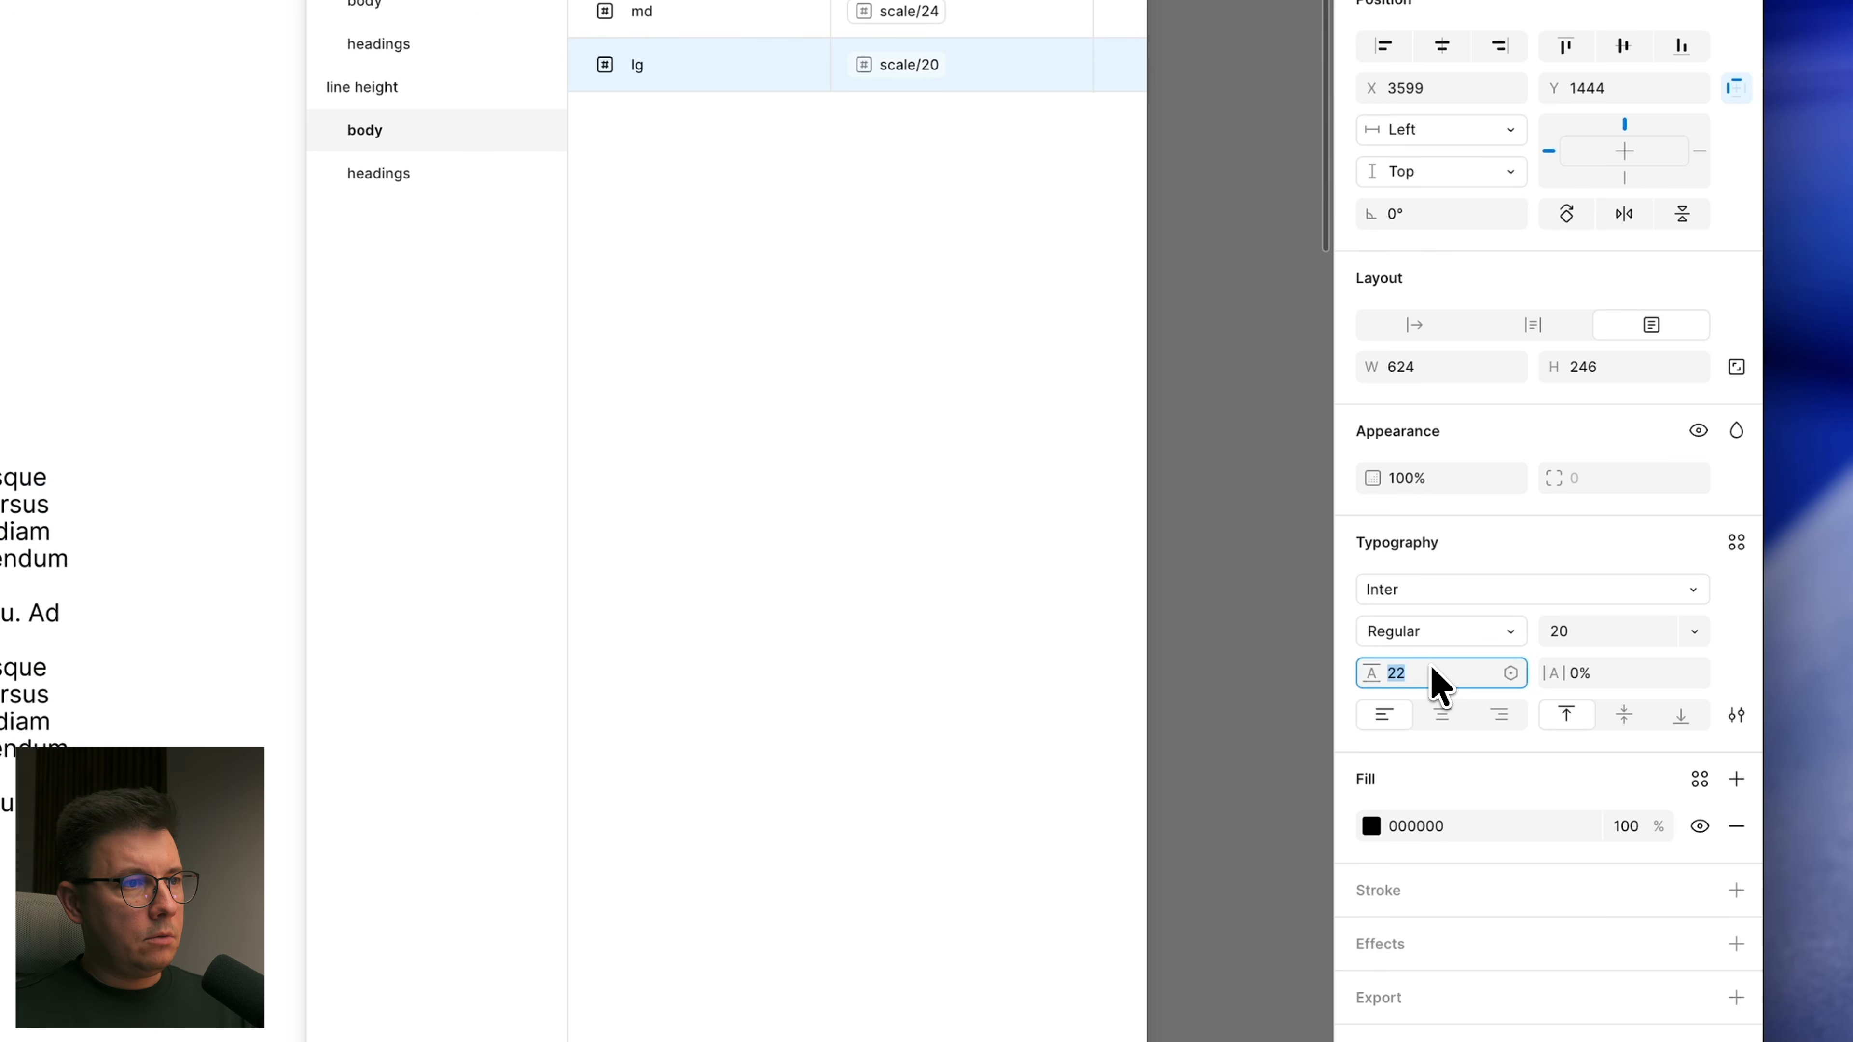
pyautogui.press('Up')
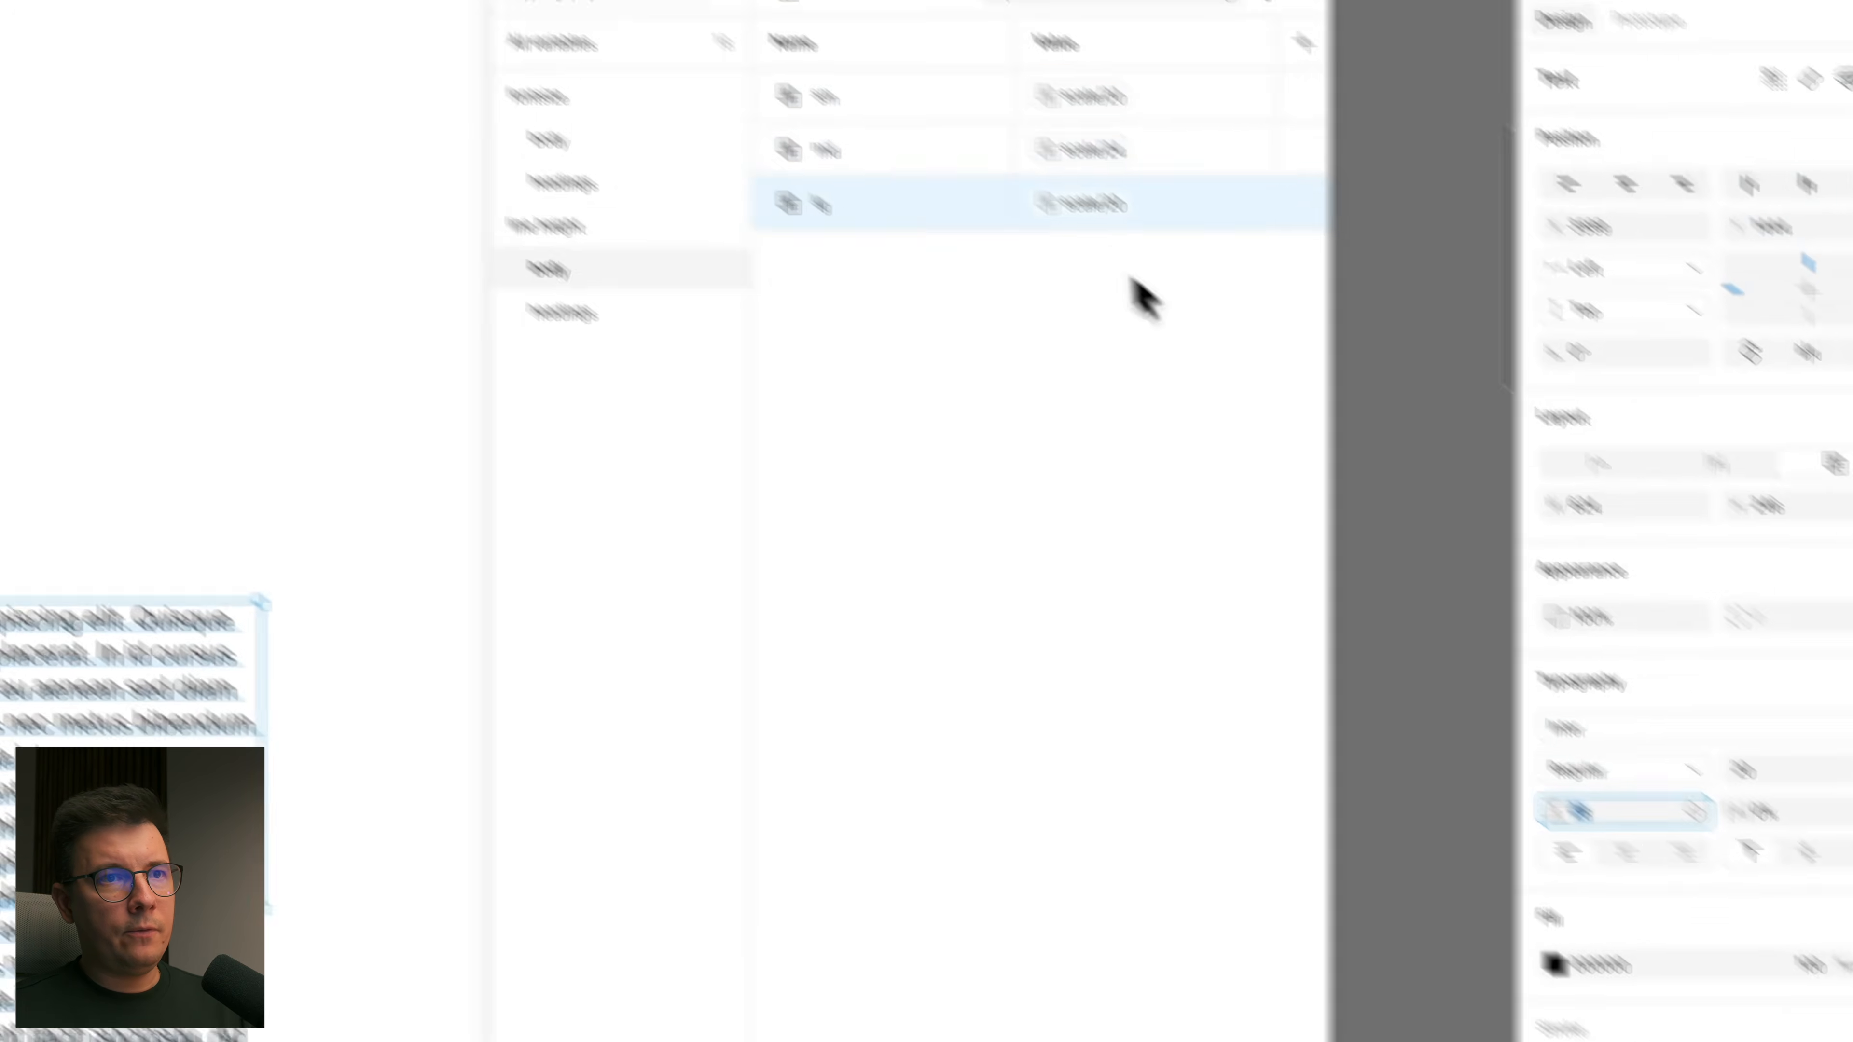
pyautogui.click(906, 65)
pyautogui.click(1261, 747)
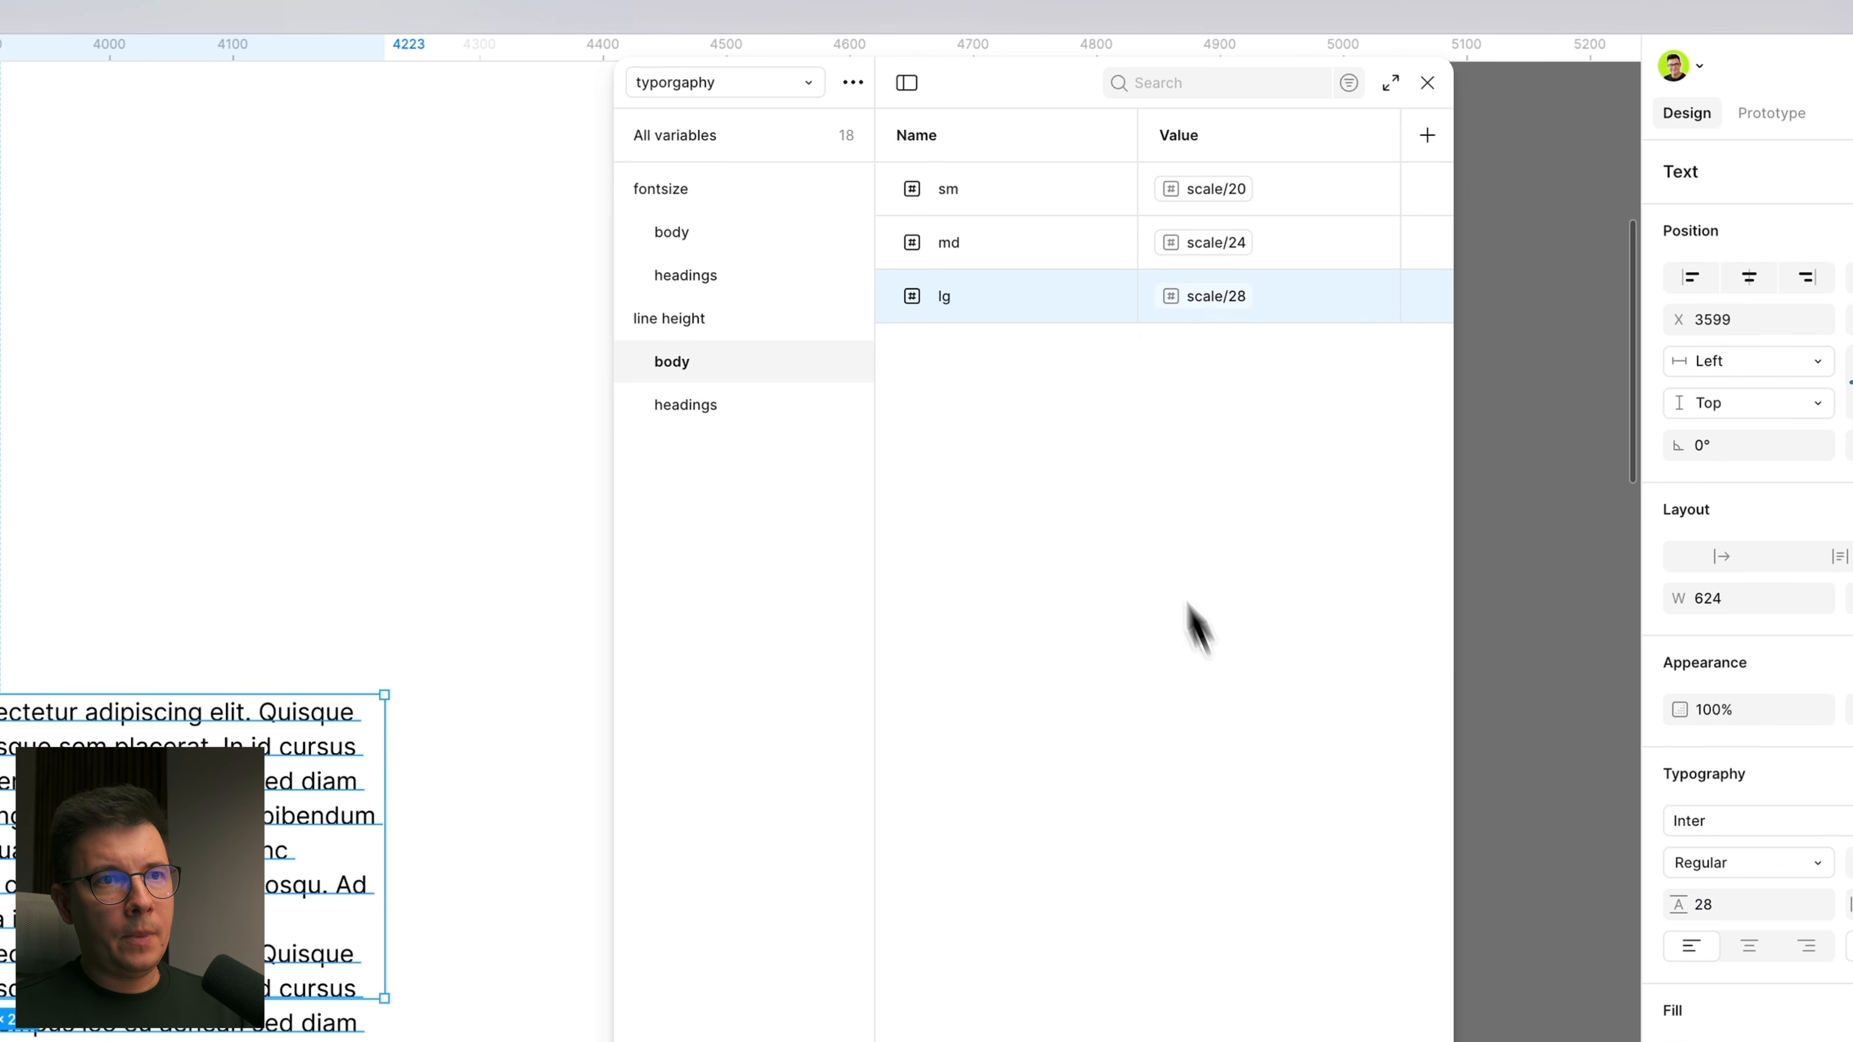
# Step: Set the short sample text to 20 px with line height 24 and link the headings line height variable h6 to scale/24
pyautogui.click(525, 610)
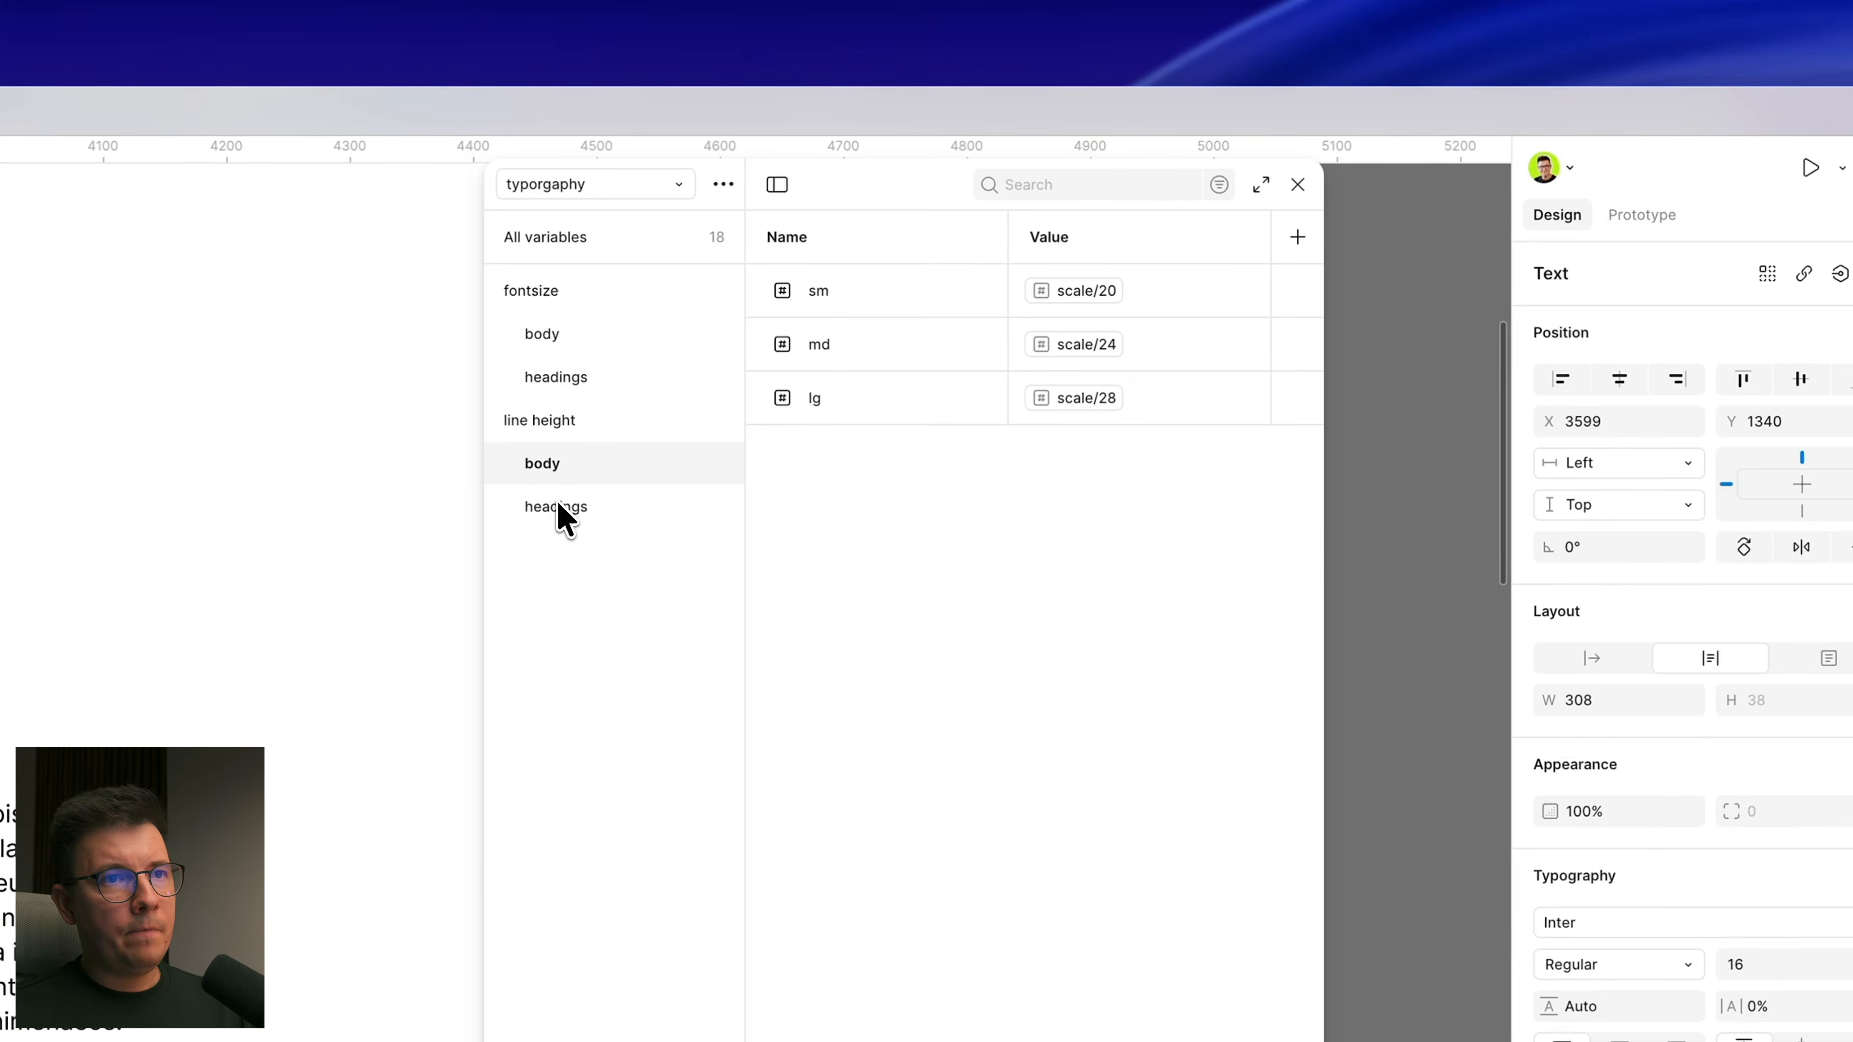
pyautogui.click(556, 507)
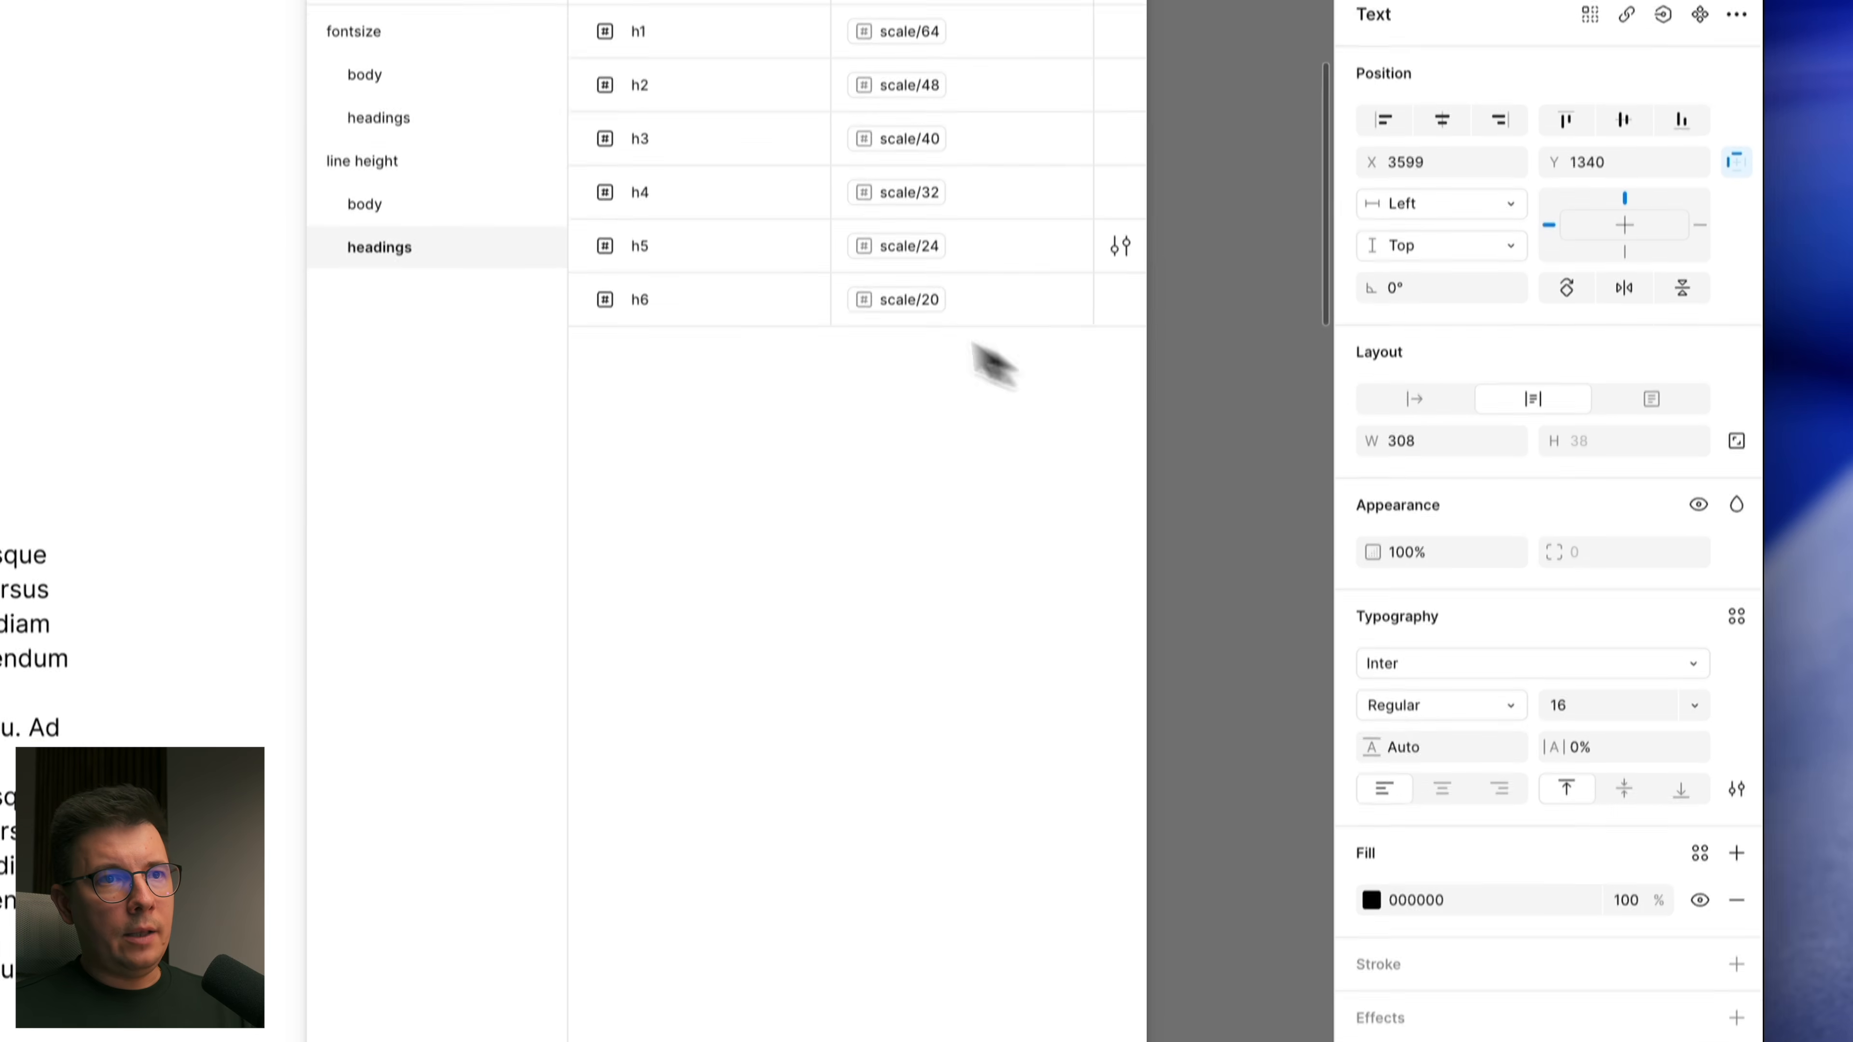
pyautogui.click(1593, 705)
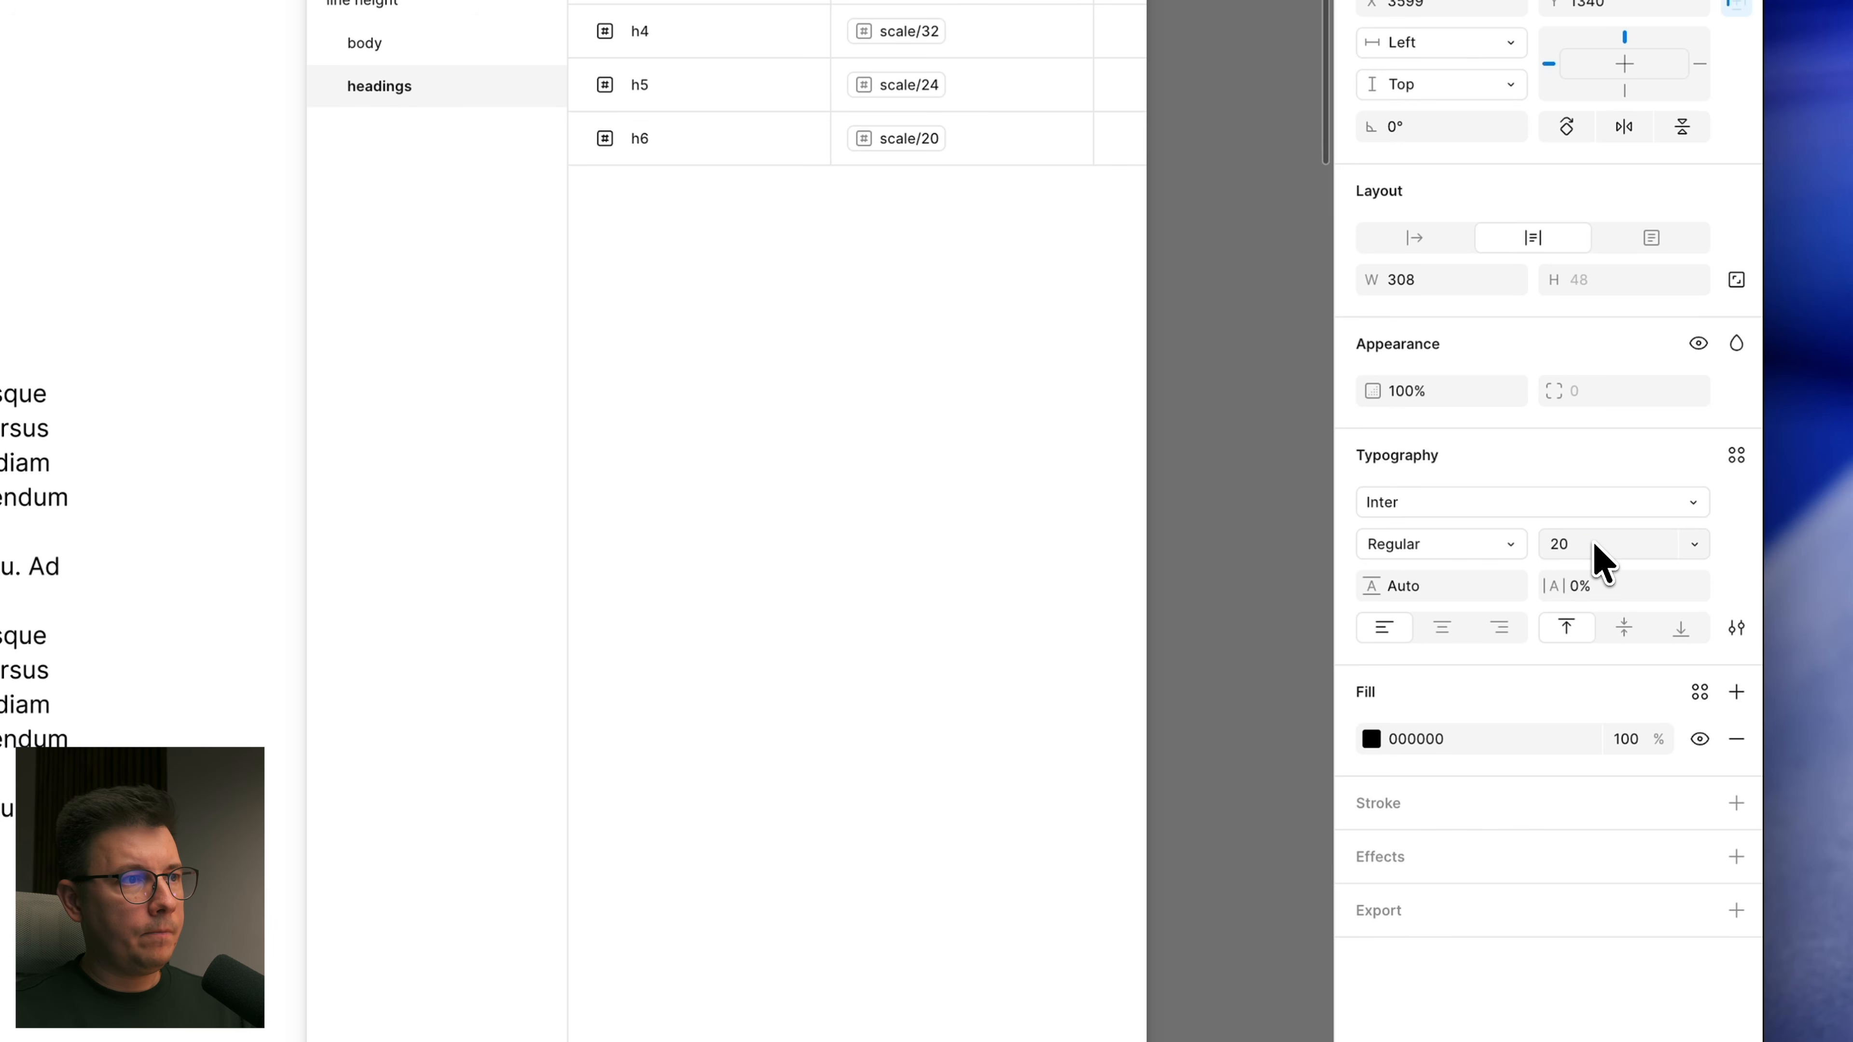
pyautogui.click(1441, 590)
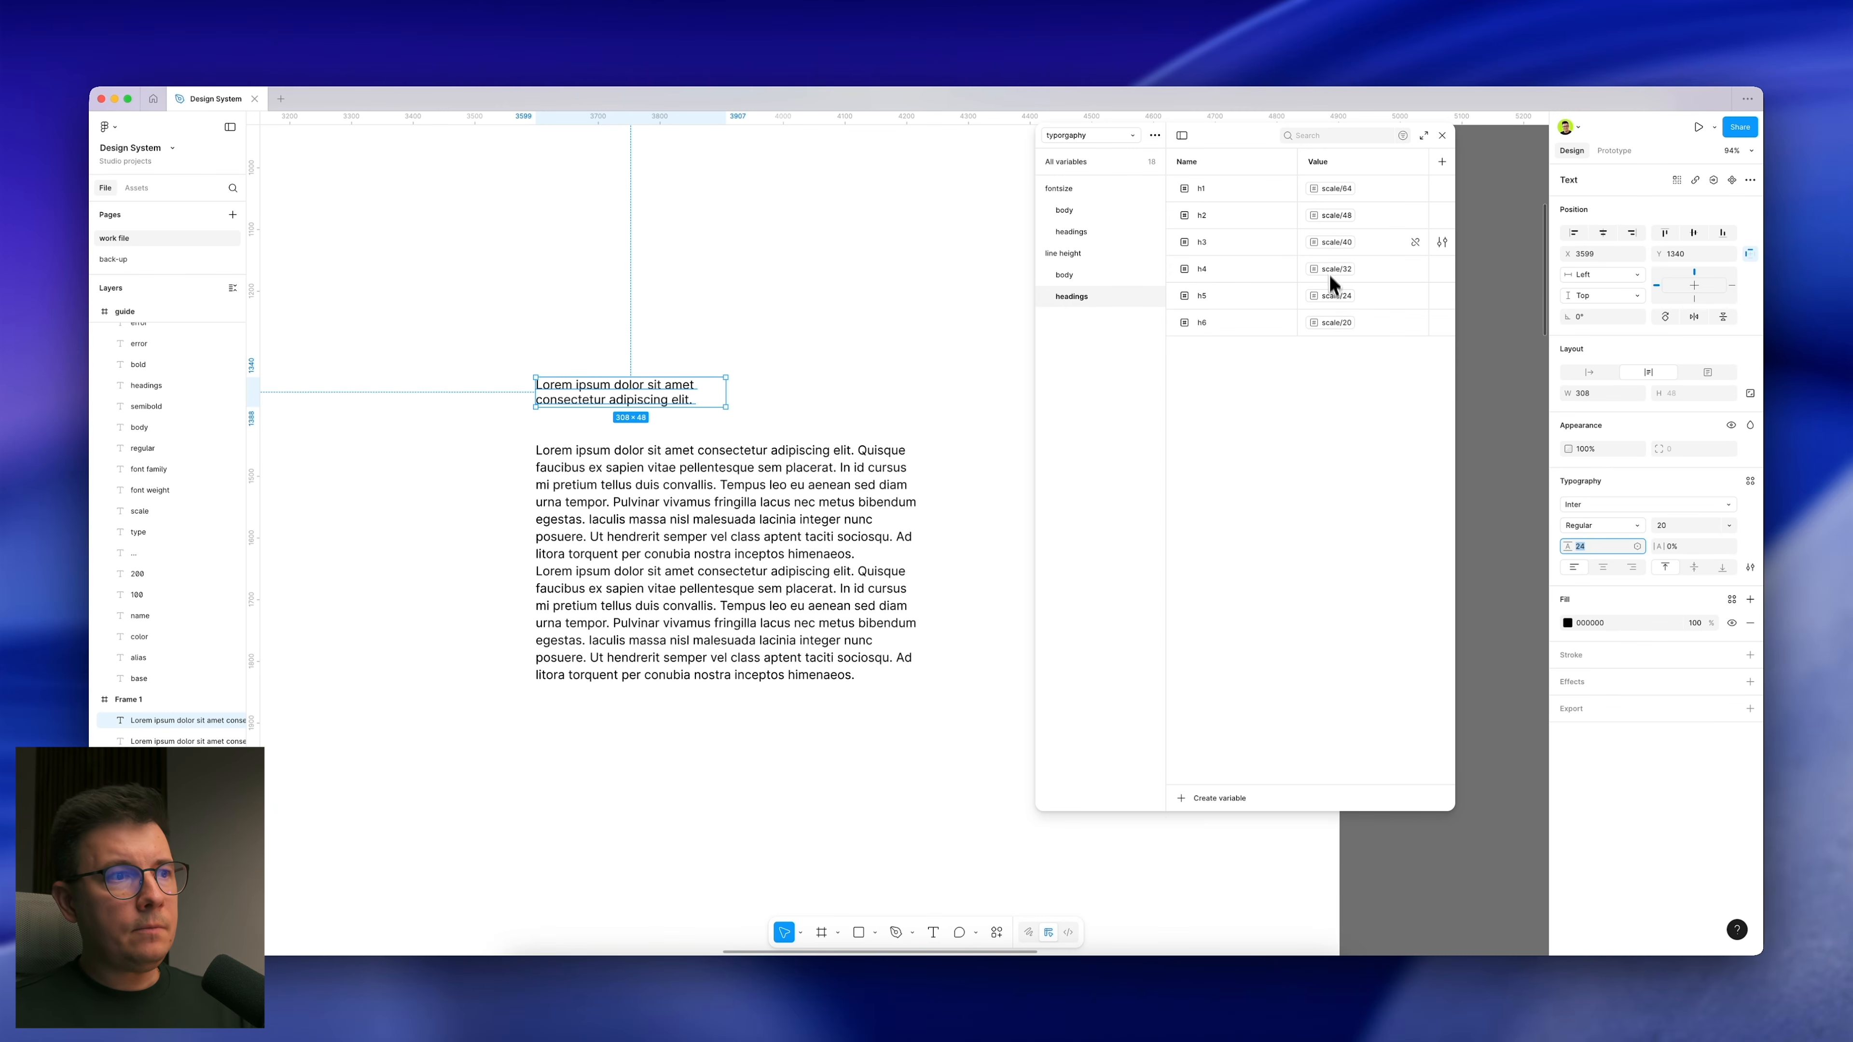
pyautogui.click(1329, 328)
pyautogui.click(1341, 525)
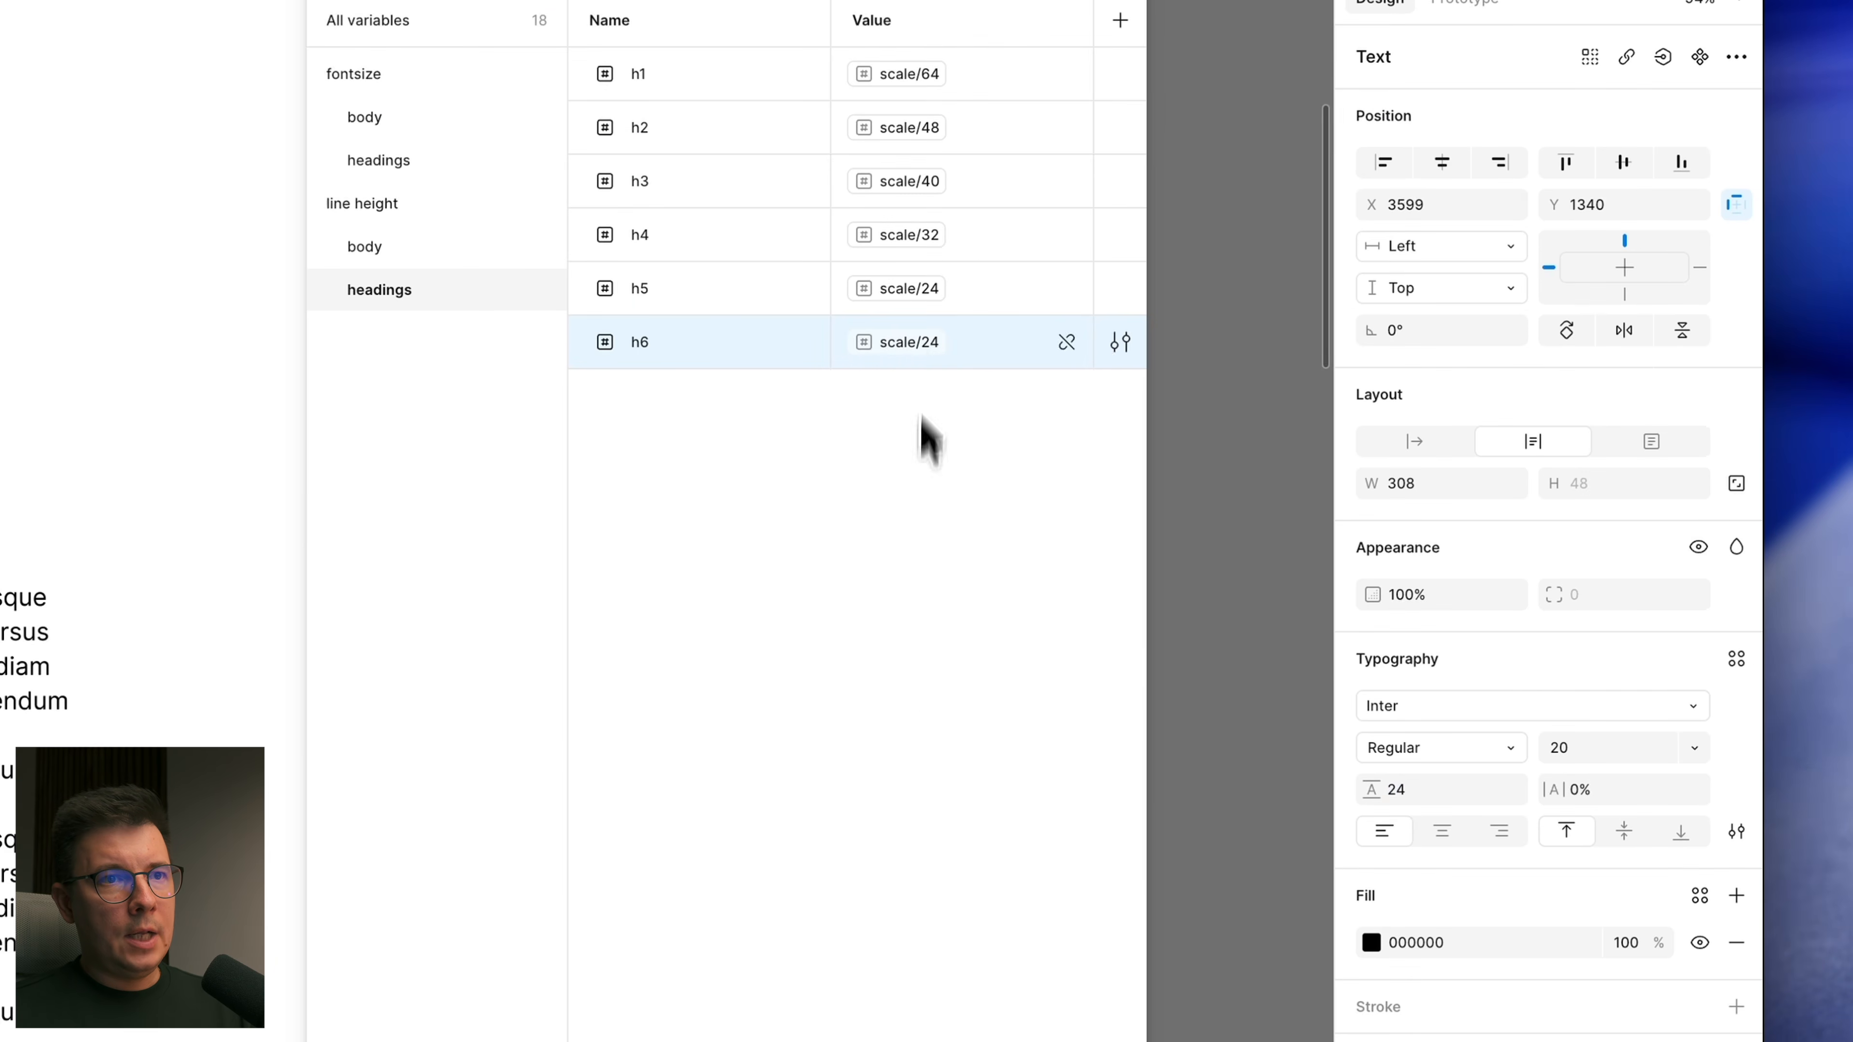
# Step: Set the short sample text to 24 px with line height 32 and link the headings line height variable h5 to scale/32
pyautogui.click(744, 288)
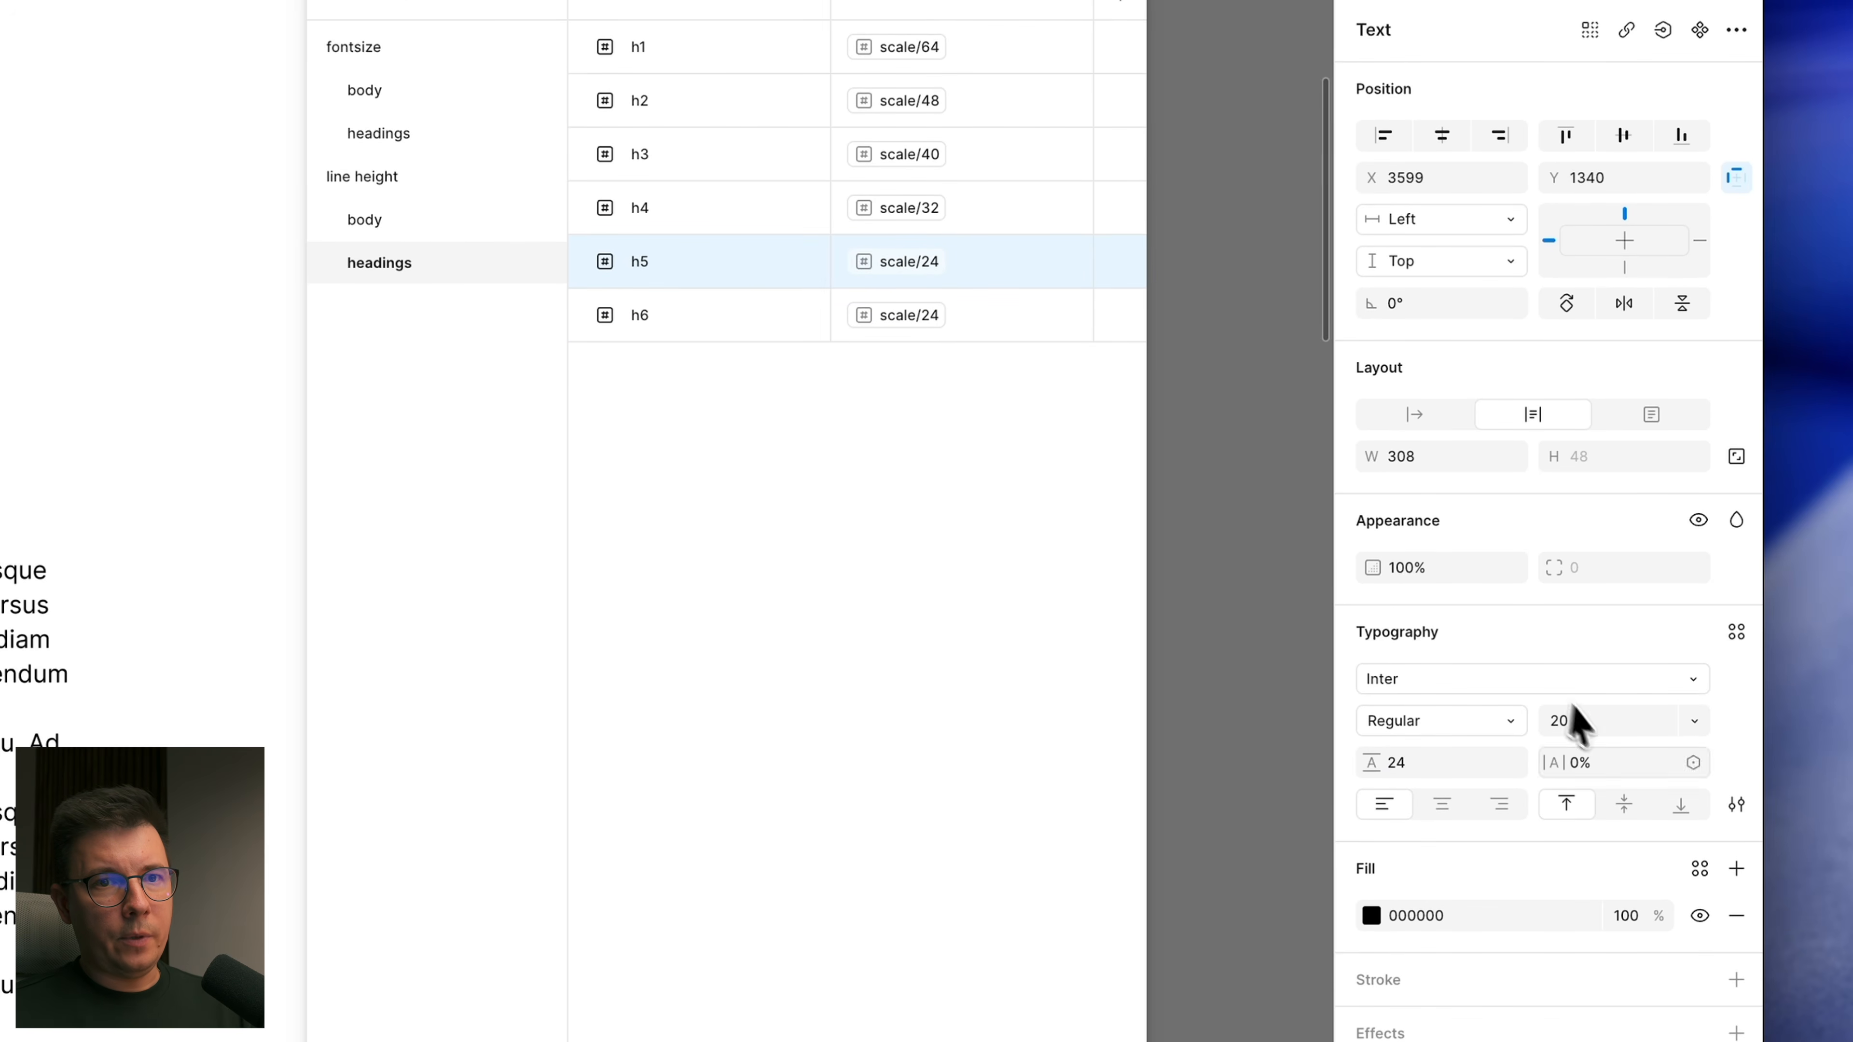
pyautogui.click(1601, 724)
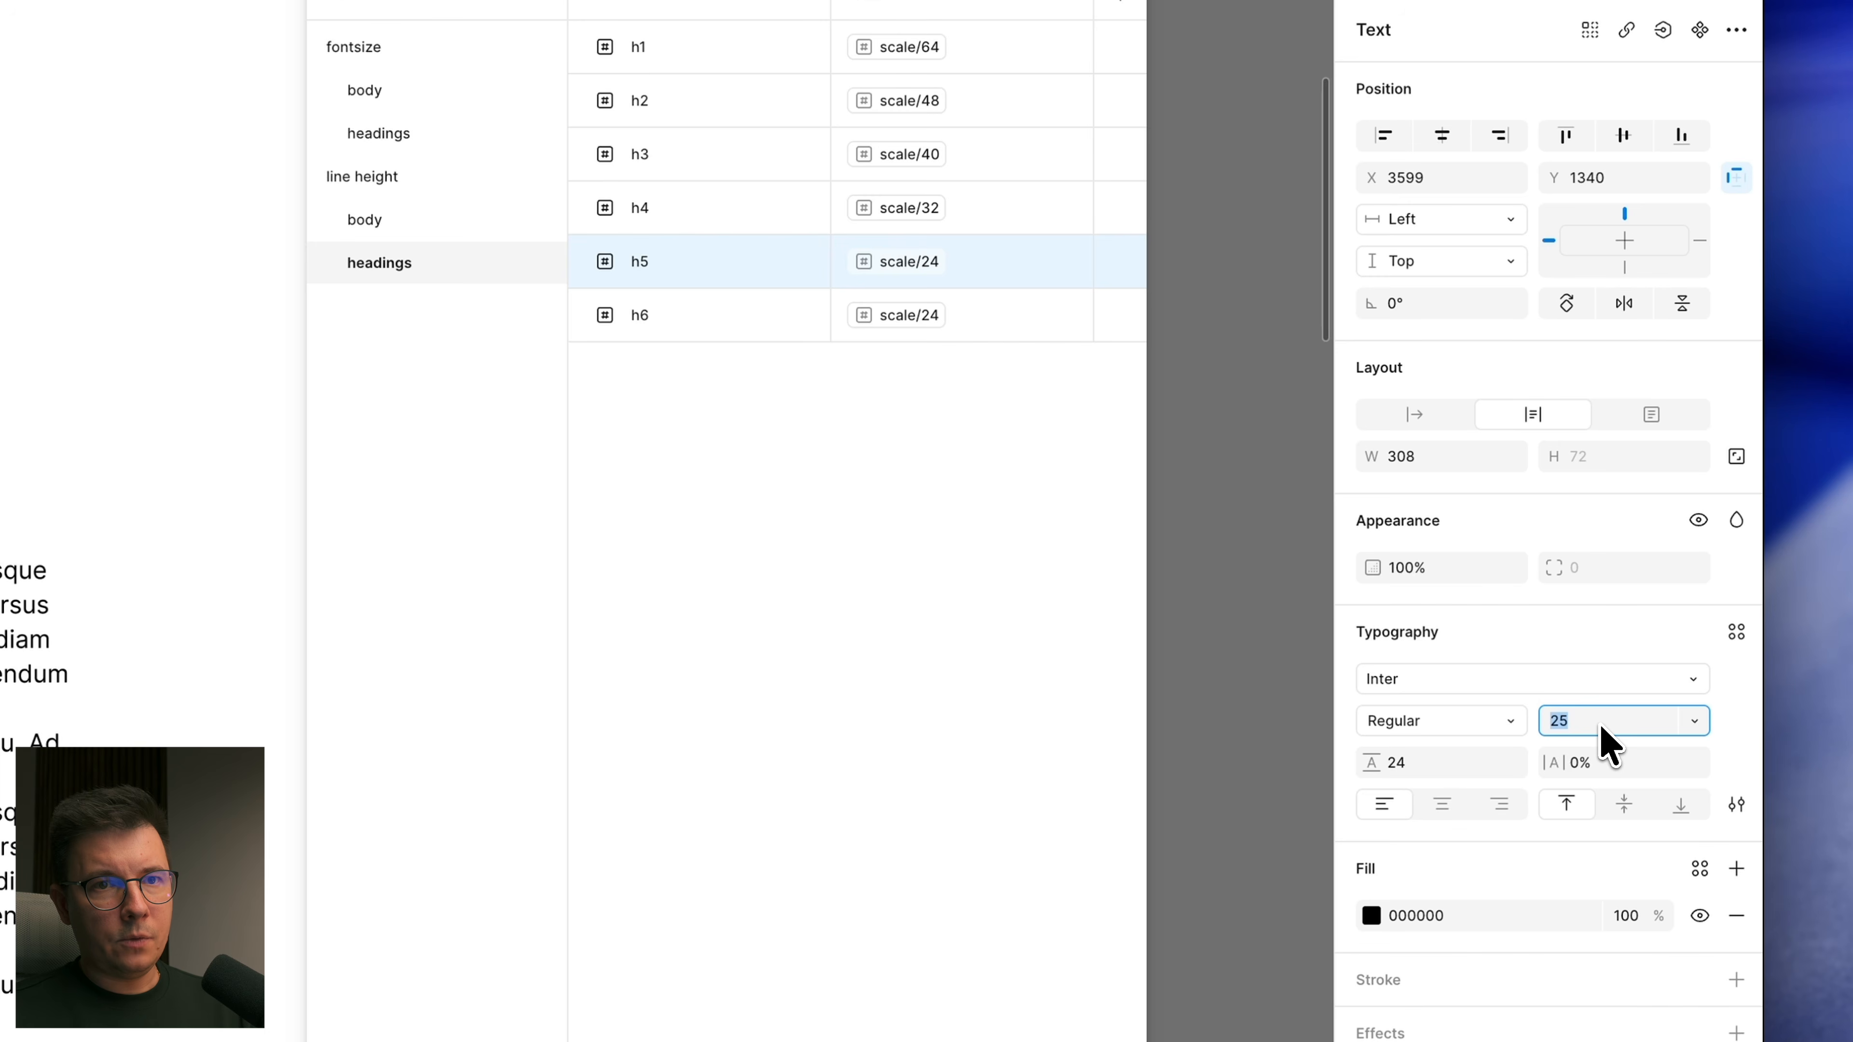
pyautogui.click(1428, 762)
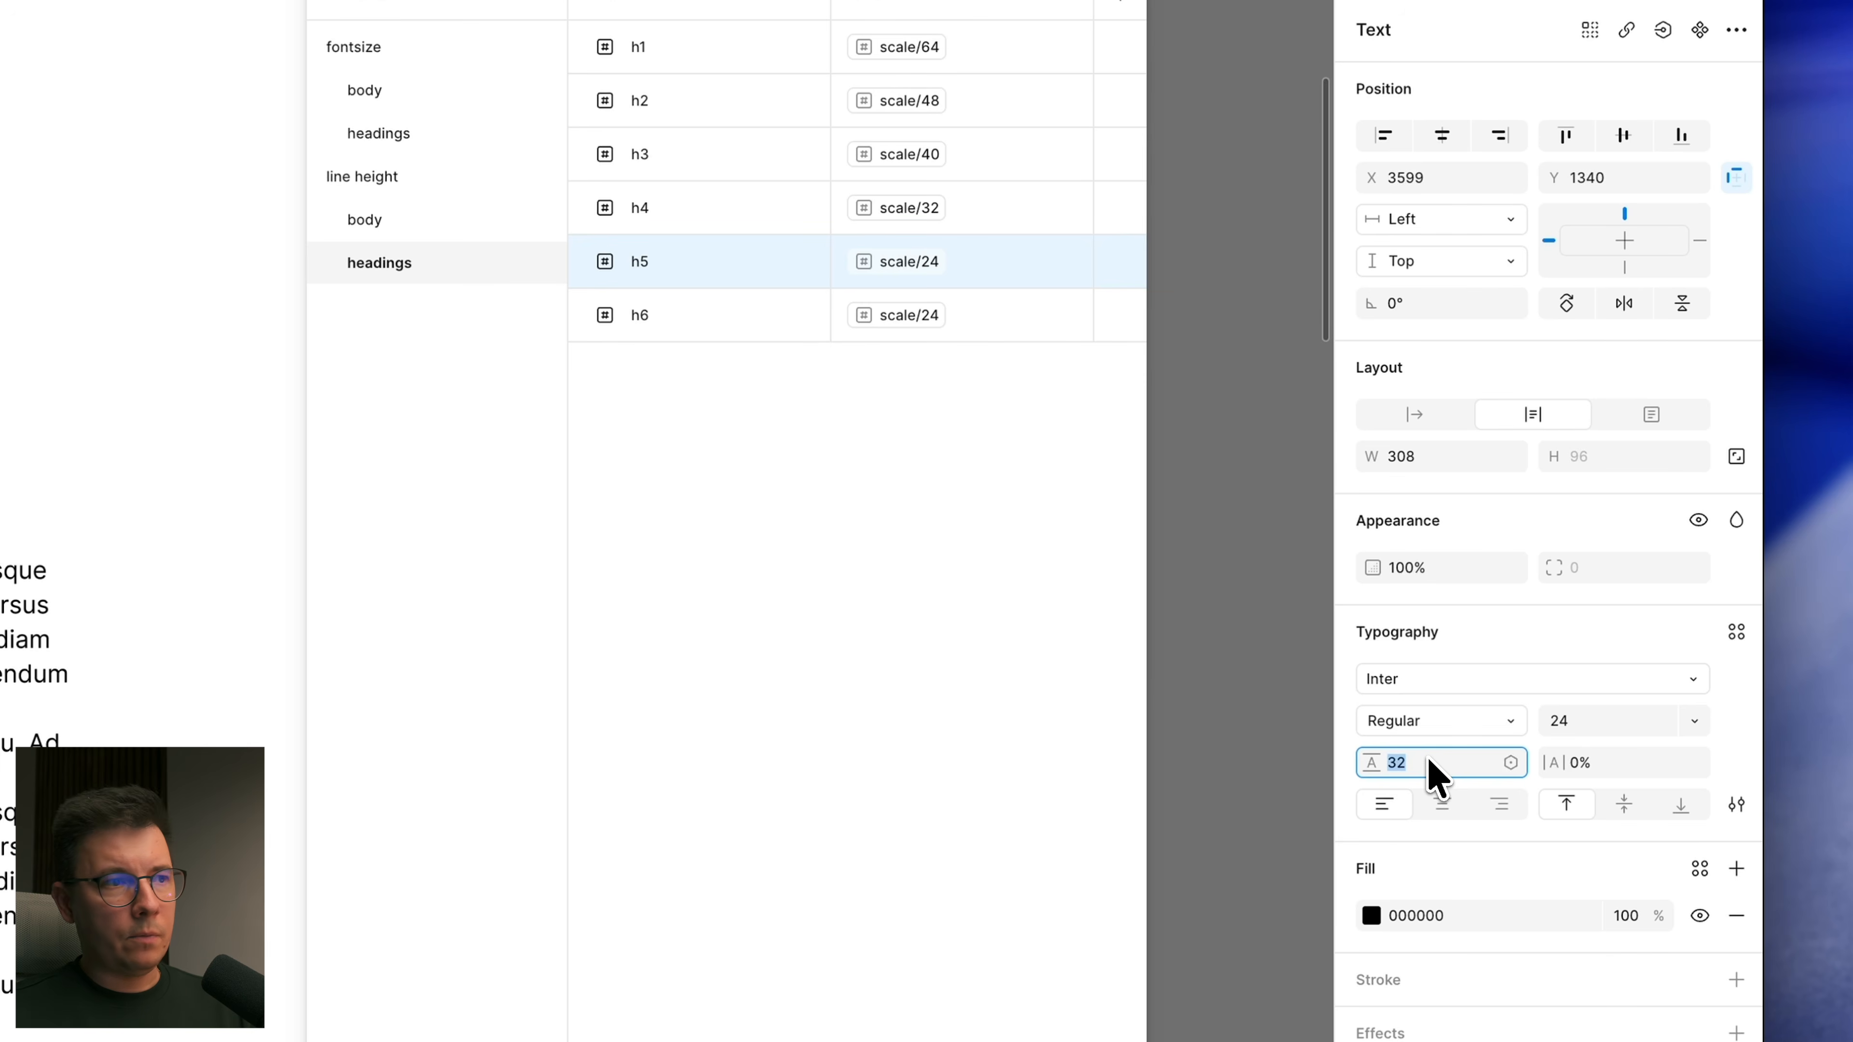
pyautogui.click(921, 269)
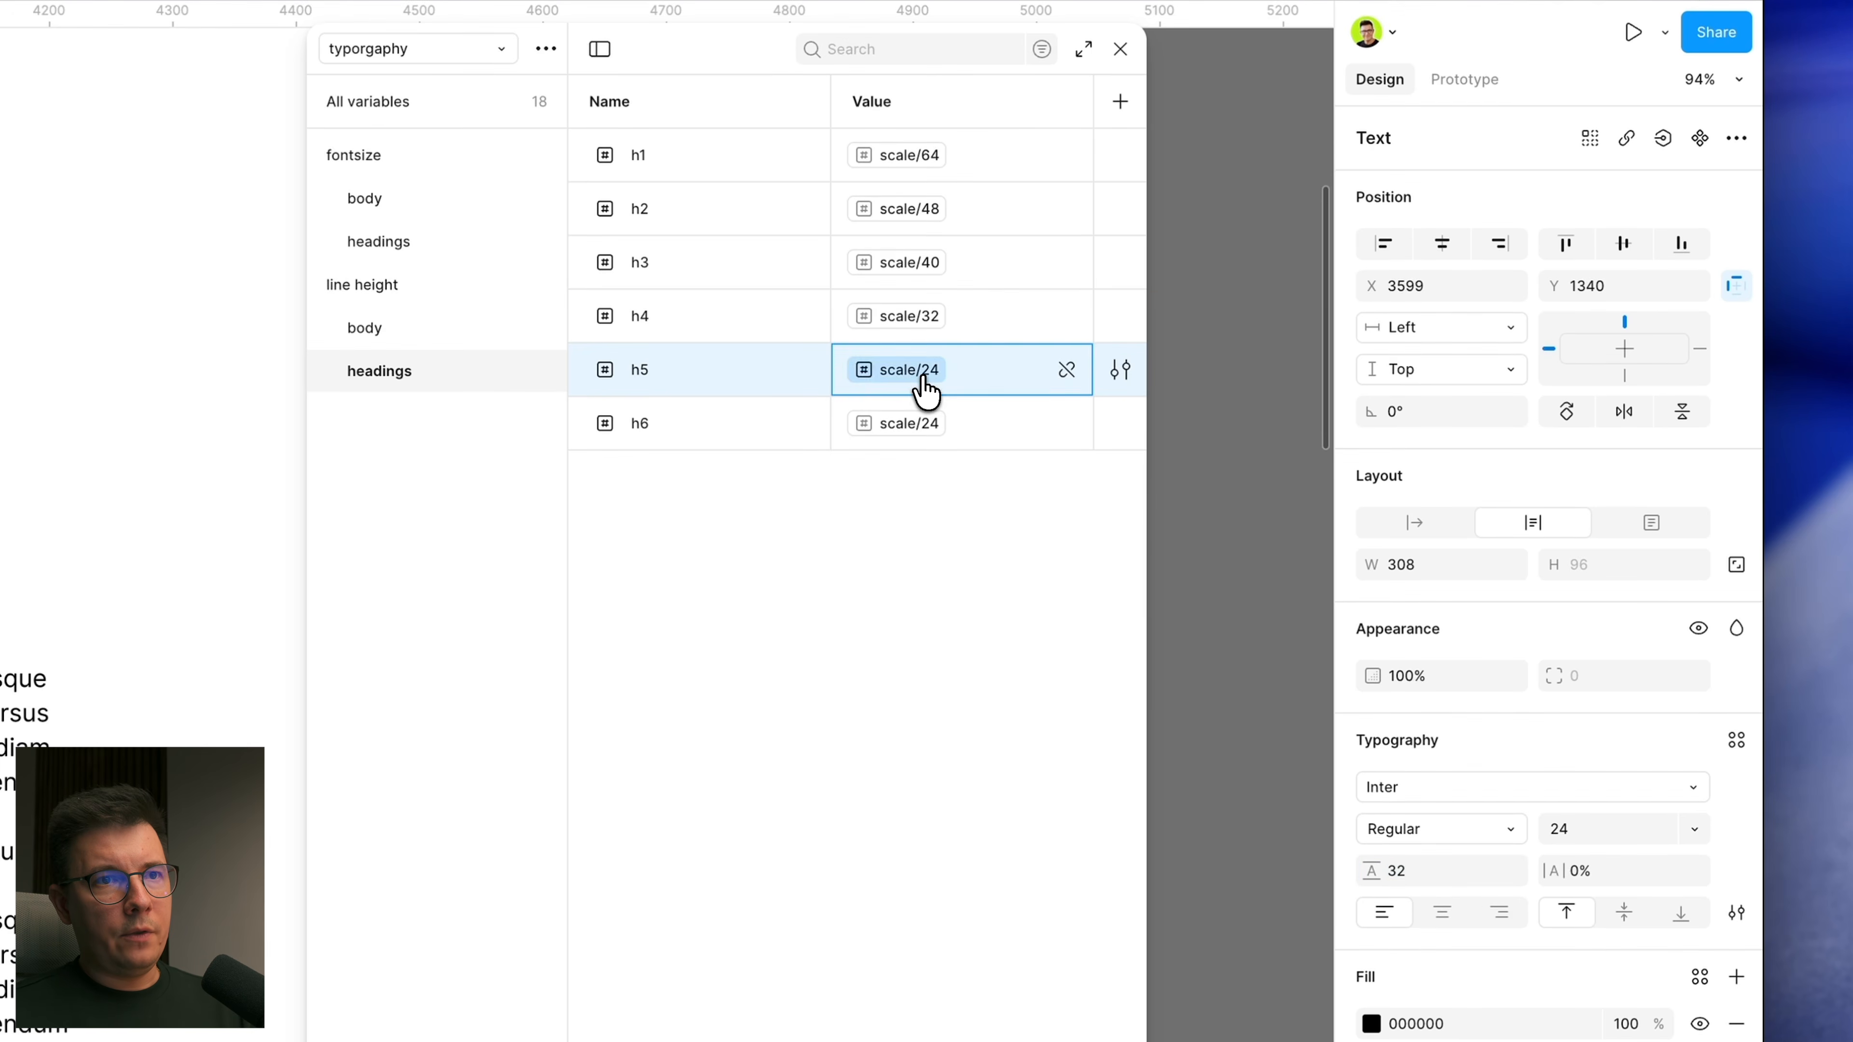
pyautogui.click(925, 392)
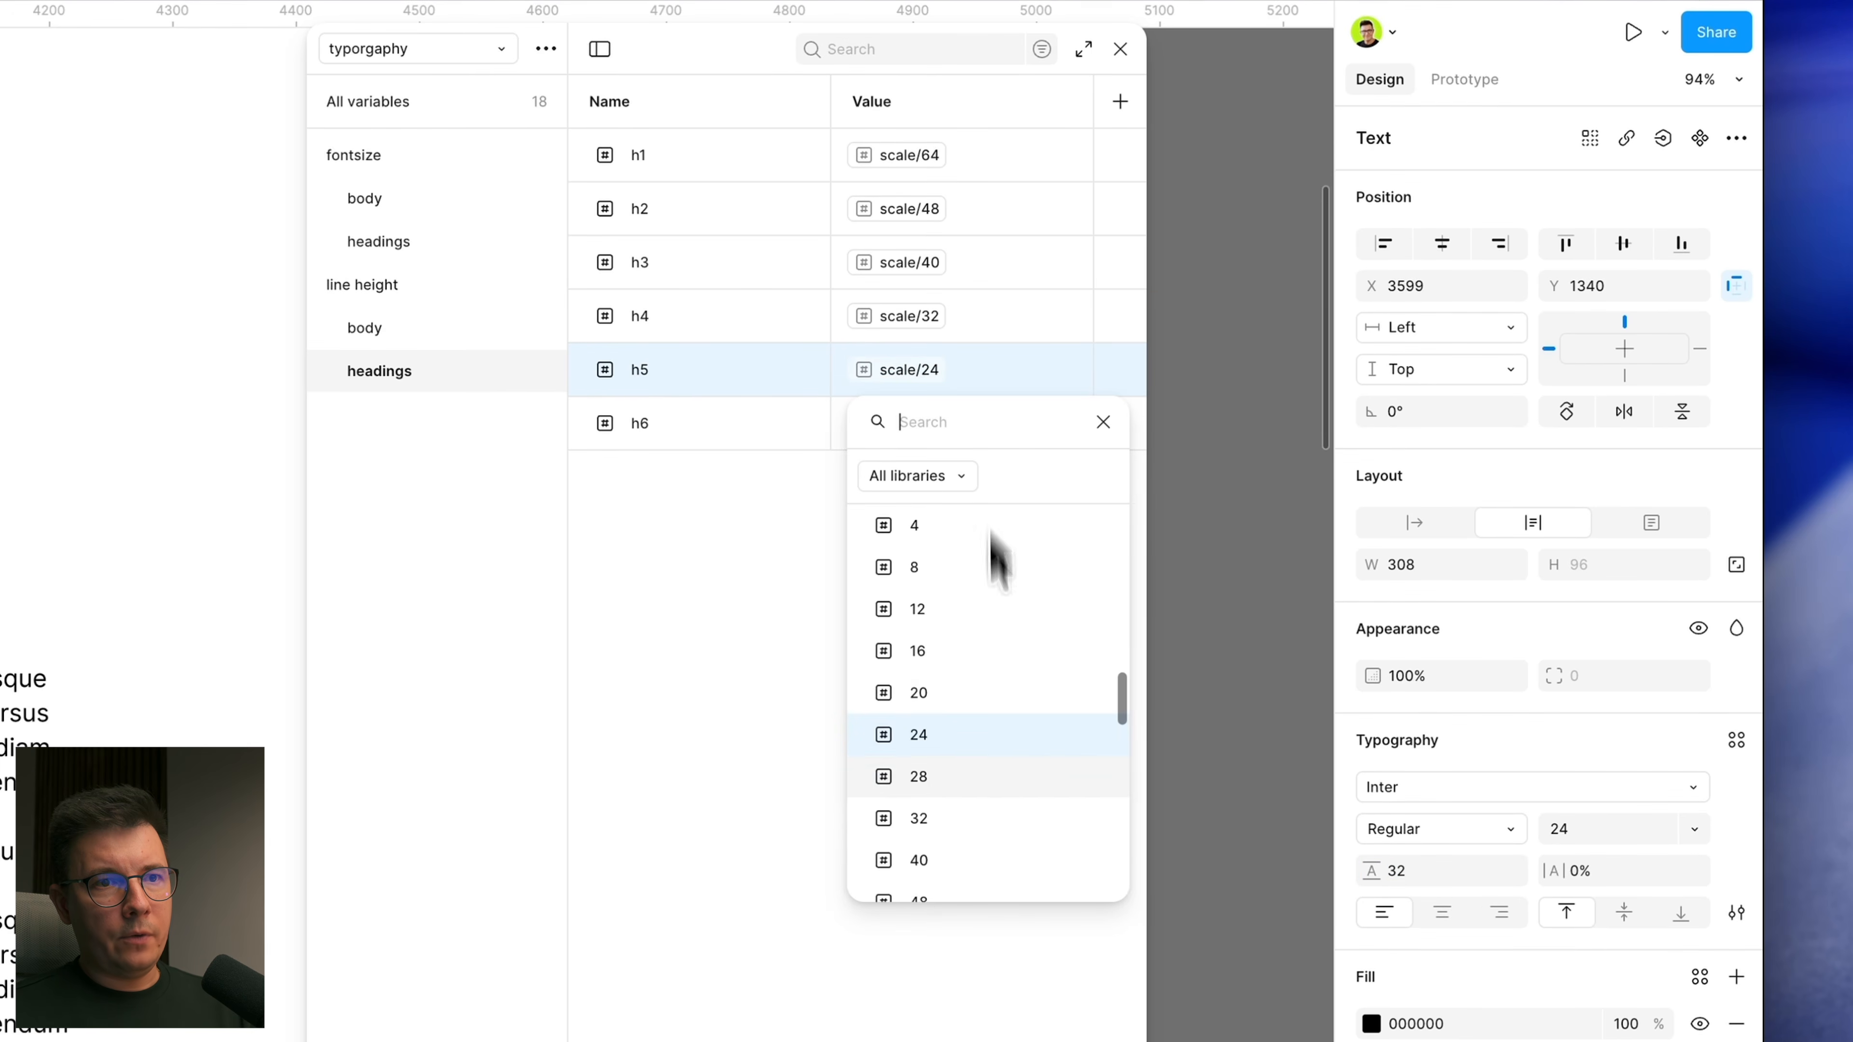
pyautogui.click(928, 822)
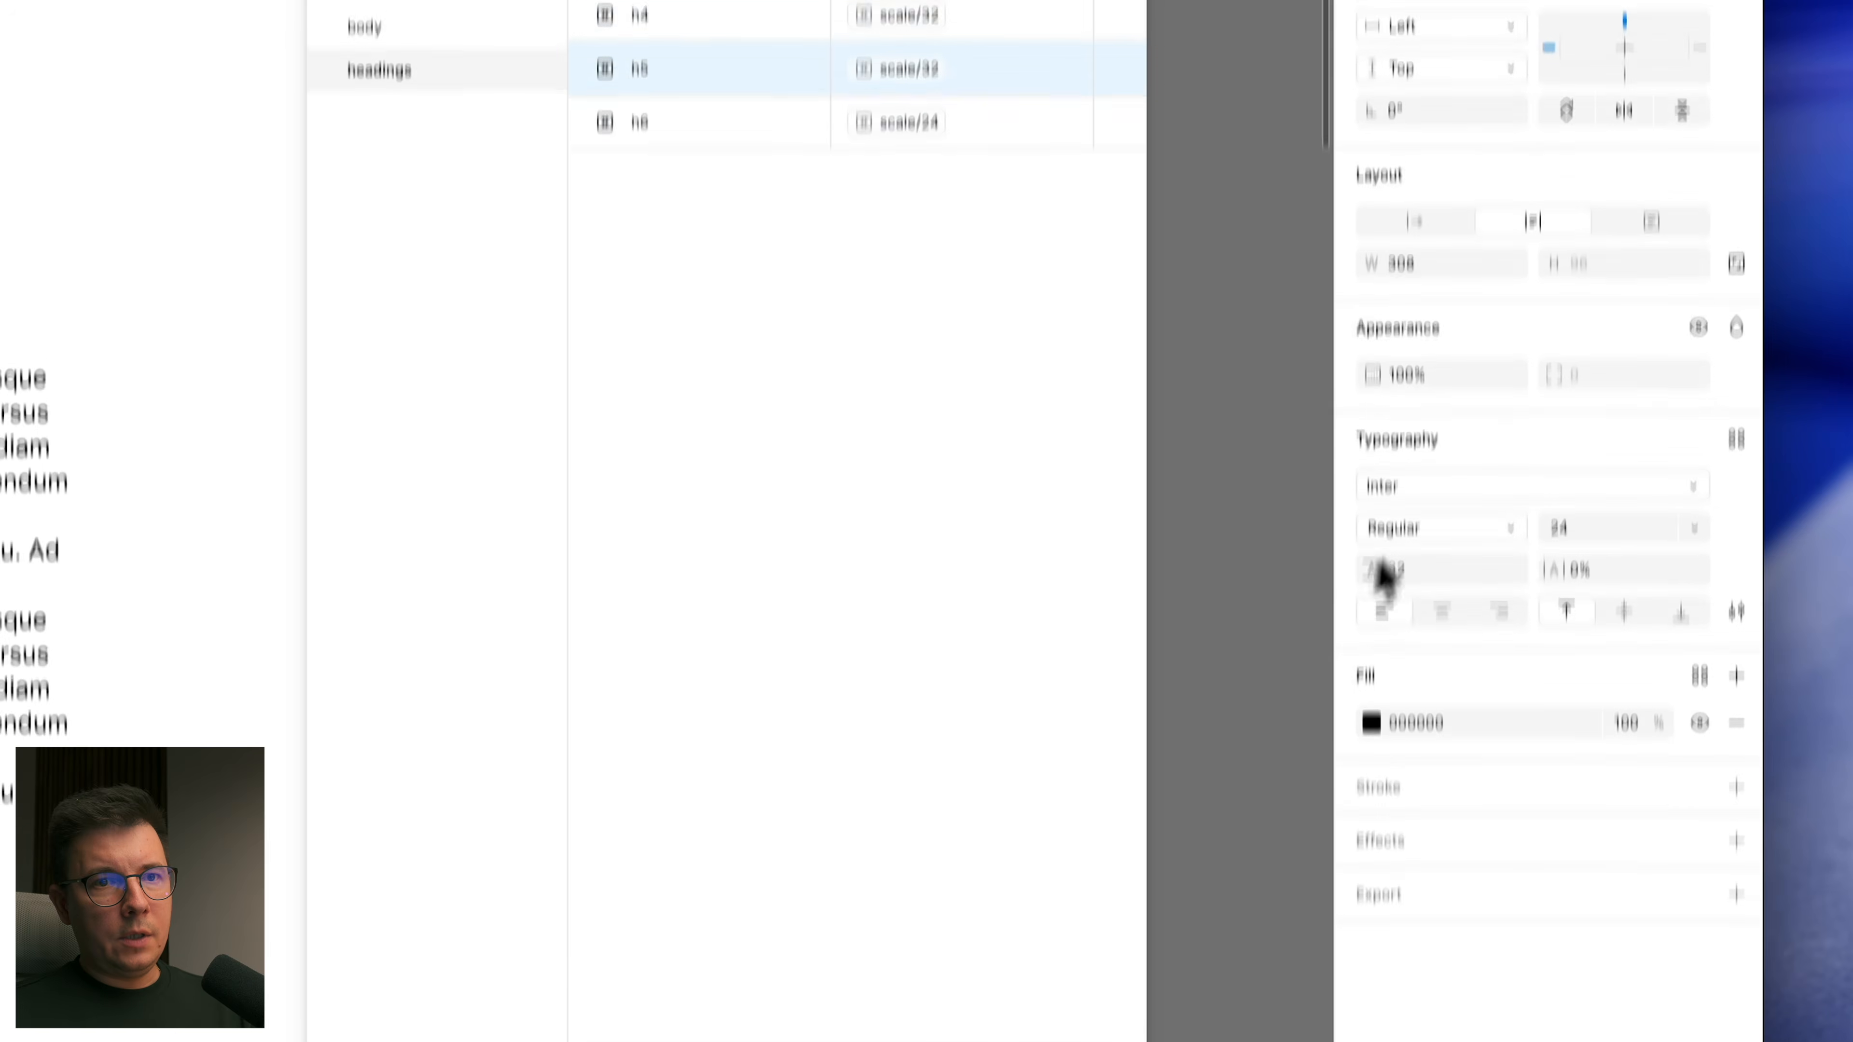
pyautogui.click(1434, 877)
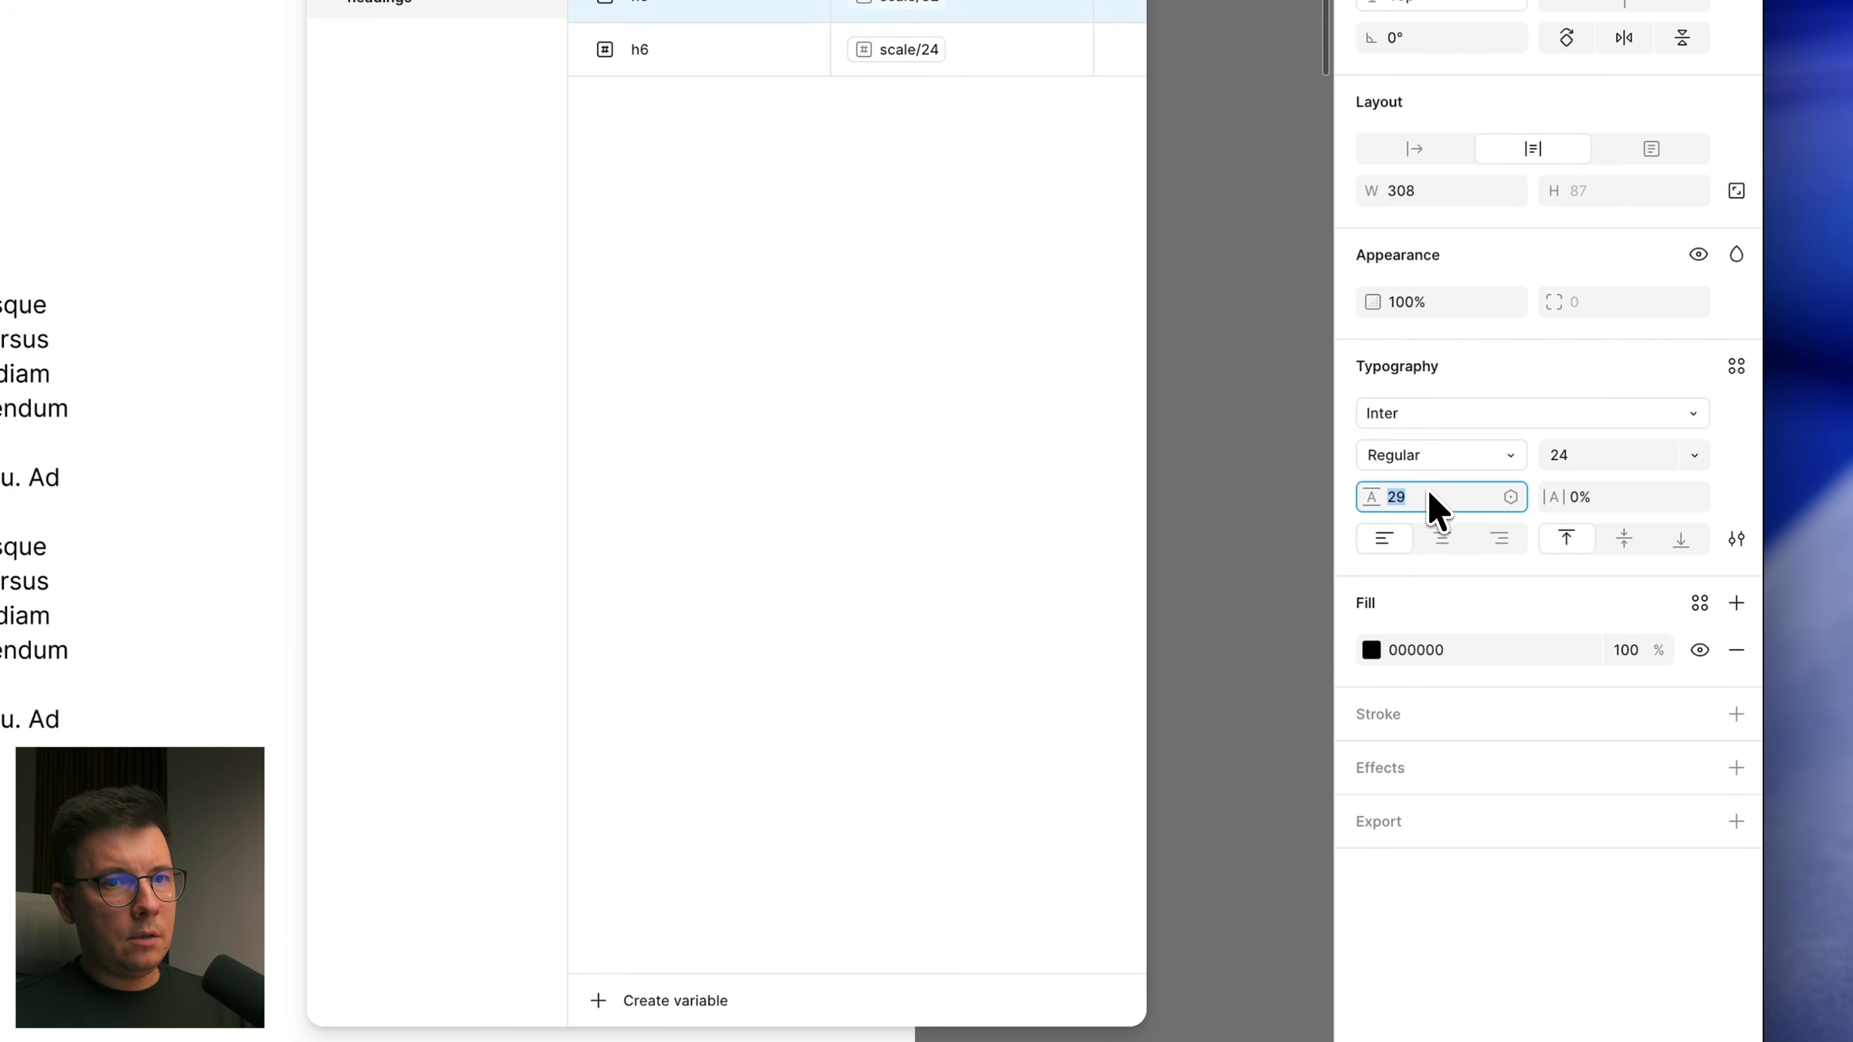
pyautogui.press('Up')
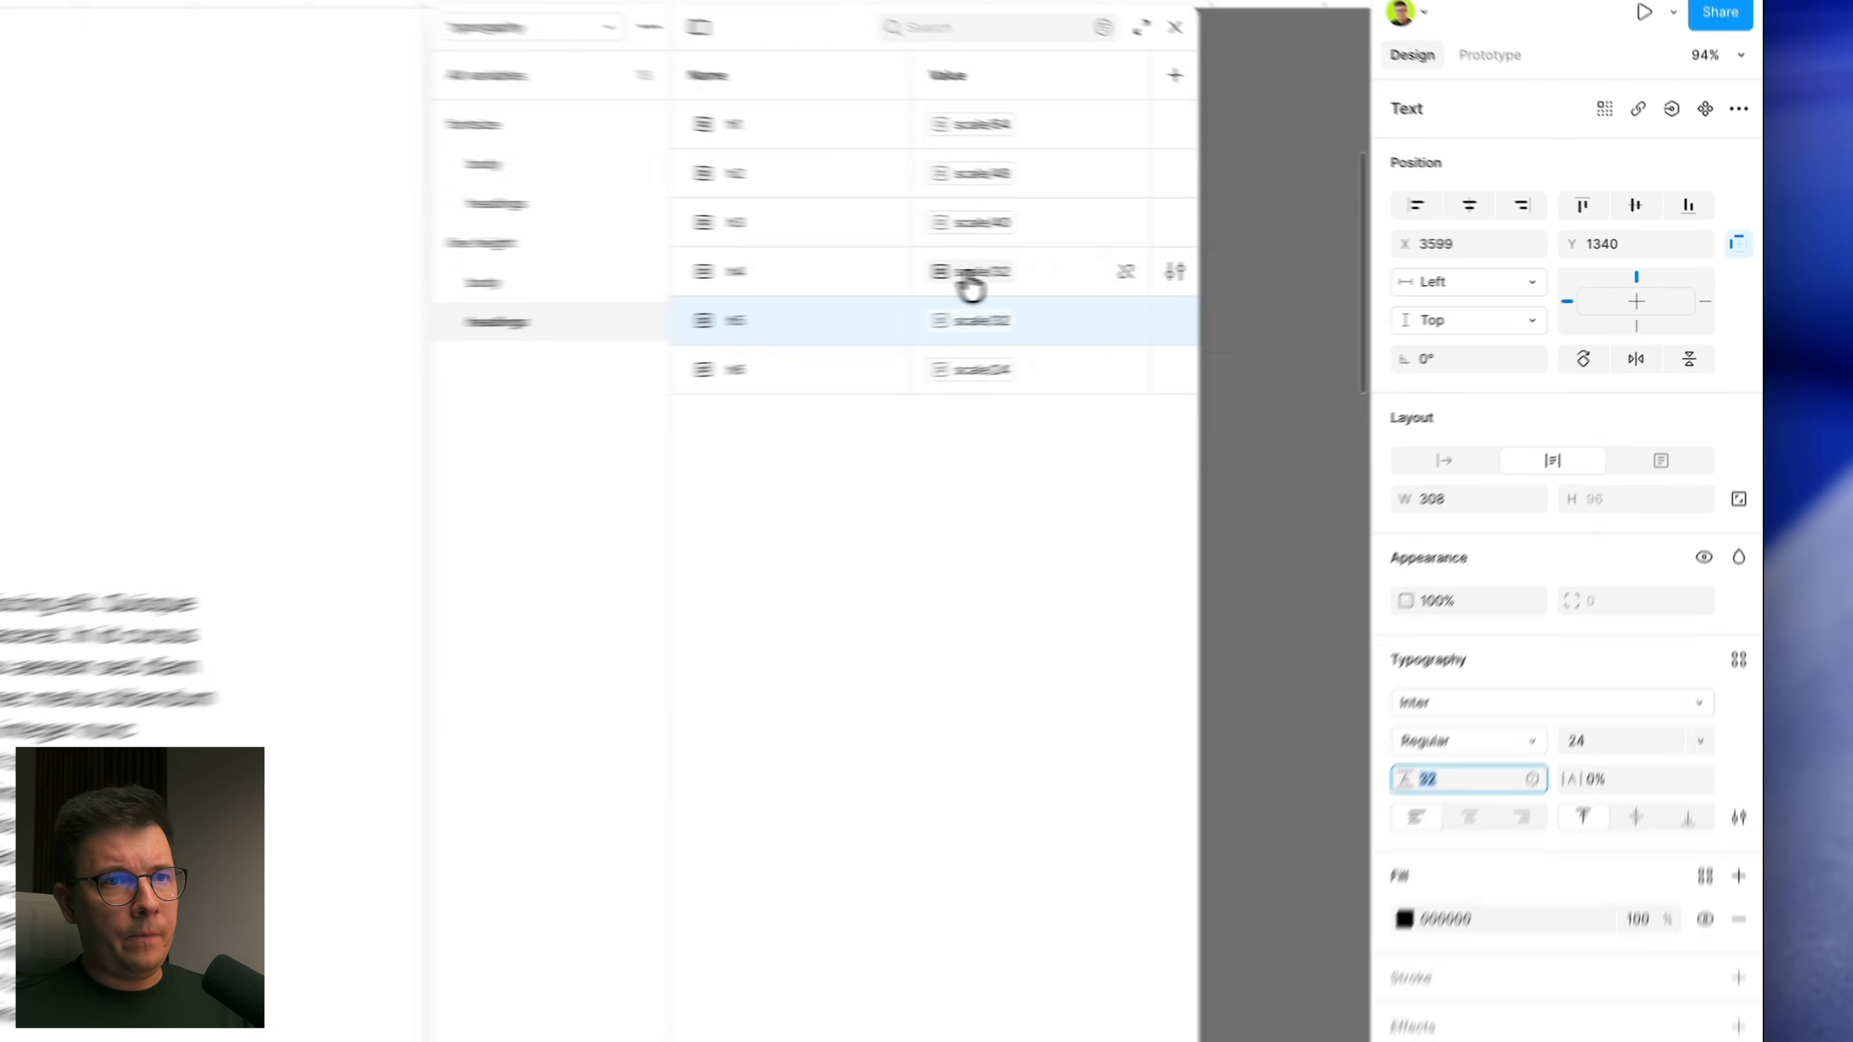
# Step: Set the short sample text to 32 px, move it up to about Y 1216, and widen its box to about 454
pyautogui.click(1339, 272)
pyautogui.click(1228, 431)
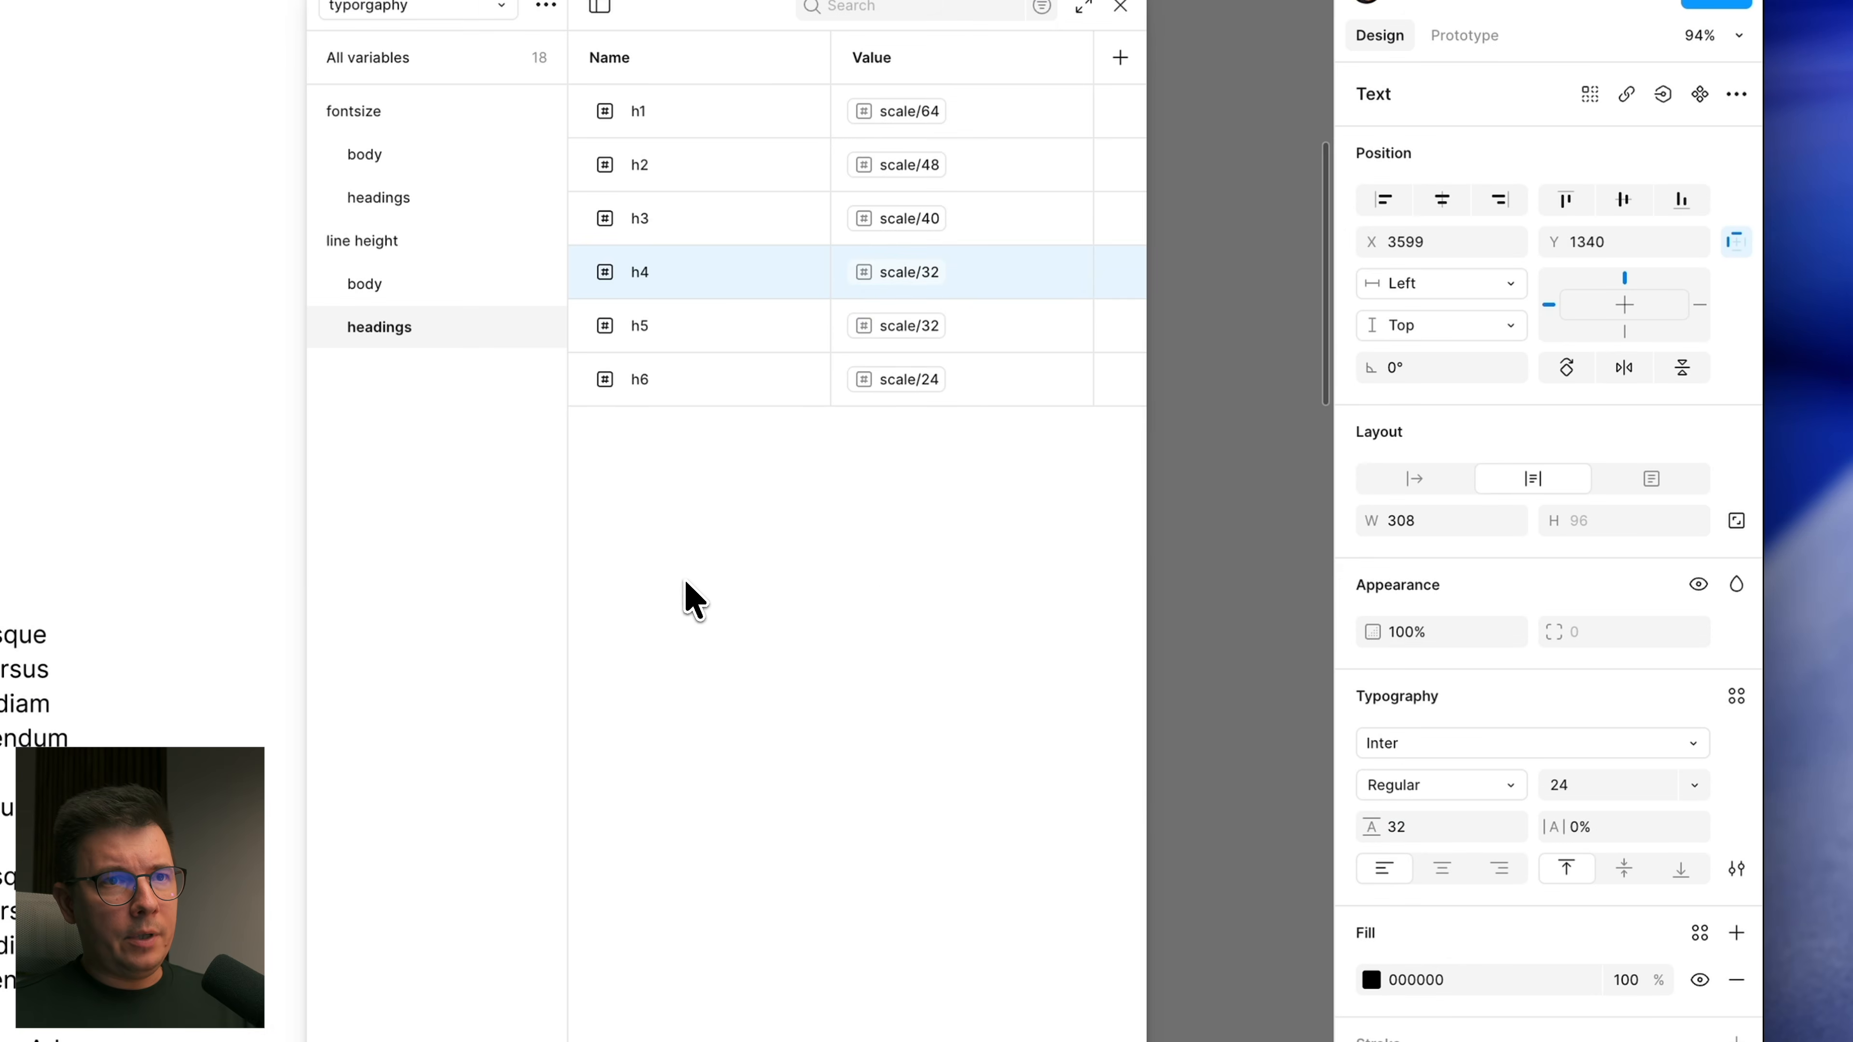
pyautogui.click(1589, 794)
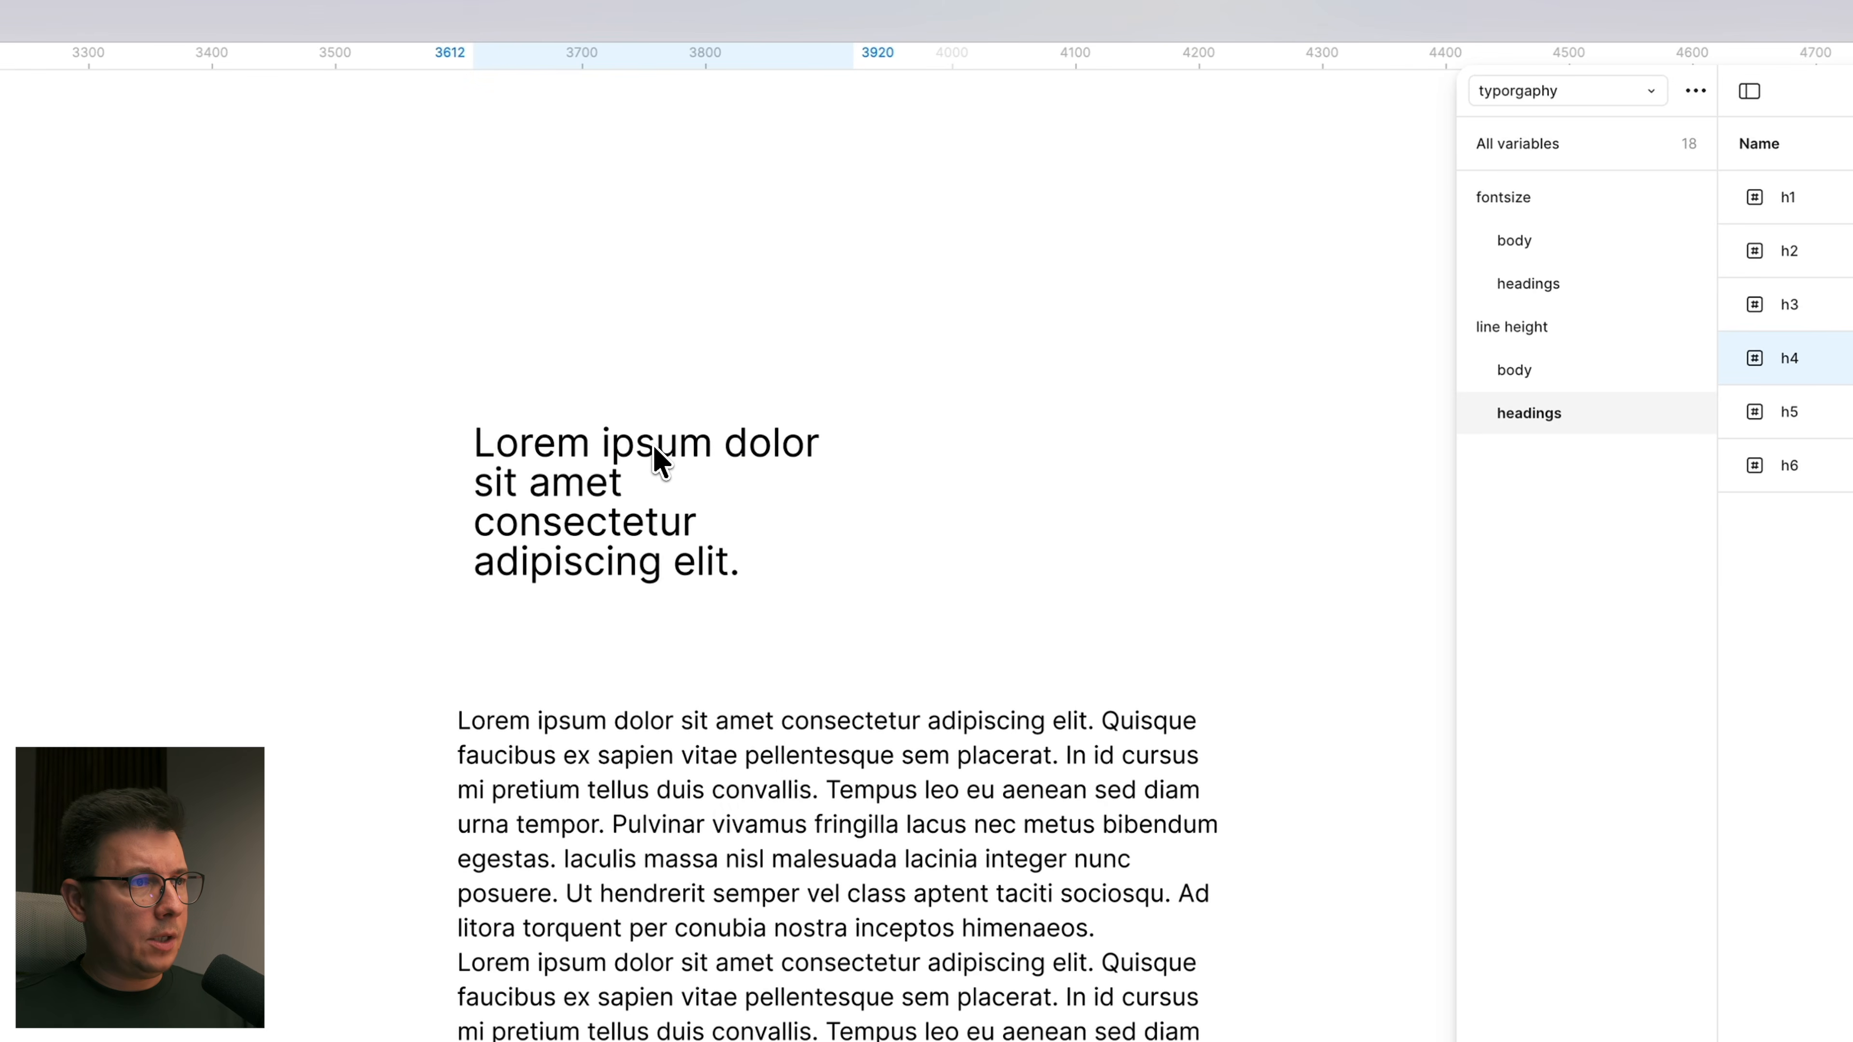
pyautogui.moveTo(838, 500); pyautogui.dragTo(1042, 509)
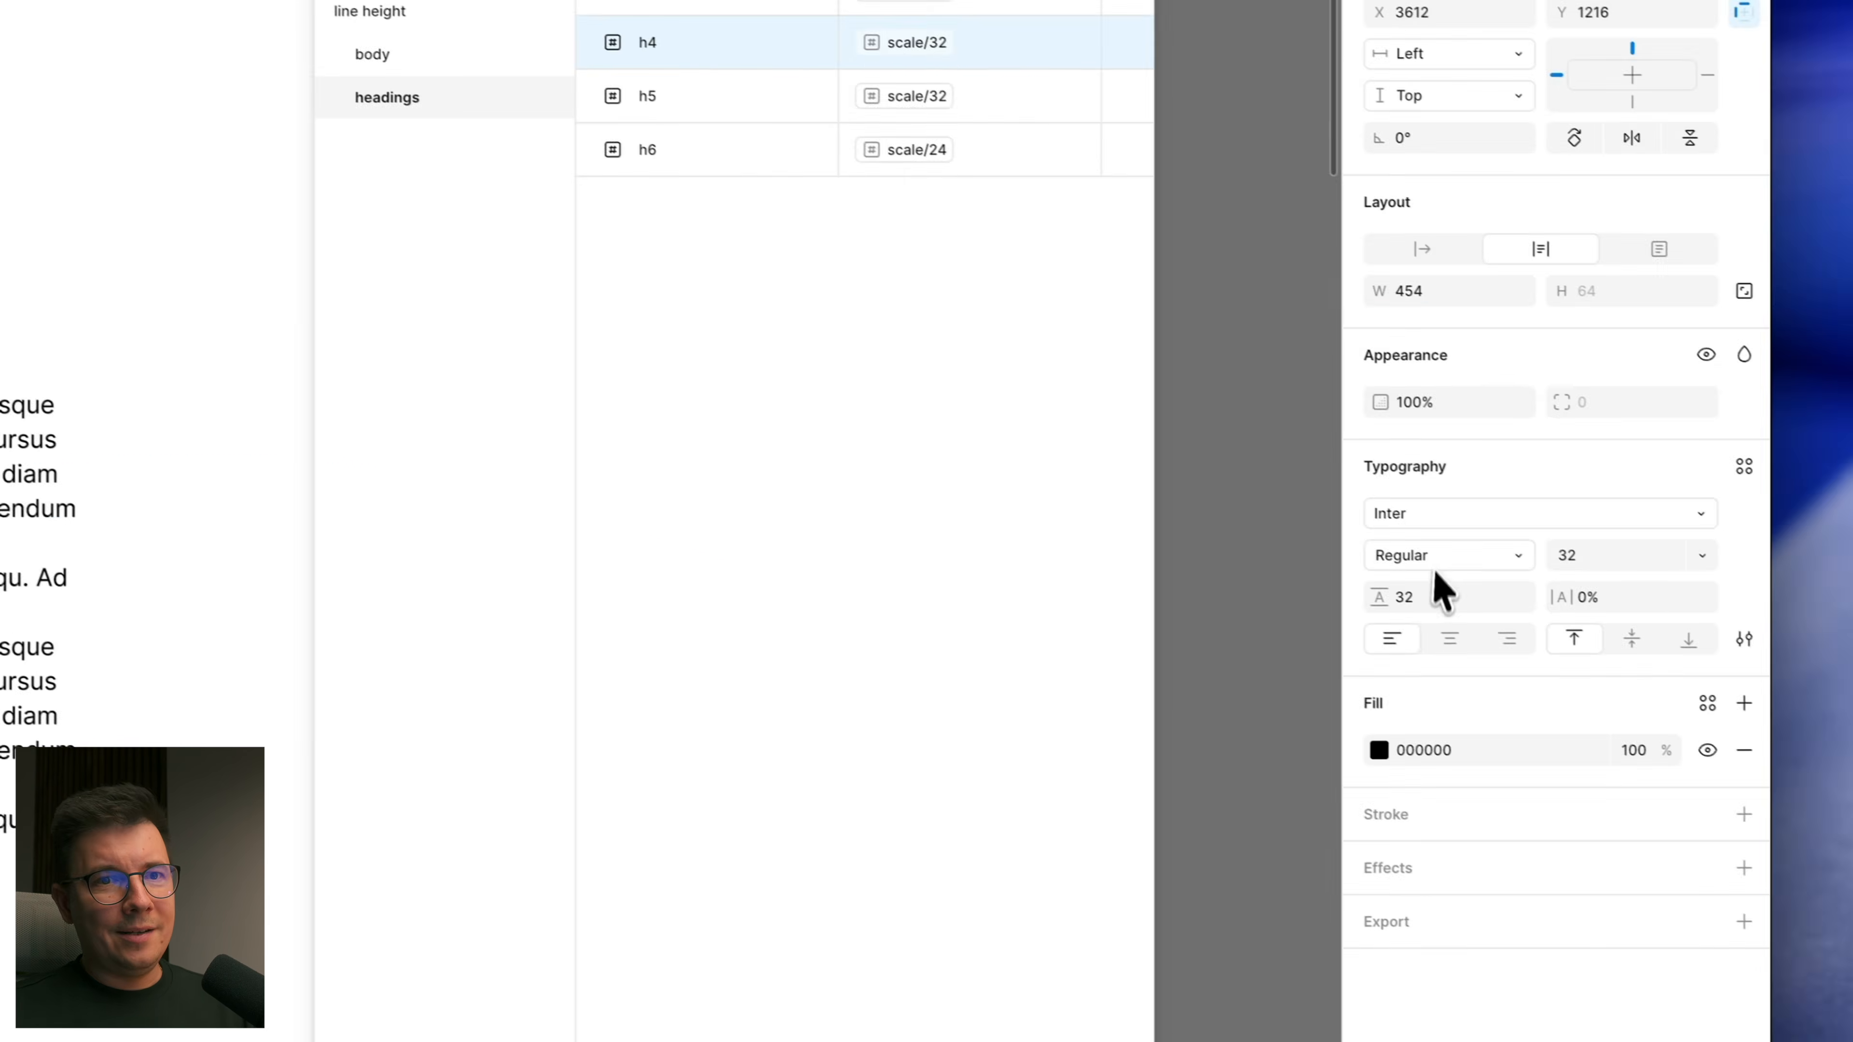
# Step: Raise the 32 px sample text's line height to 40 and link the headings line height variable h4 to scale/40
pyautogui.click(1441, 596)
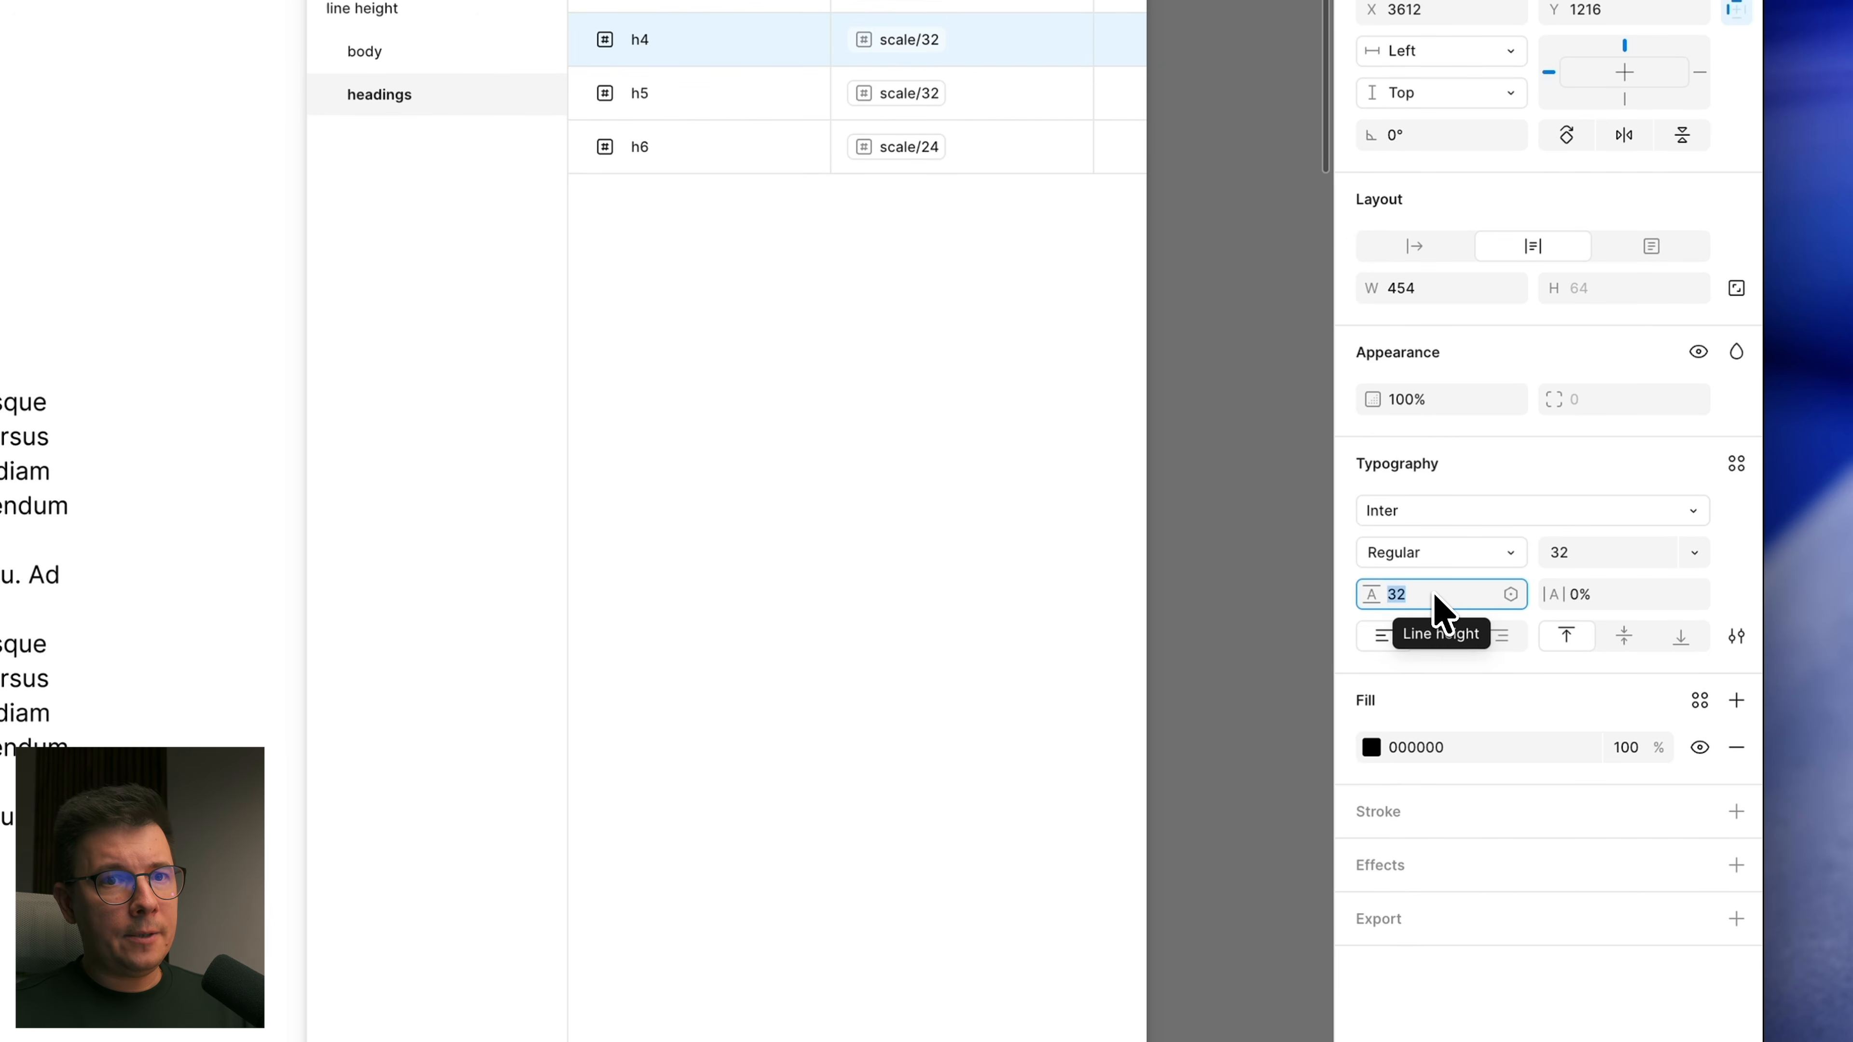
pyautogui.press('Up')
pyautogui.press('Up')
pyautogui.press('Up')
pyautogui.press('Up')
pyautogui.press('Up')
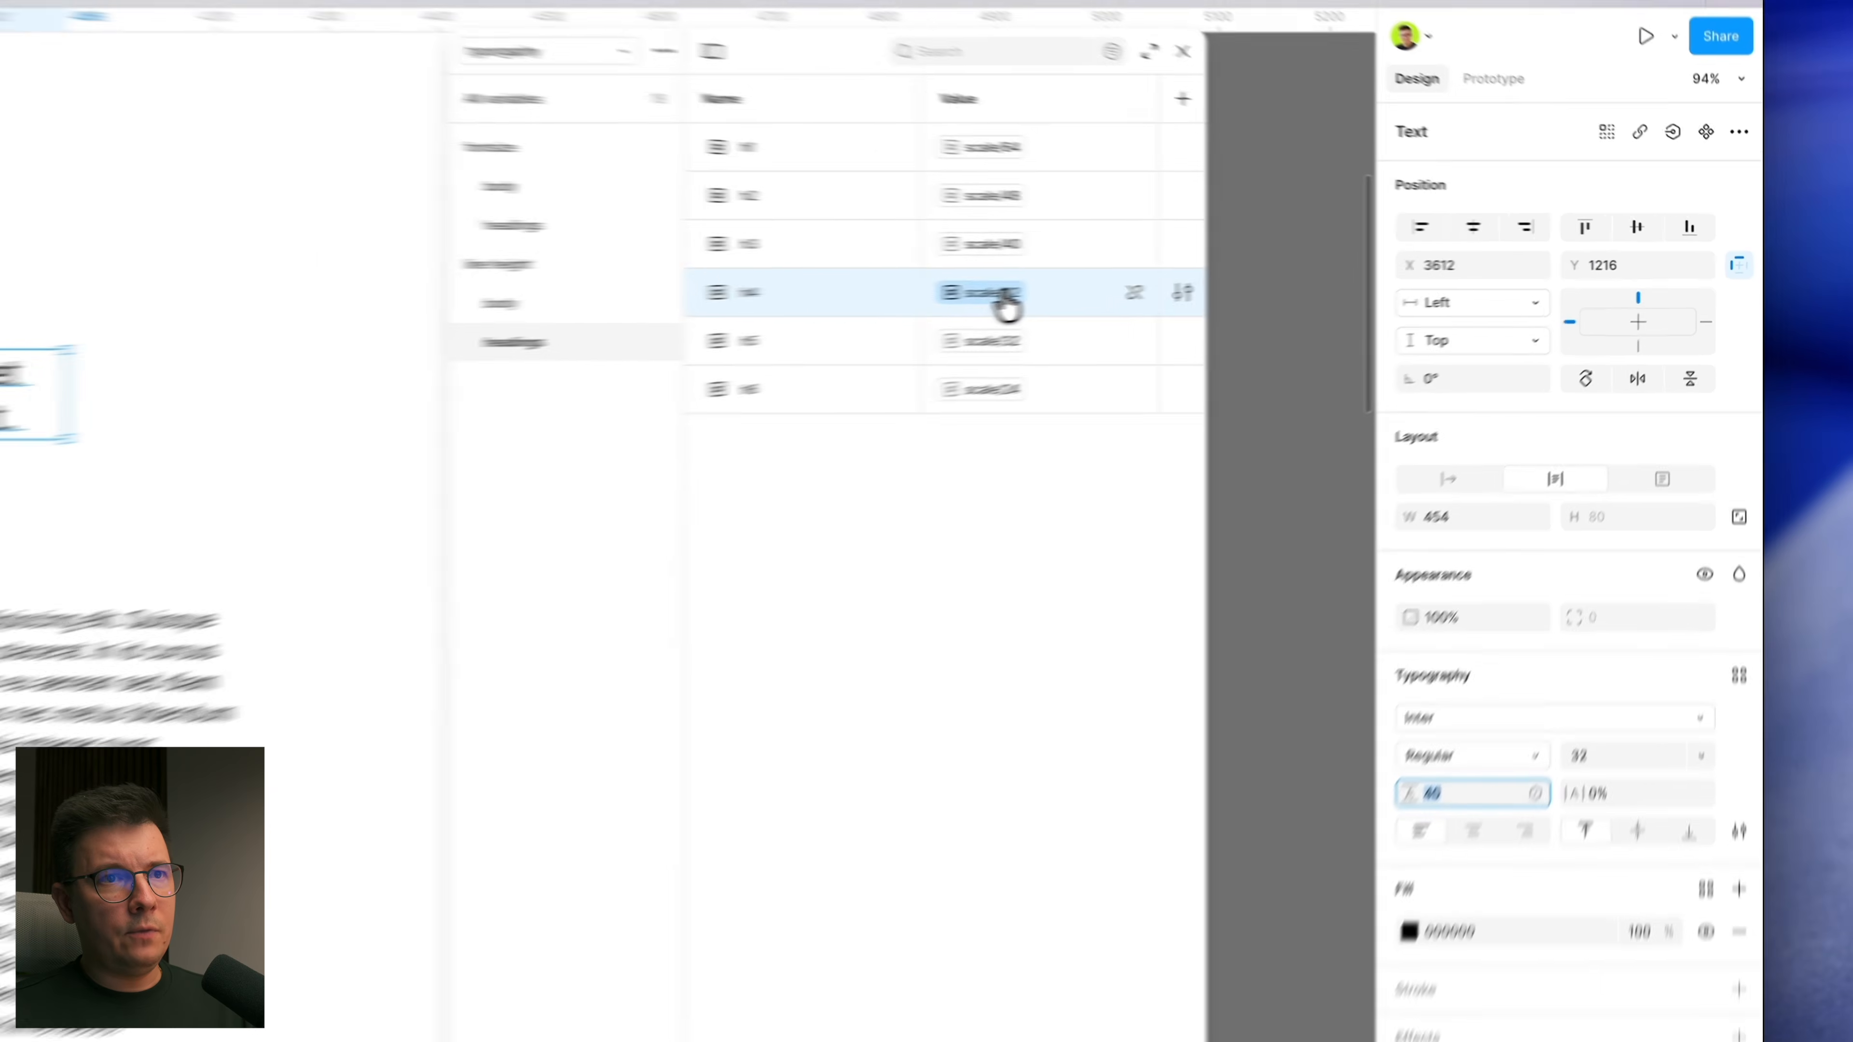
pyautogui.click(1339, 269)
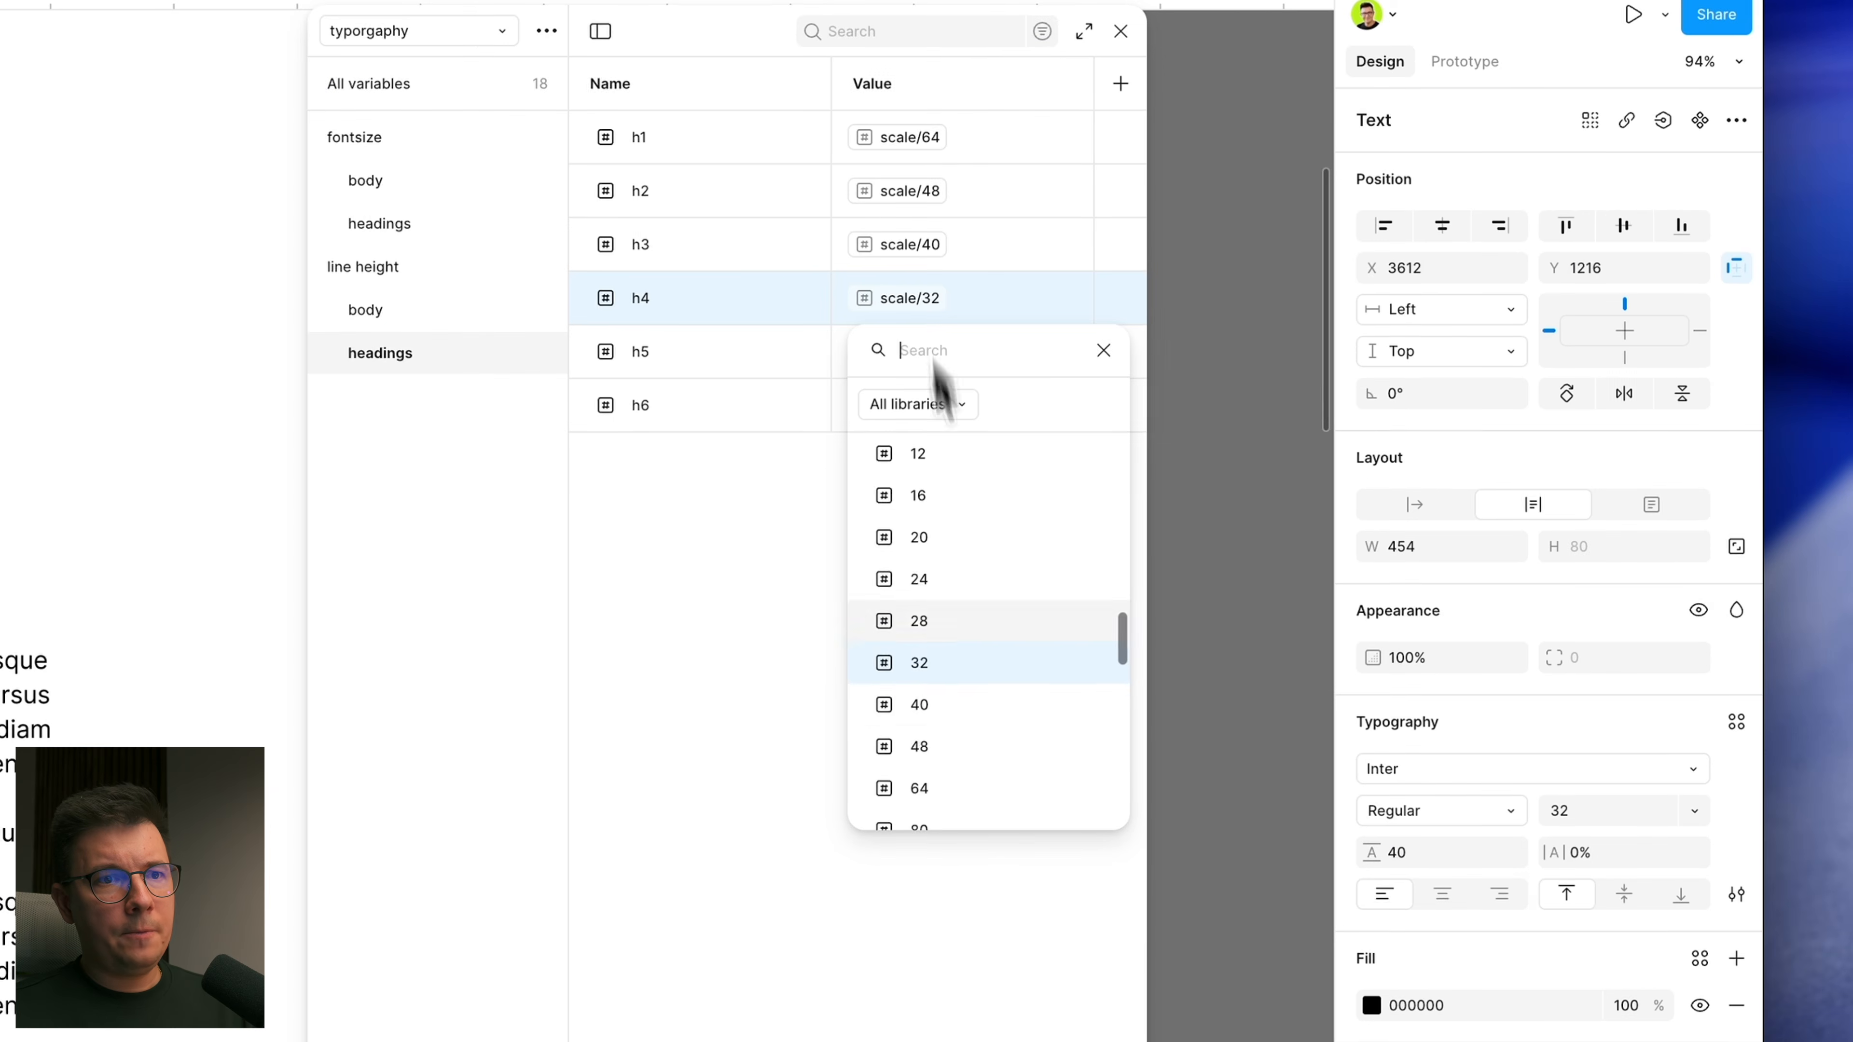
pyautogui.click(921, 707)
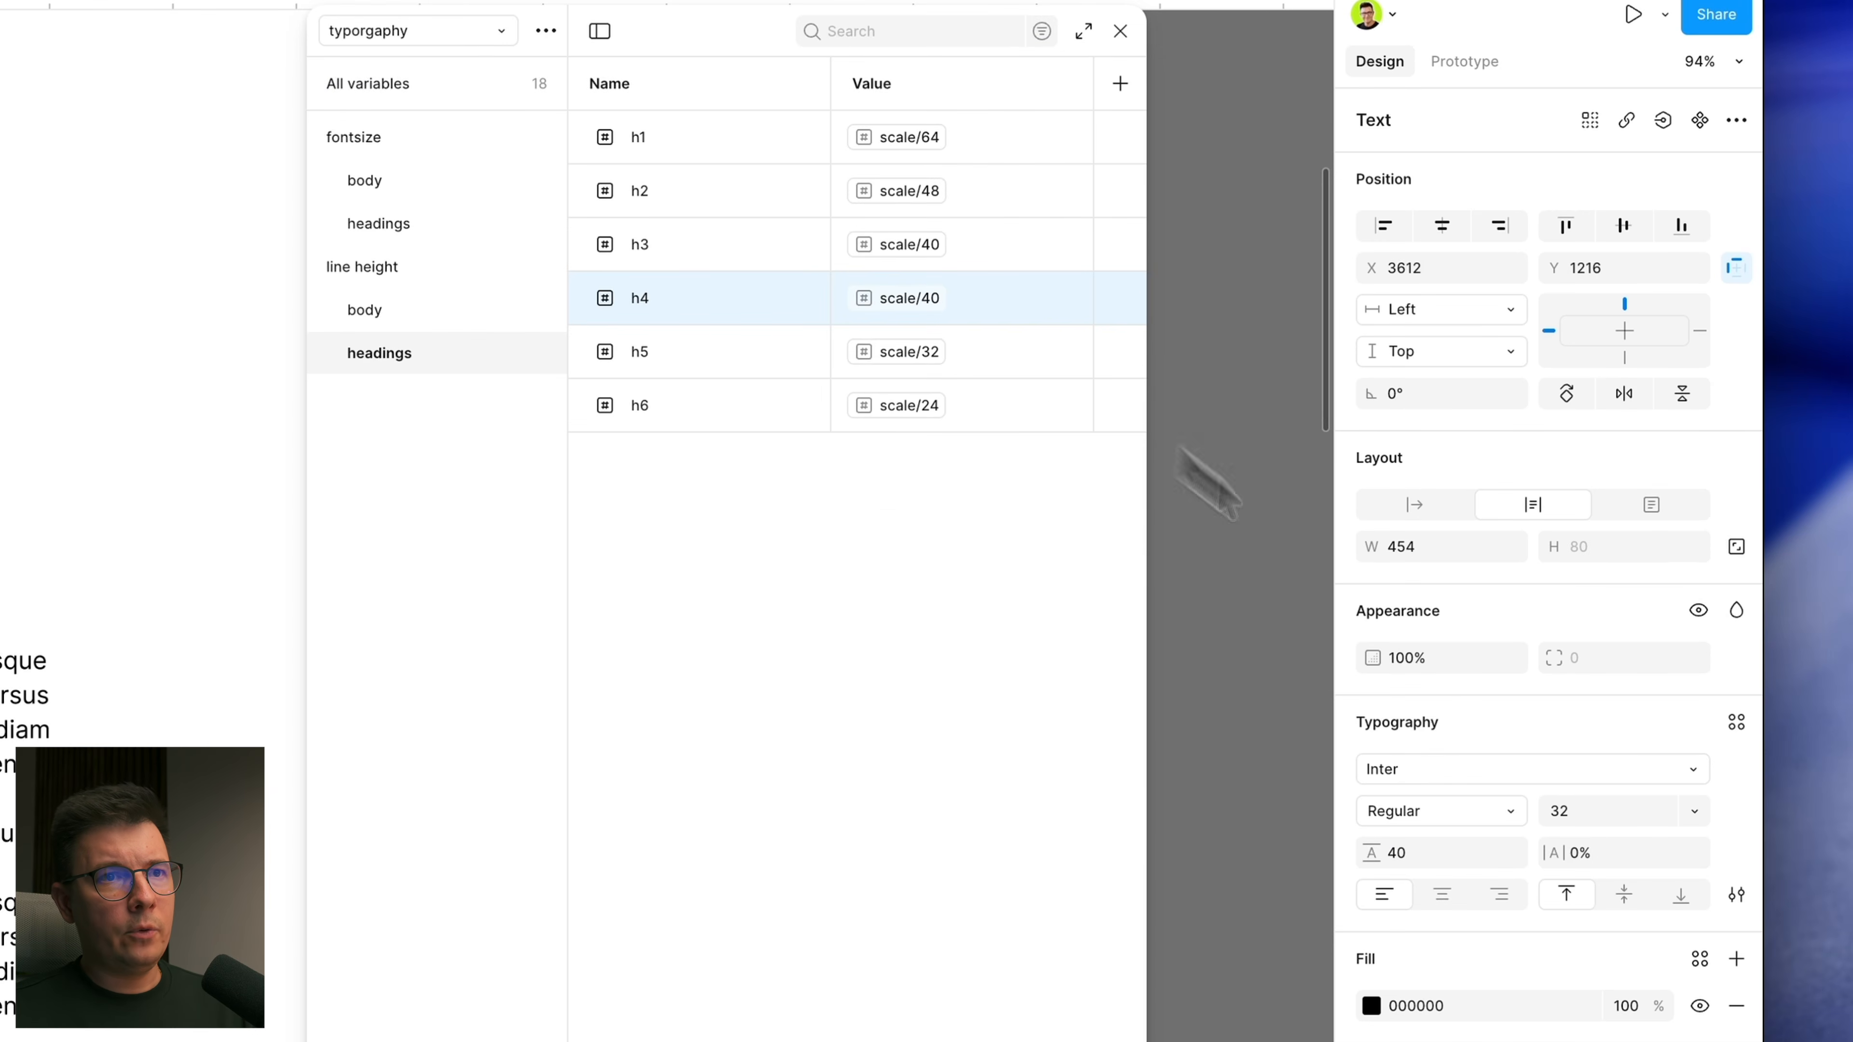
# Step: Set the short sample text to 40 px with line height 48 and link the headings line height variable h3 to scale/48
pyautogui.click(1591, 812)
pyautogui.write('40')
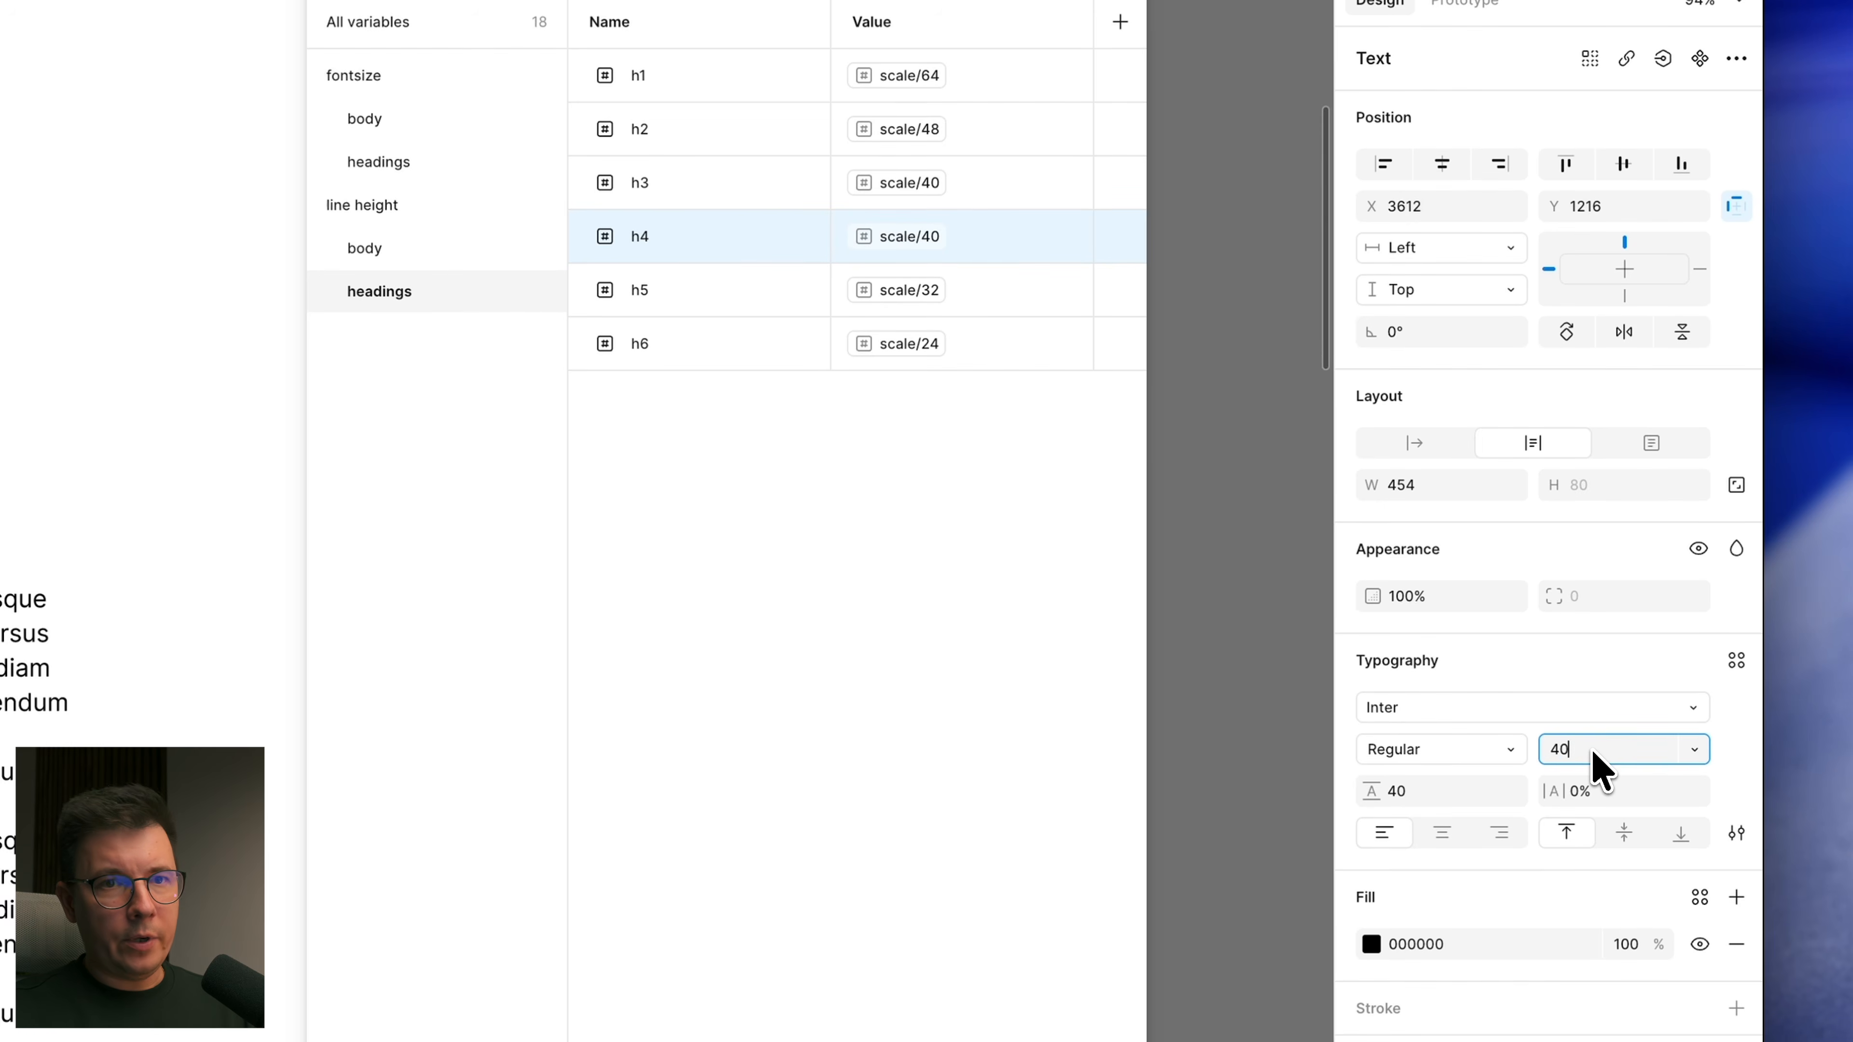
pyautogui.press('Return')
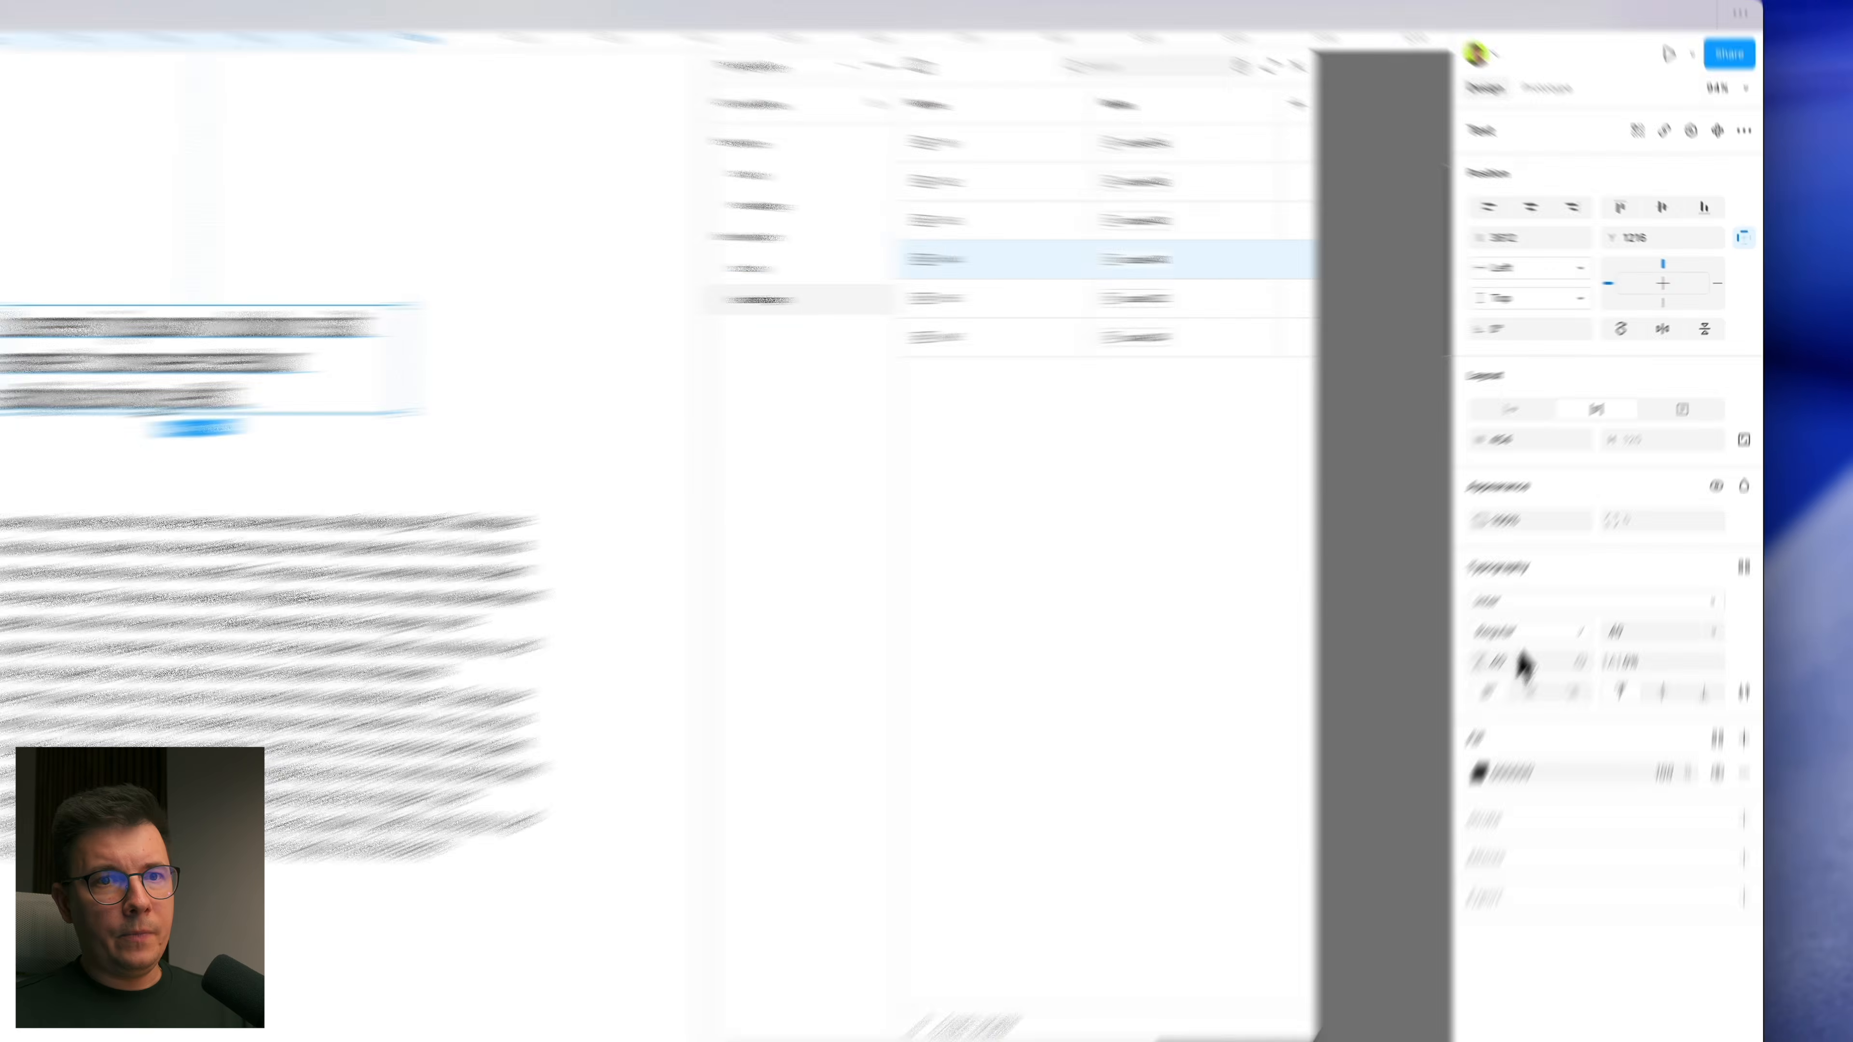
pyautogui.click(1595, 545)
pyautogui.press('Up')
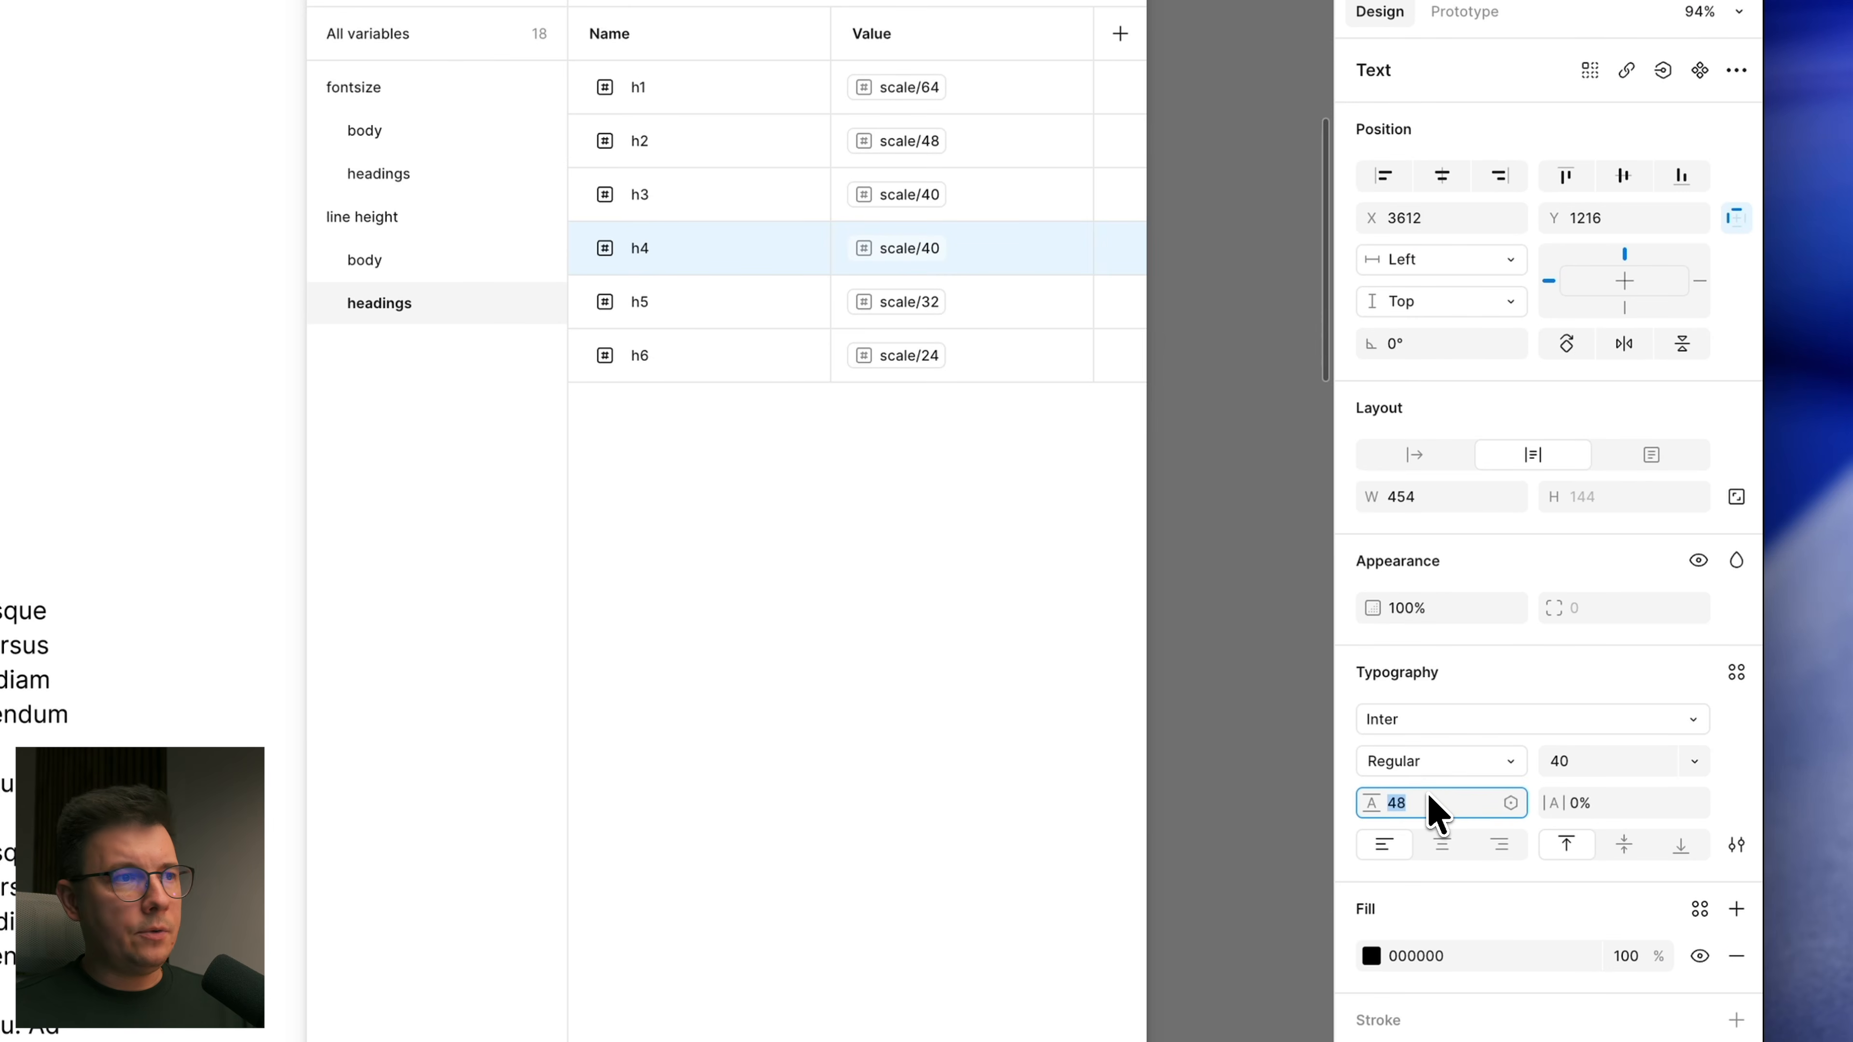
pyautogui.click(902, 197)
pyautogui.click(905, 196)
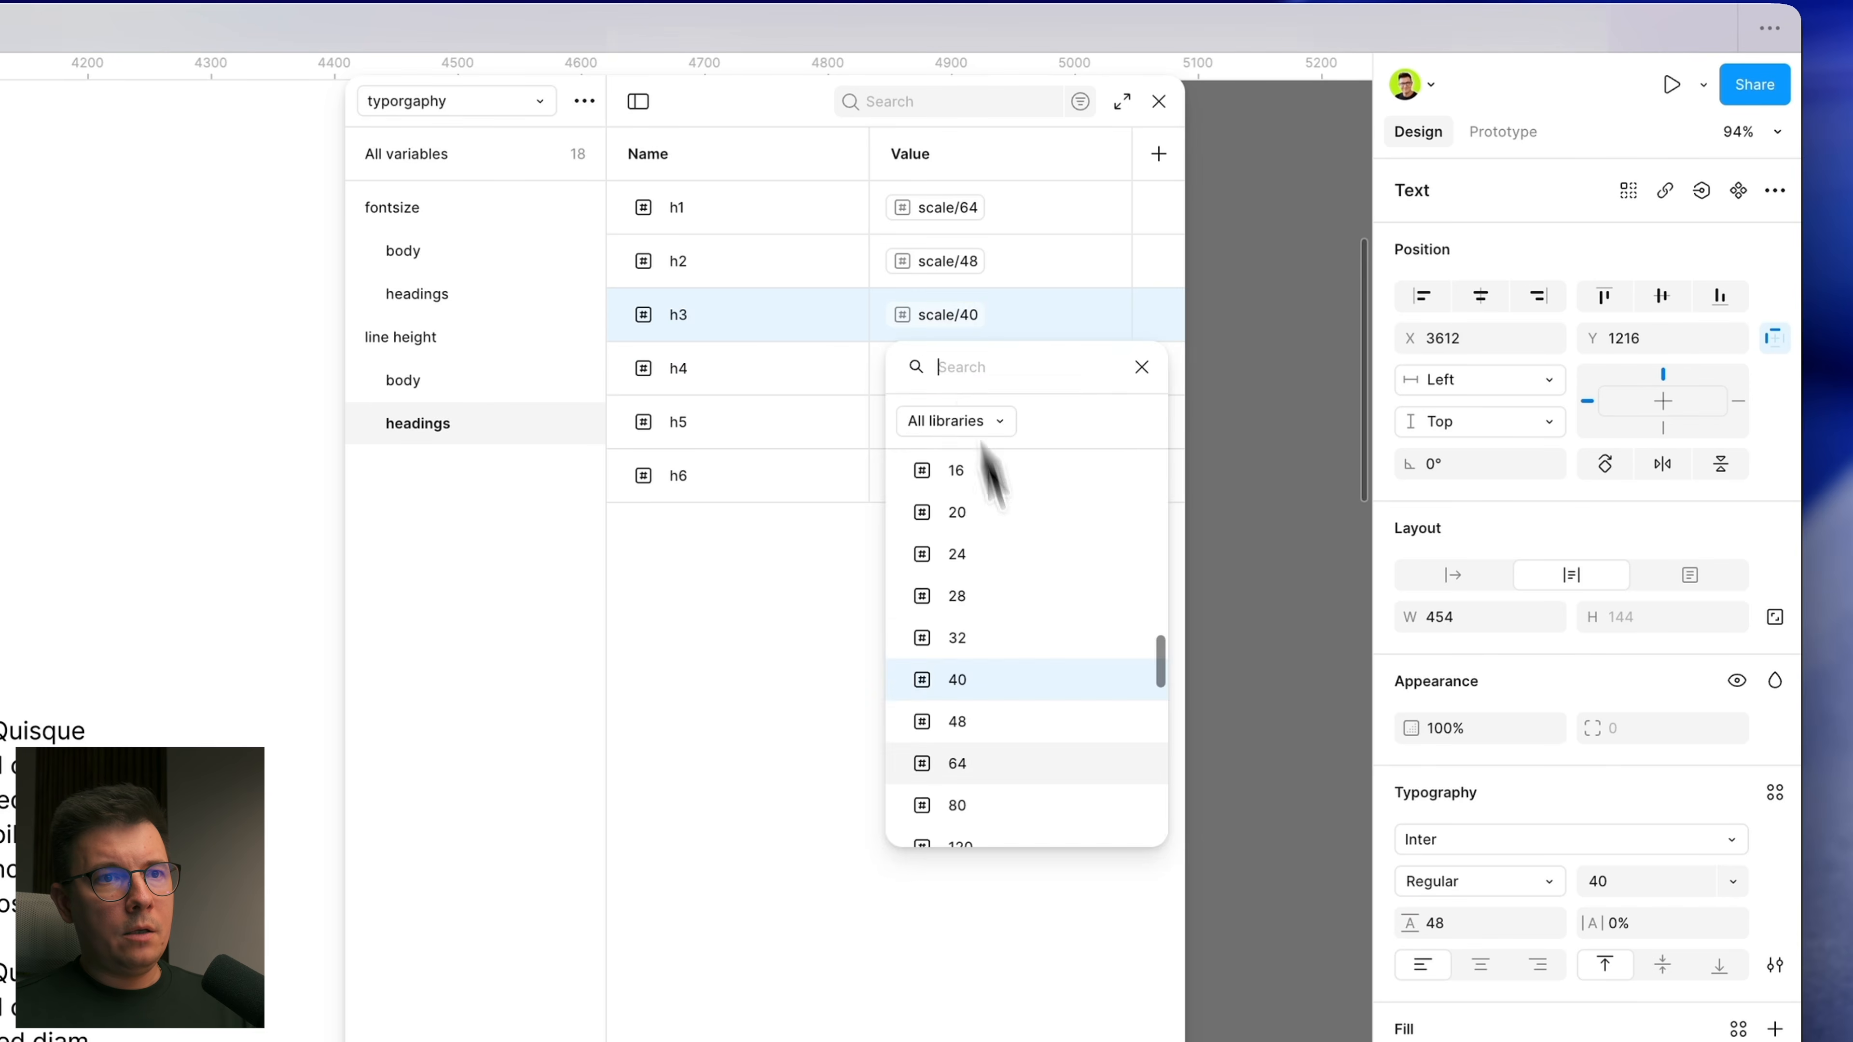
pyautogui.click(974, 722)
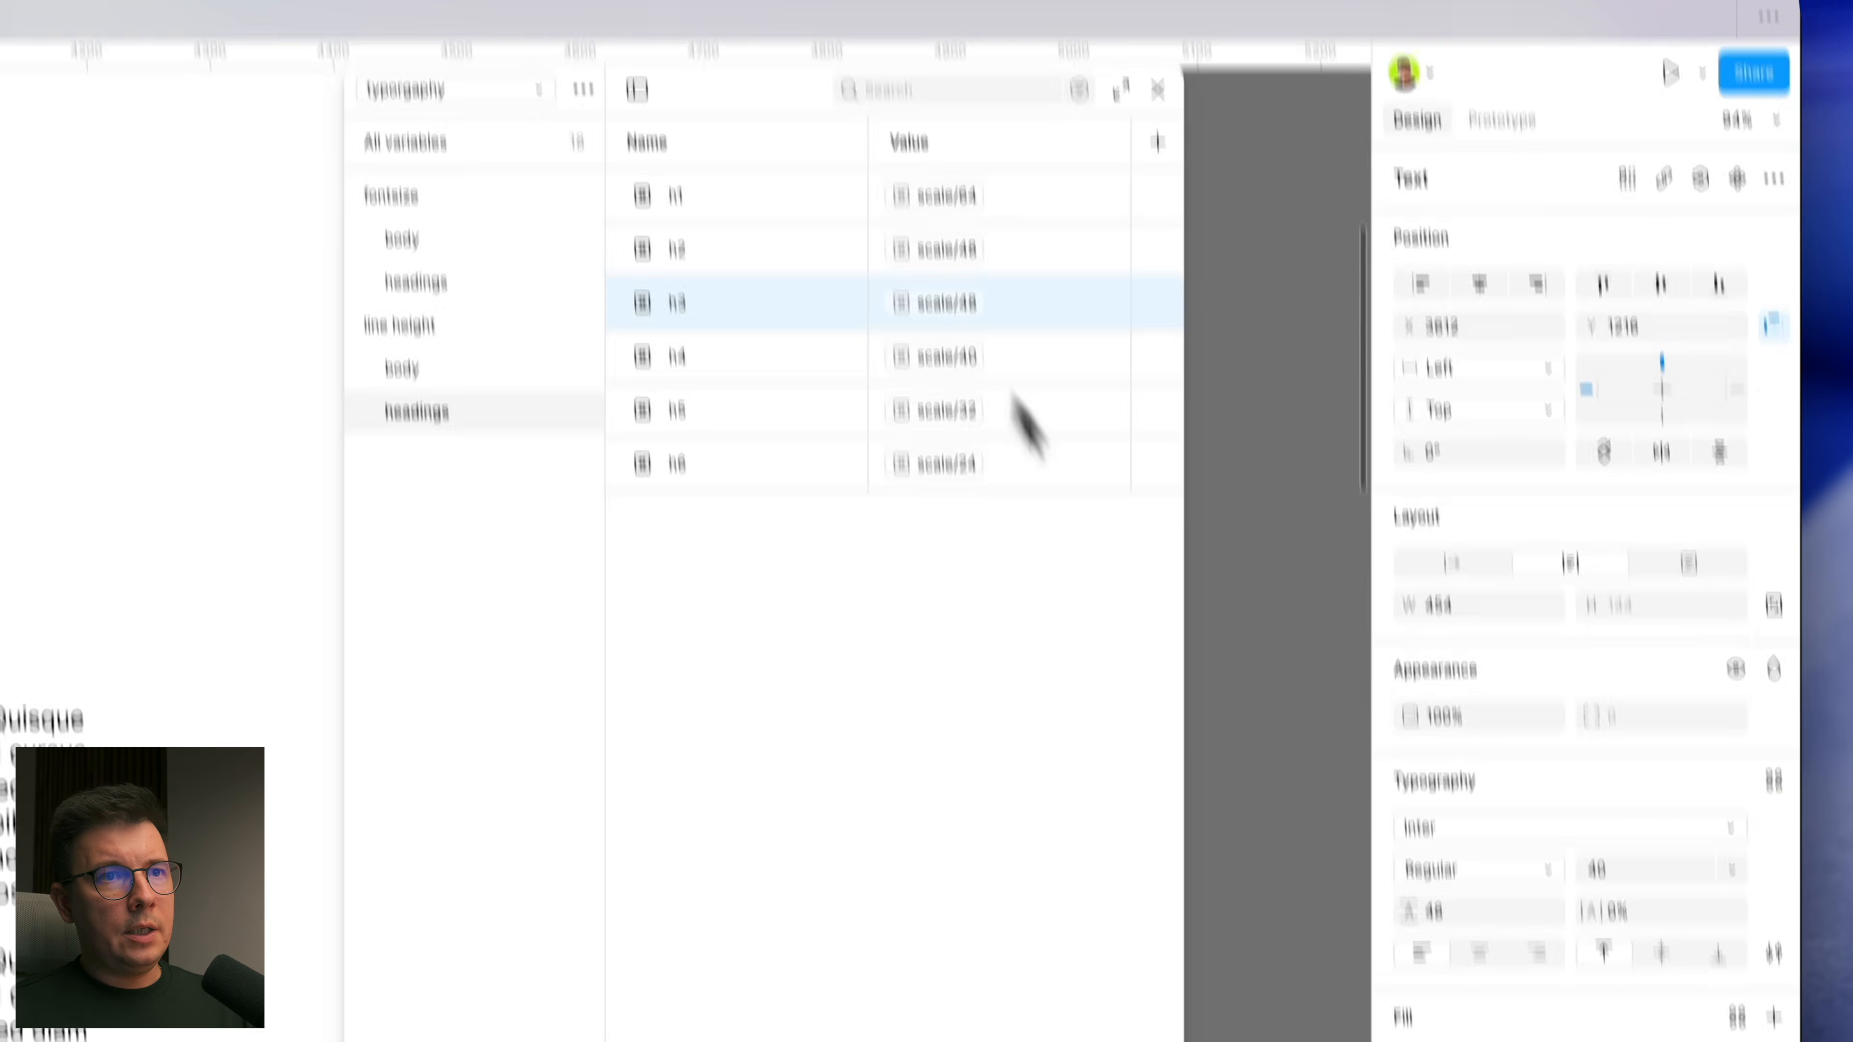
# Step: Set the short sample text to 48 px and adjust its line height up and down, settling on 52
pyautogui.click(1641, 887)
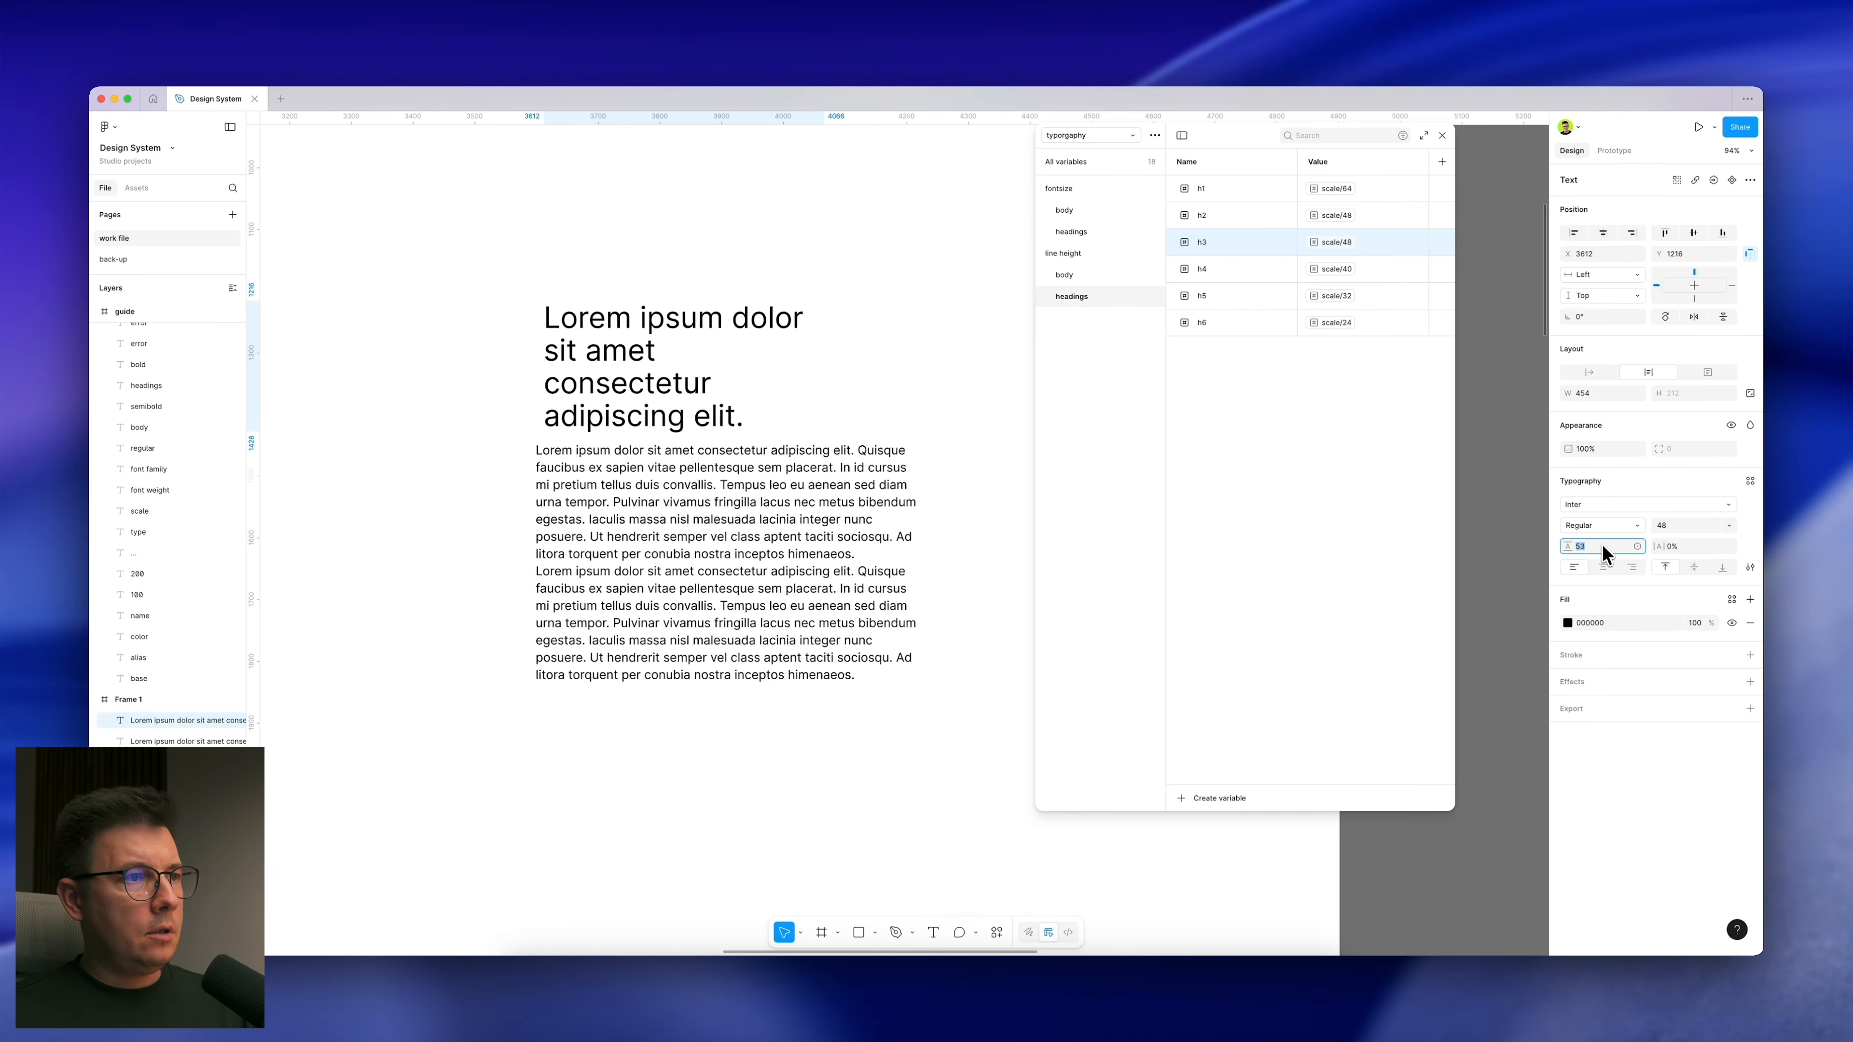
pyautogui.press('Up')
pyautogui.press('Up')
pyautogui.press('Up')
pyautogui.press('Up')
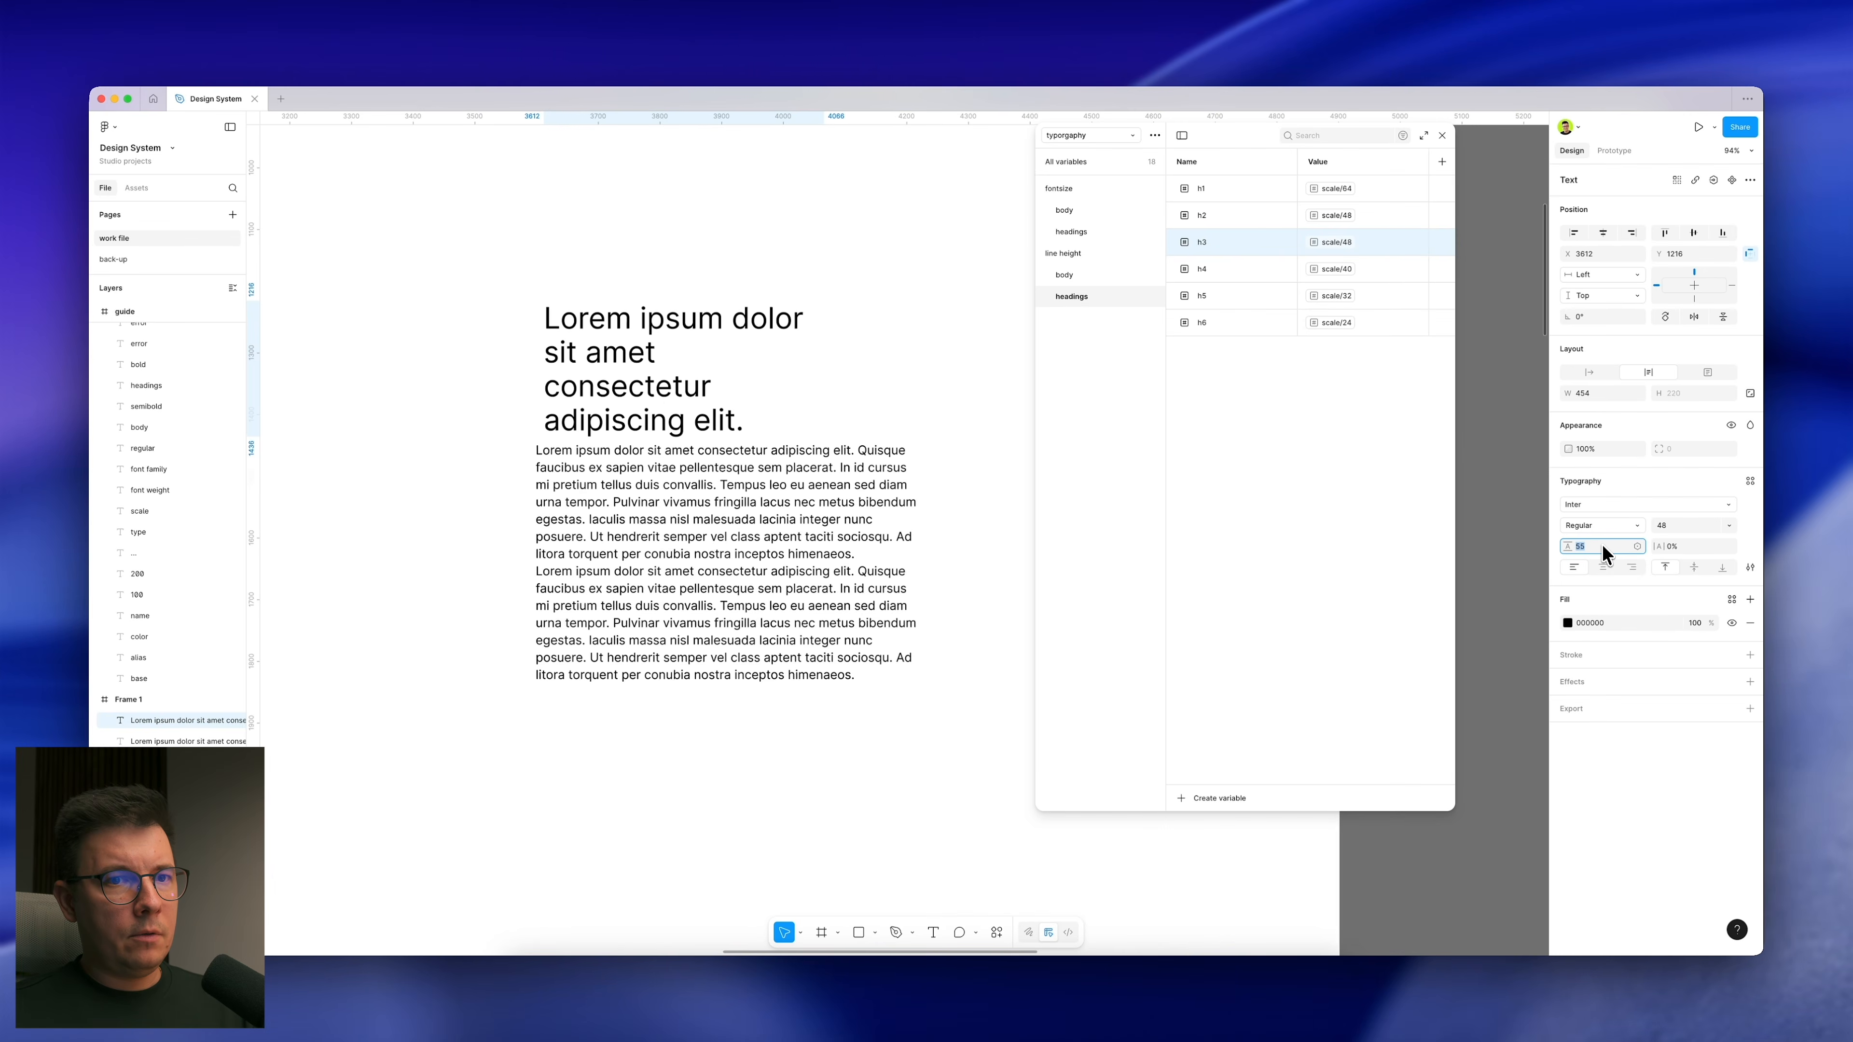
pyautogui.press('Down')
pyautogui.press('Down')
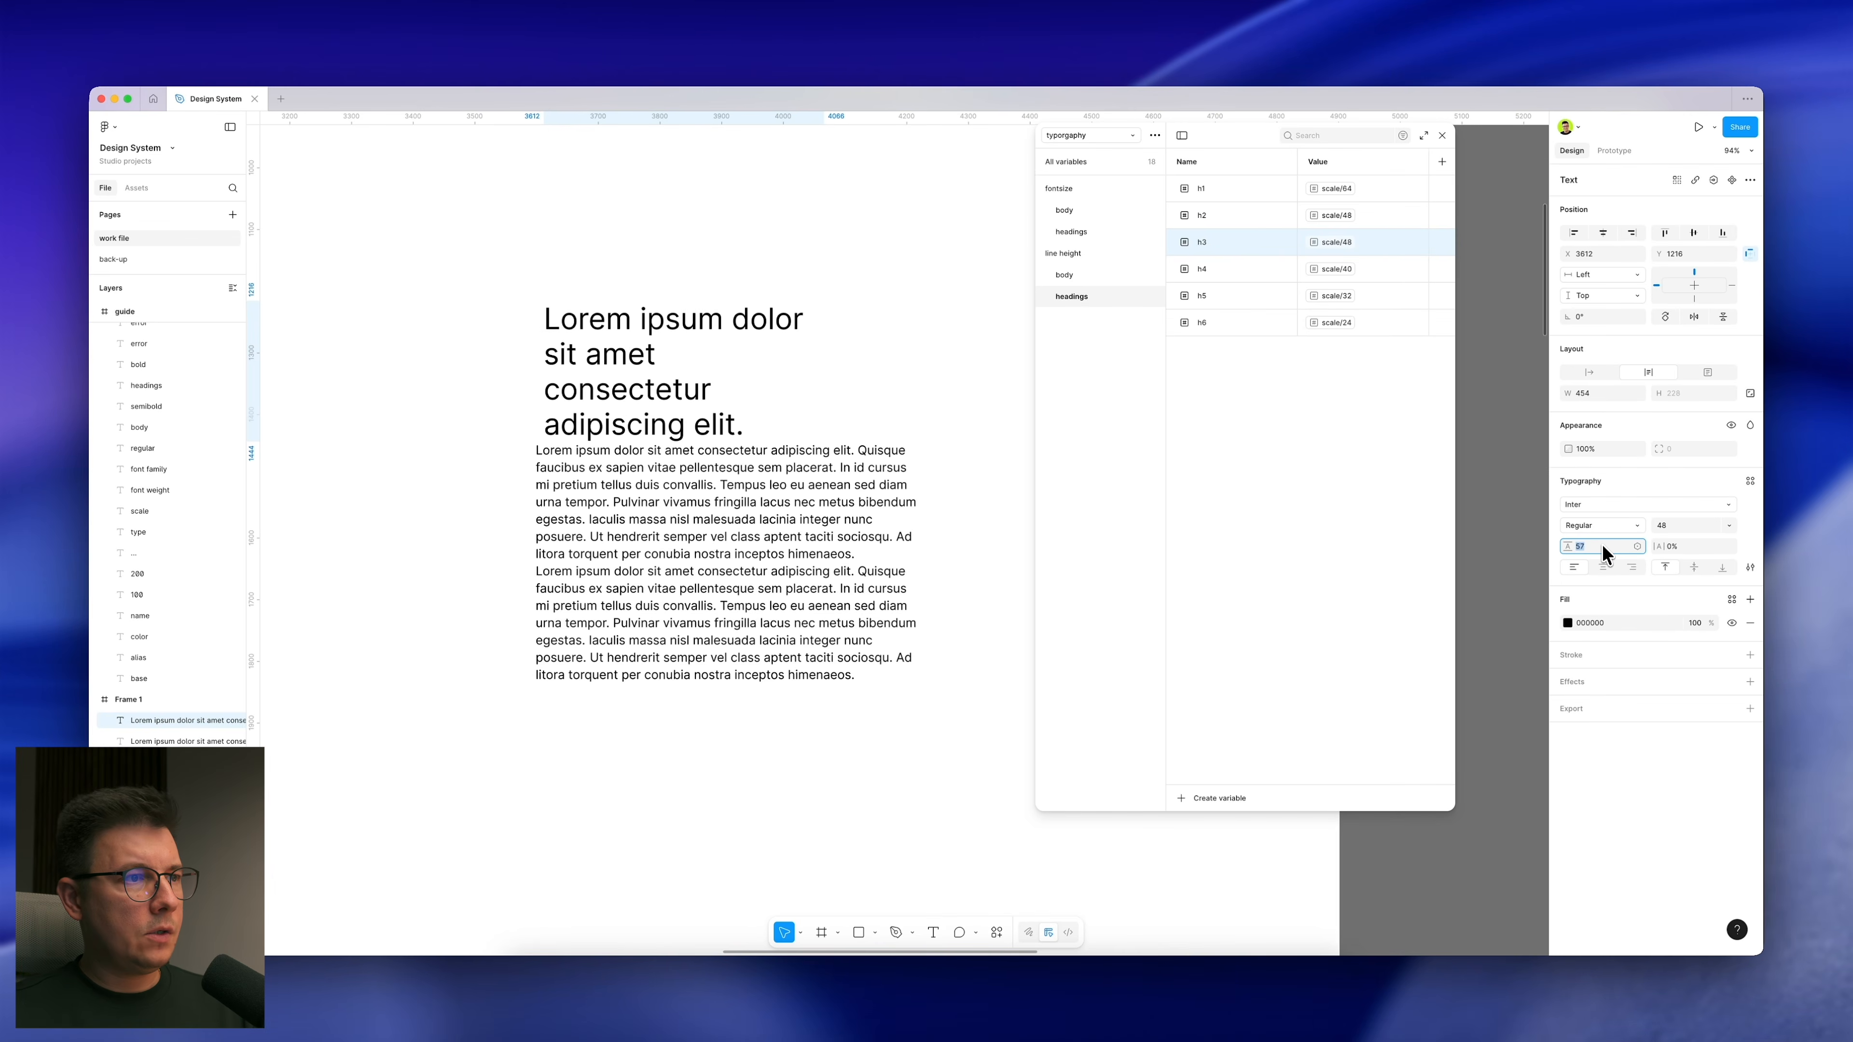
pyautogui.press('Down')
pyautogui.press('Down')
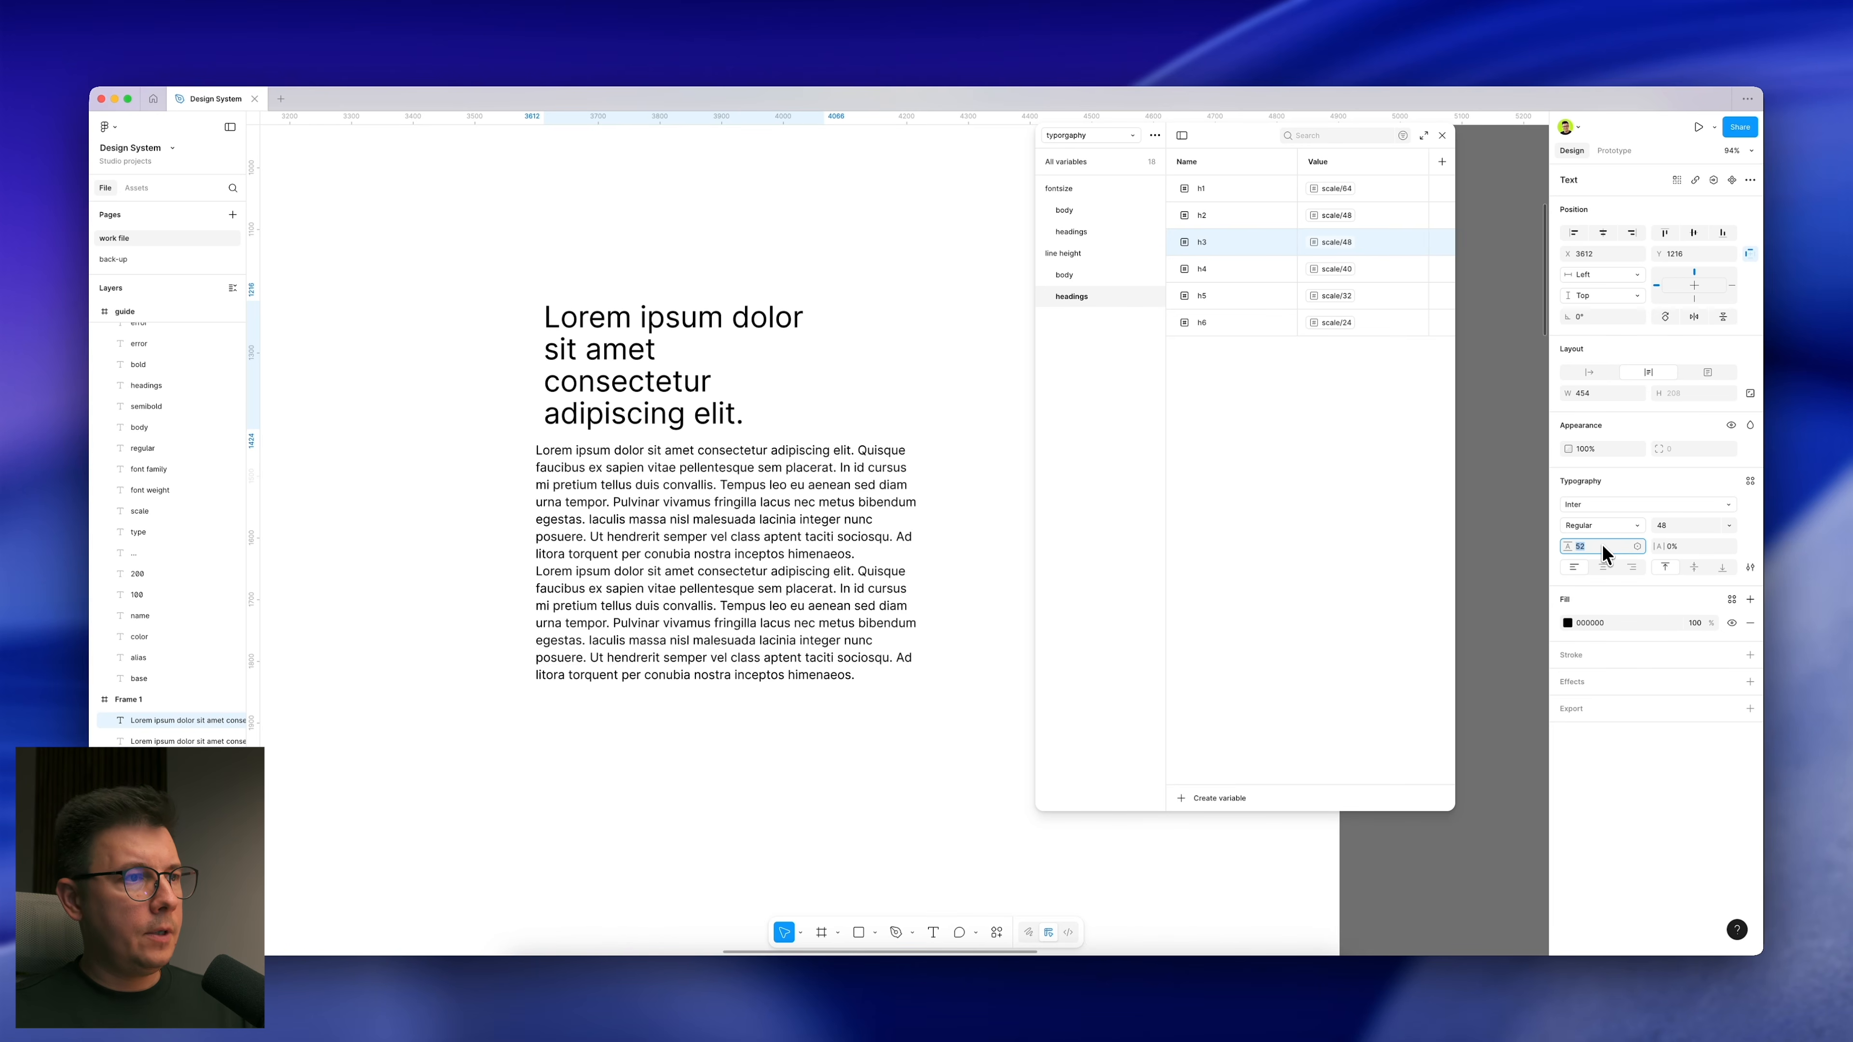
# Step: Try a line height of 64 on the 48 px sample text and move the text to about X 3599, Y 1145
pyautogui.click(1346, 219)
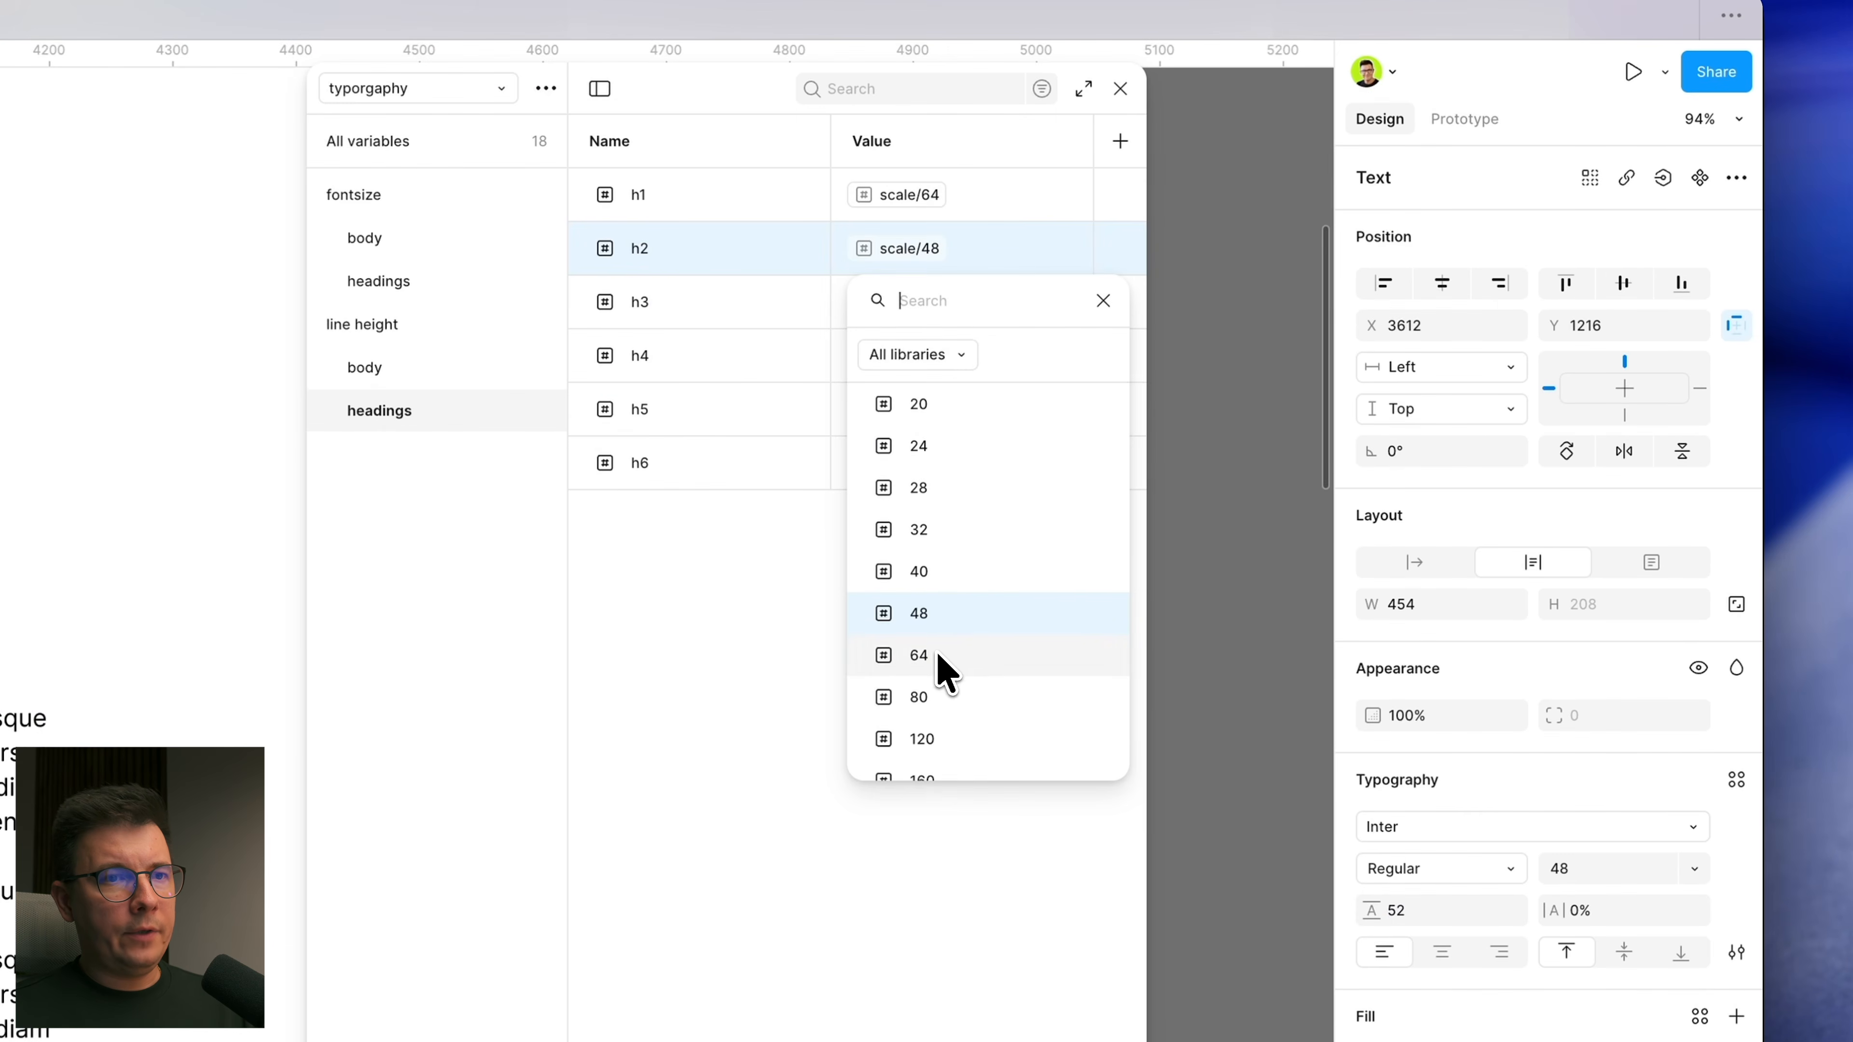
pyautogui.click(1417, 911)
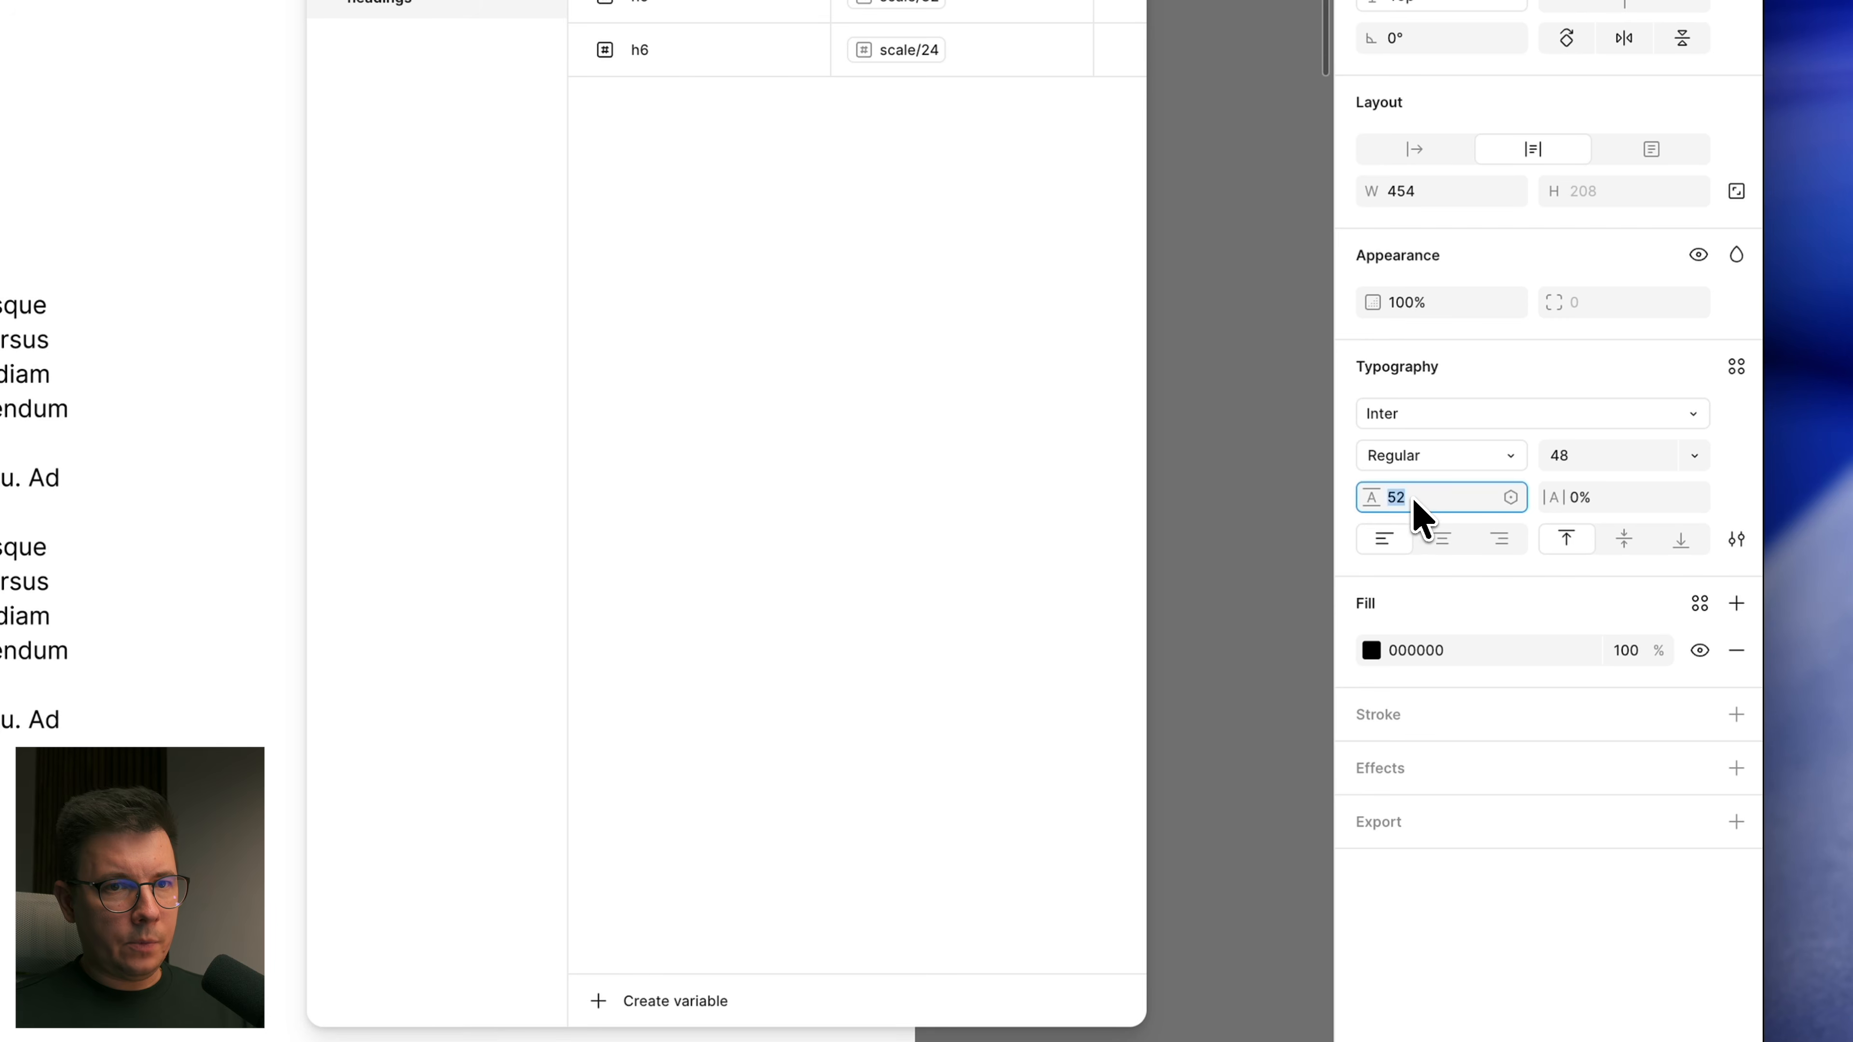
pyautogui.write('64')
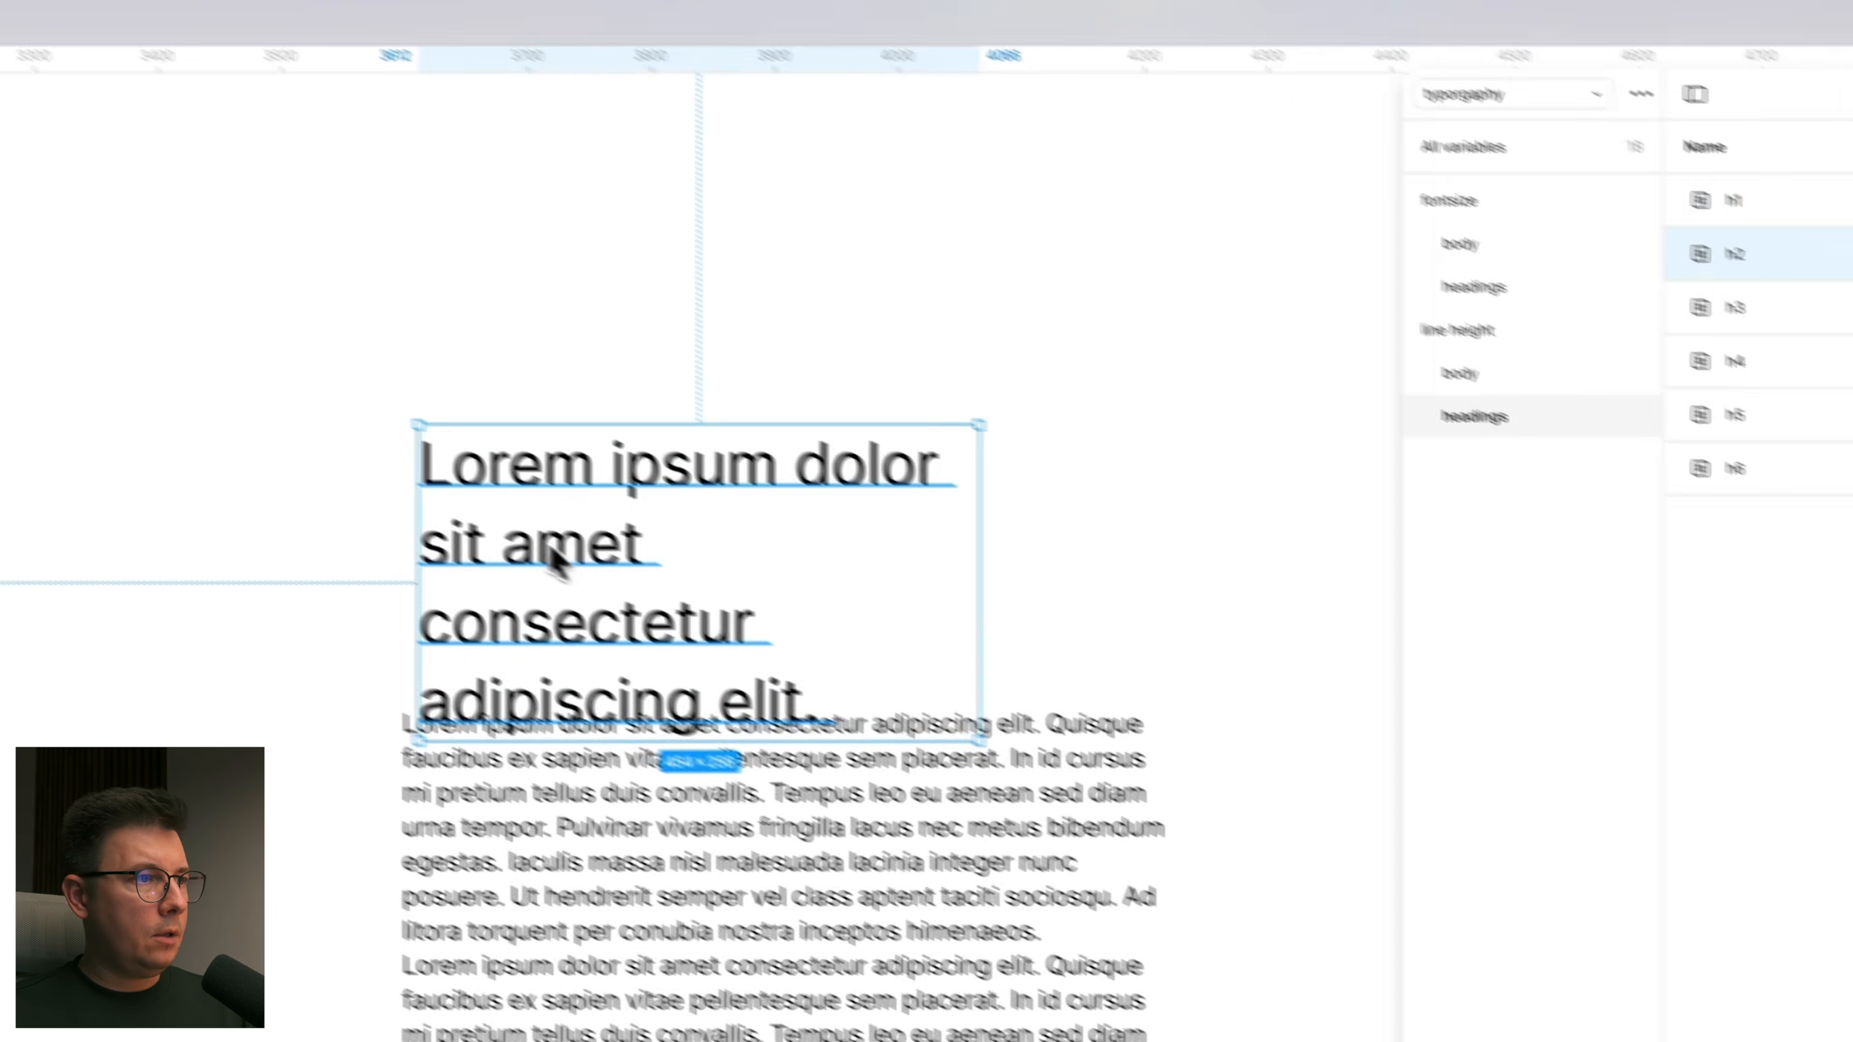
pyautogui.moveTo(550, 543); pyautogui.dragTo(588, 483)
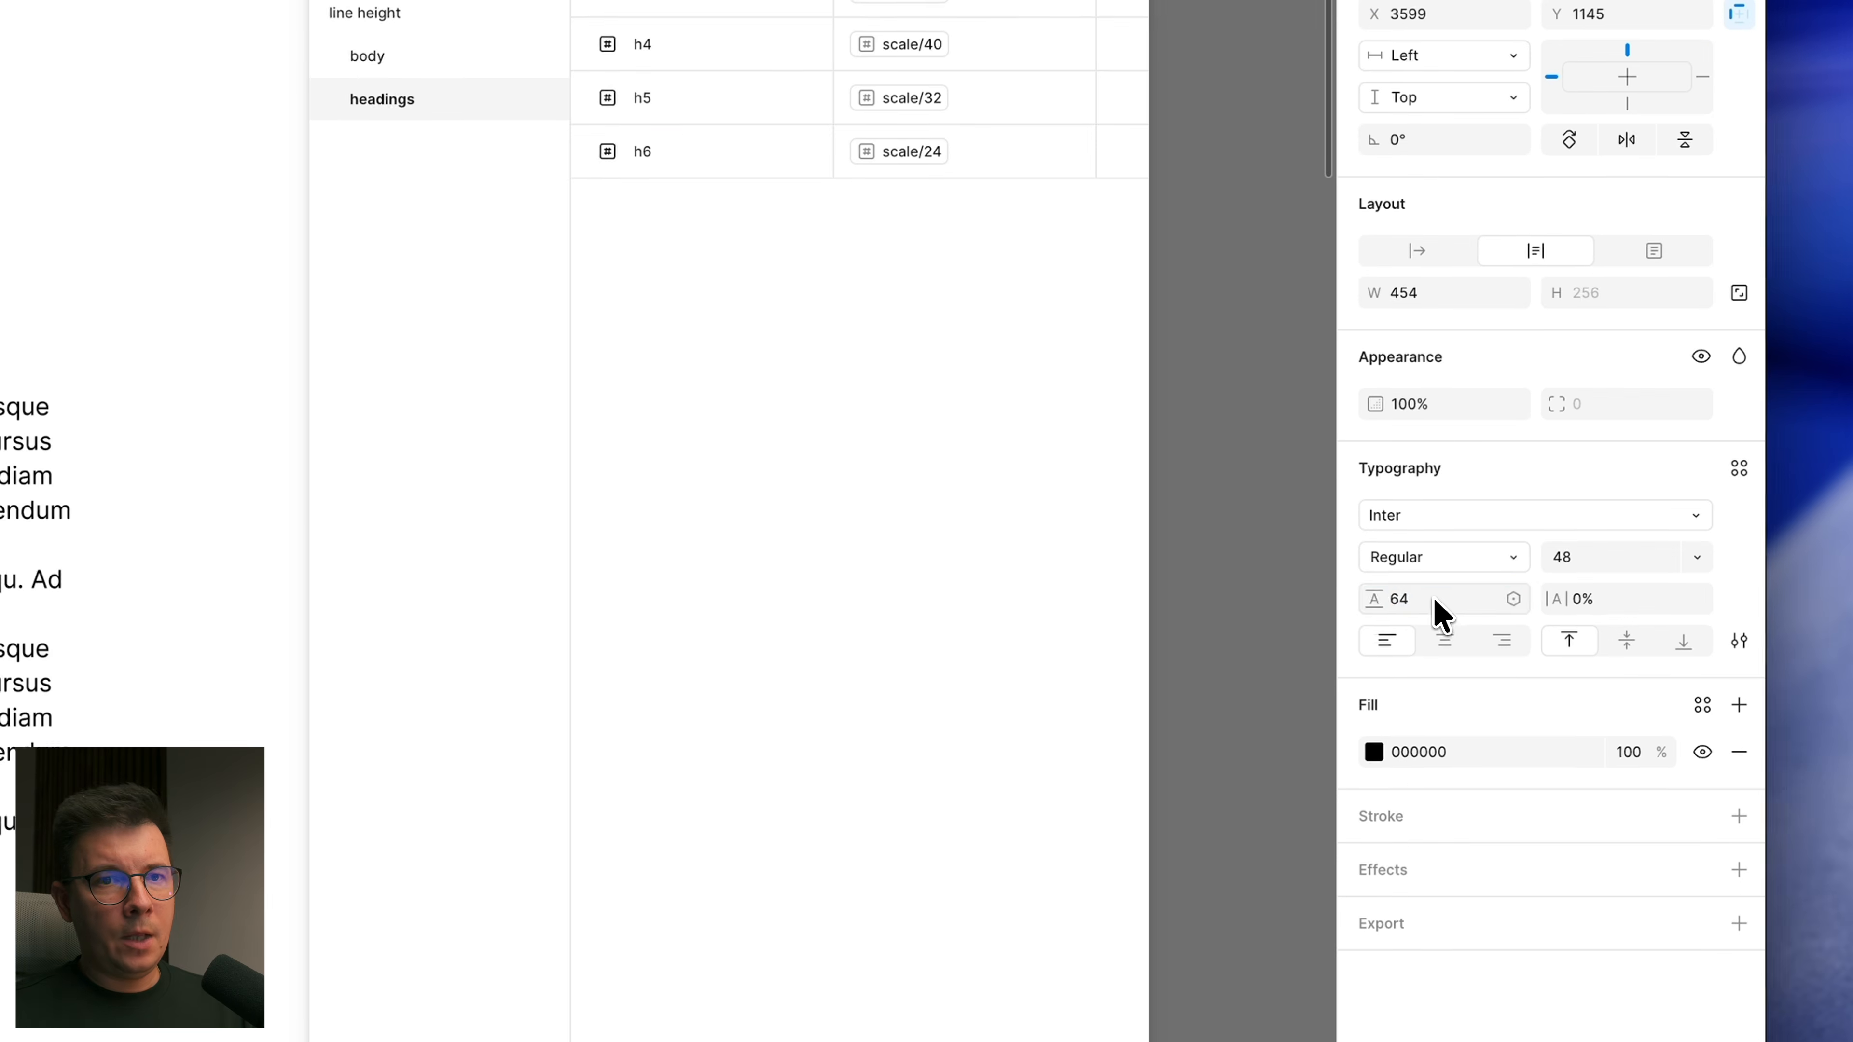
# Step: Lower the 48 px sample text's line height to 52
pyautogui.click(1432, 597)
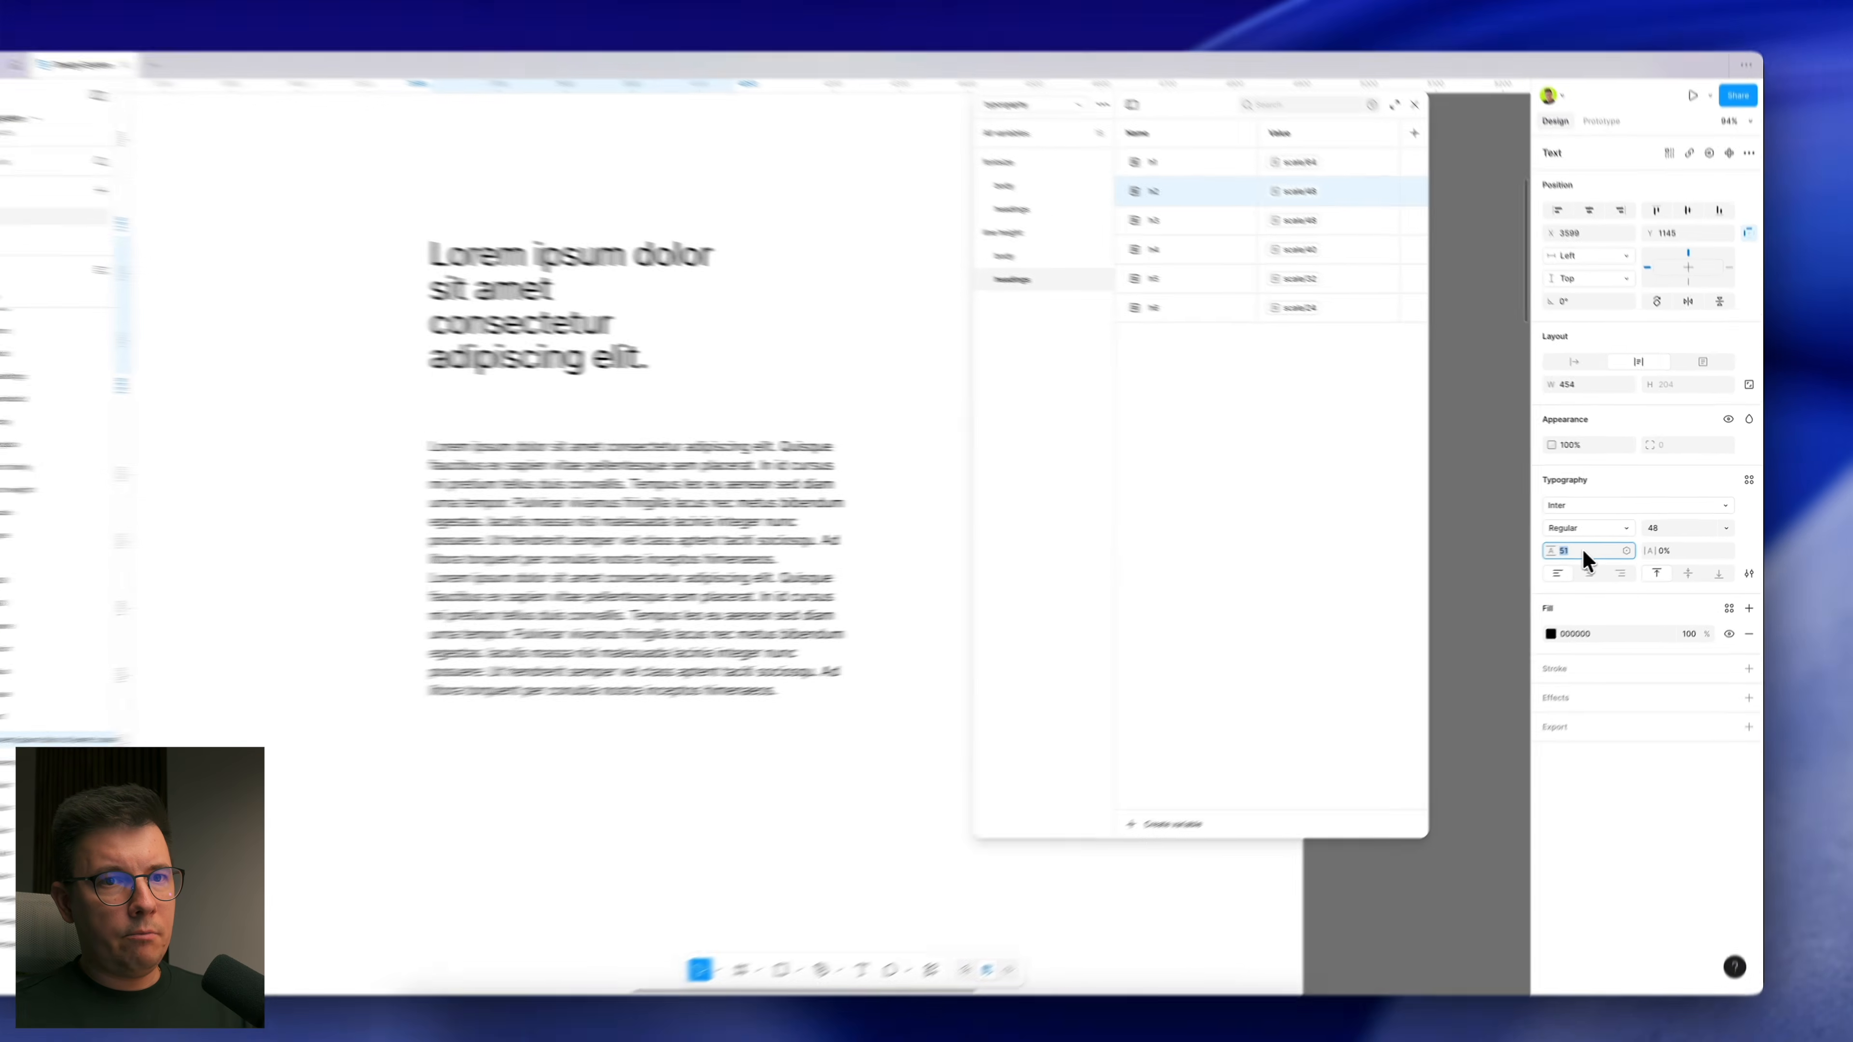
pyautogui.press('Down')
pyautogui.press('Down')
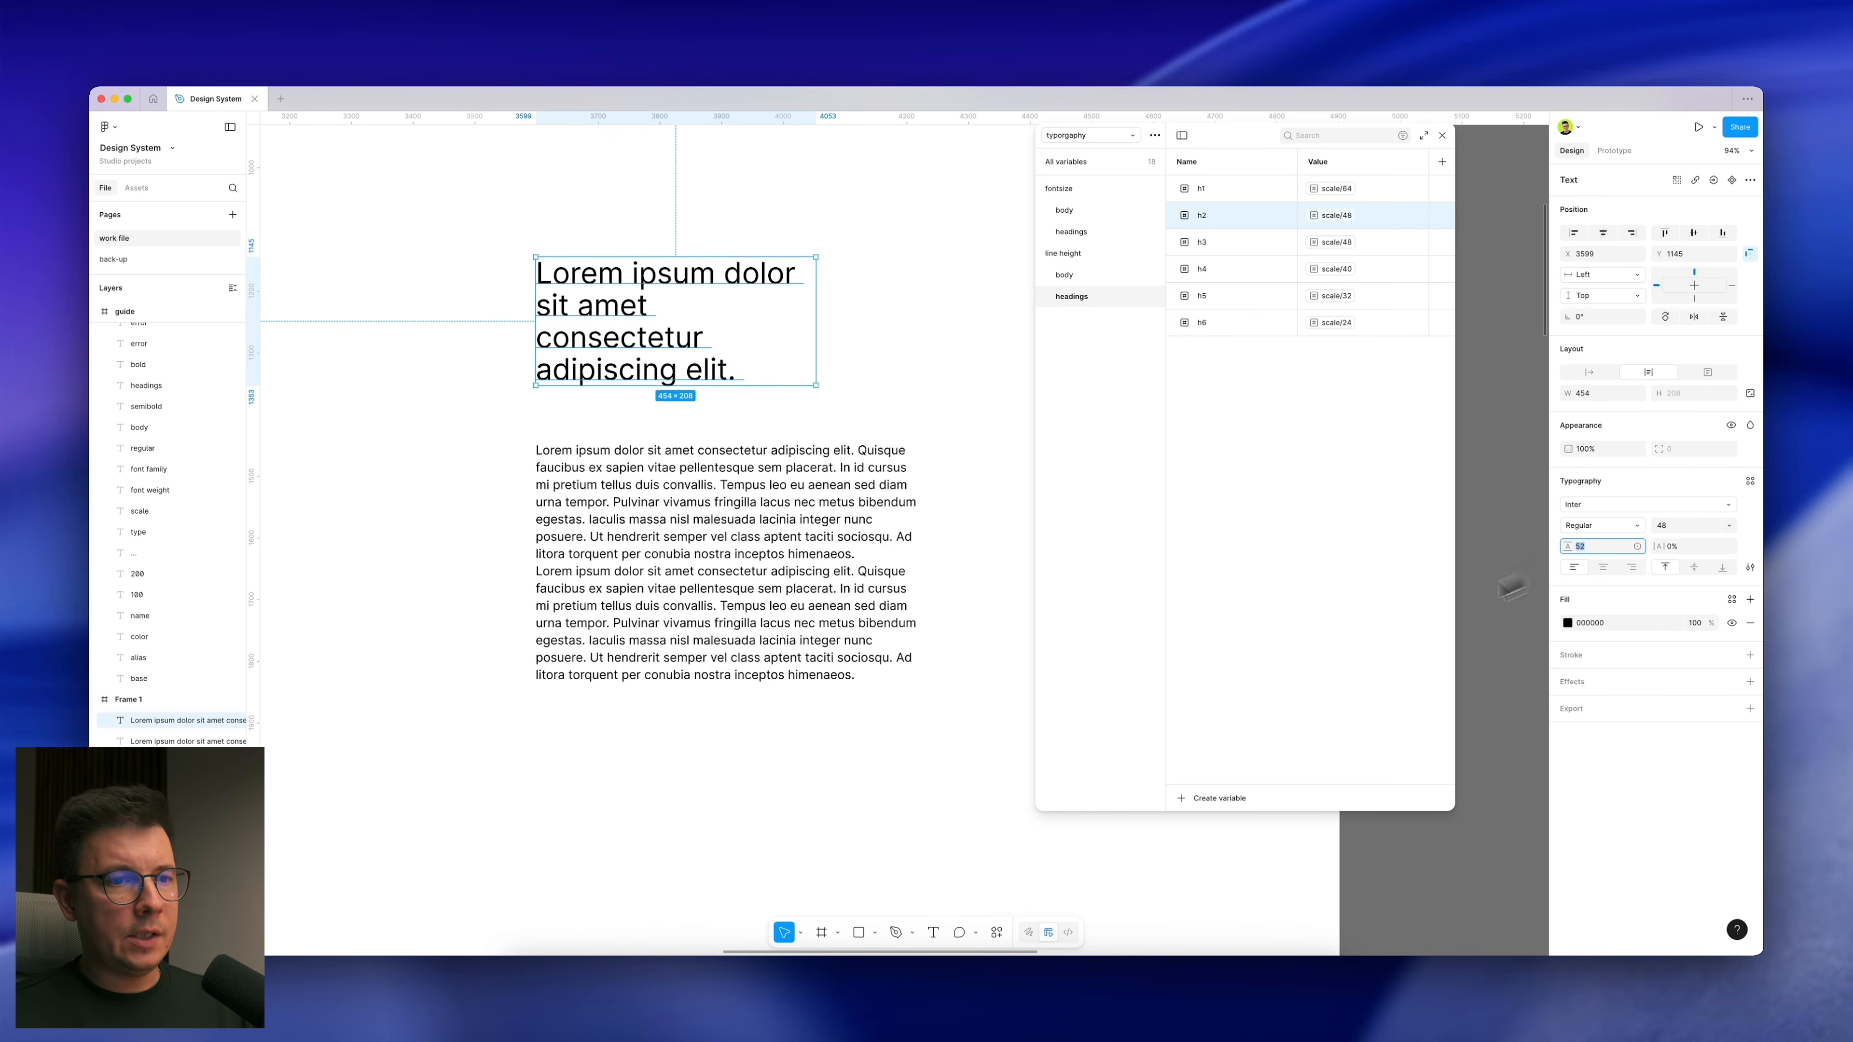
# Step: Add a number variable named 52 with value 52 to the base collection's scale group, placed between 48 and 64
pyautogui.click(1116, 135)
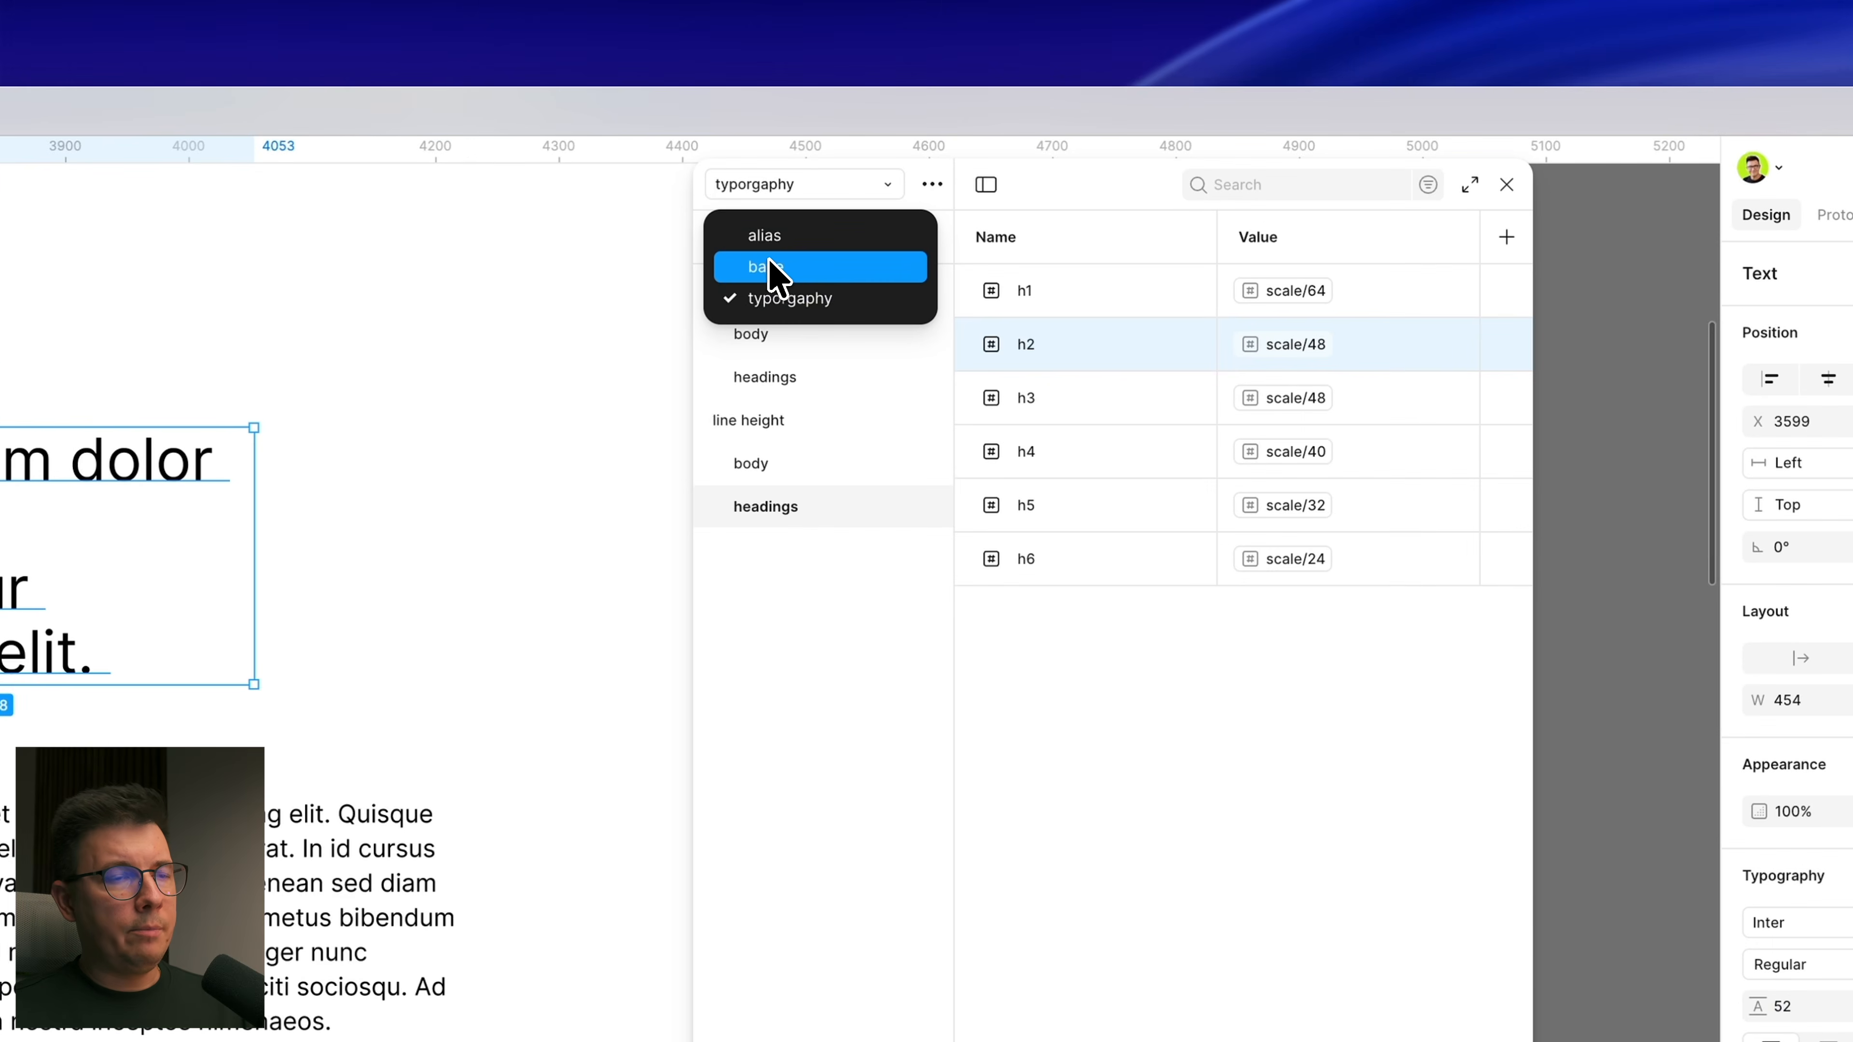
pyautogui.click(766, 268)
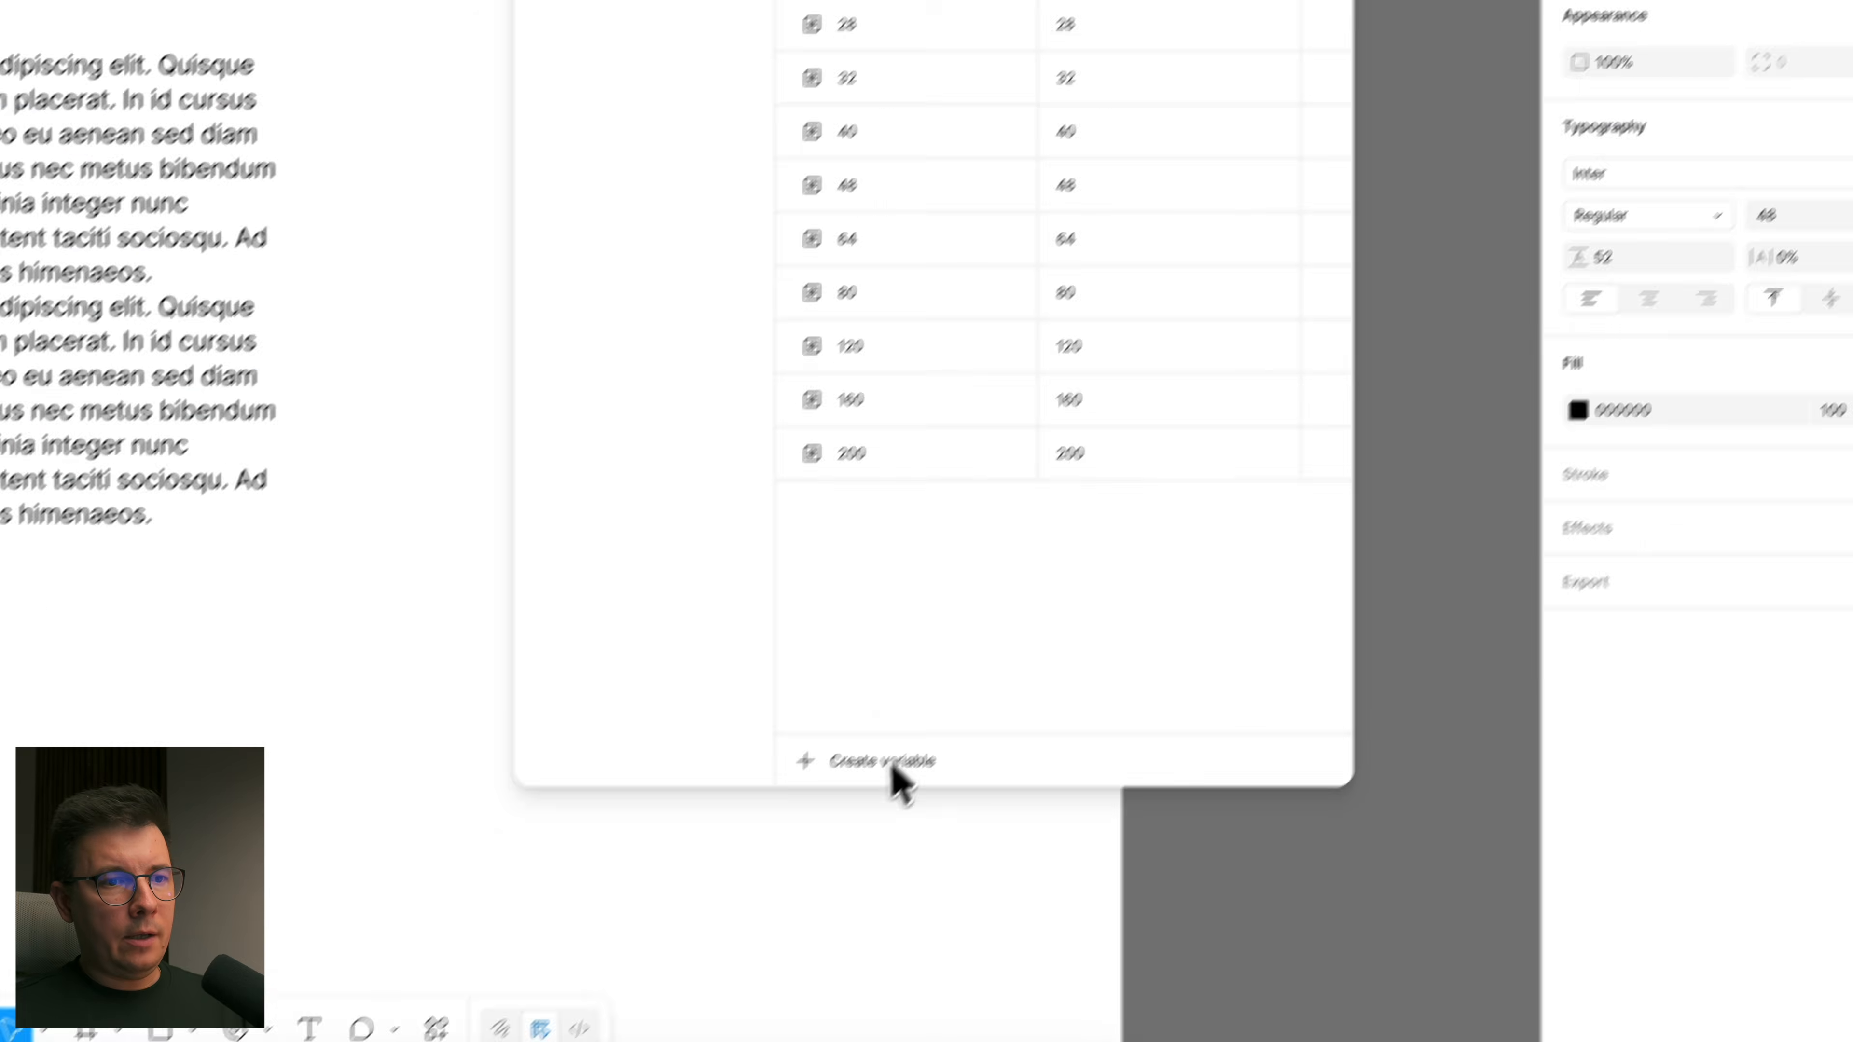
pyautogui.click(883, 778)
pyautogui.click(853, 862)
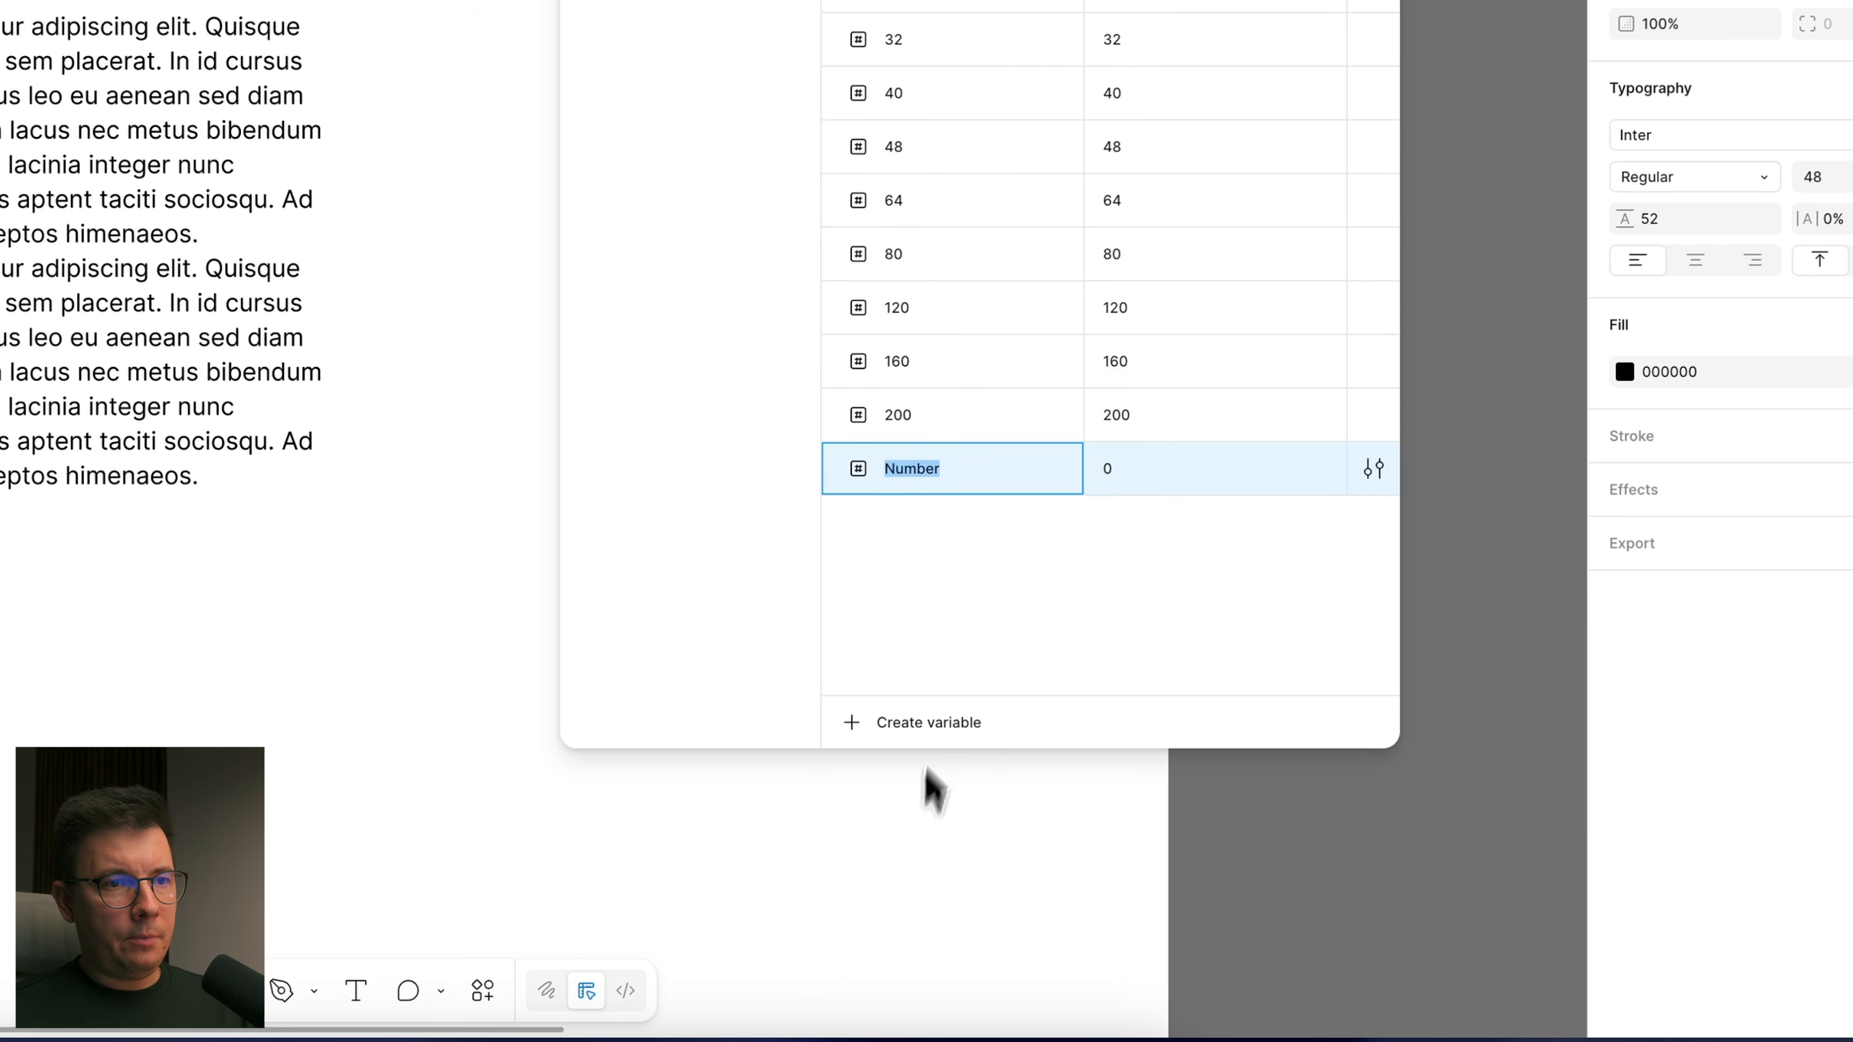
pyautogui.write('52')
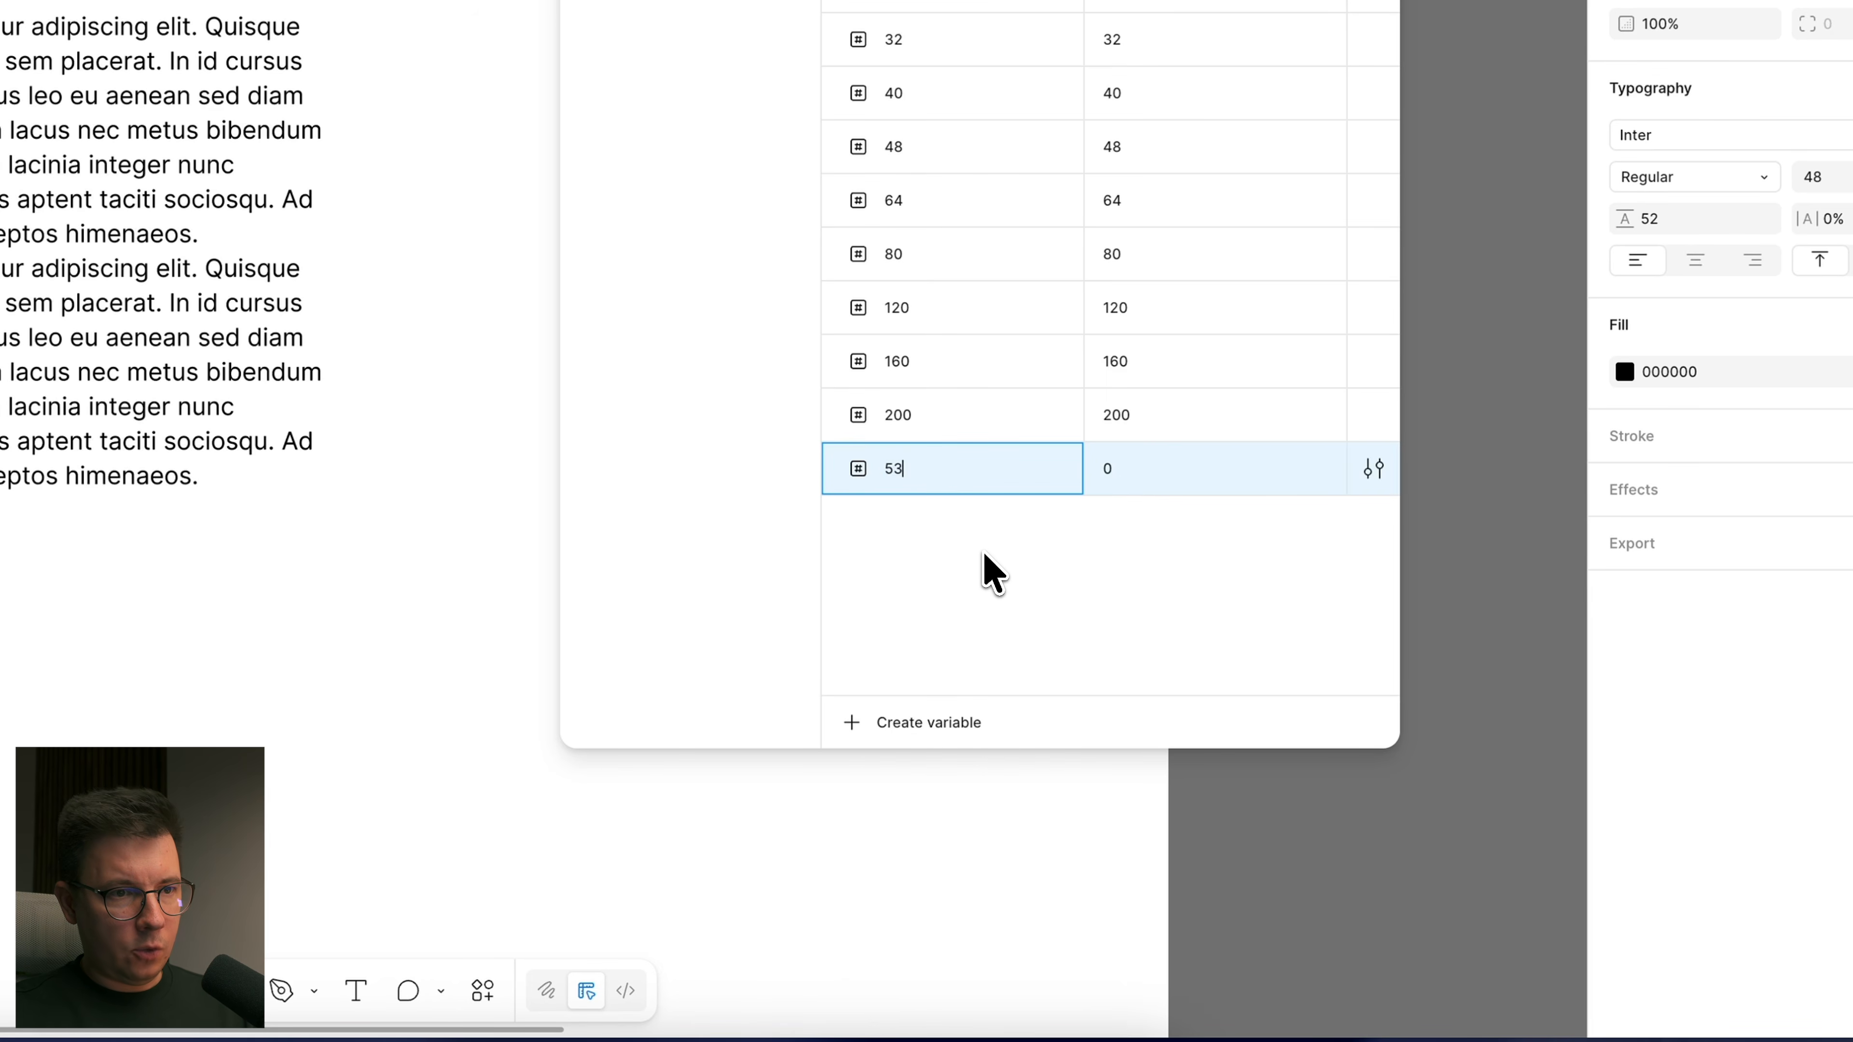
pyautogui.press('Return')
pyautogui.moveTo(947, 482); pyautogui.dragTo(931, 168)
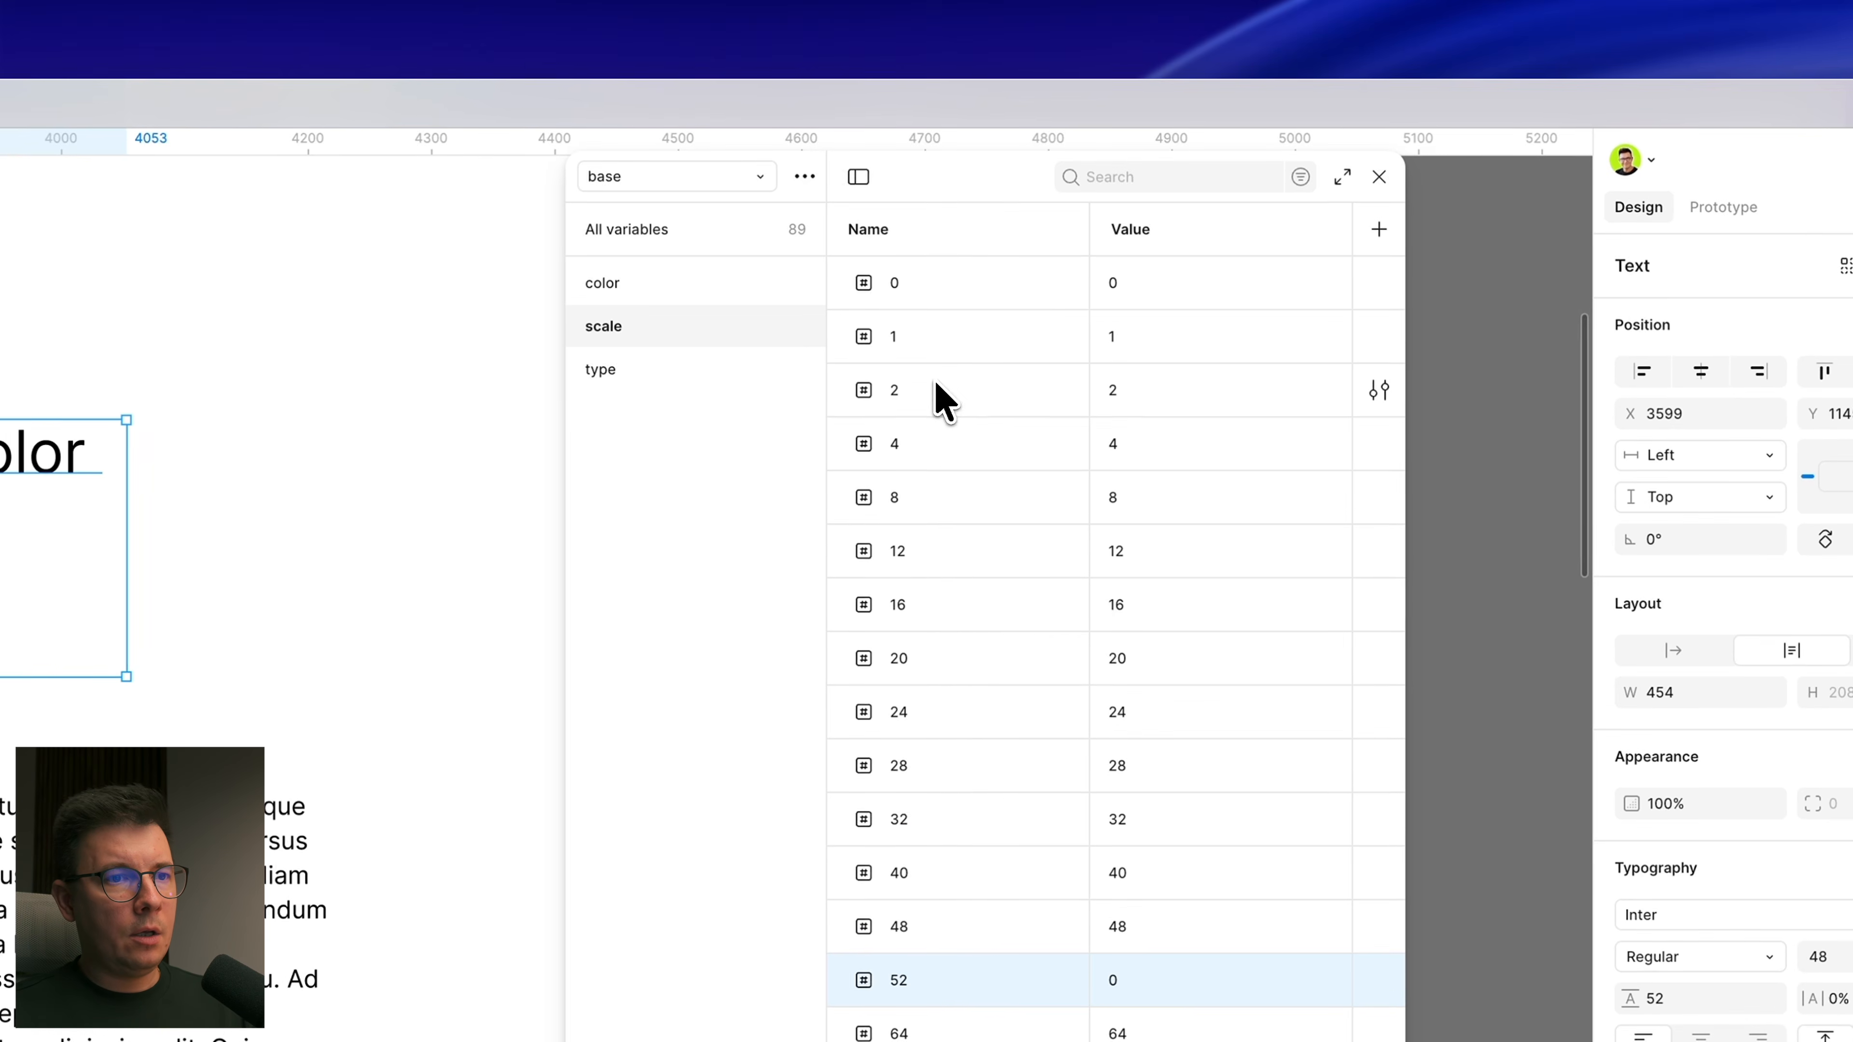
pyautogui.click(1119, 861)
pyautogui.write('52')
pyautogui.press('Return')
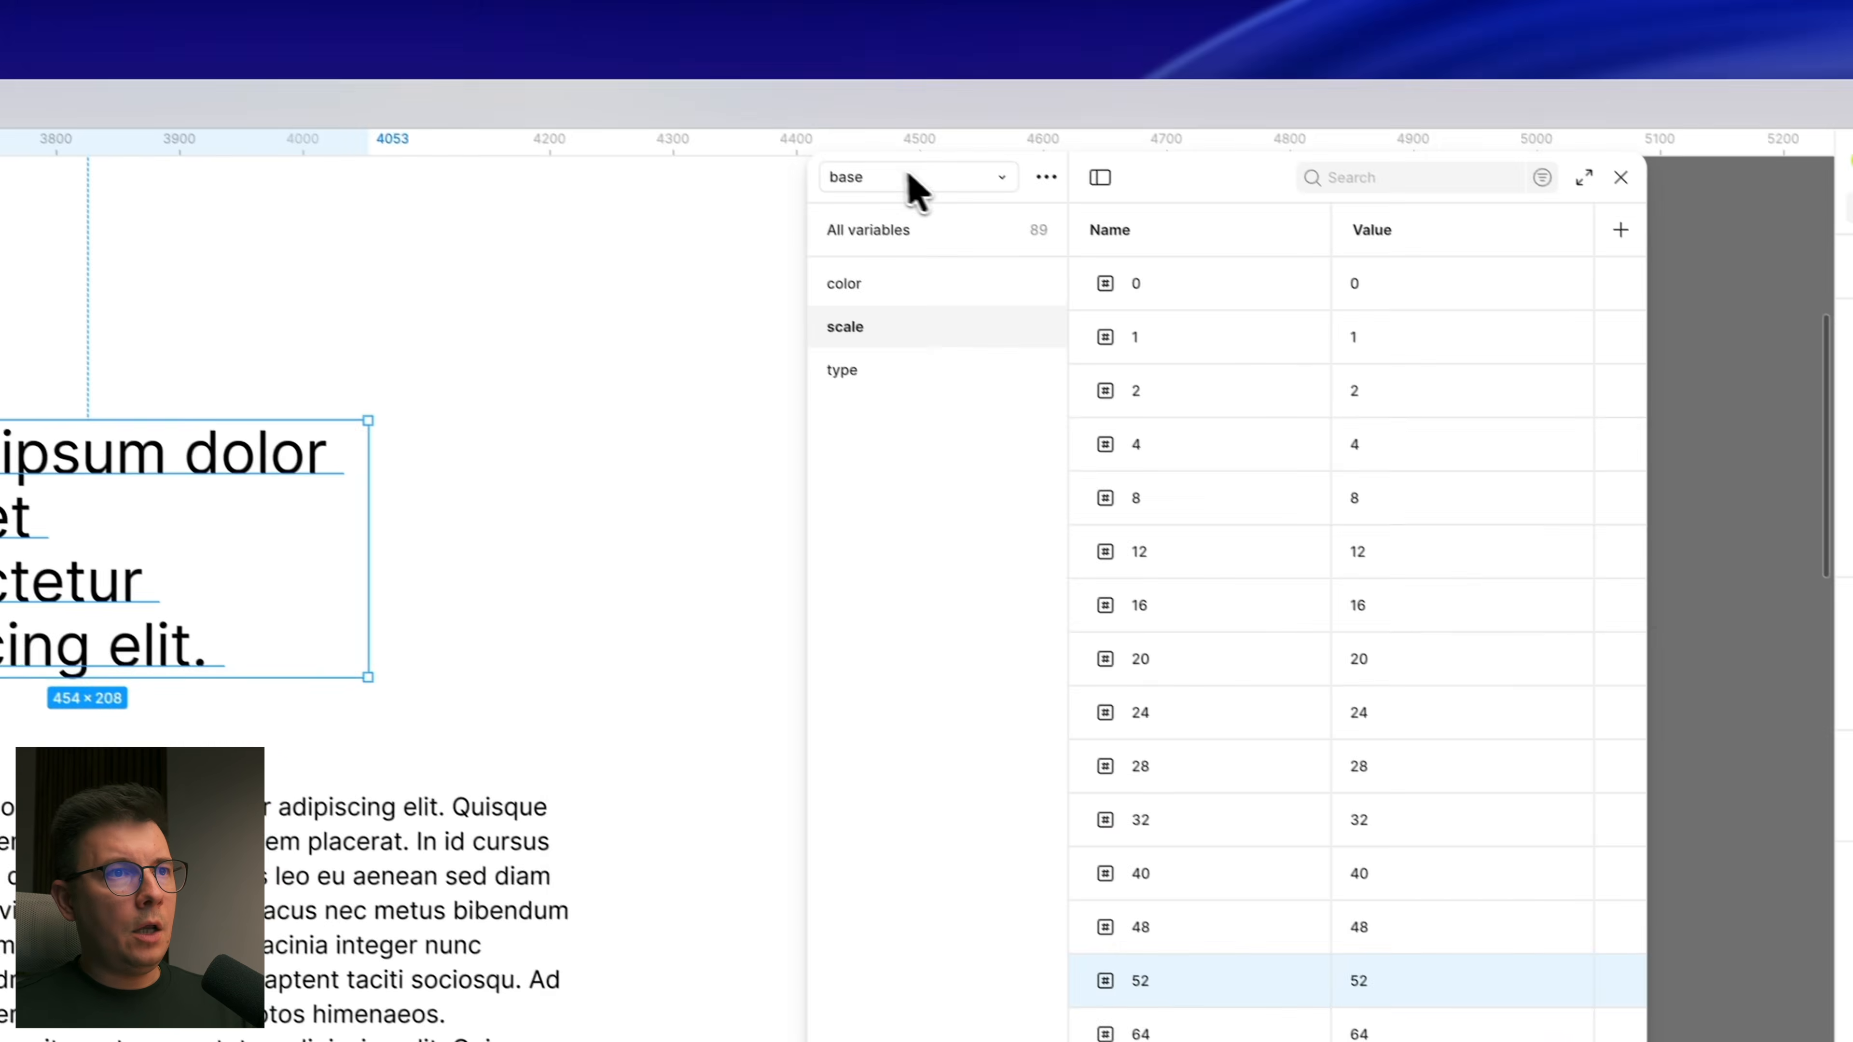
# Step: Link the headings line height variable h2 in the typography collection to scale/52
pyautogui.click(678, 6)
pyautogui.click(927, 301)
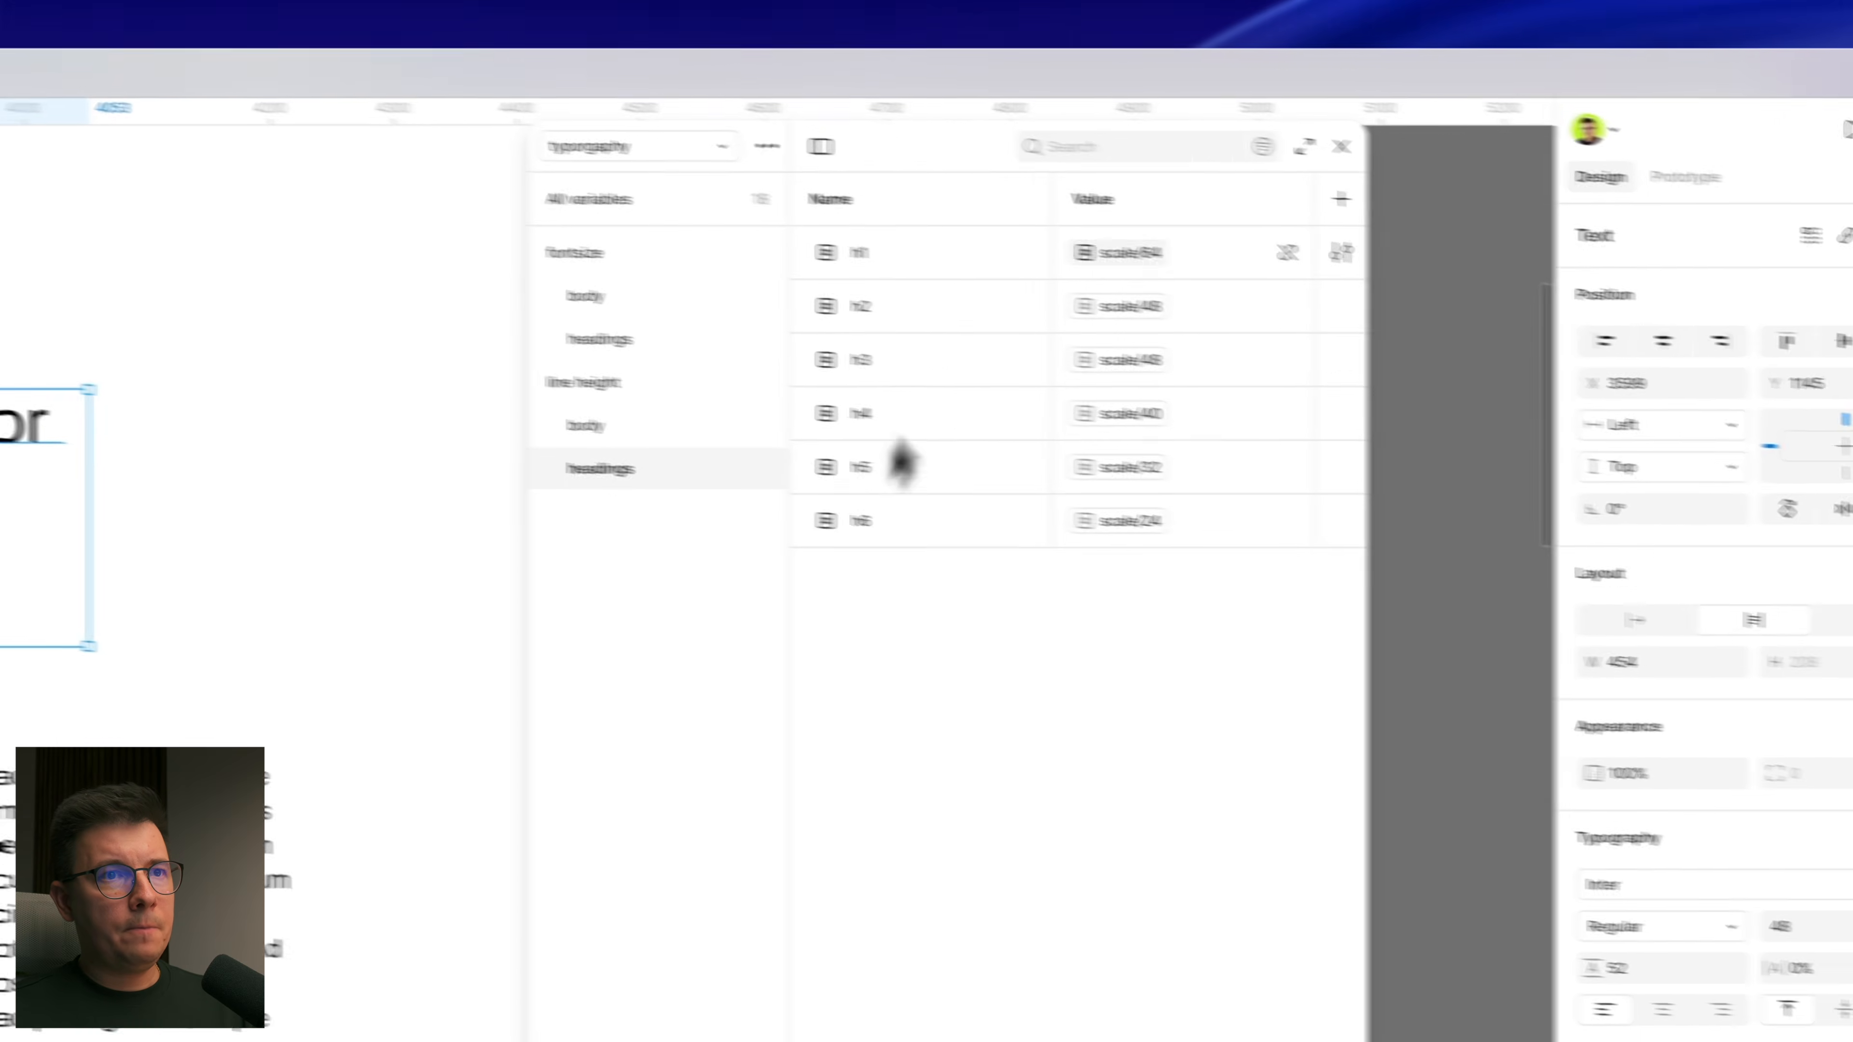
pyautogui.click(1058, 307)
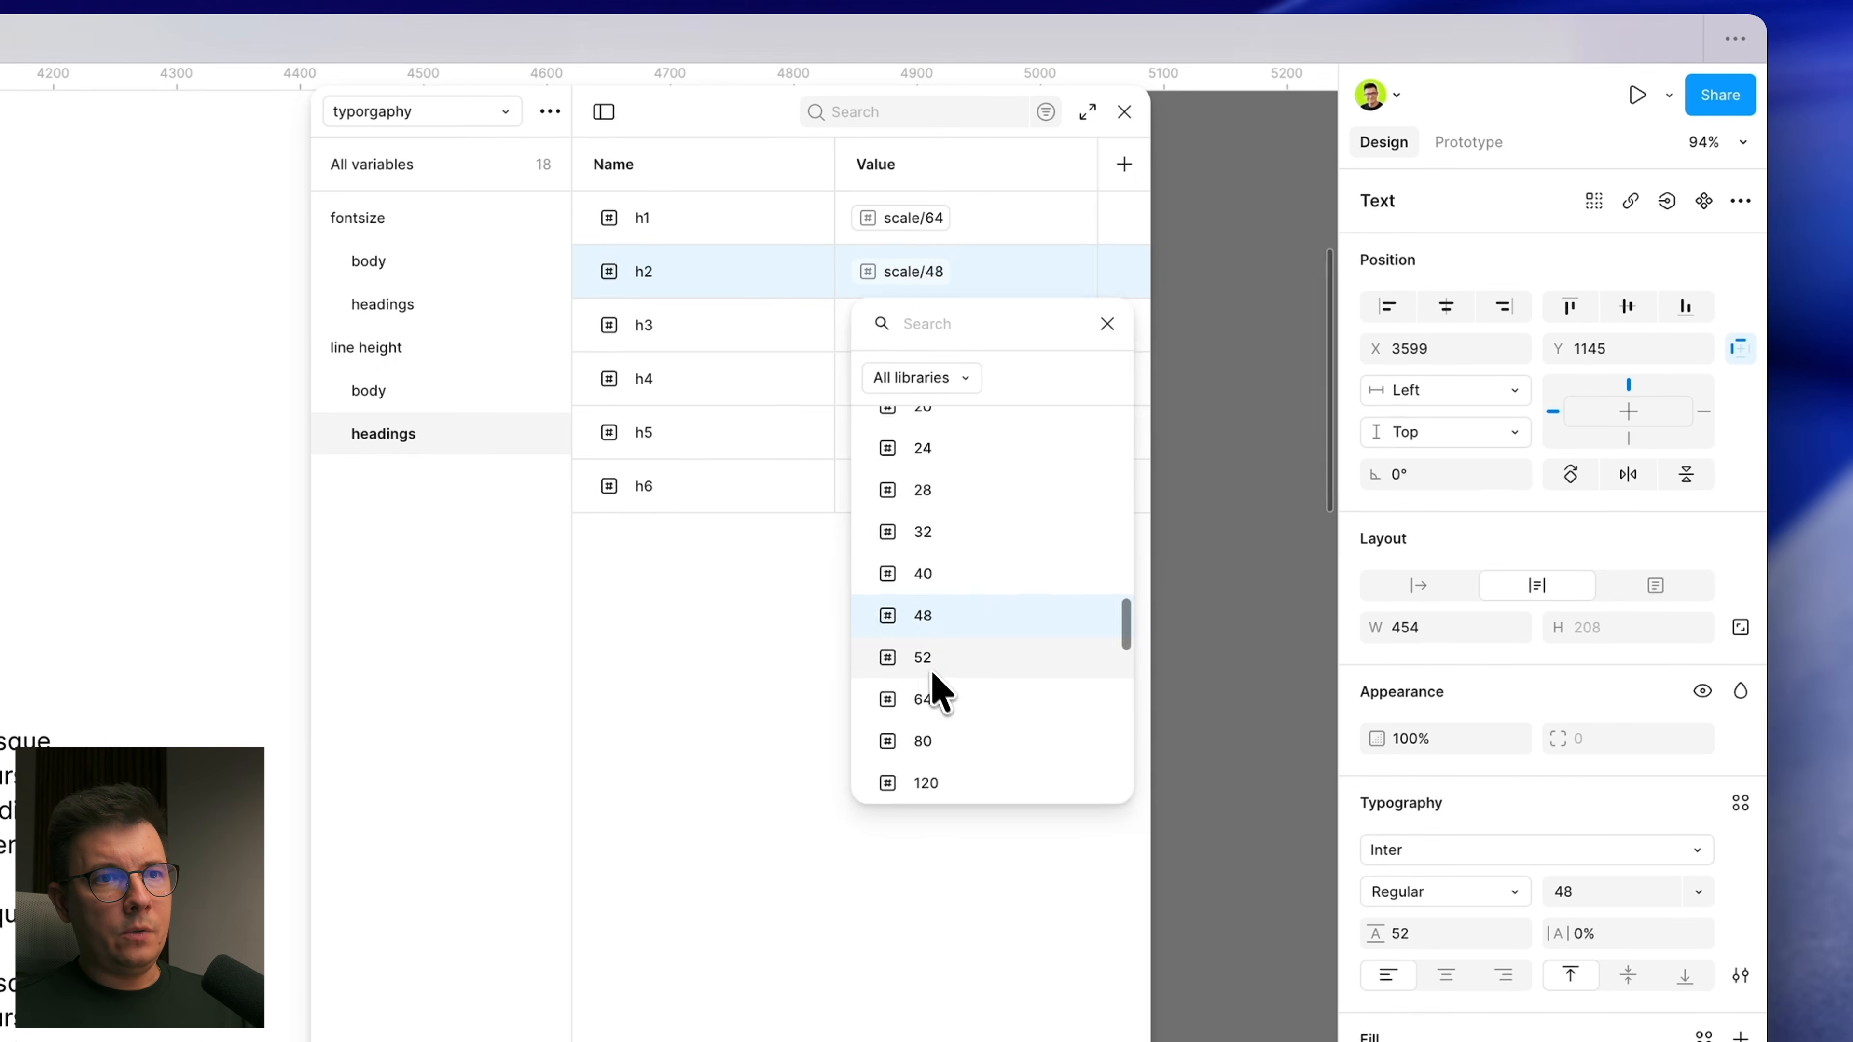
pyautogui.click(933, 673)
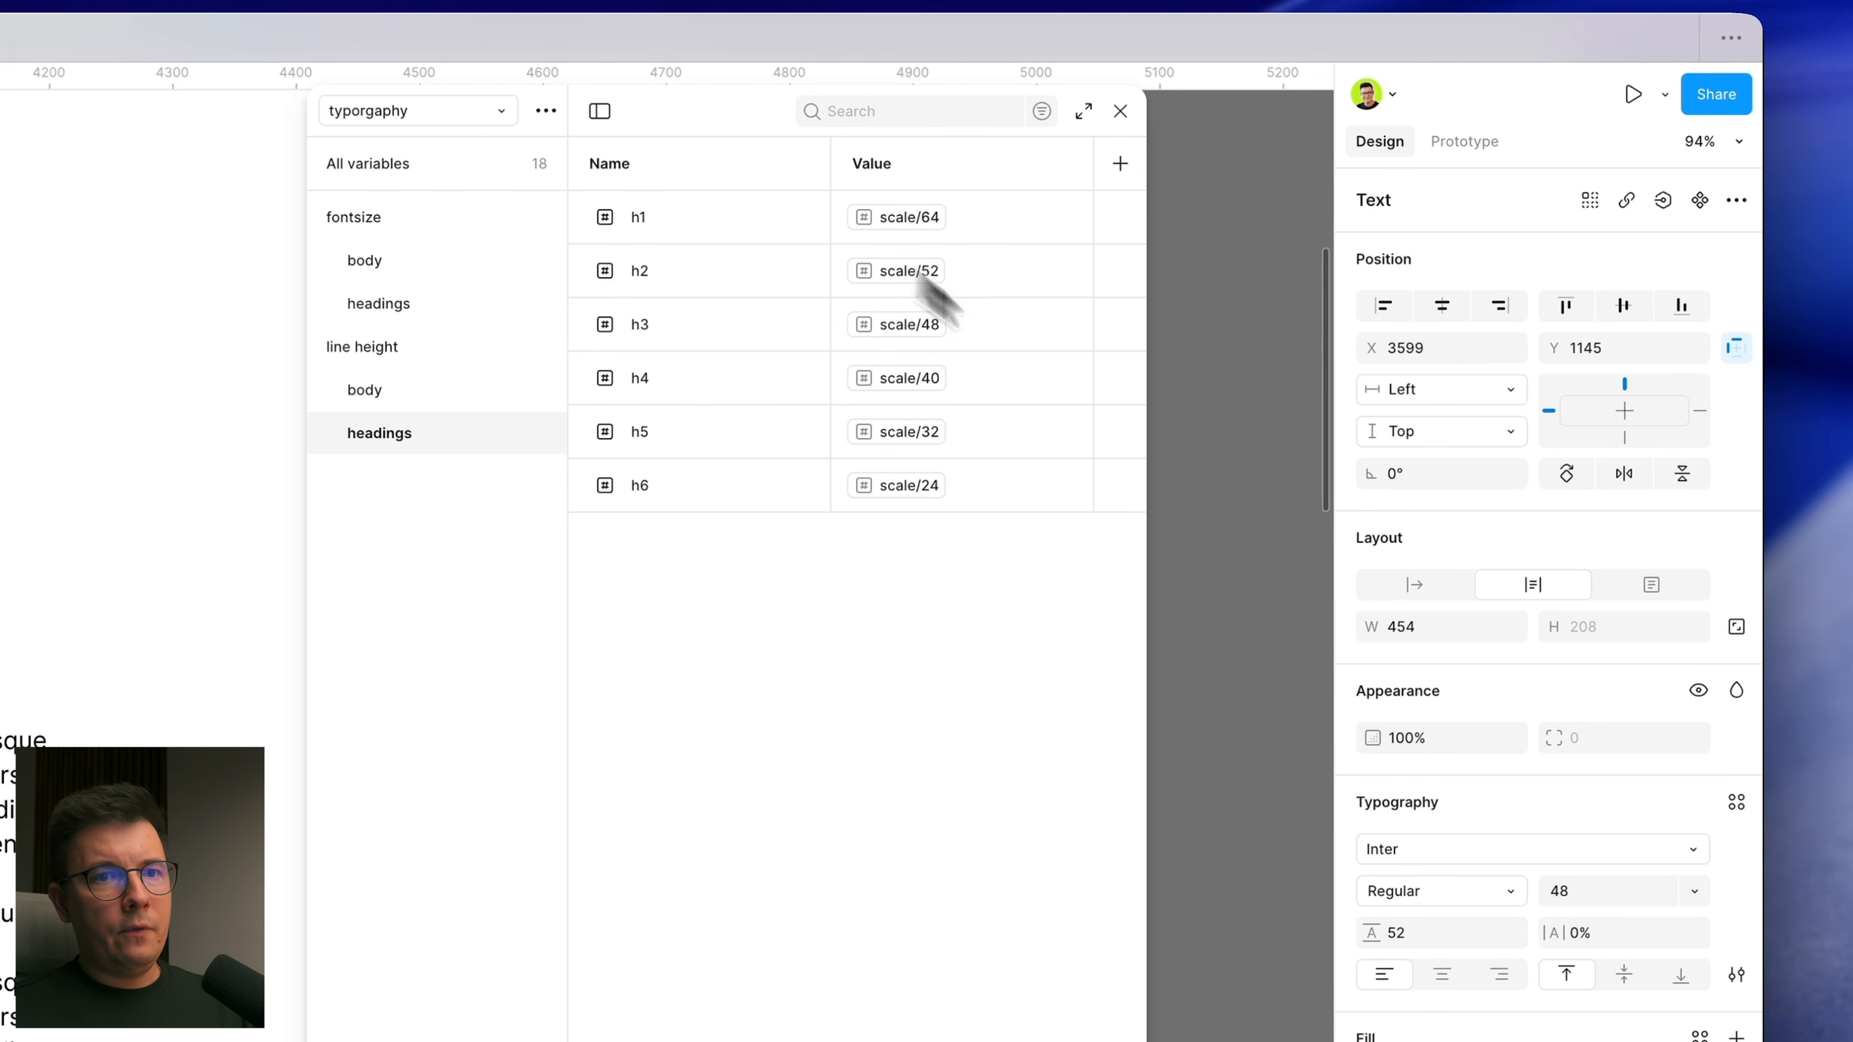
# Step: Set the short sample text to 64 px and adjust its line height in small increments to 64
pyautogui.click(1618, 669)
pyautogui.write('64')
pyautogui.press('Return')
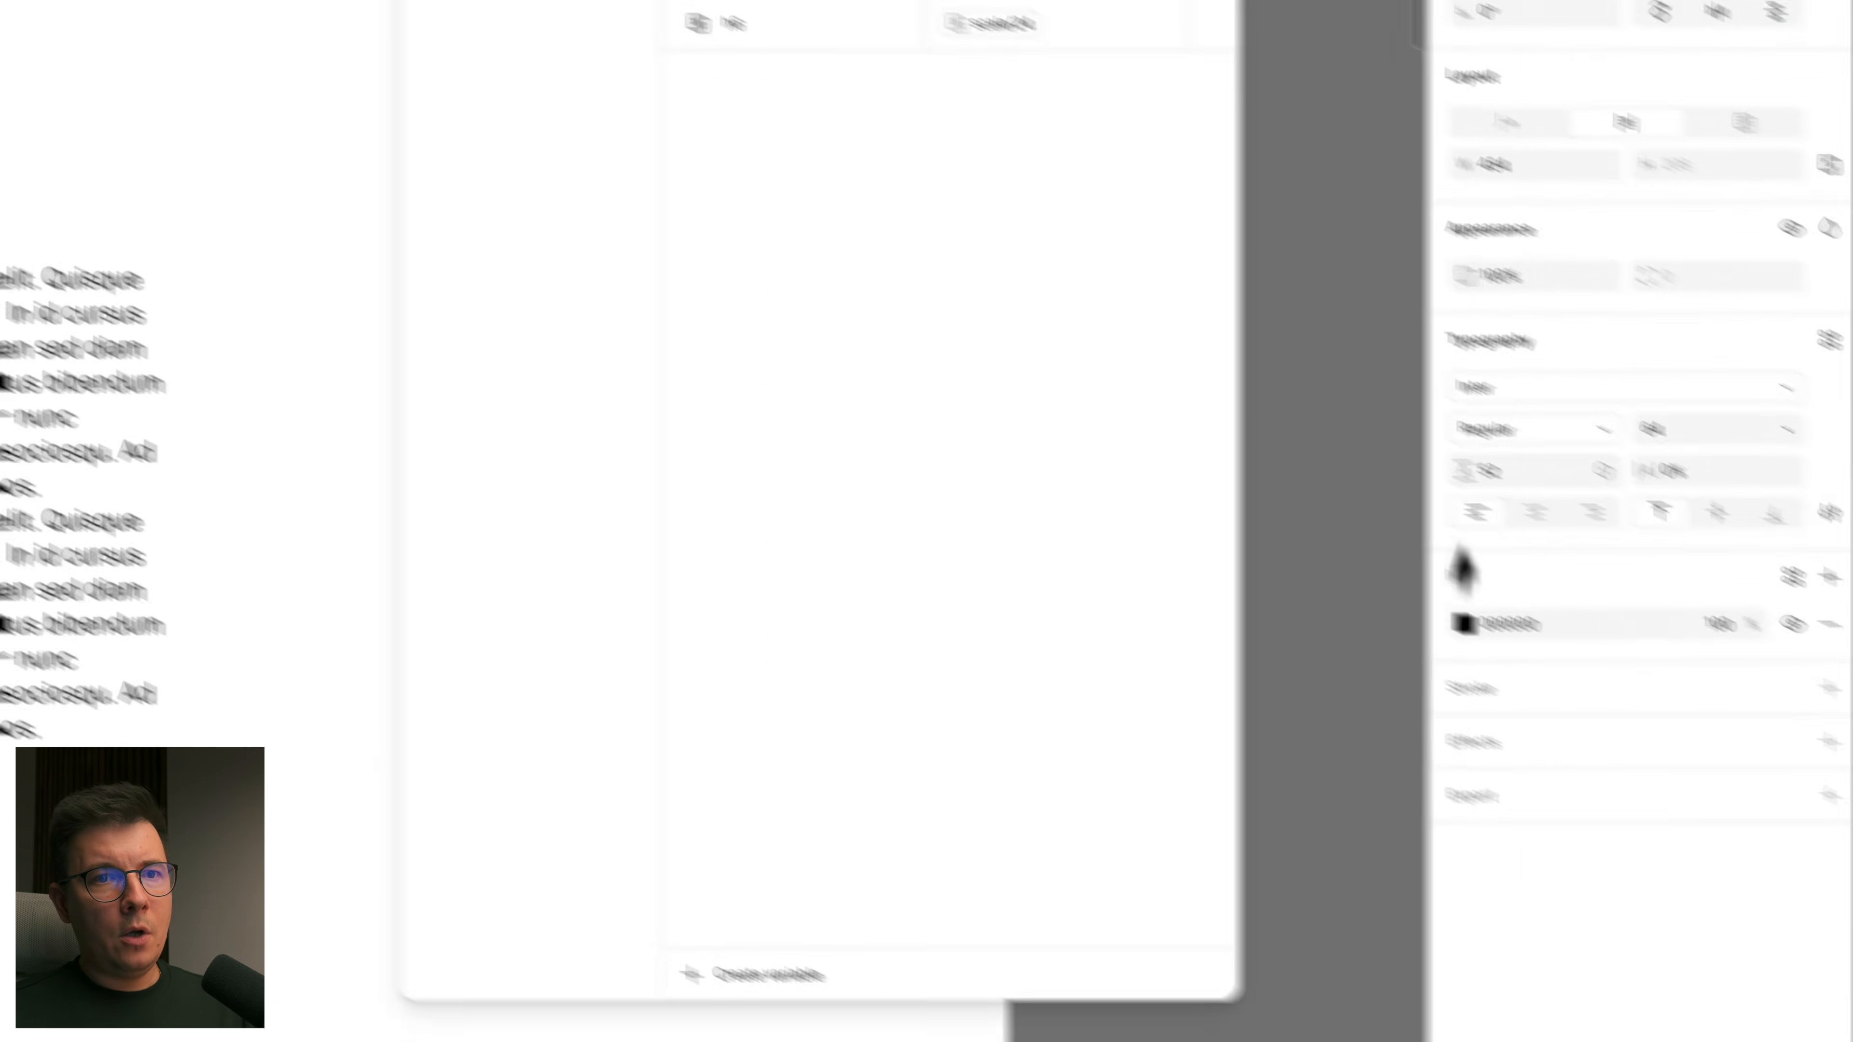
pyautogui.click(1435, 698)
pyautogui.press('Up')
pyautogui.press('Up')
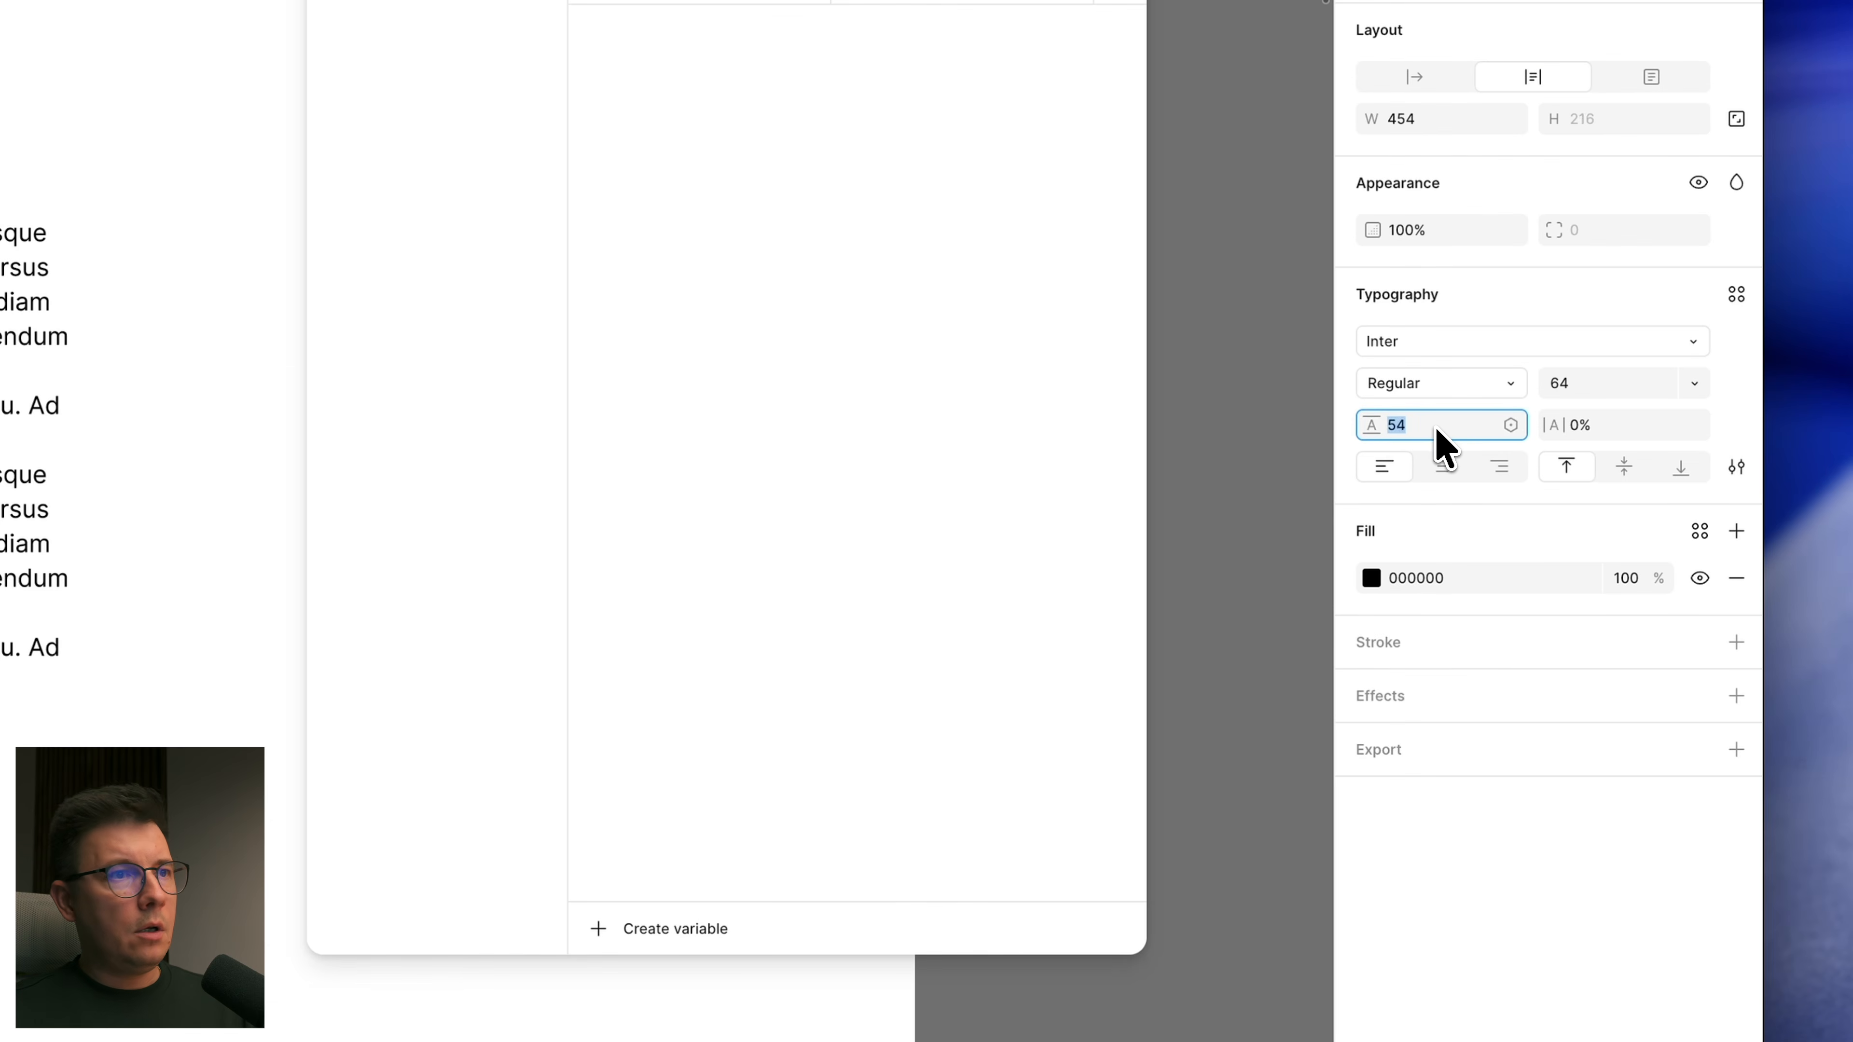
pyautogui.press('Up')
pyautogui.press('Up')
pyautogui.press('Up')
pyautogui.press('Up')
pyautogui.press('Up')
pyautogui.press('Up')
pyautogui.press('Up')
pyautogui.press('Up')
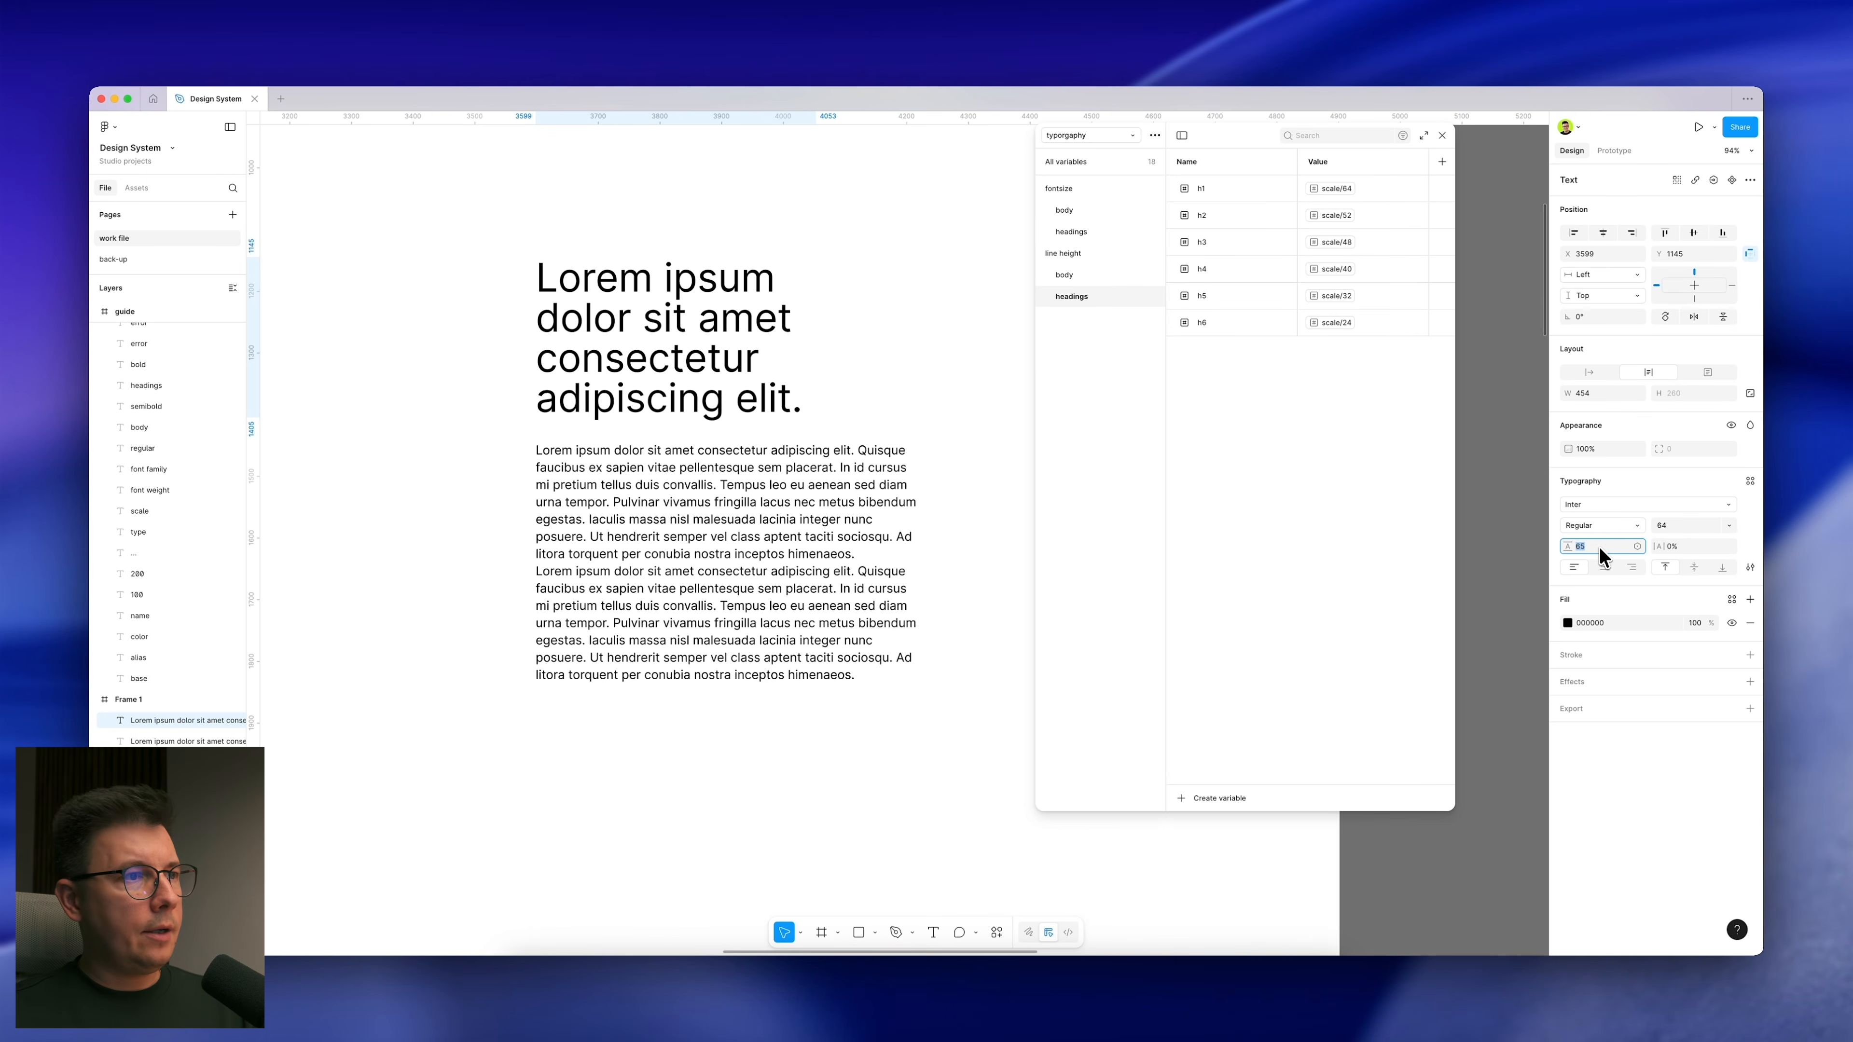
pyautogui.press('Down')
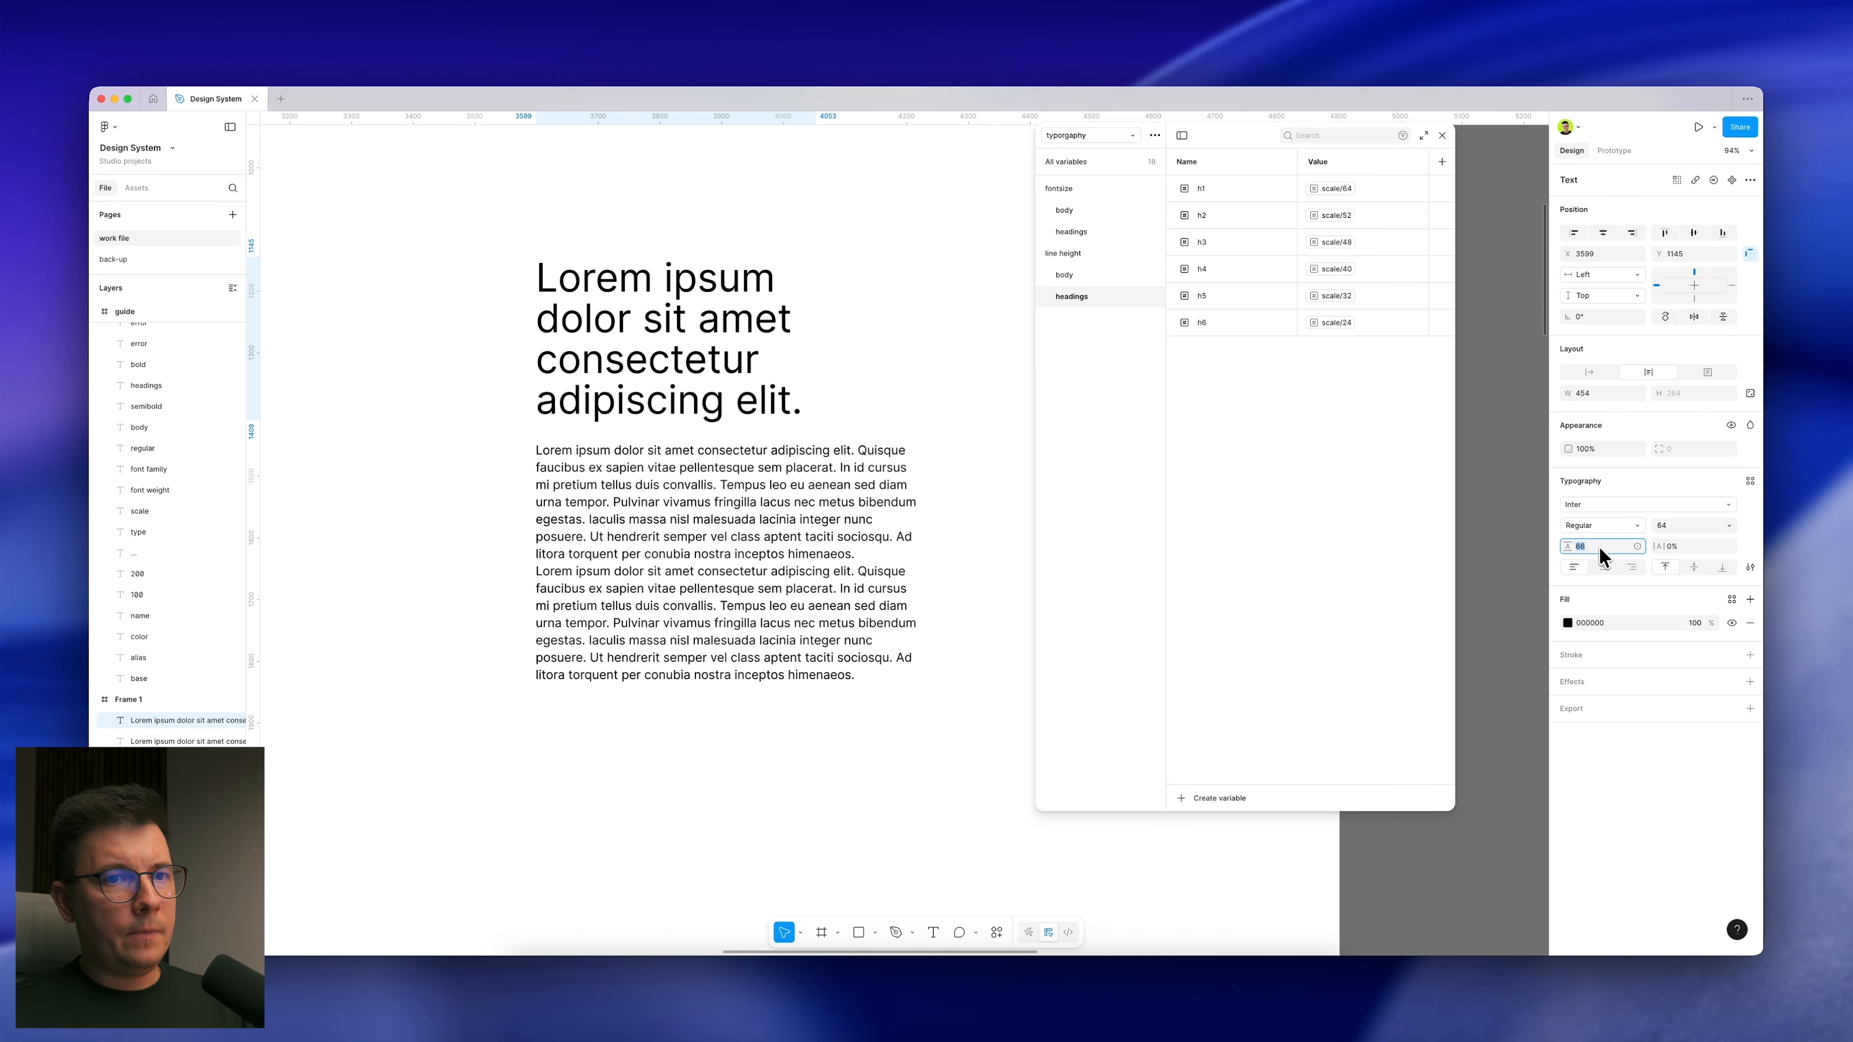
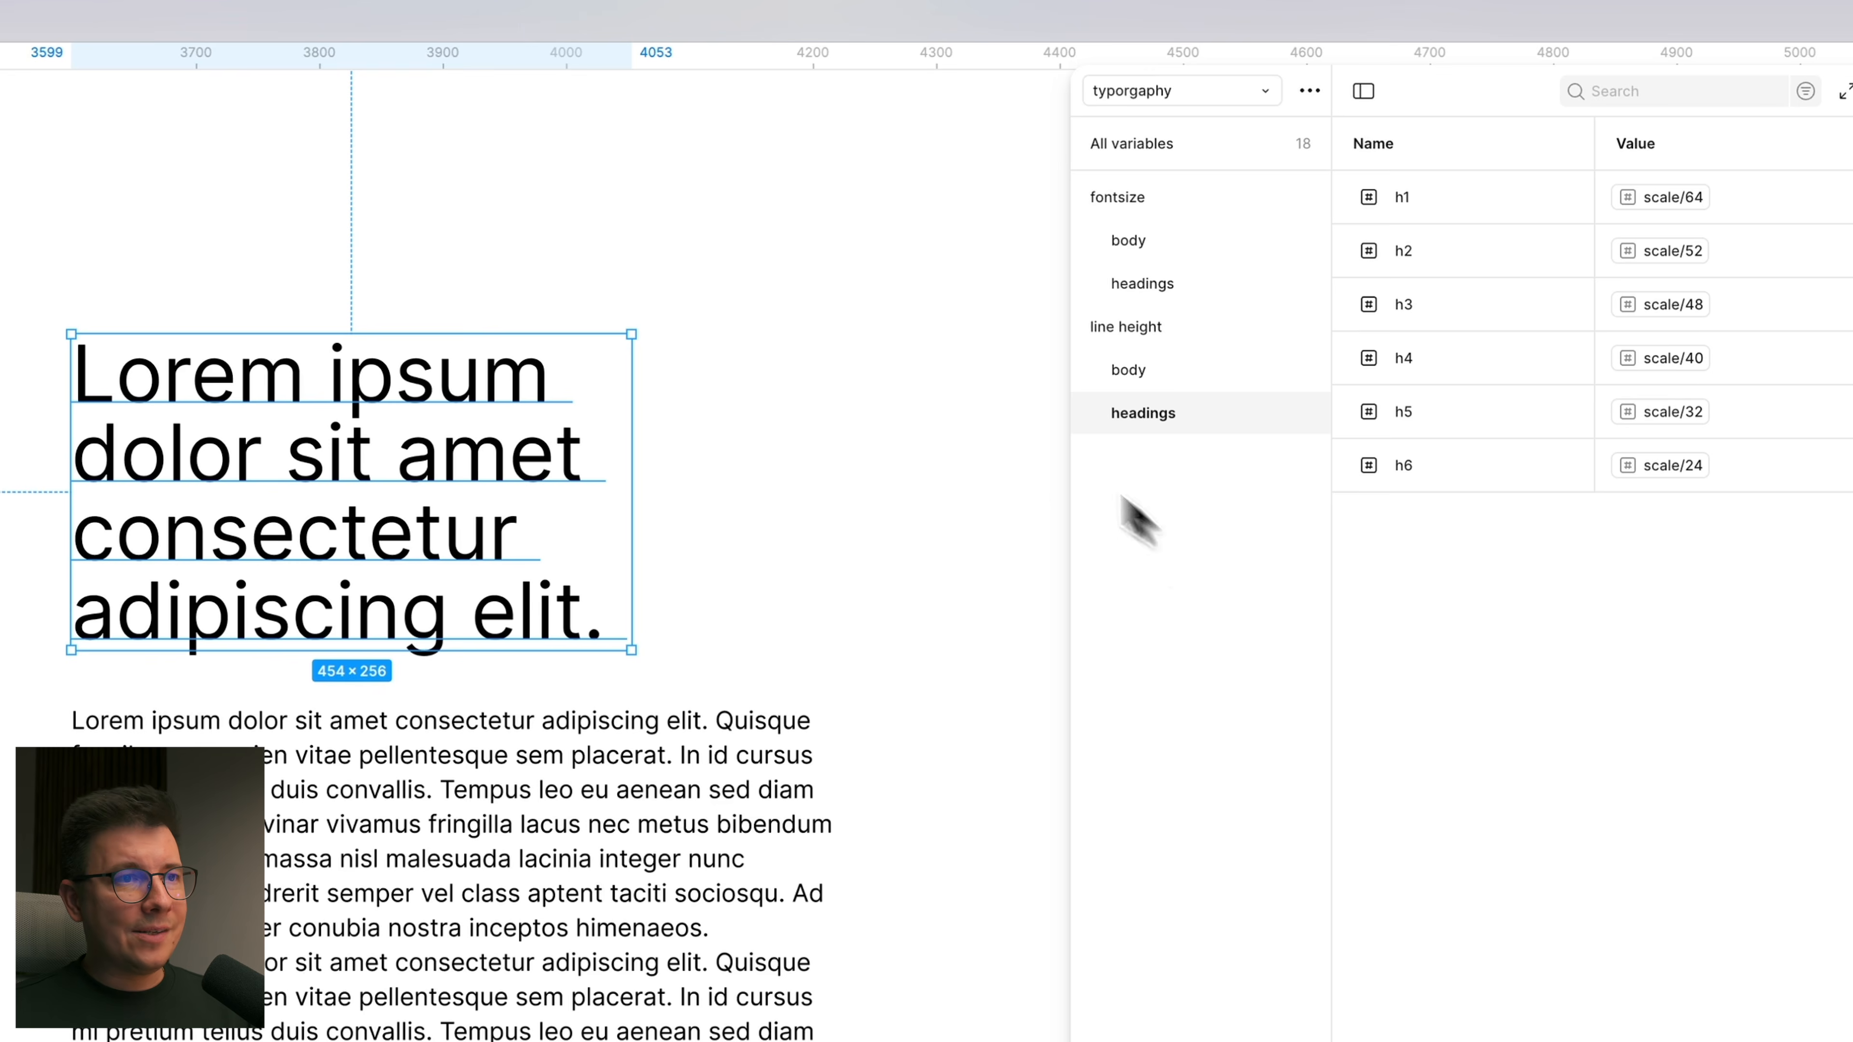
# Step: Examine the guide's typography outline for the groups that come after font size and line height
pyautogui.click(320, 869)
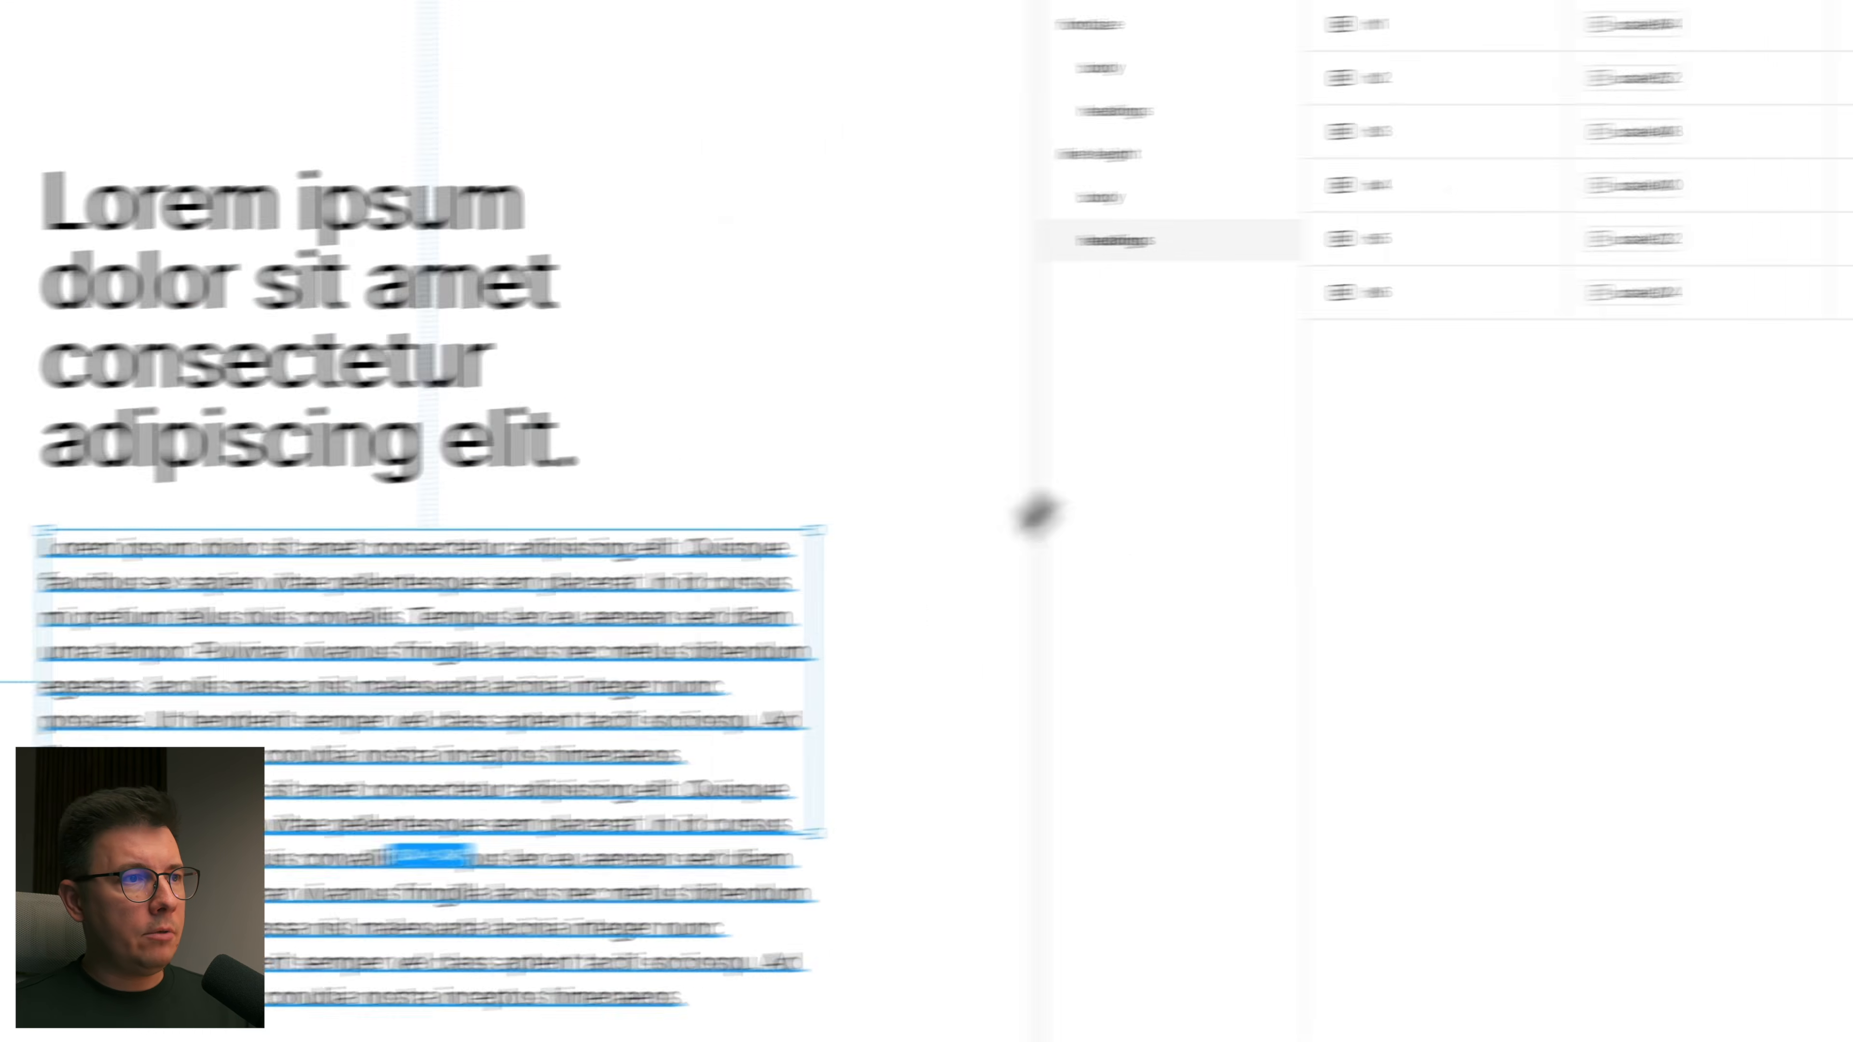
pyautogui.click(1273, 266)
pyautogui.scroll(-5, 1041, 407)
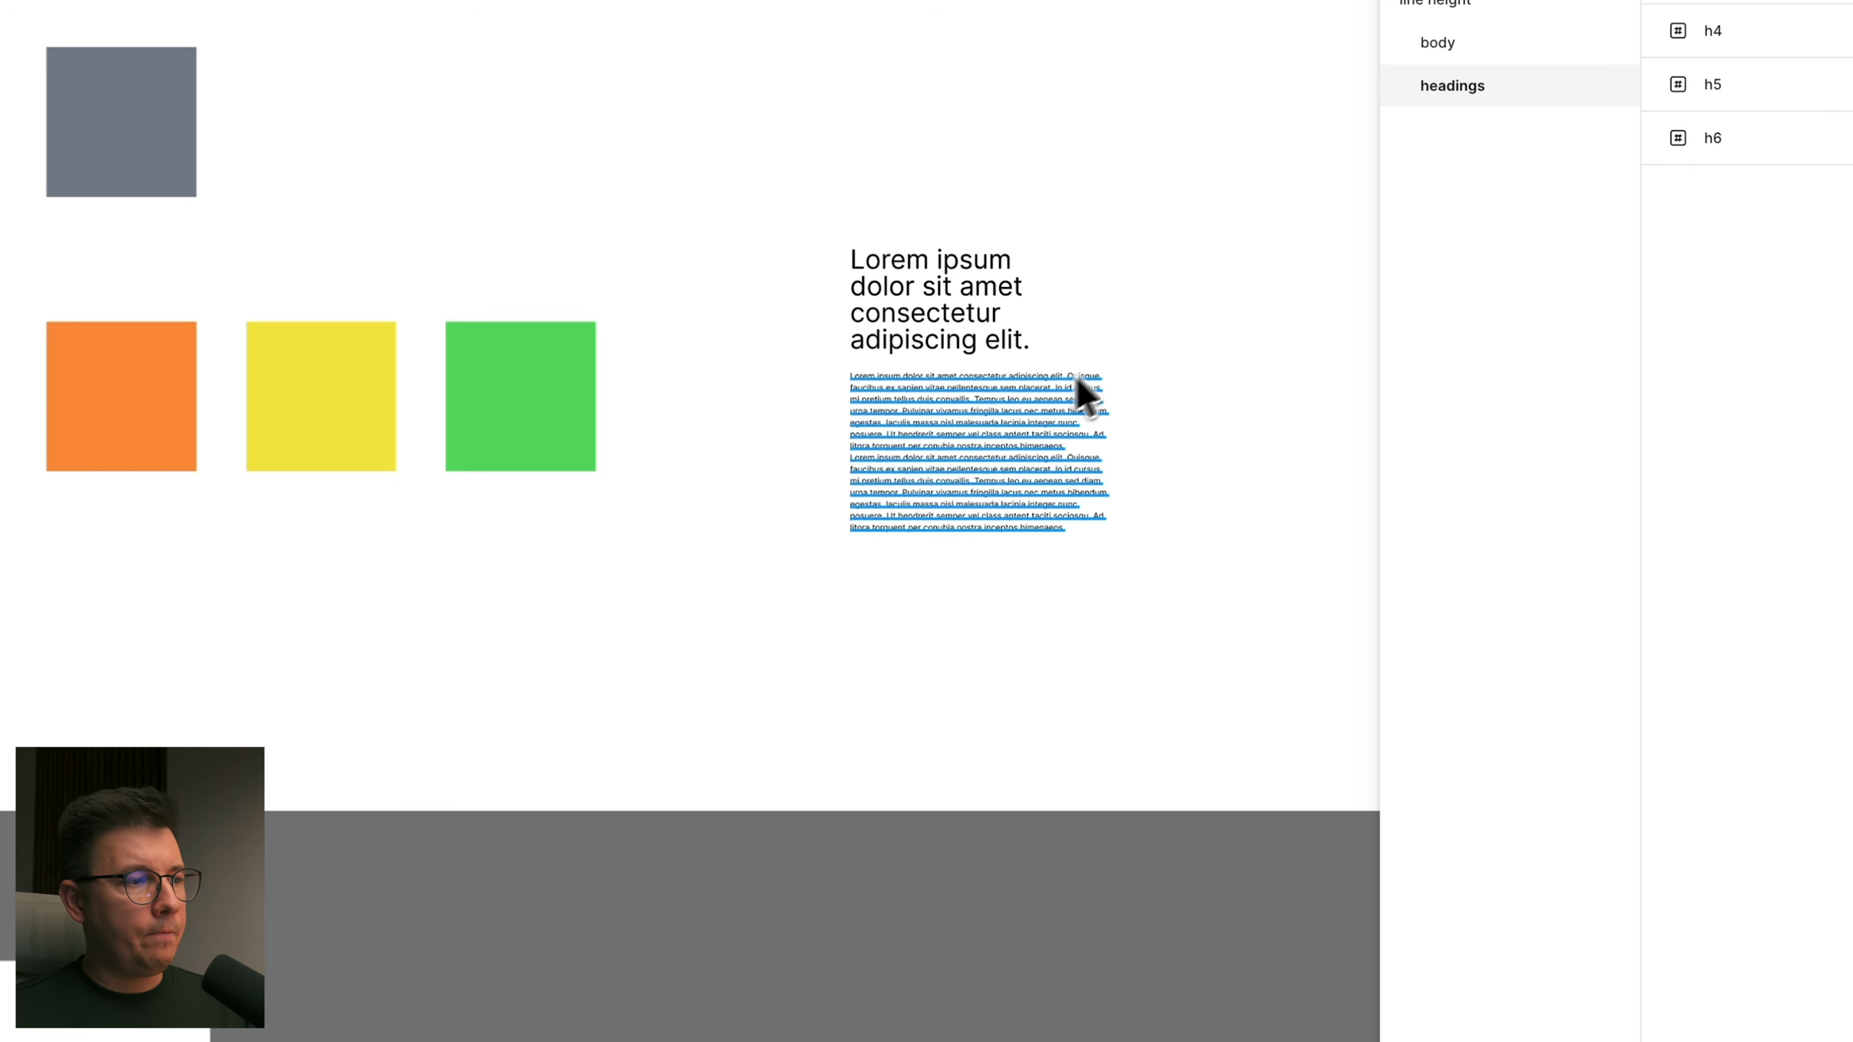
pyautogui.scroll(-7, 886, 599)
pyautogui.scroll(-4, 931, 561)
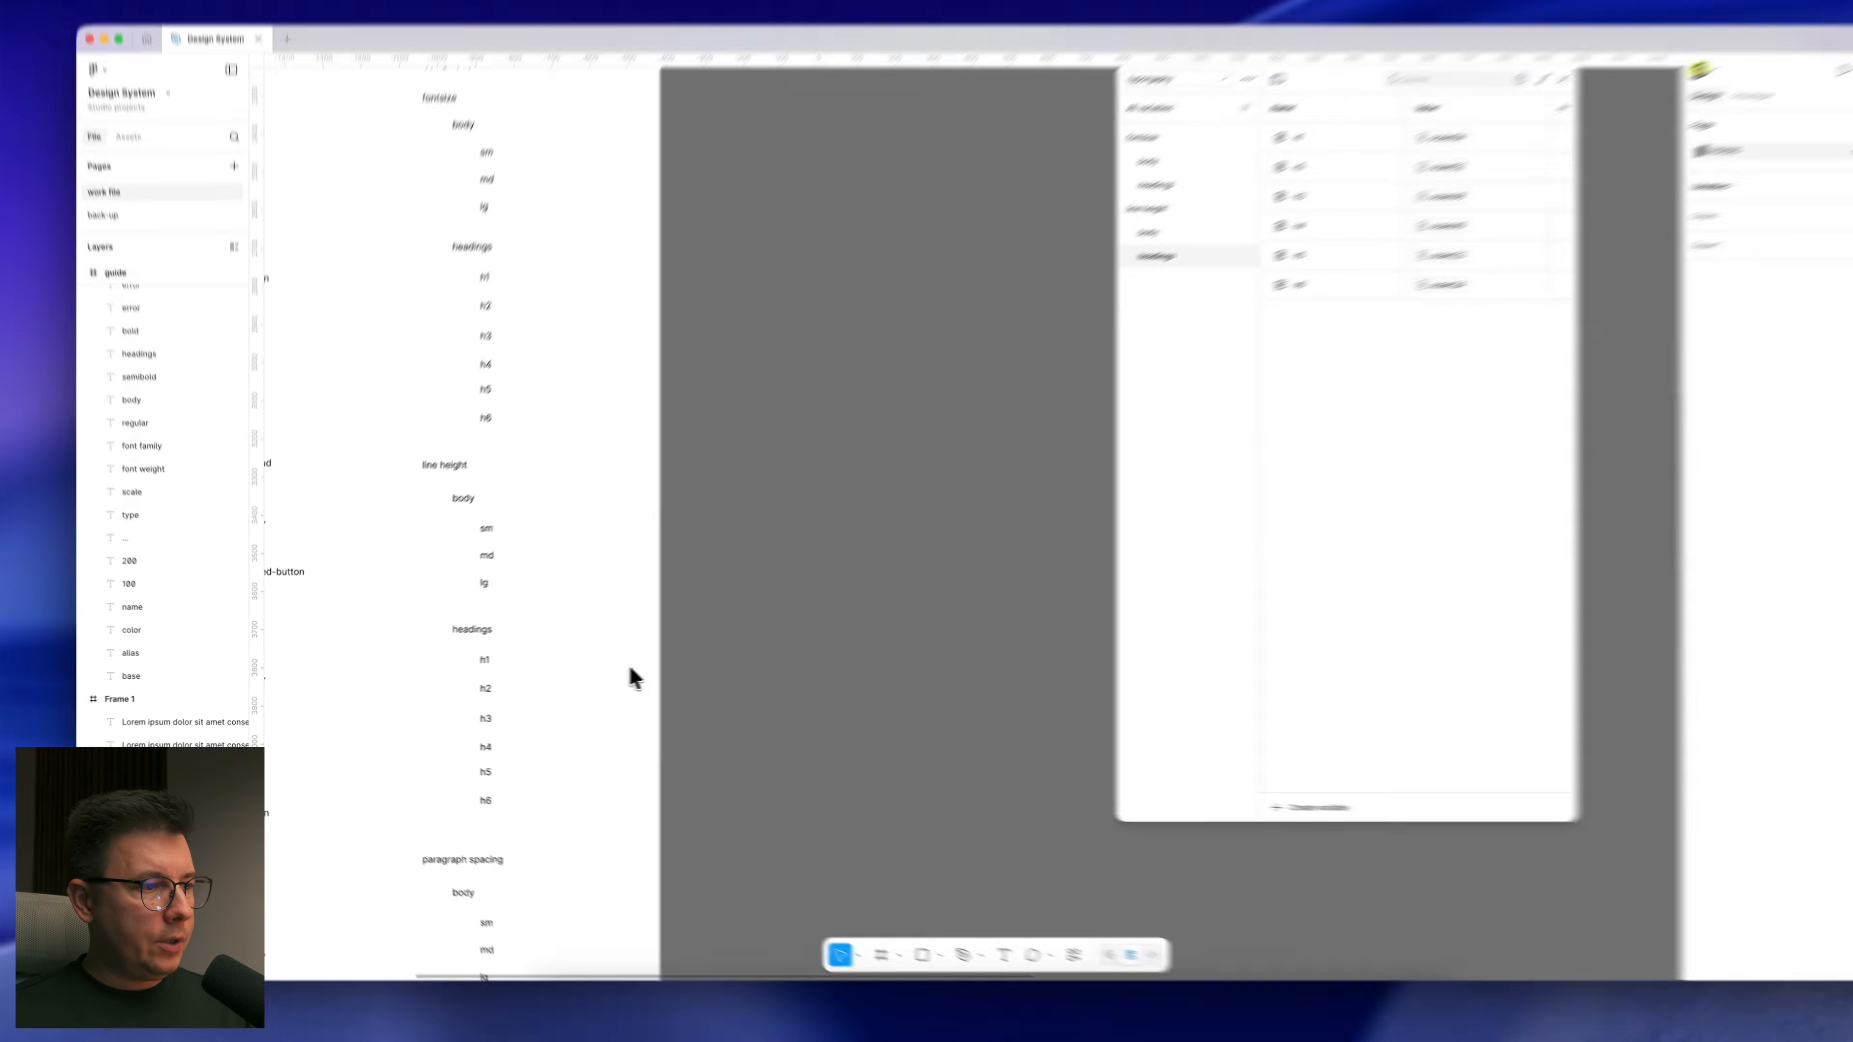
pyautogui.scroll(2, 844, 459)
pyautogui.scroll(3, 868, 444)
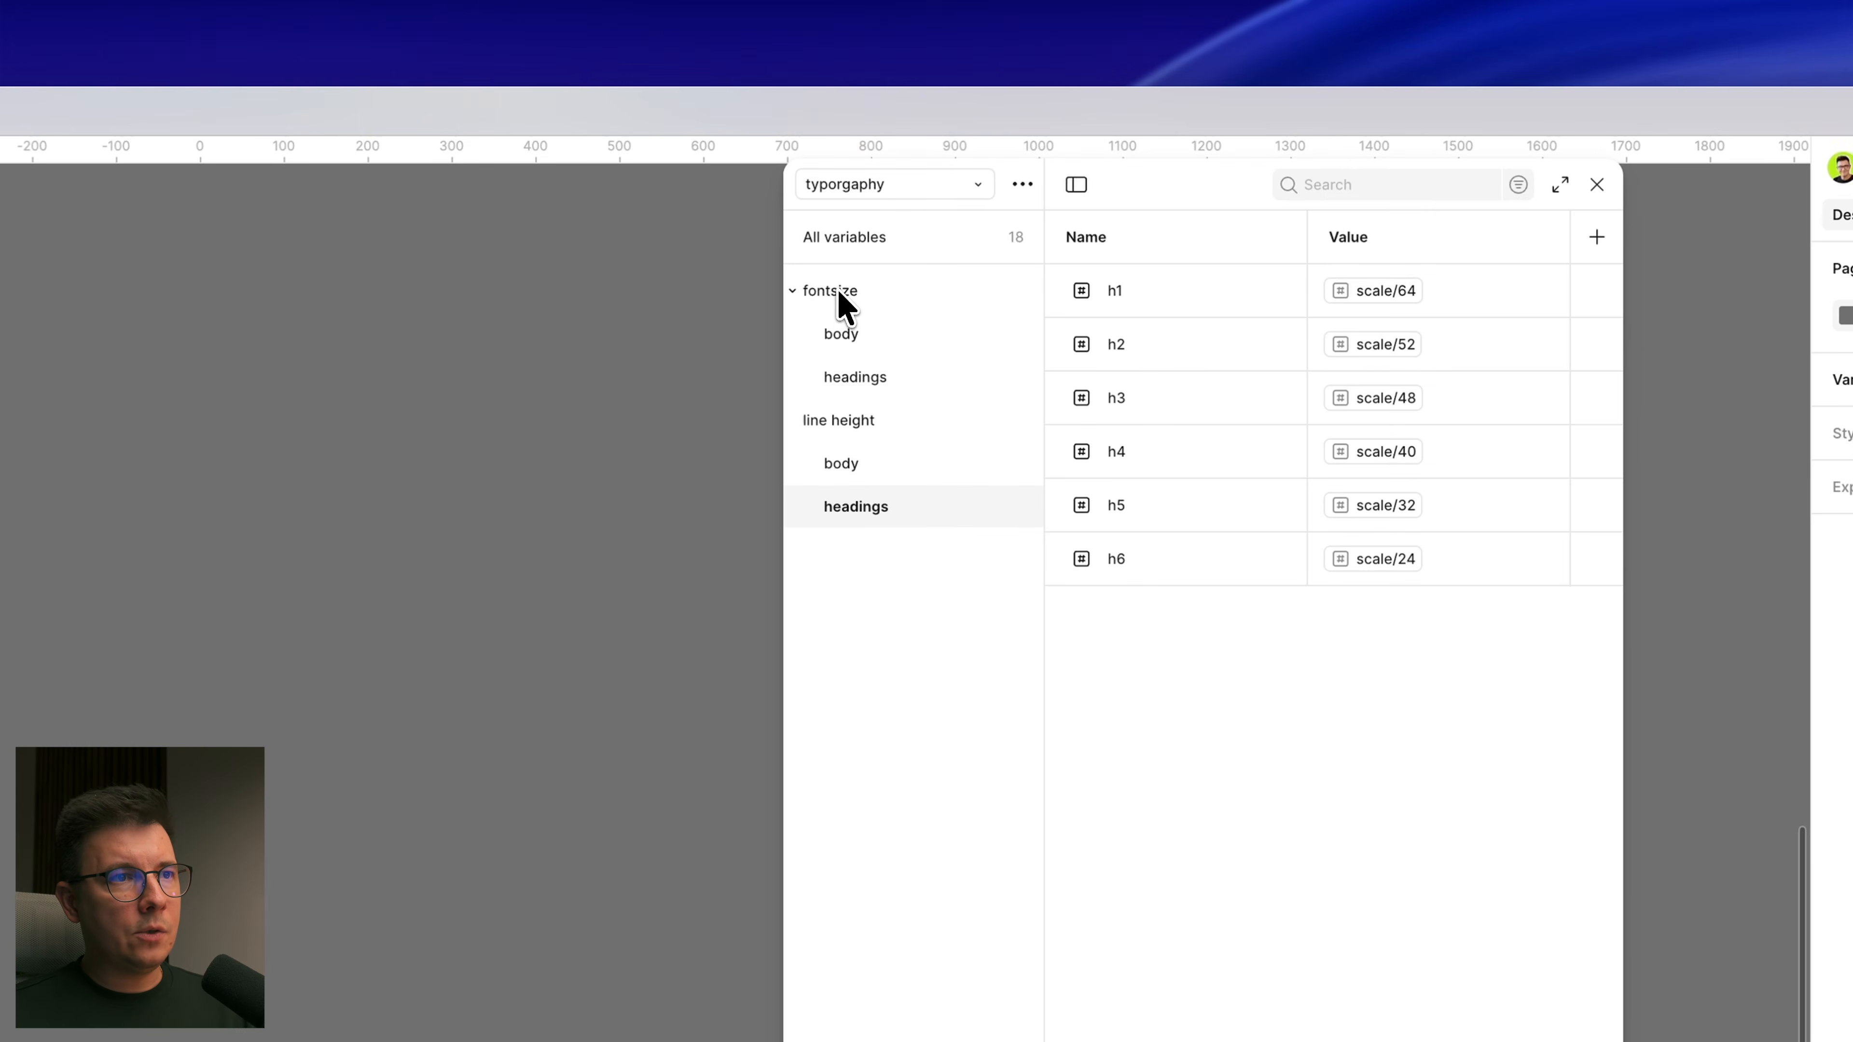
# Step: Duplicate the fontsize group with its body and headings subgroups and rename the copy as paragraph spacing
pyautogui.click(1073, 187)
pyautogui.rightClick(860, 288)
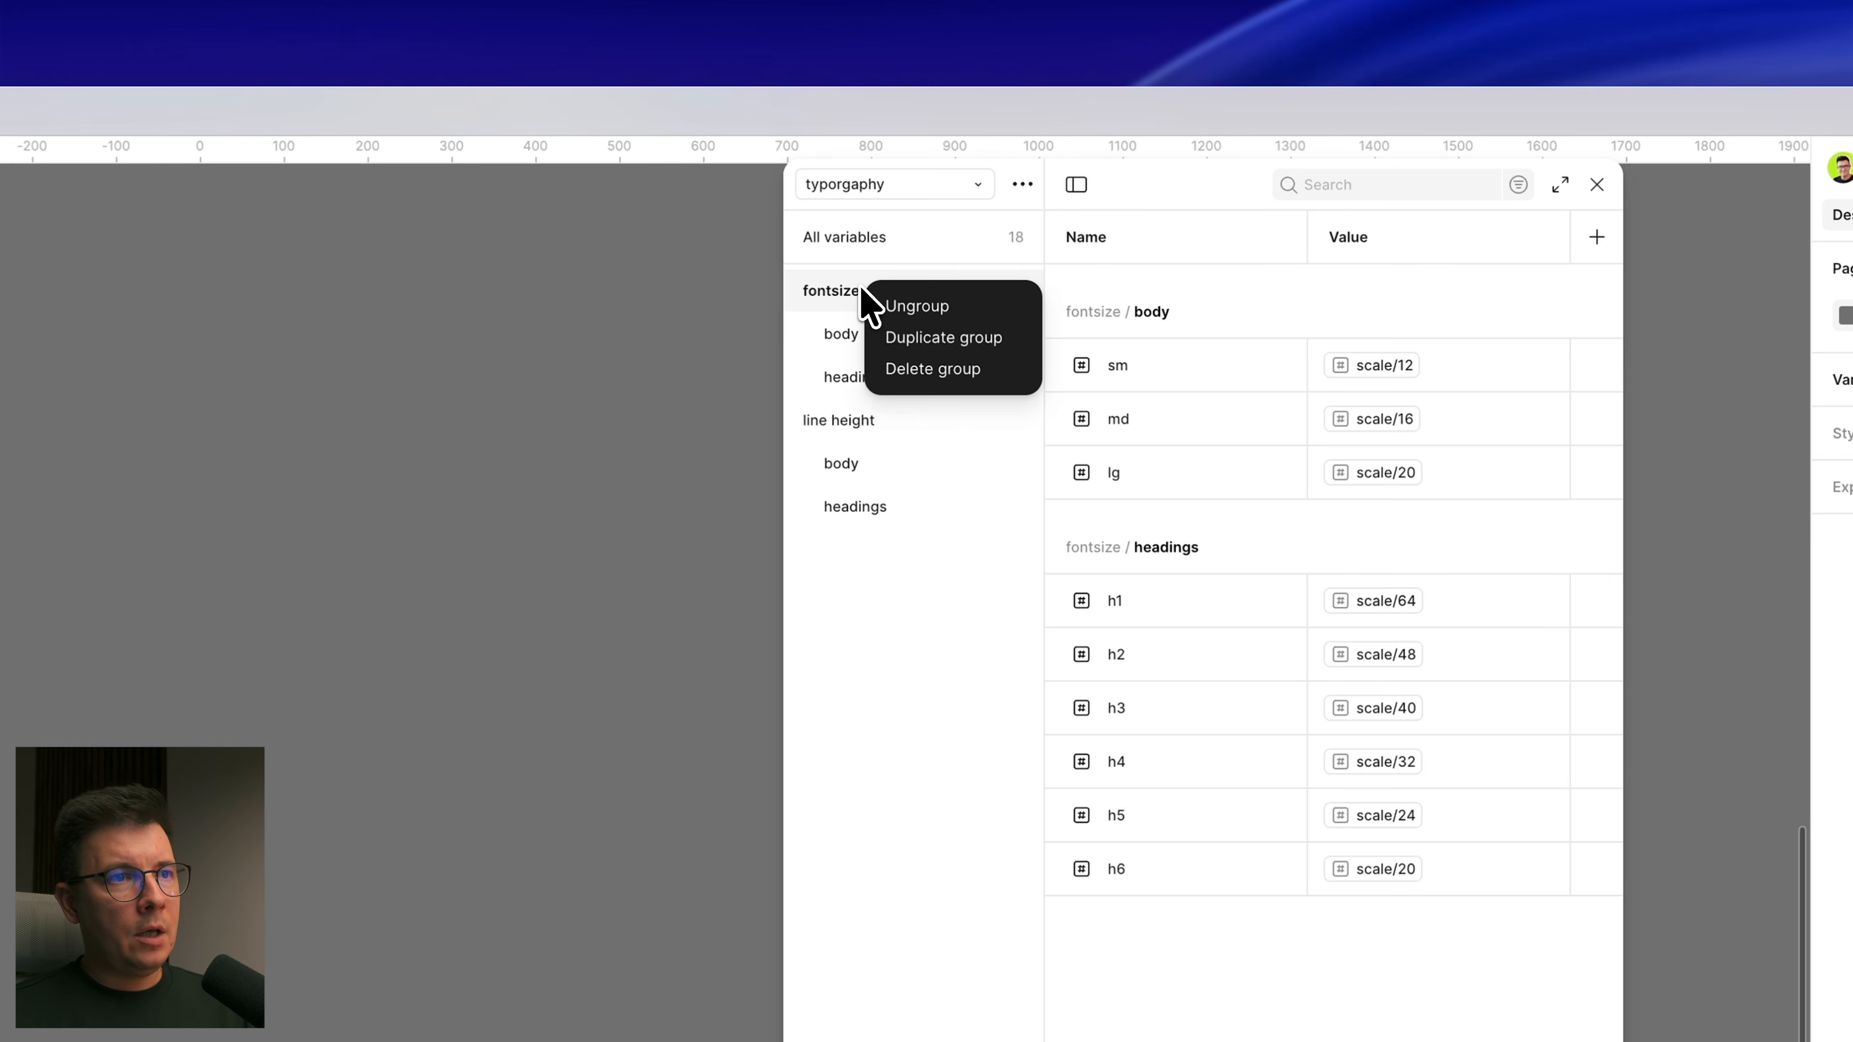
pyautogui.click(946, 337)
pyautogui.doubleClick(842, 550)
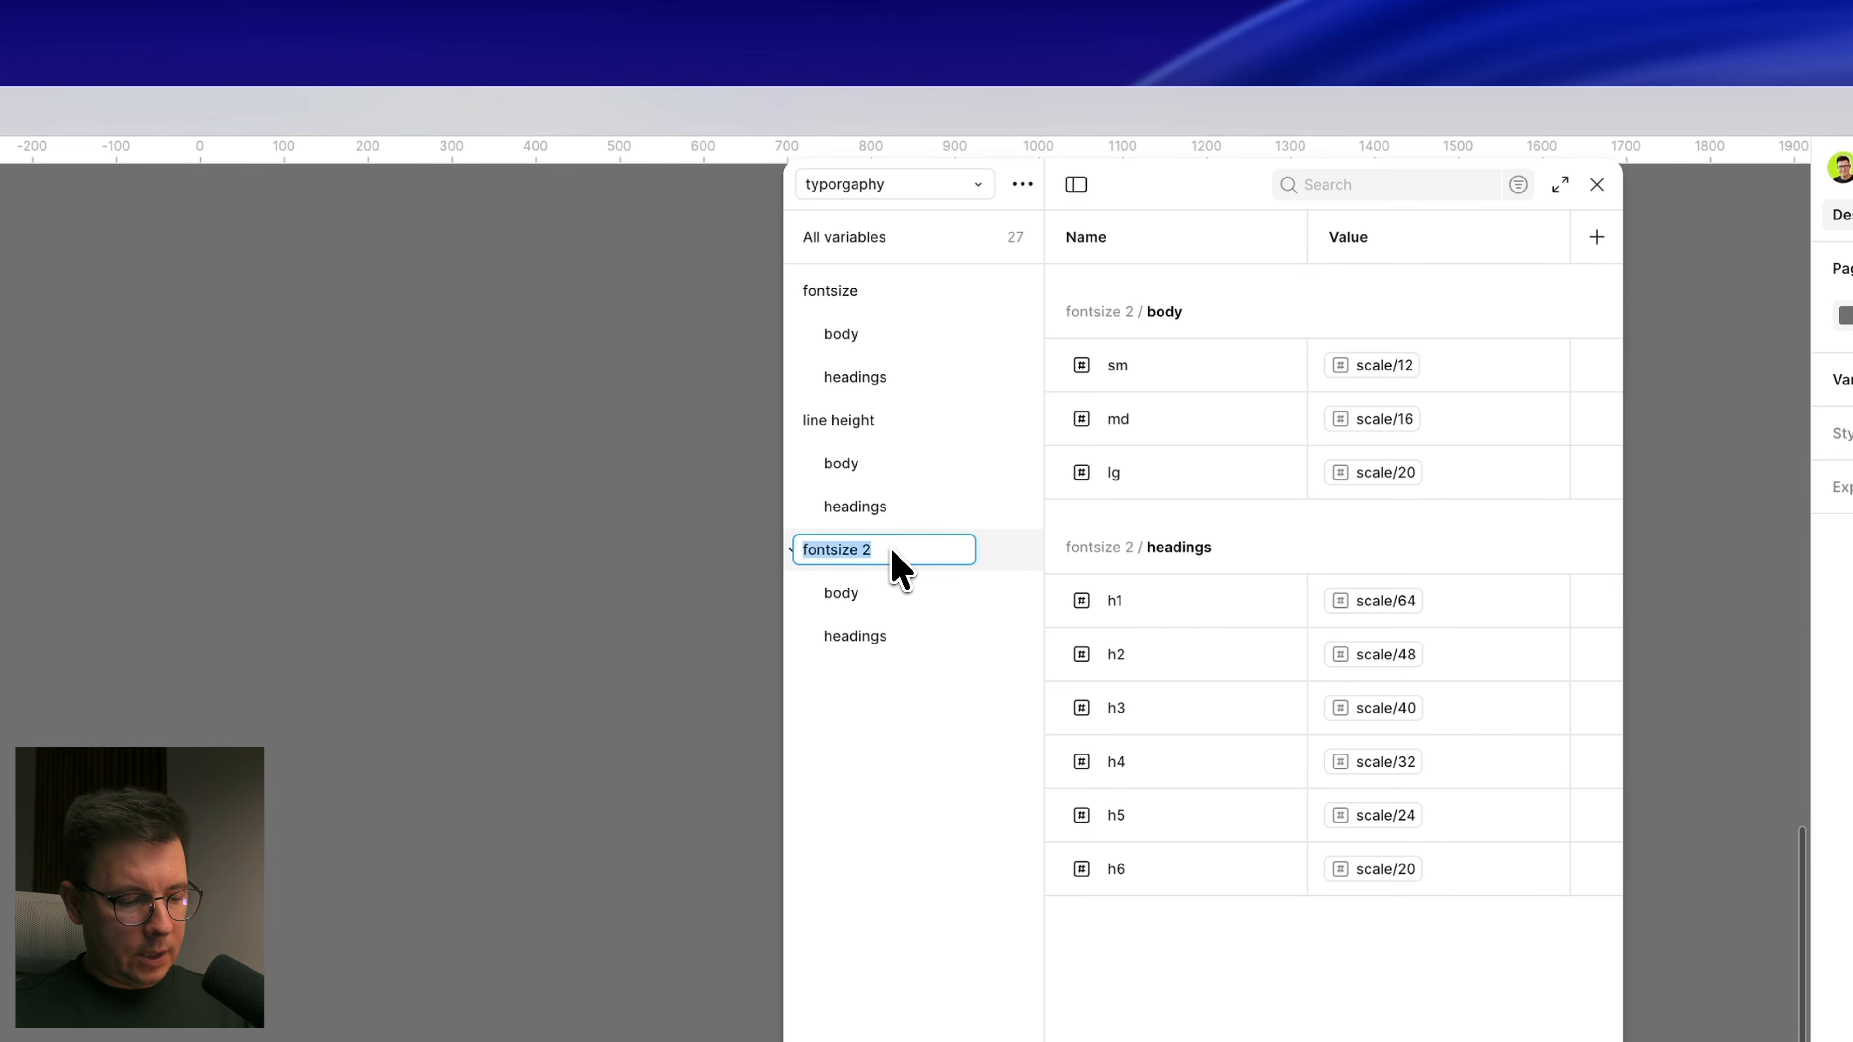
pyautogui.write('paraph')
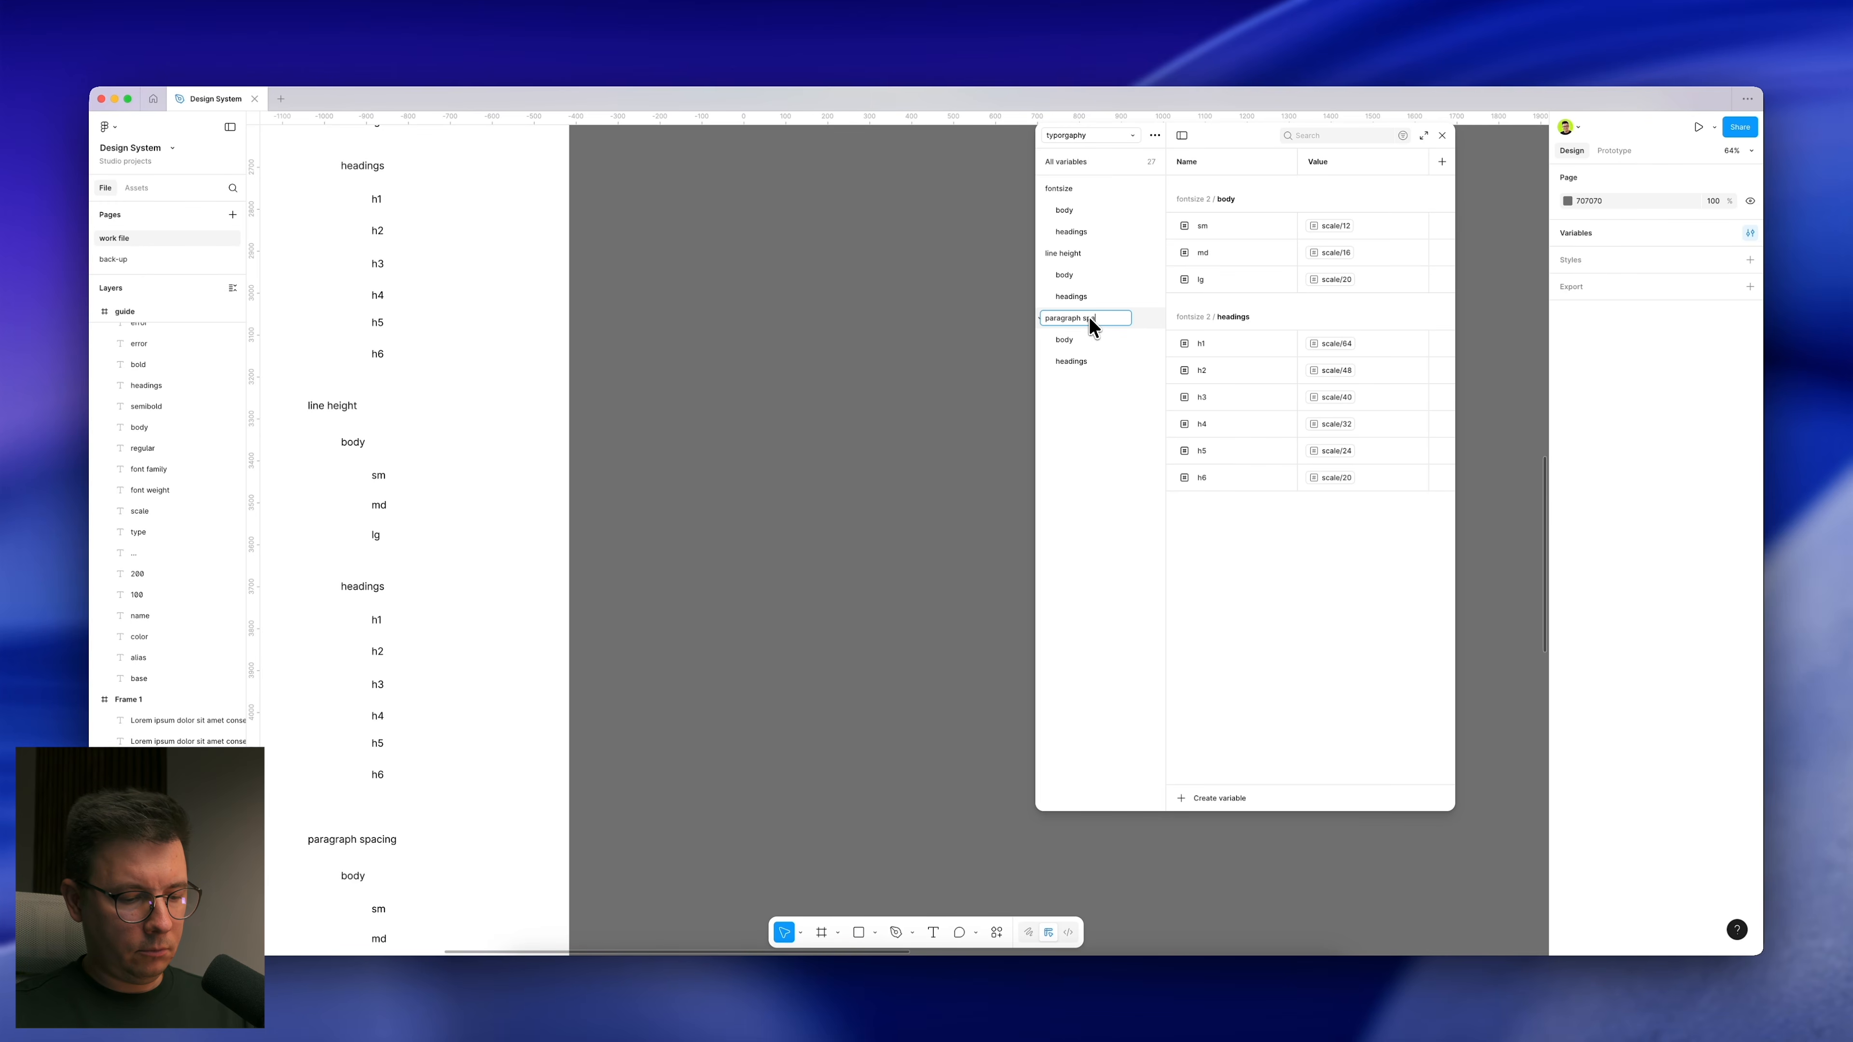
pyautogui.press('Return')
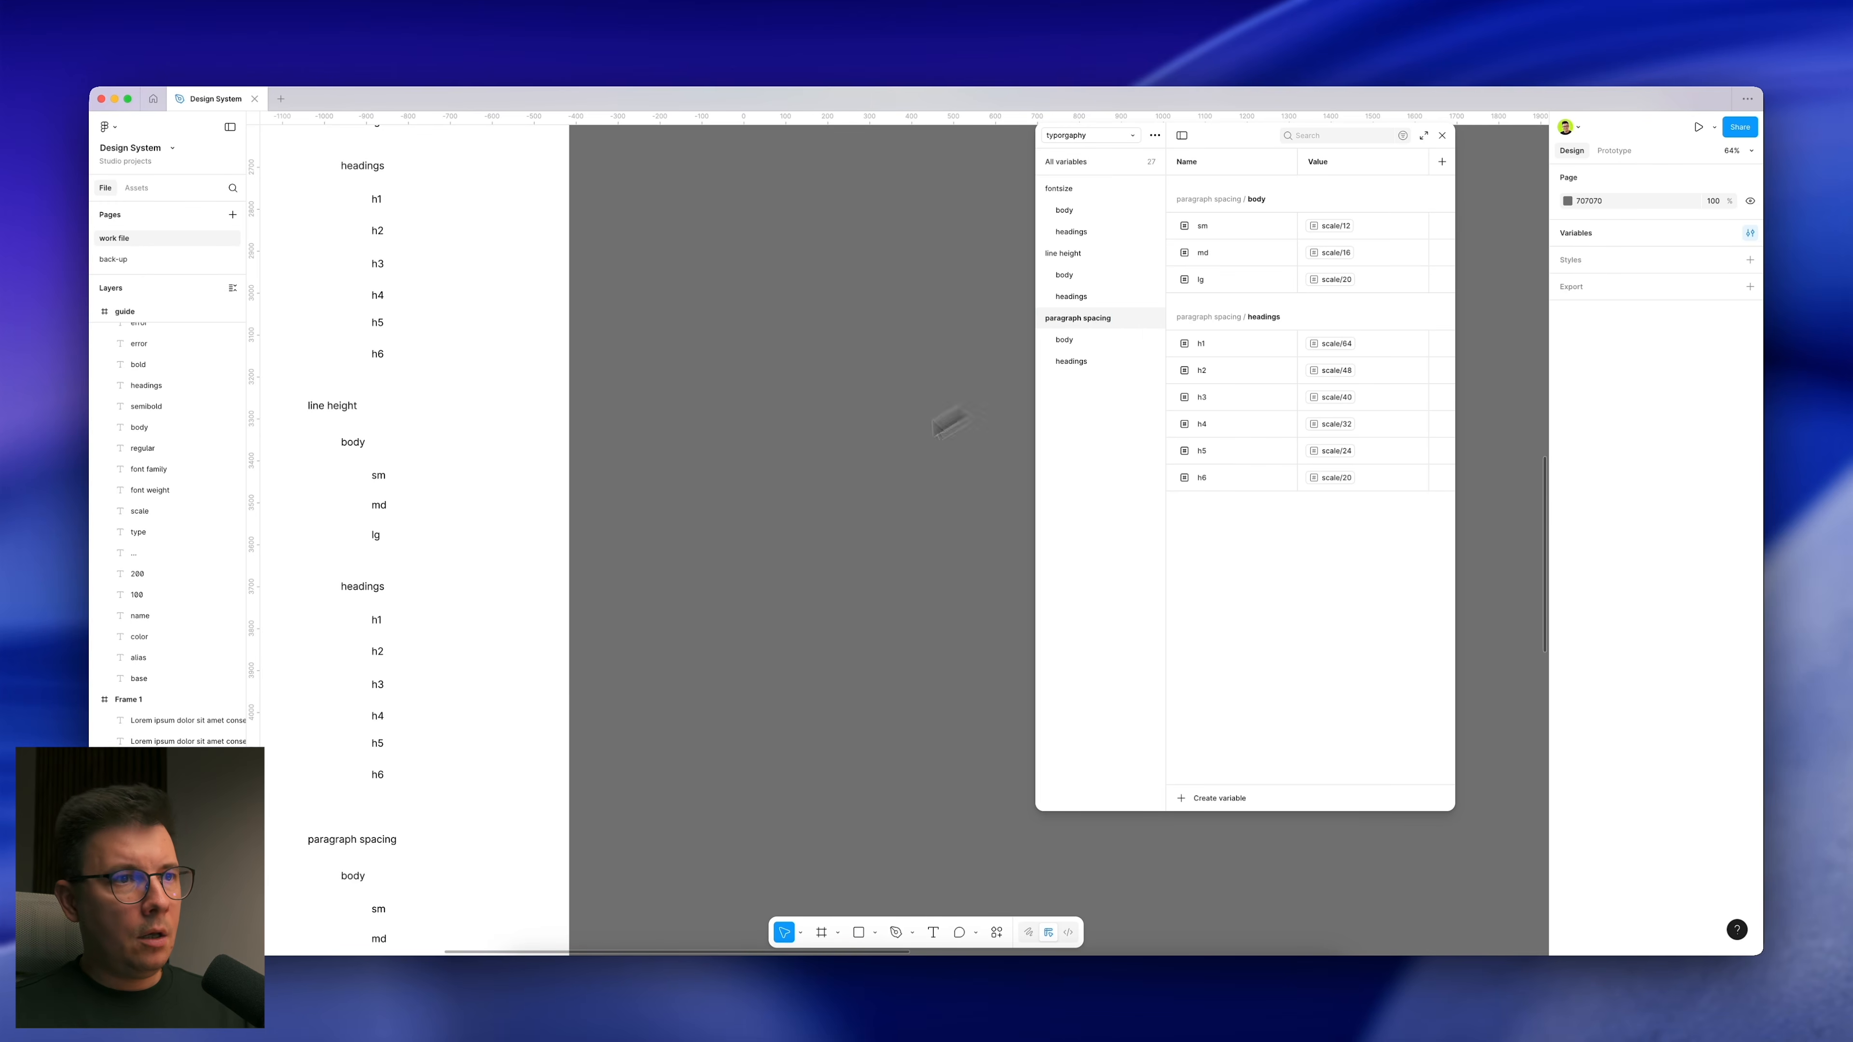
# Step: Show the paragraph spacing body variables and extend the two-paragraph sample text box to a height of about 449
pyautogui.scroll(-5, 447, 766)
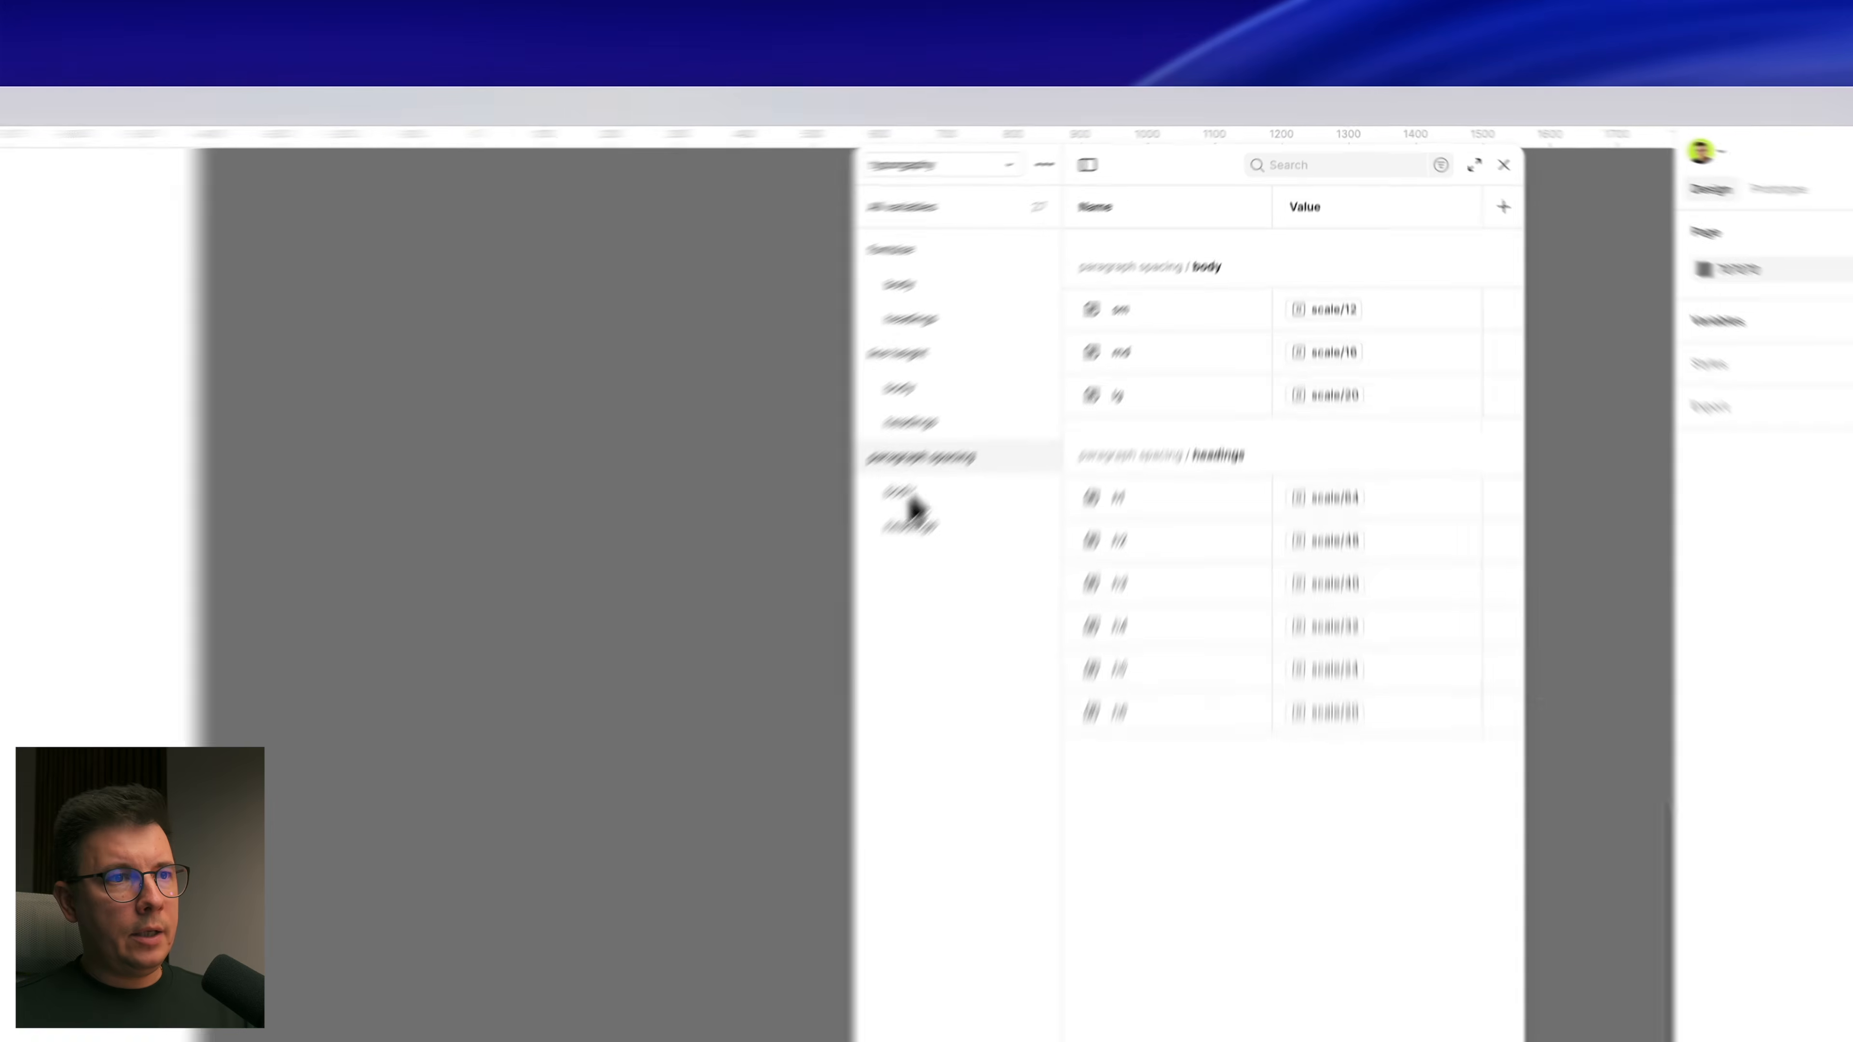
pyautogui.click(1065, 340)
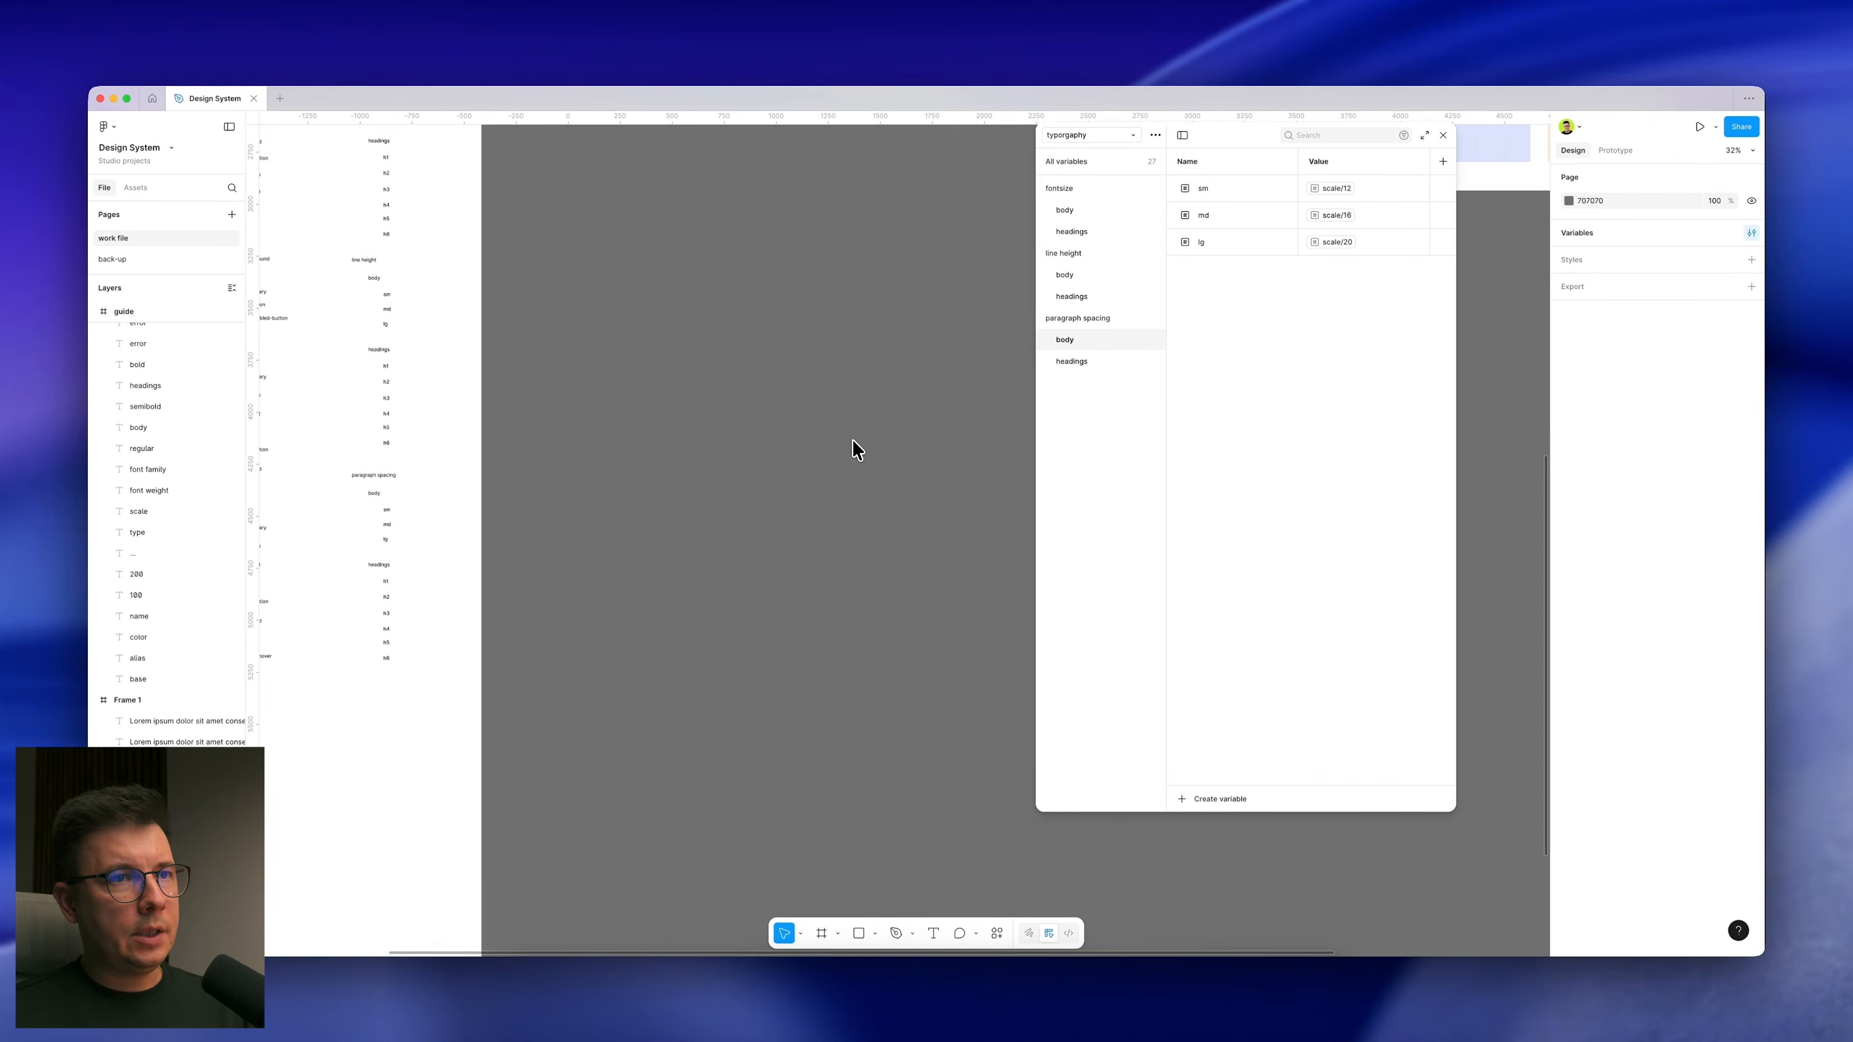
pyautogui.scroll(15, 854, 445)
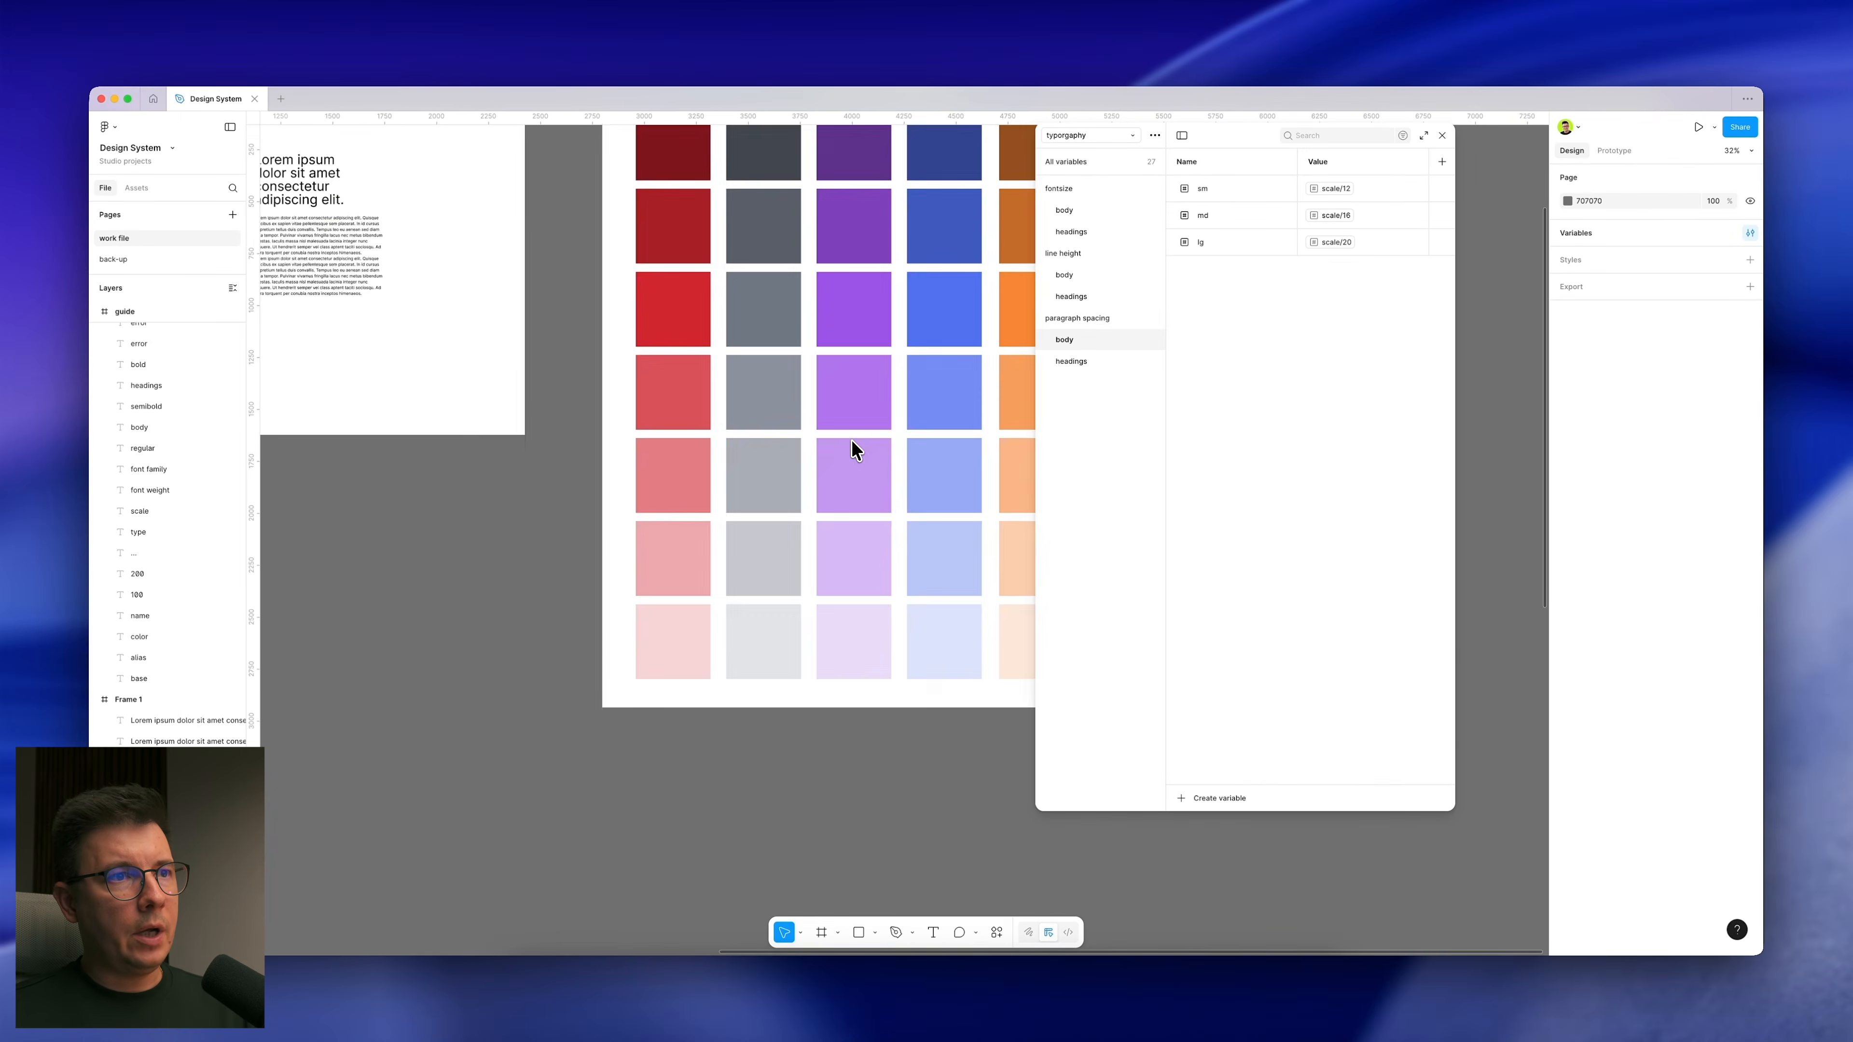
pyautogui.scroll(-5, 855, 450)
pyautogui.scroll(10, 853, 449)
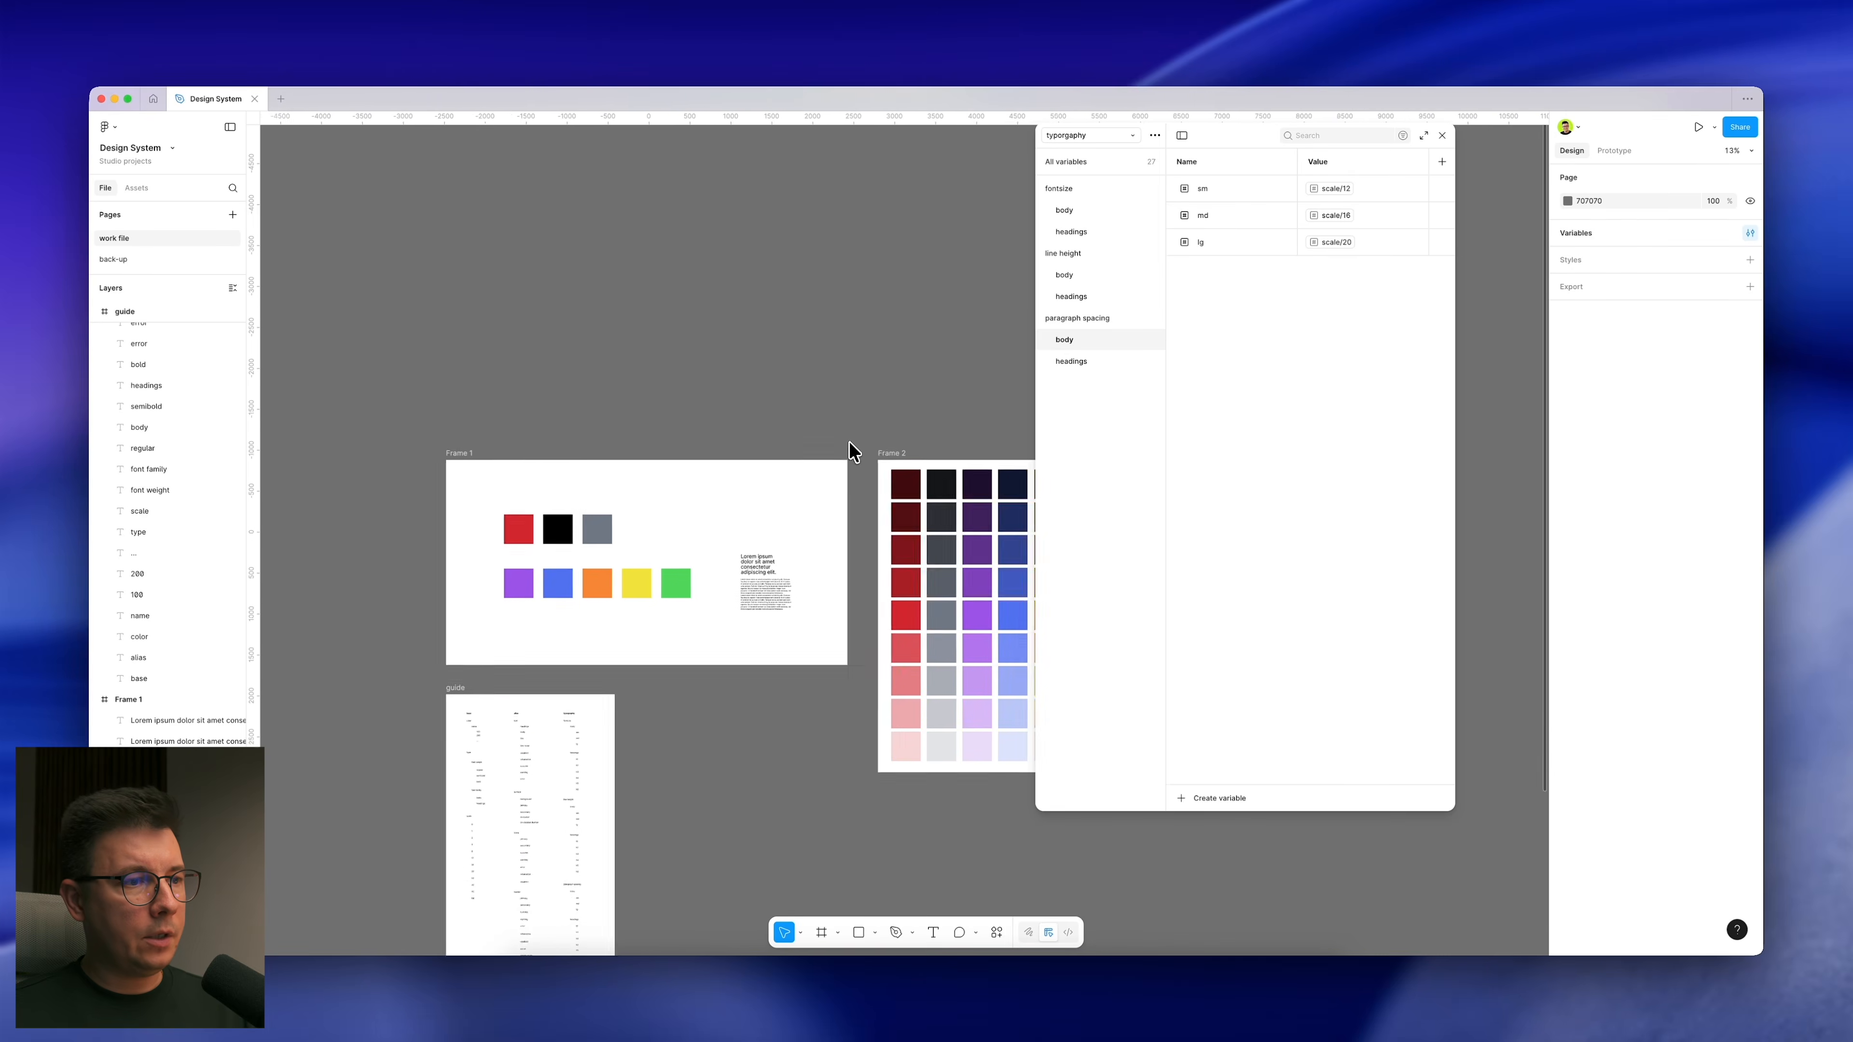
pyautogui.click(744, 394)
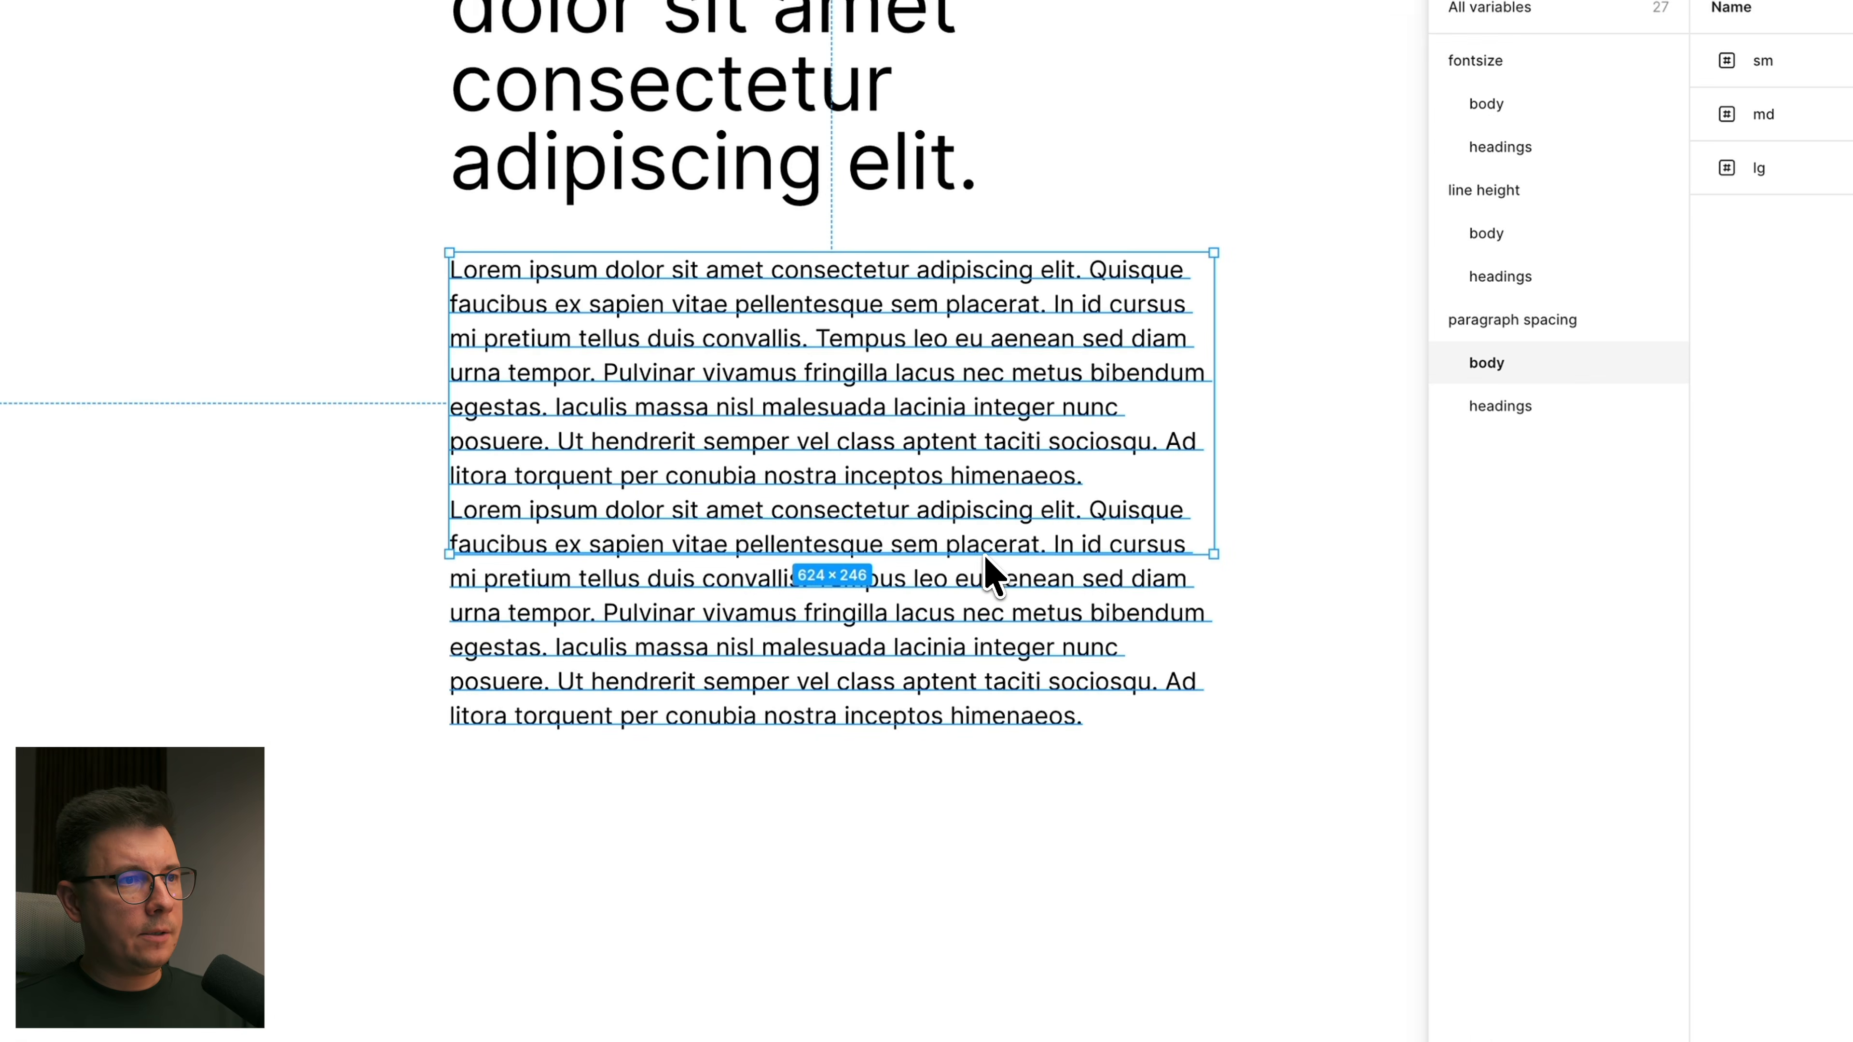
pyautogui.moveTo(985, 557); pyautogui.dragTo(1055, 806)
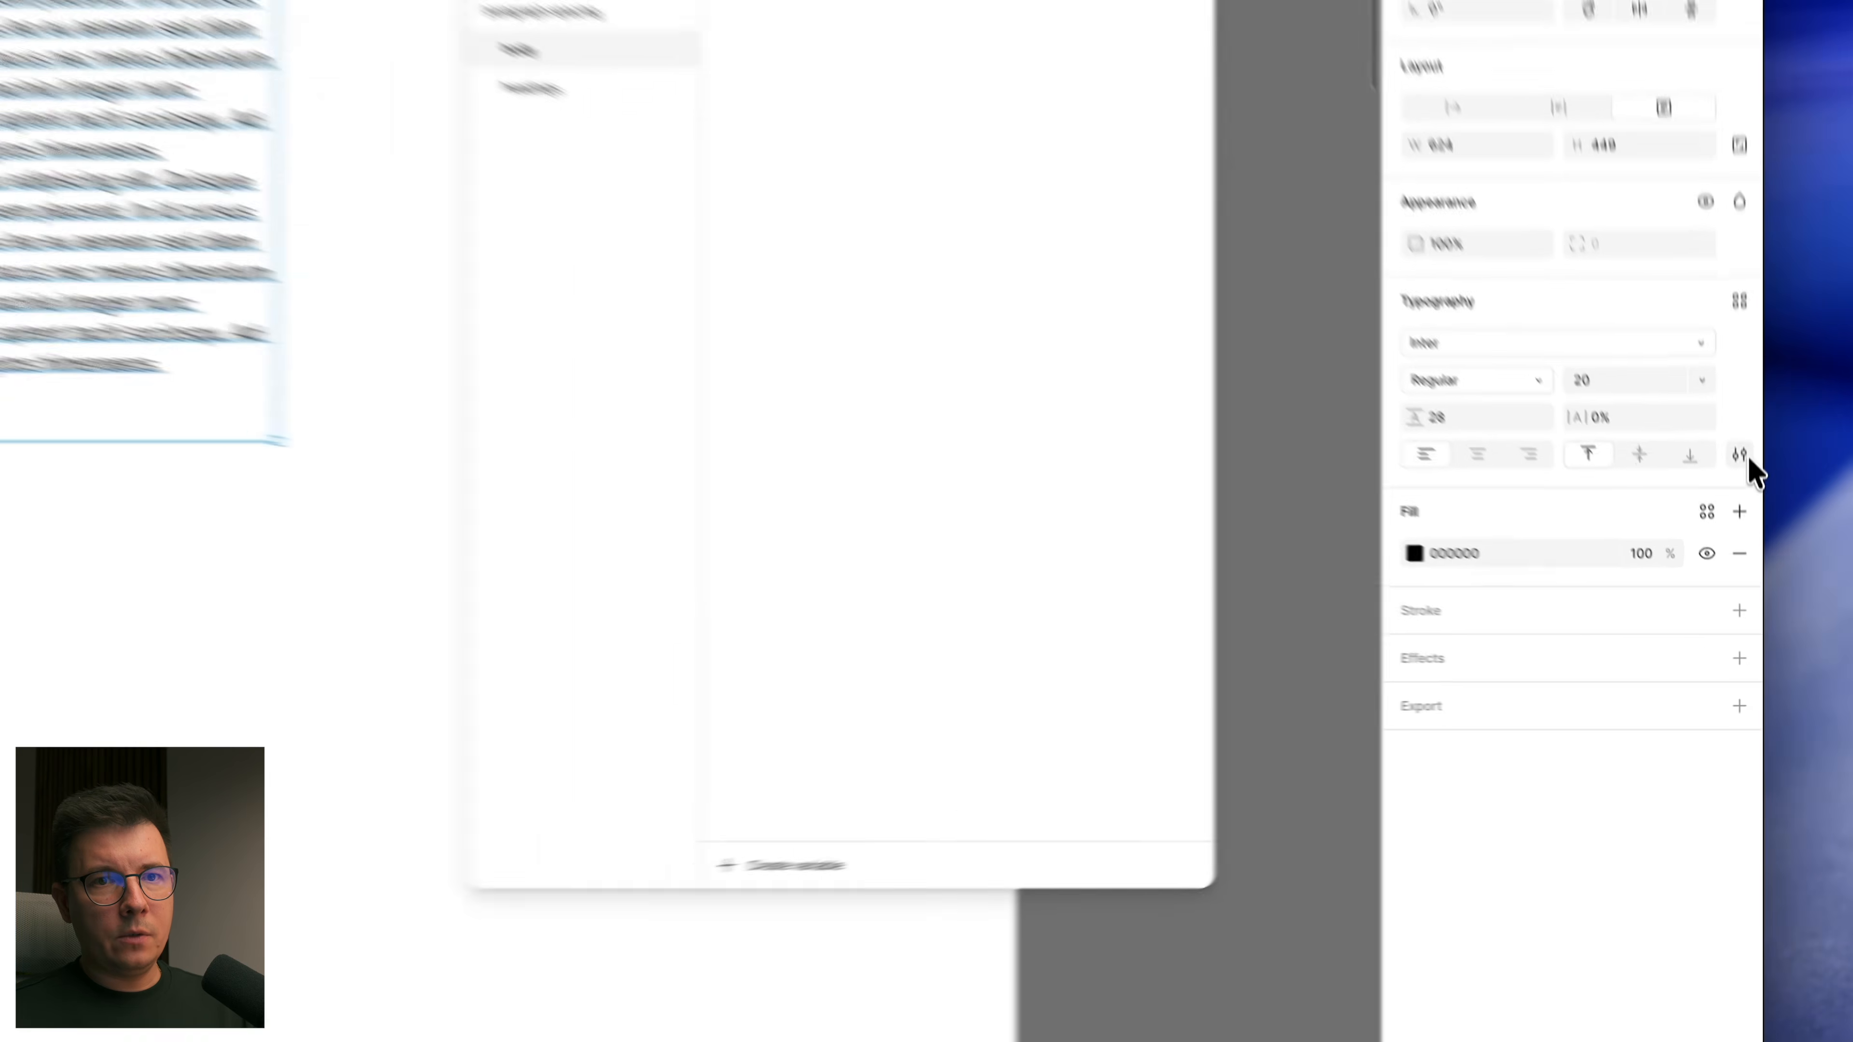
# Step: Adjust the paragraph spacing of the two-paragraph sample text in small increments to 16
pyautogui.click(1750, 567)
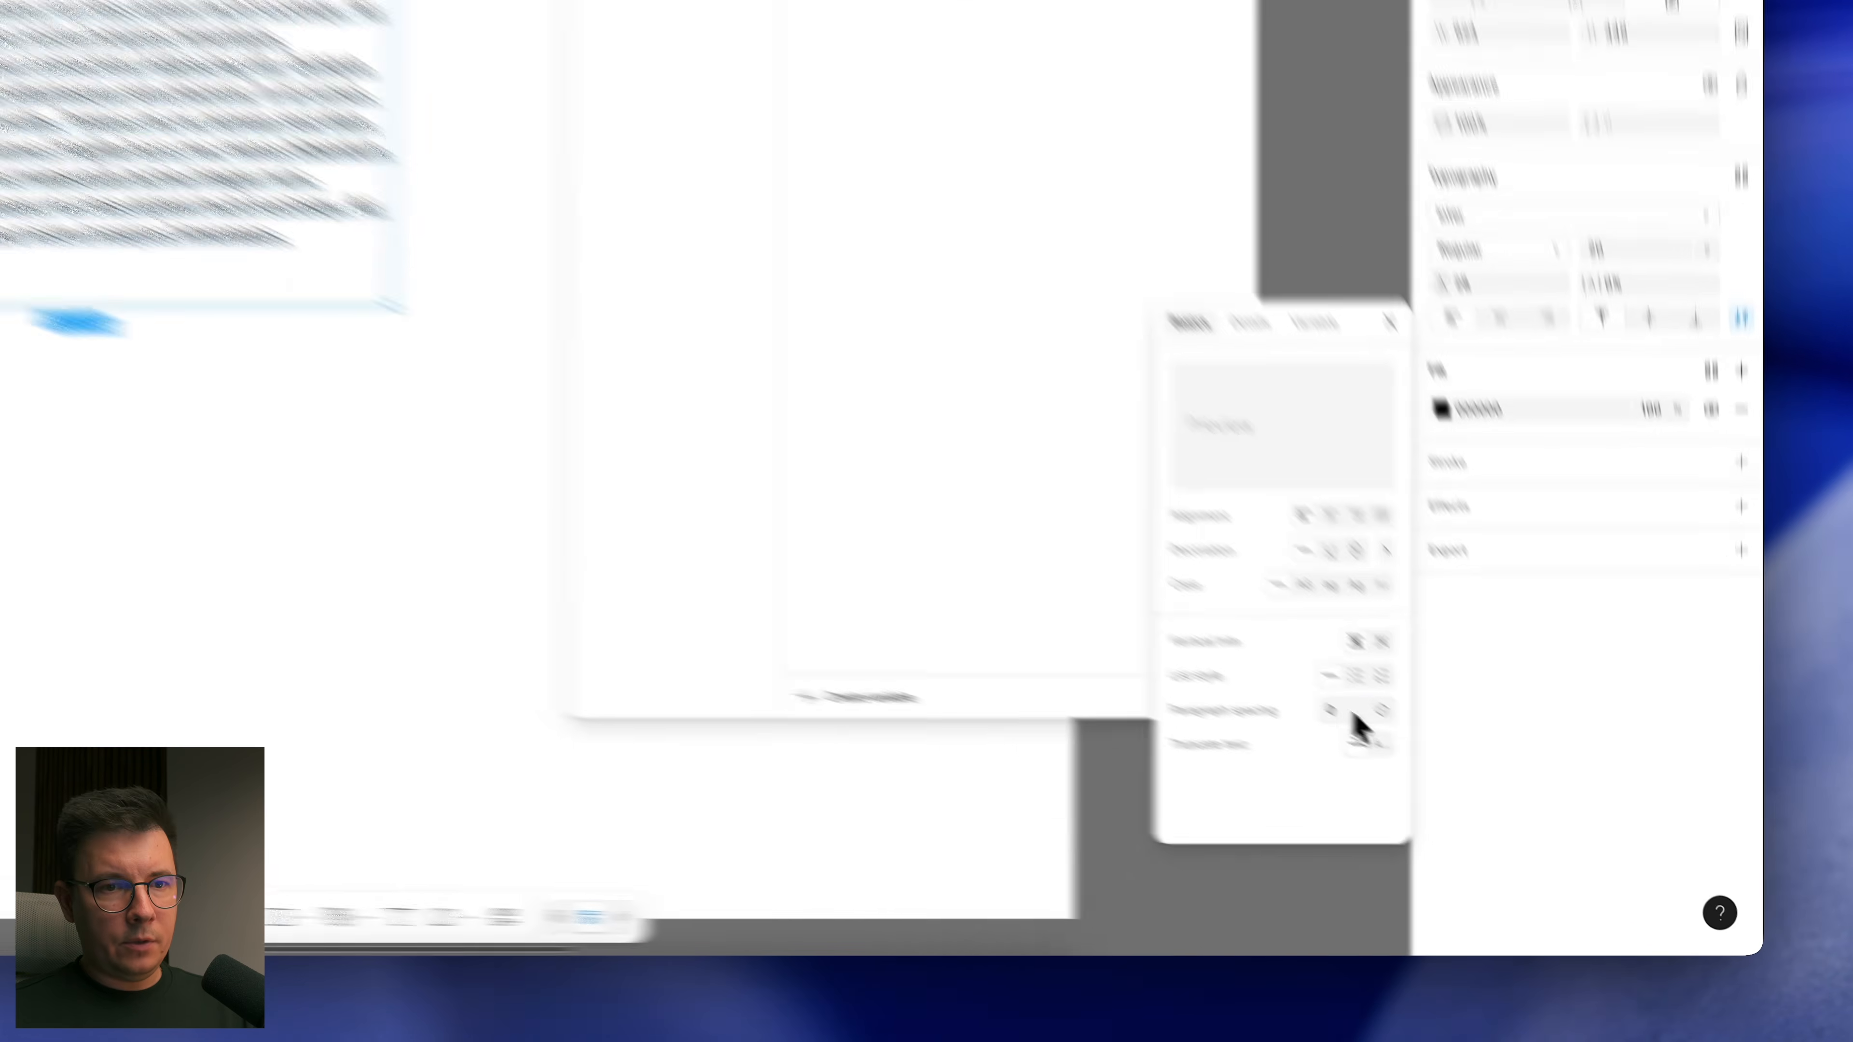
pyautogui.click(1514, 806)
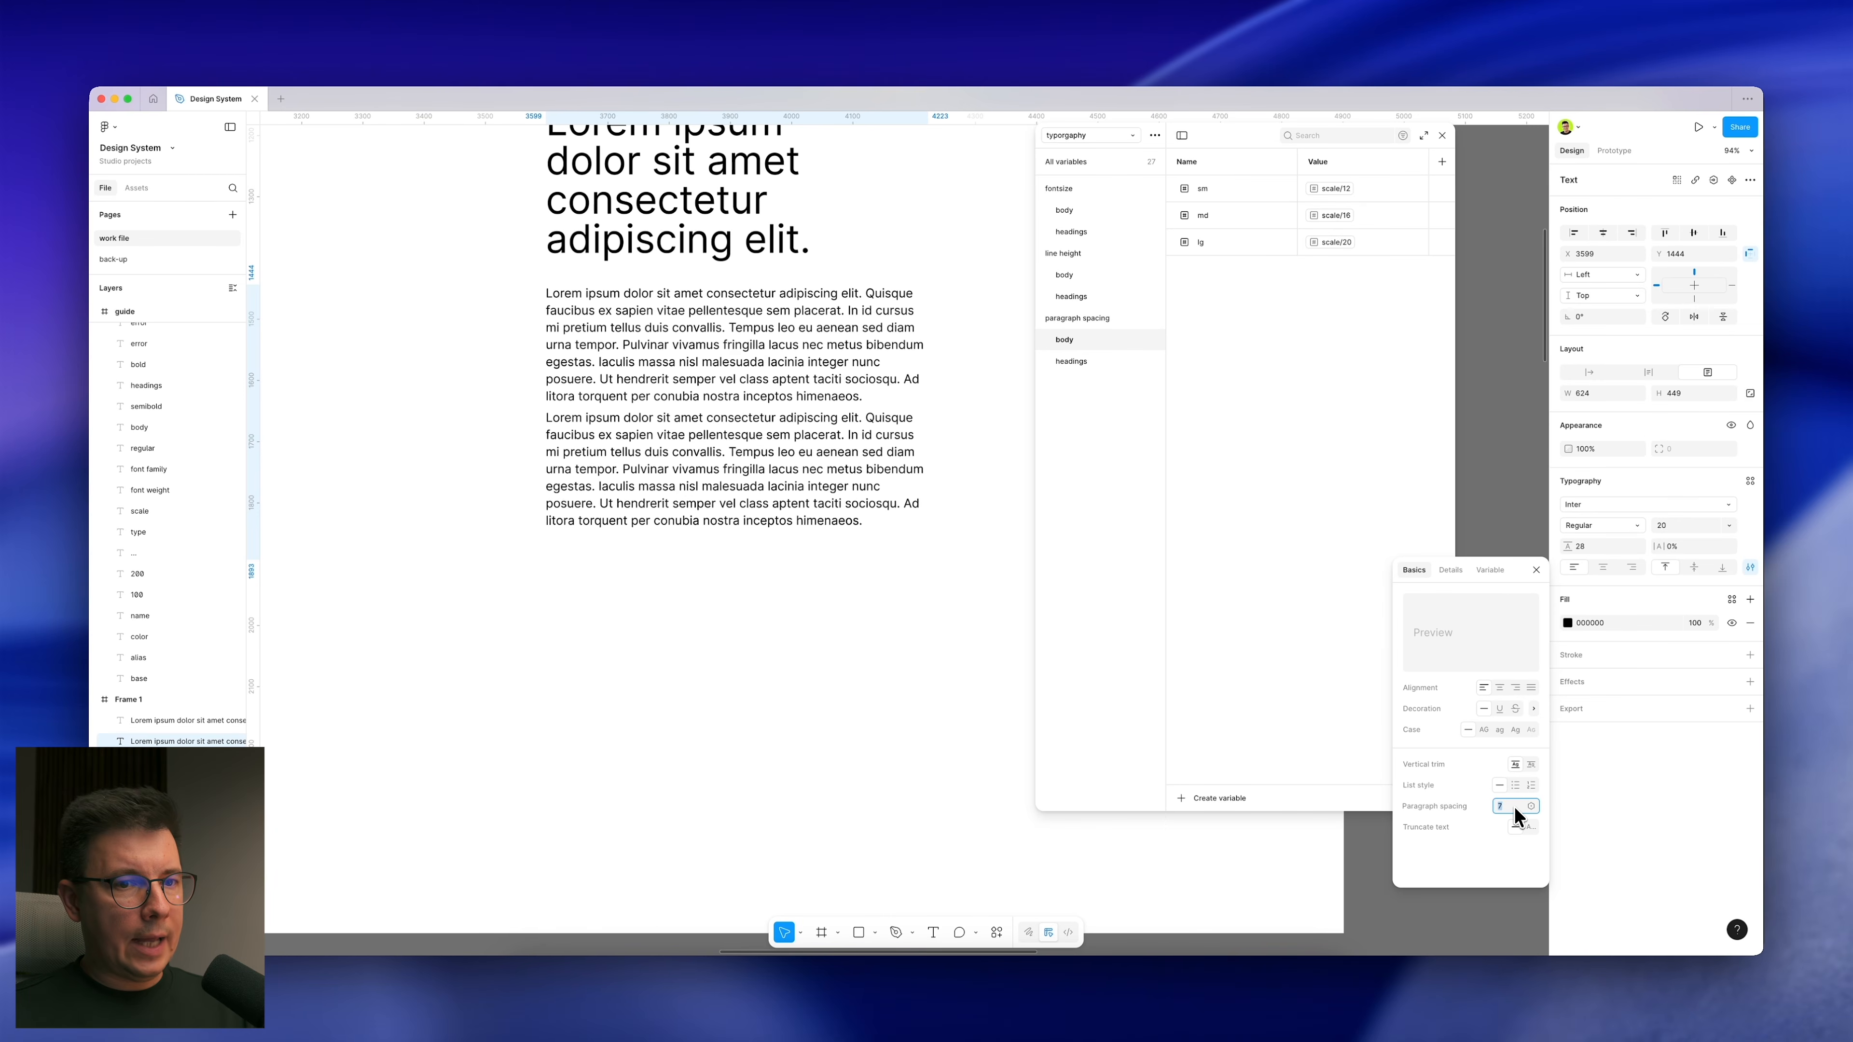
pyautogui.press('Up')
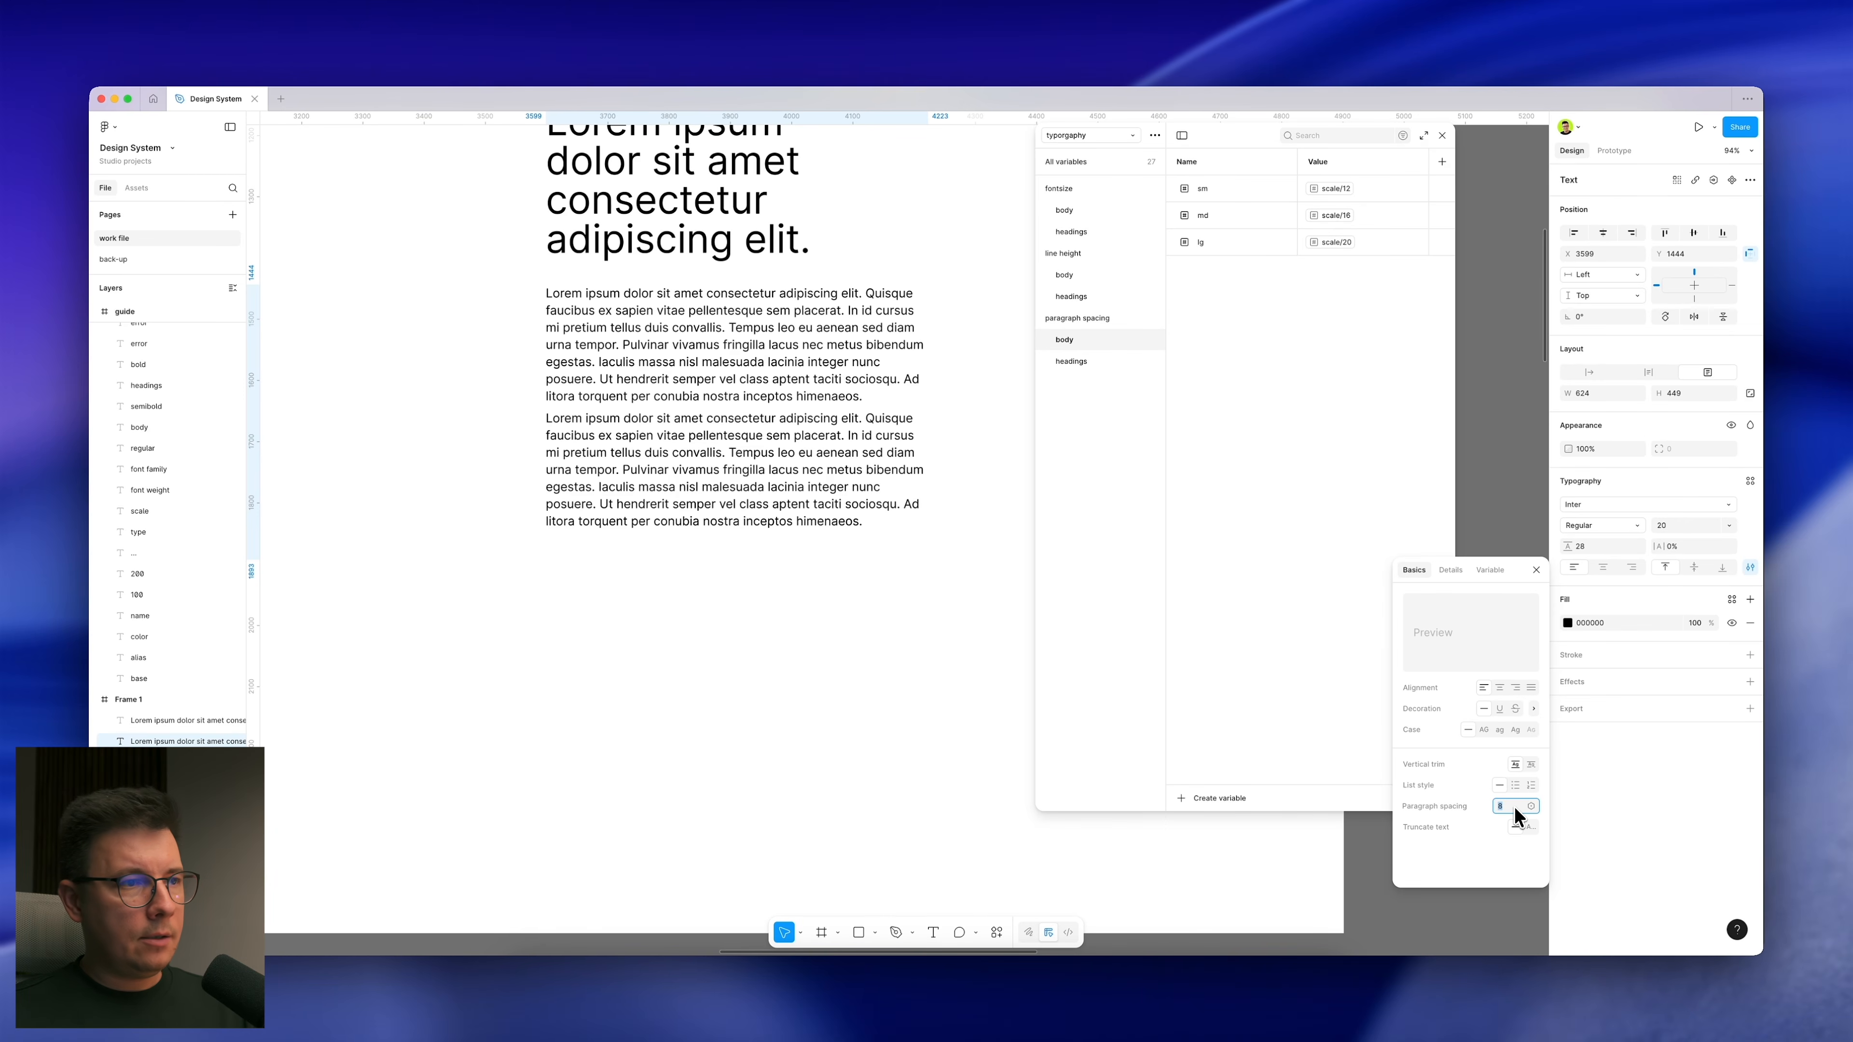
pyautogui.hotkey('shift', 'Up')
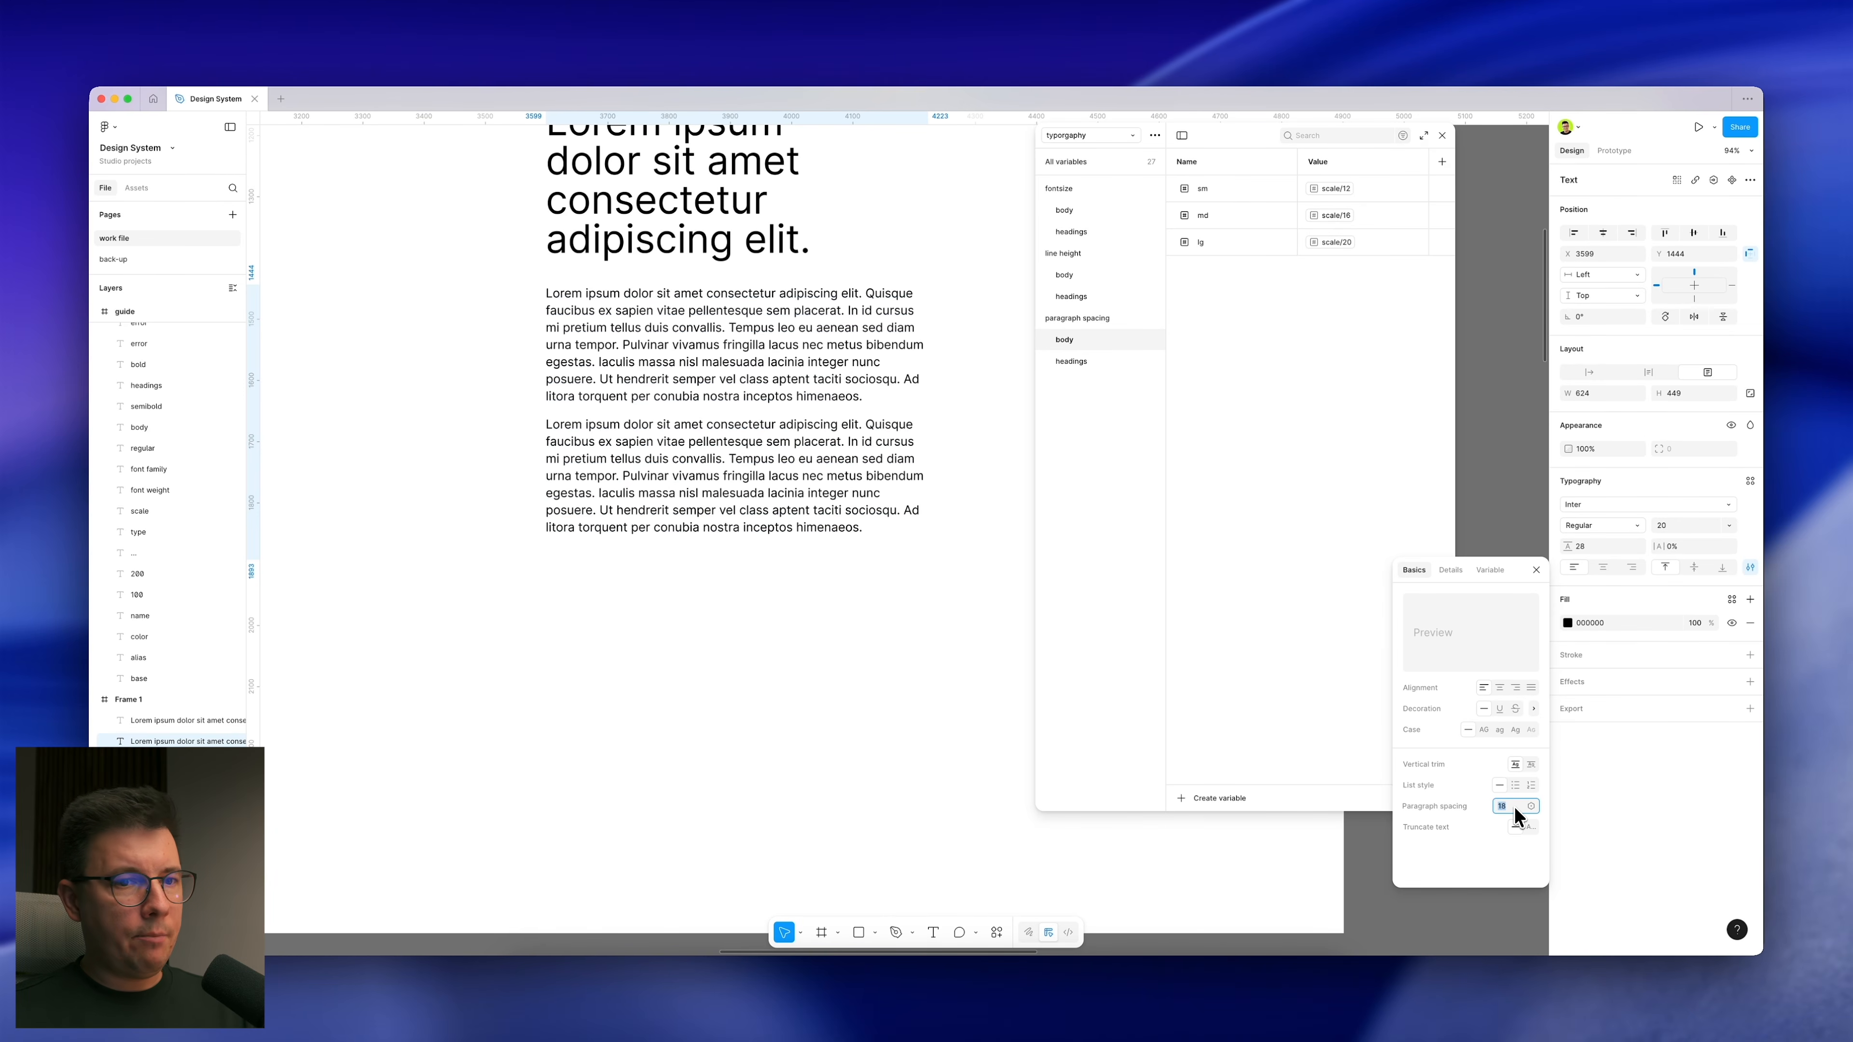
pyautogui.press('Down')
pyautogui.press('Down')
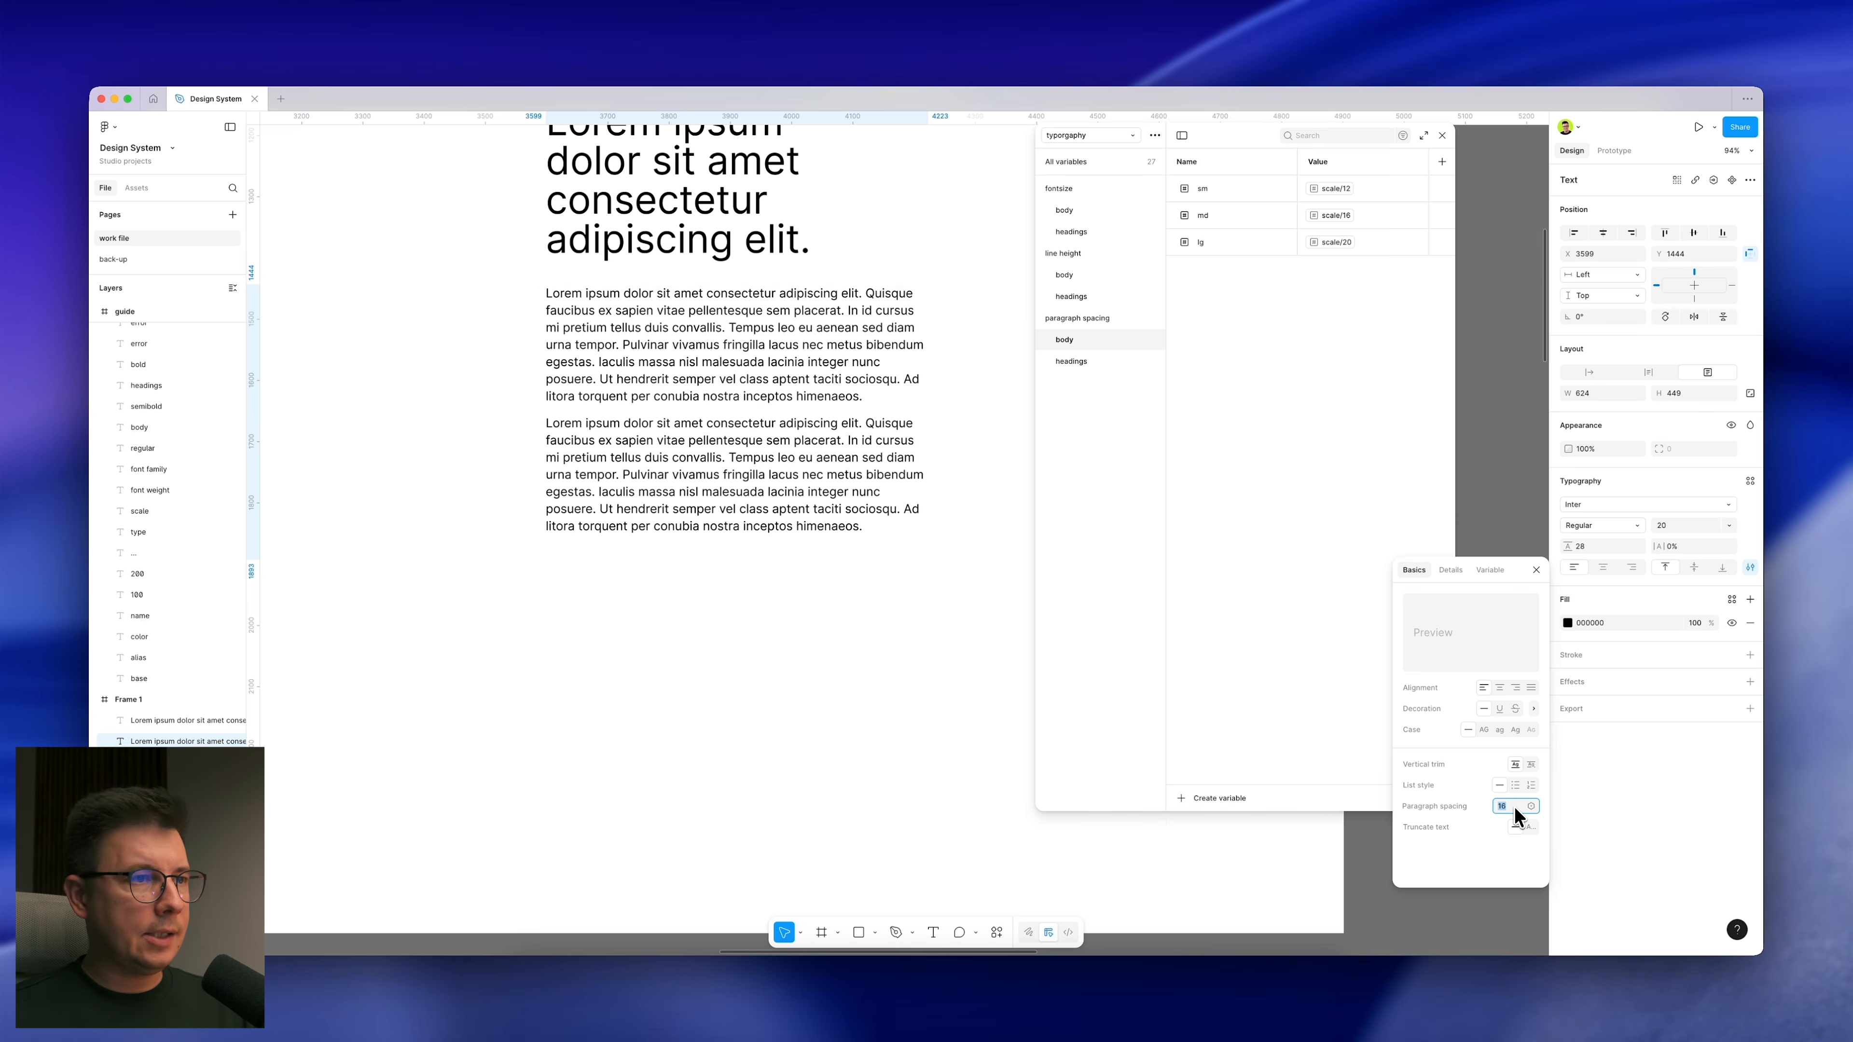
# Step: Link the paragraph spacing body variable lg to scale/16
pyautogui.click(1338, 248)
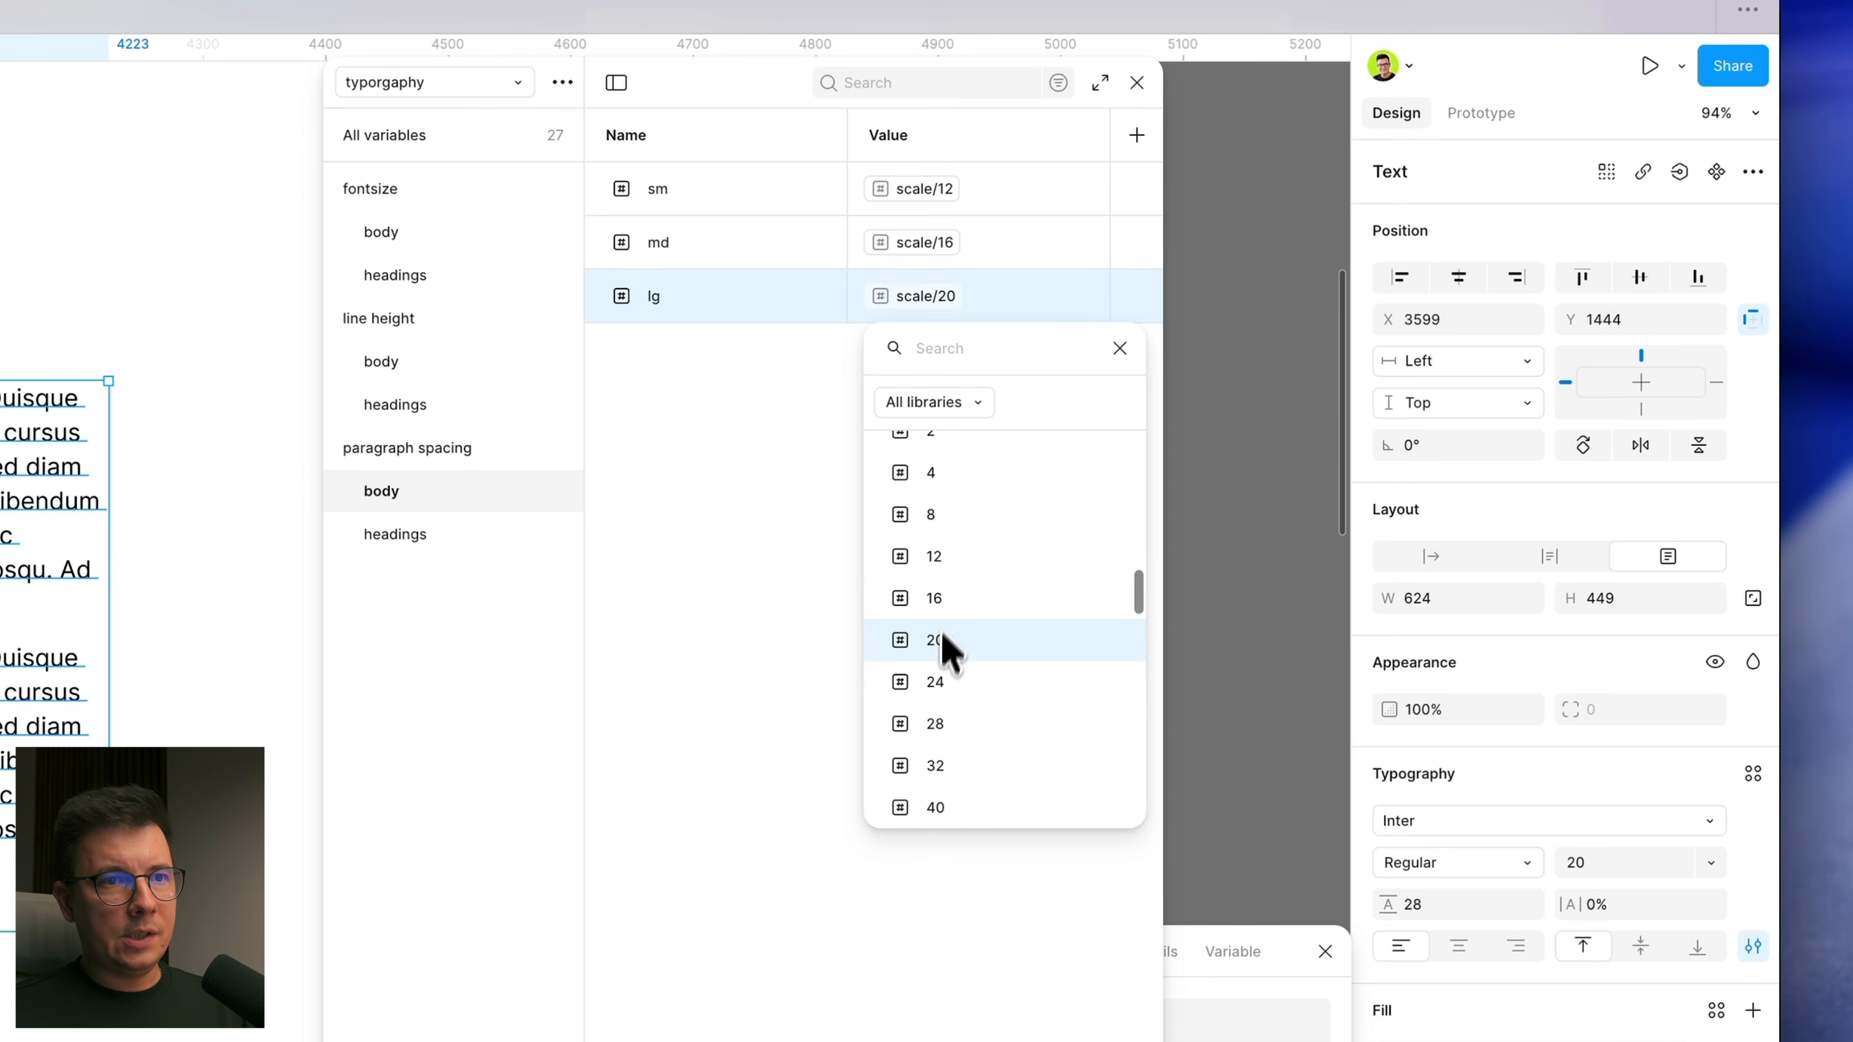
pyautogui.click(1350, 401)
pyautogui.click(751, 244)
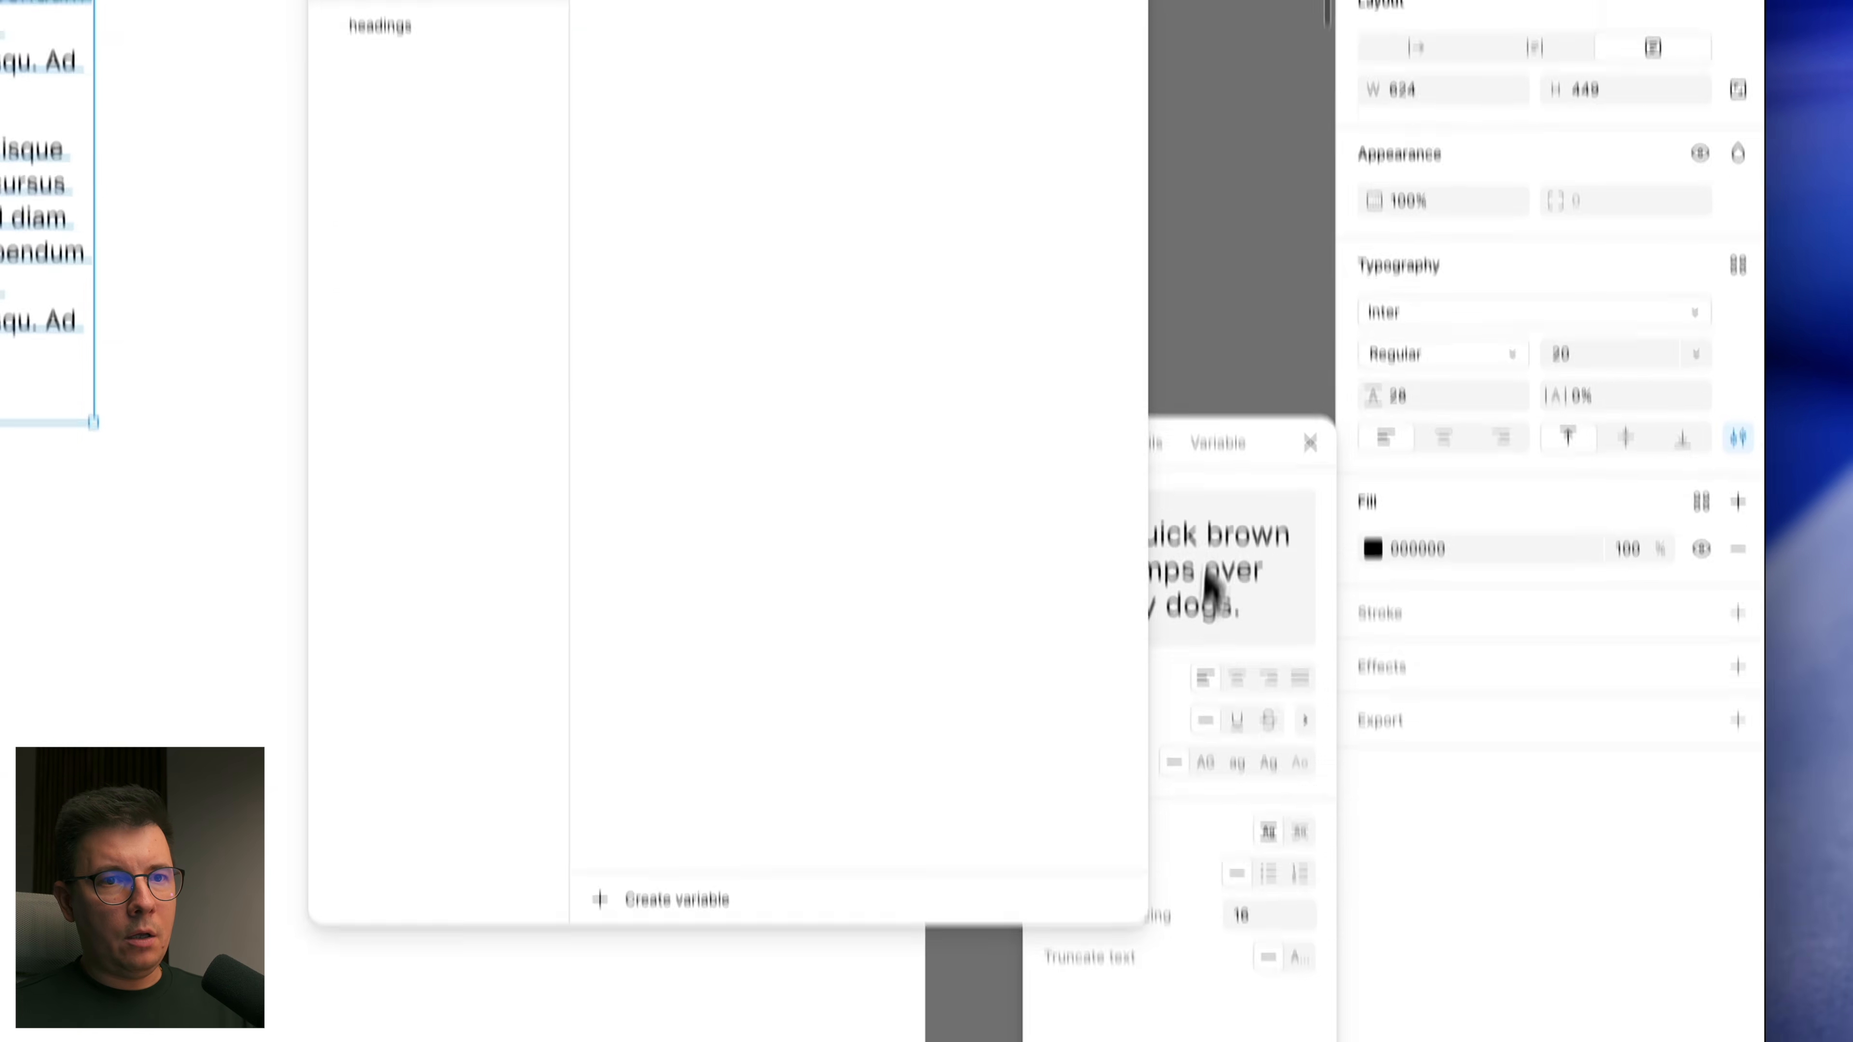
# Step: Set the font size of the two-paragraph sample text to 16
pyautogui.click(1579, 354)
pyautogui.write('1')
pyautogui.write('6')
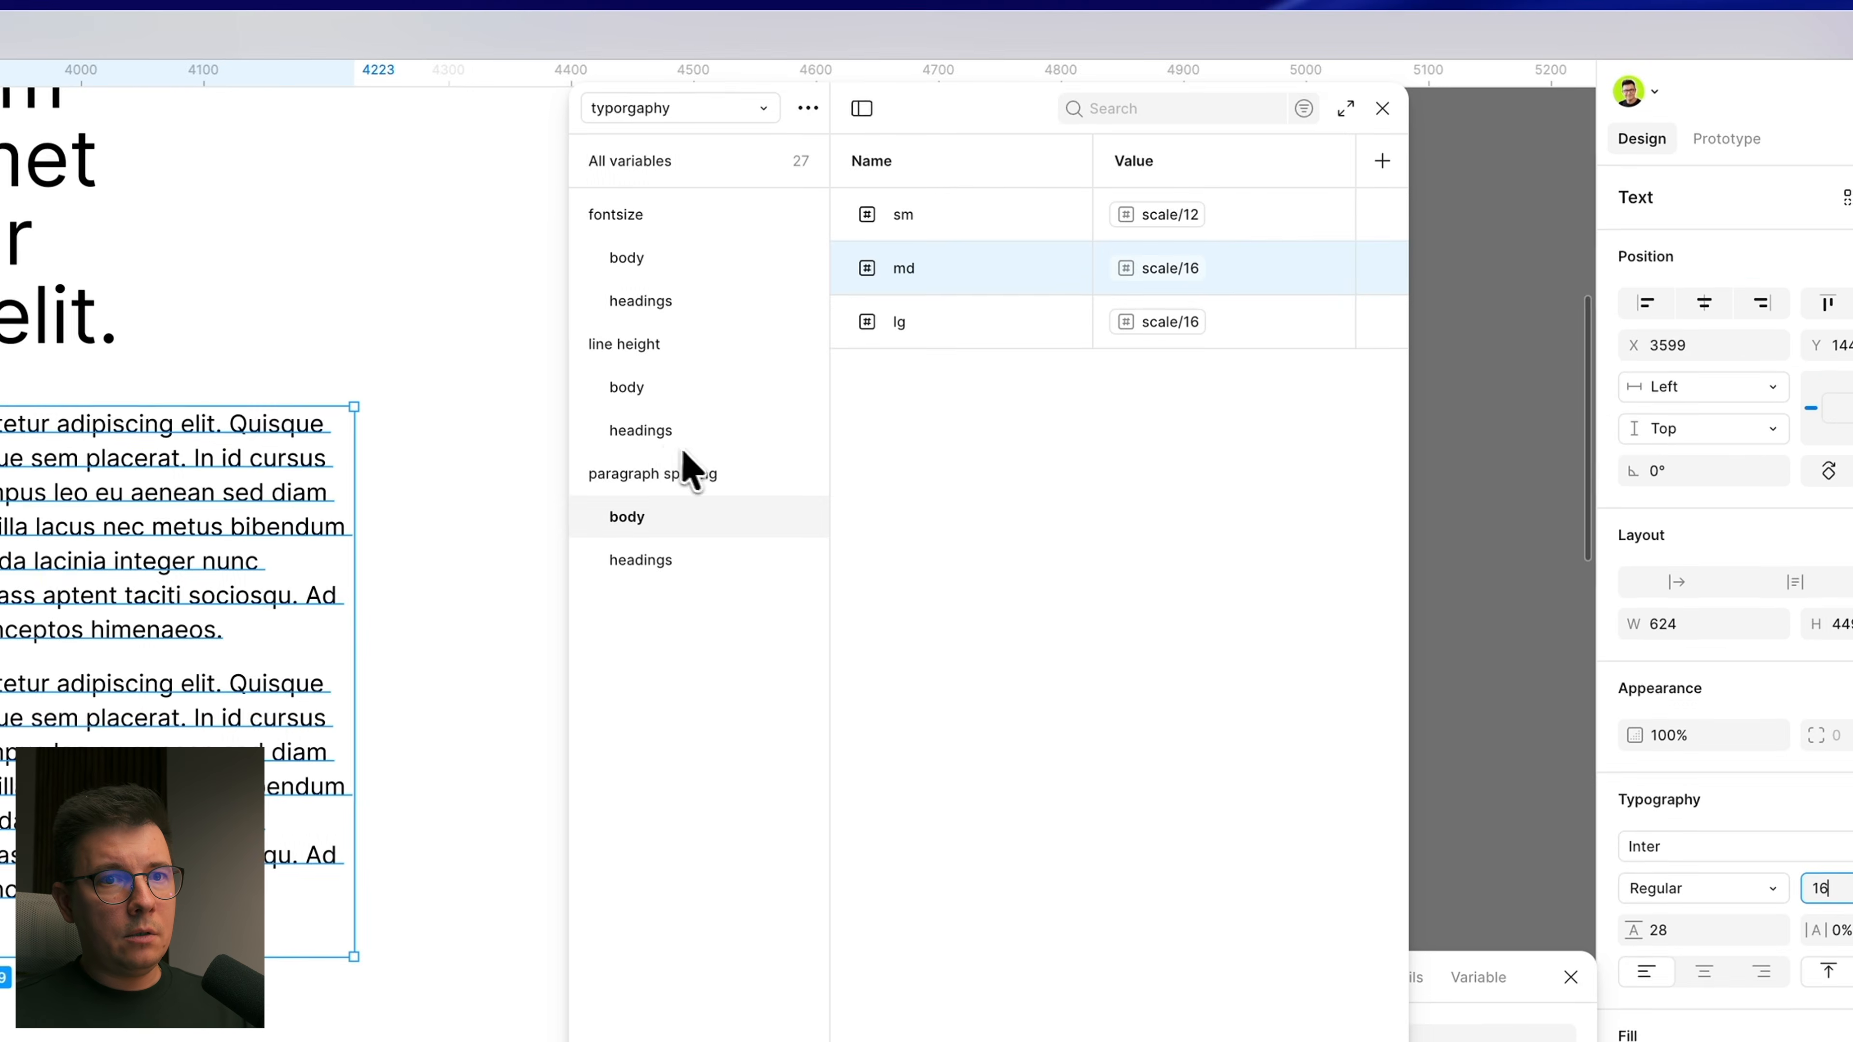
pyautogui.click(1692, 942)
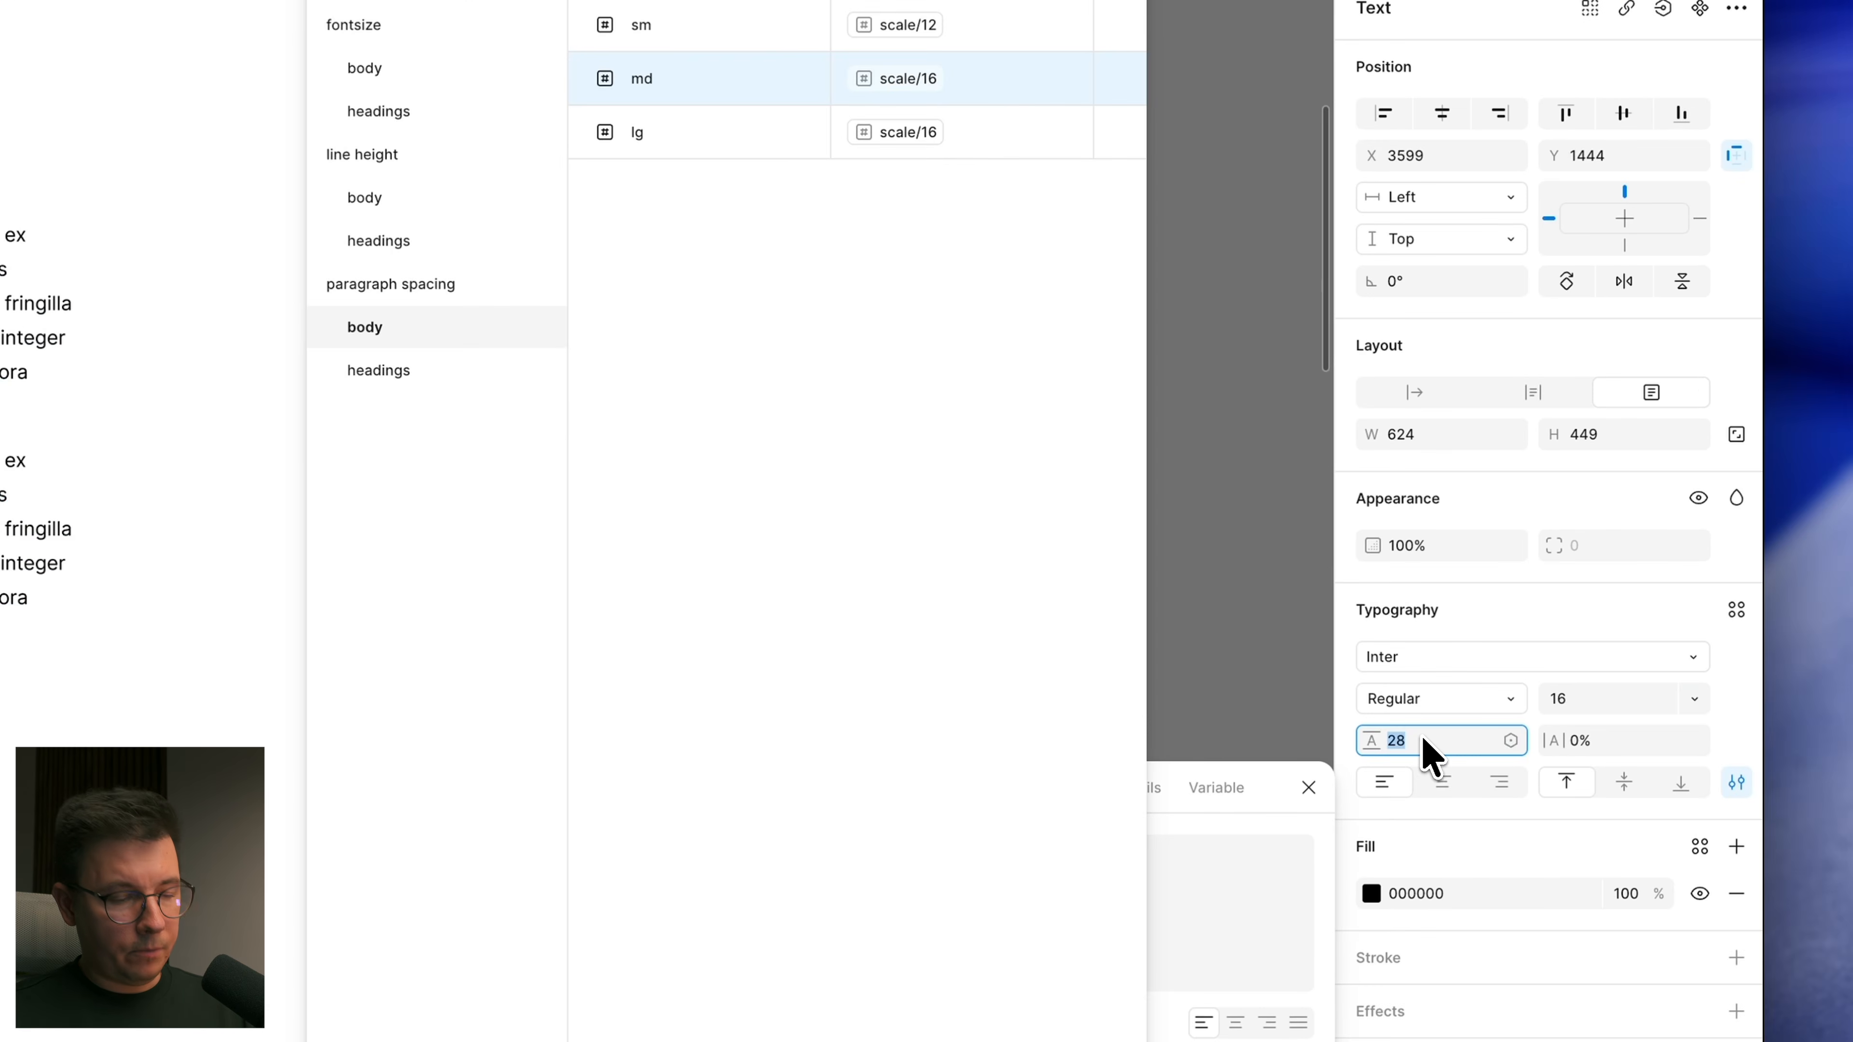
pyautogui.press('Return')
pyautogui.click(1594, 705)
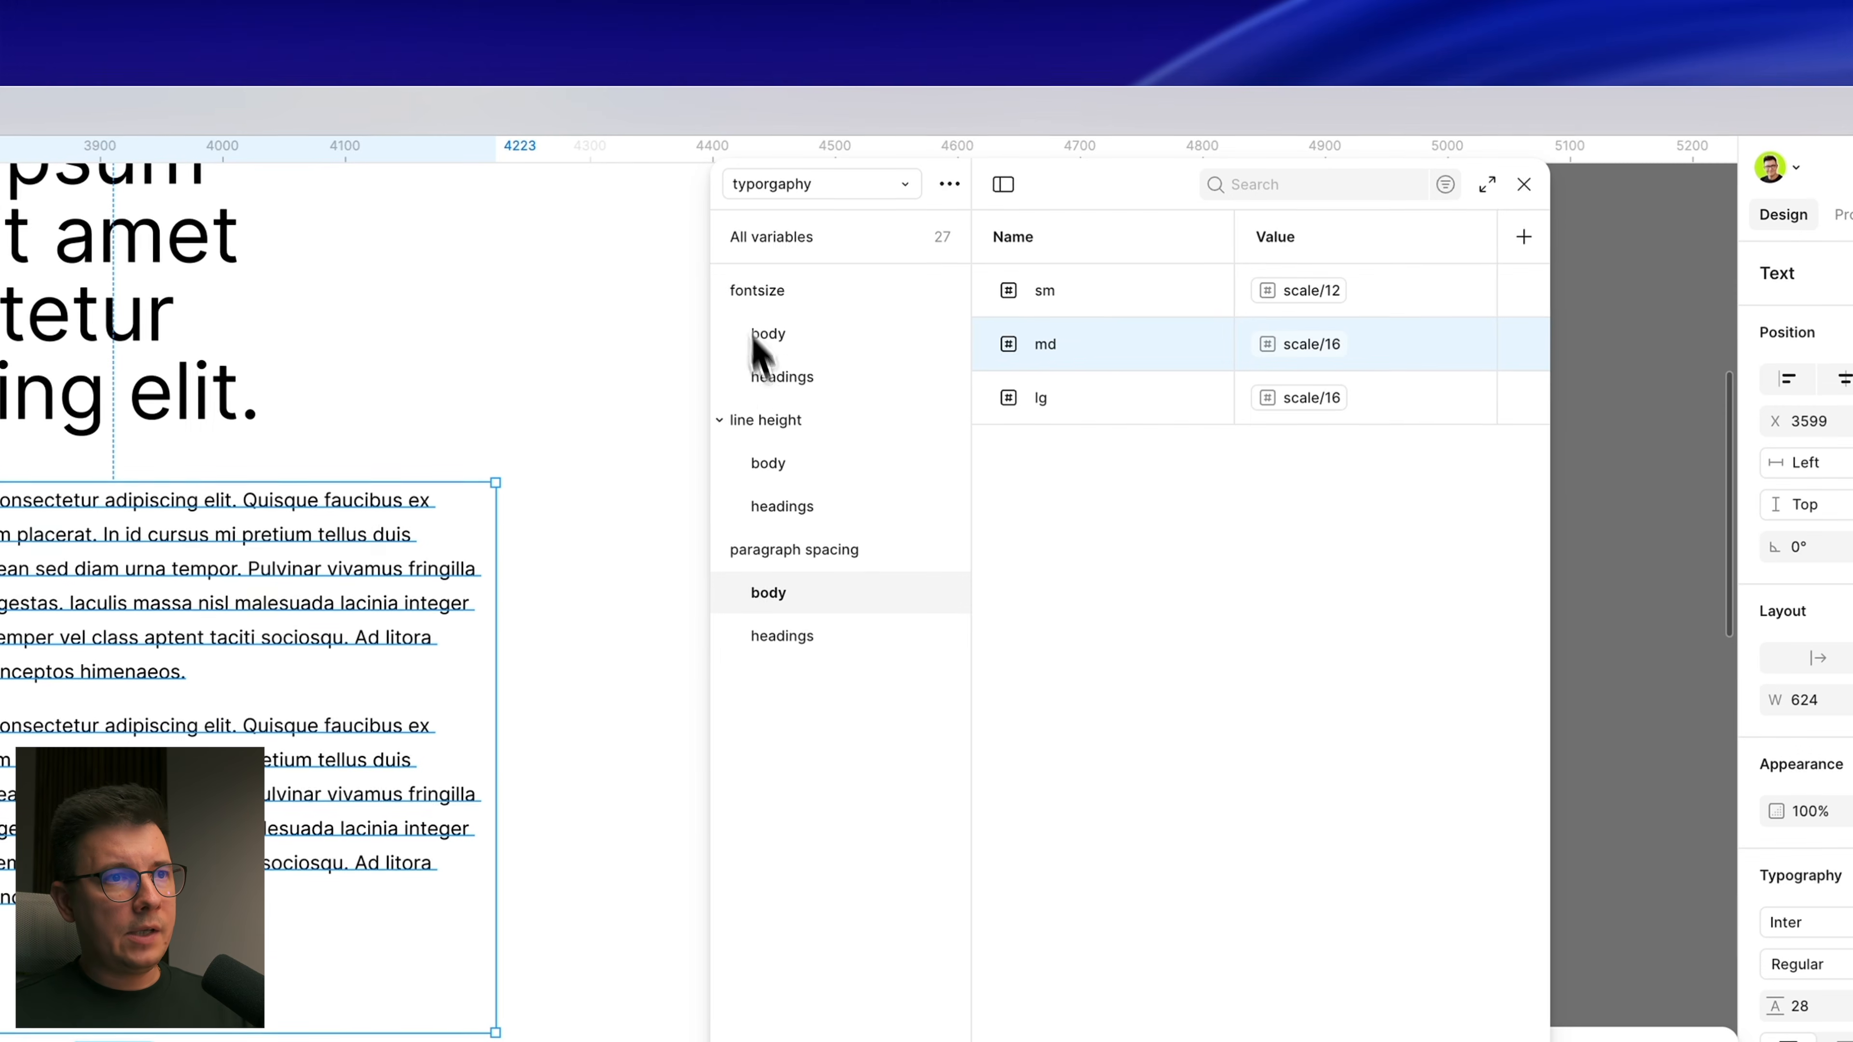
# Step: Check the body line height variables and lower the sample paragraph text's line height to 24
pyautogui.click(776, 468)
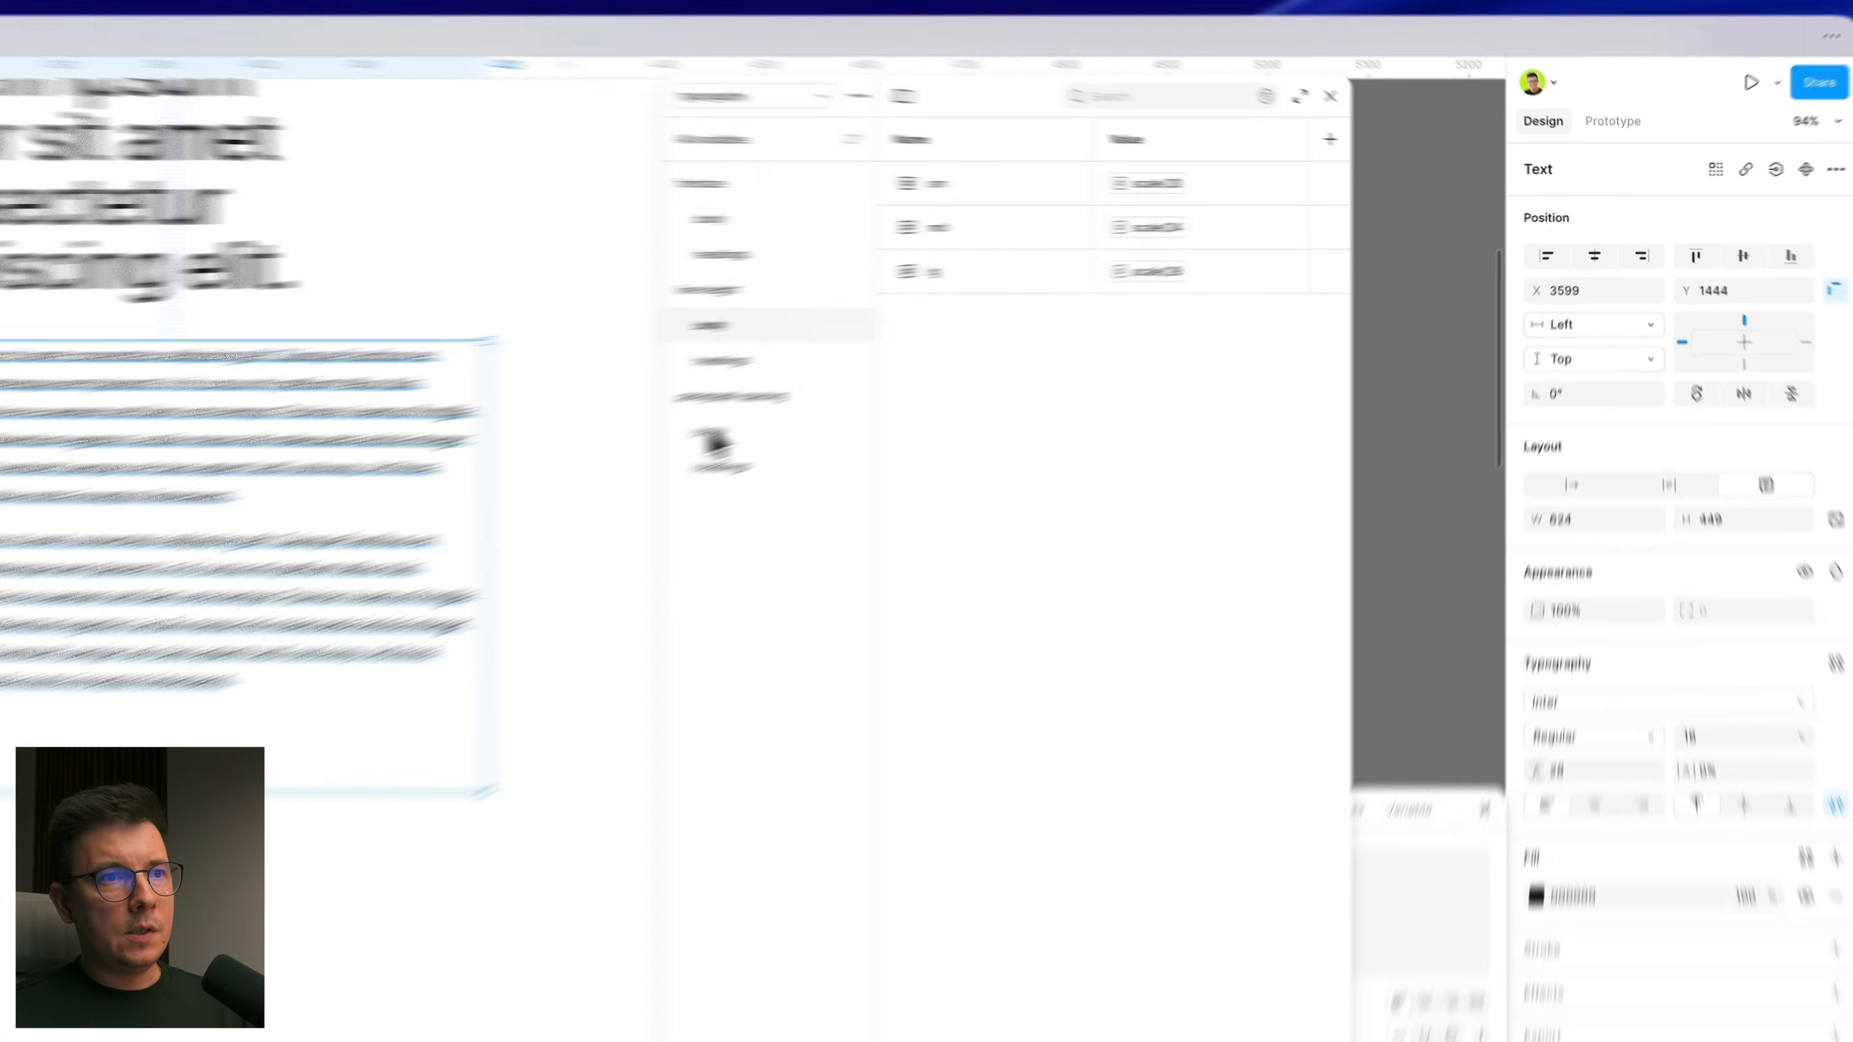
pyautogui.click(1603, 771)
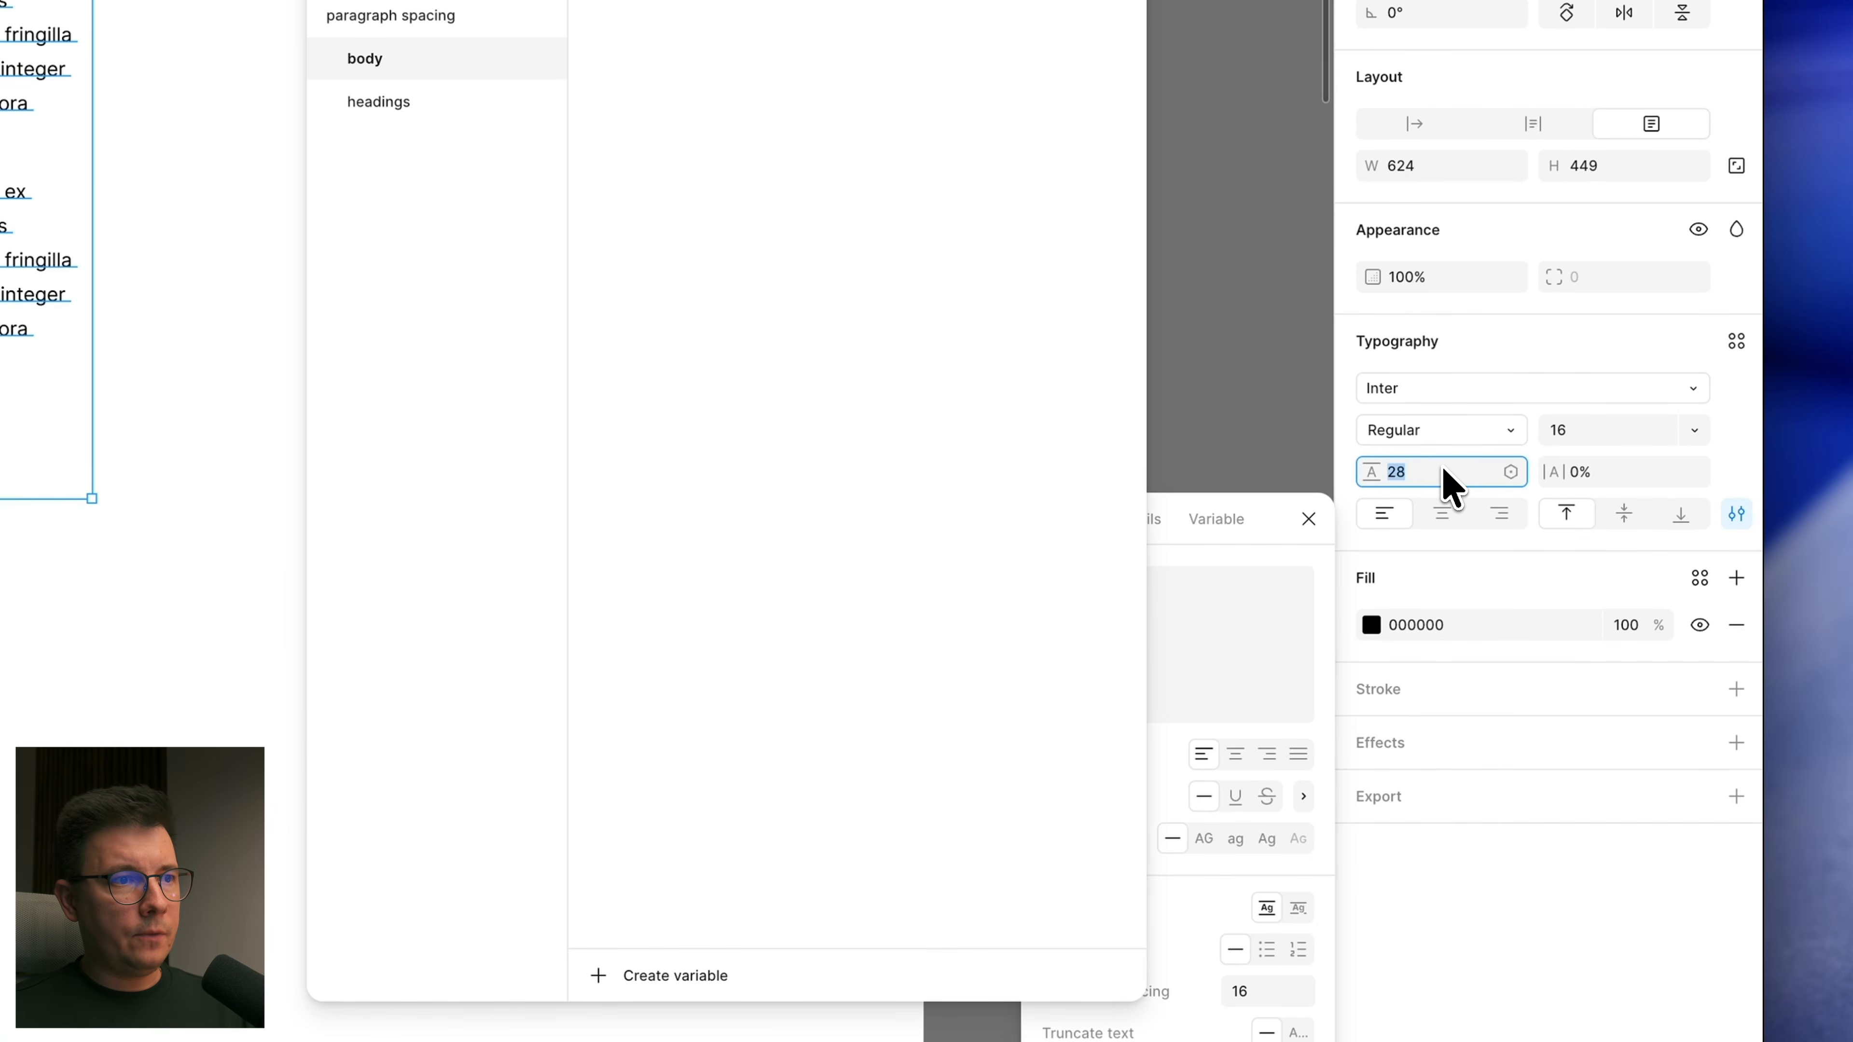
pyautogui.press('Down')
pyautogui.press('Down')
pyautogui.press('Down')
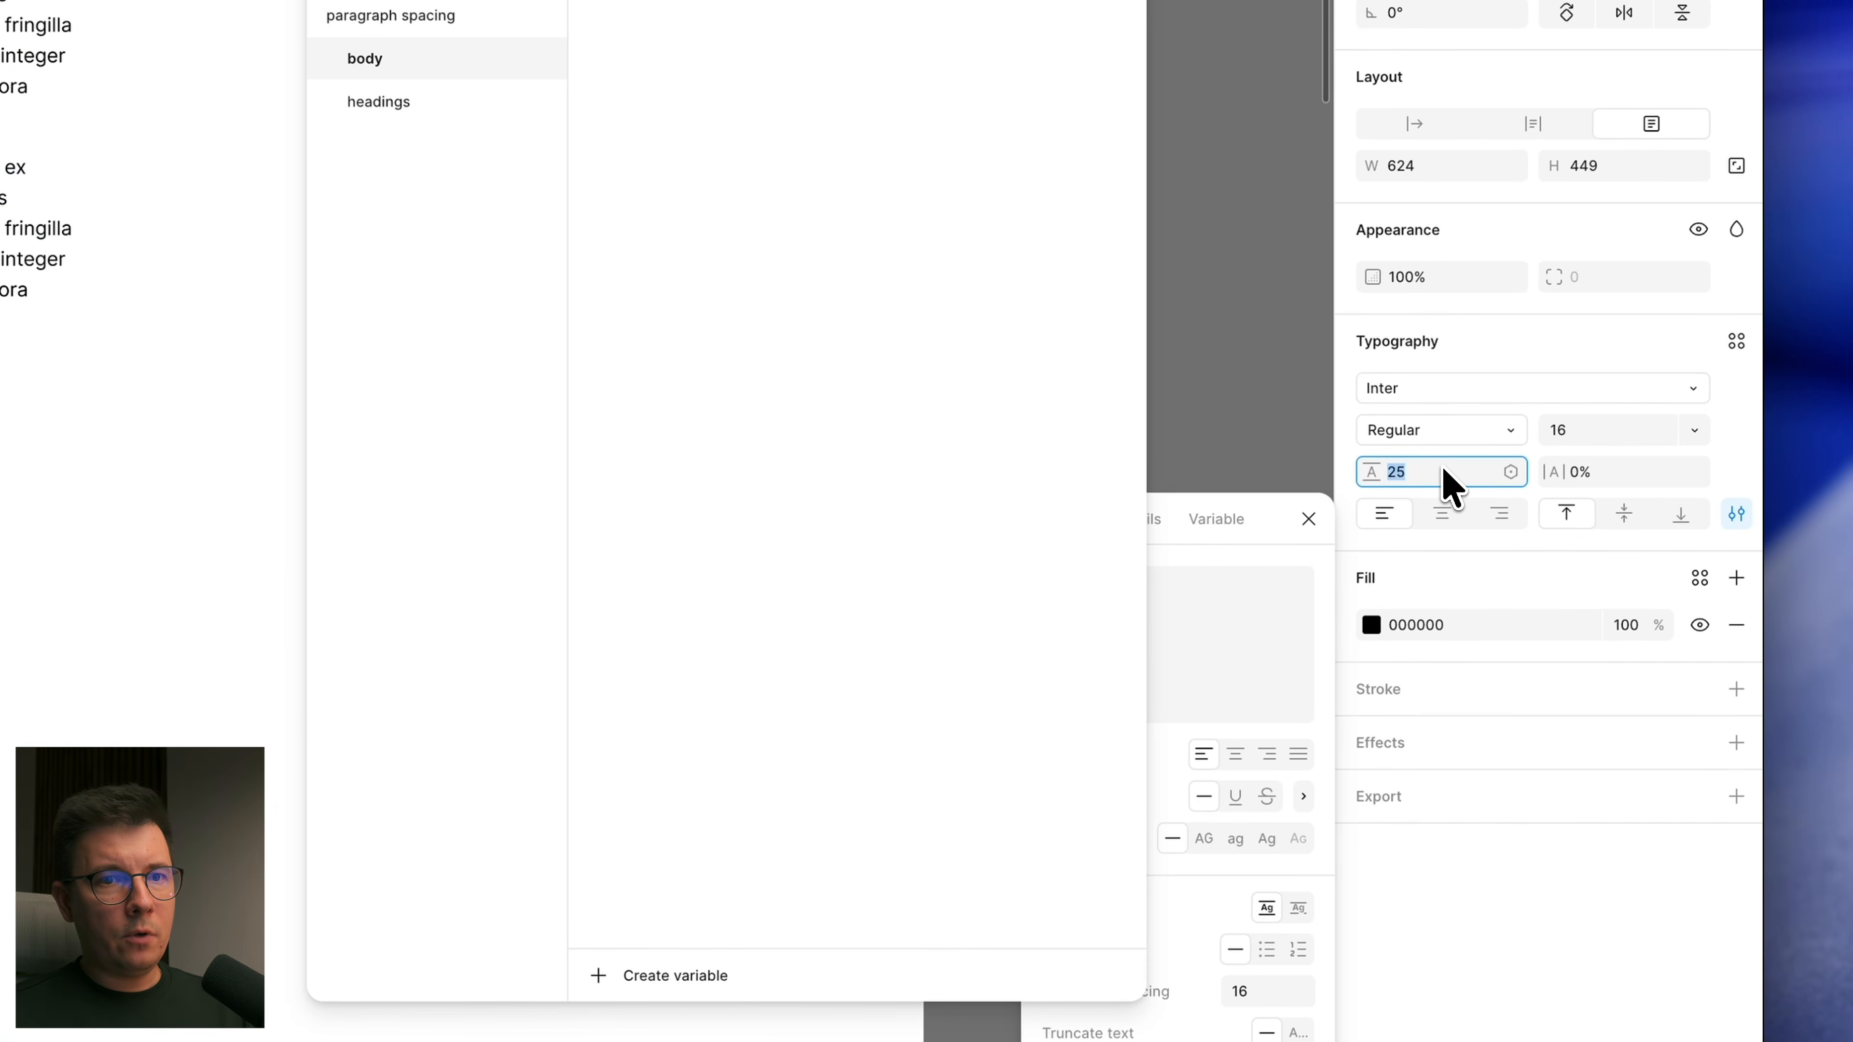
pyautogui.press('Down')
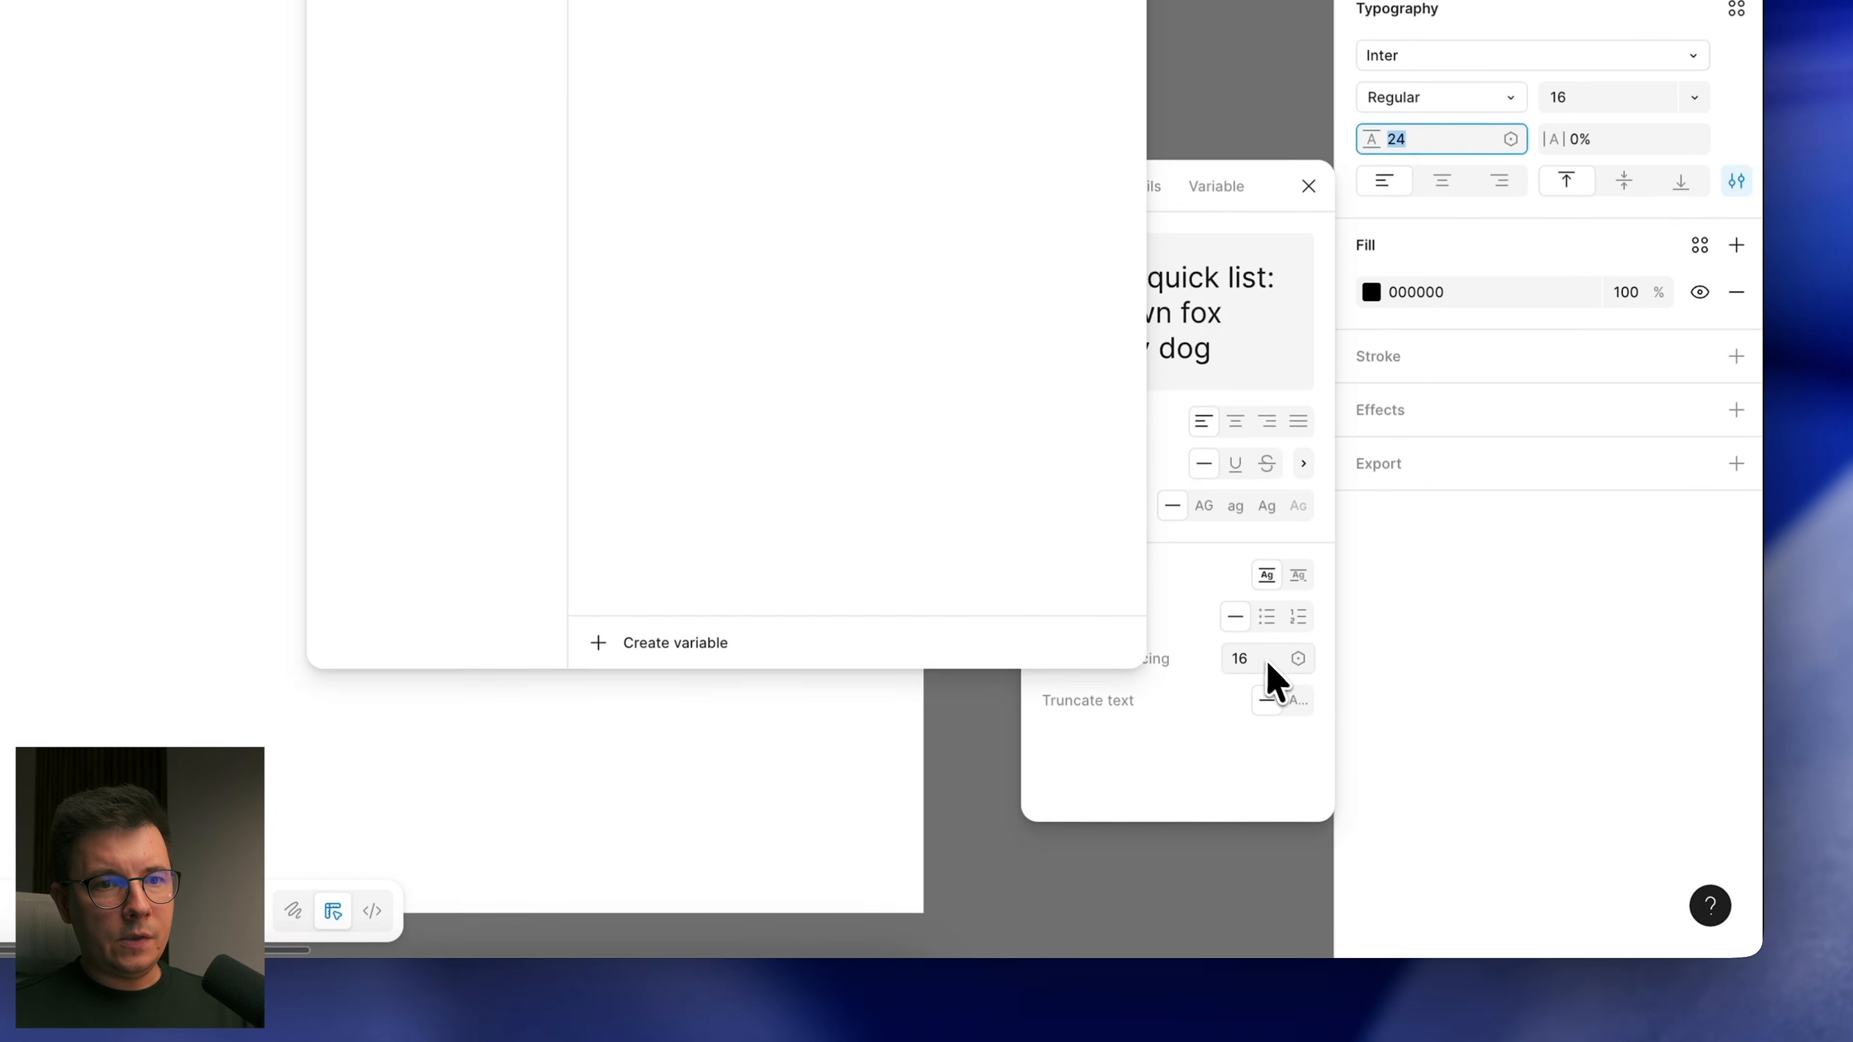
# Step: Test the sample text's paragraph spacing by lowering it to 8 and raising it in single increments to 12
pyautogui.click(1273, 998)
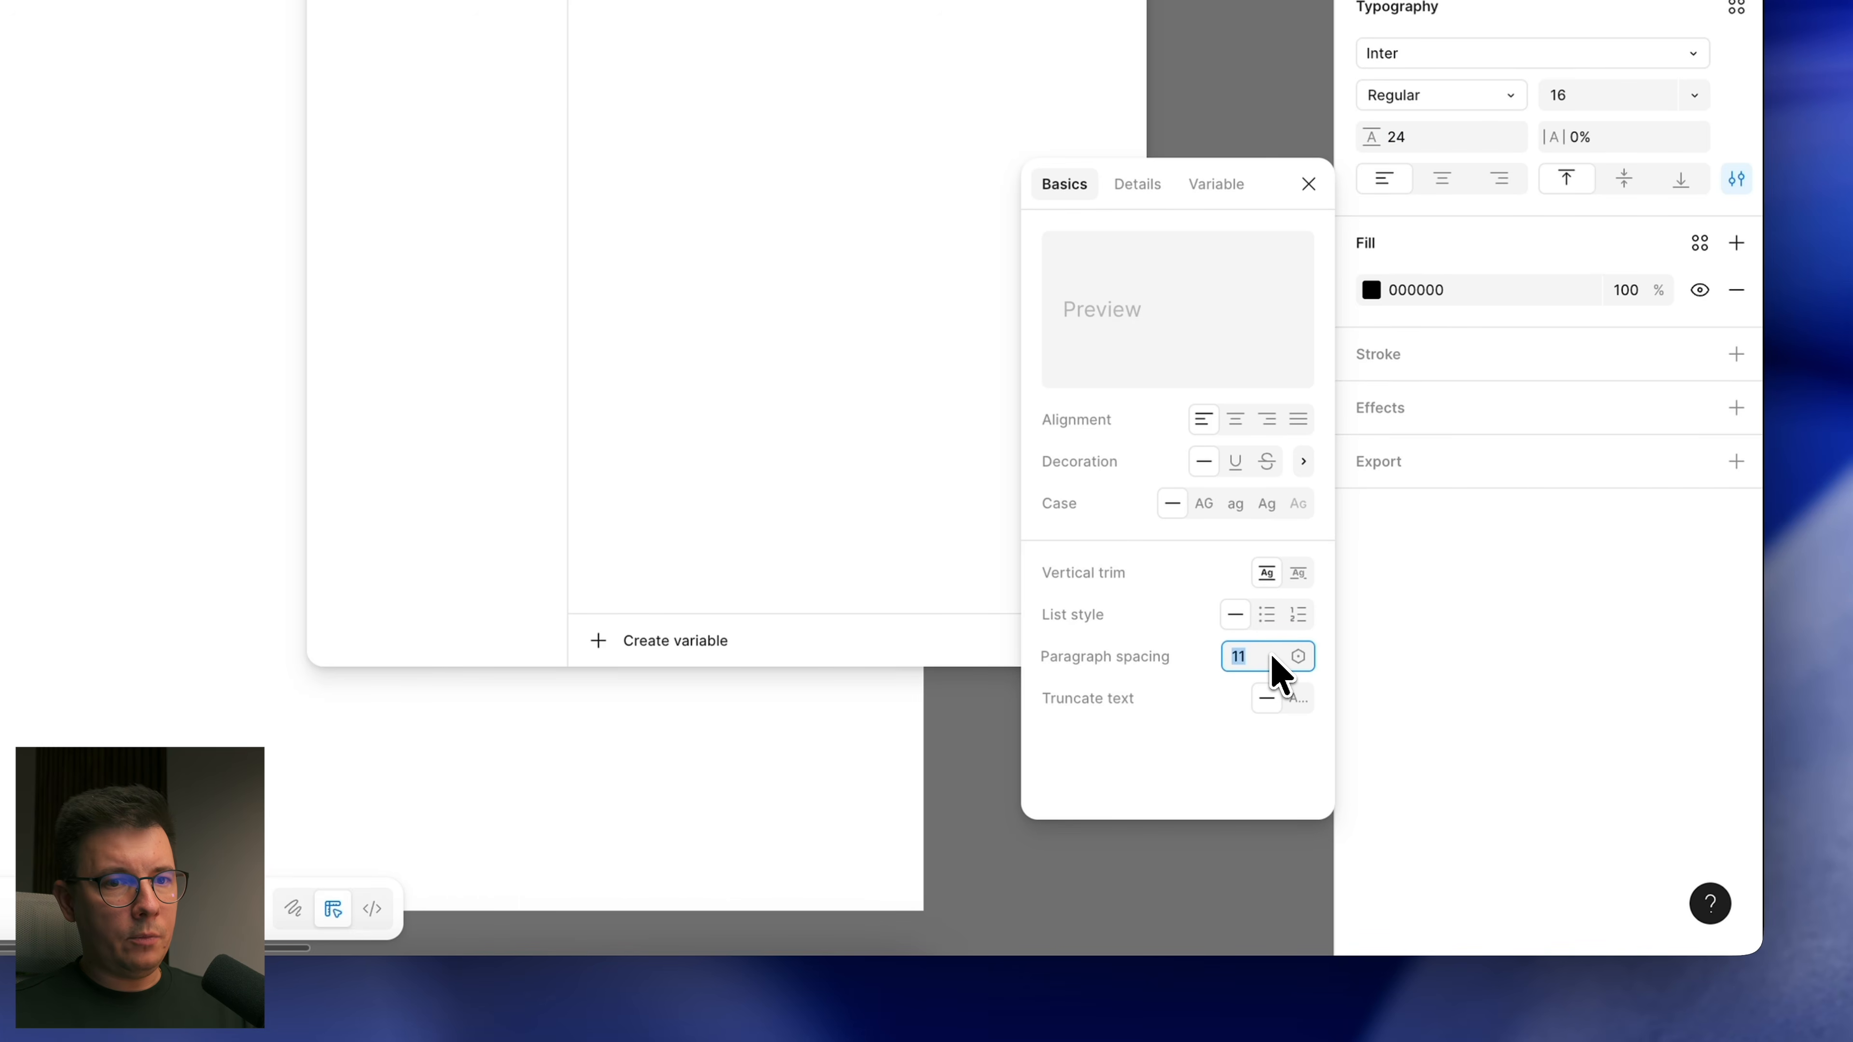
pyautogui.press('Down')
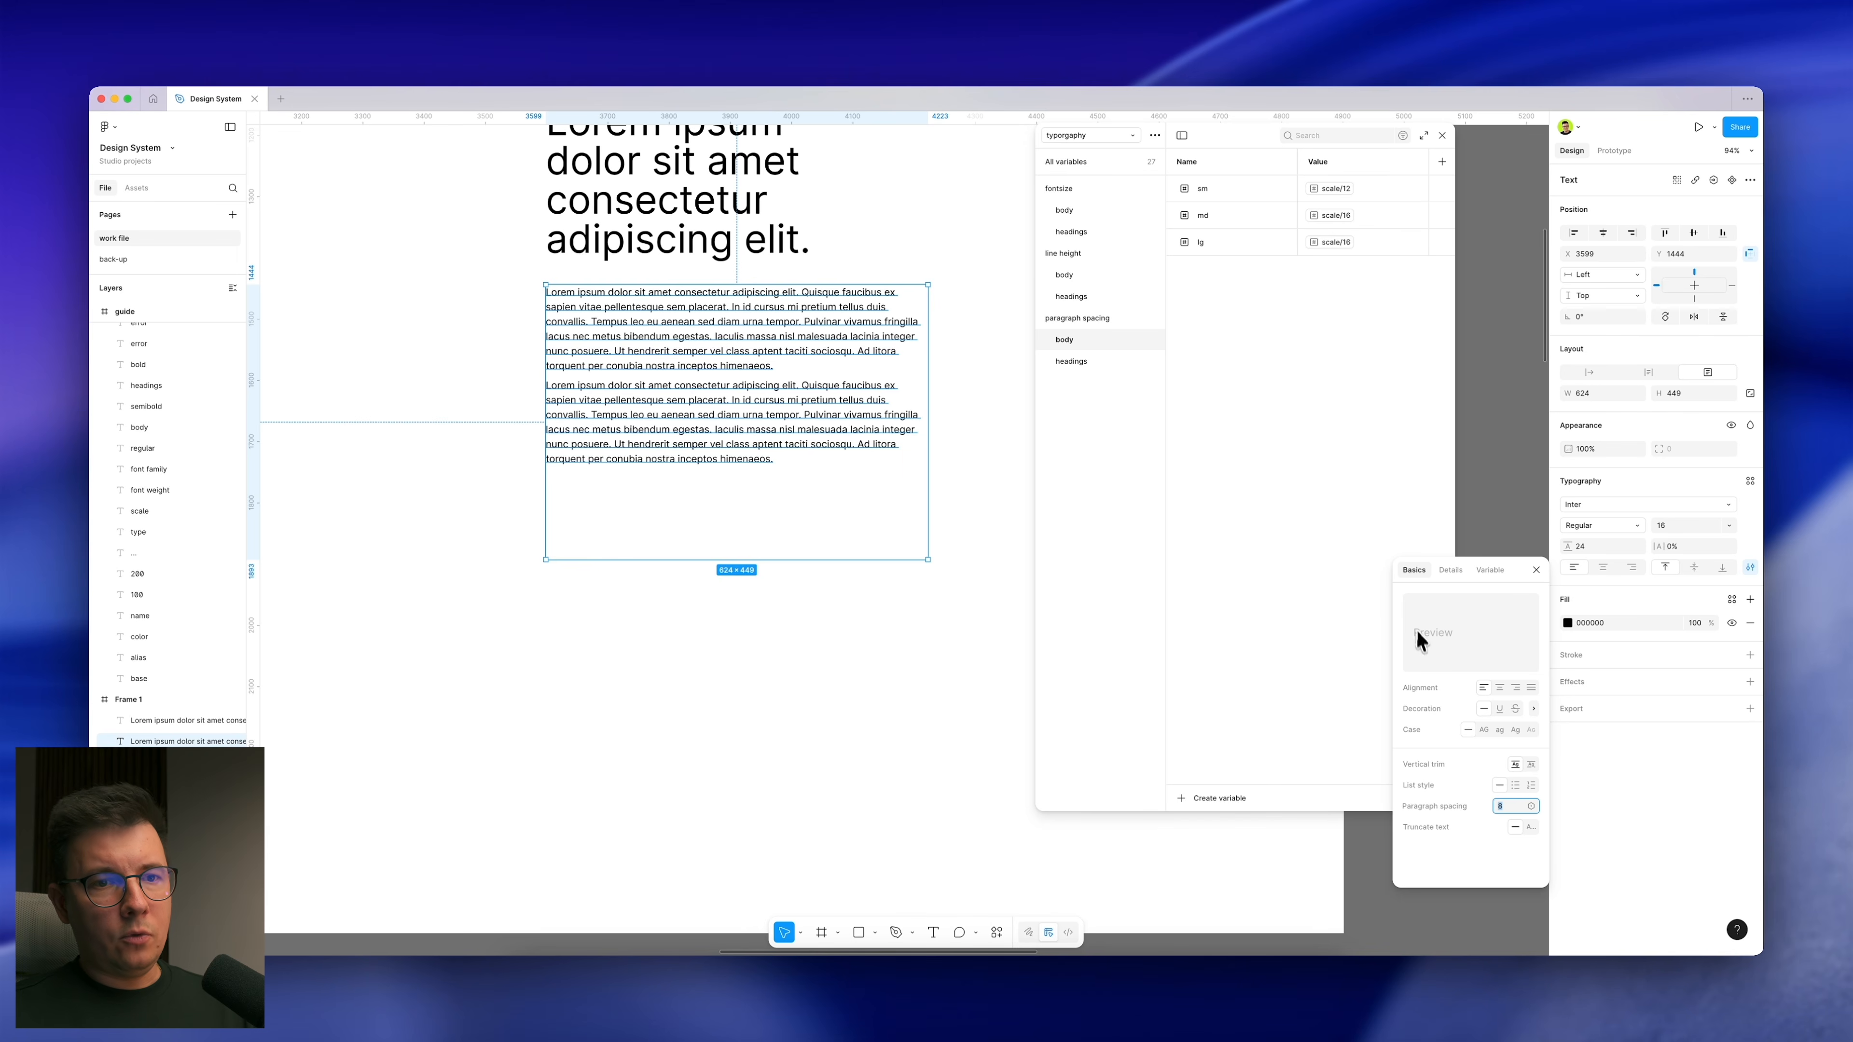
pyautogui.press('Up')
pyautogui.press('Up')
pyautogui.press('Up')
pyautogui.press('Up')
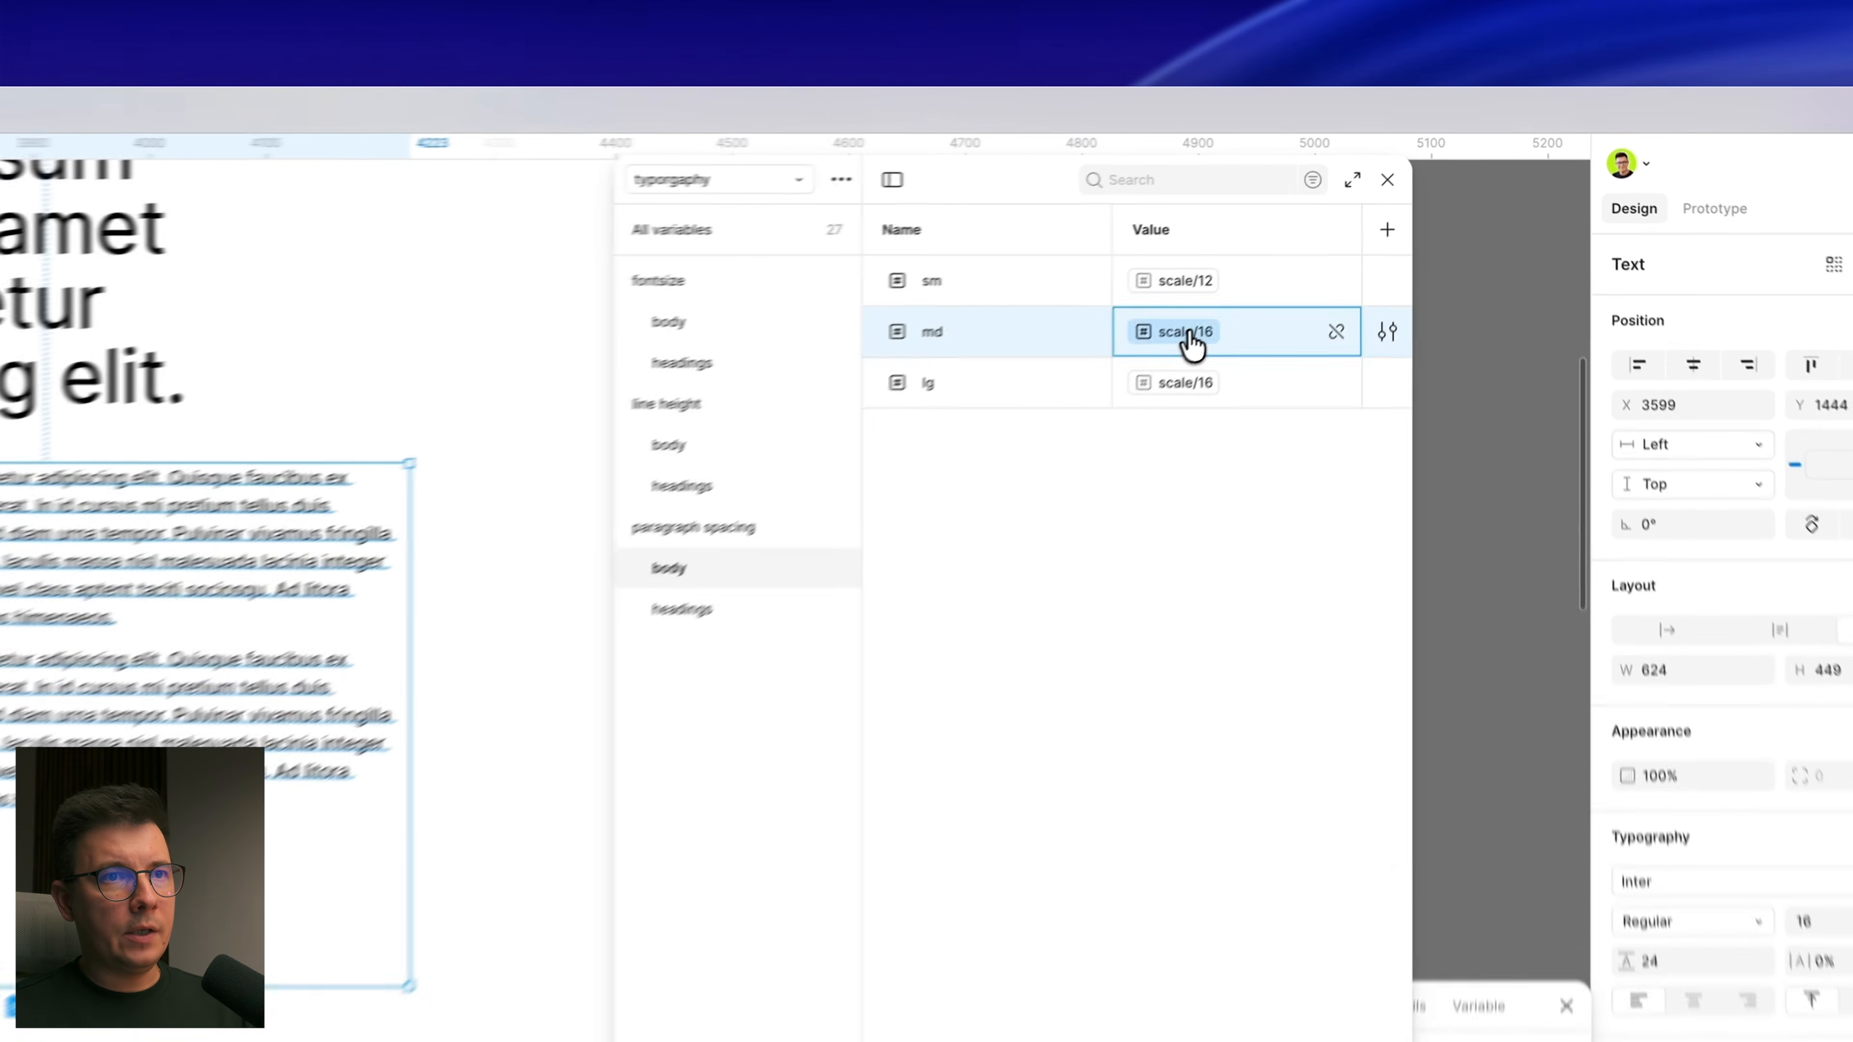
# Step: Link the paragraph spacing body variables md to scale/12 and sm to scale/8, and compare them with the other body groups
pyautogui.click(1334, 216)
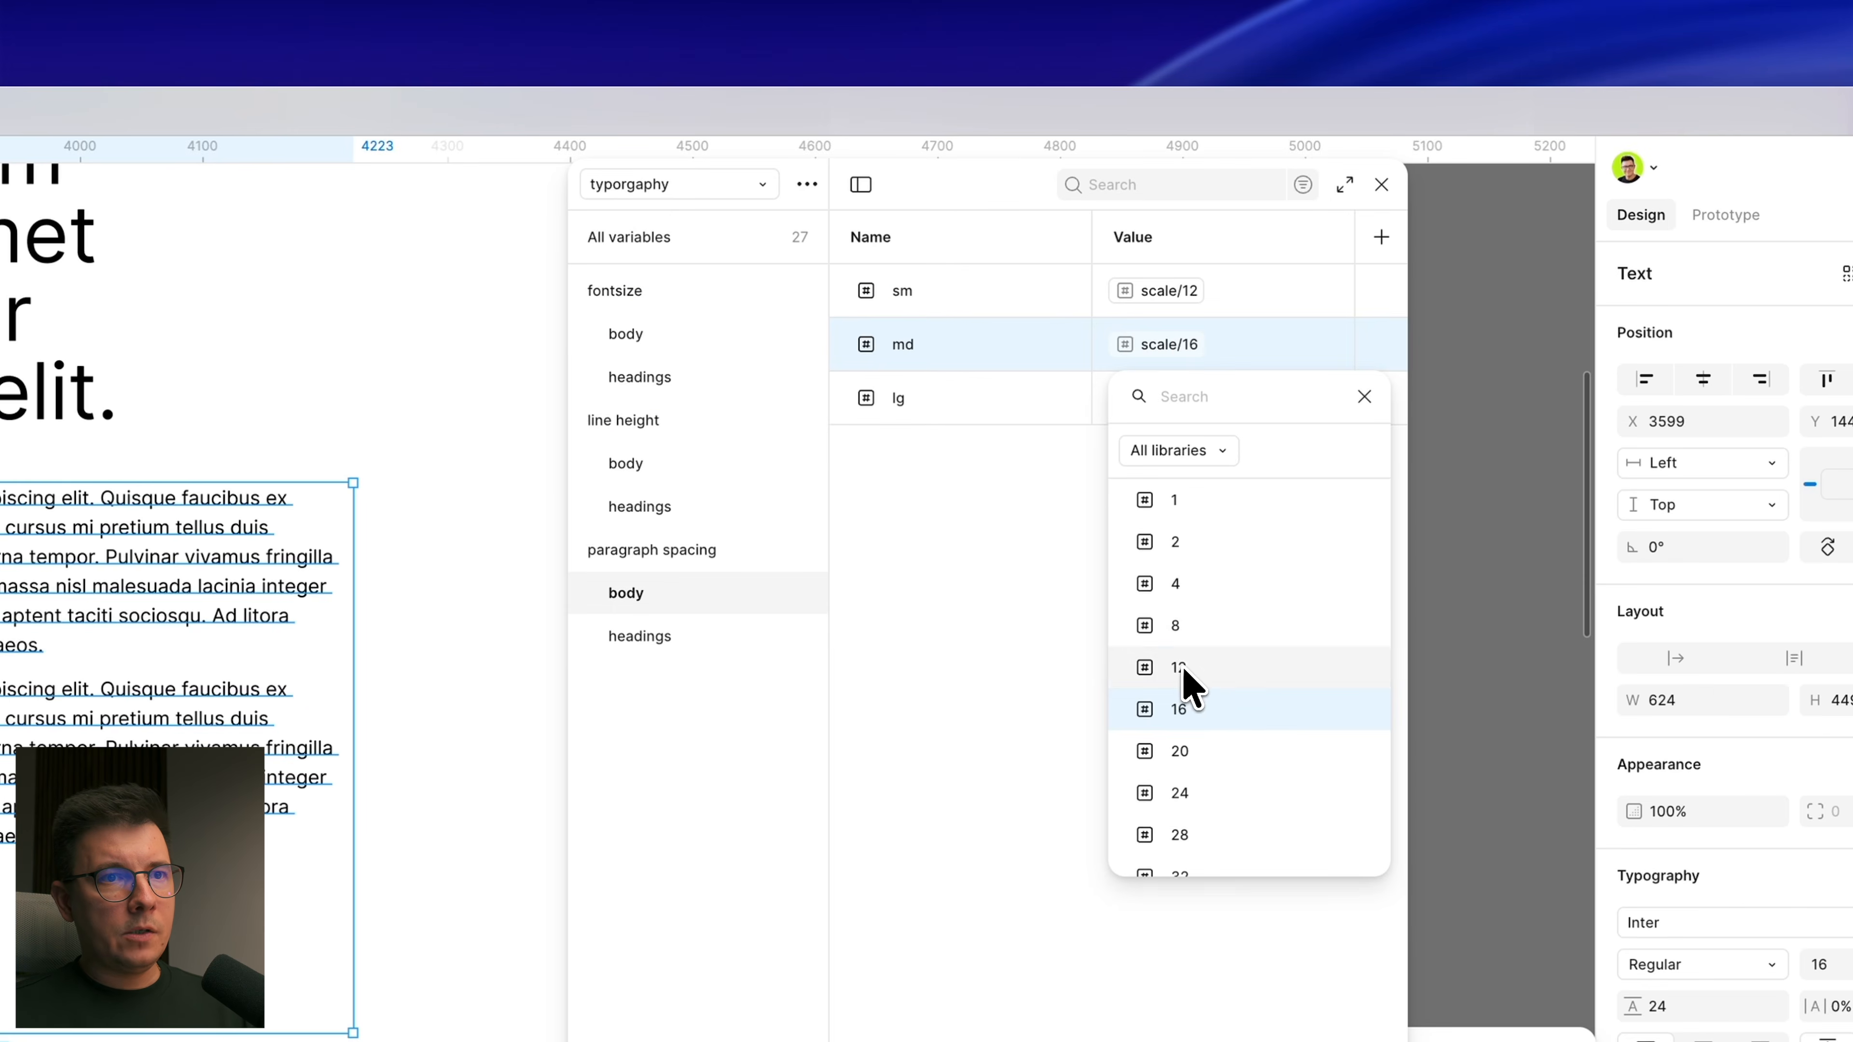
pyautogui.click(1343, 378)
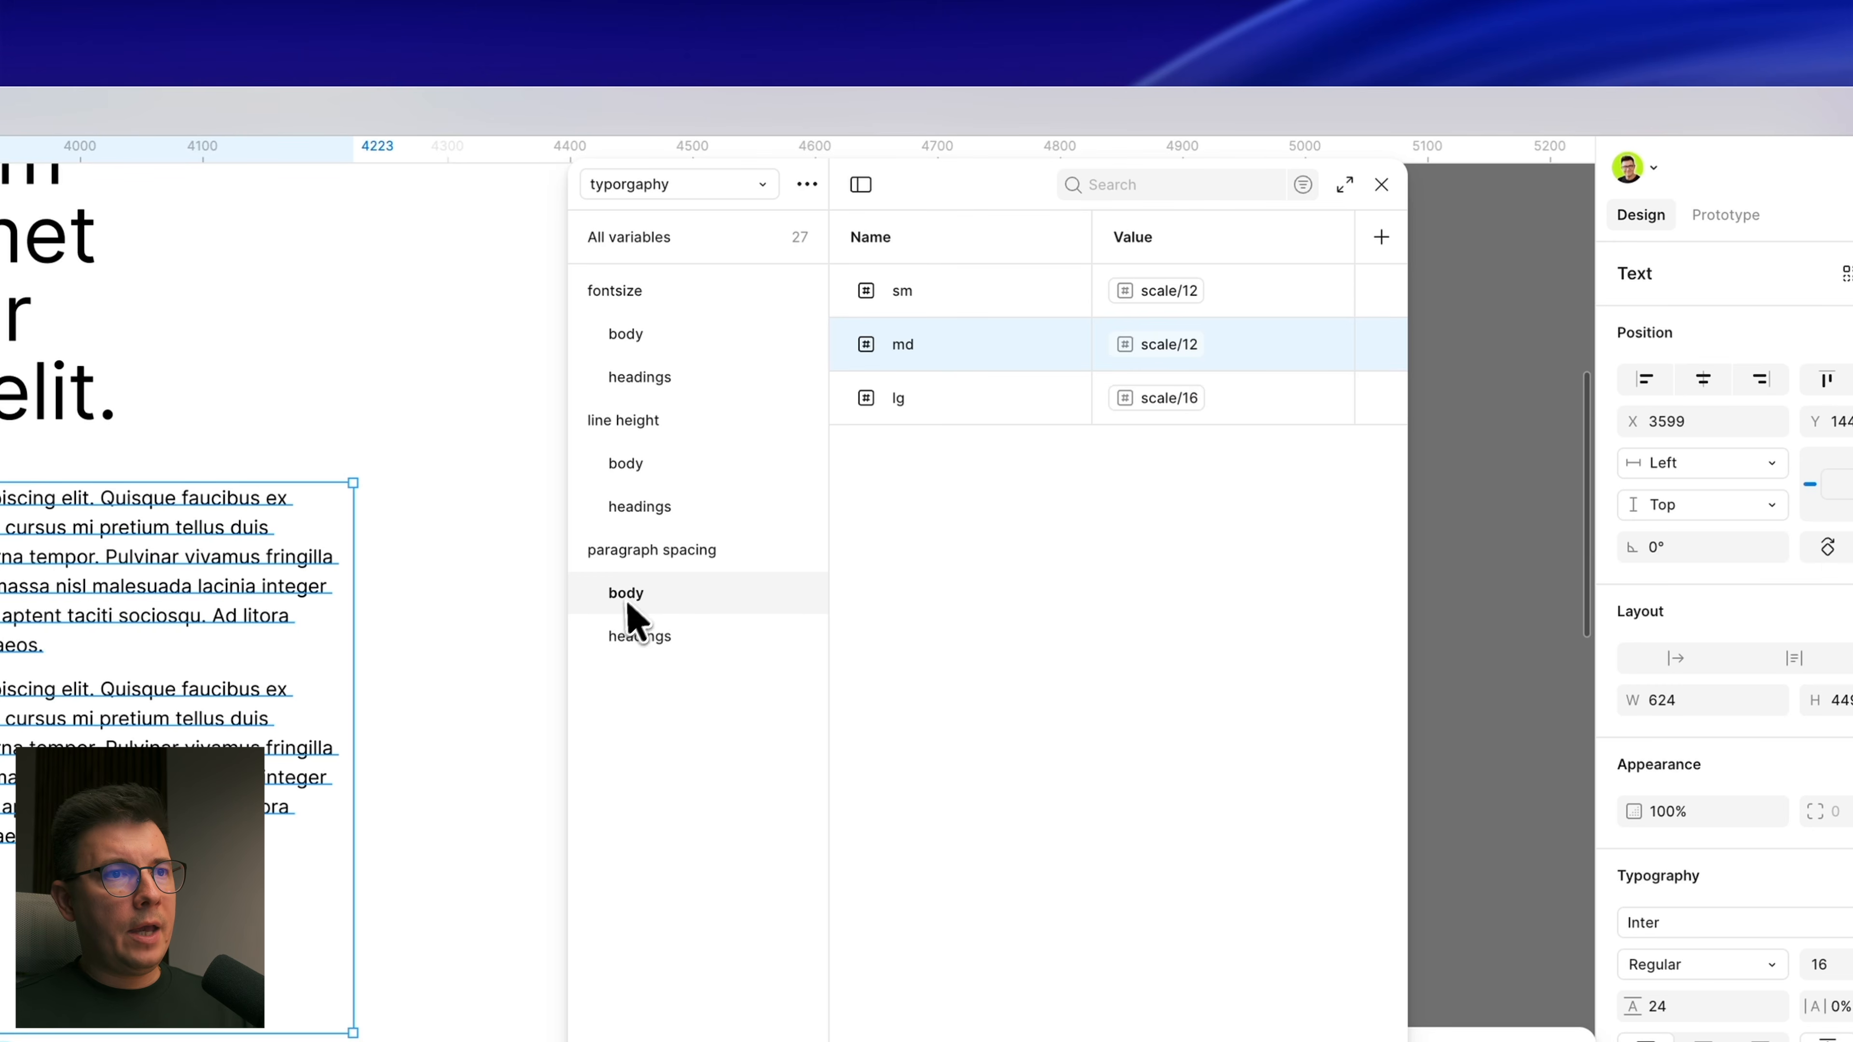
pyautogui.click(953, 305)
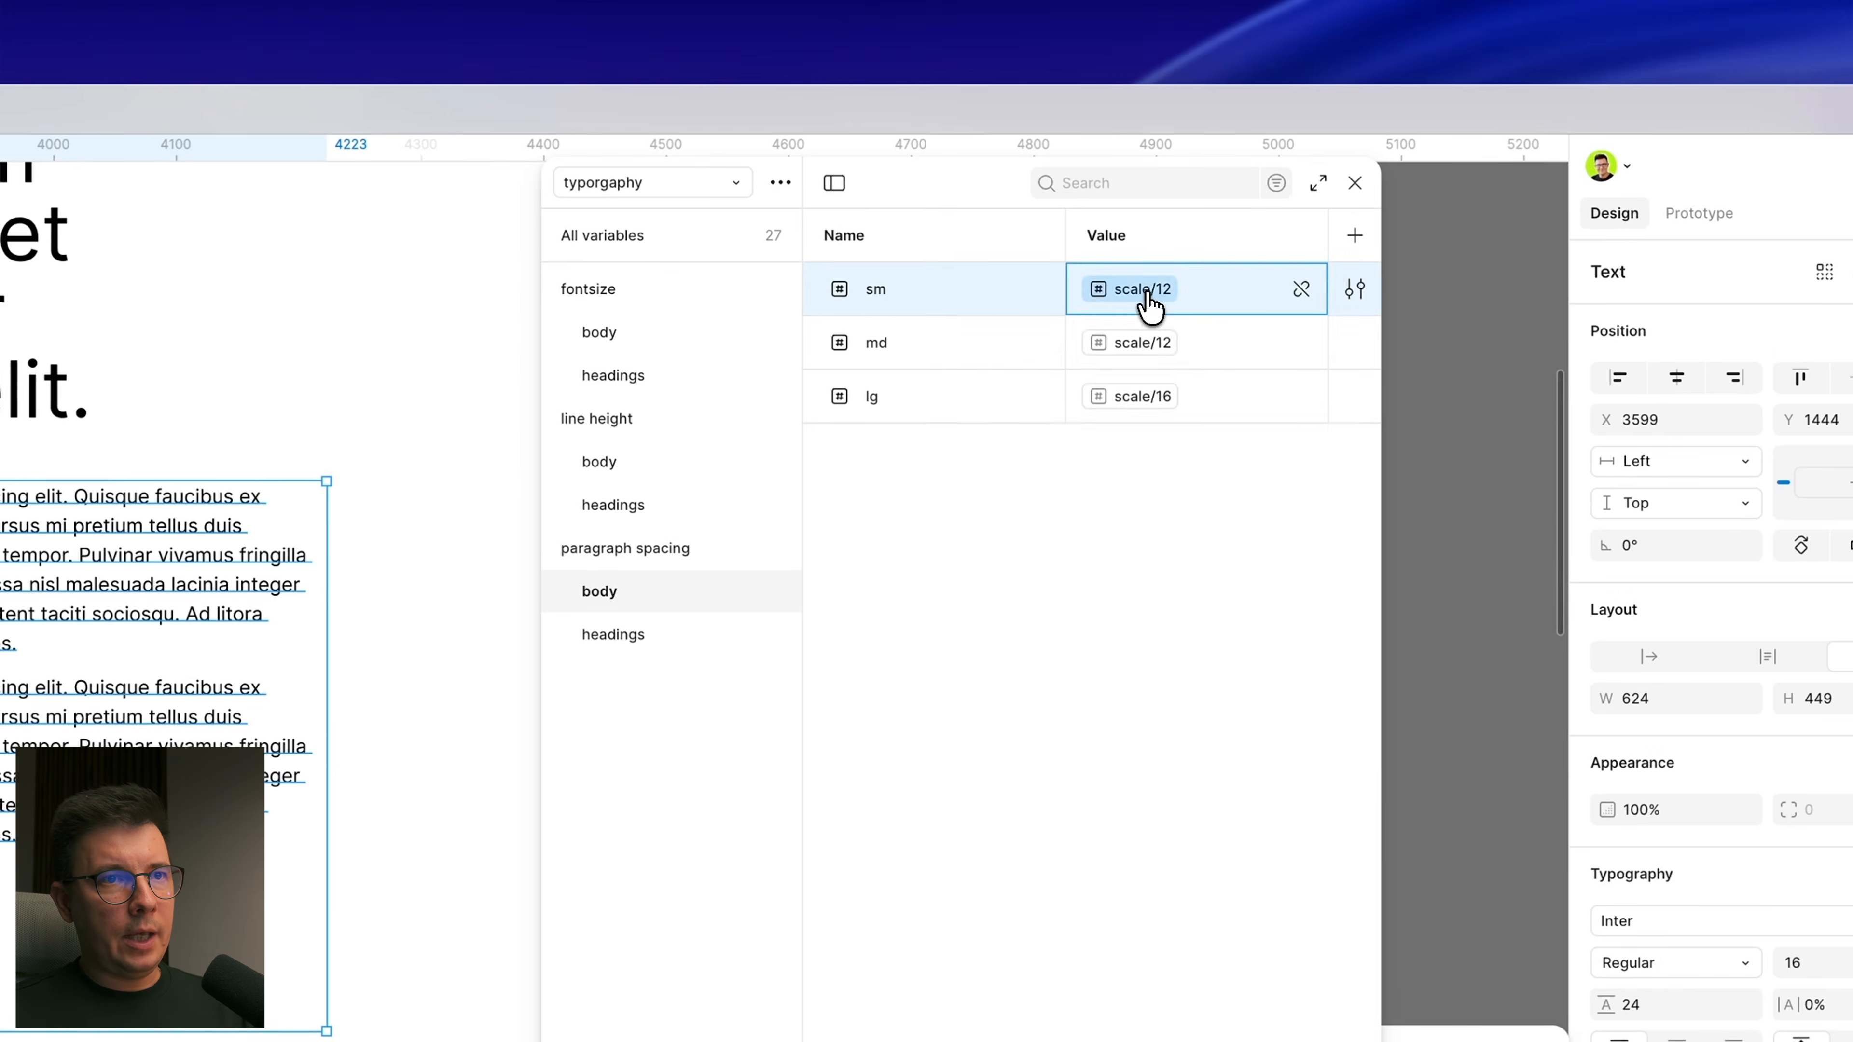
pyautogui.click(1059, 88)
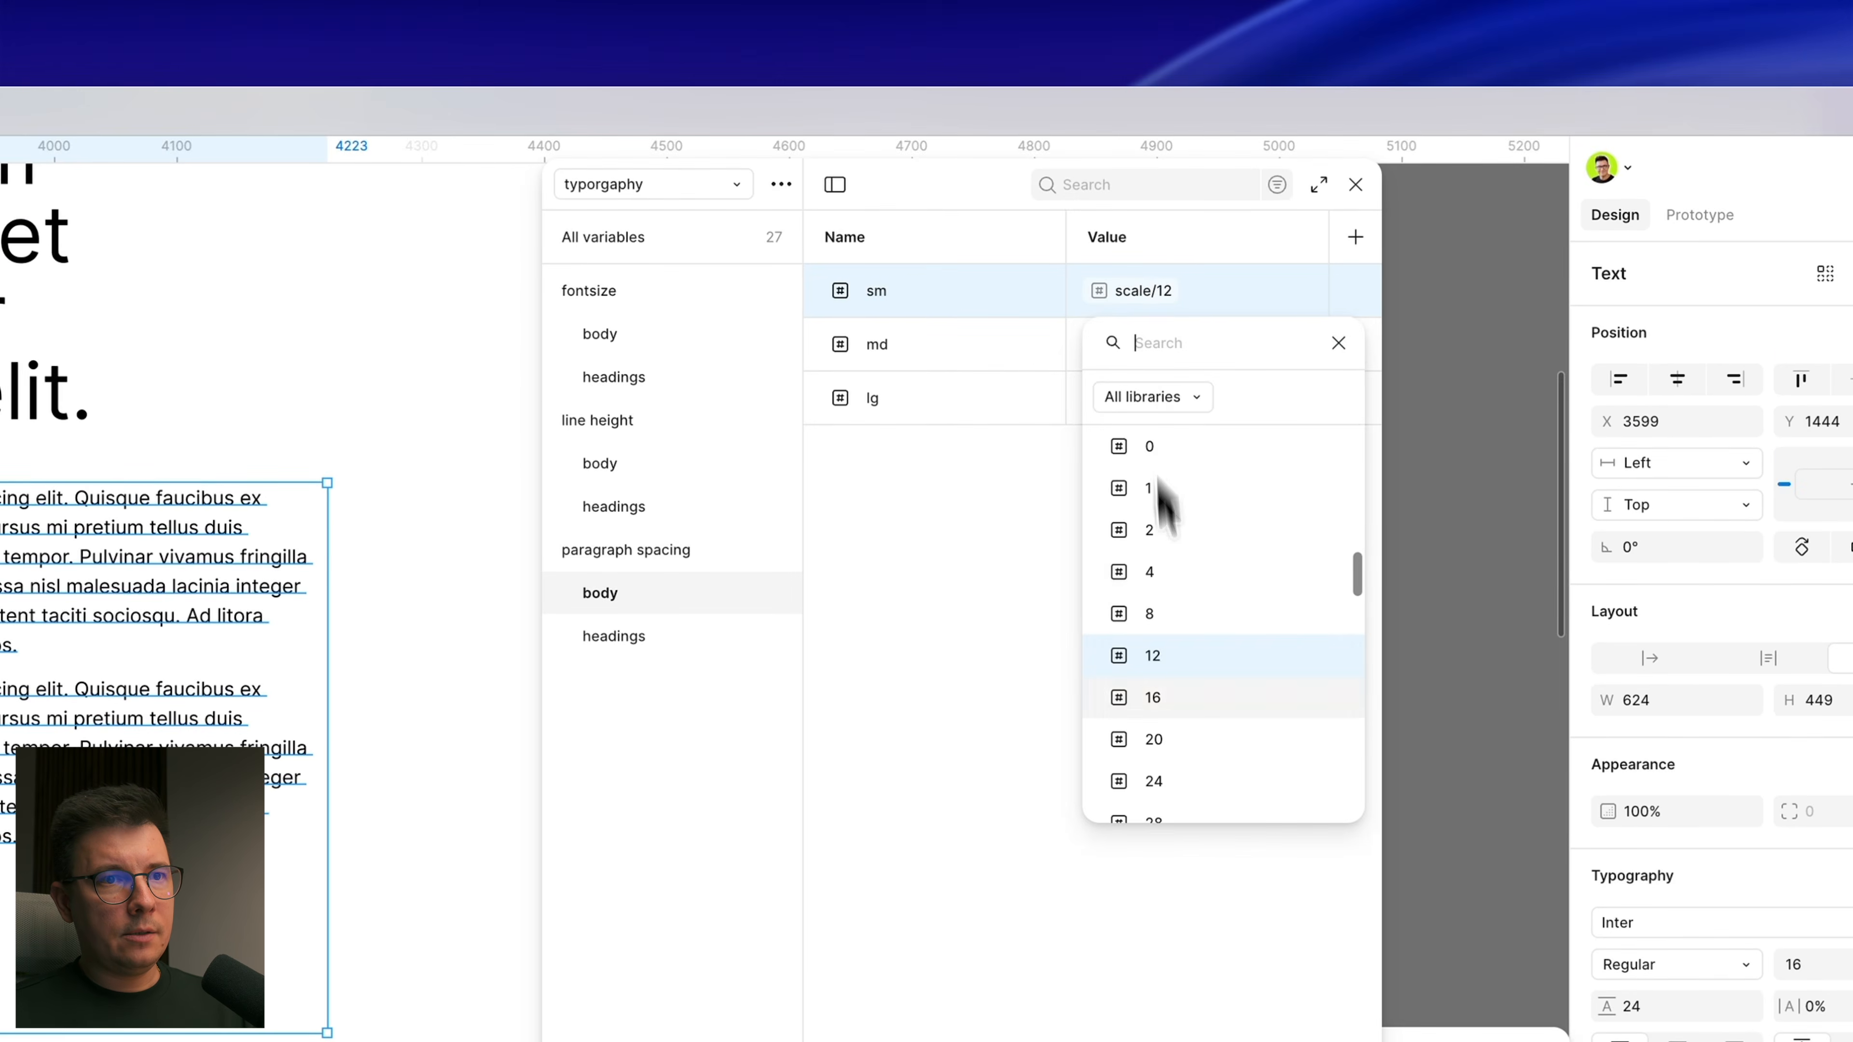
pyautogui.click(1073, 410)
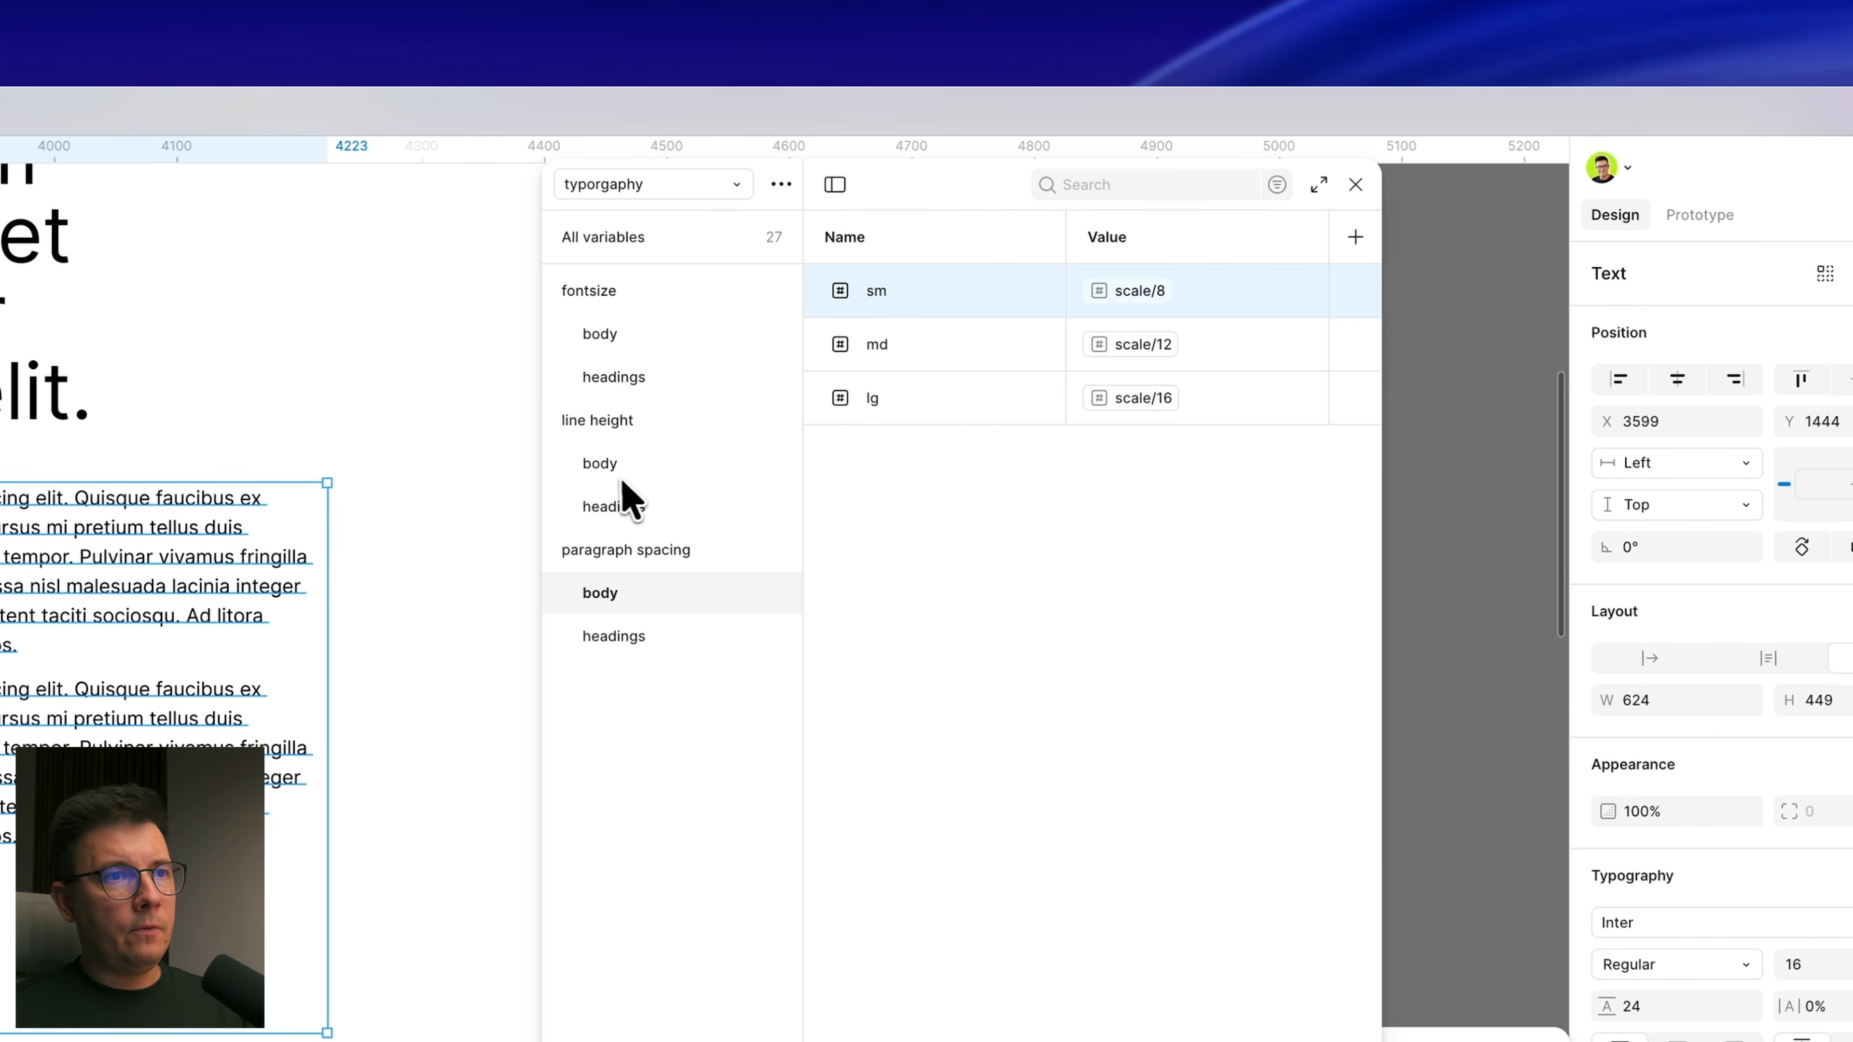
pyautogui.click(608, 463)
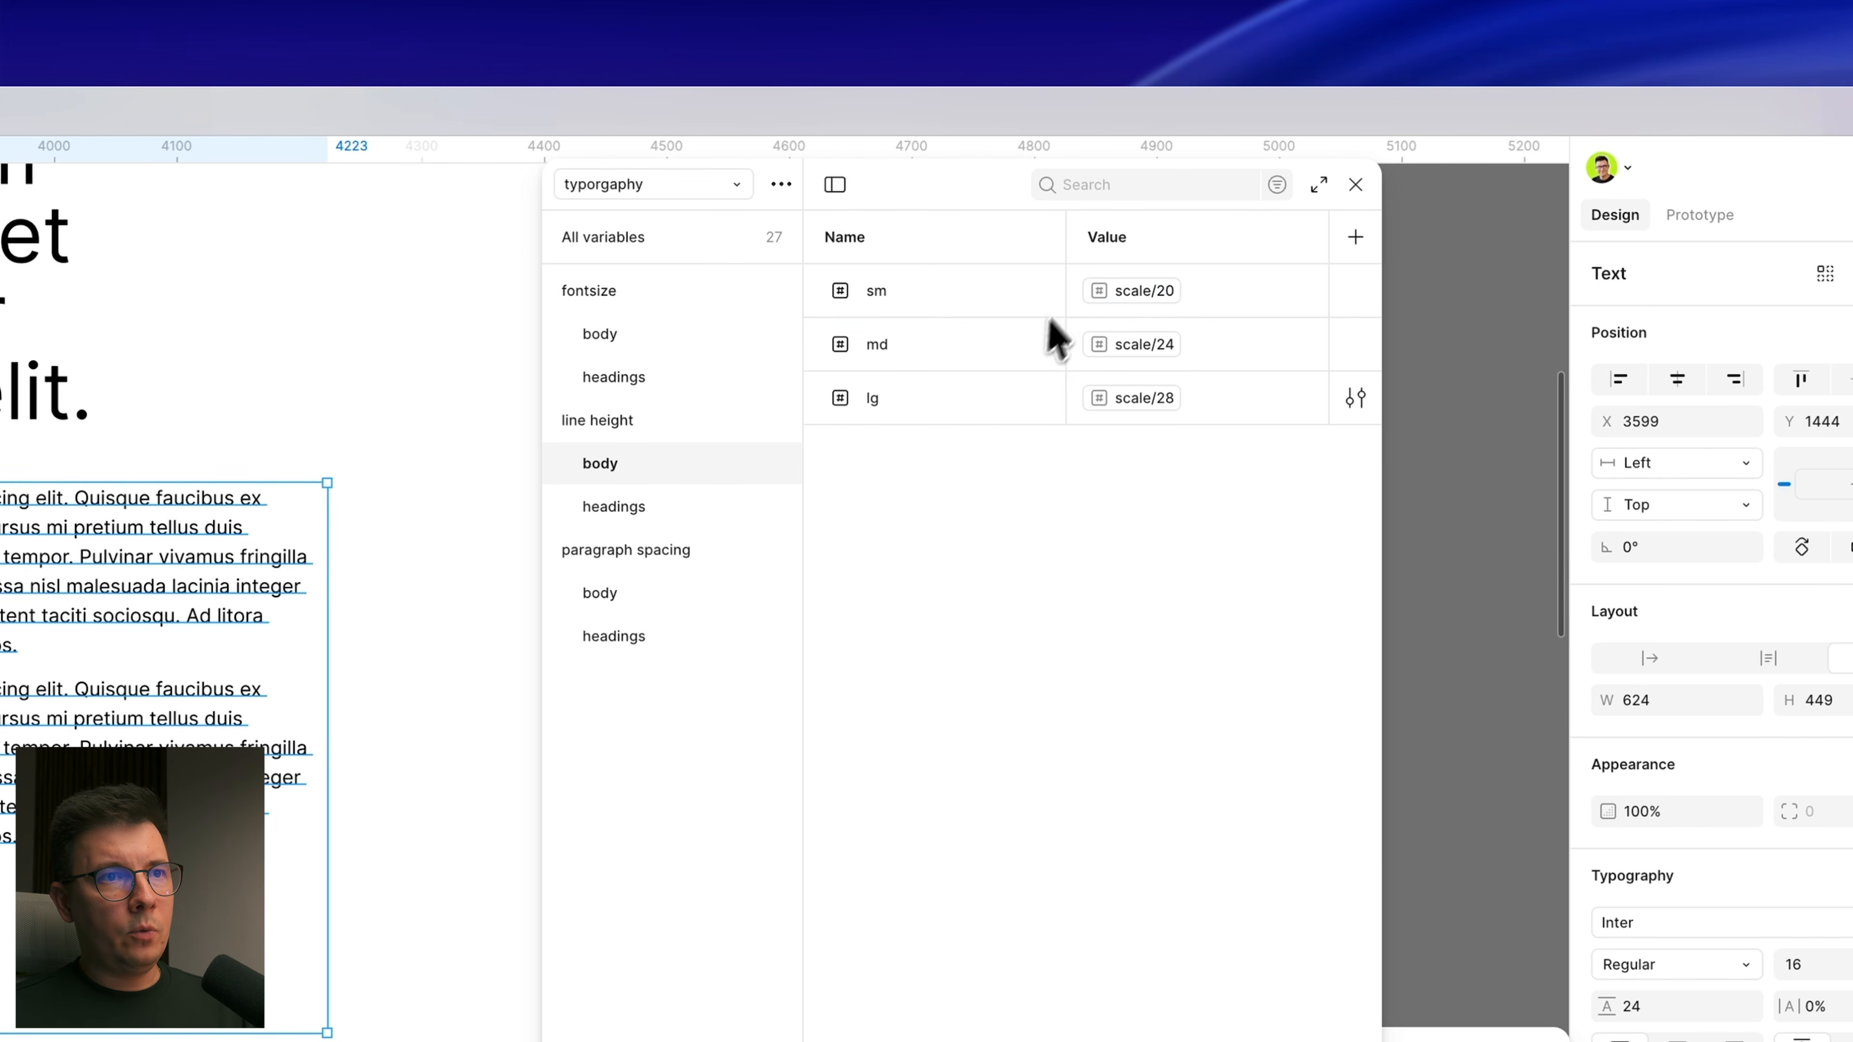
pyautogui.click(602, 336)
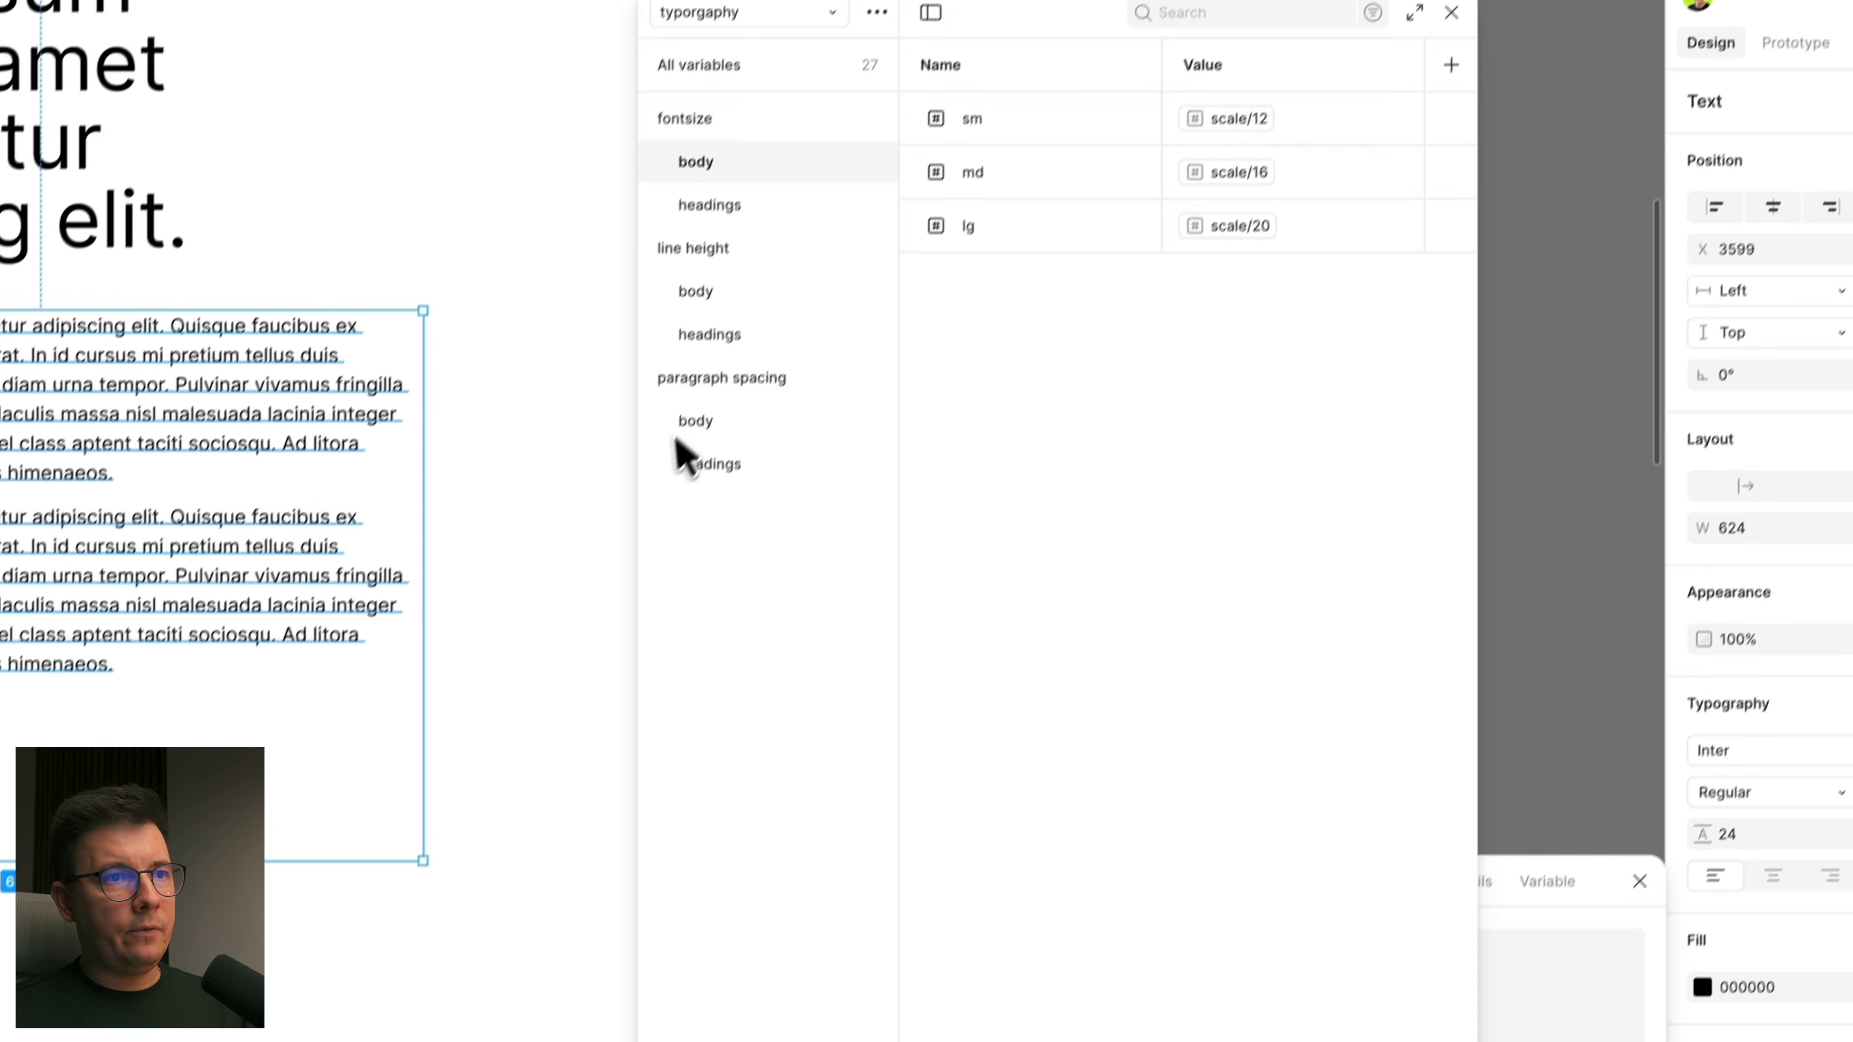
pyautogui.click(600, 595)
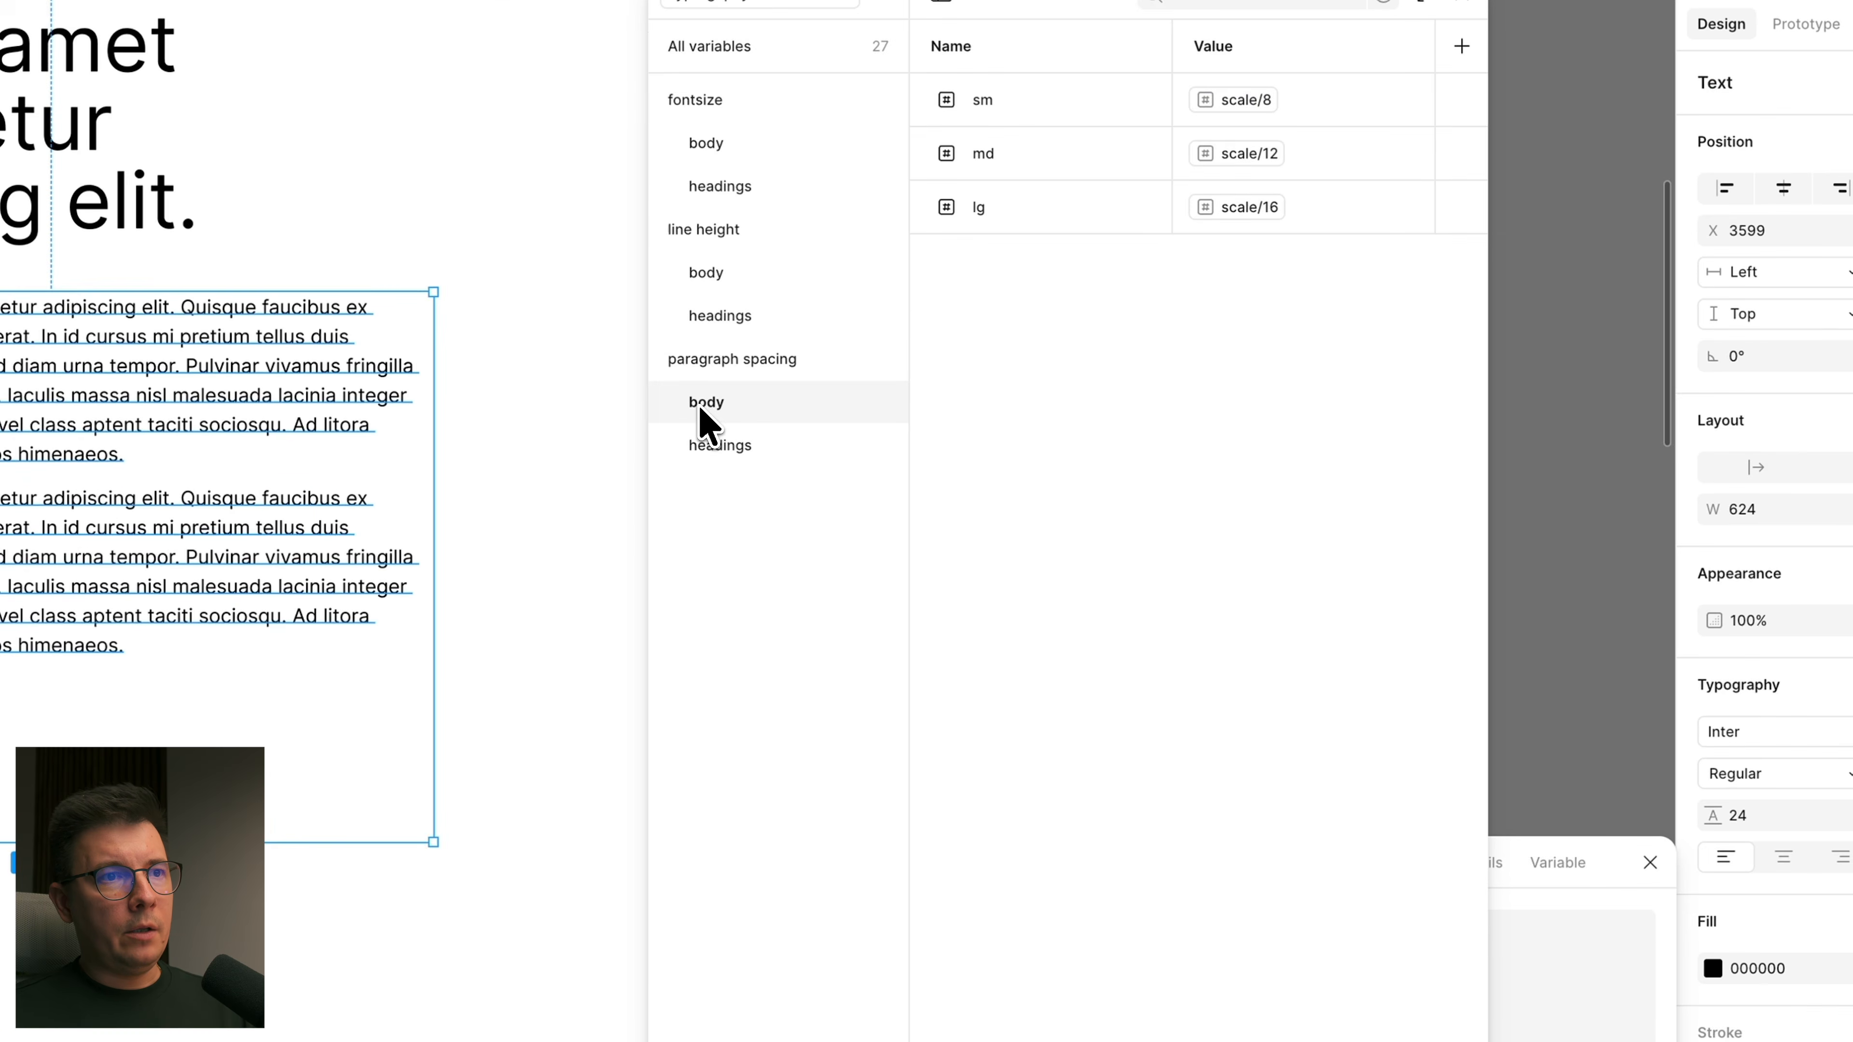
# Step: Lower the sample paragraph text's font size and set its line height to 20
pyautogui.click(1585, 484)
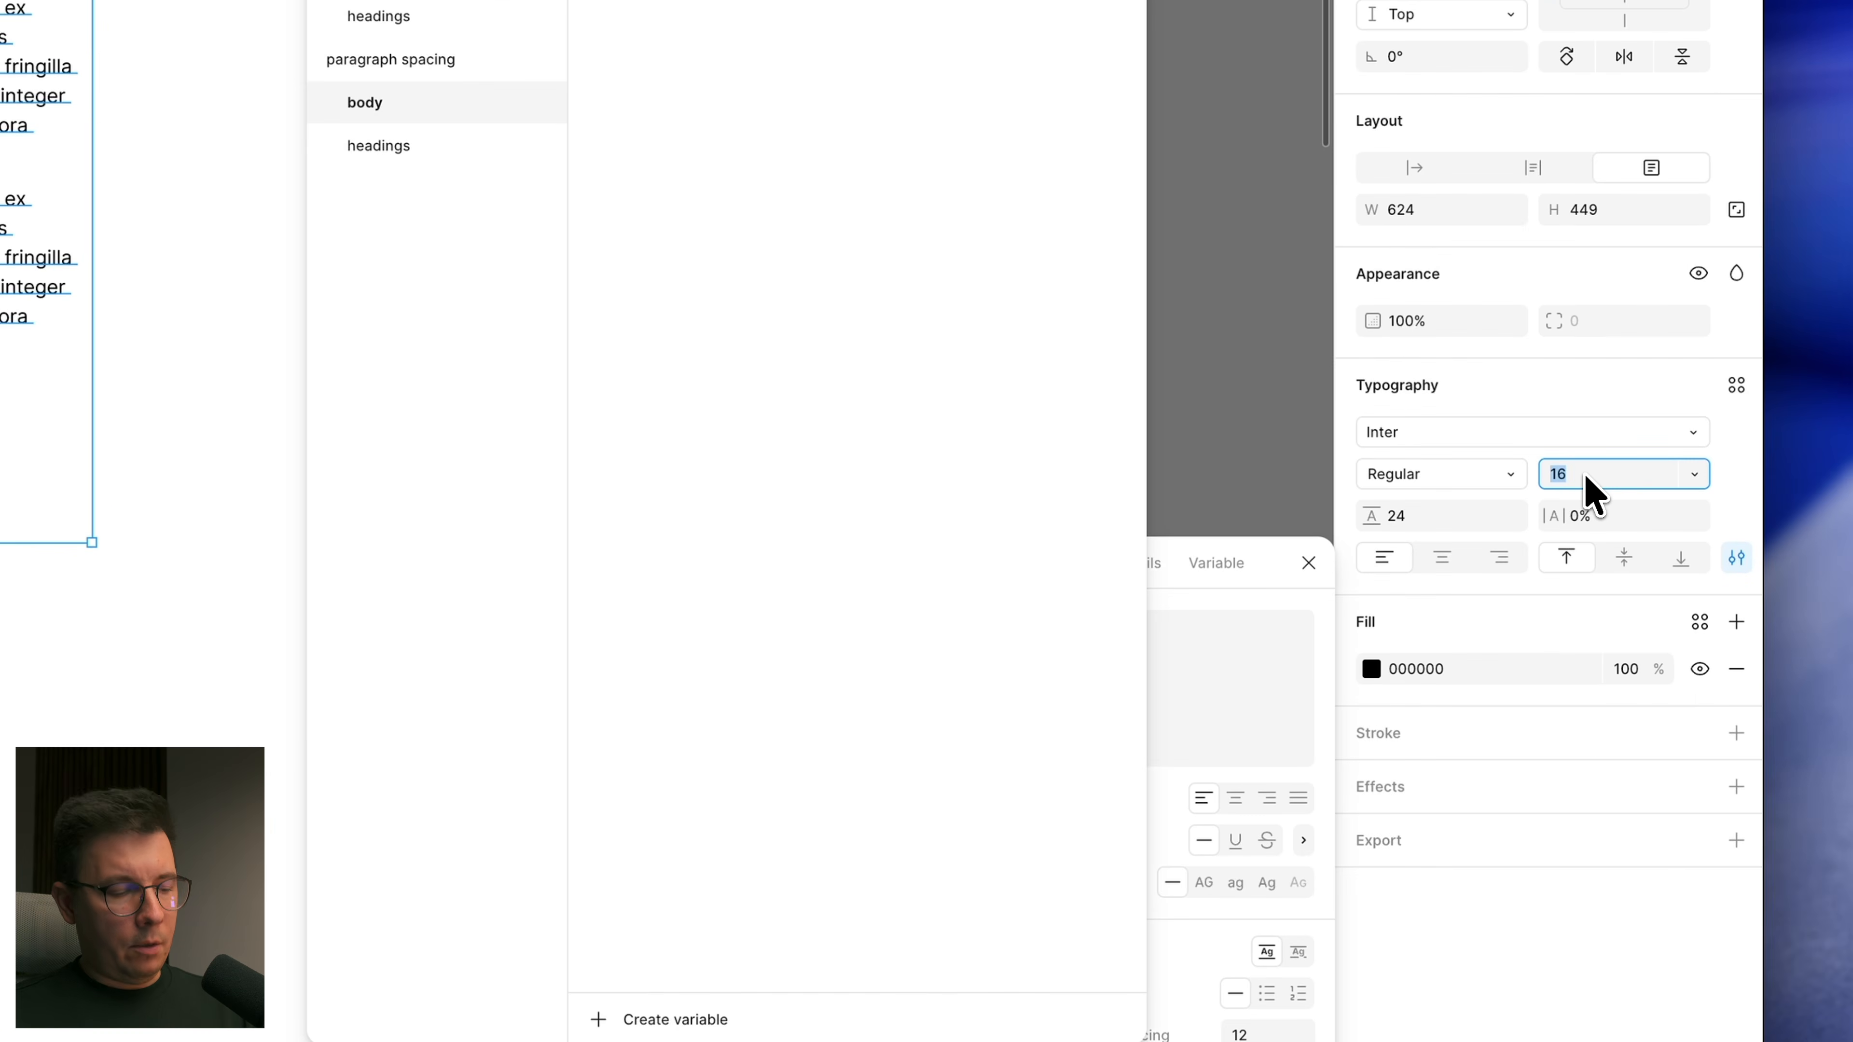
pyautogui.click(1424, 516)
pyautogui.write('20')
pyautogui.press('Return')
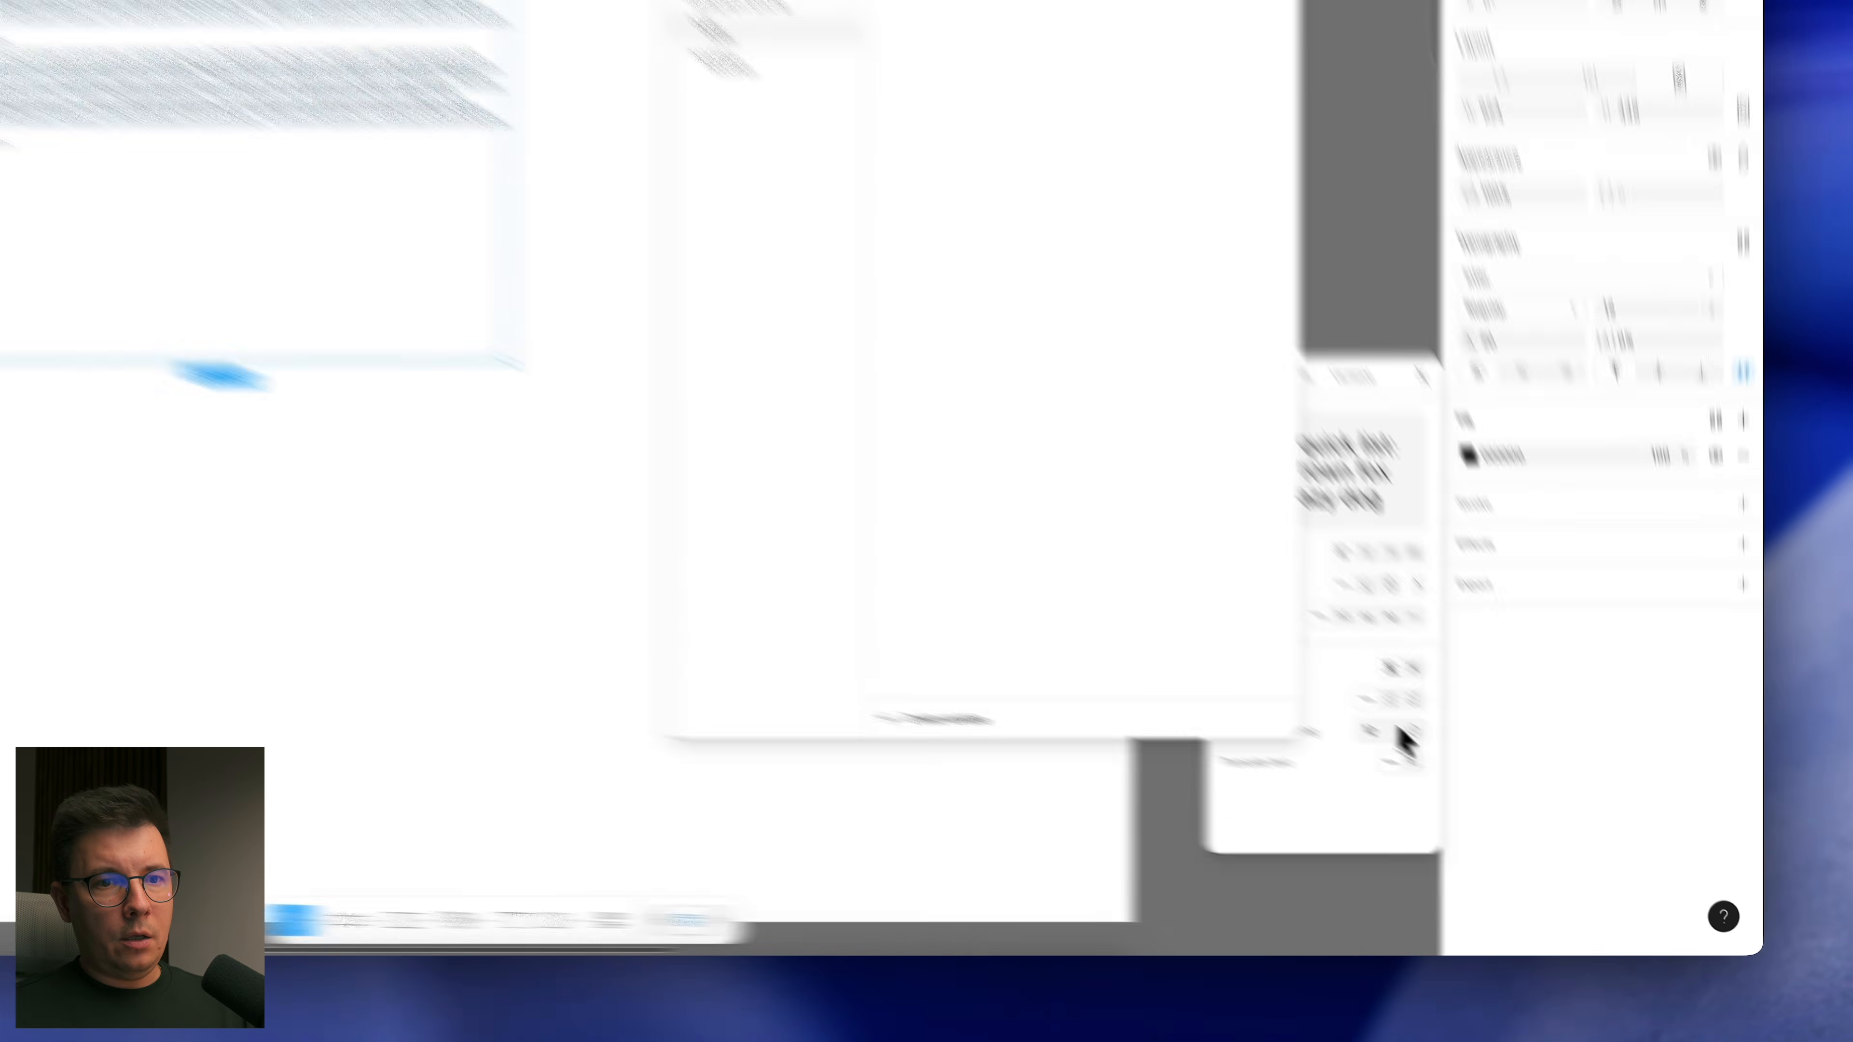
# Step: Adjust the sample paragraph text's paragraph spacing and link the paragraph spacing body variable sm to scale/8
pyautogui.click(1514, 806)
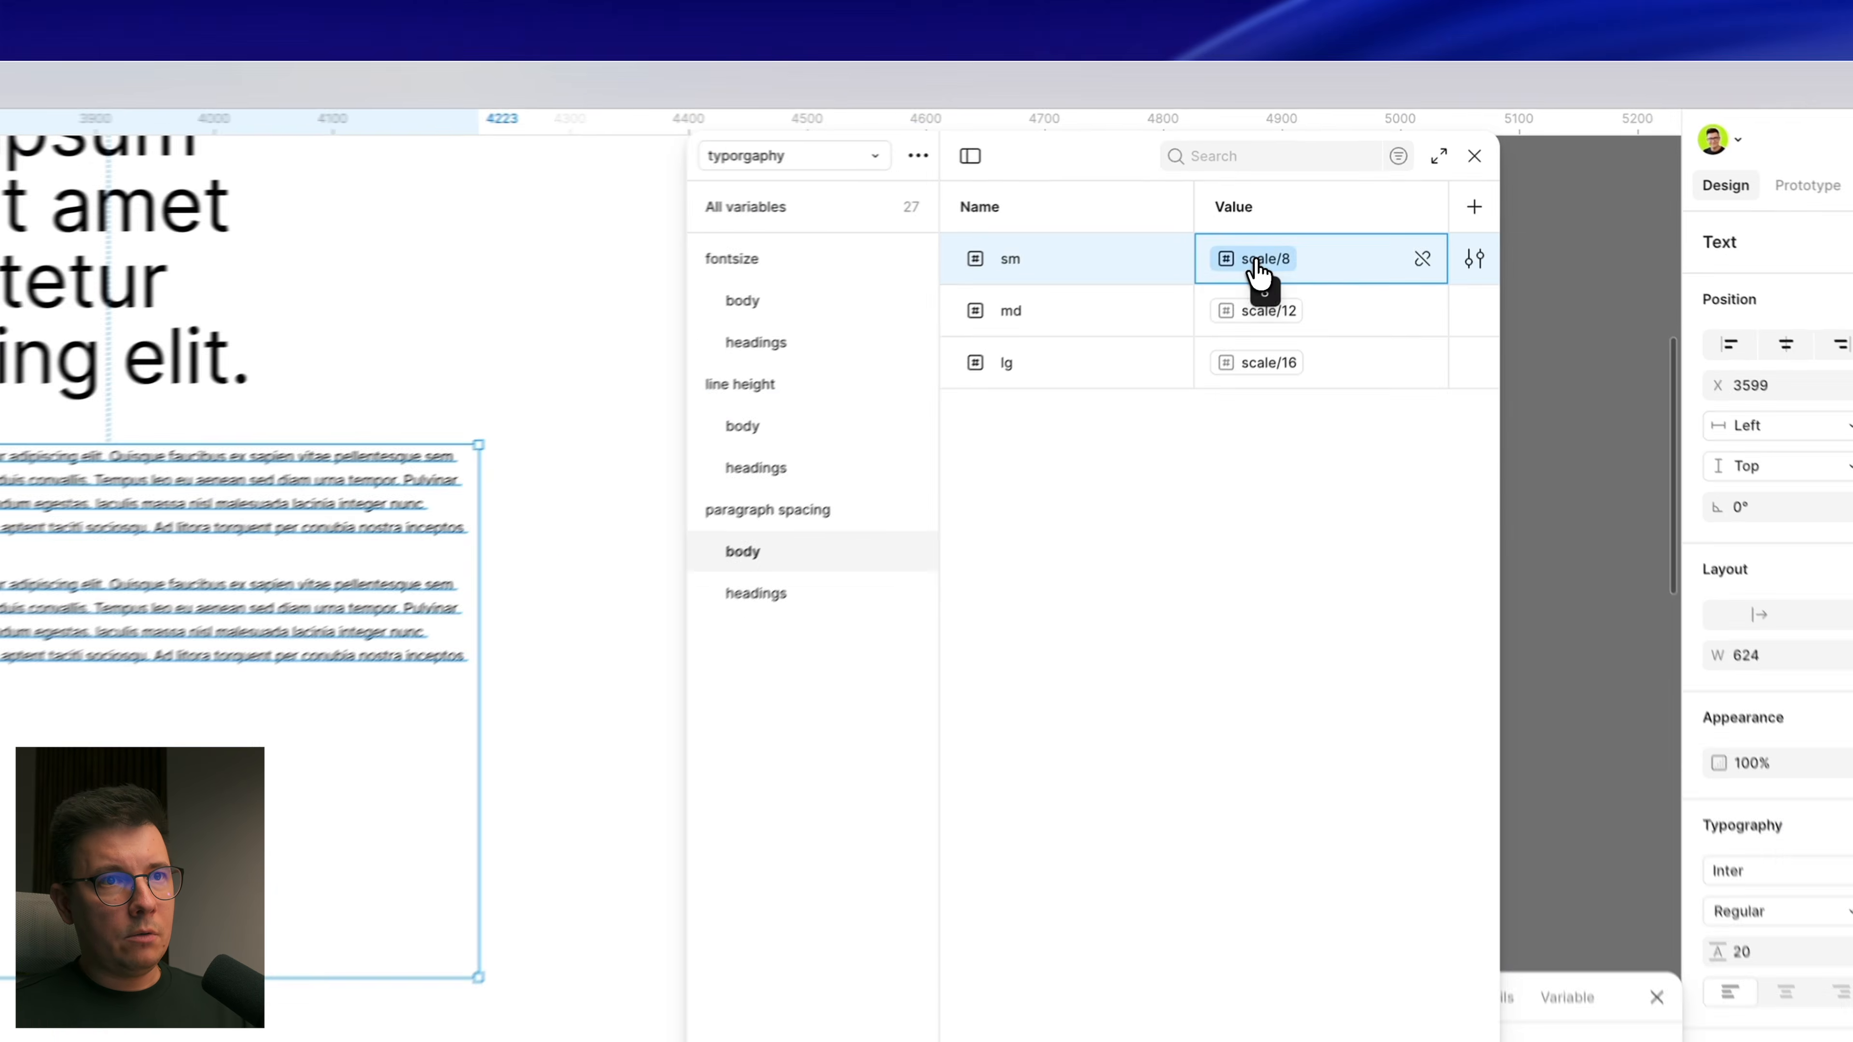
pyautogui.click(1330, 191)
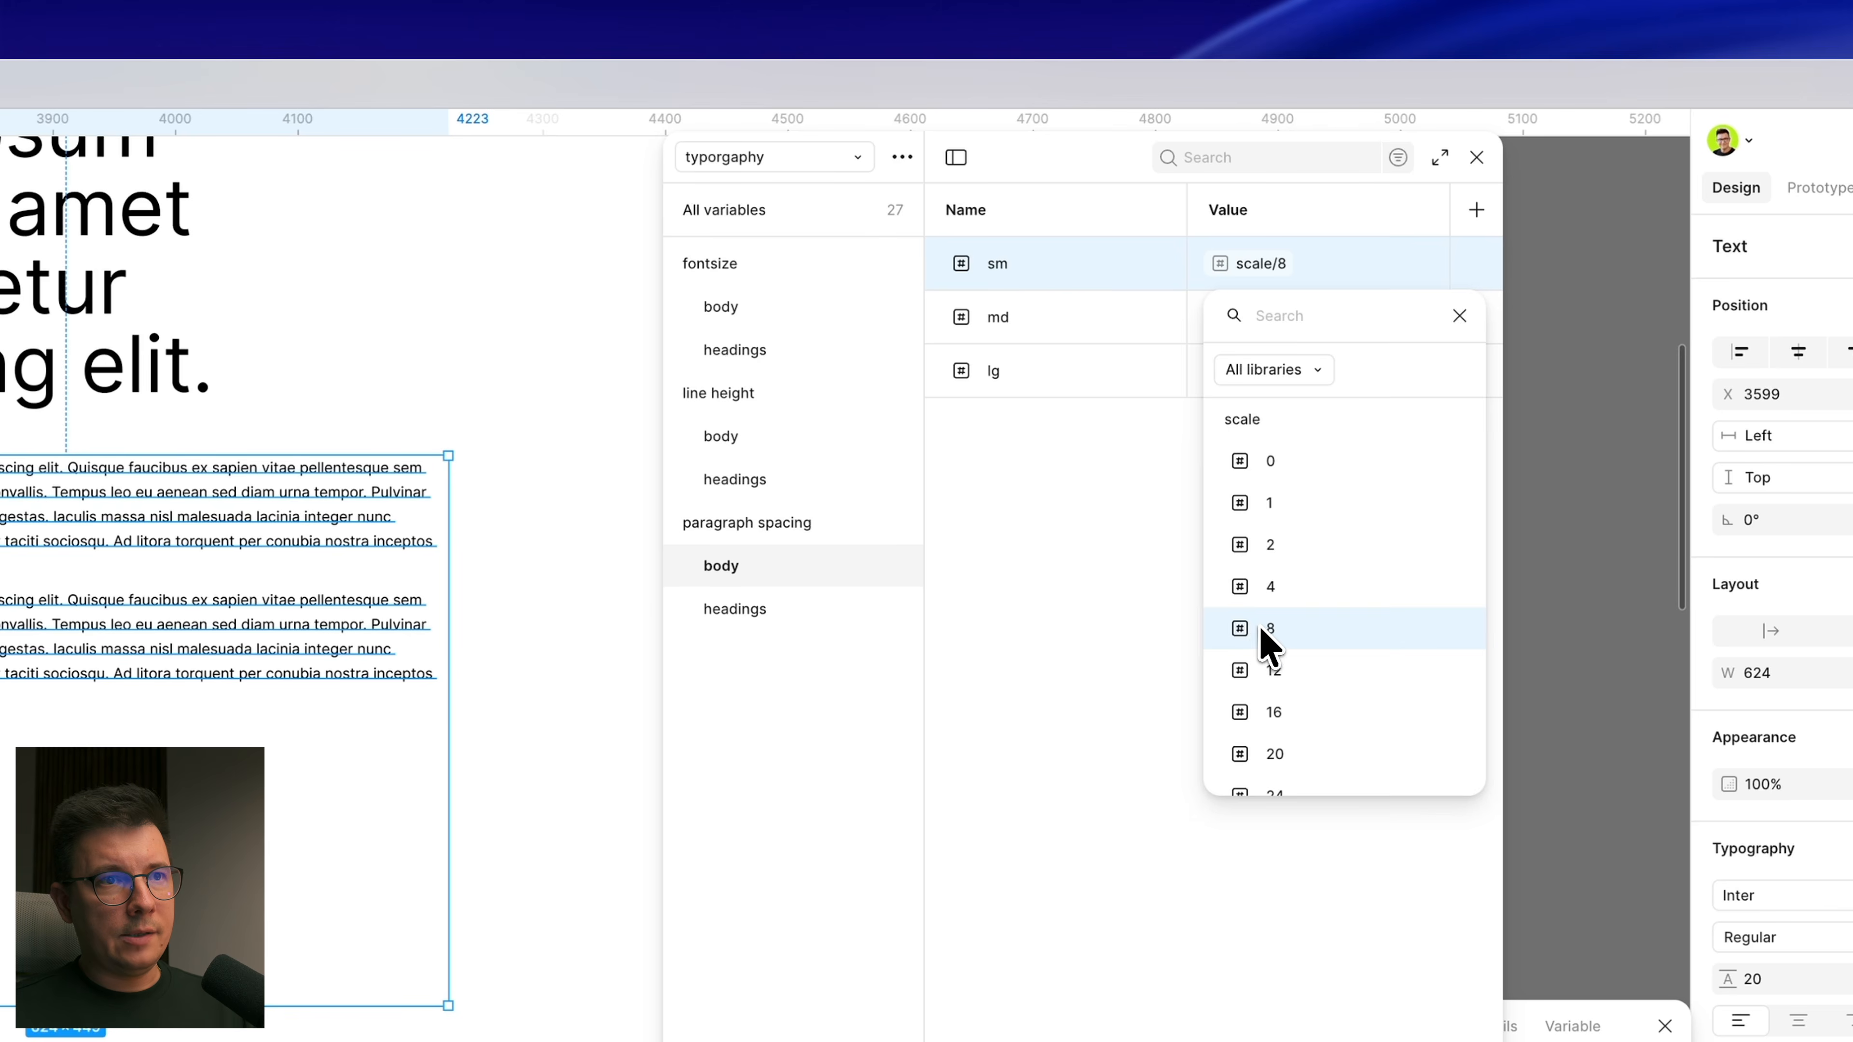
pyautogui.click(1334, 370)
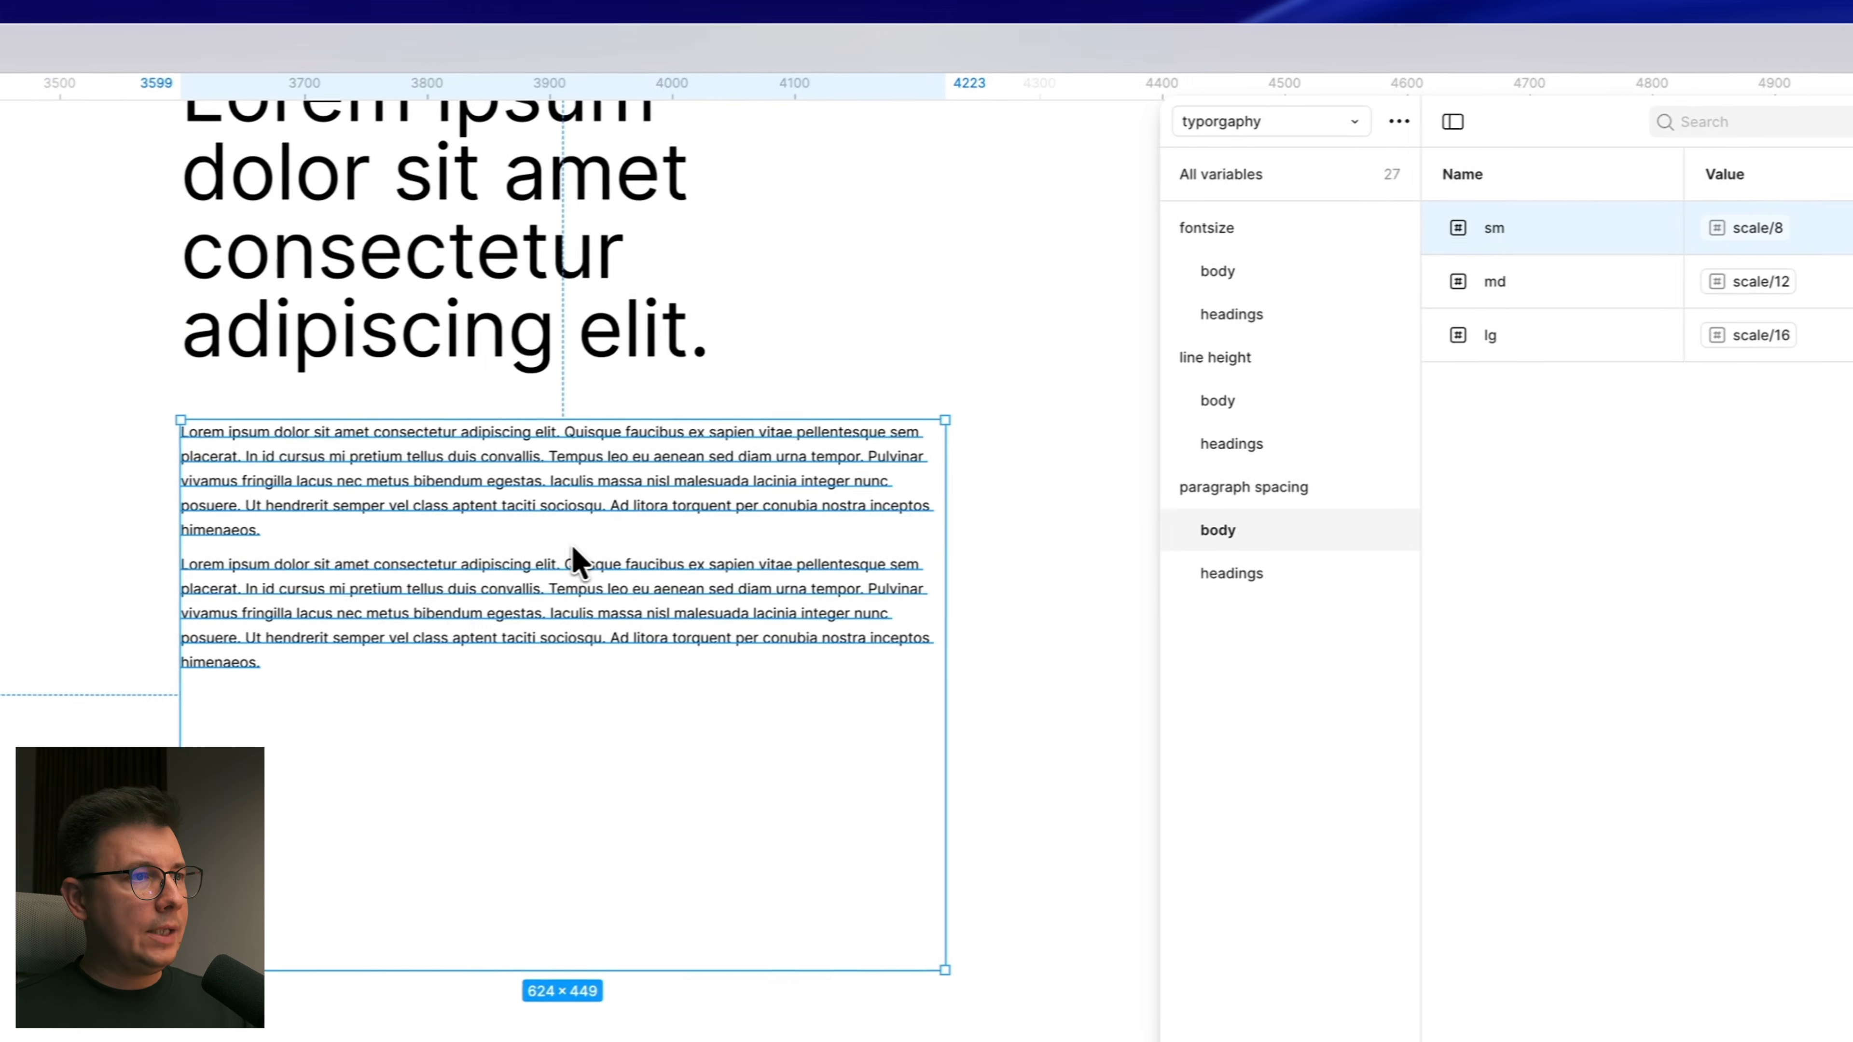
# Step: Move the two-paragraph text block further down and widen the large heading sample text box to about 642
pyautogui.moveTo(580, 562); pyautogui.dragTo(568, 802)
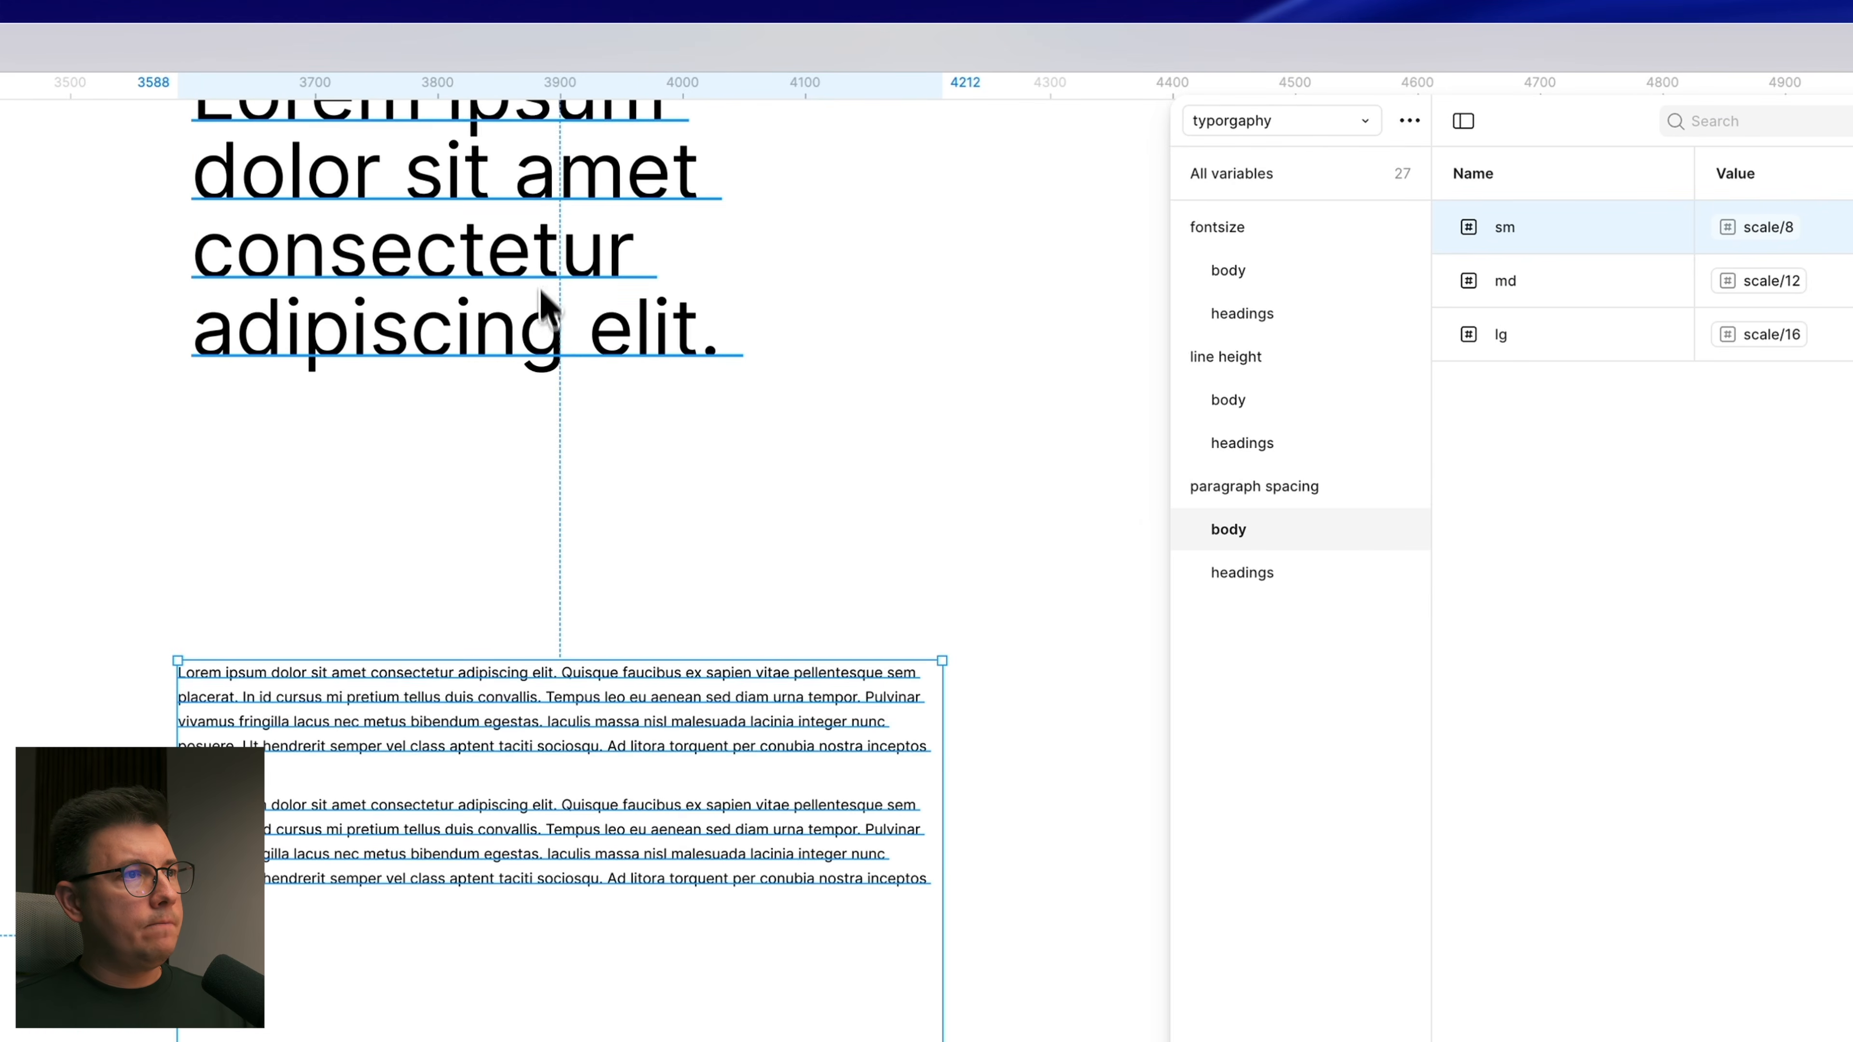
pyautogui.doubleClick(543, 303)
pyautogui.click(600, 249)
pyautogui.scroll(7, 650, 263)
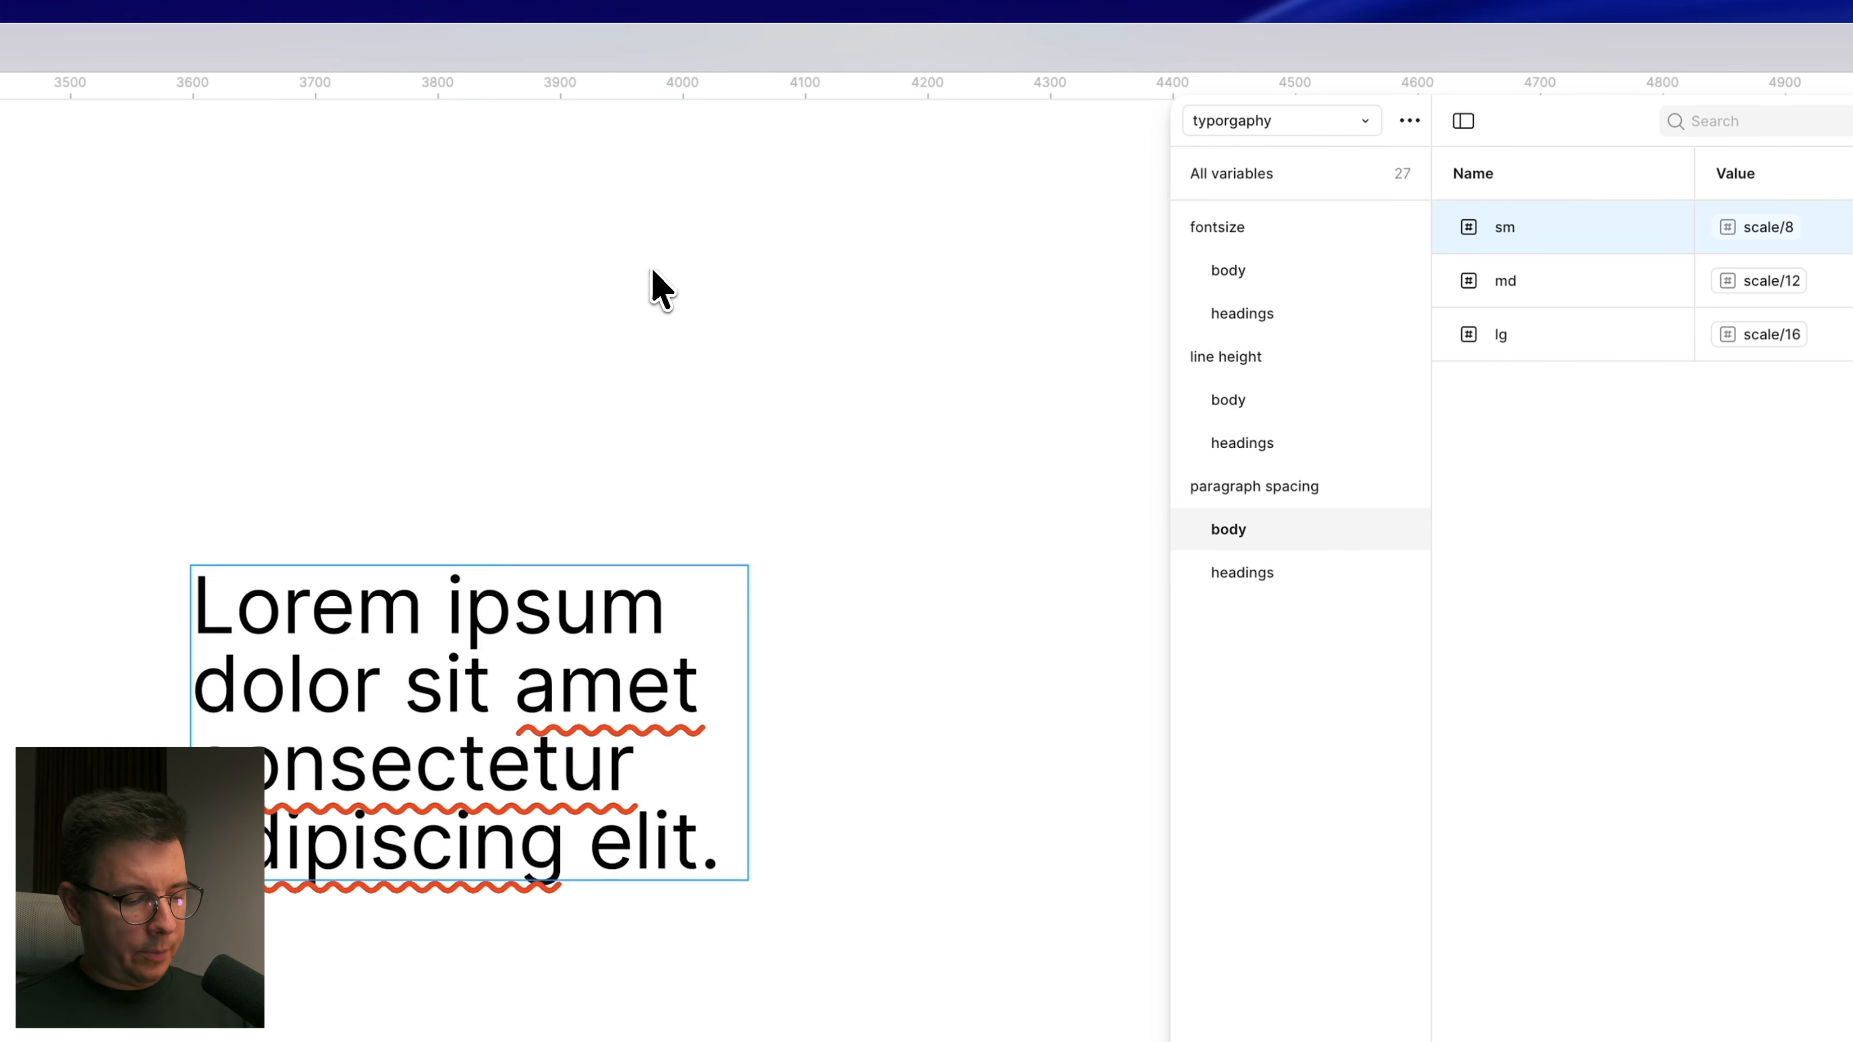
pyautogui.tripleClick(562, 684)
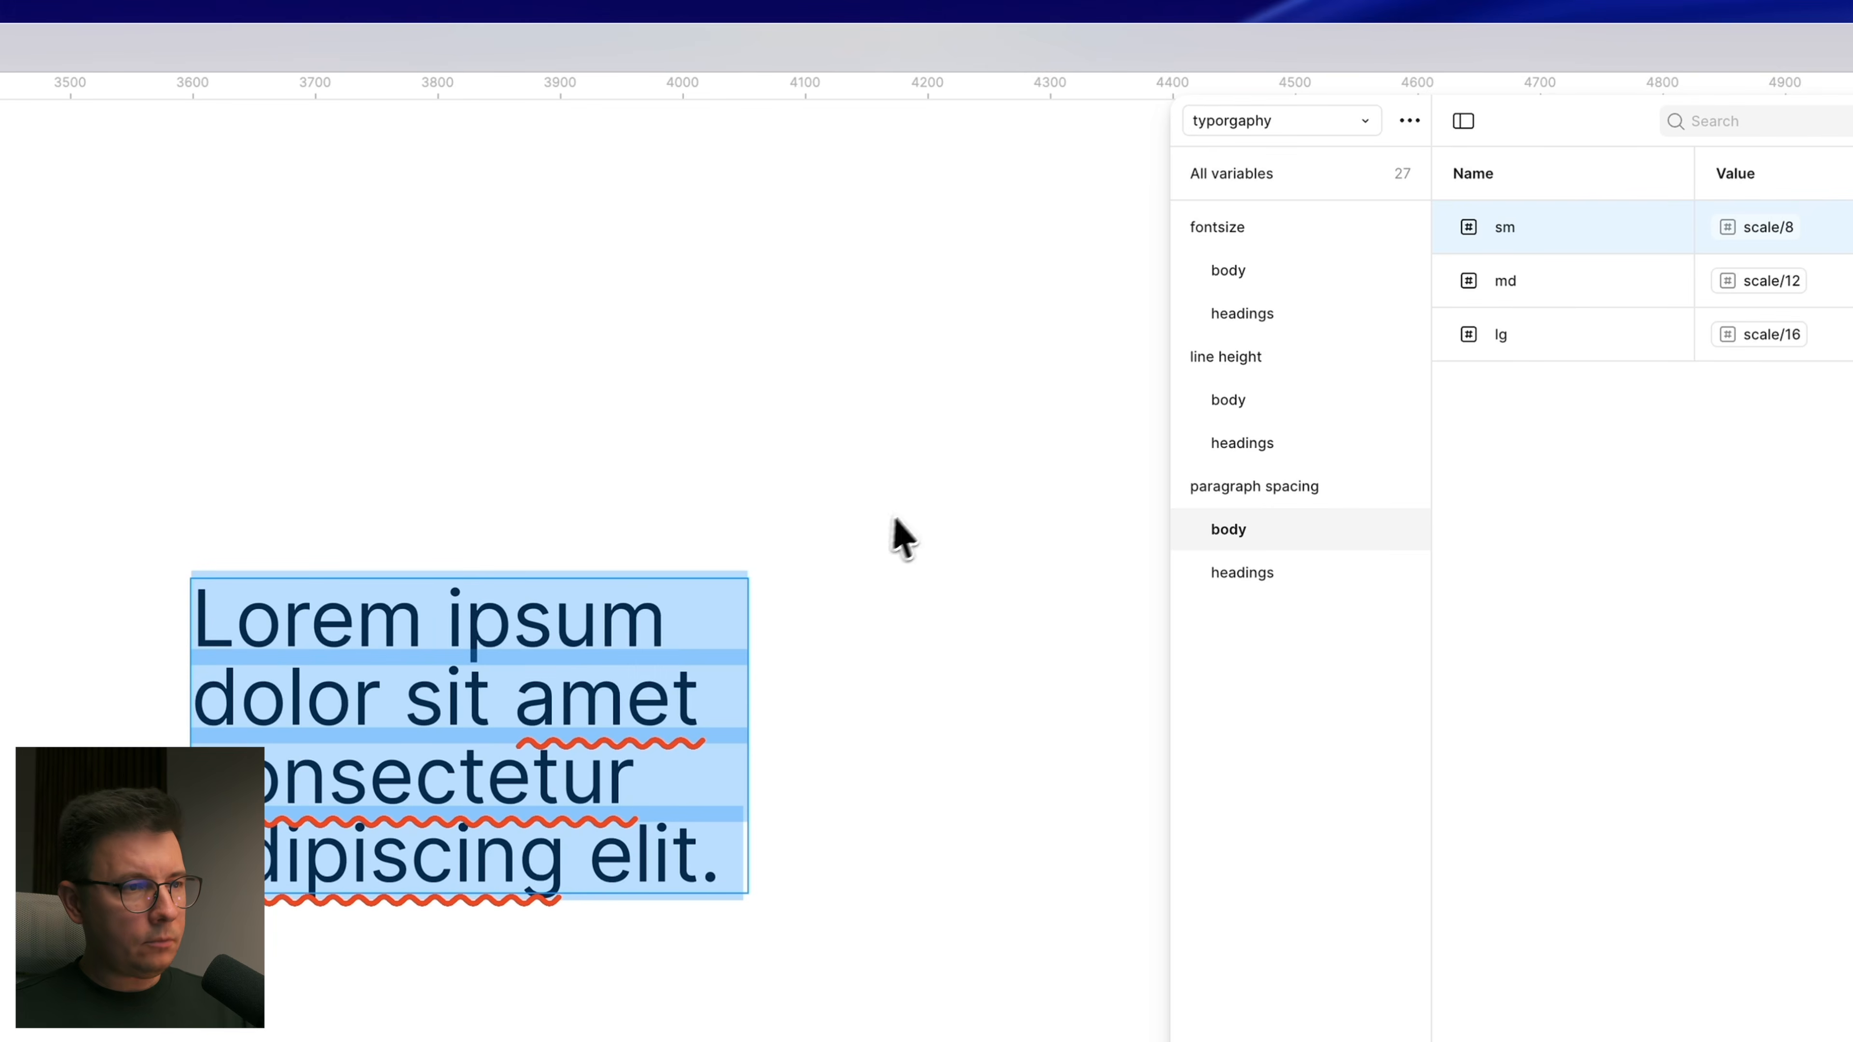
pyautogui.press('Escape')
pyautogui.moveTo(750, 723); pyautogui.dragTo(978, 723)
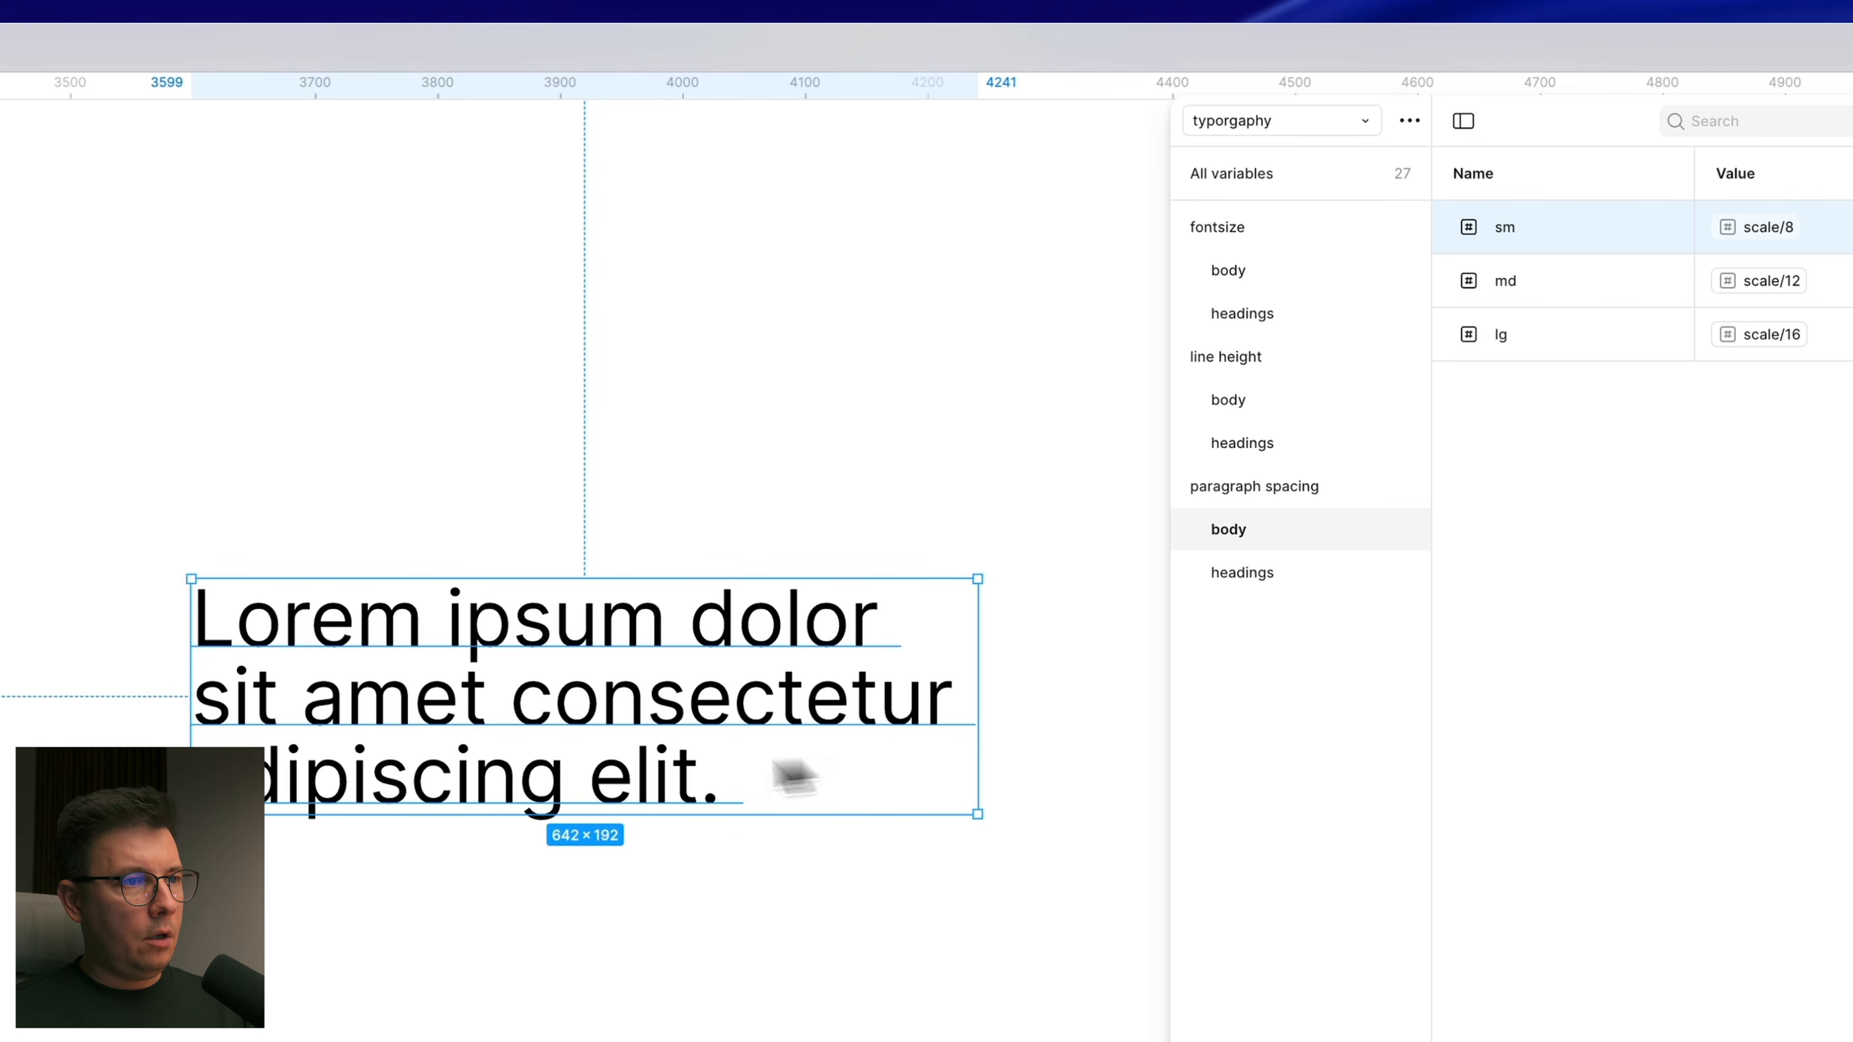
# Step: Add a second paragraph to the heading sample text by duplicating its Lorem ipsum sentence below the first
pyautogui.doubleClick(733, 766)
pyautogui.hotkey('ctrl', 'c')
pyautogui.click(769, 775)
pyautogui.press('Return')
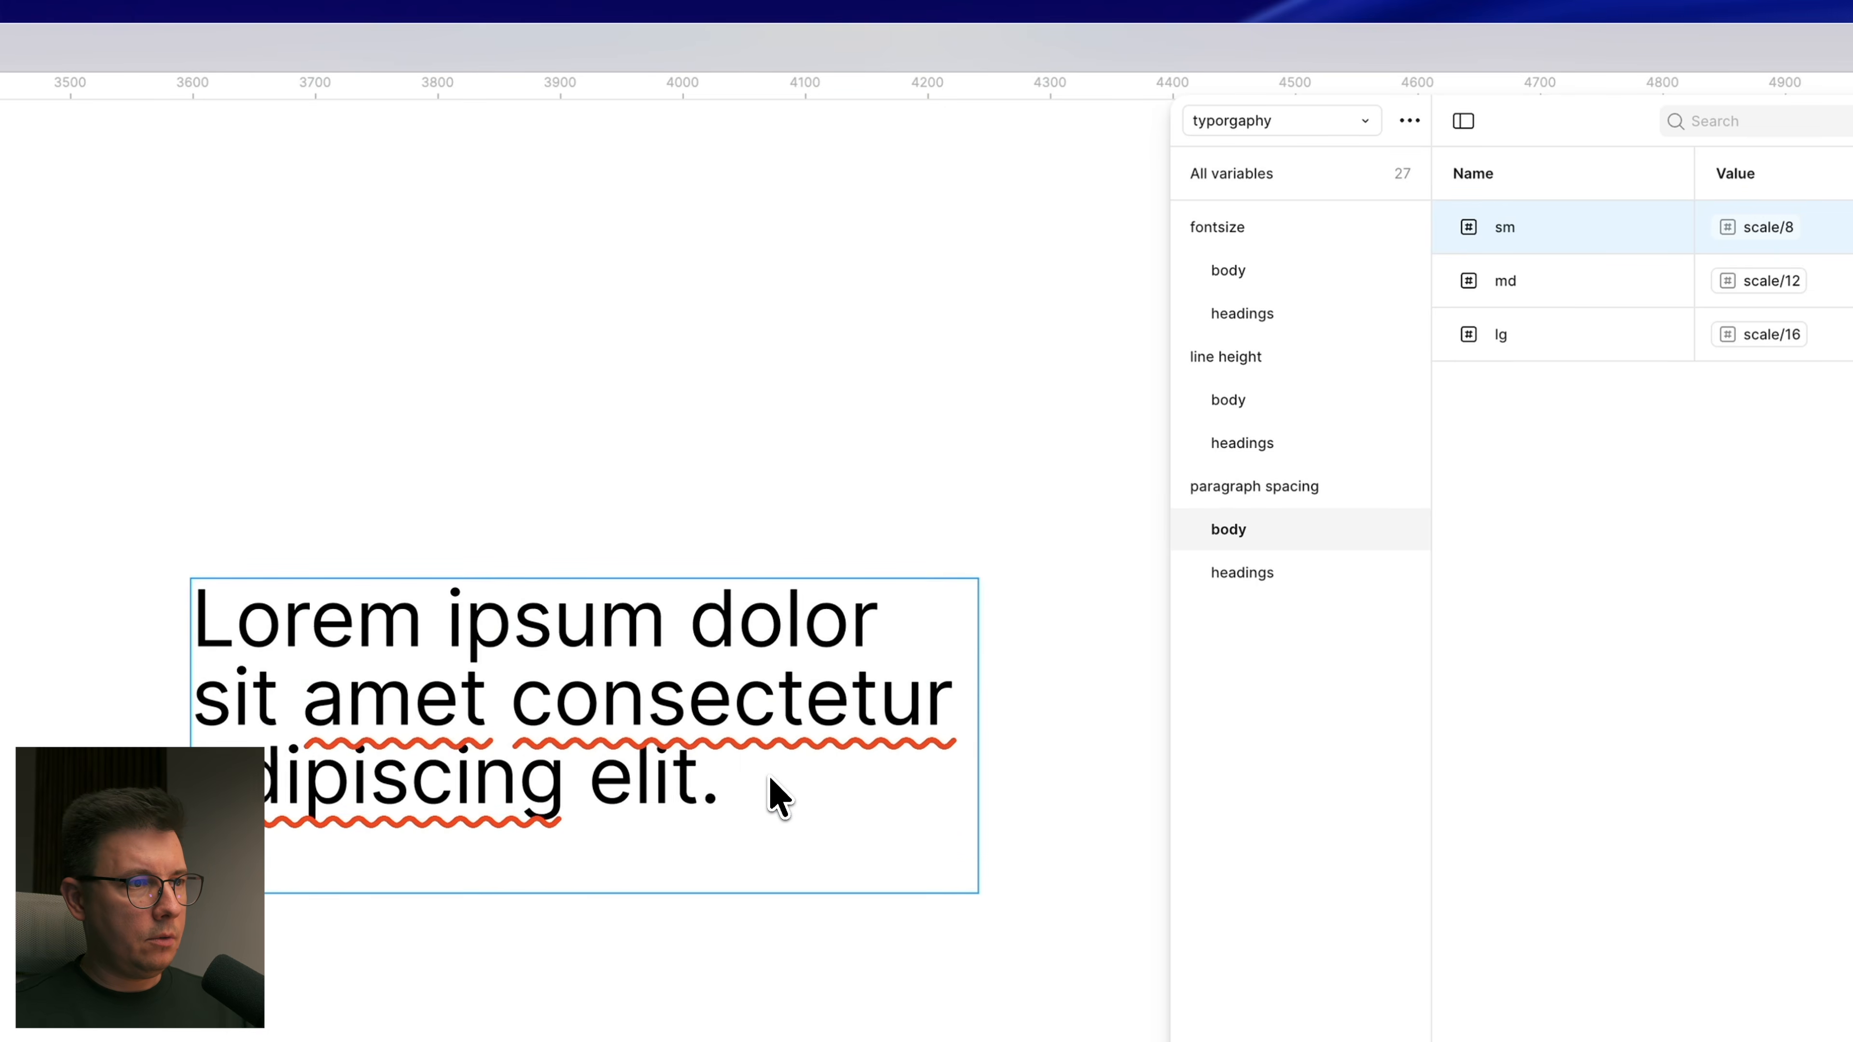
pyautogui.hotkey('ctrl', 'v')
pyautogui.press('Escape')
pyautogui.scroll(-2, 599, 705)
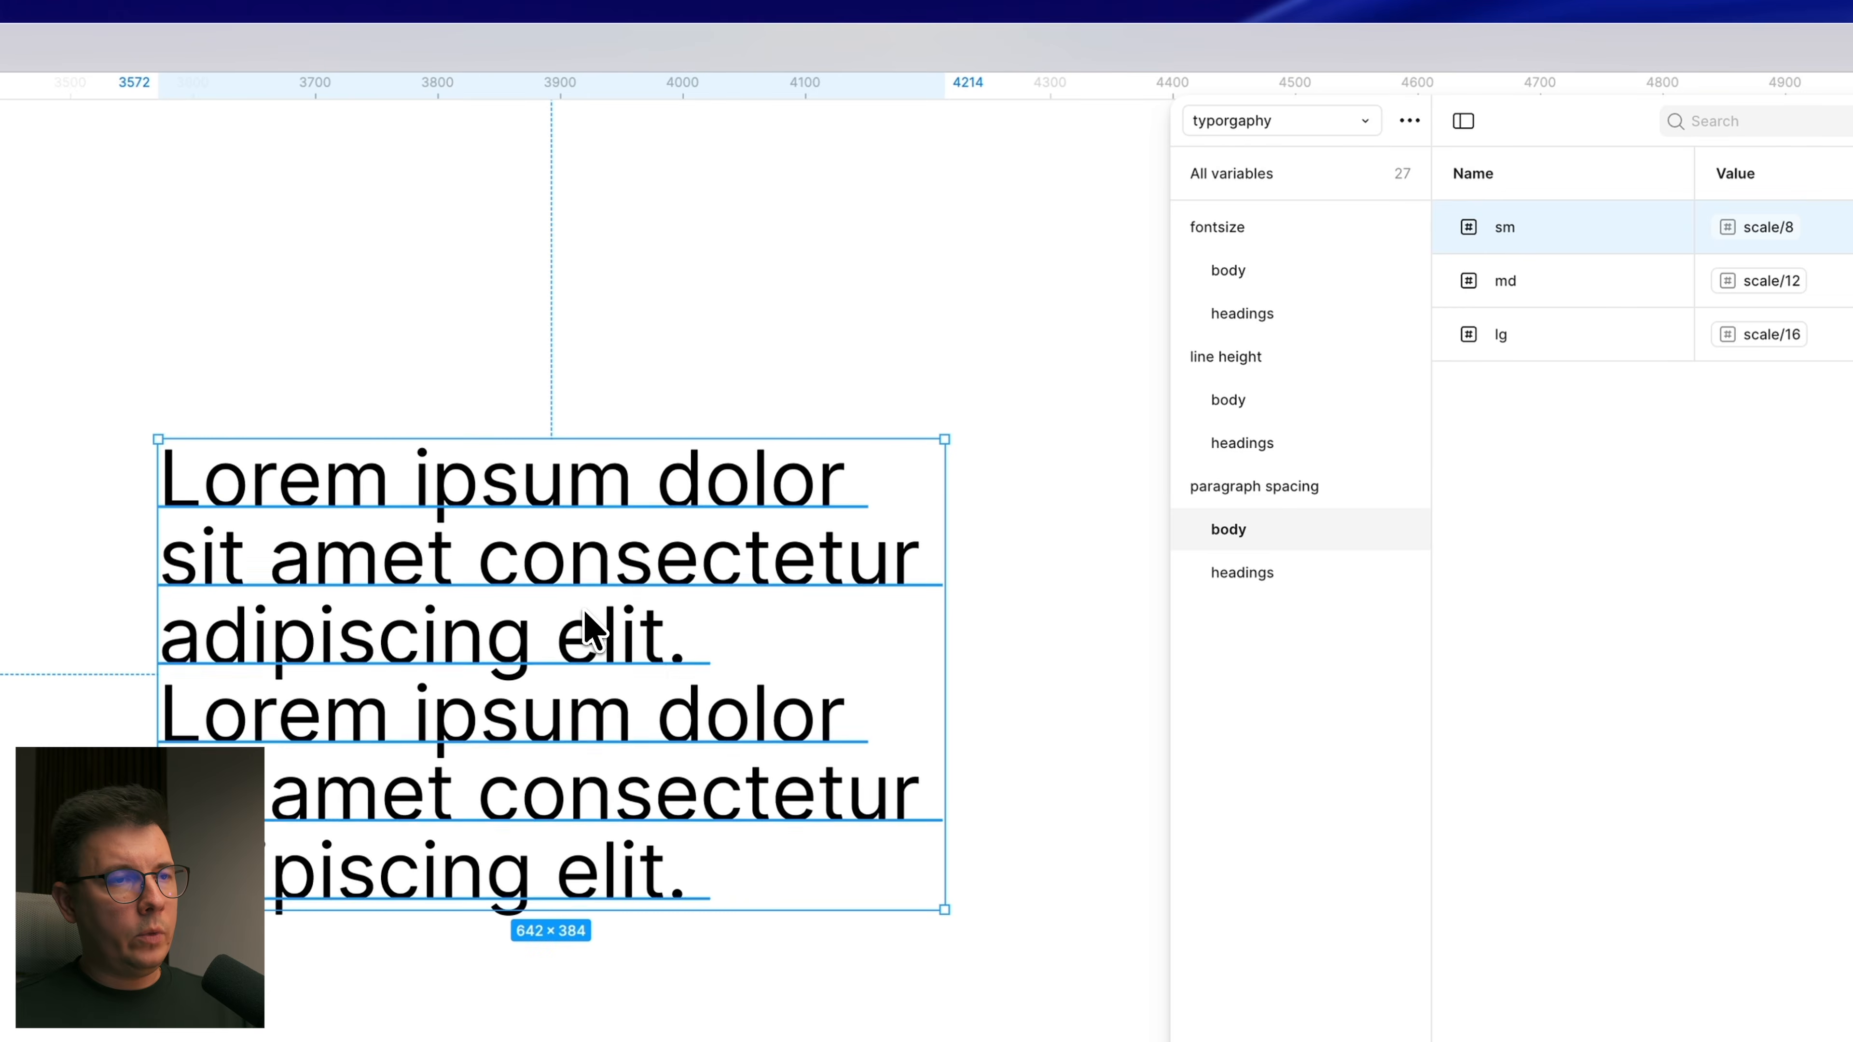
# Step: Raise the heading sample text's paragraph spacing to 32 and link the paragraph spacing headings variable h1 to scale/32
pyautogui.click(1244, 574)
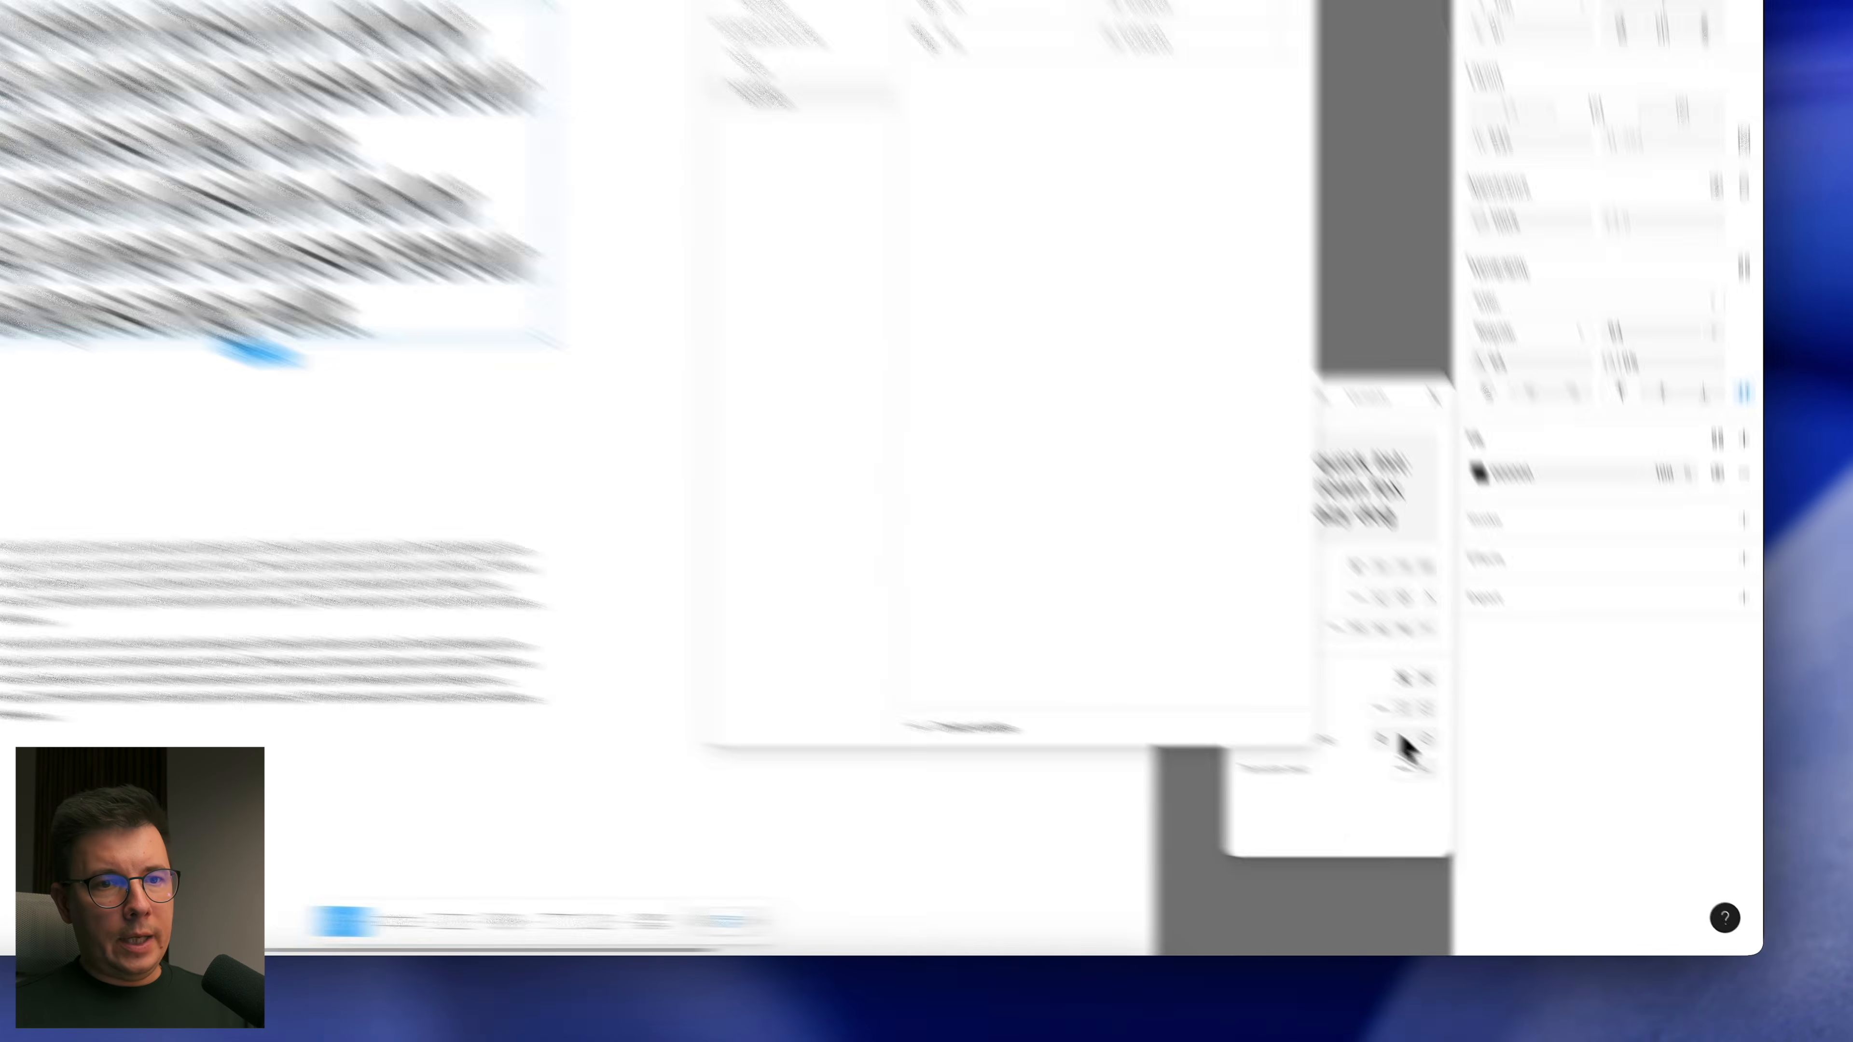
pyautogui.click(1512, 807)
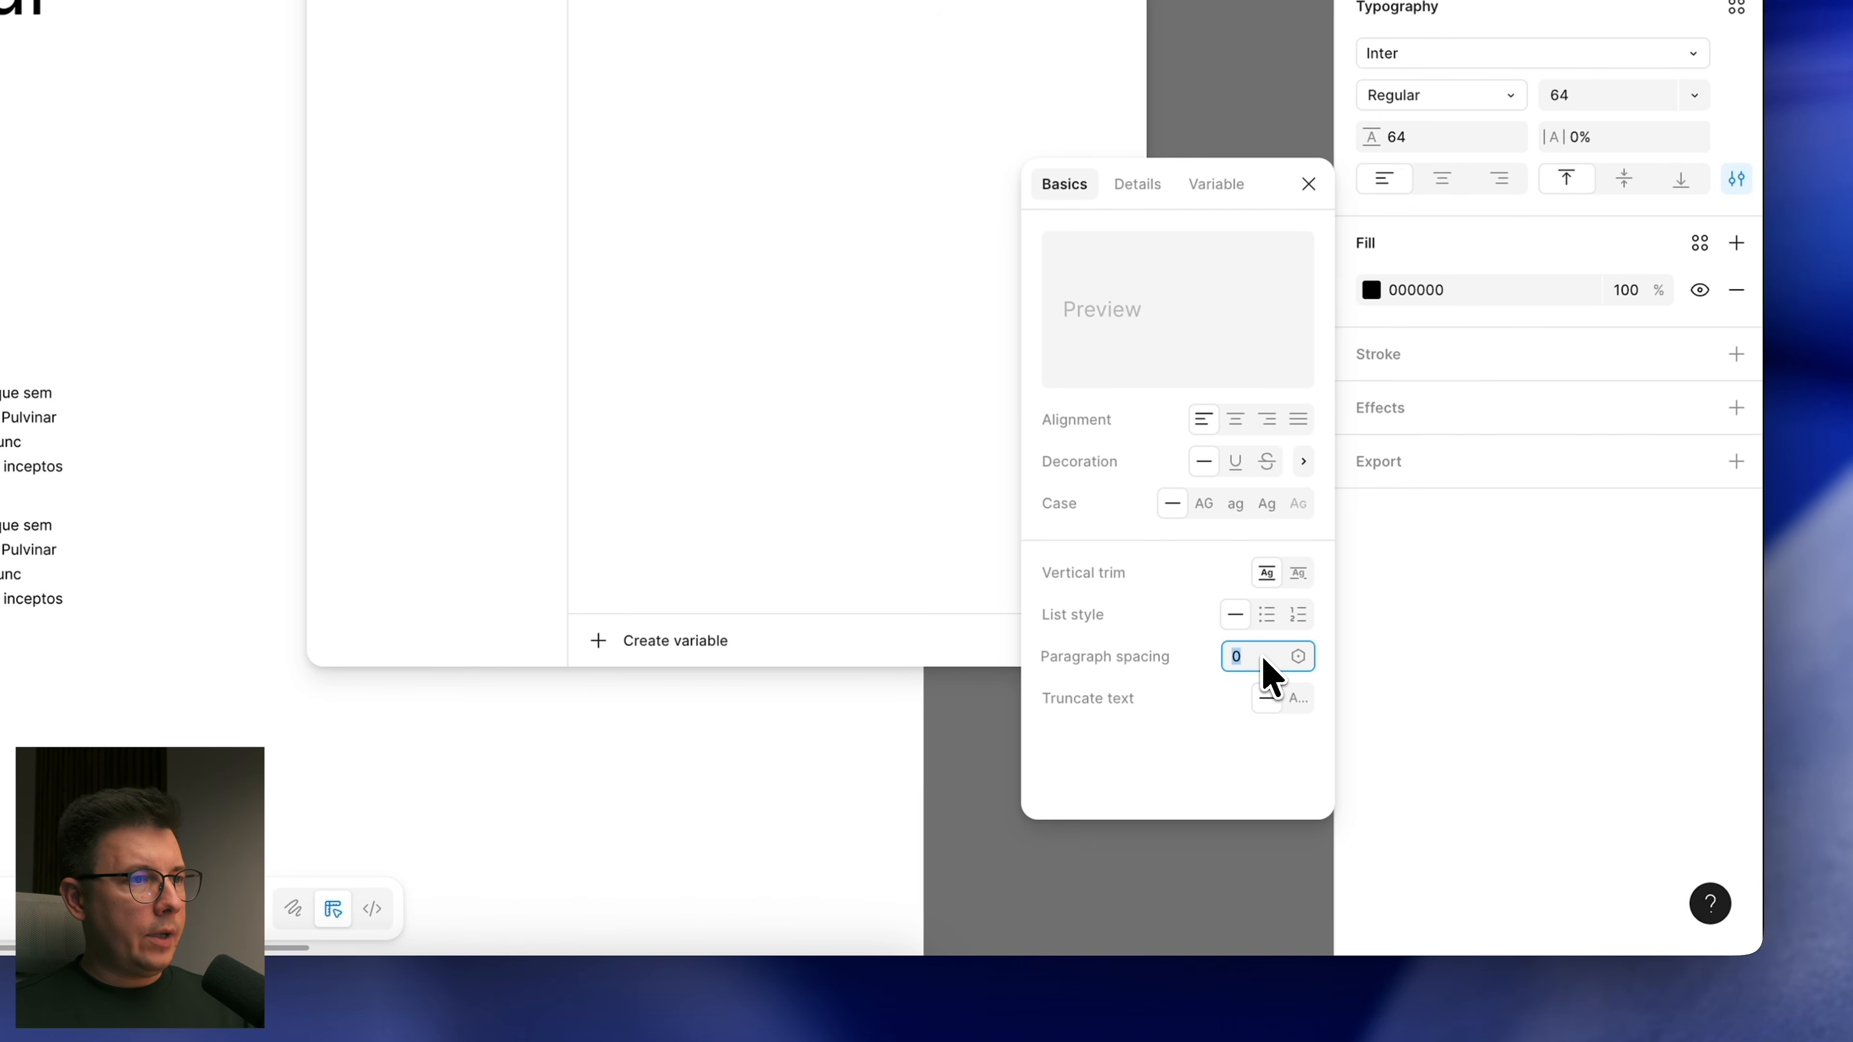
pyautogui.press('Up')
pyautogui.press('Up')
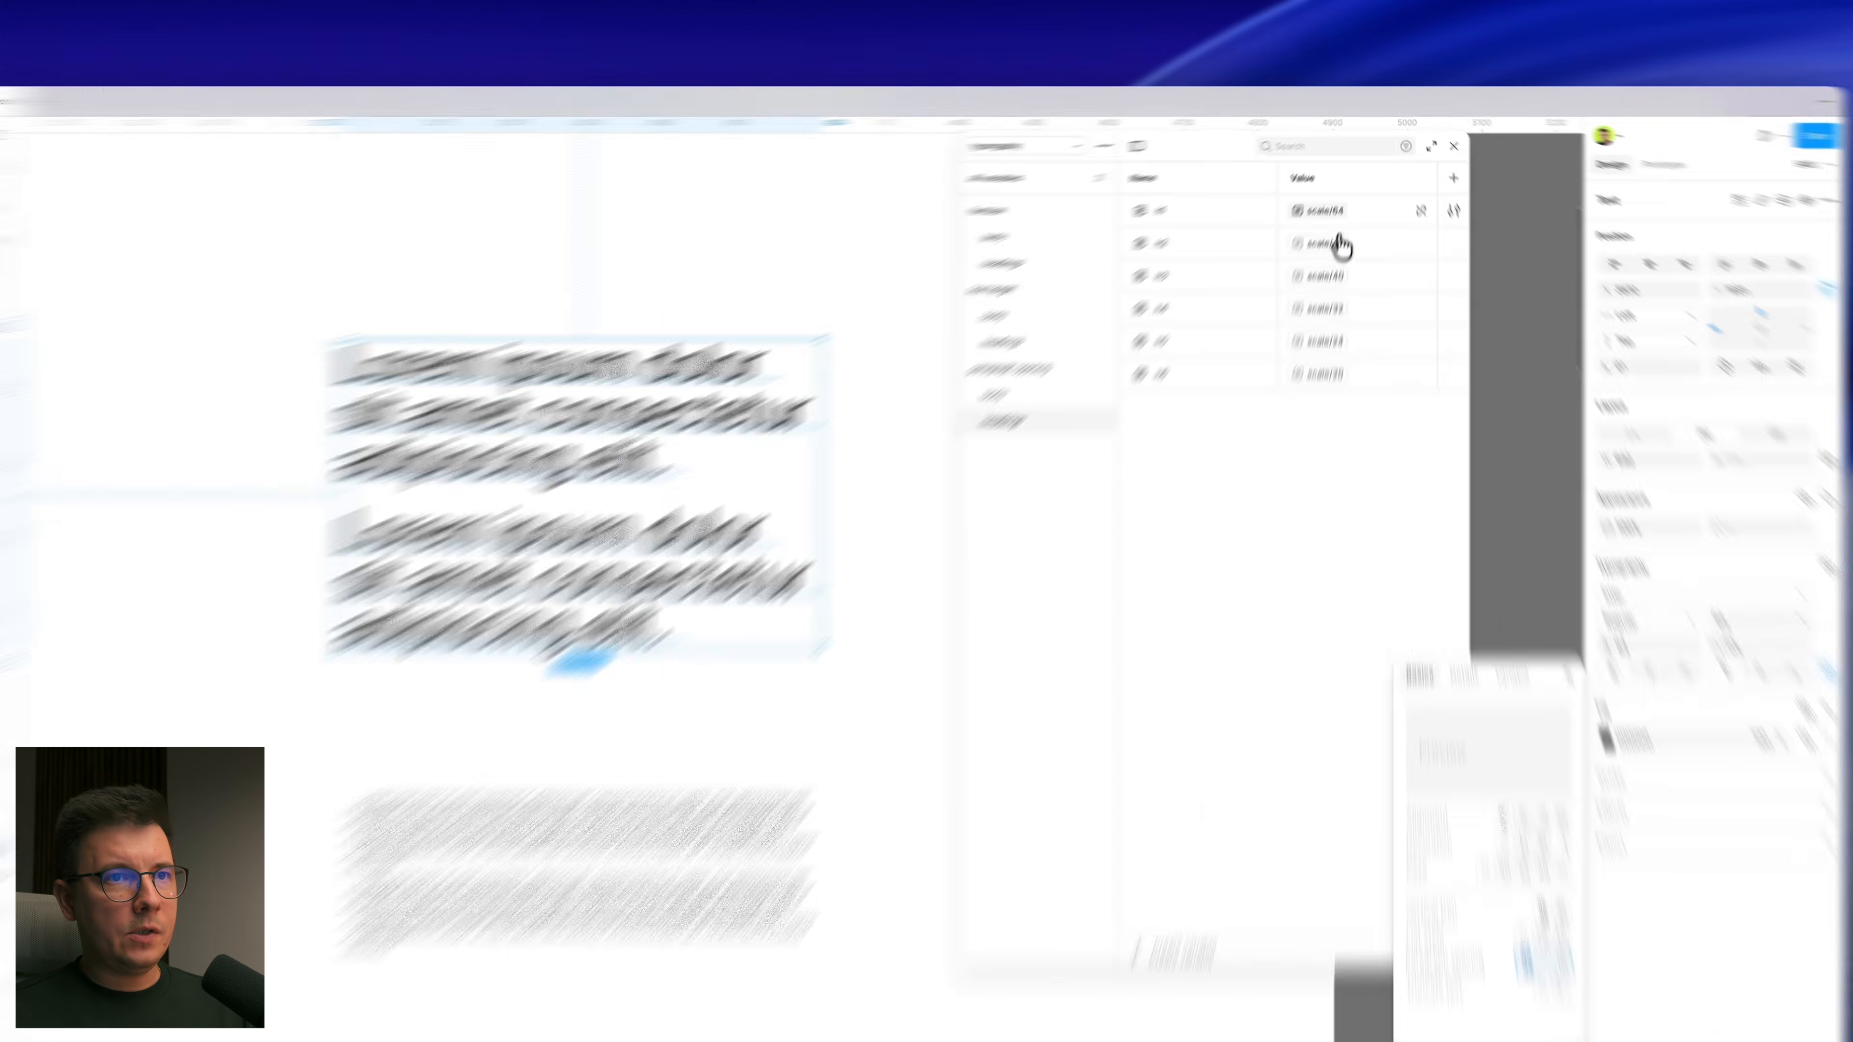
pyautogui.click(1333, 188)
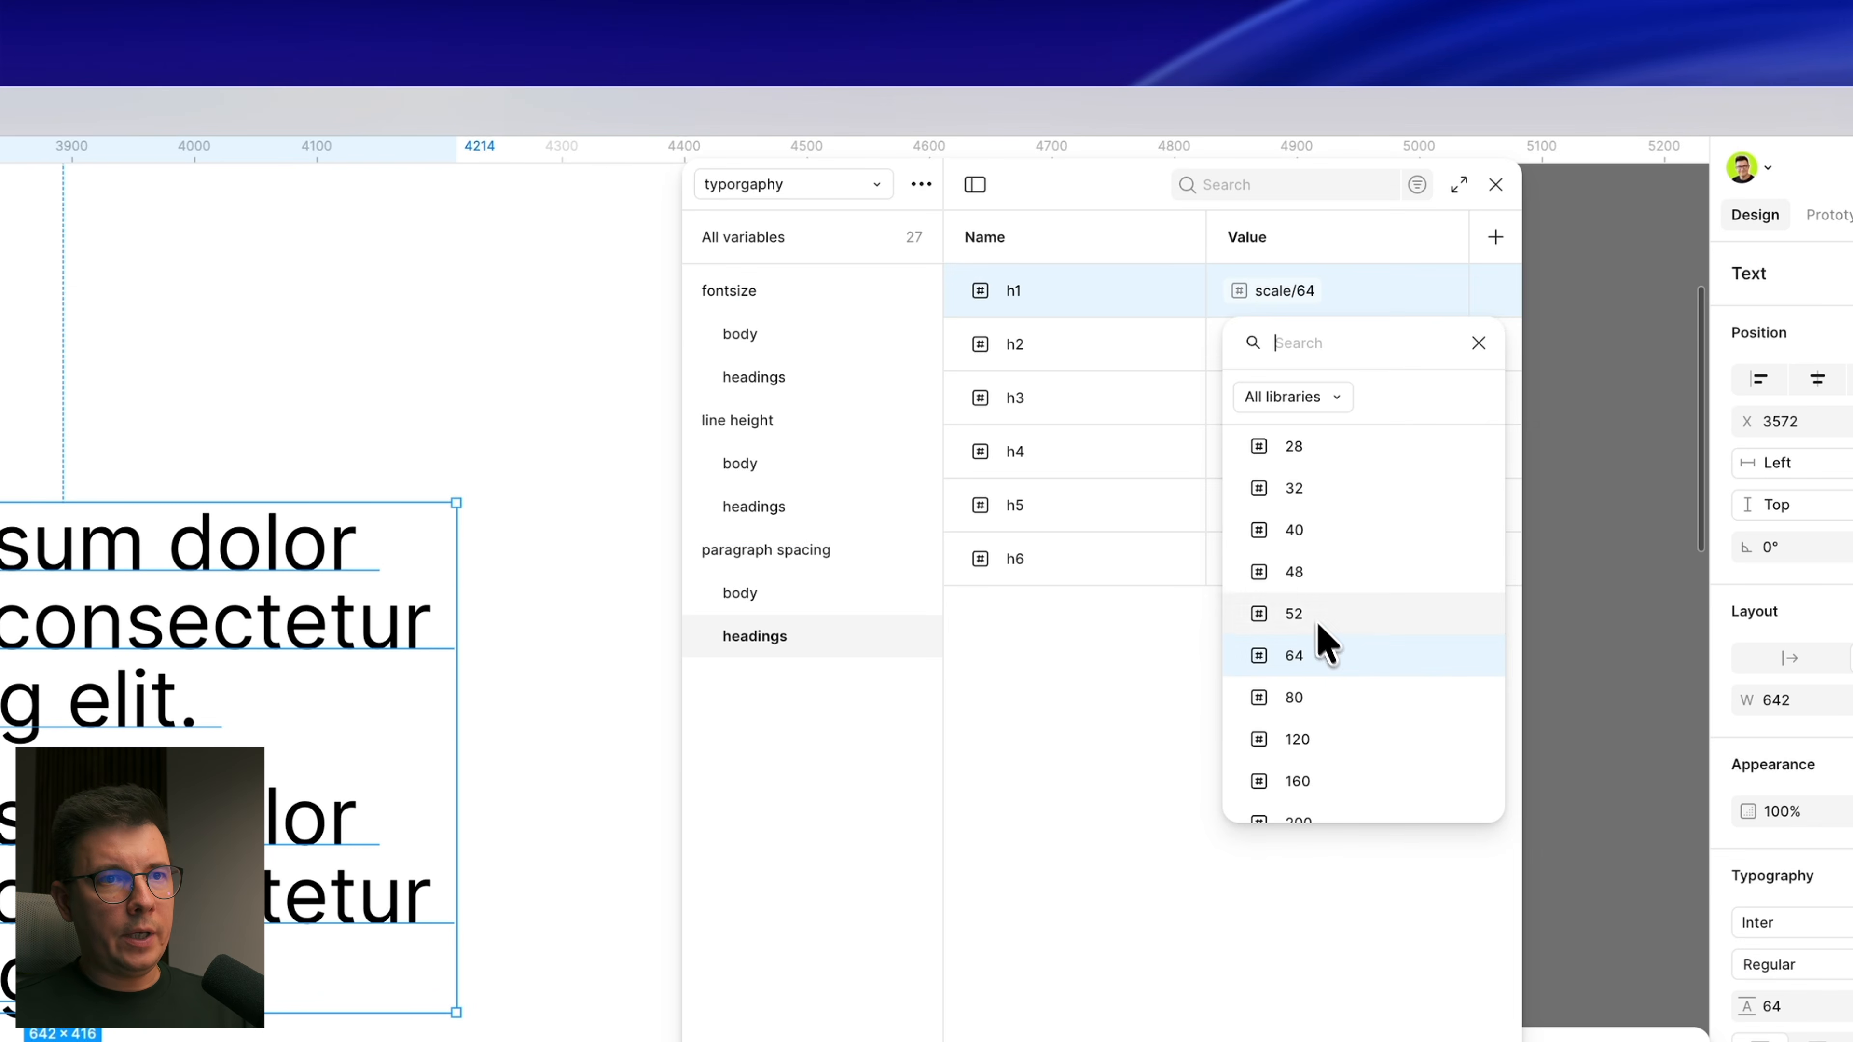
pyautogui.click(1298, 488)
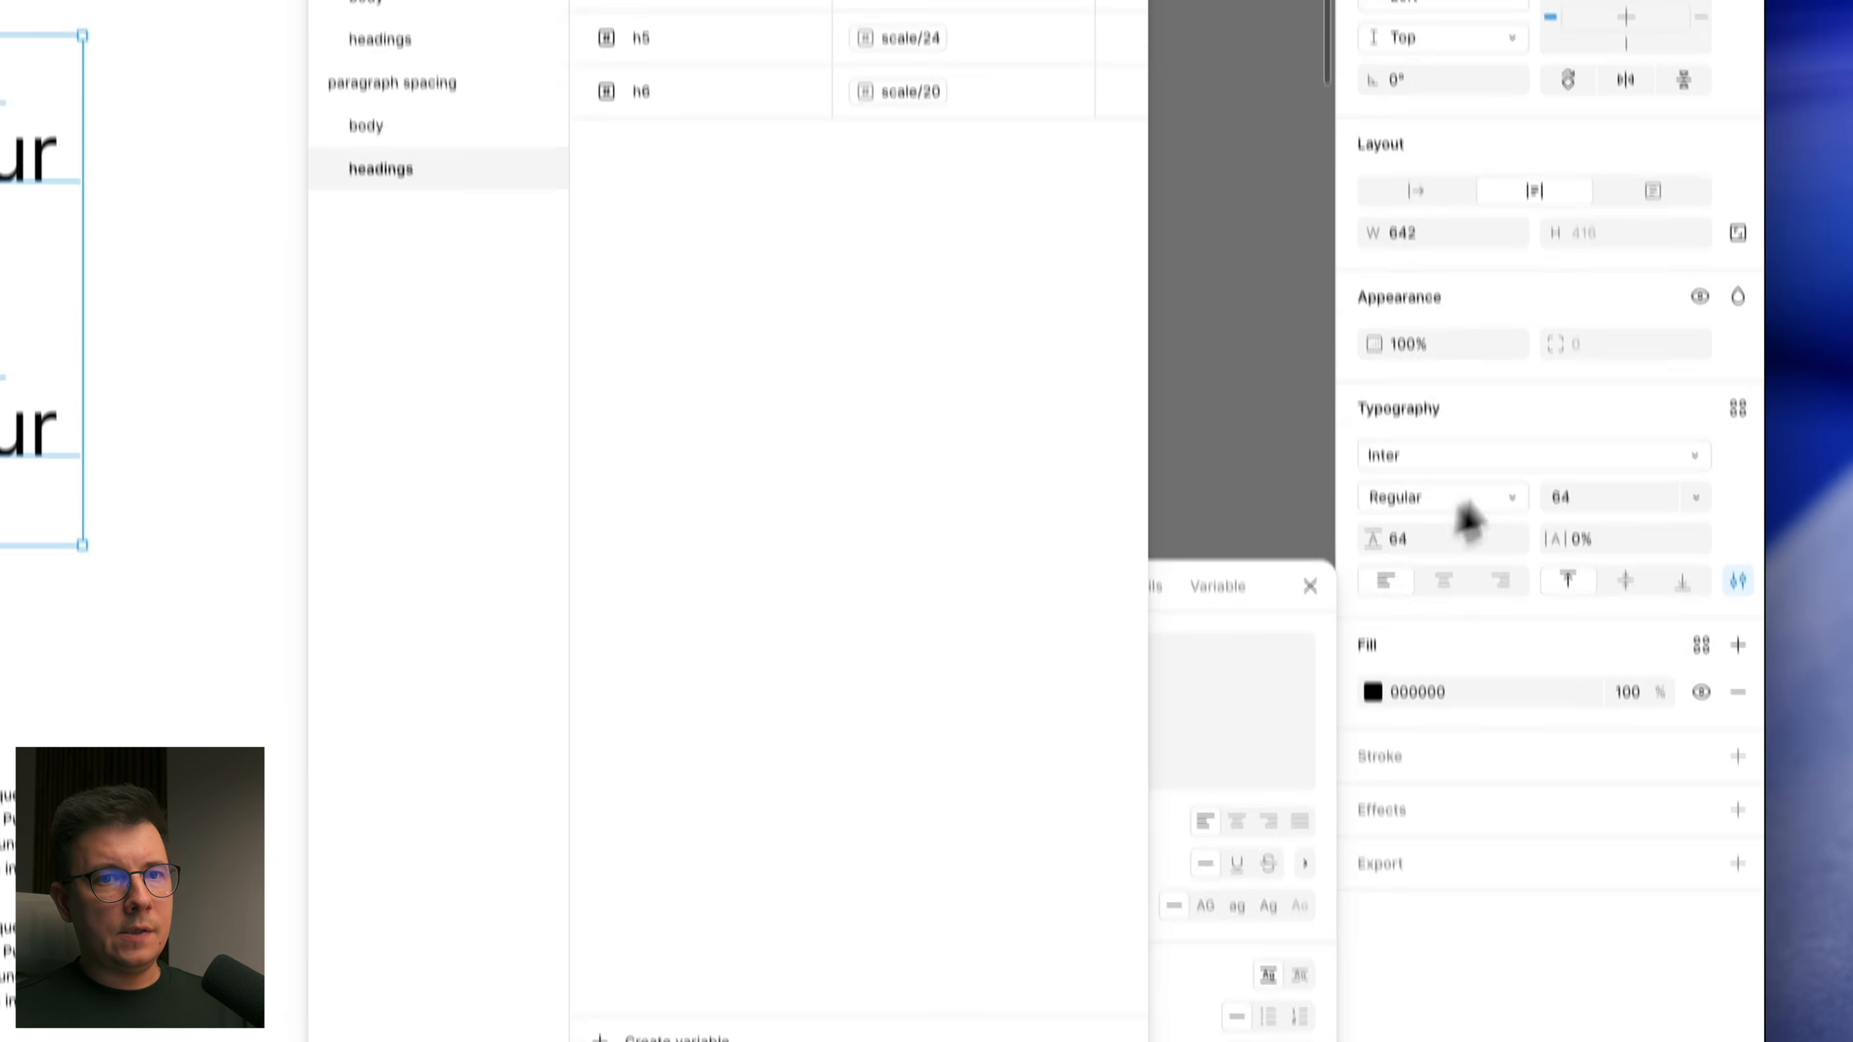
# Step: Set the heading sample text to font size 48 and line height 52, checking the line height headings variables
pyautogui.click(1611, 504)
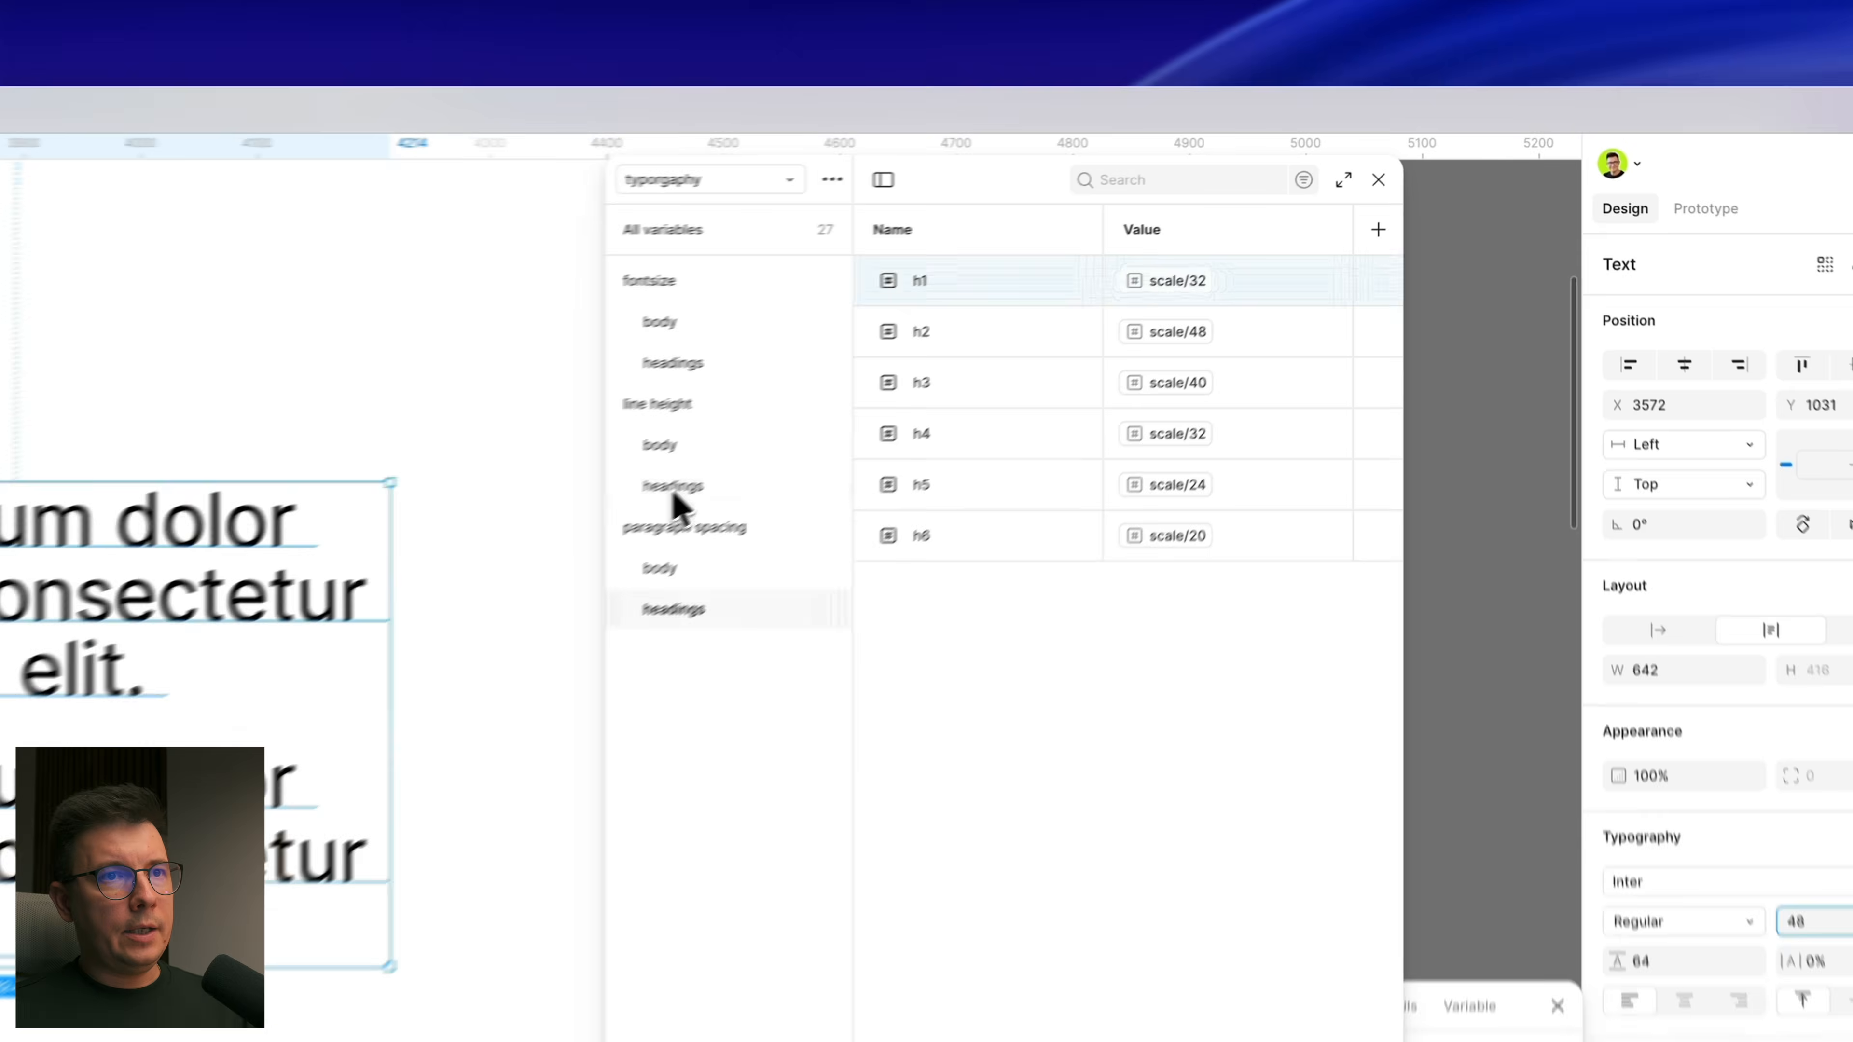
pyautogui.click(1071, 296)
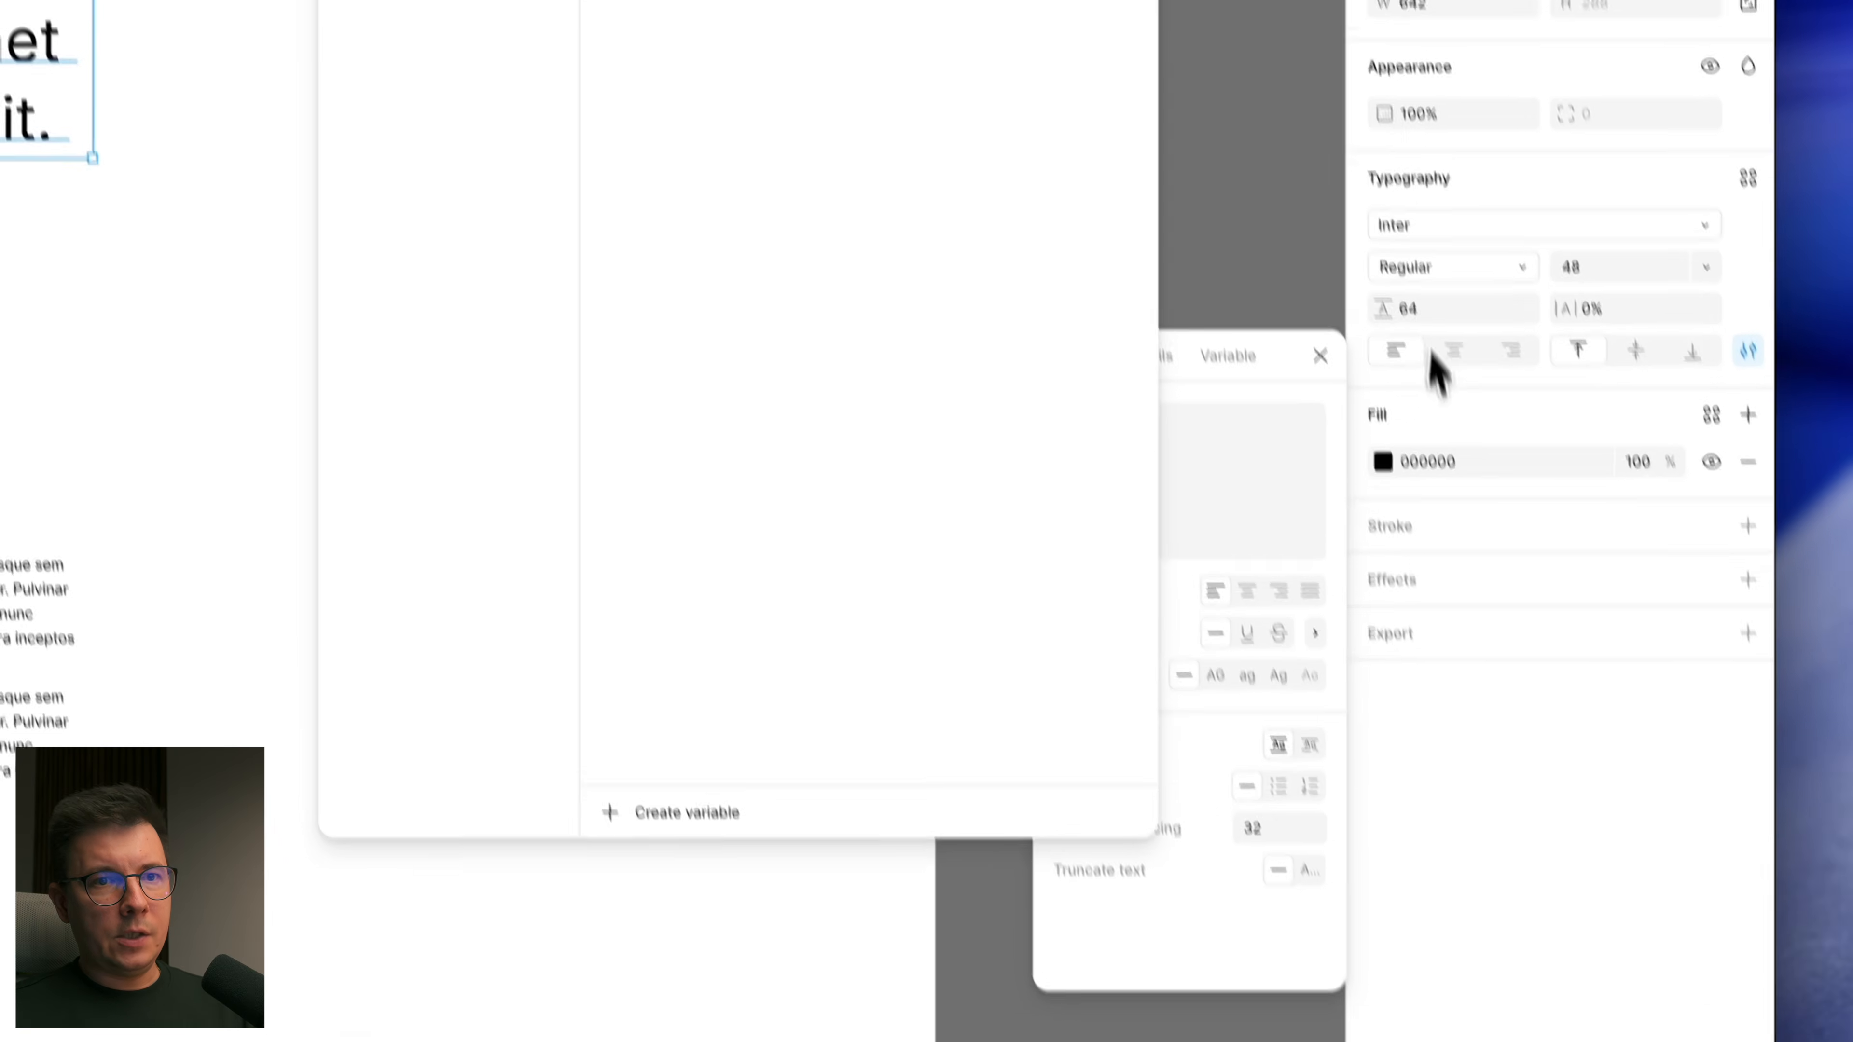
pyautogui.click(1676, 1011)
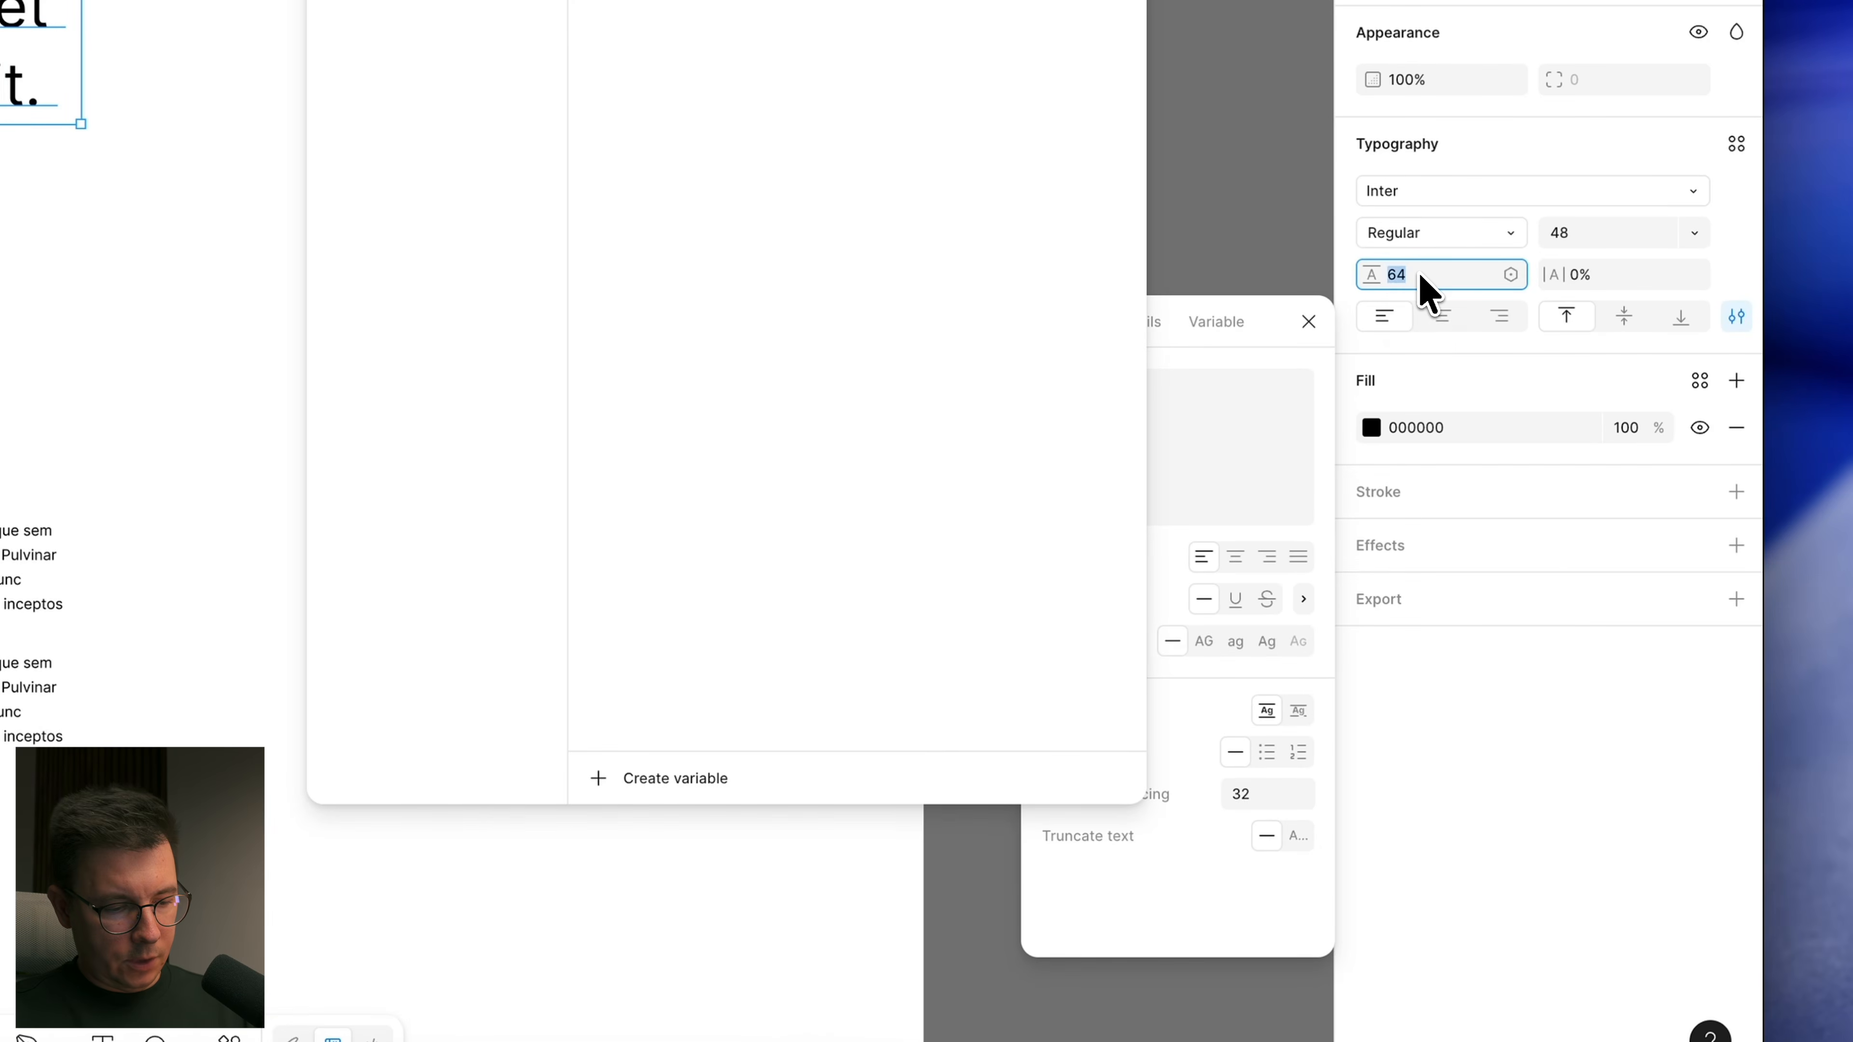
pyautogui.write('52')
pyautogui.press('Return')
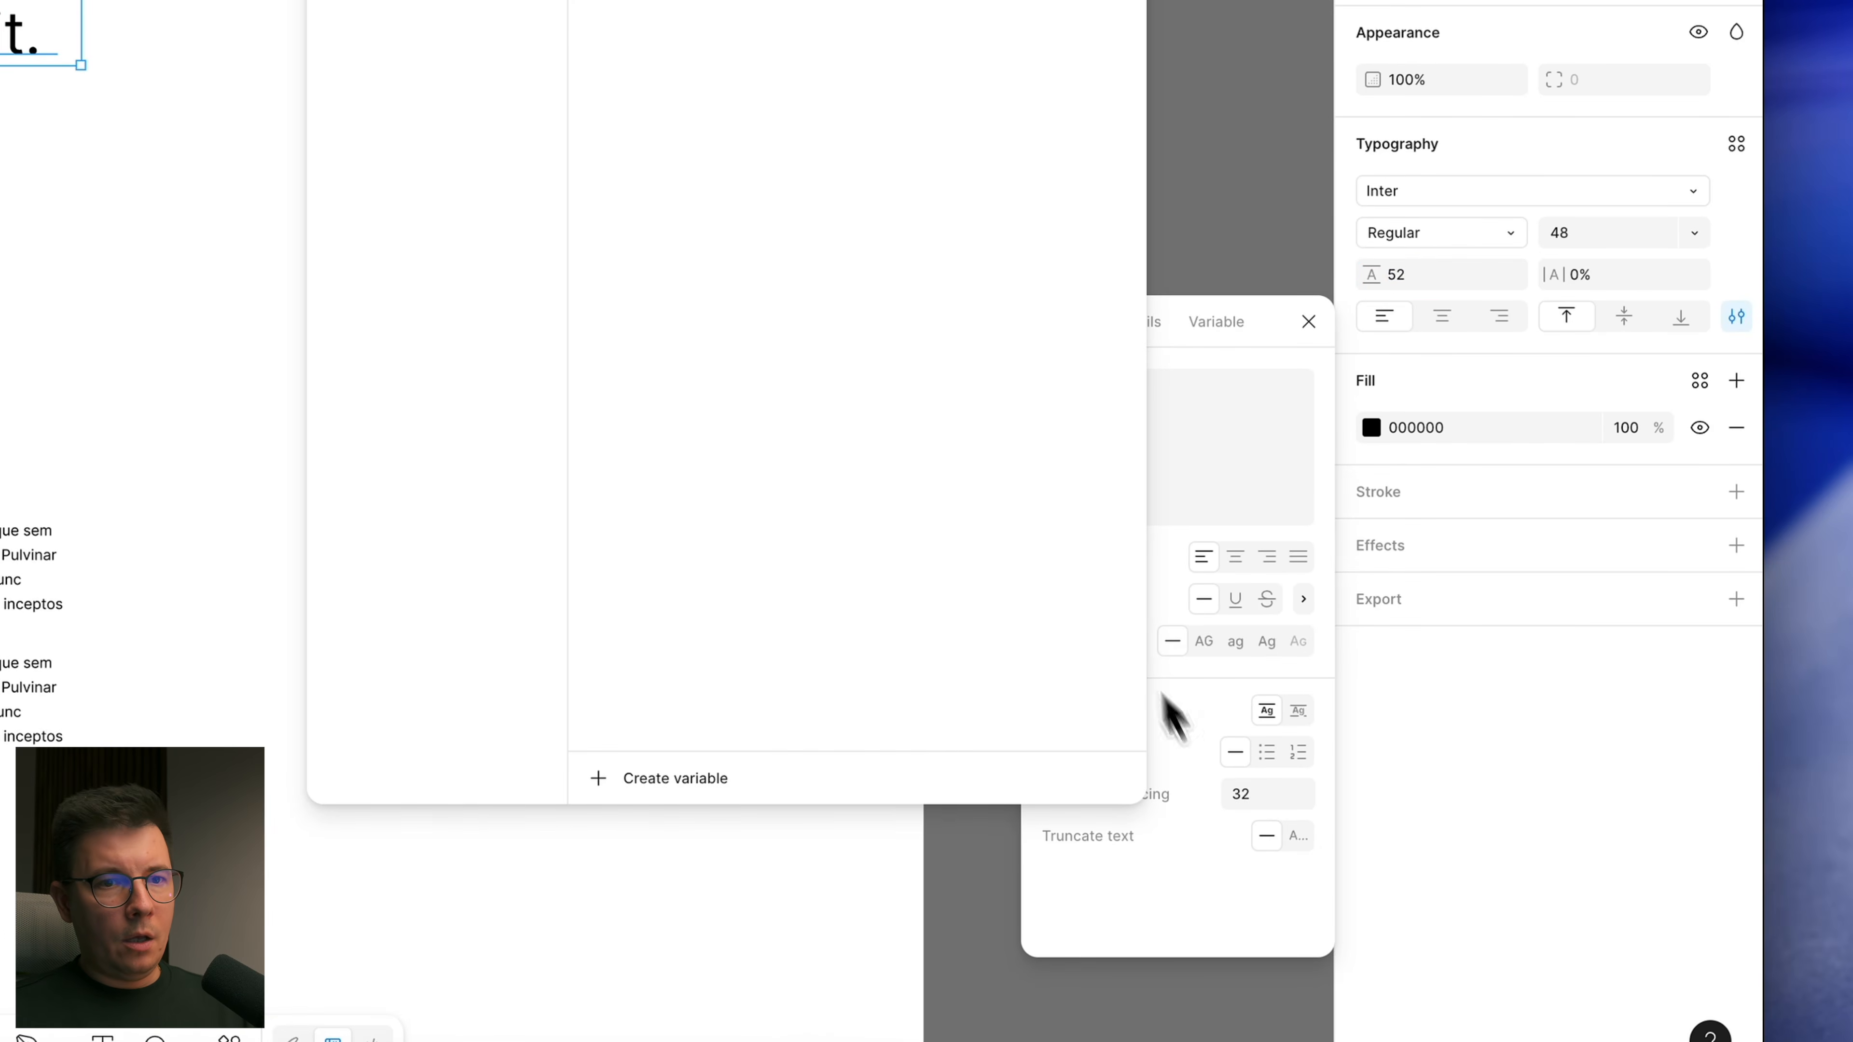
# Step: Set the heading sample text's paragraph spacing to 24 and link the paragraph spacing headings variable h2 to scale/24
pyautogui.click(1270, 790)
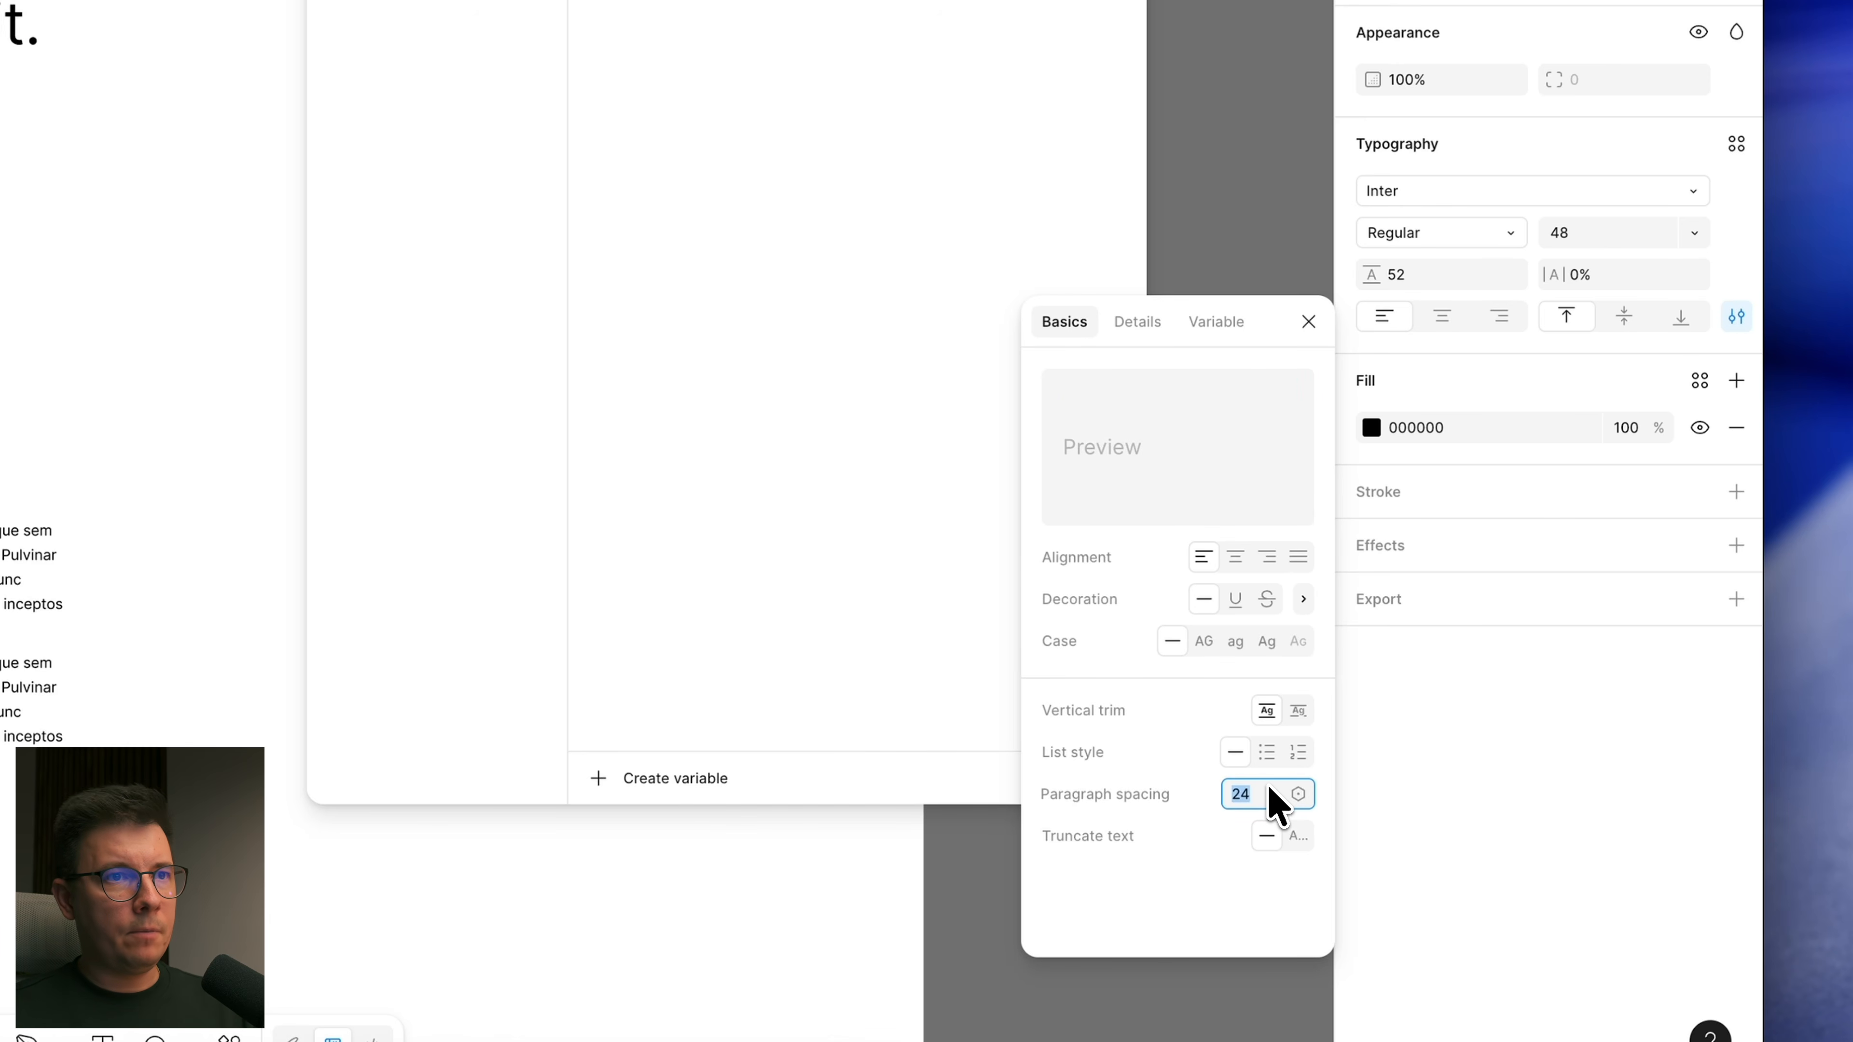
pyautogui.click(1150, 282)
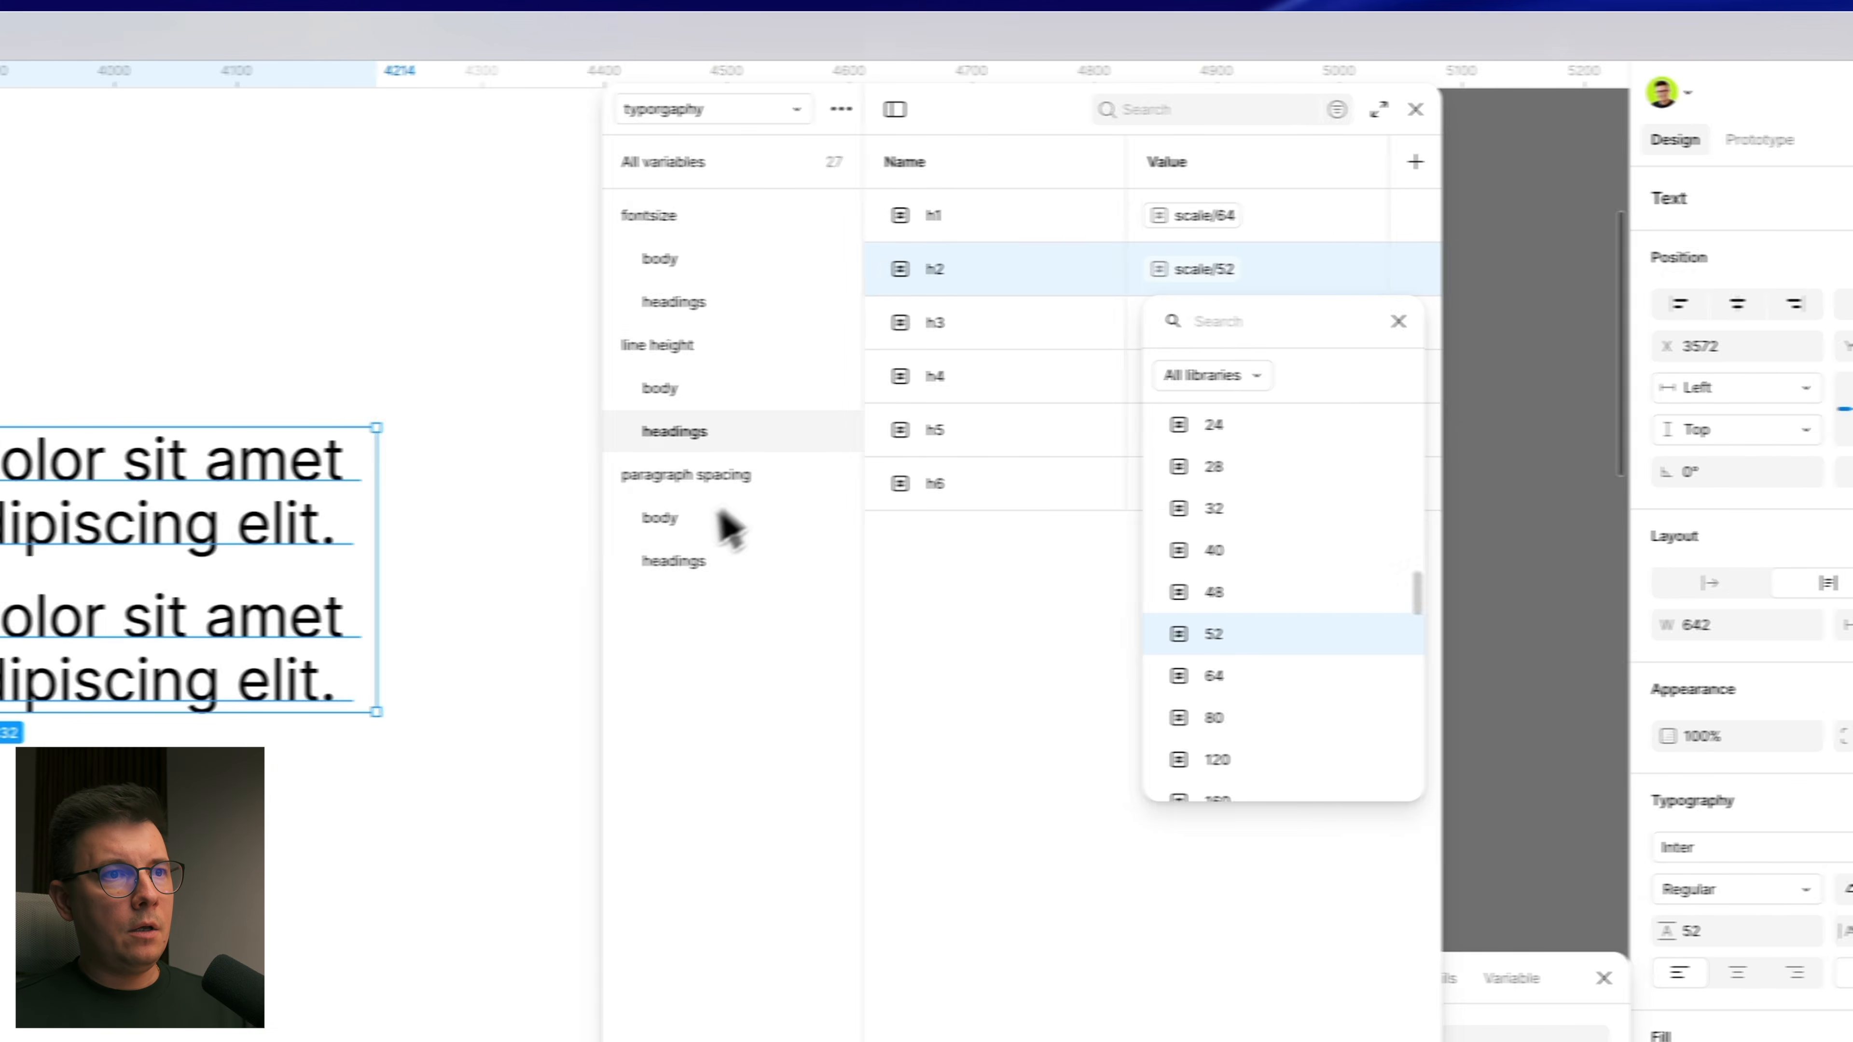
pyautogui.click(660, 562)
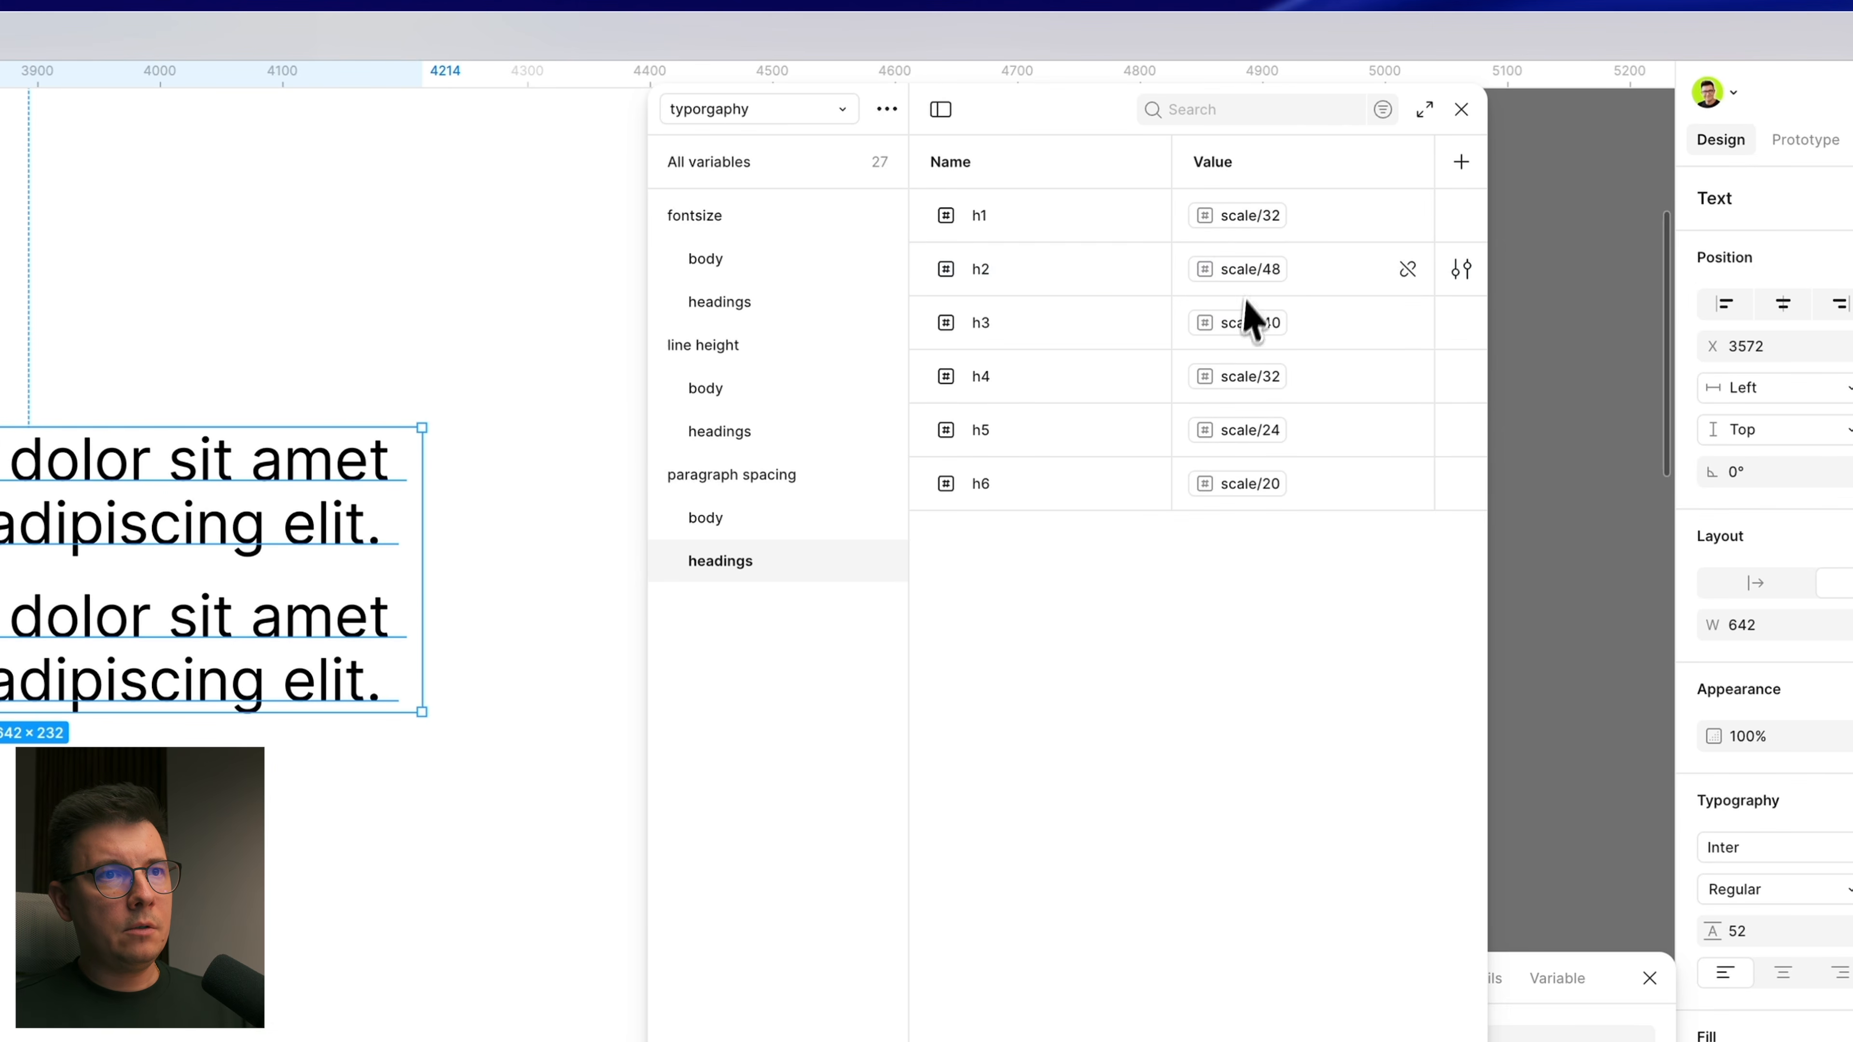
pyautogui.click(1249, 272)
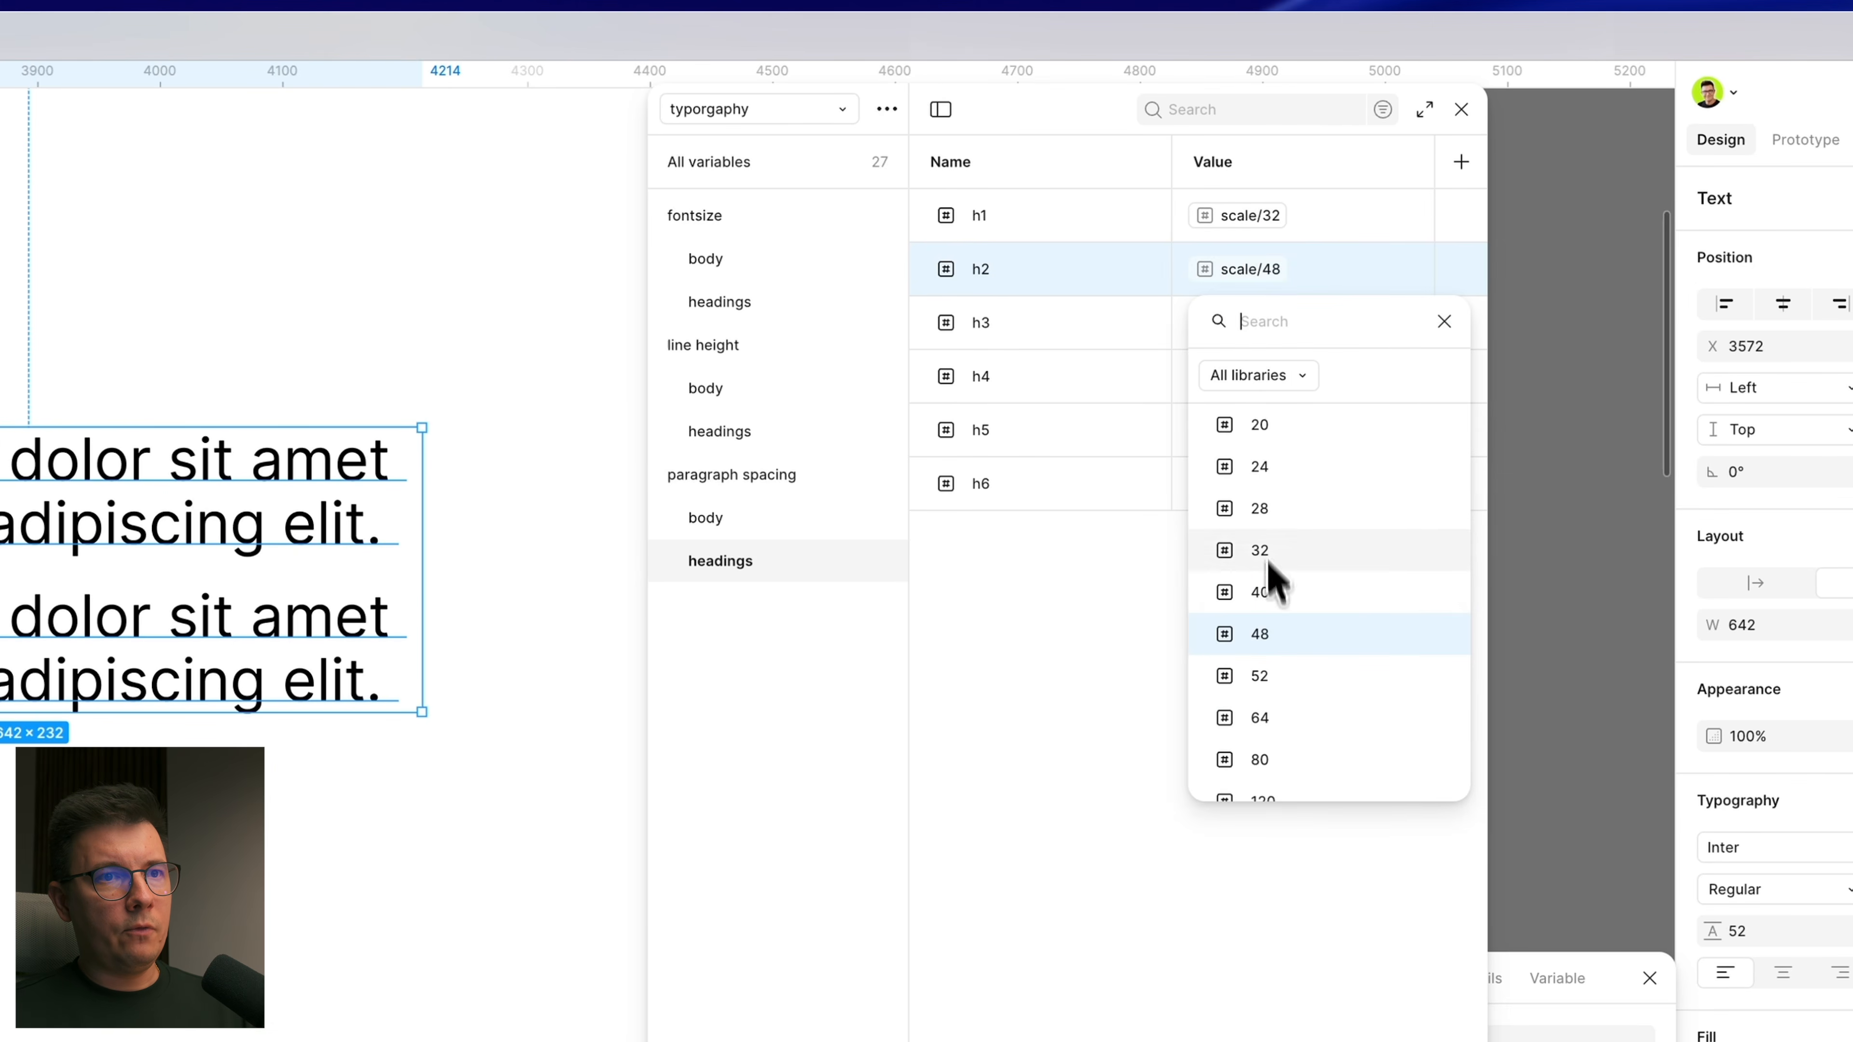
pyautogui.click(1266, 467)
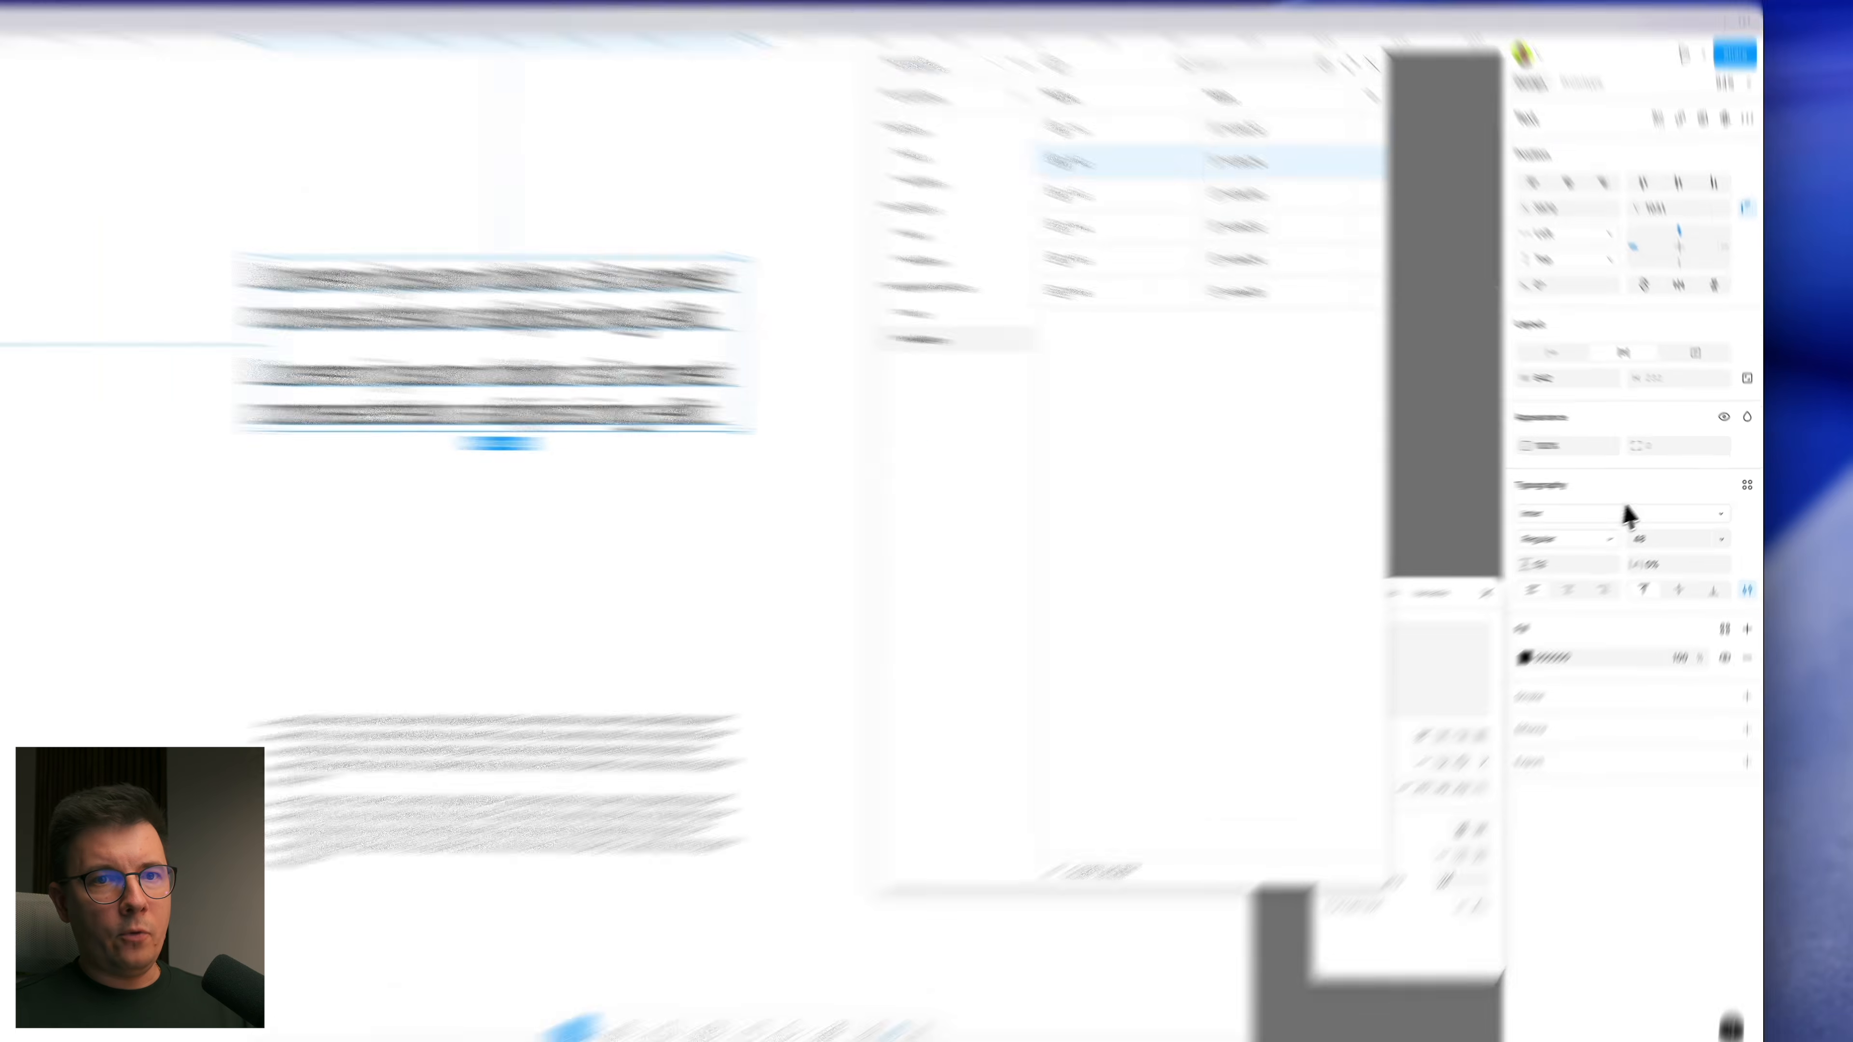
# Step: Set the heading sample text to font size 40 and line height 48, matching the h3 line height variable
pyautogui.click(1678, 526)
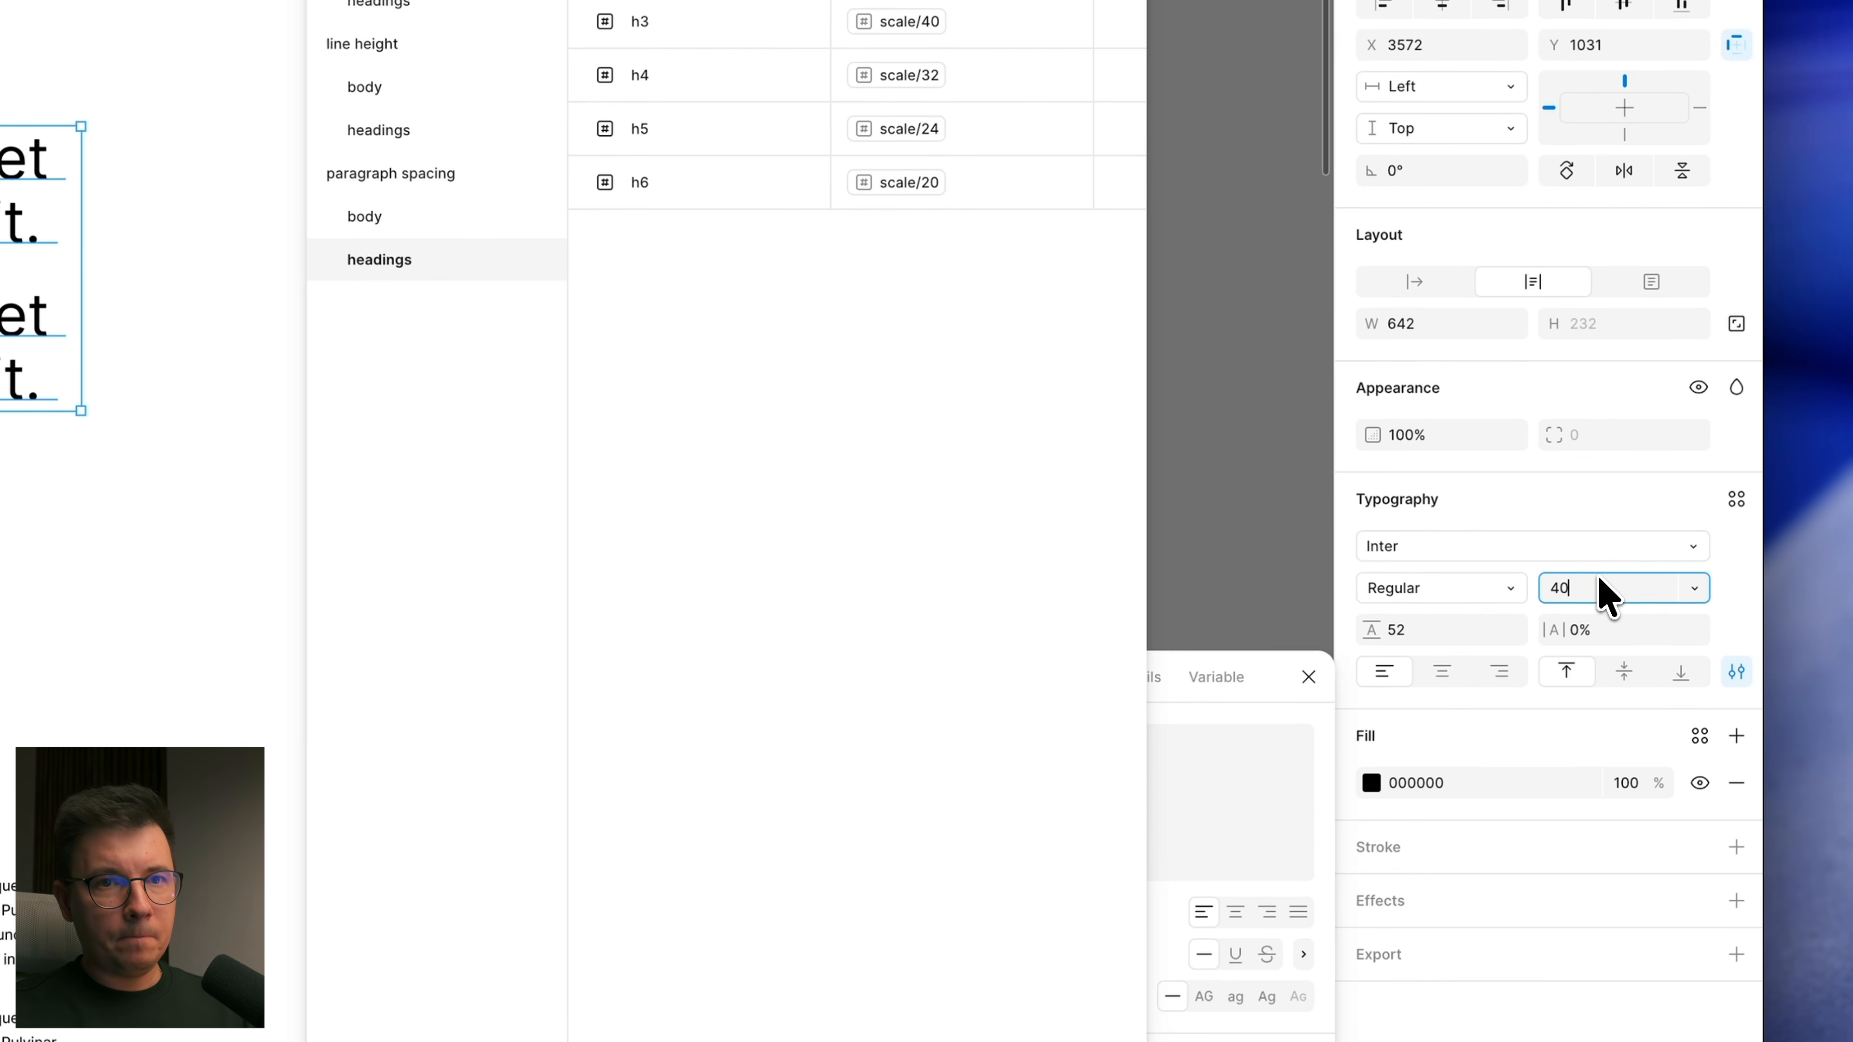
pyautogui.press('Return')
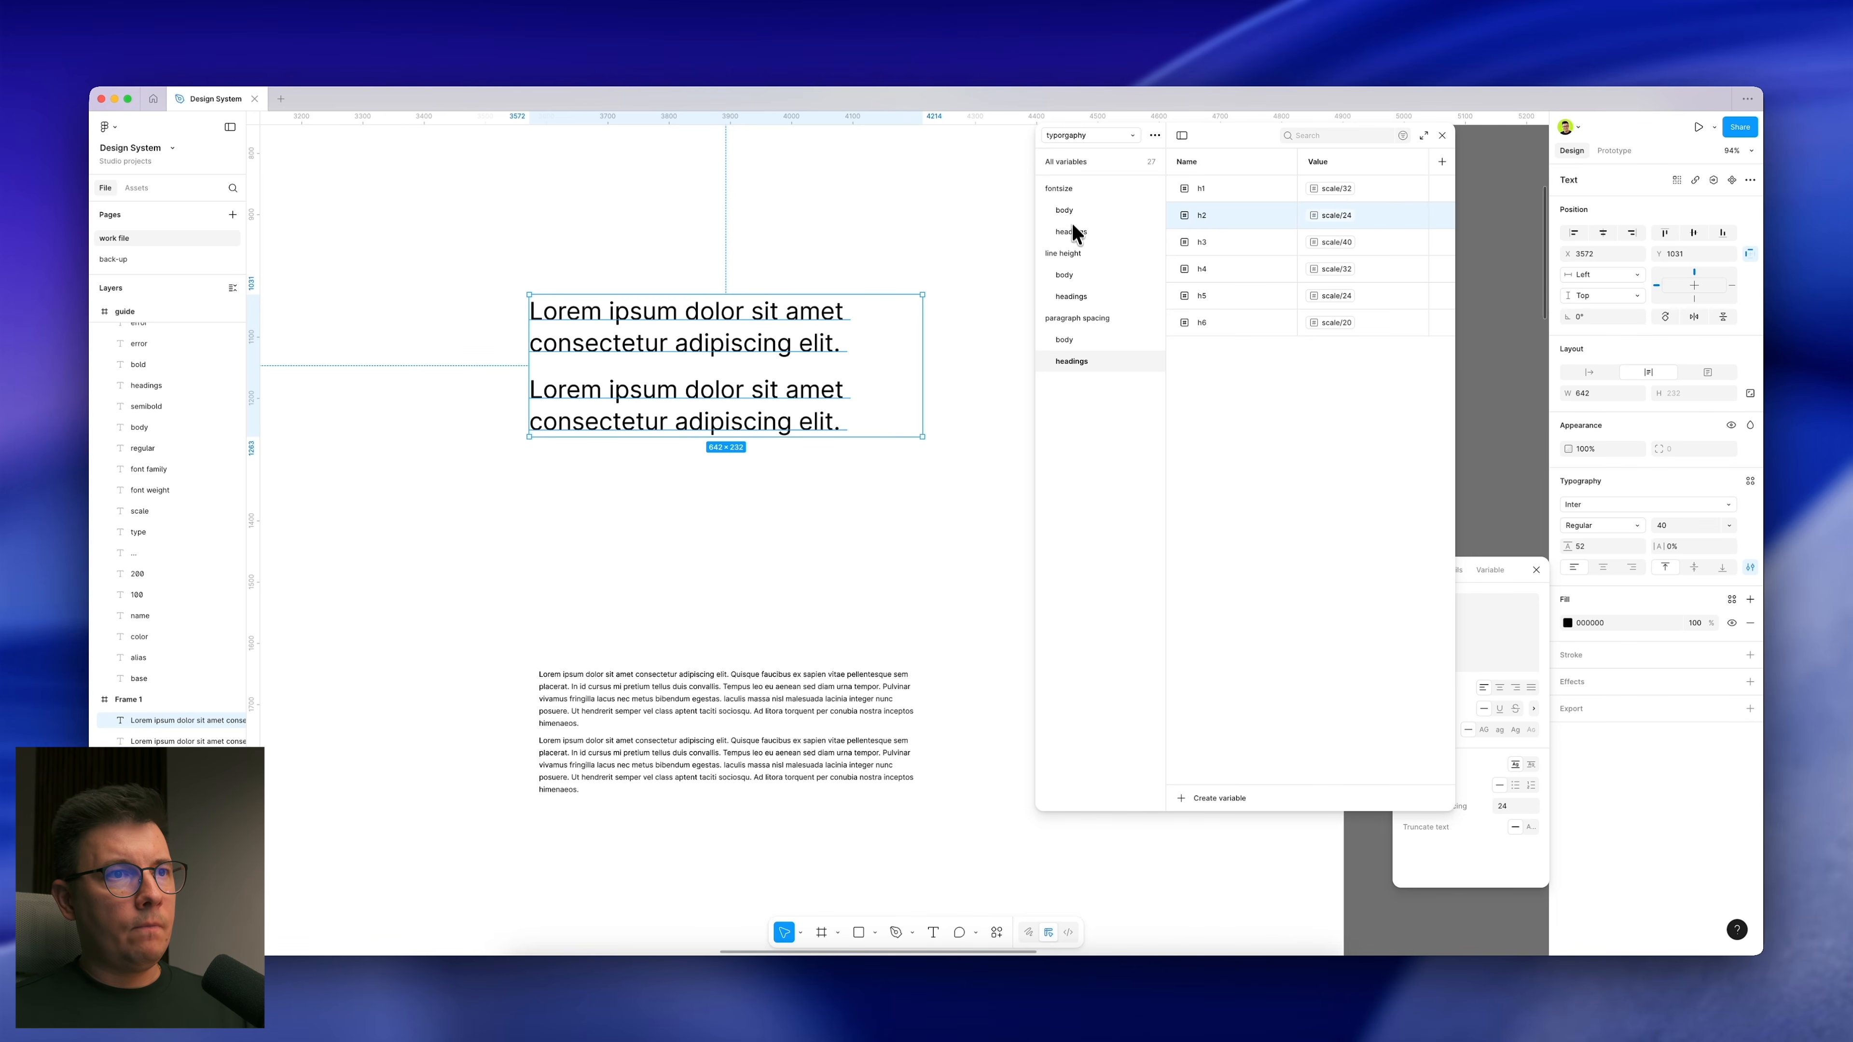
pyautogui.click(1071, 297)
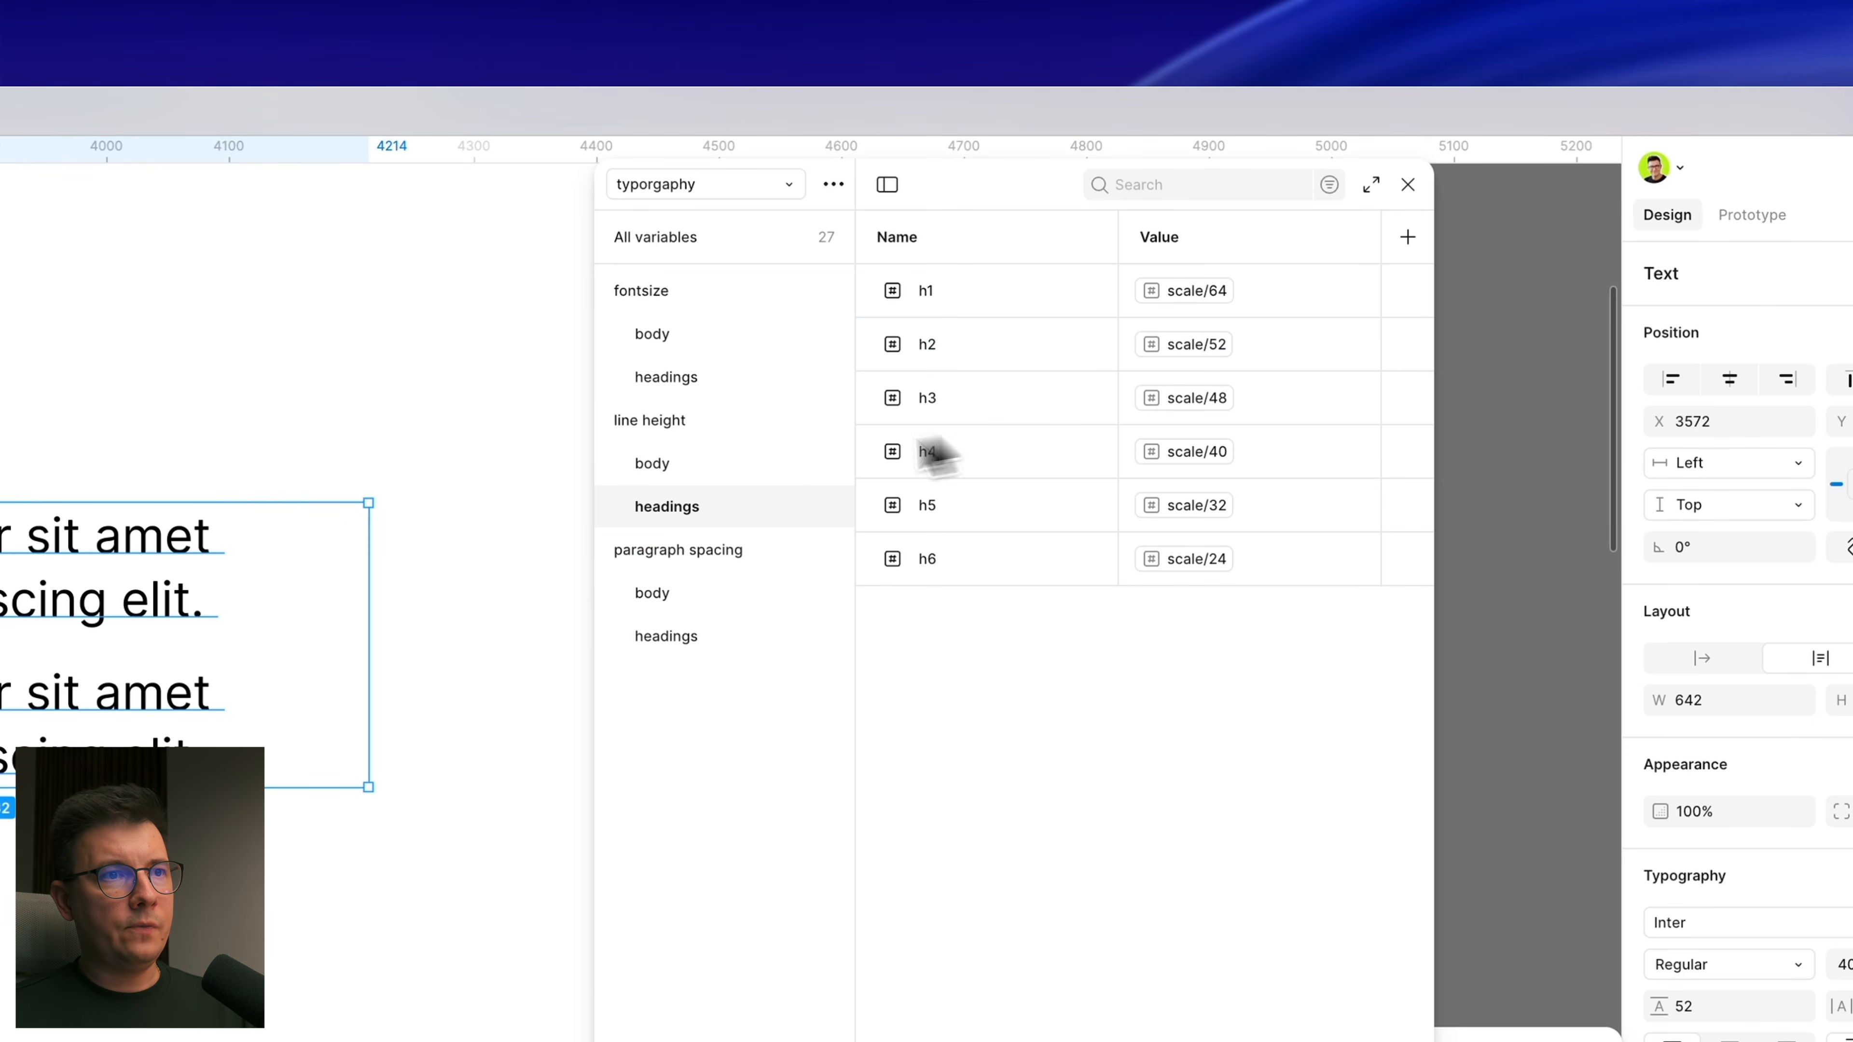
pyautogui.click(666, 636)
pyautogui.click(1725, 1011)
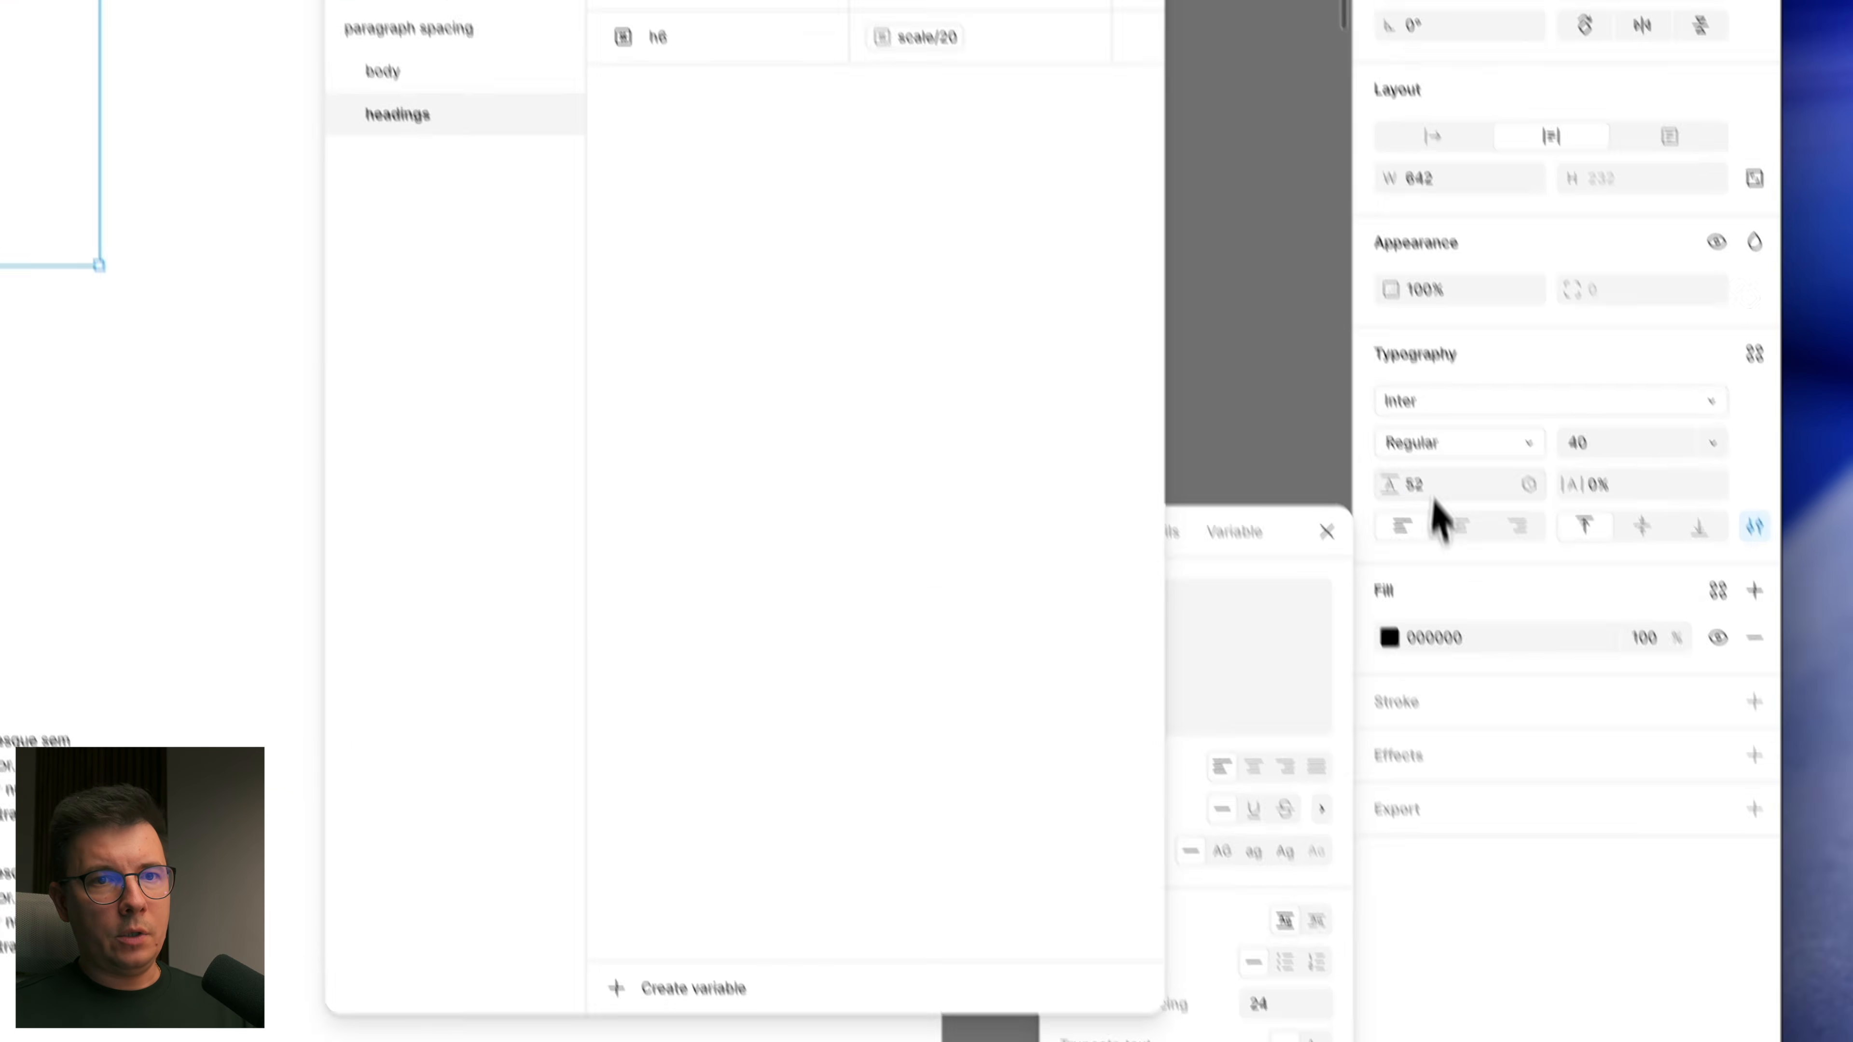
pyautogui.write('48')
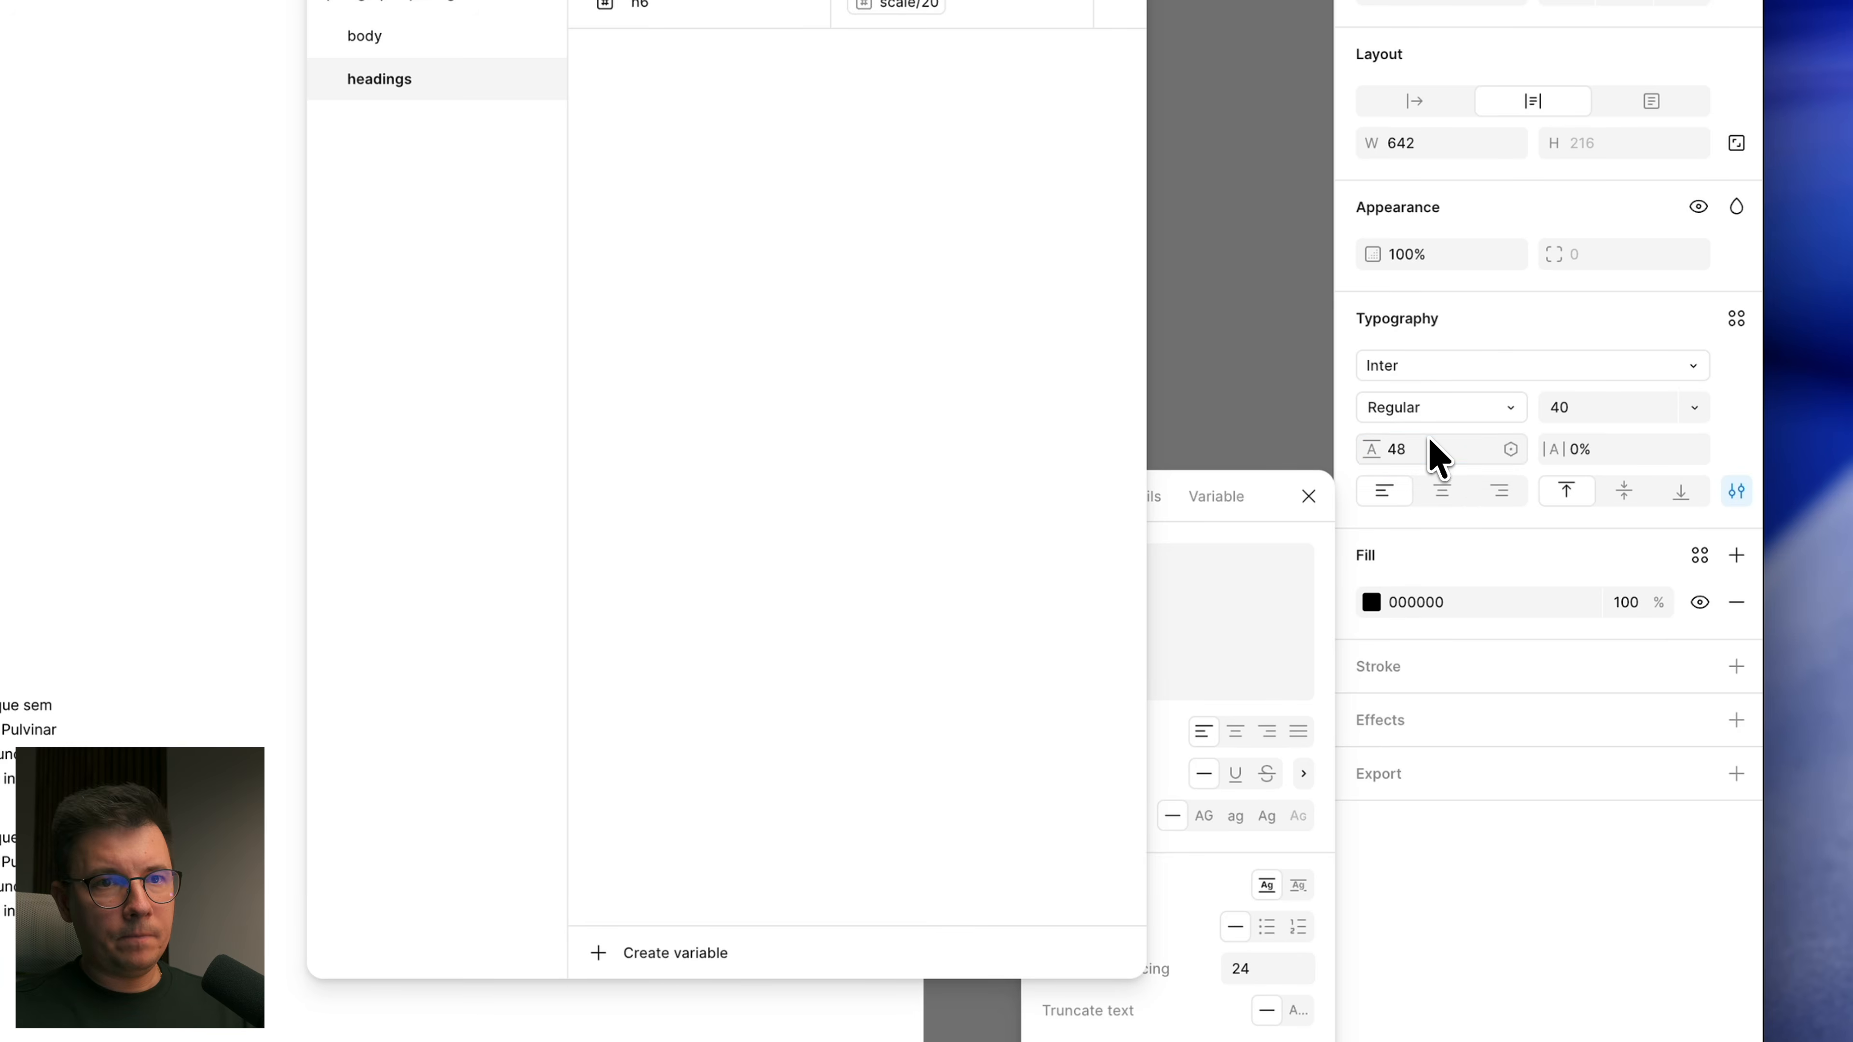
# Step: Set the heading sample text's paragraph spacing to 16 and link the paragraph spacing headings variable h3 to scale/16
pyautogui.click(1273, 969)
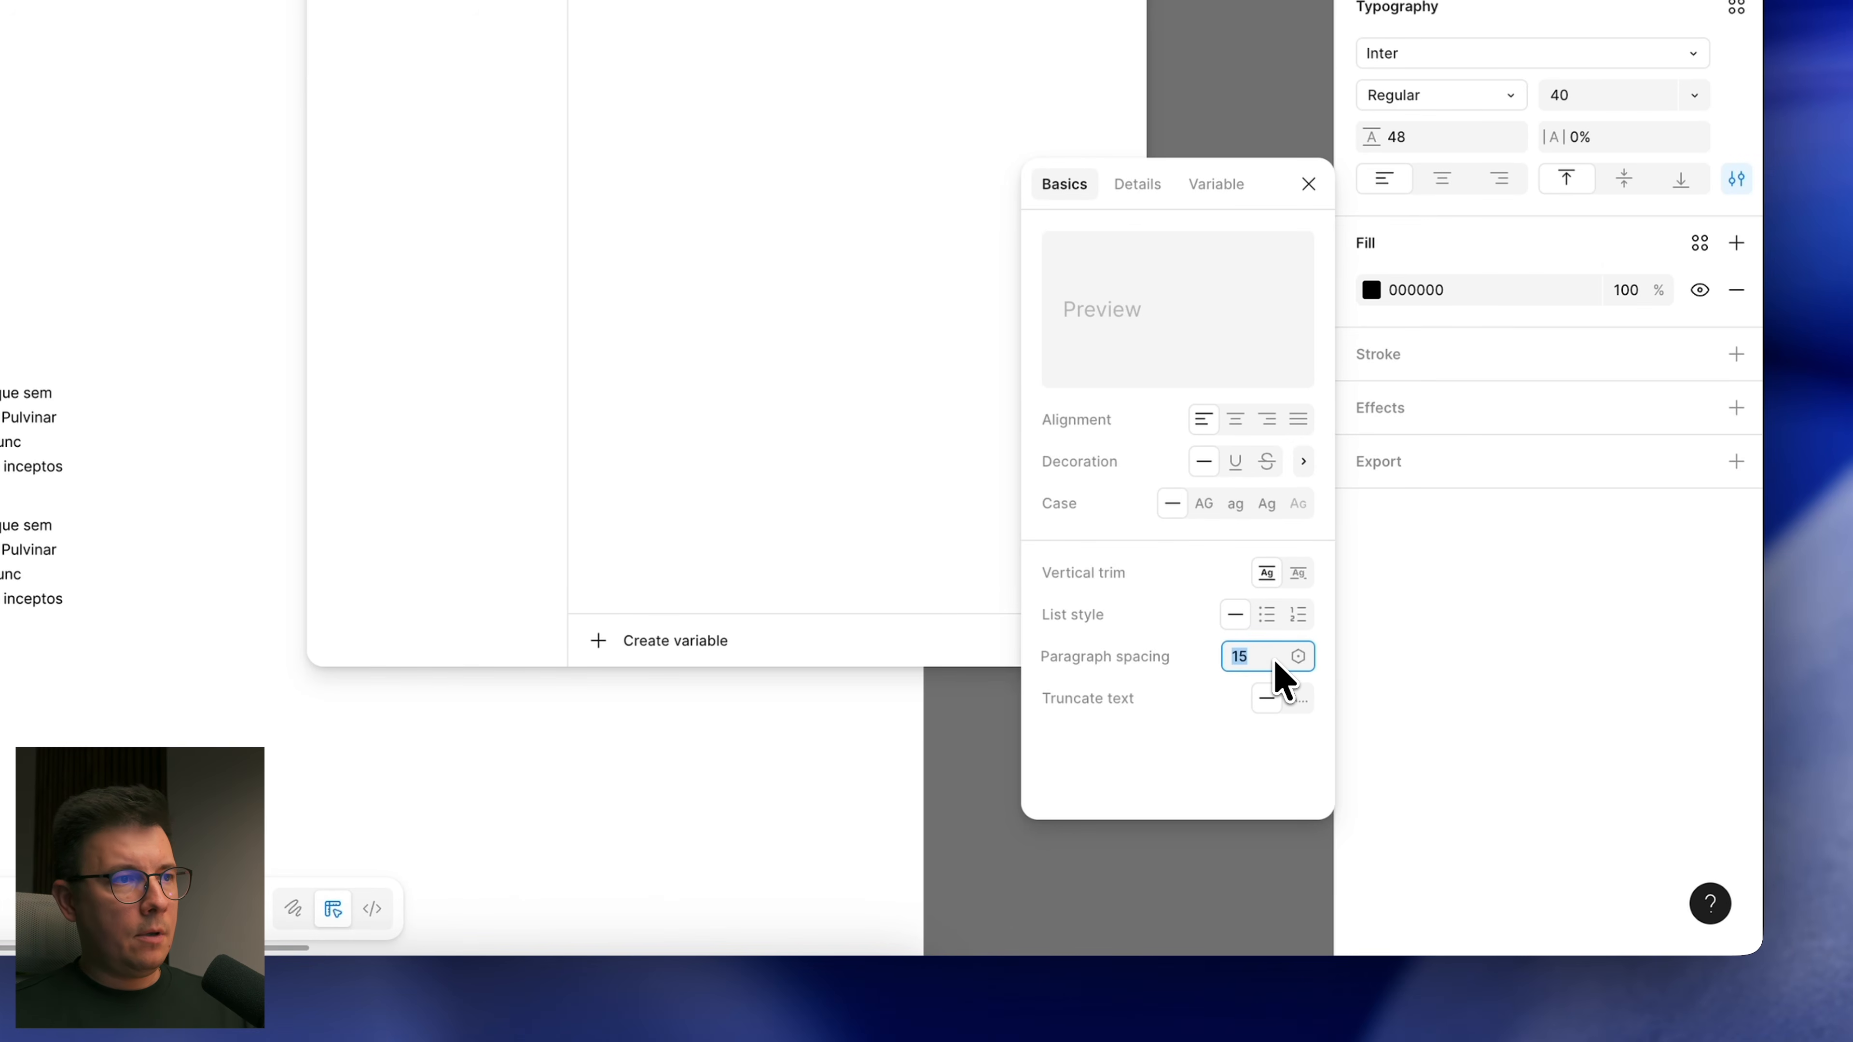
pyautogui.press('Up')
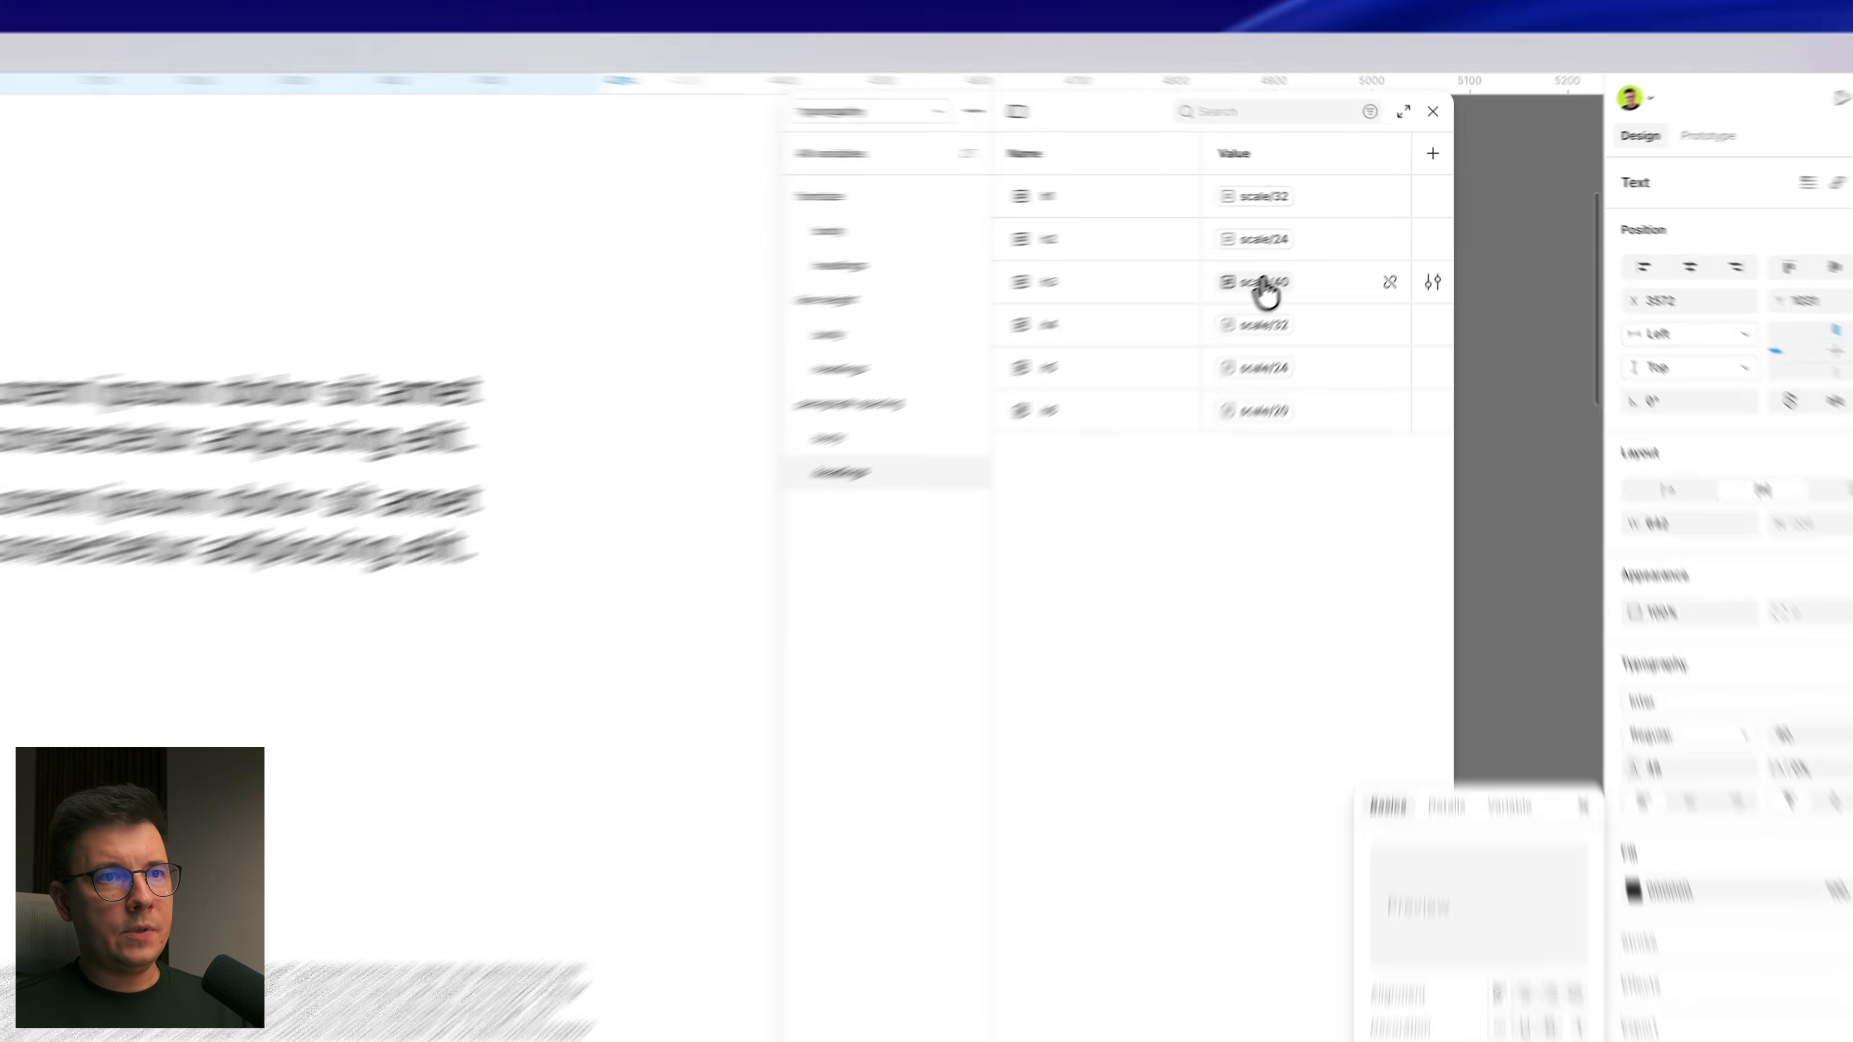
pyautogui.click(1336, 243)
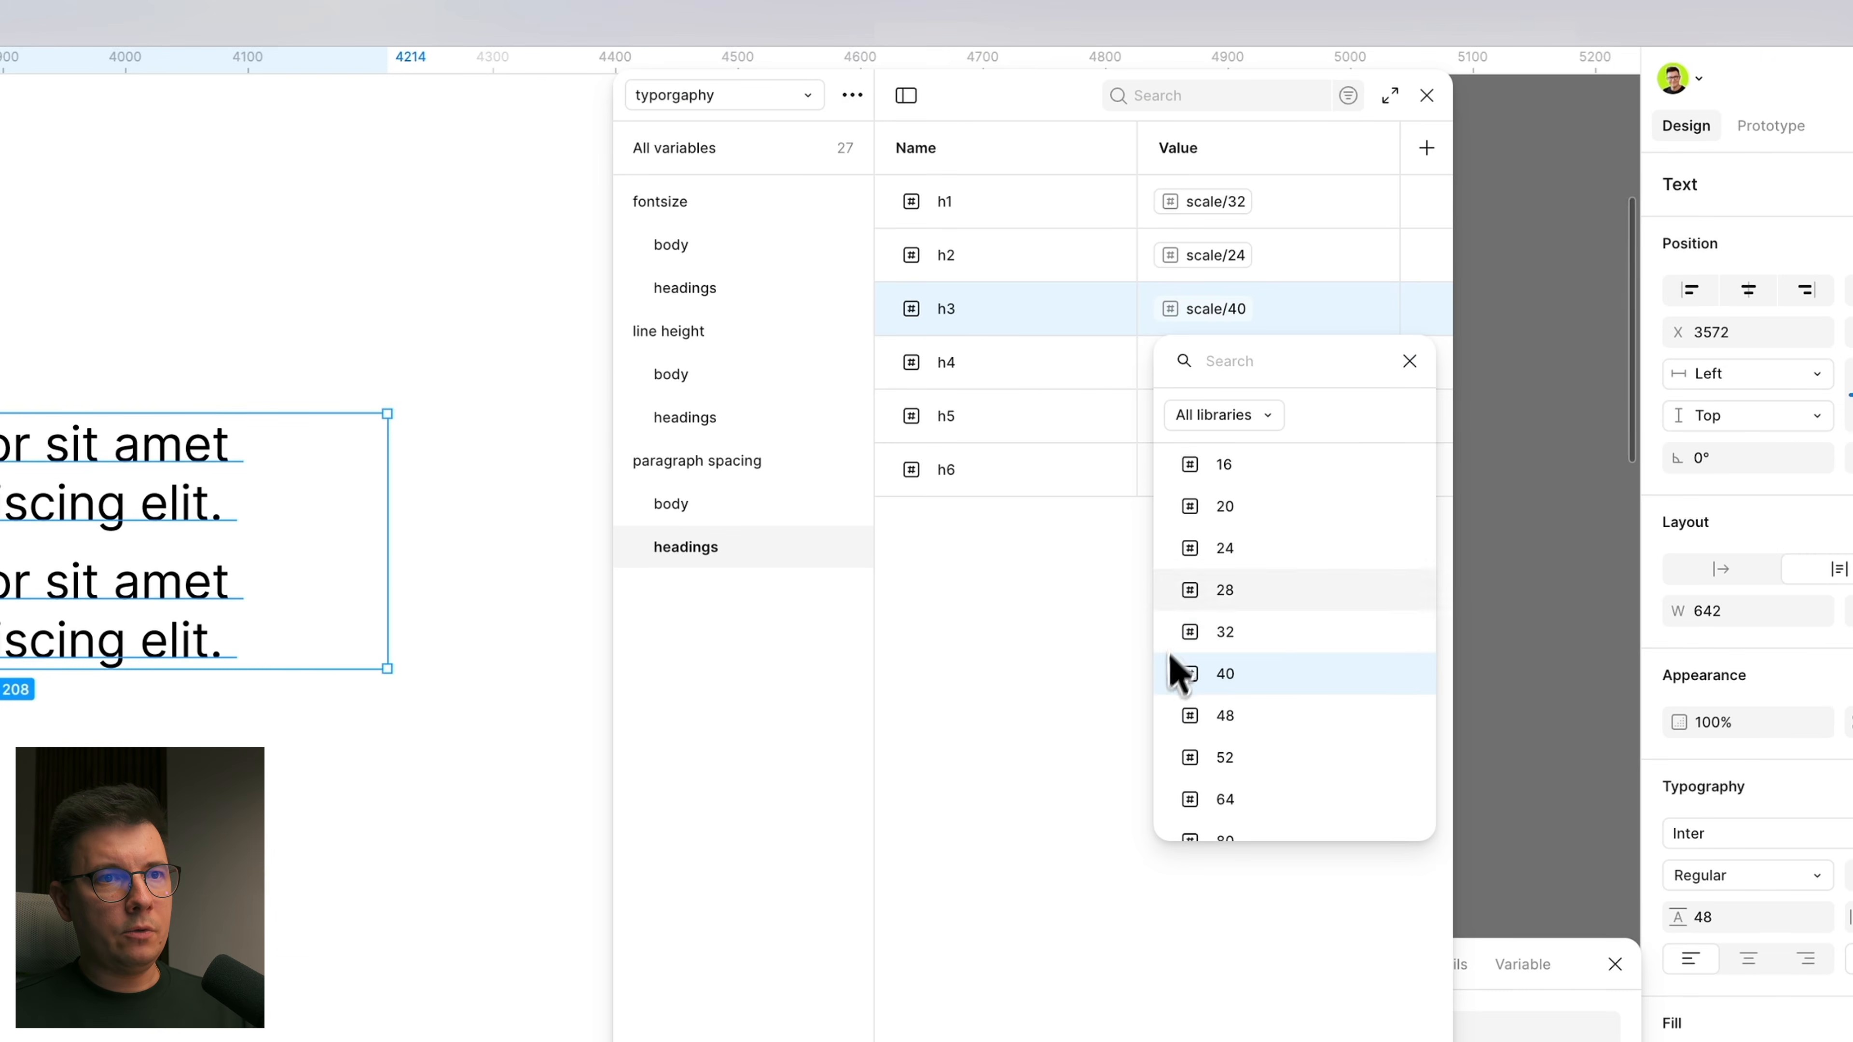
pyautogui.click(1227, 471)
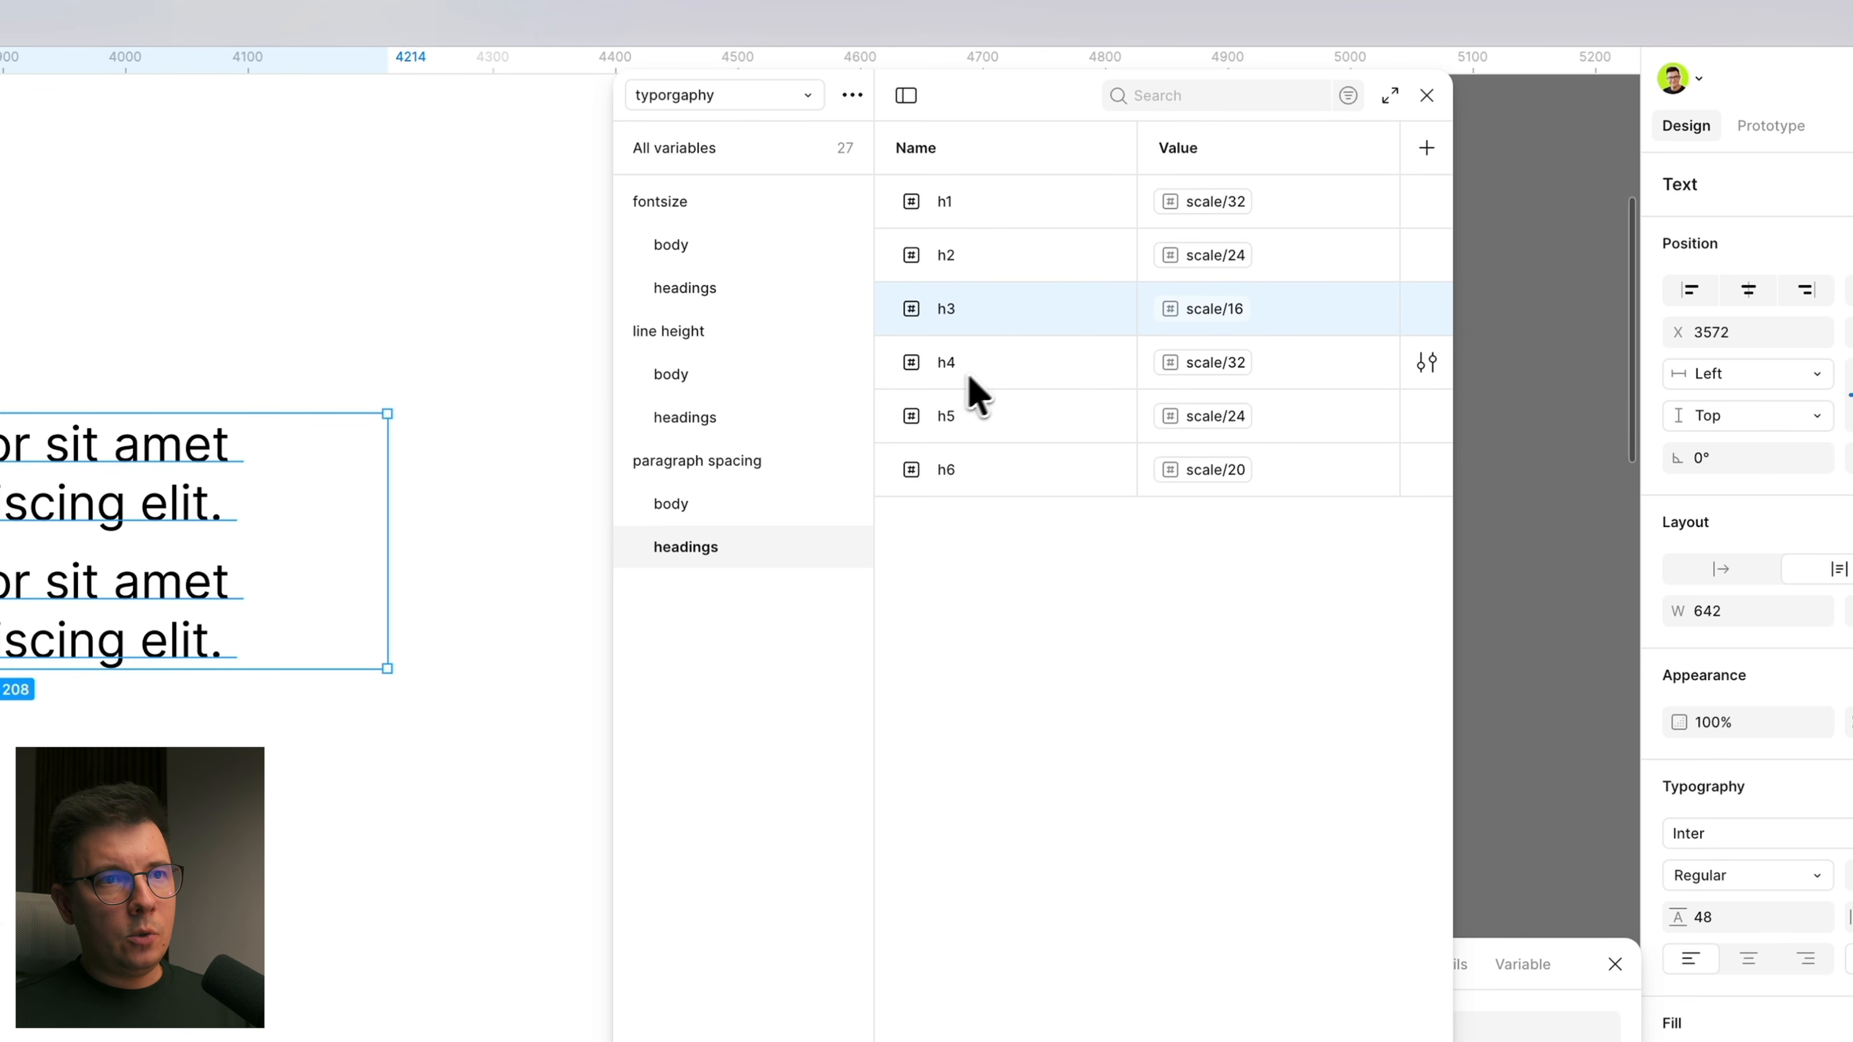
pyautogui.click(1007, 367)
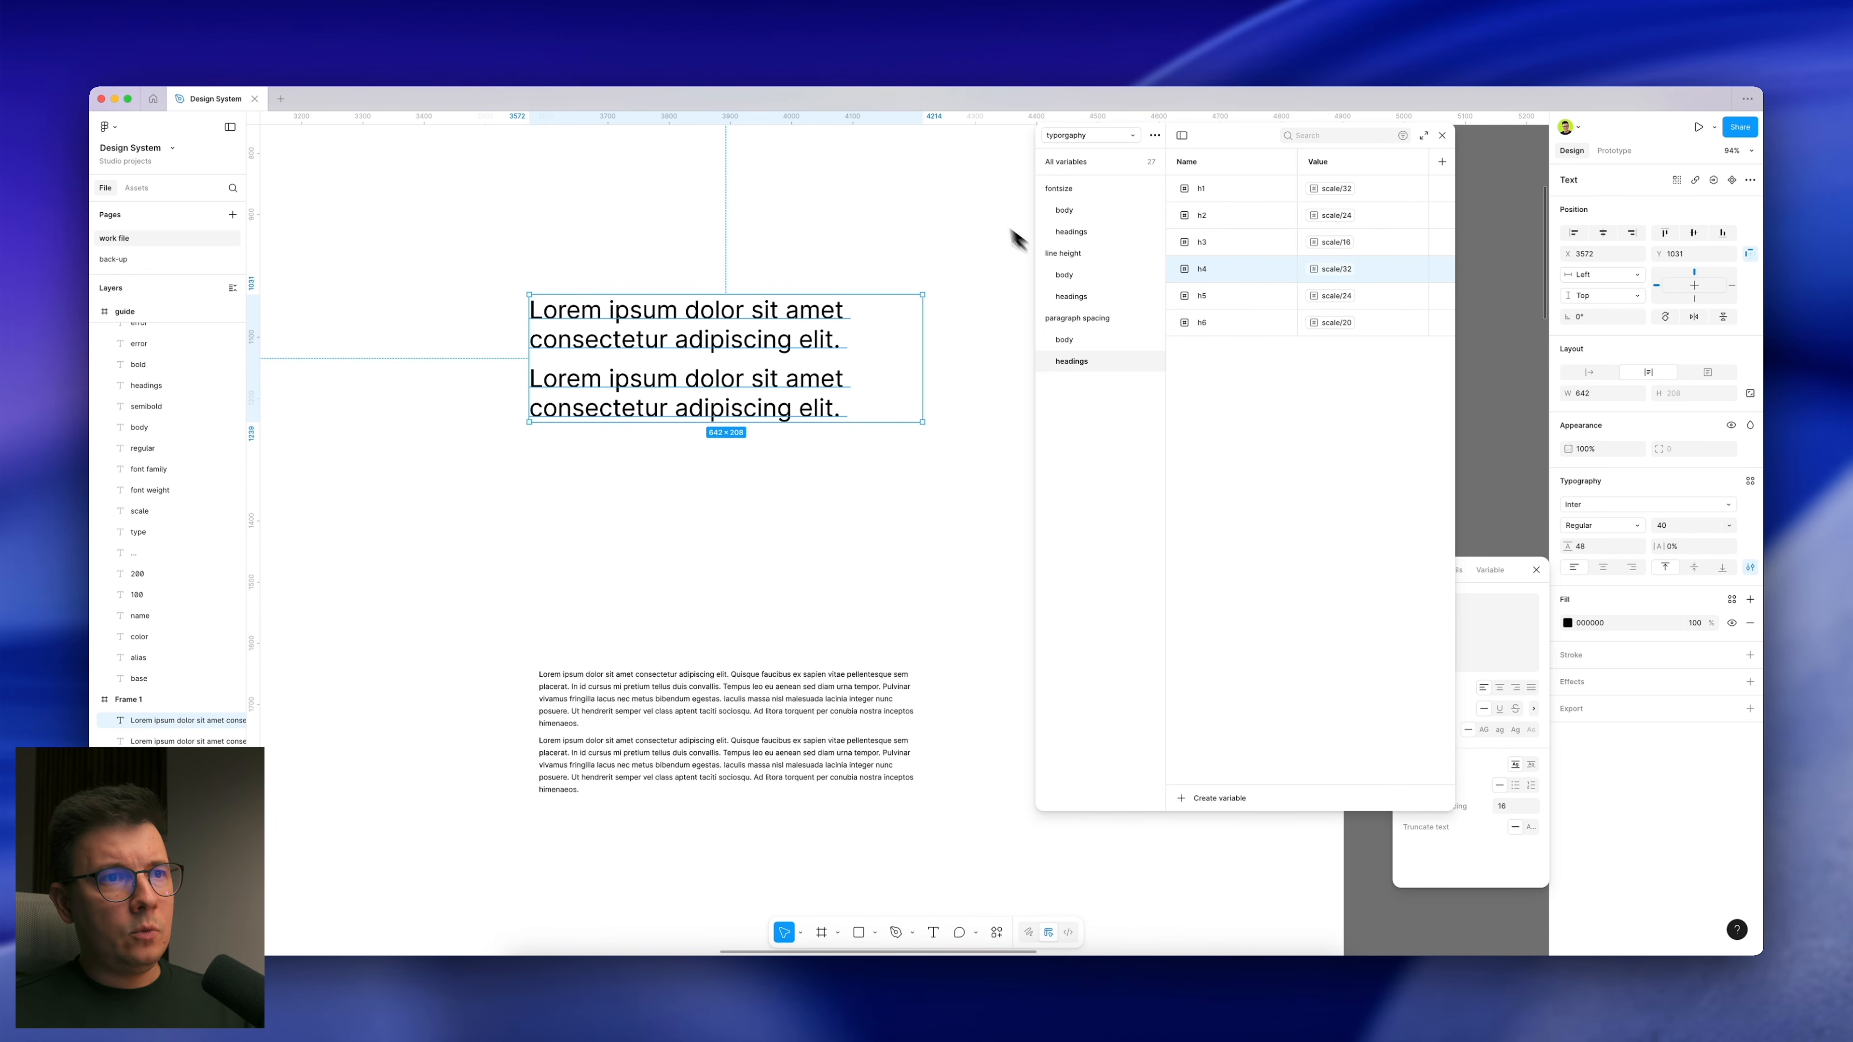
# Step: Set the heading sample text to font size 32, checking the fontsize headings variables
pyautogui.click(1069, 232)
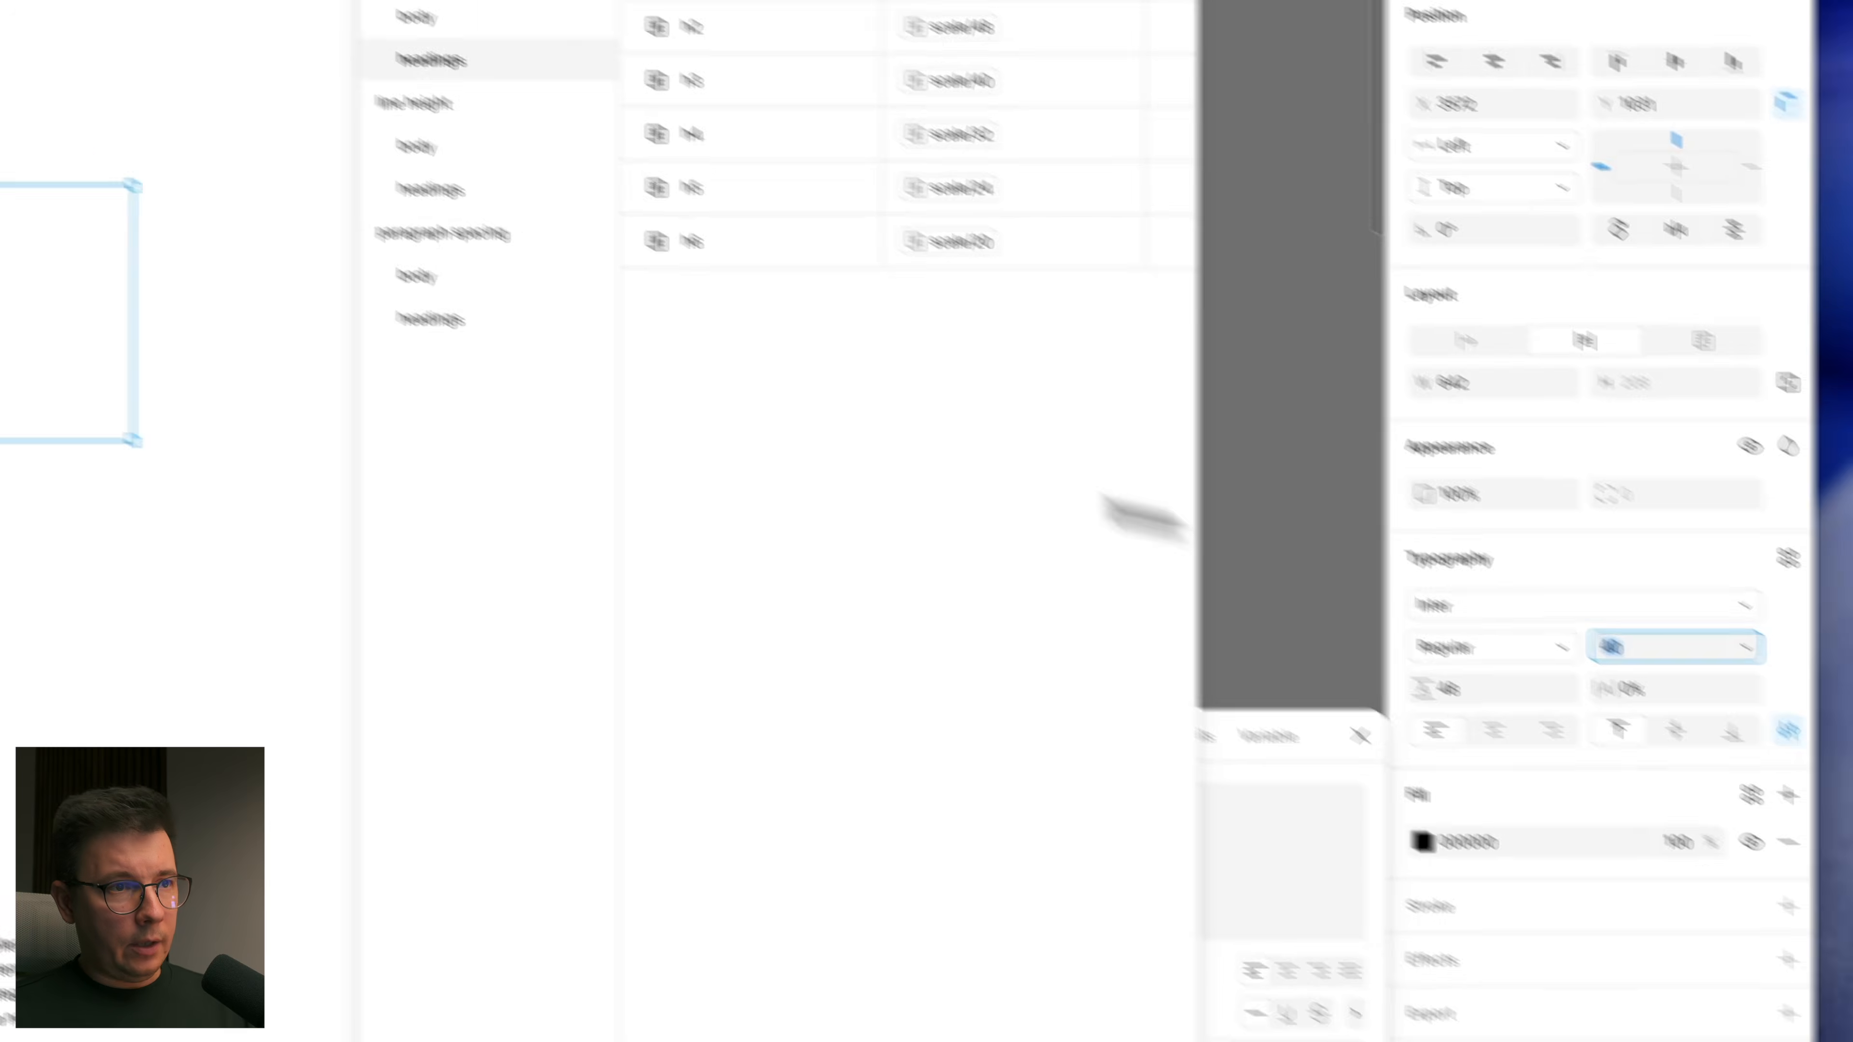
pyautogui.click(383, 290)
pyautogui.click(1594, 543)
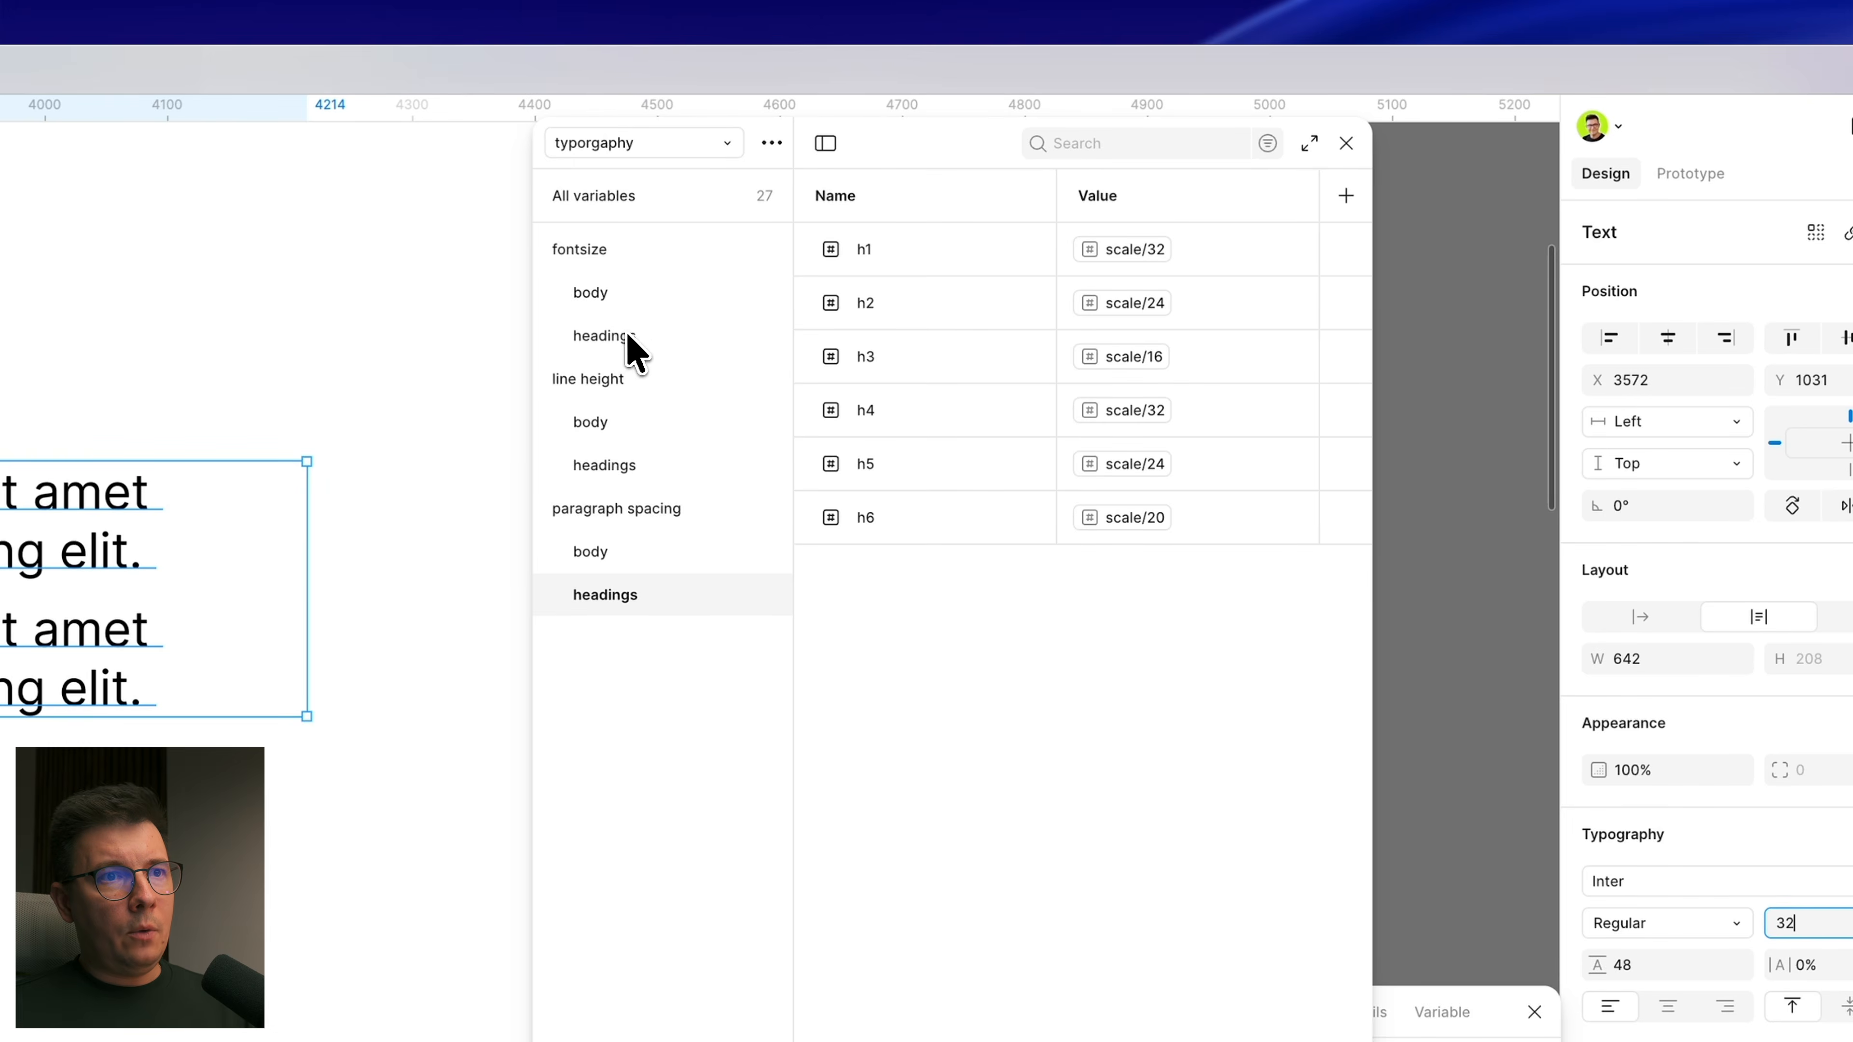
pyautogui.click(628, 336)
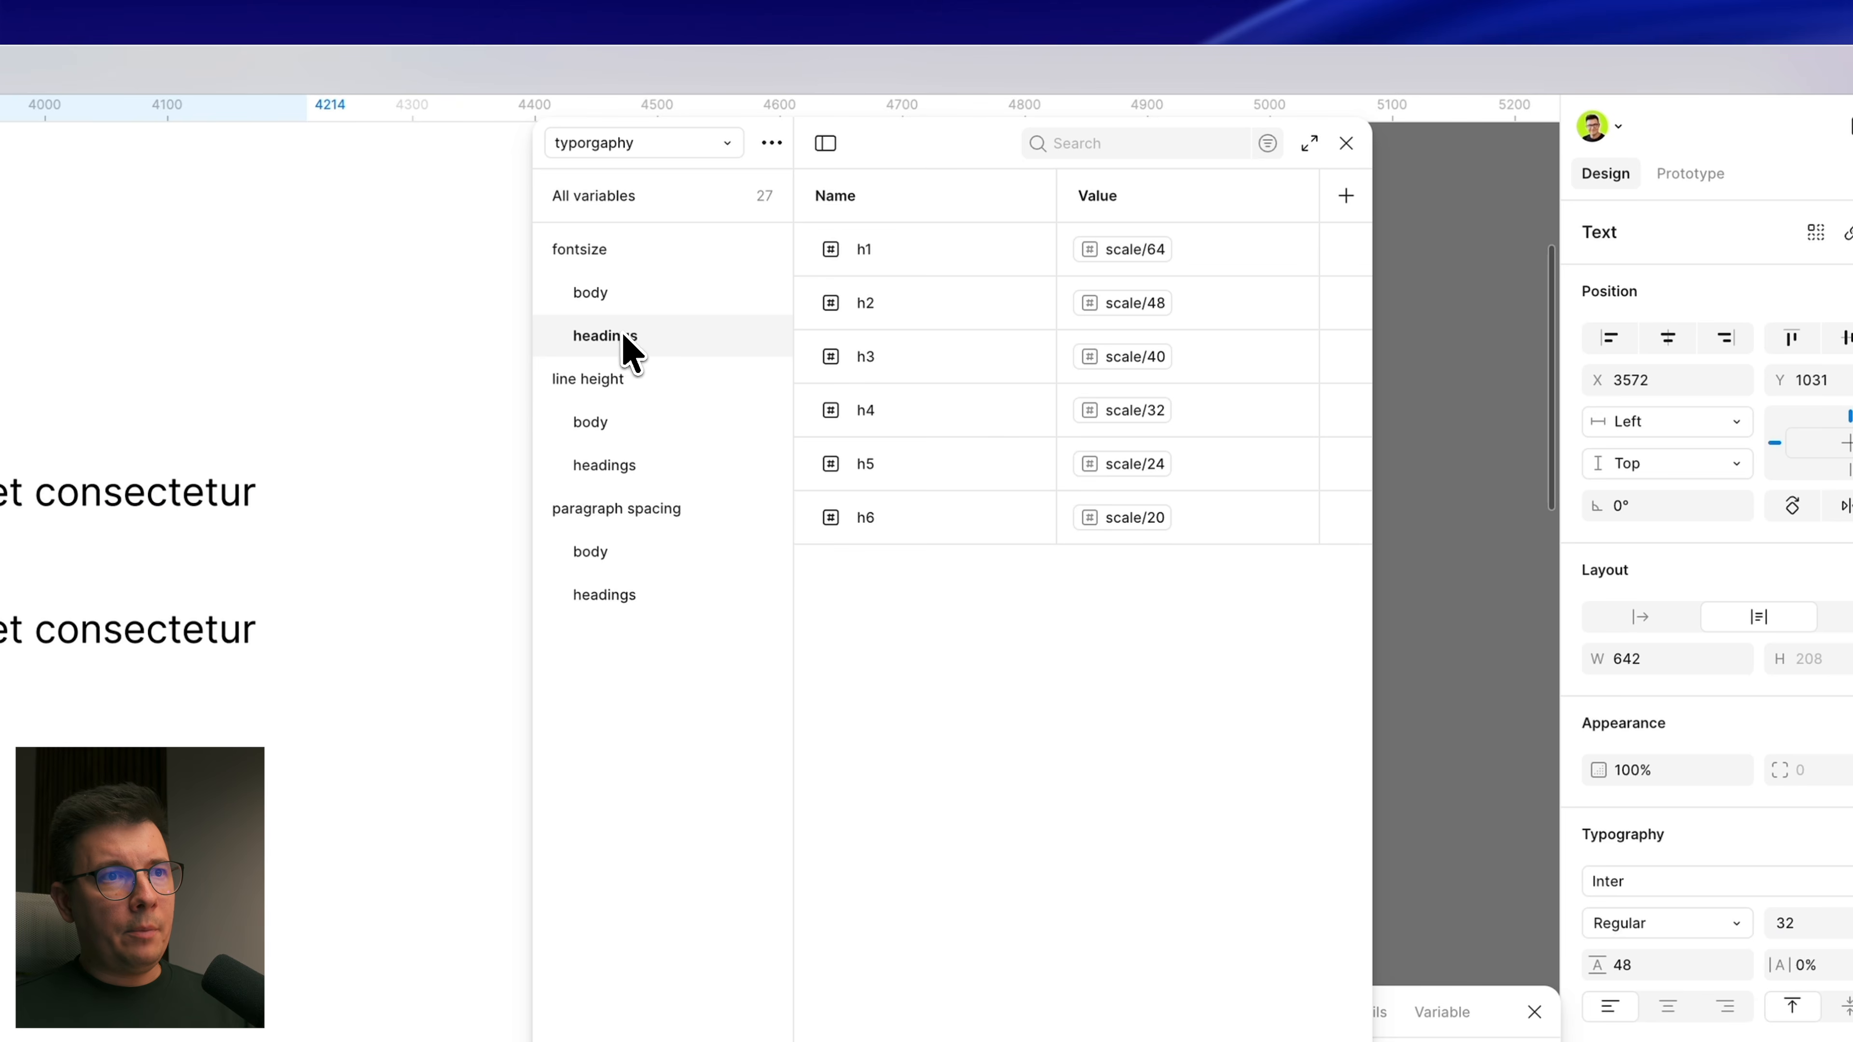
# Step: Delete the h4, h5 and h6 variables from the paragraph spacing headings group
pyautogui.click(588, 594)
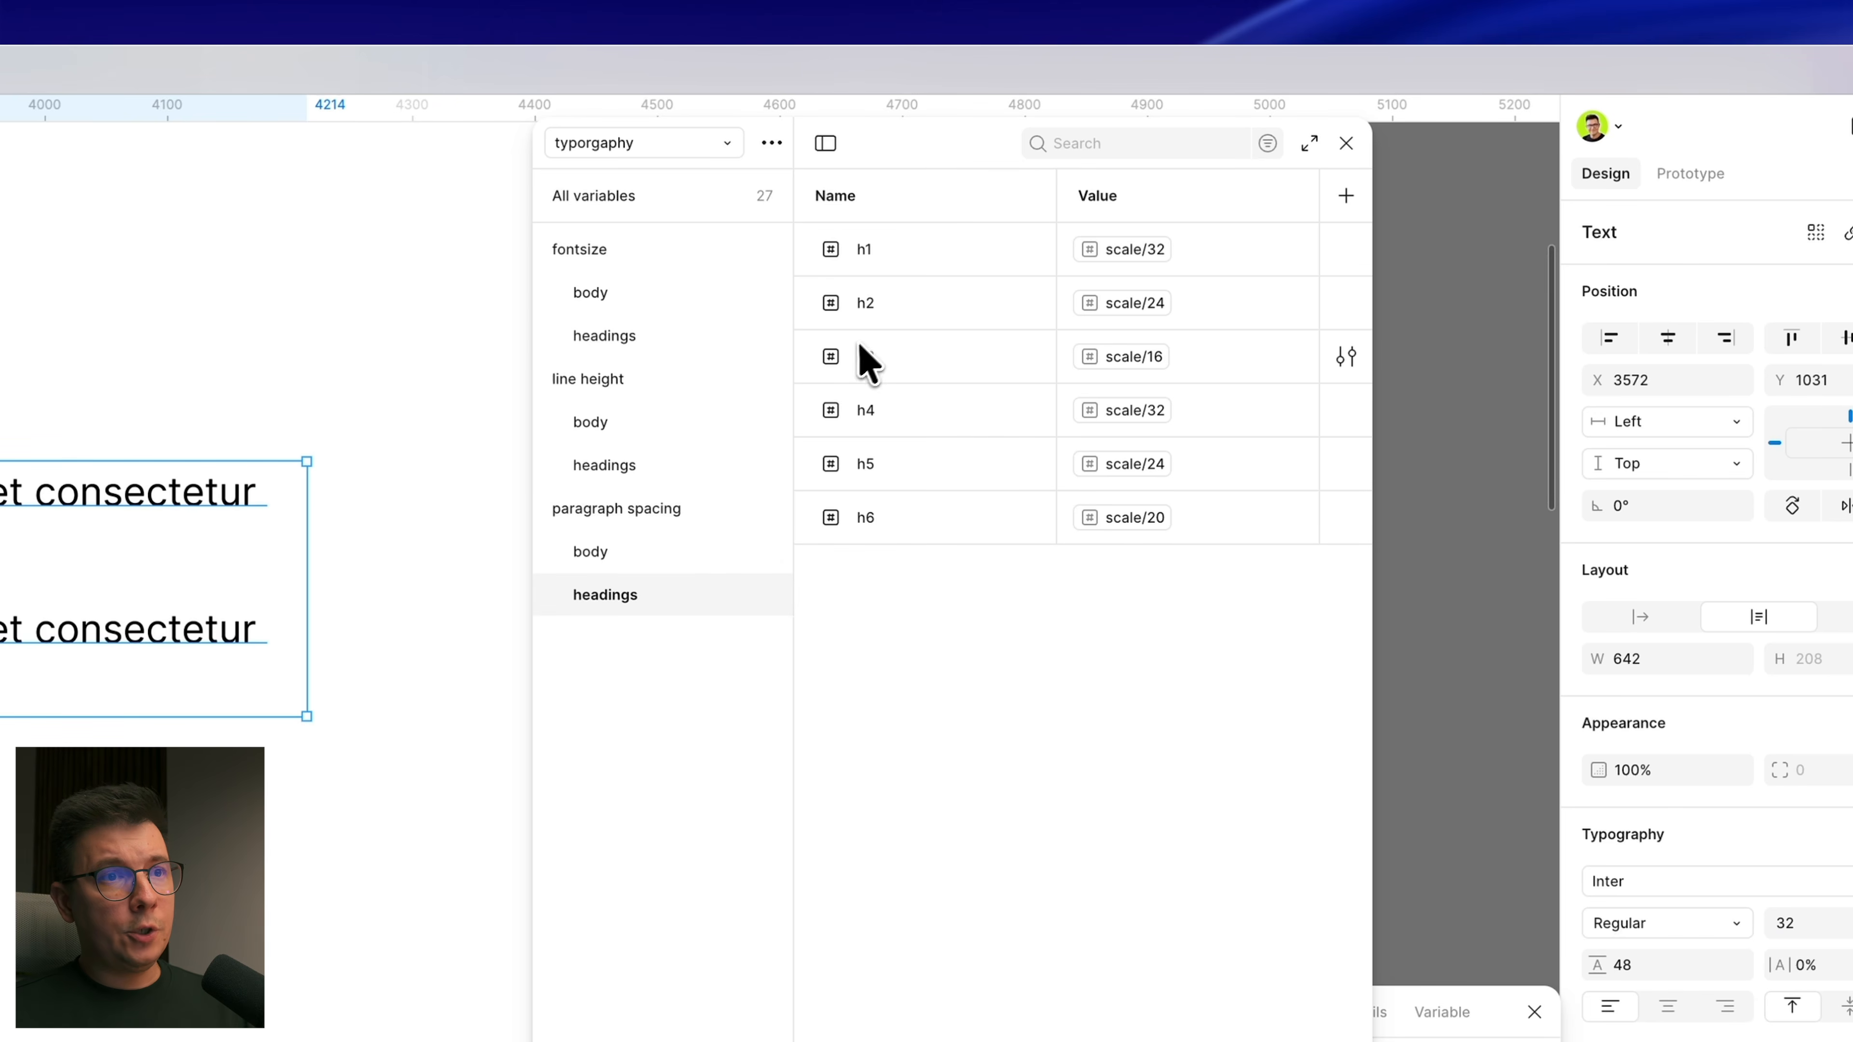
pyautogui.click(1241, 406)
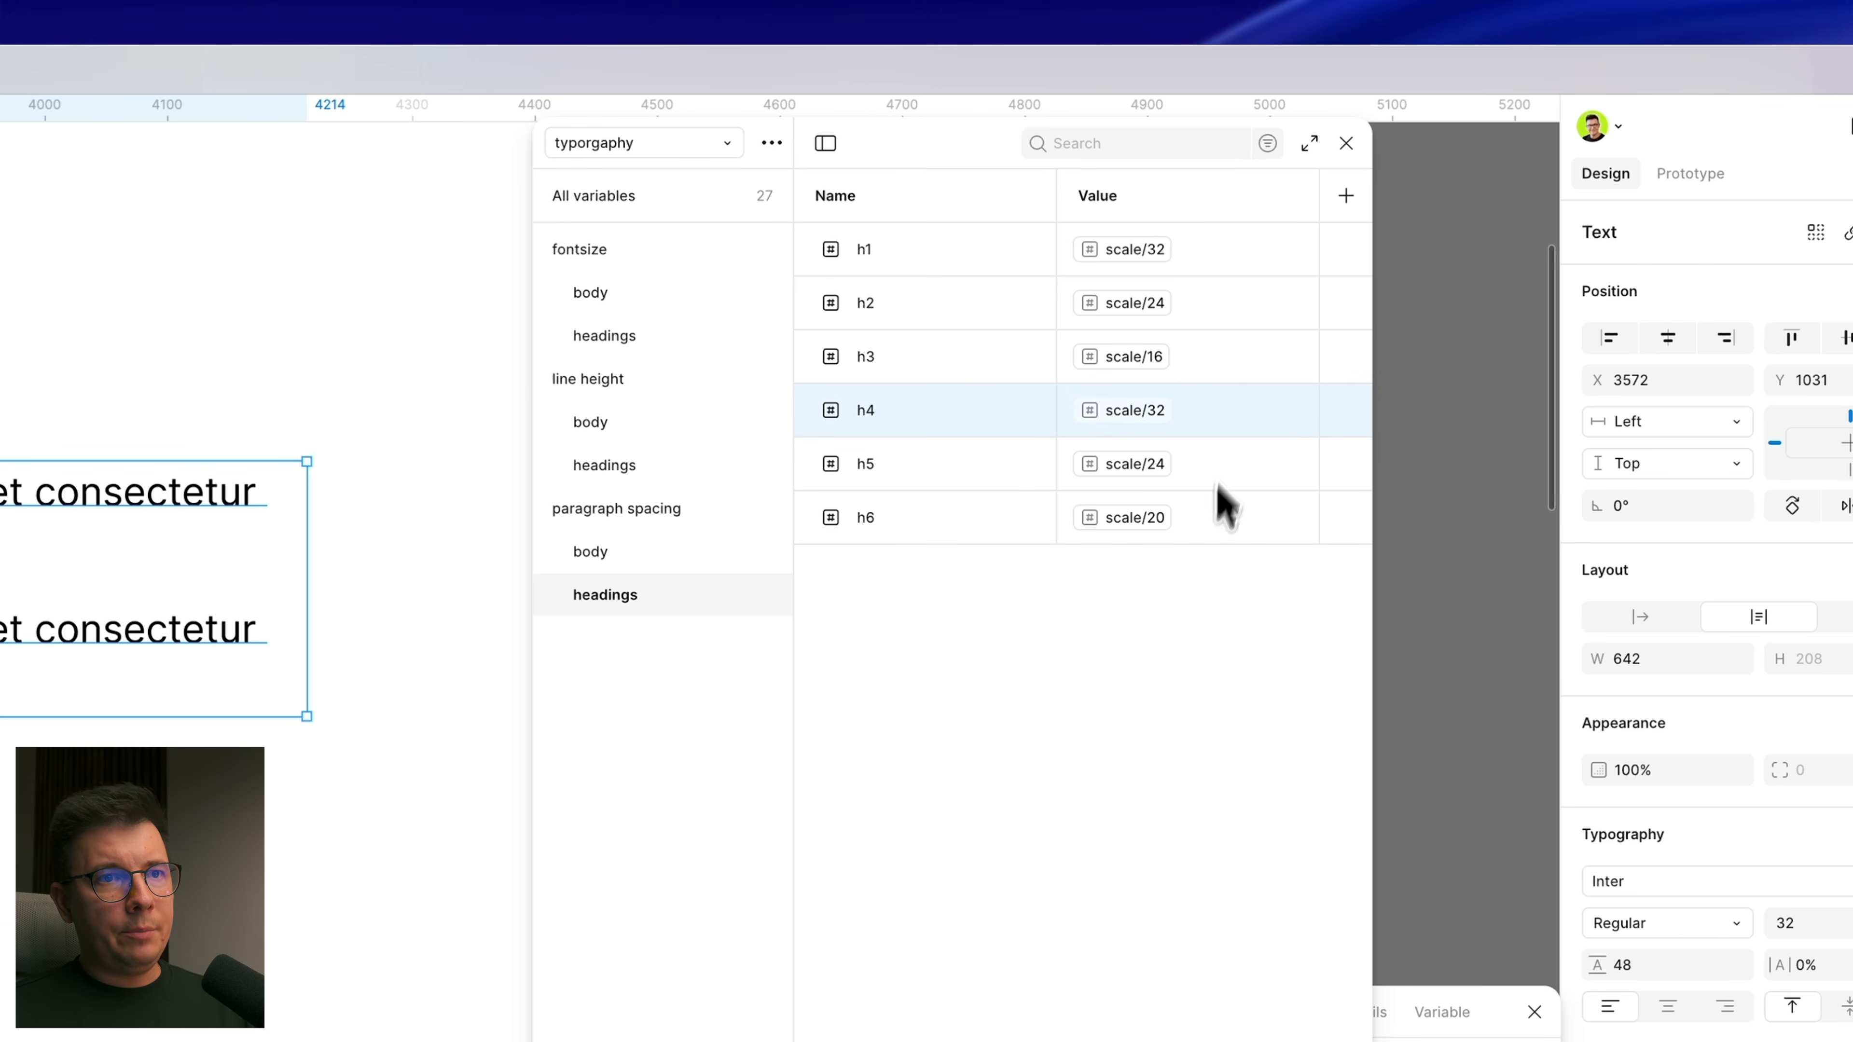
pyautogui.keyDown('shift'); pyautogui.click(1209, 531); pyautogui.keyUp('shift')
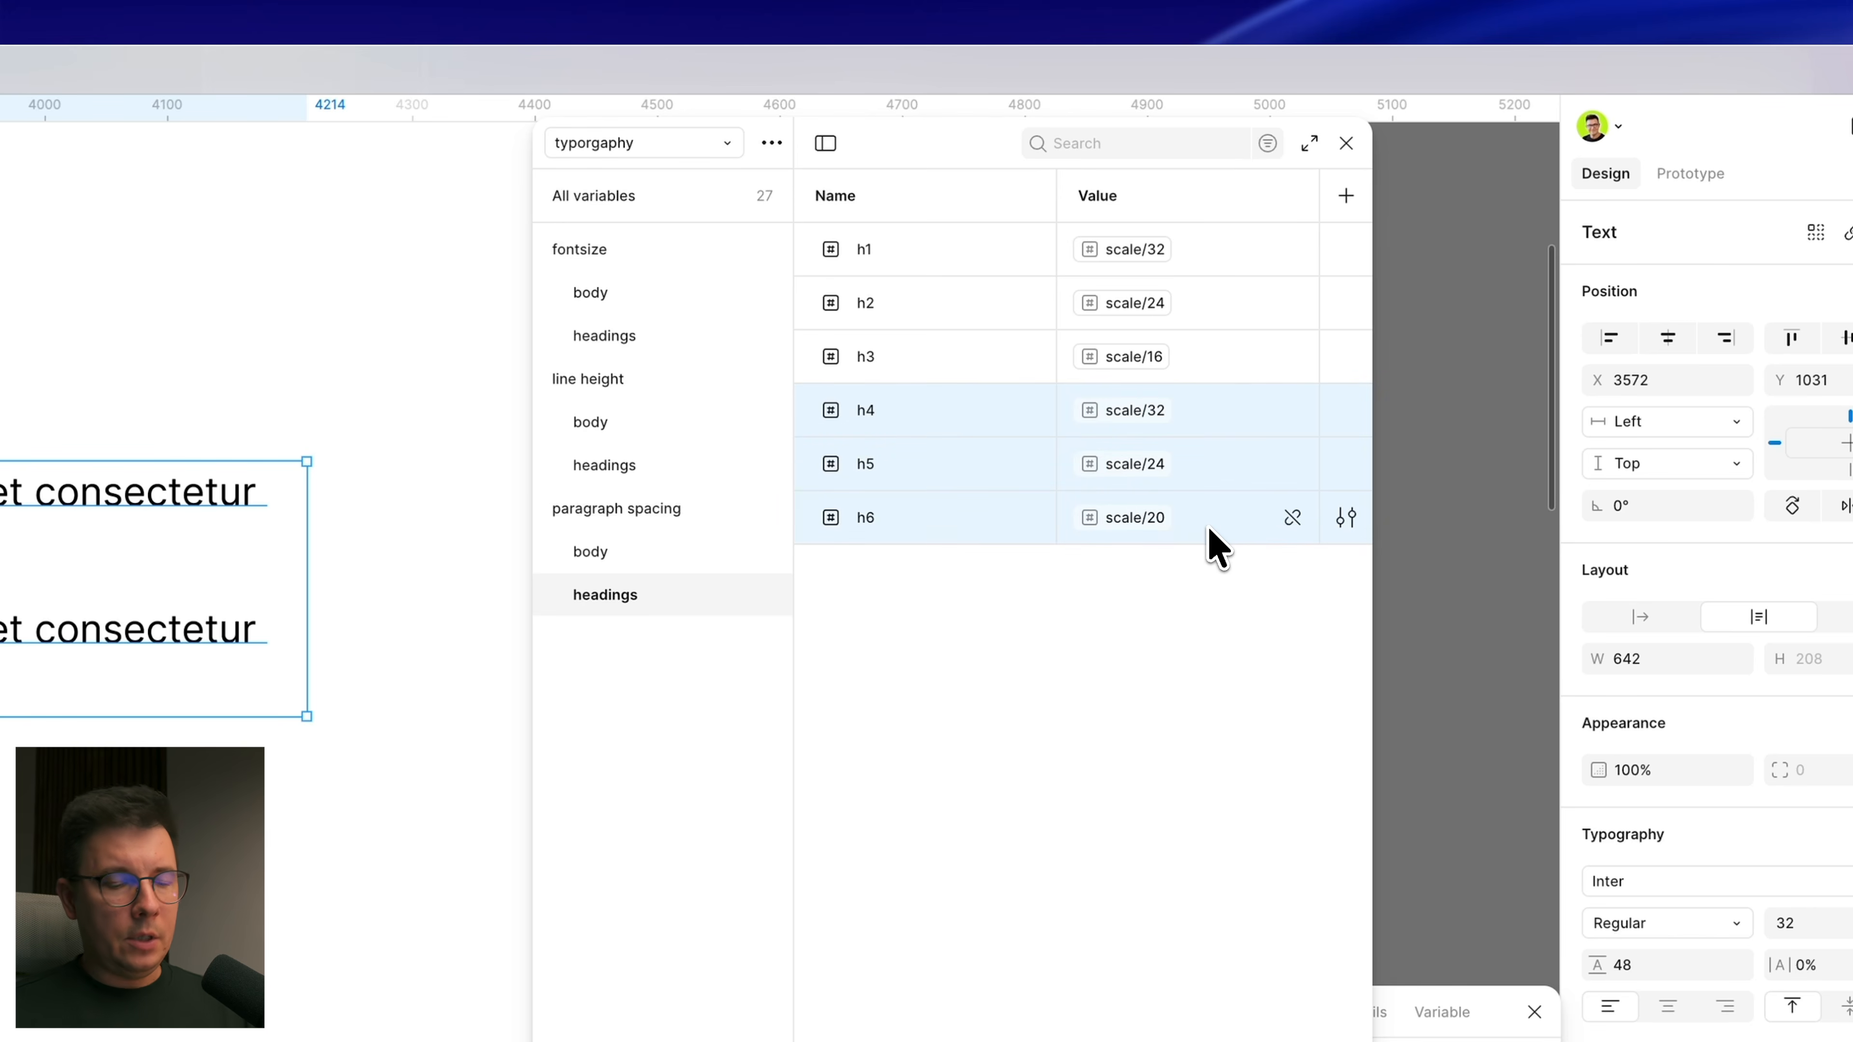
pyautogui.rightClick(1233, 476)
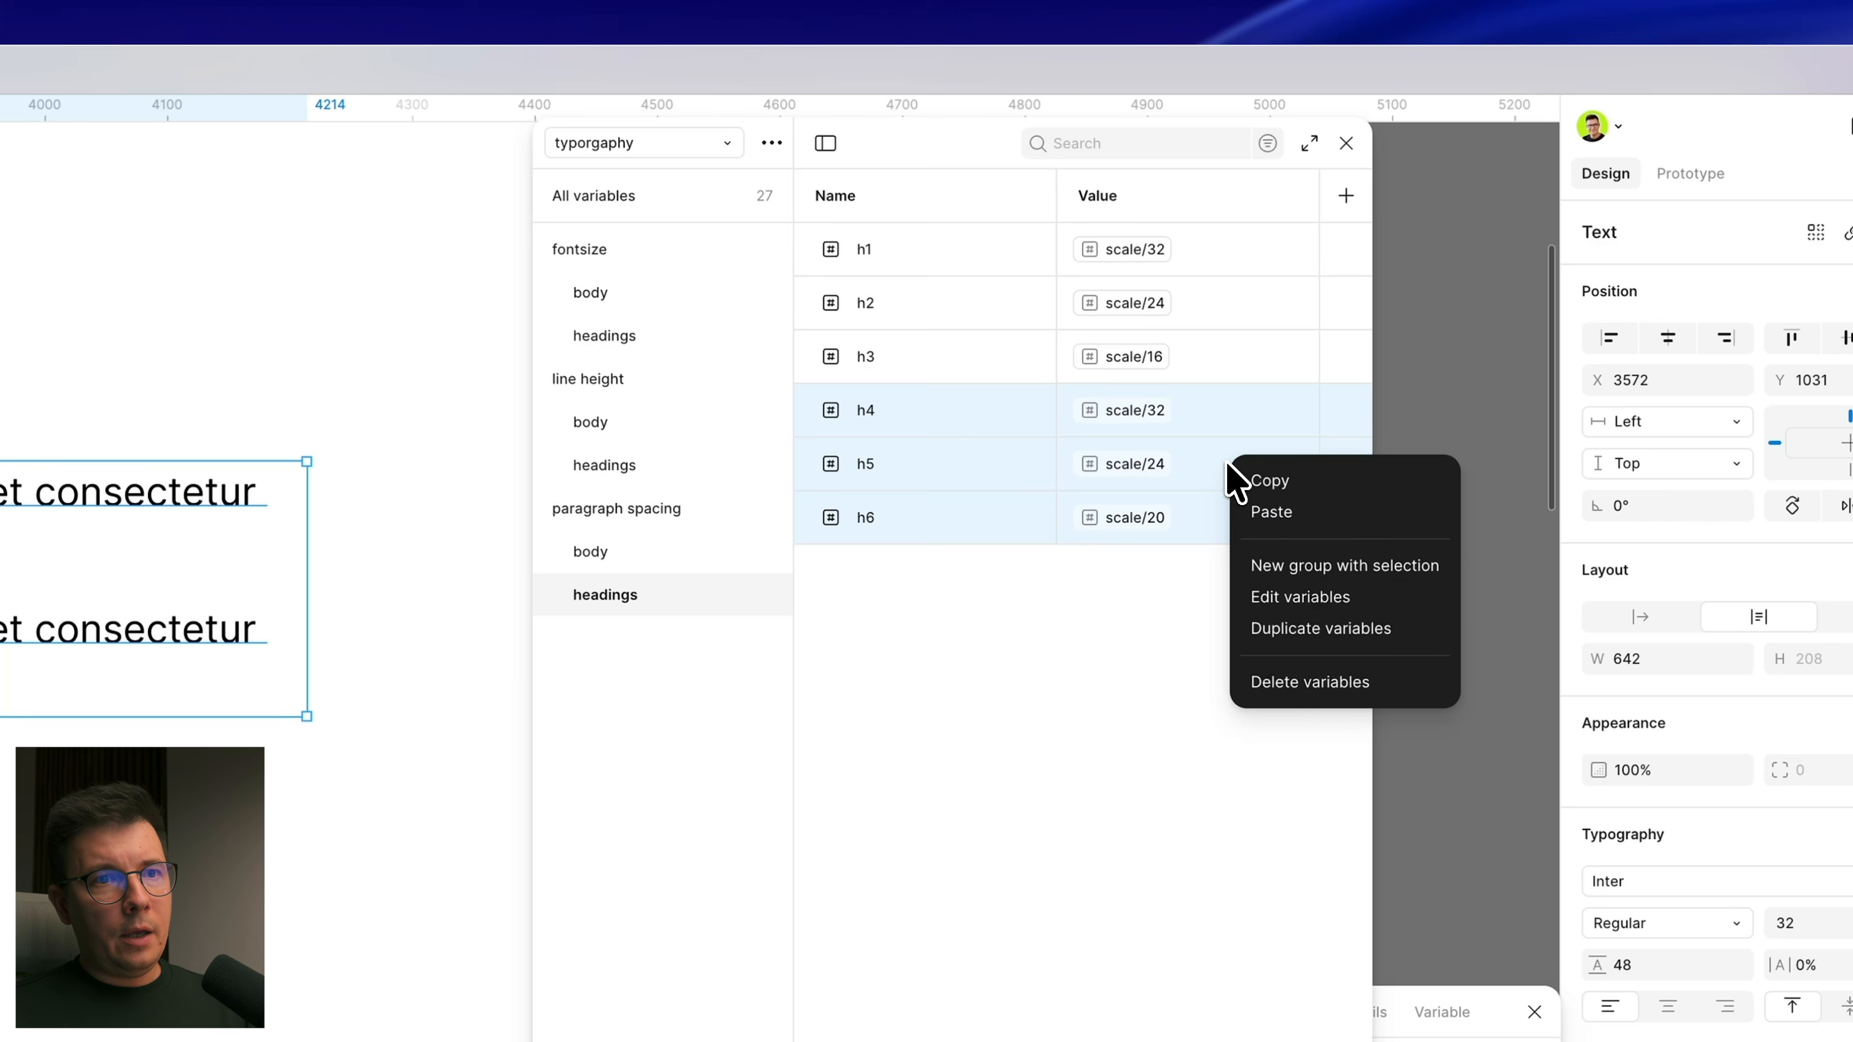
pyautogui.click(1330, 682)
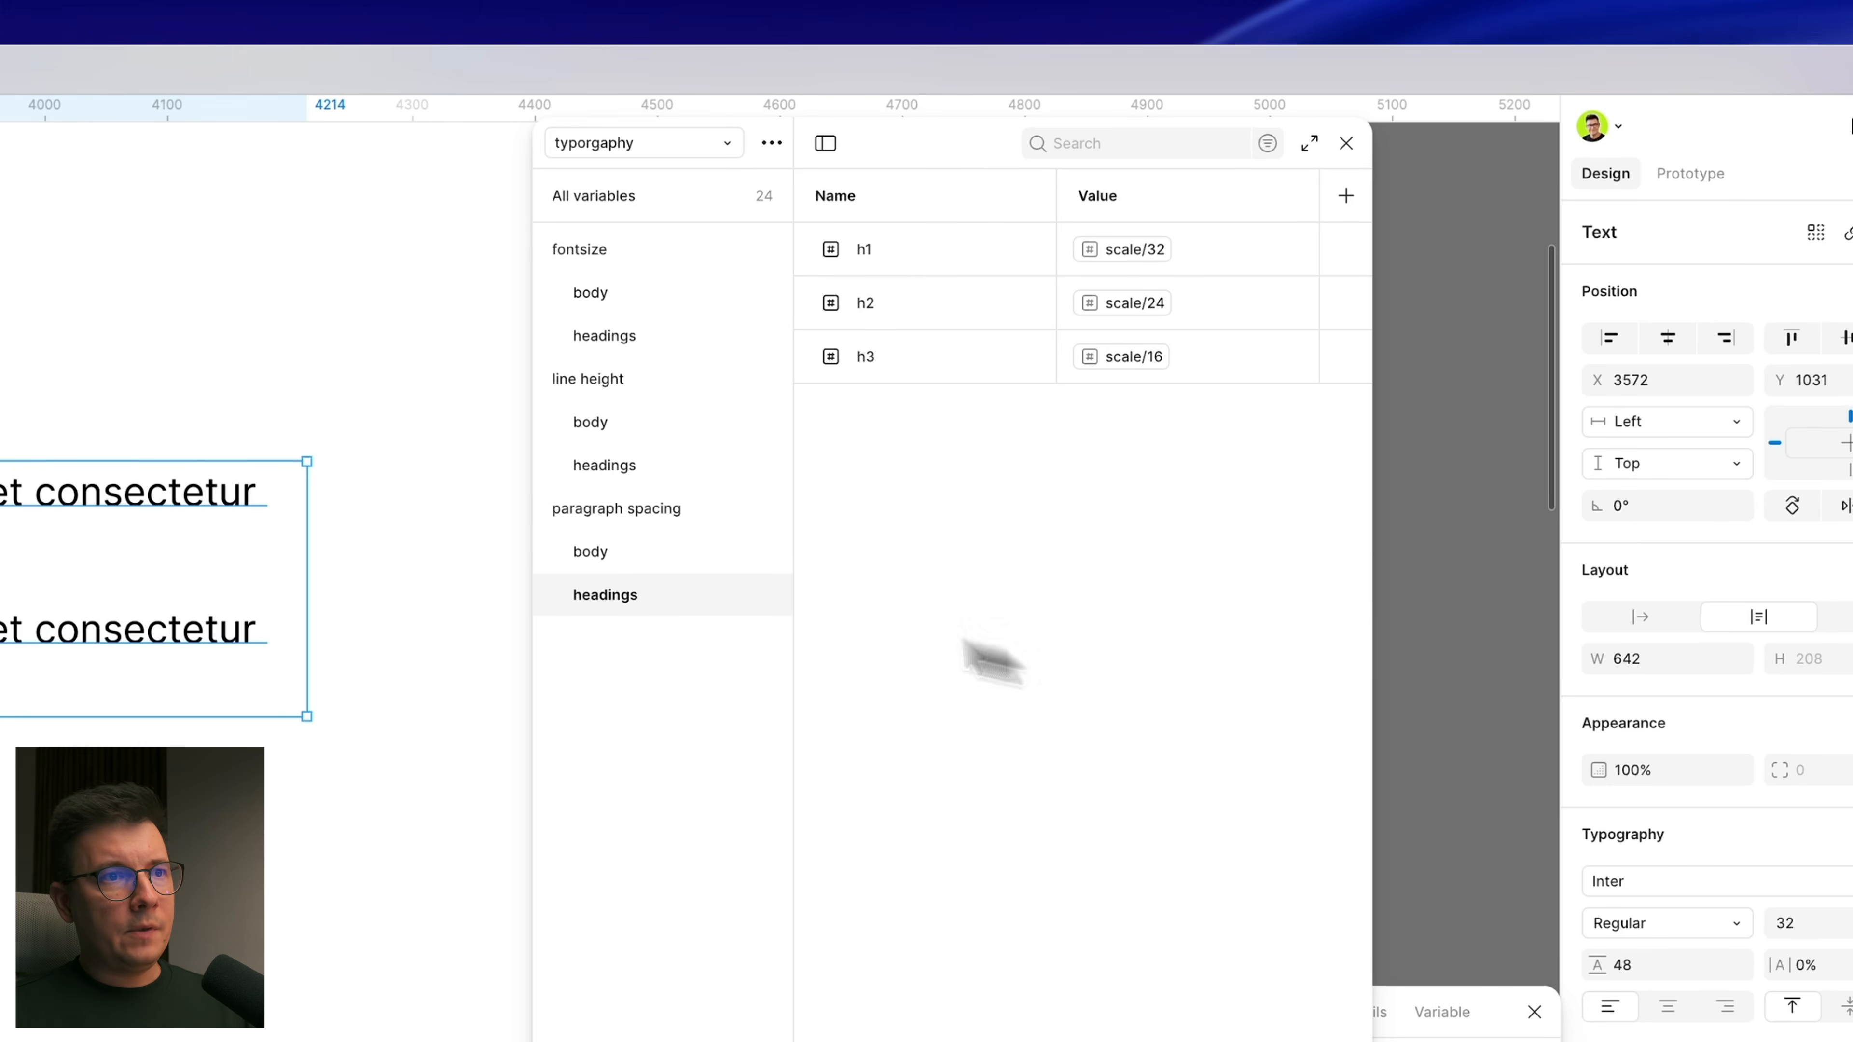
# Step: Delete the h4, h5 and h6 variables from the line height headings group
pyautogui.click(621, 467)
pyautogui.click(913, 414)
pyautogui.keyDown('shift'); pyautogui.click(945, 515); pyautogui.keyUp('shift')
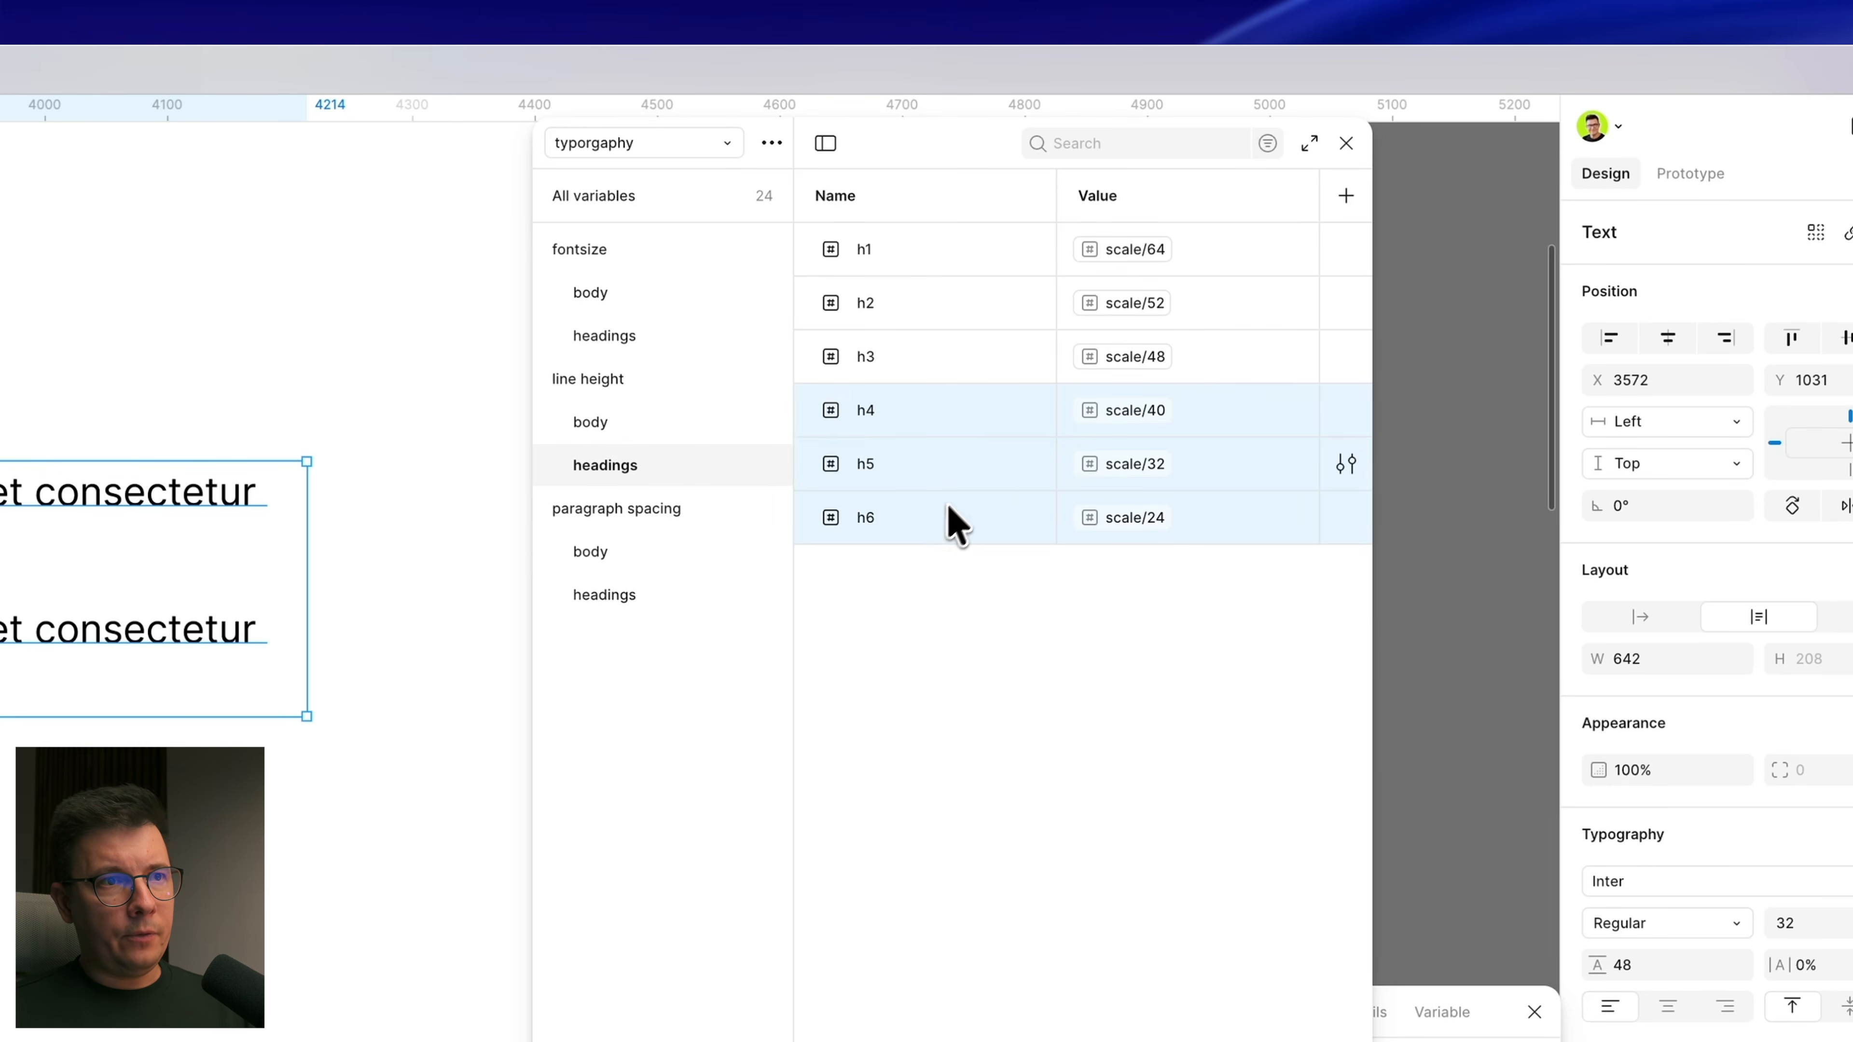
pyautogui.rightClick(965, 472)
pyautogui.press('Escape')
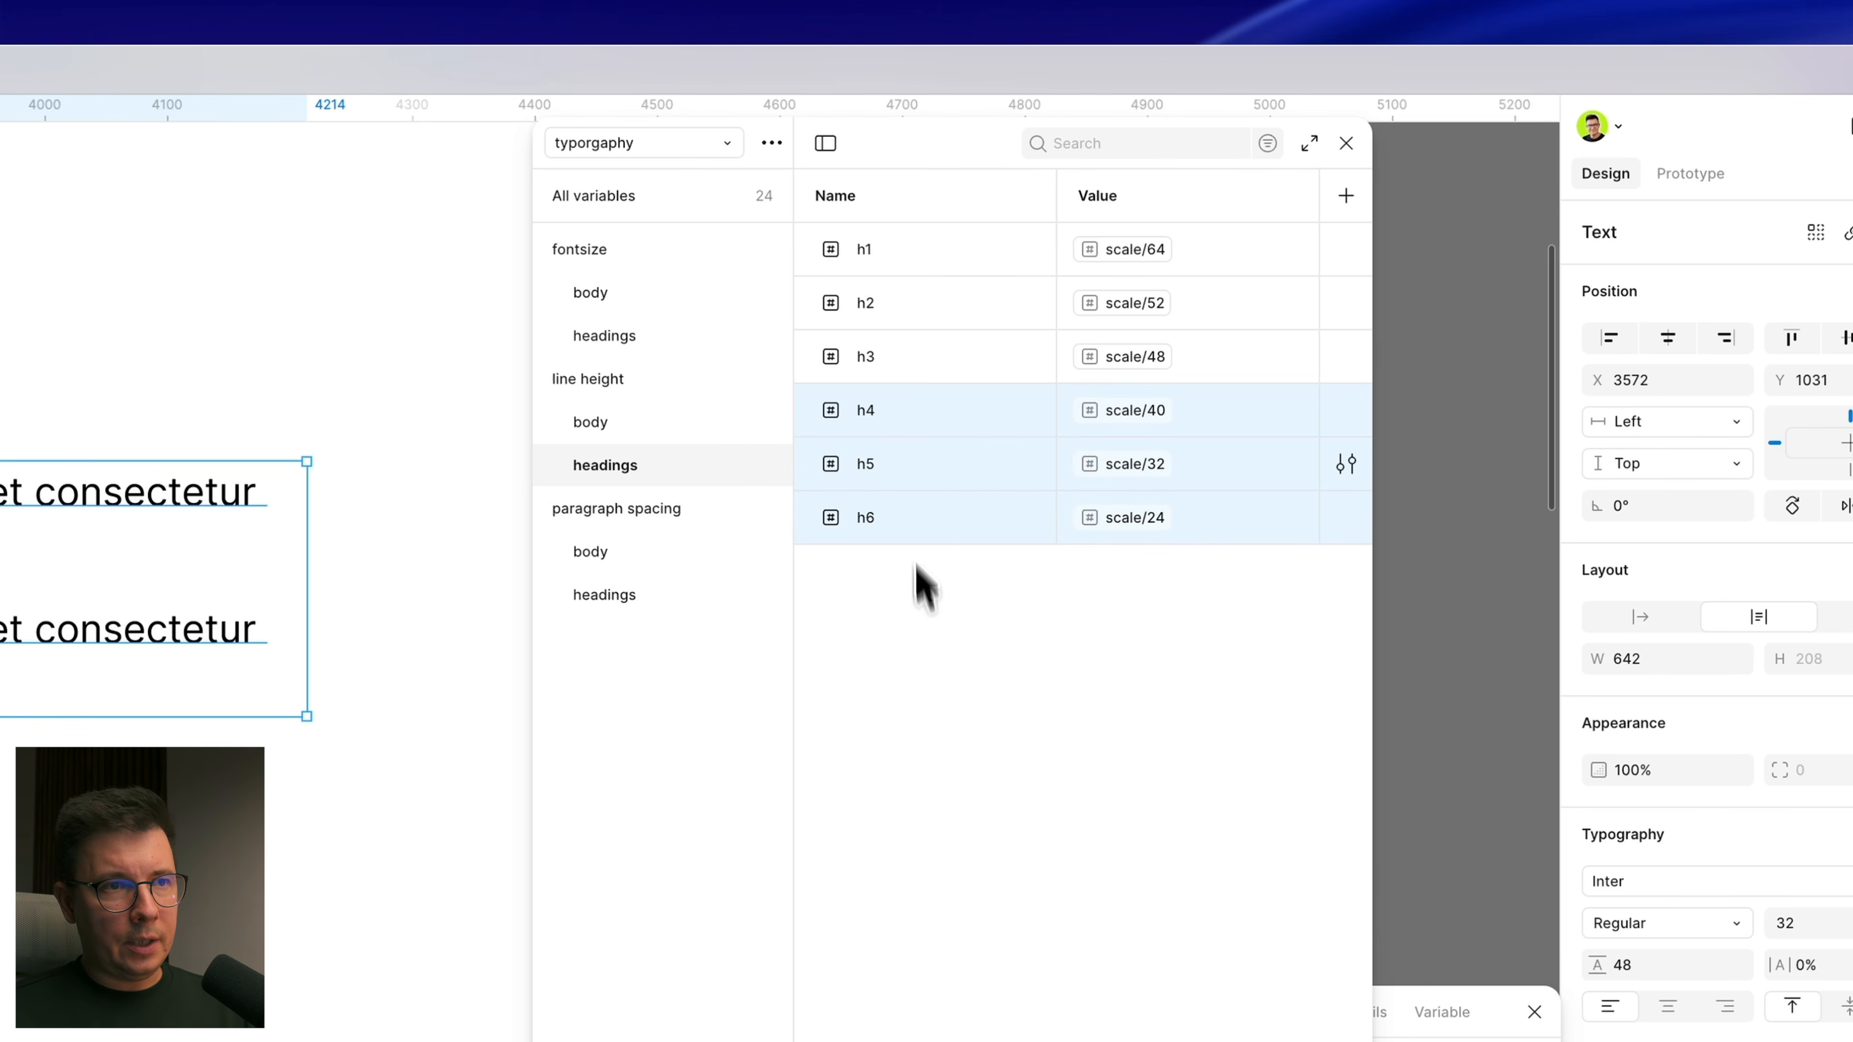
pyautogui.rightClick(967, 475)
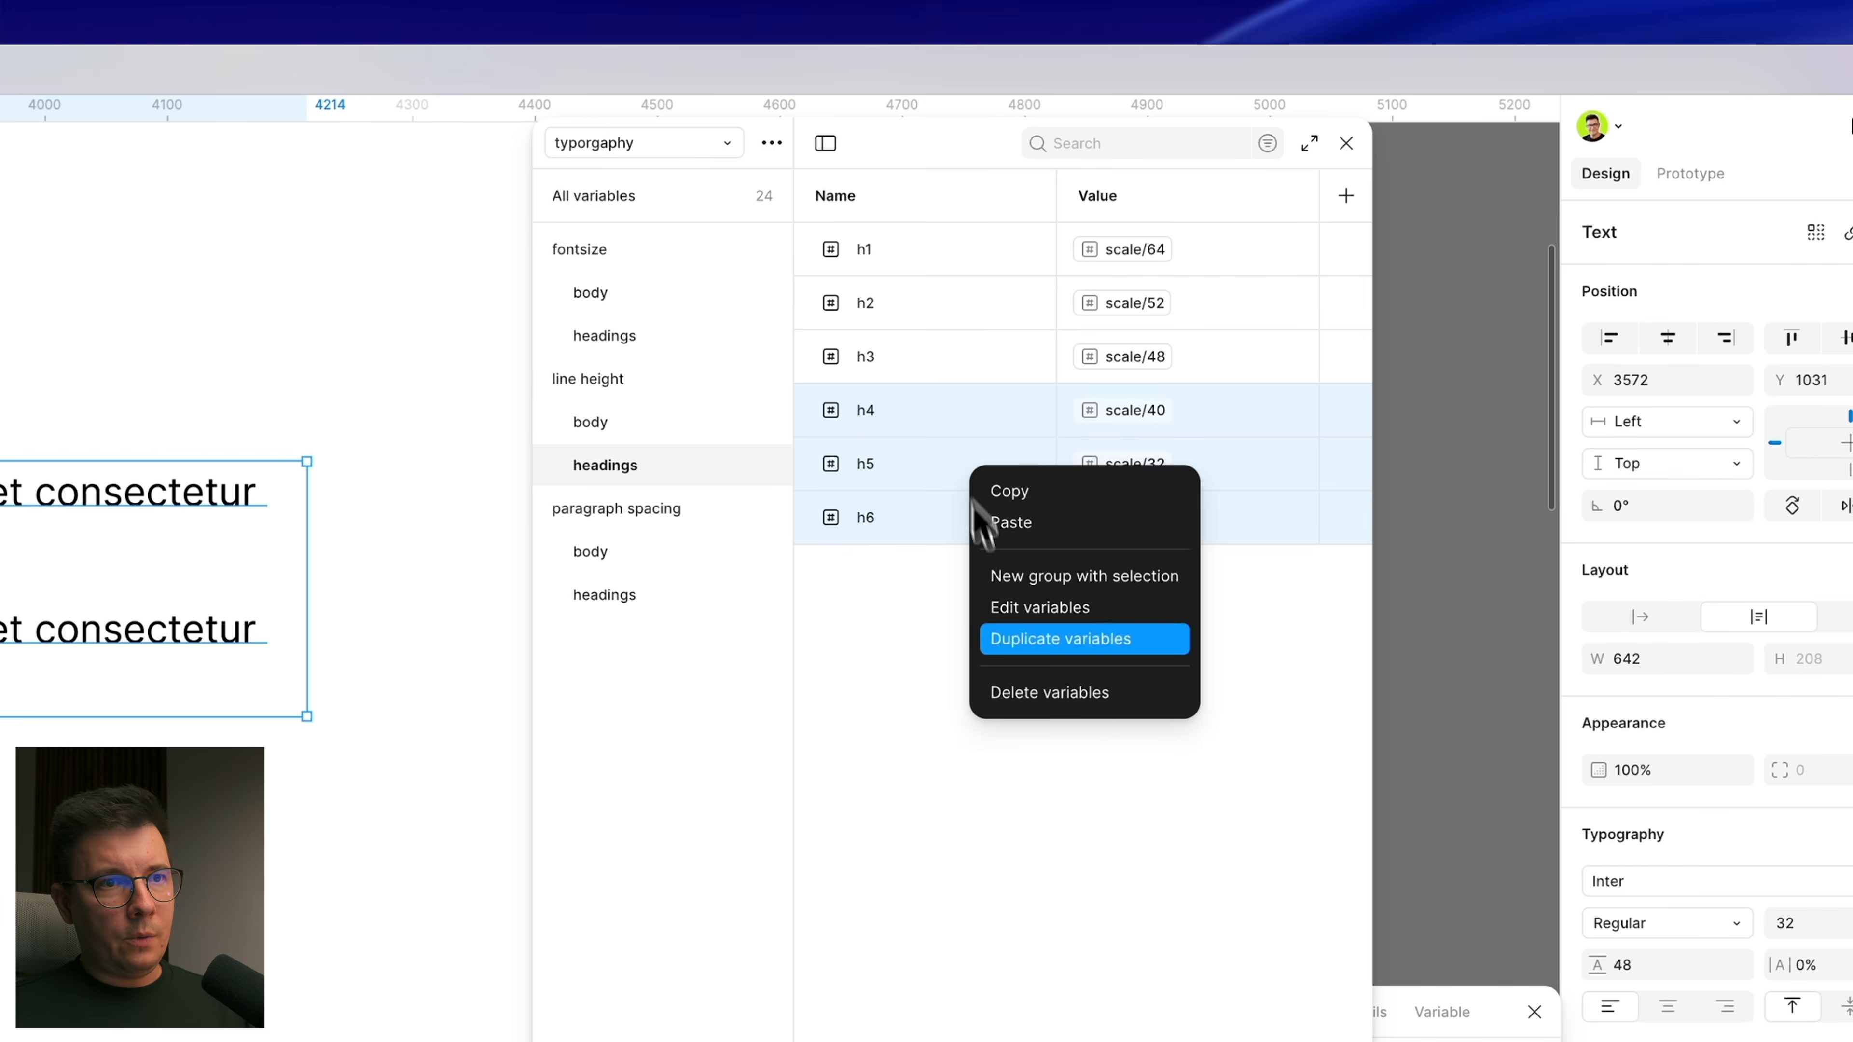
pyautogui.click(1015, 699)
# Step: Delete the h4, h5 and h6 variables from the fontsize headings group
pyautogui.click(615, 334)
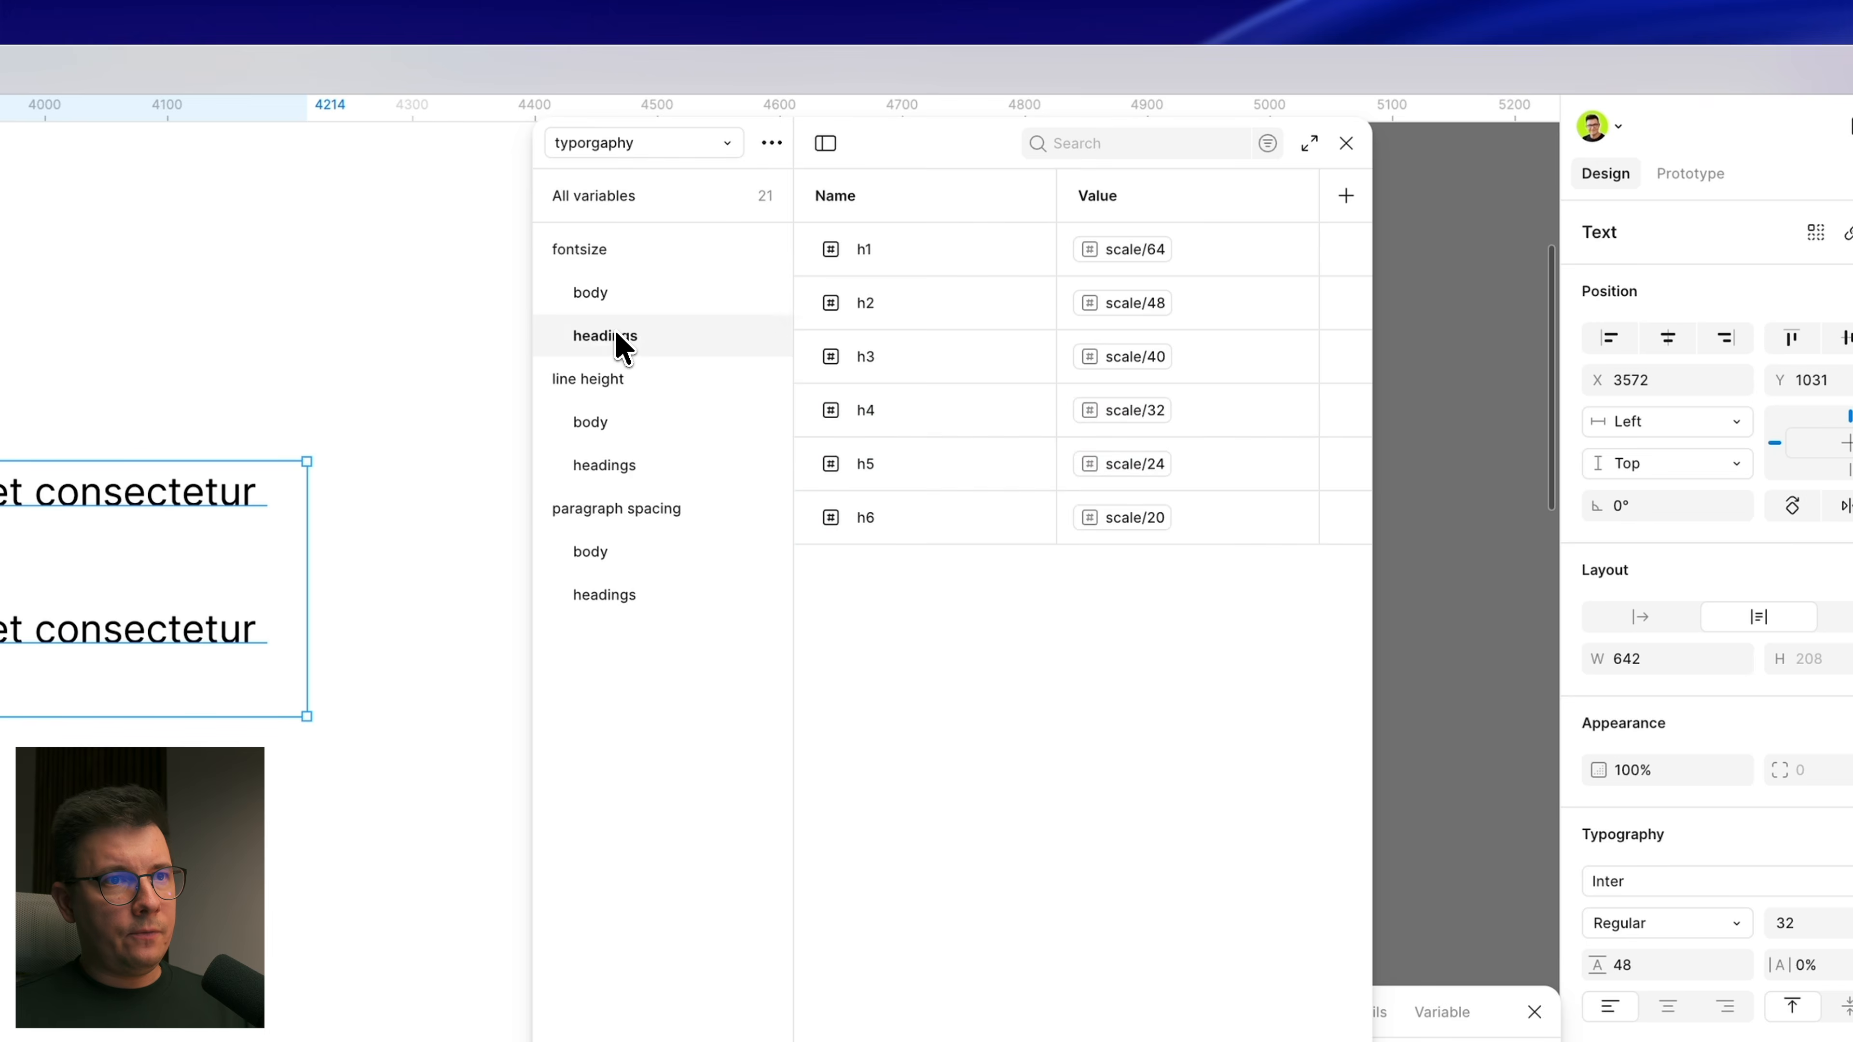
pyautogui.click(931, 415)
pyautogui.keyDown('shift'); pyautogui.click(969, 518); pyautogui.keyUp('shift')
pyautogui.rightClick(976, 467)
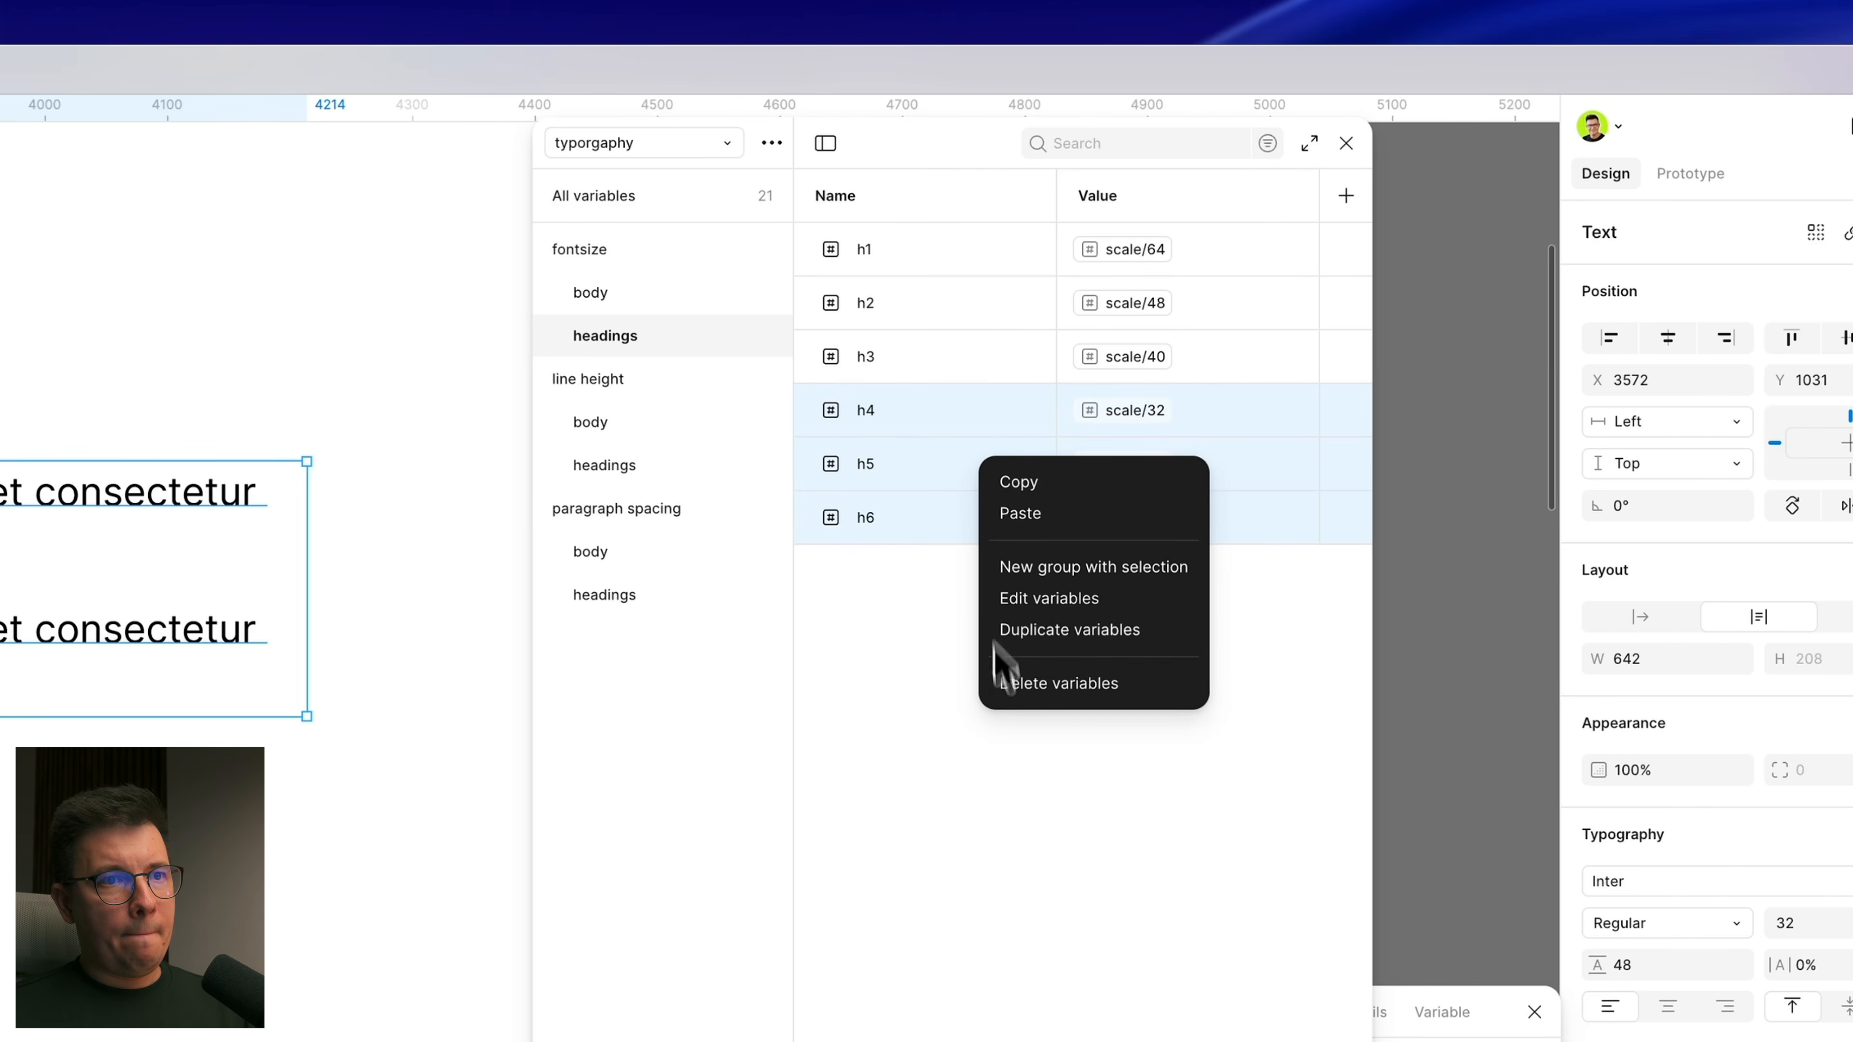
pyautogui.click(1026, 696)
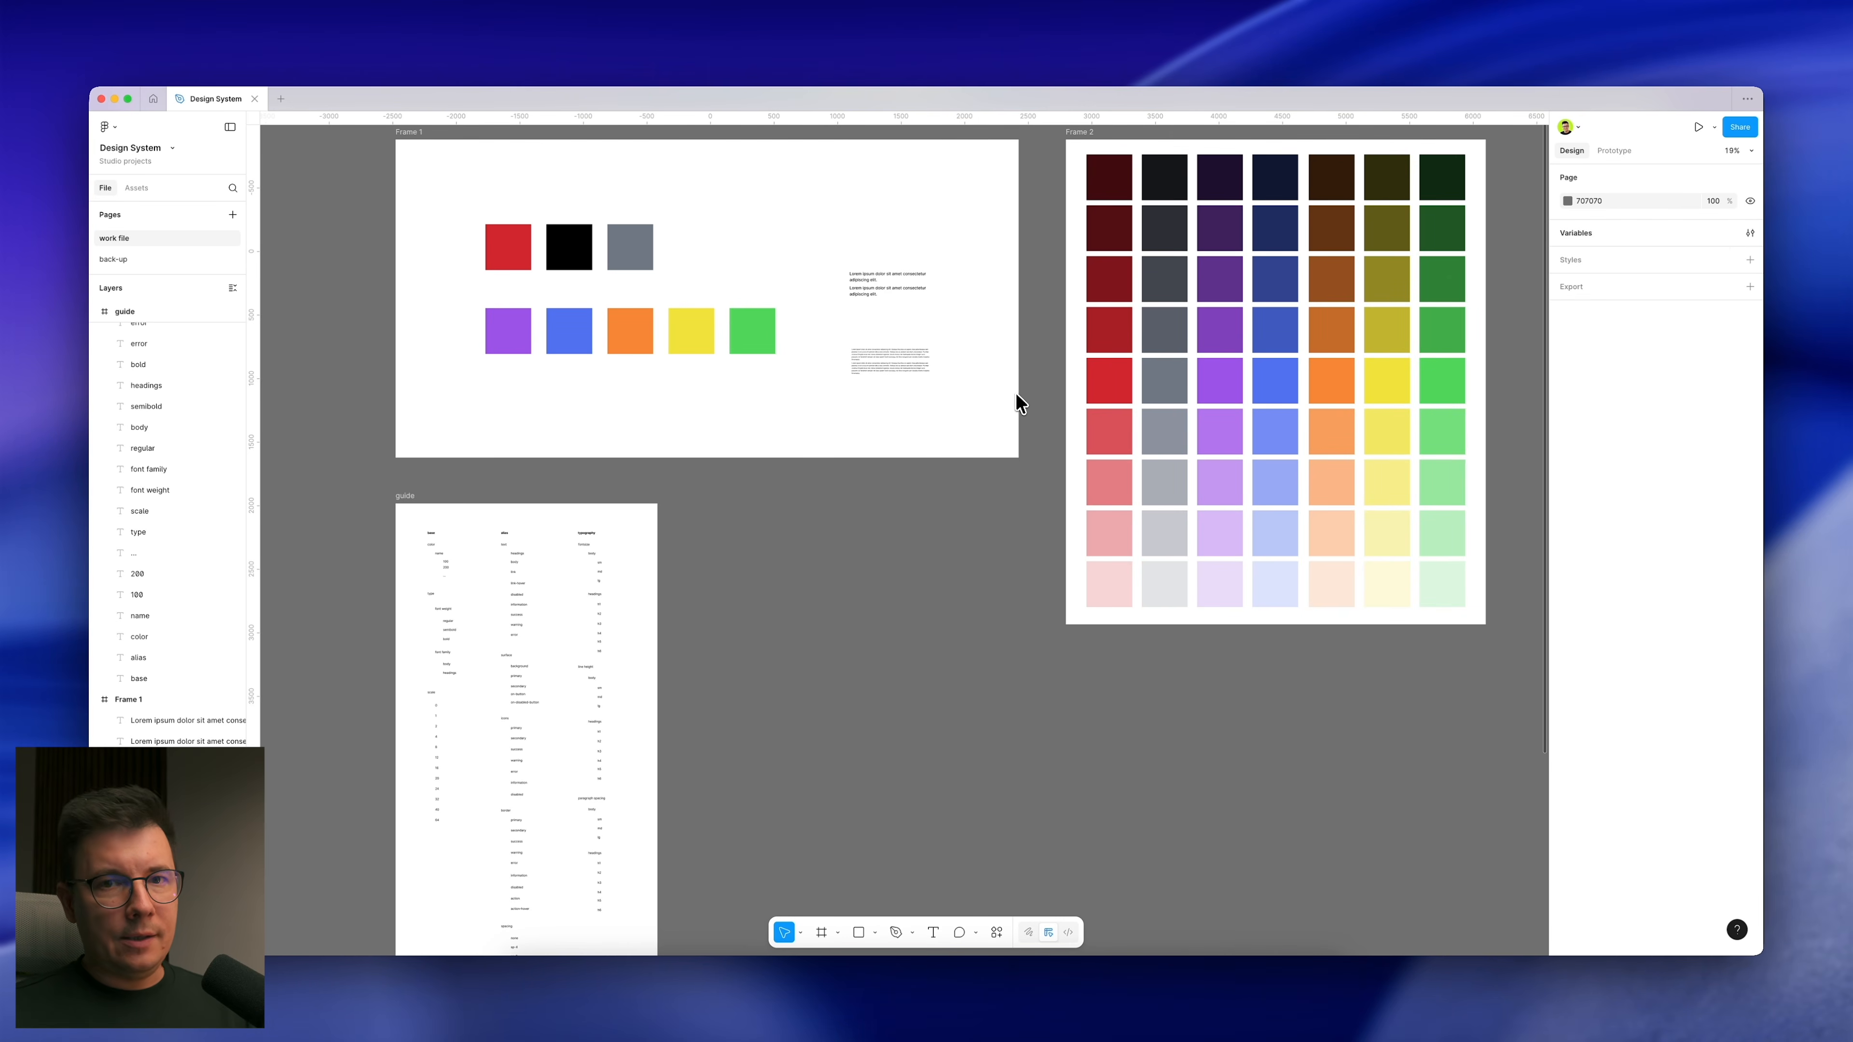
# Step: Add a text layer reading "button" in Frame 1 above the heading sample text
pyautogui.scroll(5, 941, 363)
pyautogui.scroll(5, 873, 310)
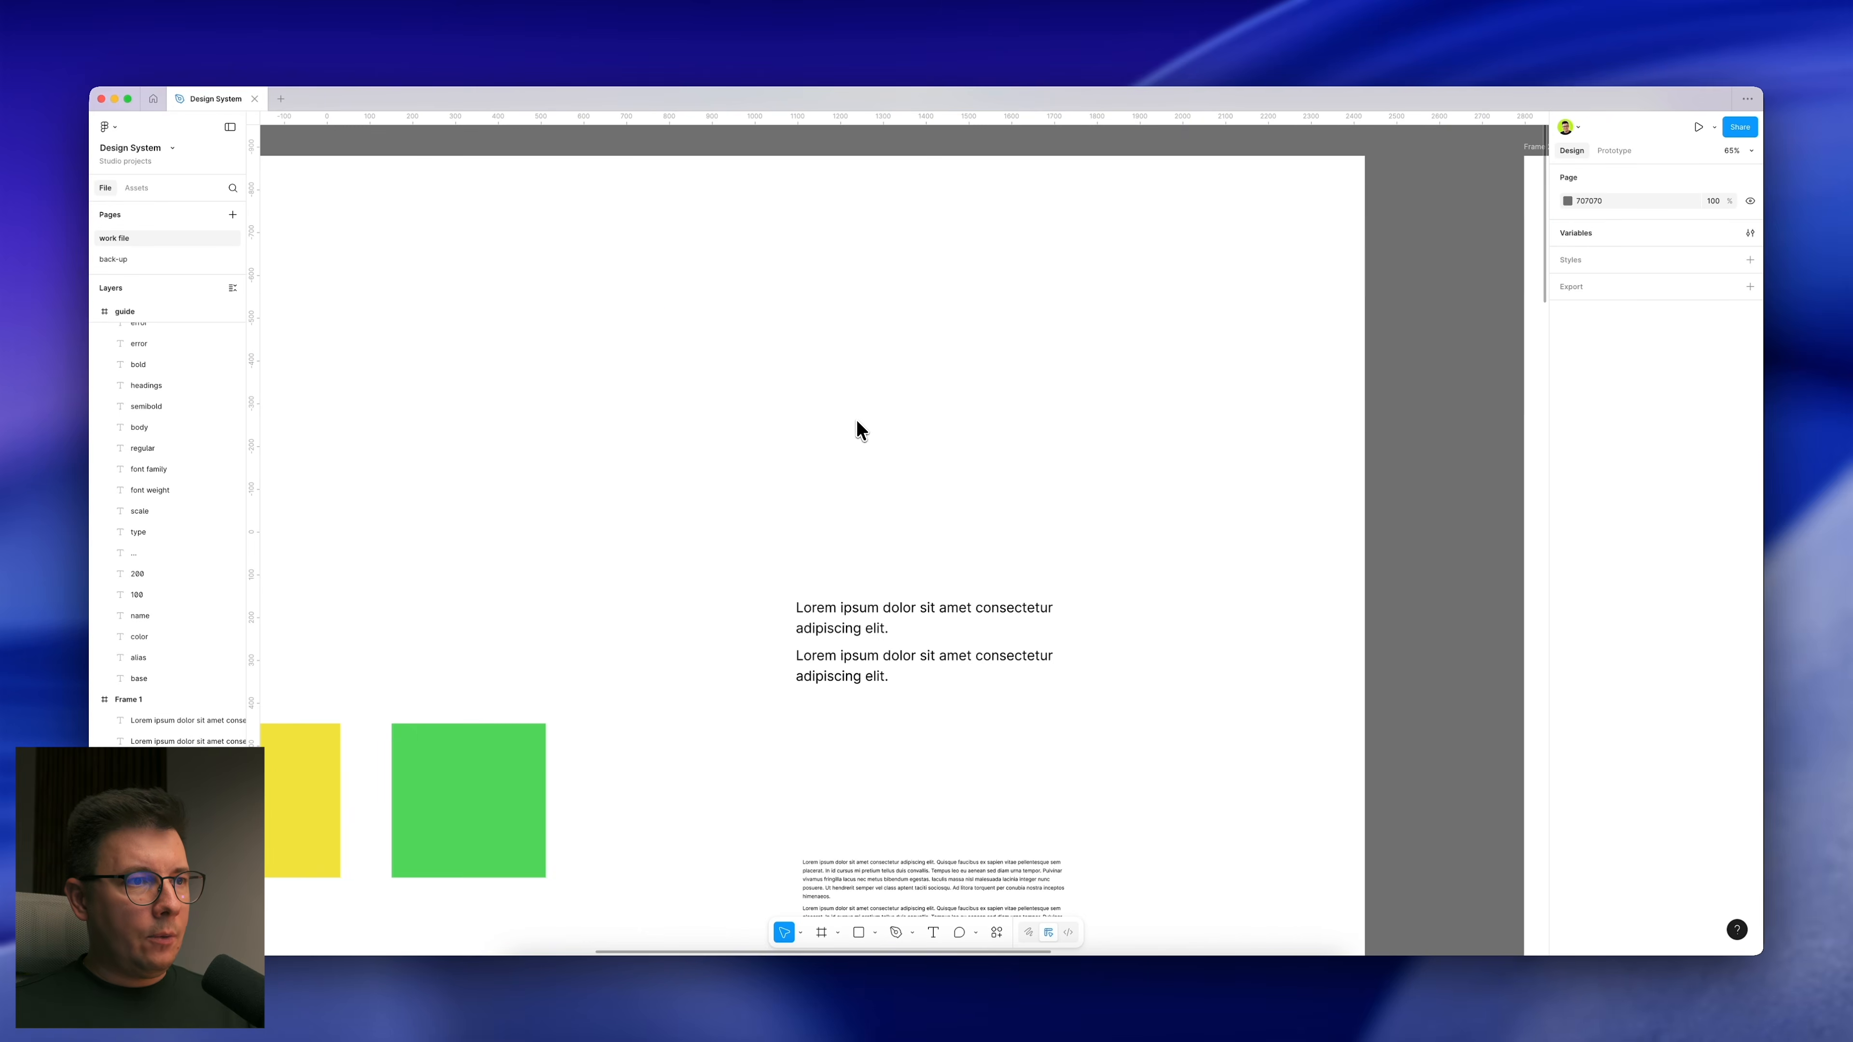
pyautogui.scroll(-3, 856, 426)
pyautogui.scroll(5, 918, 489)
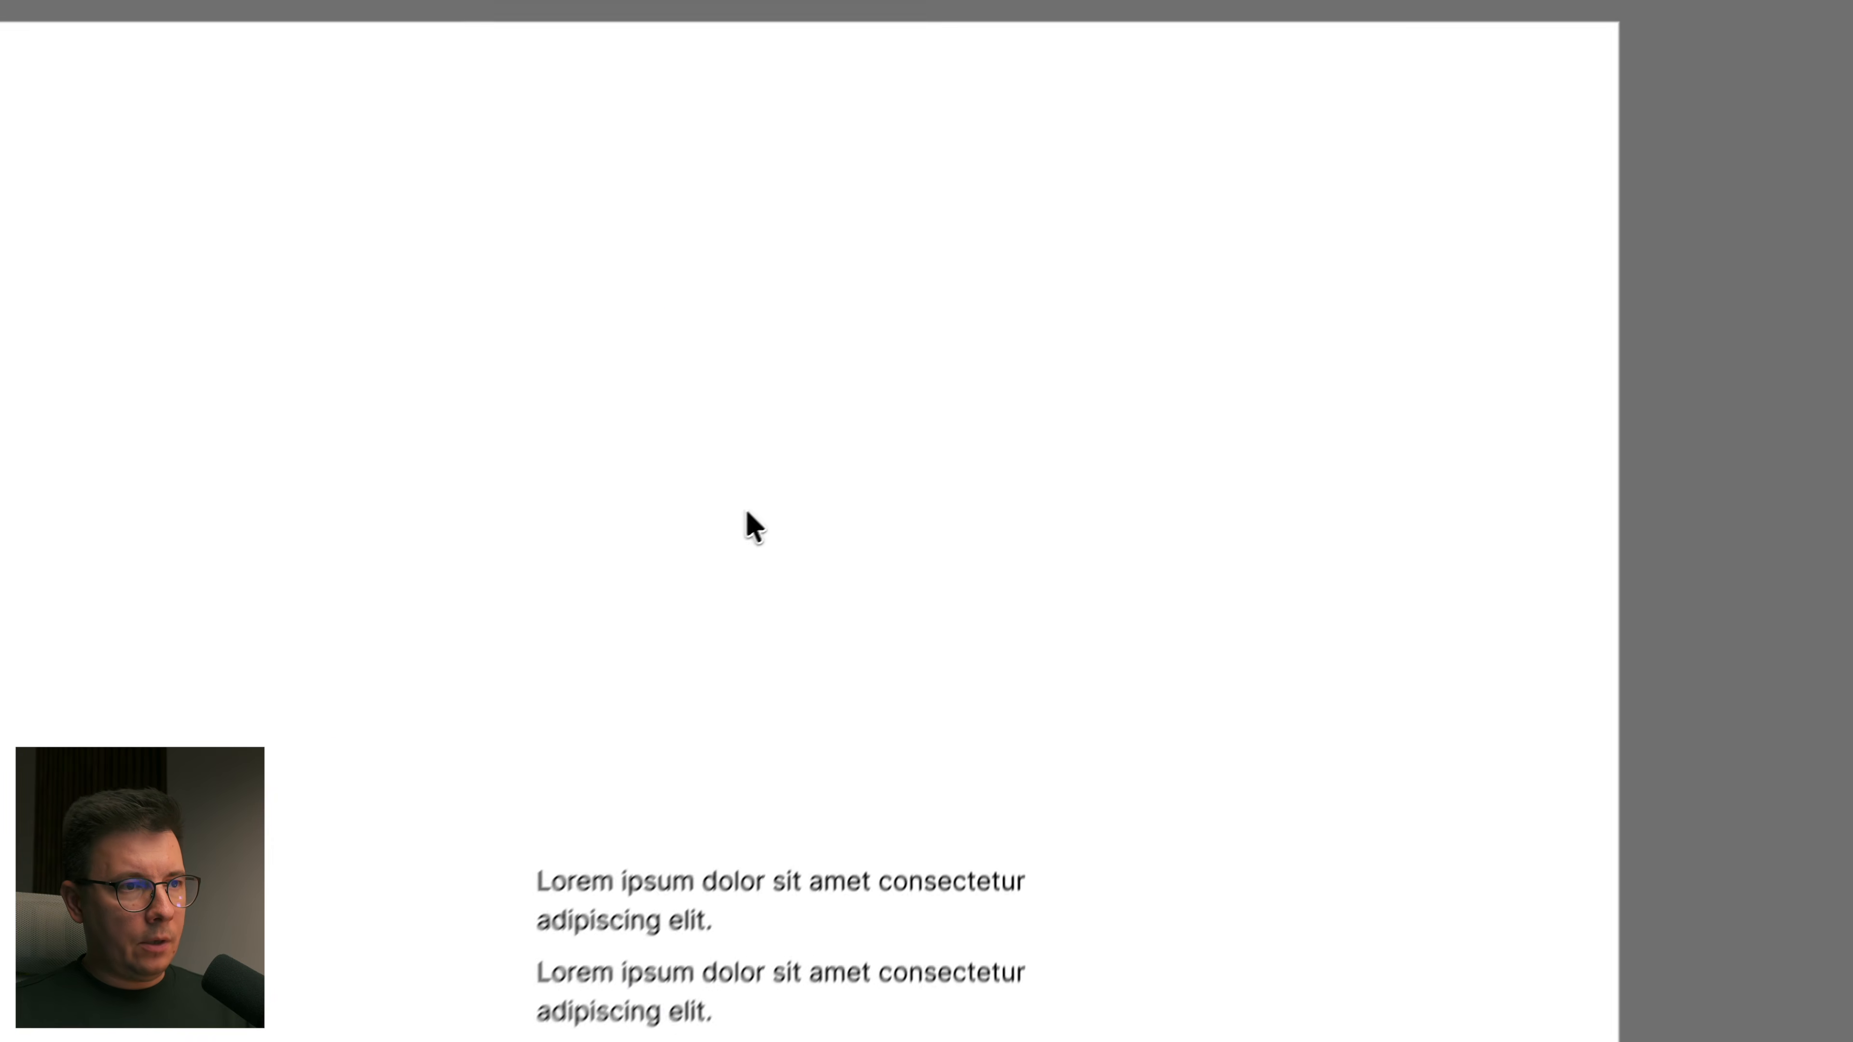
pyautogui.click(746, 511)
pyautogui.write('button')
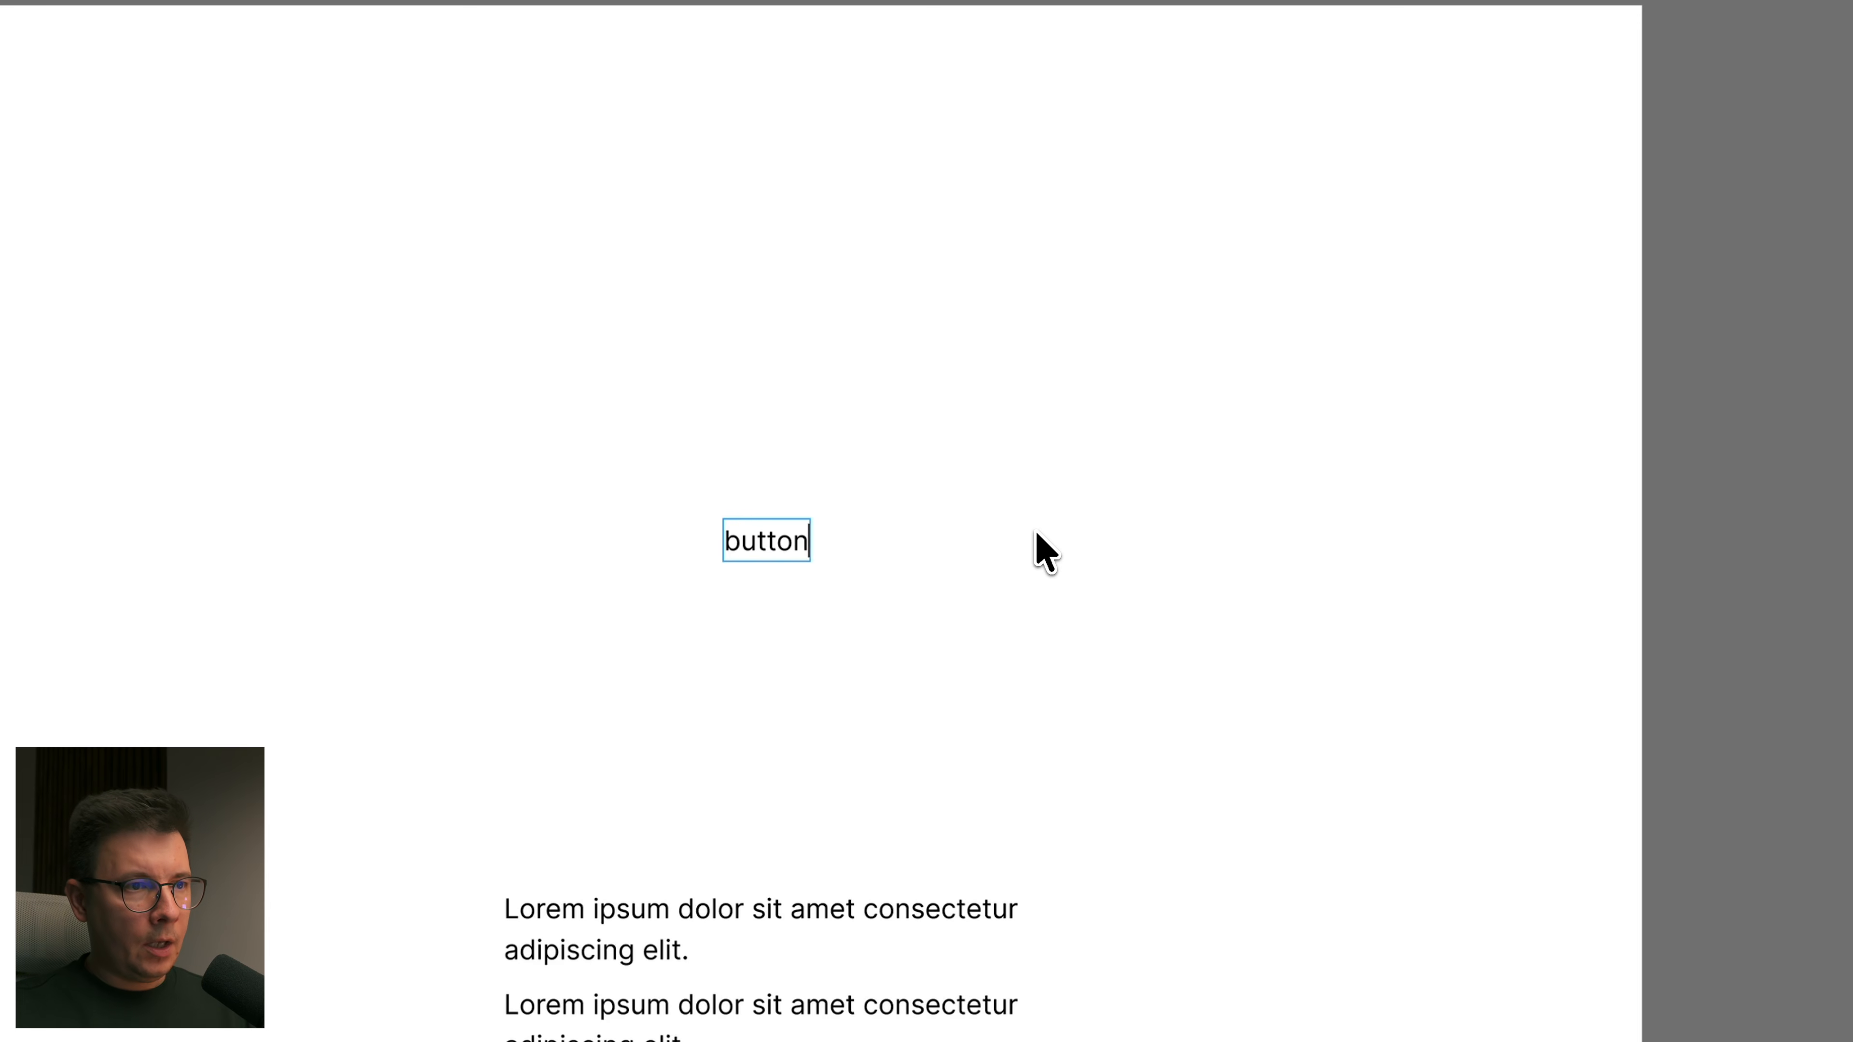
pyautogui.press('Return')
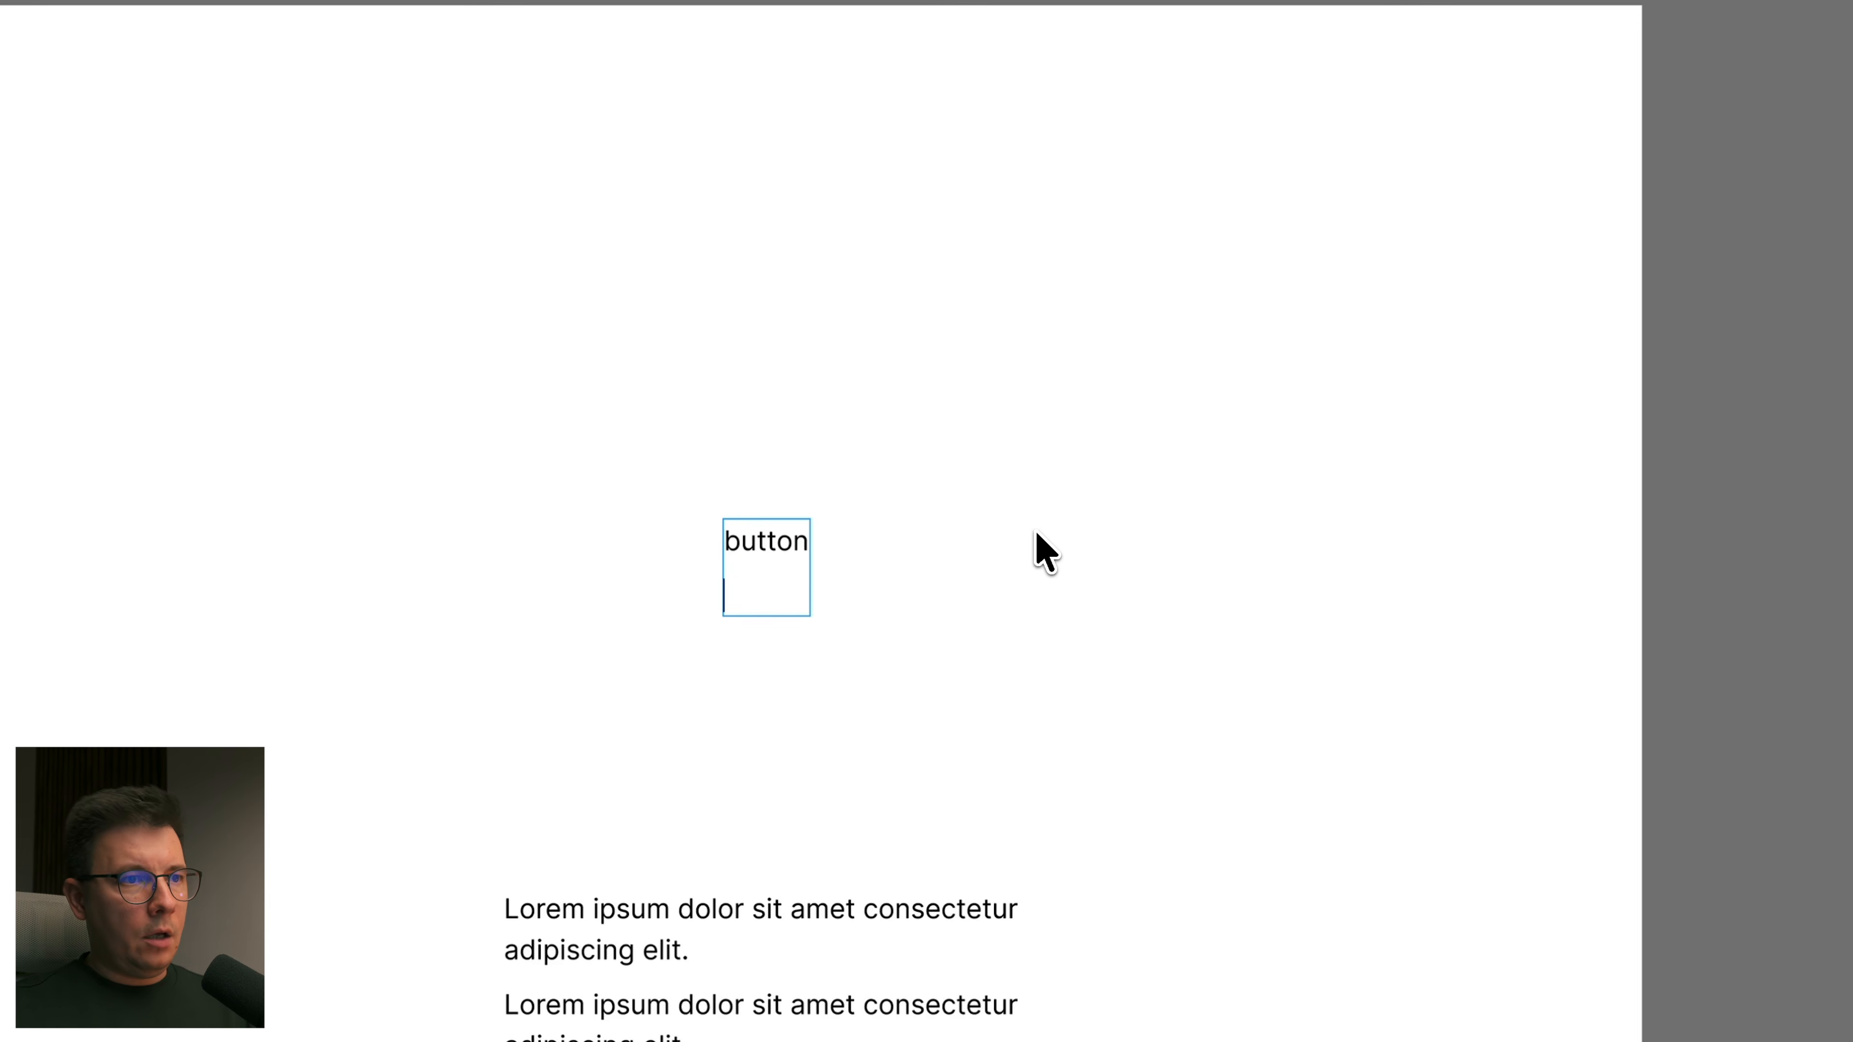
pyautogui.press('BackSpace')
pyautogui.hscroll(1, 872, 464)
pyautogui.press('Escape')
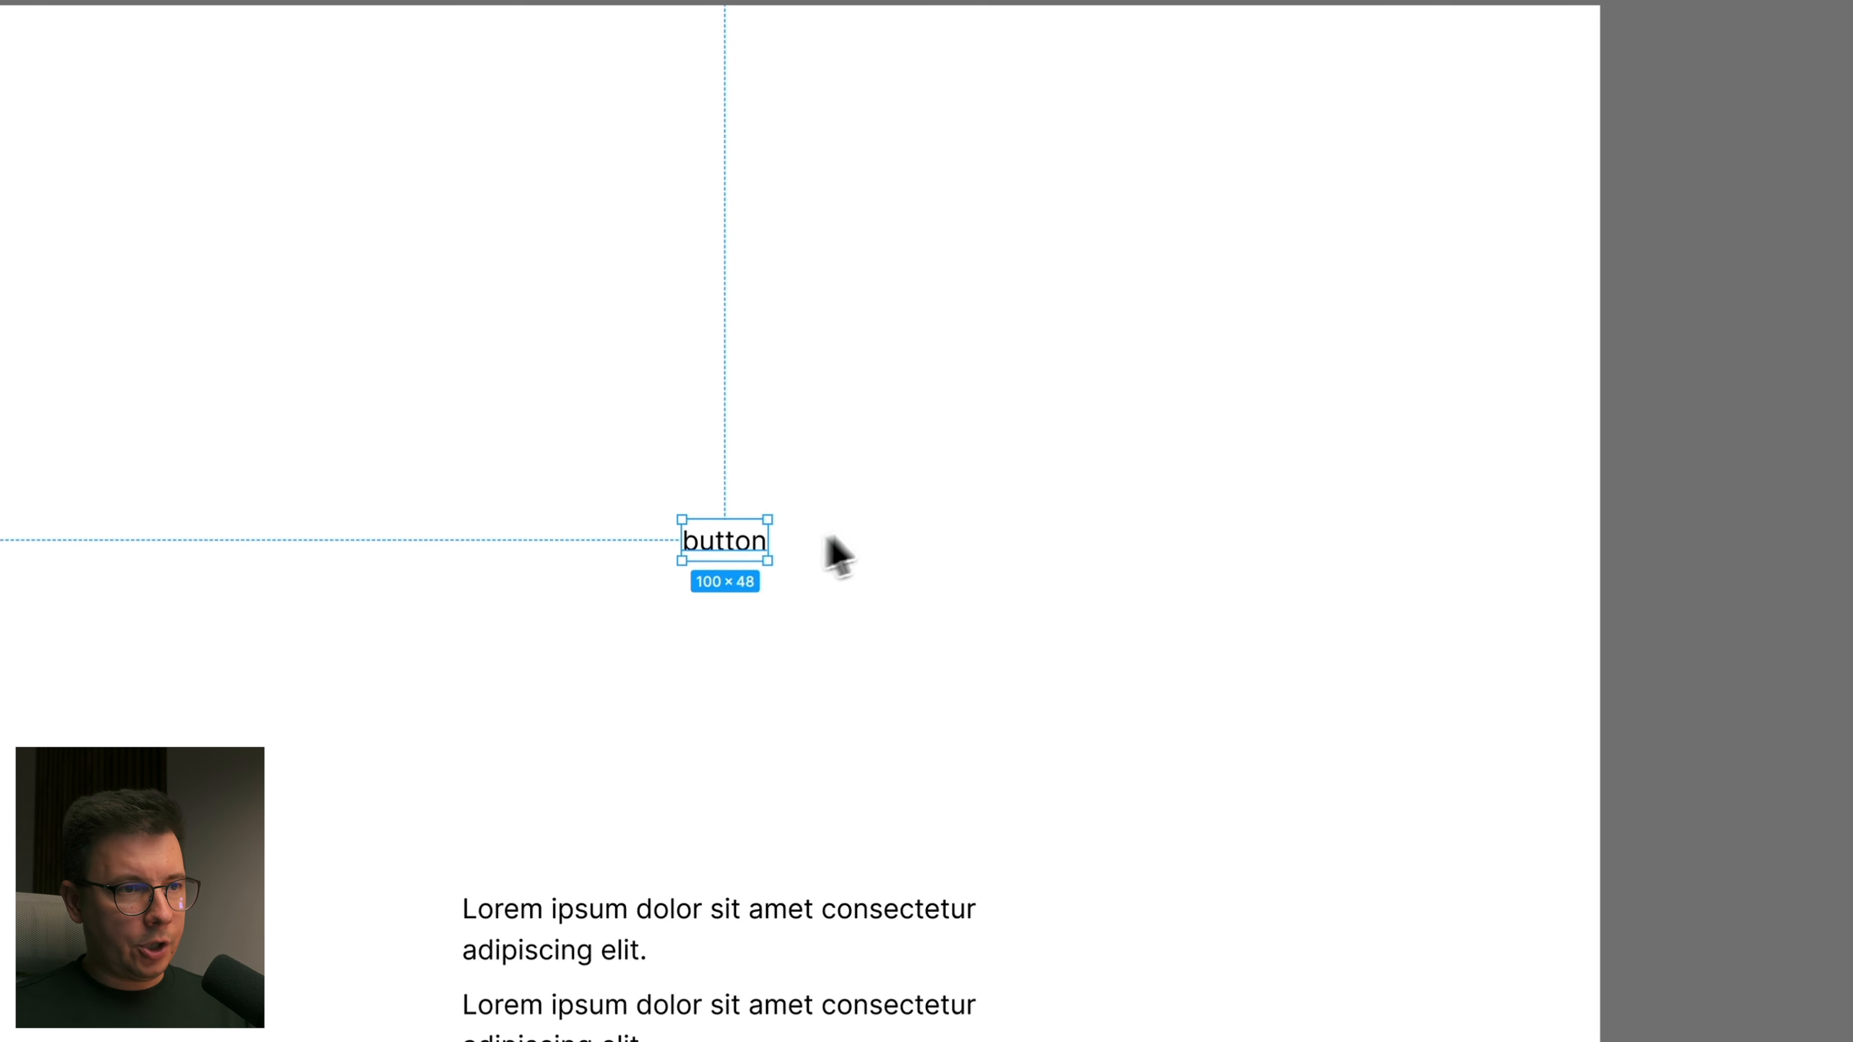
# Step: Wrap the "button" text in an auto layout frame with 10 padding and select that frame
pyautogui.click(840, 555)
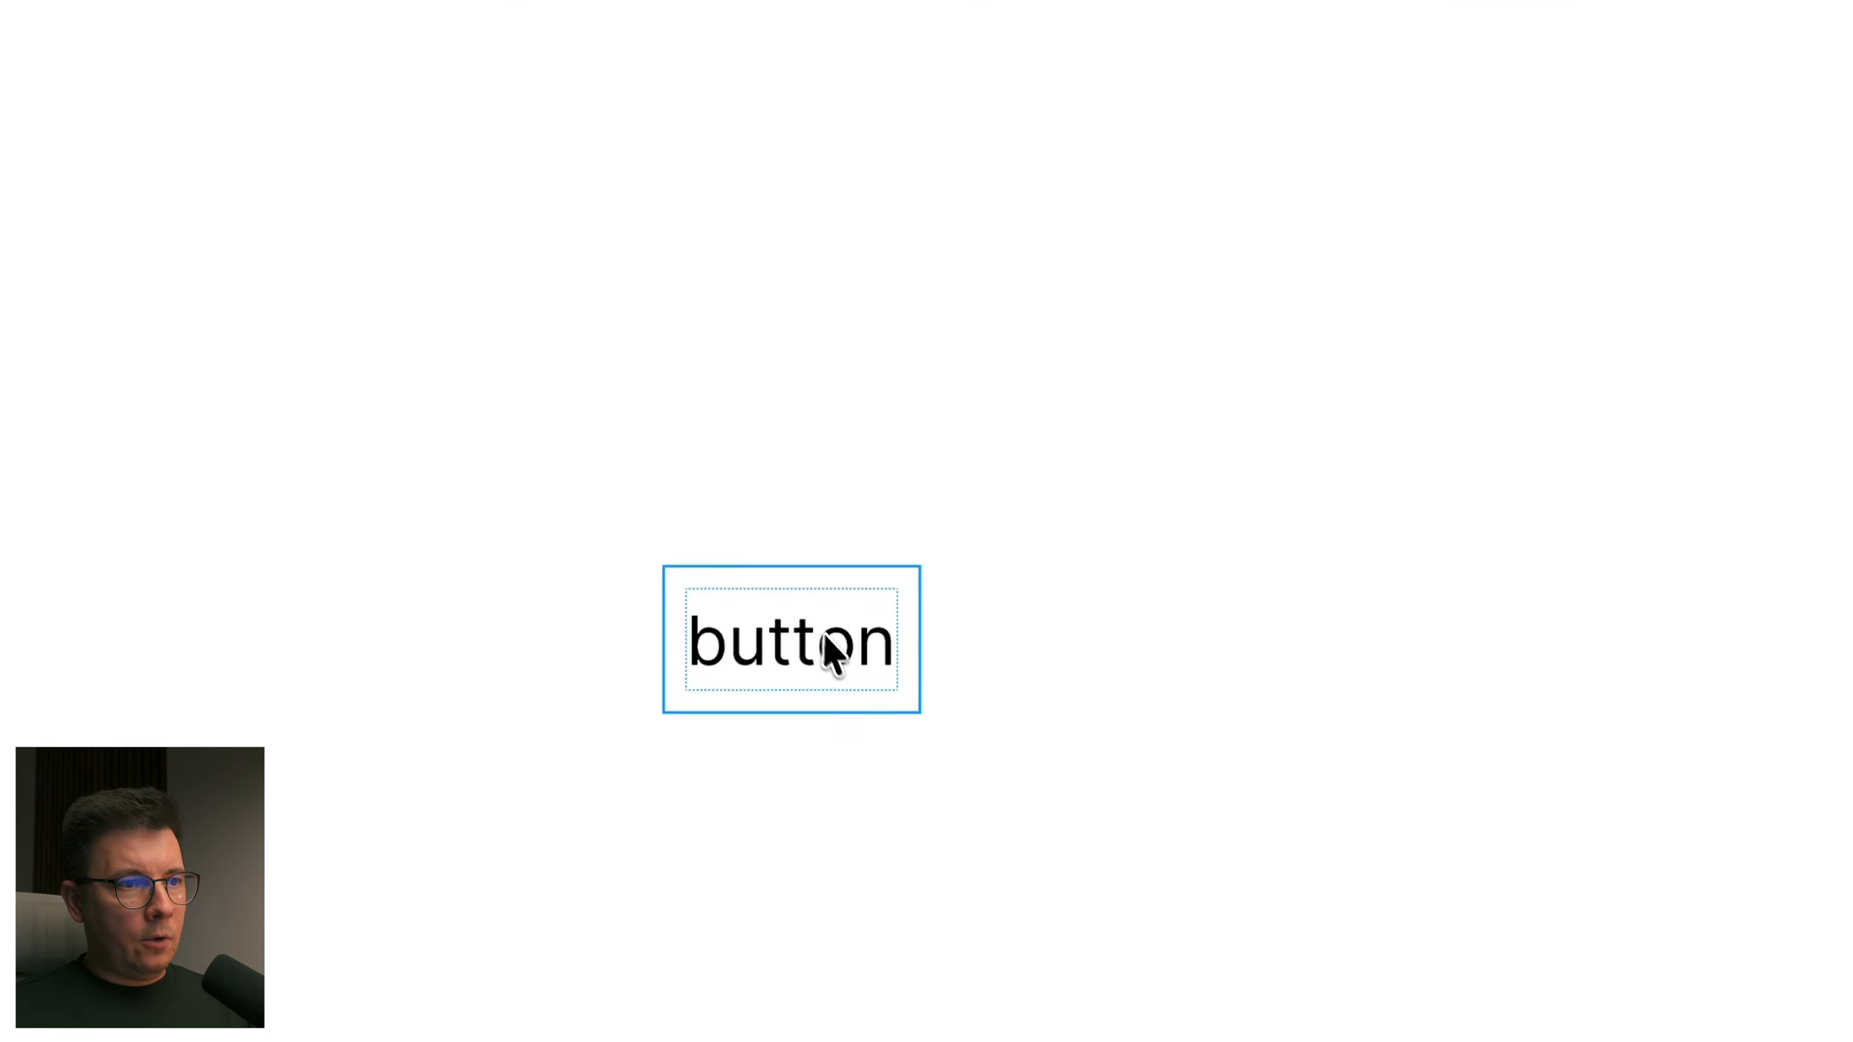
pyautogui.click(835, 651)
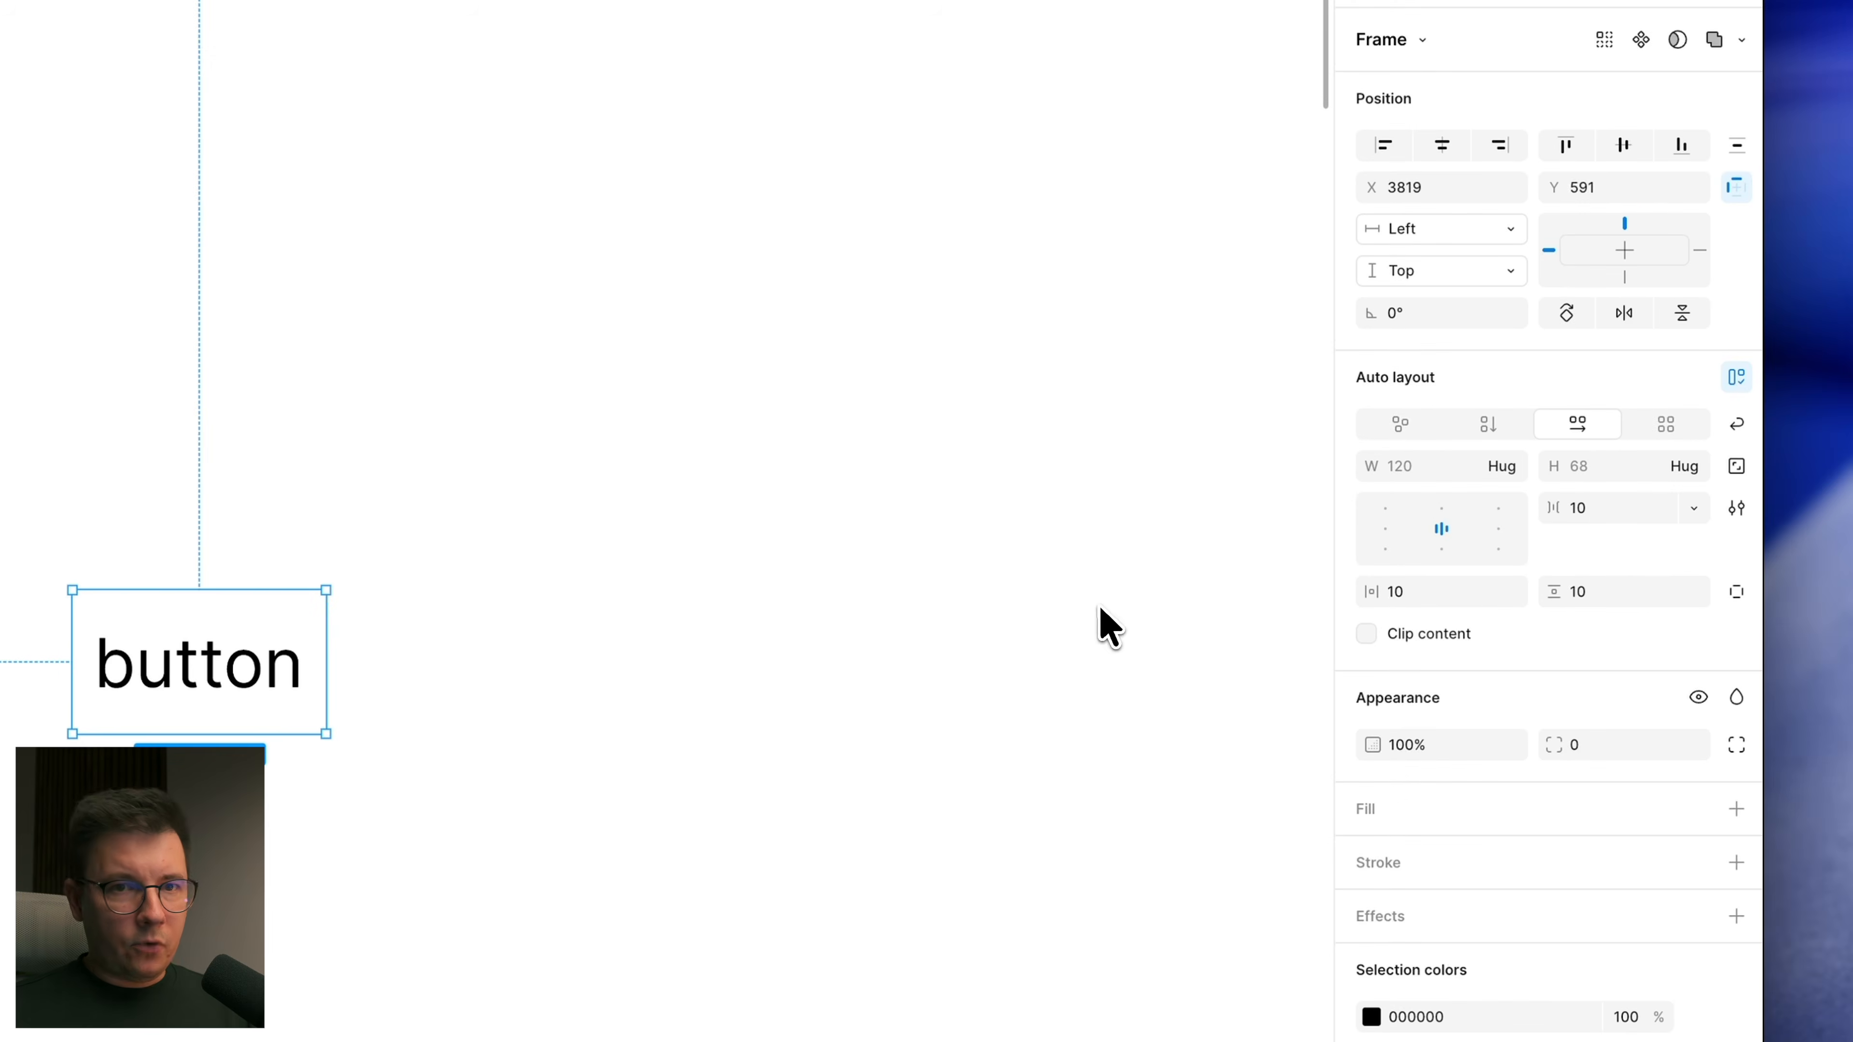
pyautogui.click(409, 548)
pyautogui.click(241, 648)
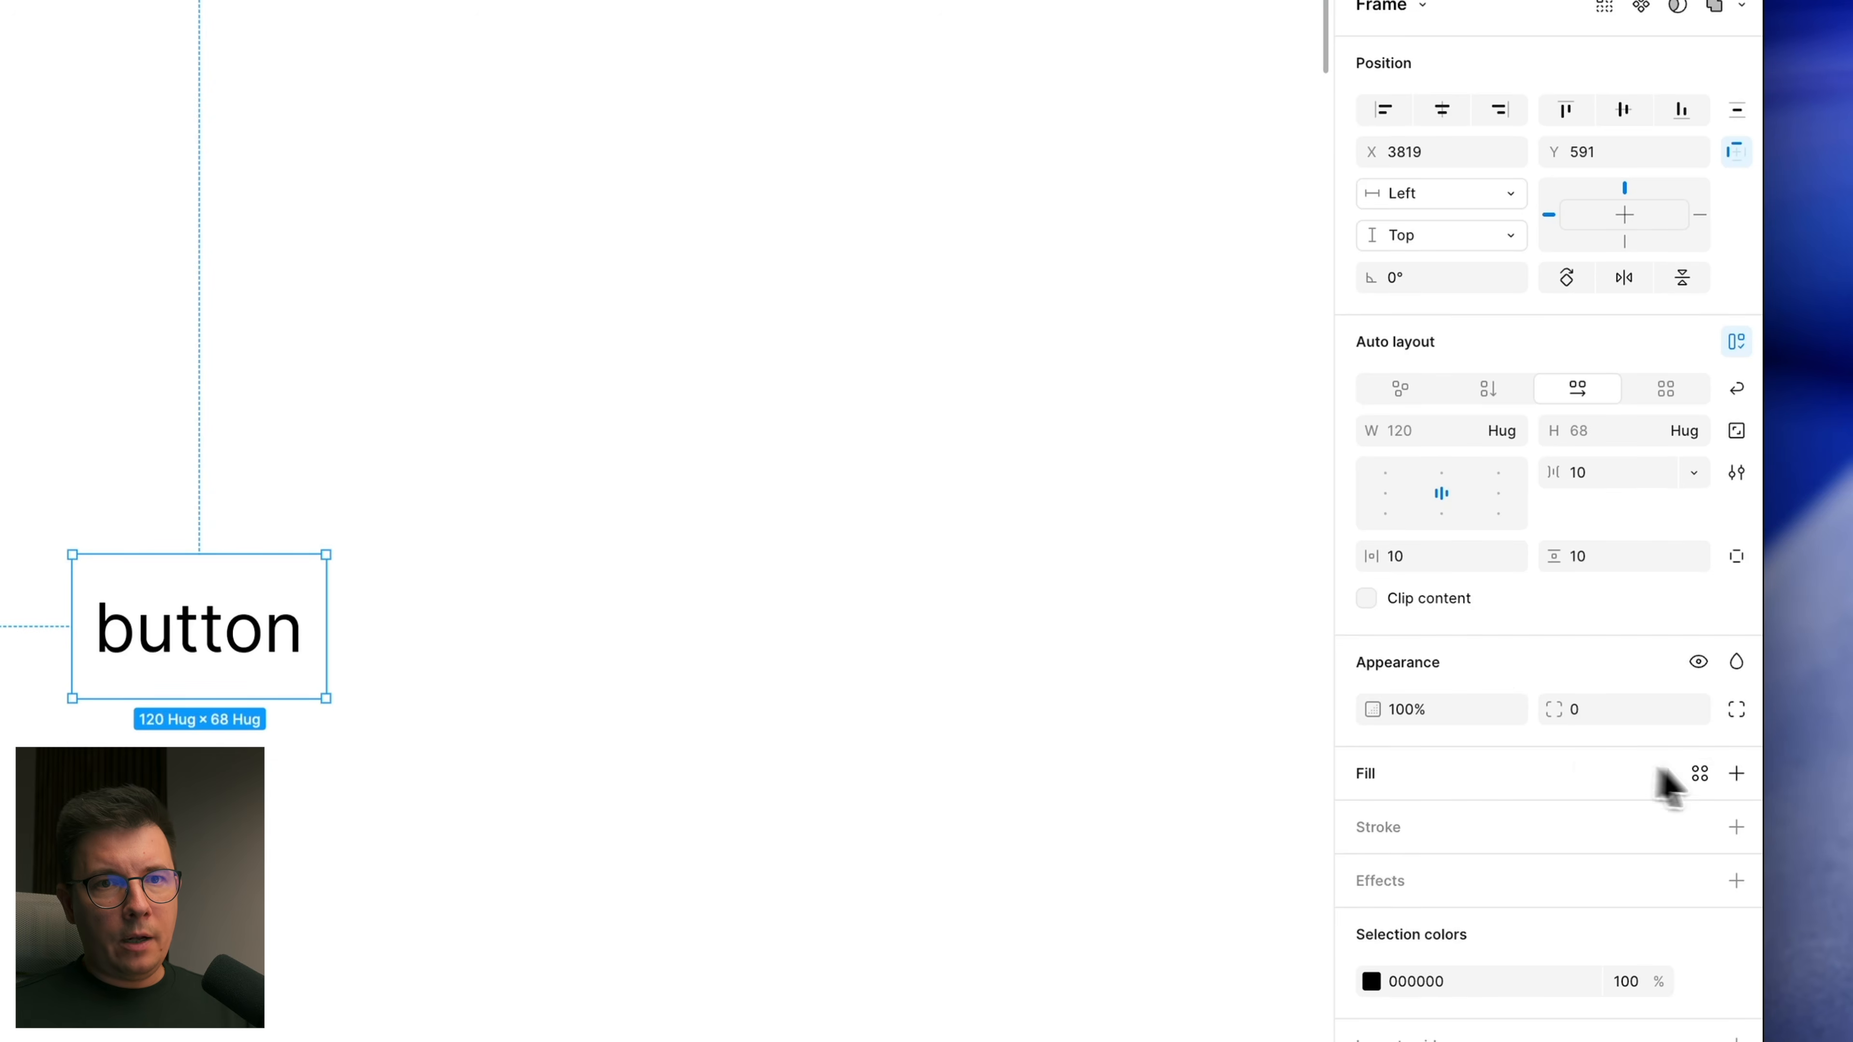
# Step: Add a fill to the button frame and browse the library color variables for it
pyautogui.click(1737, 773)
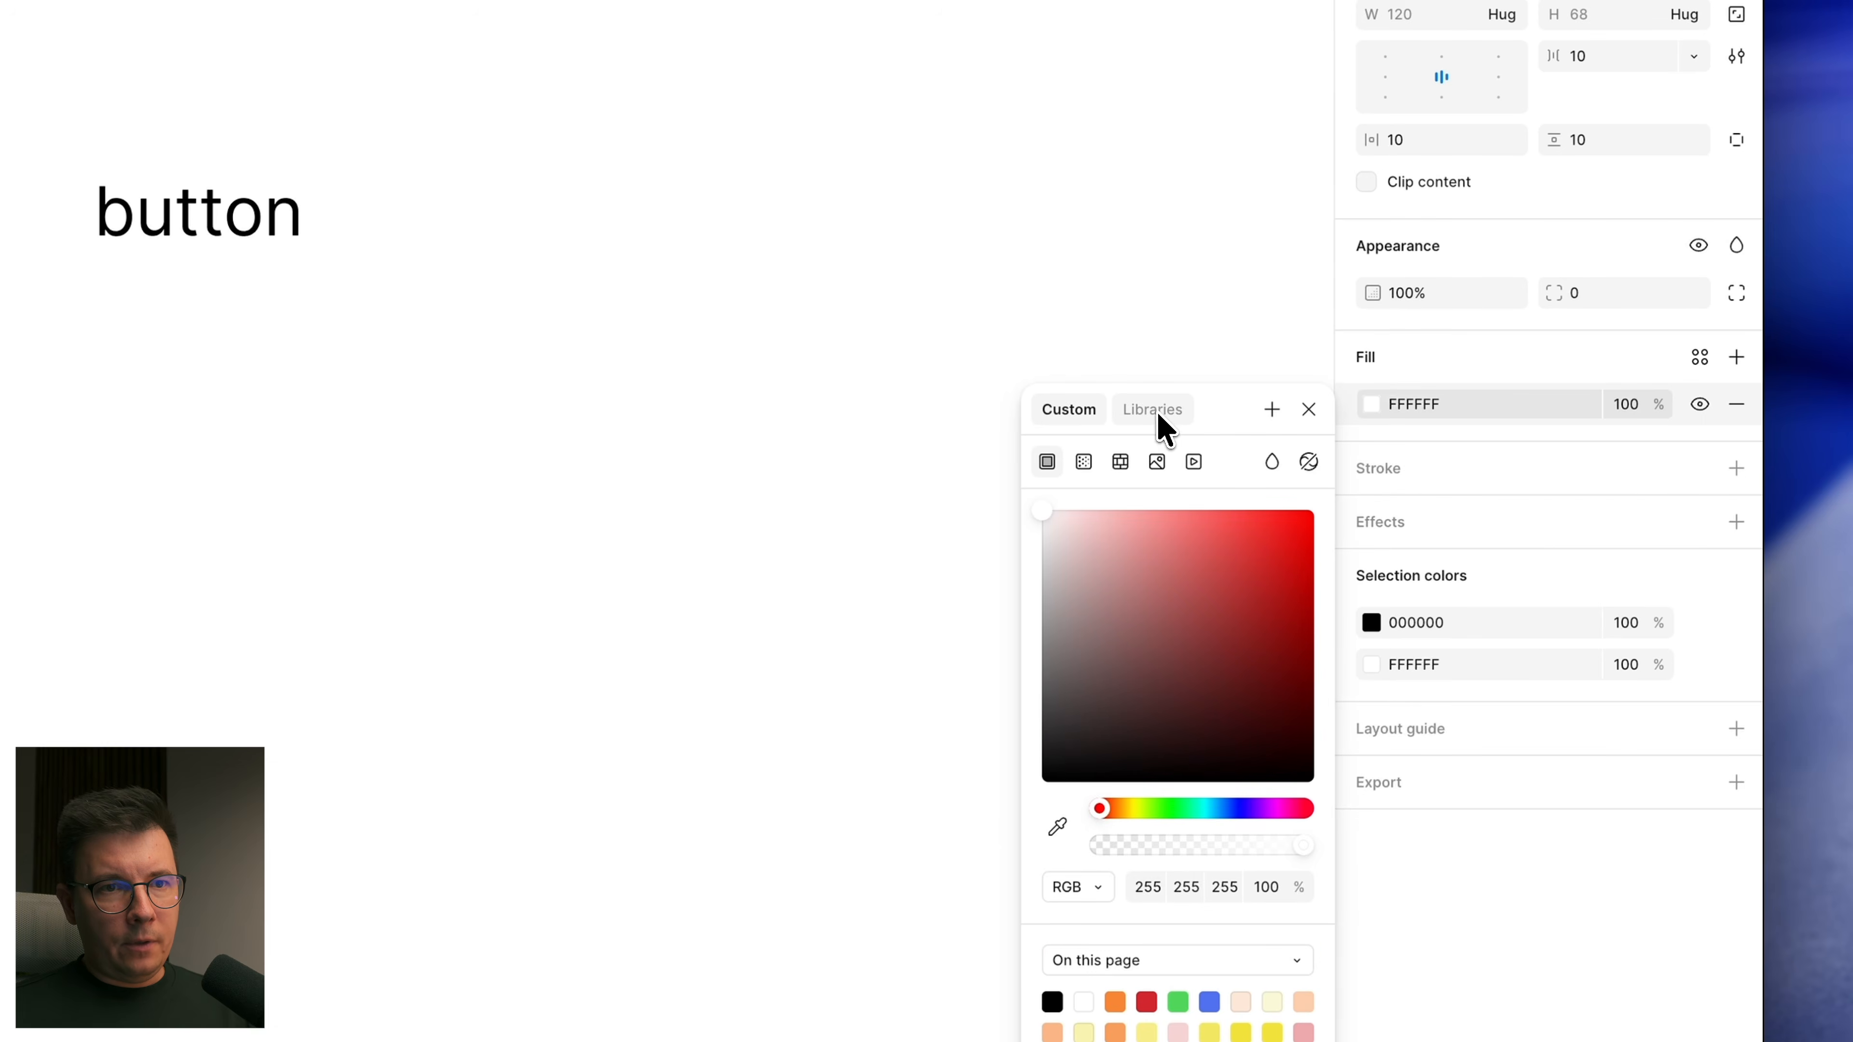
pyautogui.click(1155, 411)
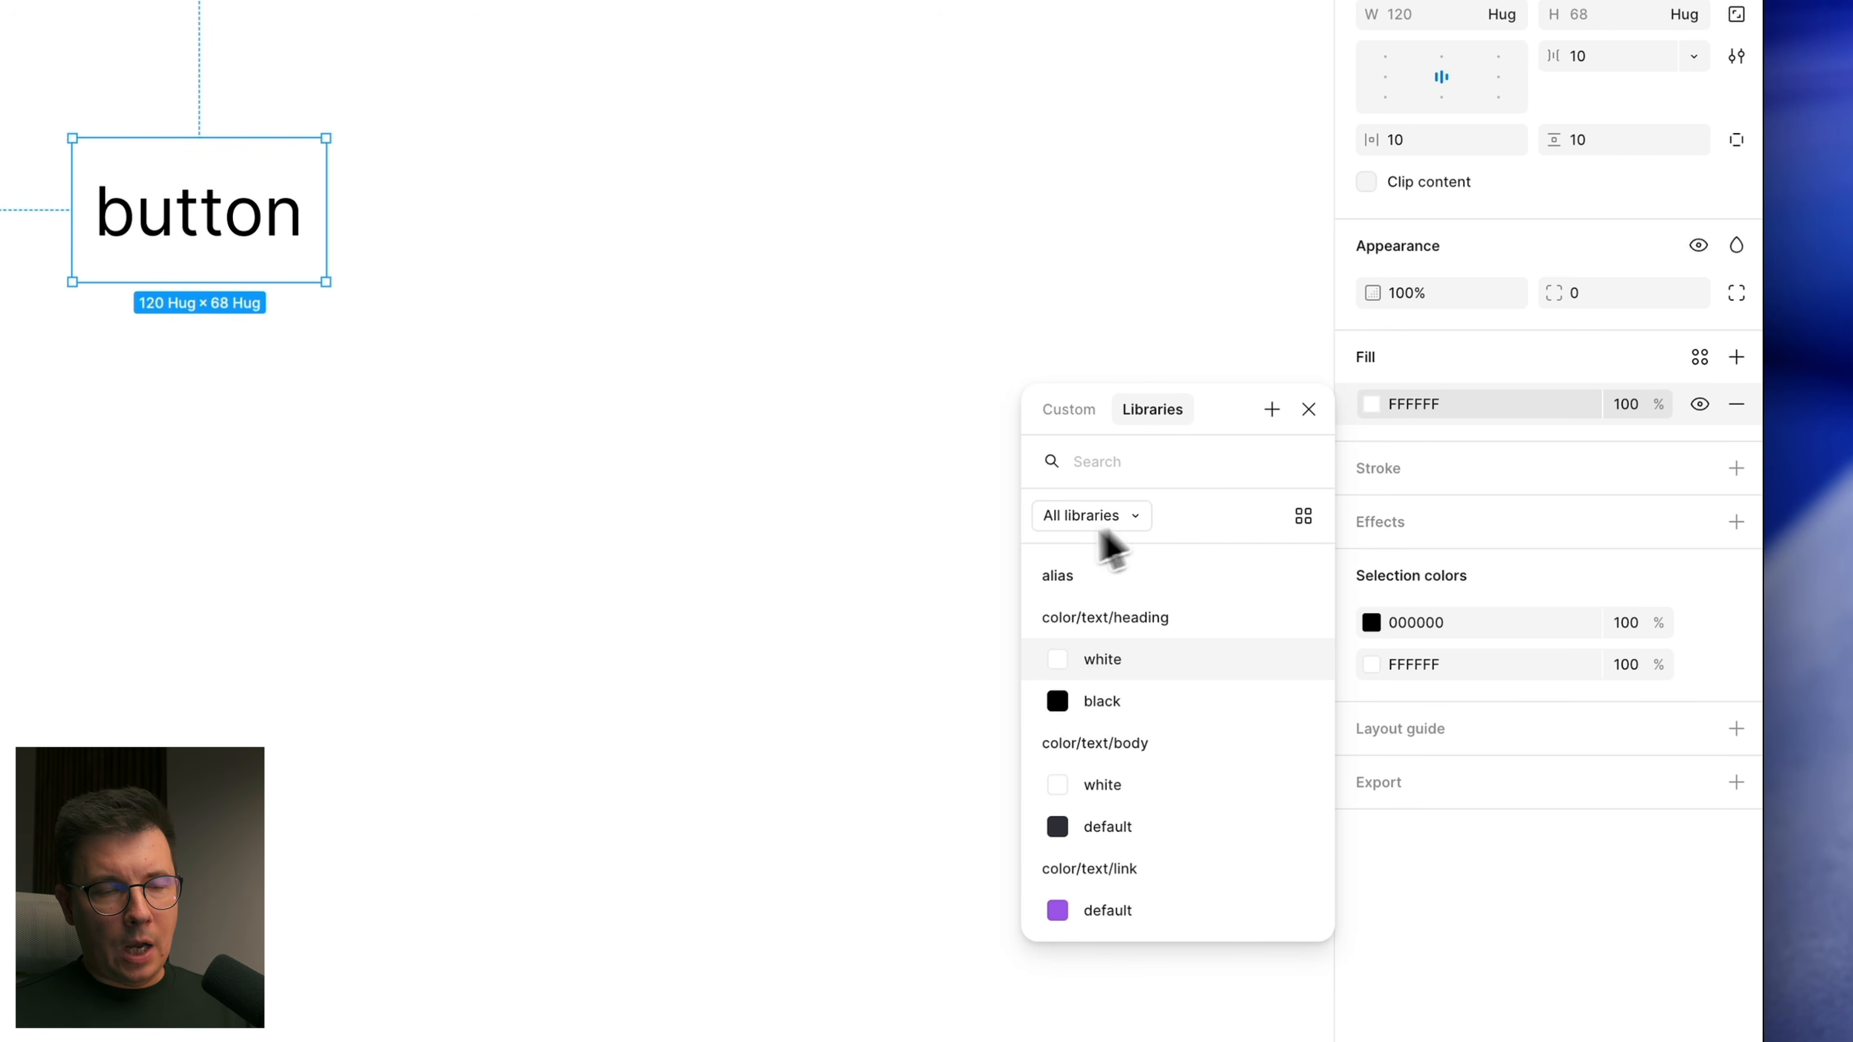
pyautogui.scroll(-1, 1071, 730)
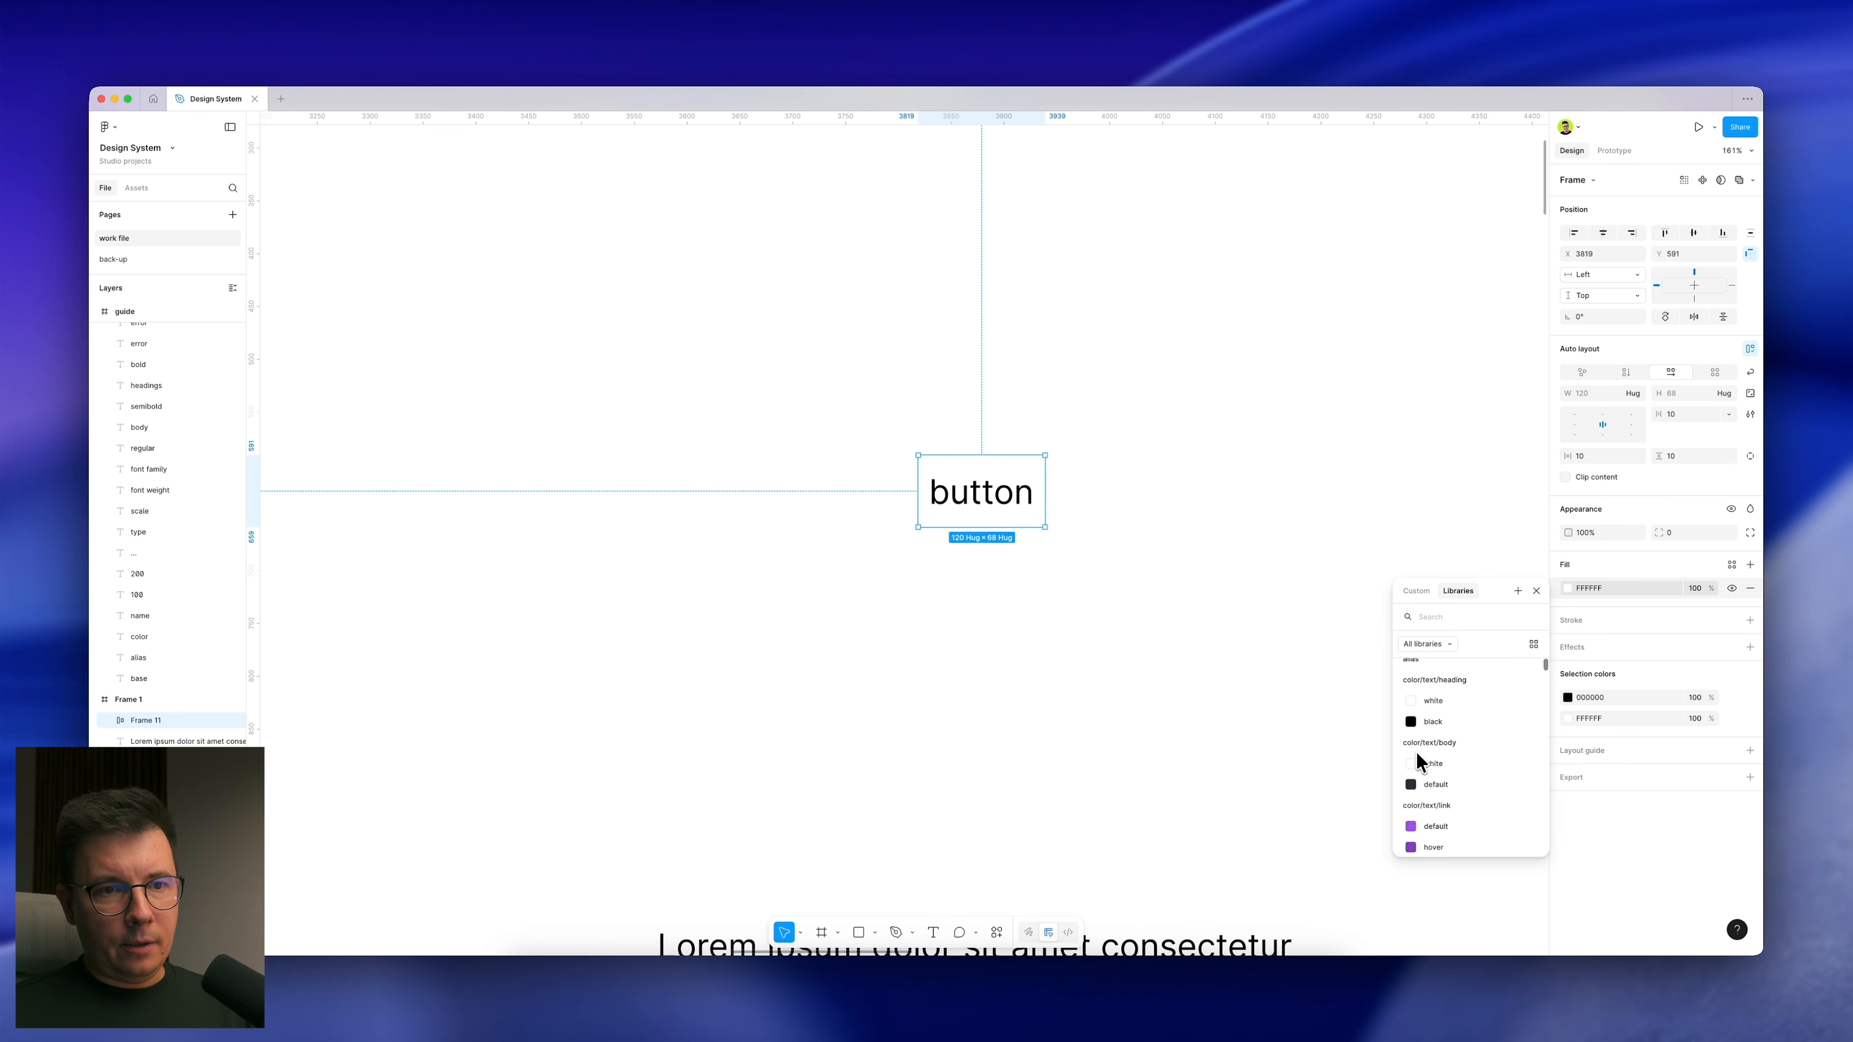
pyautogui.scroll(1, 1419, 762)
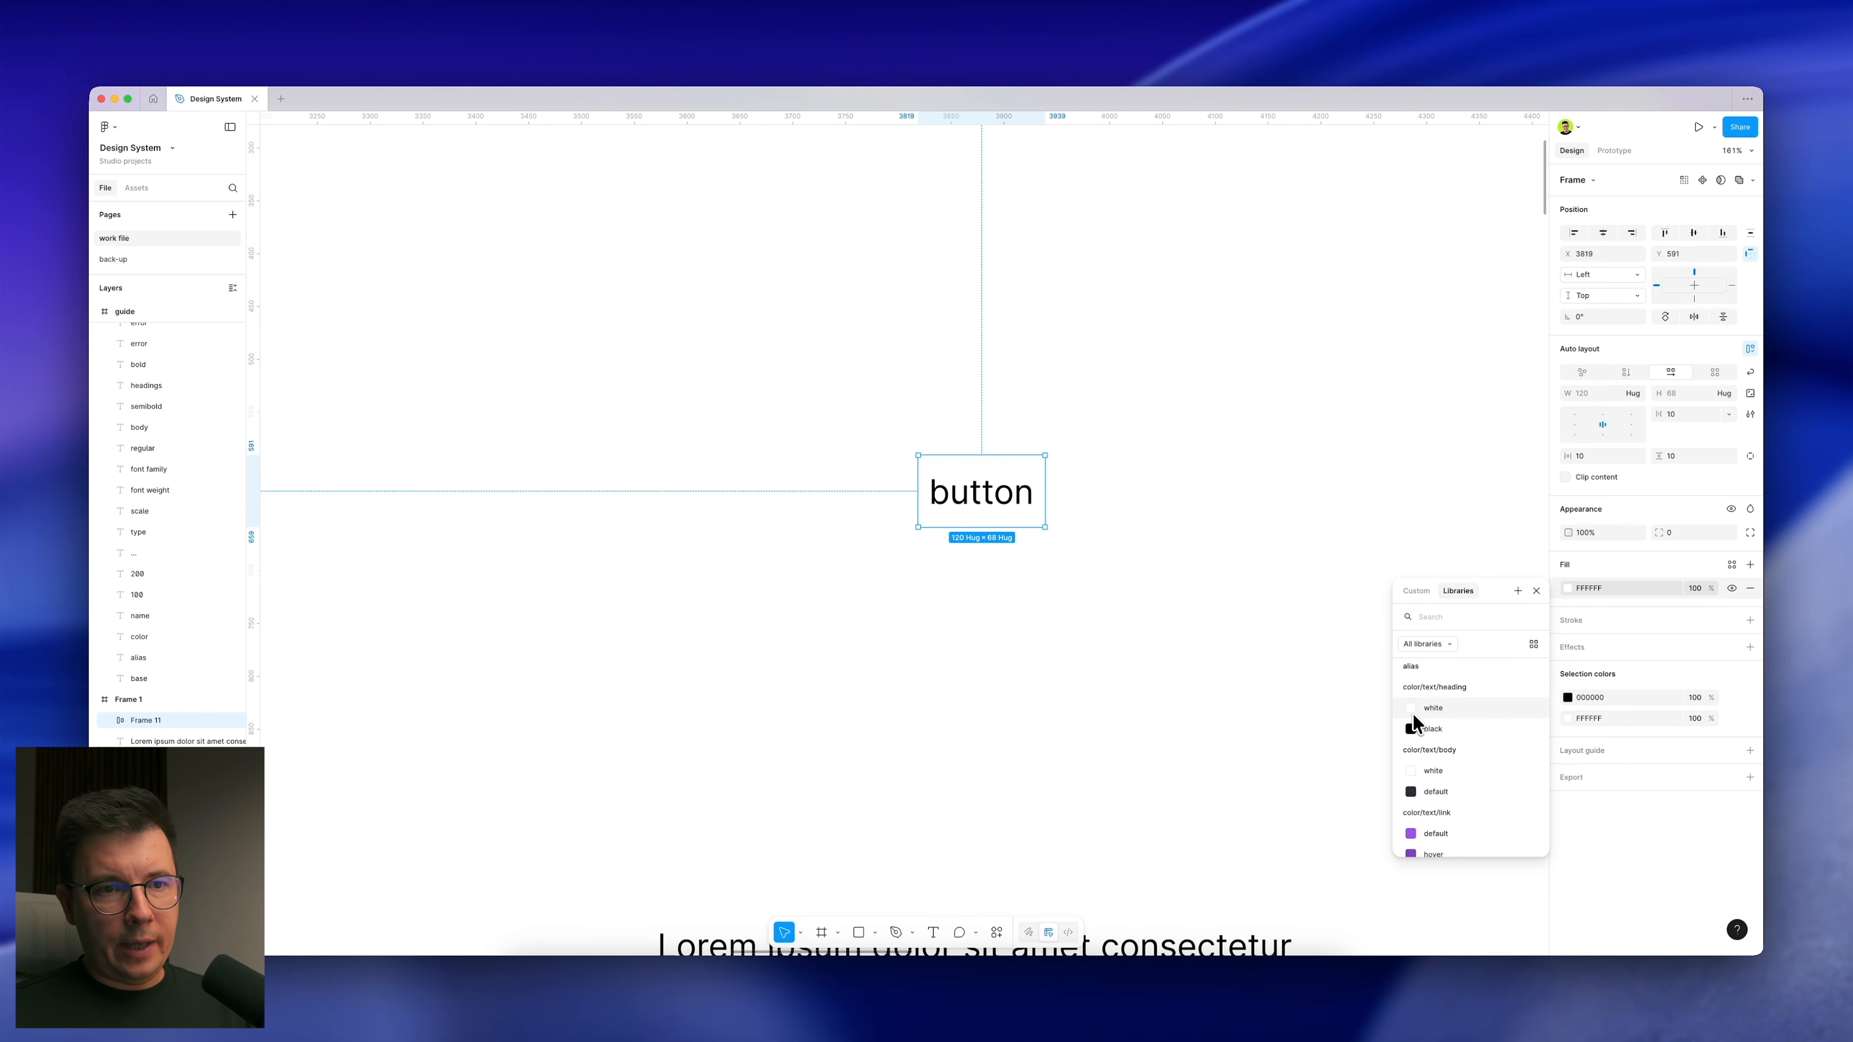
pyautogui.scroll(-5, 1415, 708)
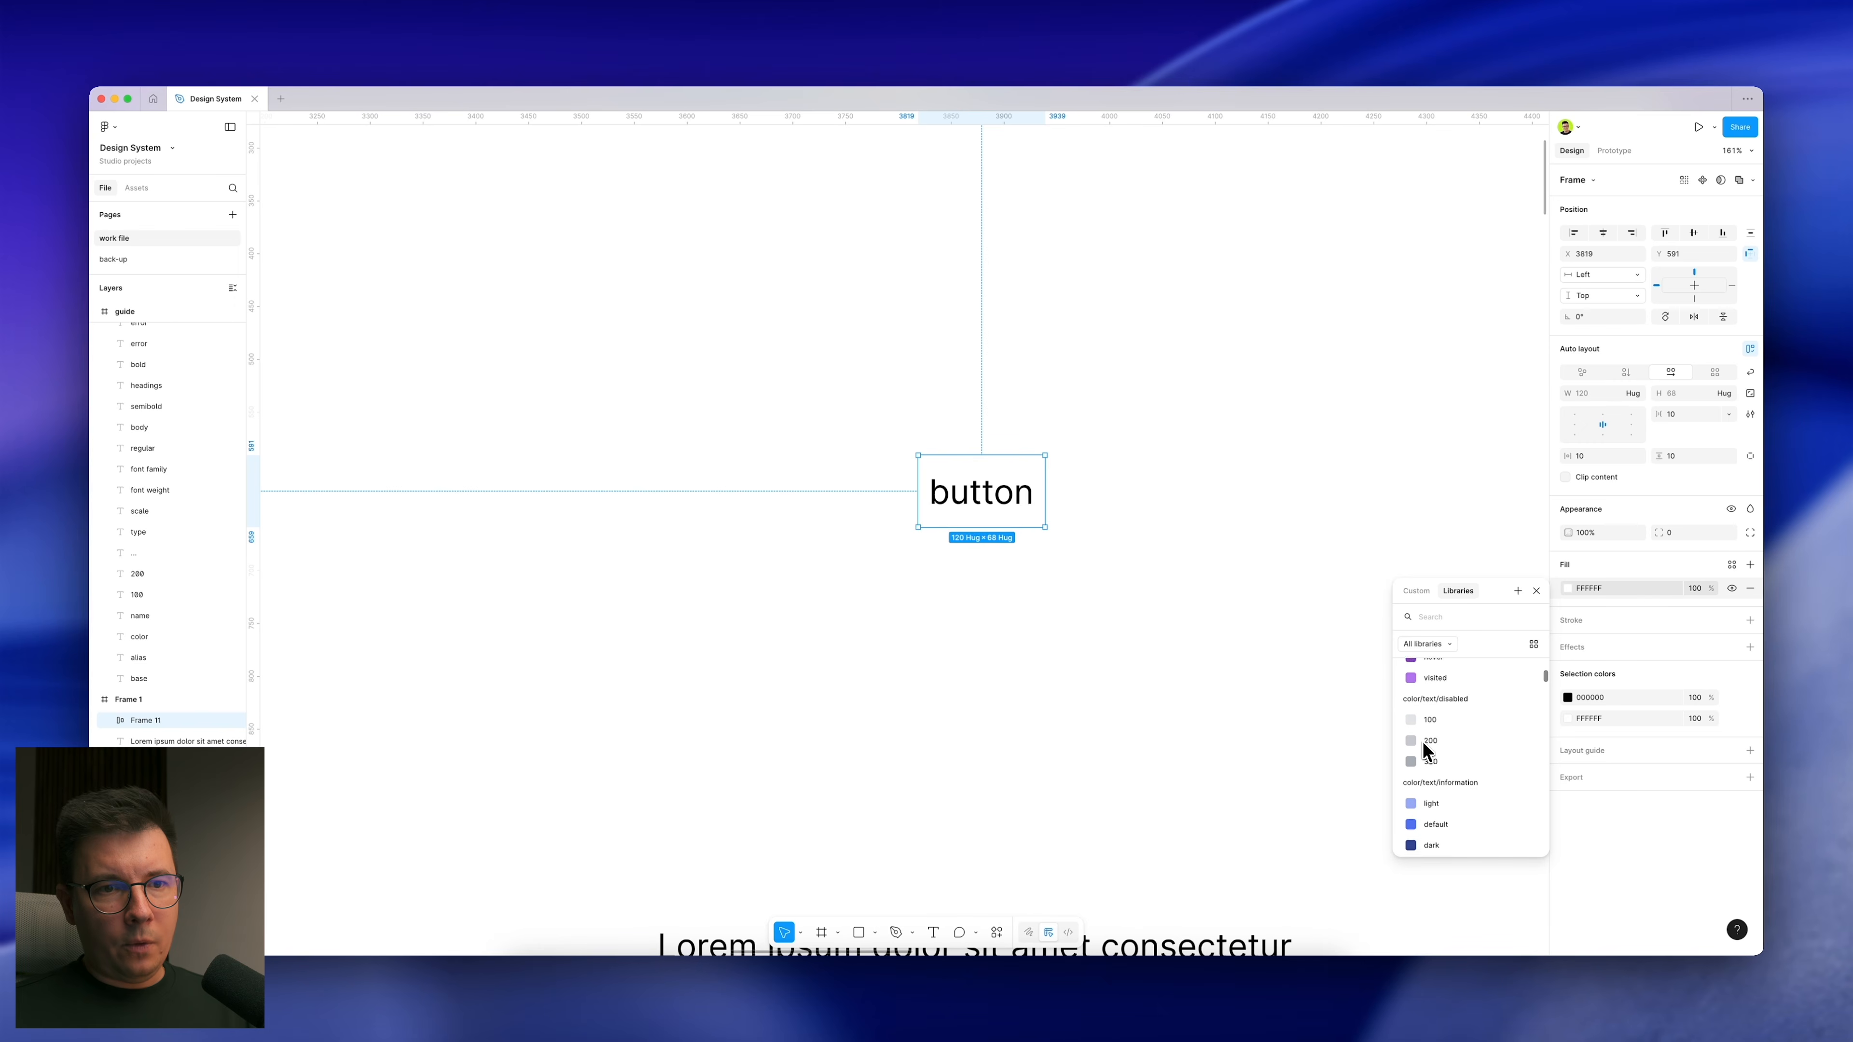
pyautogui.scroll(-2, 1427, 752)
pyautogui.scroll(-3, 1427, 752)
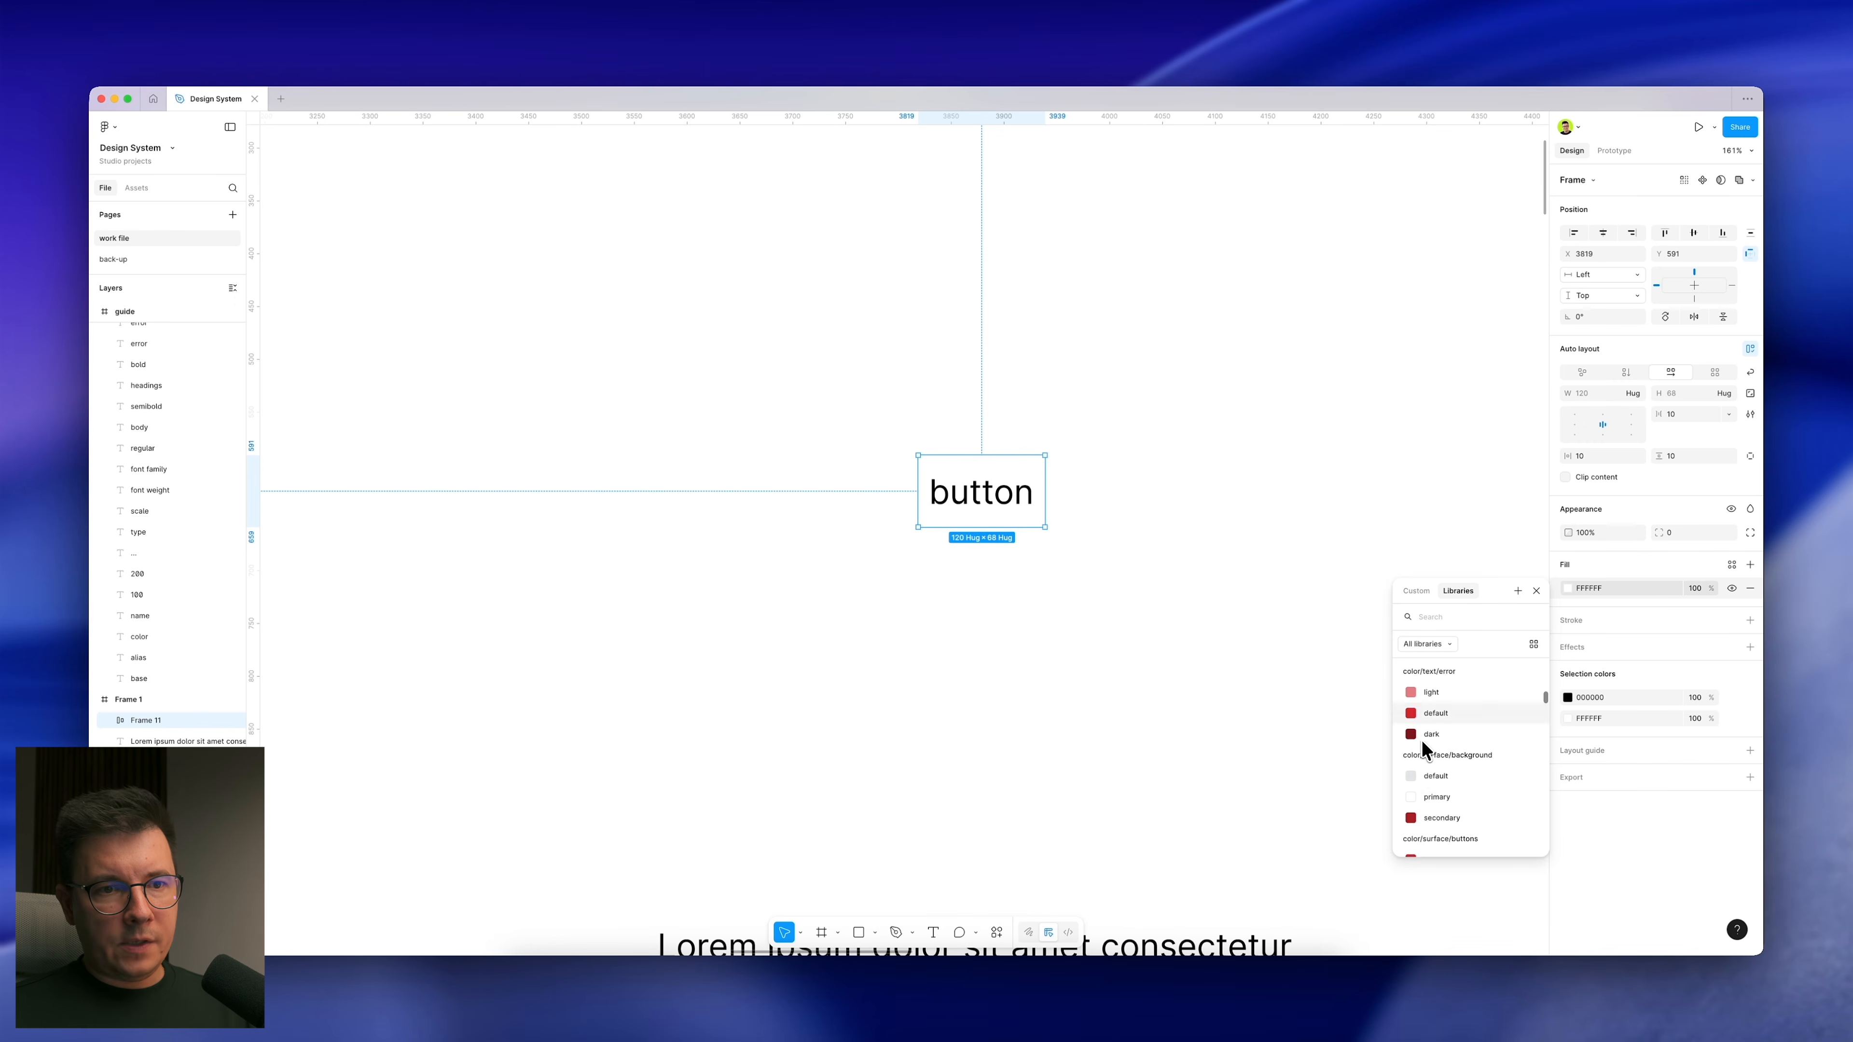
# Step: Search the library colors for "bu" and apply color/surface/buttons/button-on as the button frame's fill
pyautogui.click(1428, 616)
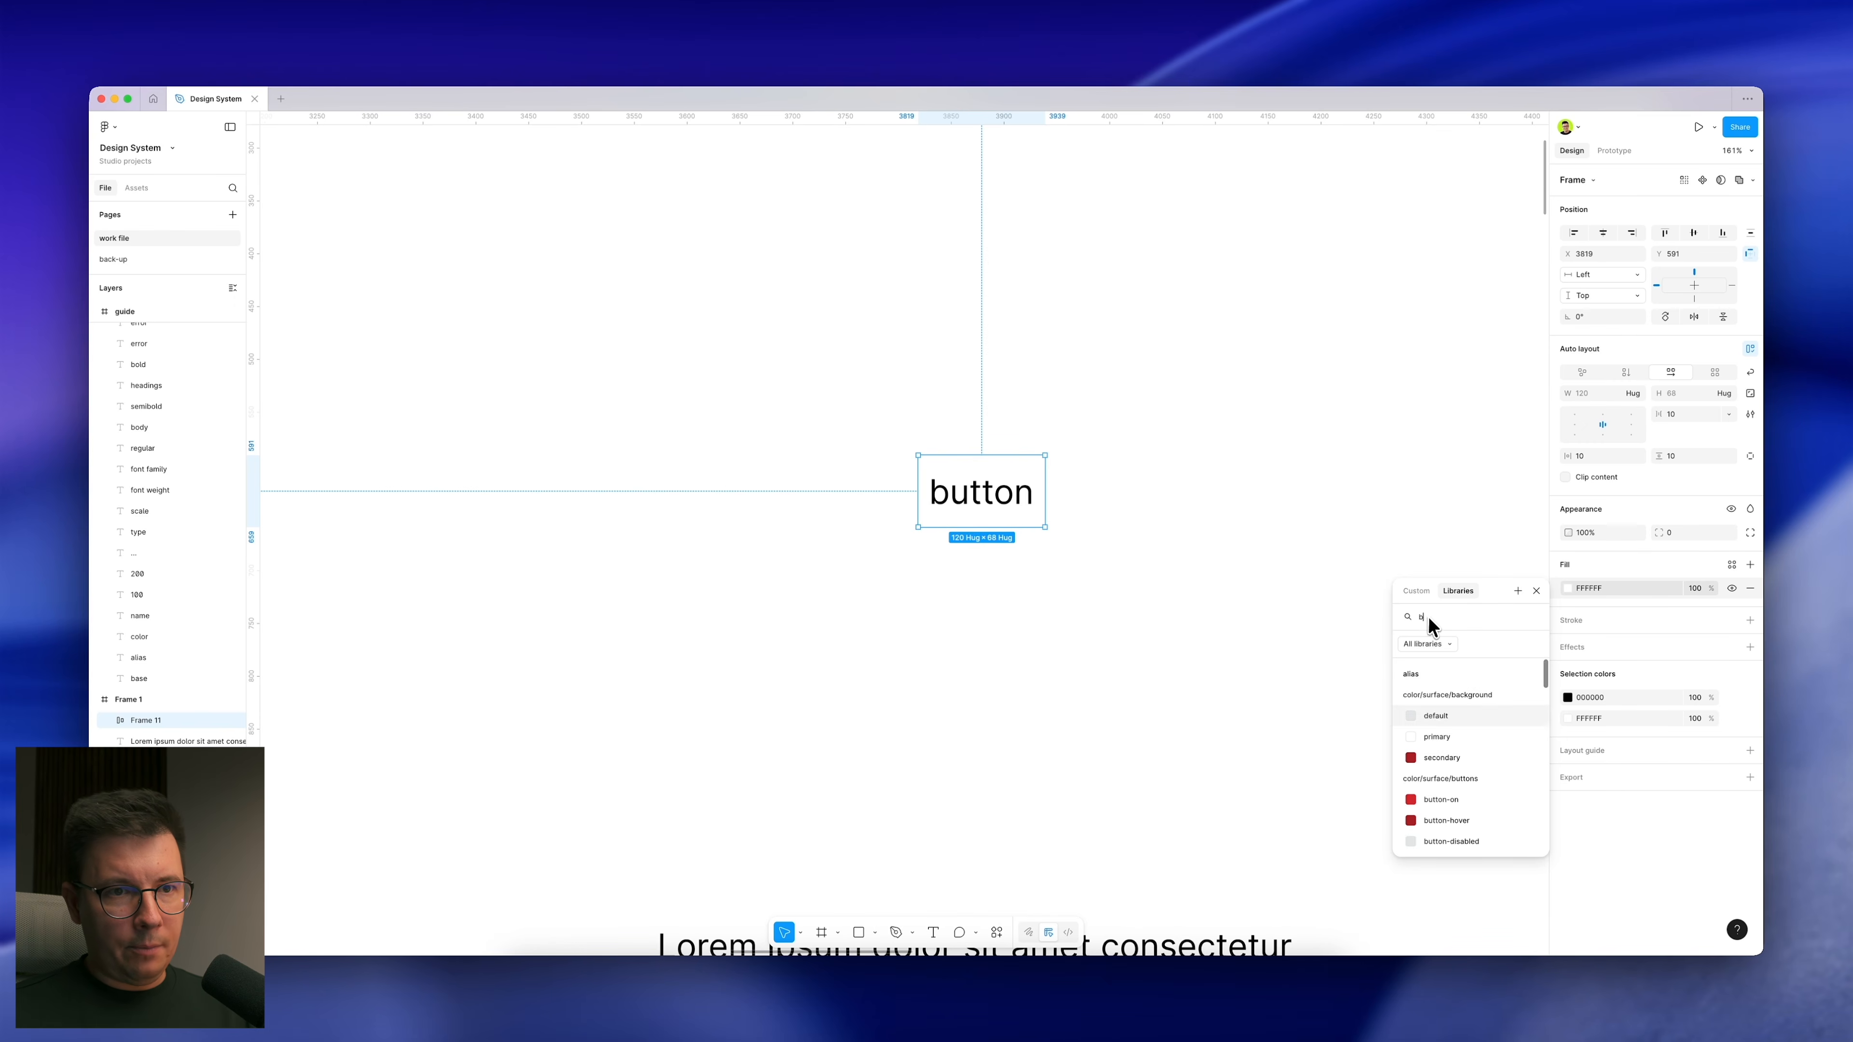
pyautogui.write('bt')
pyautogui.press('BackSpace')
pyautogui.write('u')
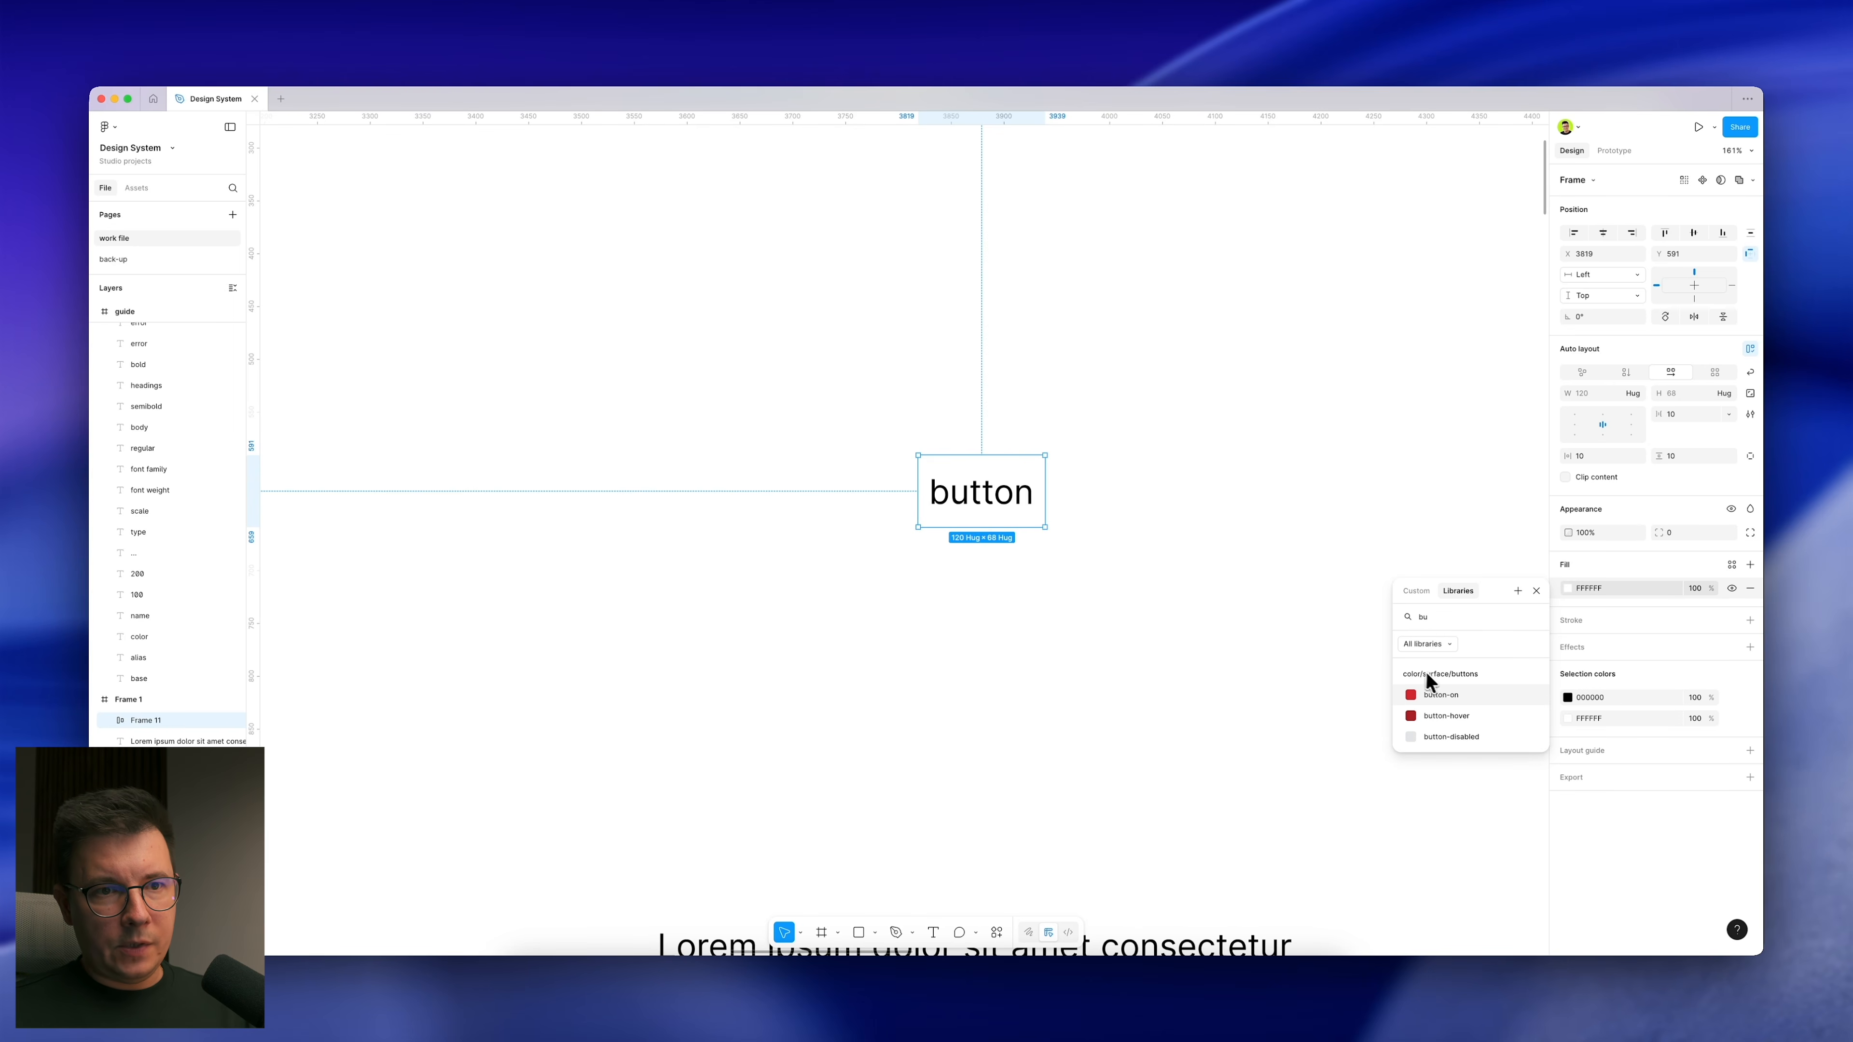
pyautogui.click(1441, 698)
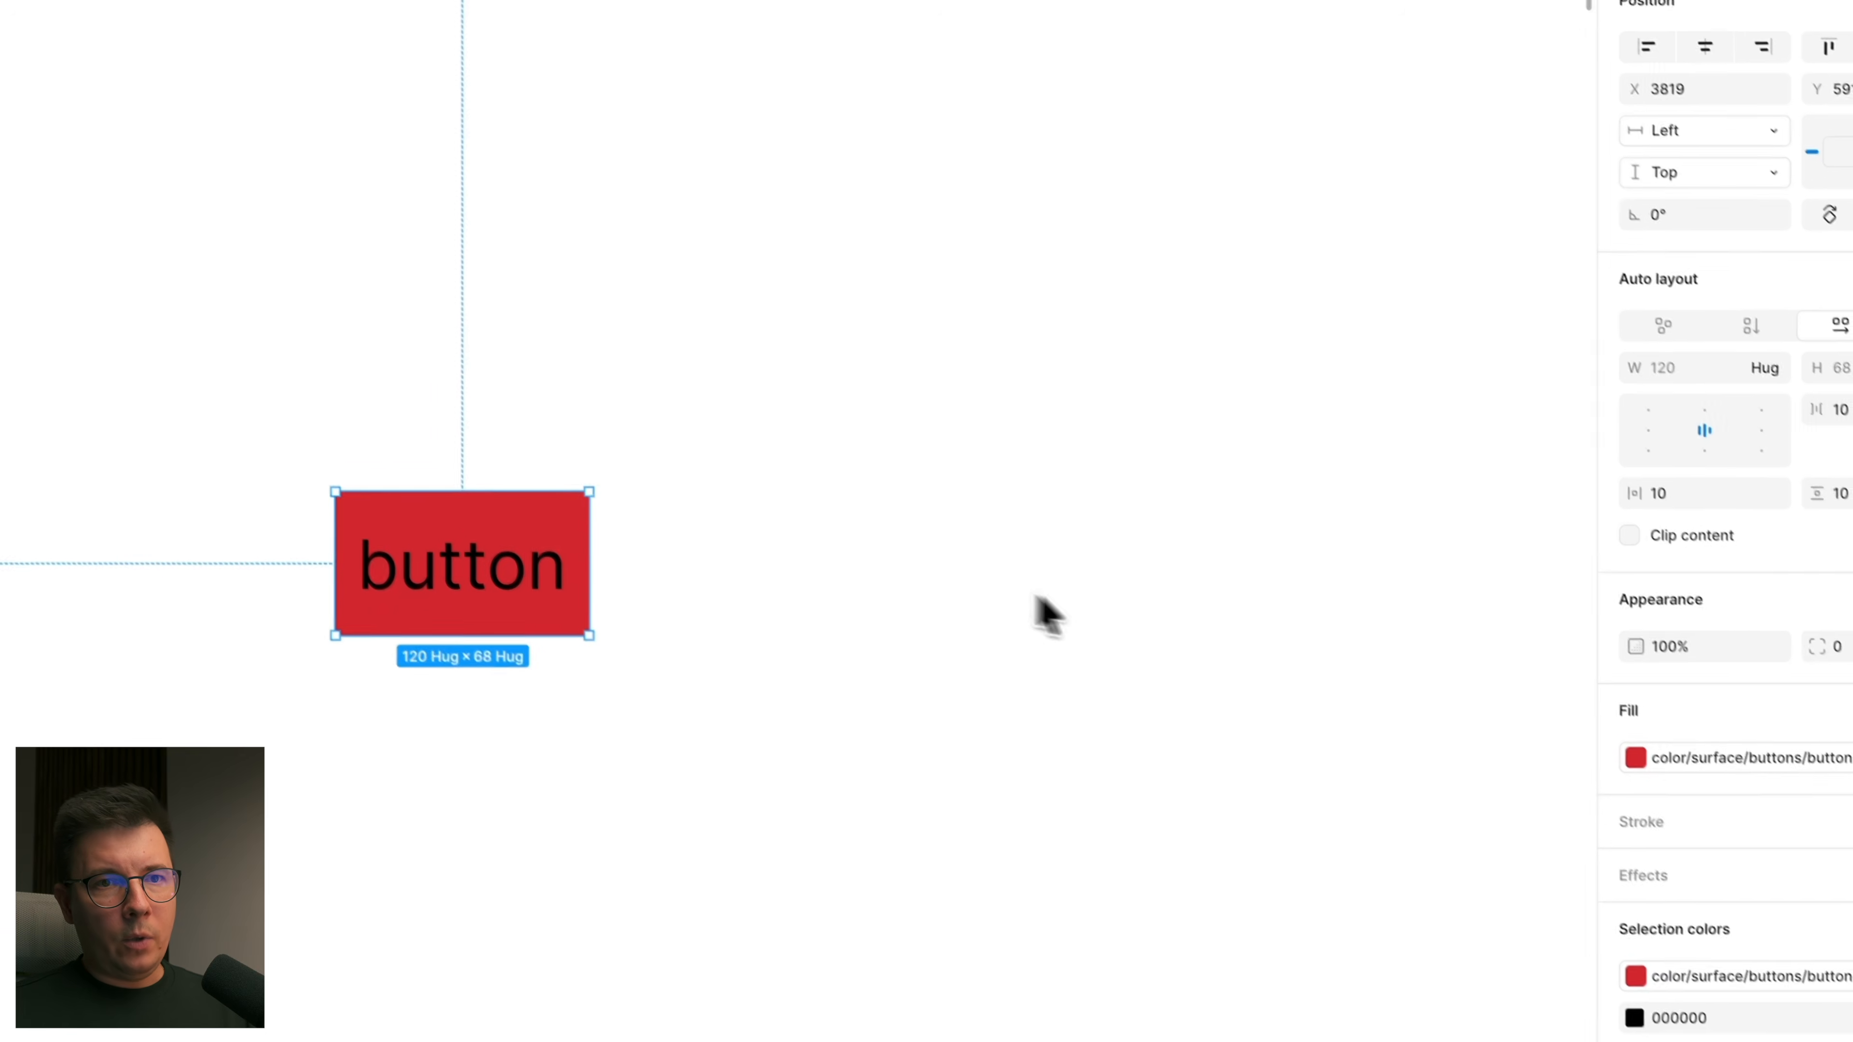
# Step: Bind the red button frame's horizontal padding to the sp-24 spacing variable
pyautogui.click(838, 445)
pyautogui.click(517, 524)
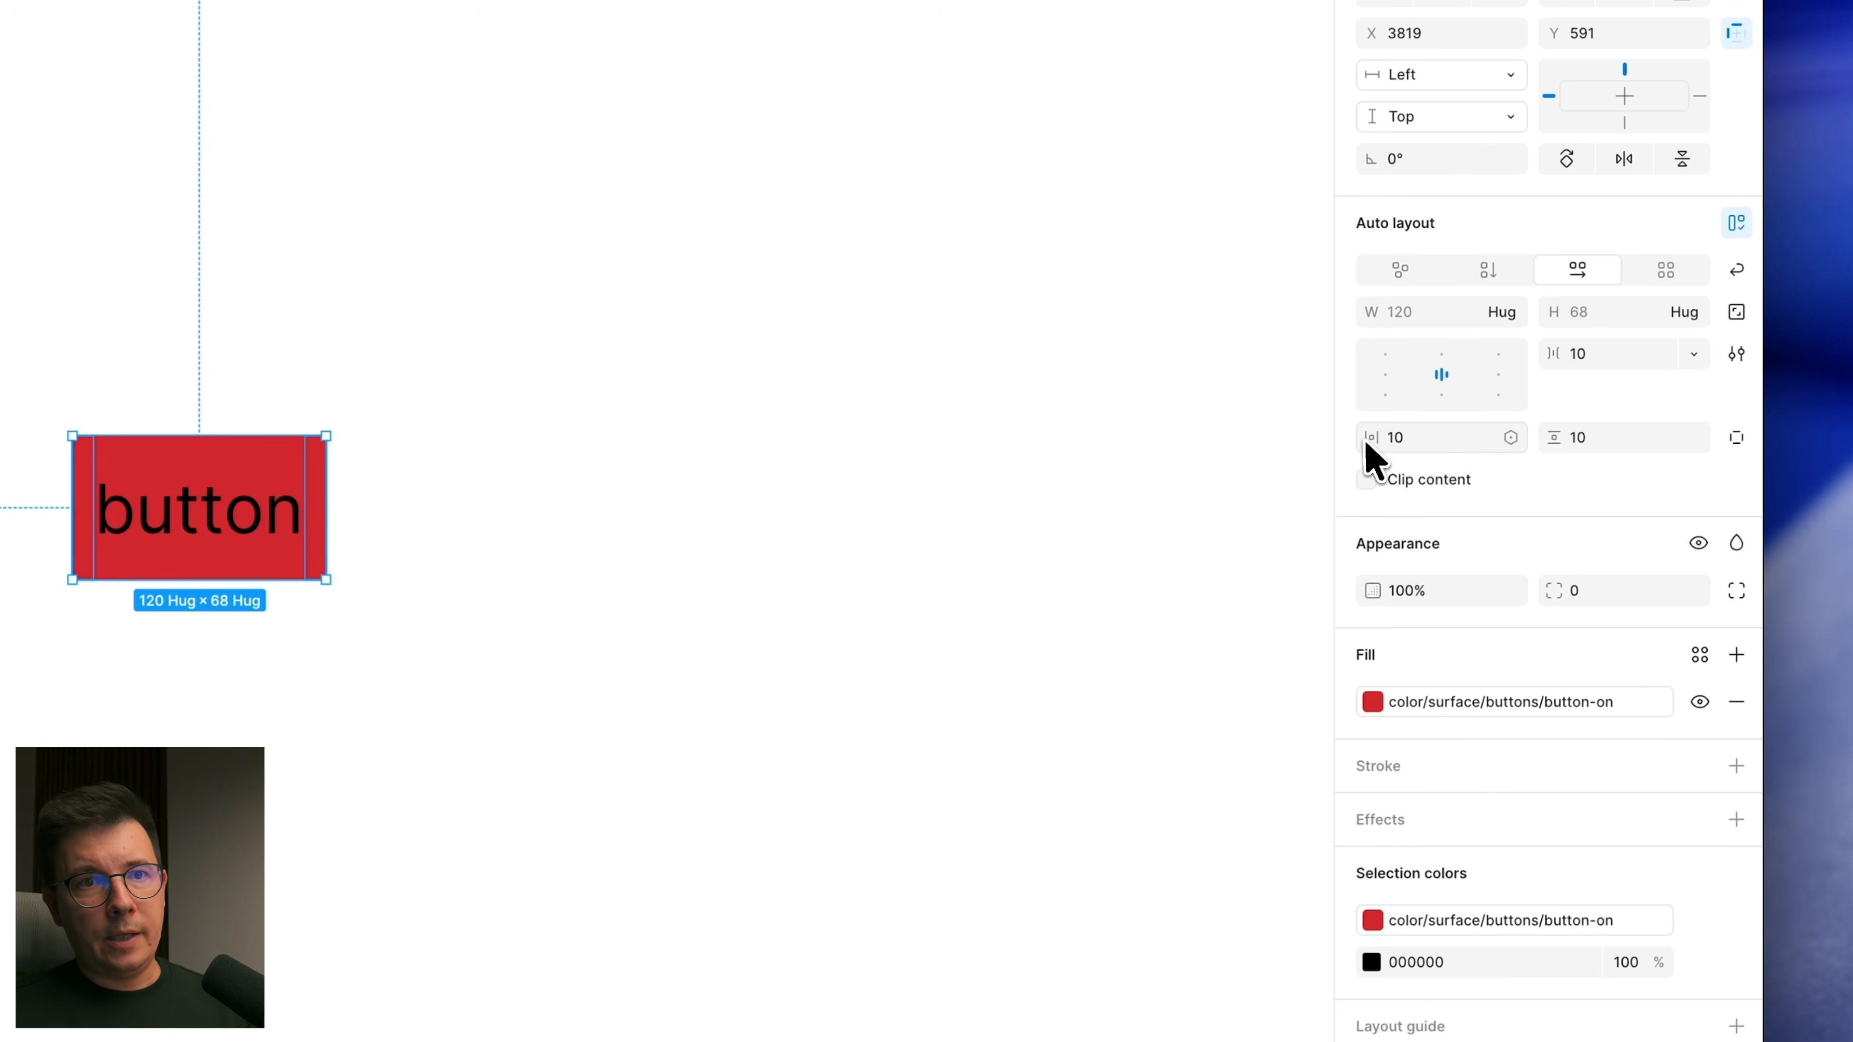
pyautogui.click(1511, 438)
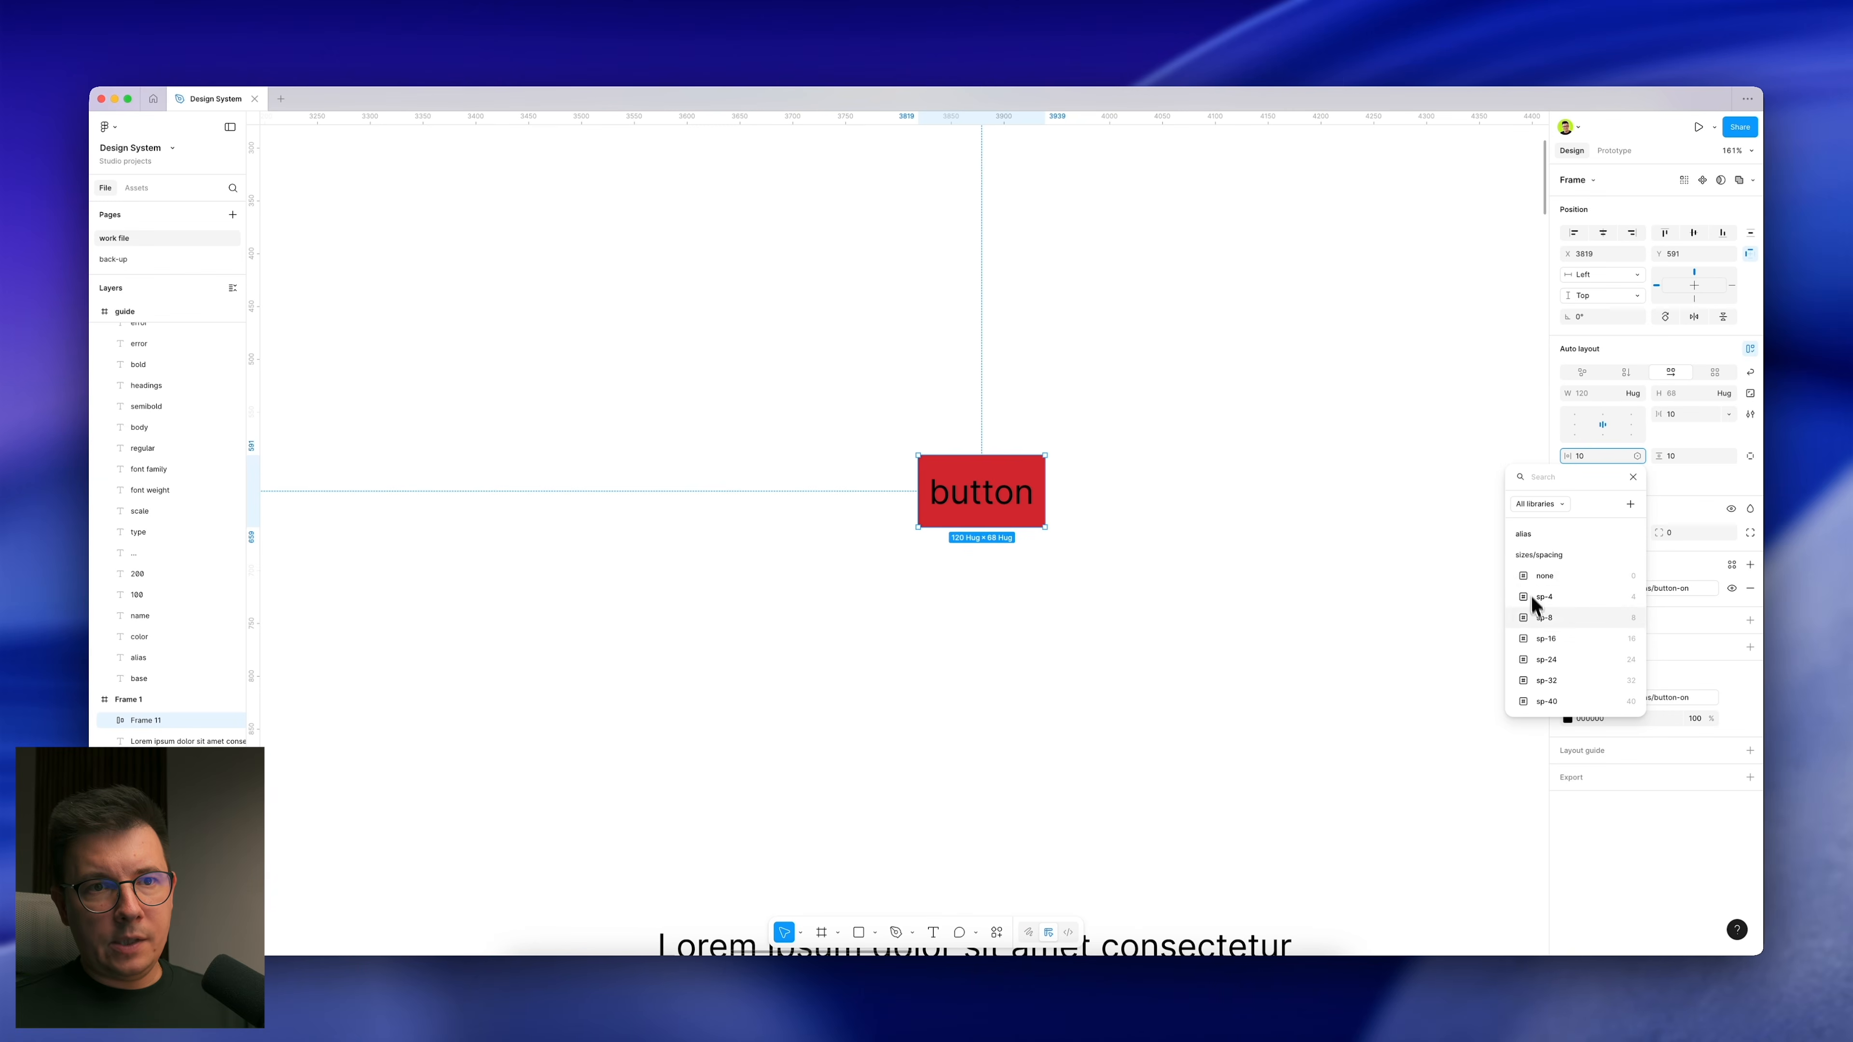
pyautogui.scroll(-3, 1551, 606)
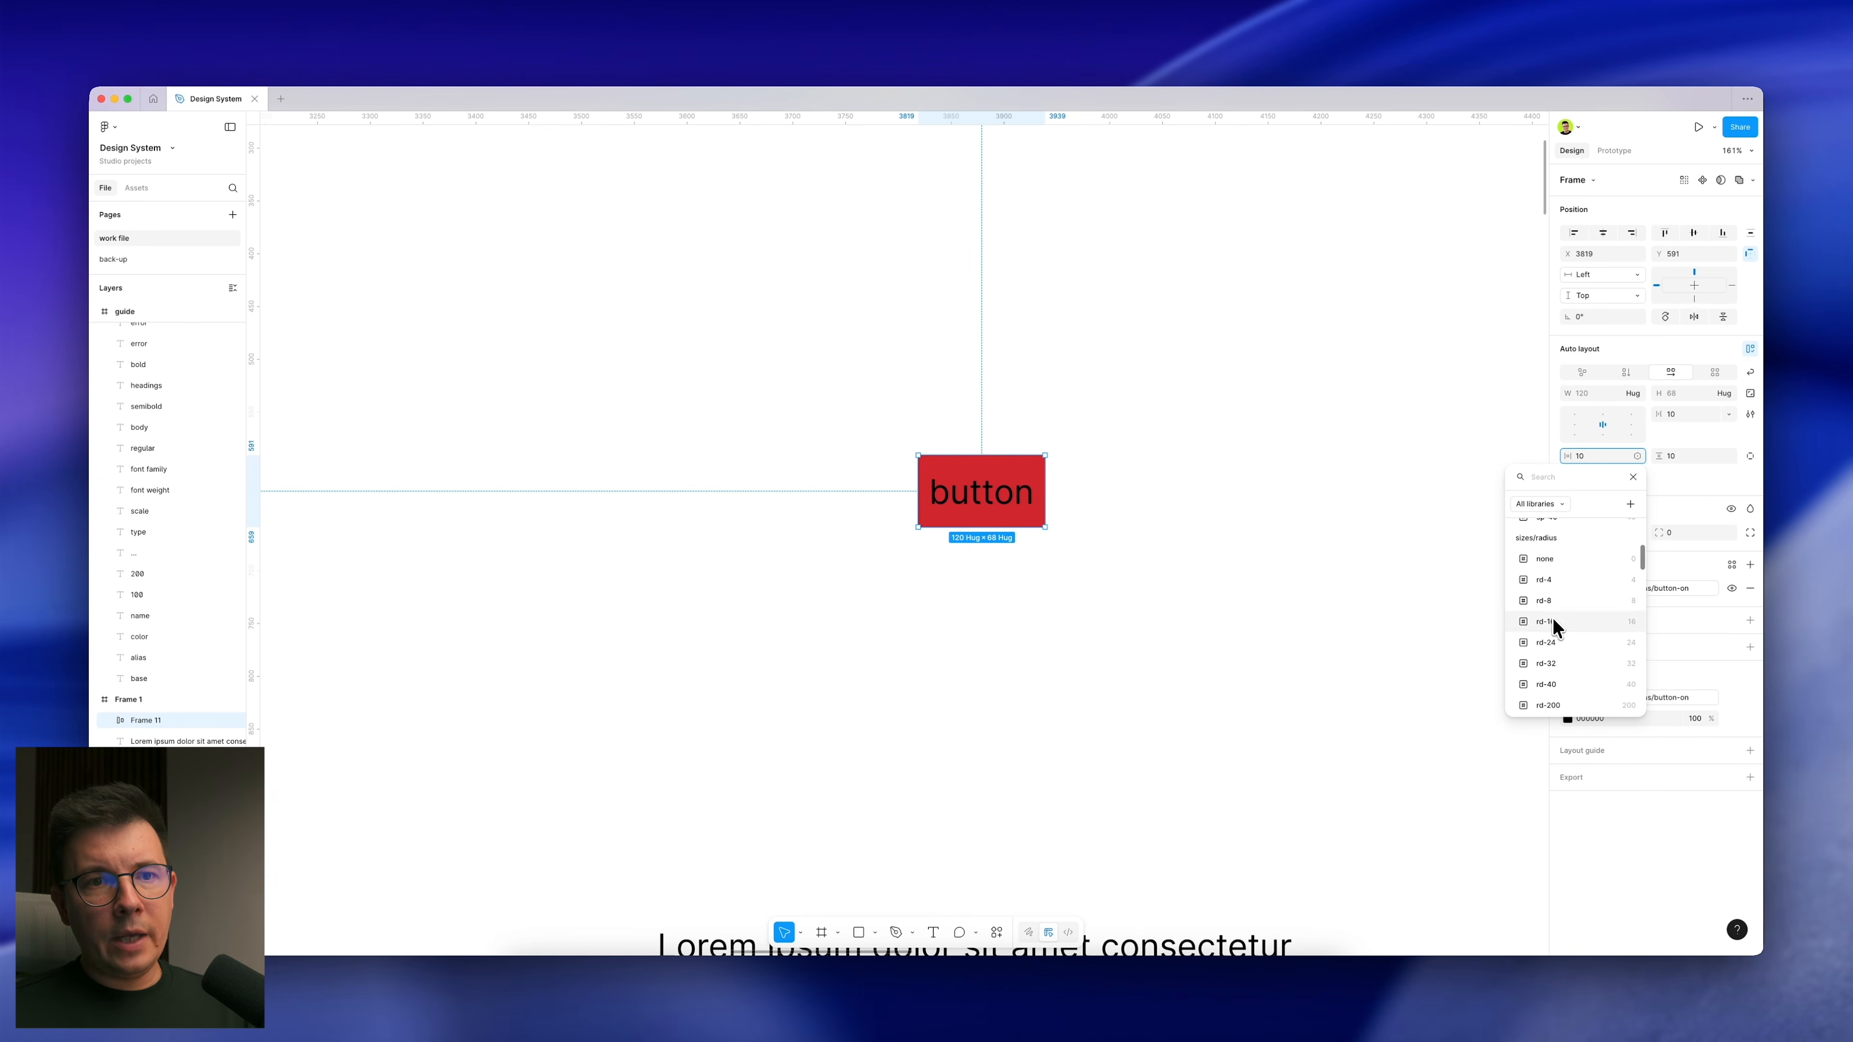
pyautogui.scroll(5, 1554, 610)
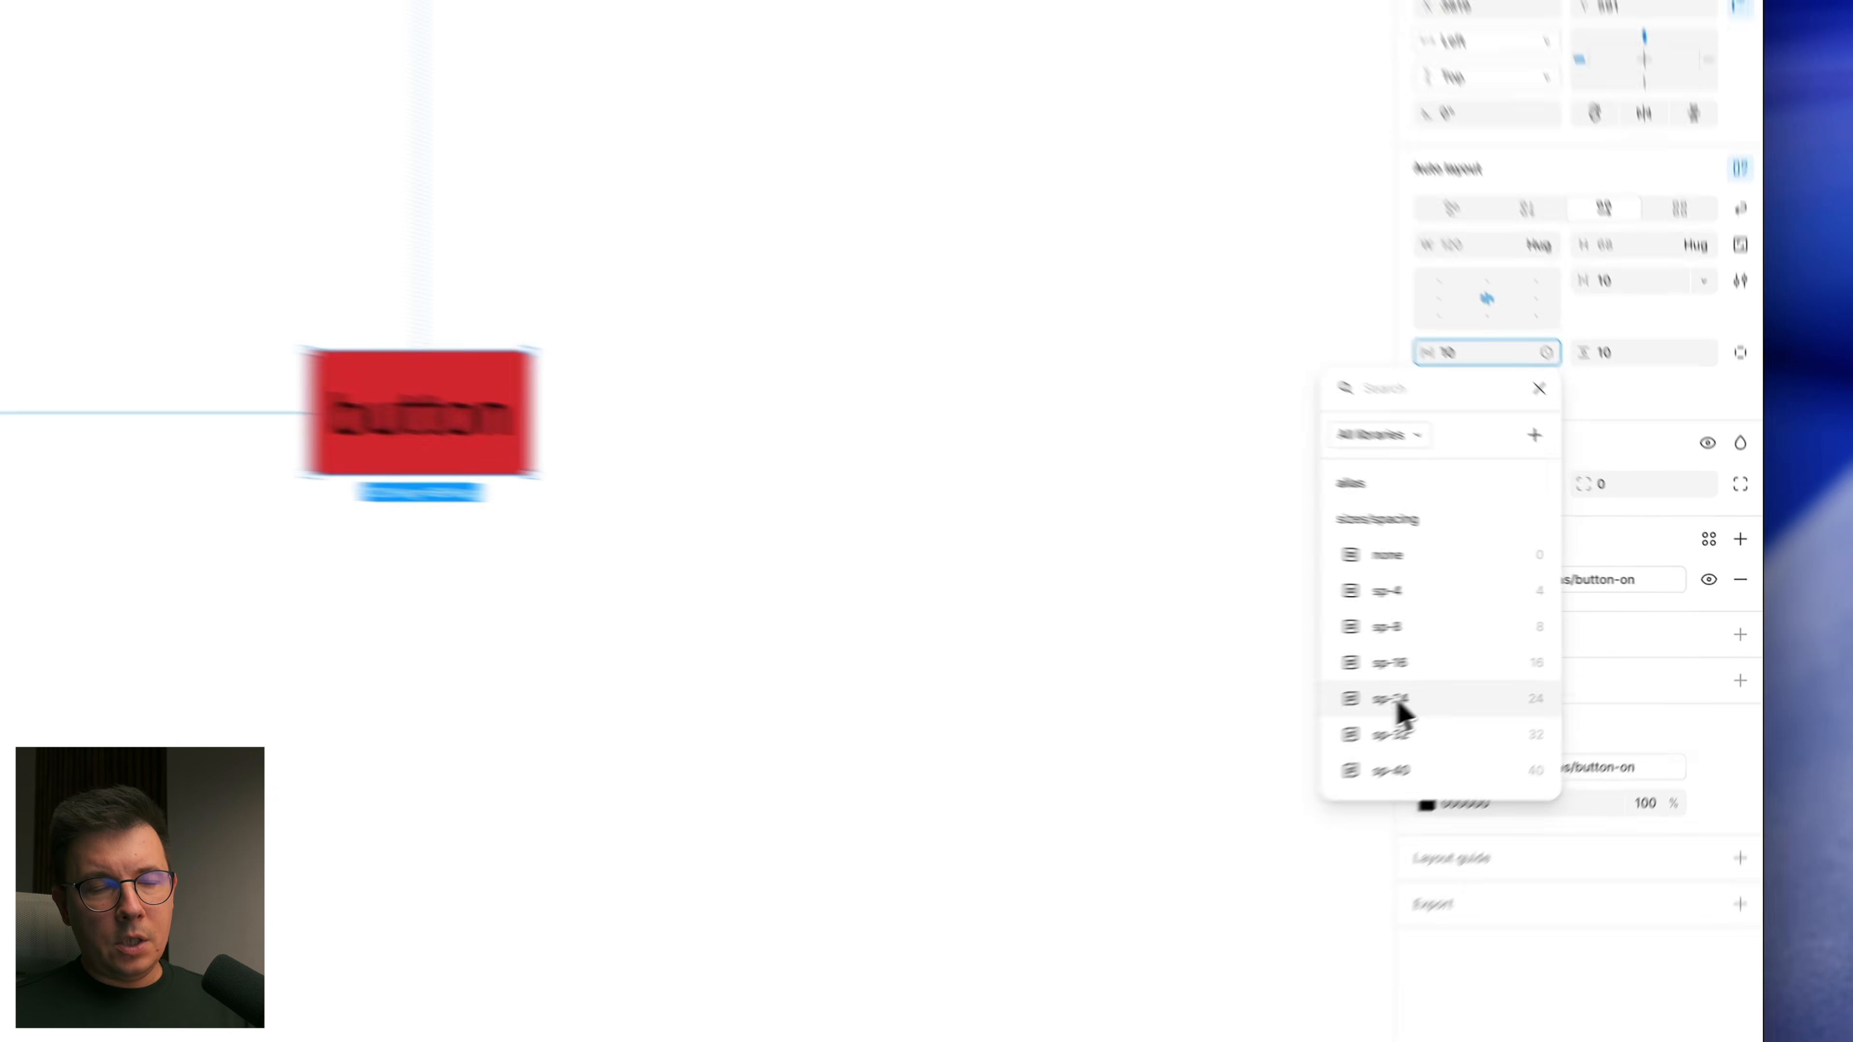
pyautogui.click(1552, 656)
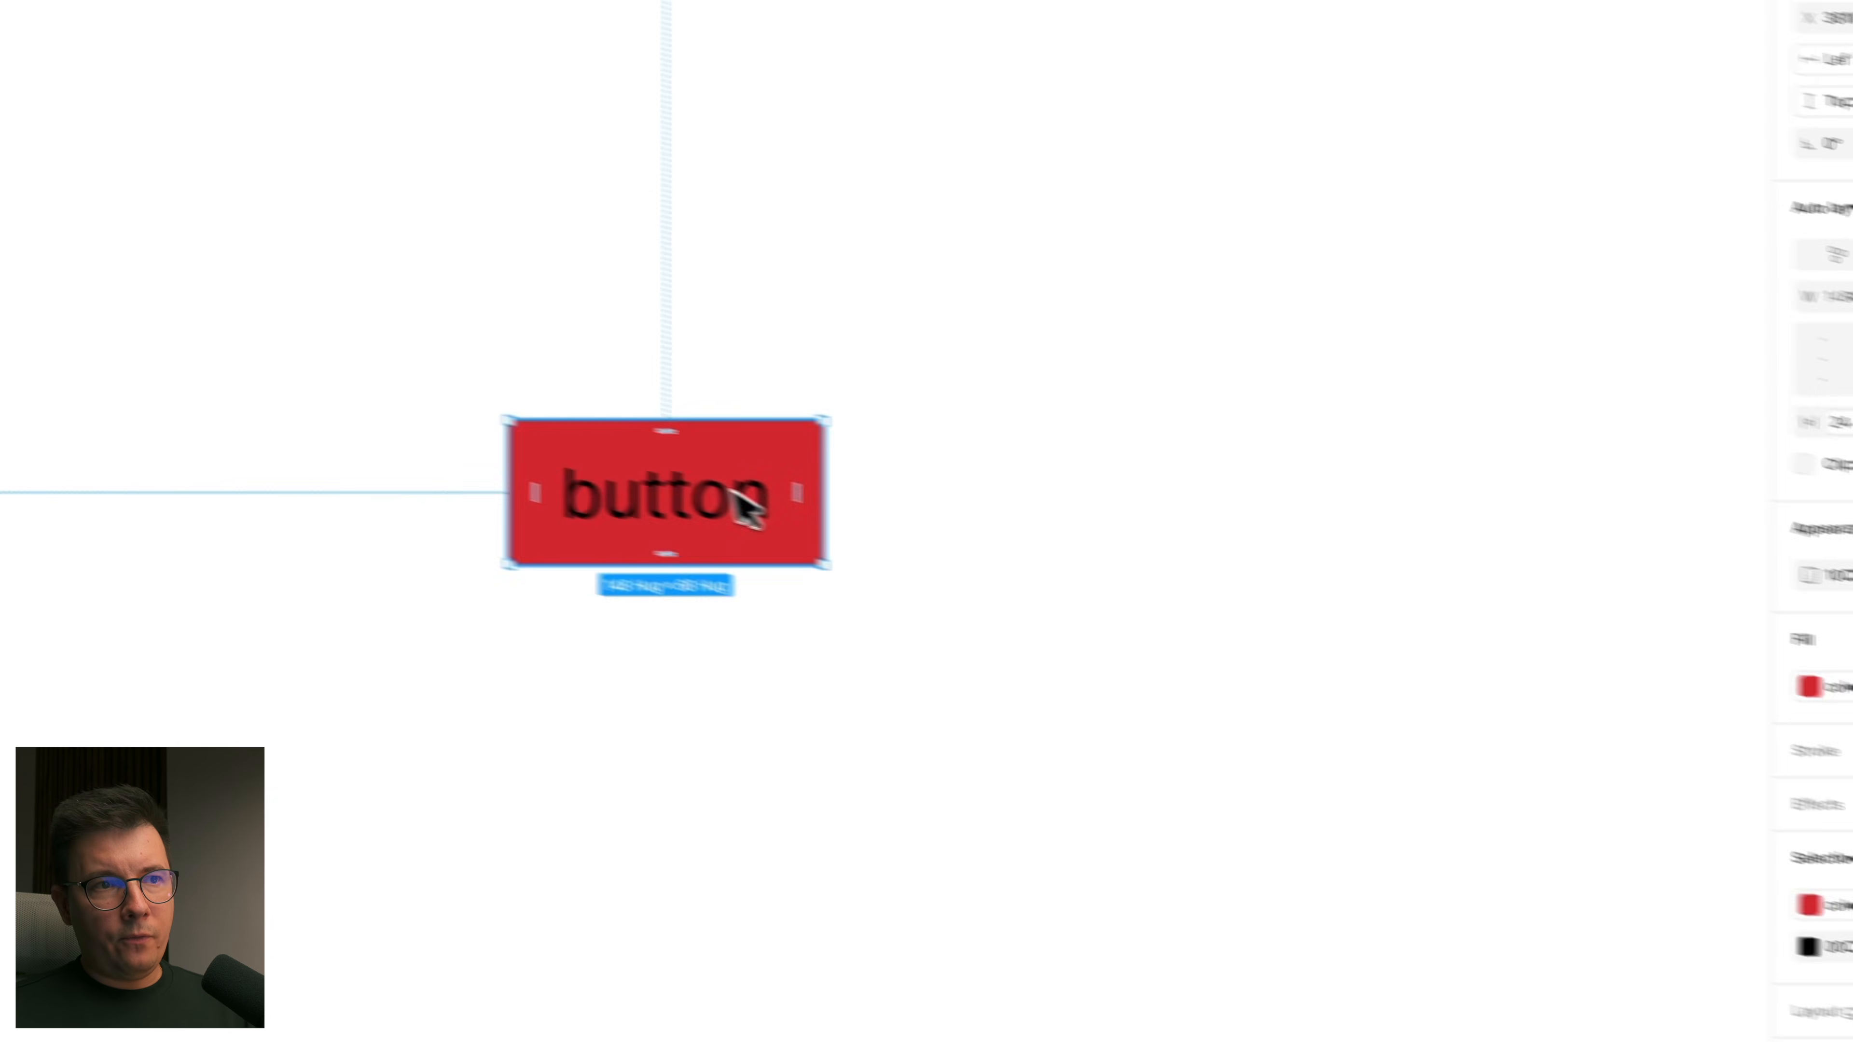
# Step: Bind the button frame's vertical padding to the sp-16 variable and switch its horizontal padding to sp-40
pyautogui.click(1694, 348)
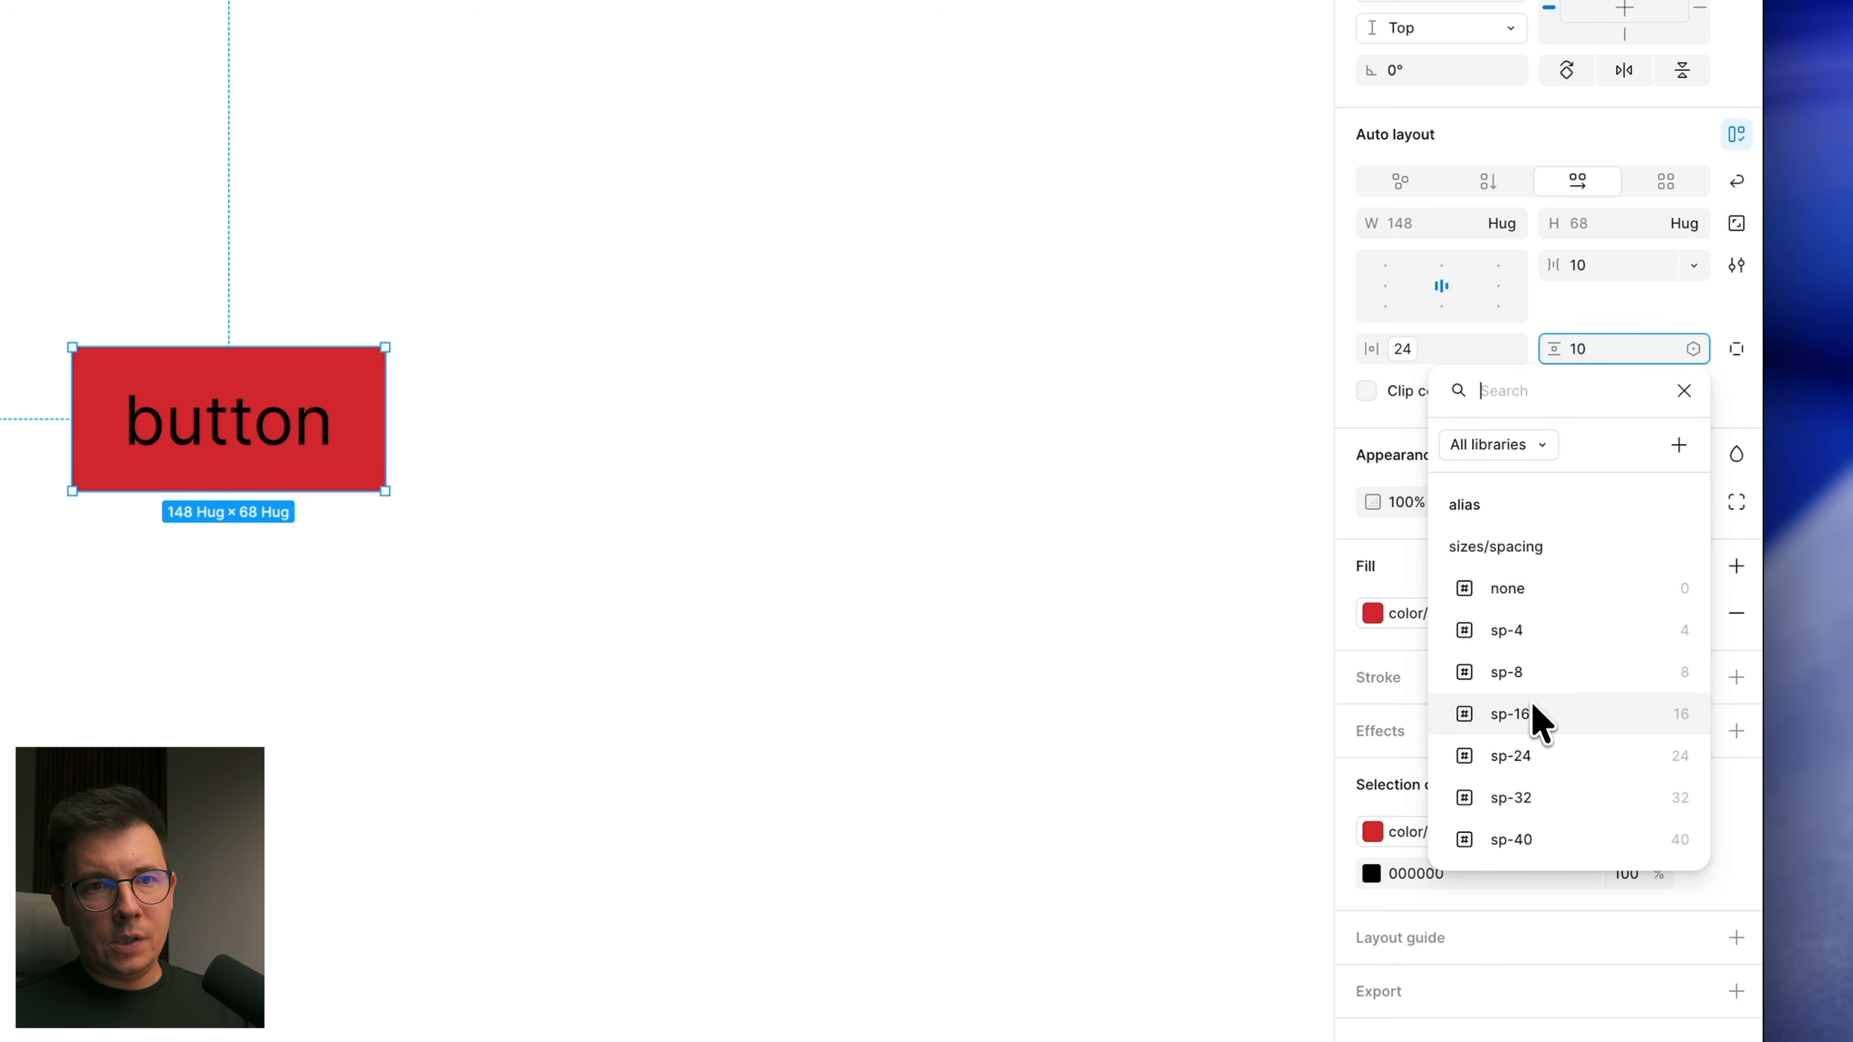
pyautogui.click(1541, 715)
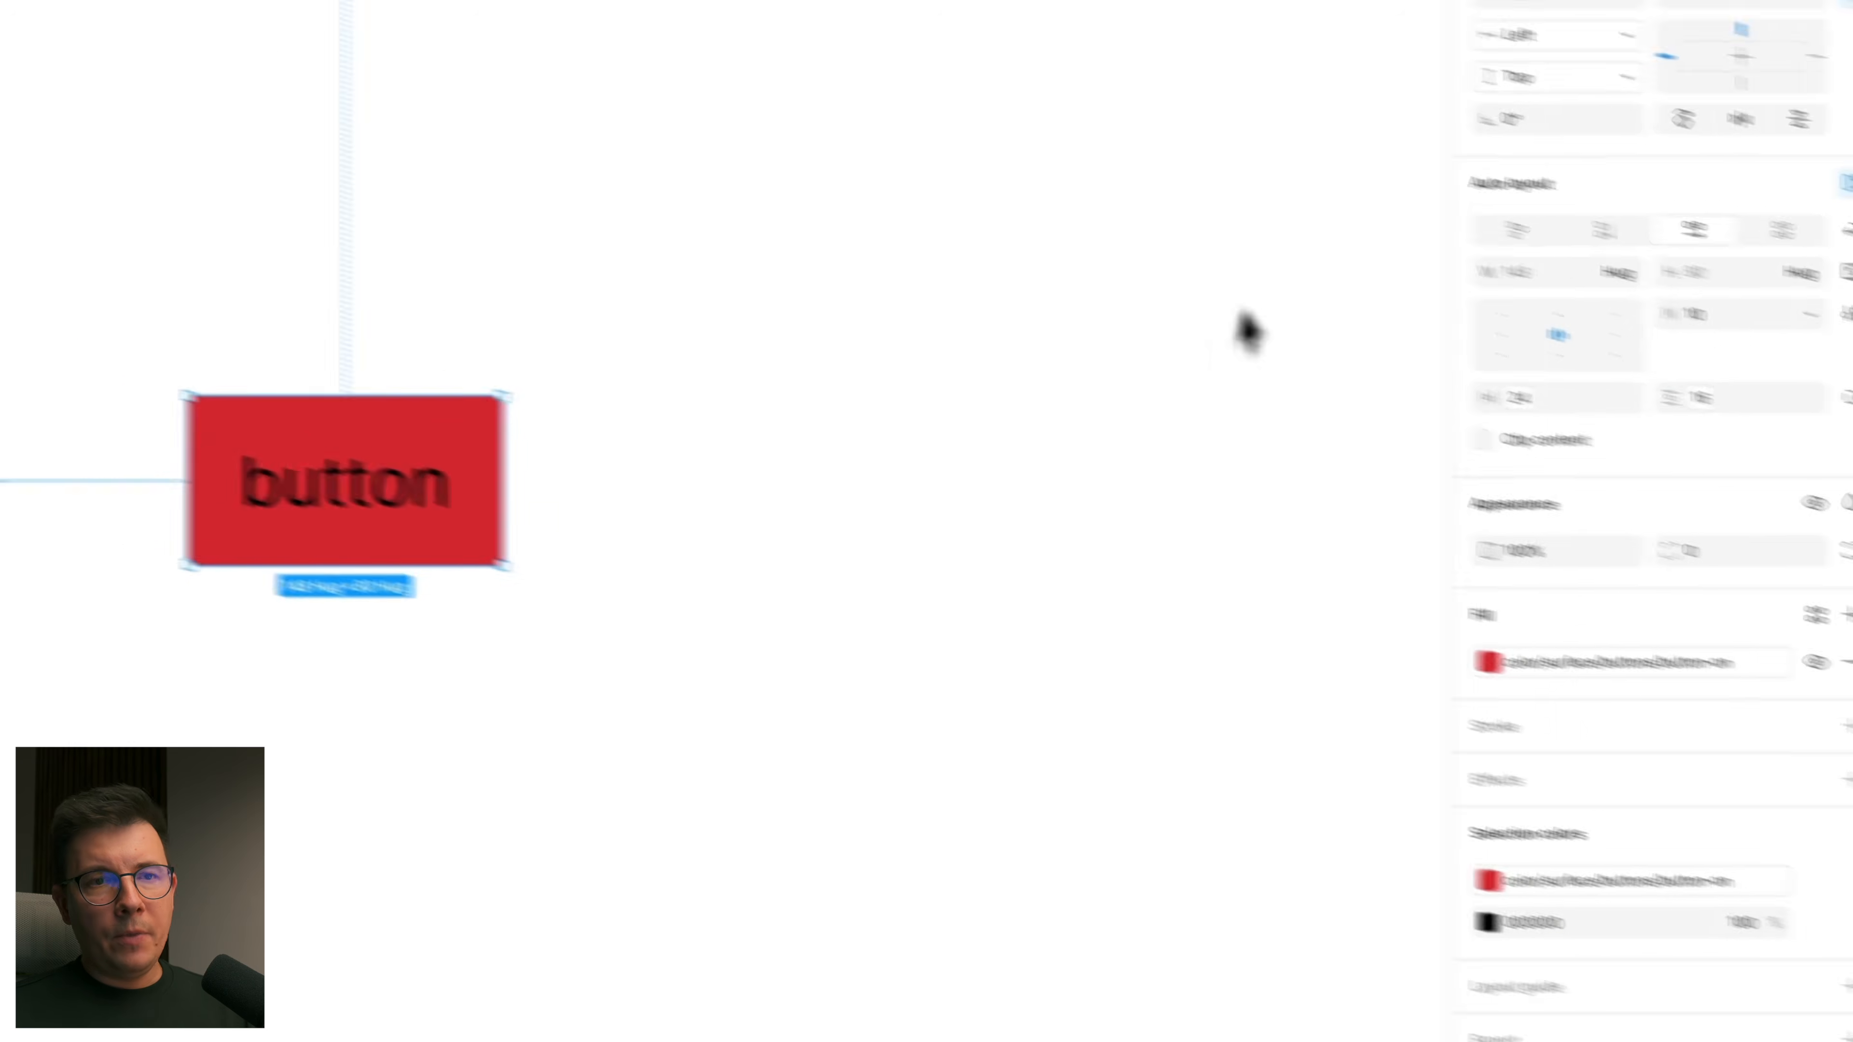
pyautogui.click(1401, 370)
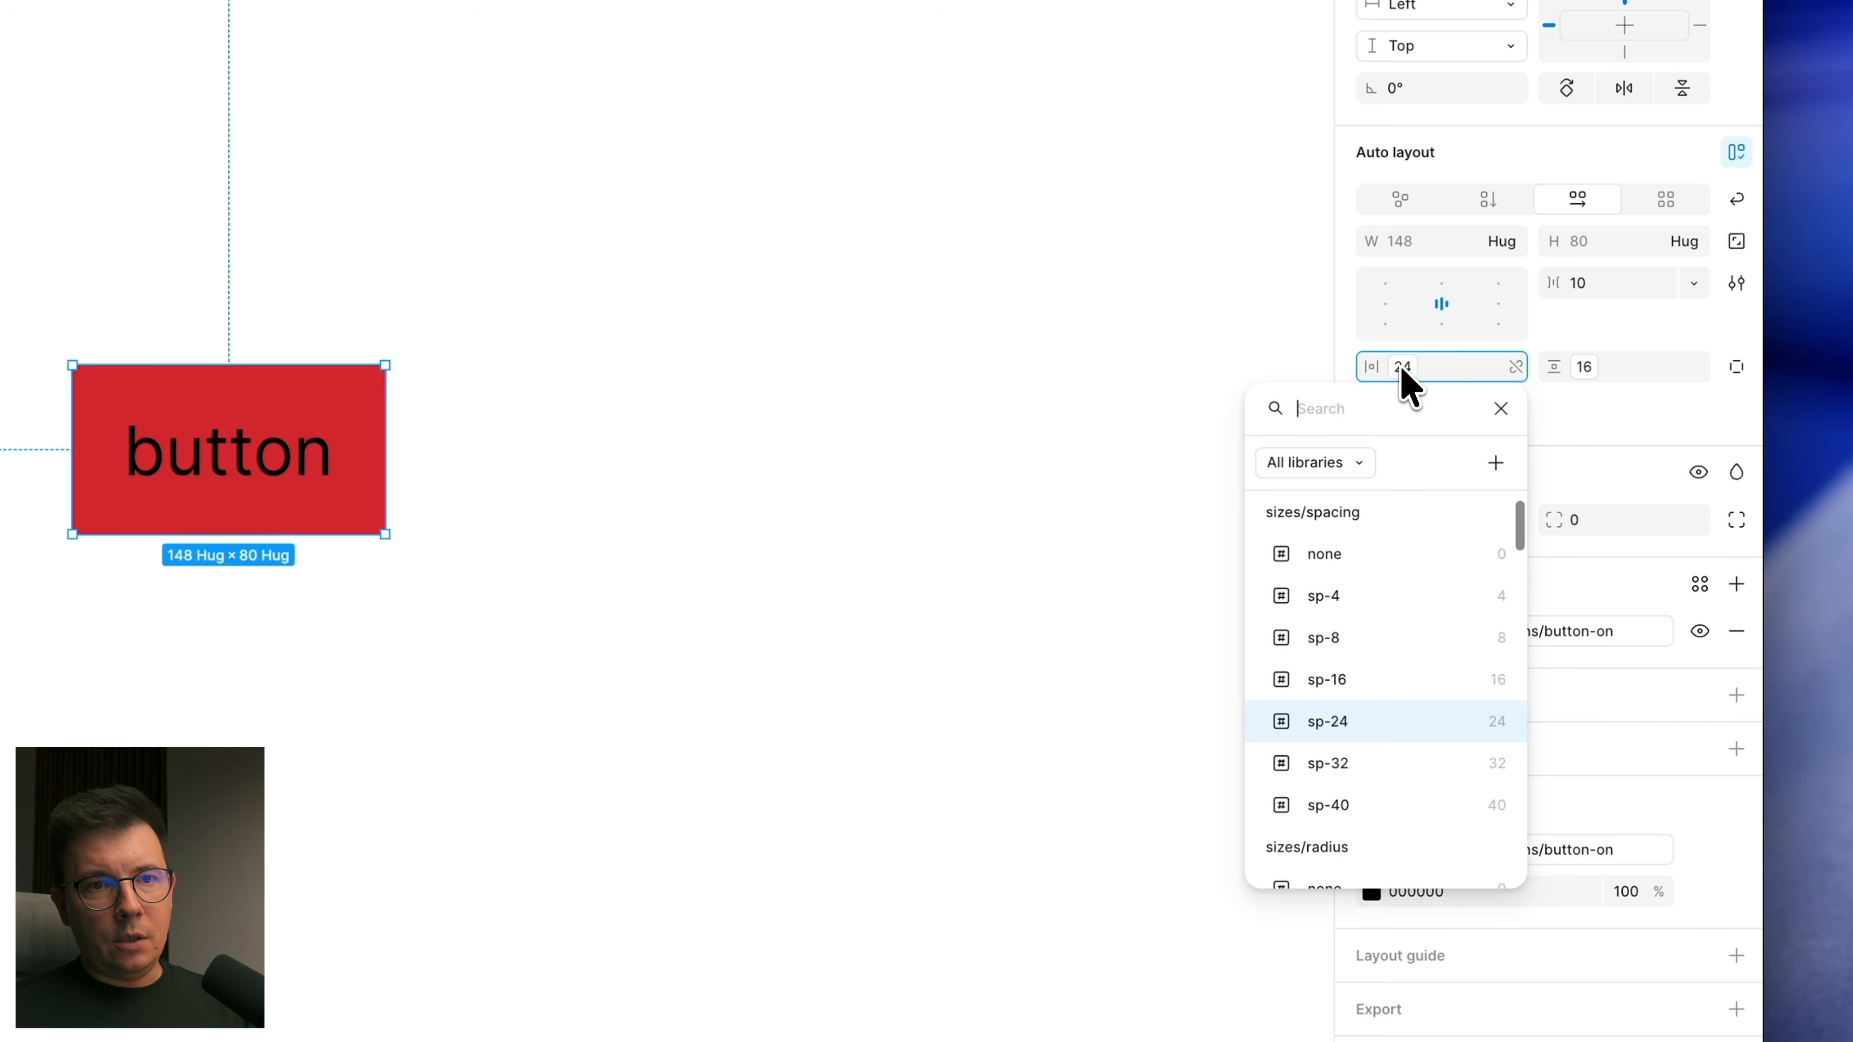
pyautogui.click(1345, 804)
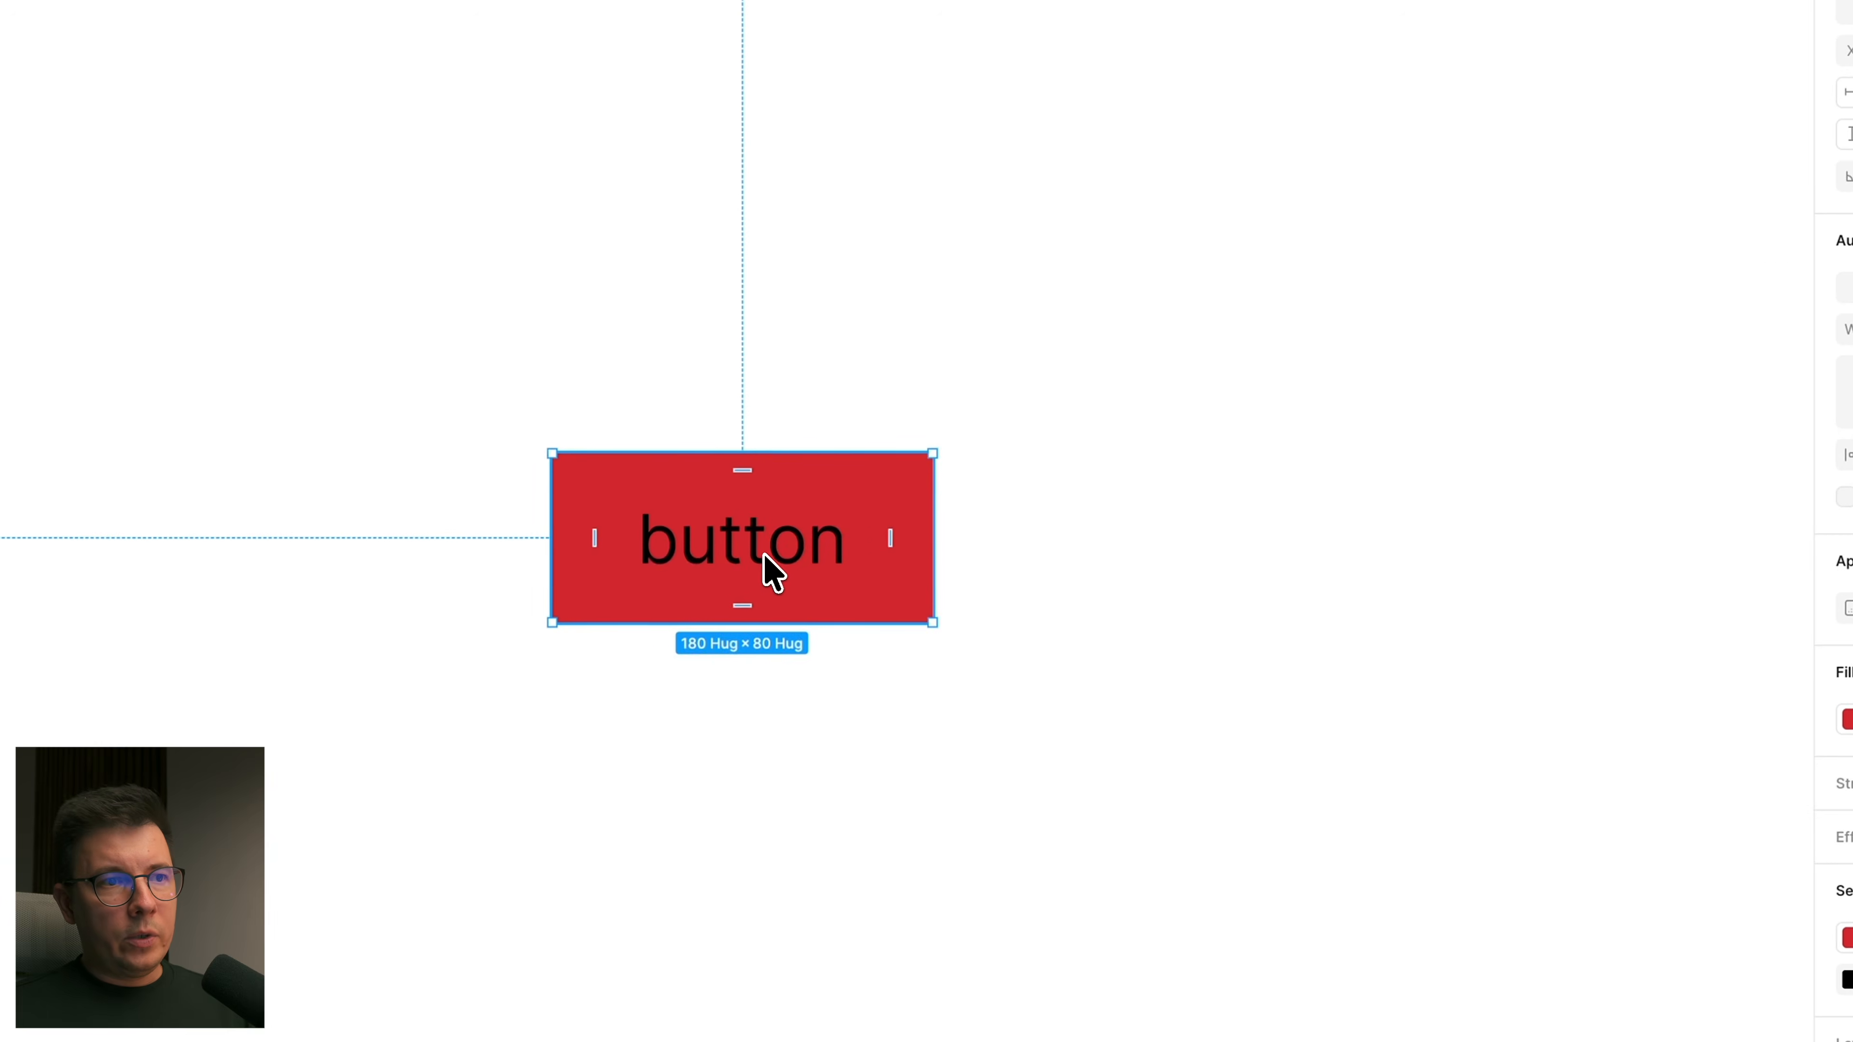
pyautogui.click(997, 364)
# Step: Bind the font size of the "button" text to the fontsize/body variable md
pyautogui.click(775, 555)
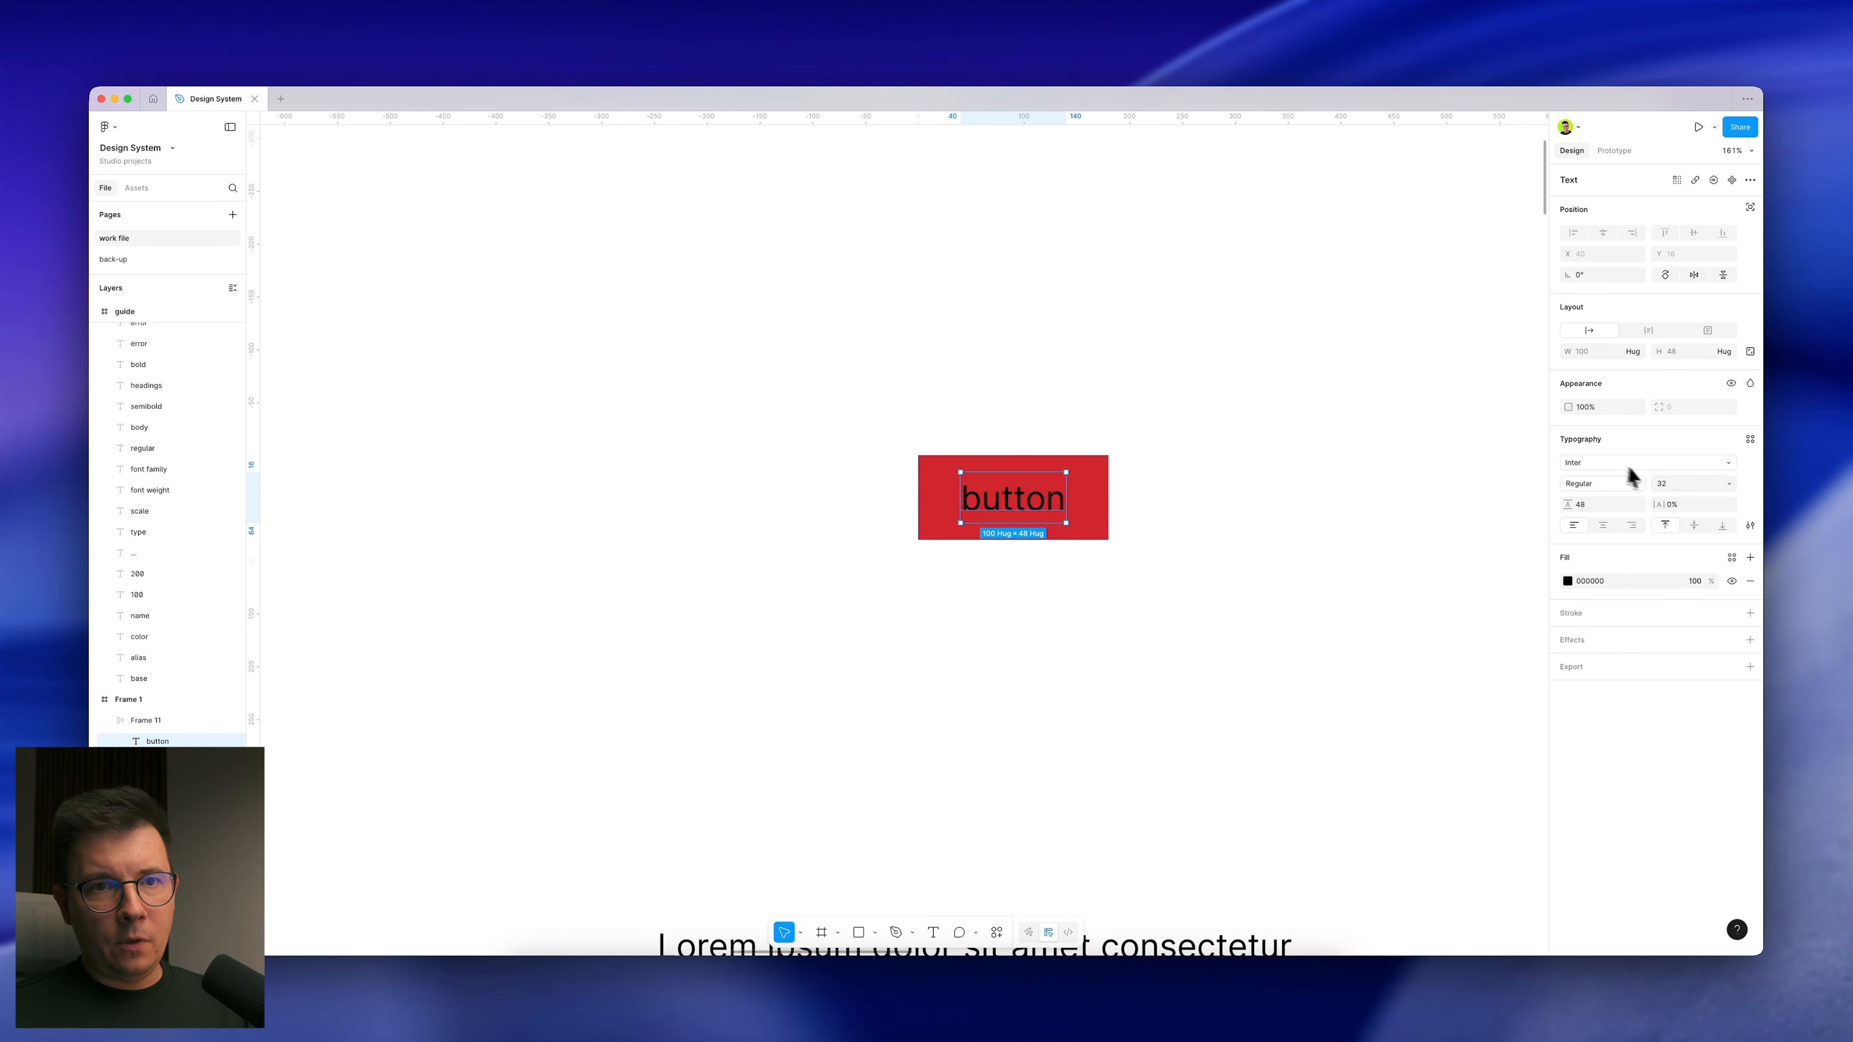
pyautogui.click(1681, 485)
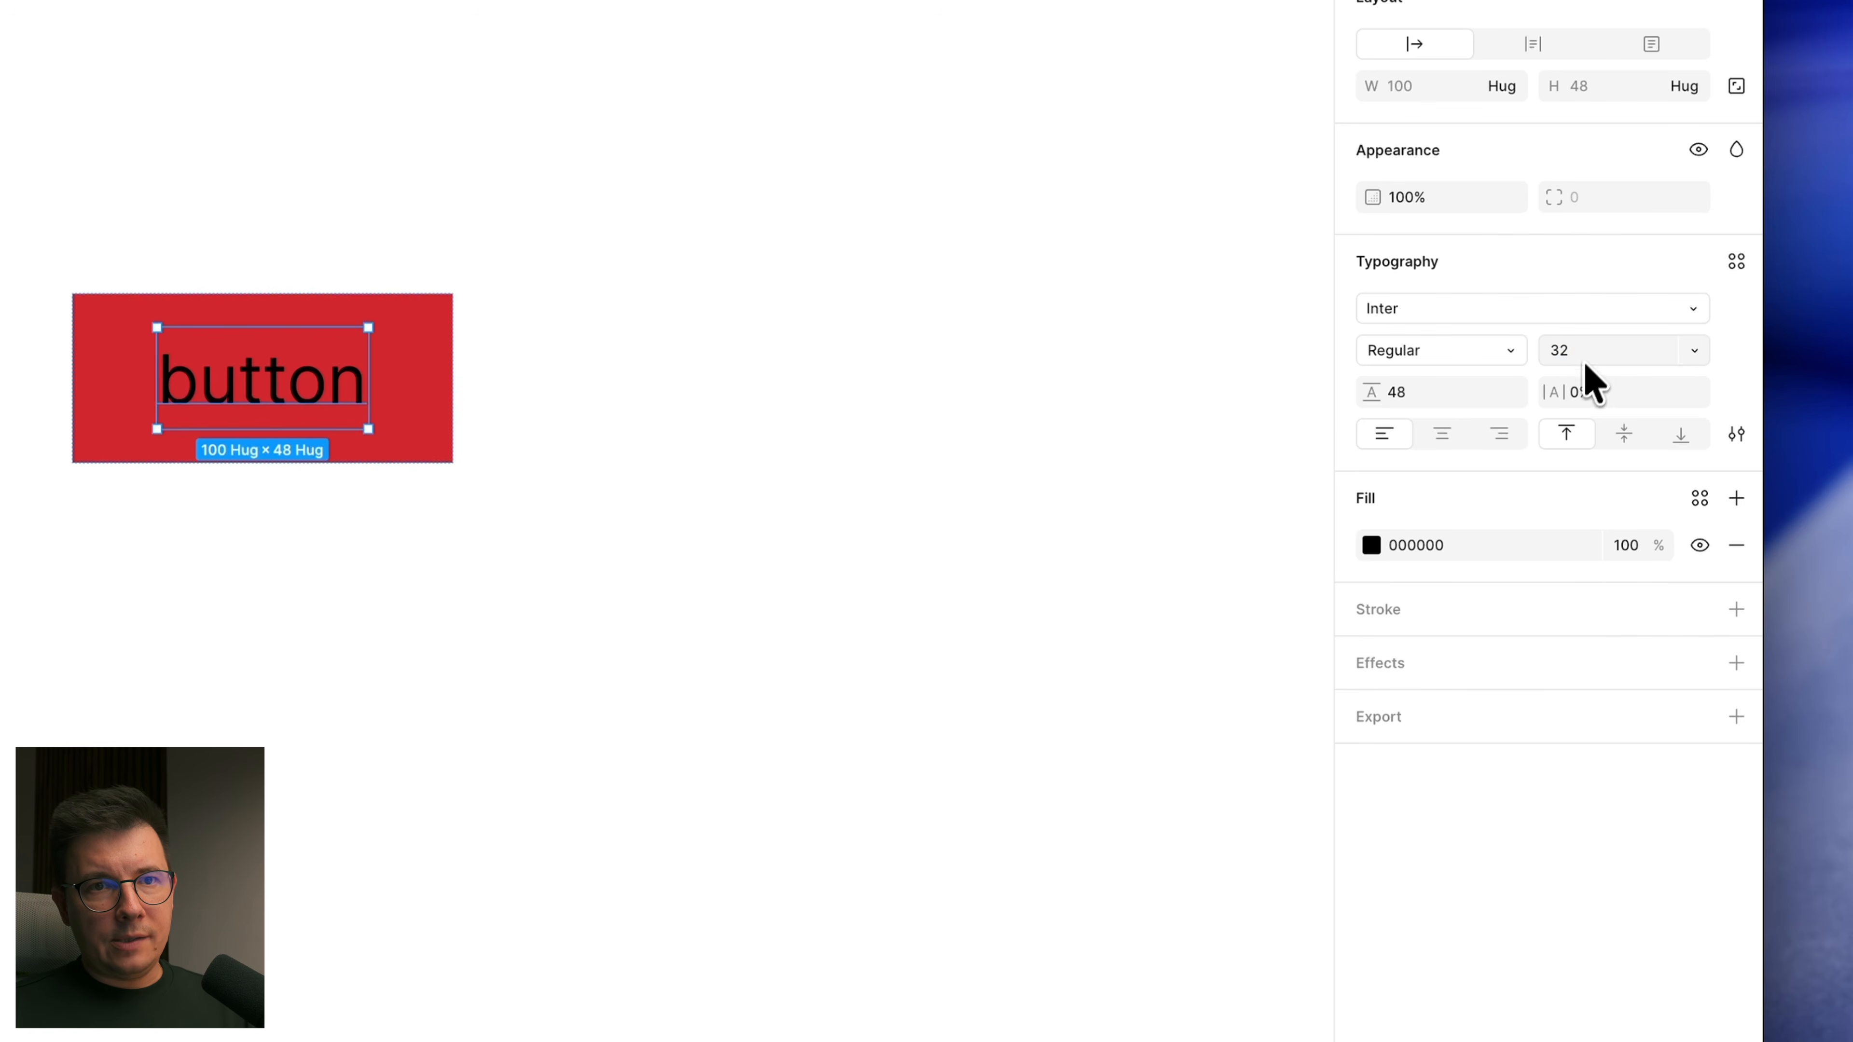
pyautogui.click(1693, 352)
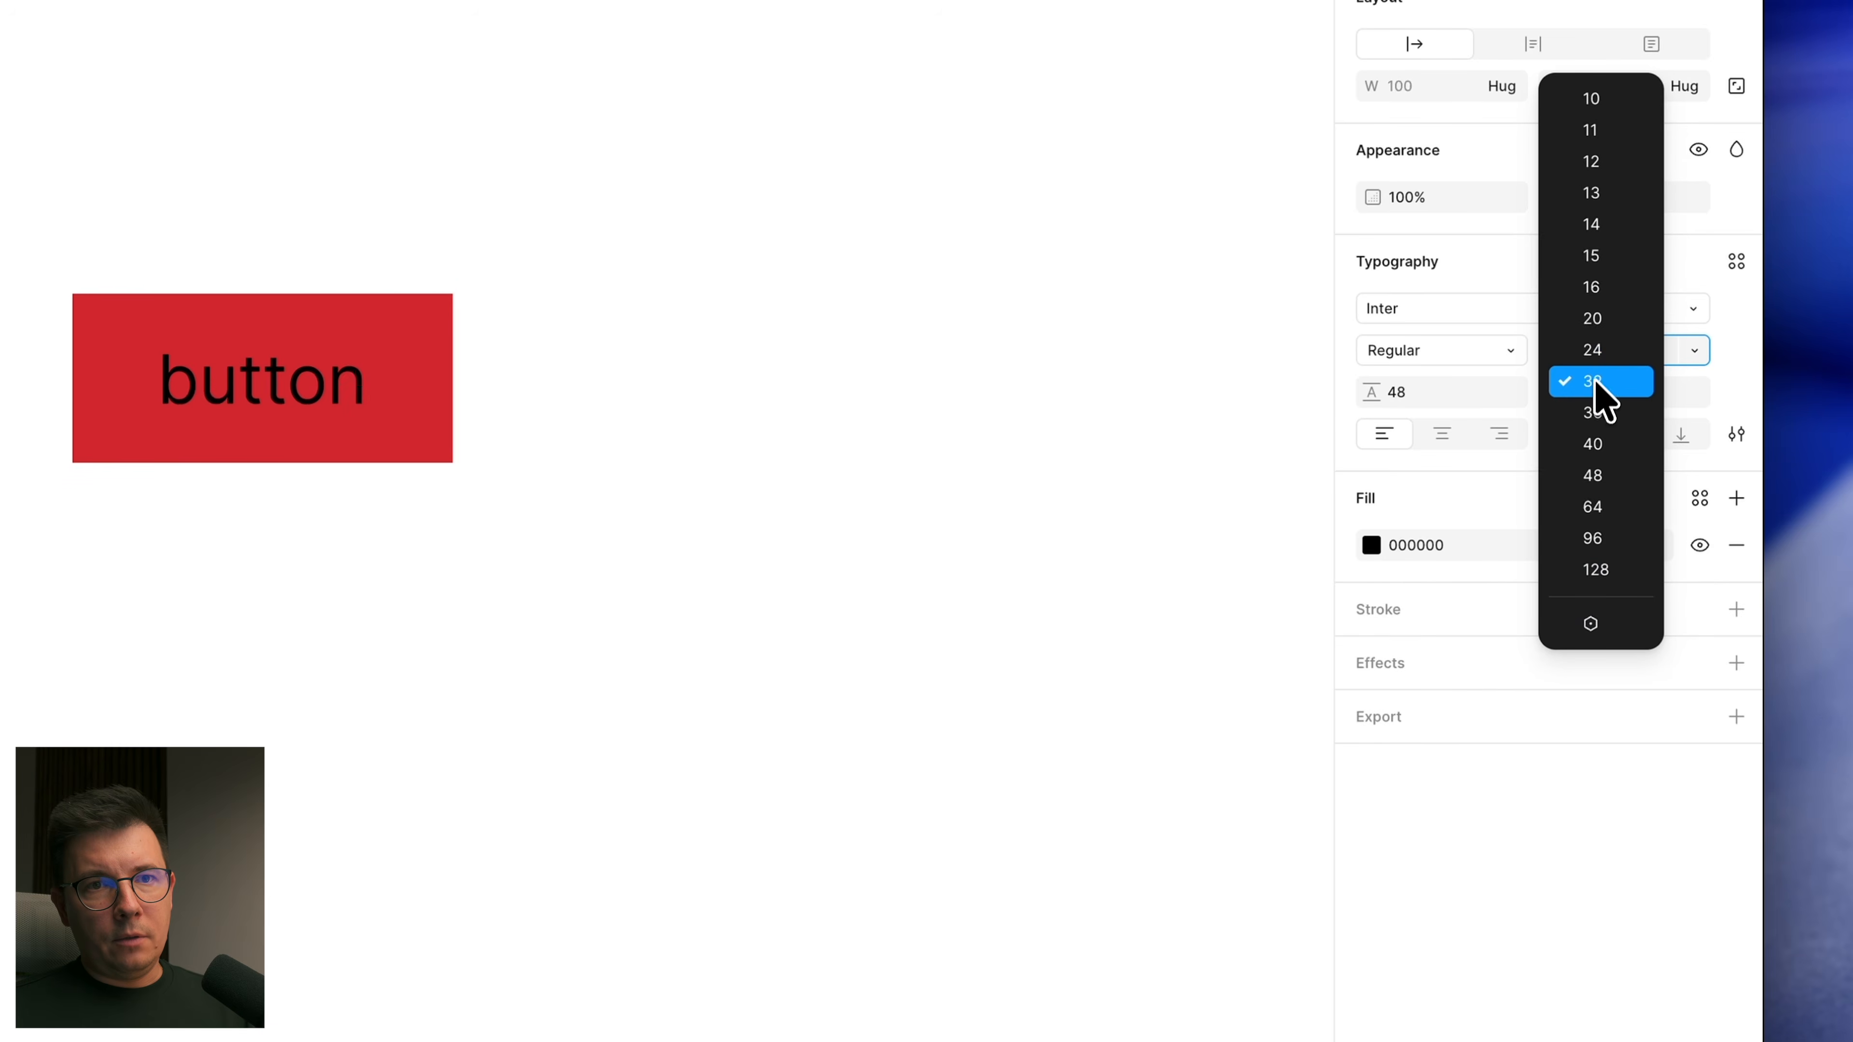
pyautogui.click(1593, 625)
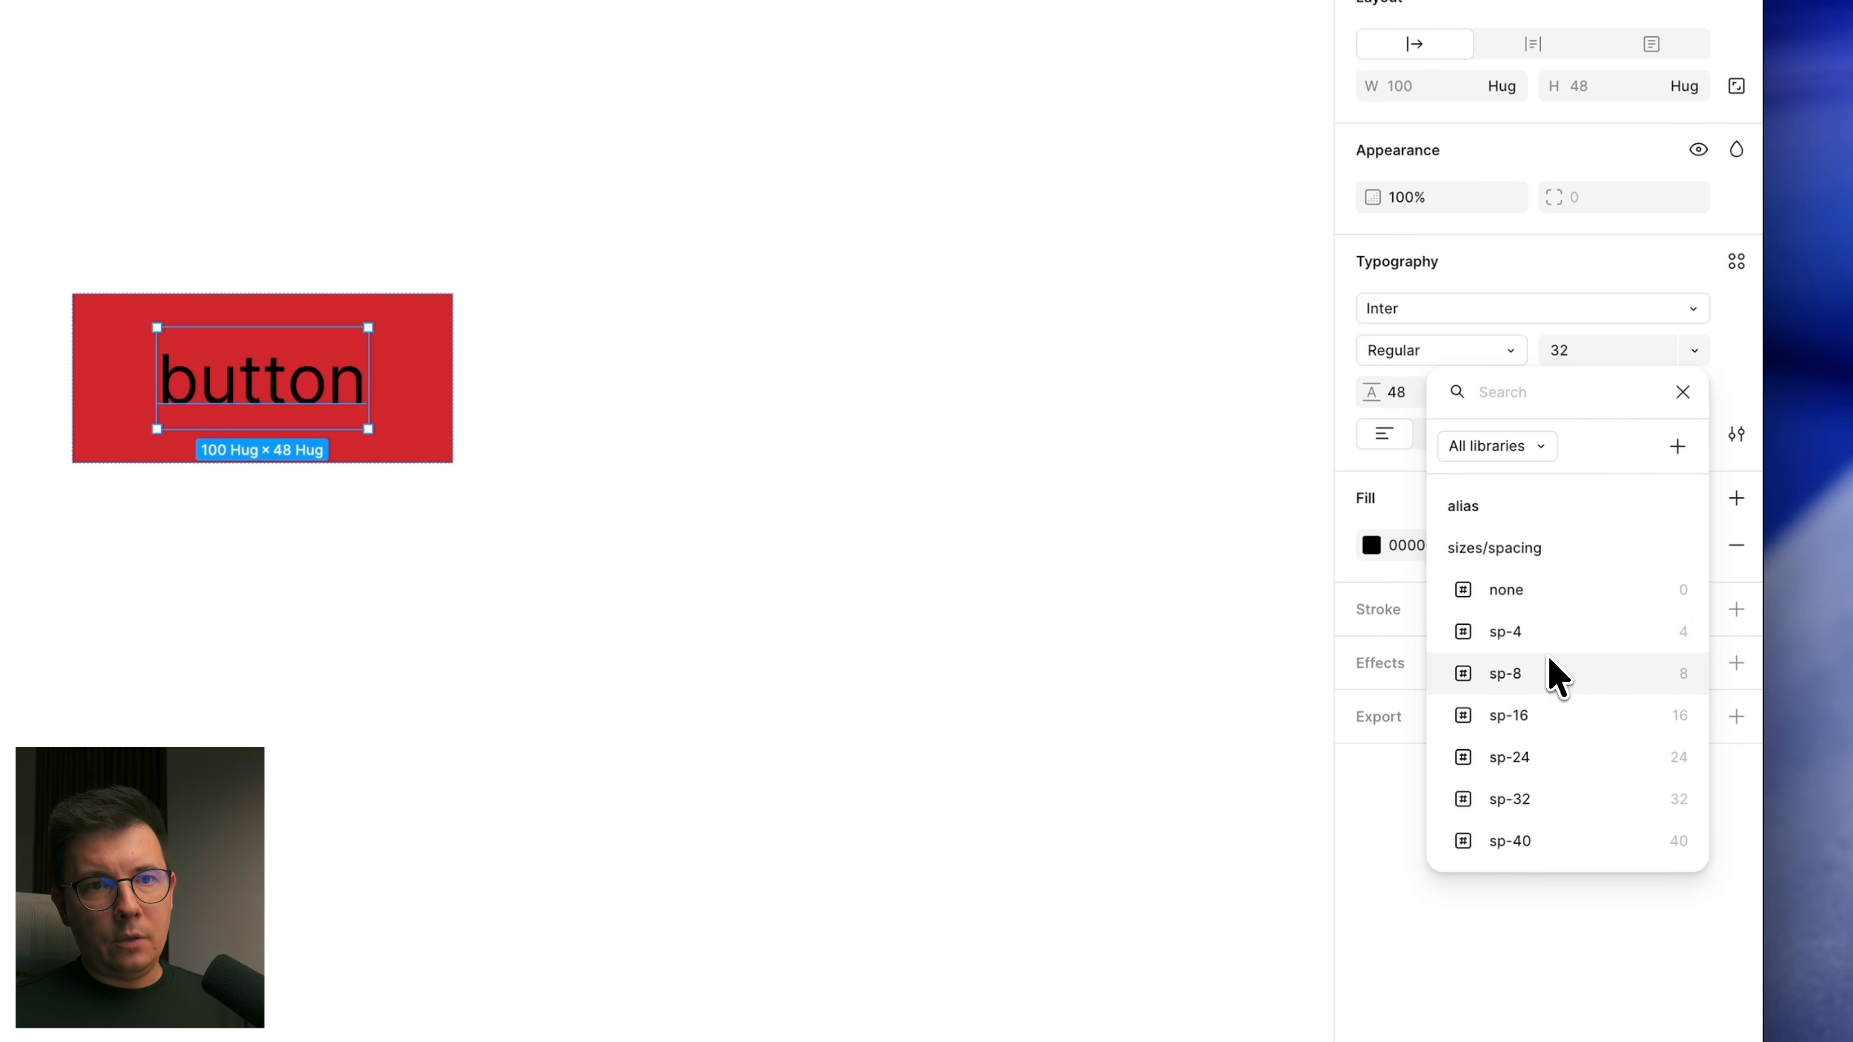
pyautogui.scroll(-3, 1505, 702)
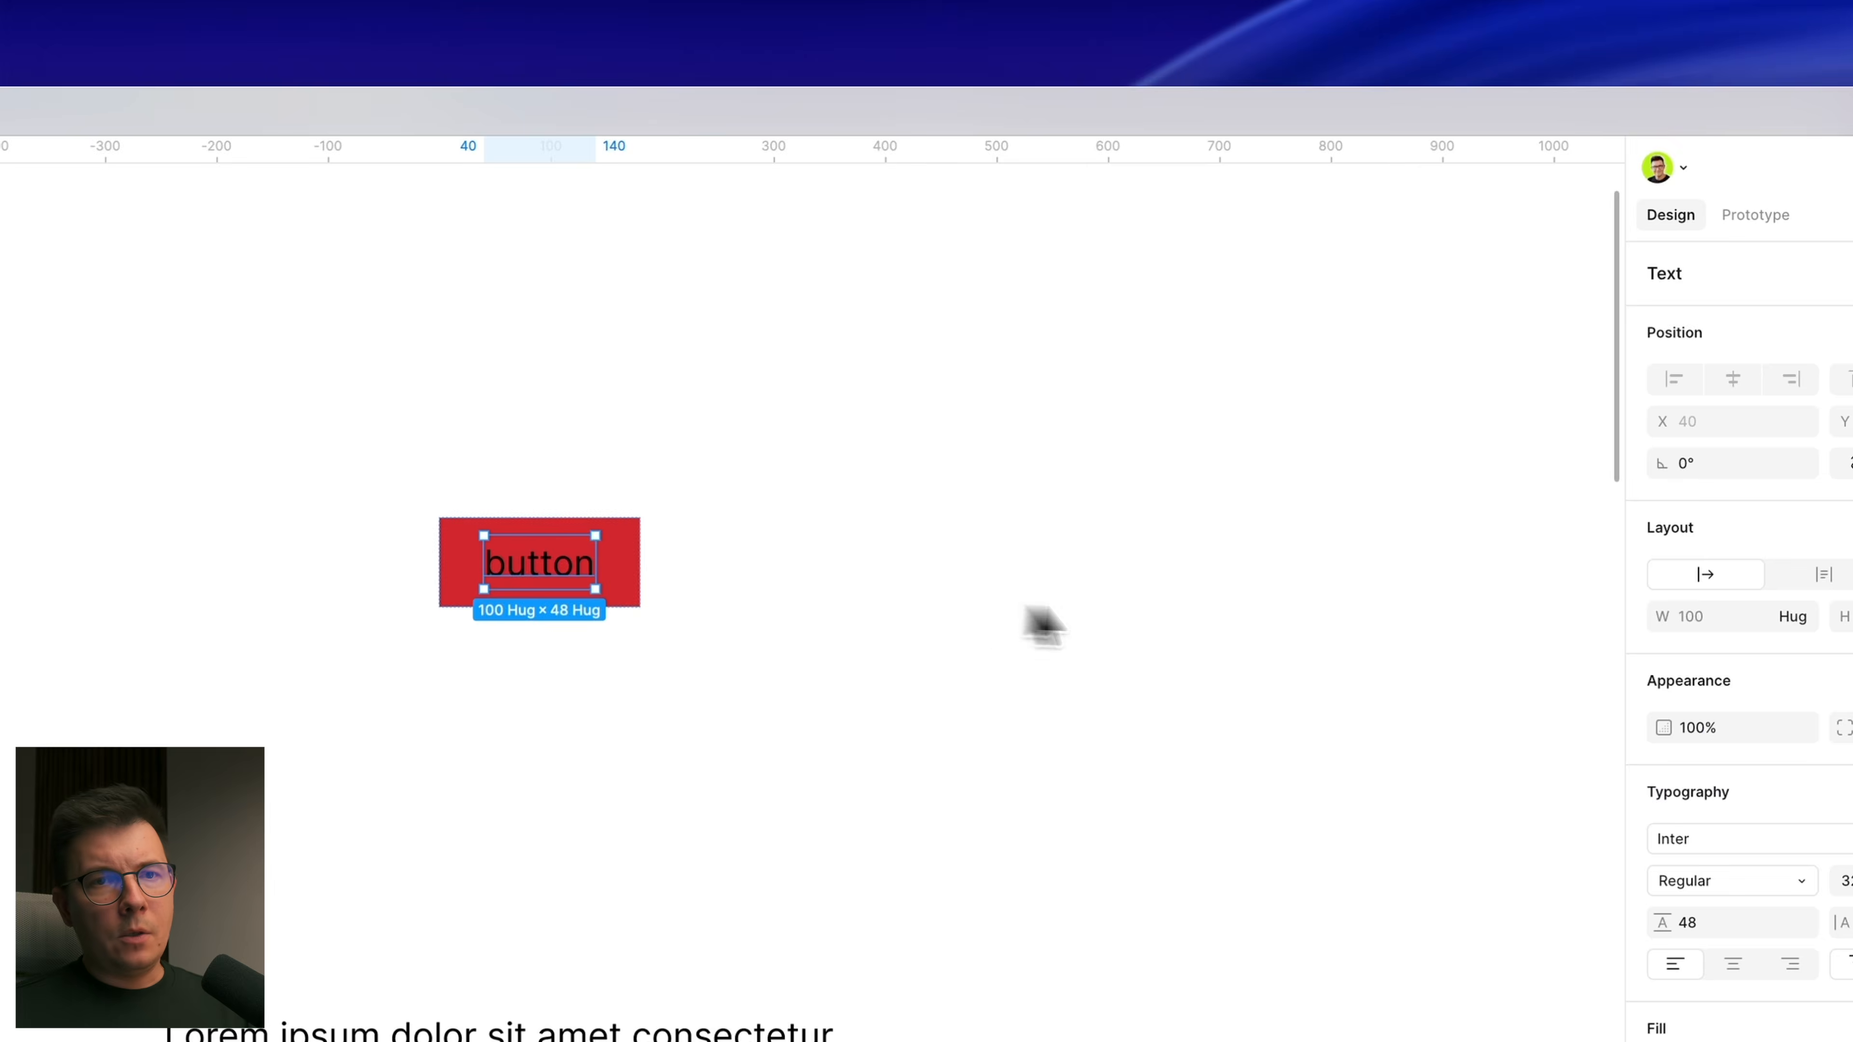
pyautogui.click(1696, 504)
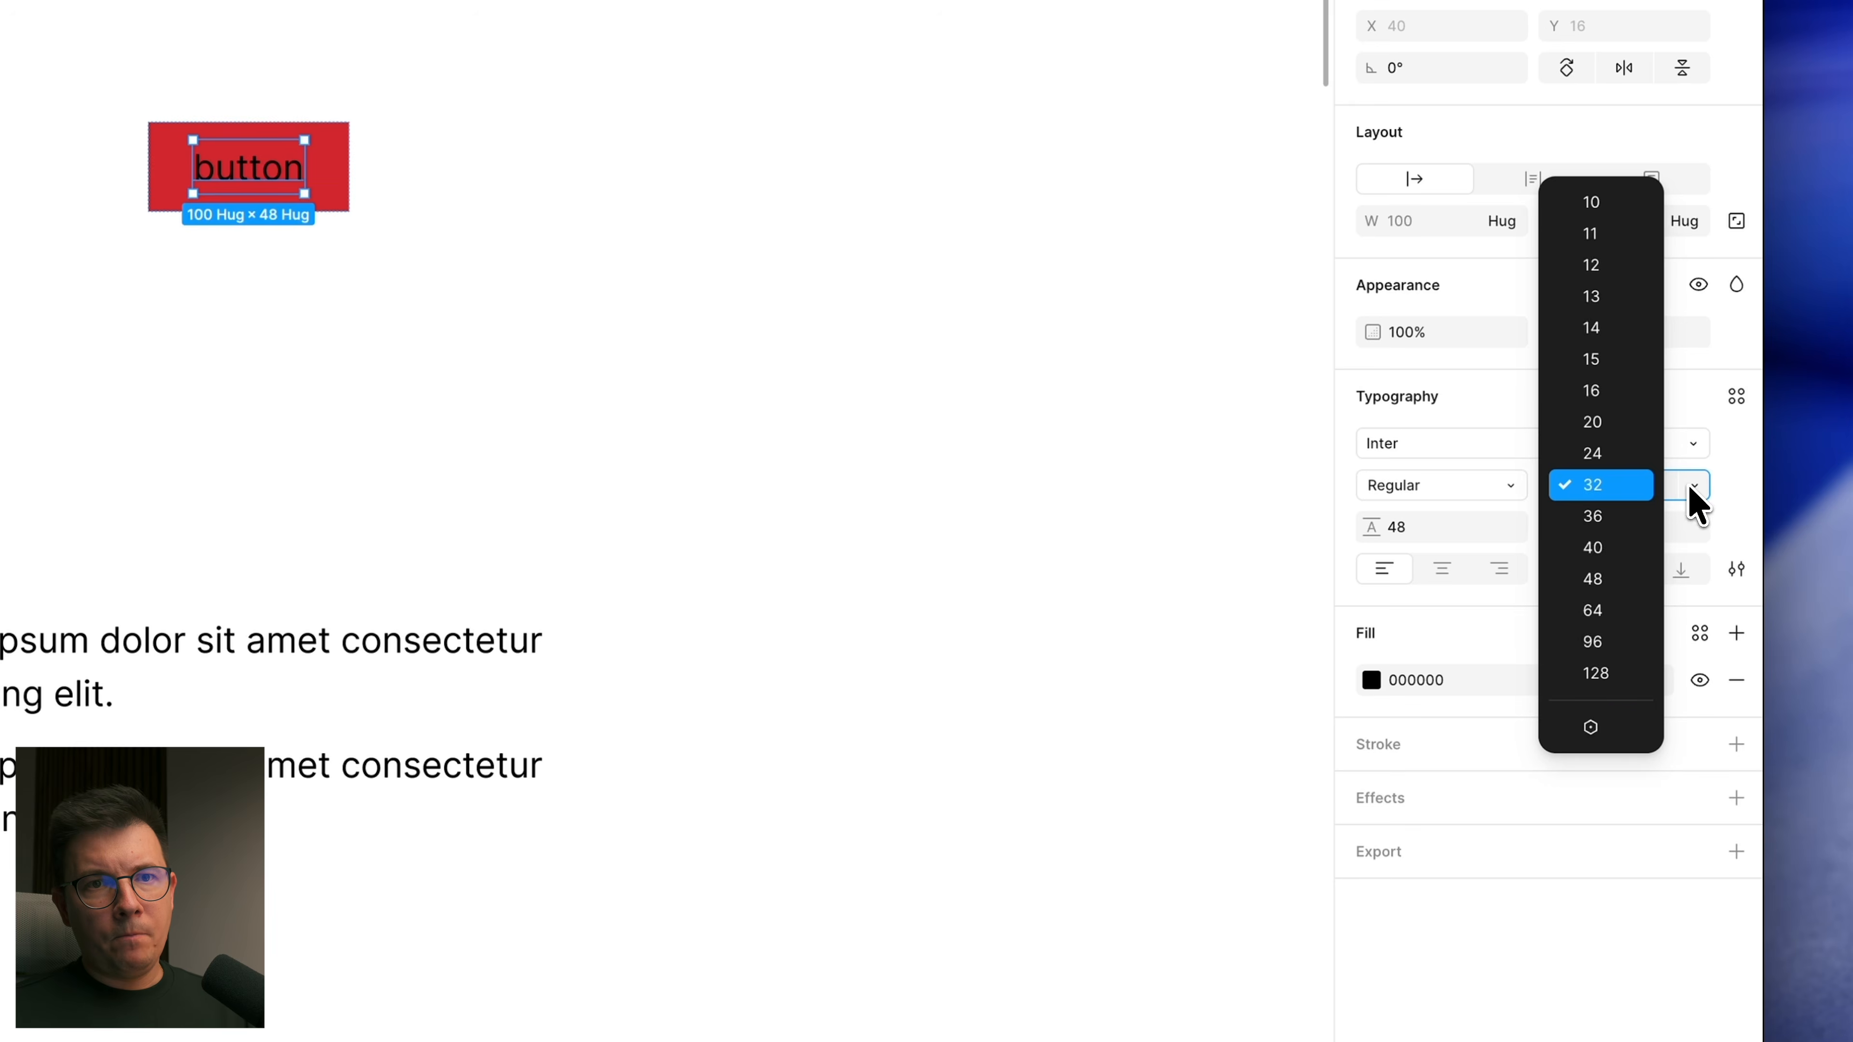
pyautogui.click(1609, 730)
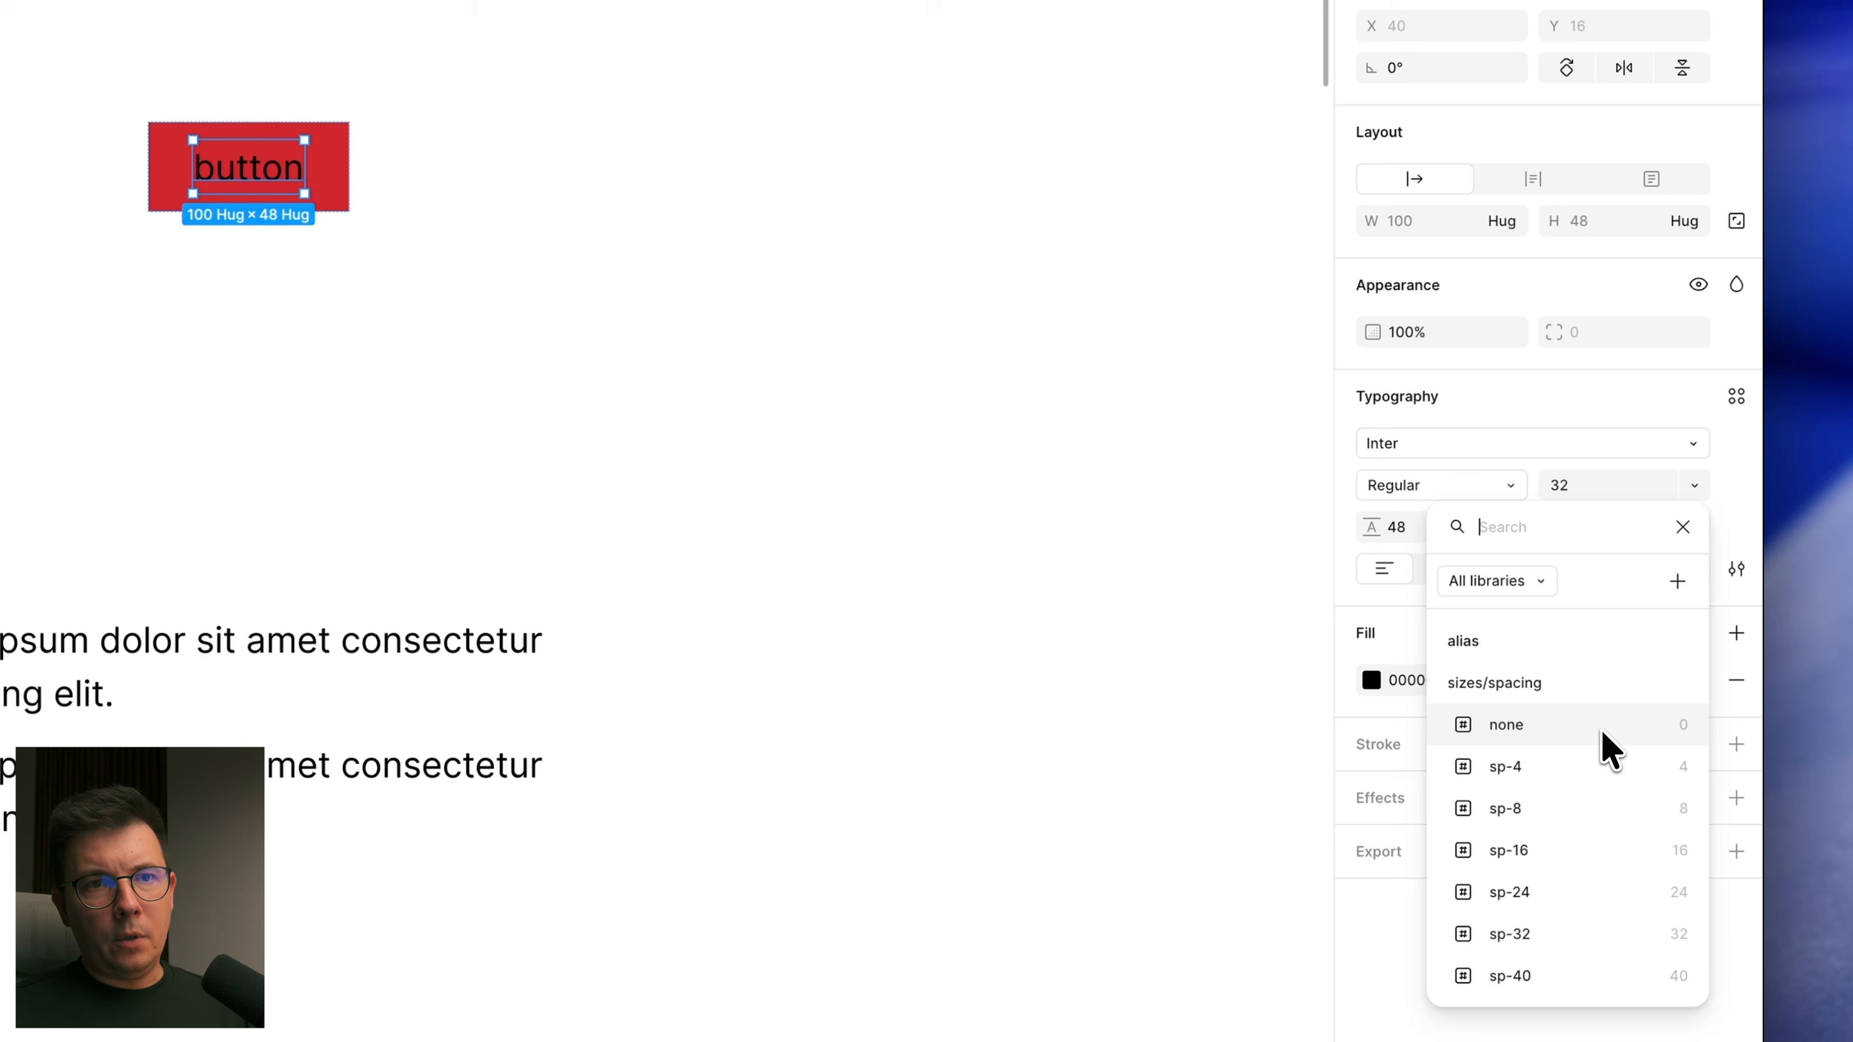
pyautogui.click(1543, 590)
pyautogui.click(1594, 612)
pyautogui.scroll(-15, 1504, 653)
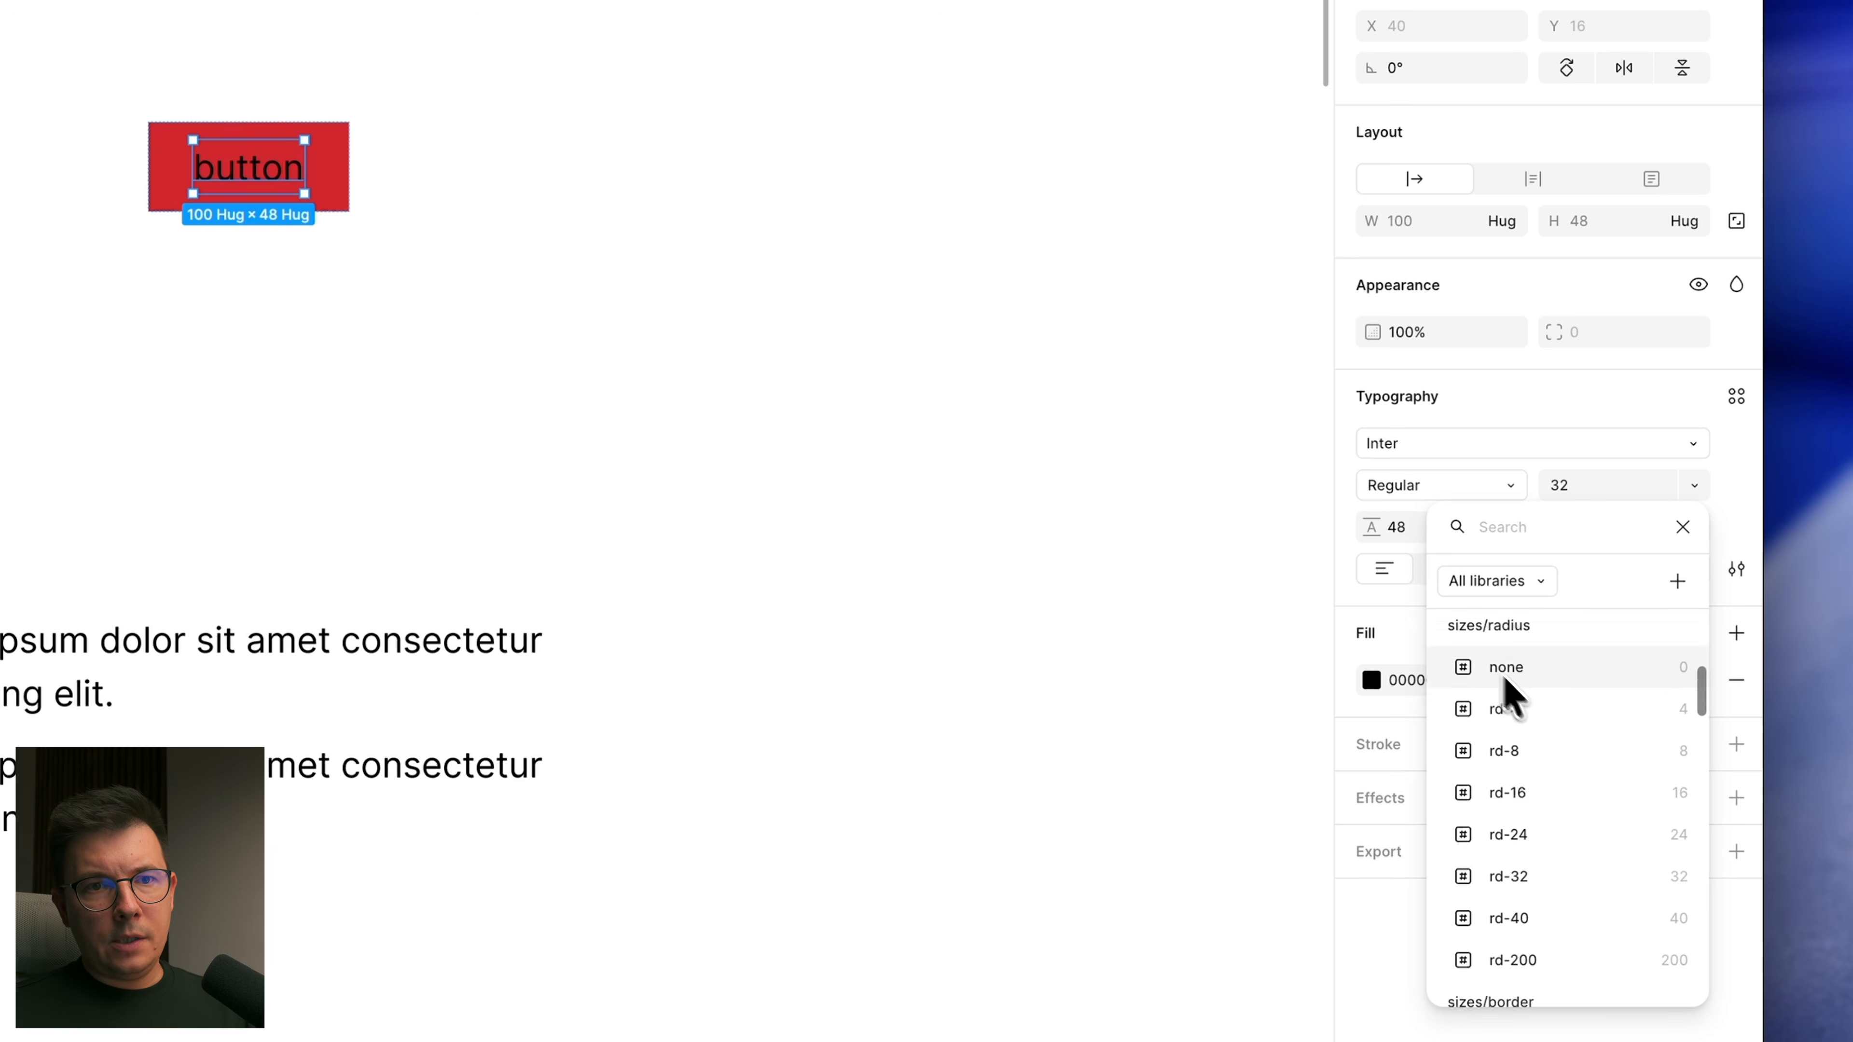
pyautogui.scroll(-3, 1505, 749)
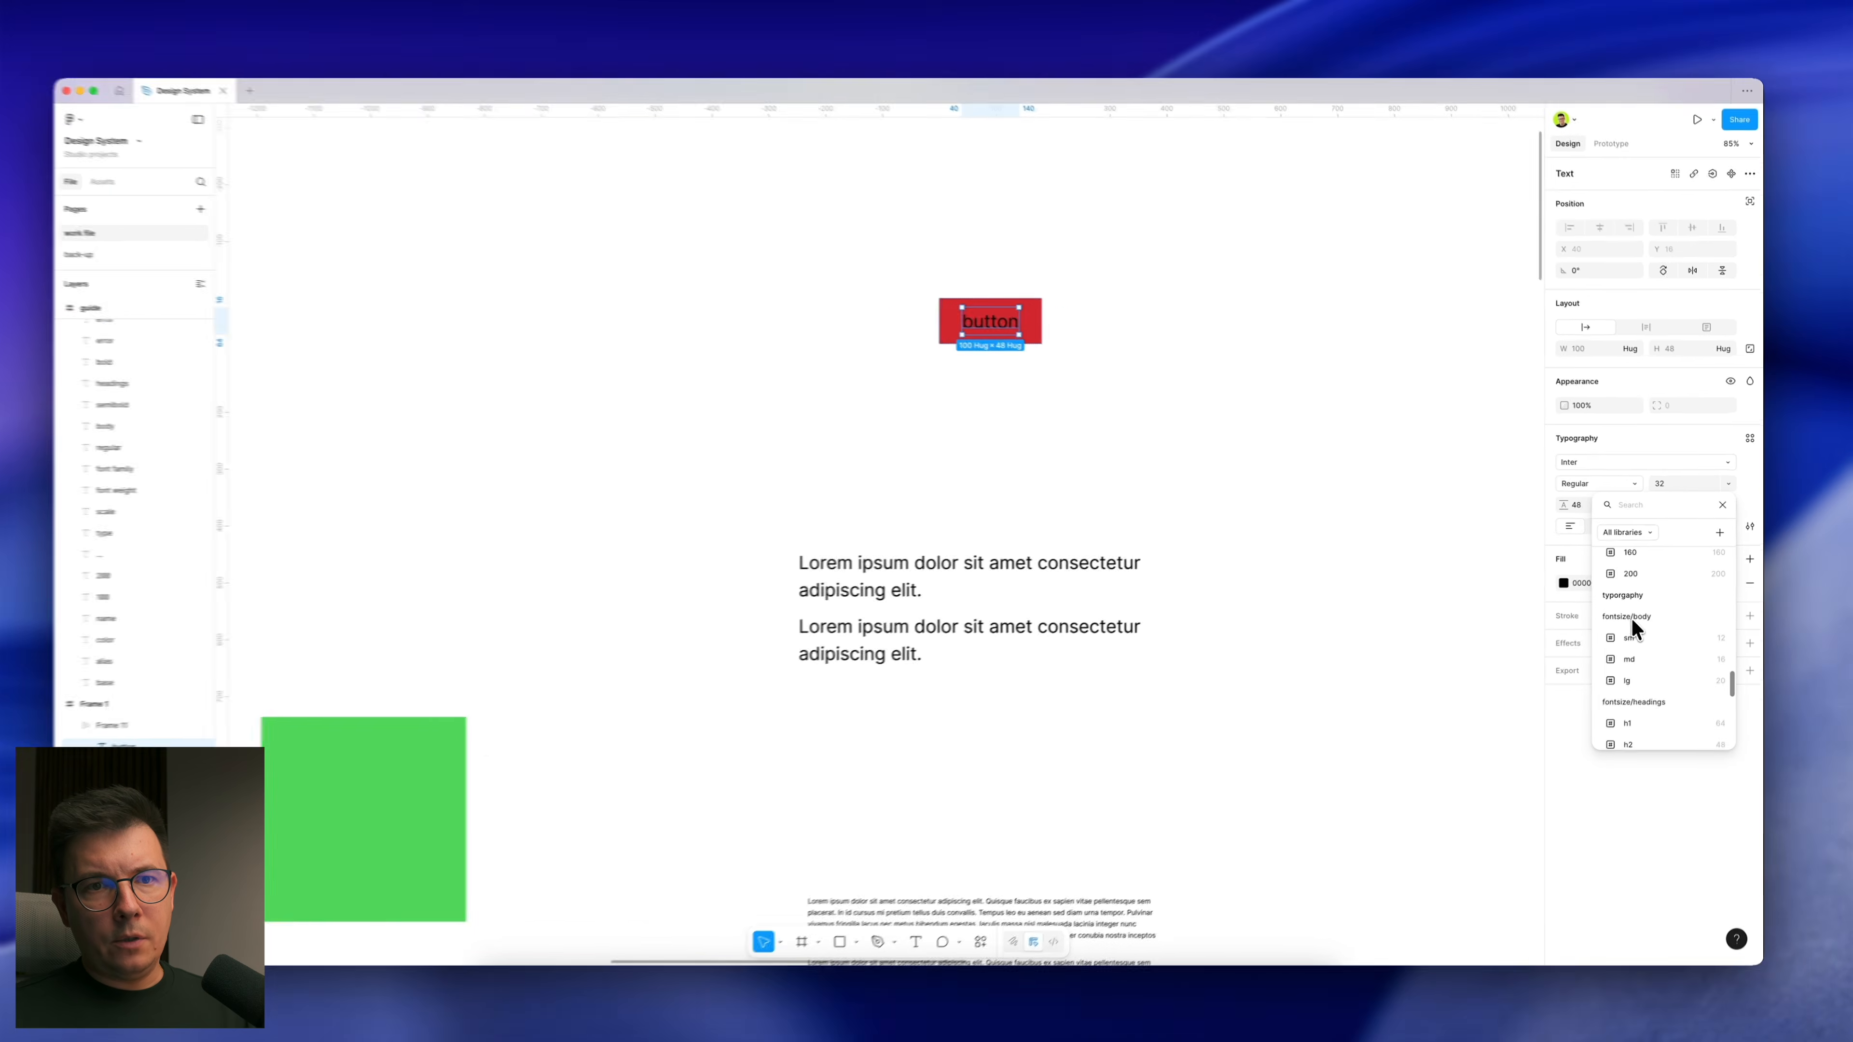
pyautogui.scroll(-1, 1514, 747)
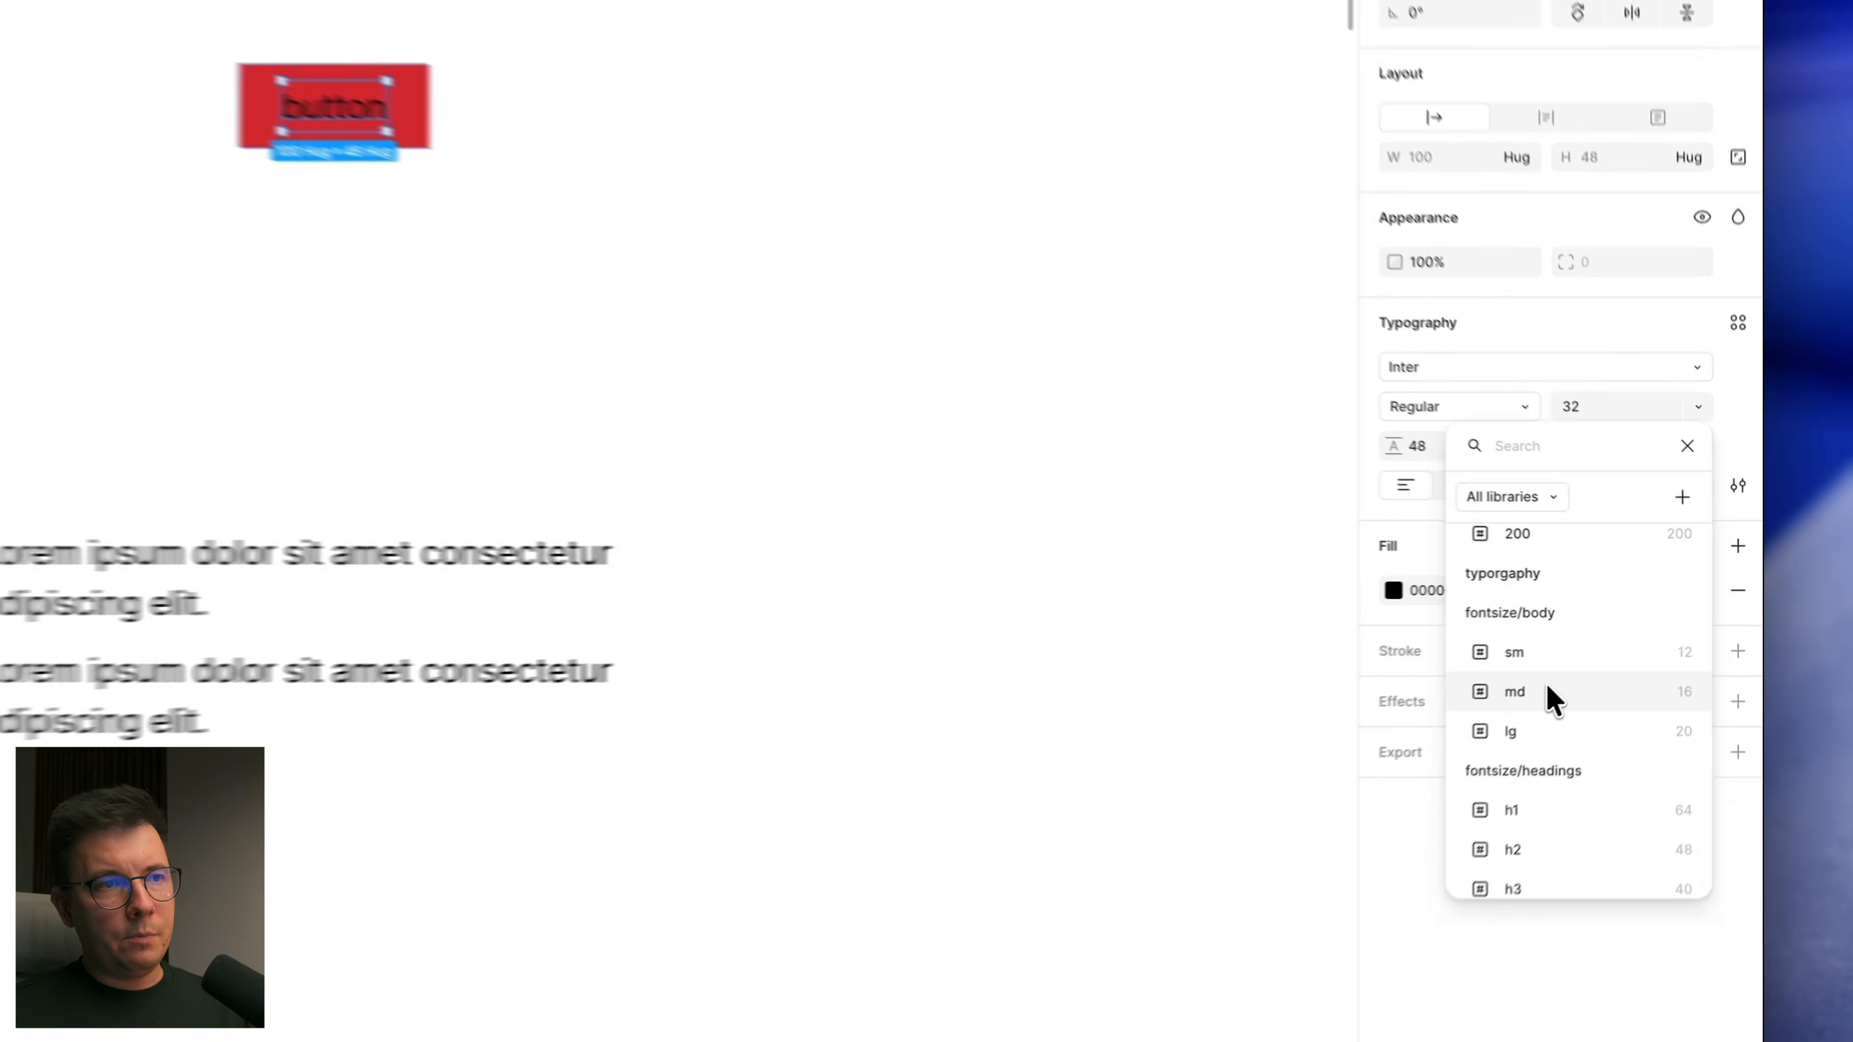
pyautogui.click(1546, 694)
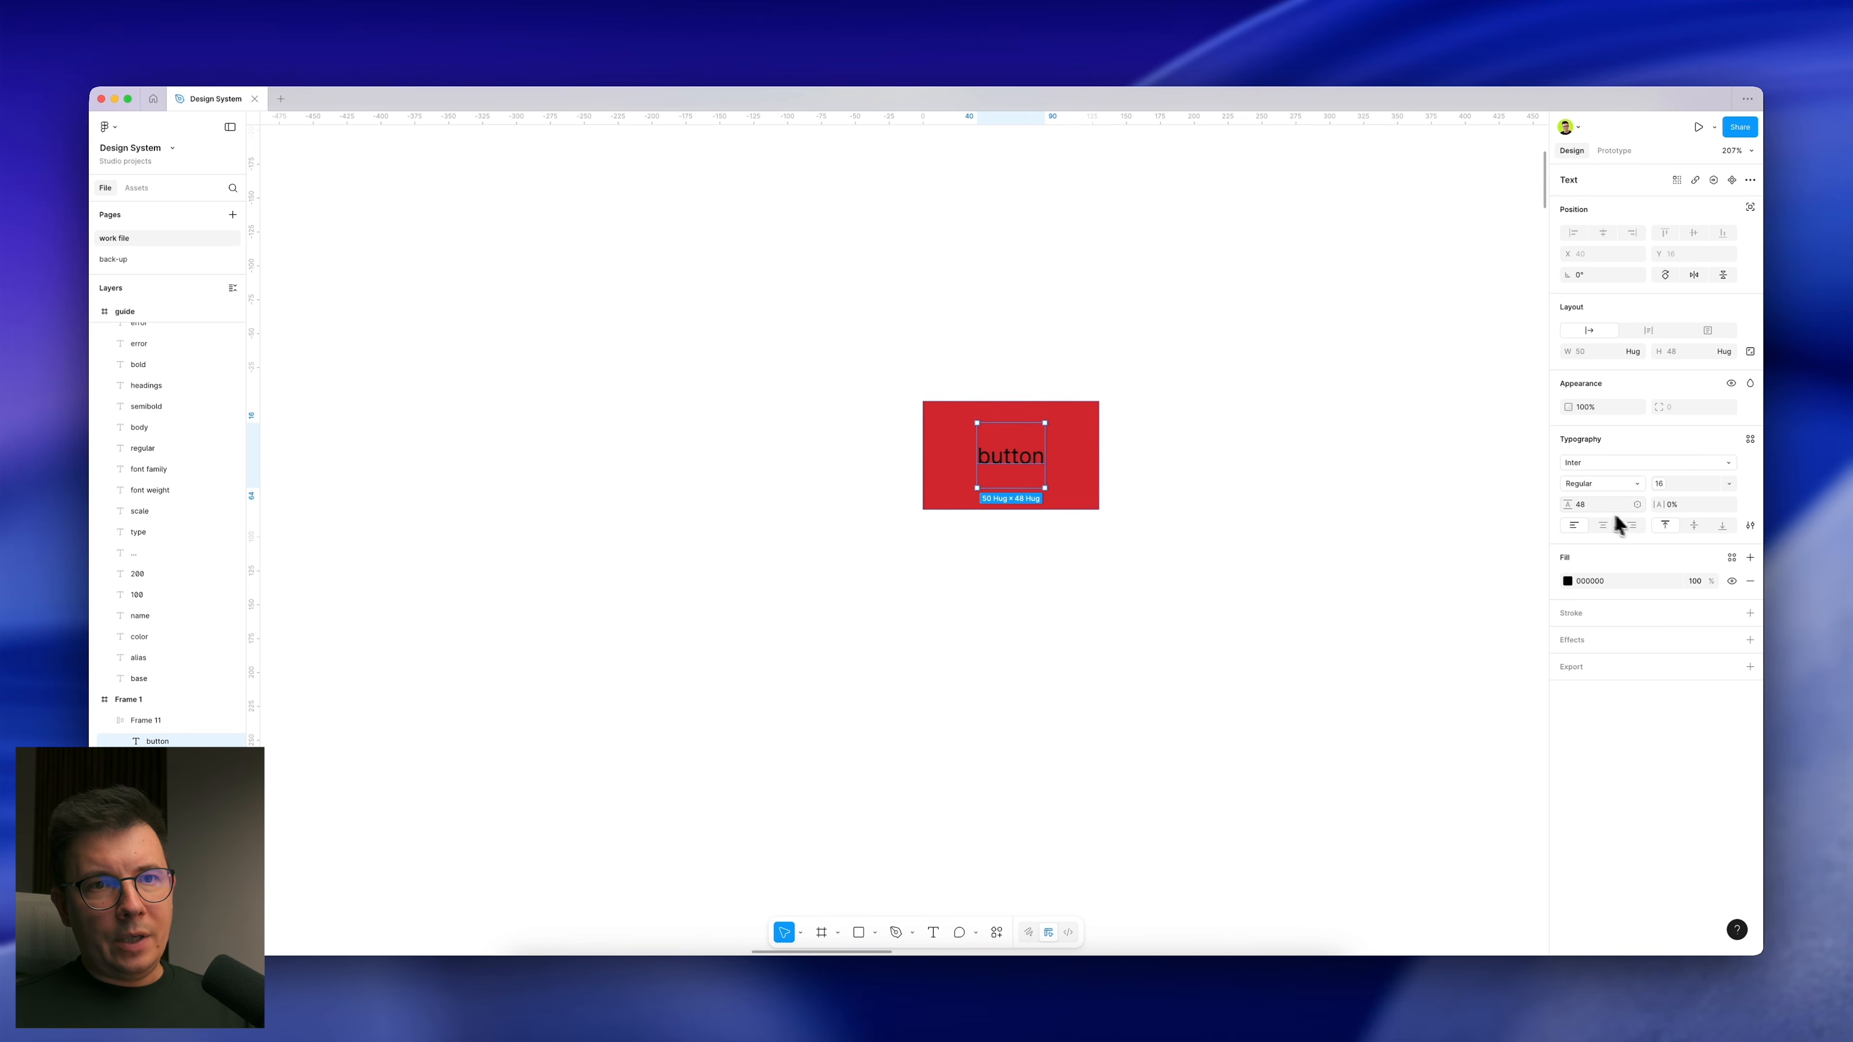
# Step: Bind the line height of the "button" text to the line height/body variable md and deselect it
pyautogui.click(1638, 504)
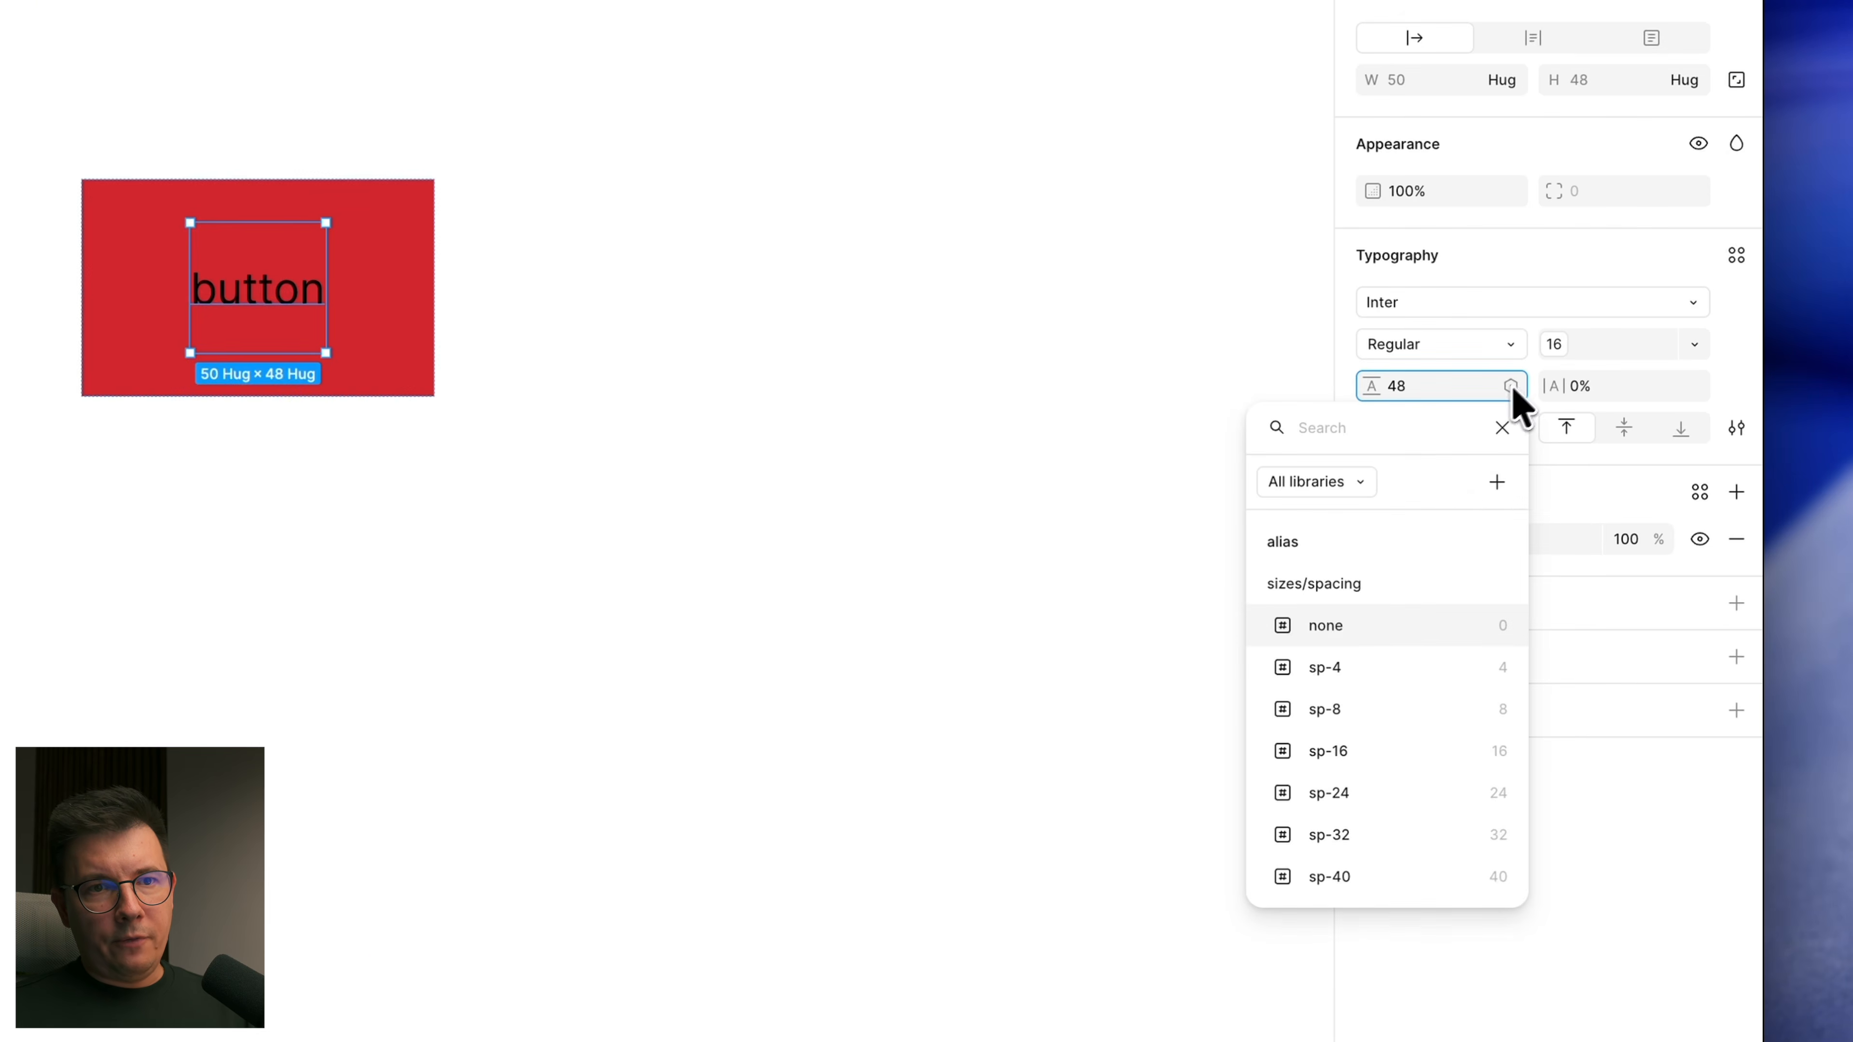
pyautogui.scroll(-10, 1401, 657)
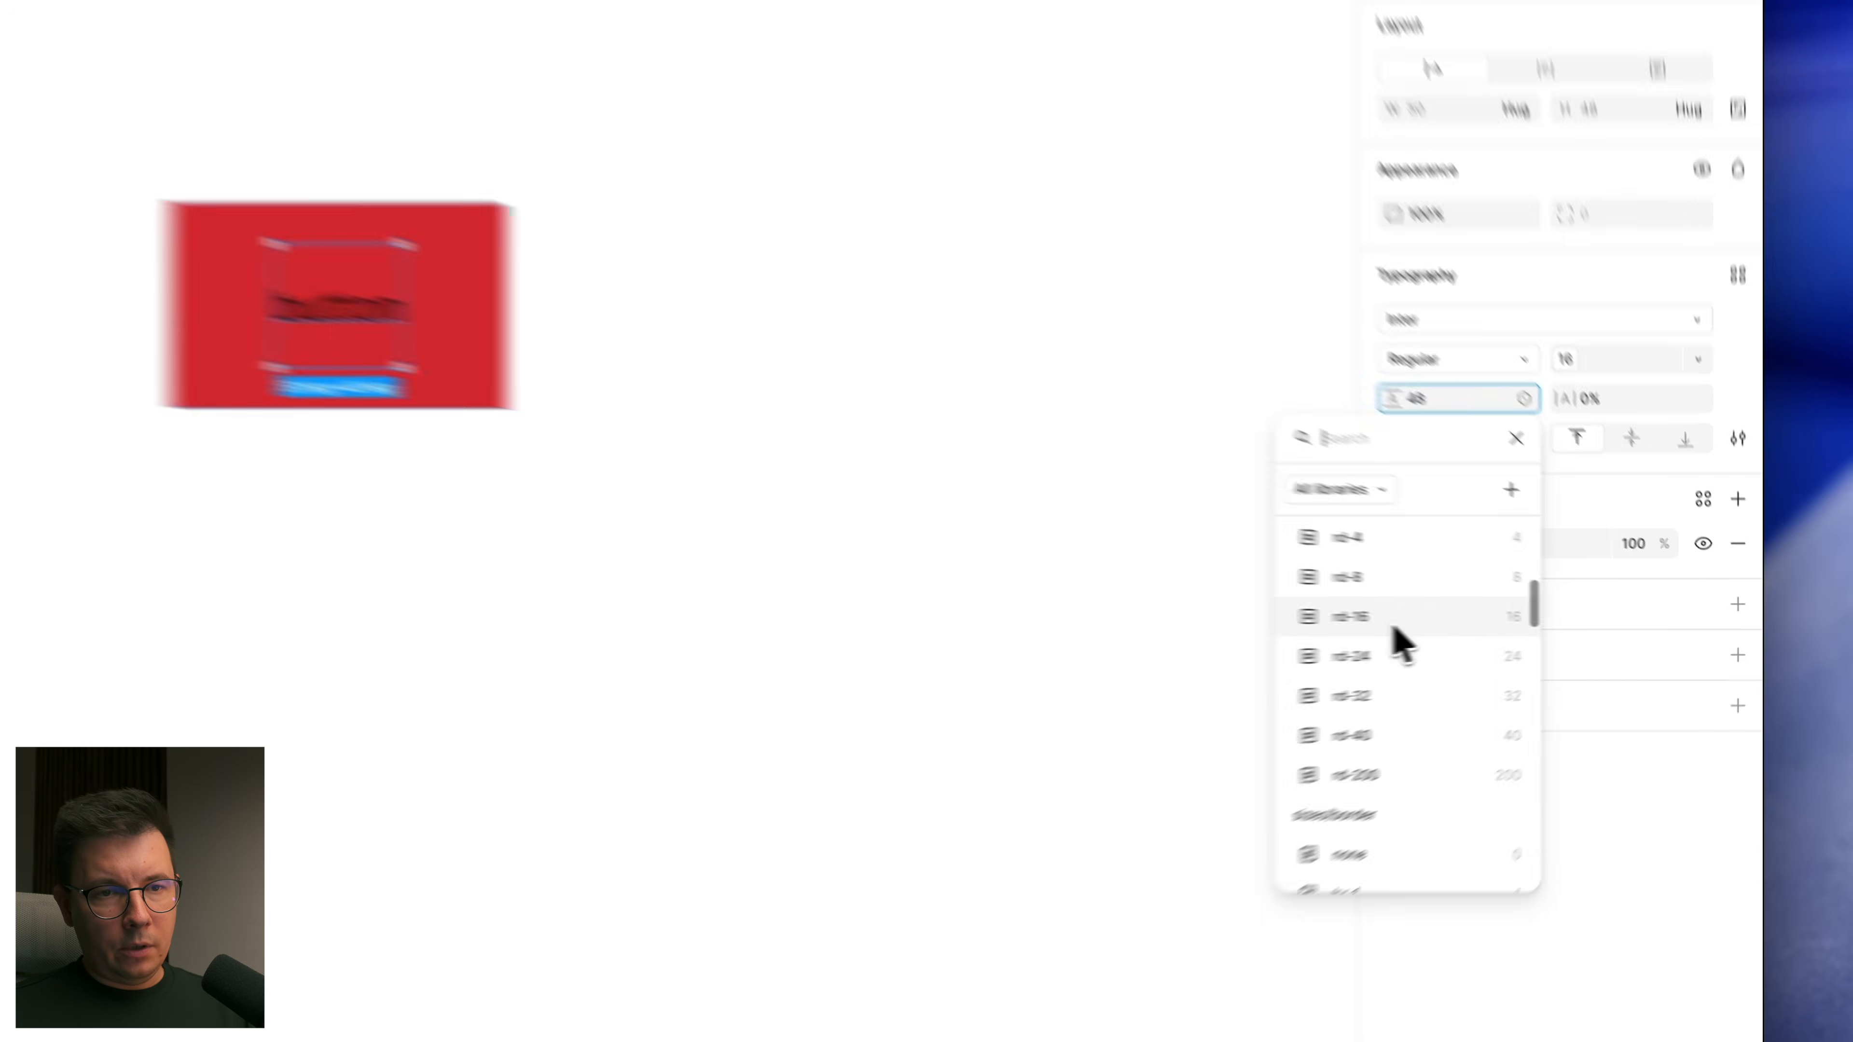
pyautogui.scroll(-5, 1565, 625)
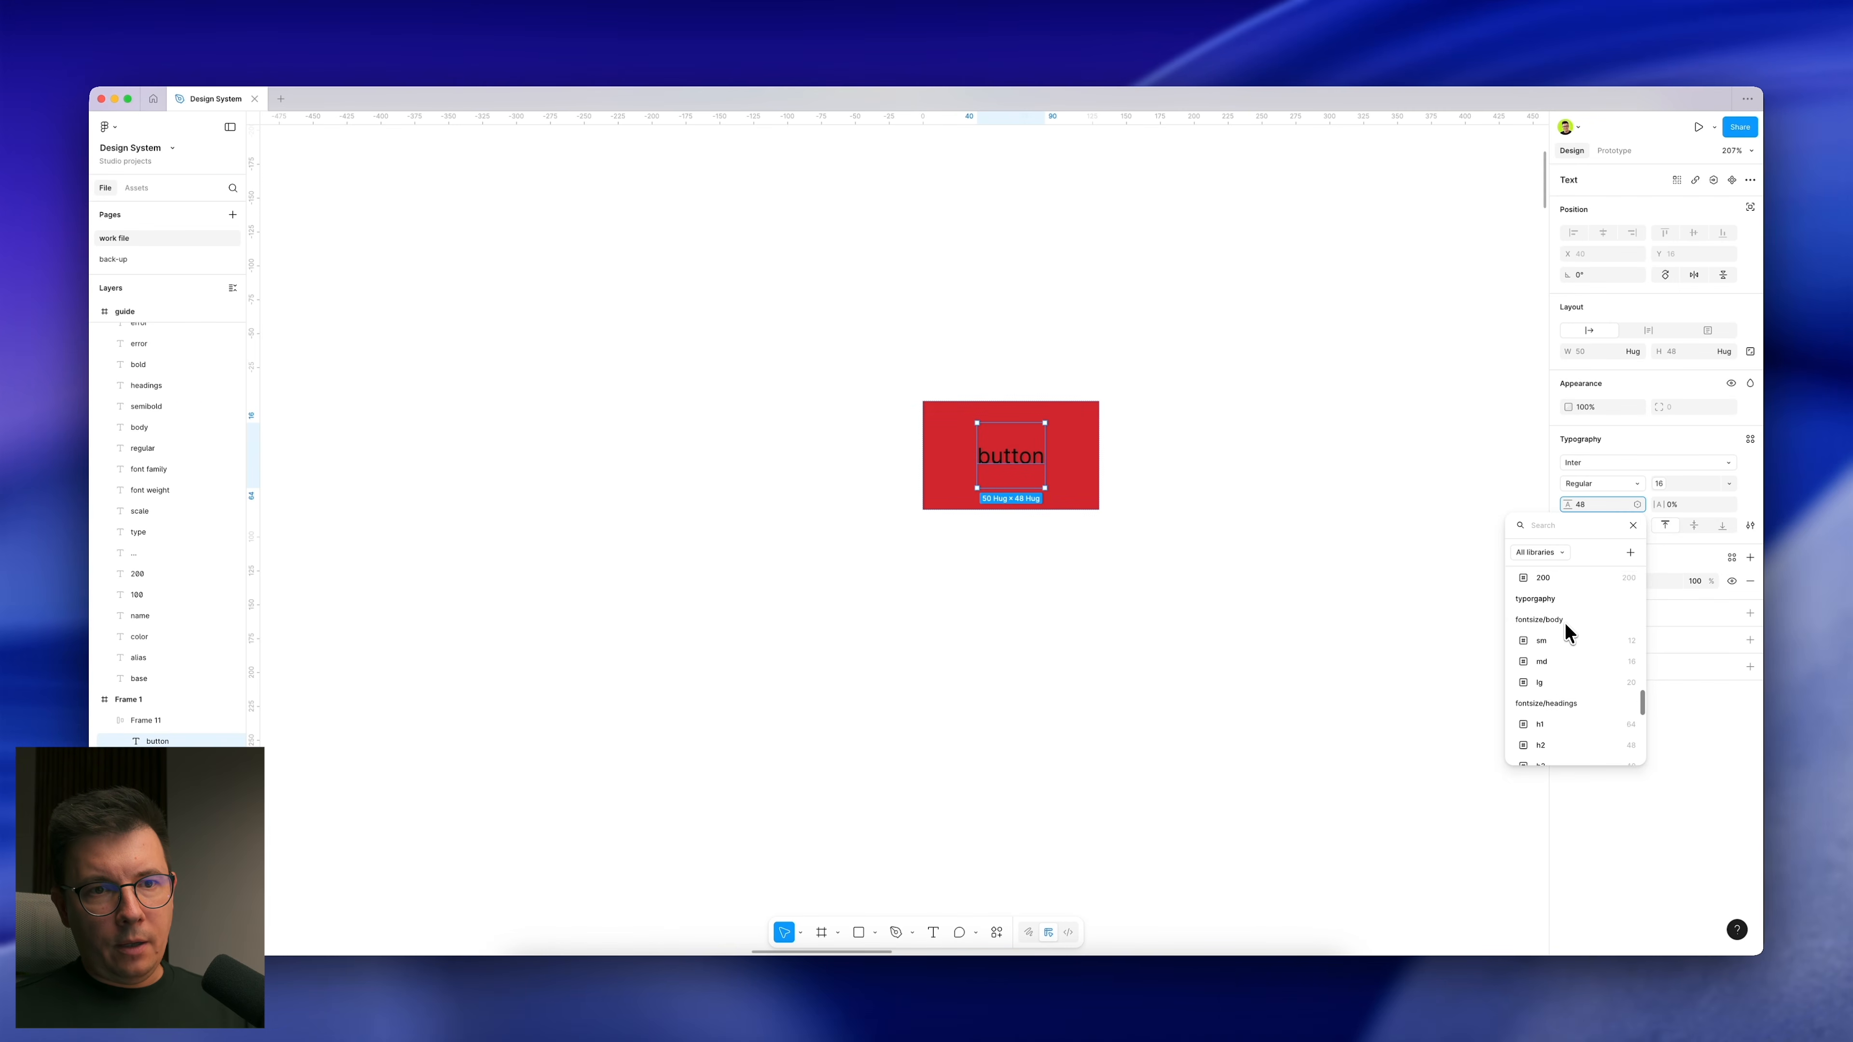
pyautogui.scroll(-3, 1567, 630)
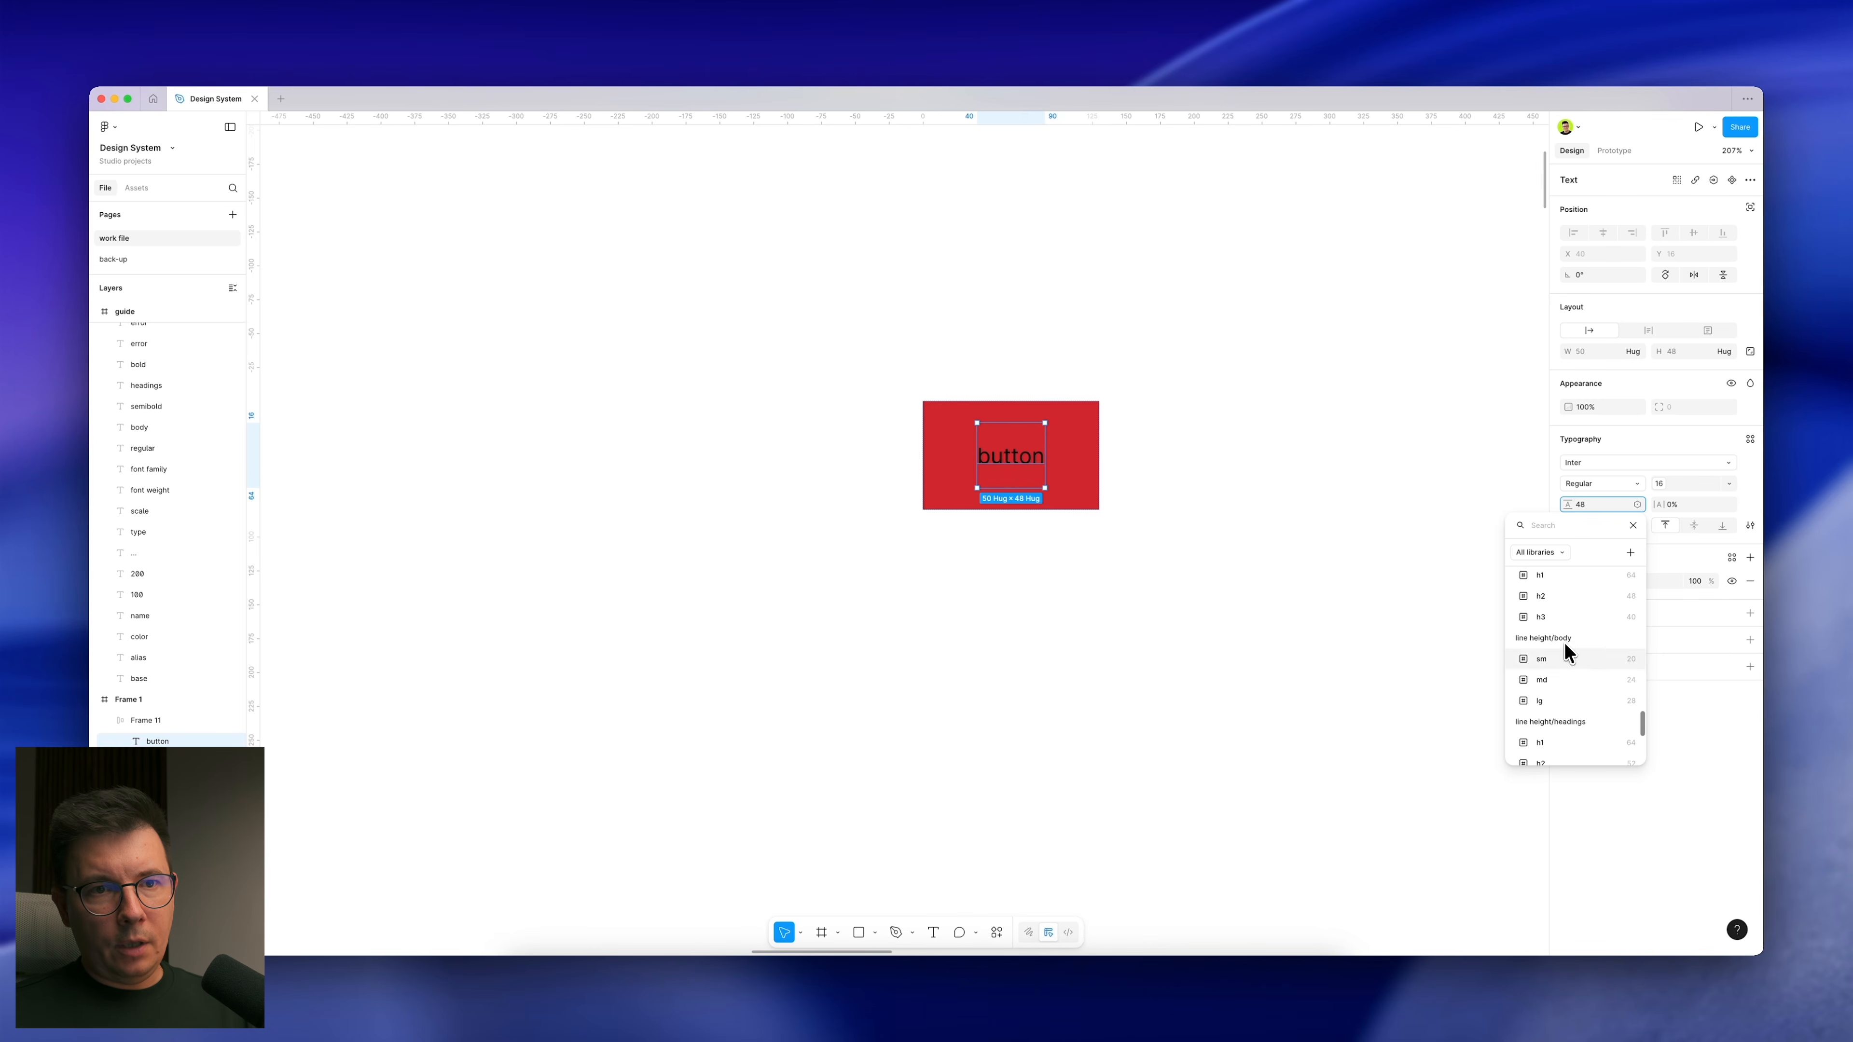
pyautogui.scroll(-1, 1538, 645)
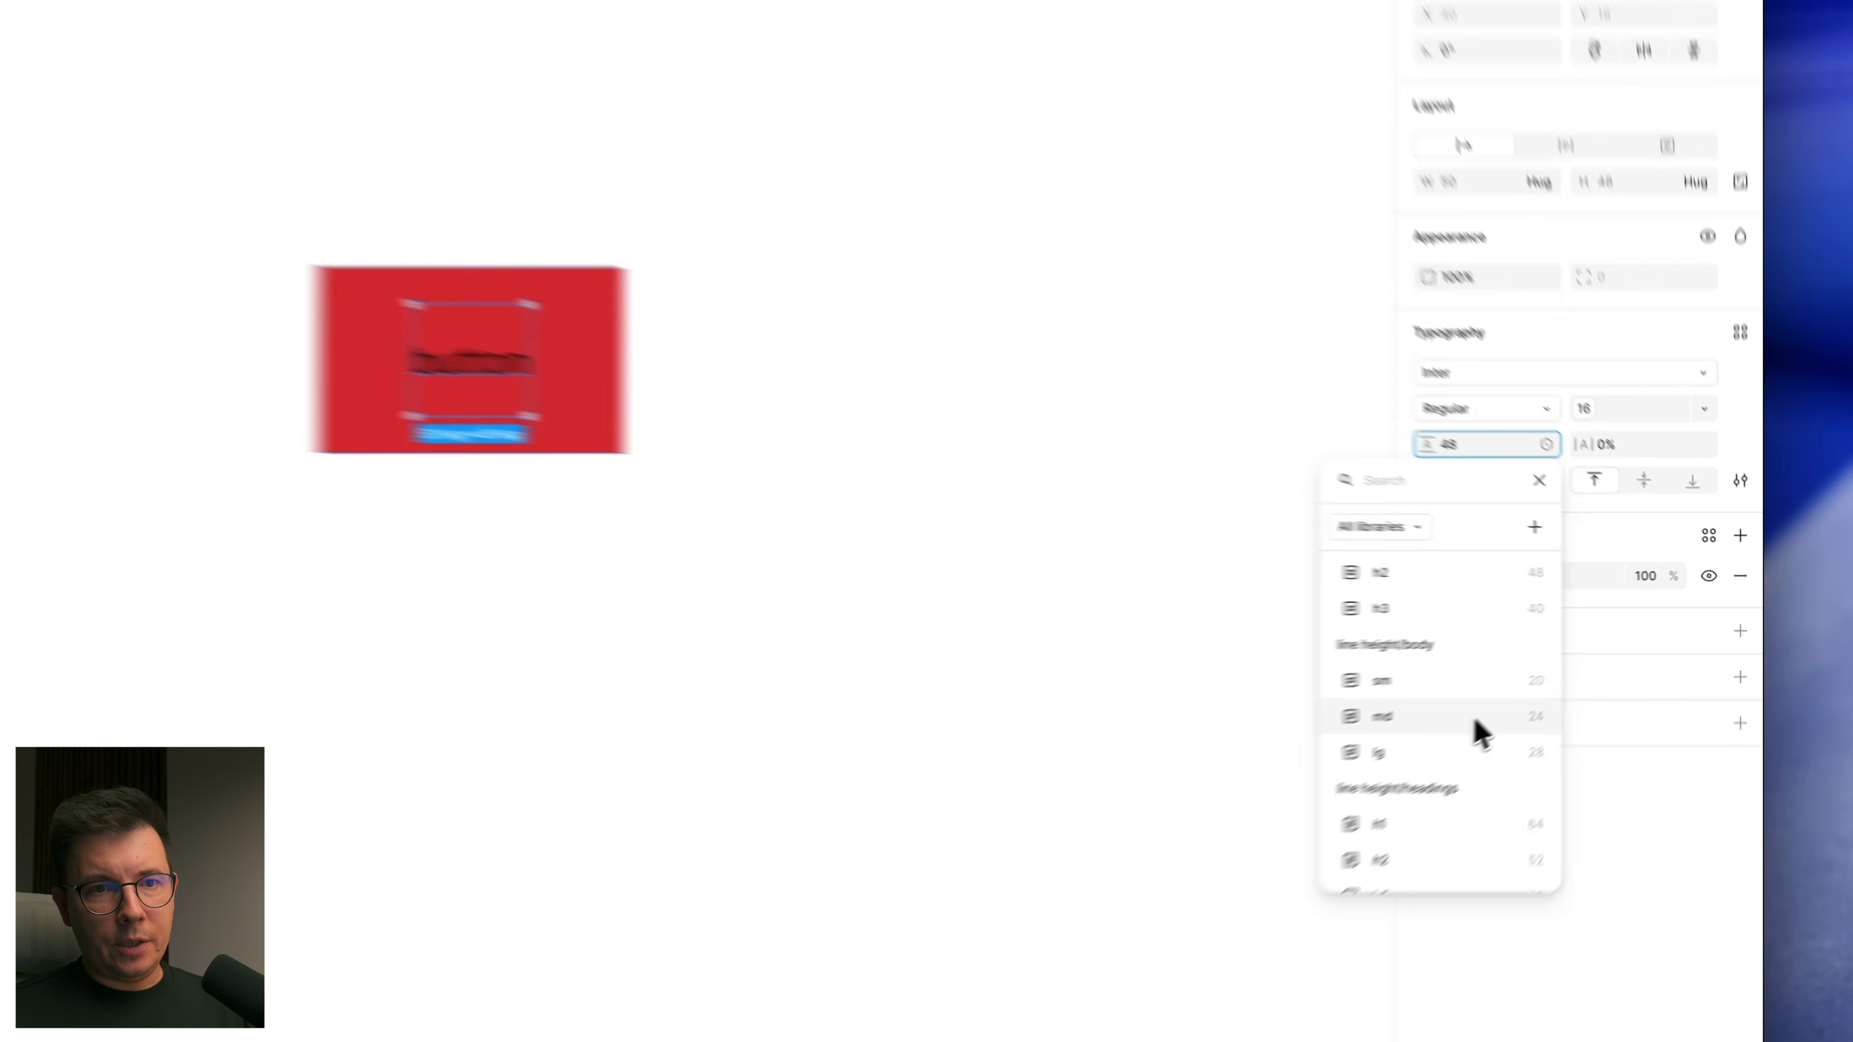
pyautogui.click(1578, 662)
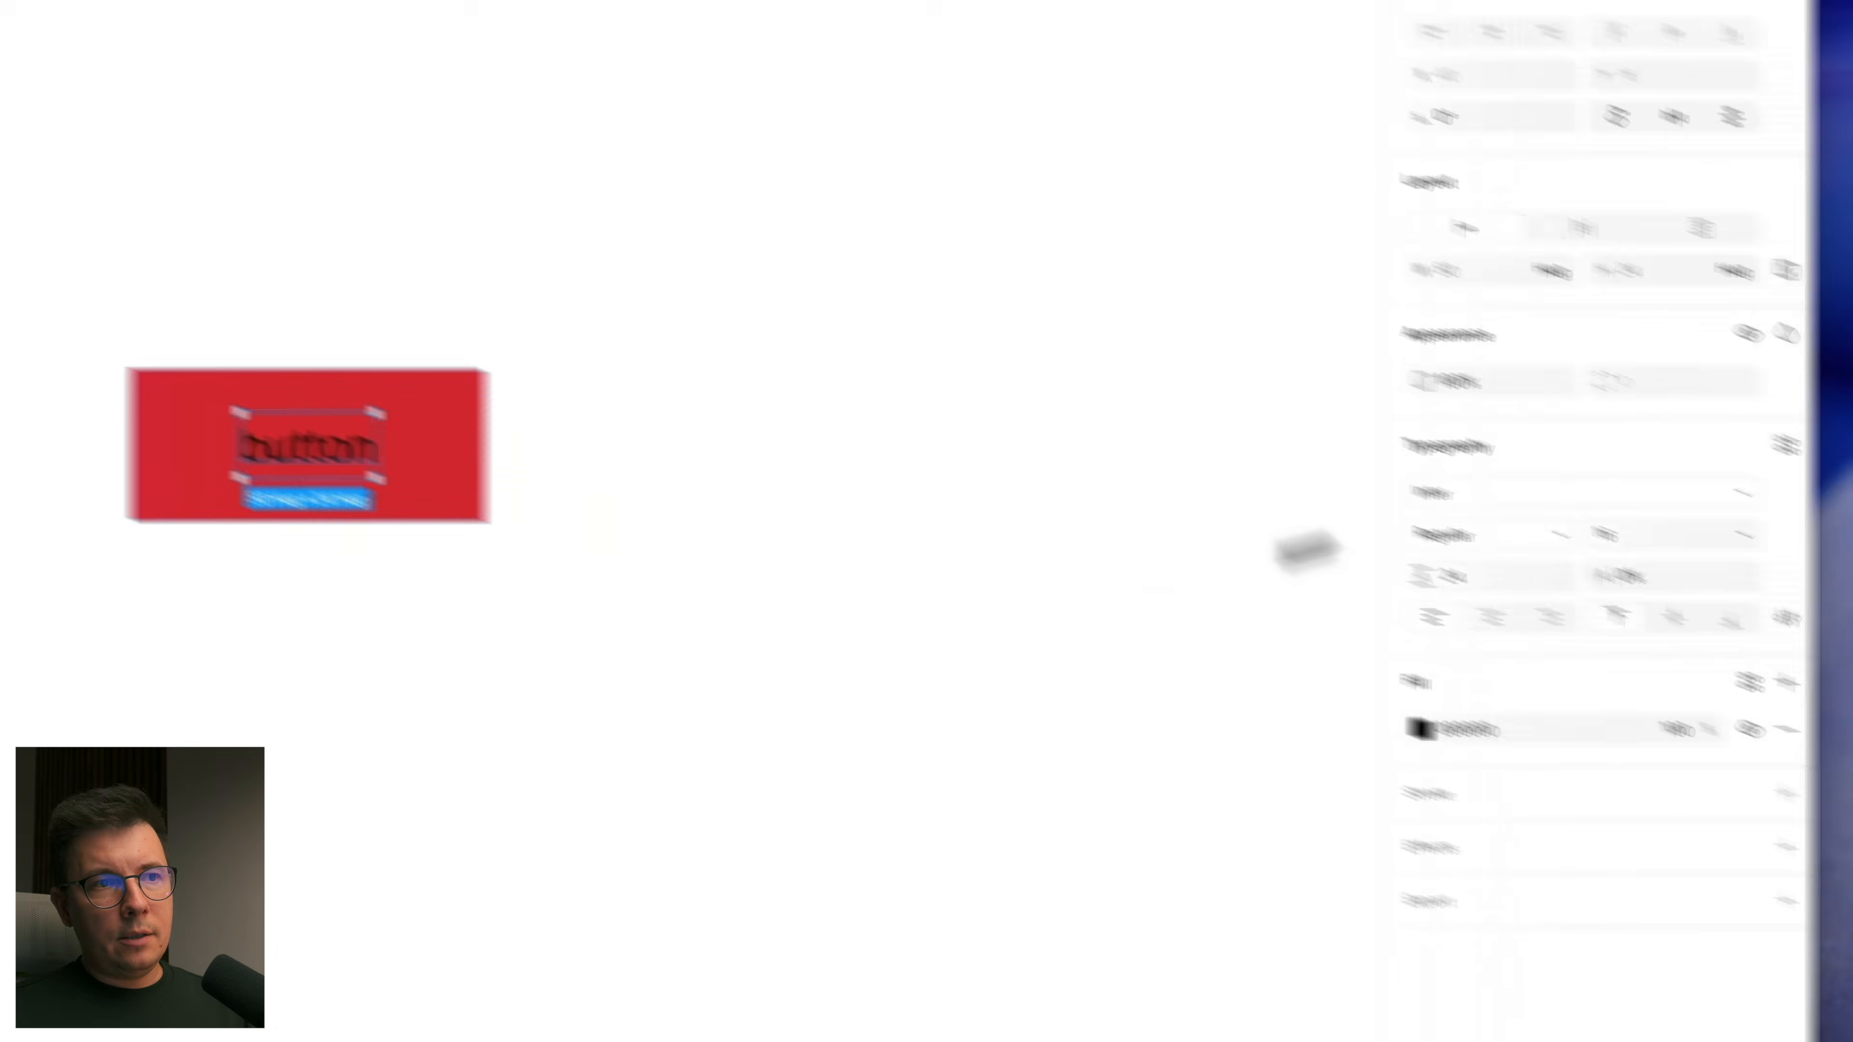
pyautogui.click(792, 568)
pyautogui.click(785, 369)
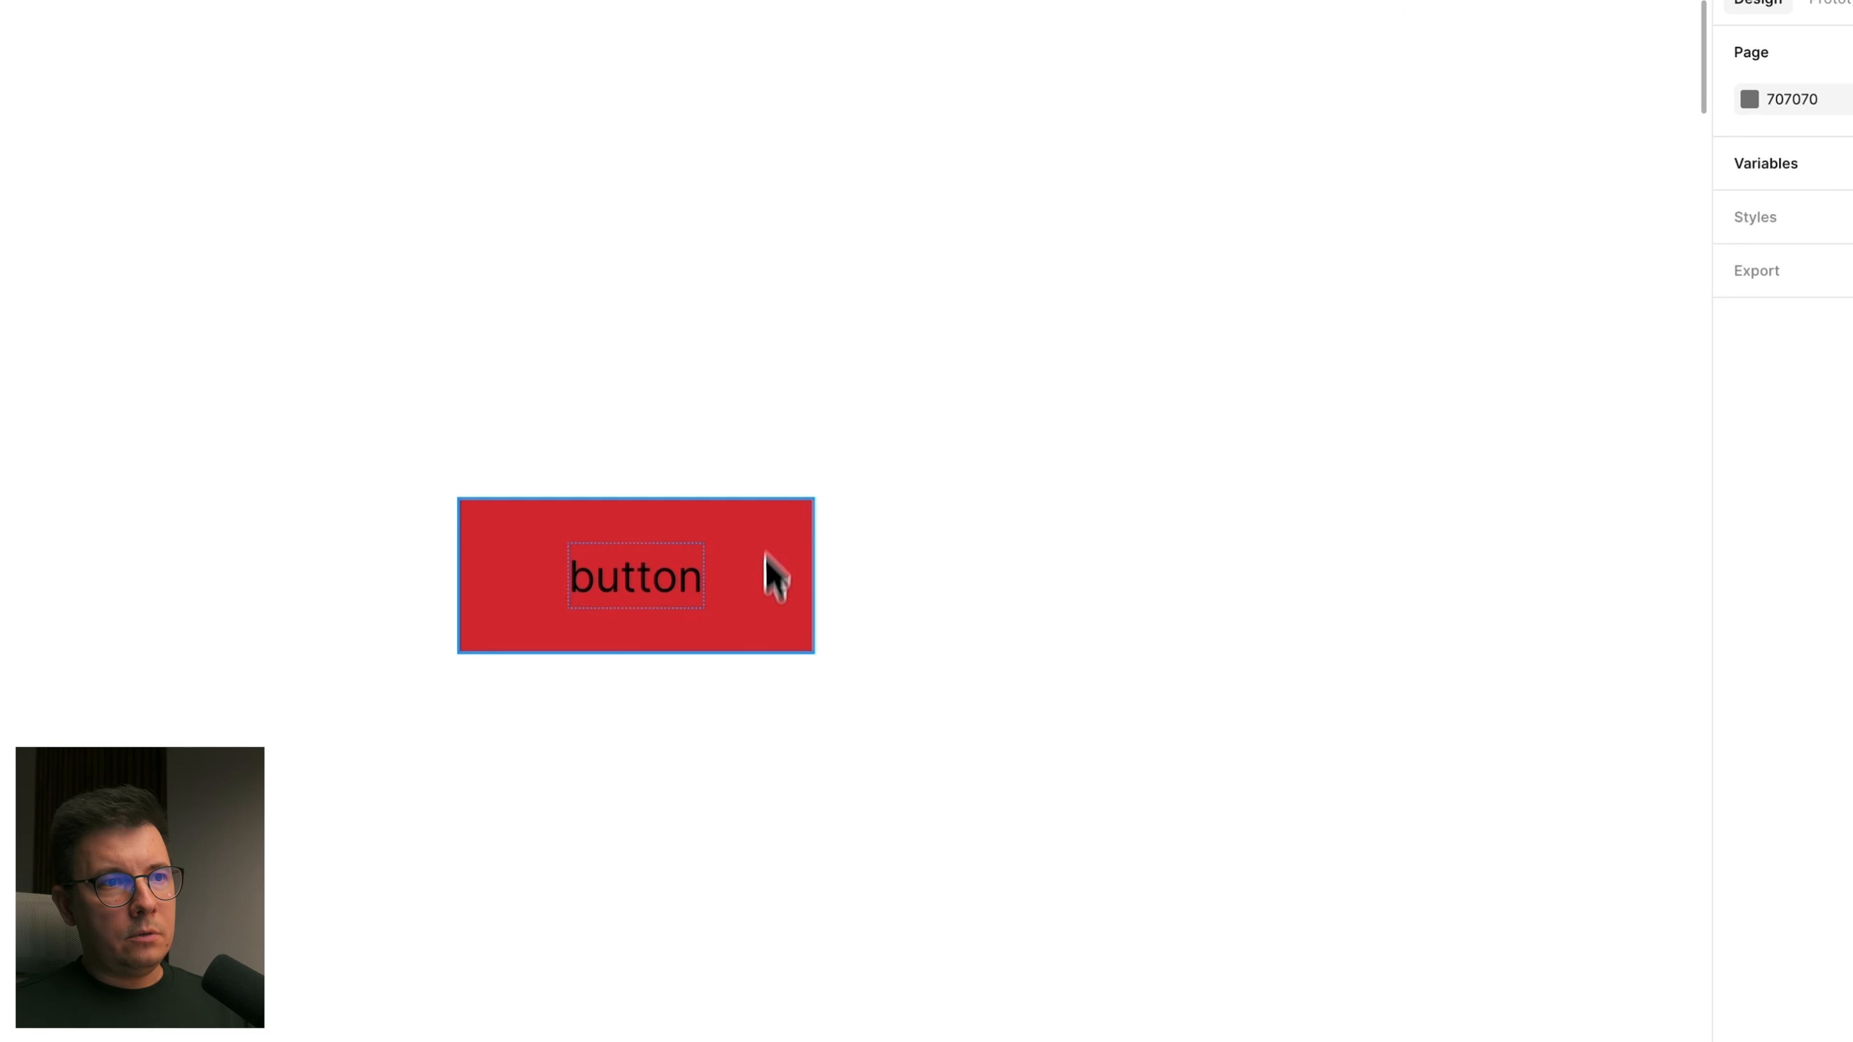
# Step: Select the button frame and reduce its horizontal padding to the sp-24 spacing variable
pyautogui.scroll(5, 864, 409)
pyautogui.scroll(-5, 876, 416)
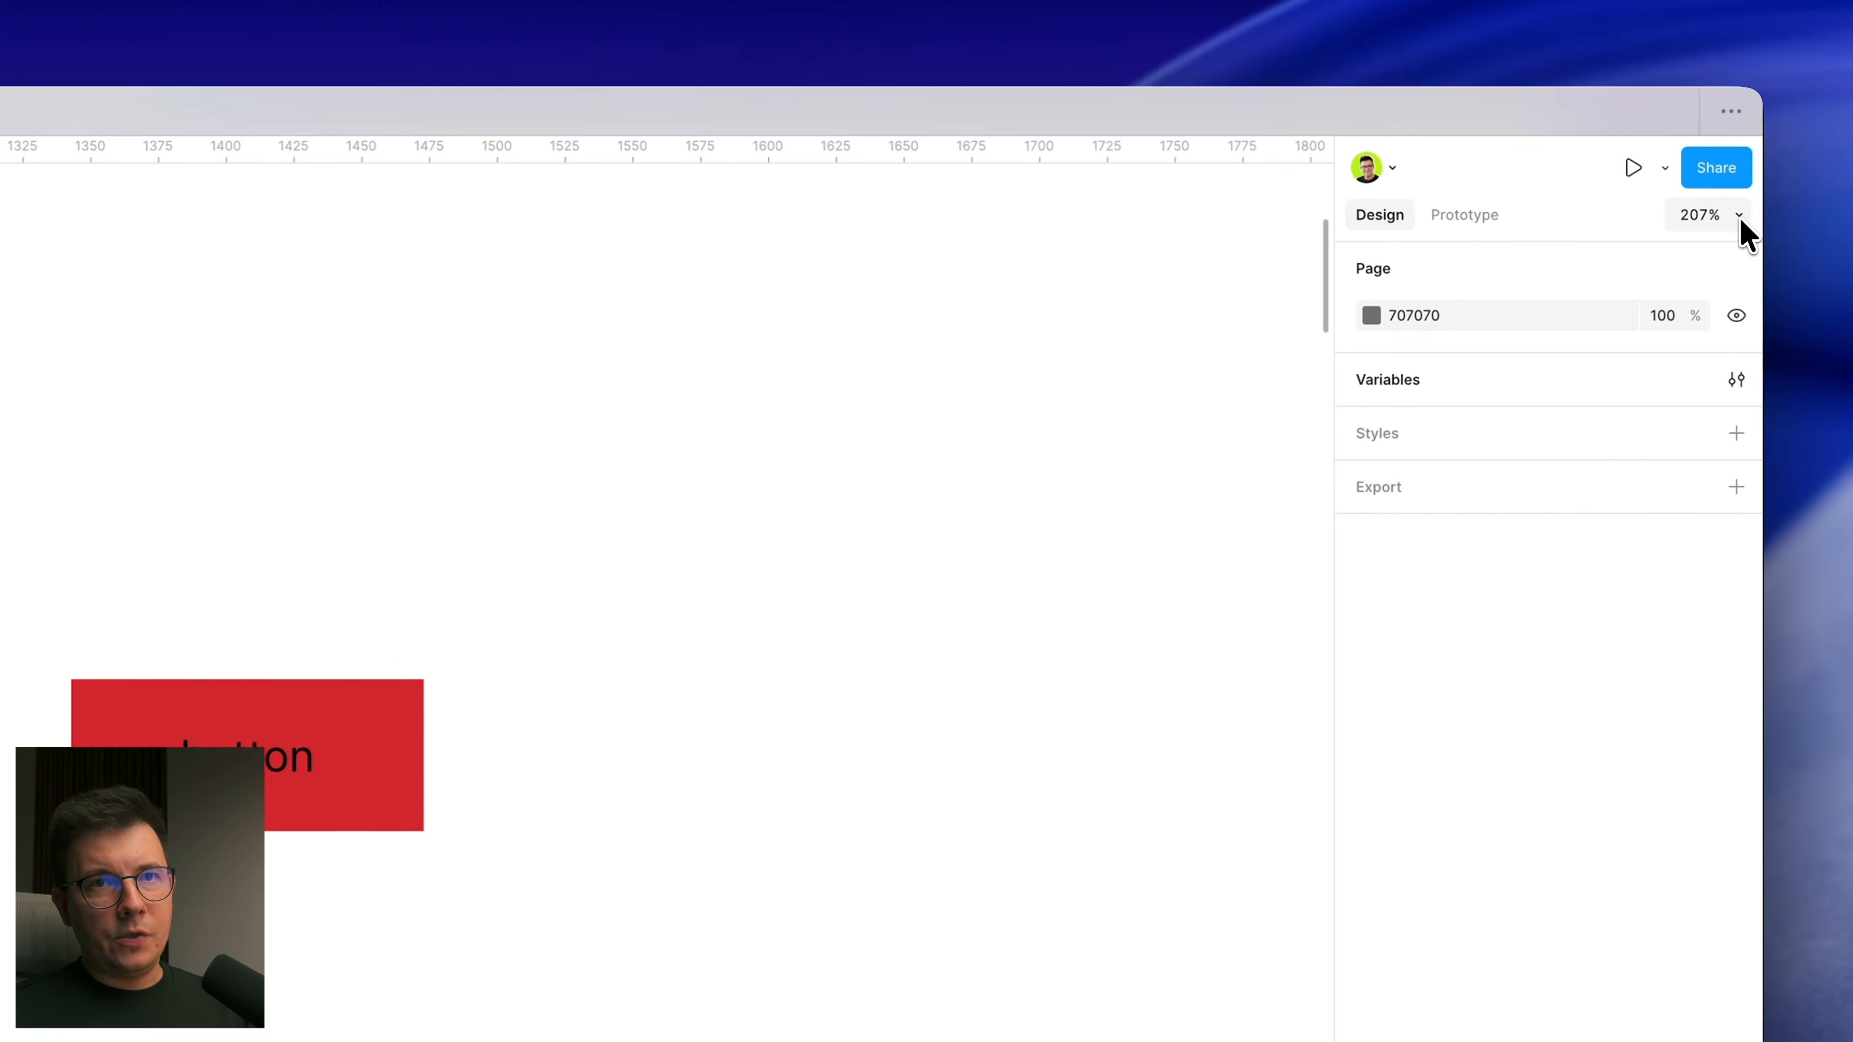
pyautogui.click(1729, 215)
pyautogui.click(1605, 459)
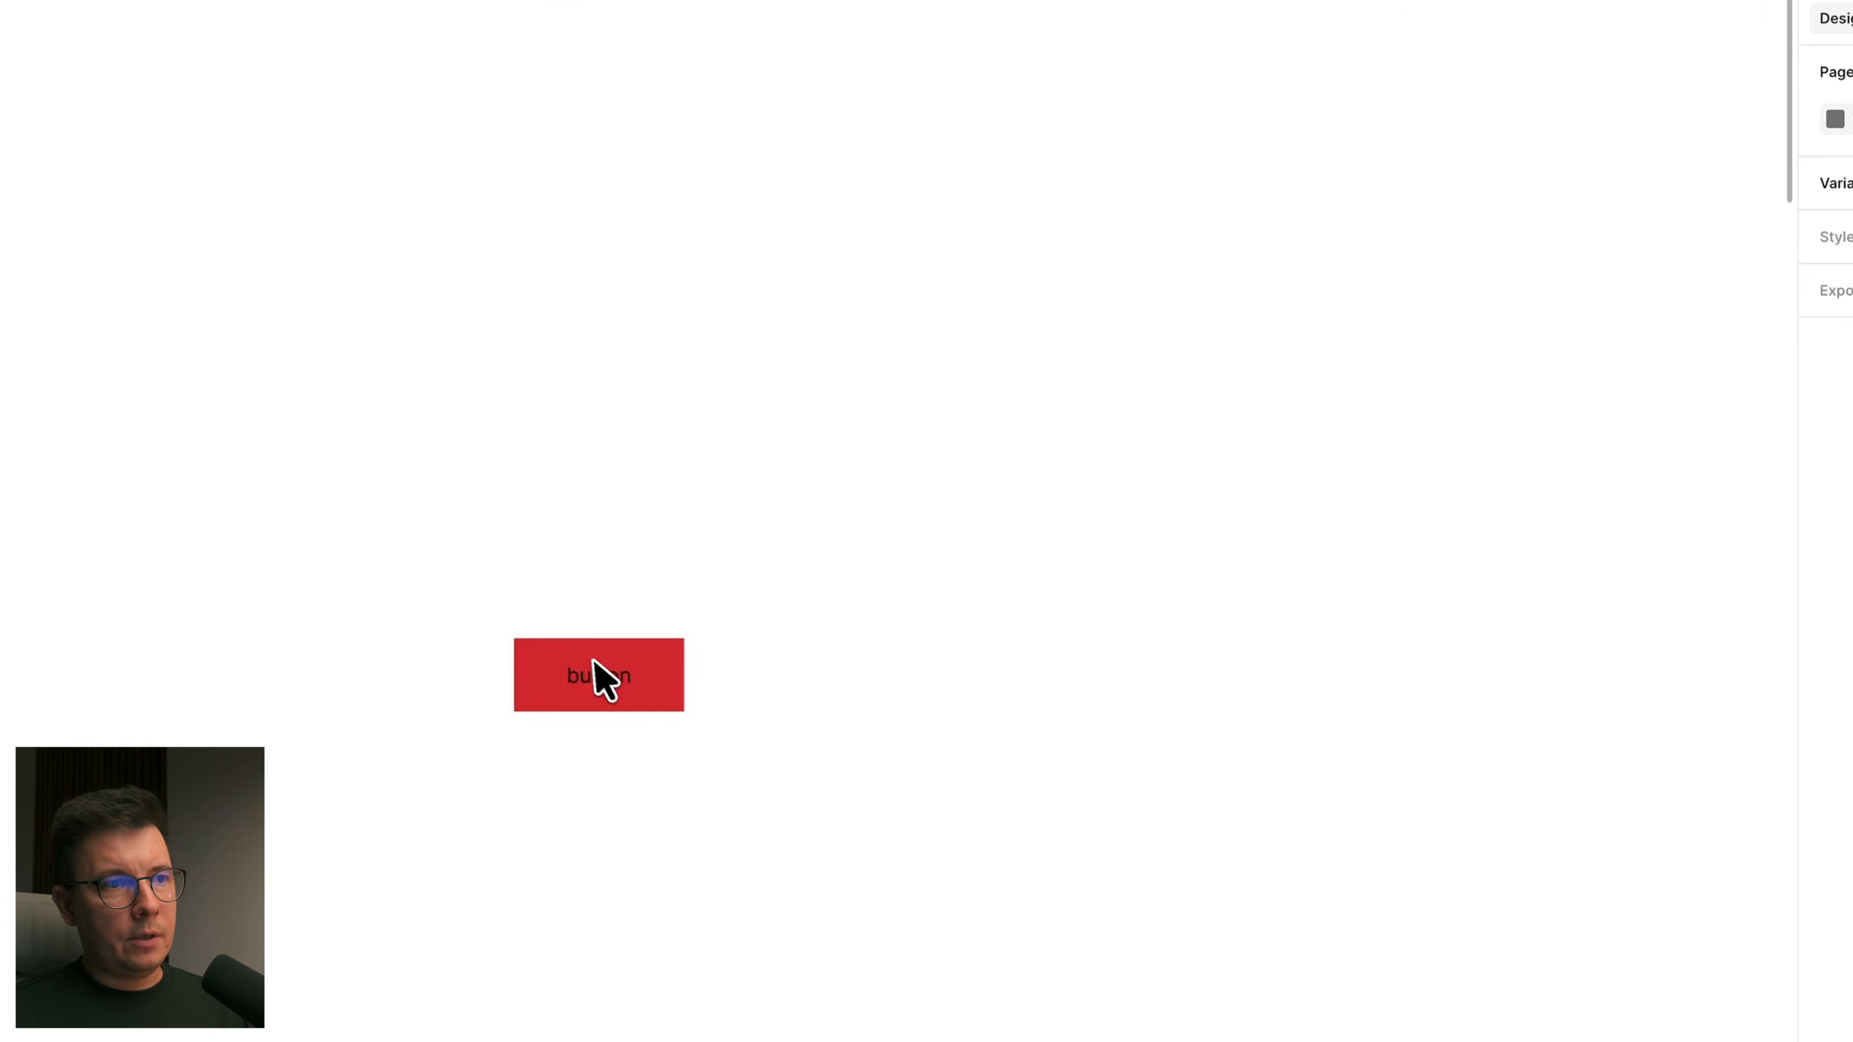
pyautogui.click(642, 672)
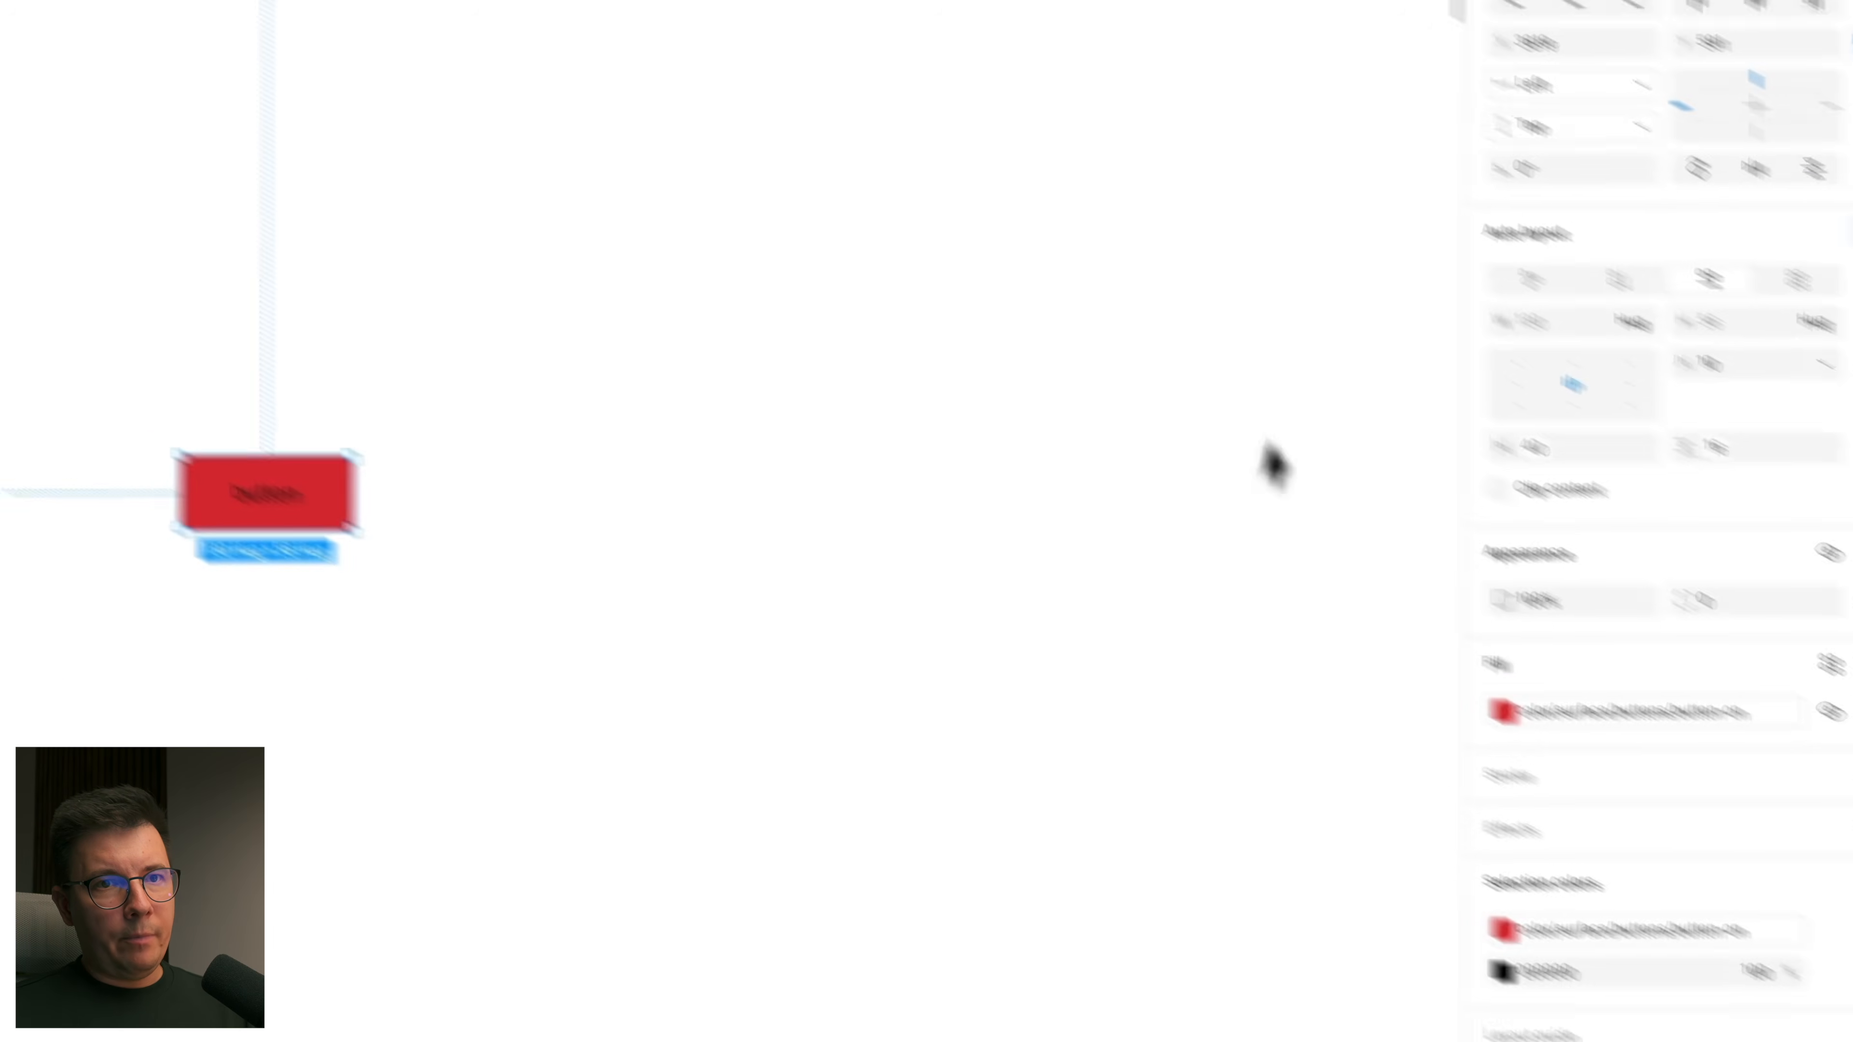
pyautogui.click(1407, 378)
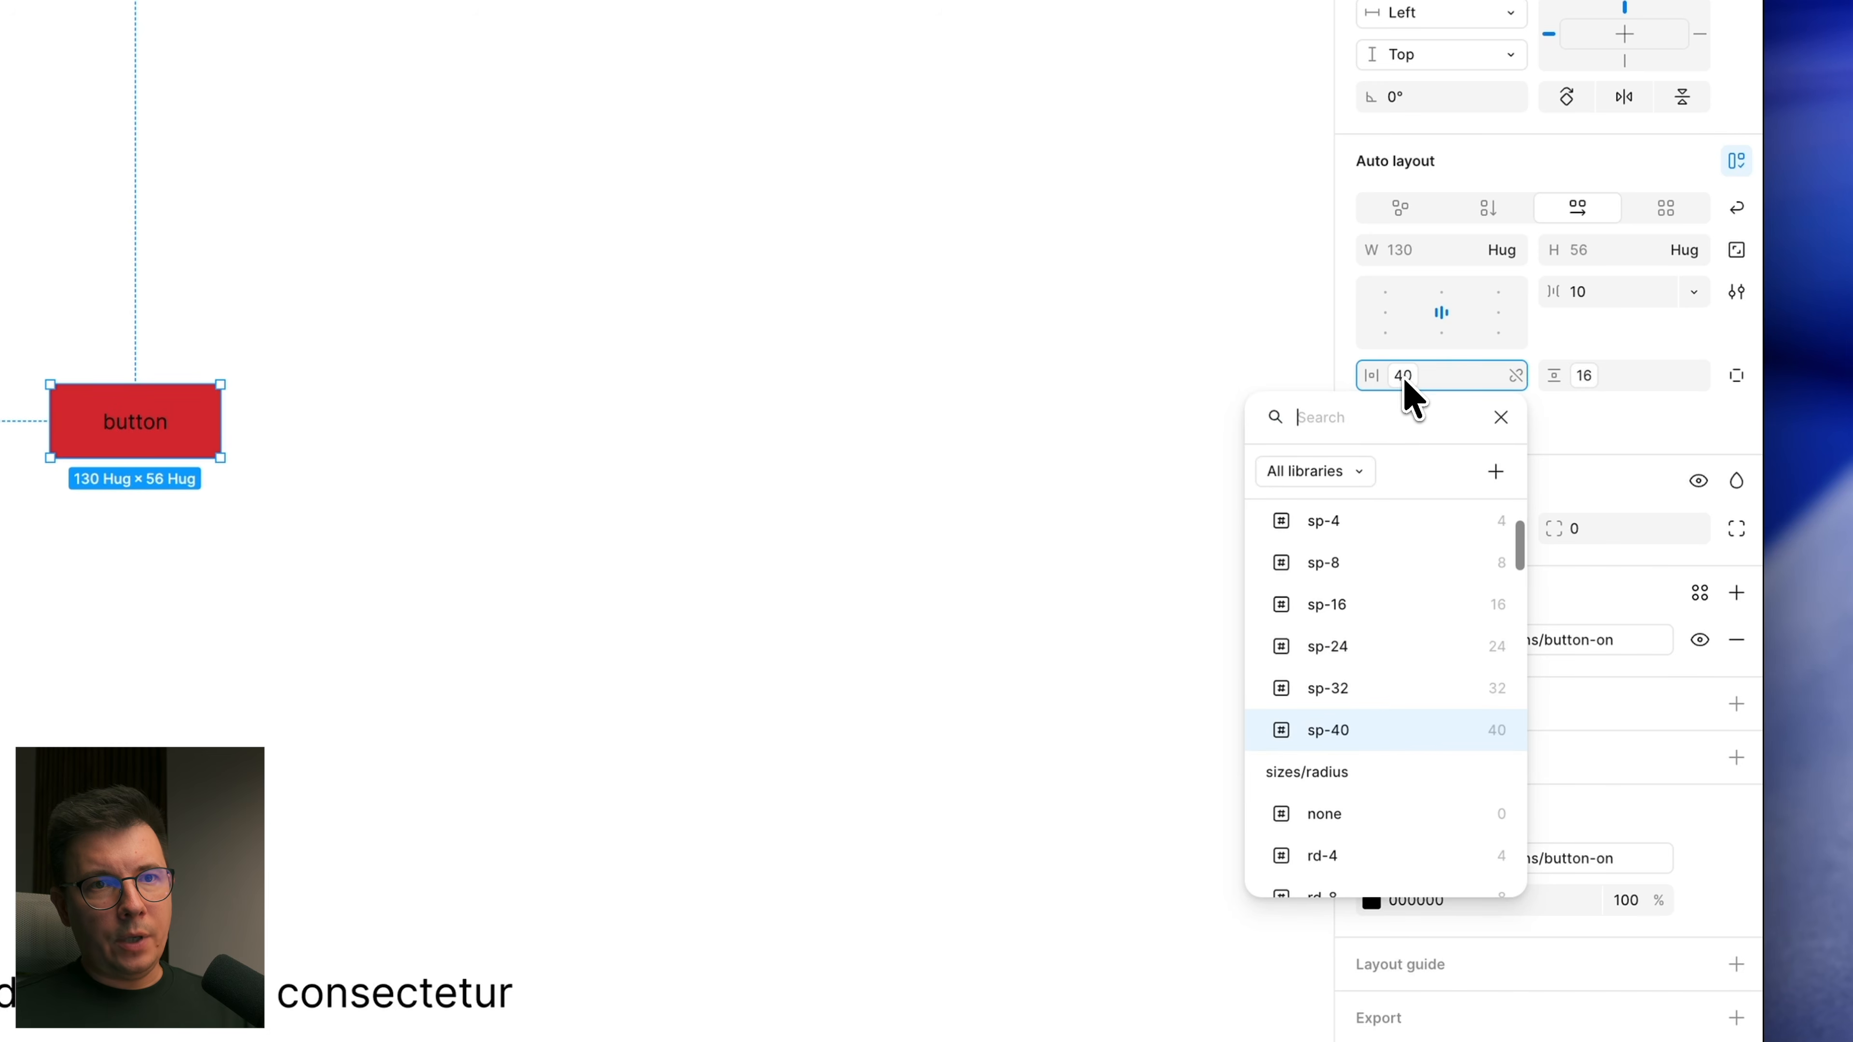
pyautogui.click(1349, 654)
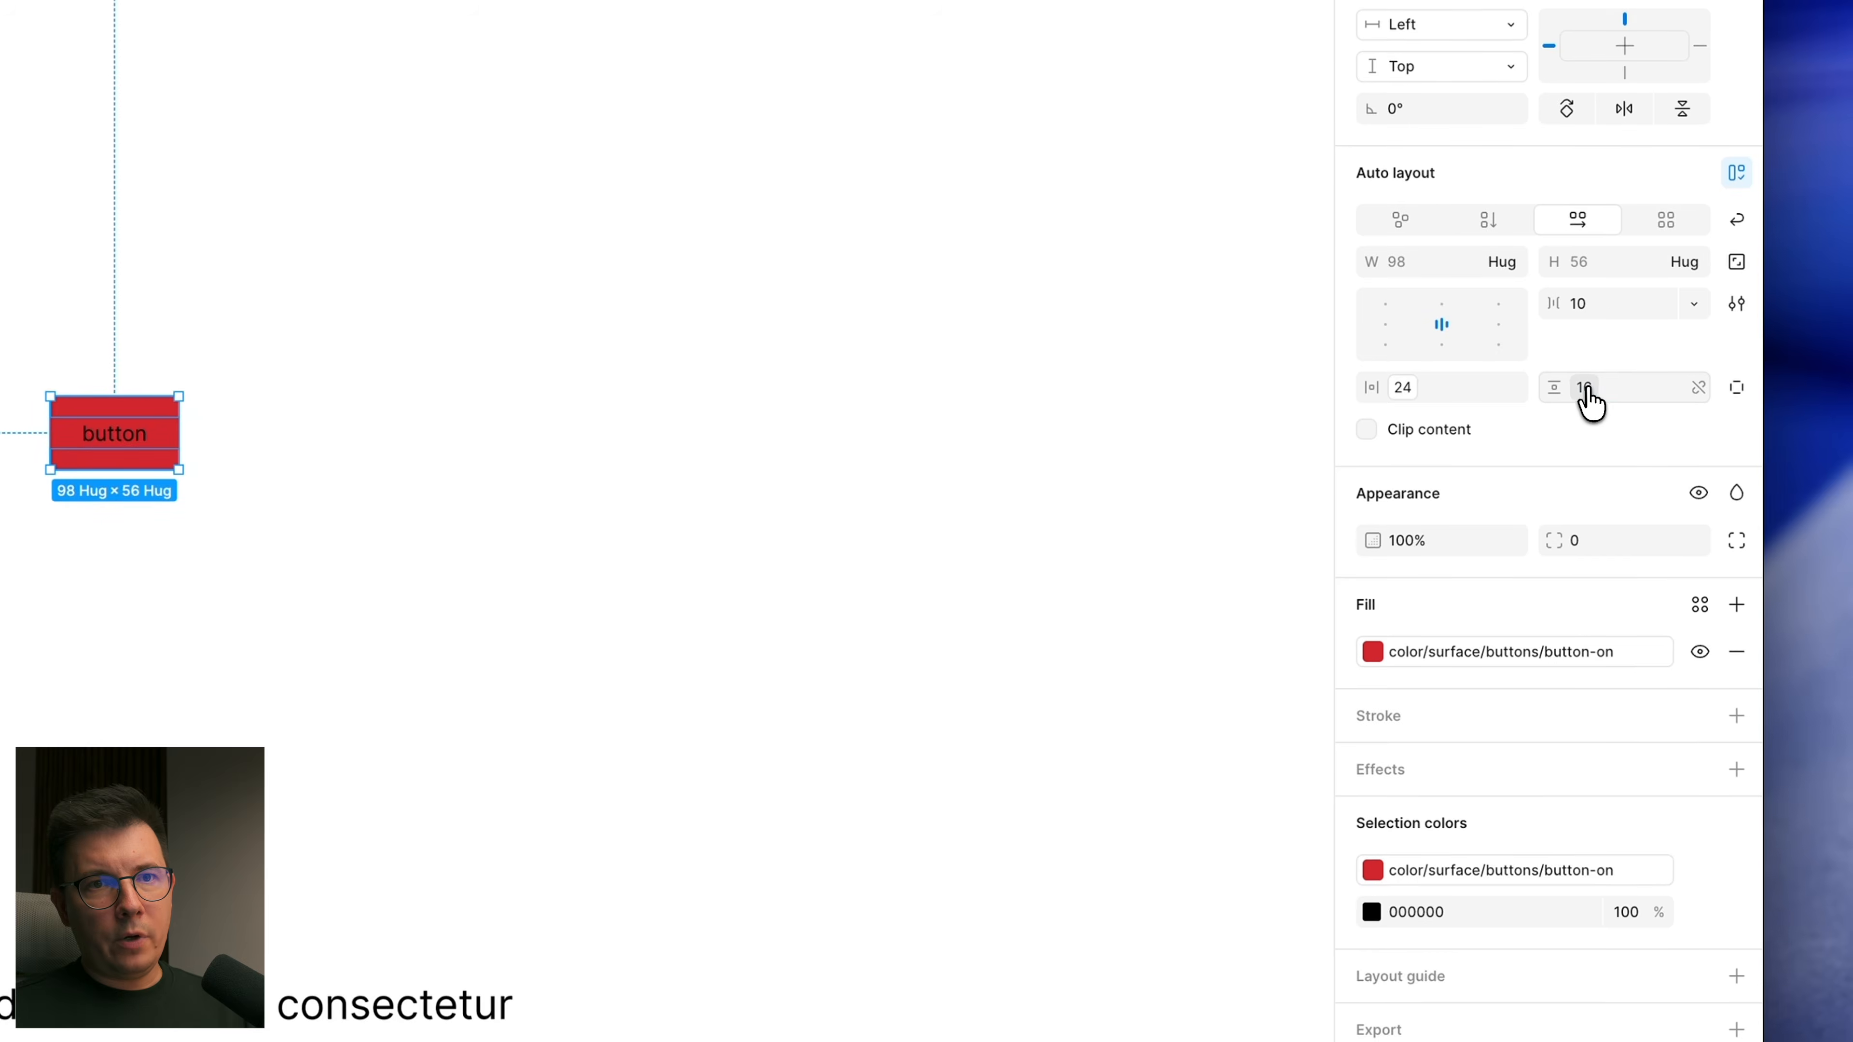
# Step: Set the button frame's vertical padding to the sp-8 variable and its corner radius to a library size variable of 8
pyautogui.click(1741, 464)
pyautogui.click(1546, 693)
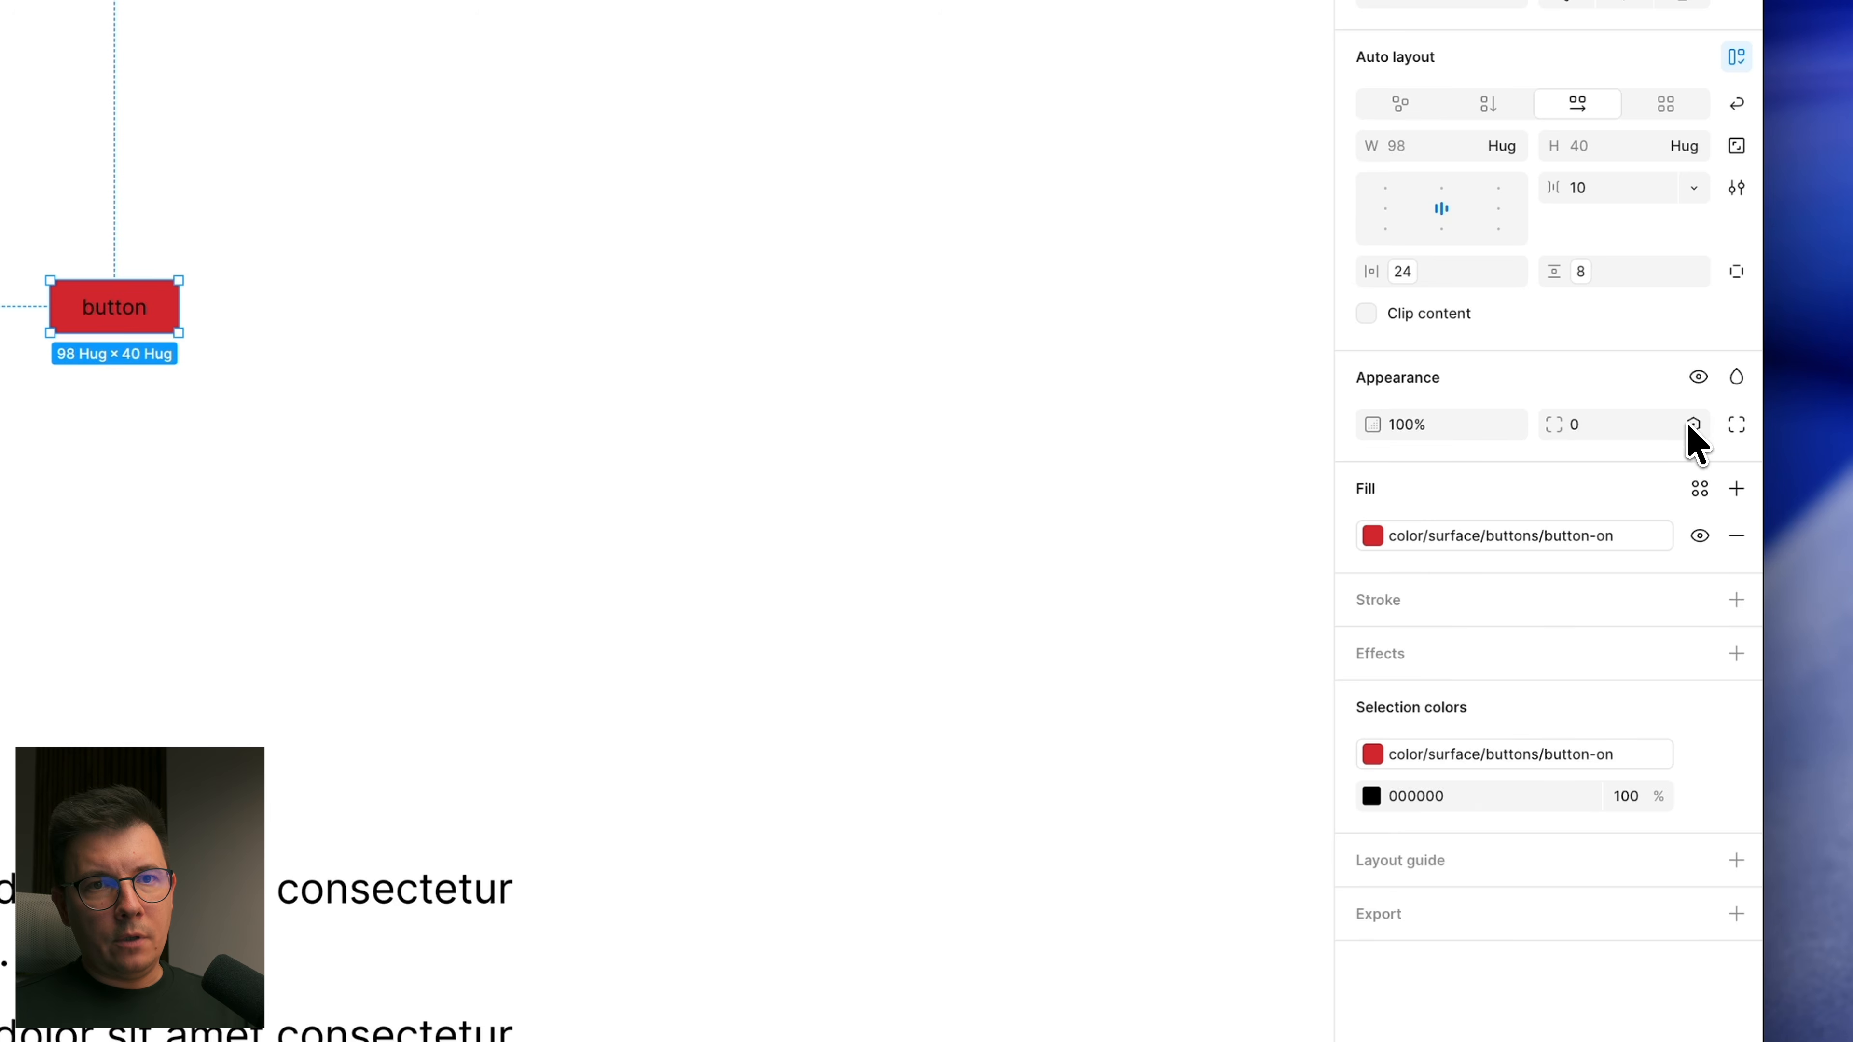
pyautogui.click(1693, 425)
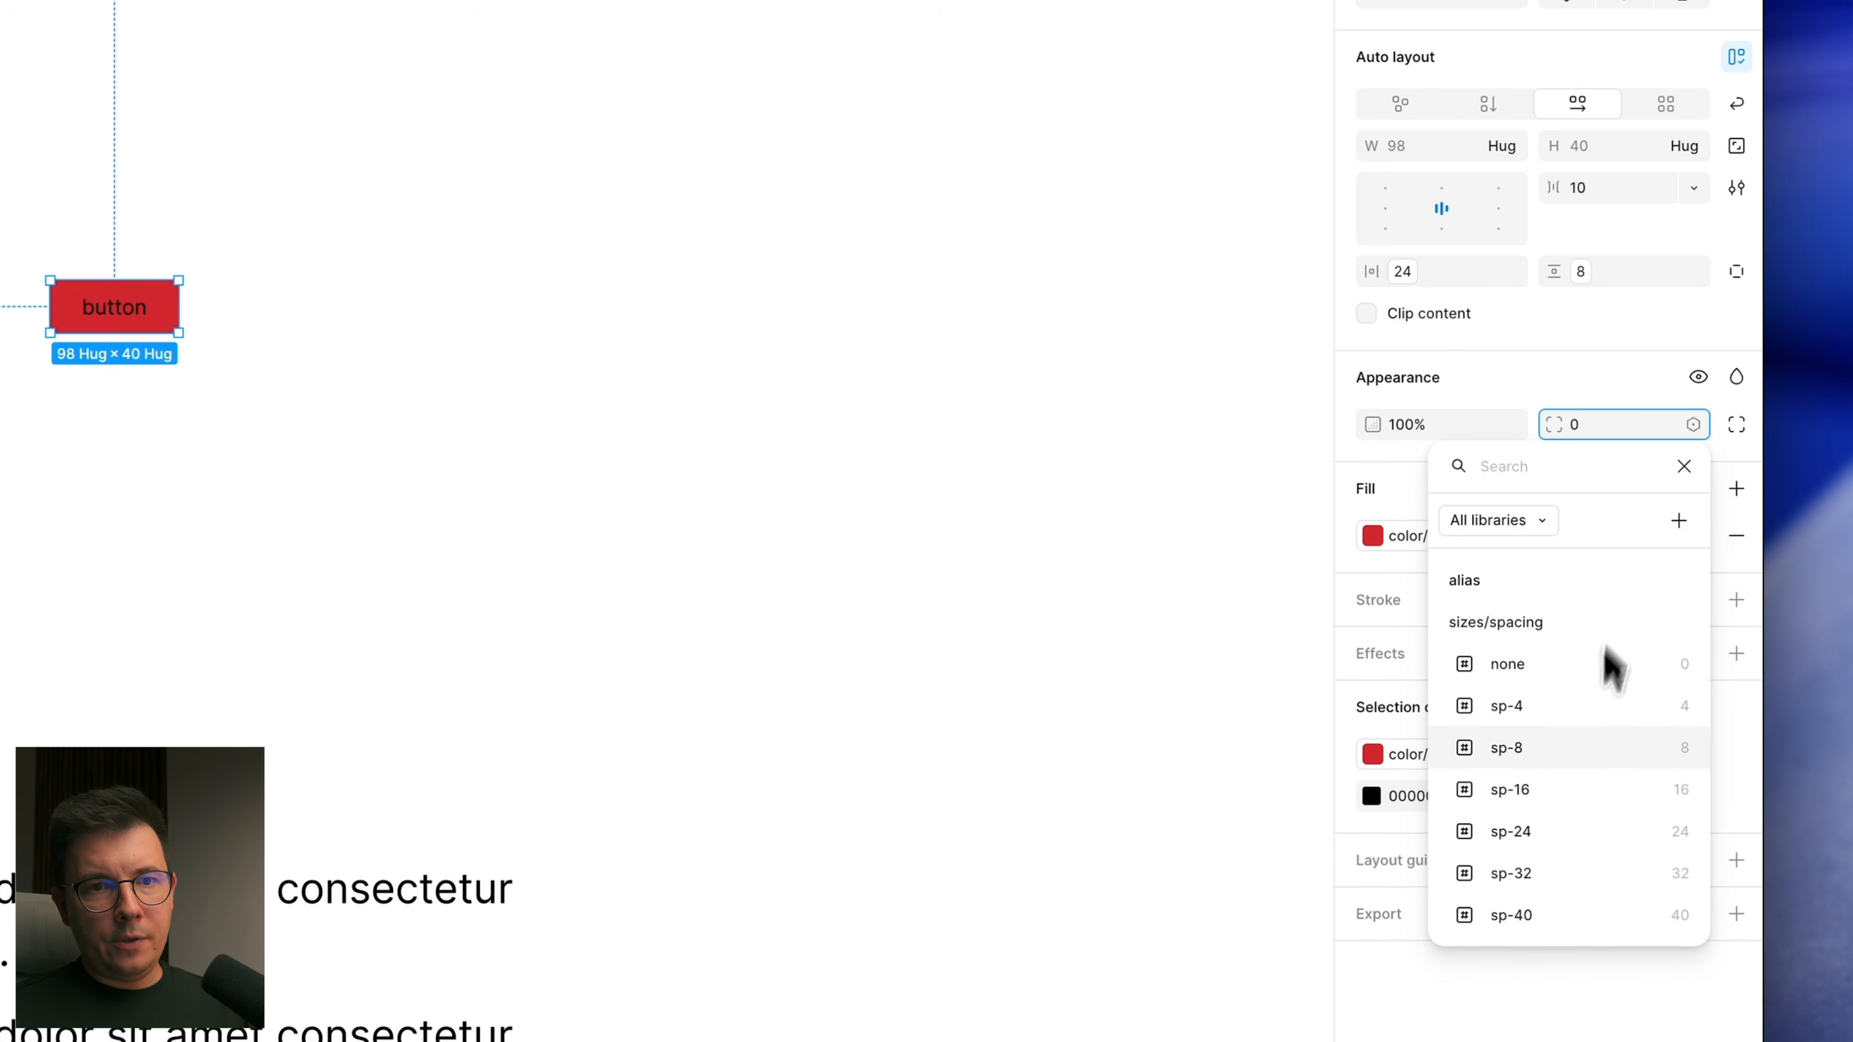
pyautogui.click(1529, 756)
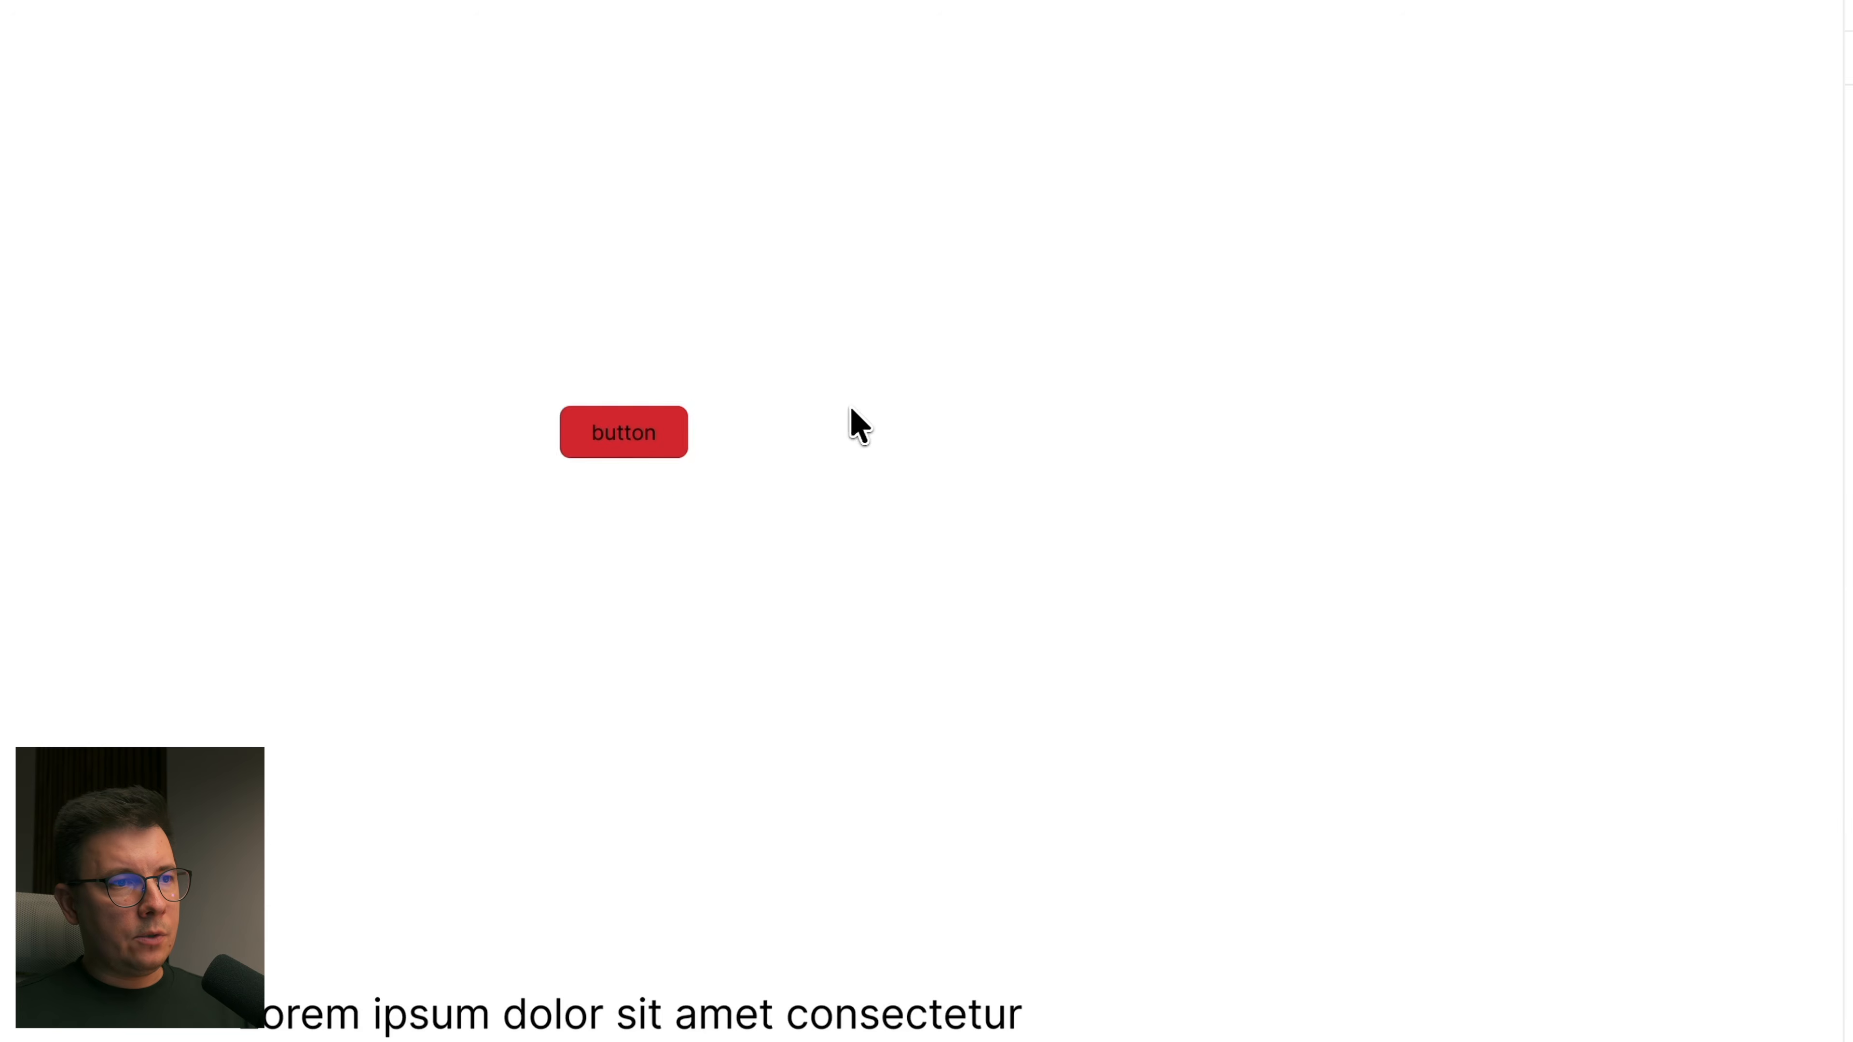
# Step: Bind the fill of the "button" text to the color/text/body variable white
pyautogui.doubleClick(628, 450)
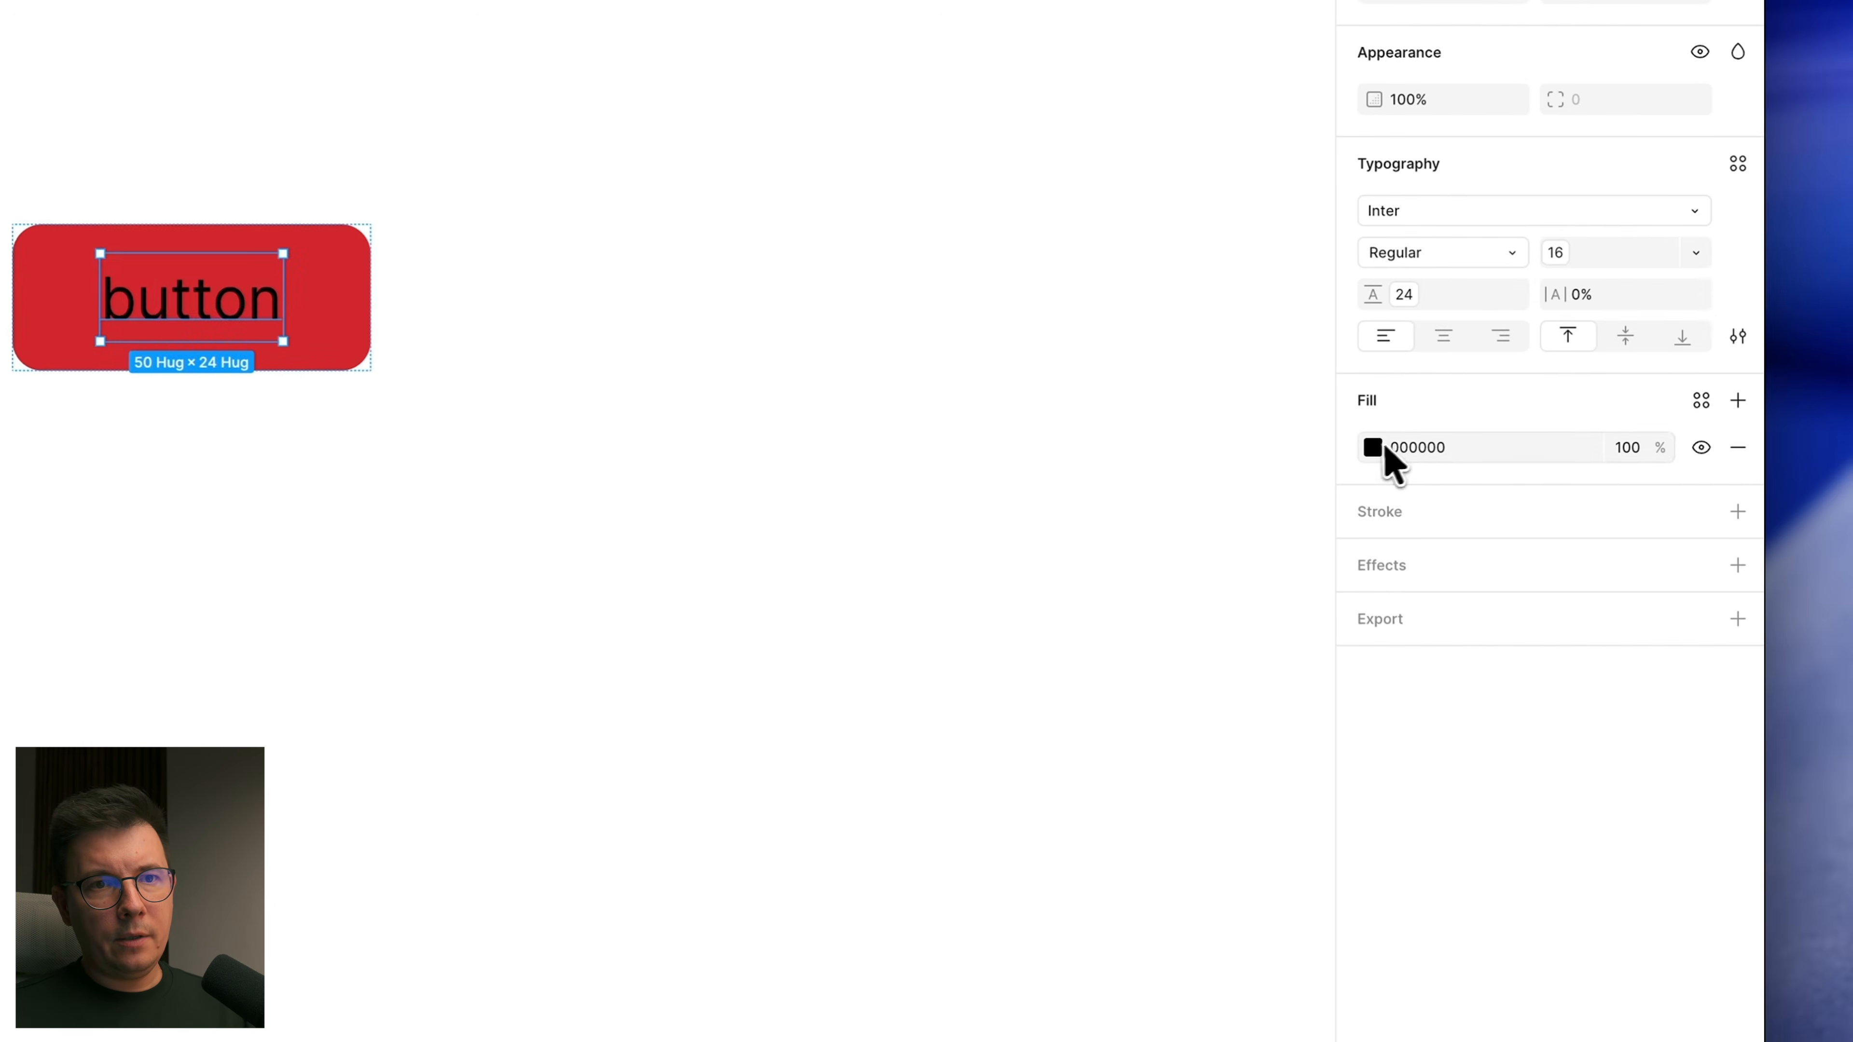
pyautogui.click(1373, 447)
pyautogui.click(1151, 457)
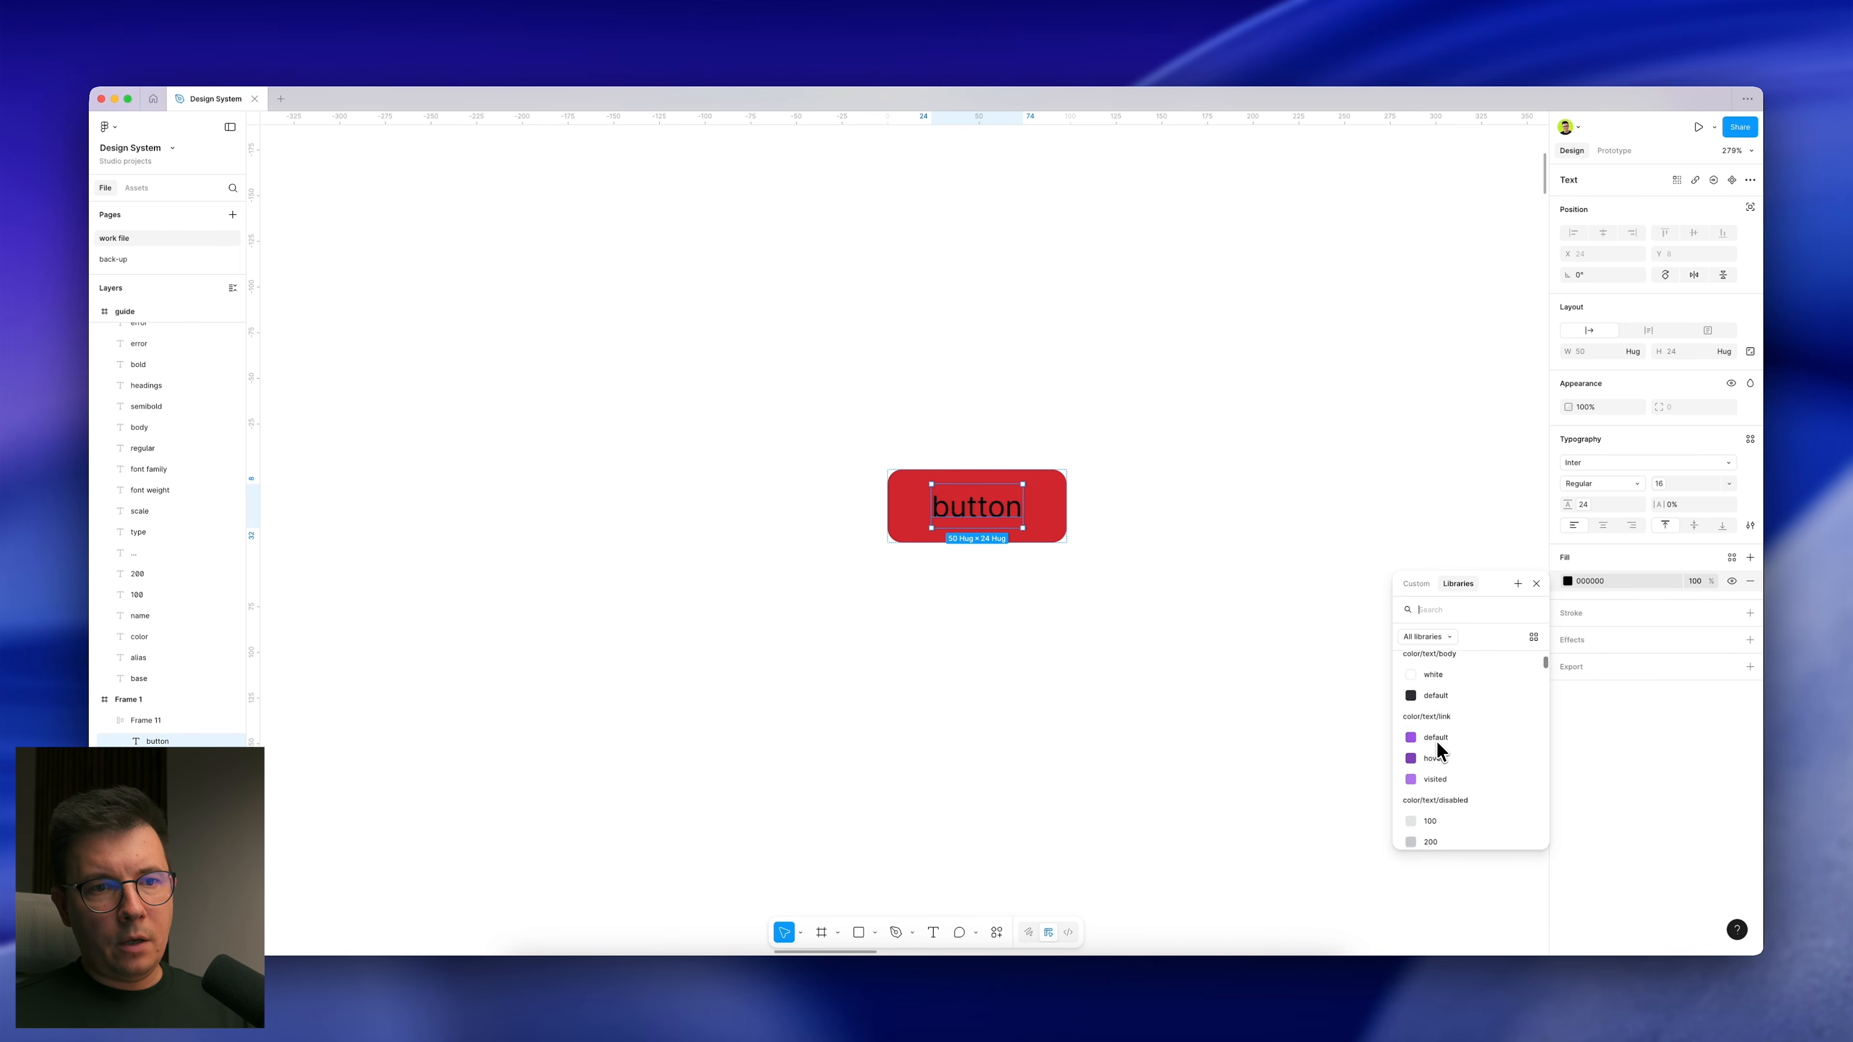
pyautogui.scroll(-10, 1432, 734)
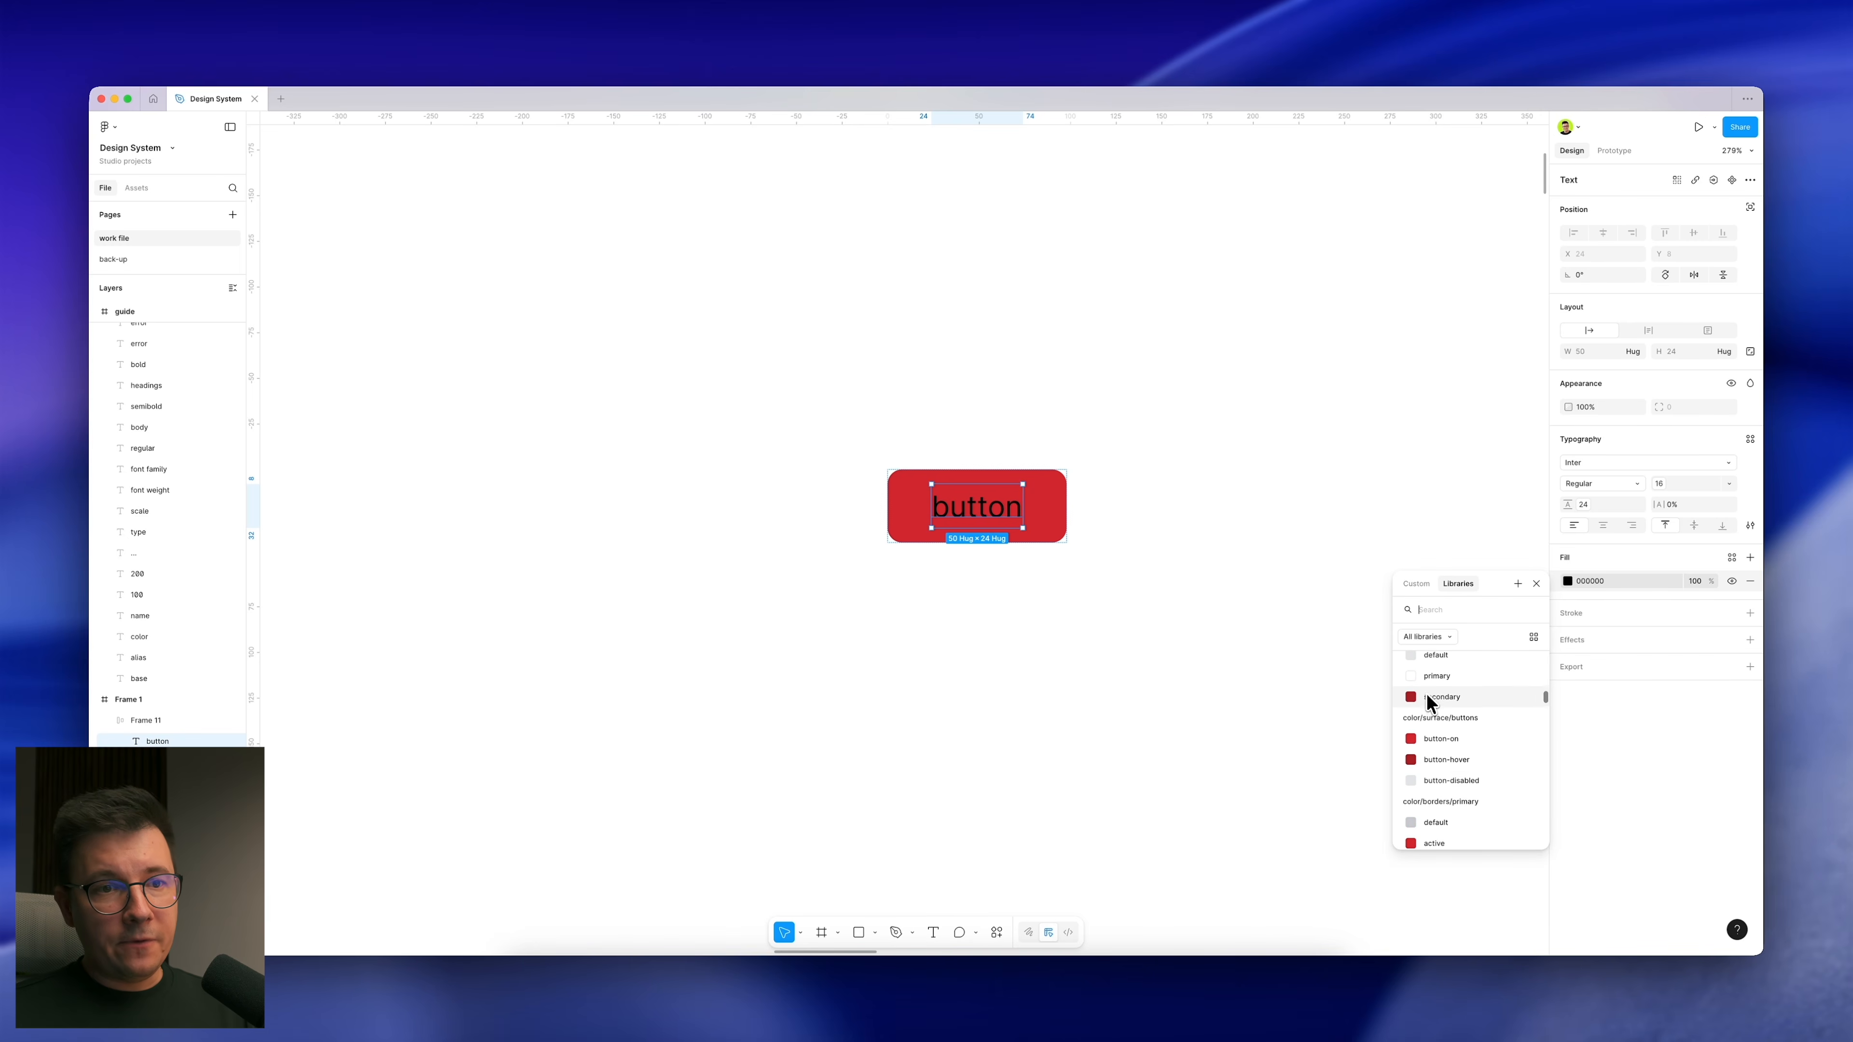
pyautogui.scroll(10, 1430, 705)
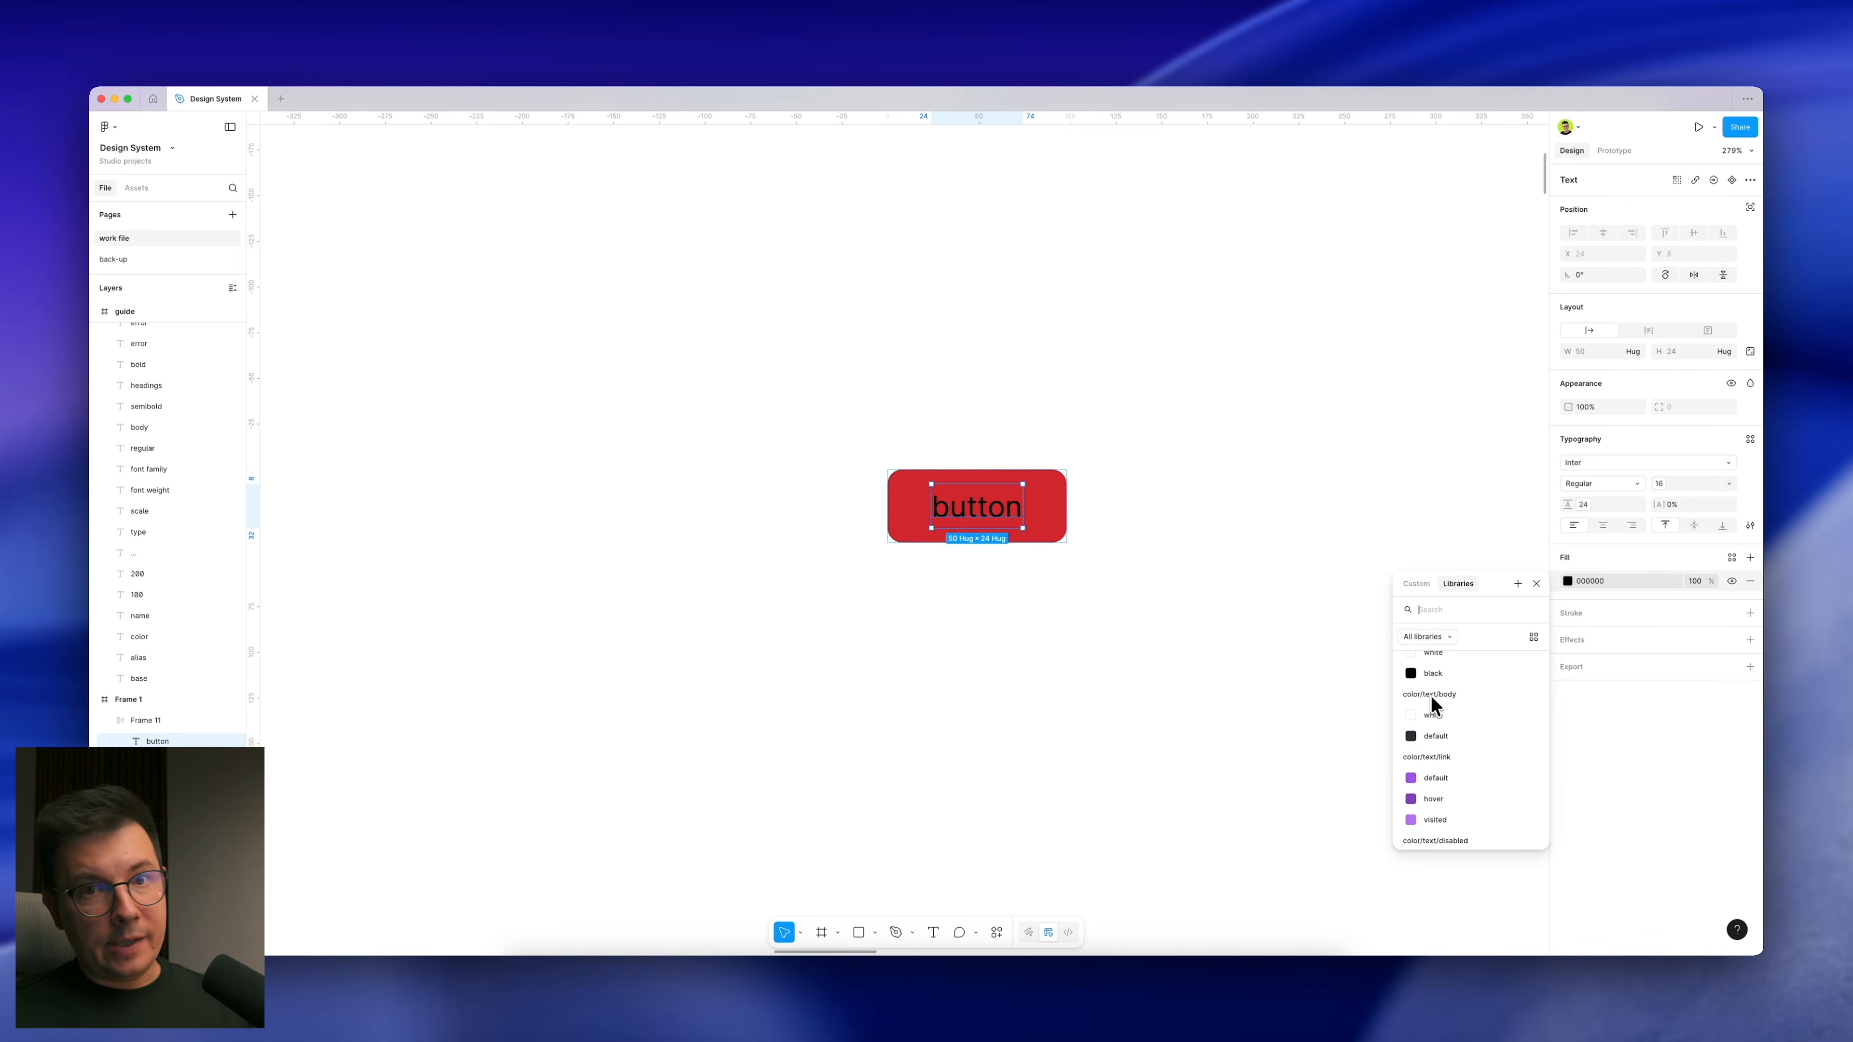
pyautogui.scroll(2, 1432, 705)
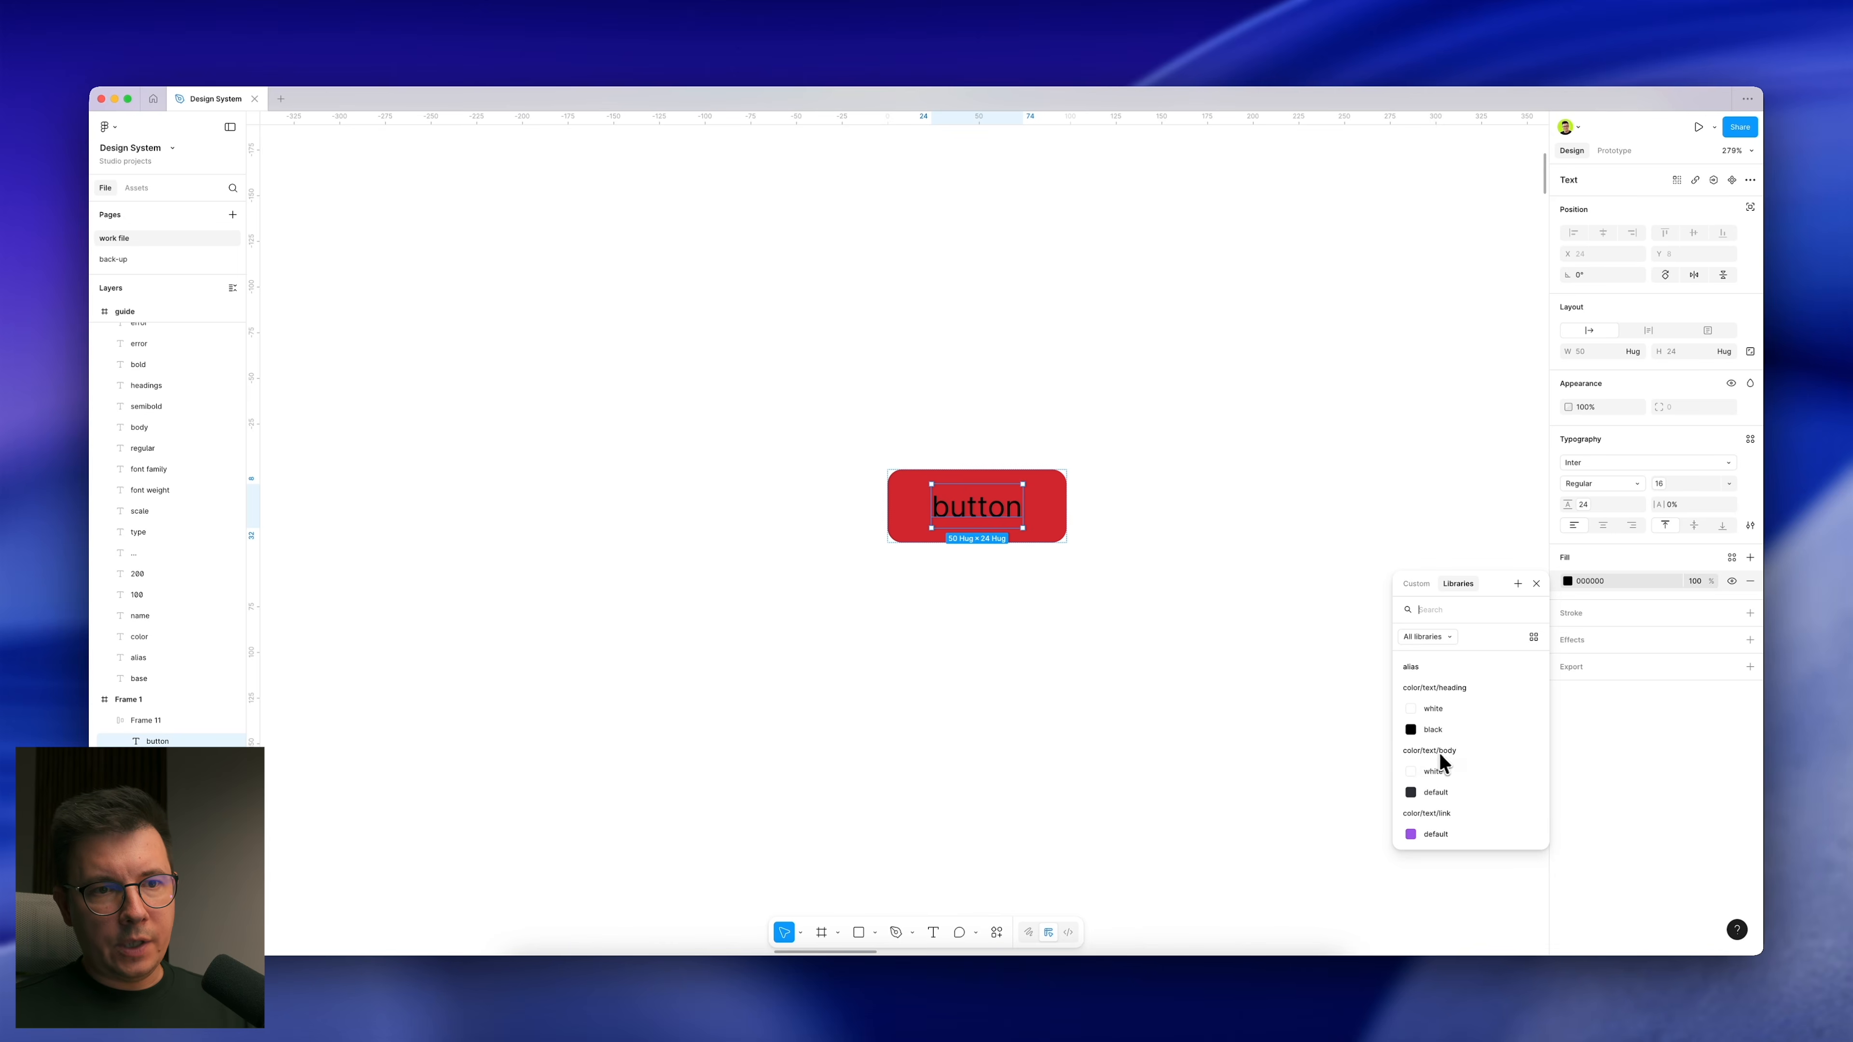
pyautogui.click(1409, 772)
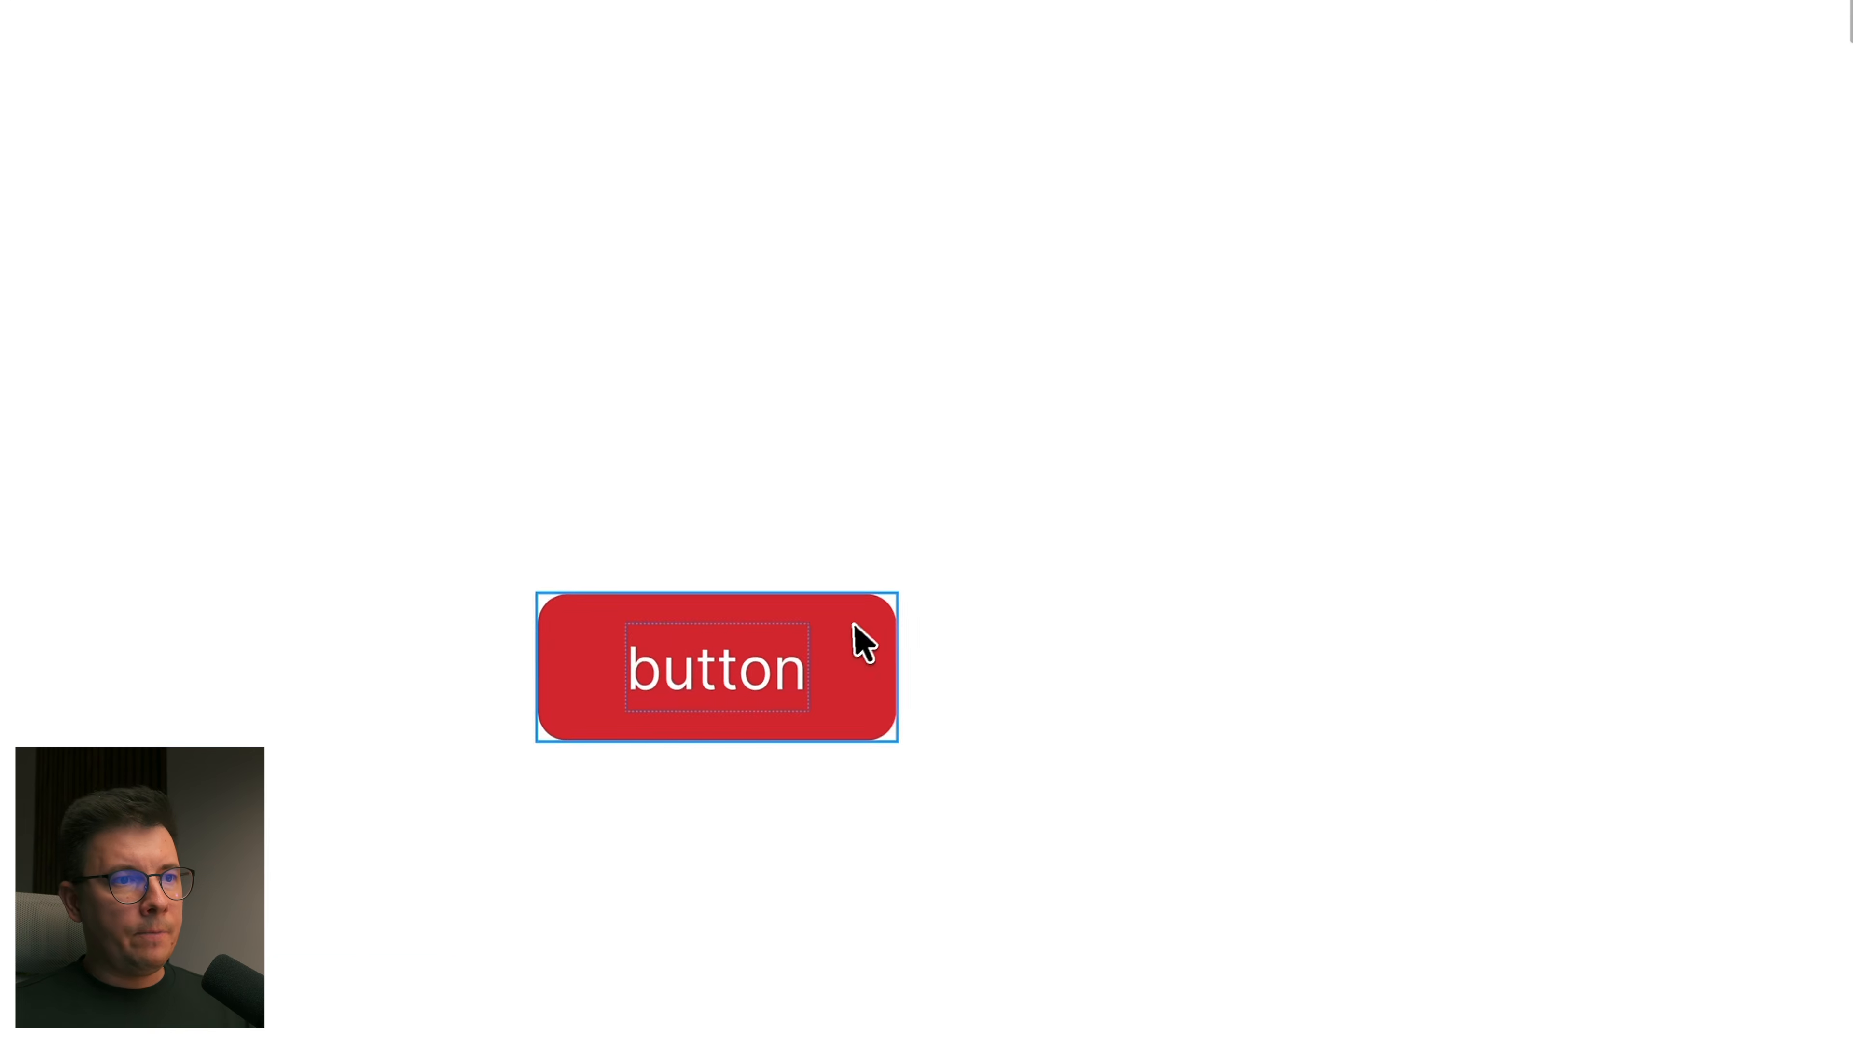
# Step: Turn the whole button frame into a component and deselect it
pyautogui.moveTo(1082, 424); pyautogui.dragTo(911, 523)
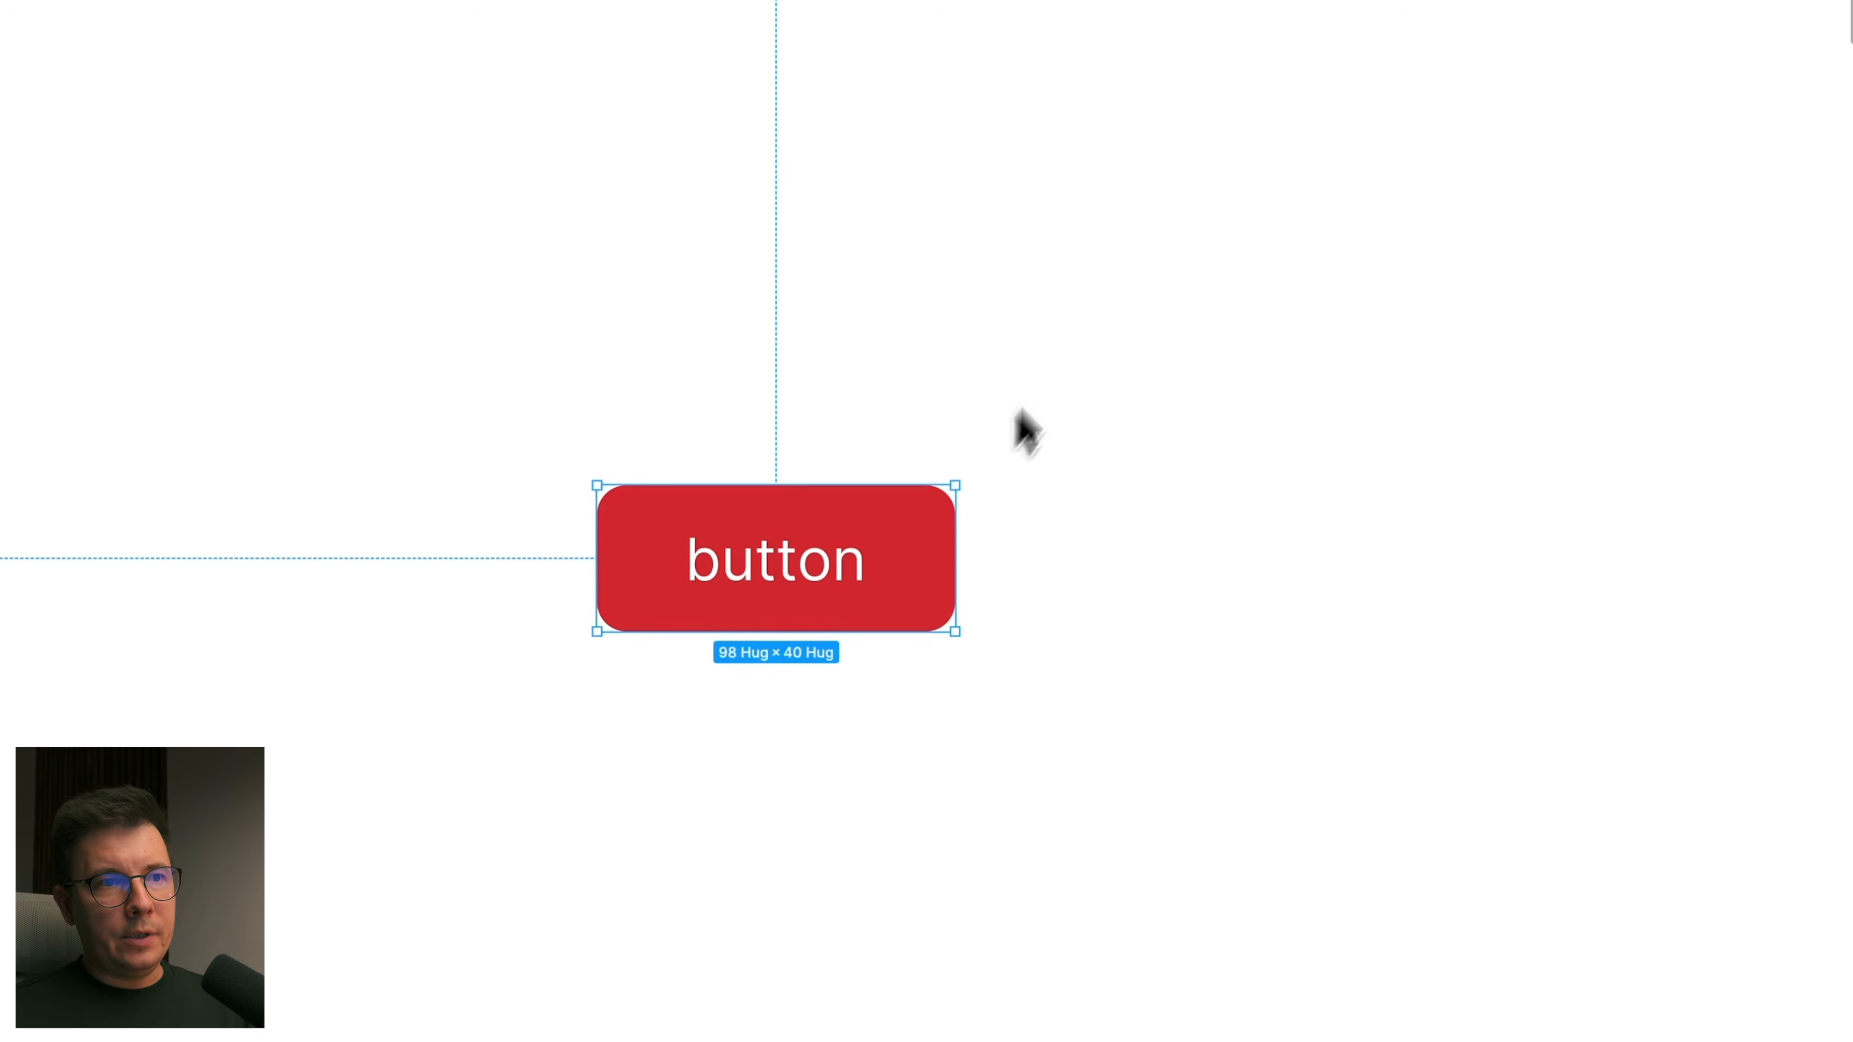
pyautogui.click(1077, 363)
pyautogui.click(908, 527)
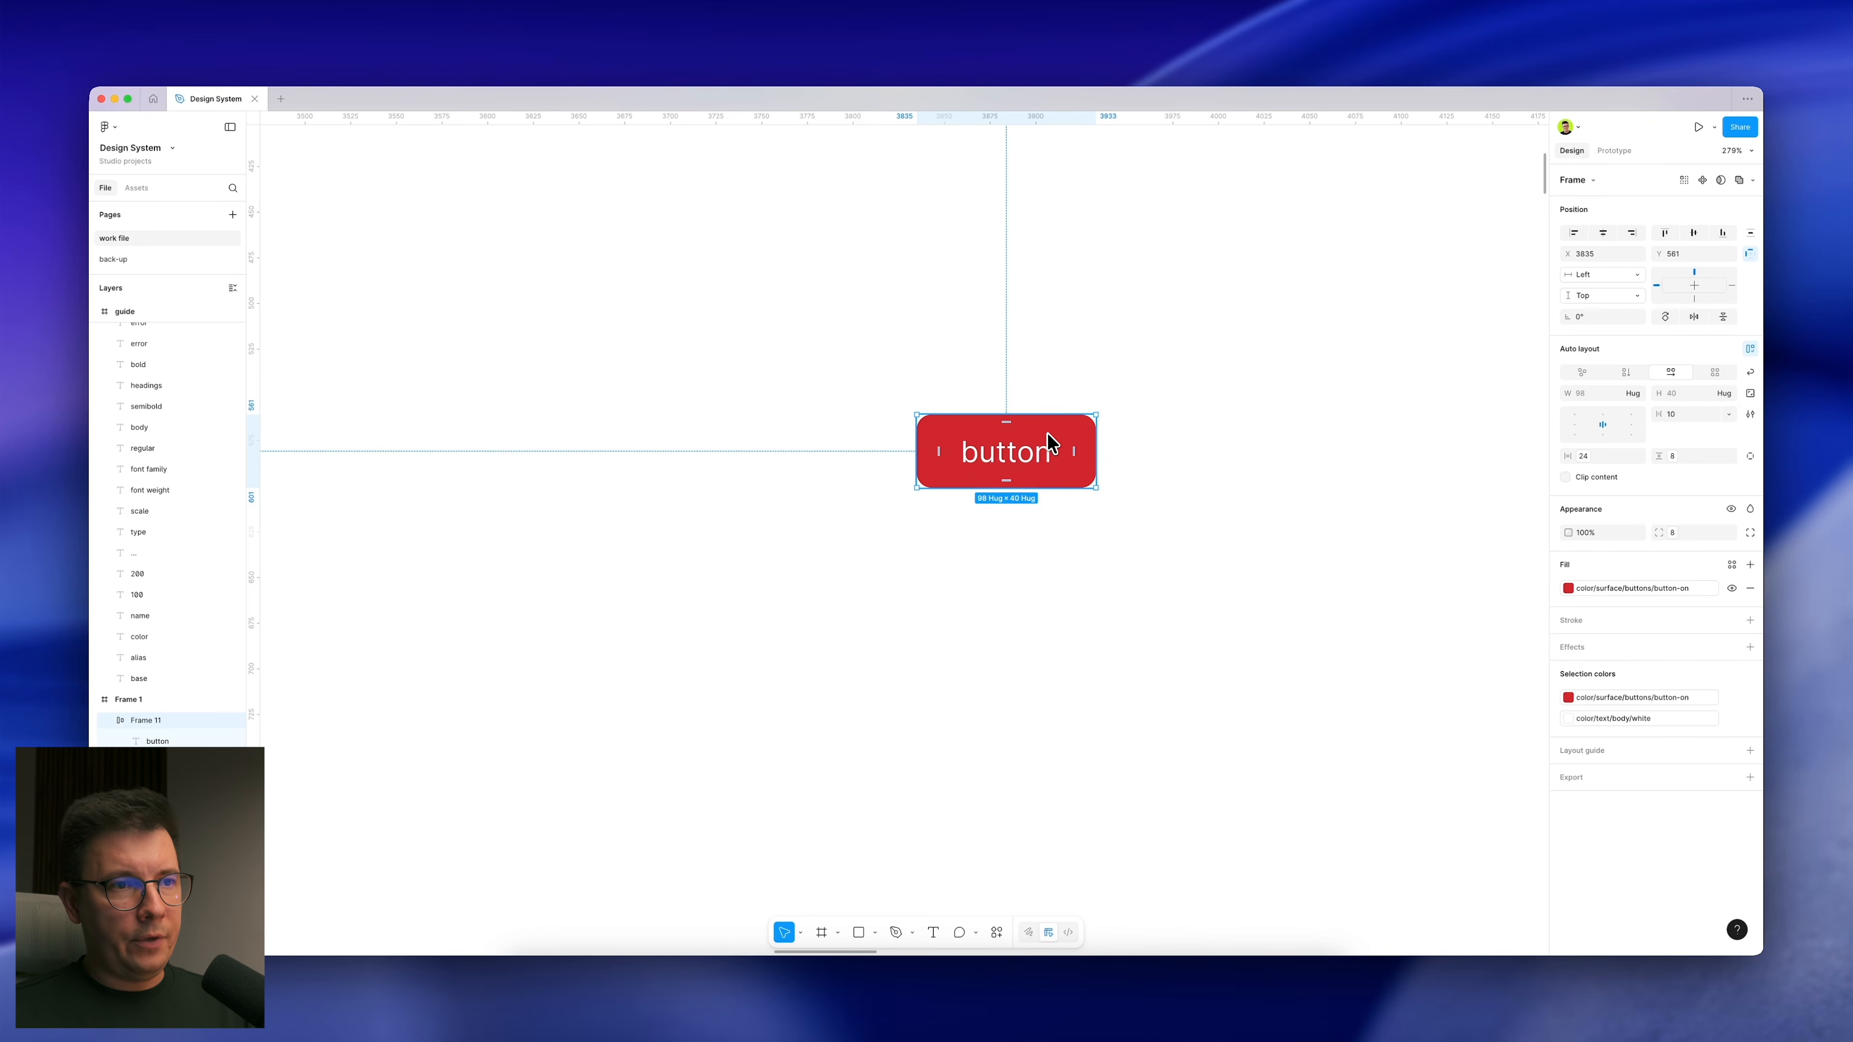
pyautogui.rightClick(1039, 437)
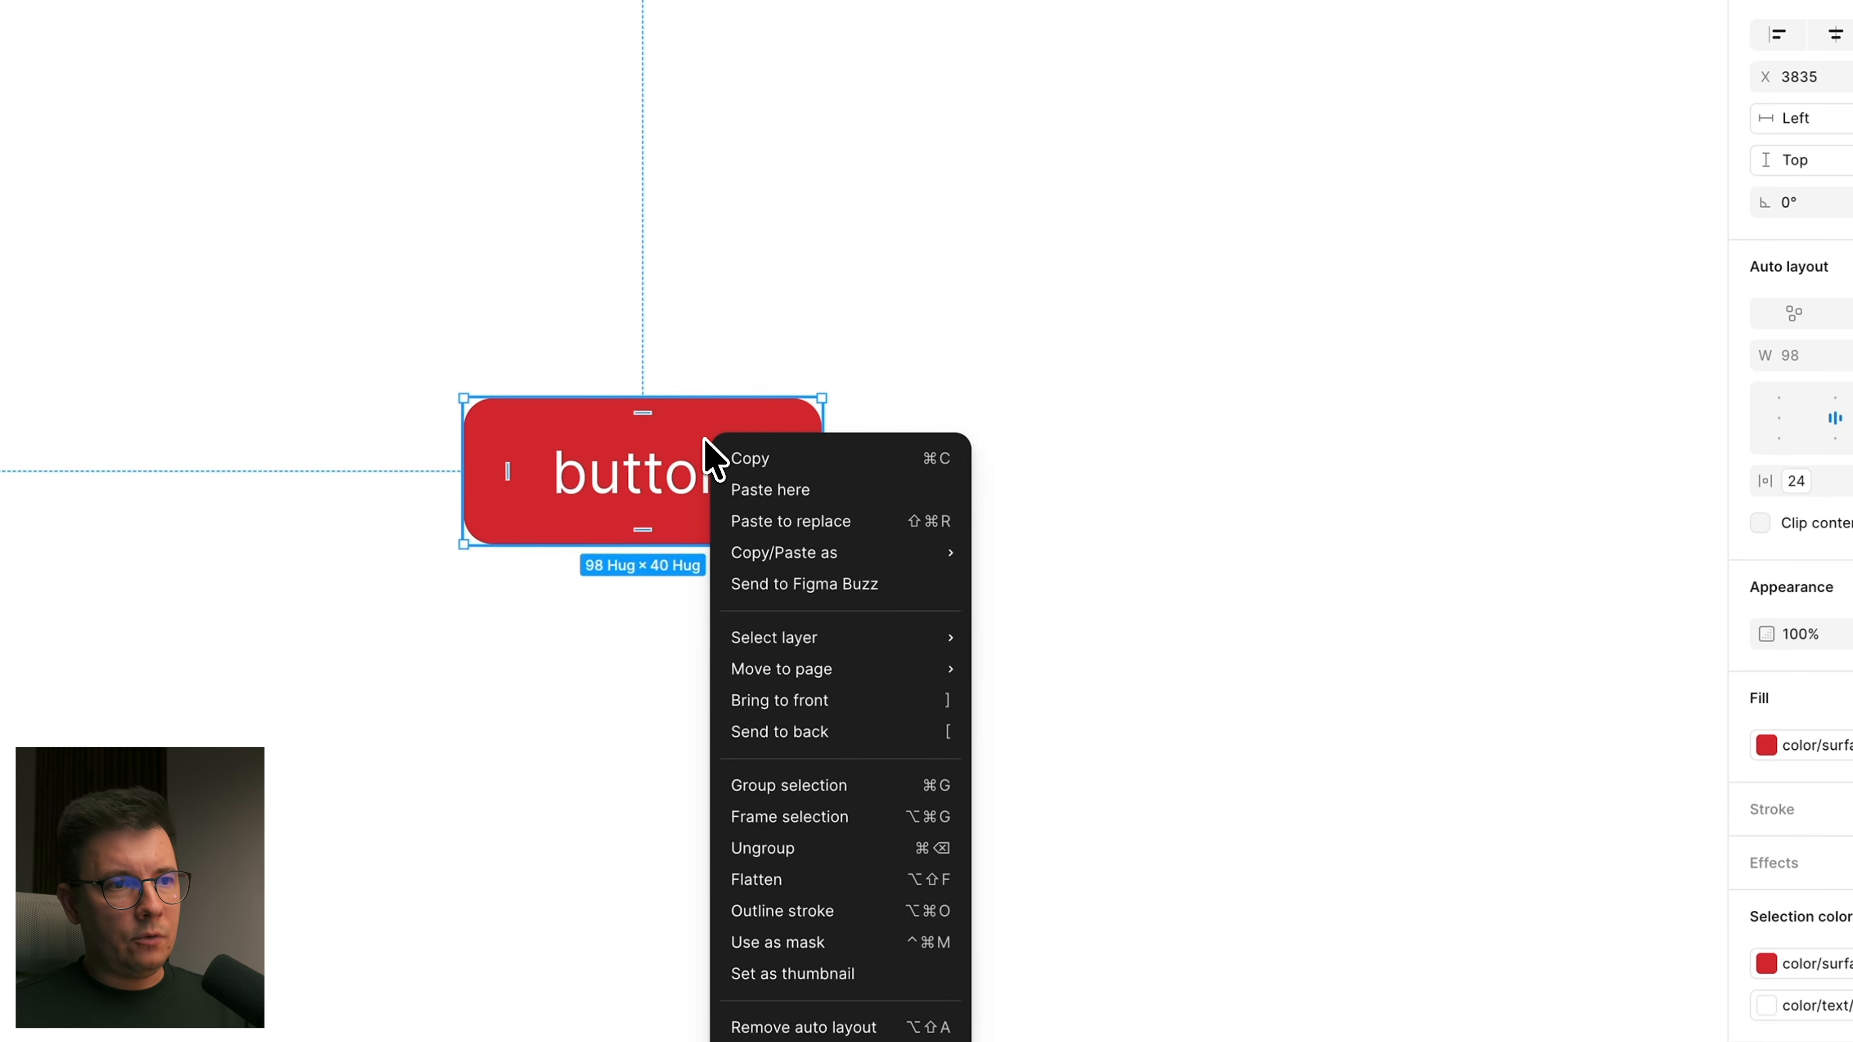
pyautogui.click(1170, 170)
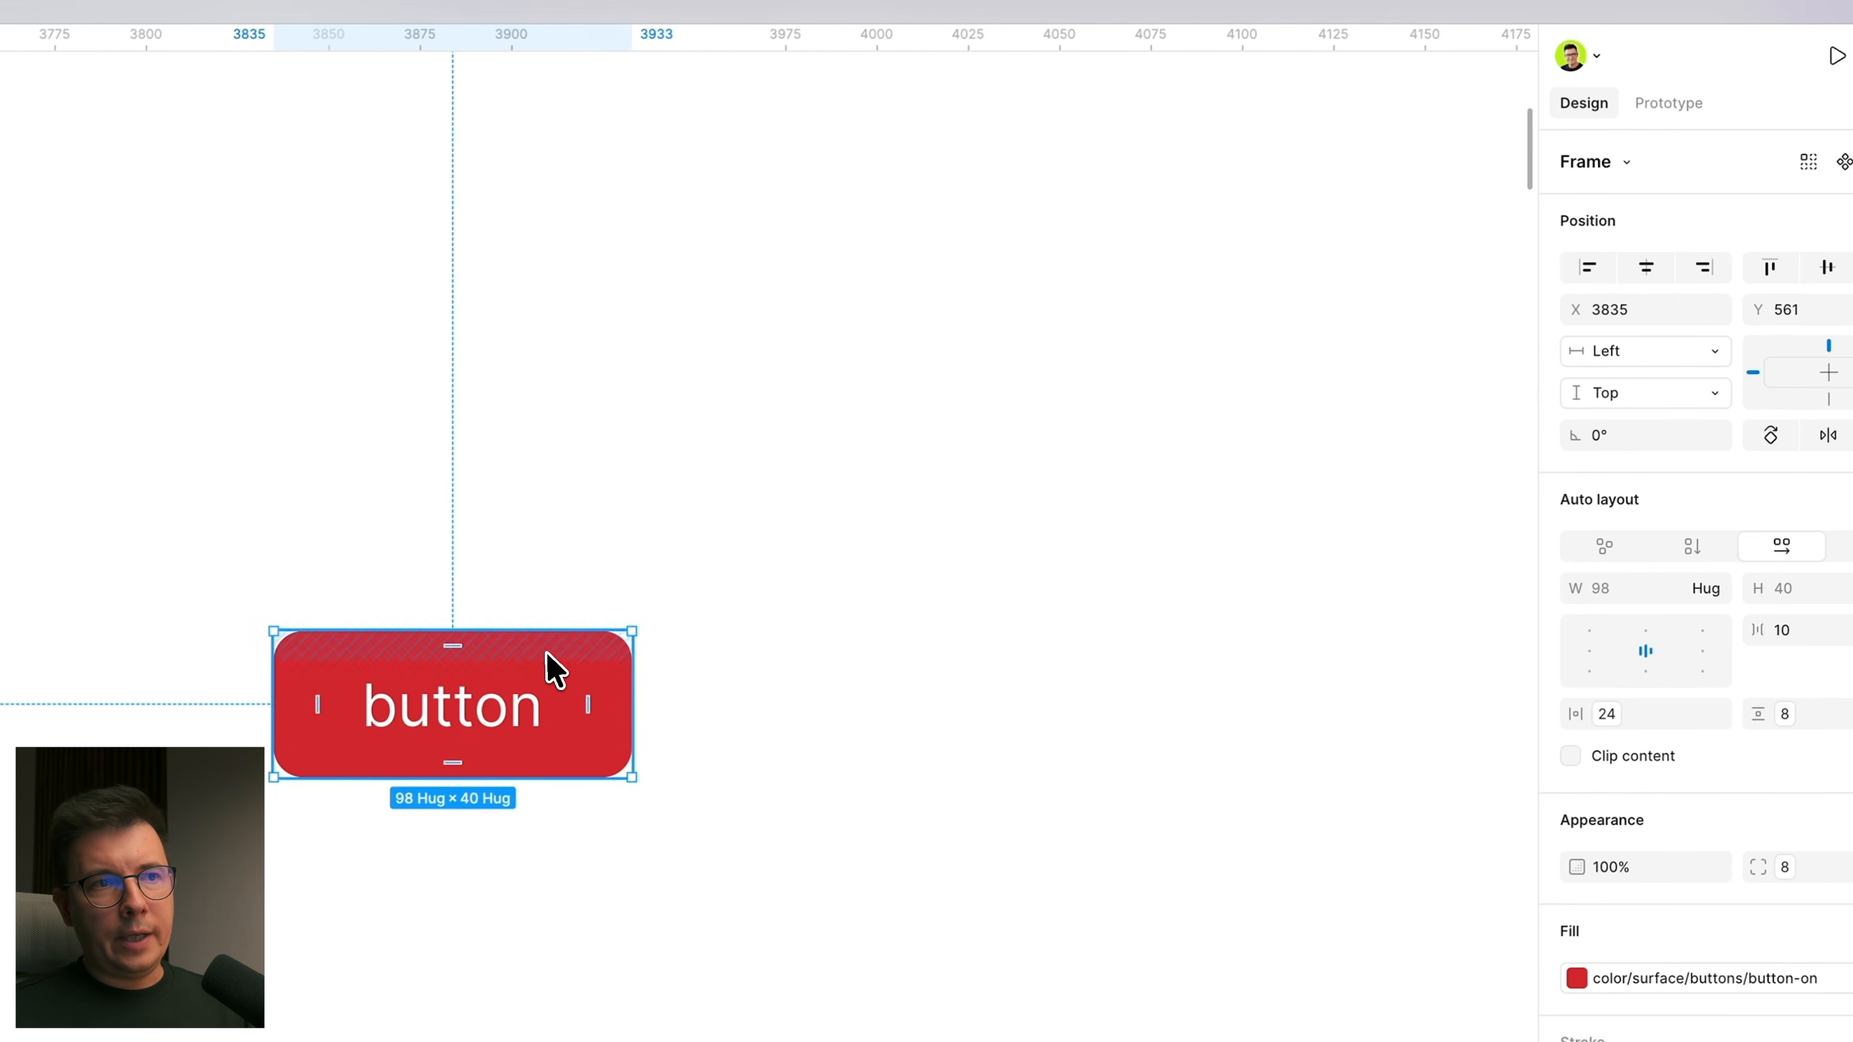
pyautogui.click(740, 419)
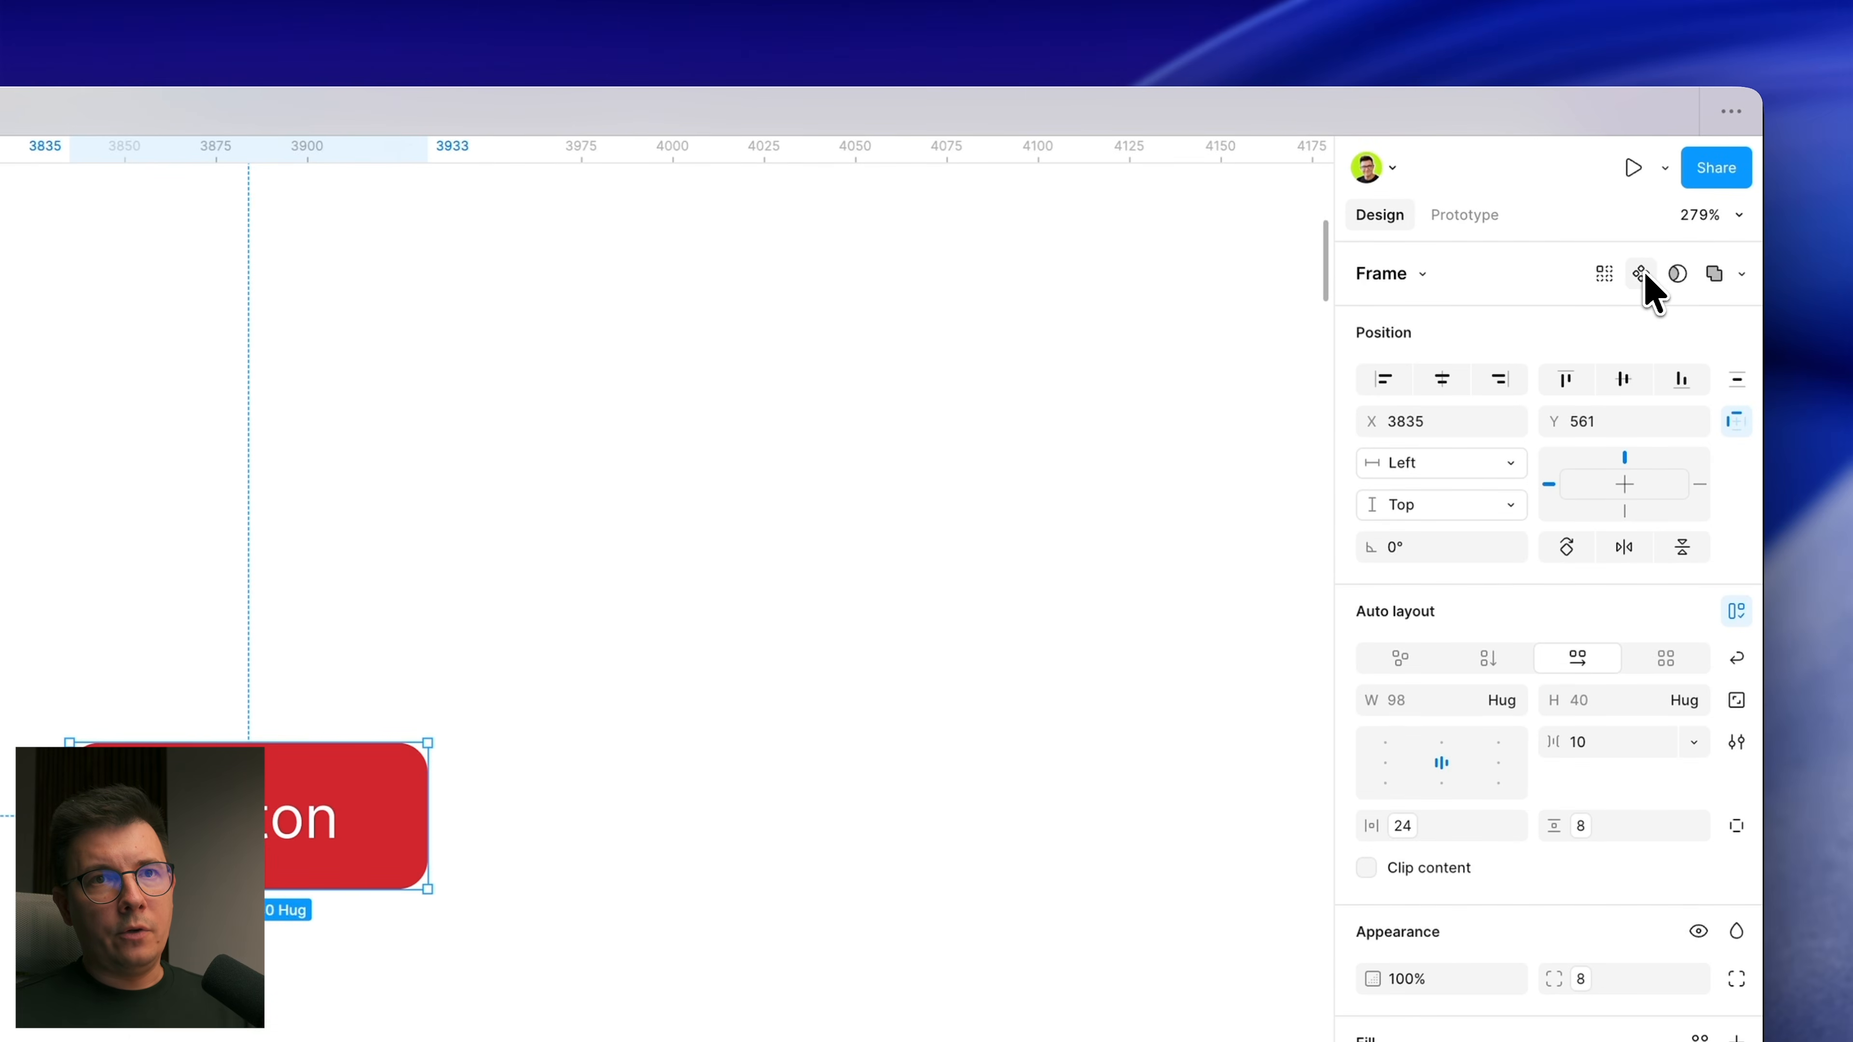
pyautogui.click(1645, 275)
pyautogui.click(789, 511)
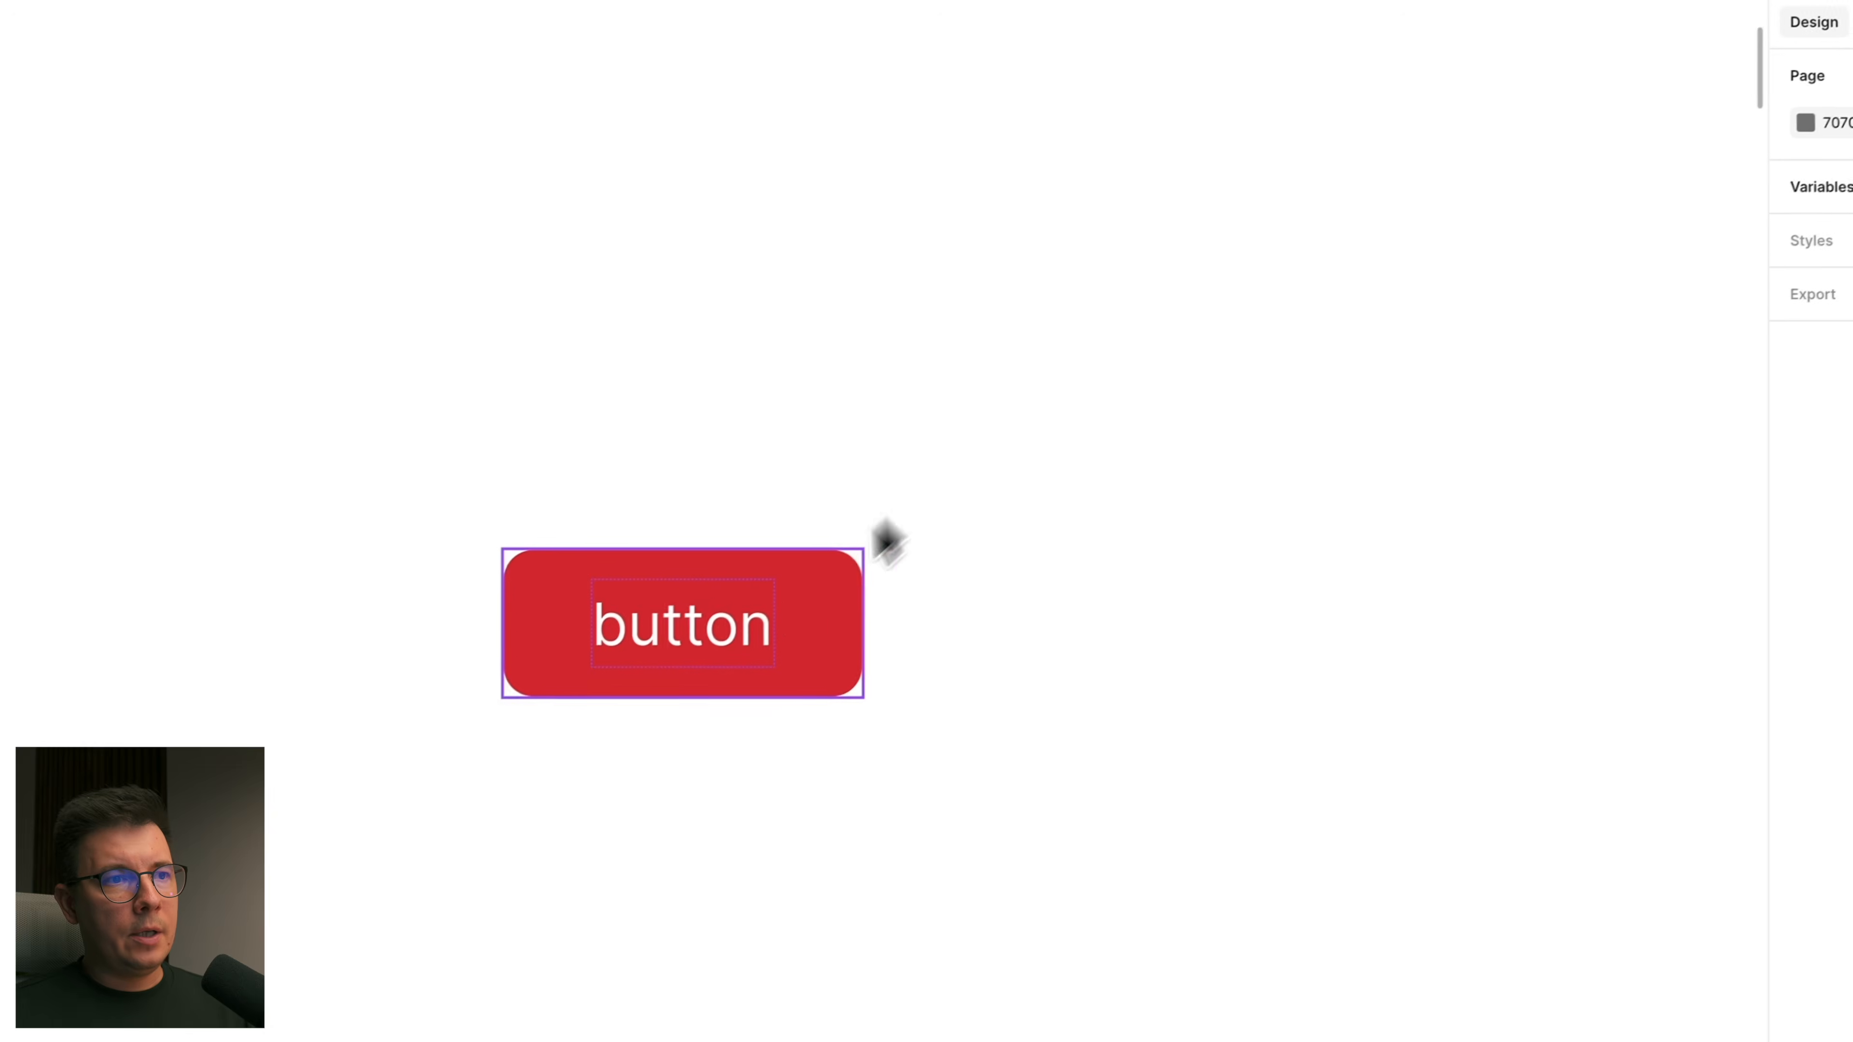
# Step: Select the button component and add a second variant to it
pyautogui.click(765, 635)
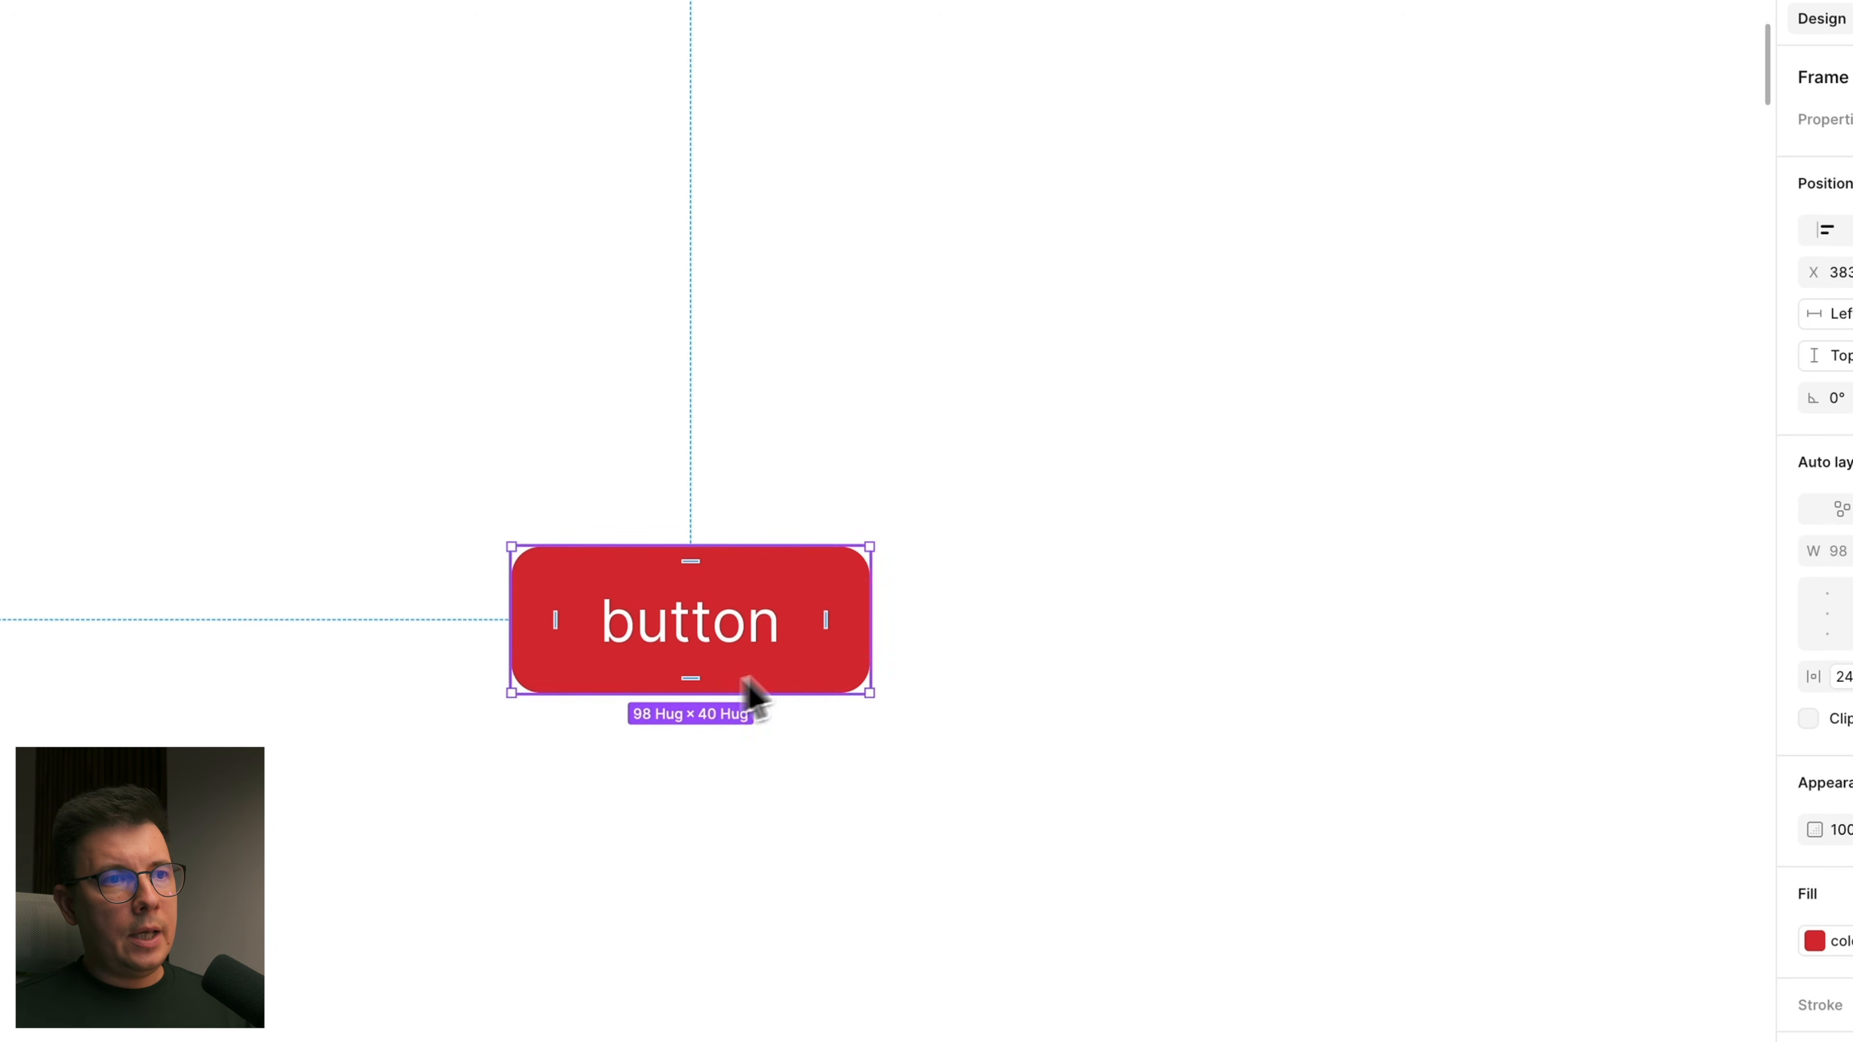
pyautogui.scroll(3, 992, 511)
pyautogui.click(1094, 555)
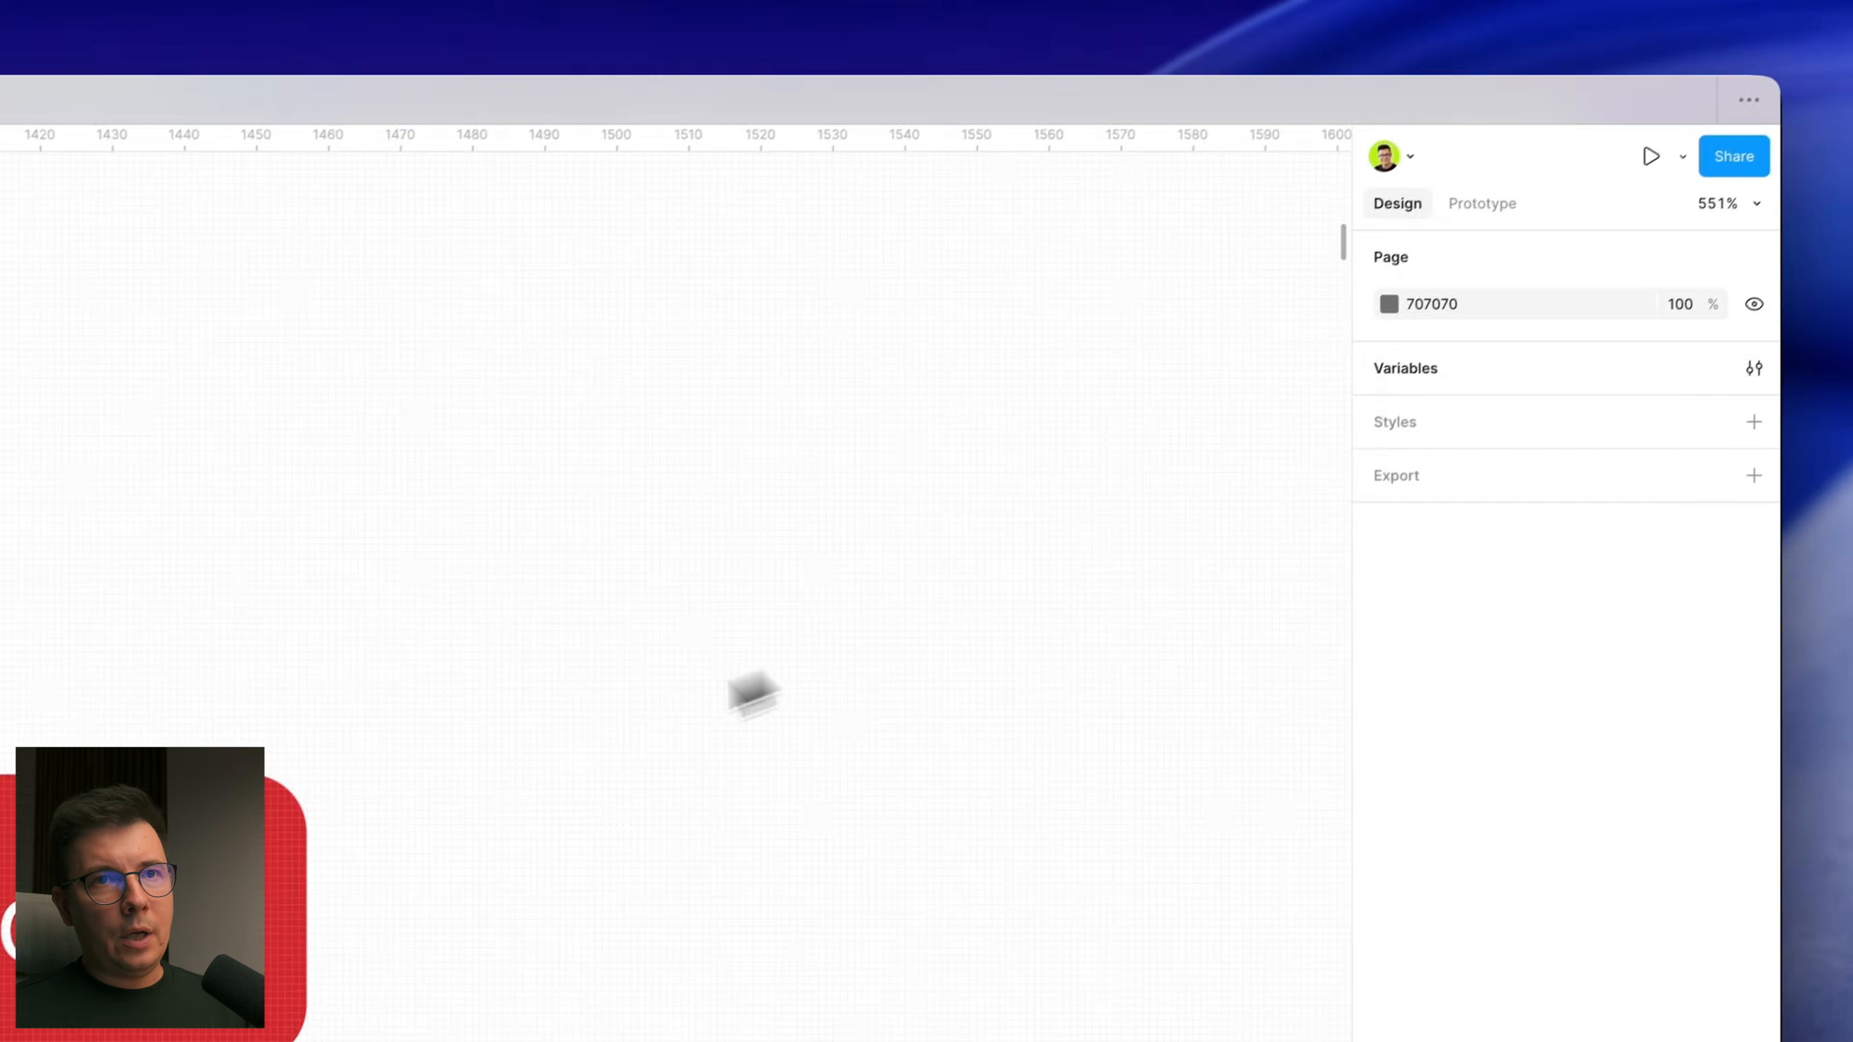
pyautogui.click(248, 883)
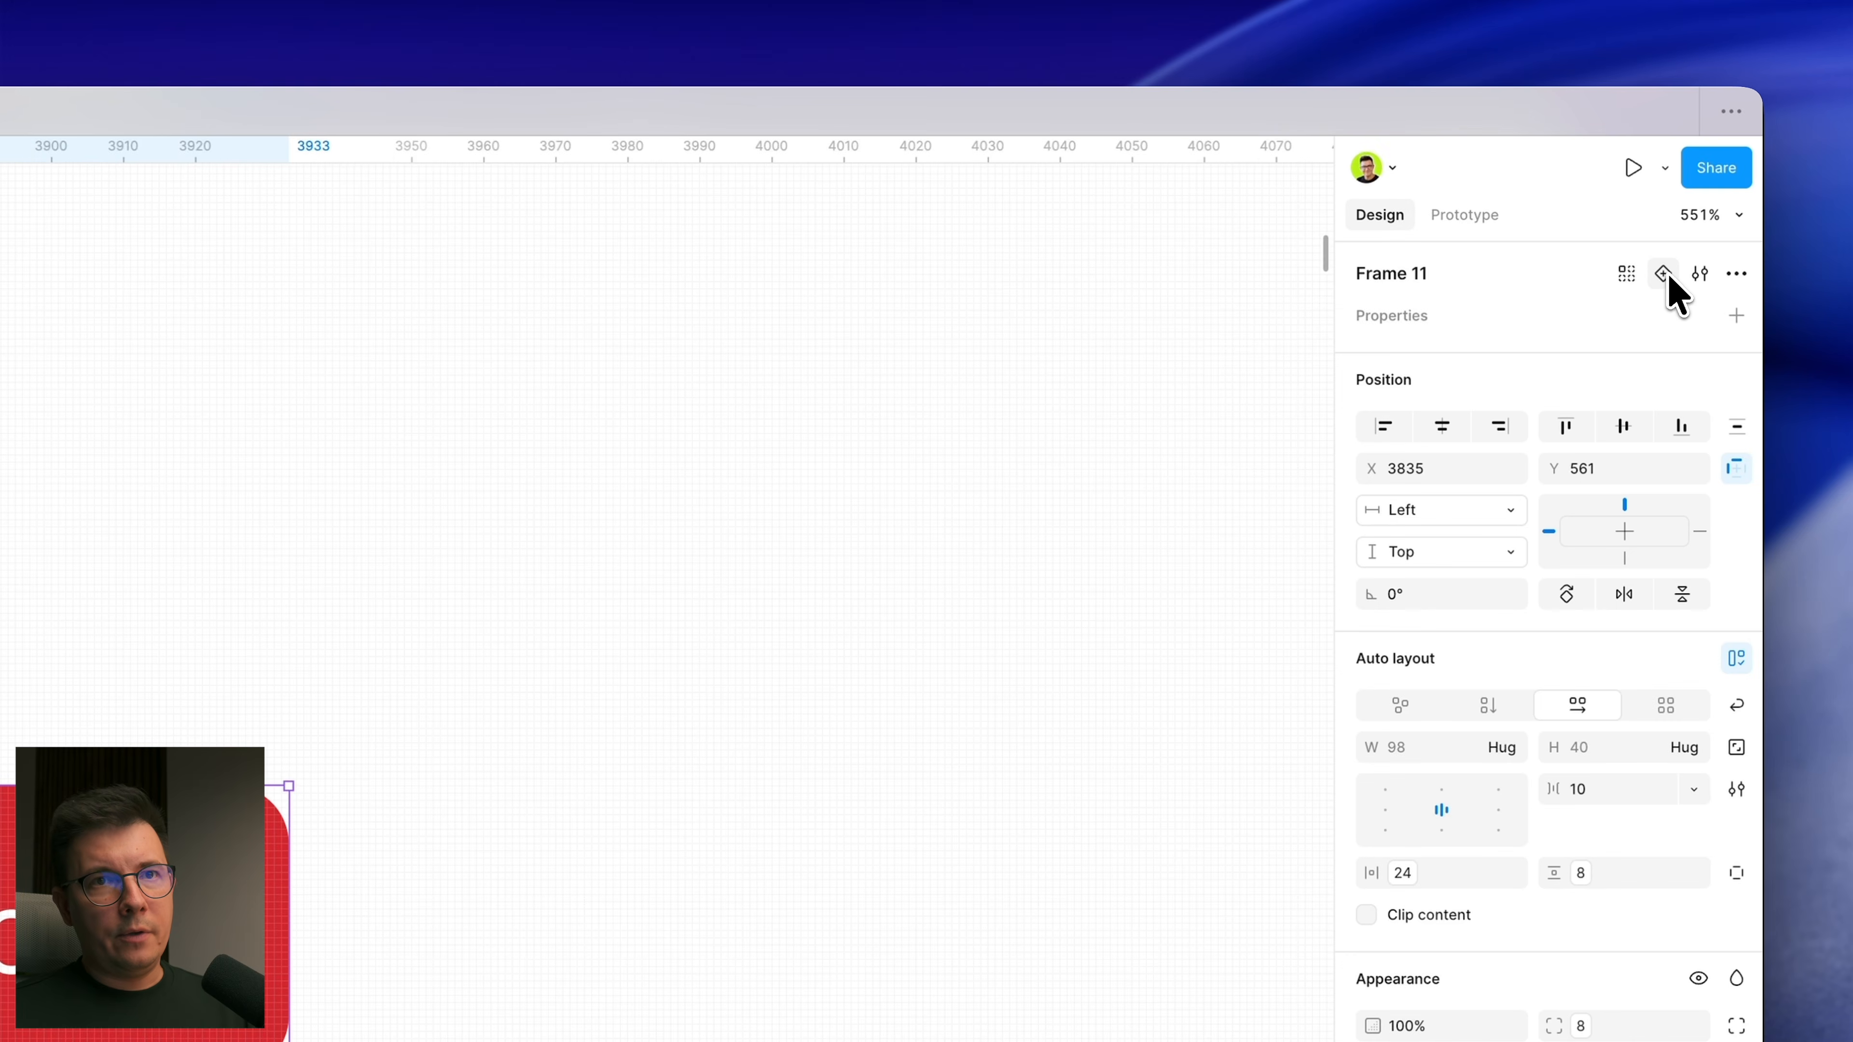
pyautogui.click(1666, 275)
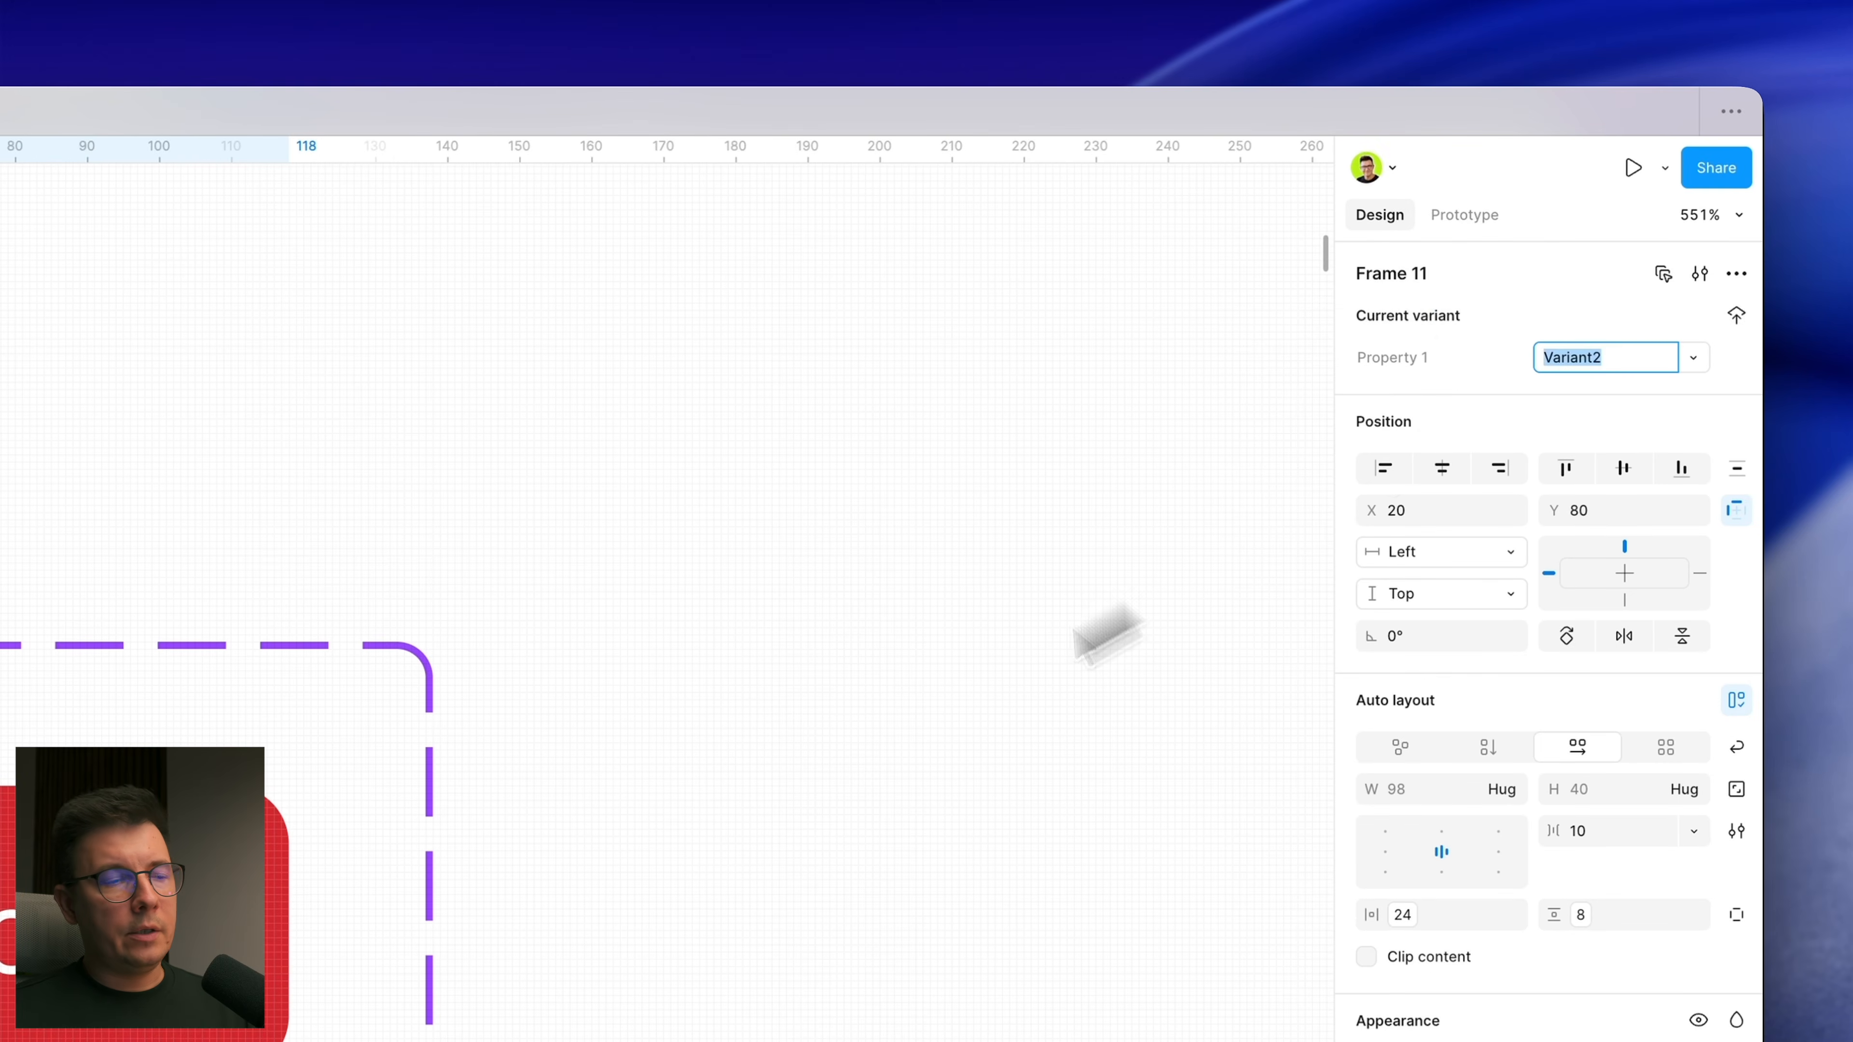
# Step: Set the Property 1 value of the second button variant to hover
pyautogui.click(1104, 633)
pyautogui.click(653, 358)
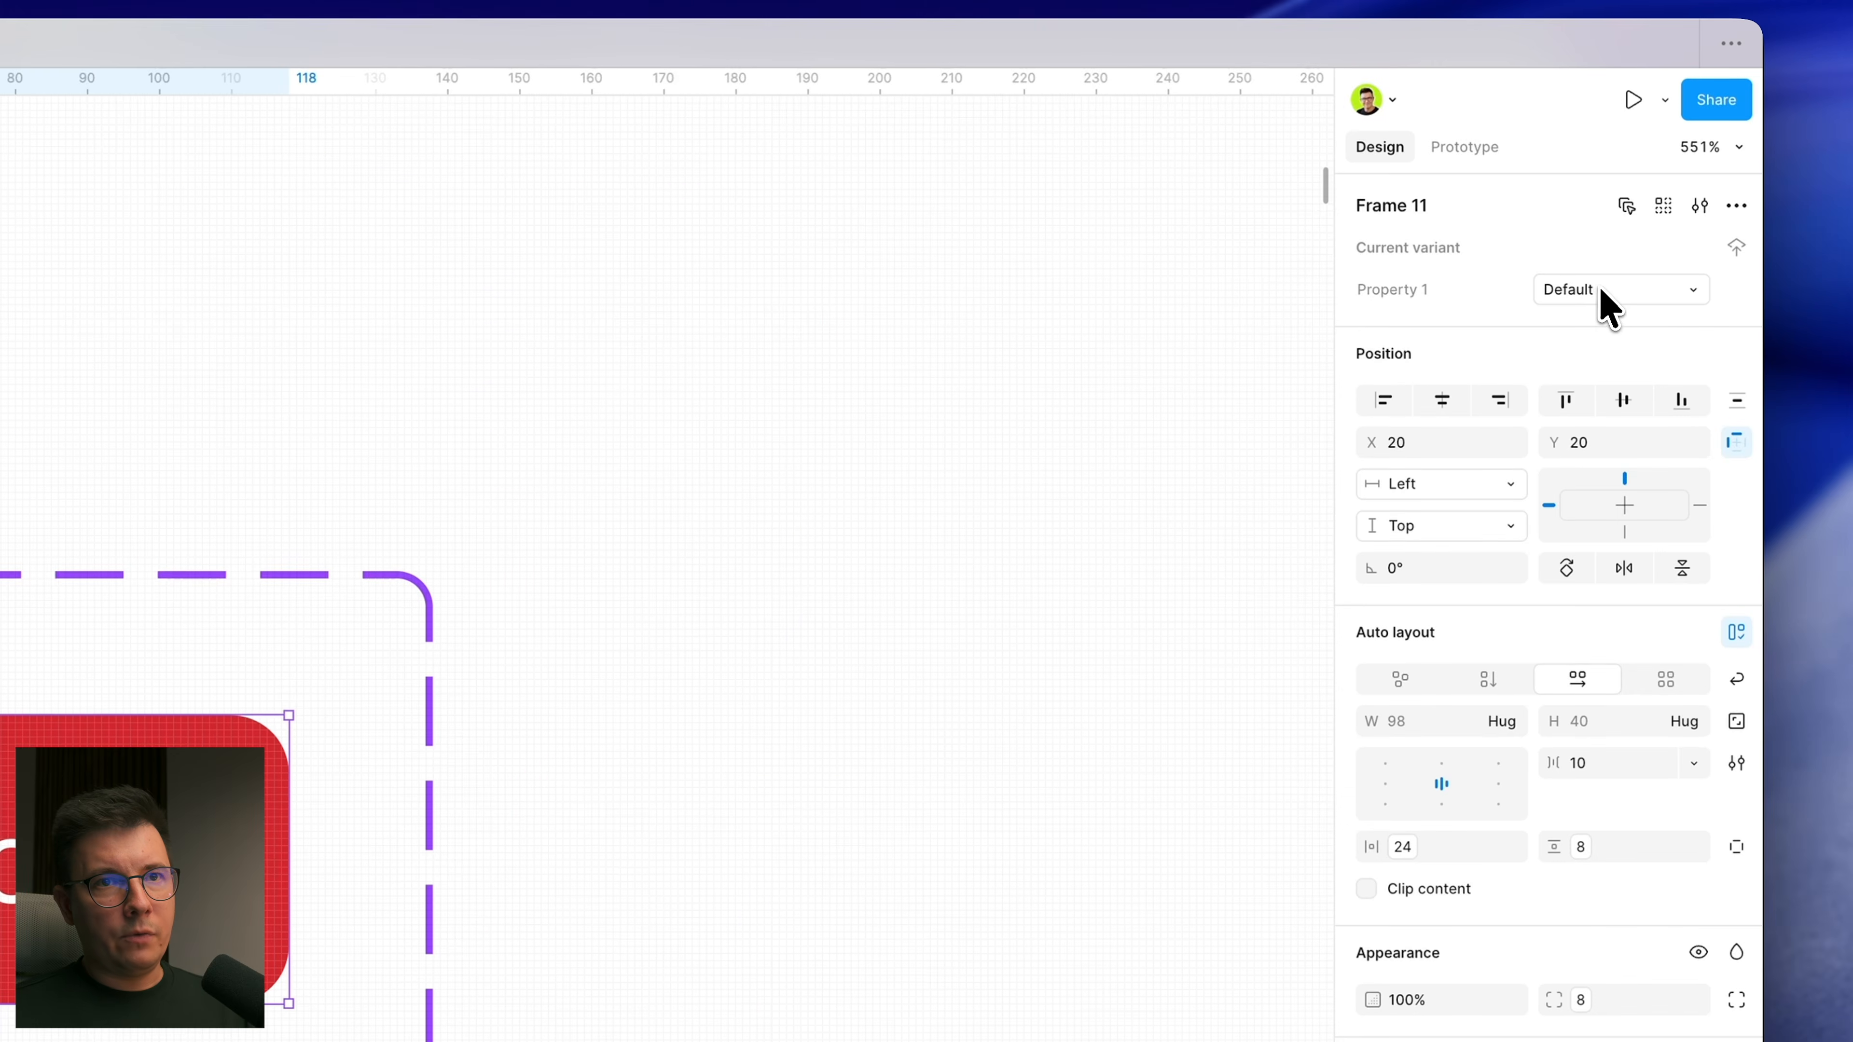
pyautogui.click(612, 707)
pyautogui.click(1611, 285)
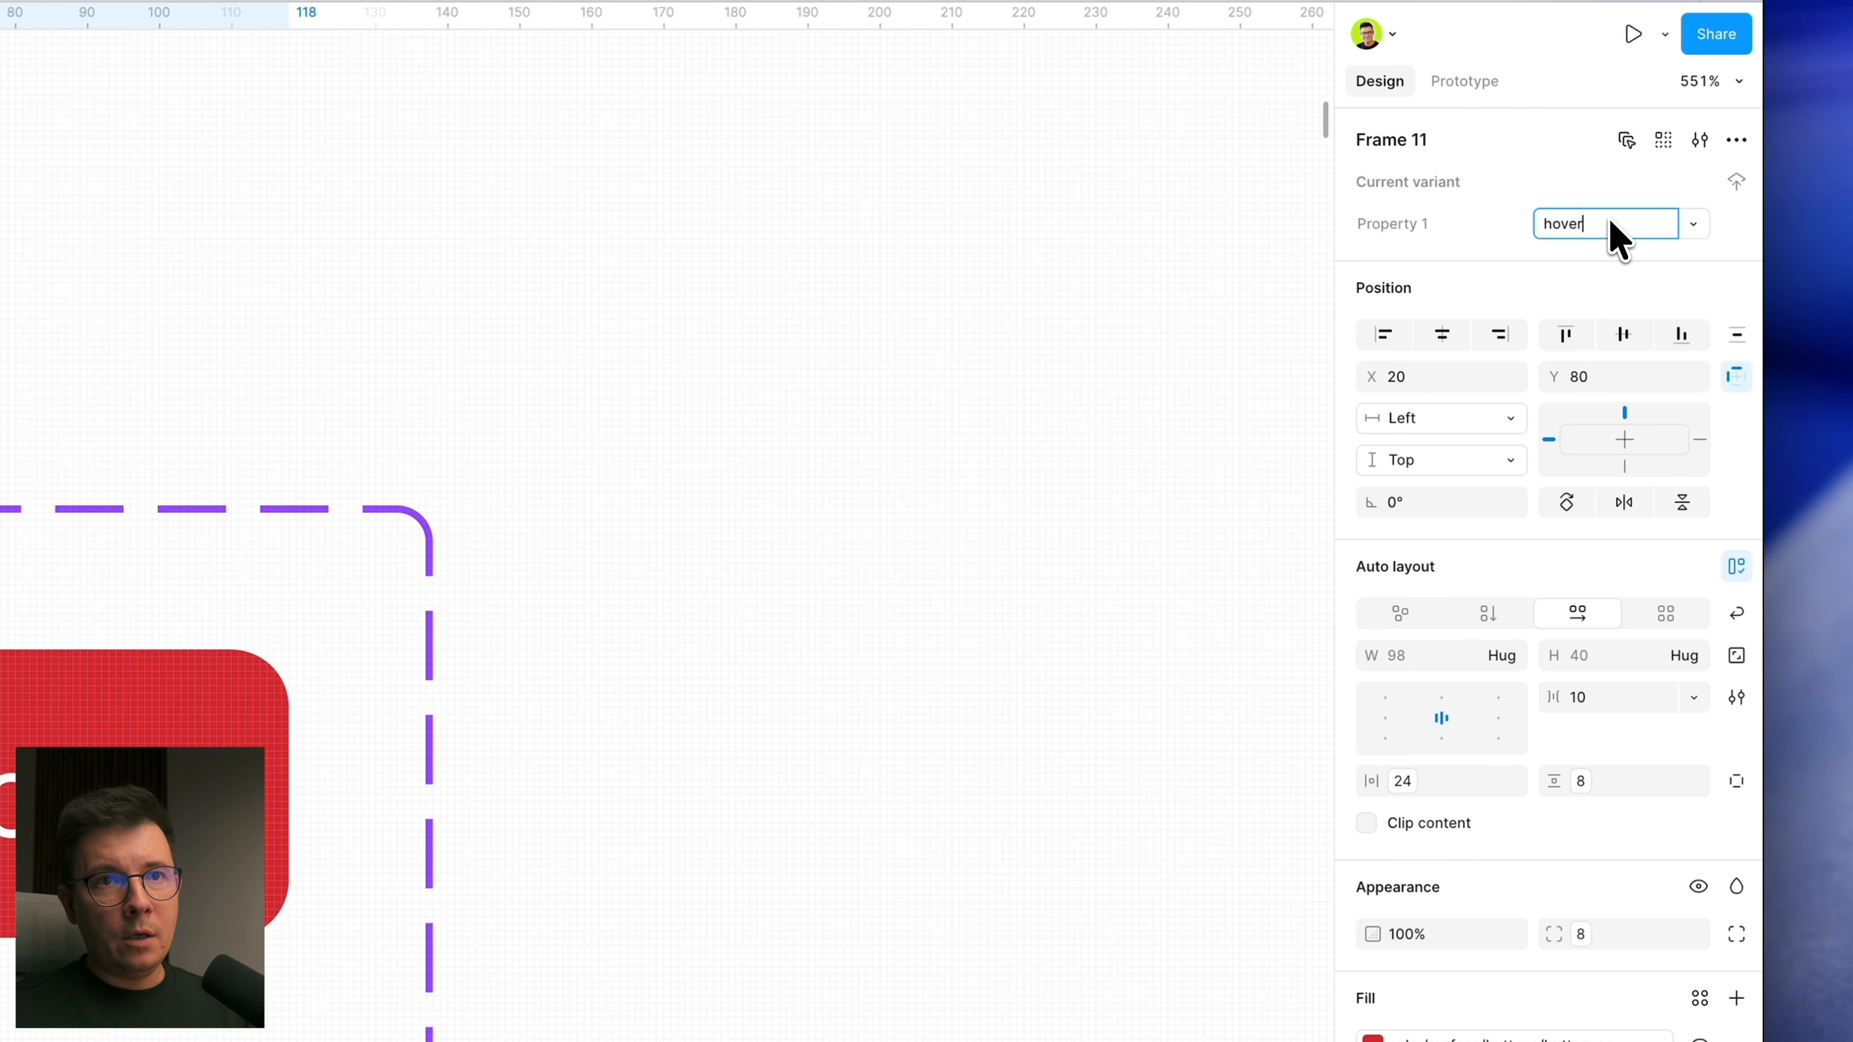
pyautogui.click(814, 798)
# Step: Bind the hover variant's fill to the color/surface/buttons variable button-hover
pyautogui.click(567, 645)
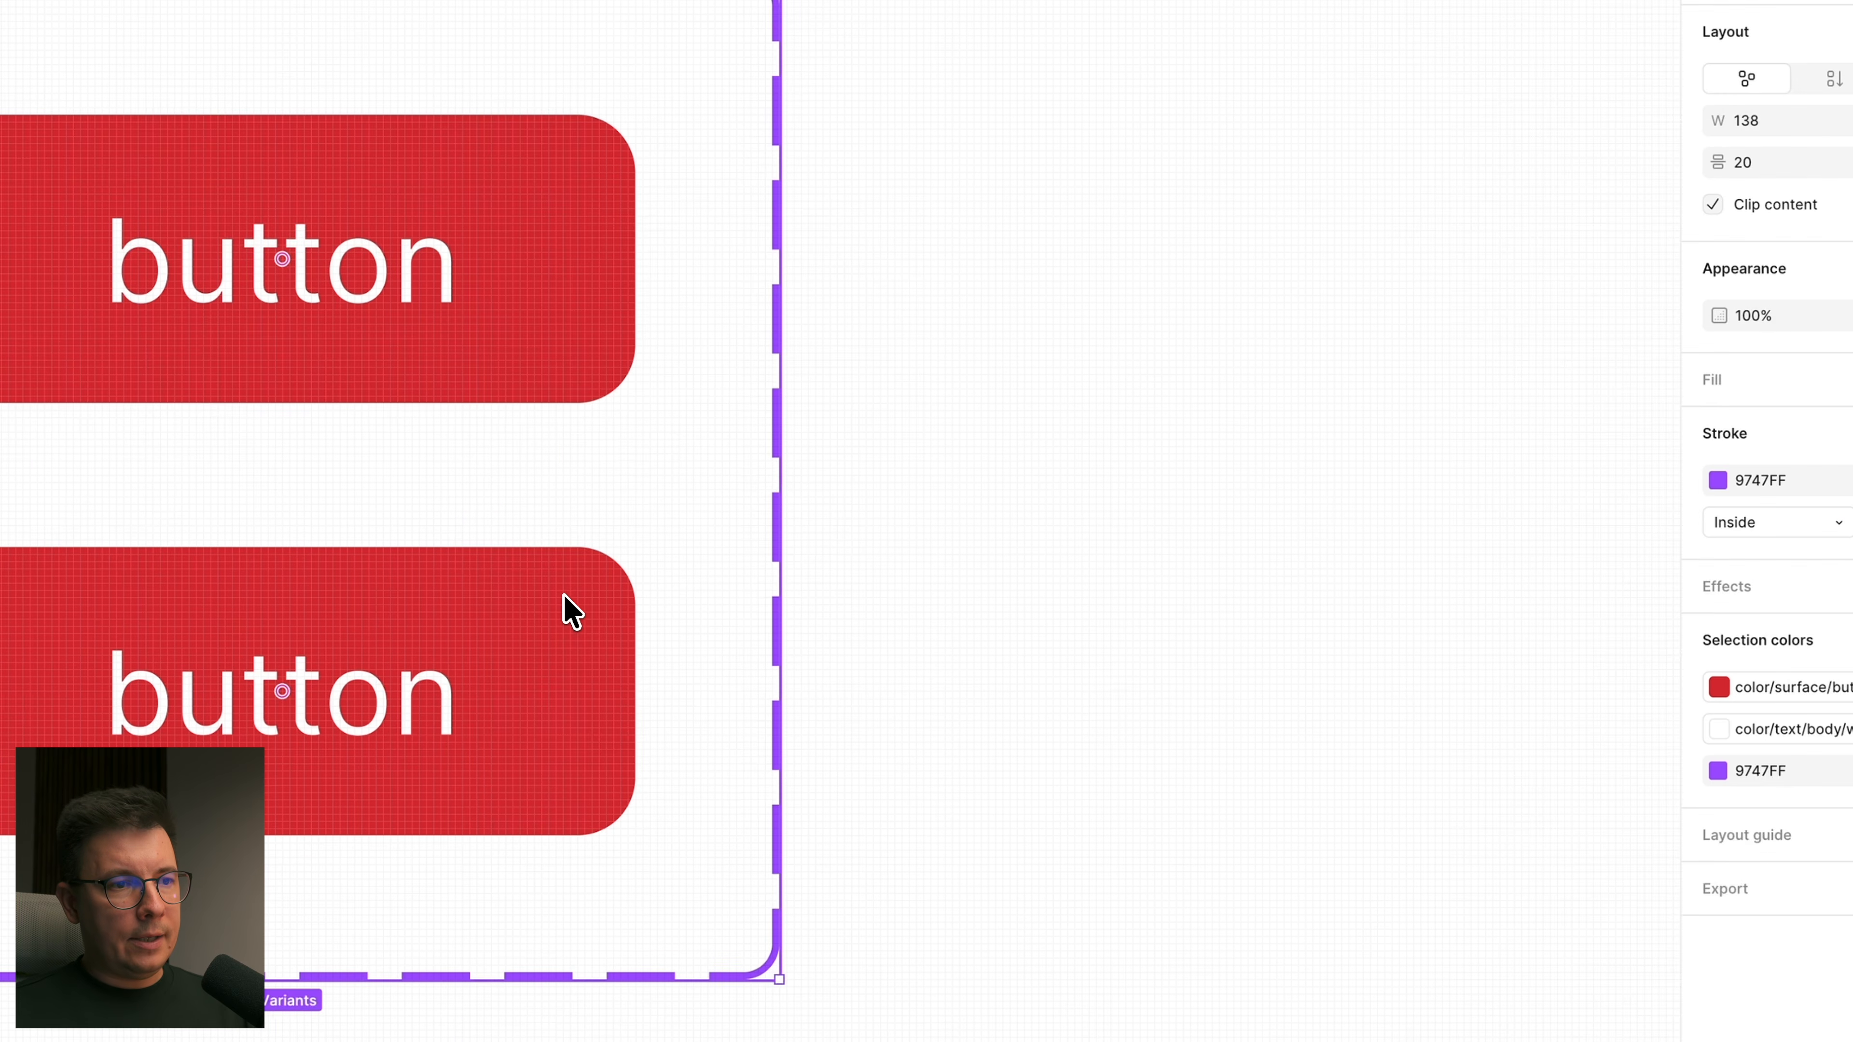
pyautogui.click(573, 612)
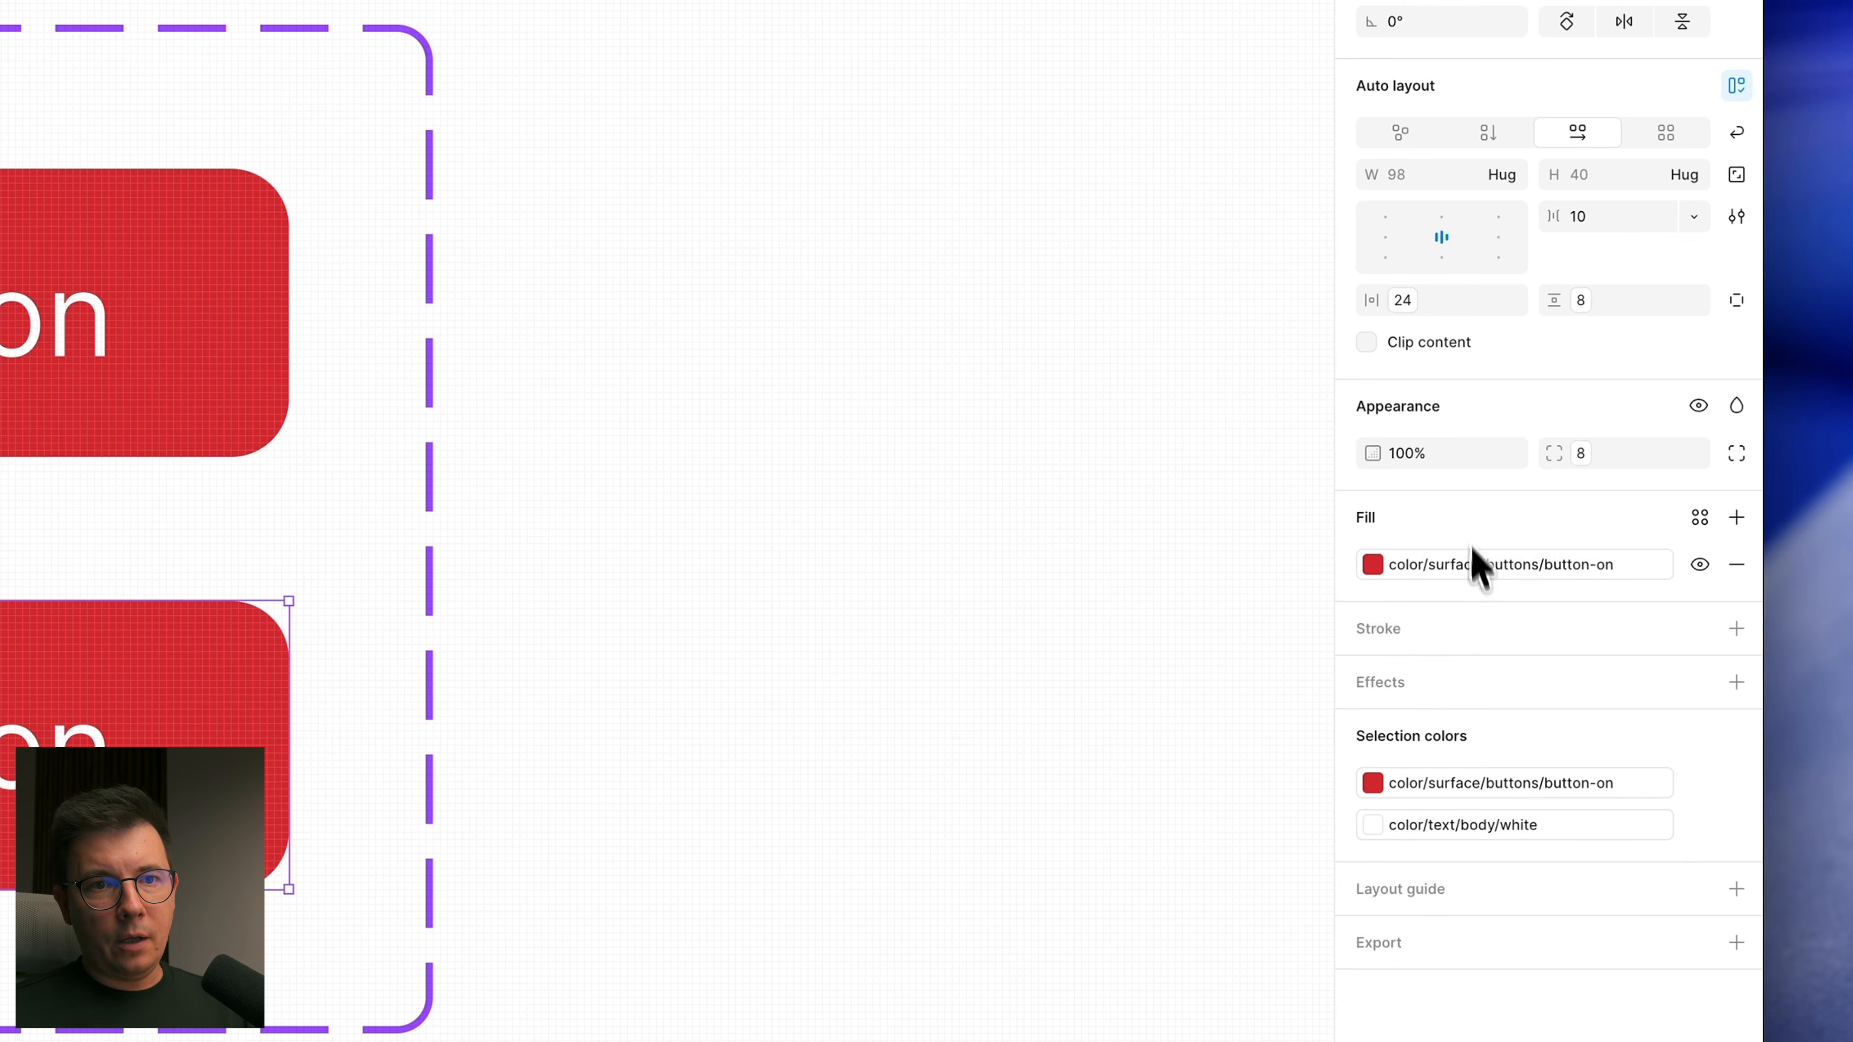
pyautogui.click(1374, 567)
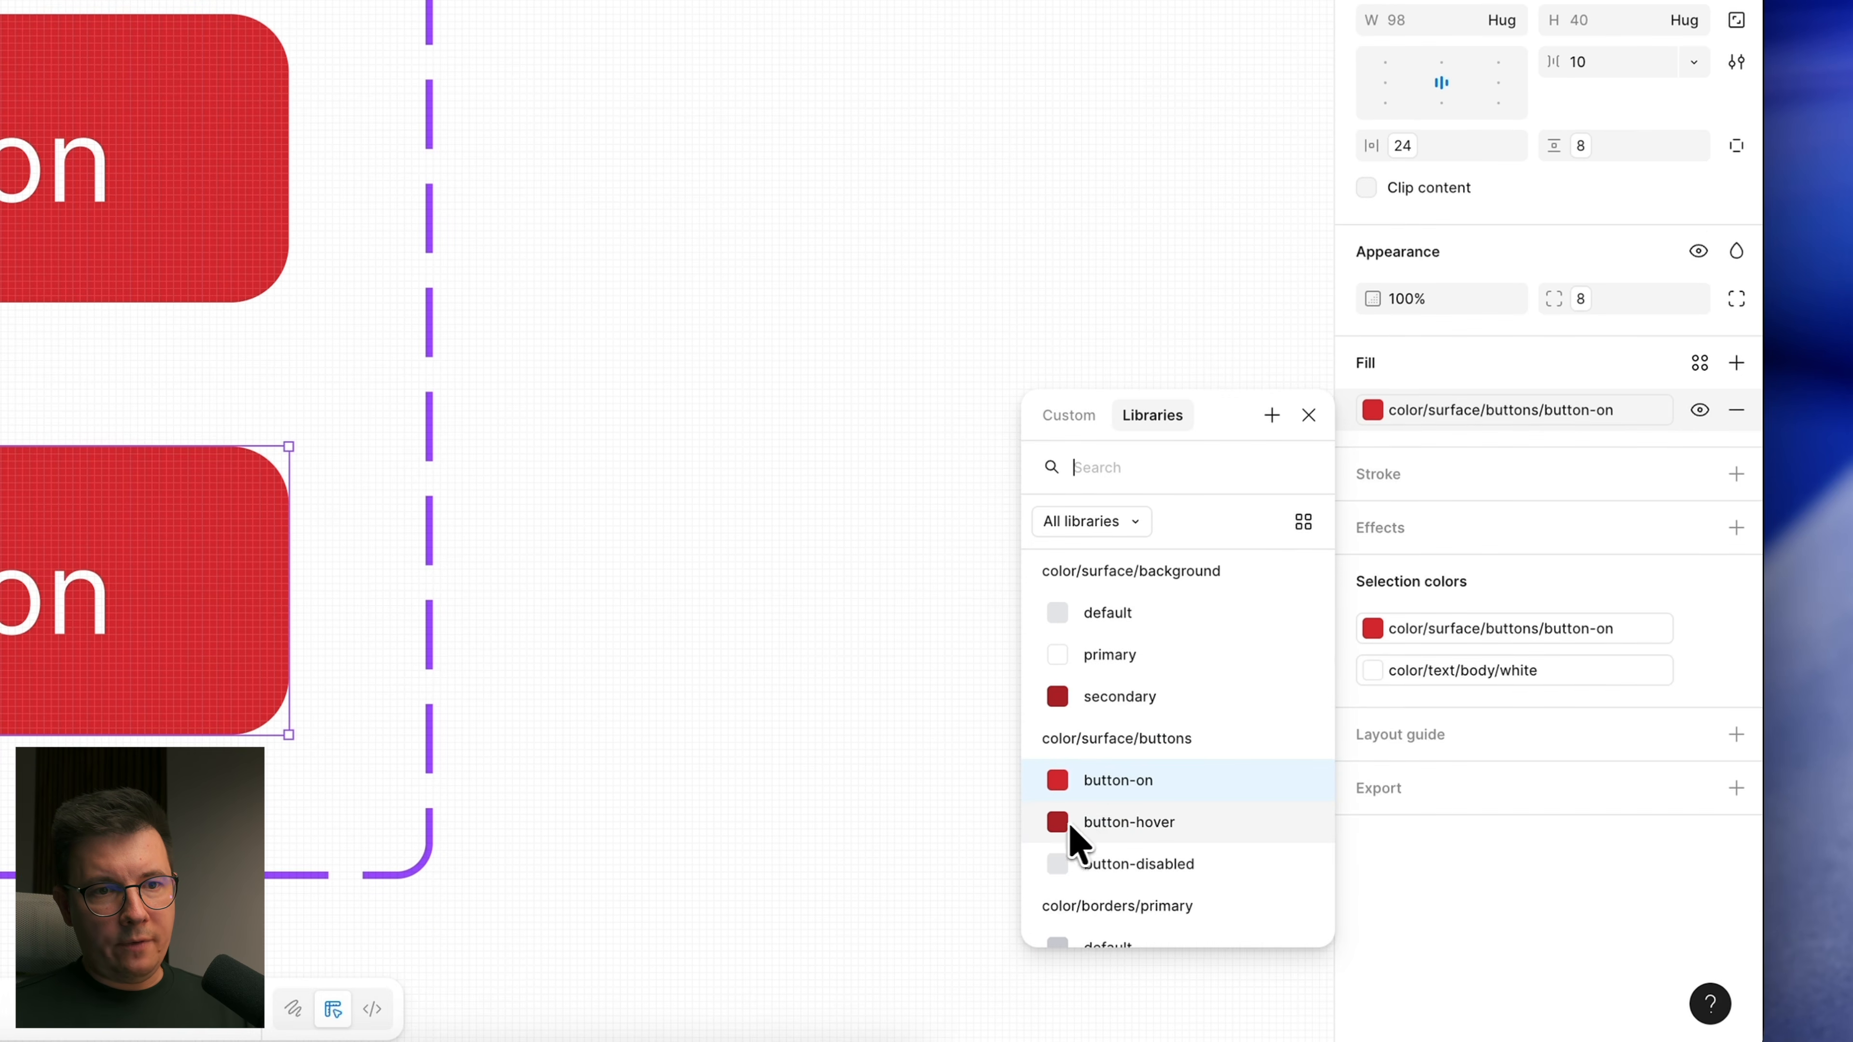
pyautogui.click(1144, 829)
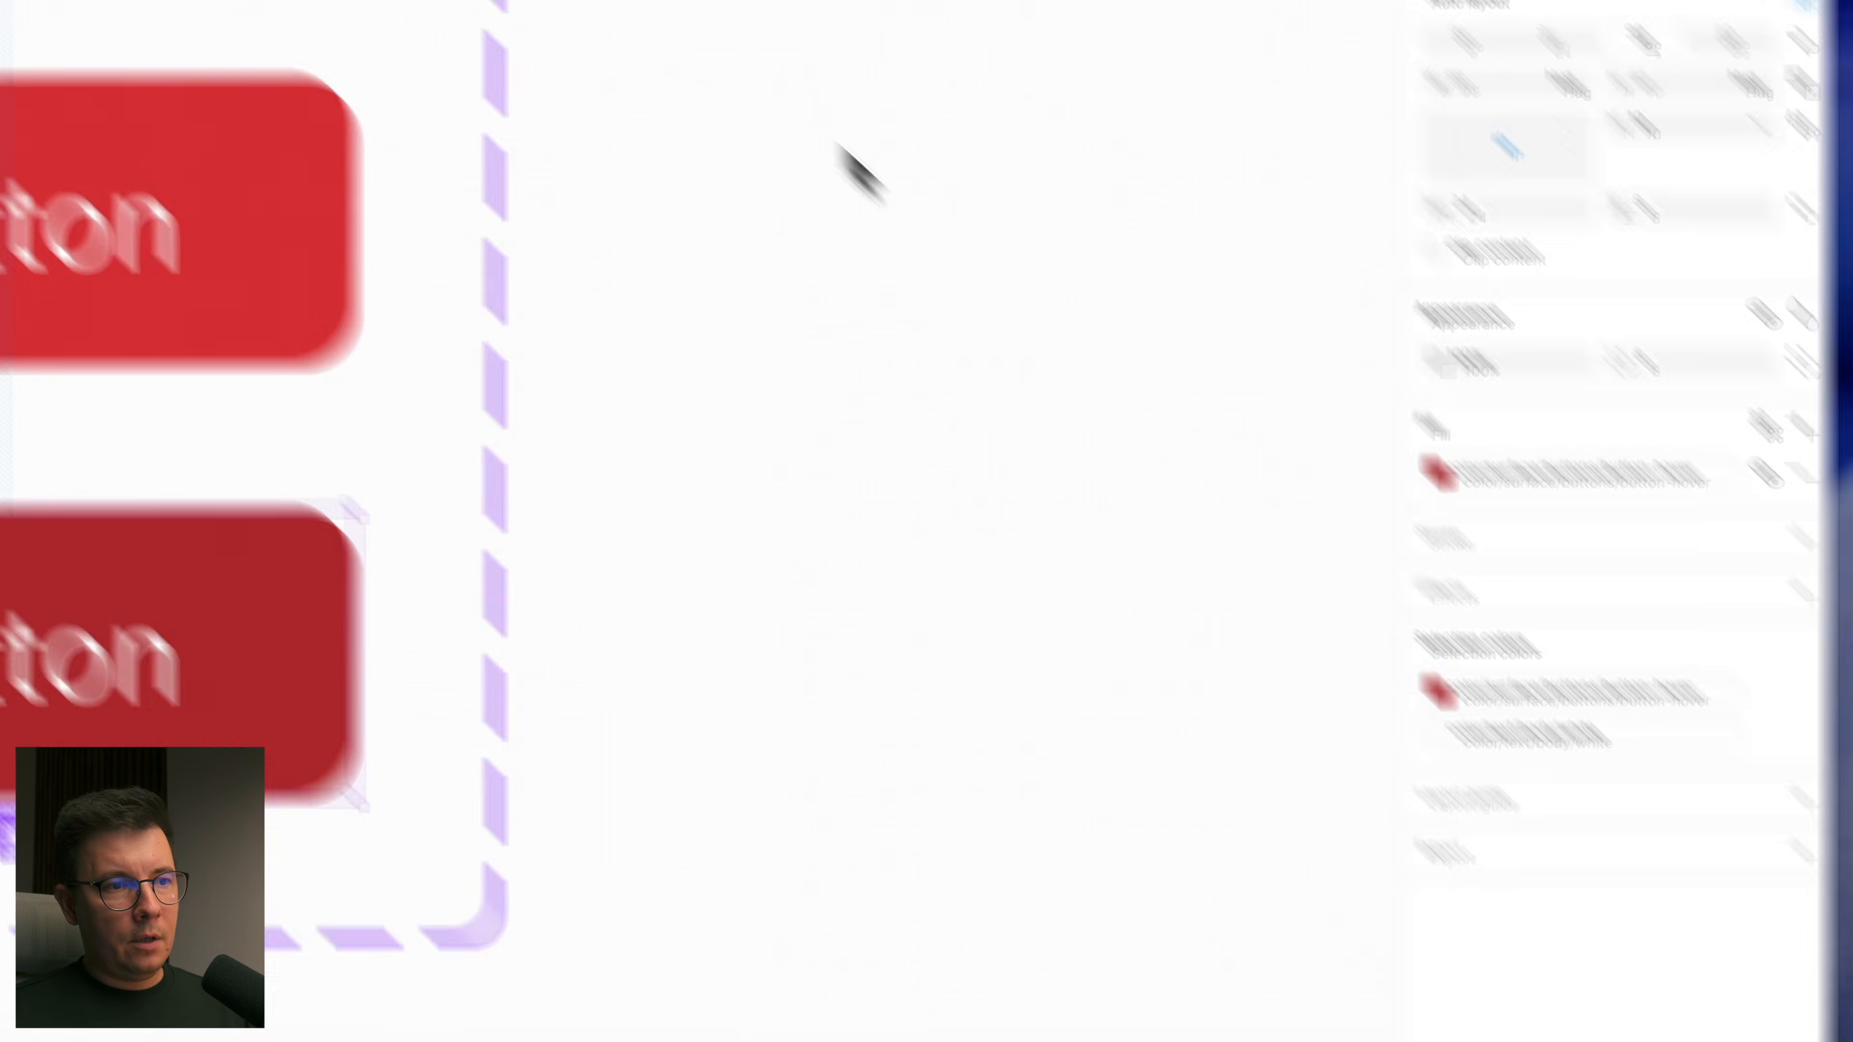
# Step: Move the large Lorem ipsum text block up, duplicate it twice below to stack three copies, and select the uppermost one
pyautogui.scroll(-5, 1299, 330)
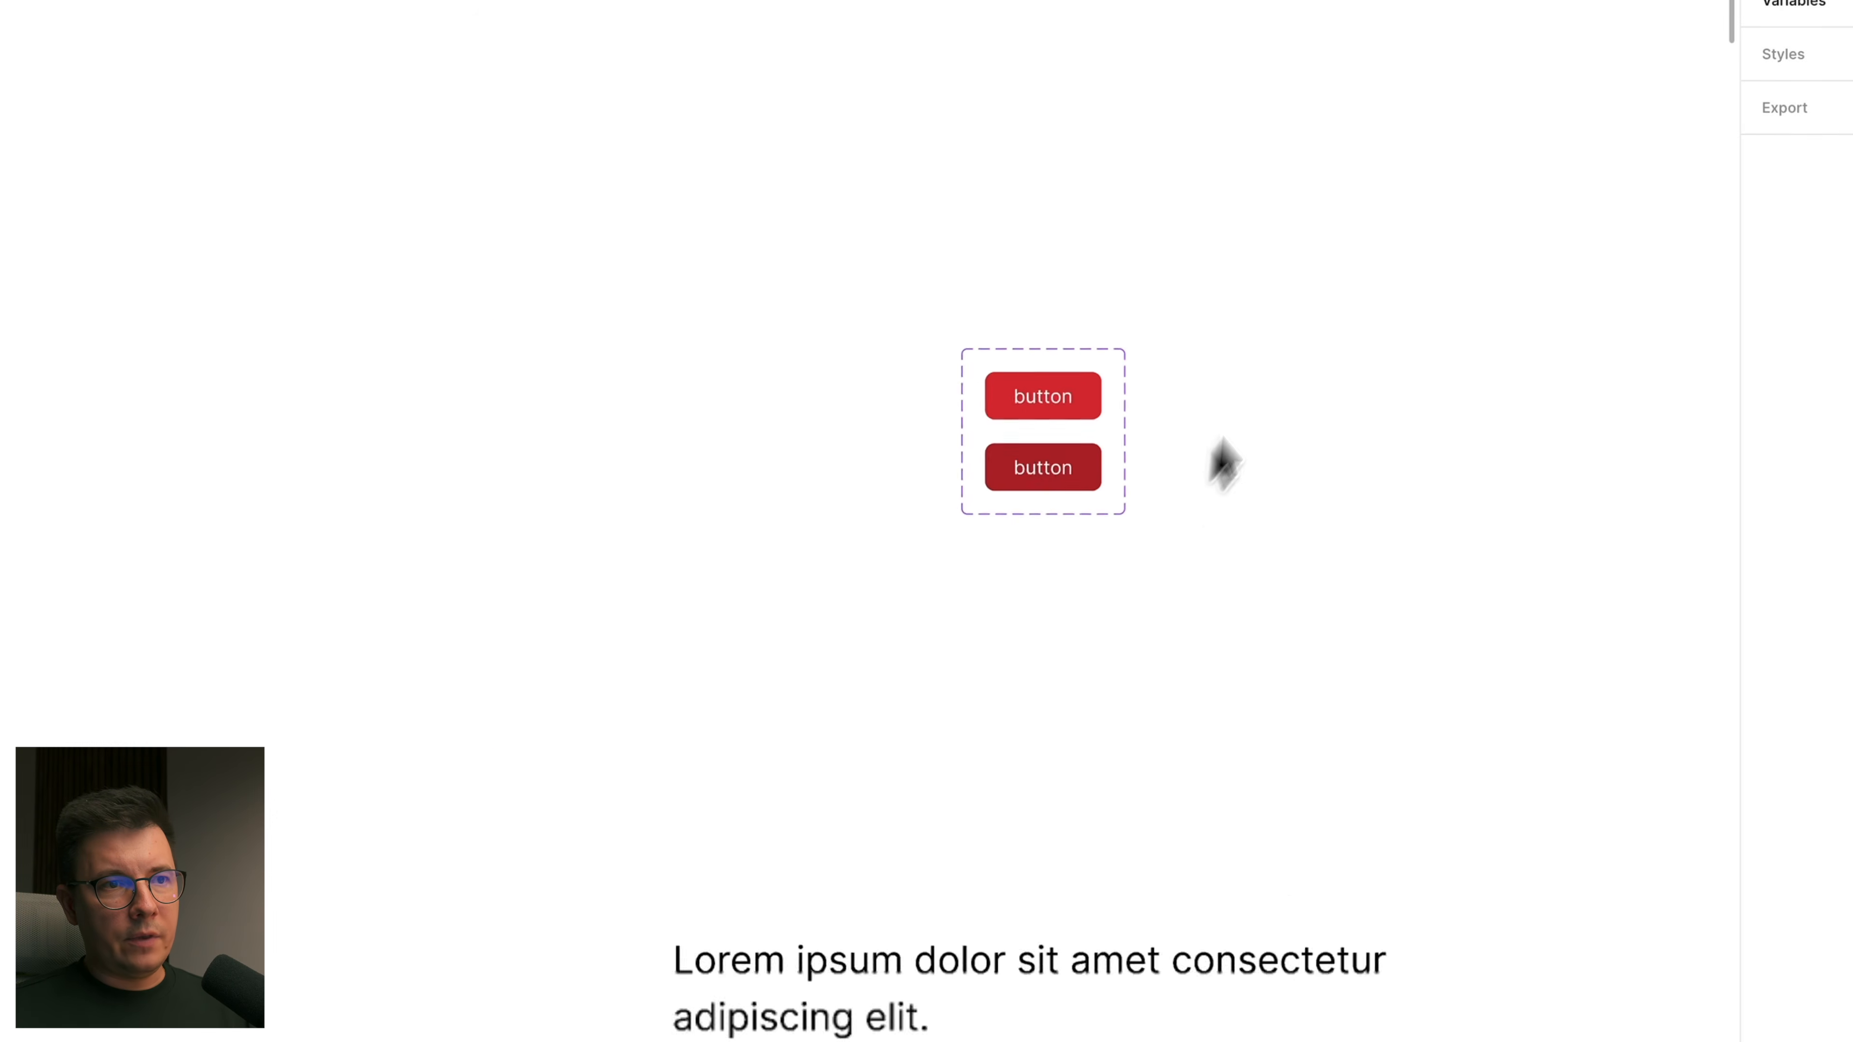
pyautogui.scroll(3, 1299, 330)
pyautogui.hscroll(2, 1299, 330)
pyautogui.scroll(-3, 1306, 349)
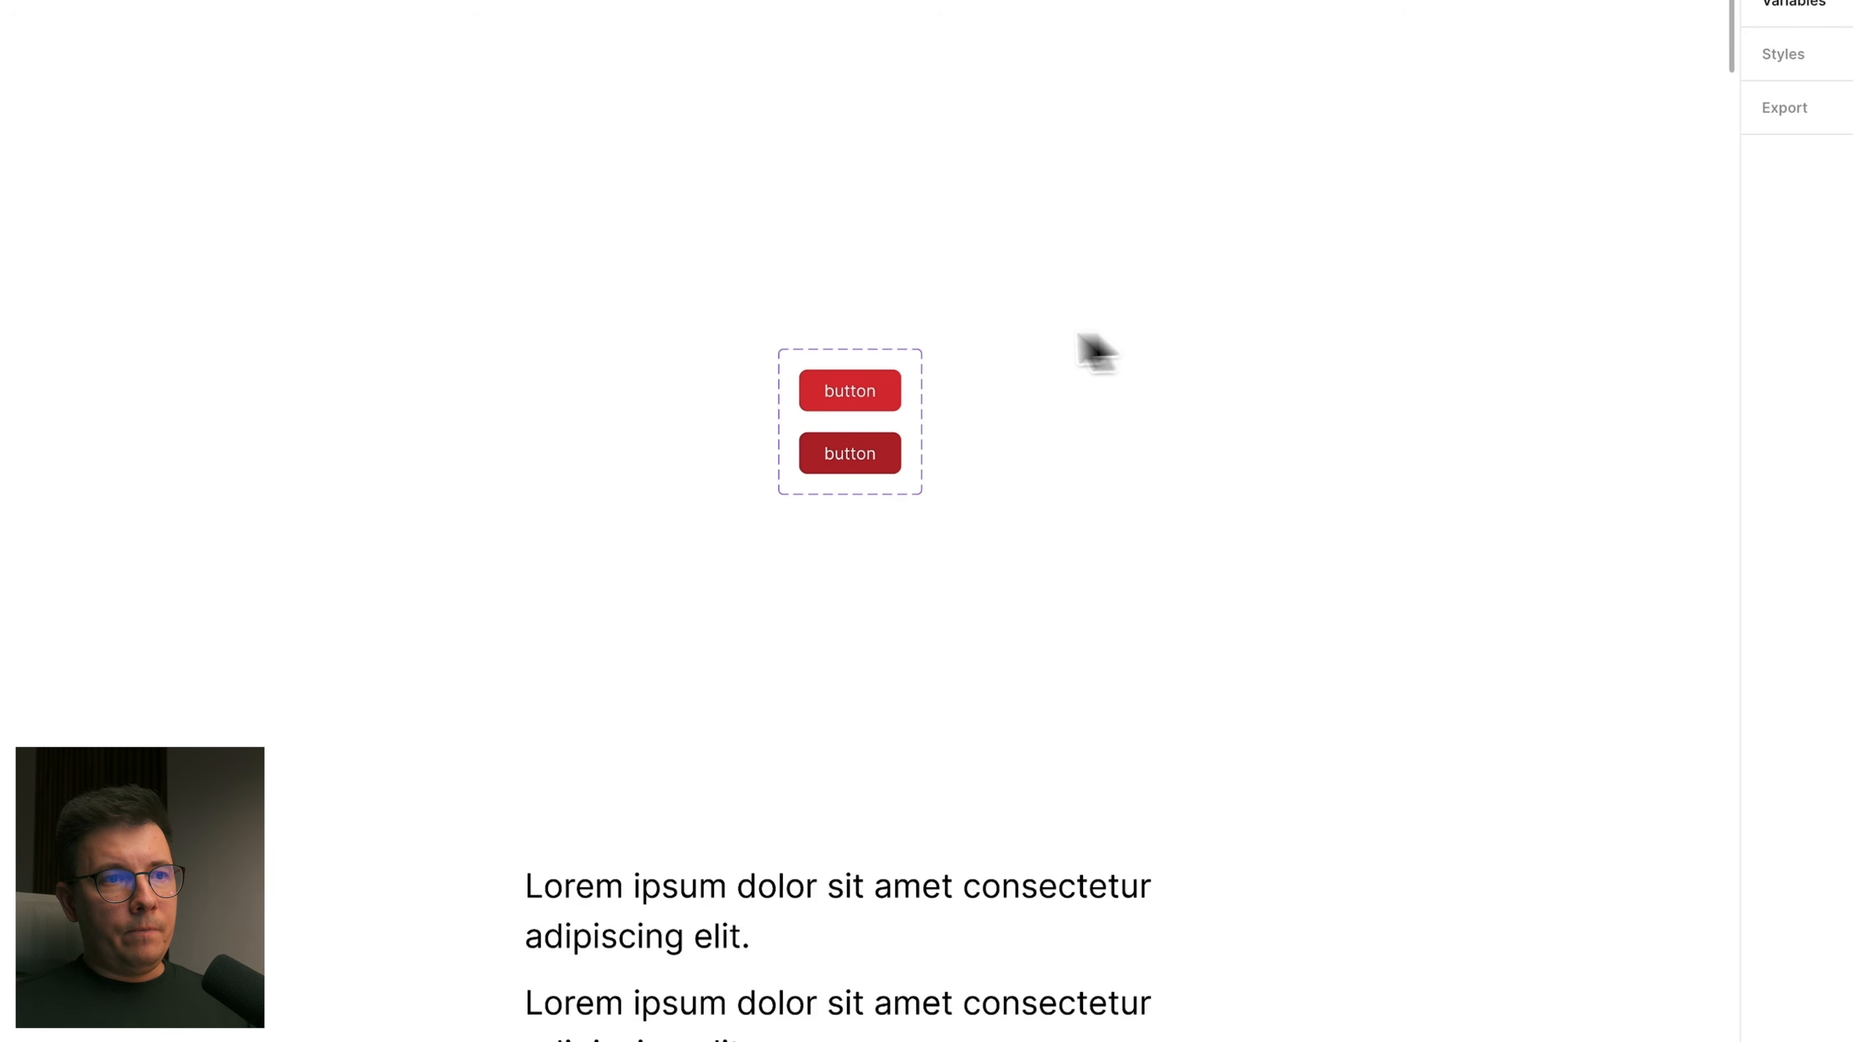
pyautogui.scroll(-5, 1007, 456)
pyautogui.hscroll(3, 991, 464)
pyautogui.scroll(4, 664, 394)
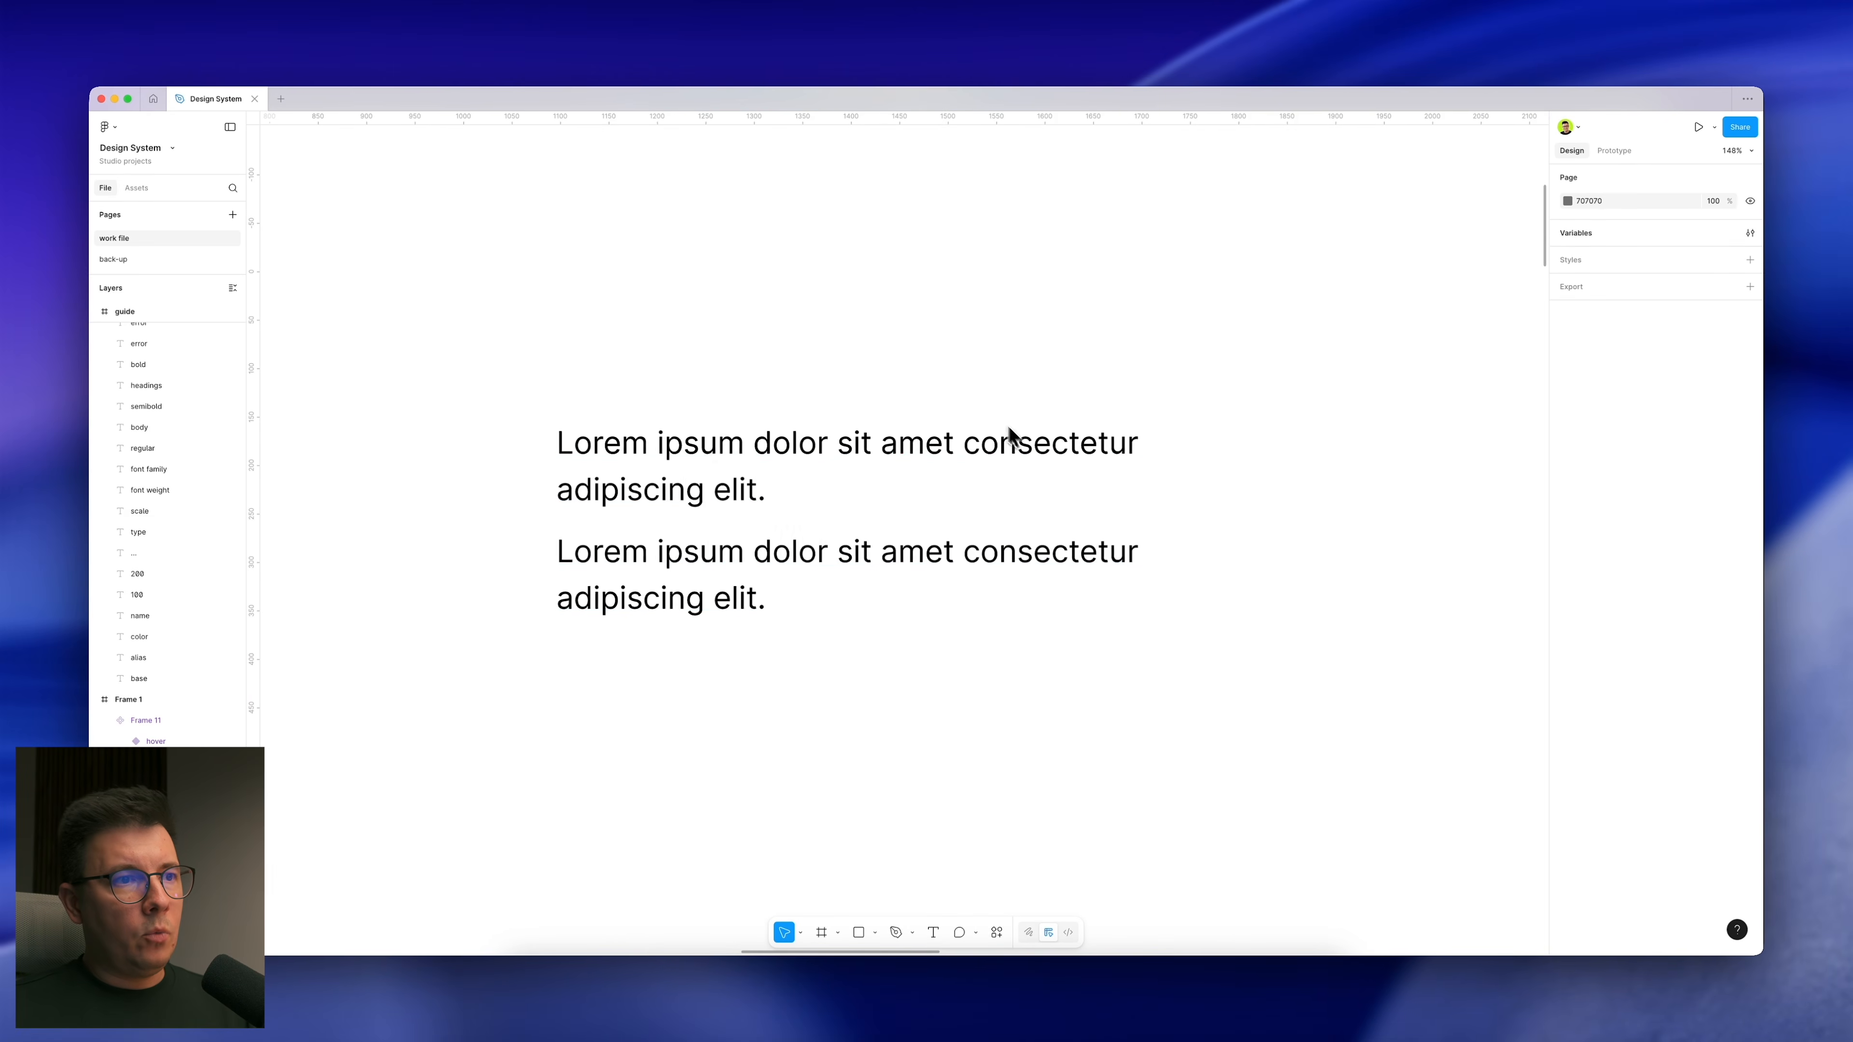
pyautogui.scroll(-3, 807, 443)
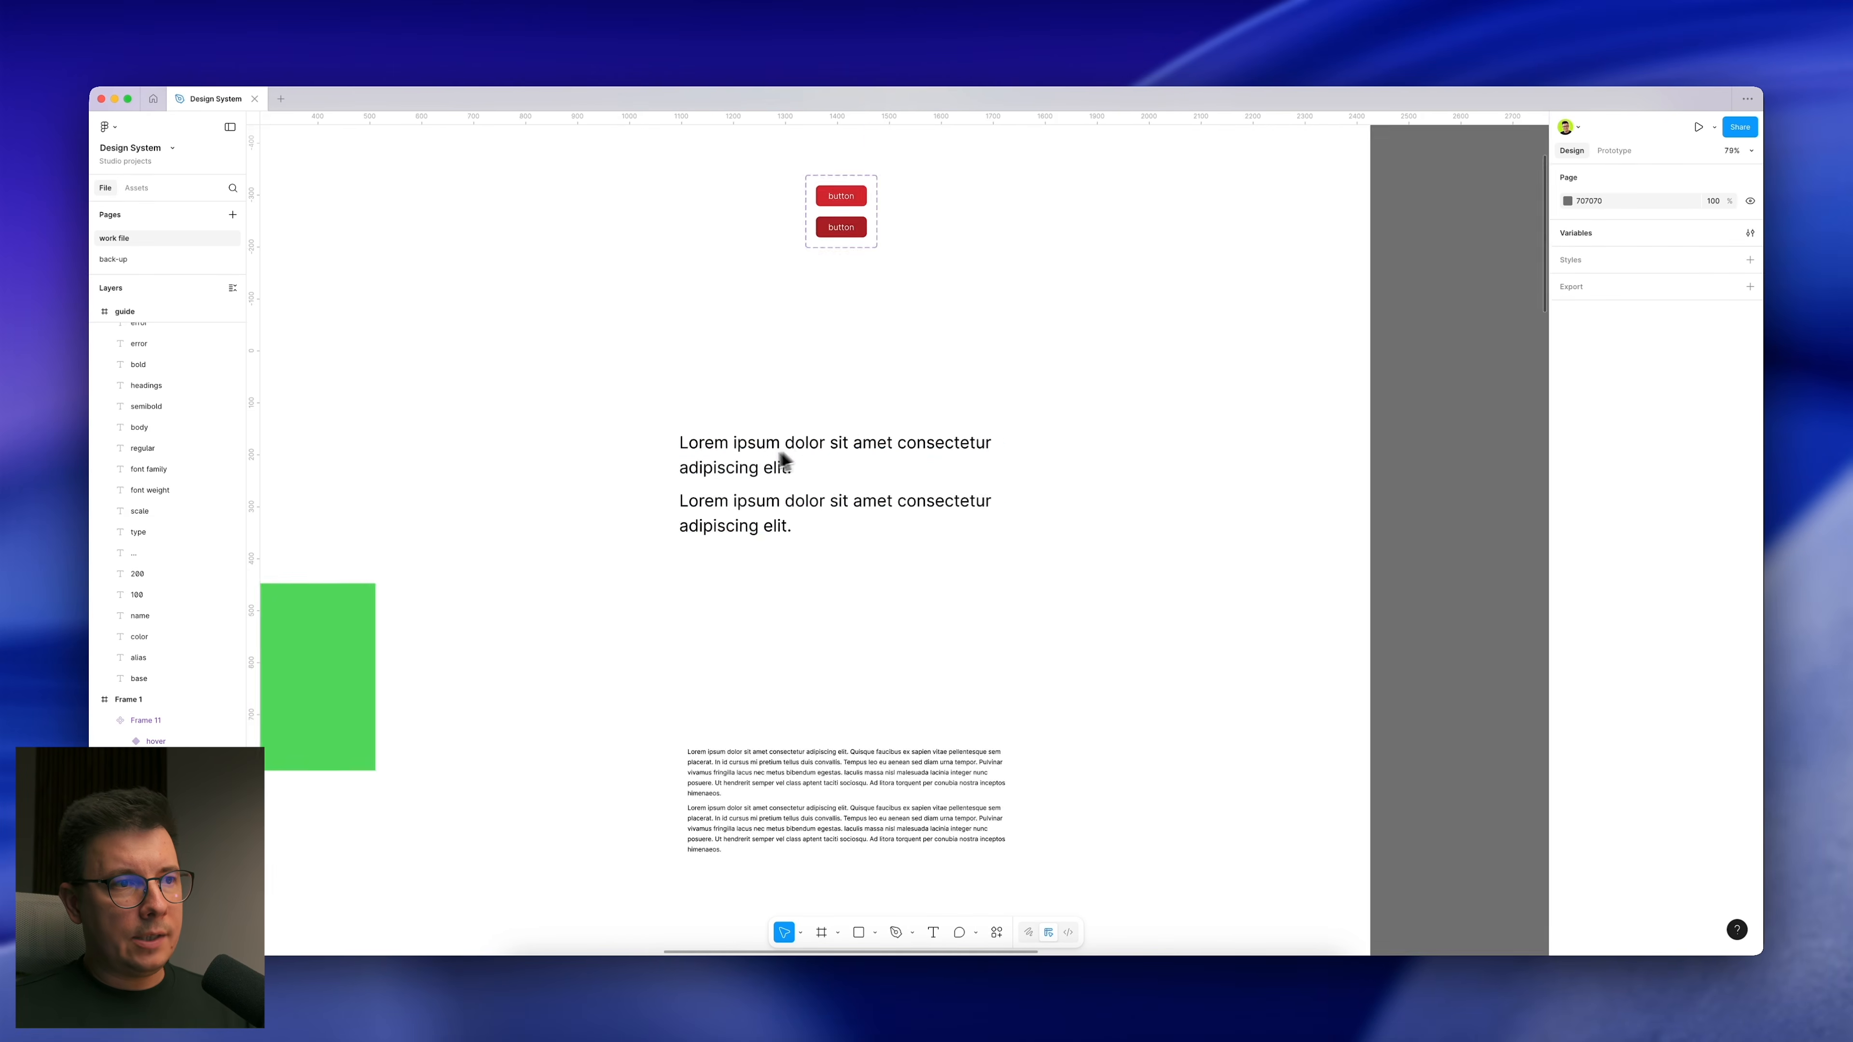
pyautogui.click(736, 458)
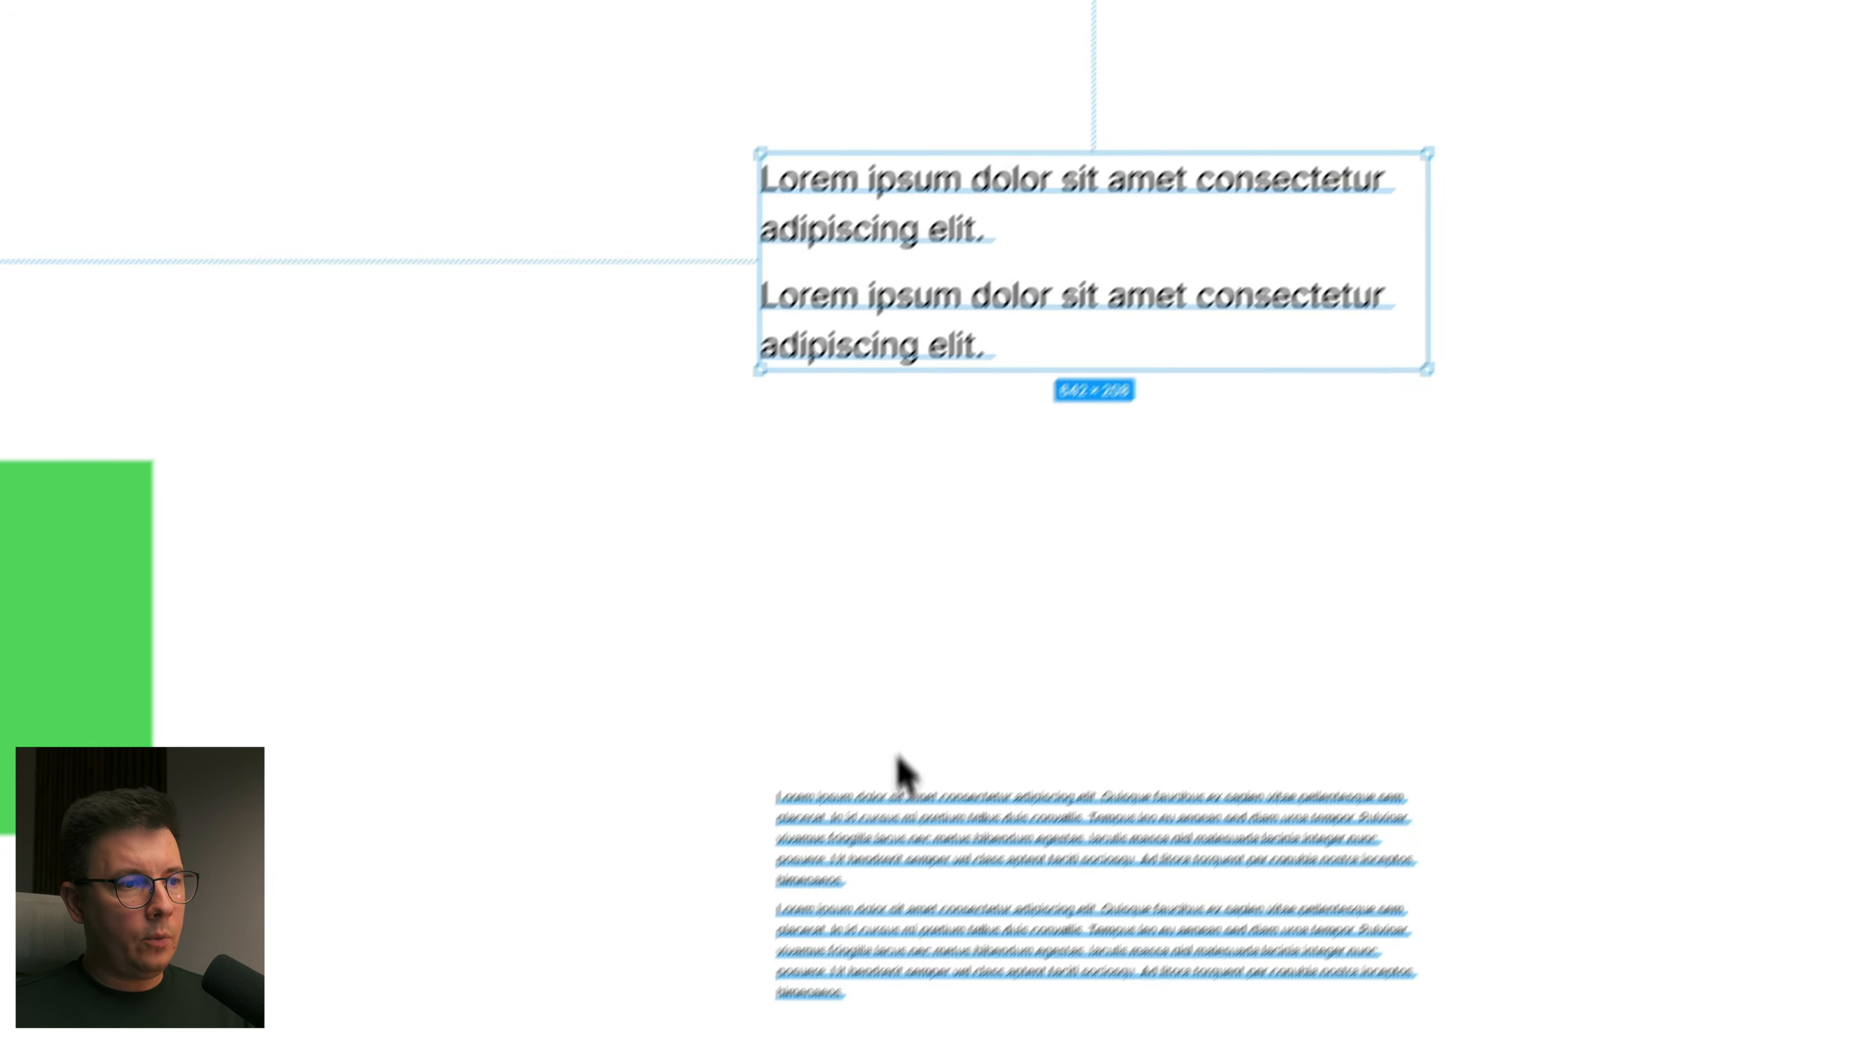
pyautogui.moveTo(871, 303); pyautogui.dragTo(890, 192)
pyautogui.moveTo(670, 303); pyautogui.dragTo(654, 808)
pyautogui.click(711, 288)
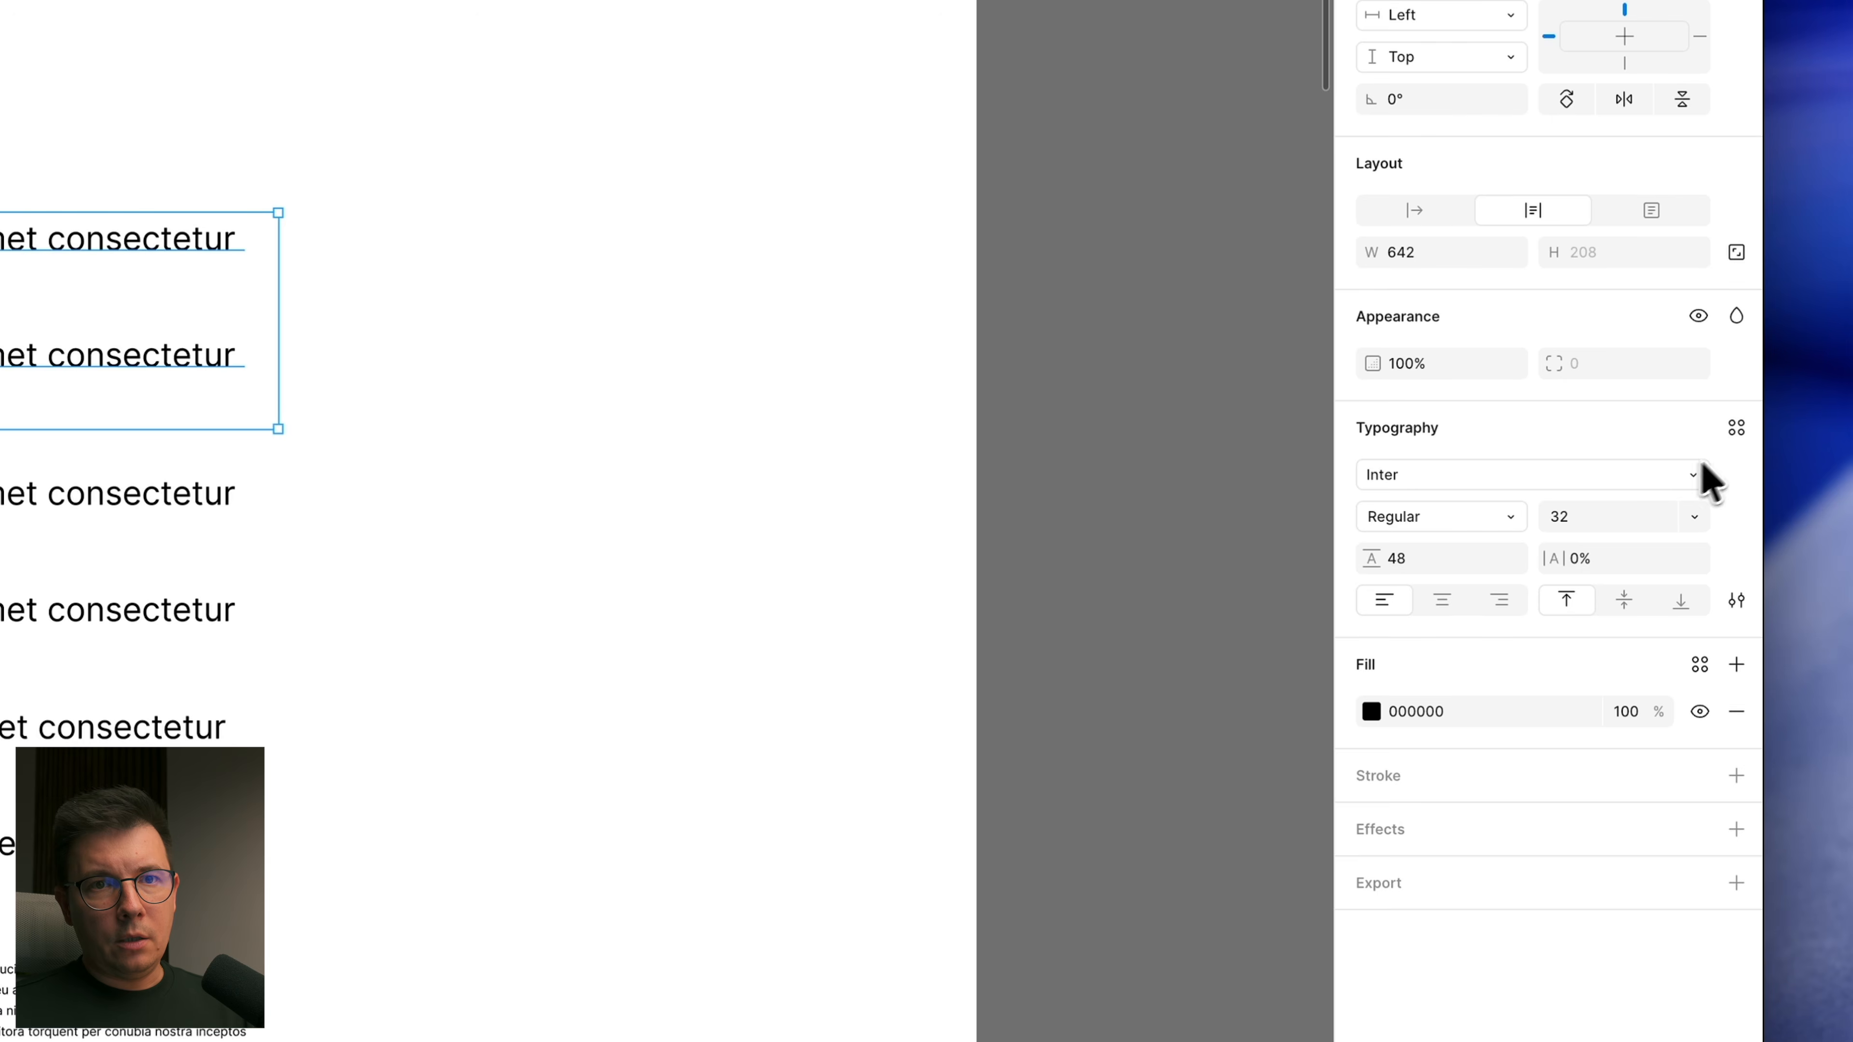
pyautogui.click(1736, 429)
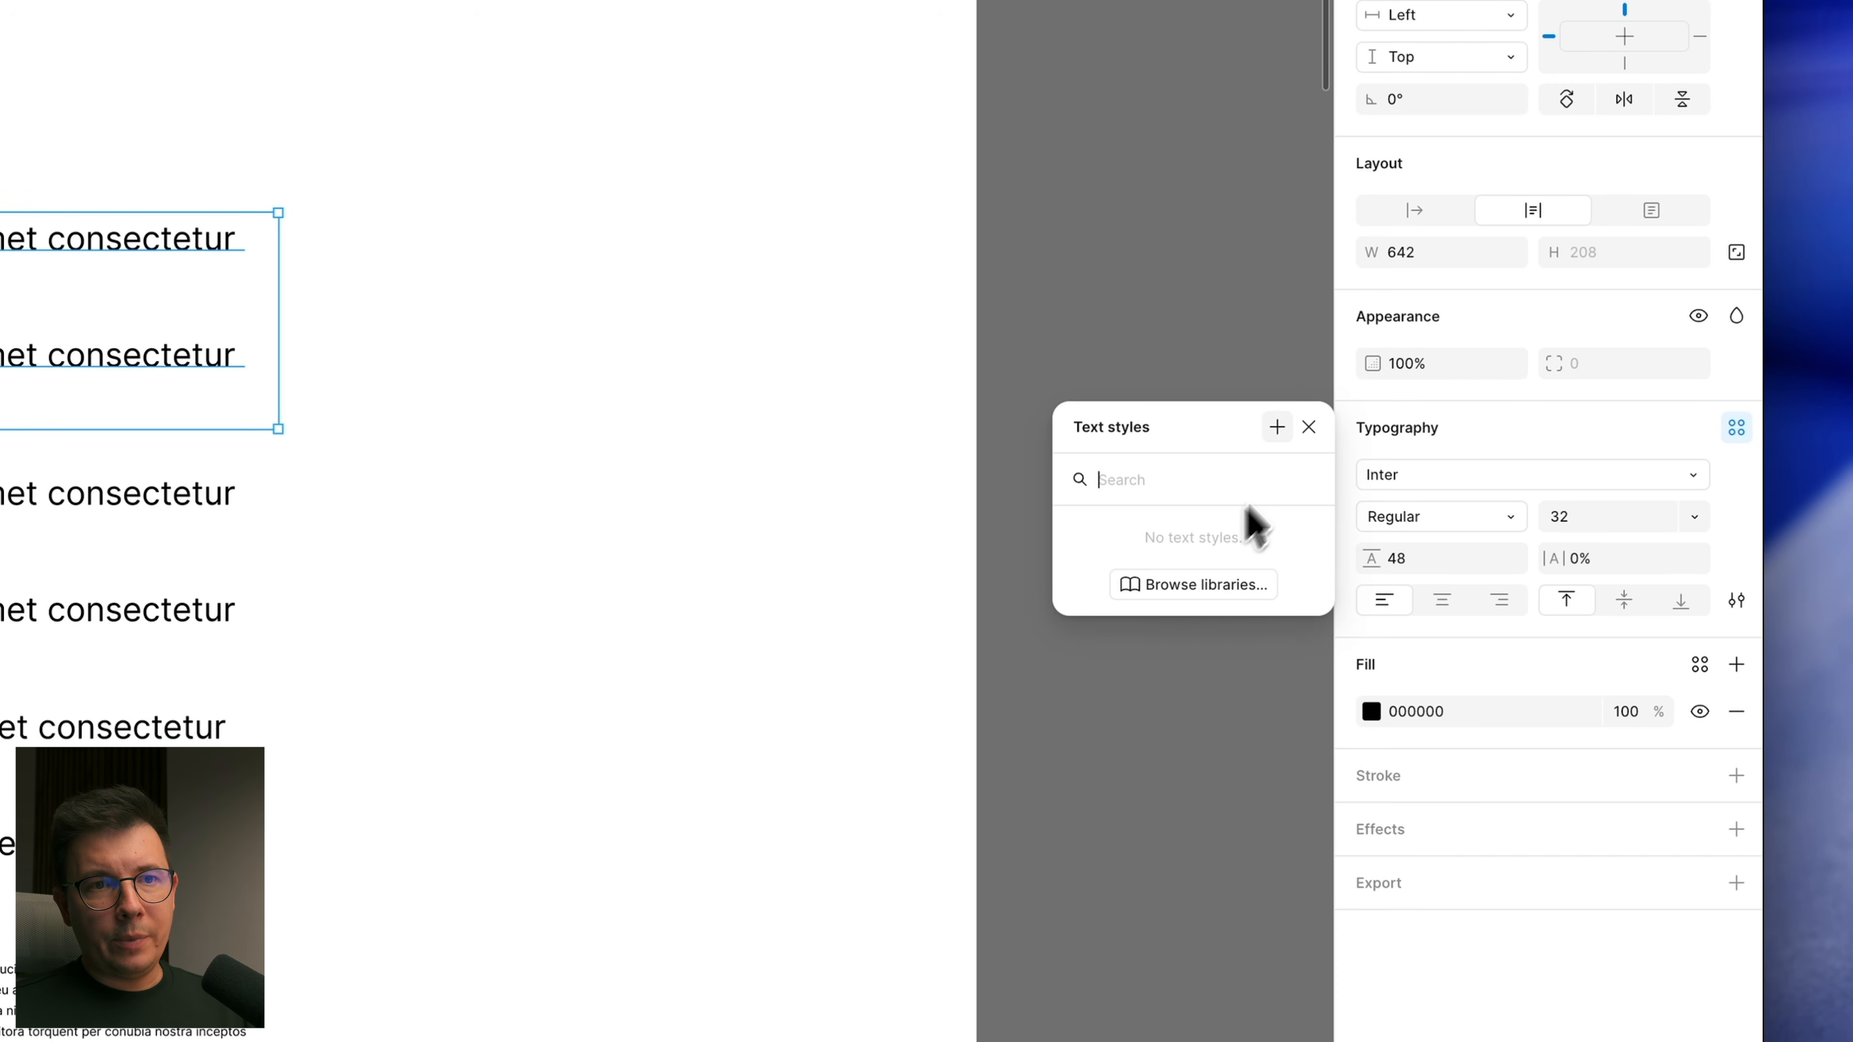
pyautogui.click(1204, 588)
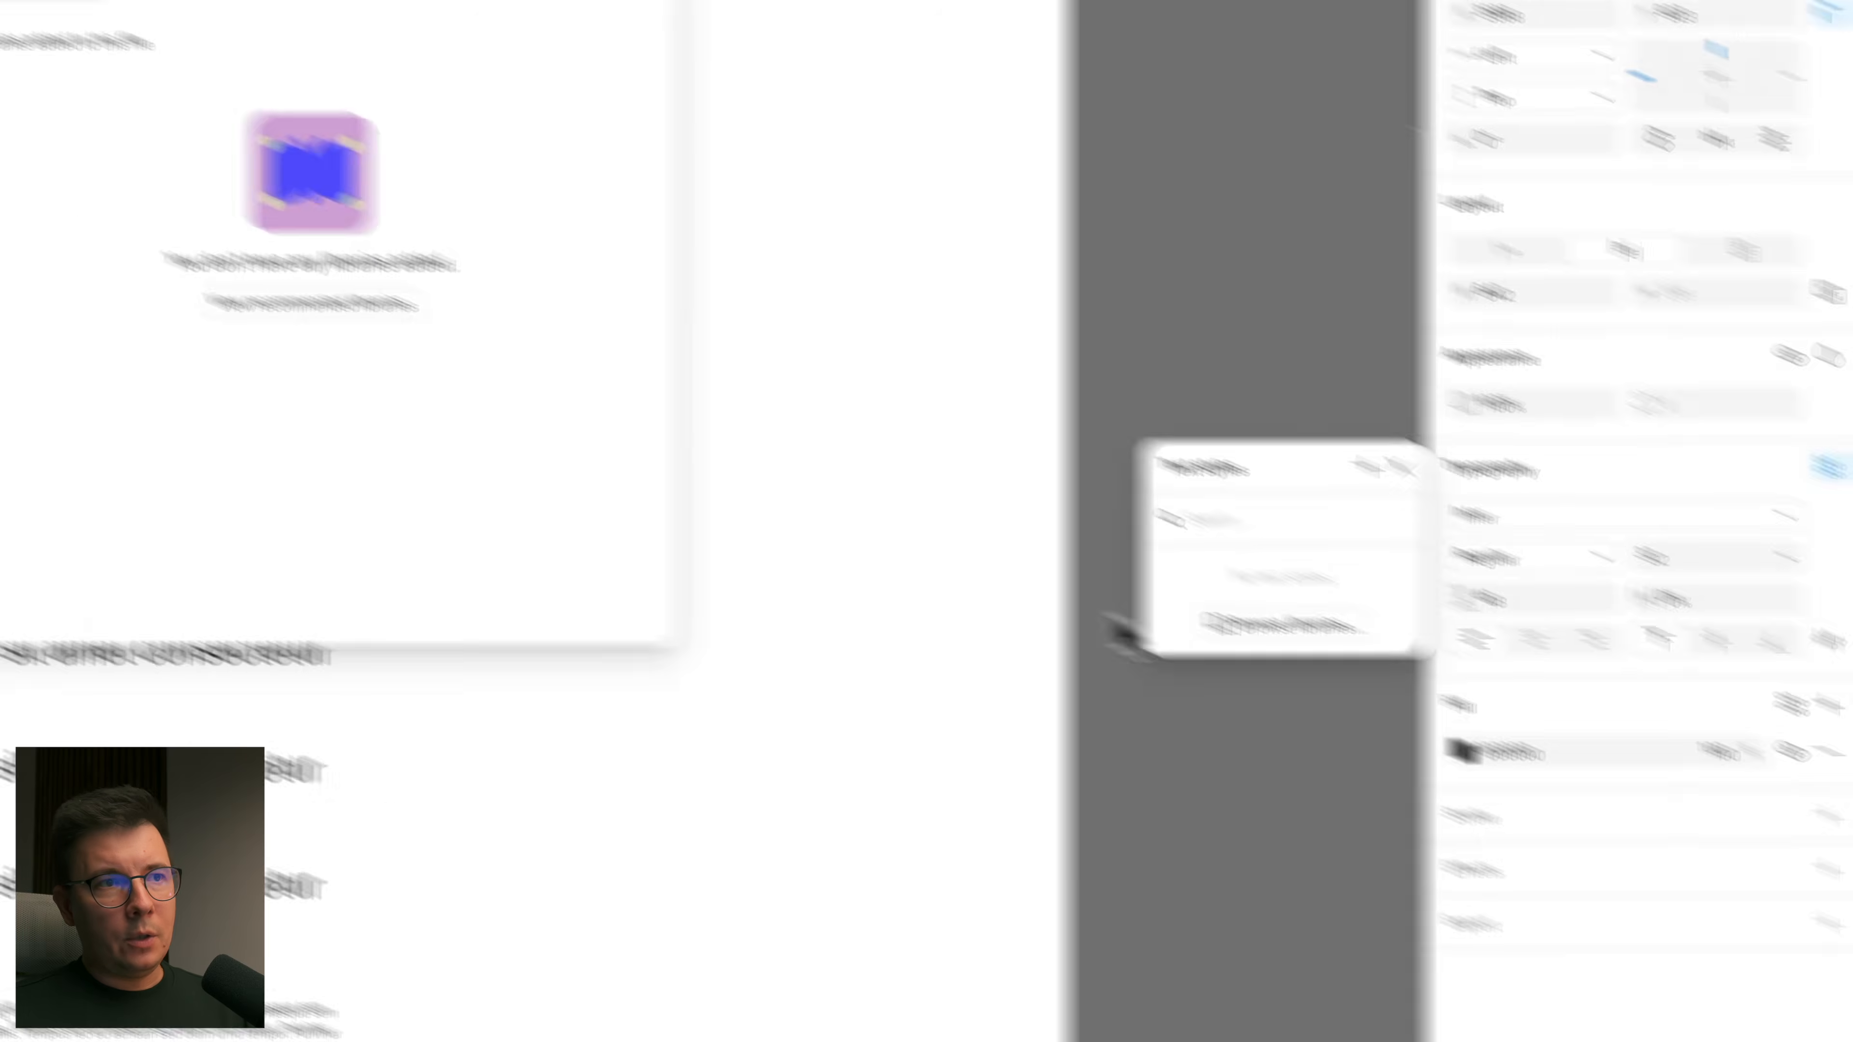
pyautogui.click(1272, 241)
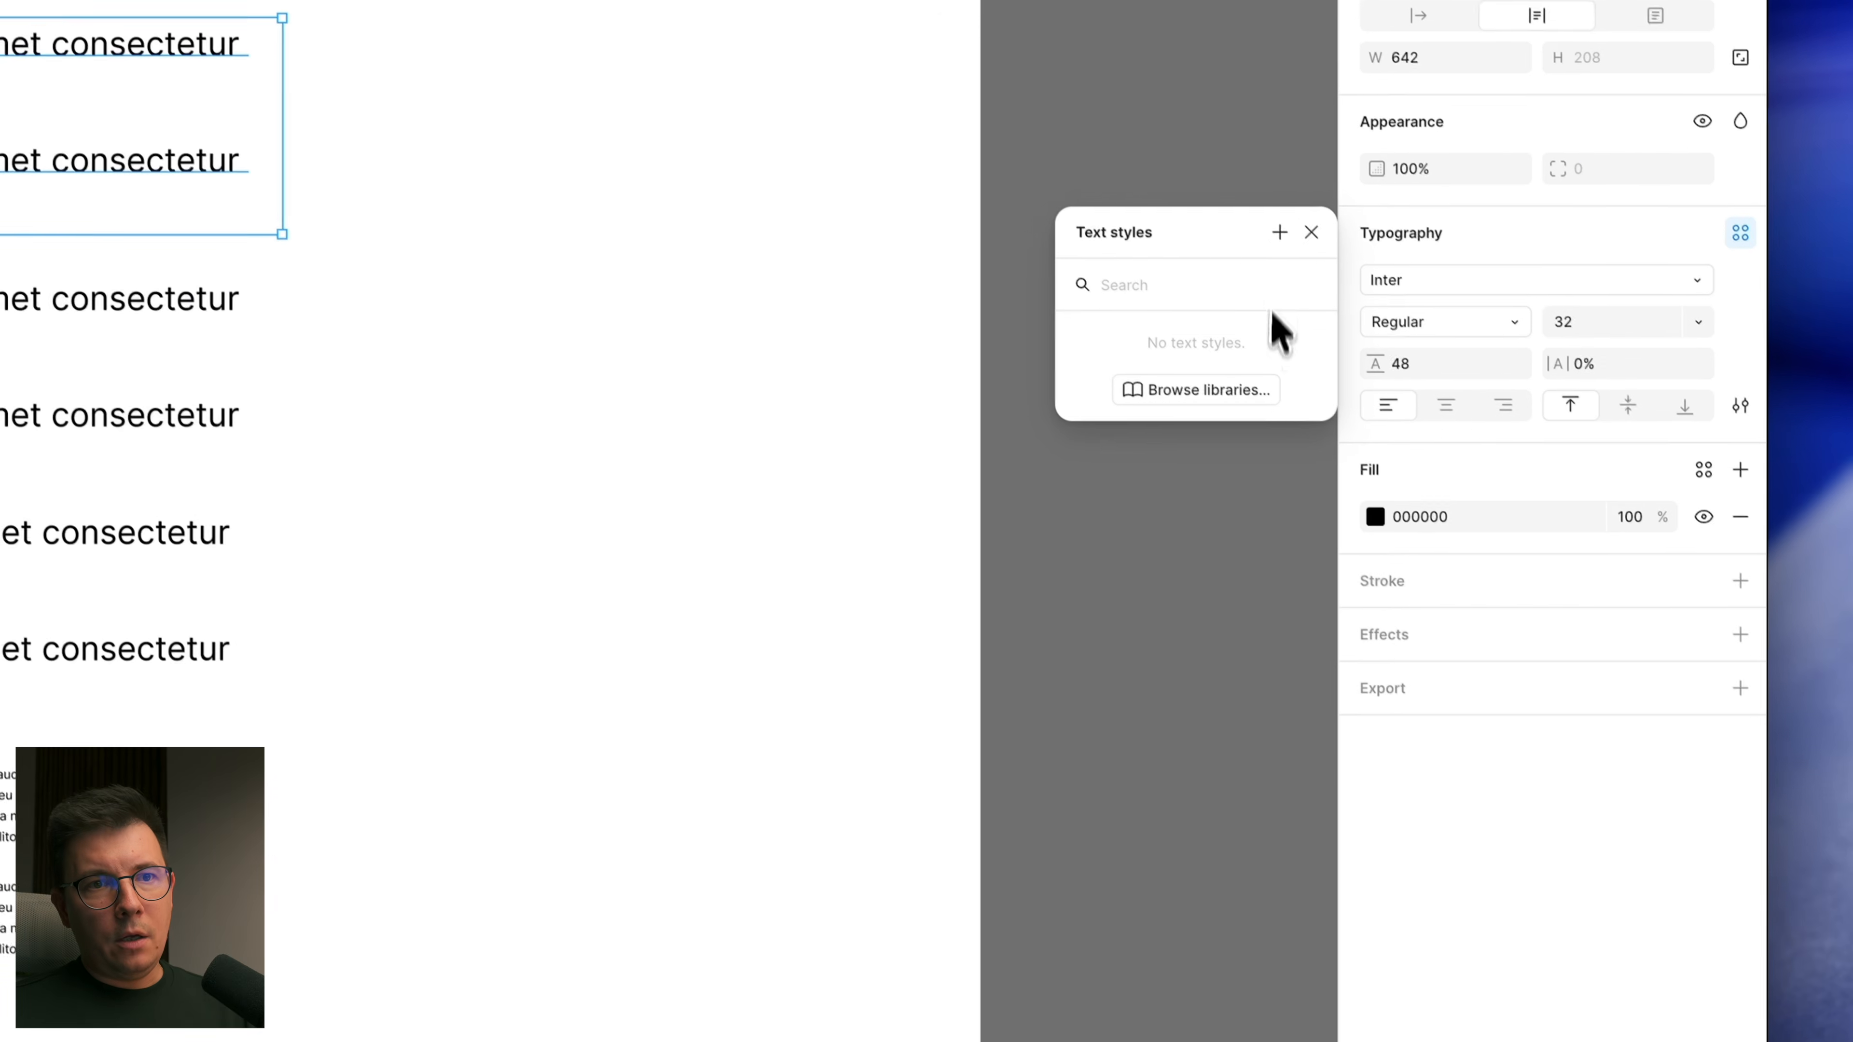
pyautogui.press('Escape')
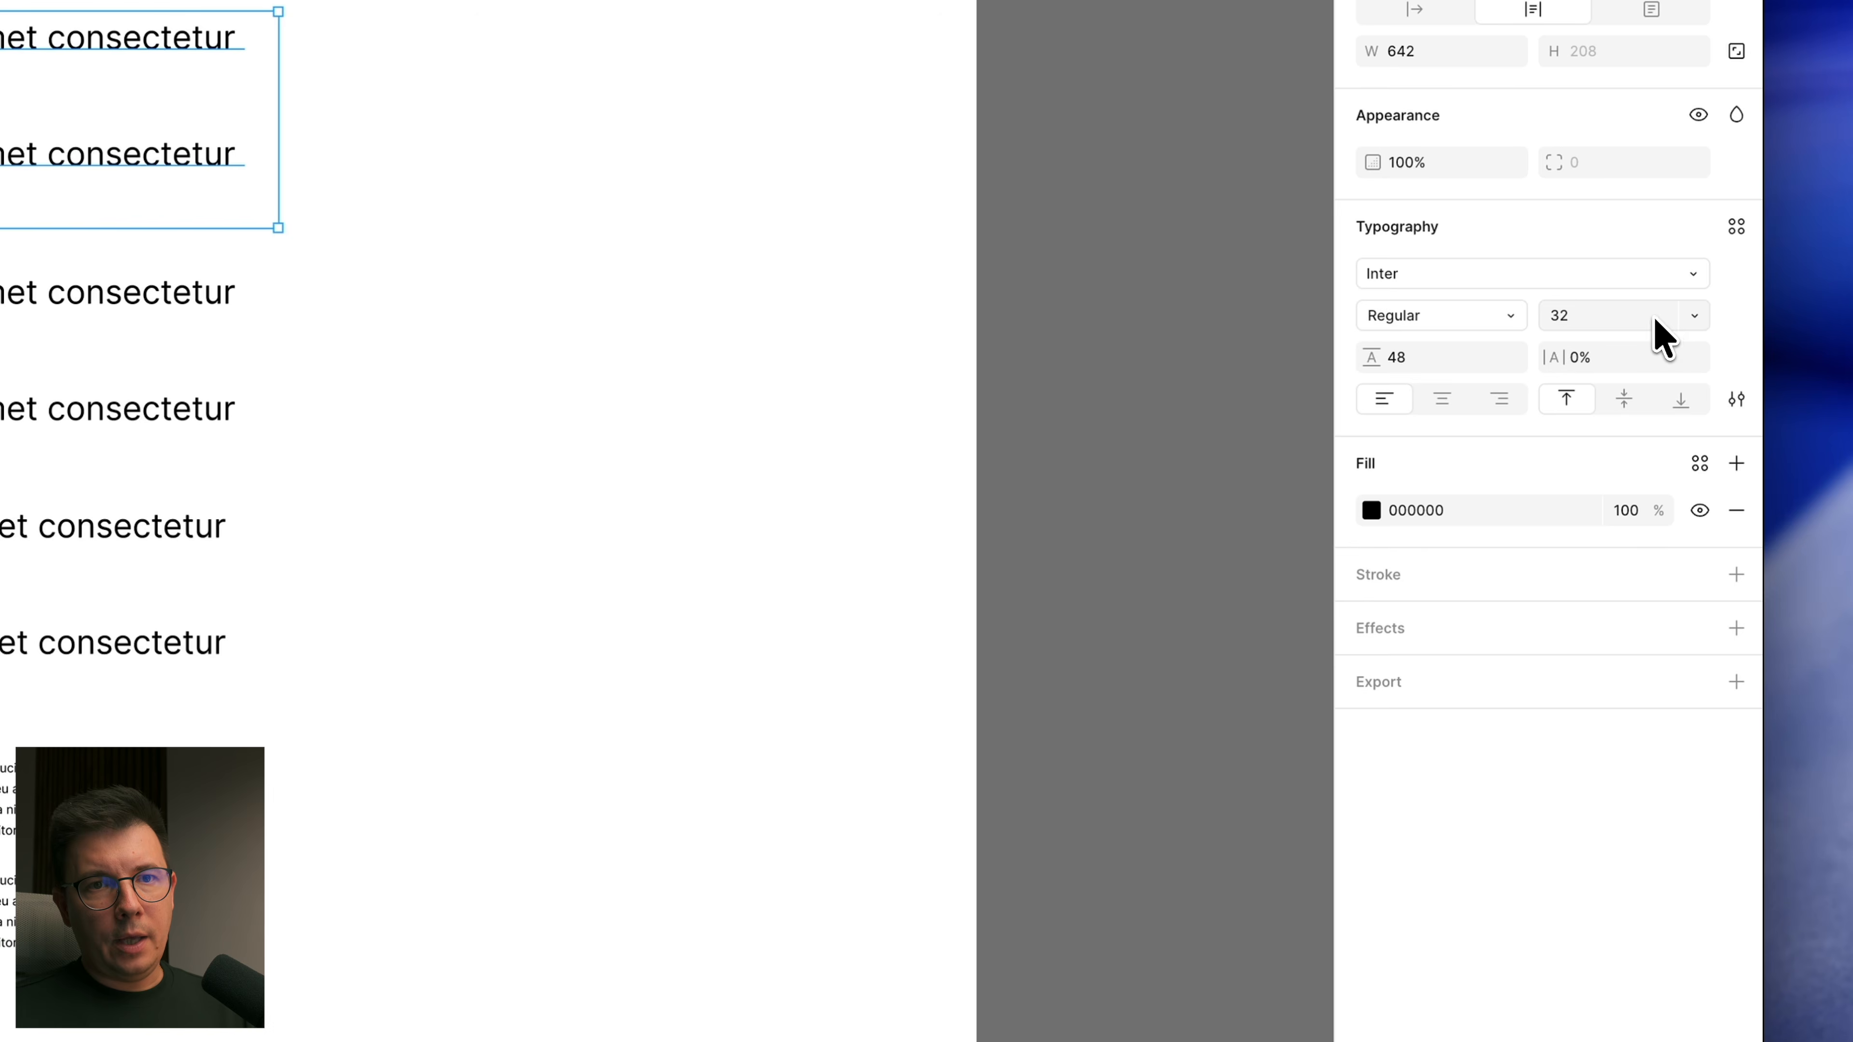
# Step: Bind the uppermost text block's font size to the fontsize/headings variable h1
pyautogui.click(1694, 315)
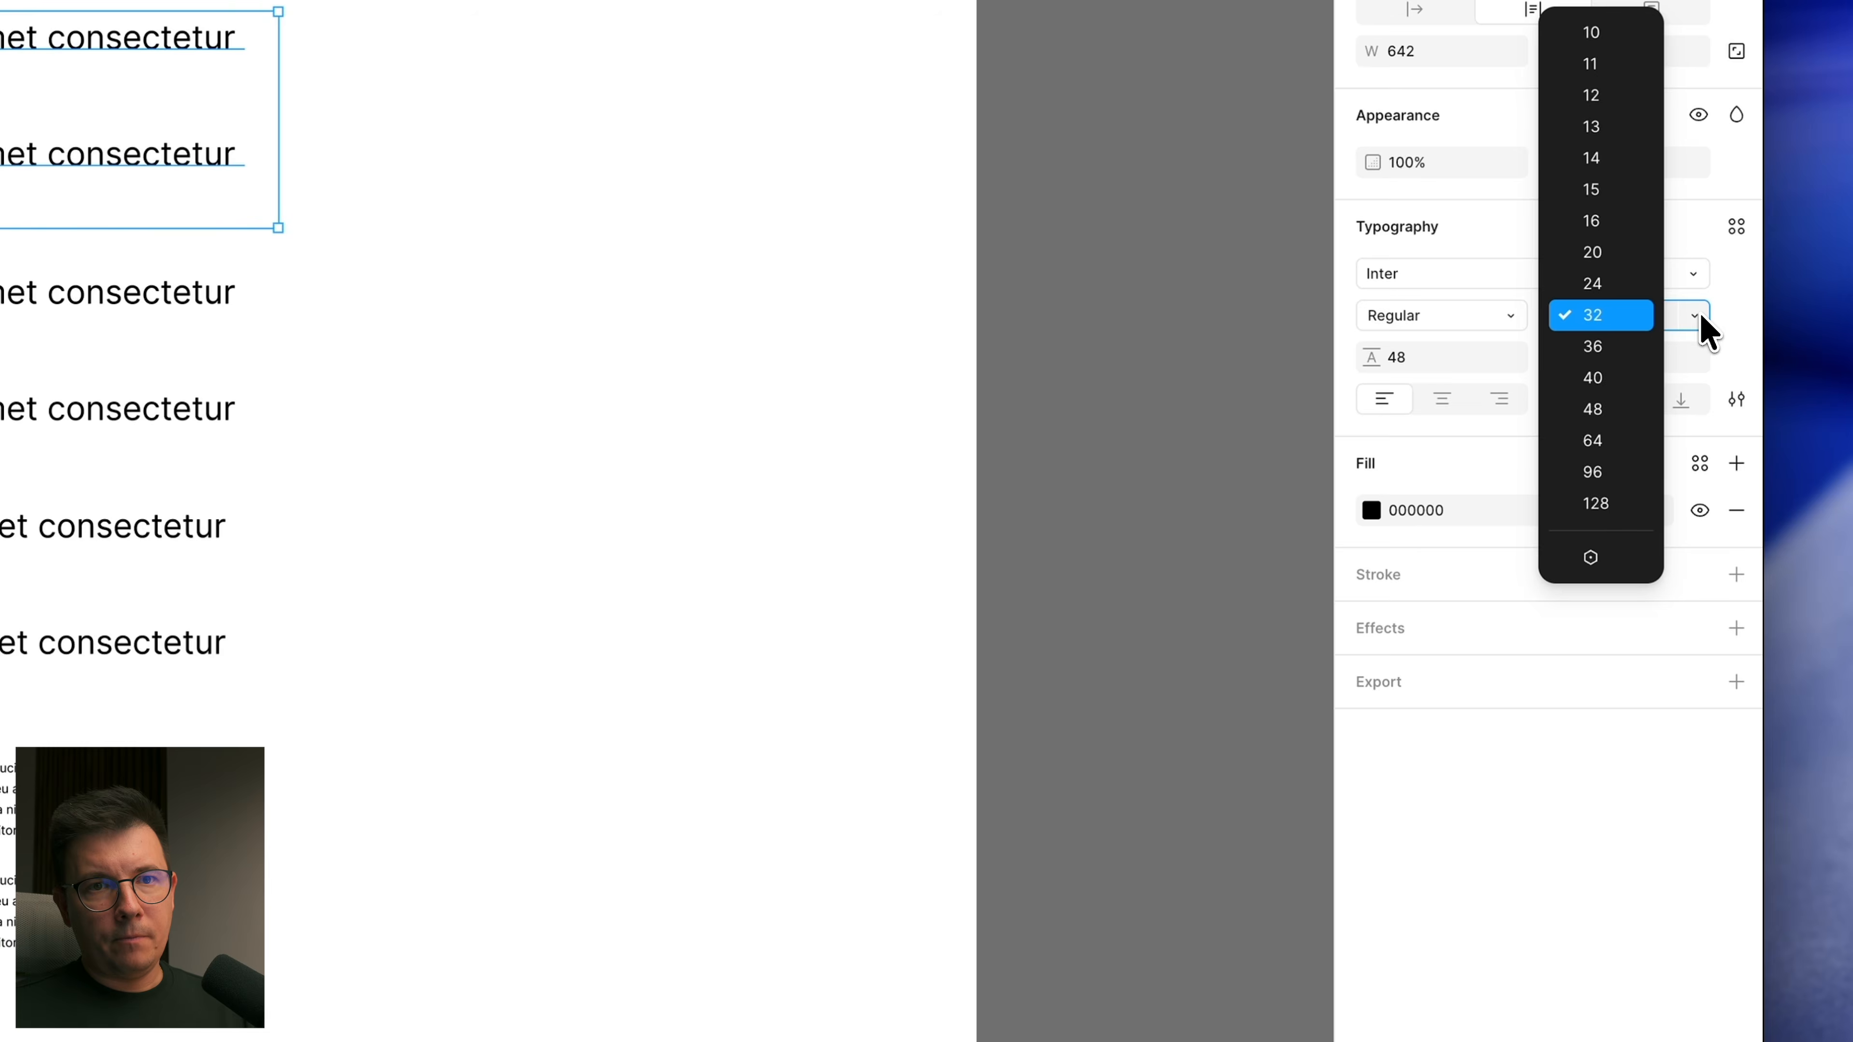
pyautogui.click(1598, 568)
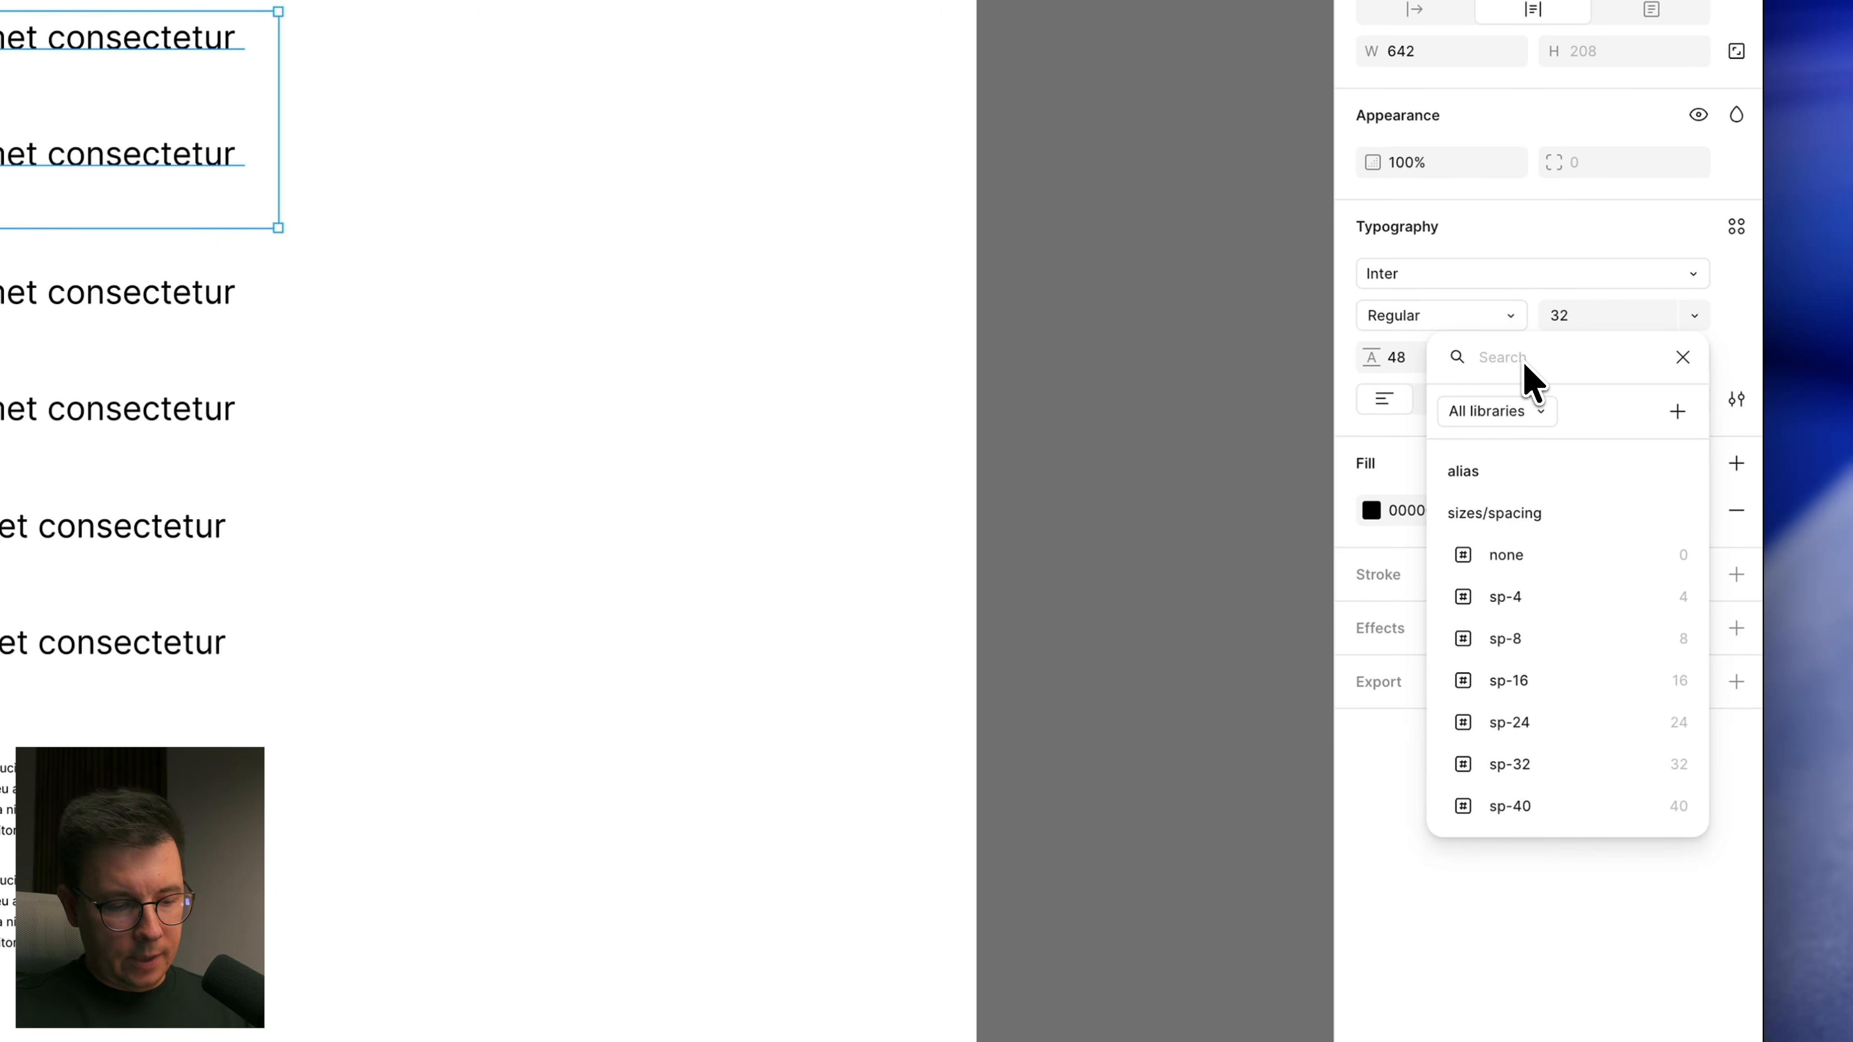
pyautogui.write('hea')
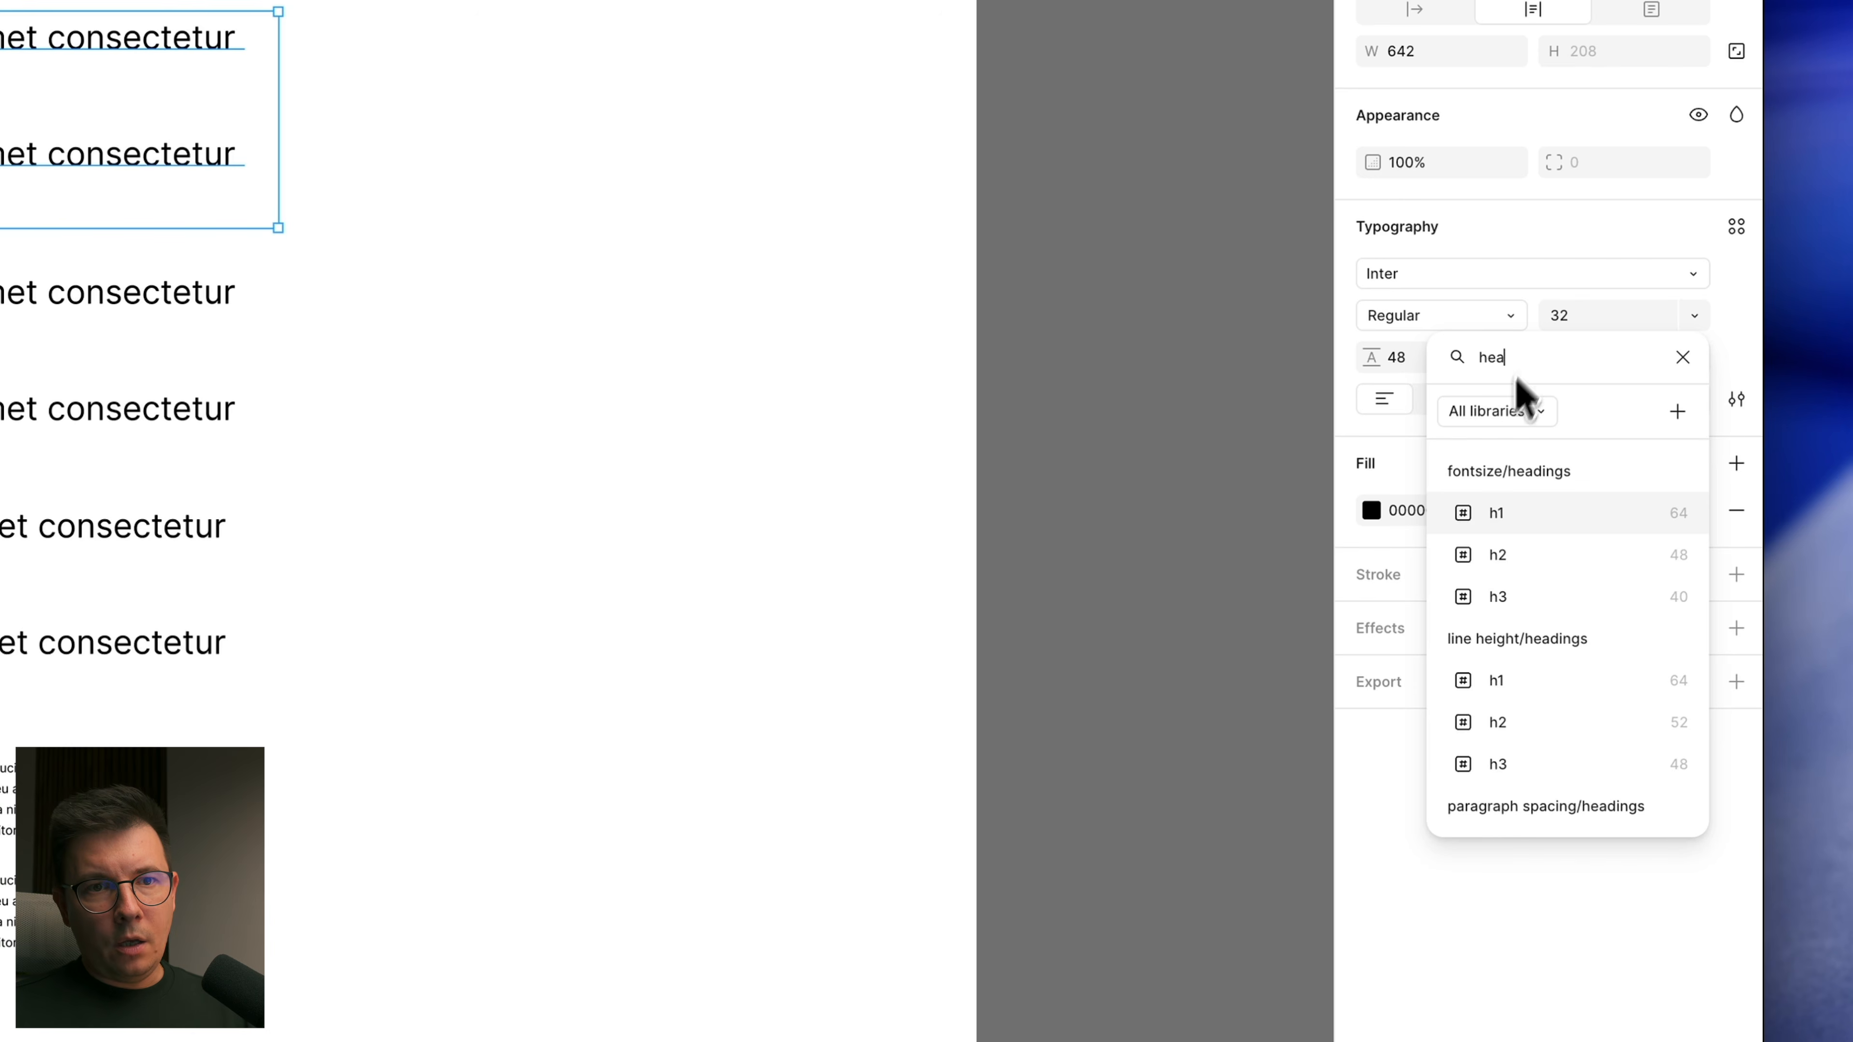
pyautogui.click(1525, 514)
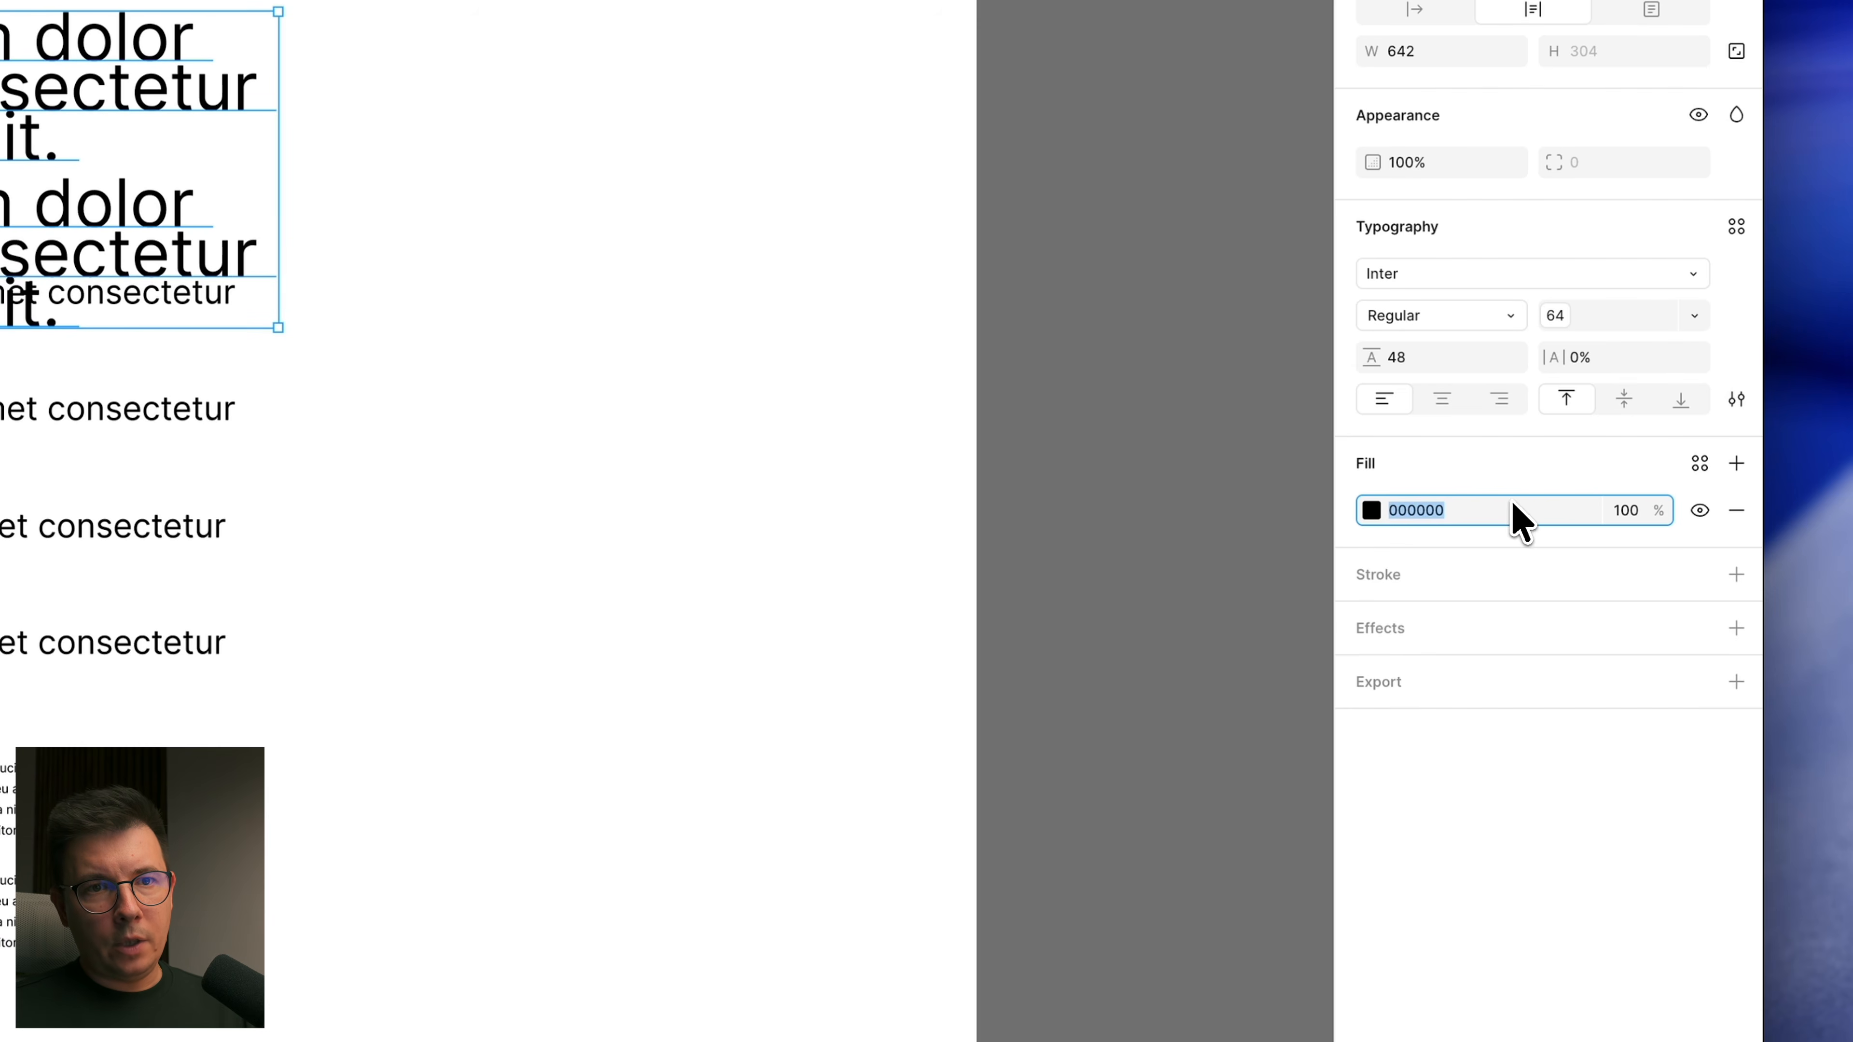
# Step: Bind the uppermost text block's line height to the line height/headings variable h1
pyautogui.click(1510, 358)
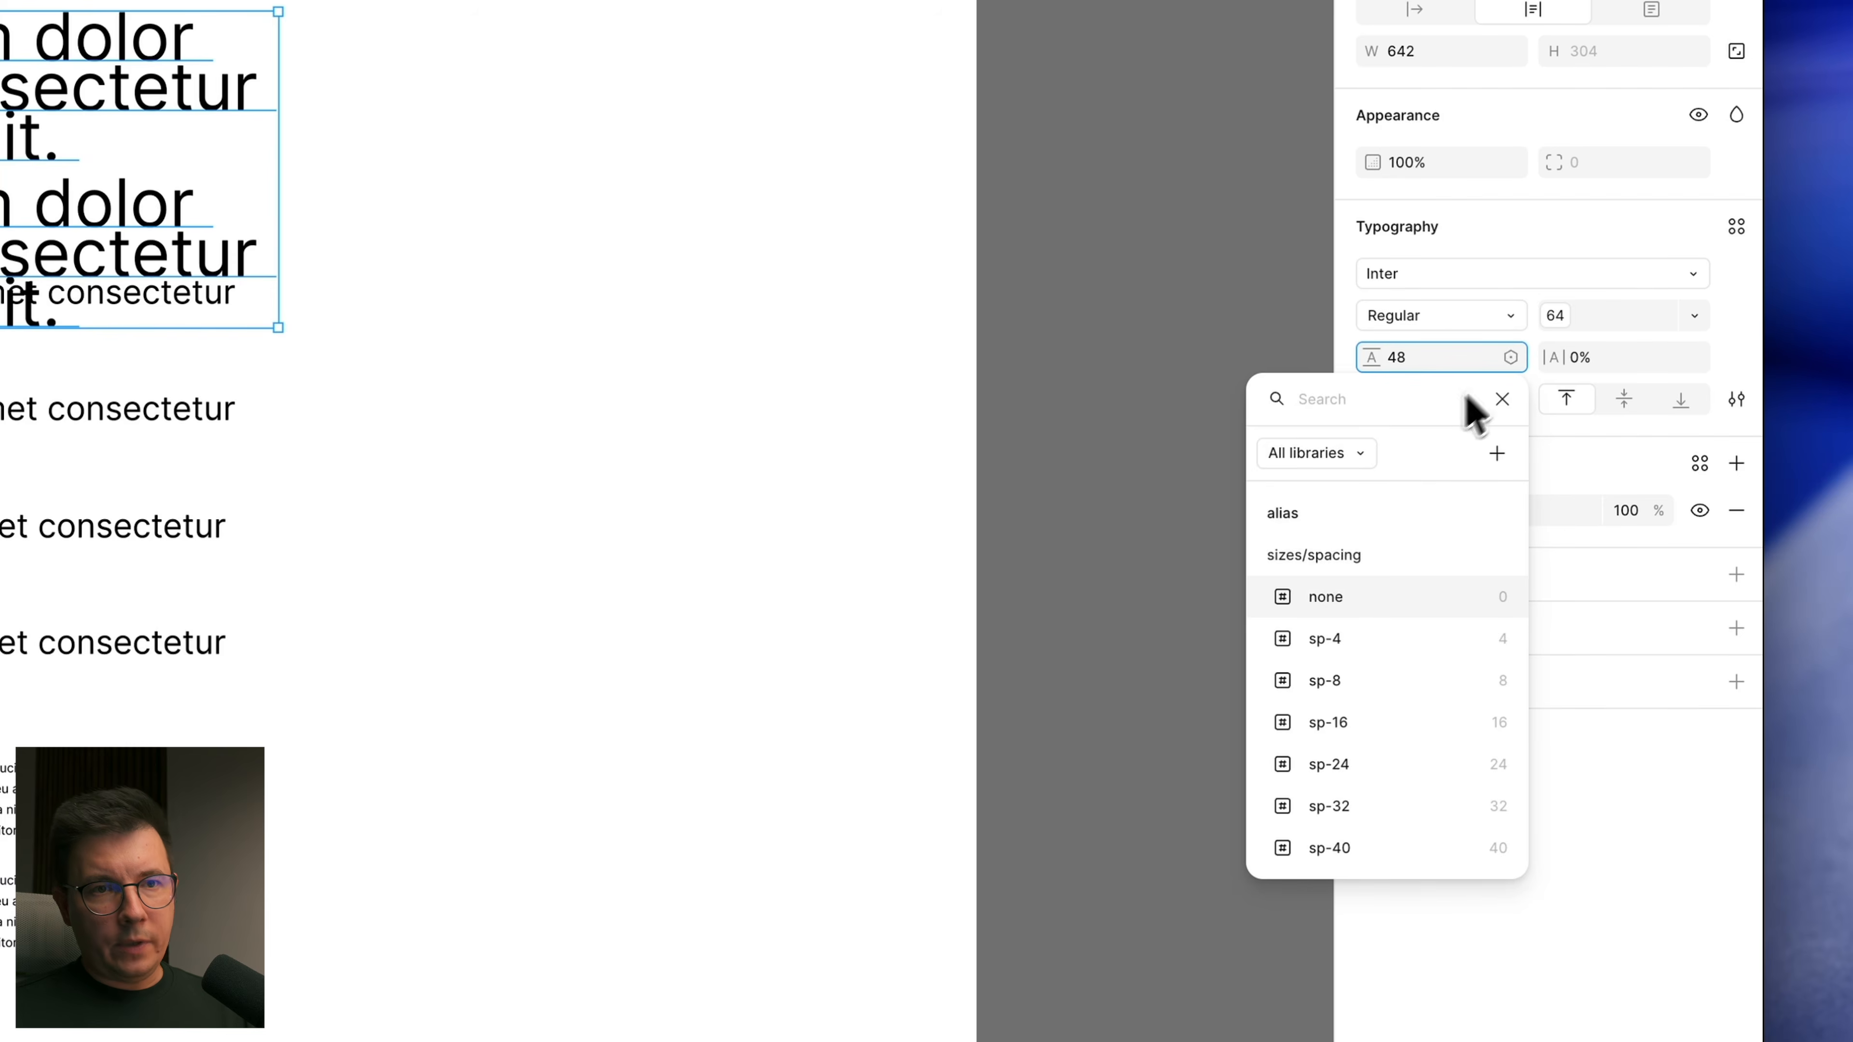
pyautogui.write('lin')
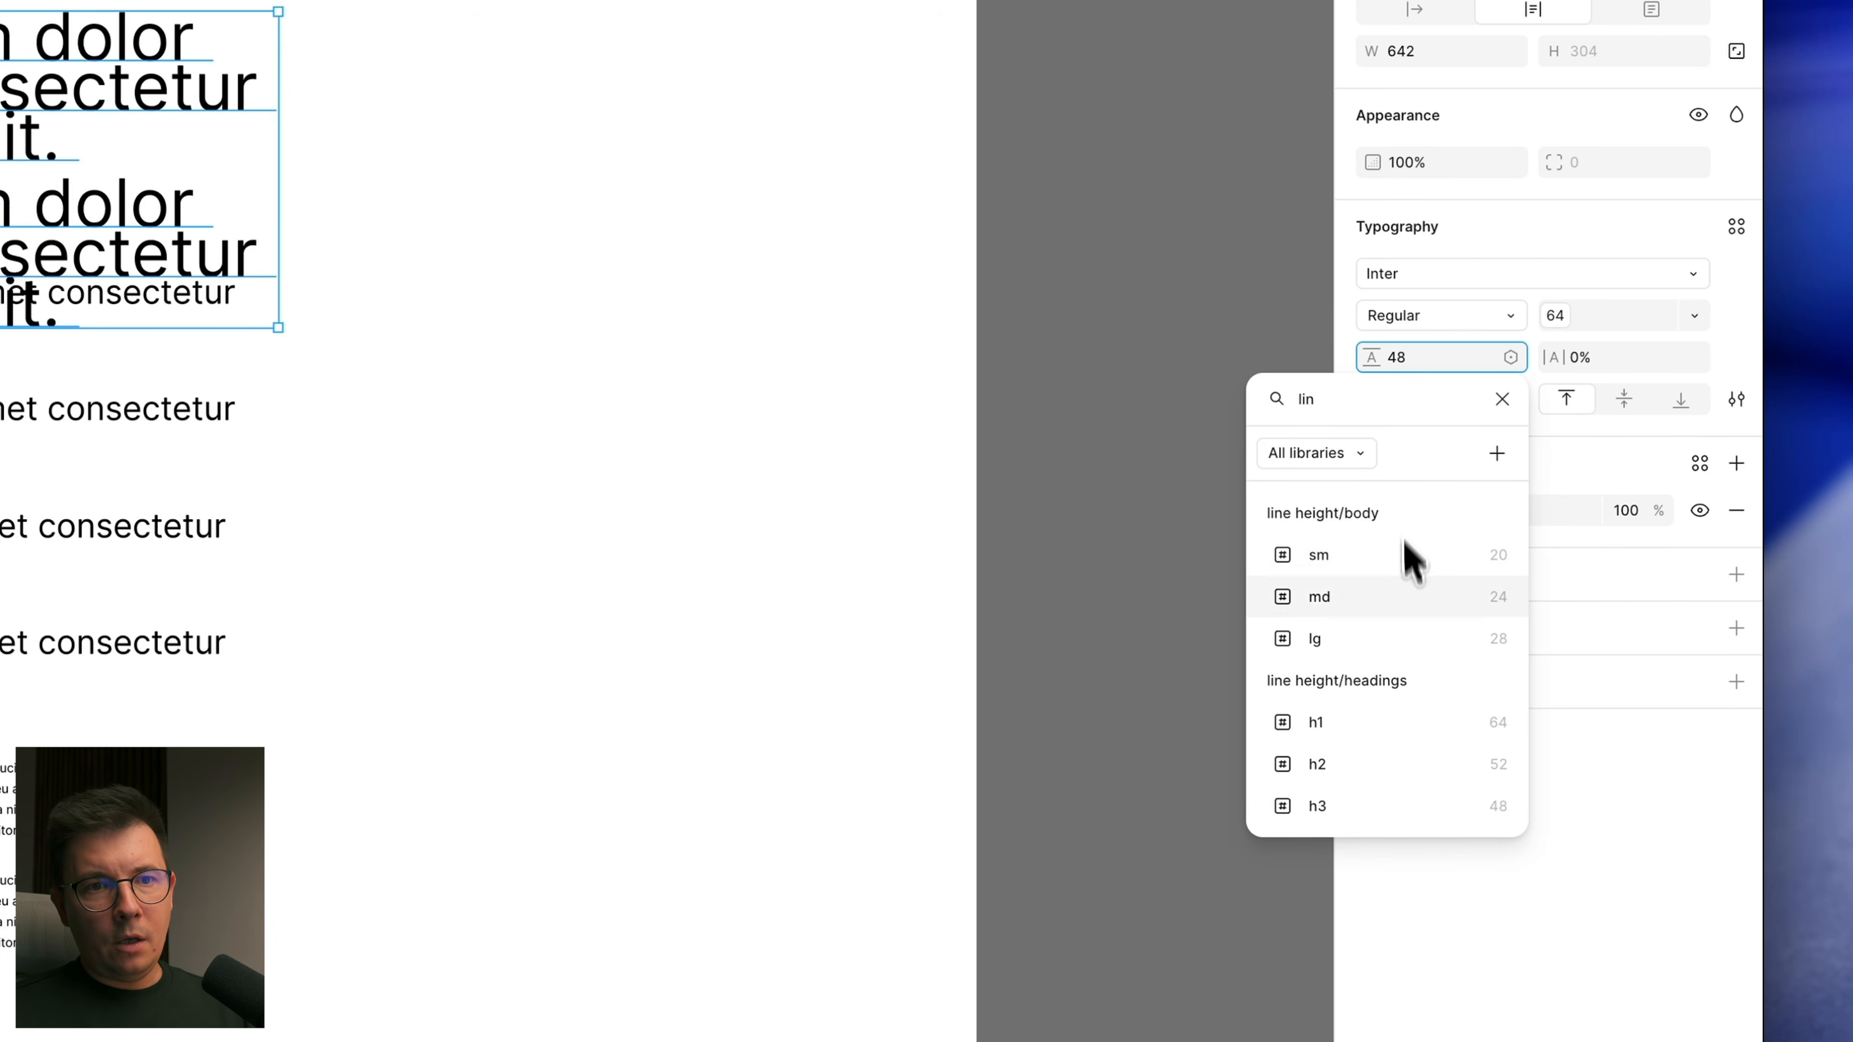
pyautogui.click(1326, 719)
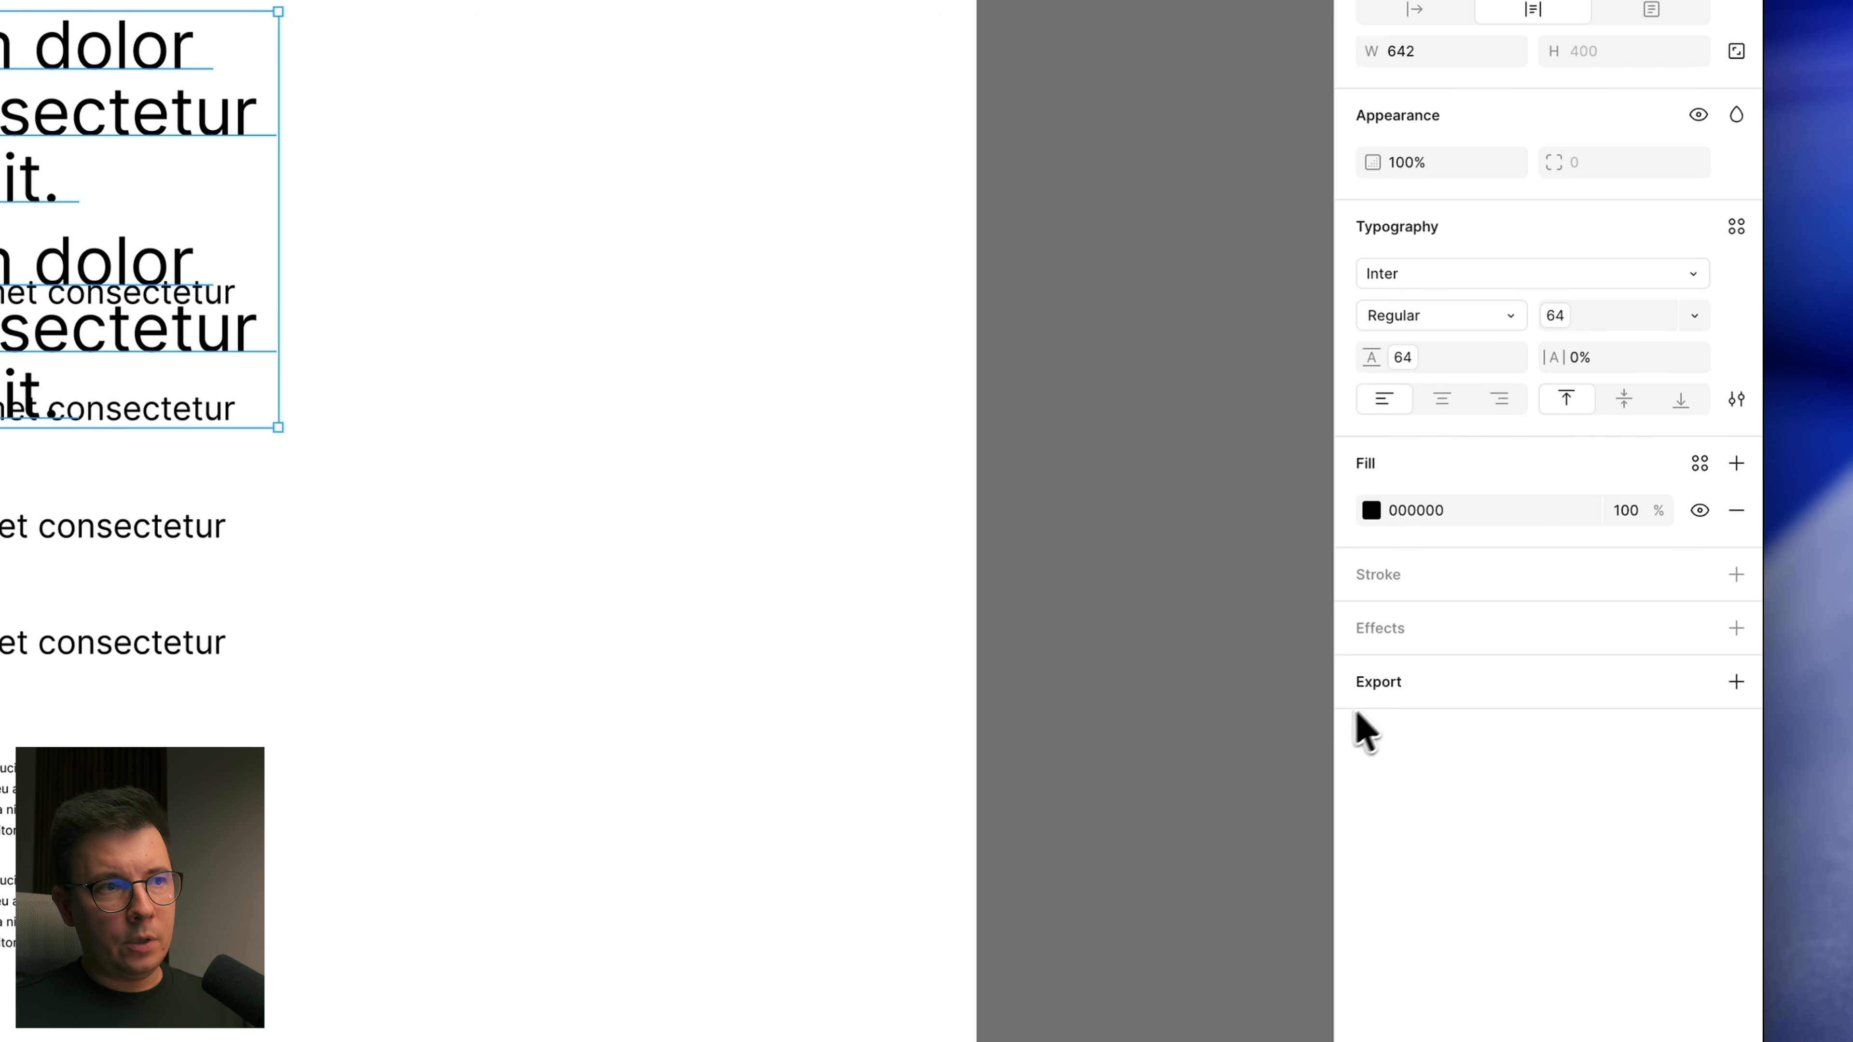
# Step: Bind the text block's paragraph spacing to the paragraph spacing/headings variable h1 and move the block up, clear of the copy below
pyautogui.click(1737, 399)
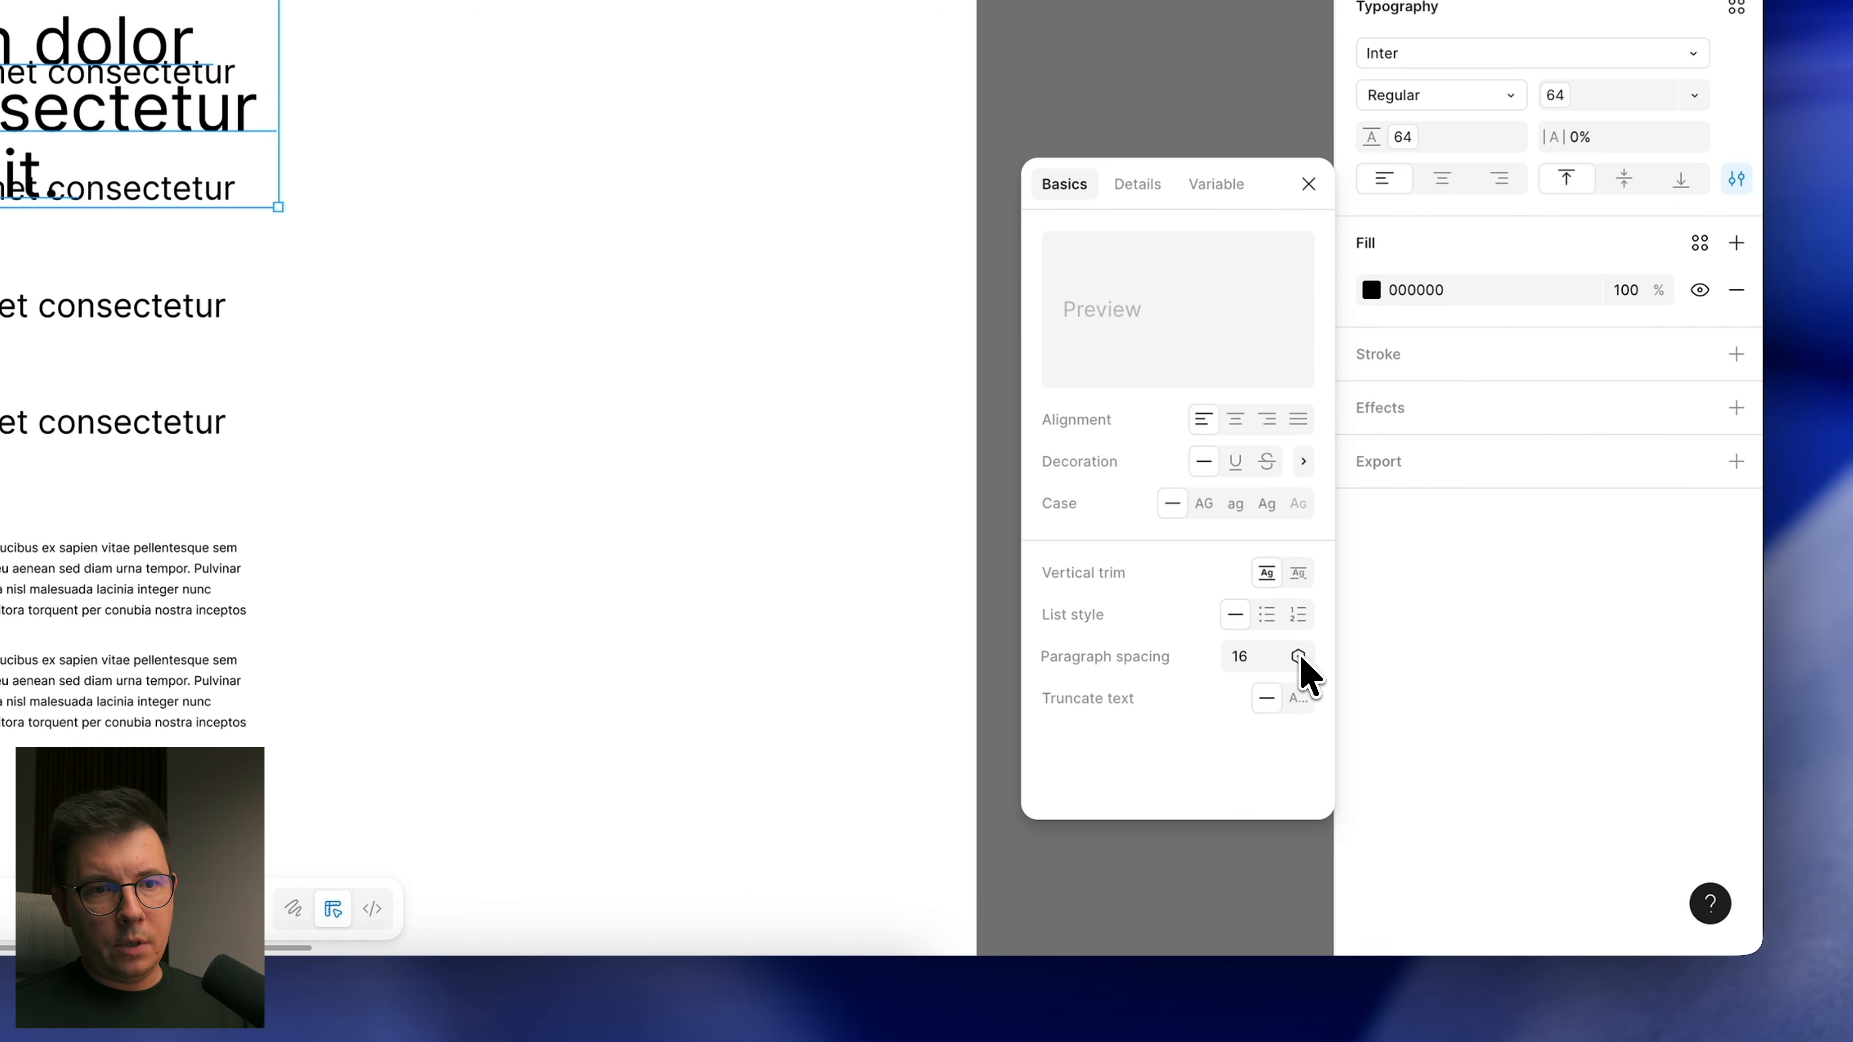
pyautogui.click(1298, 656)
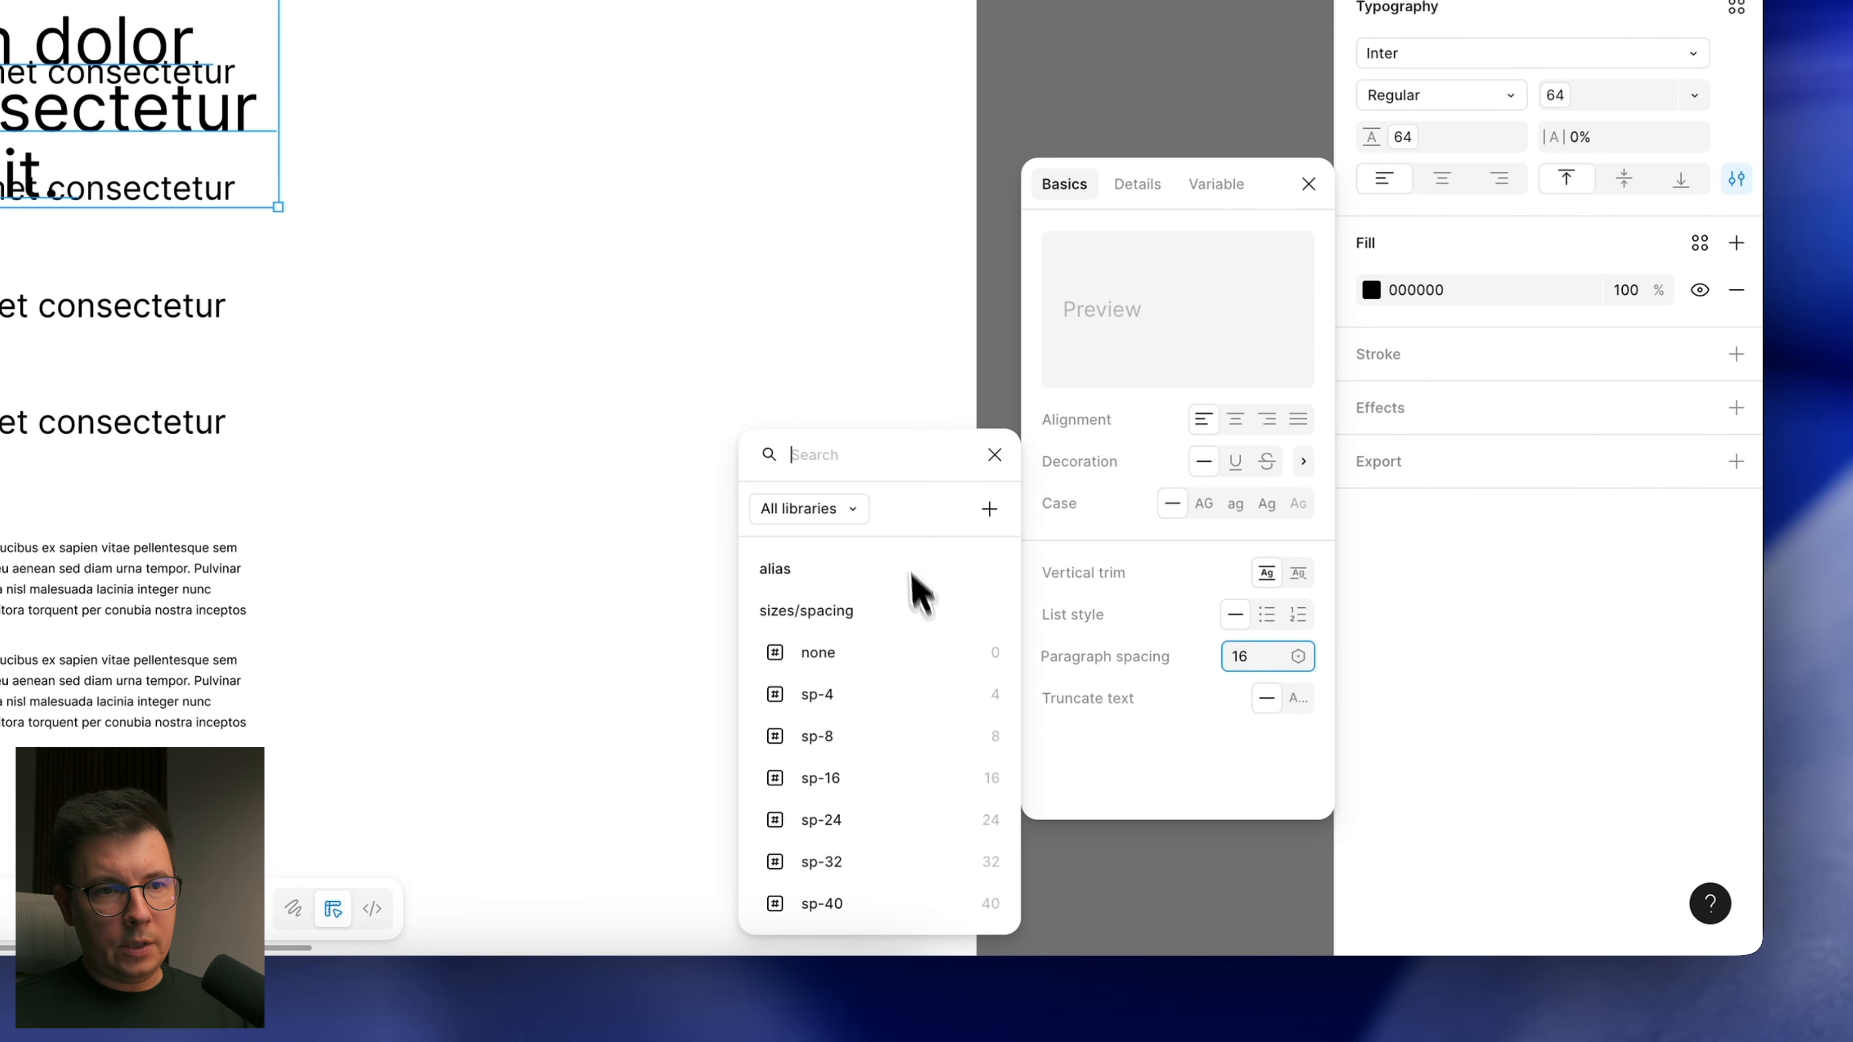
pyautogui.write('par')
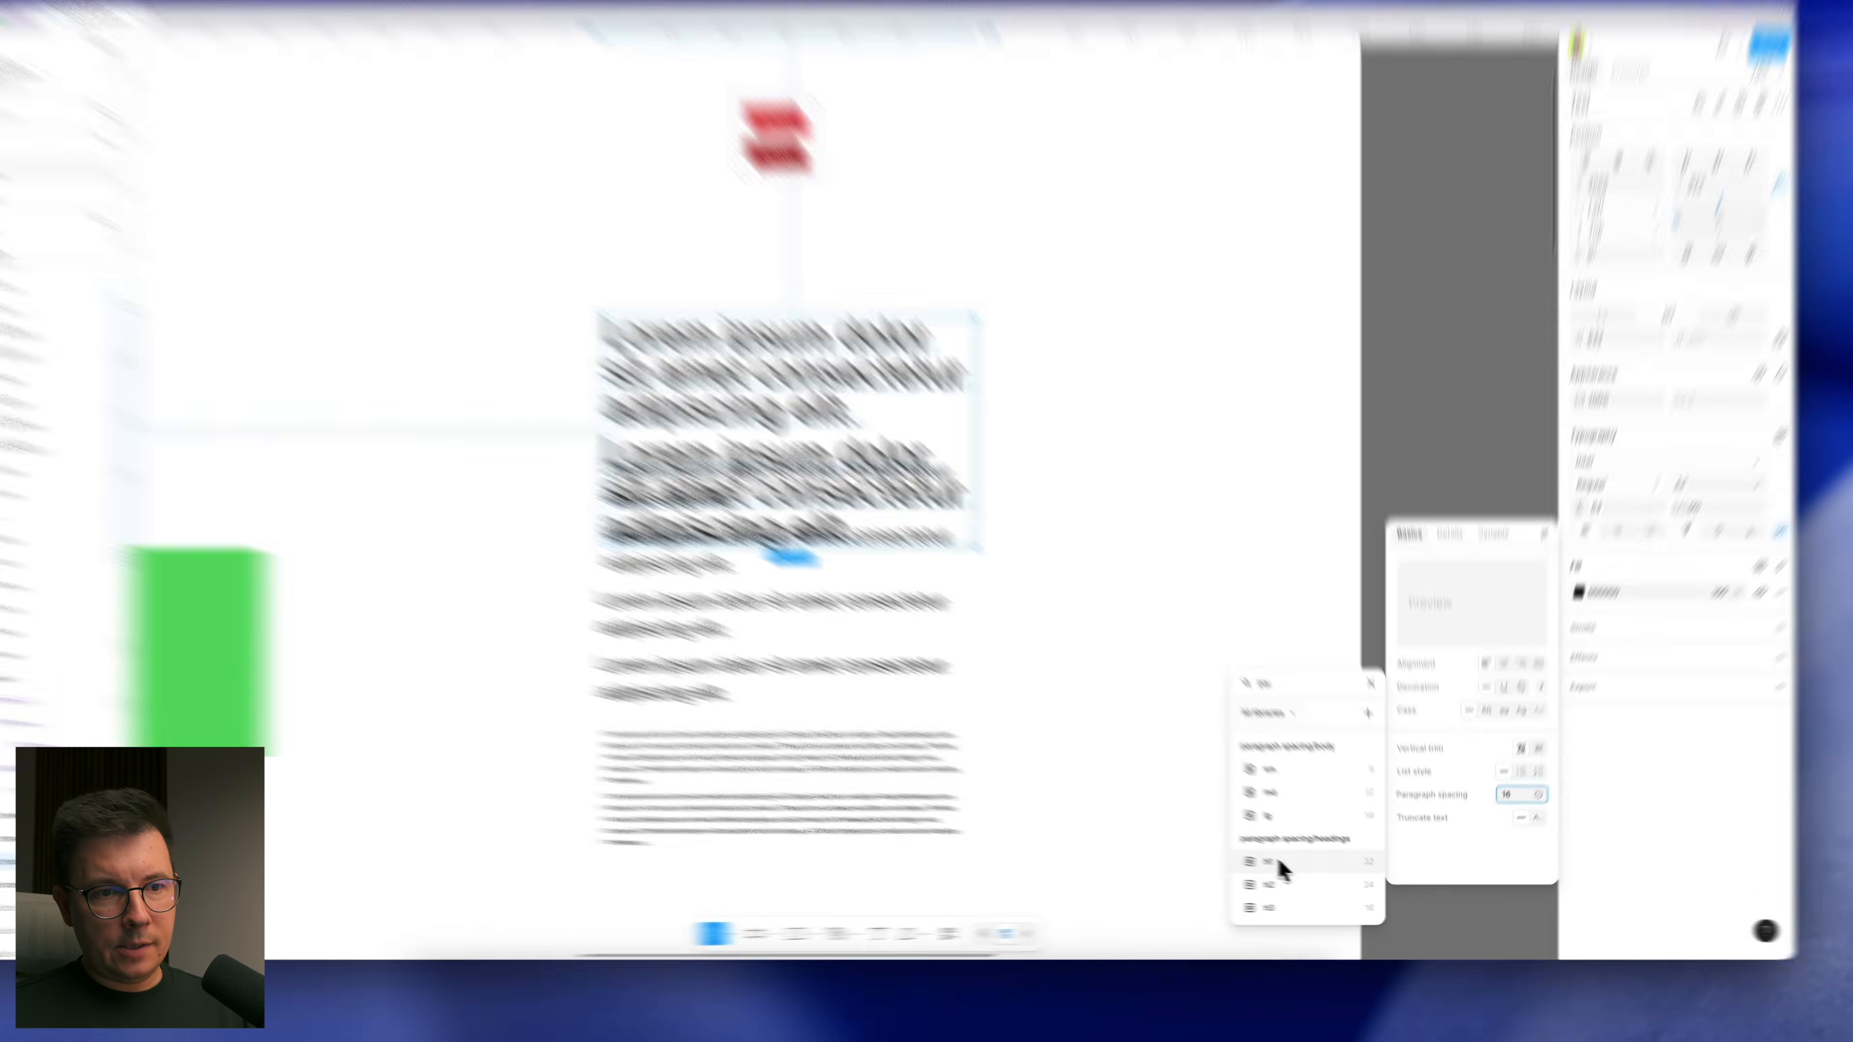
pyautogui.click(1287, 866)
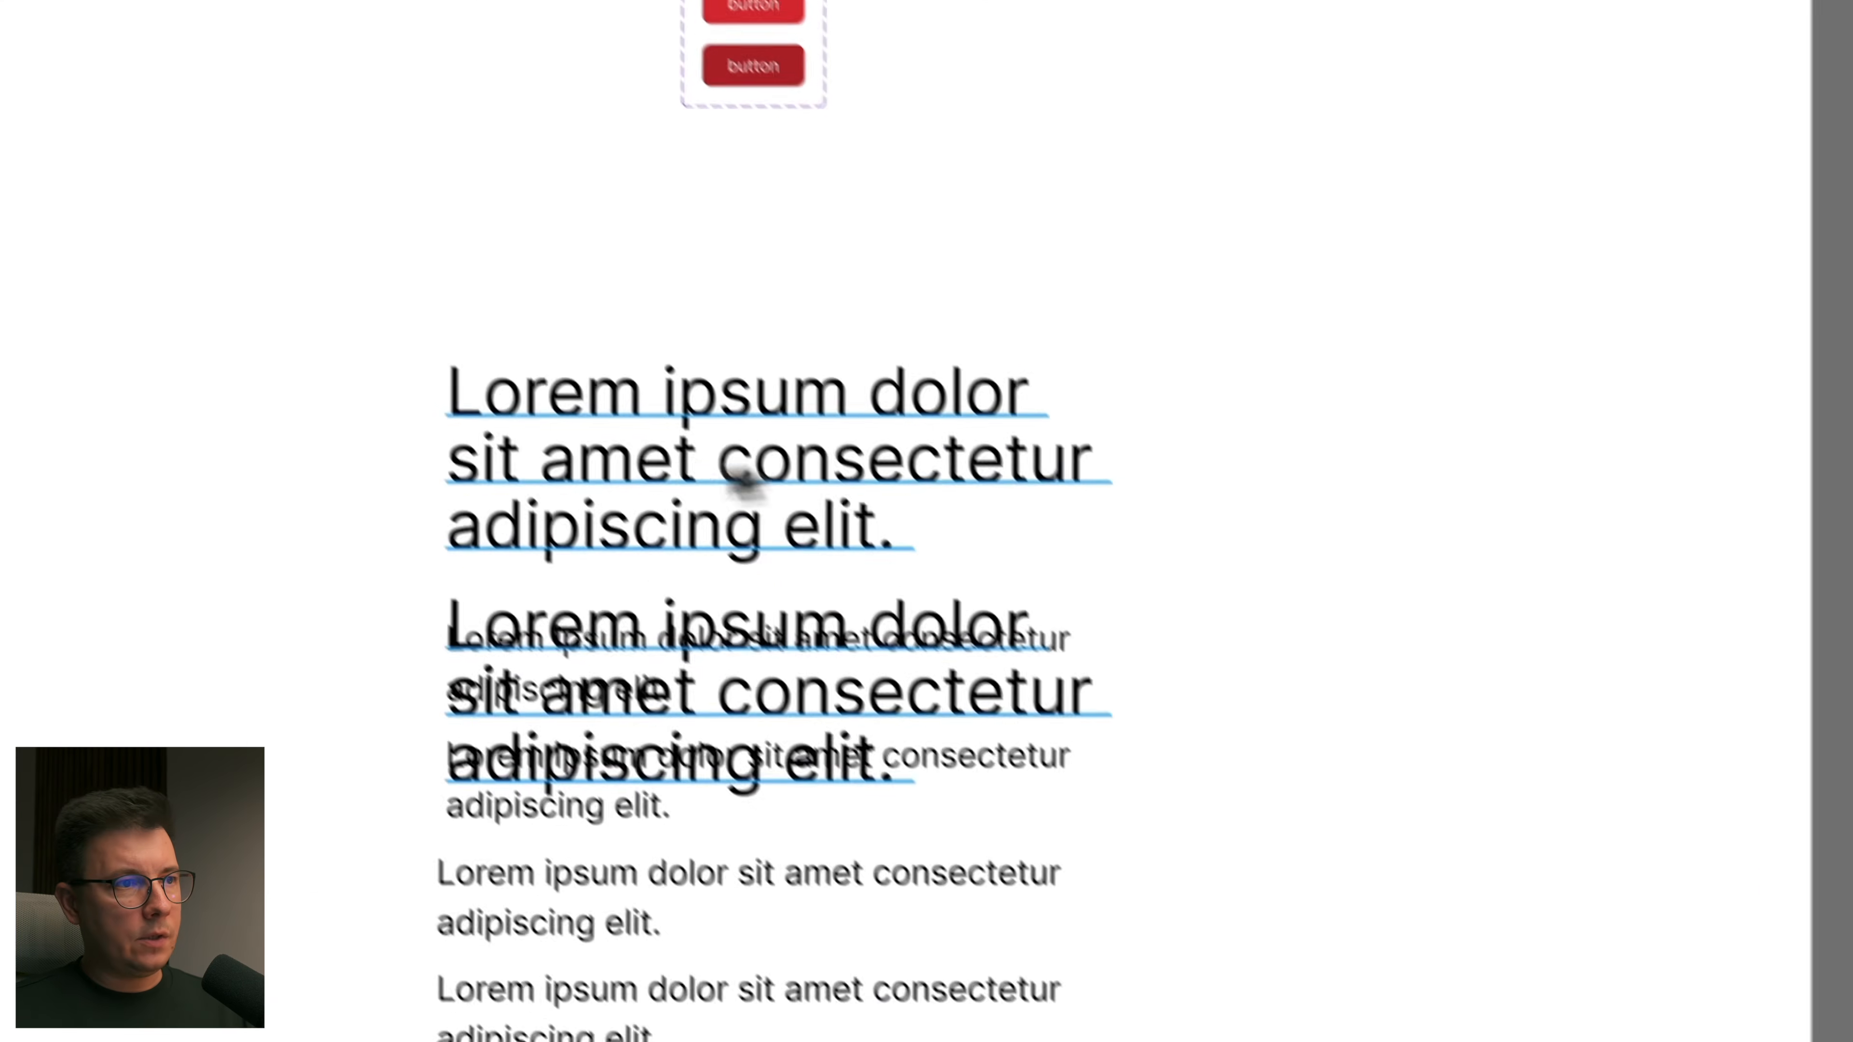
pyautogui.moveTo(590, 351); pyautogui.dragTo(594, 295)
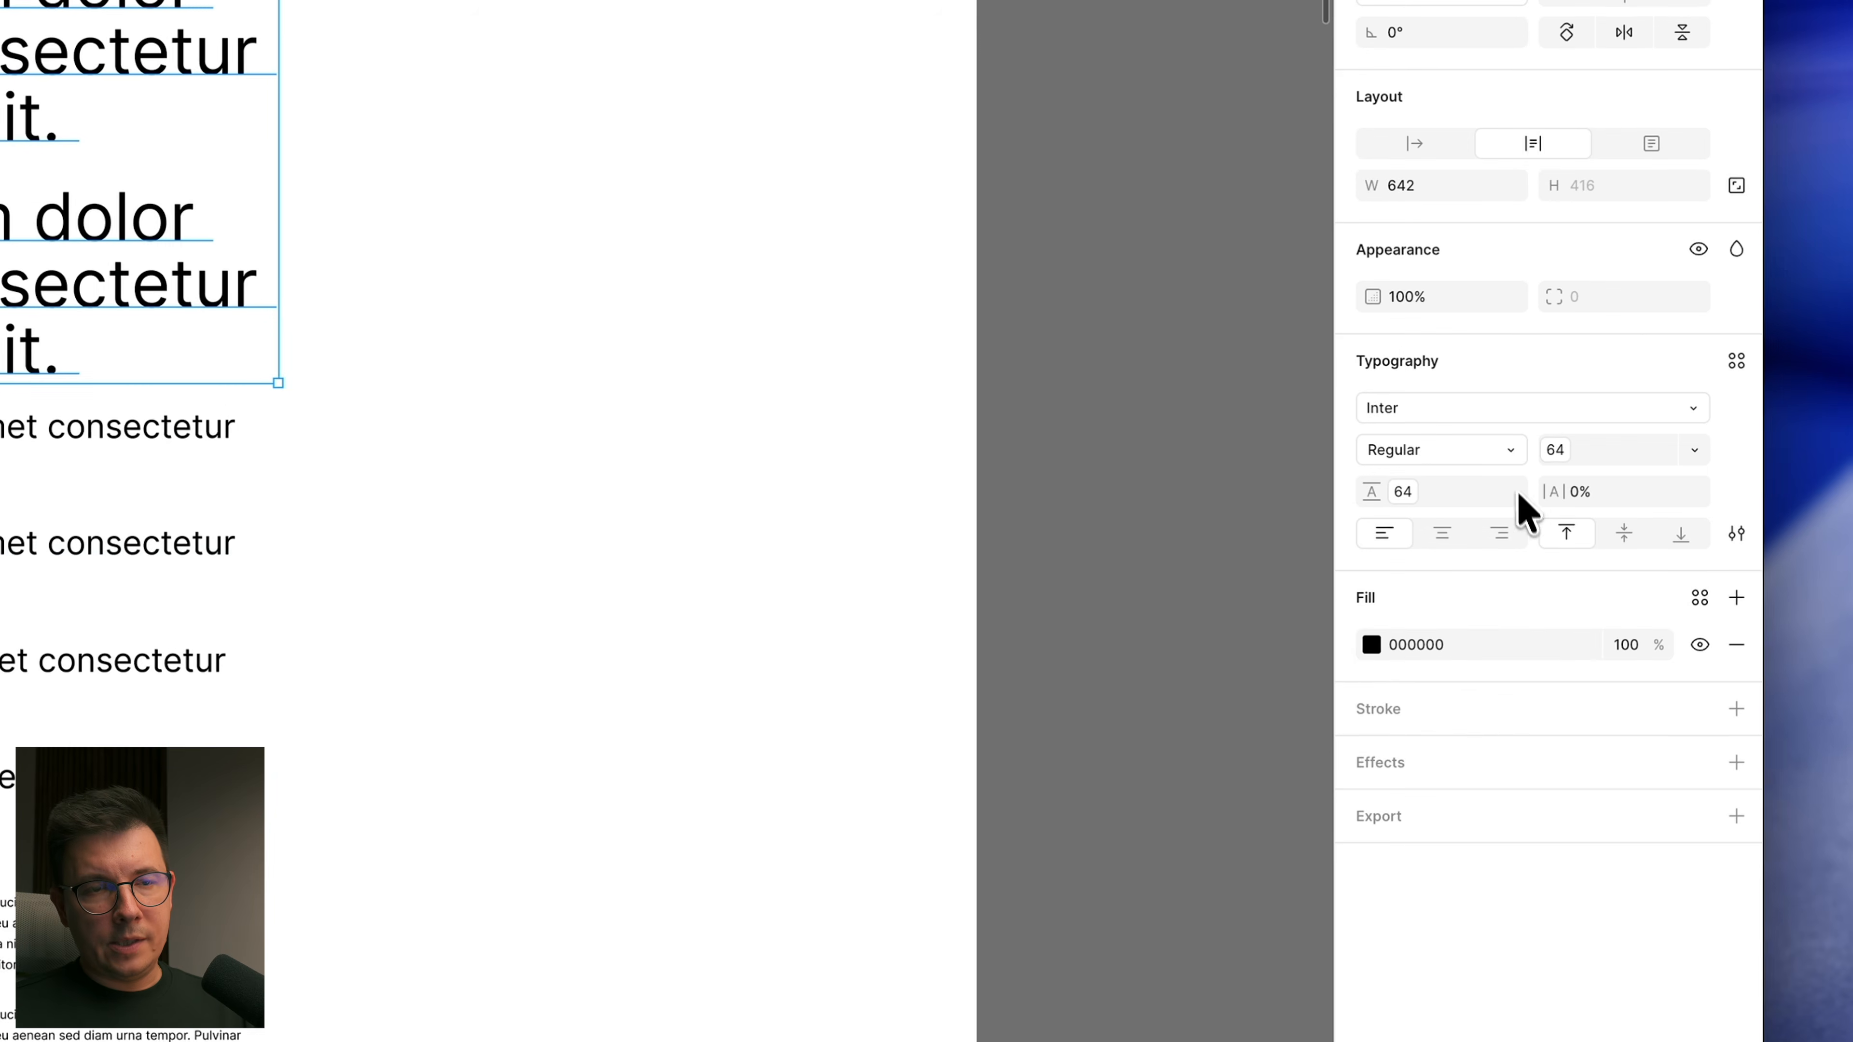
# Step: Bind the heading text's fill to the color/text/heading variable black
pyautogui.click(1372, 645)
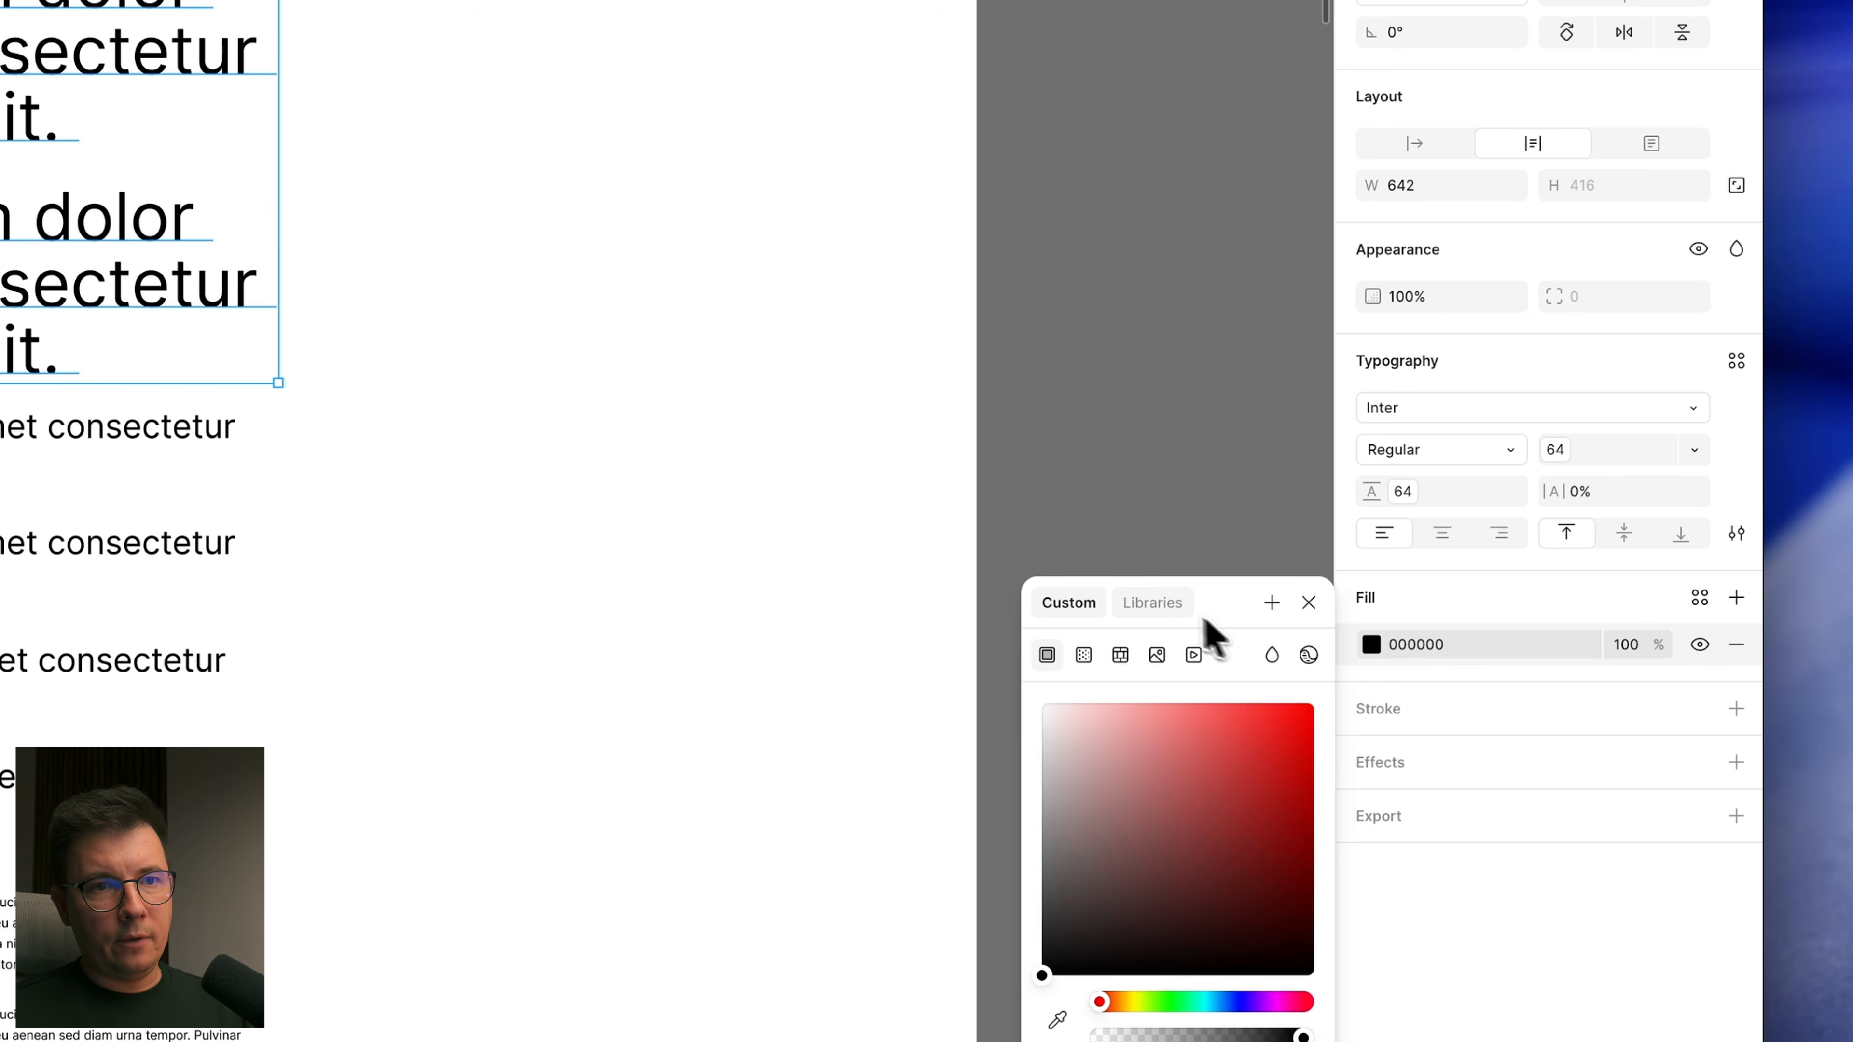
pyautogui.click(1166, 605)
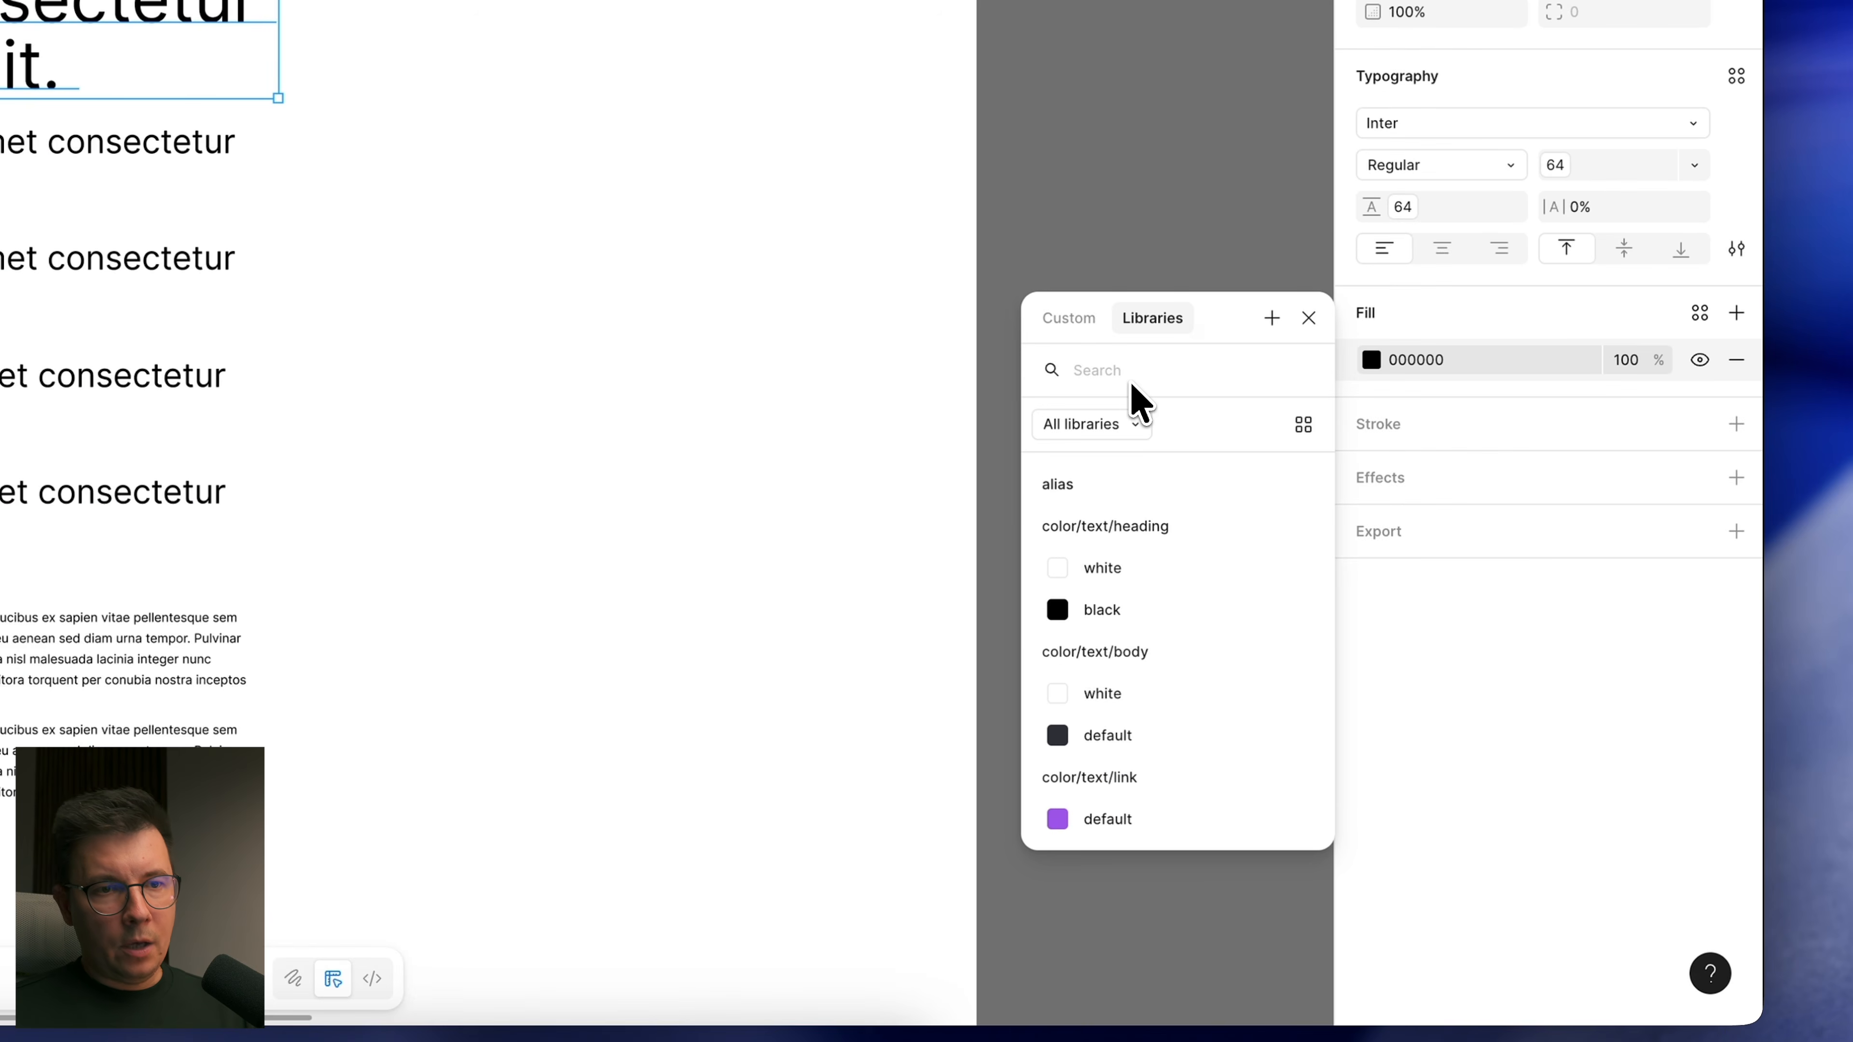
pyautogui.write('hea')
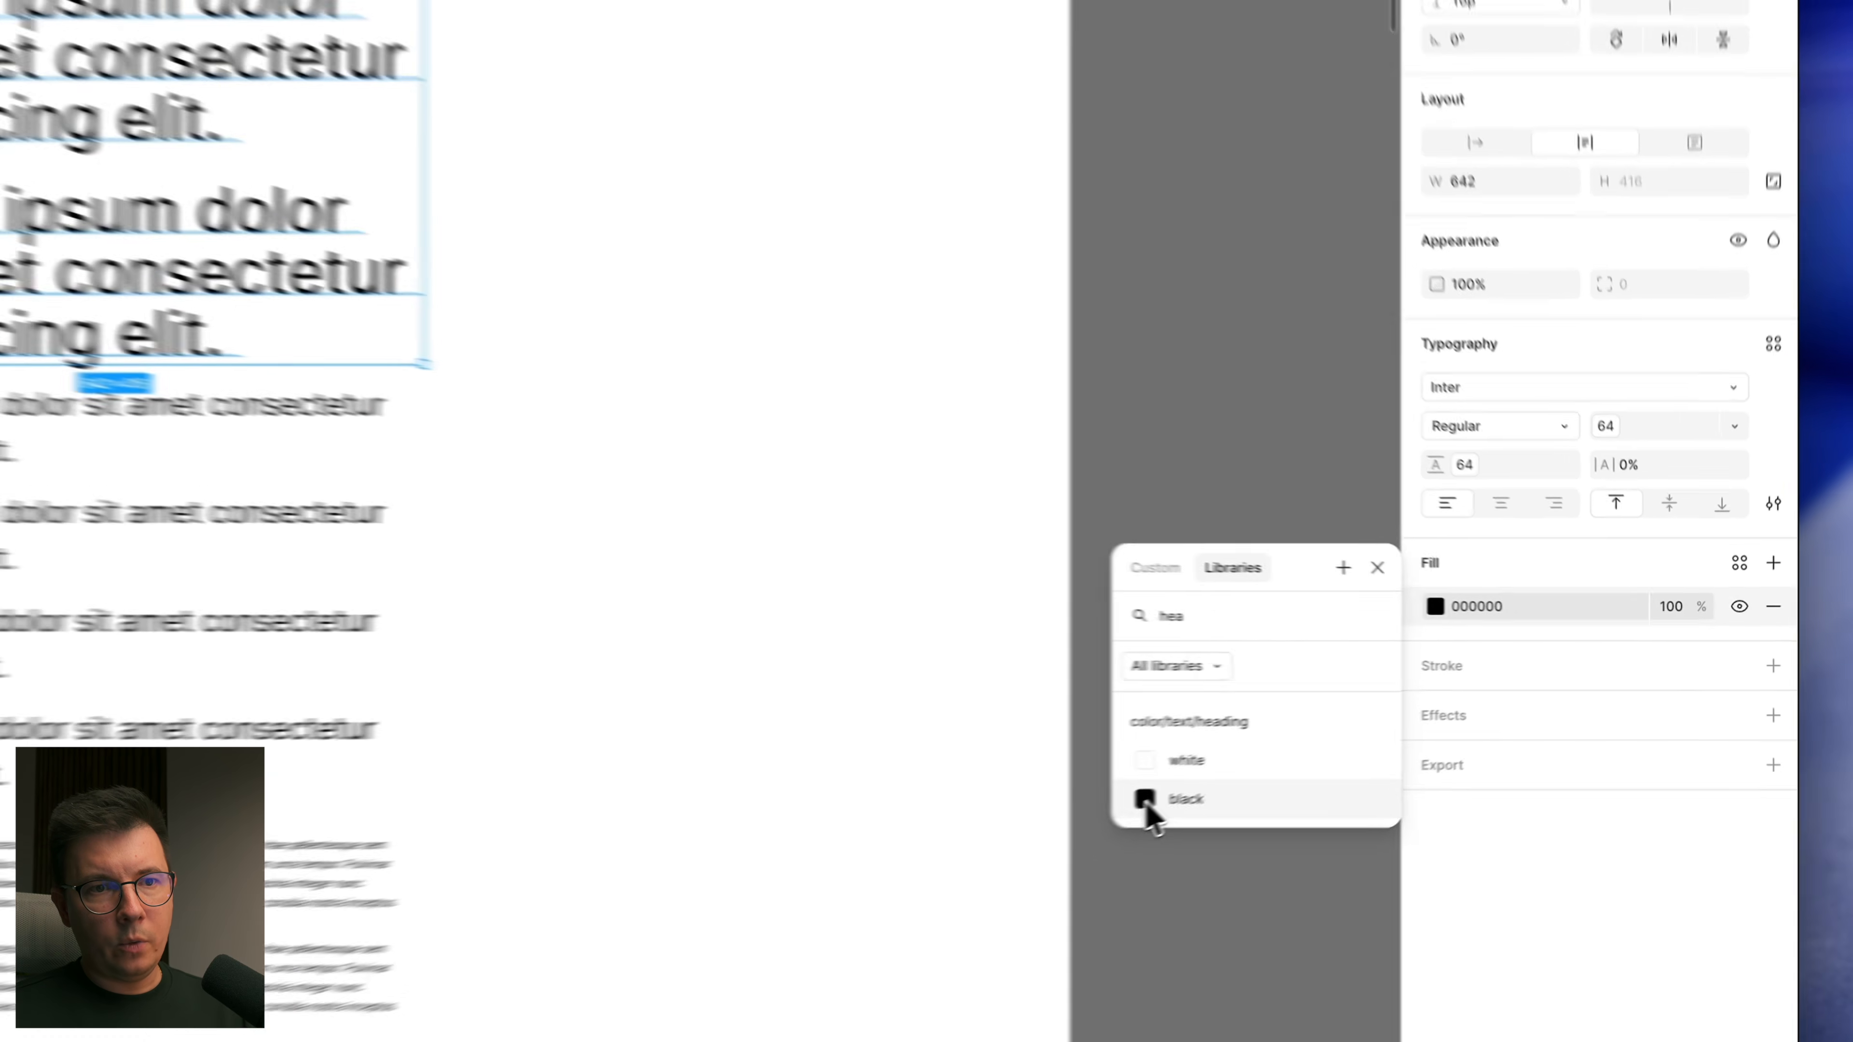
pyautogui.click(1426, 726)
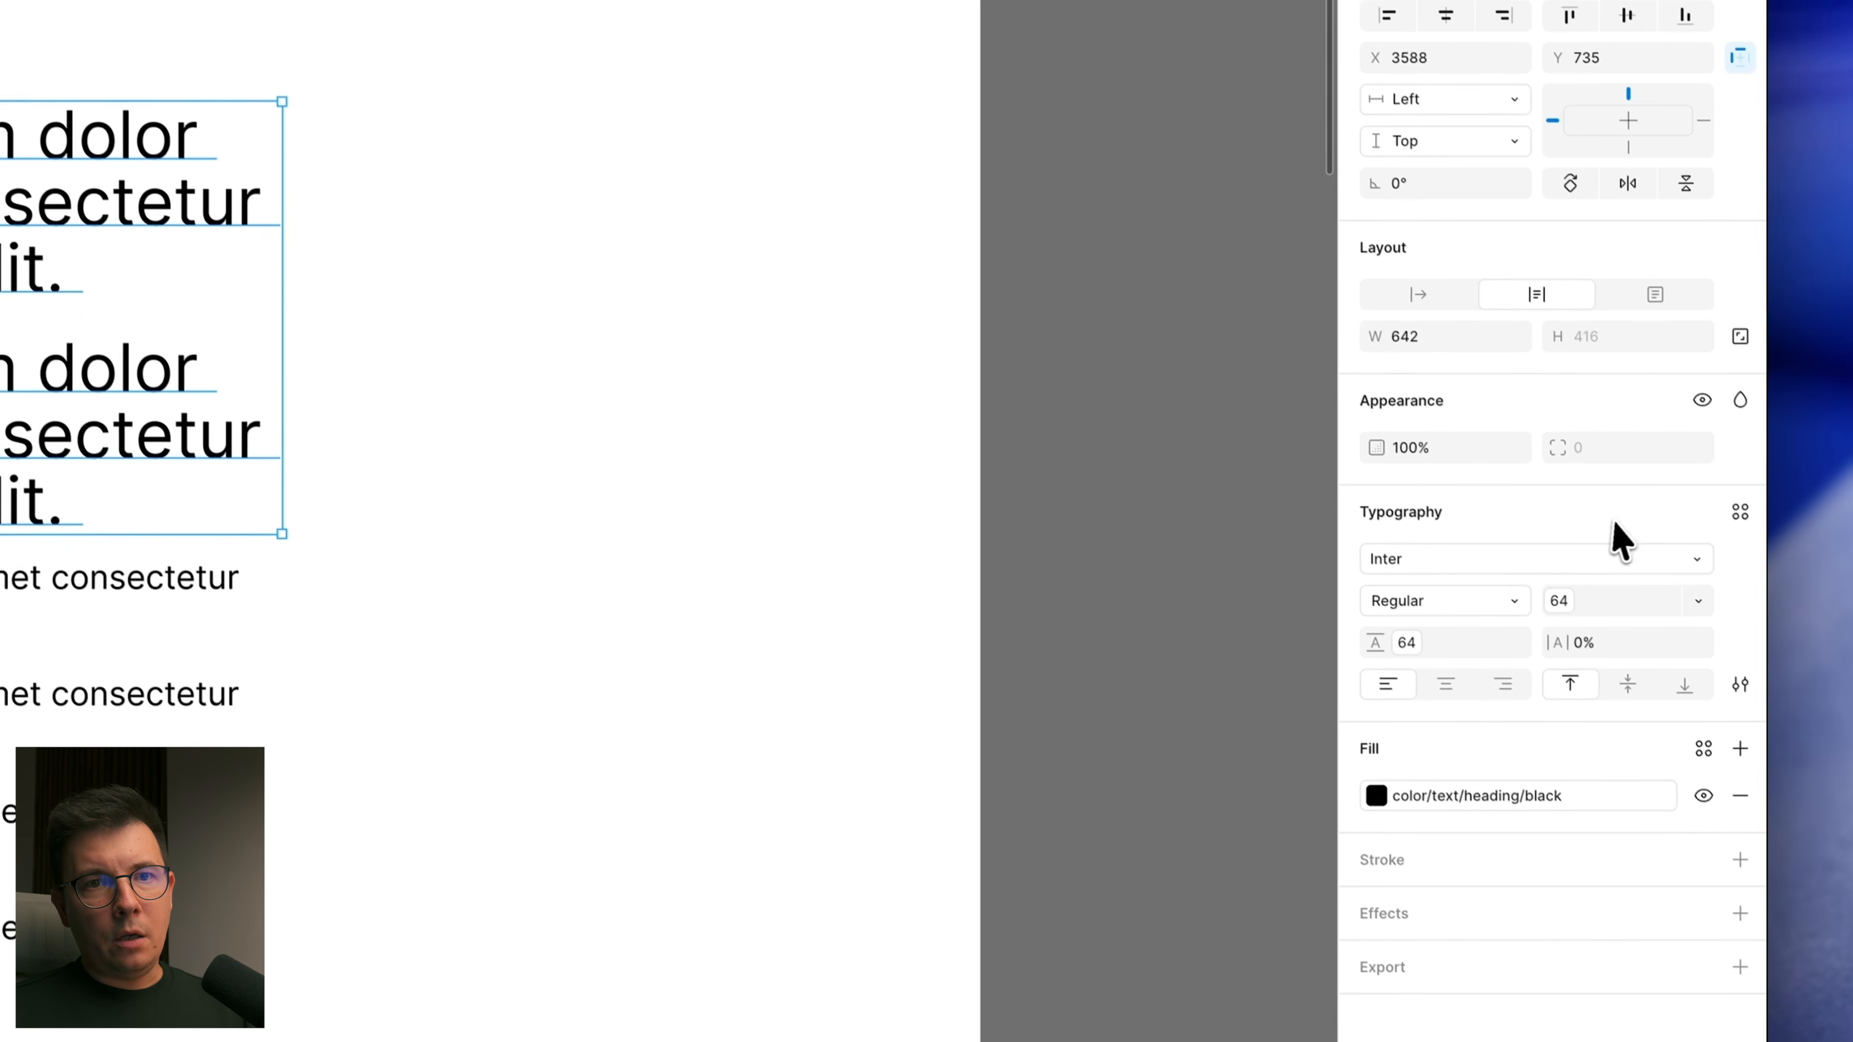
# Step: Start a new text style named H1 from the heading and bind its font family to type/font family/headings
pyautogui.click(1736, 505)
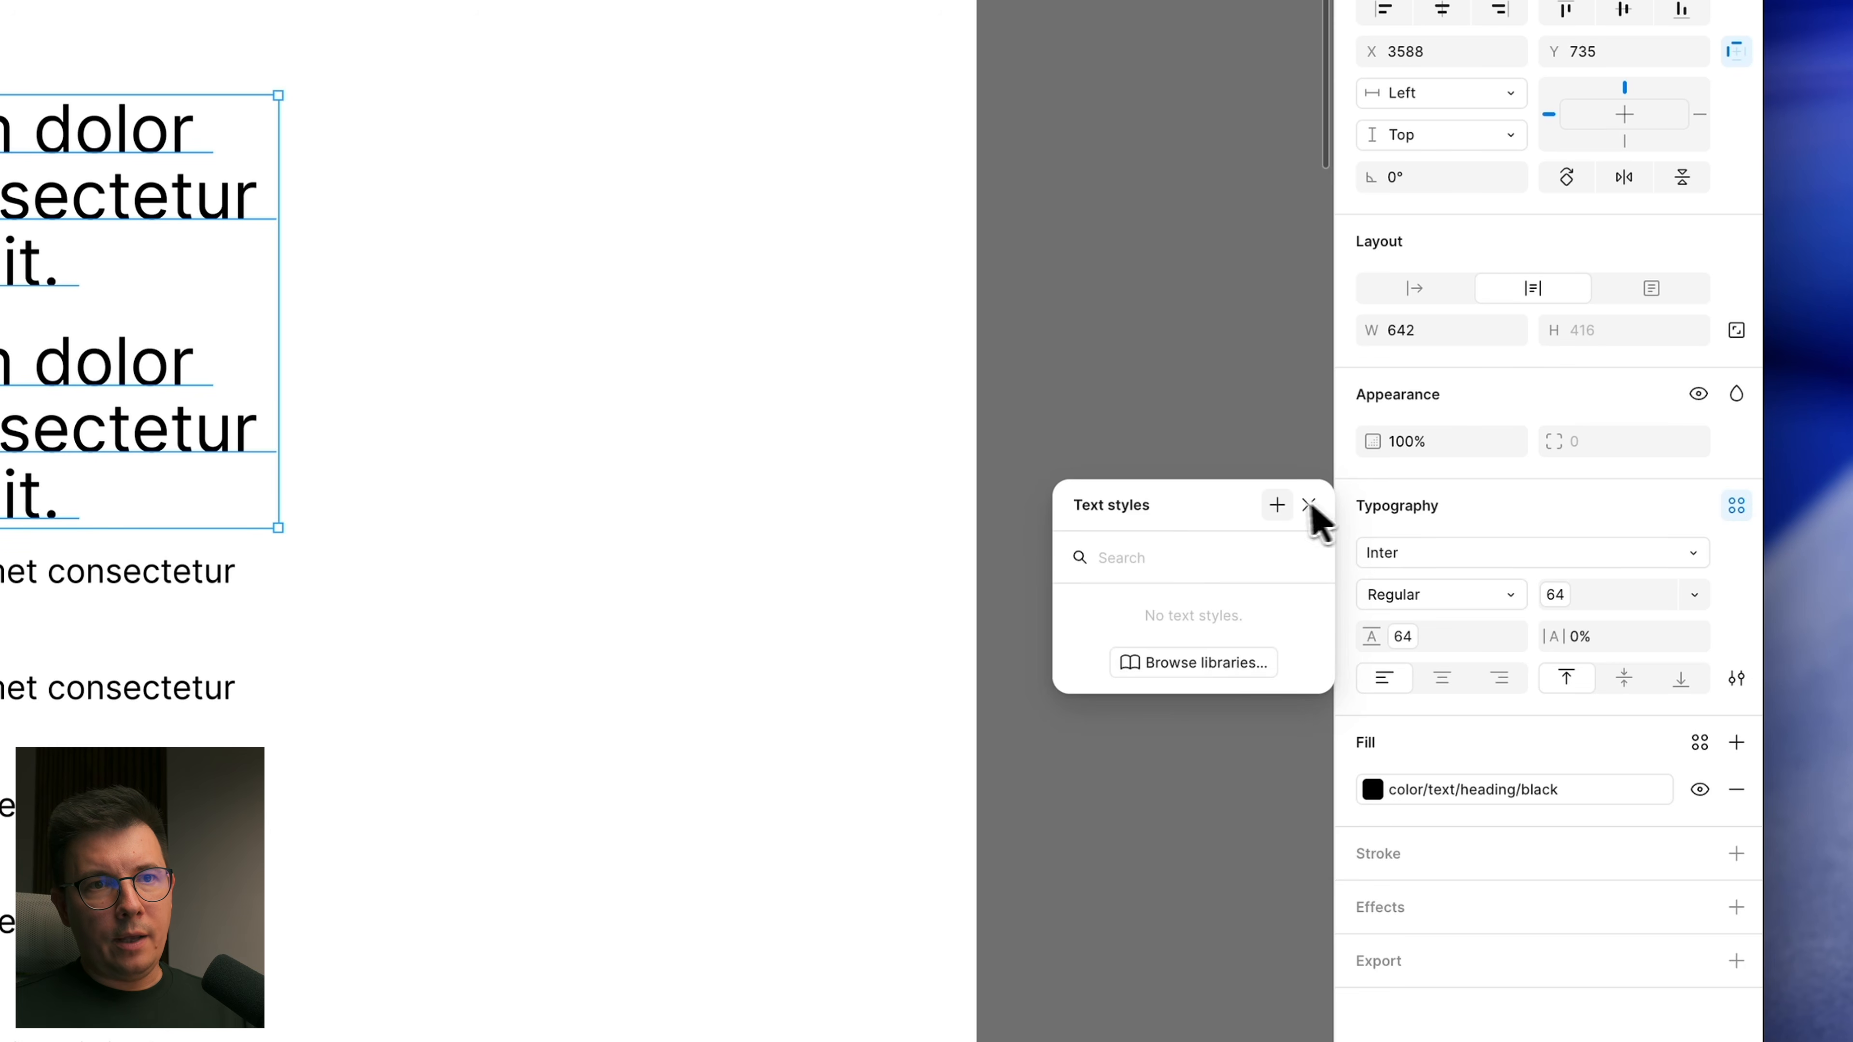
pyautogui.click(1279, 506)
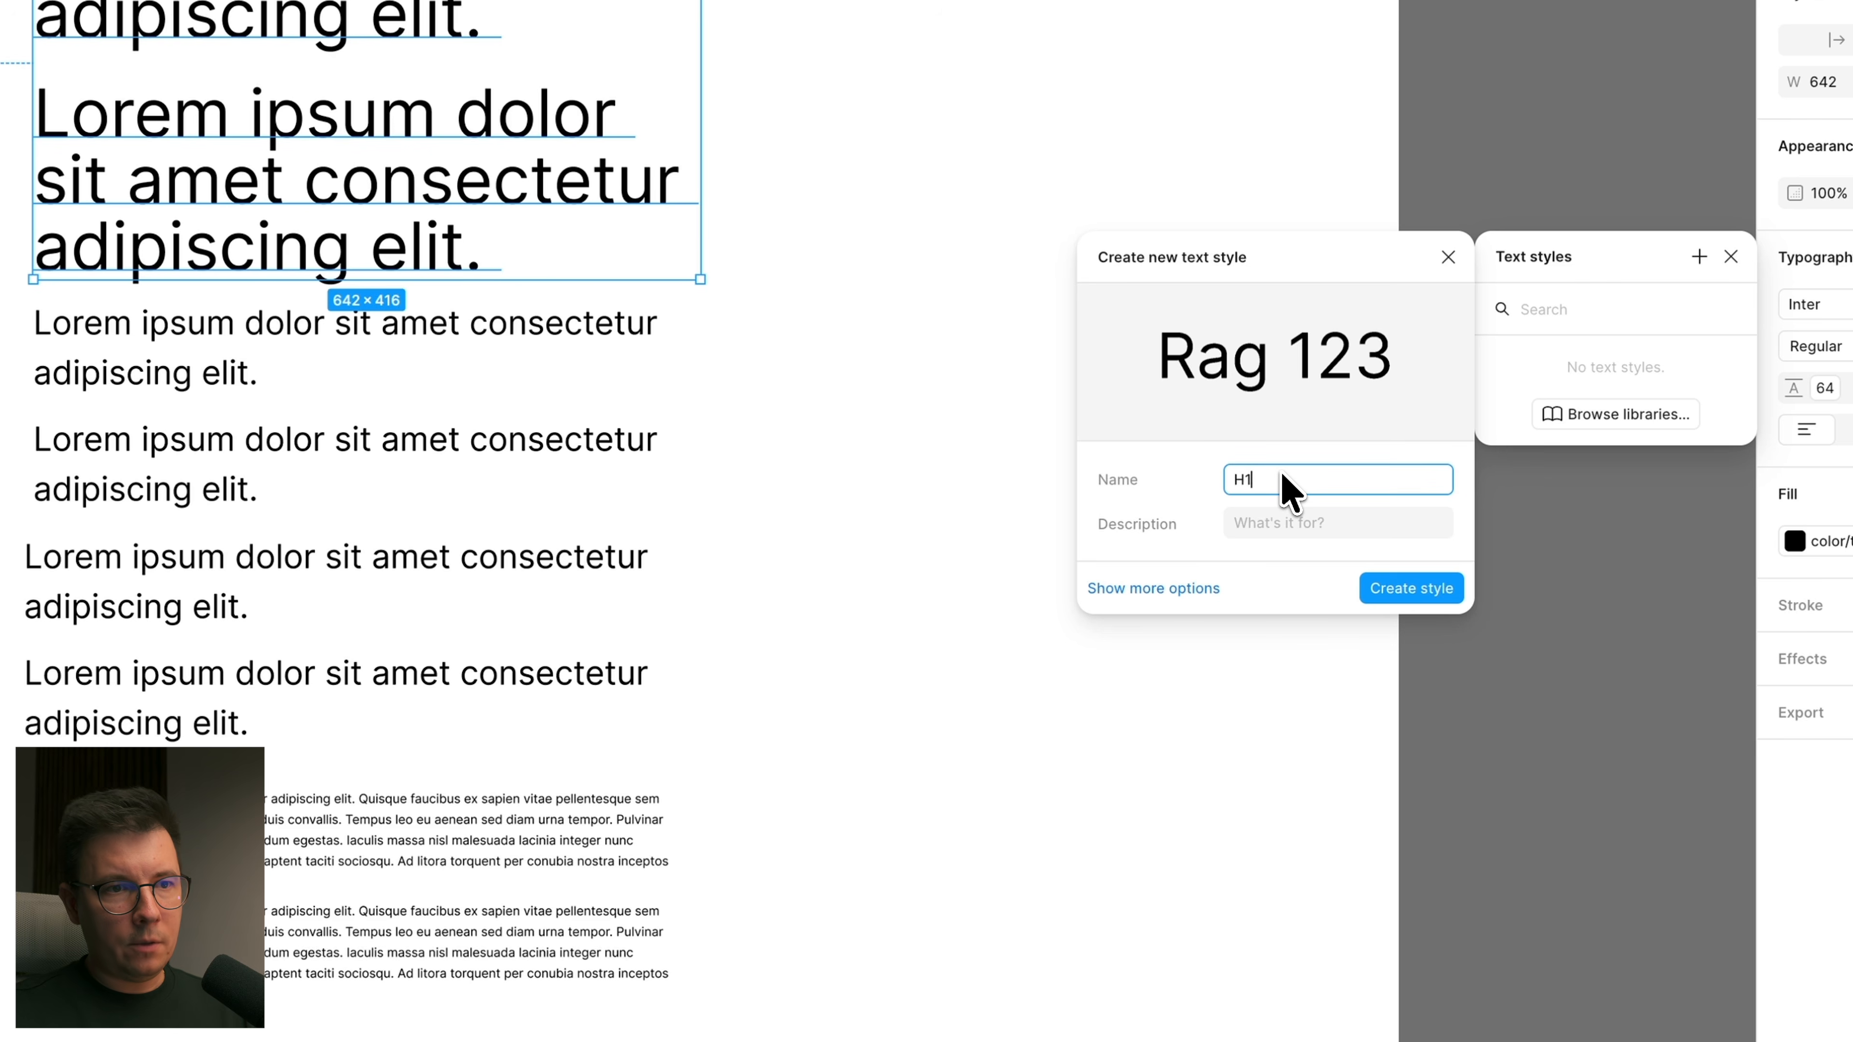
pyautogui.click(1176, 590)
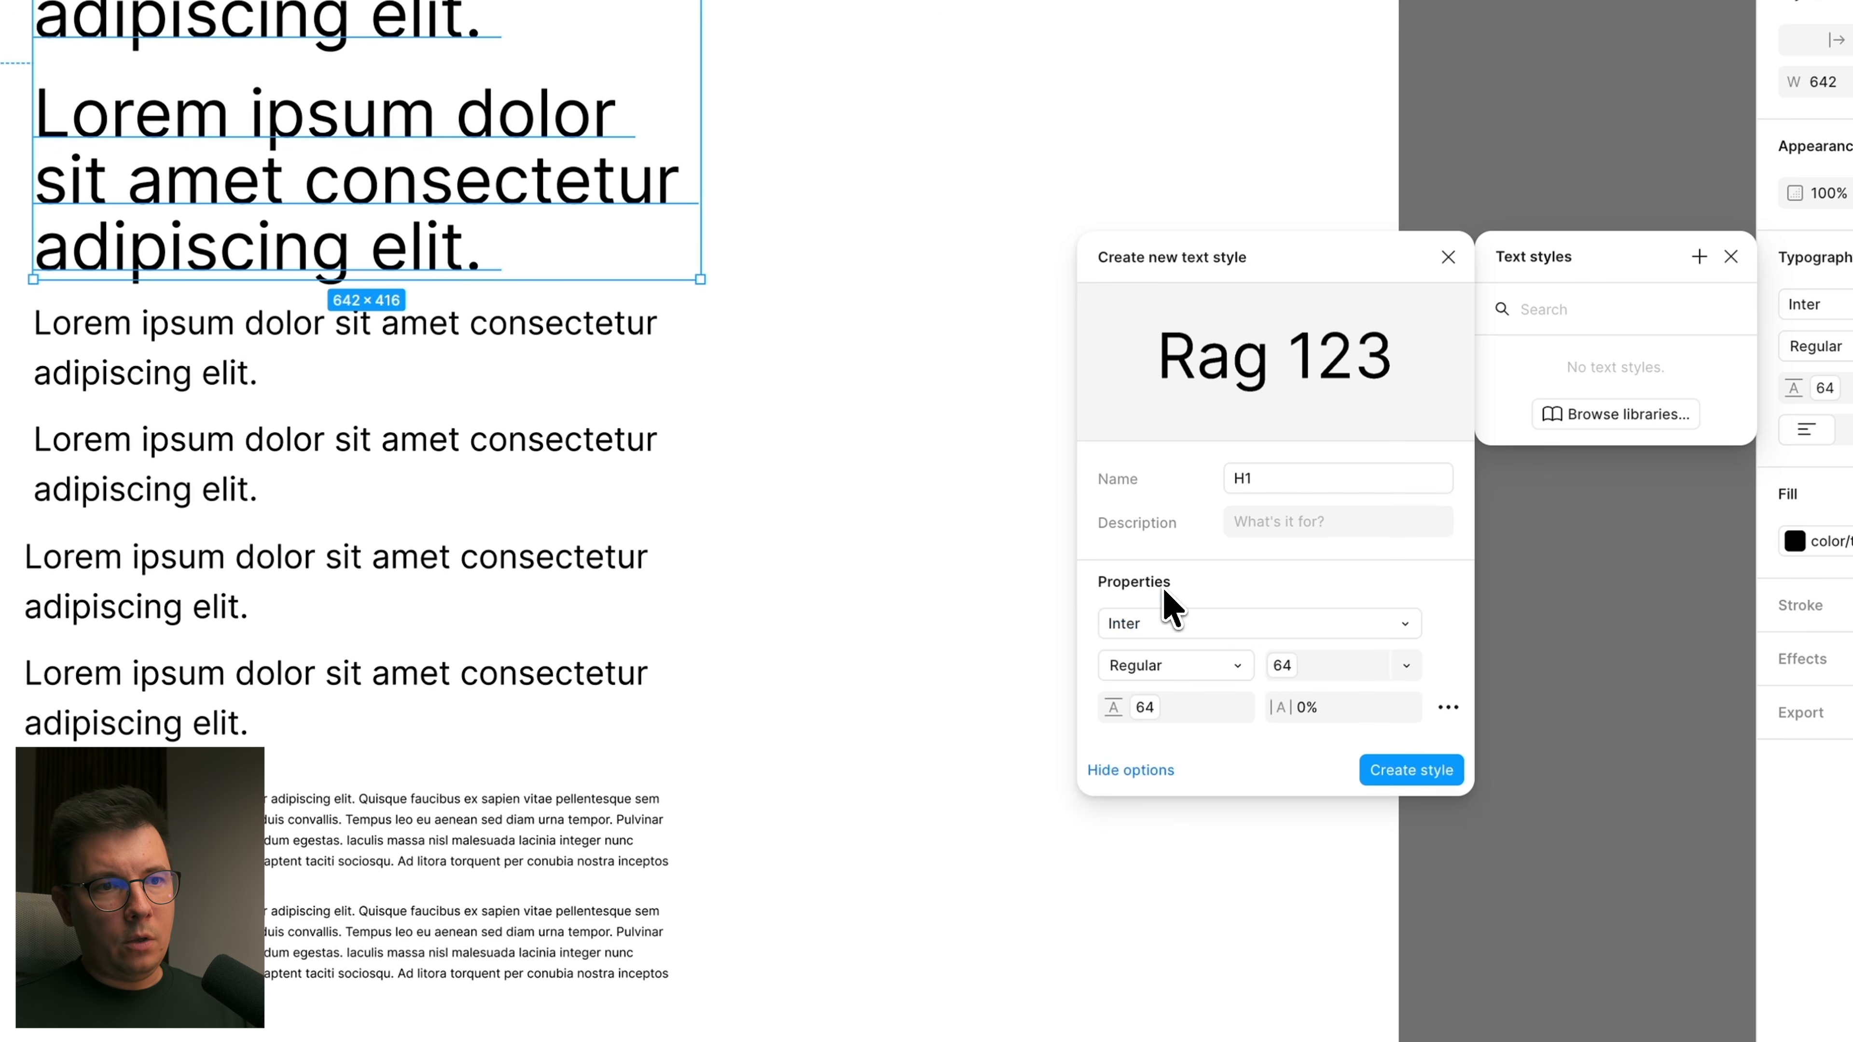
pyautogui.click(1260, 637)
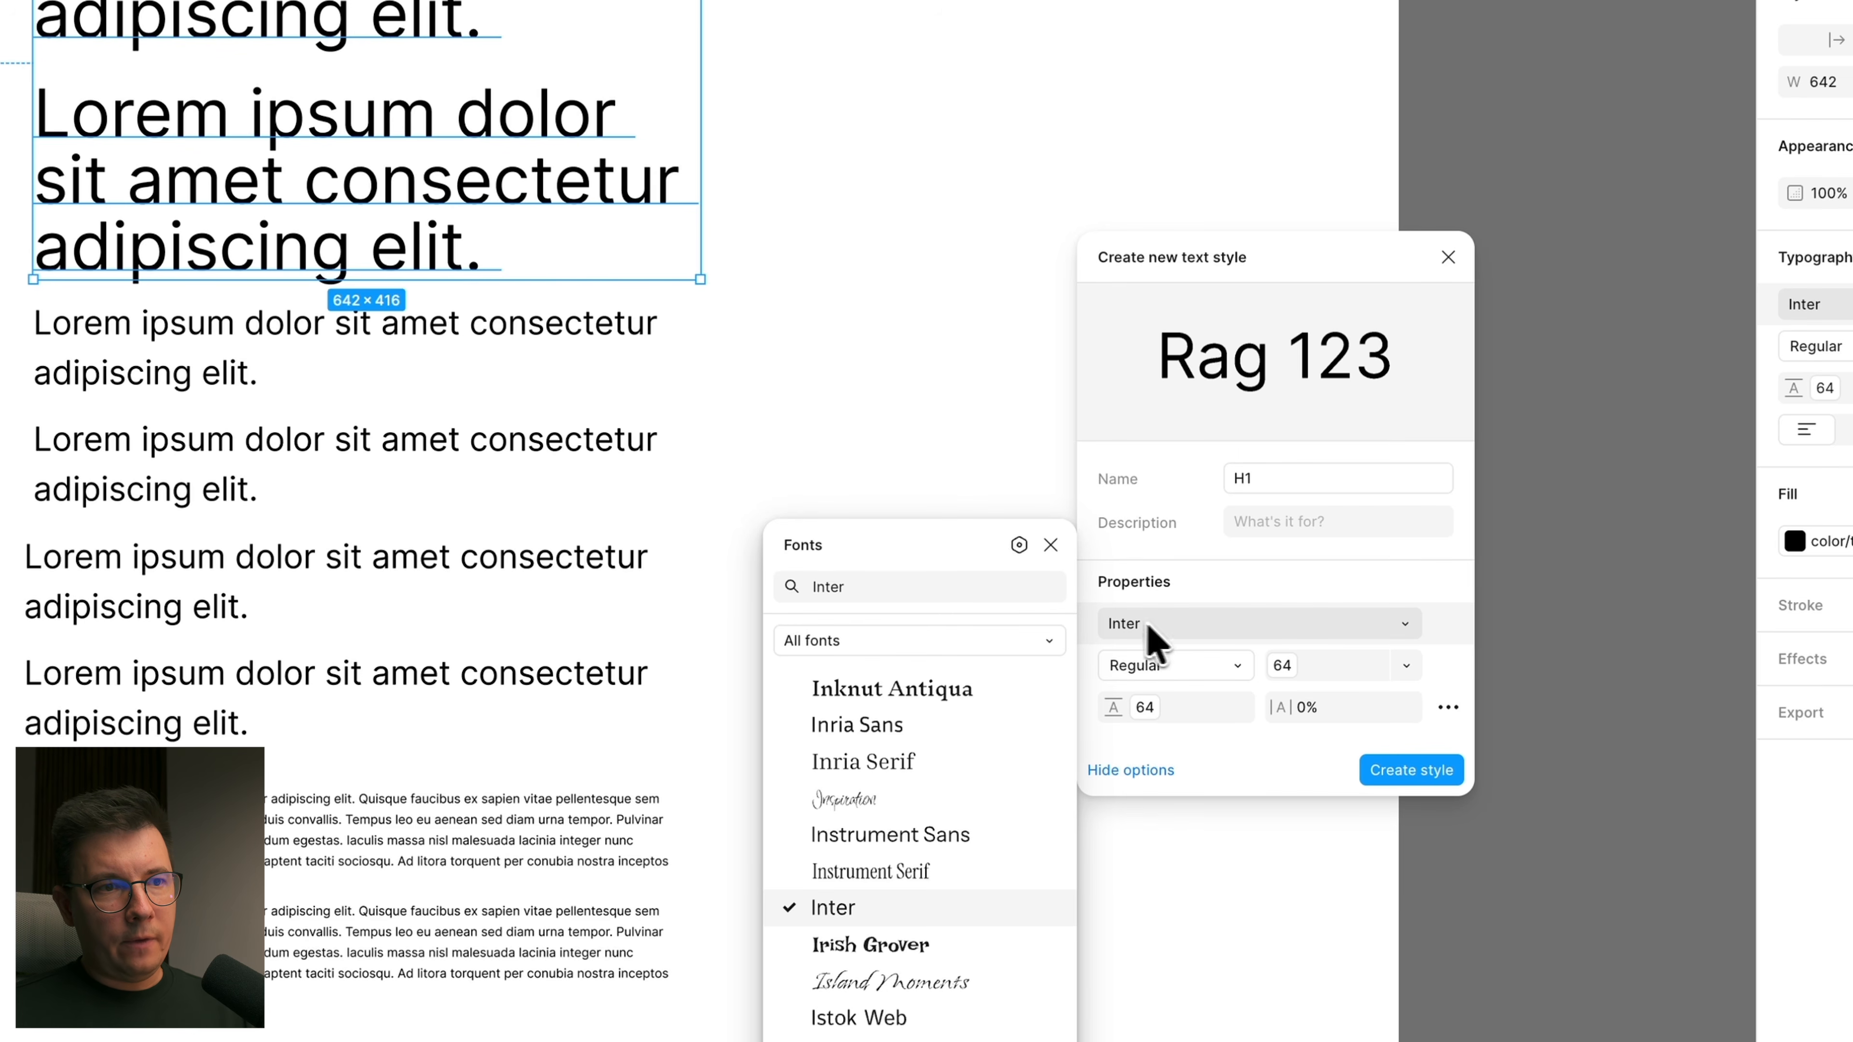
pyautogui.click(1020, 548)
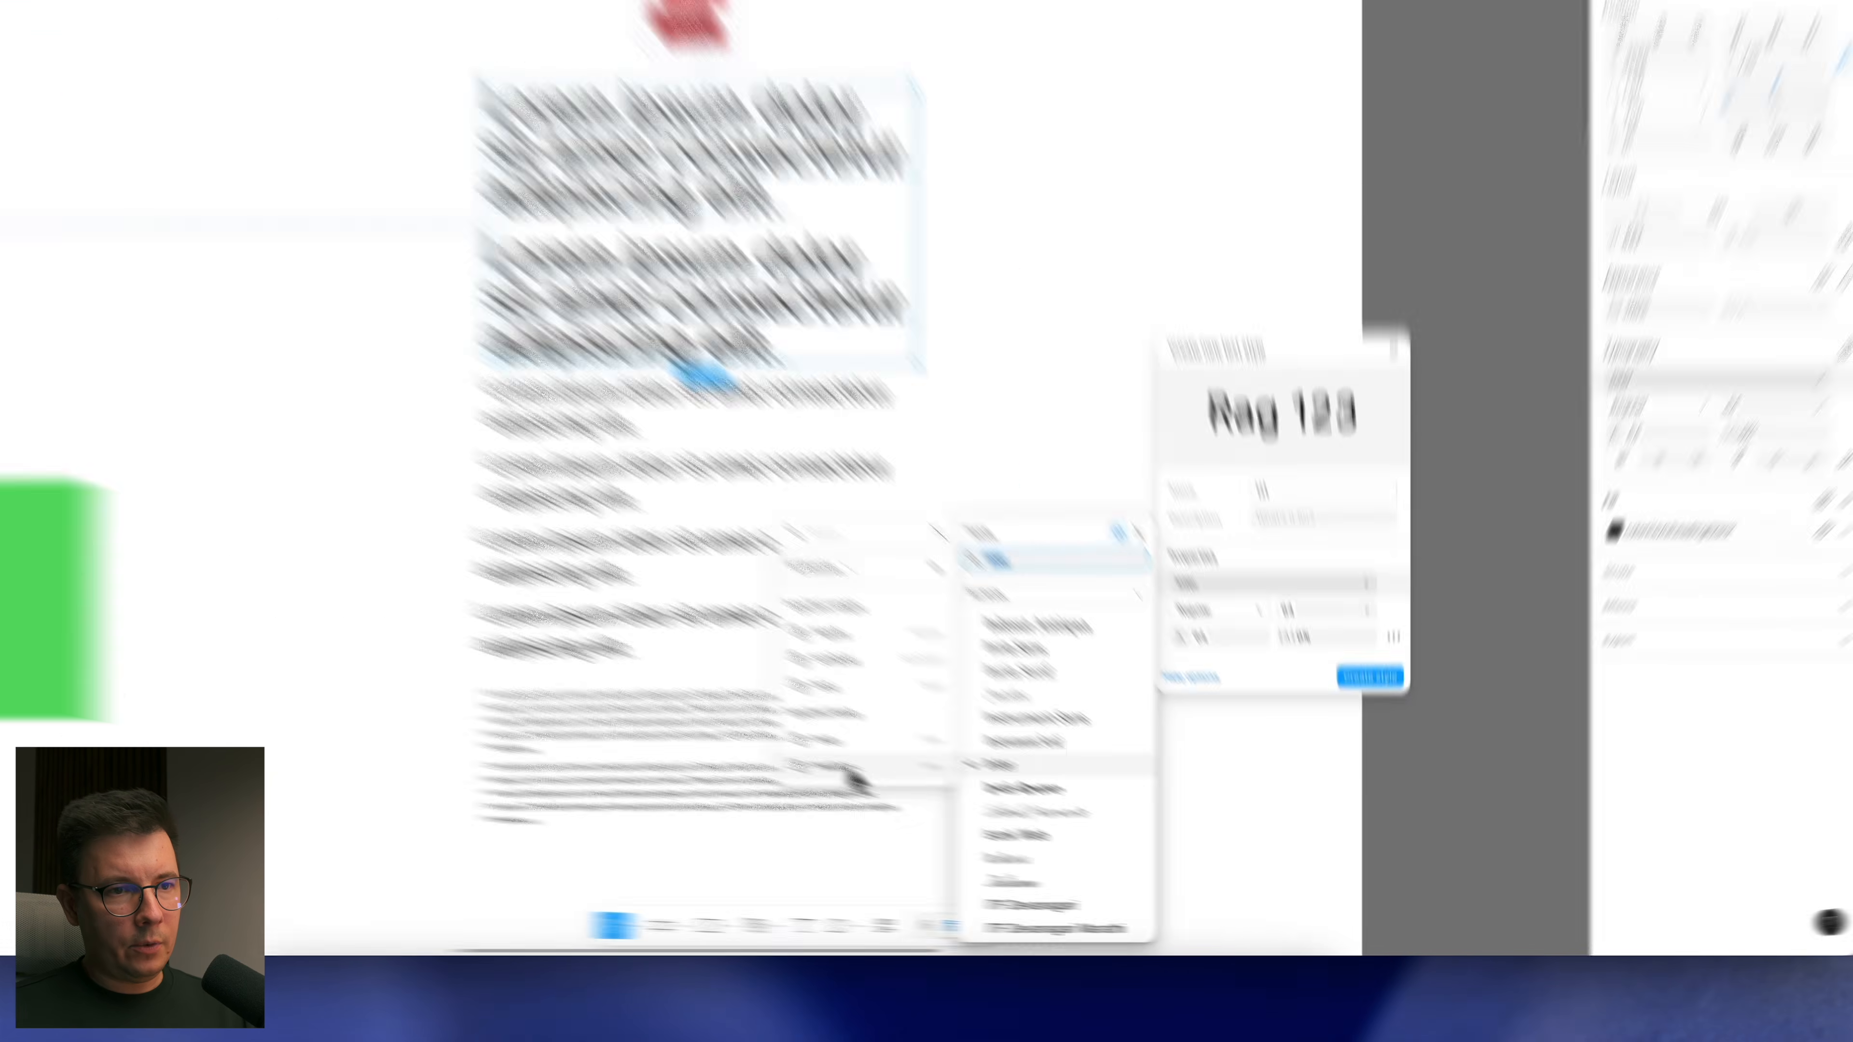
pyautogui.click(958, 807)
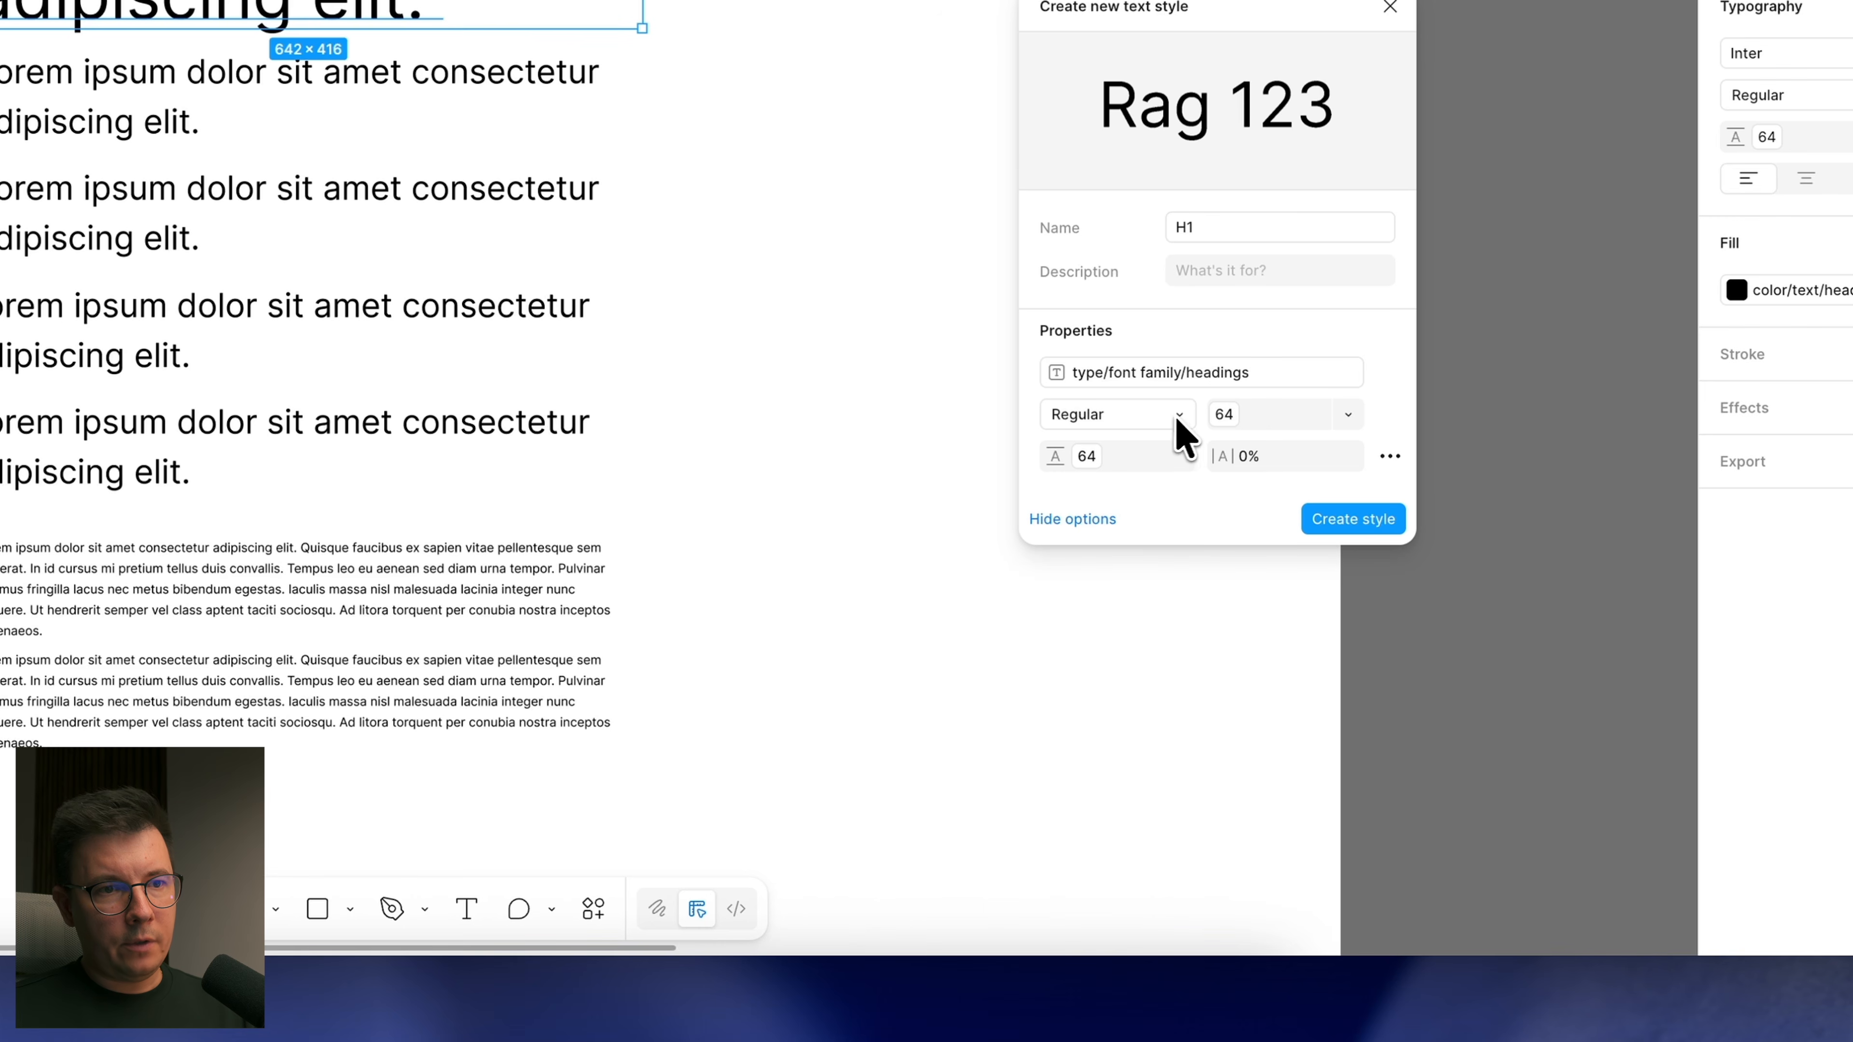
# Step: Bind the new H1 text style's font weight to the type/font weight variable semibold
pyautogui.click(1187, 429)
pyautogui.scroll(-2, 1183, 751)
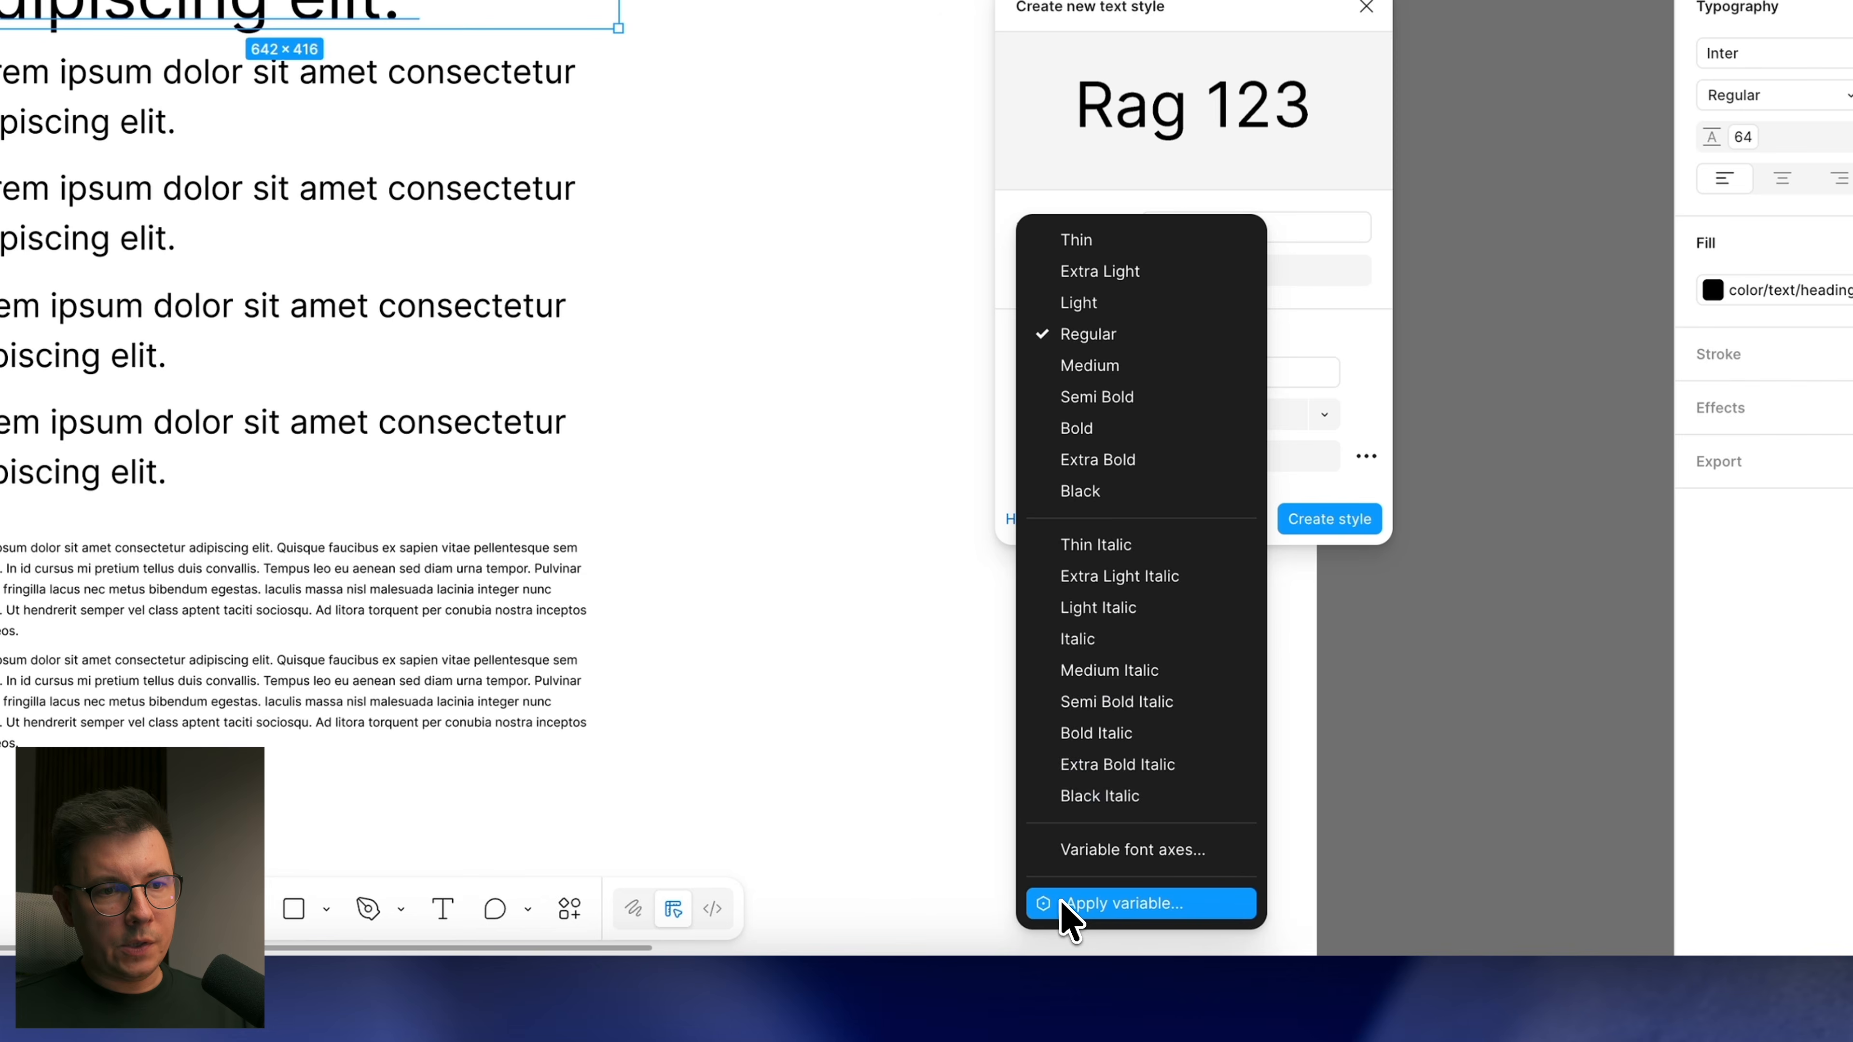
pyautogui.click(1122, 904)
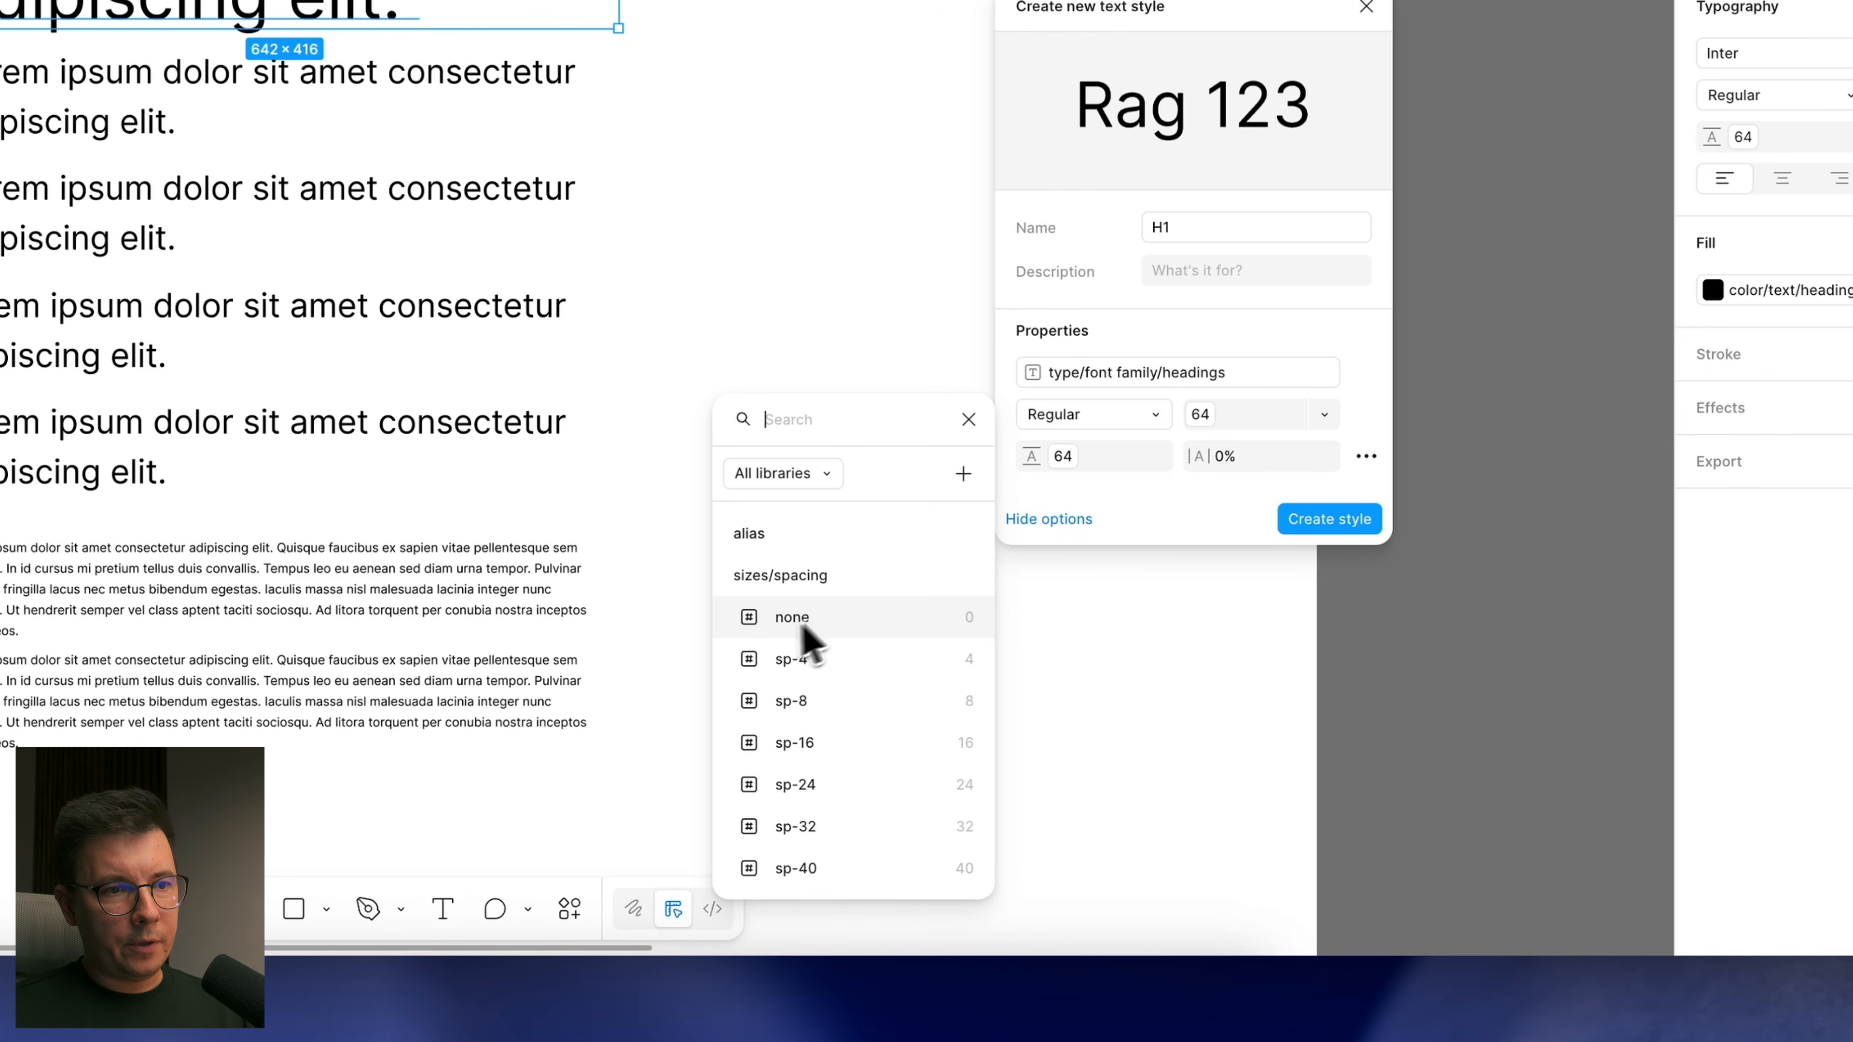
pyautogui.scroll(-2, 818, 600)
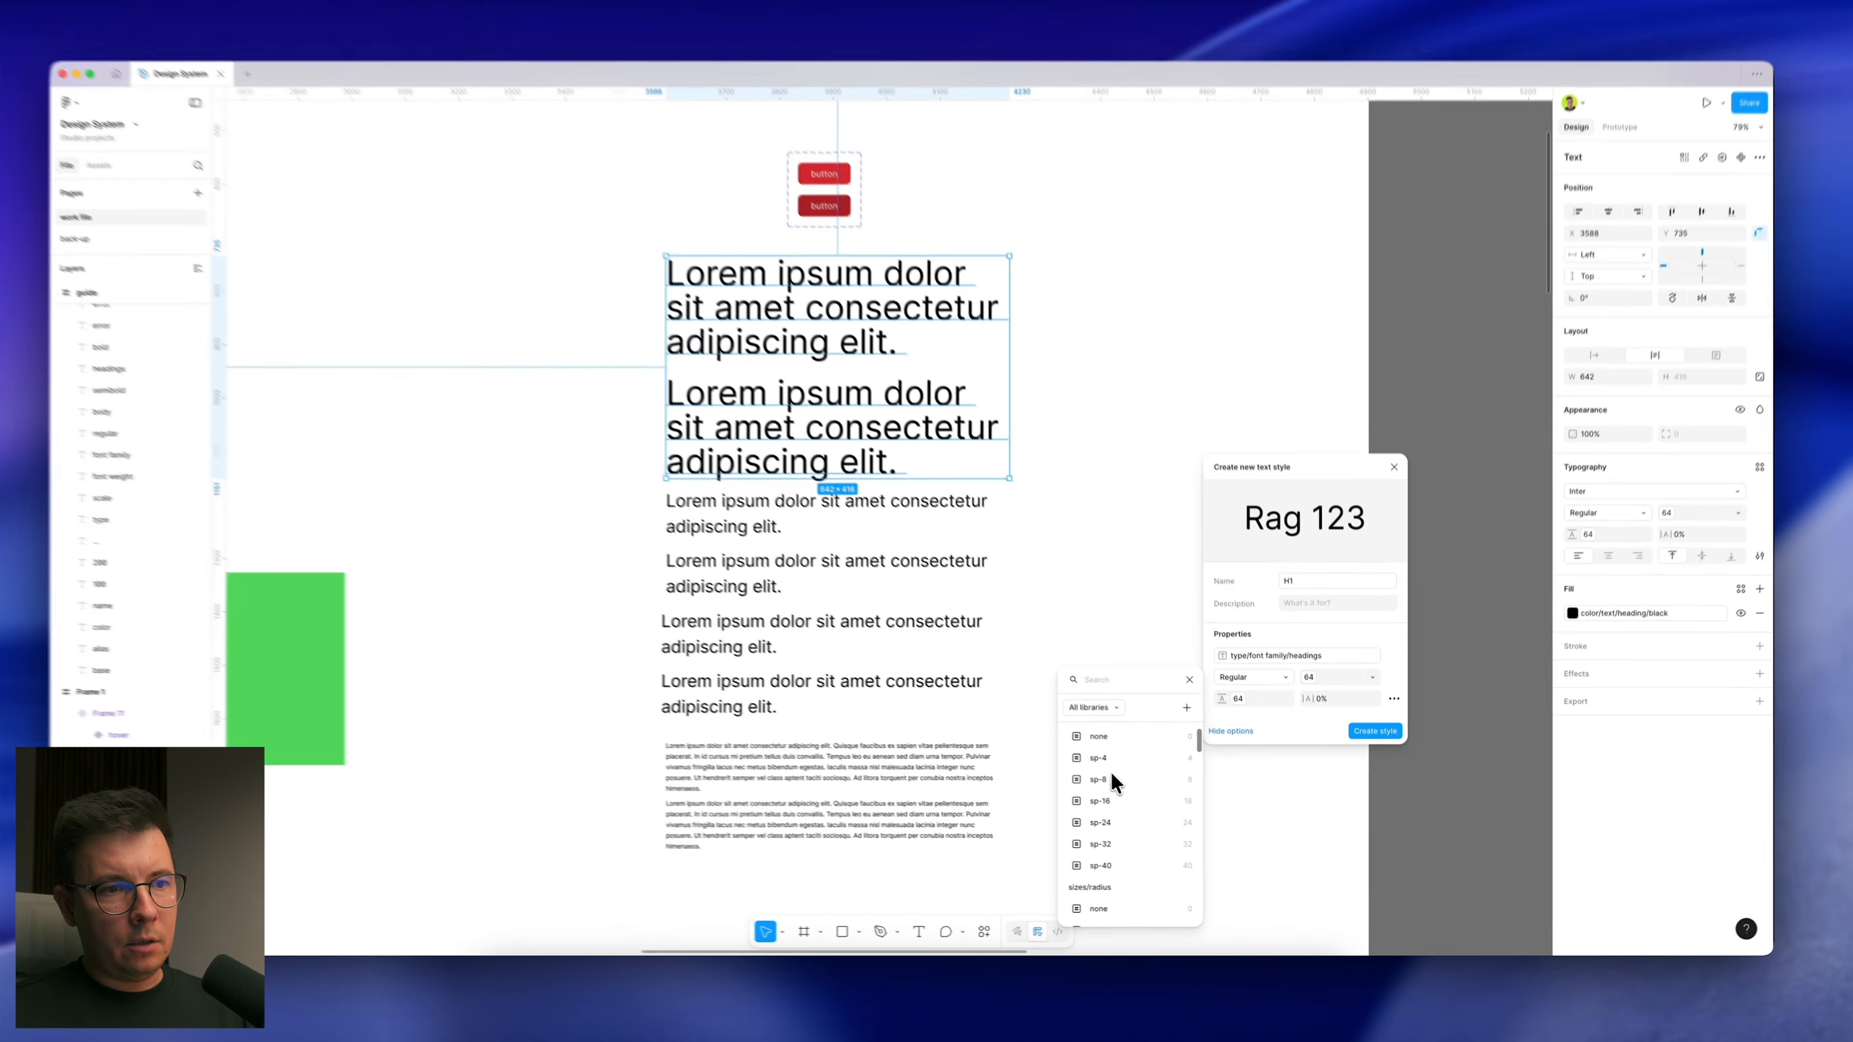
pyautogui.scroll(-3, 1116, 777)
pyautogui.scroll(3, 1119, 772)
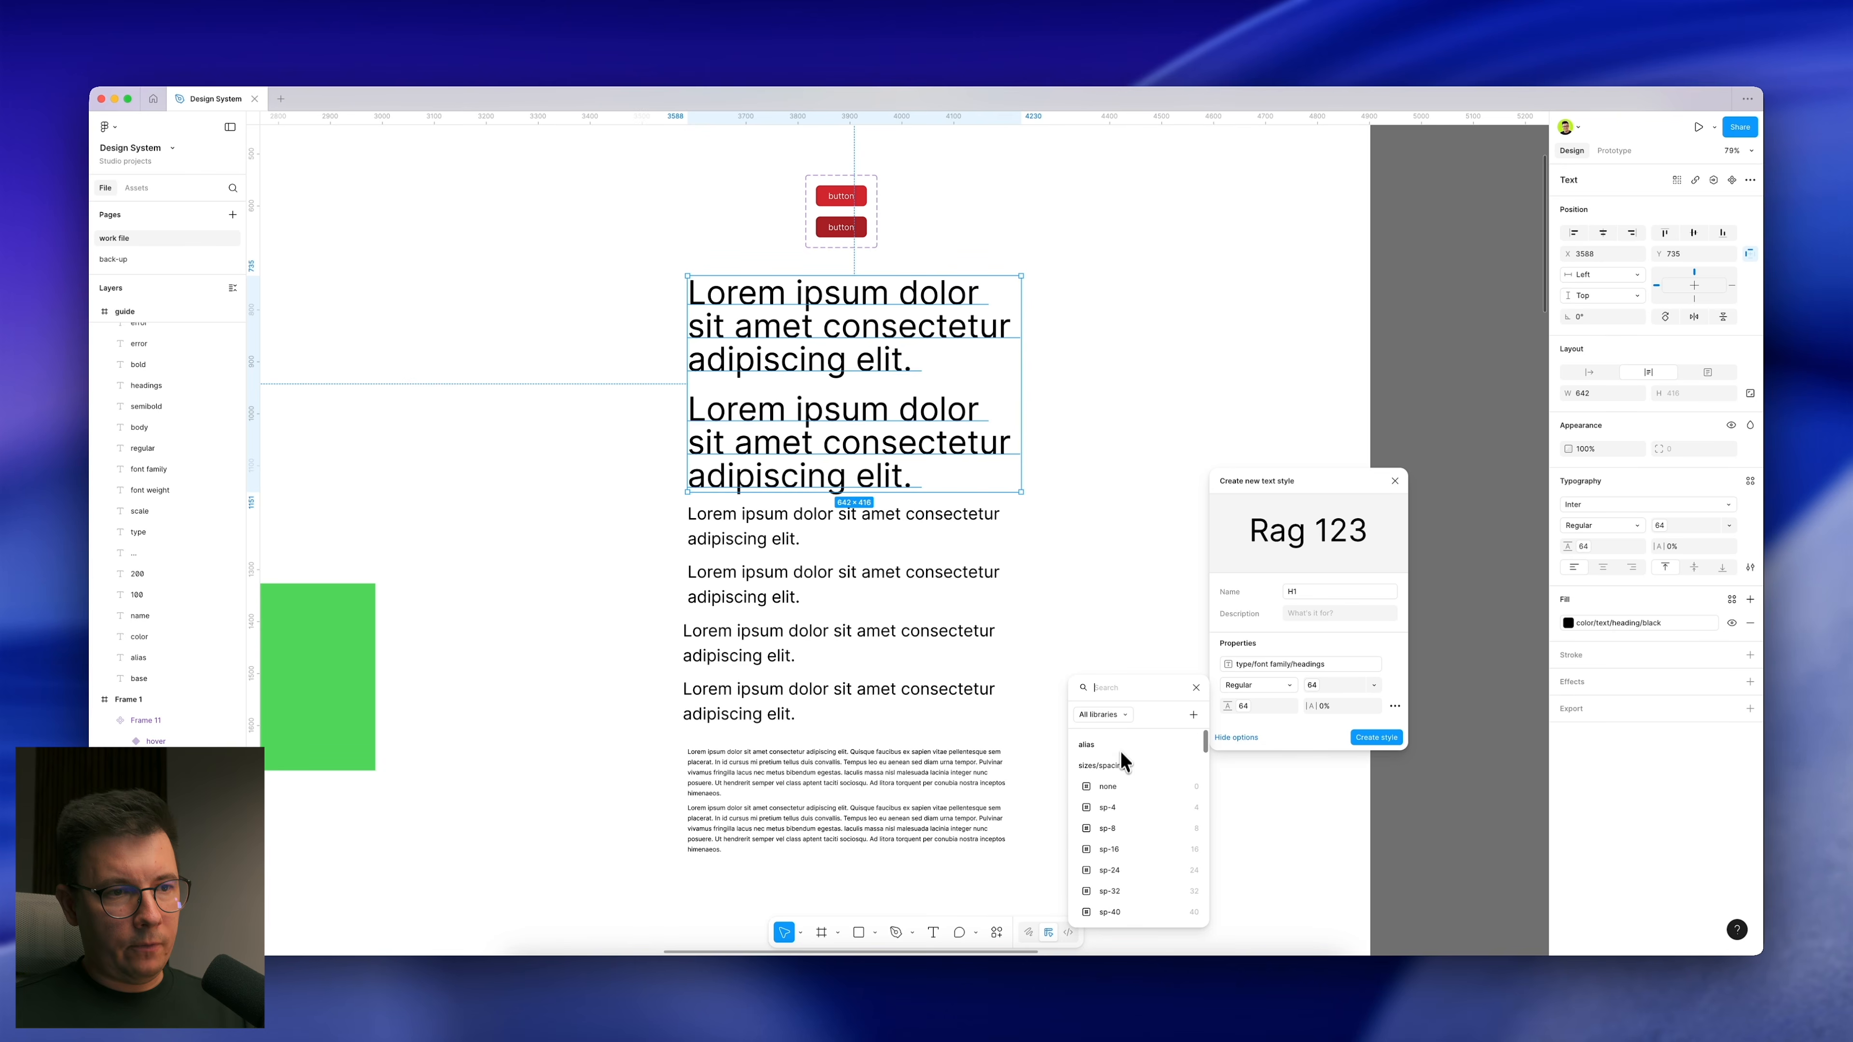
pyautogui.write('ty')
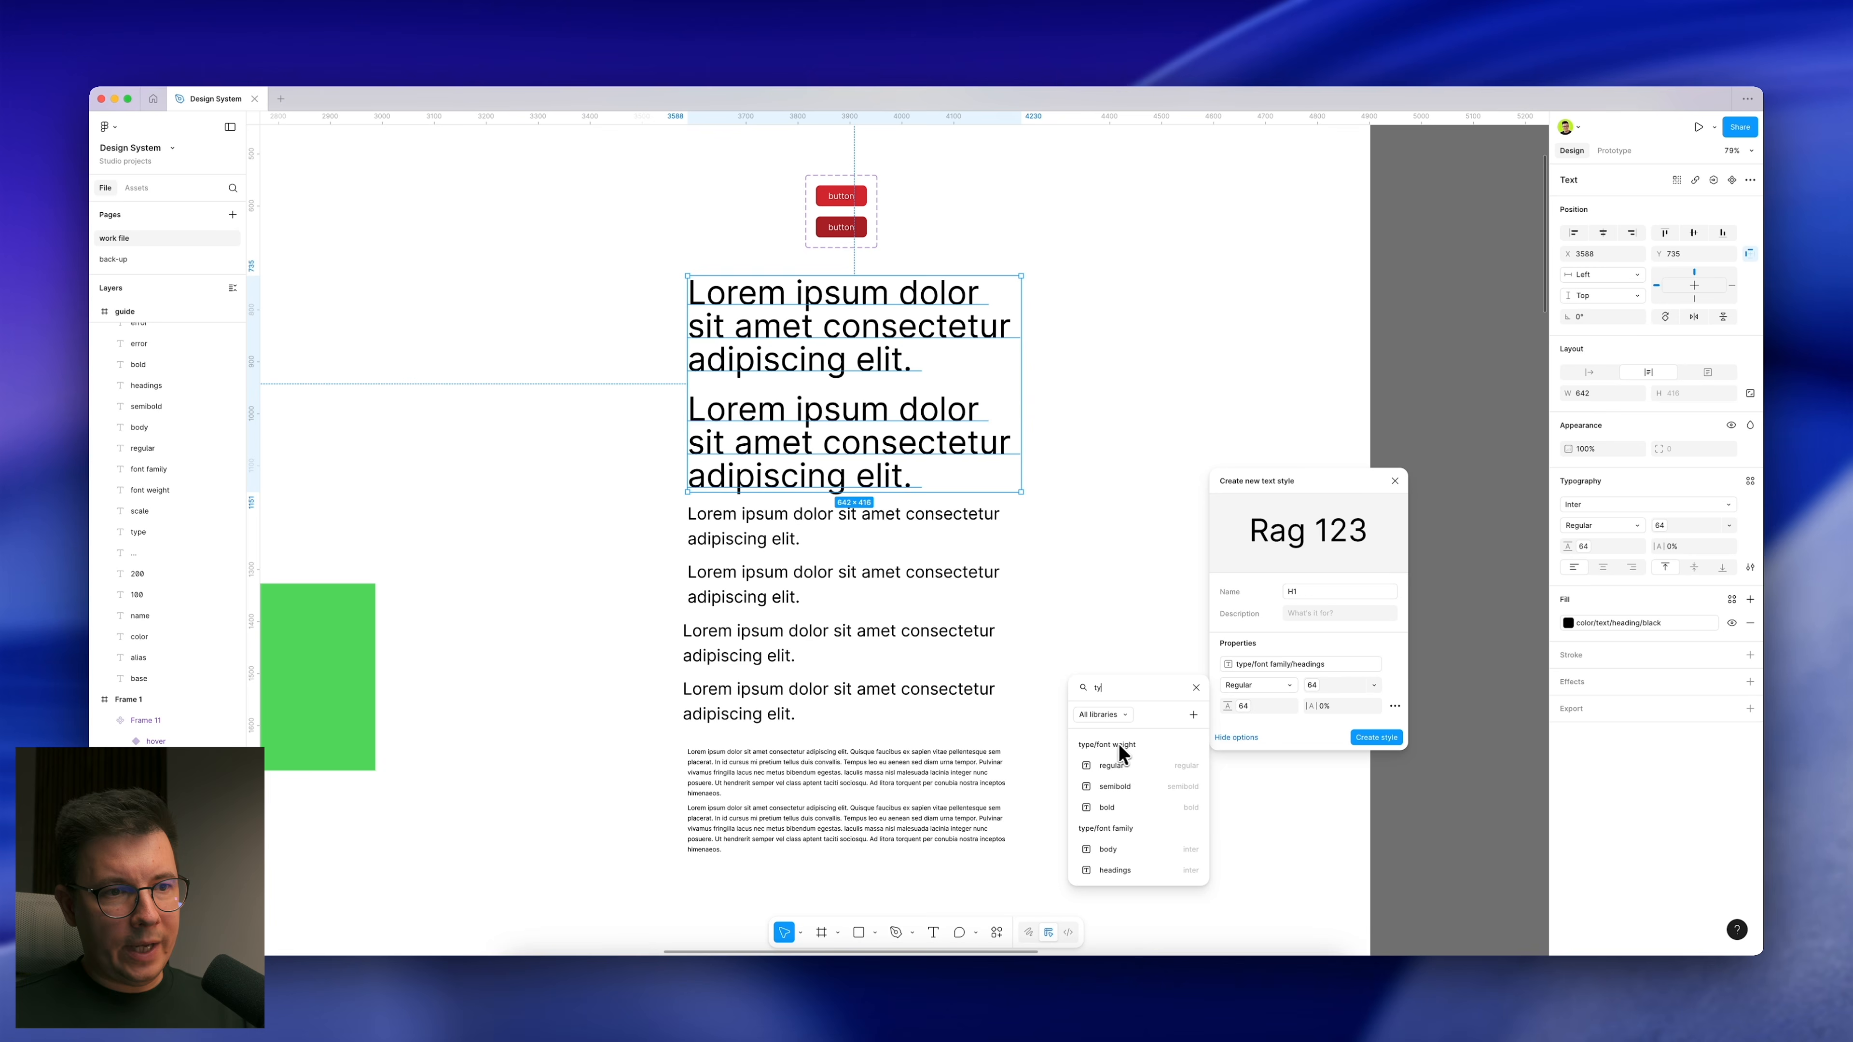
pyautogui.click(1115, 788)
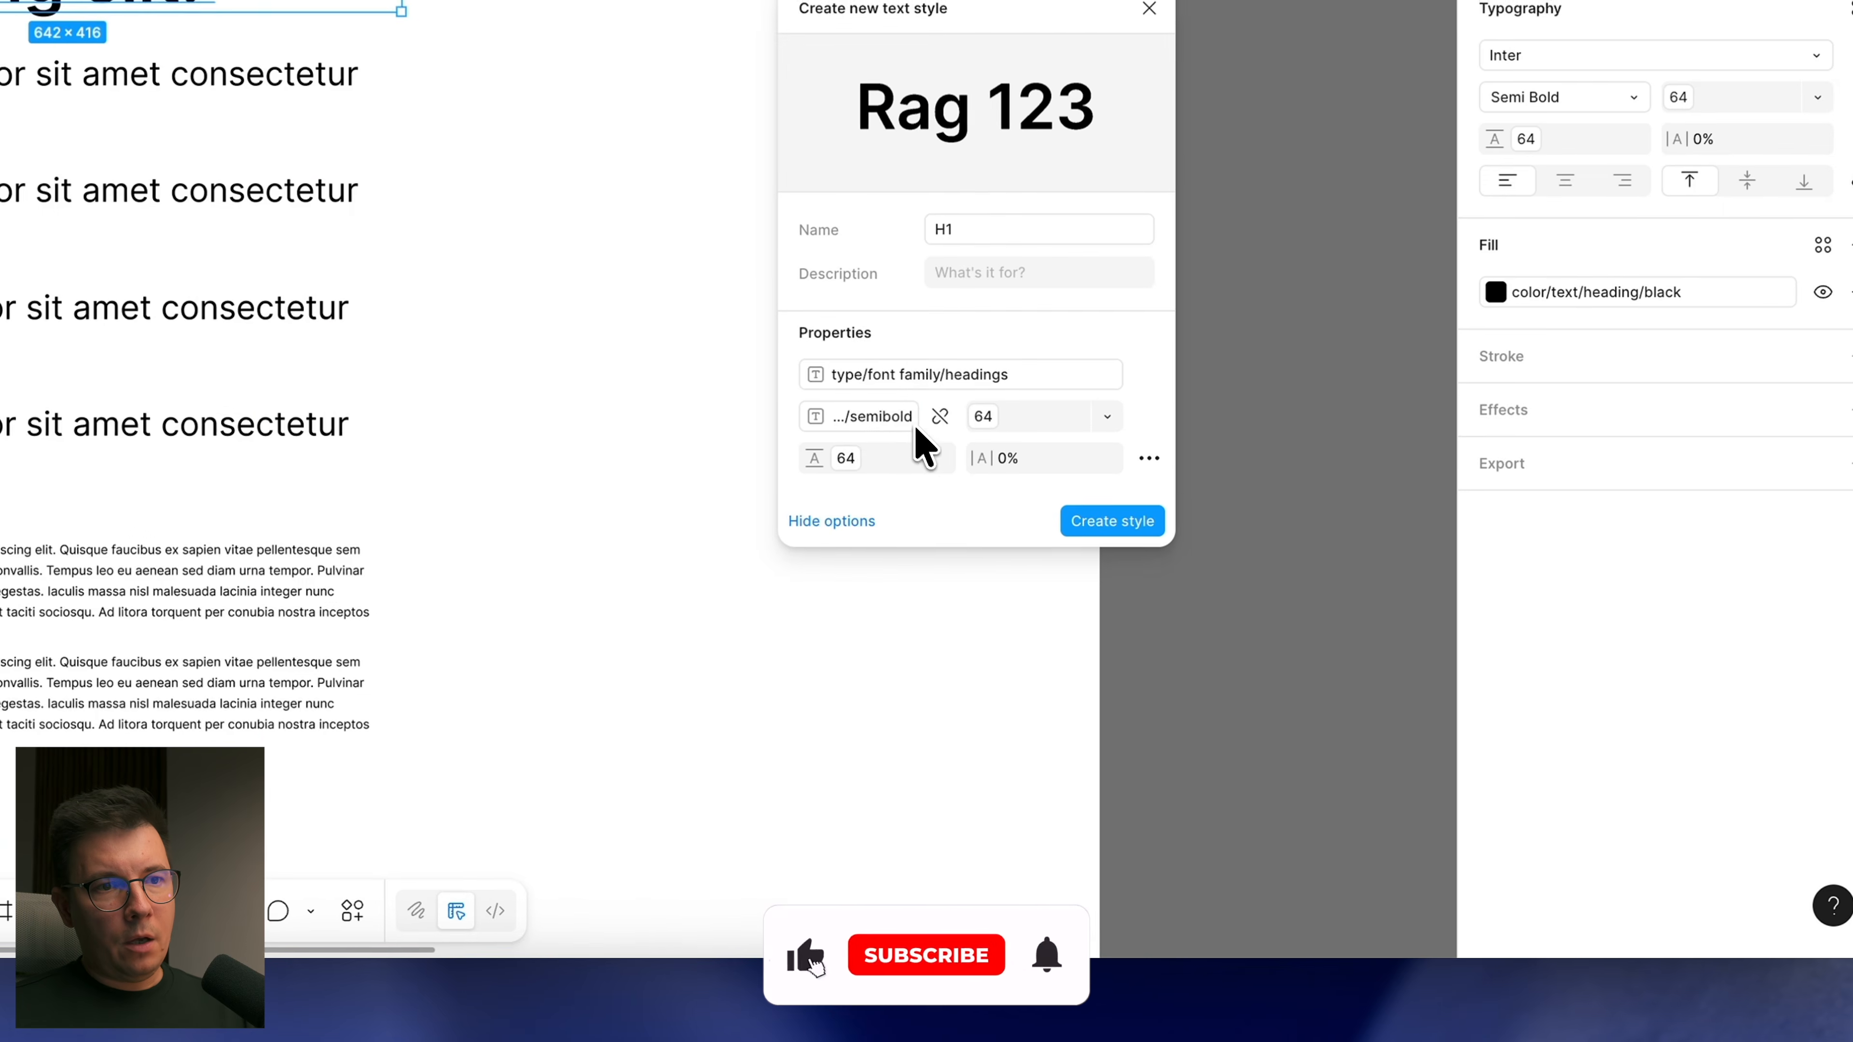
# Step: Switch the font weight variable of the new H1 text style to type/font weight/bold
pyautogui.click(855, 413)
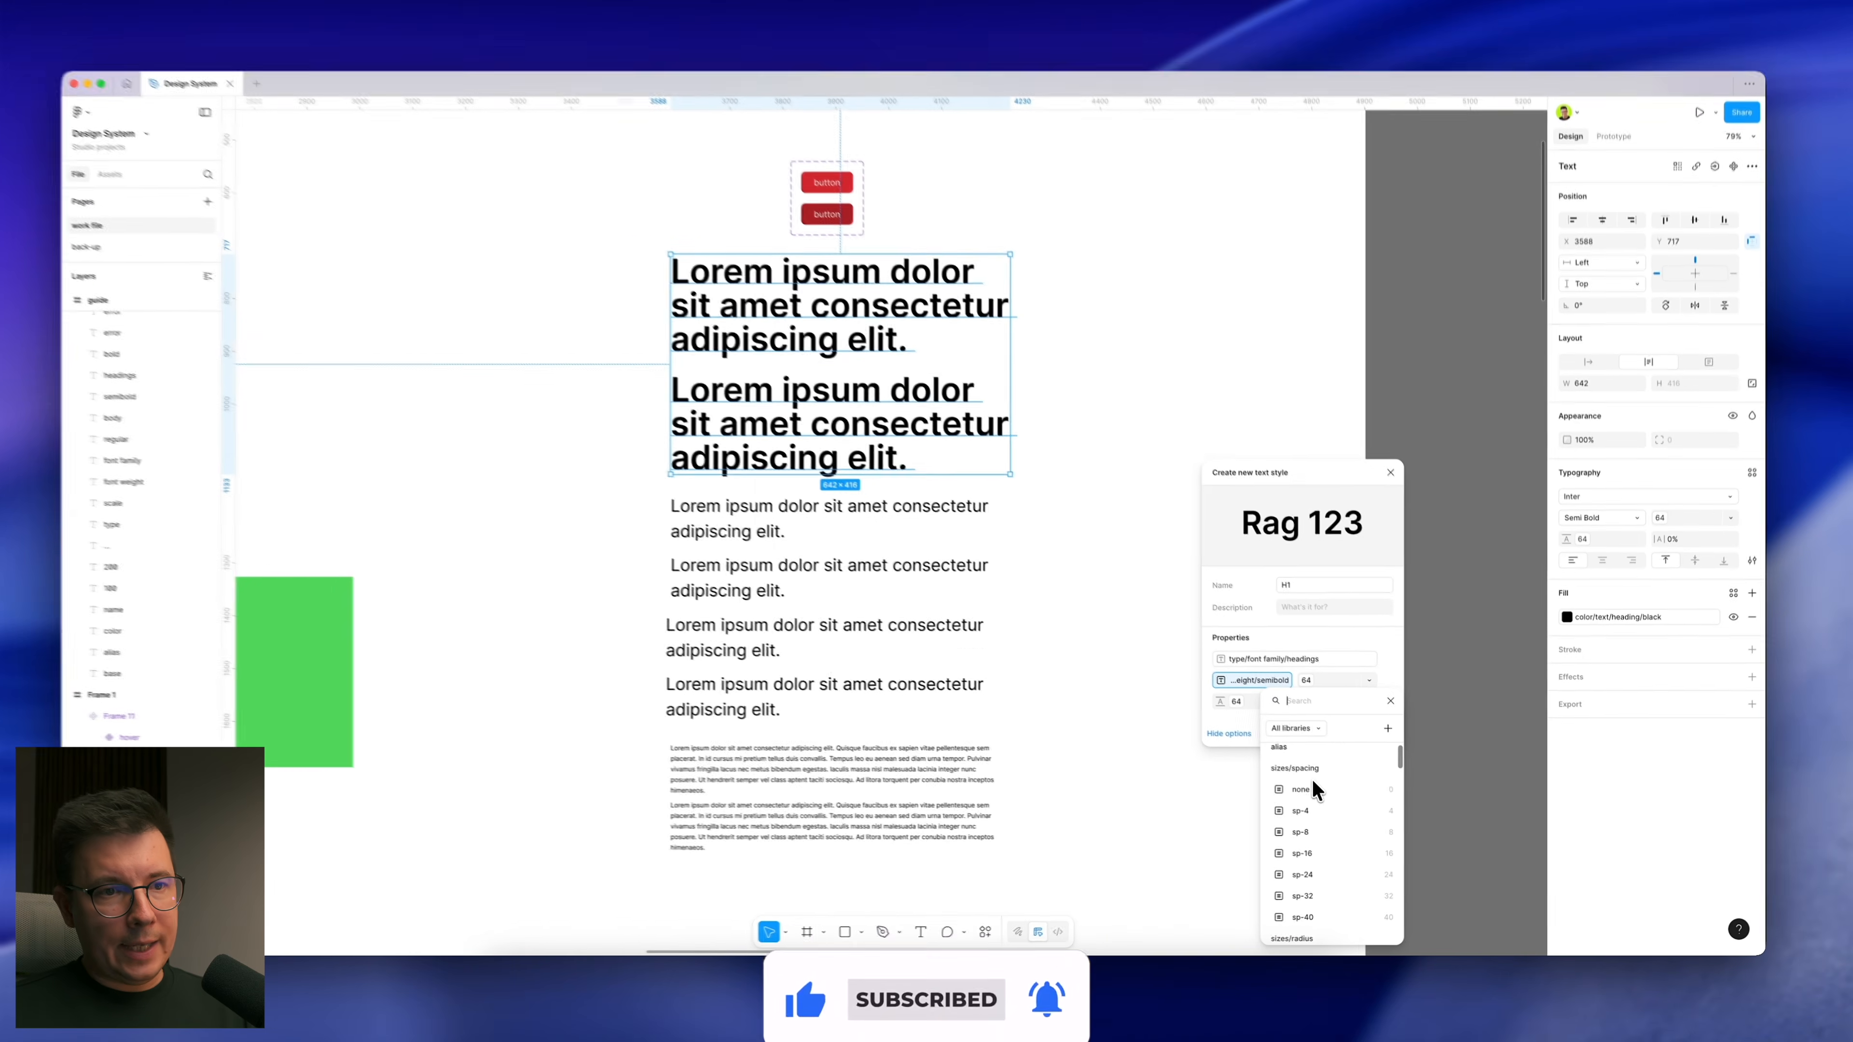
pyautogui.write('ty')
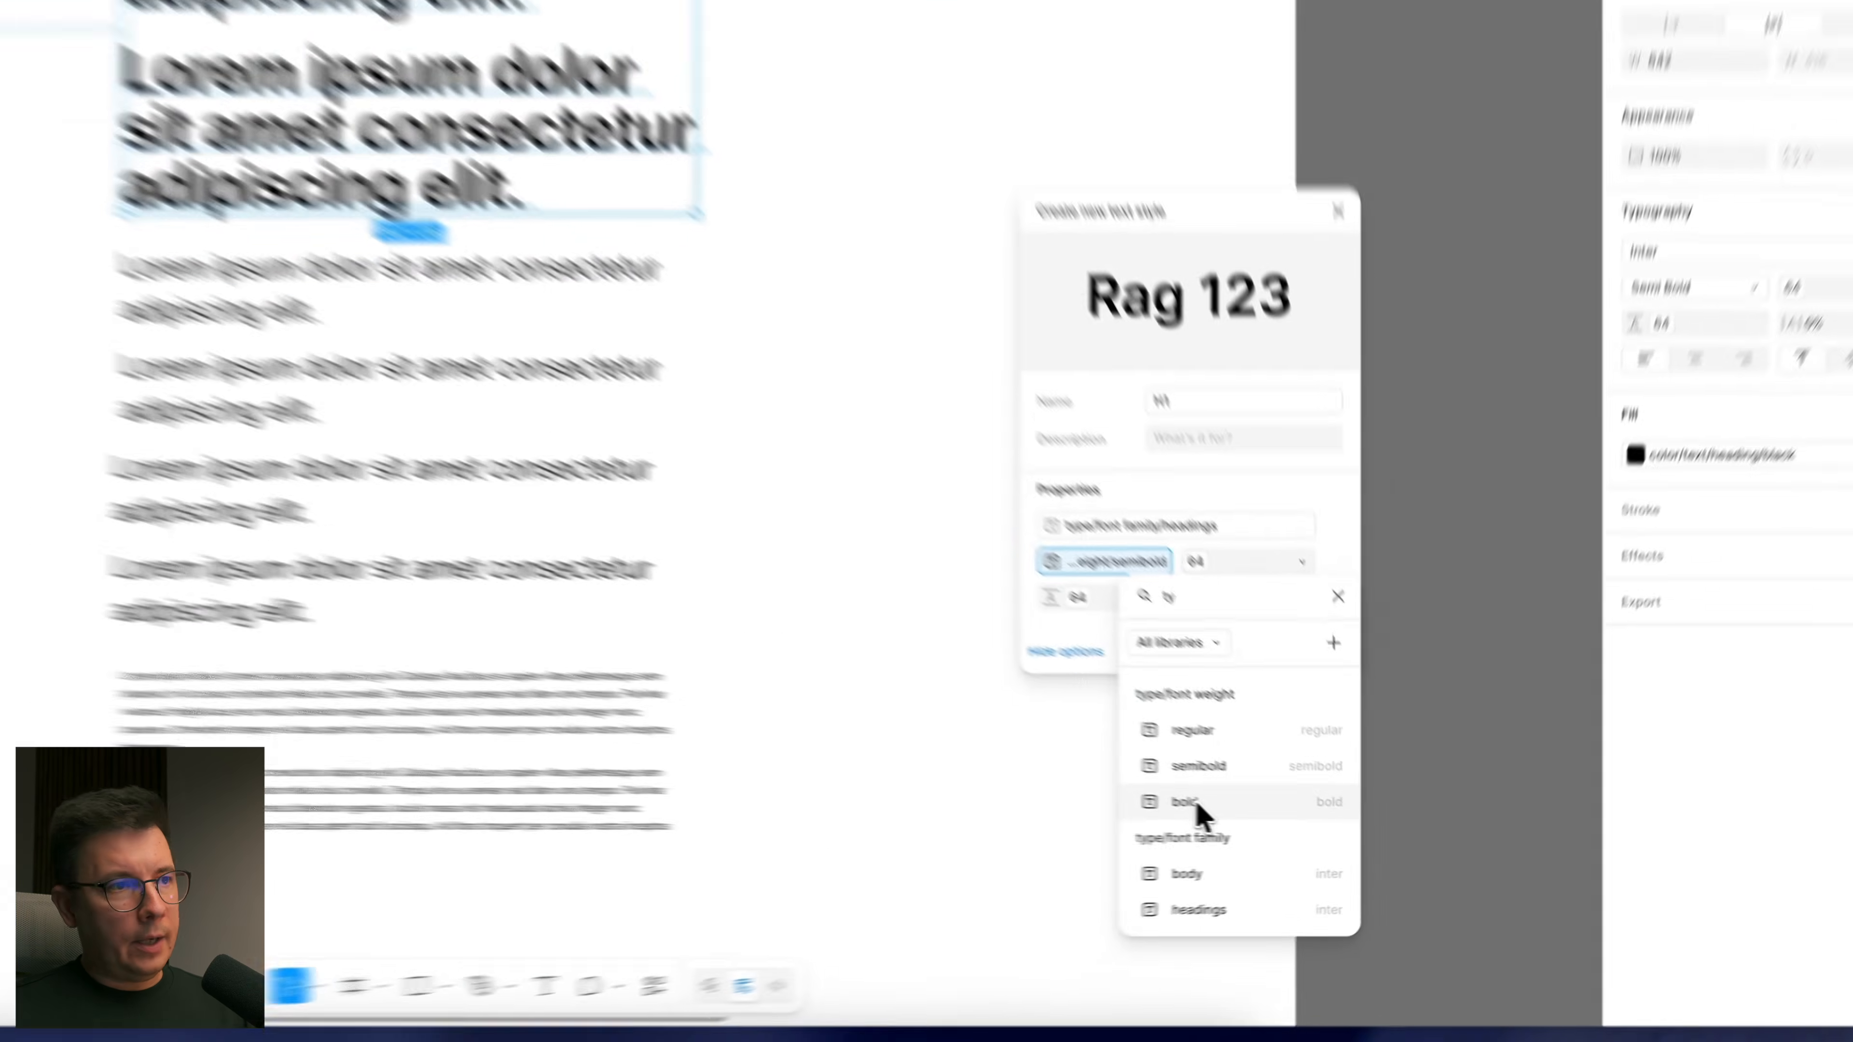
pyautogui.click(1306, 825)
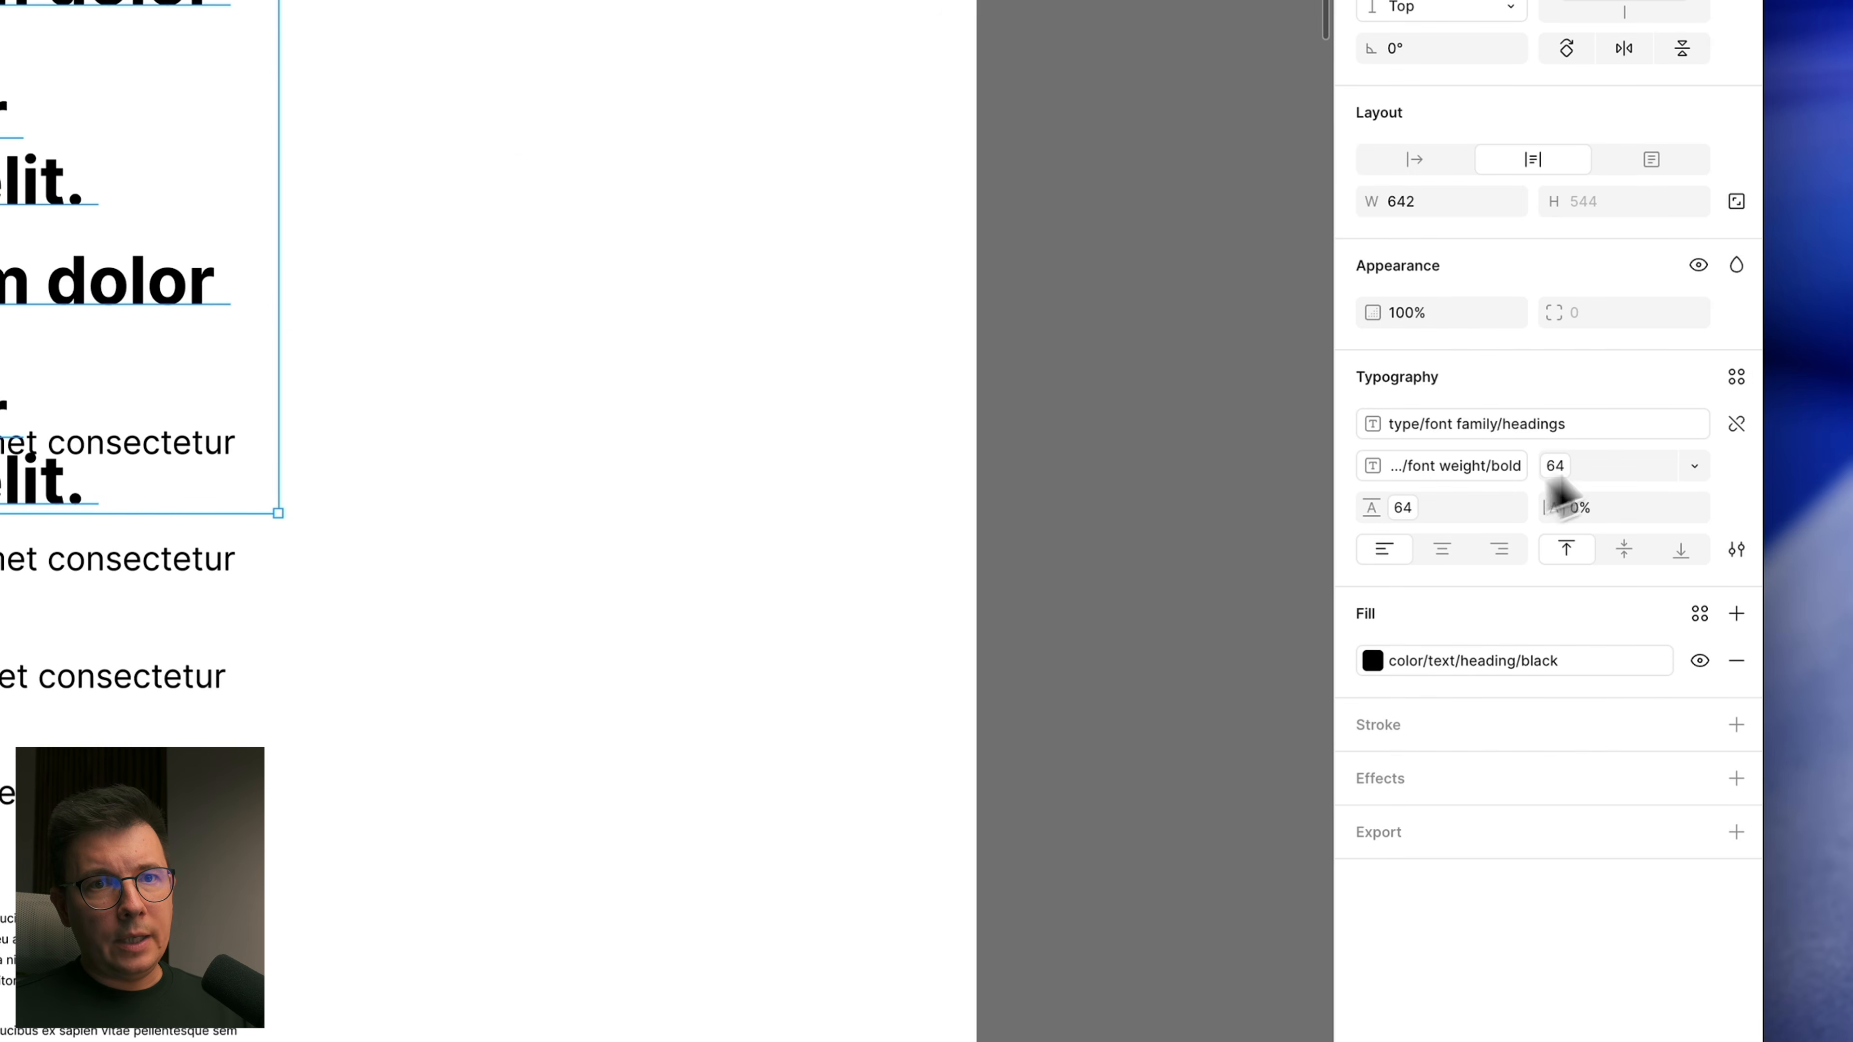
# Step: Create a text style named H1 from the heading, keeping its font family, bold weight, size and line height variables
pyautogui.click(1736, 377)
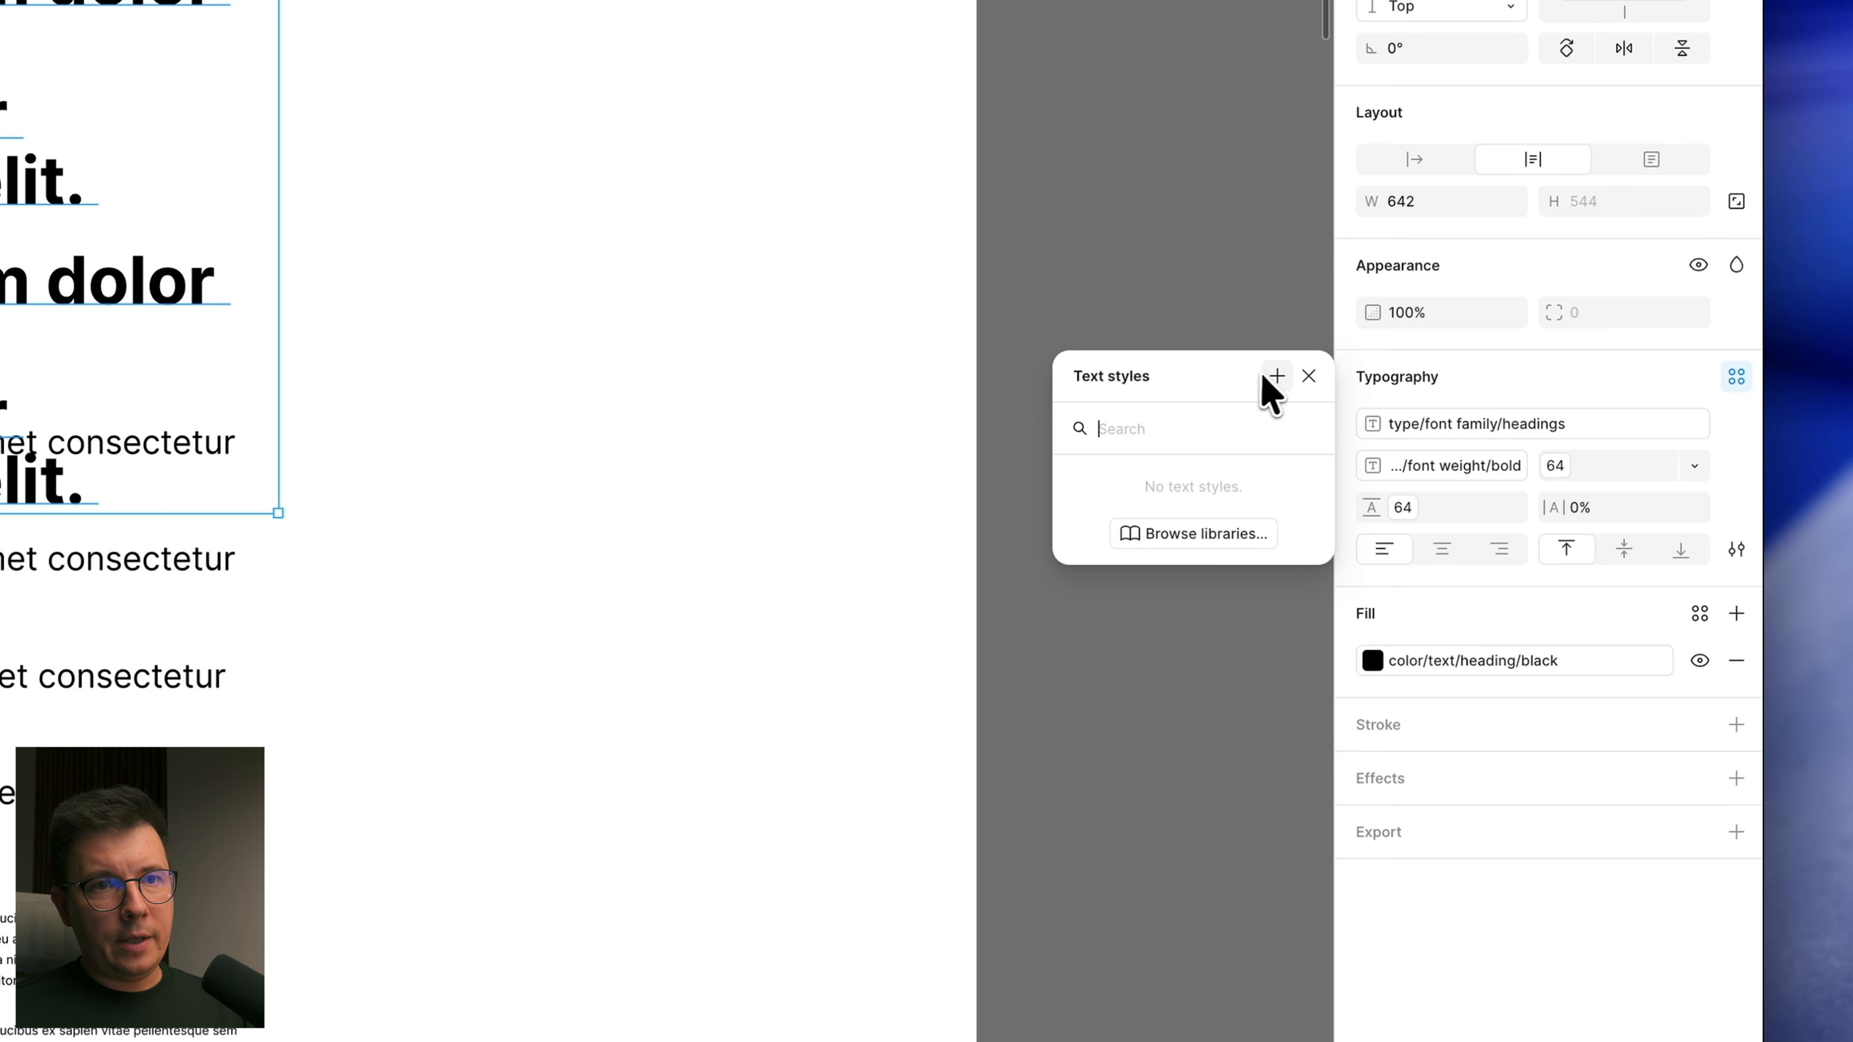
pyautogui.click(1284, 385)
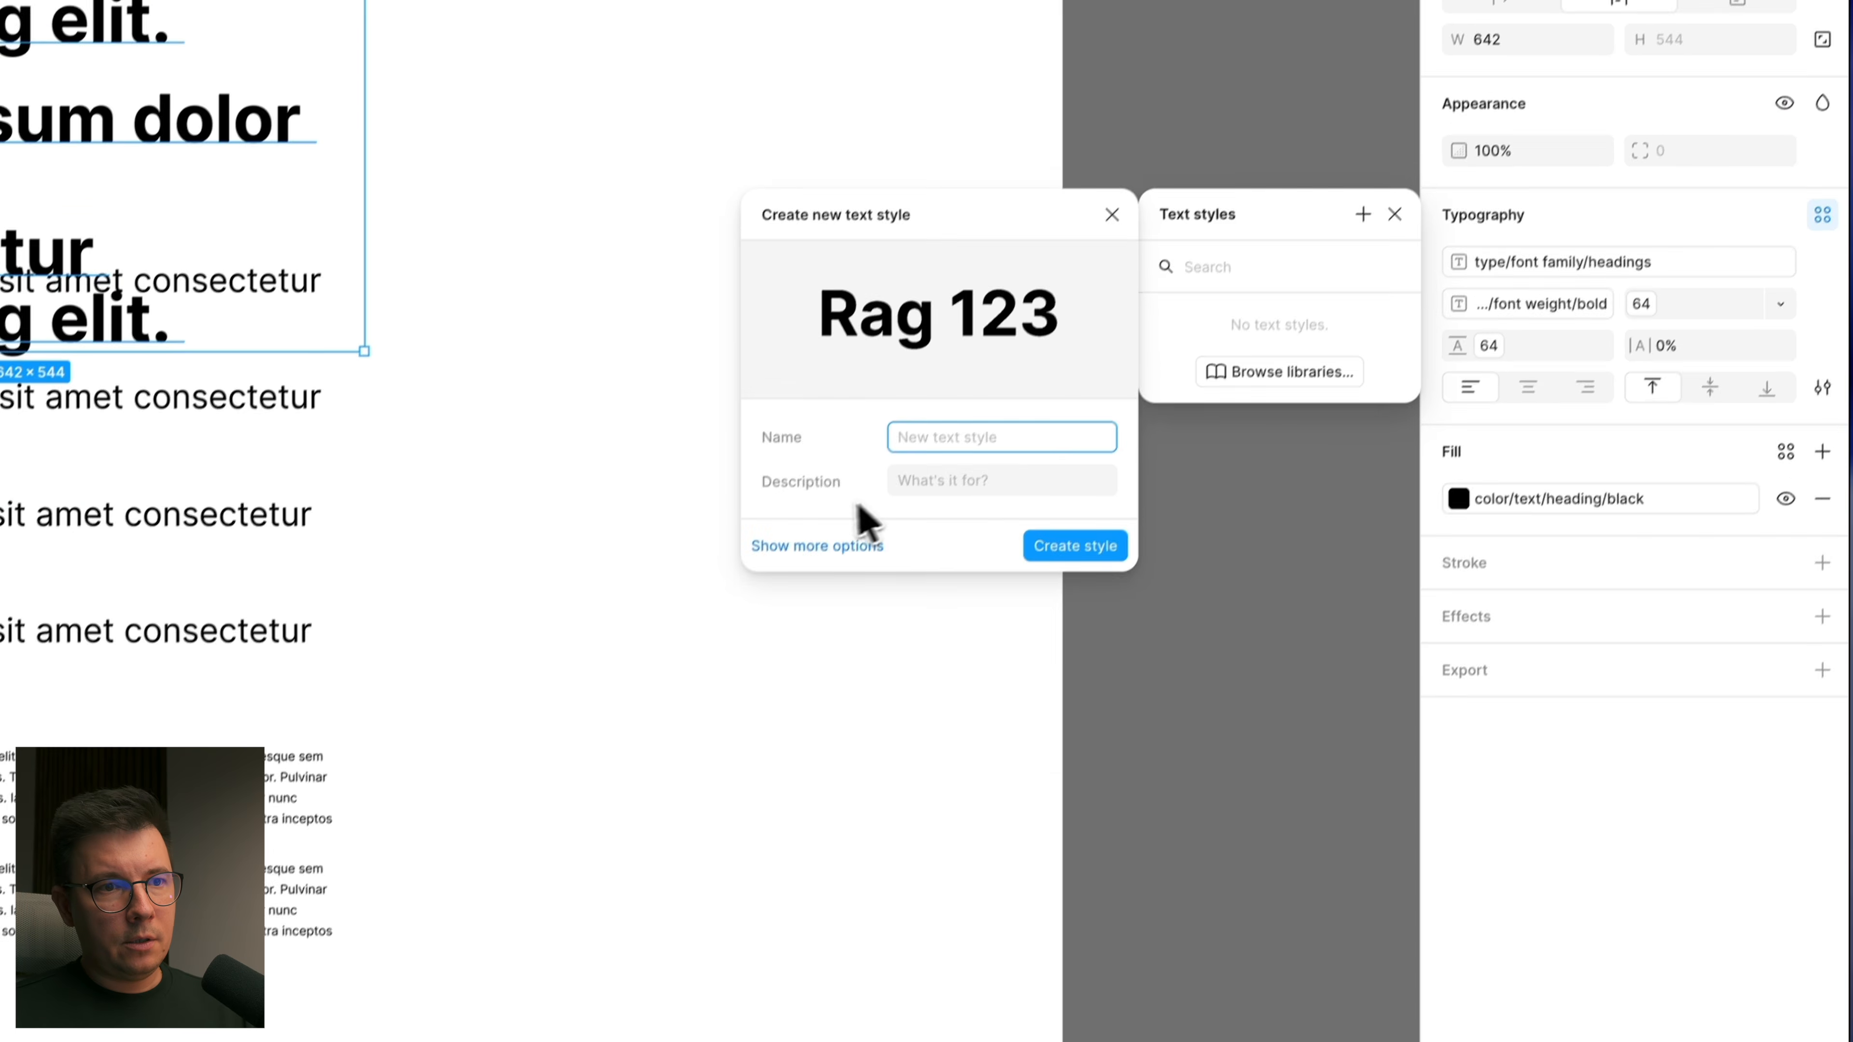
pyautogui.click(730, 705)
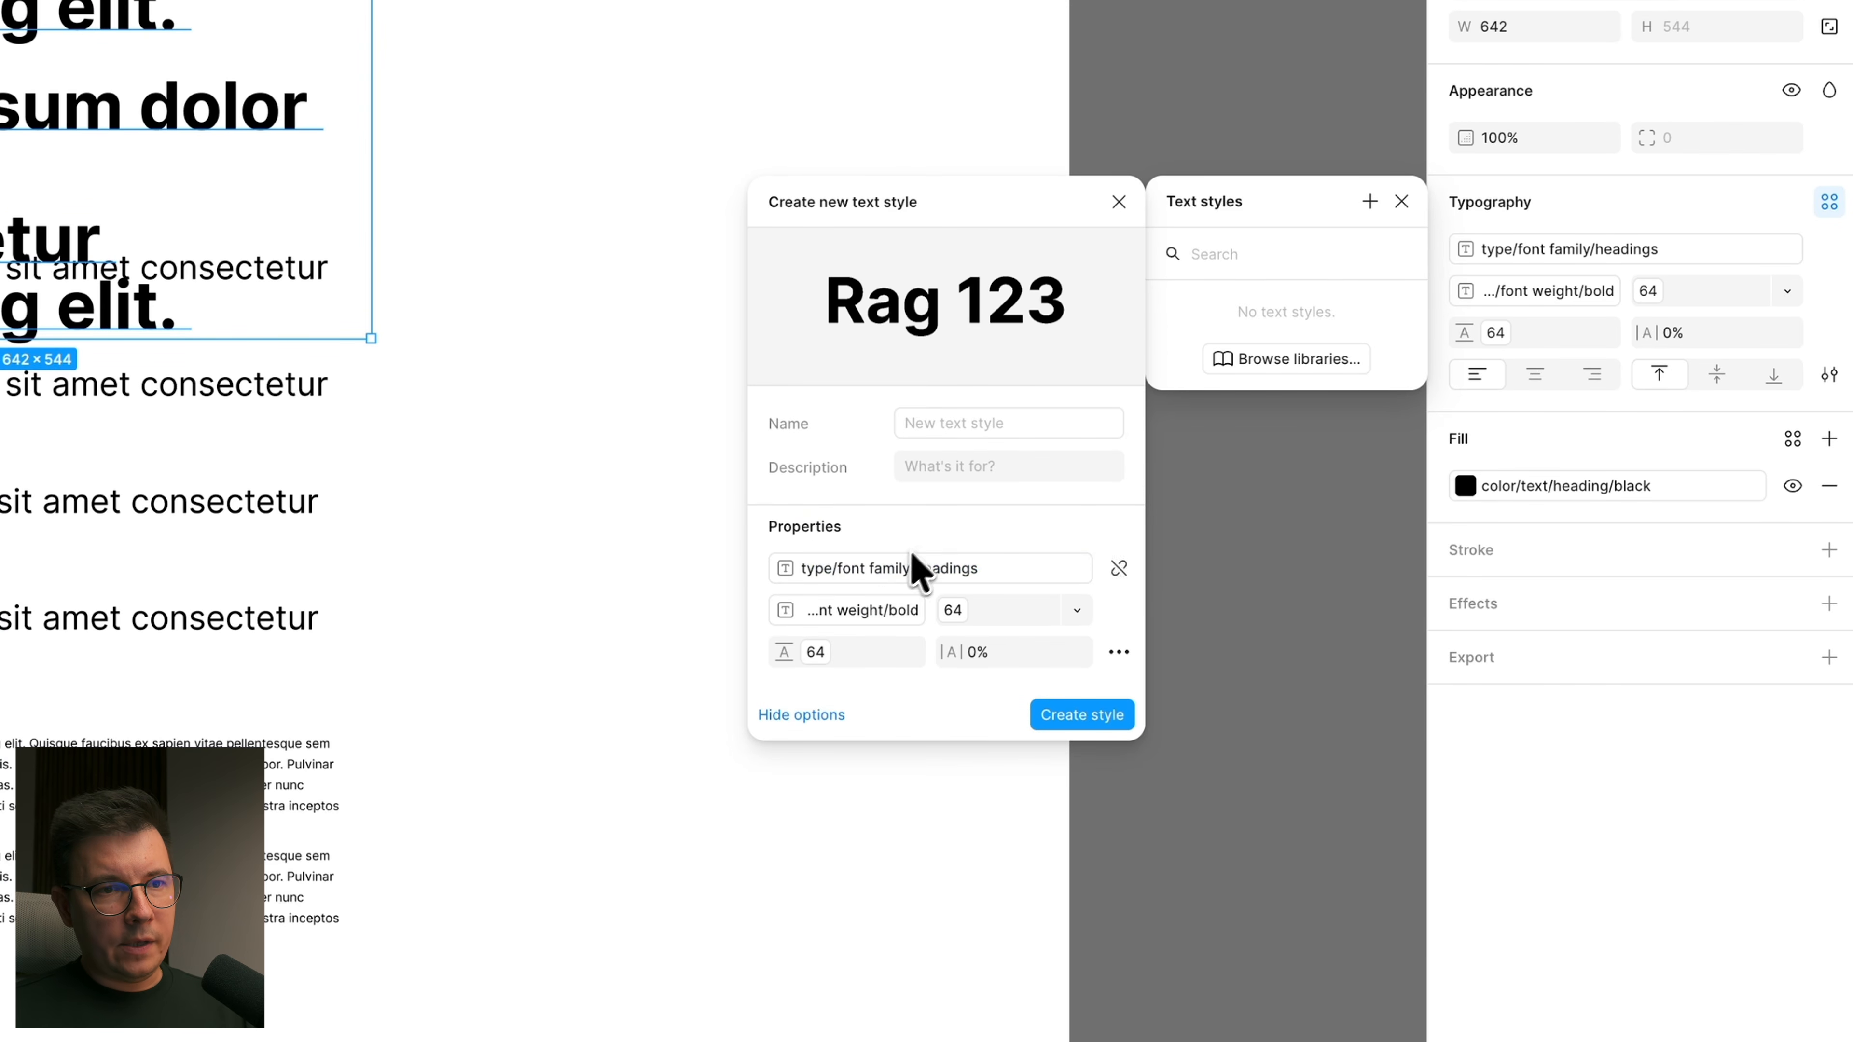
pyautogui.click(945, 425)
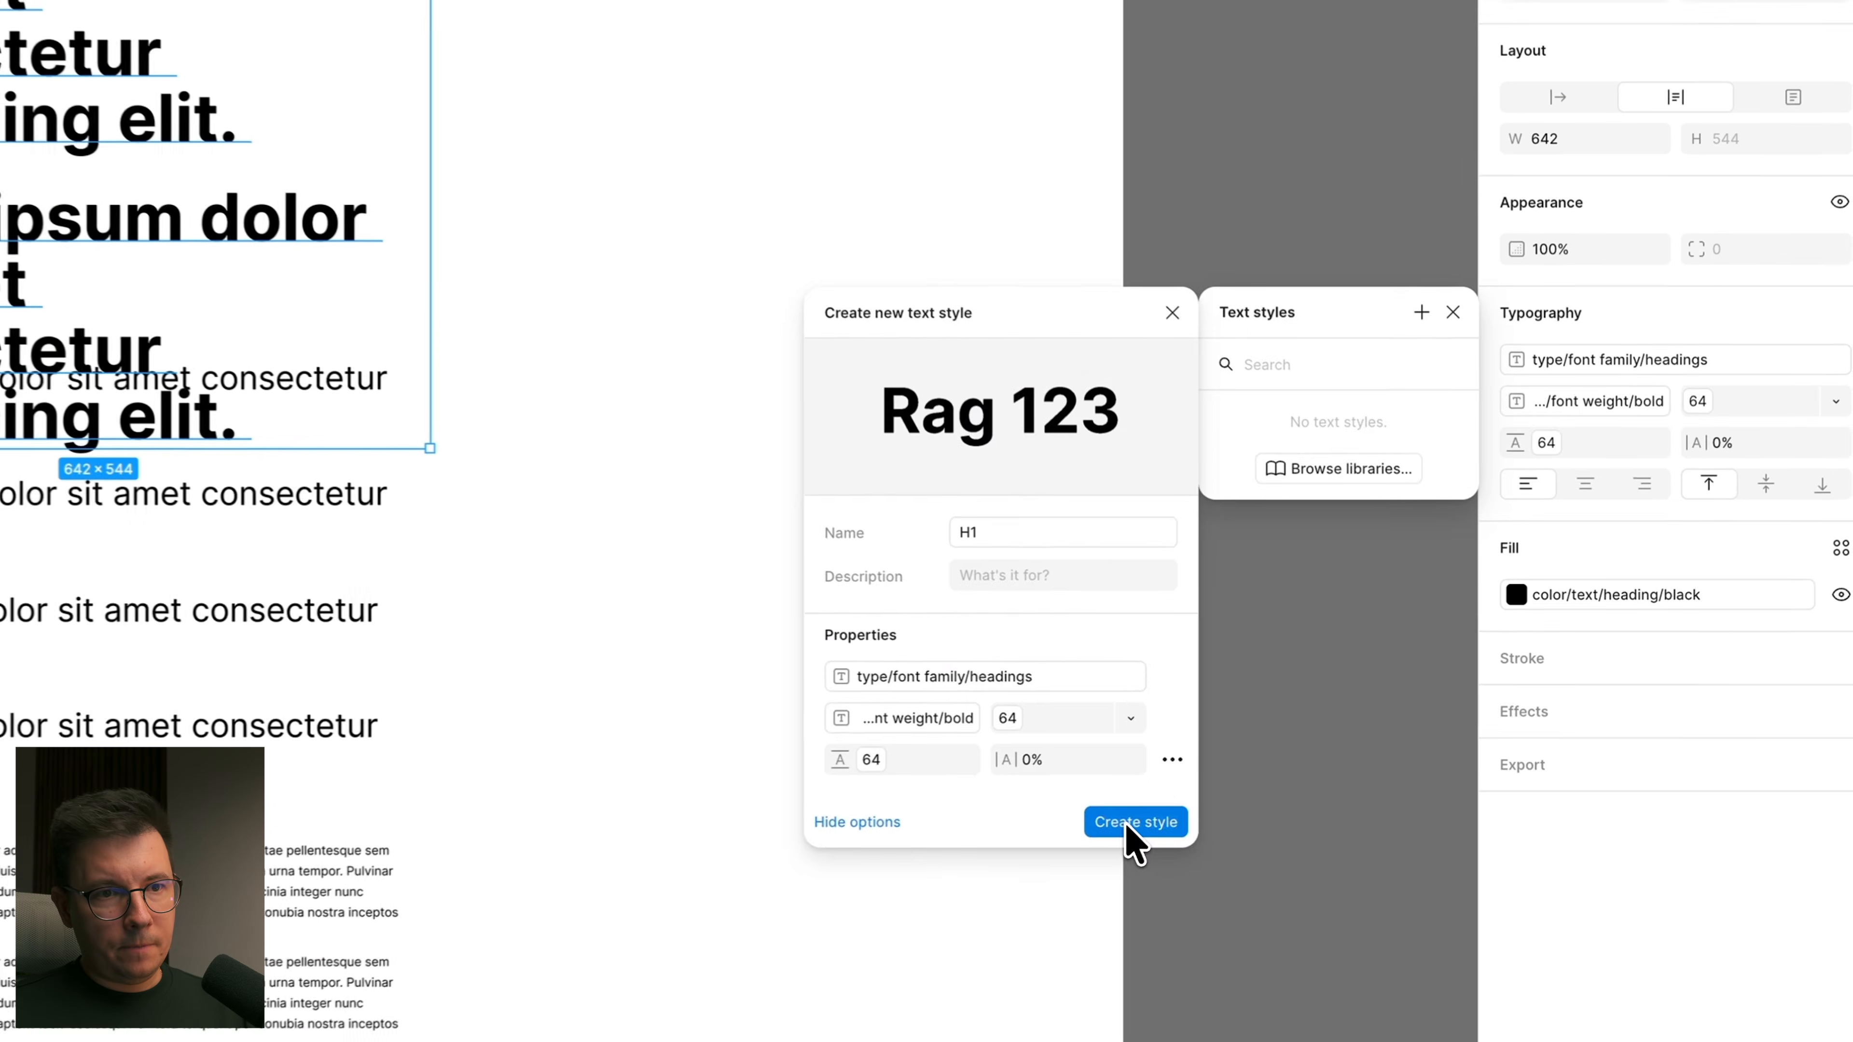
pyautogui.click(1373, 739)
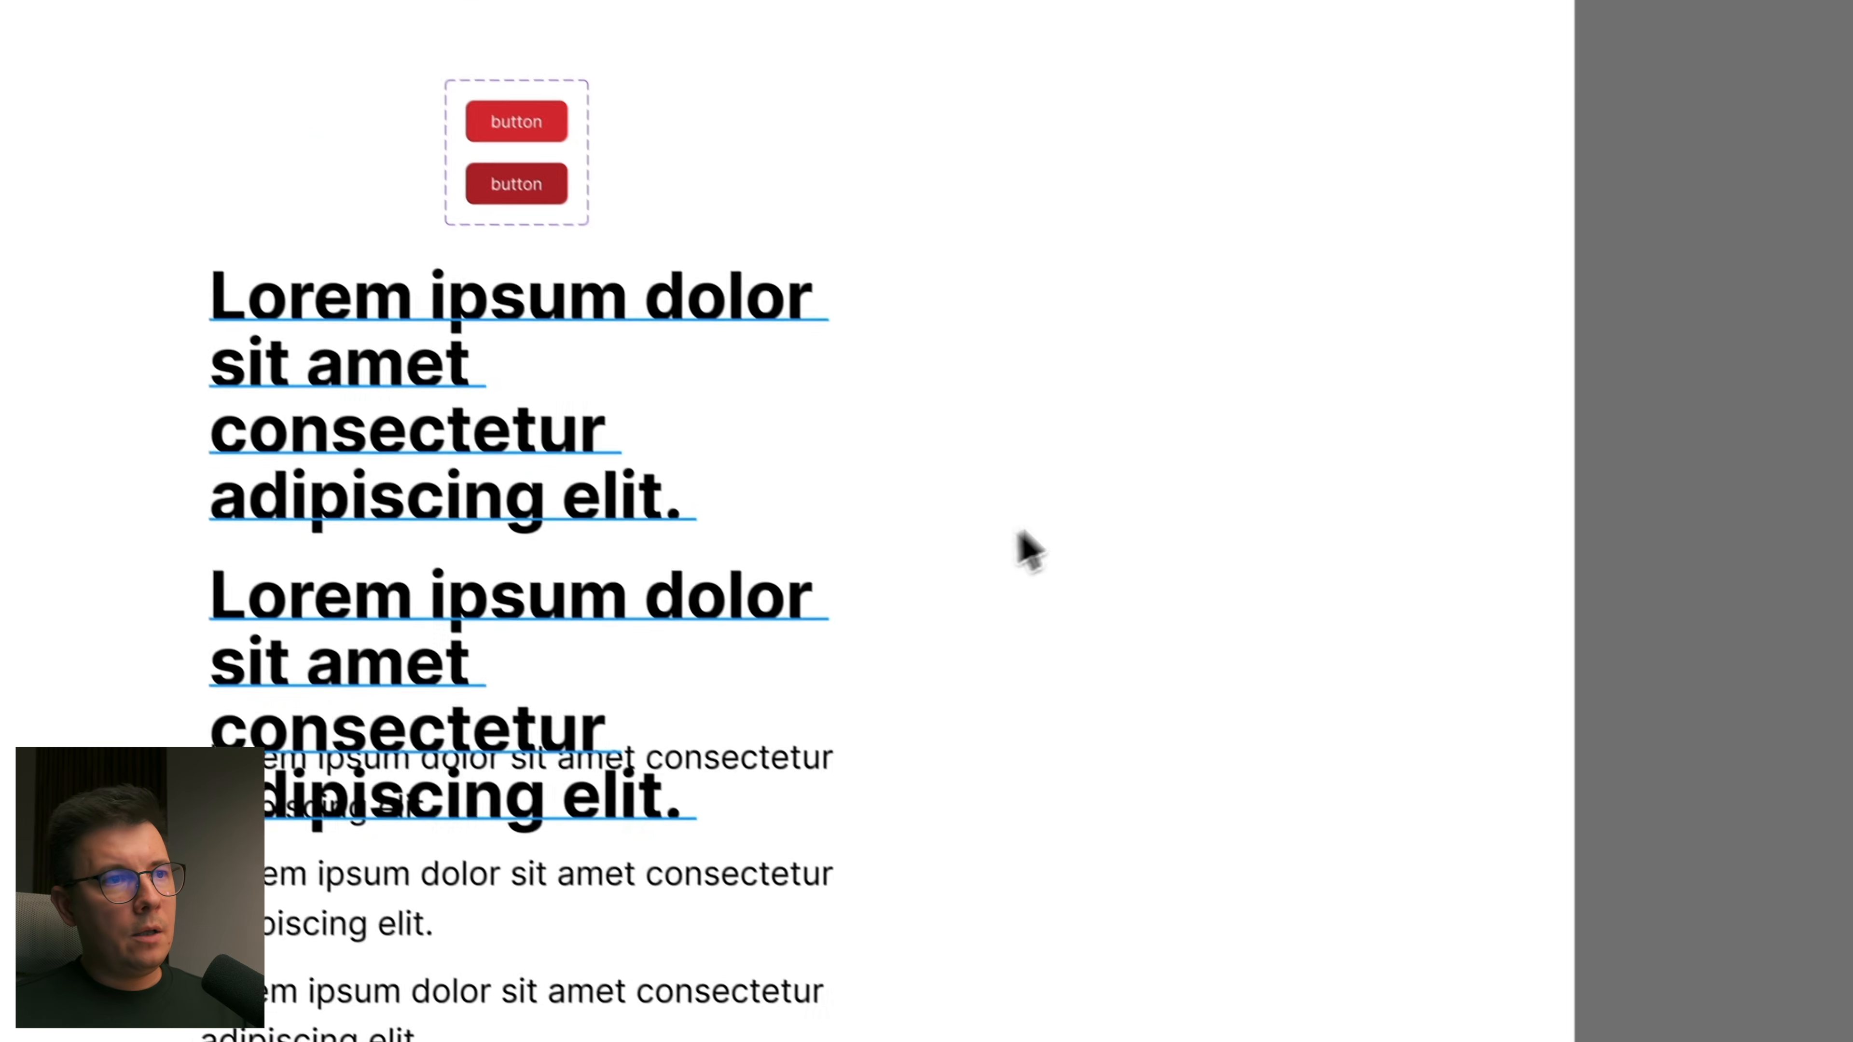
# Step: Widen the heading text box to 1040 and position it just below the sample buttons
pyautogui.click(738, 135)
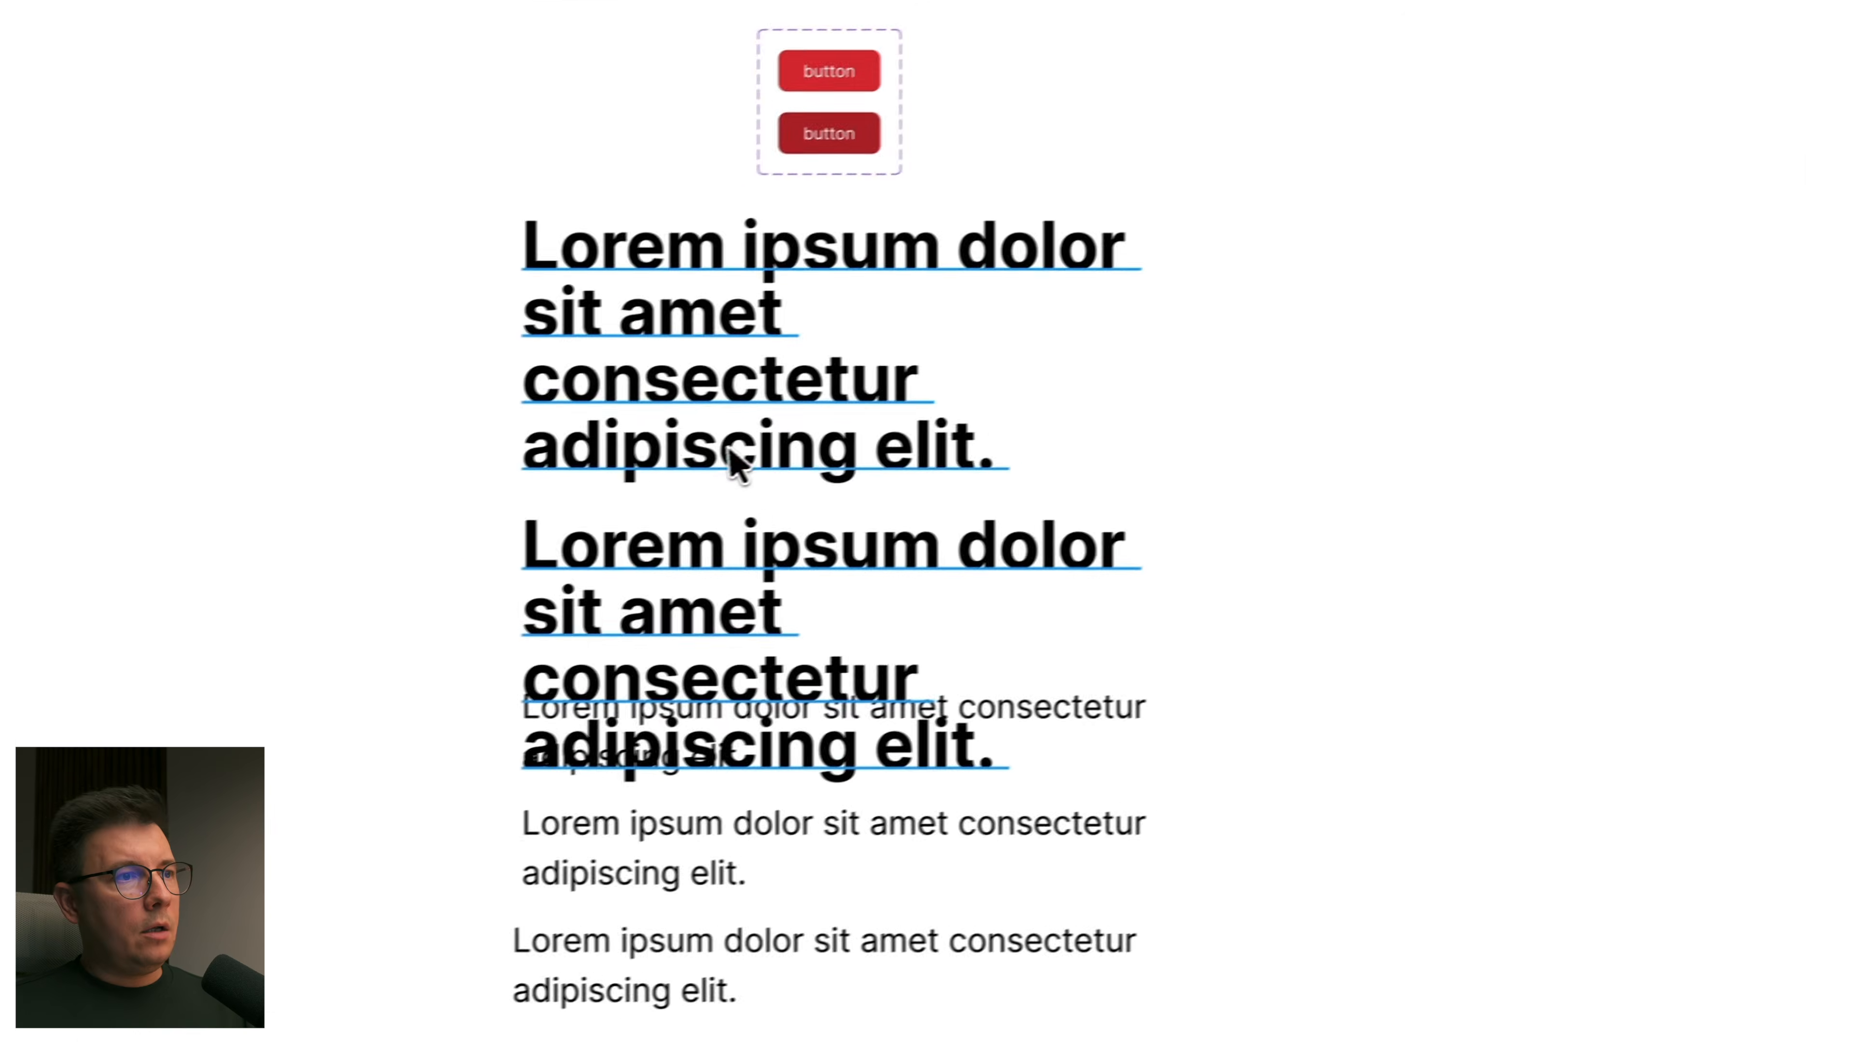
pyautogui.moveTo(732, 311); pyautogui.dragTo(756, 311)
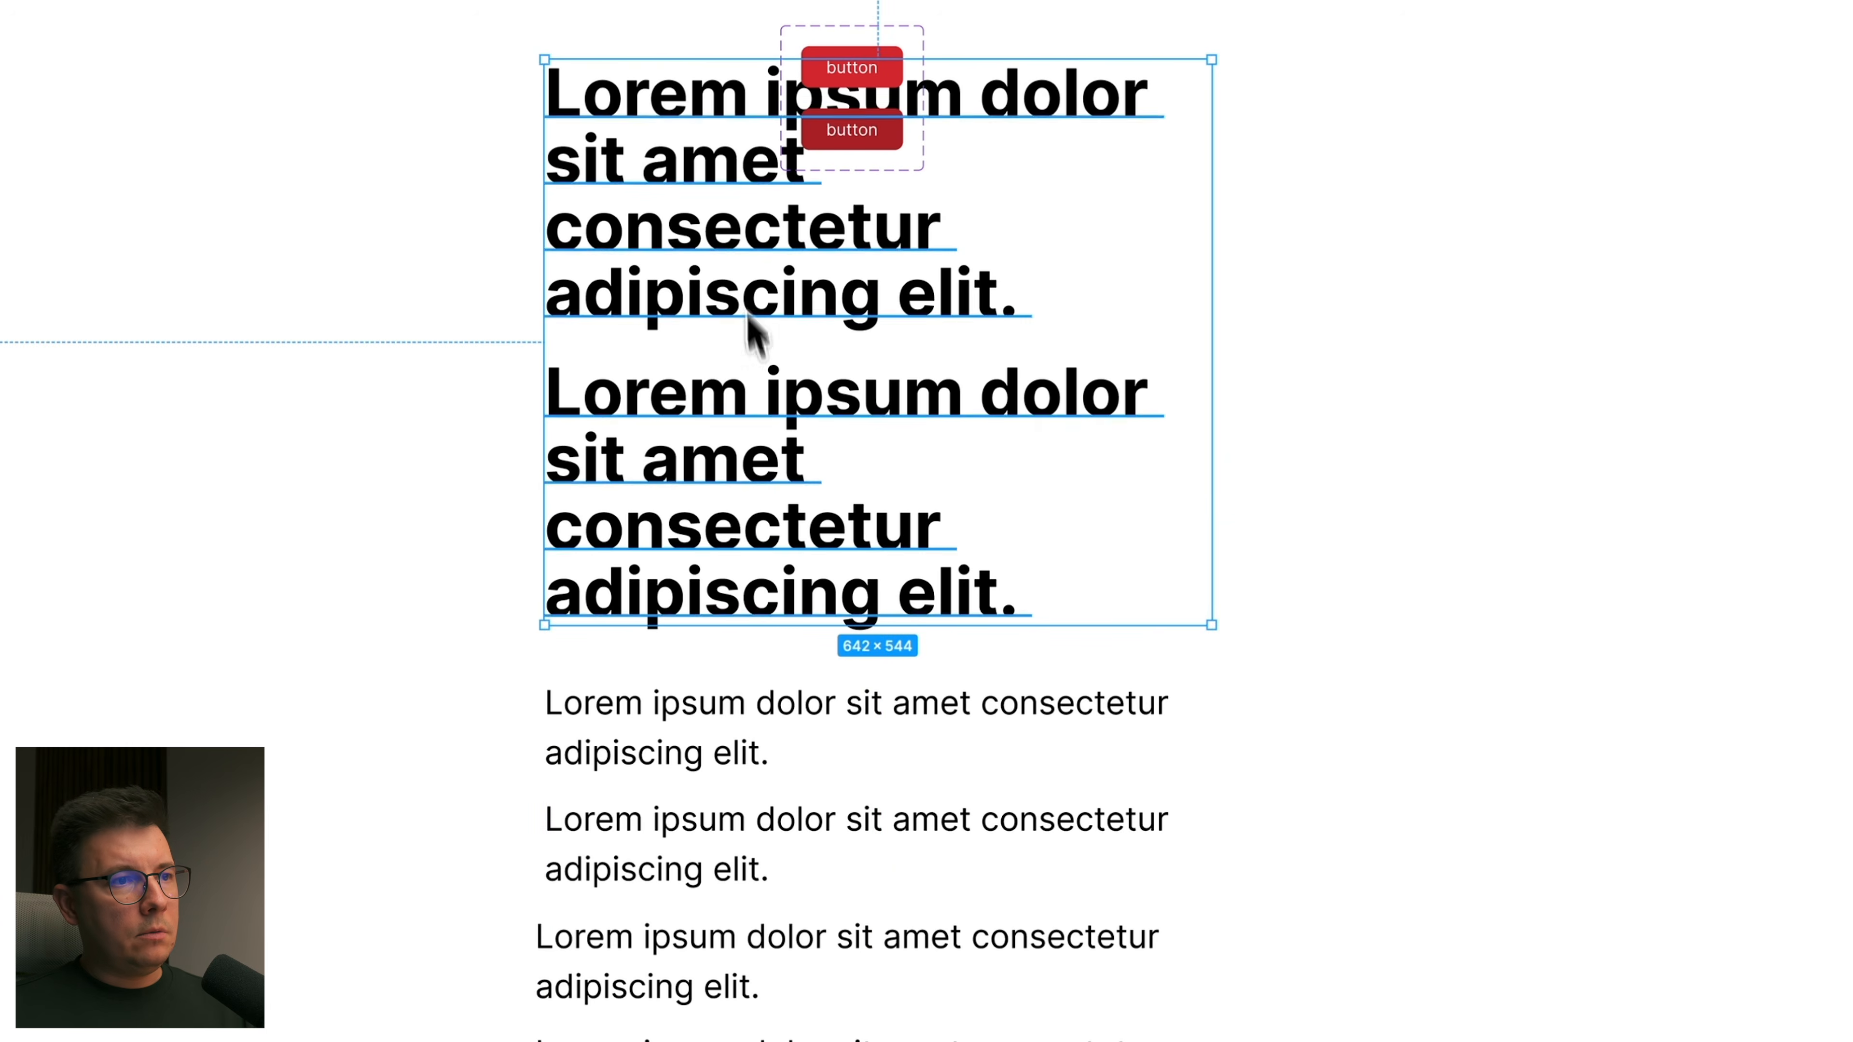
pyautogui.moveTo(1214, 457); pyautogui.dragTo(1620, 435)
pyautogui.moveTo(1094, 148); pyautogui.dragTo(1078, 320)
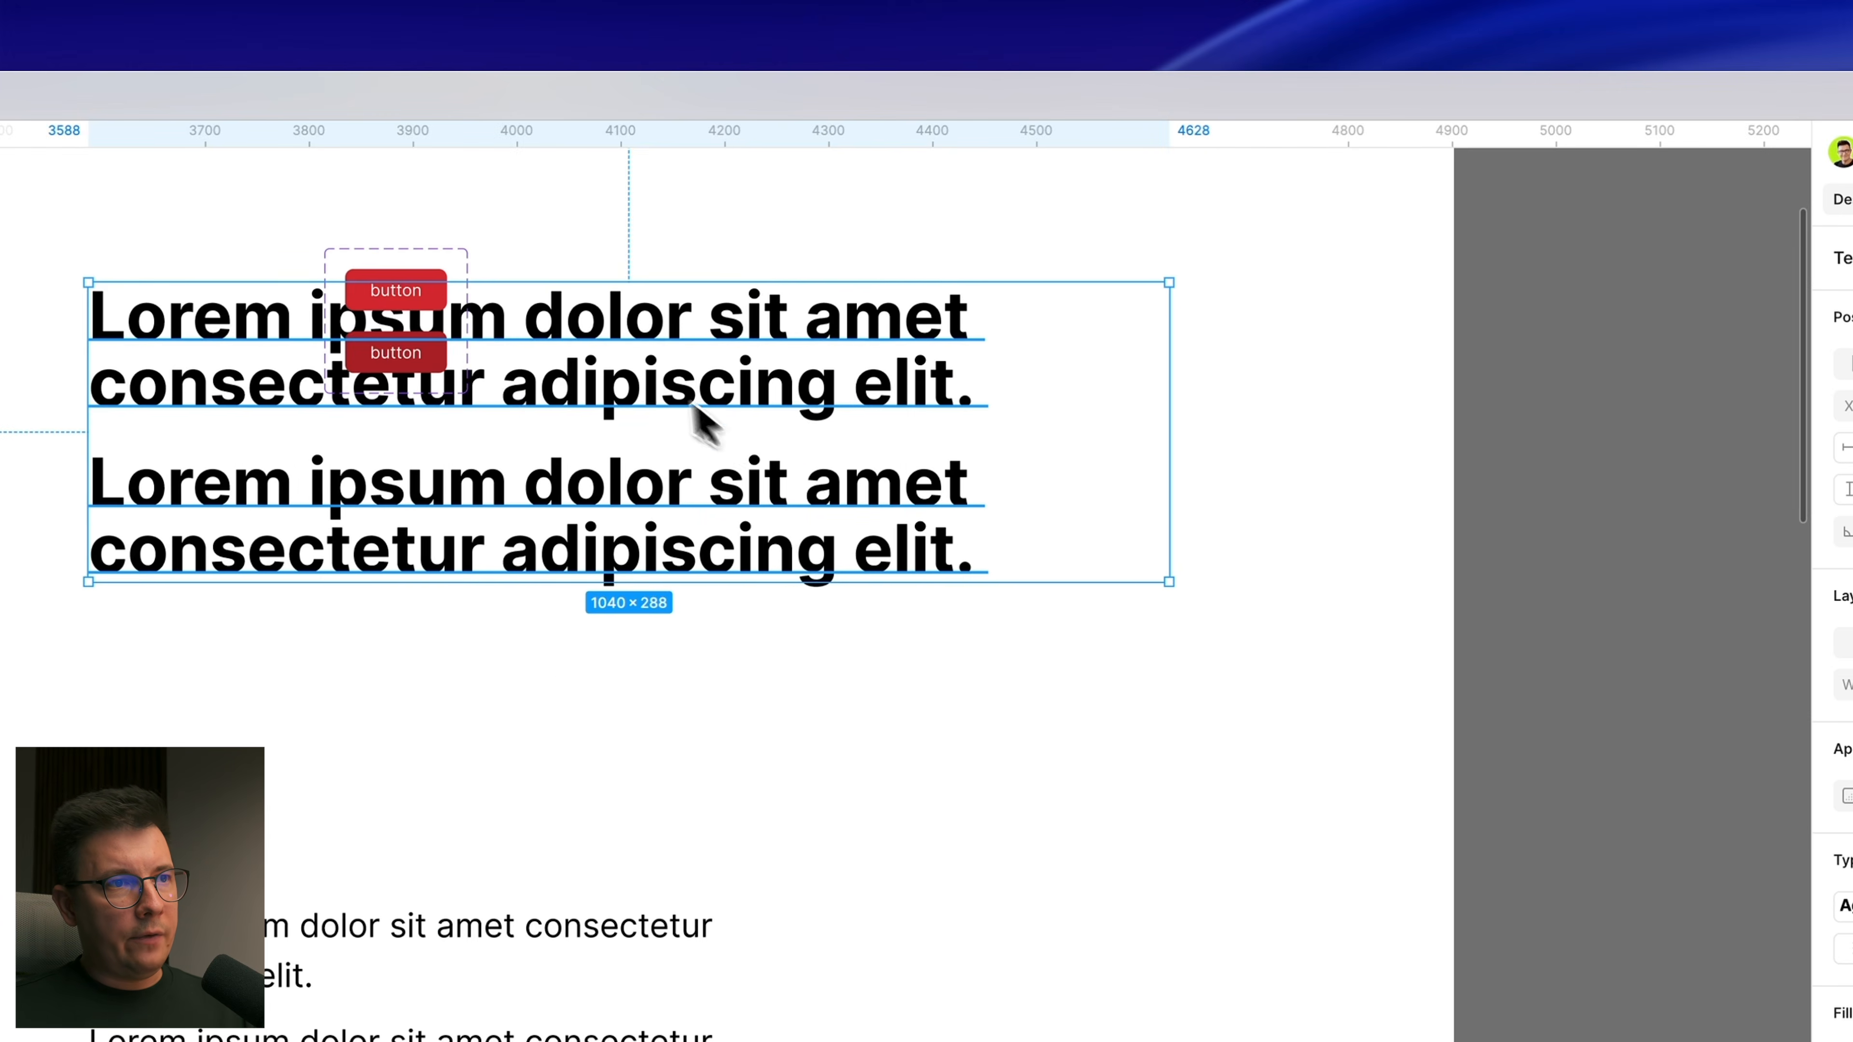
pyautogui.moveTo(623, 542); pyautogui.dragTo(623, 539)
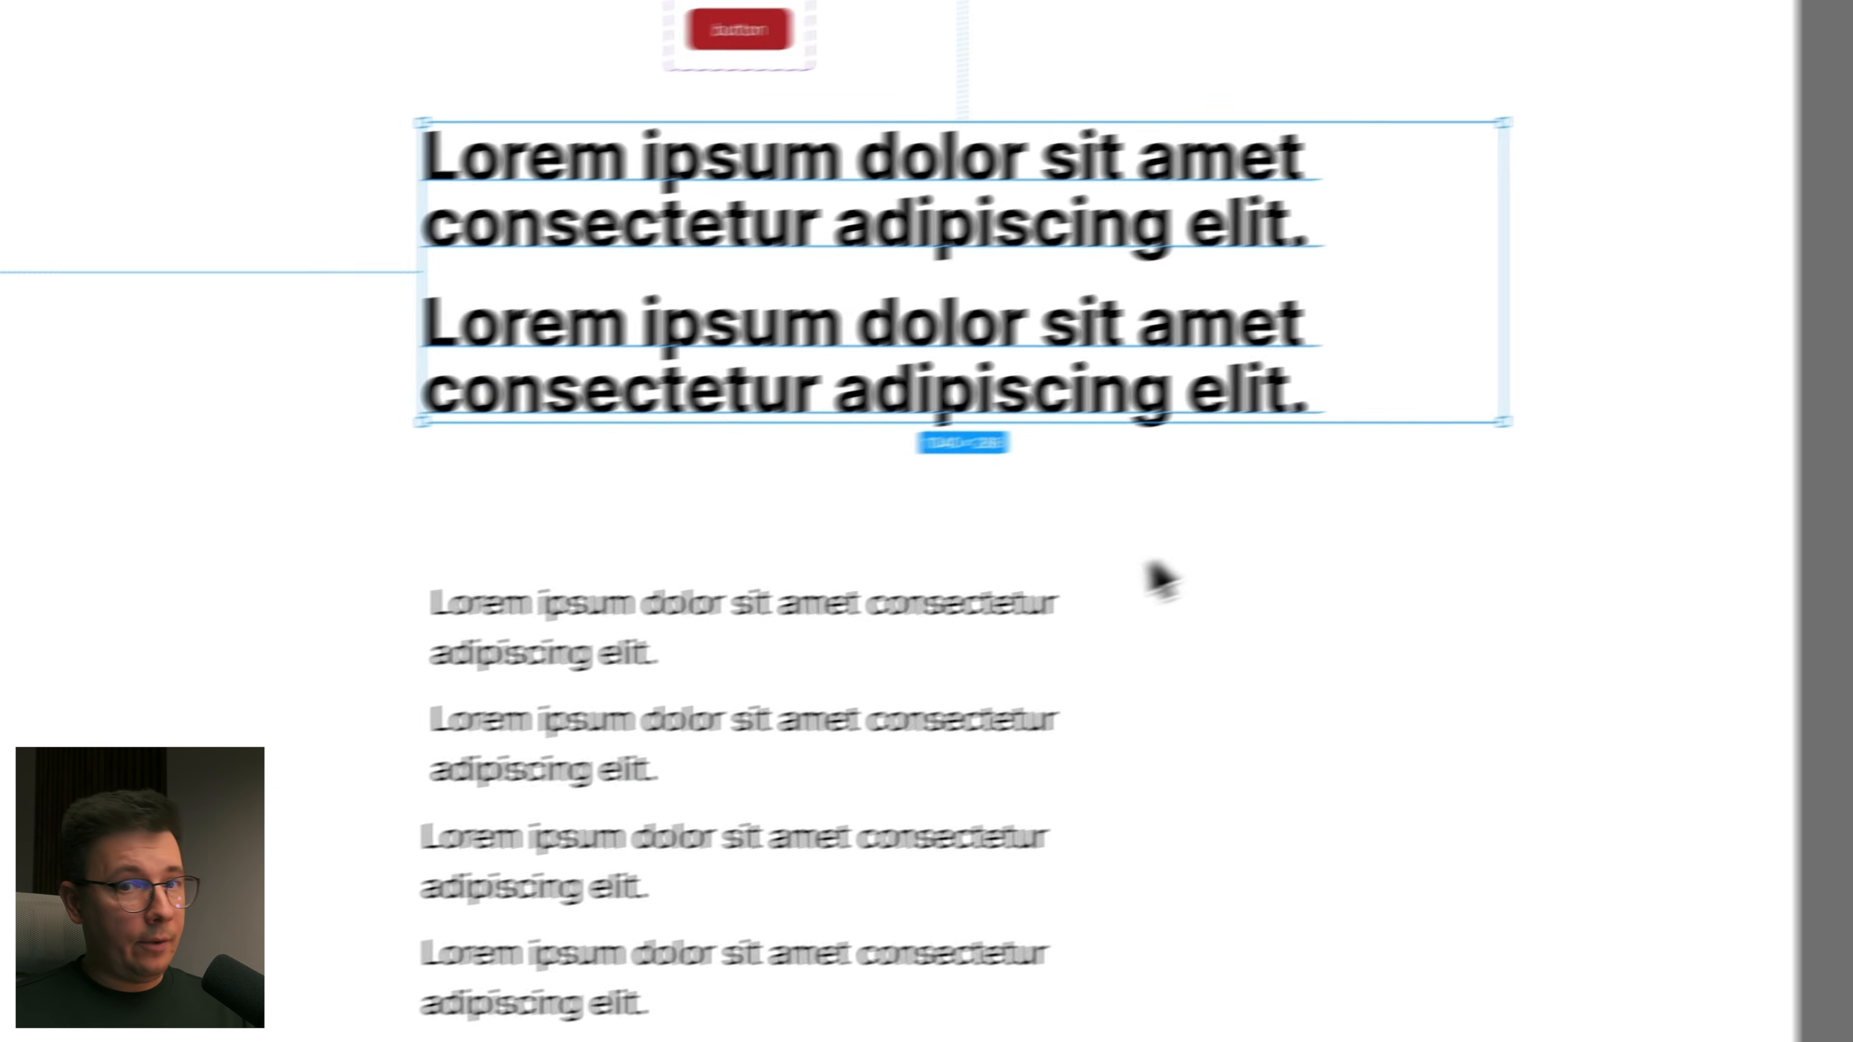
# Step: Rearrange the smaller sample texts beneath the heading and select the small body paragraph
pyautogui.moveTo(683, 633); pyautogui.dragTo(682, 553)
pyautogui.click(671, 832)
pyautogui.moveTo(691, 447); pyautogui.dragTo(621, 440)
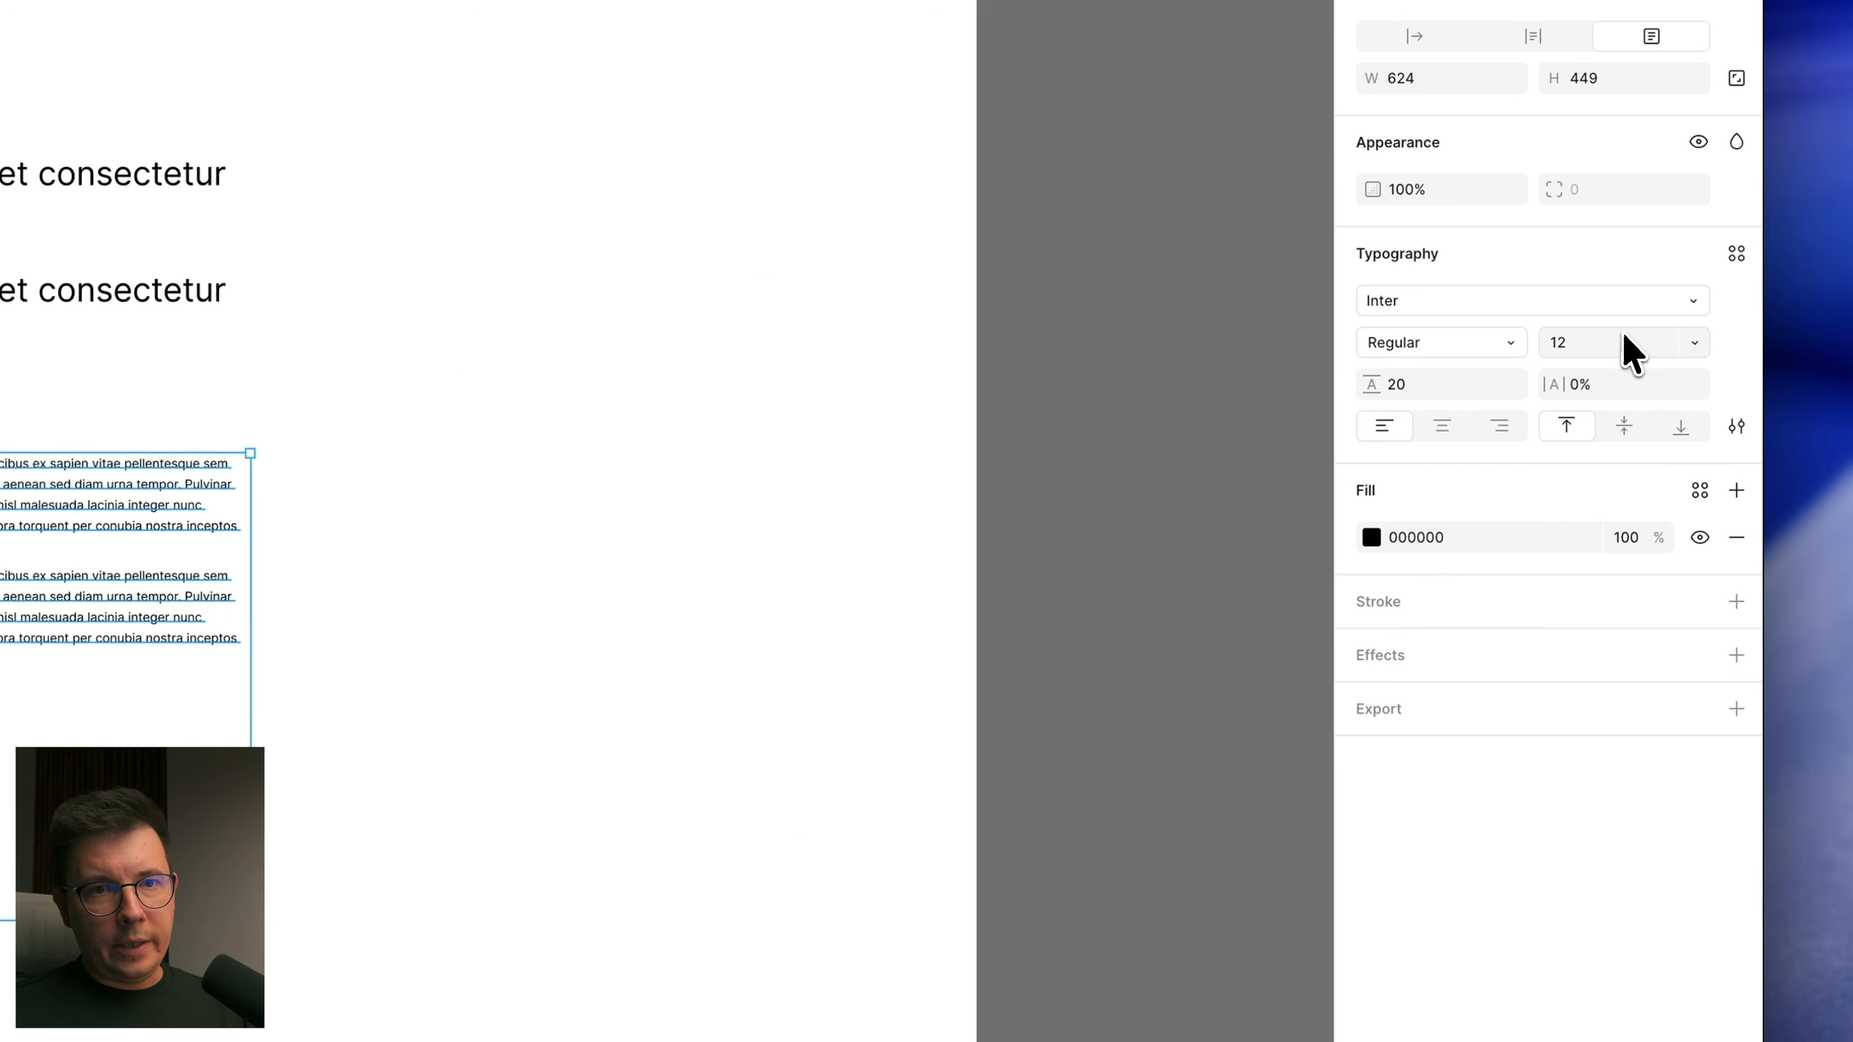
# Step: Bind the body paragraph's font family to type/font family/body and its weight to type/font weight/regular
pyautogui.click(1692, 301)
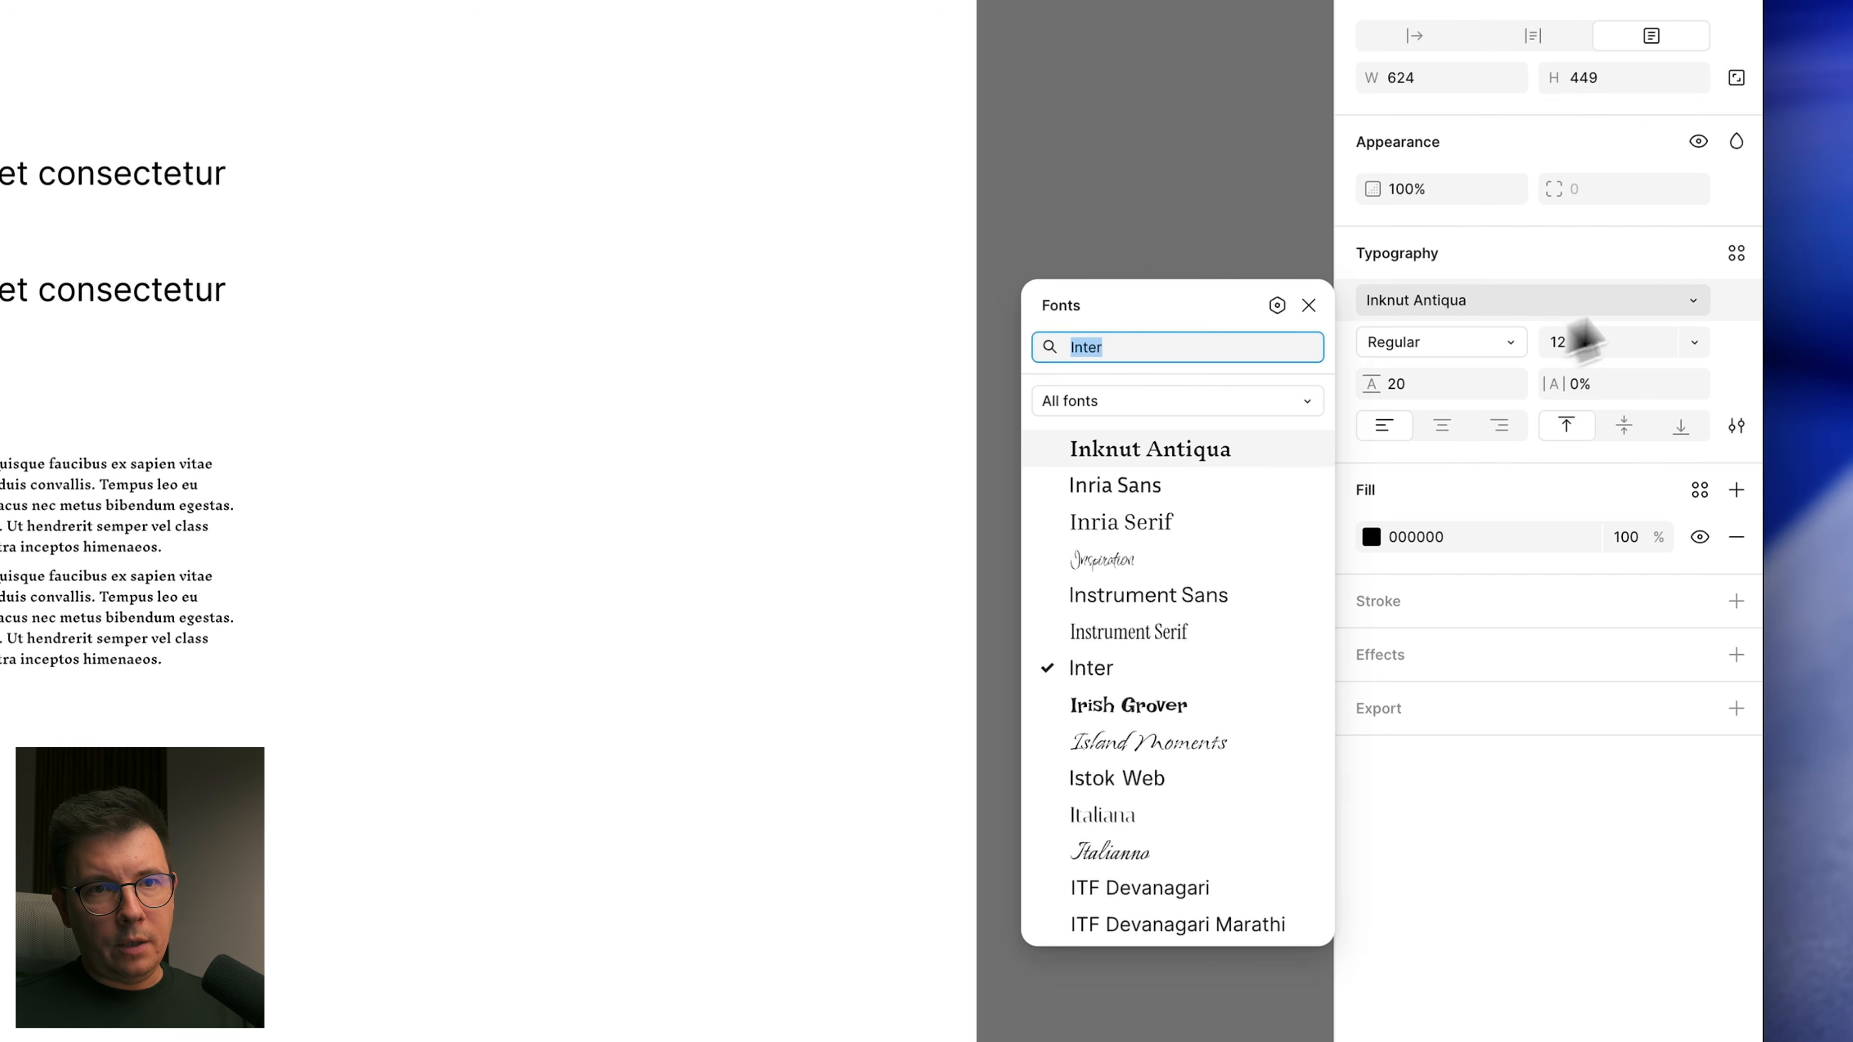
pyautogui.click(1277, 307)
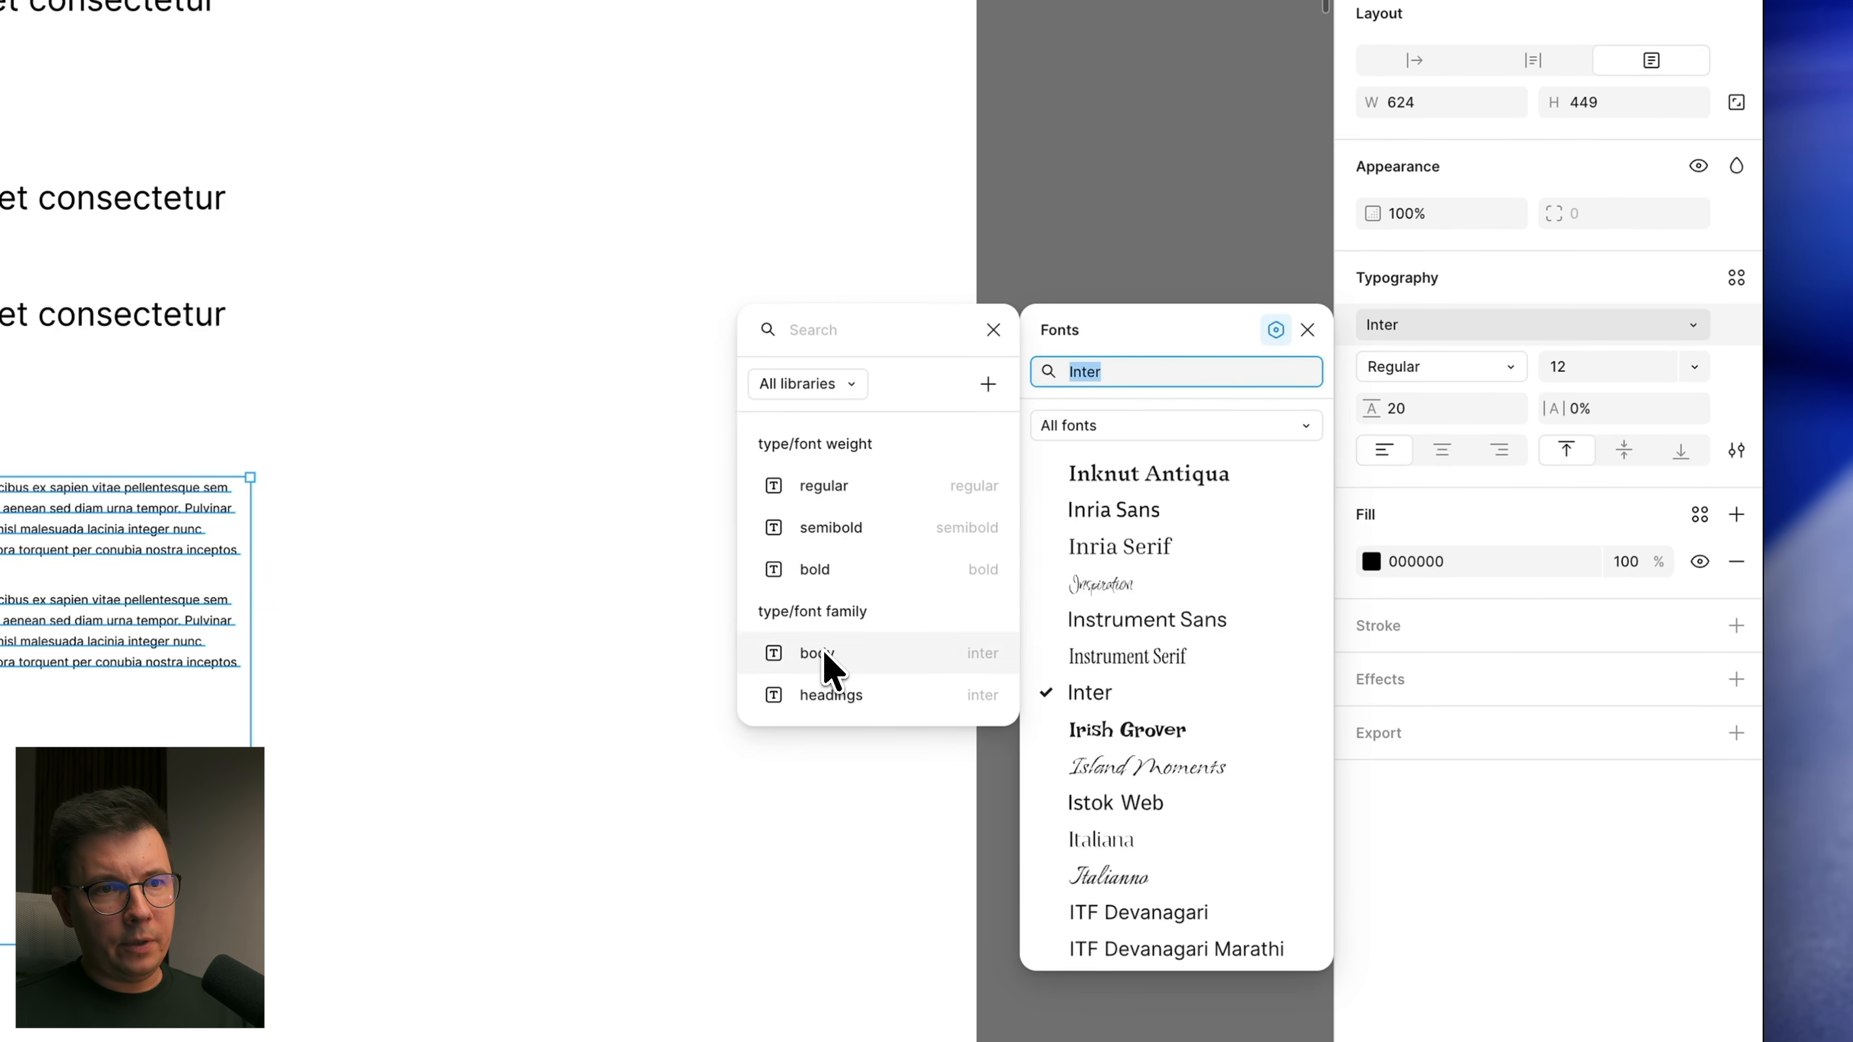
pyautogui.click(821, 650)
pyautogui.click(1514, 373)
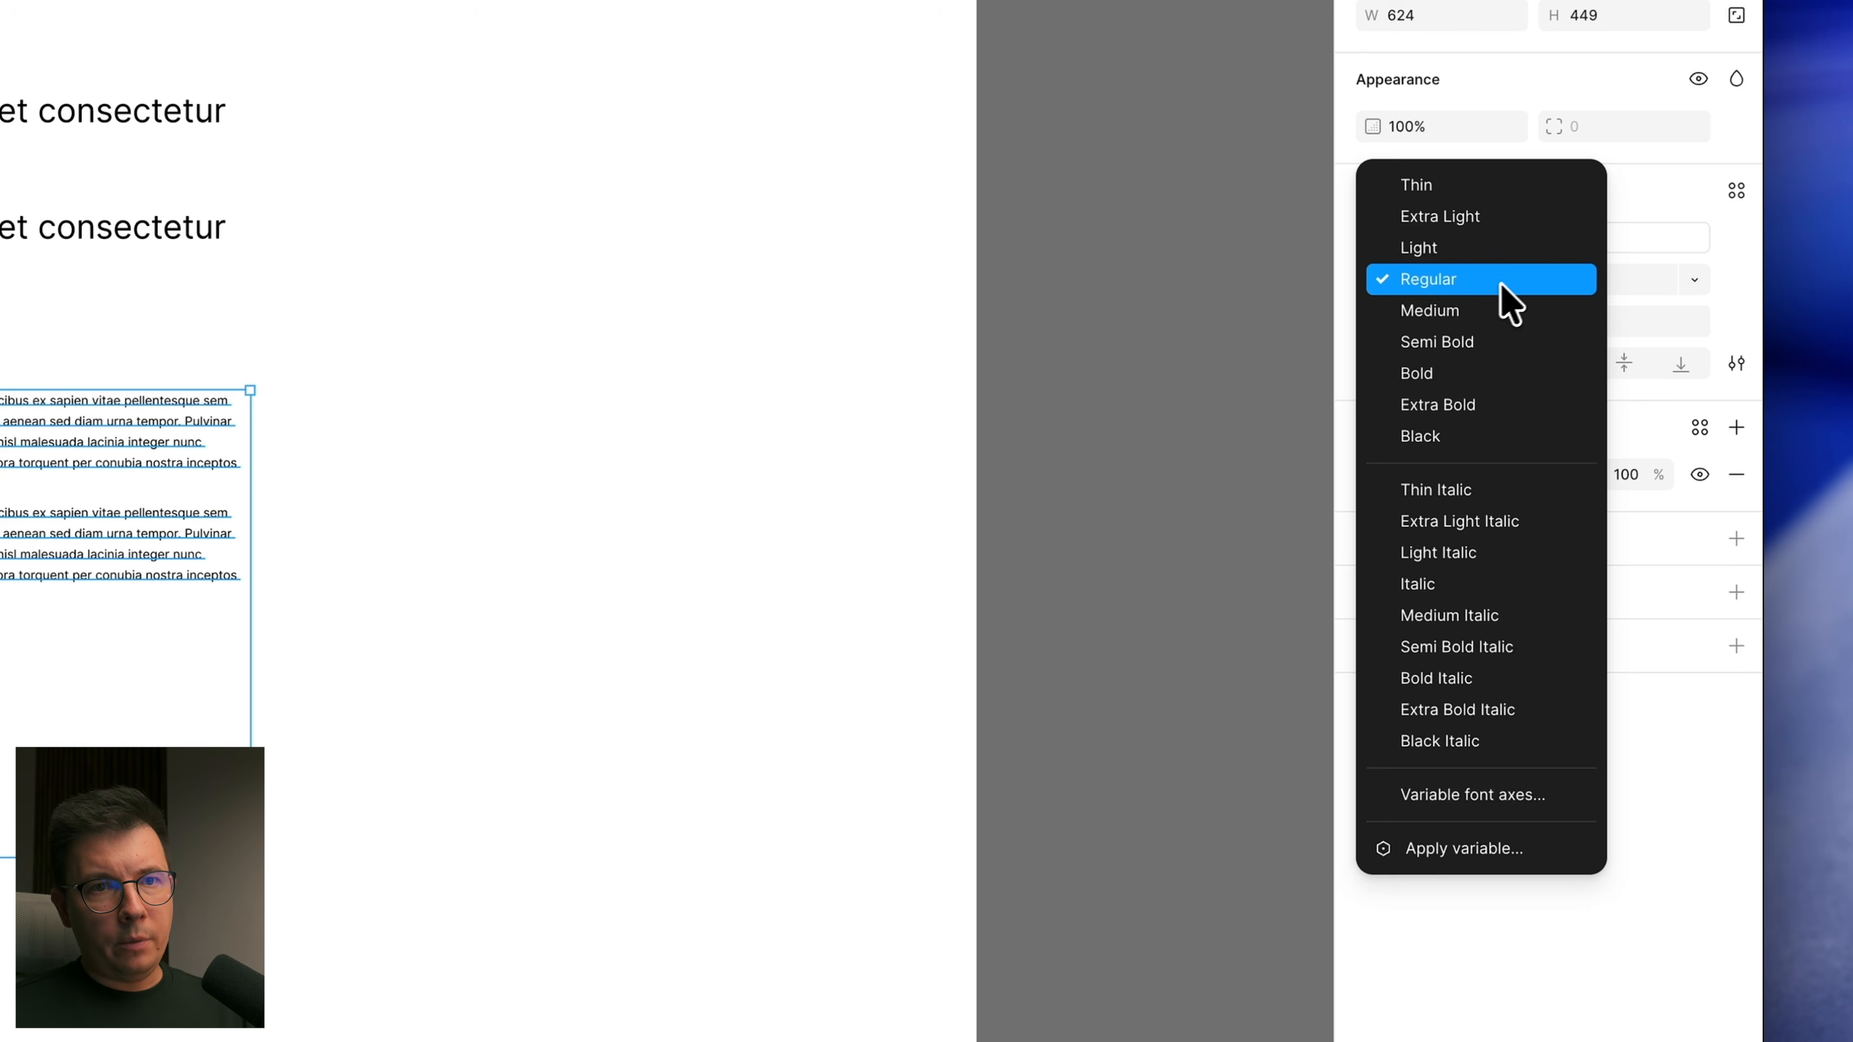
pyautogui.click(1460, 848)
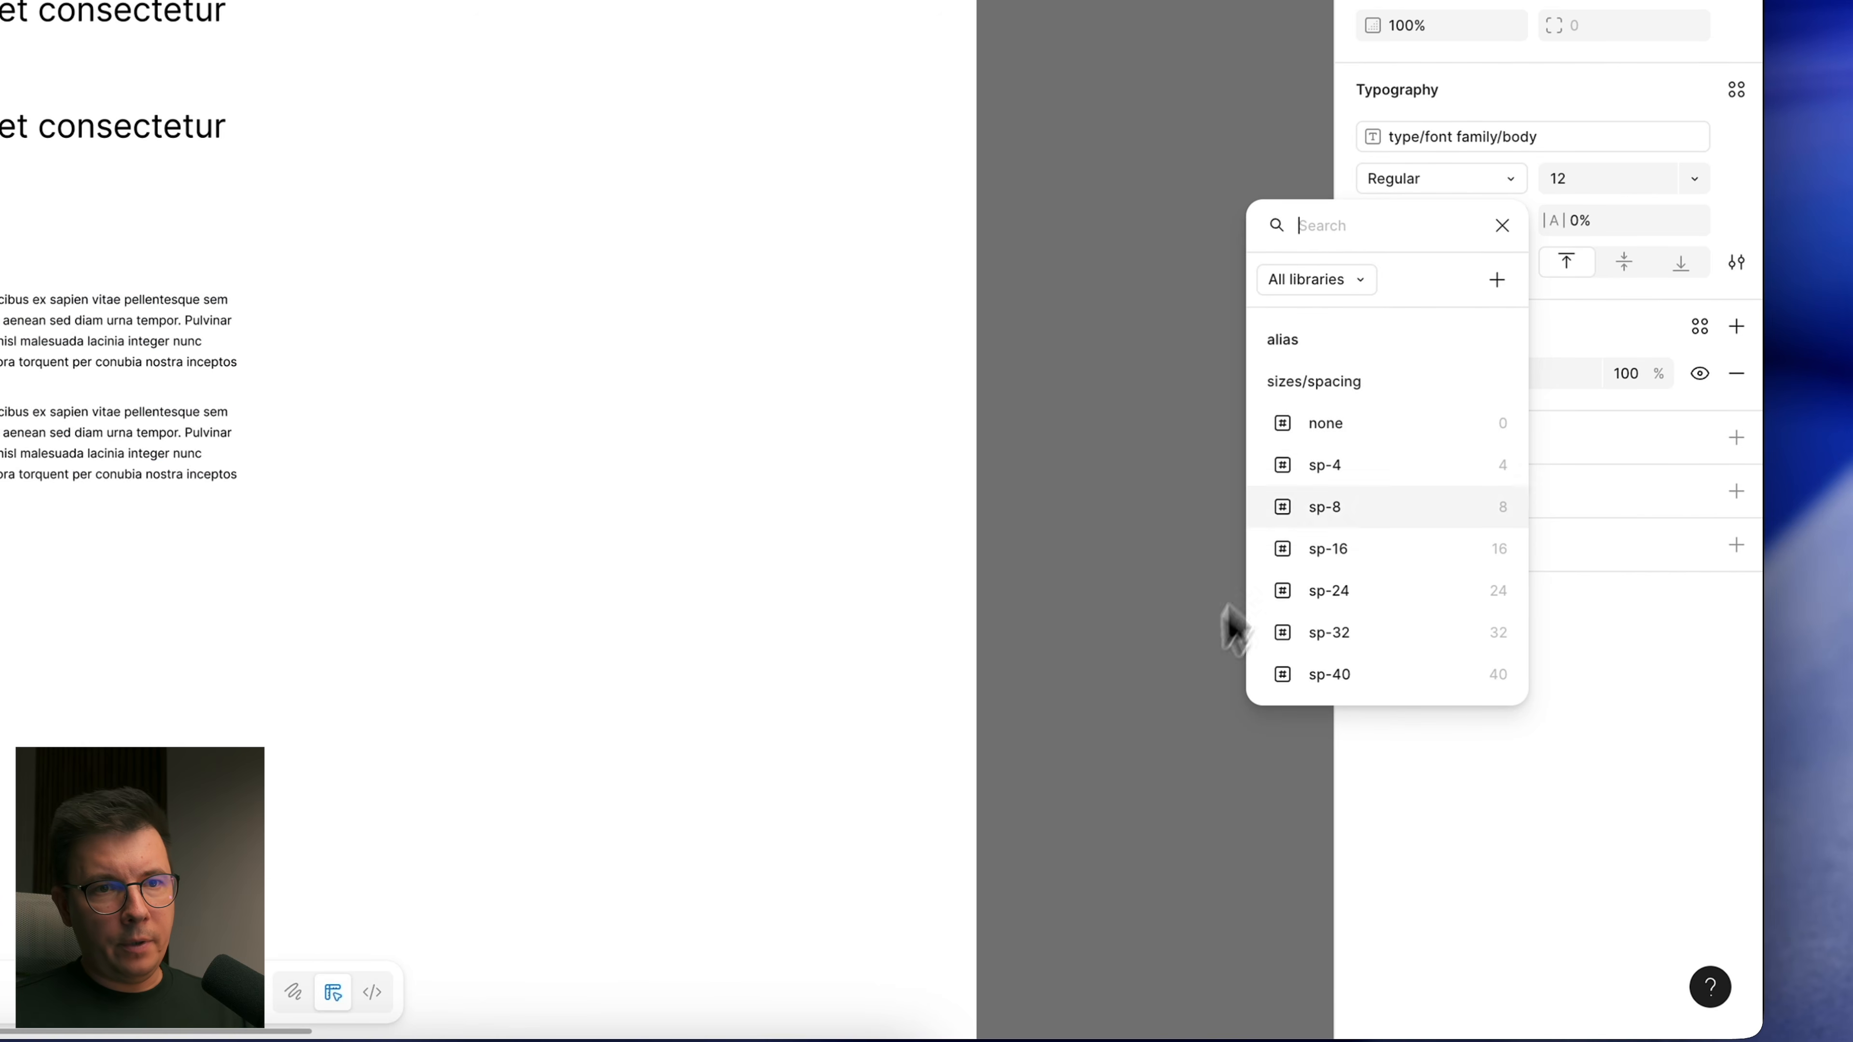
pyautogui.write('typ')
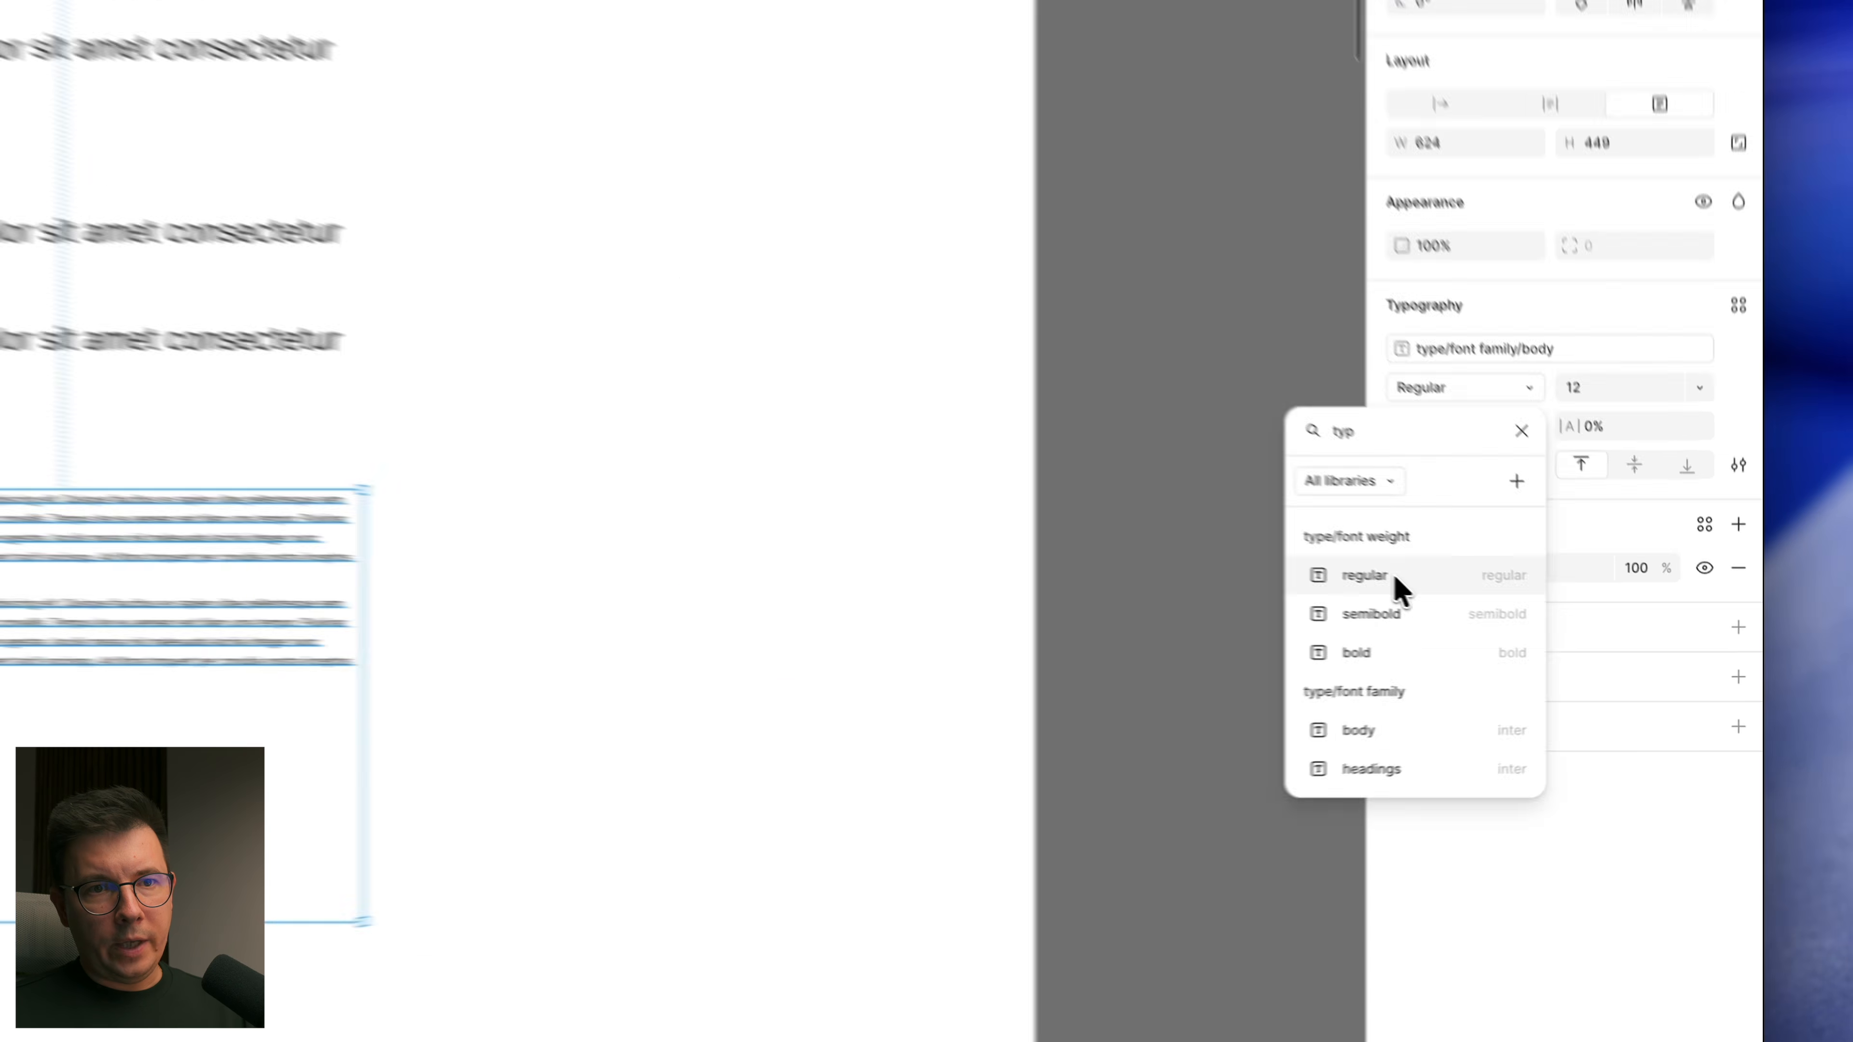
pyautogui.click(1567, 628)
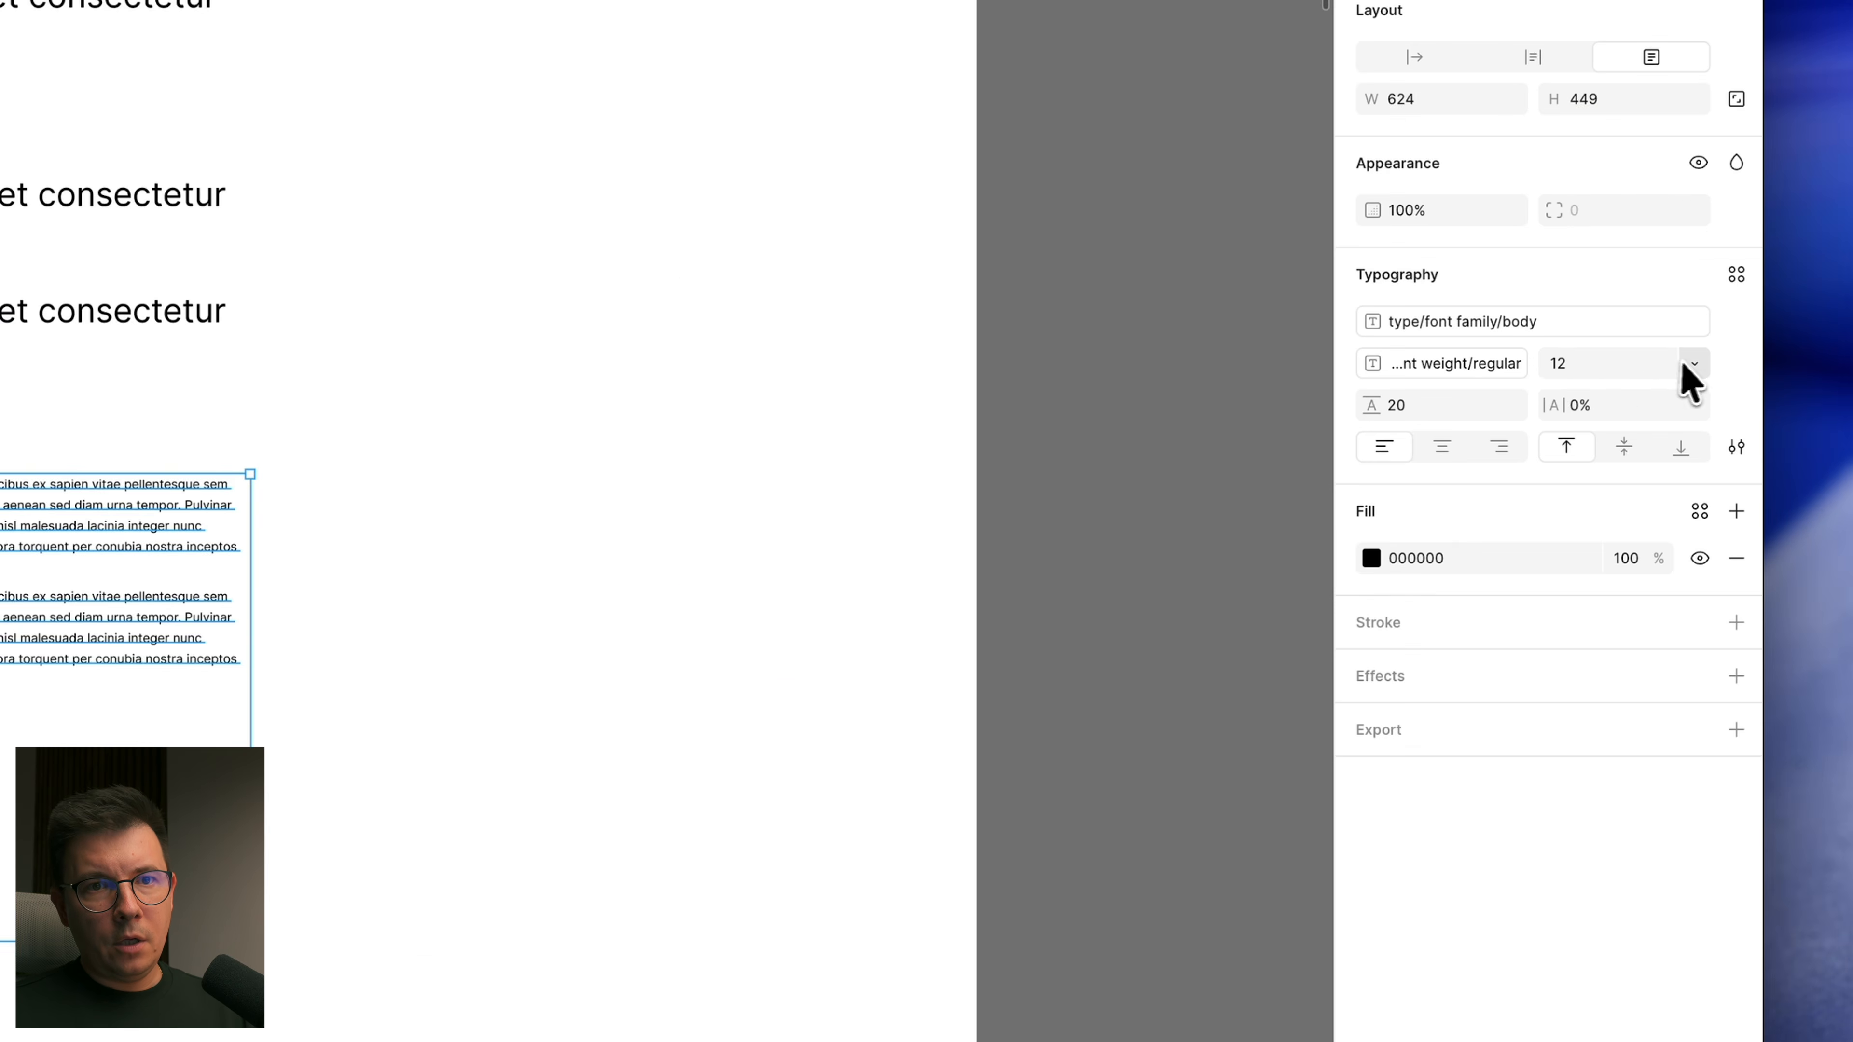
# Step: Bind the body paragraph's font size to the md variable of the body font sizes
pyautogui.click(1730, 527)
pyautogui.click(1594, 606)
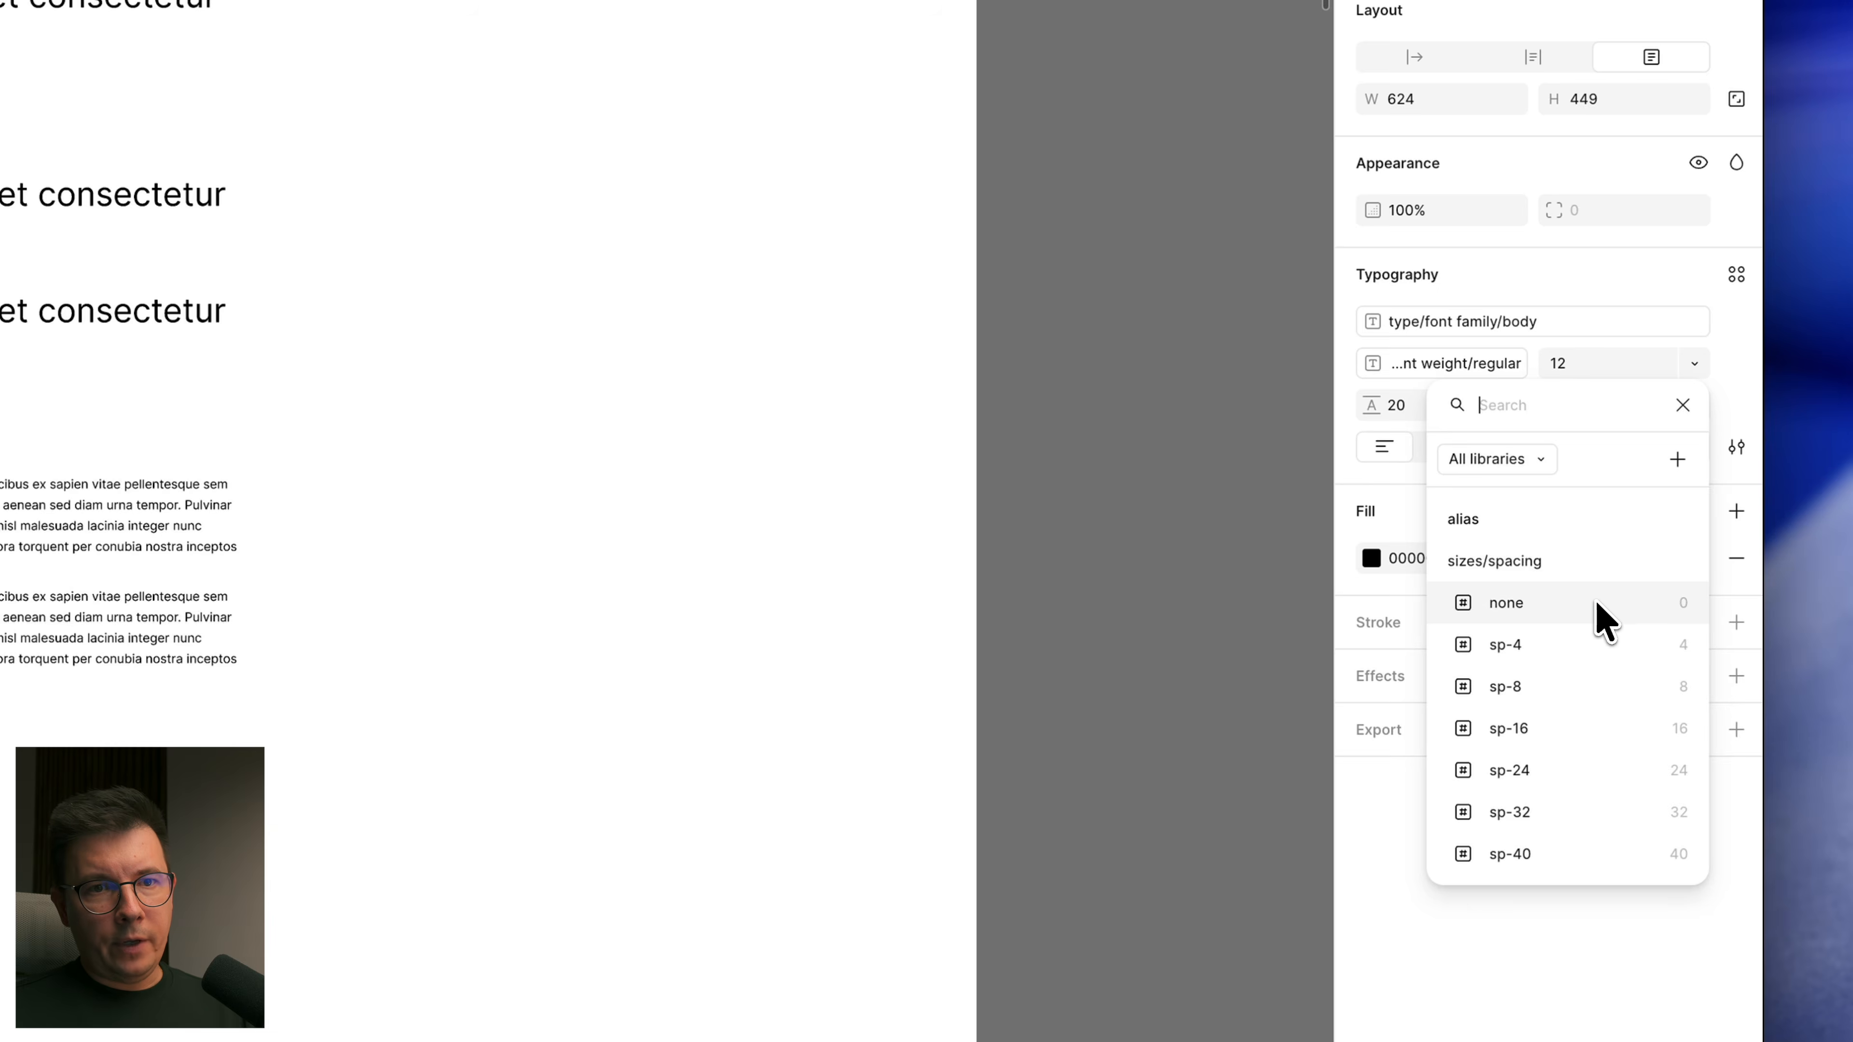
pyautogui.write('te')
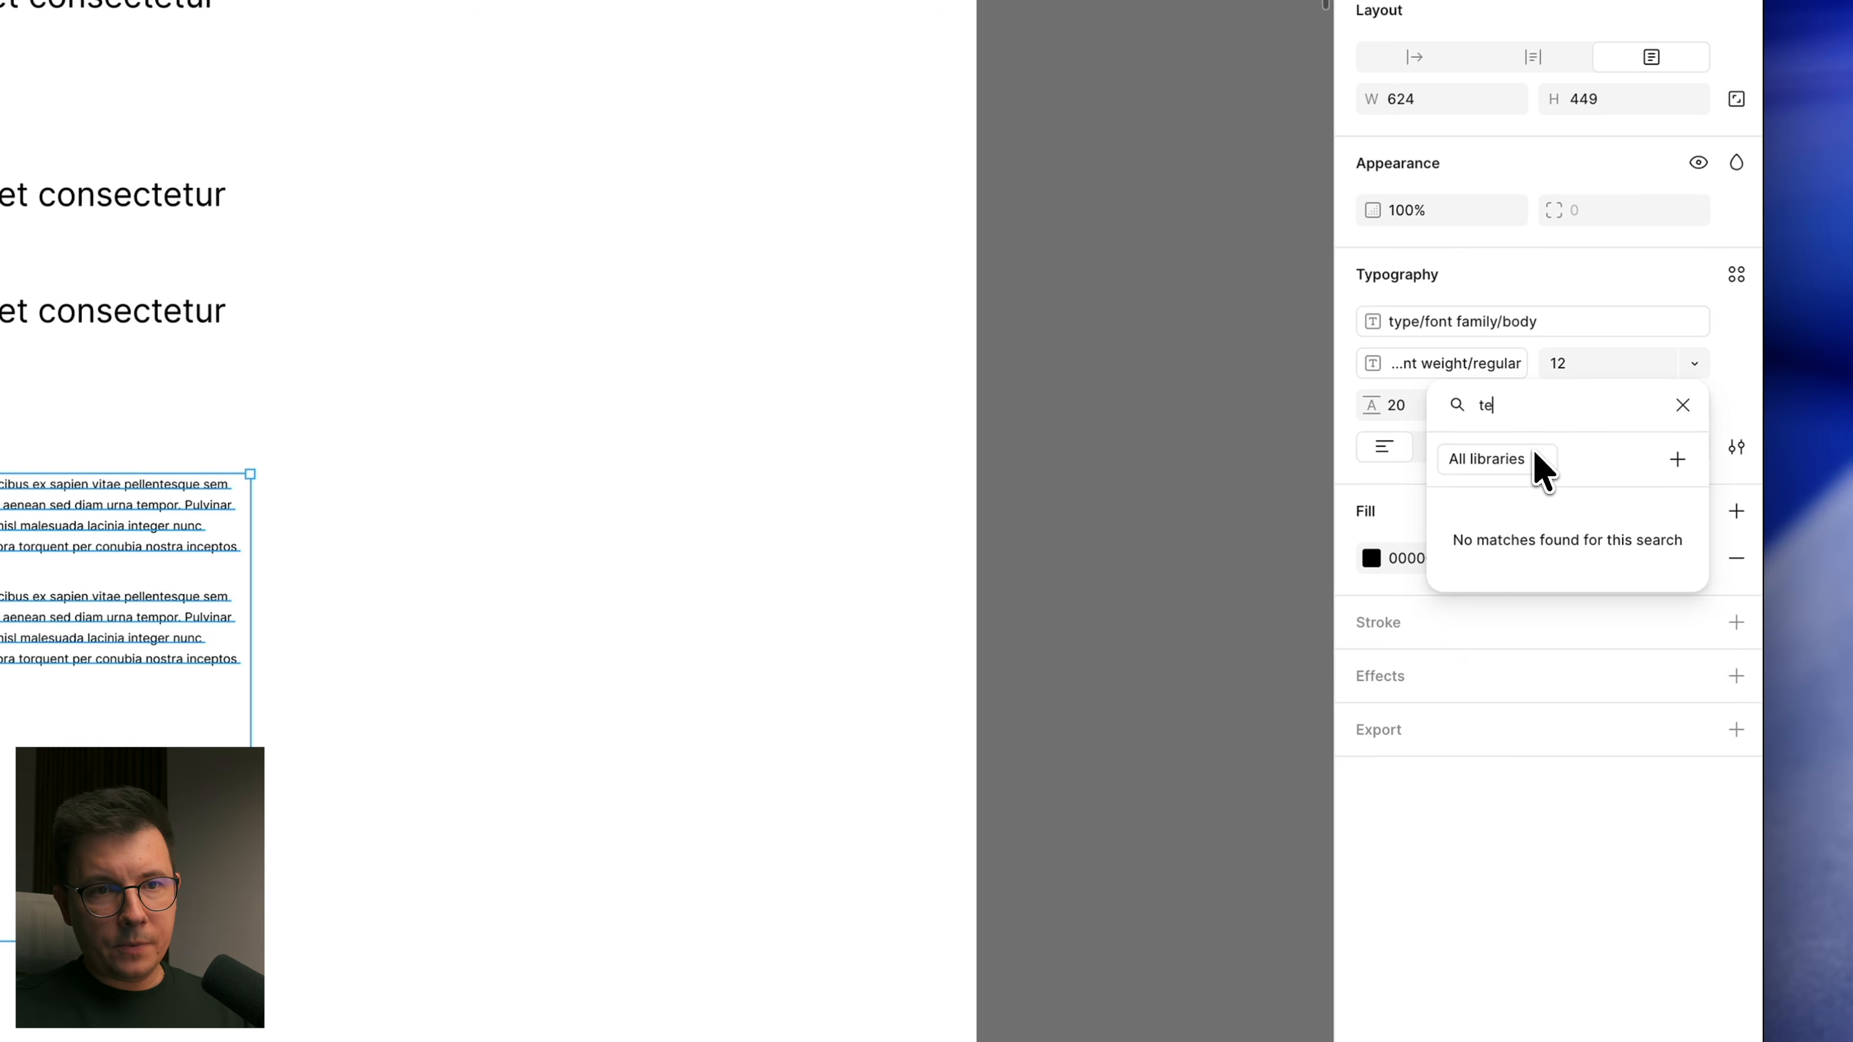
pyautogui.press('BackSpace')
pyautogui.write('y')
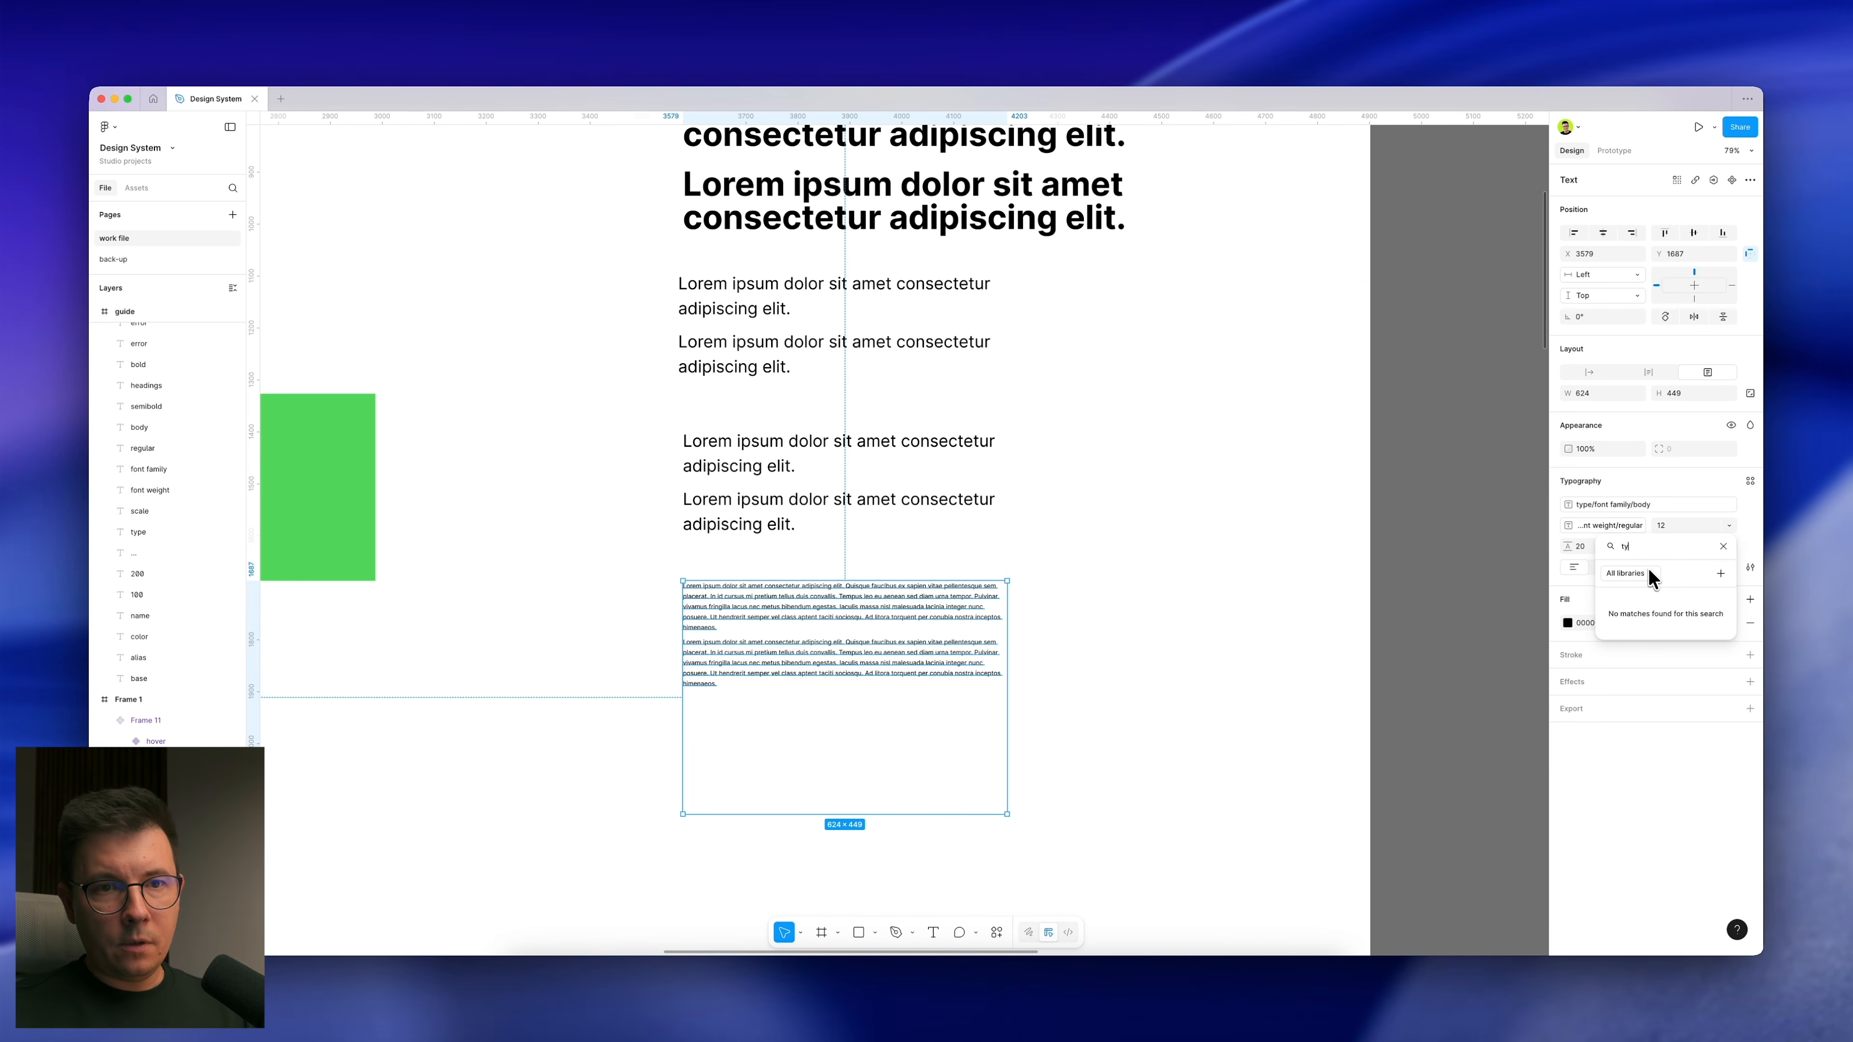
pyautogui.press('BackSpace')
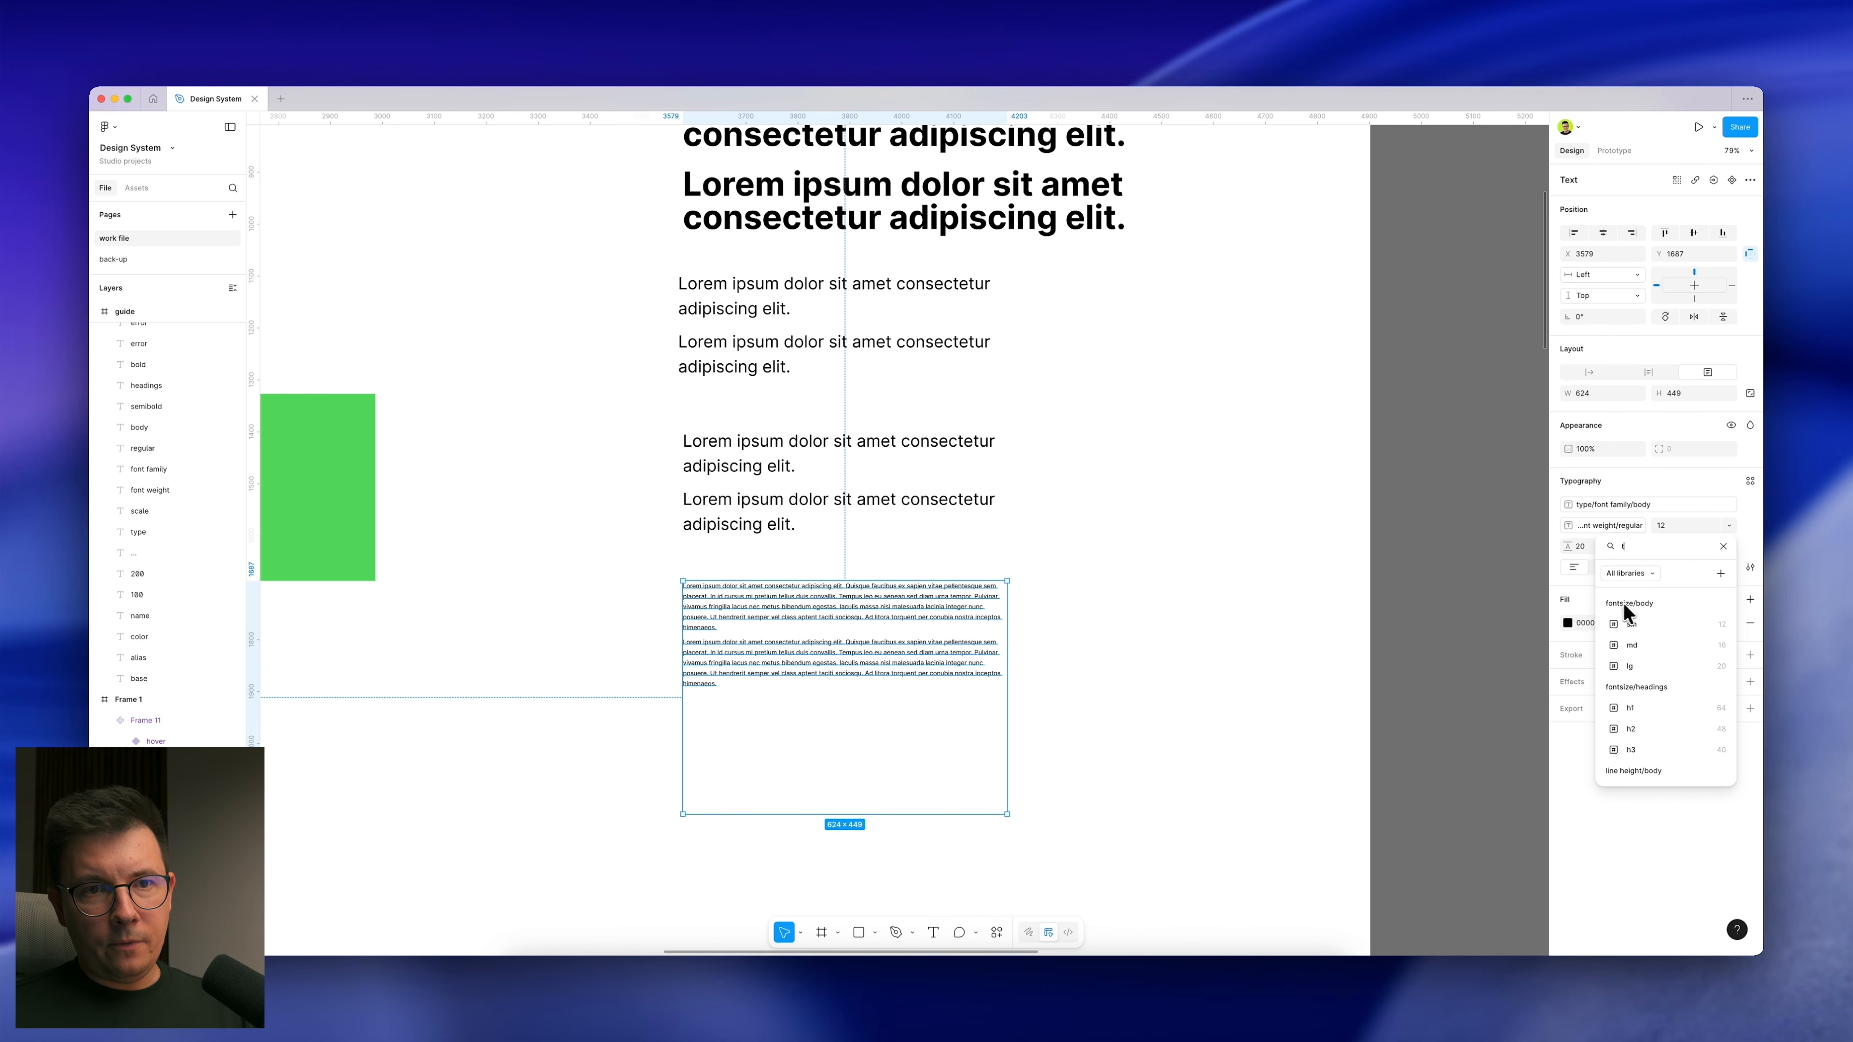
pyautogui.click(1638, 647)
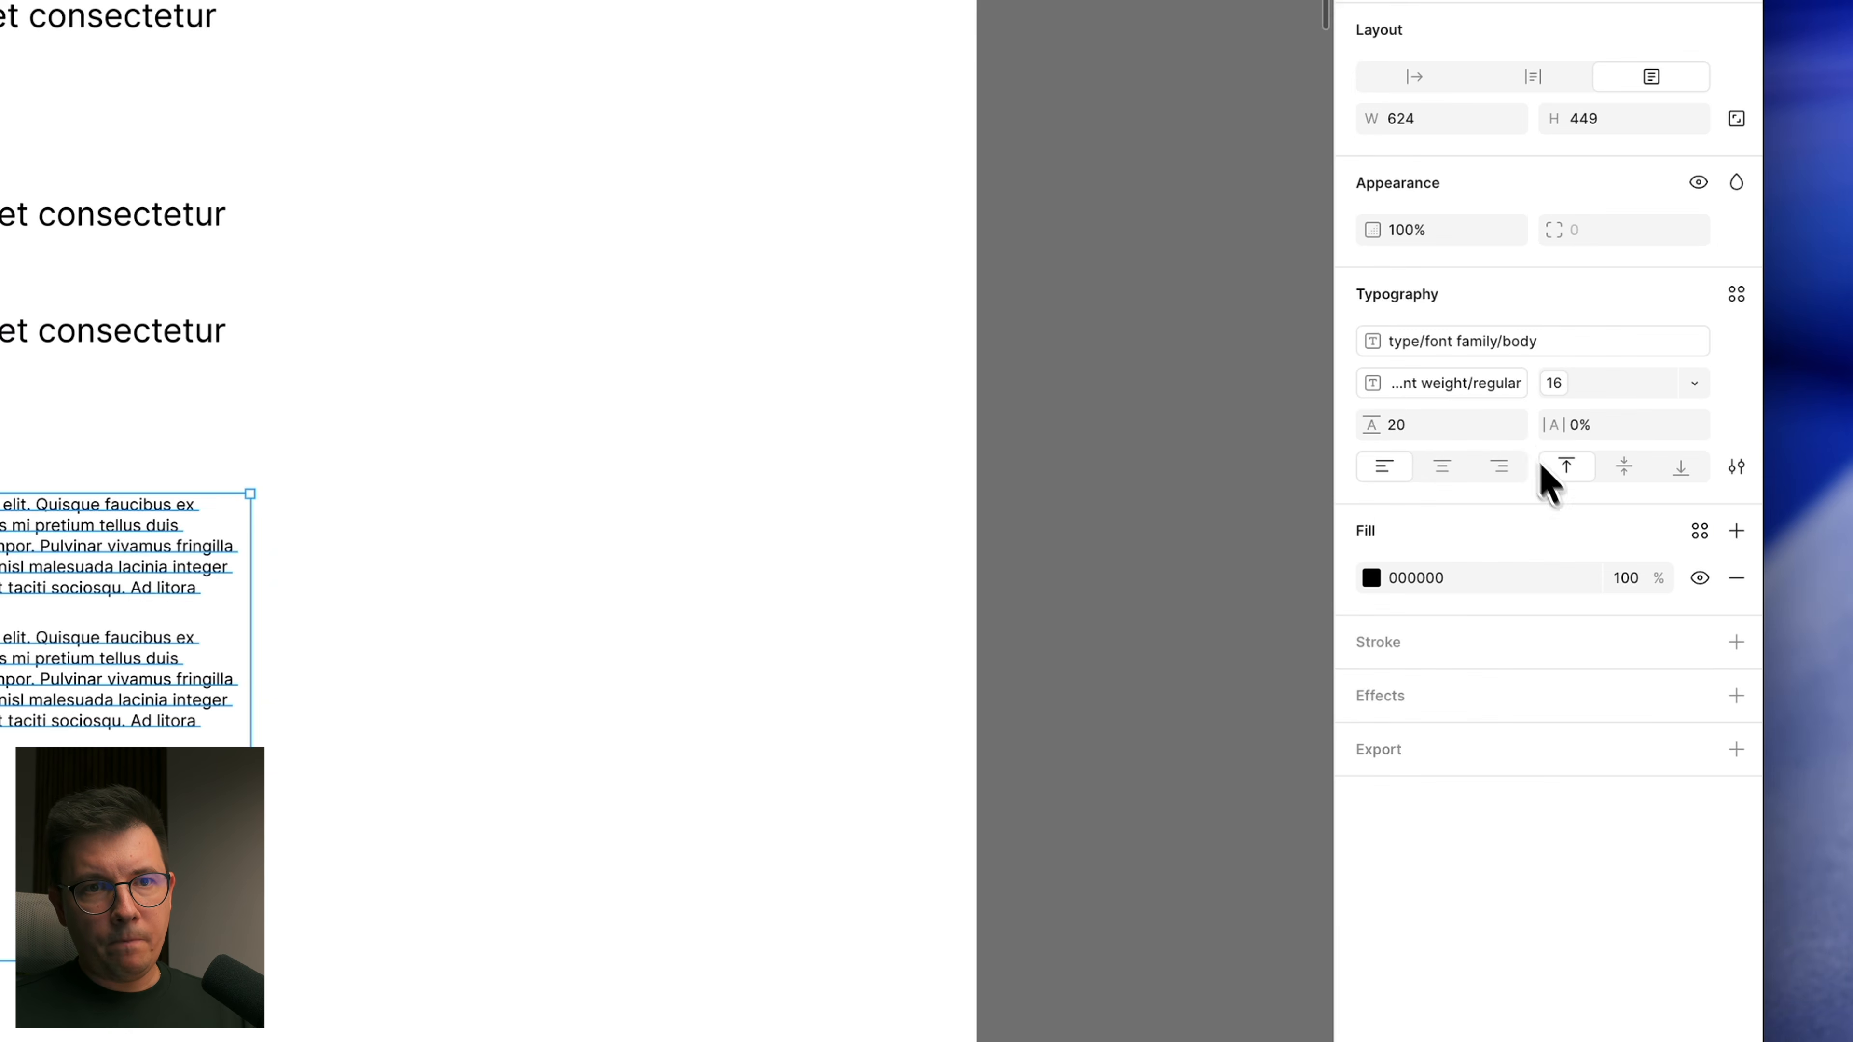
# Step: Bind the body paragraph's line height to the md variable under line height/body
pyautogui.click(1515, 429)
pyautogui.write('gap')
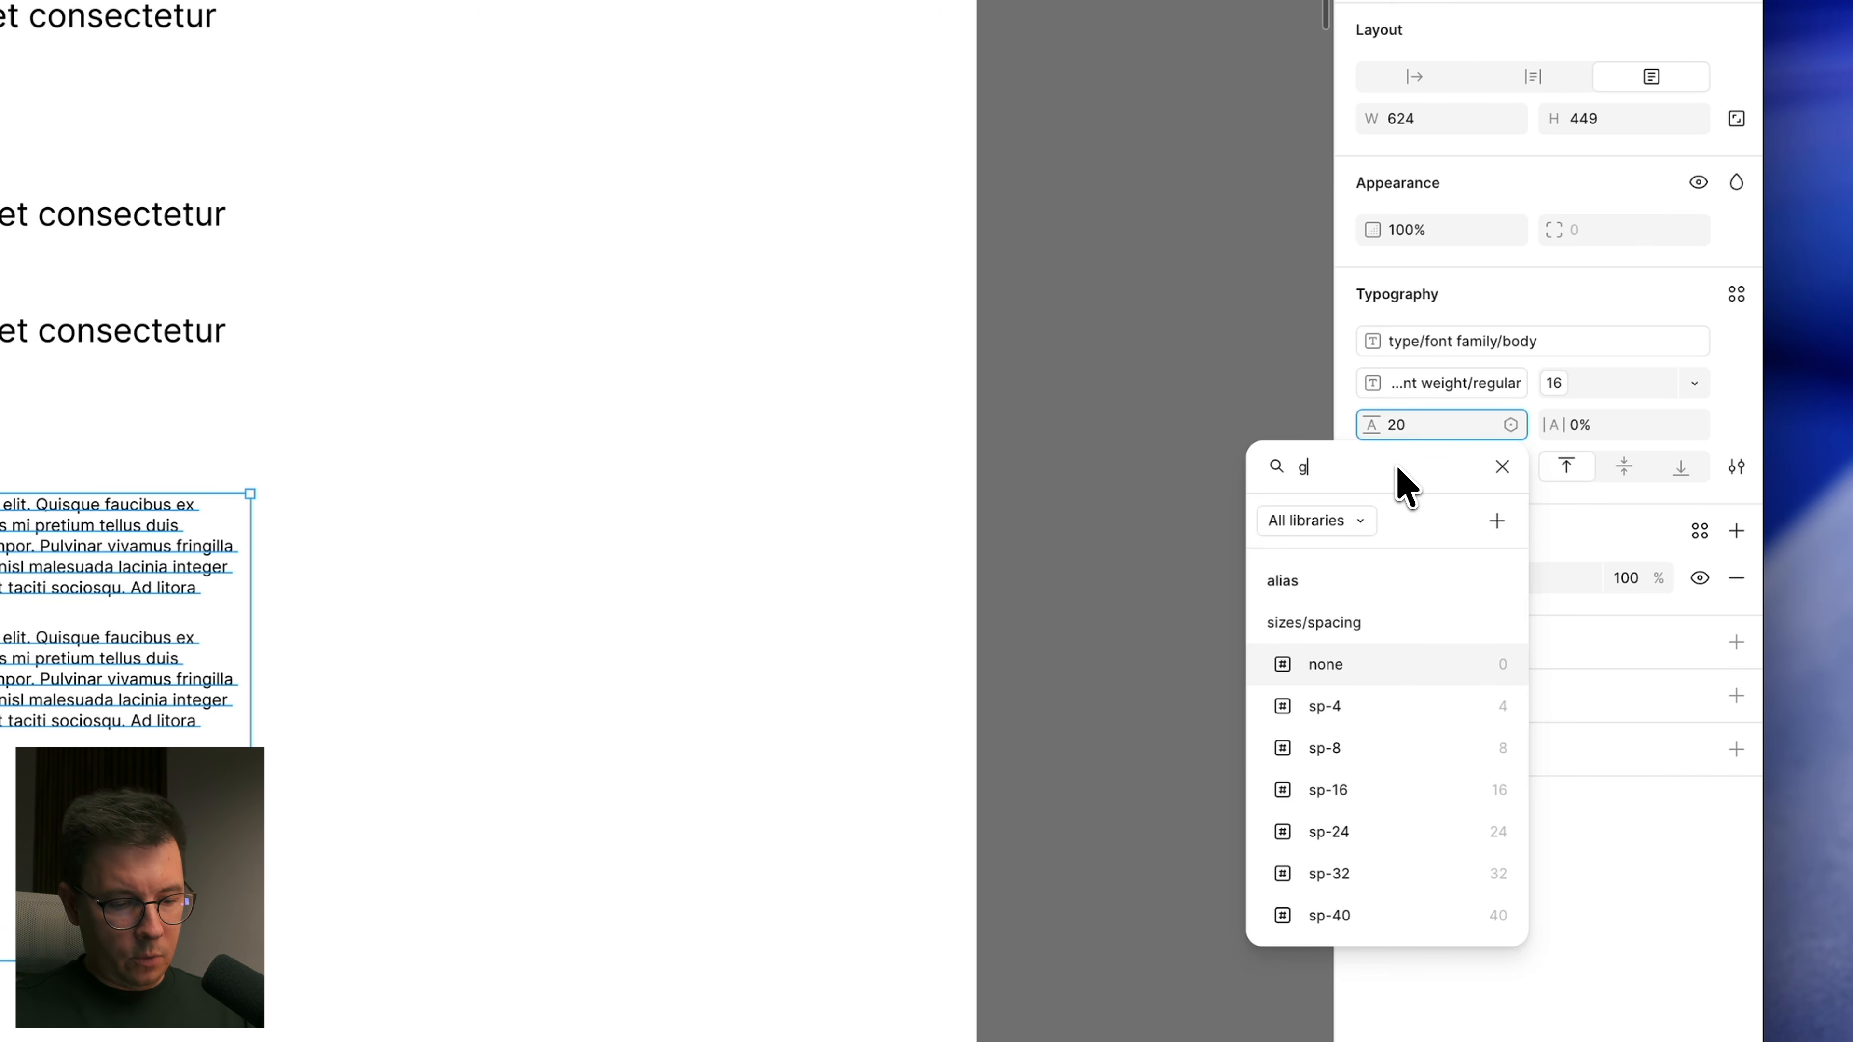
pyautogui.press('BackSpace')
pyautogui.press('BackSpace')
pyautogui.press('BackSpace')
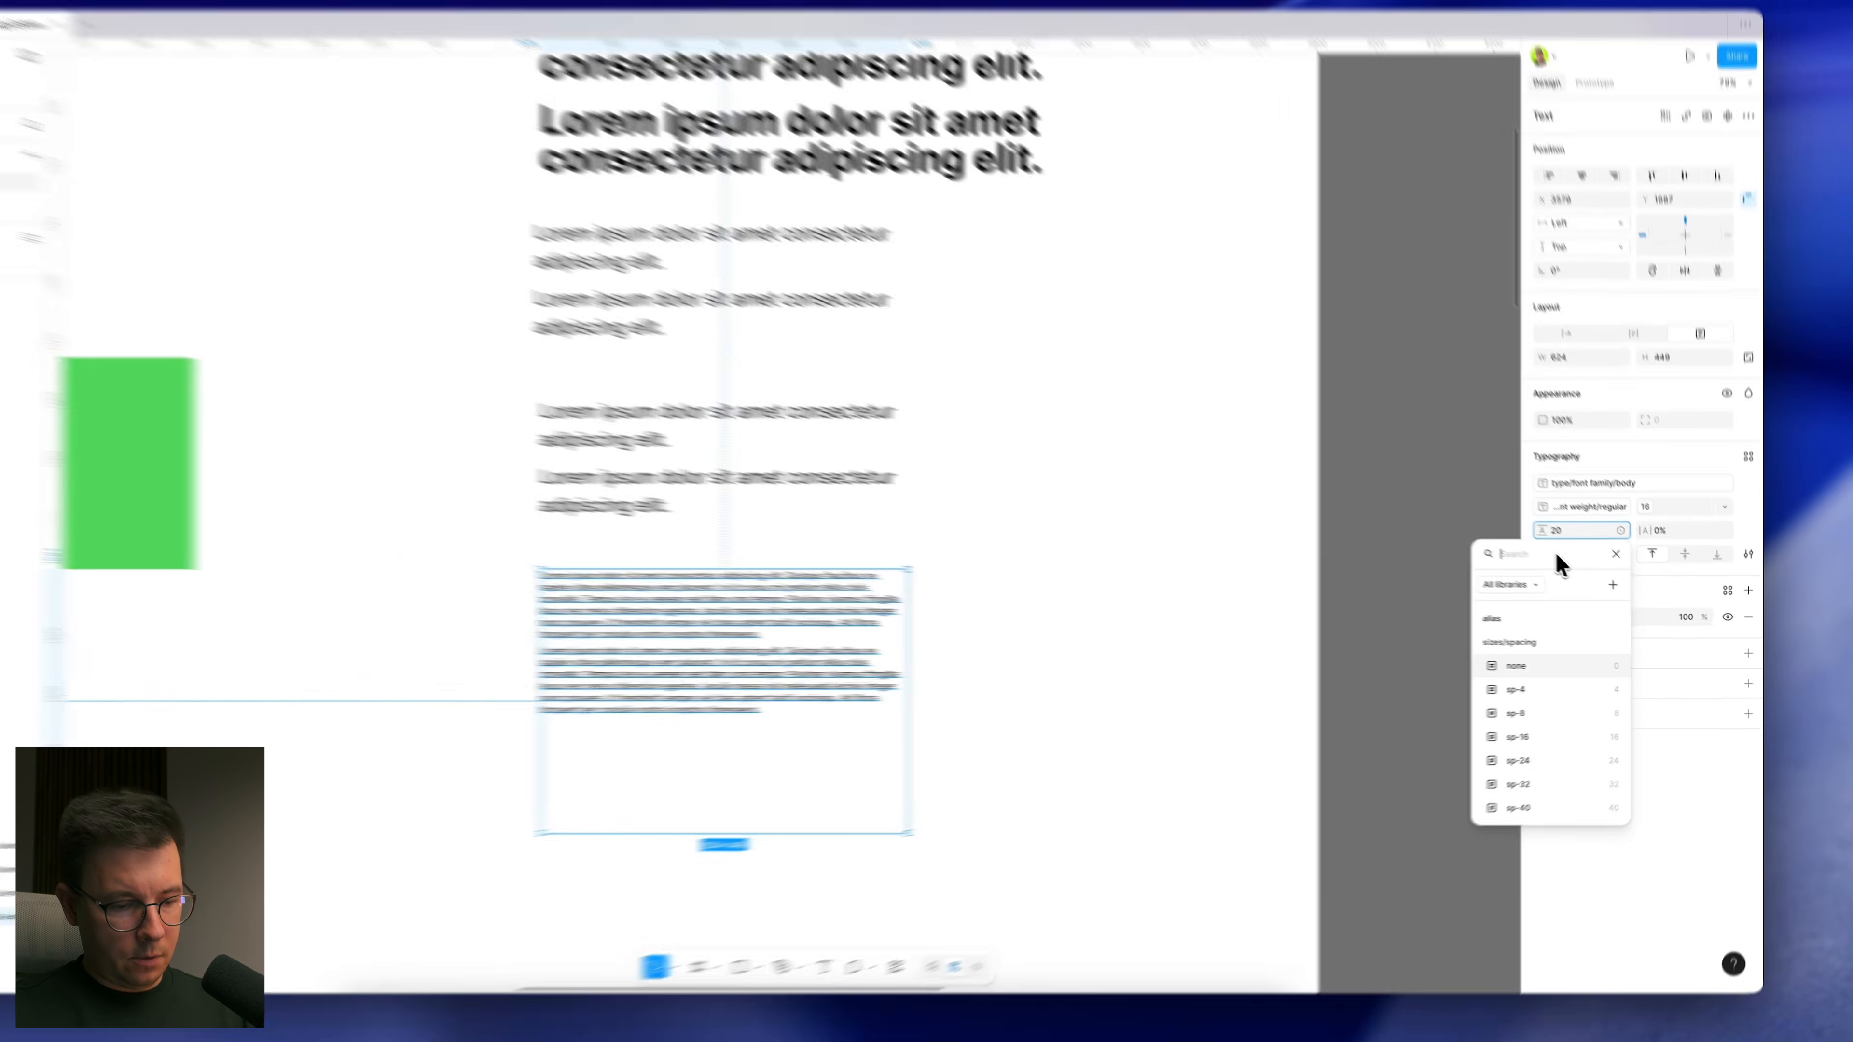
pyautogui.write('fo')
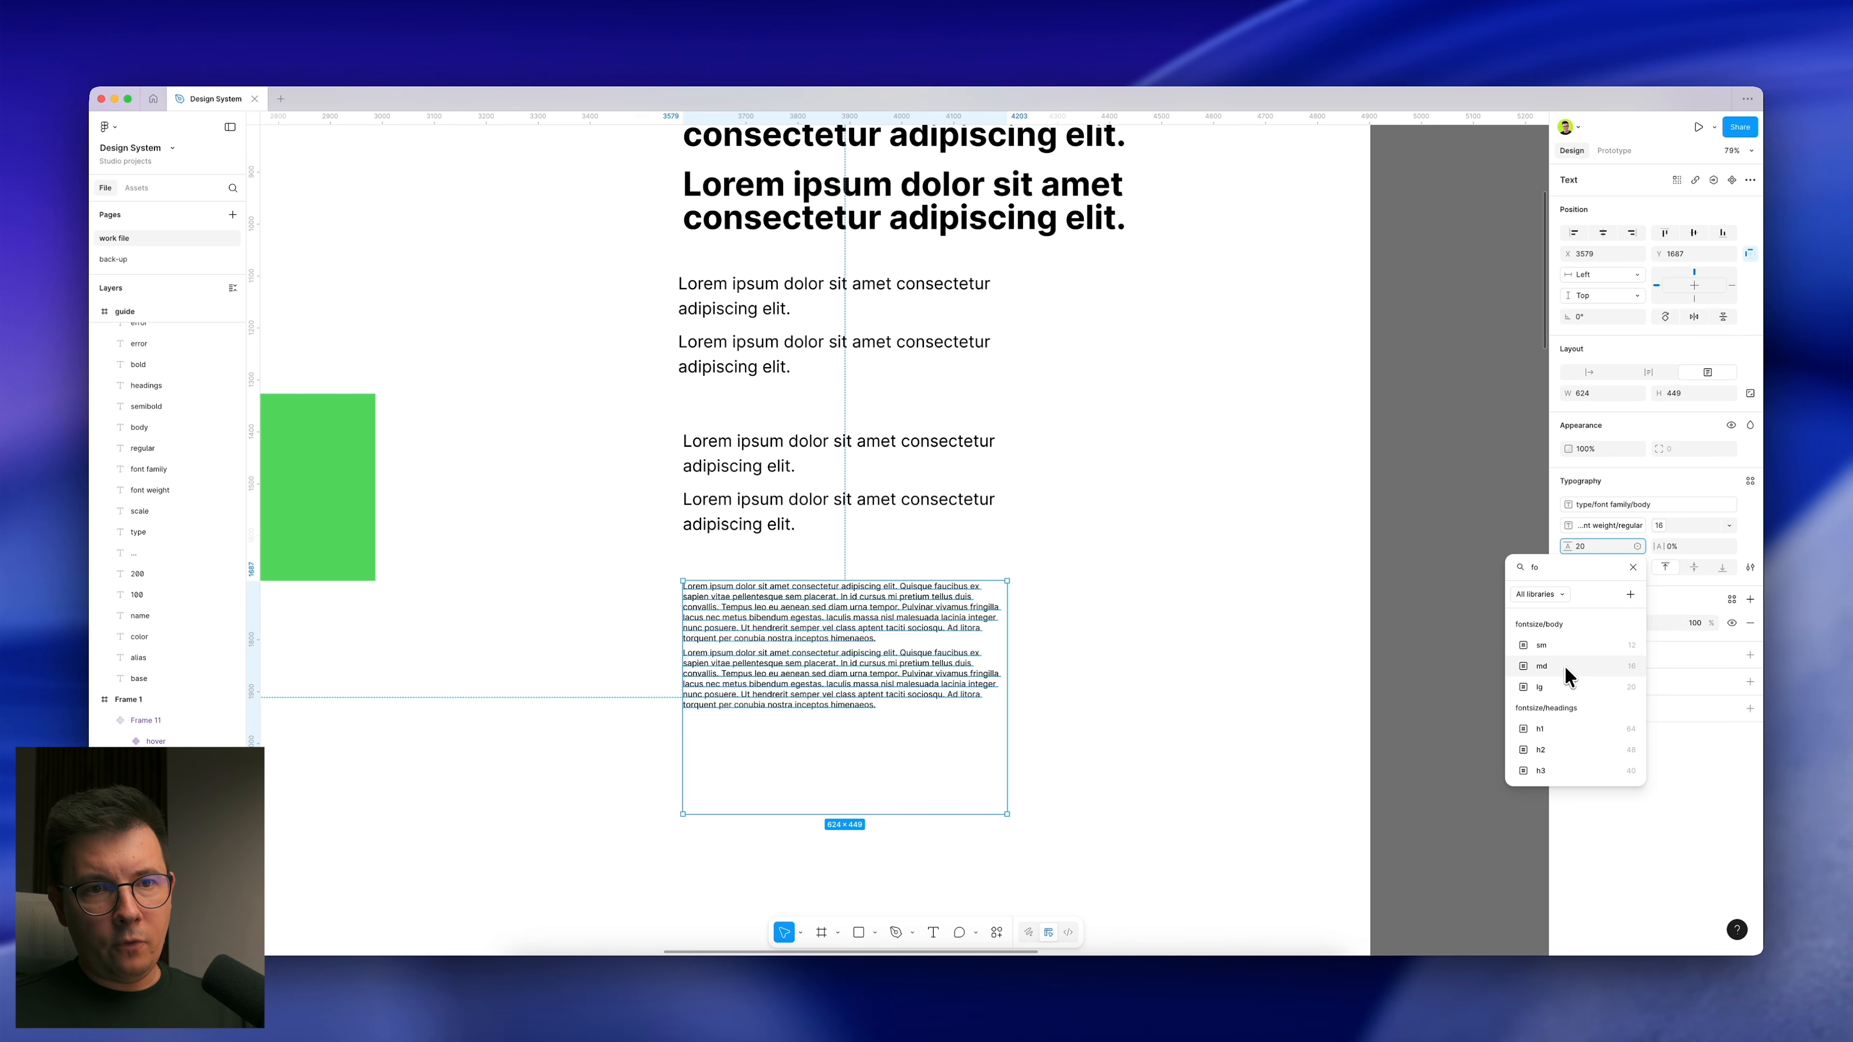
pyautogui.press('BackSpace')
pyautogui.press('BackSpace')
pyautogui.write('lin')
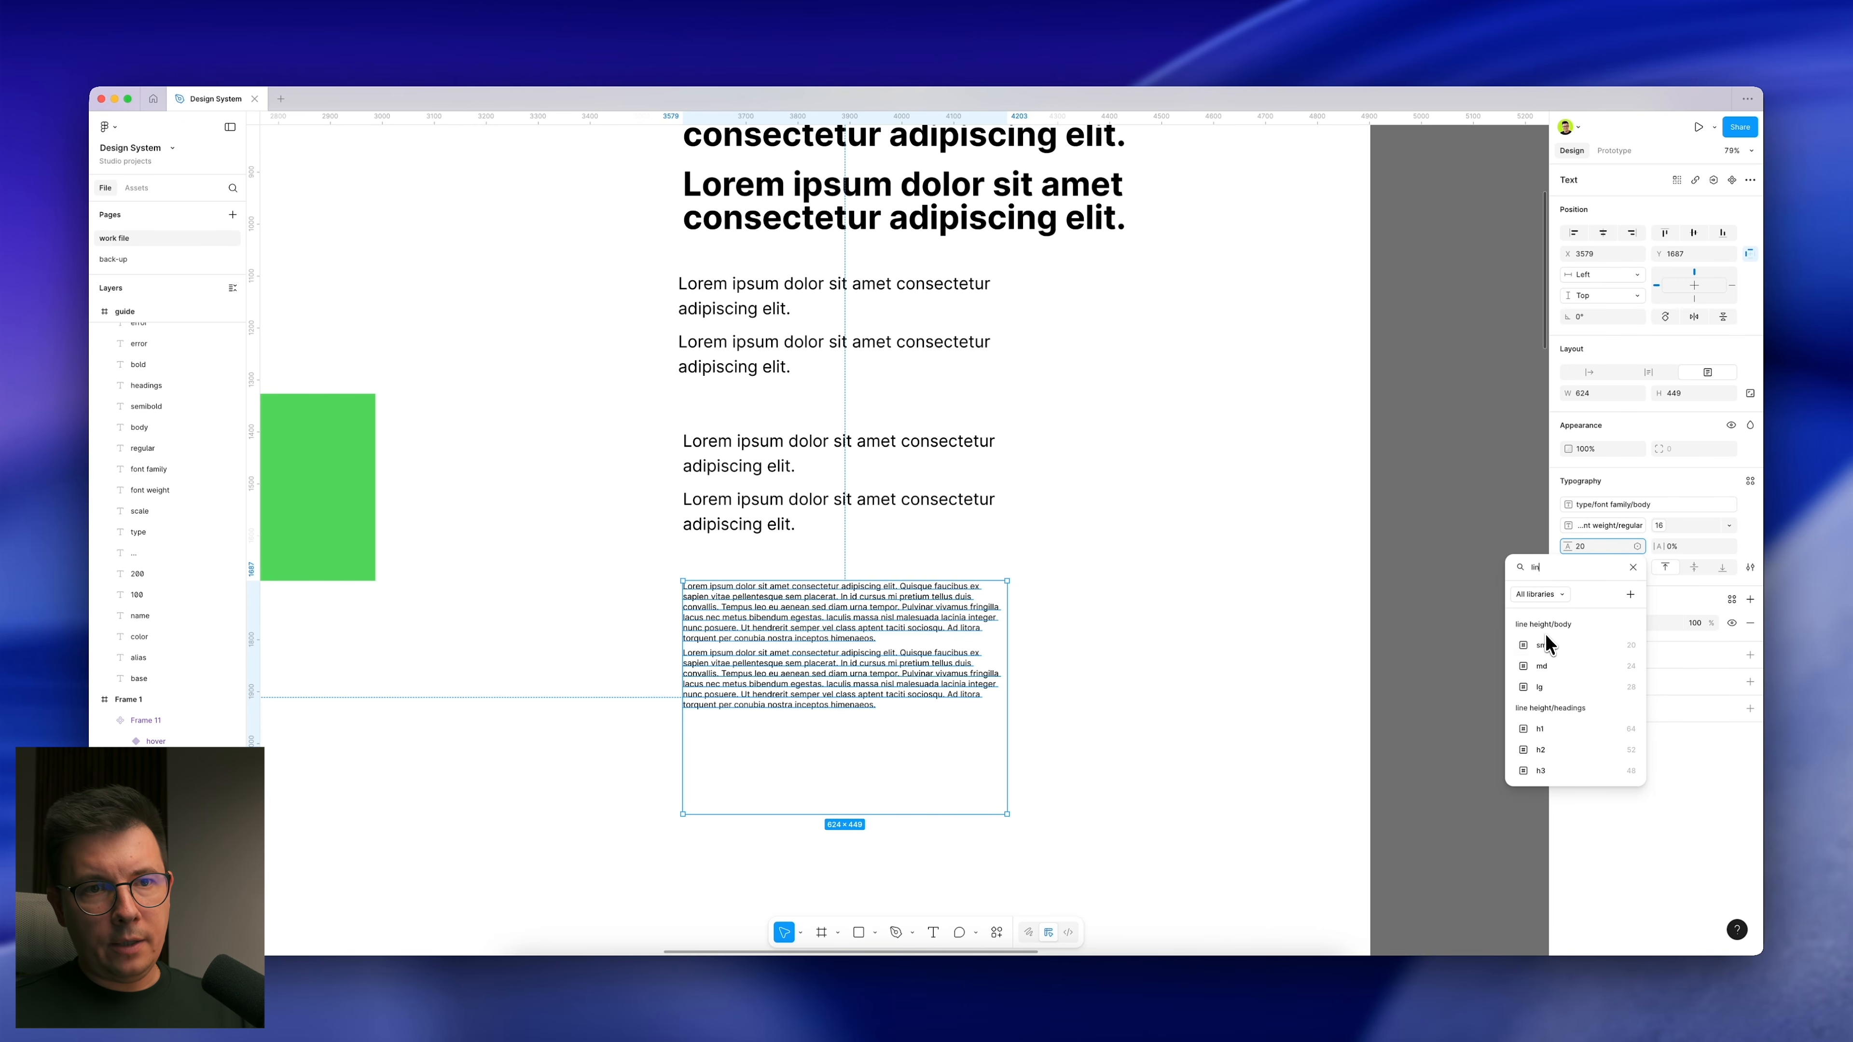
pyautogui.click(1545, 664)
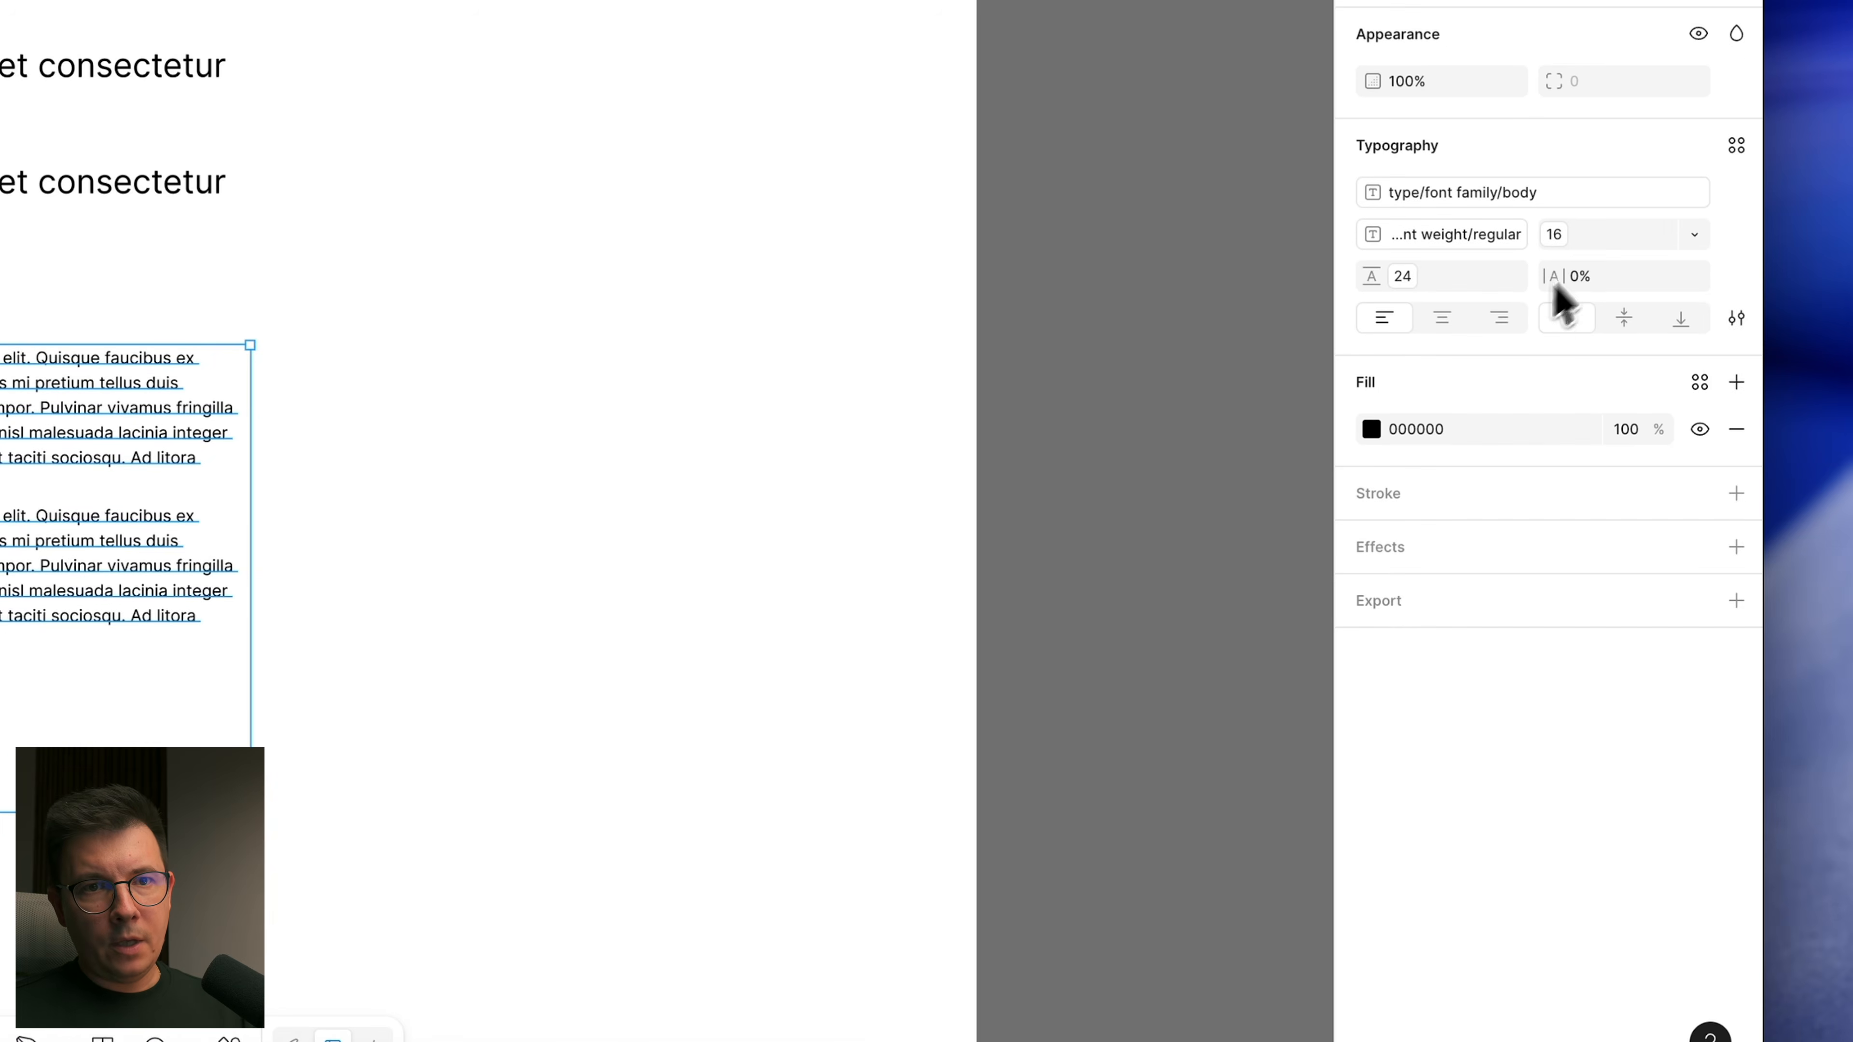
# Step: Bind the body paragraph's paragraph spacing to the md variable under paragraph spacing/body
pyautogui.click(1737, 324)
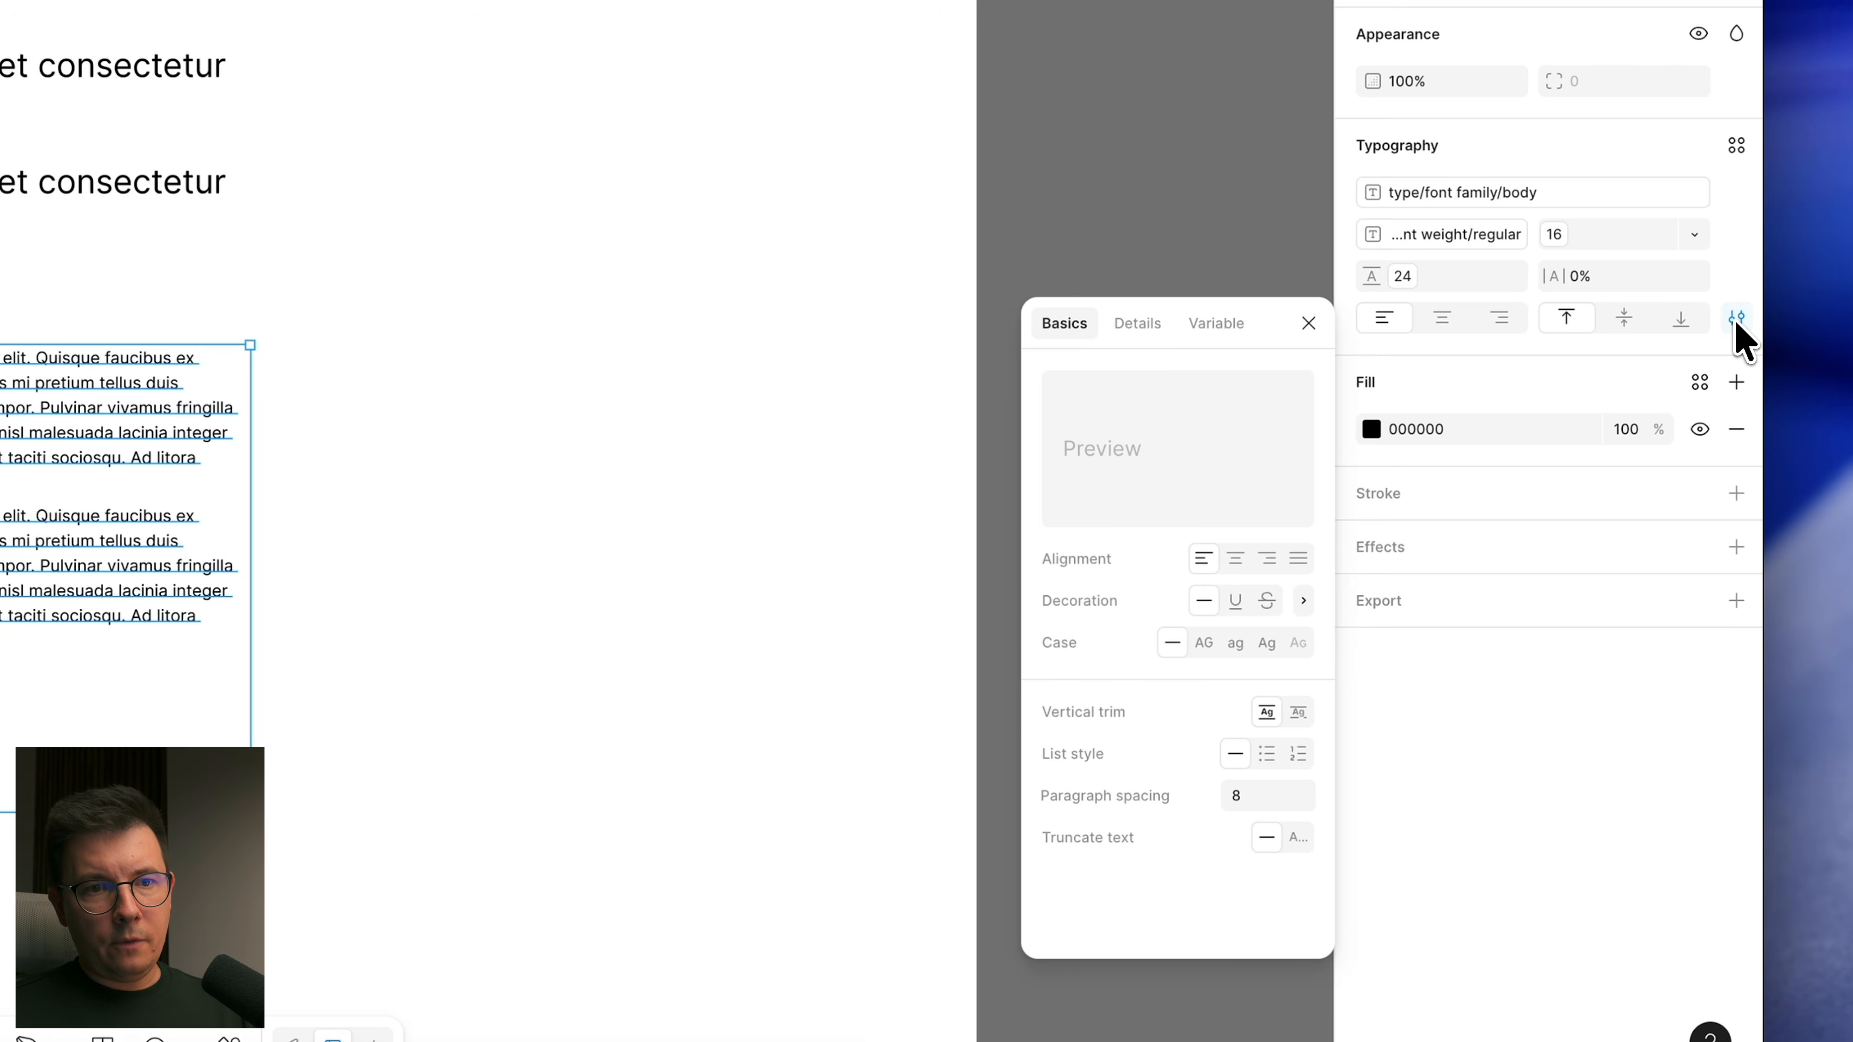
pyautogui.click(1298, 796)
pyautogui.write('par')
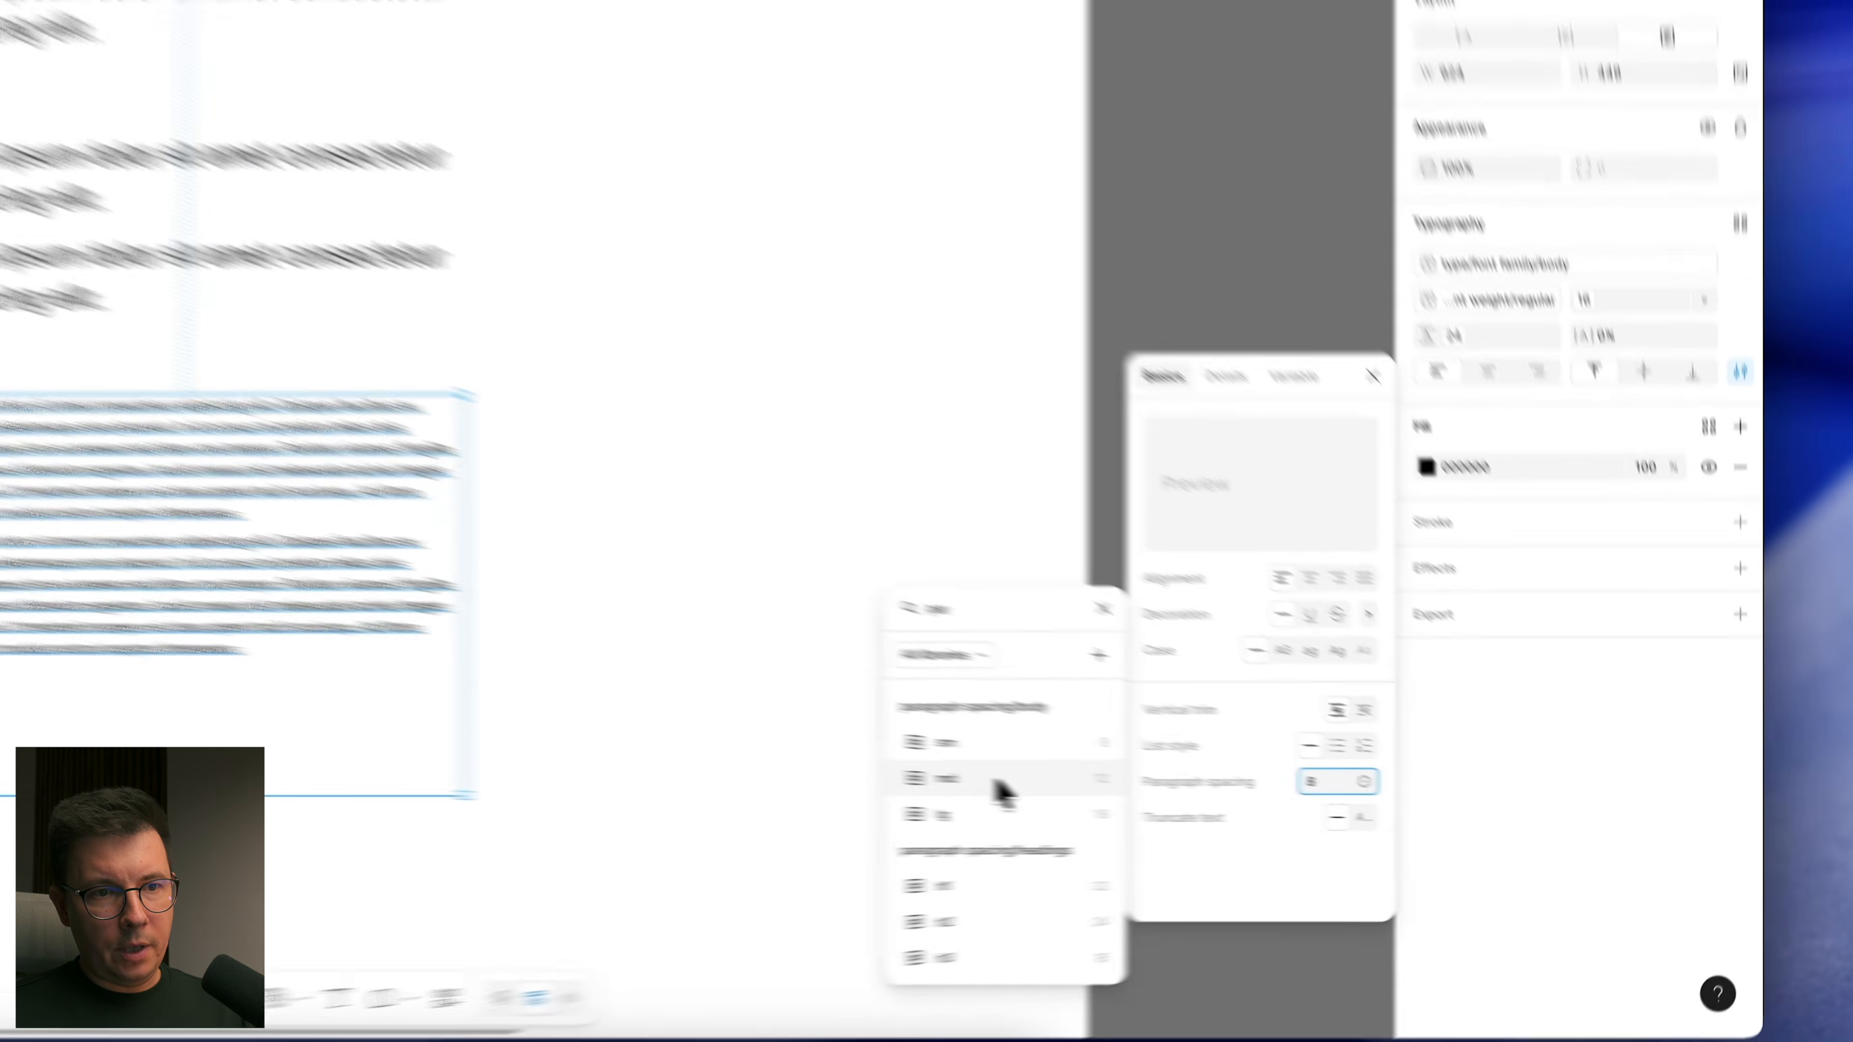
pyautogui.click(1291, 802)
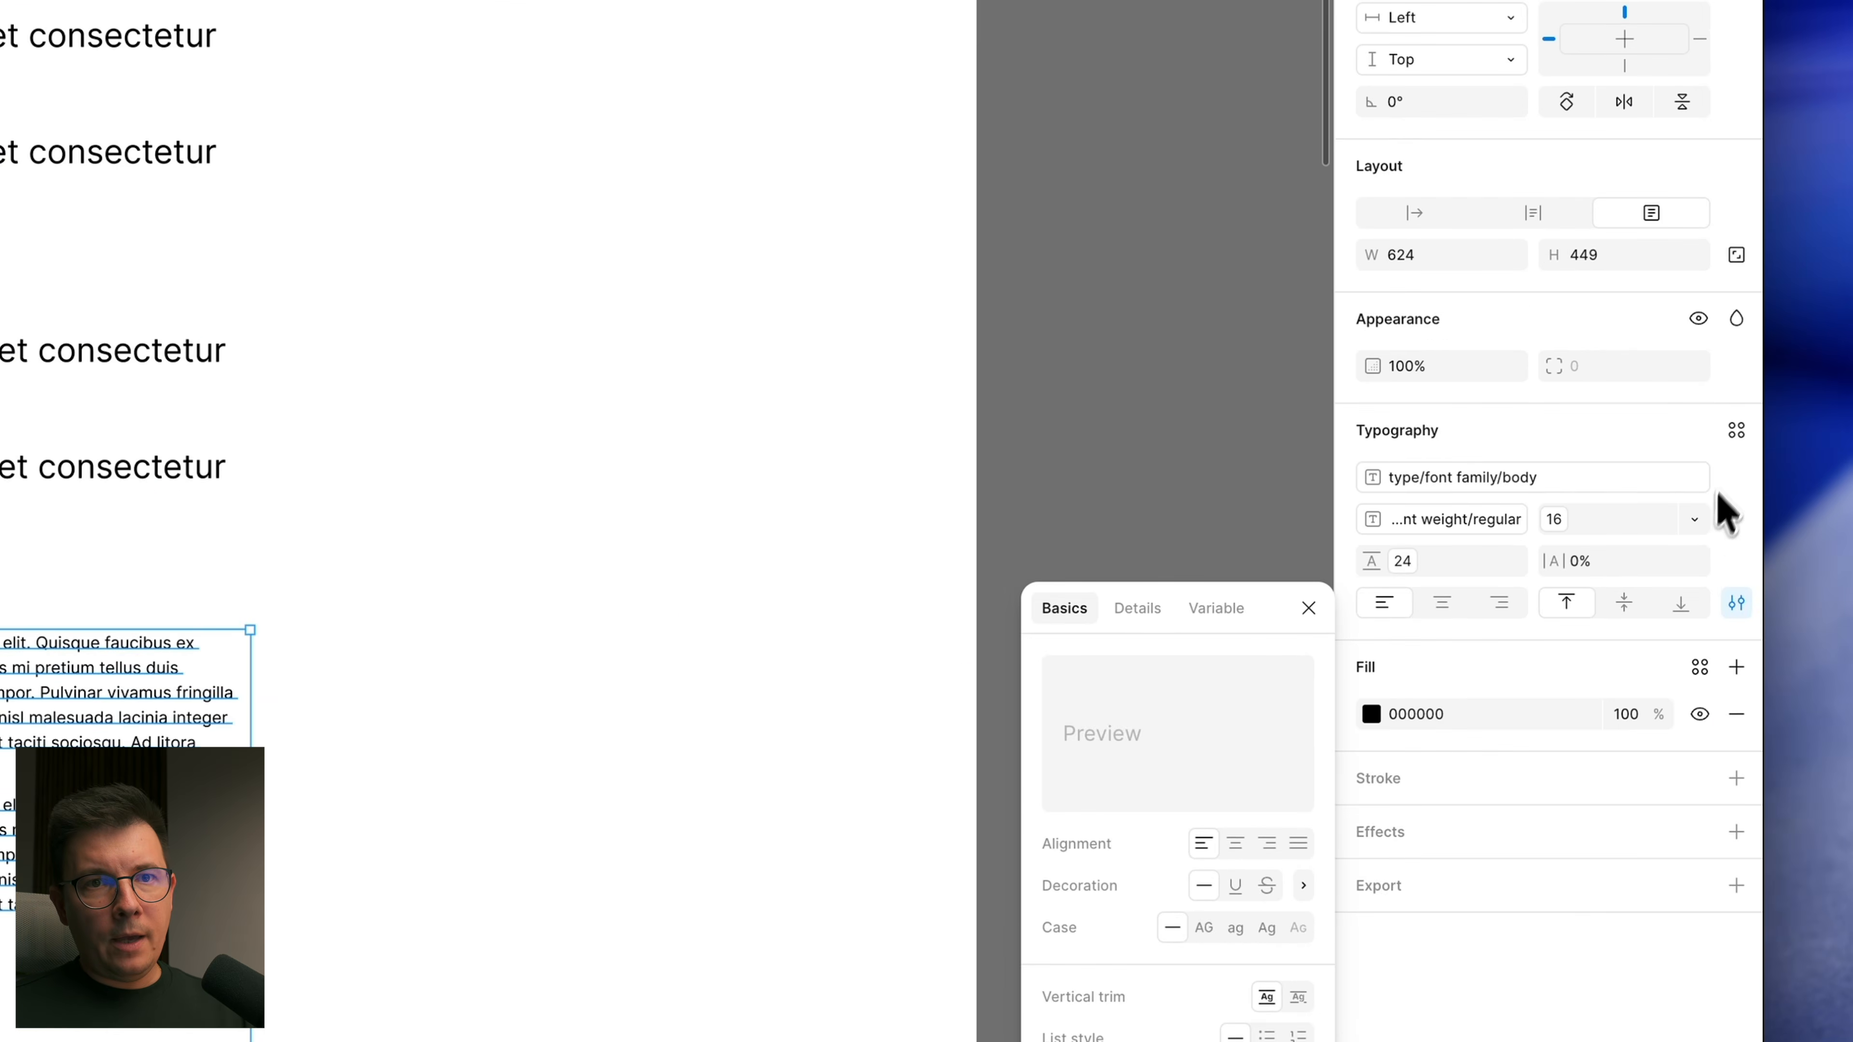
# Step: Create a text style named p from the body paragraph and its bound typography variables
pyautogui.click(1737, 430)
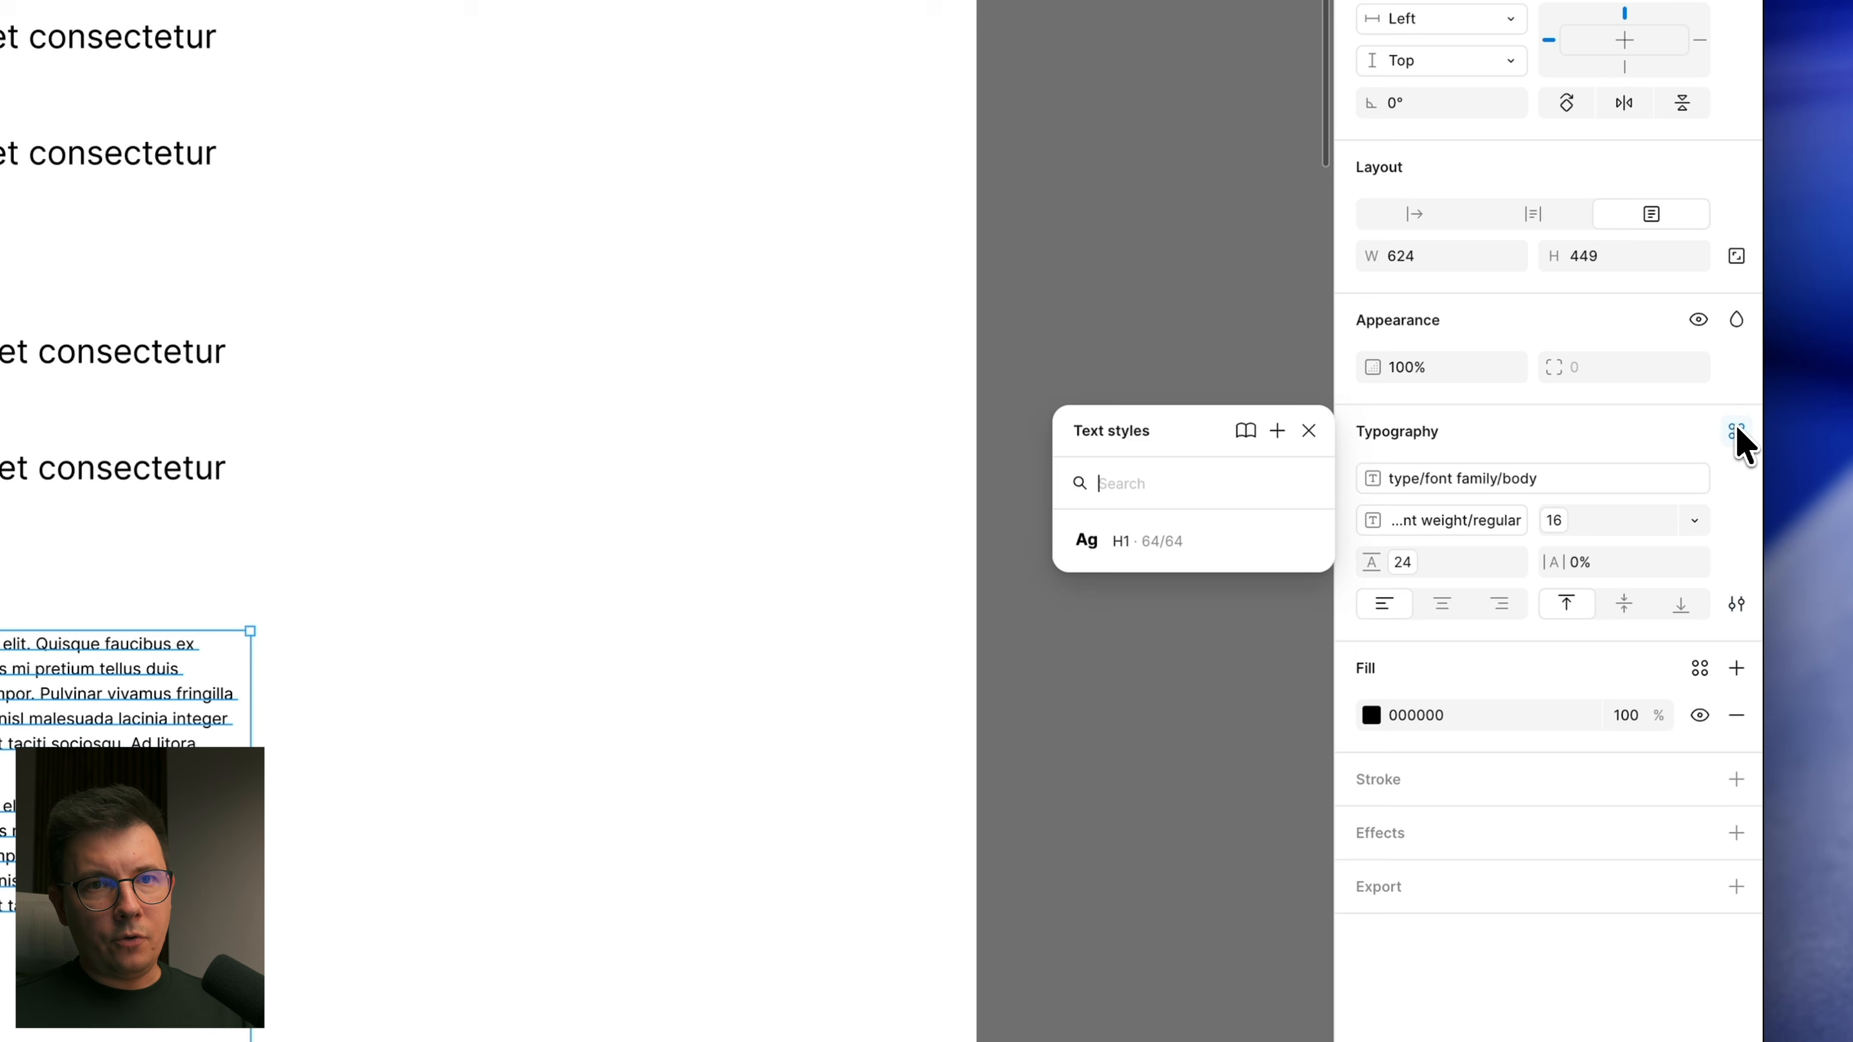
pyautogui.click(1277, 432)
pyautogui.write('pa')
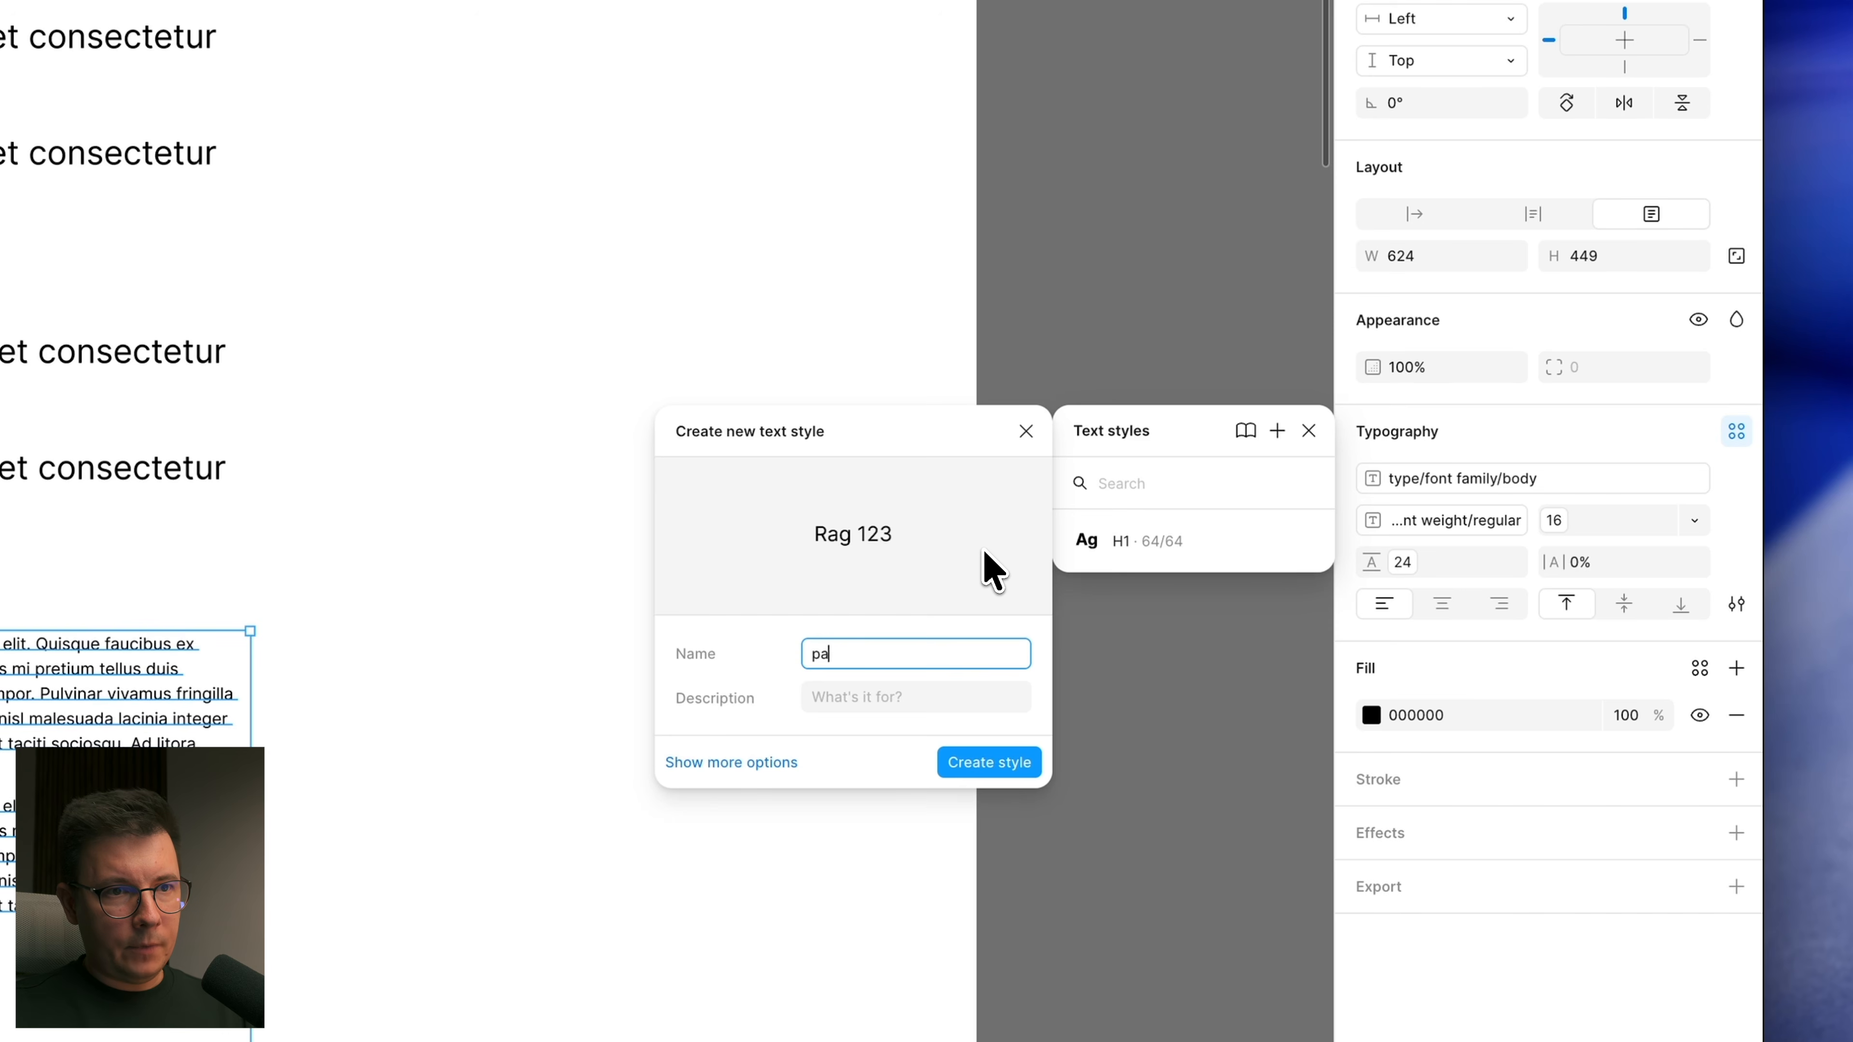
pyautogui.press('BackSpace')
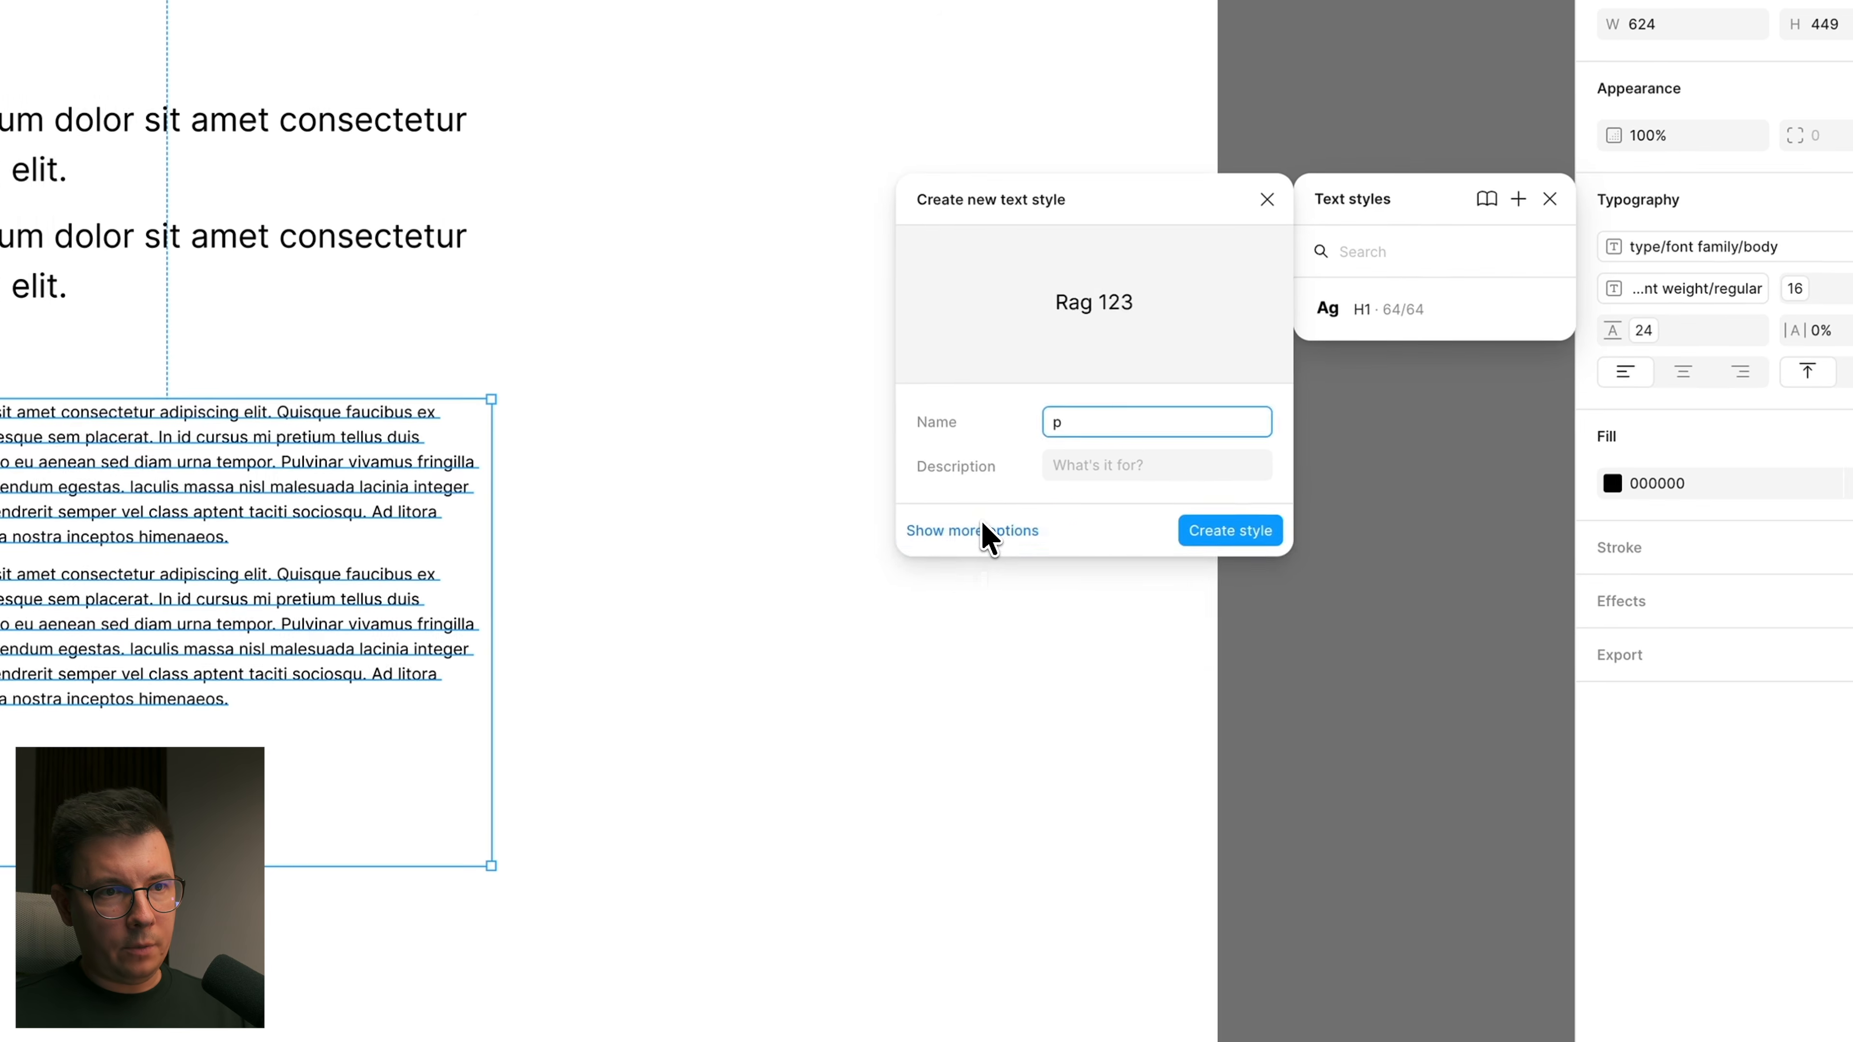
pyautogui.click(738, 760)
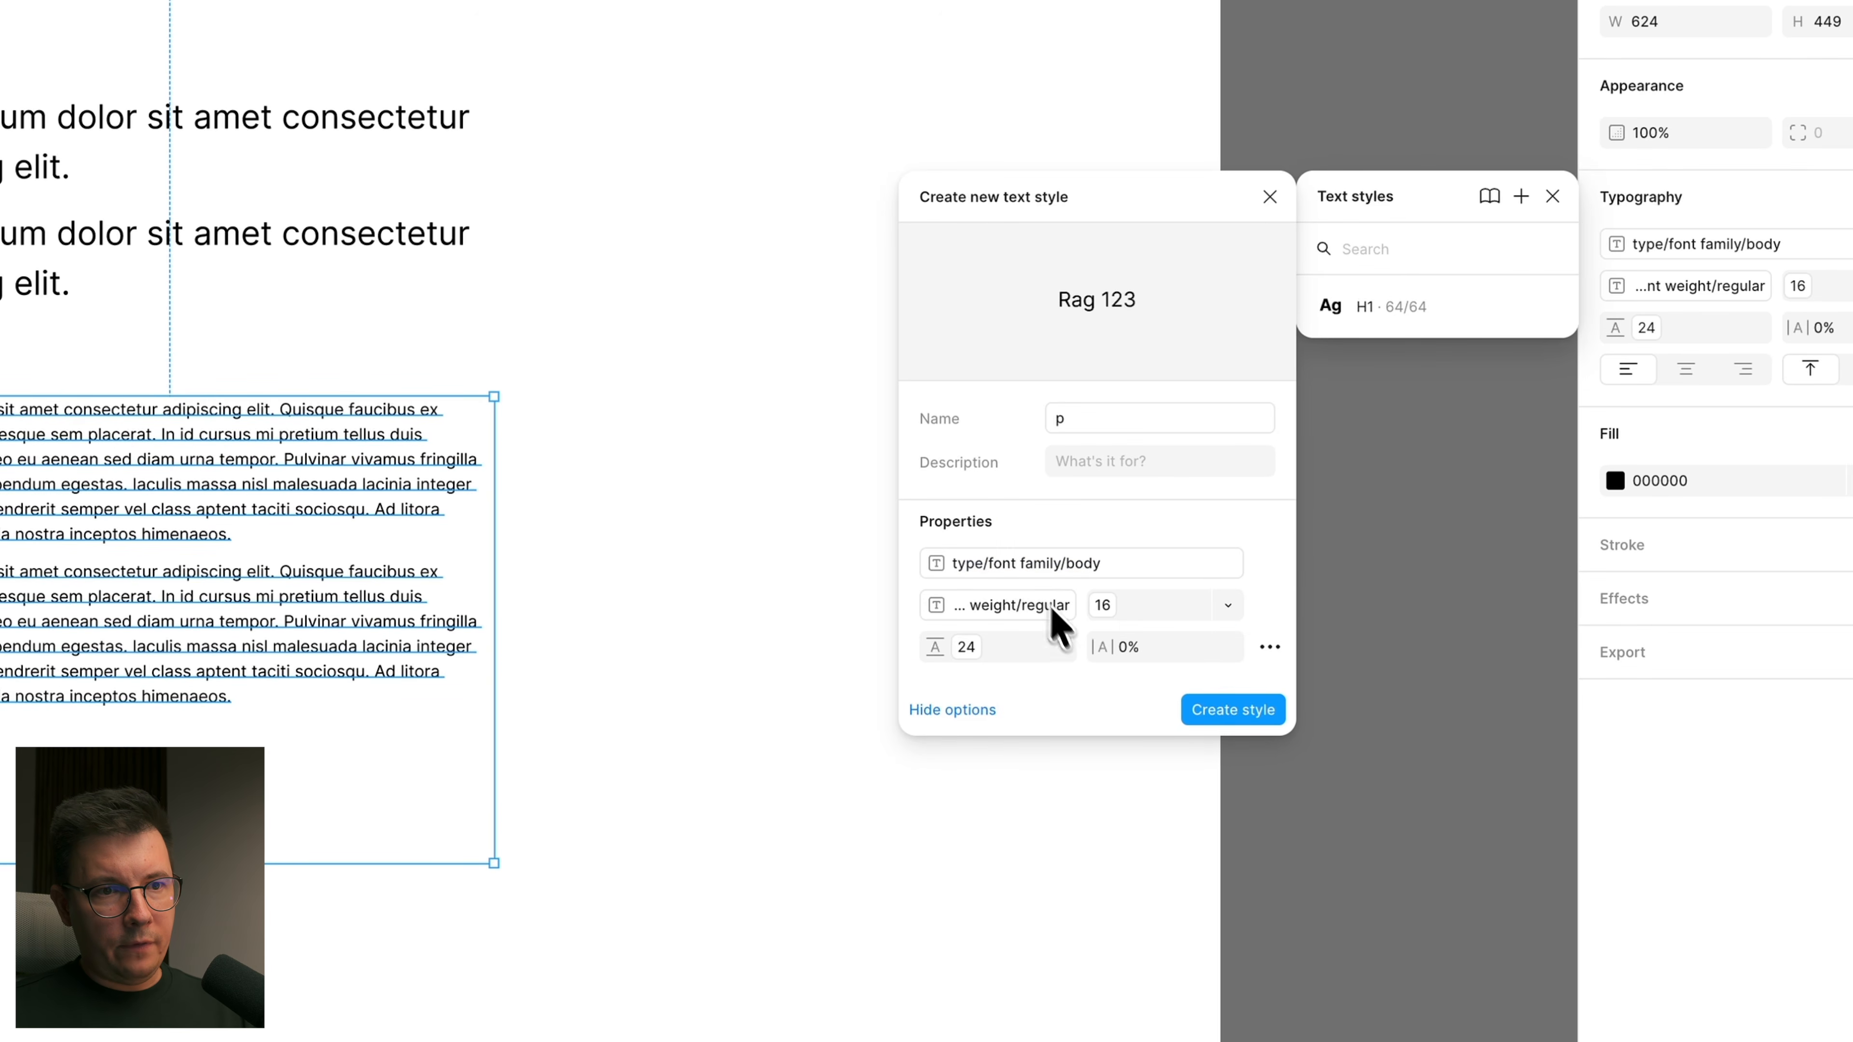
pyautogui.click(1251, 723)
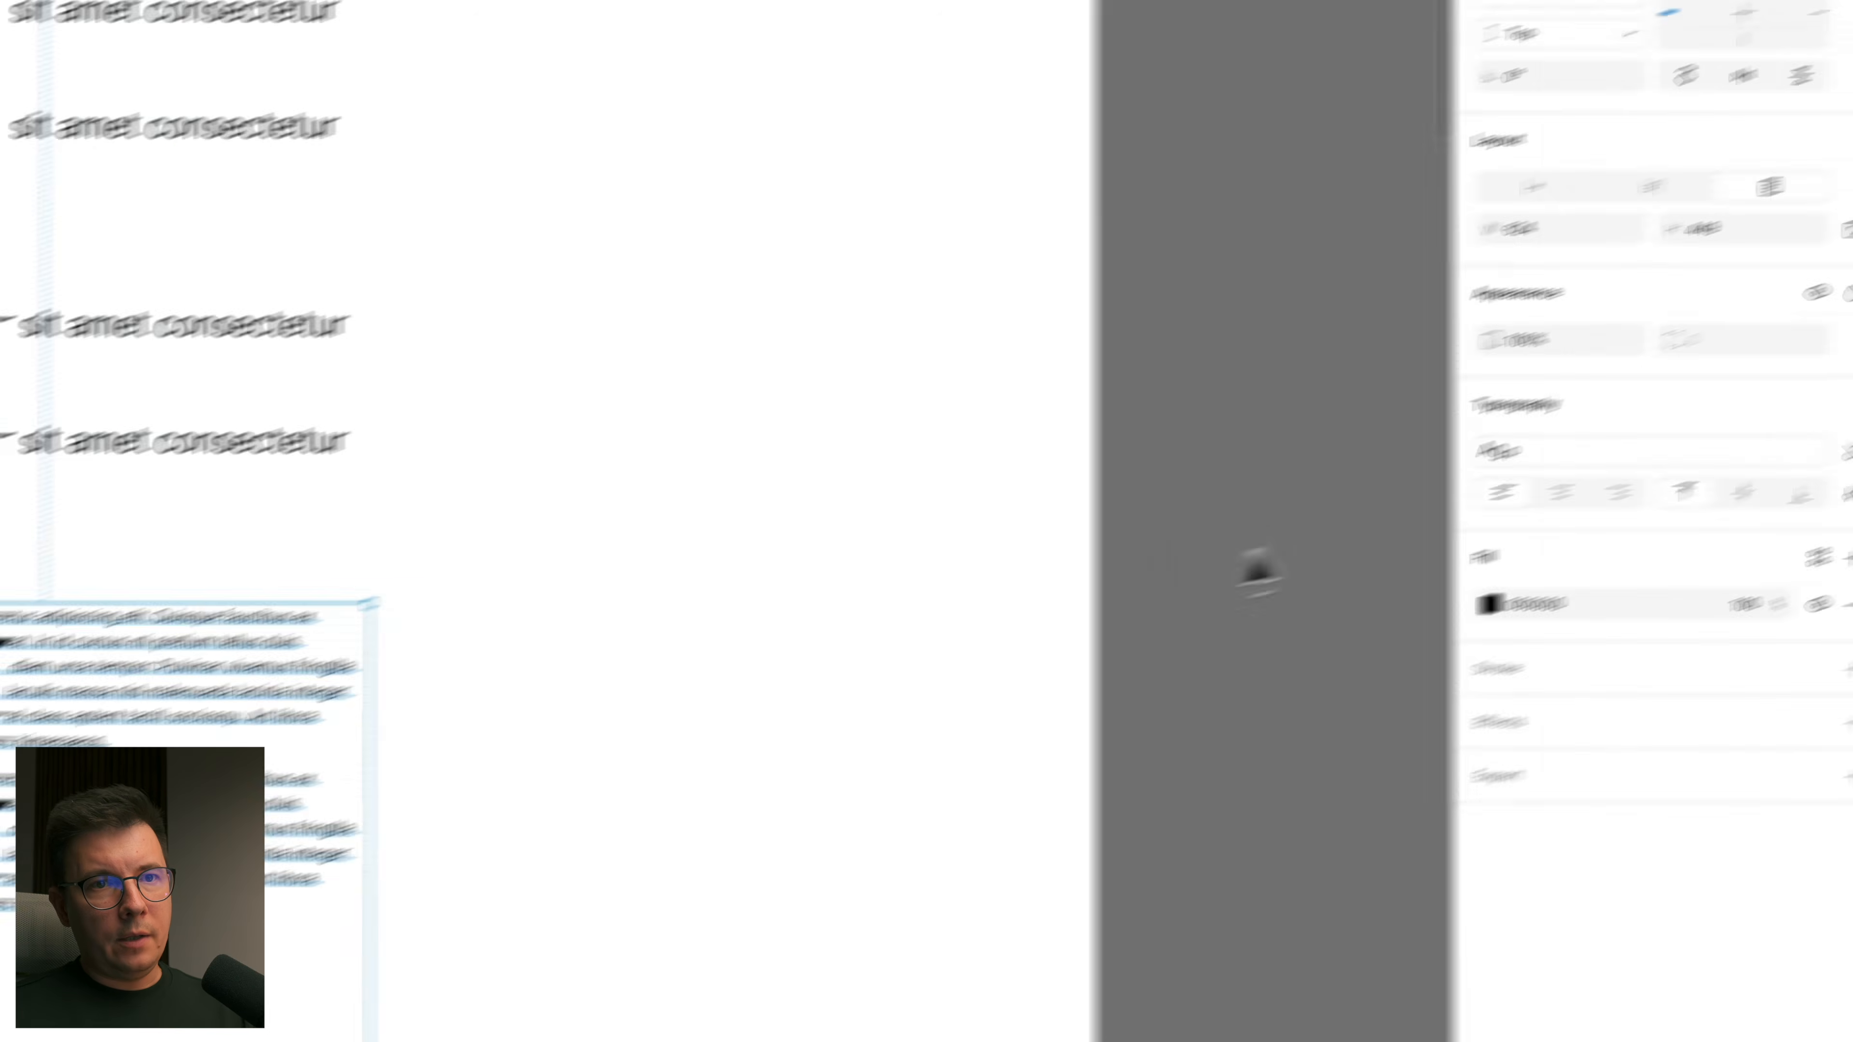
# Step: Shift the body paragraph slightly left to align with the upper pair of sample texts
pyautogui.click(1352, 336)
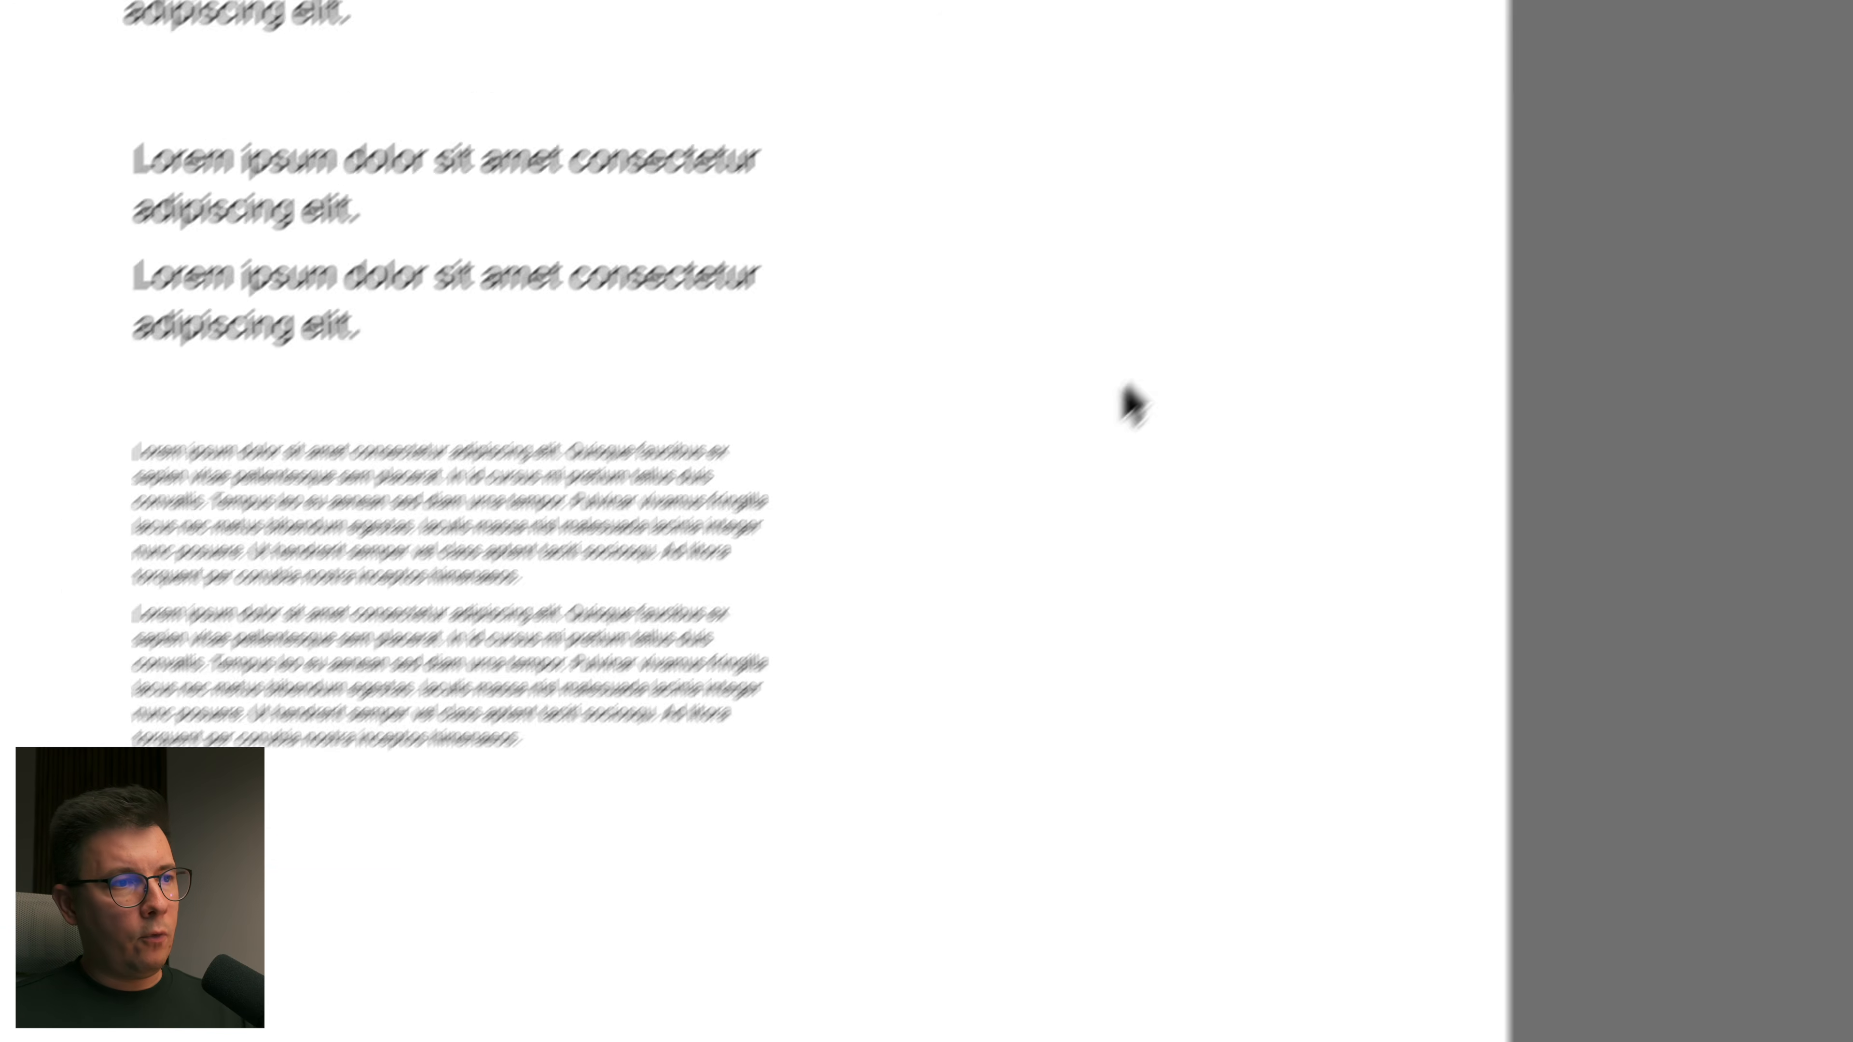
pyautogui.click(527, 431)
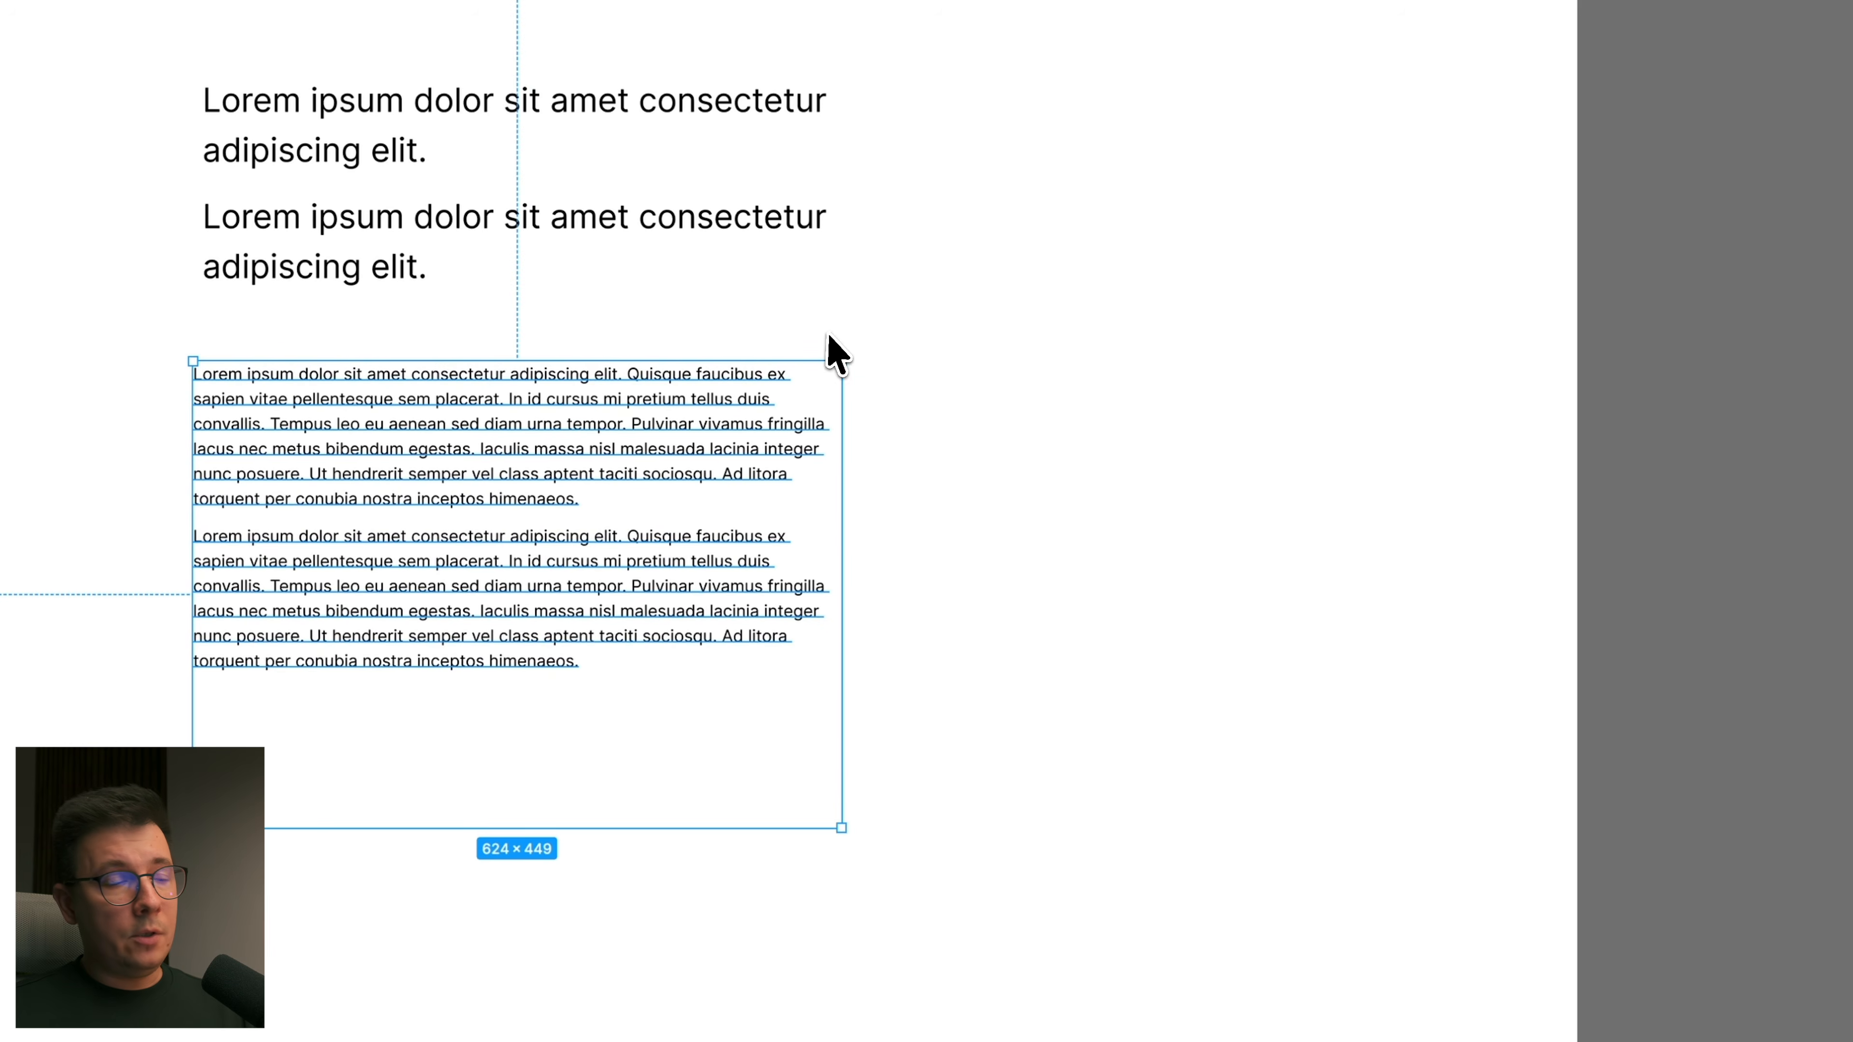
pyautogui.click(1296, 364)
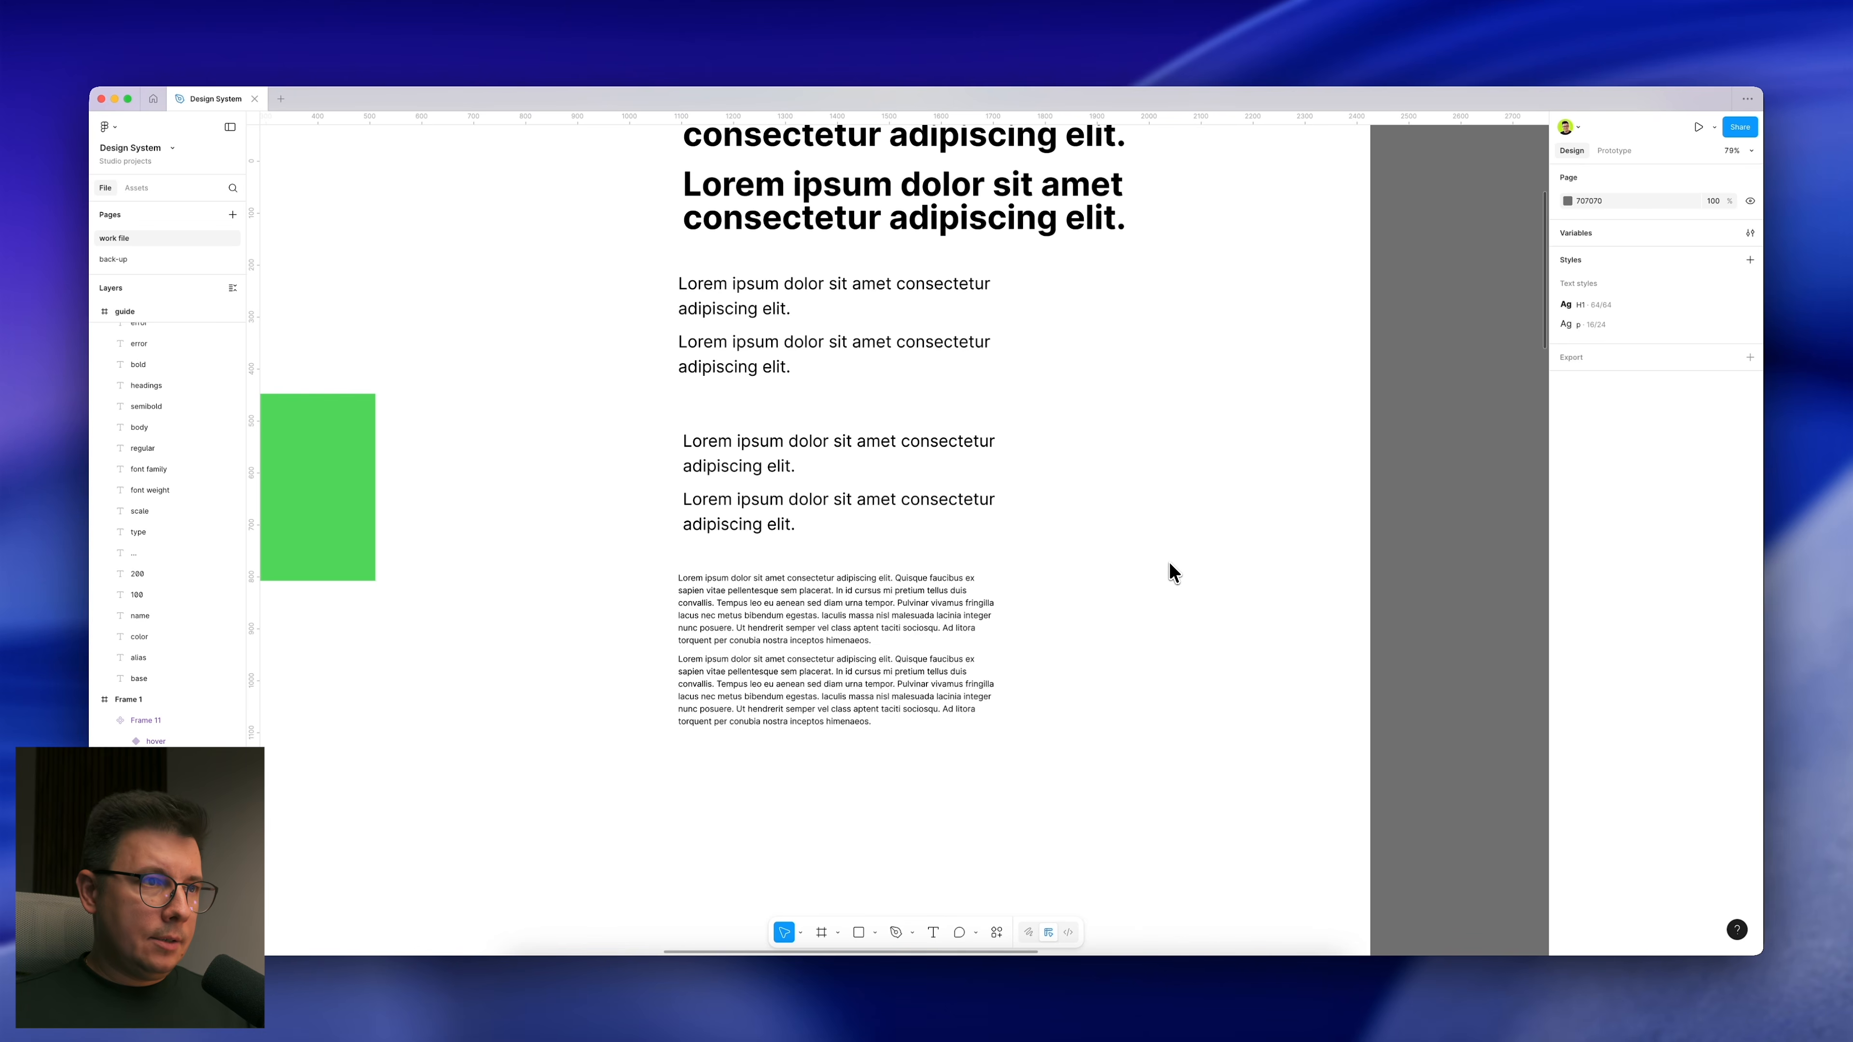
# Step: Resize the body paragraph's text box to about 711 × 341
pyautogui.scroll(-5, 1169, 562)
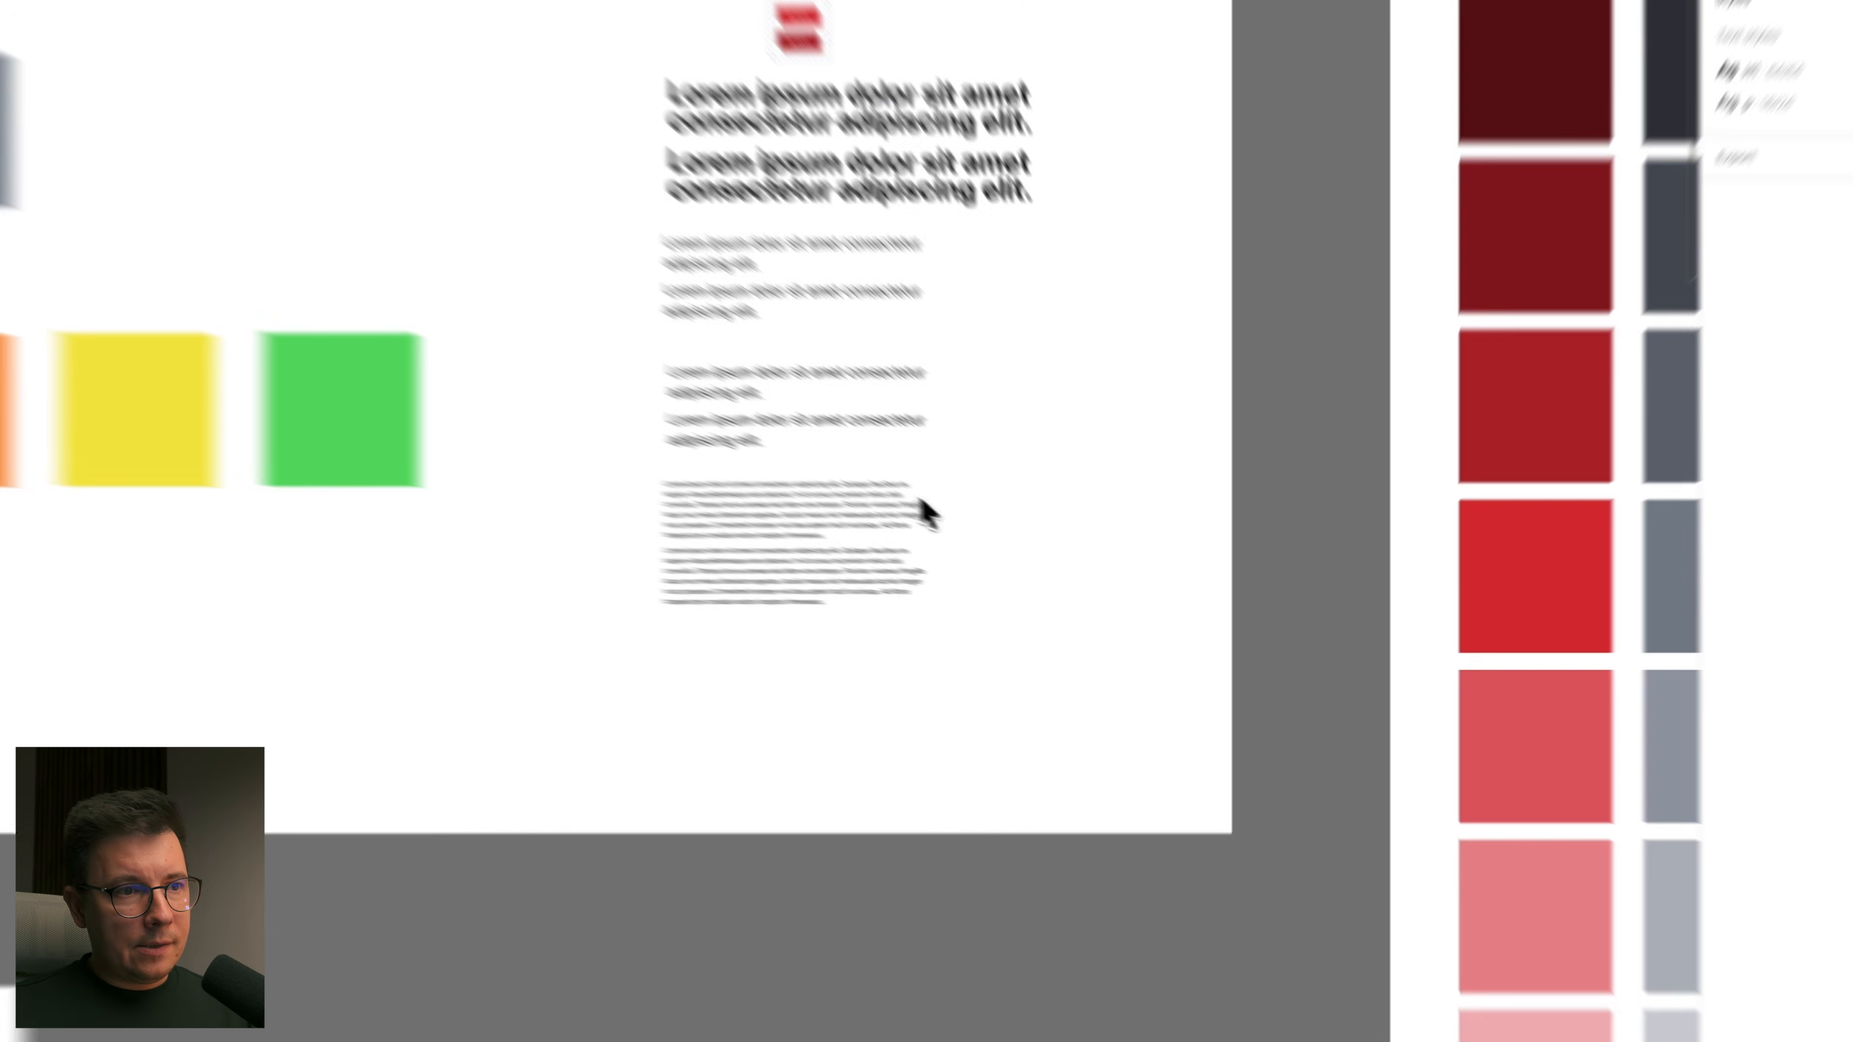
pyautogui.click(1074, 577)
pyautogui.moveTo(847, 670); pyautogui.dragTo(893, 615)
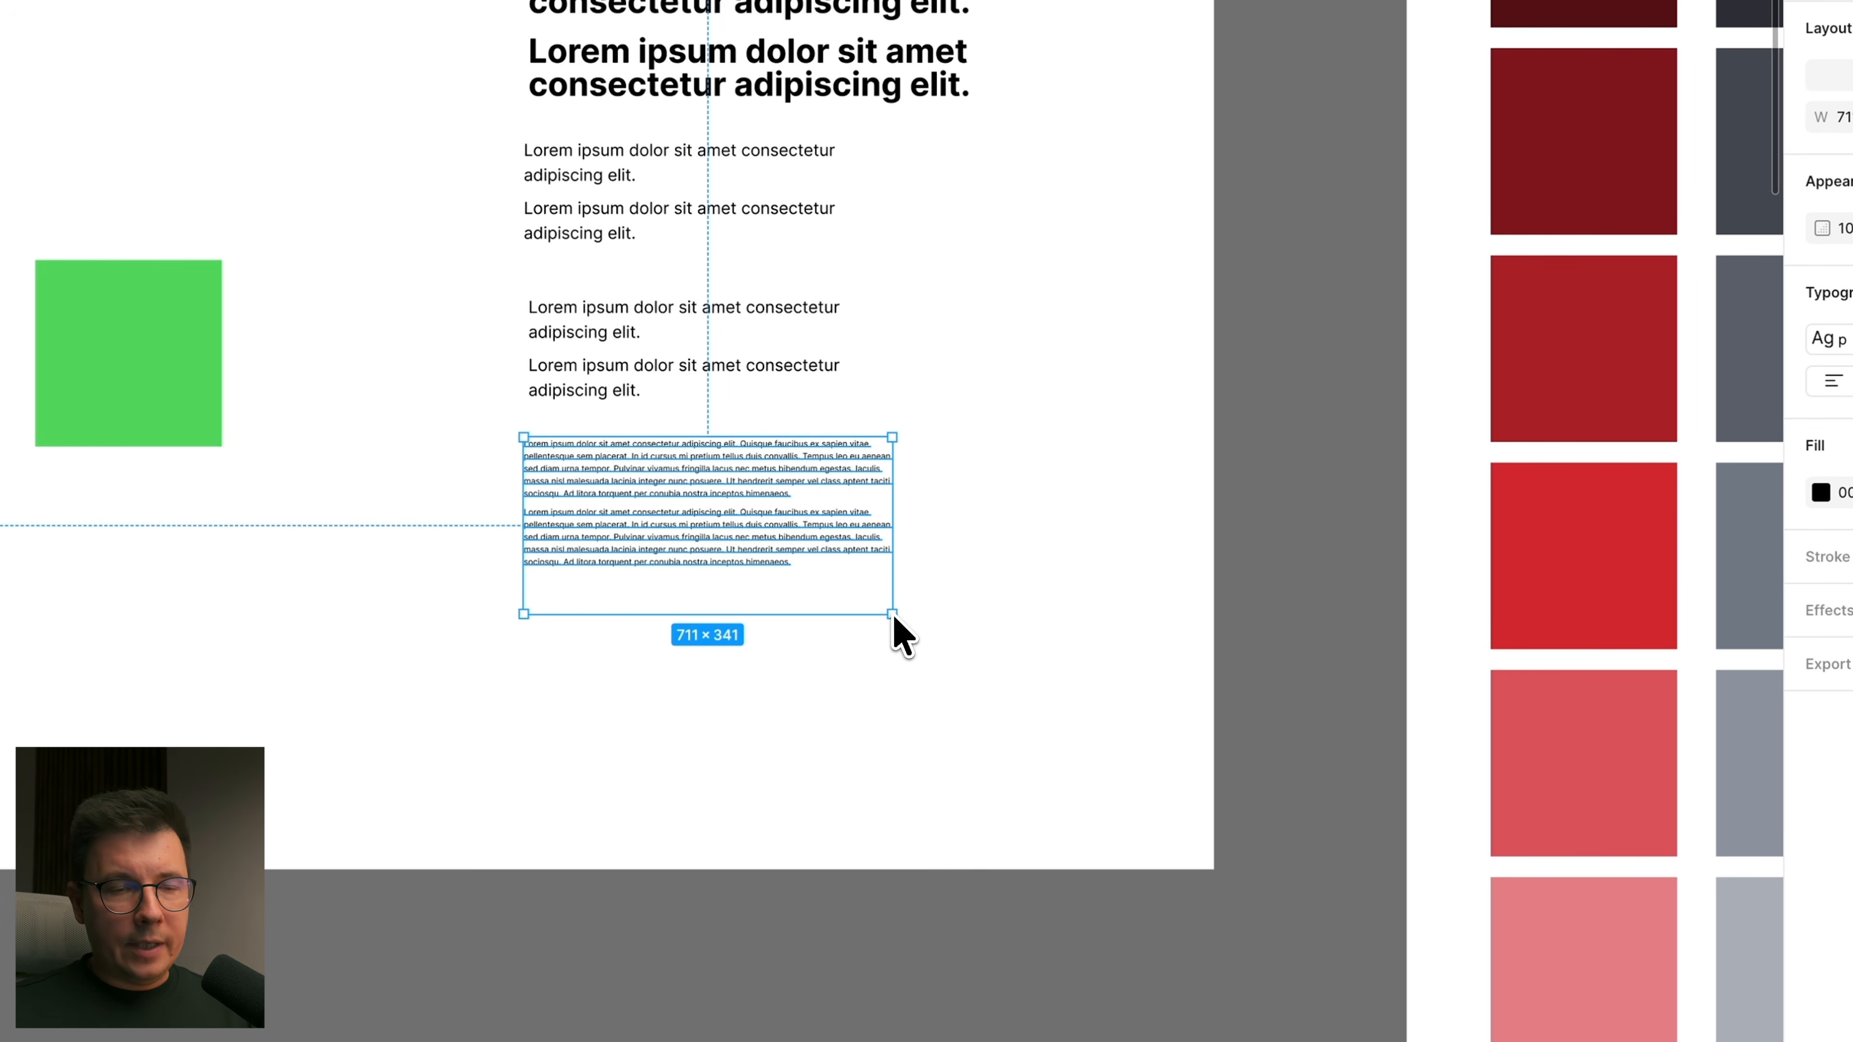